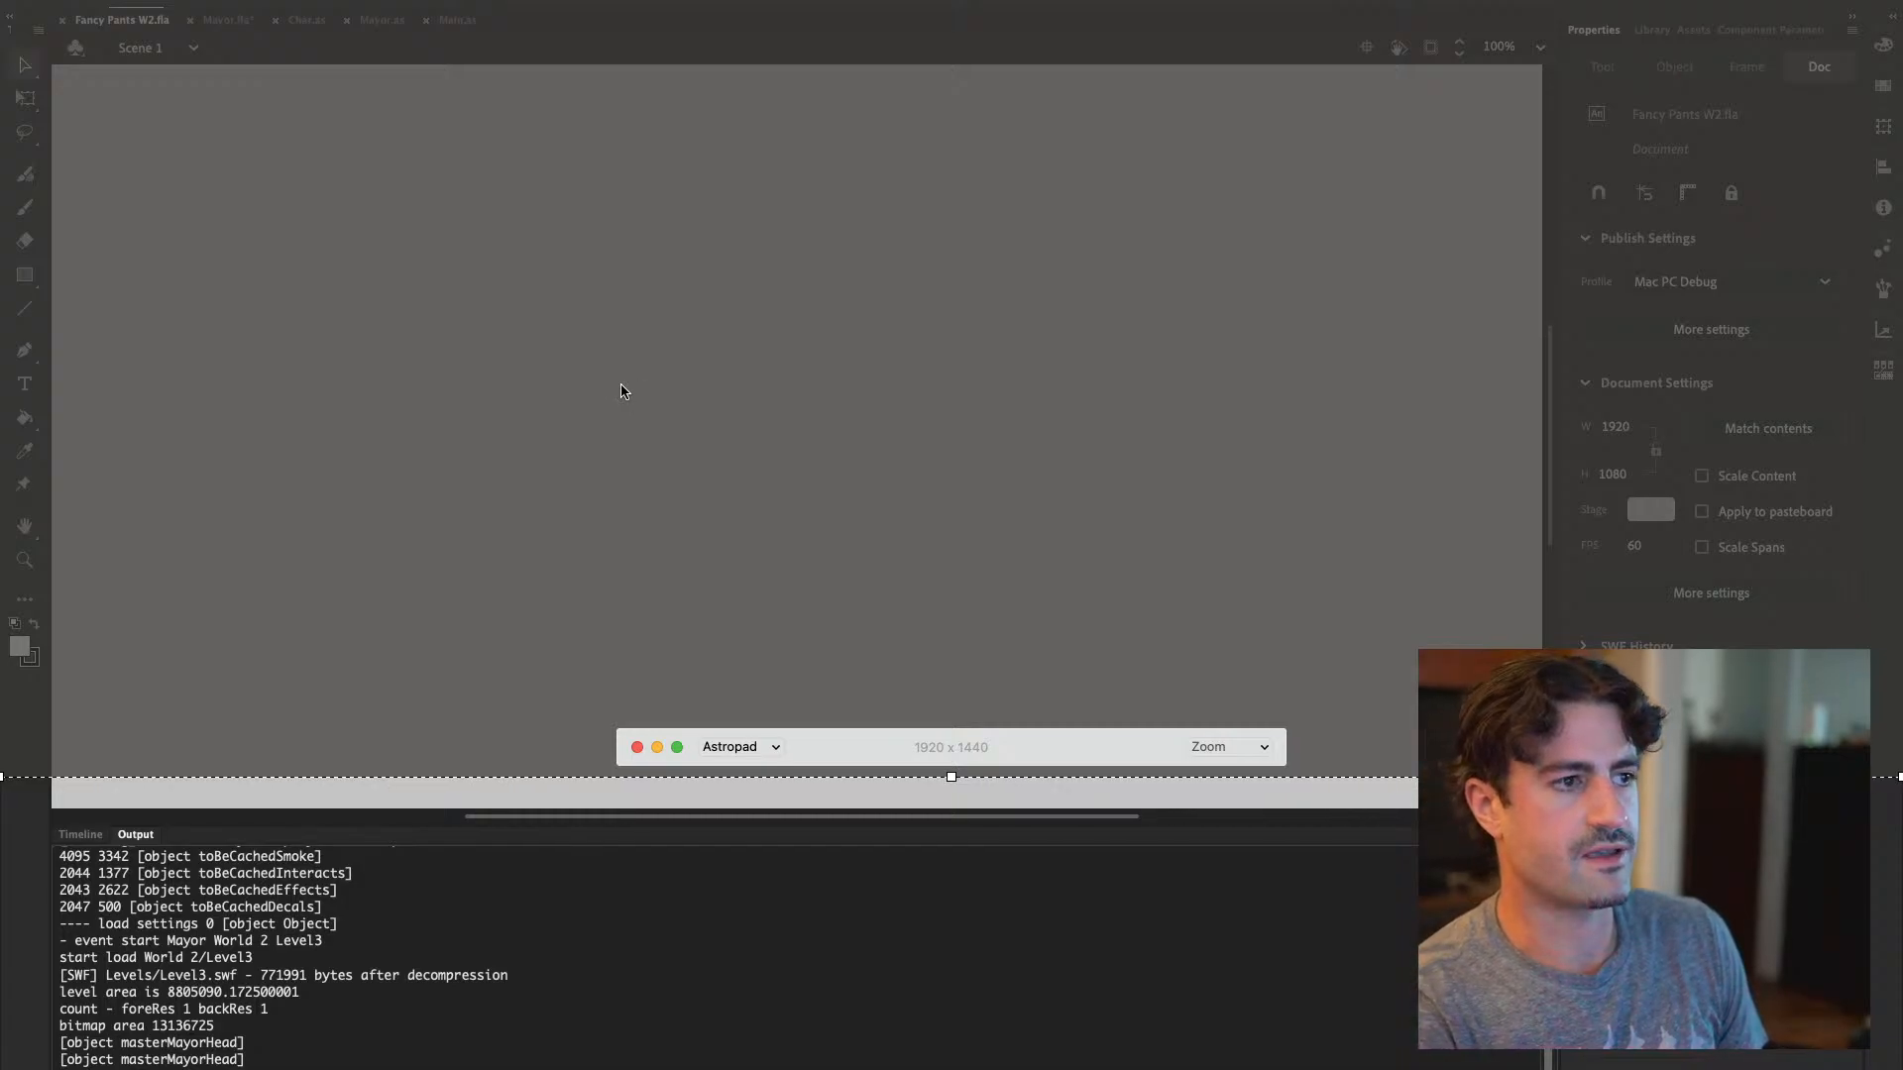
left_click(1198, 565)
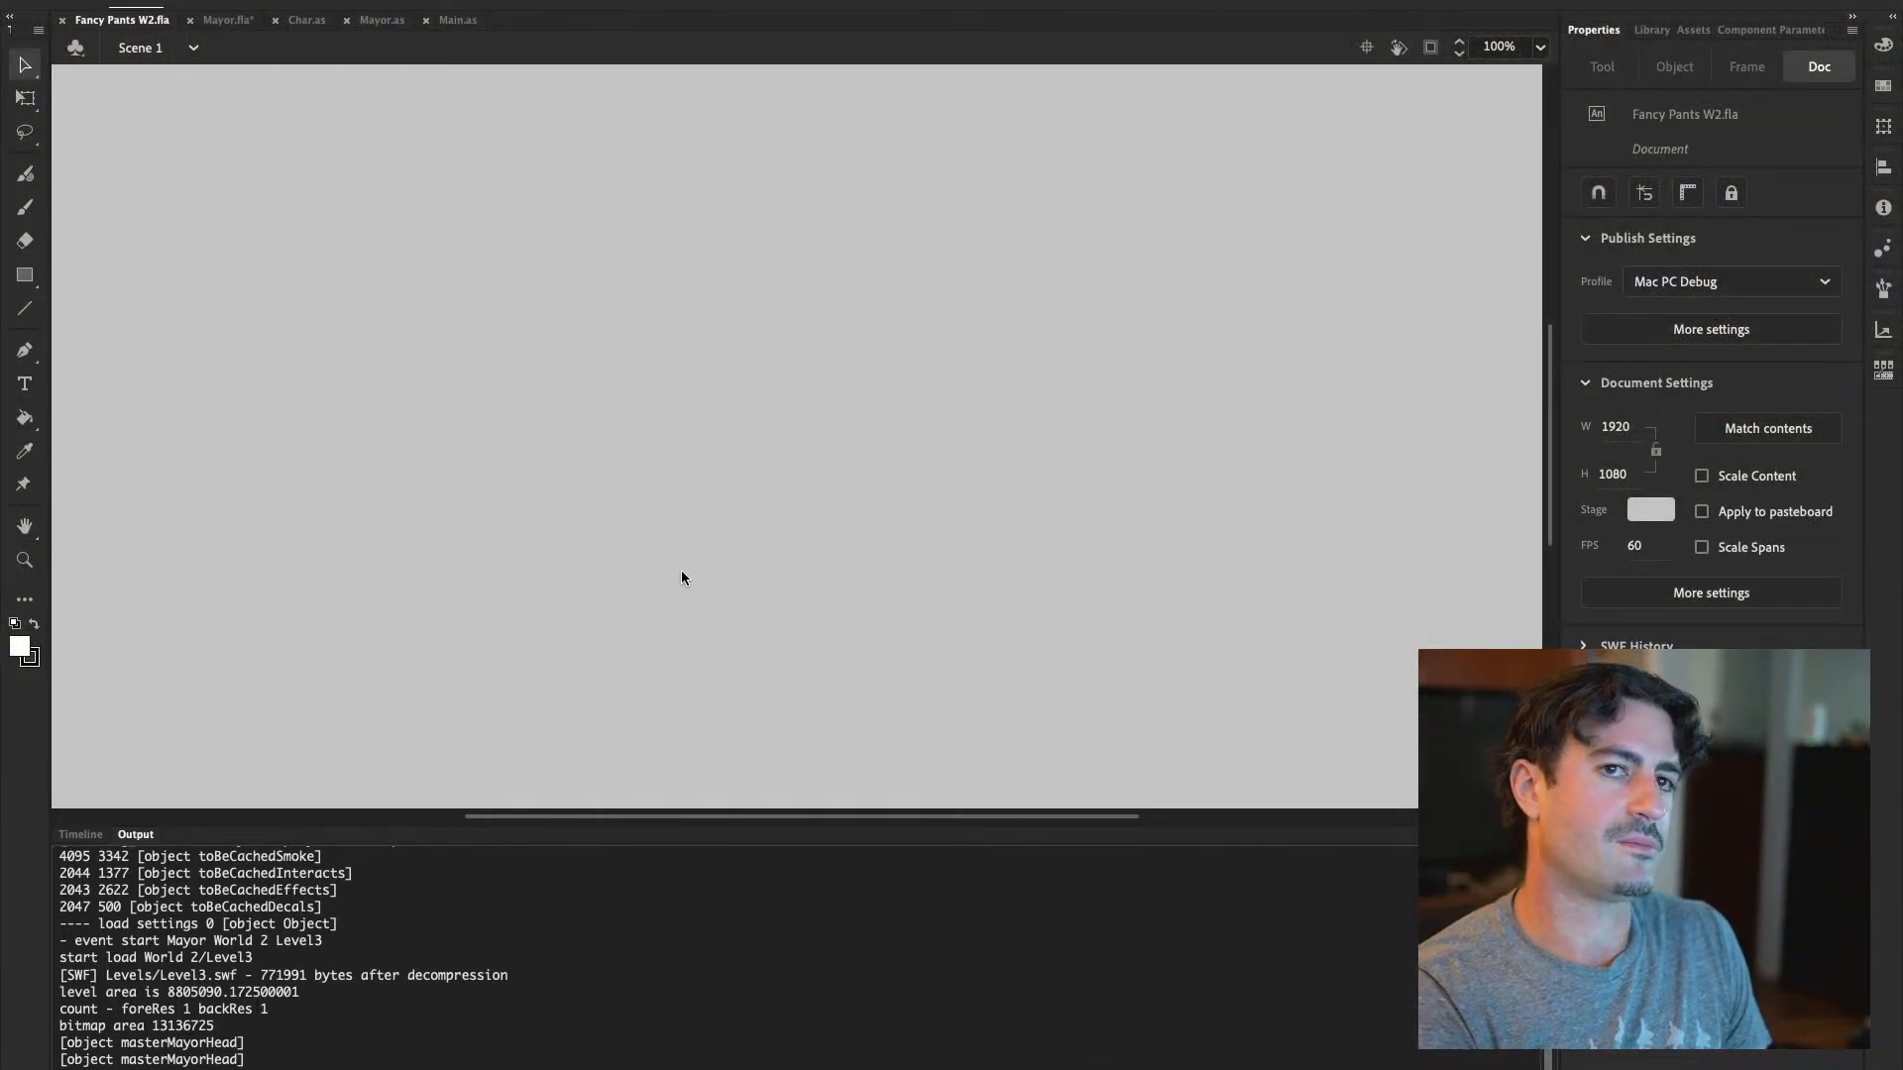
mouse_move(12, 644)
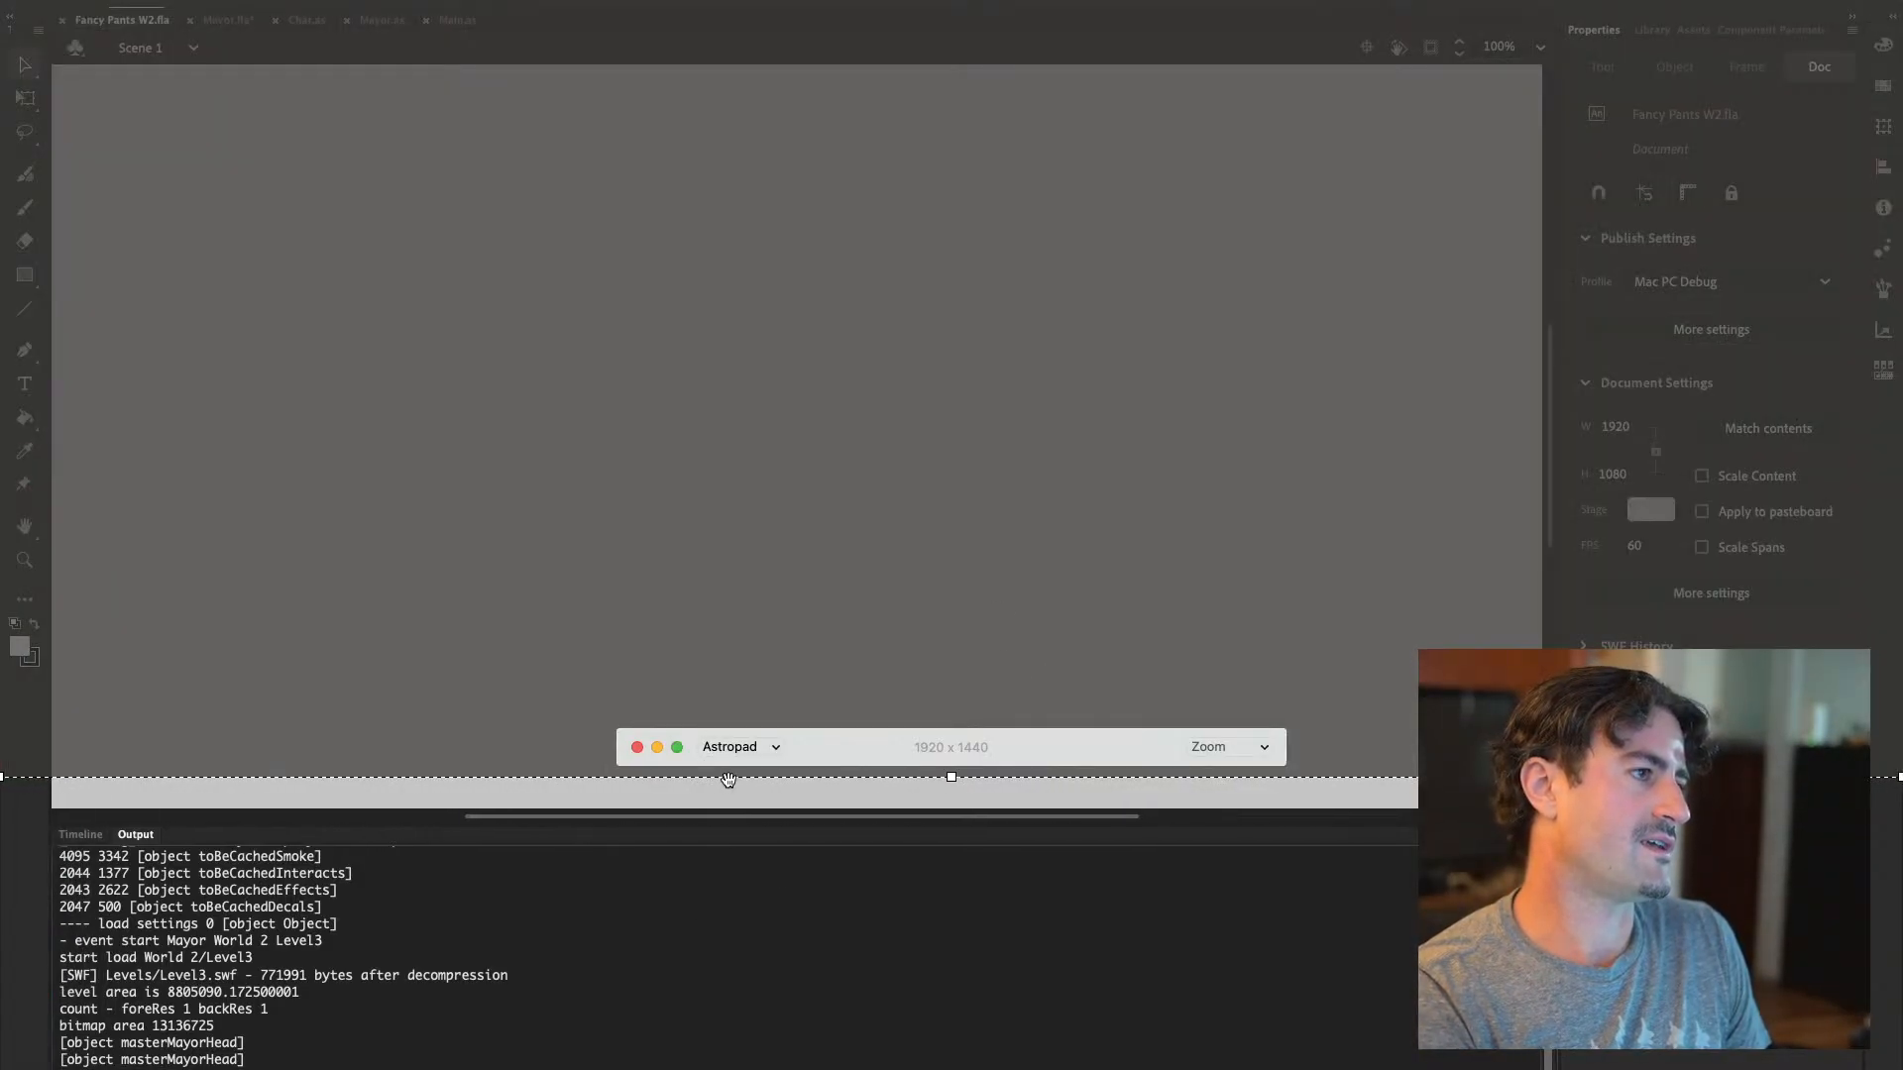
left_click_drag(731, 784, 769, 486)
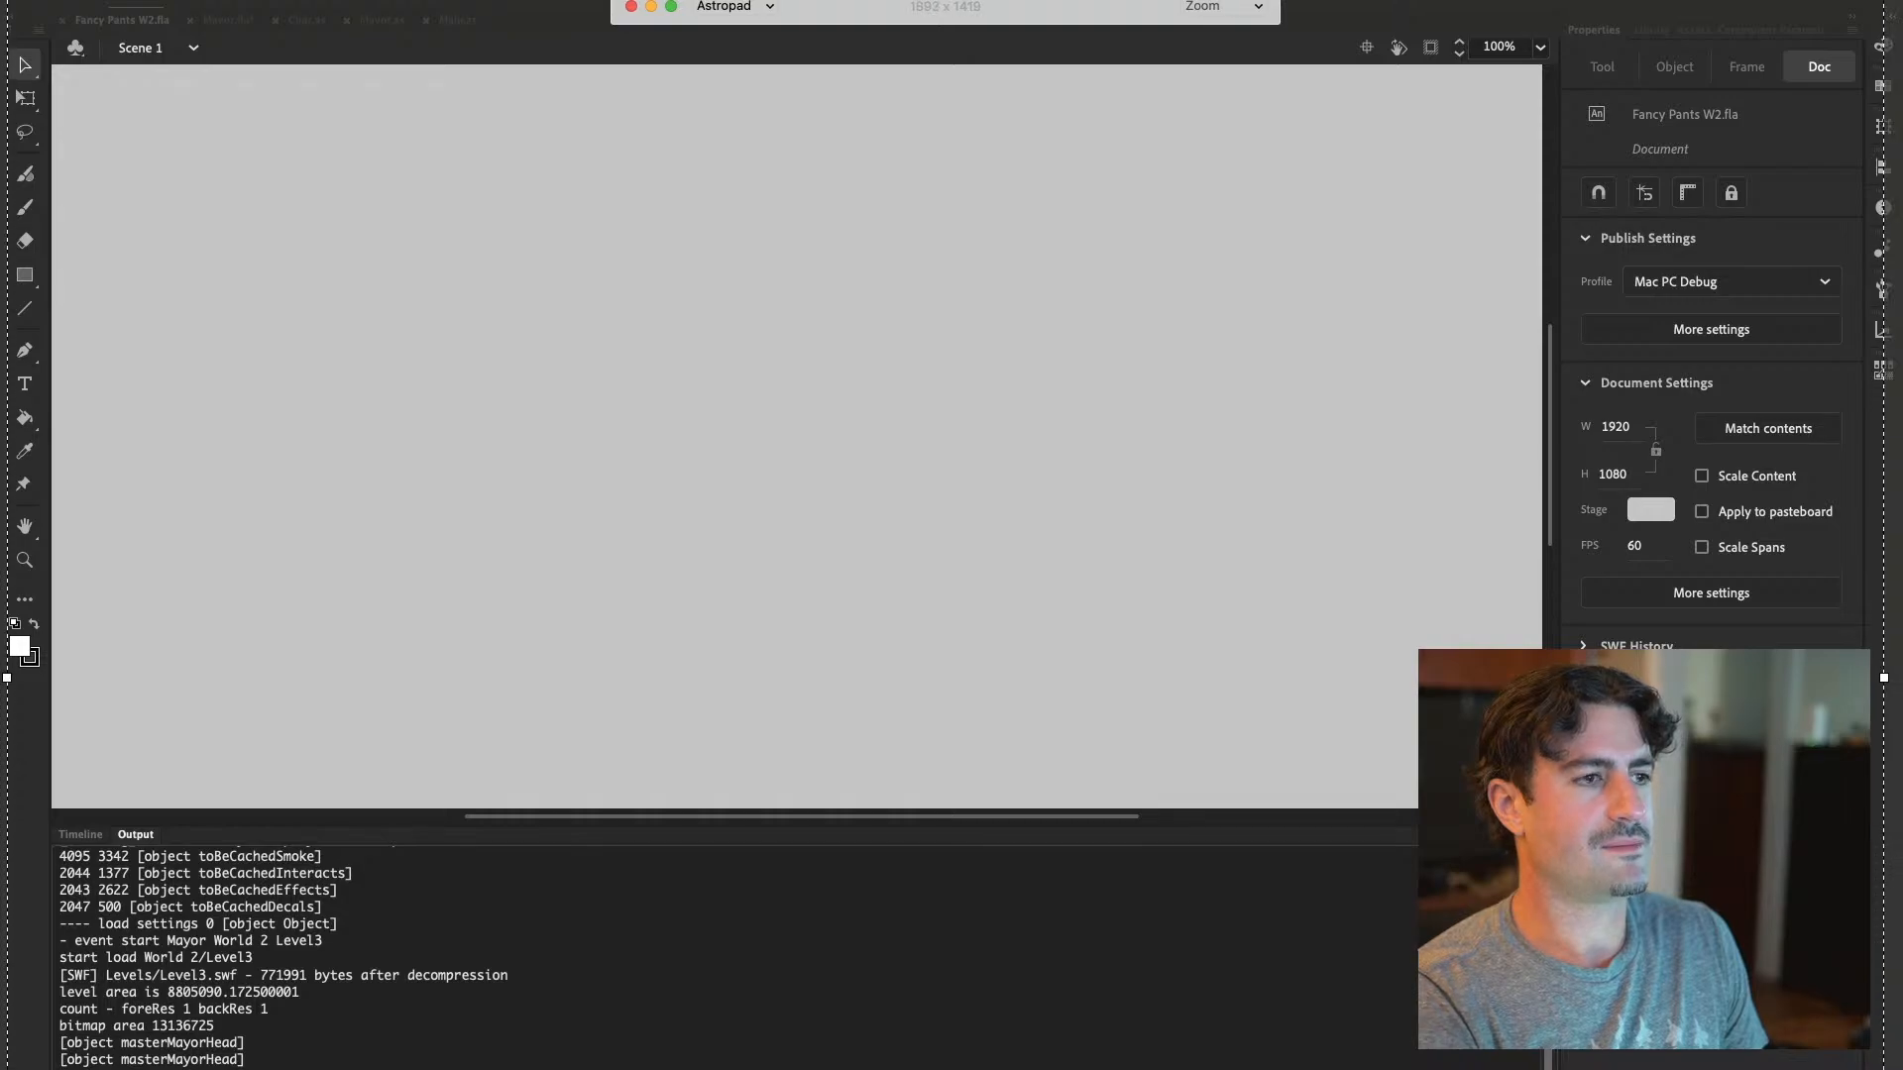
left_click_drag(1843, 662, 1779, 639)
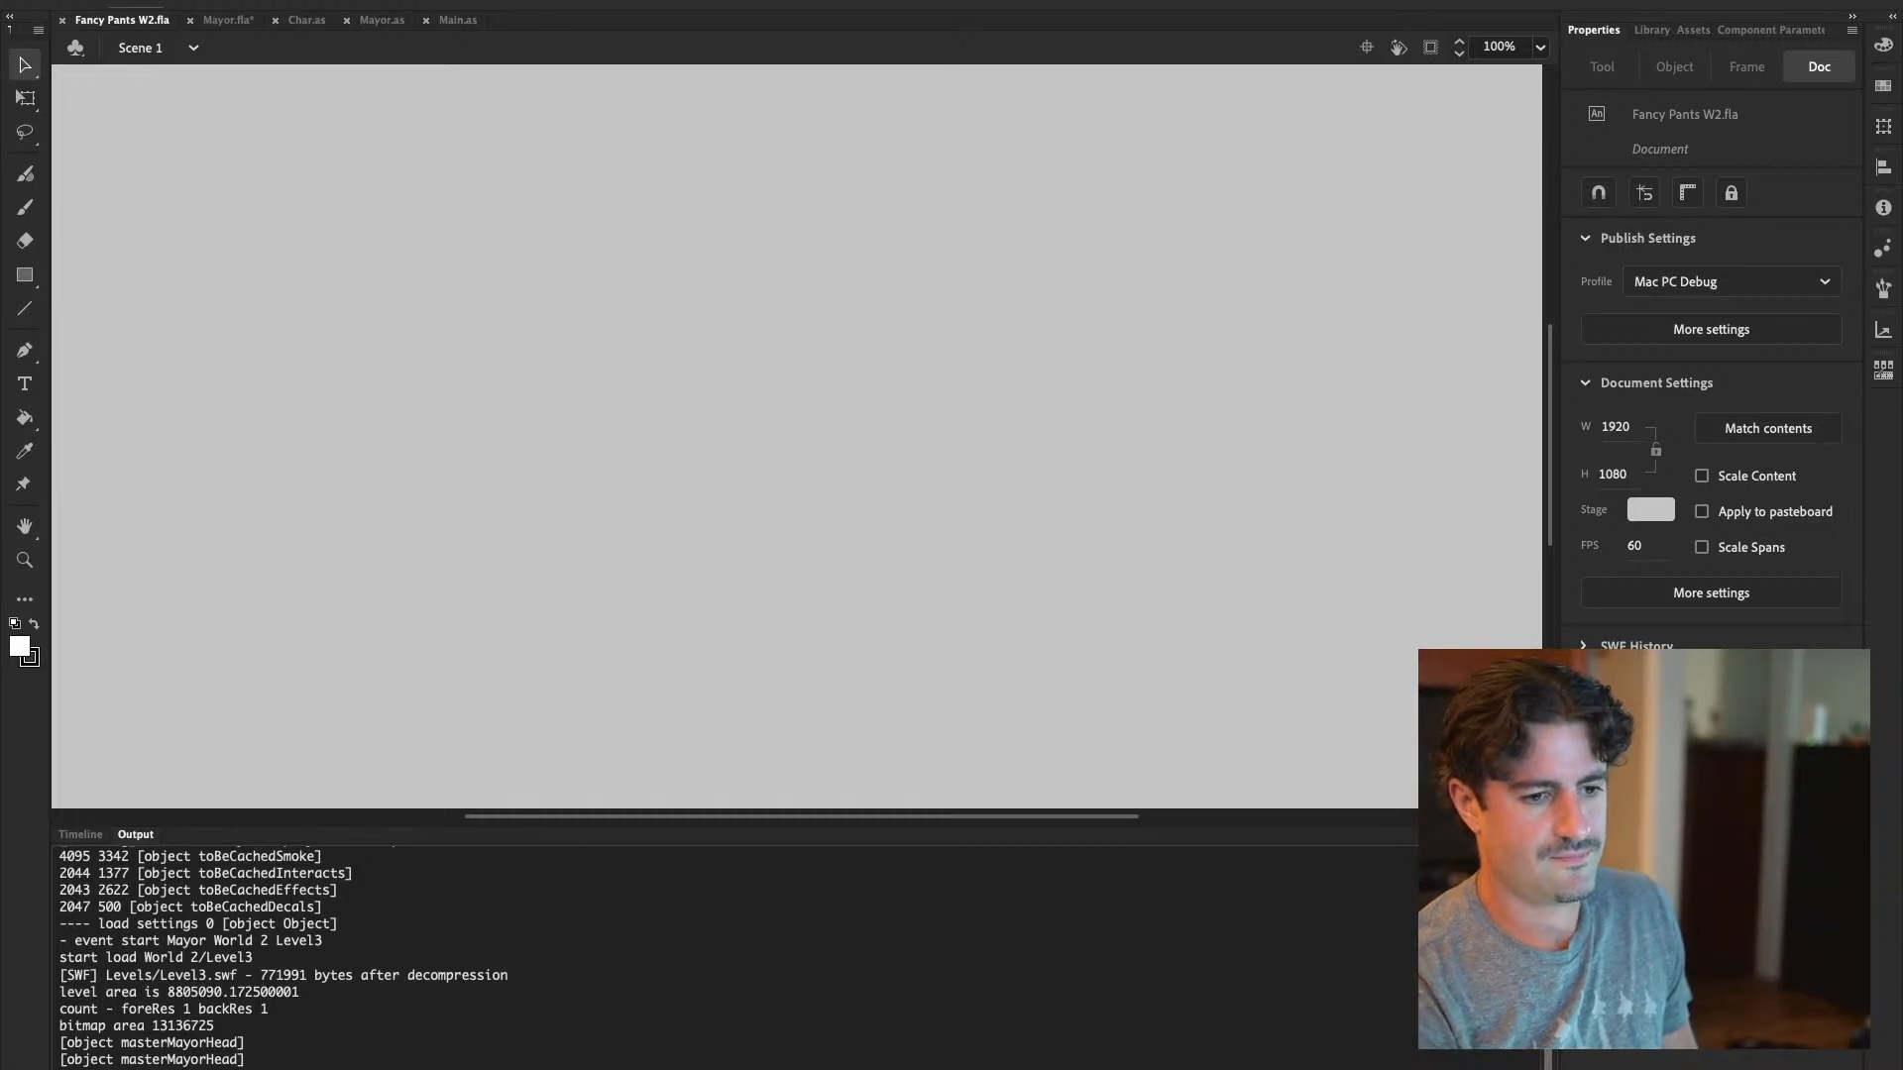
left_click_drag(1745, 428, 1509, 344)
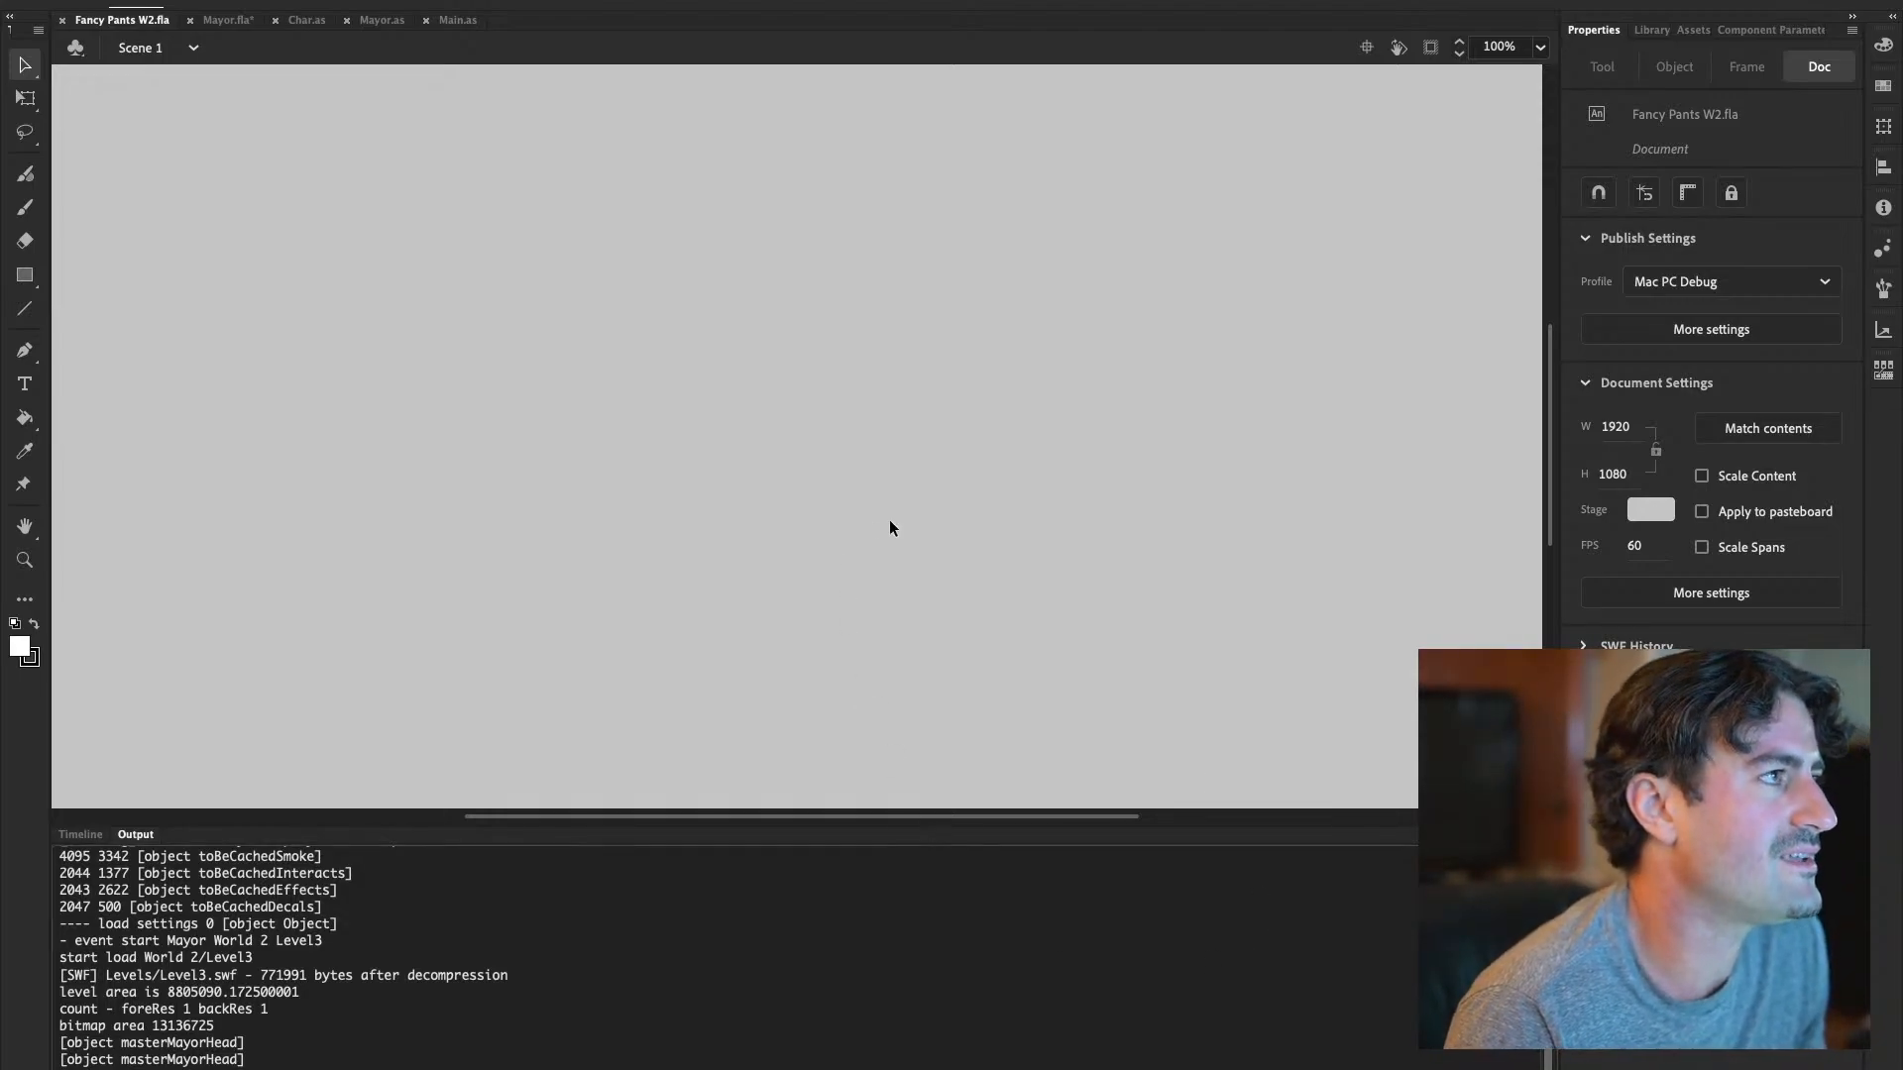
Show the timeline and library of Mayor.fla, select the JumpNormalLoop symbol, and save the file
left_click(230, 20)
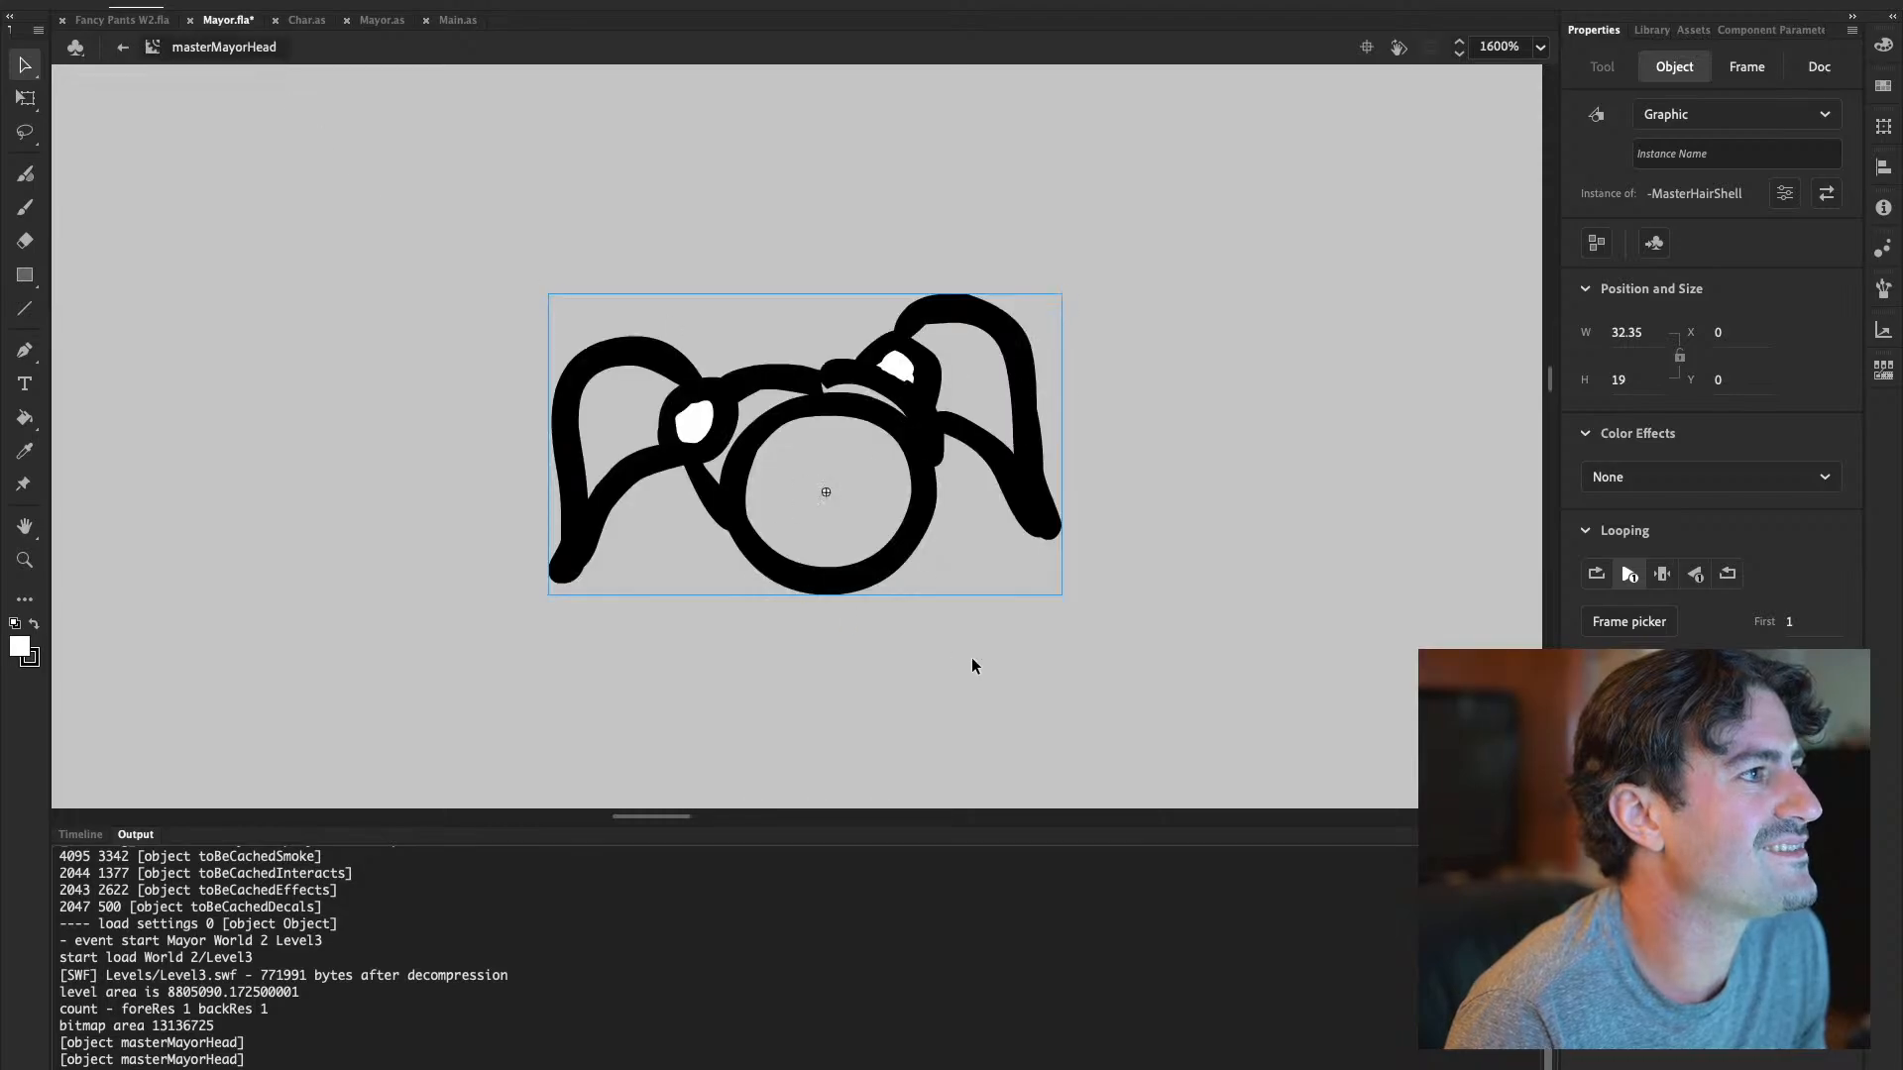
left_click(99, 834)
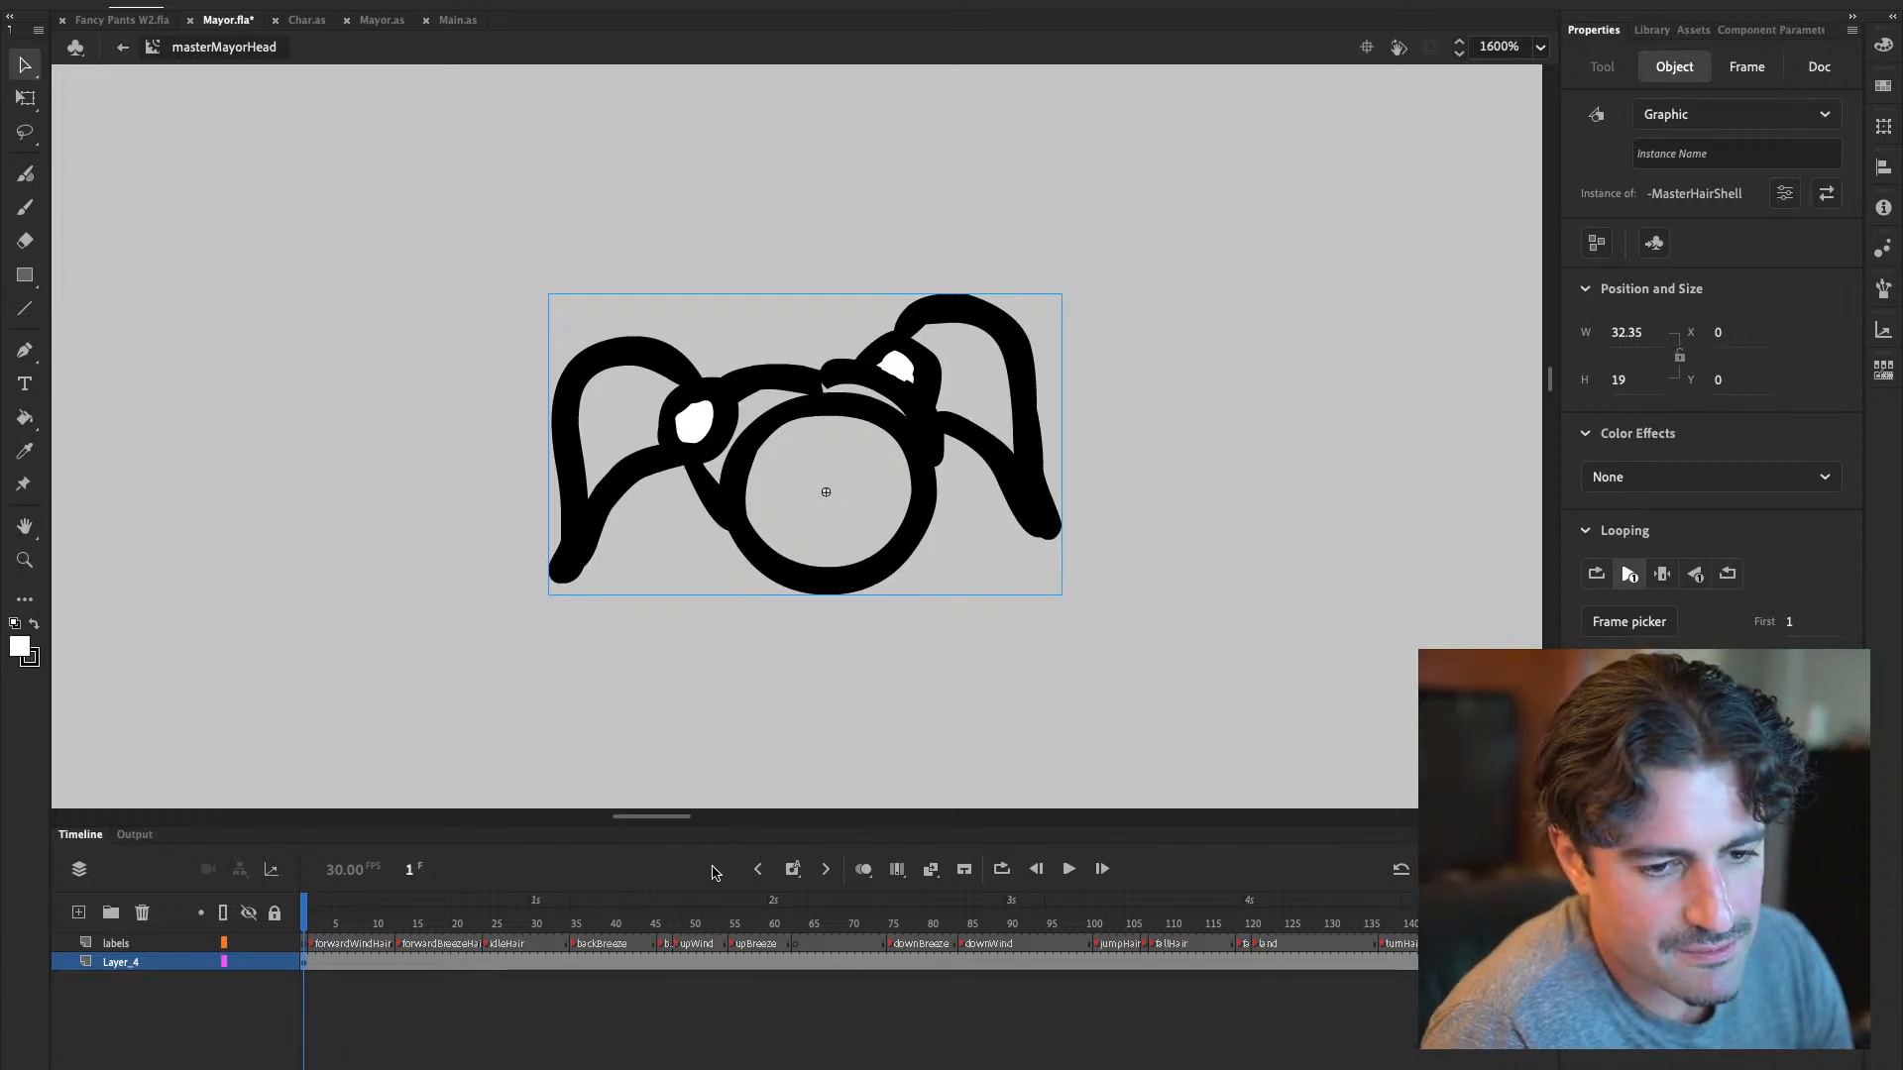
left_click(1651, 30)
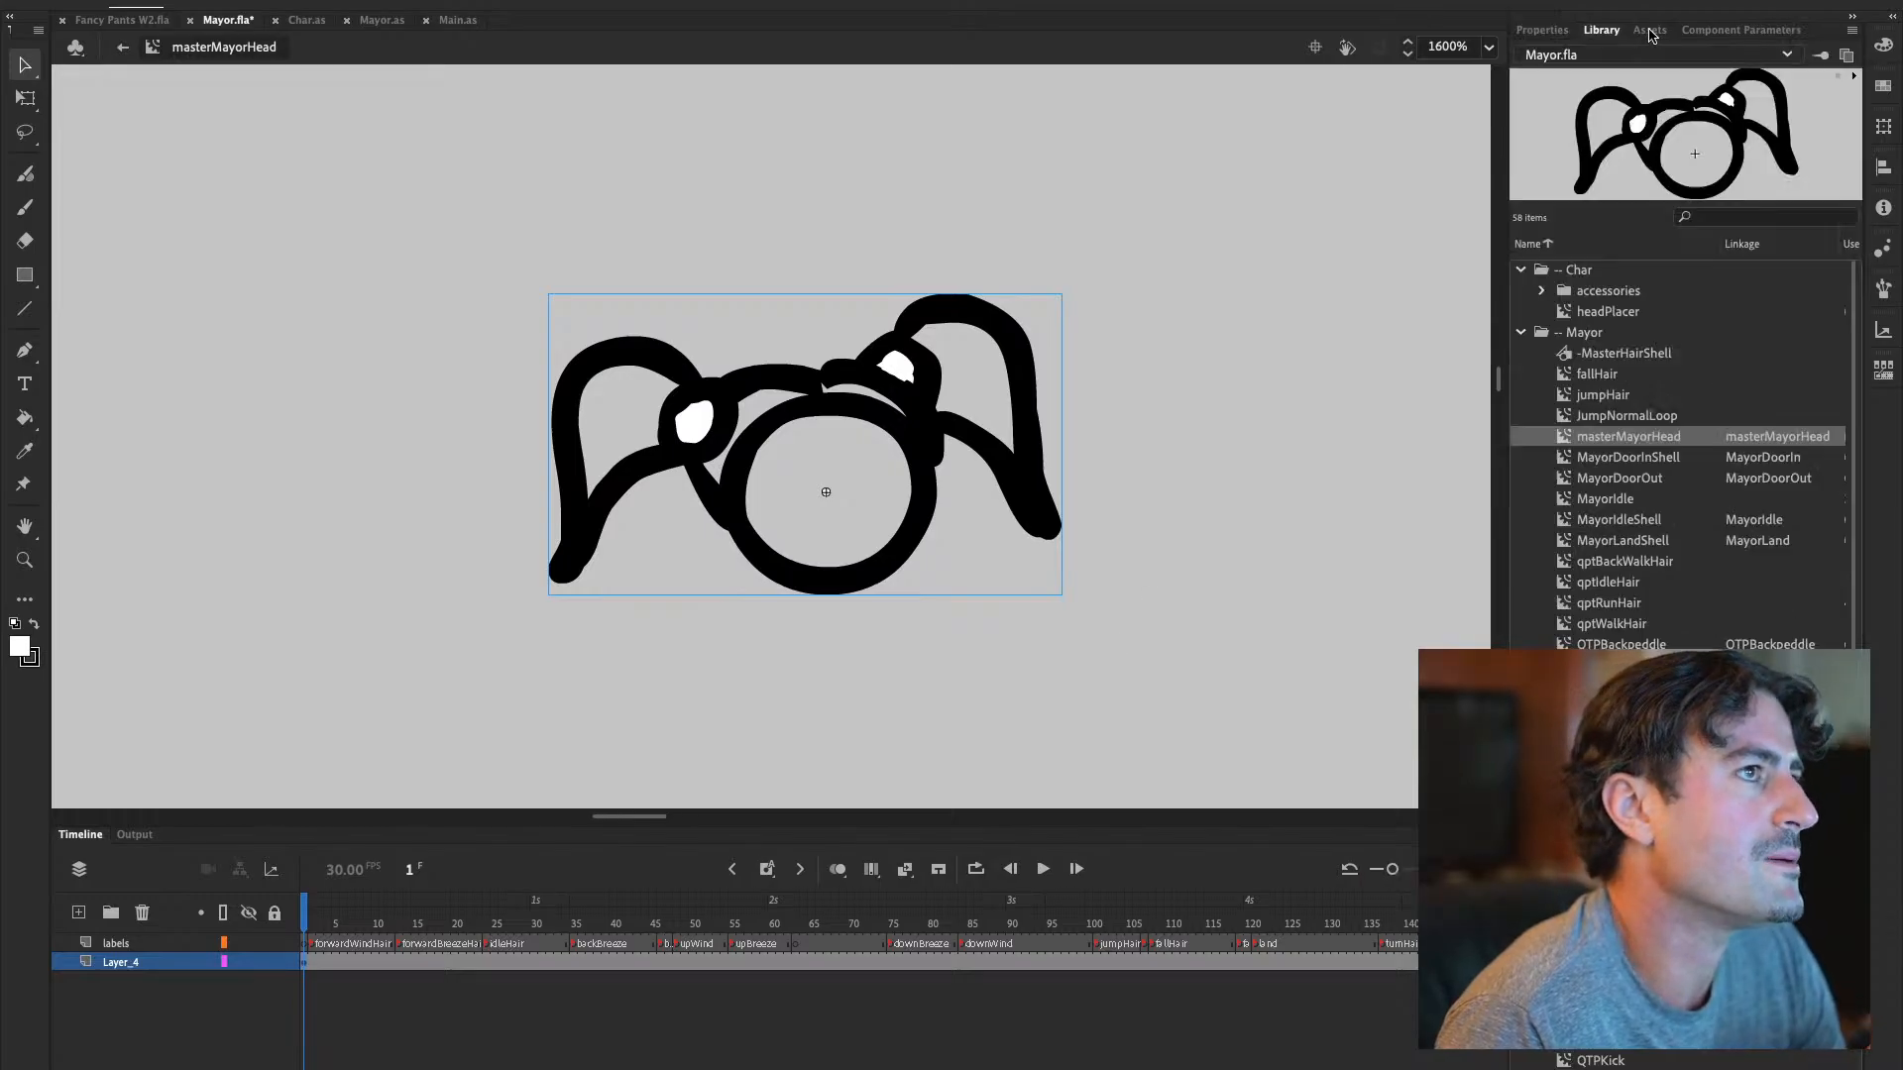
left_click(1586, 416)
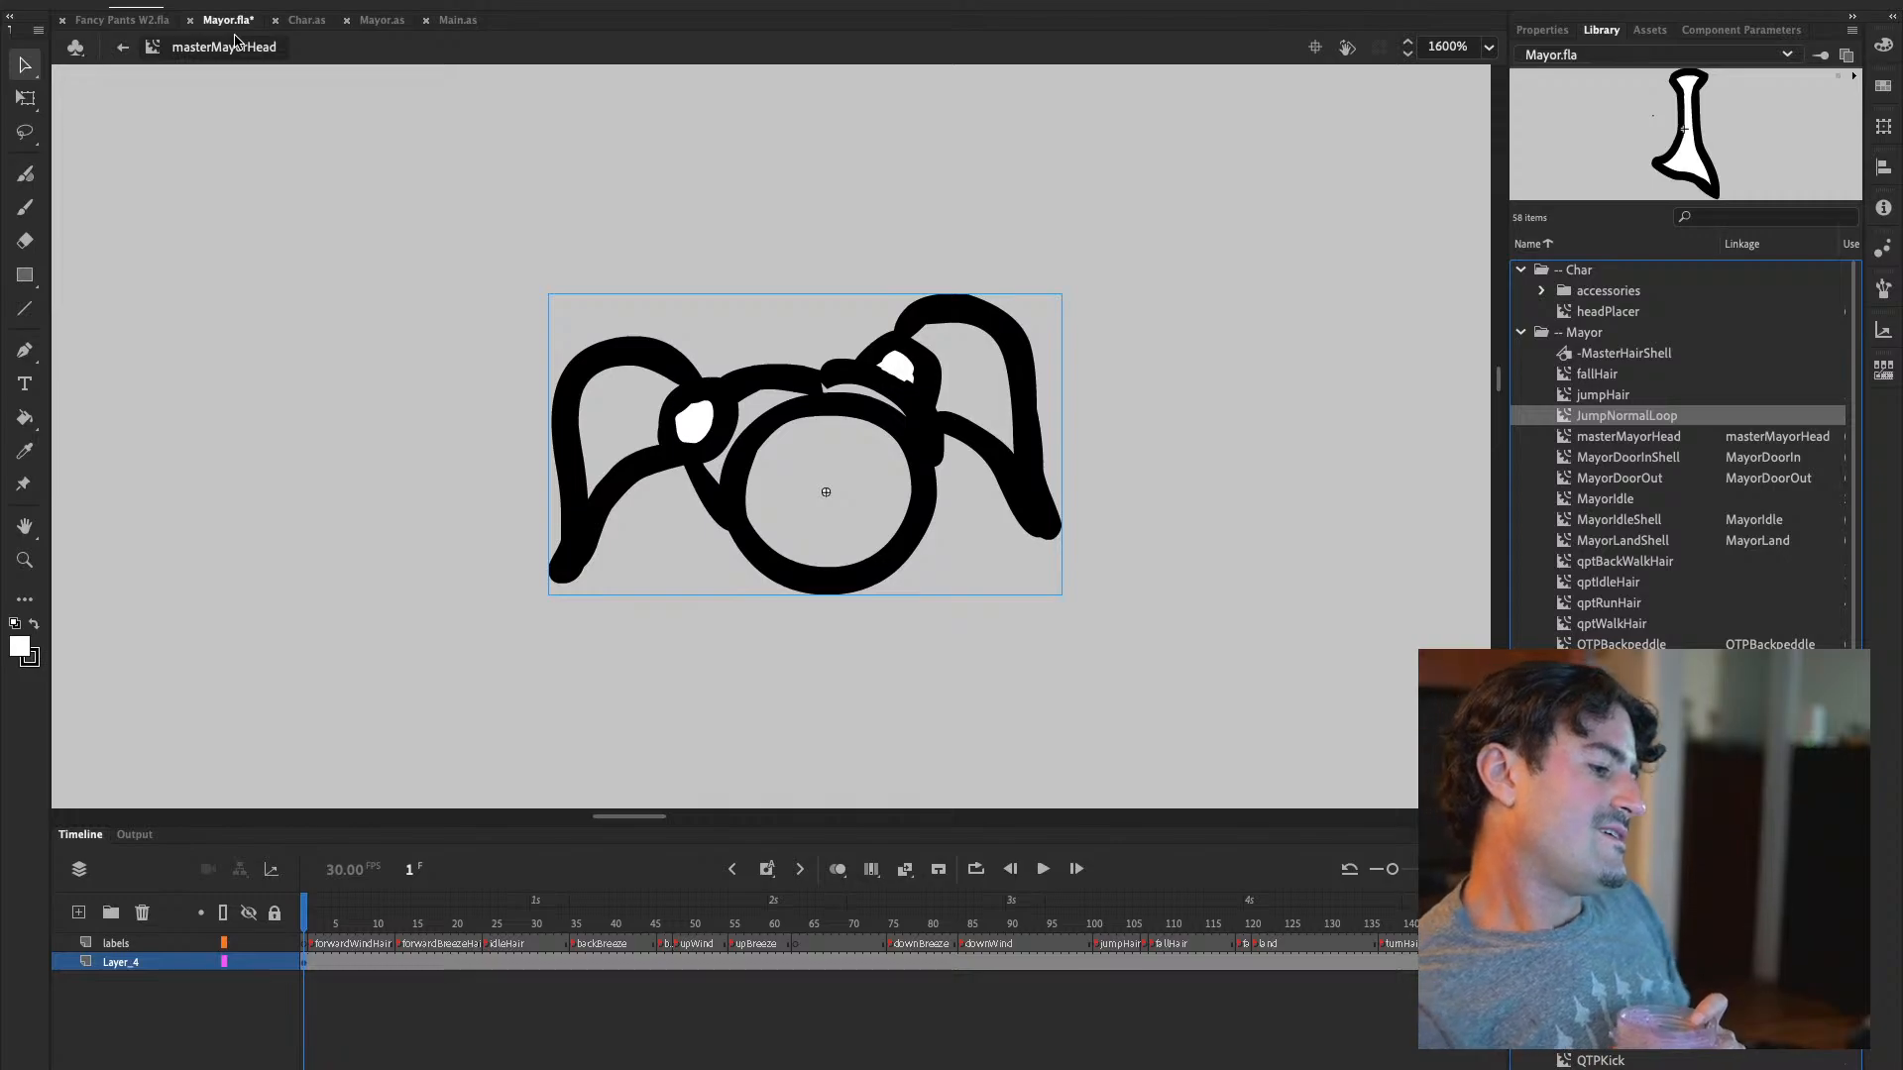
key("ctrl+s")
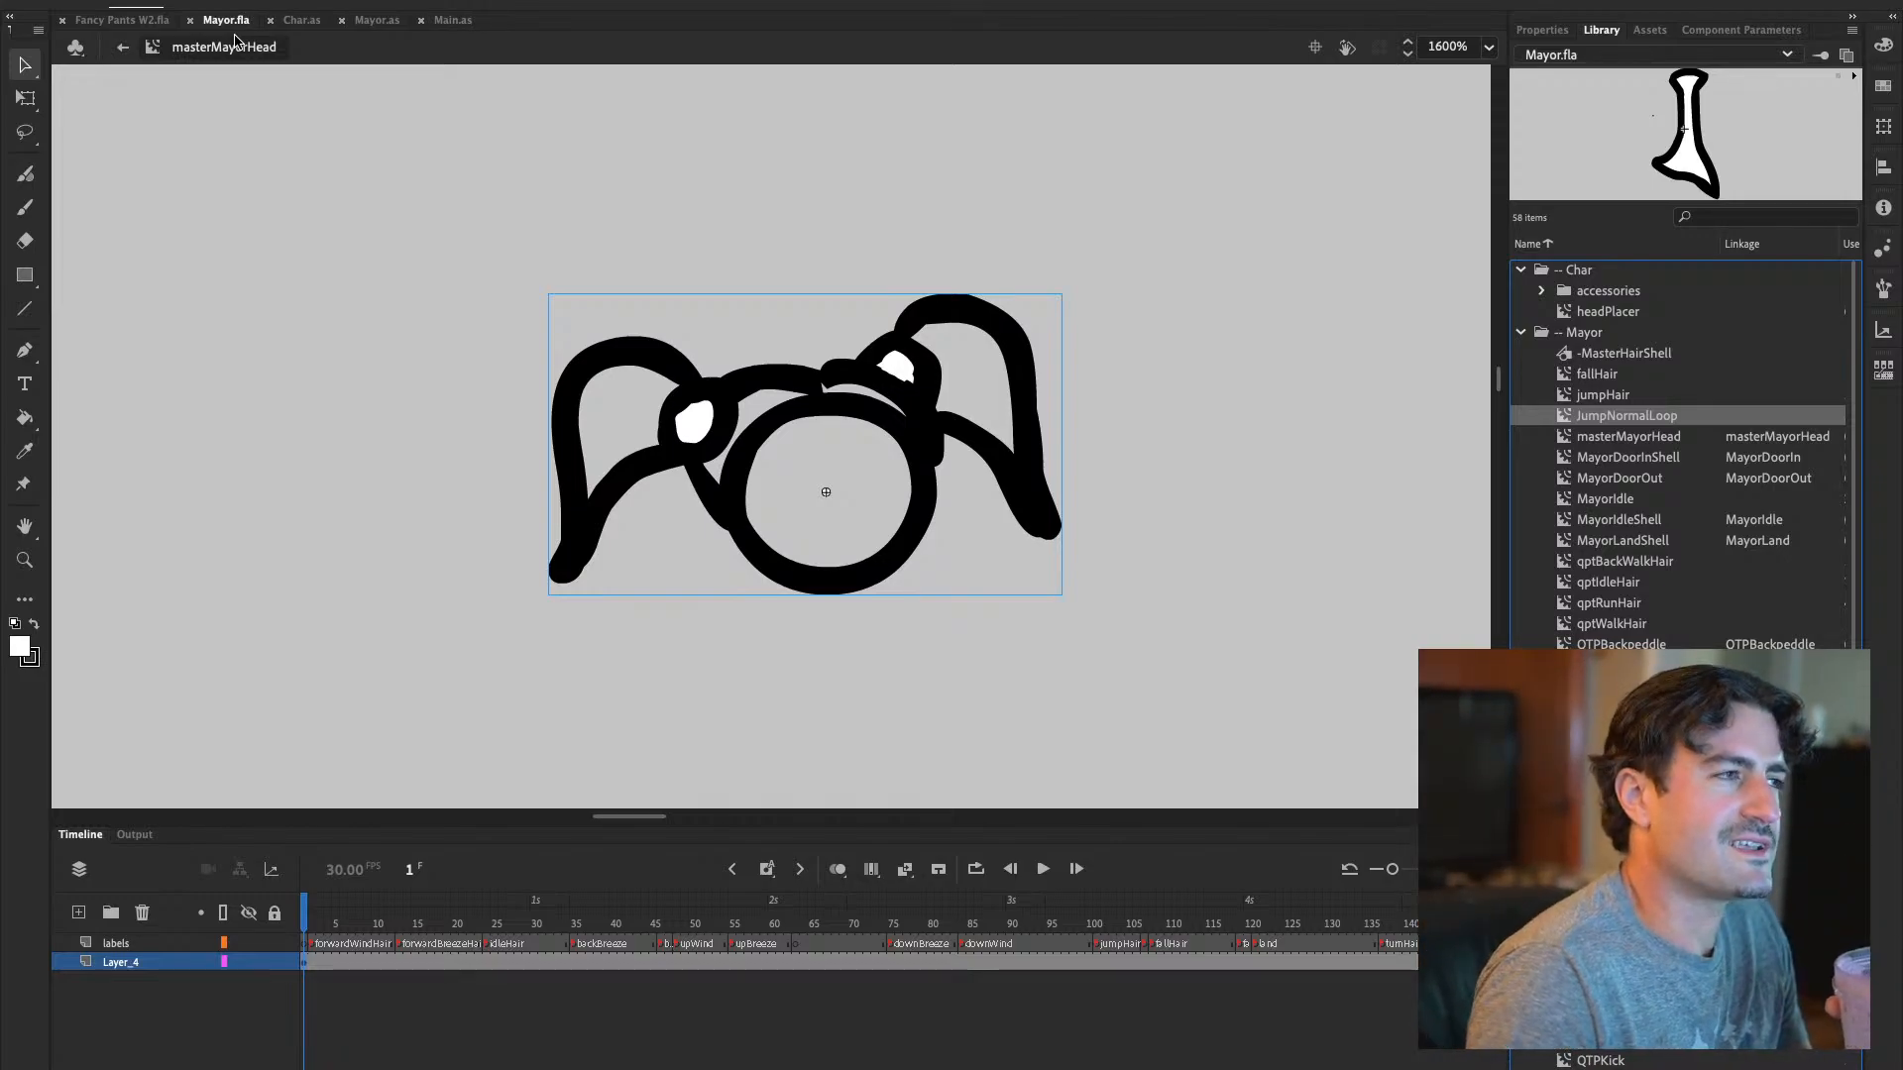
left_click(446, 27)
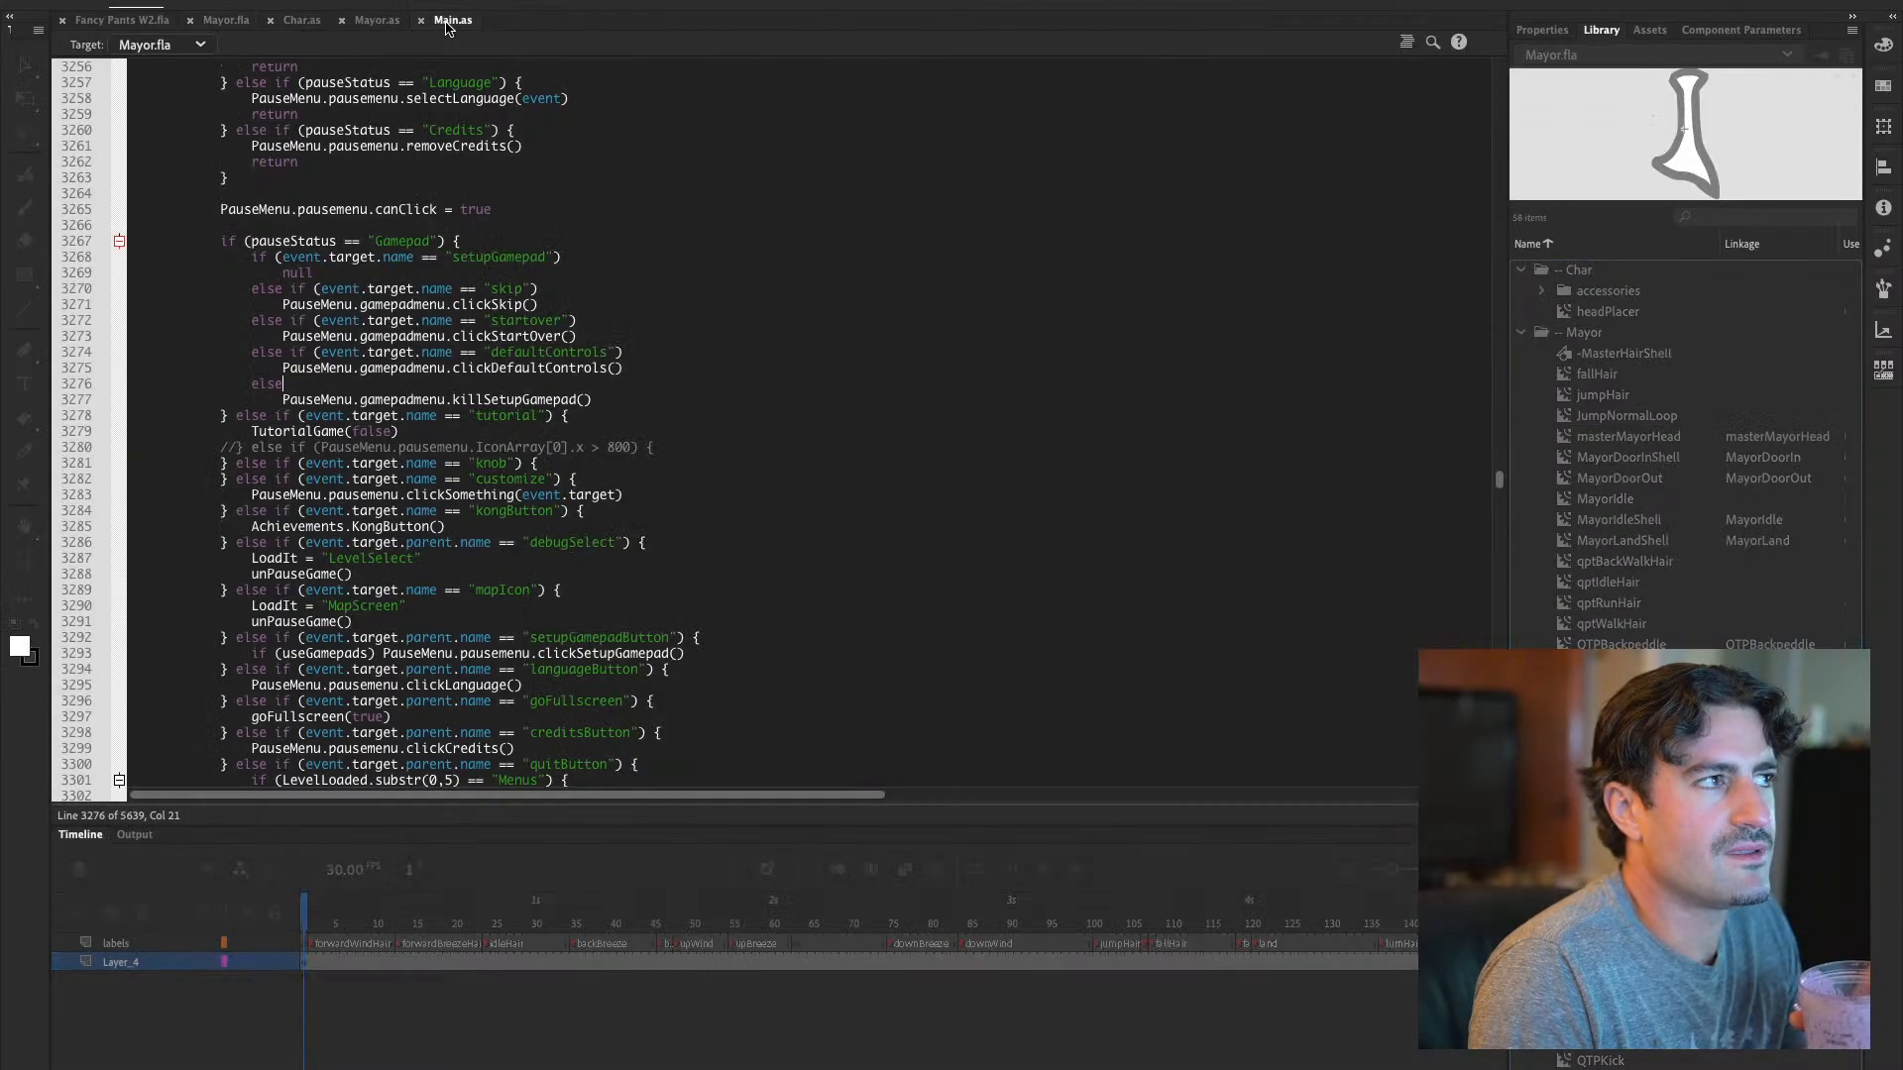
left_click(377, 19)
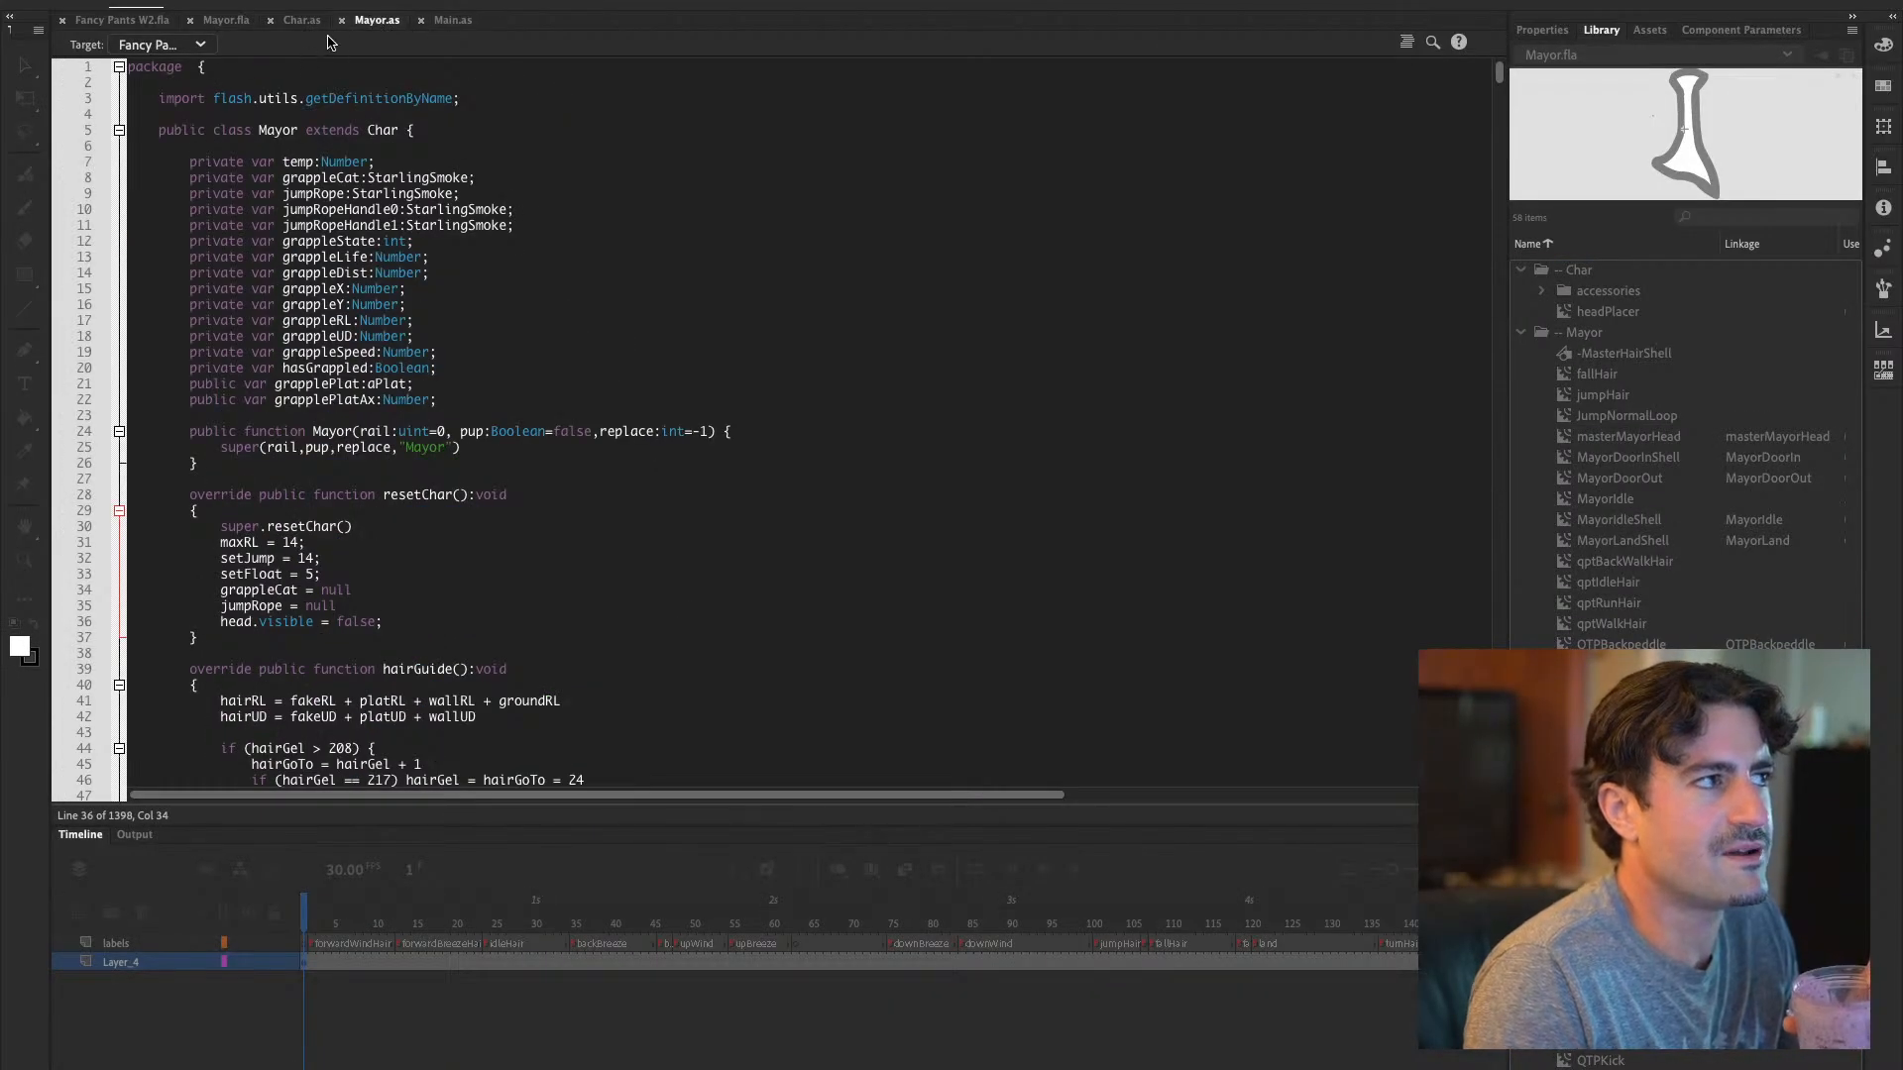
left_click(302, 22)
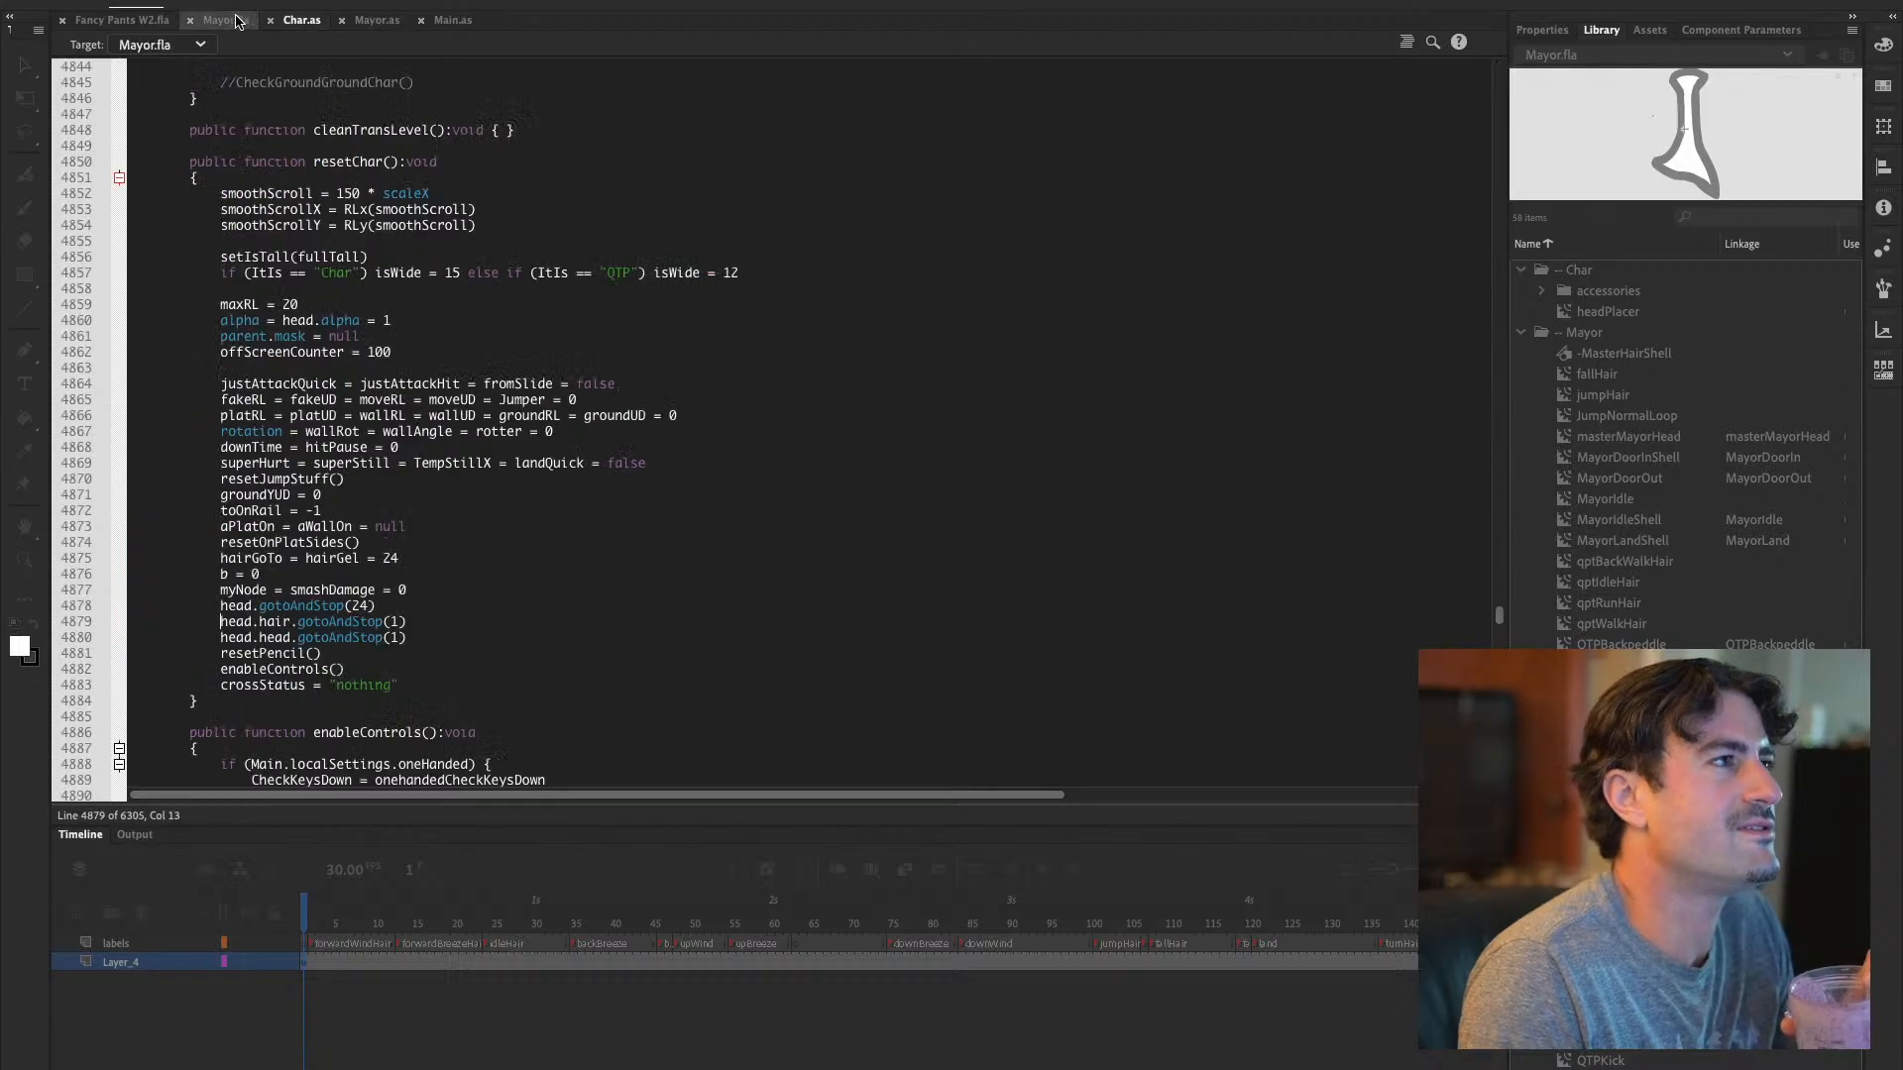
left_click(226, 20)
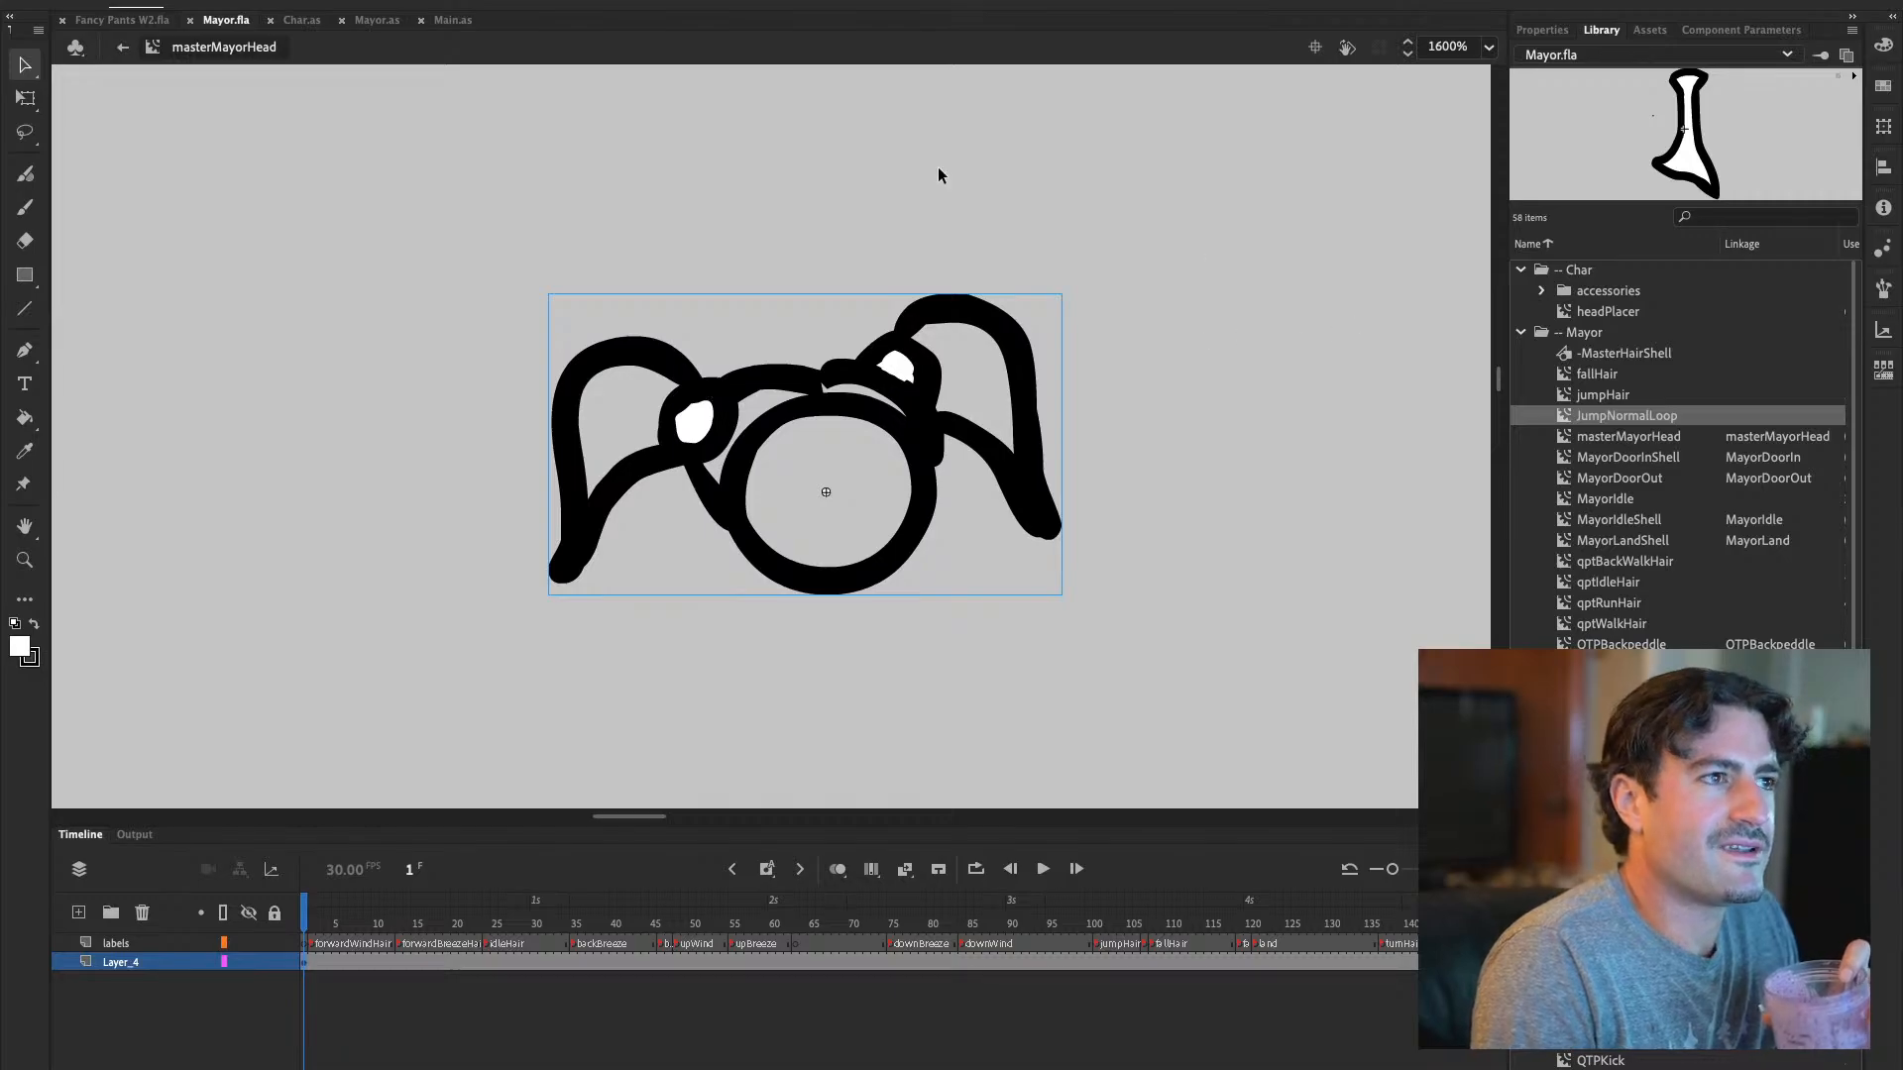
Test the game from Fancy Pants W2.fla, dismissing all ActionScript errors and closing the test window at the end
left_click(122, 20)
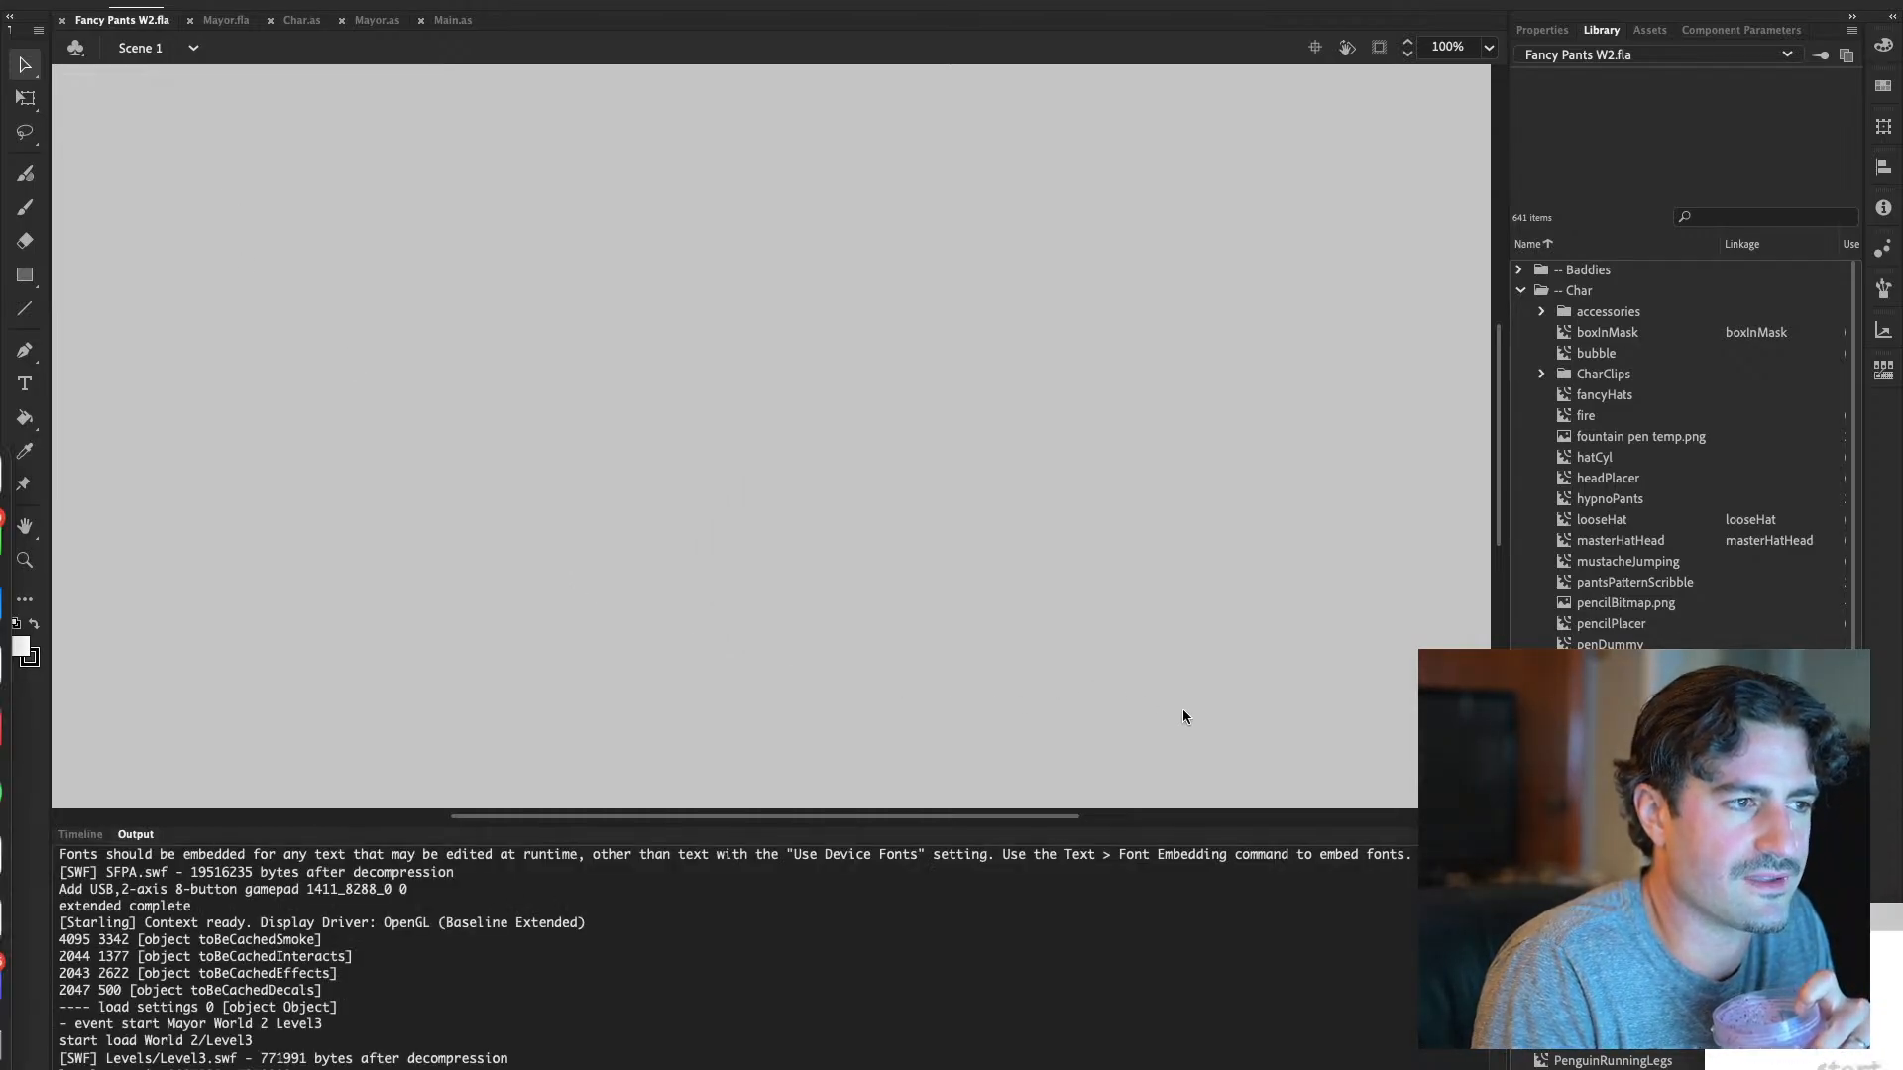
mouse_move(4, 753)
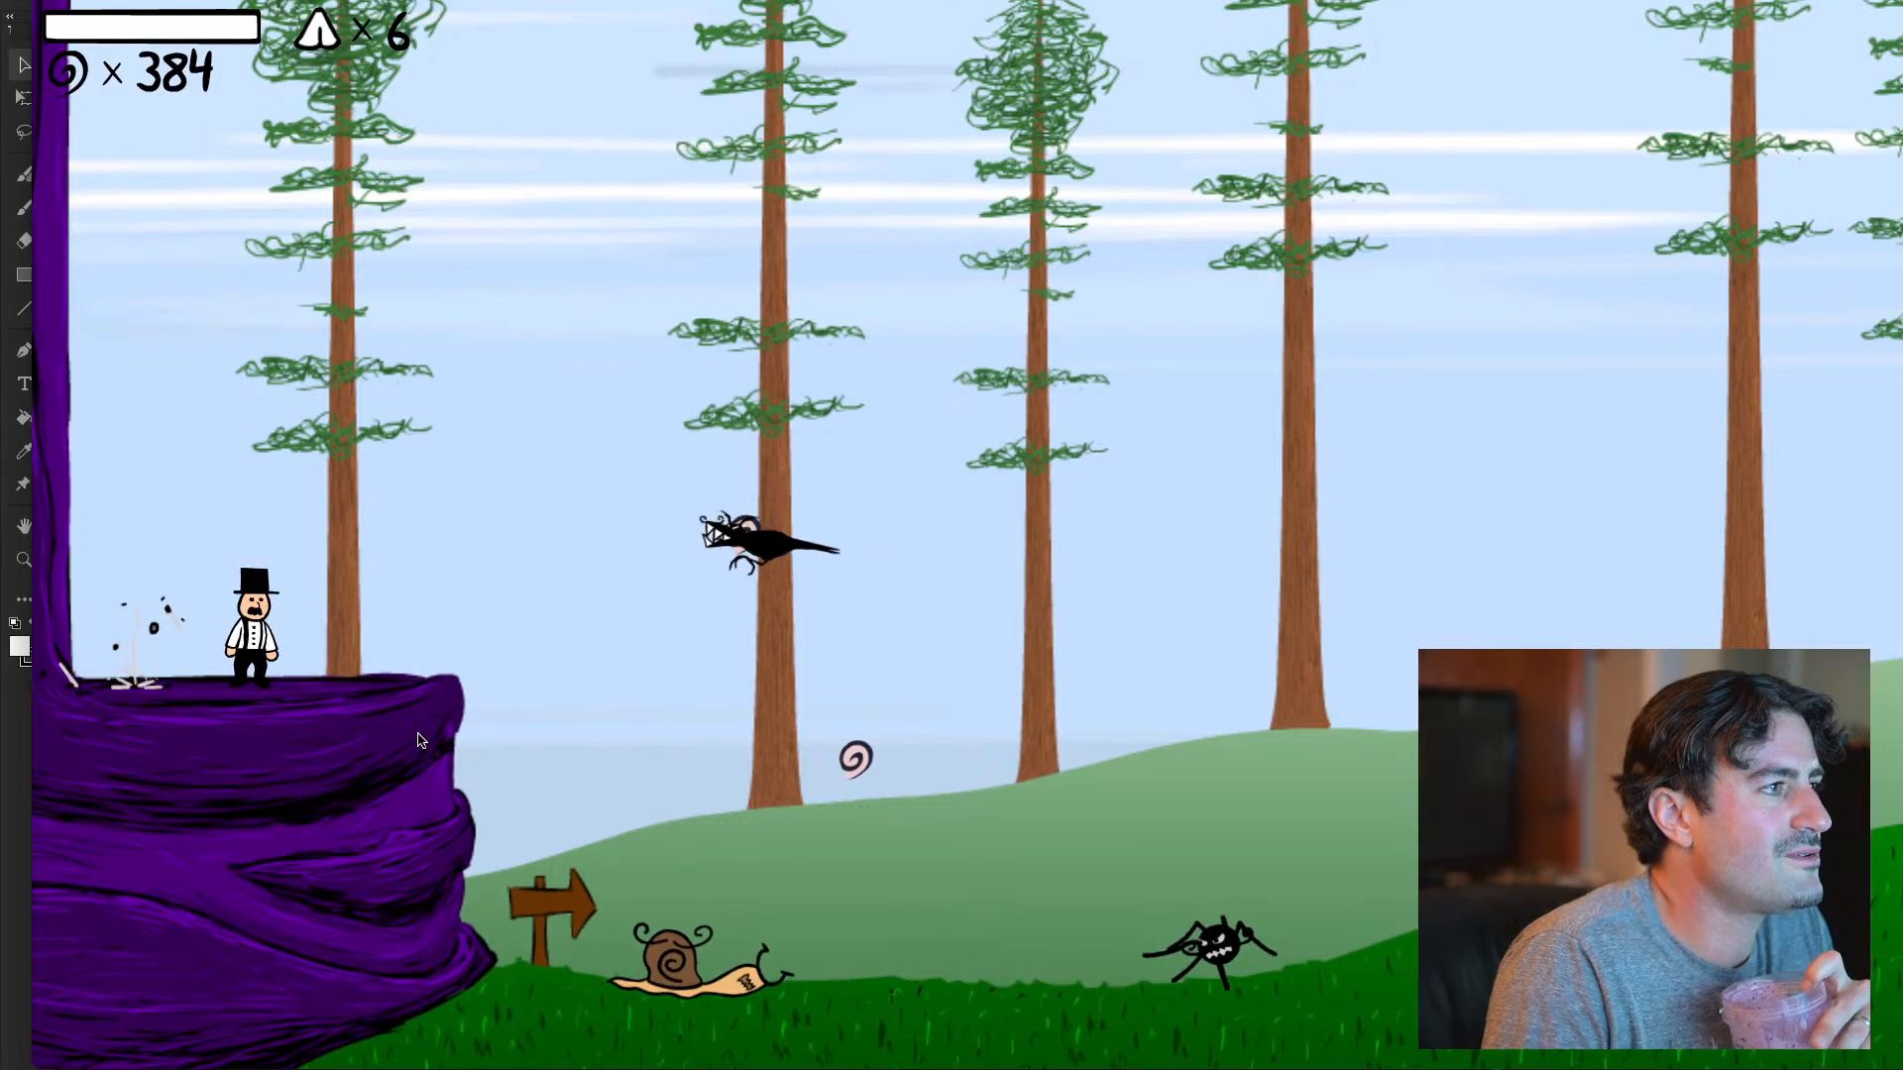
left_click_drag(519, 2, 507, 2)
key("Escape")
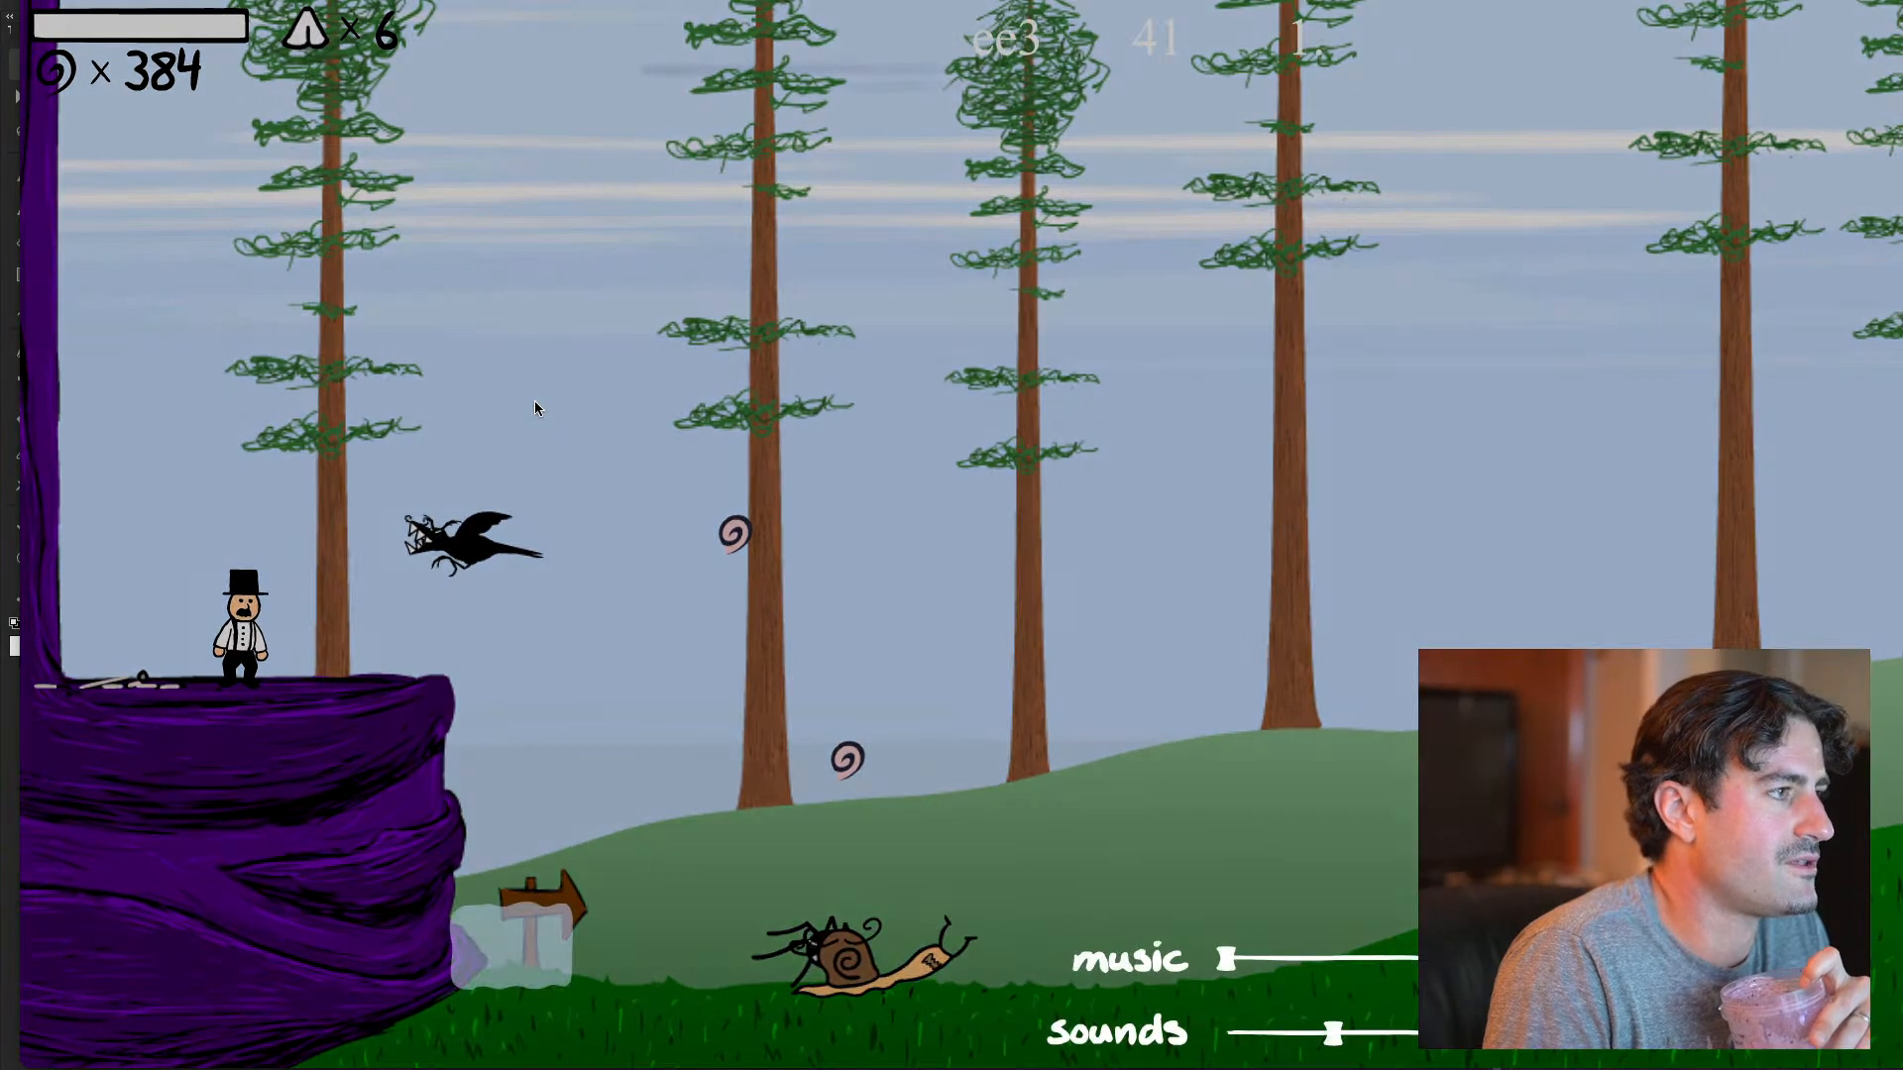
key("Escape")
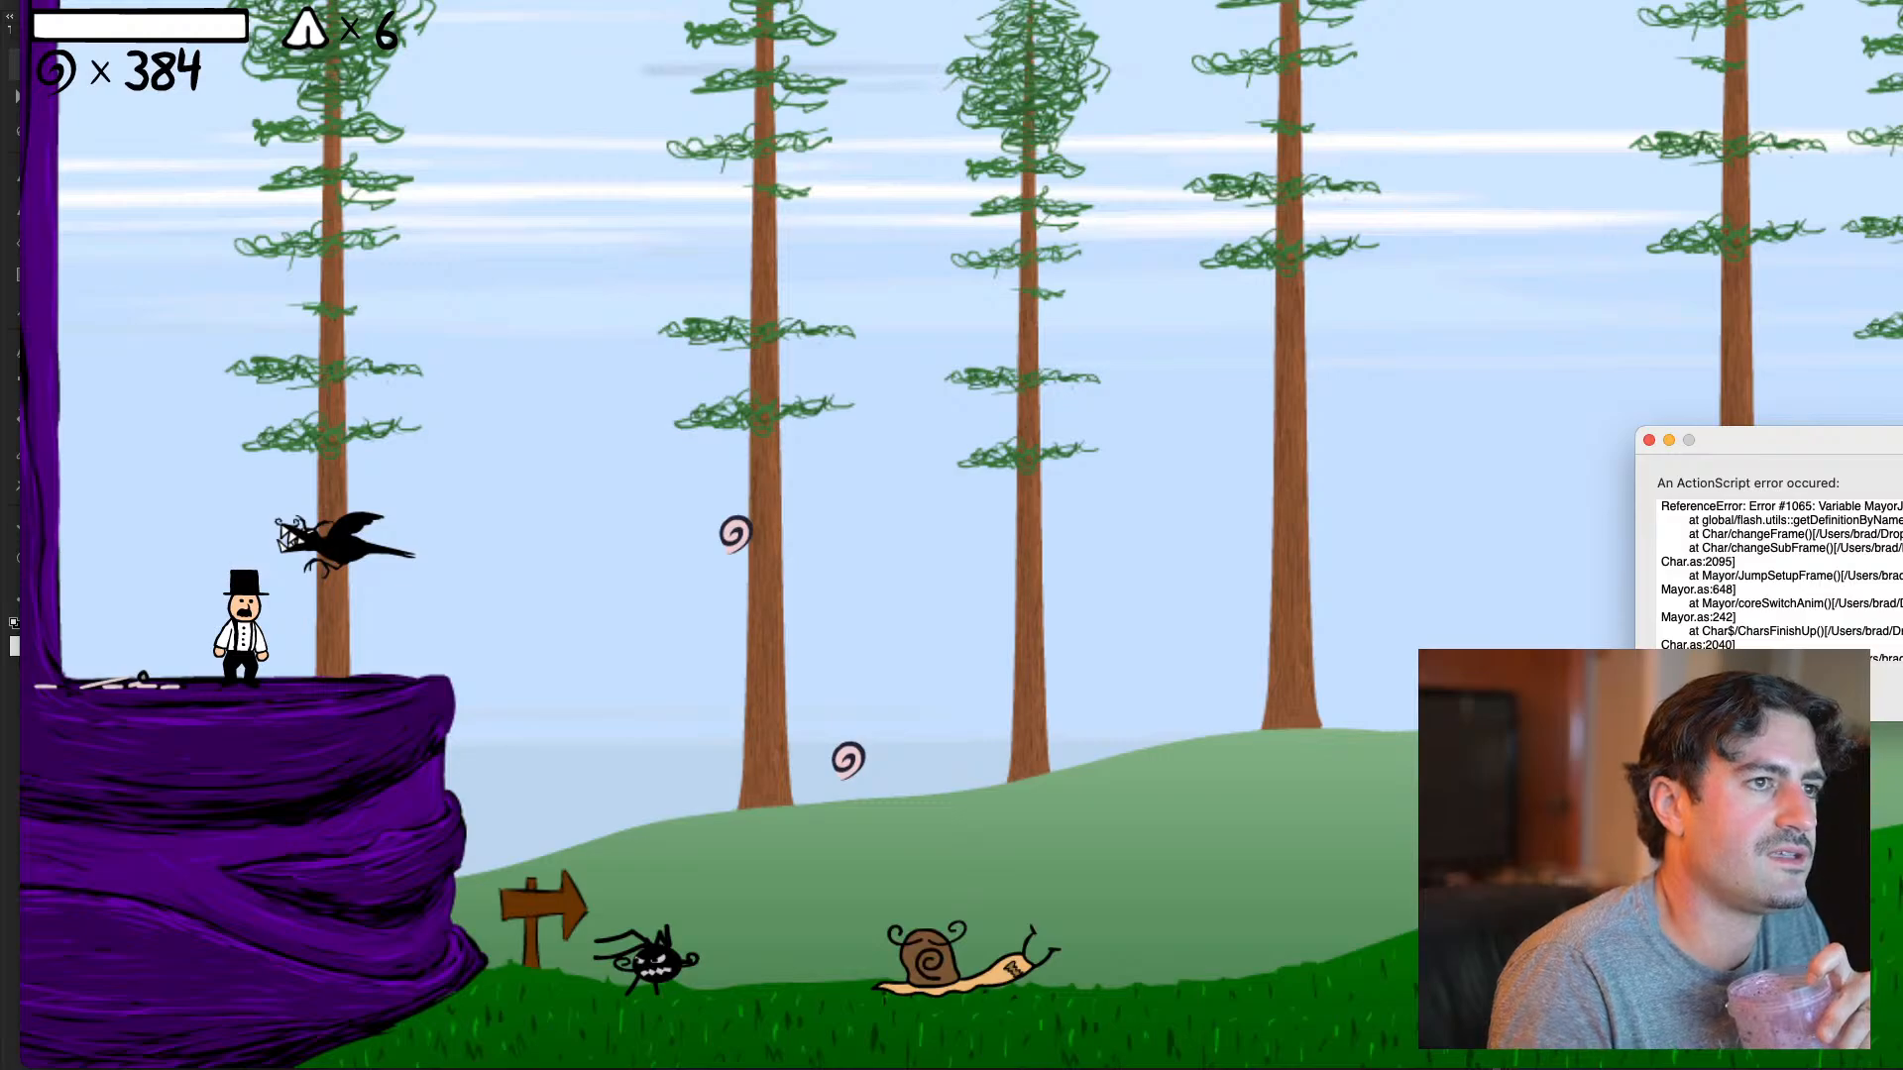
left_click_drag(1893, 454, 966, 319)
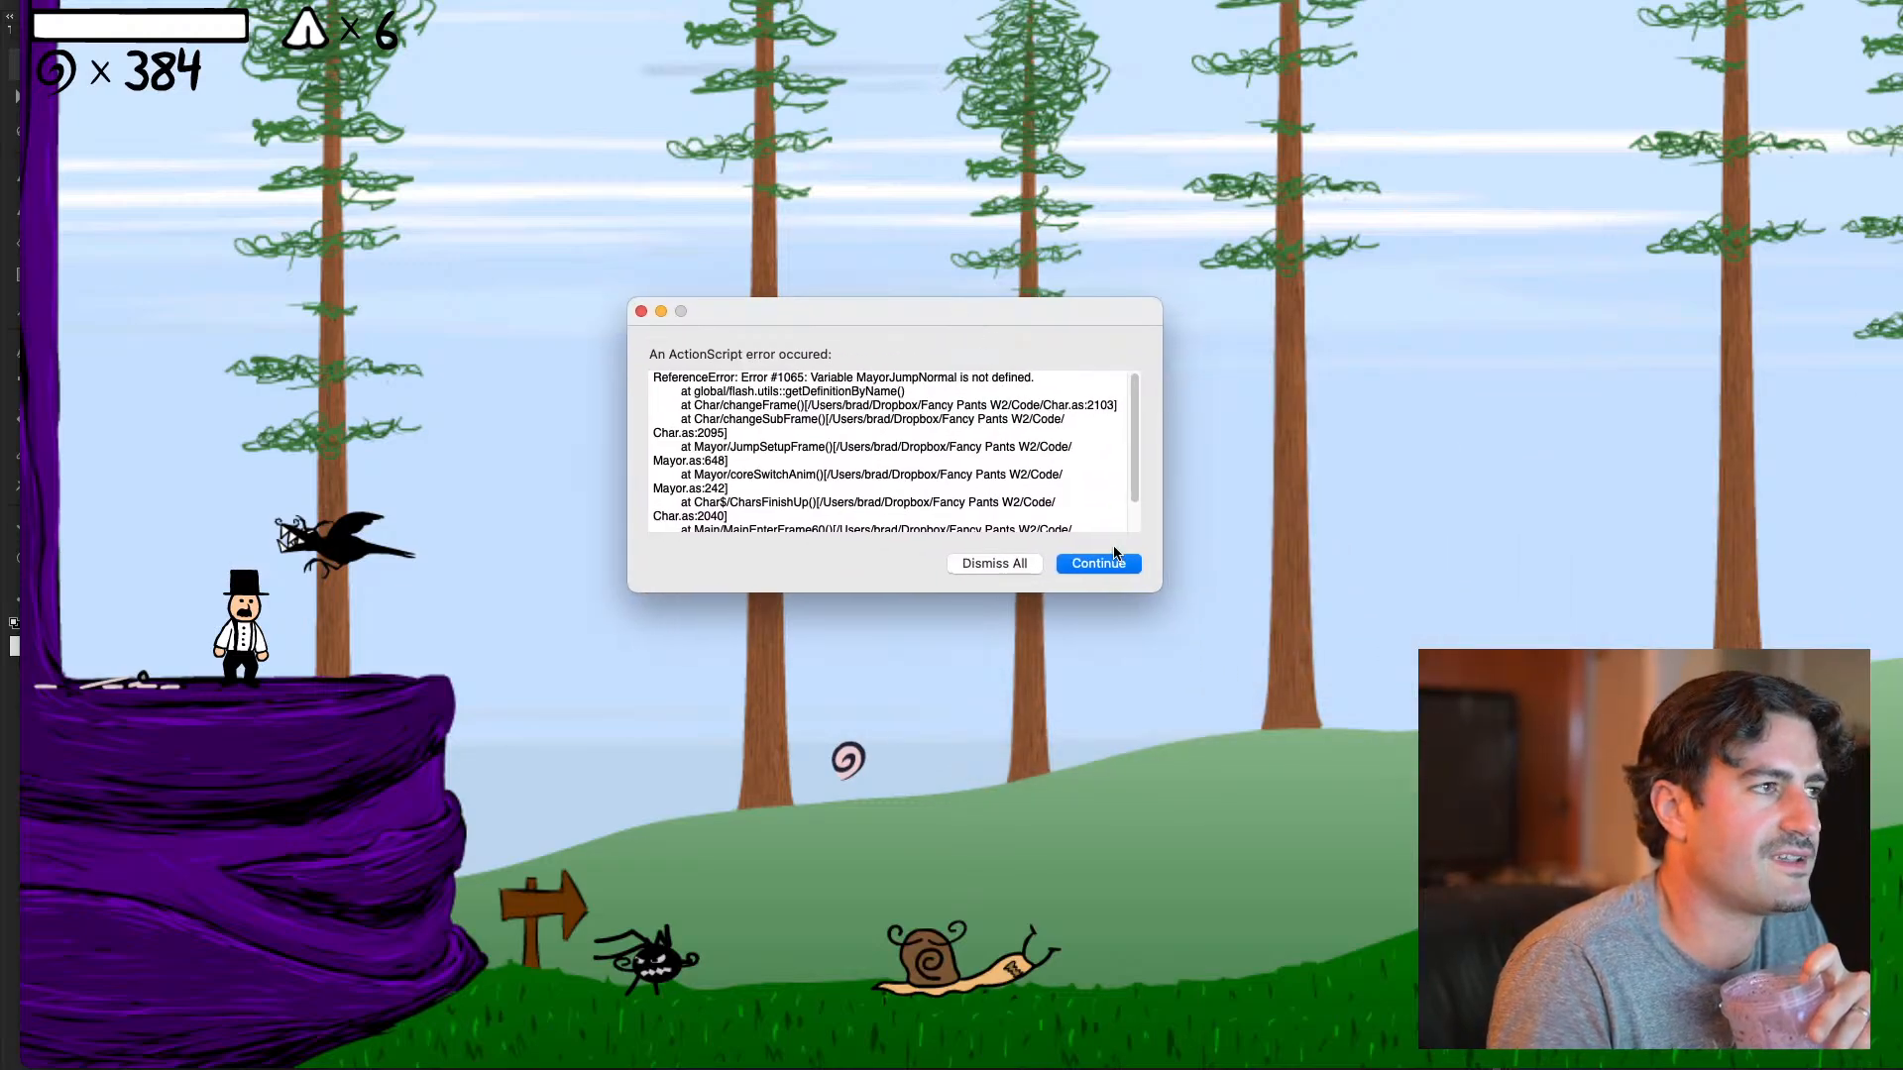
left_click(994, 563)
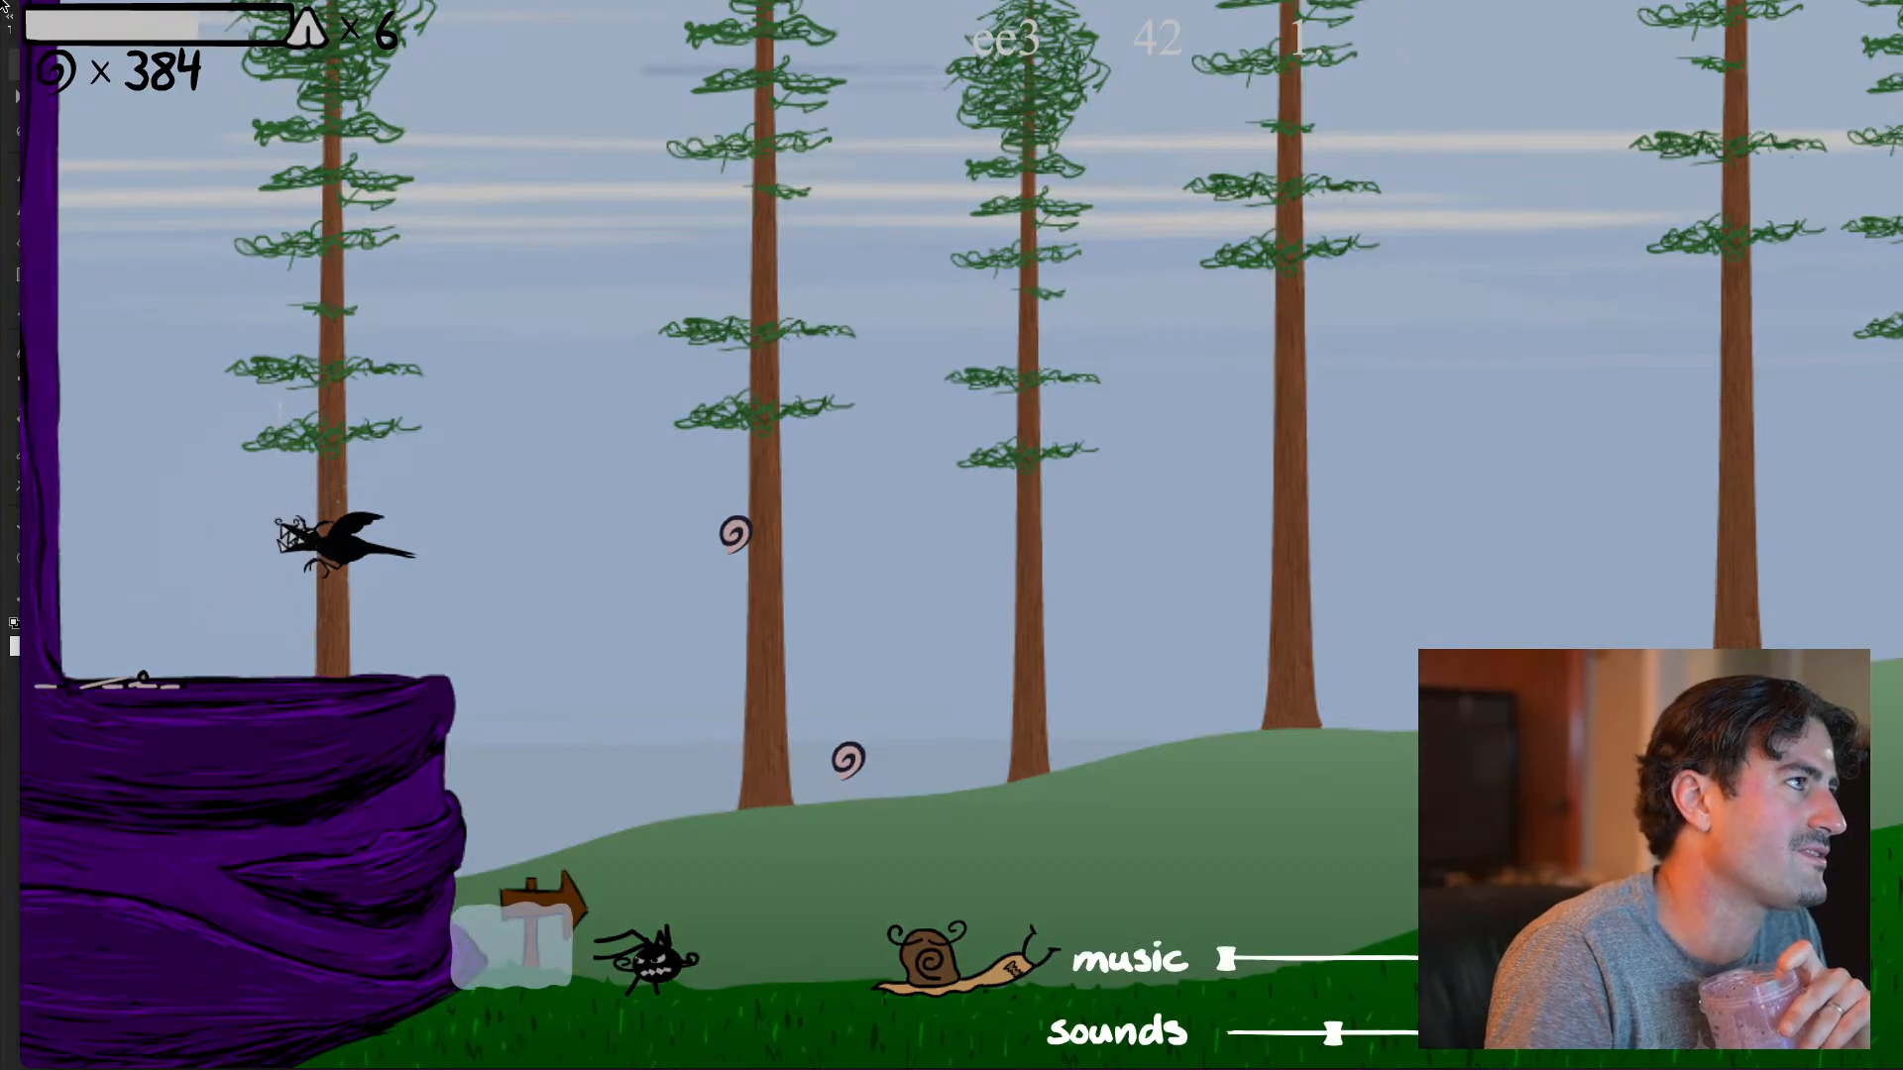
key("super+w")
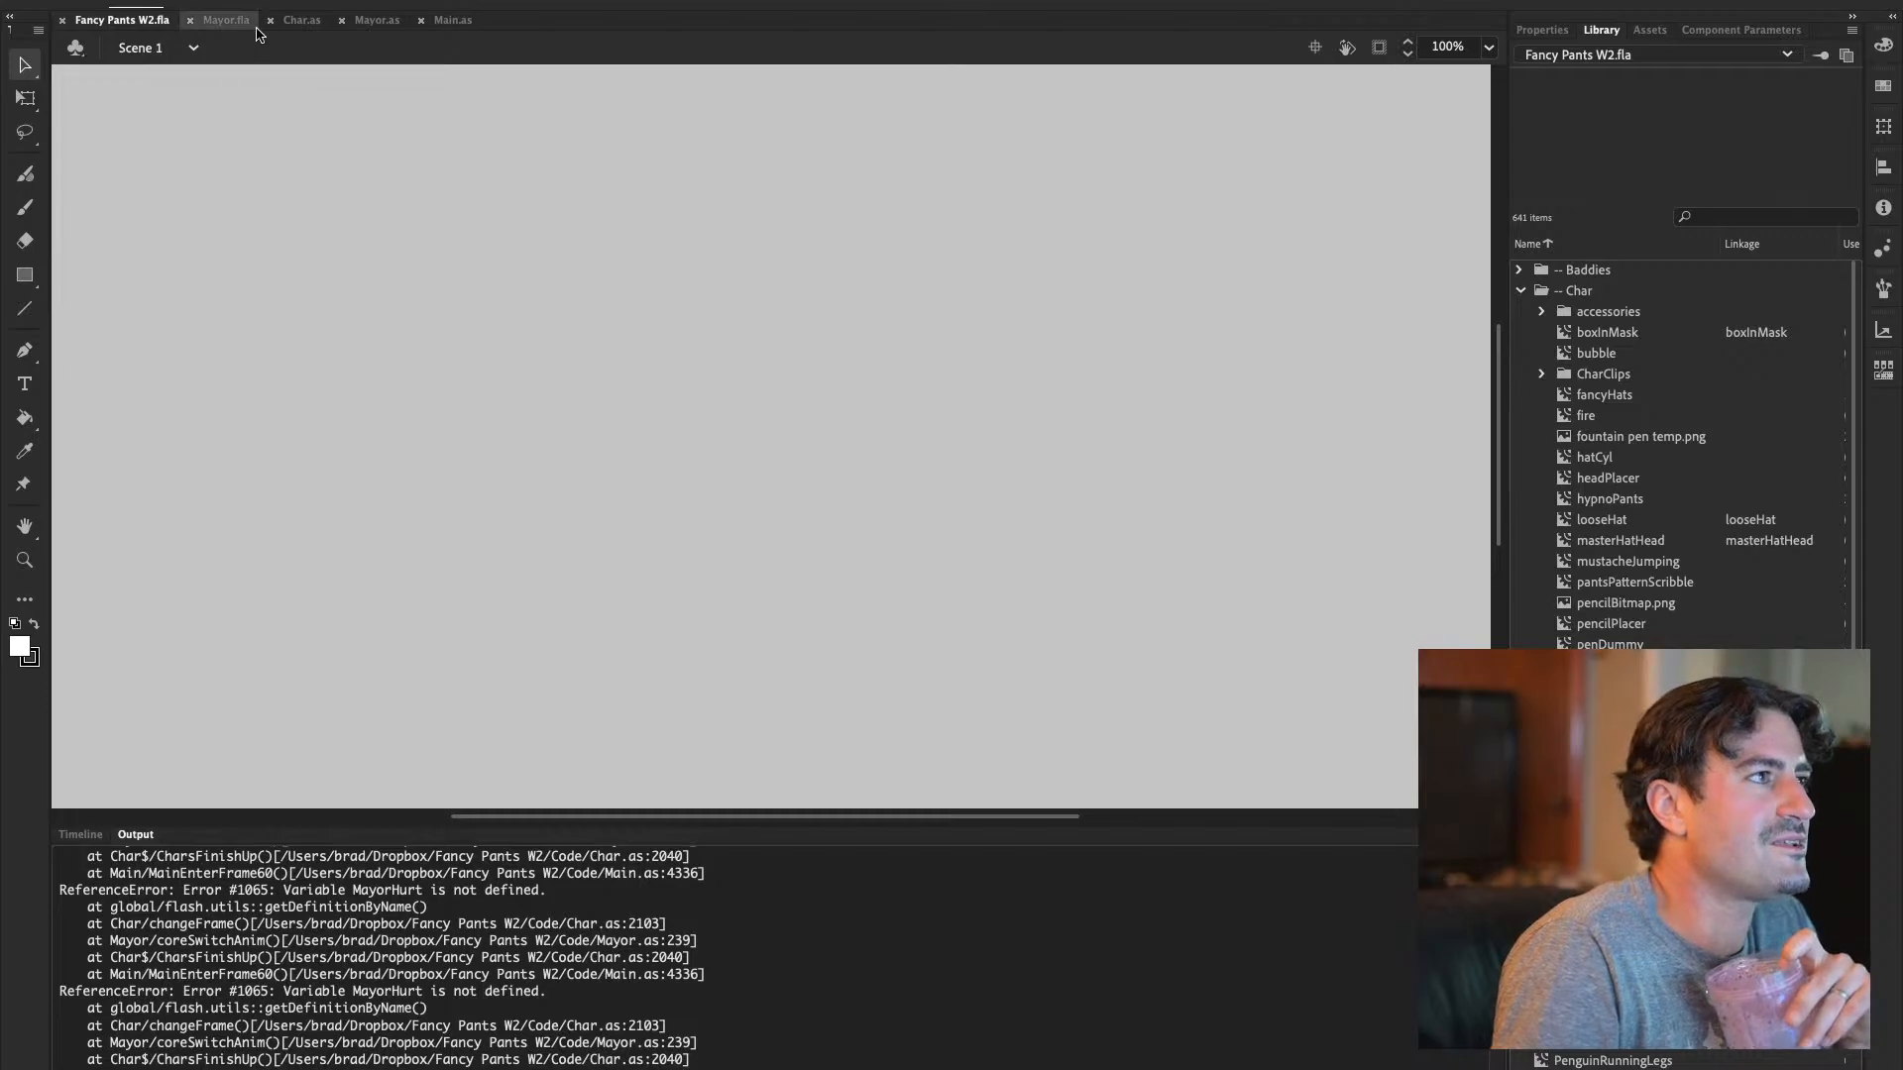
Search Char.as for ow" to find where the character's hurt sound is played
left_click(226, 20)
left_click(301, 20)
left_click(692, 528)
key("super+f")
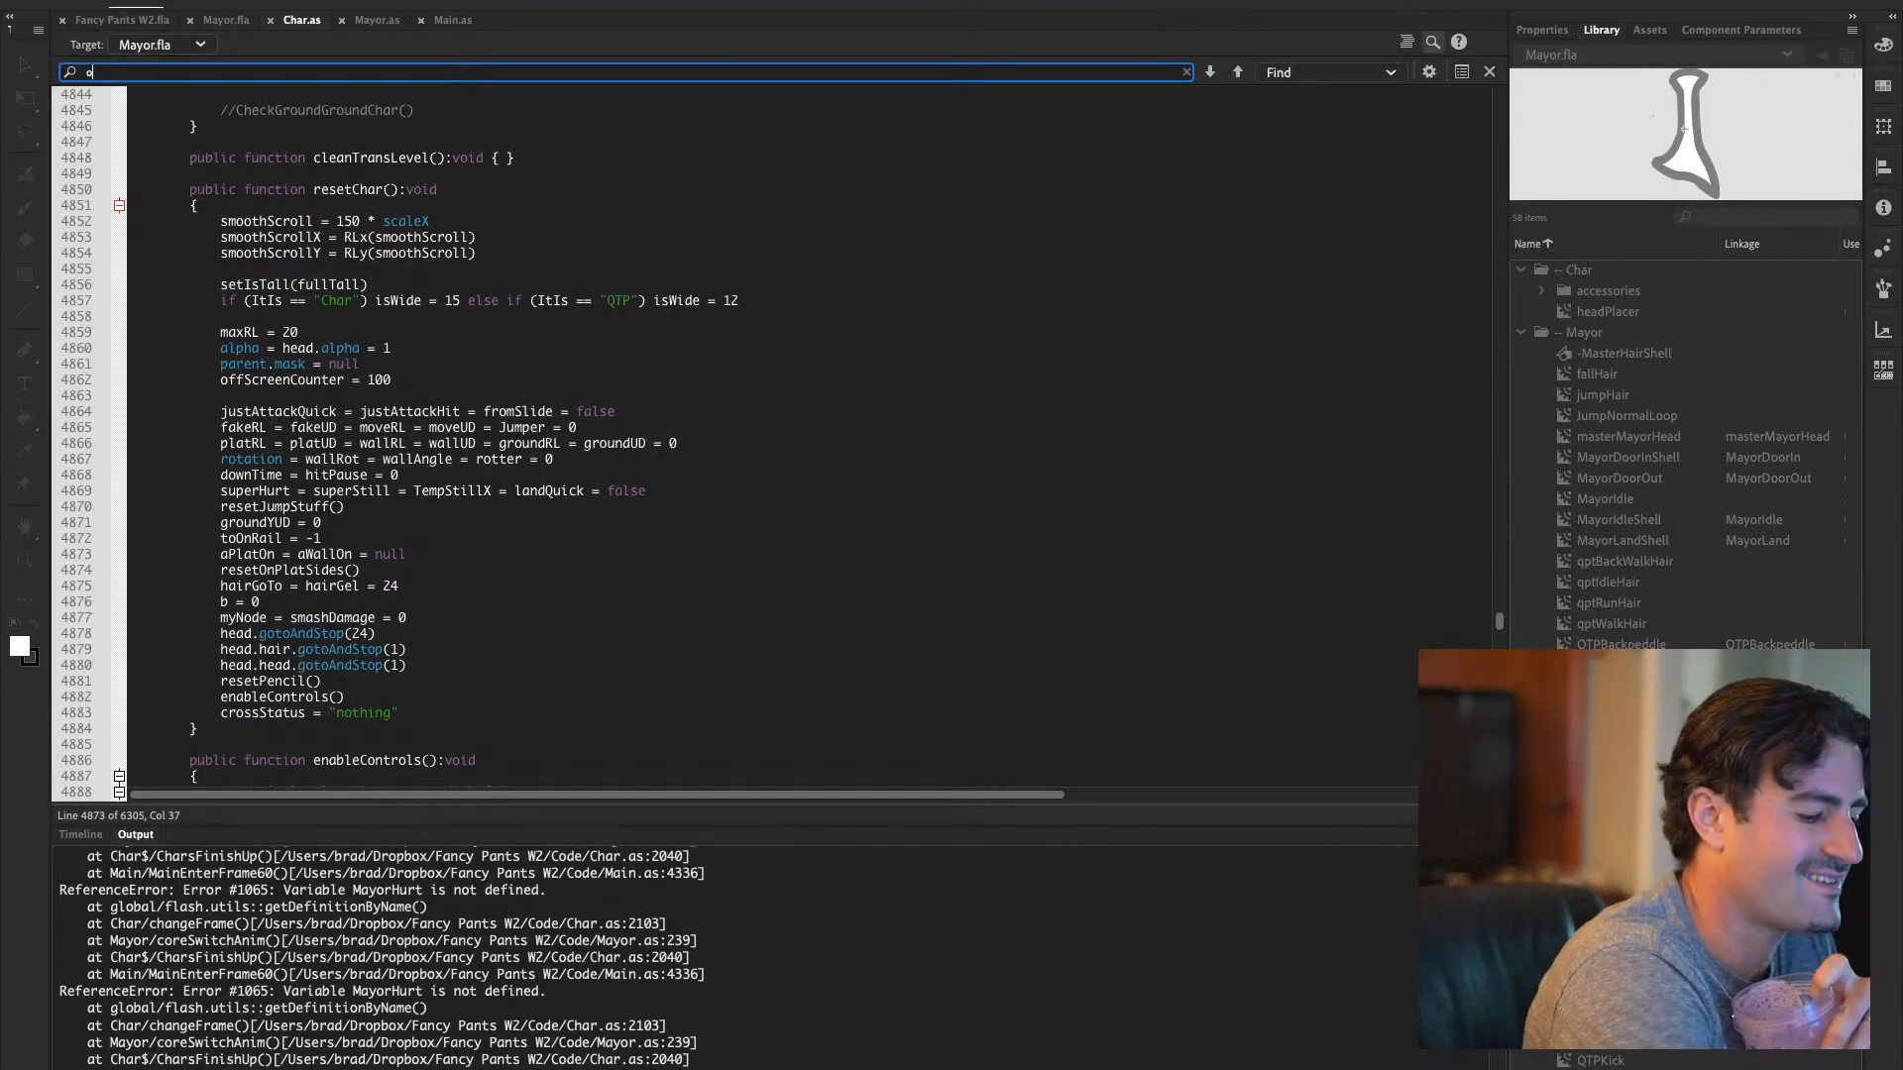
type("ow")
key("Return")
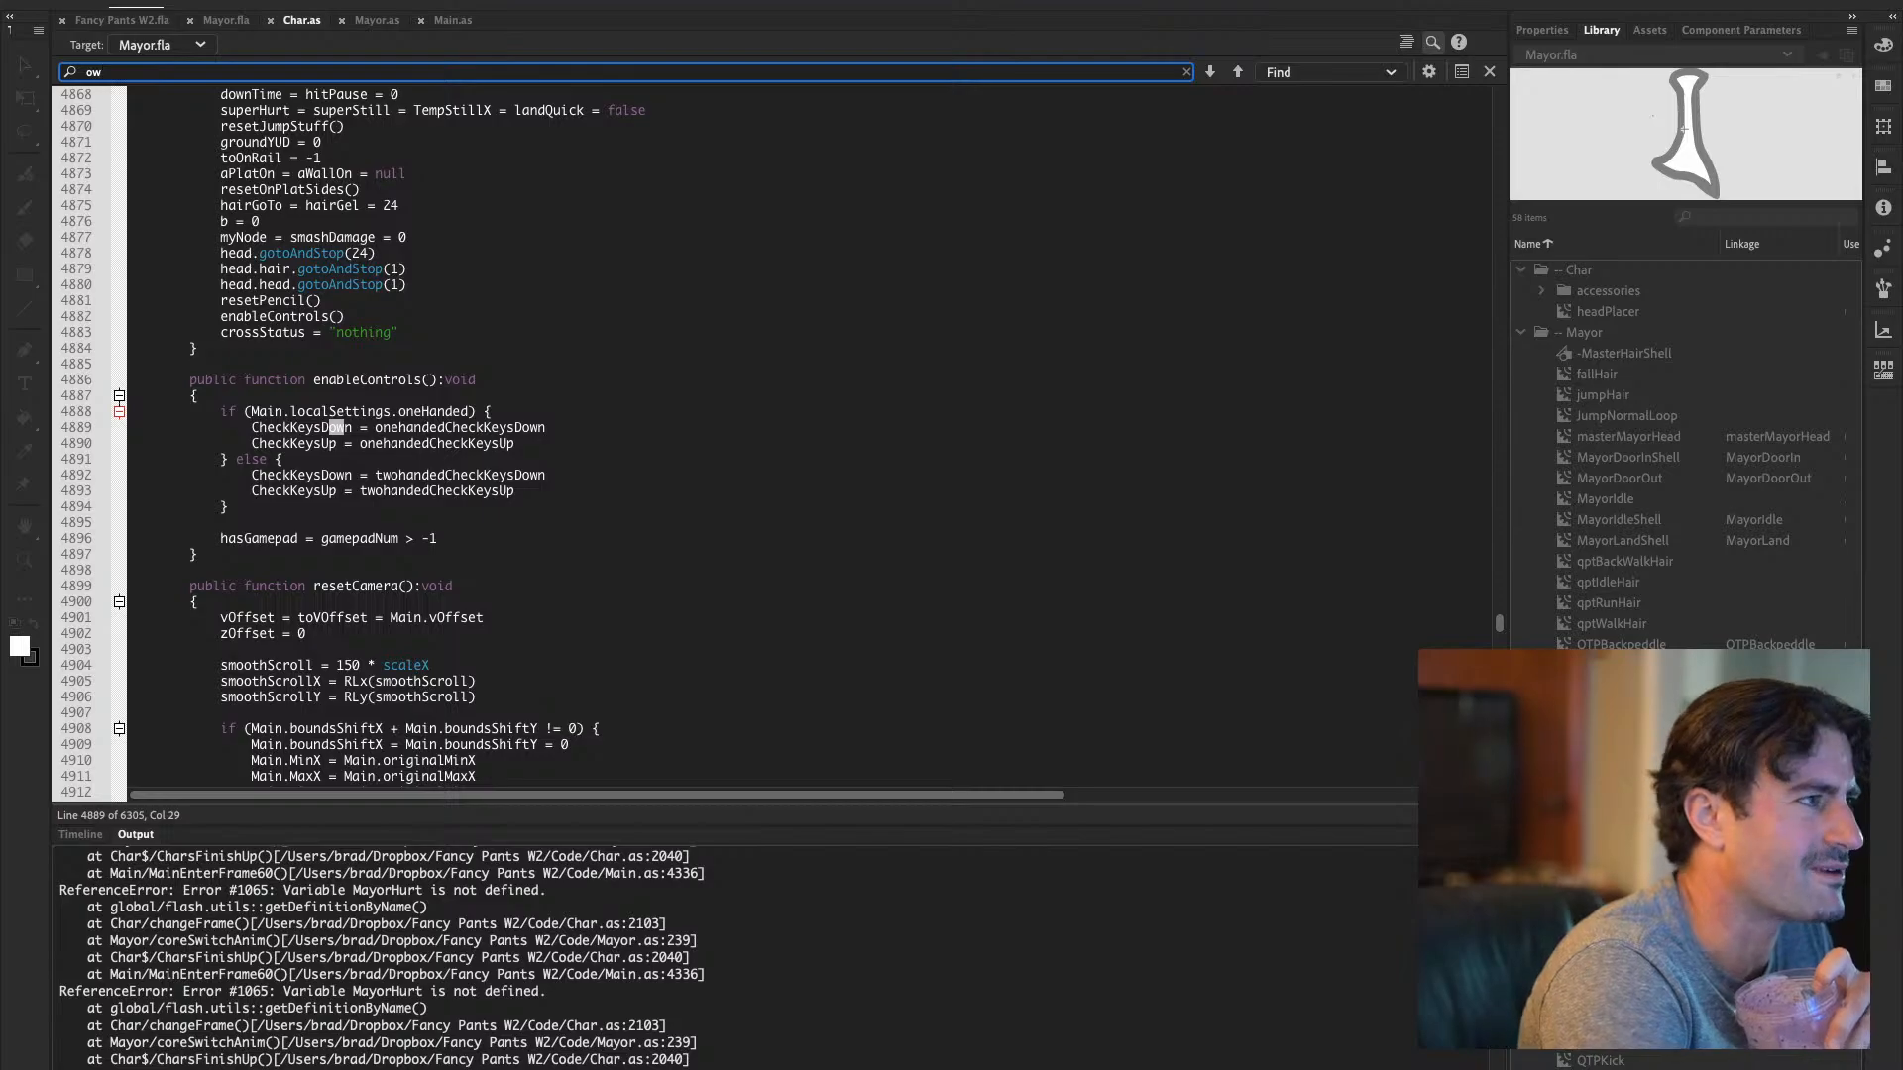
key("Return")
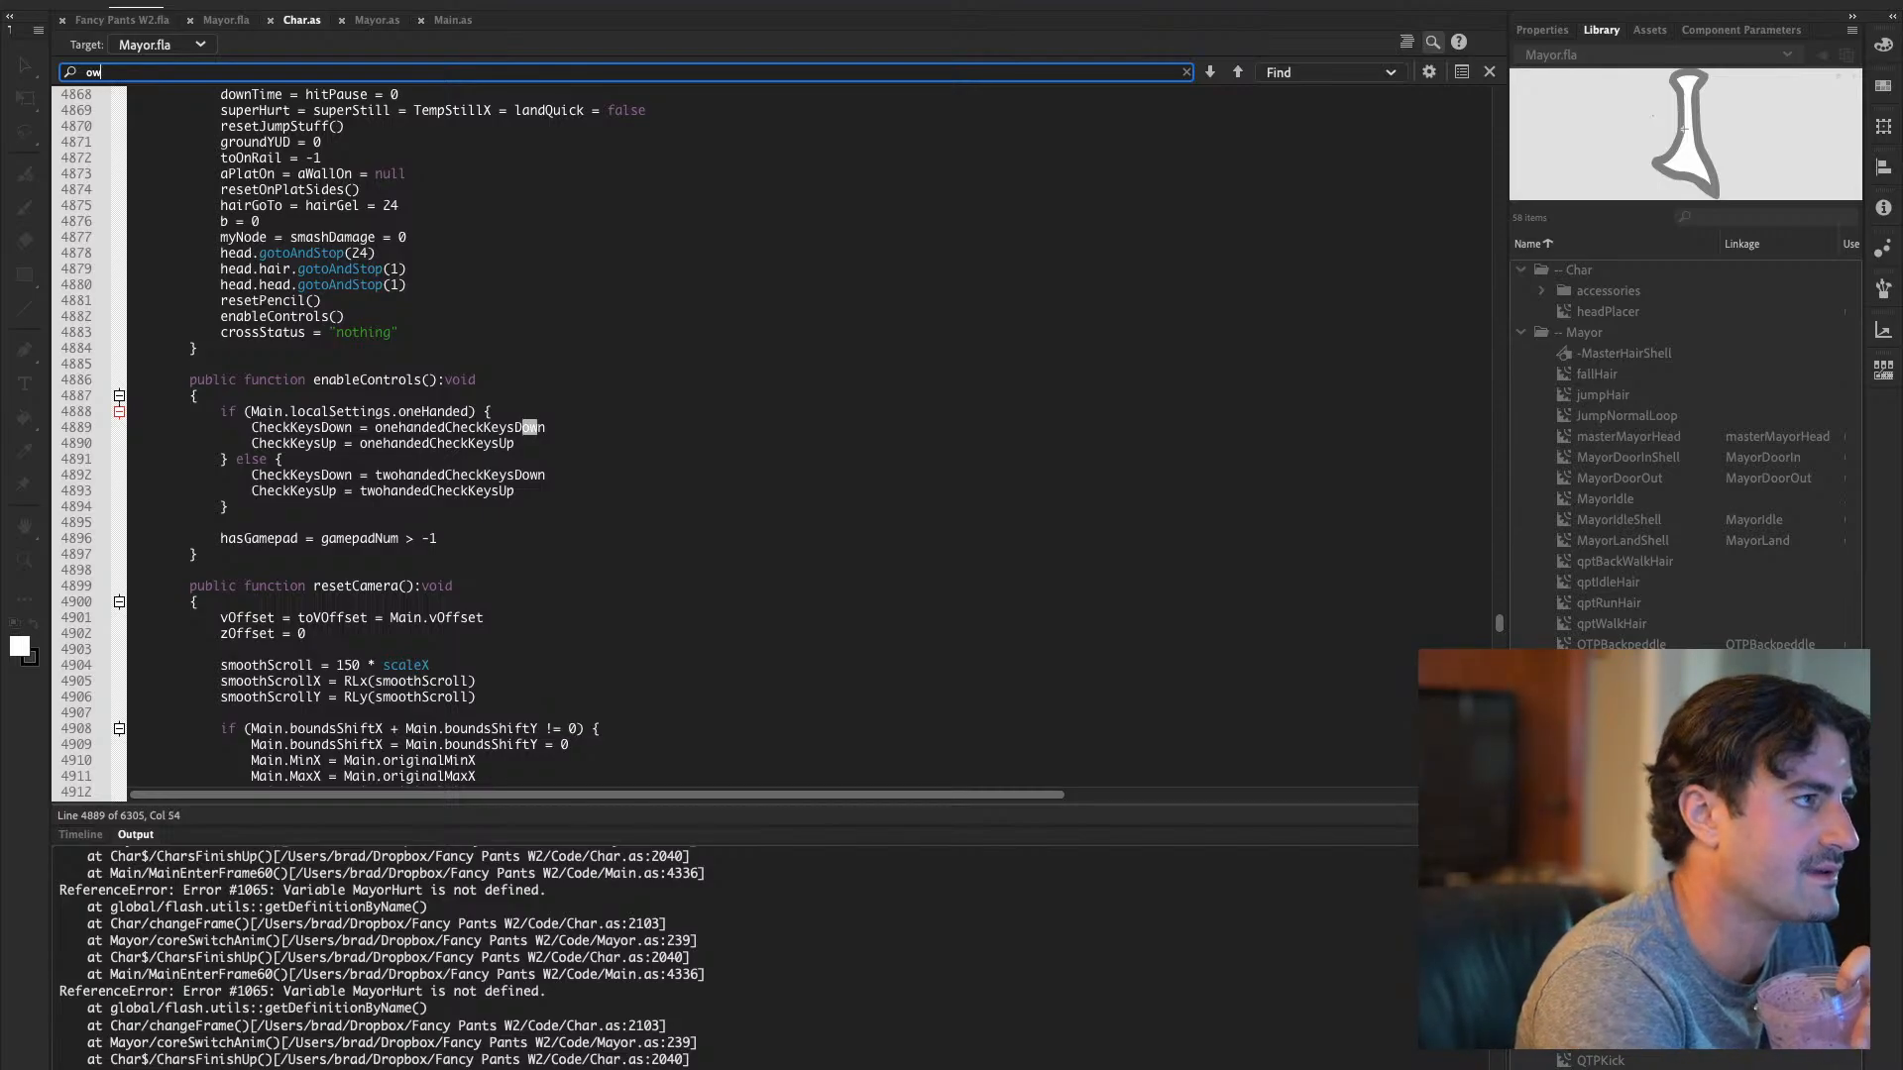
key("Return")
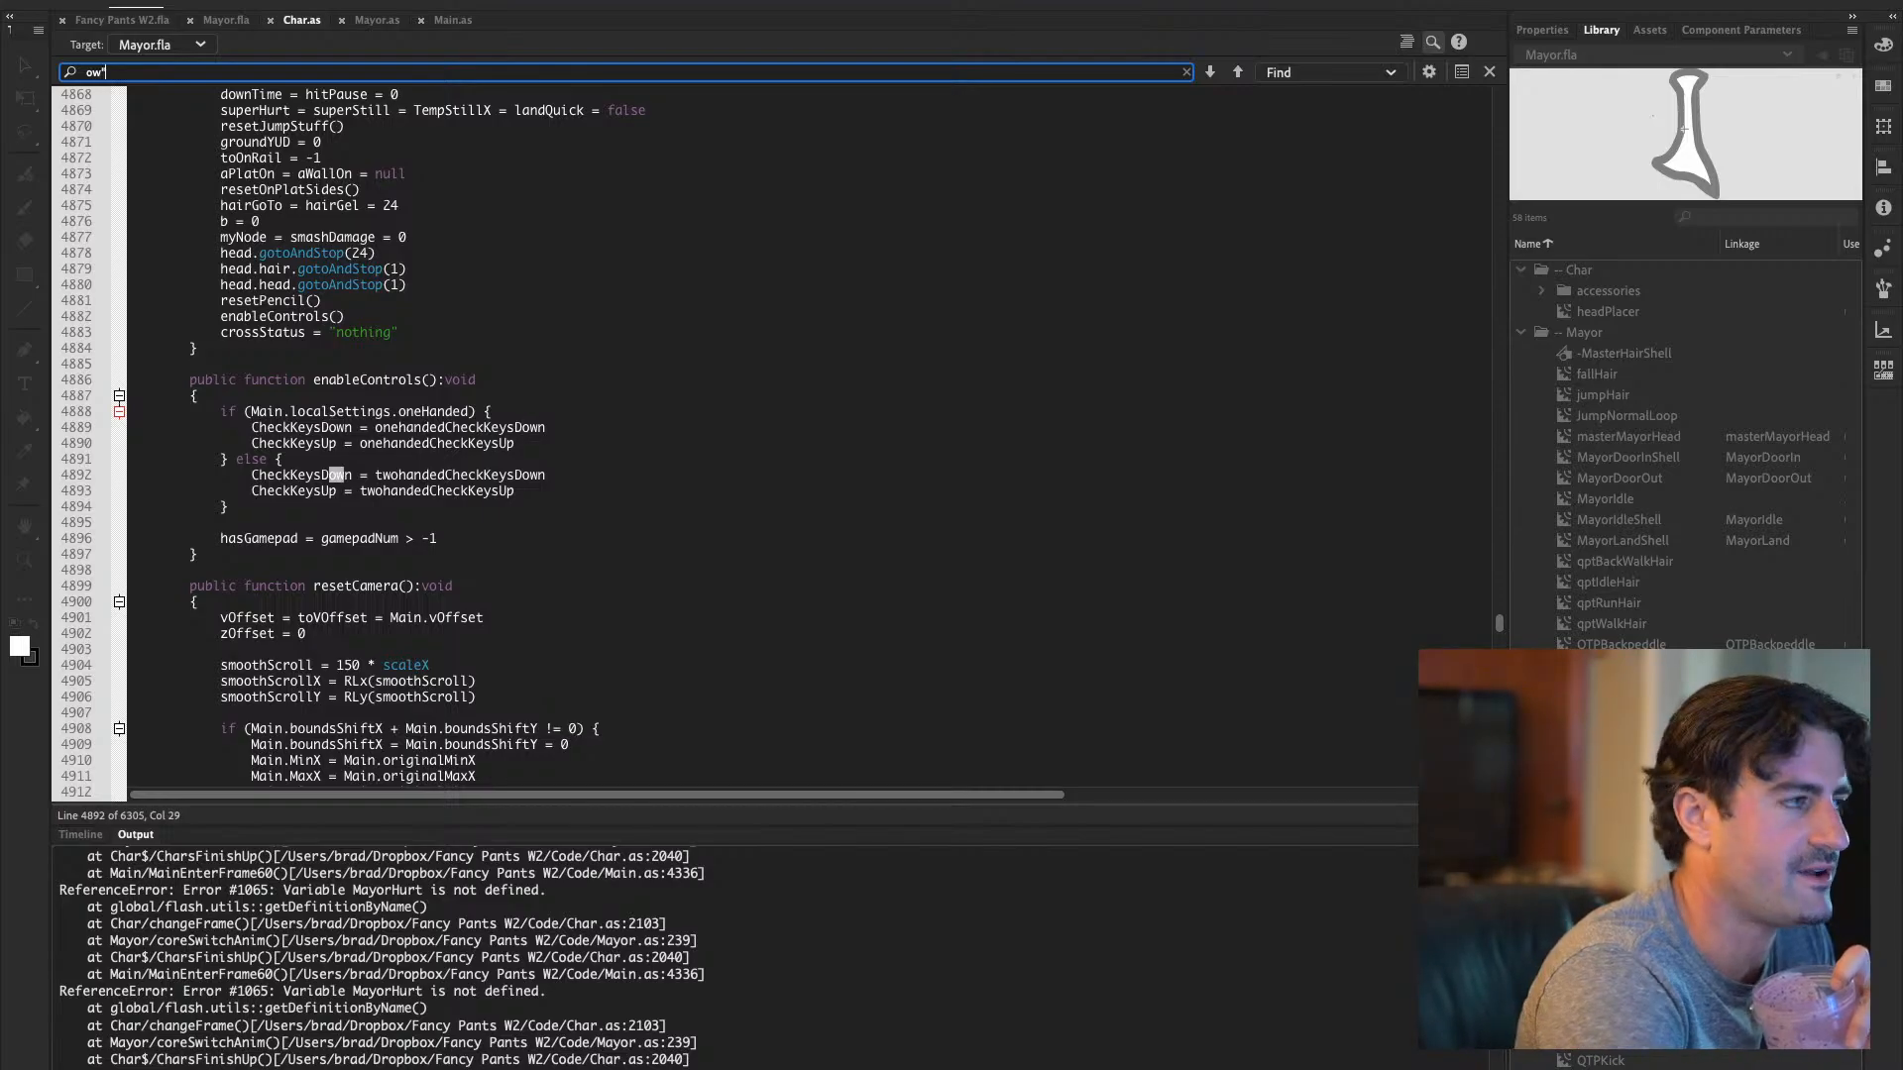
type("\"")
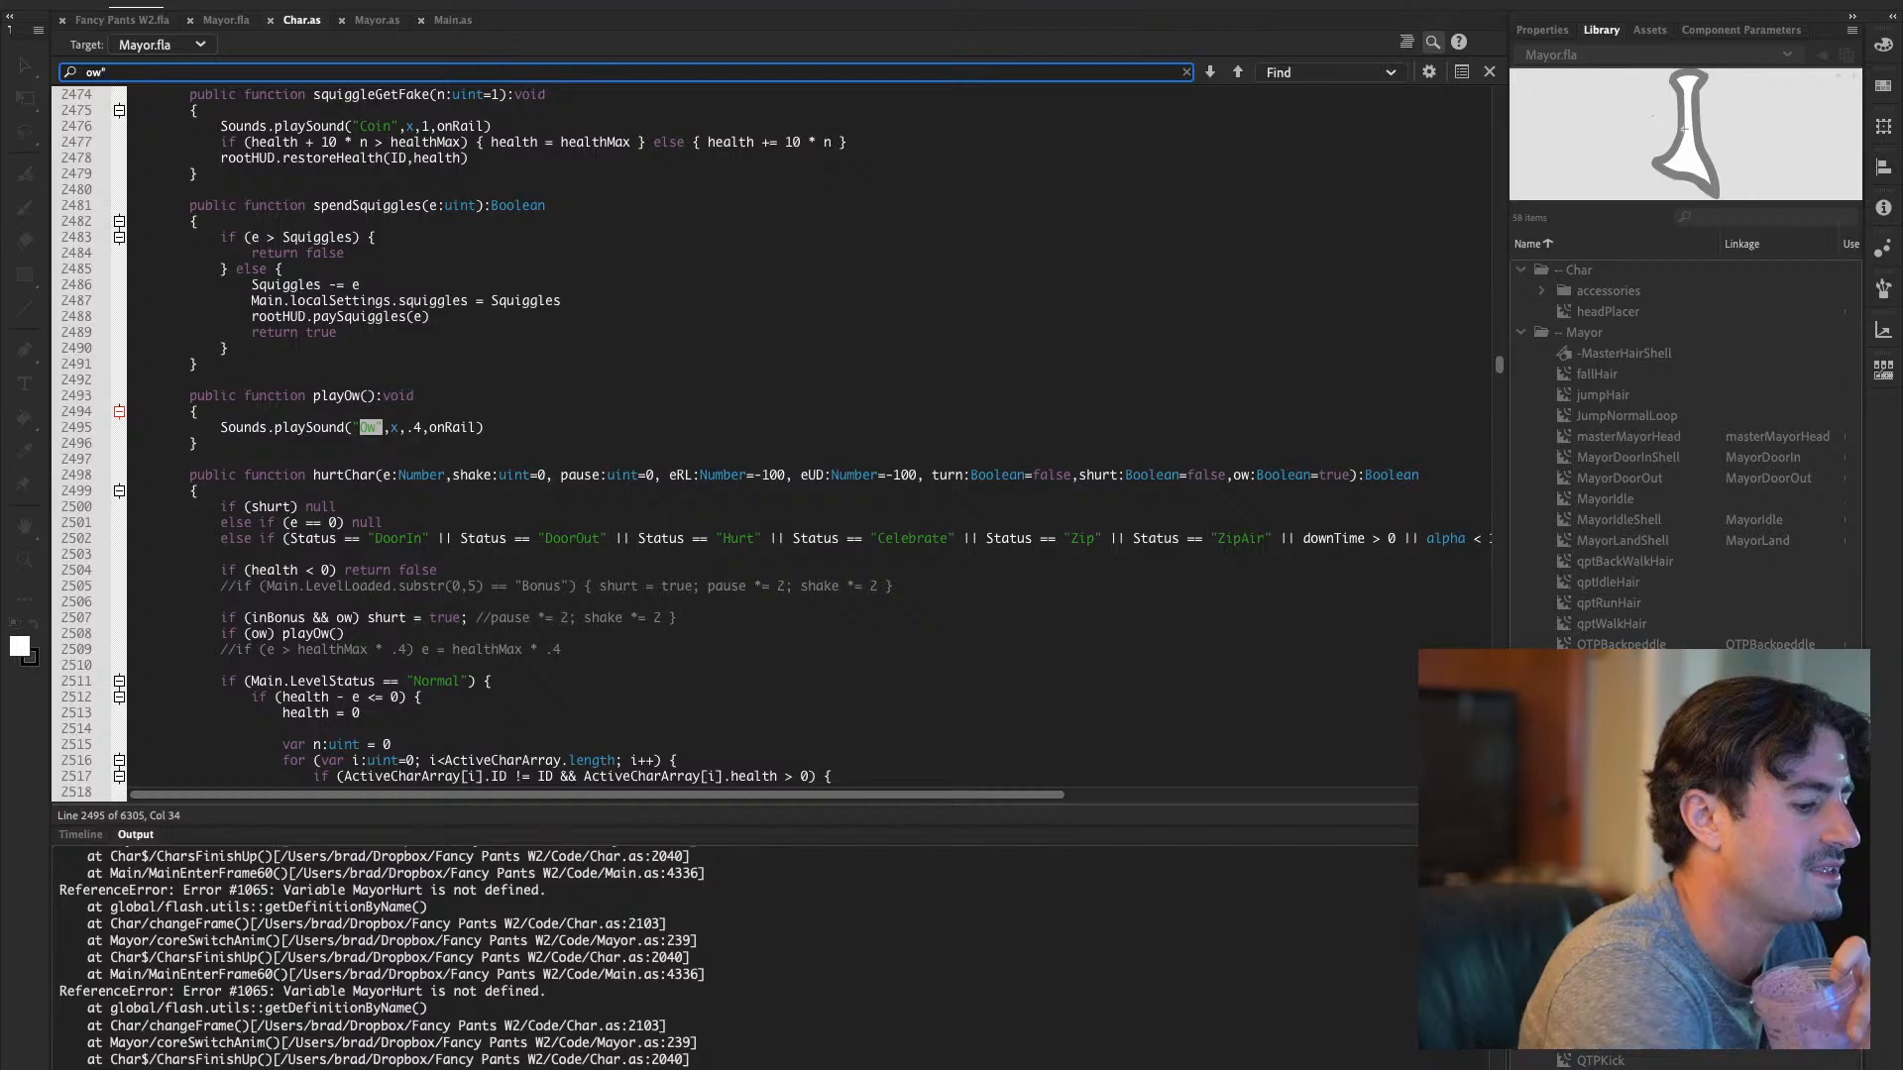
key("Escape")
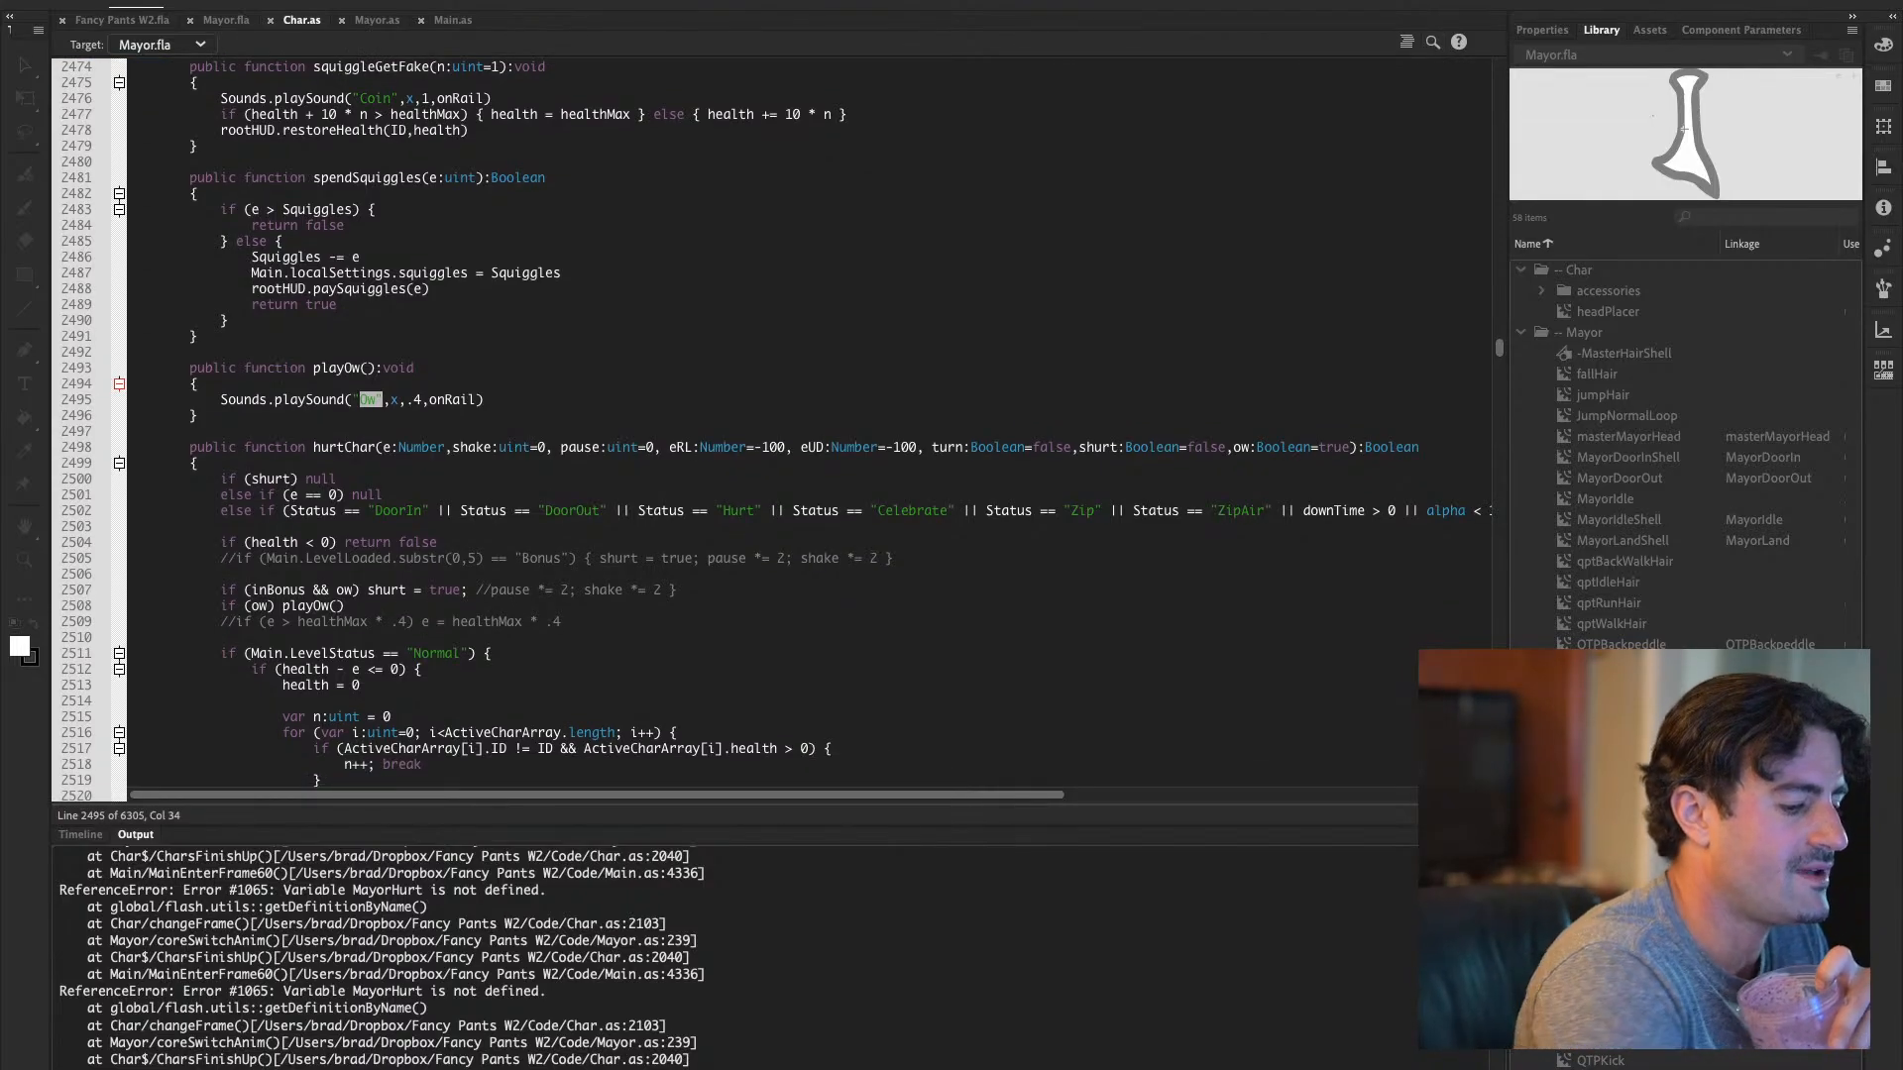
key("super+g")
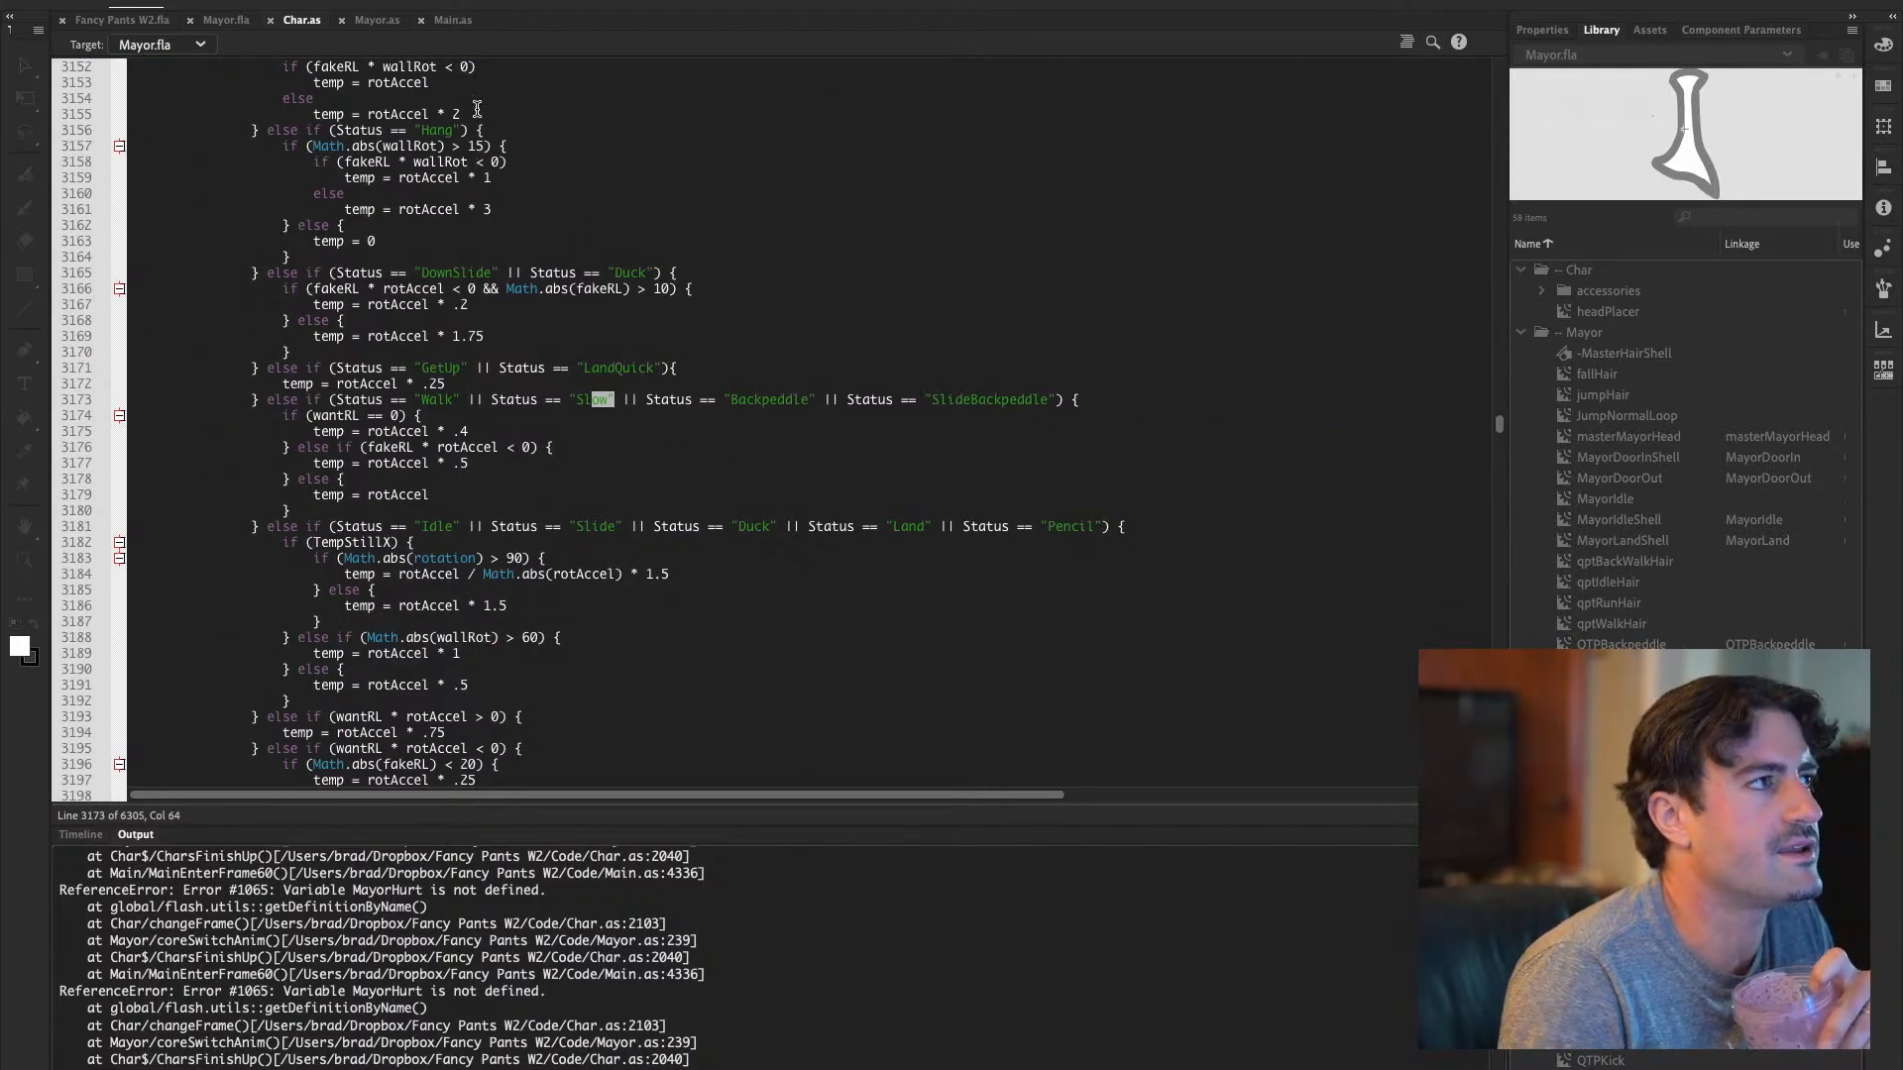
Search Mayor.as for "playow" to locate the Mayor's hurt sound function
left_click(377, 19)
left_click(528, 397)
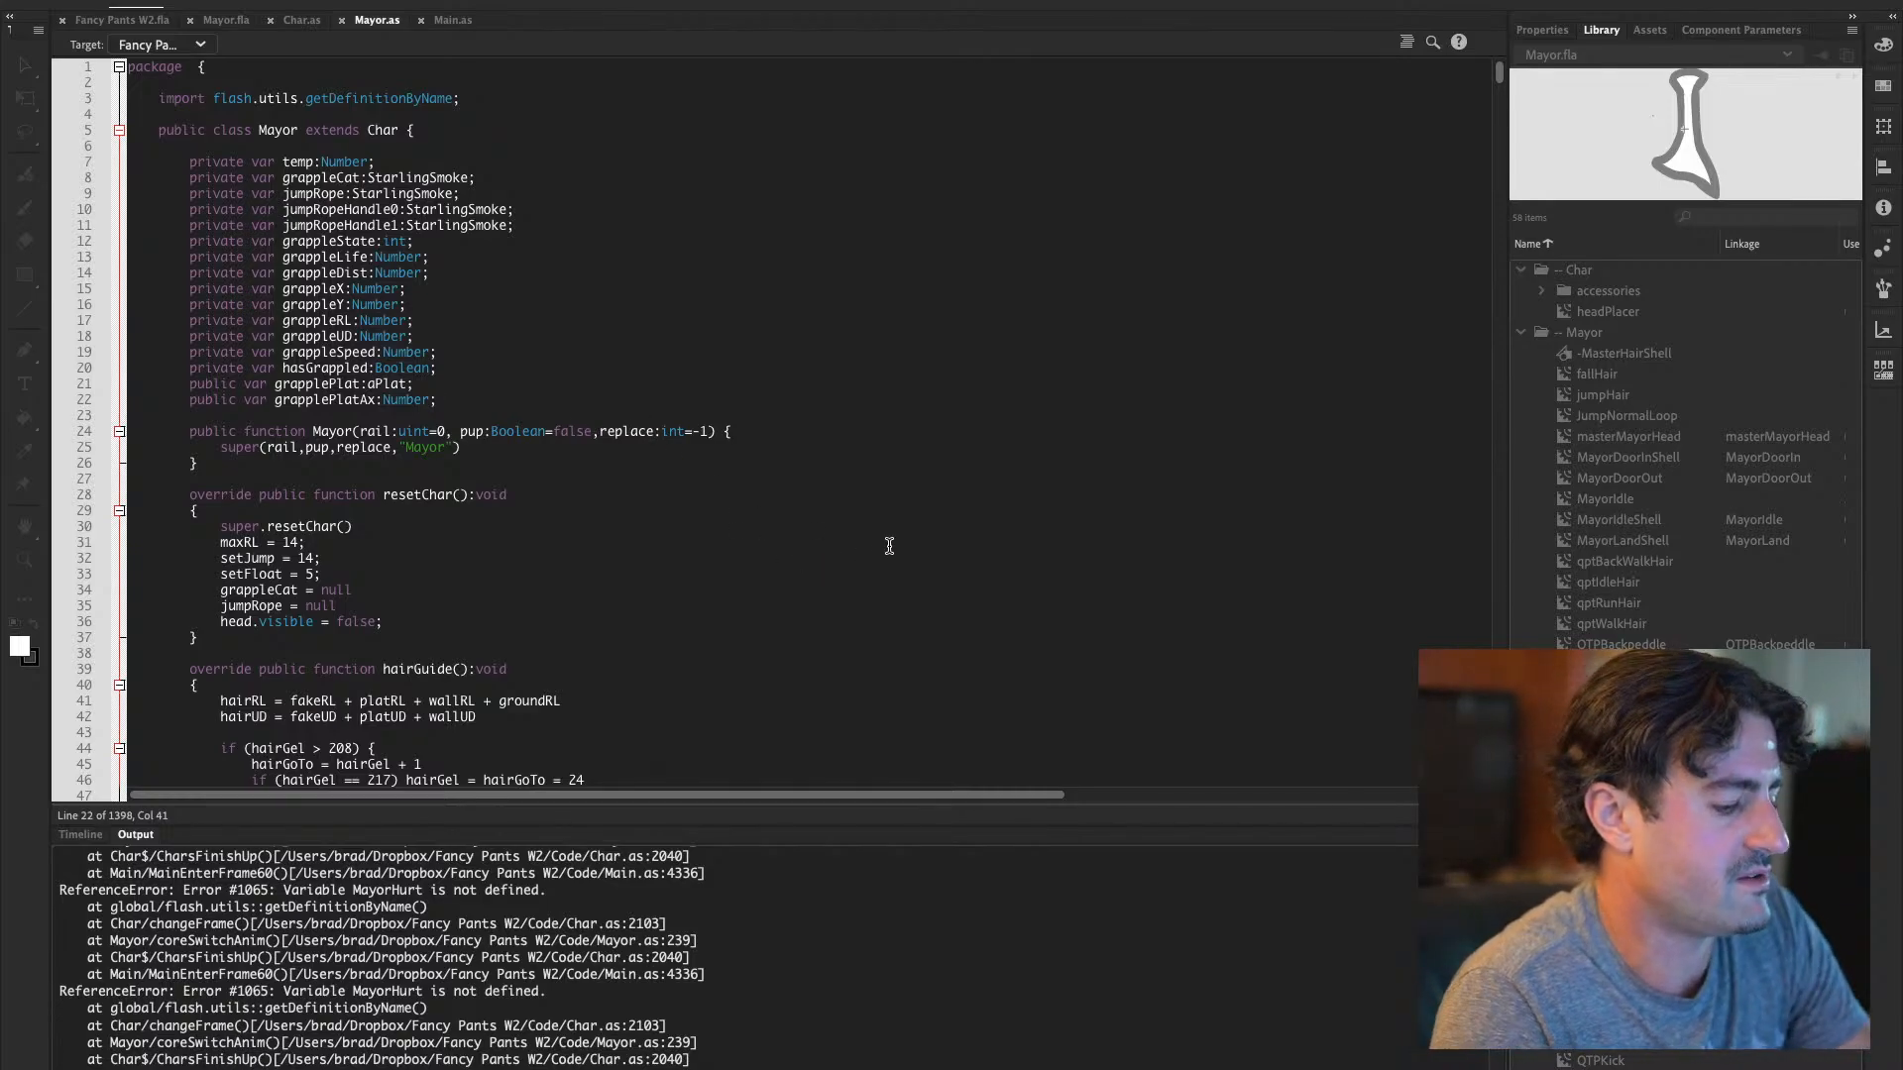
key("super+f")
type("*ow*")
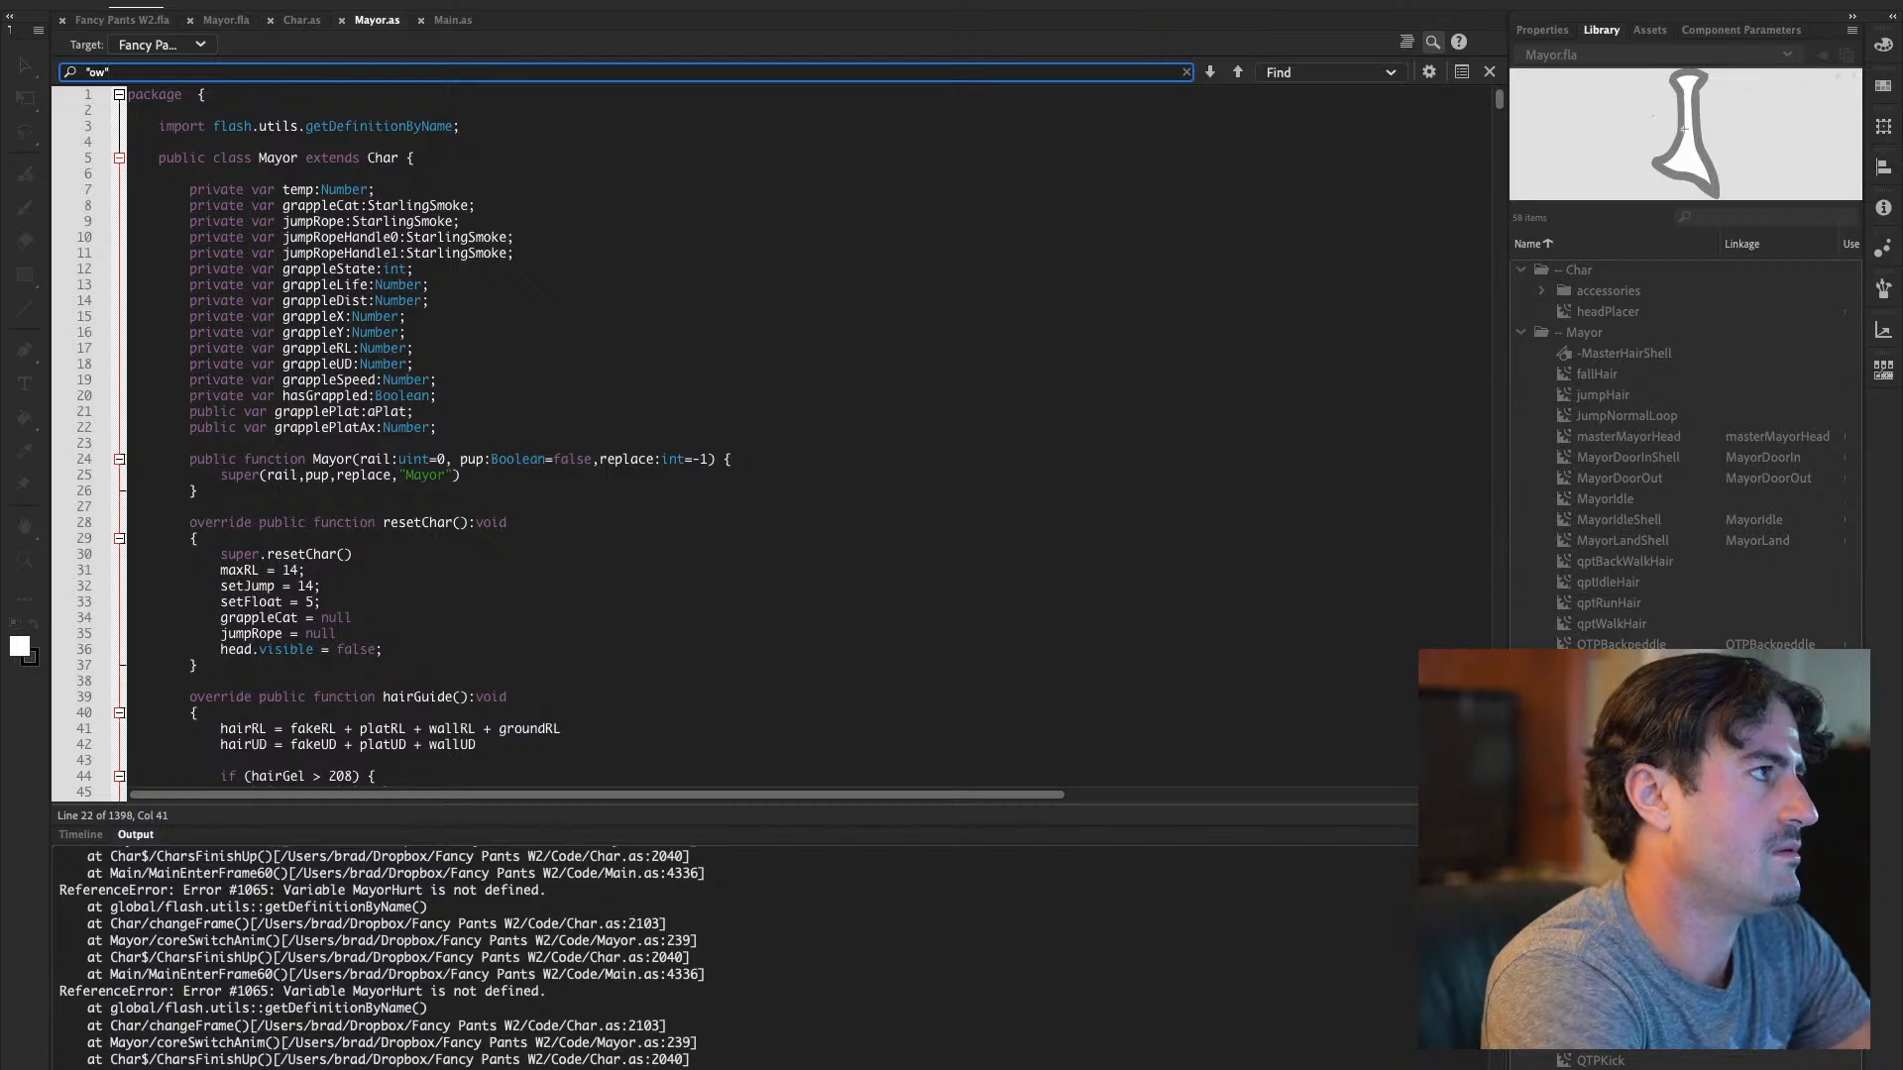
key("BackSpace")
key("BackSpace")
key("BackSpace")
type("play")
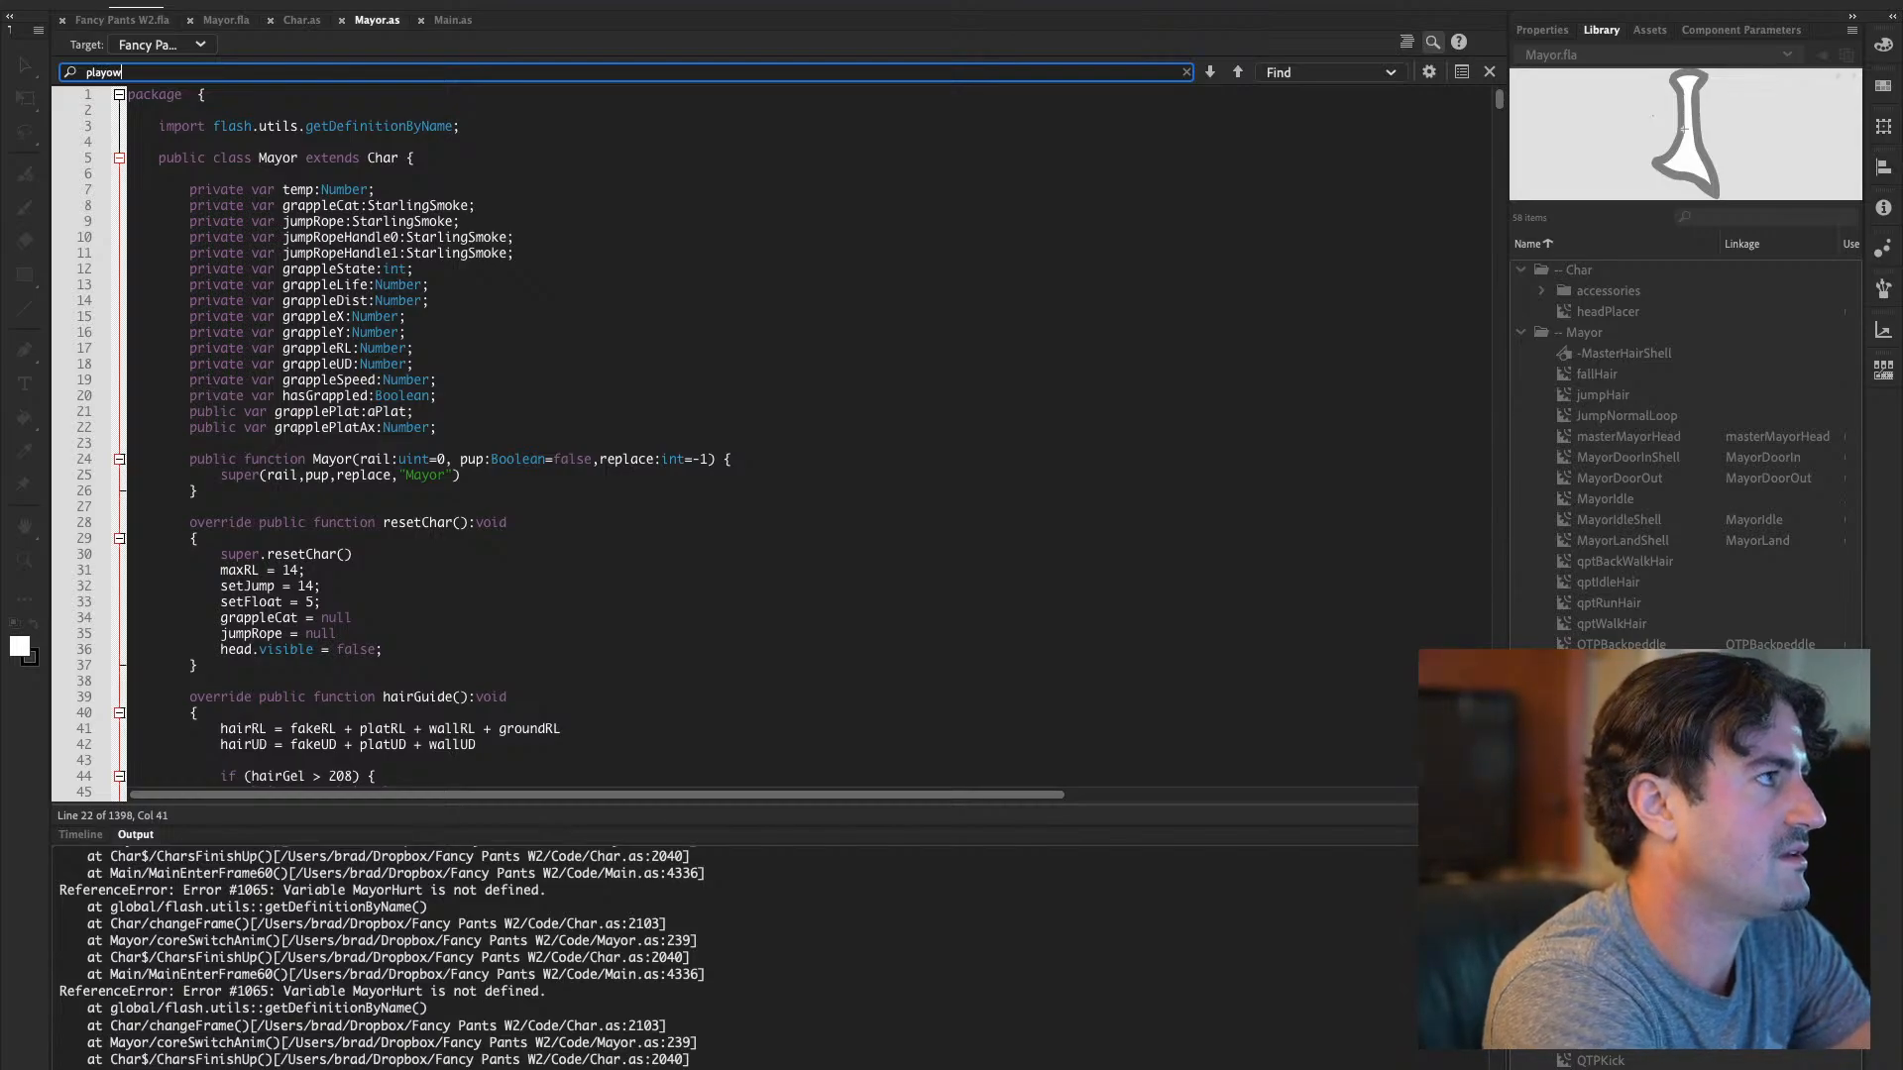
key("Return")
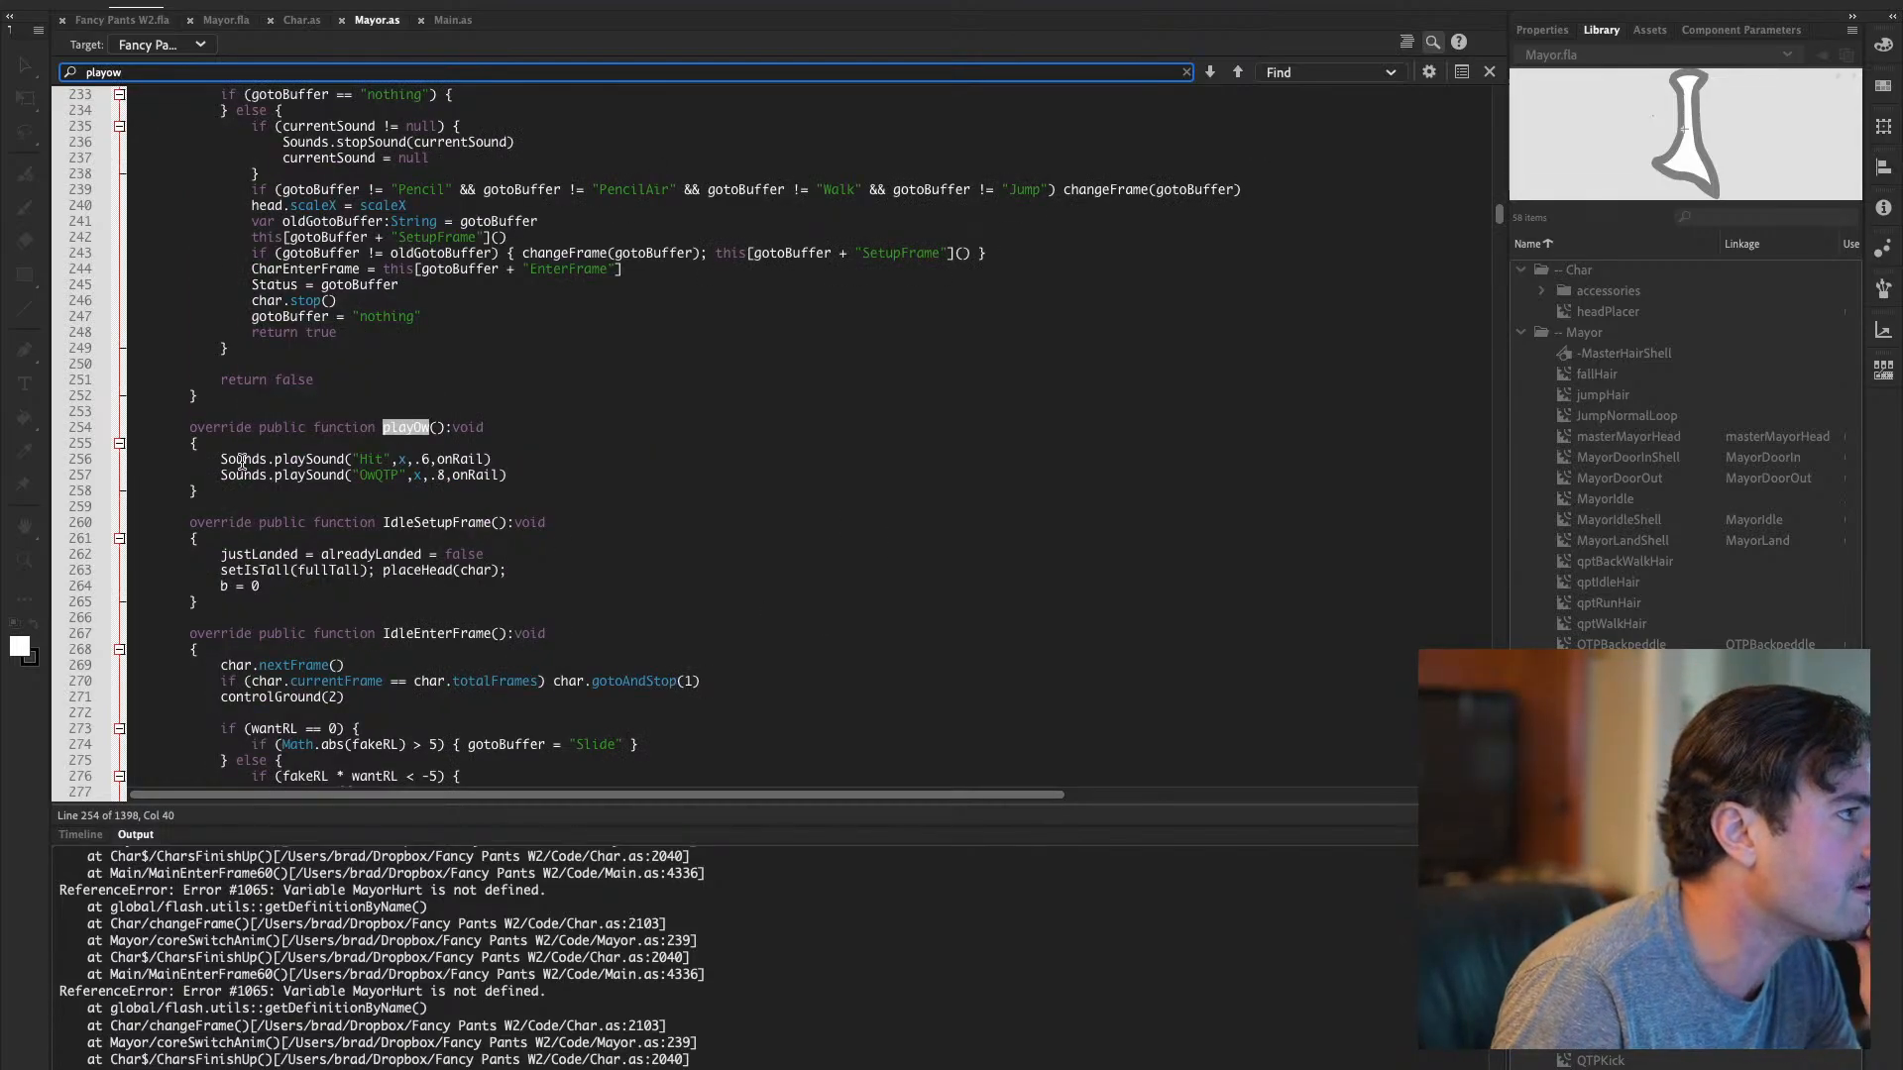
Comment out the "OwQTP" sound line in the playOw function, save Mayor.as, and return to Fancy Pants W2.fla
left_click(188, 459)
key("Down")
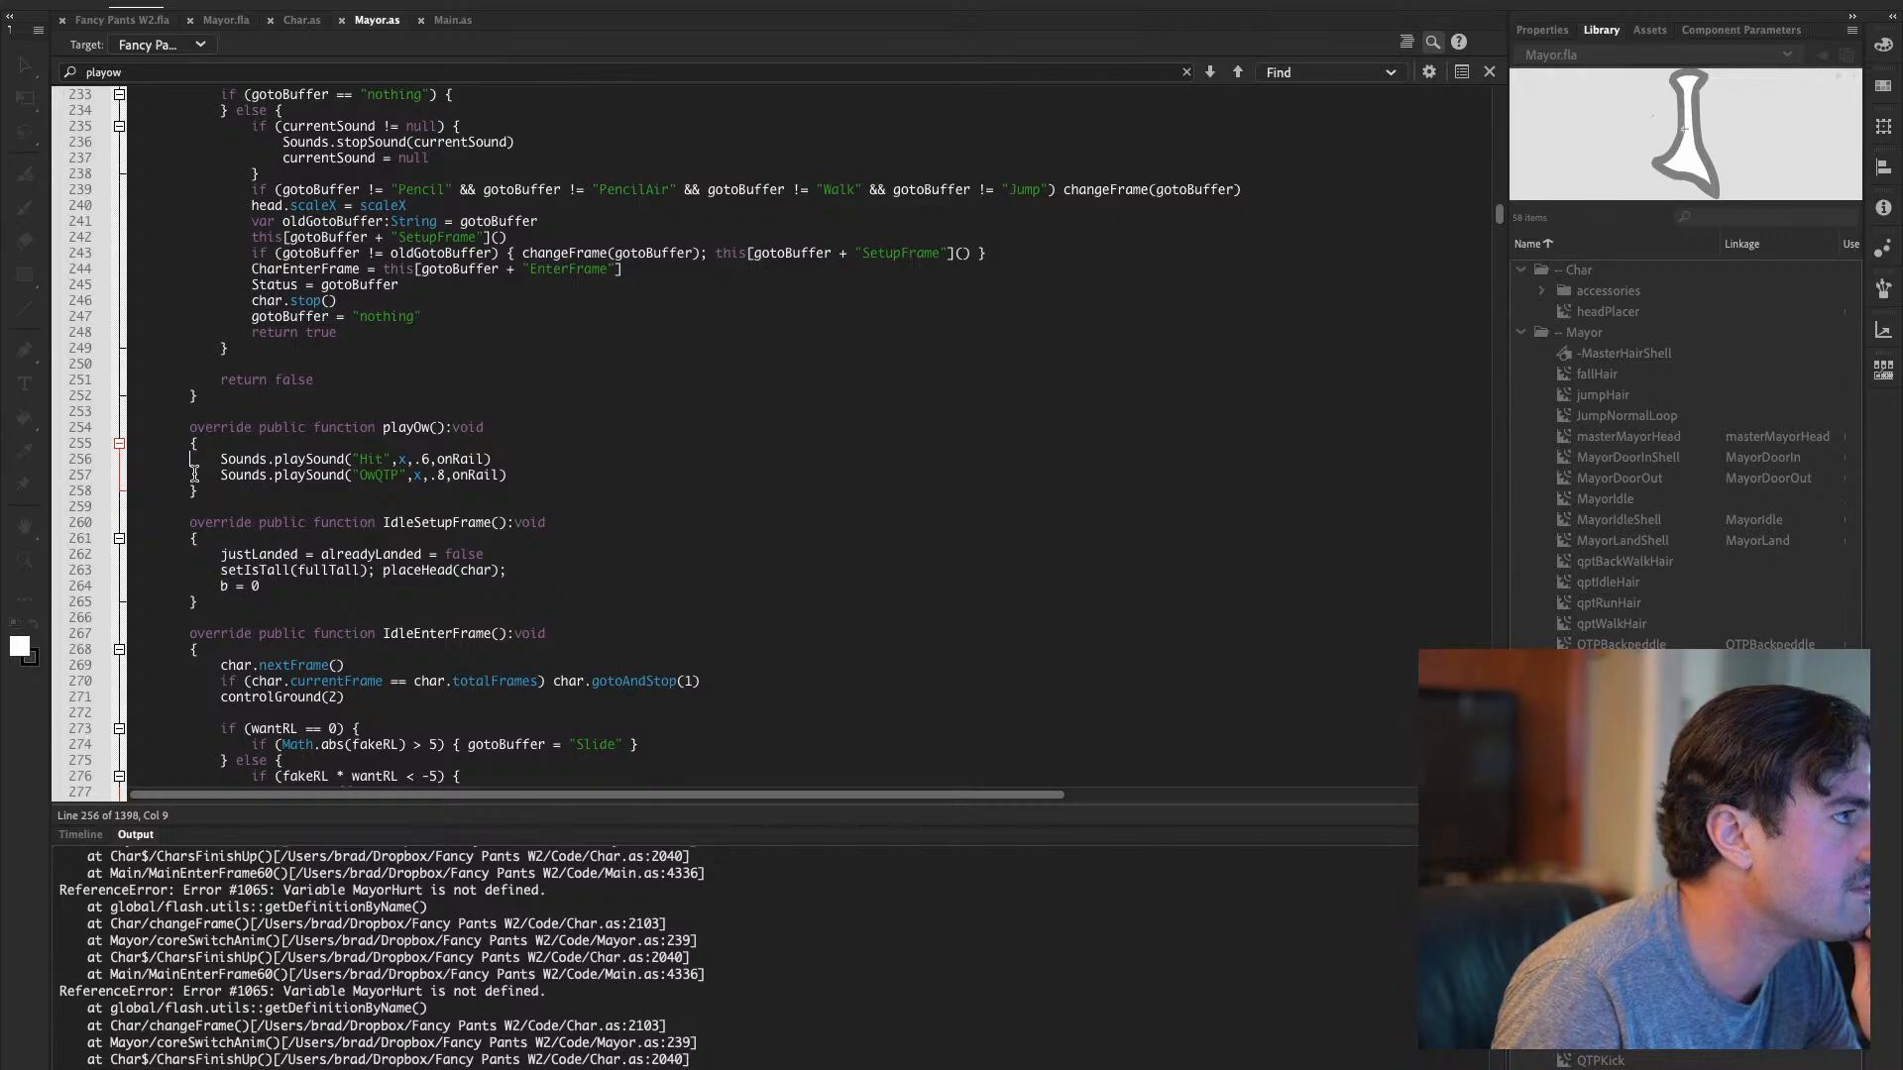
type("//")
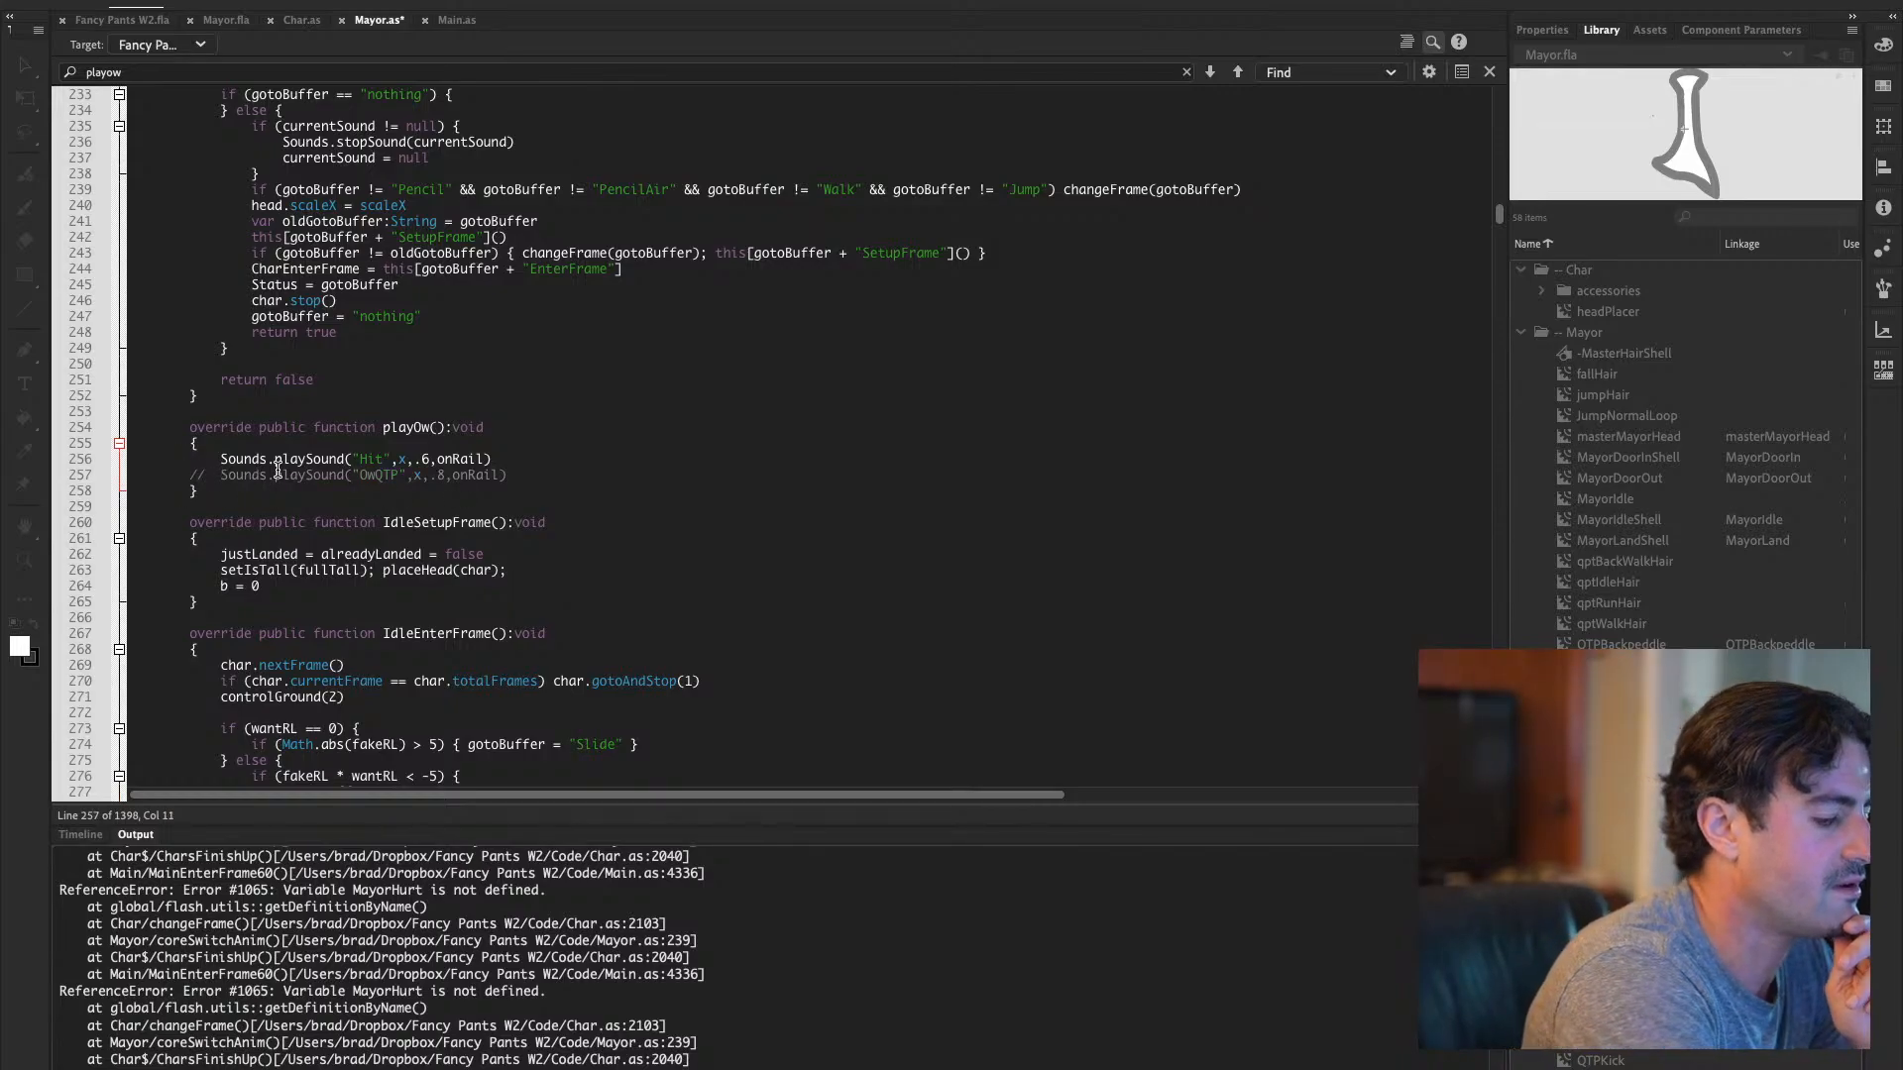
left_click(151, 22)
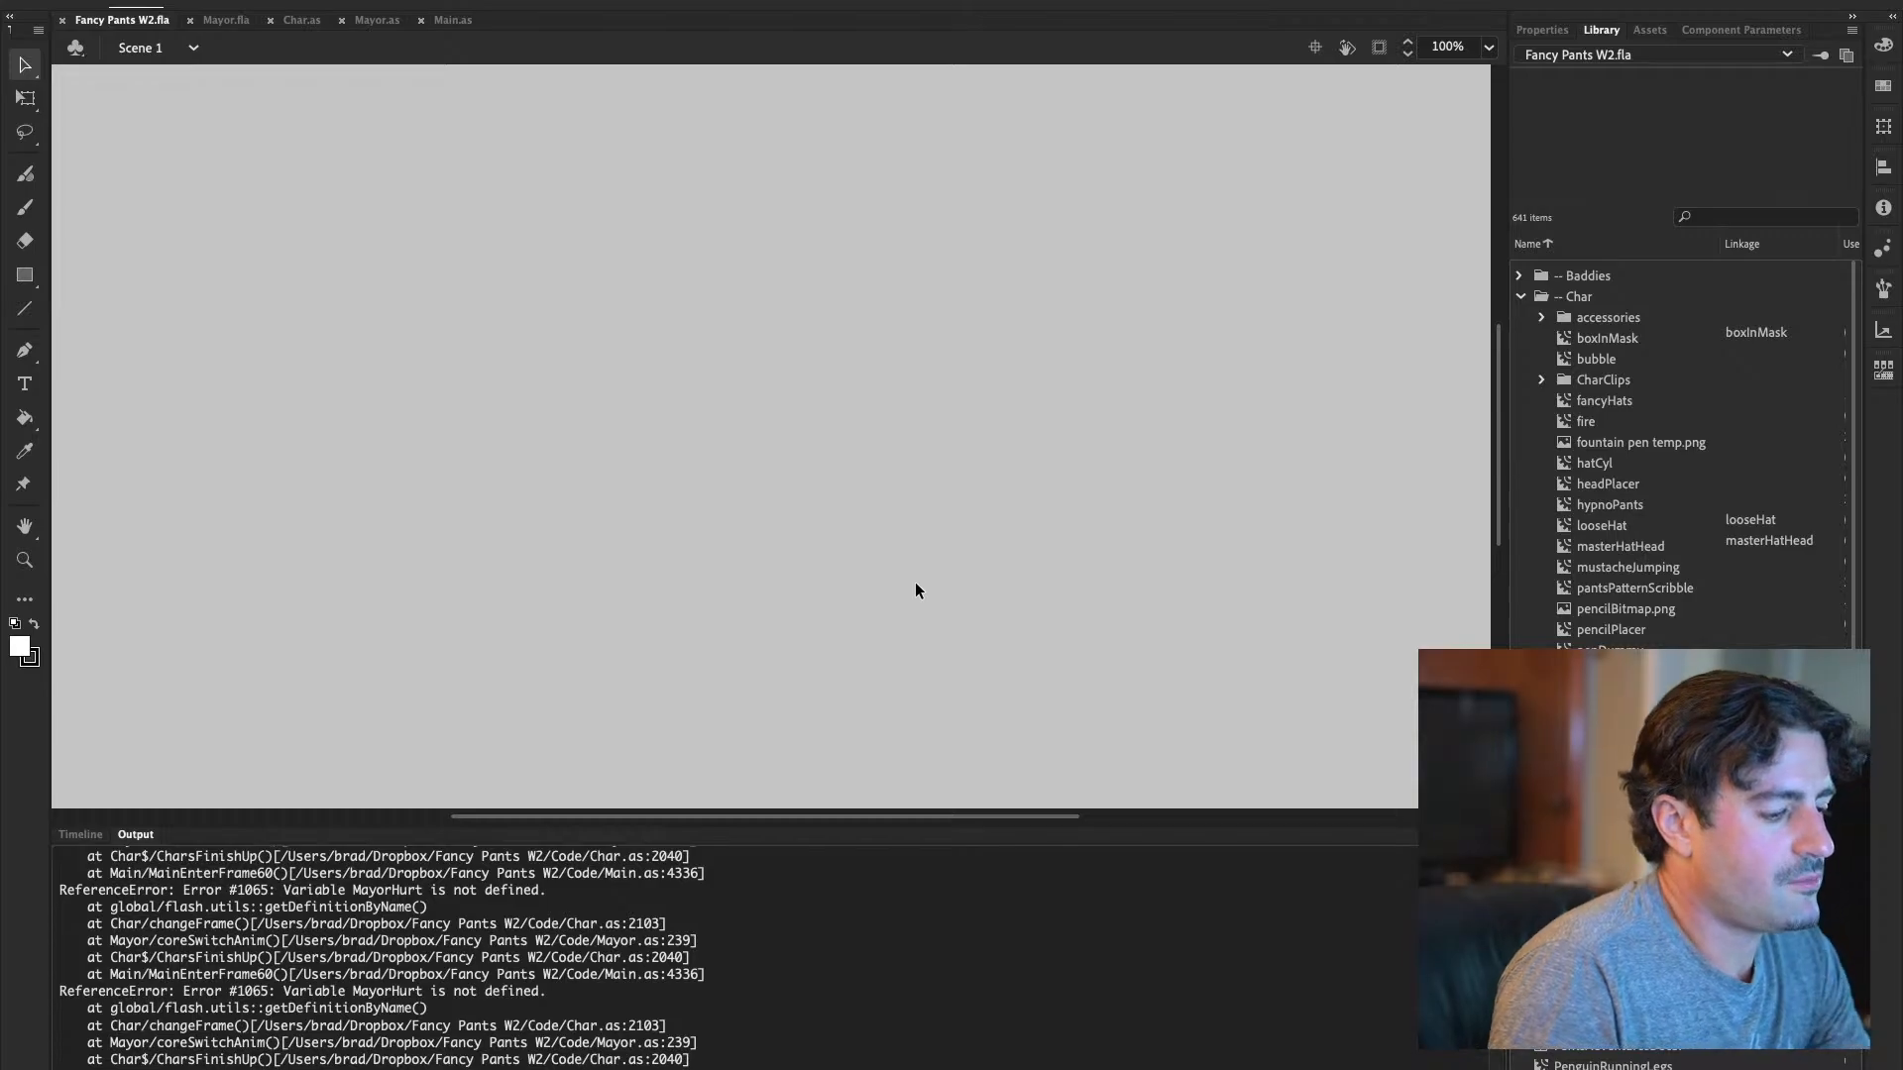
Test the game from Fancy Pants W2.fla to check the Mayor in the level, closing the test window at the end
key("super+4")
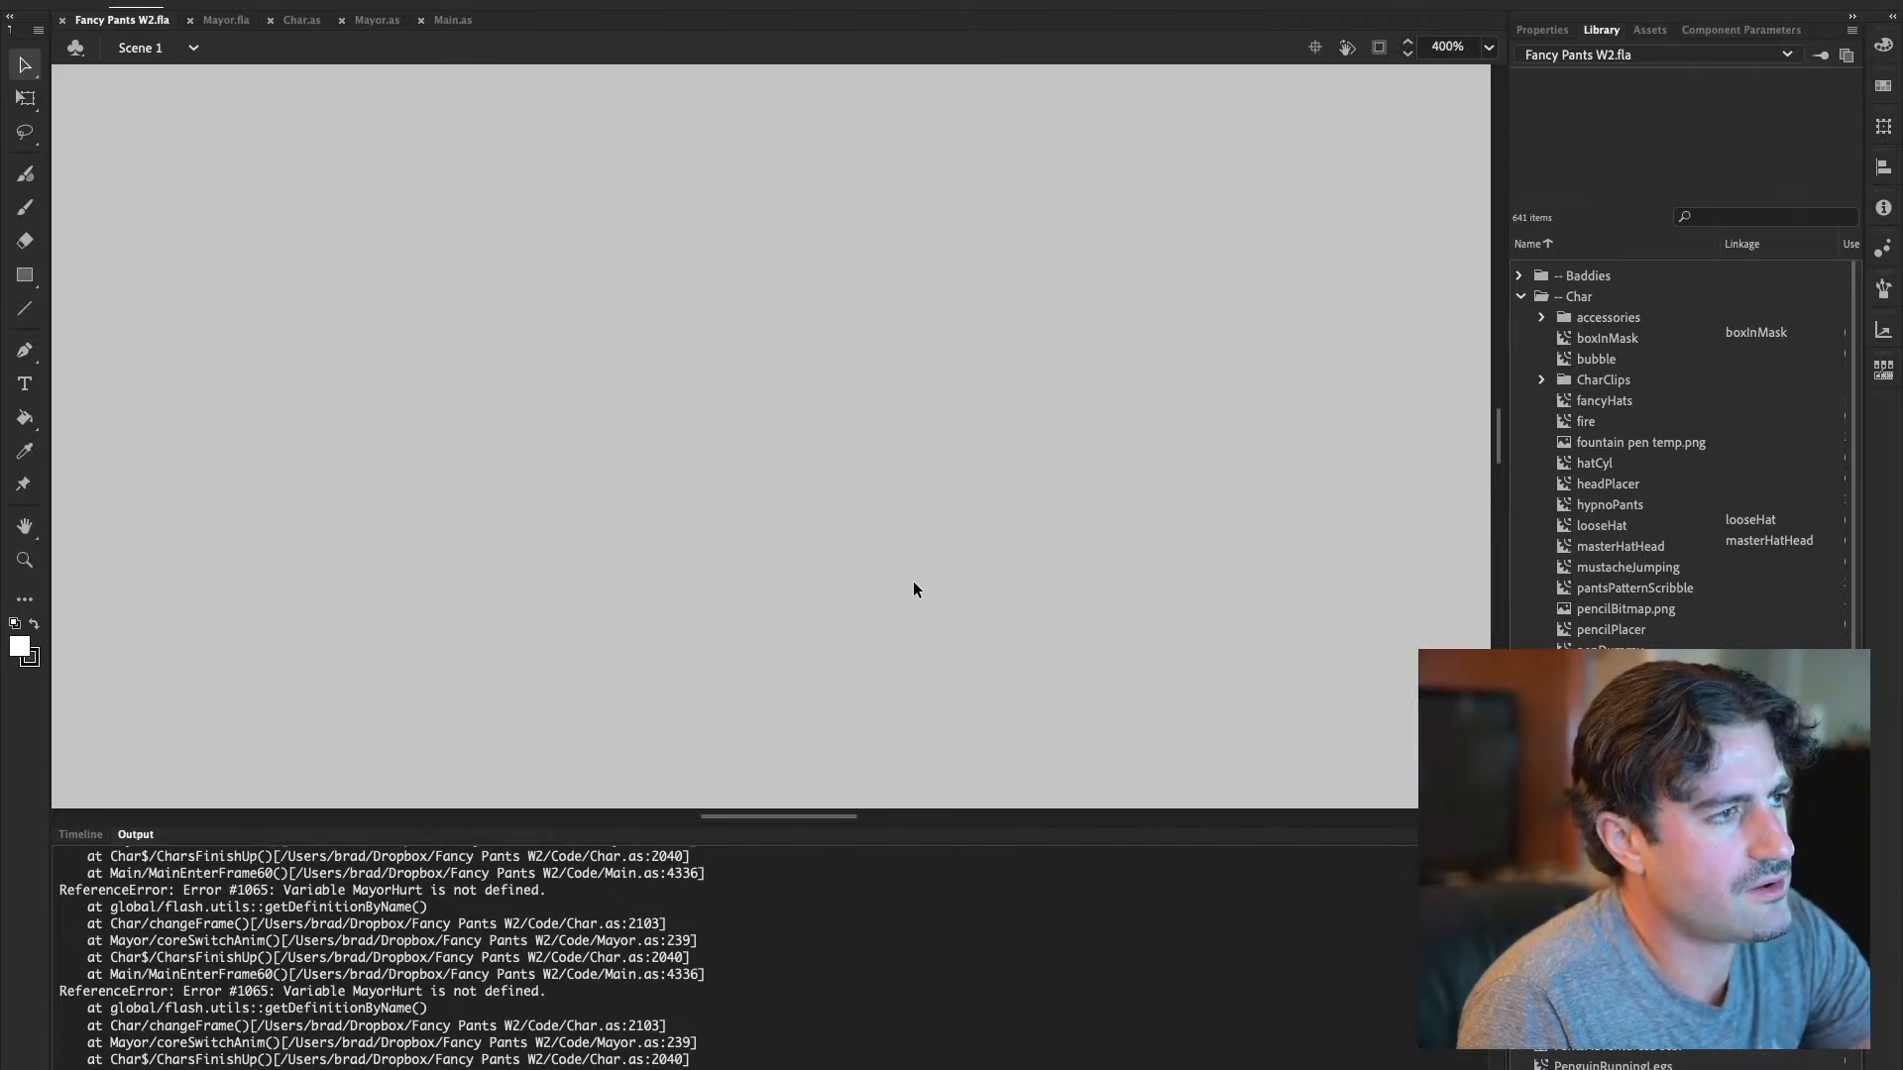
key("super+1")
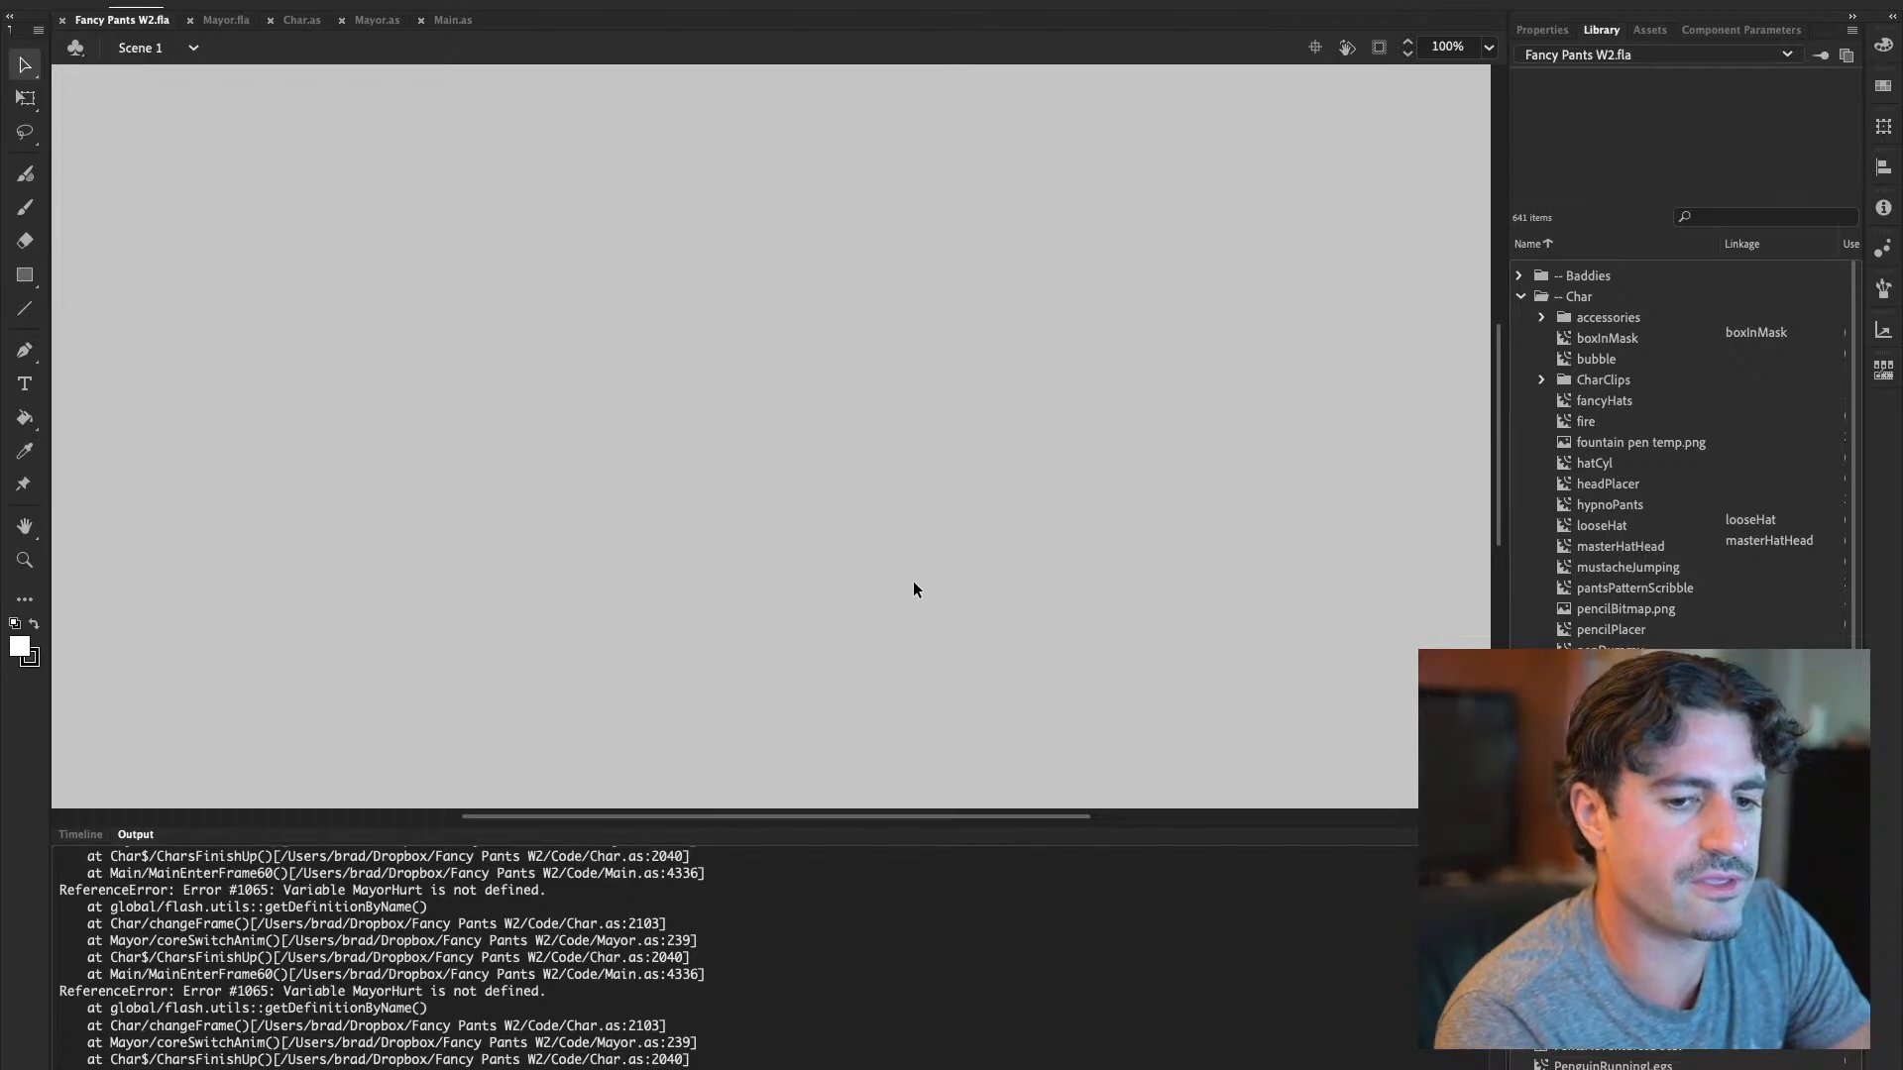
key("super+Return")
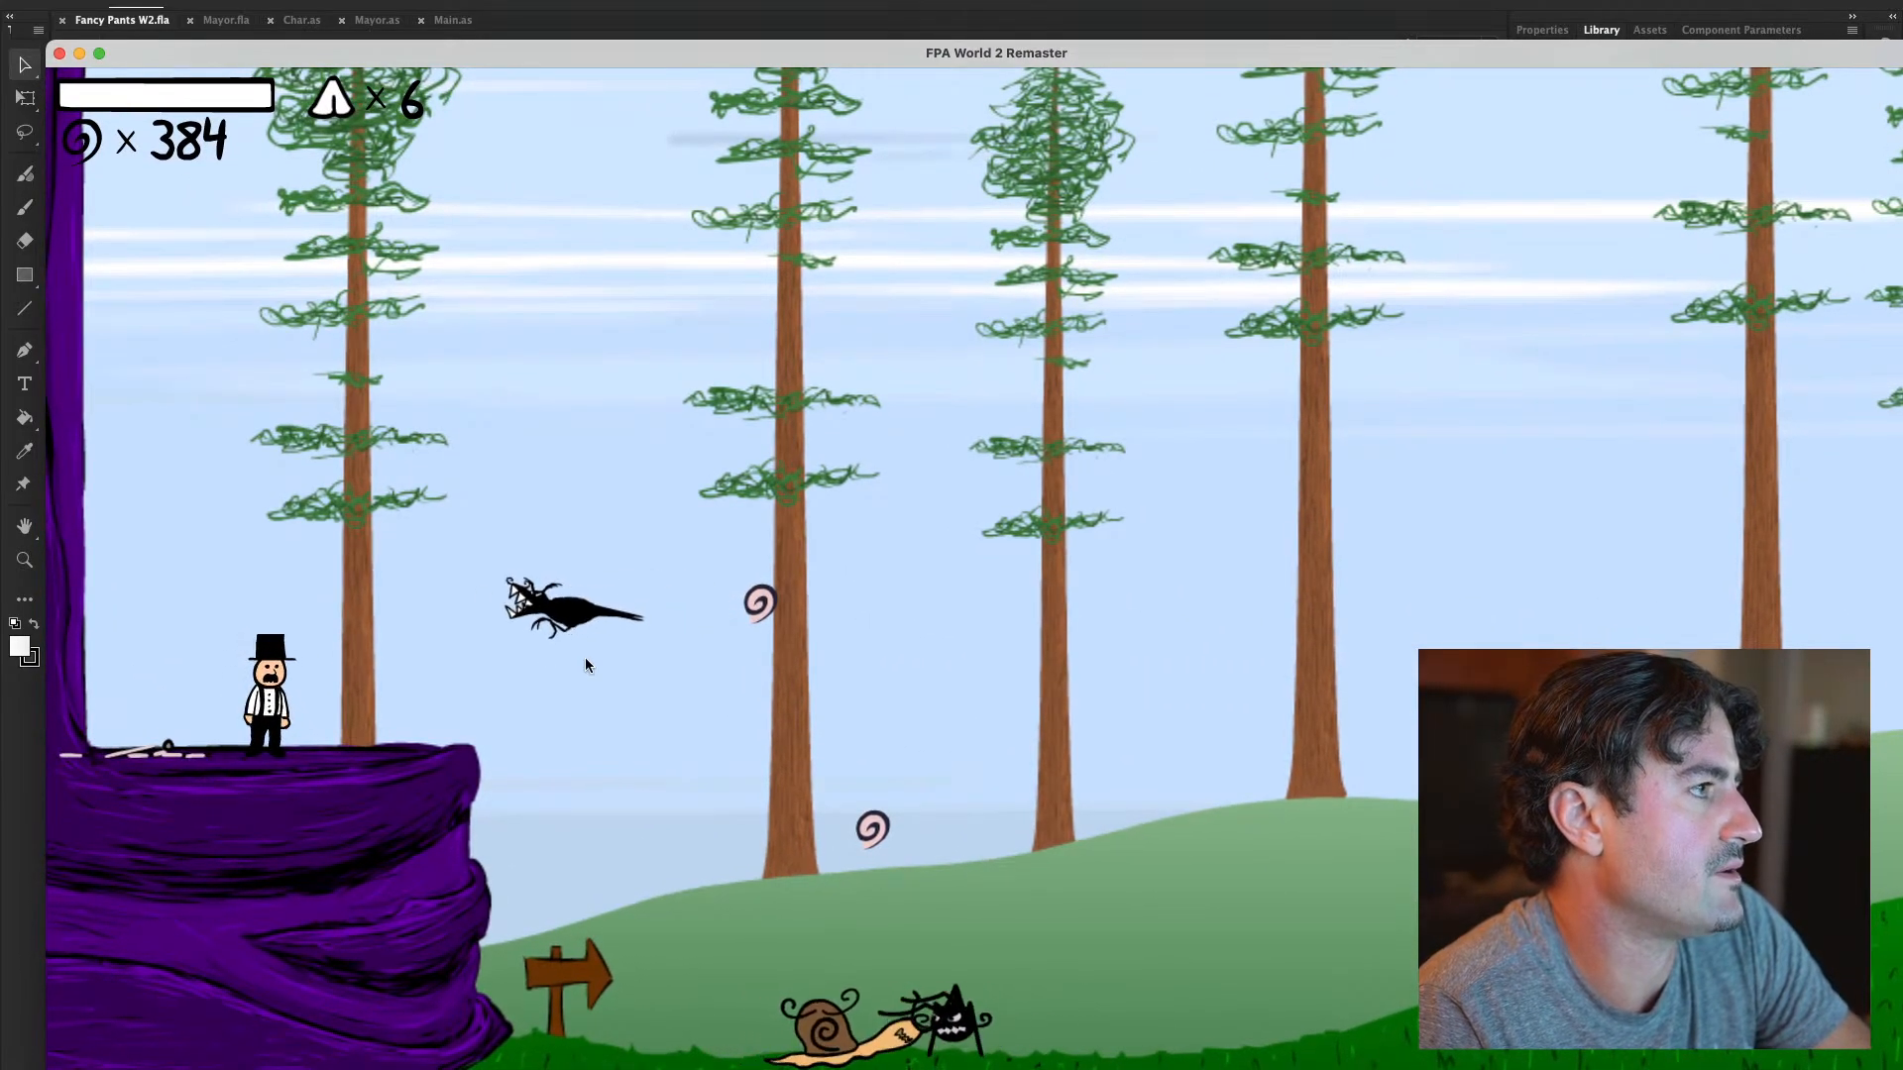
key("p")
key("p")
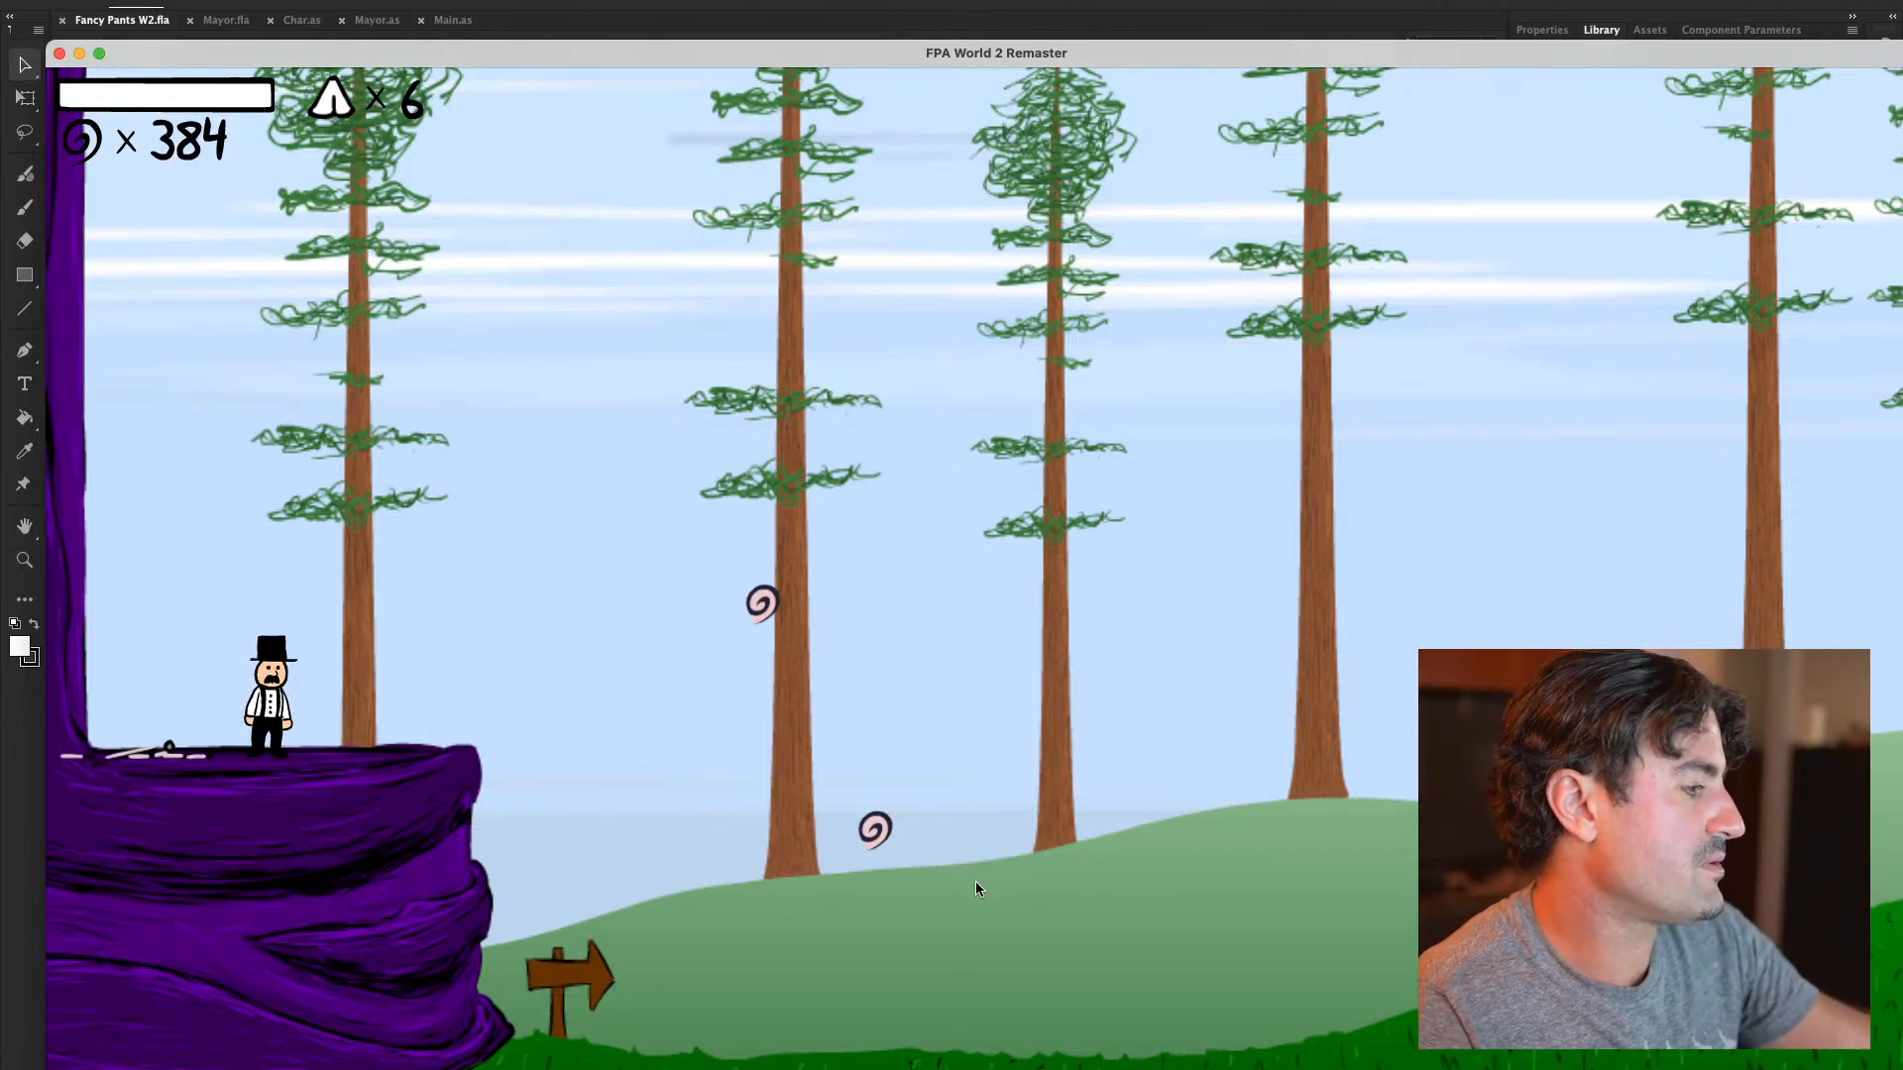
left_click_drag(712, 44, 618, 24)
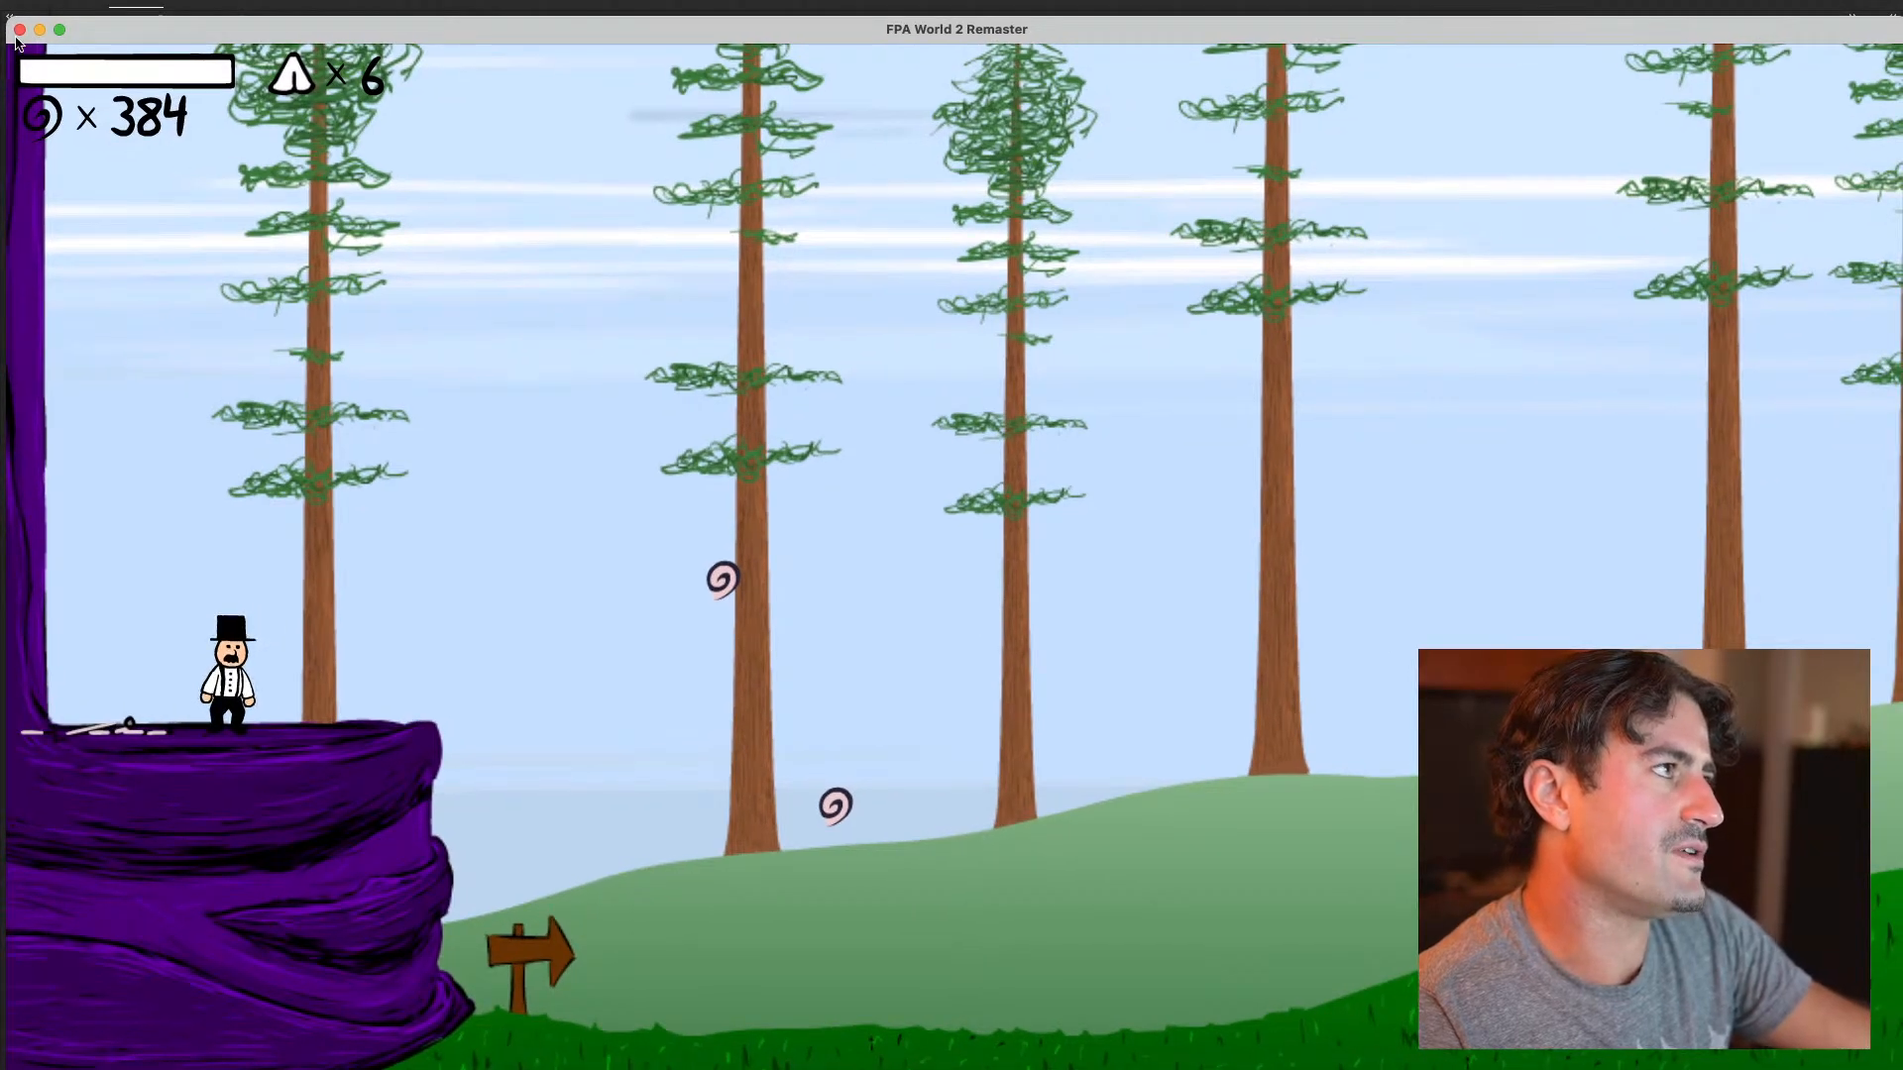
left_click(20, 30)
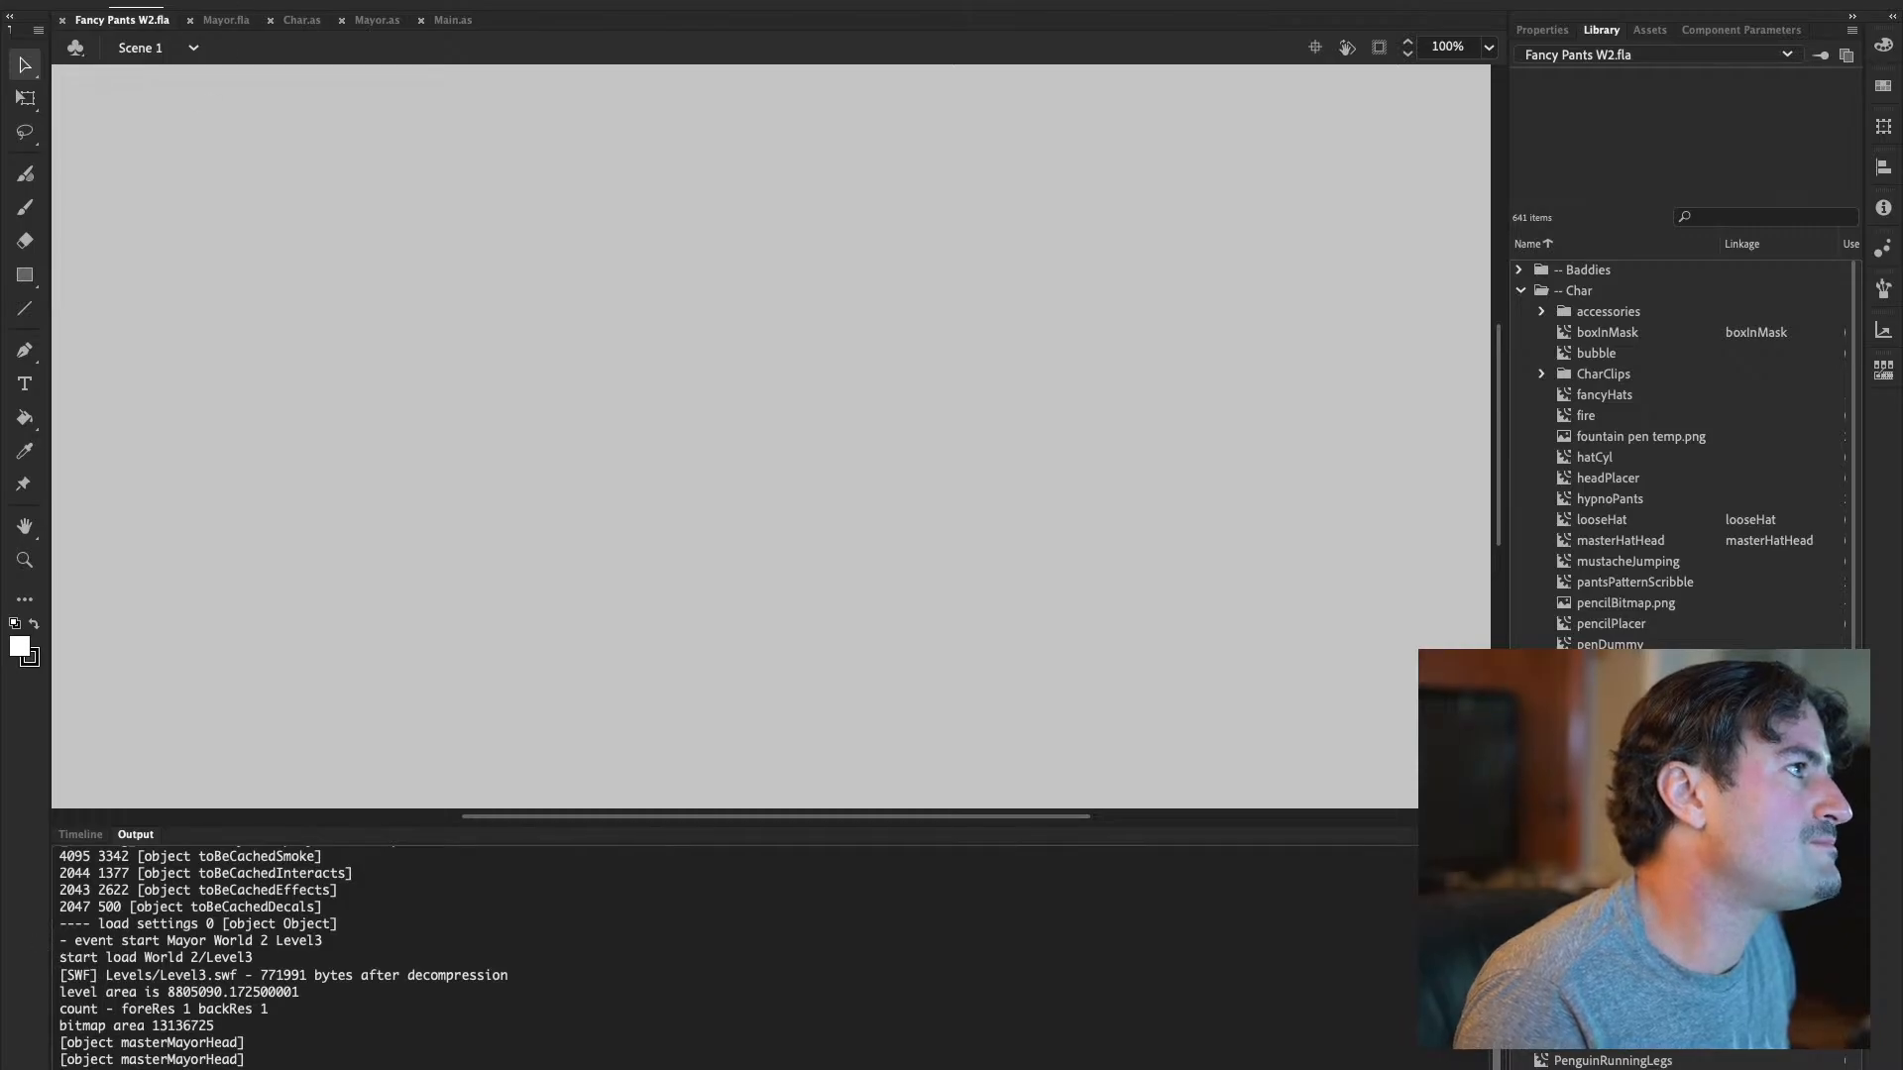
Switch to Mayor.fla and open the MayorIdle symbol for editing, with the whole character in view
left_click(226, 21)
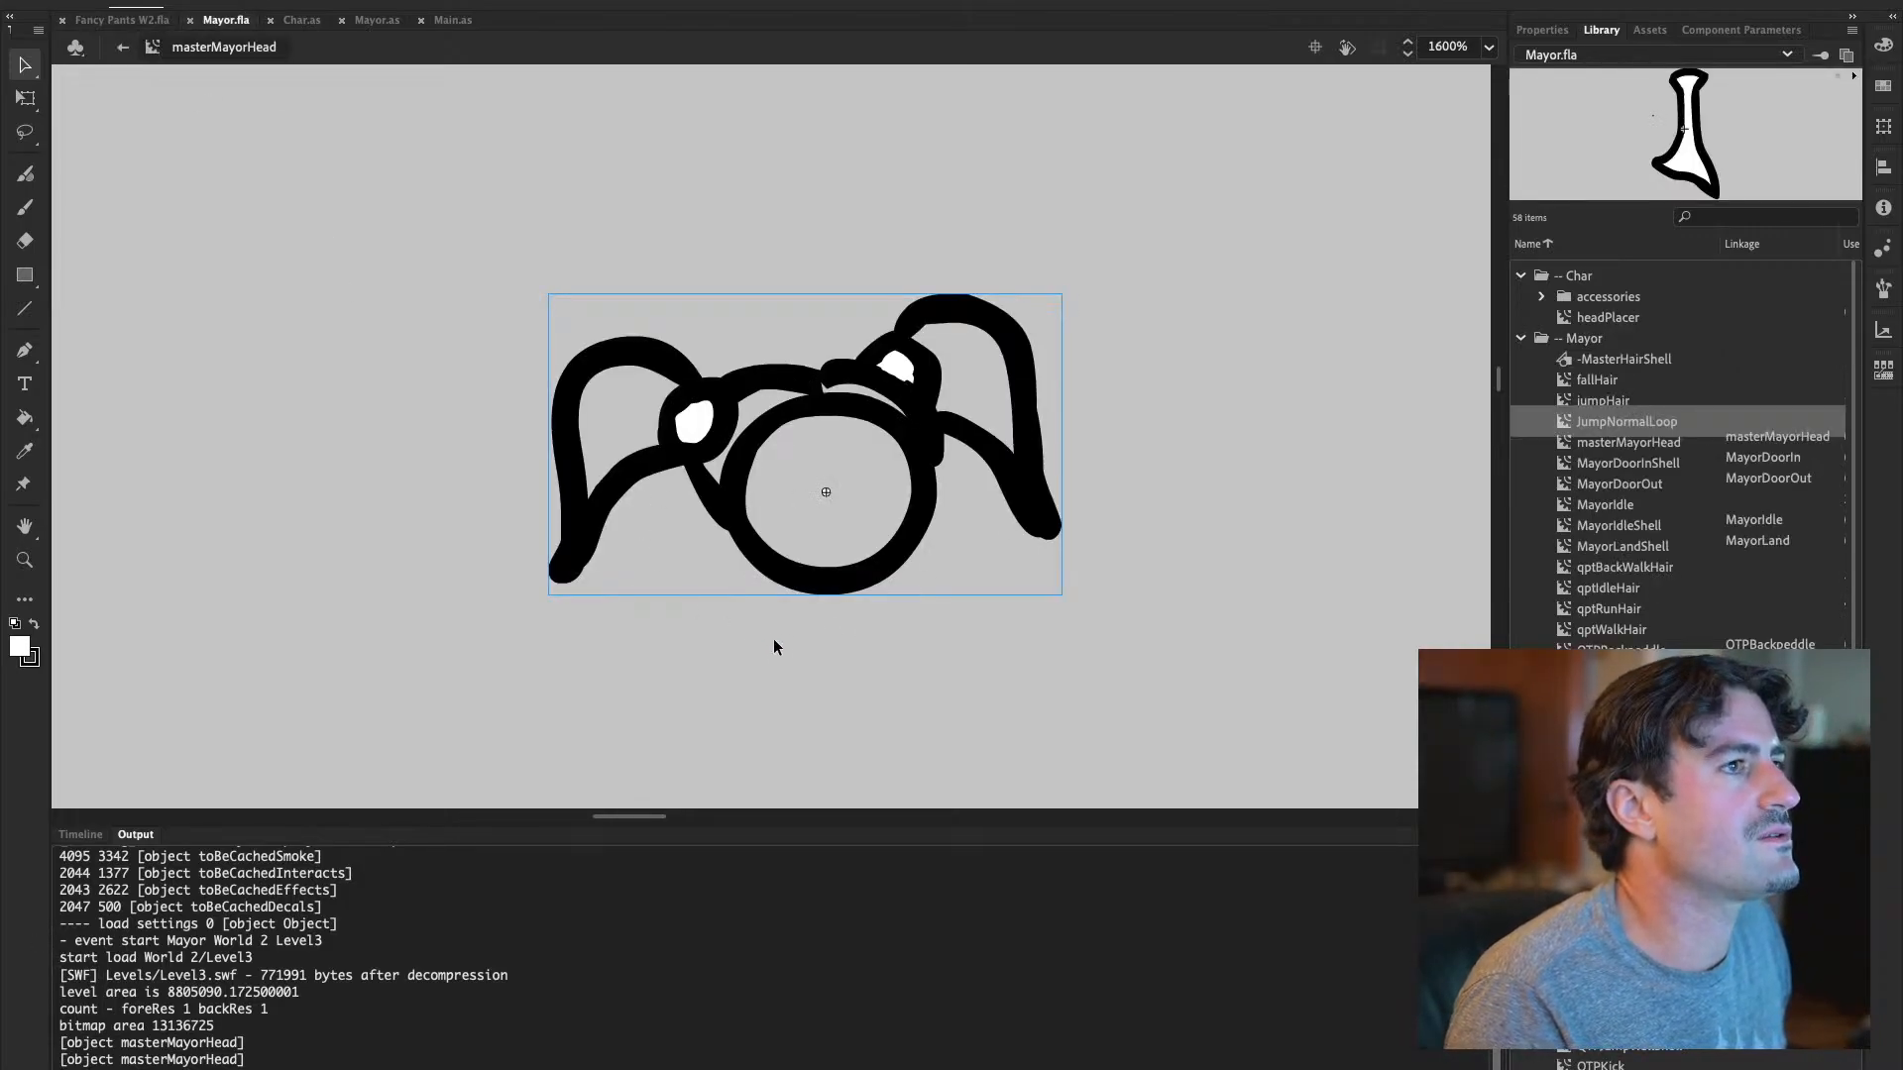
left_click(1619, 478)
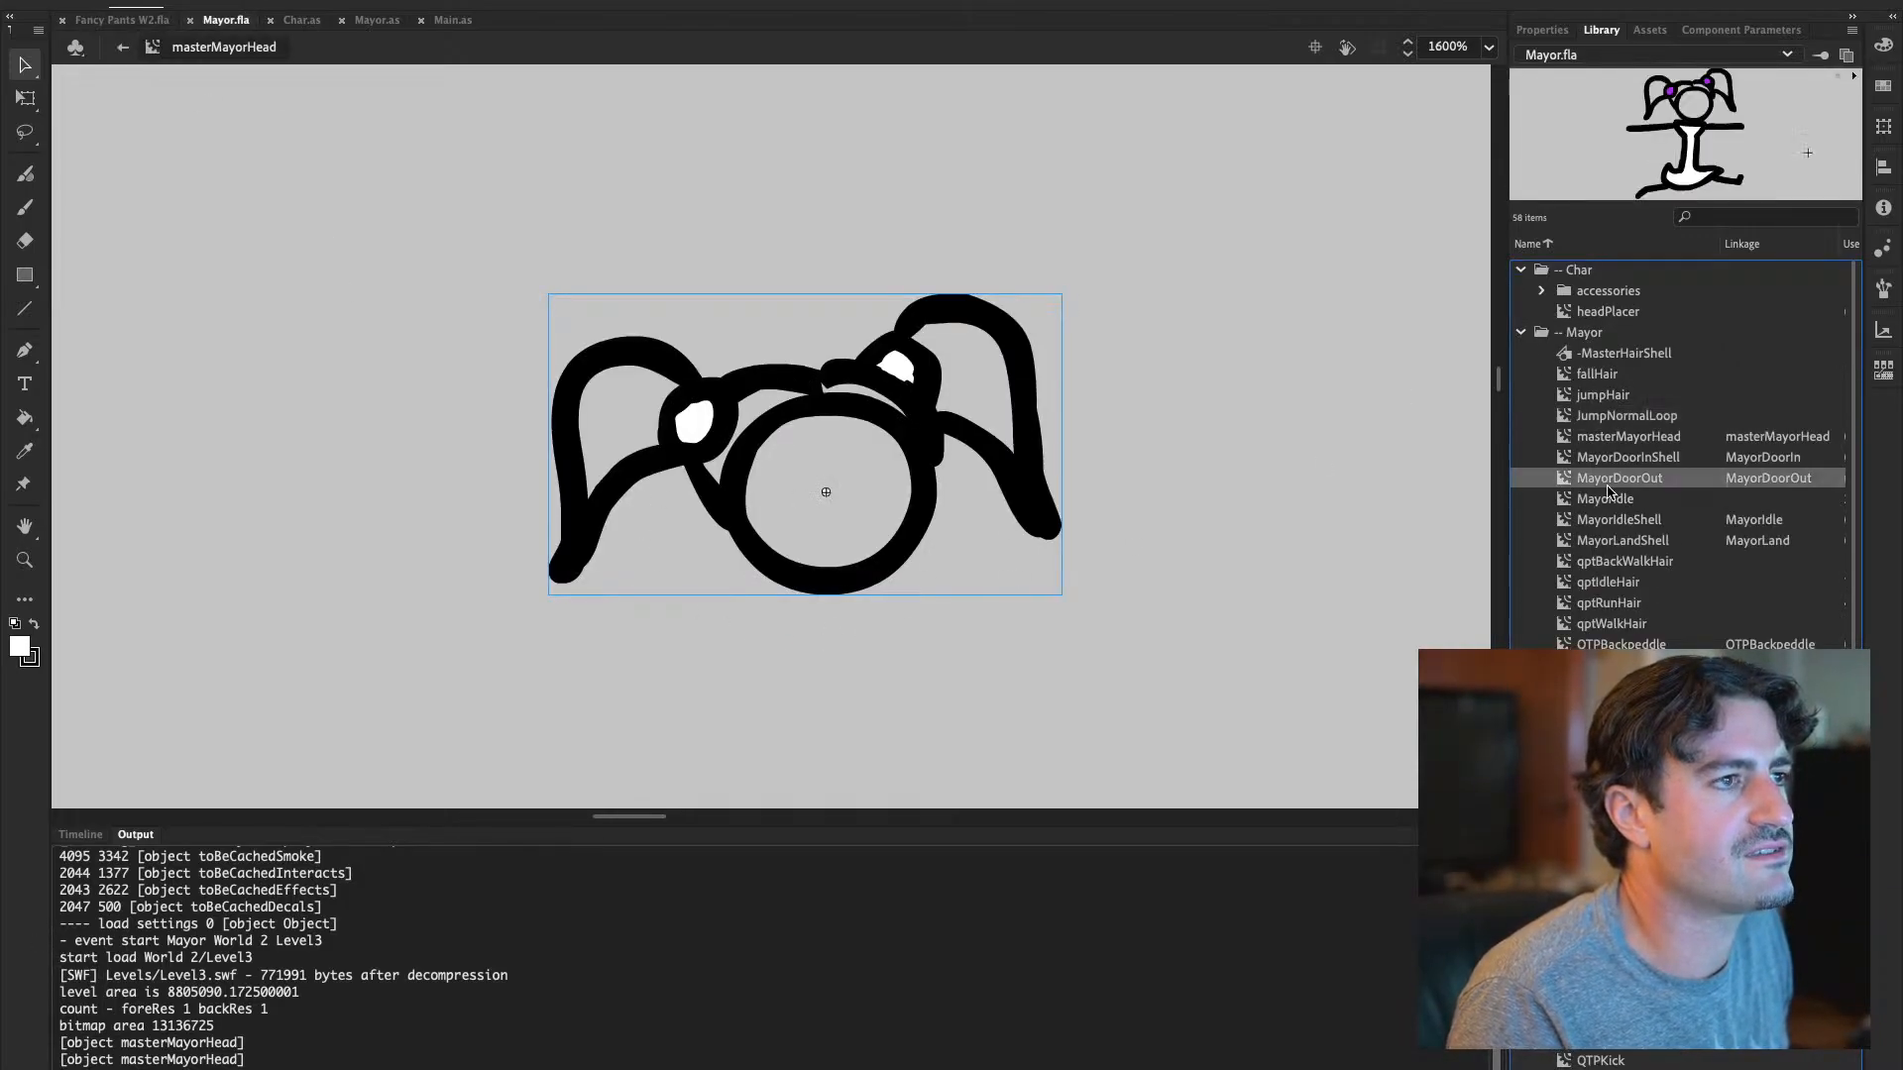
left_click(1667, 605)
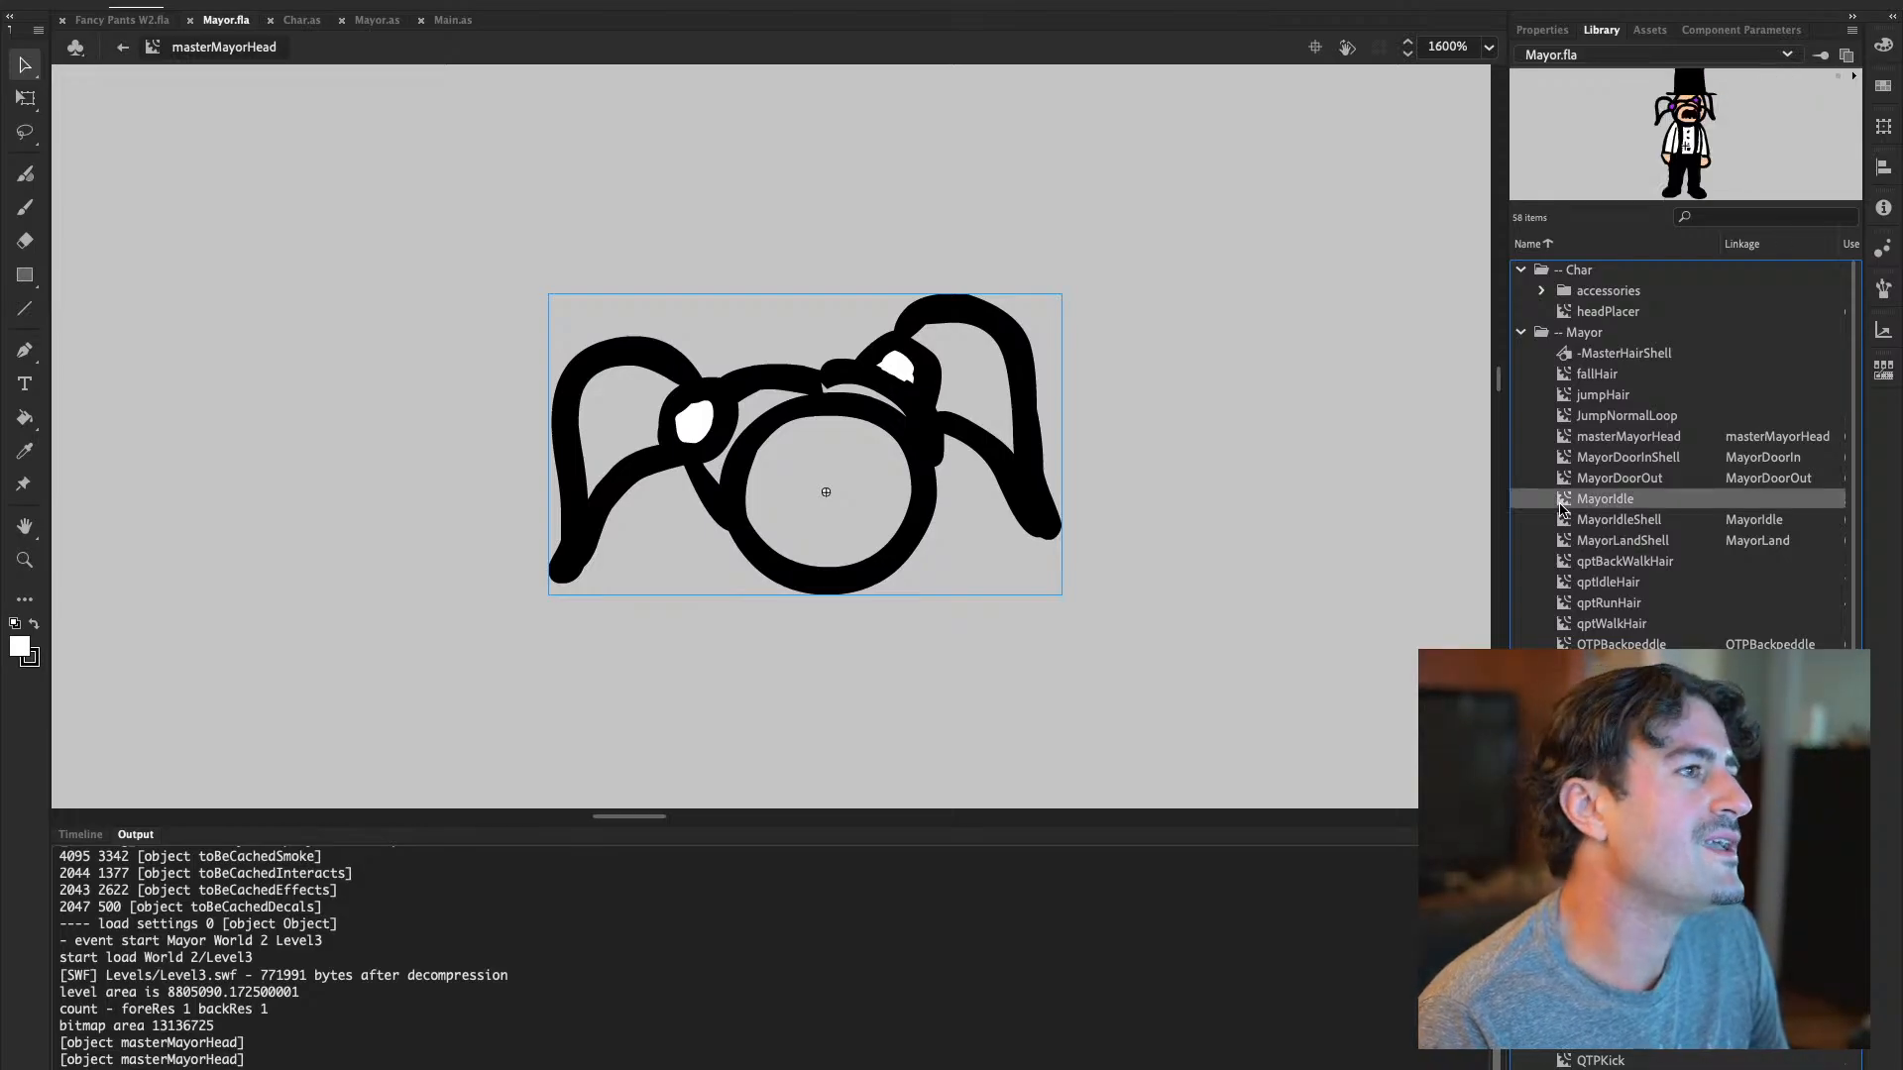
double_click(1557, 501)
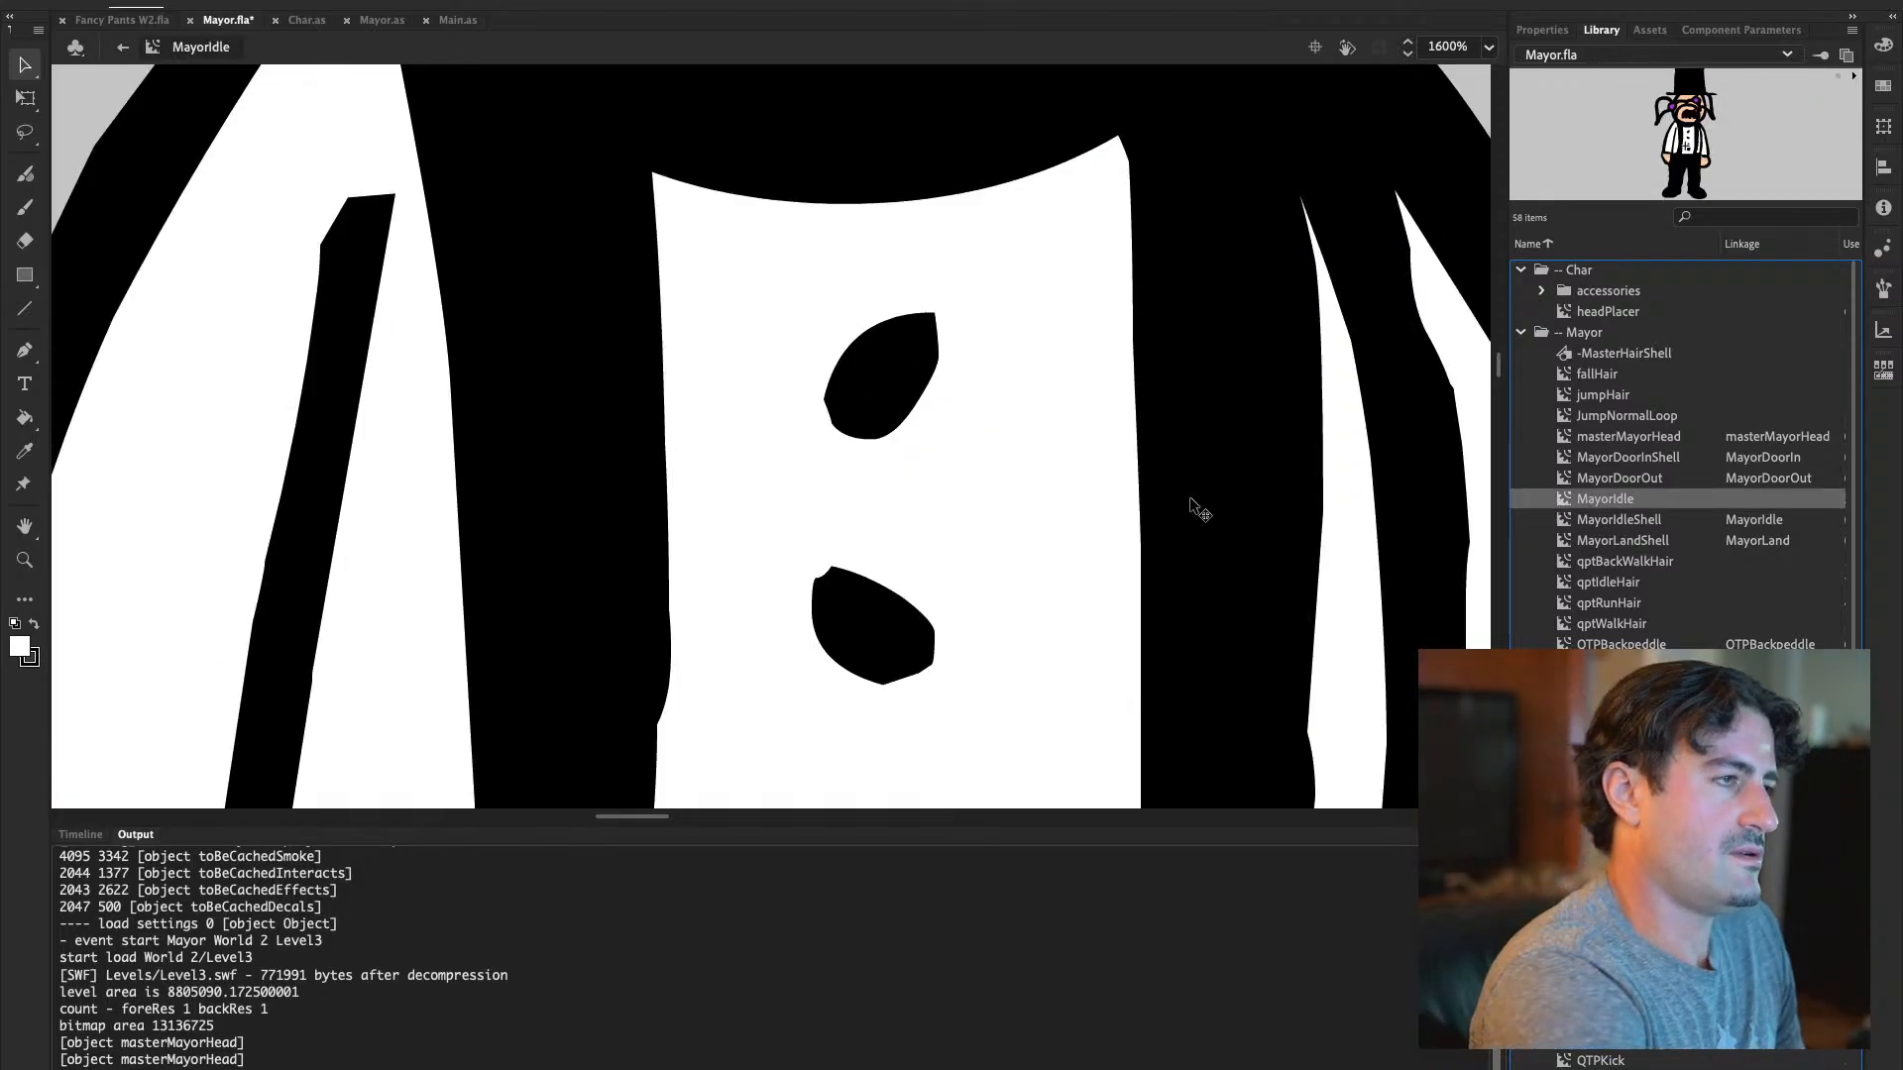
key("ctrl+minus")
key("ctrl+minus")
key("ctrl+minus")
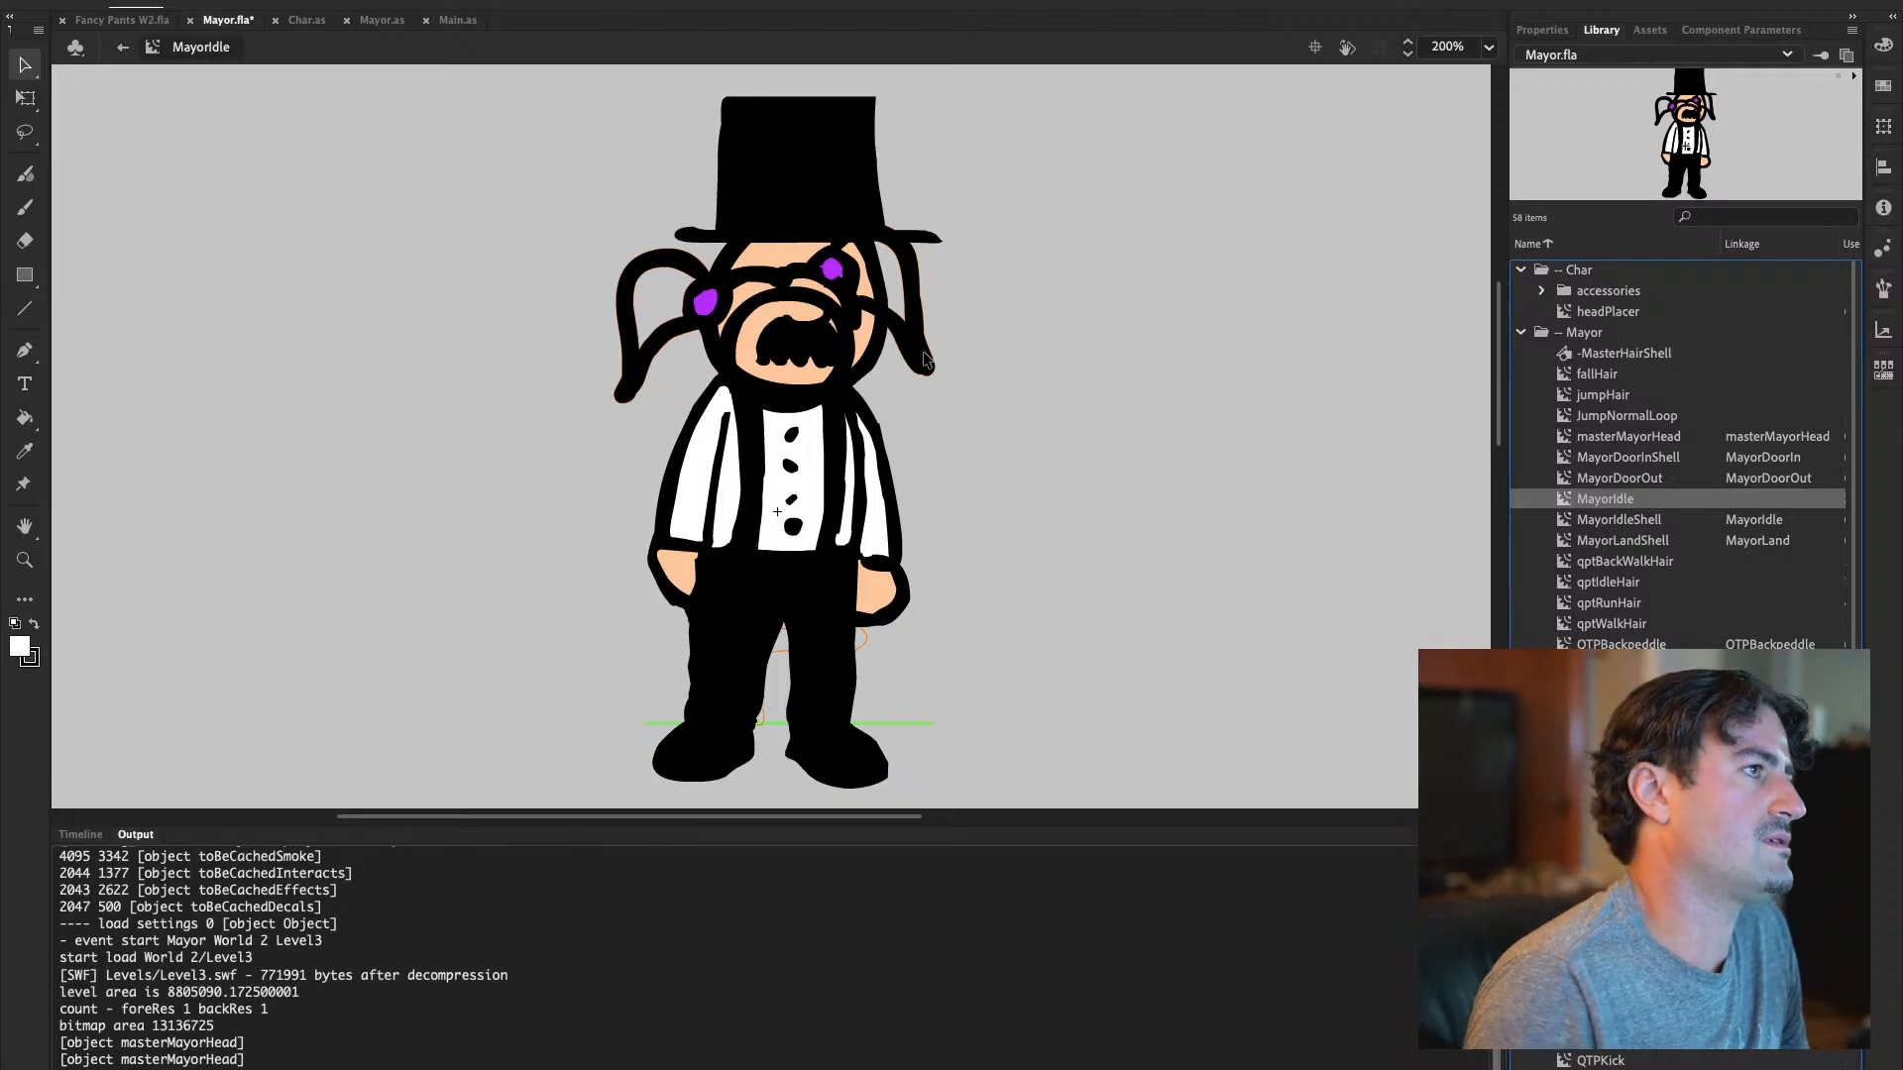
Show the MayorIdle timeline and hide the head layer
left_click(80, 835)
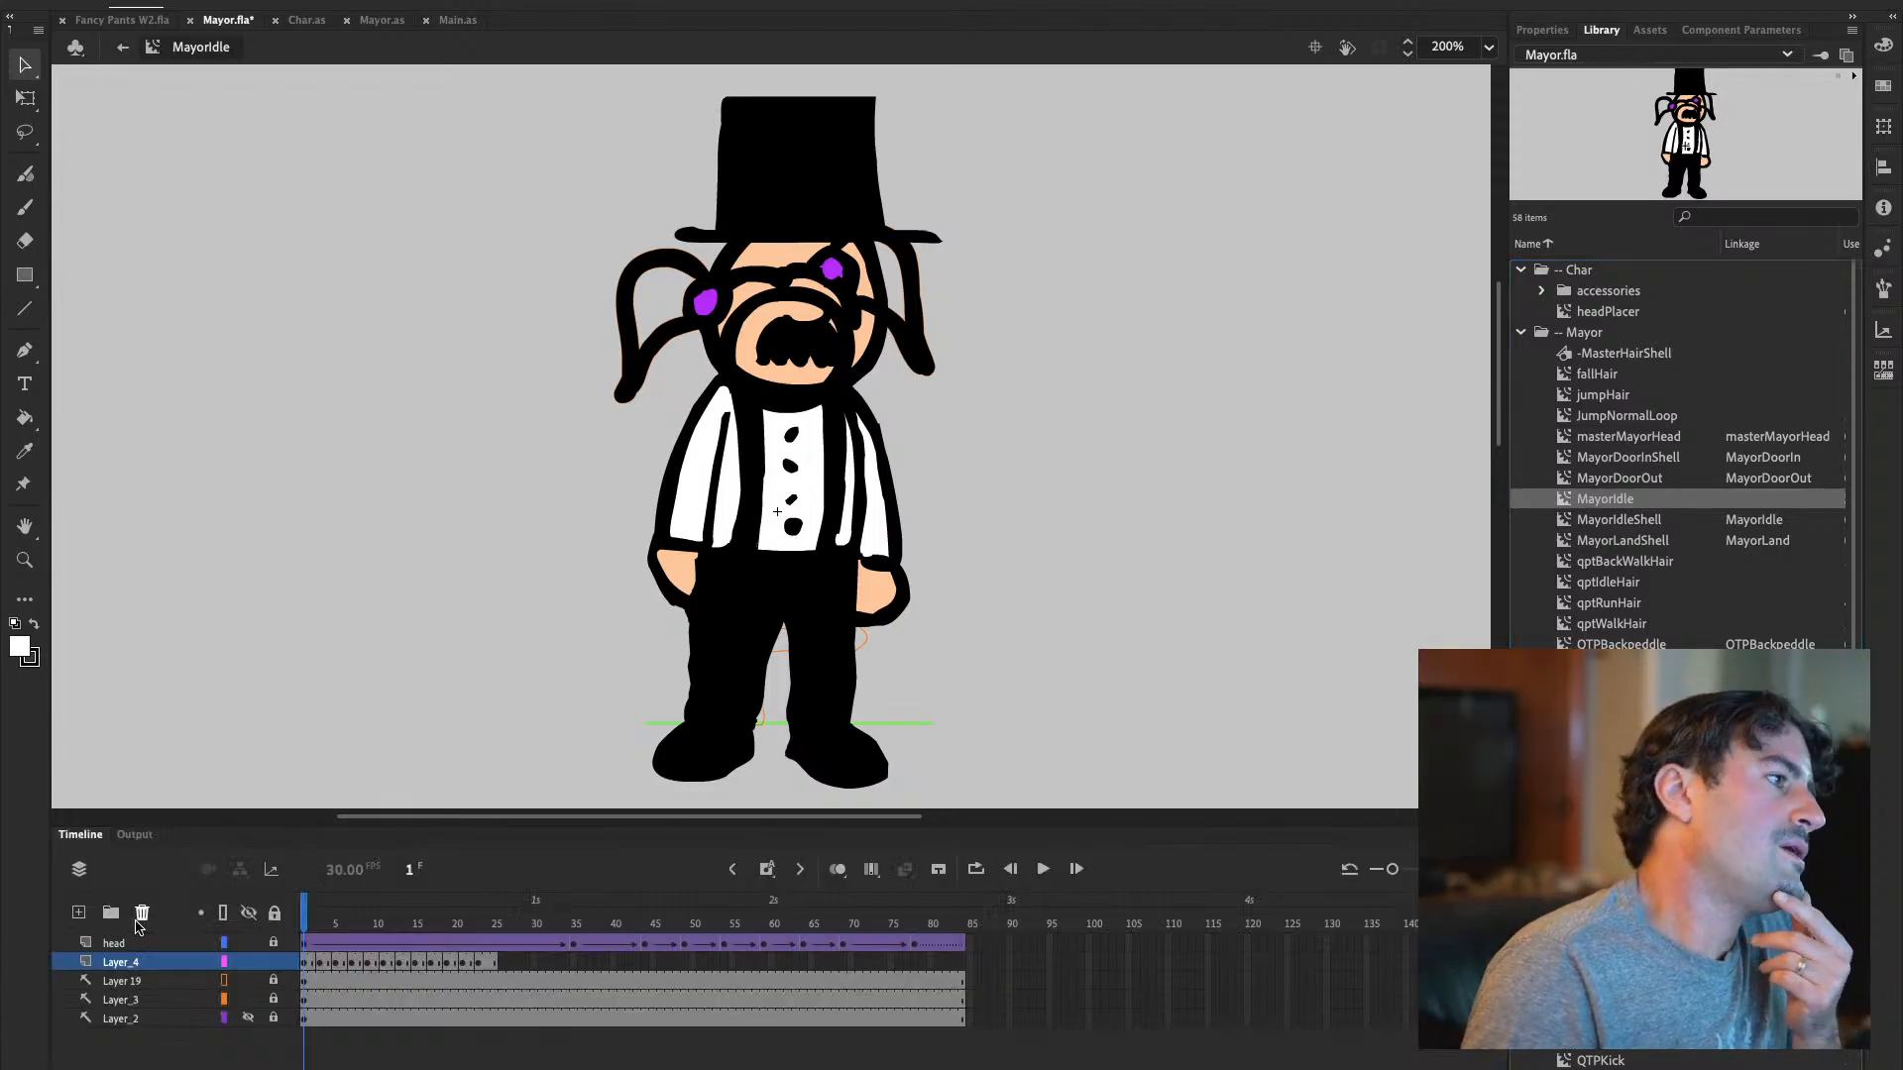
left_click(144, 945)
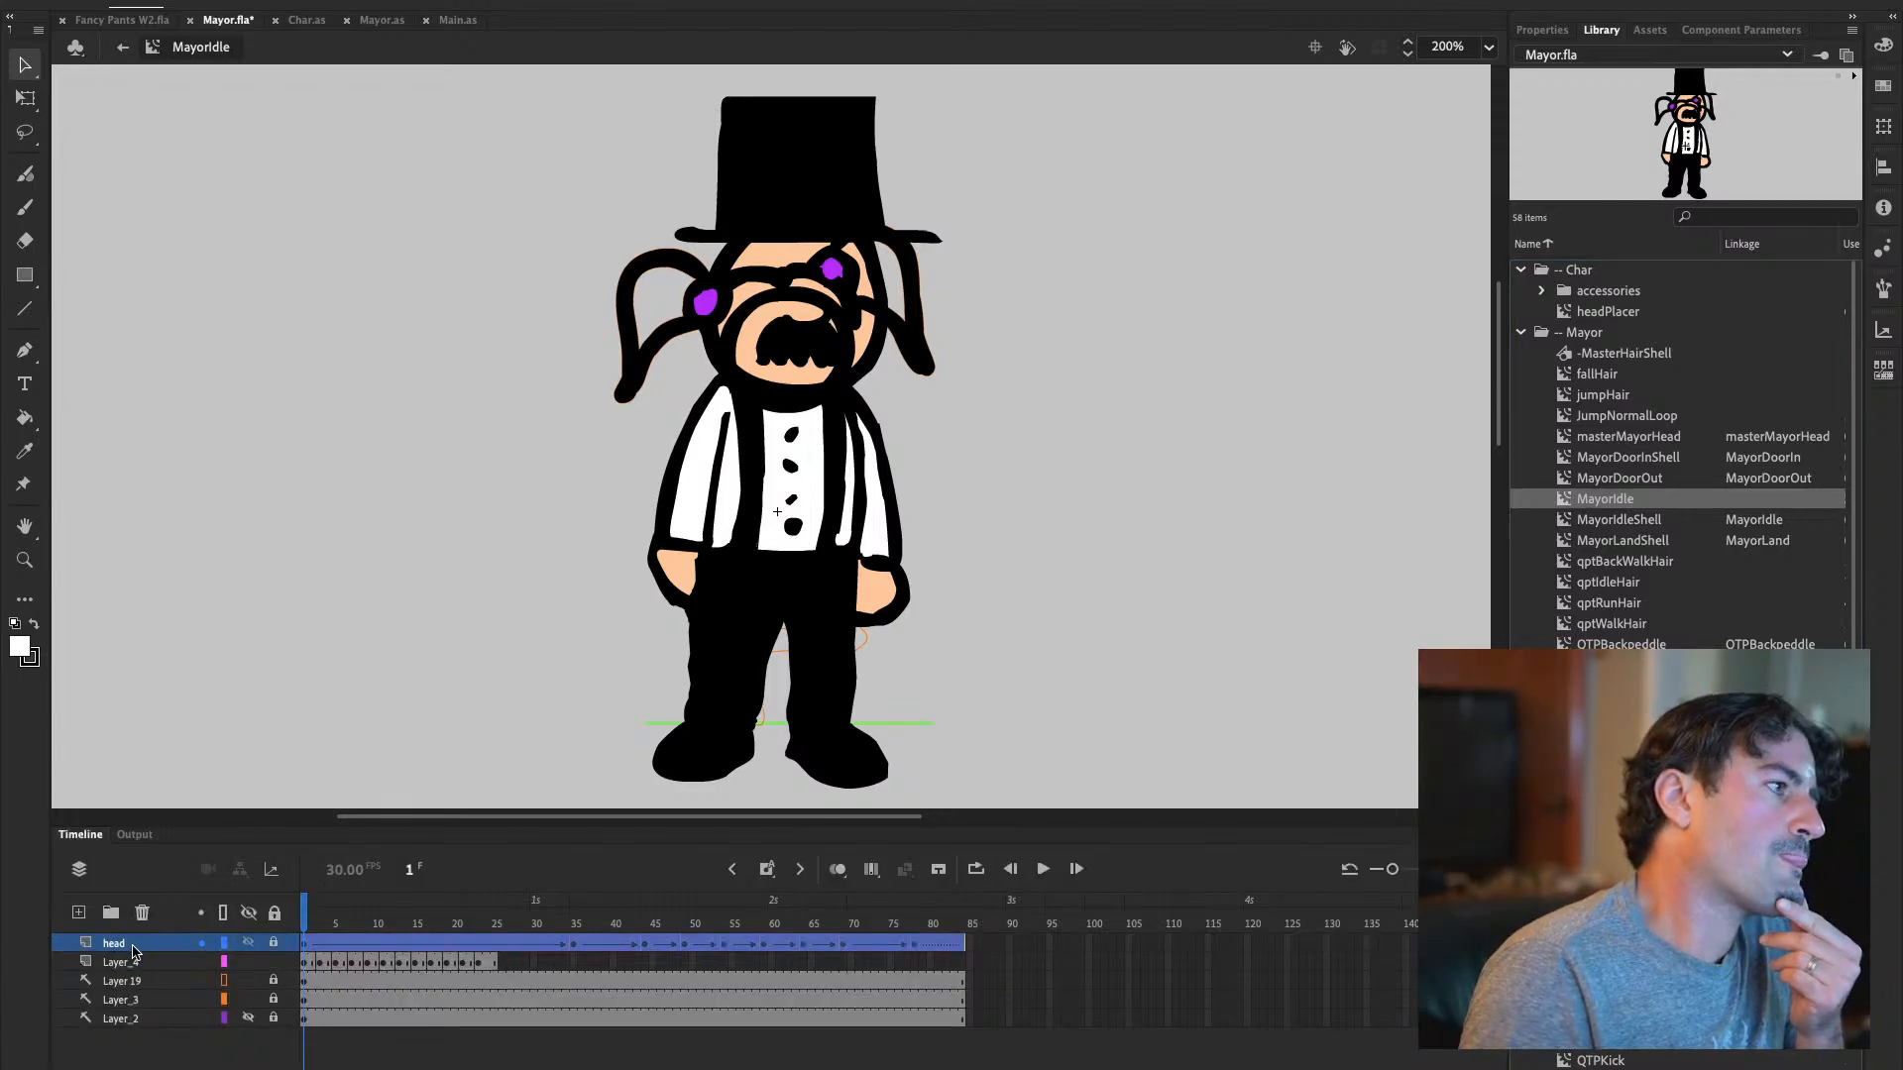
left_click(248, 942)
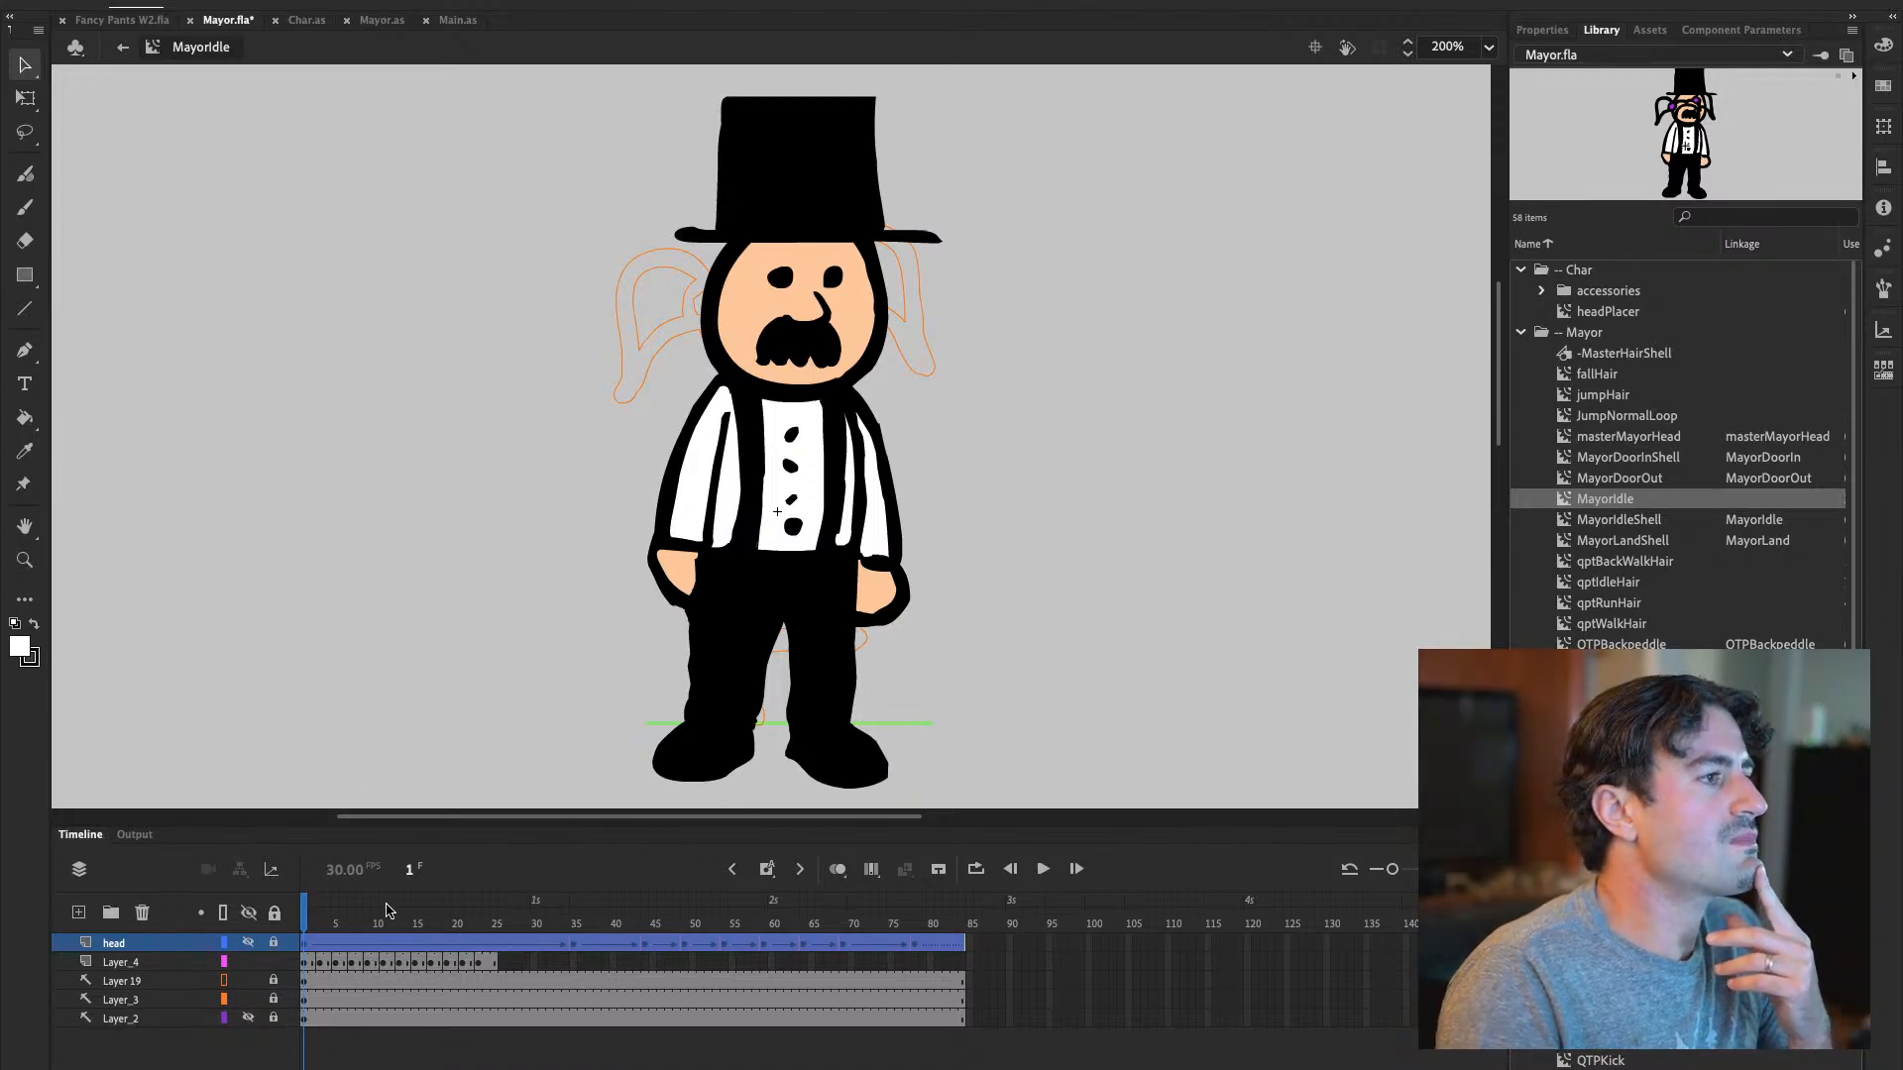
left_click(342, 943)
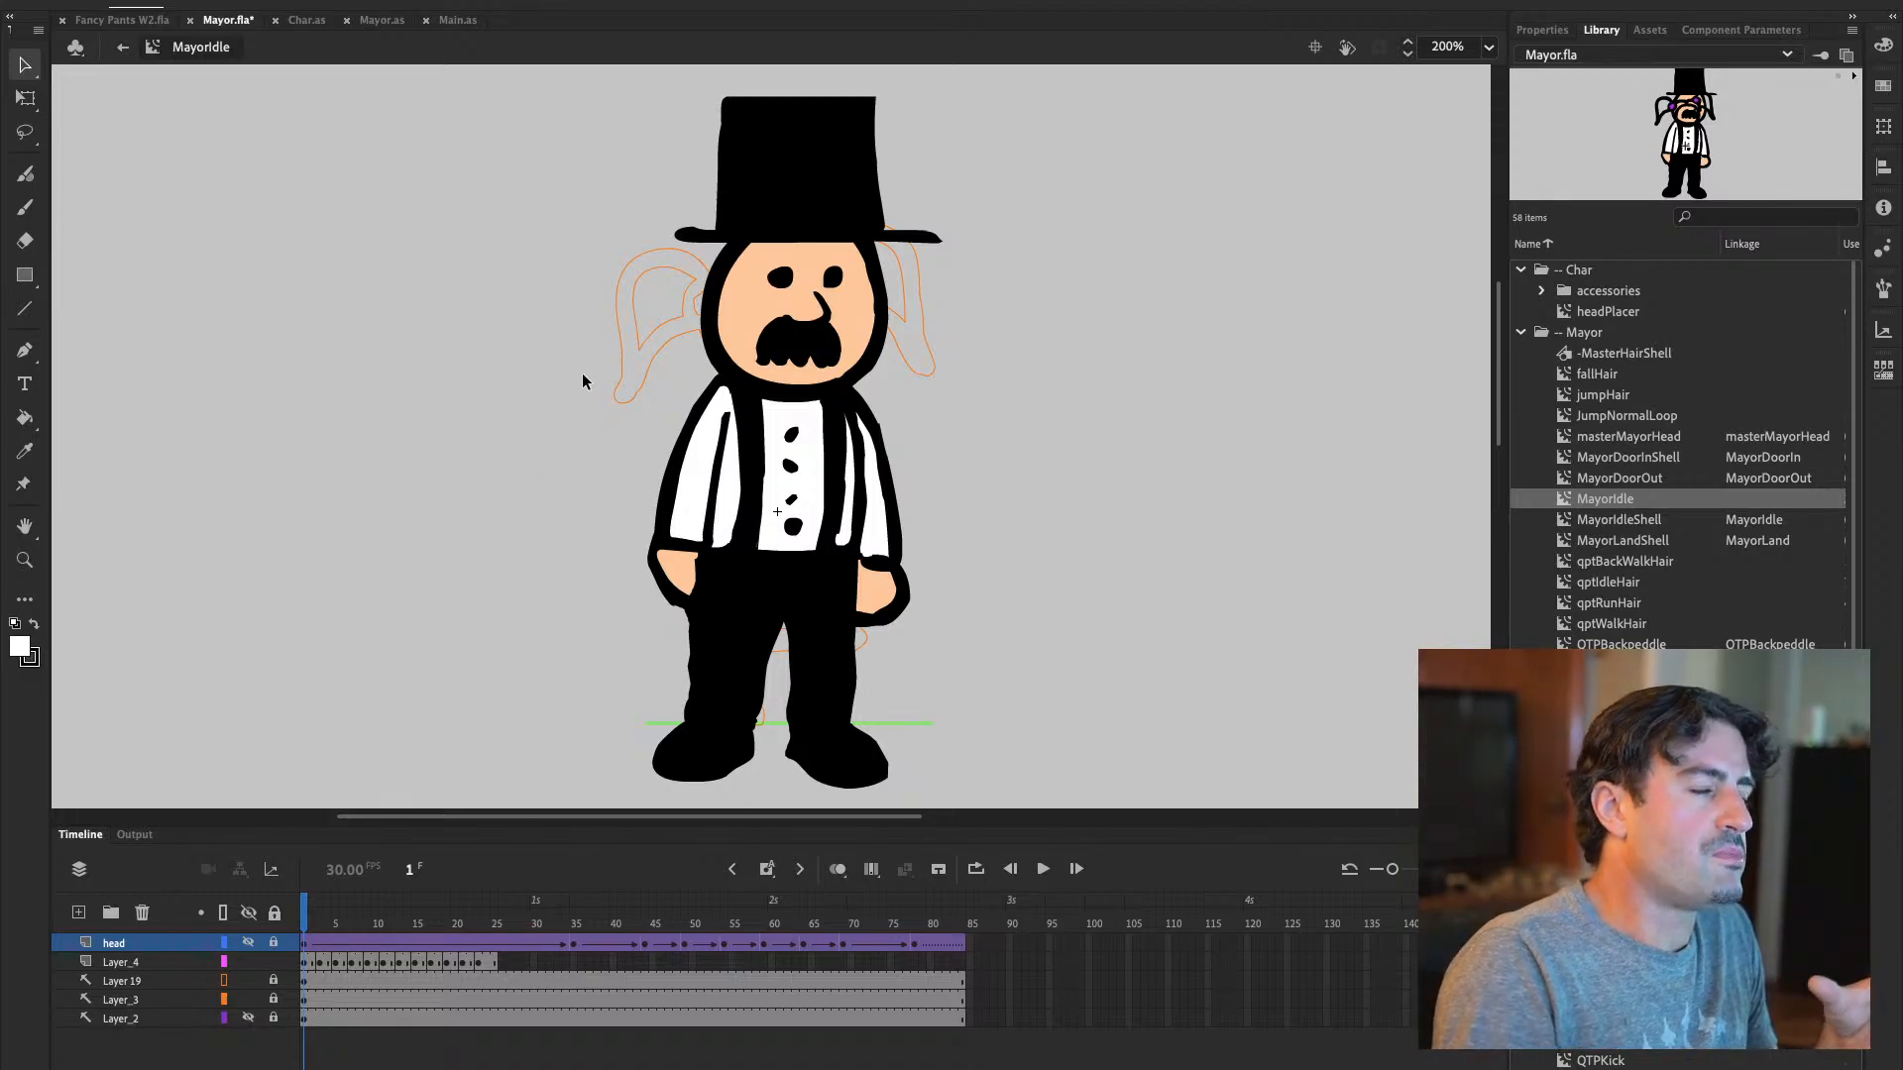
key("ctrl+minus")
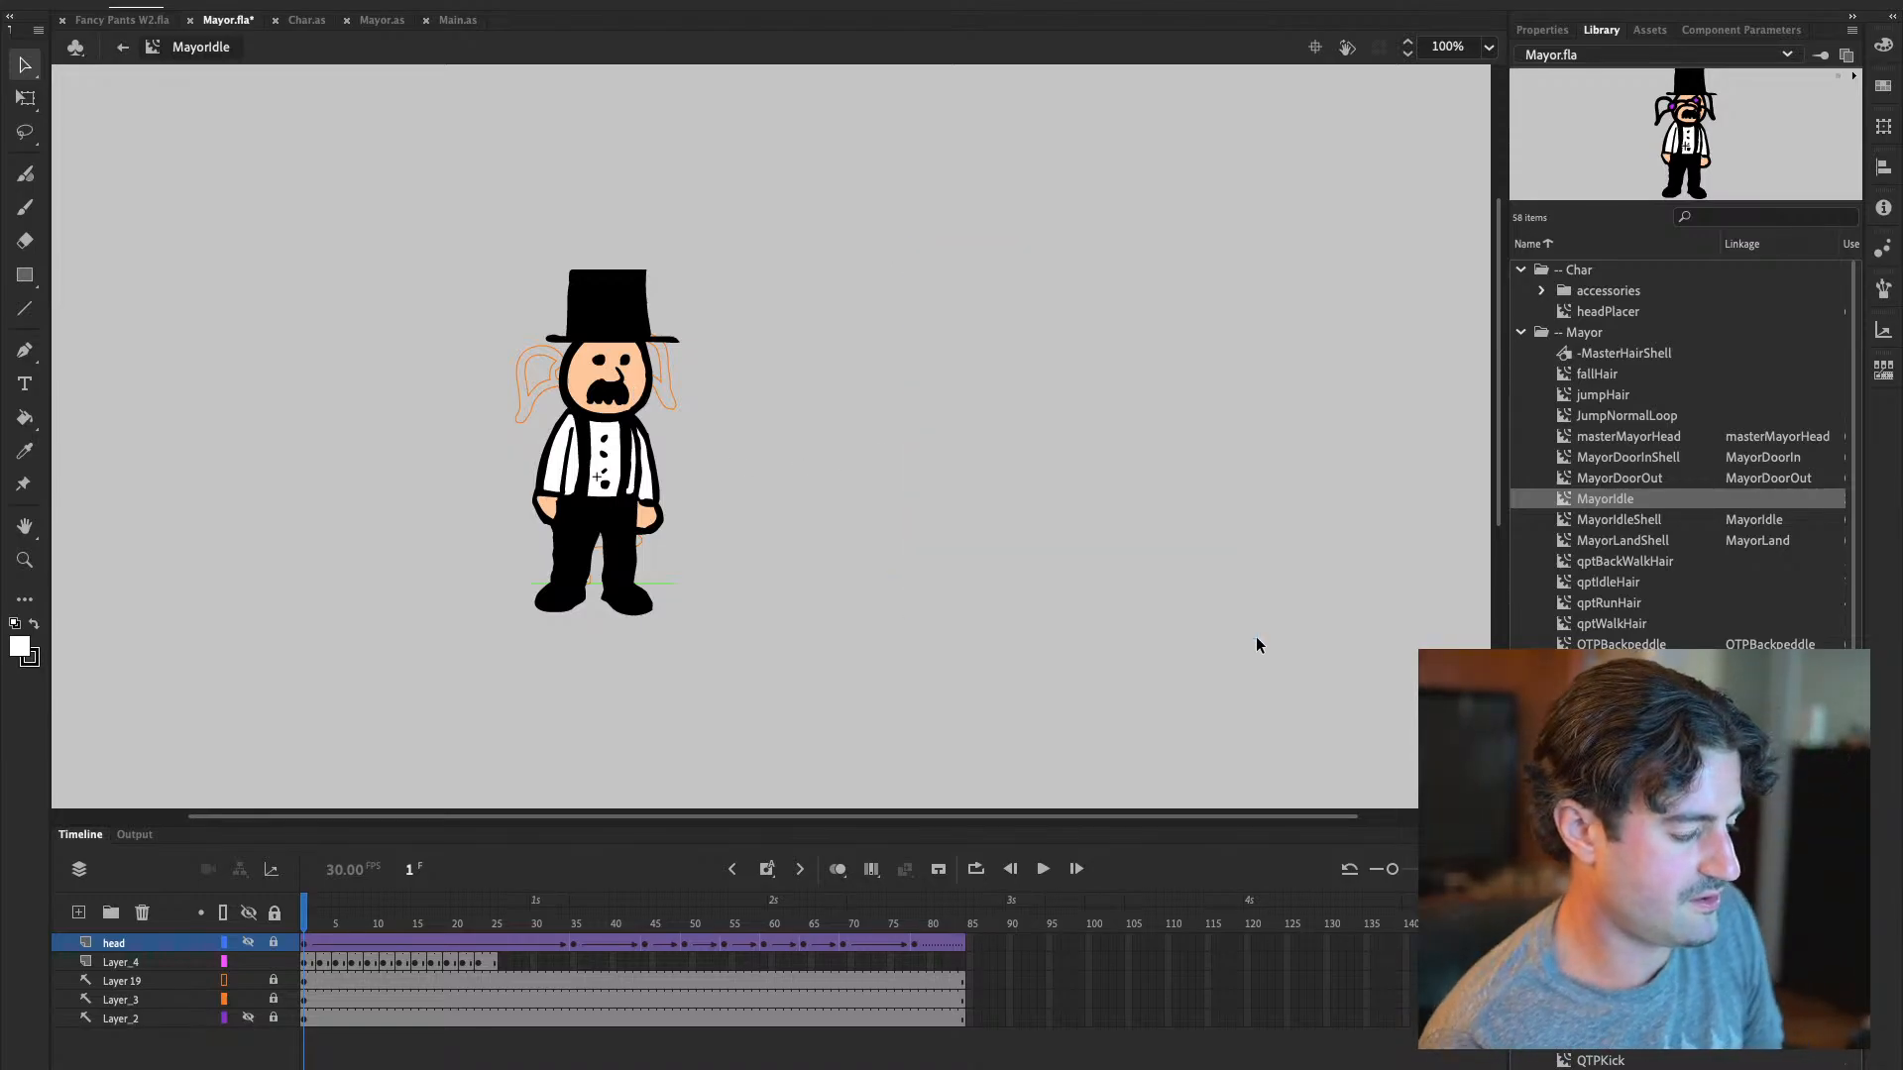
left_click(25, 207)
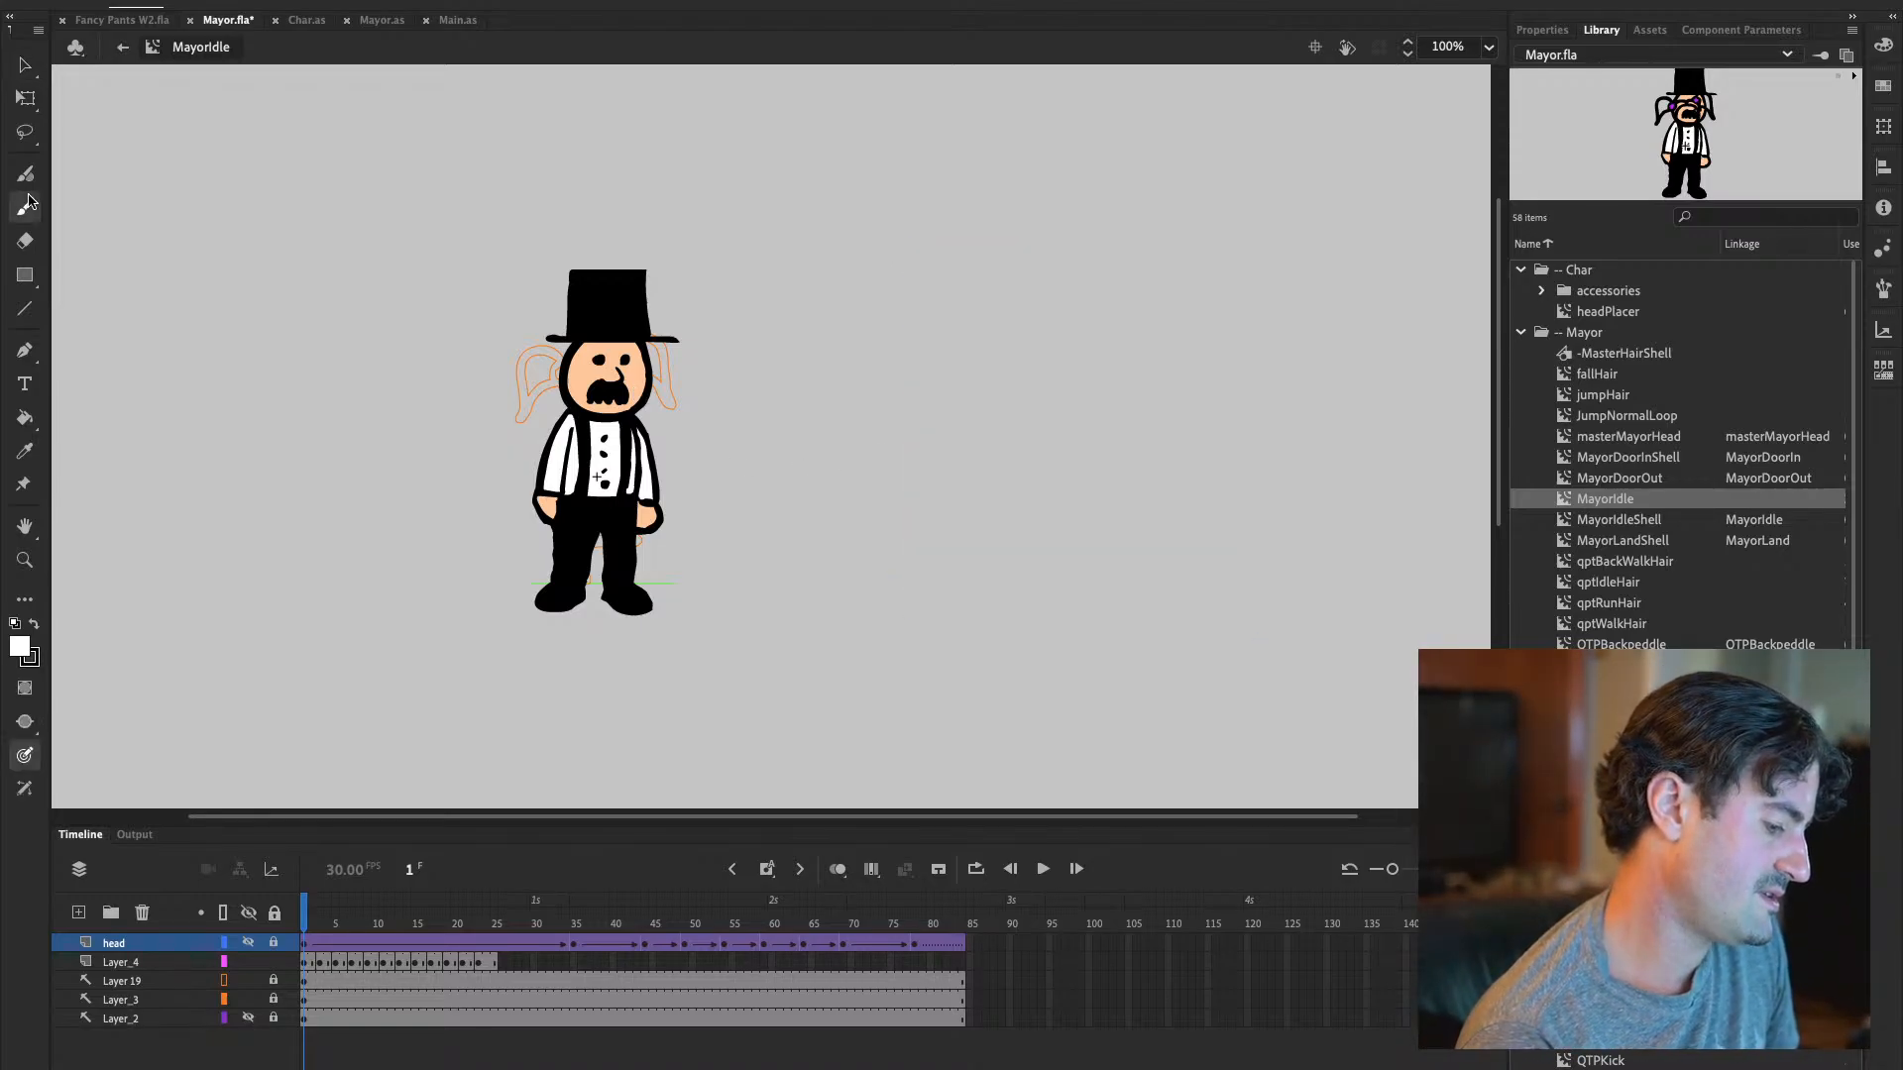
left_click(595, 356)
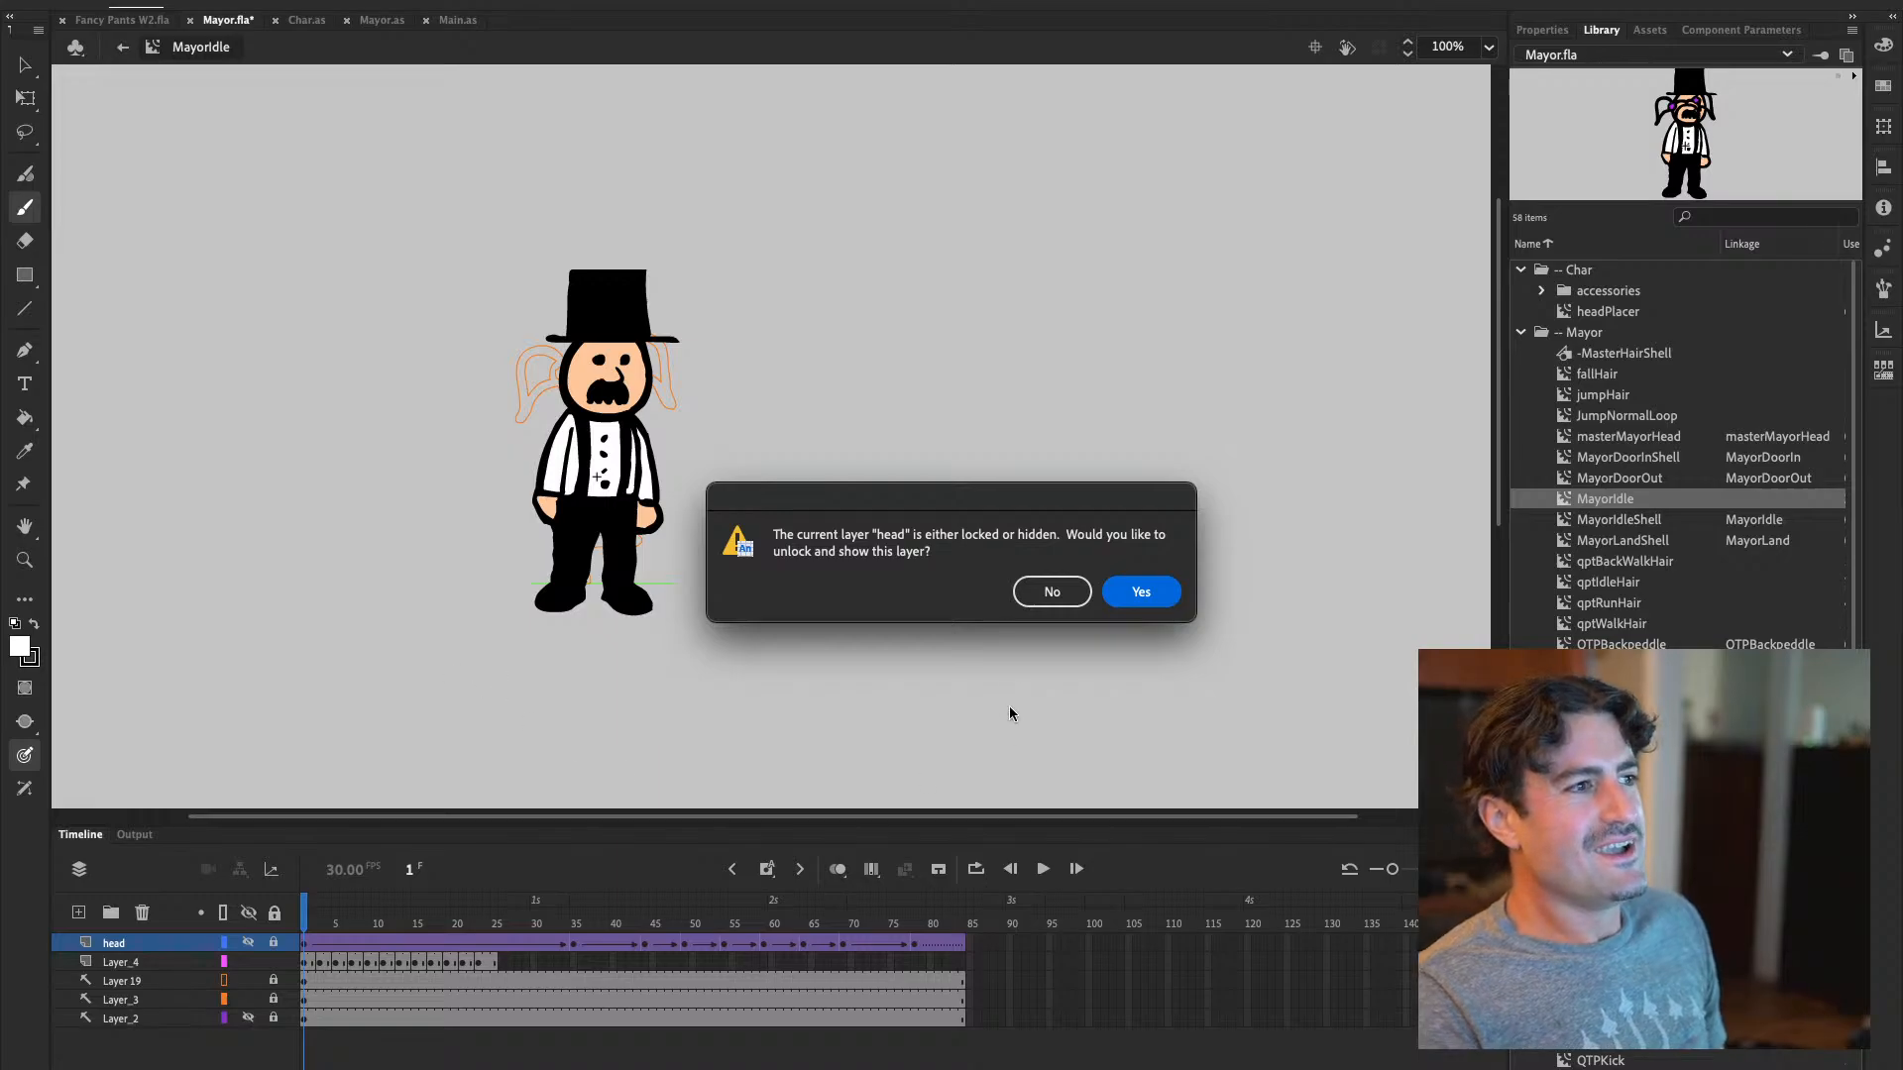
left_click(1053, 592)
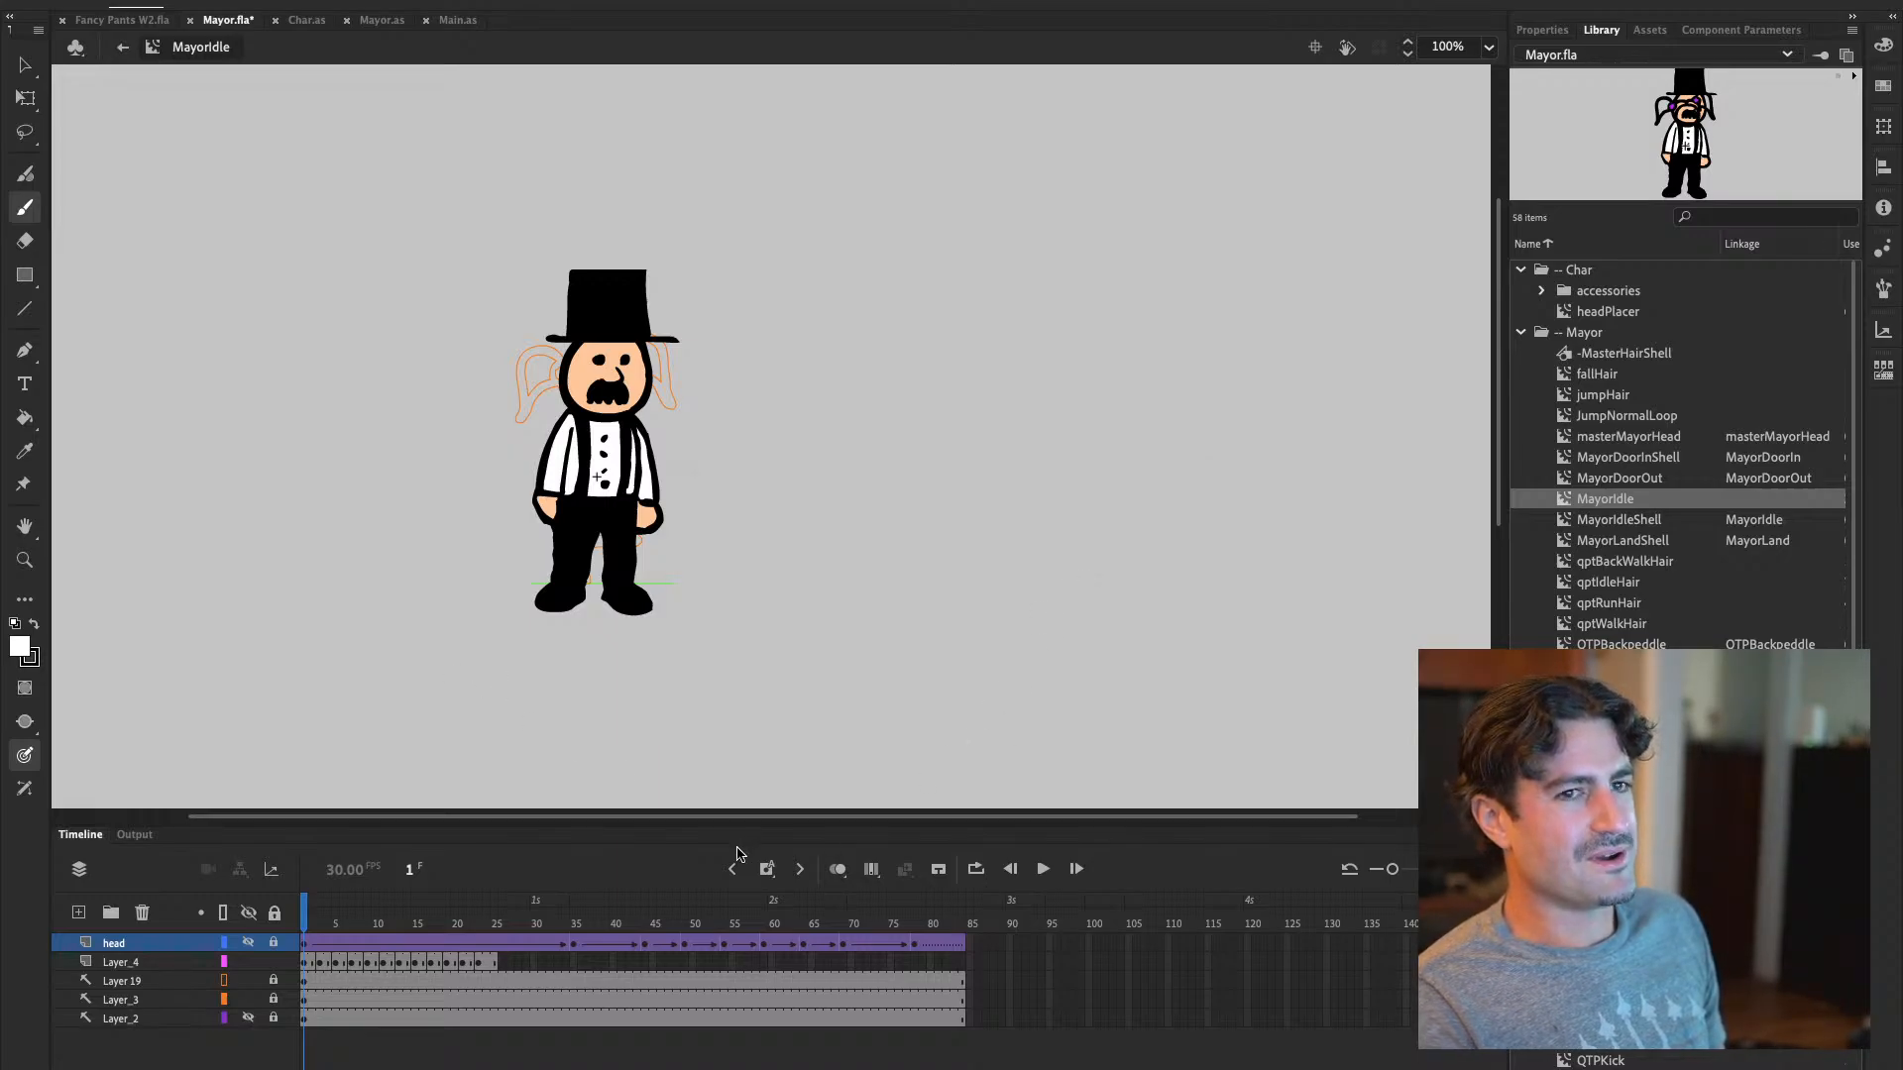
Try to skew the Mayor's first-frame drawing on Layer_4 slightly to the left with Free Transform, and compare it with frame 3
left_click(150, 964)
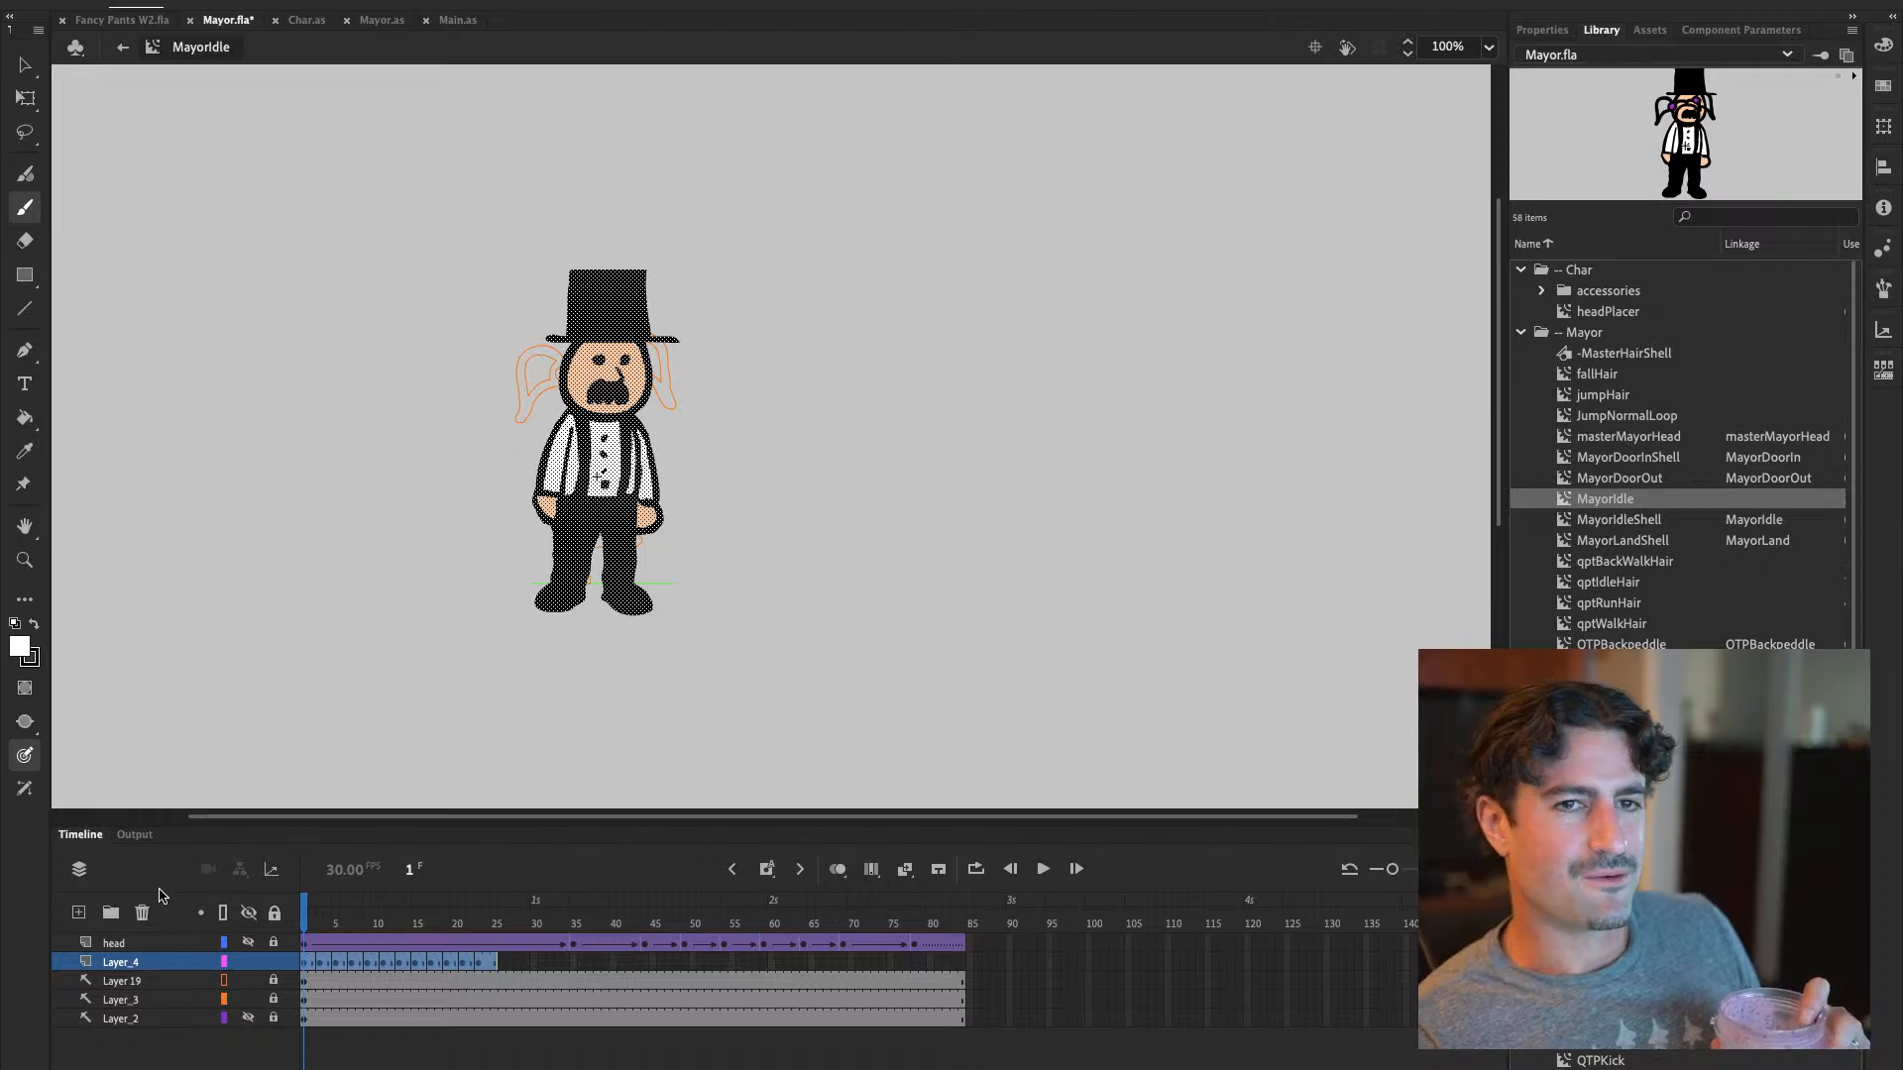
left_click(24, 98)
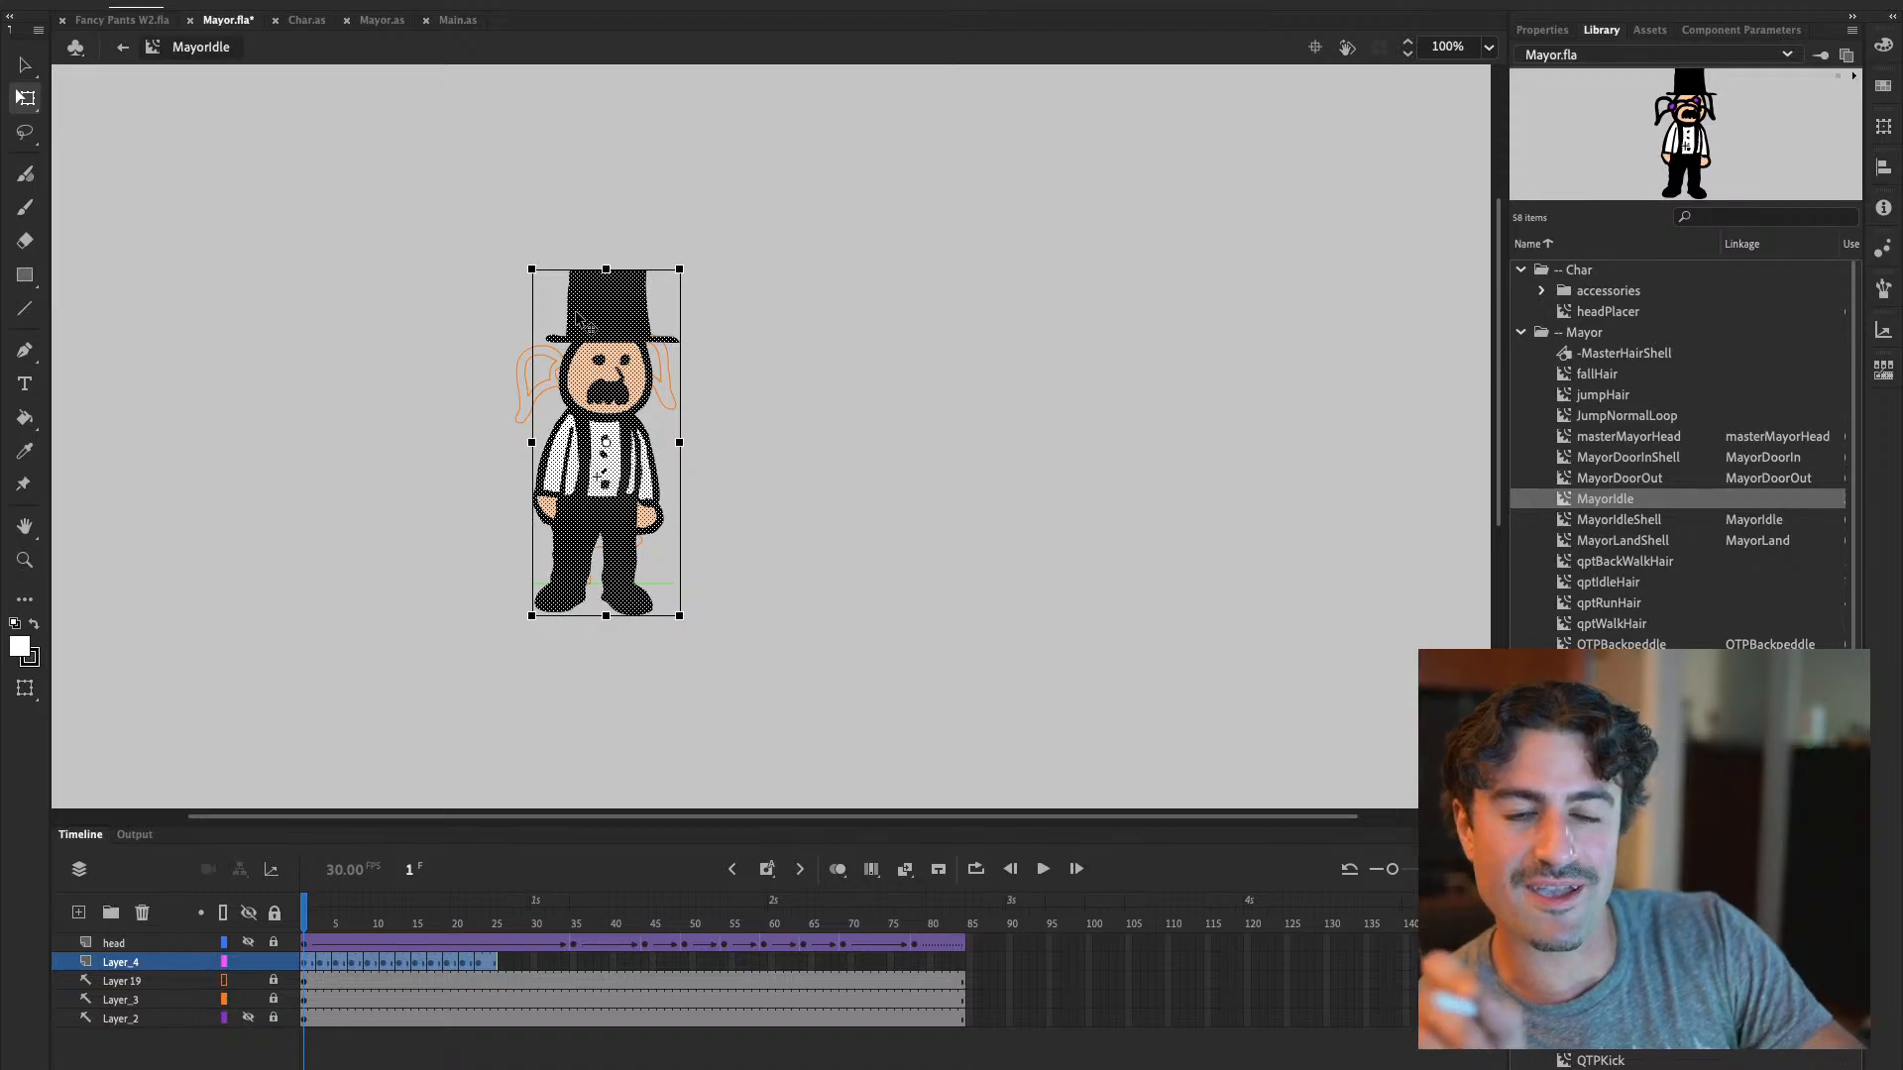
left_click_drag(643, 269, 627, 271)
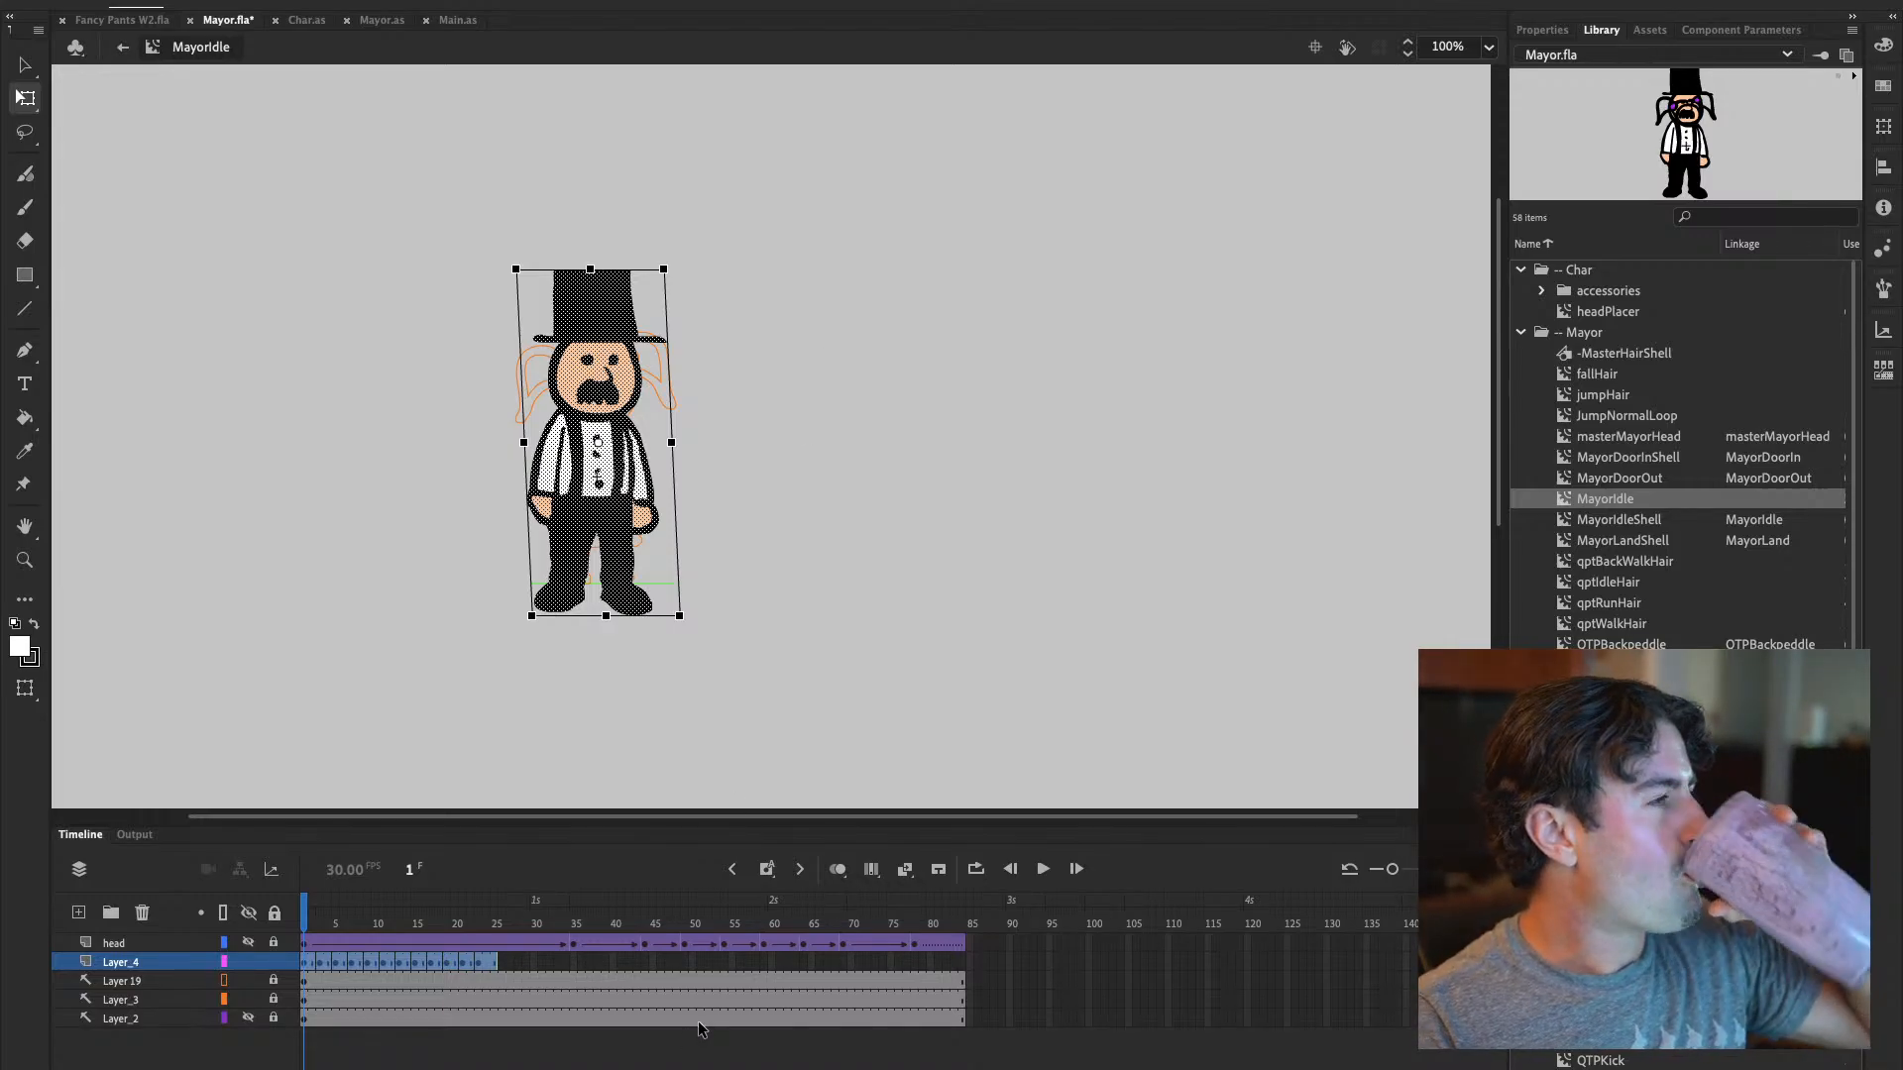
left_click(316, 923)
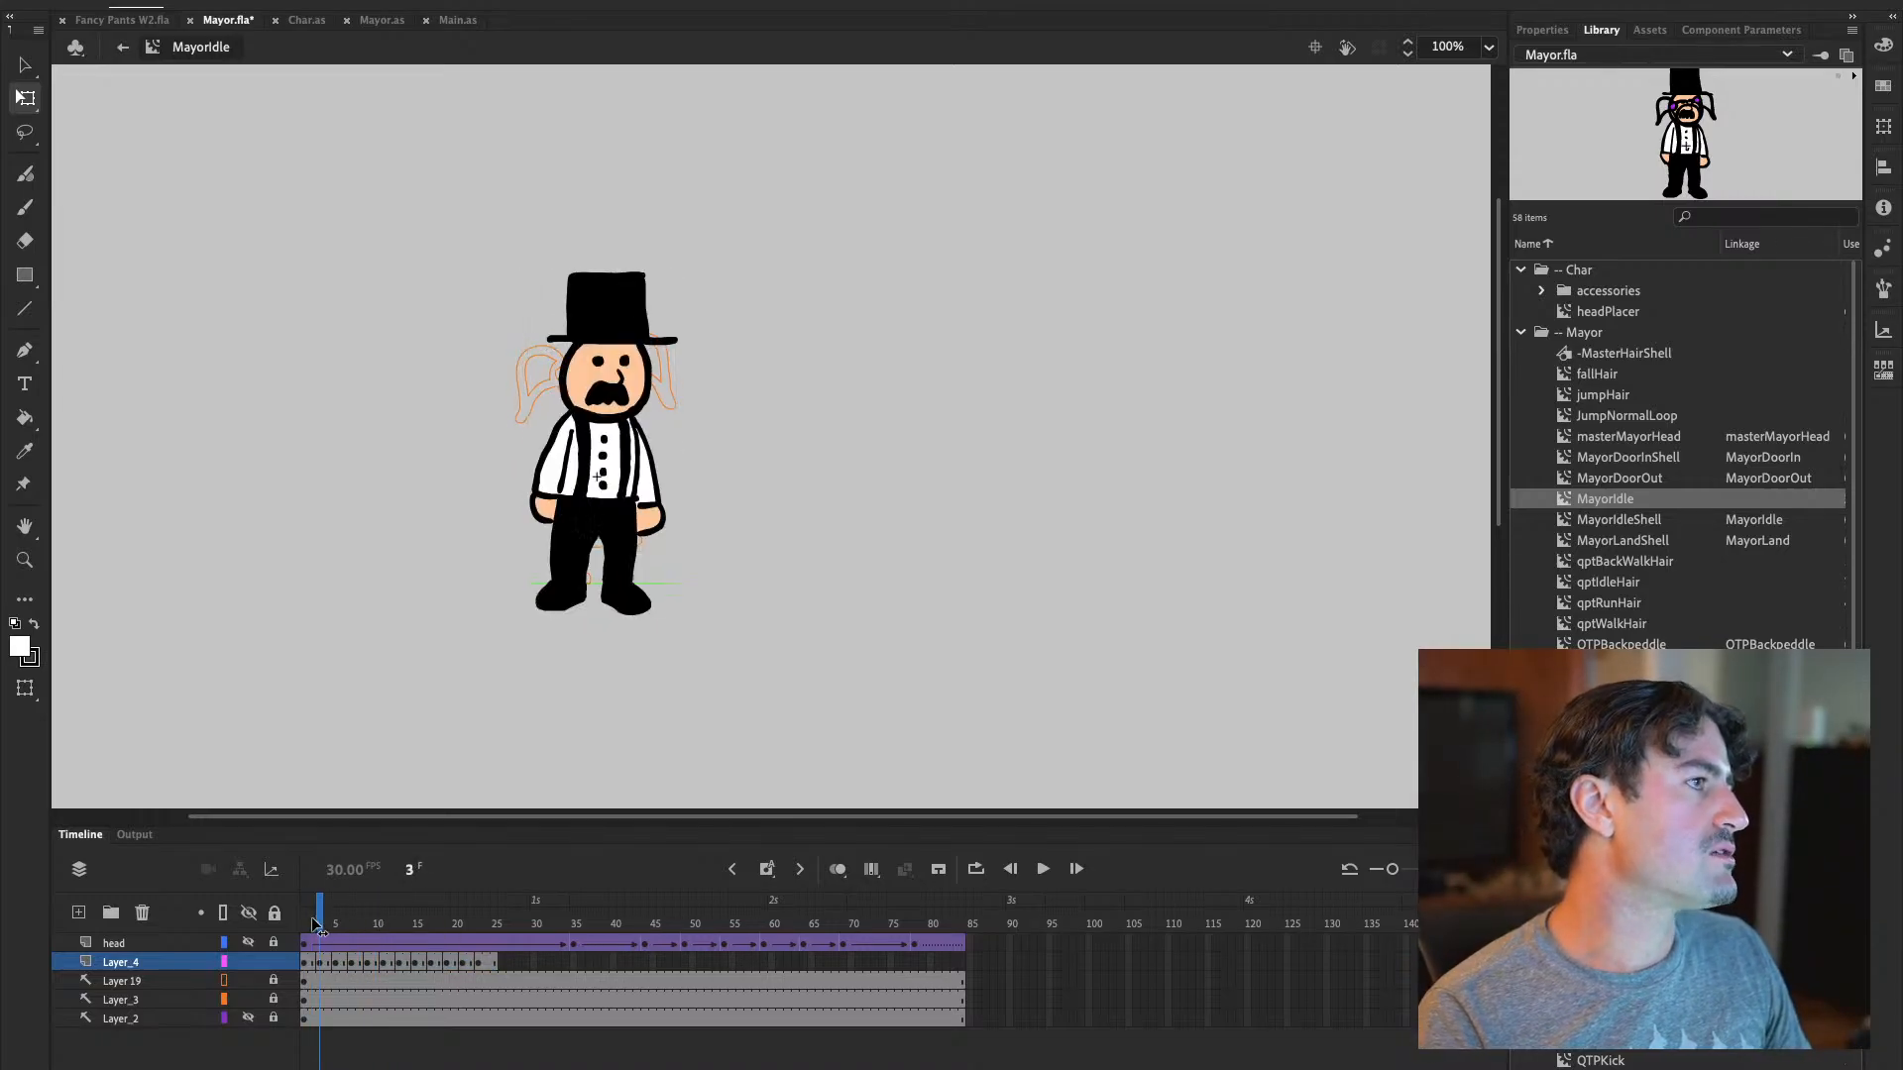
Enable Edit Multiple Frames on the MayorIdle timeline and extend its range from frame 1 to frame 25
left_click(303, 971)
left_click(305, 971)
left_click(305, 973)
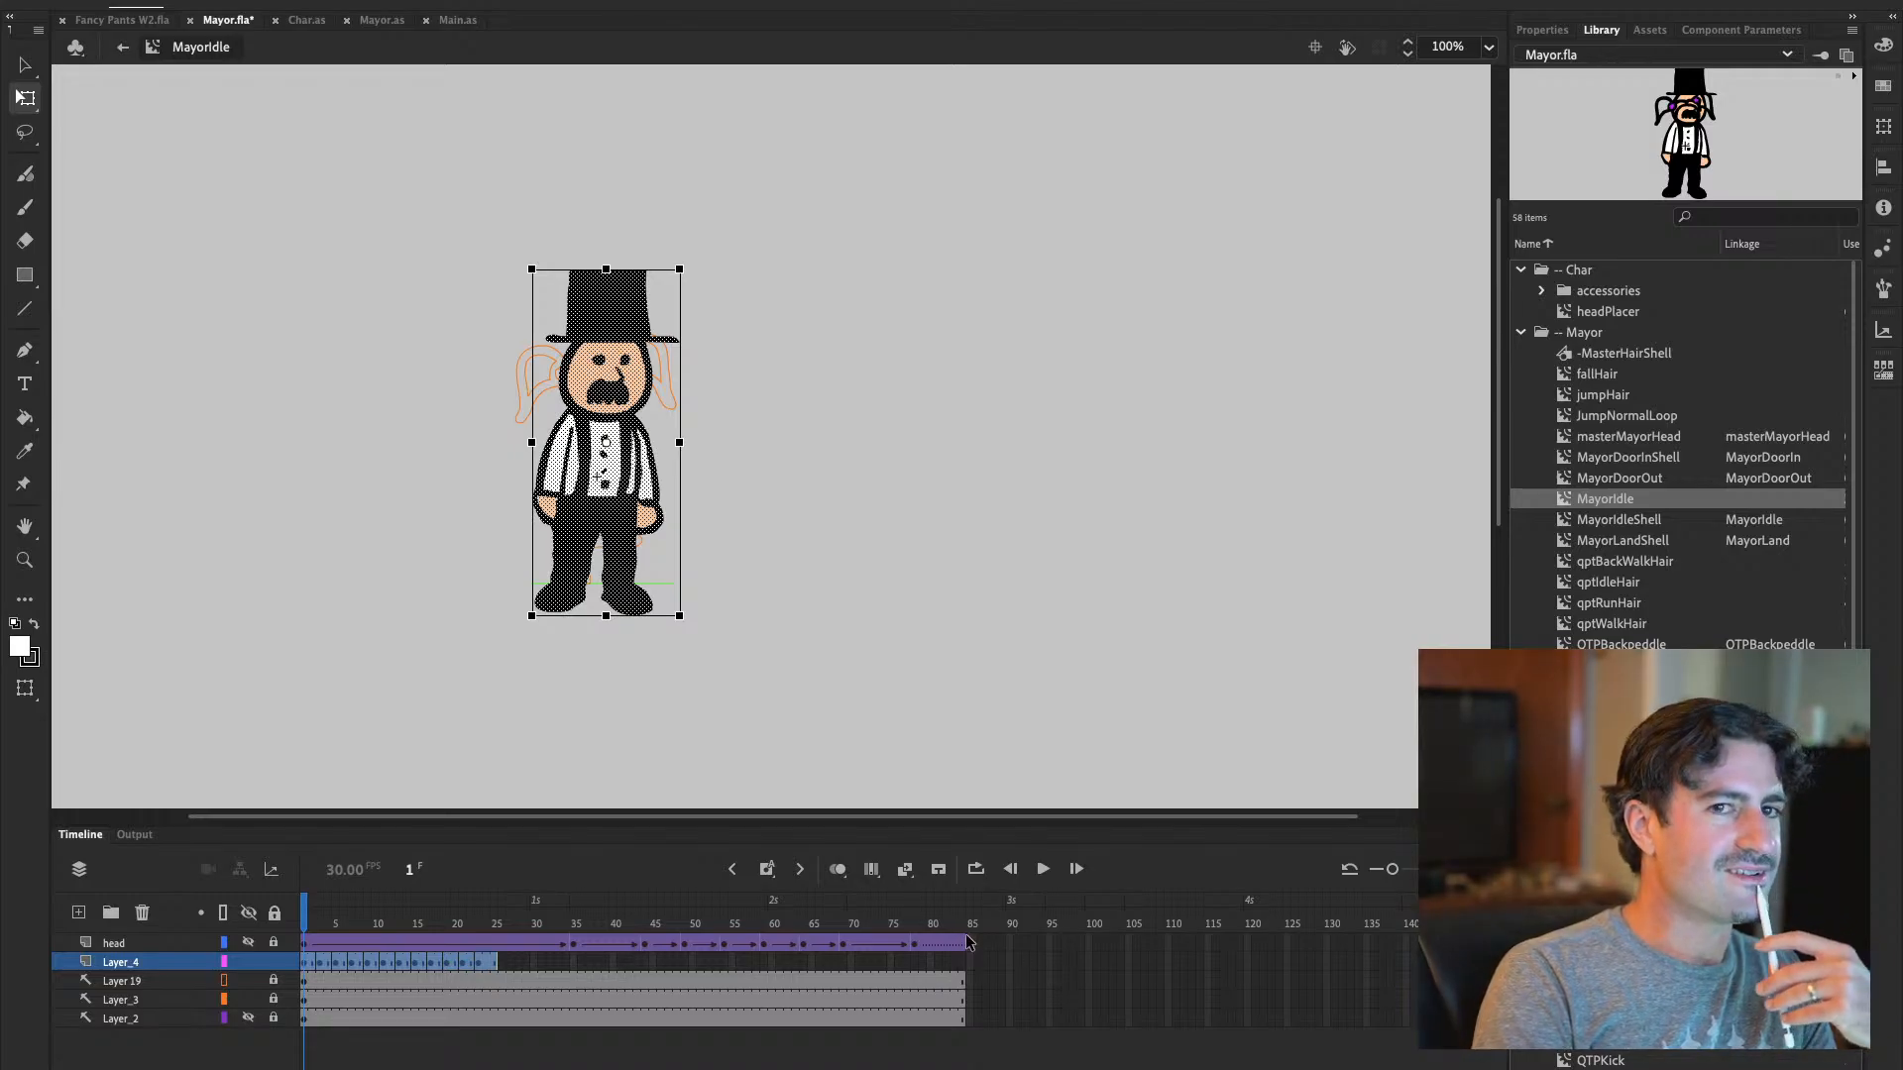
left_click(870, 870)
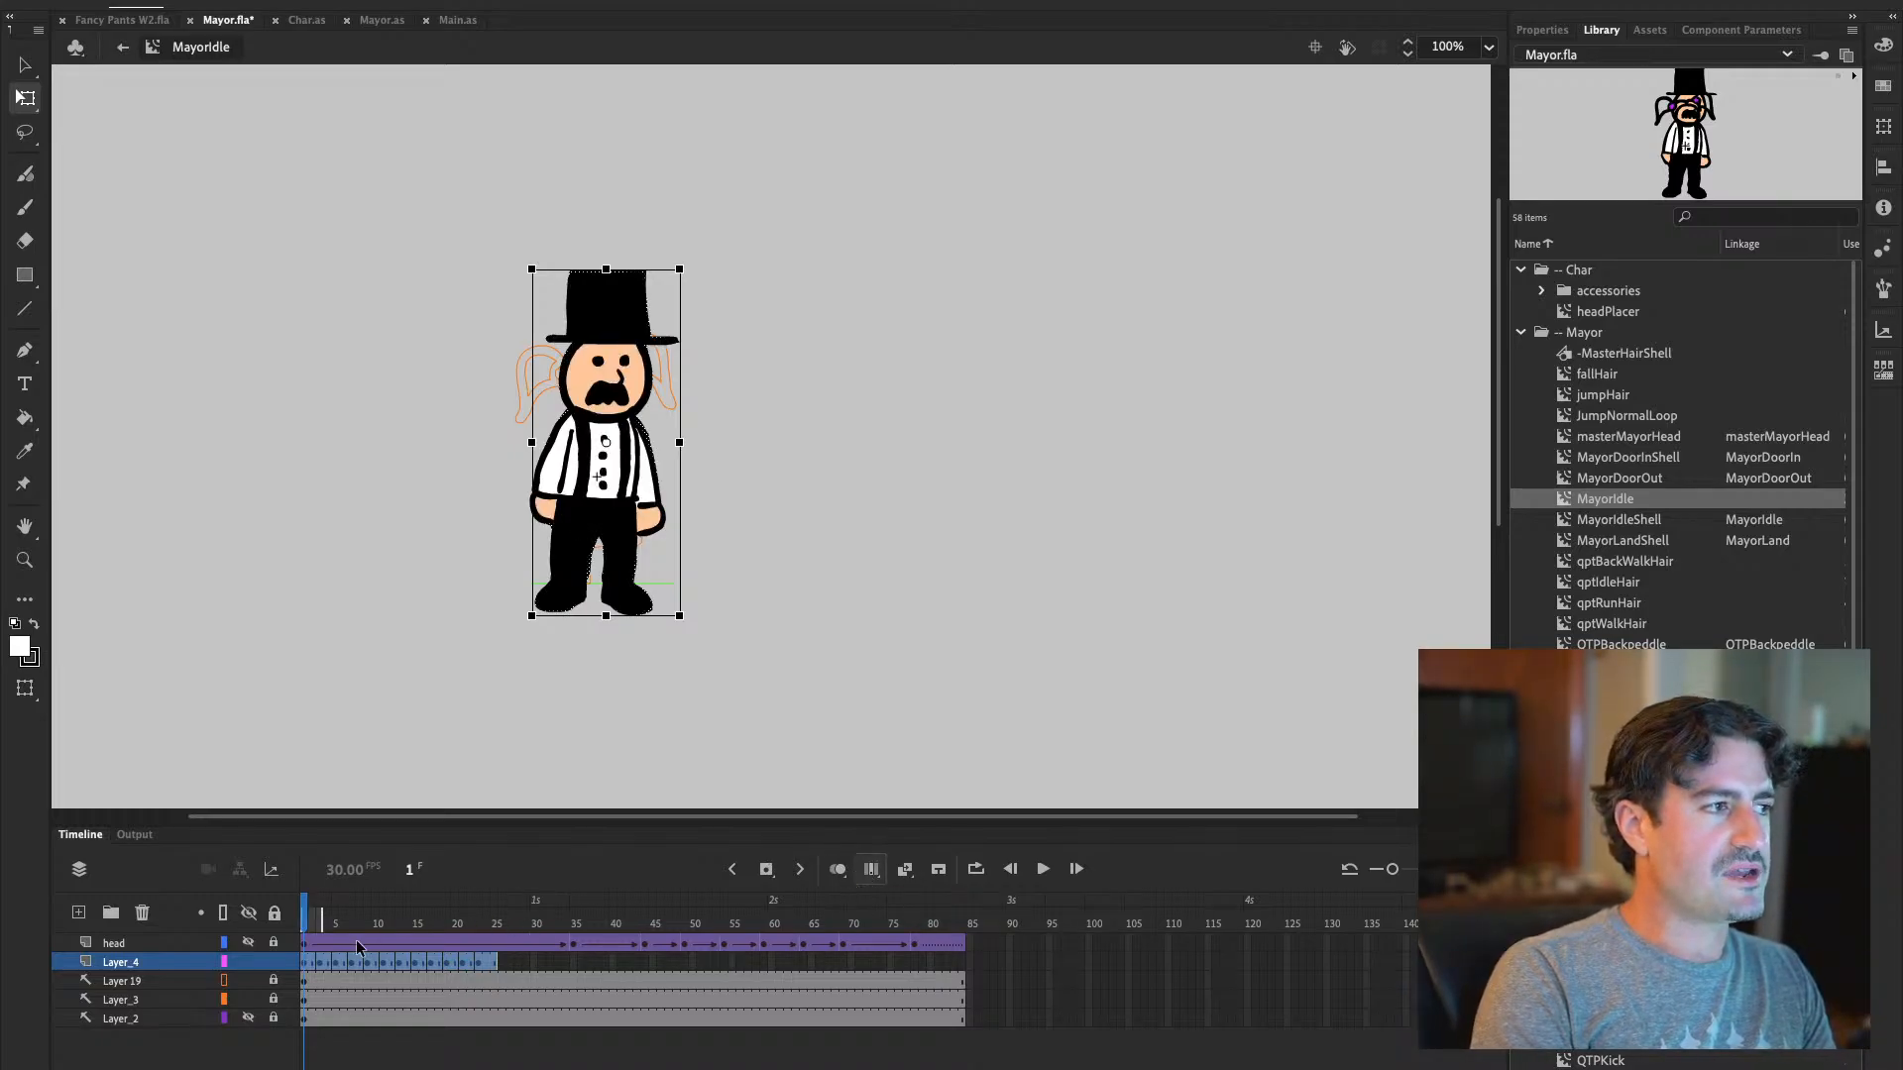
left_click_drag(321, 920, 495, 920)
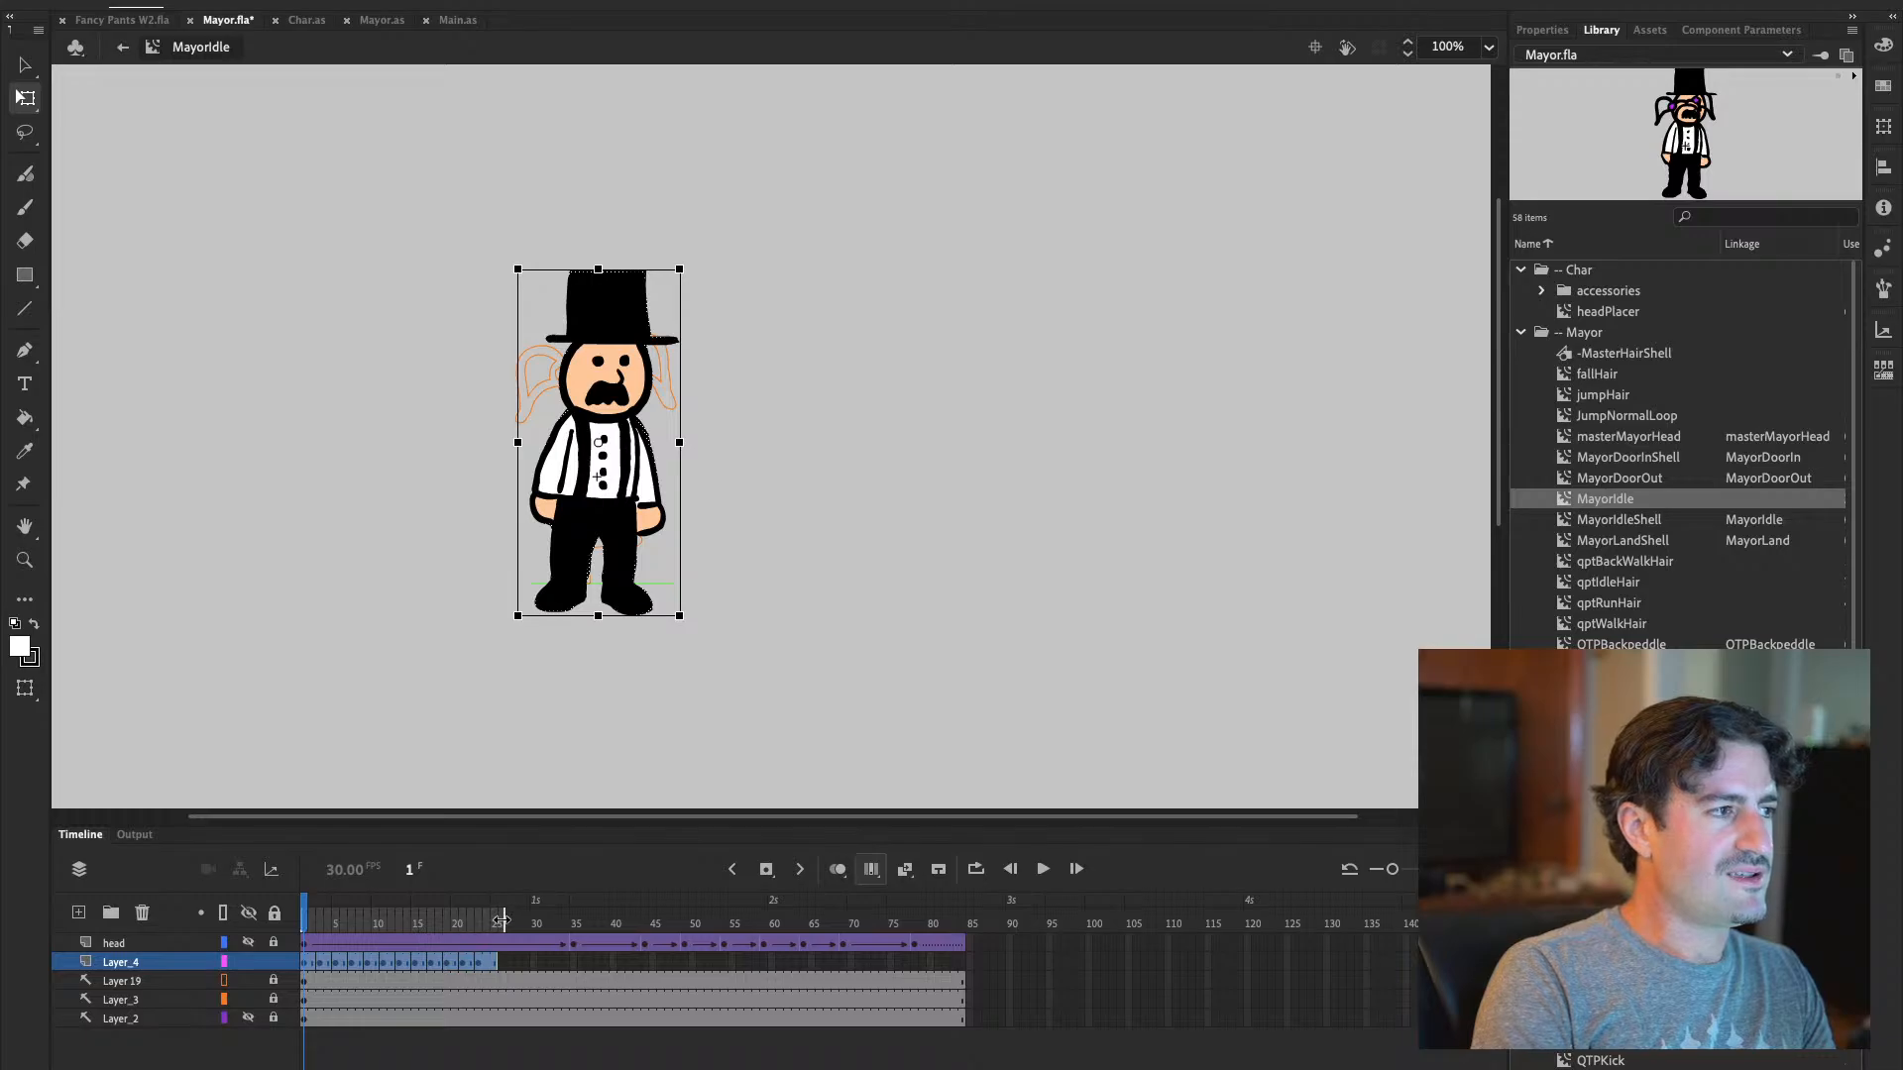
Select the Mayor drawings across all frames in the range and skew them together slightly to the left, keeping the feet in place
key("ctrl+a")
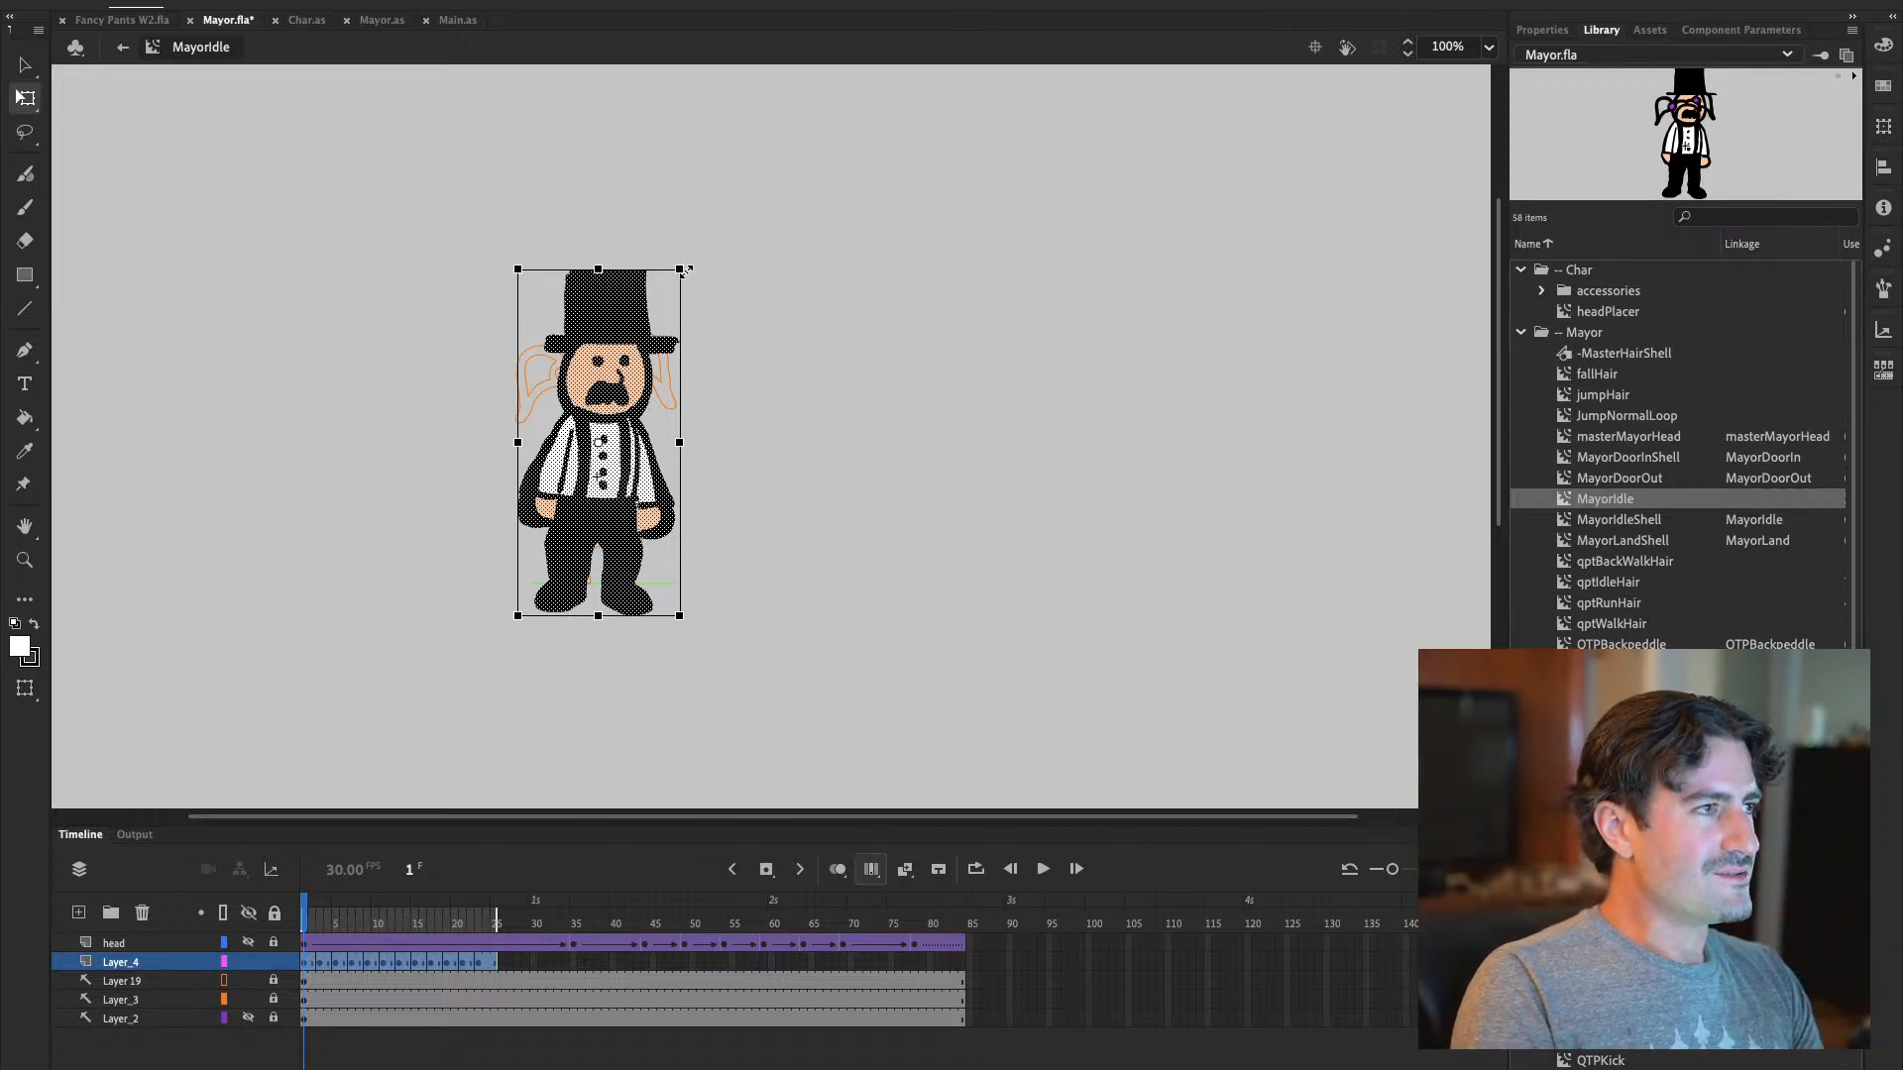
left_click_drag(687, 270, 679, 262)
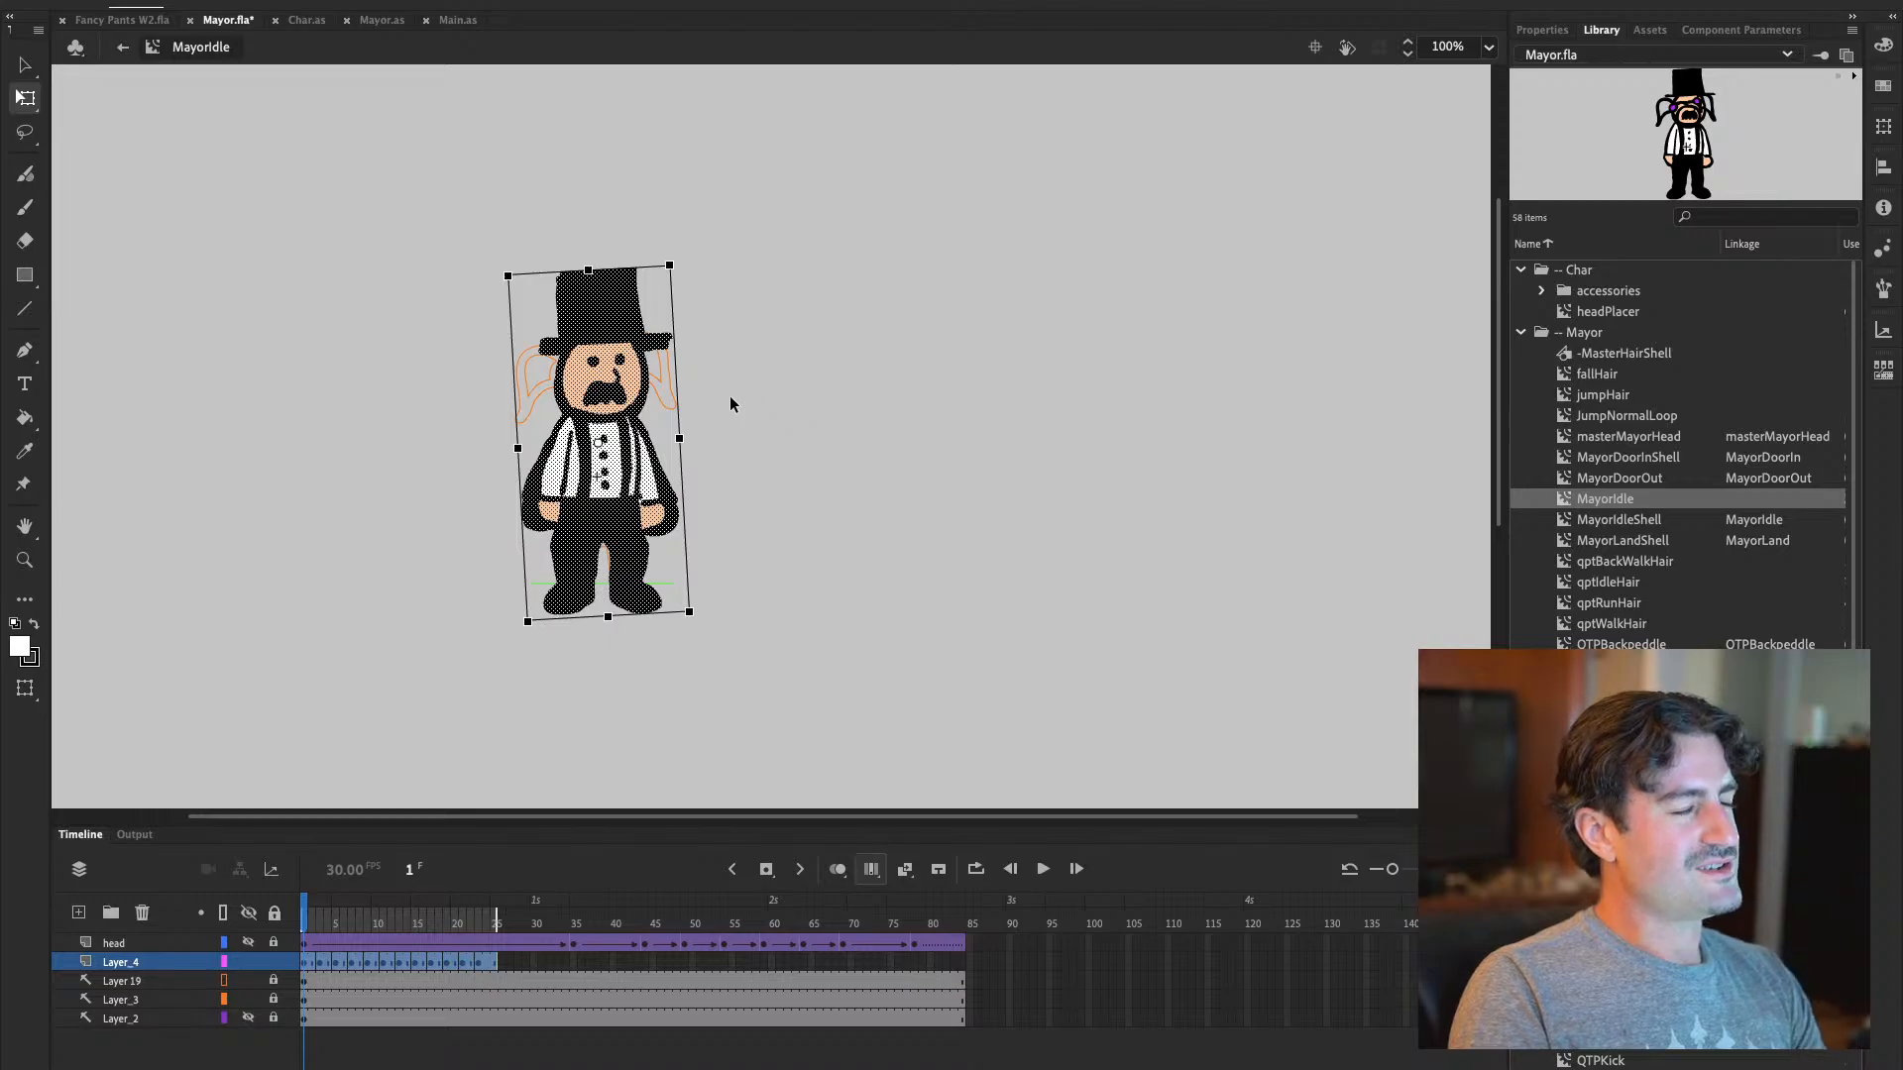
key("ctrl+z")
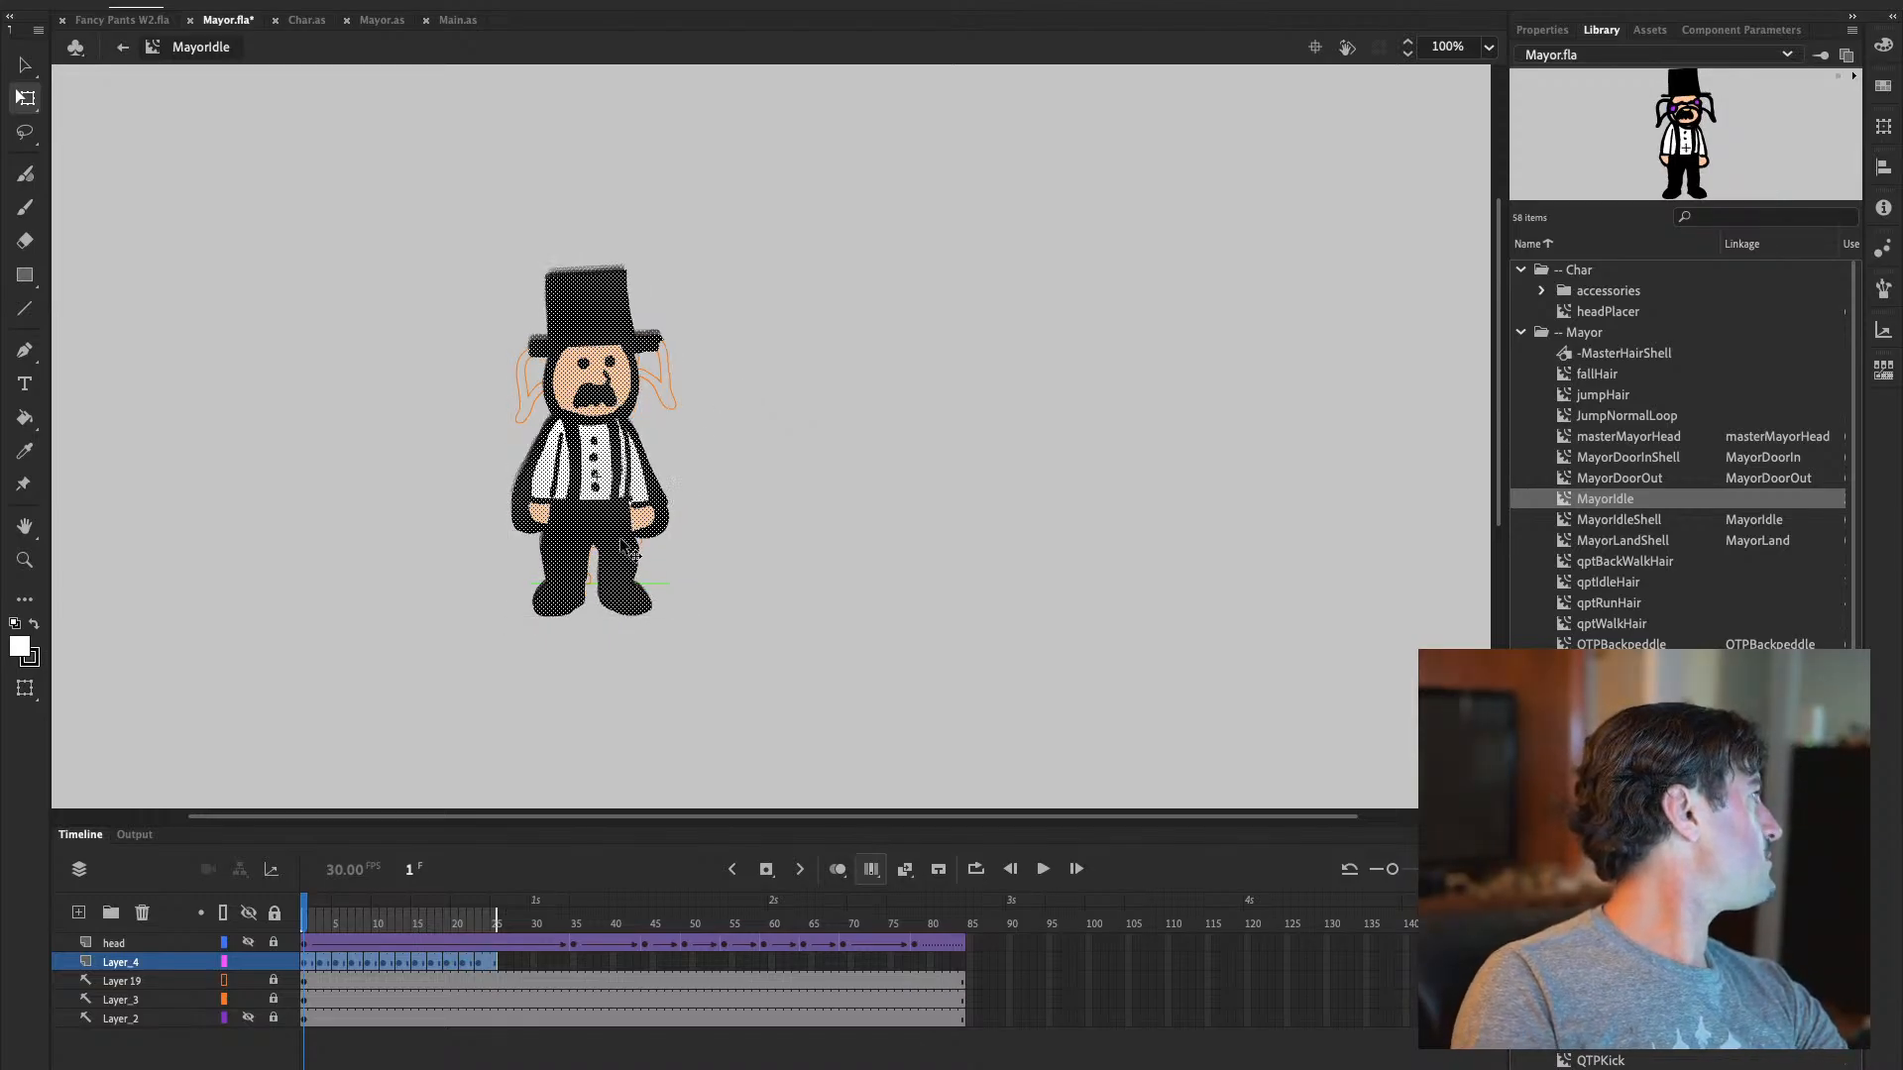
left_click(788, 711)
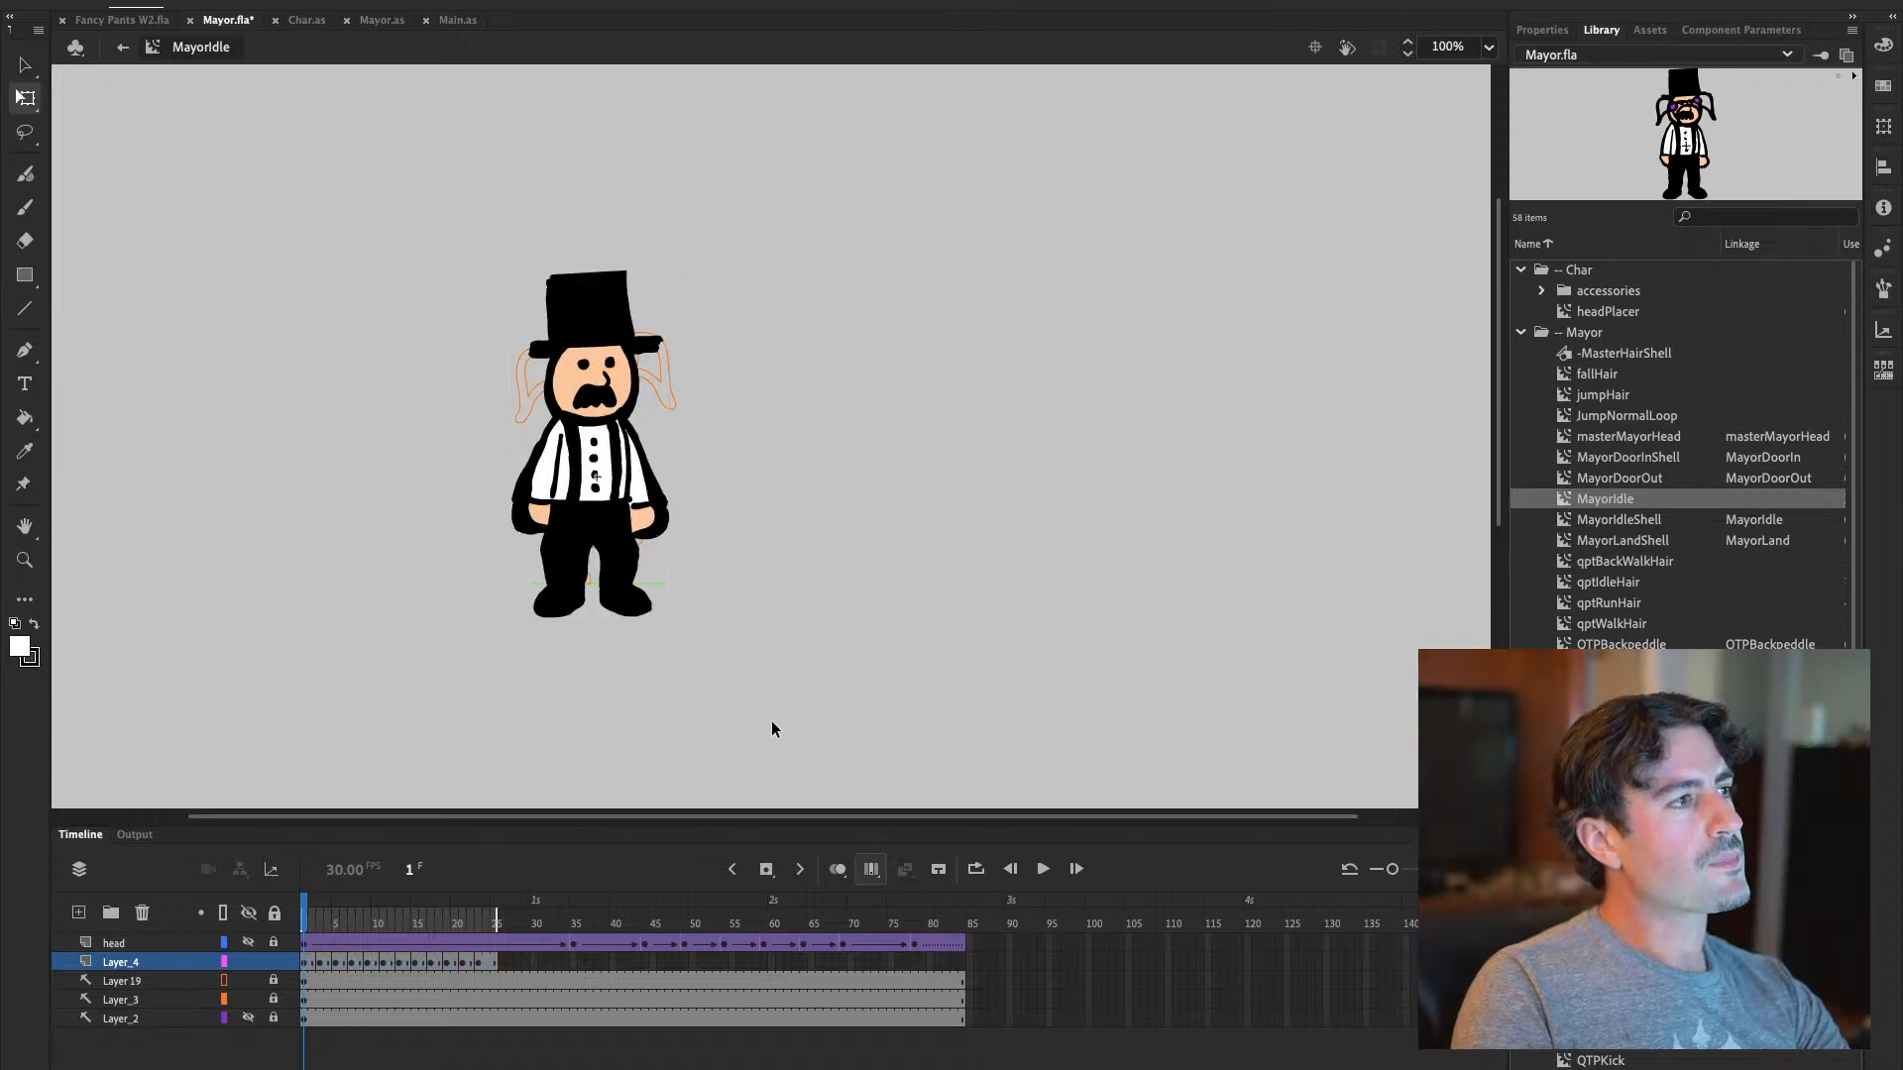
Turn off Edit Multiple Frames and scrub the opening frames to check the Mayor's leaning pose
left_click(871, 869)
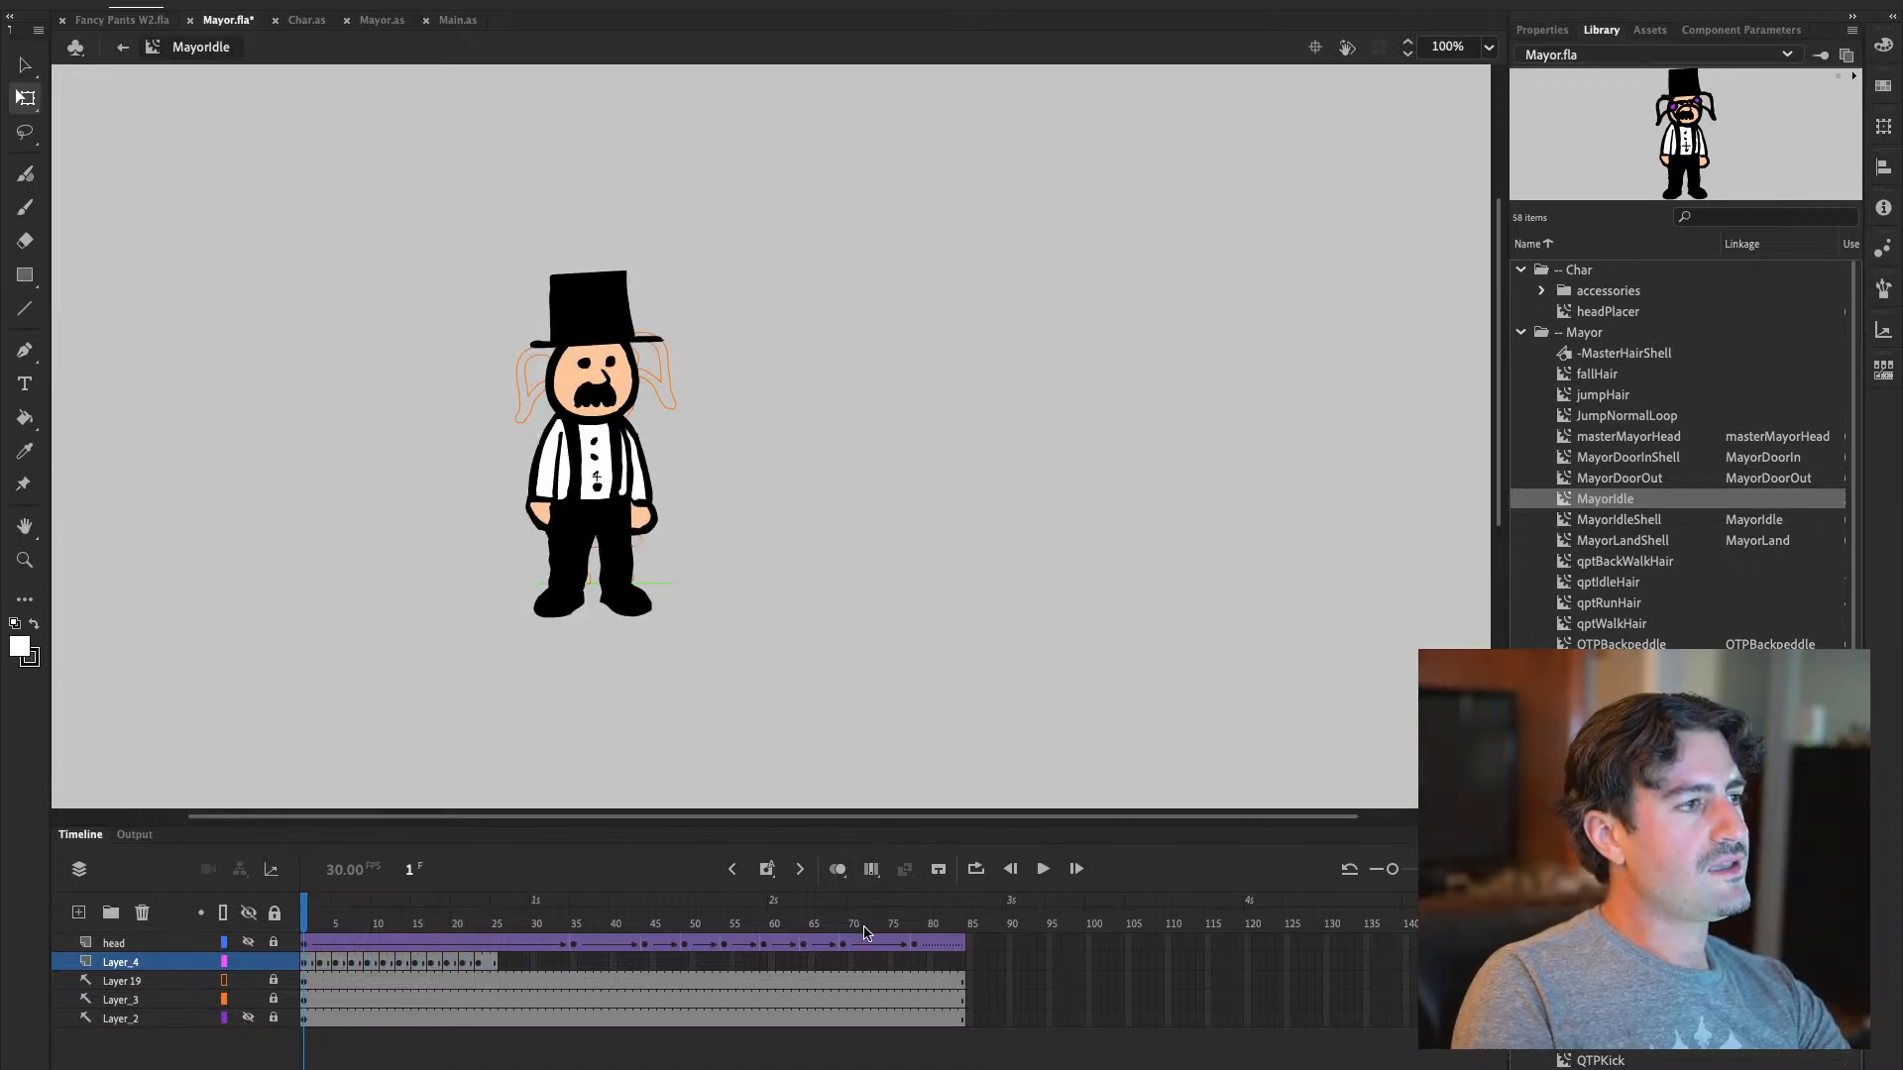
left_click(872, 873)
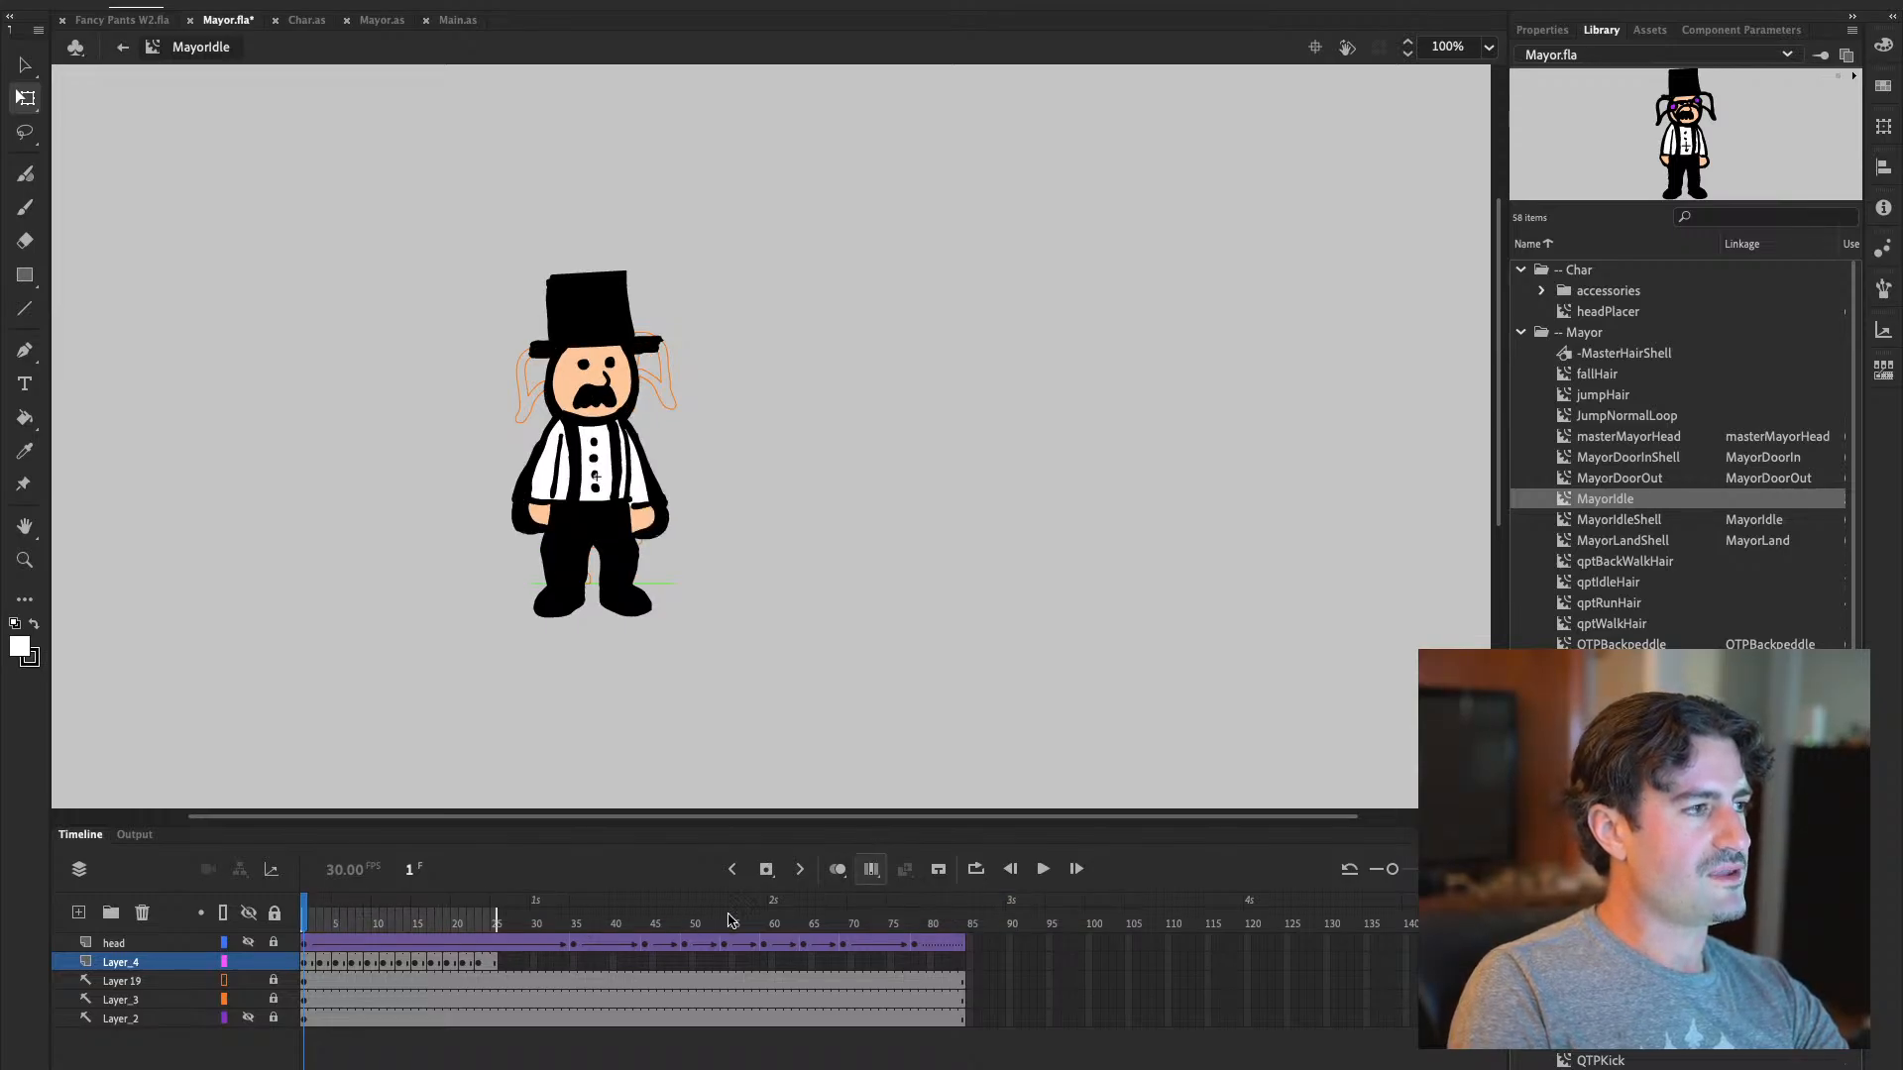
left_click(871, 869)
left_click(320, 920)
left_click_drag(320, 920, 304, 920)
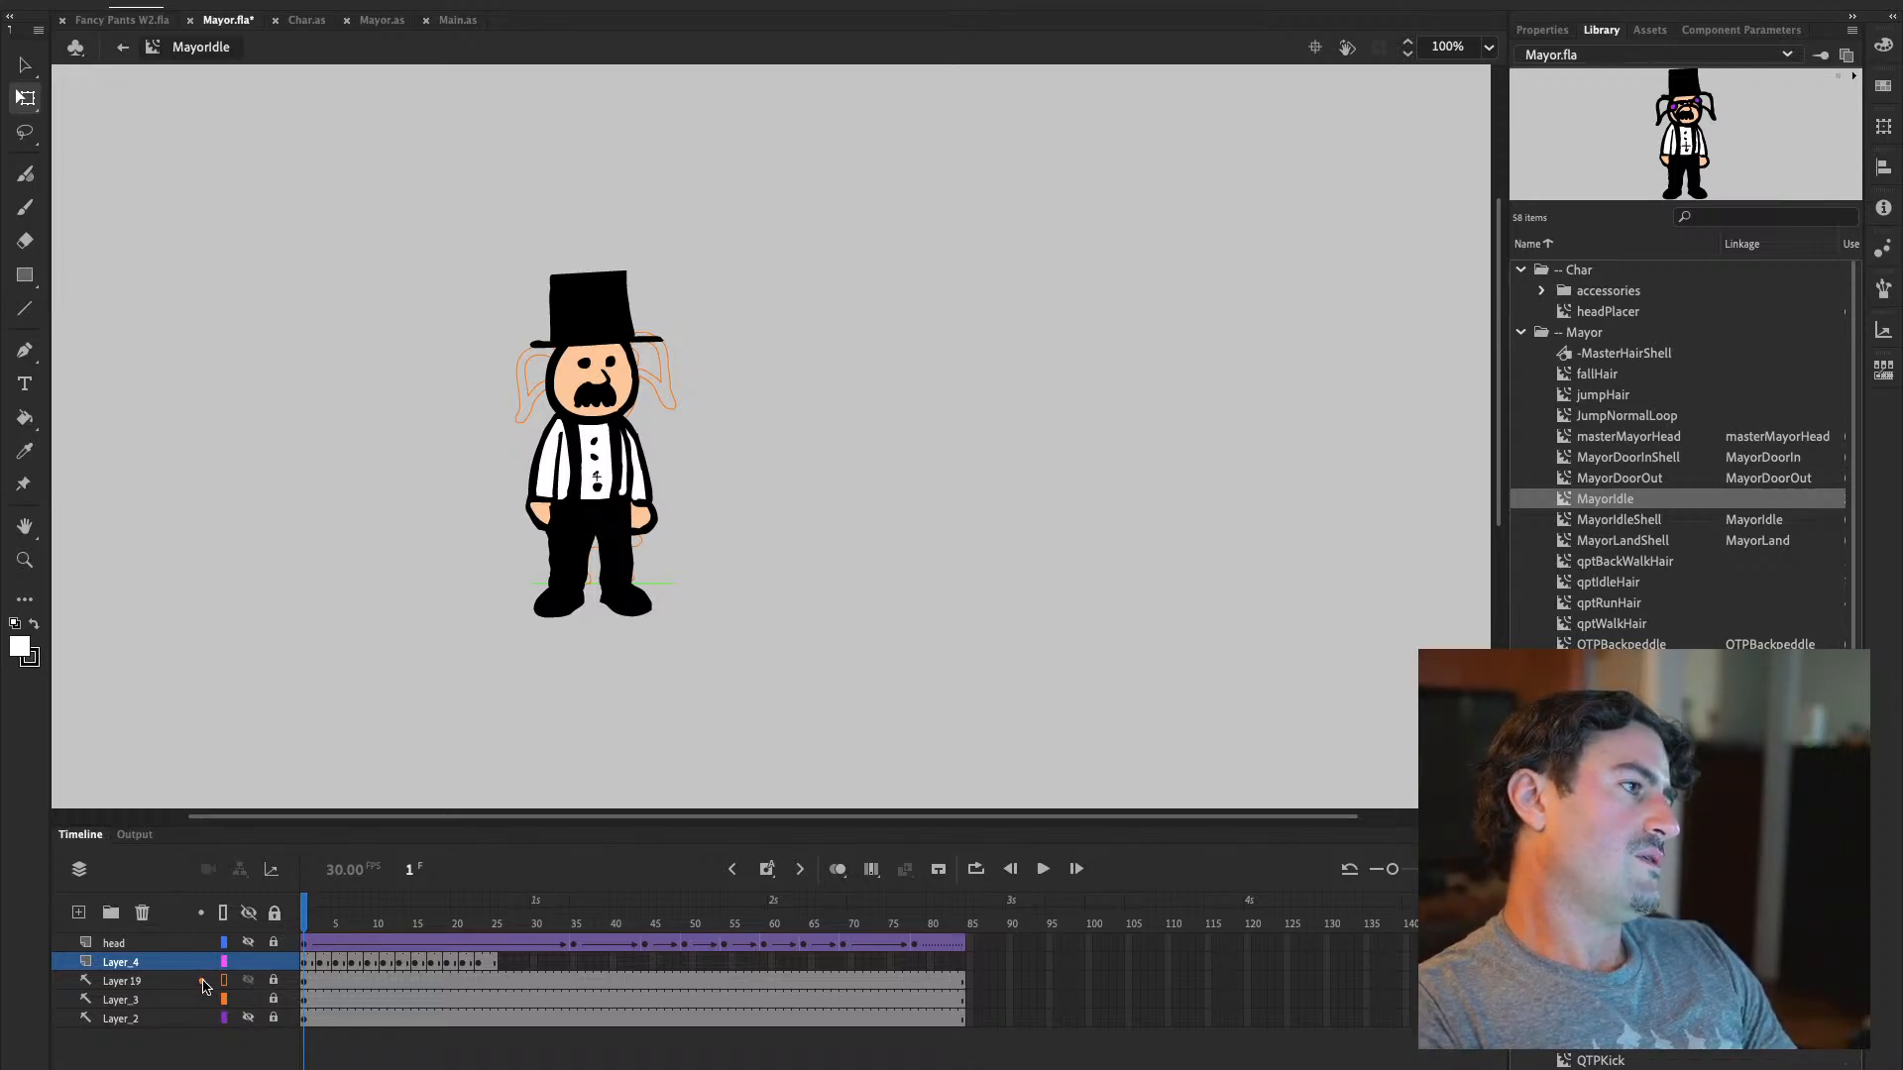
Hide Layer 19 and scrub the idle animation to frame 4
left_click(248, 981)
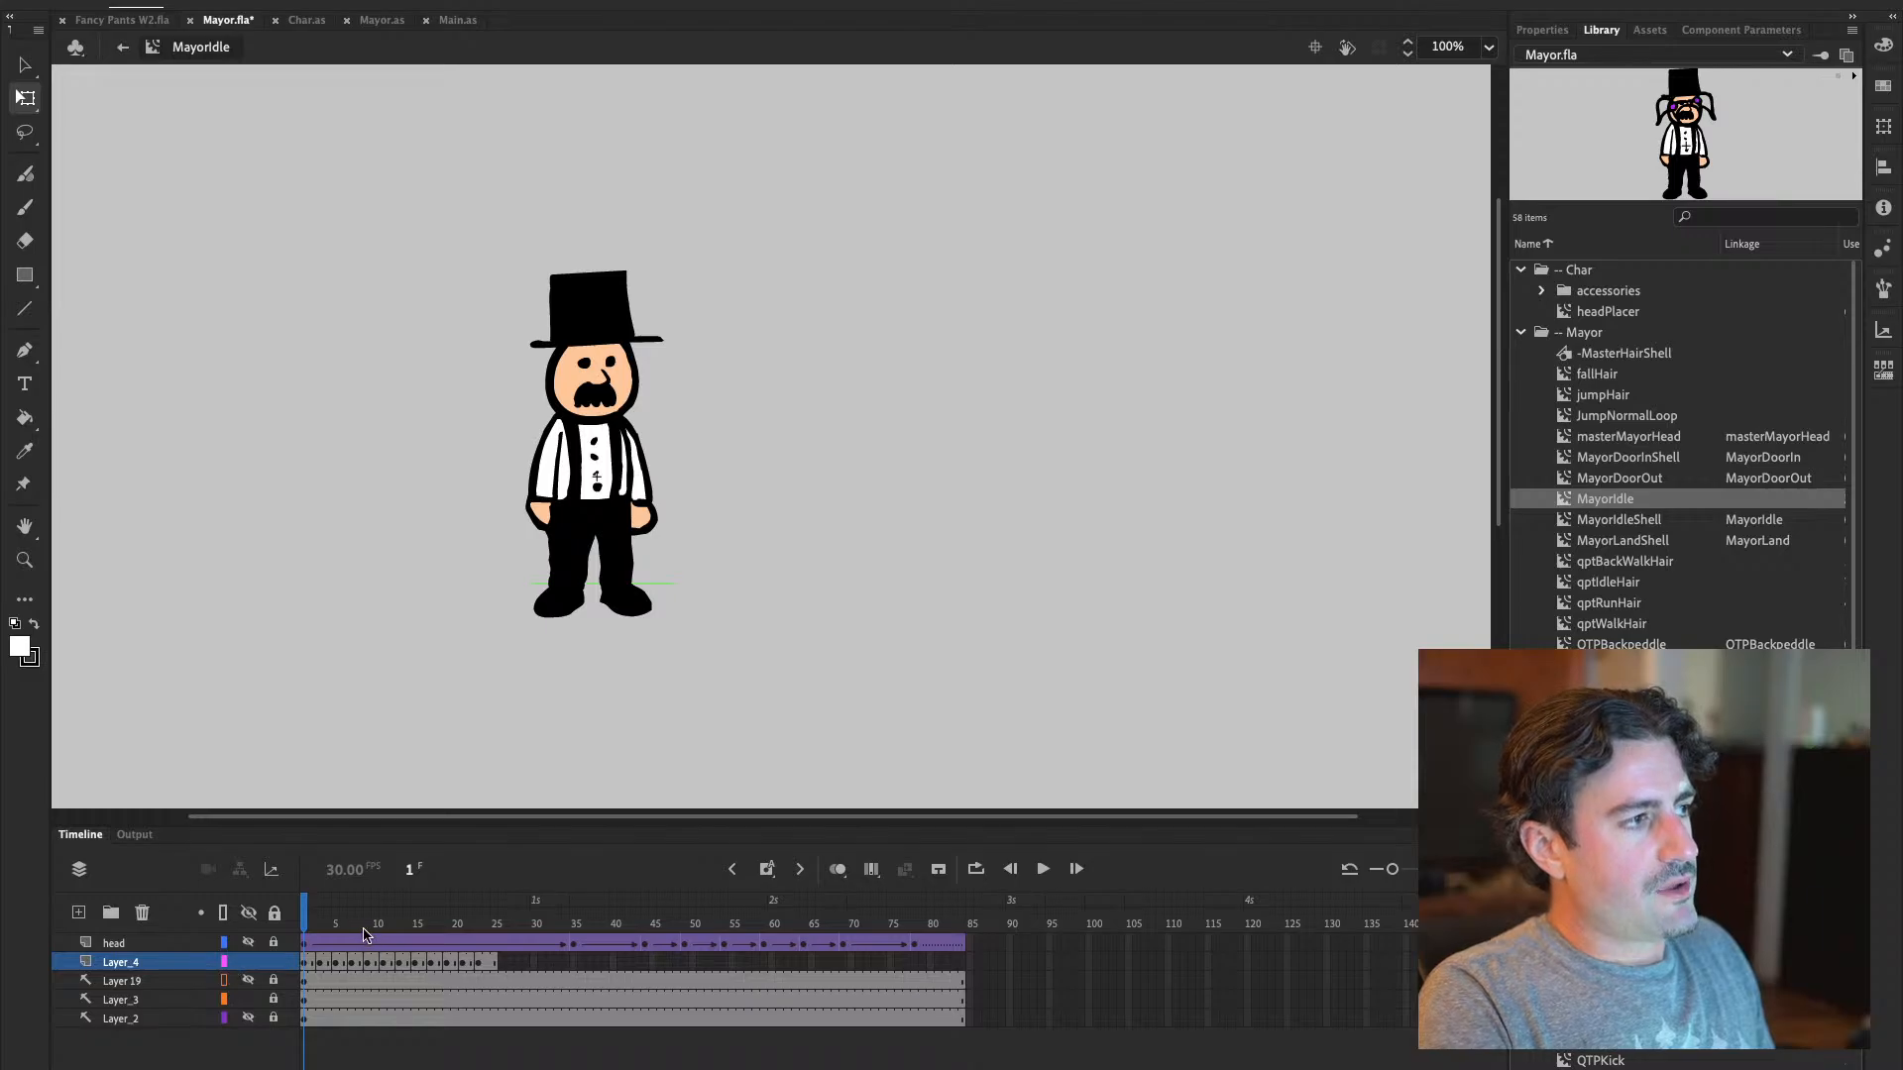
mouse_move(338, 923)
left_mouse_down()
mouse_move(535, 924)
mouse_move(330, 932)
left_mouse_up()
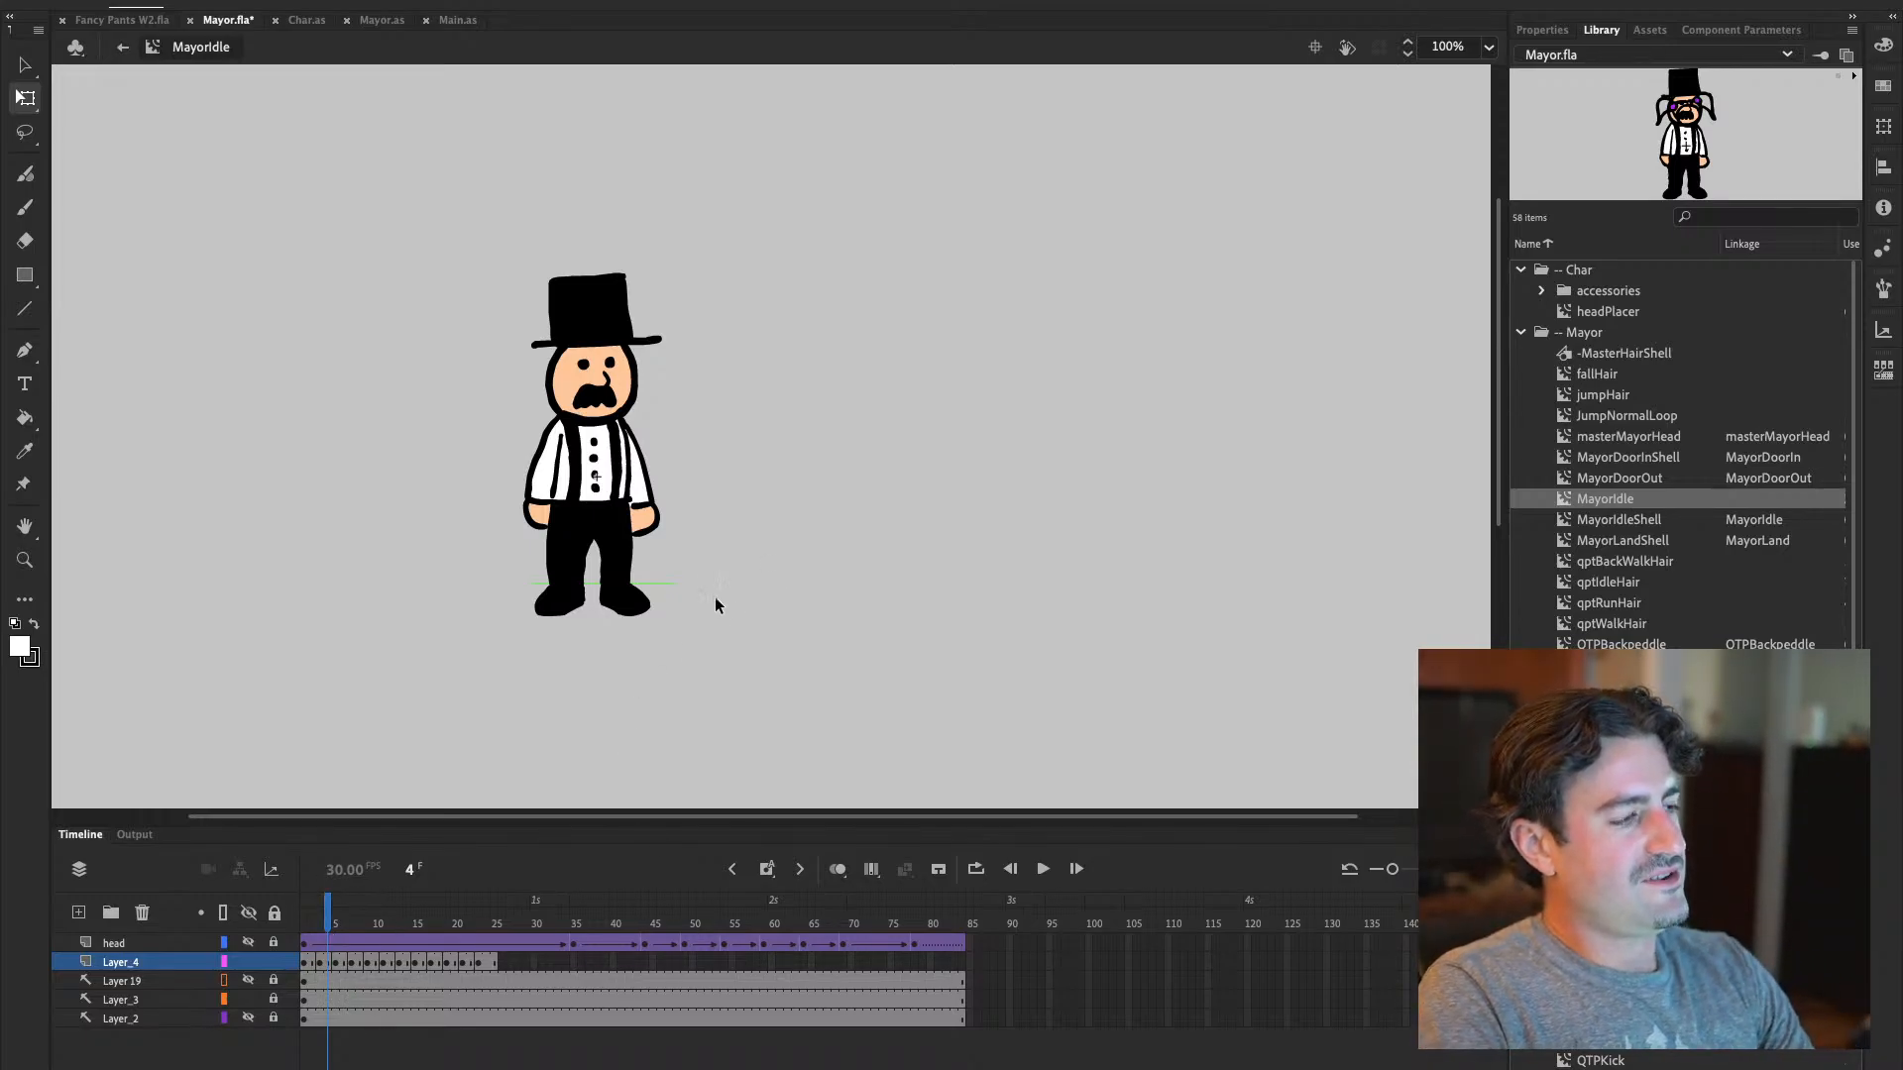
Play the MayorIdle animation in a close-up of the Mayor's body to check its motion
key("z")
left_click_drag(639, 456, 777, 616)
left_click_drag(688, 497, 1109, 544)
key("v")
key("Return")
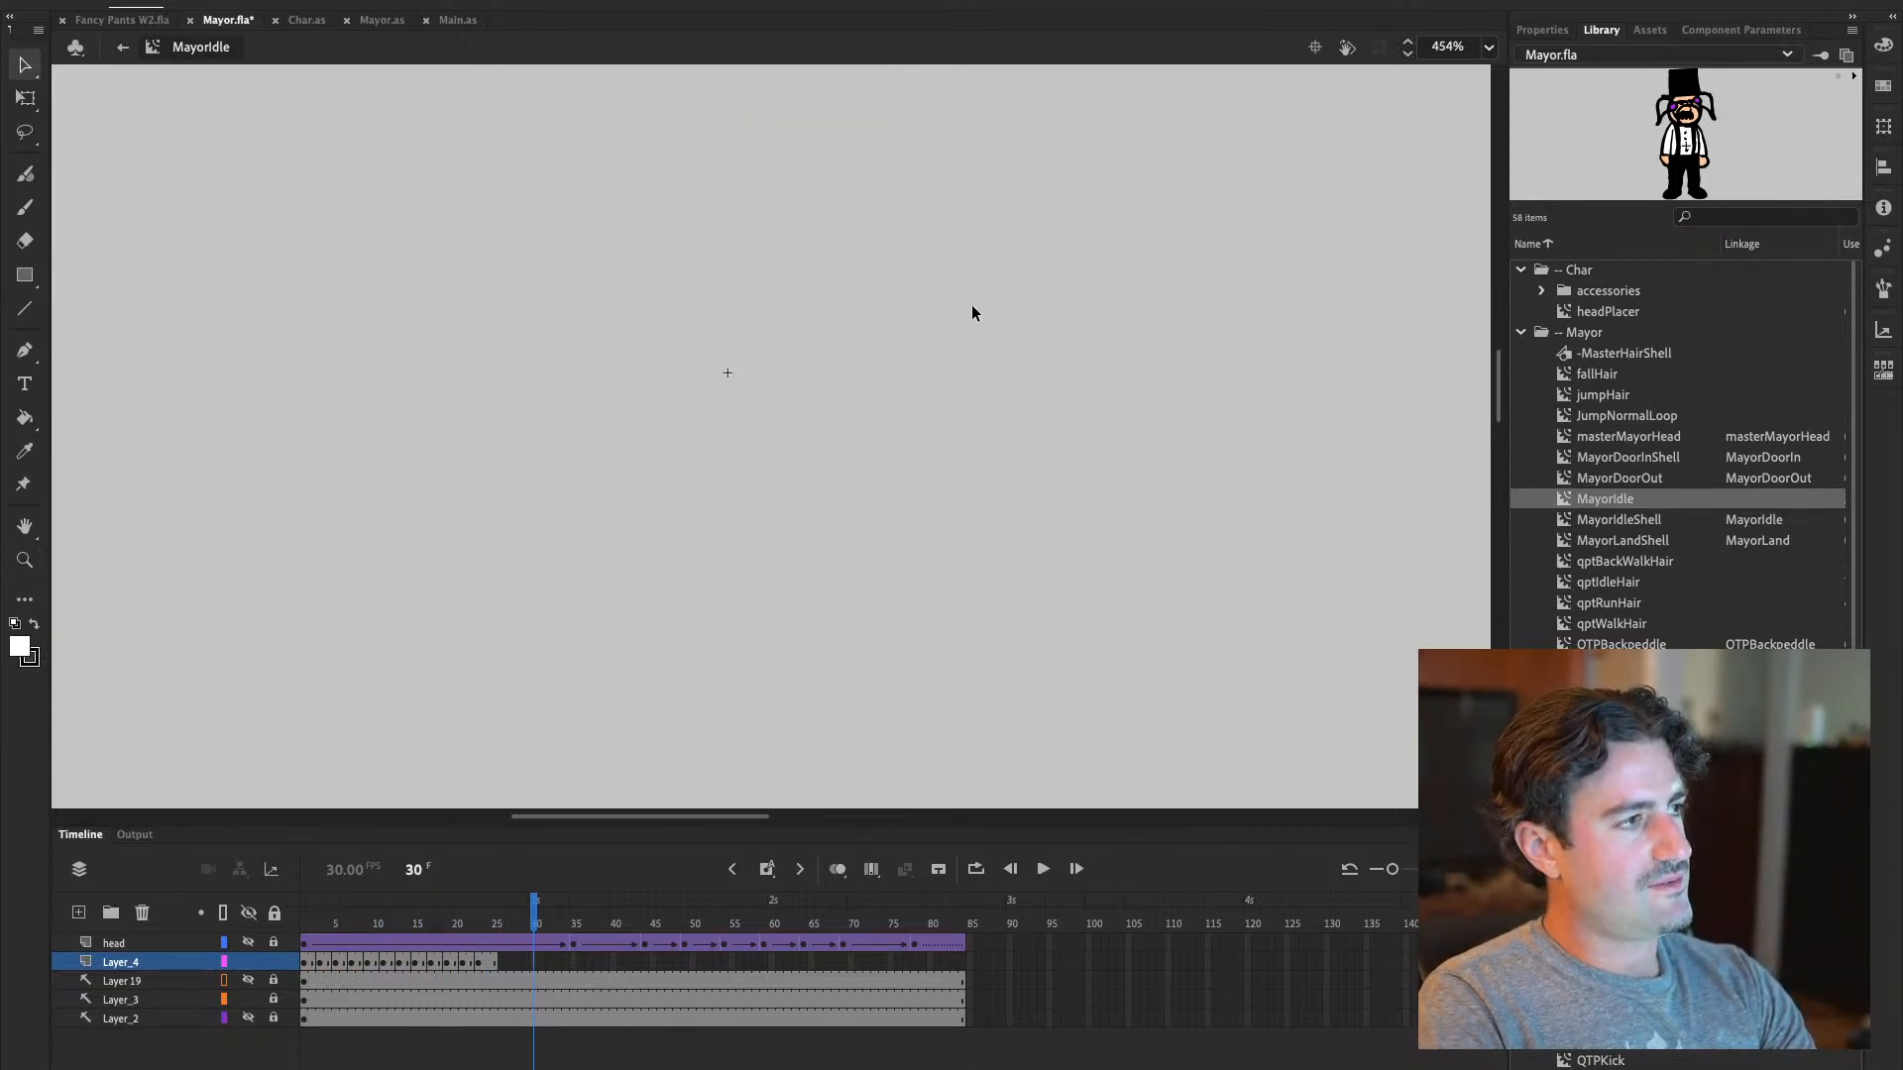
Remove all frames from frame 26 onward on every layer, from head down to Layer_2, in the MayorIdle timeline
left_click(504, 945)
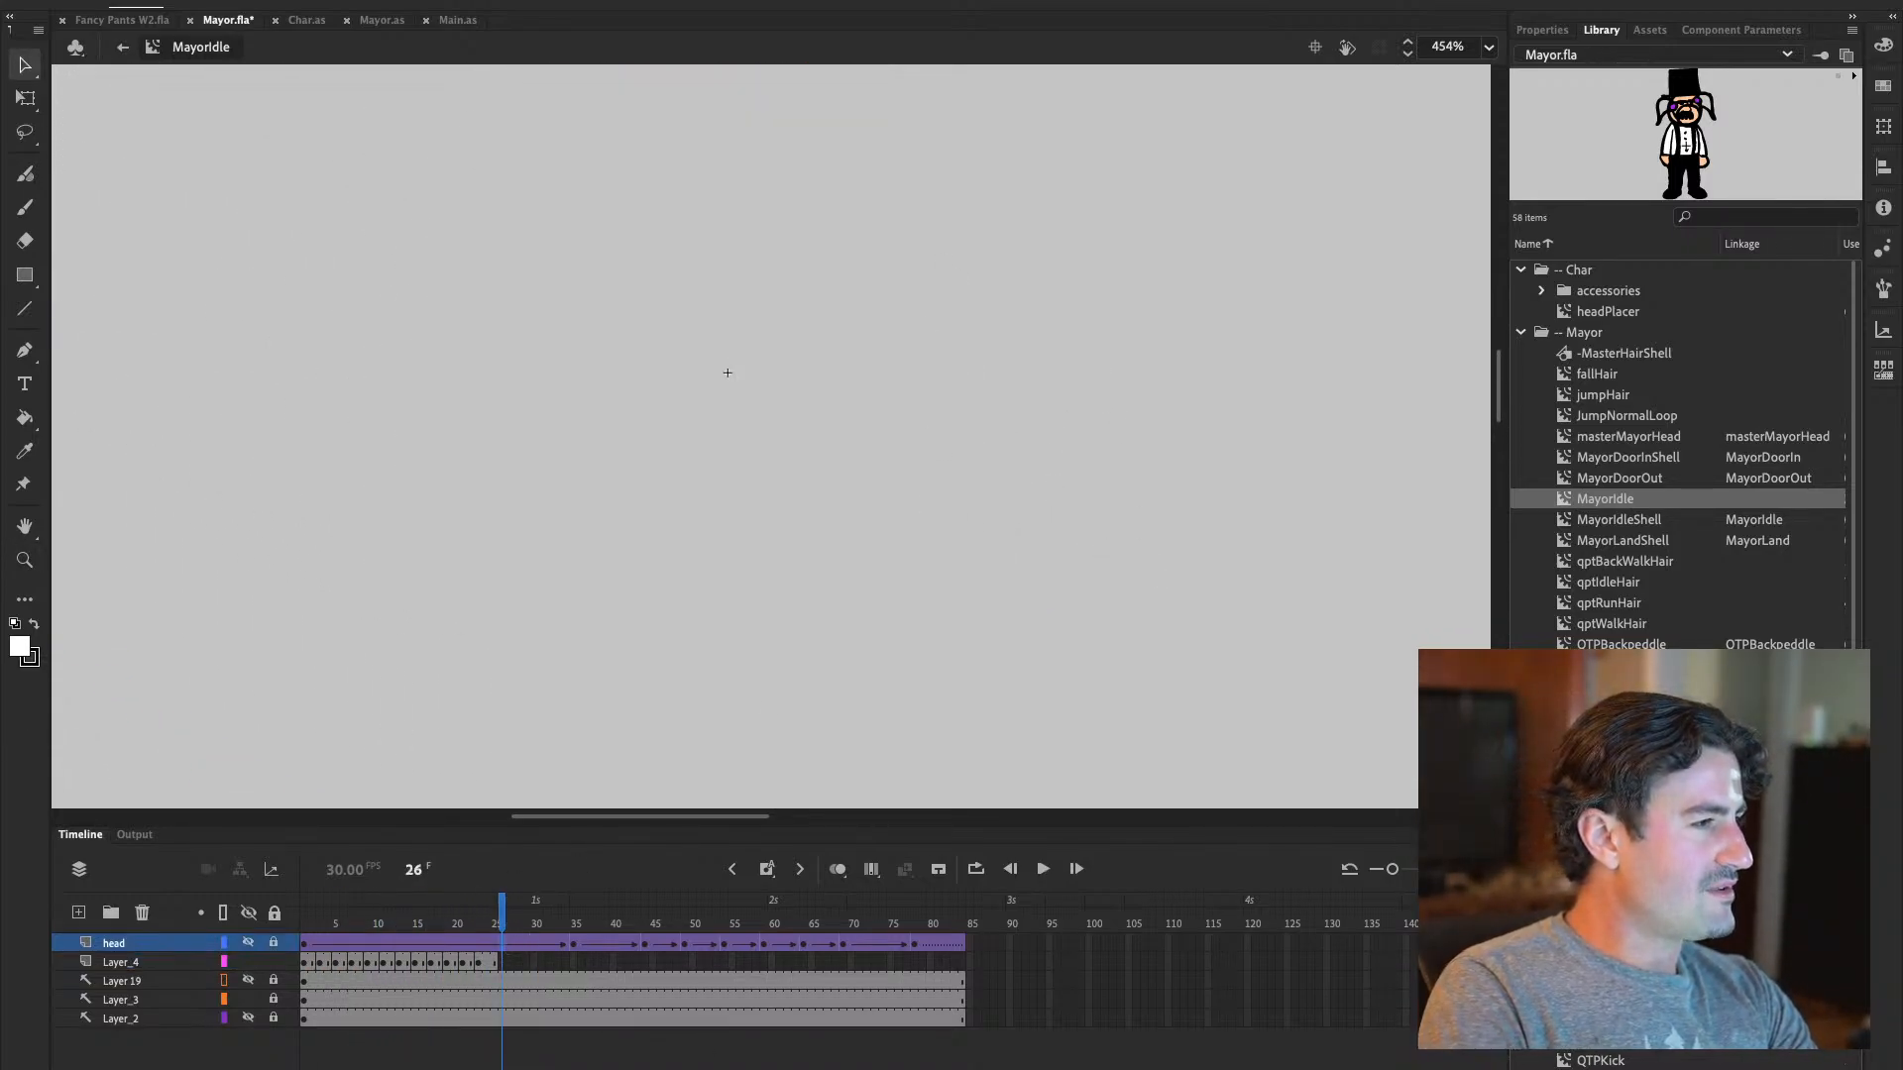
left_click(958, 1021, "shift")
right_click(935, 993)
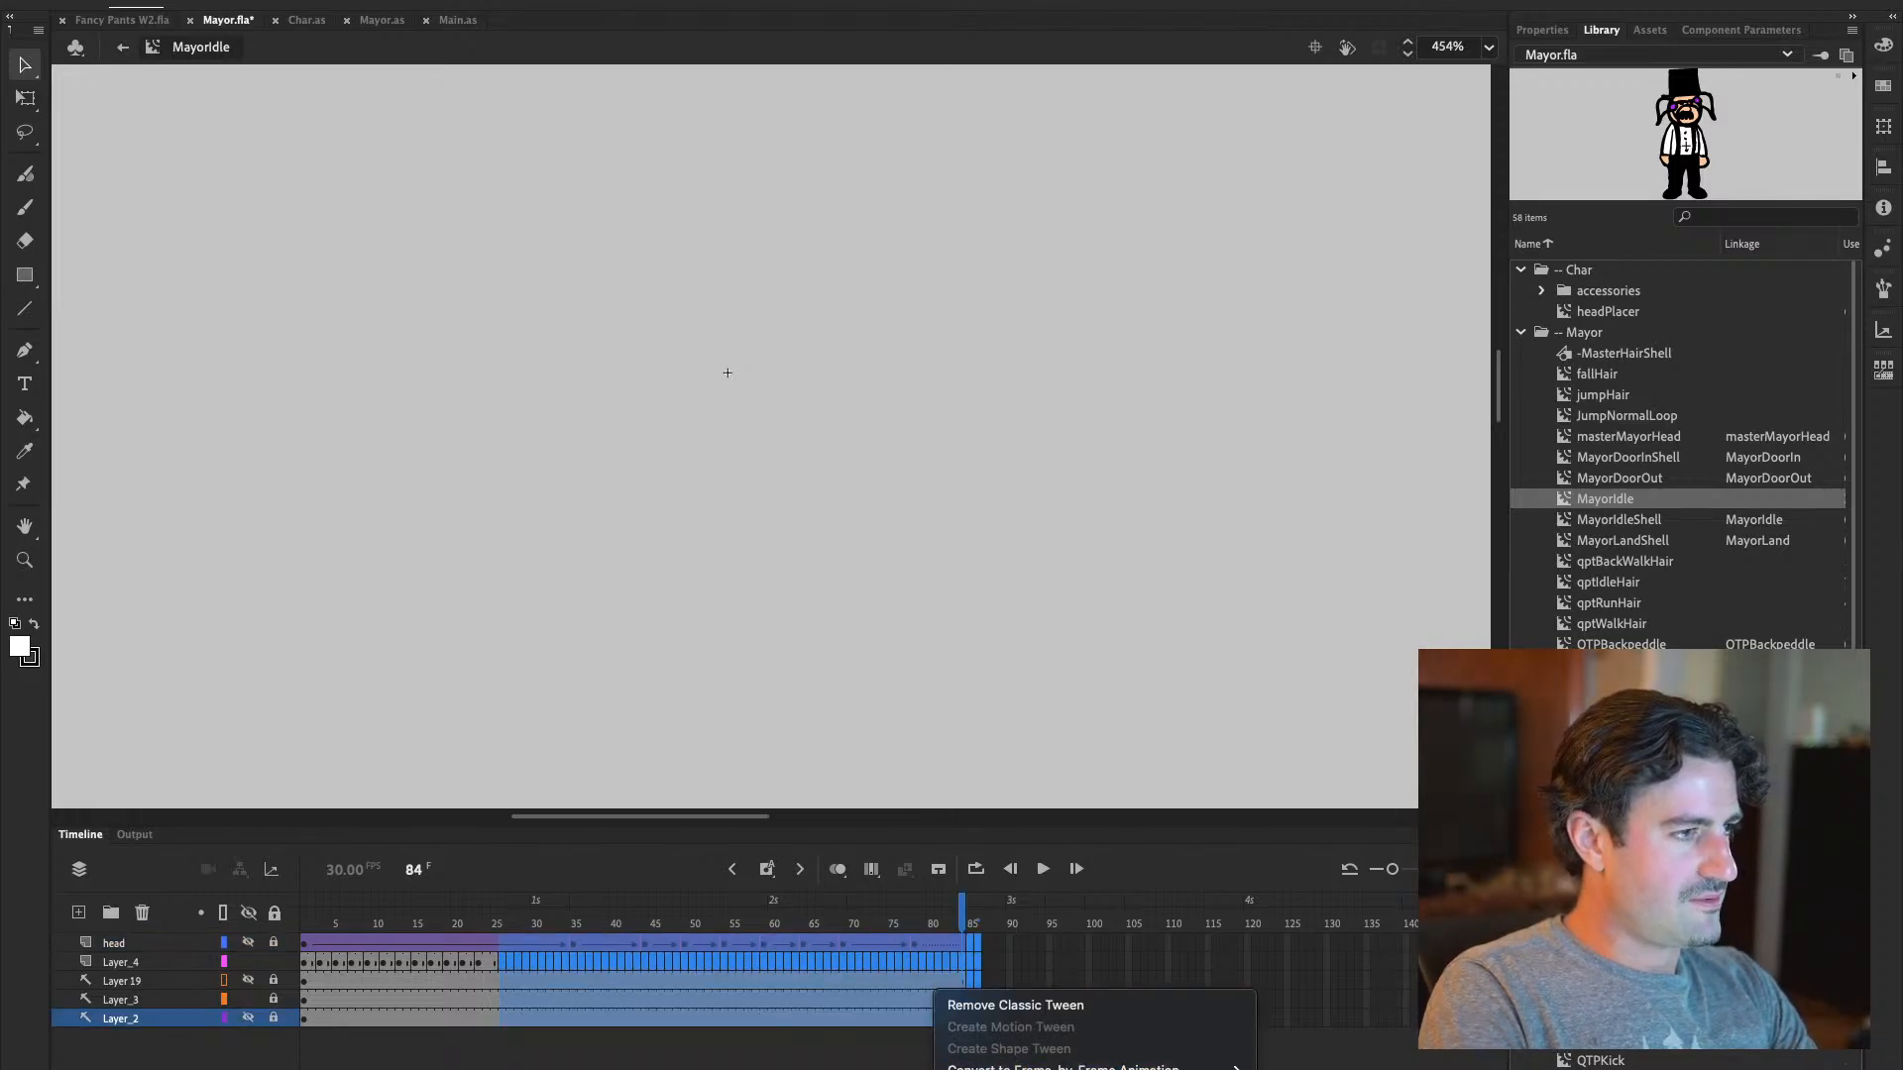
left_click(499, 917)
key("shift+F5")
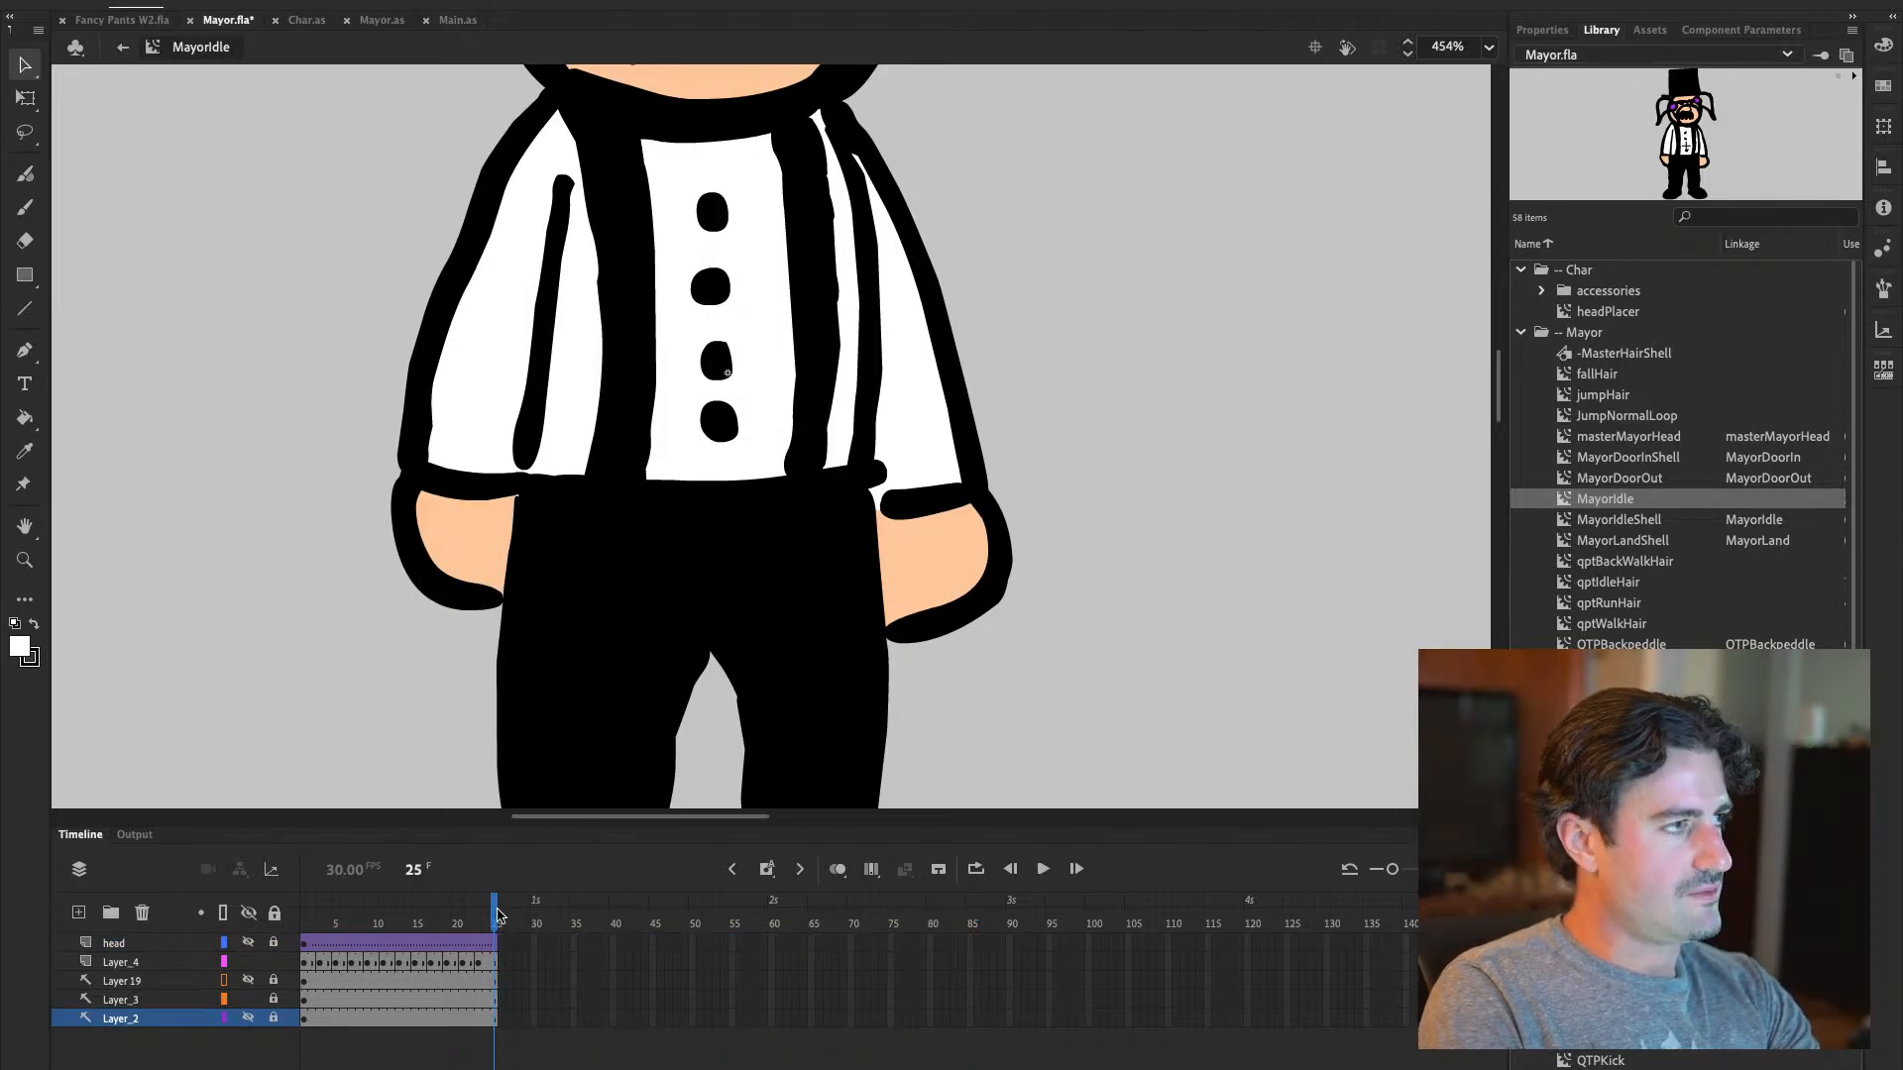
Play the shortened idle animation, scrub its final frames to frame 25, and return to frame 1
left_click(520, 0)
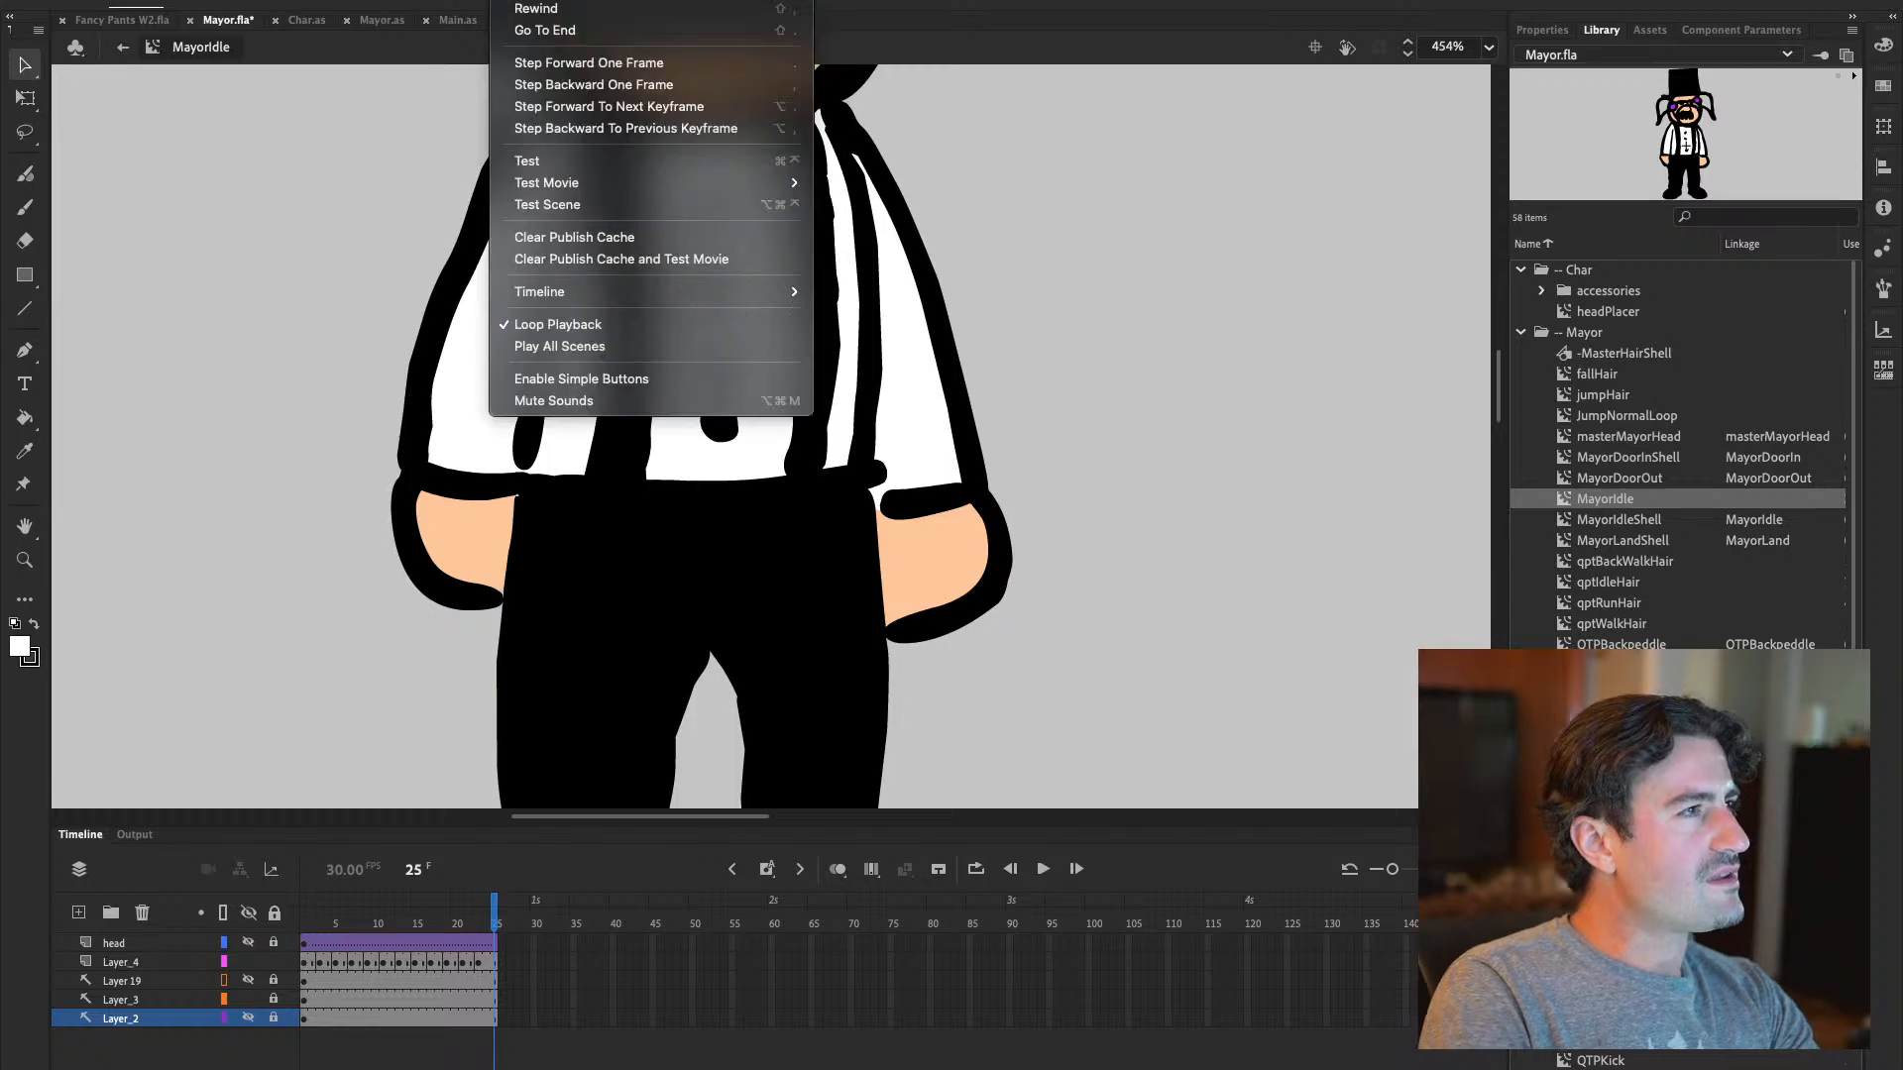
left_click(555, 8)
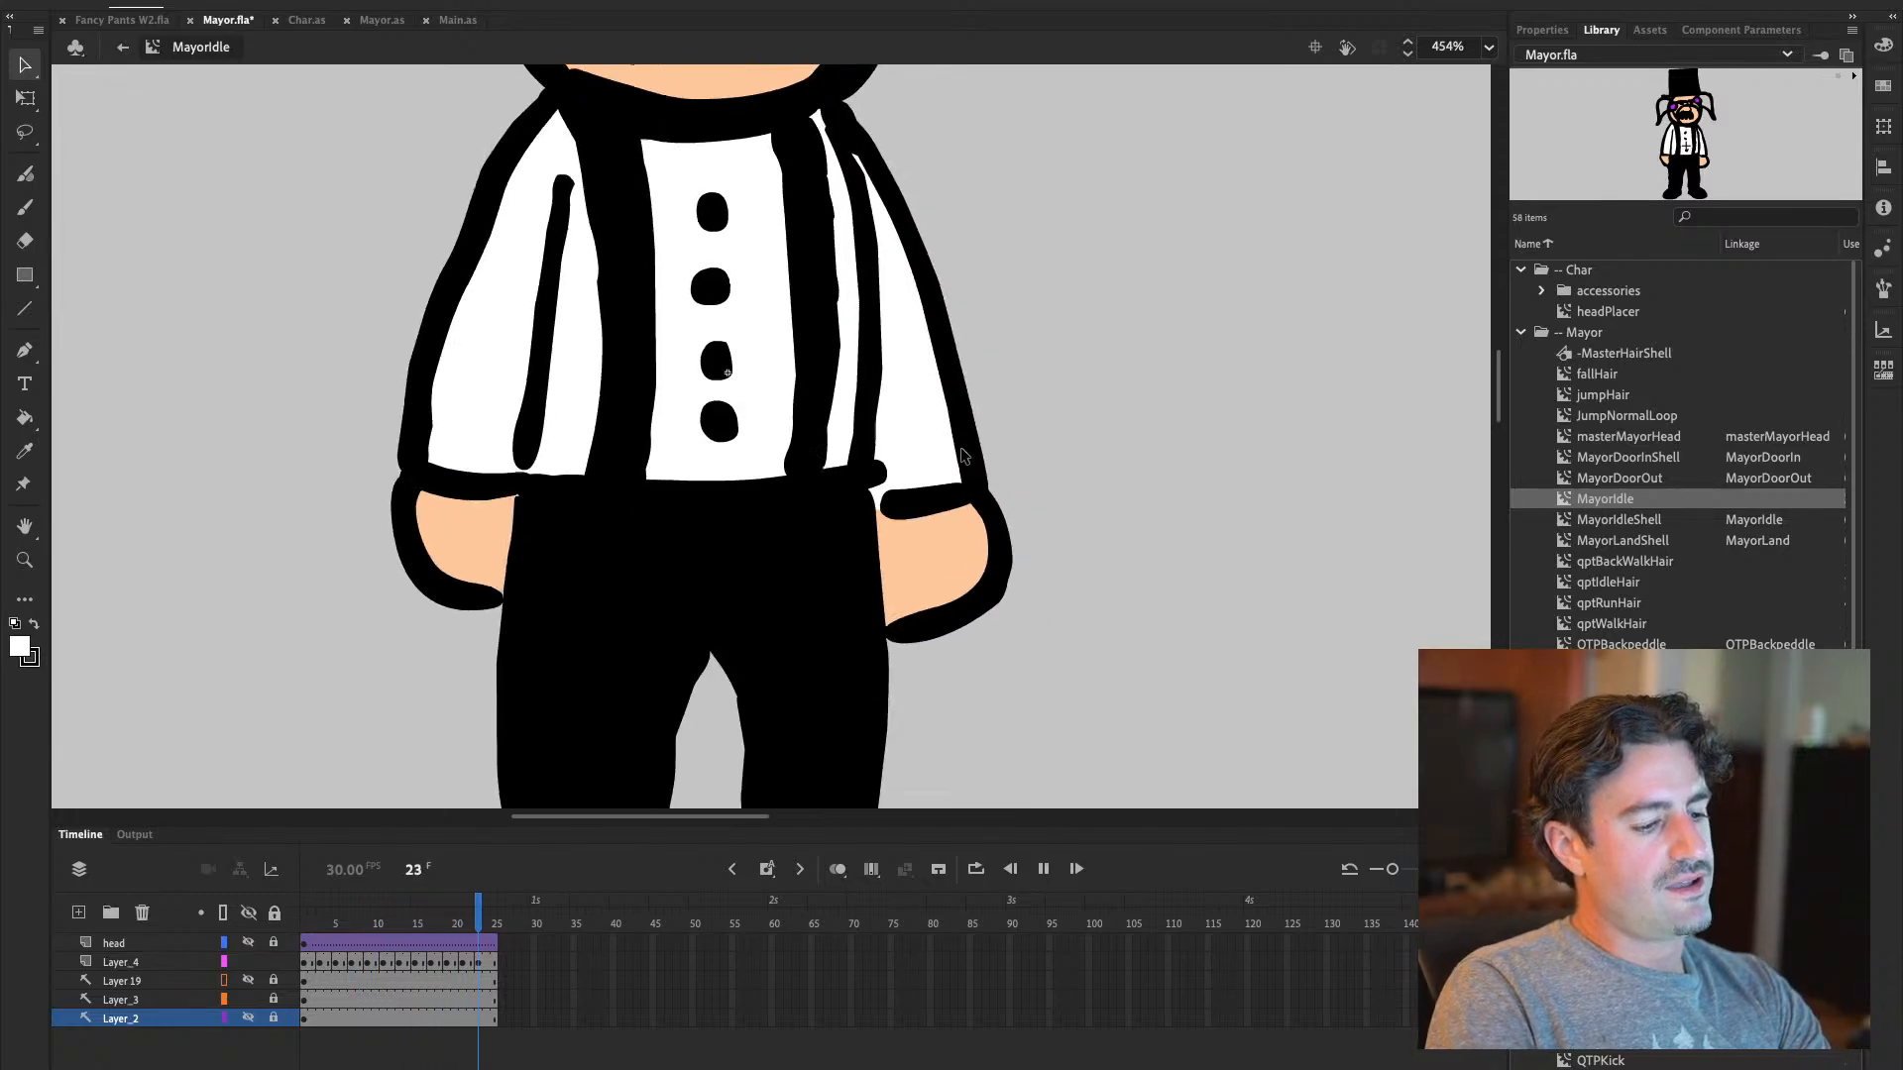
left_click_drag(407, 917, 495, 917)
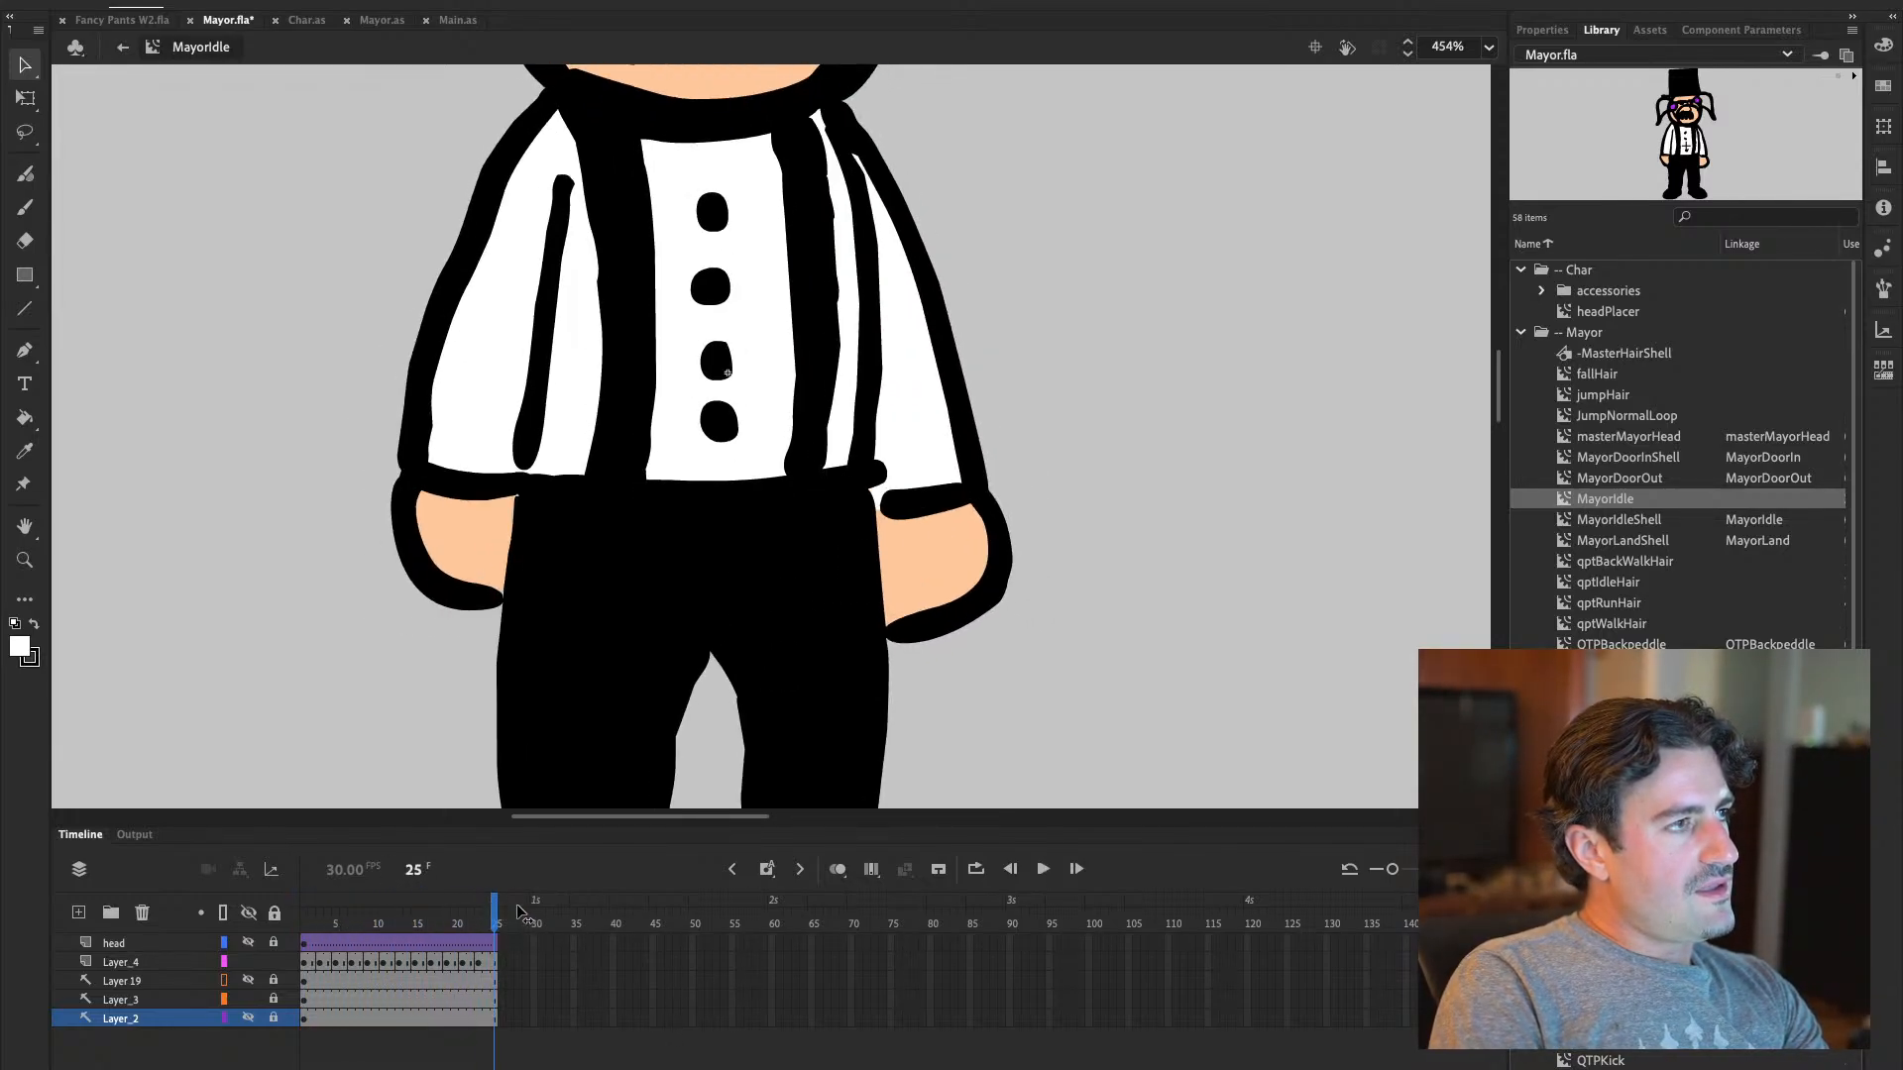
left_click(308, 916)
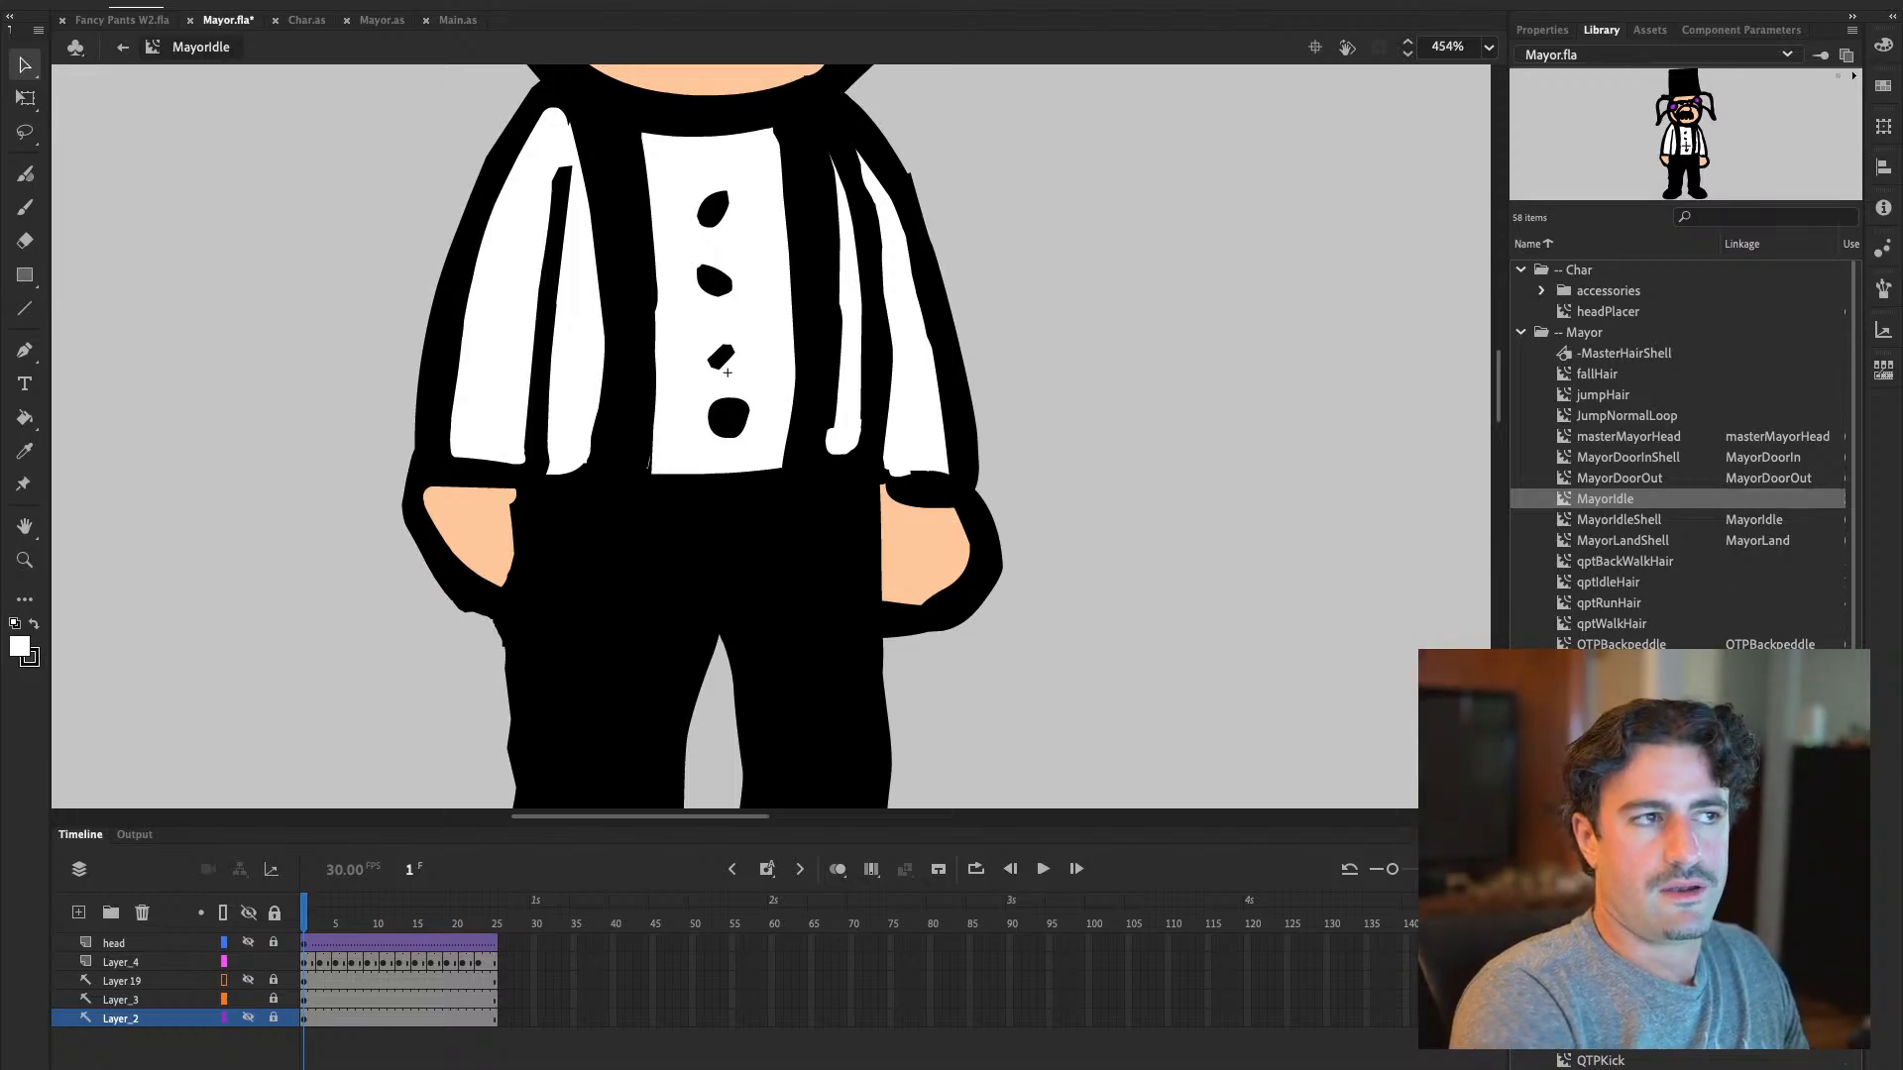
Preview the MayorIdleShell, qptBackWalkHair and qptIdleHair library symbols, and bring the Mayor's head and hat back into view
left_click(1599, 522)
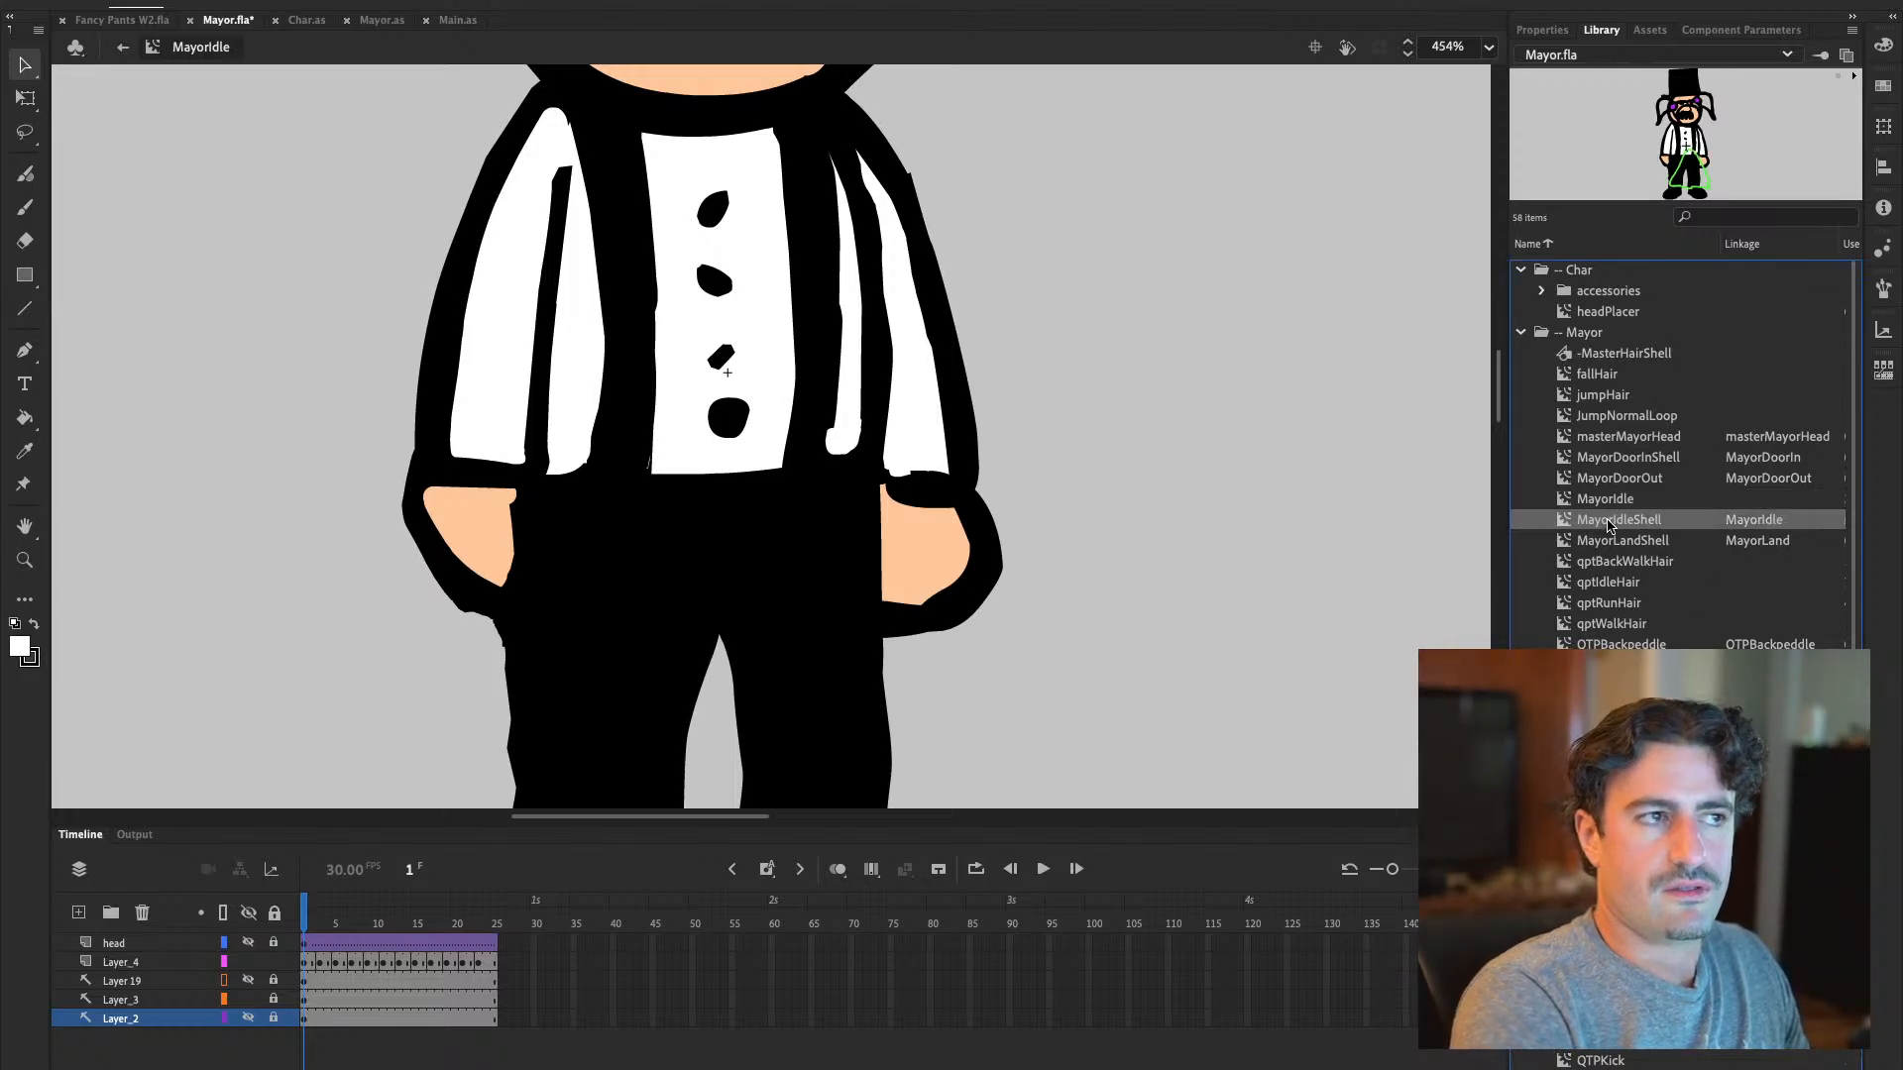
left_click(1643, 562)
left_click(1626, 584)
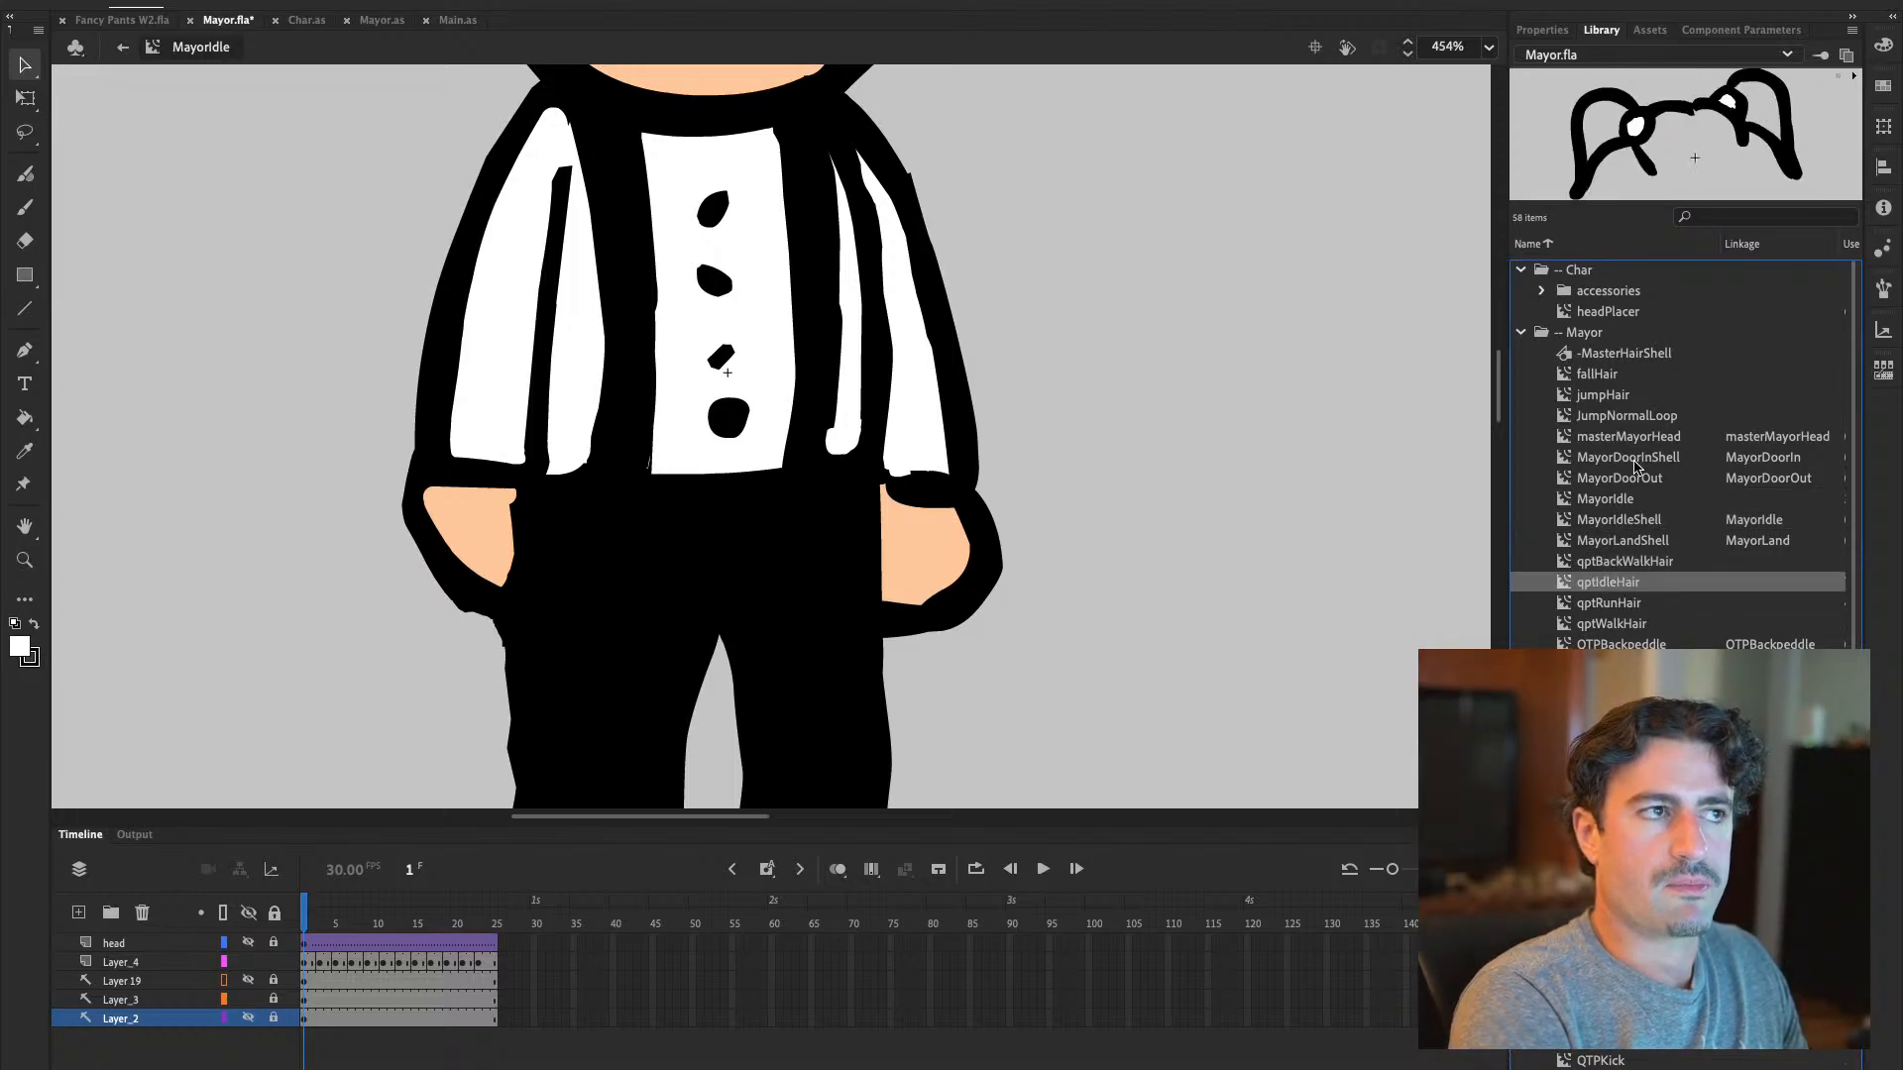
left_click(1582, 274)
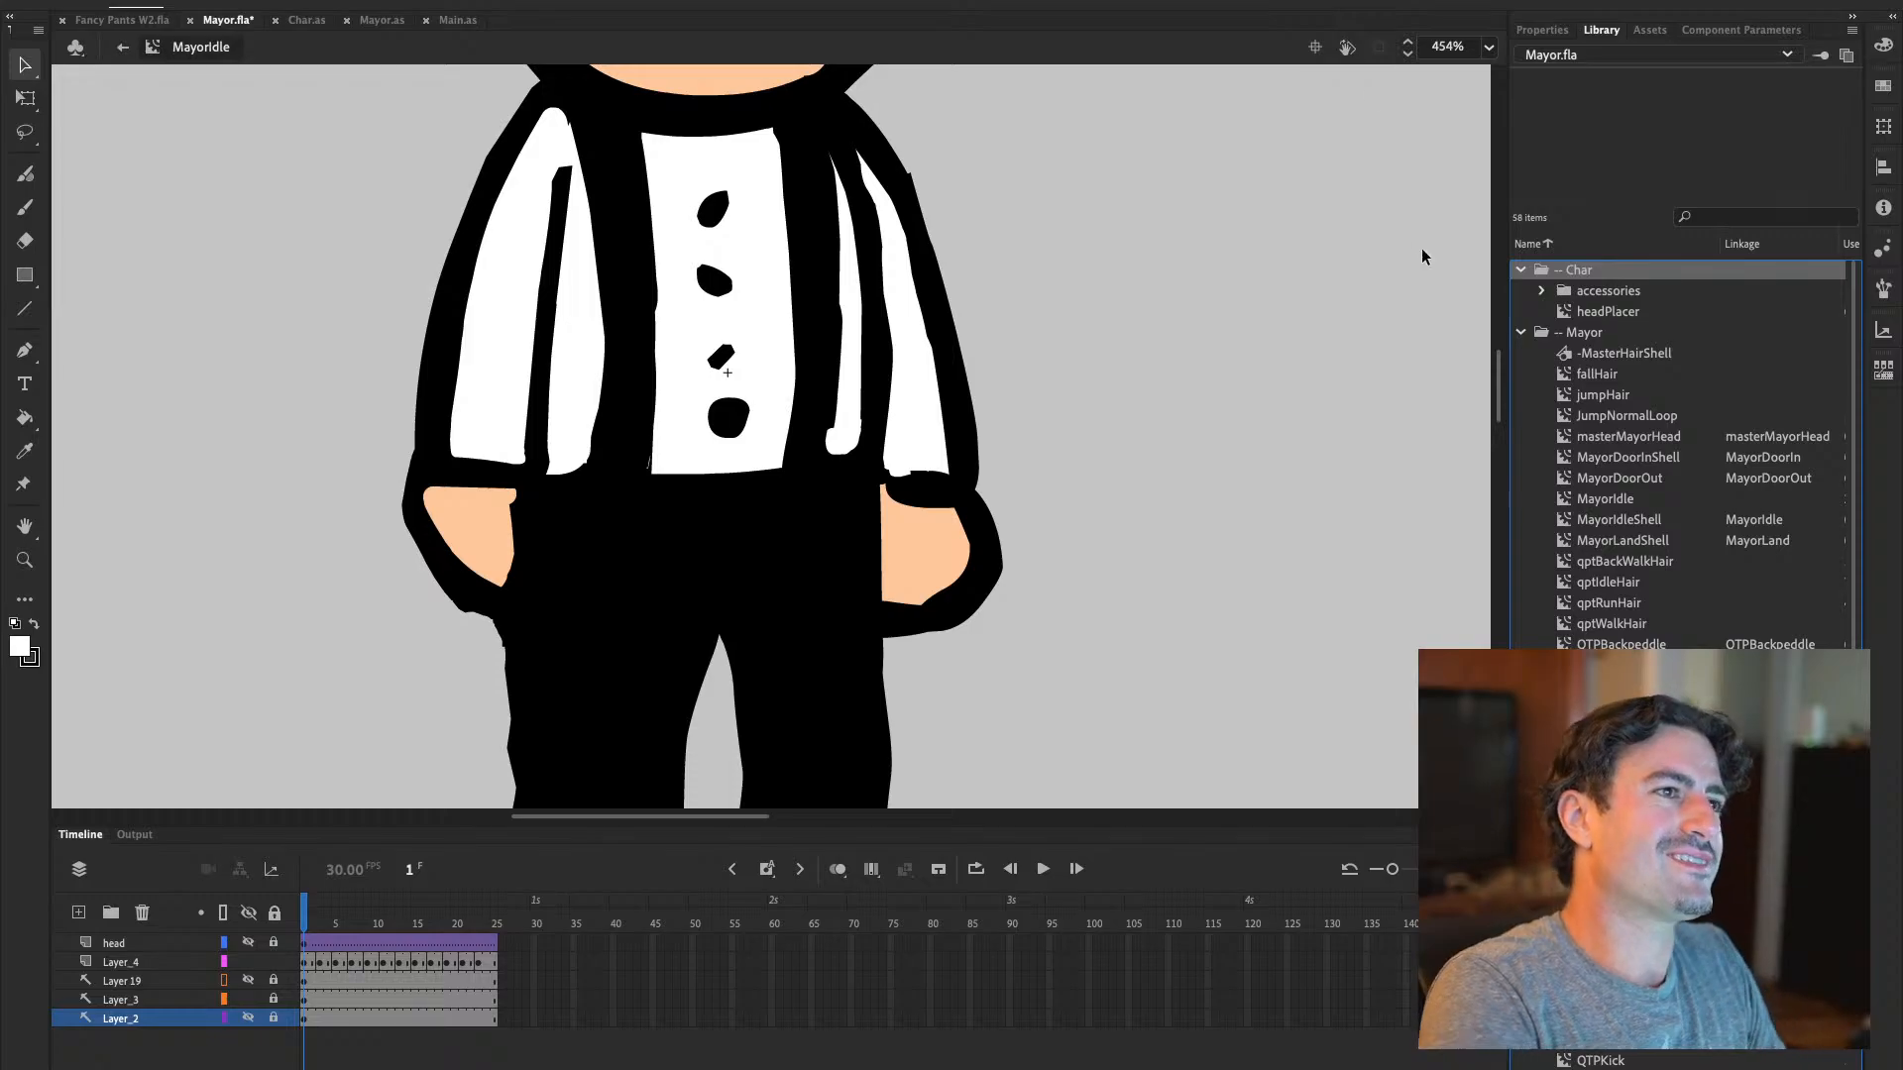
key("ctrl+minus")
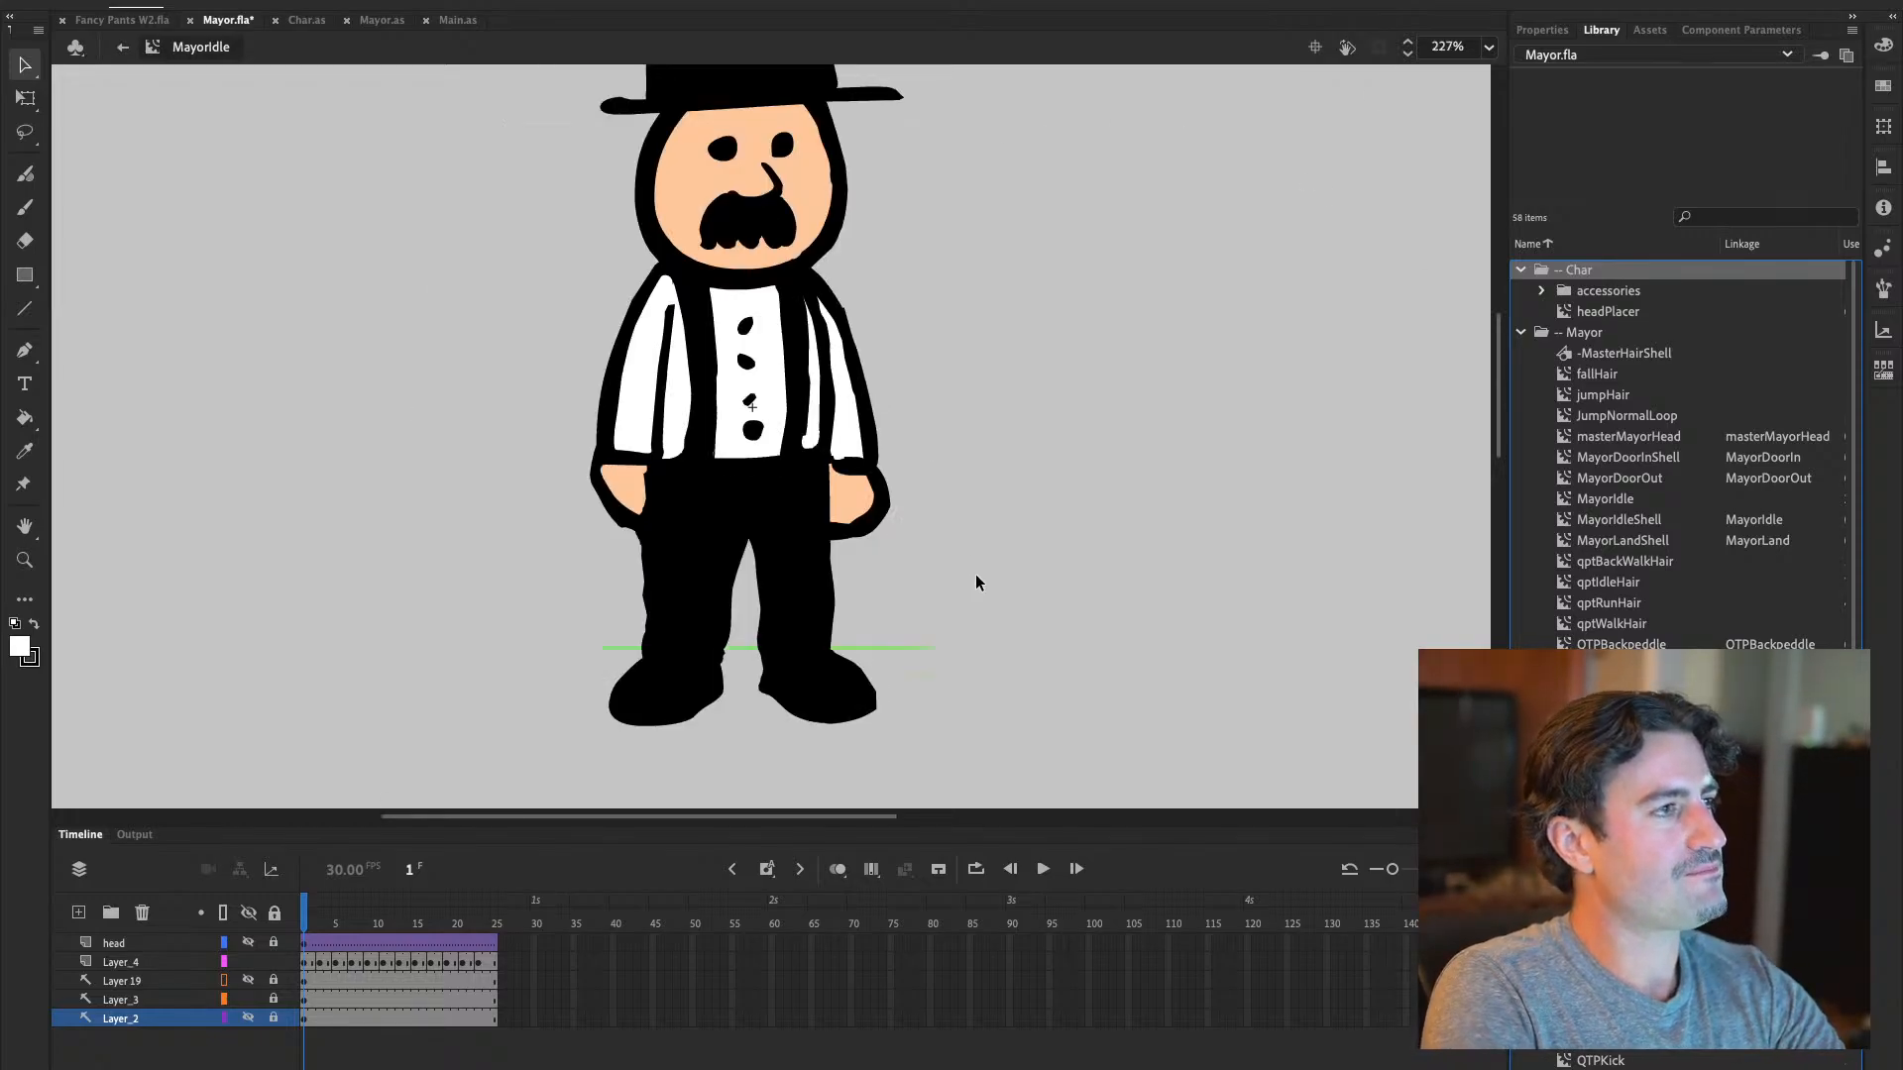
scroll(1071, 483, "up", 3)
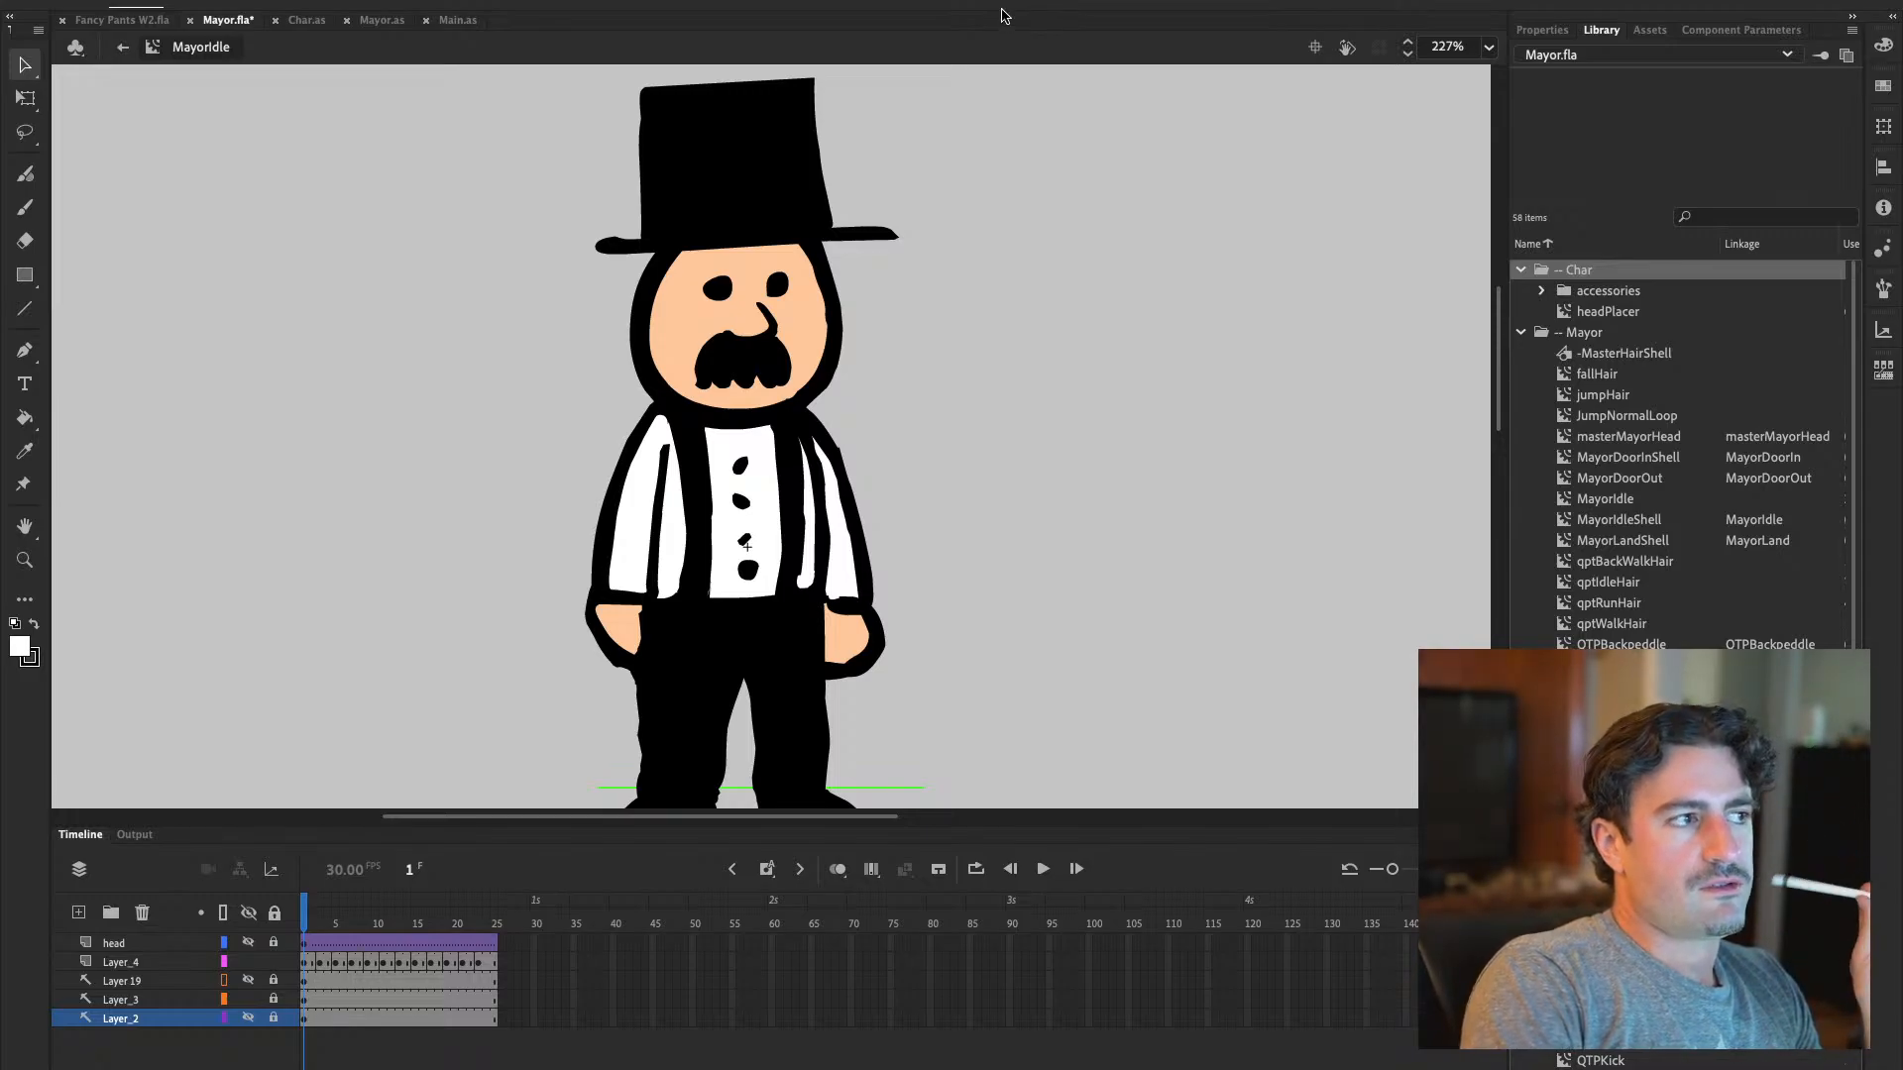
Save the shortened idle animation in Mayor.fla
left_click(139, 20)
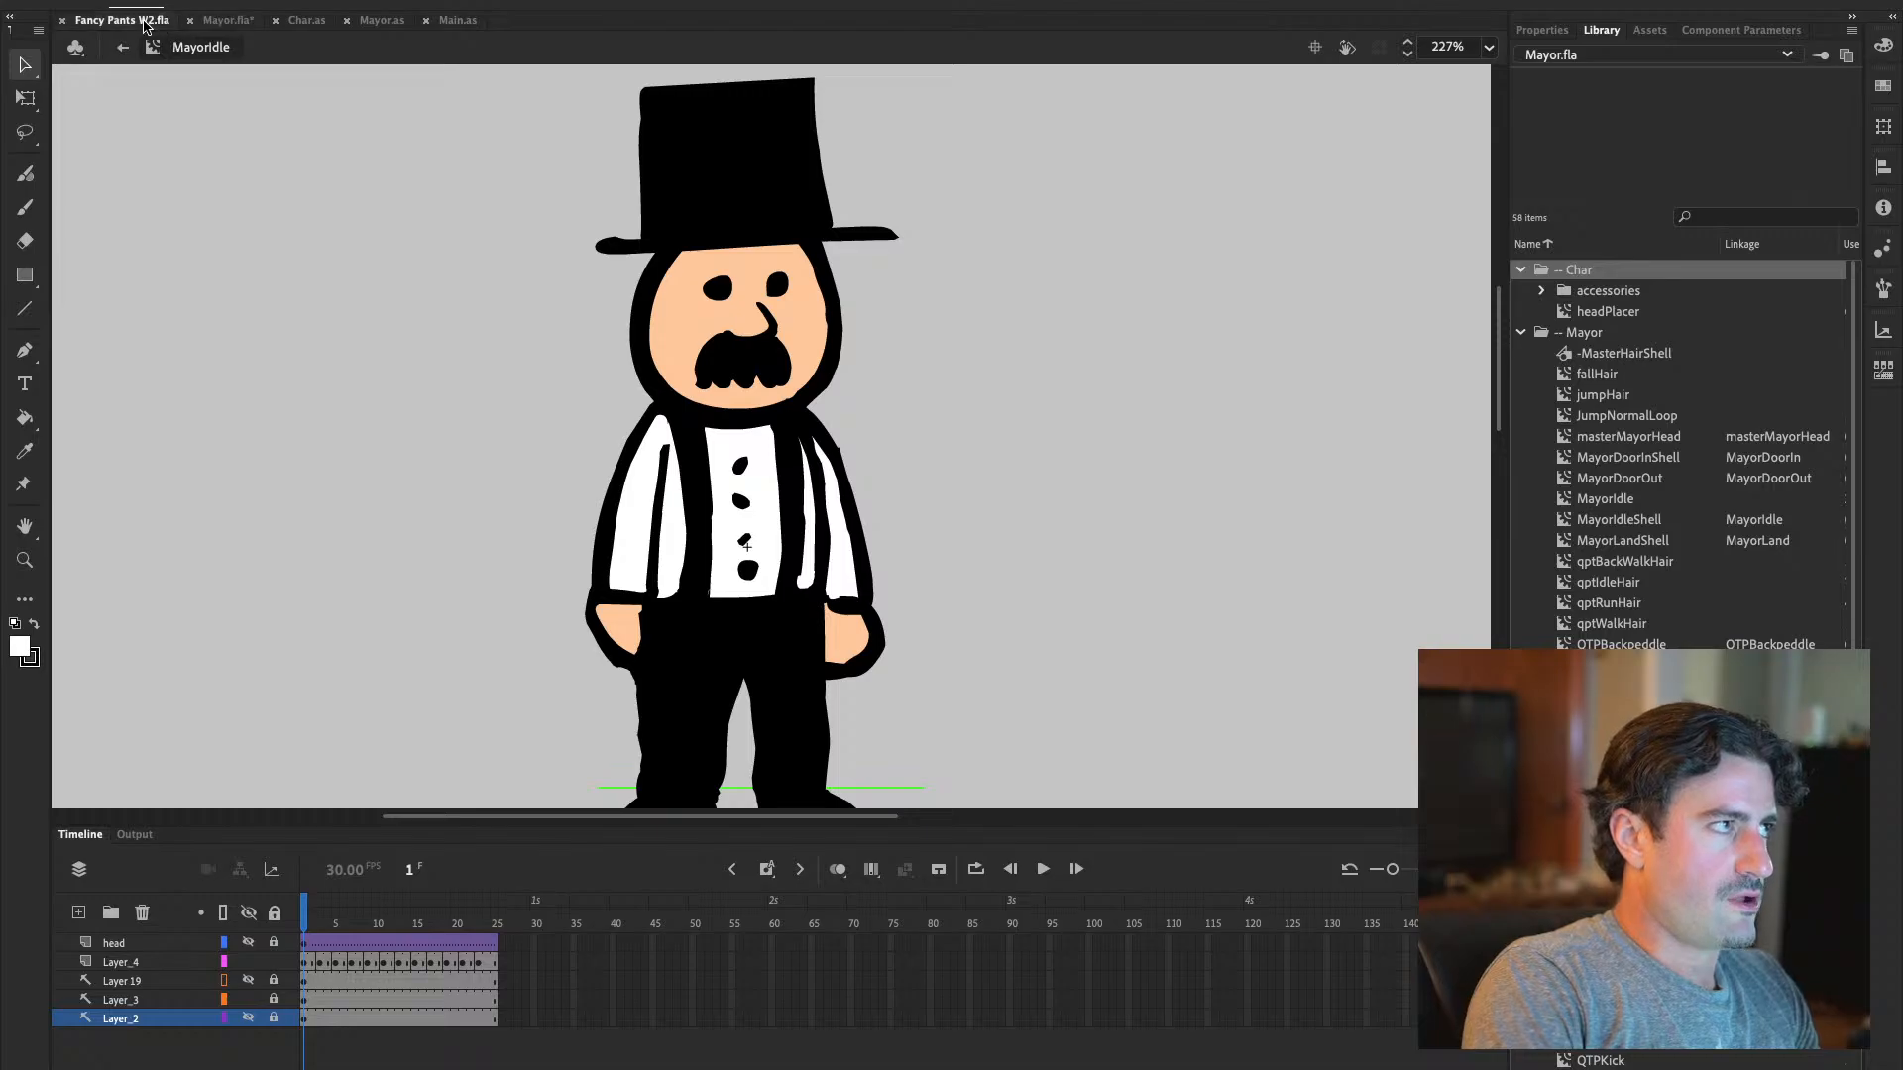
left_click(239, 24)
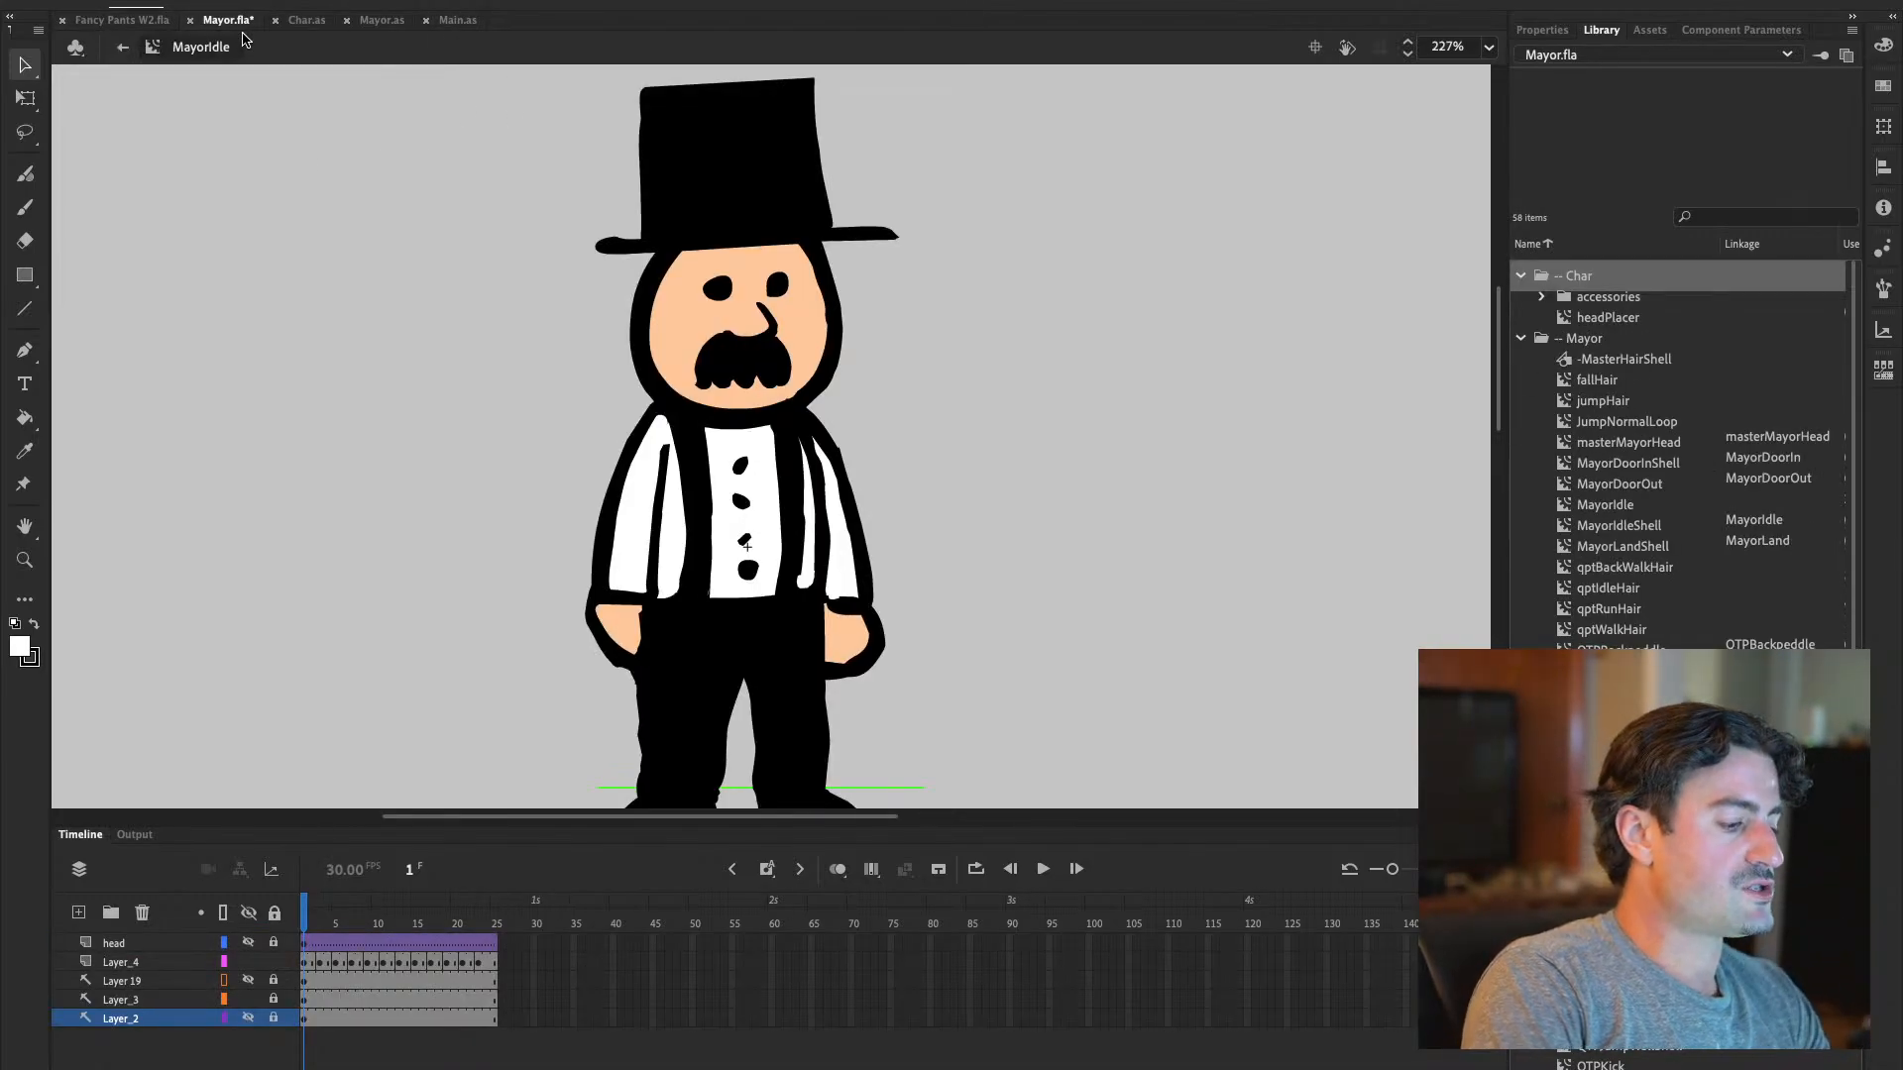
key("ctrl+s")
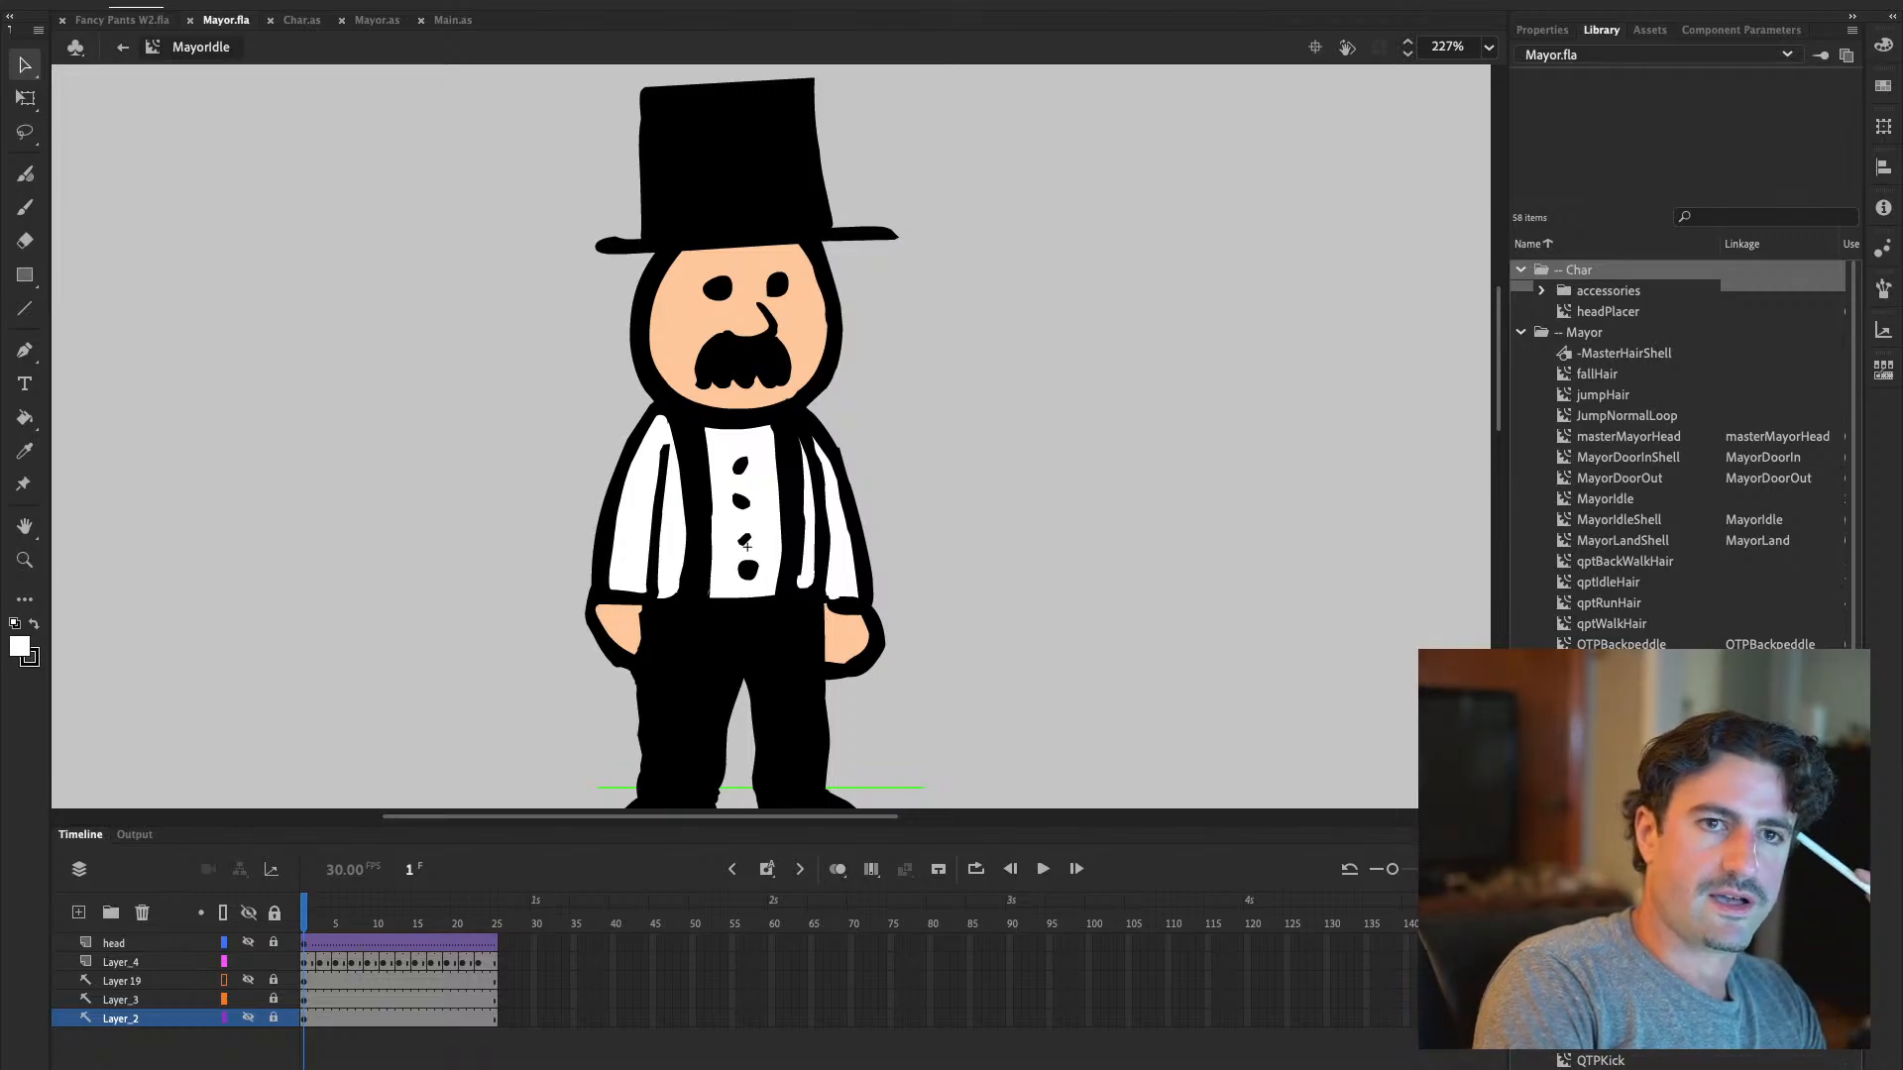
Compile Mayor.fla as a test movie and close the Mayor.swf preview window
left_click(1543, 337)
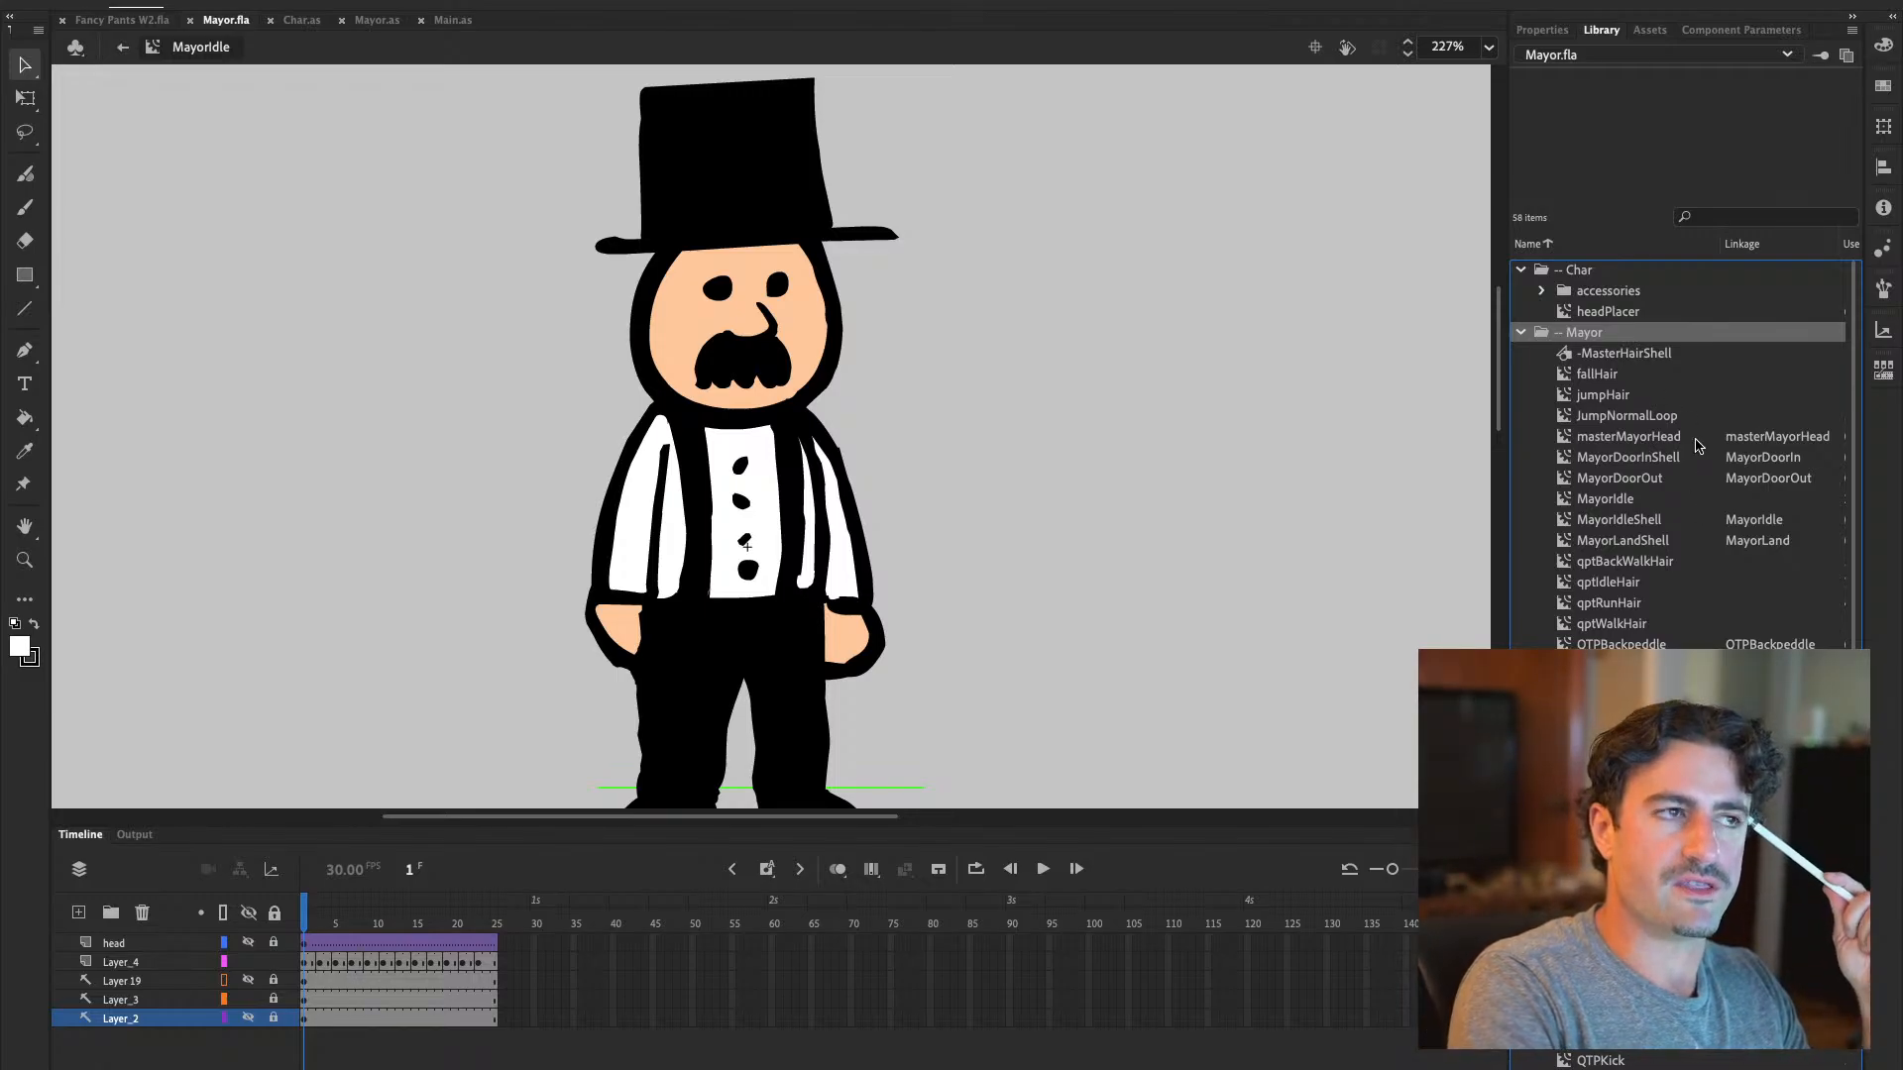
left_click(1745, 218)
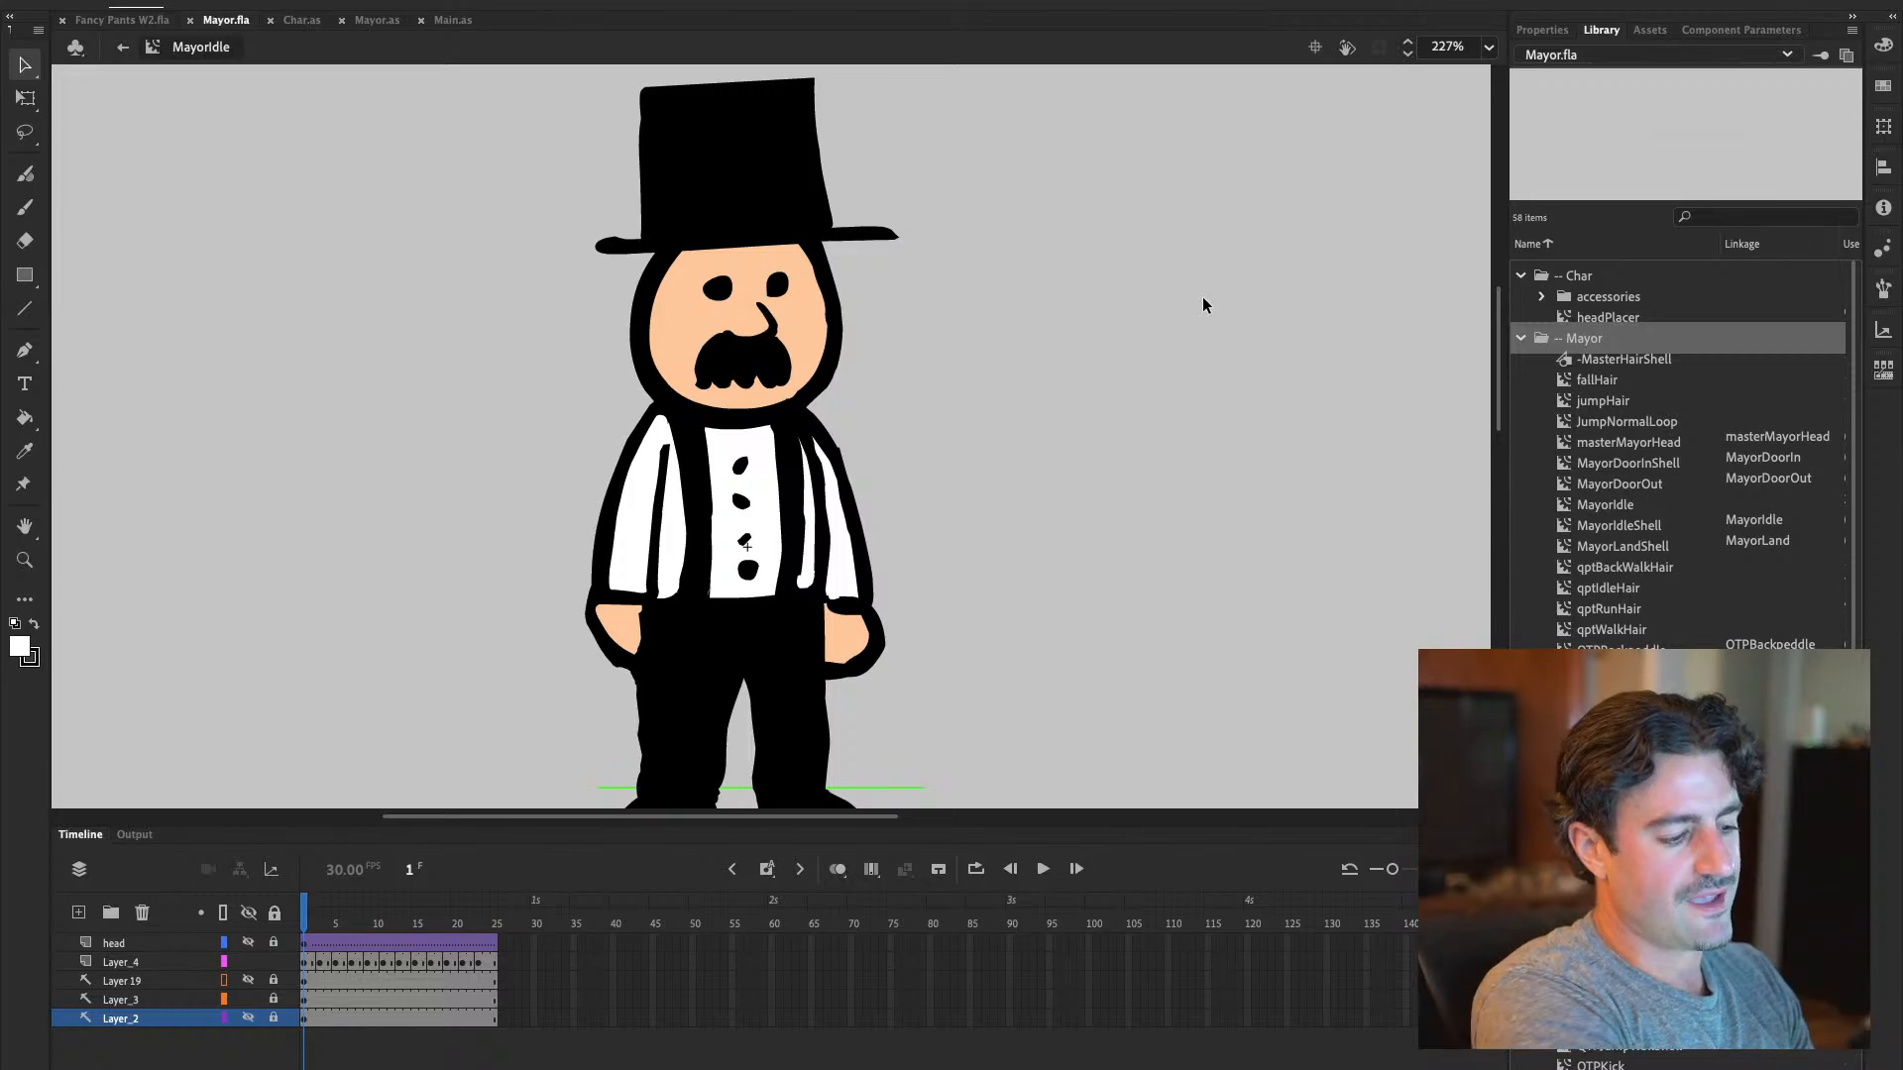
key("super+Return")
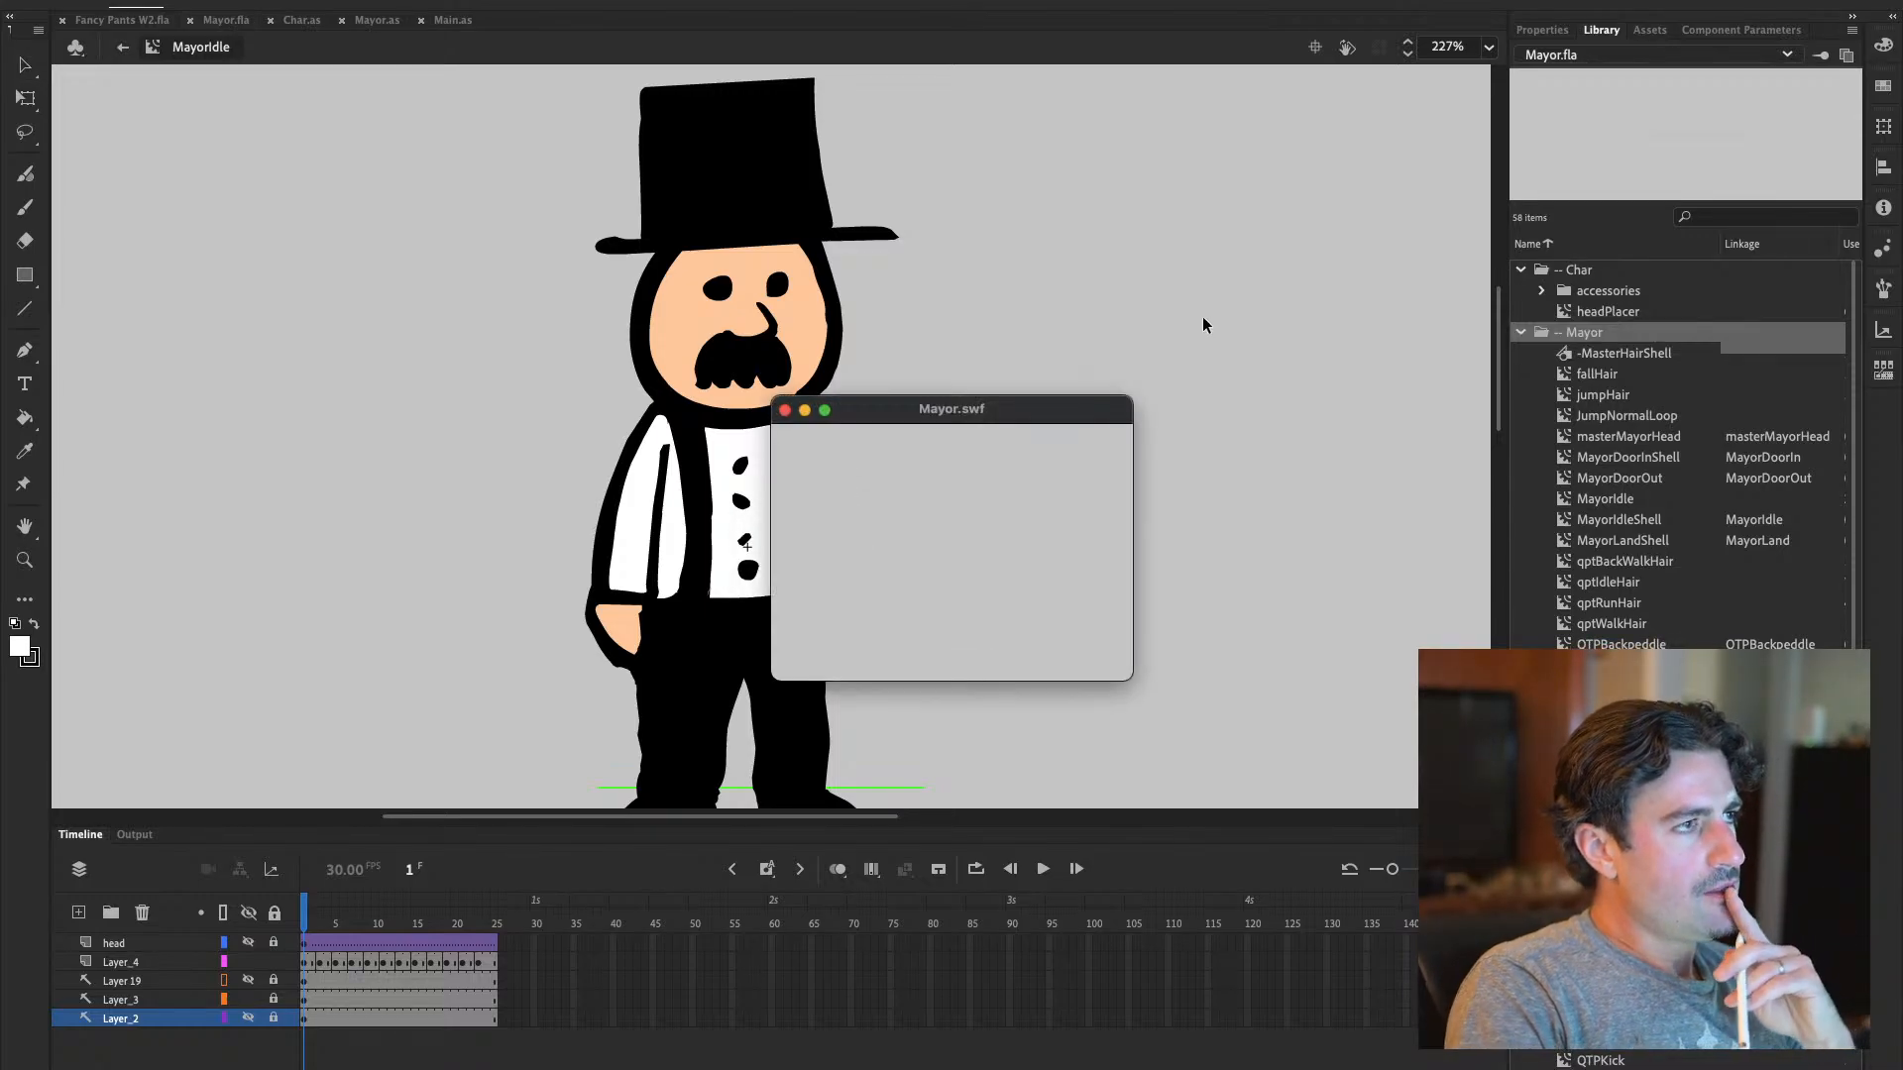
left_click(784, 410)
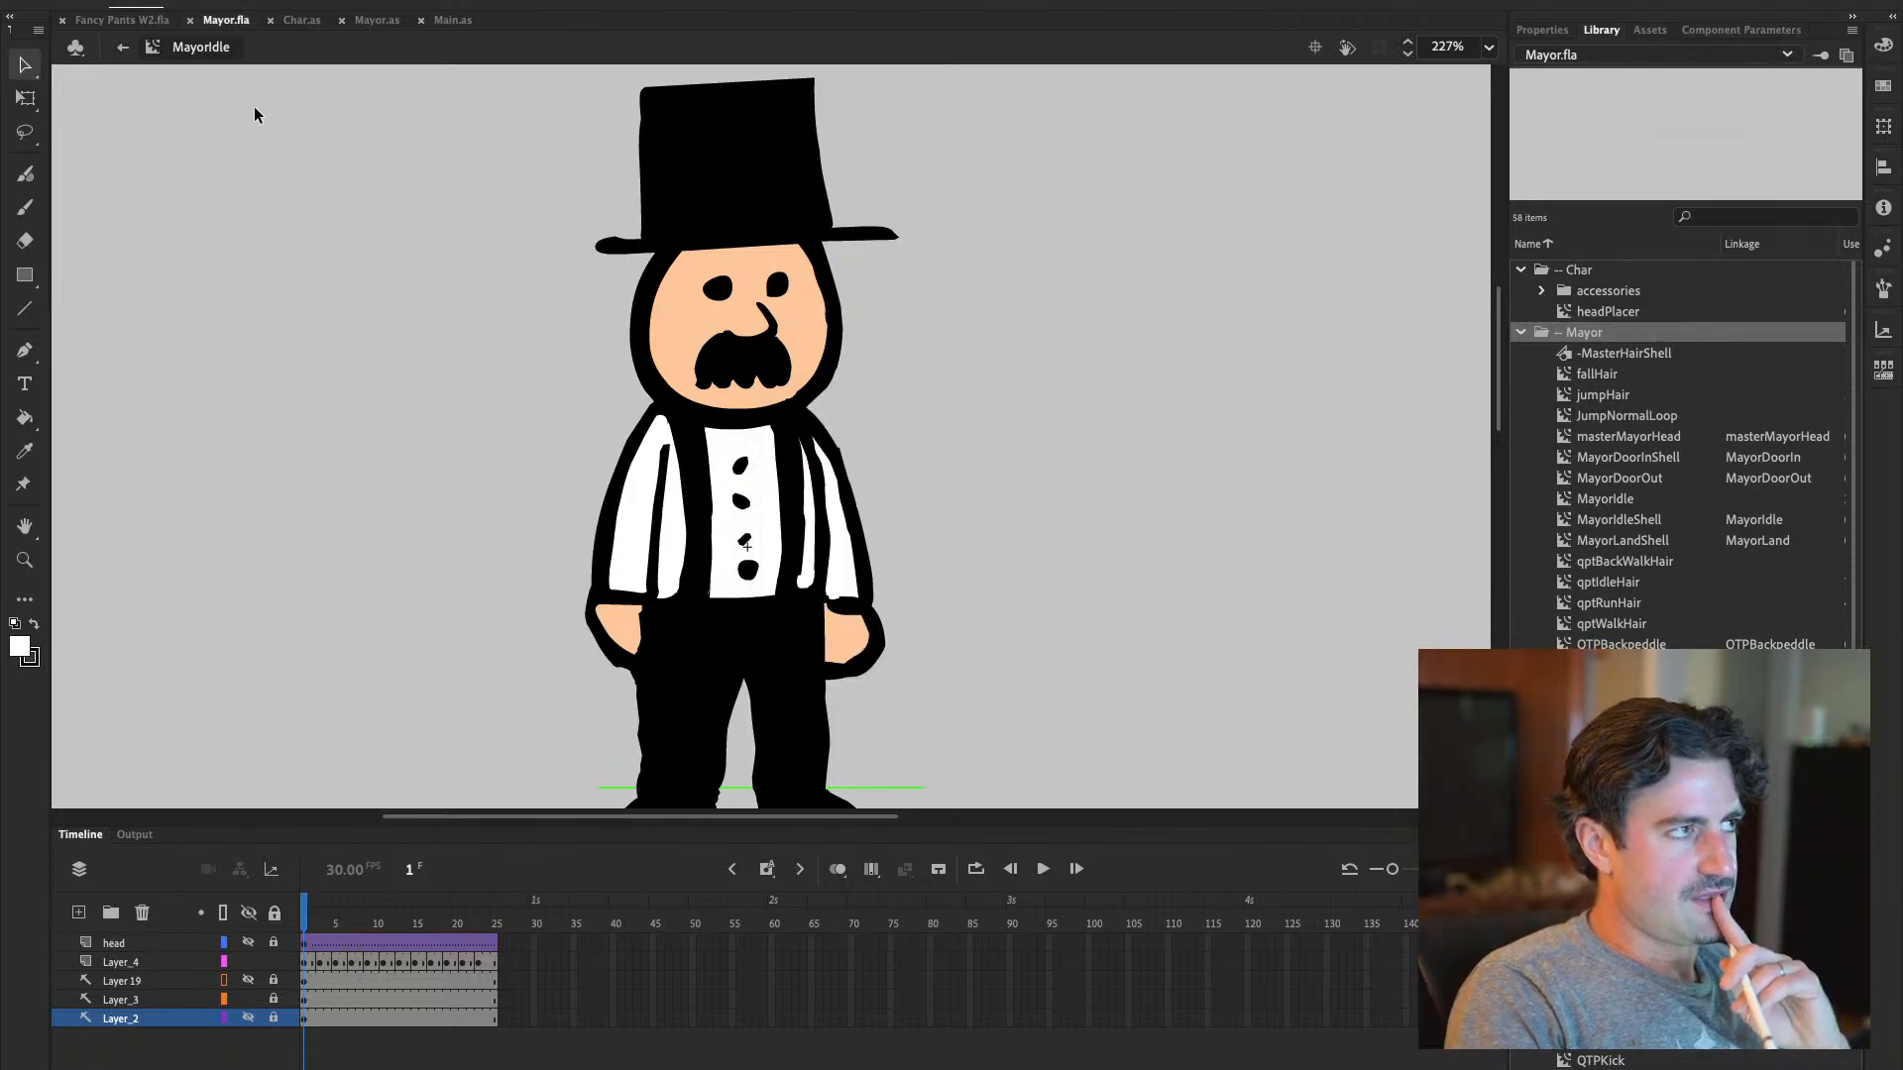
Test the Fancy Pants W2.fla game to see the Mayor idling in the level
left_click(140, 22)
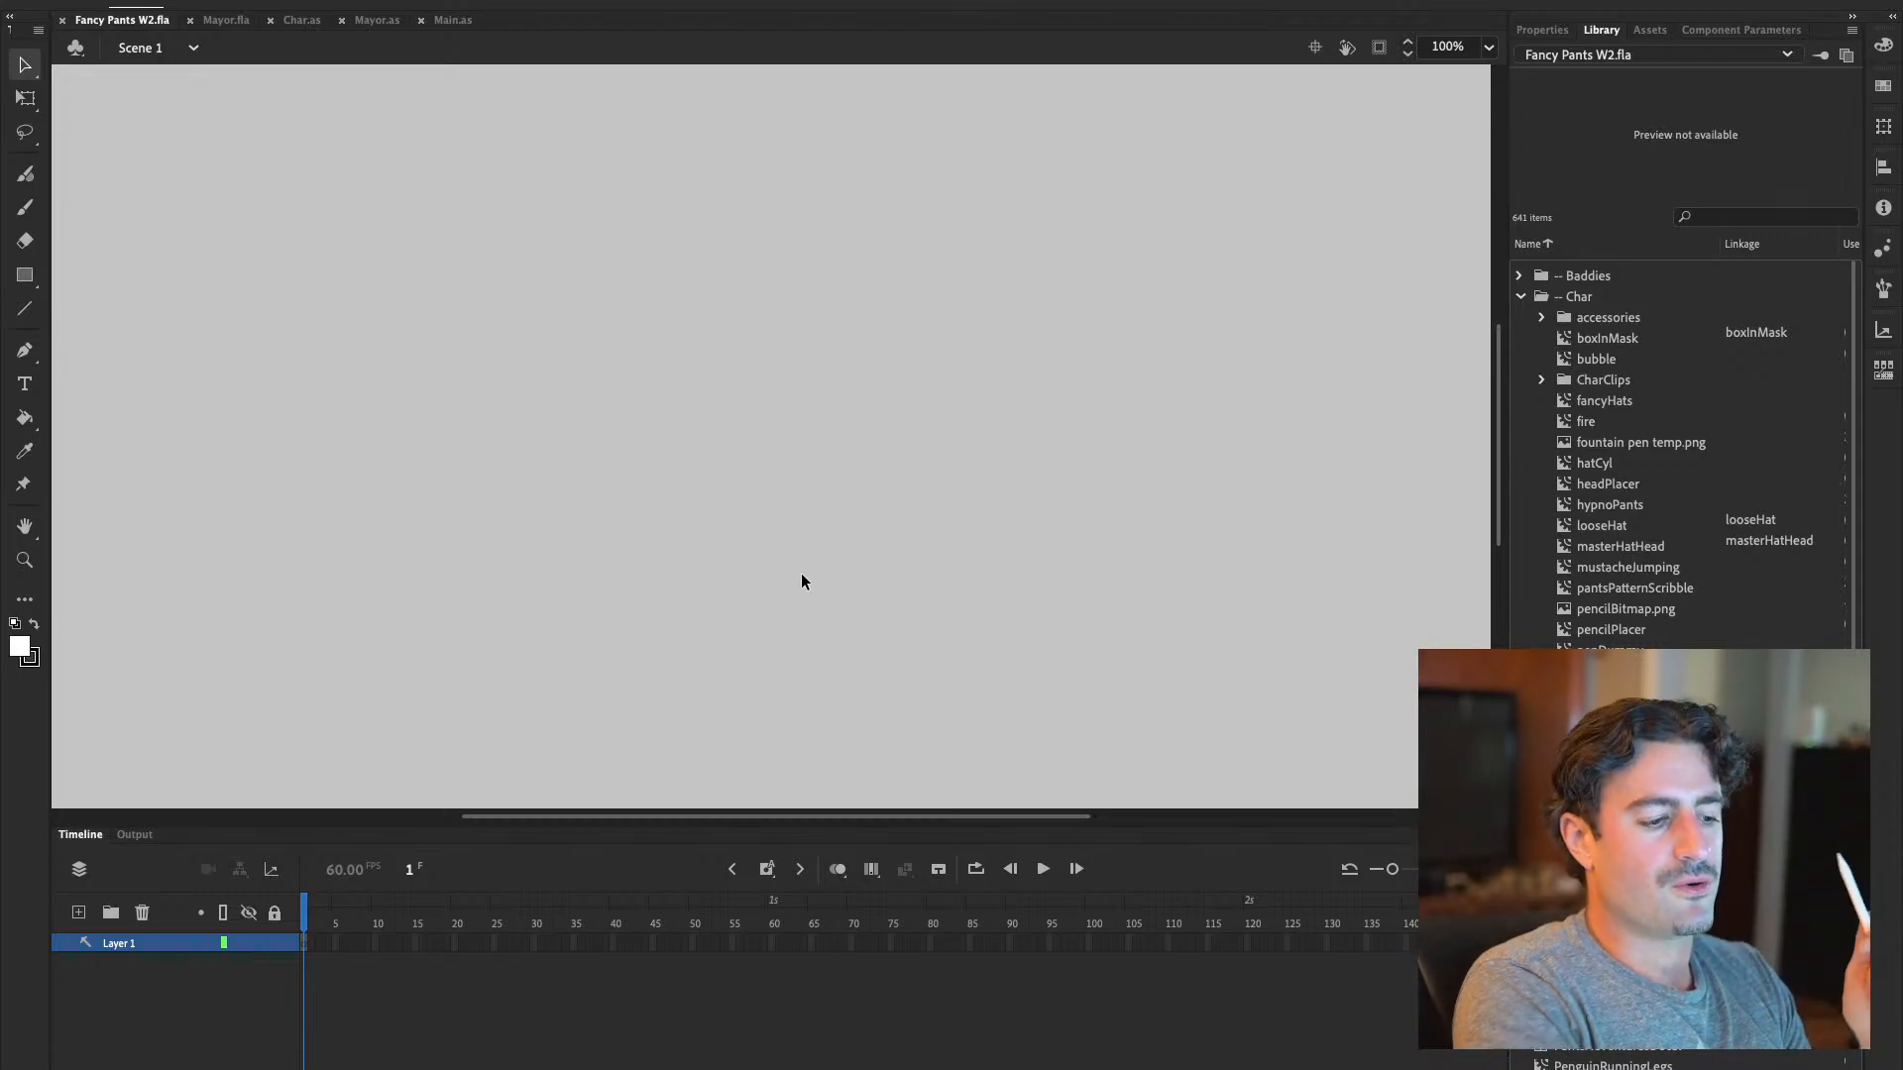
key("super+Return")
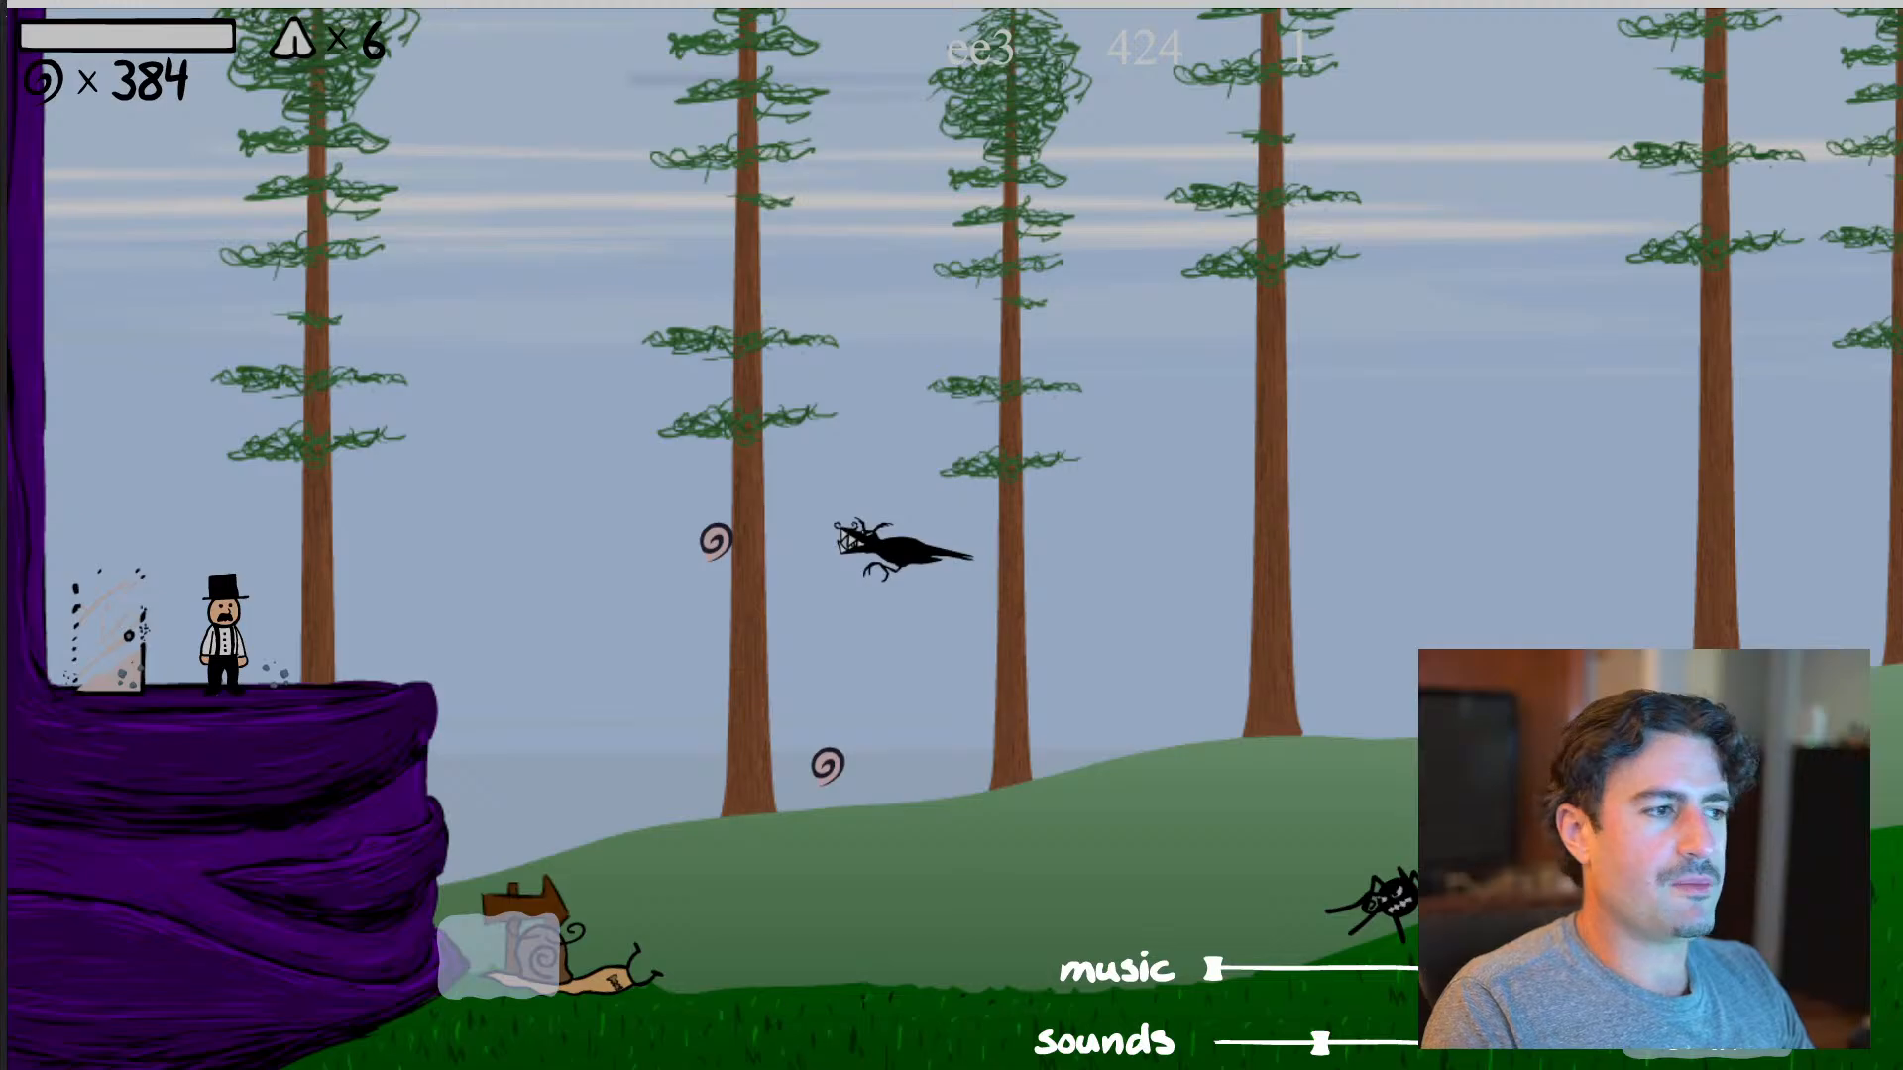
Switch to the Music app, browse the song library down to the Radiohead albums, and return to the game
mouse_move(2, 738)
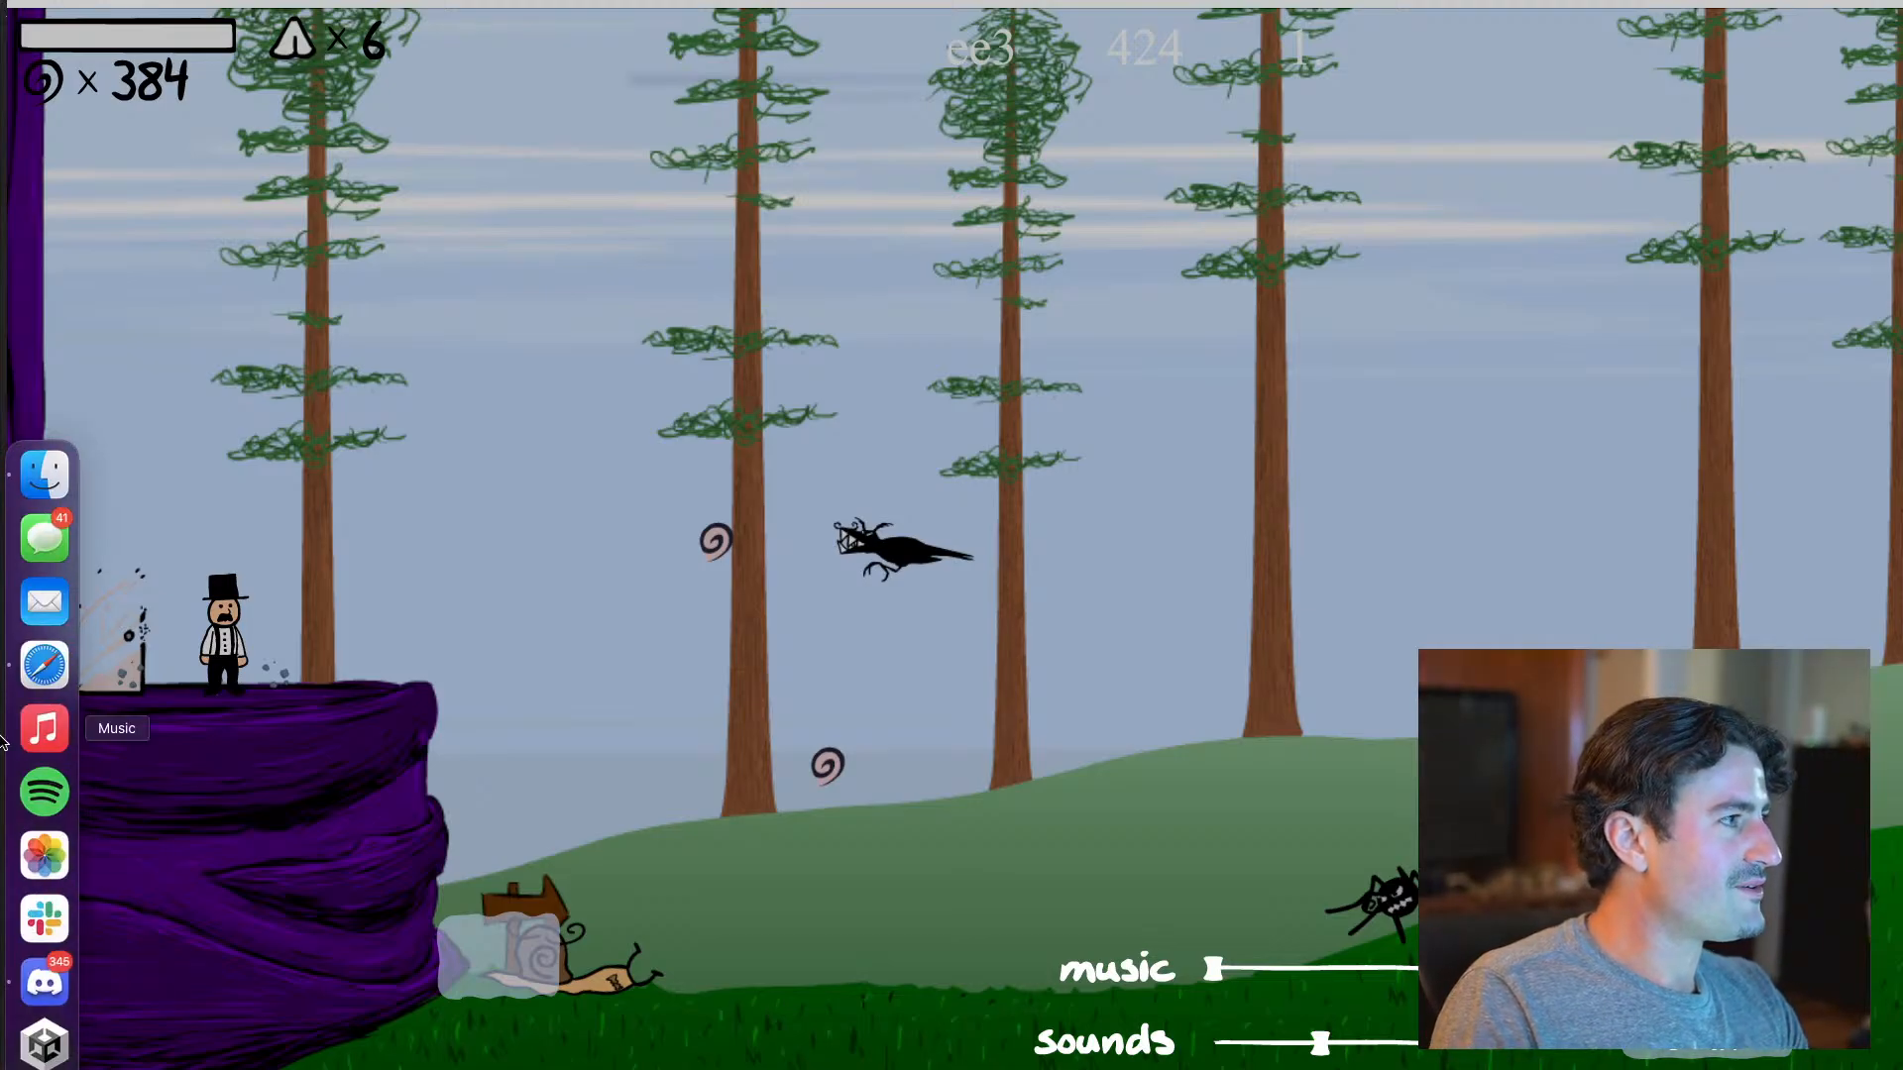
left_click(23, 733)
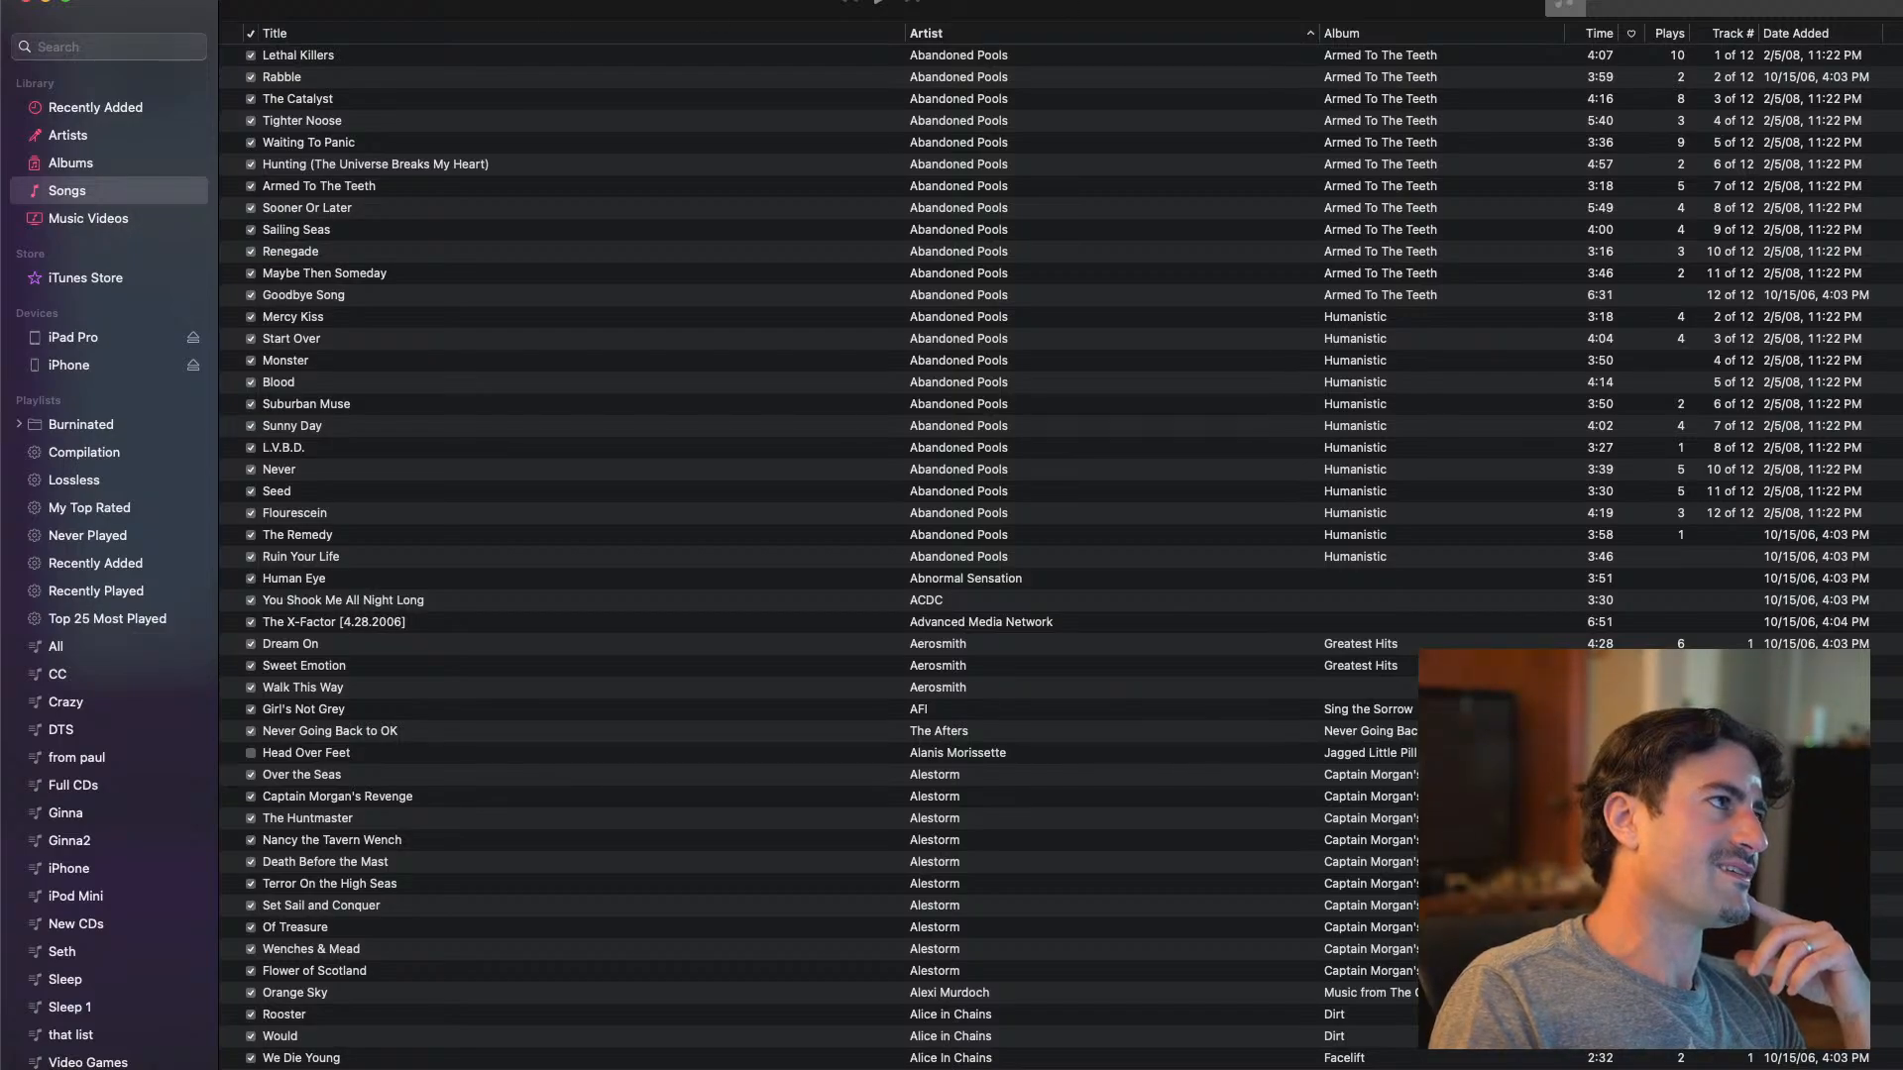
key("super+m")
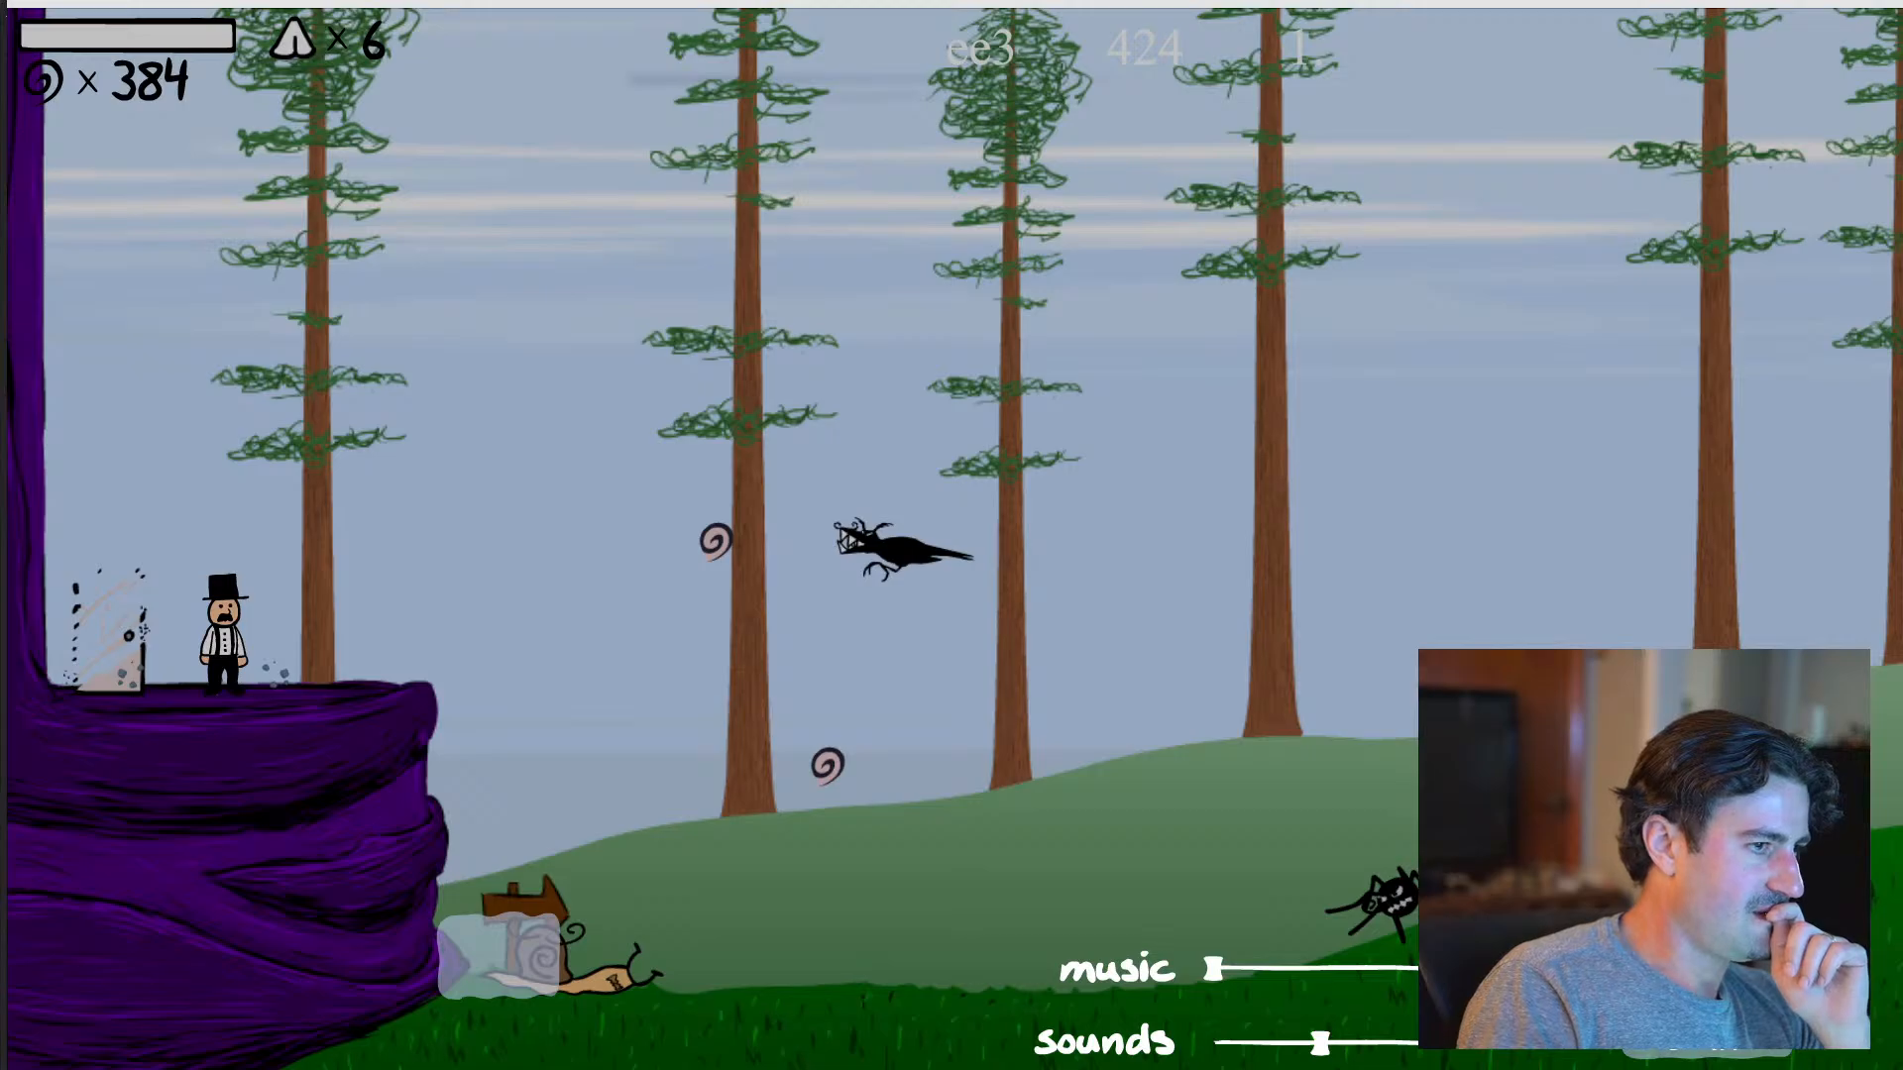
key("super+Tab")
scroll(1050, 580, "down", 10)
scroll(1050, 579, "down", 9)
scroll(1047, 578, "down", 3)
scroll(1041, 535, "up", 7)
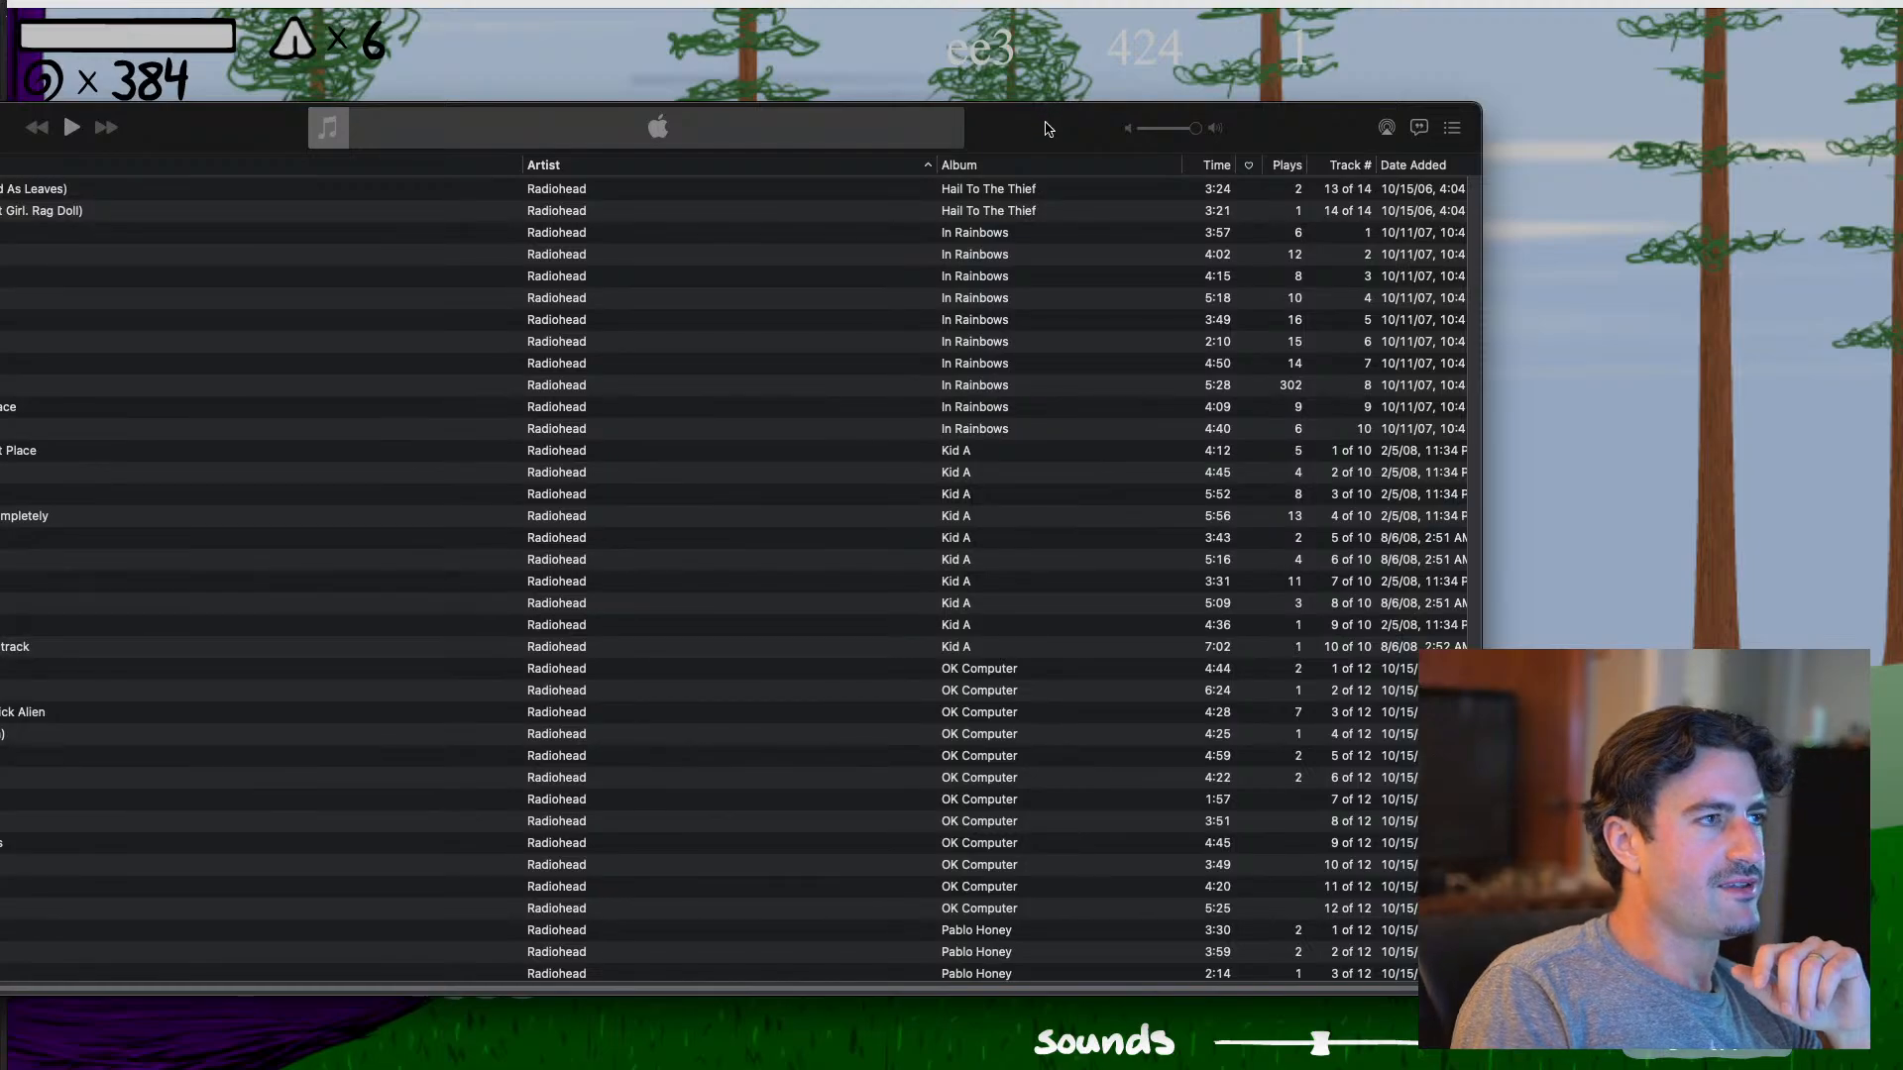
key("super+Tab")
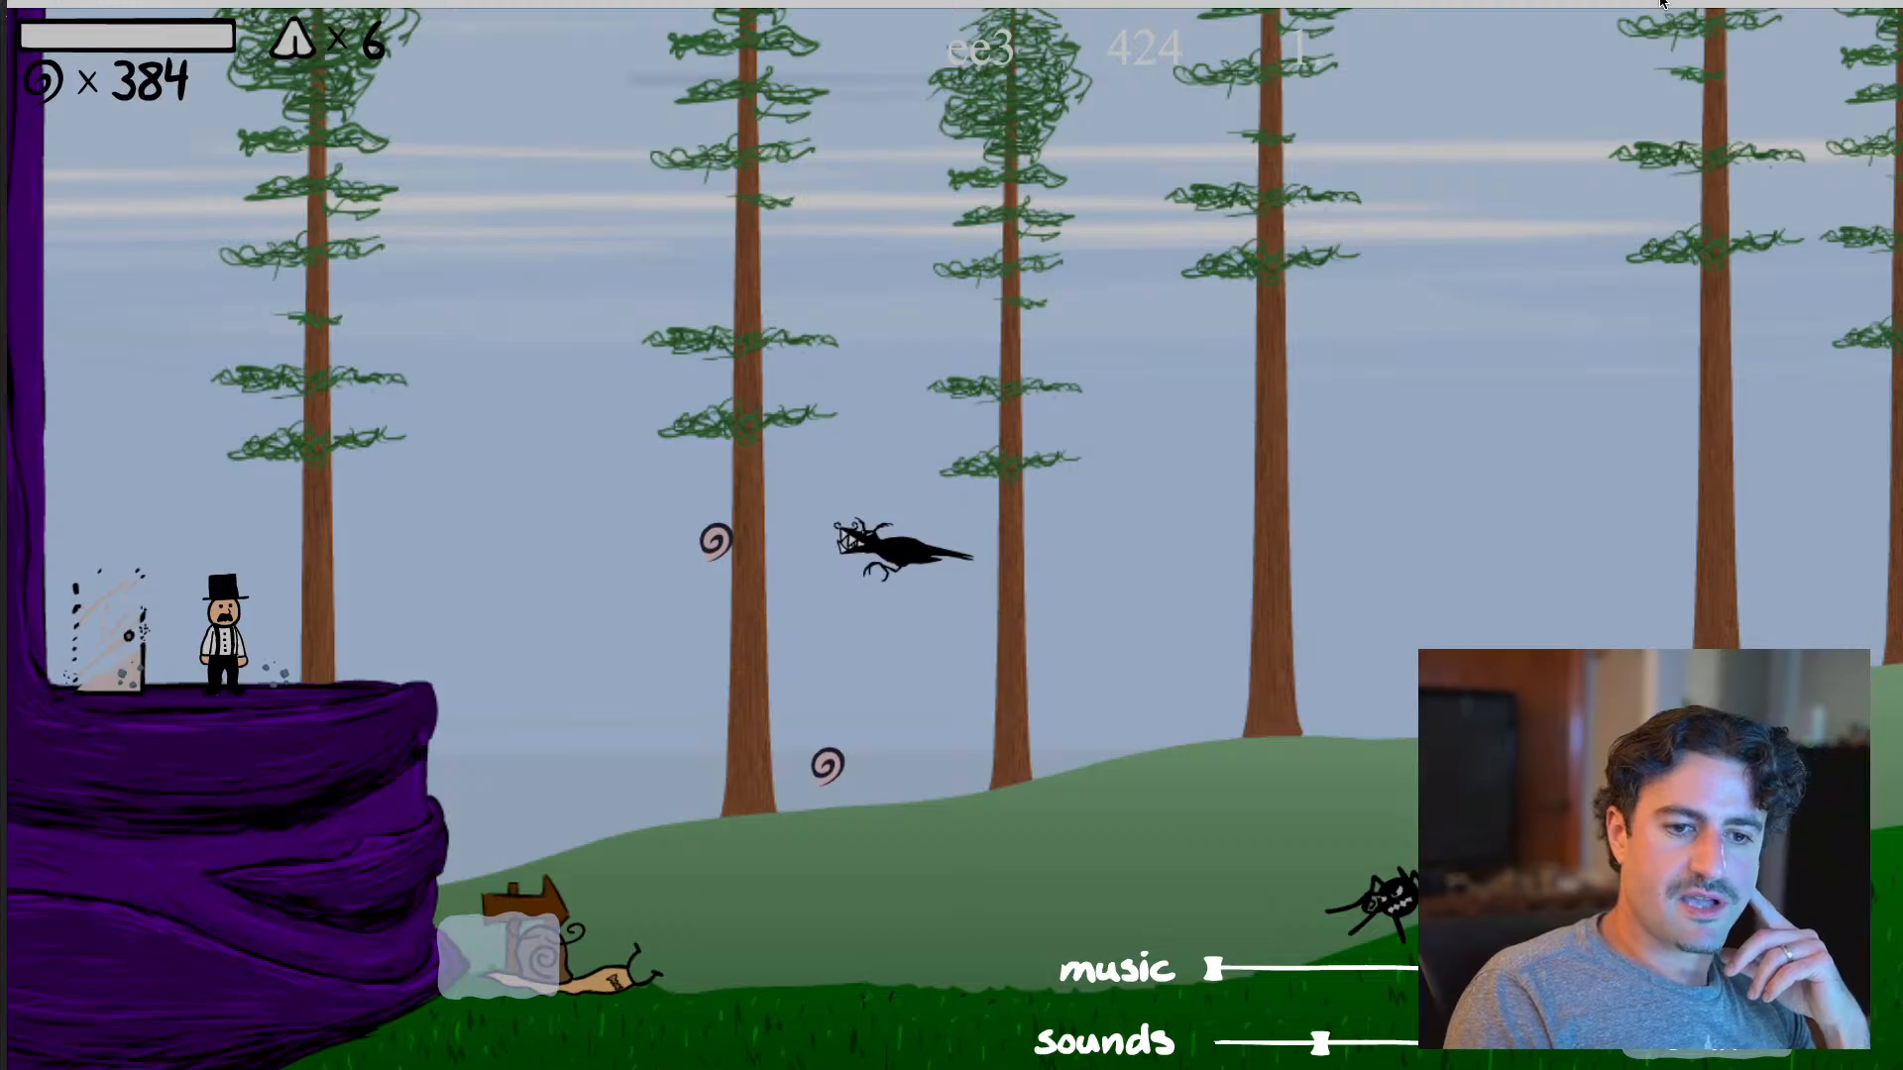
Close the running game and test Fancy Pants W2.fla again
mouse_move(2, 882)
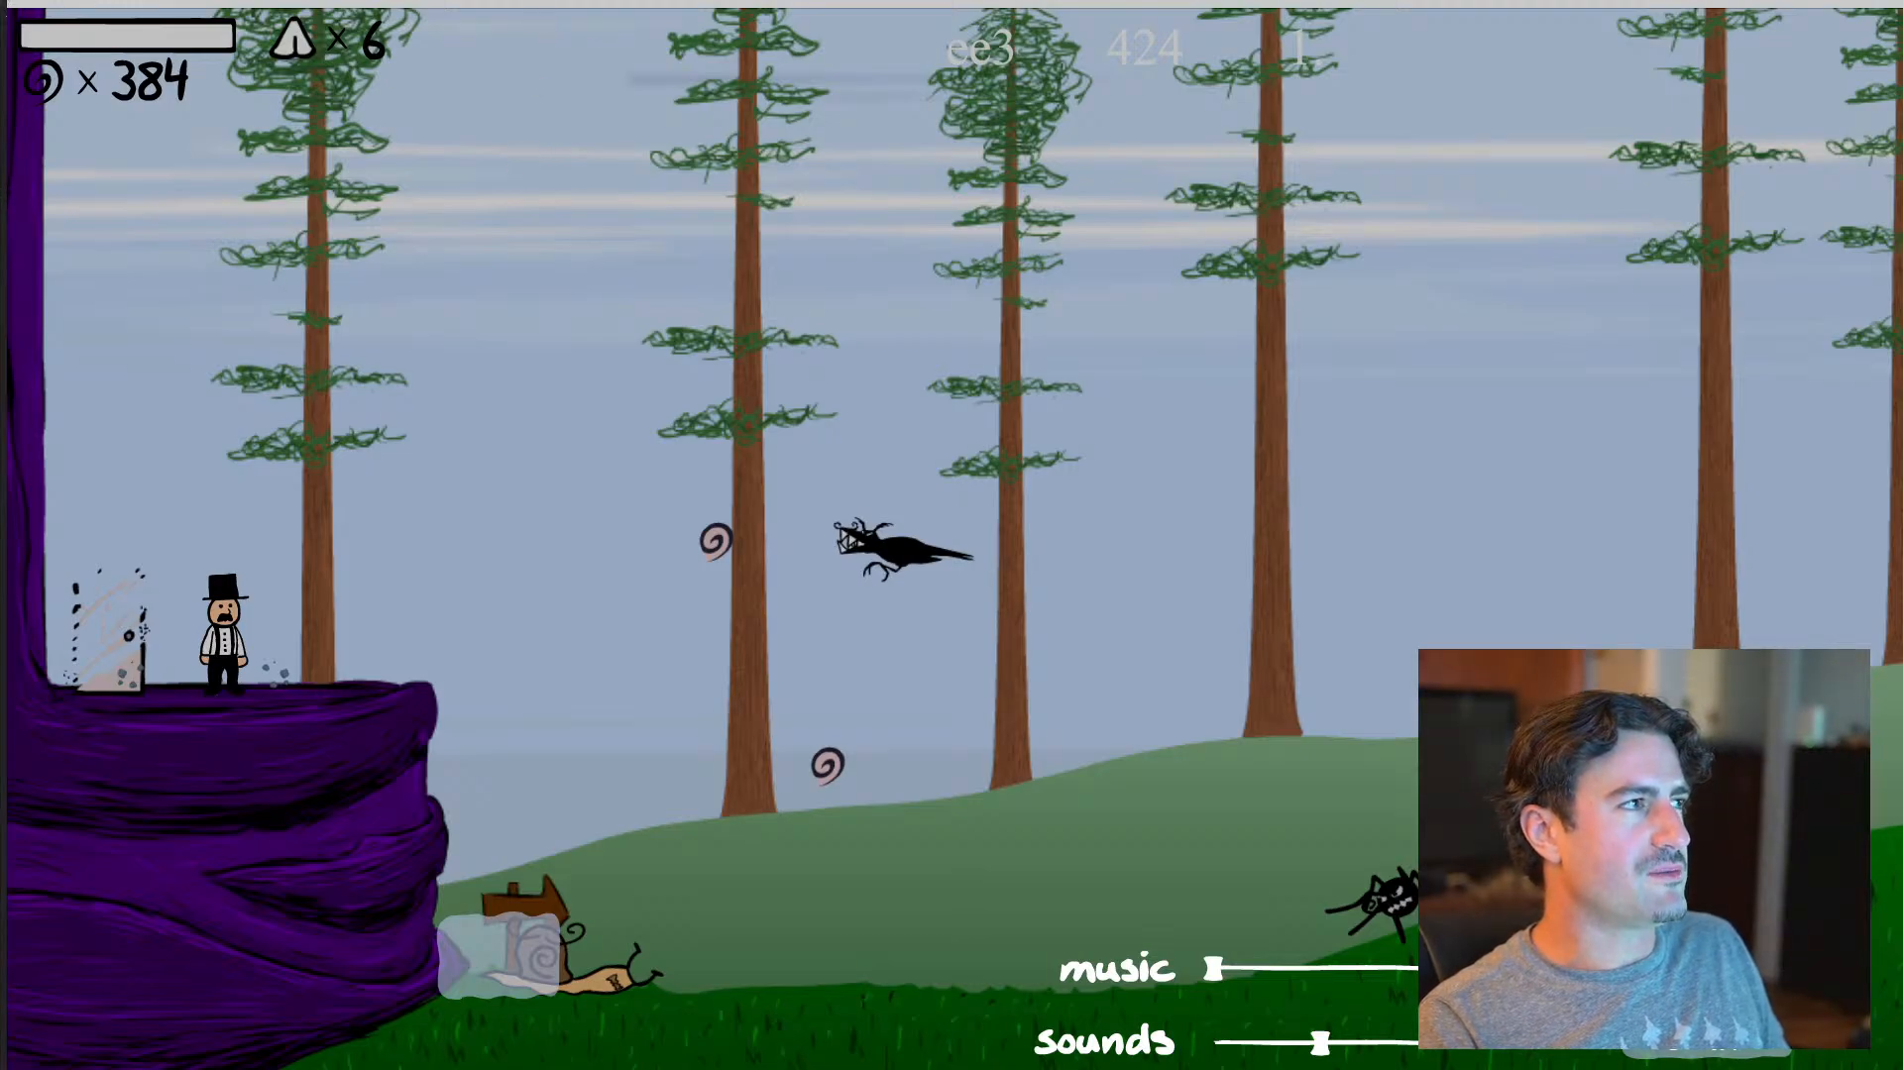
key("super+w")
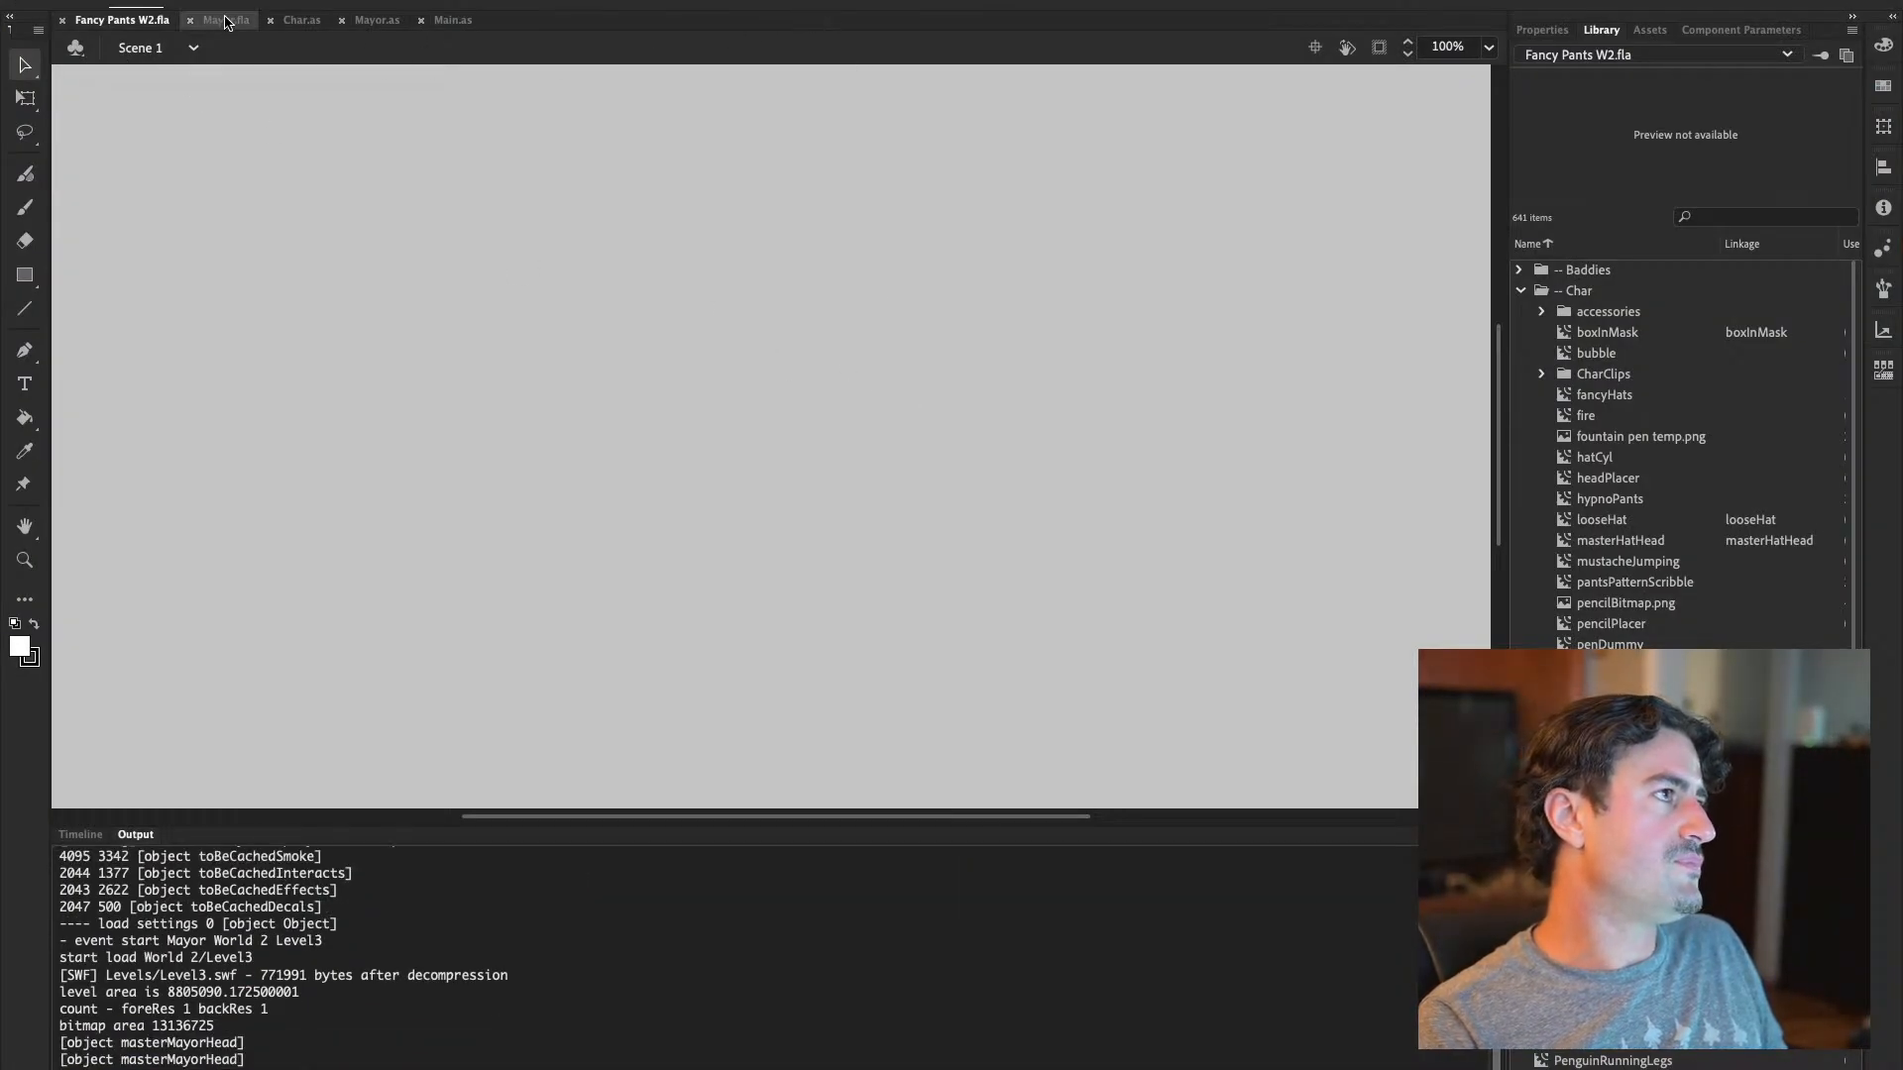
left_click(260, 21)
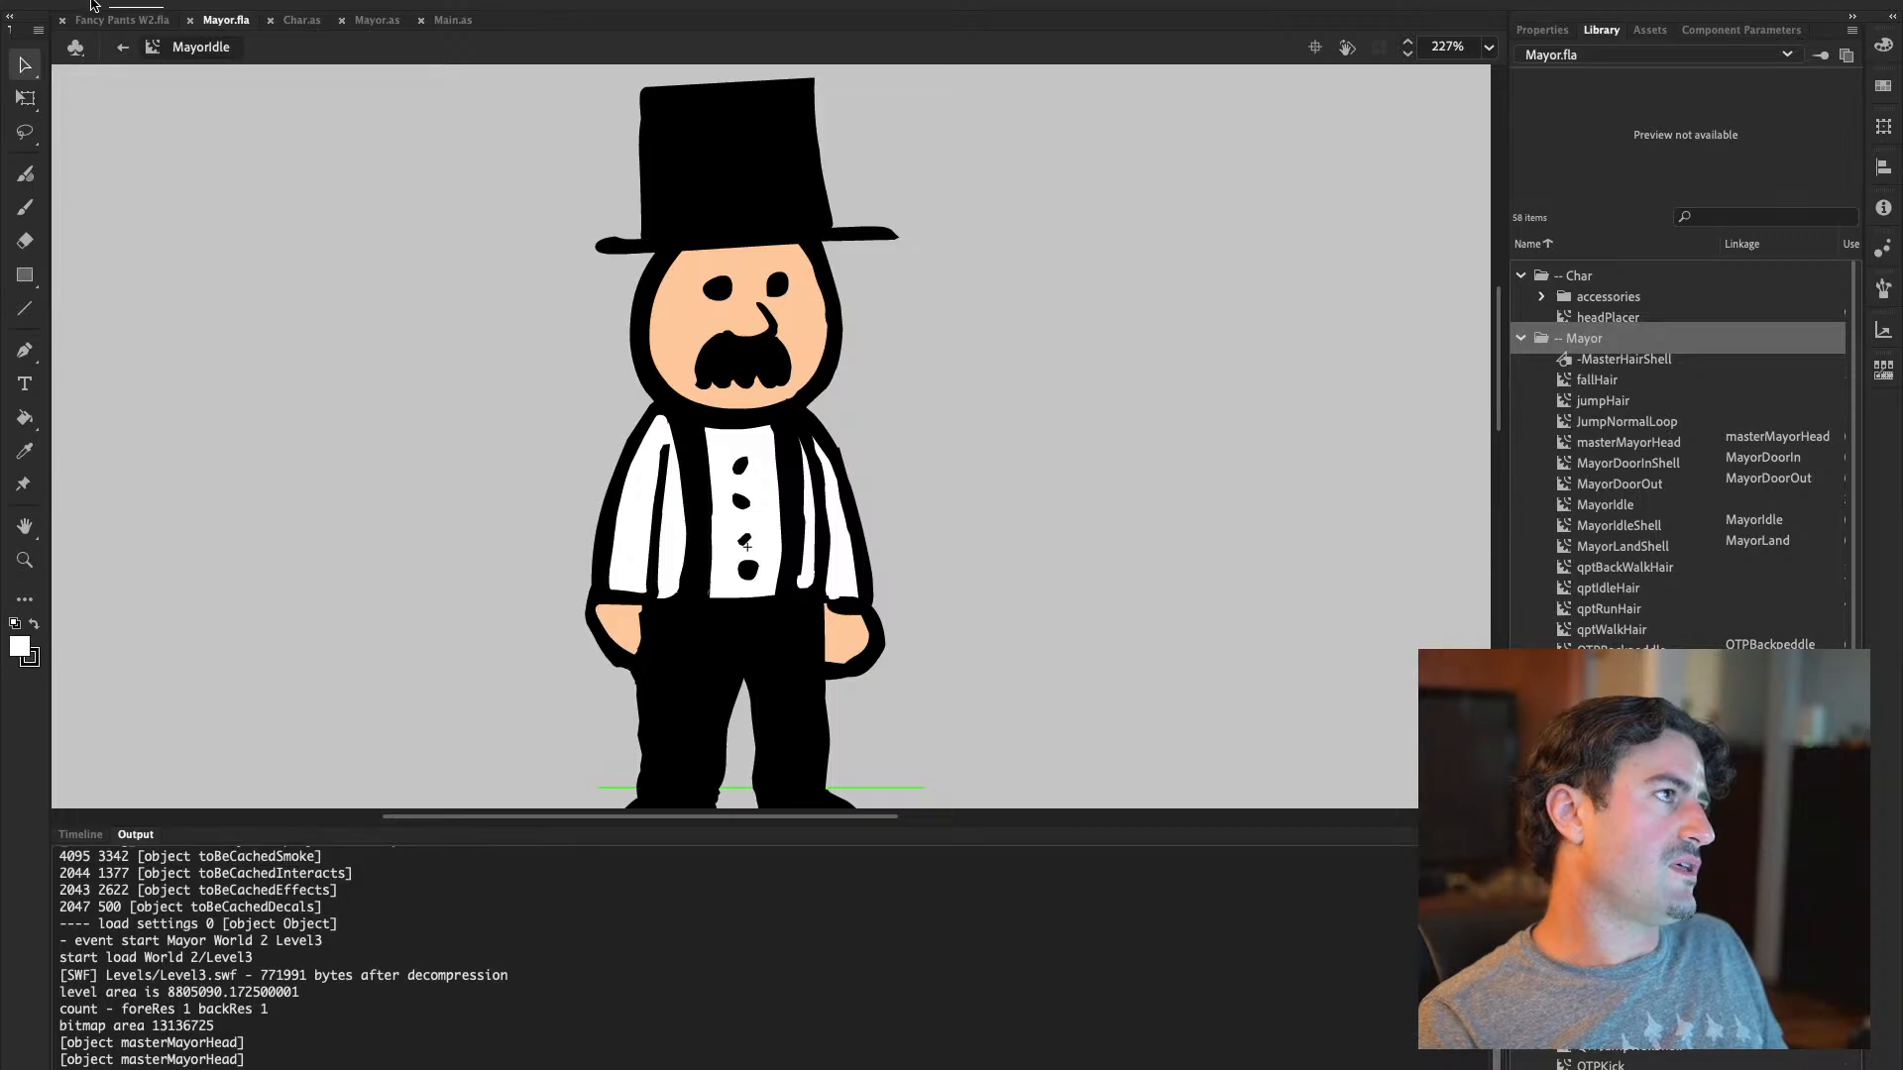
left_click(111, 22)
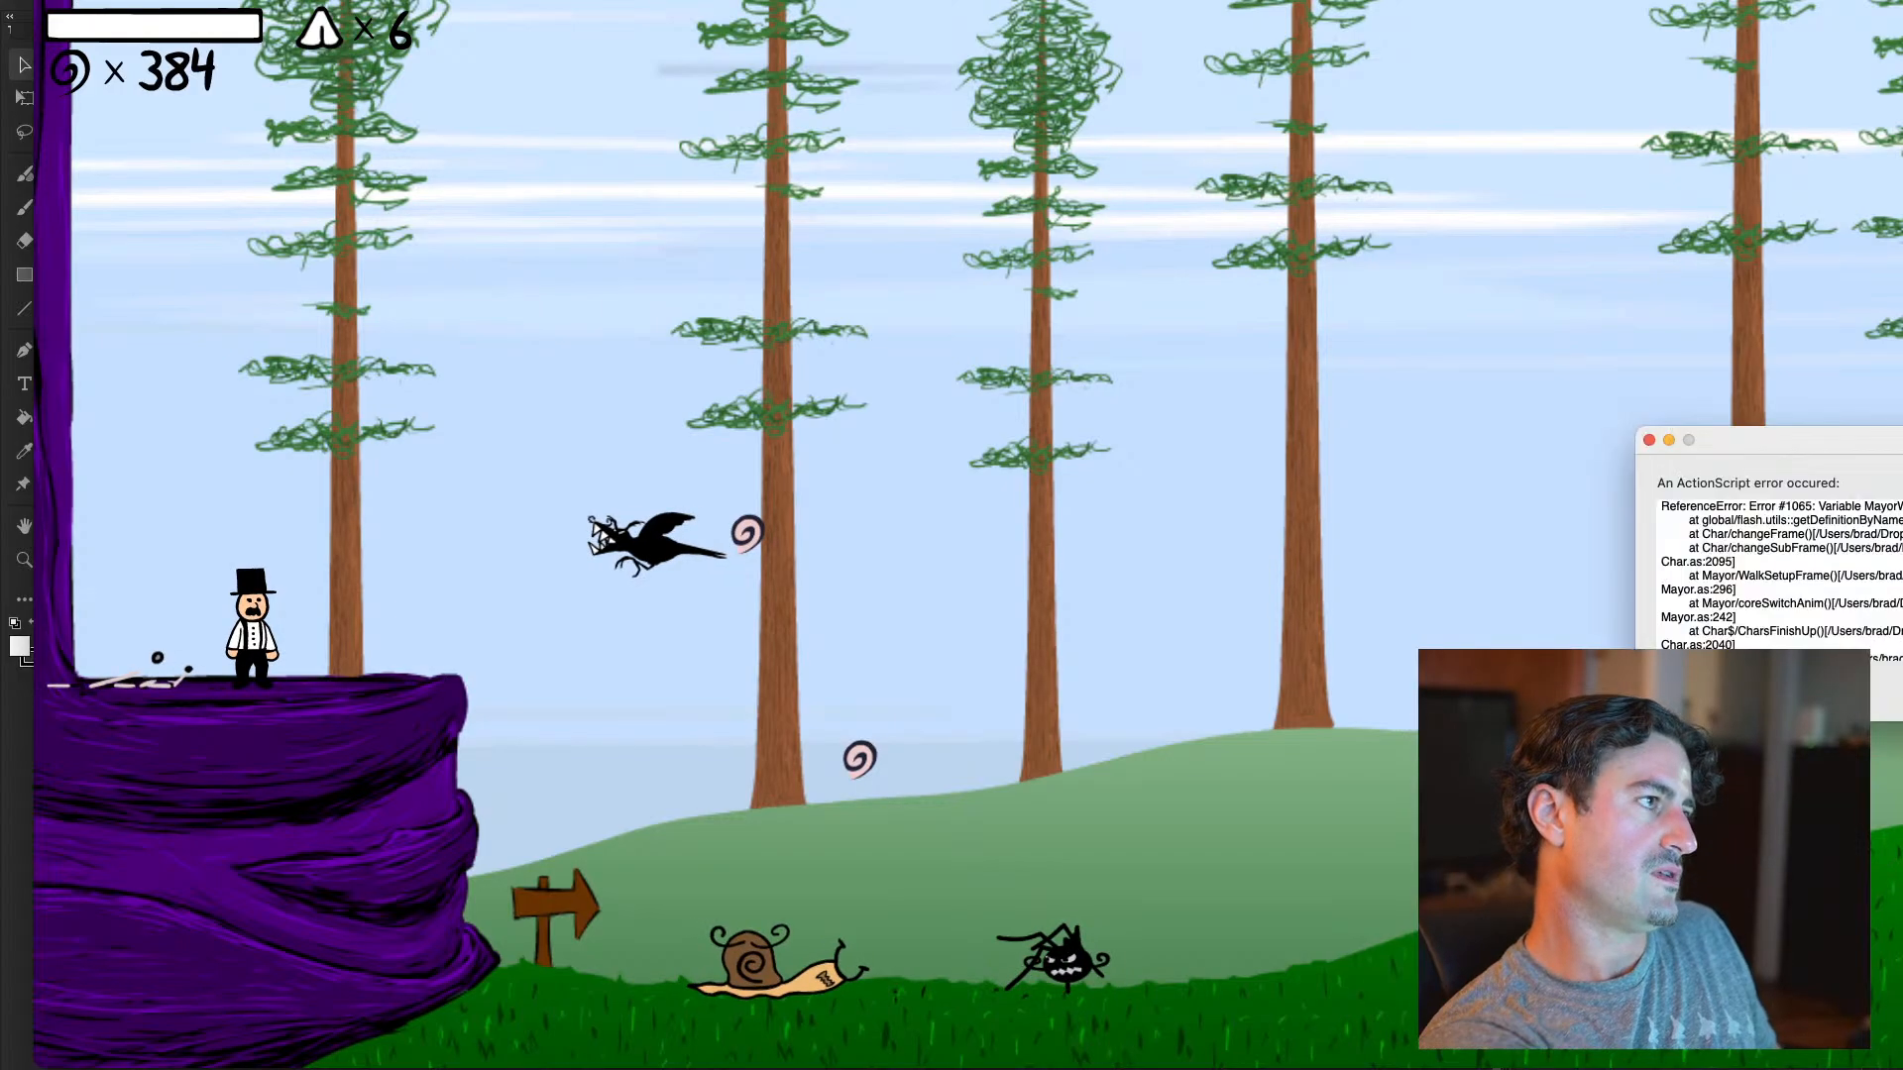
Move the ActionScript error dialog into view, dismiss it, and close the game
left_click_drag(1796, 454, 1196, 391)
left_click(1420, 631)
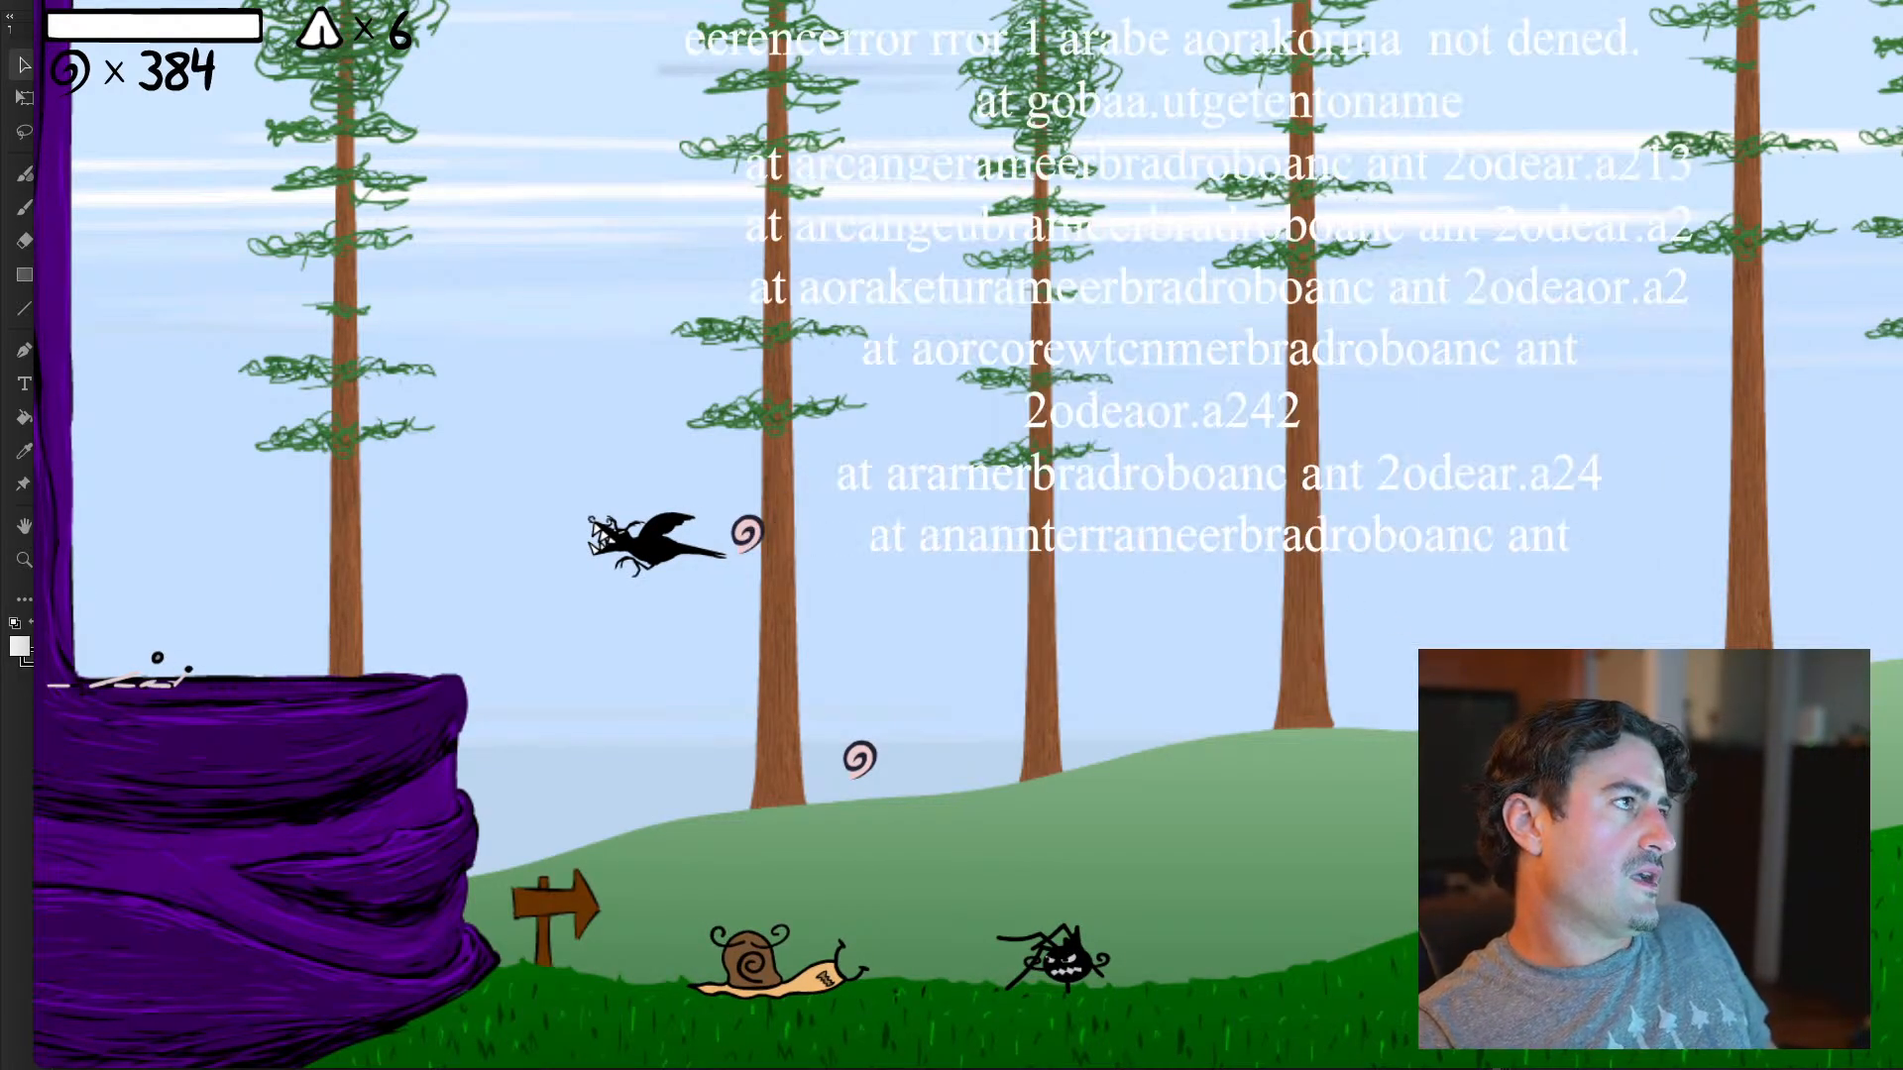
key("super+w")
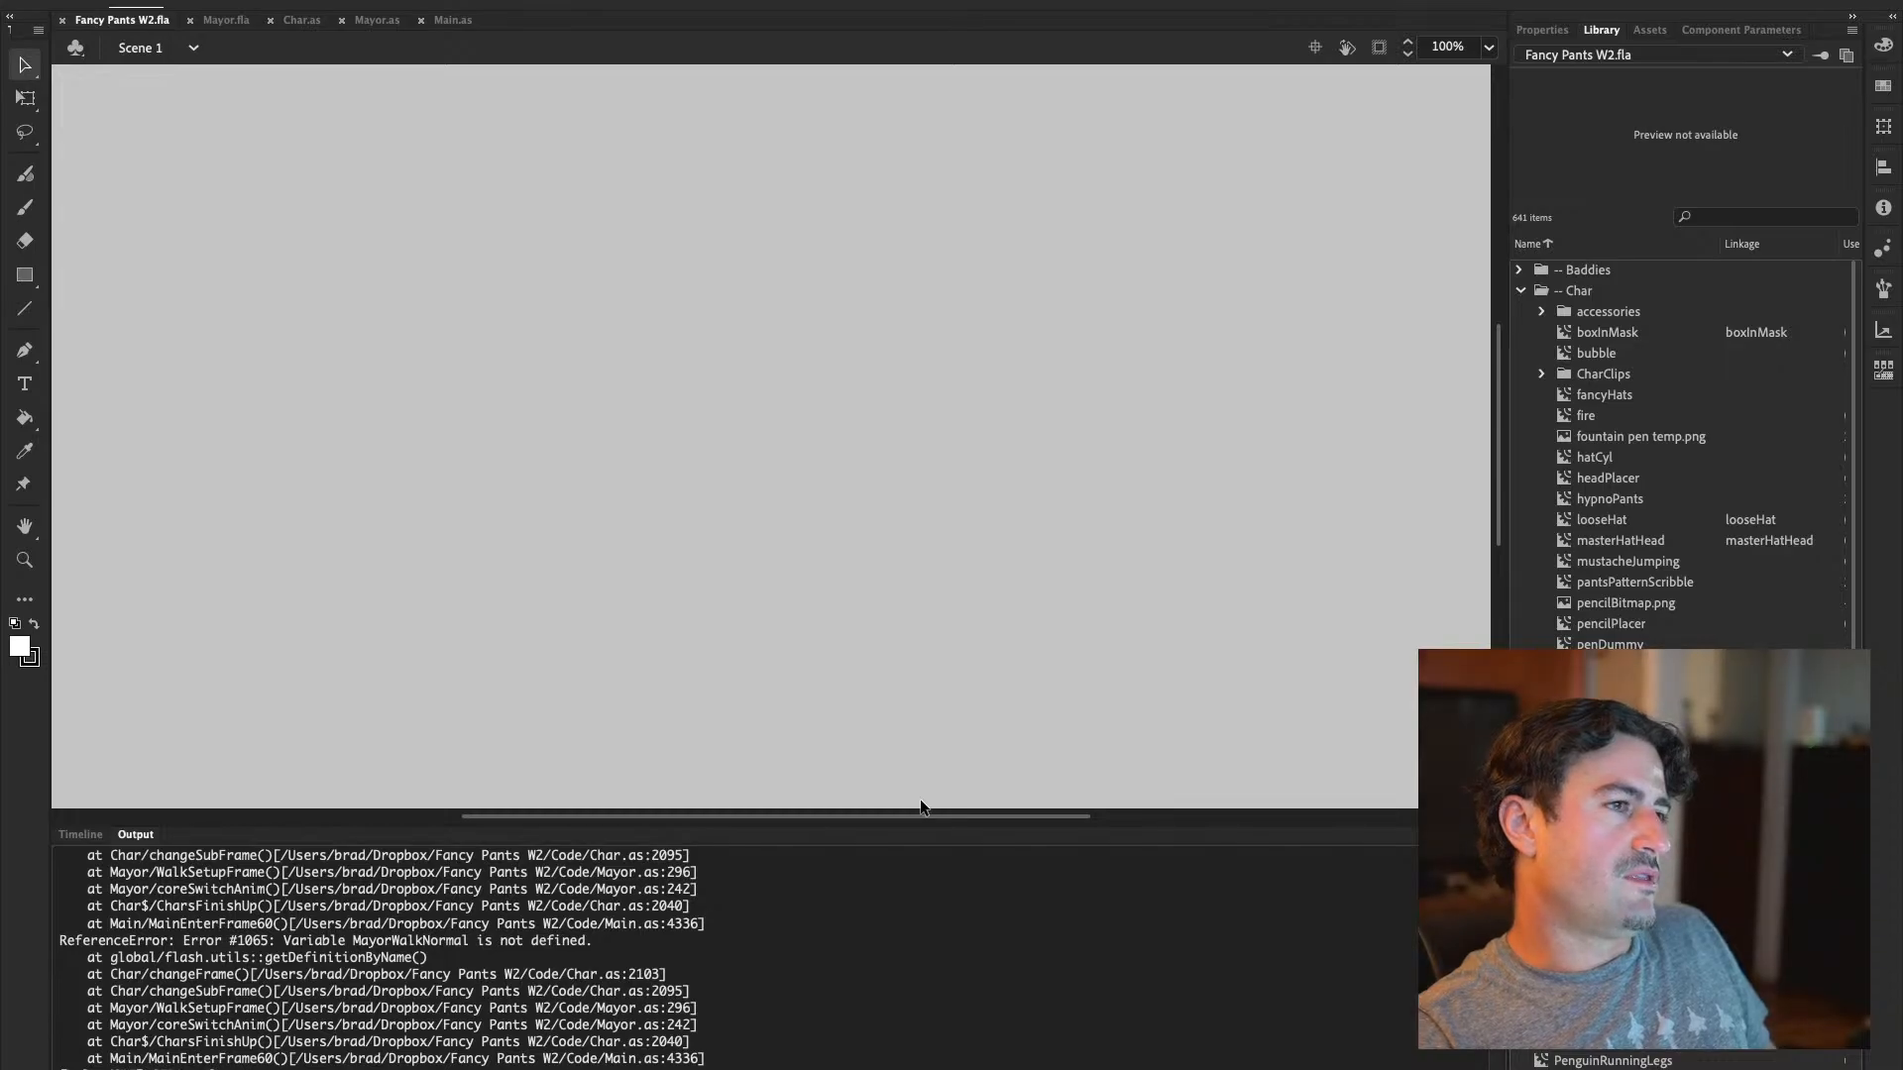
Return to the MayorIdle symbol in Mayor.fla, select the Mayor's white shirt front on Layer_4, and show the timeline
left_click(227, 22)
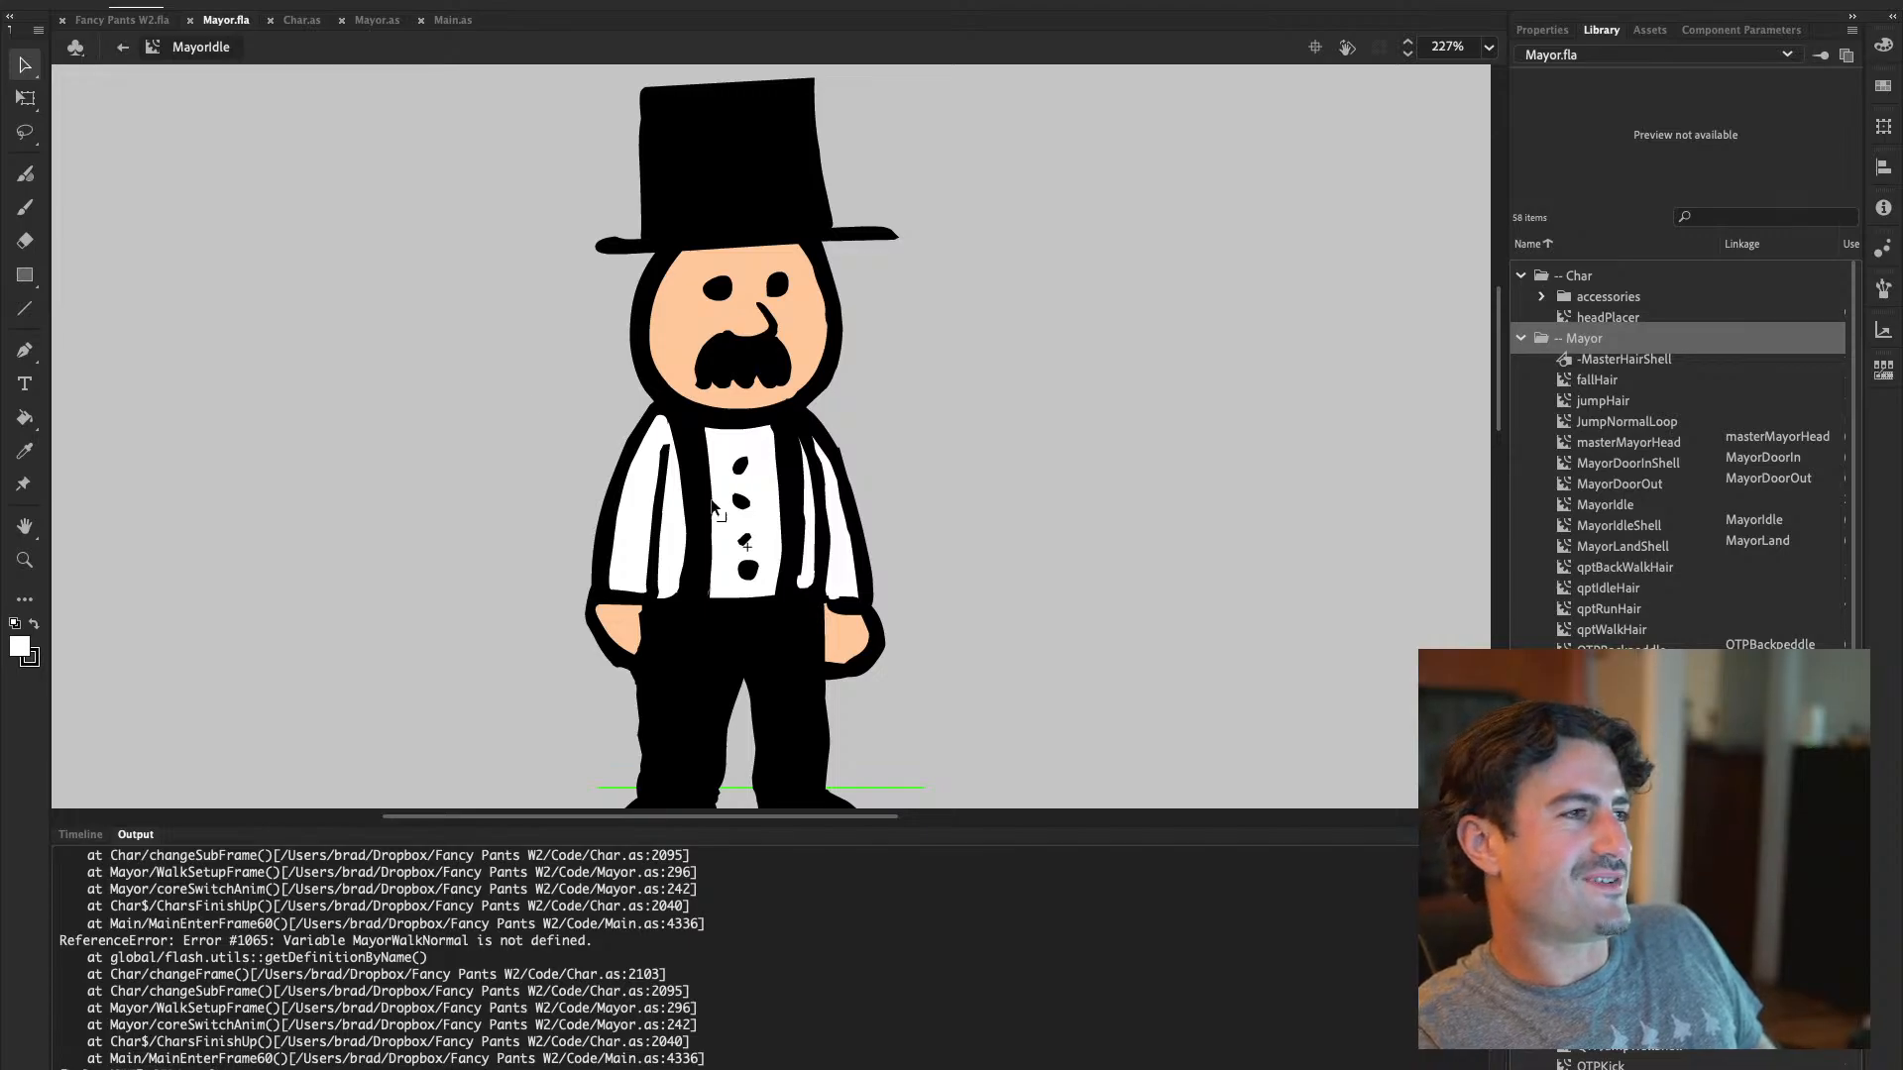
left_click(741, 560)
left_click(80, 834)
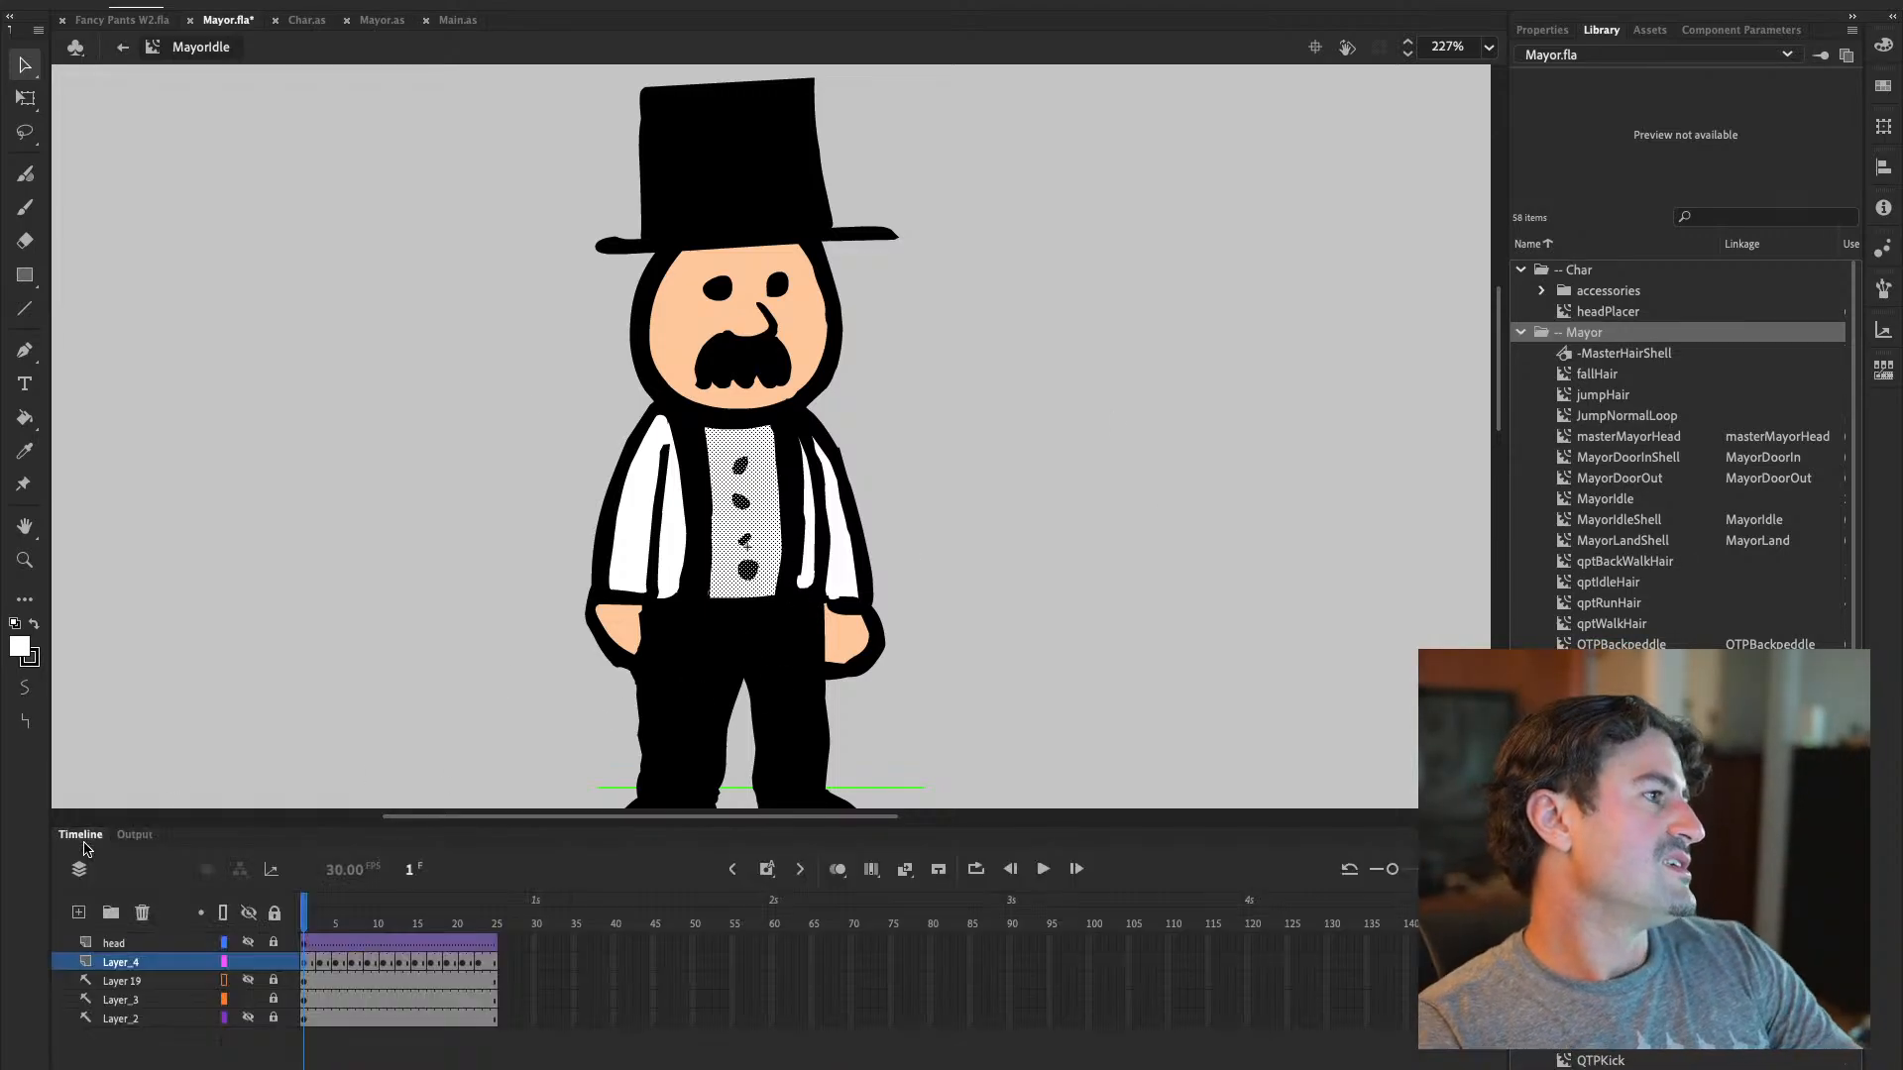
Select all the Mayor artwork in Layer_4's first frame, search the library for "nor", and select QTPWalkNormalShell
left_click(303, 959)
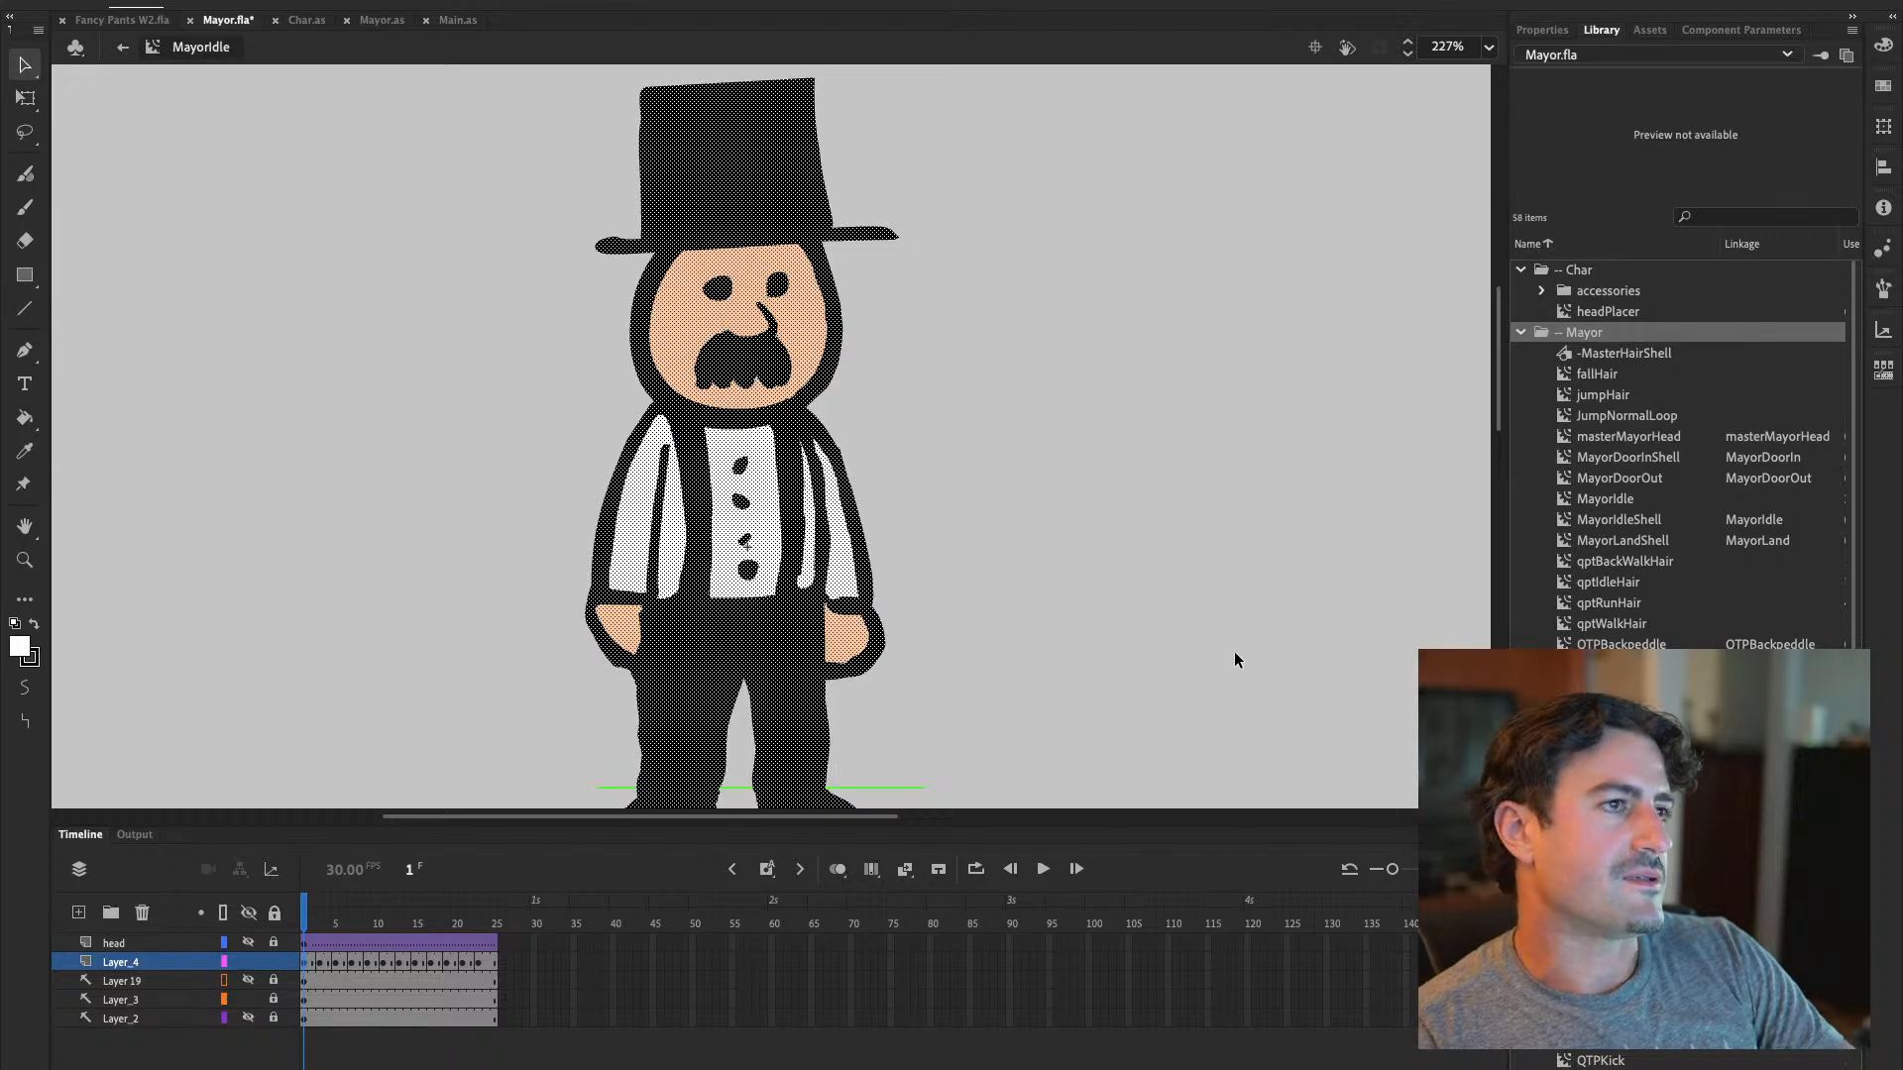
left_click(1757, 216)
type("walk")
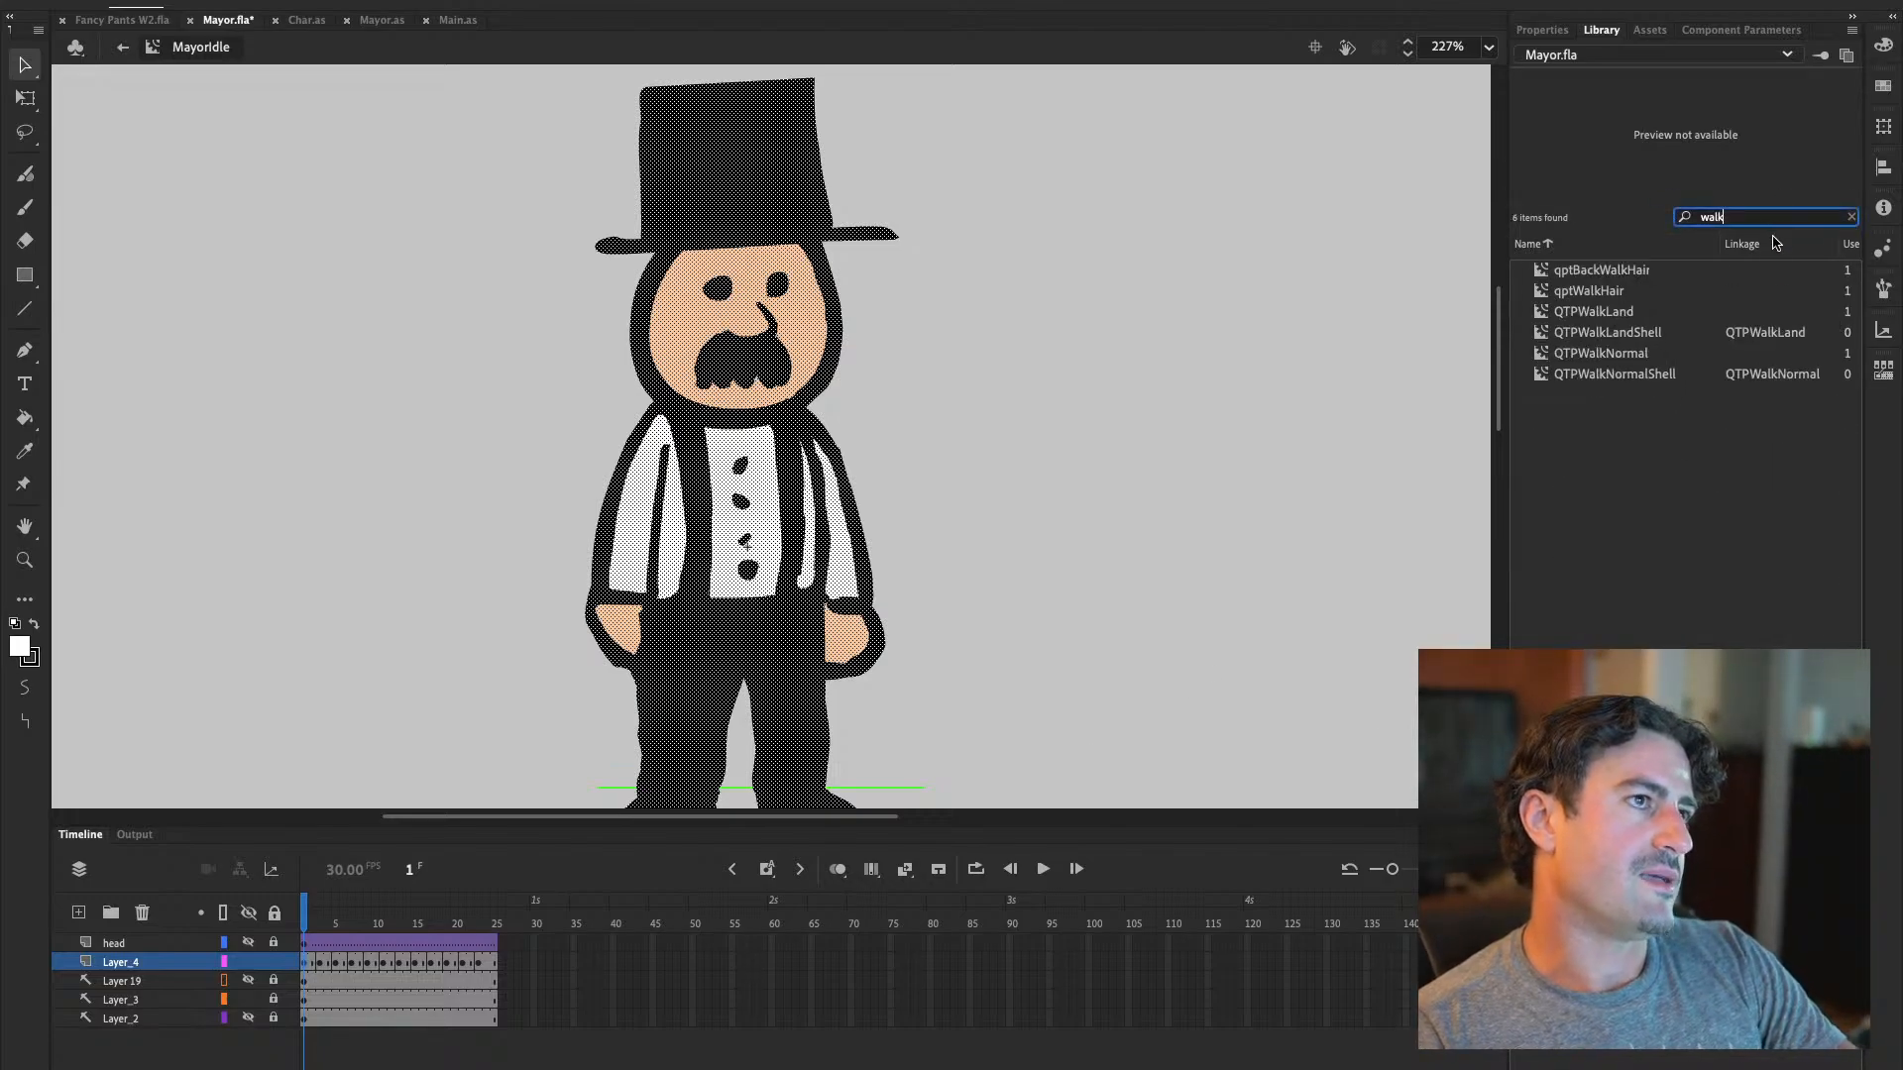
left_click(1774, 313)
left_click(1768, 224)
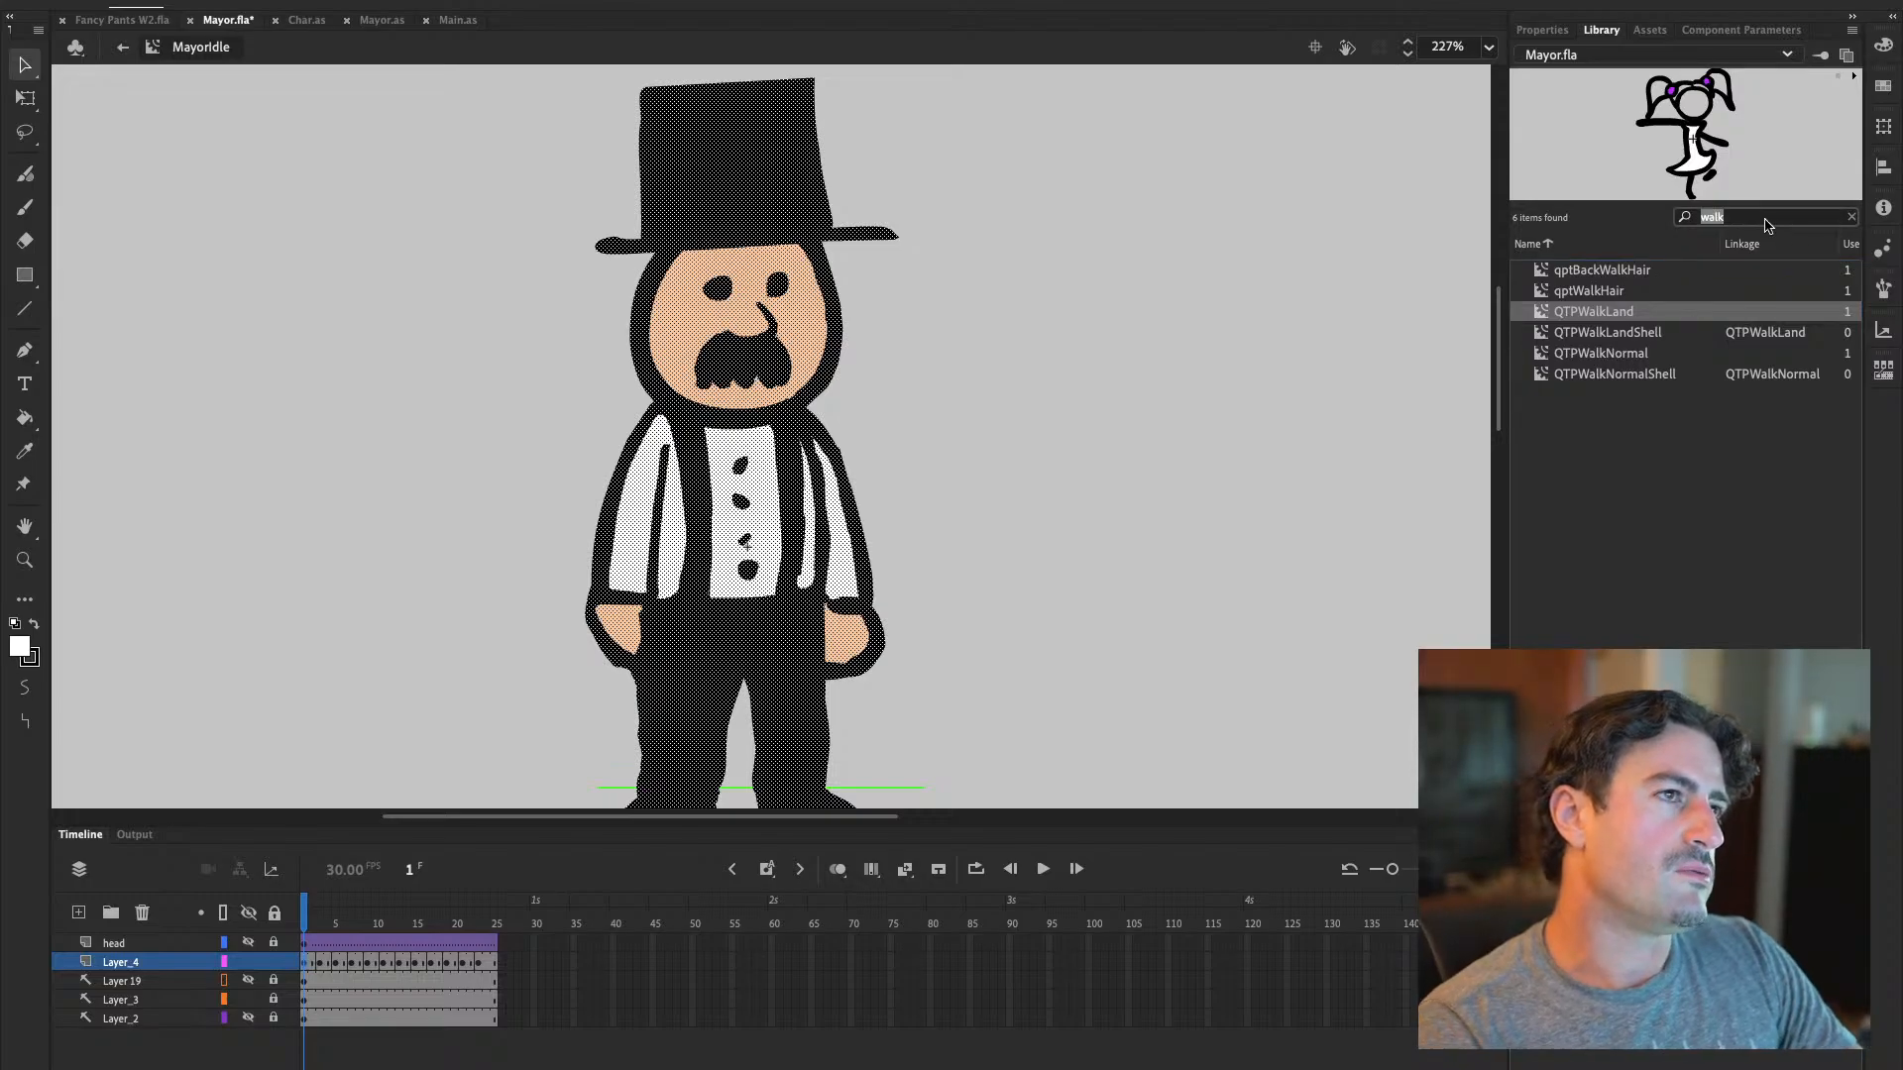
type("nord")
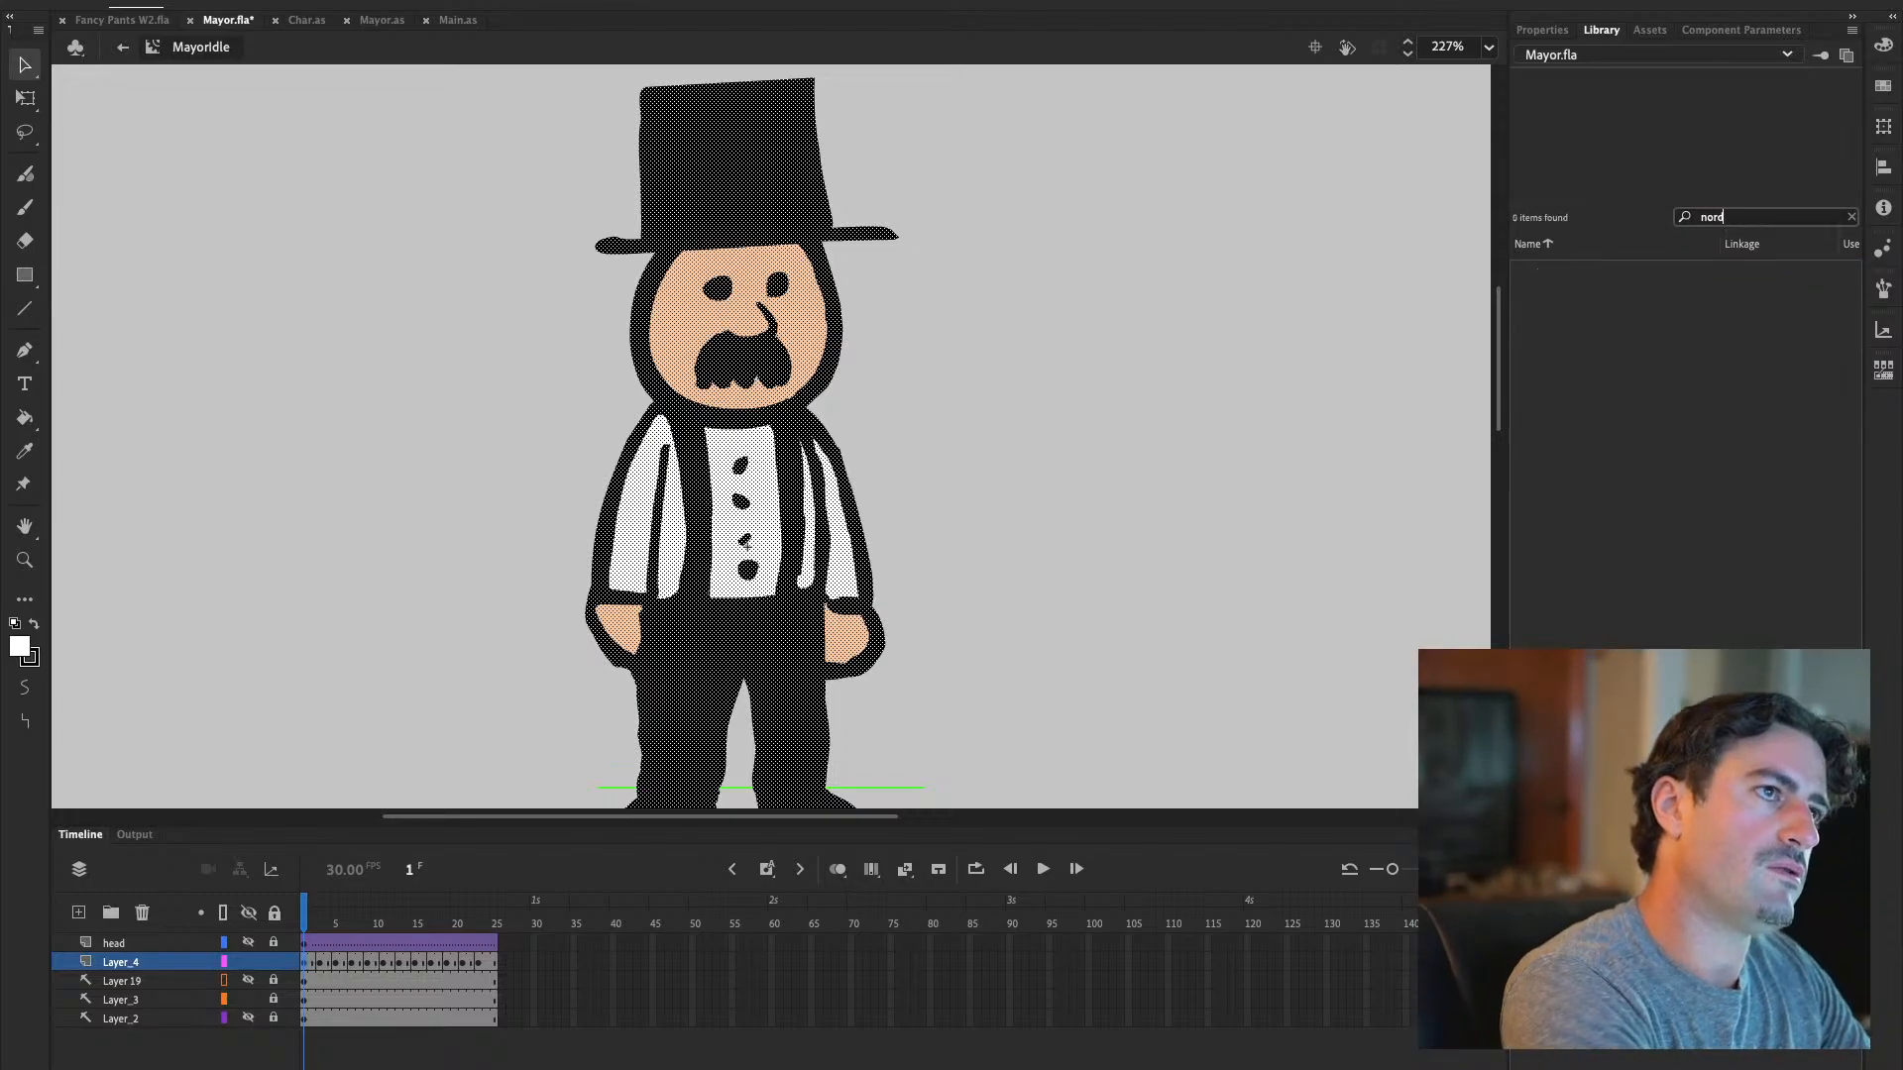
key("BackSpace")
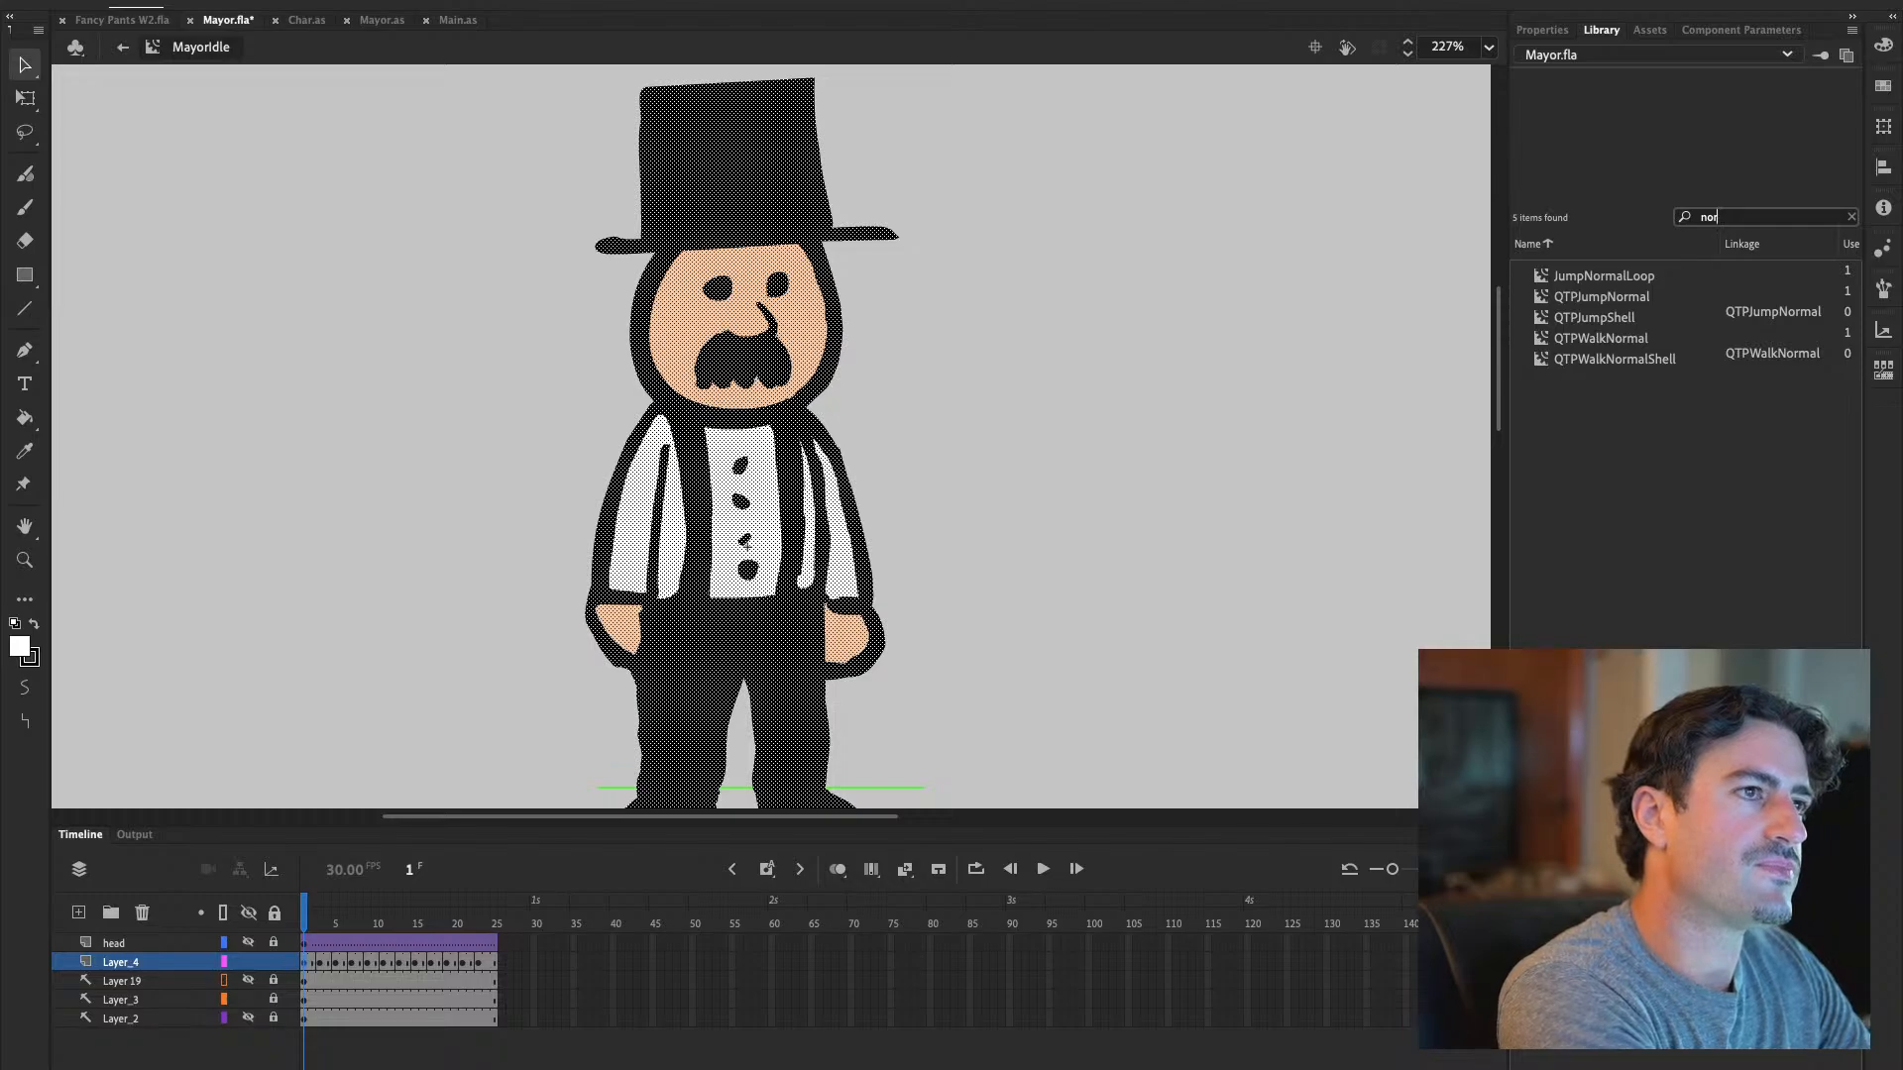
left_click(1636, 342)
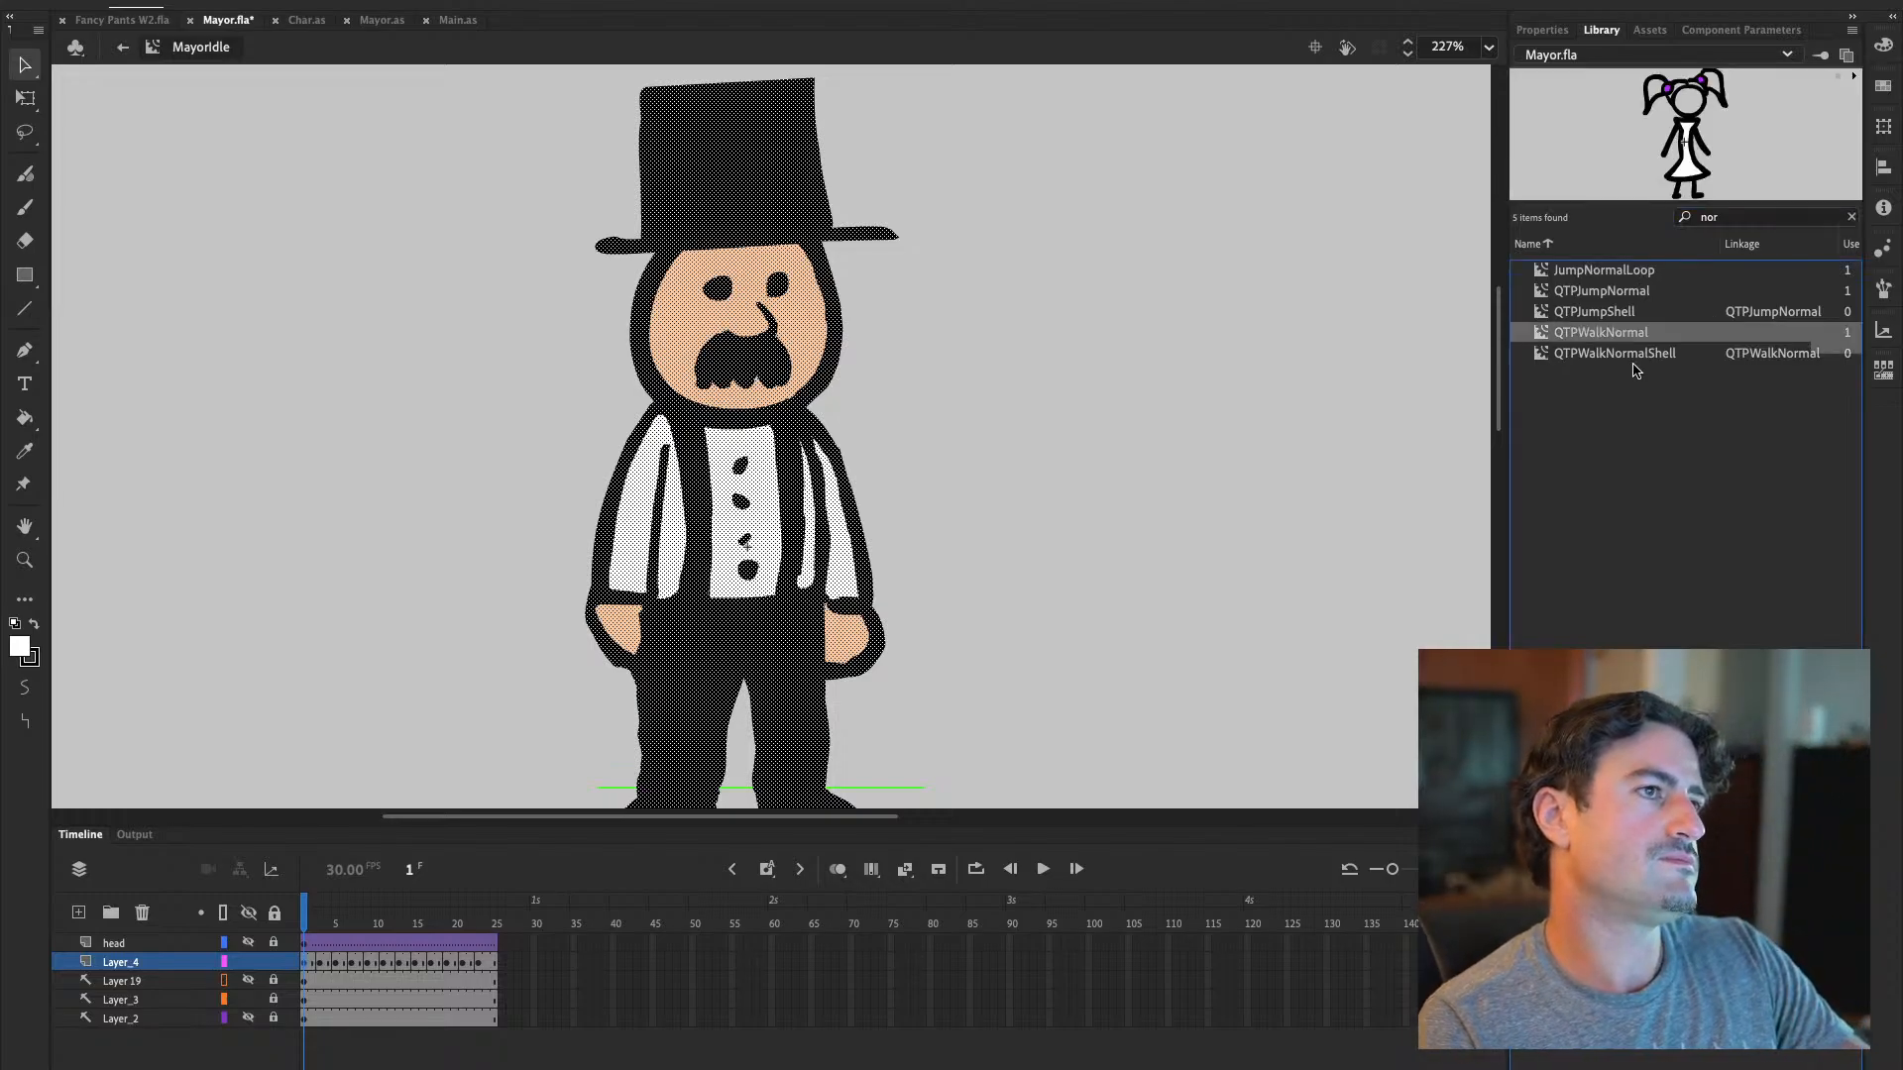
left_click(1636, 353)
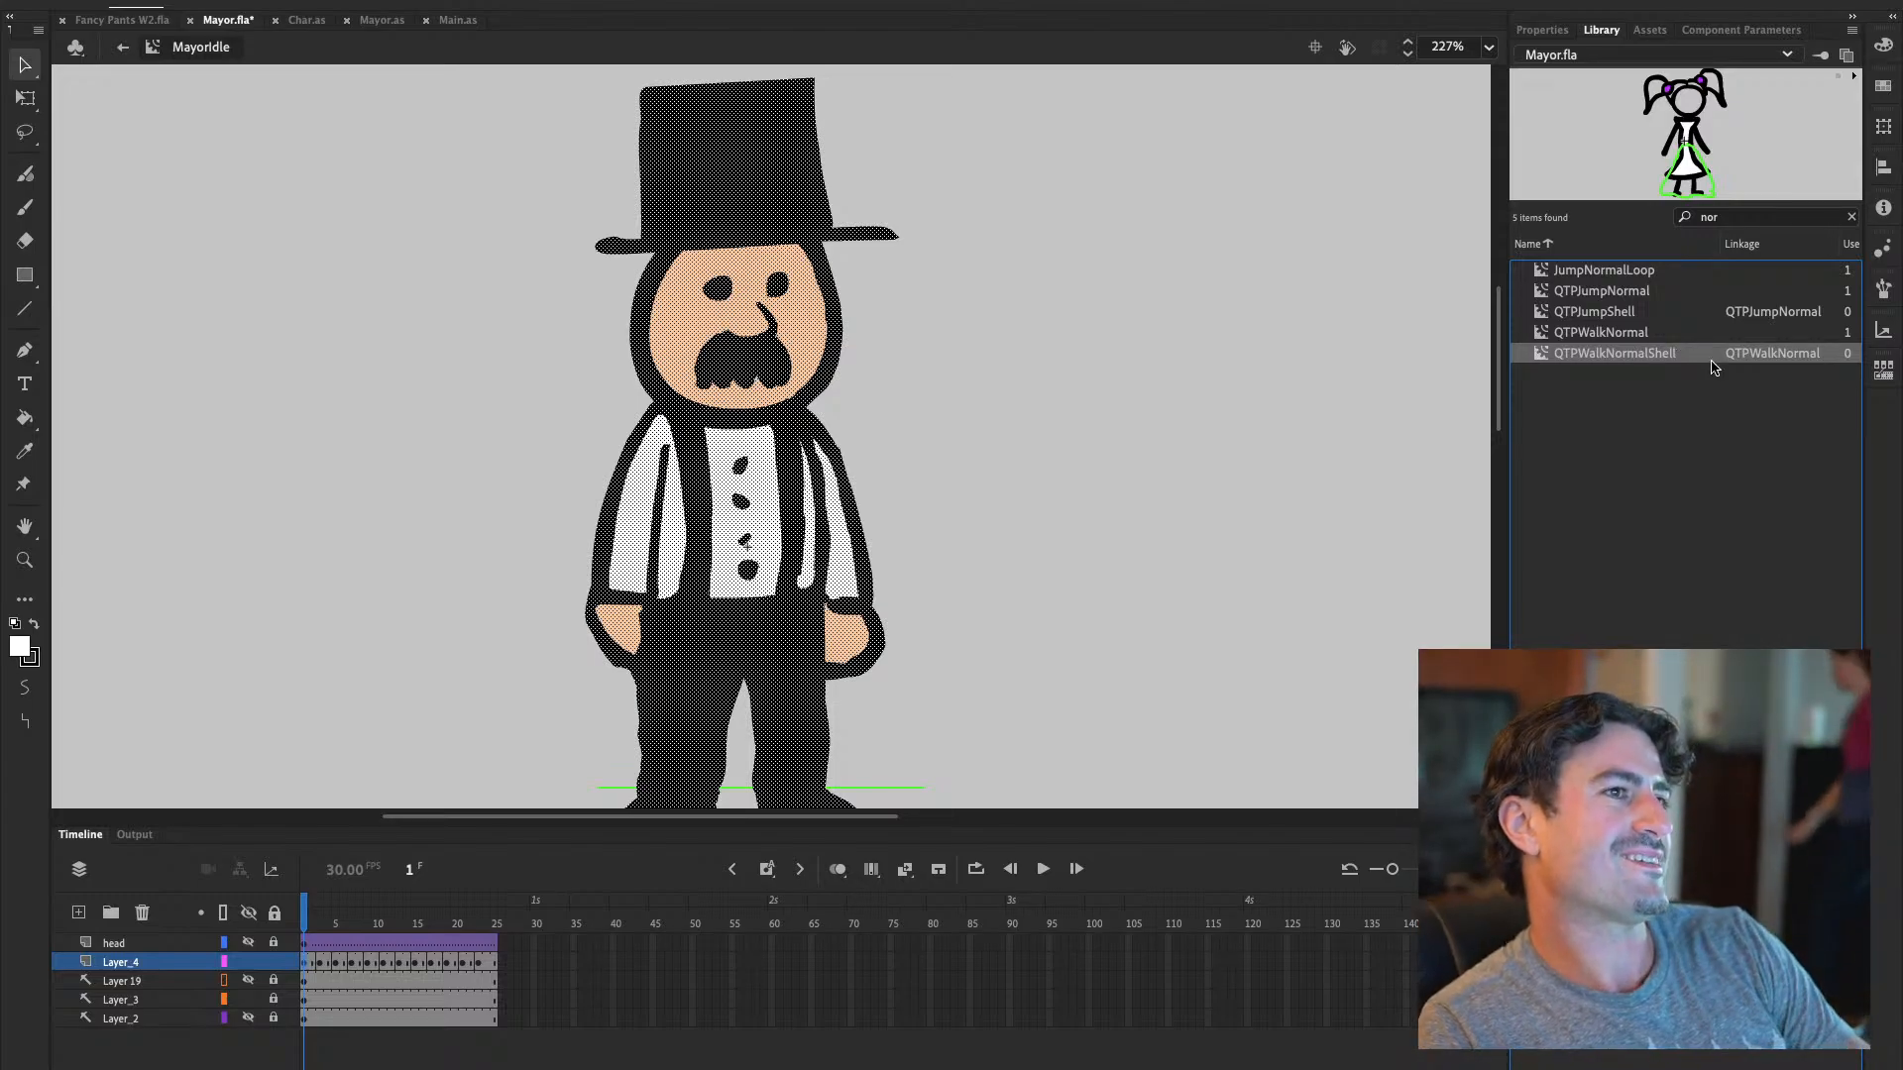
Rename the QTPWalkNormalShell library symbol as MayorWalkNormalShell and copy its Mayor prefix
double_click(1654, 353)
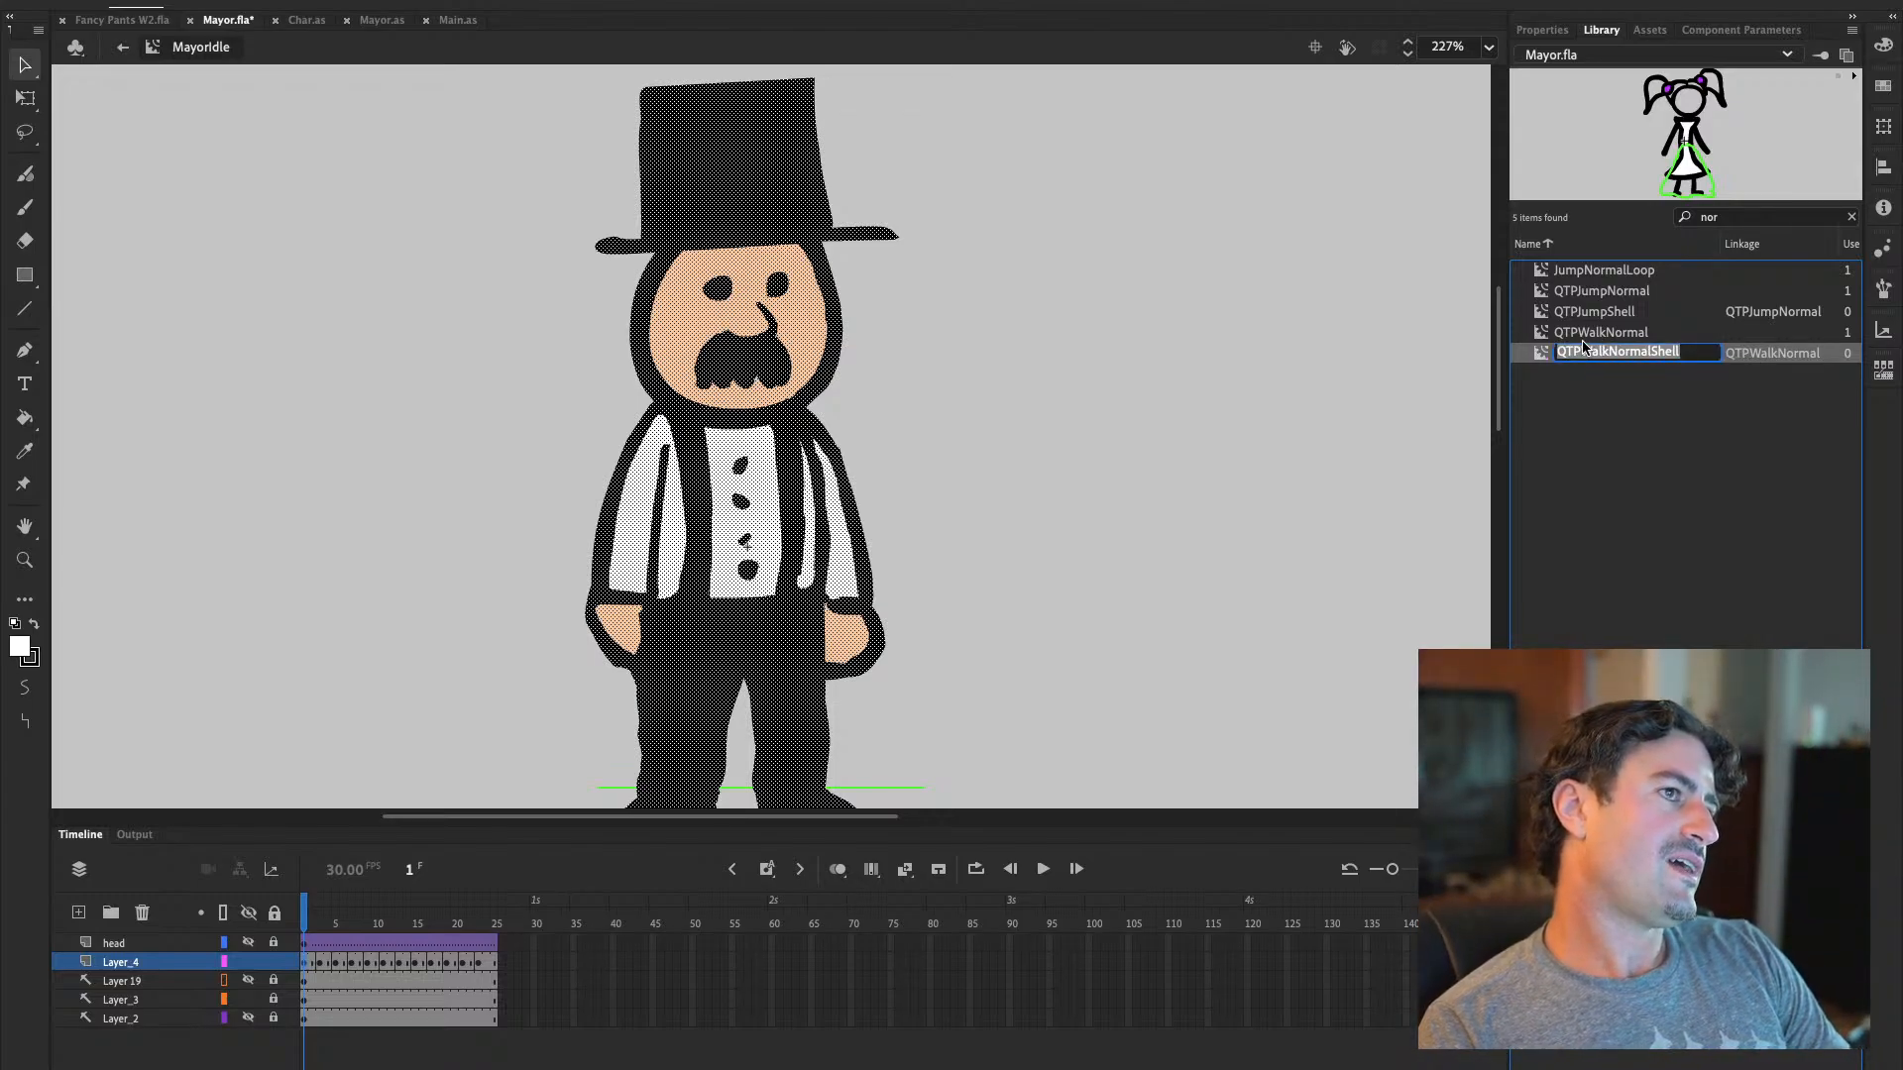
left_click(1580, 351)
key("BackSpace")
key("BackSpace")
key("BackSpace")
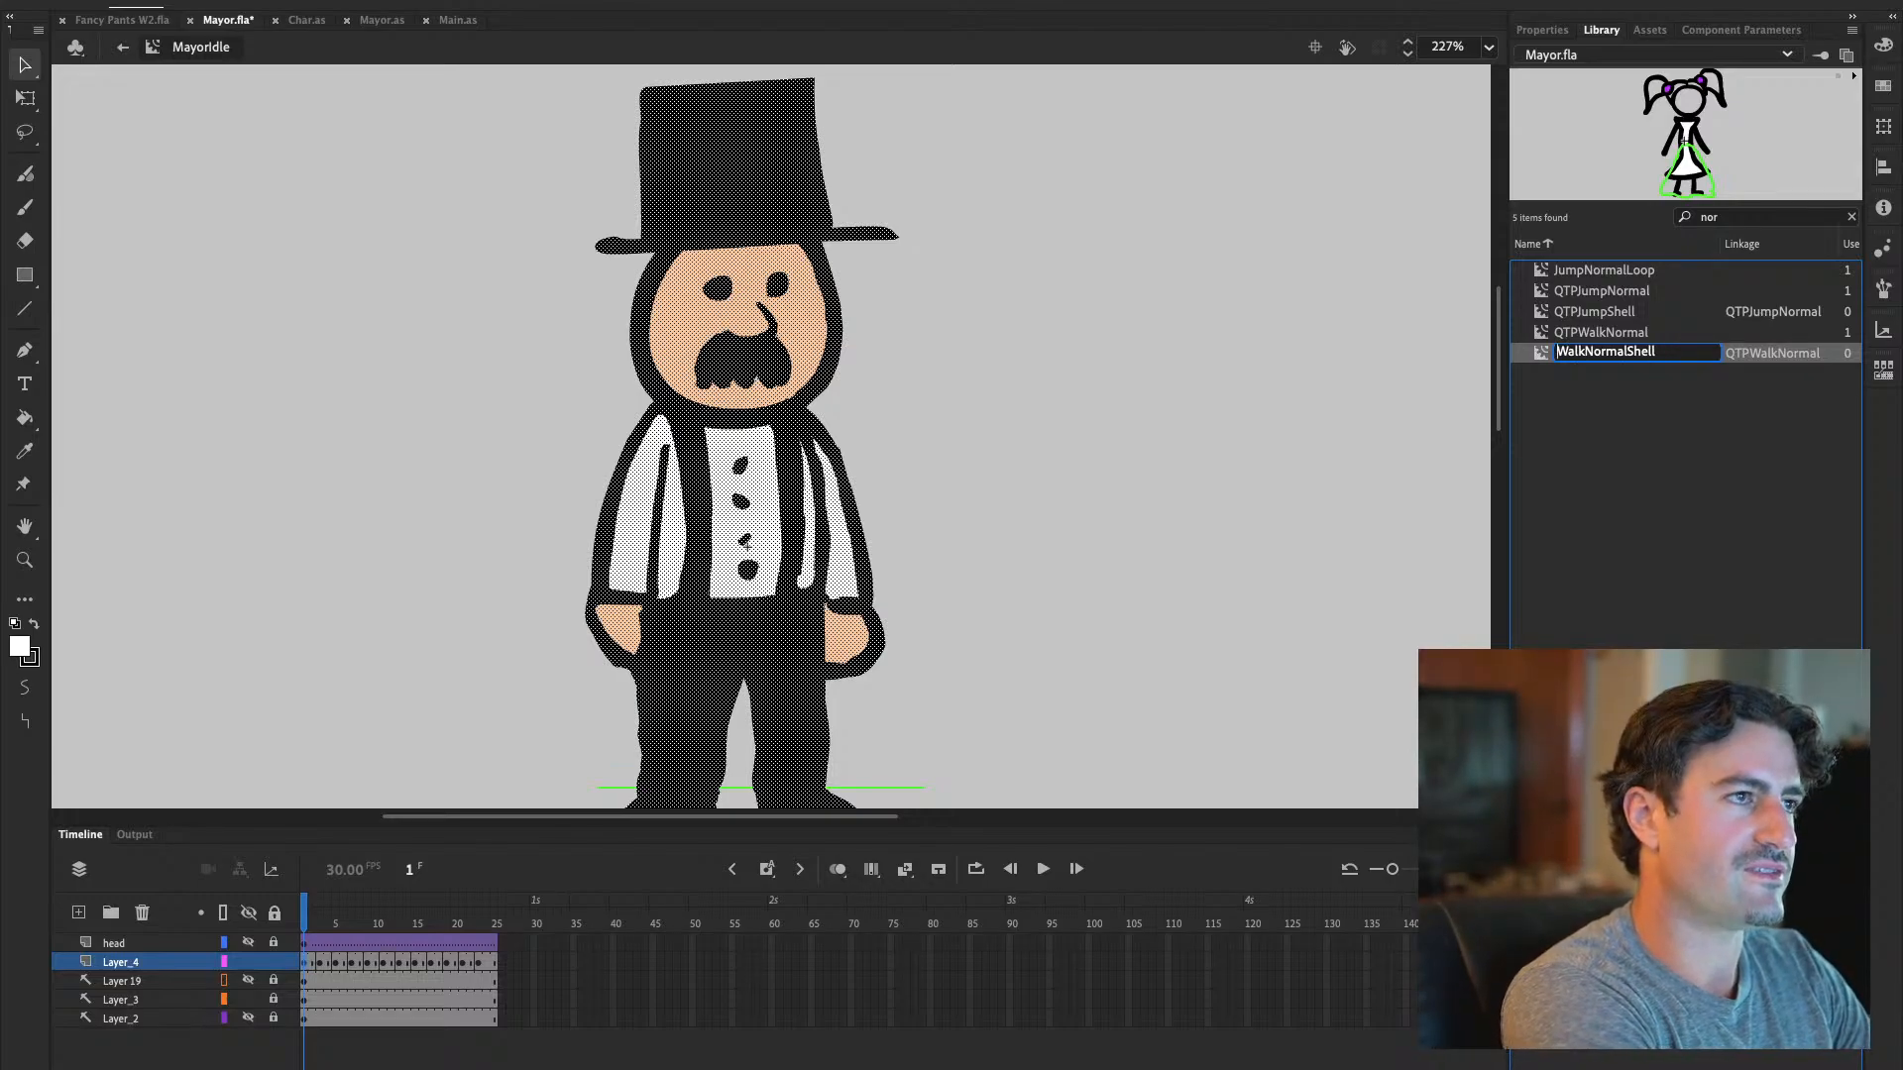
type("Mayor")
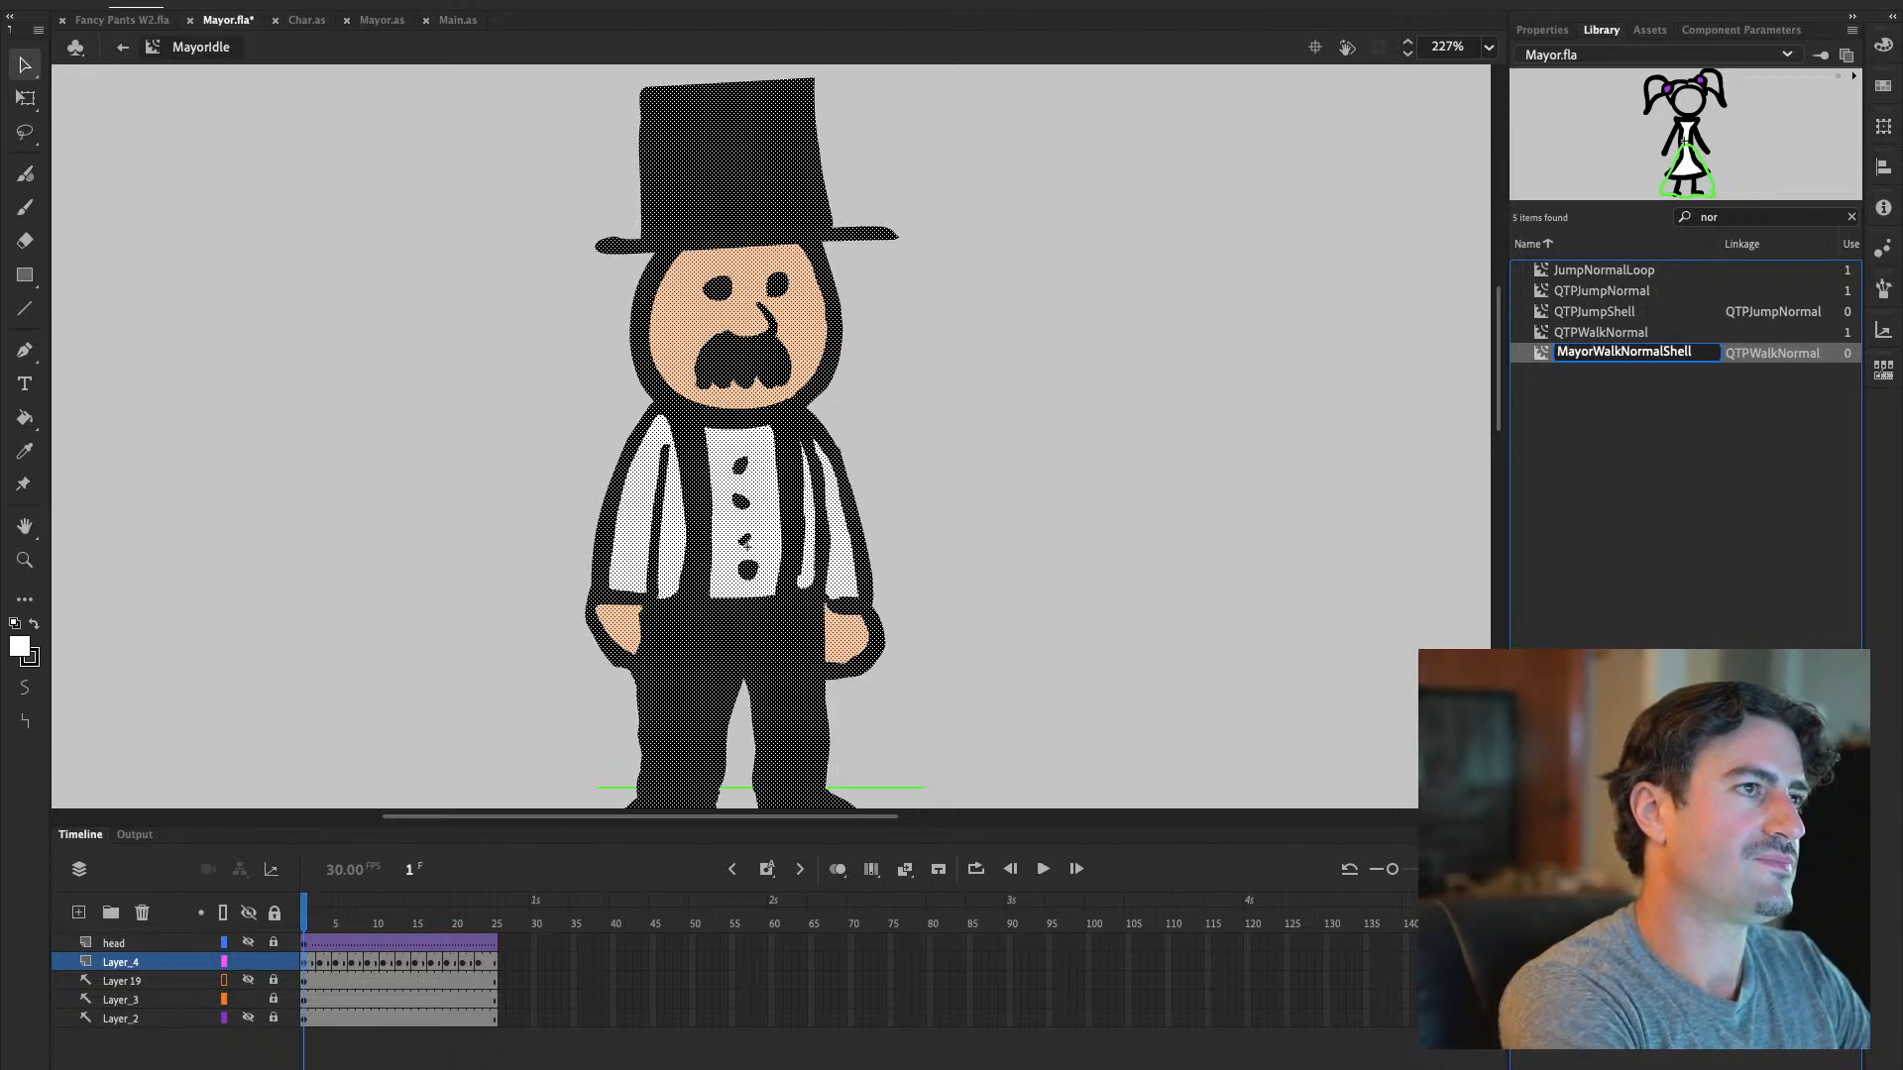
key("shift+Home")
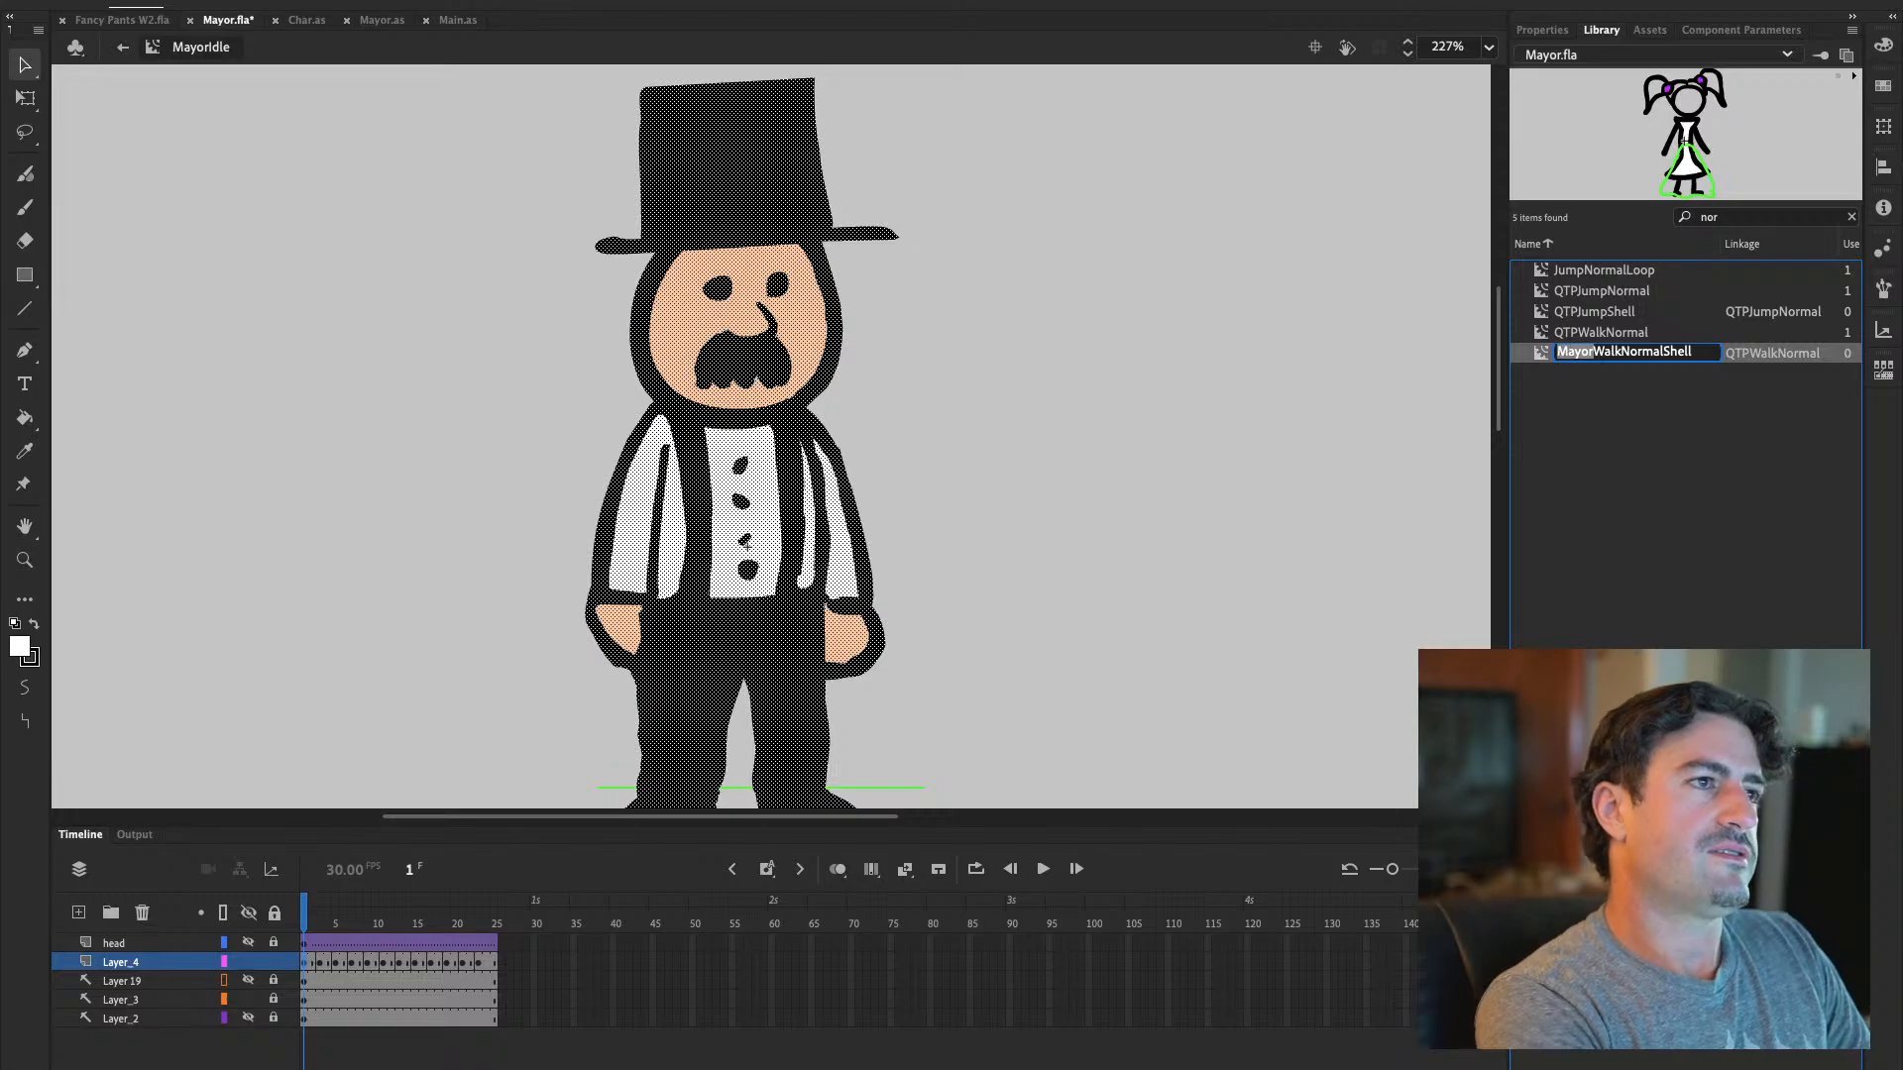
key("Return")
Set the linkage name of the QTPJumpShell symbol to MayorJumpNormal
left_click(1755, 337)
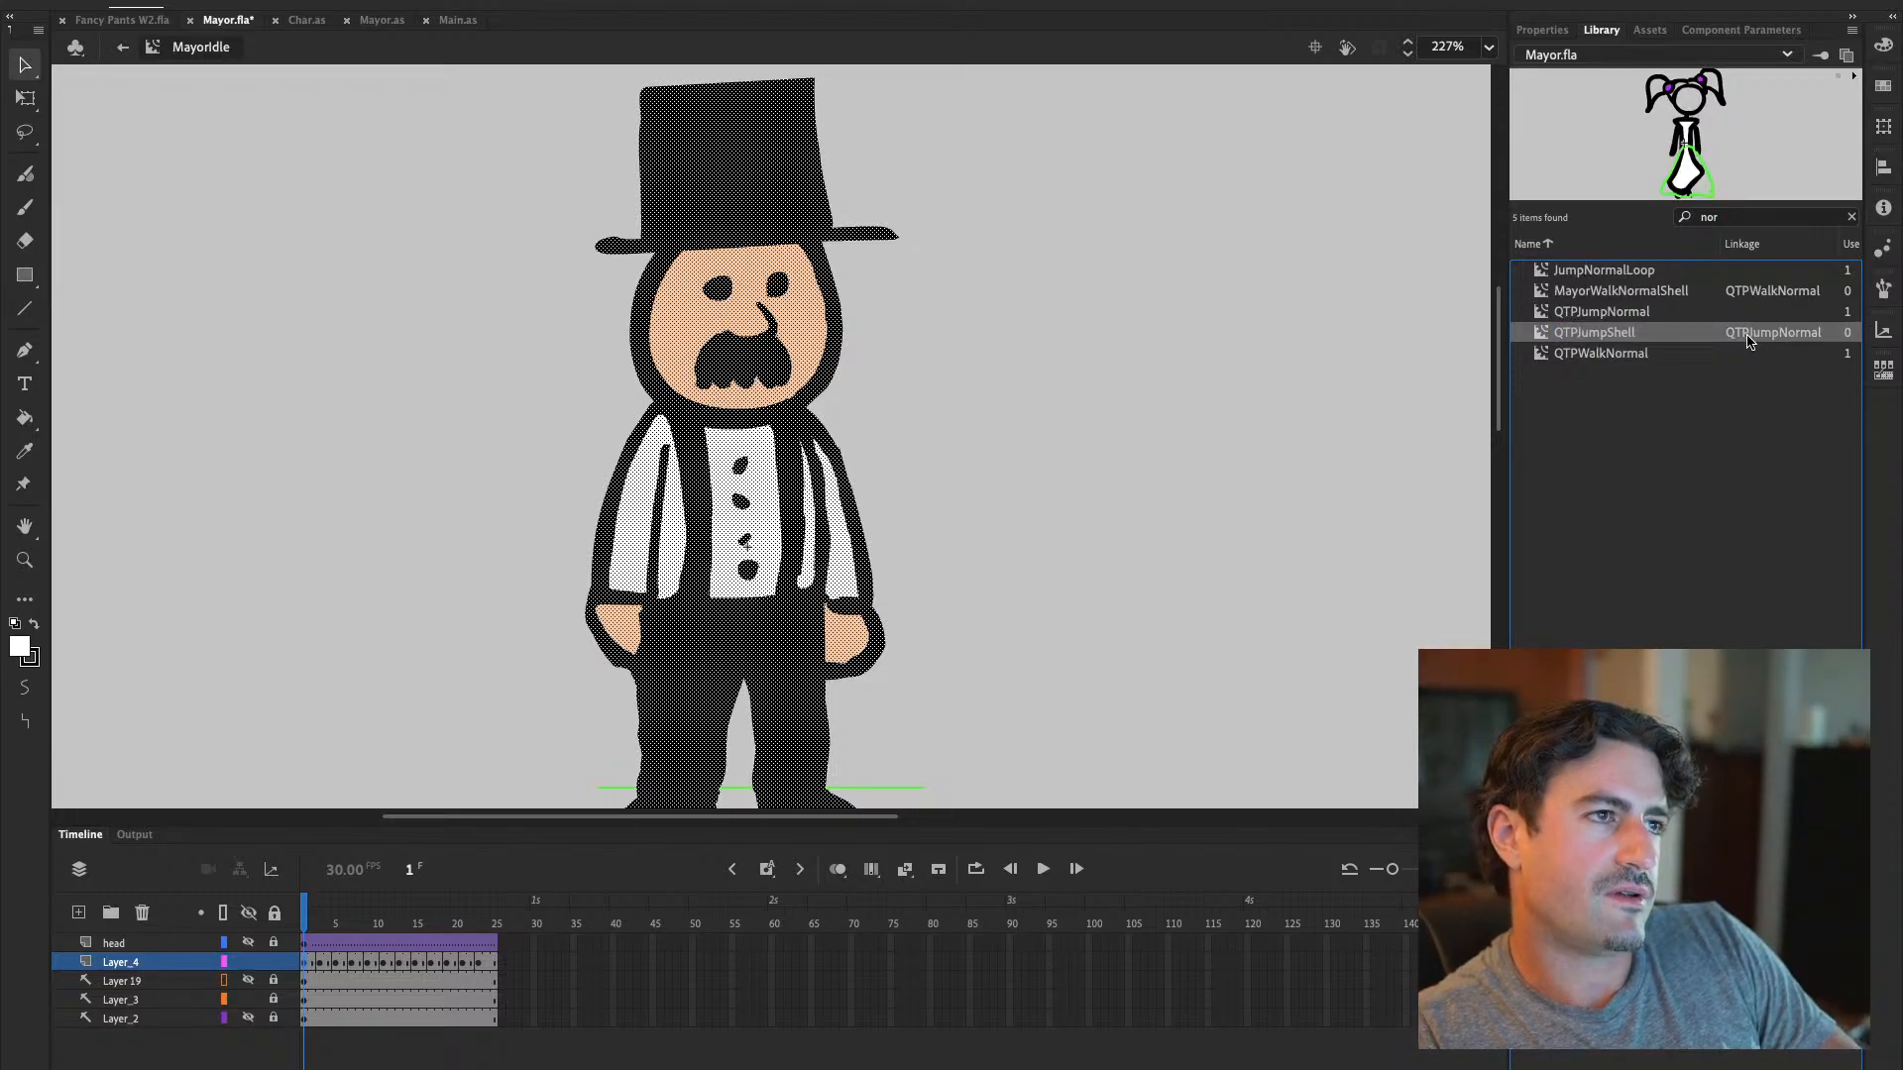
double_click(1749, 337)
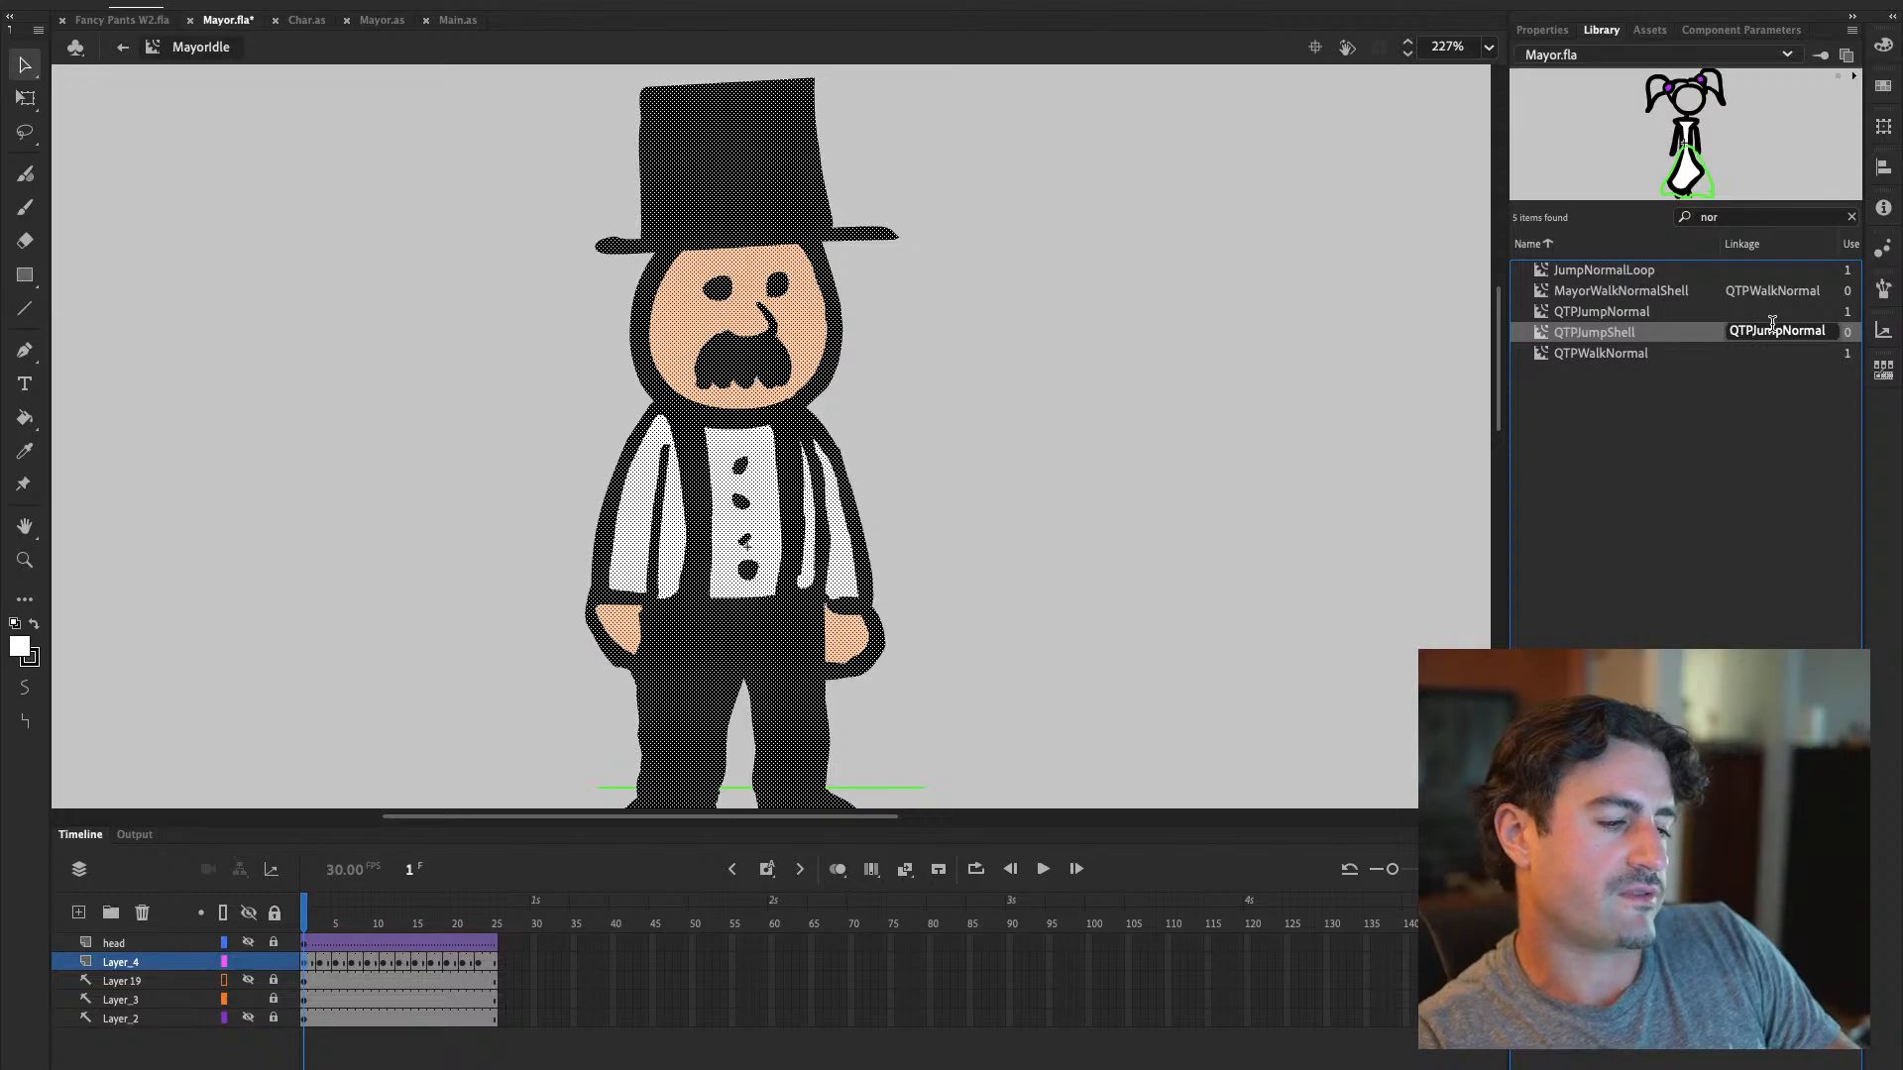
key("BackSpace")
key("BackSpace")
key("BackSpace")
type("Mayor")
key("Return")
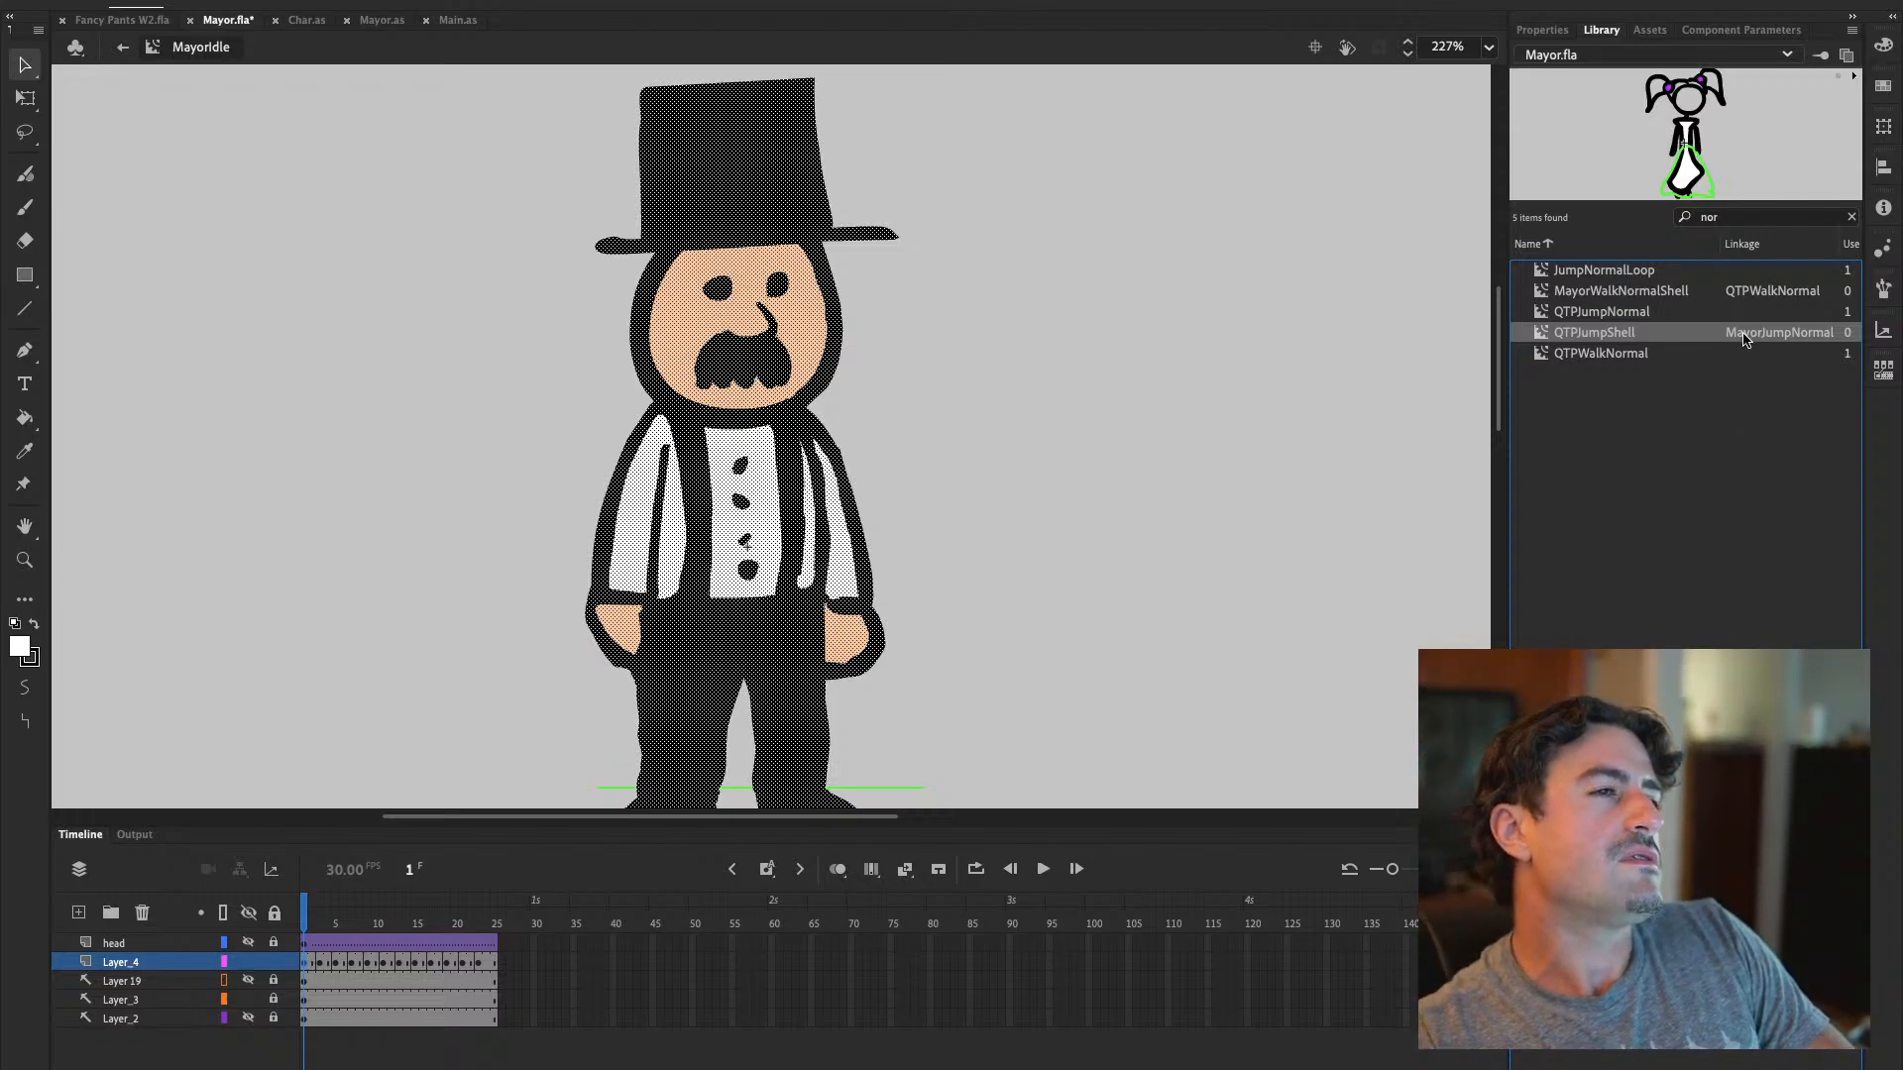
Set the linkage name of the MayorWalkNormalShell symbol to MayorWalkNormal
left_click(1663, 297)
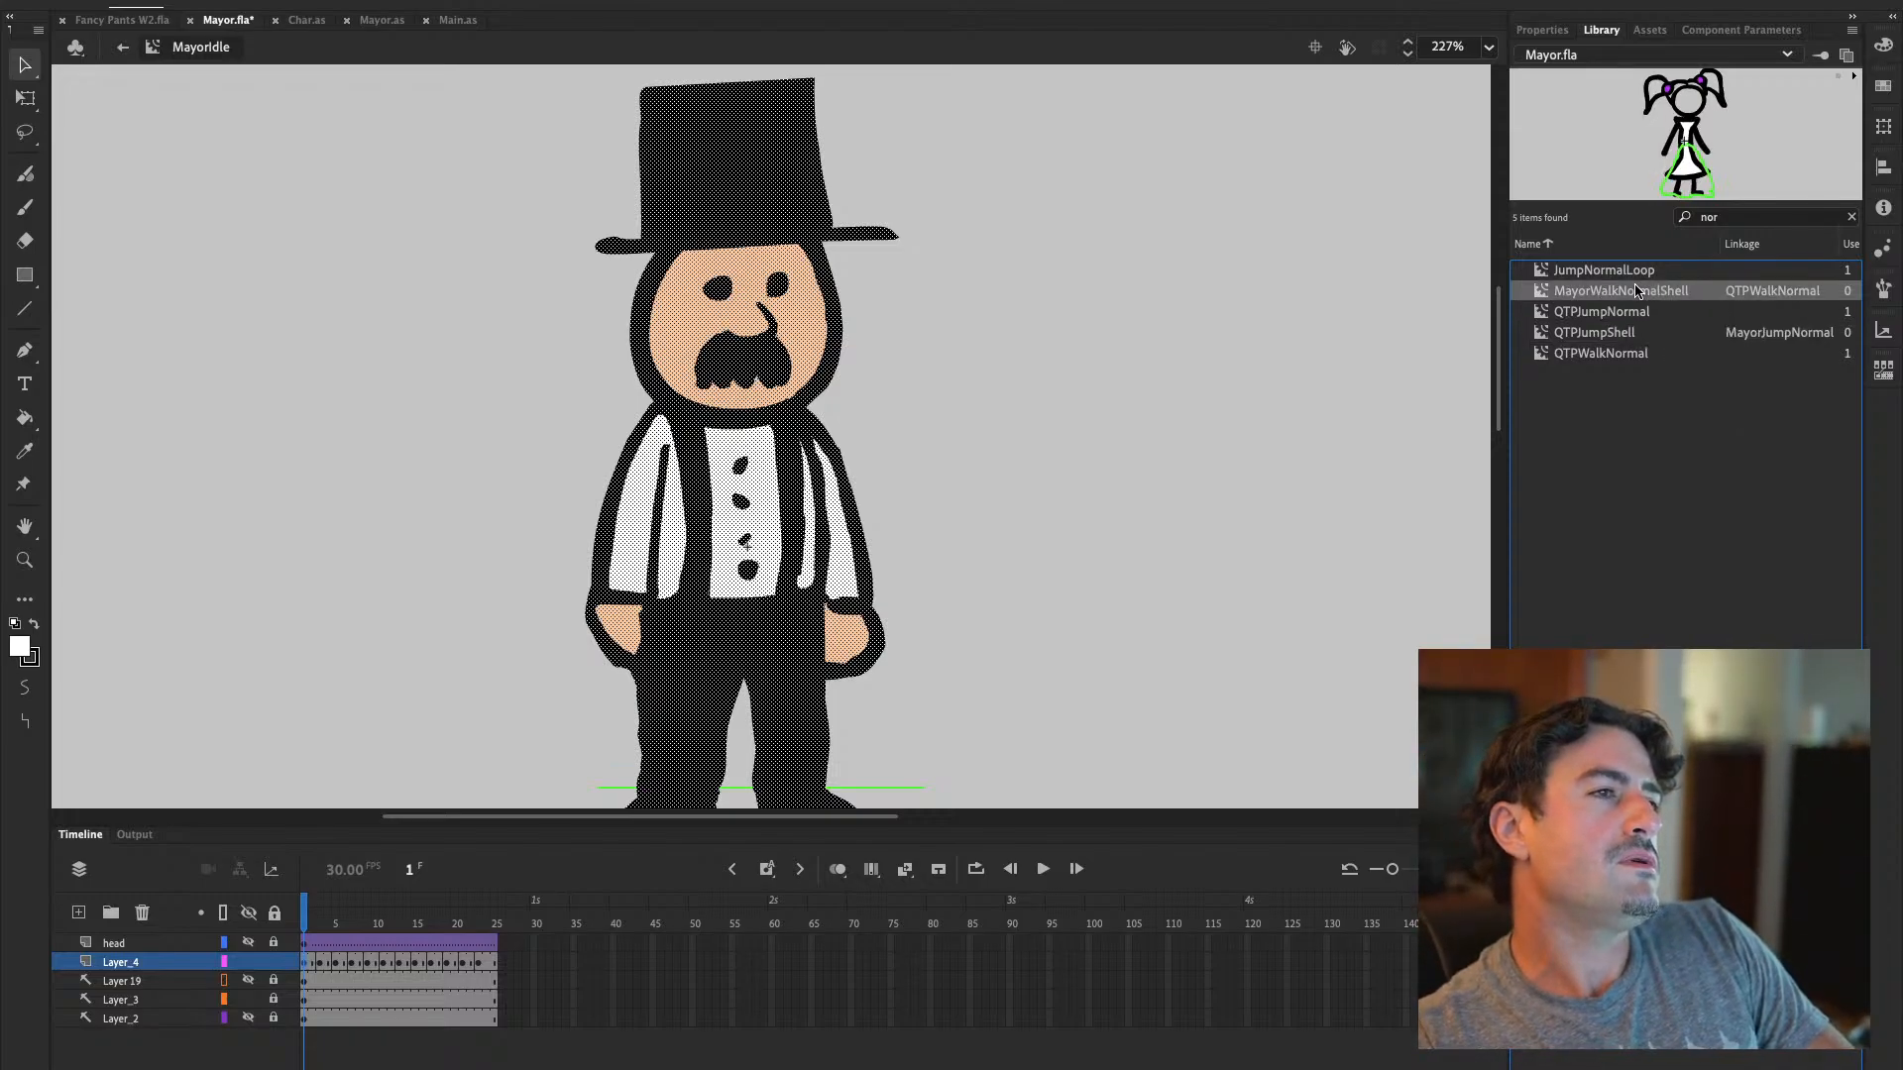
double_click(1745, 291)
left_click(1750, 289)
key("BackSpace")
key("BackSpace")
key("BackSpace")
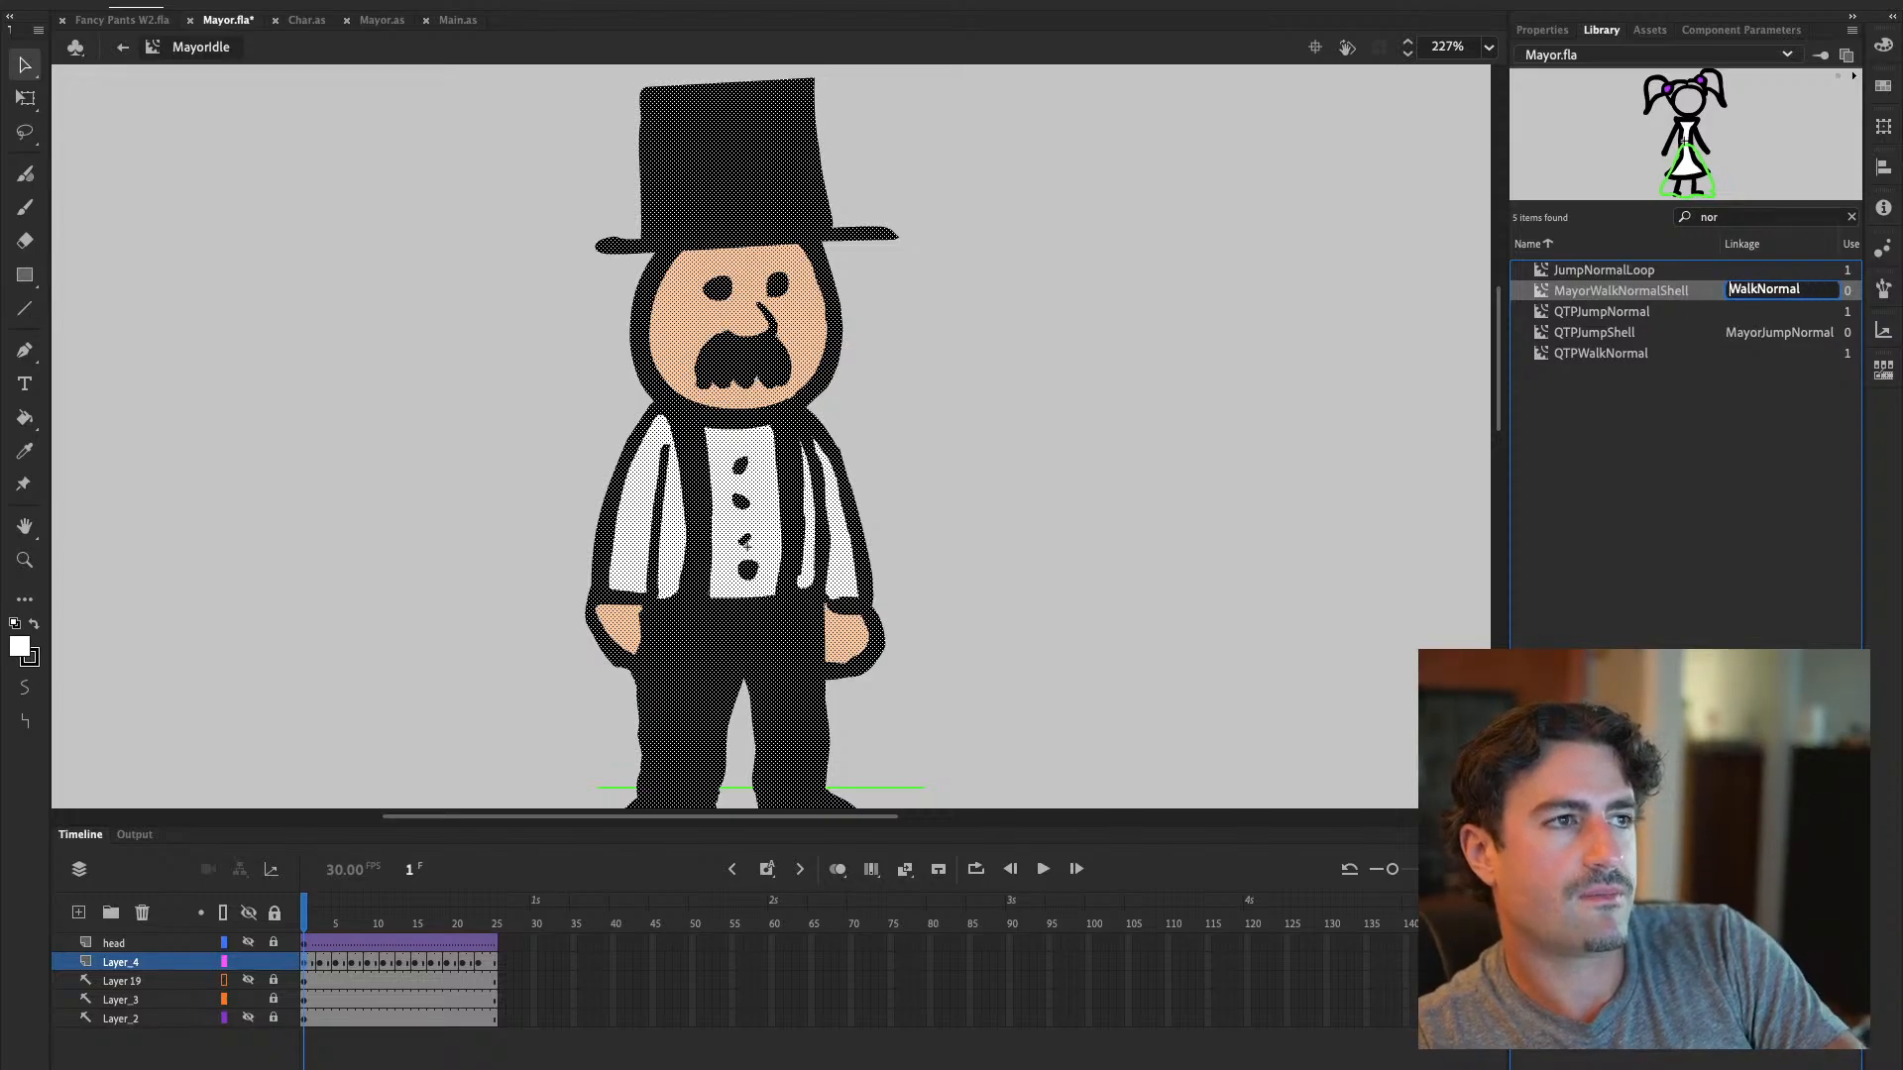
type("Mayor")
key("Return")
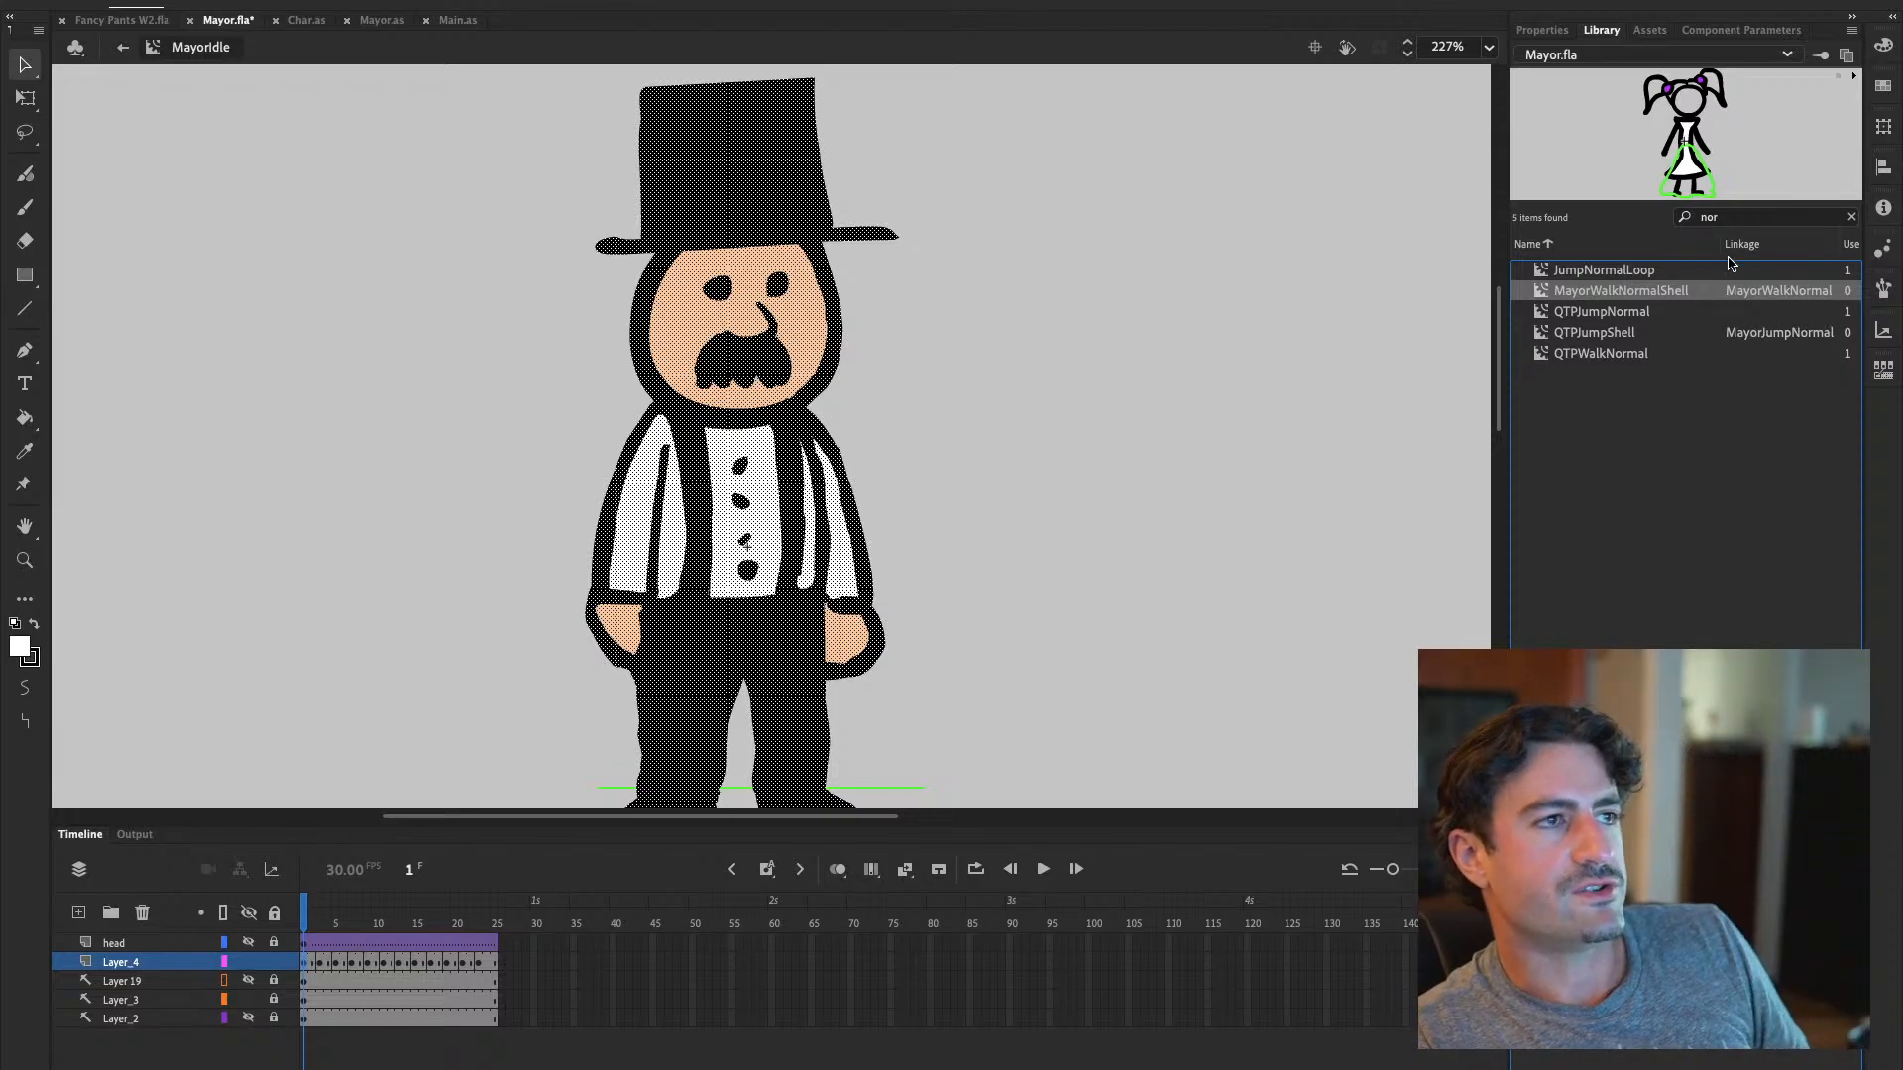
Open the MayorWalkNormalShell symbol for editing and add a new layer above Layer_2
double_click(1540, 295)
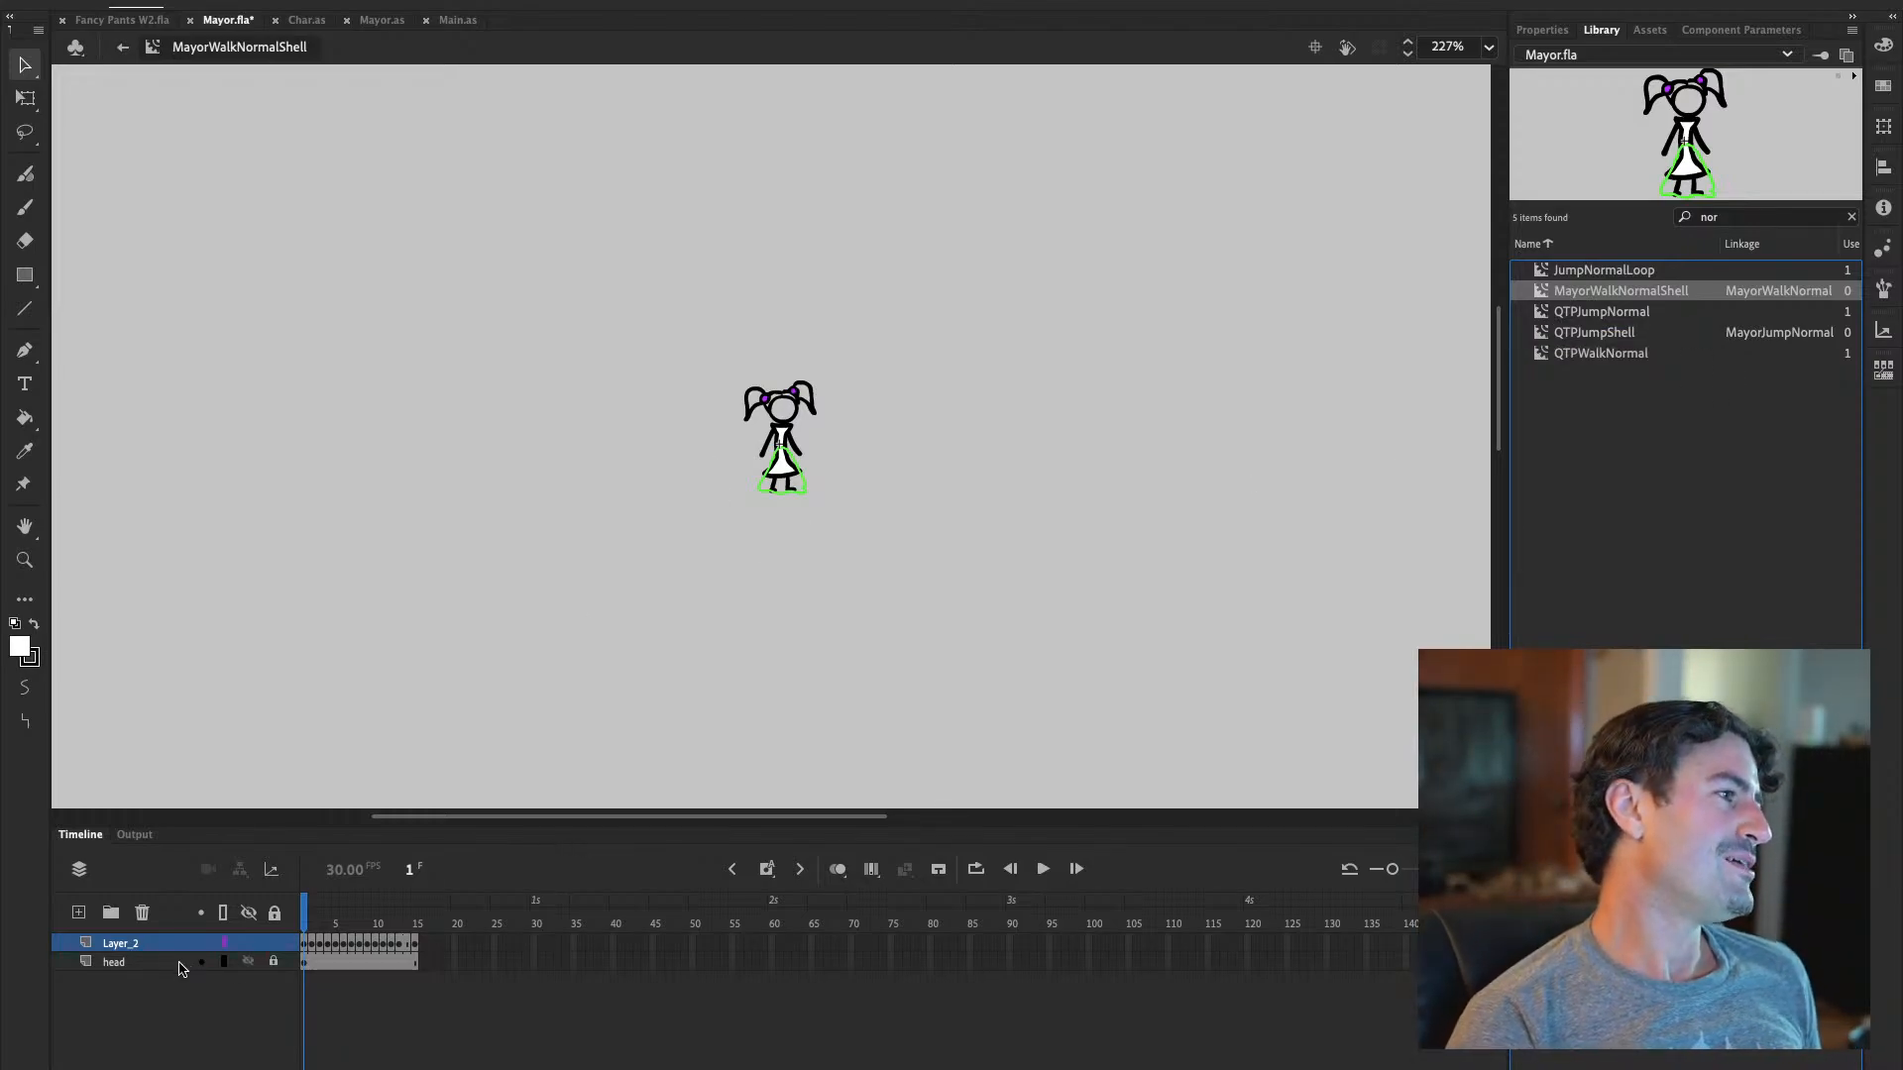
key("period")
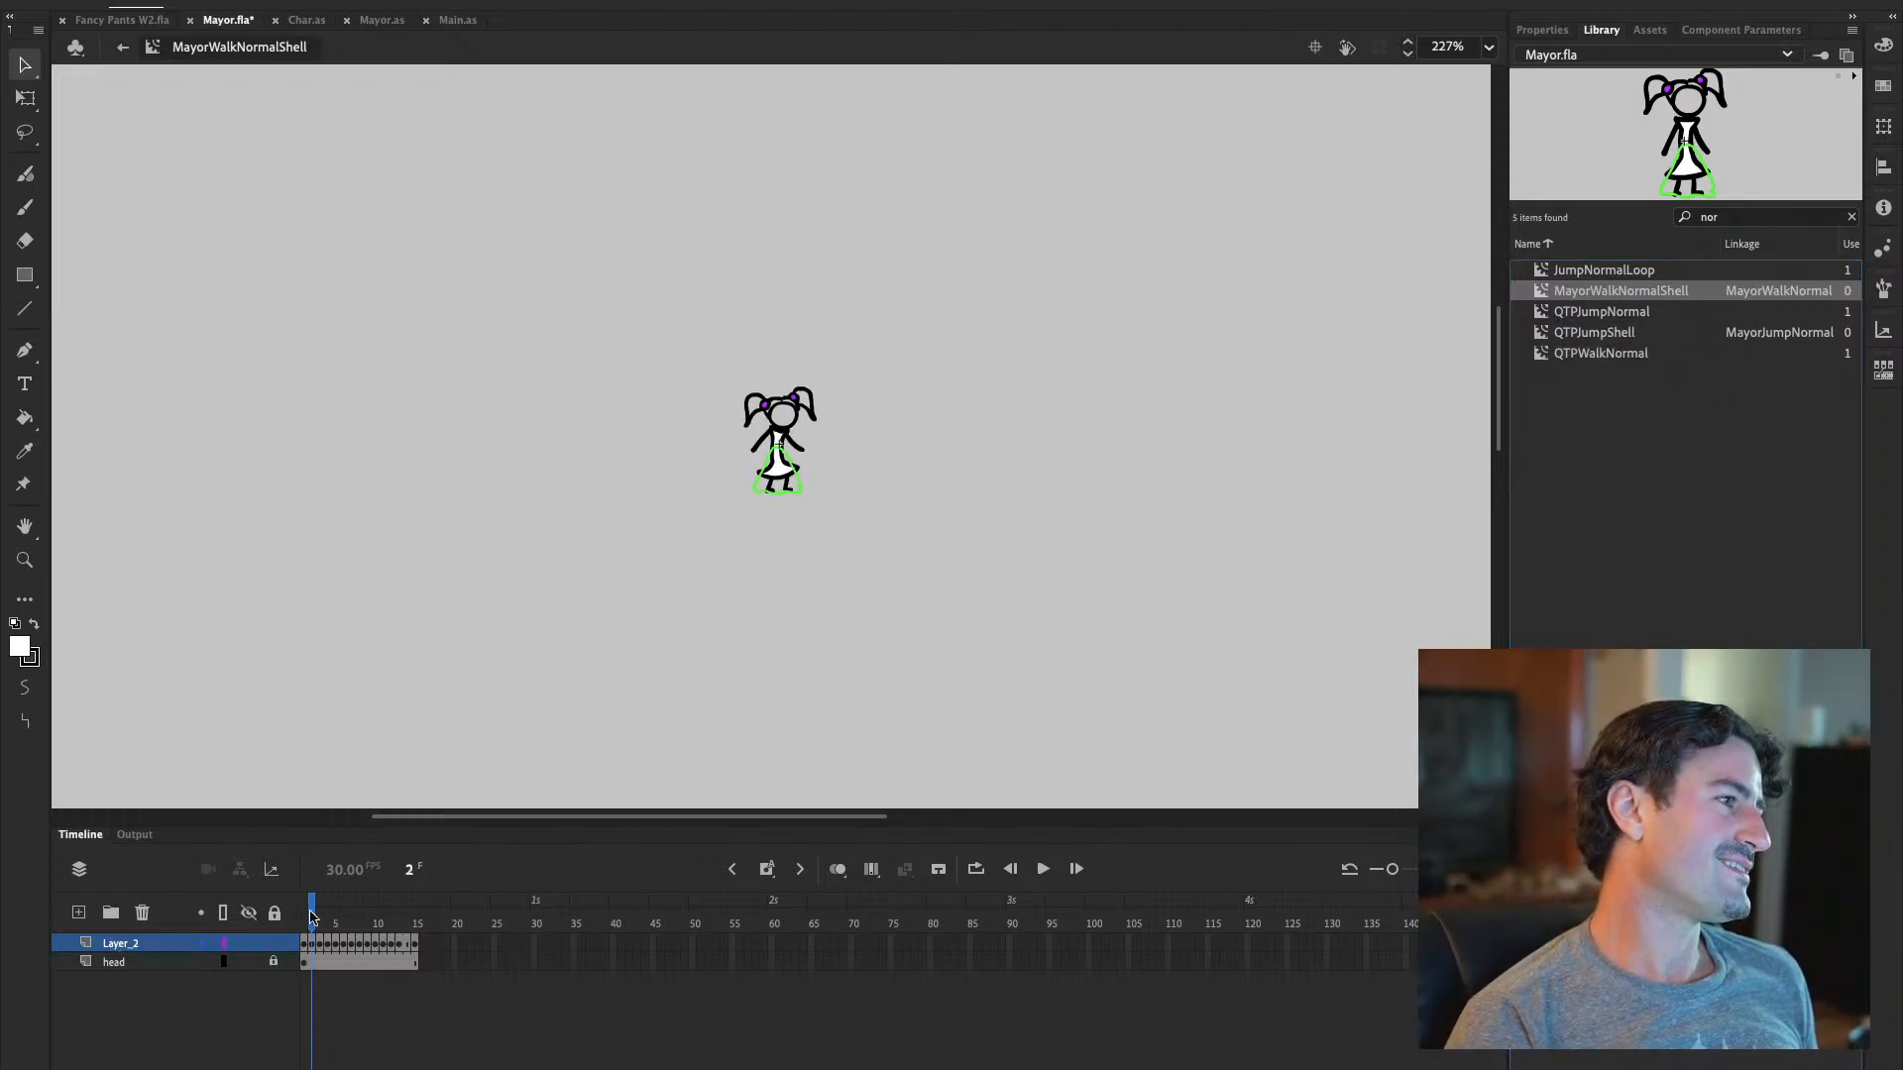
left_click(79, 912)
left_click(308, 944)
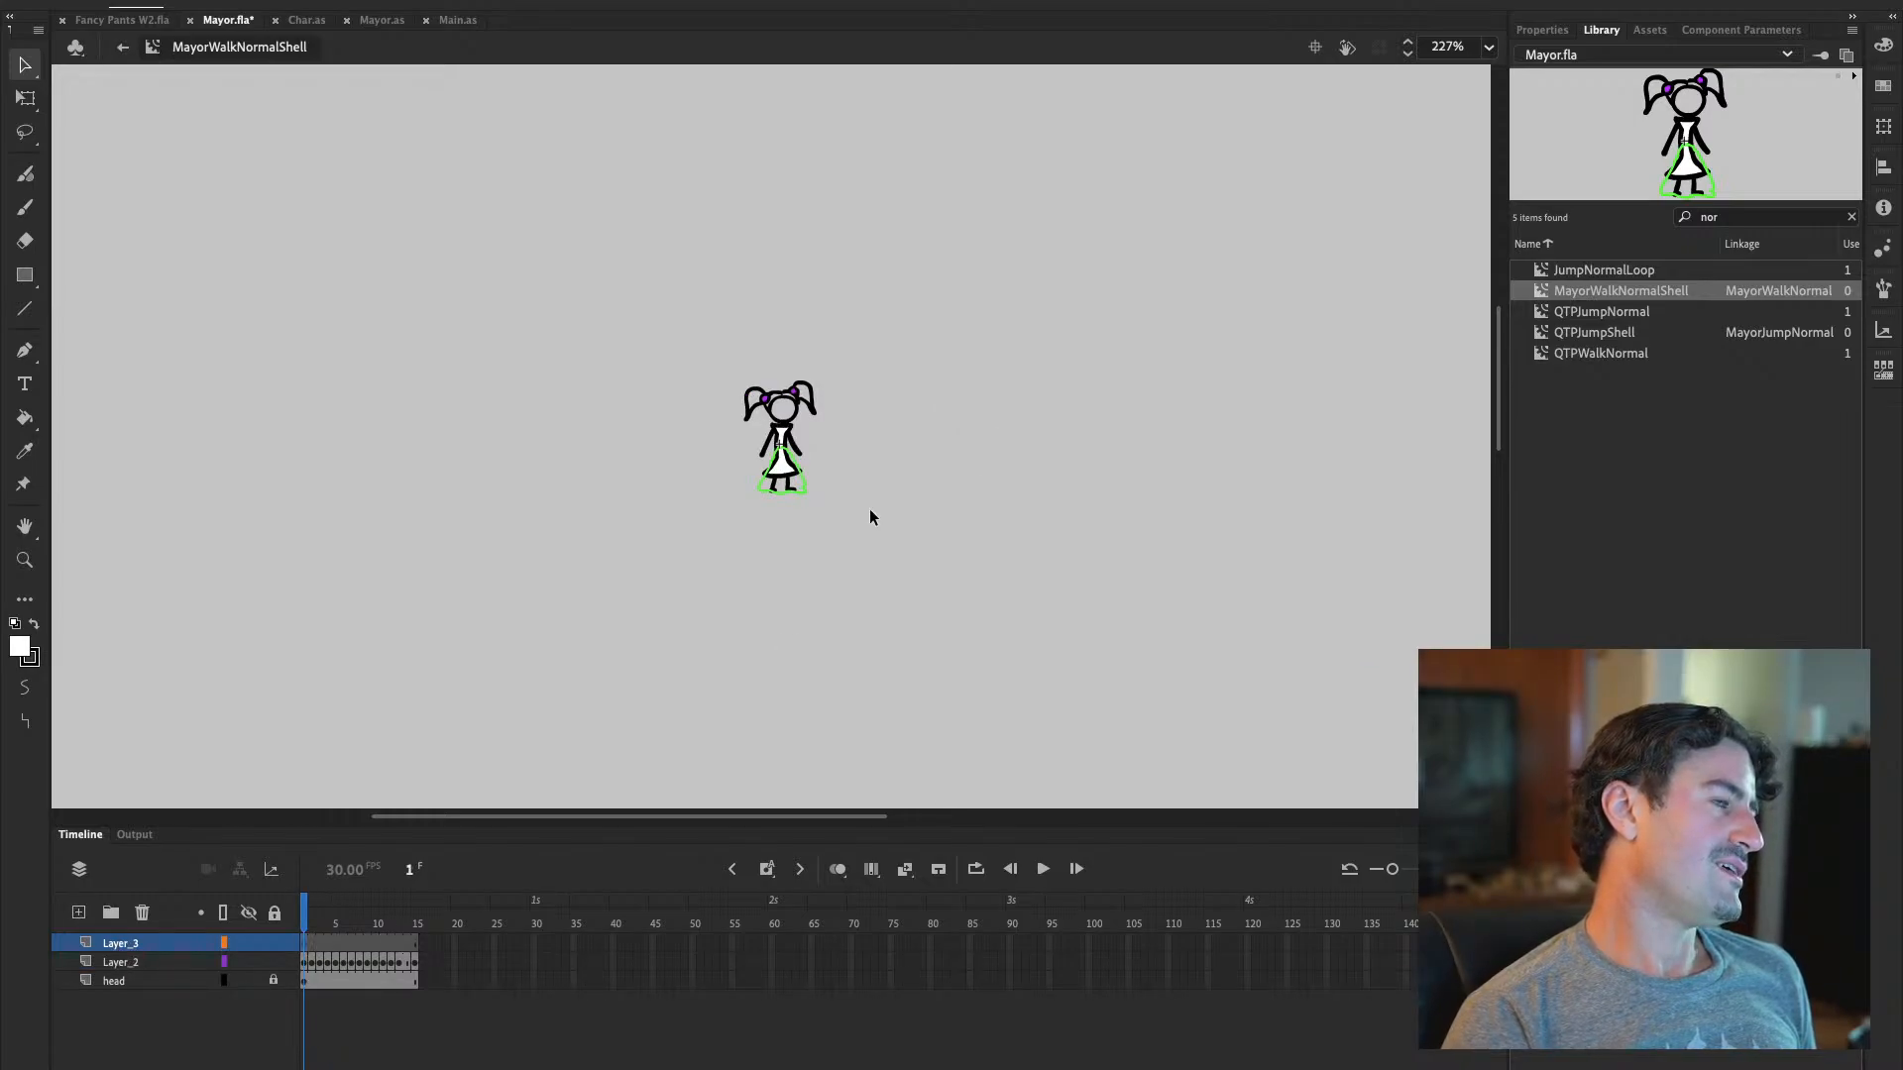
Preview the jump and walk symbols in the library and check the head layer's contents by hiding and showing it
left_click(1657, 315)
left_click(1639, 278)
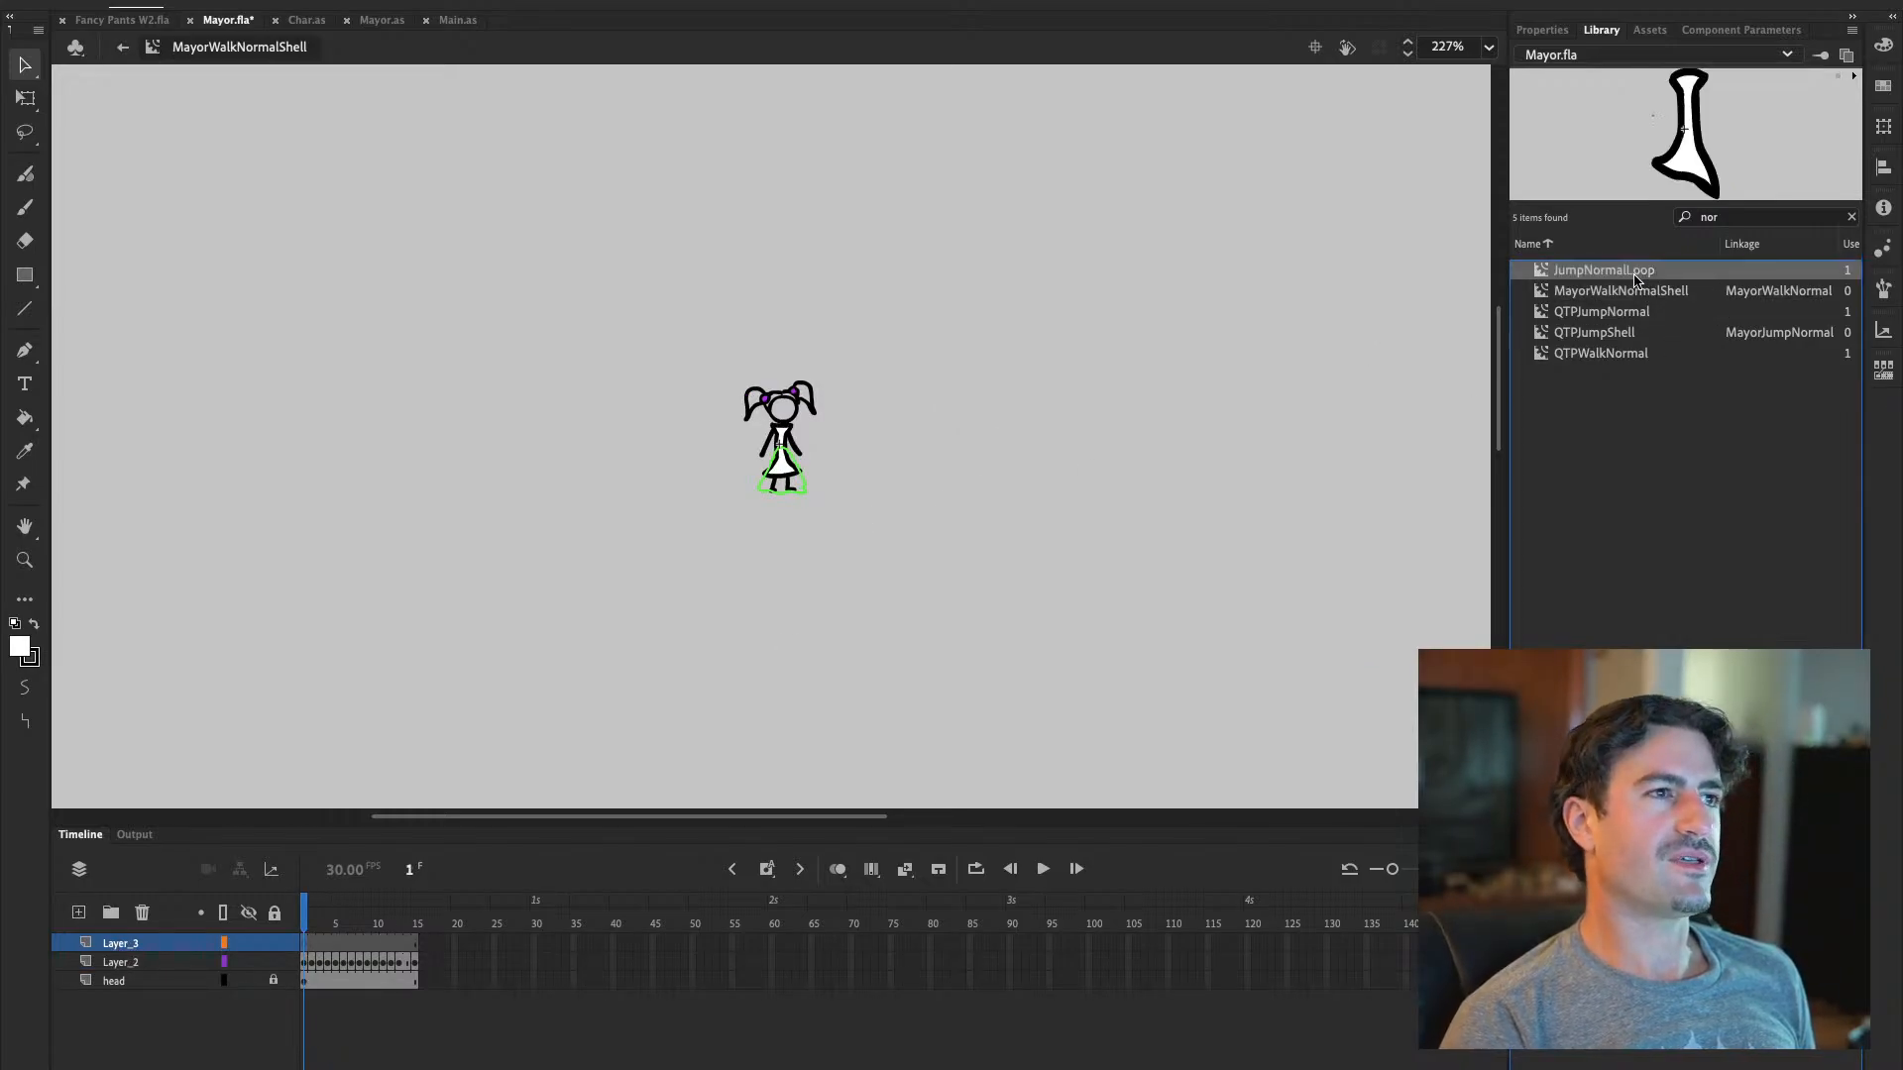
left_click(1606, 312)
left_click(1576, 292)
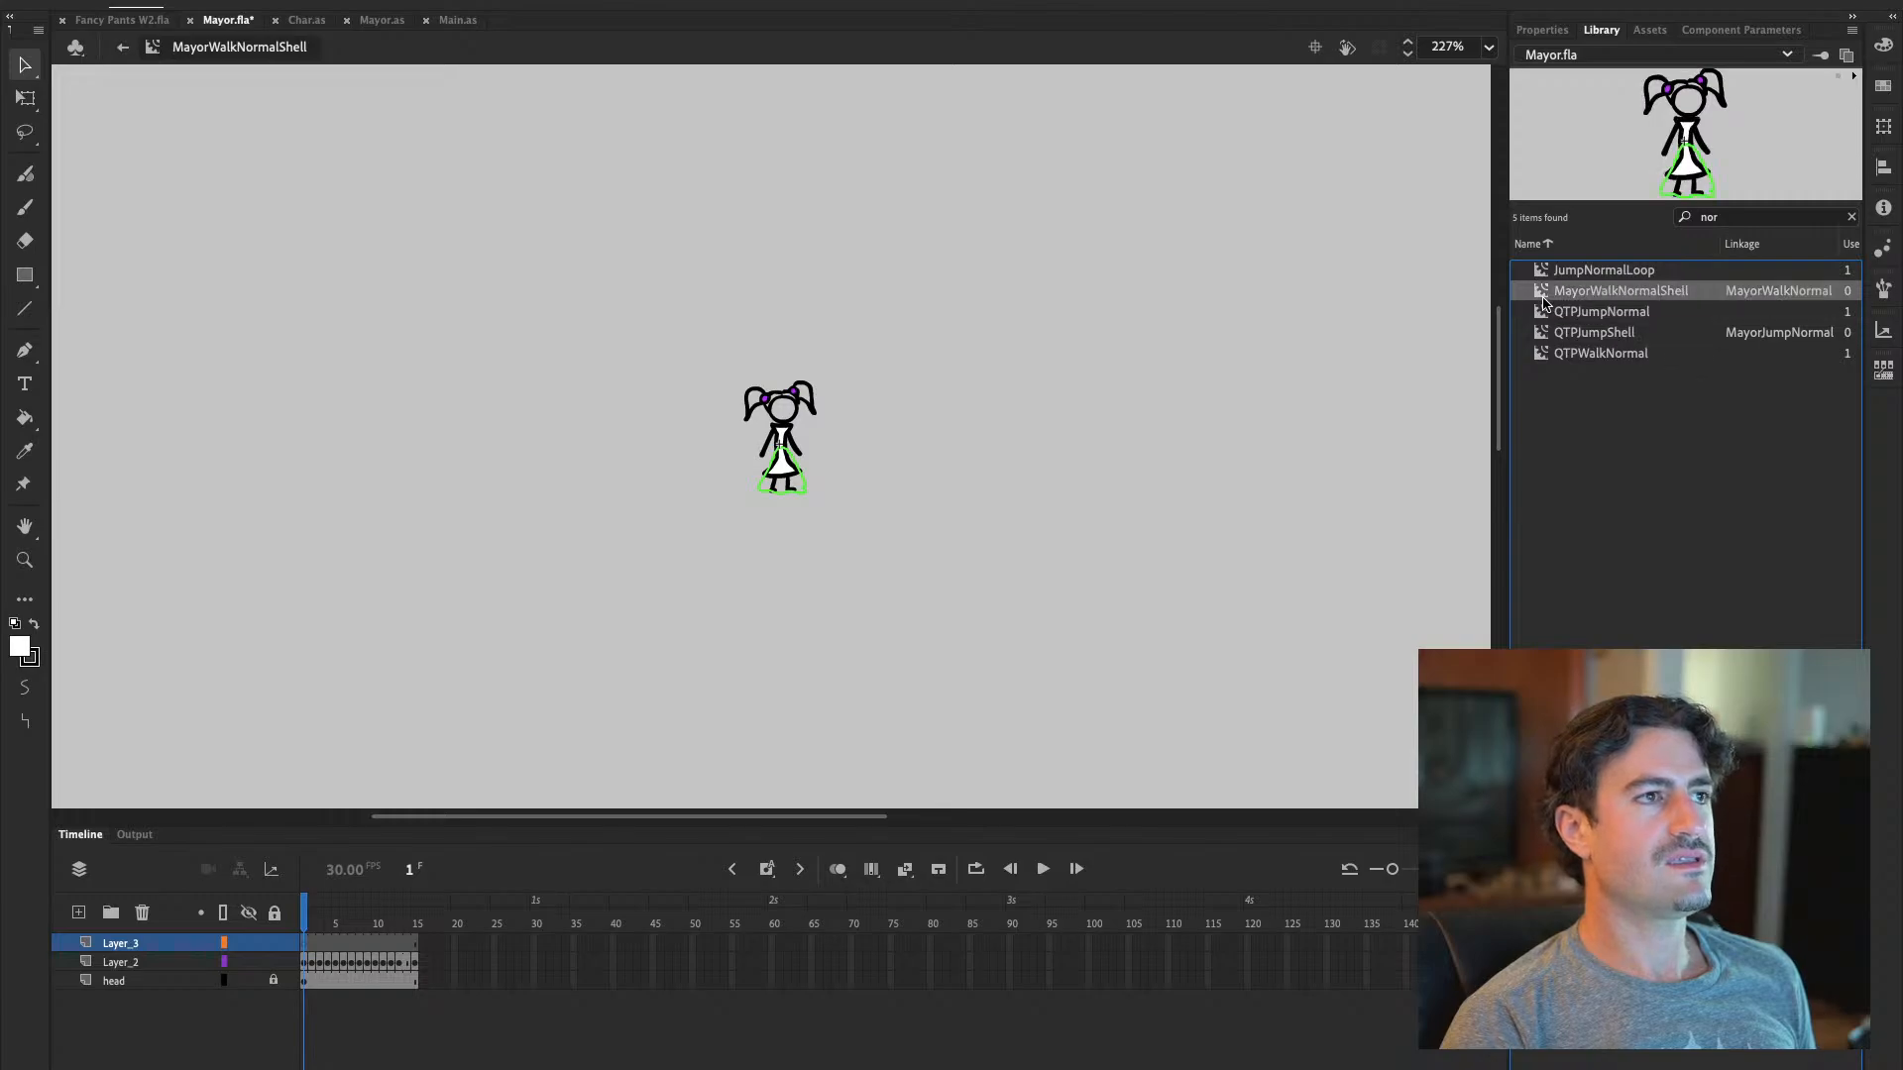
left_click(311, 980)
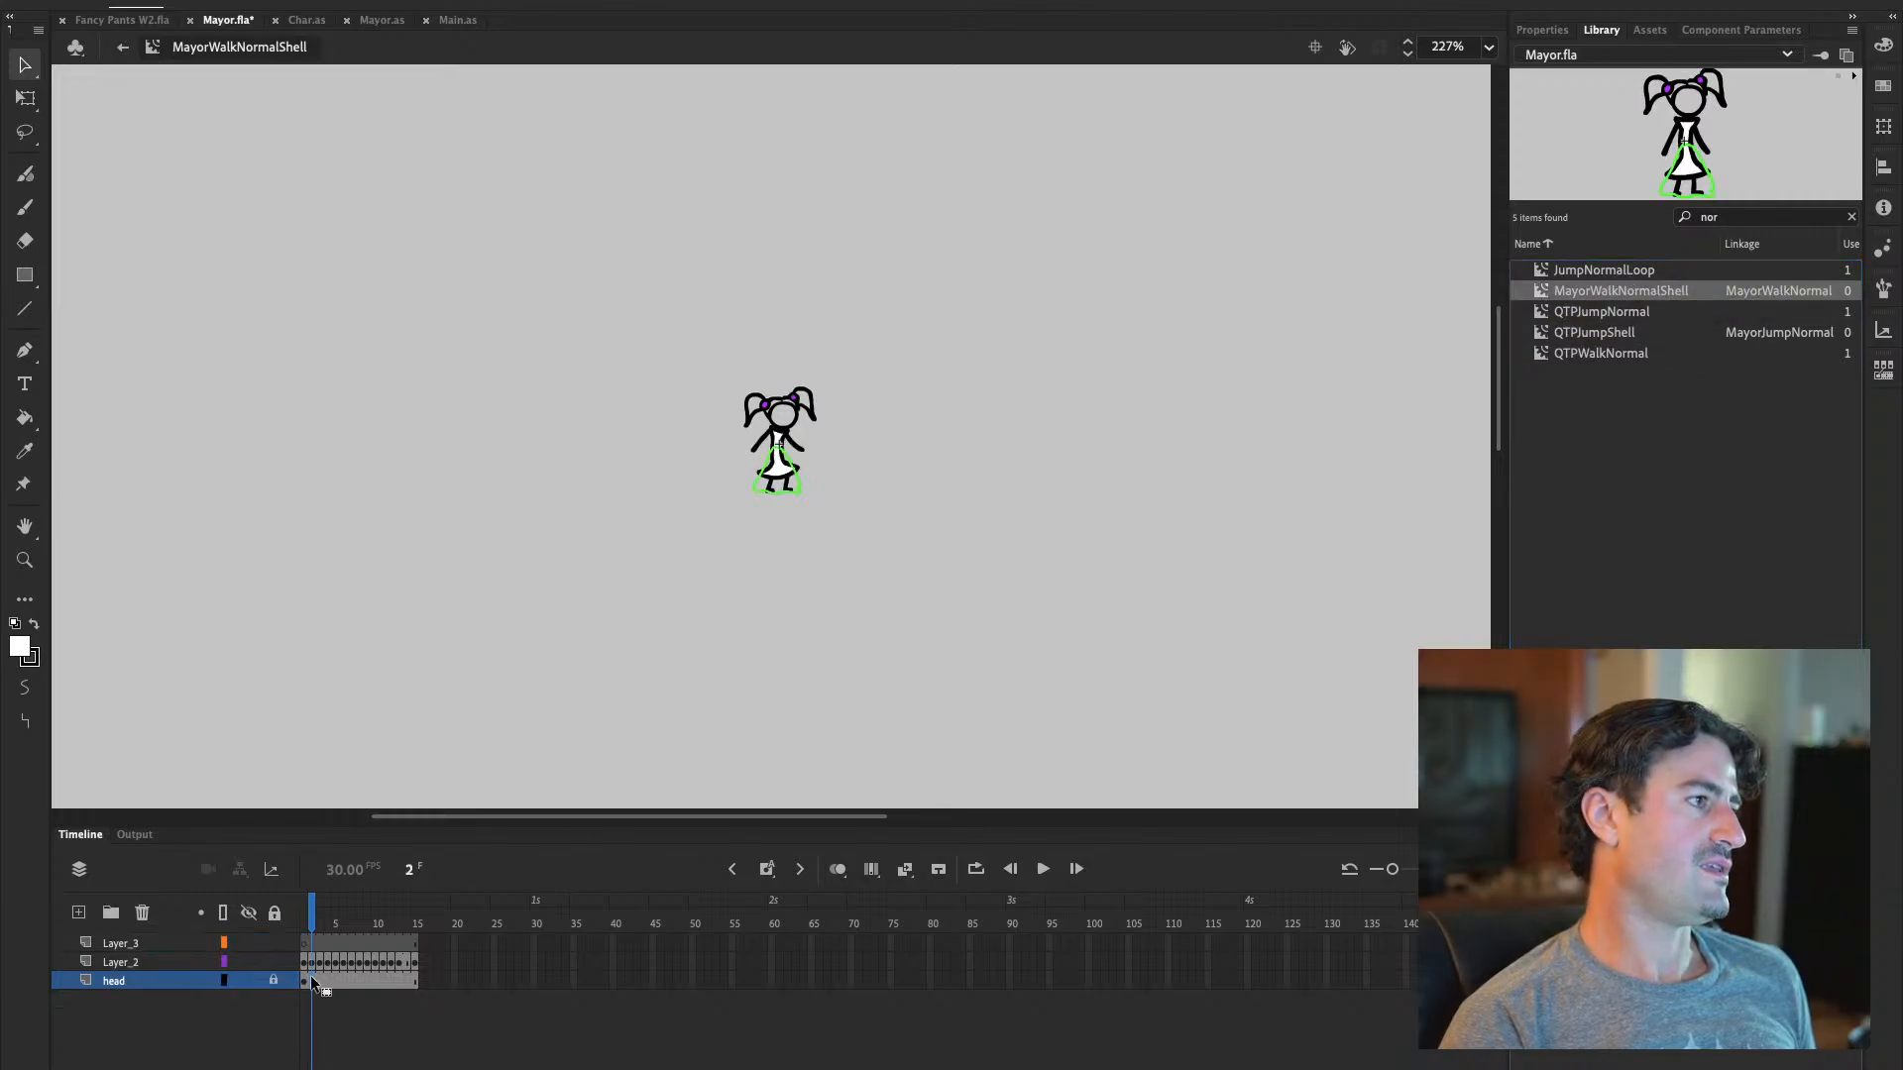
left_click(255, 982)
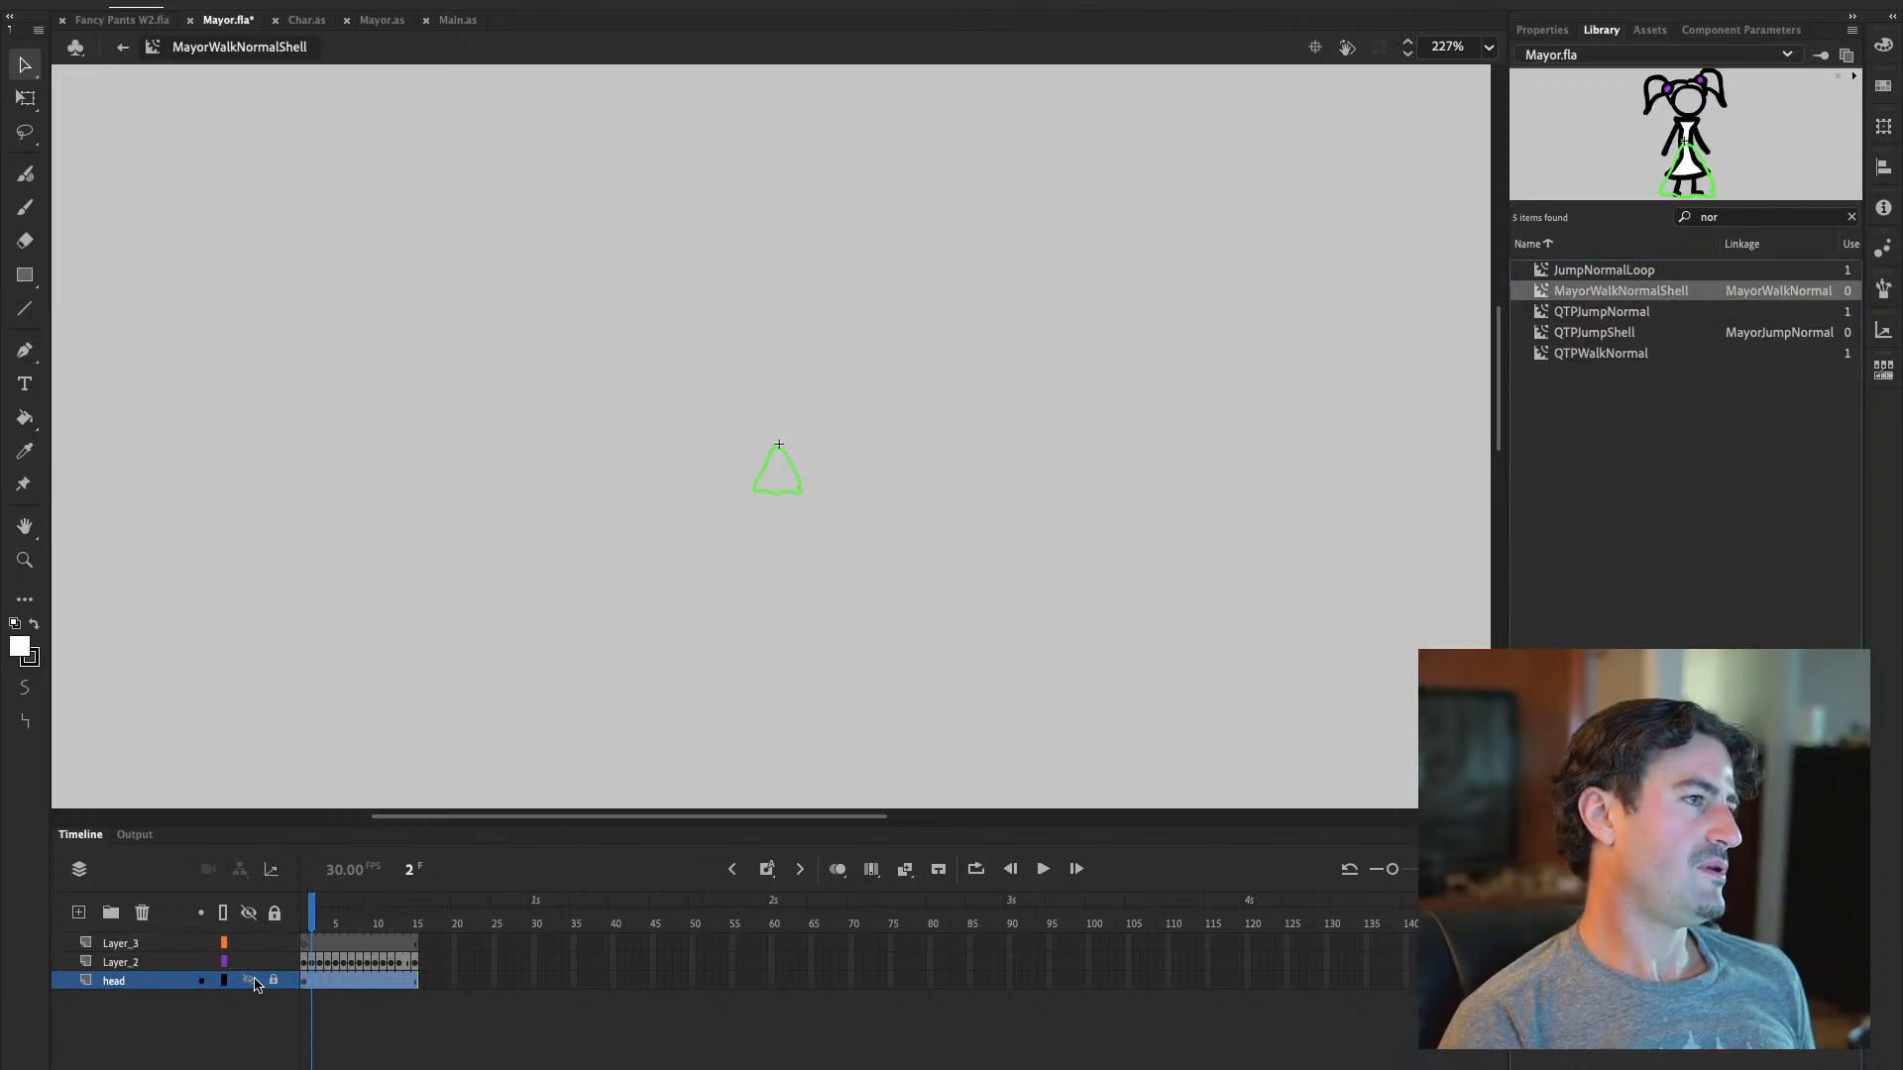
left_click(254, 982)
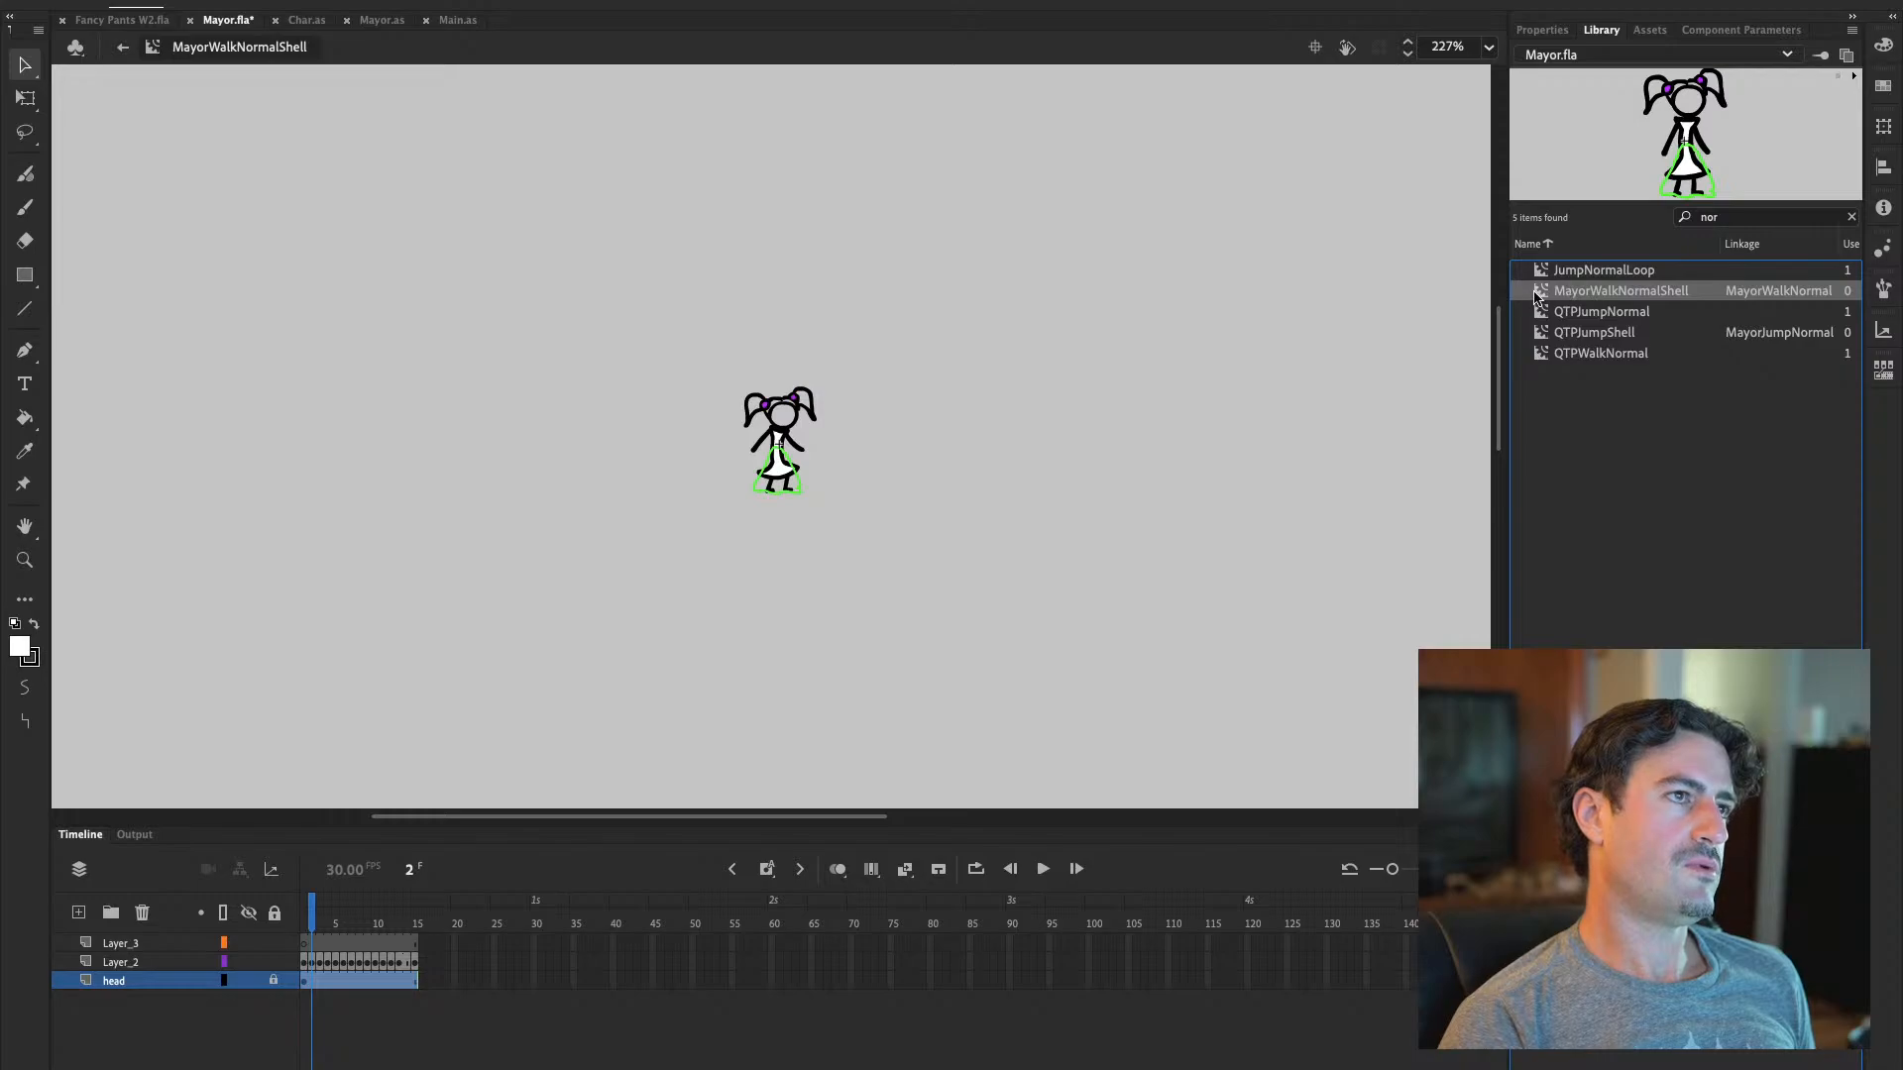
left_click(303, 916)
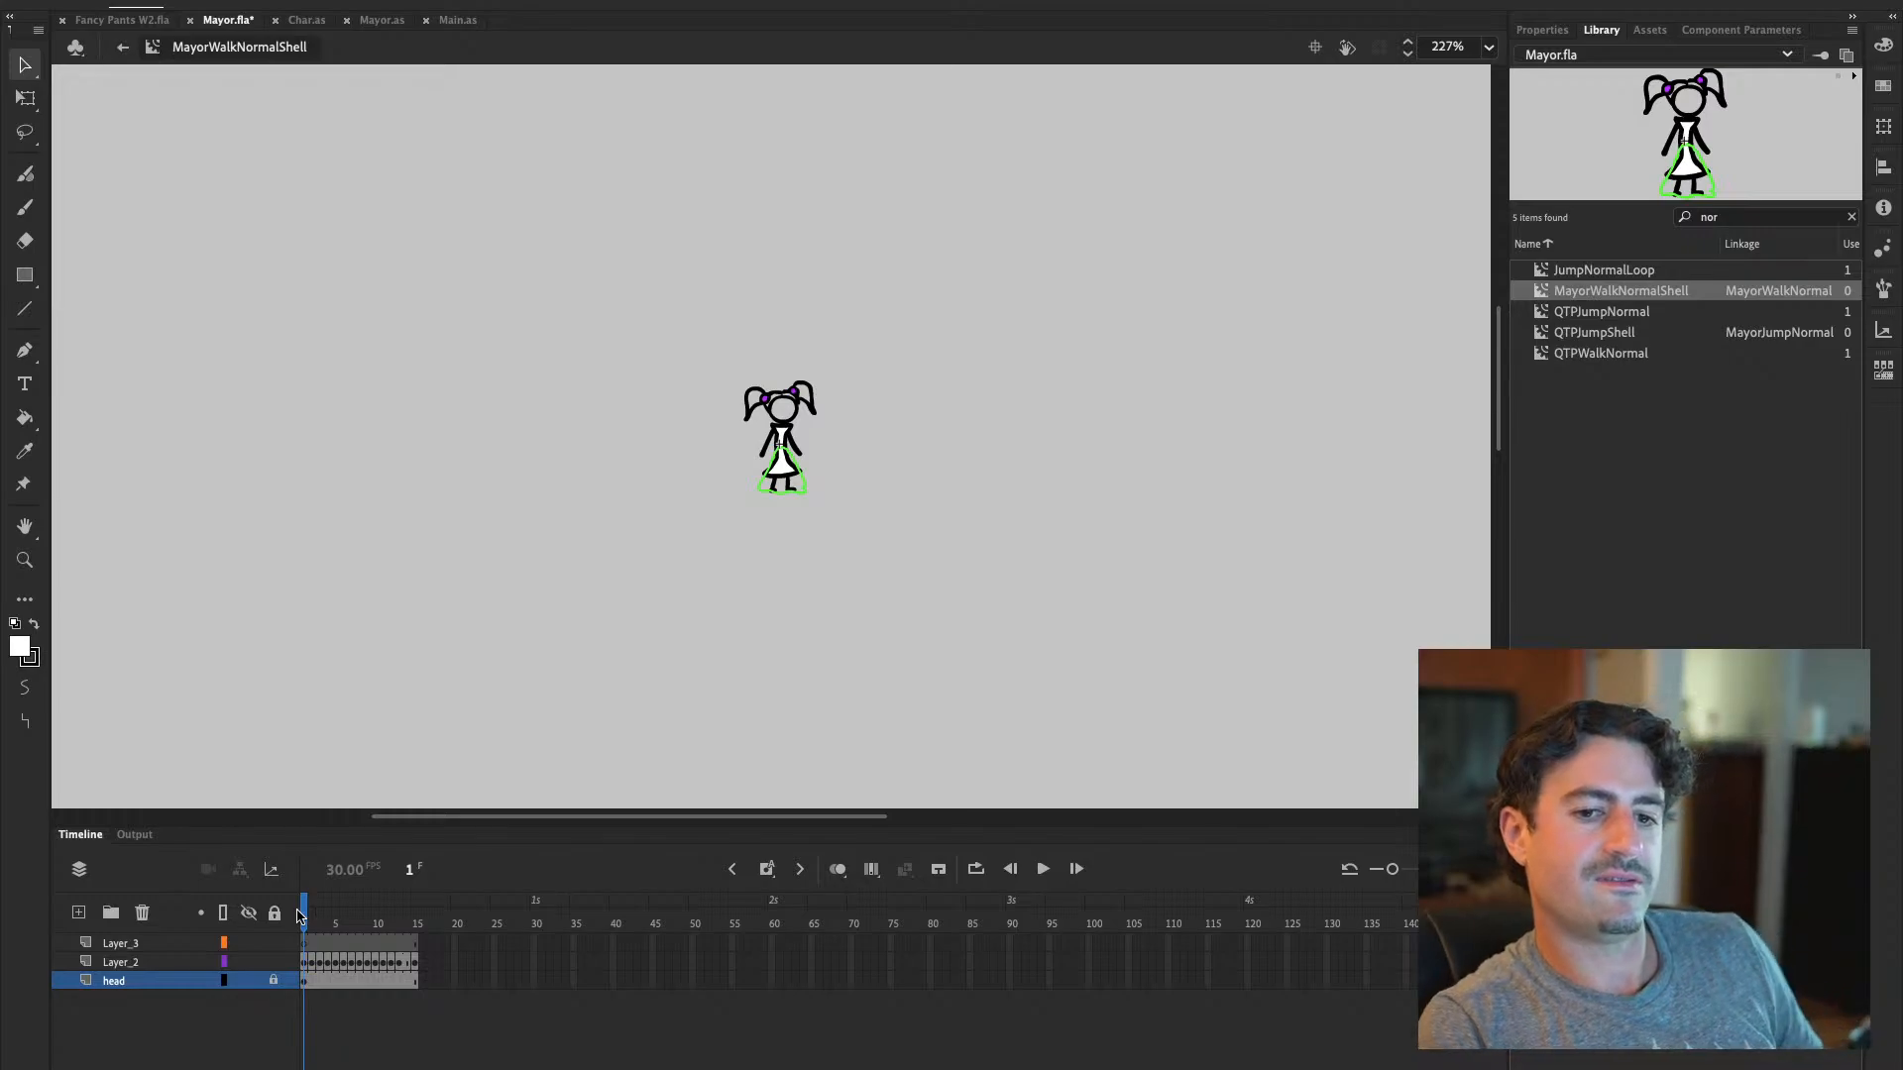
Paste the Mayor's body artwork into frame 1 of Layer_3, deleting the stray Mayor text pasted first
left_click(125, 946)
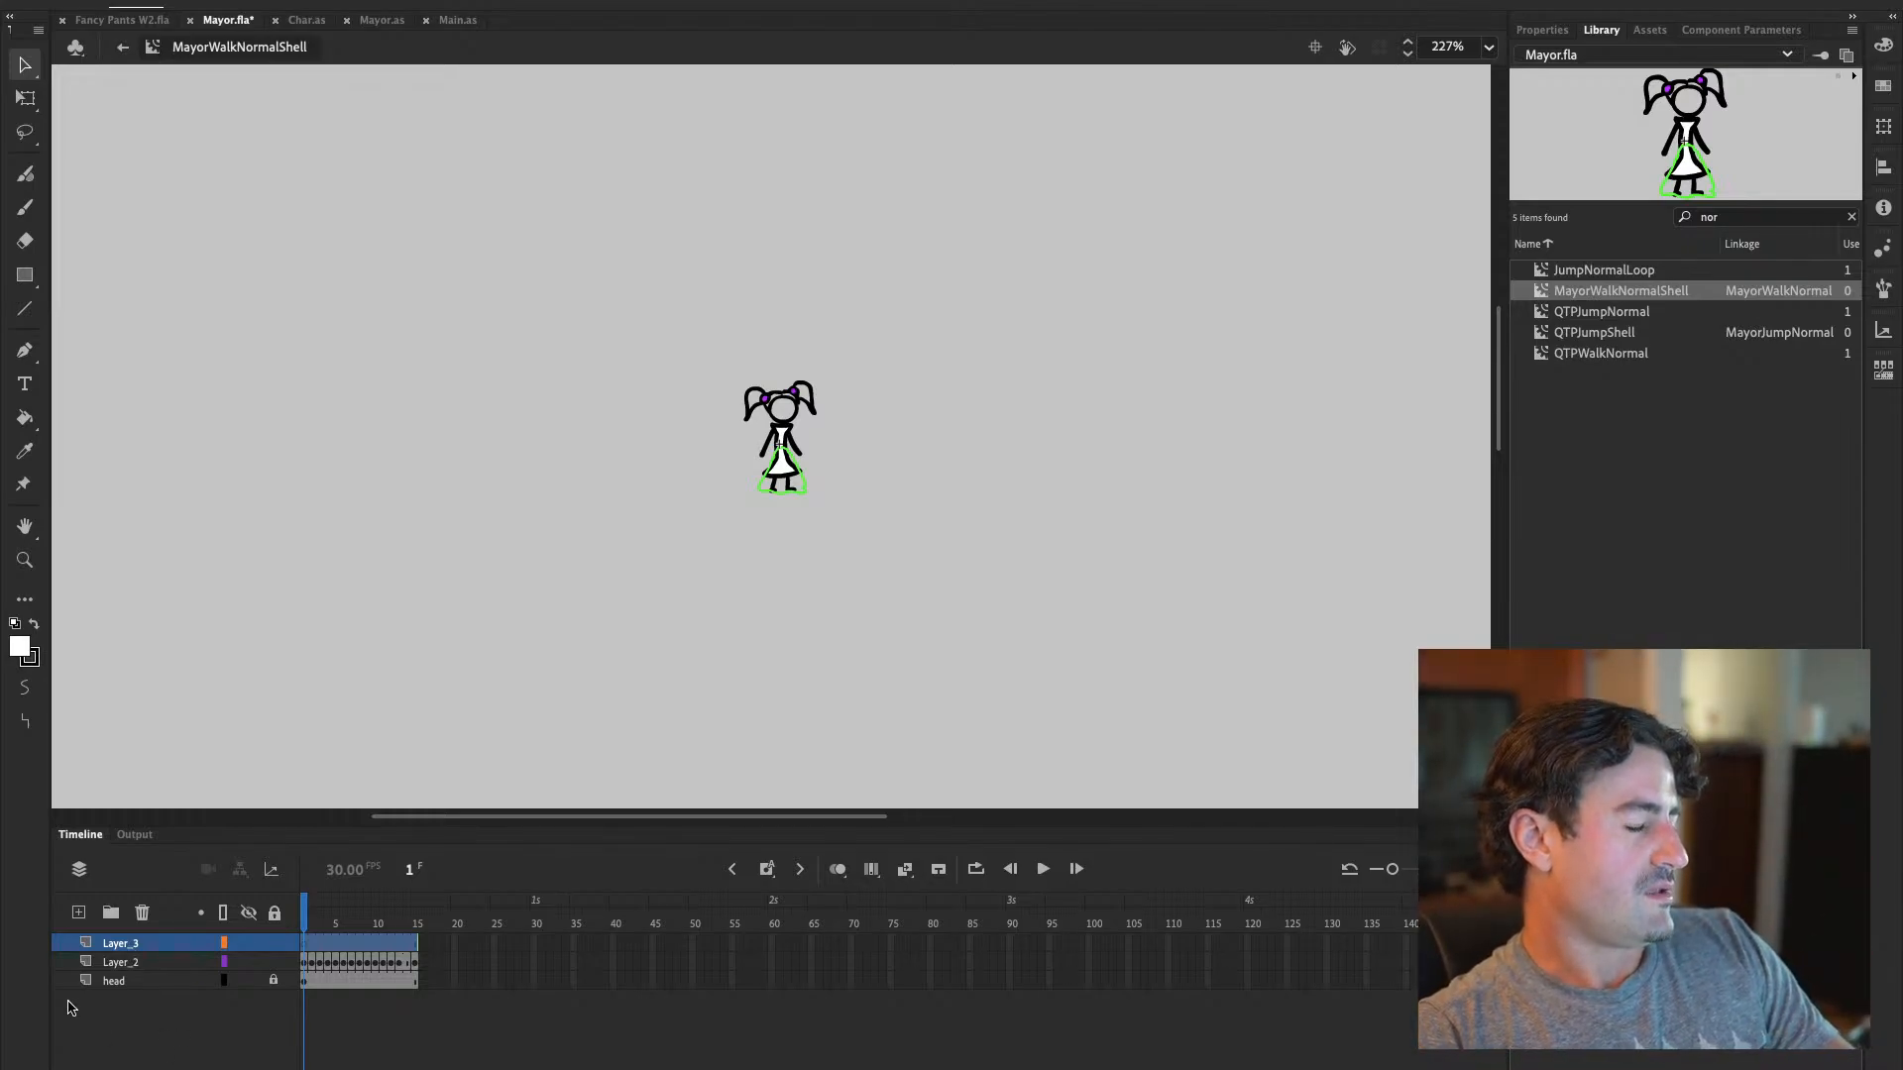
key("ctrl+v")
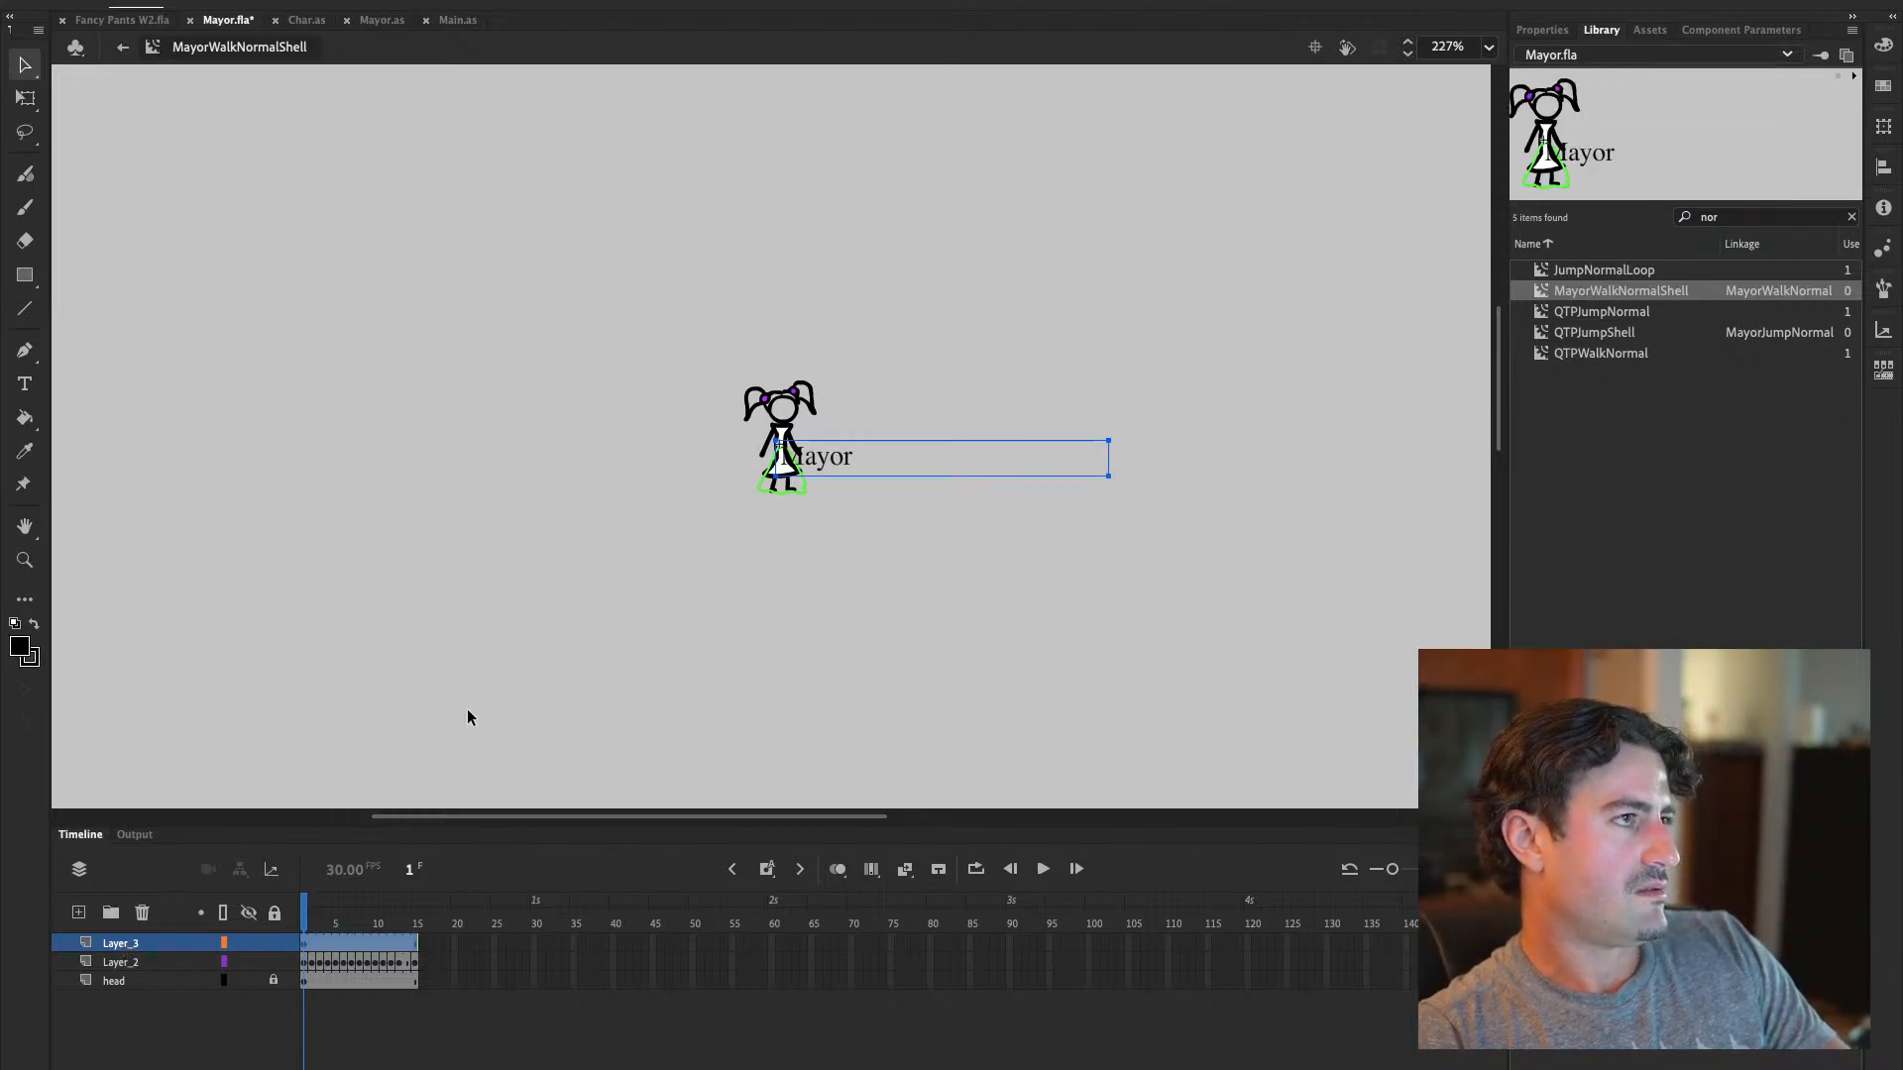
key("Delete")
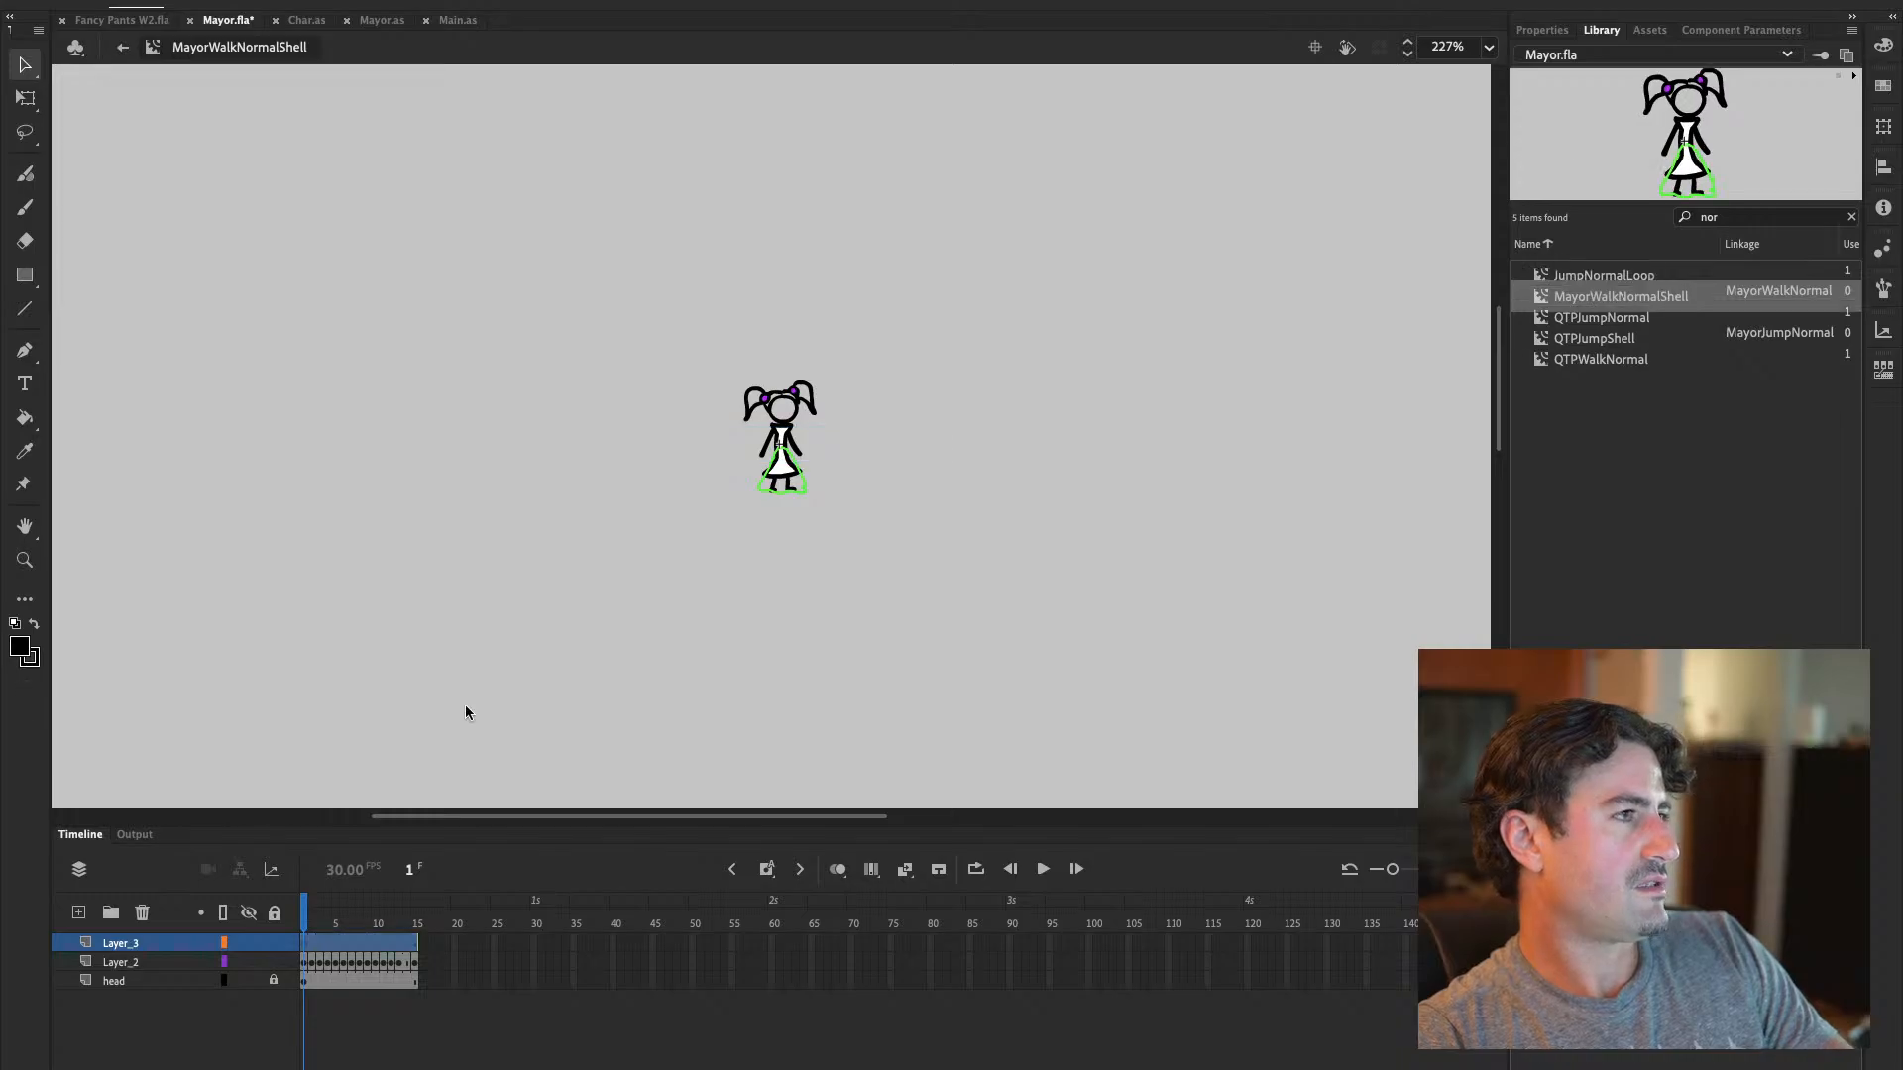
left_click(302, 944)
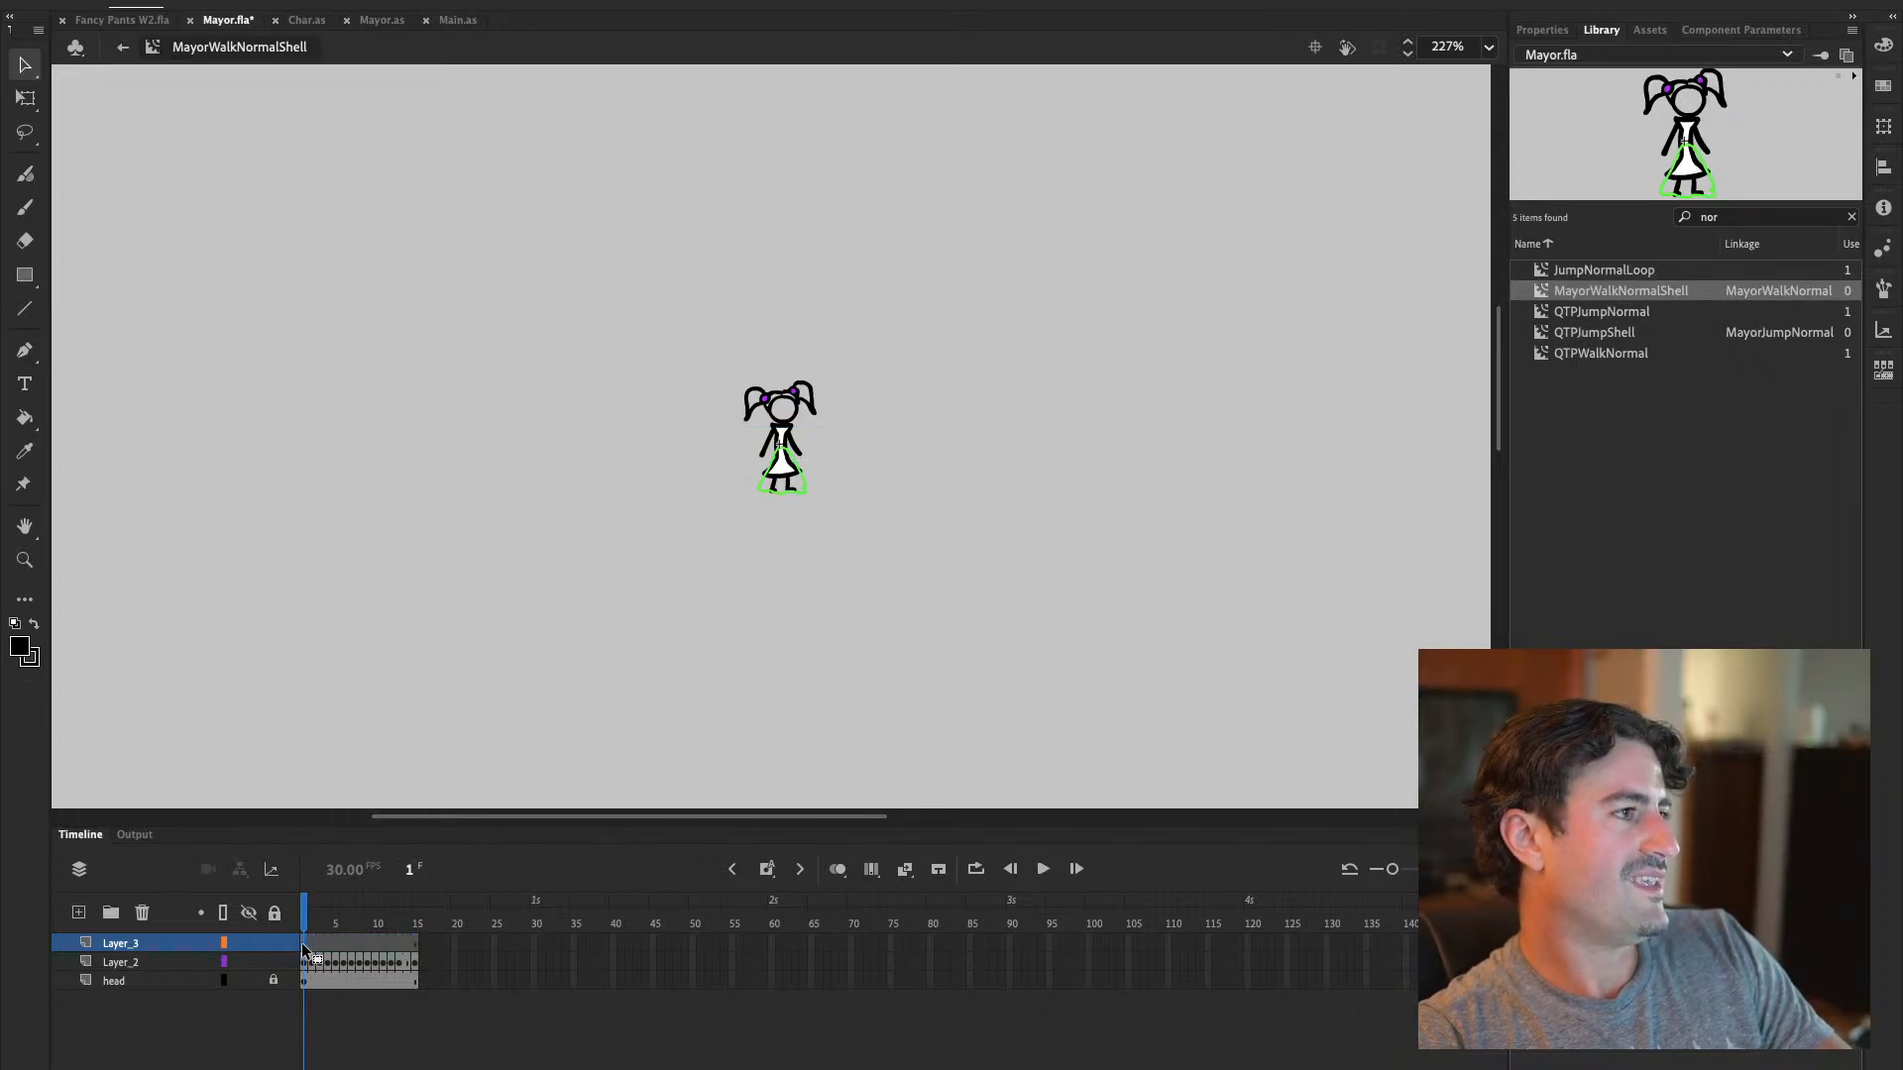
key("ctrl+v")
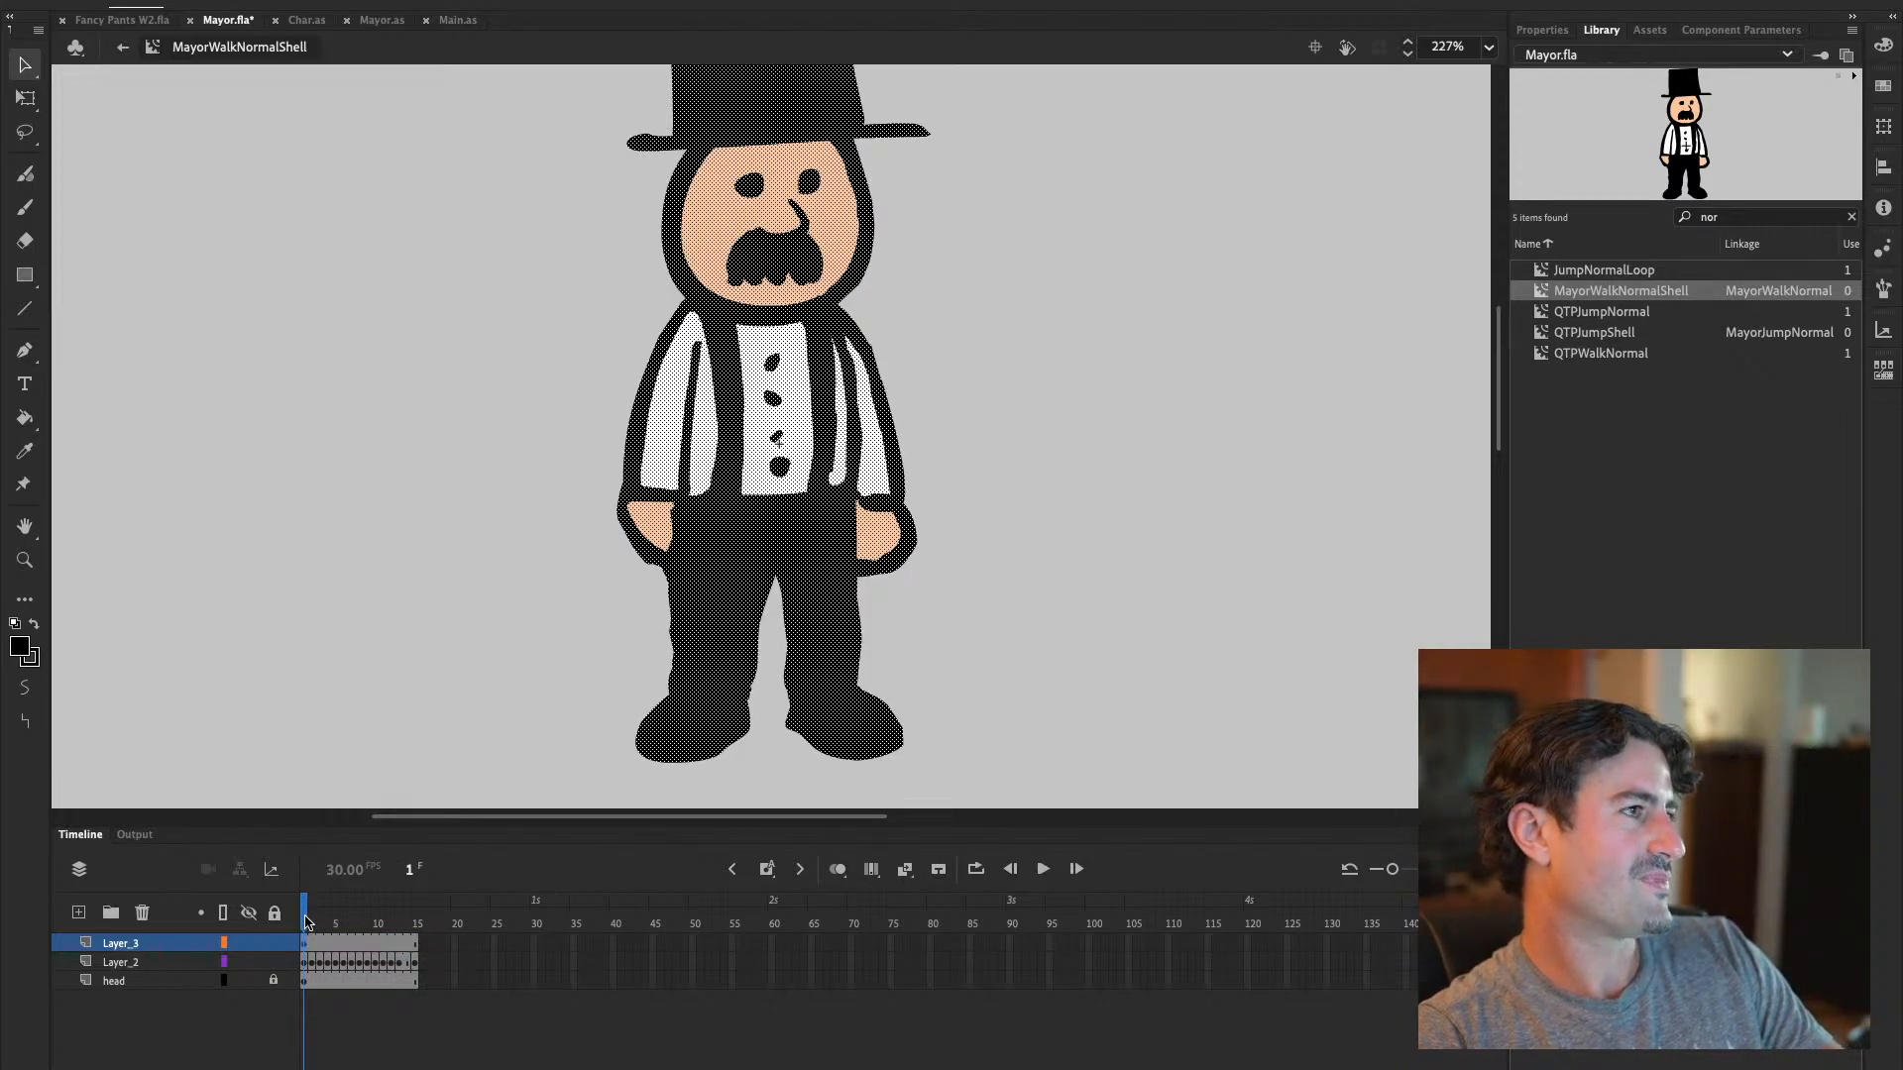
left_click(308, 921)
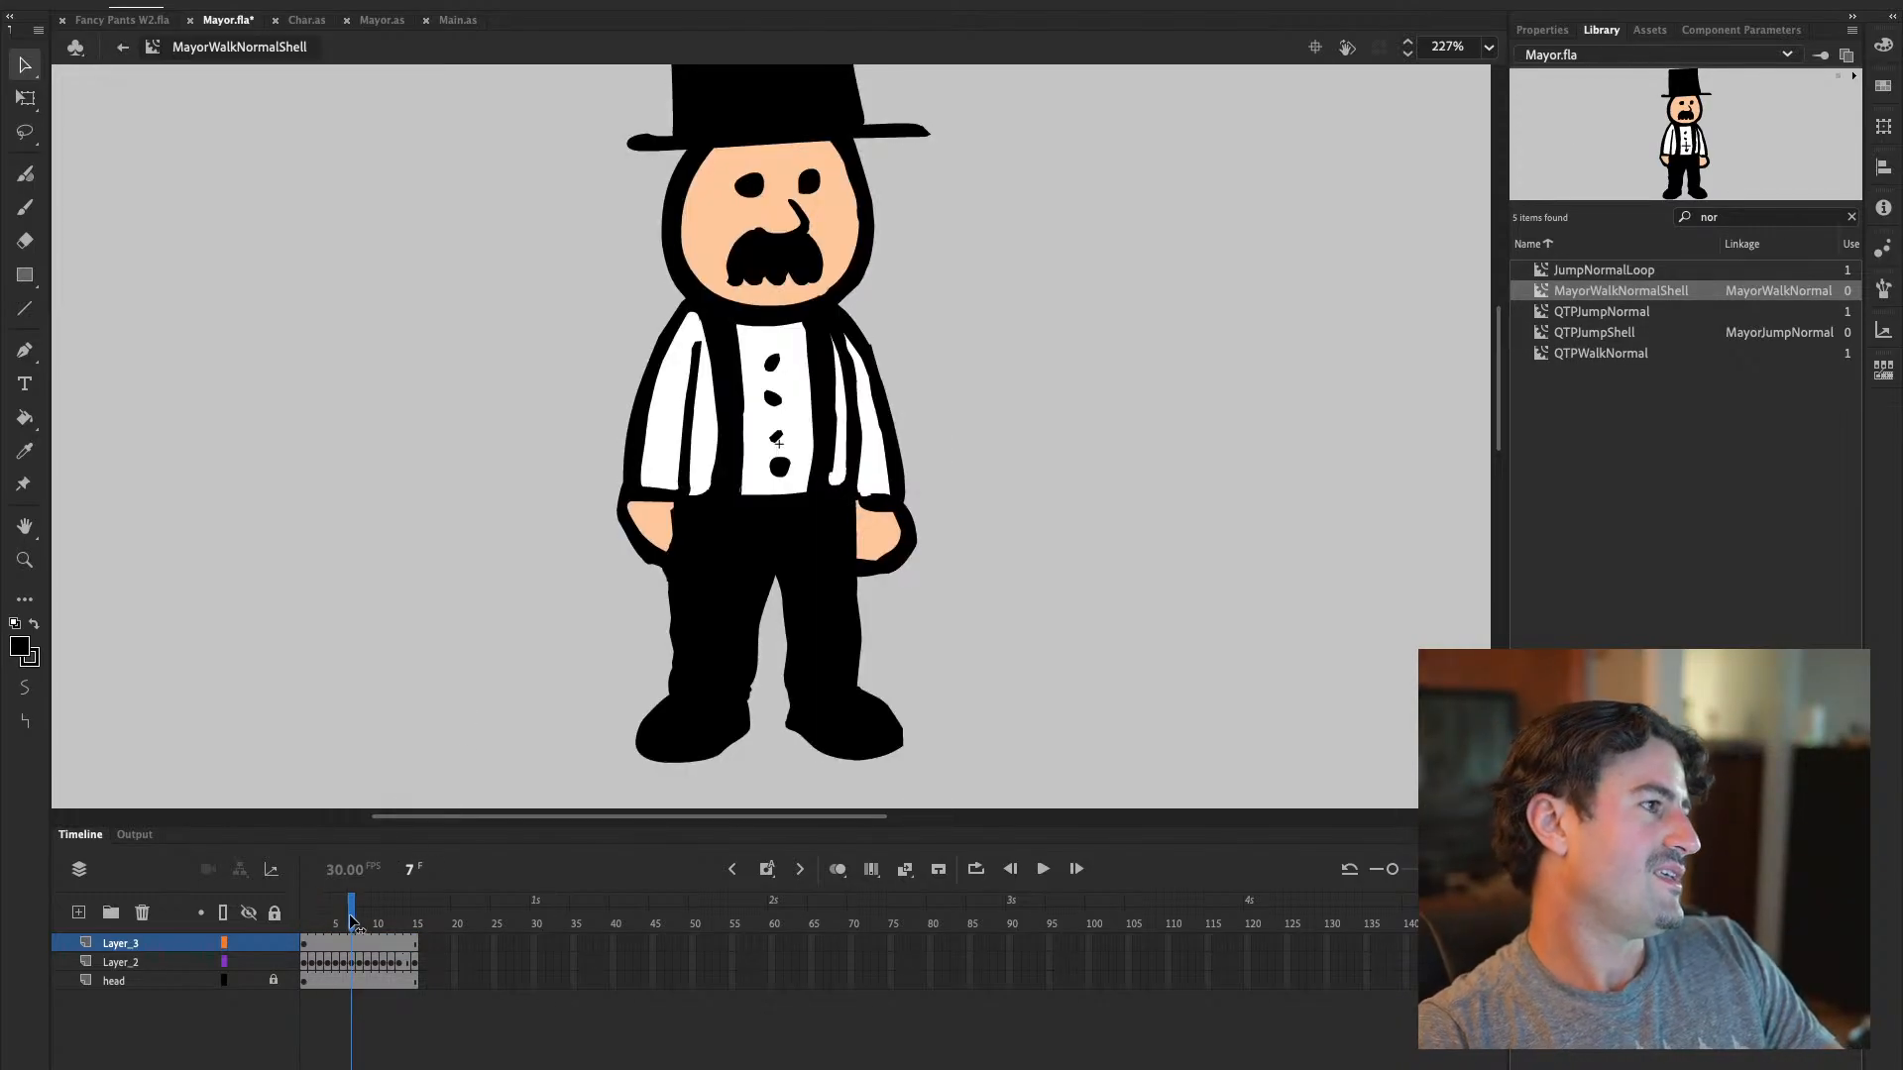
Search the library for "idle", open the MayorIdleShell symbol, and select frame 2 of its head layer
left_click(149, 981)
left_click(149, 962)
left_click(1737, 298)
left_click(1757, 211)
double_click(1718, 218)
type("idle")
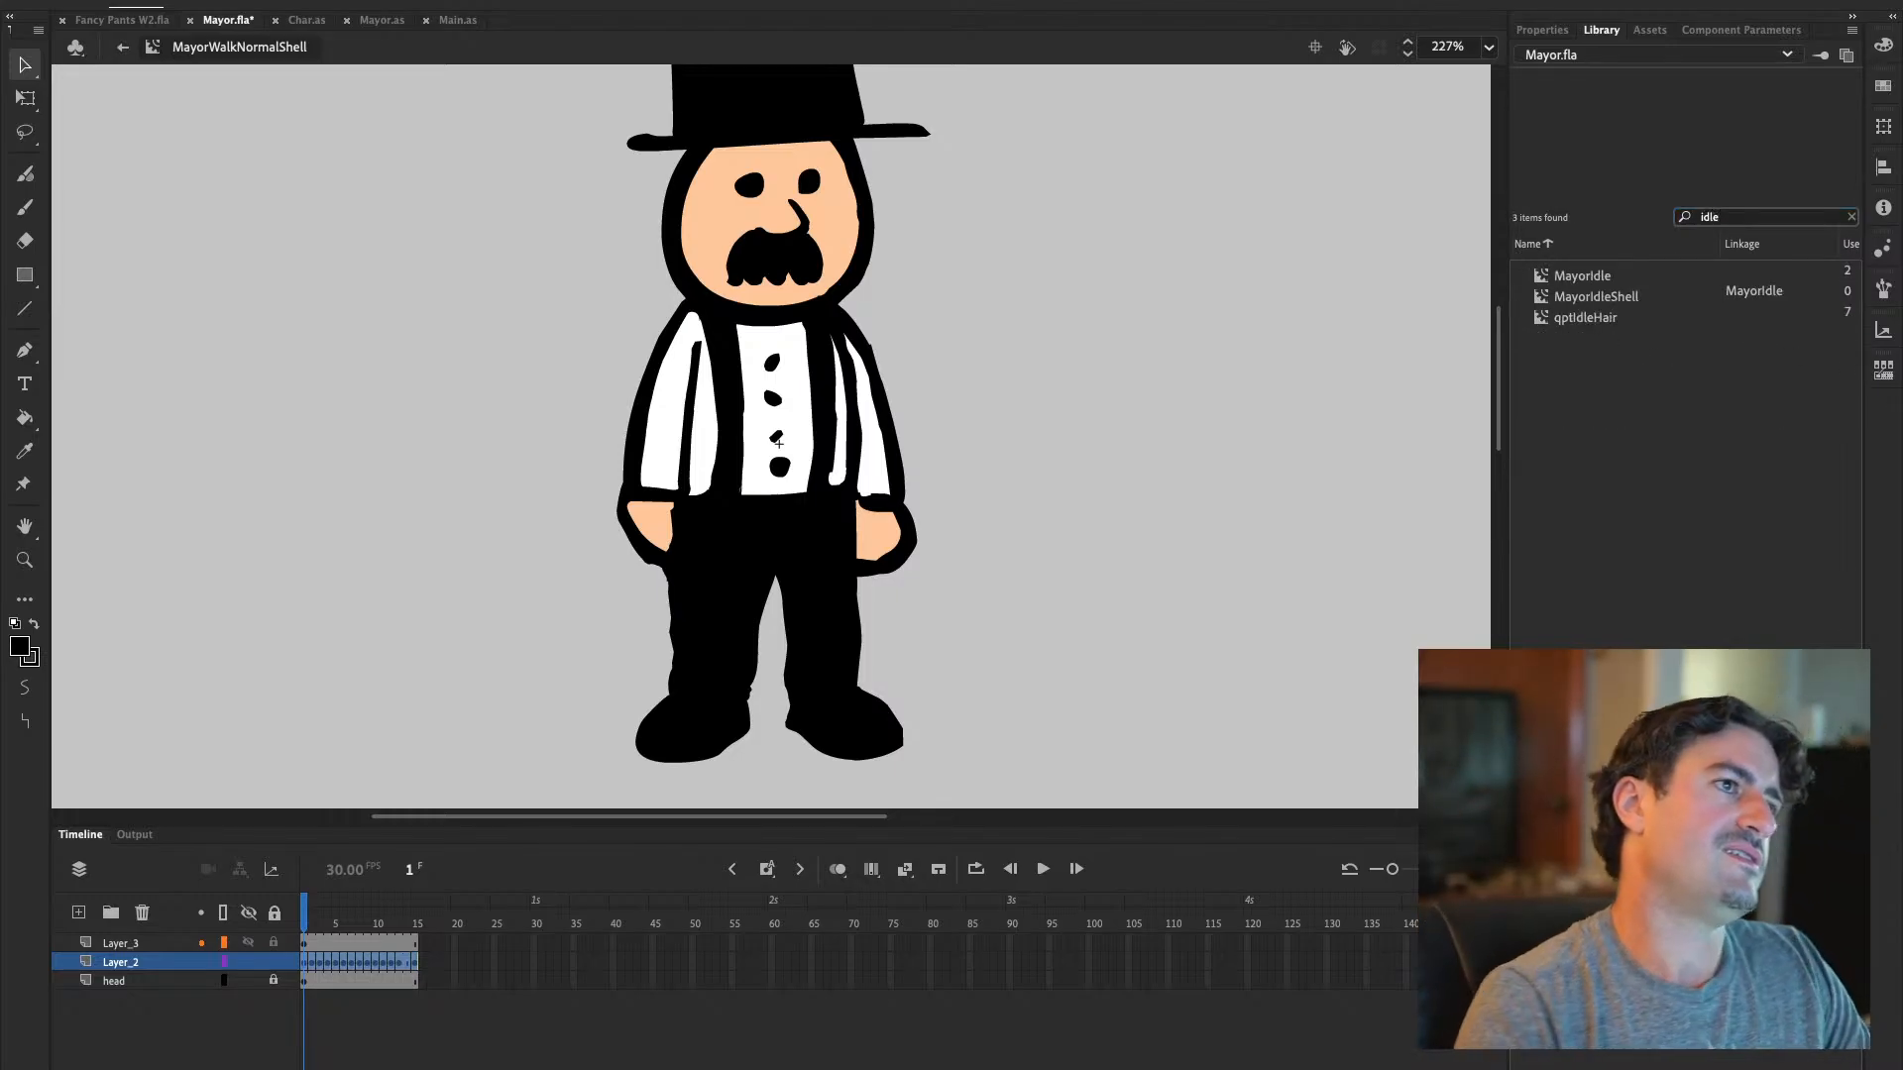
left_click(1556, 290)
double_click(1556, 291)
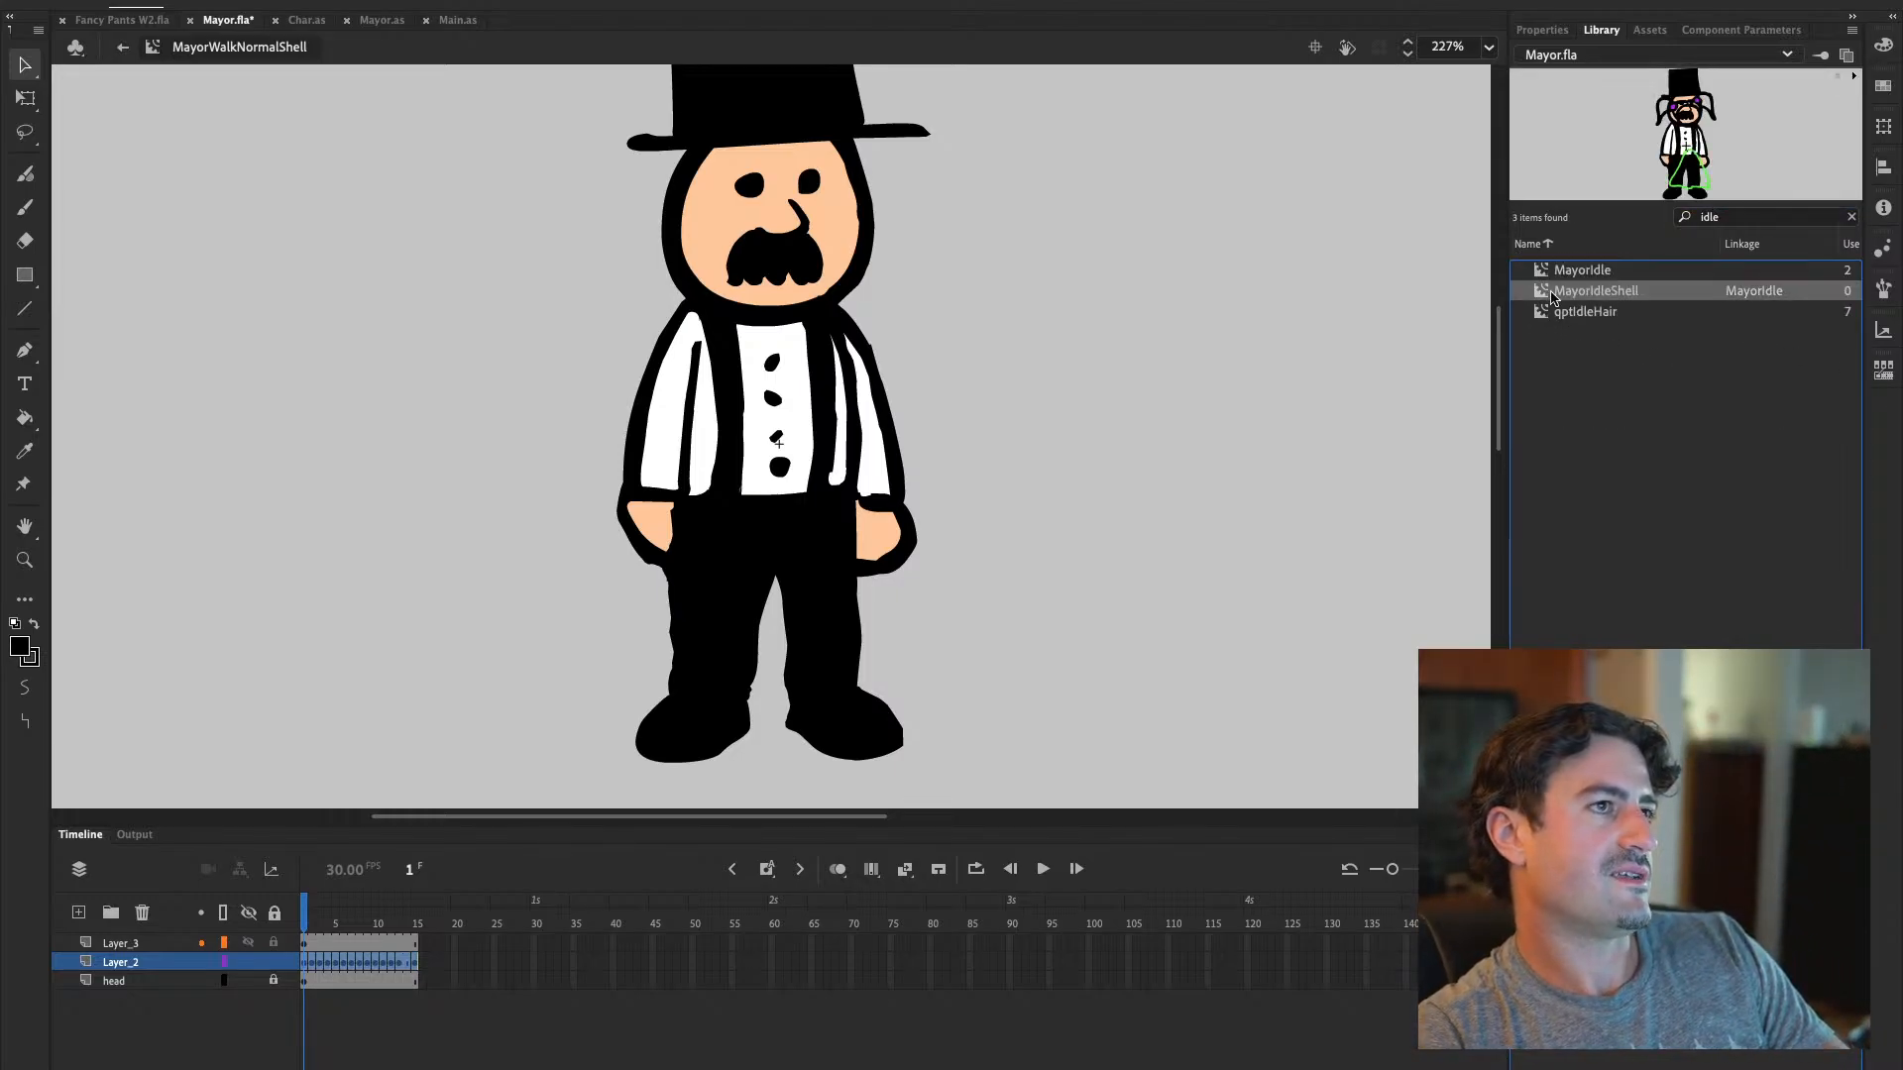
left_click(317, 960)
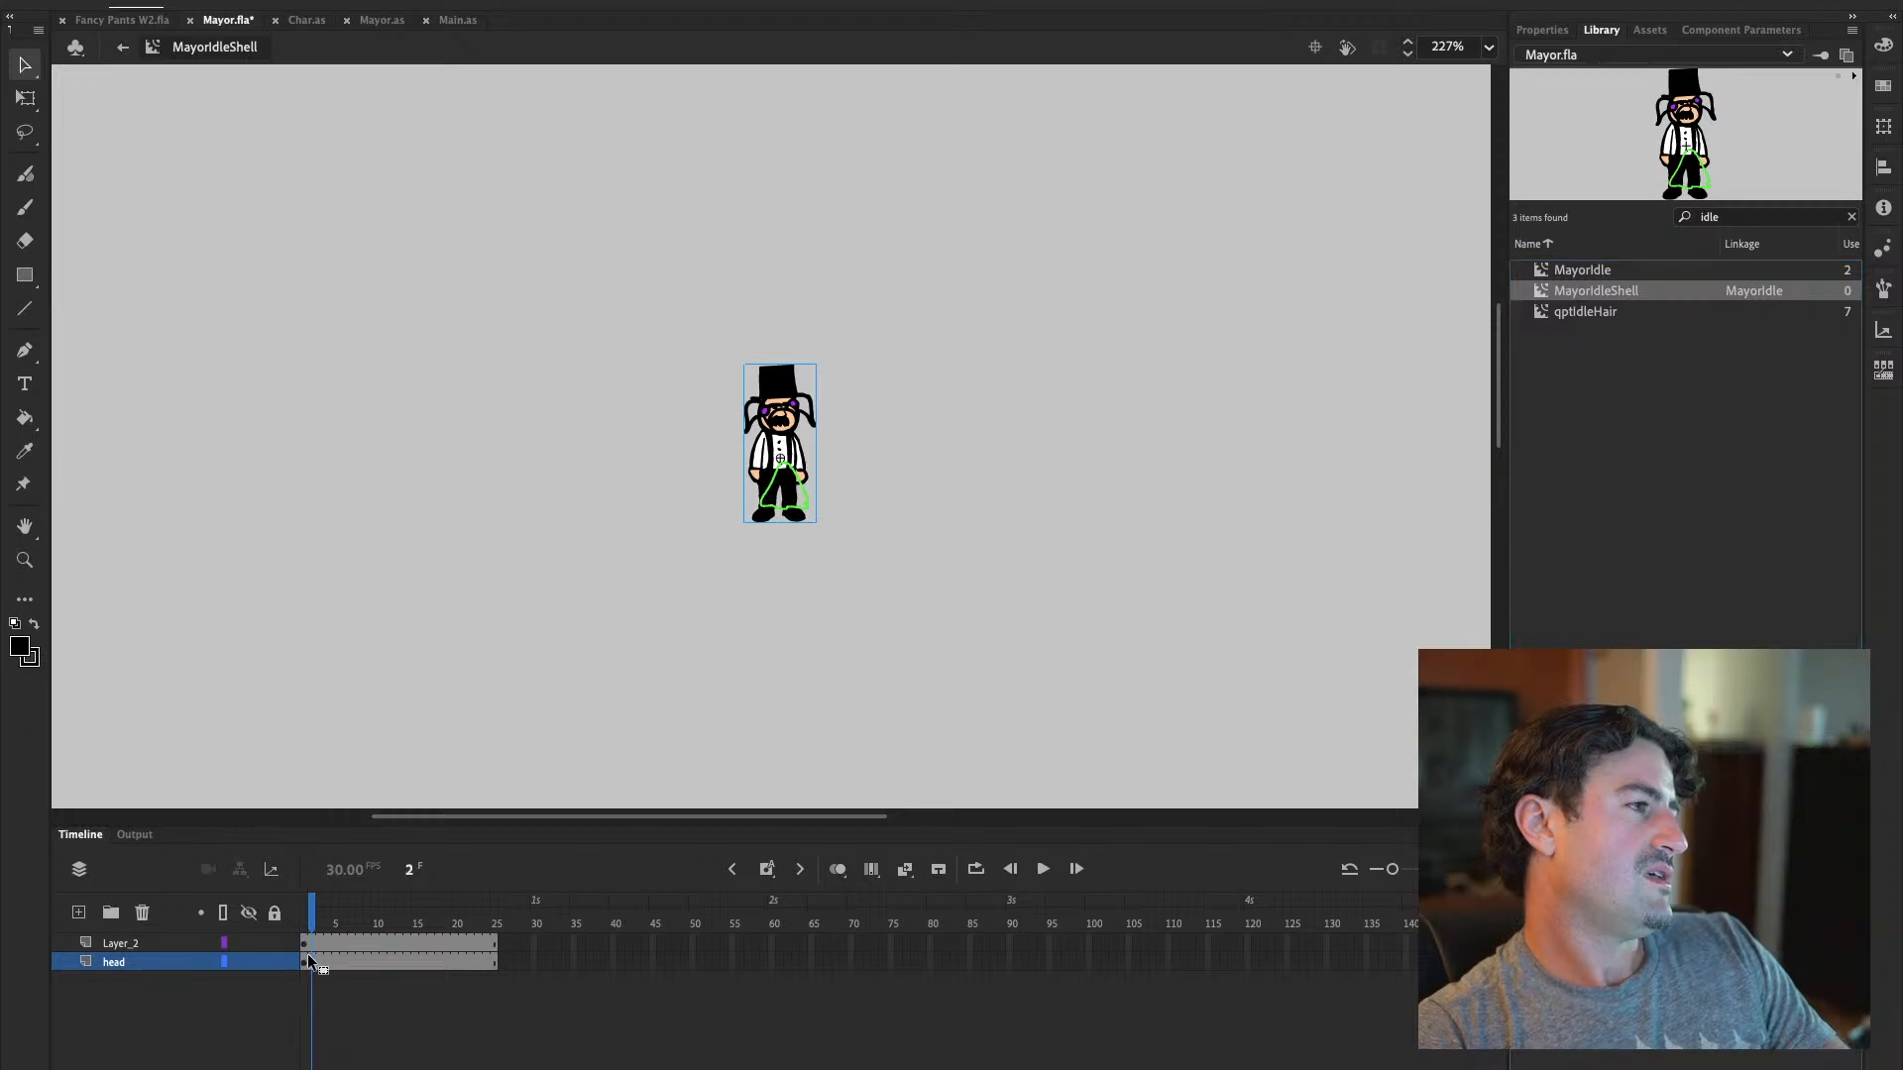
Open the nested MayorIdle symbol at frame 6 inside MayorIdleShell and select all the unlocked body artwork
left_click(330, 916)
mouse_move(330, 916)
left_mouse_down()
mouse_move(384, 912)
mouse_move(302, 910)
mouse_move(332, 900)
left_mouse_up()
double_click(785, 382)
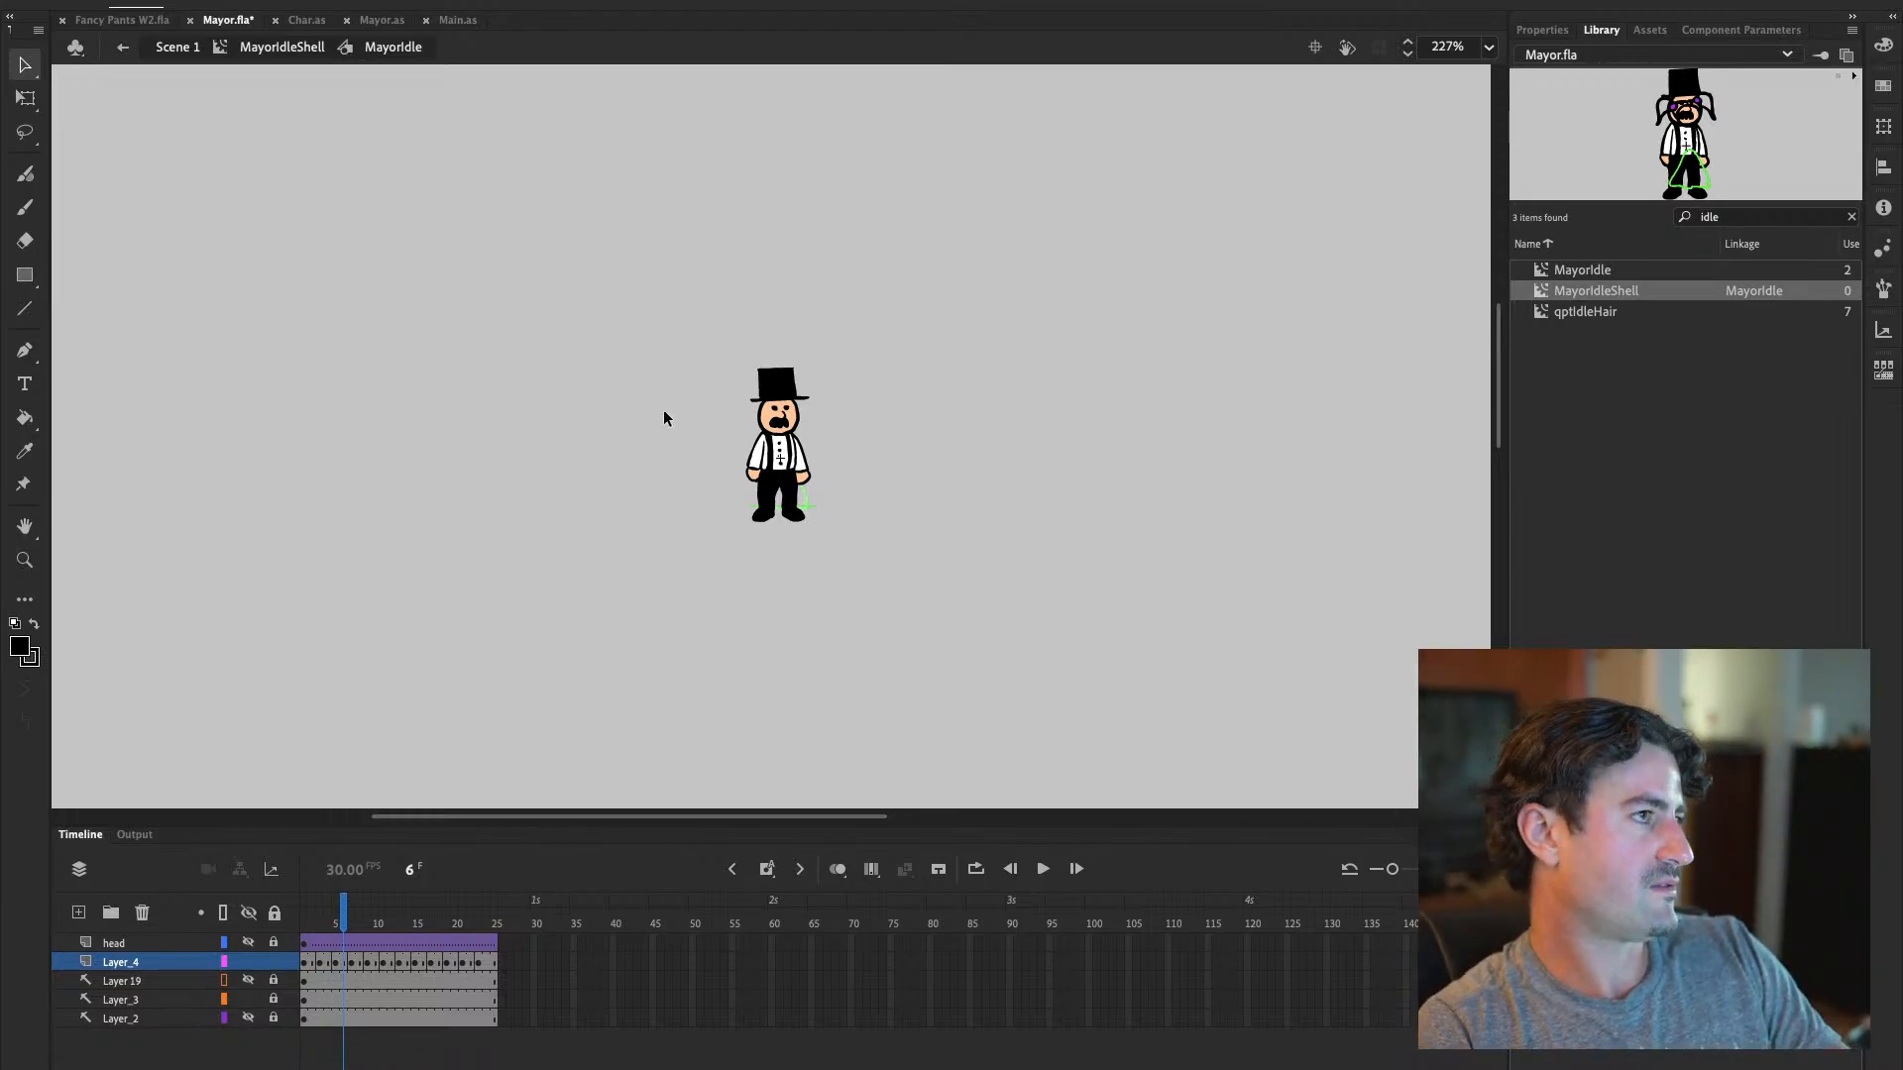
key("ctrl+equal")
key("ctrl+equal")
key("ctrl+equal")
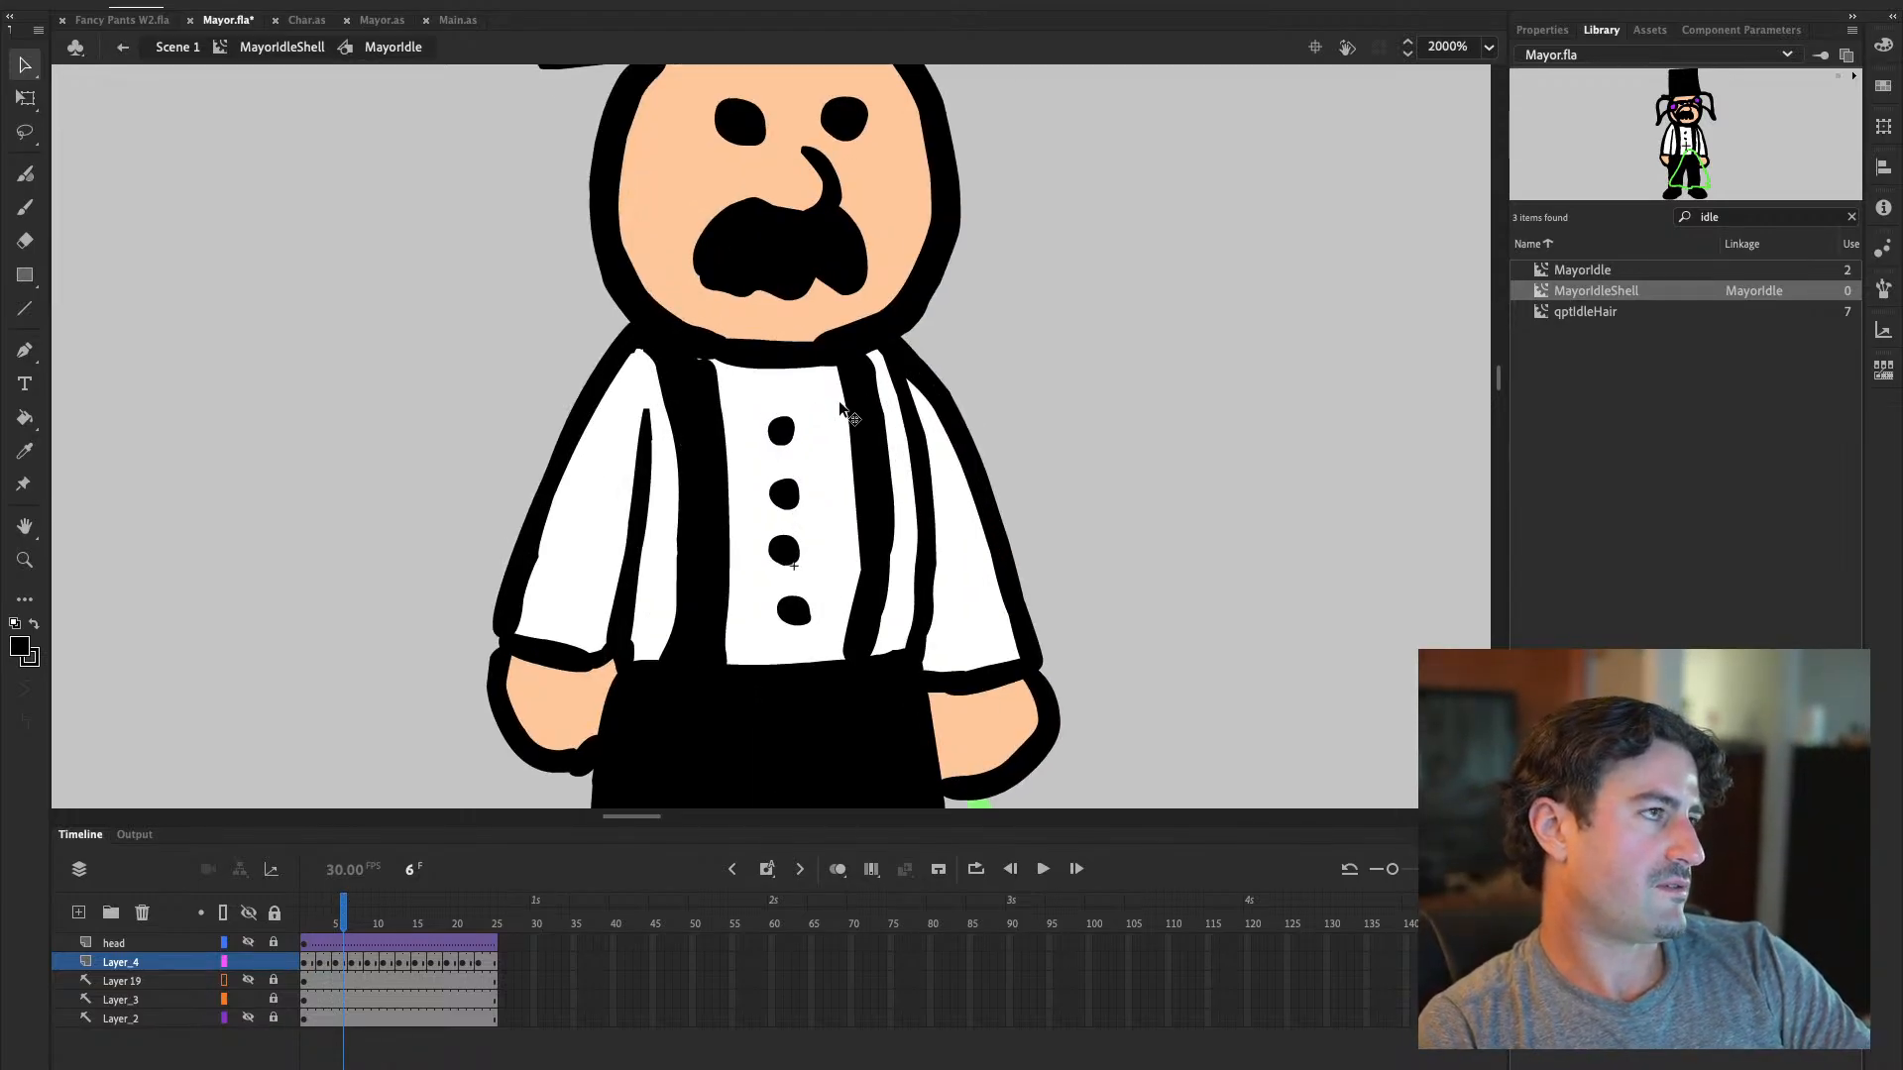
key("z")
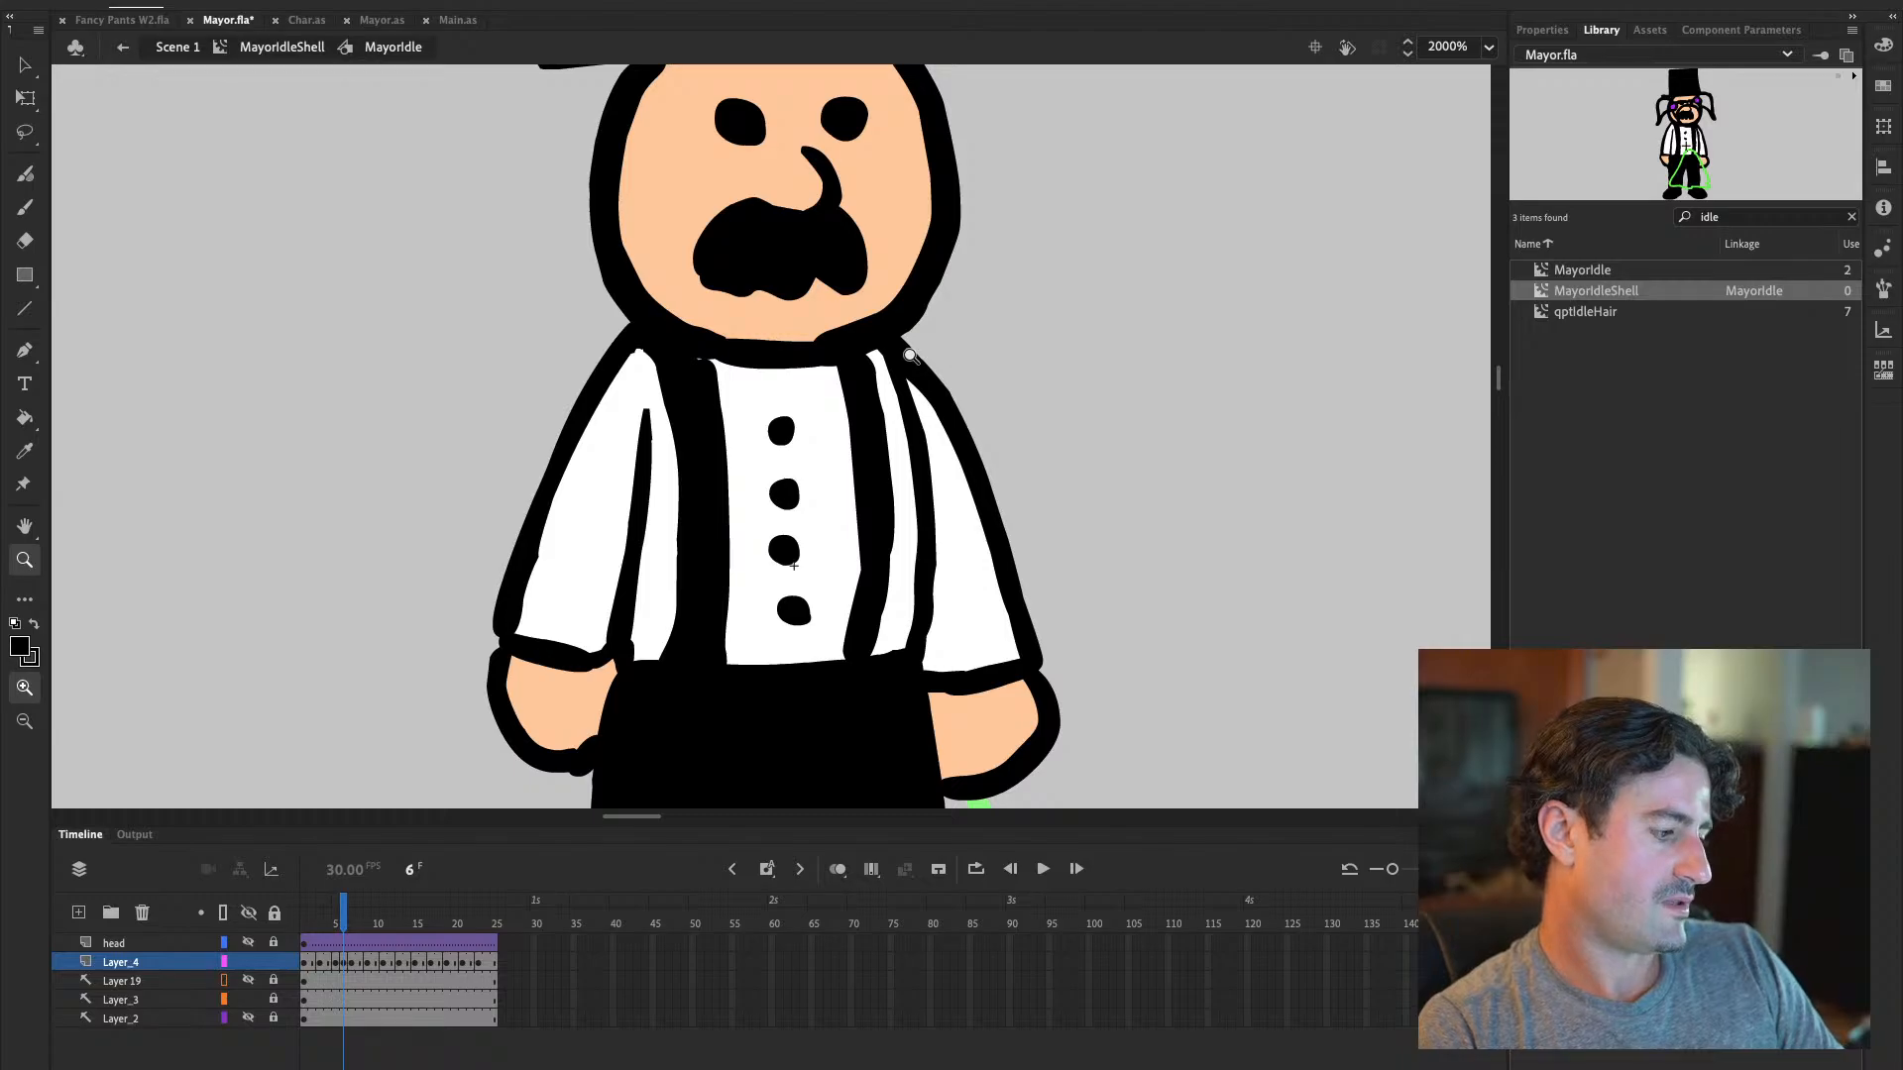
left_click_drag(877, 332, 1041, 485)
scroll(892, 495, "down", 3)
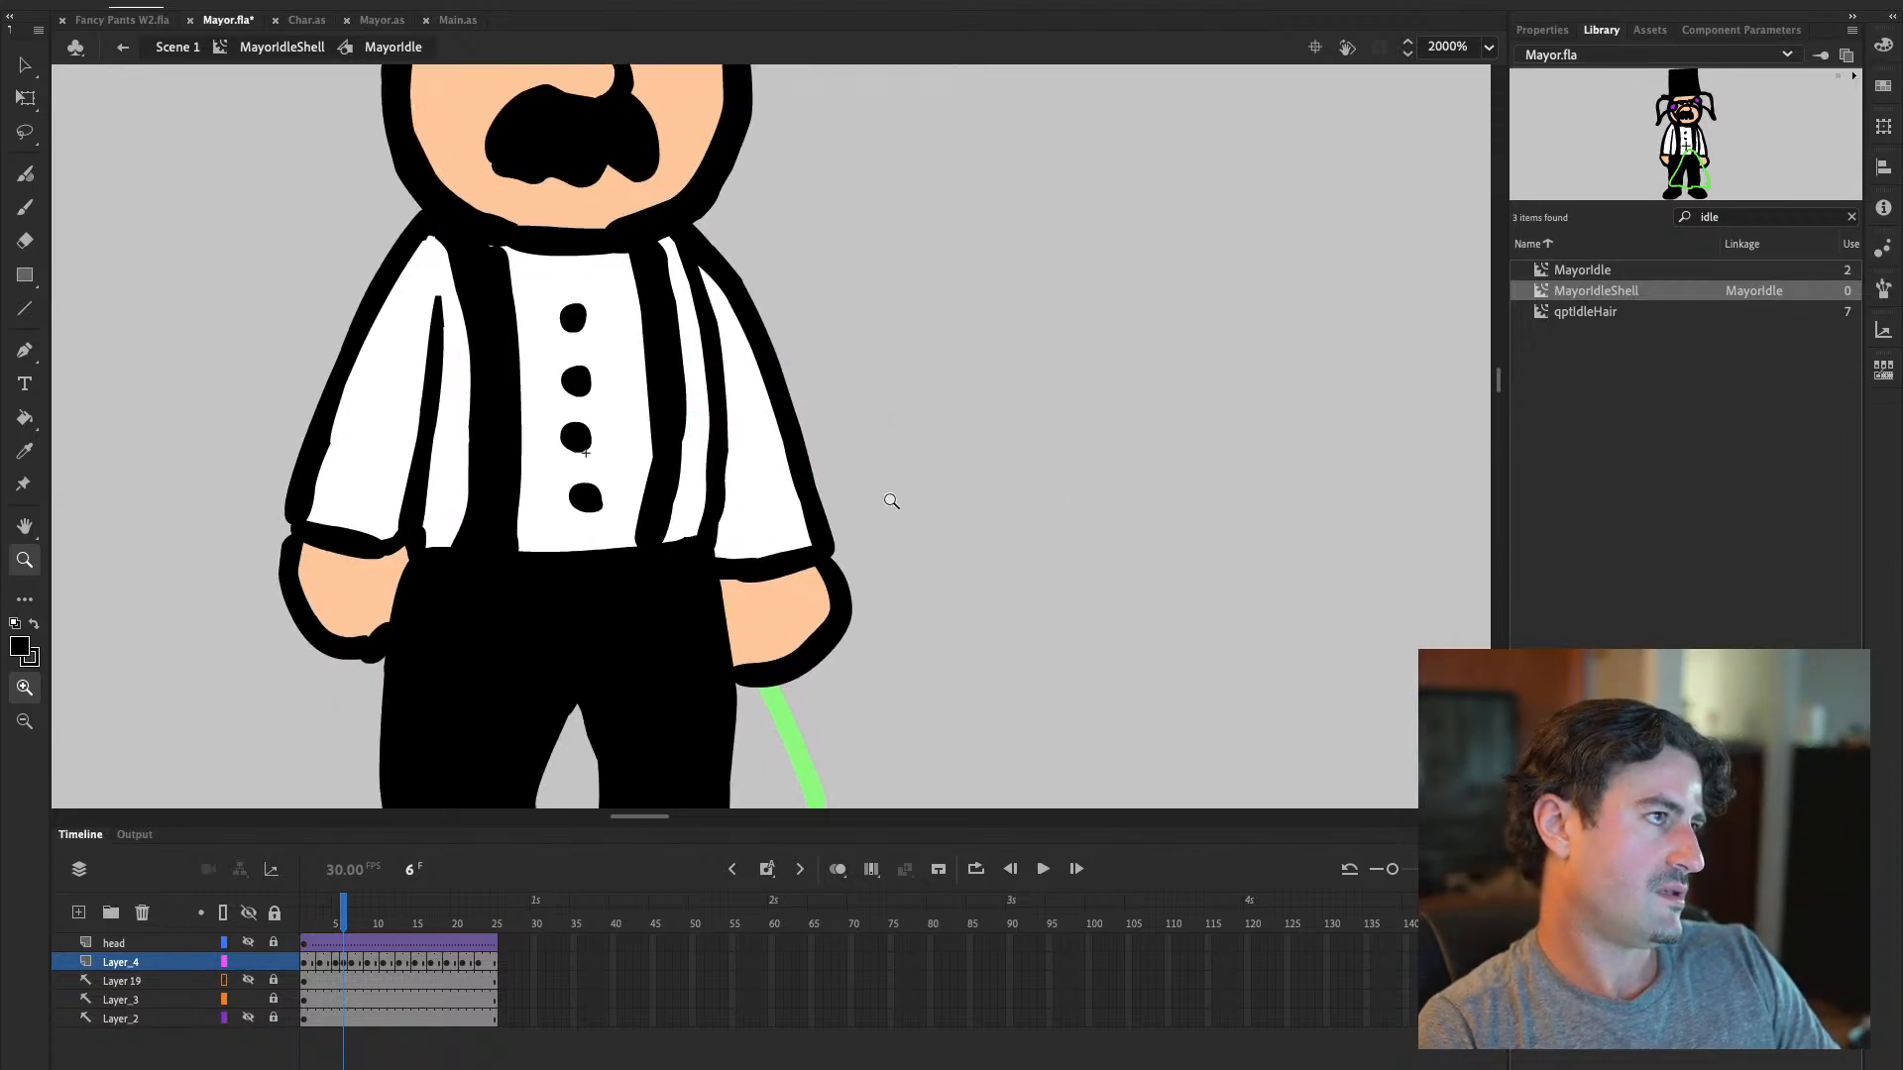
key("v")
key("ctrl+a")
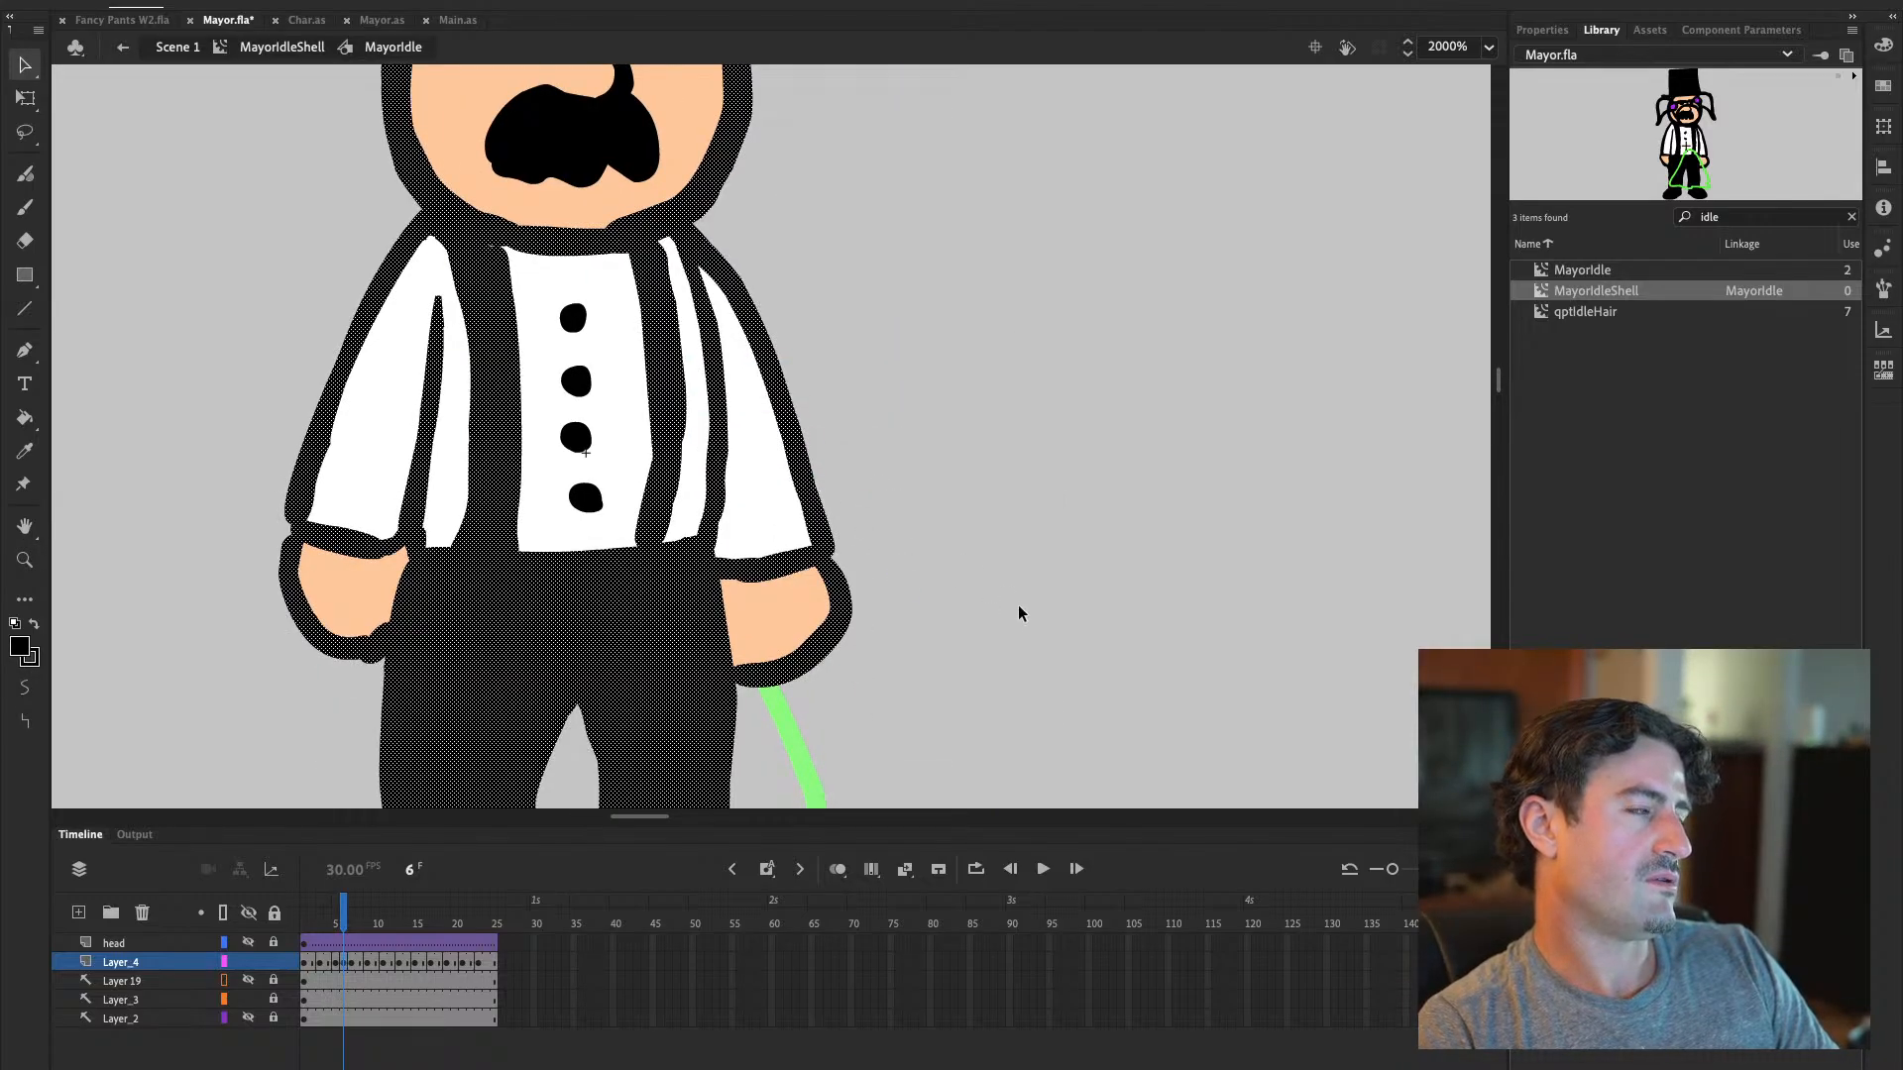
Open the MayorIdle symbol from the library and examine the shirt and suspender line work on Layer_4 up close
left_click(1606, 311)
left_click(1574, 293)
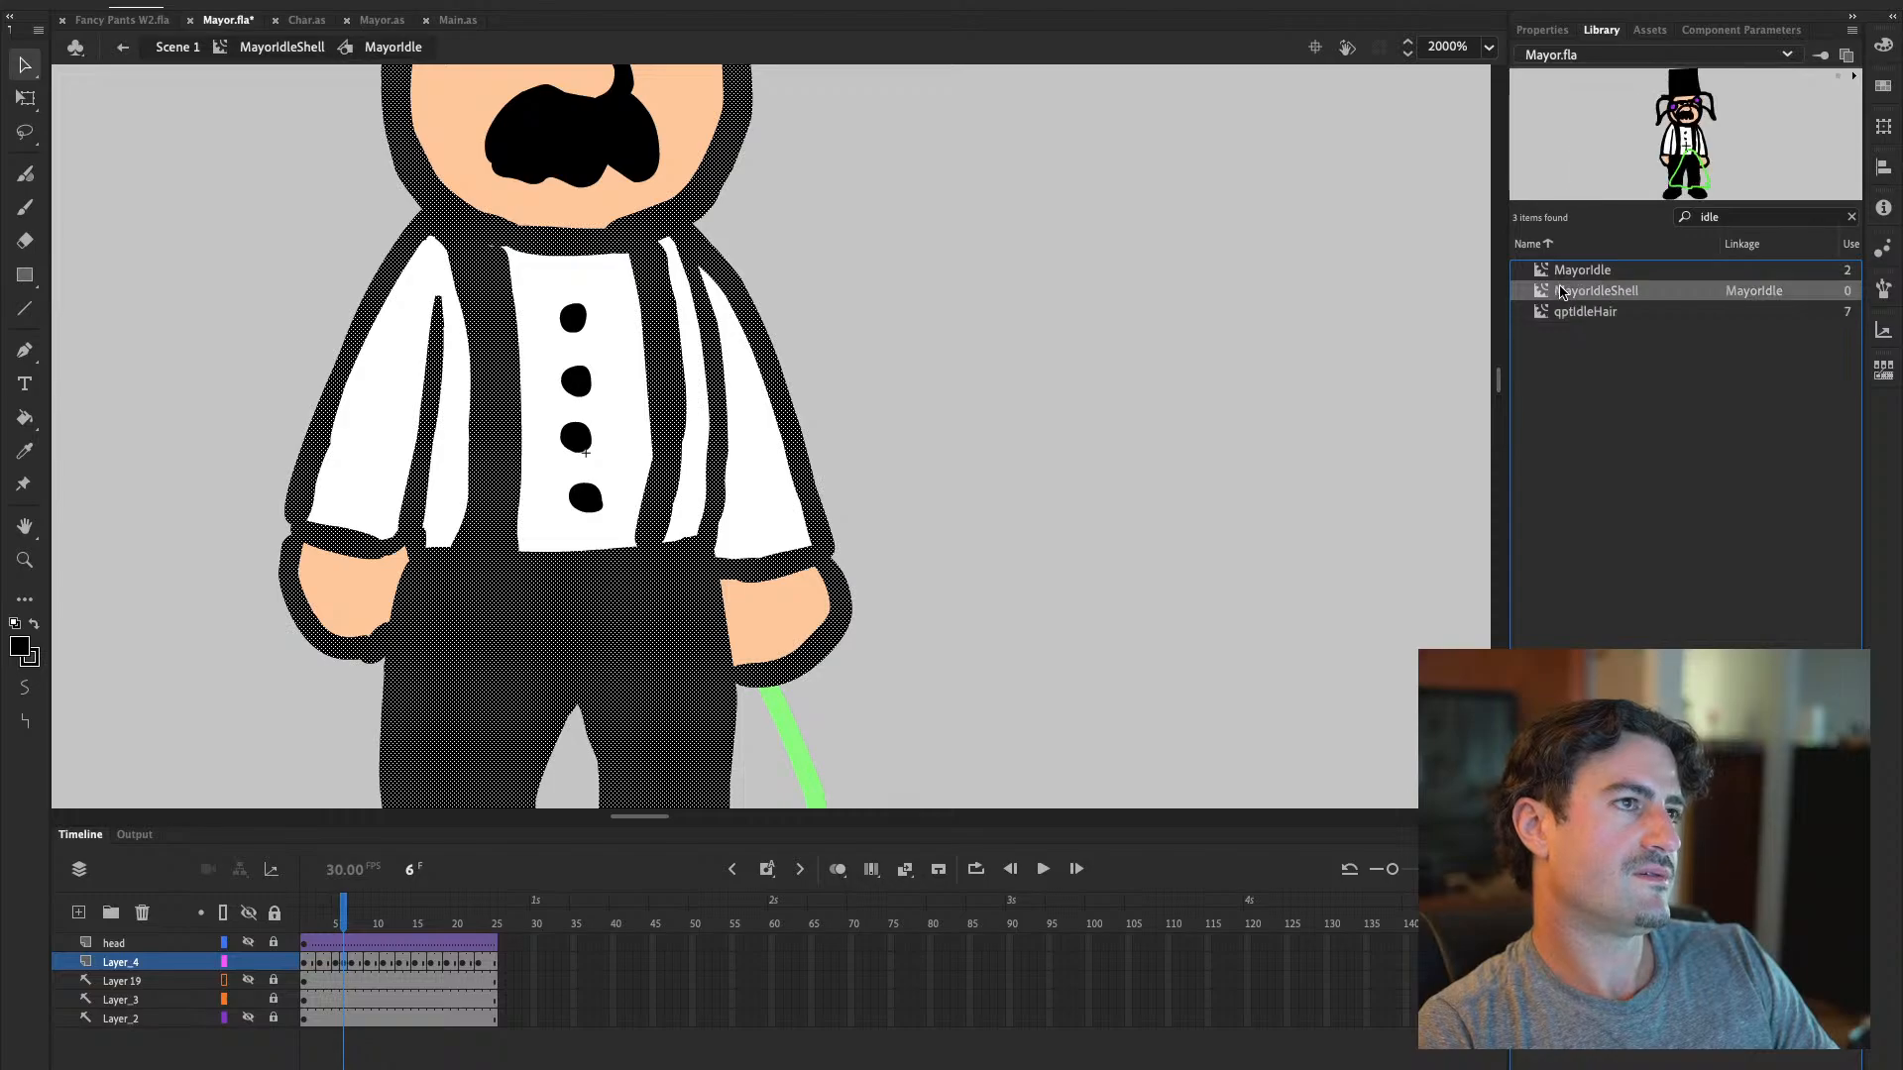
left_click(1547, 277)
double_click(1547, 273)
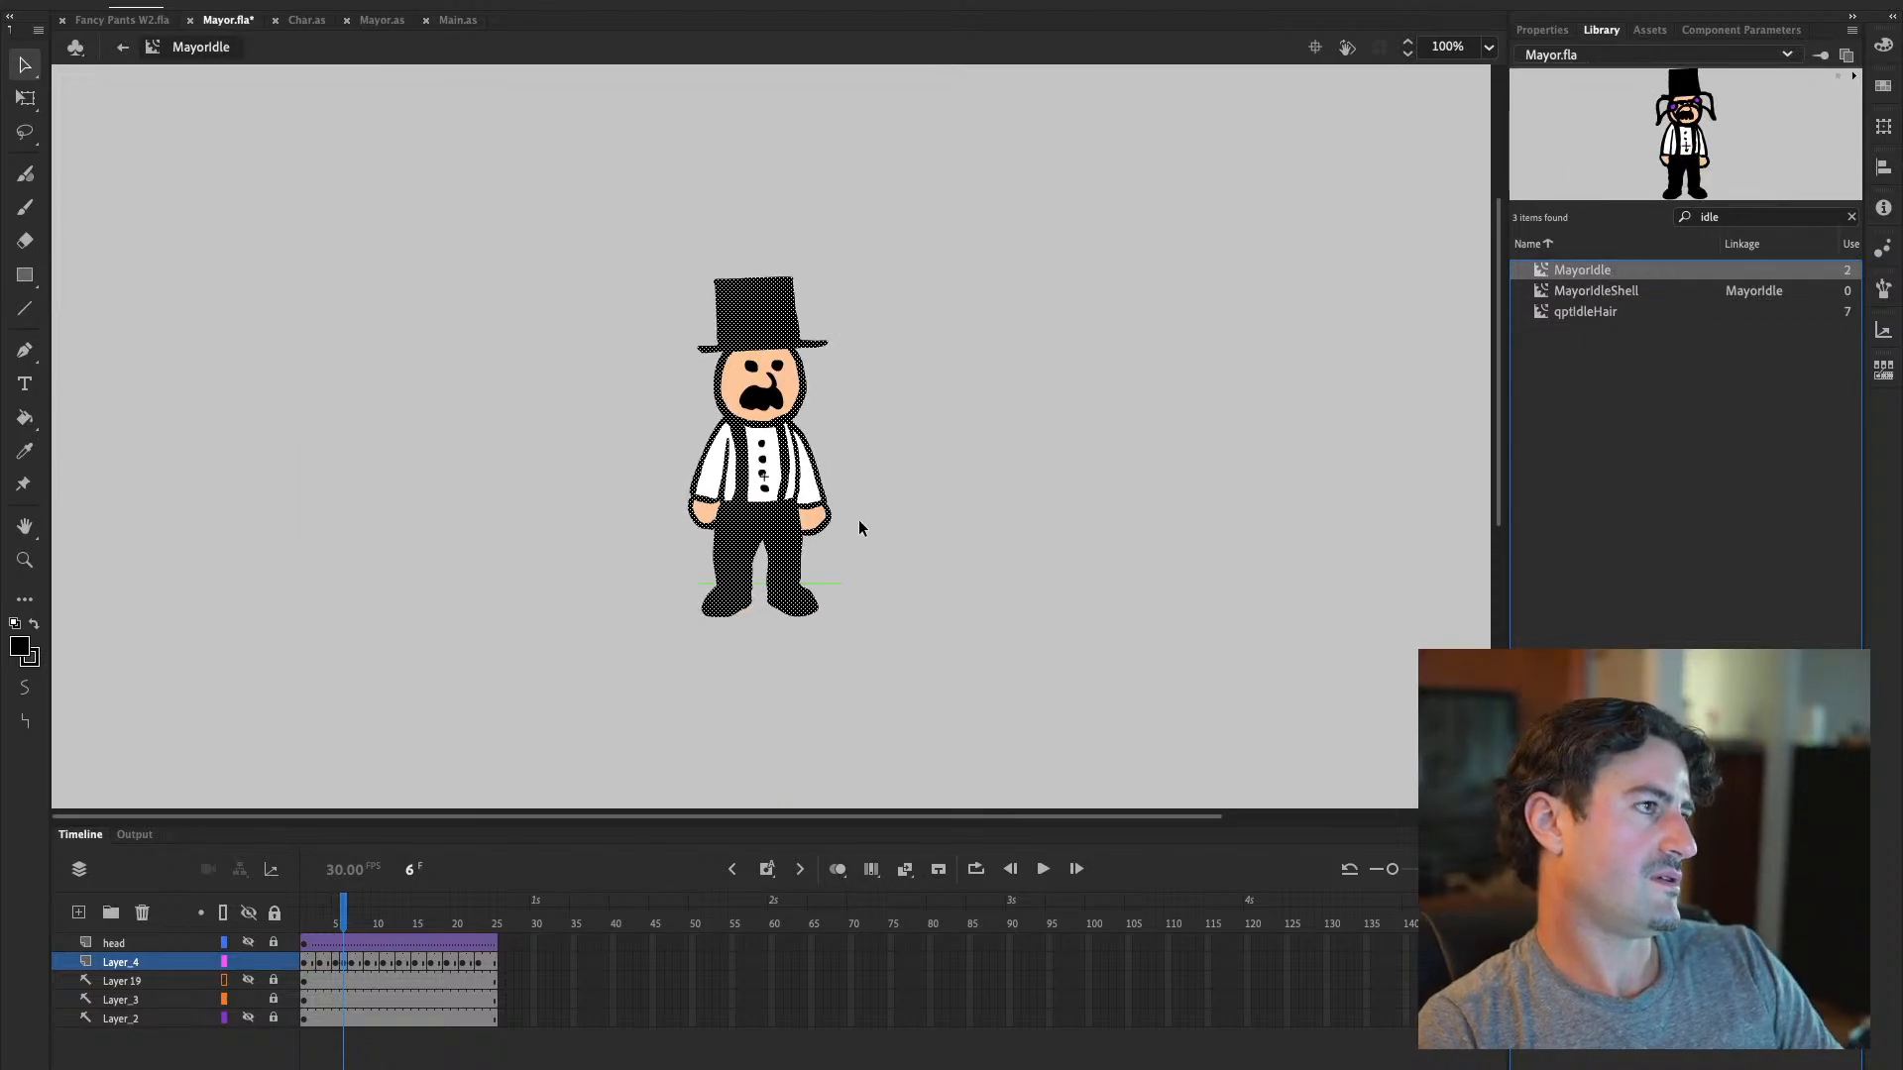
key("ctrl+equal")
key("ctrl+equal")
key("ctrl+equal")
key("ctrl+equal")
key("ctrl+equal")
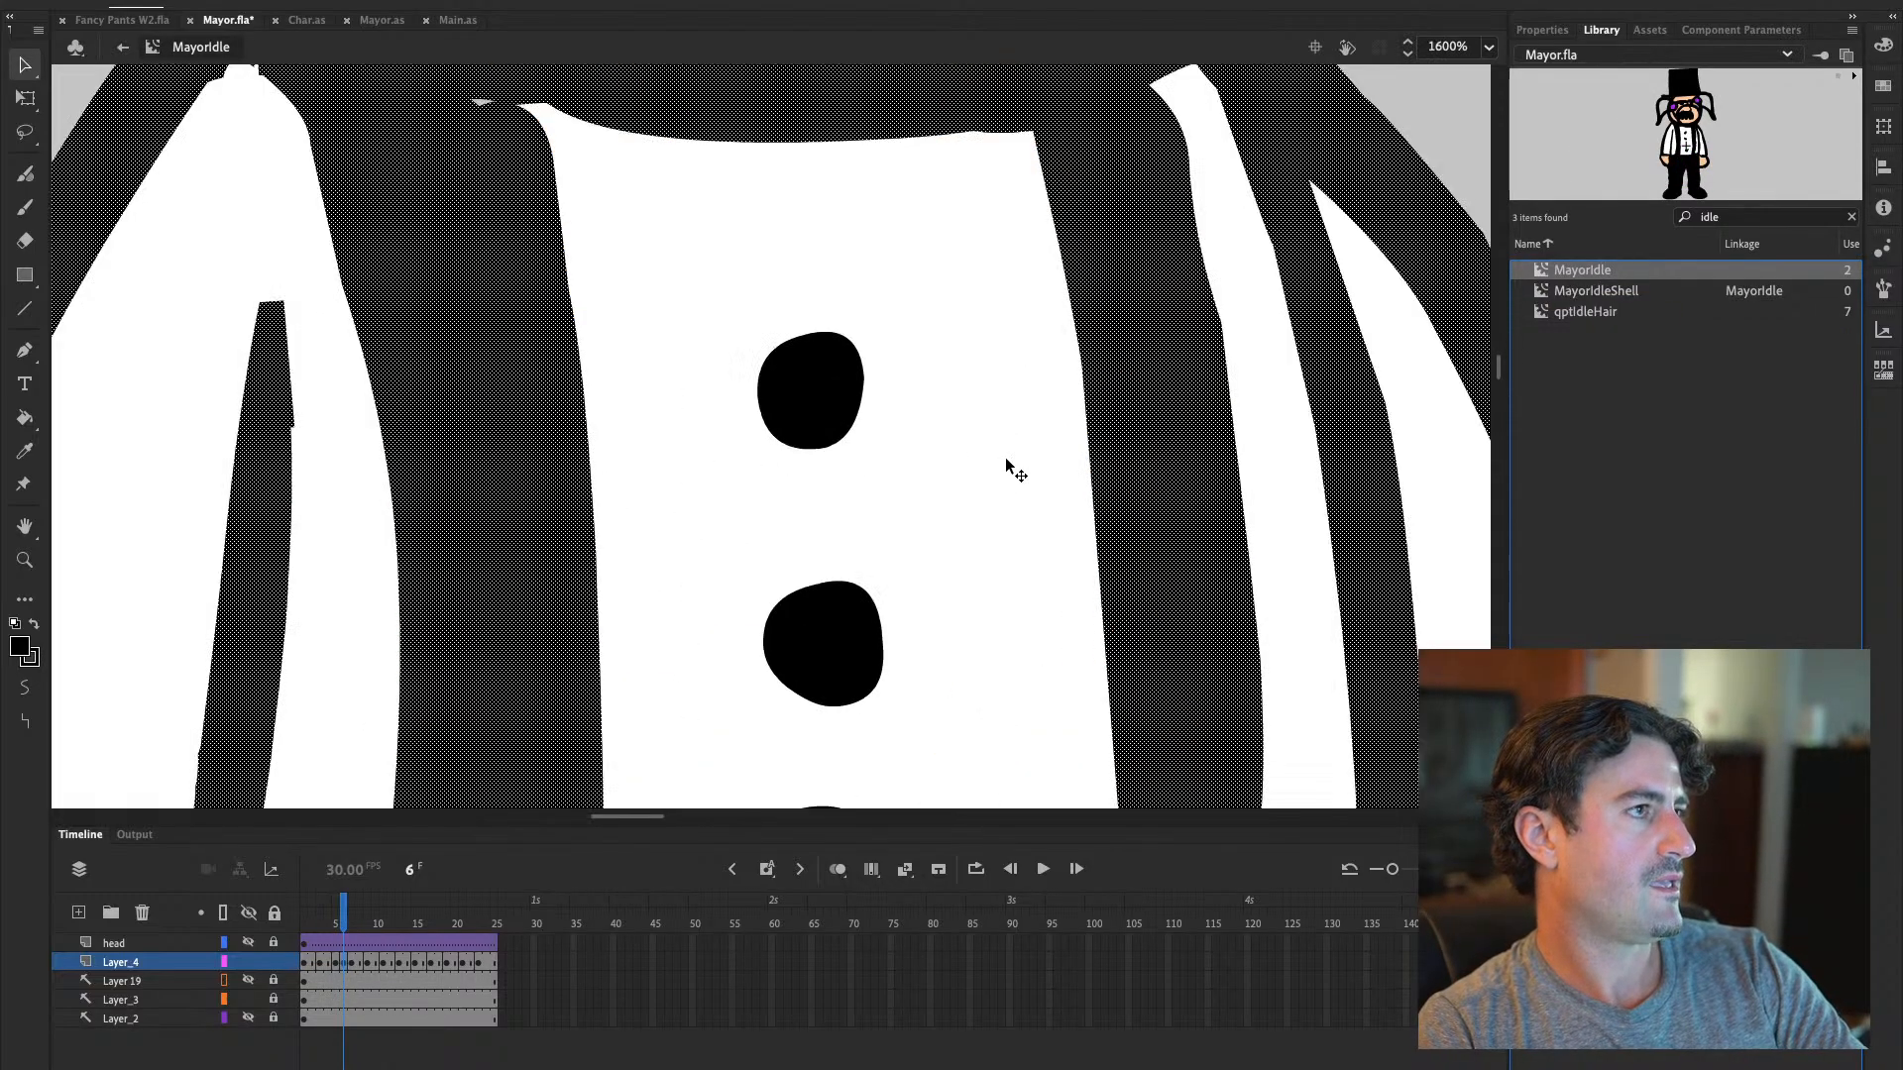
left_click(1136, 303)
left_click(1211, 405)
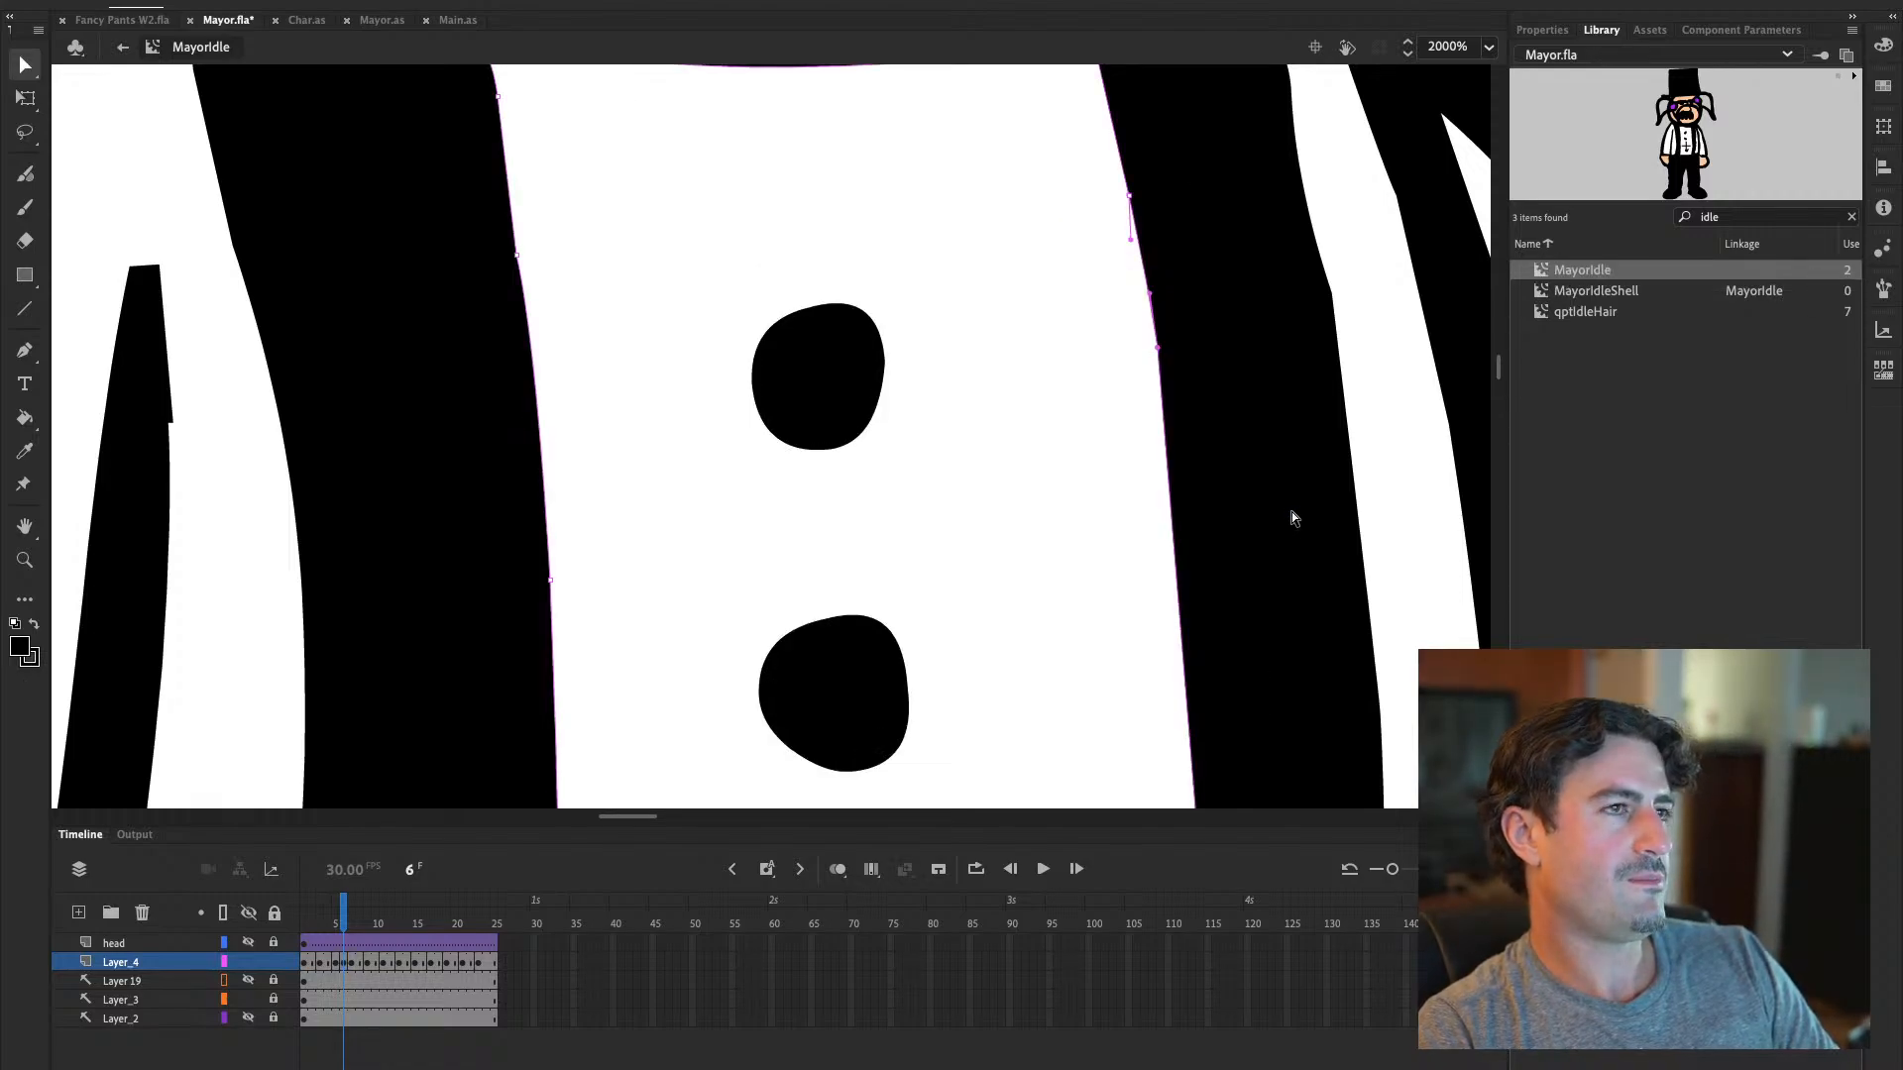
key("ctrl+minus")
key("ctrl+minus")
left_click(1088, 325)
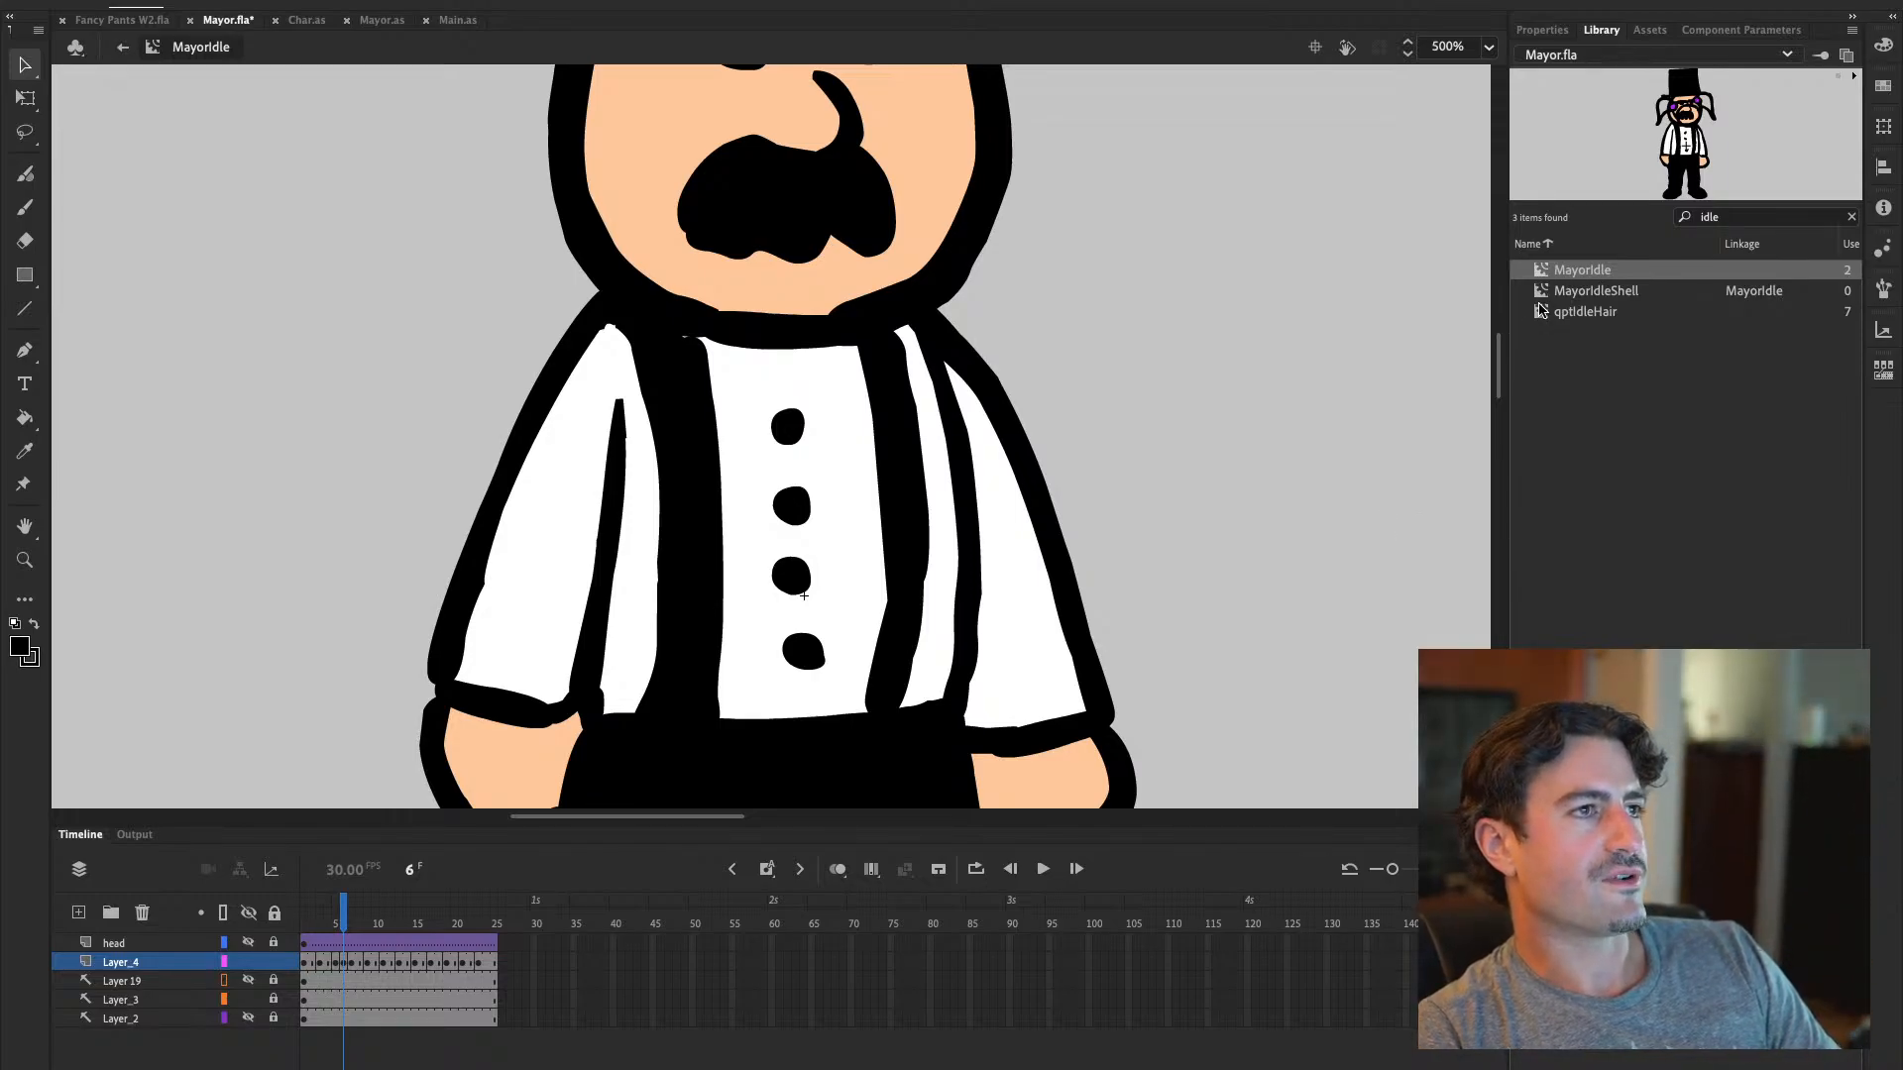
Search the library for "walk", open the MayorWalkNormalShell symbol, and go to frame 2 of Layer_2
double_click(1741, 218)
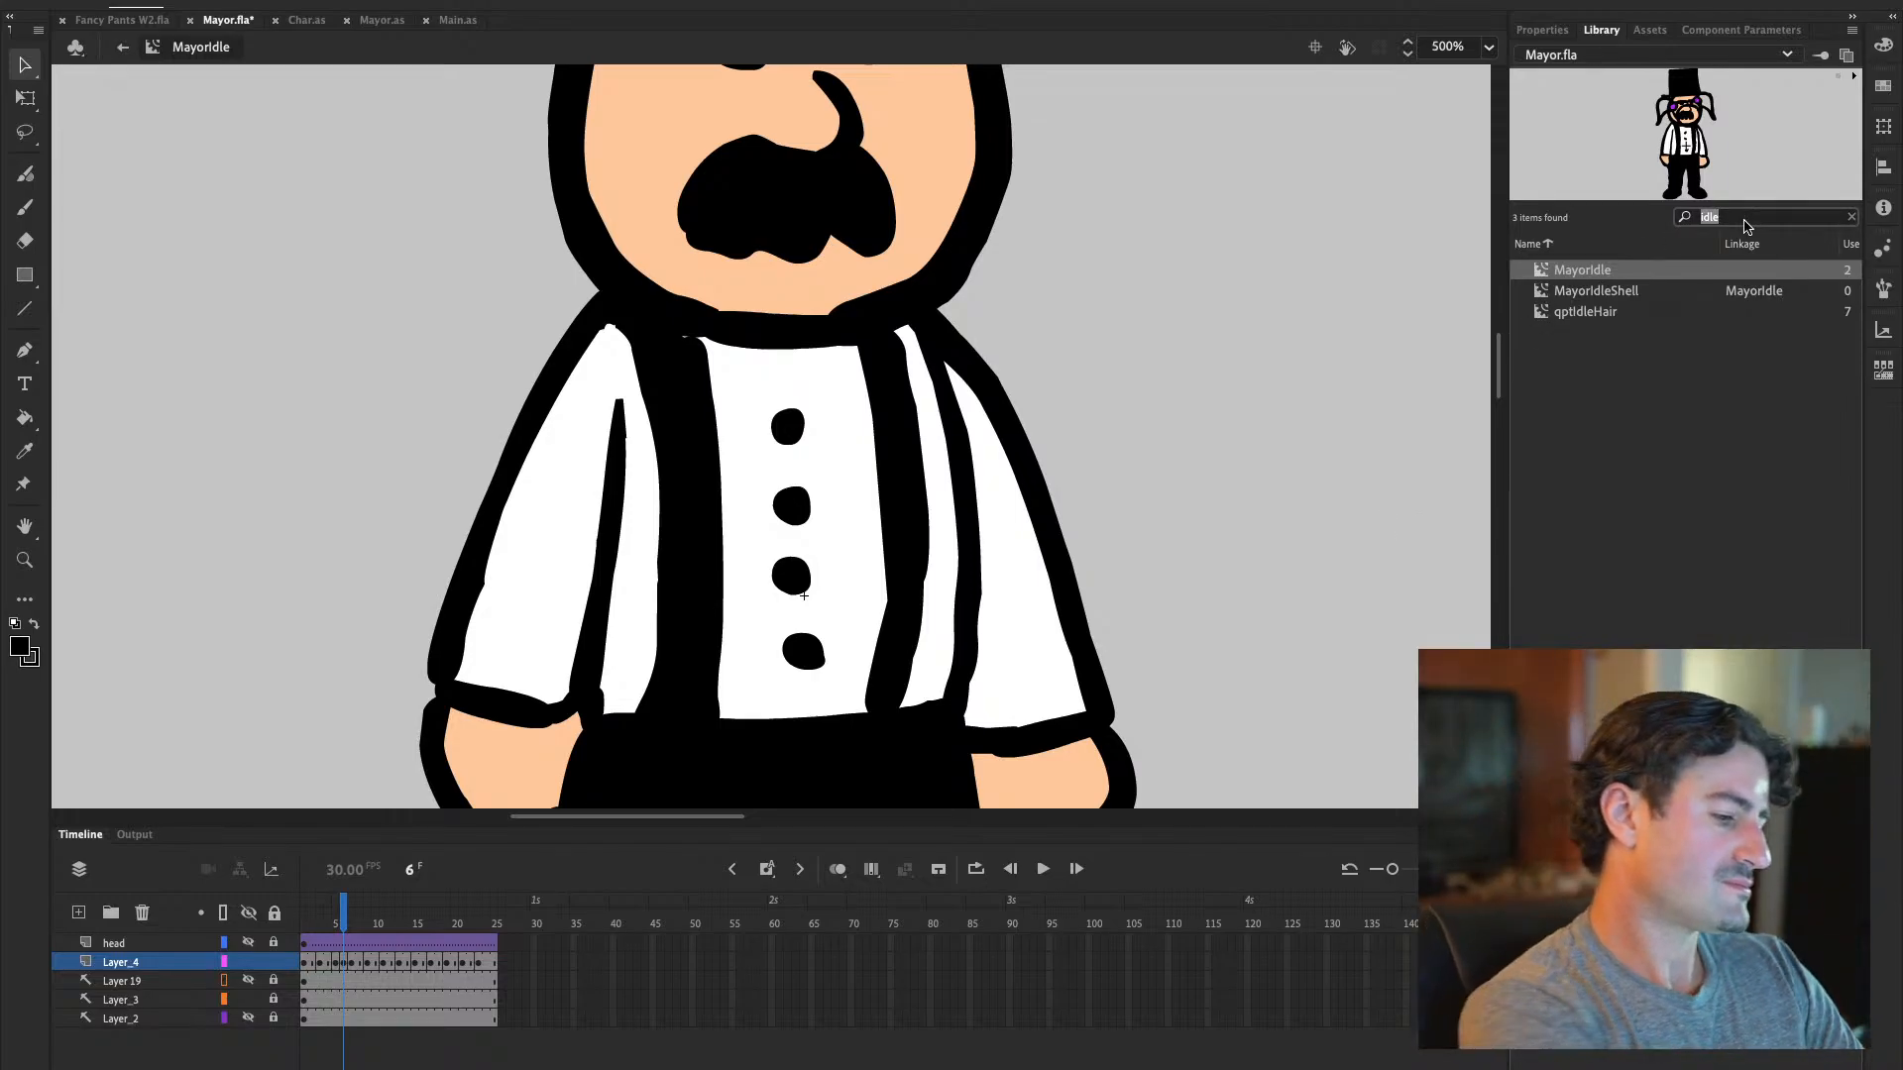
type("walk")
left_click(1620, 274)
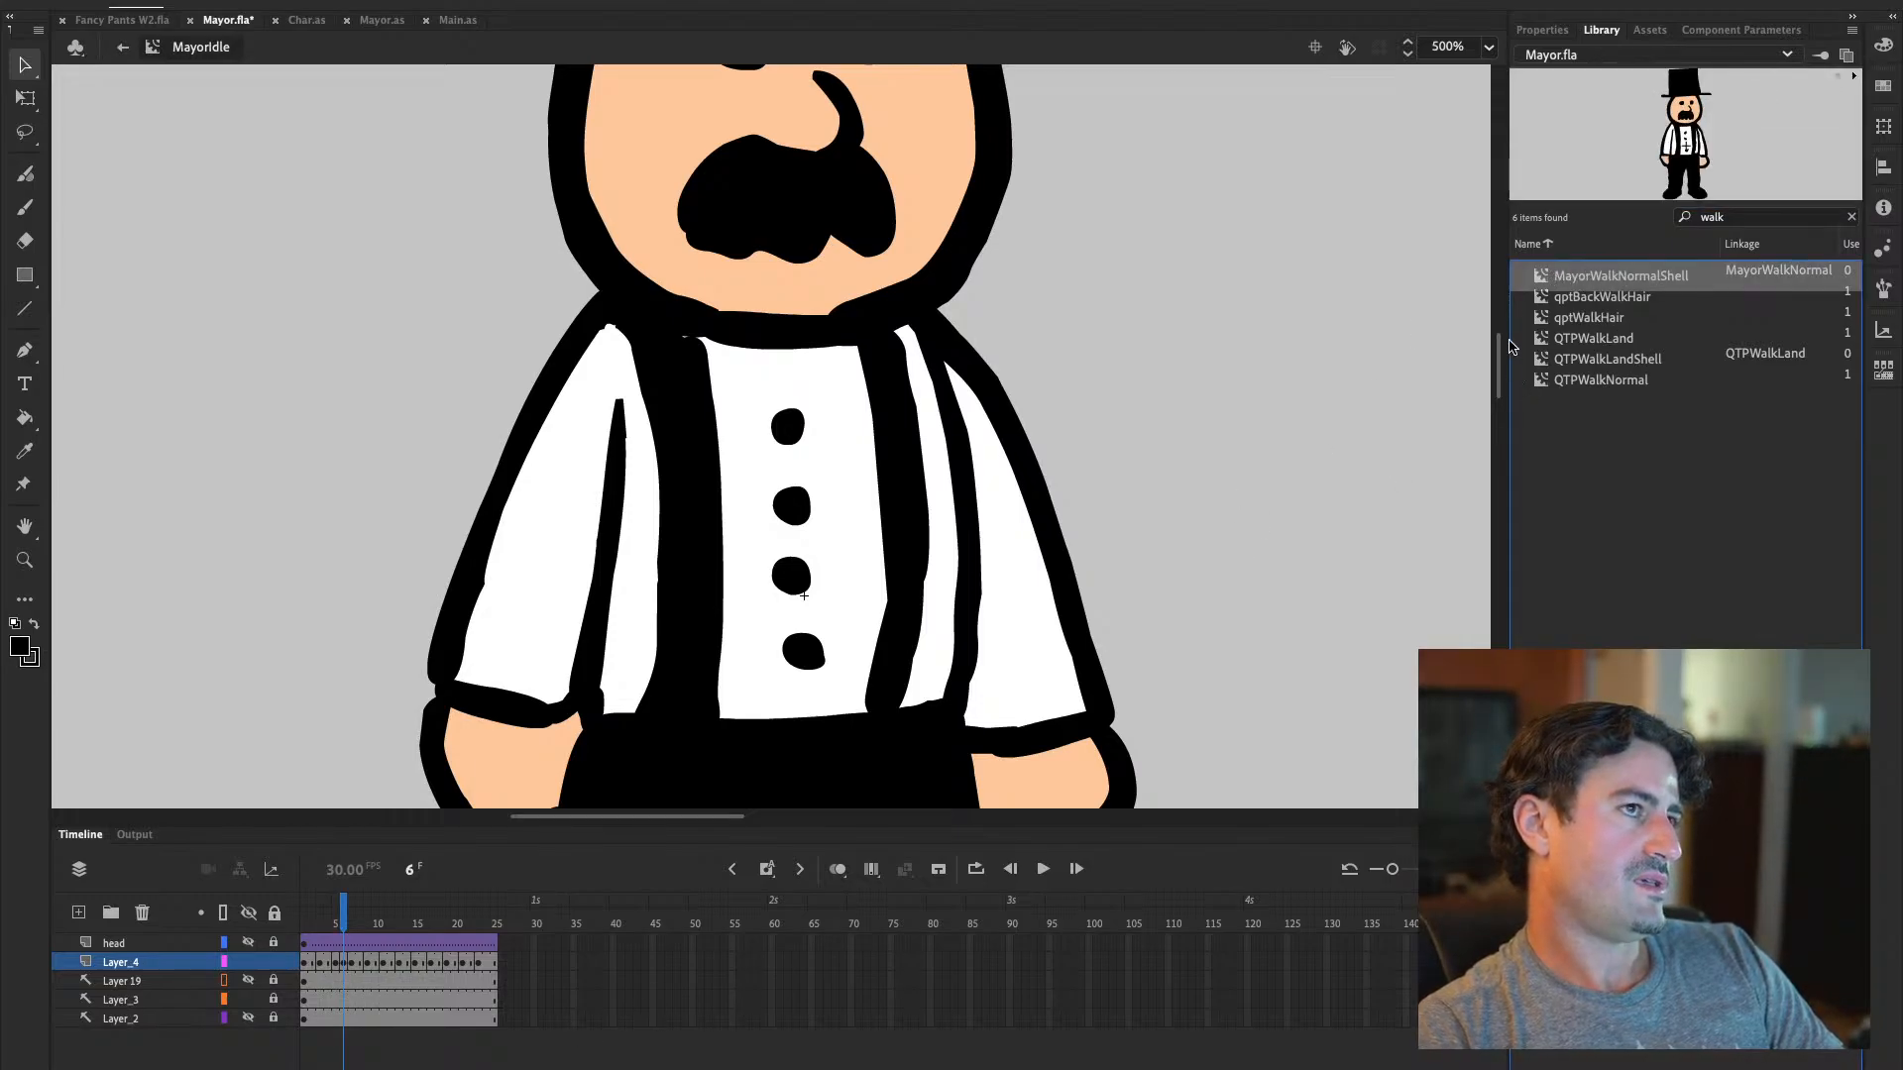
double_click(1546, 279)
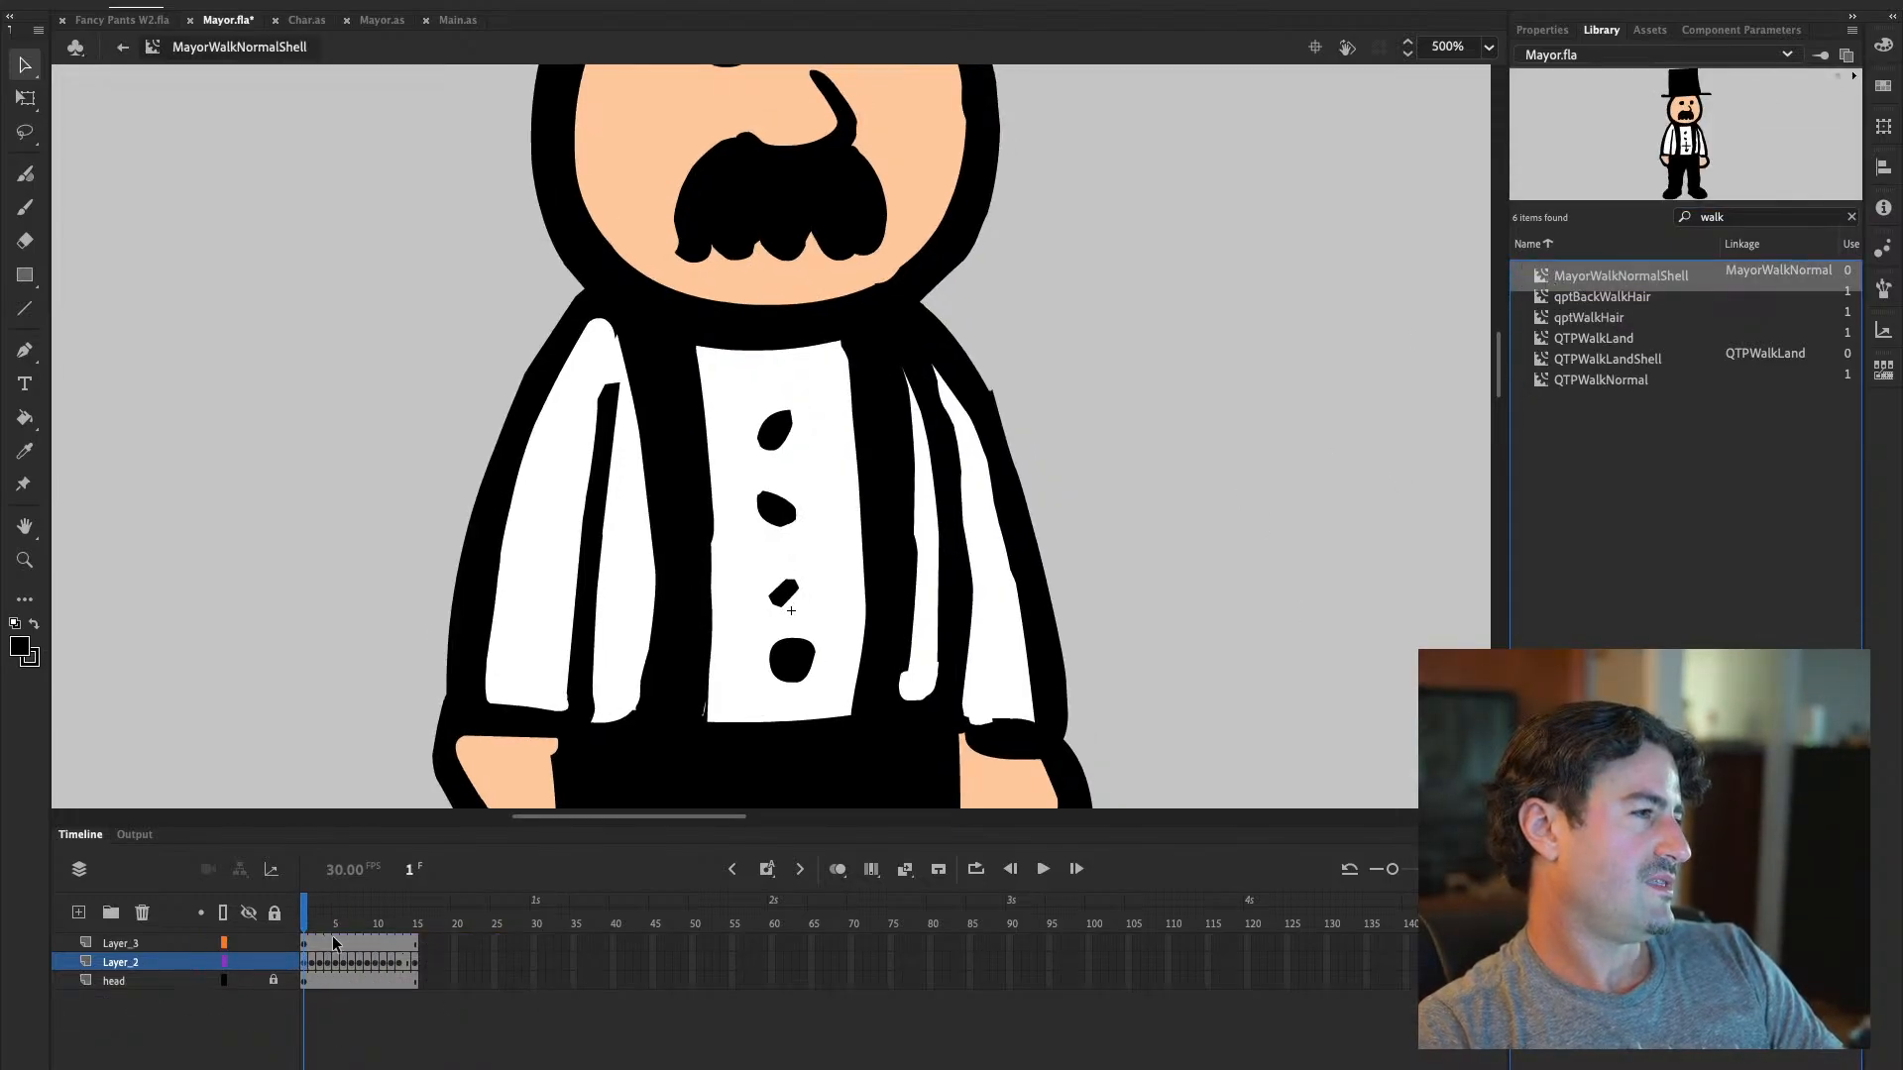
left_click(310, 961)
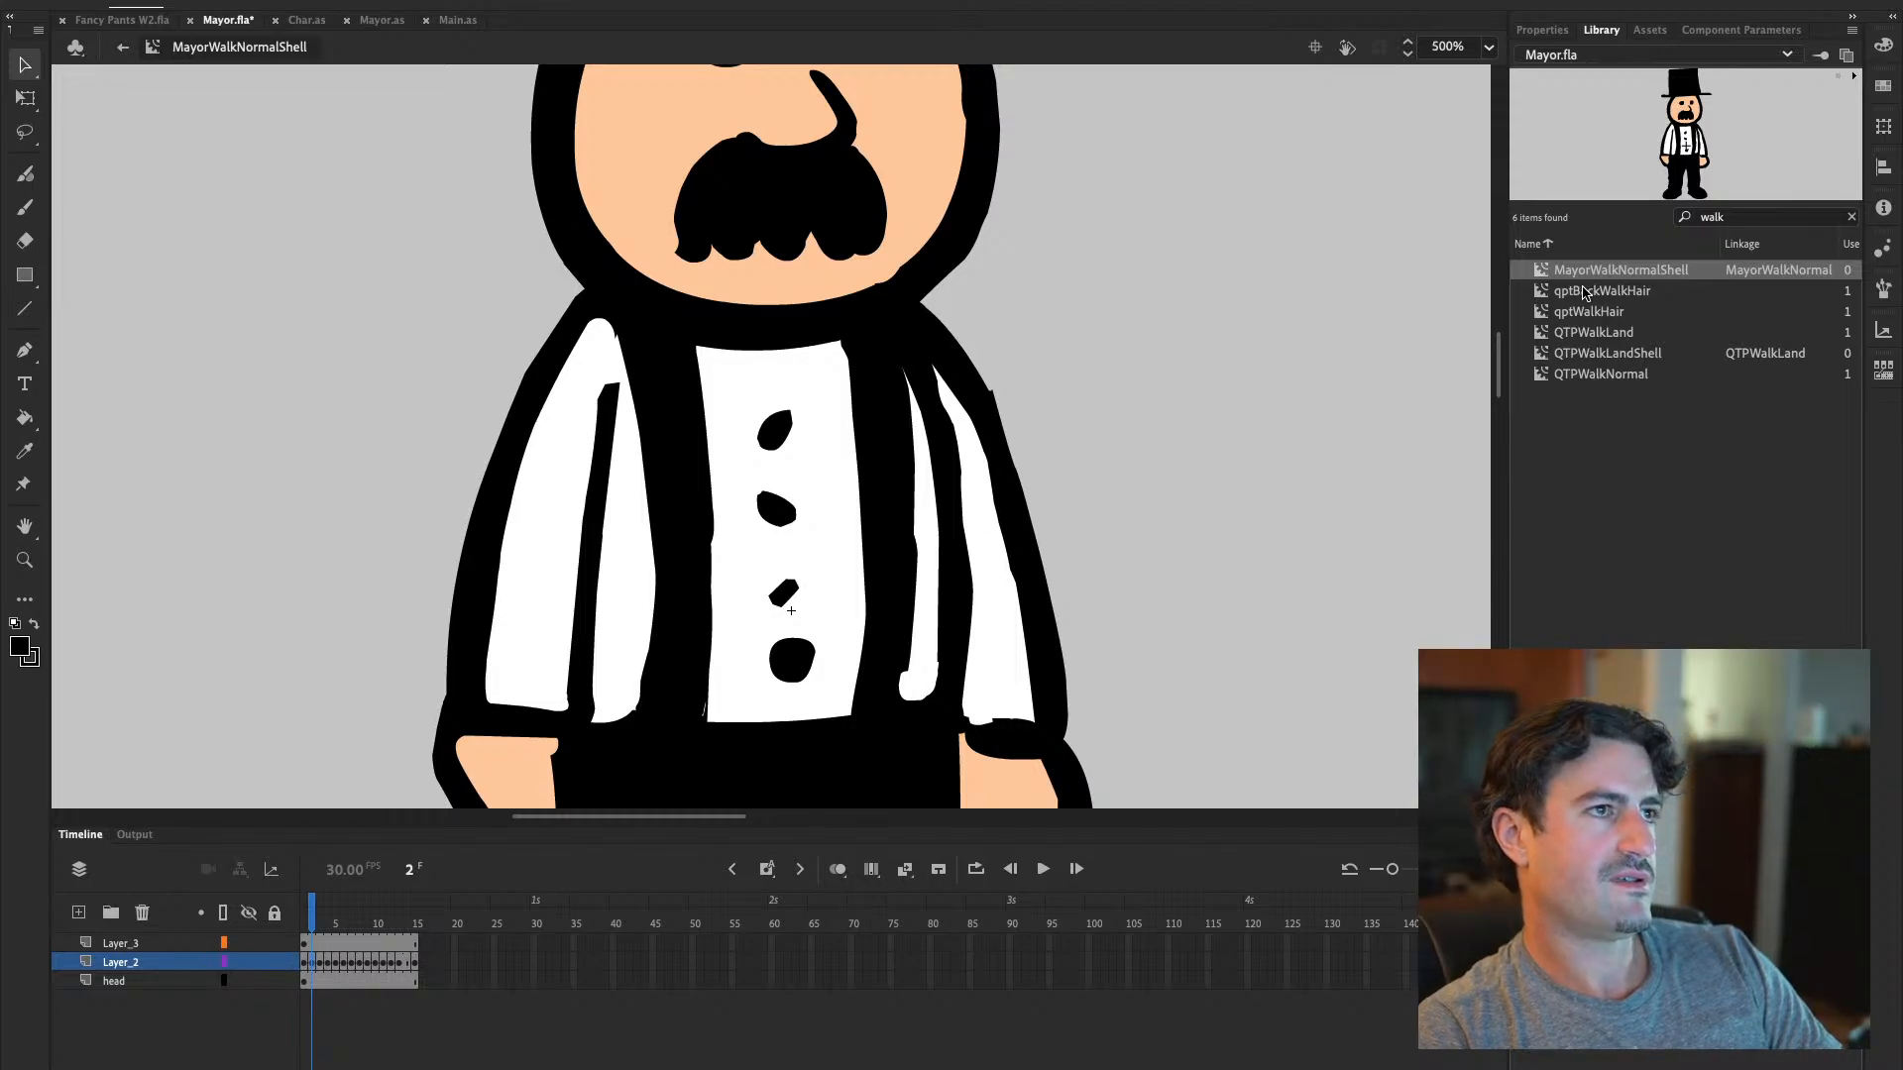
Search the library for "idle", open the MayorIdleShell symbol, and select frame 1 of its head layer
double_click(1759, 218)
type("idle")
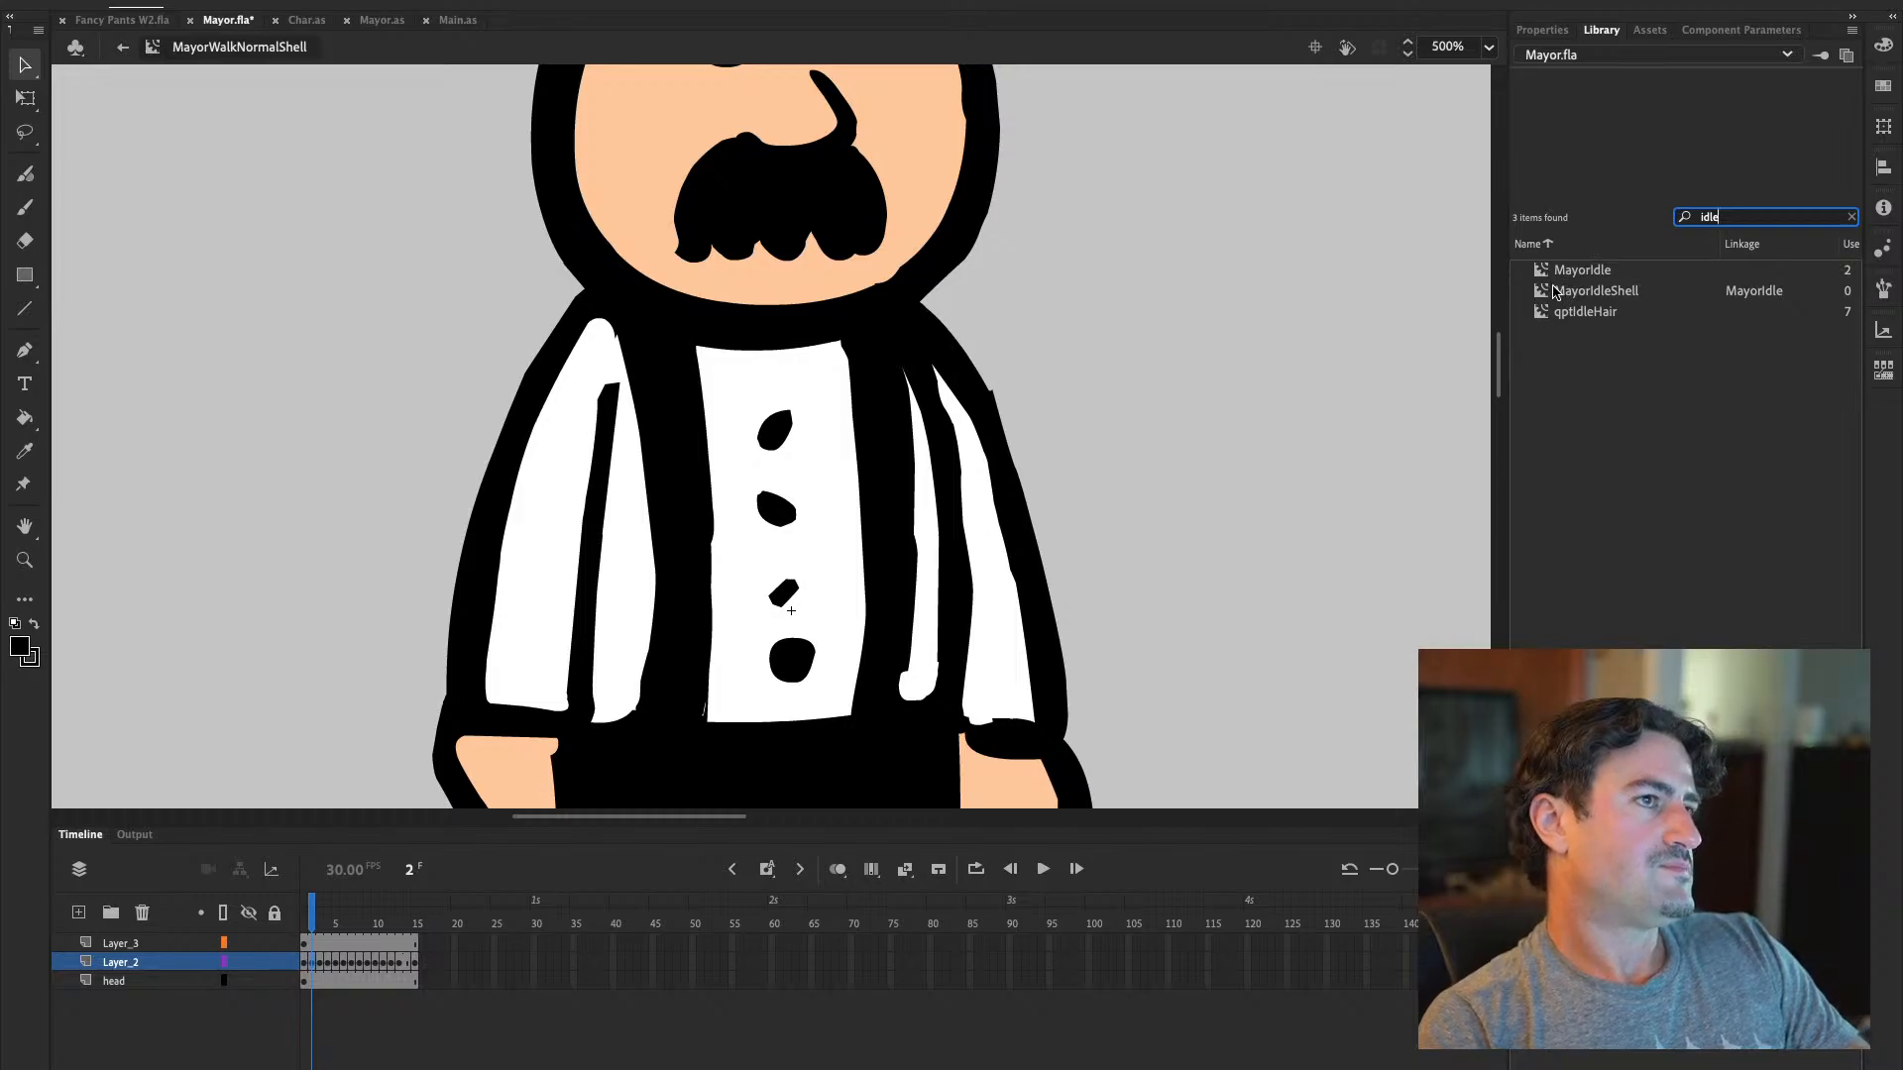
double_click(1596, 291)
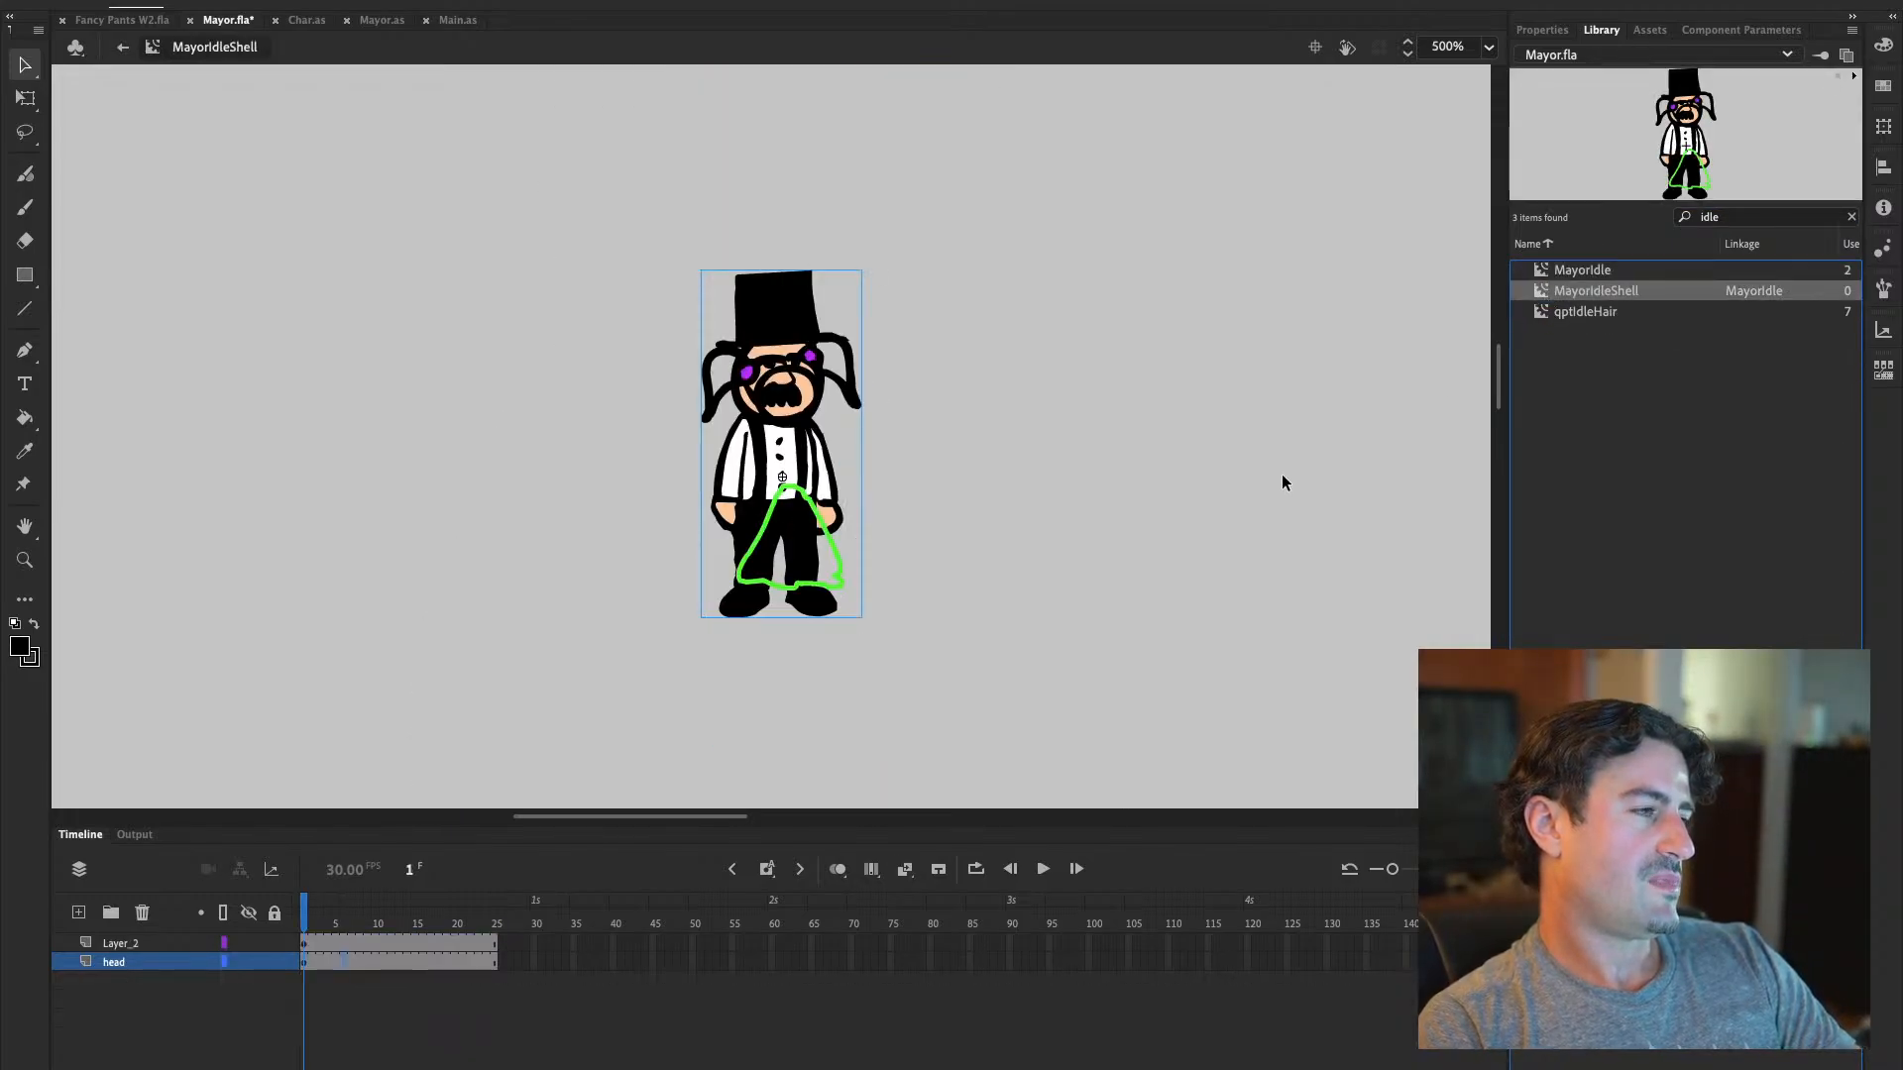
left_click(304, 965)
left_click(304, 964)
left_click(304, 964)
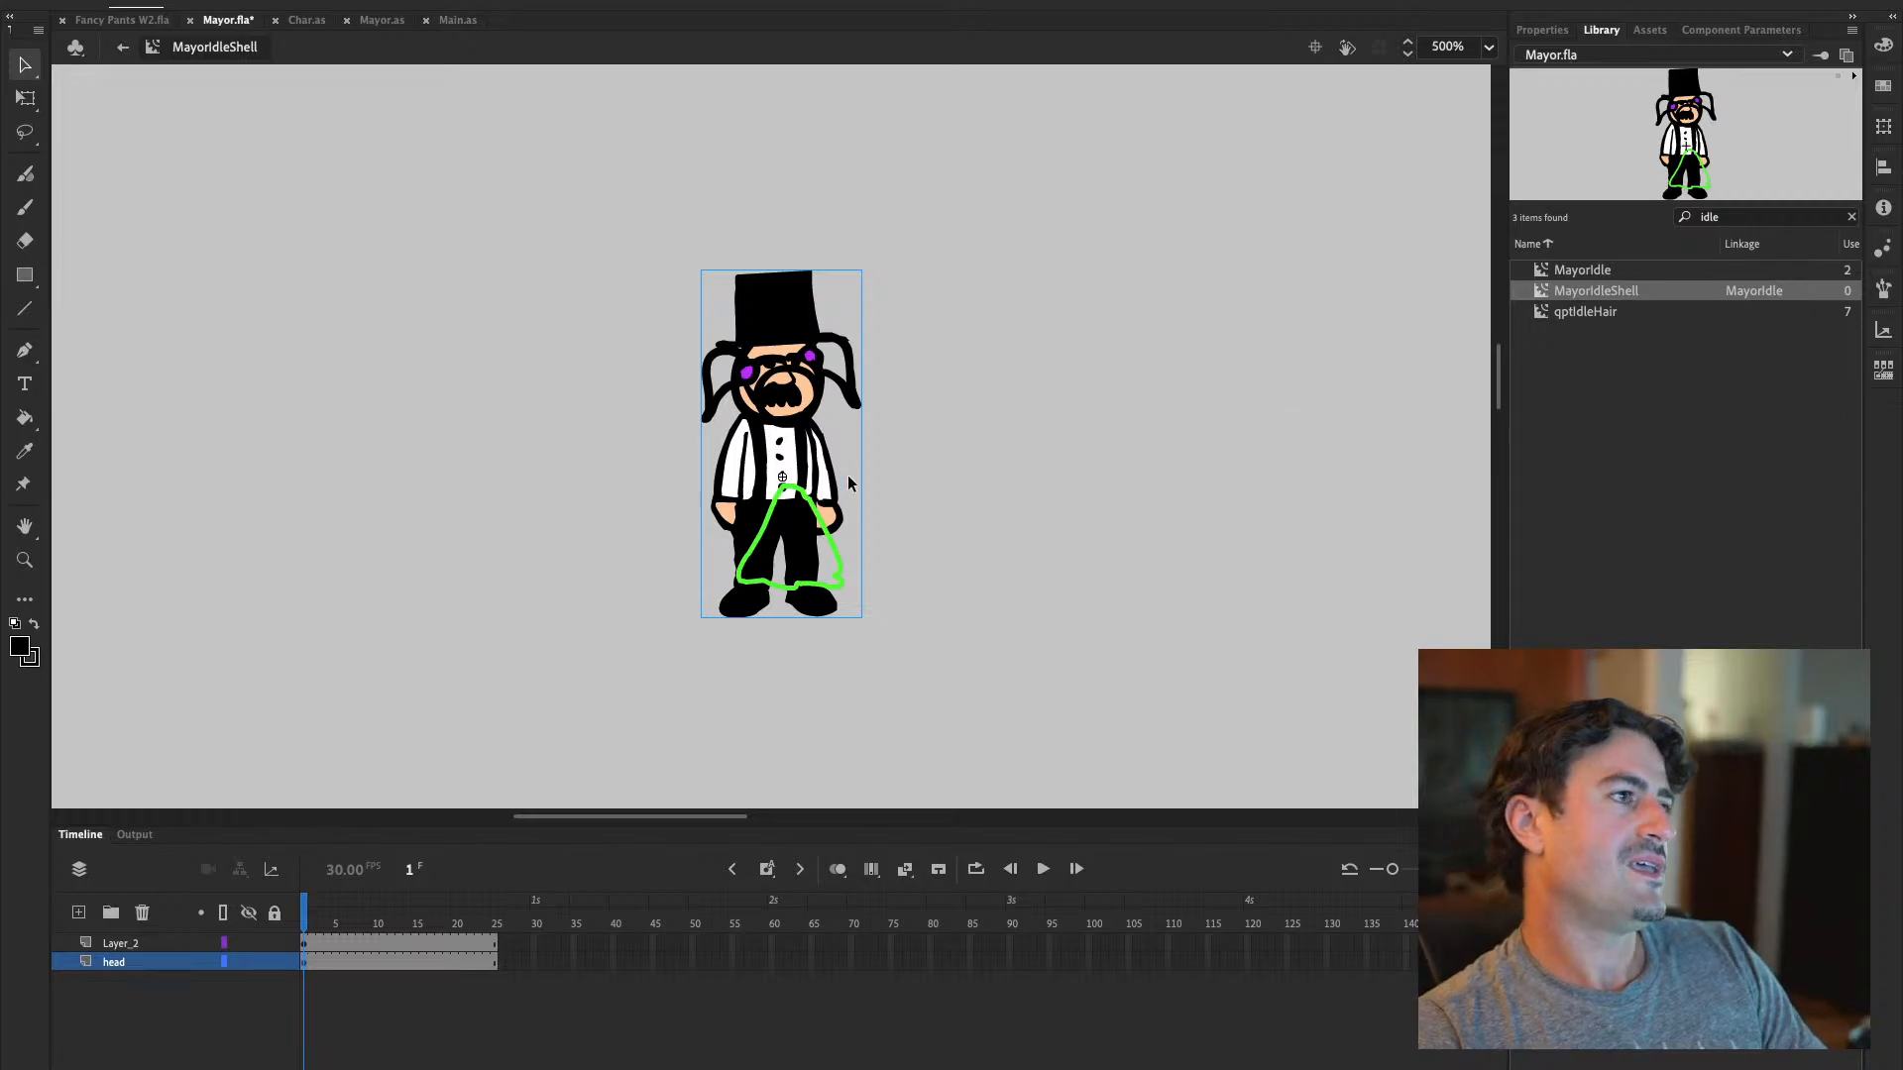
Search the library for "nor" to reopen MayorWalkNormalShell at its head layer, and save the document
double_click(1730, 216)
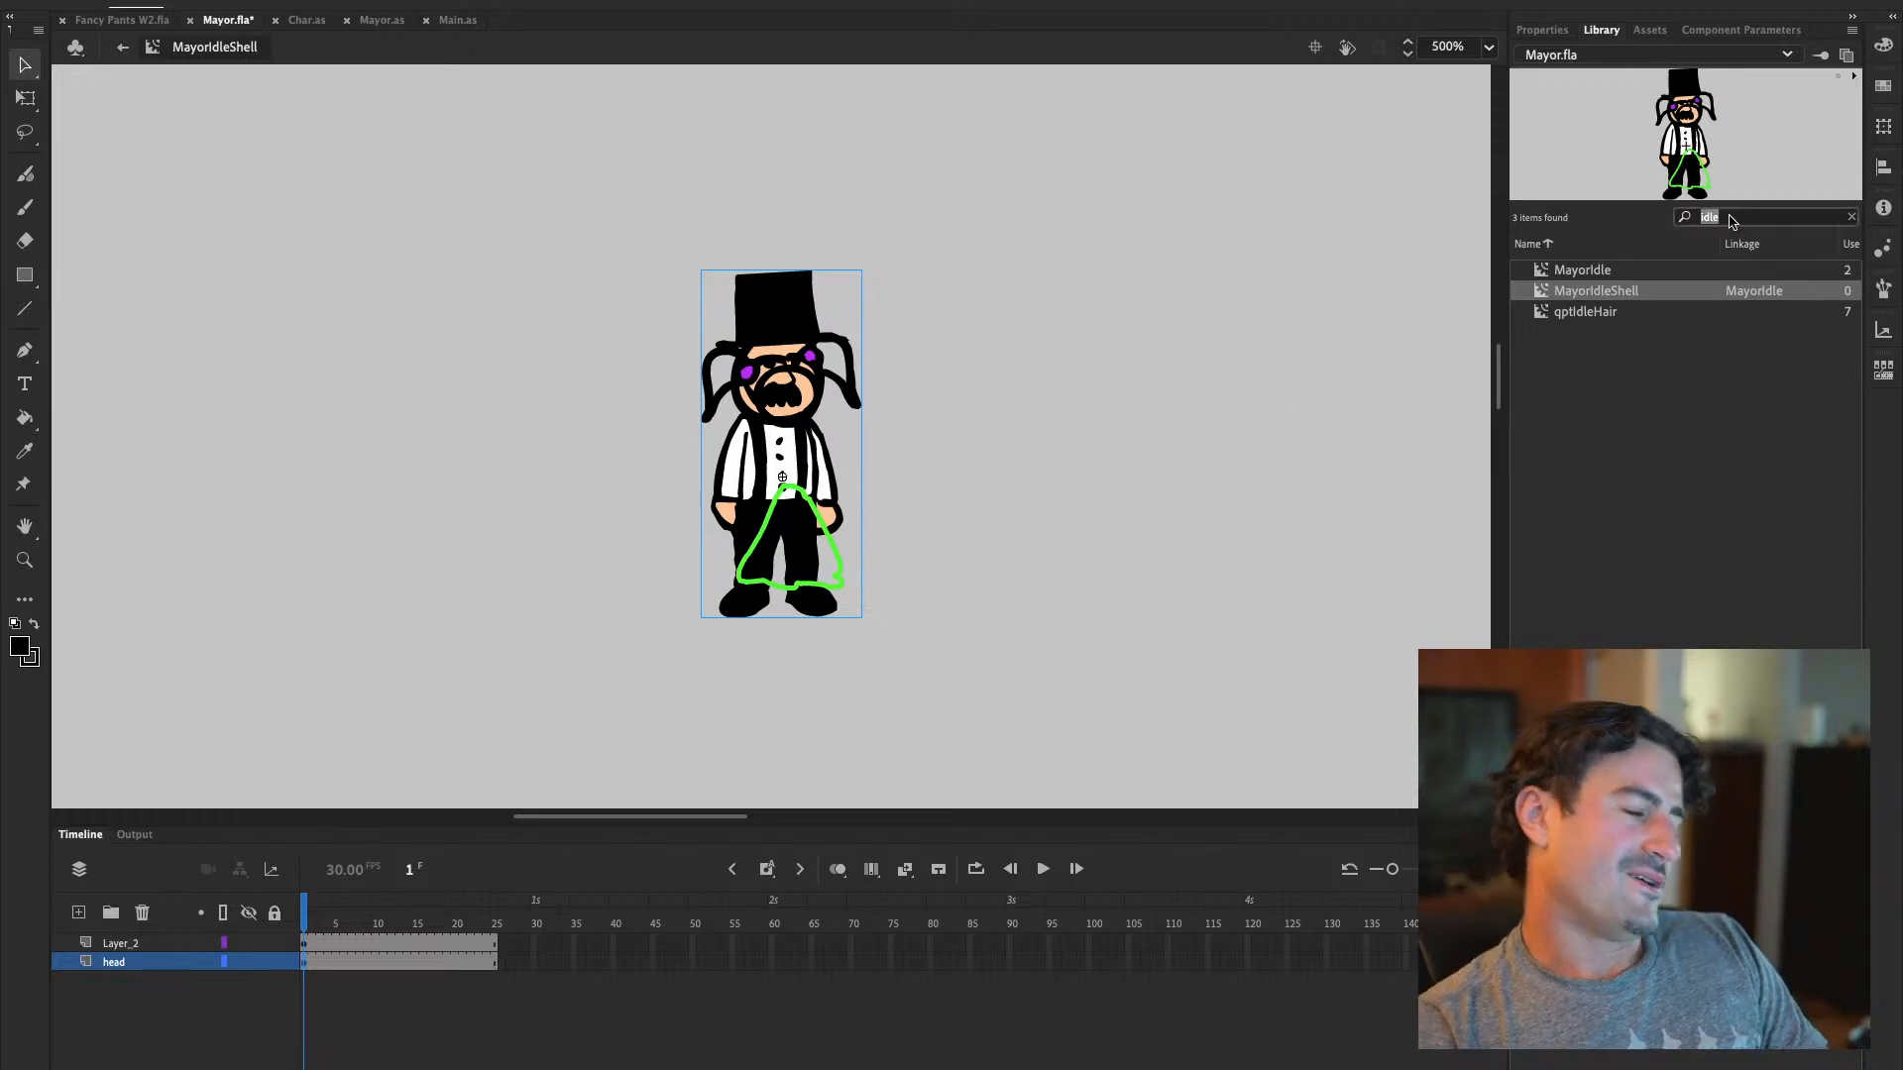
key("BackSpace")
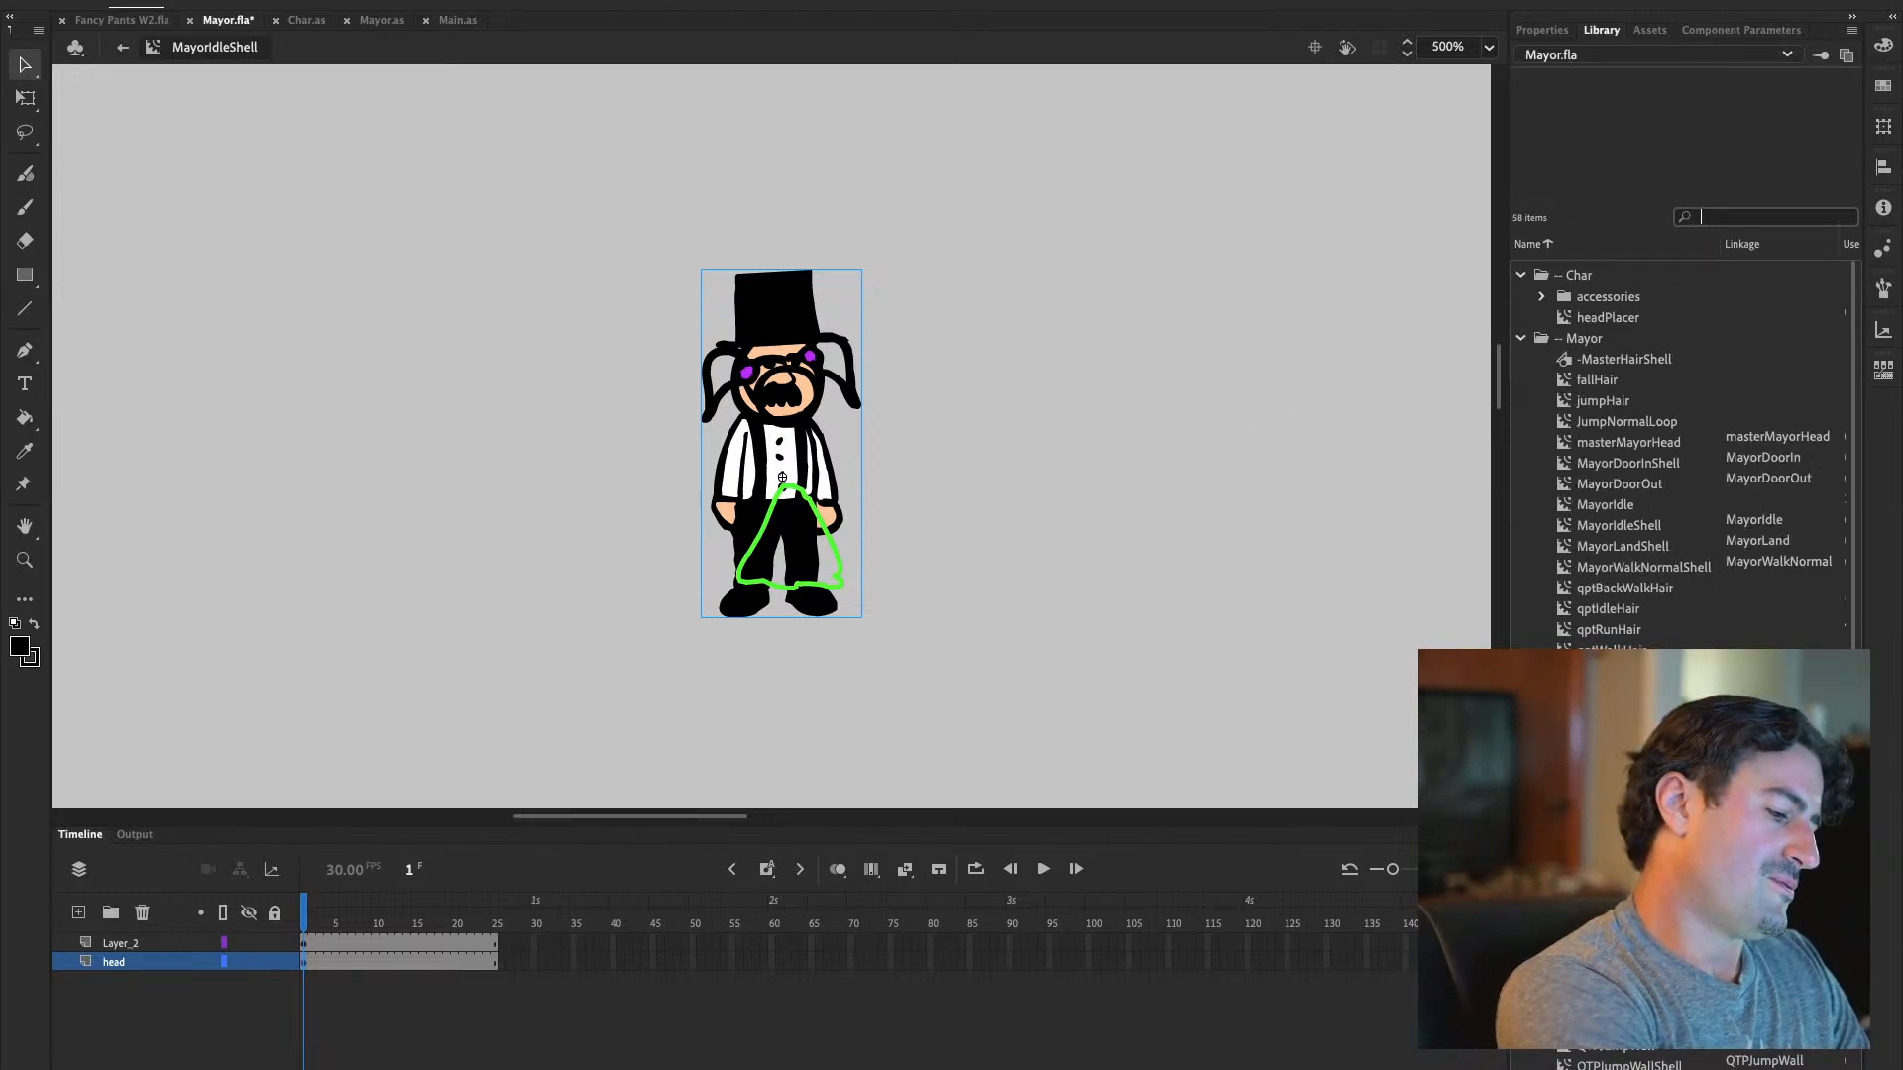
type("nor")
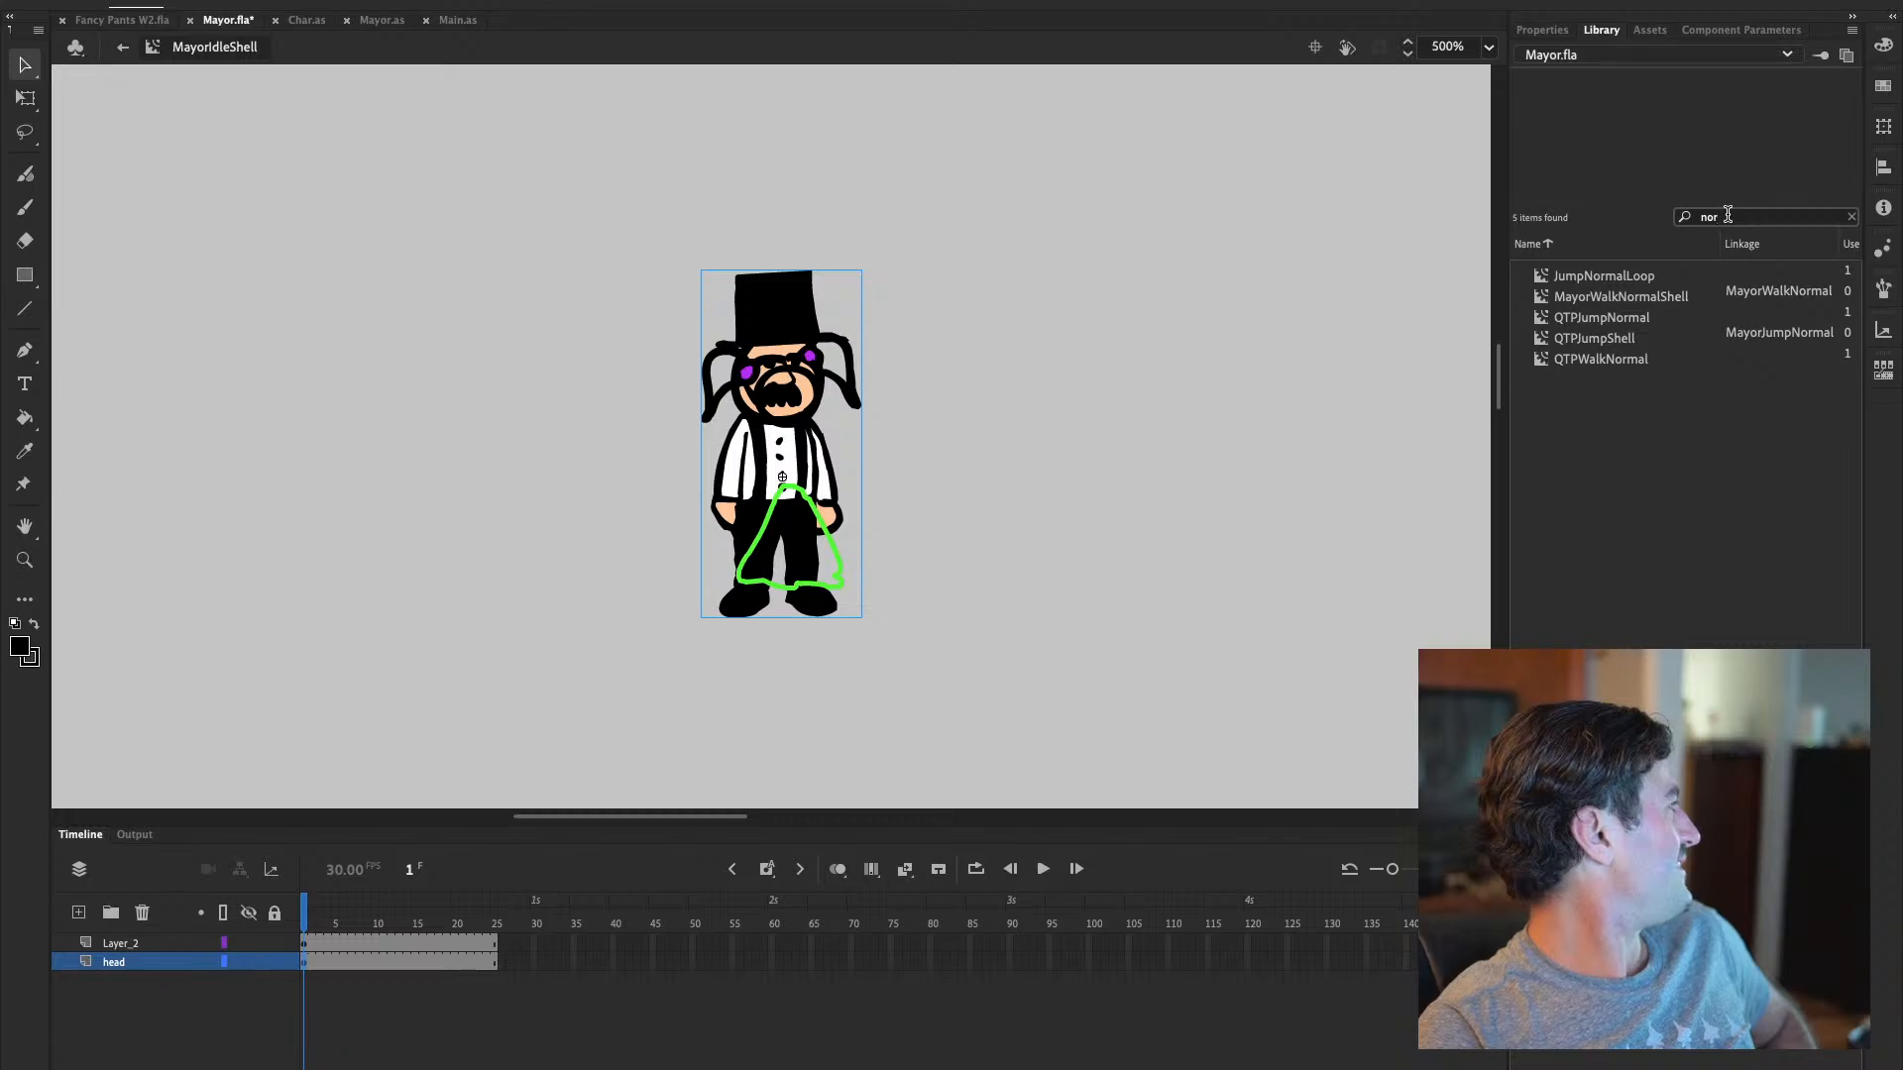
left_click(1544, 285)
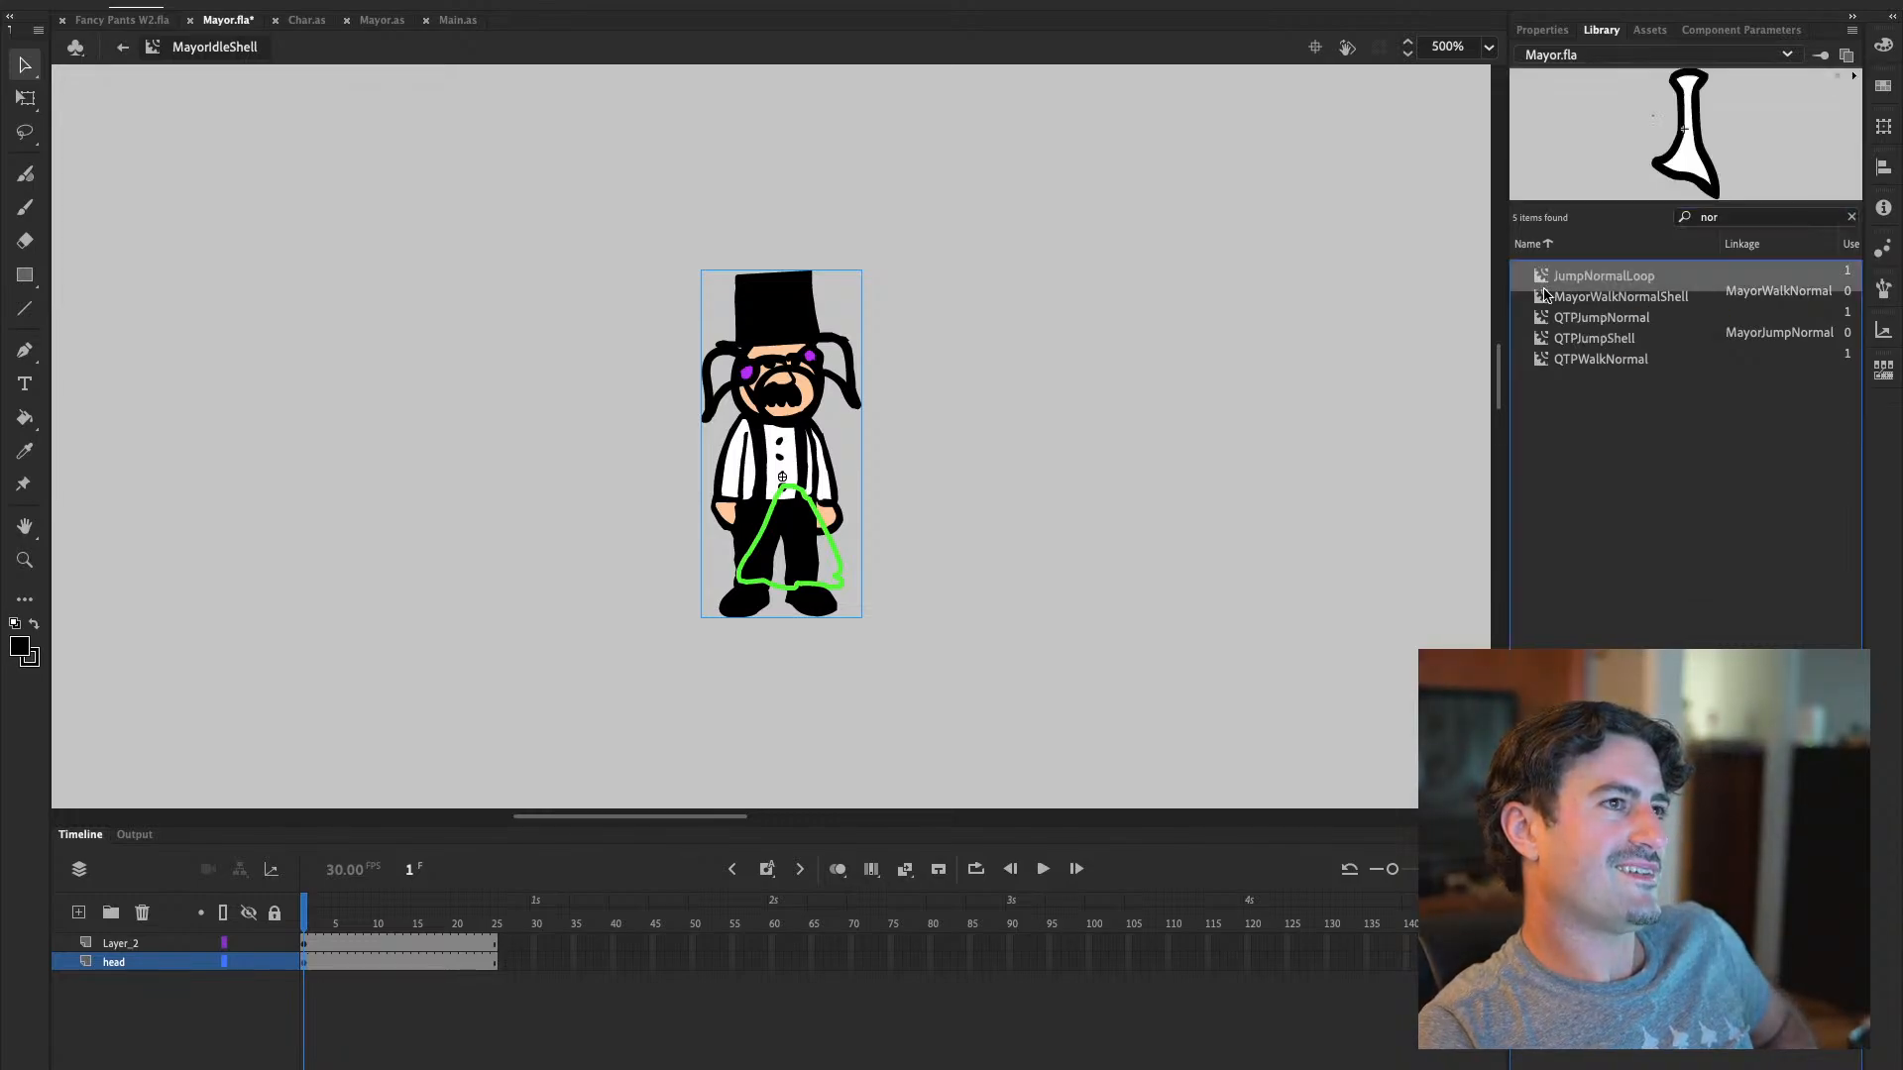
left_click(1545, 296)
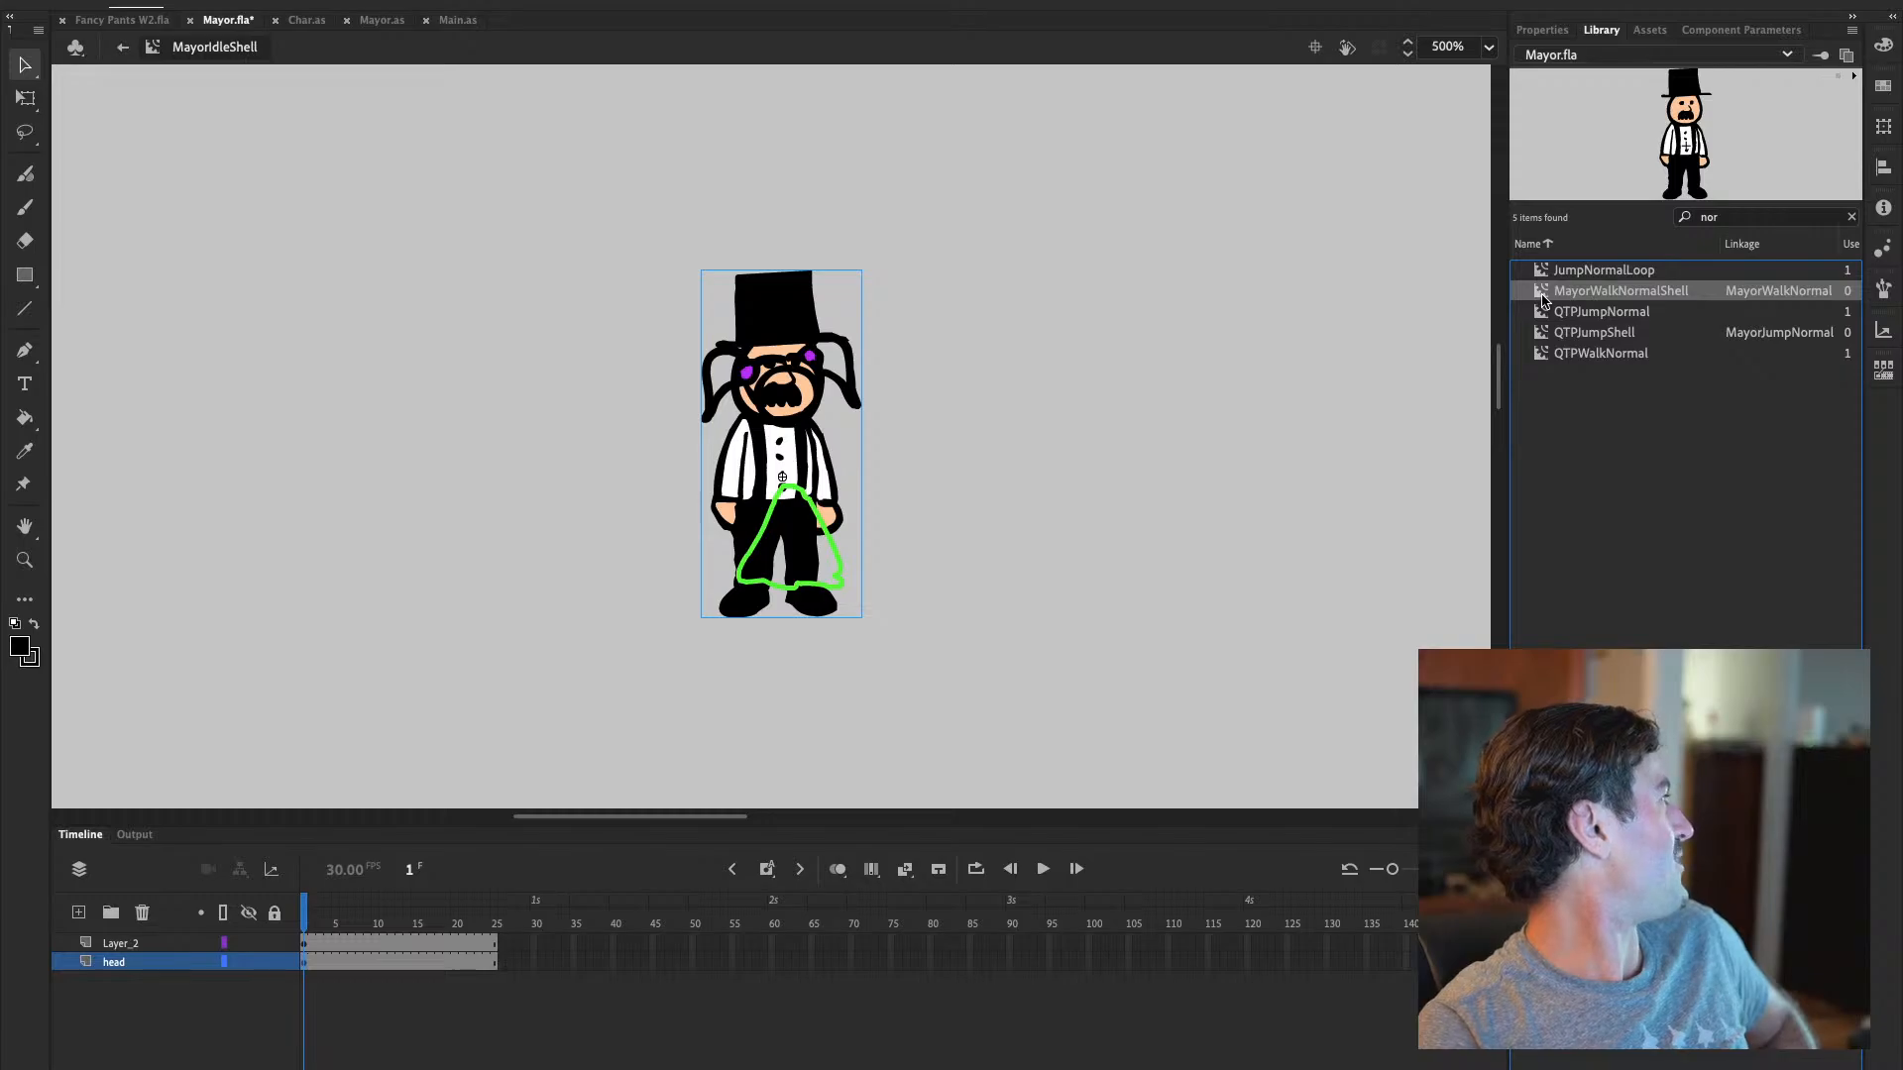
double_click(1543, 294)
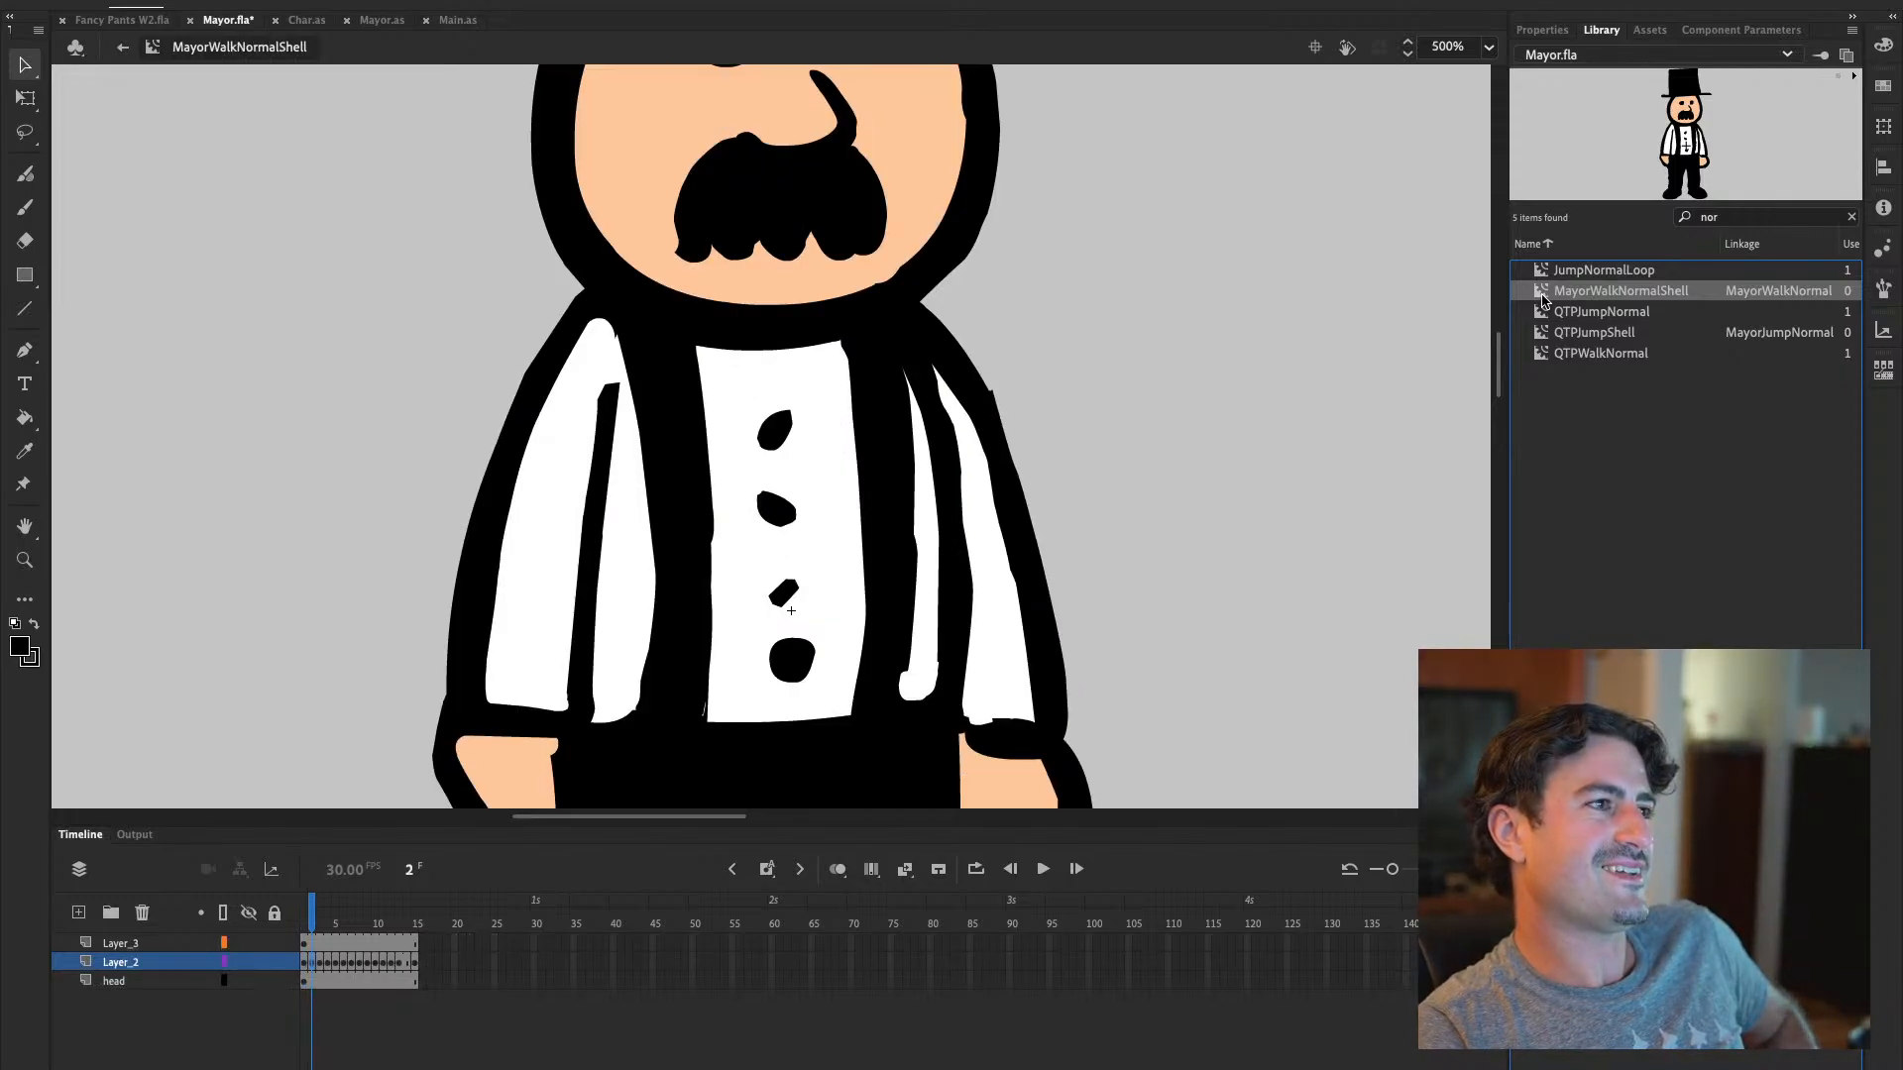
left_click(146, 981)
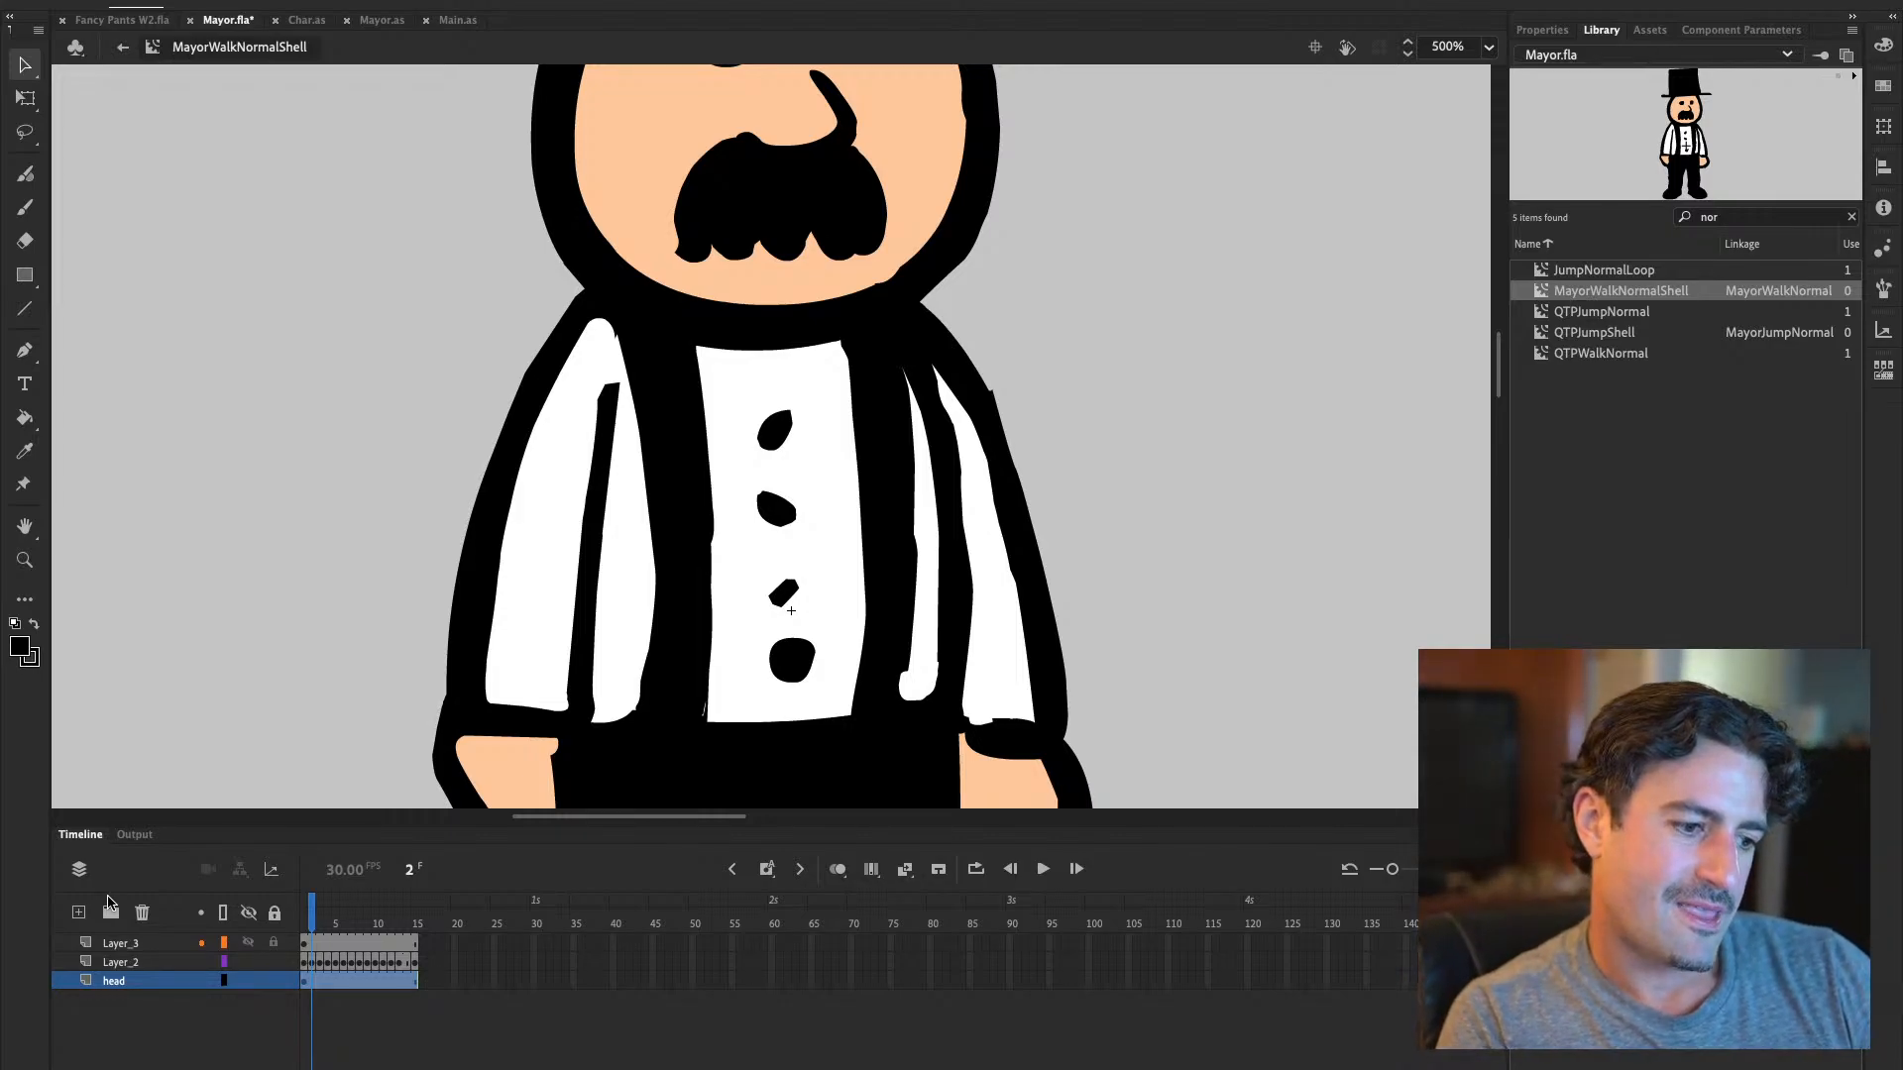
mouse_move(2, 659)
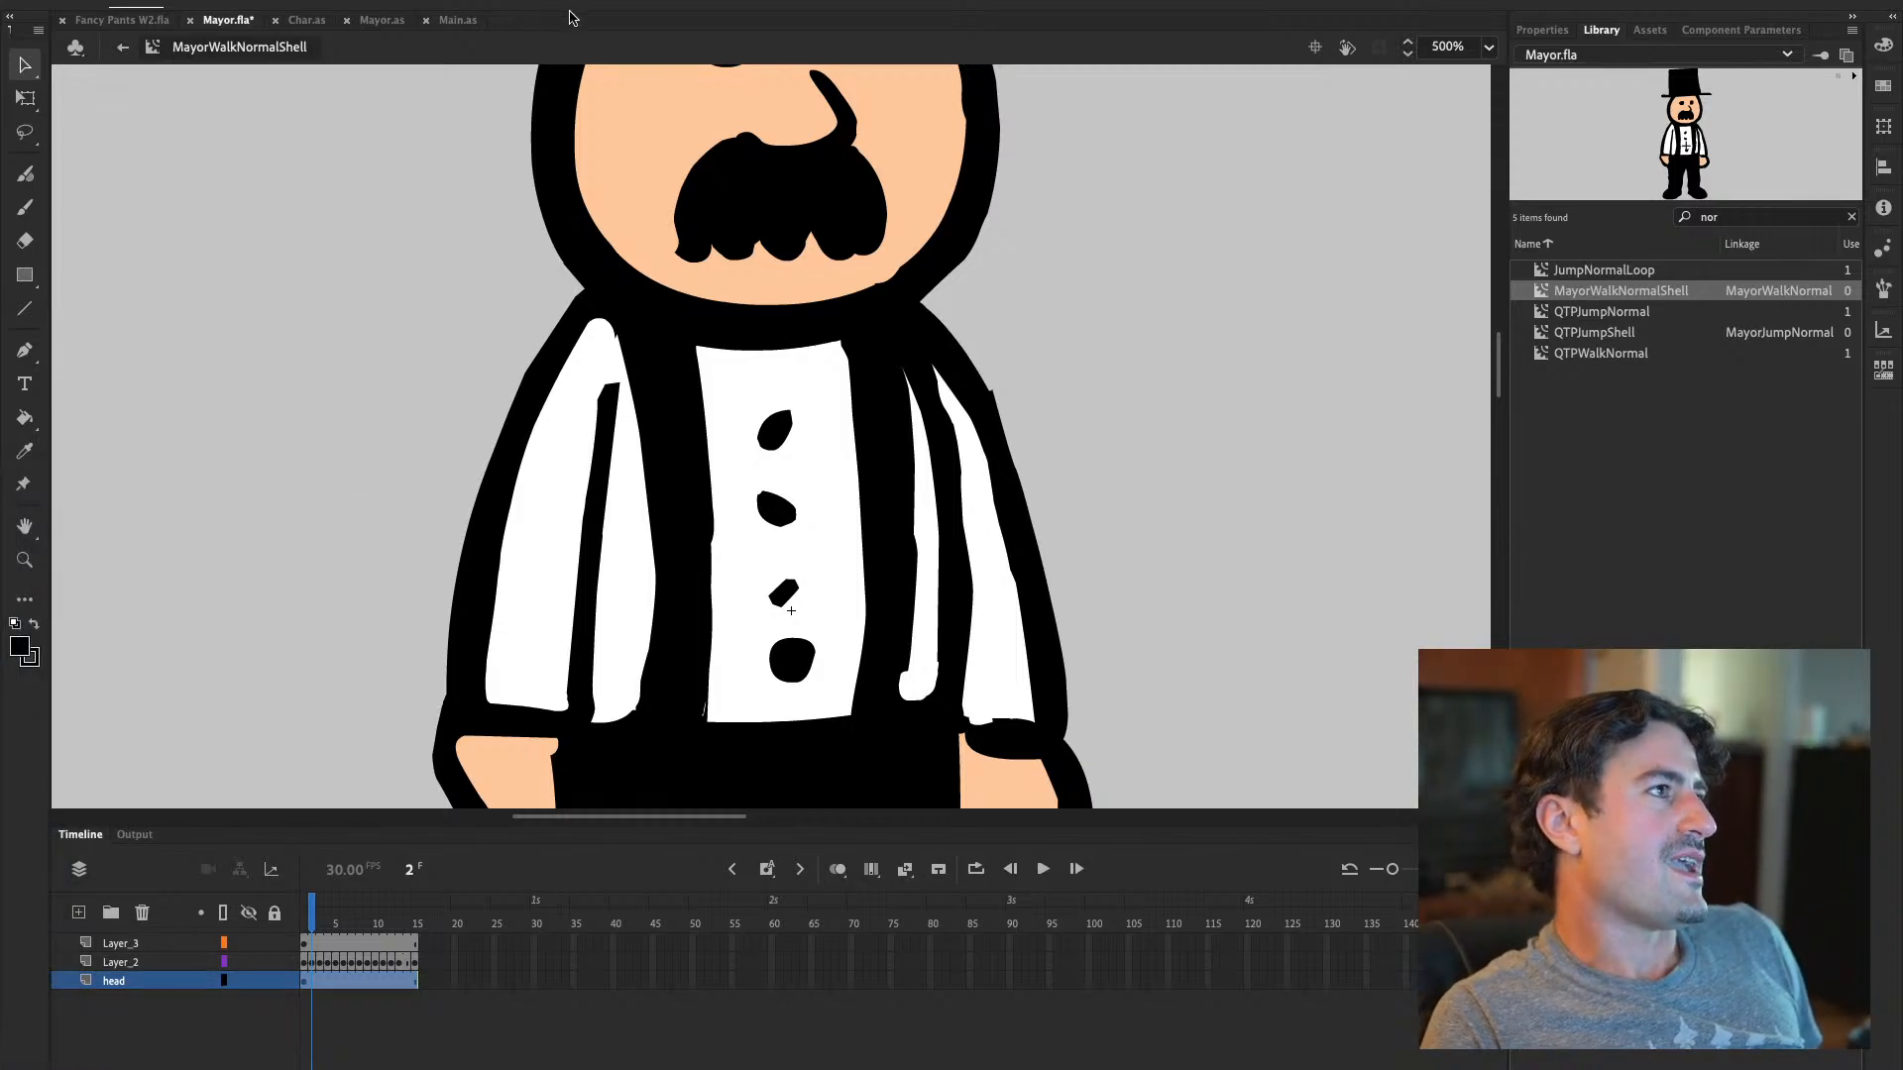
key("super+s")
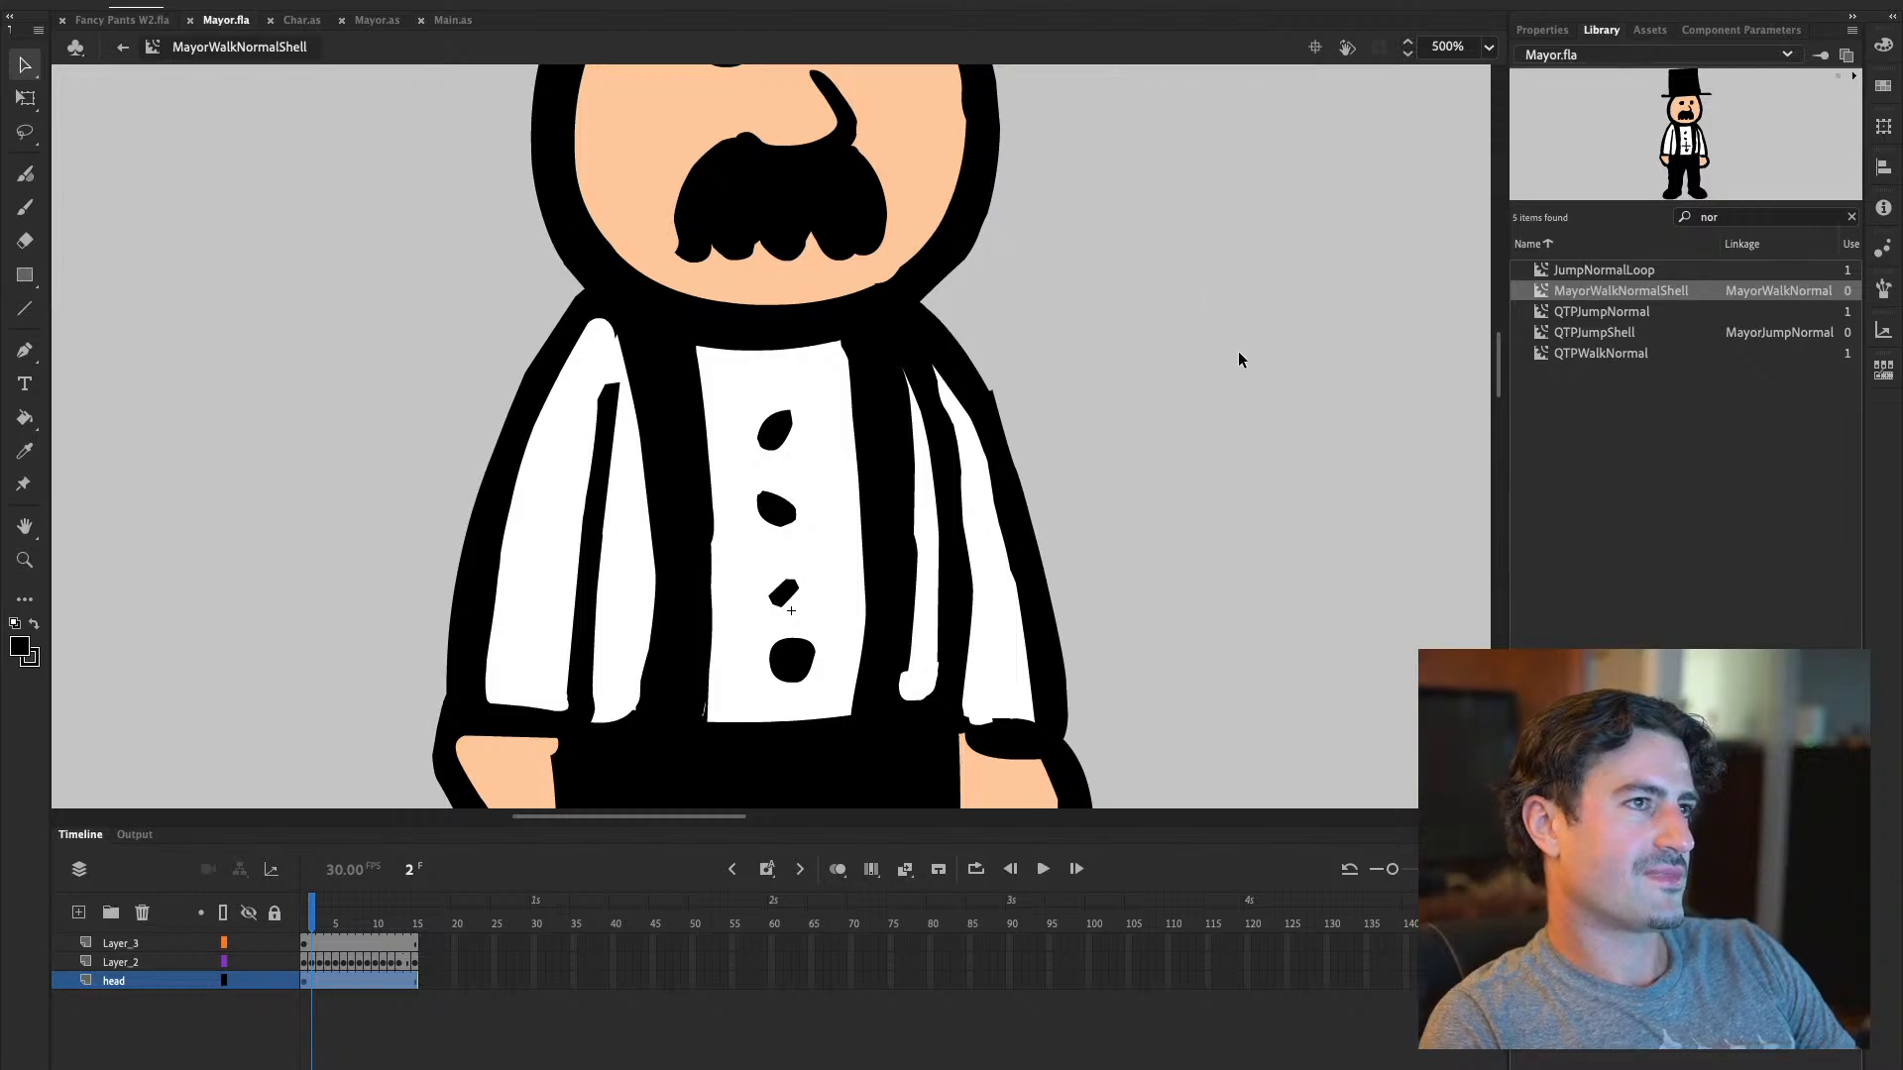
left_click(303, 977)
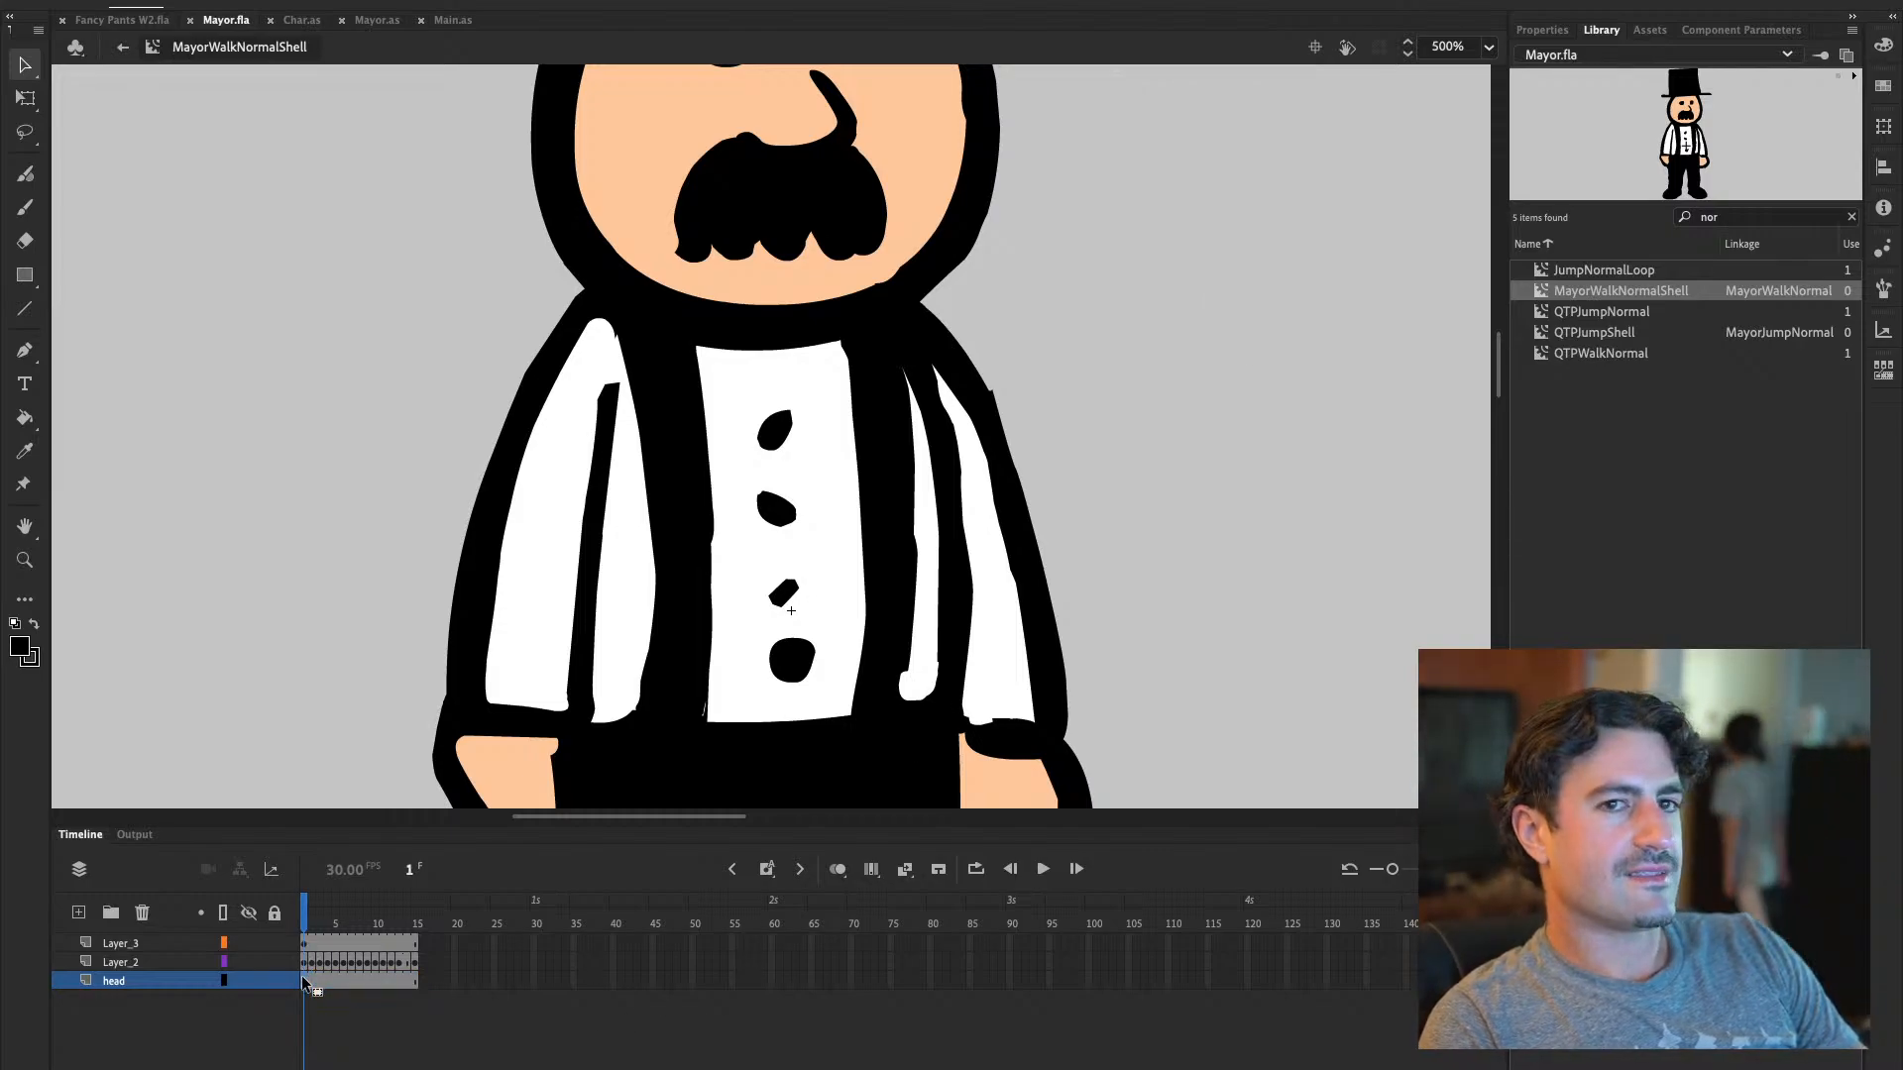
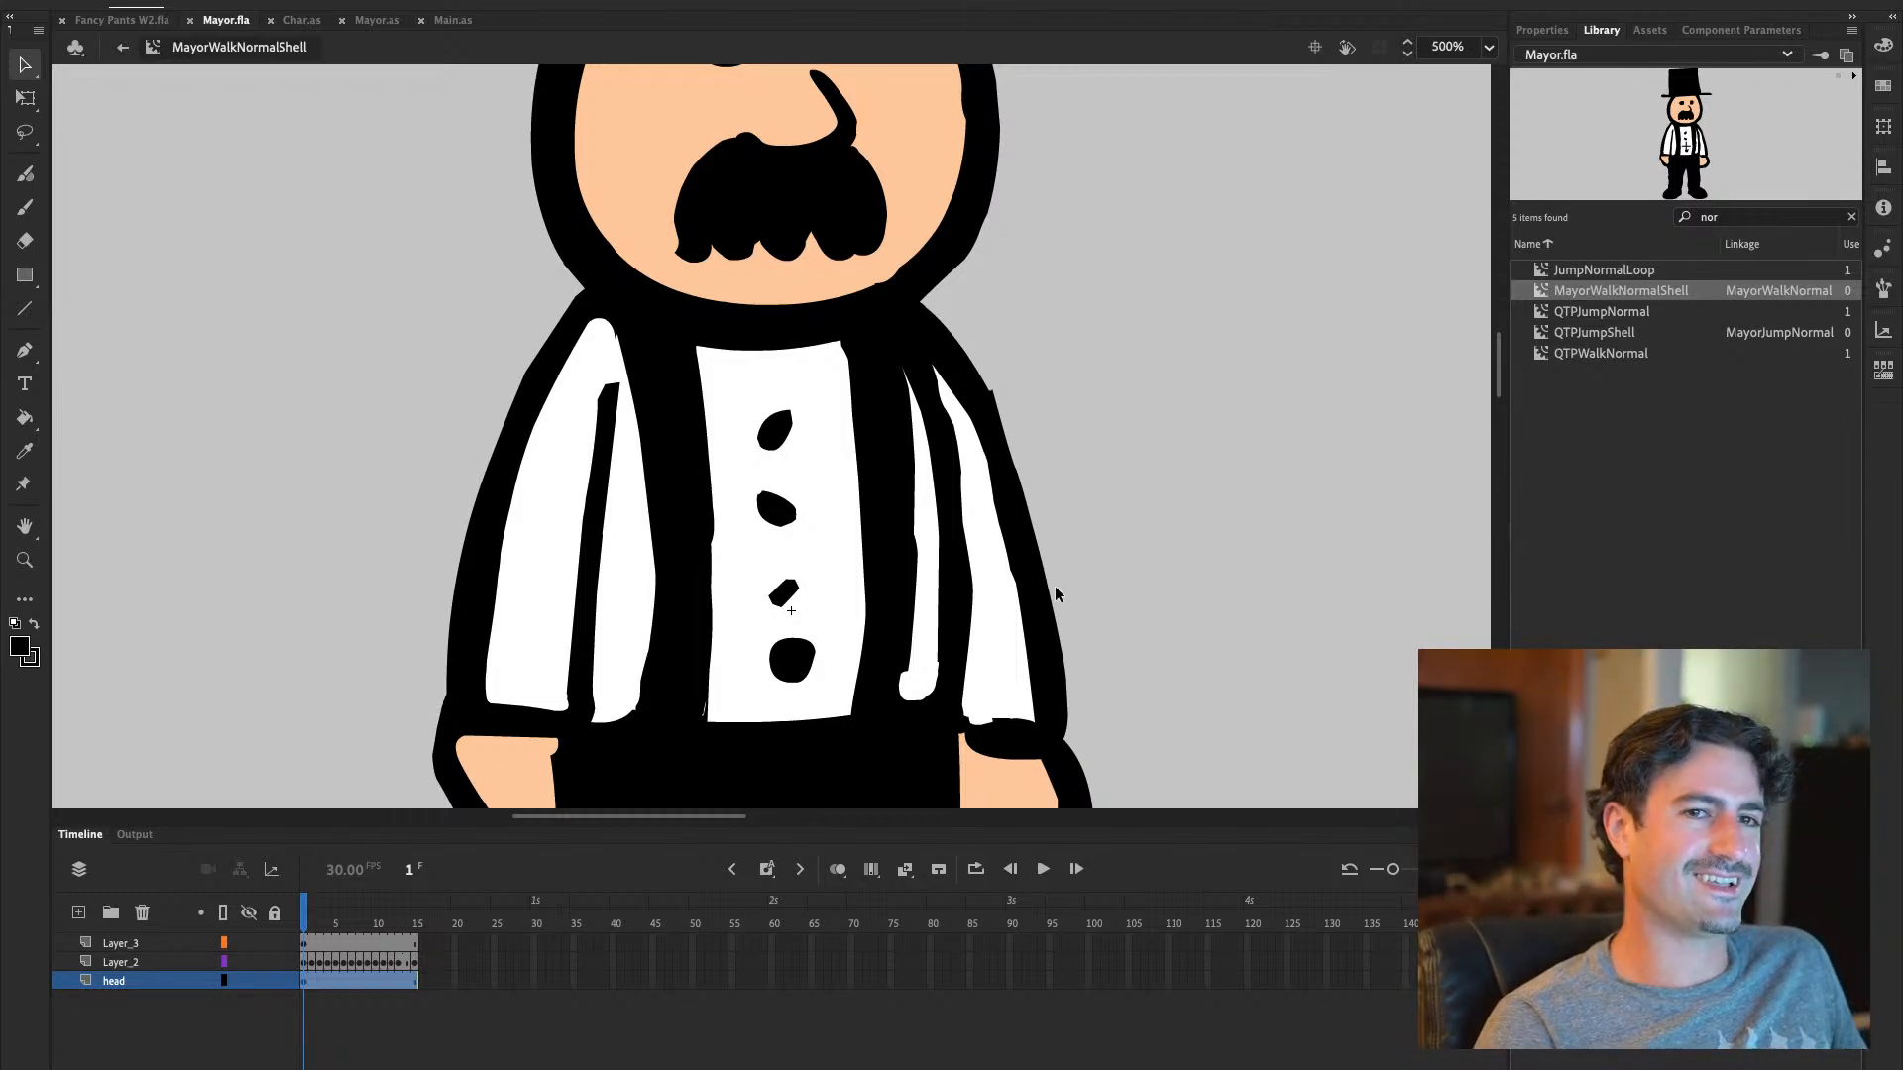
left_click(305, 979)
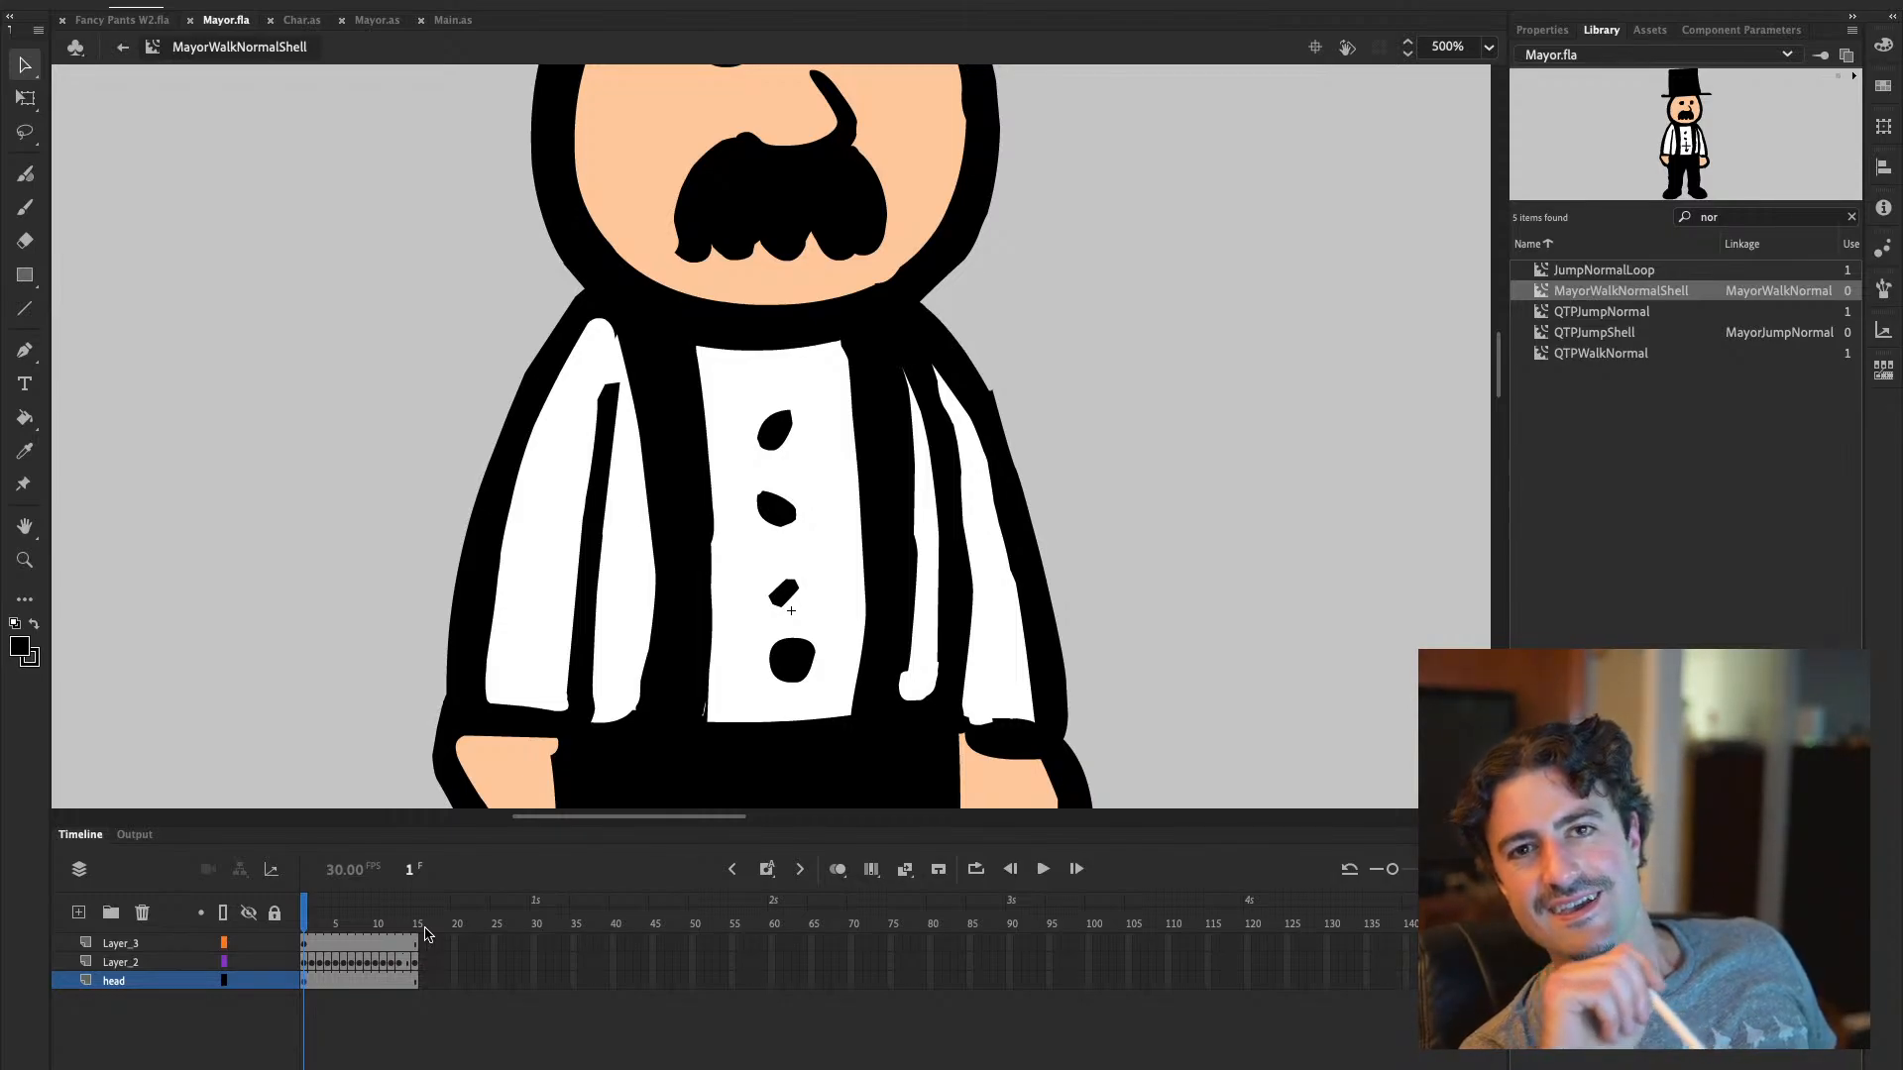
left_click(174, 946)
left_click(162, 966)
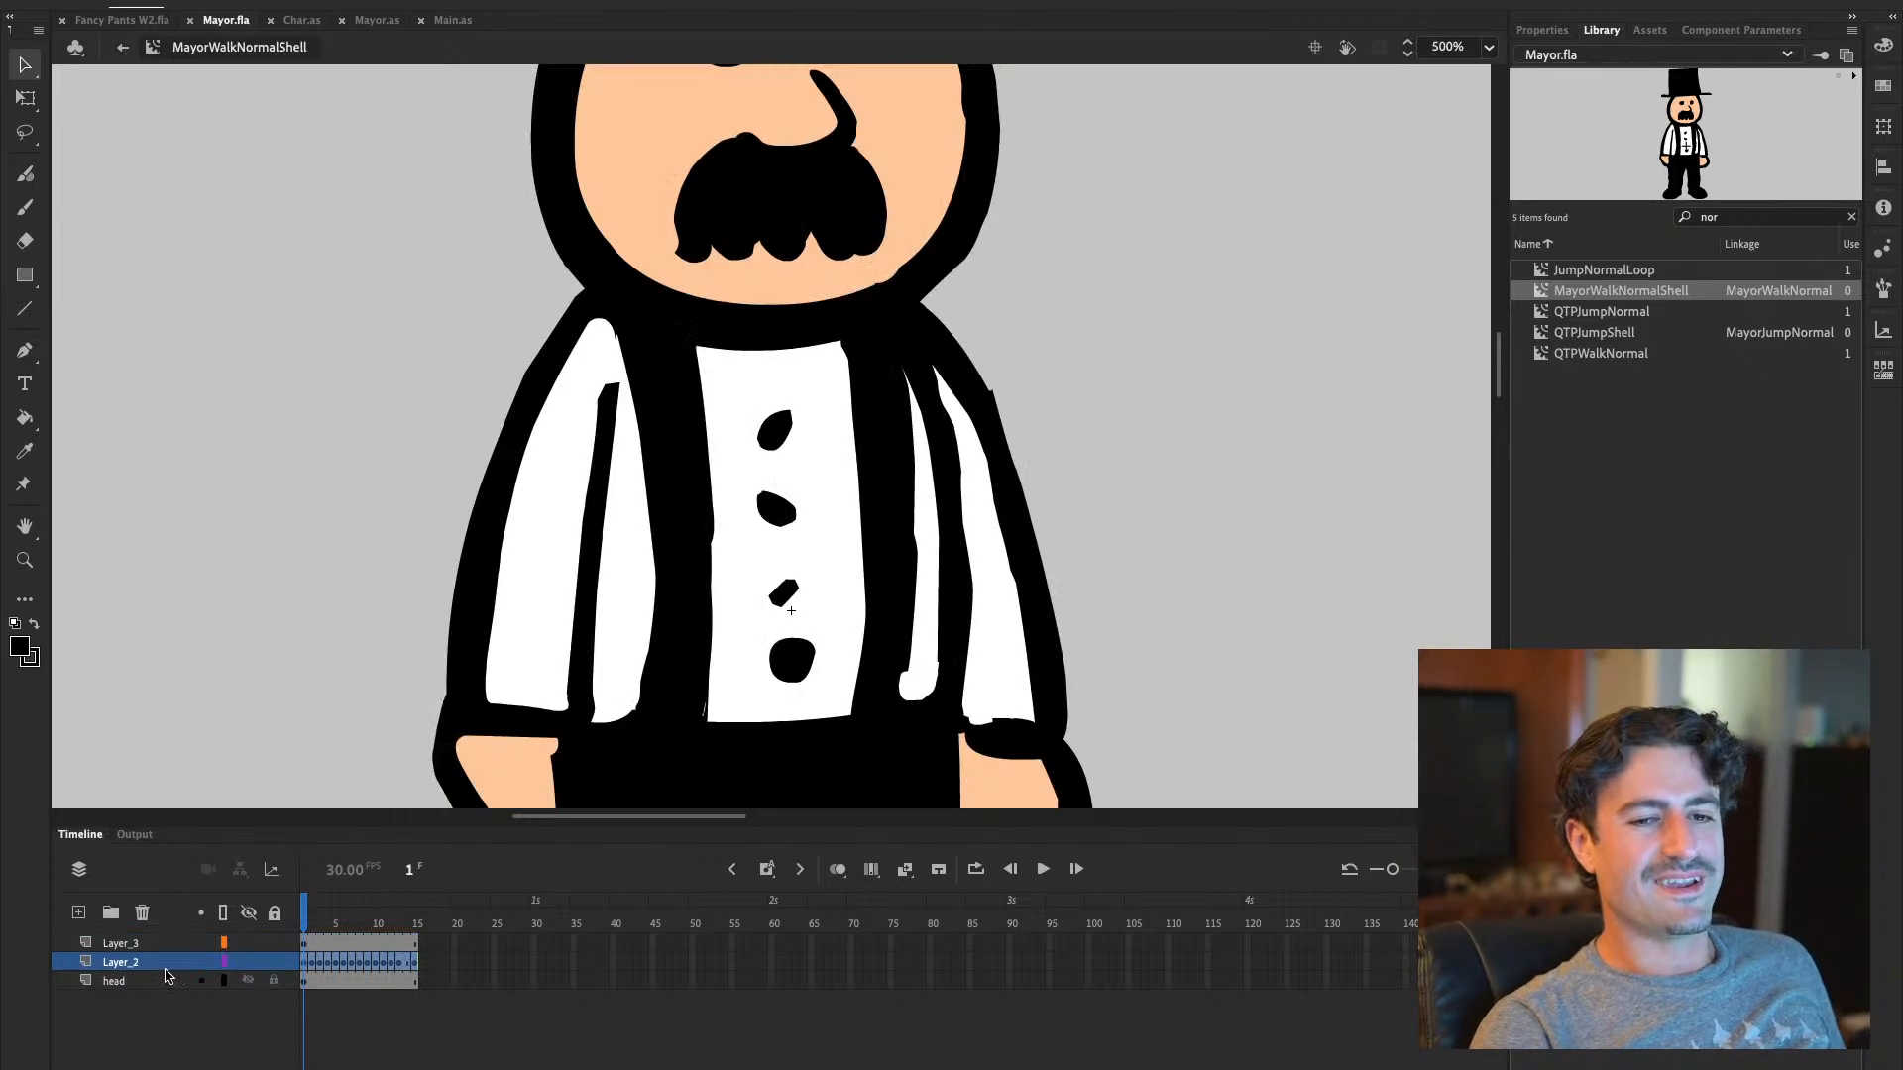
left_click(327, 979)
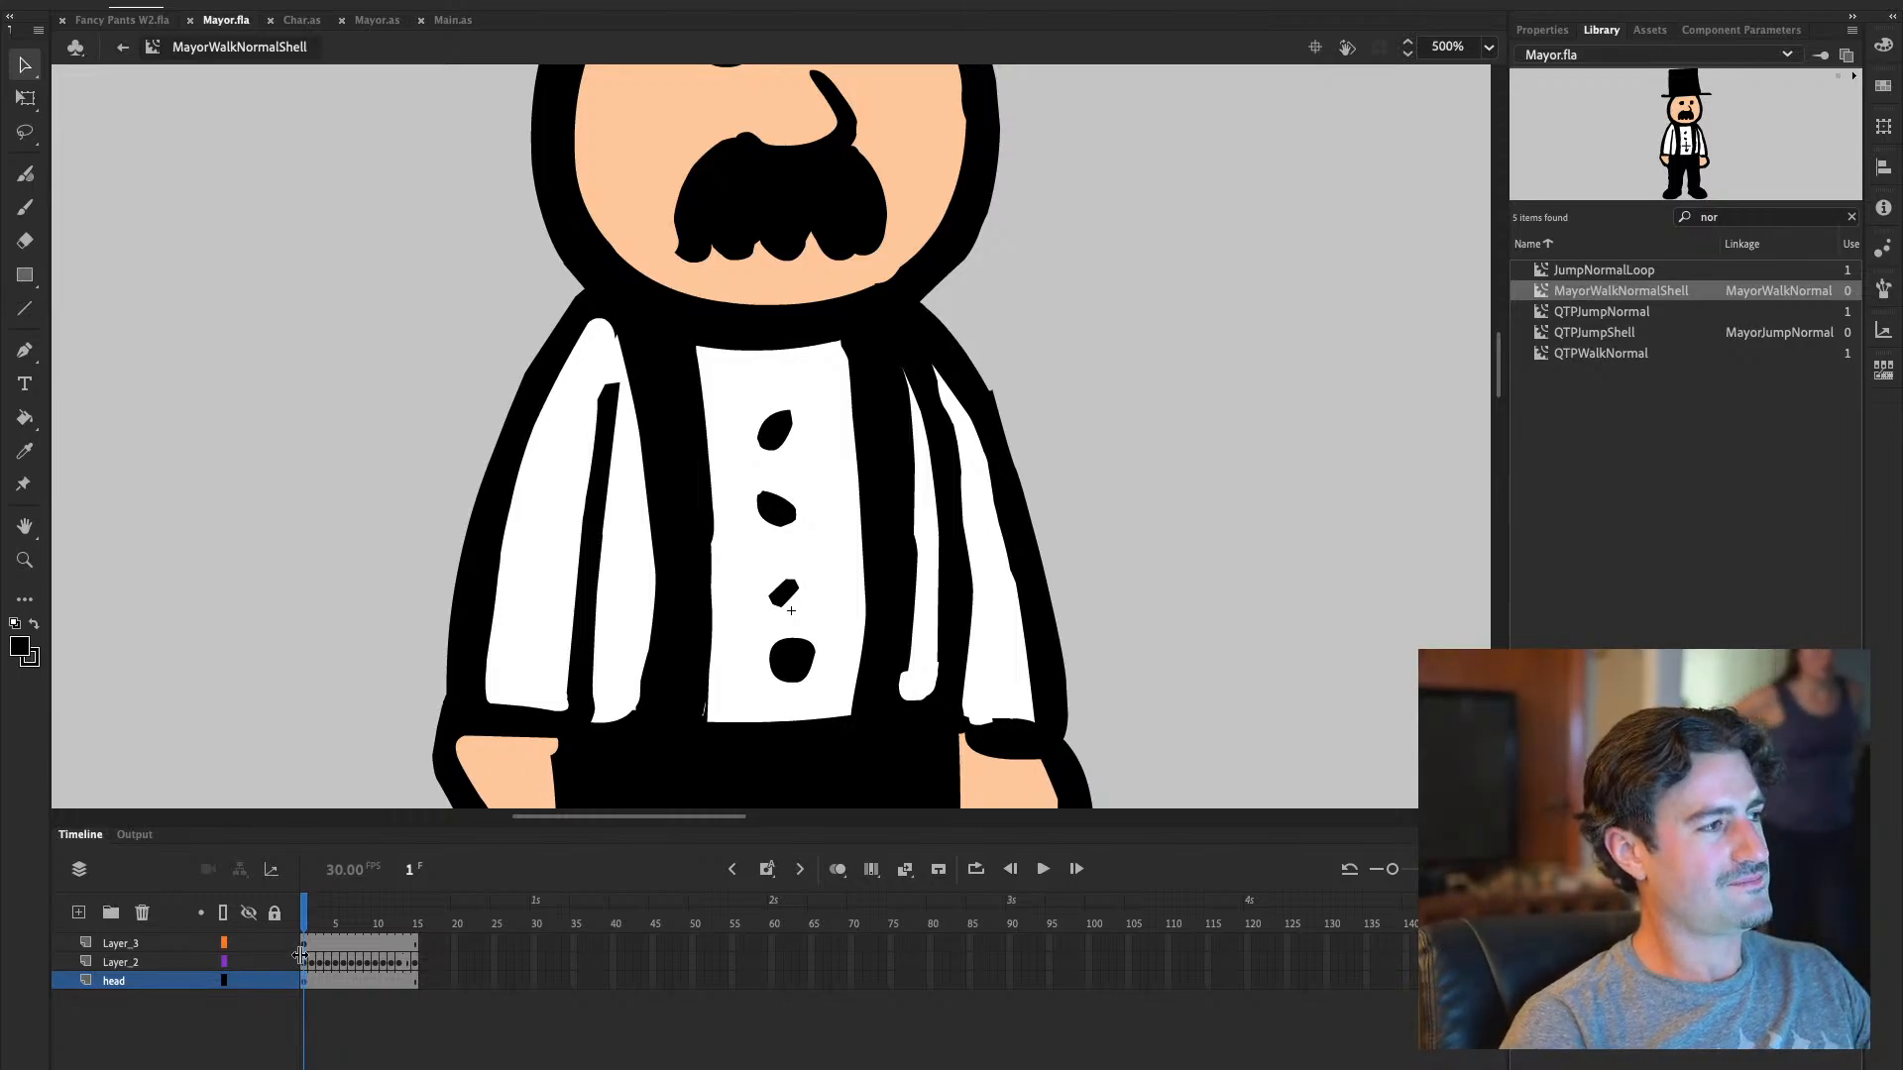
Lock and hide Layer_3 in MayorWalkNormalShell, and add a new layer directly above the head layer
left_click(222, 945)
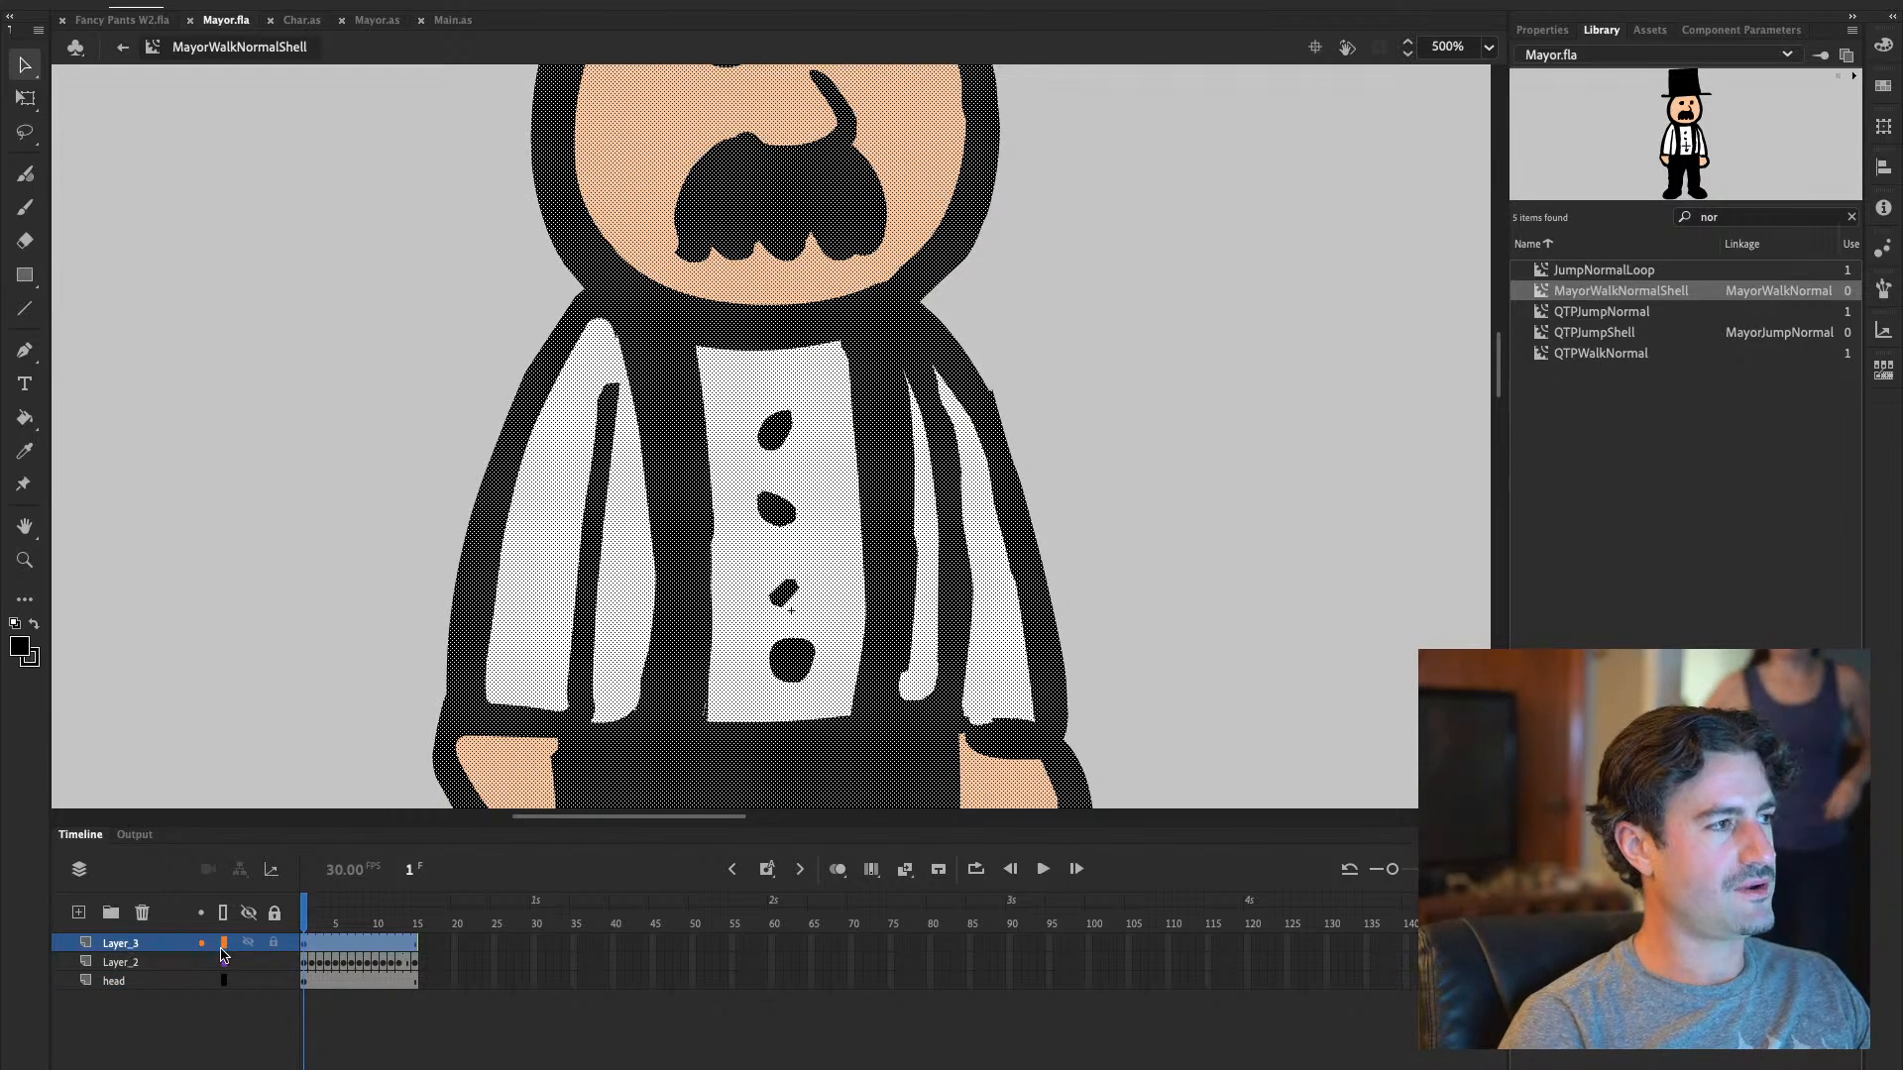
key("Delete")
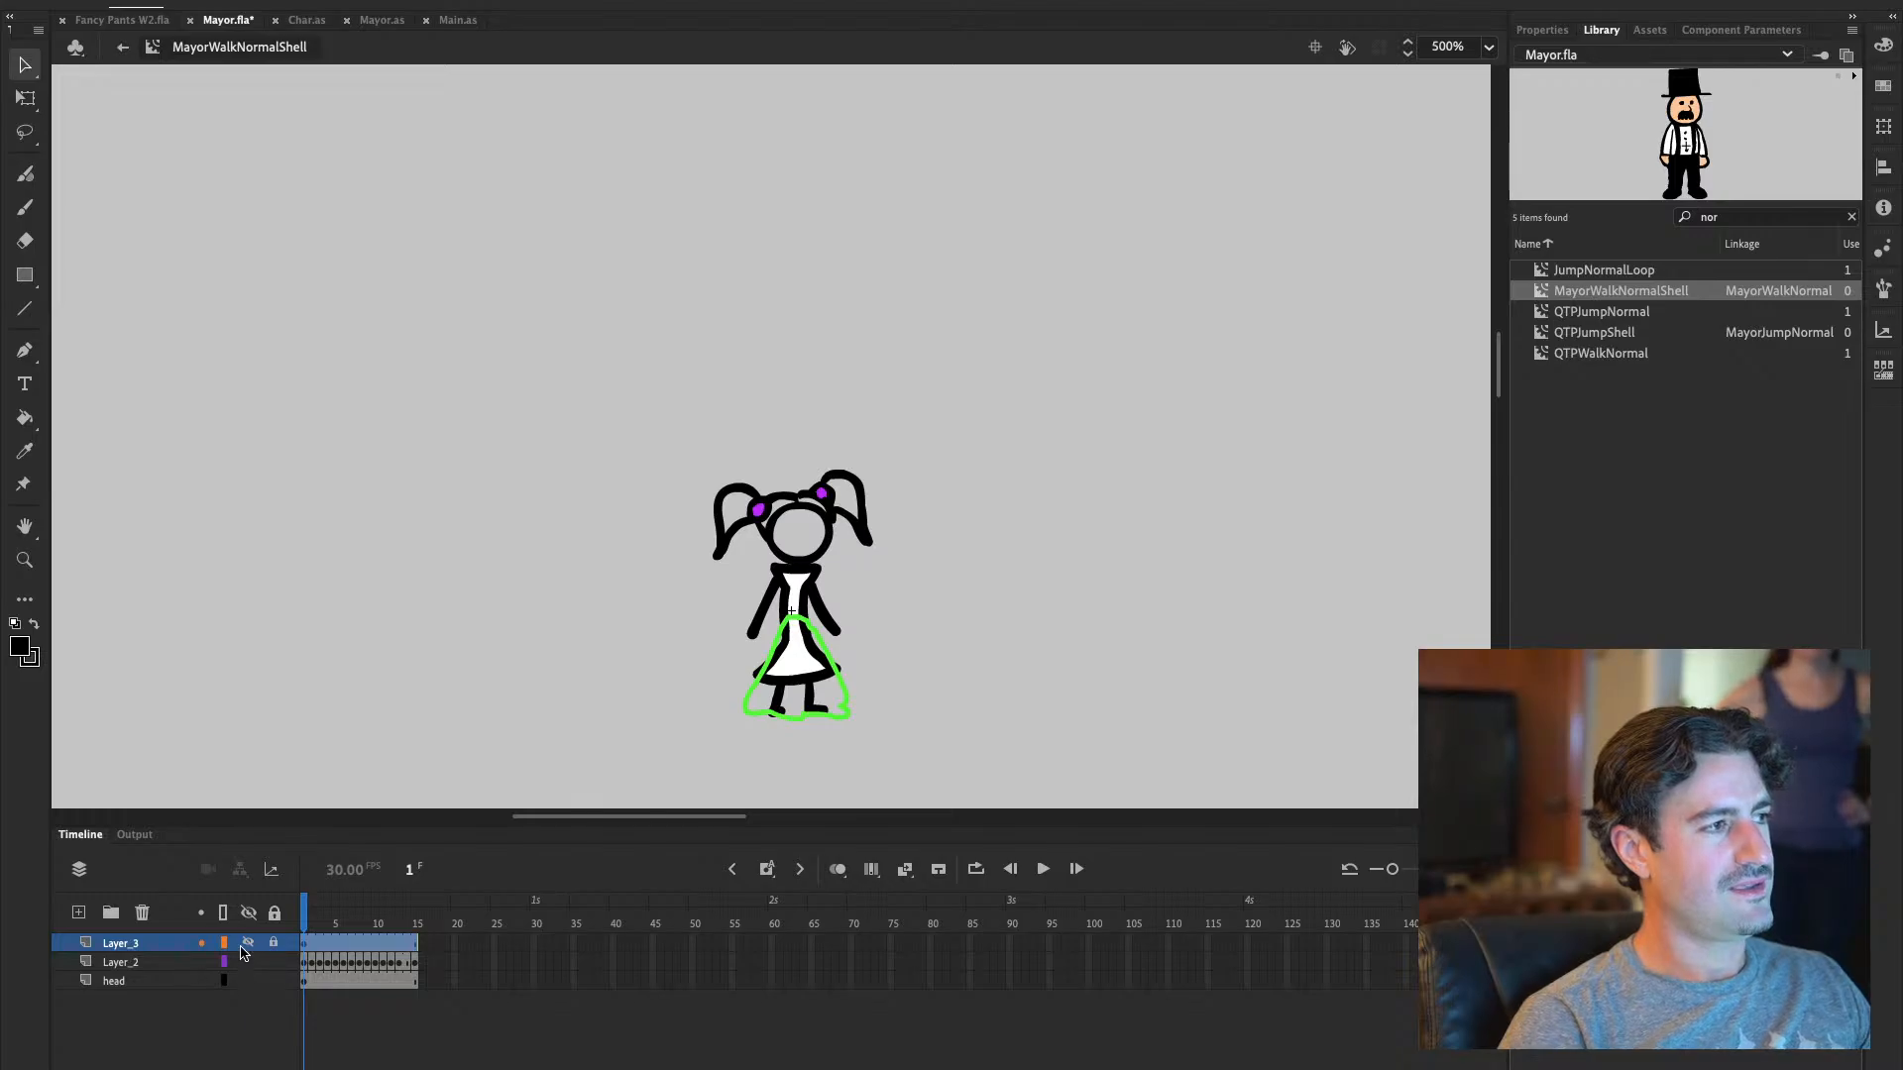
left_click(247, 943)
left_click(123, 985)
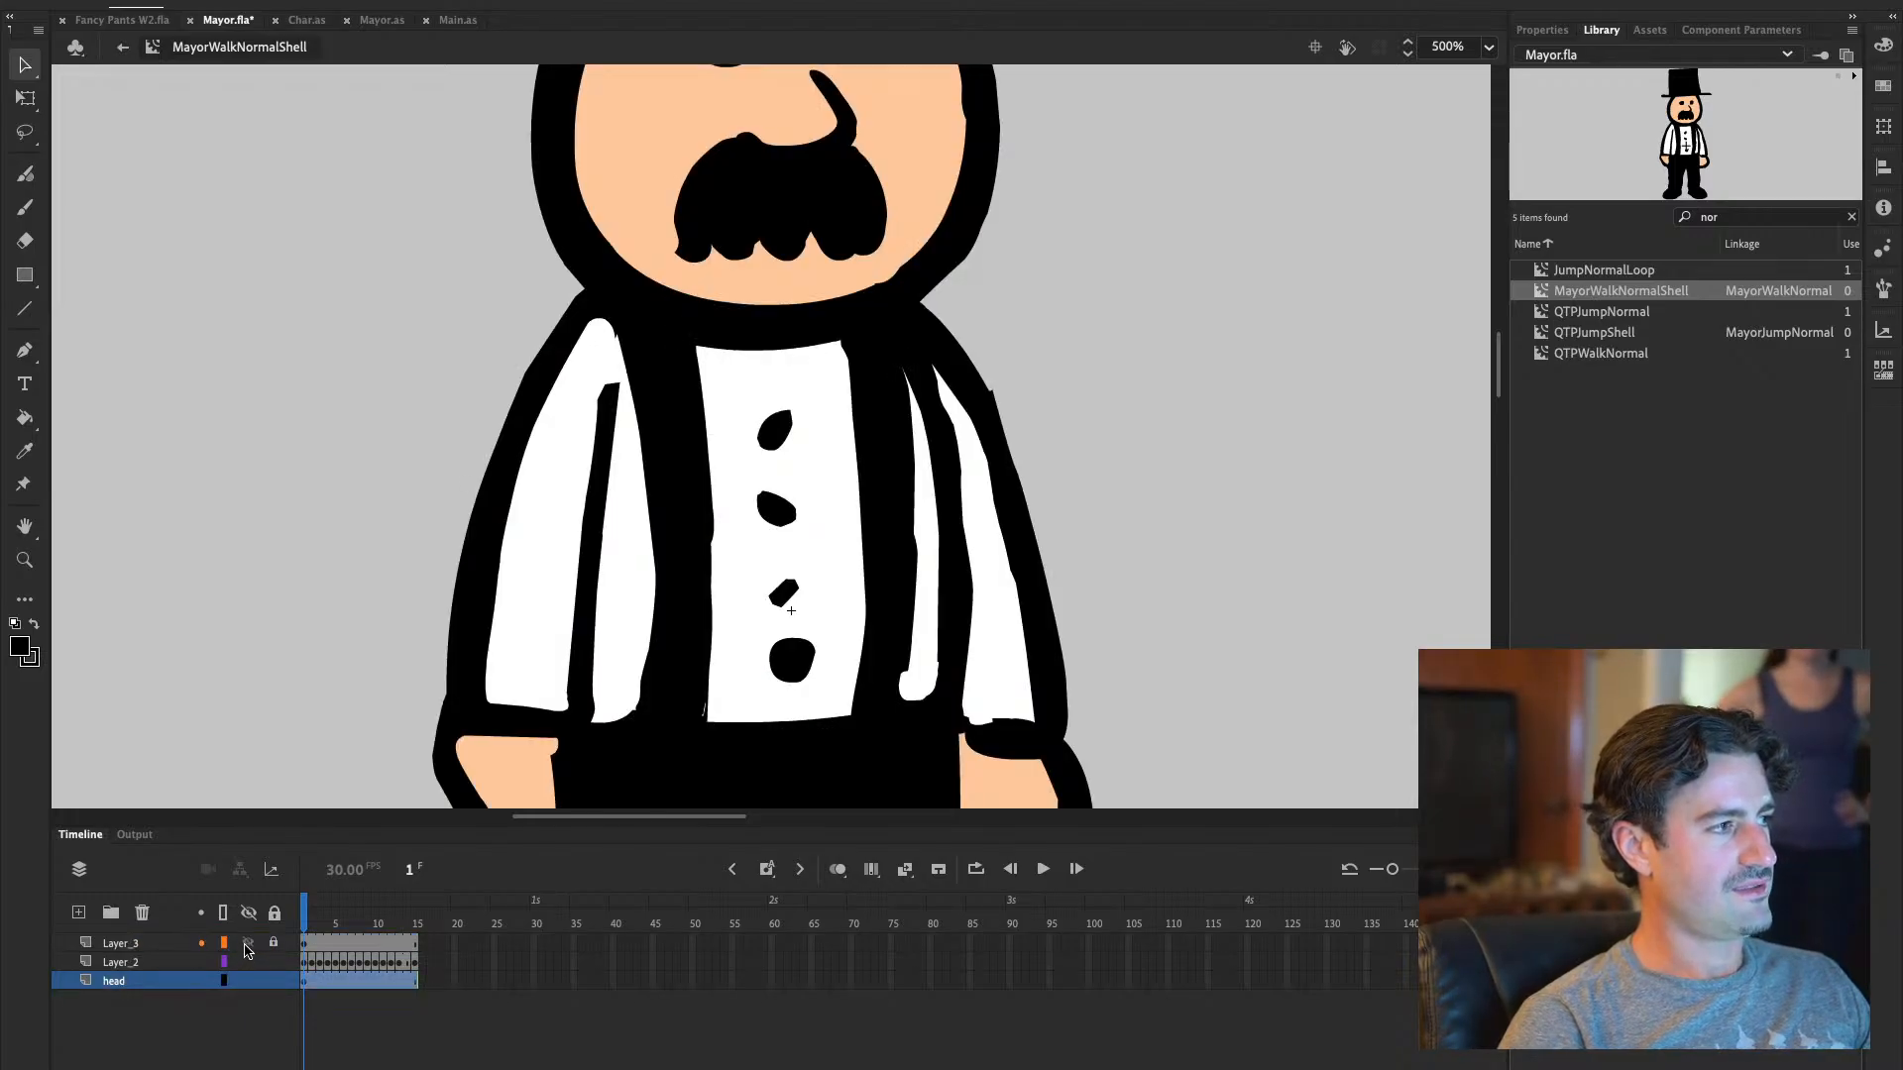
left_click(248, 944)
left_click(78, 912)
left_click(114, 983)
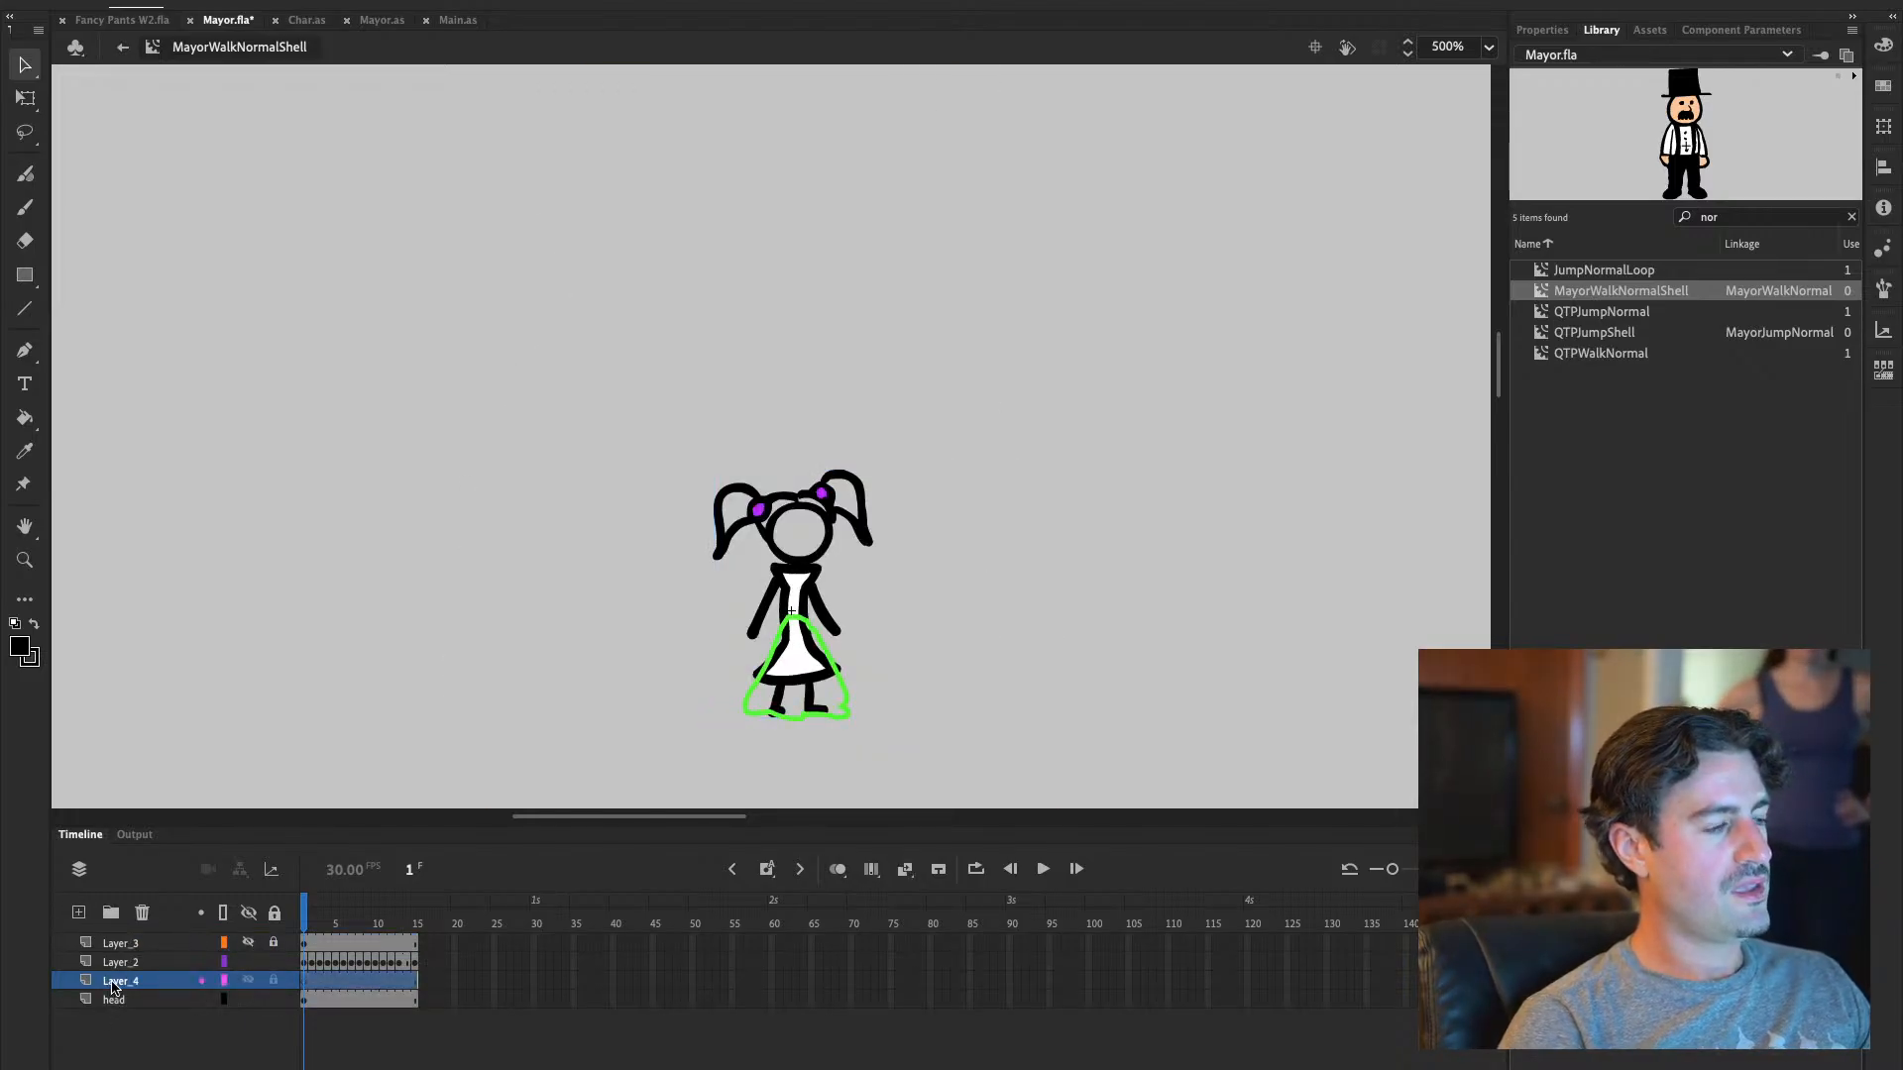
Paste the copied Mayor frame into frame 1 of the new layer above the head layer
left_click(300, 978)
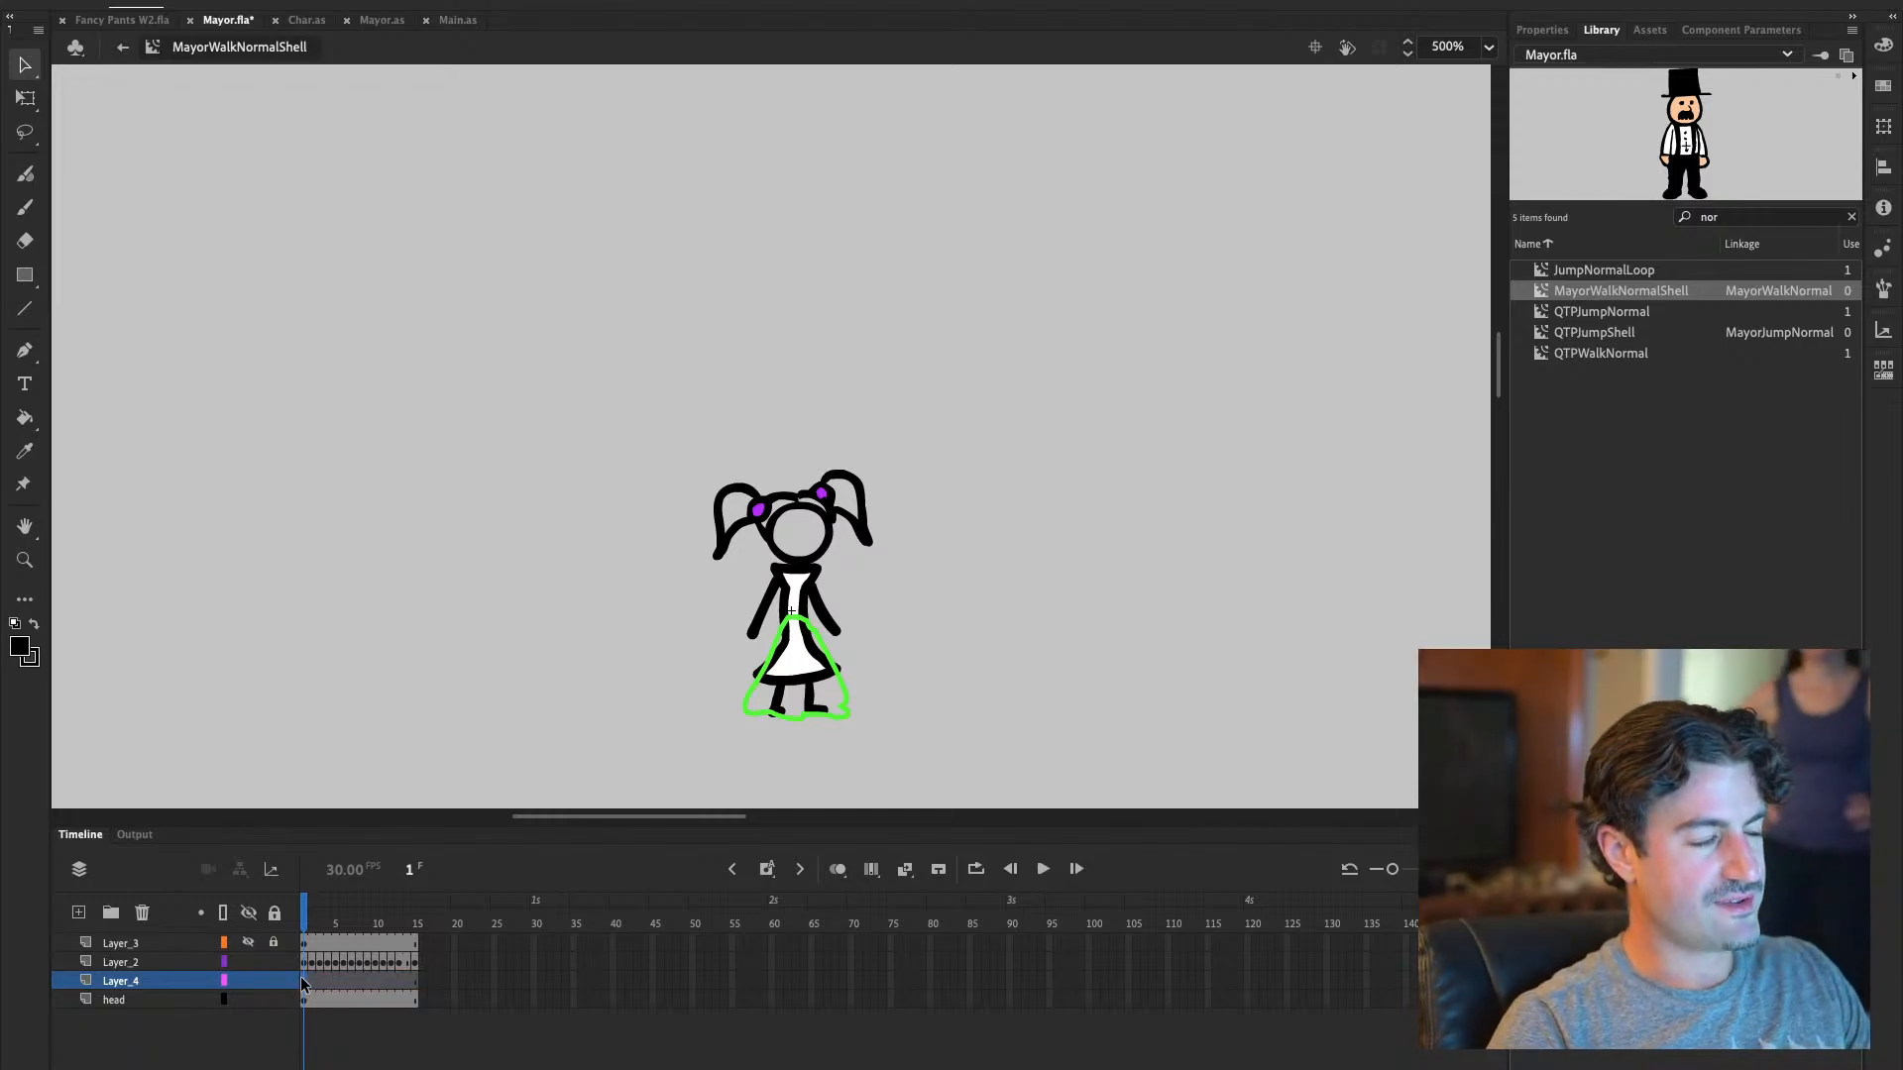
key("ctrl+alt+v")
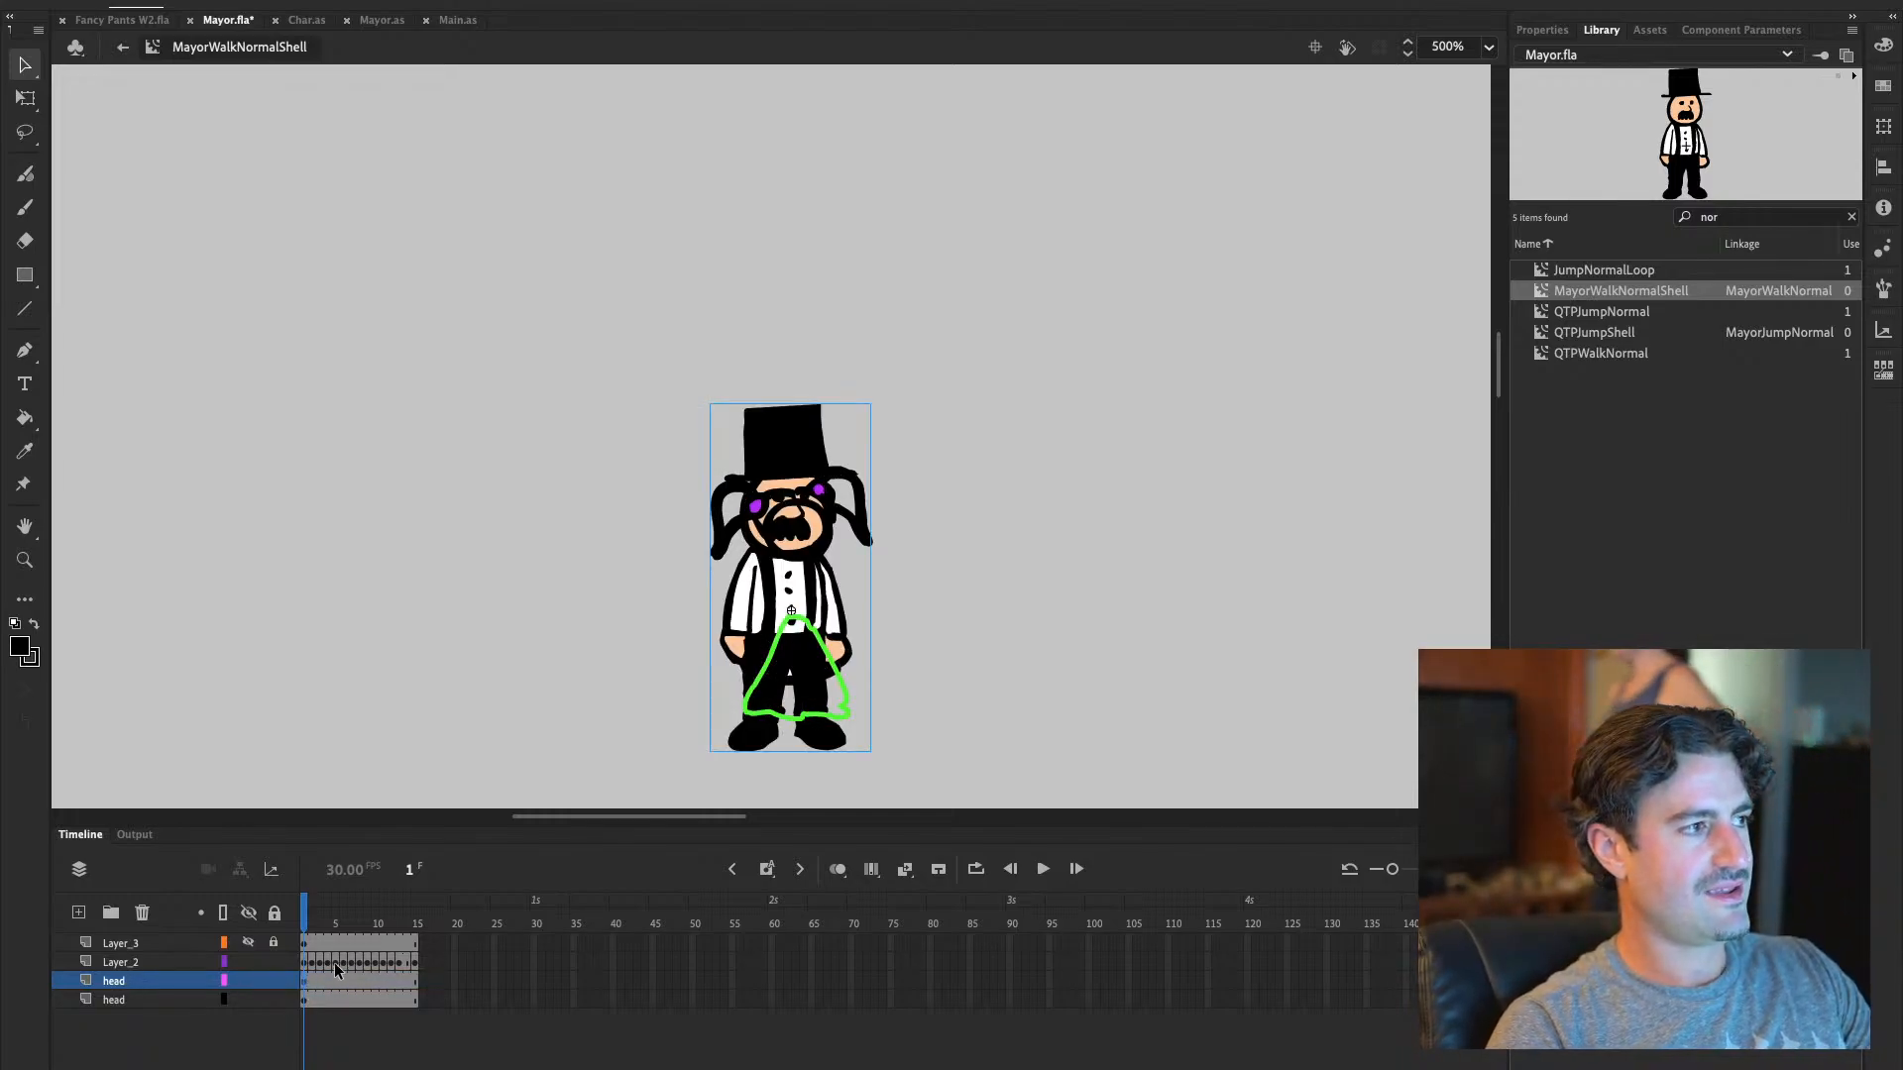
left_click(1546, 31)
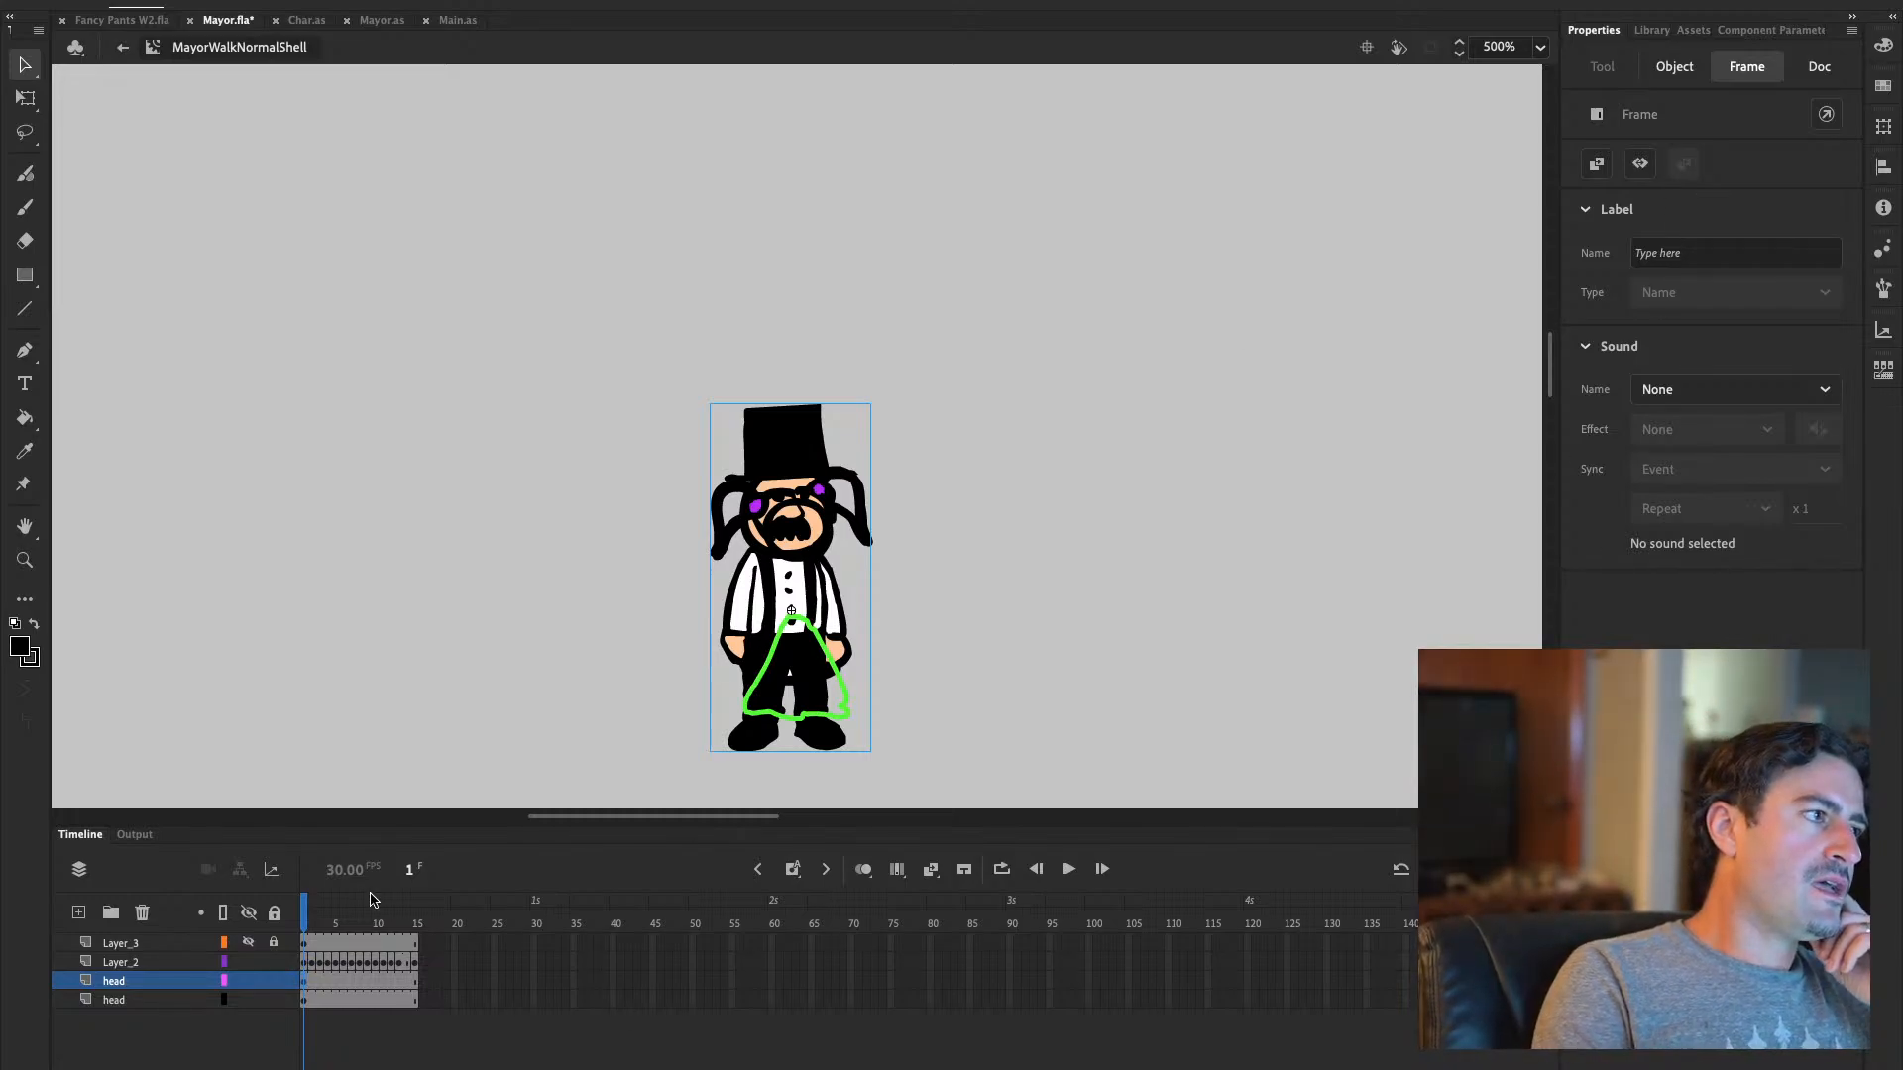
mouse_move(307, 920)
left_mouse_down()
mouse_move(363, 924)
mouse_move(293, 927)
left_mouse_up()
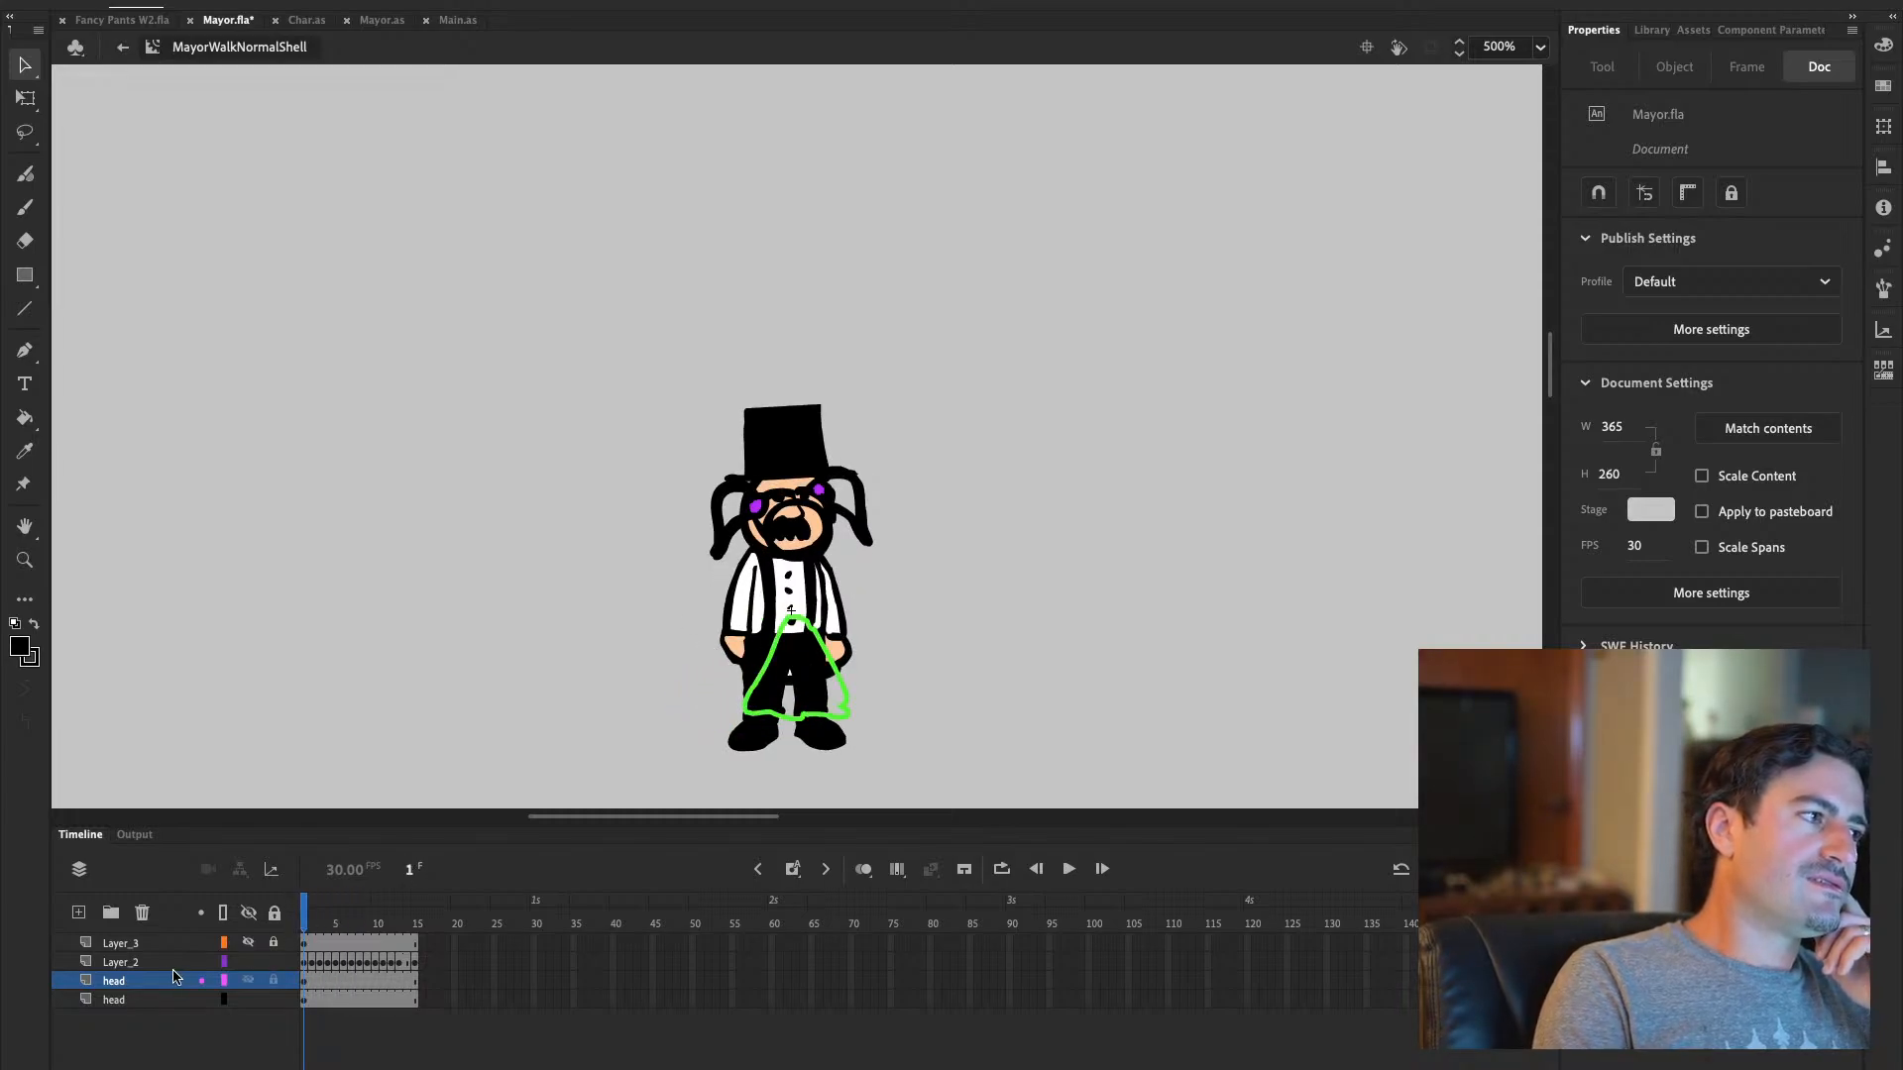
Lock and hide the original head layer, and make the pasted Mayor head layer active
left_click(148, 999)
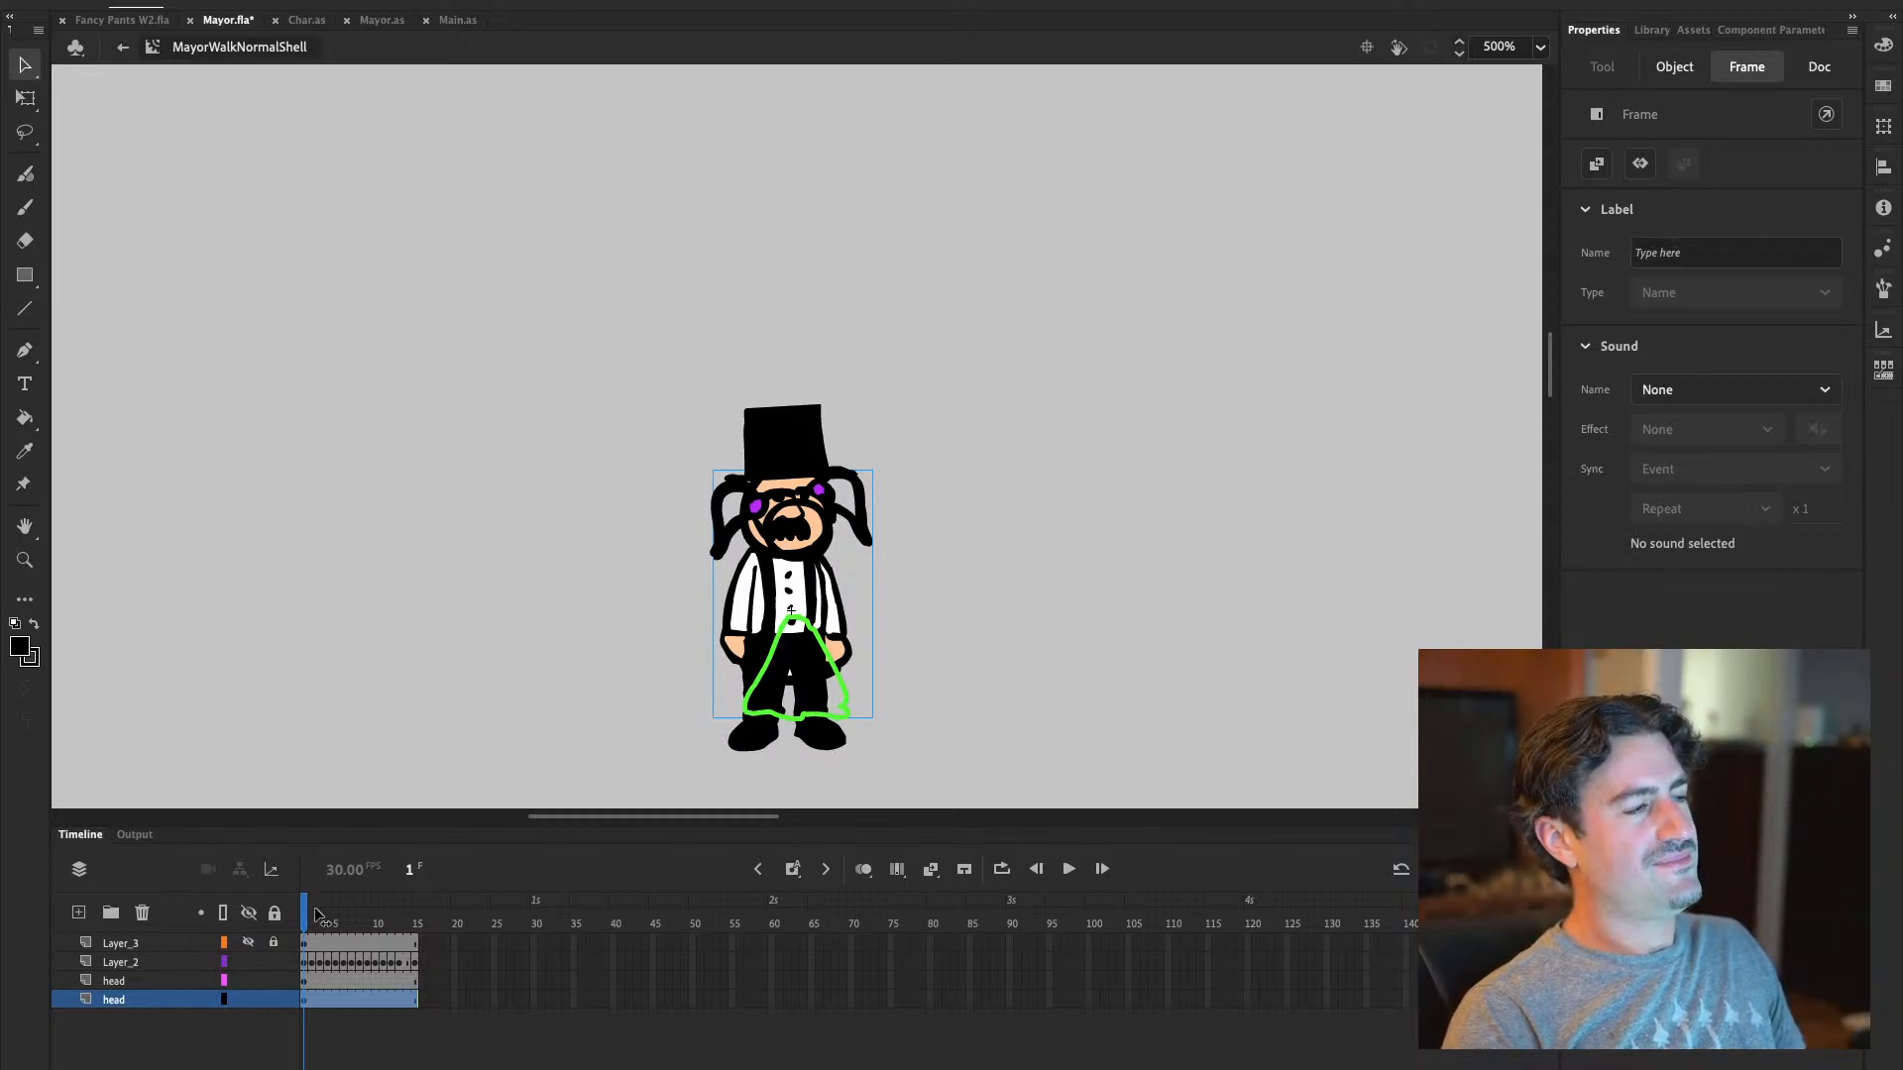
left_click(648, 694)
left_click(739, 615)
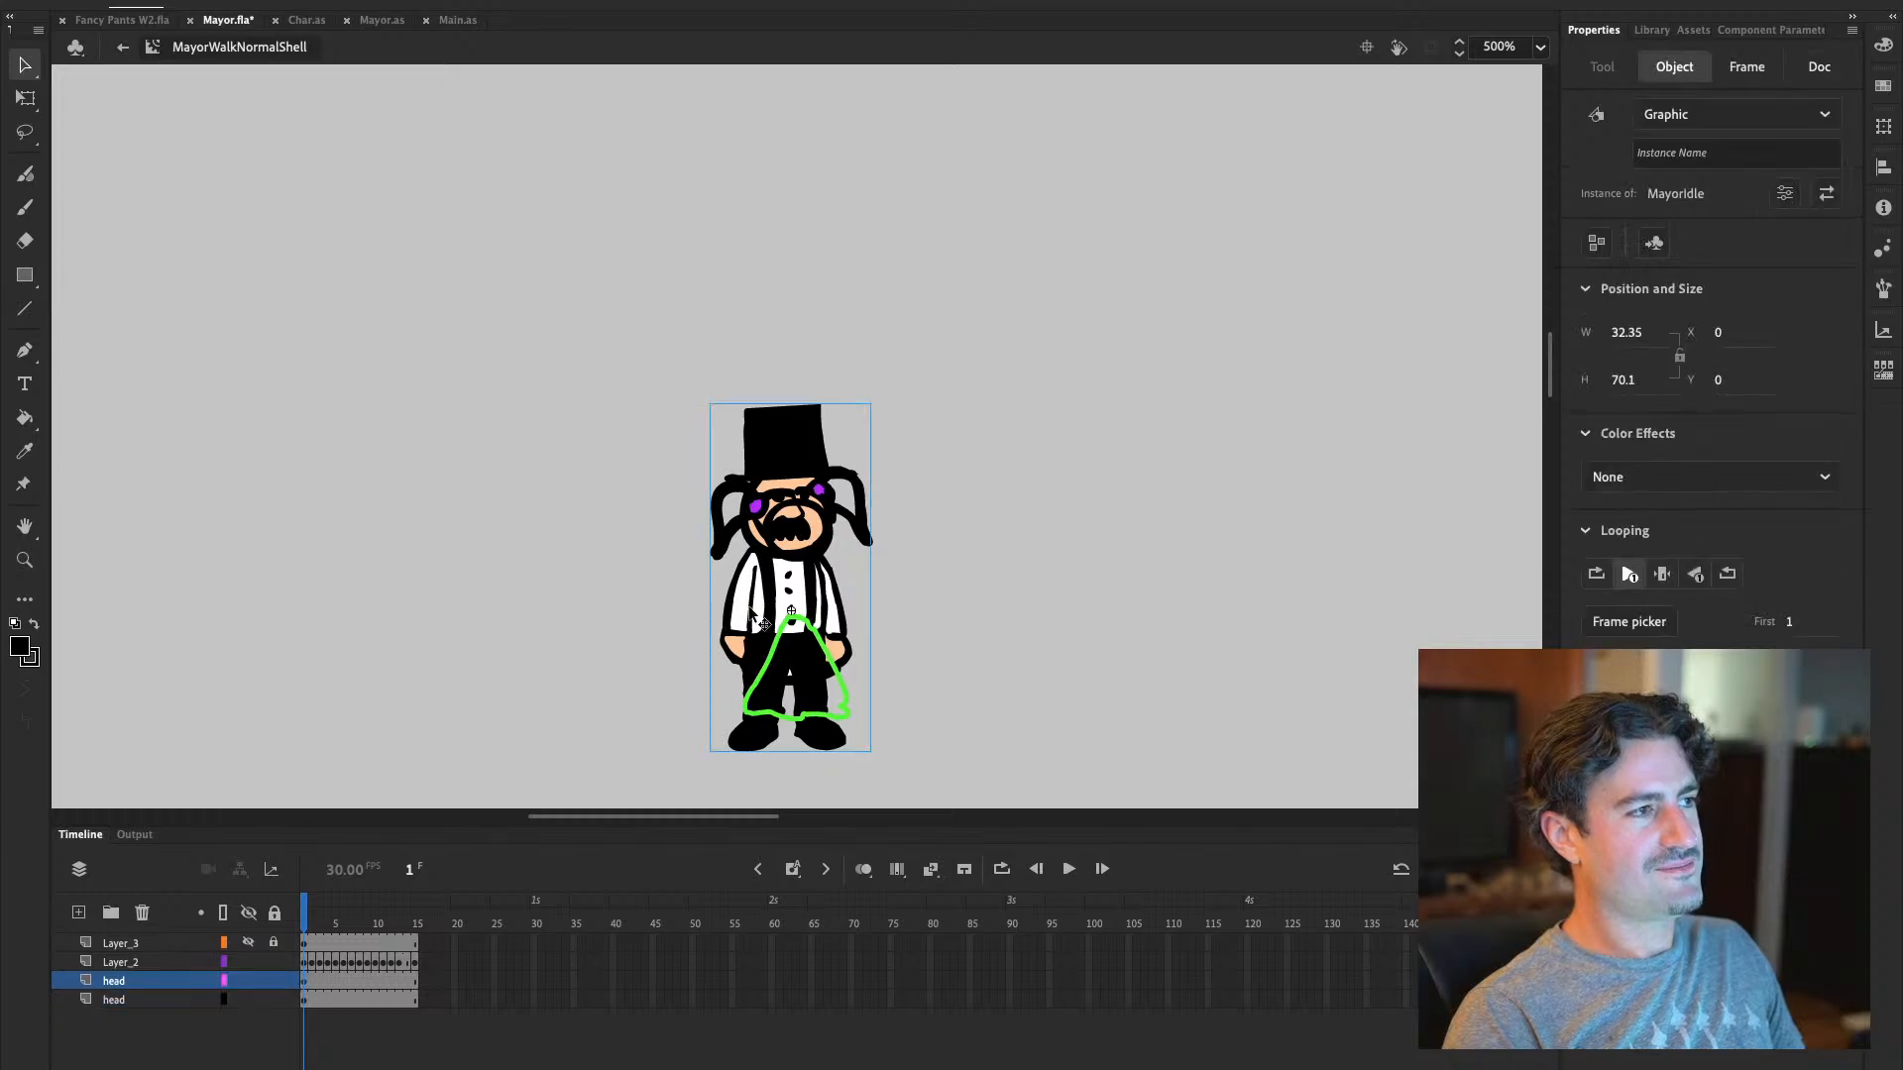
left_click(260, 997)
left_click(273, 999)
left_click(249, 999)
left_click(126, 983)
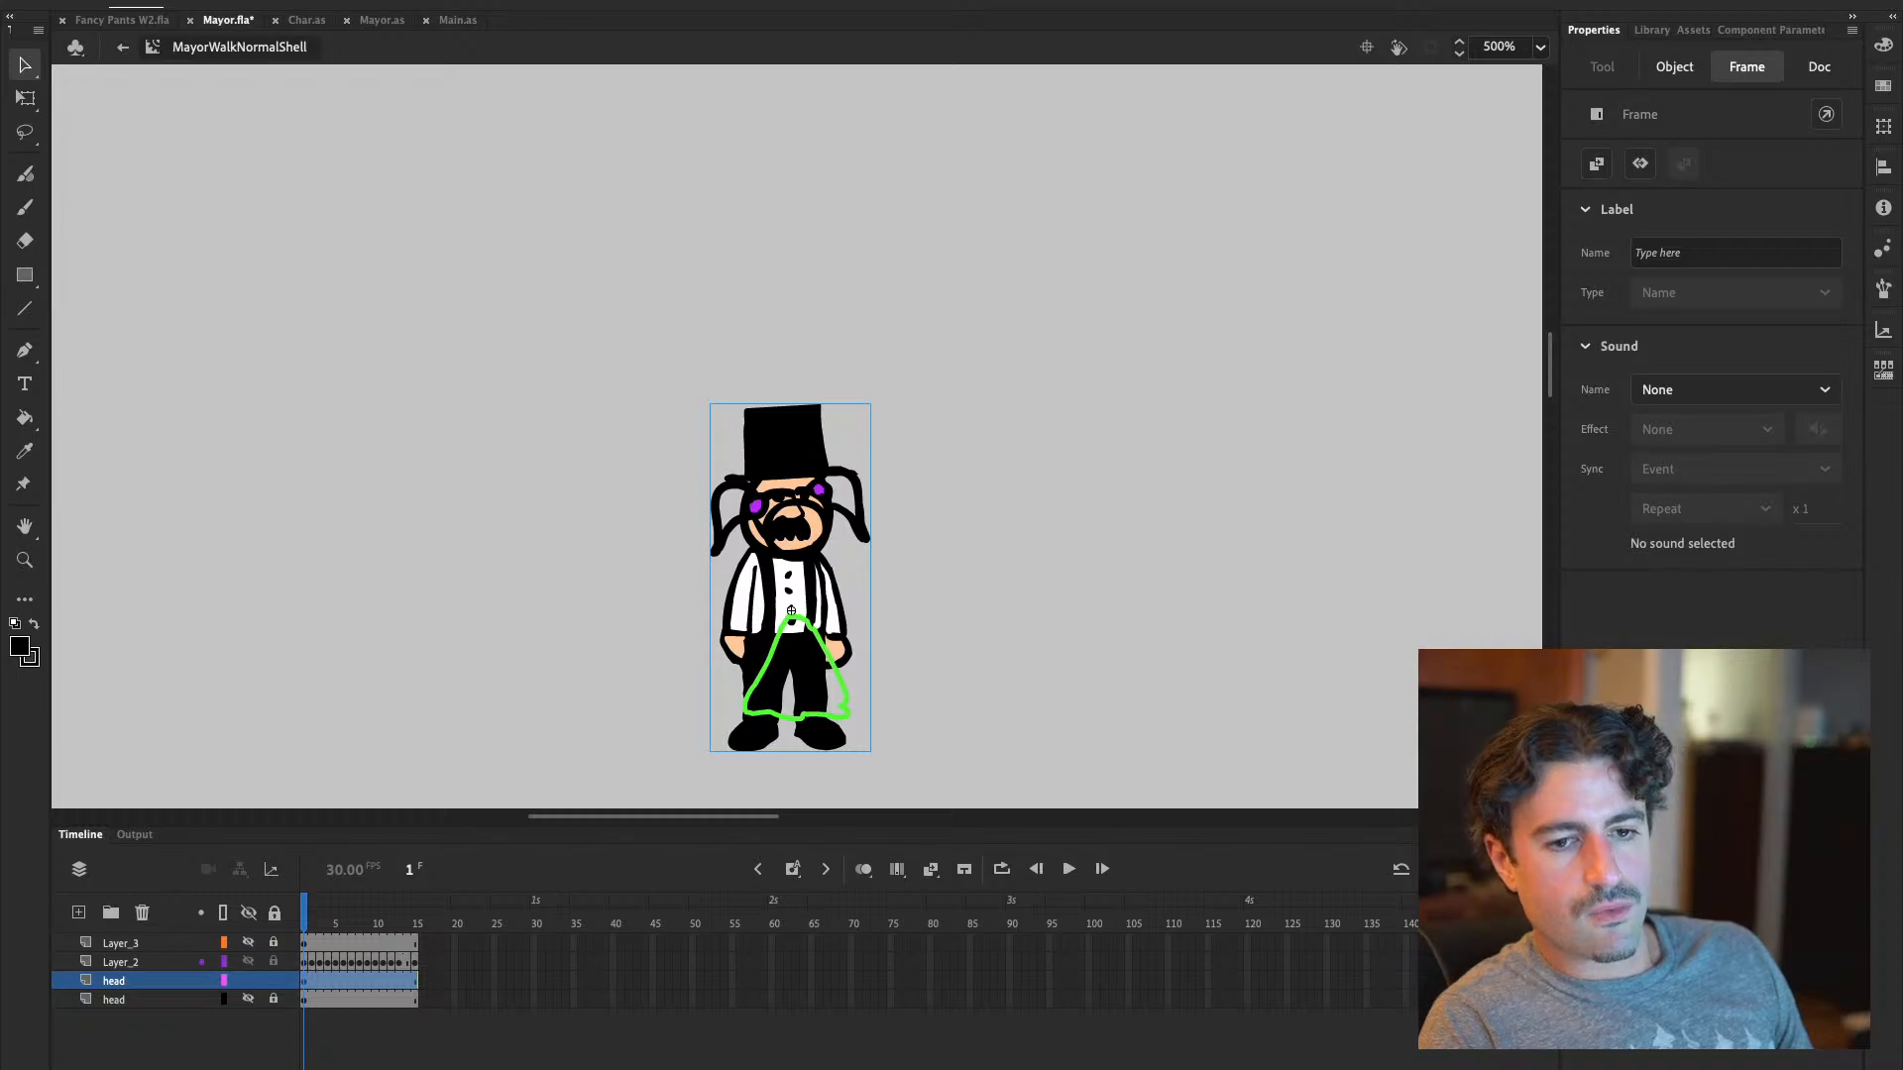
Rename the symbol of the selected Mayor instance to MayorNormal in its symbol properties
left_click(1132, 362)
left_click(755, 434)
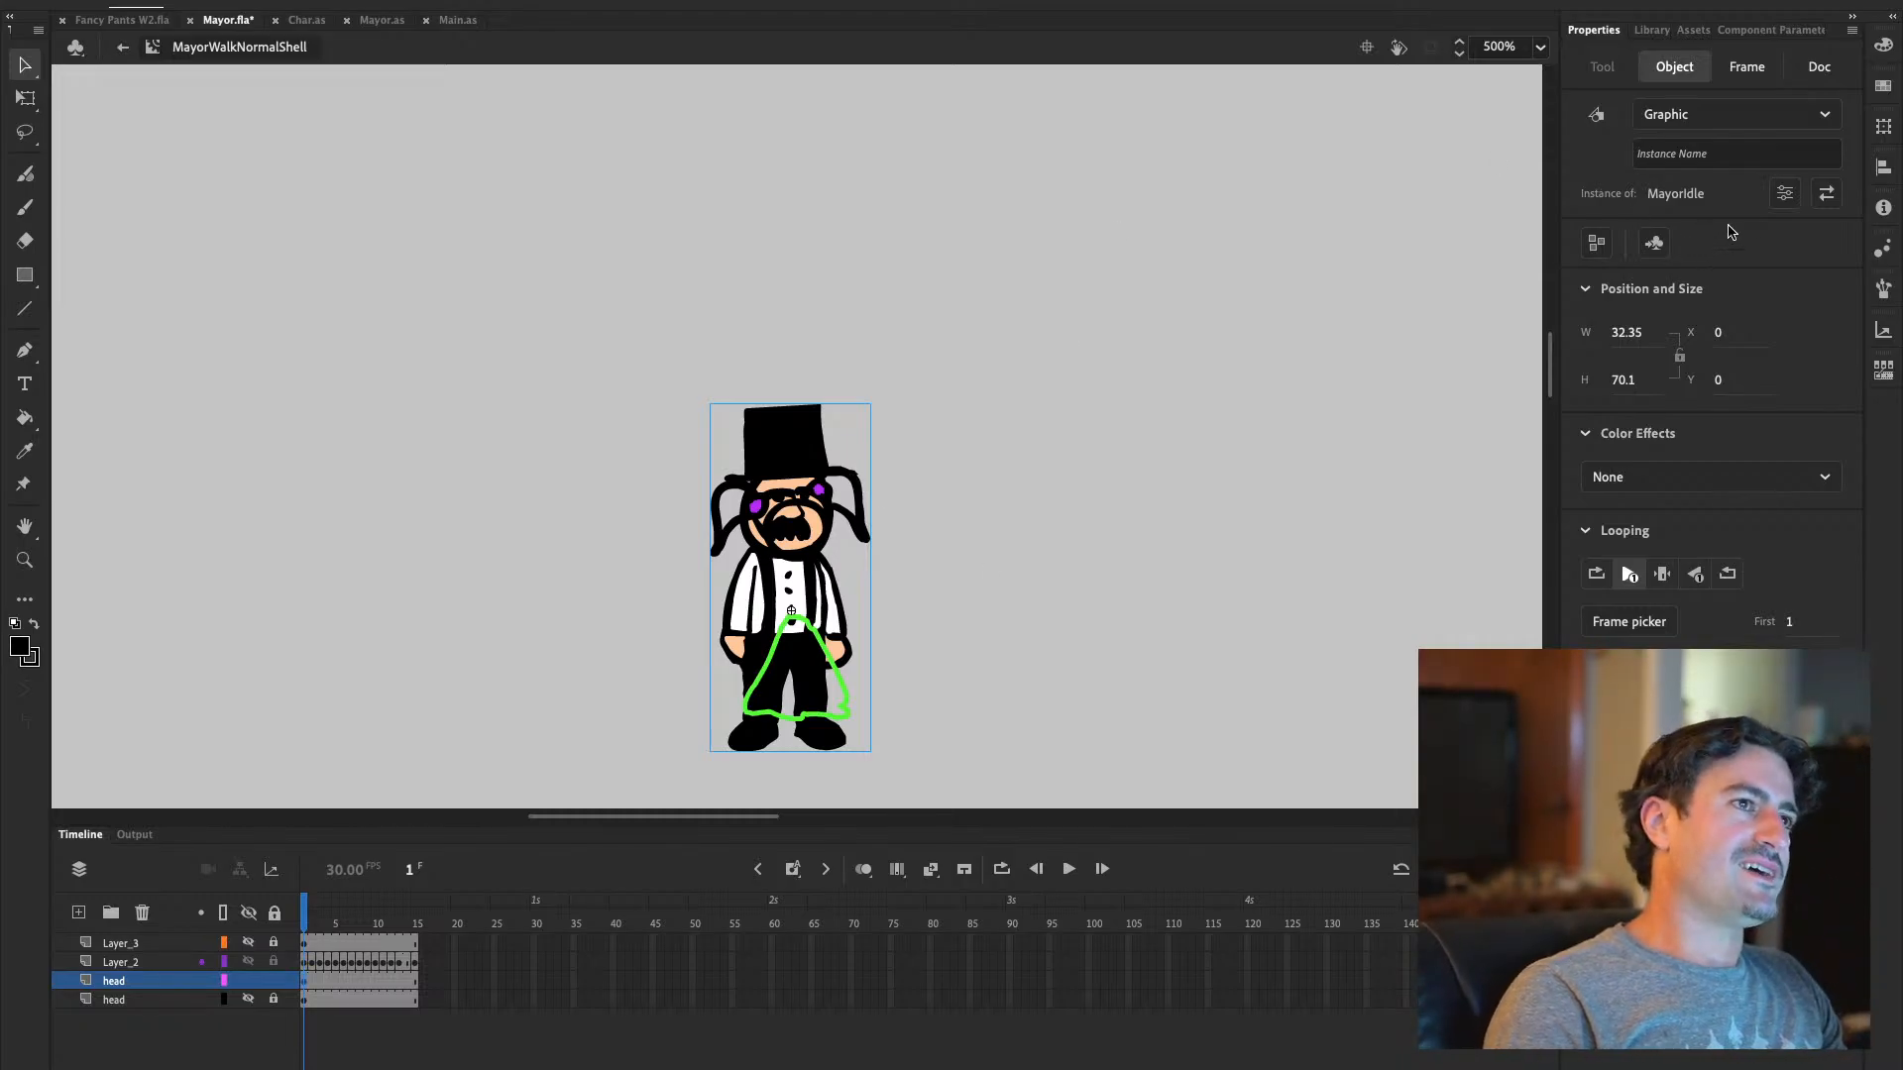
left_click(1785, 194)
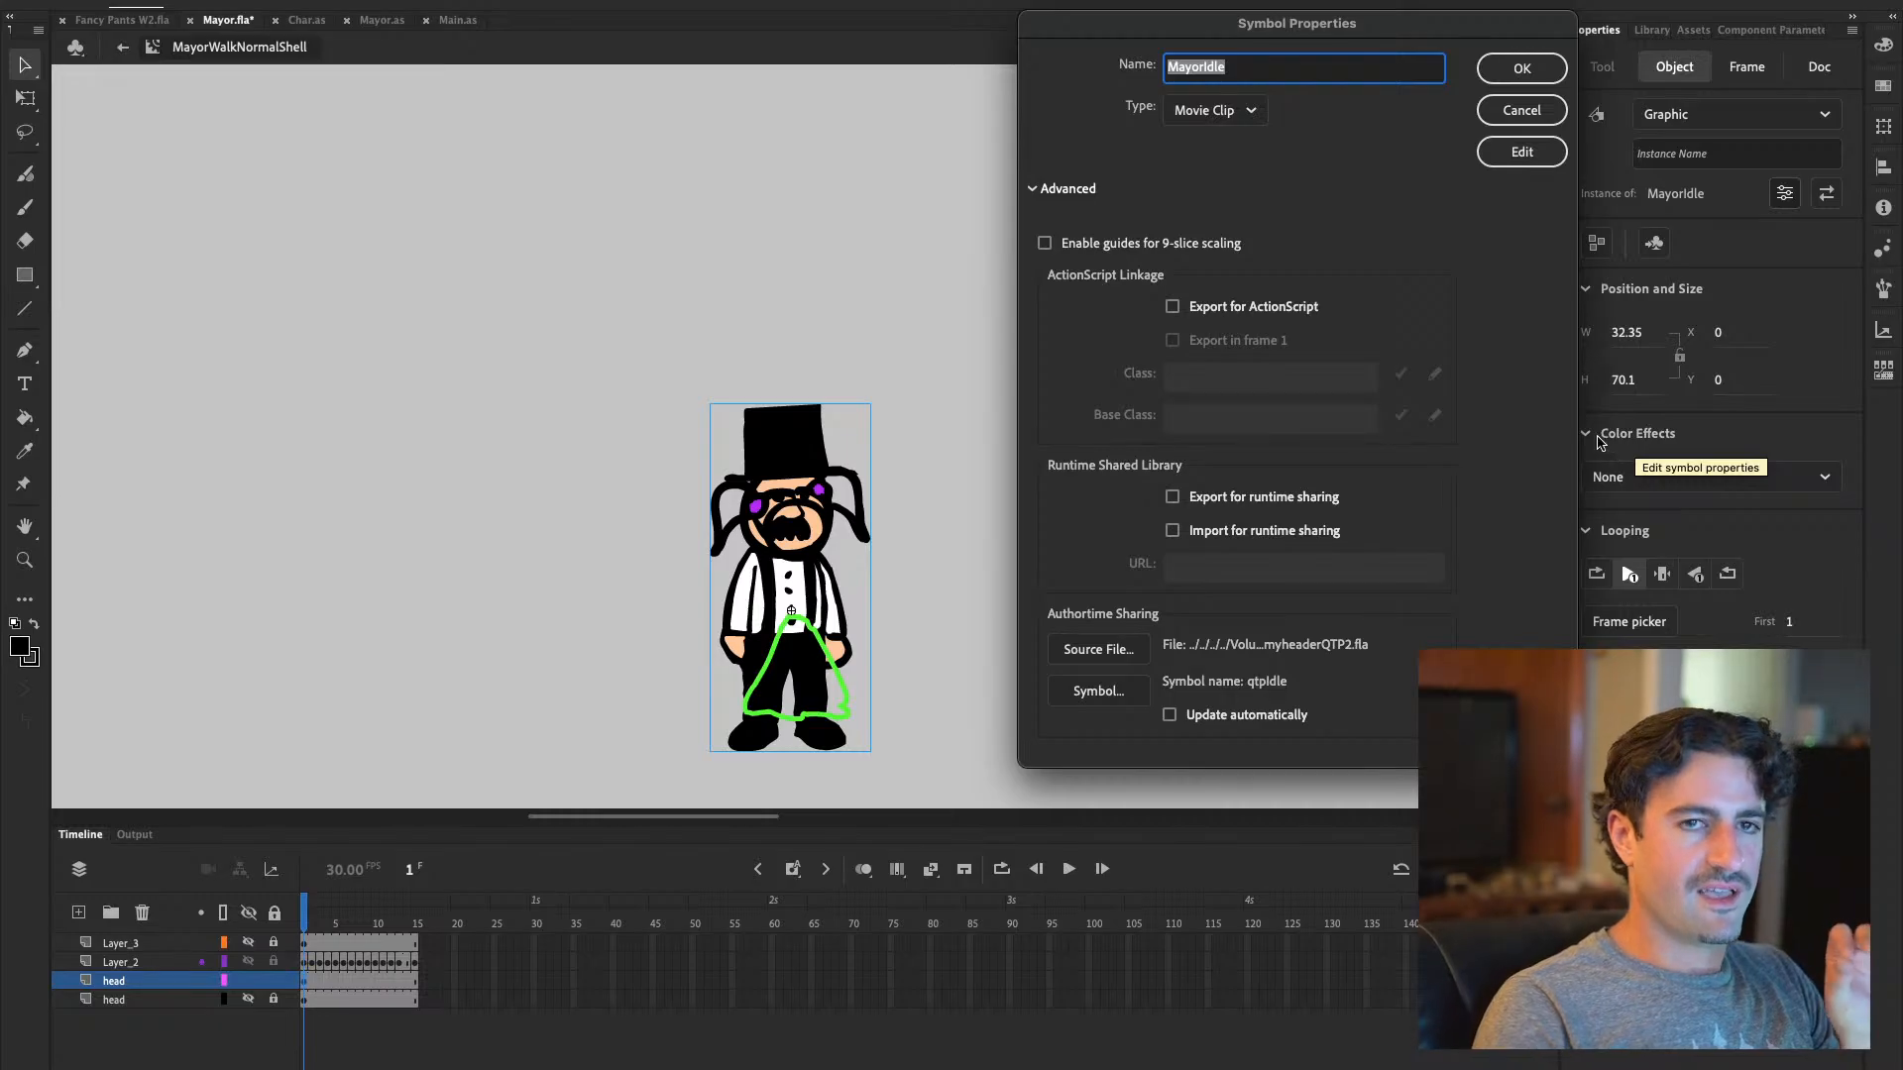
left_click_drag(1409, 27, 1285, 257)
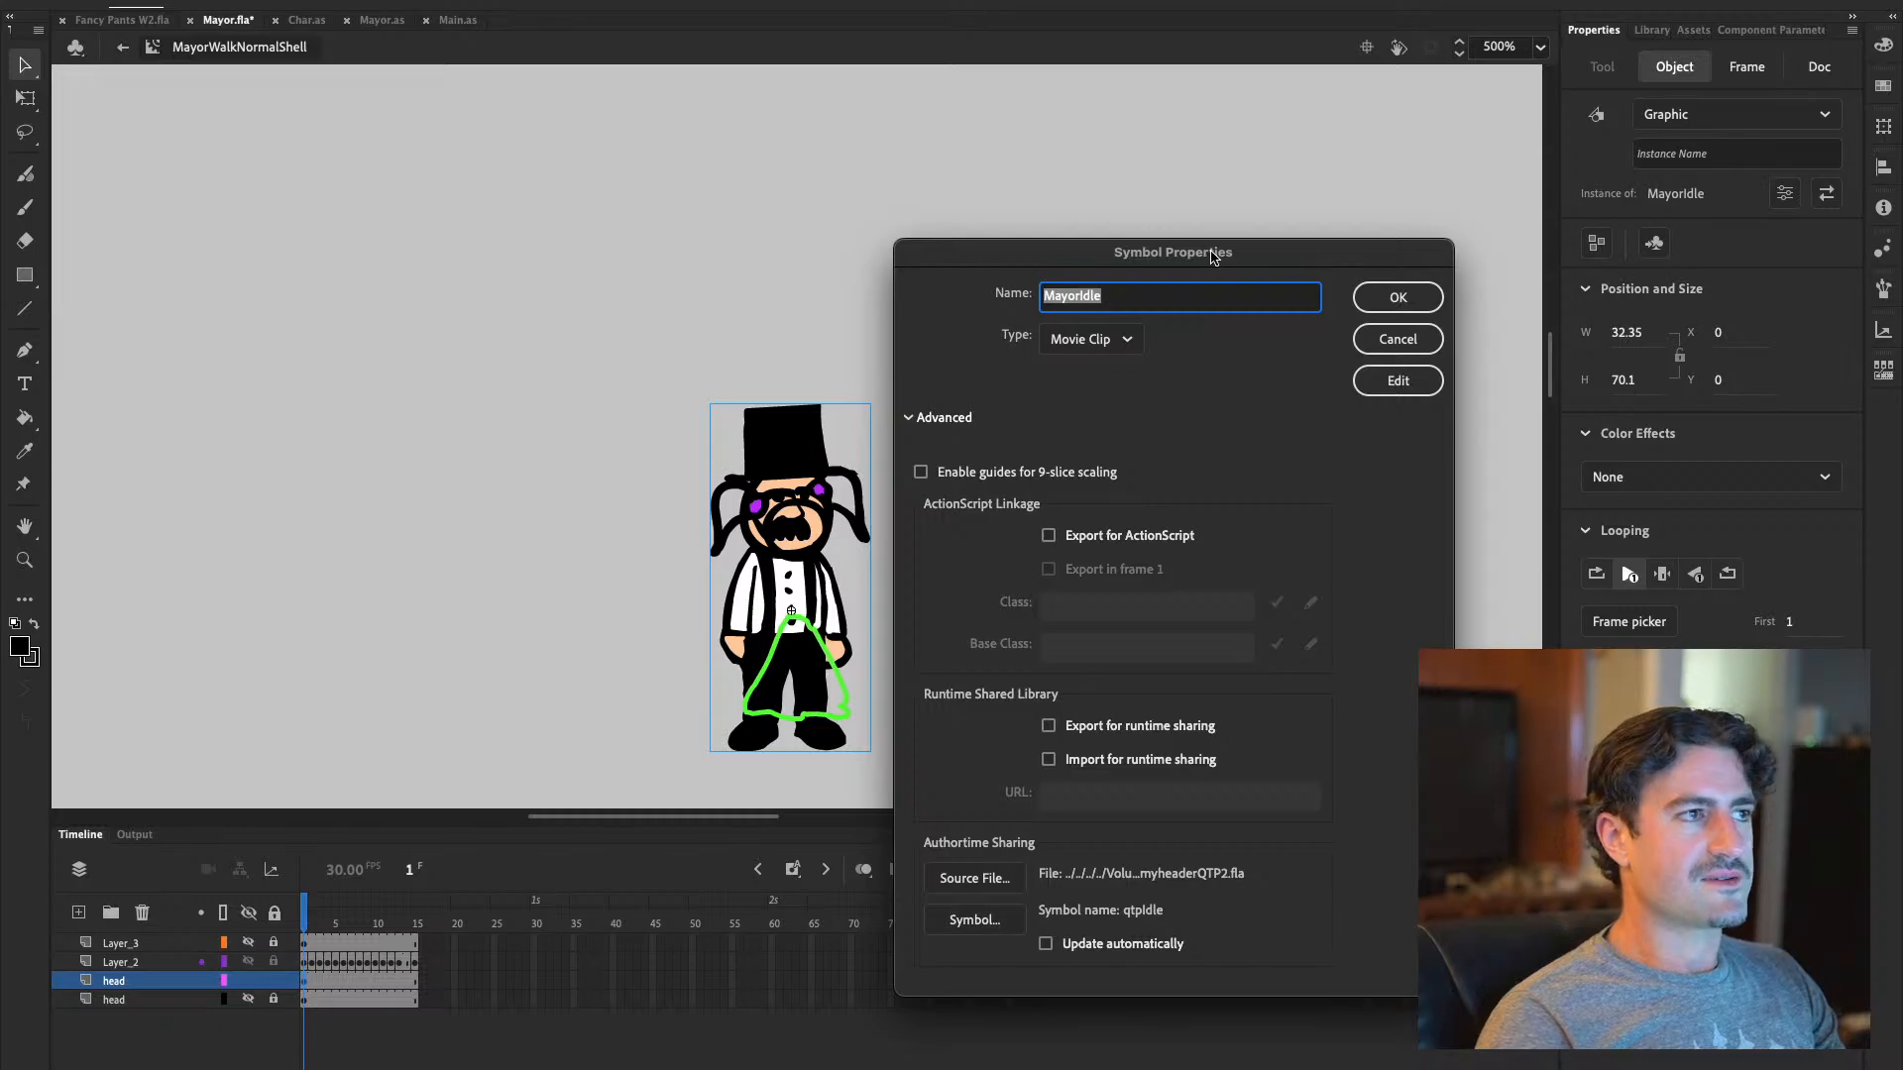
left_click_drag(1211, 255, 1211, 257)
left_click(1217, 303)
key("BackSpace")
key("BackSpace")
key("BackSpace")
type("Normal")
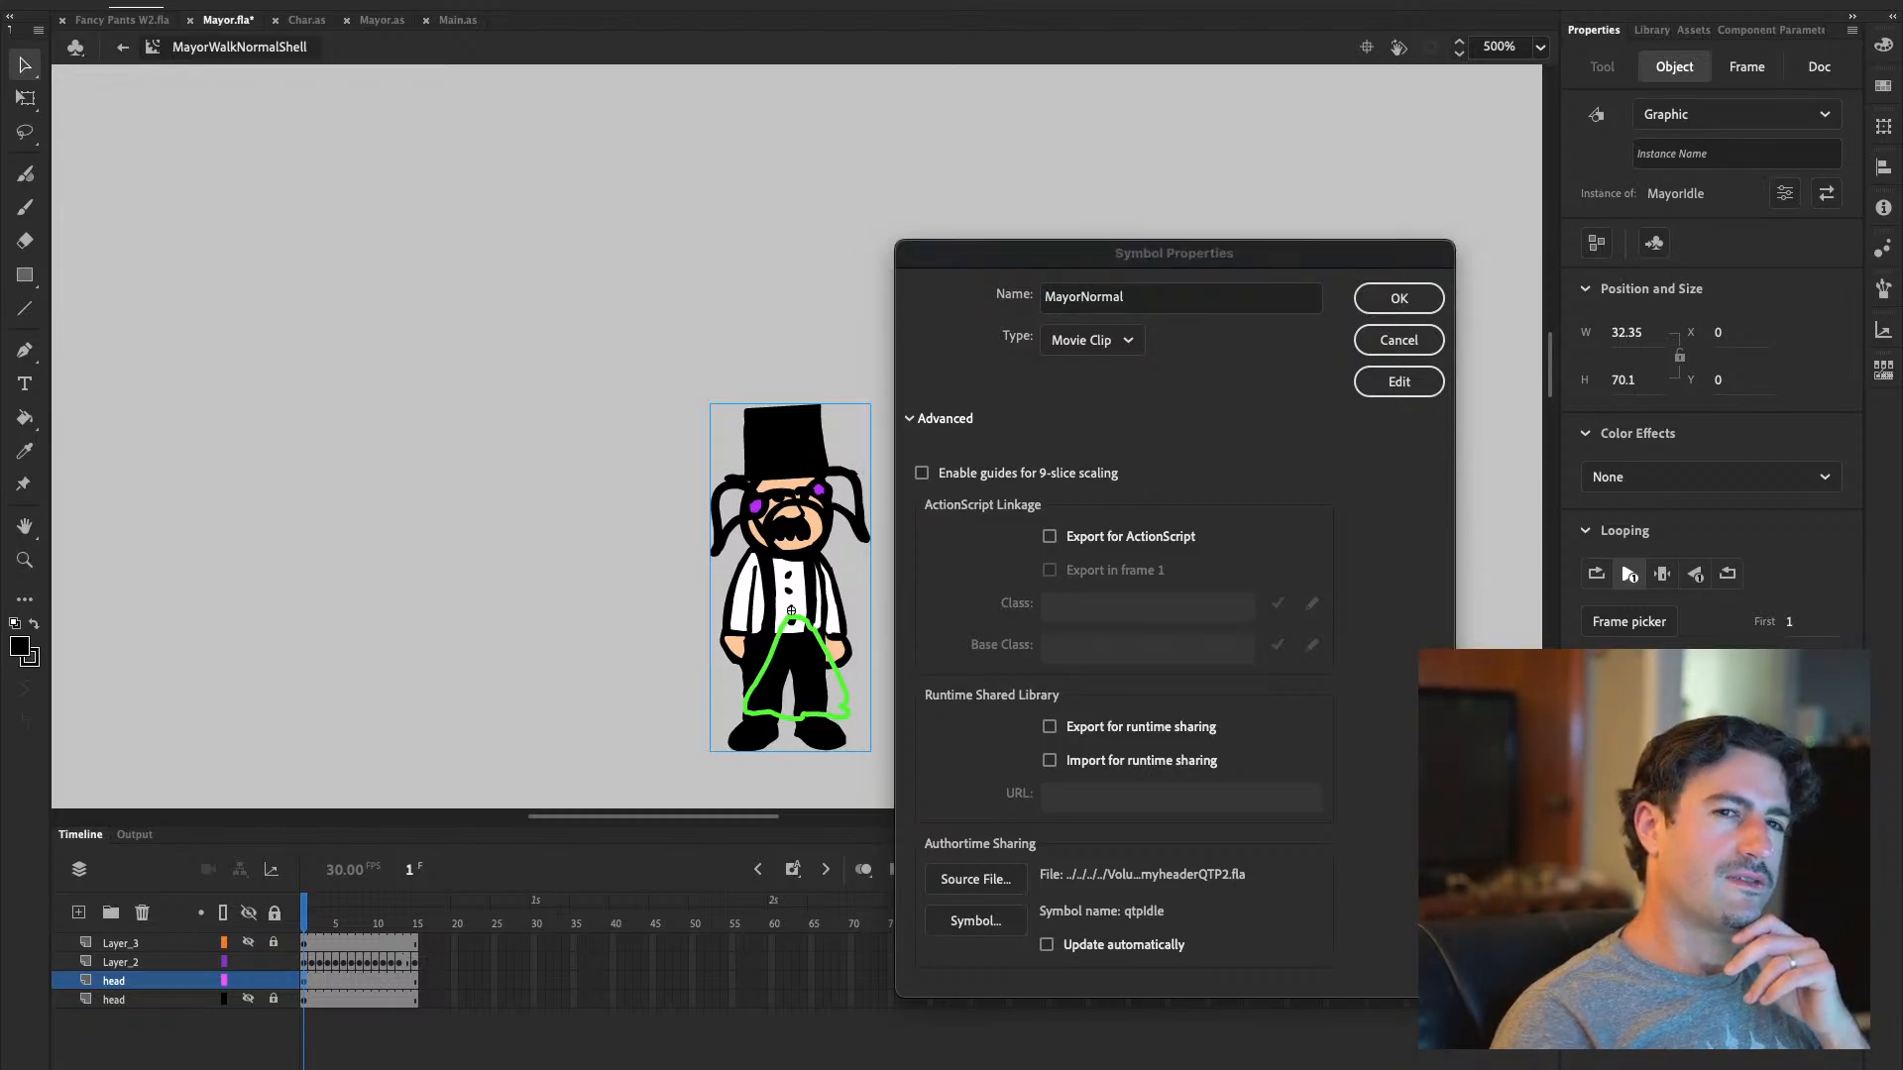
mouse_move(1209, 258)
left_mouse_down()
mouse_move(1004, 201)
mouse_move(971, 248)
mouse_move(1049, 238)
left_mouse_up()
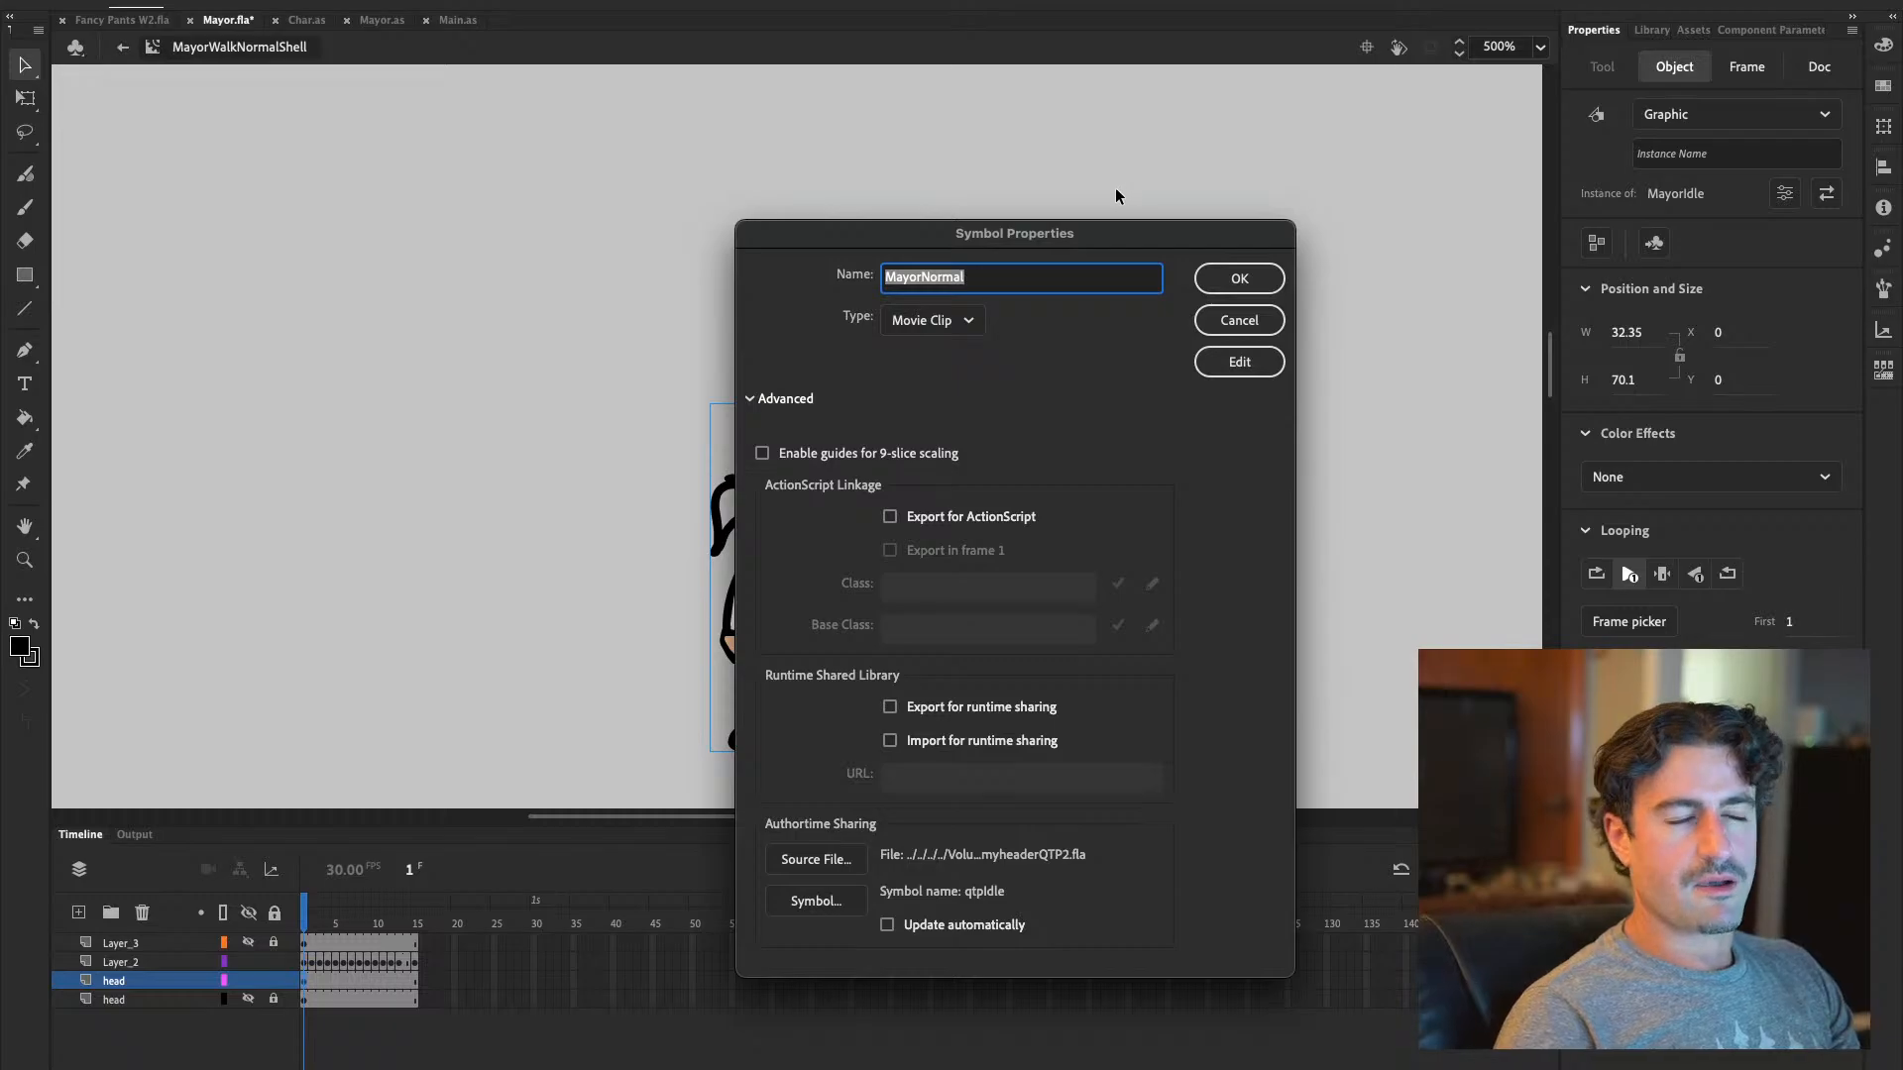
left_click(1240, 280)
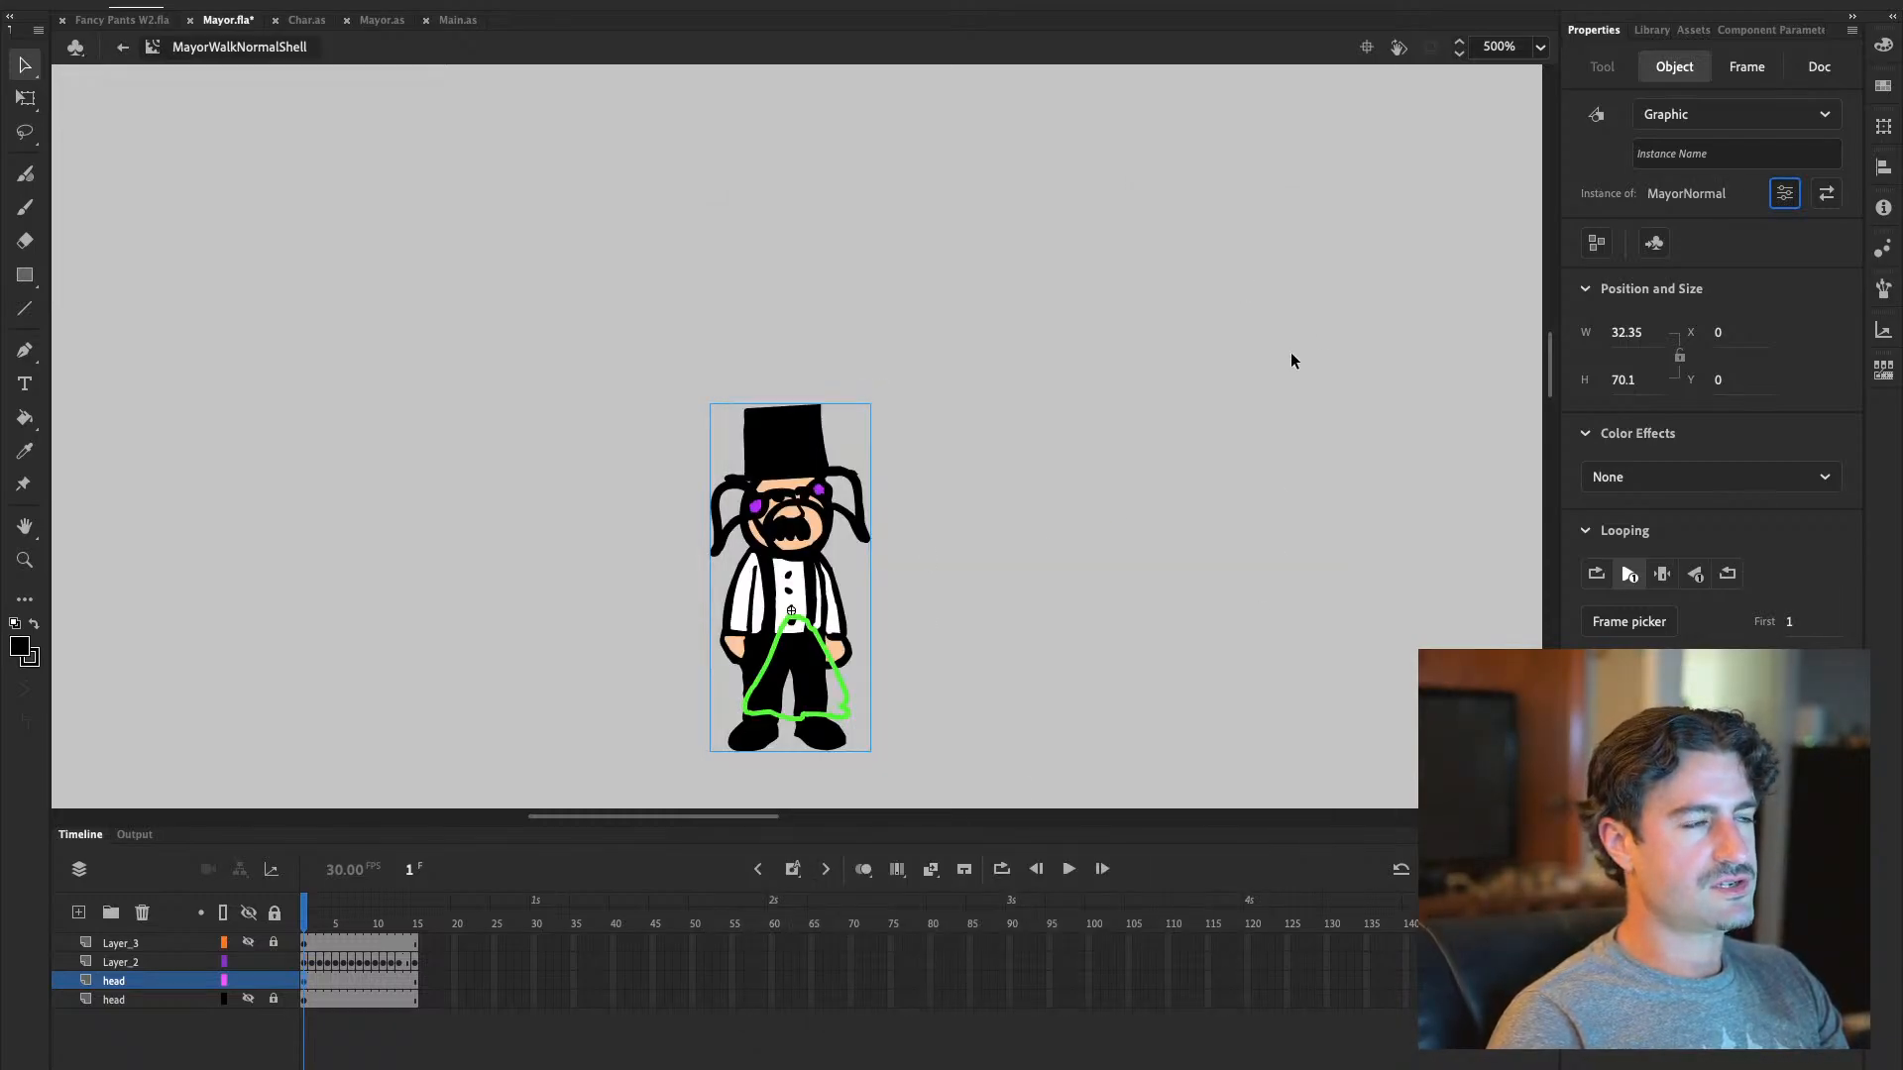
Restore the symbol's name to MayorIdle in its symbol properties
left_click(1786, 196)
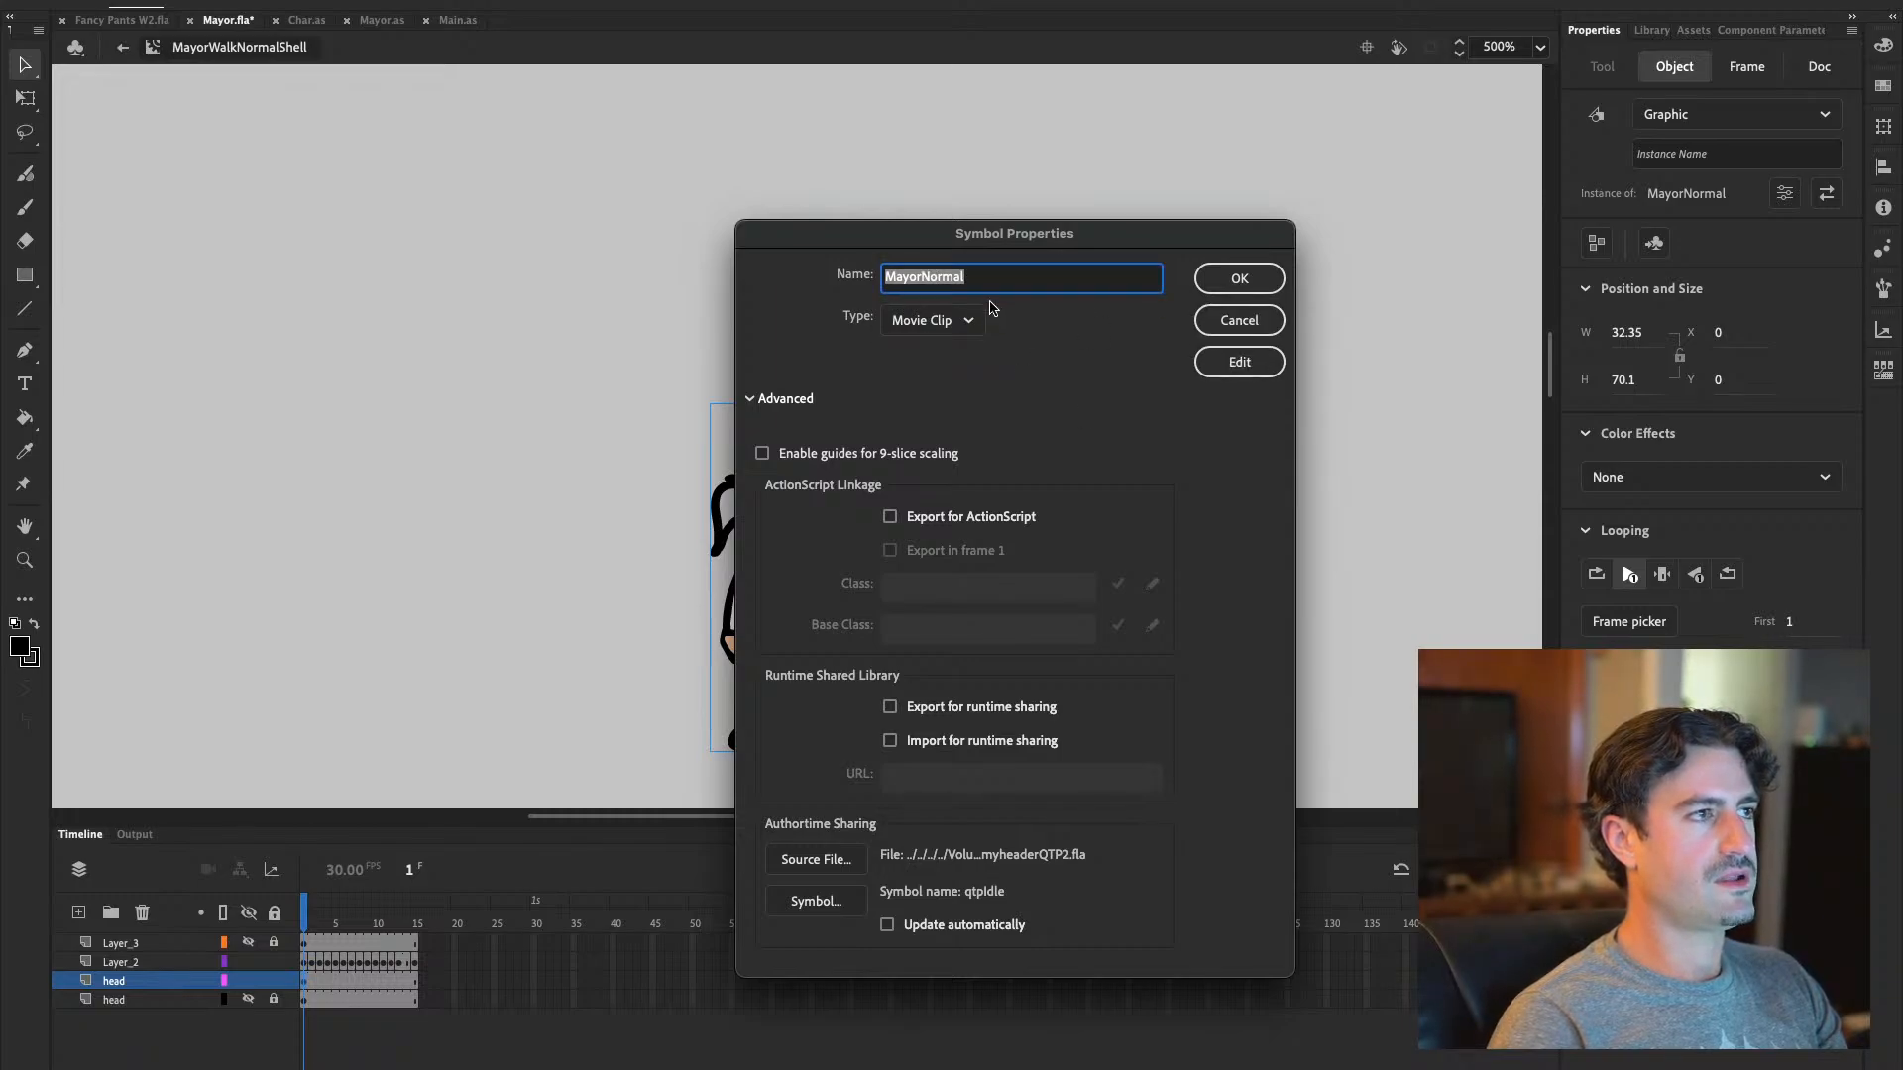
left_click(919, 278)
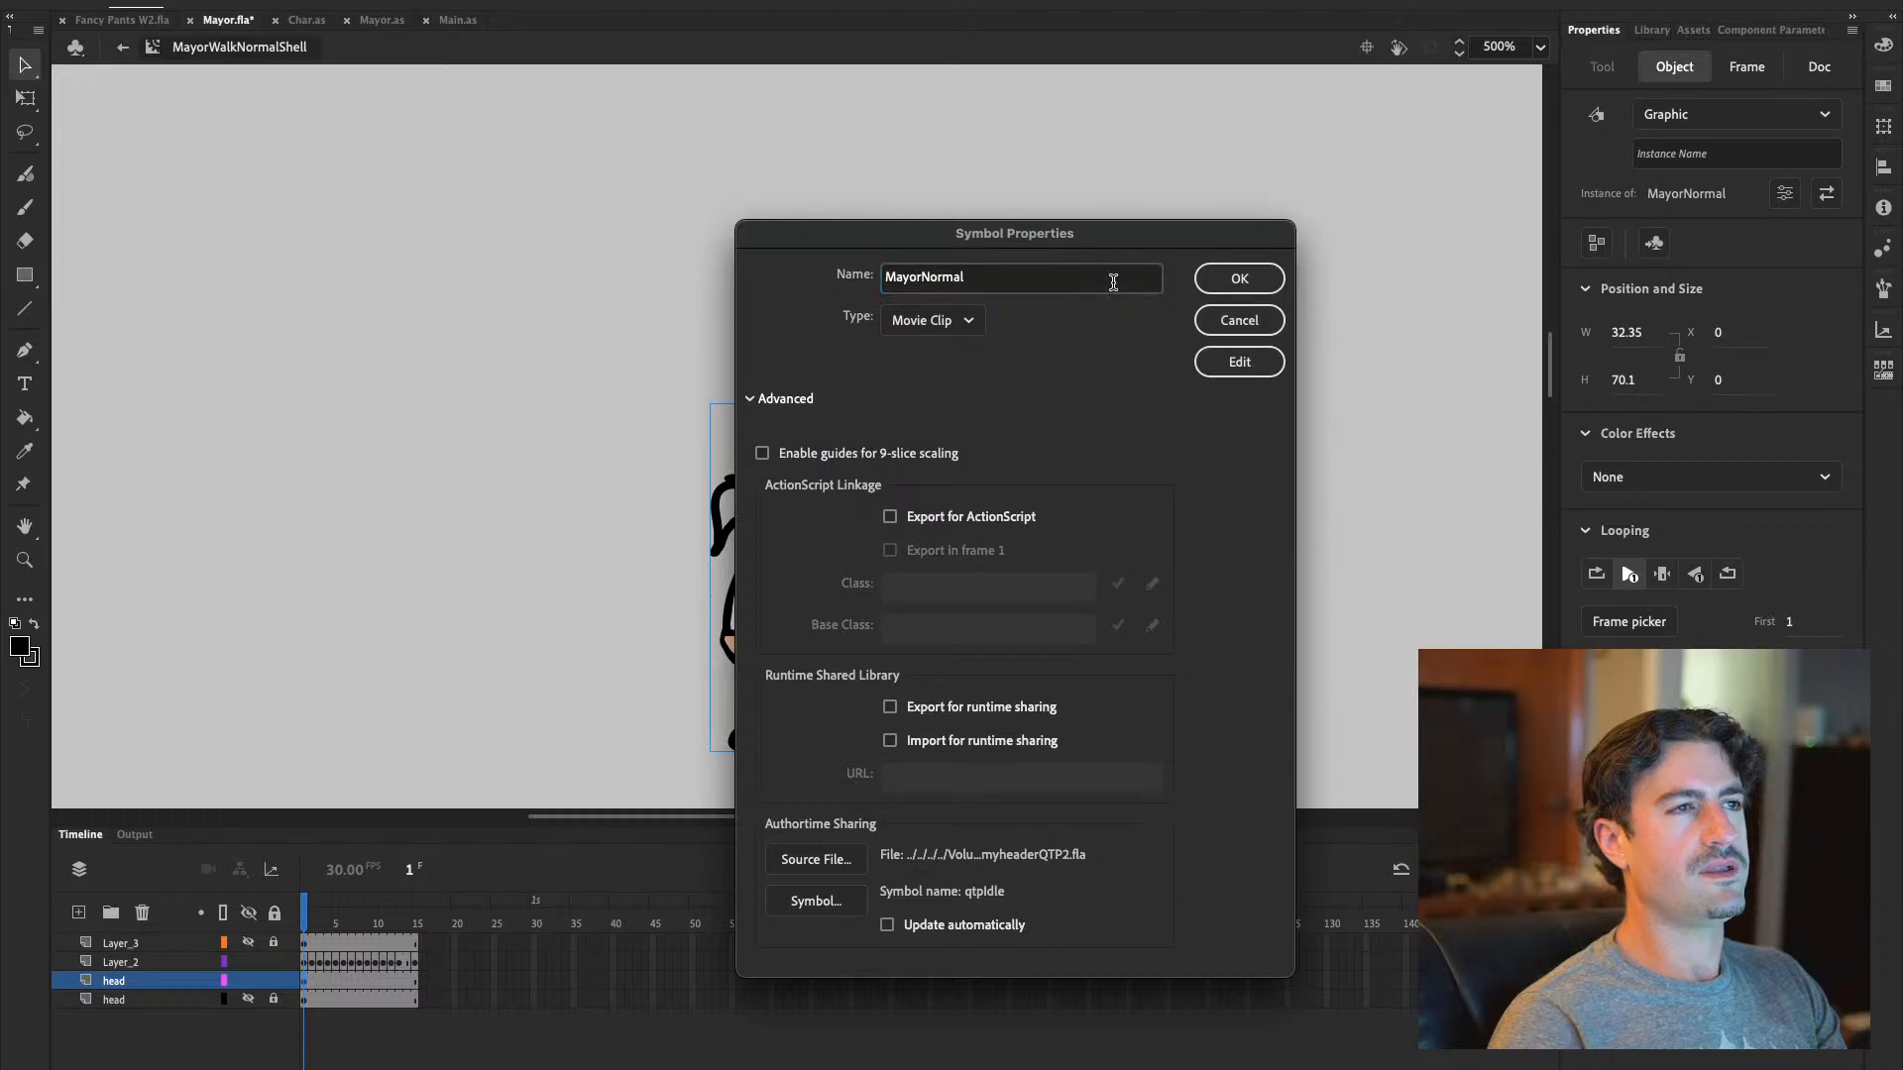
key("BackSpace")
key("BackSpace")
key("BackSpace")
key("BackSpace")
key("BackSpace")
key("BackSpace")
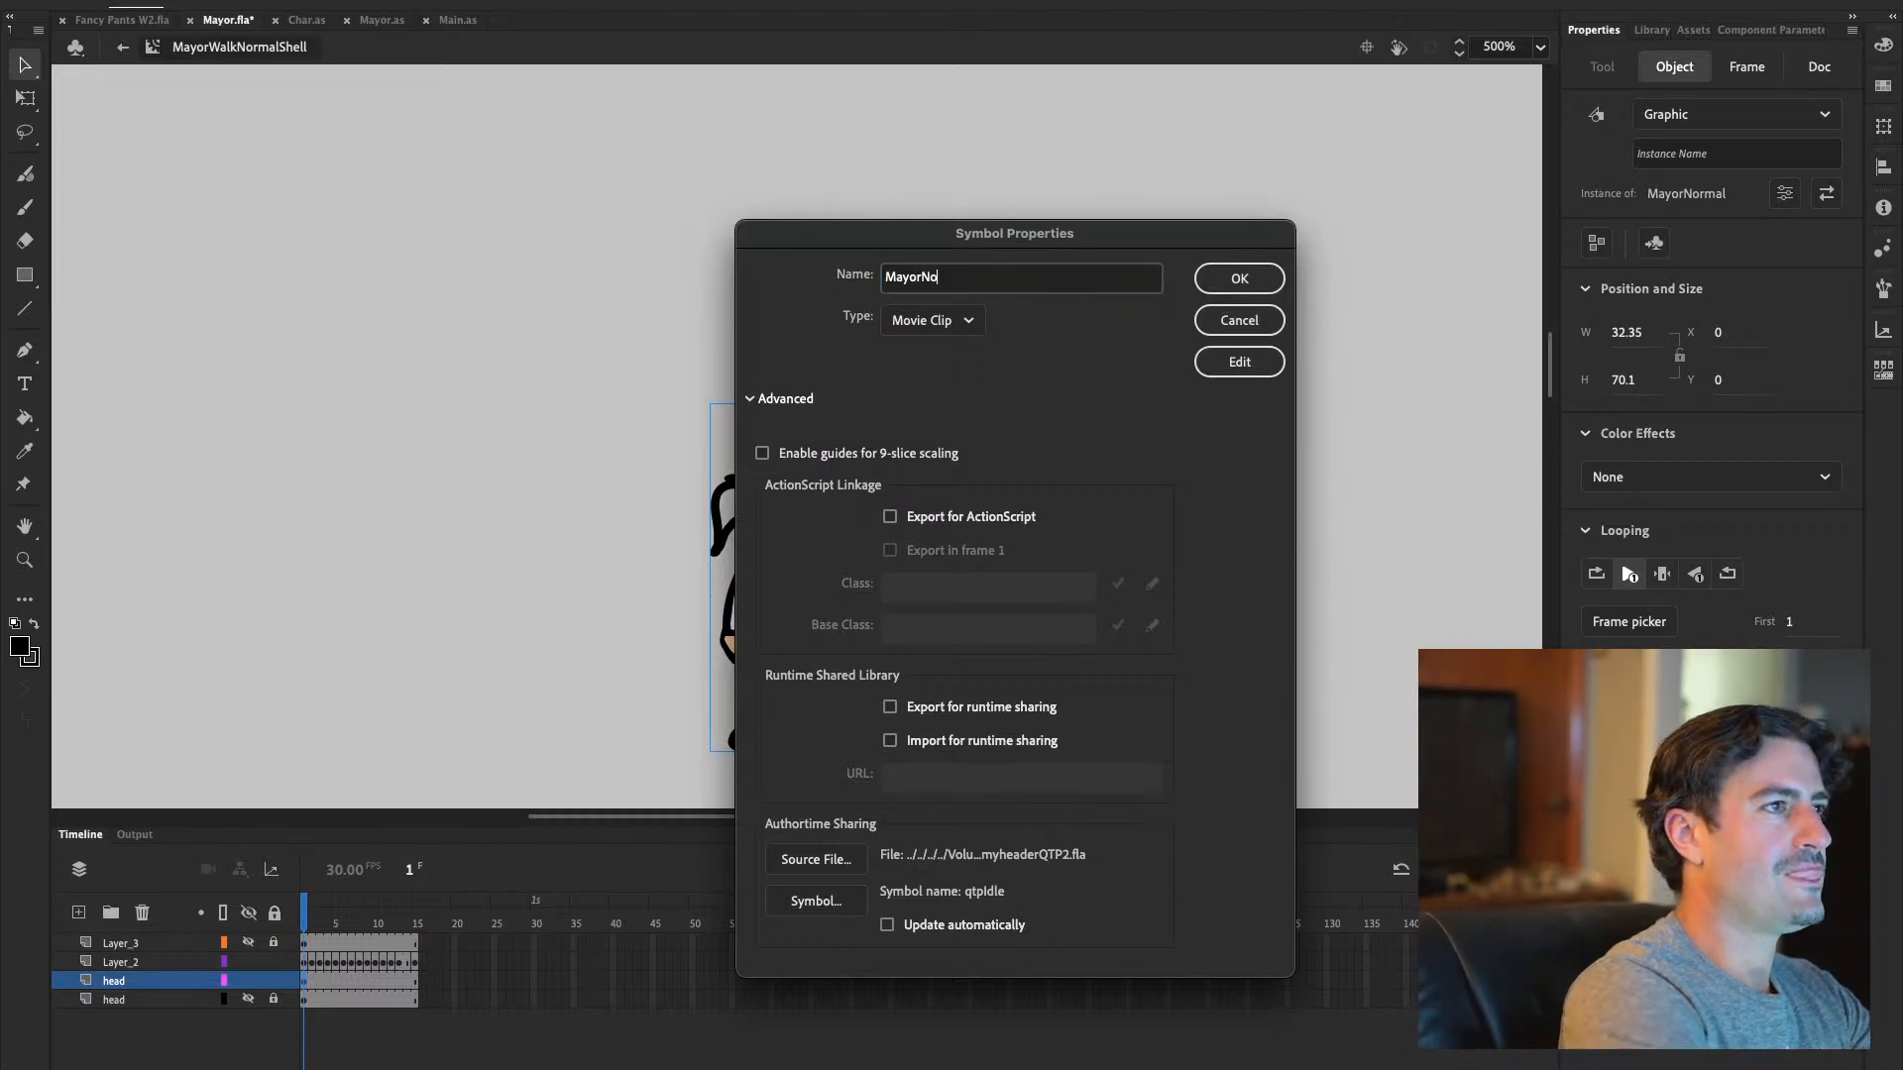
type("Idle")
key("Return")
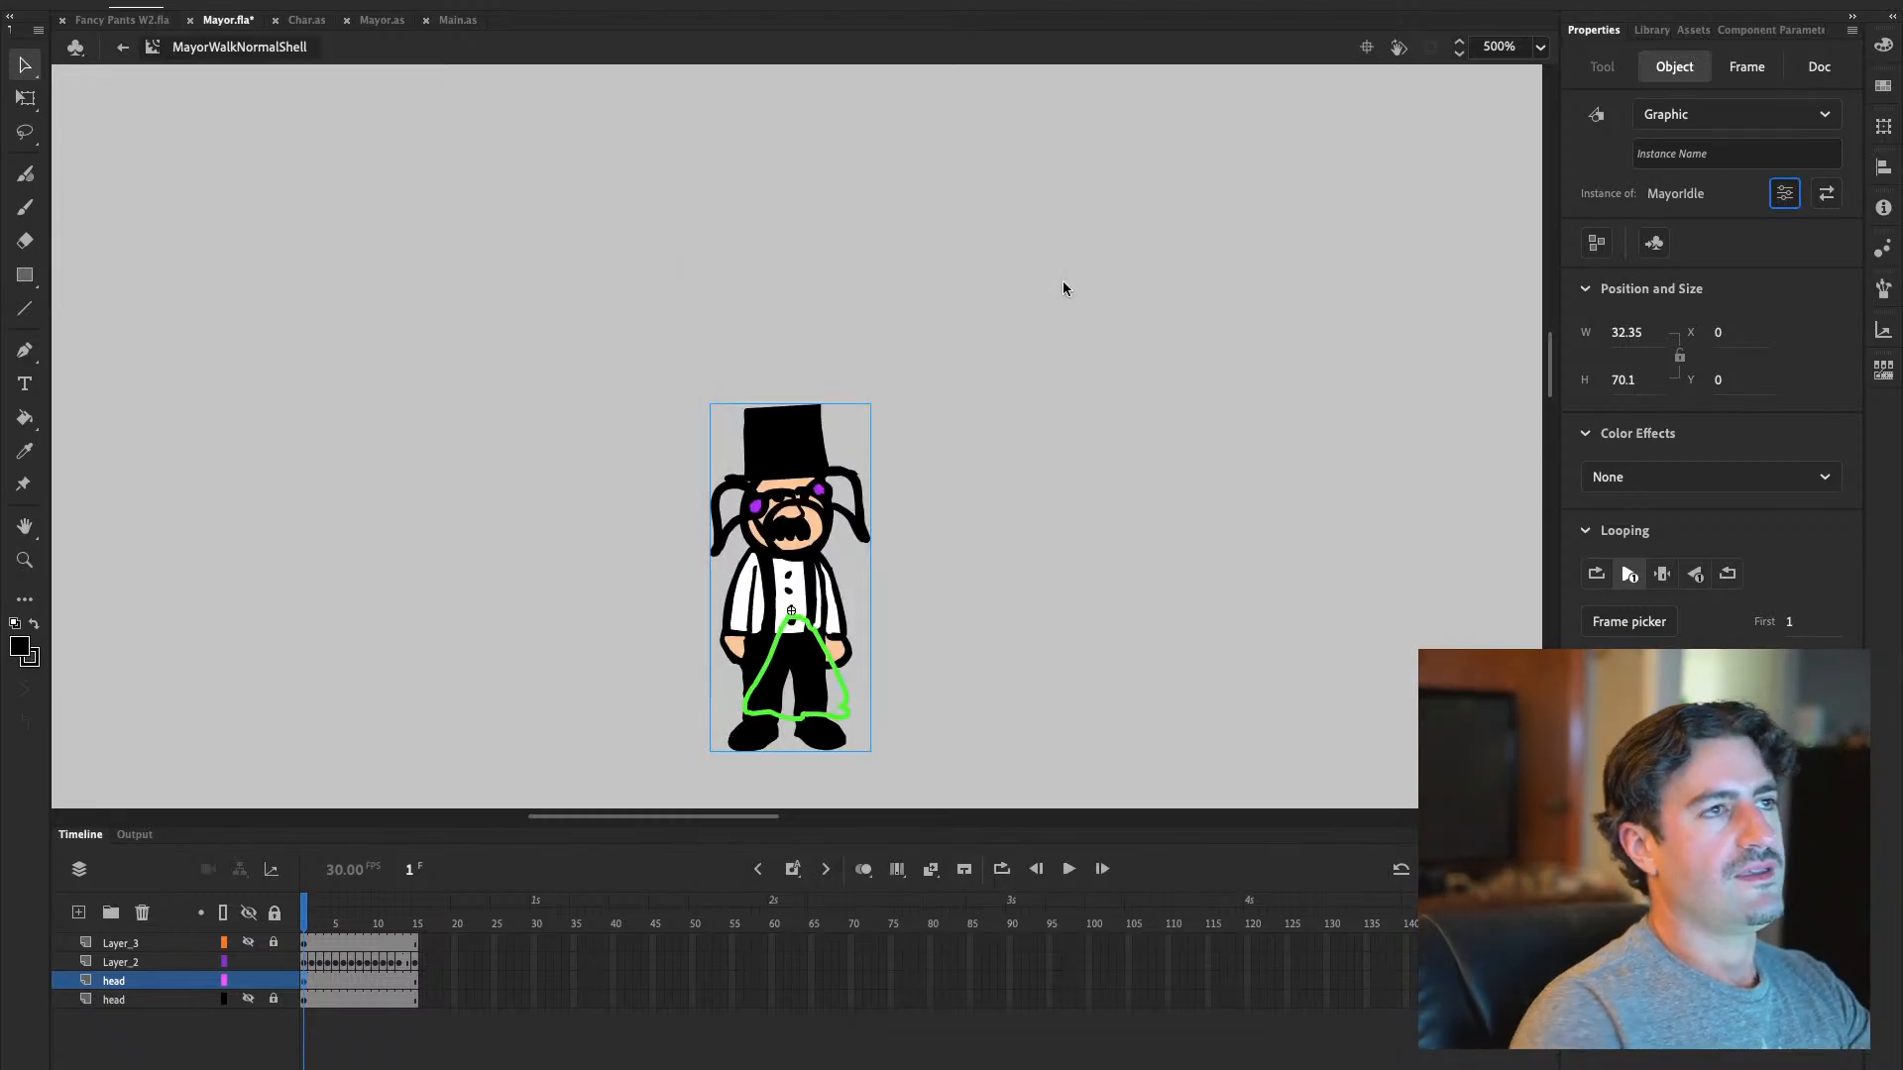
left_click(1784, 193)
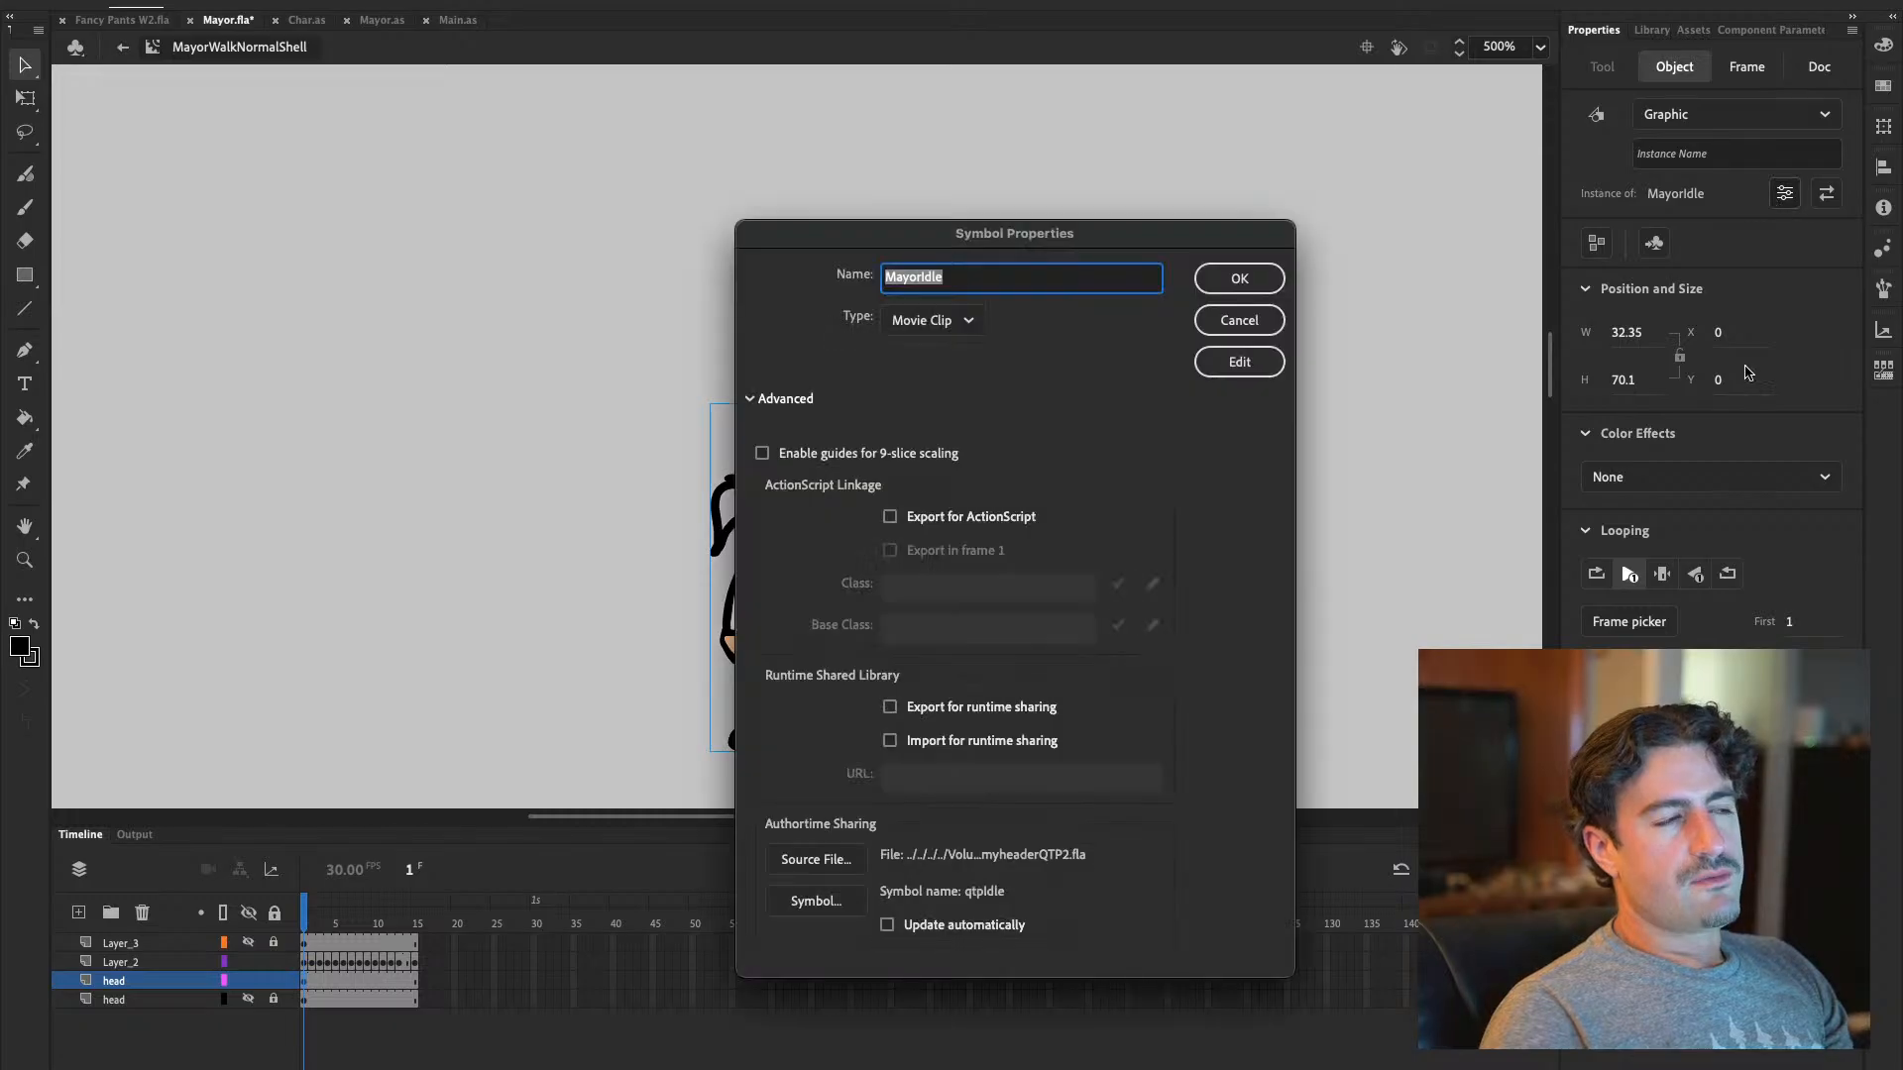
left_click_drag(1205, 238, 1375, 168)
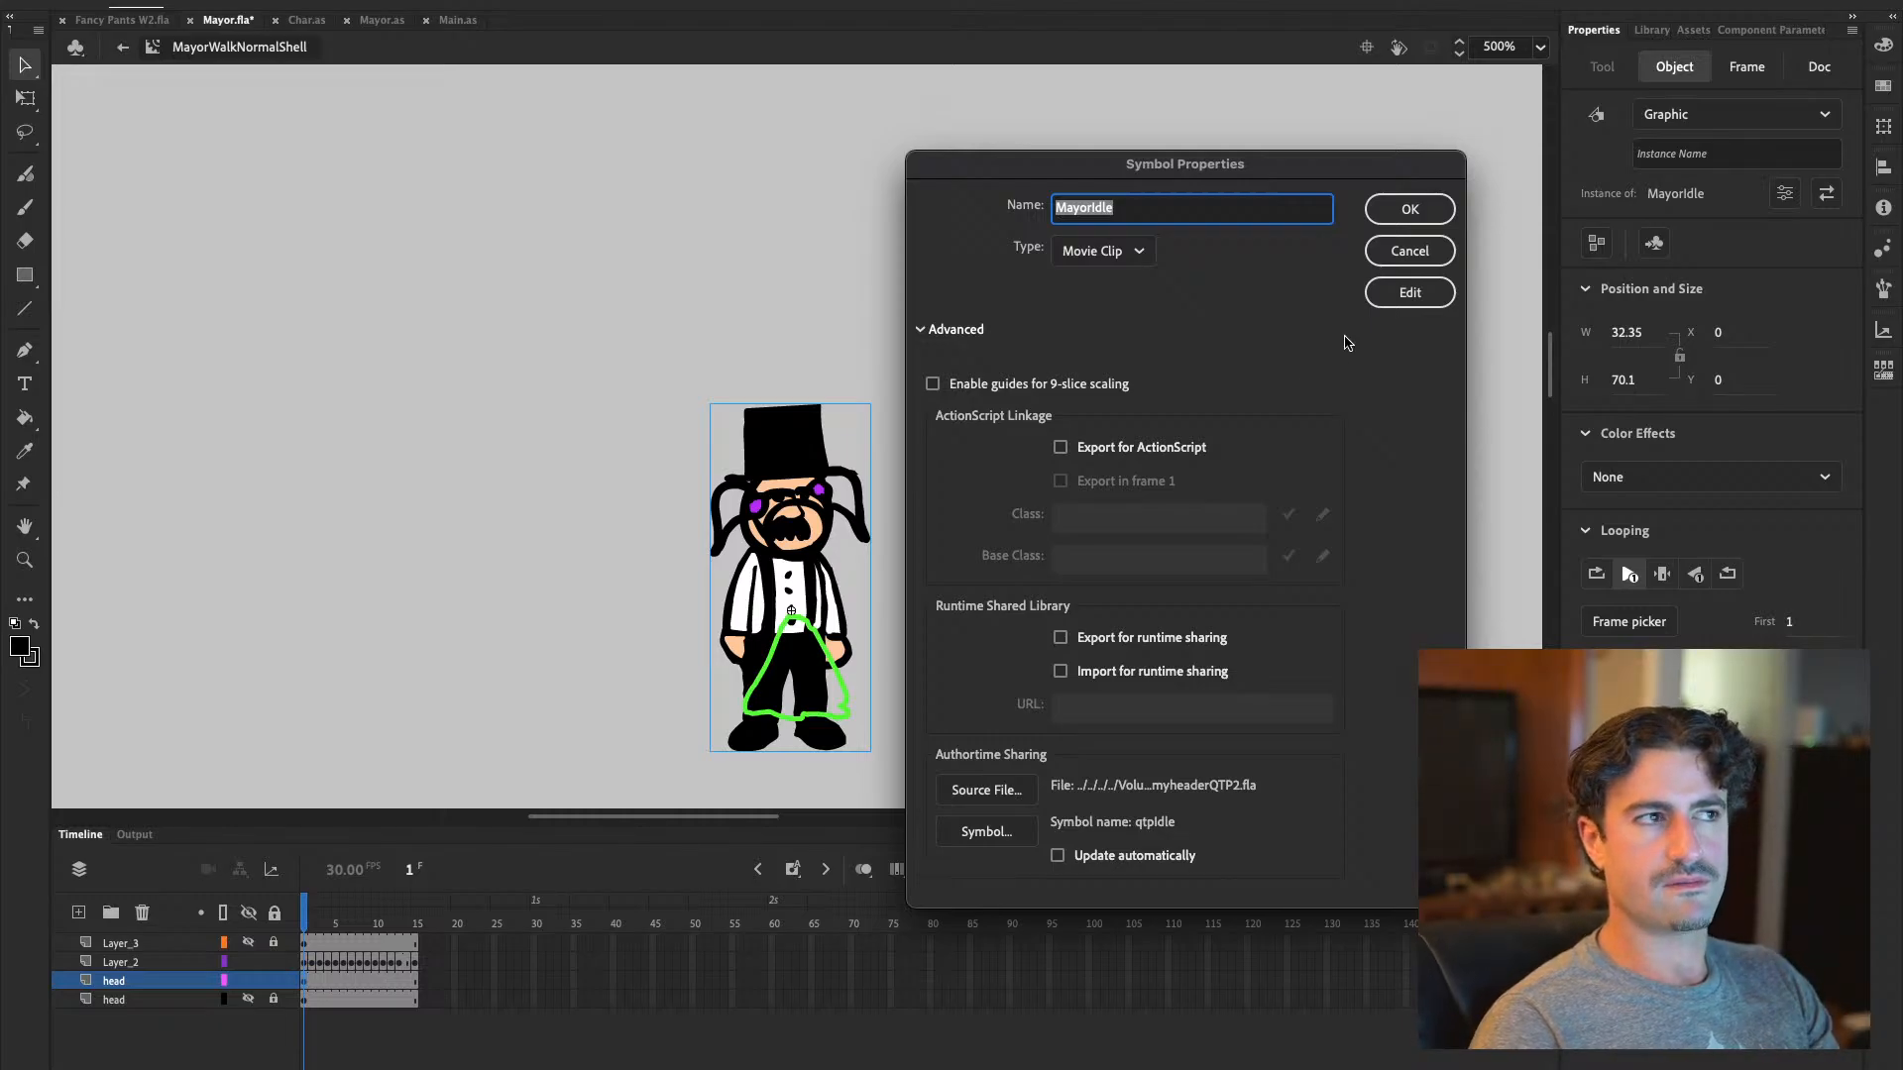
left_click(1423, 256)
Duplicate MayorIdle as a new symbol named MayorWalk and swap the selected Mayor instance to it
left_click(1827, 193)
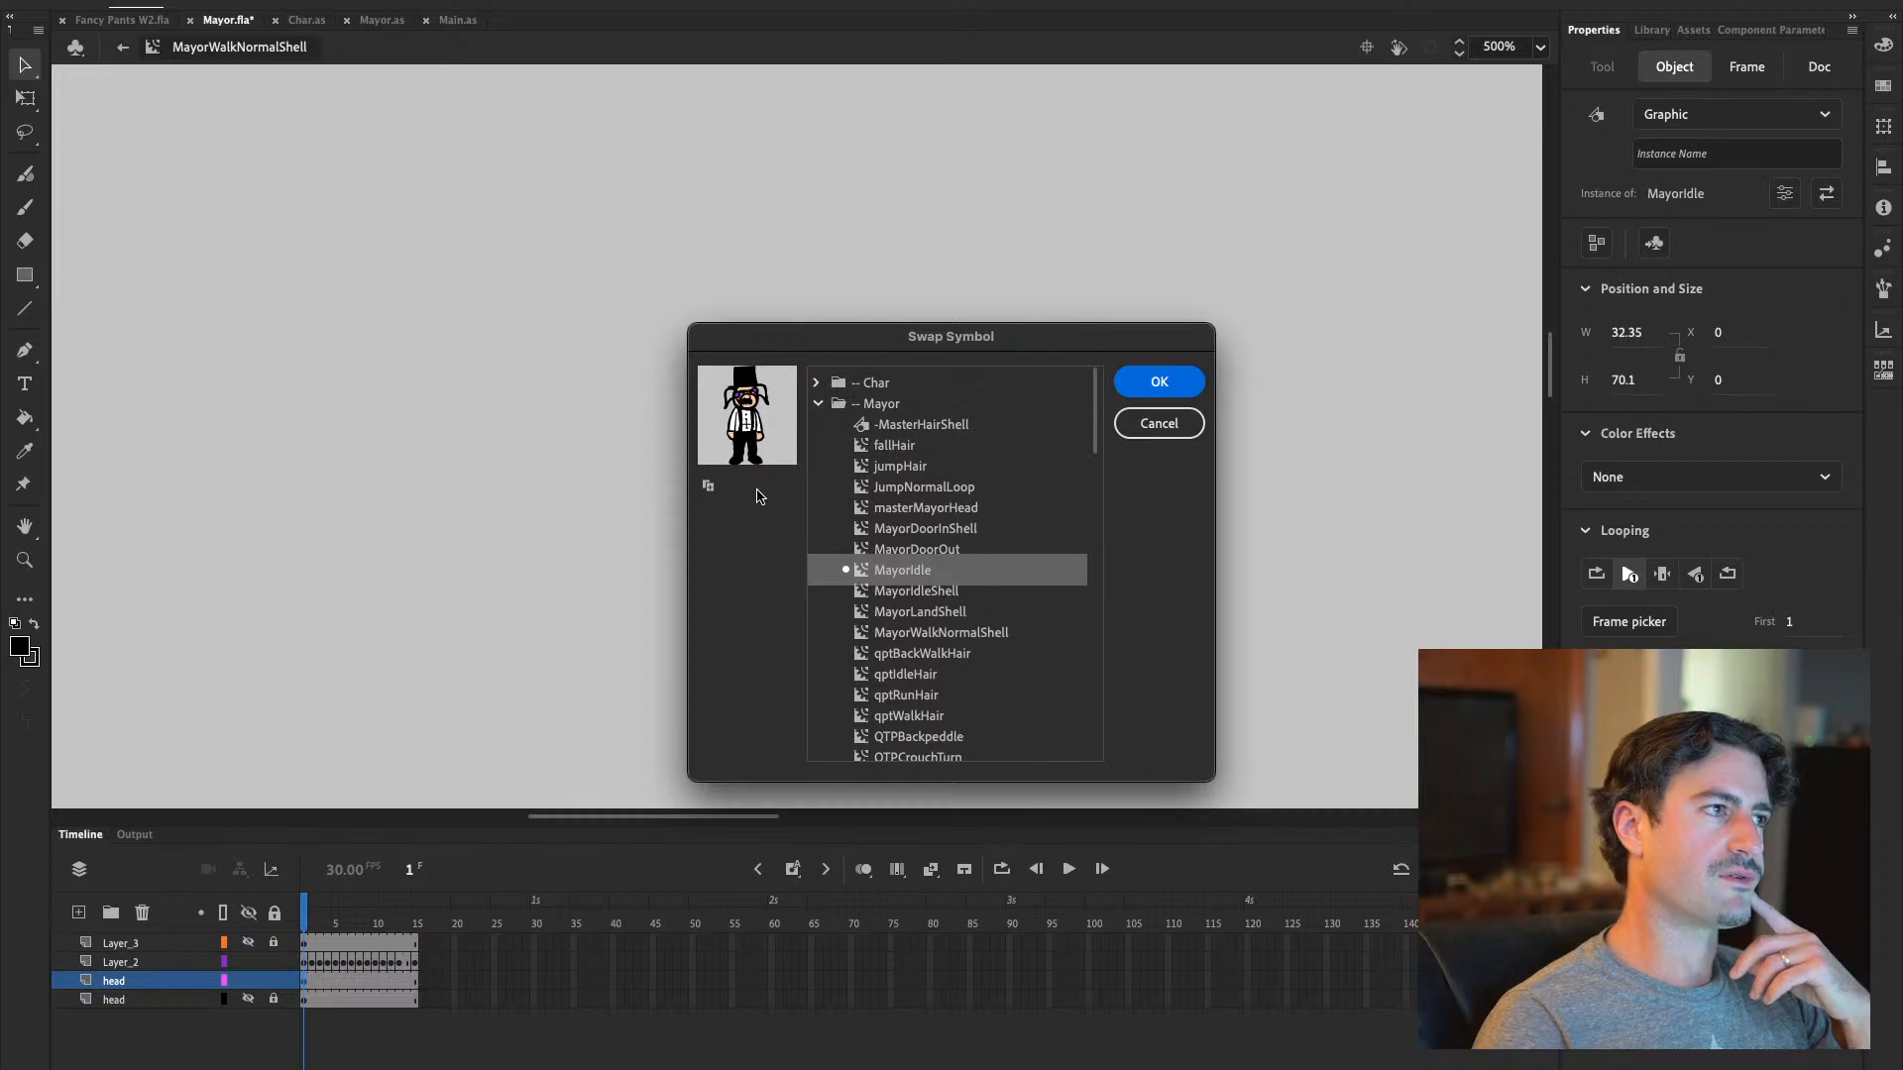
left_click(705, 487)
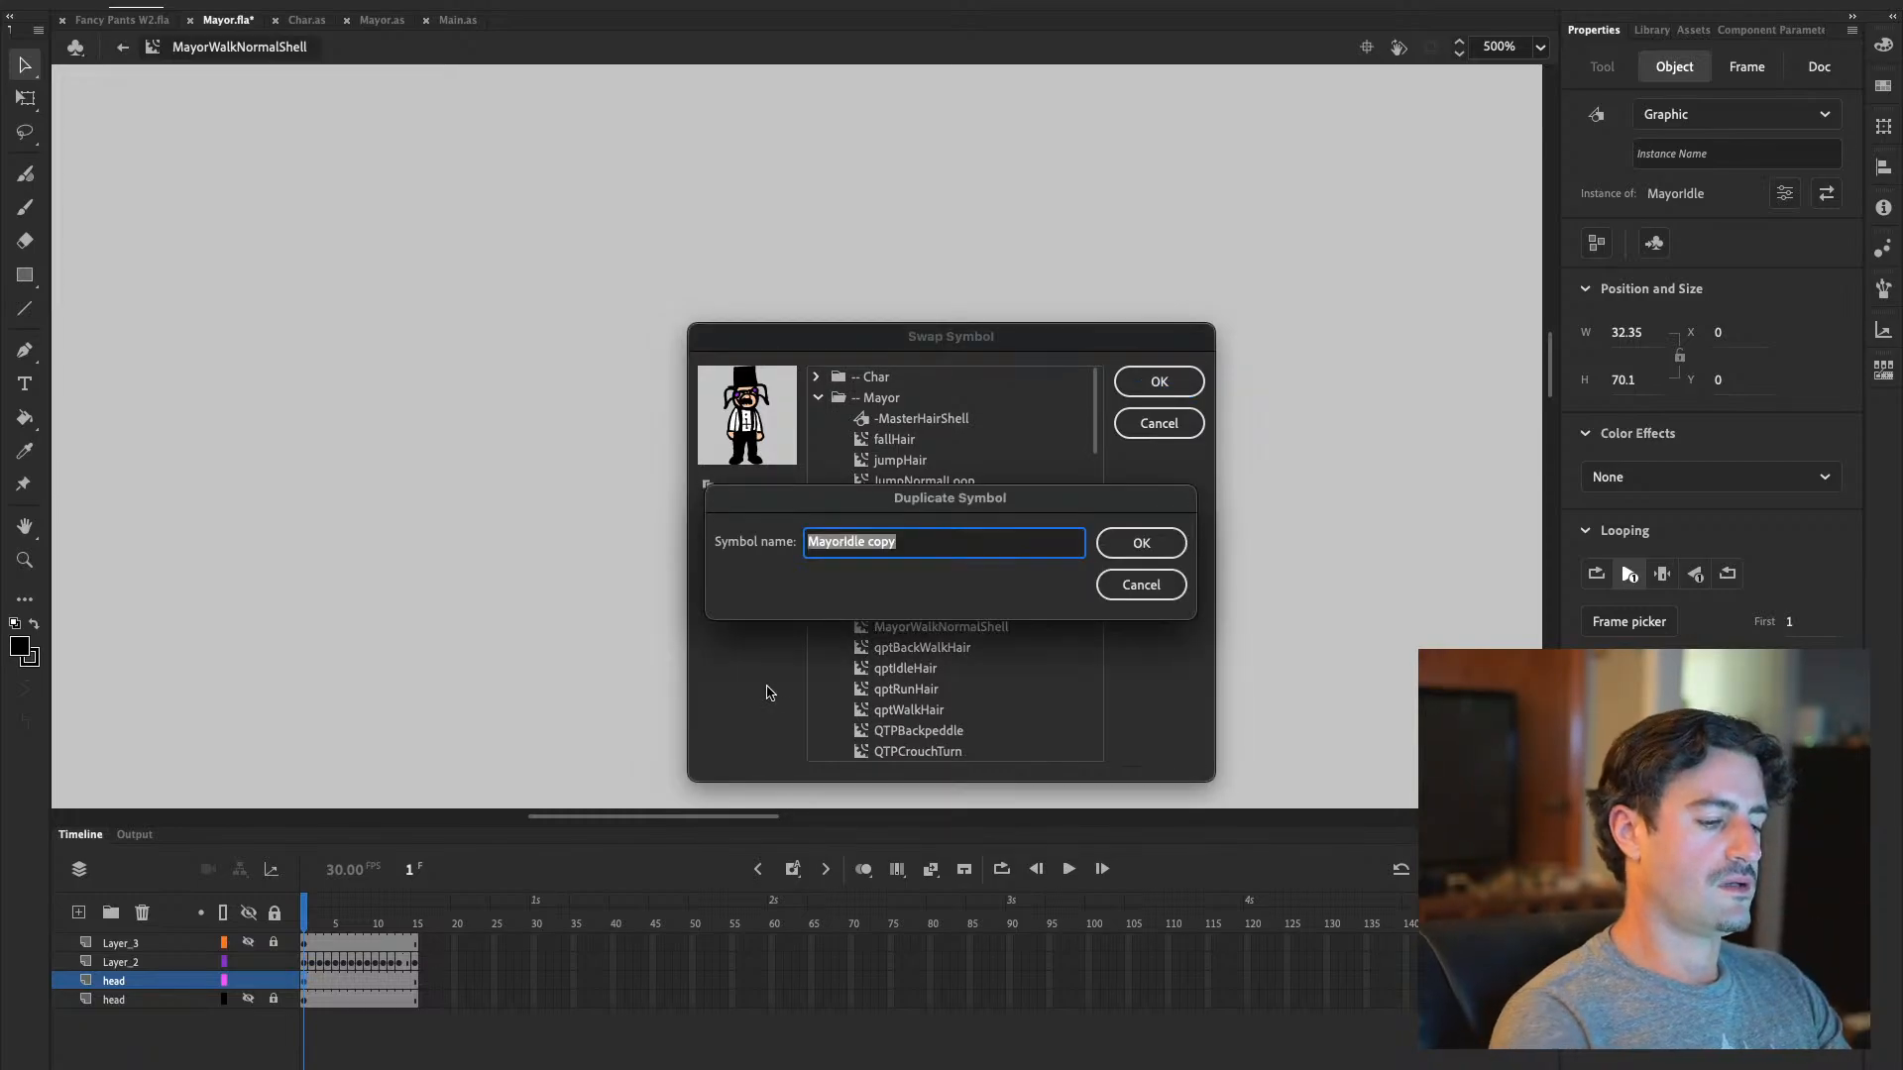
key("Right")
key("BackSpace")
key("BackSpace")
key("BackSpace")
key("BackSpace")
key("BackSpace")
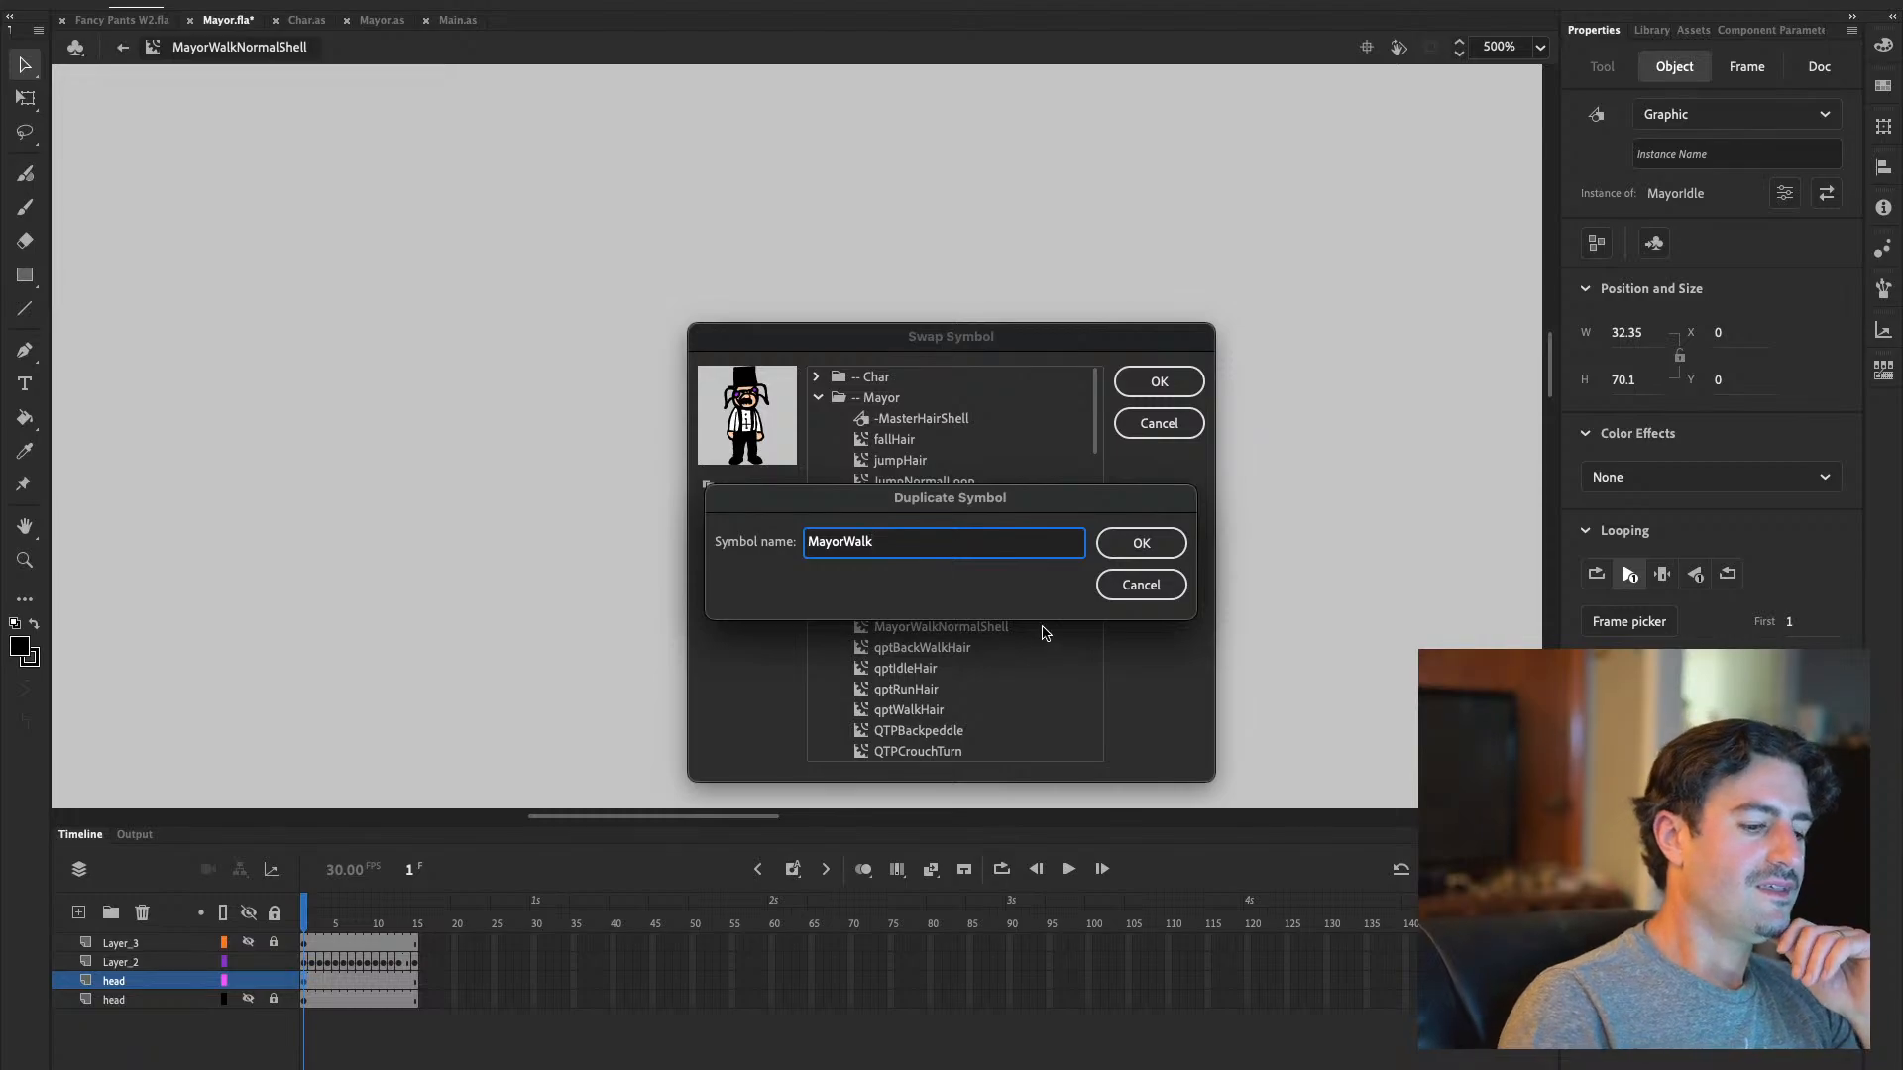
key("Return")
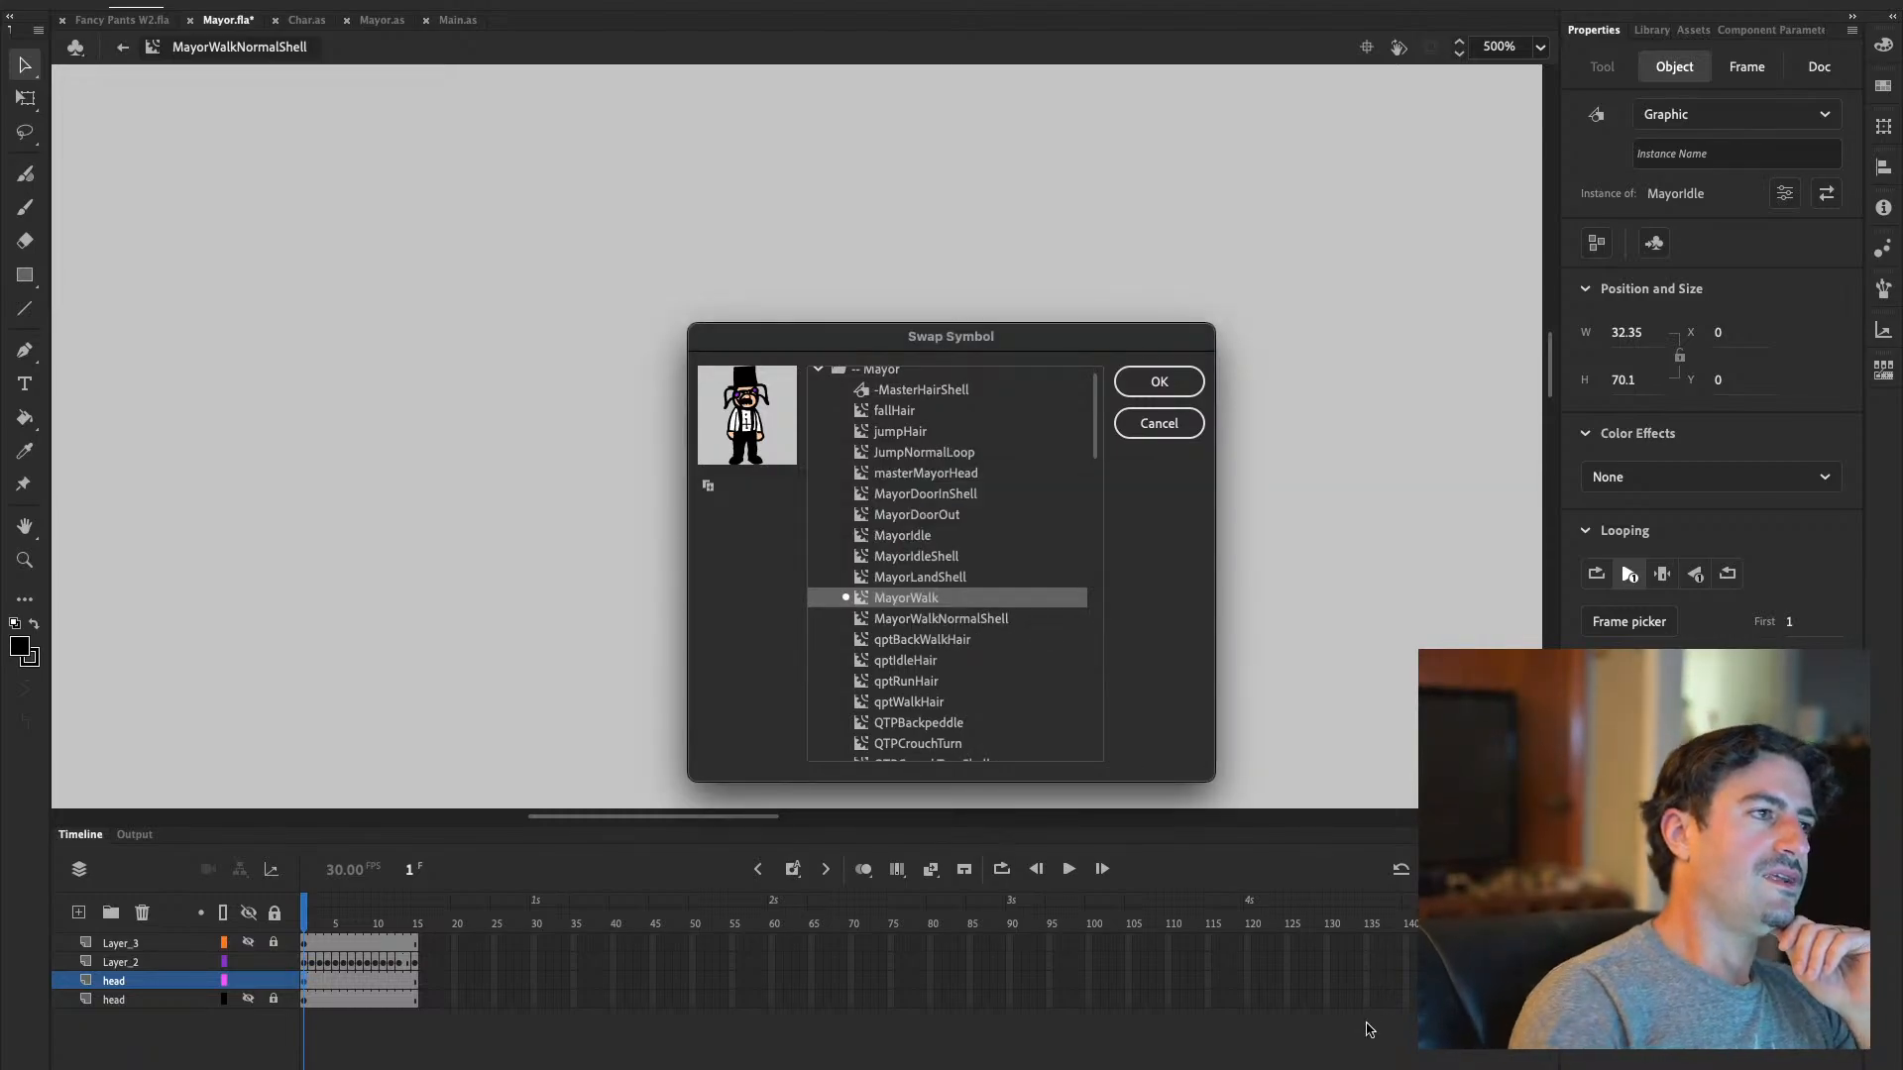
left_click(1159, 381)
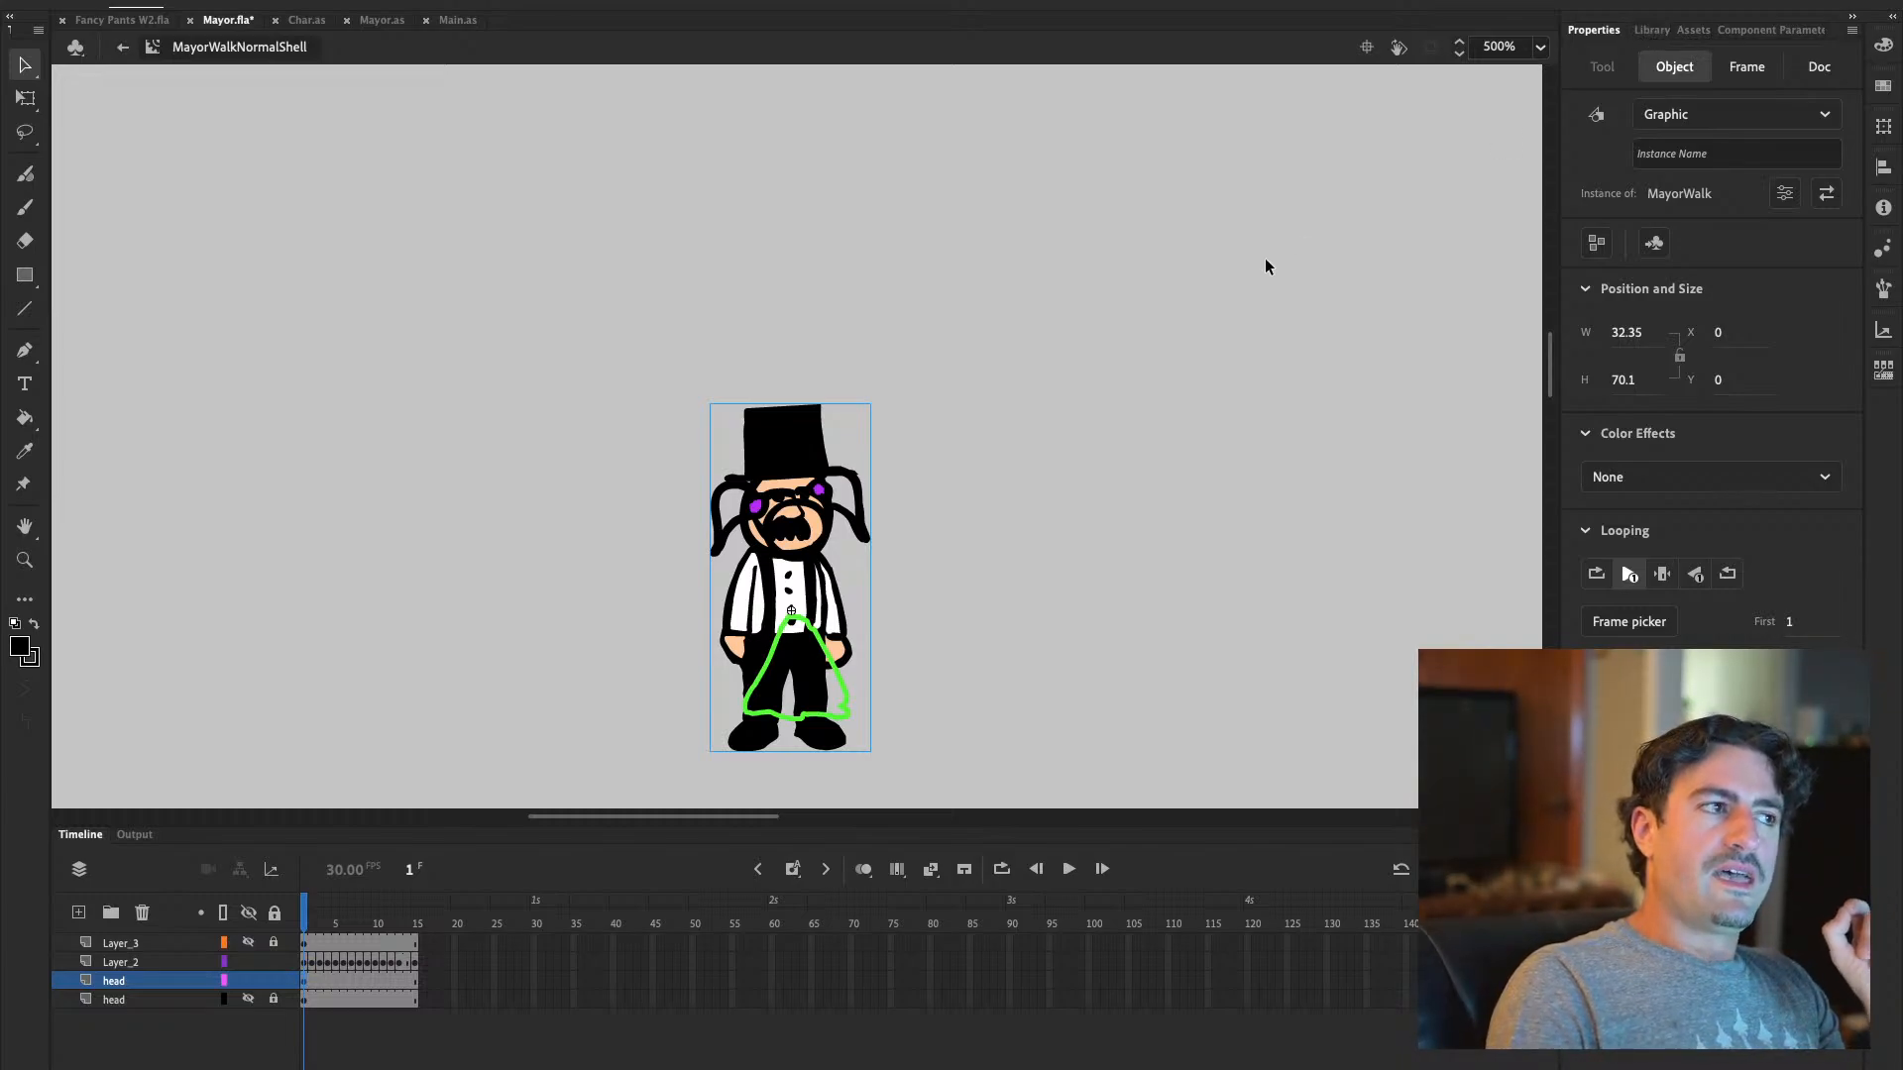
Delete the original hidden head layer and Layer_3 from MayorWalkNormalShell
left_click(1652, 30)
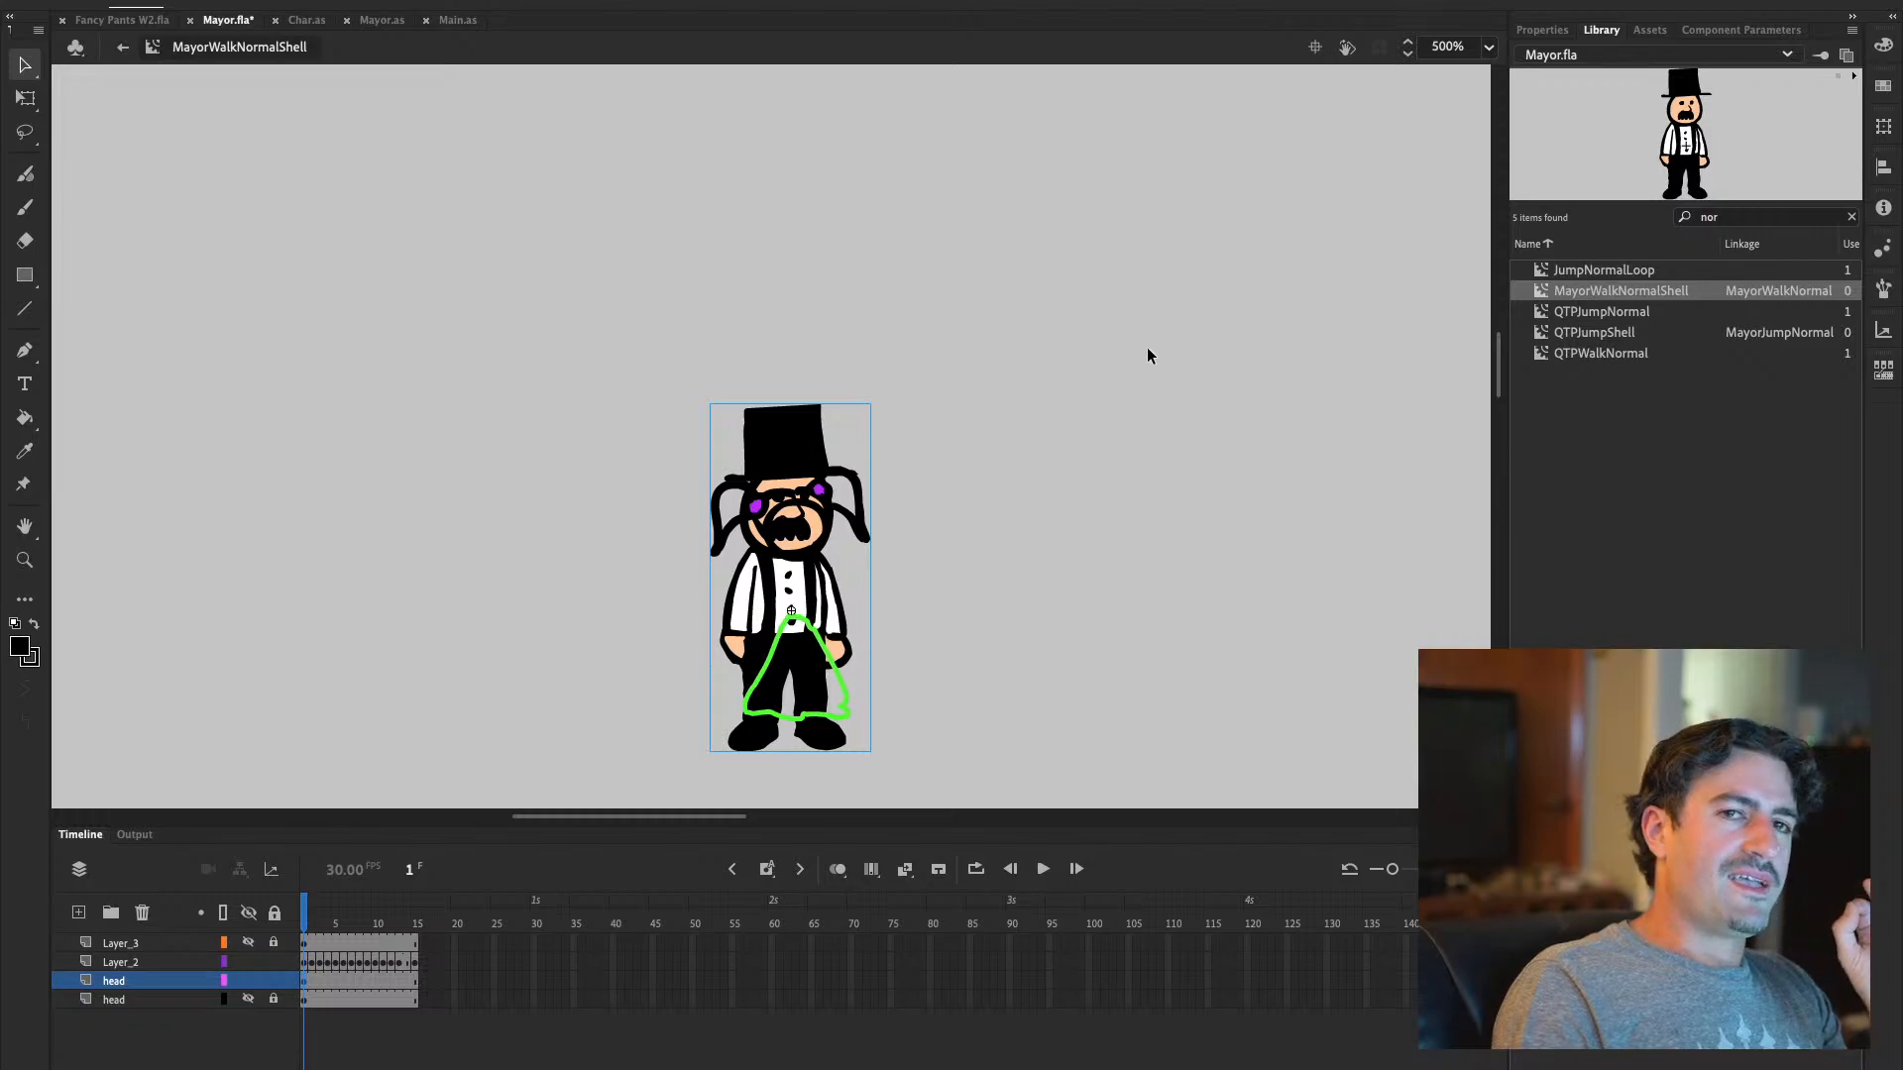
left_click(116, 999)
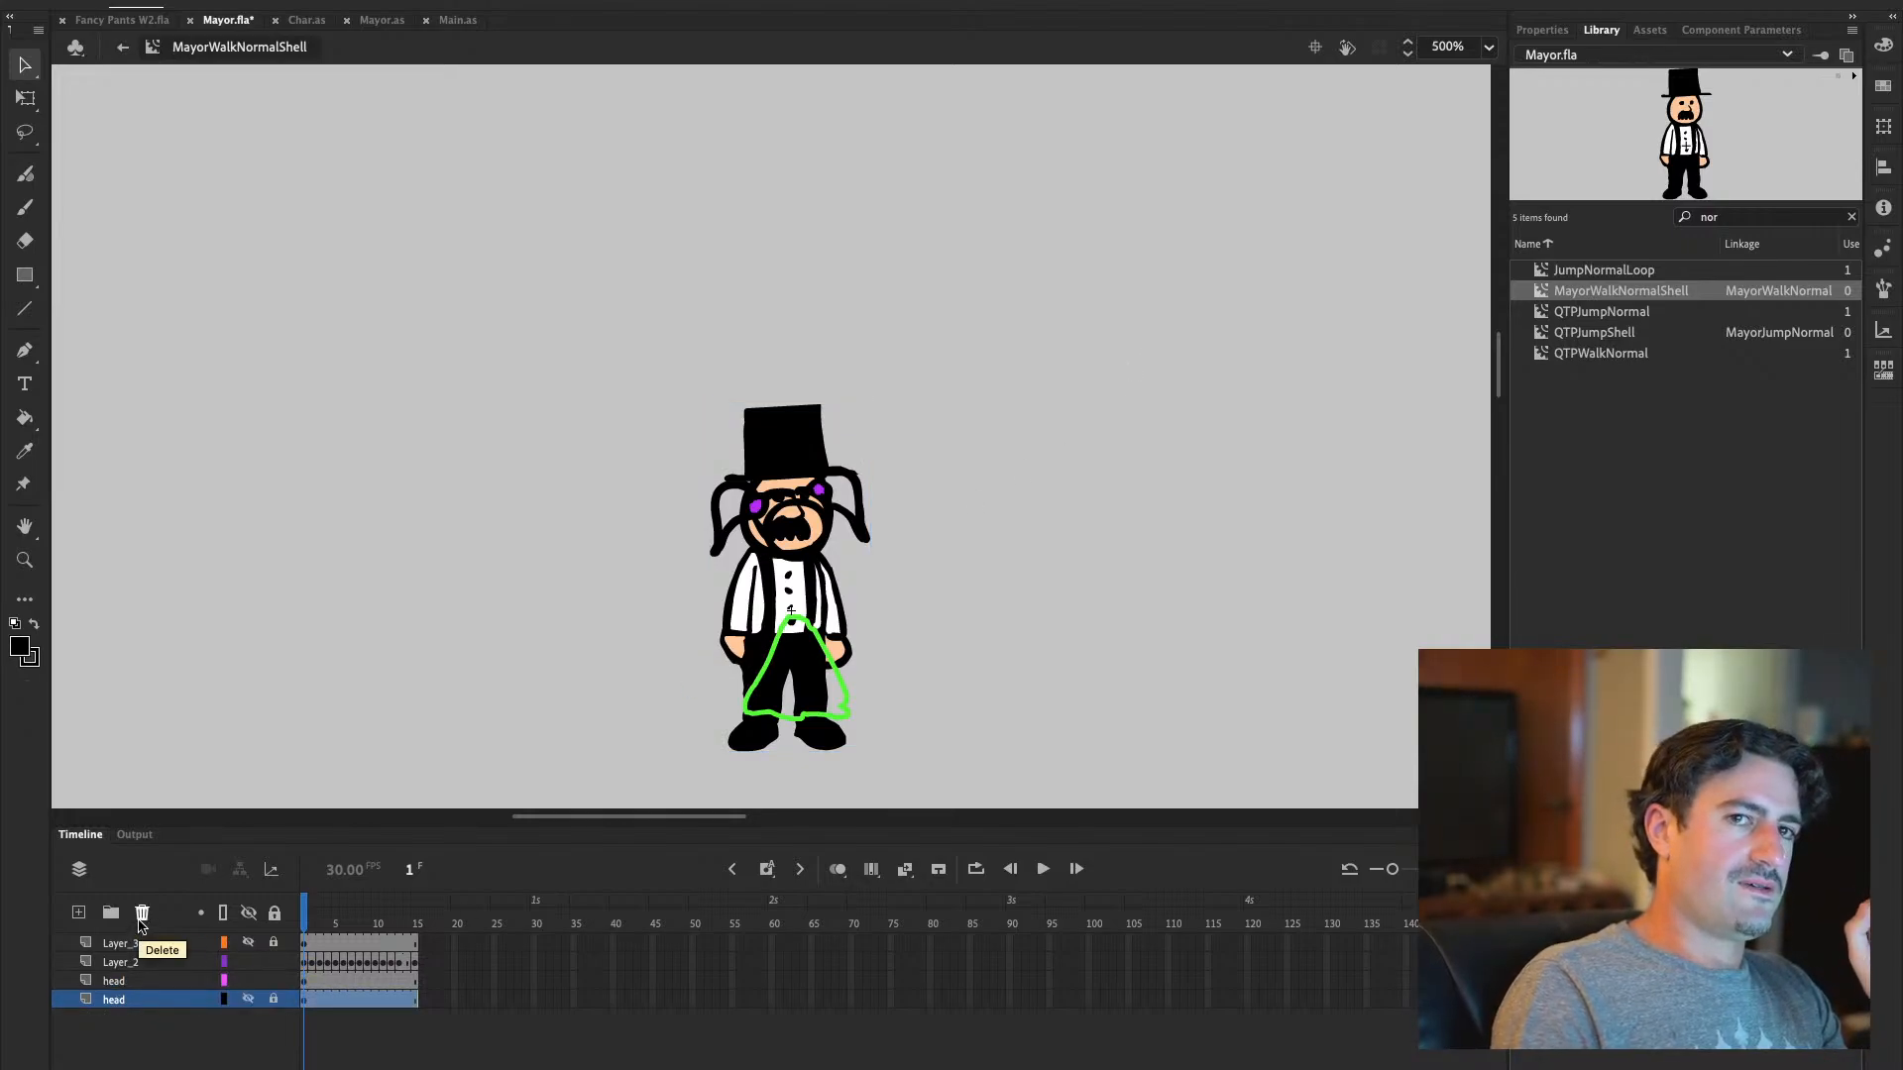
left_click(140, 924)
left_click(141, 945)
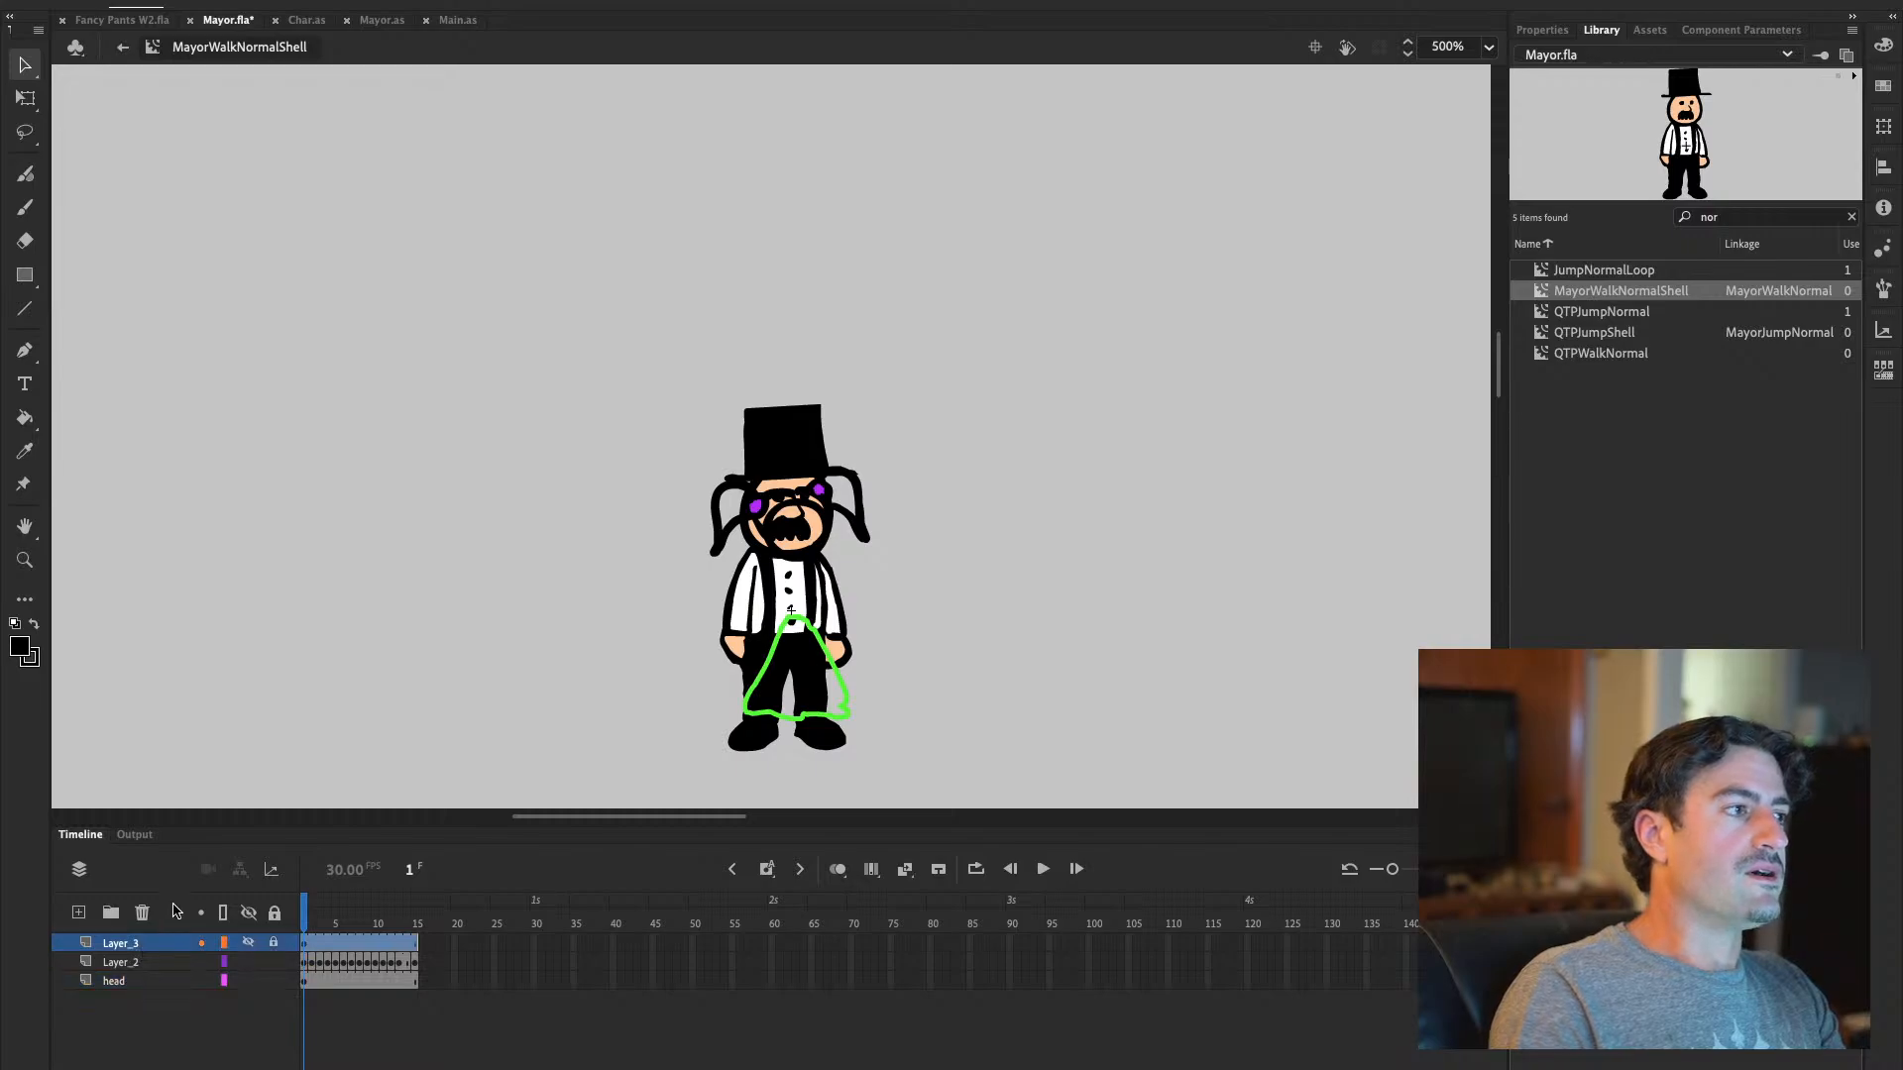
left_click(142, 913)
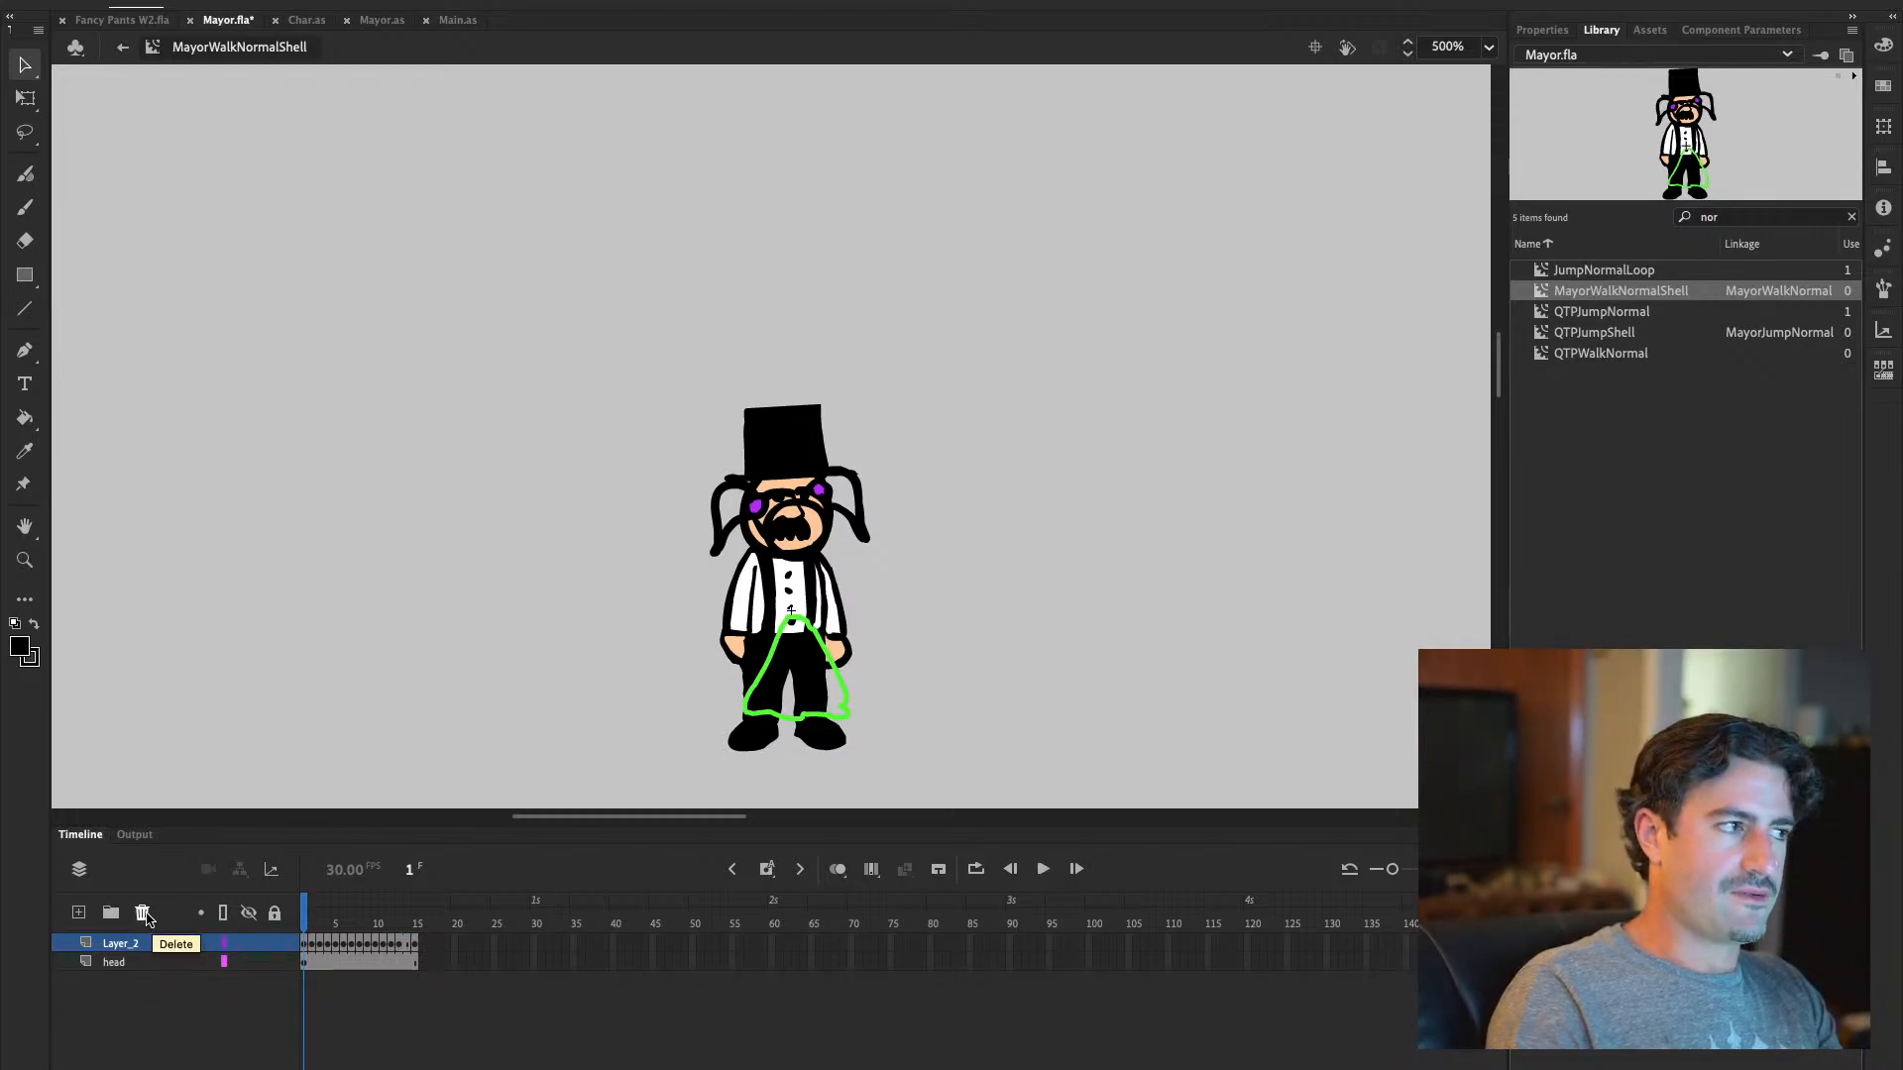
Hide and lock Layer_2, convert it to a guide layer, and make the head layer active
left_click(248, 943)
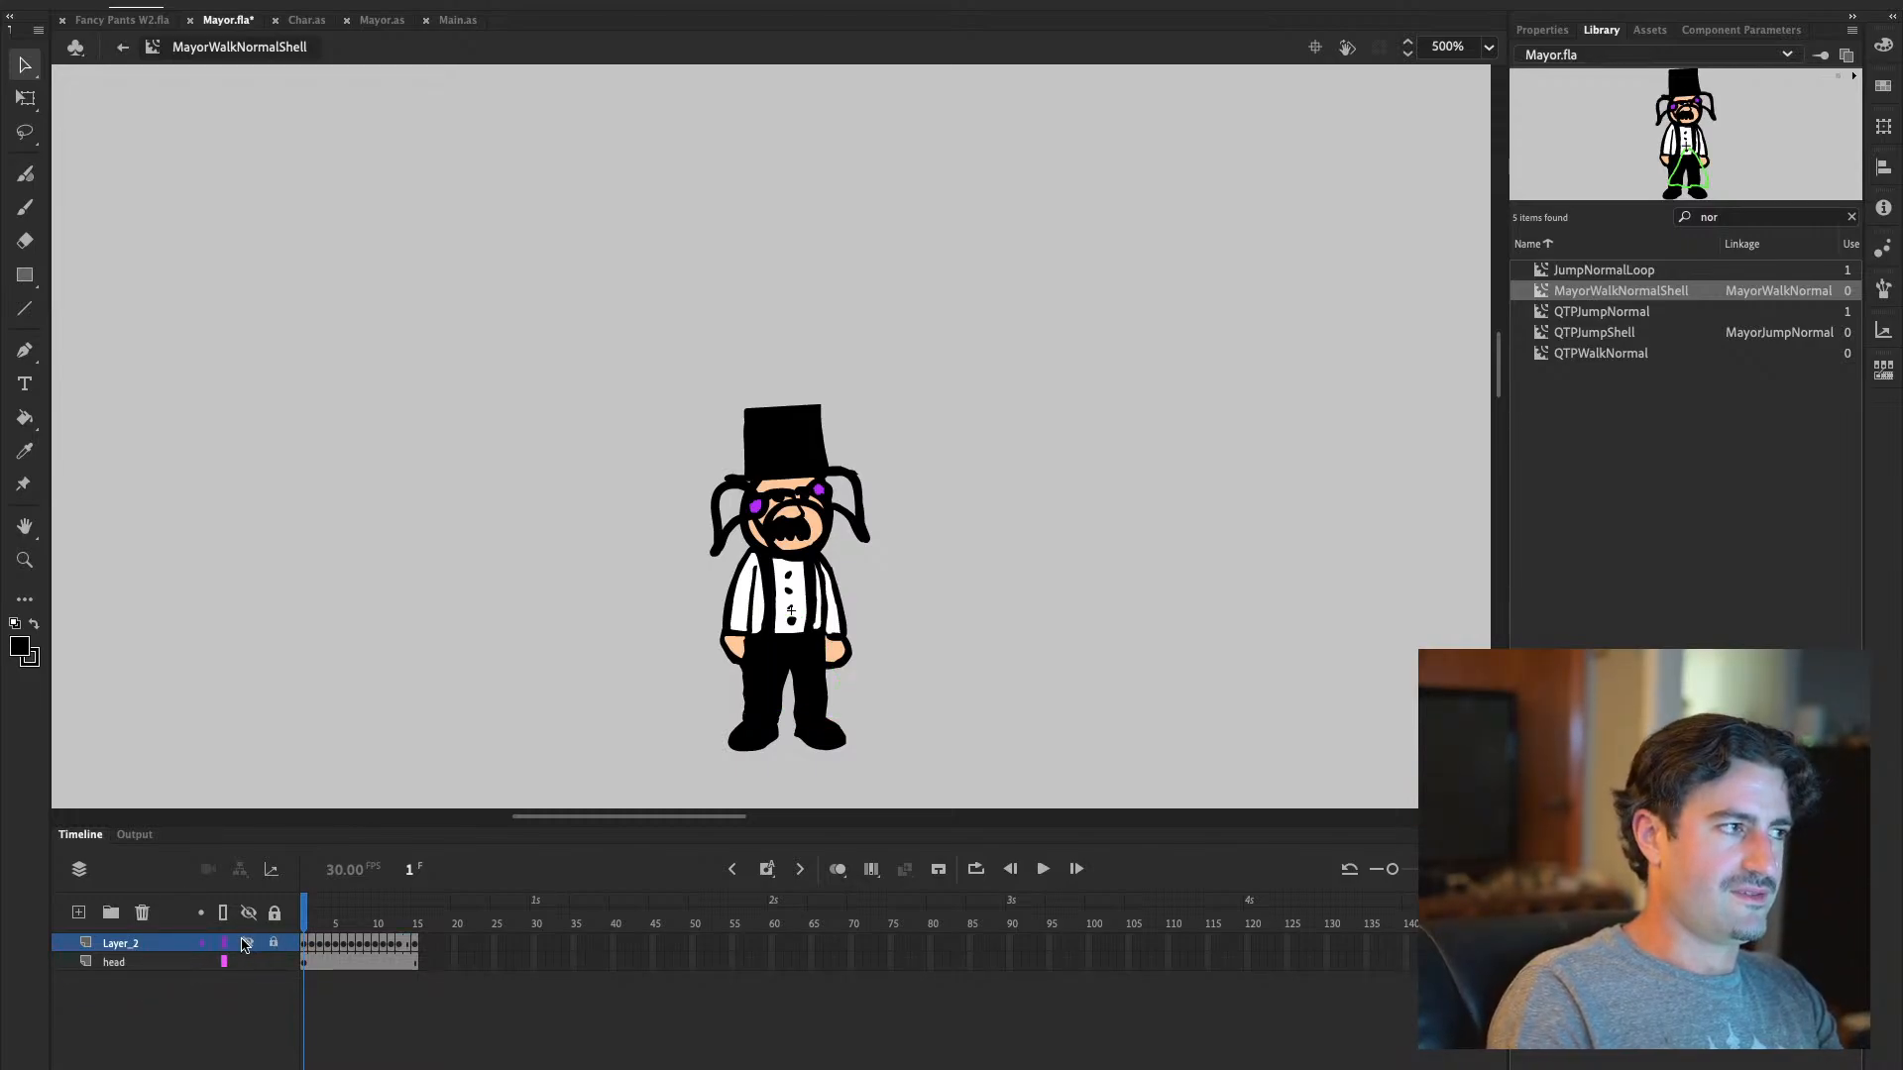
right_click(132, 947)
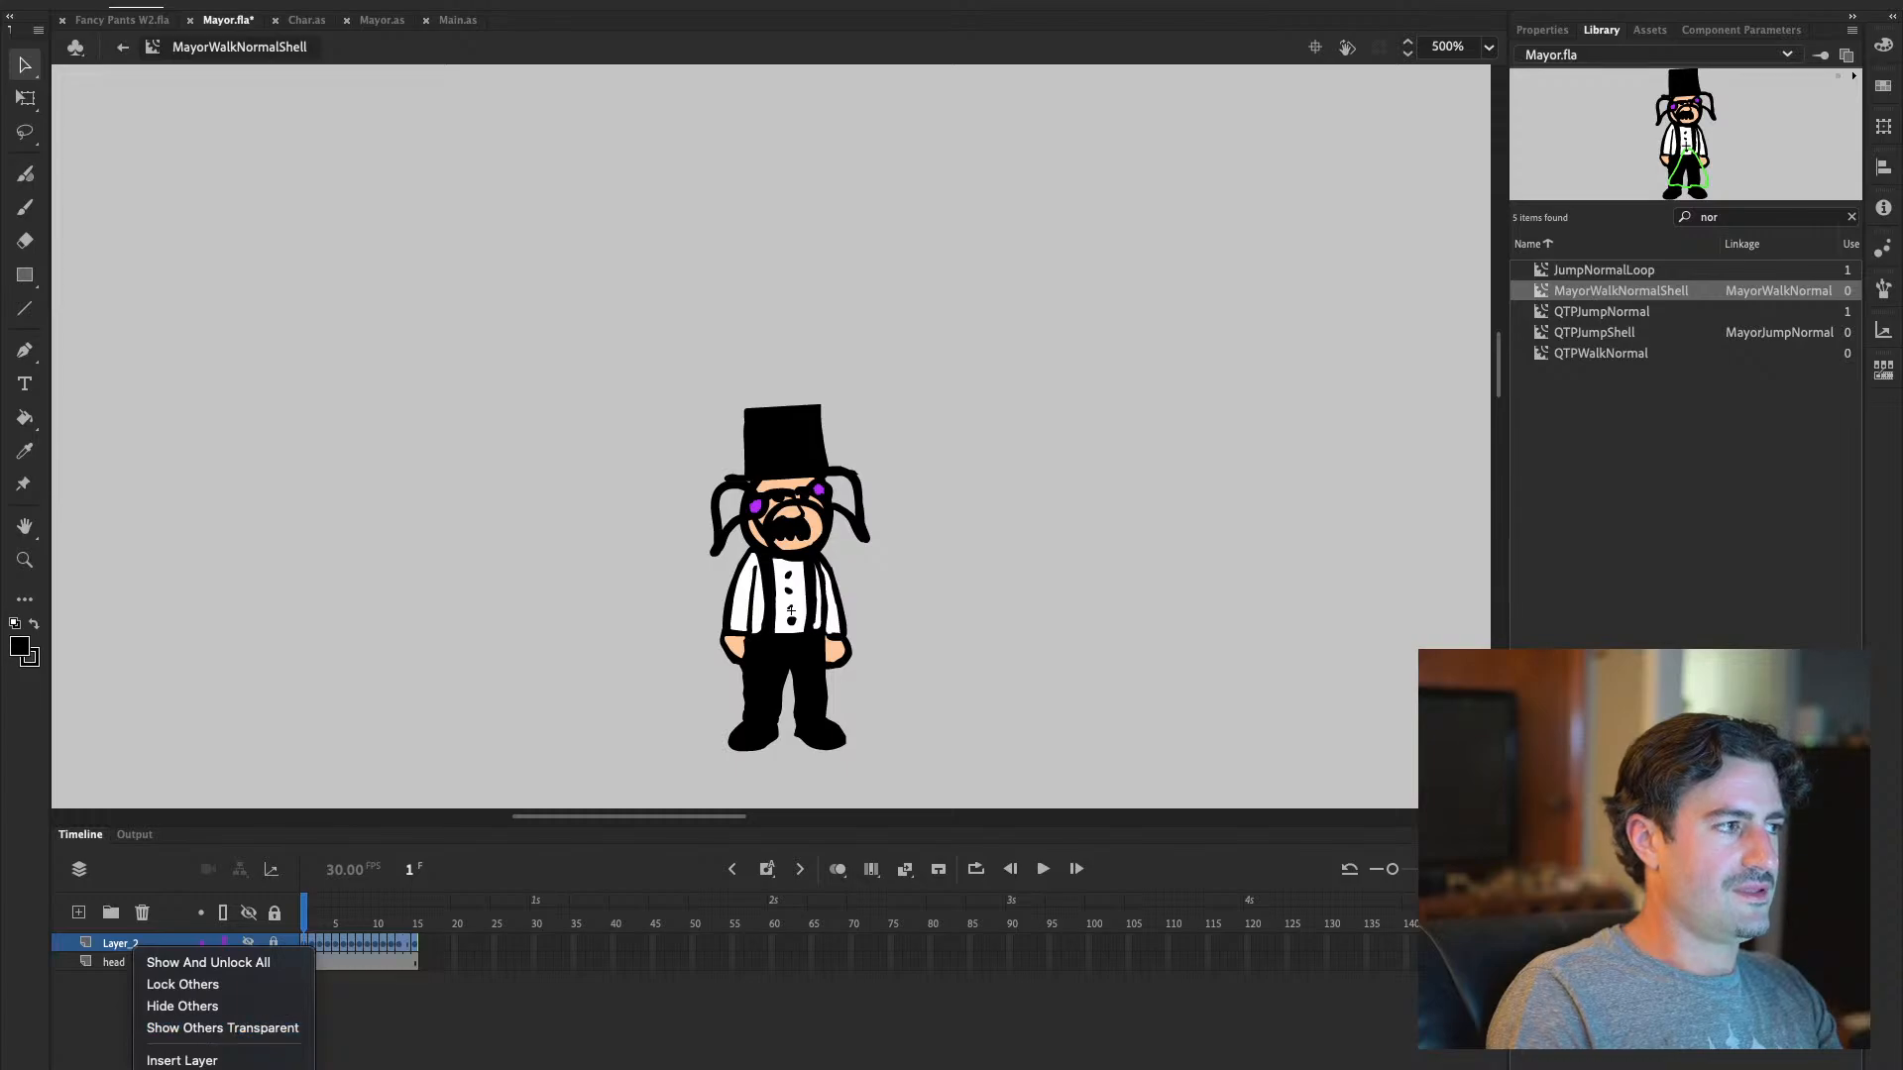
key("Escape")
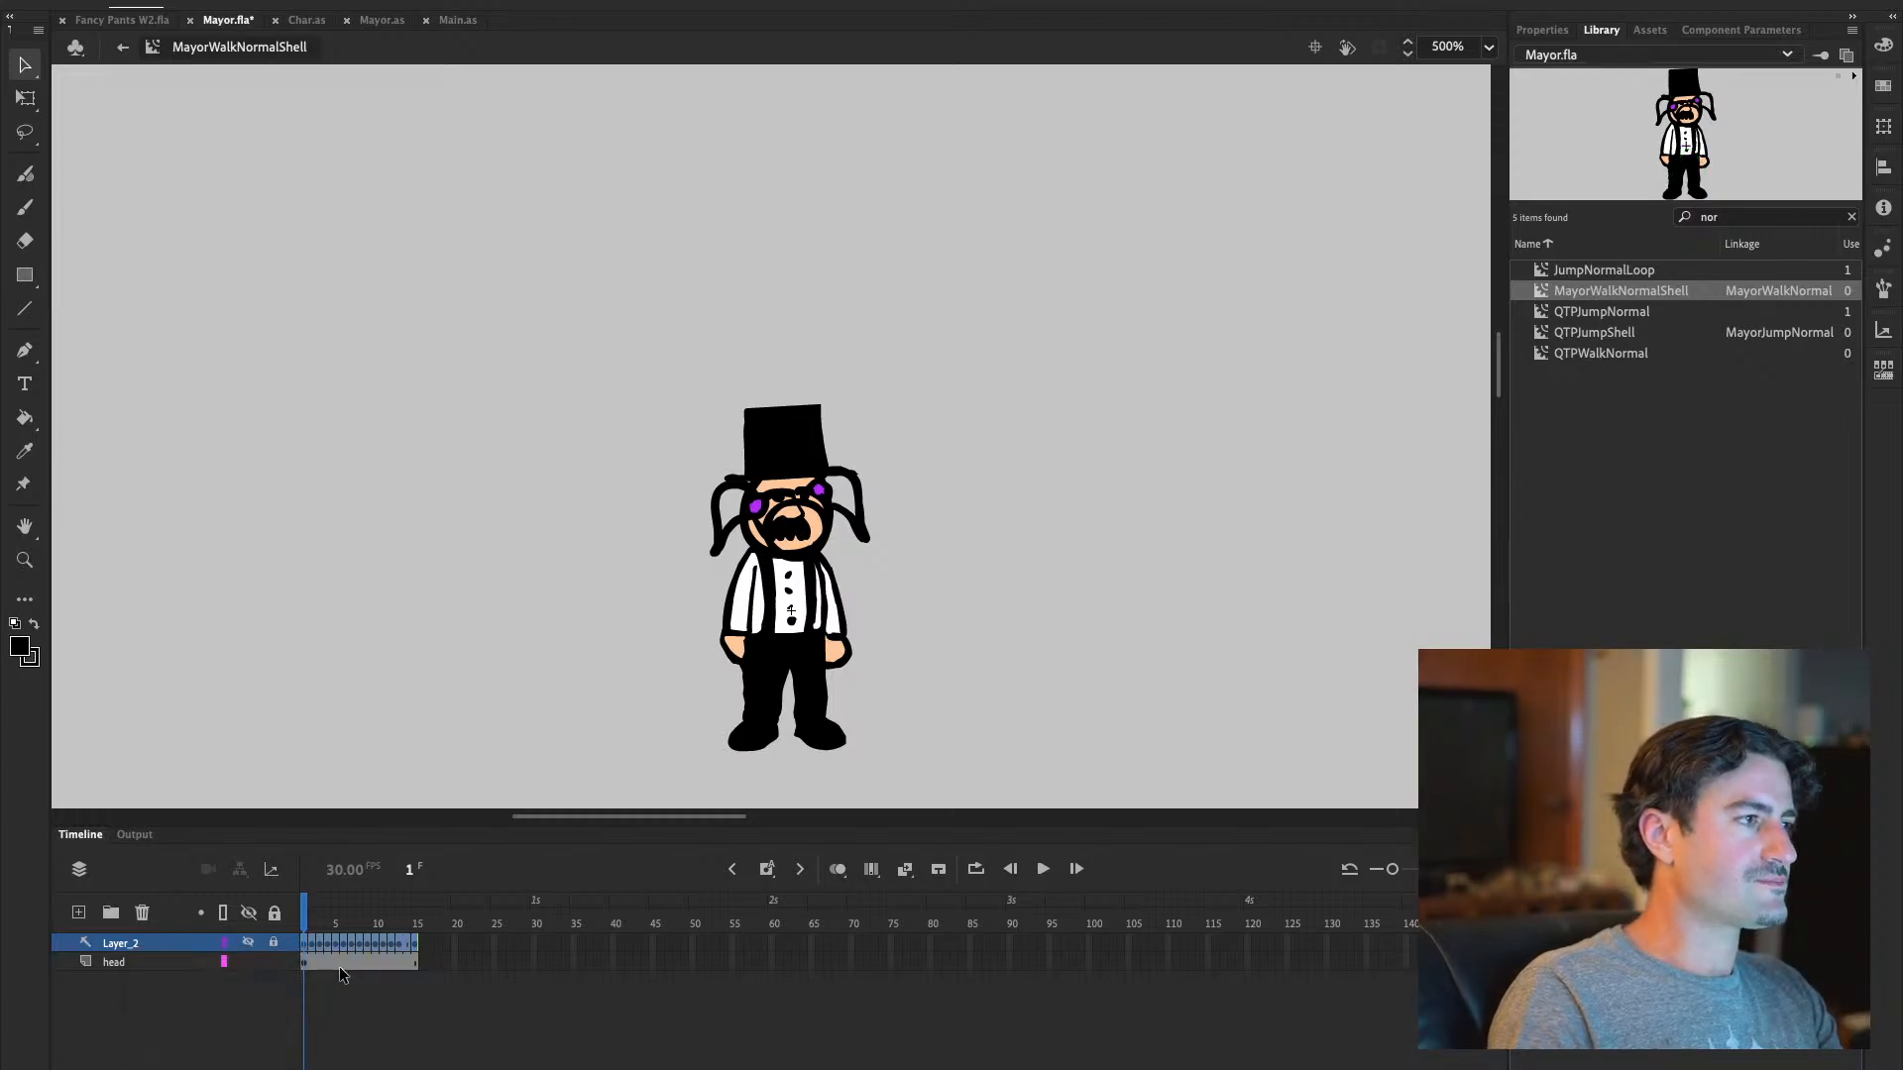
left_click(154, 963)
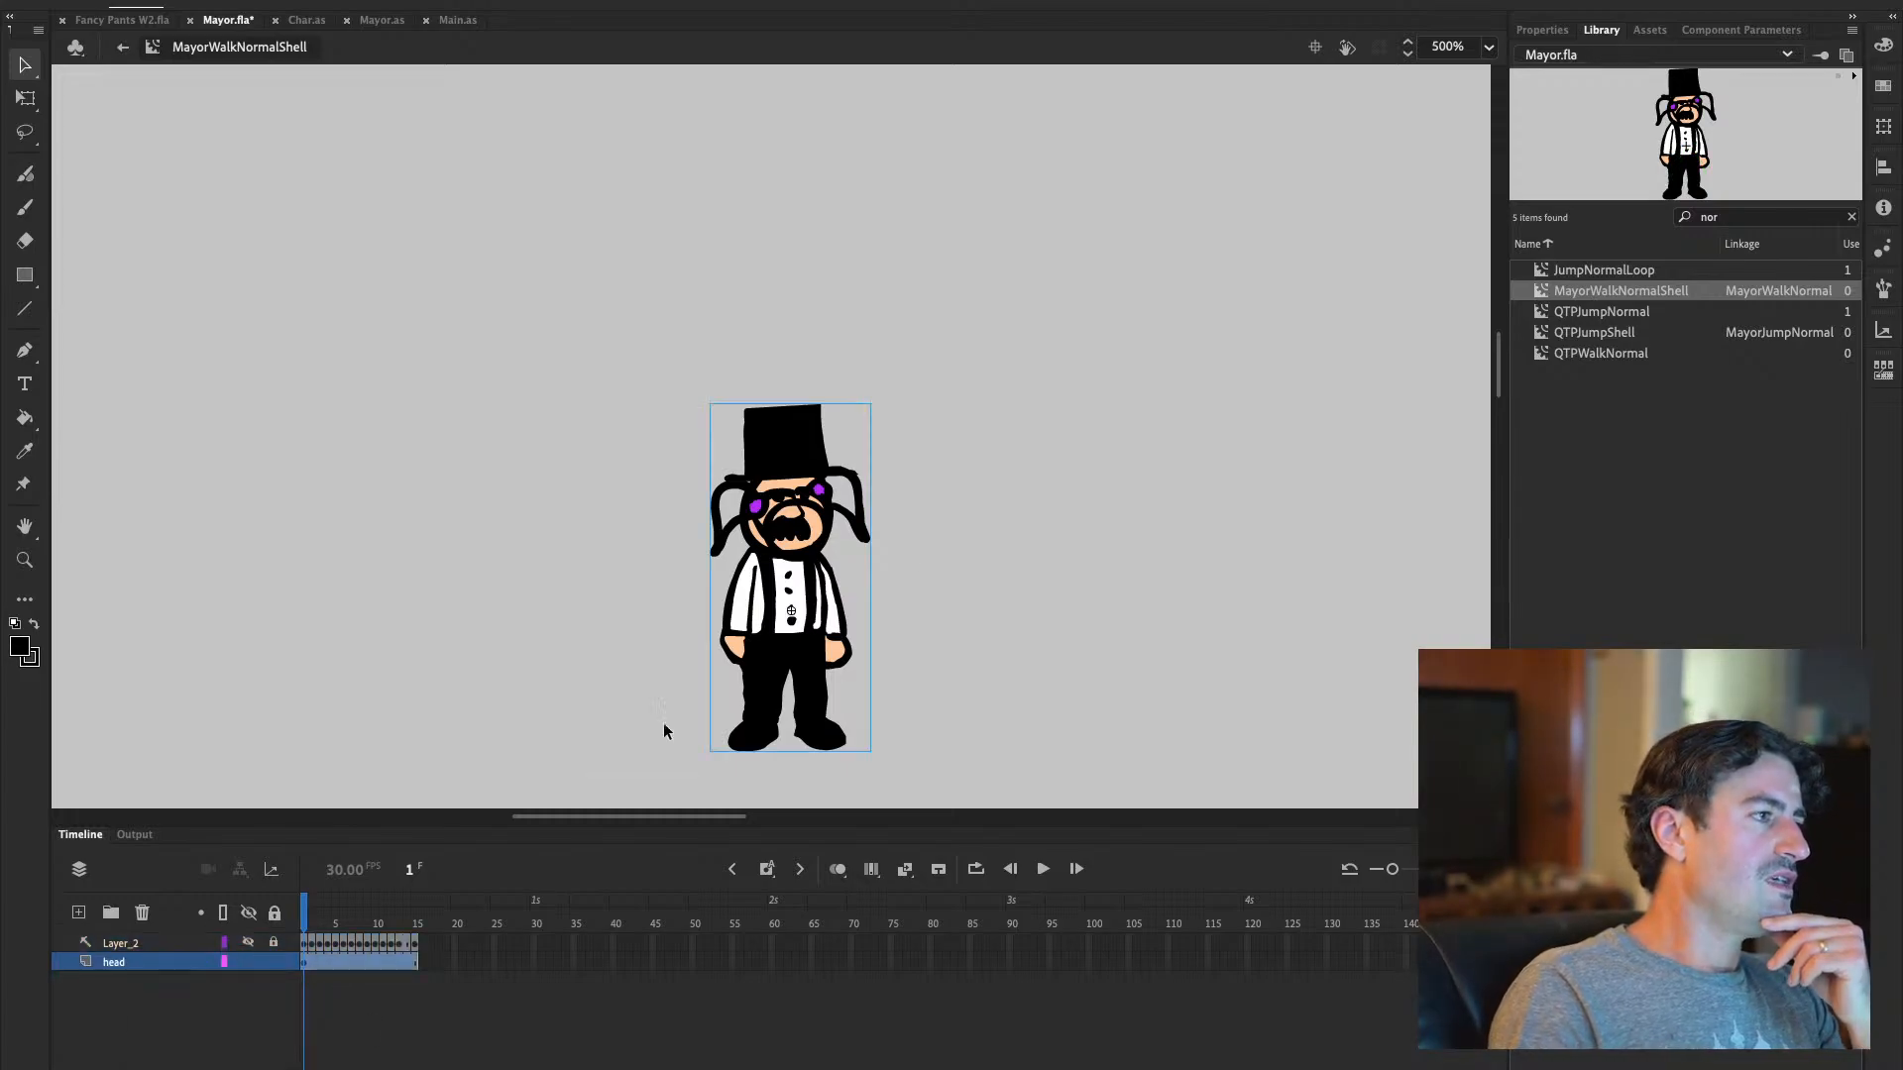
Inspect the object properties of the Mayor instance in MayorWalkNormalShell, checking its symbol type and keeping it as Graphic
left_click(1542, 30)
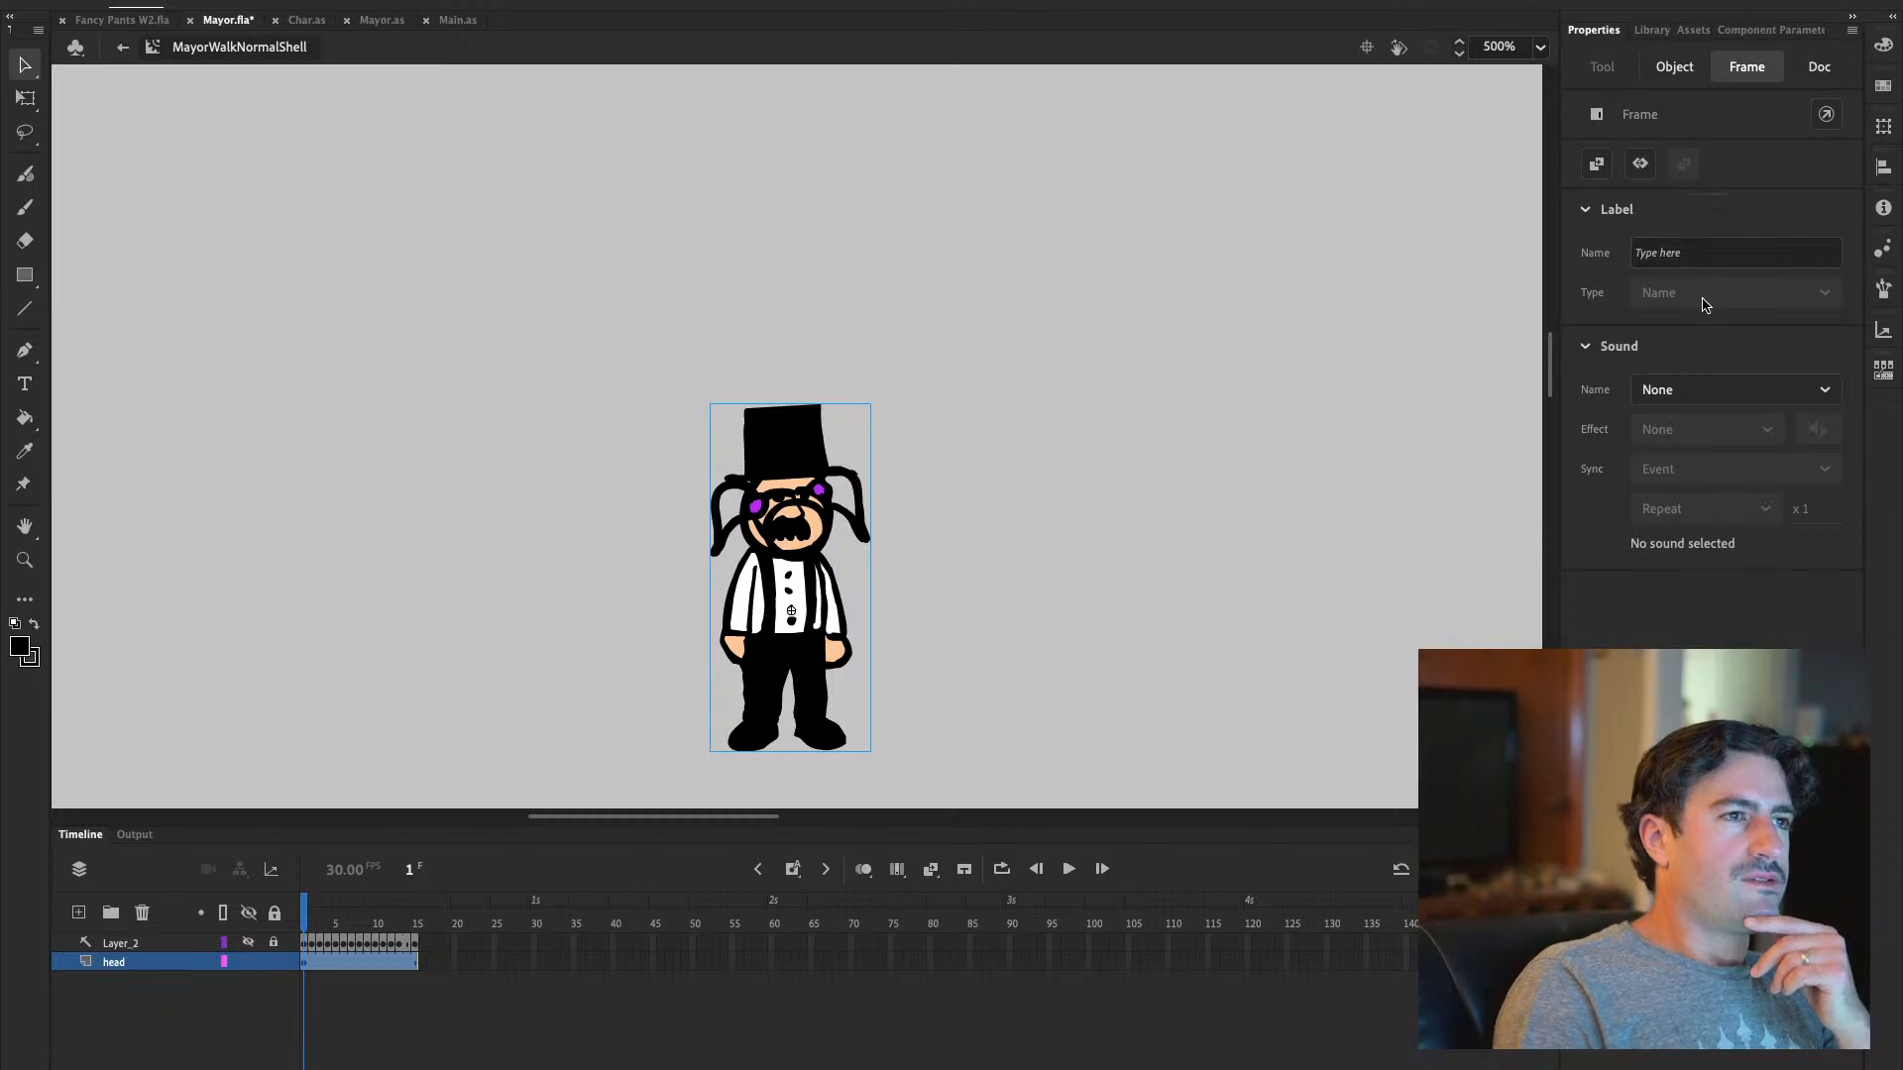
left_click(1687, 73)
left_click(969, 424)
left_click(829, 442)
left_click_drag(325, 914, 281, 915)
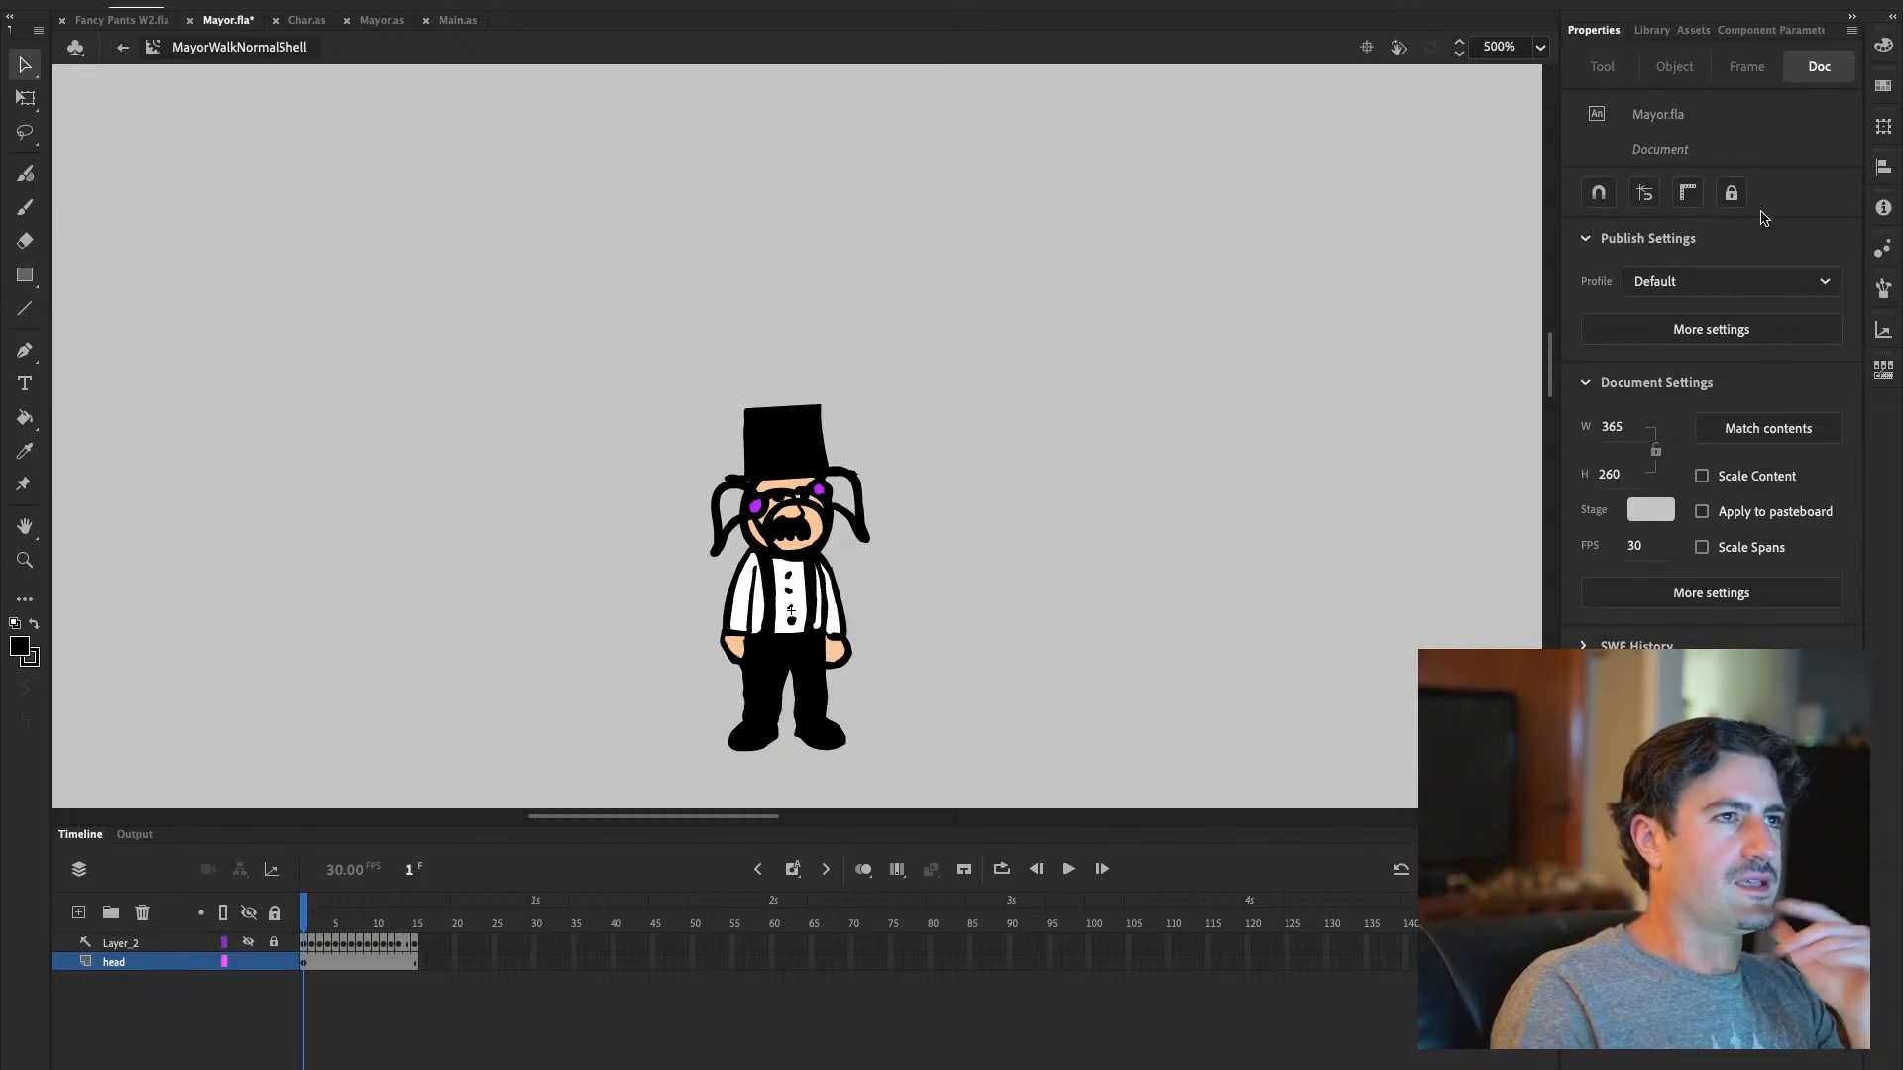
left_click(825, 412)
left_click(1708, 115)
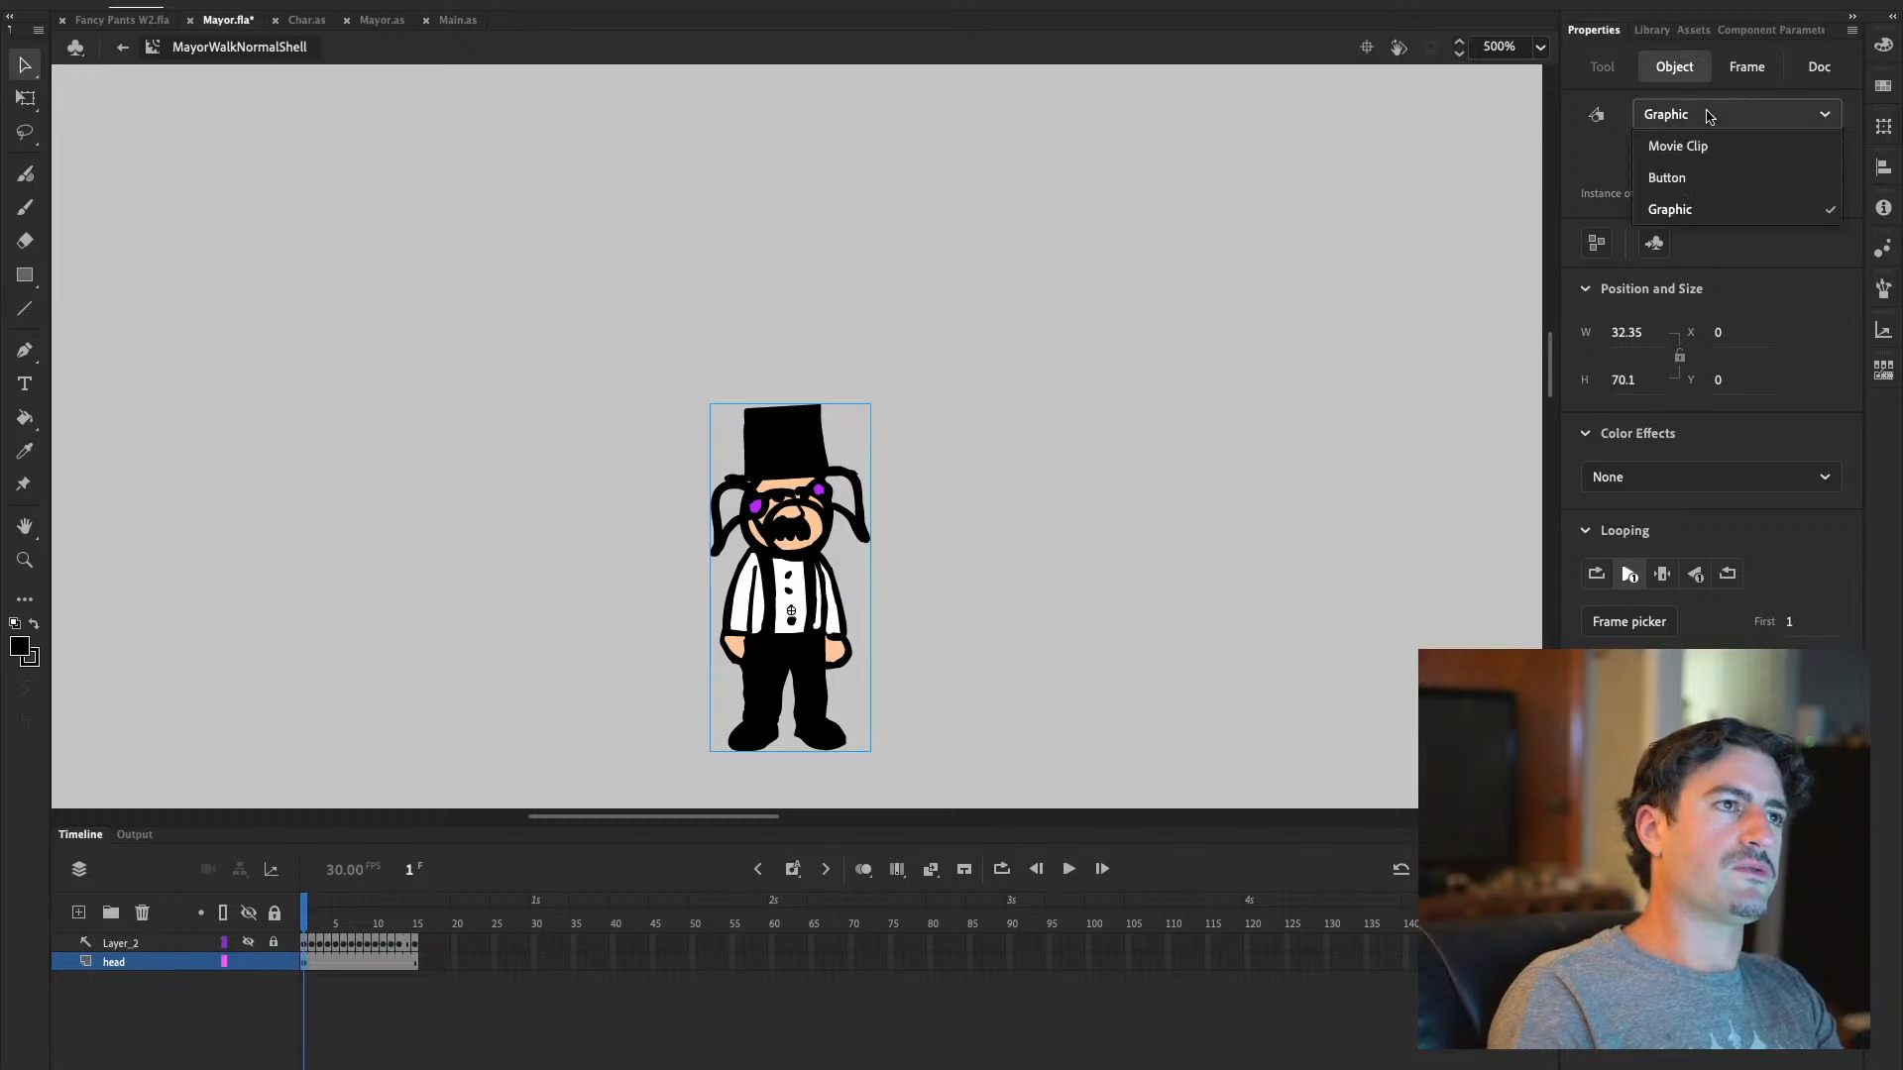
left_click(1685, 114)
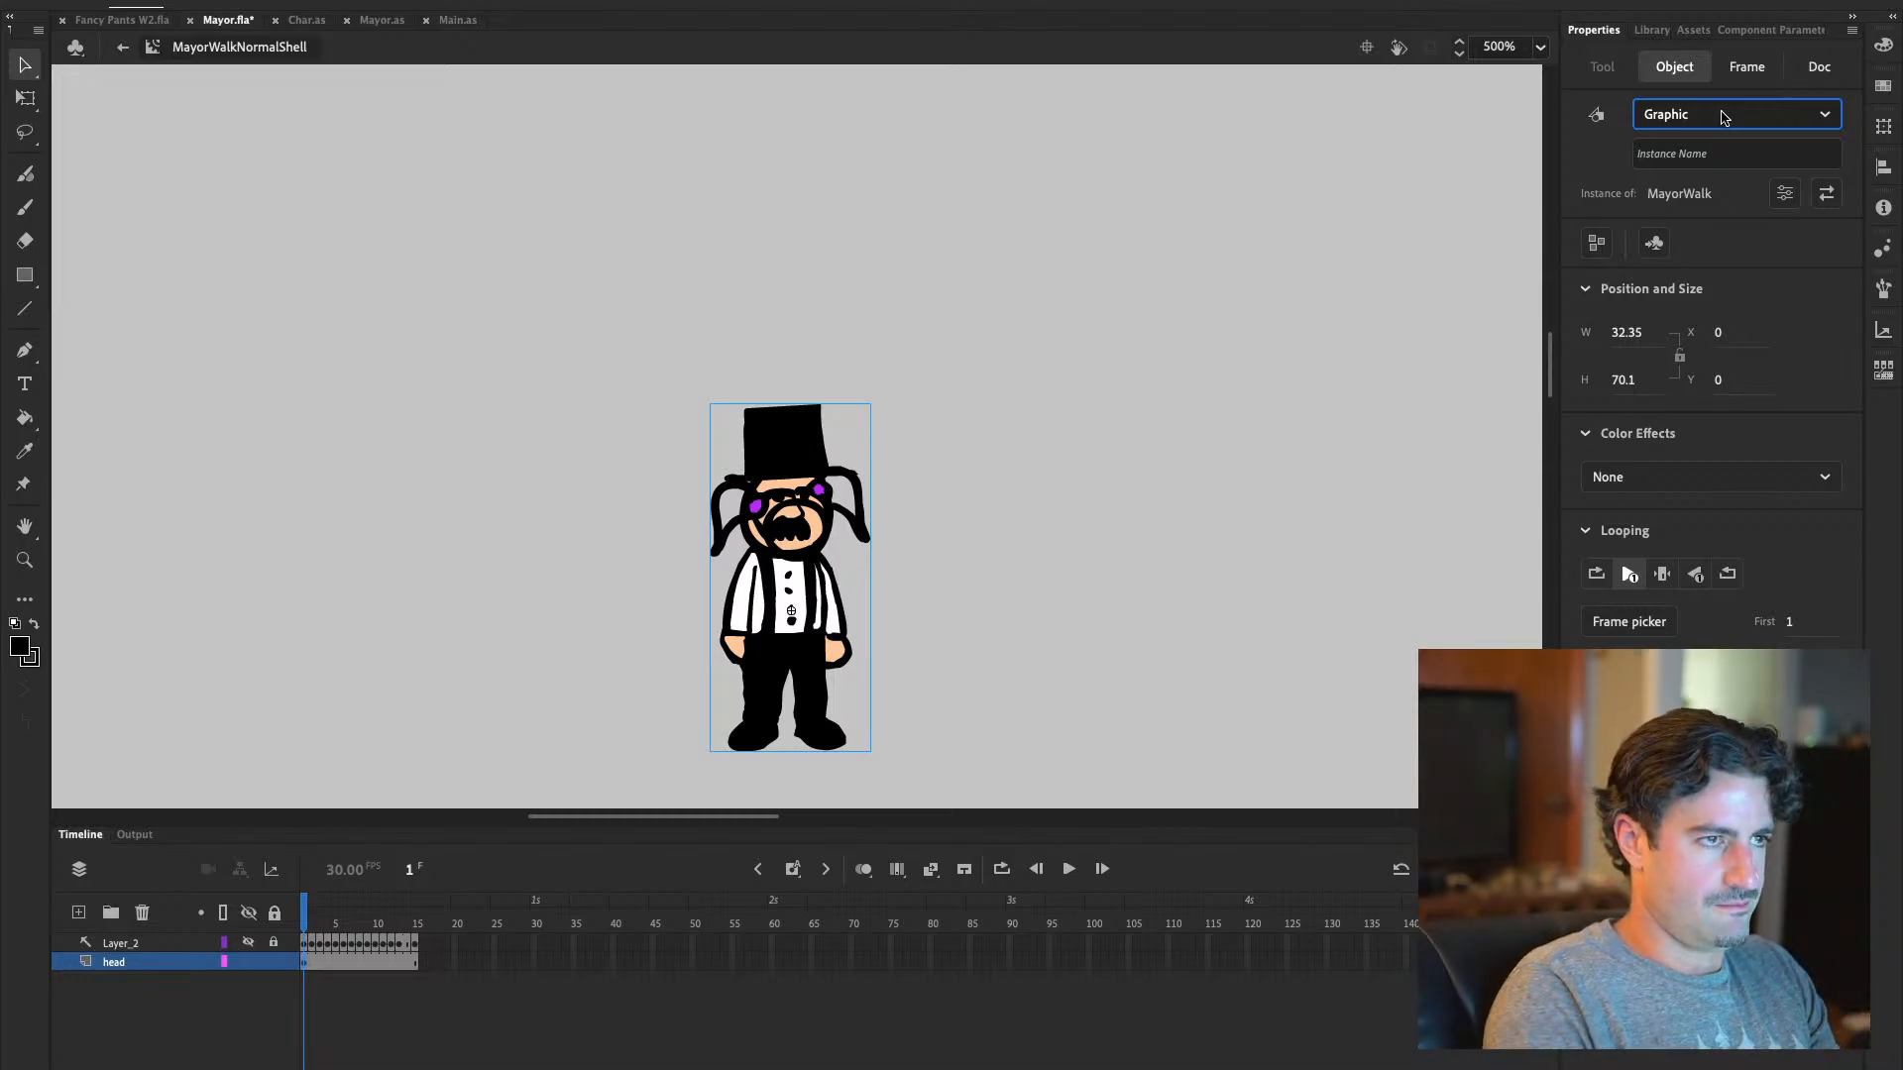
Open the MayorWalk symbol for editing, hide Layer_3, and select all frames of Layer_4
double_click(792, 455)
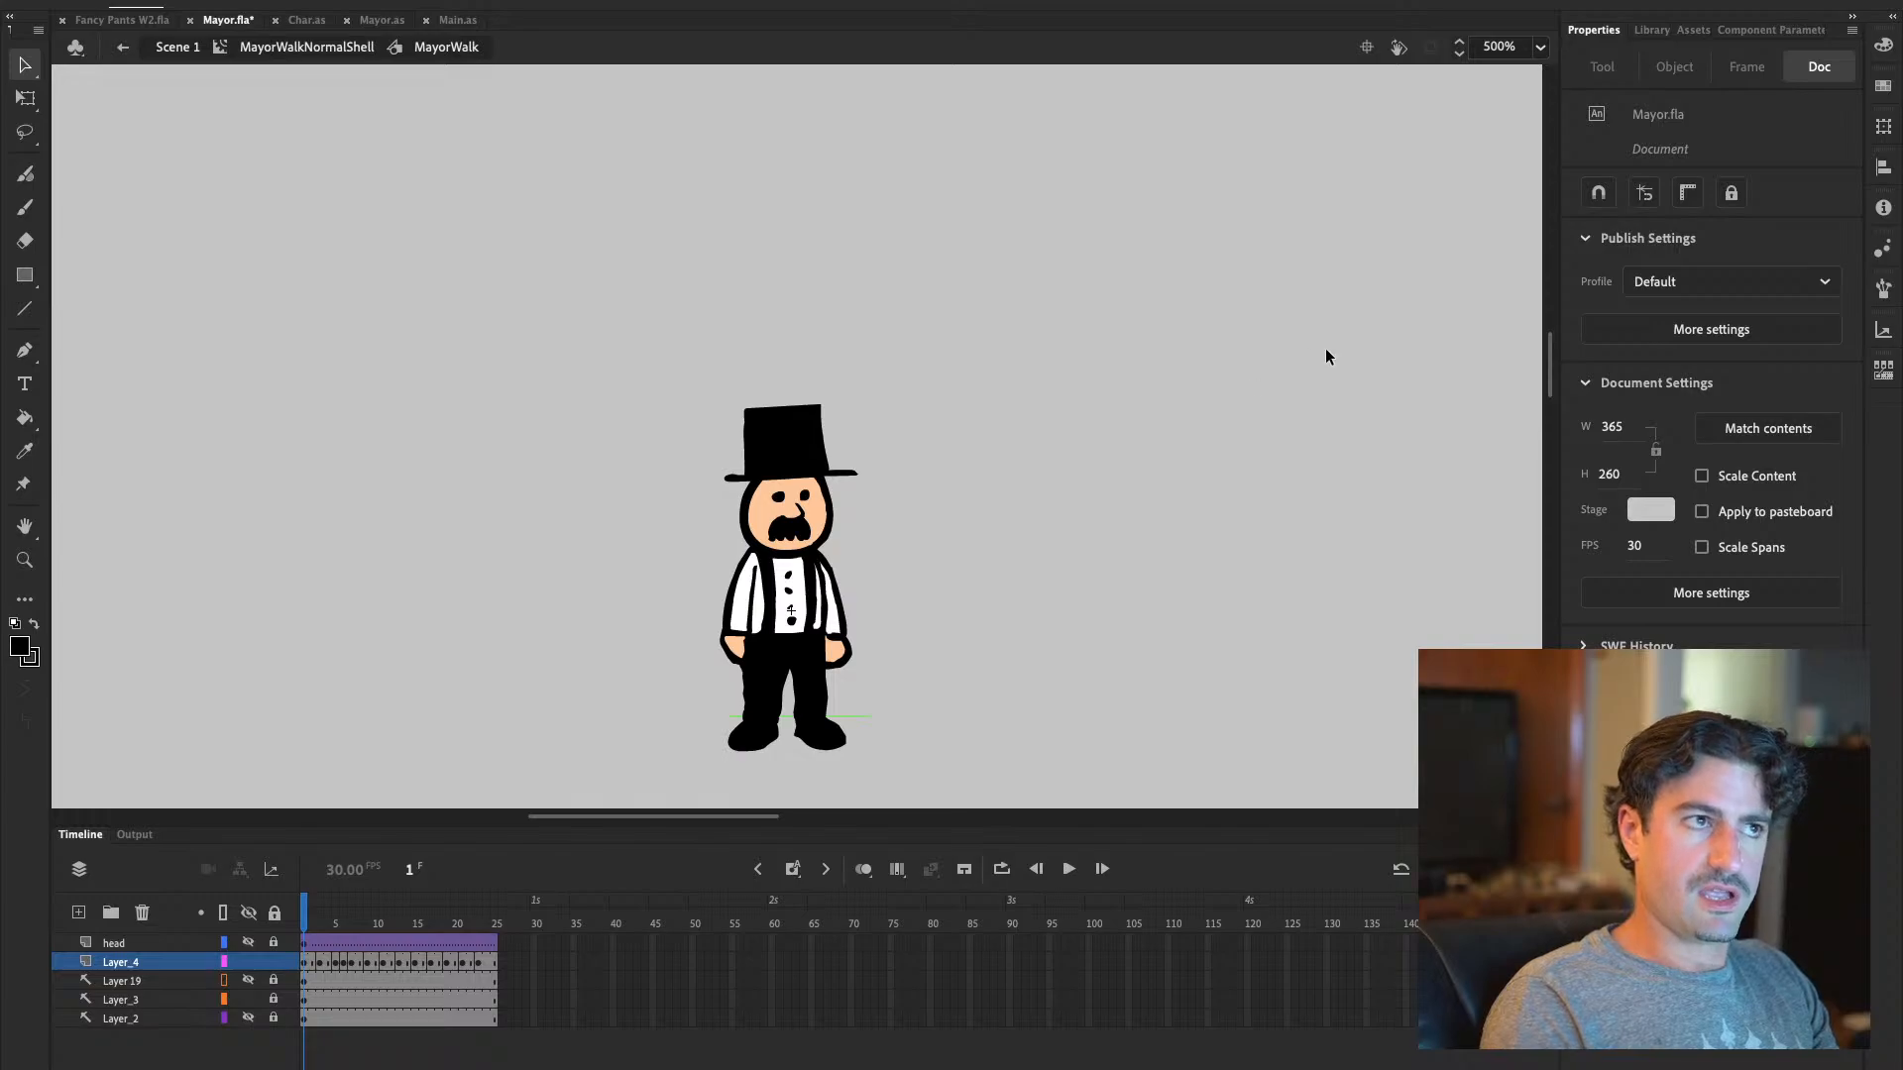
left_click(753, 514)
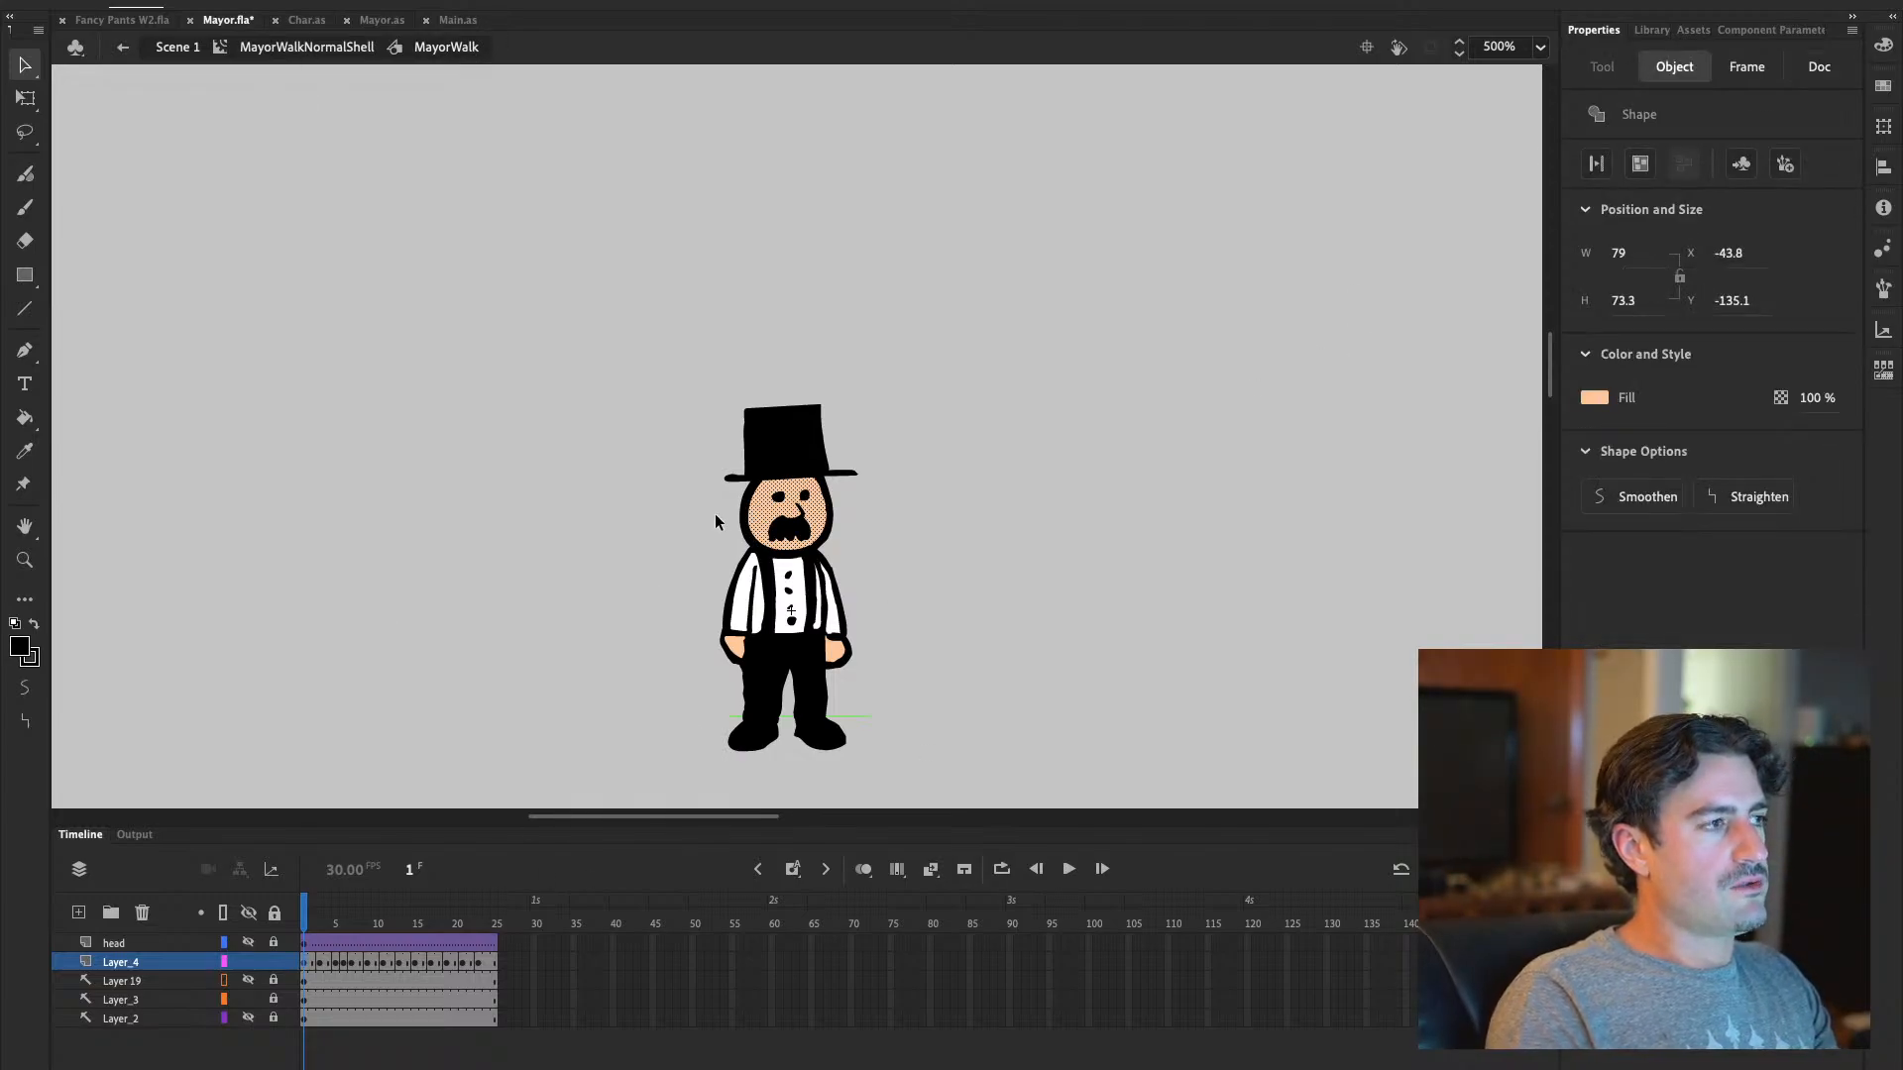
left_click(255, 1001)
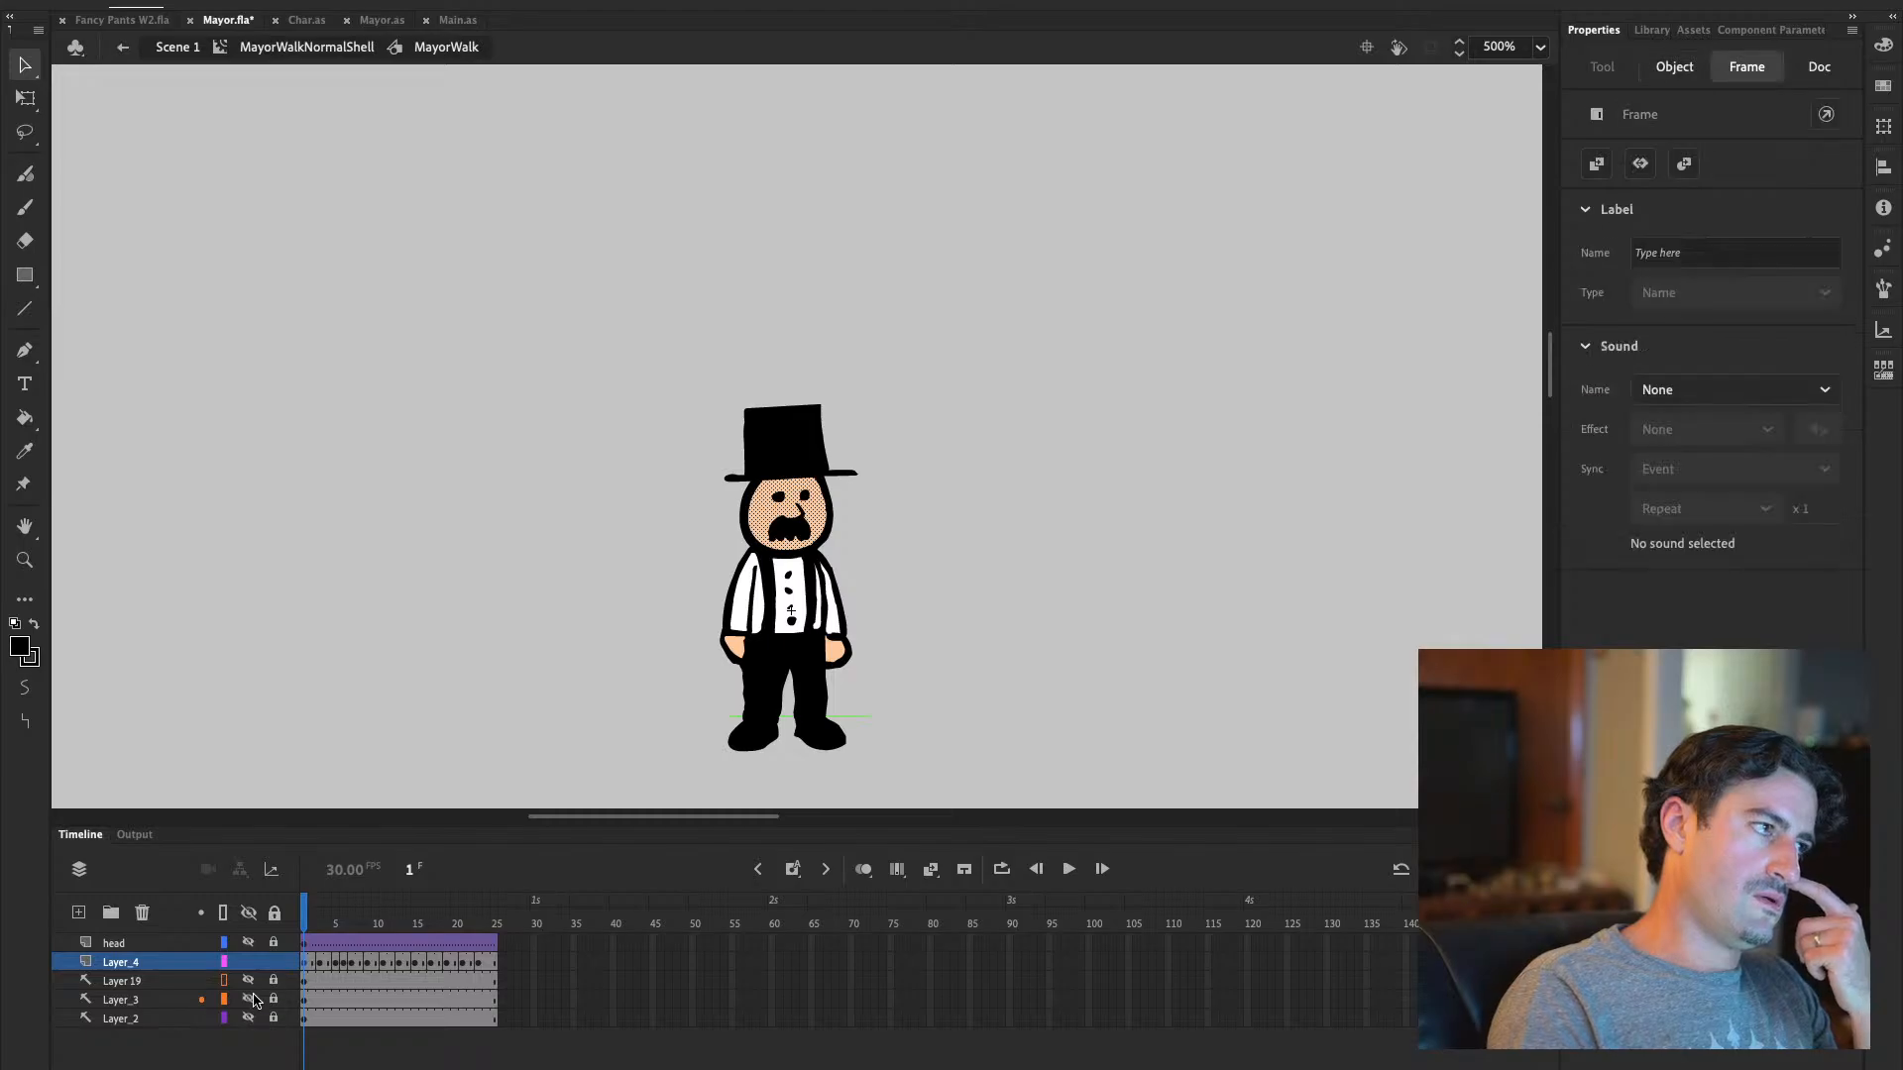
left_click(182, 969)
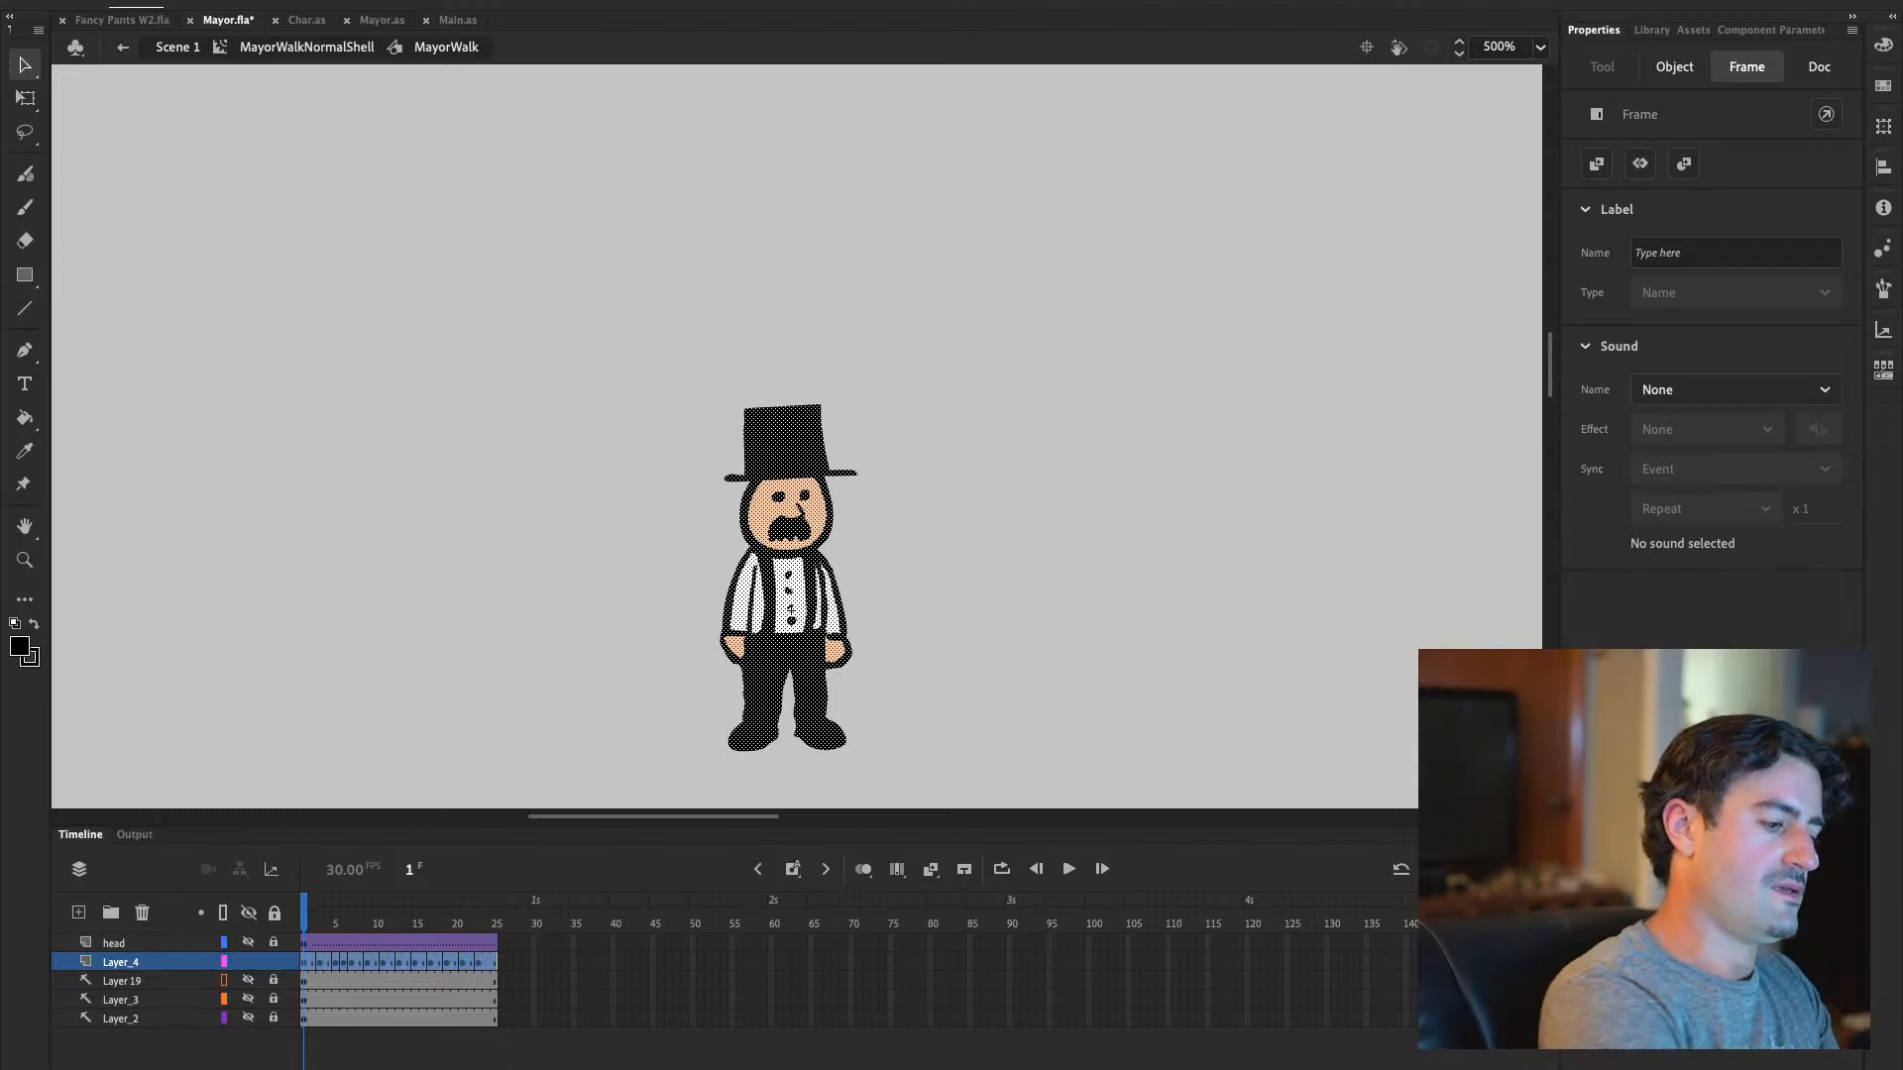
Save Mayor.fla, run a test movie of it, and close the preview window
key("ctrl+s")
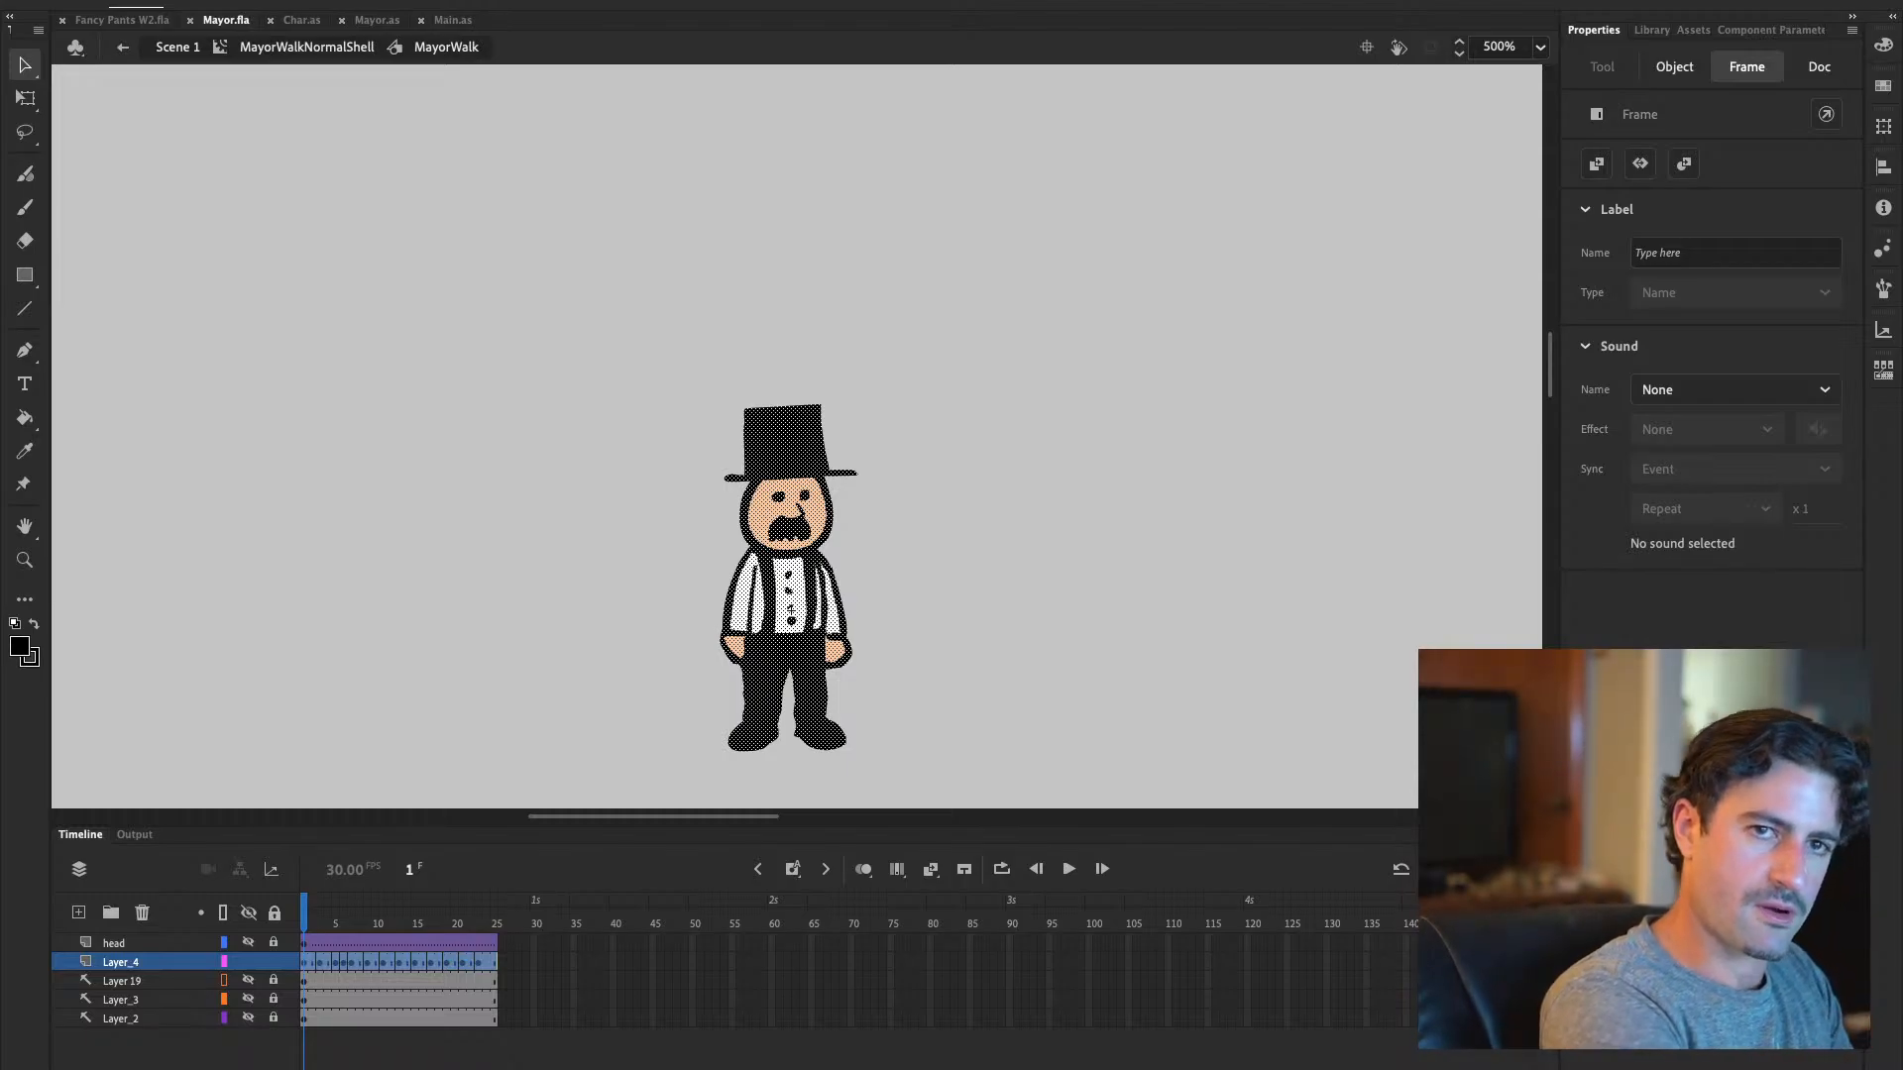
key("ctrl+Return")
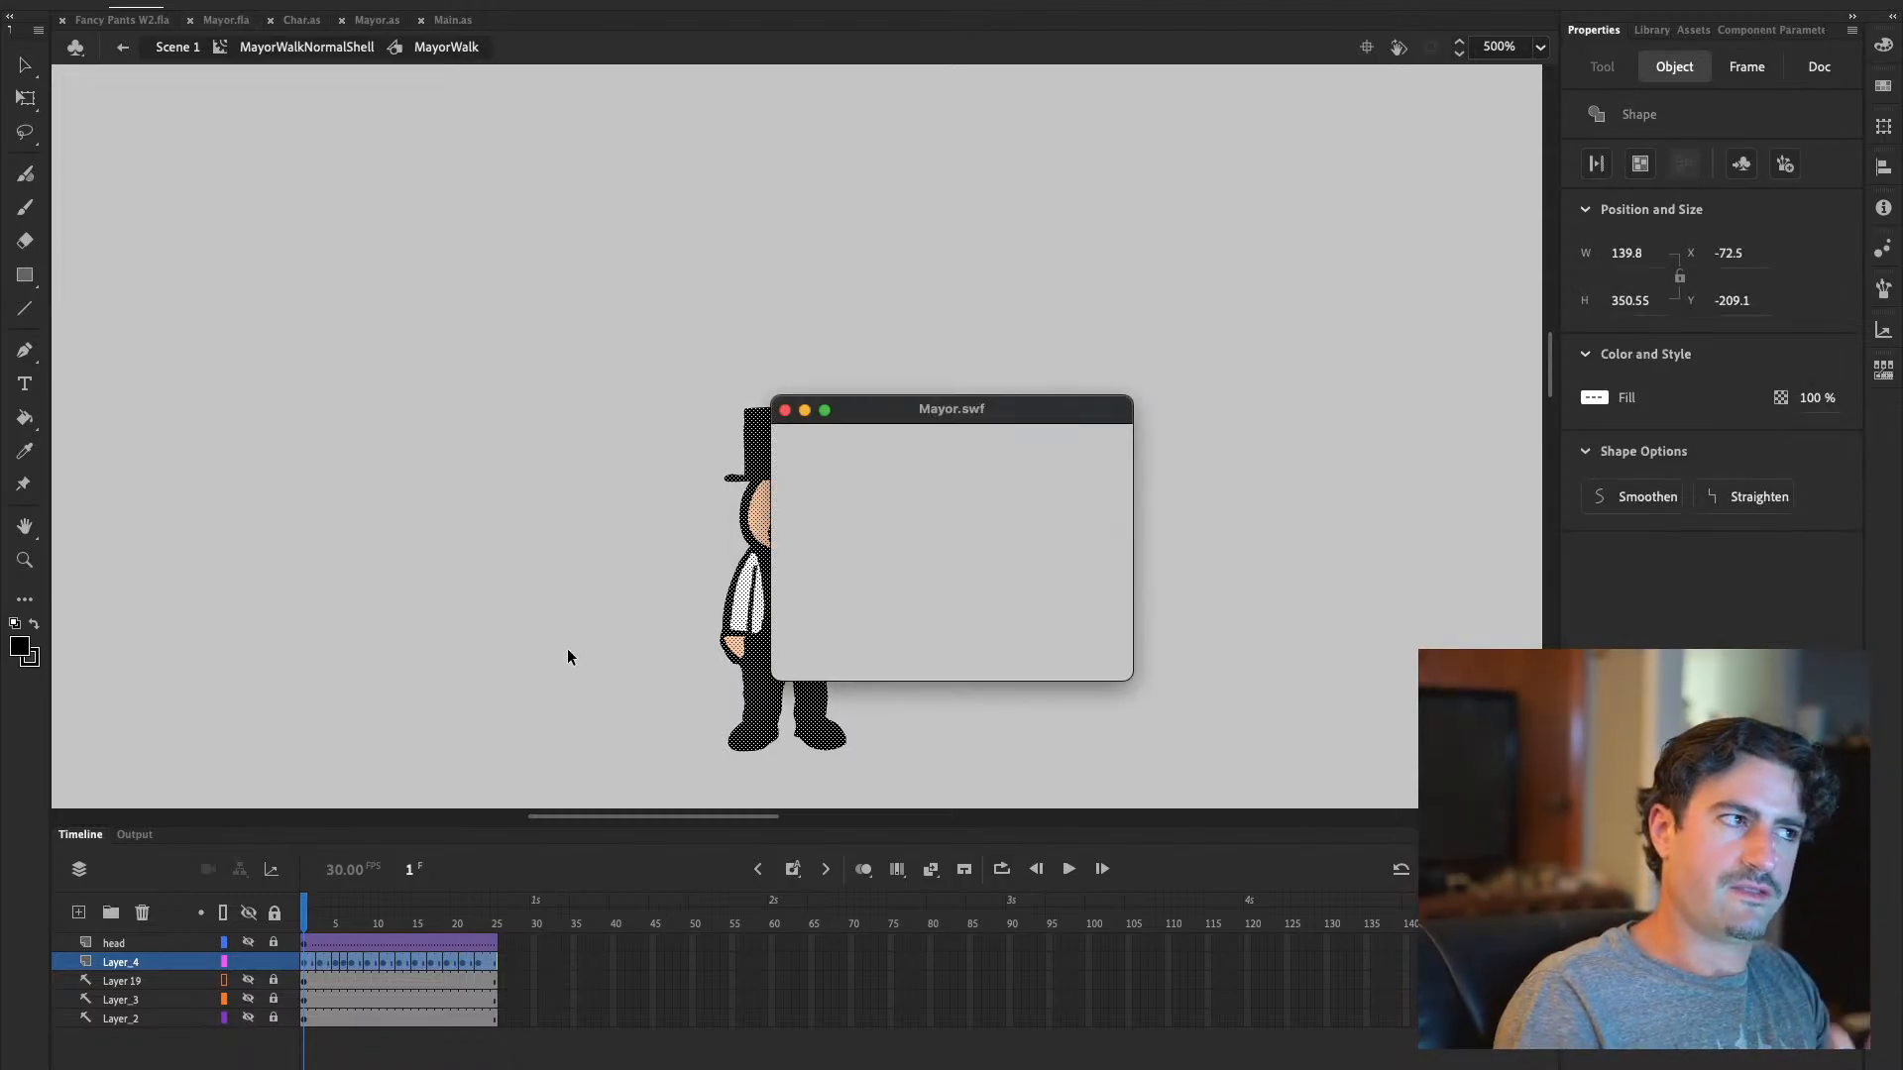
left_click(784, 411)
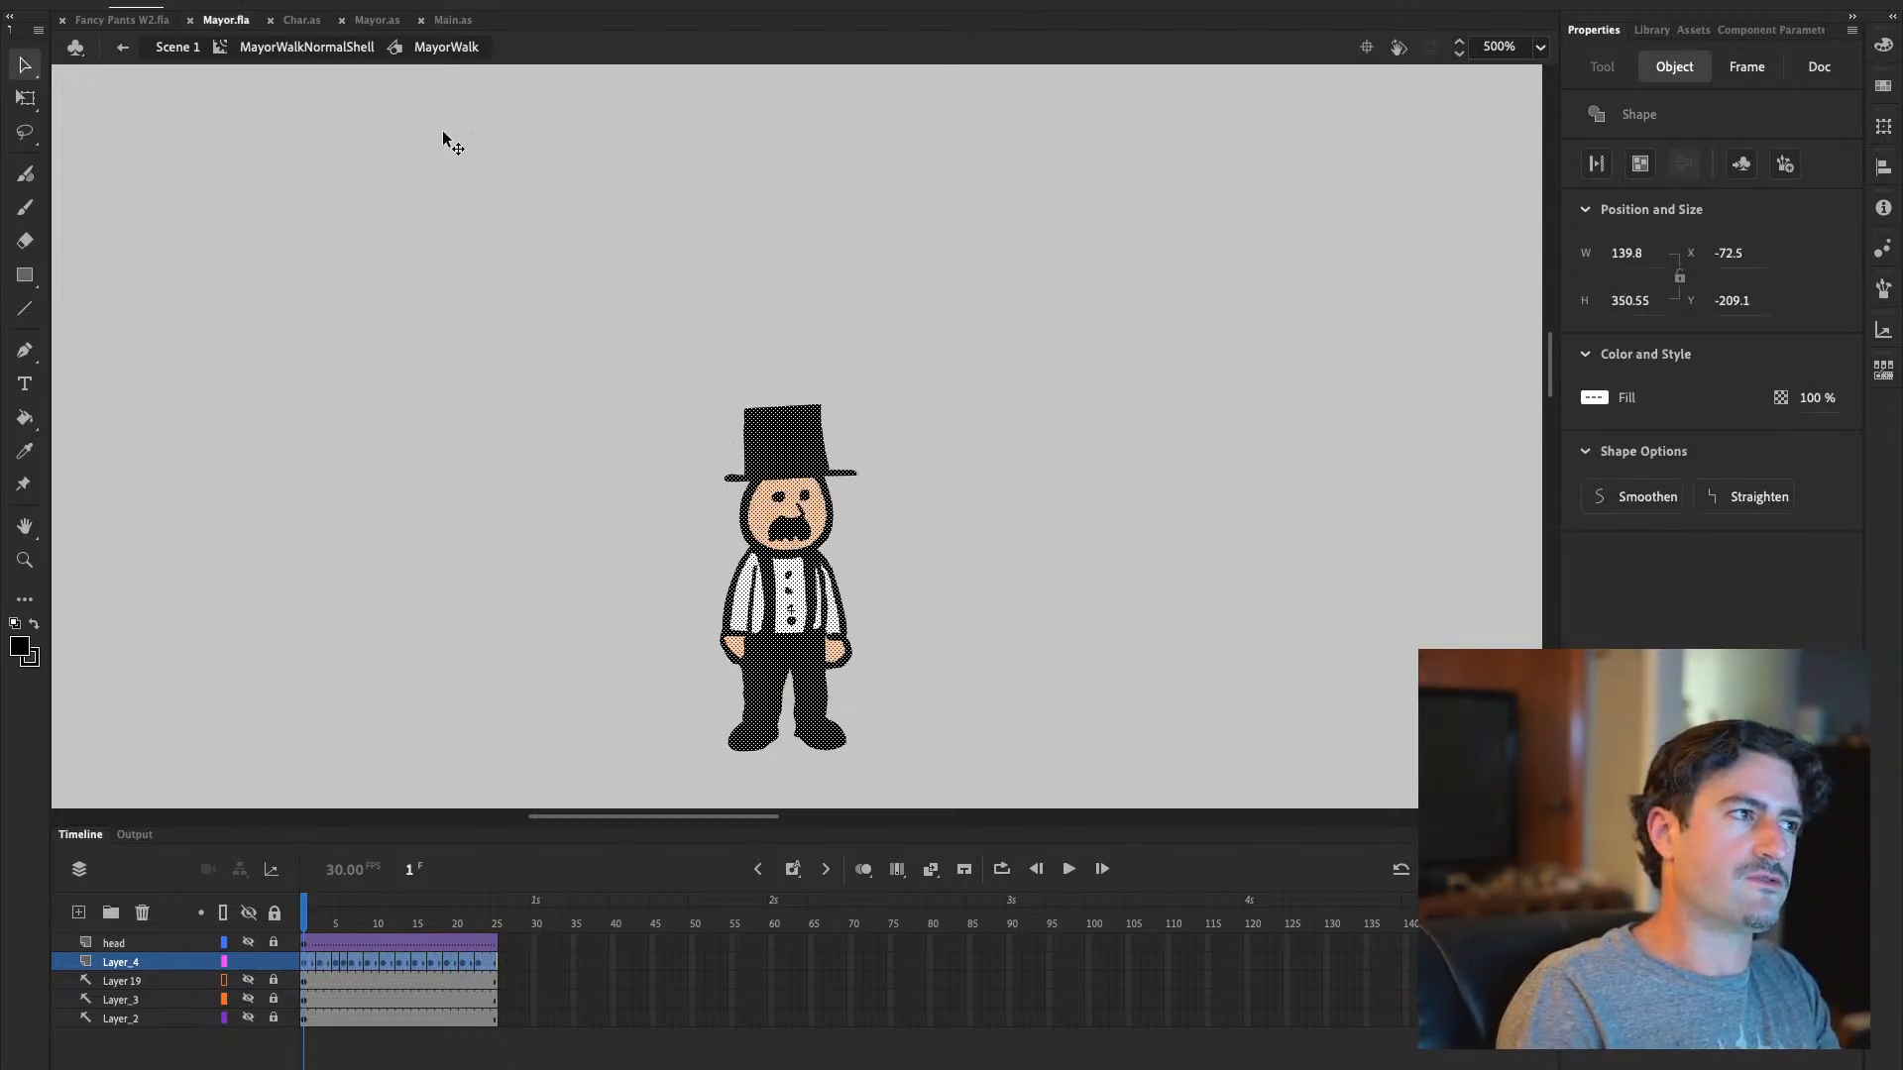
Test Fancy Pants W2.fla, try walking with the Mayor in the game, and close the test movie
left_click(144, 22)
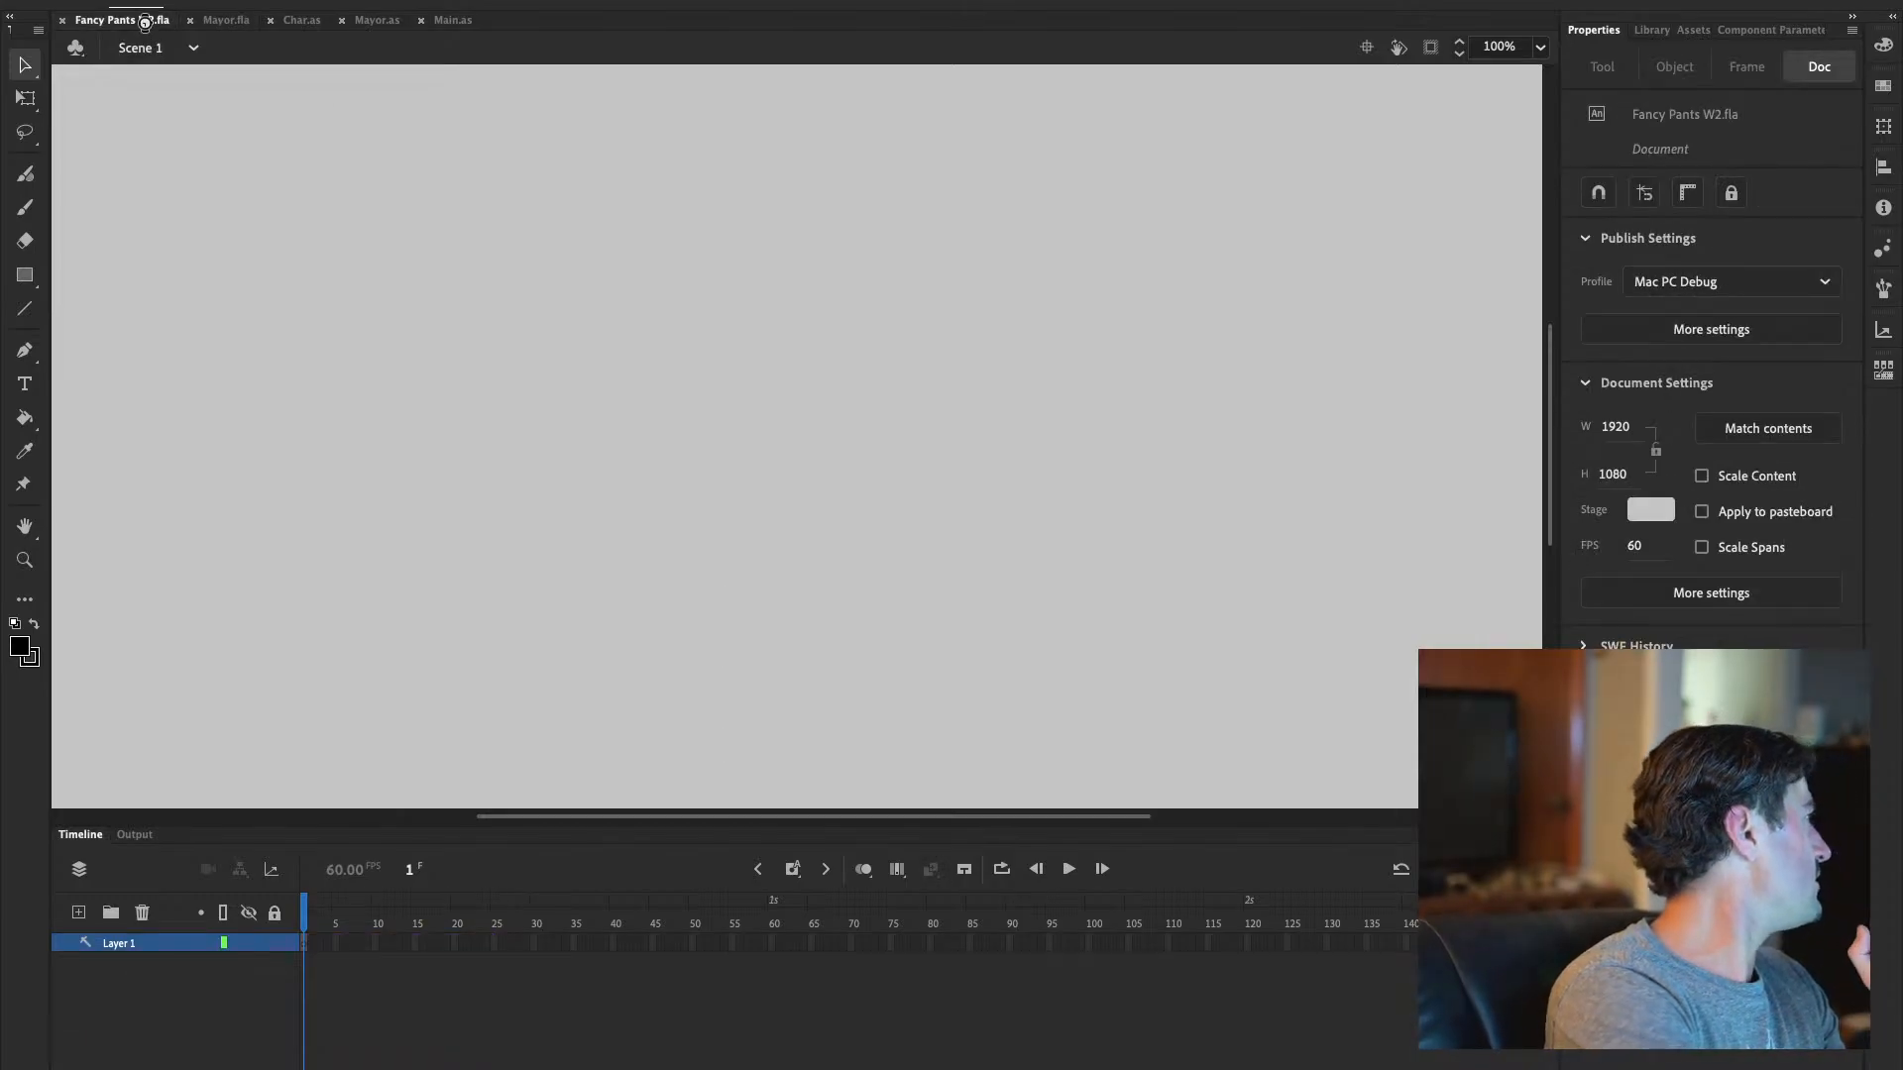
key("ctrl+Return")
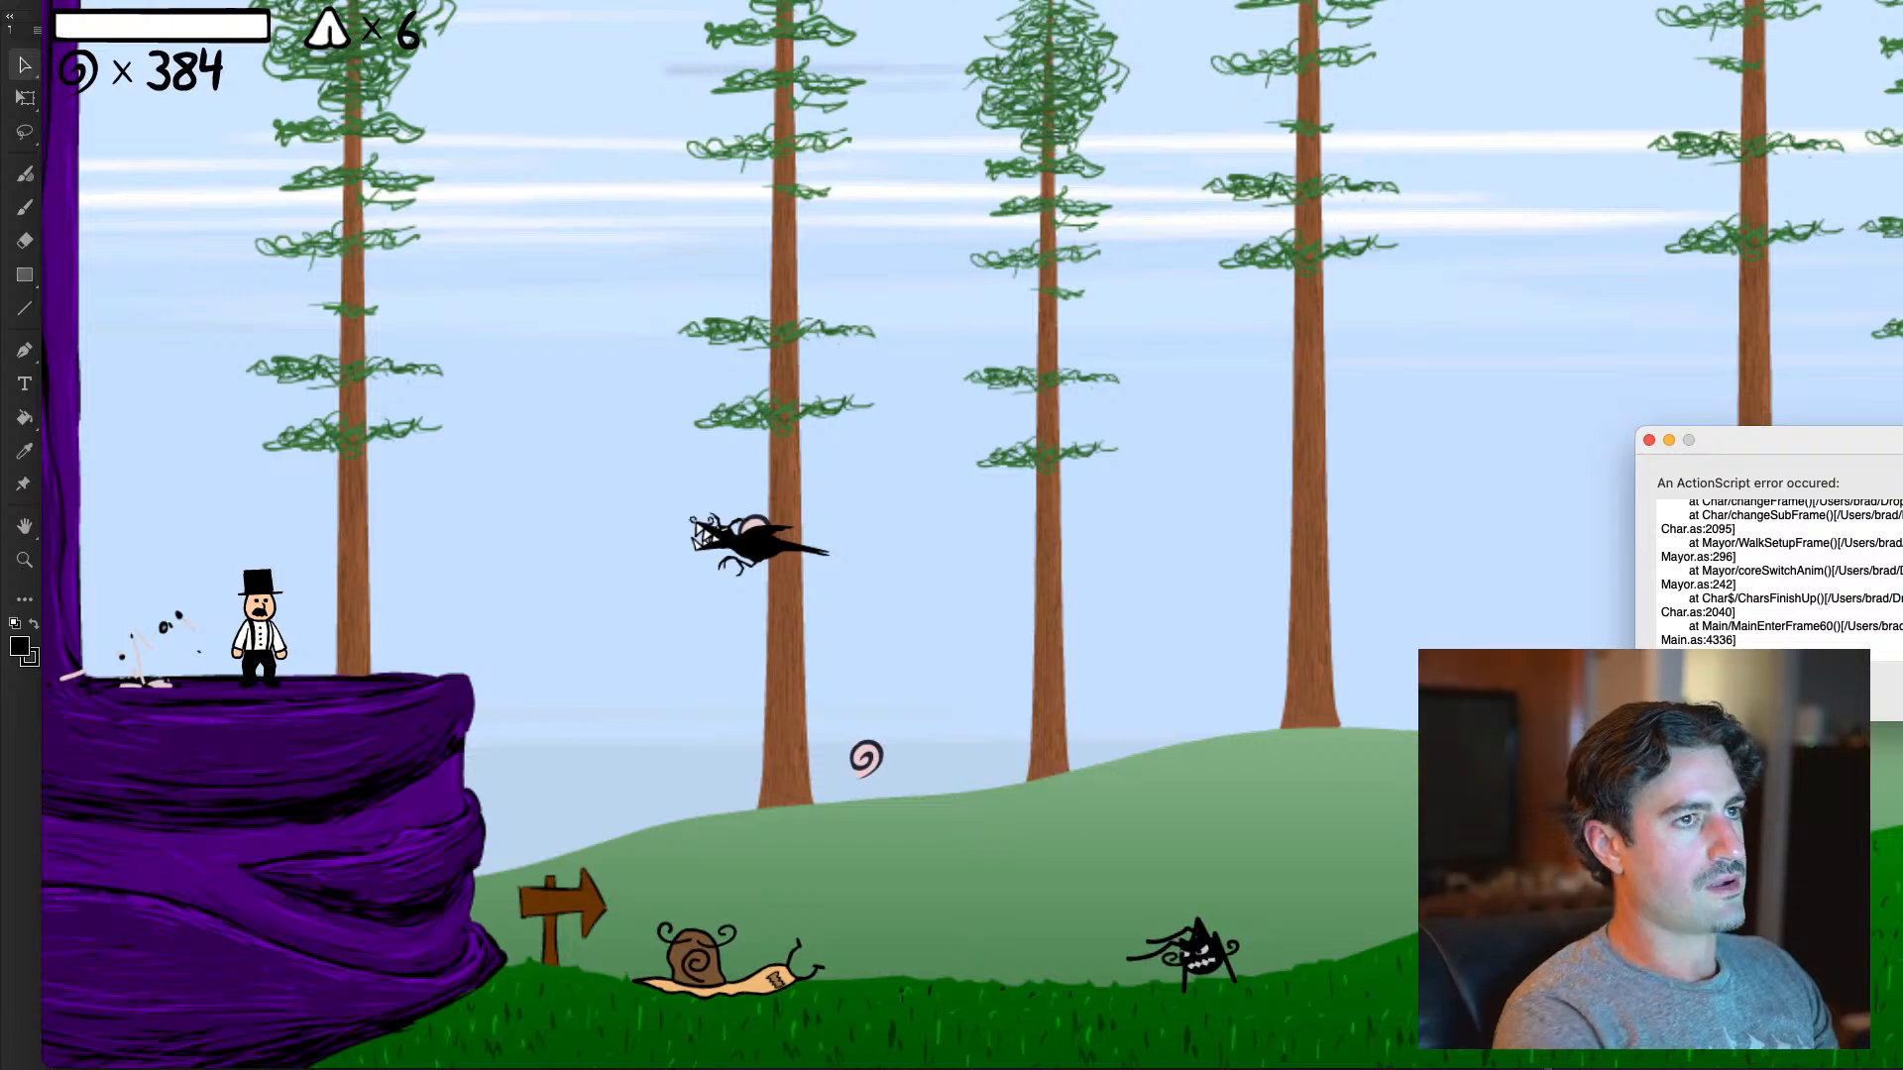
scroll(1821, 596, "up", 2)
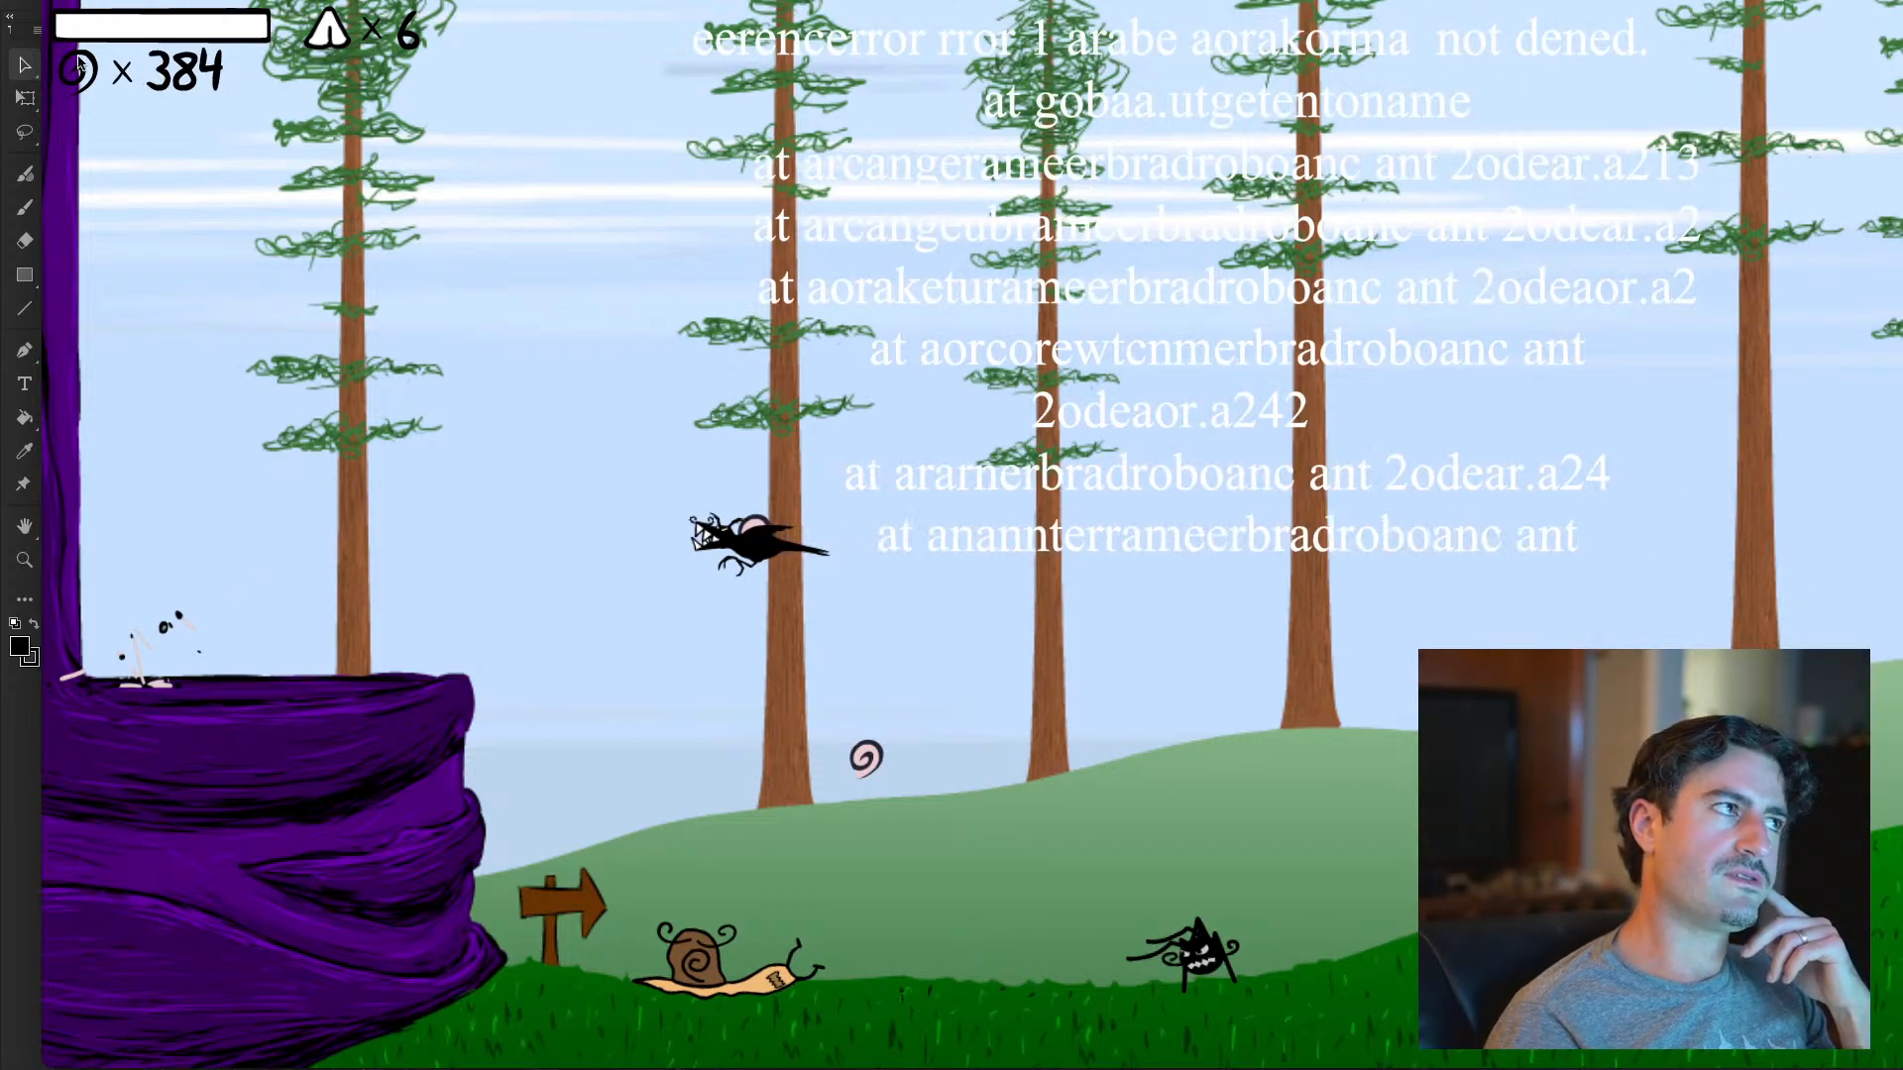
key("Right")
key("super+w")
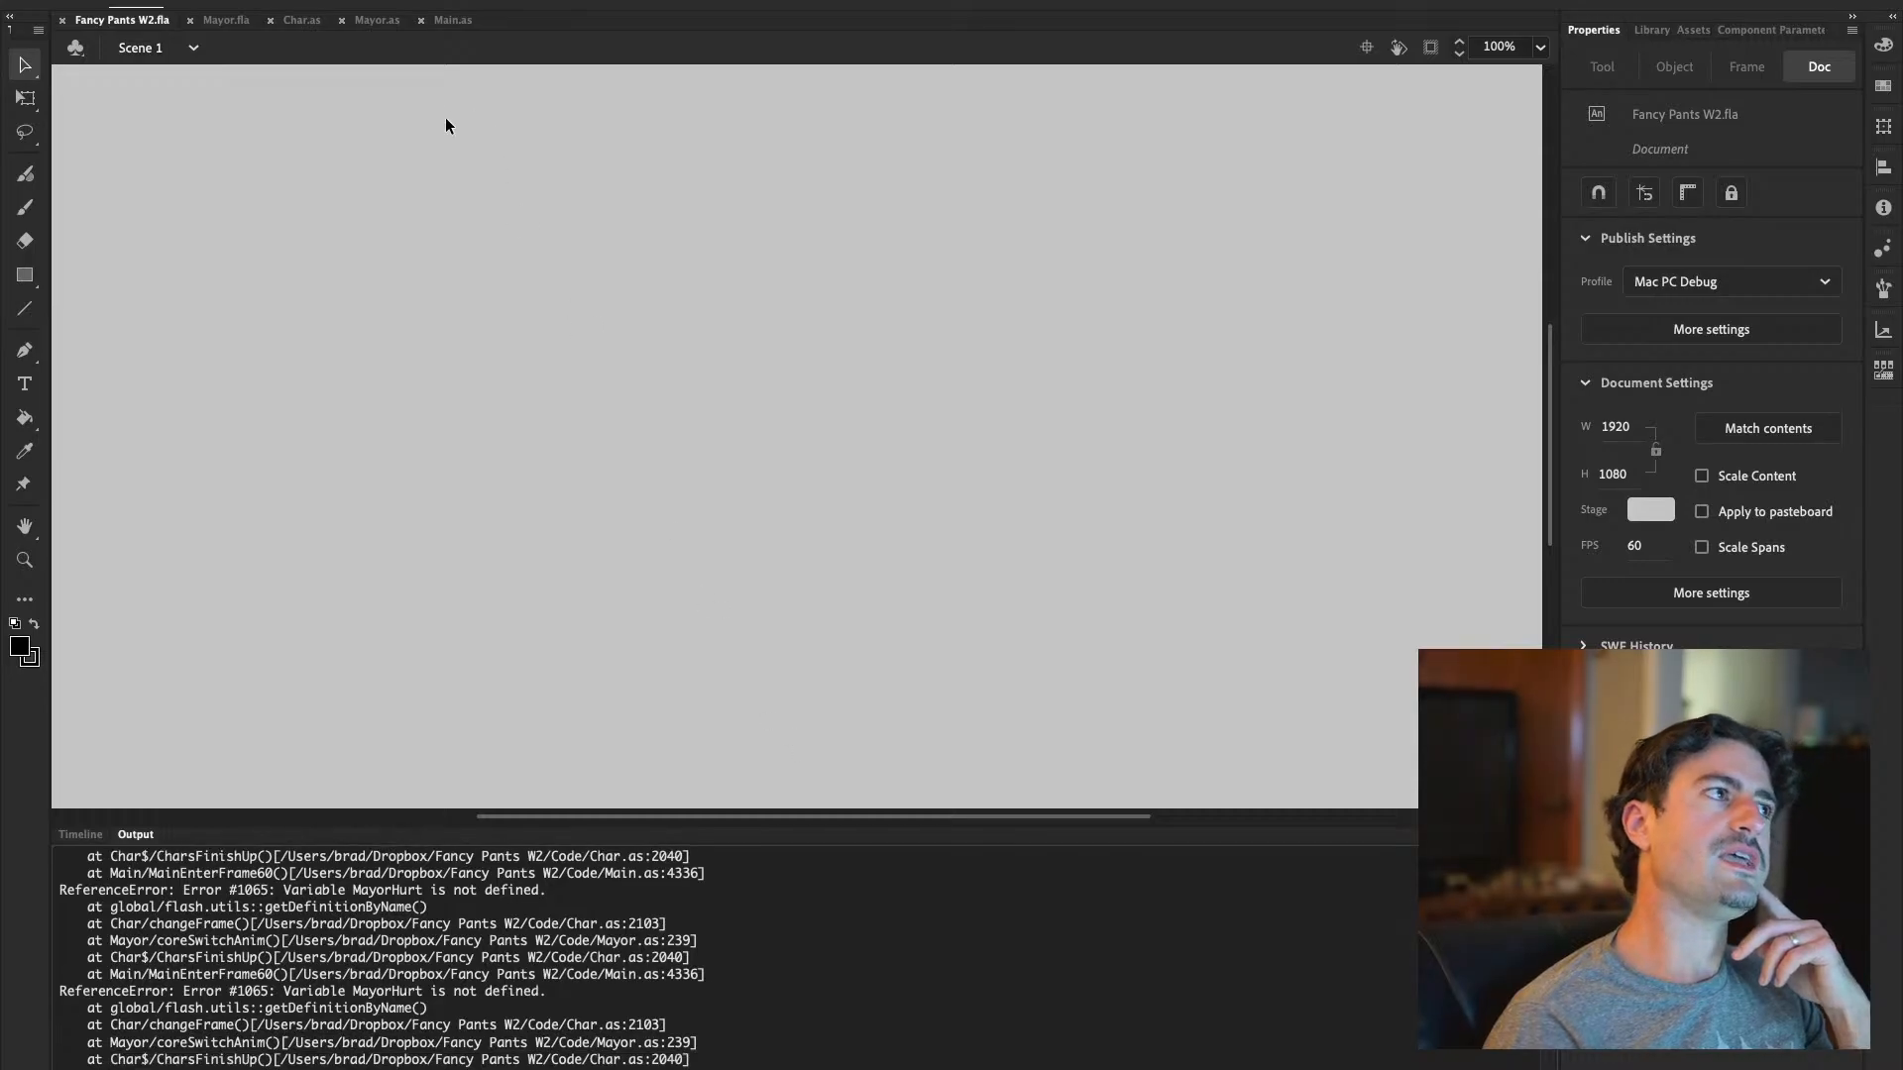
In Char.as, add "MayorWalk;" after MayorIdle in the list of Mayor class references and save the script
left_click(302, 20)
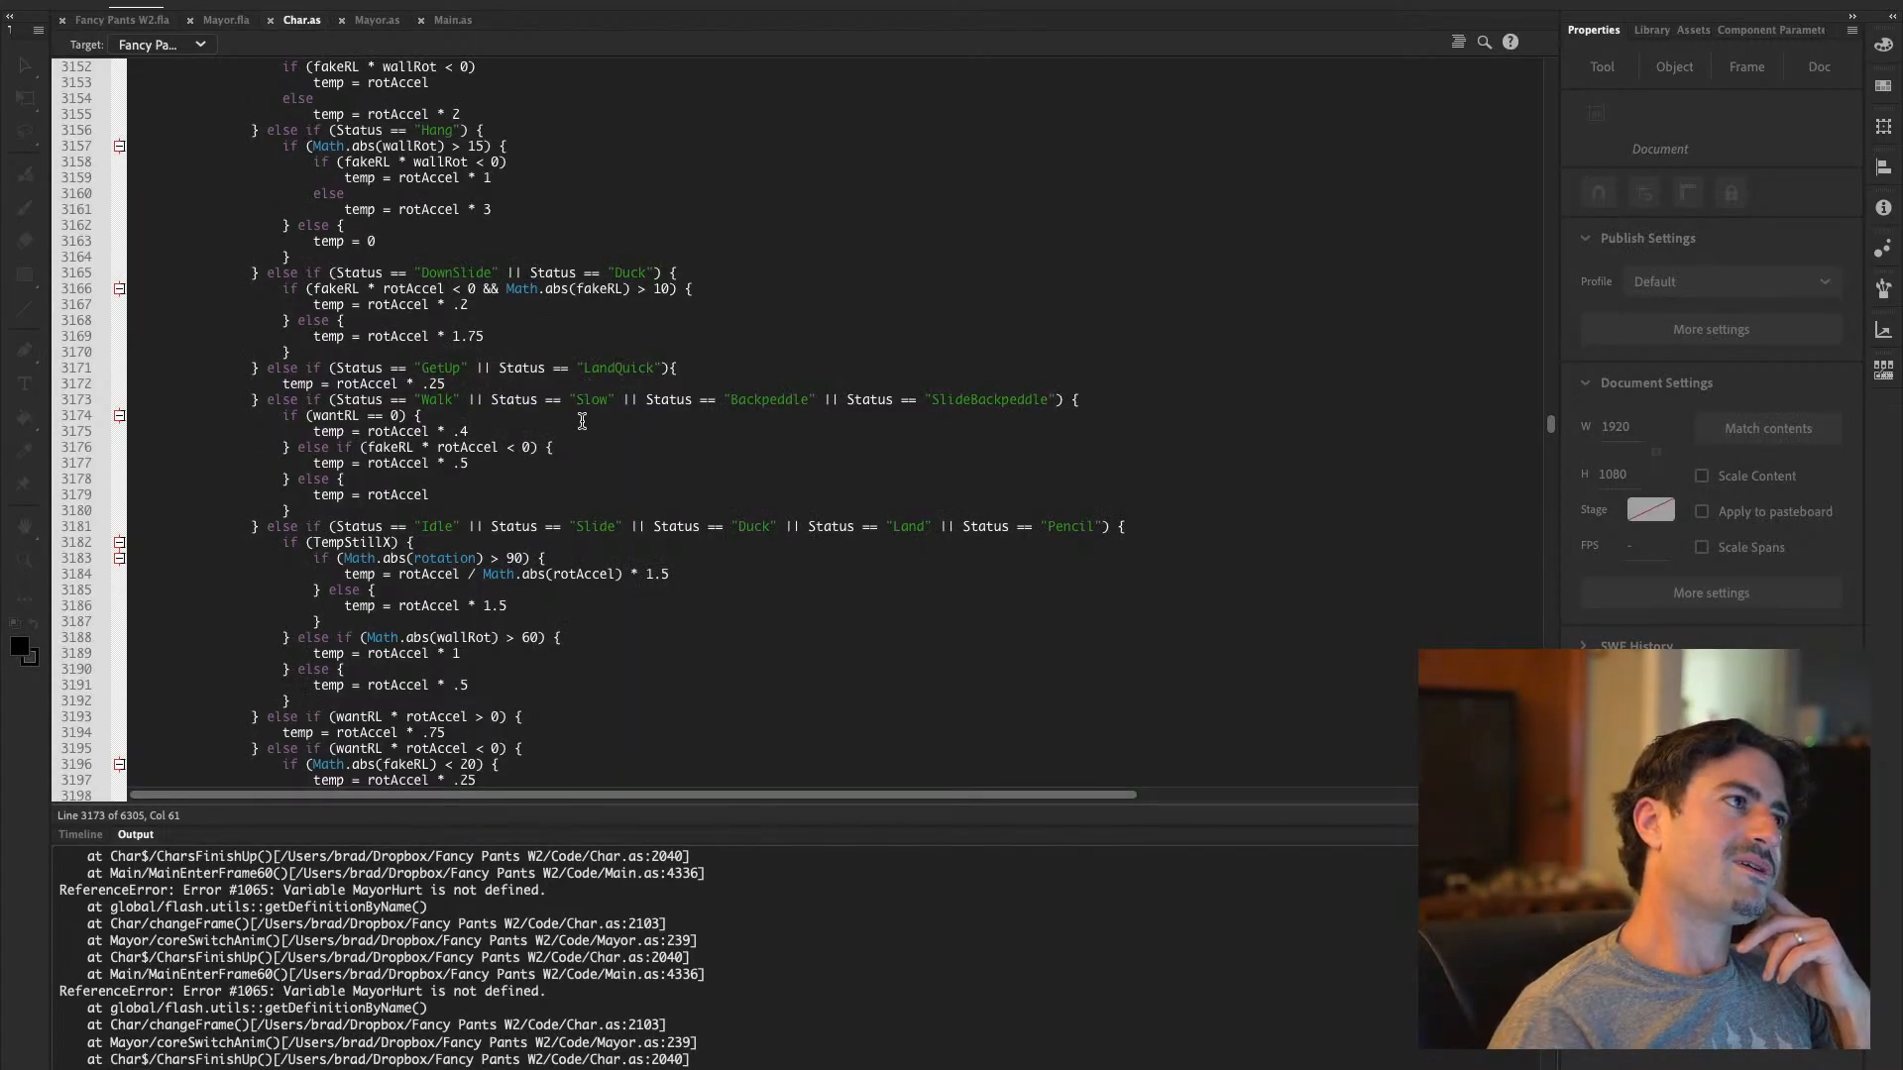
scroll(583, 409, "up", 15)
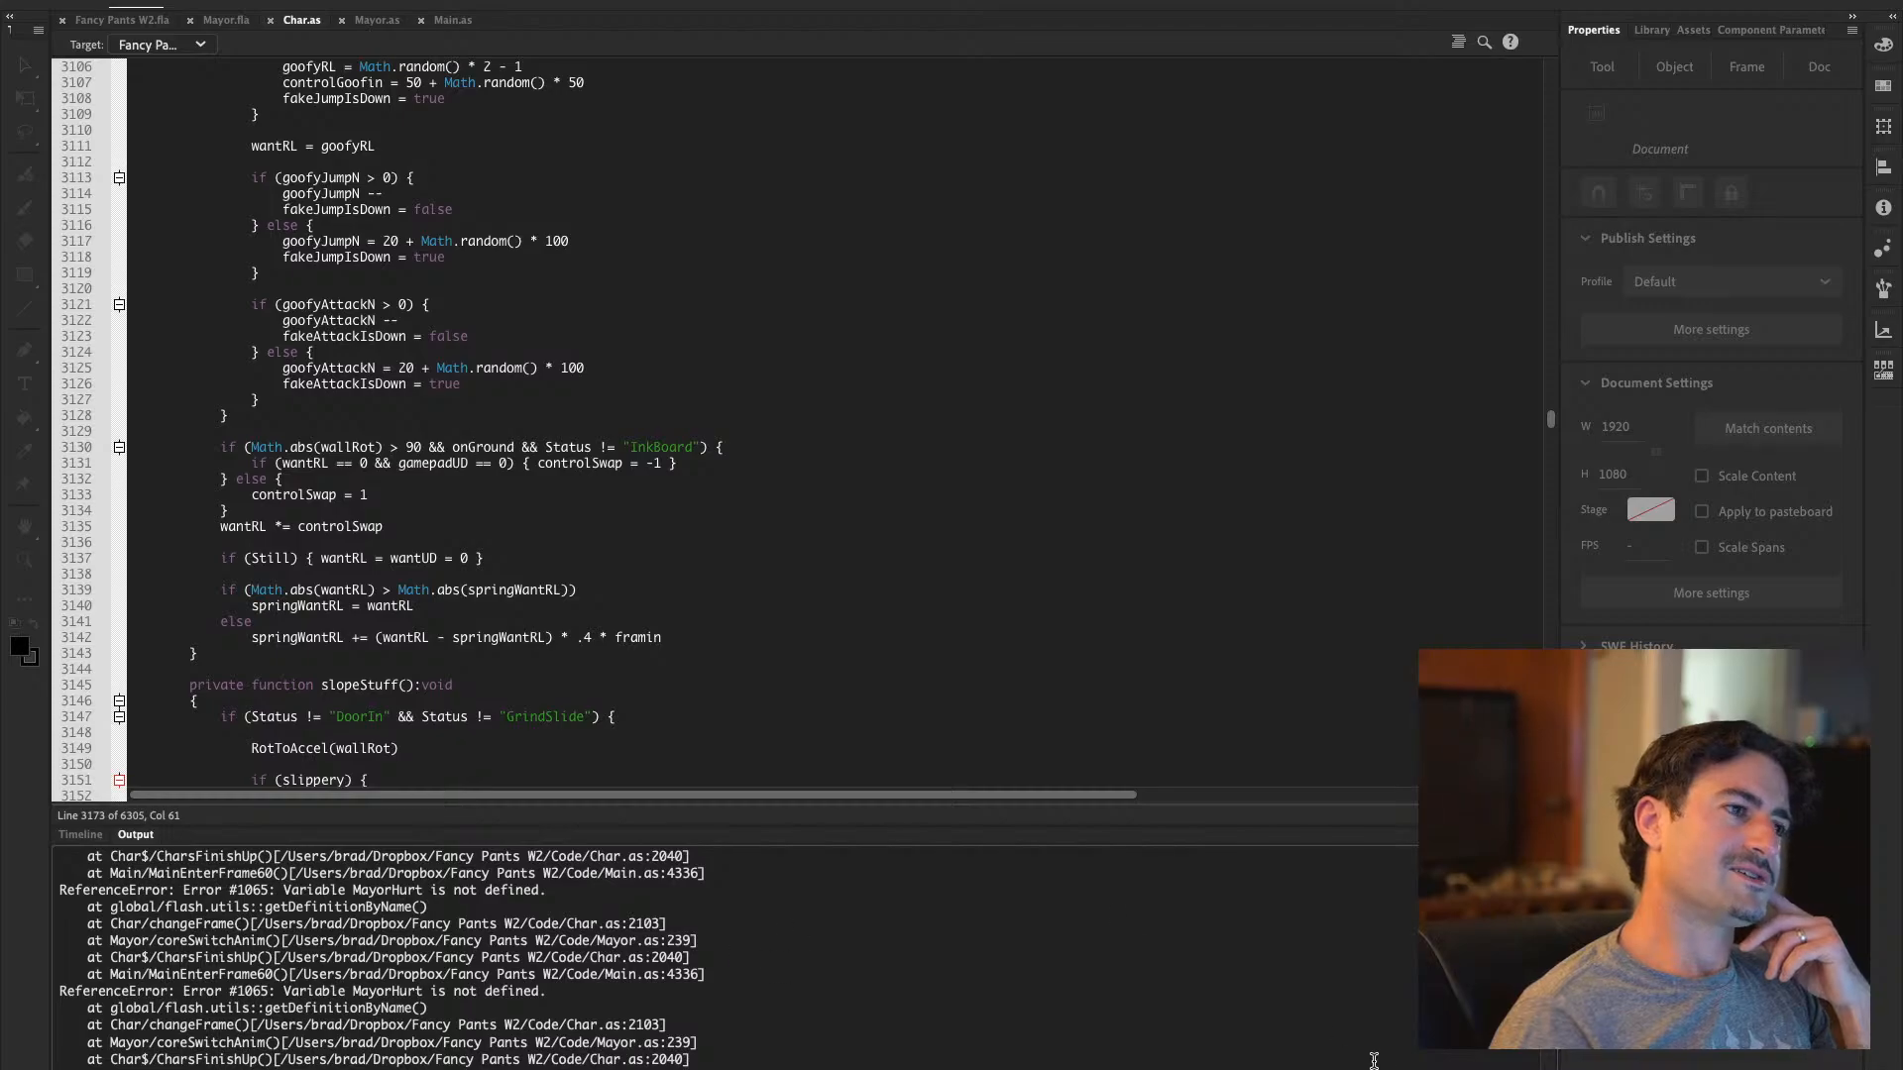
left_click(1217, 991)
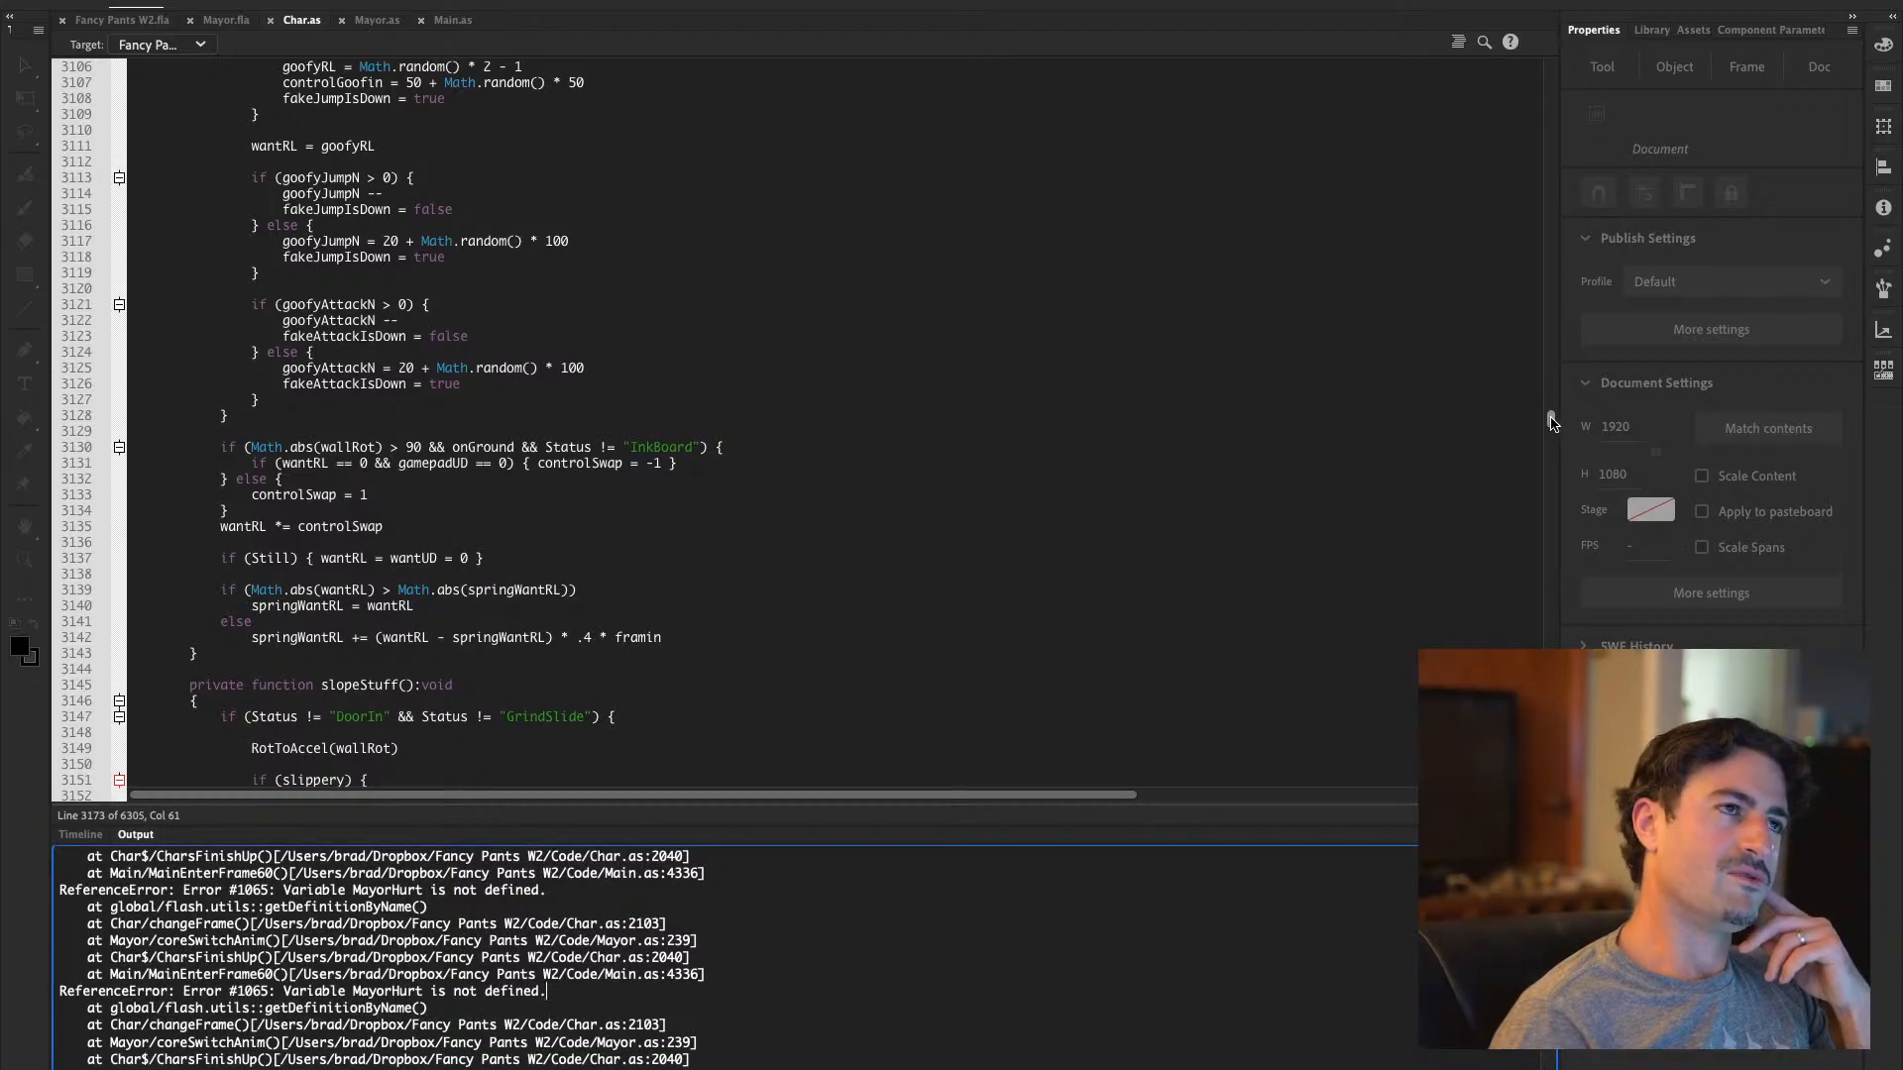
scroll(1553, 420, "up", 20)
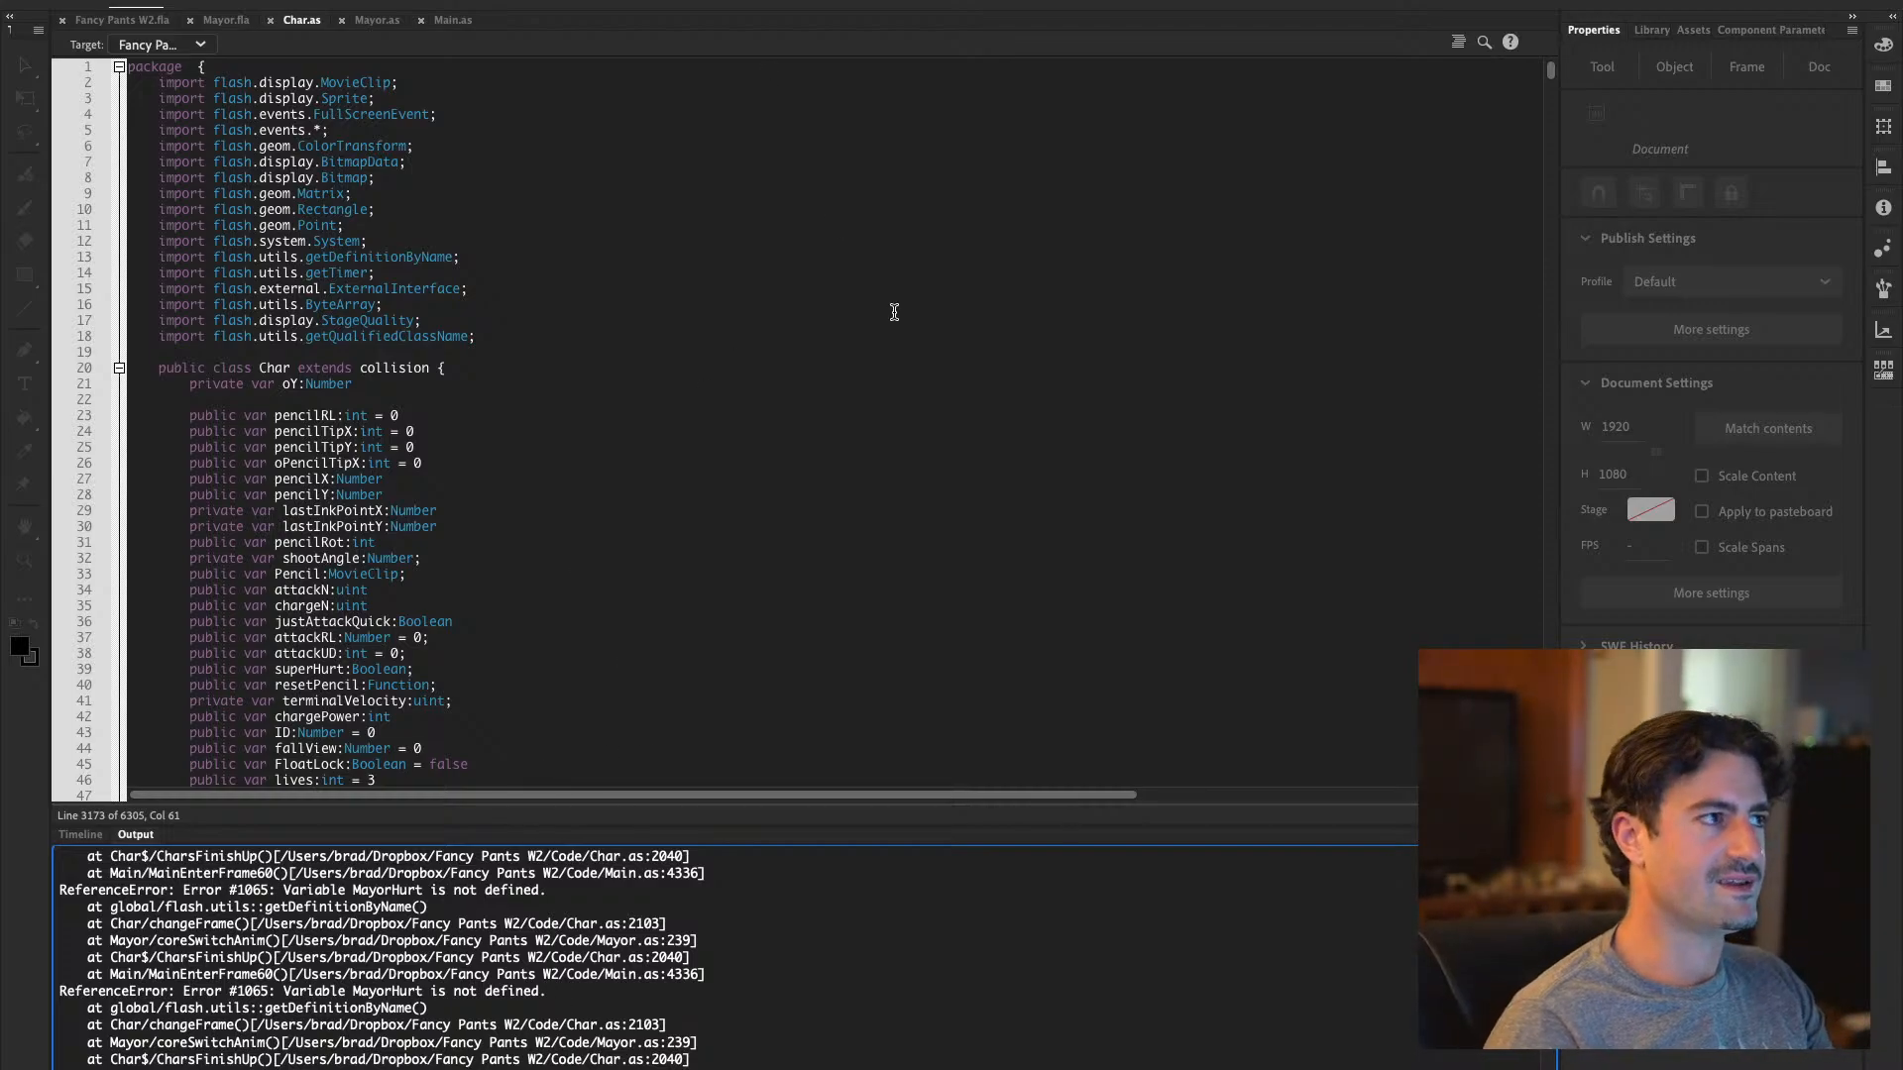
scroll(894, 312, "down", 20)
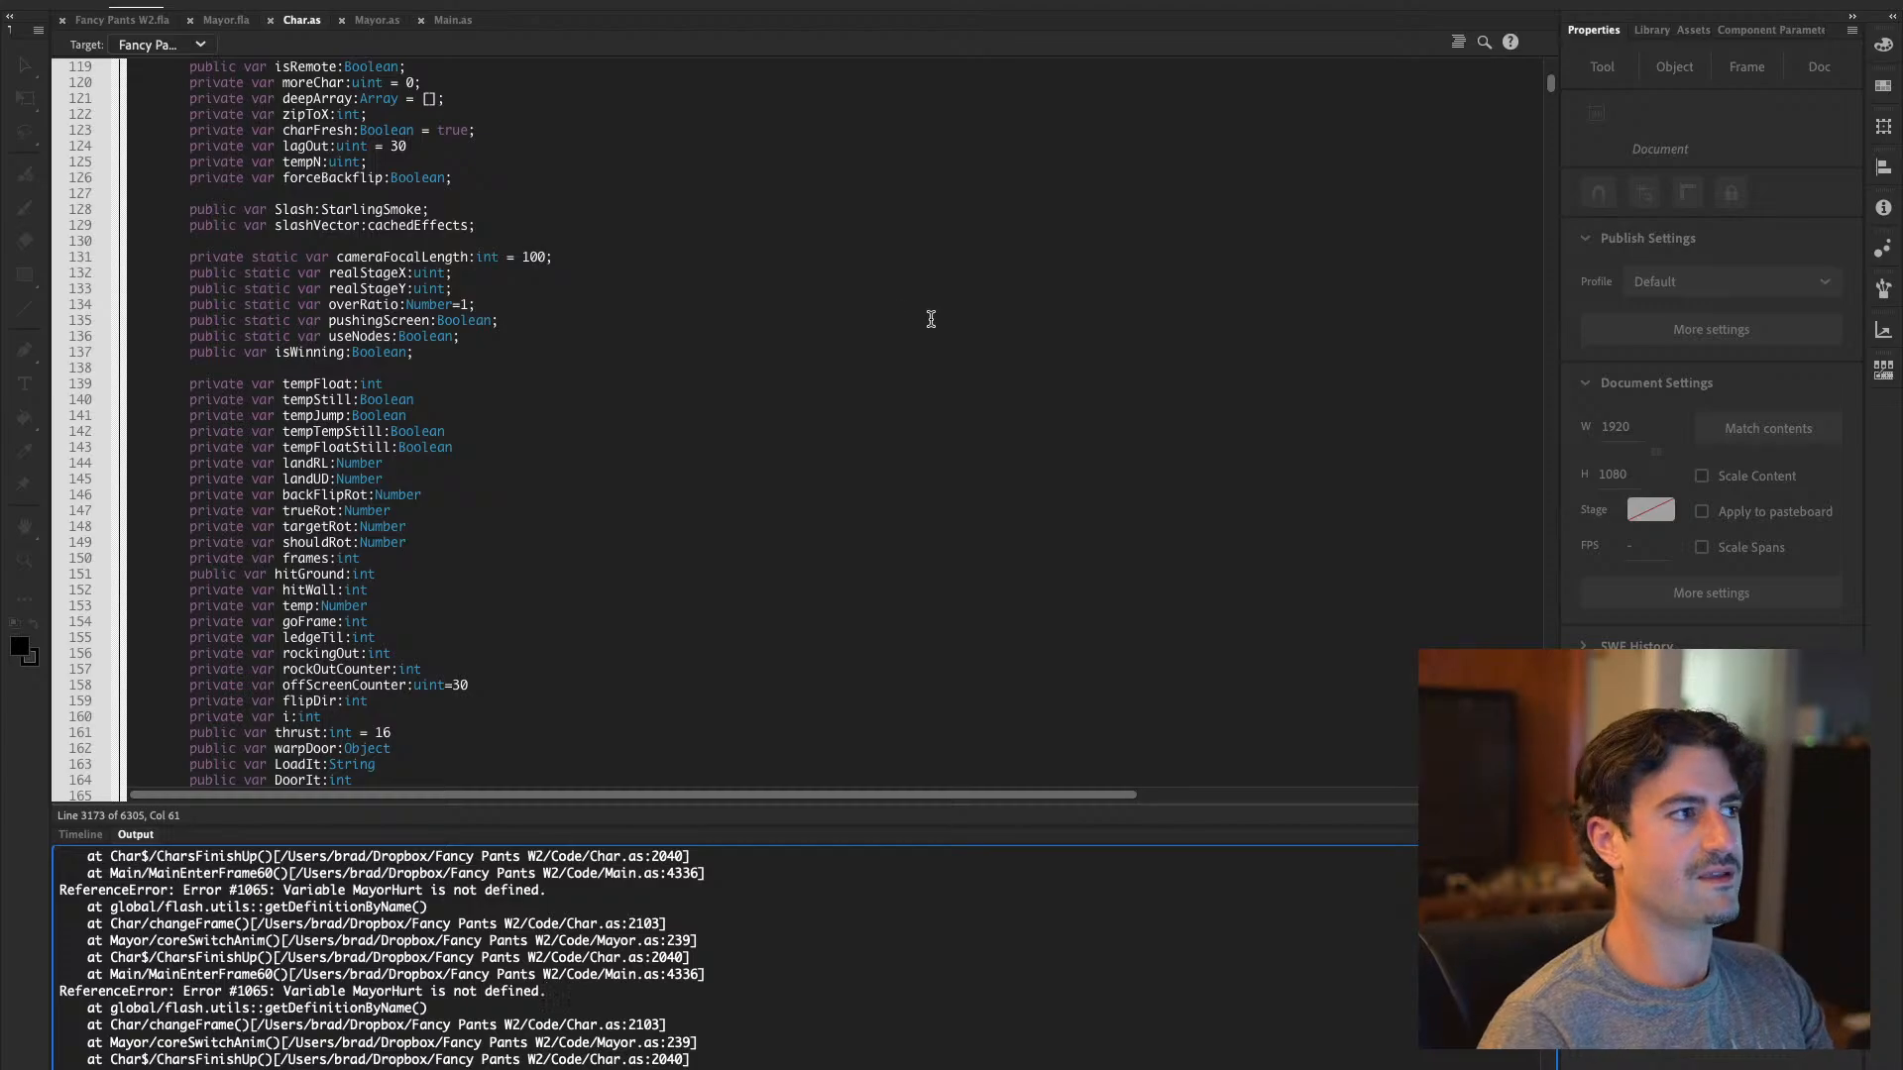
scroll(930, 347, "down", 2)
scroll(929, 374, "down", 20)
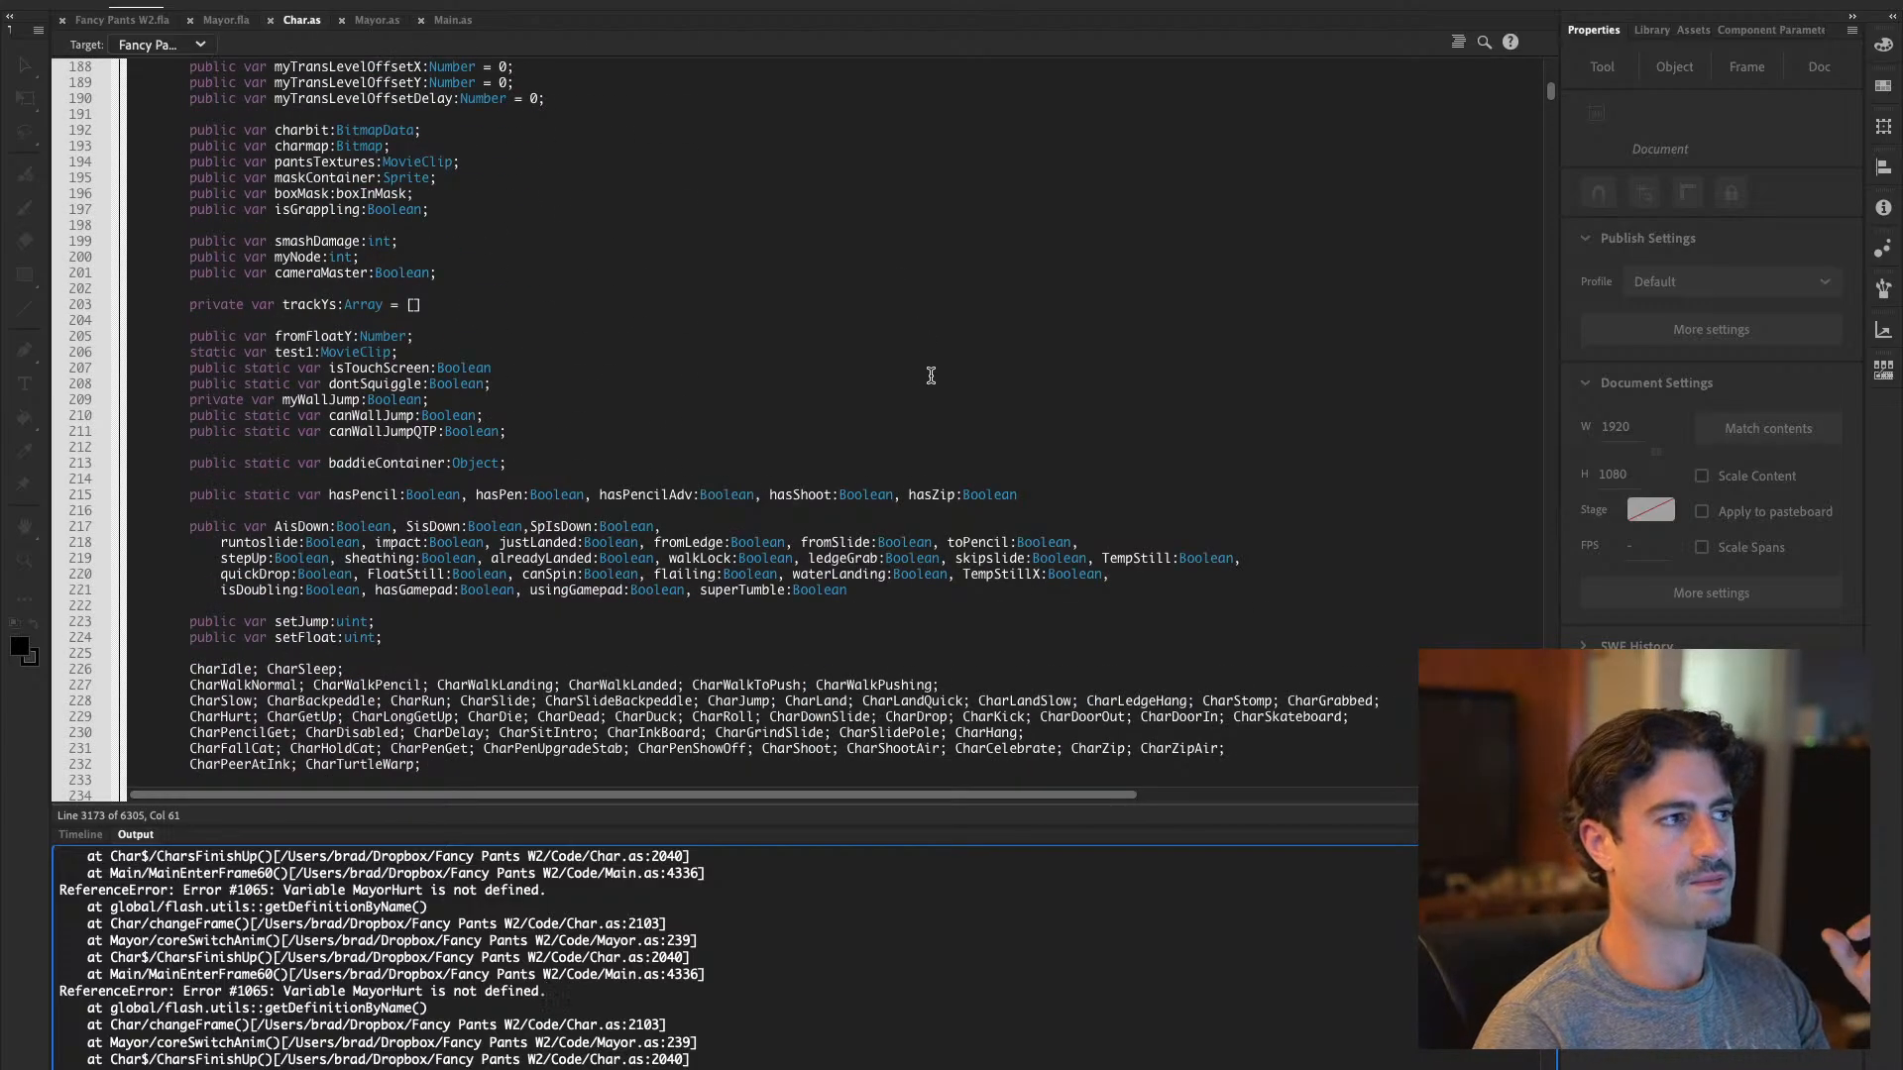
scroll(931, 376, "down", 6)
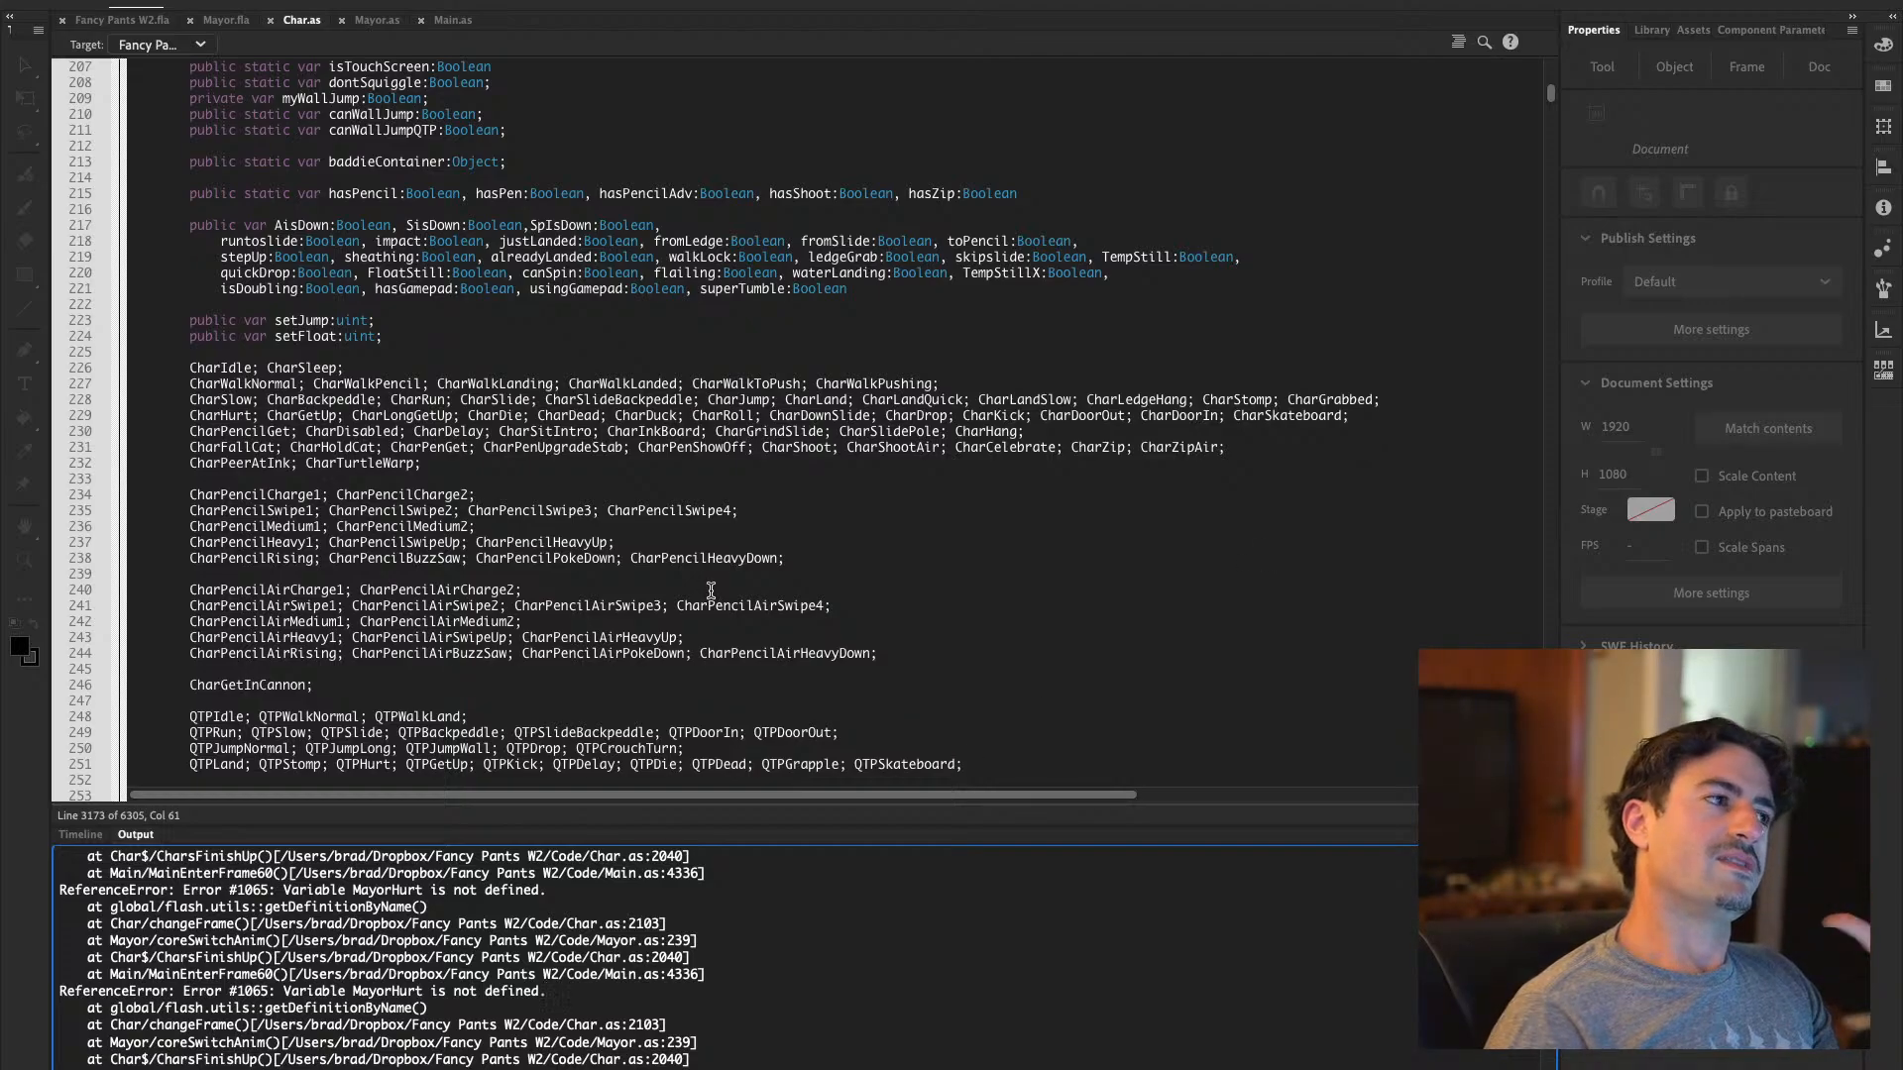
scroll(612, 506, "down", 5)
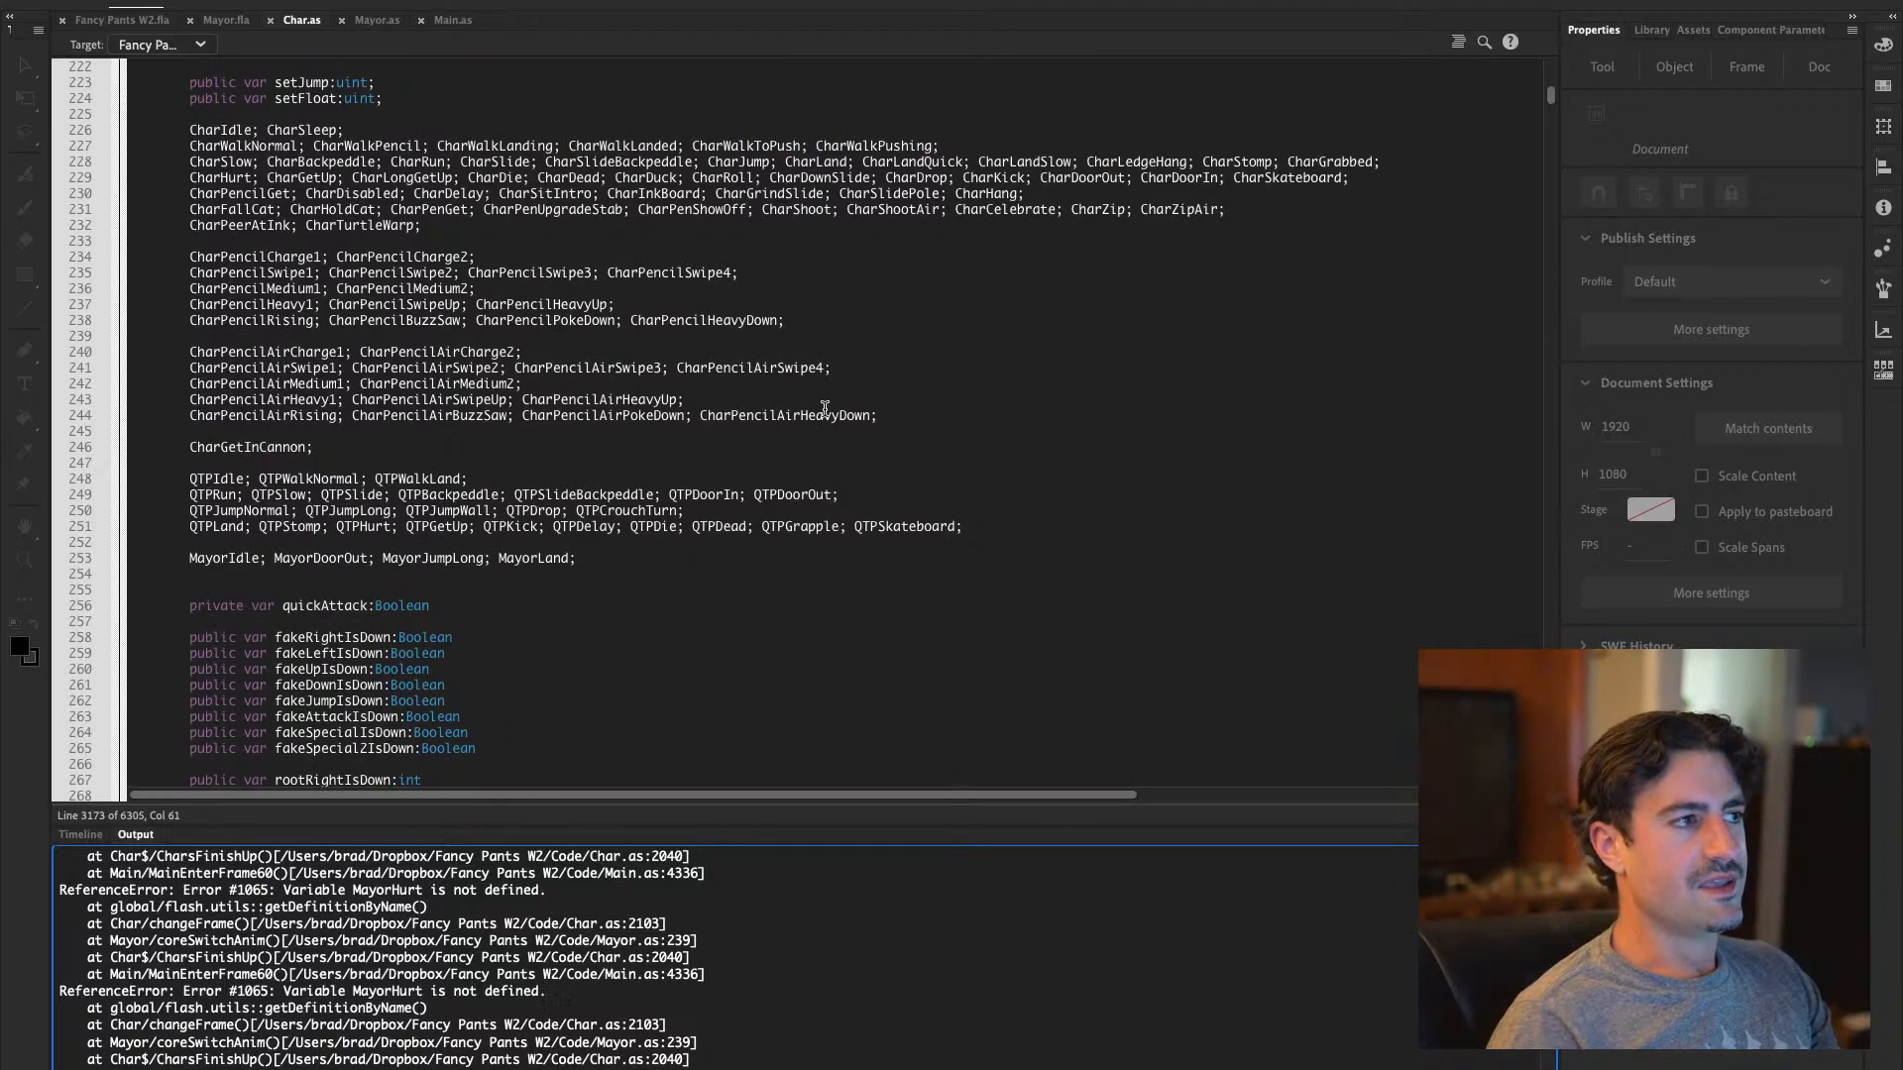
left_click(635, 560)
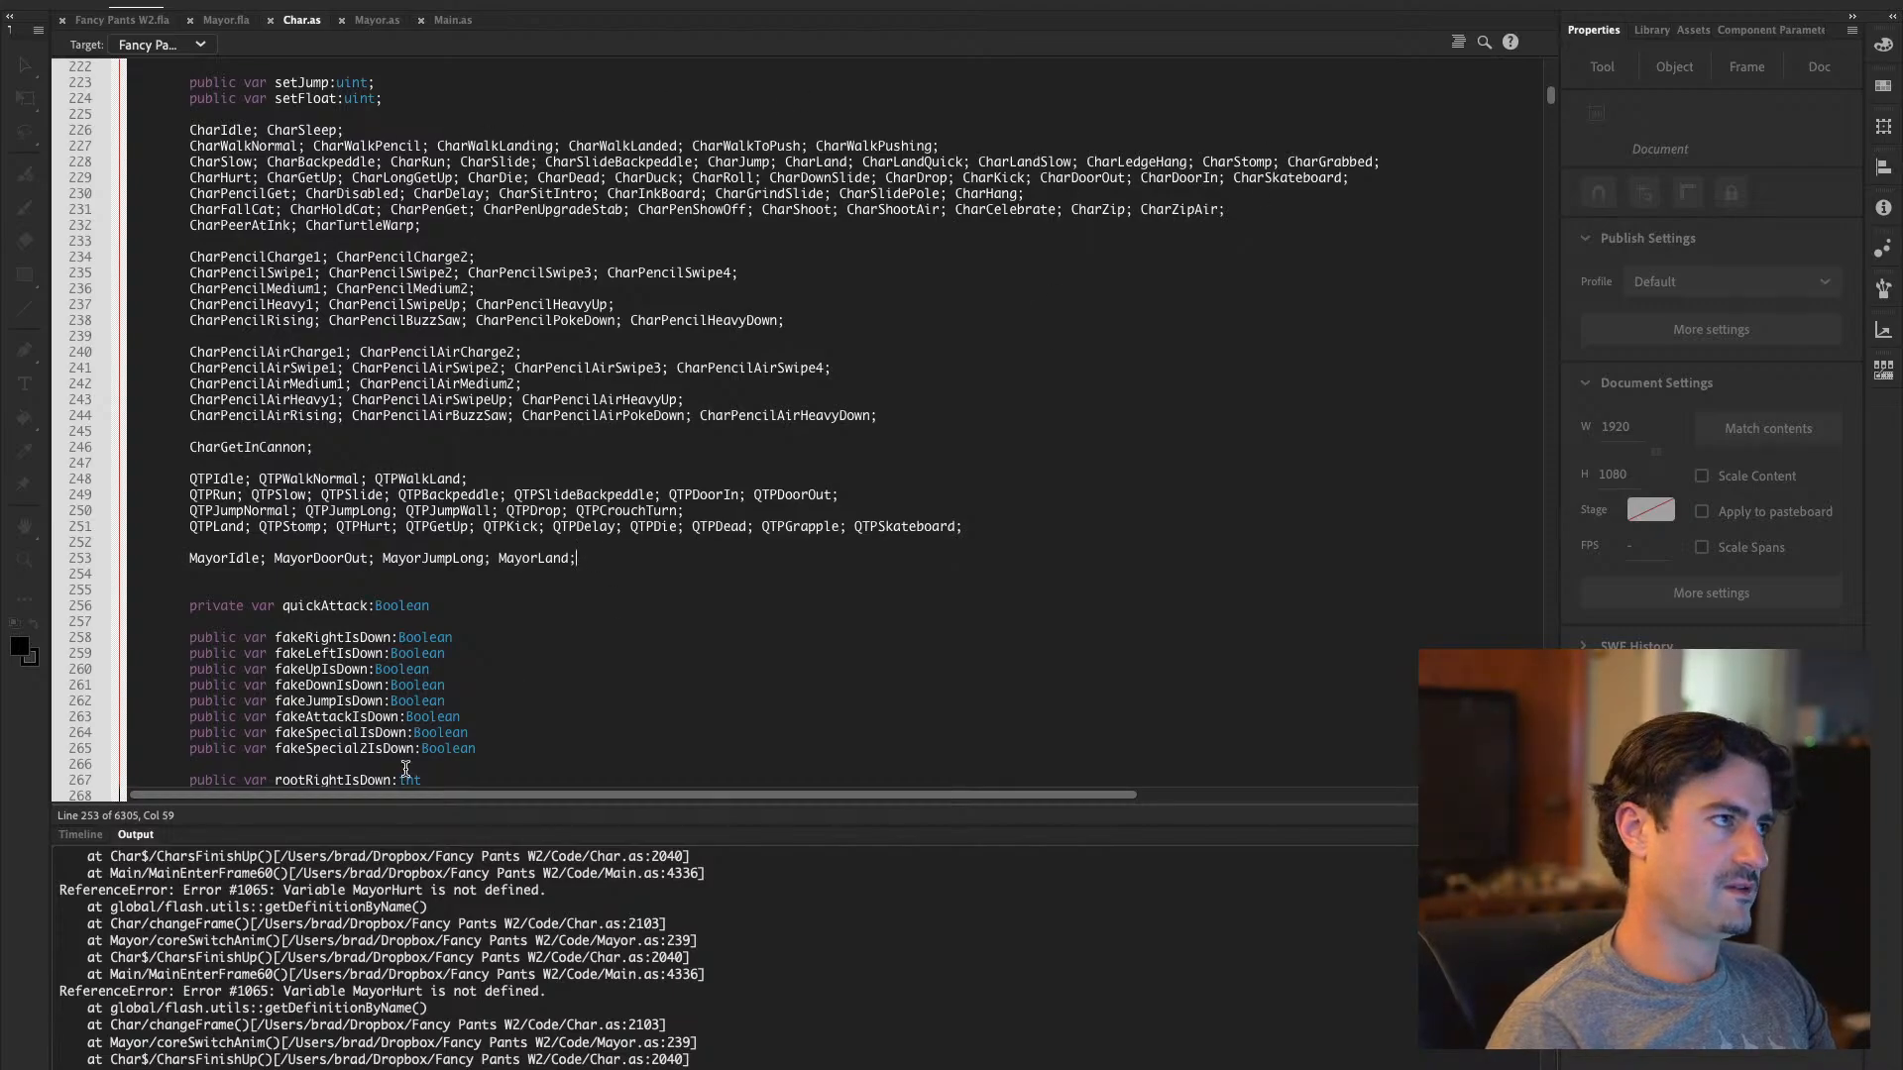
left_click(287, 561)
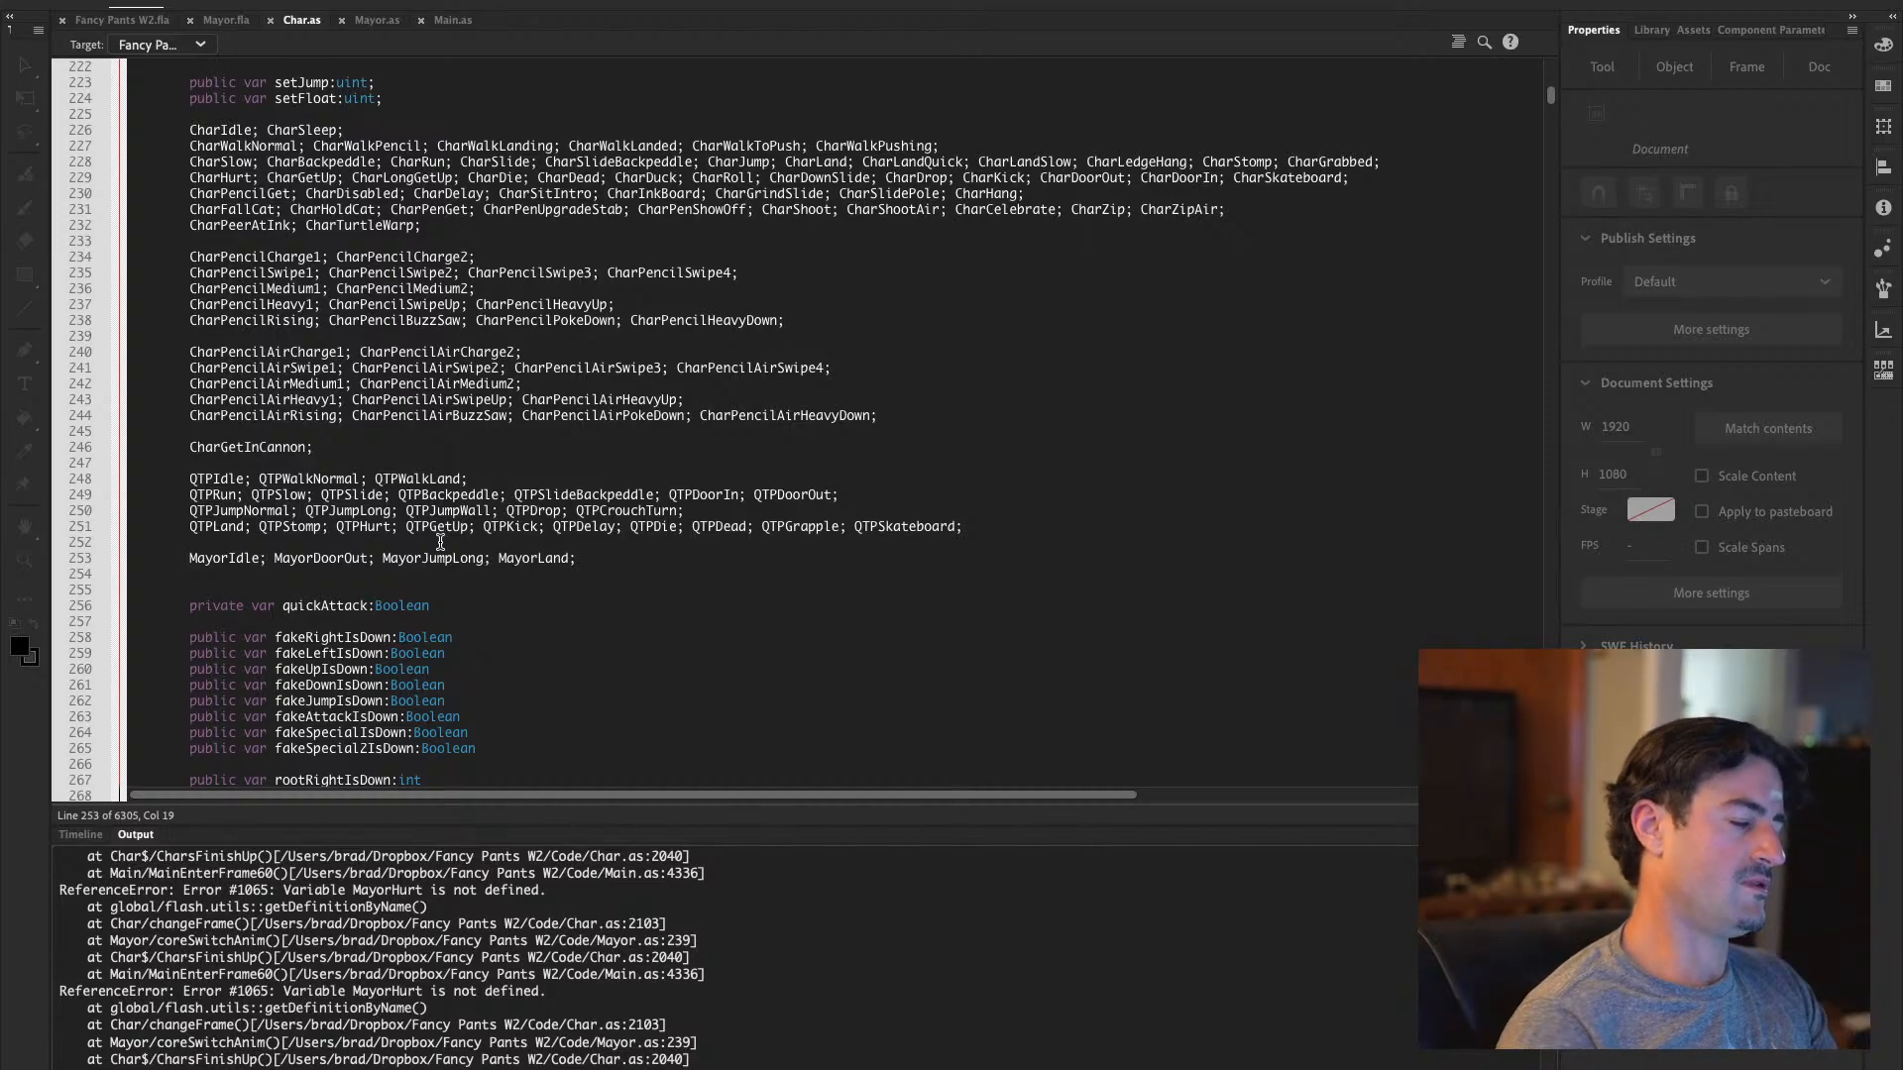
type("M")
type("orWalk")
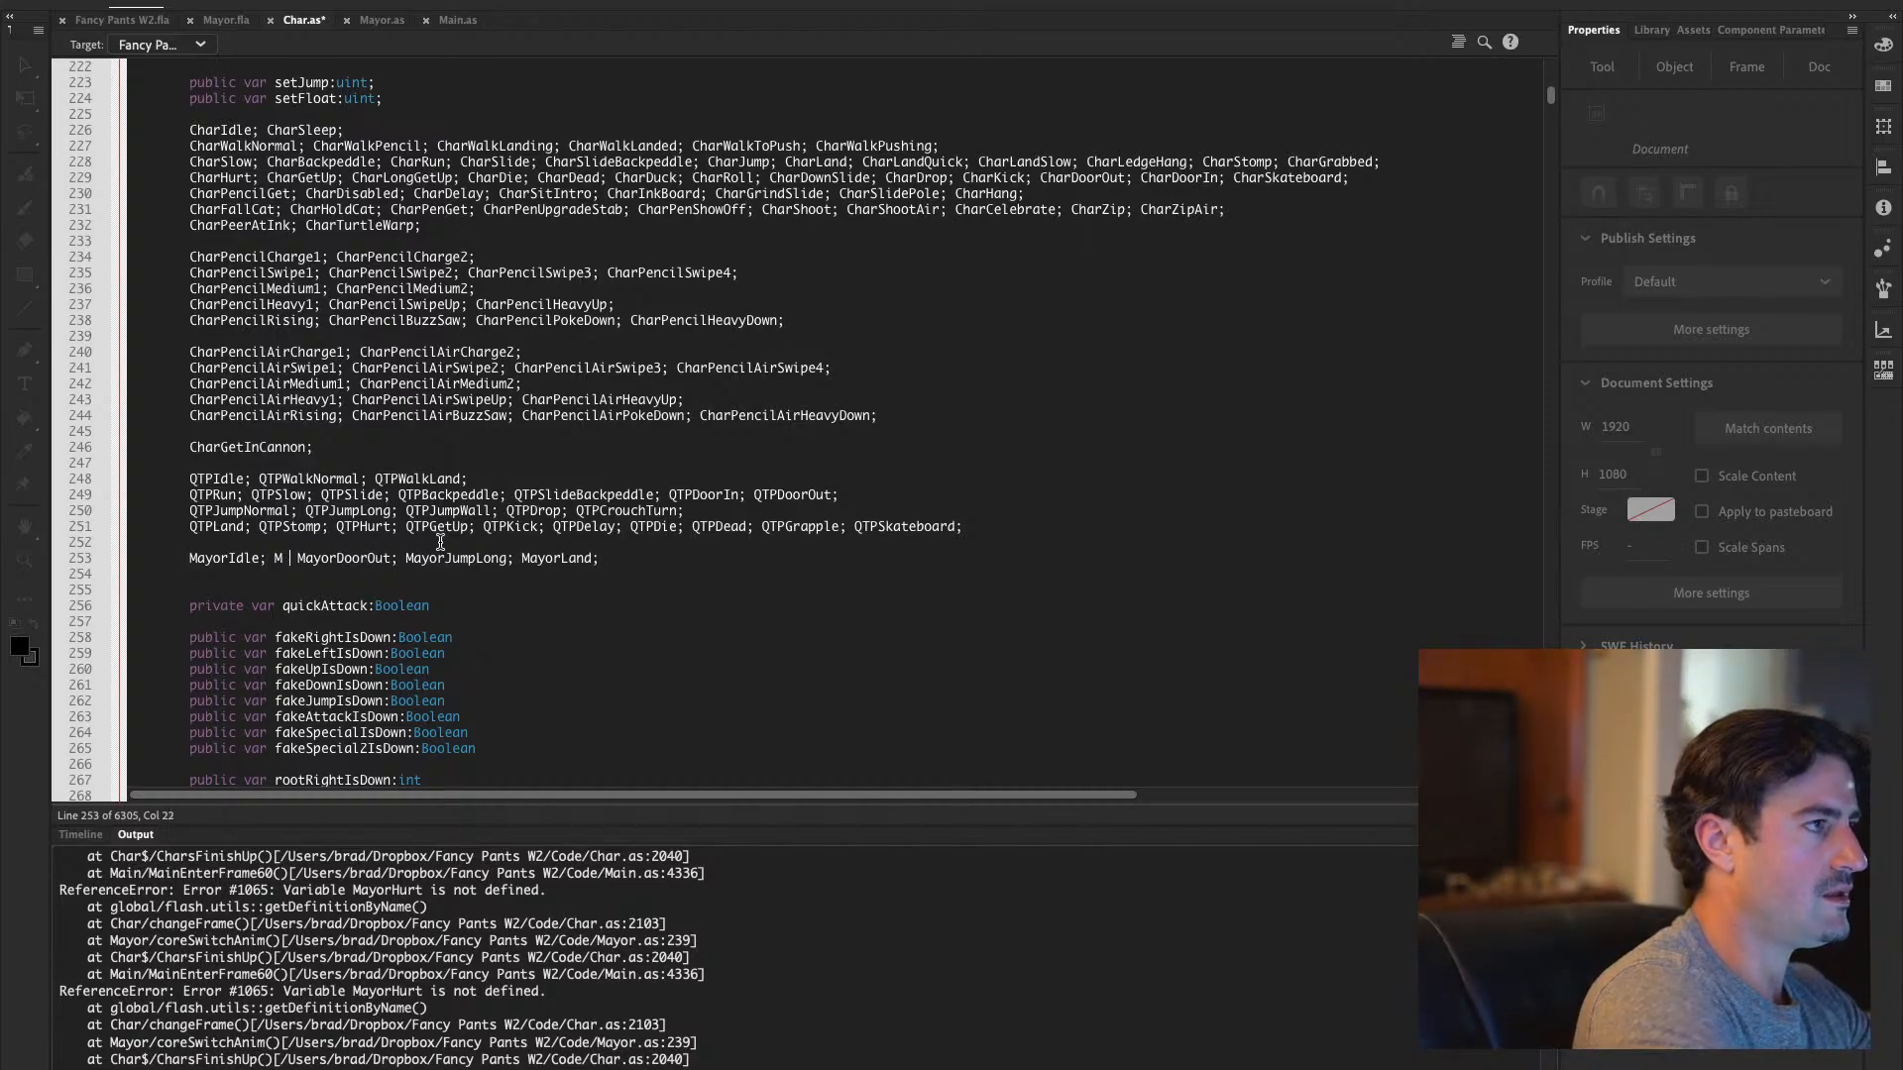
type(";")
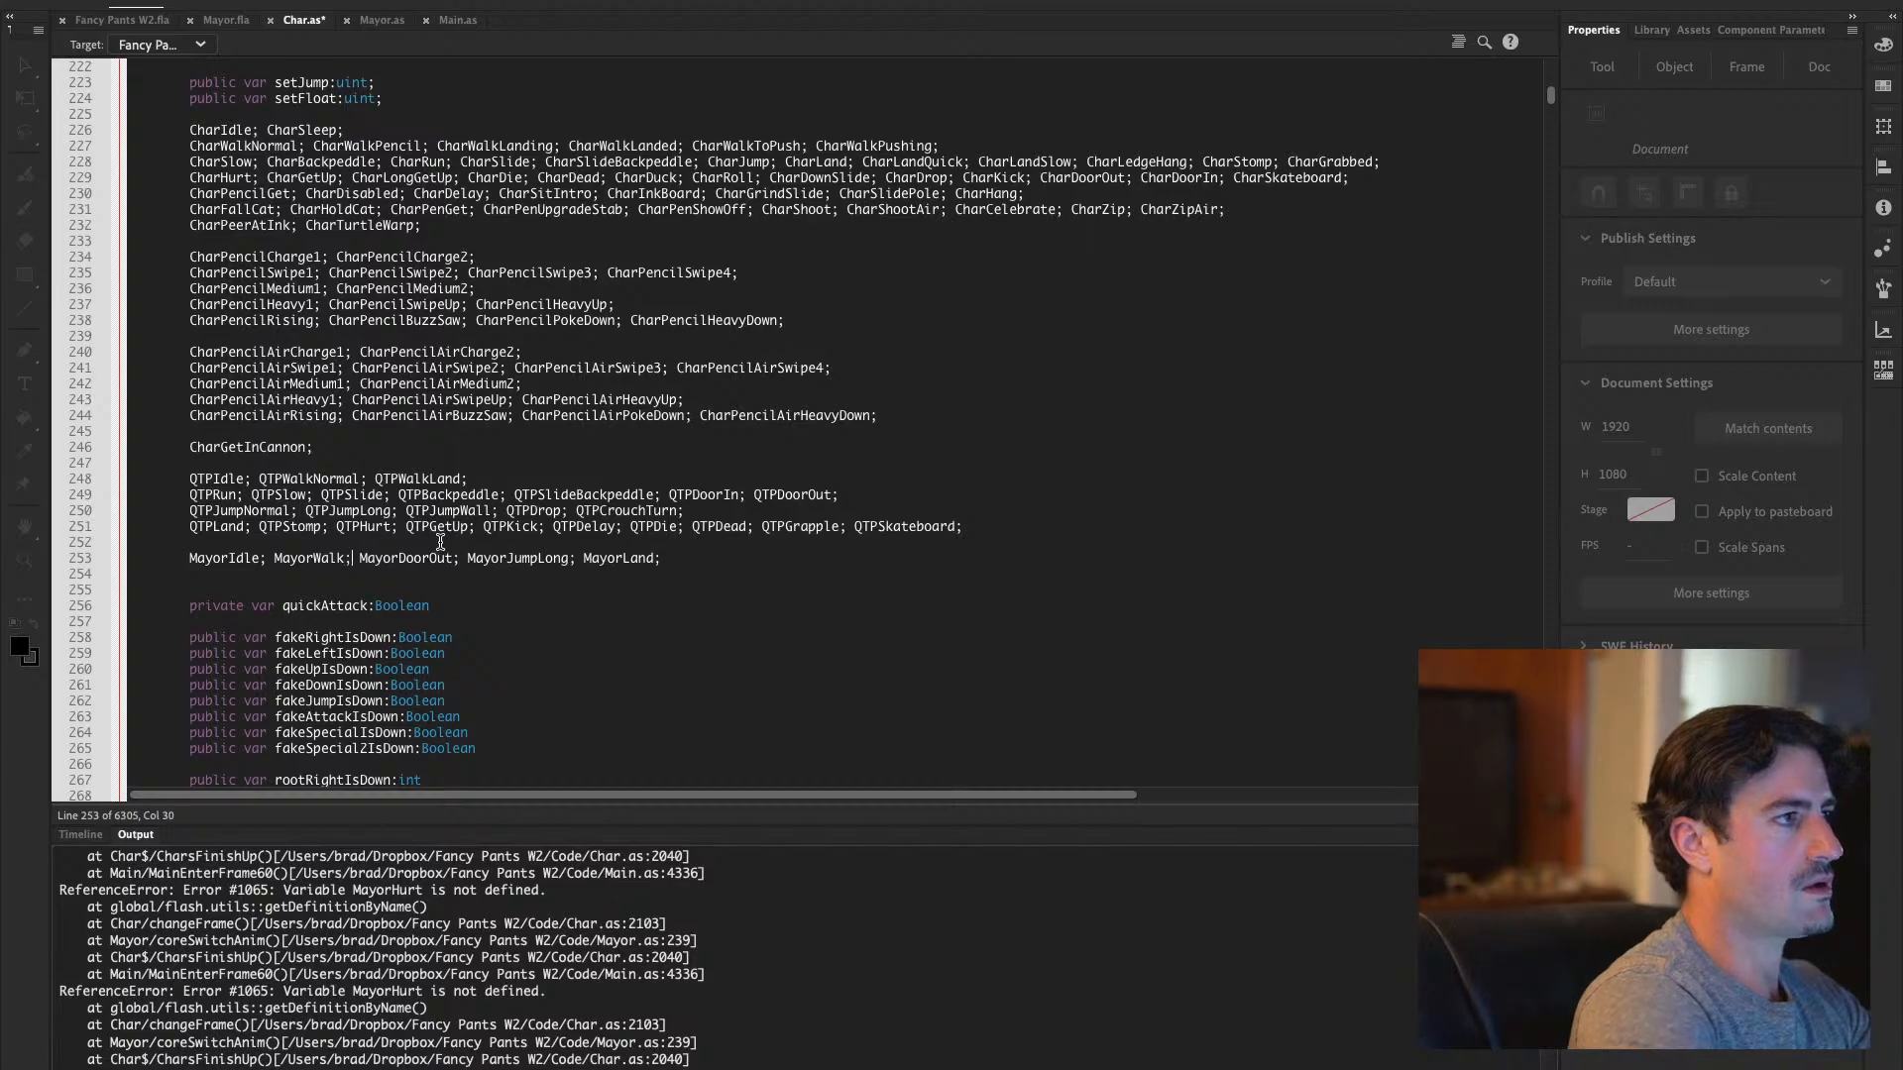
key("ctrl+s")
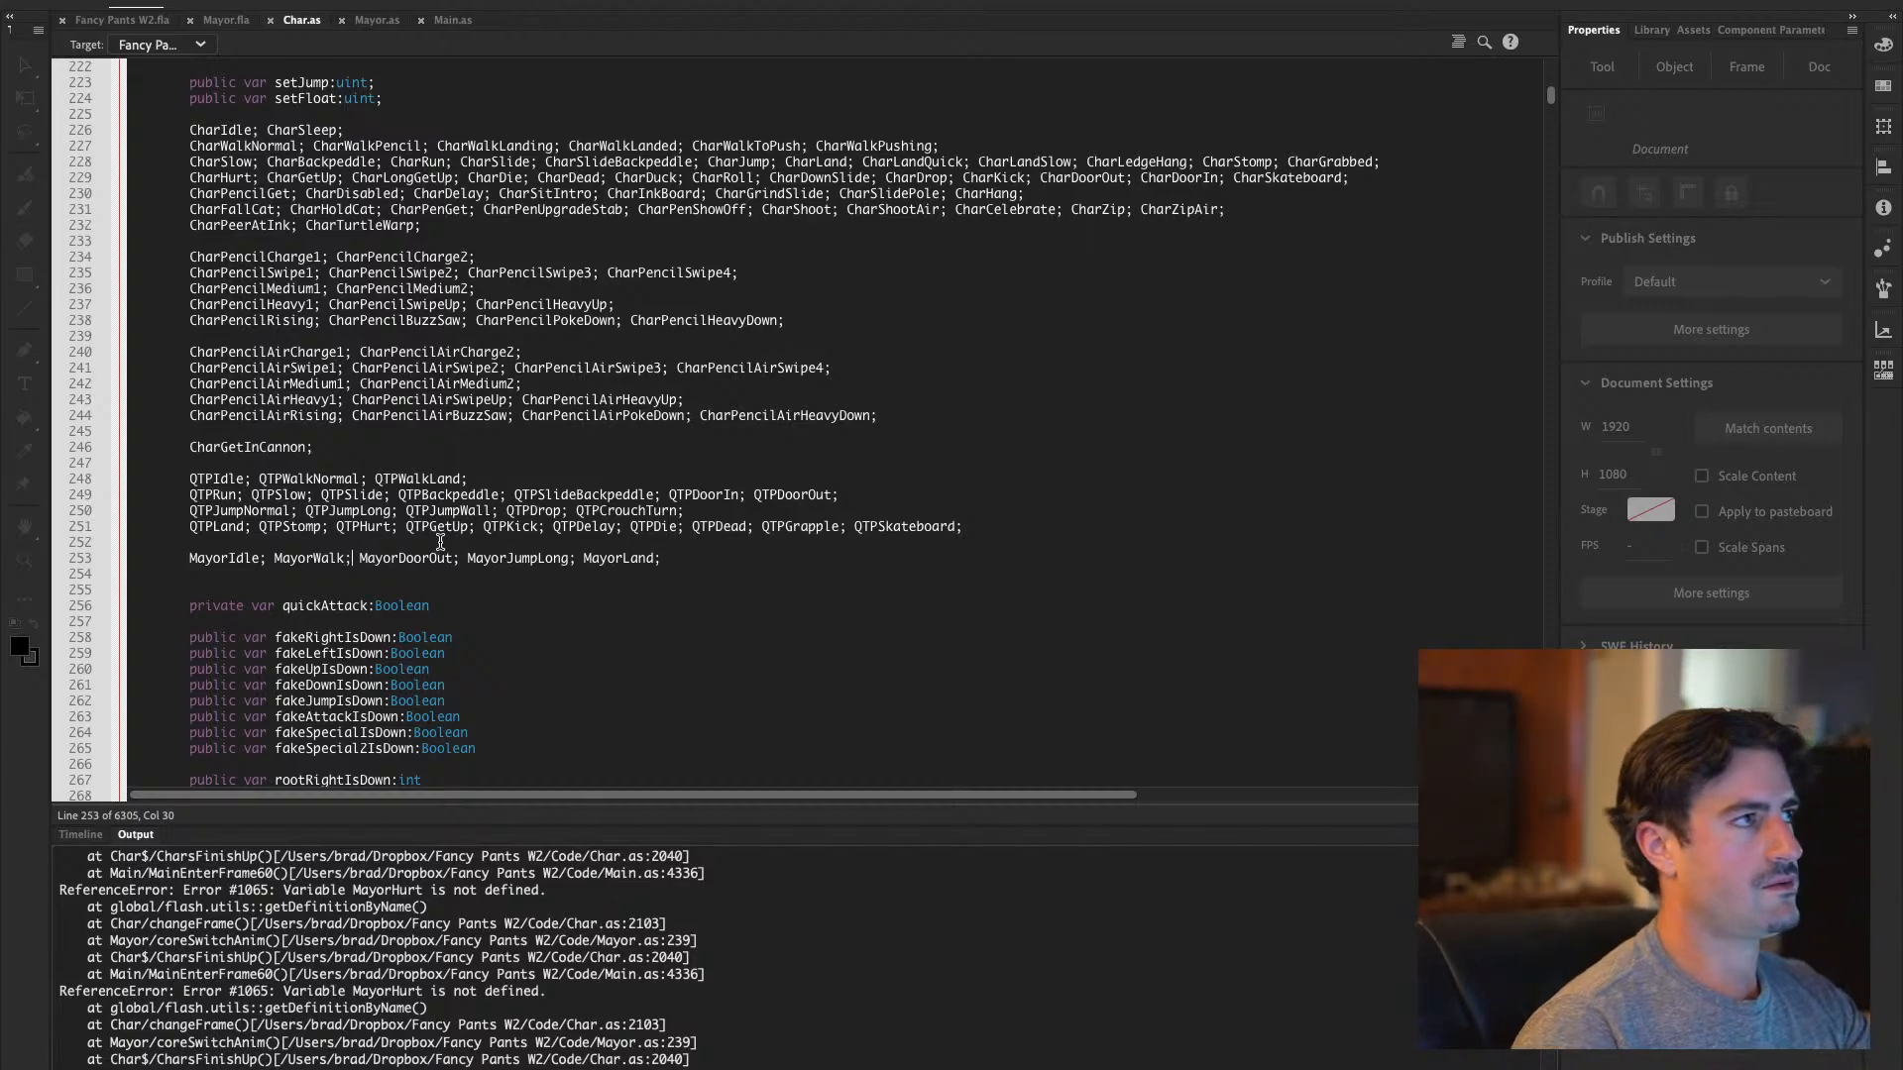
Test Fancy Pants W2.fla with the edited script, read the ActionScript error, and dismiss all errors
left_click(133, 20)
key("ctrl+Return")
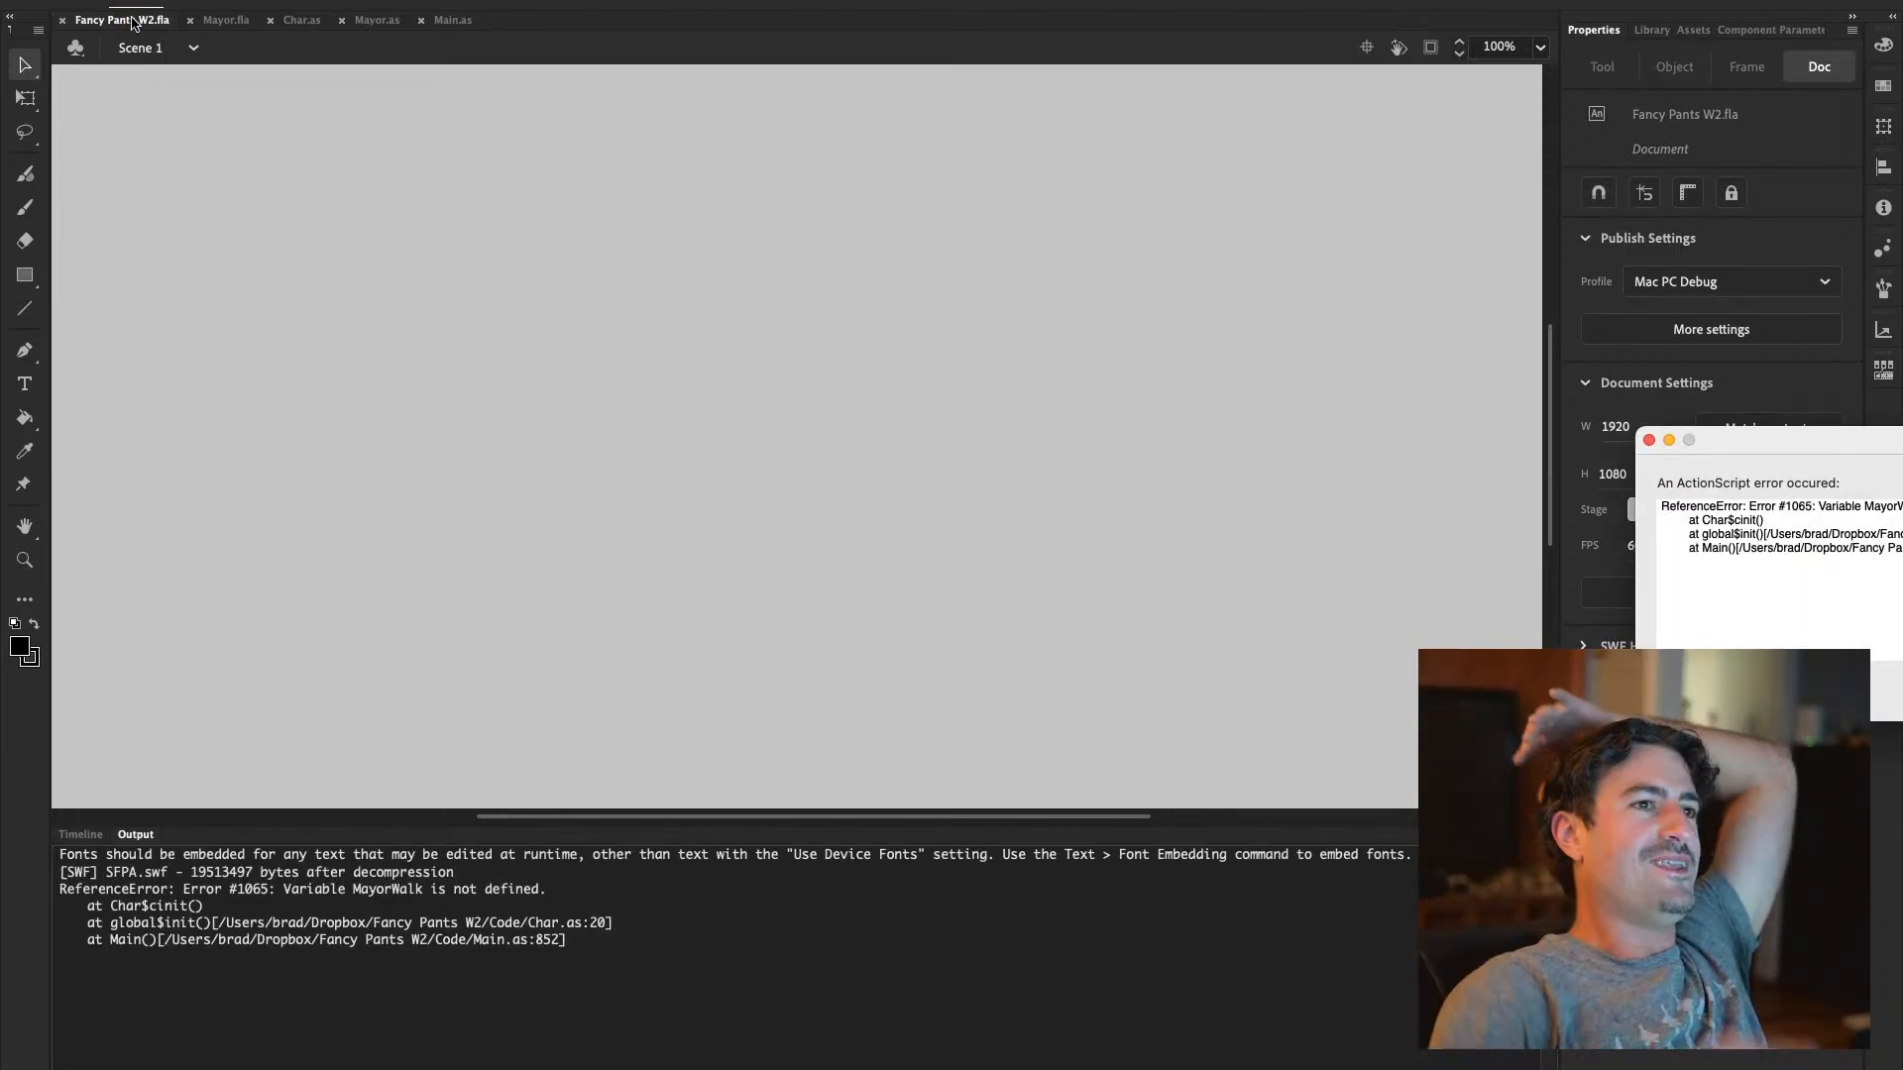
left_click_drag(1885, 446, 777, 400)
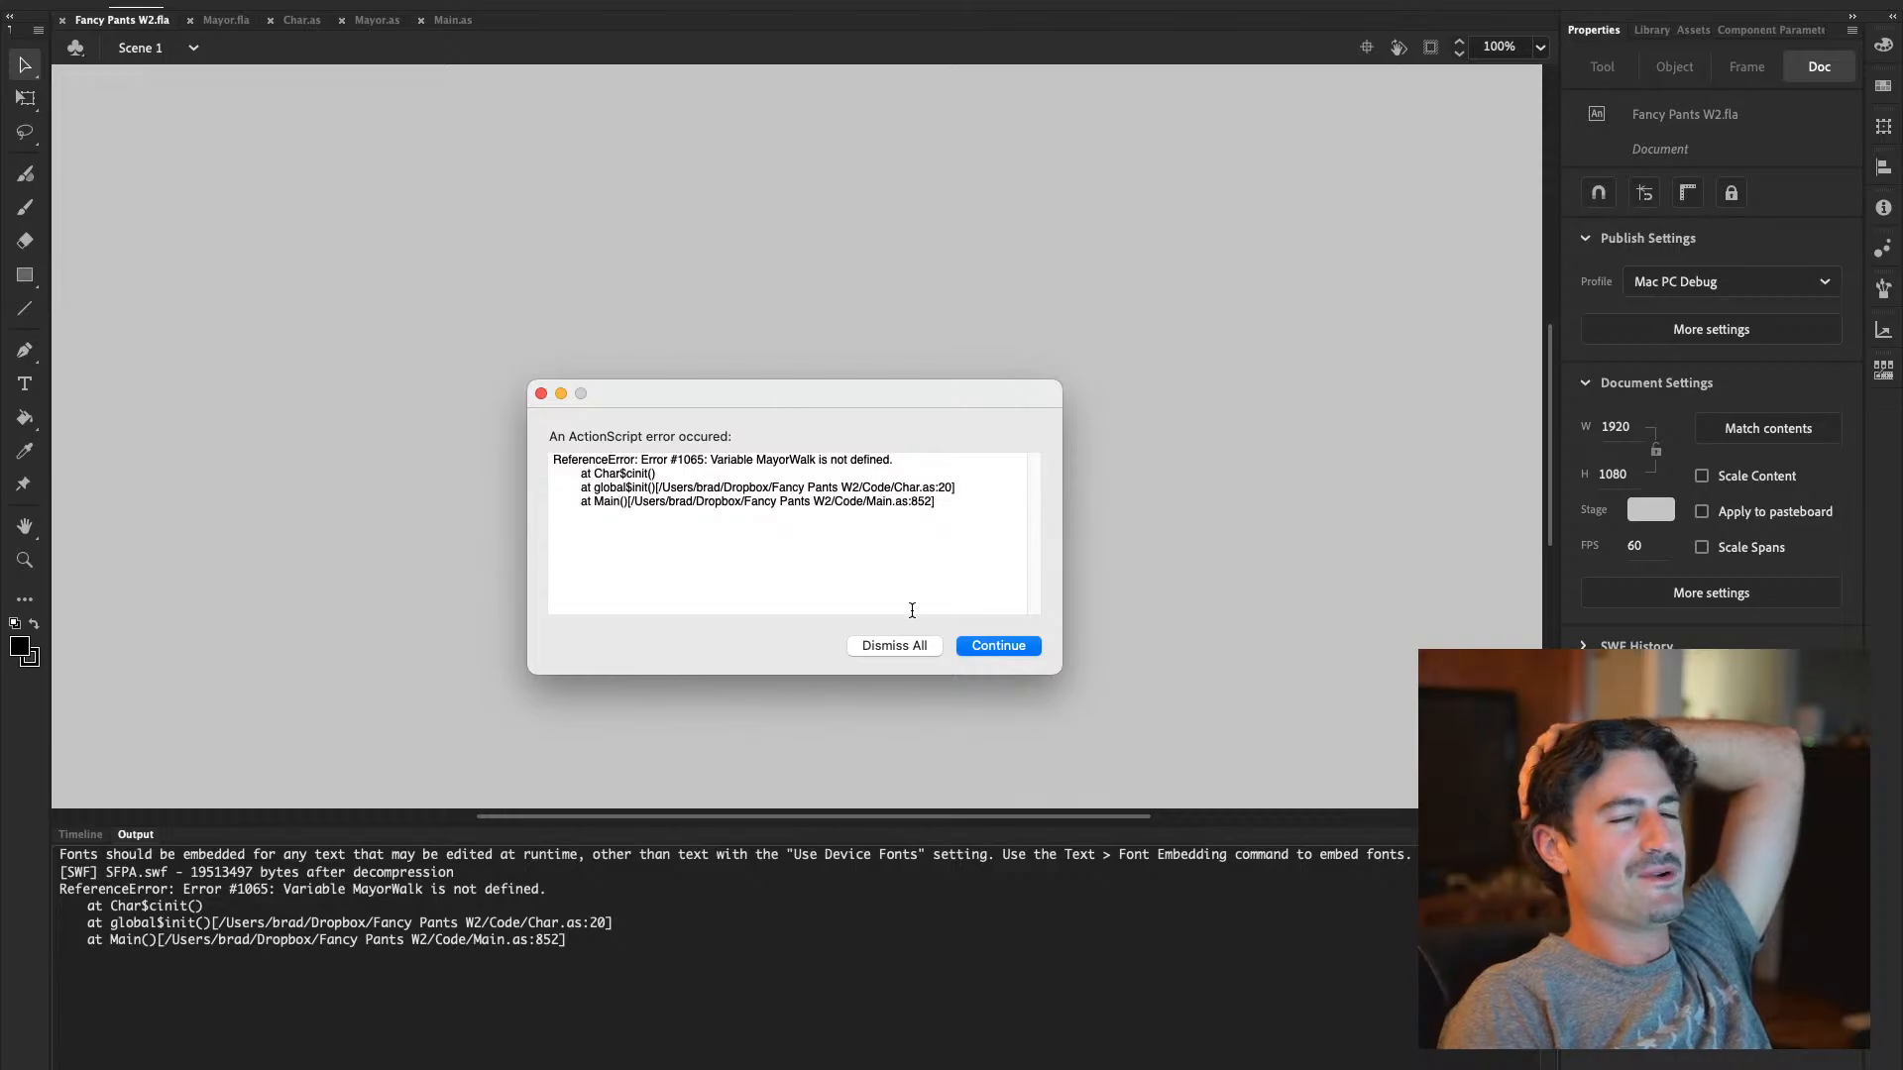
left_click(874, 645)
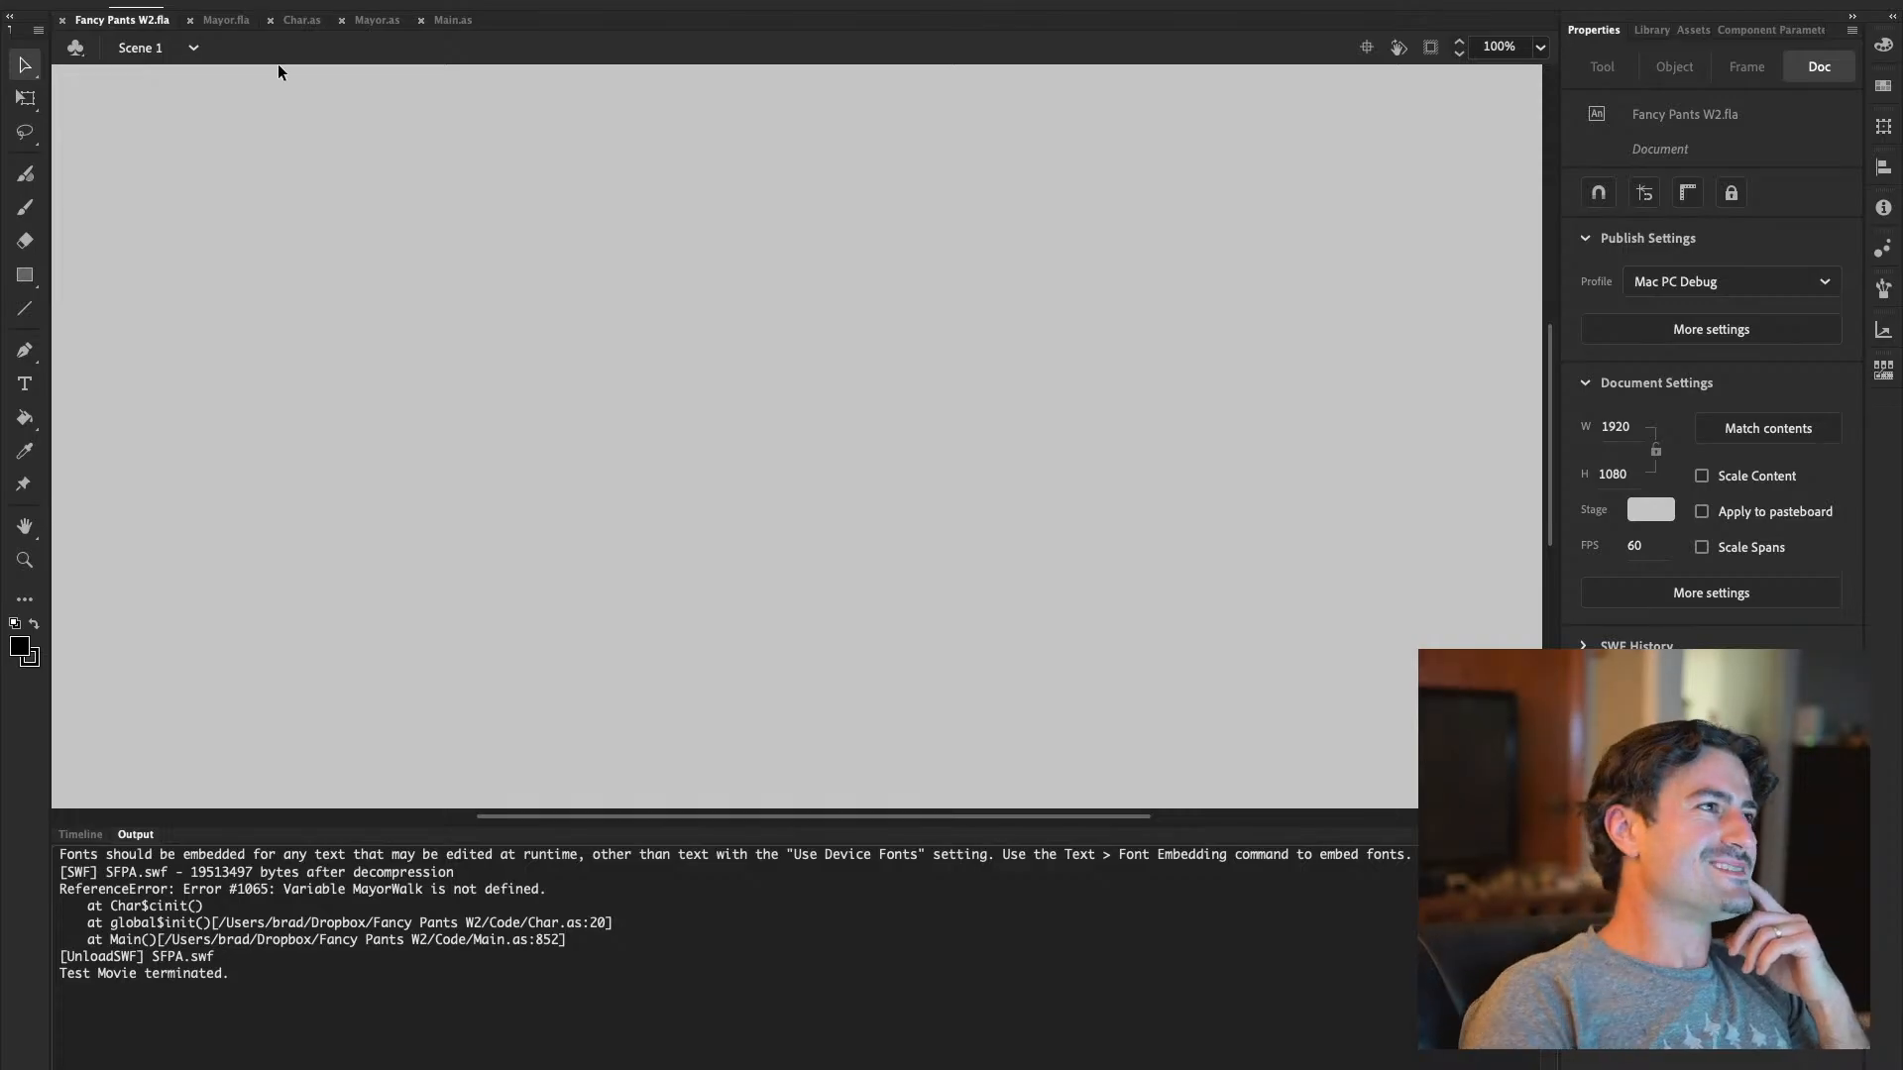
Return to the MayorWalk symbol in Mayor.fla, deselect its artwork, and show its timeline again
left_click(243, 21)
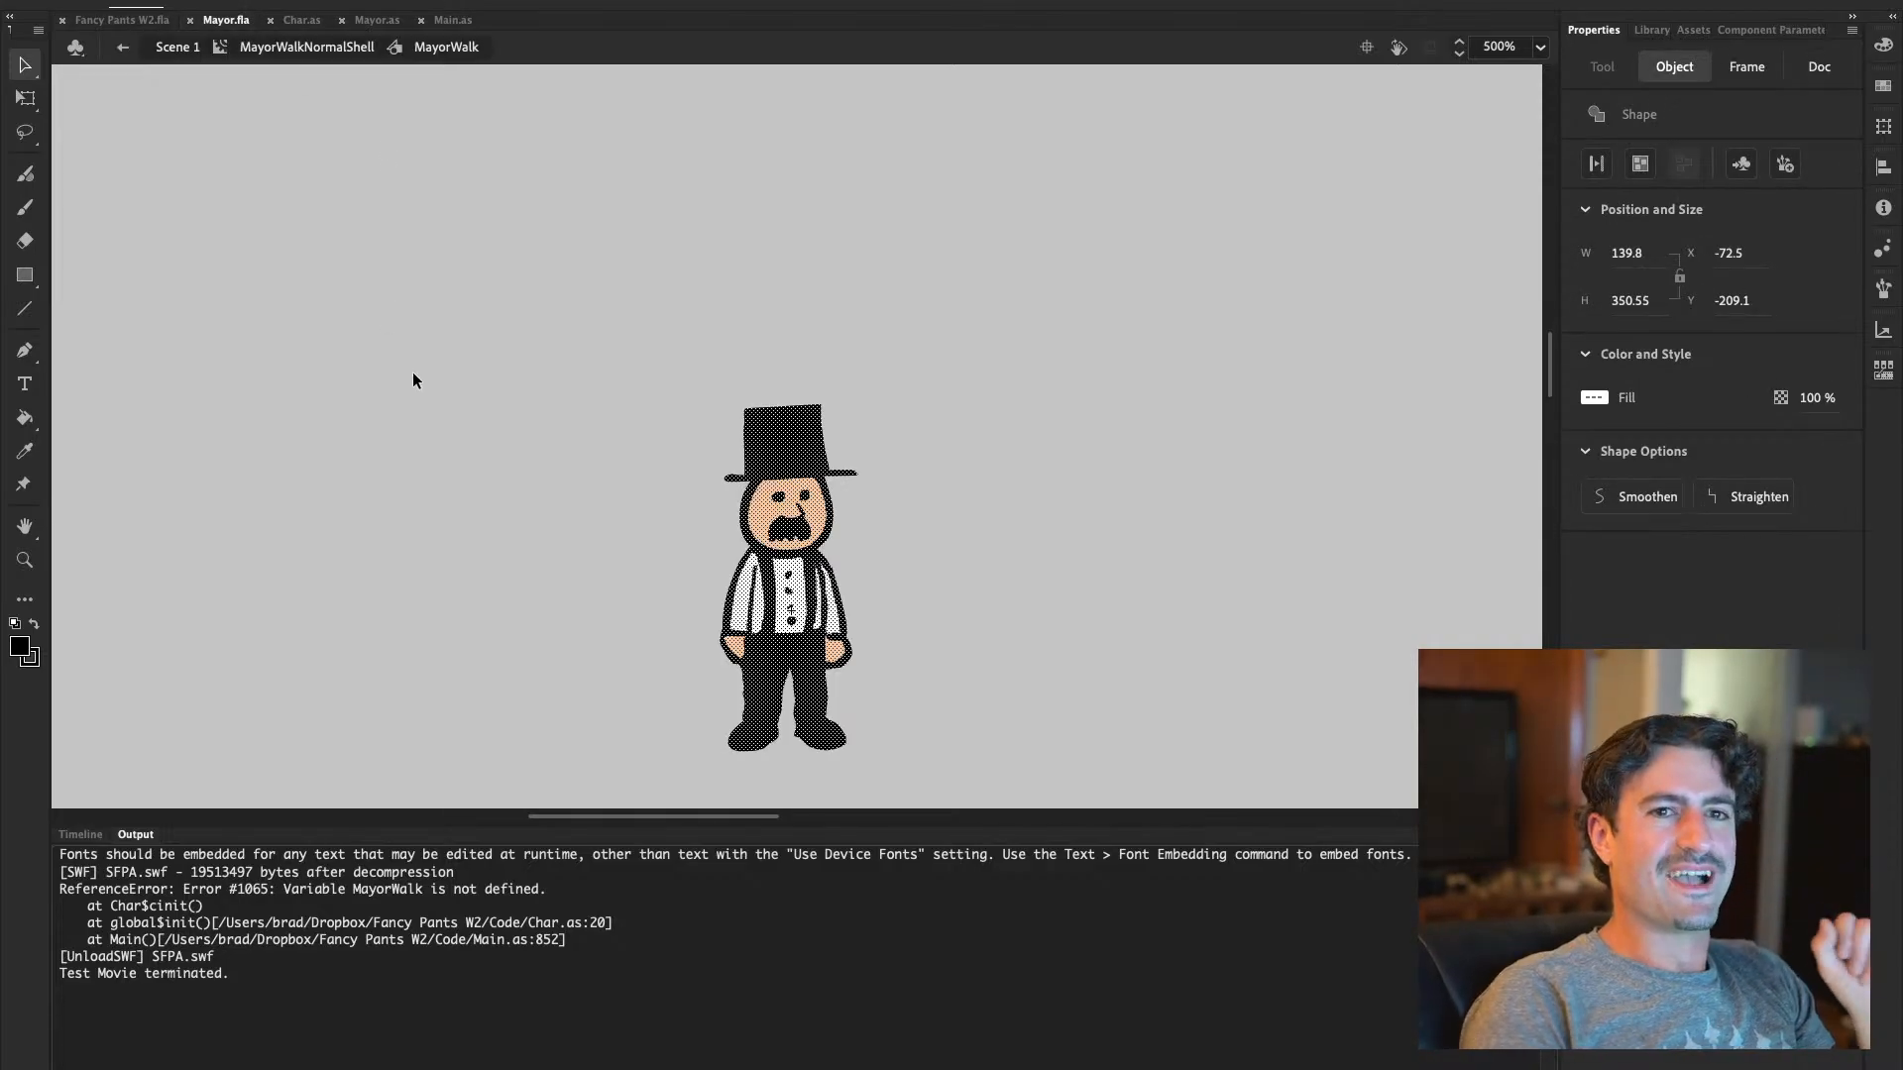
left_click(268, 774)
left_click(82, 835)
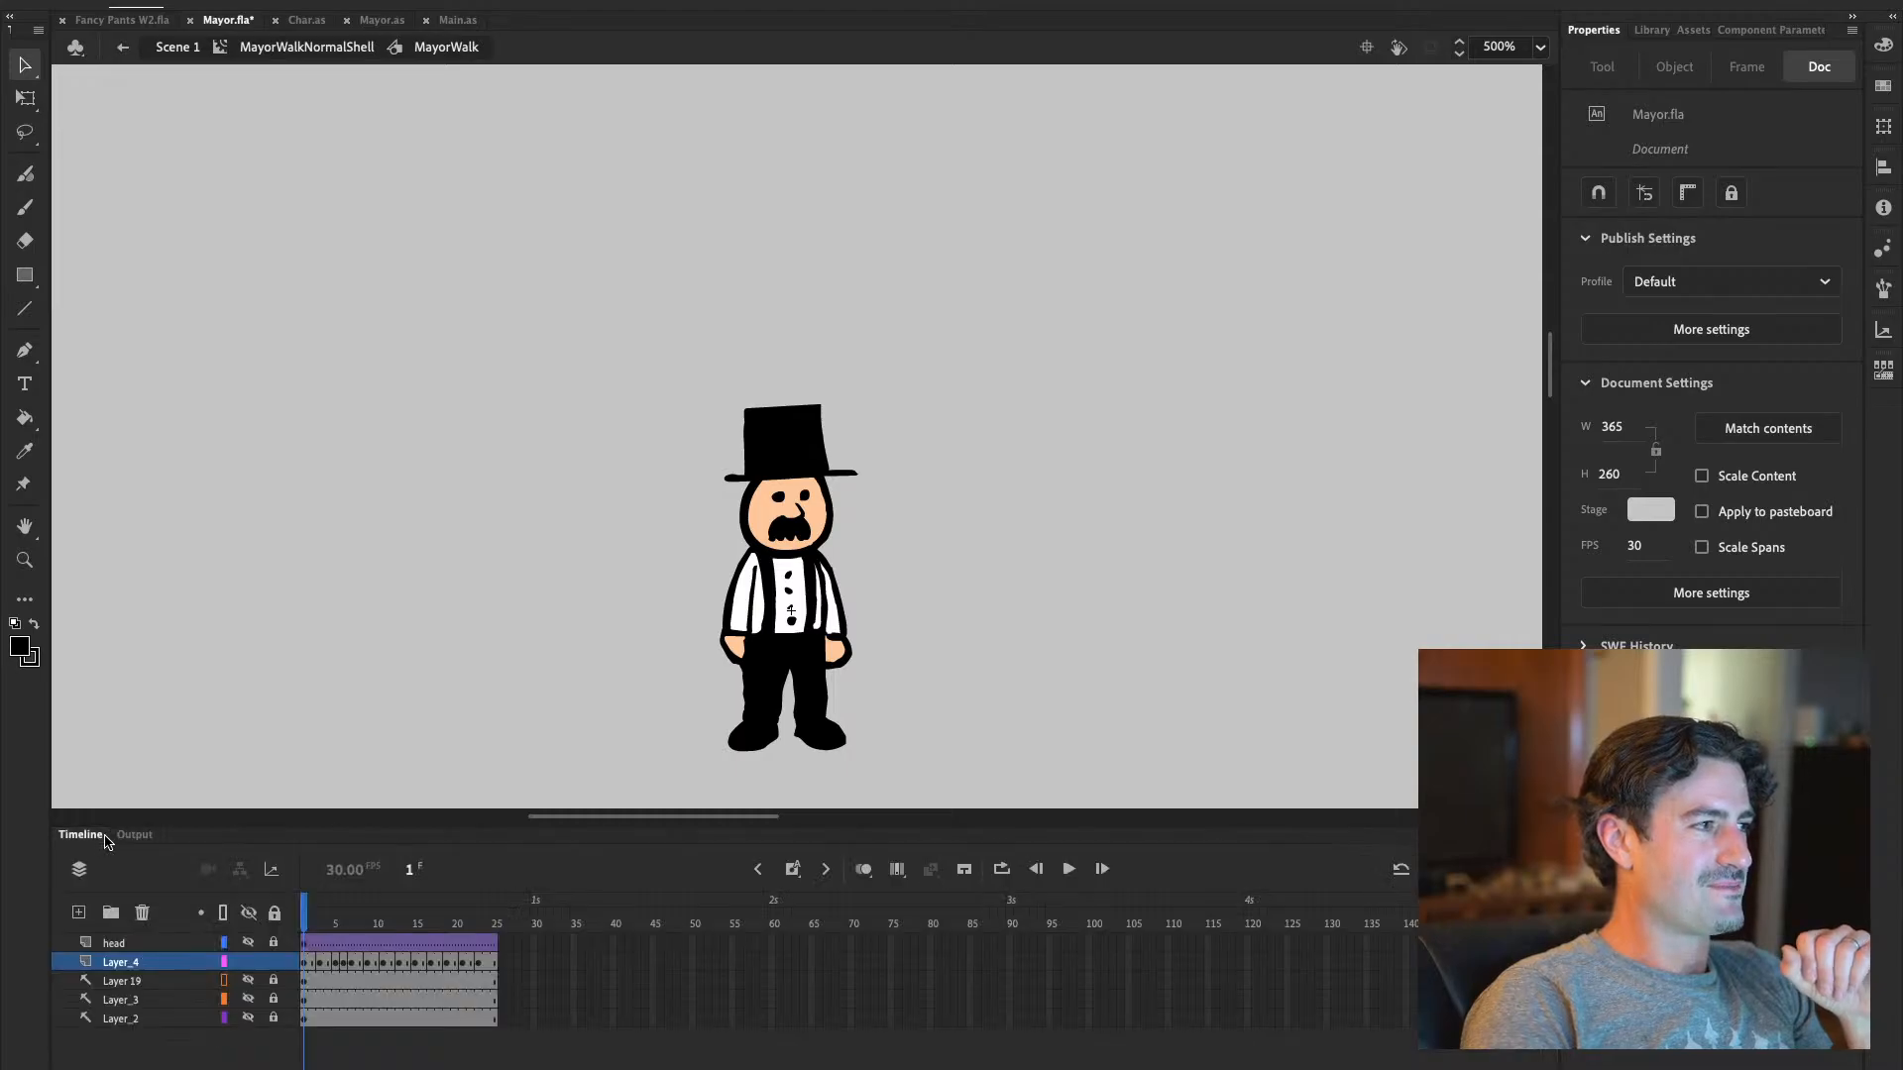
scroll(1156, 597, "down", 5)
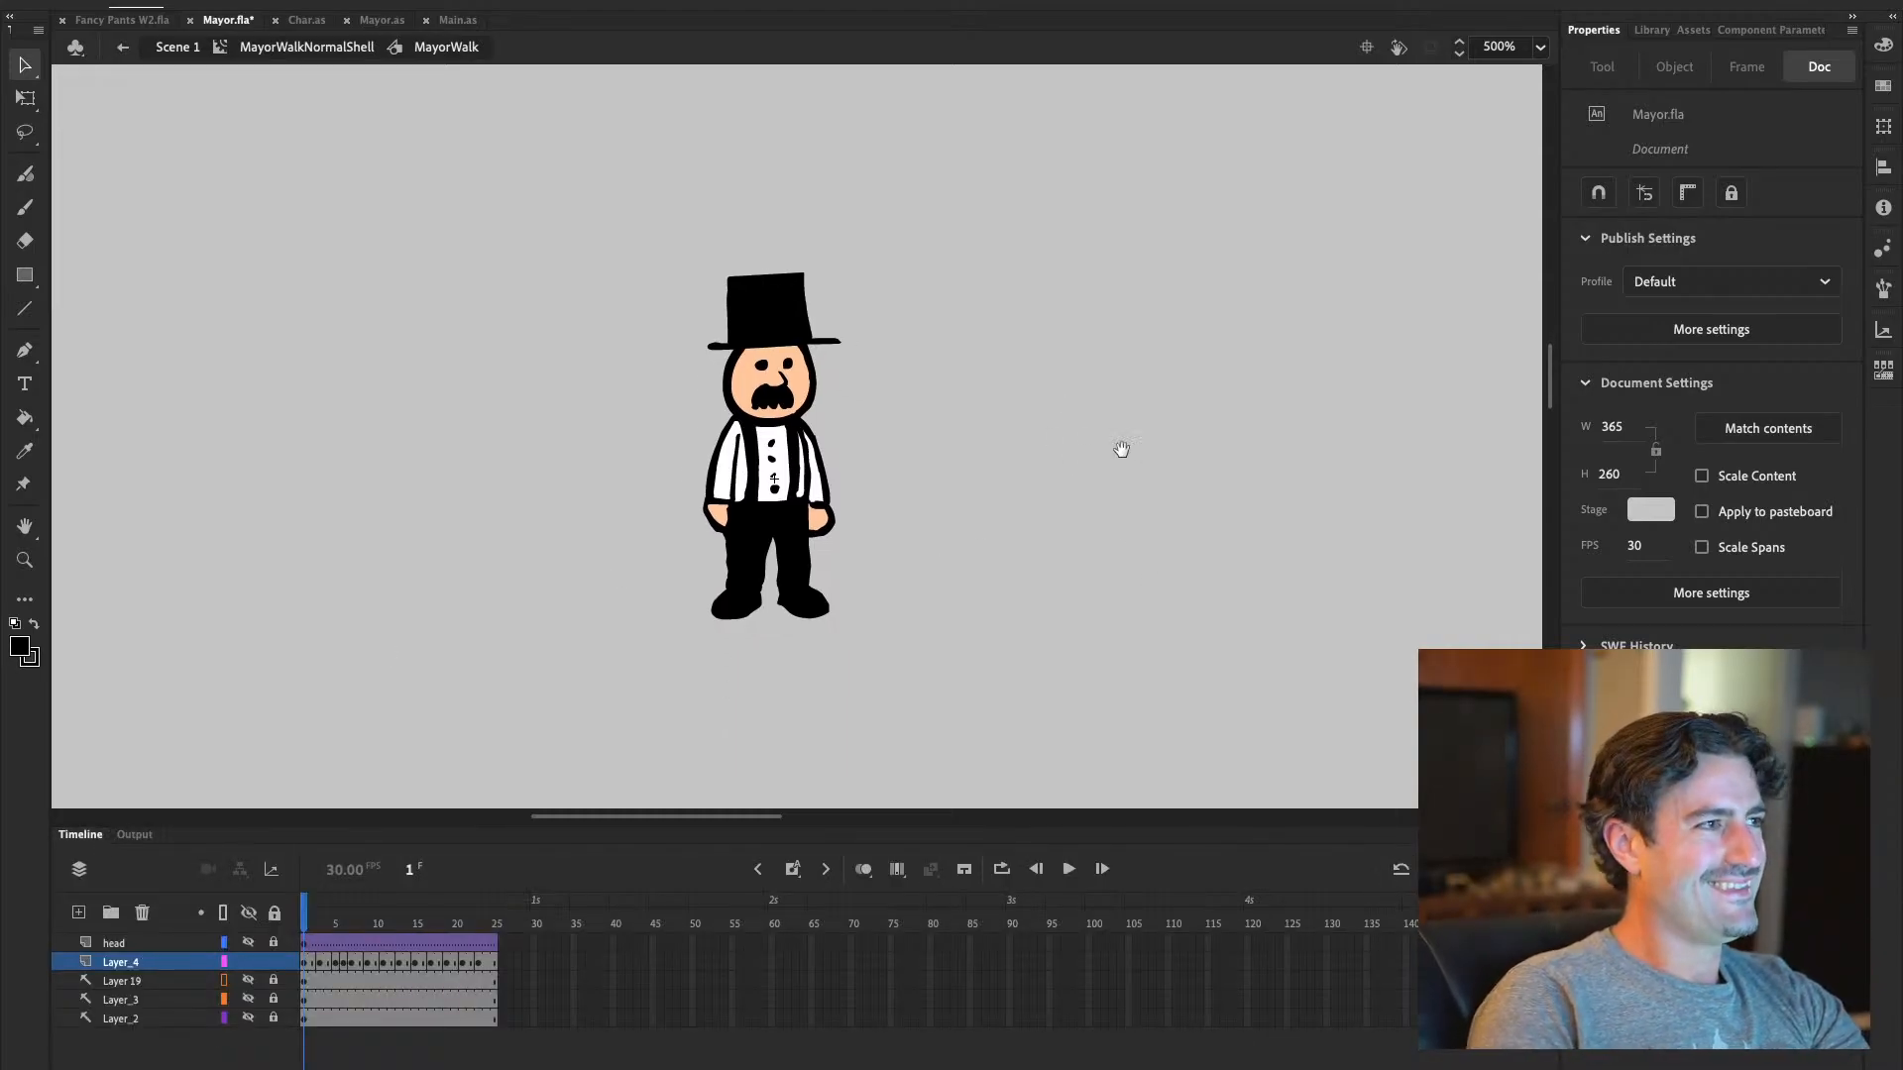
scroll(1130, 442, "right", 2)
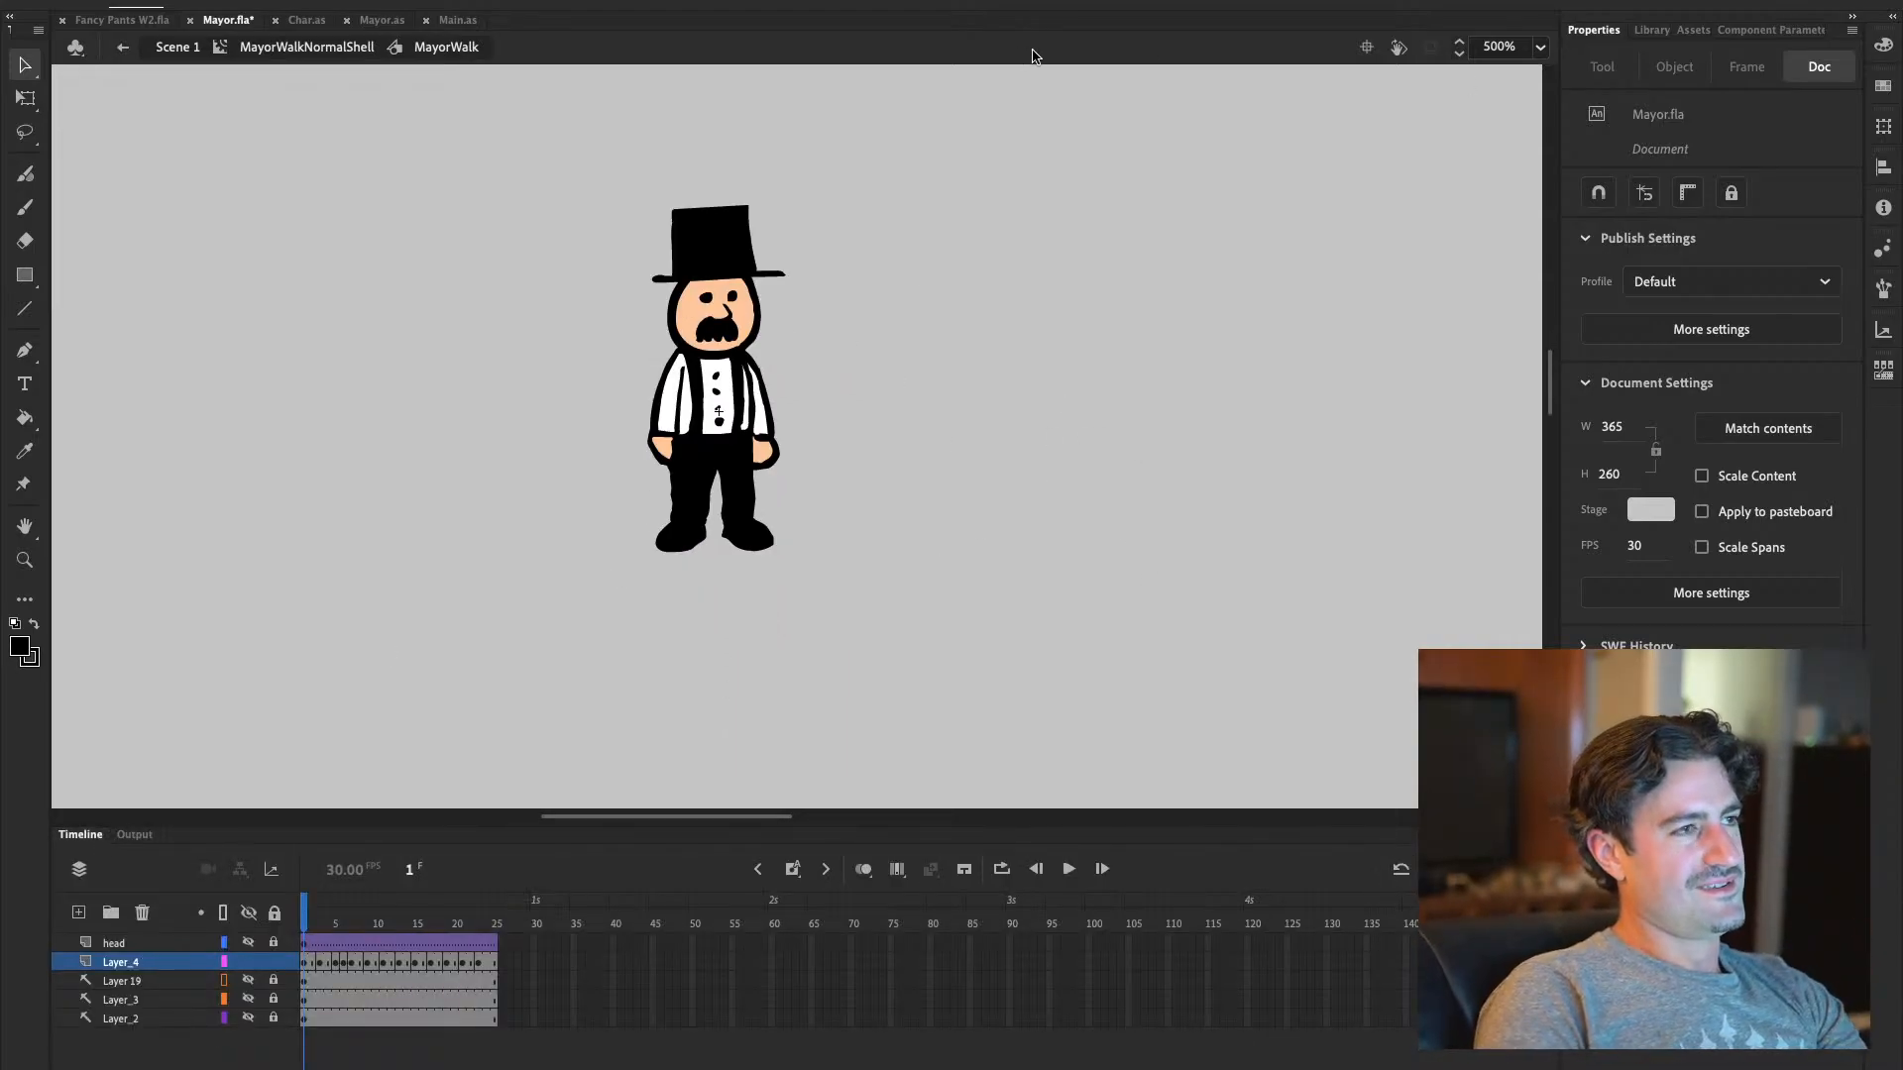
Change the linkage name of MayorWalkNormalShell in the Mayor.fla library to MayorWalk and save the file
key("ctrl+s")
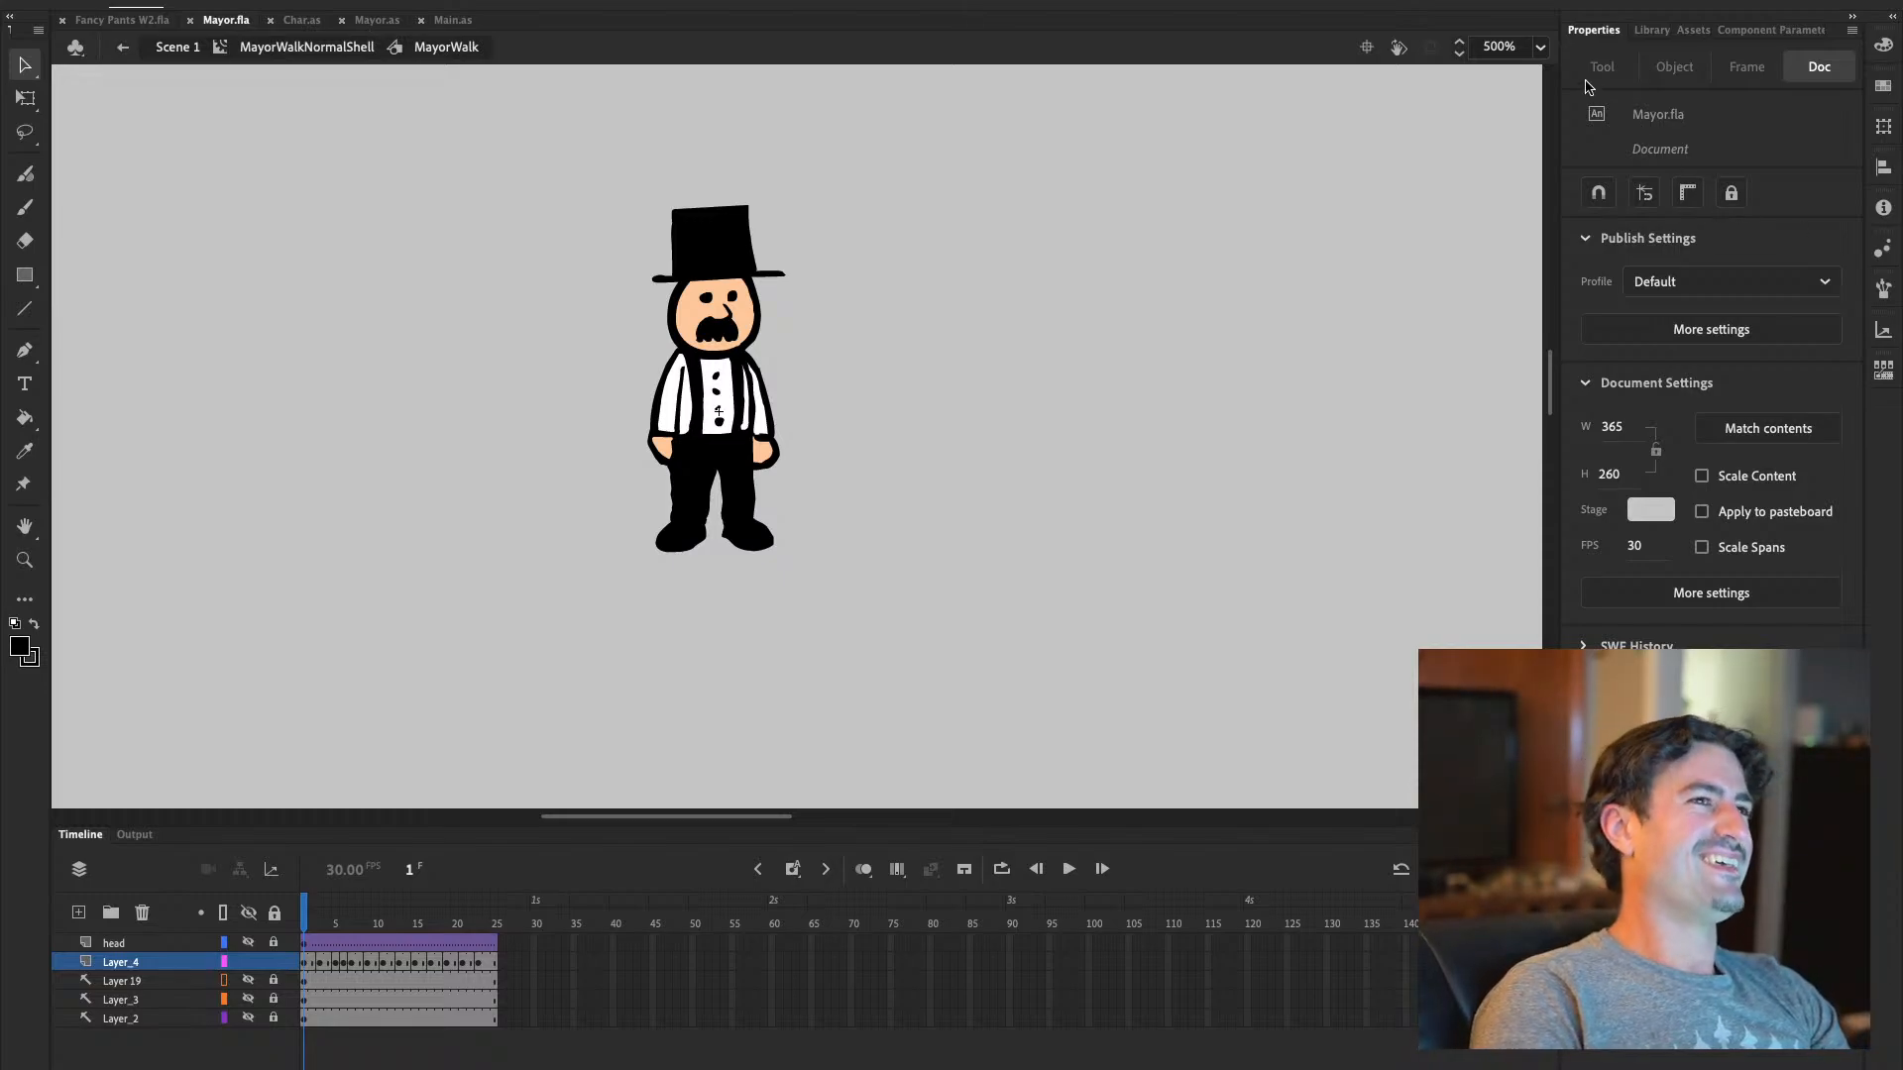
left_click(1650, 29)
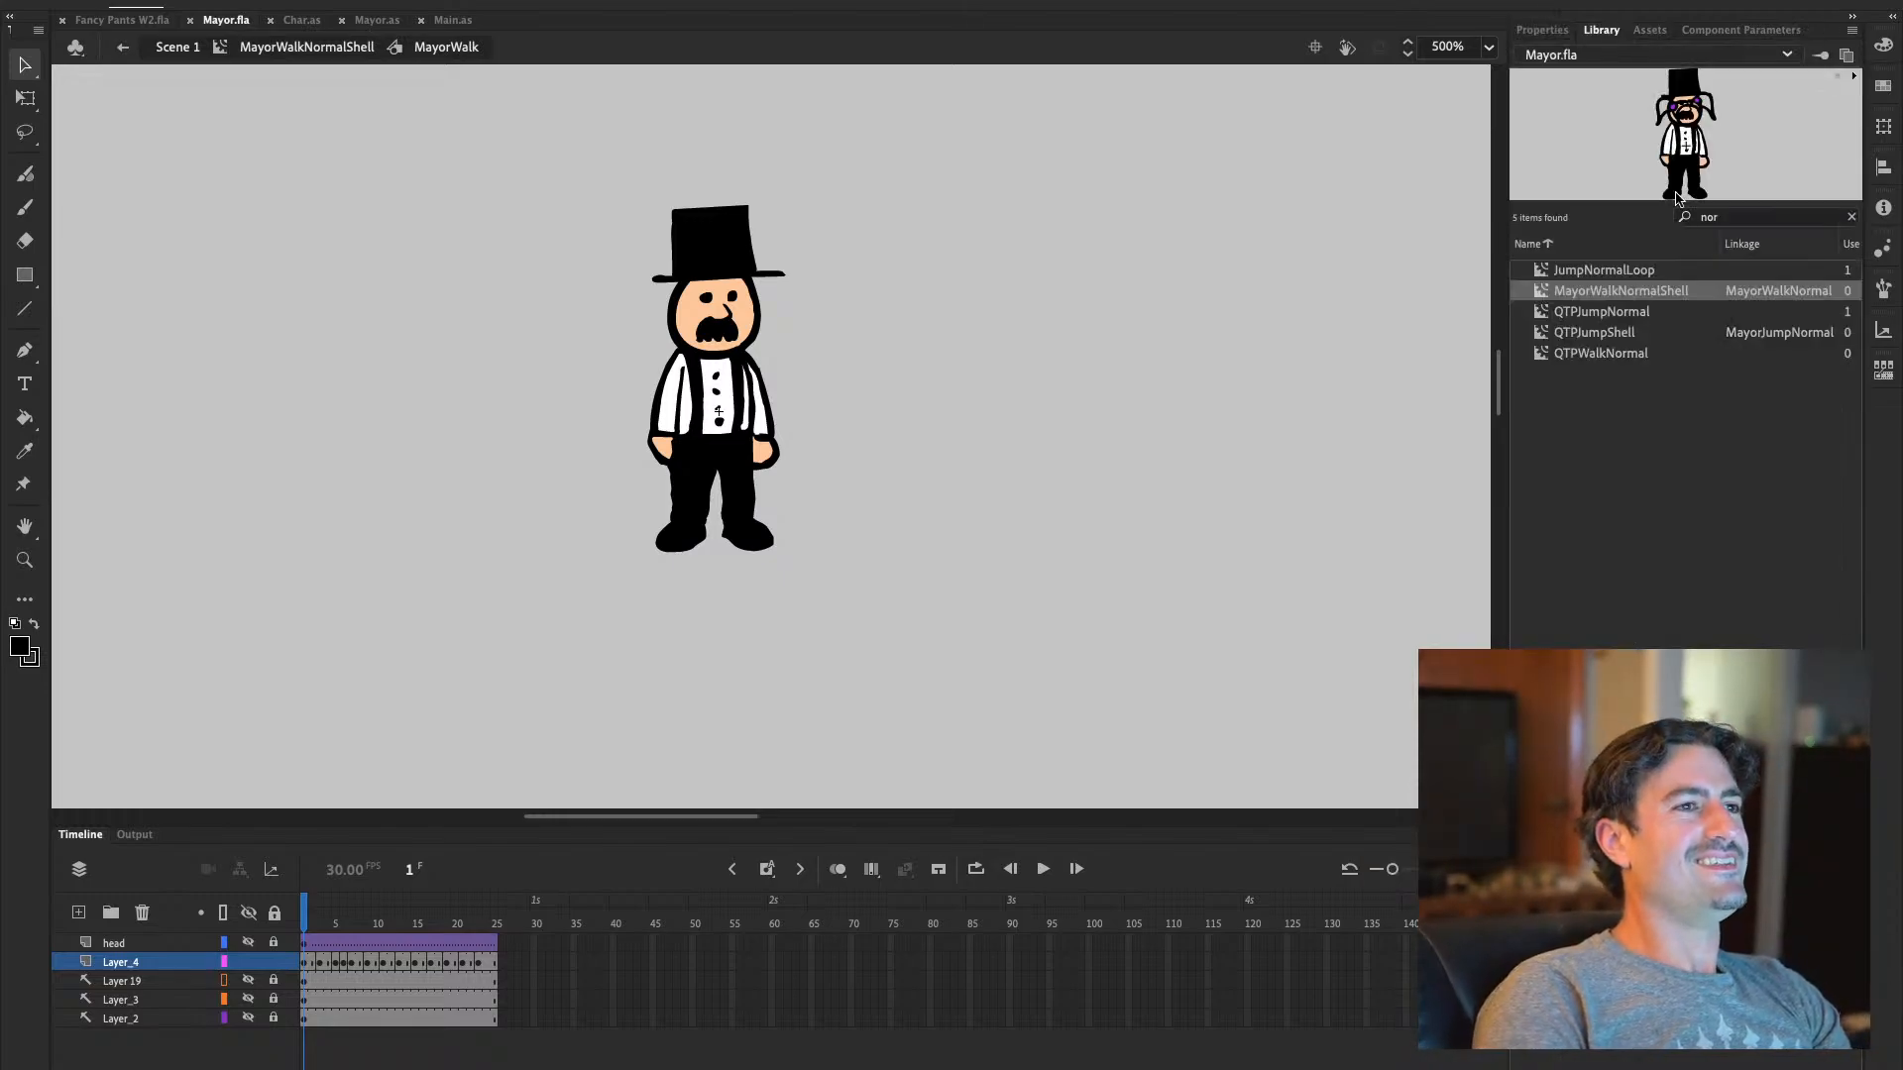
left_click(1625, 333)
left_click(1626, 293)
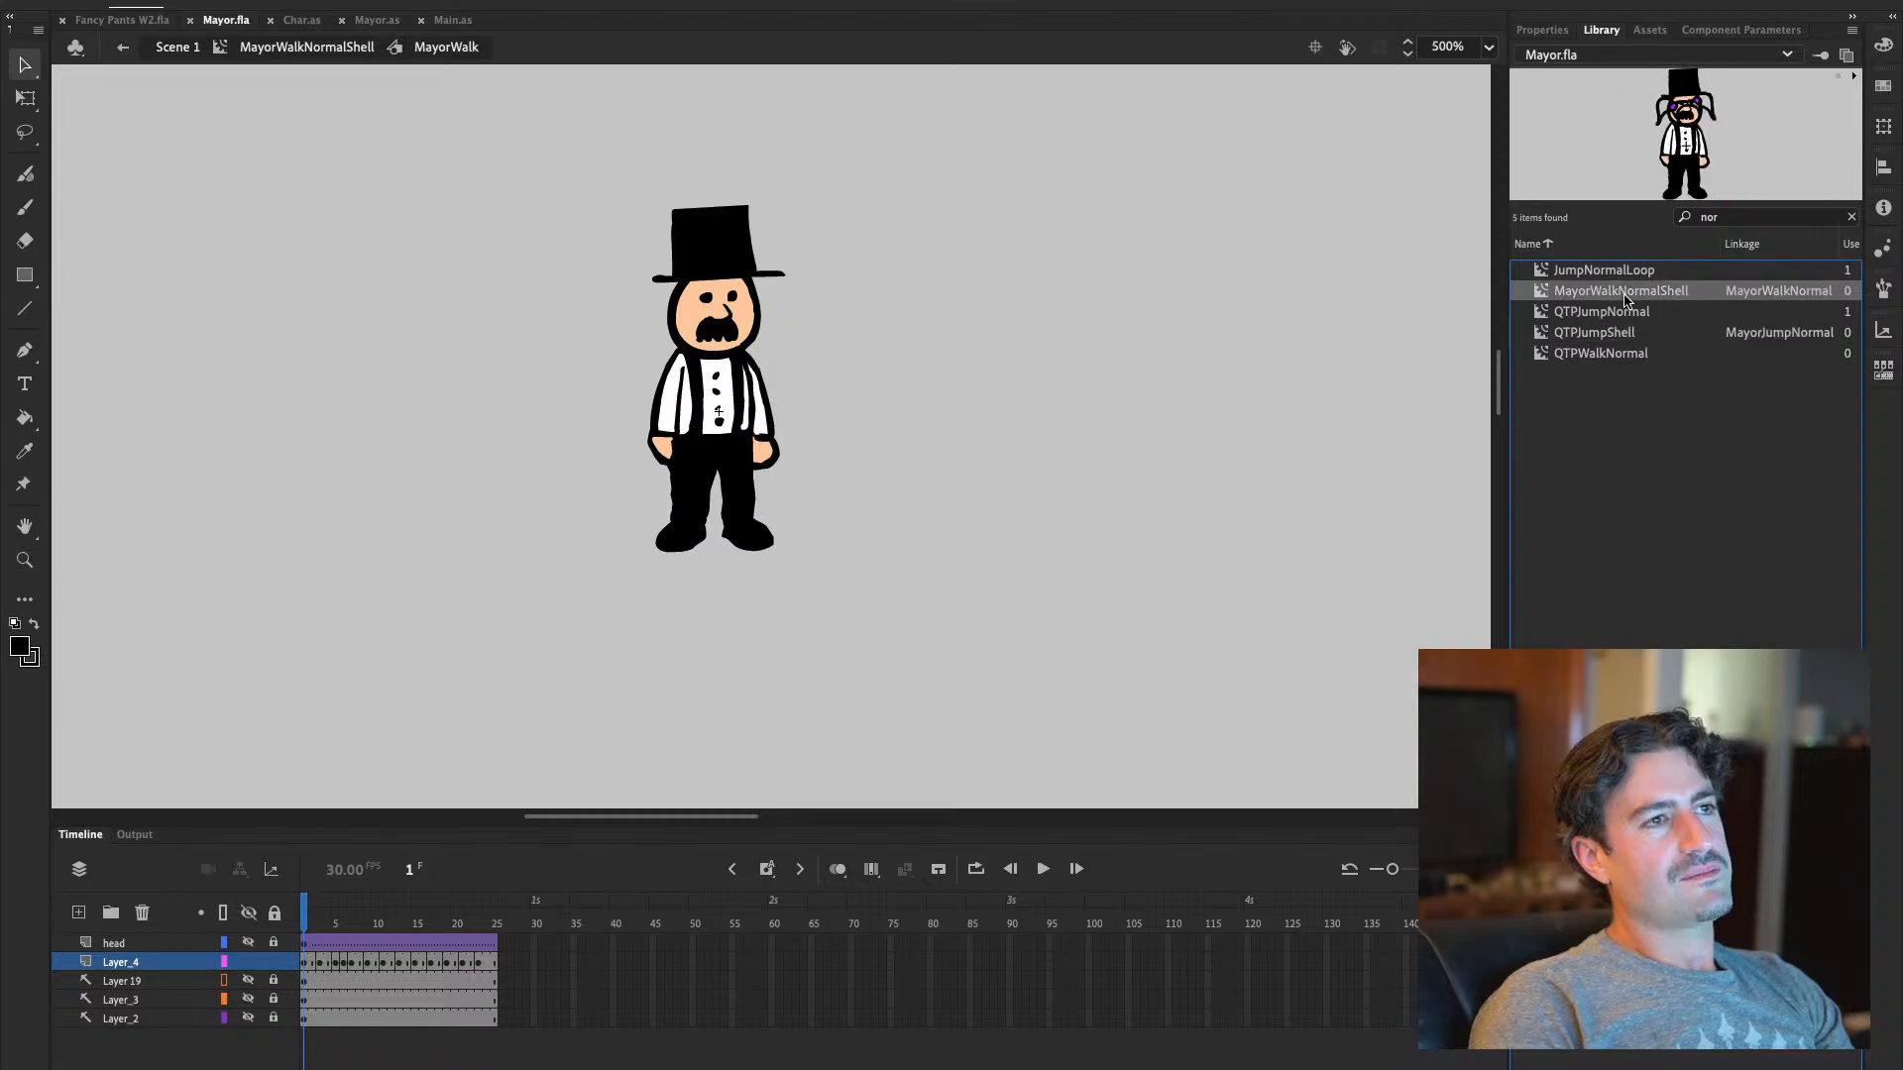
double_click(1799, 290)
left_click(1804, 292)
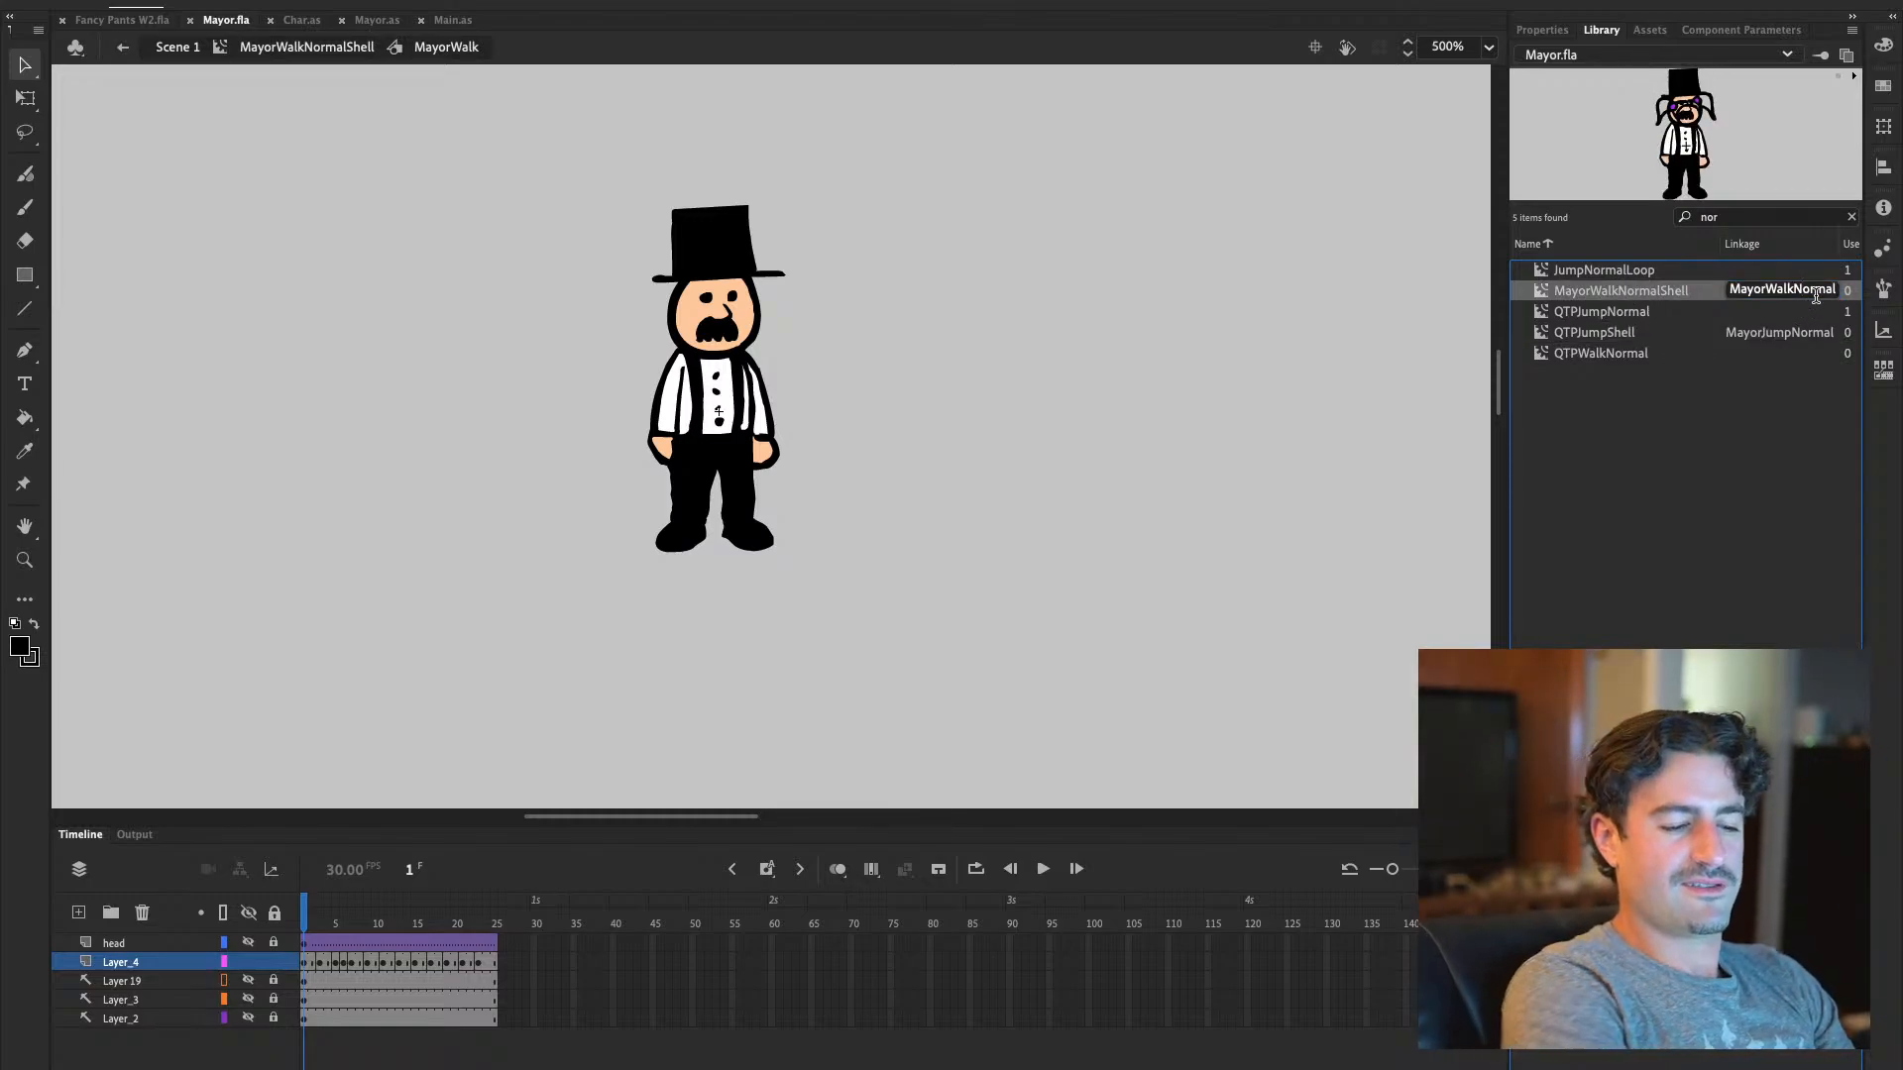
key("BackSpace")
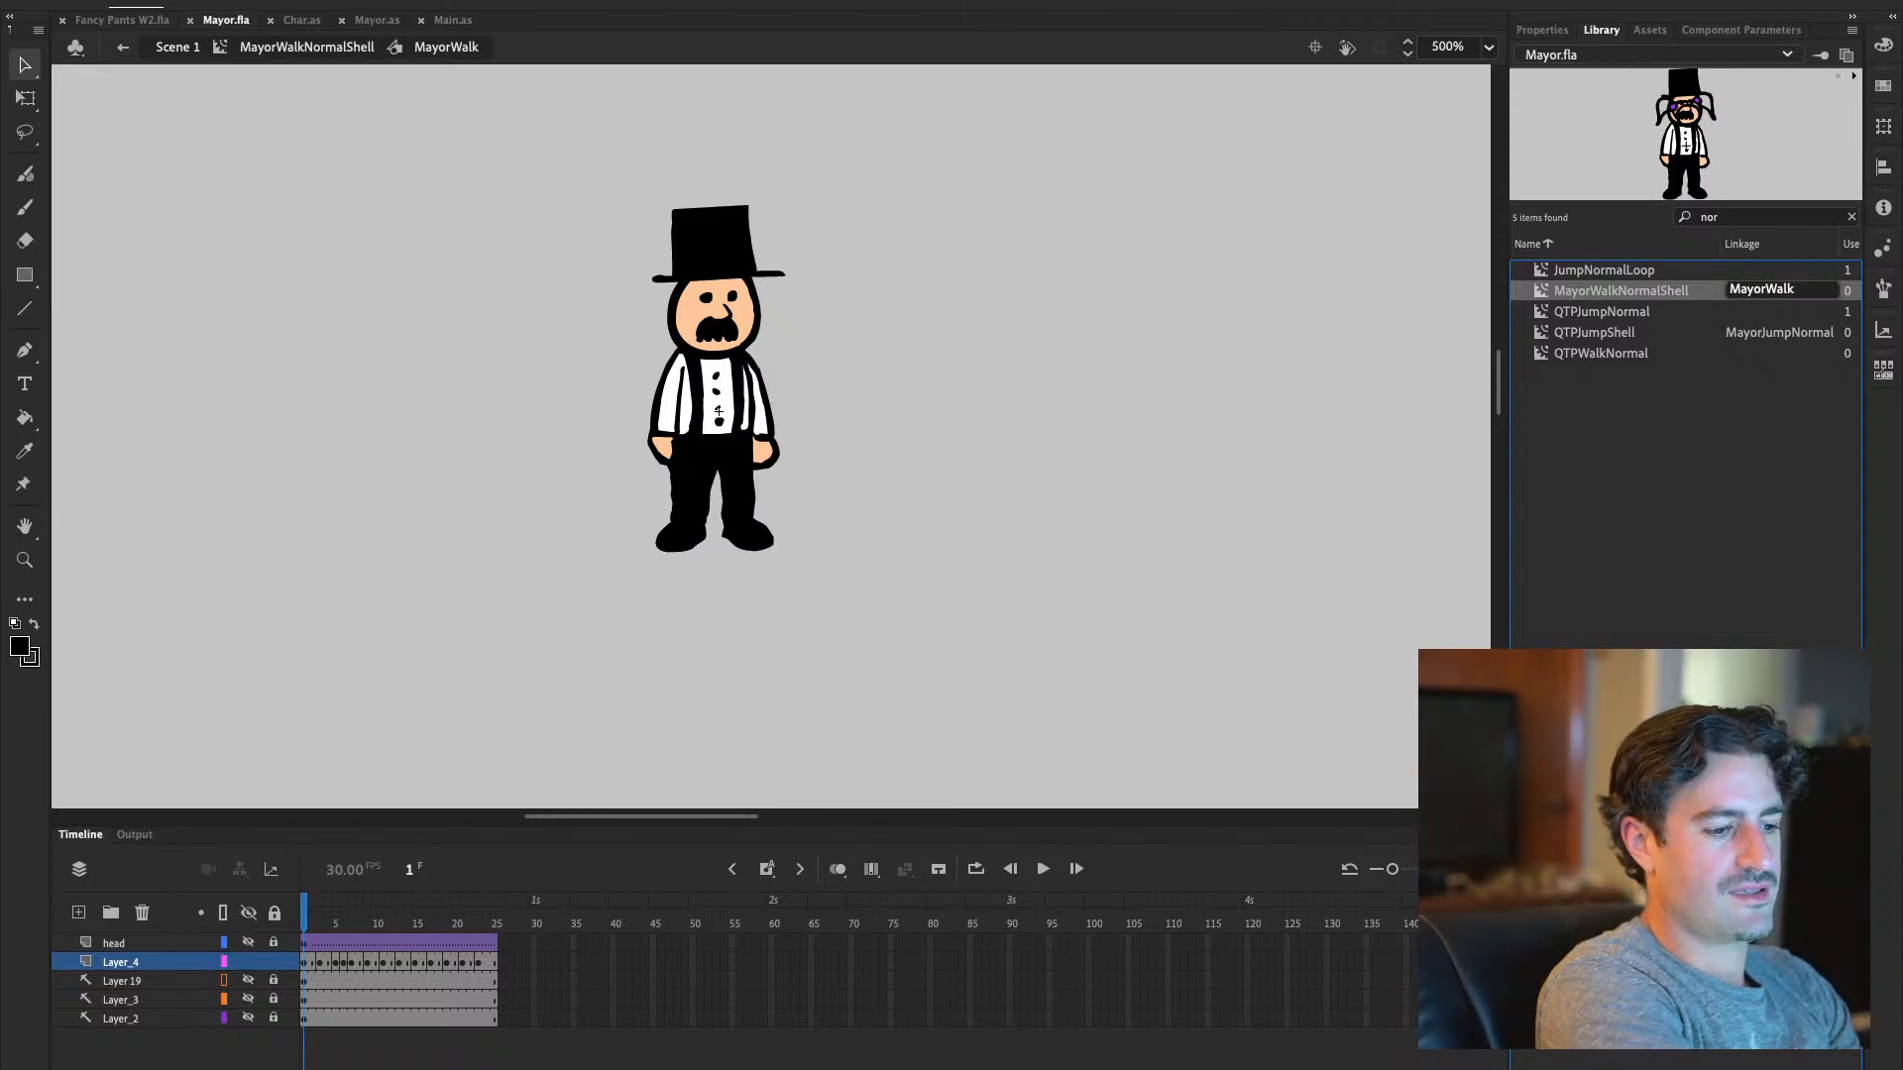
key("Return")
key("ctrl+s")
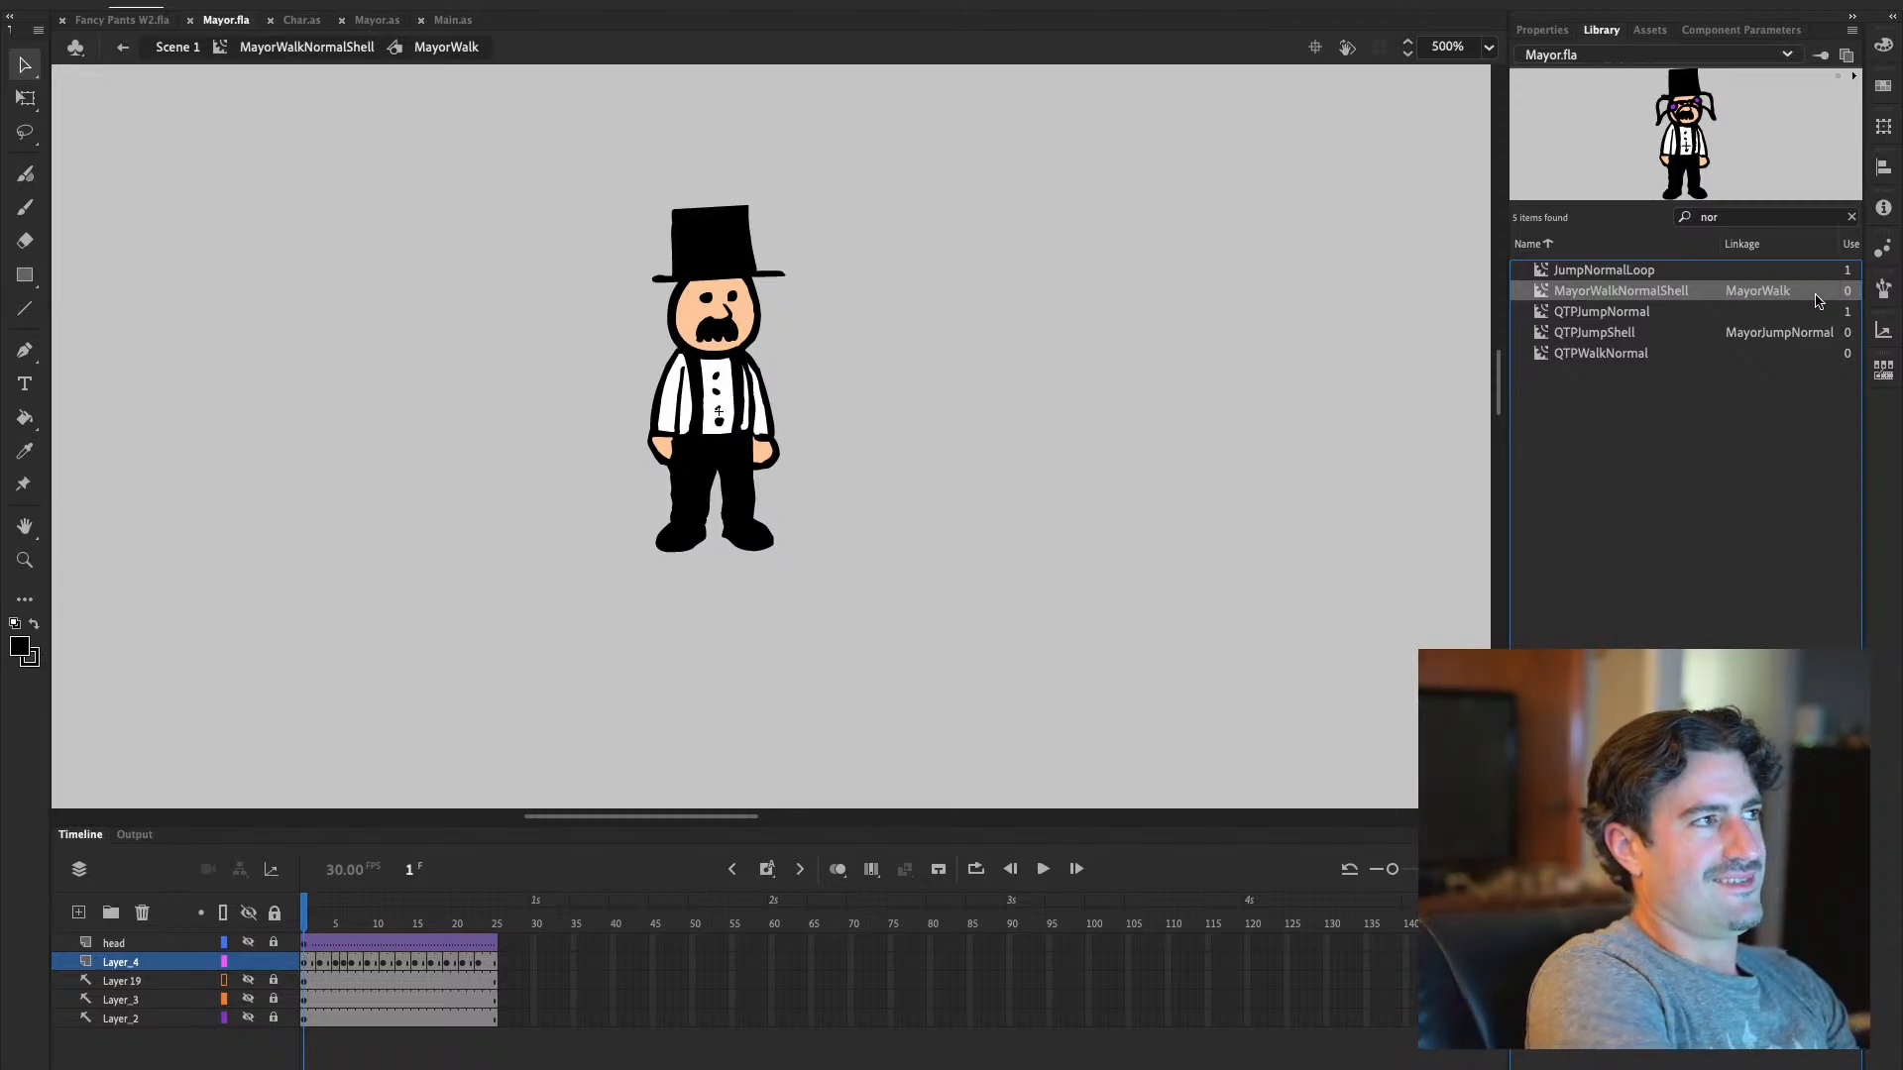
Test Mayor.fla and close its preview, test Fancy Pants W2.fla, dismiss the ActionScript error, and close the game
key("ctrl+Return")
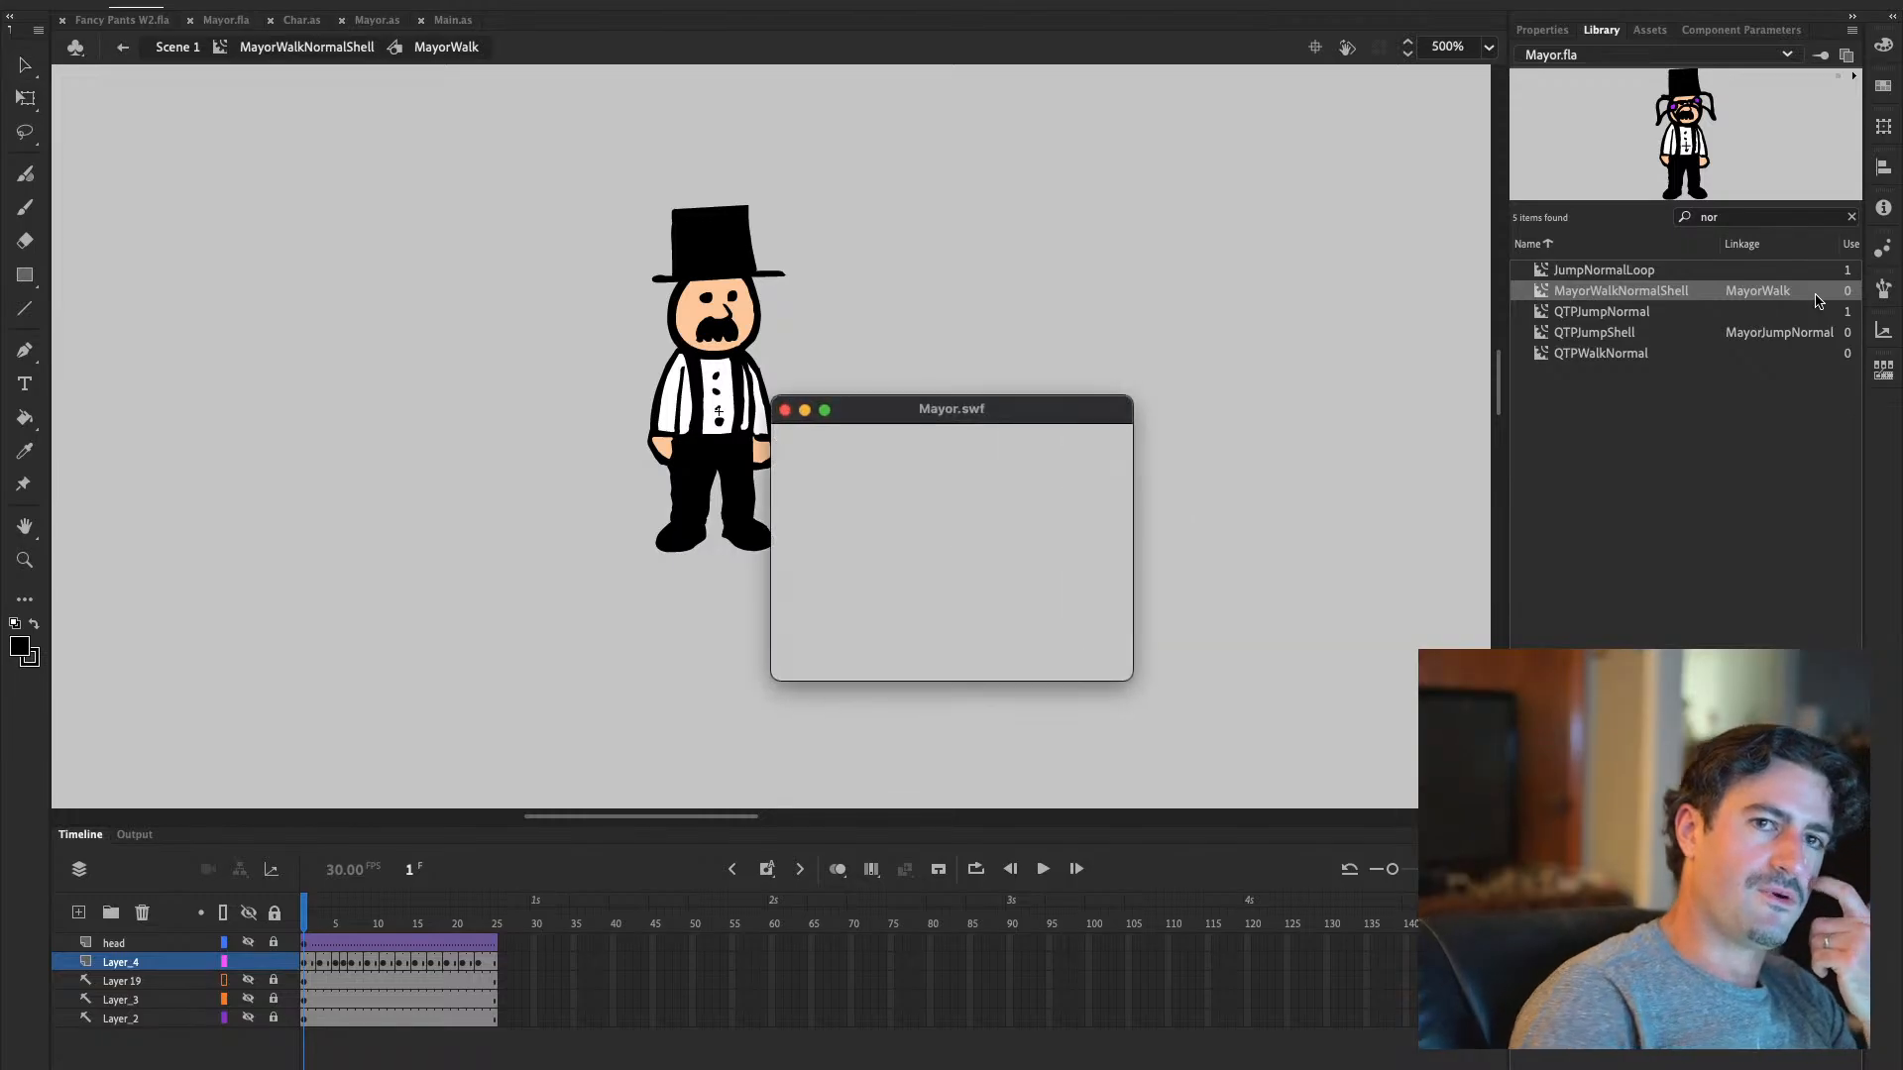
left_click(784, 410)
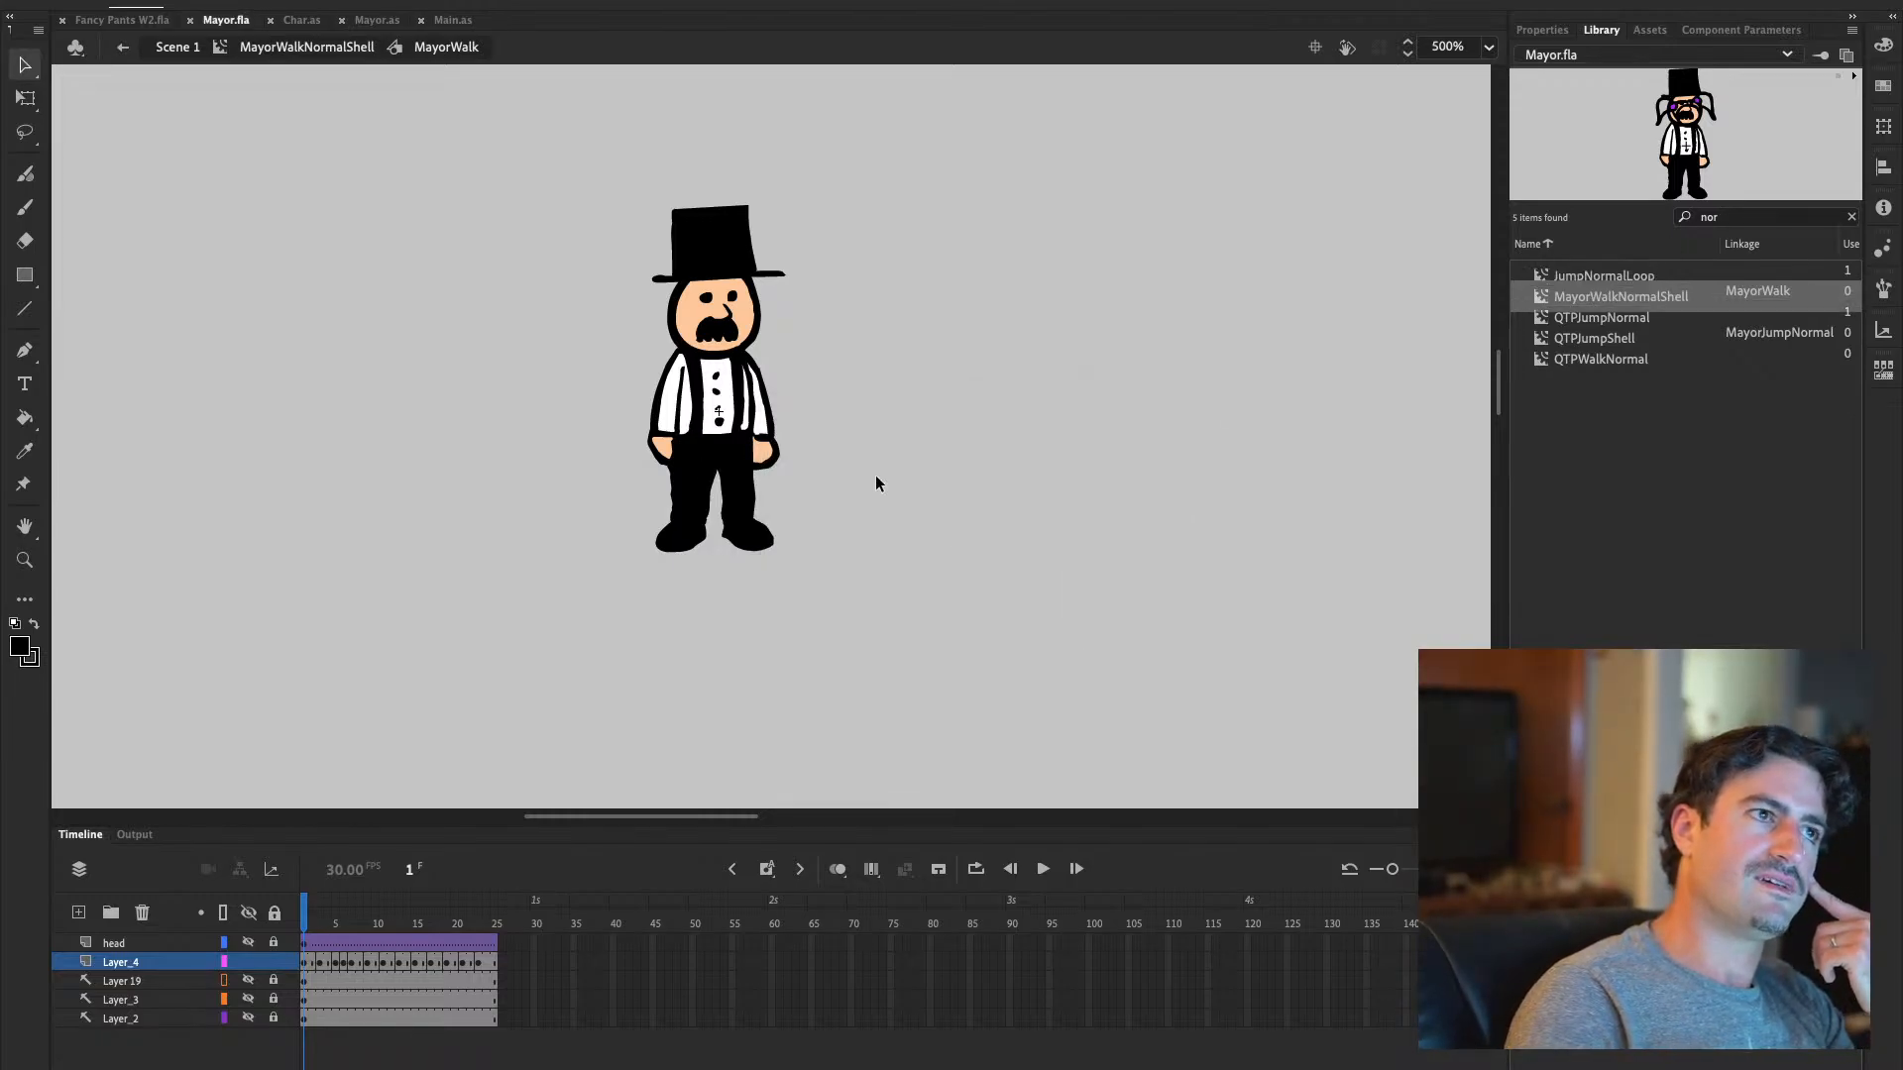
left_click(109, 22)
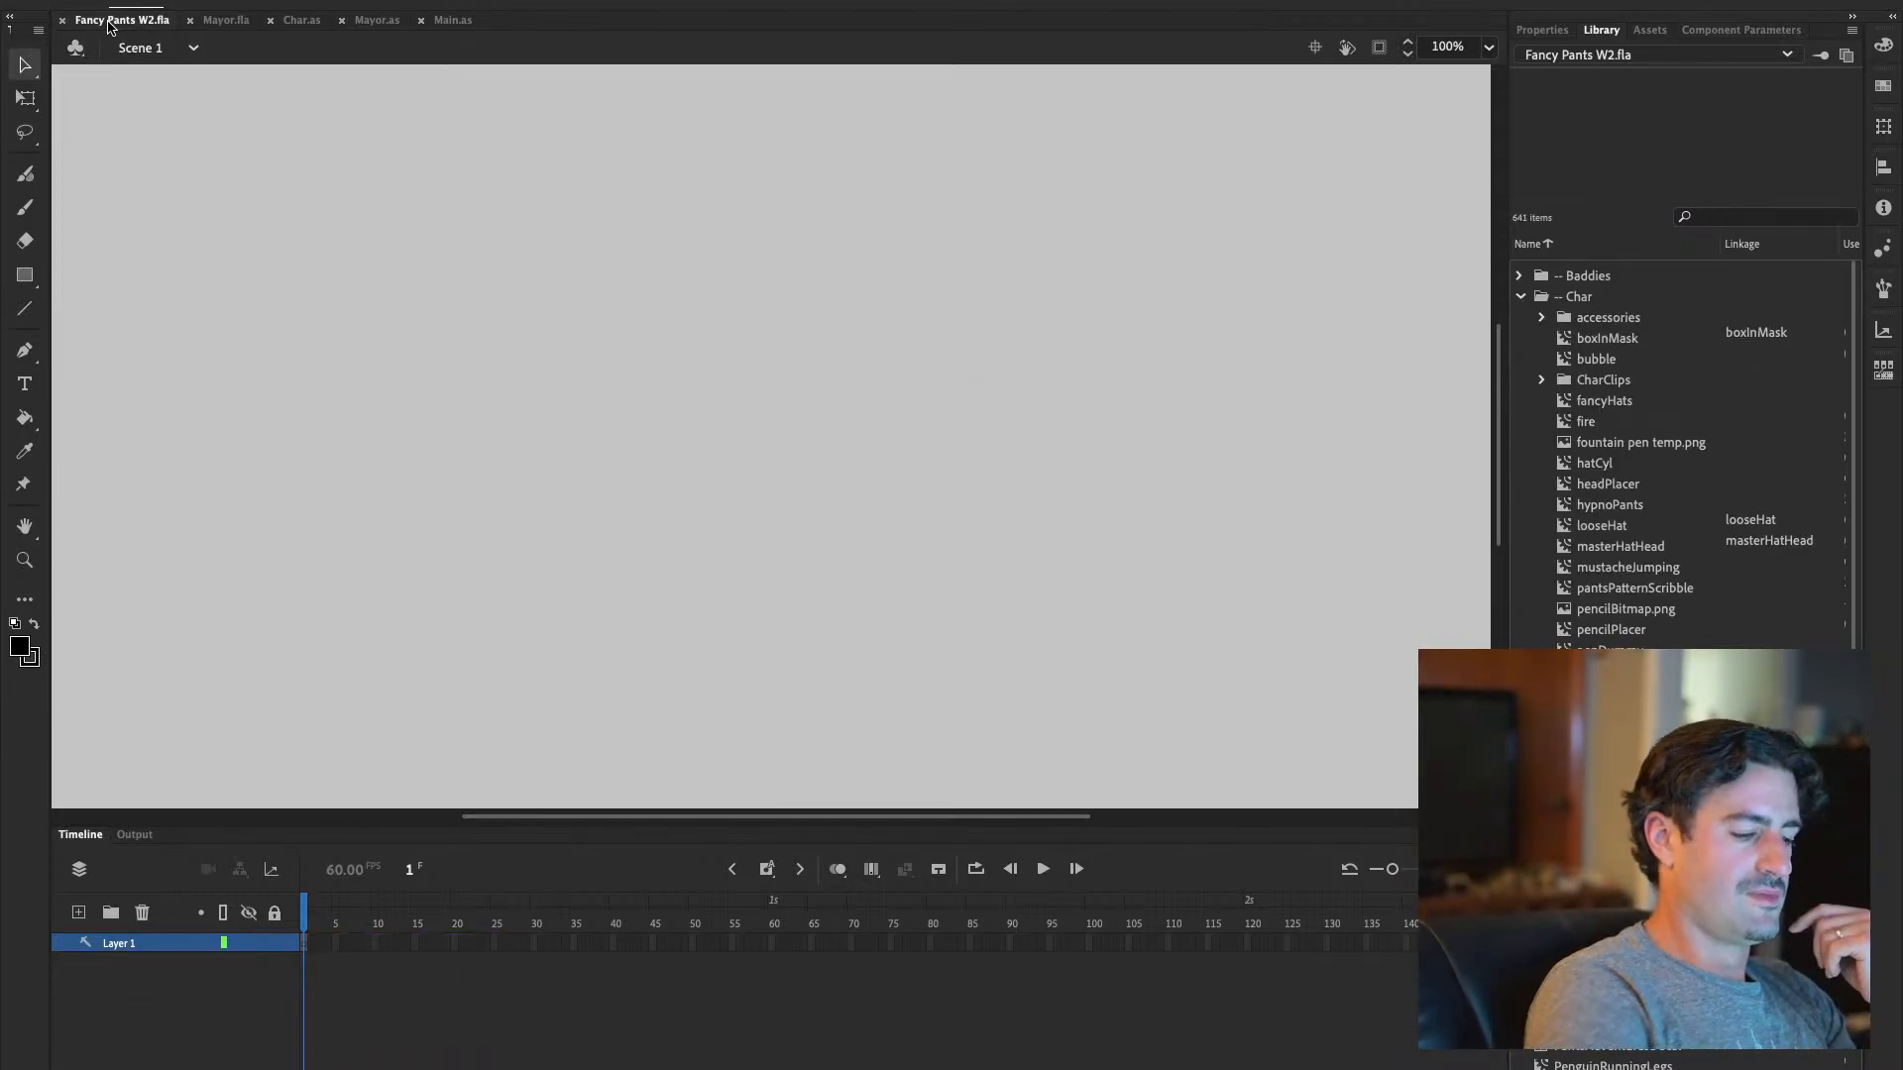
key("ctrl+Return")
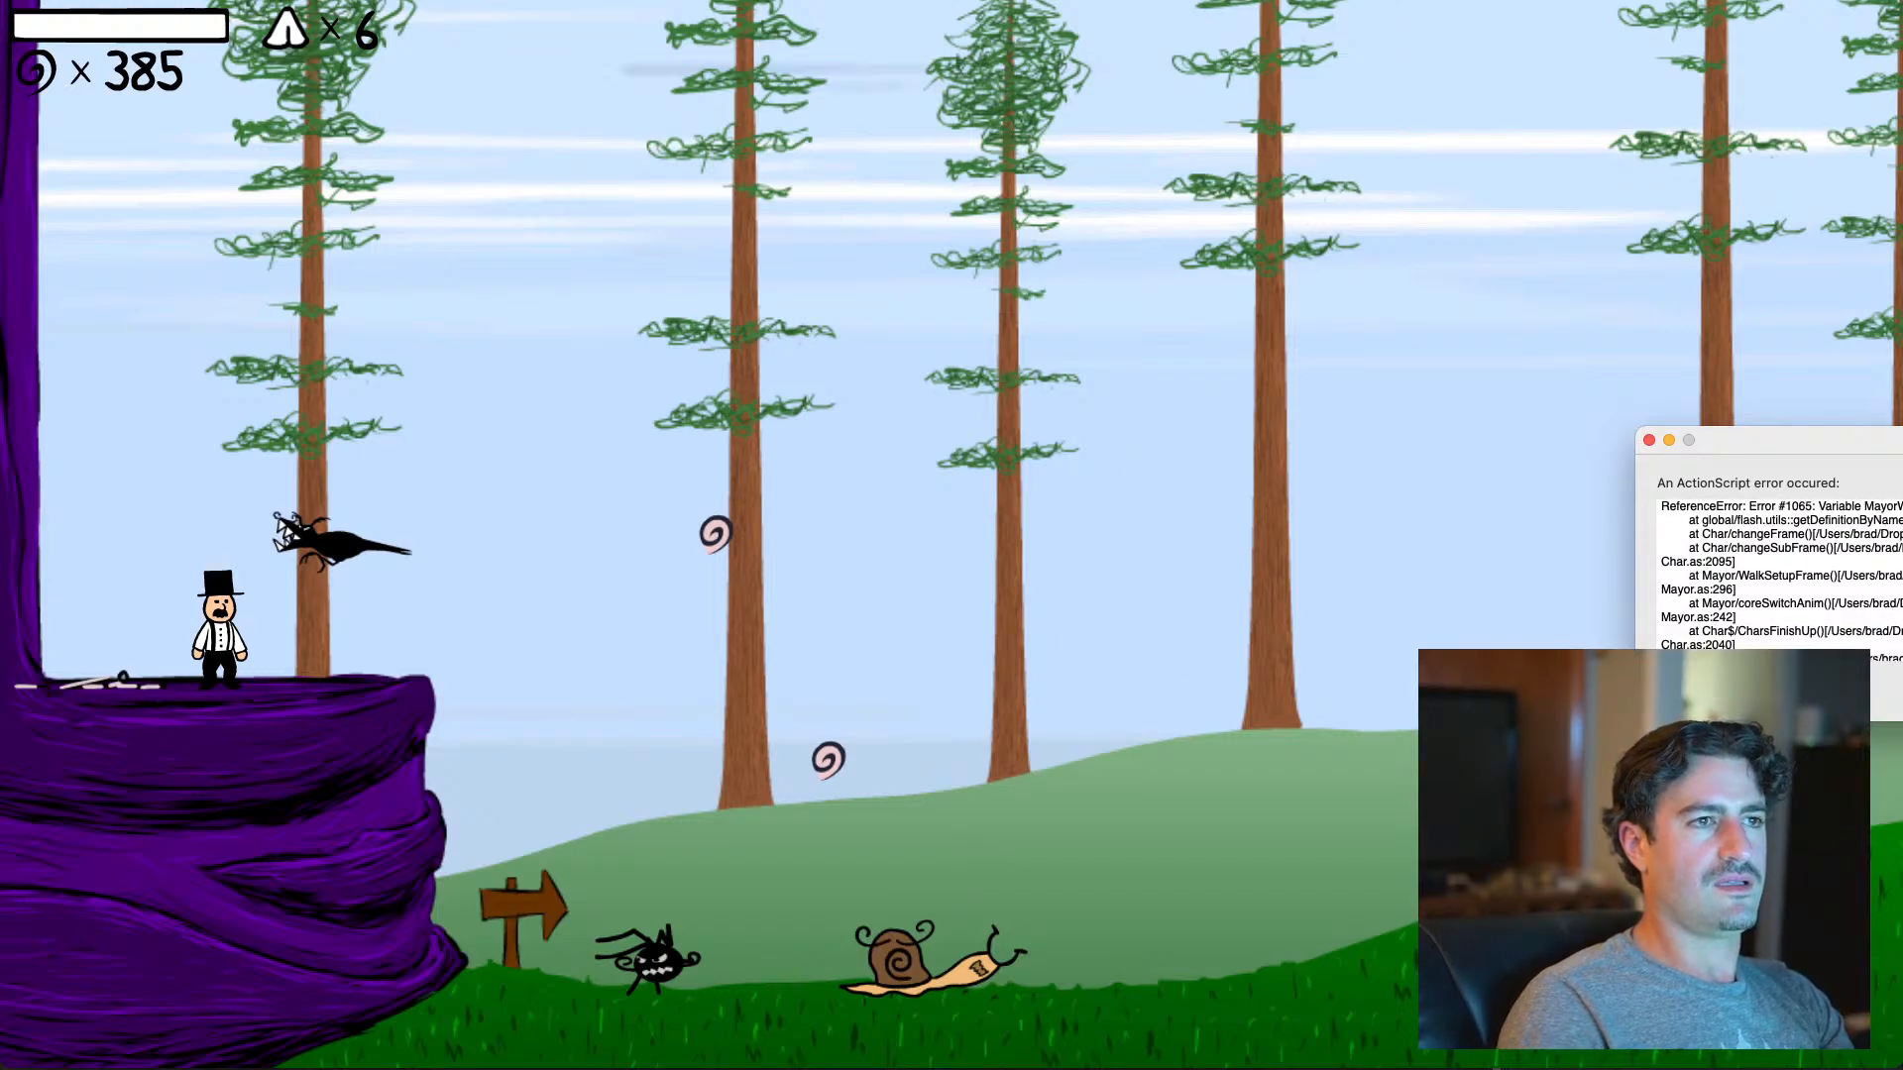
key("Return")
key("super+w")
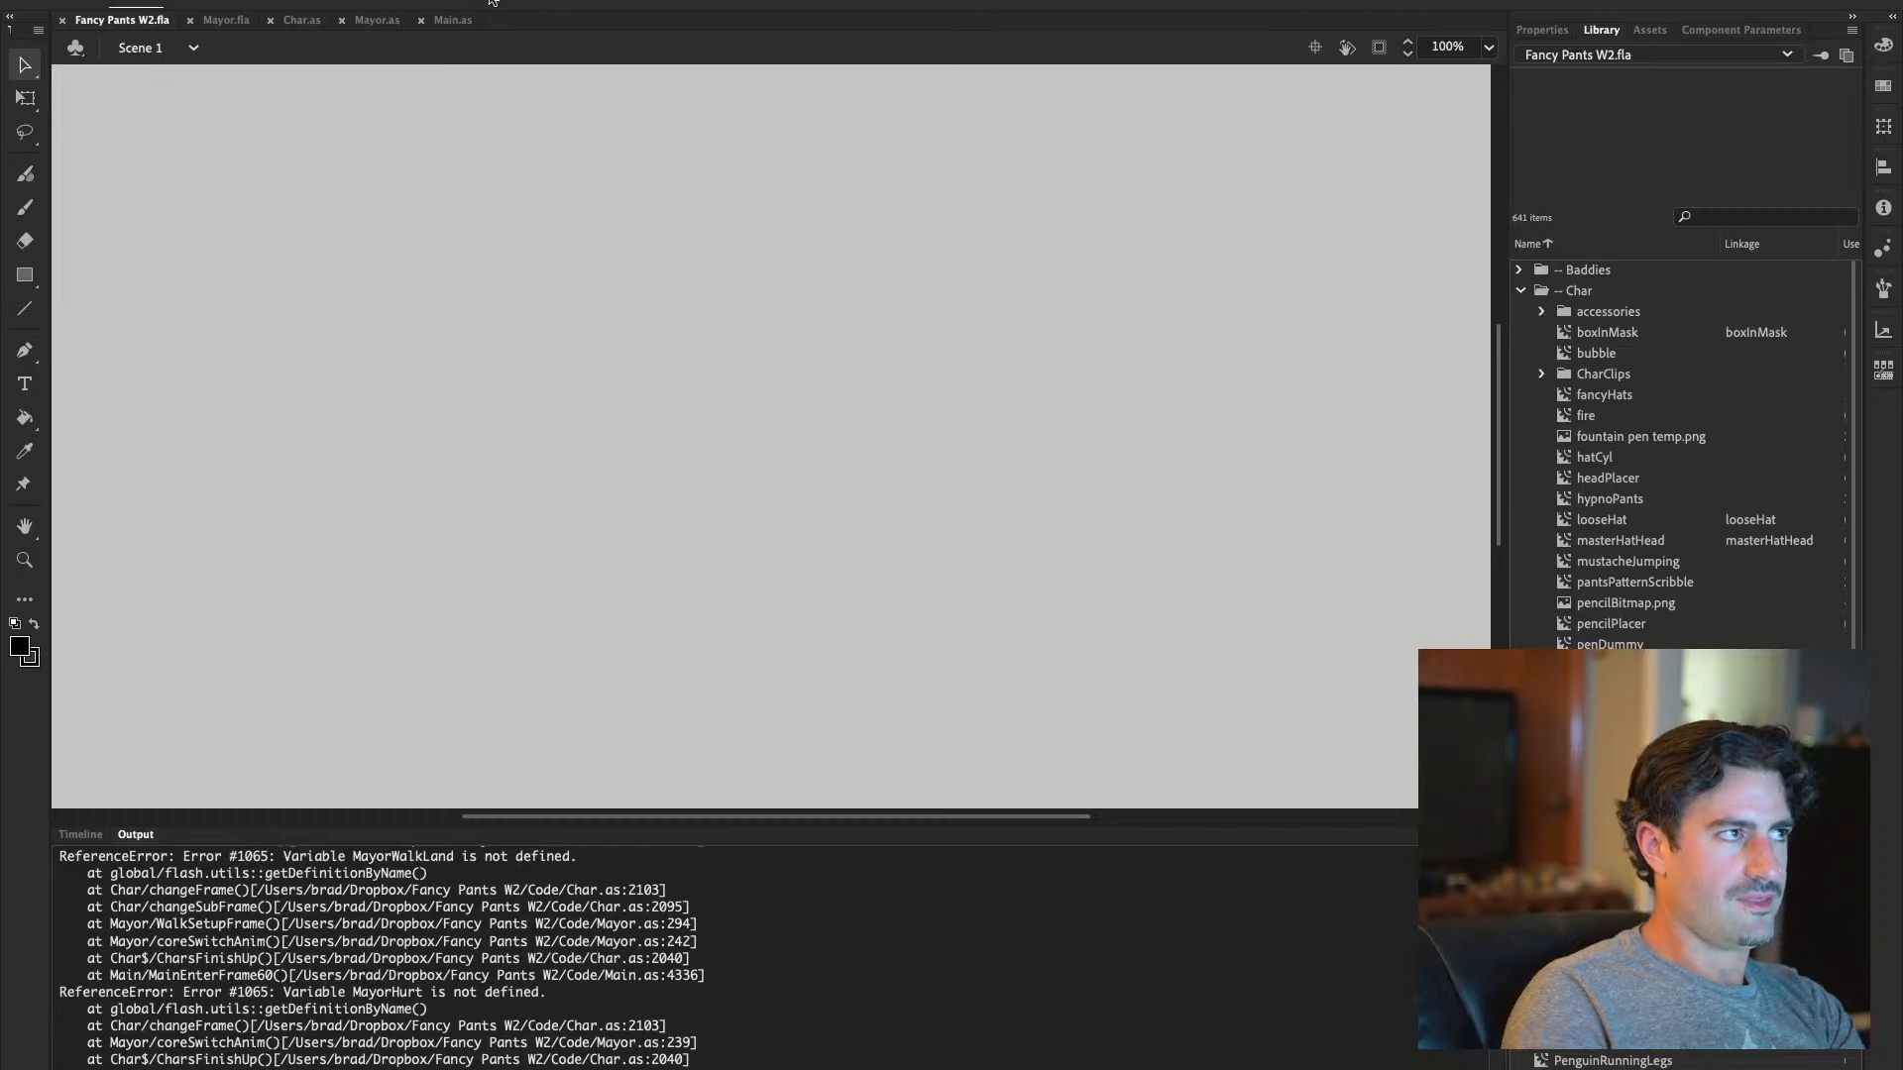
Set the linkage of MayorWalkNormalShell in Mayor.fla to MayorWalkNormal and copy that name
left_click(390, 27)
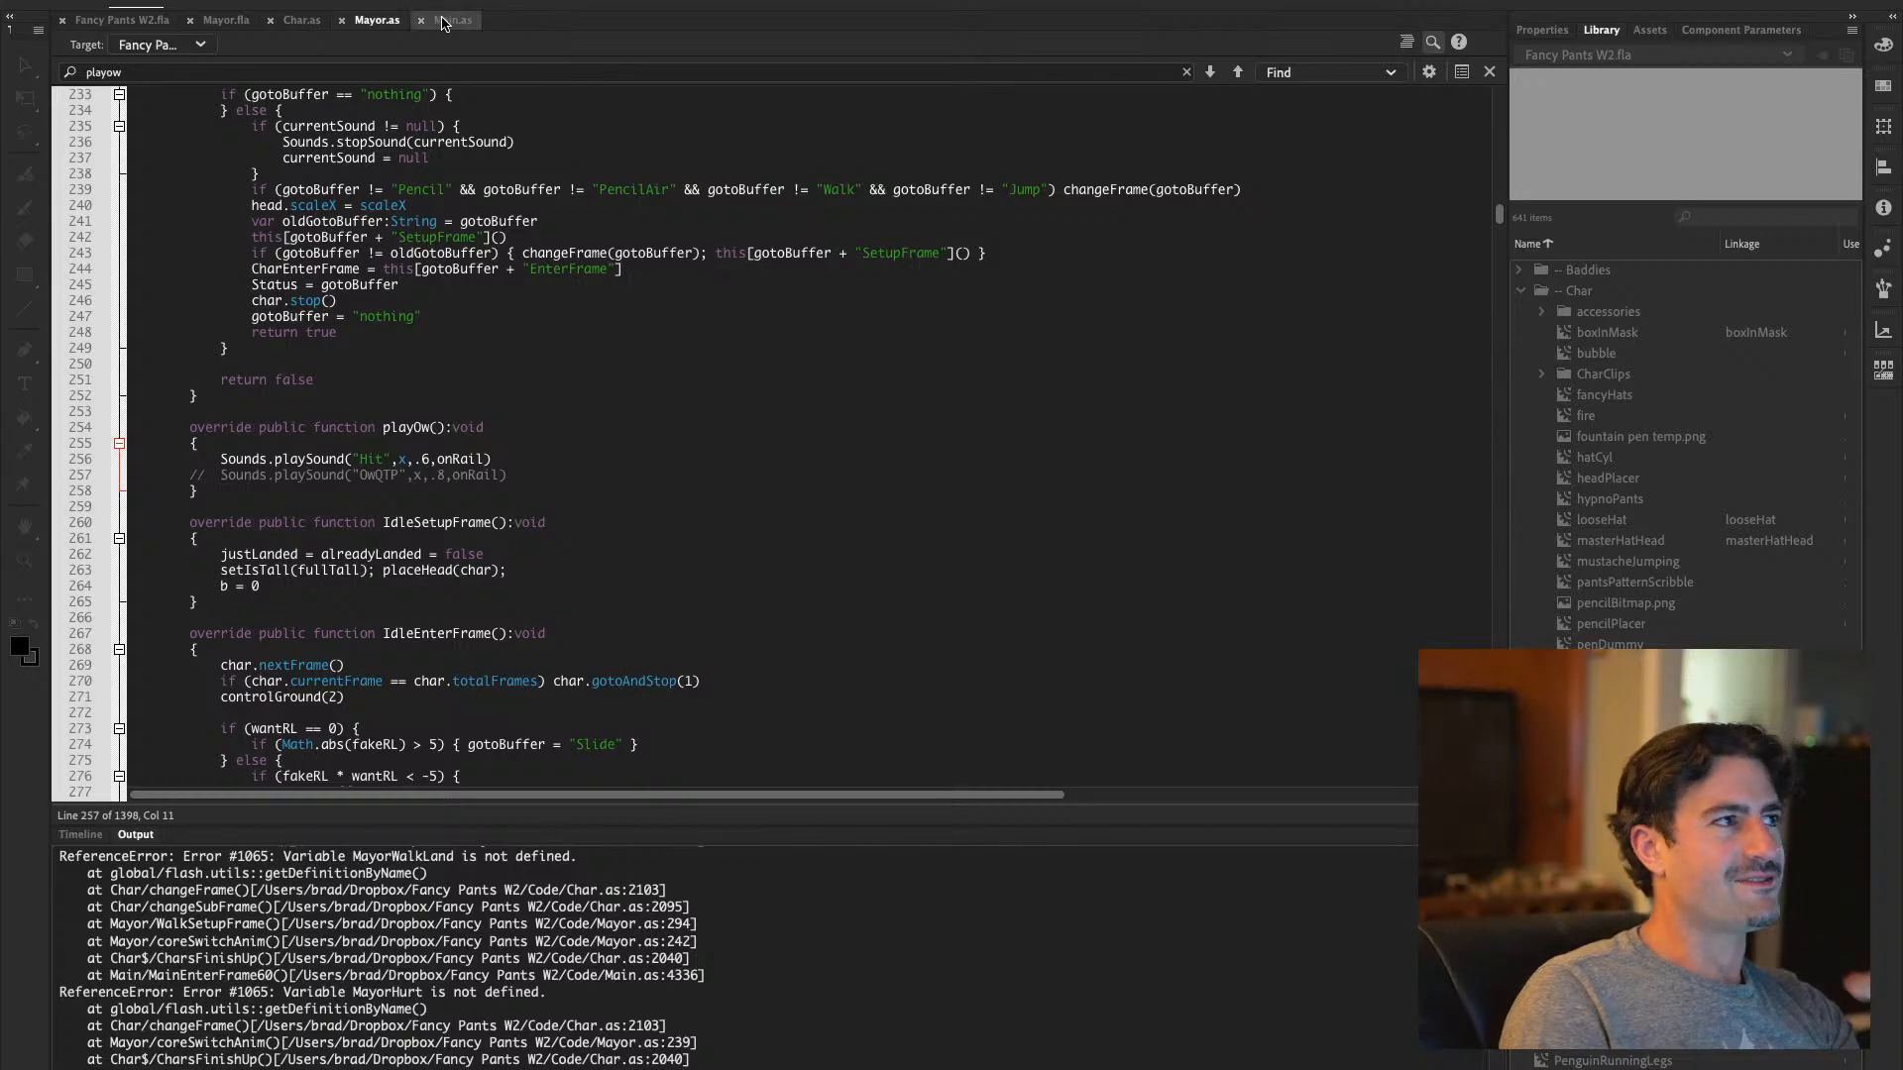
left_click(229, 18)
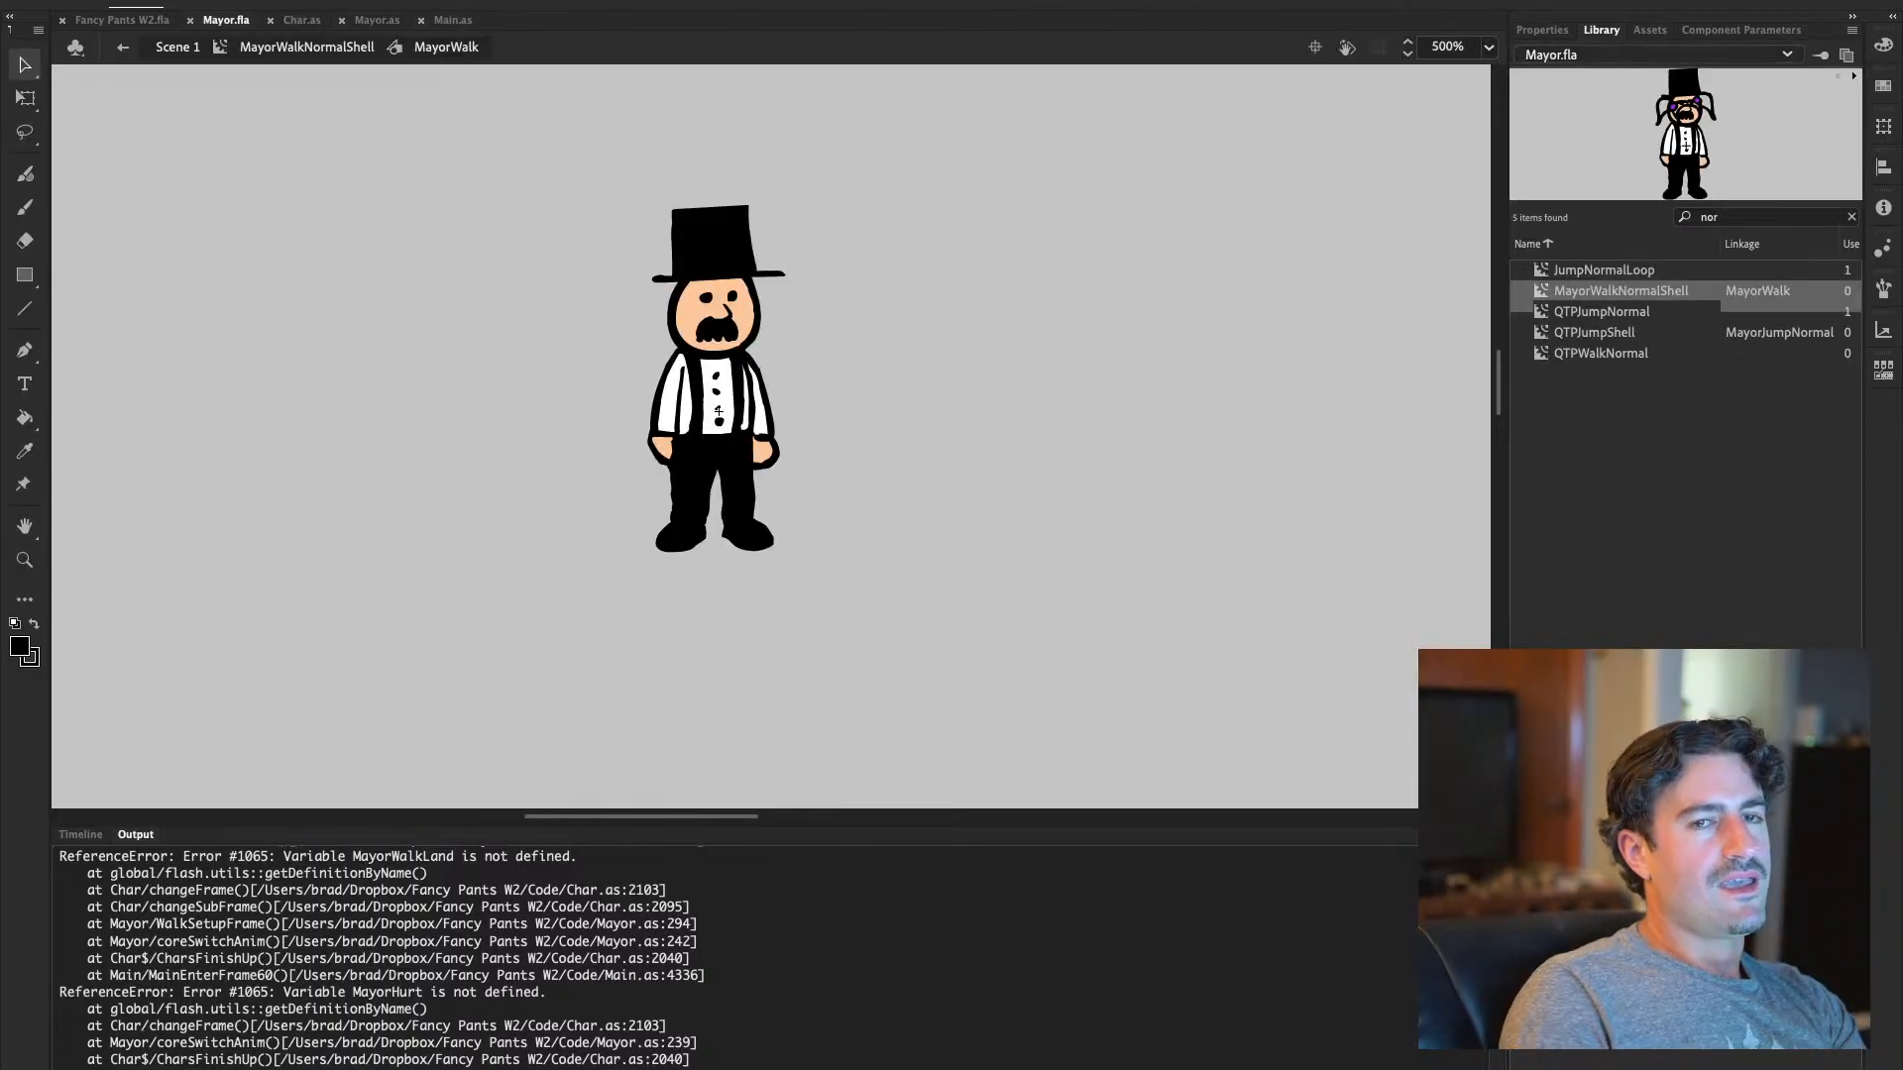
double_click(1792, 291)
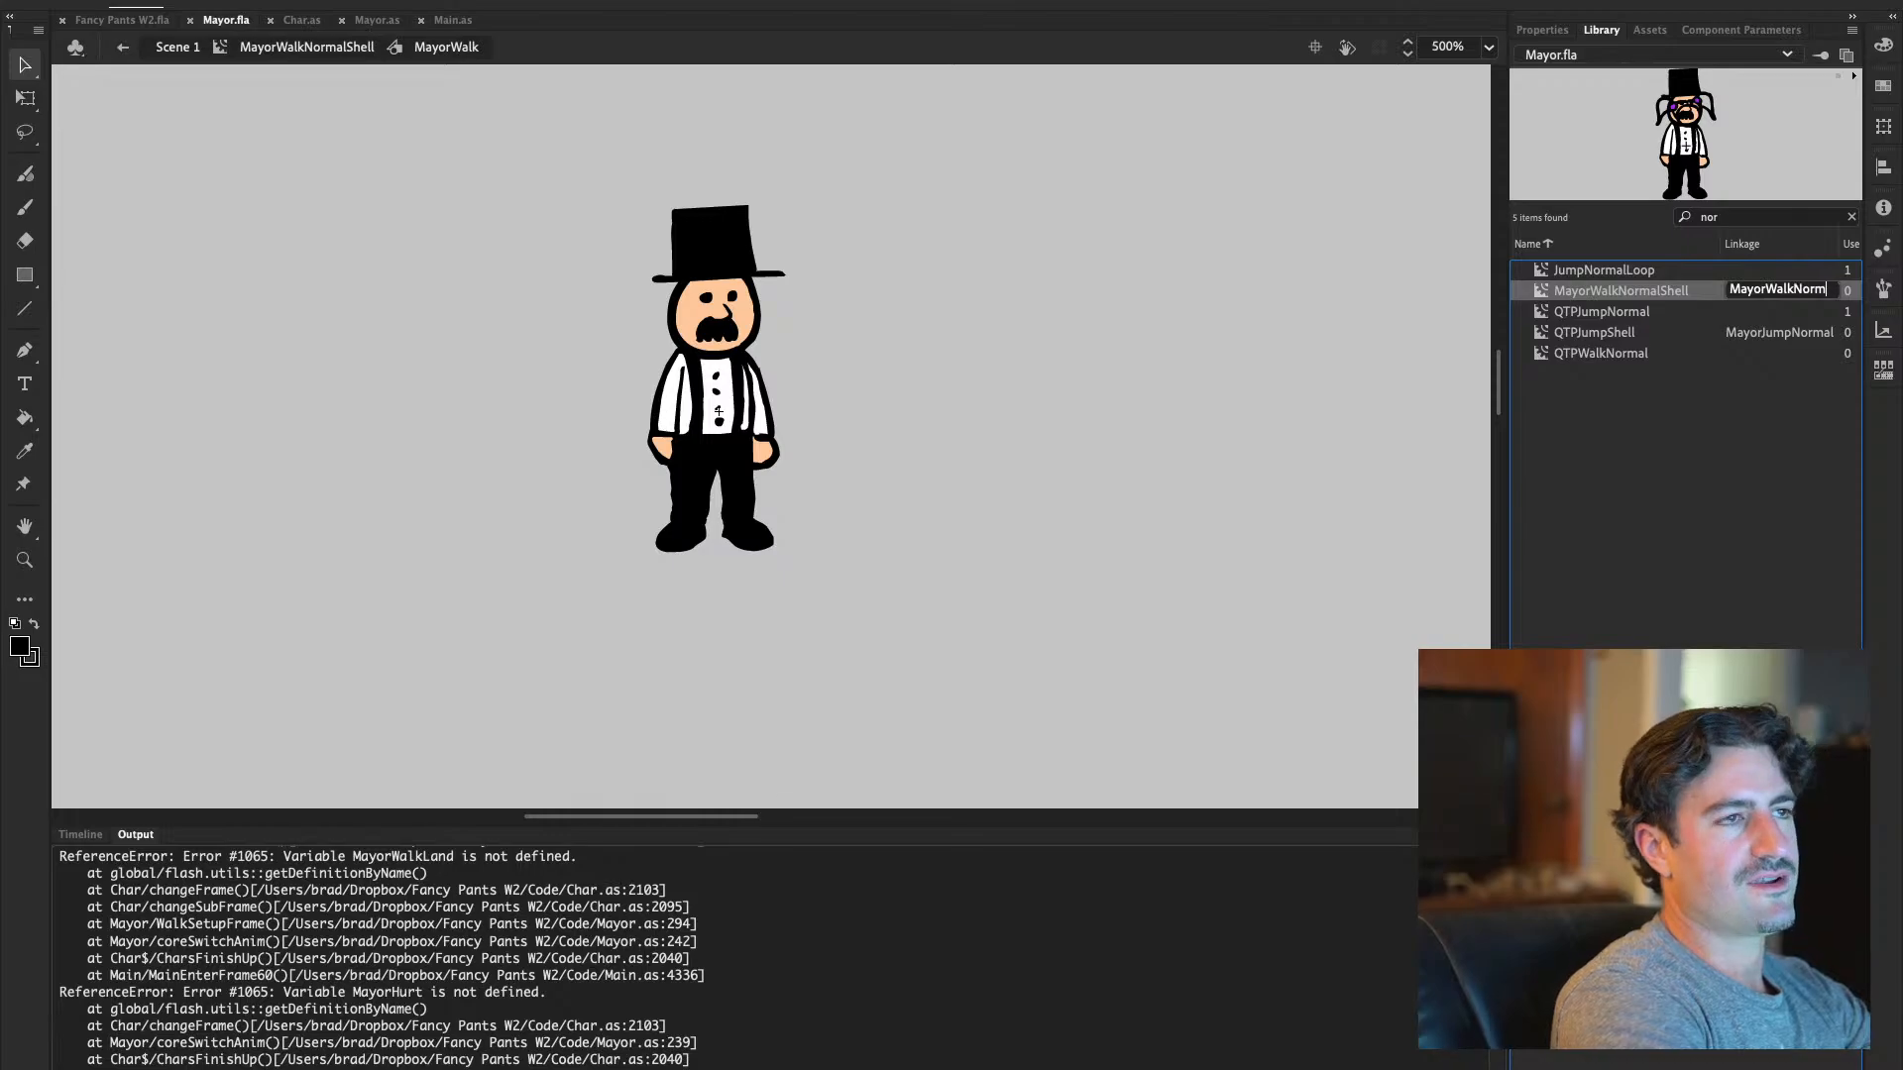
key("super+a")
key("super+c")
key("Return")
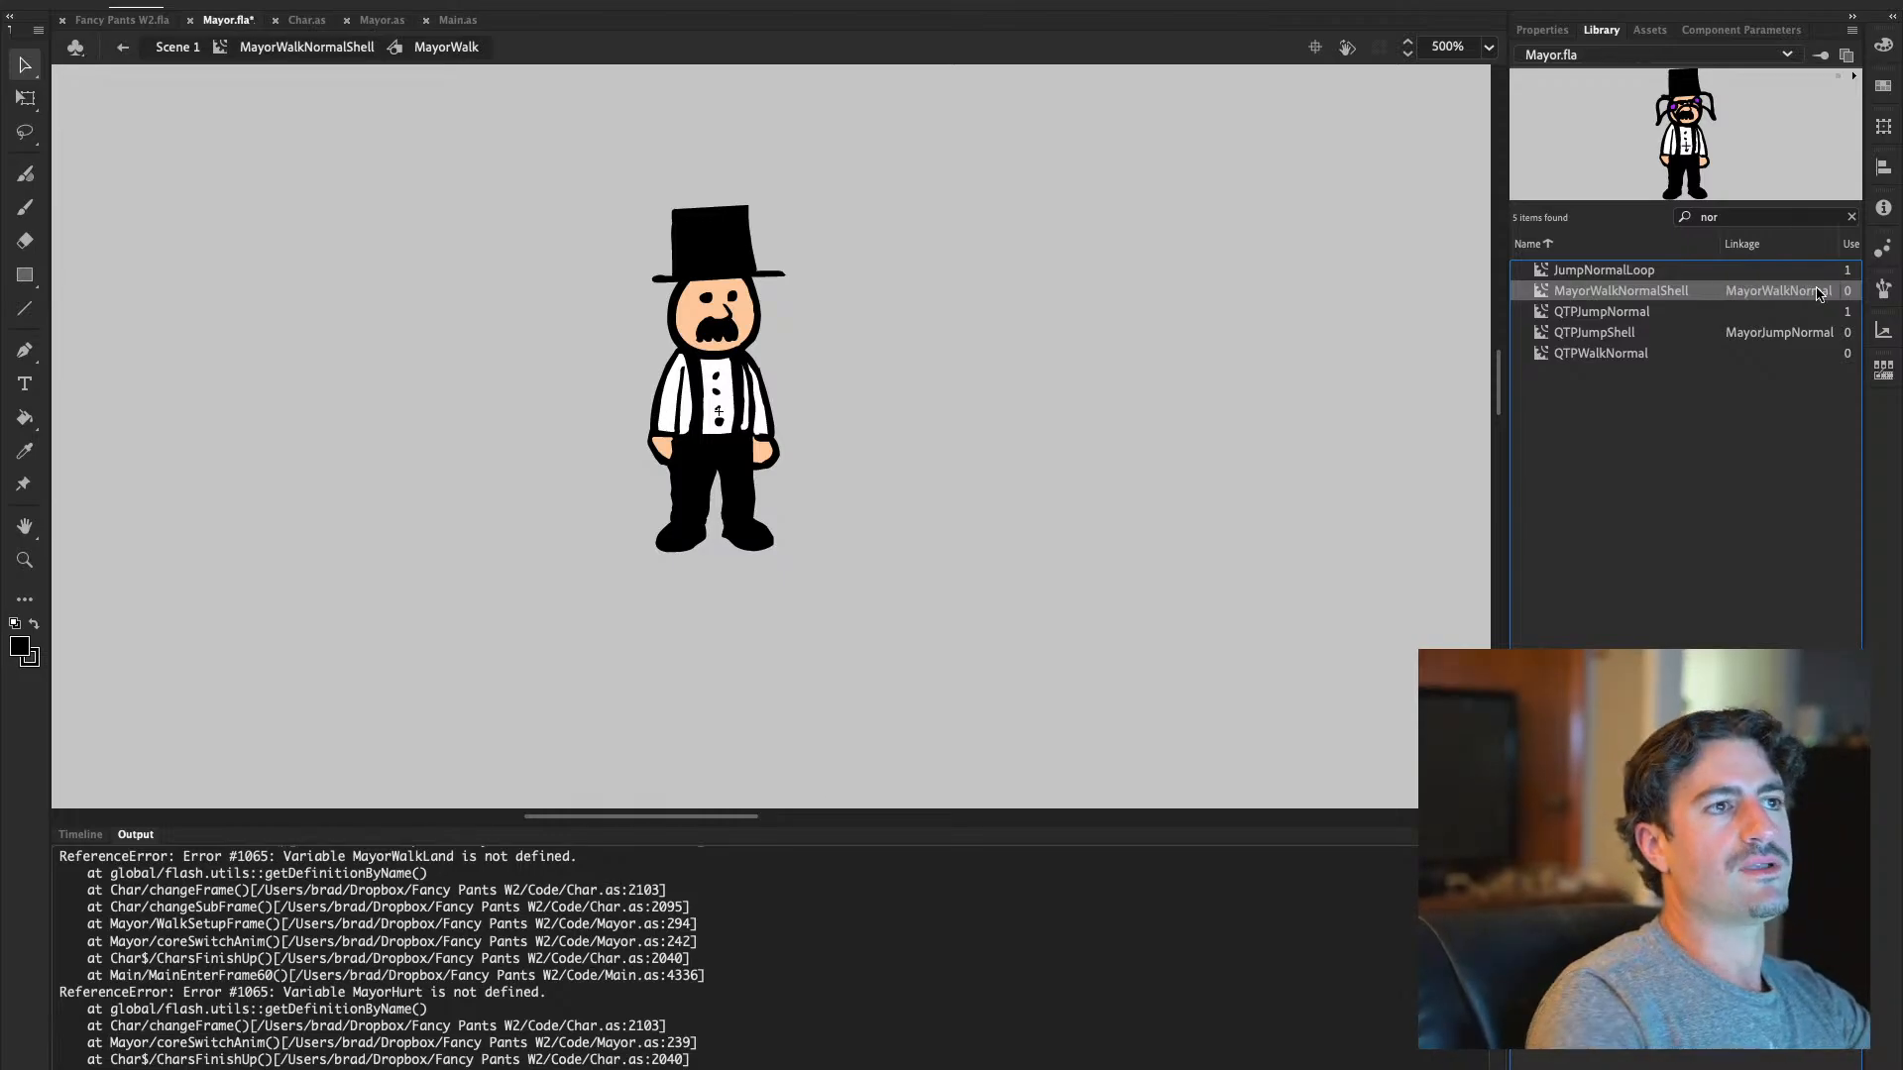
In Char.as, replace MayorWalk with MayorWalkNormal in the list of Mayor class references and save the script
left_click(382, 19)
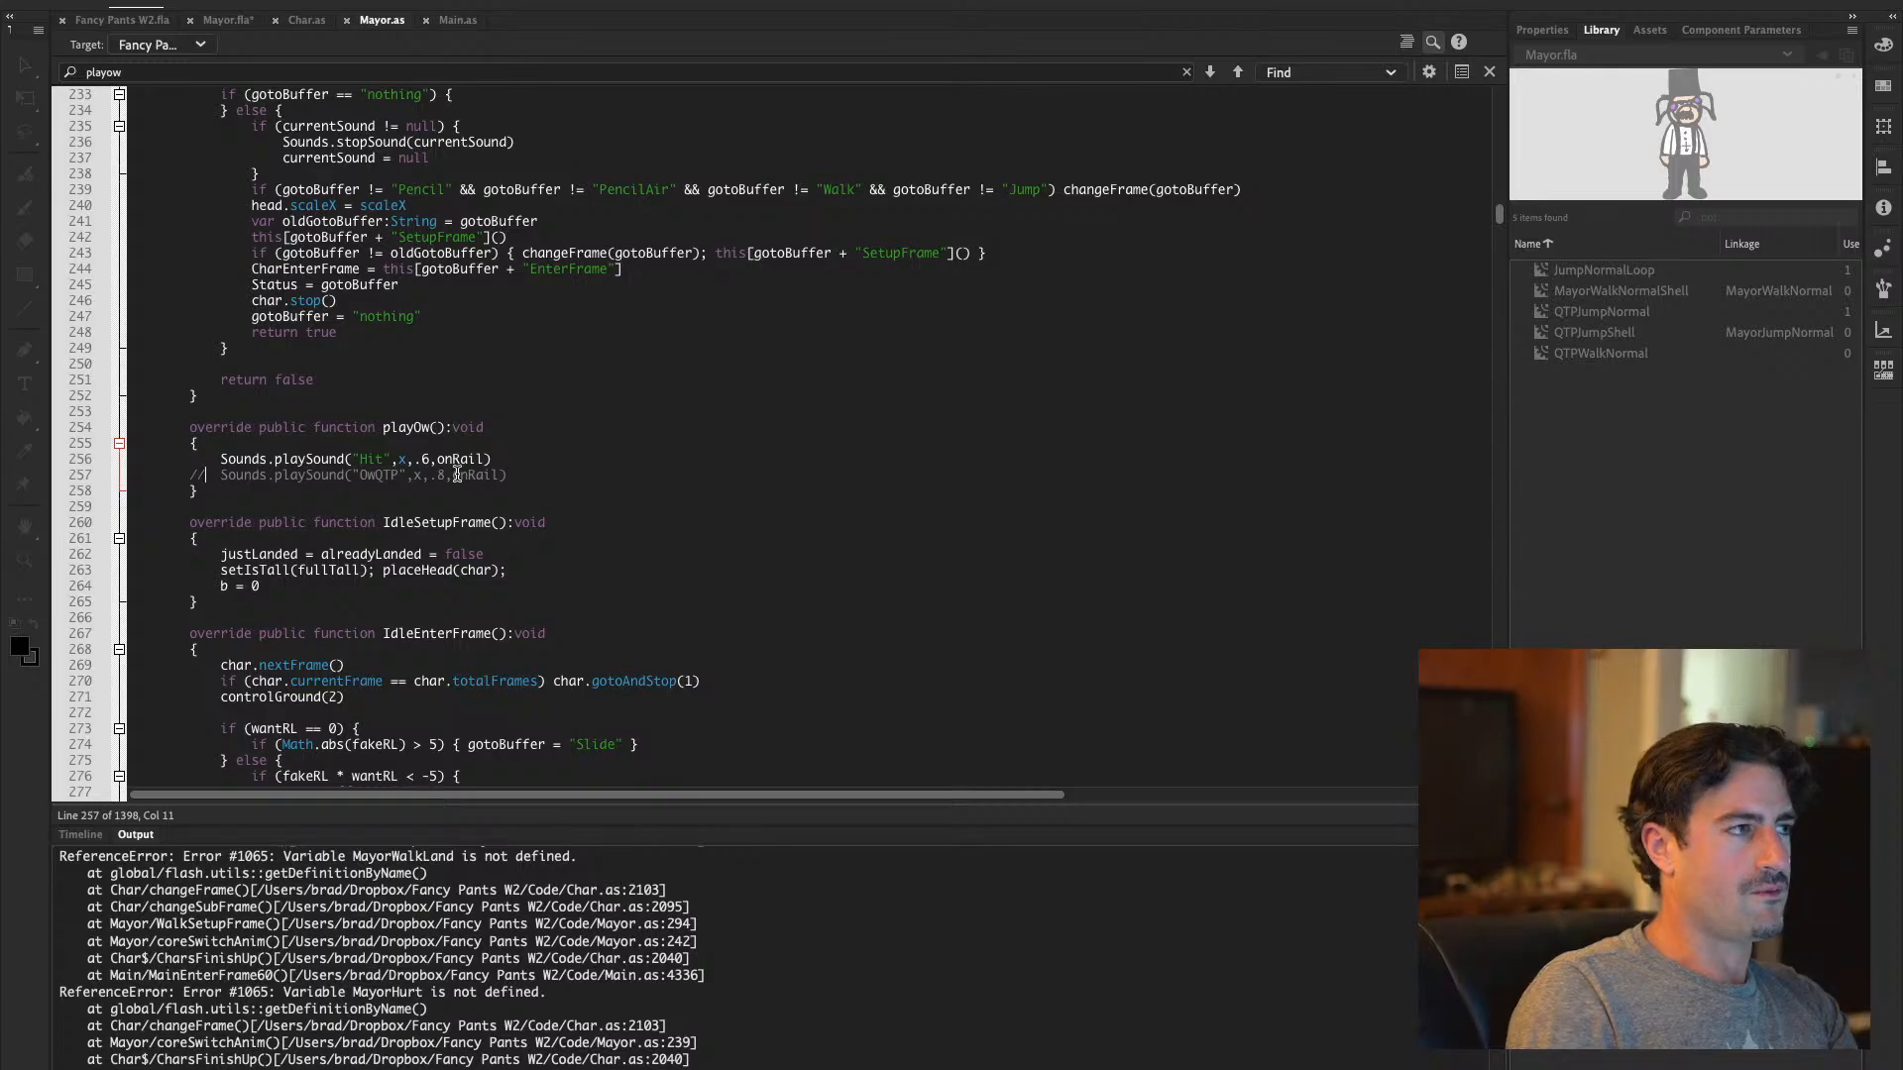
left_click(282, 20)
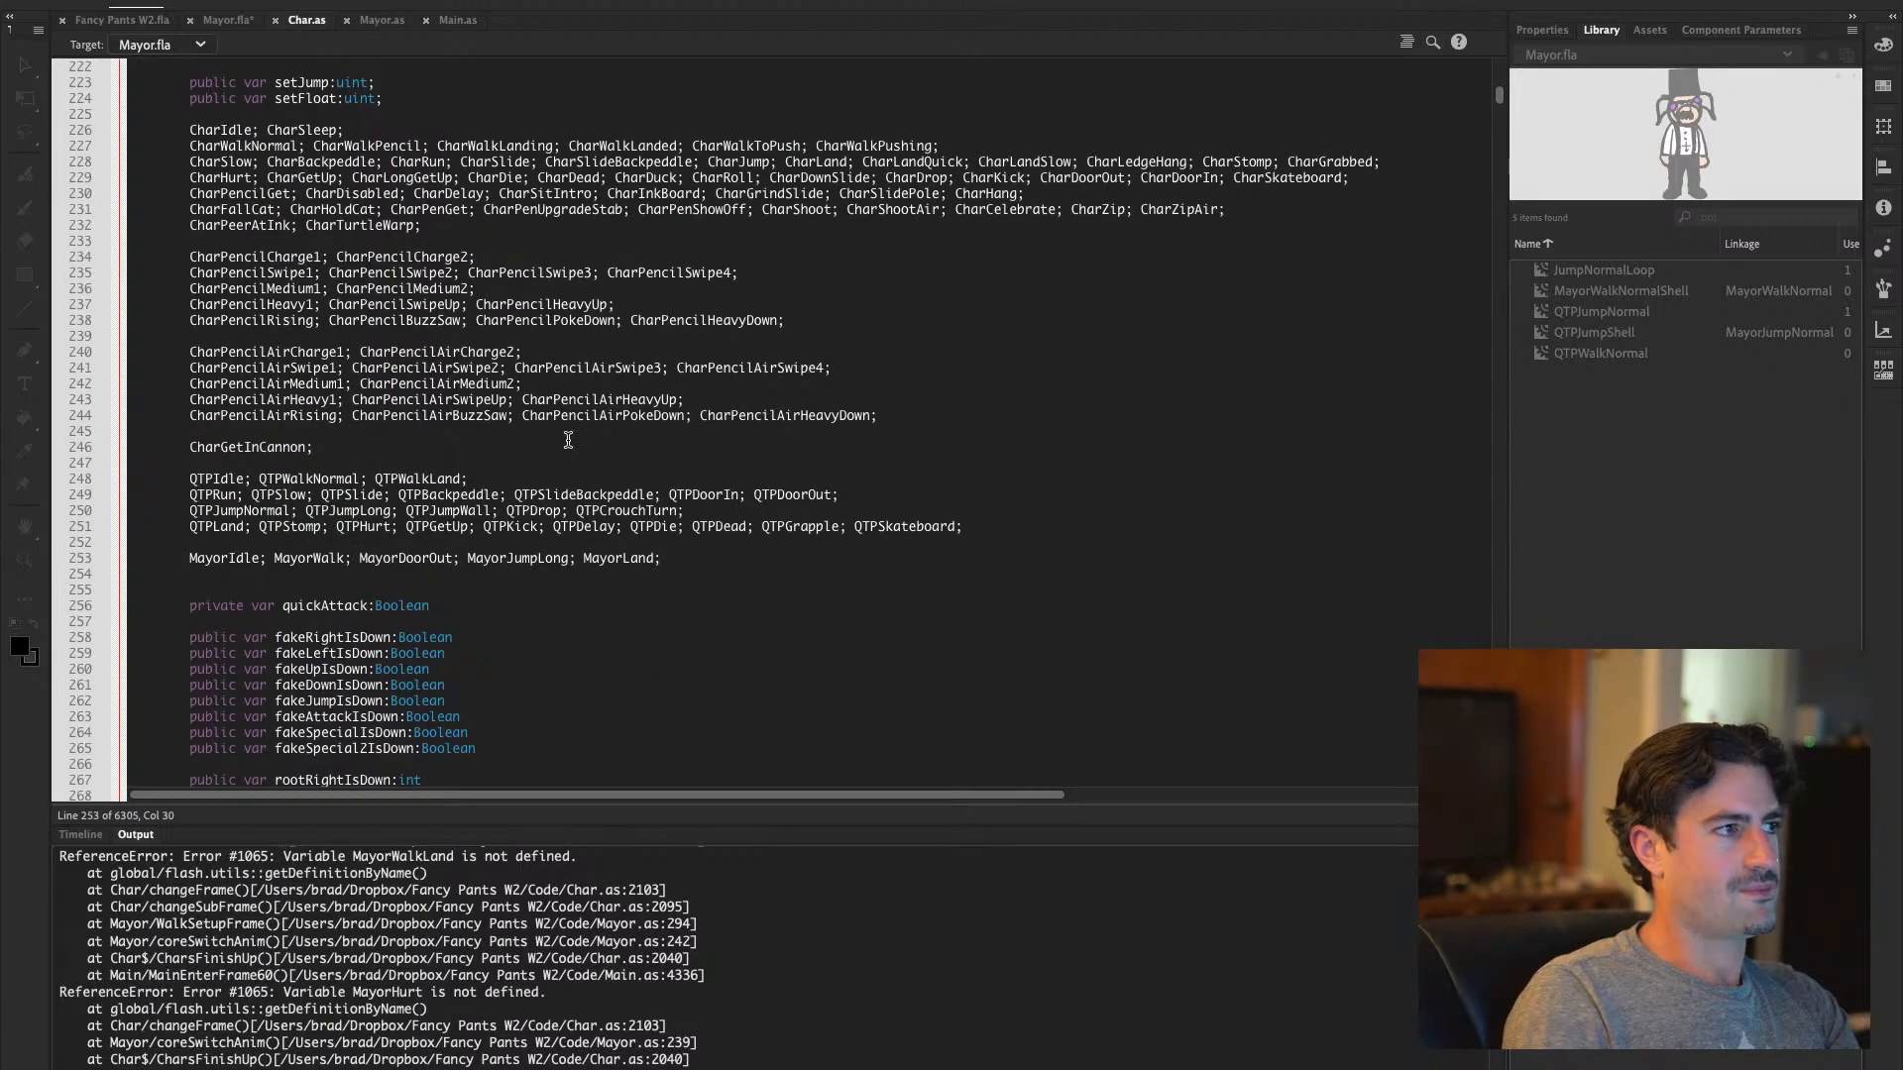
double_click(313, 559)
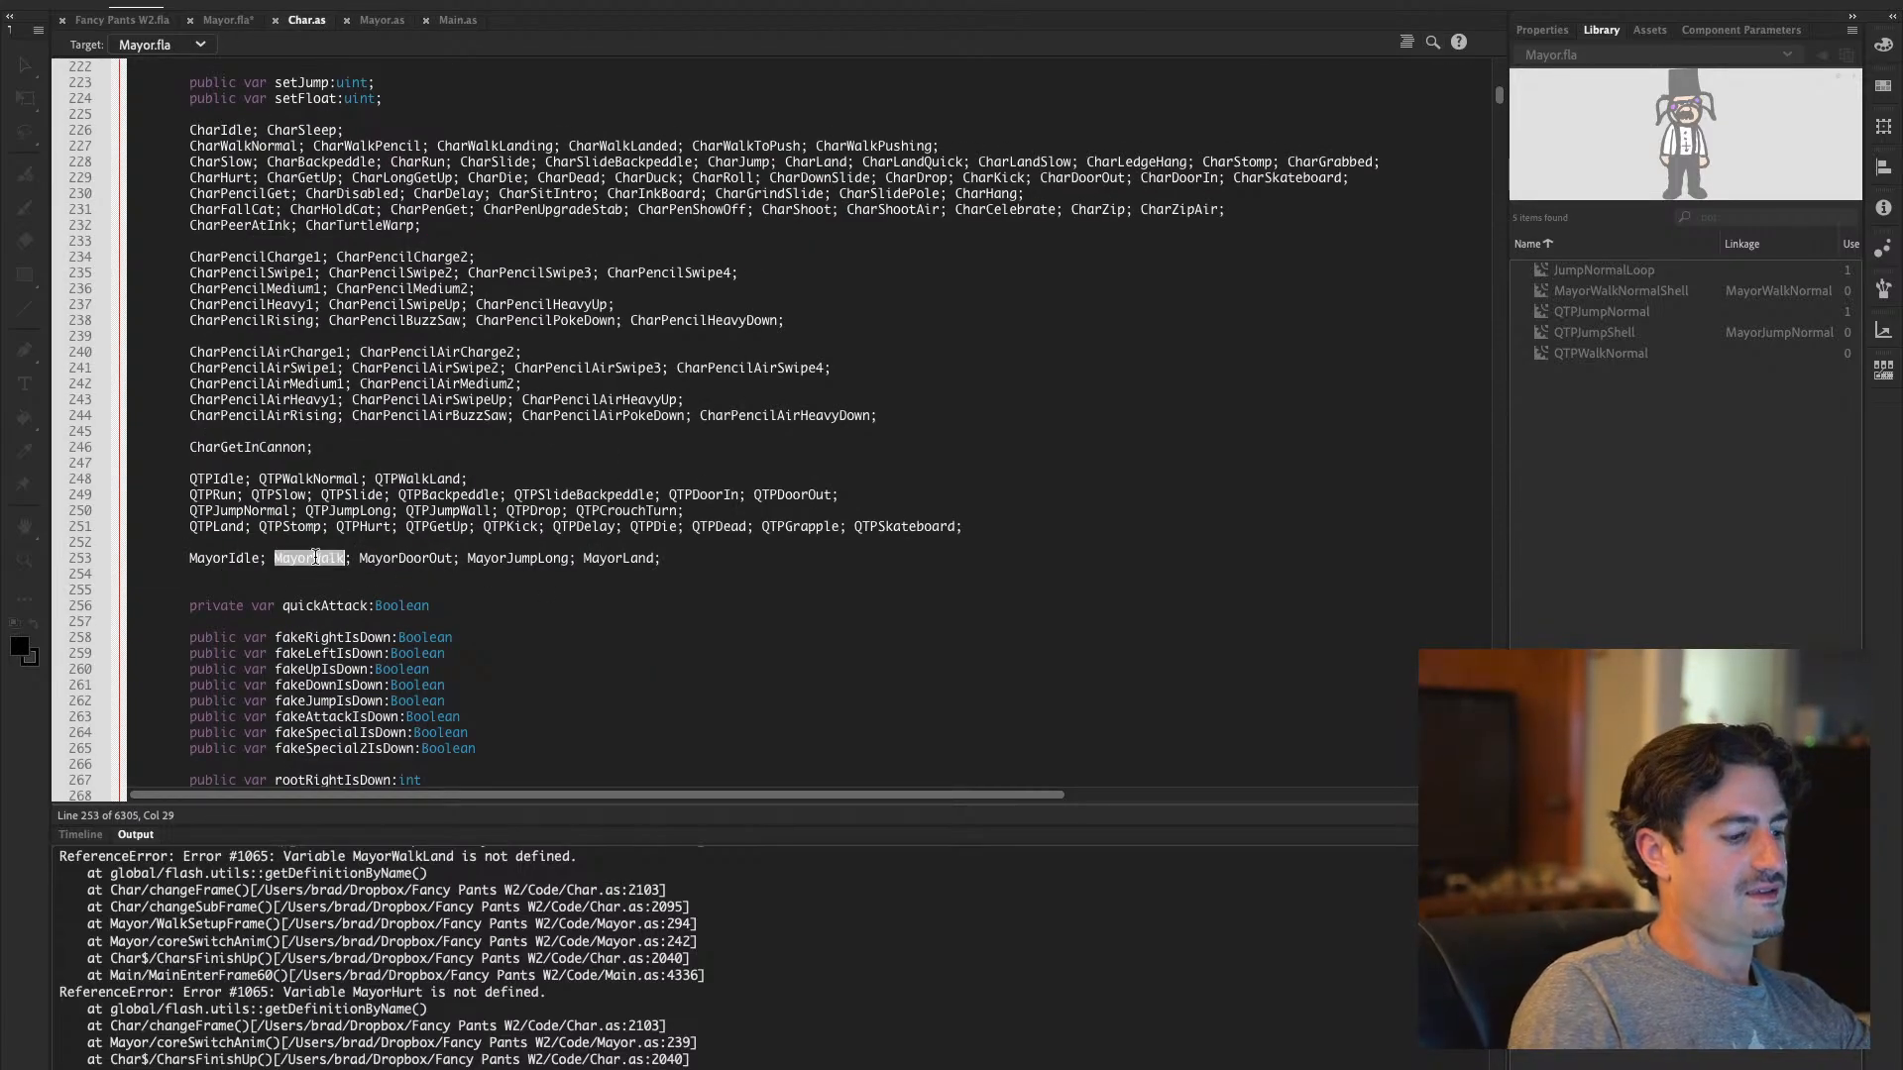
key("super+v")
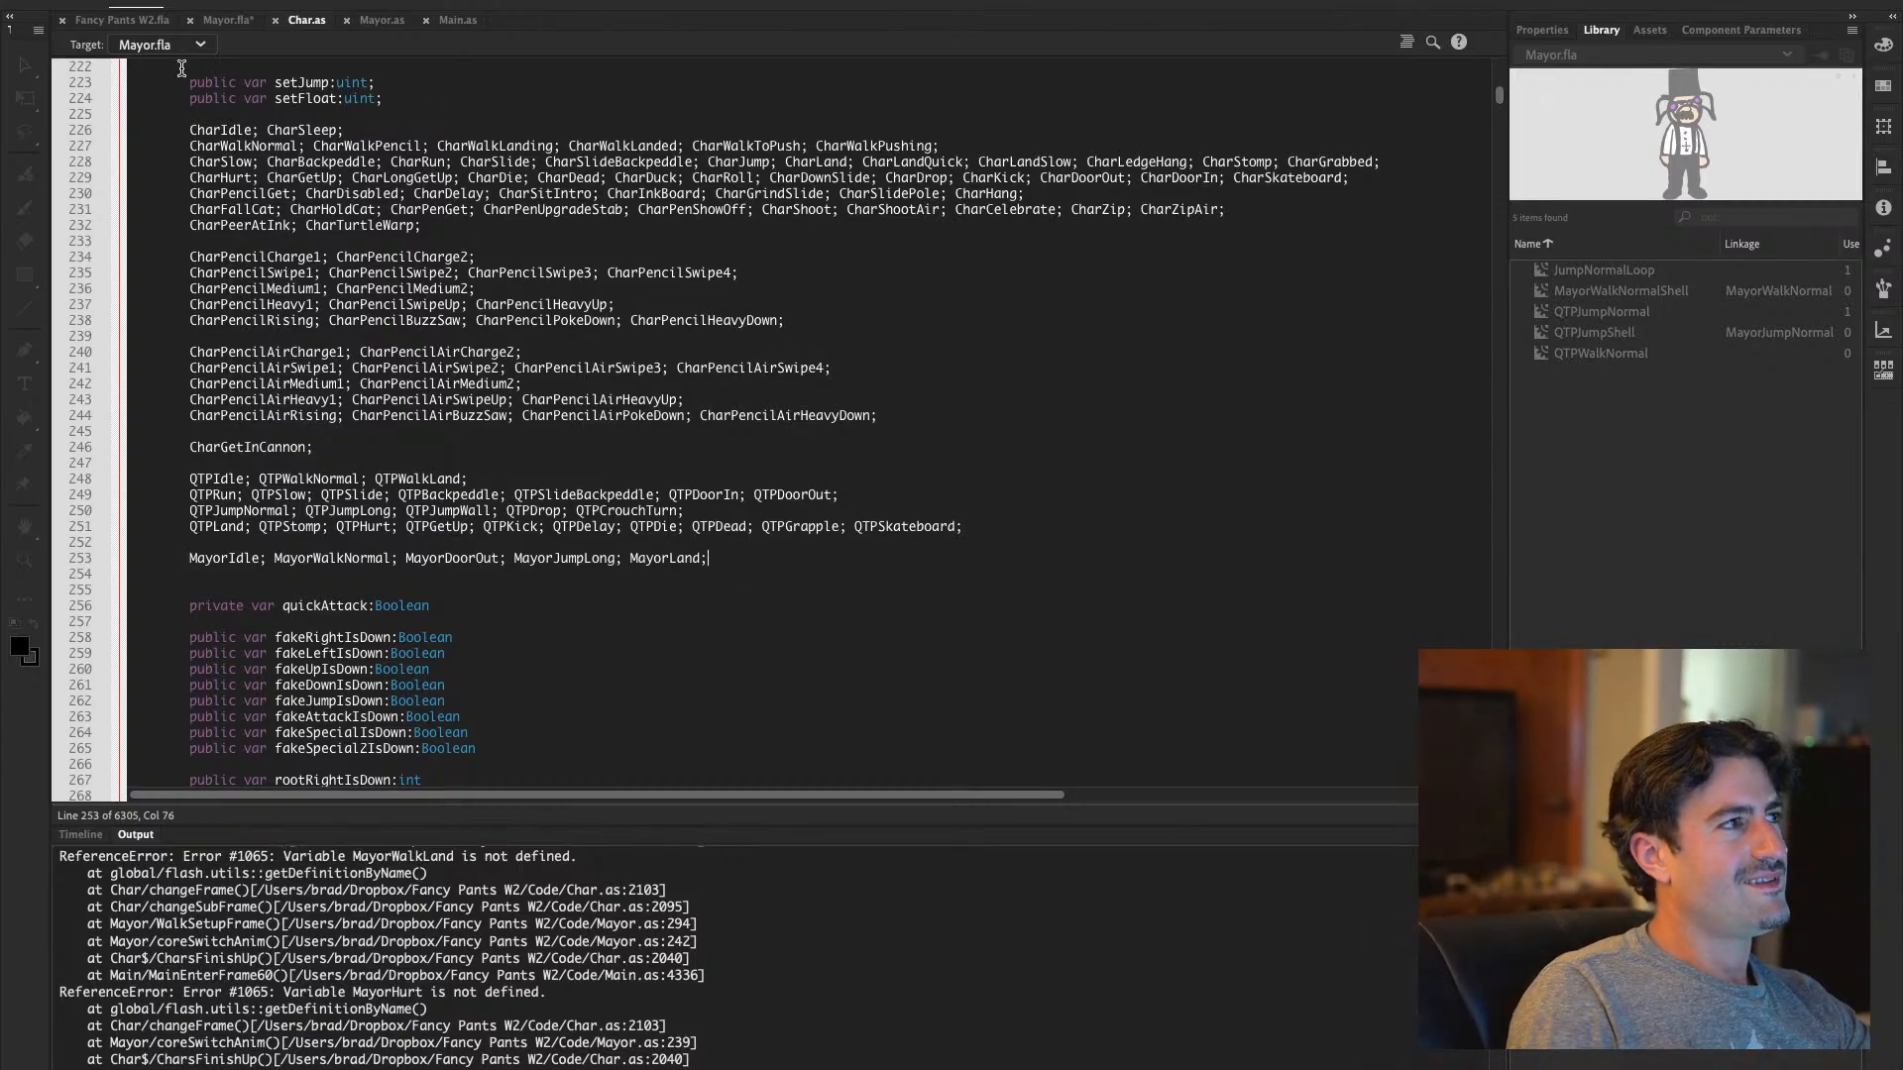
Test Fancy Pants W2.fla, dismiss the ActionScript error, and save and republish Mayor.fla by running its own test movie
left_click(147, 24)
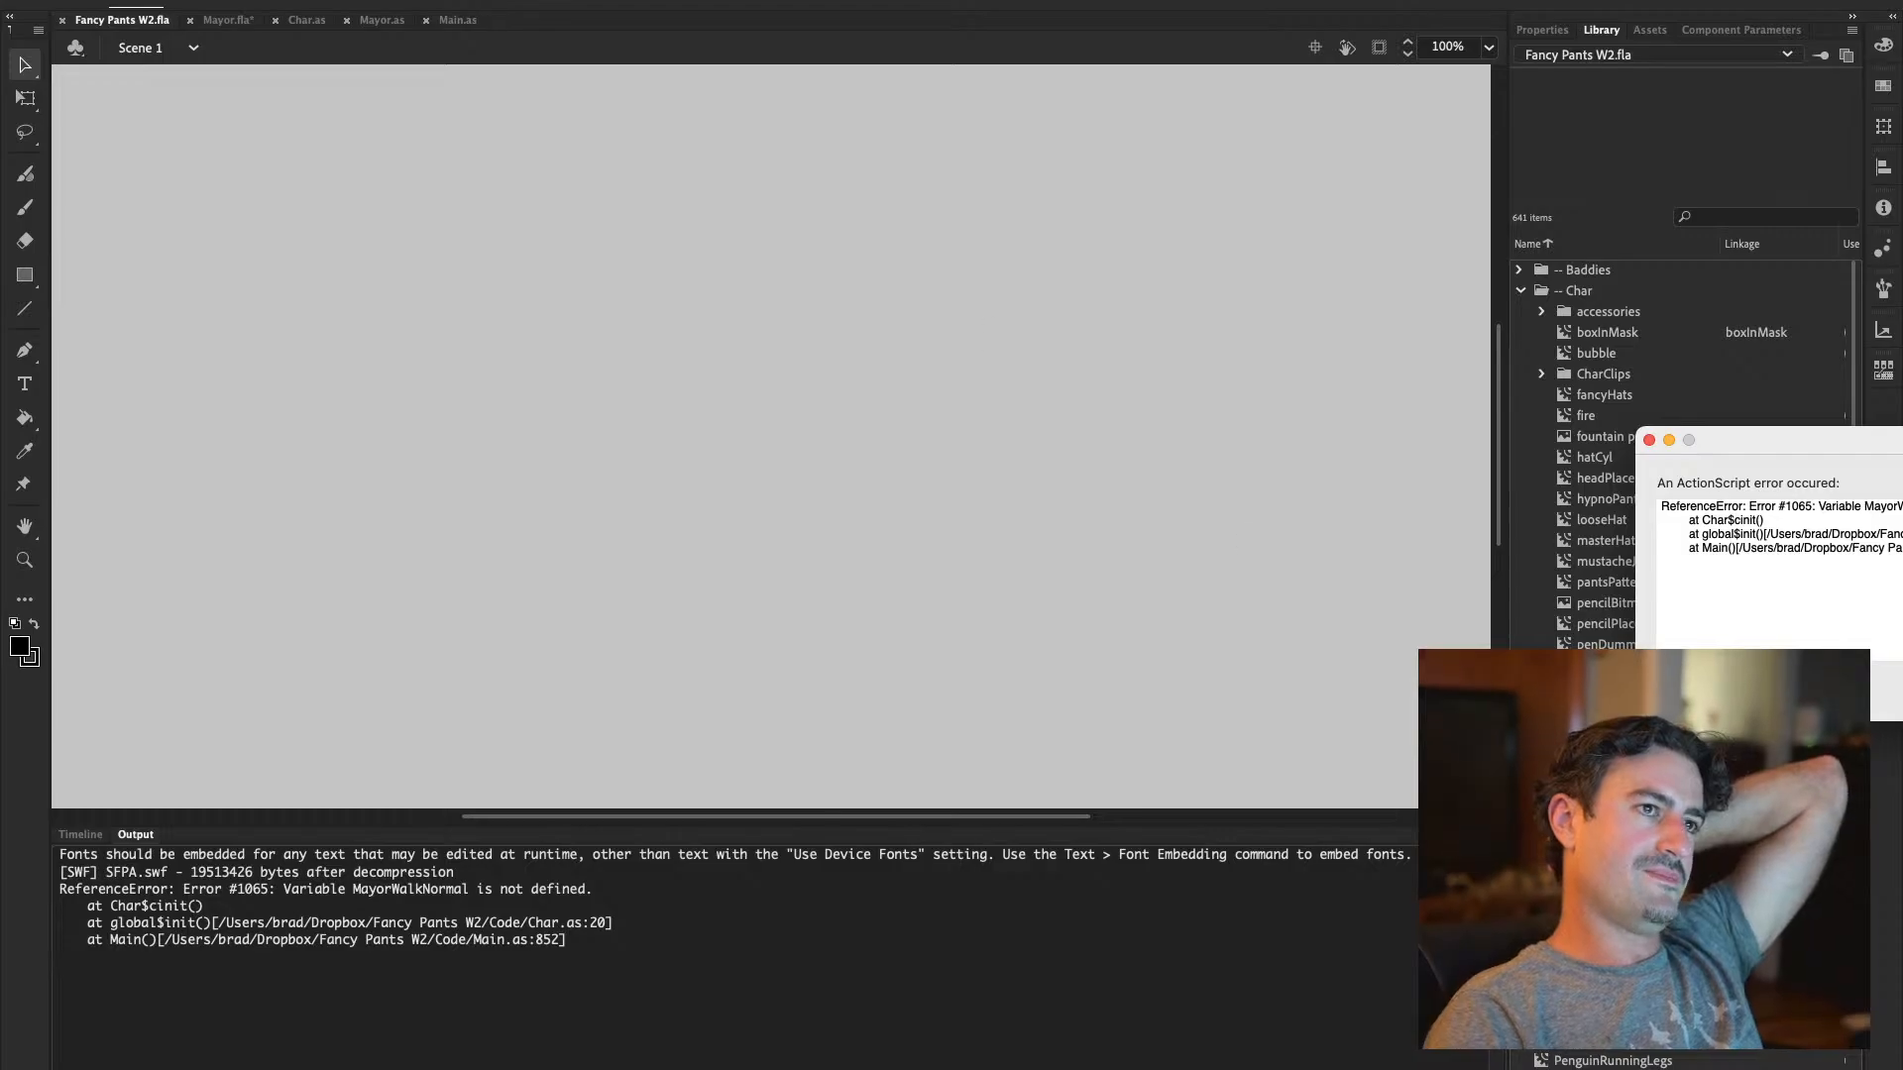
key("Return")
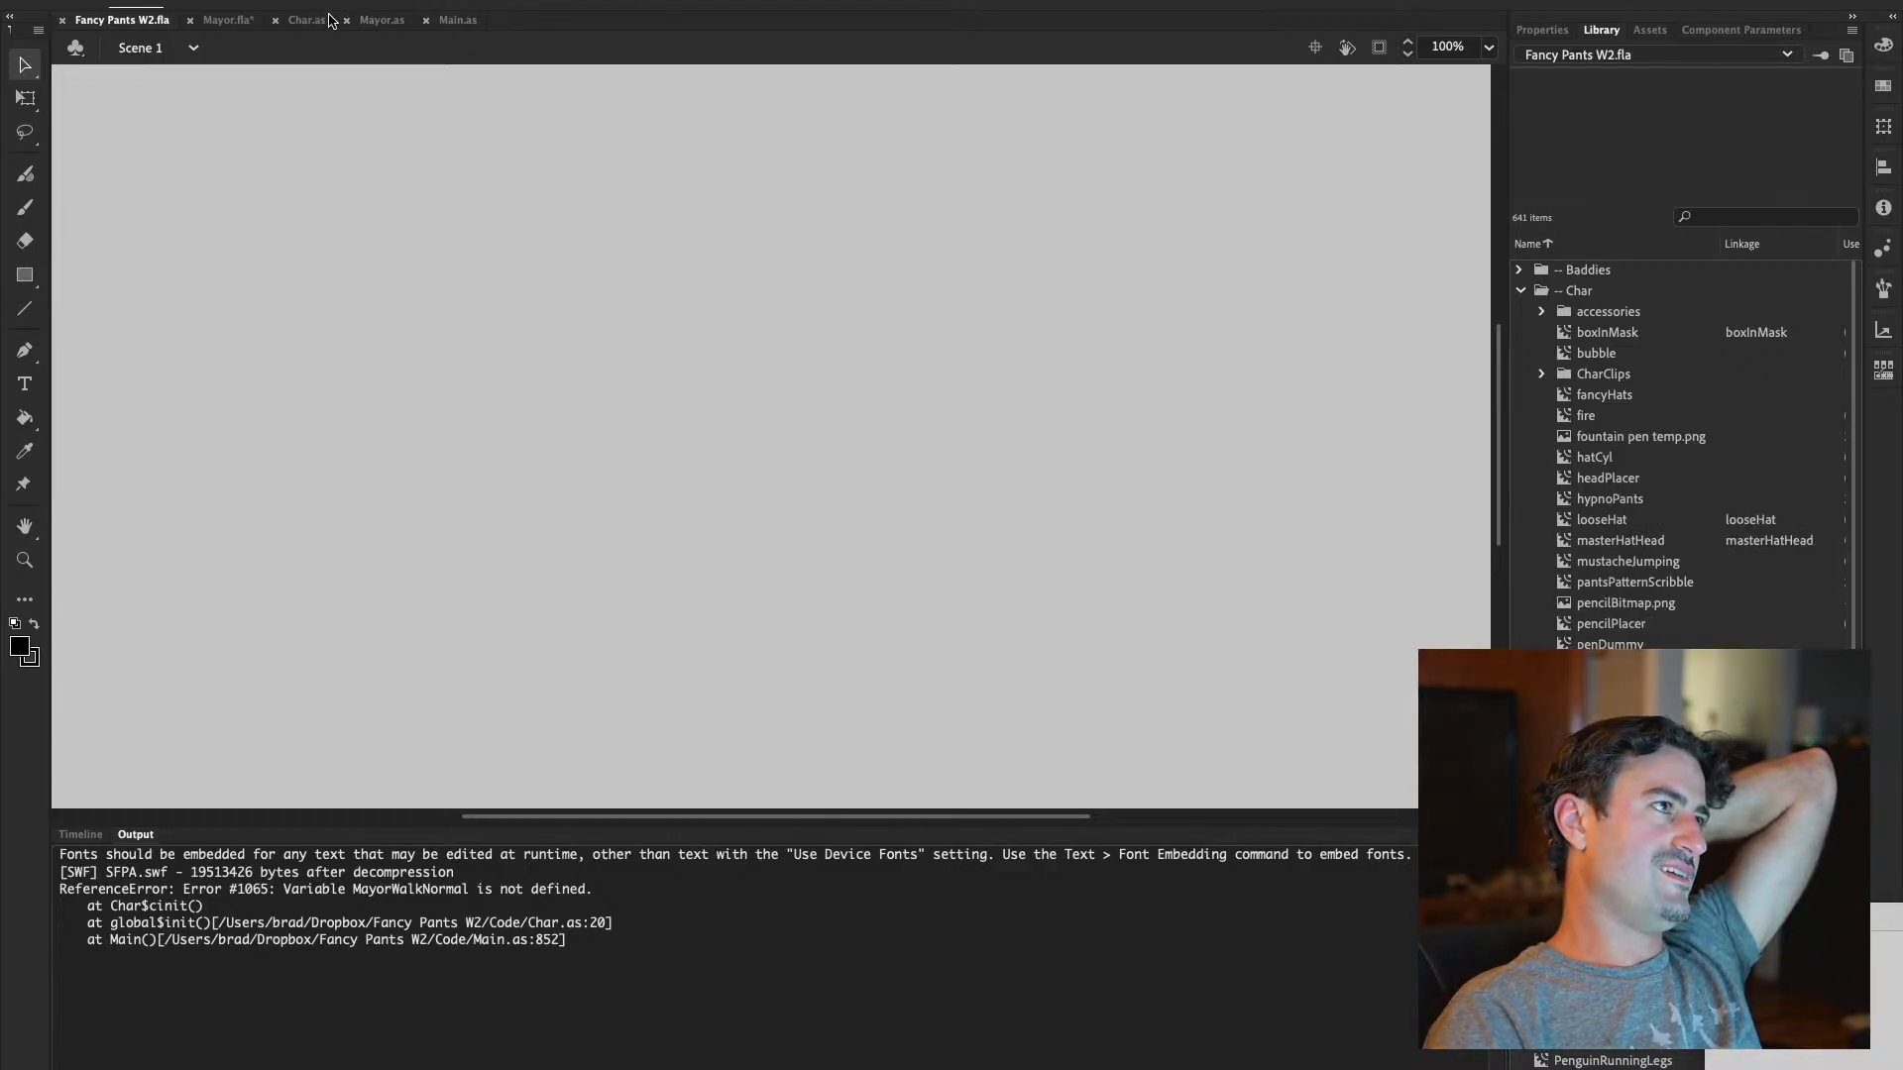
left_click(229, 22)
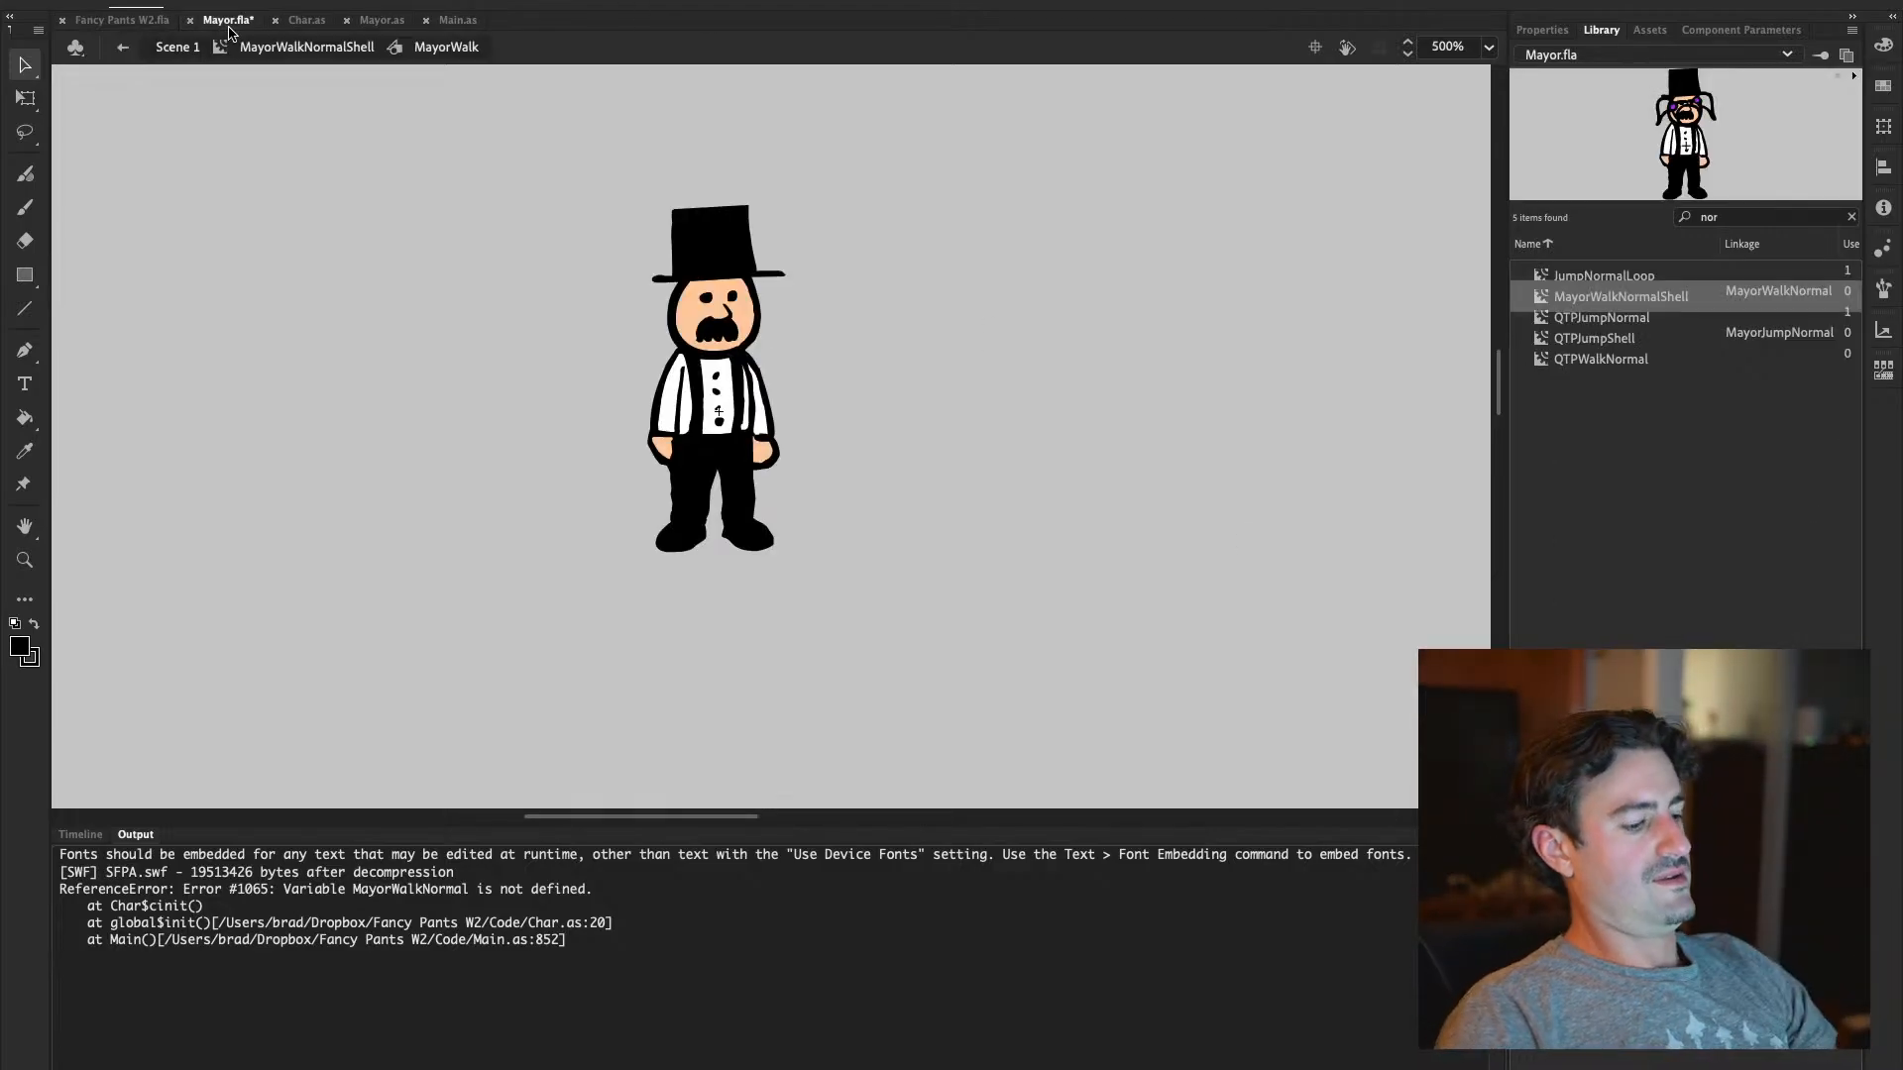
key("super+Return")
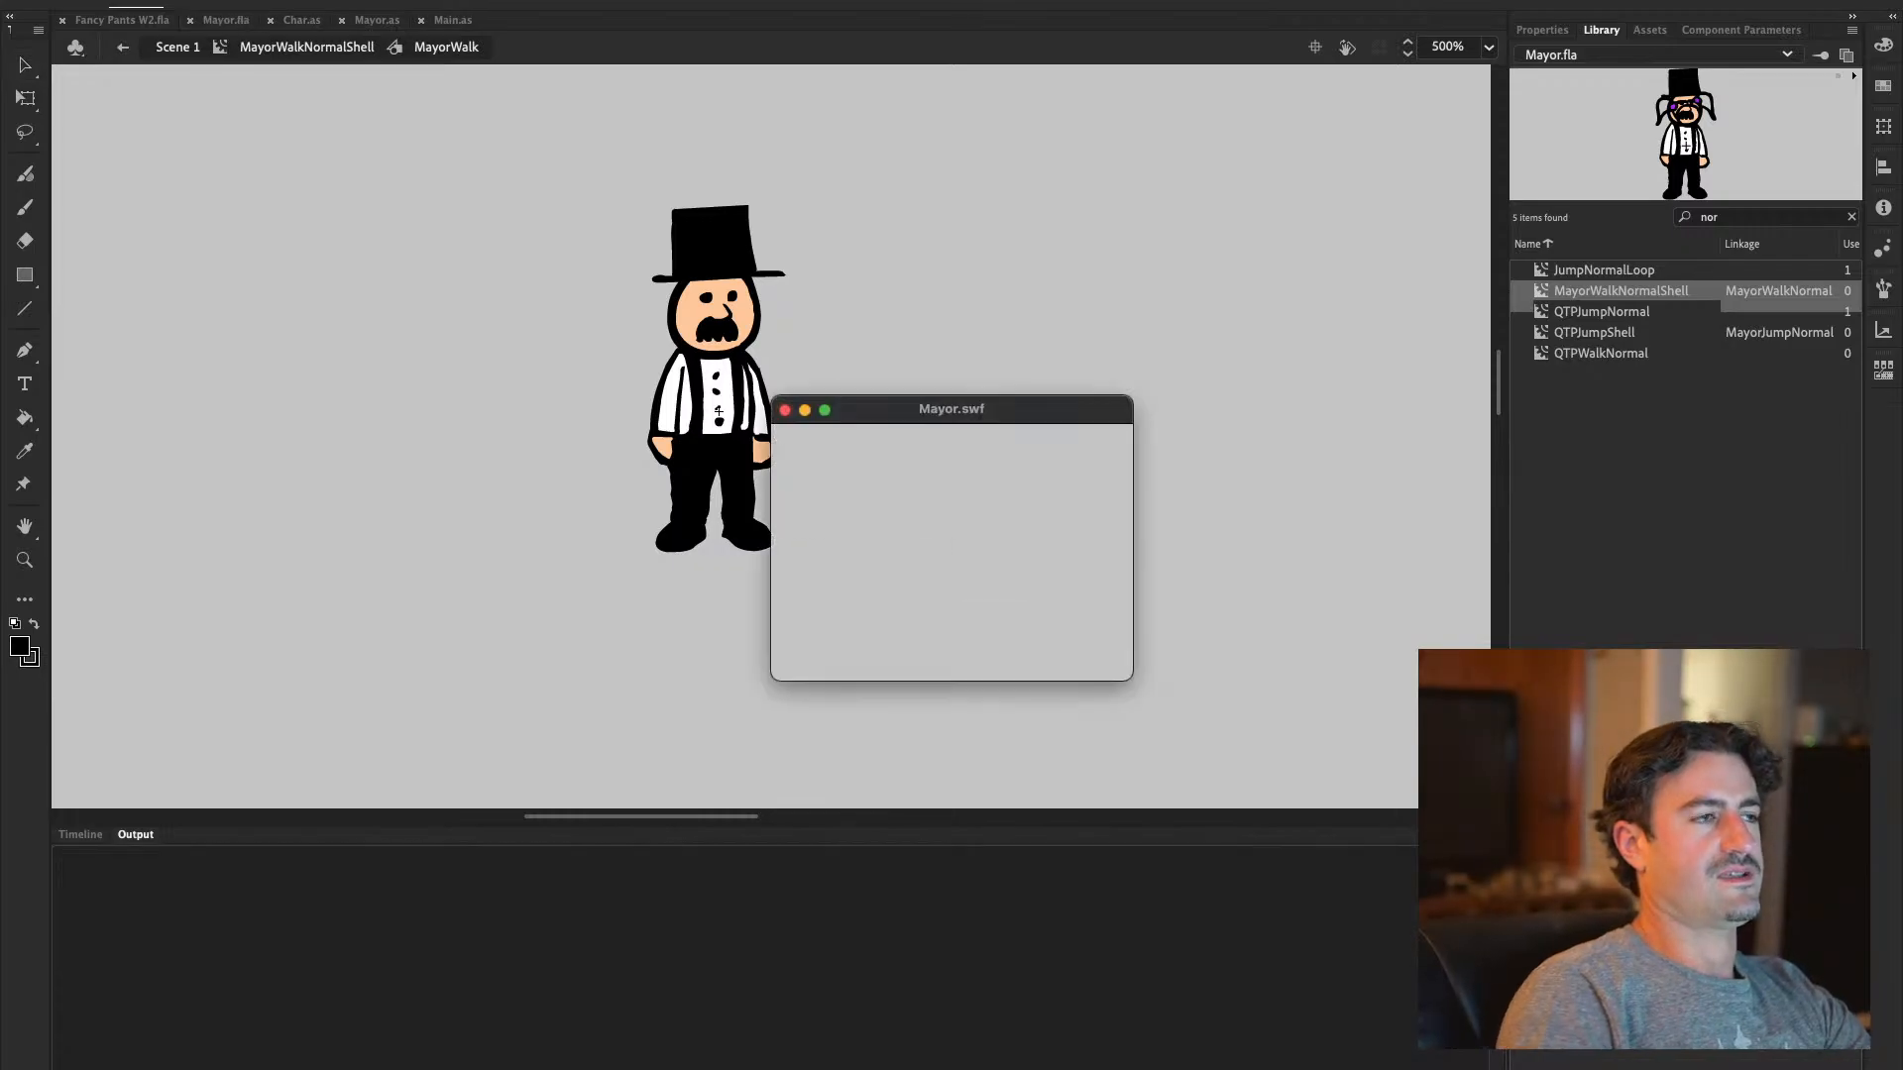
key("super+w")
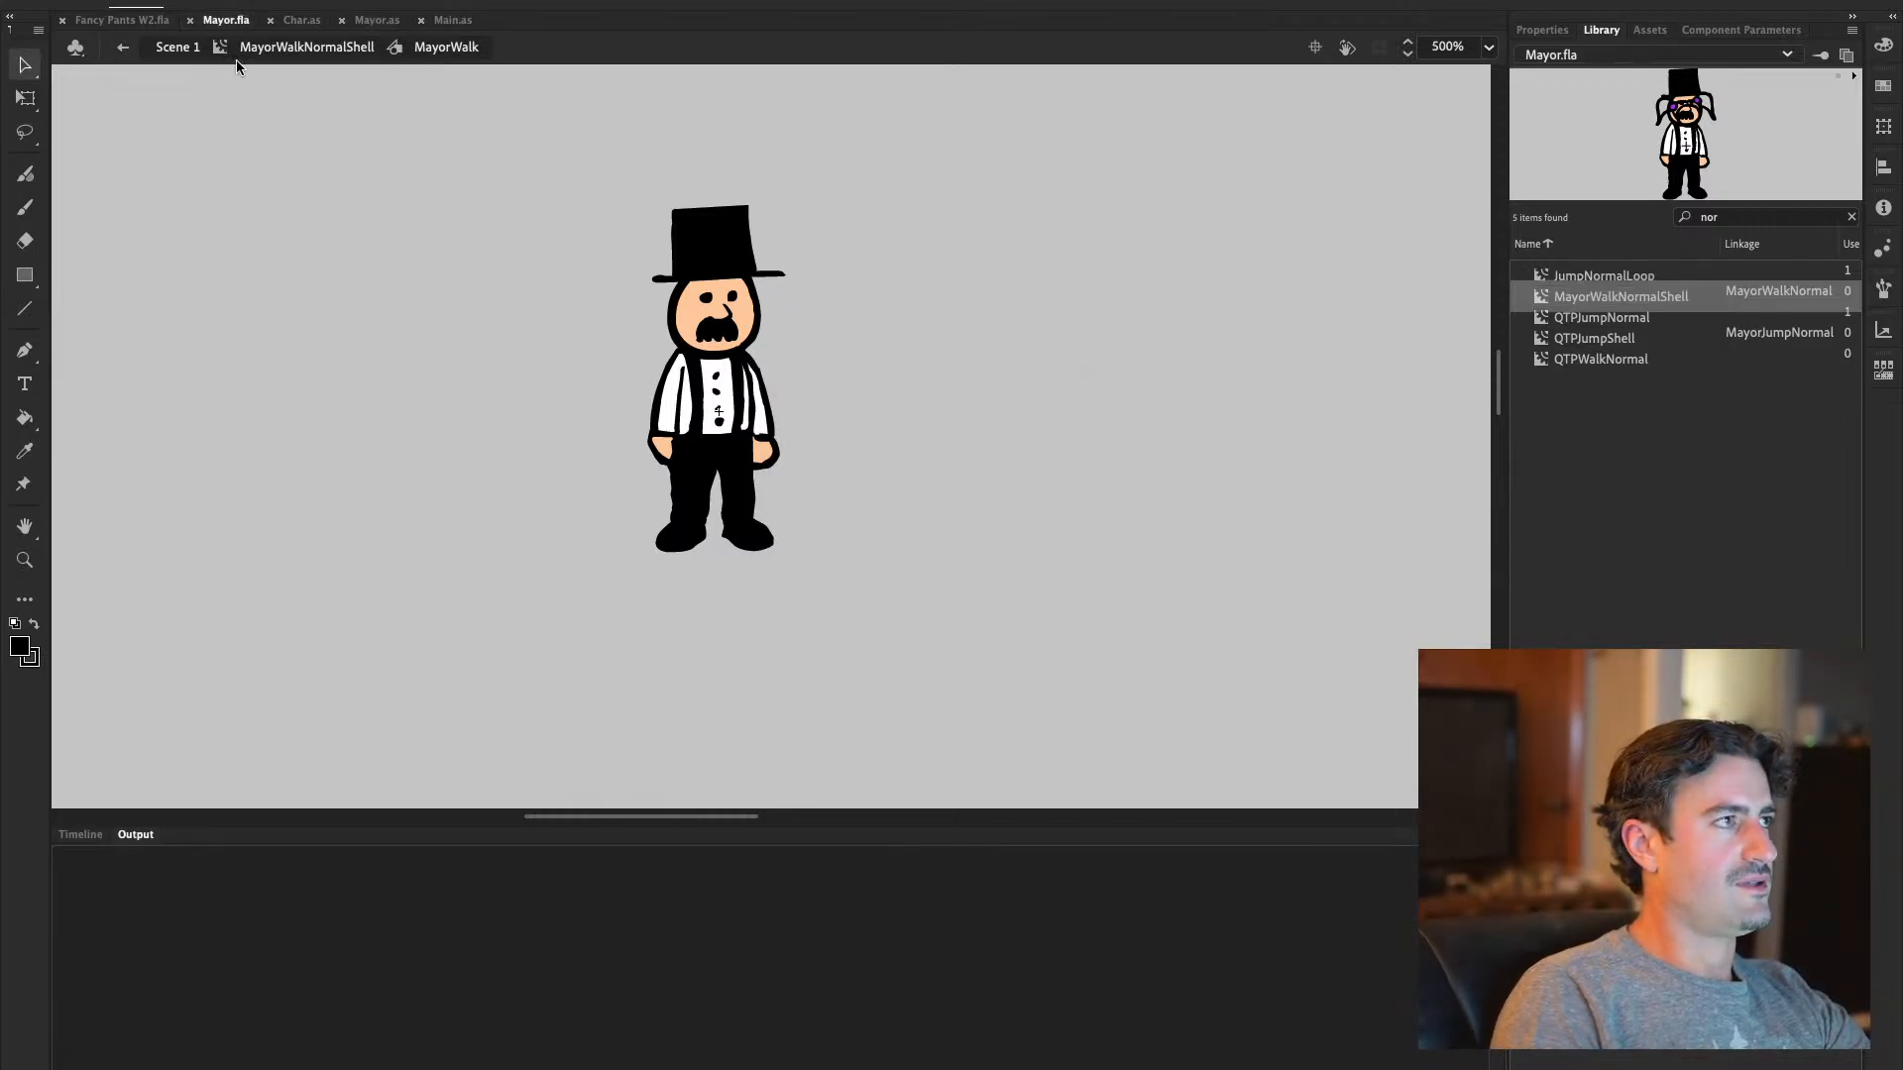
Test Fancy Pants W2.fla, walk the Mayor right off the ledge, close the game, and check the output errors
left_click(114, 21)
key("super+Return")
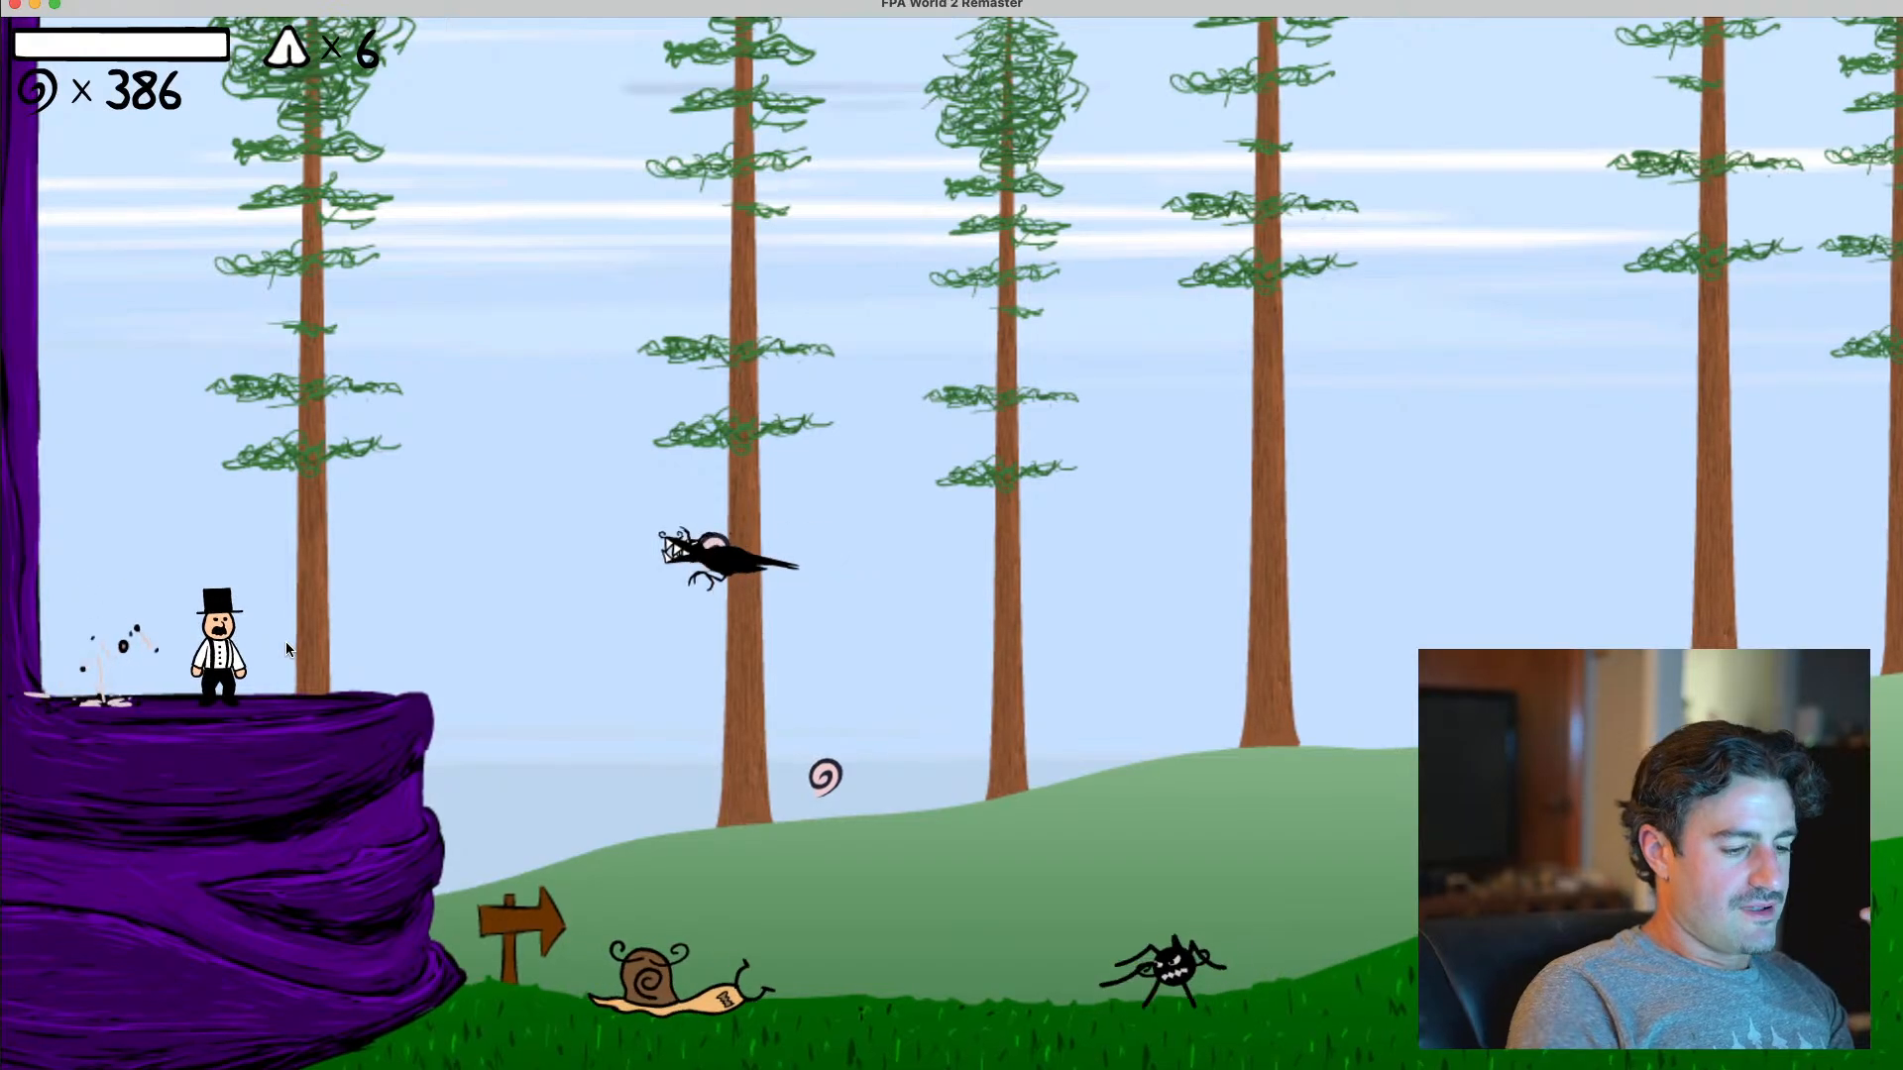
key("Right")
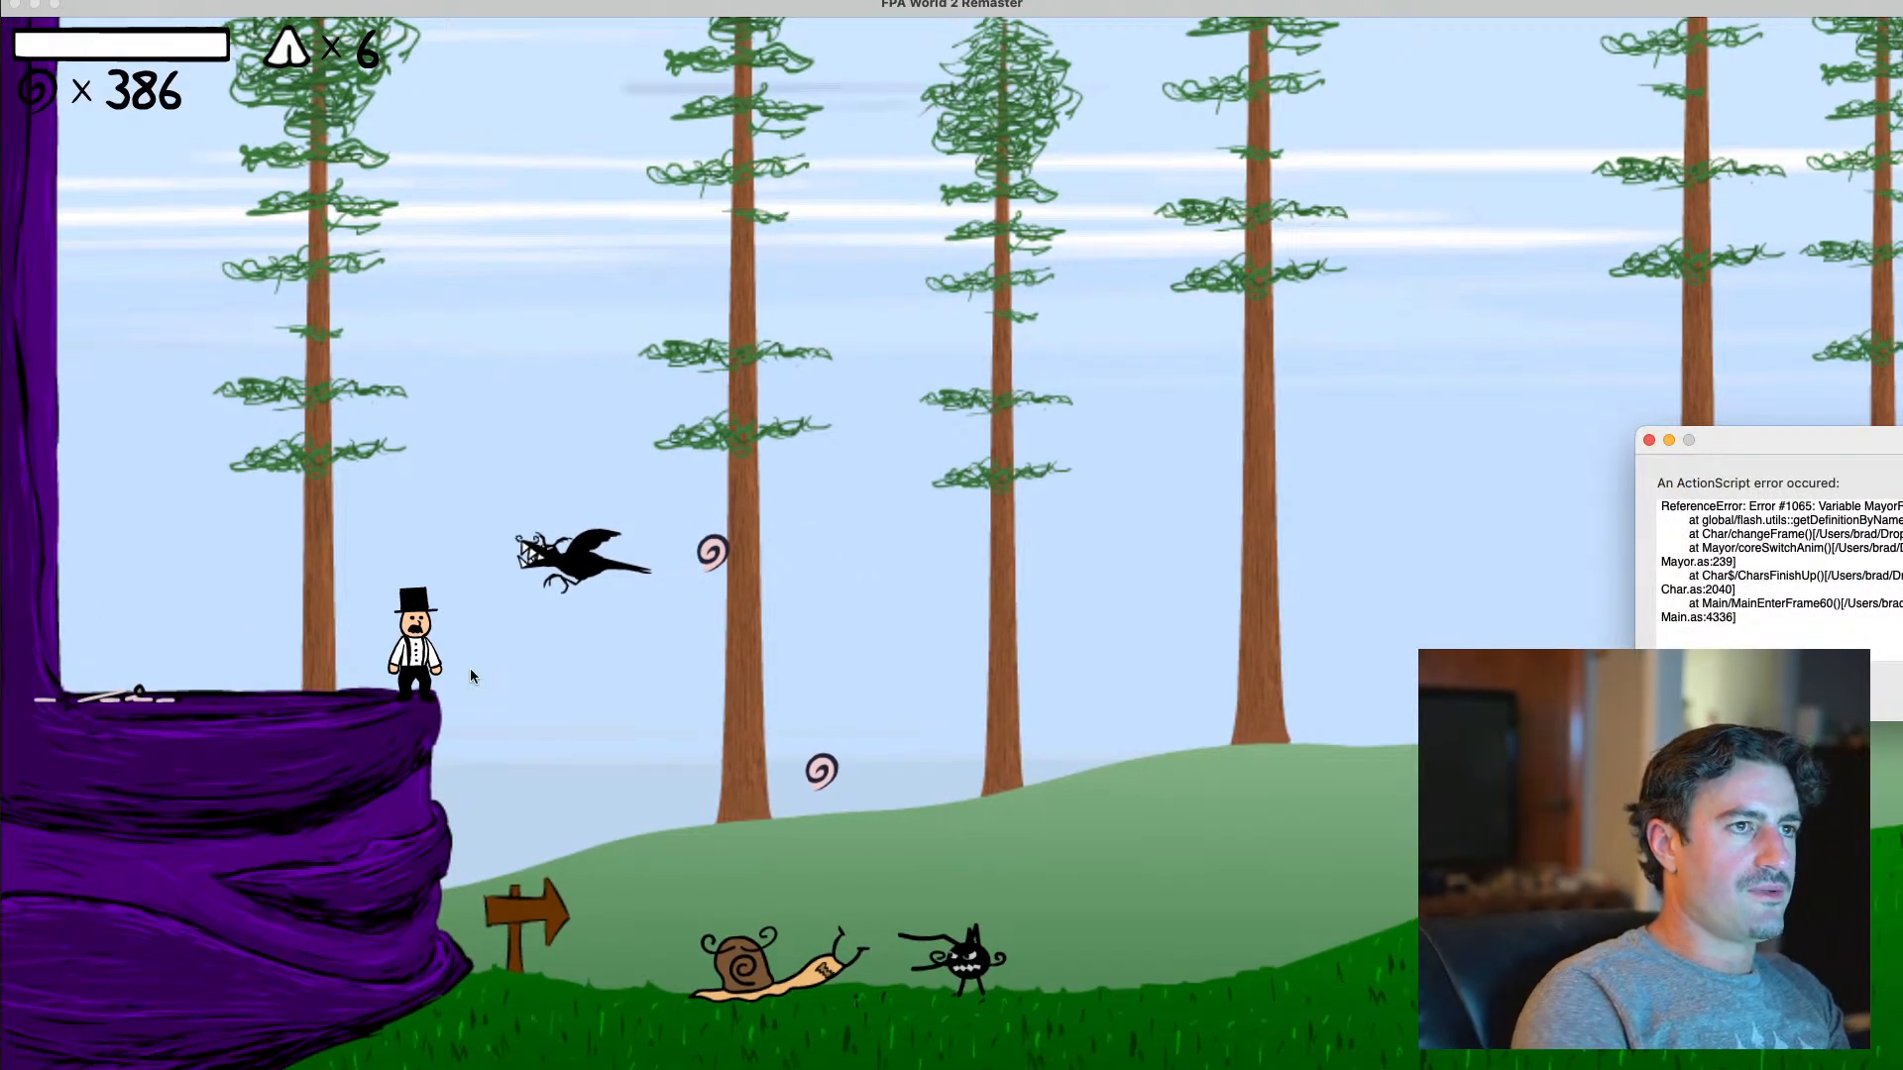
key("Right")
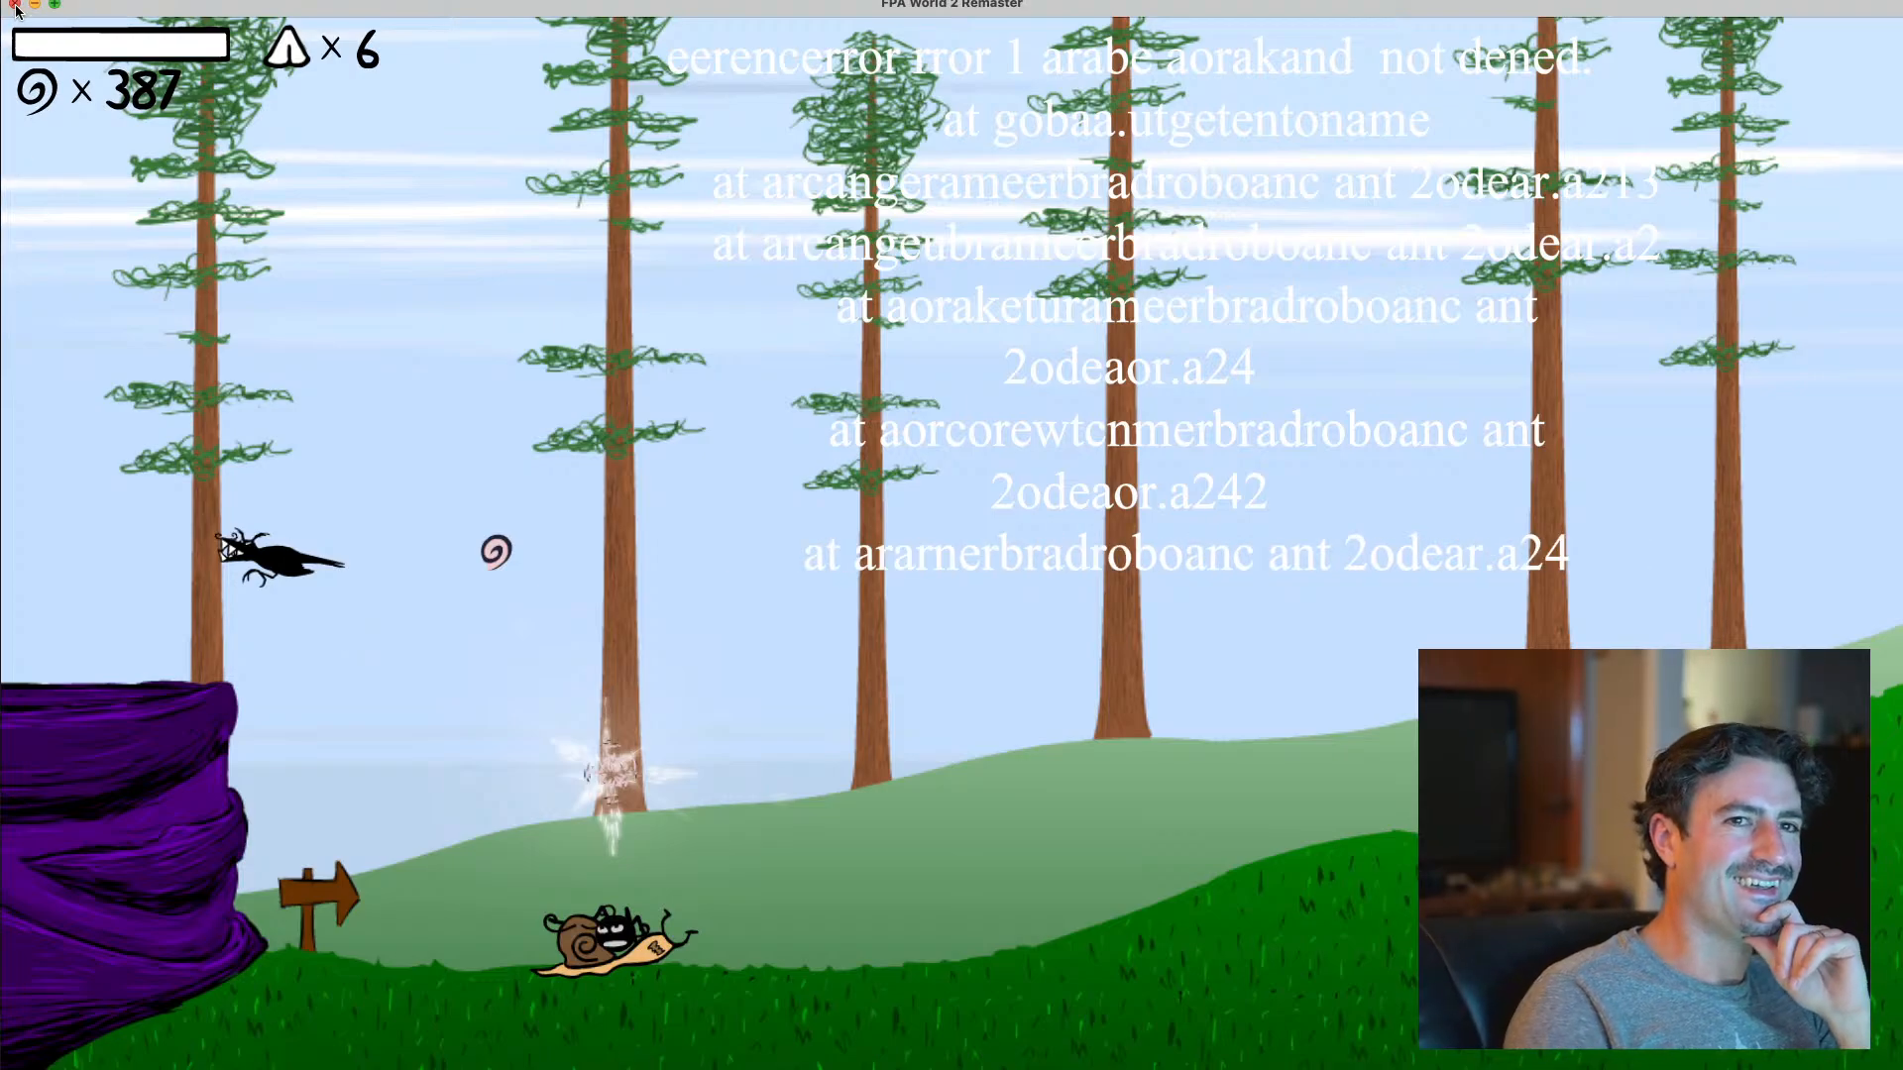
key("Escape")
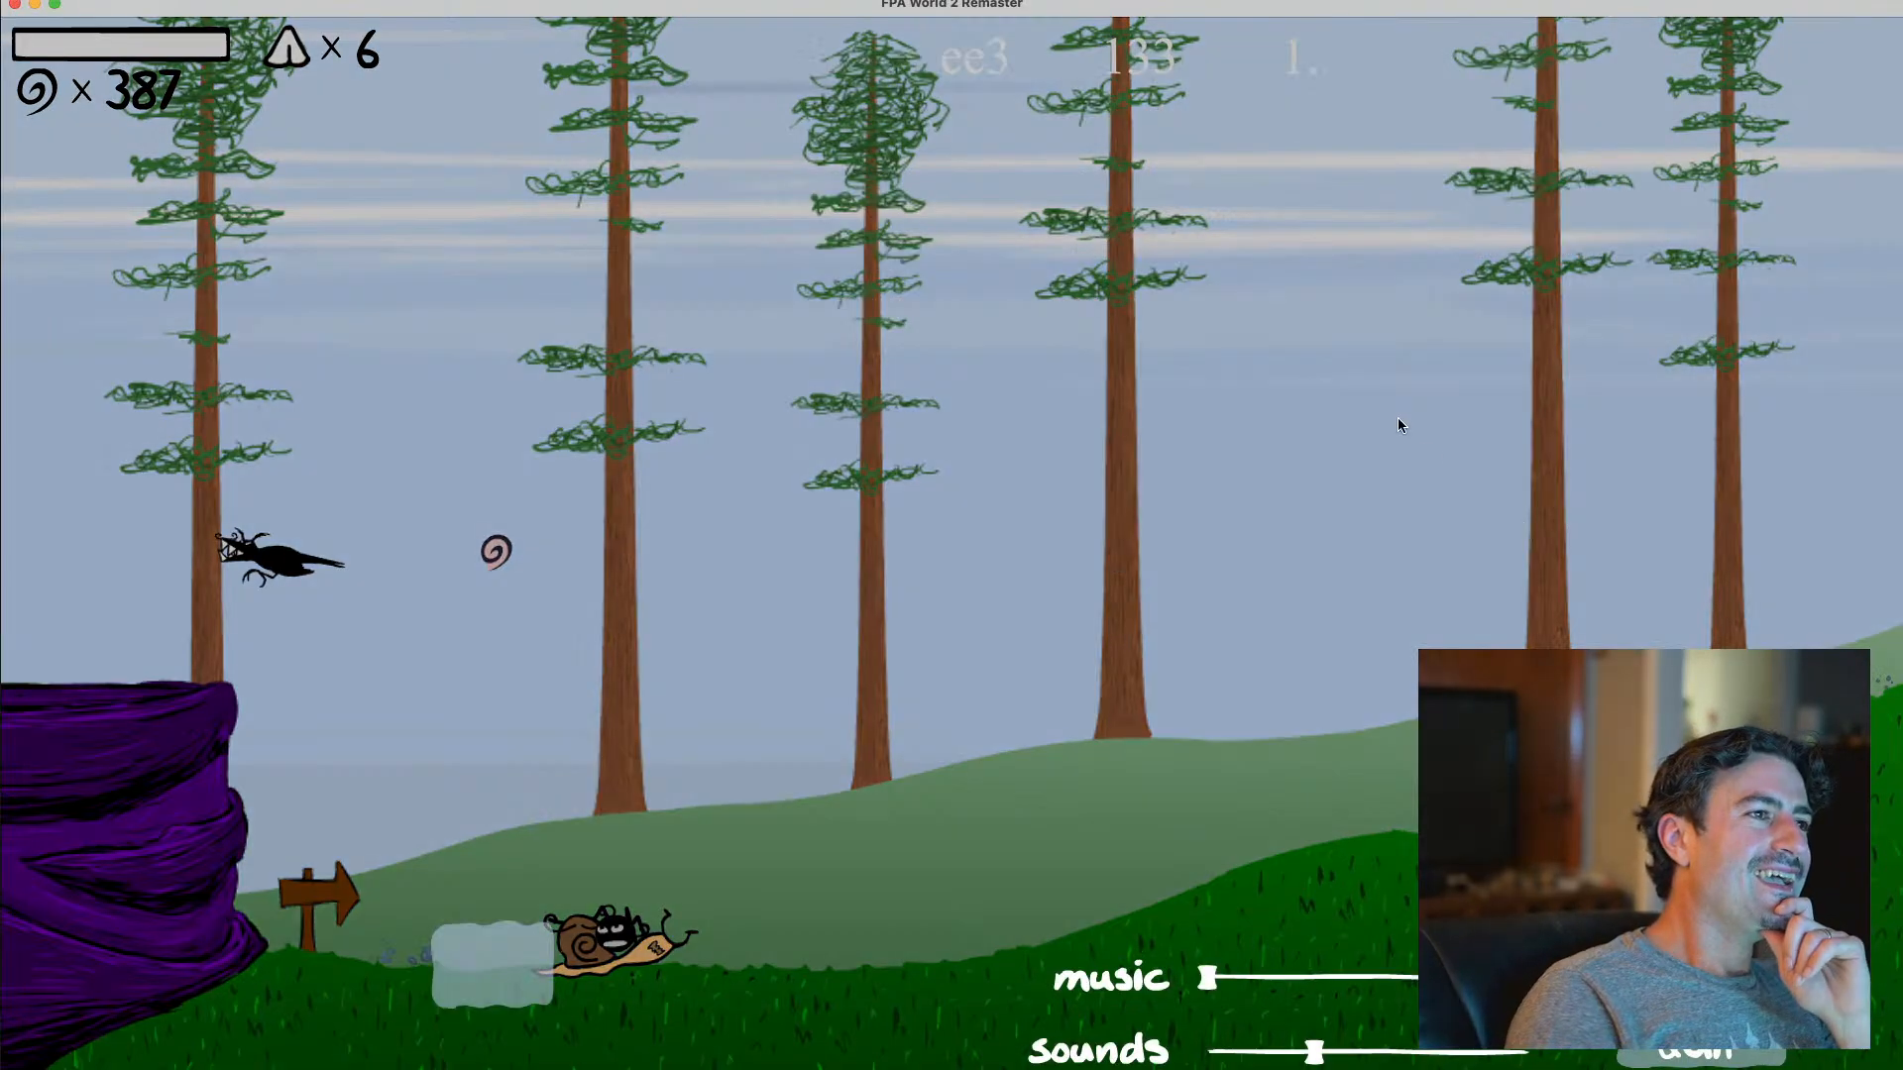
left_click(14, 5)
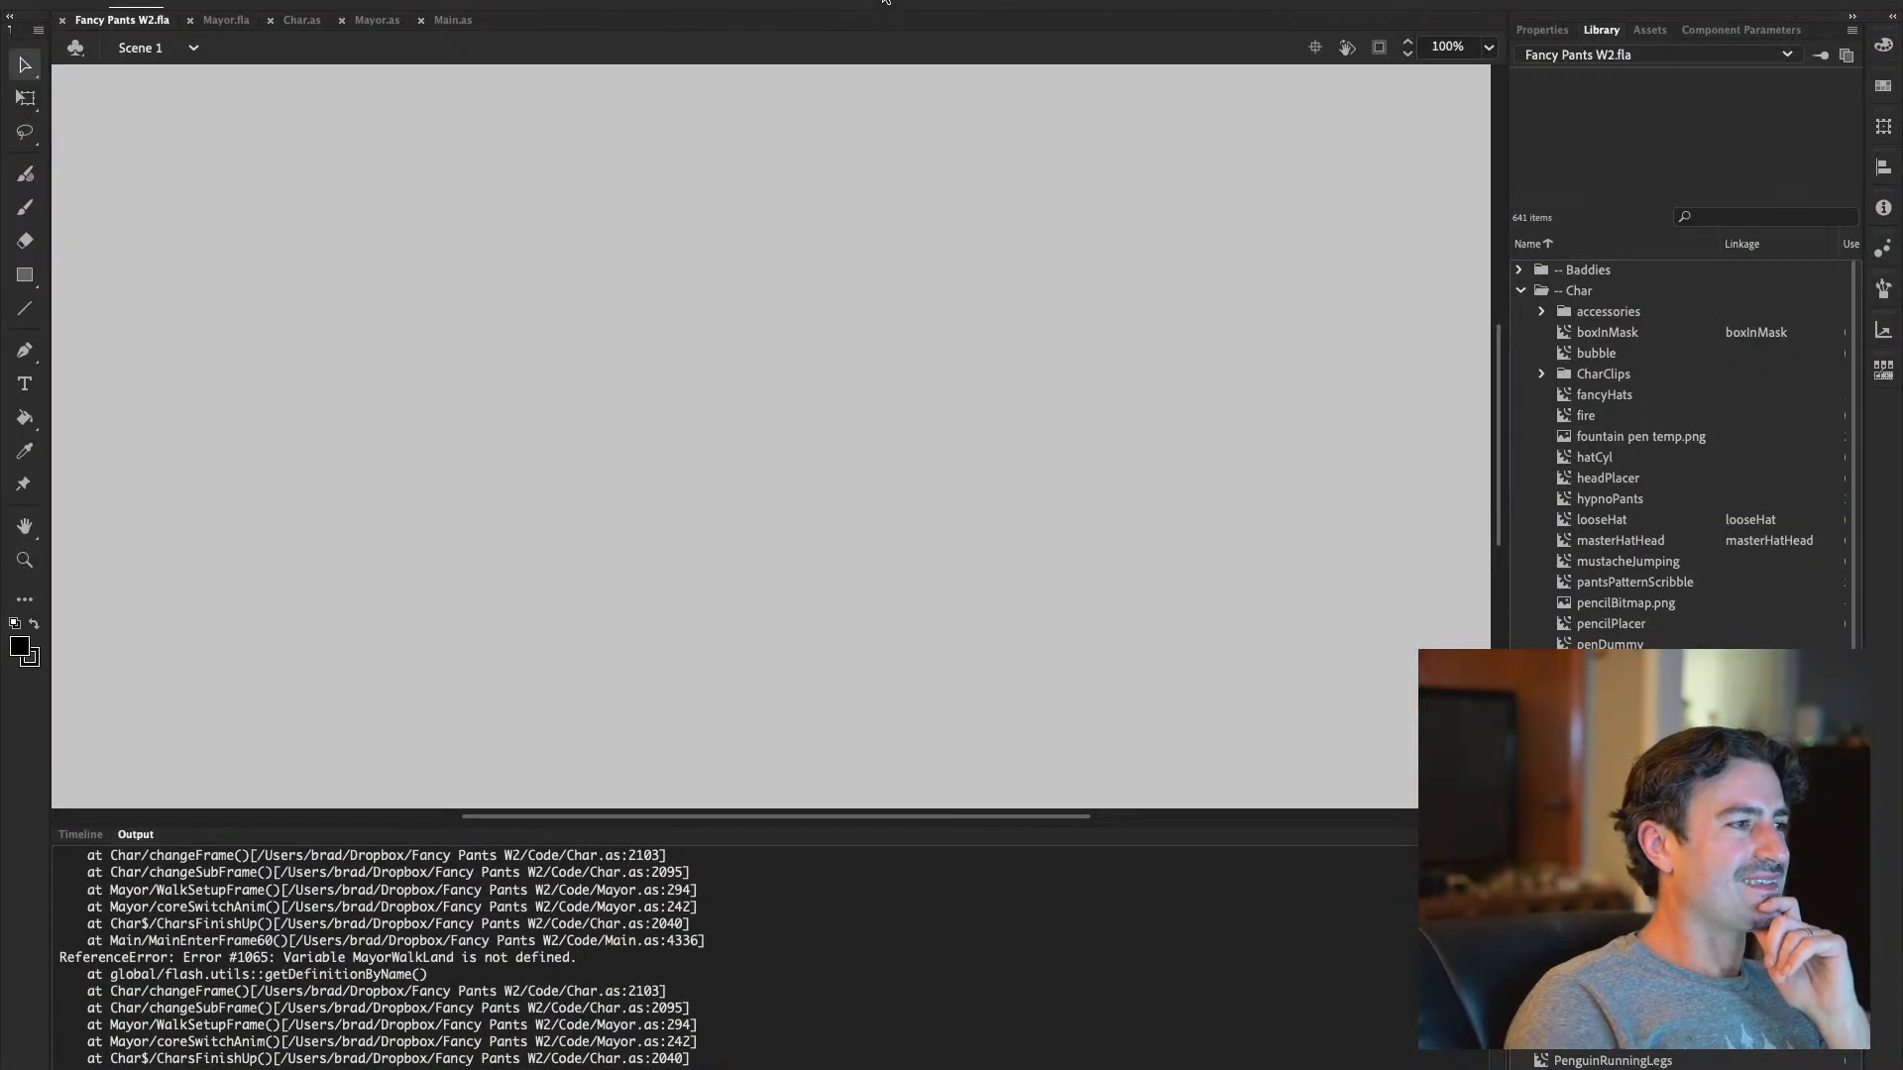
left_click(812, 953)
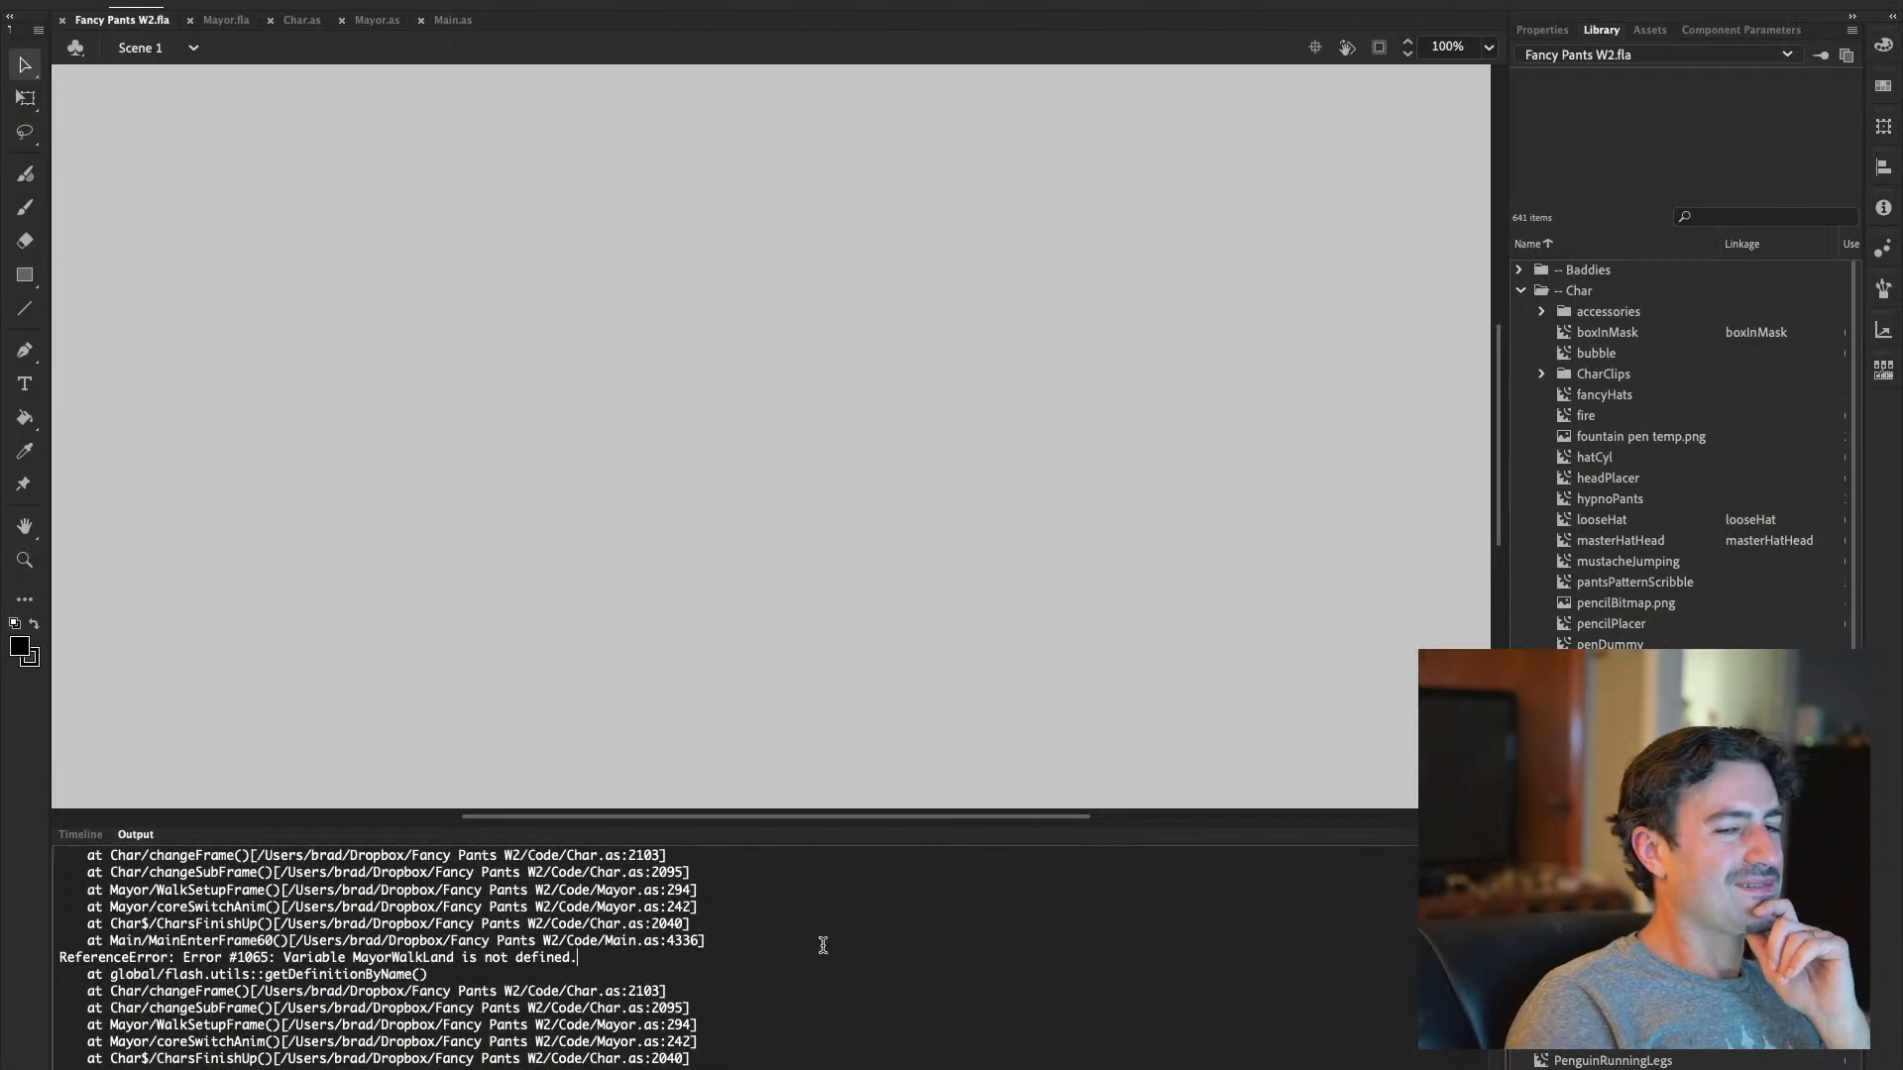
left_click(82, 834)
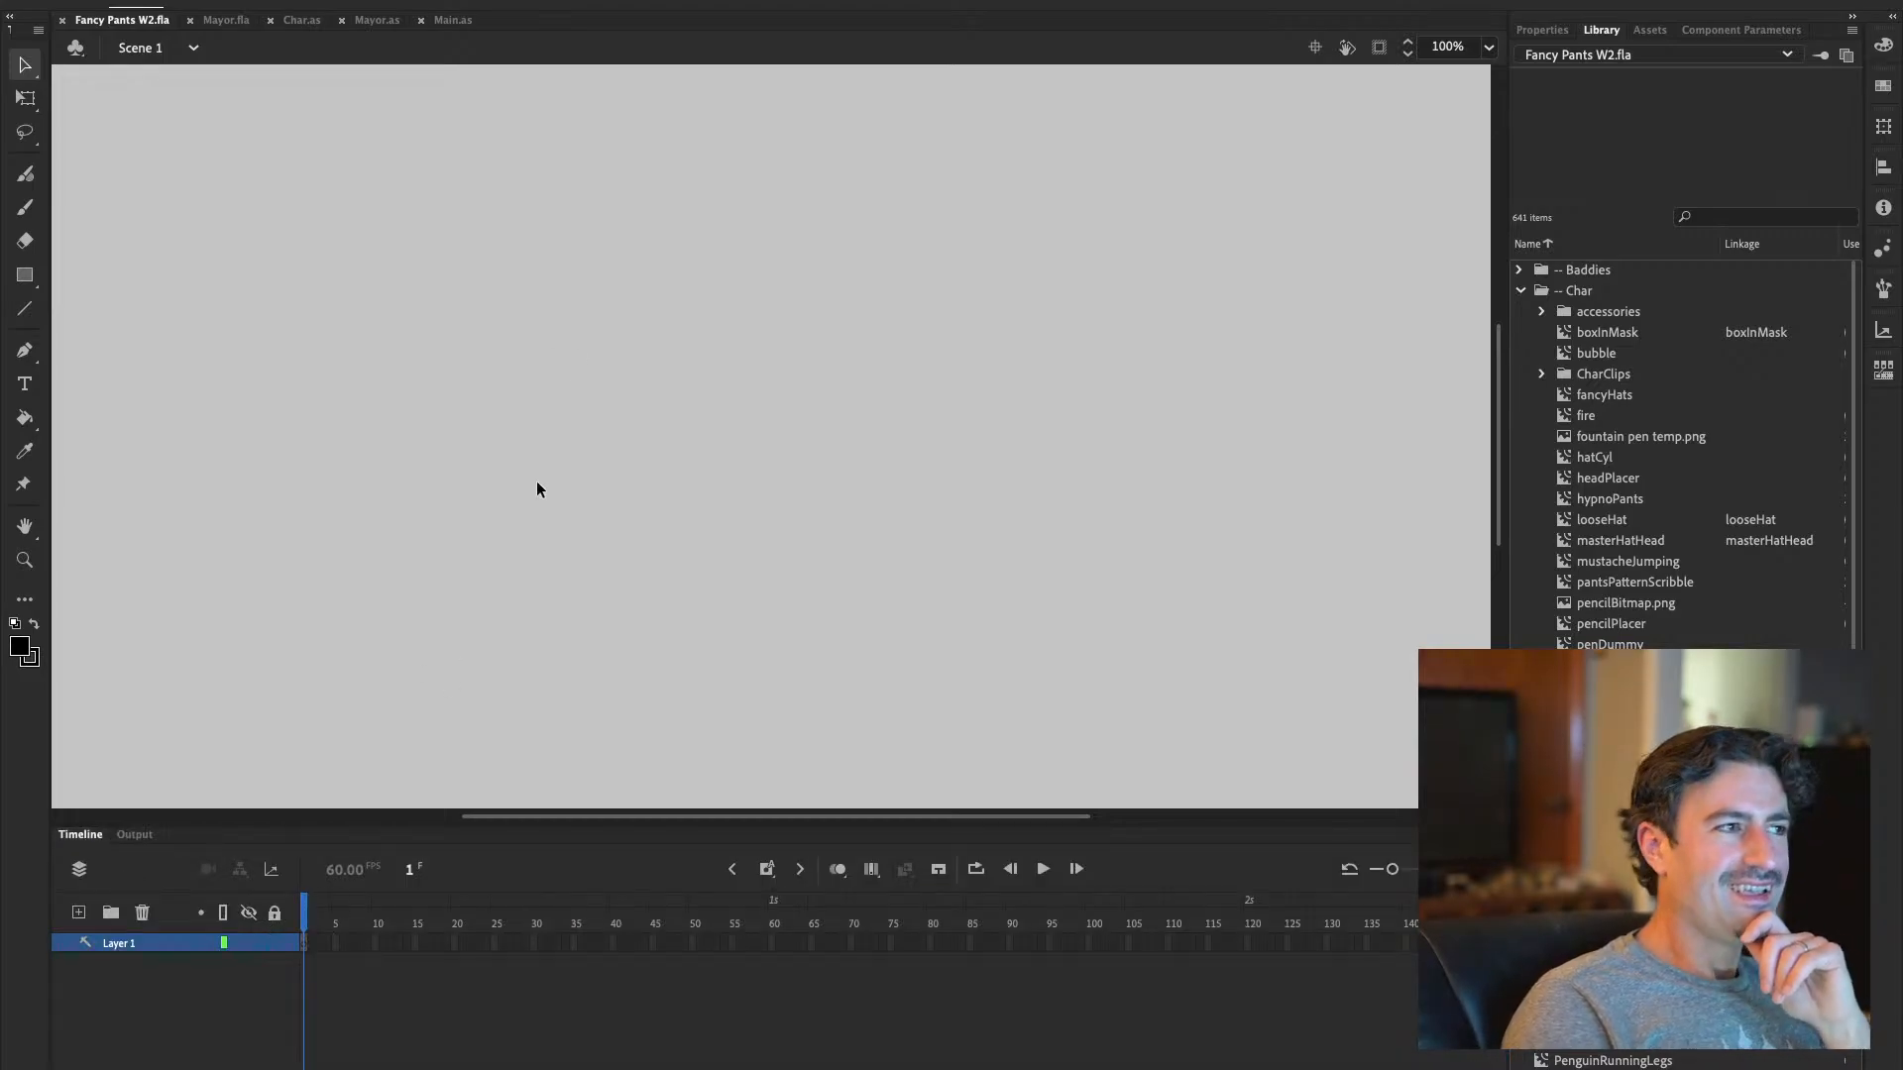
Check MayorWalkNormalShell, QTPJumpShell and QTPWalkNormal among the filtered library symbols in Mayor.fla
left_click(226, 22)
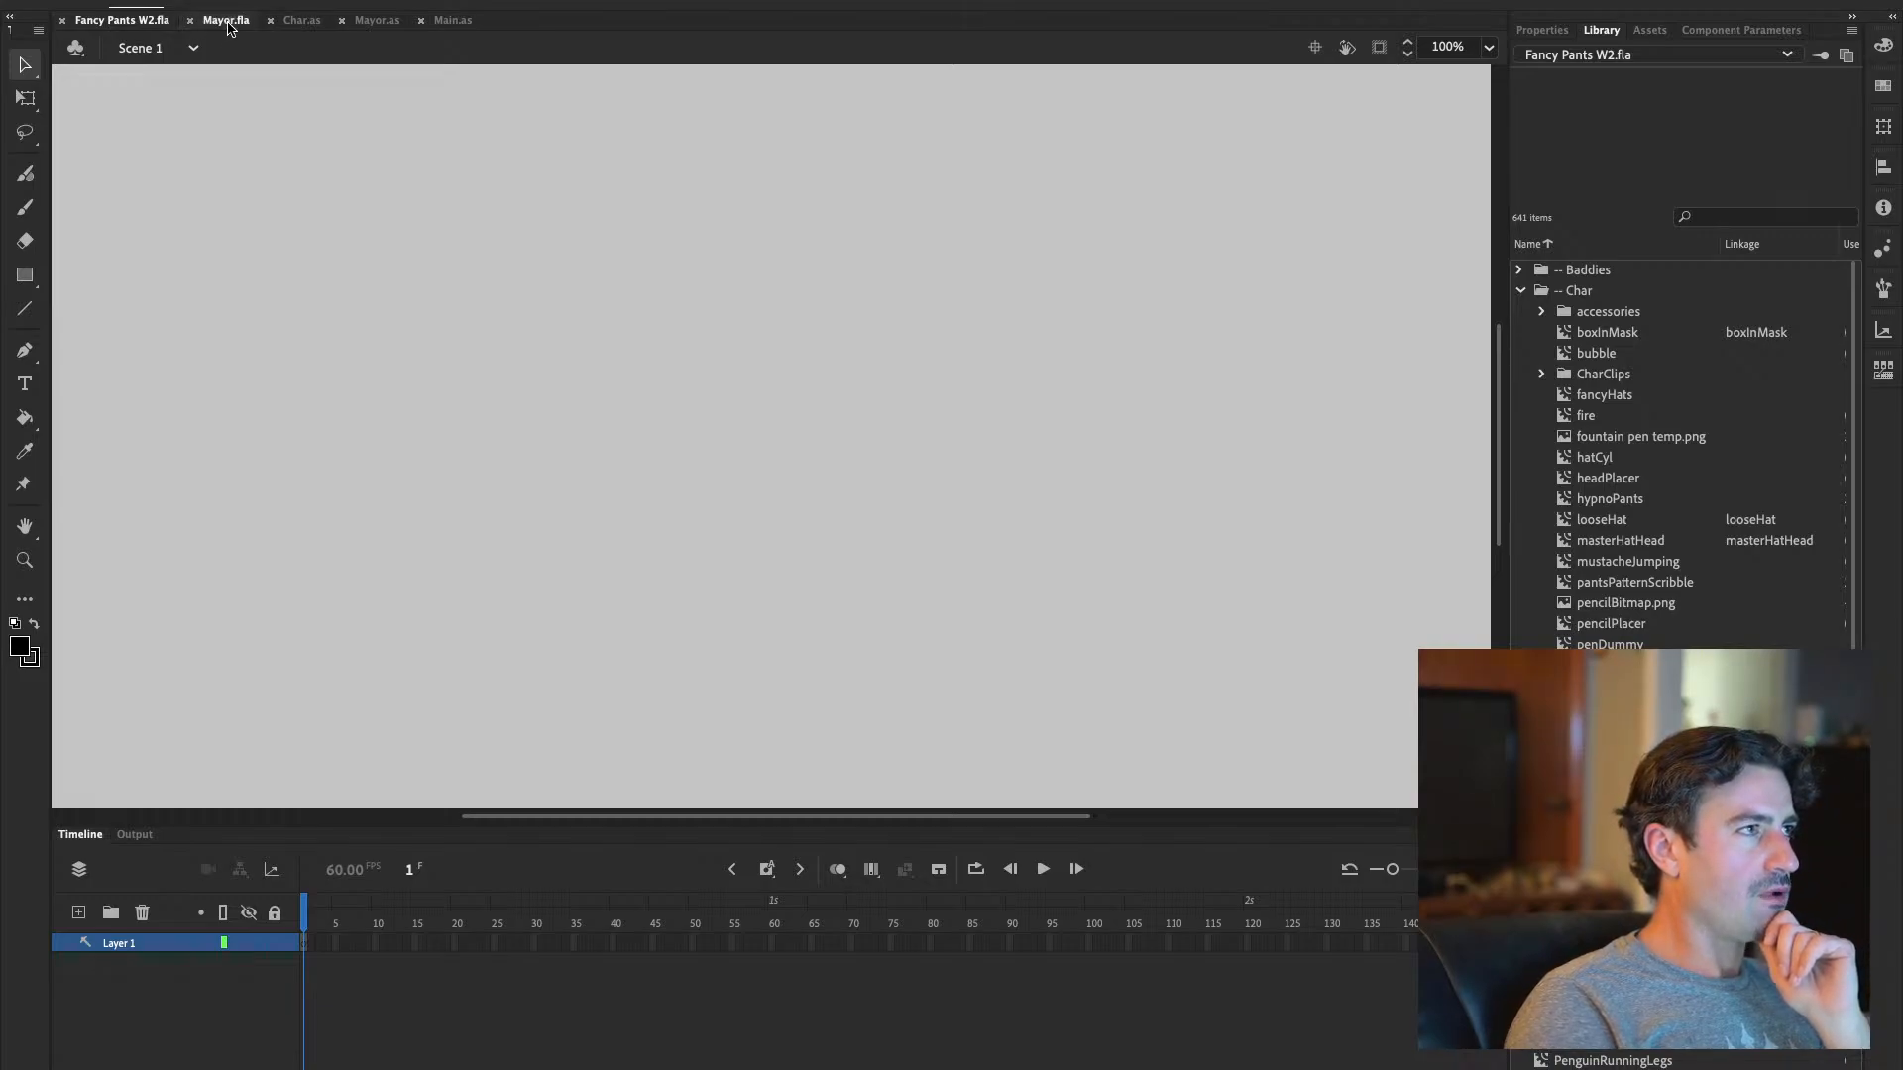
scroll(449, 694, "right", 3)
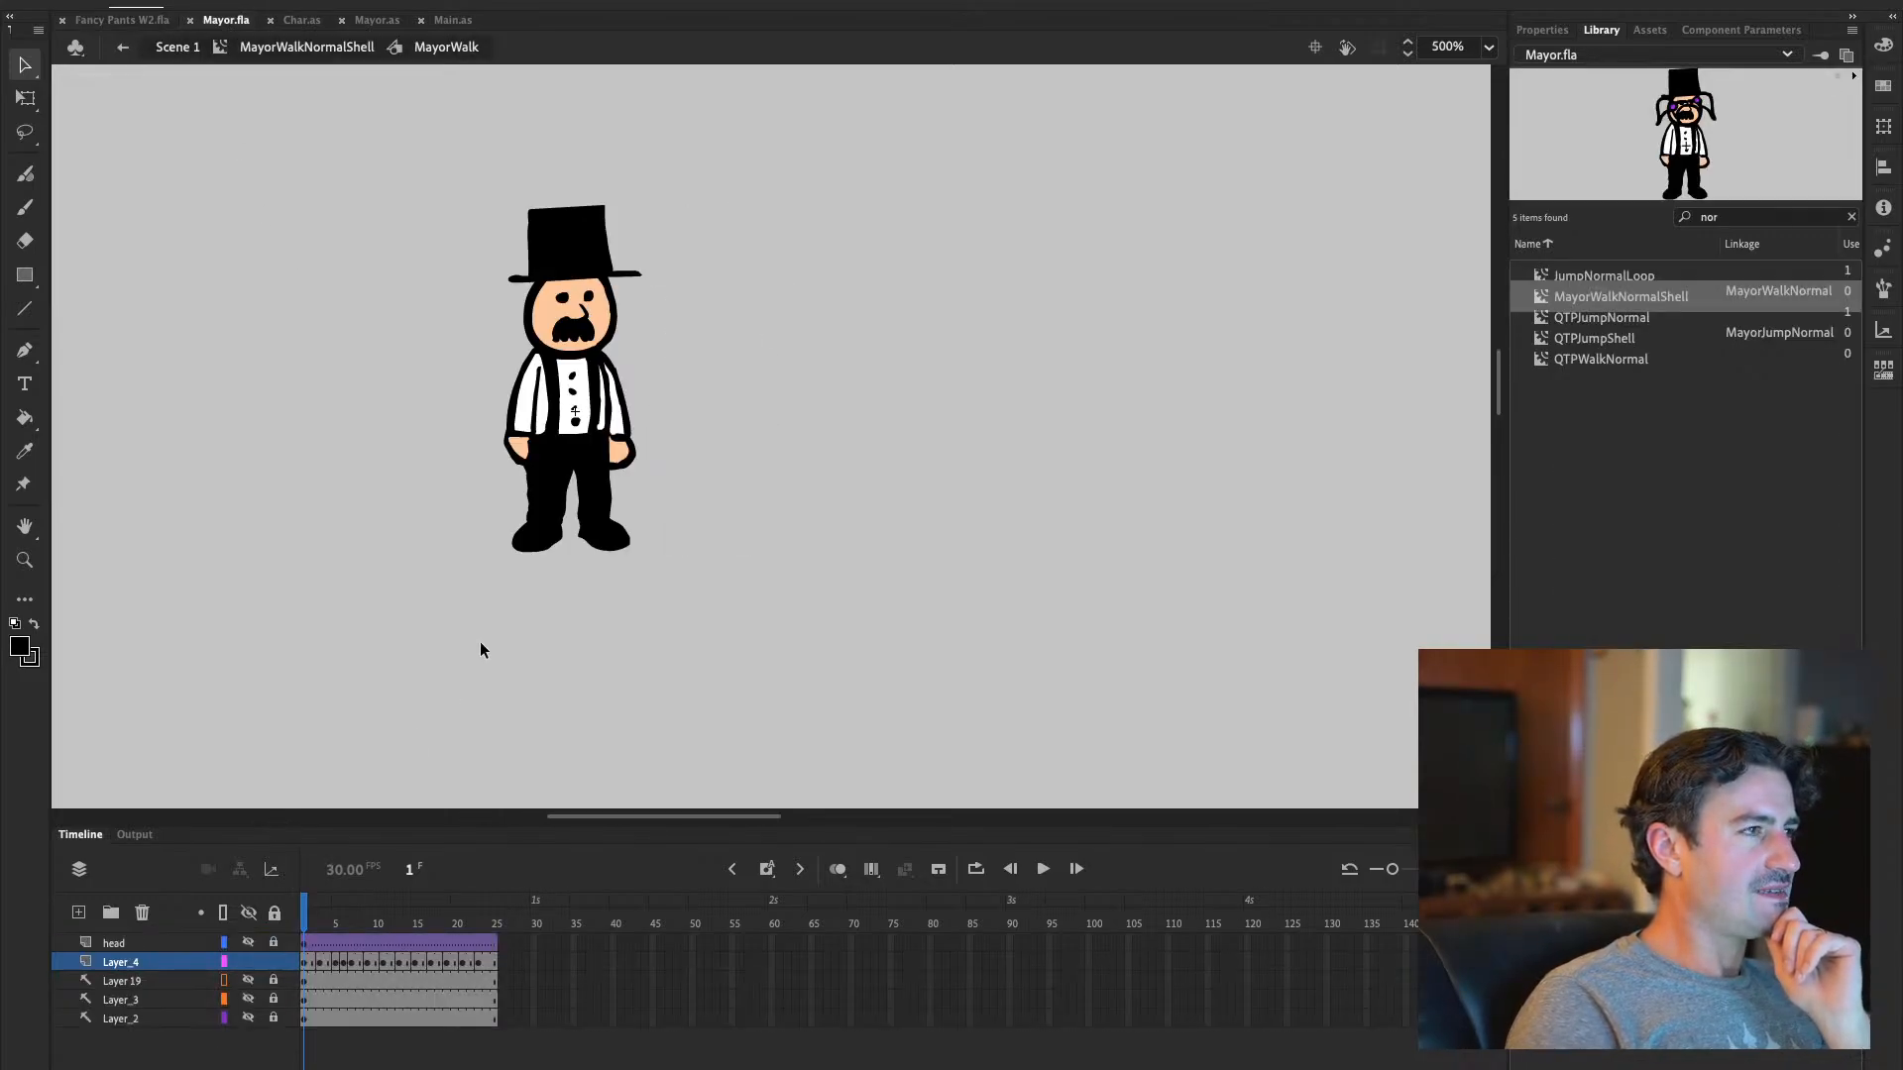
left_click(1597, 332)
left_click(1588, 294)
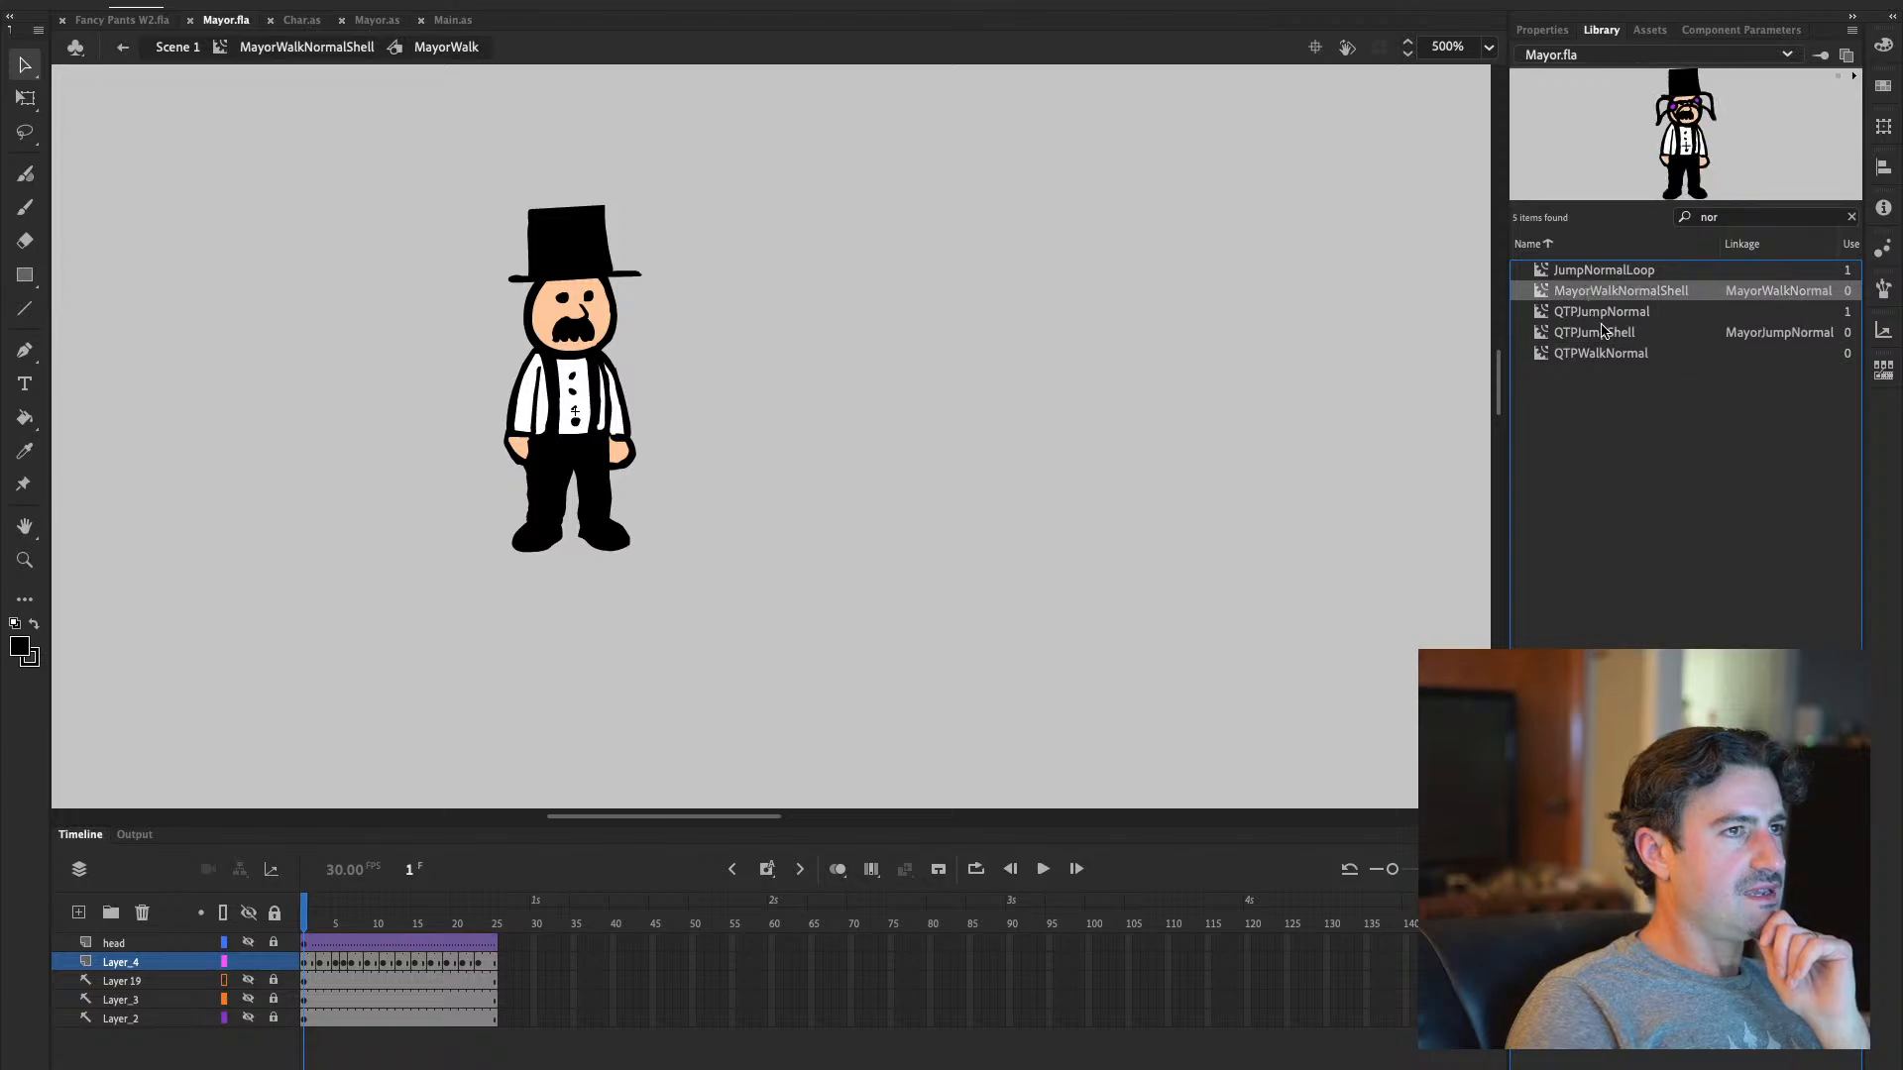
left_click(1592, 354)
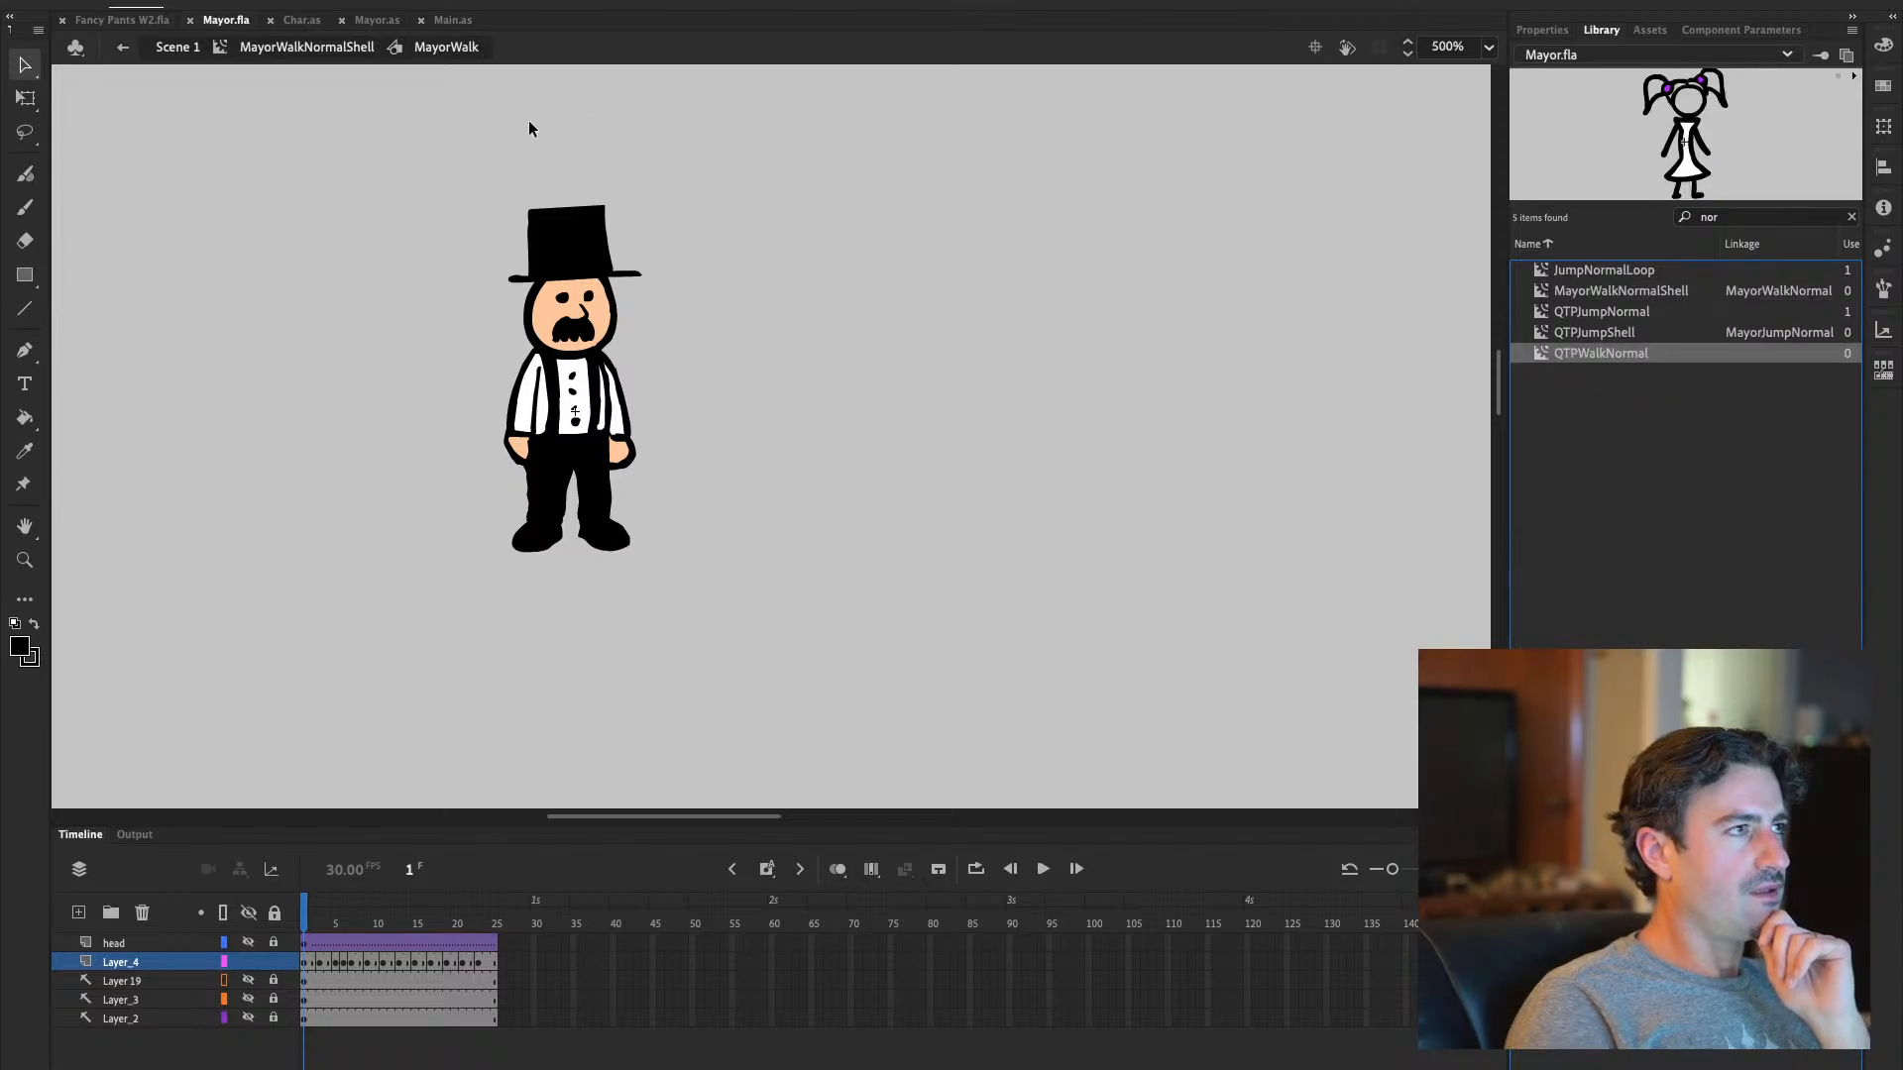
Open the QTPWalkNormal and MayorWalkNormalShell symbols in Mayor.fla and compare their walk timelines
double_click(1553, 354)
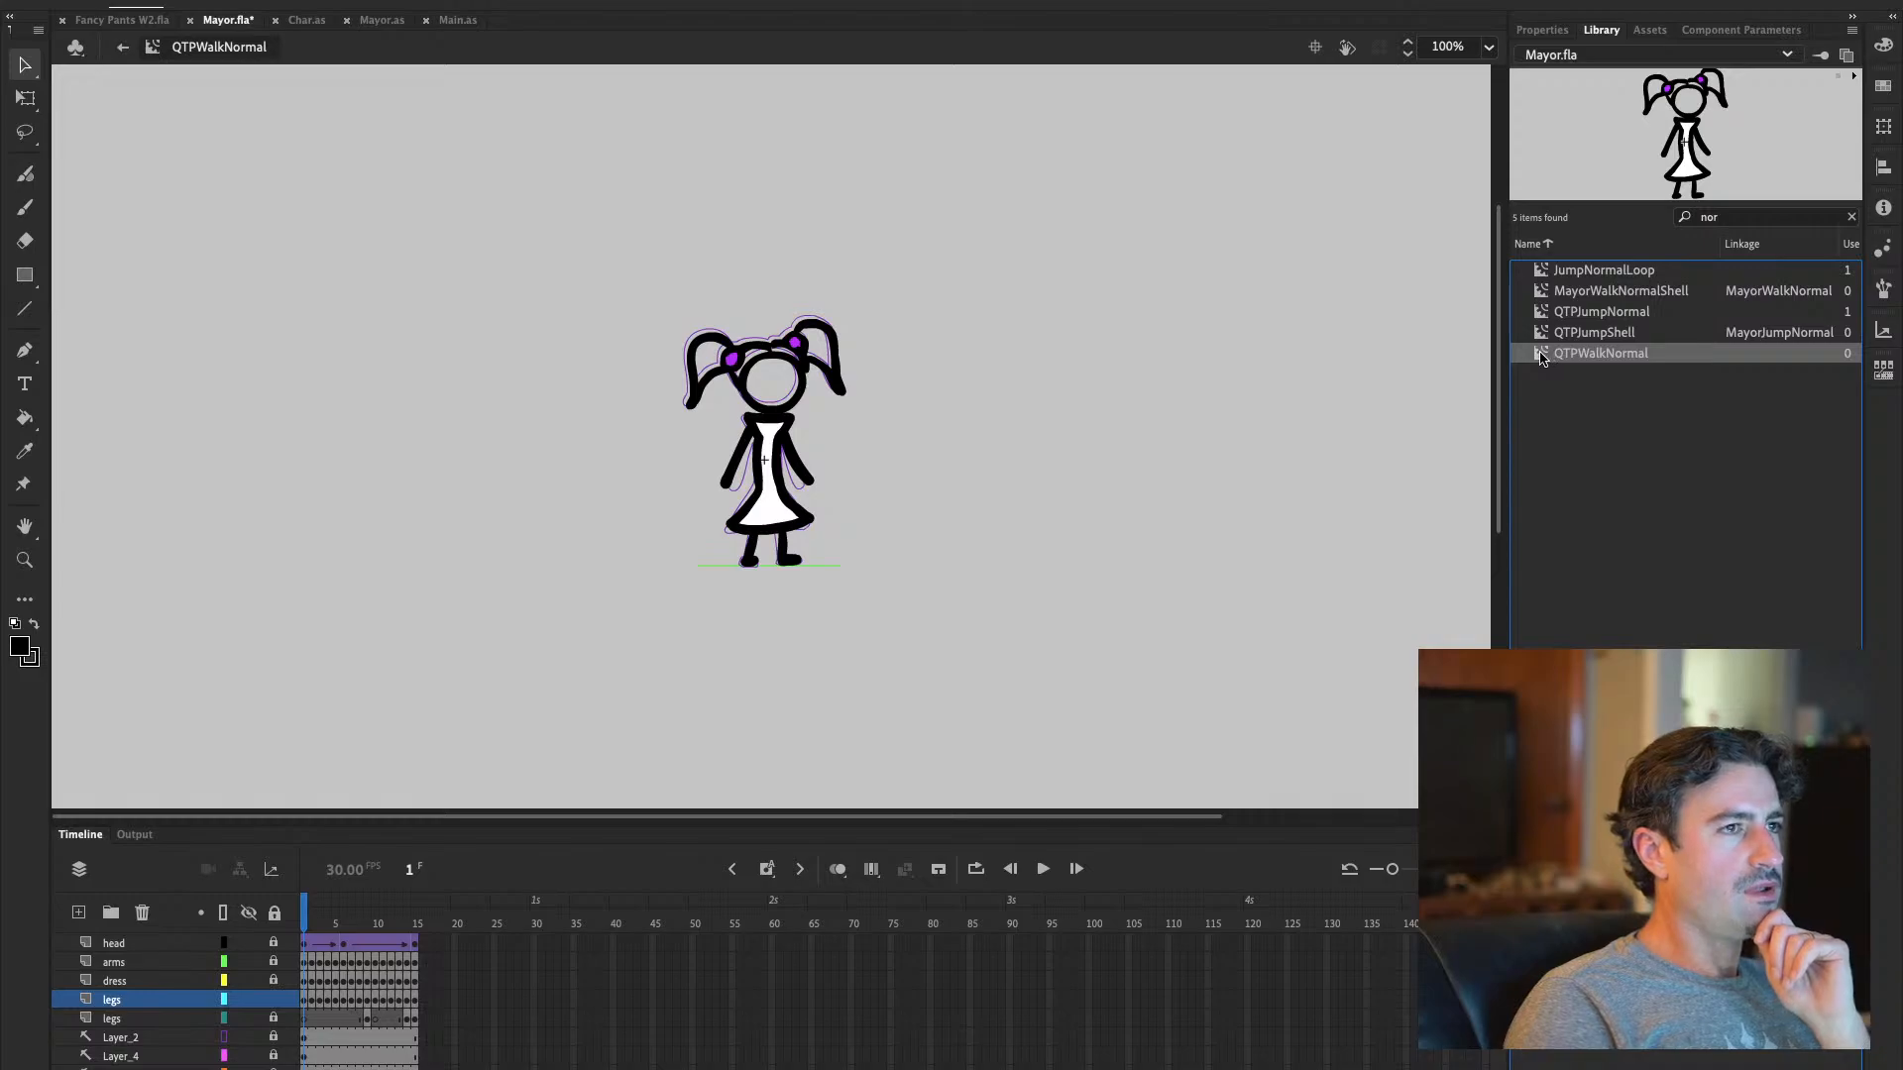
left_click_drag(300, 920, 210, 907)
left_click(1583, 294)
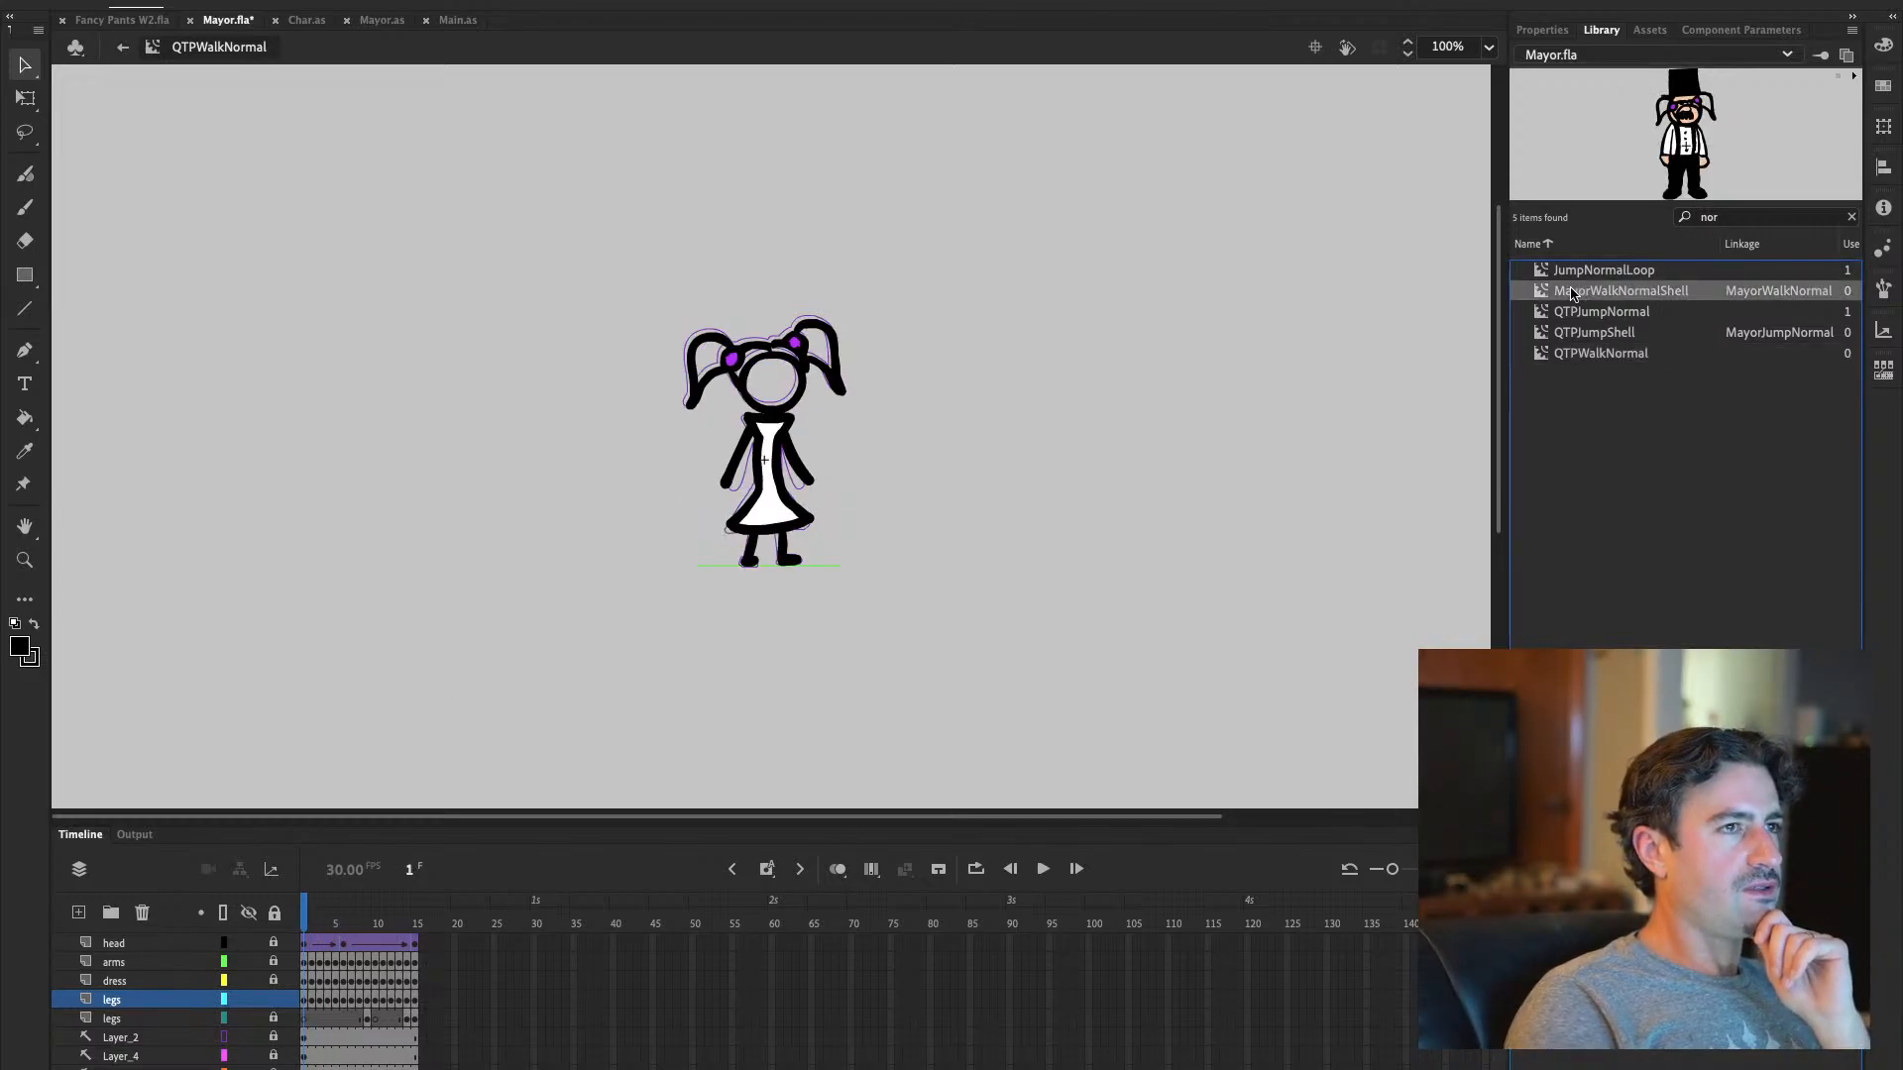
double_click(1544, 294)
left_click_drag(300, 920, 195, 921)
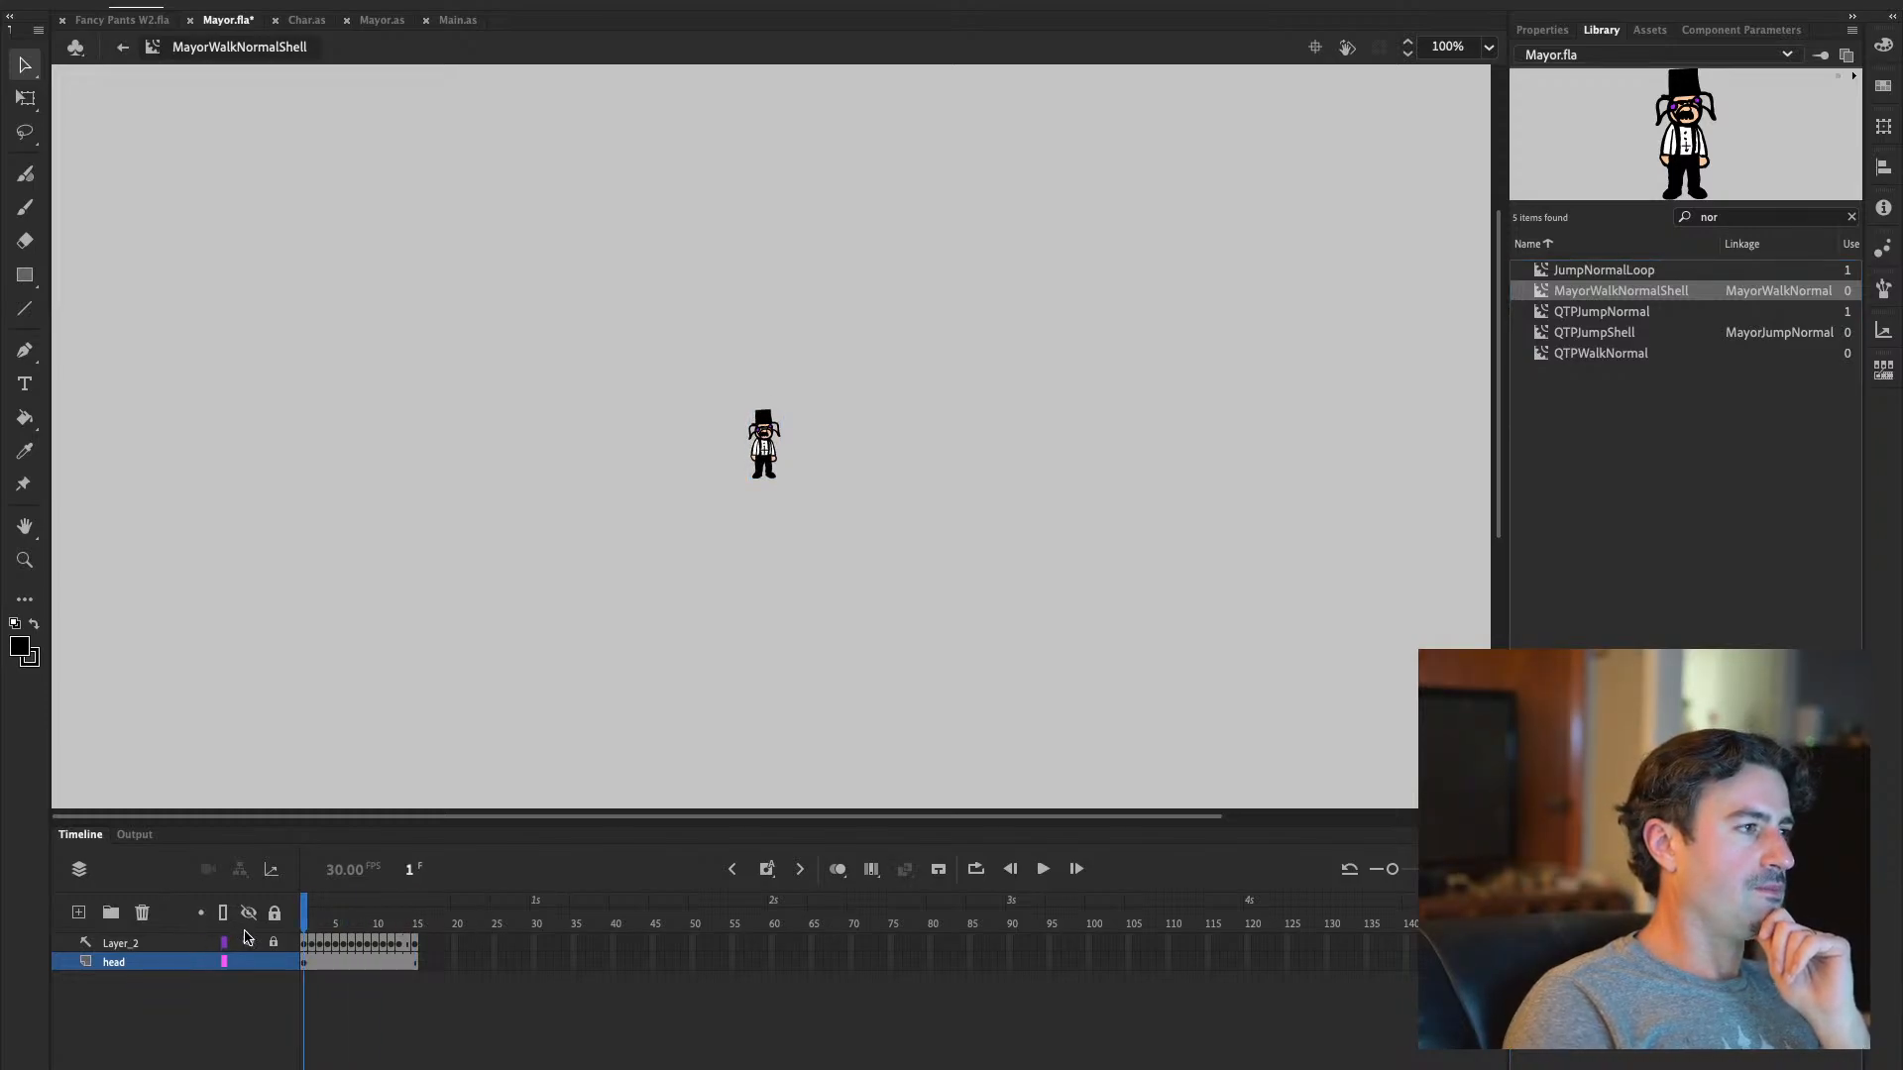
Check which symbol the head-layer instance in MayorWalkNormalShell uses, inspect its contents, and return to the shell
left_click(302, 963)
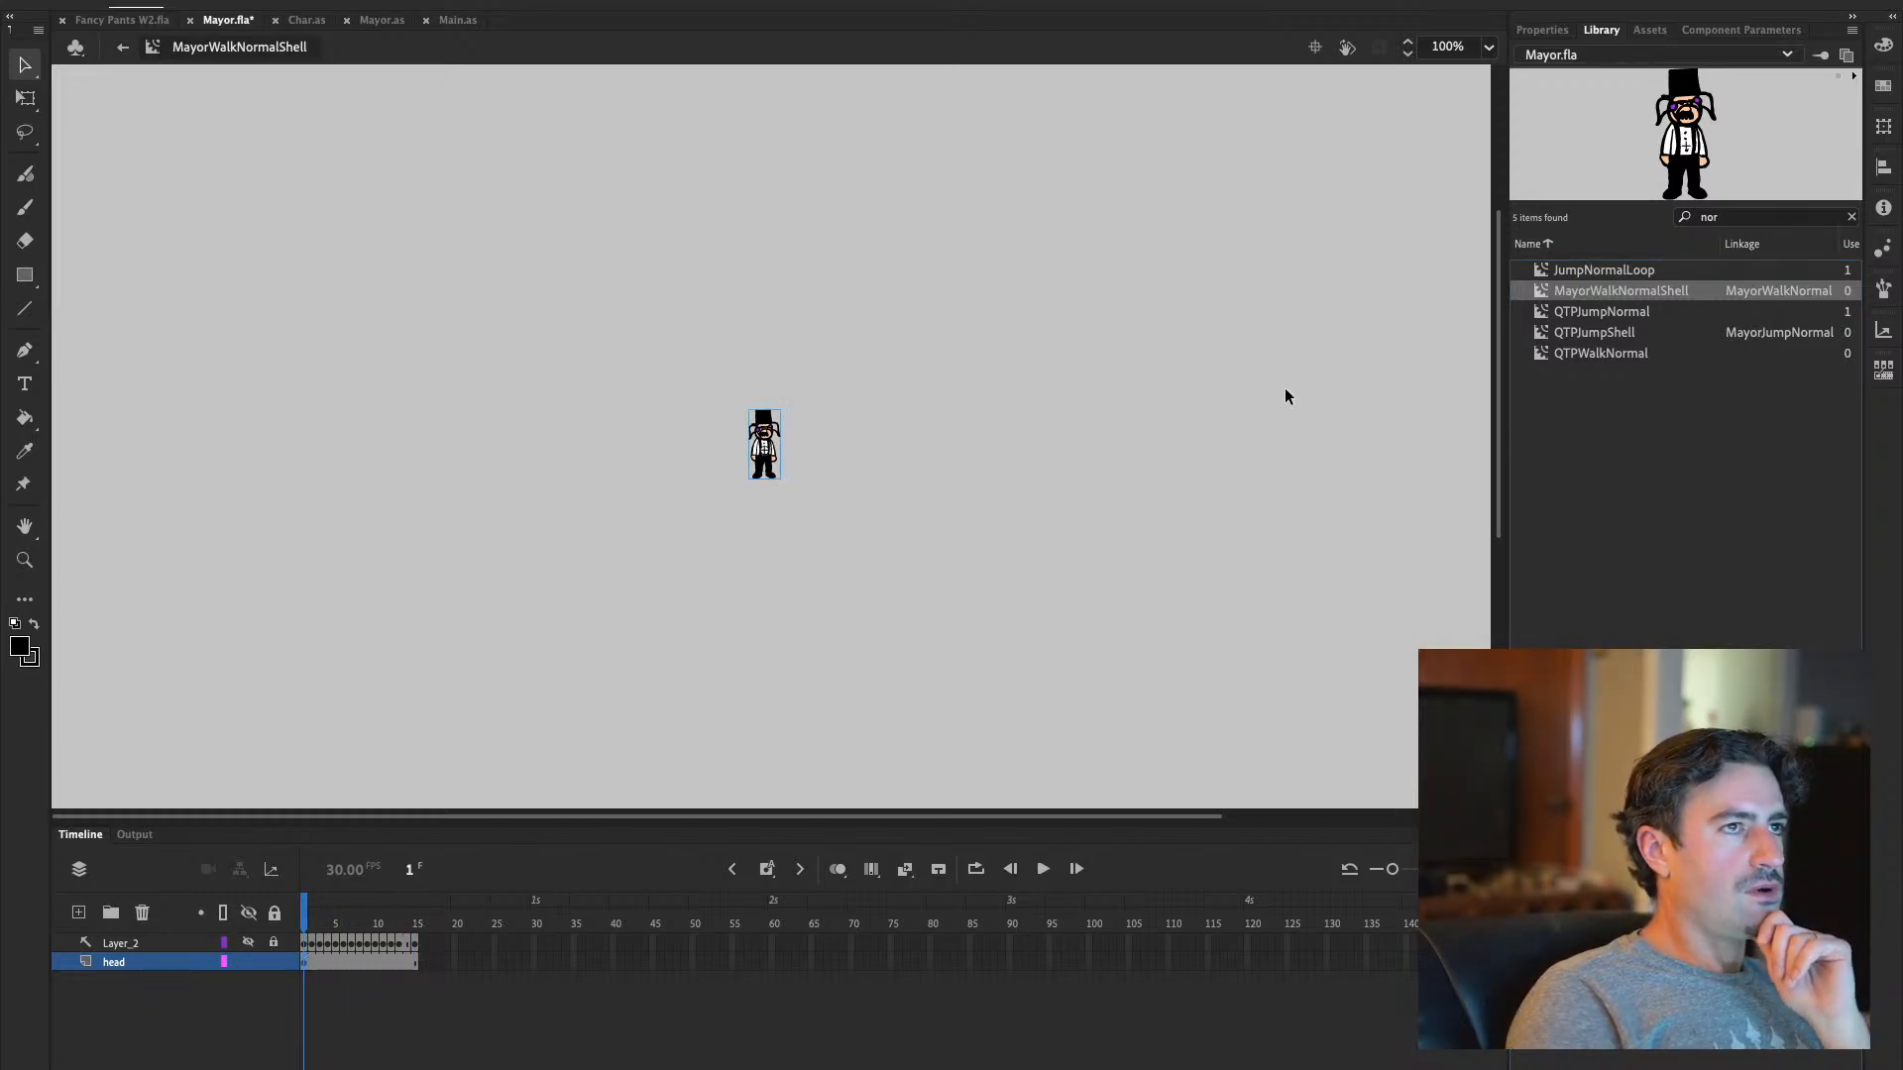
left_click(1542, 30)
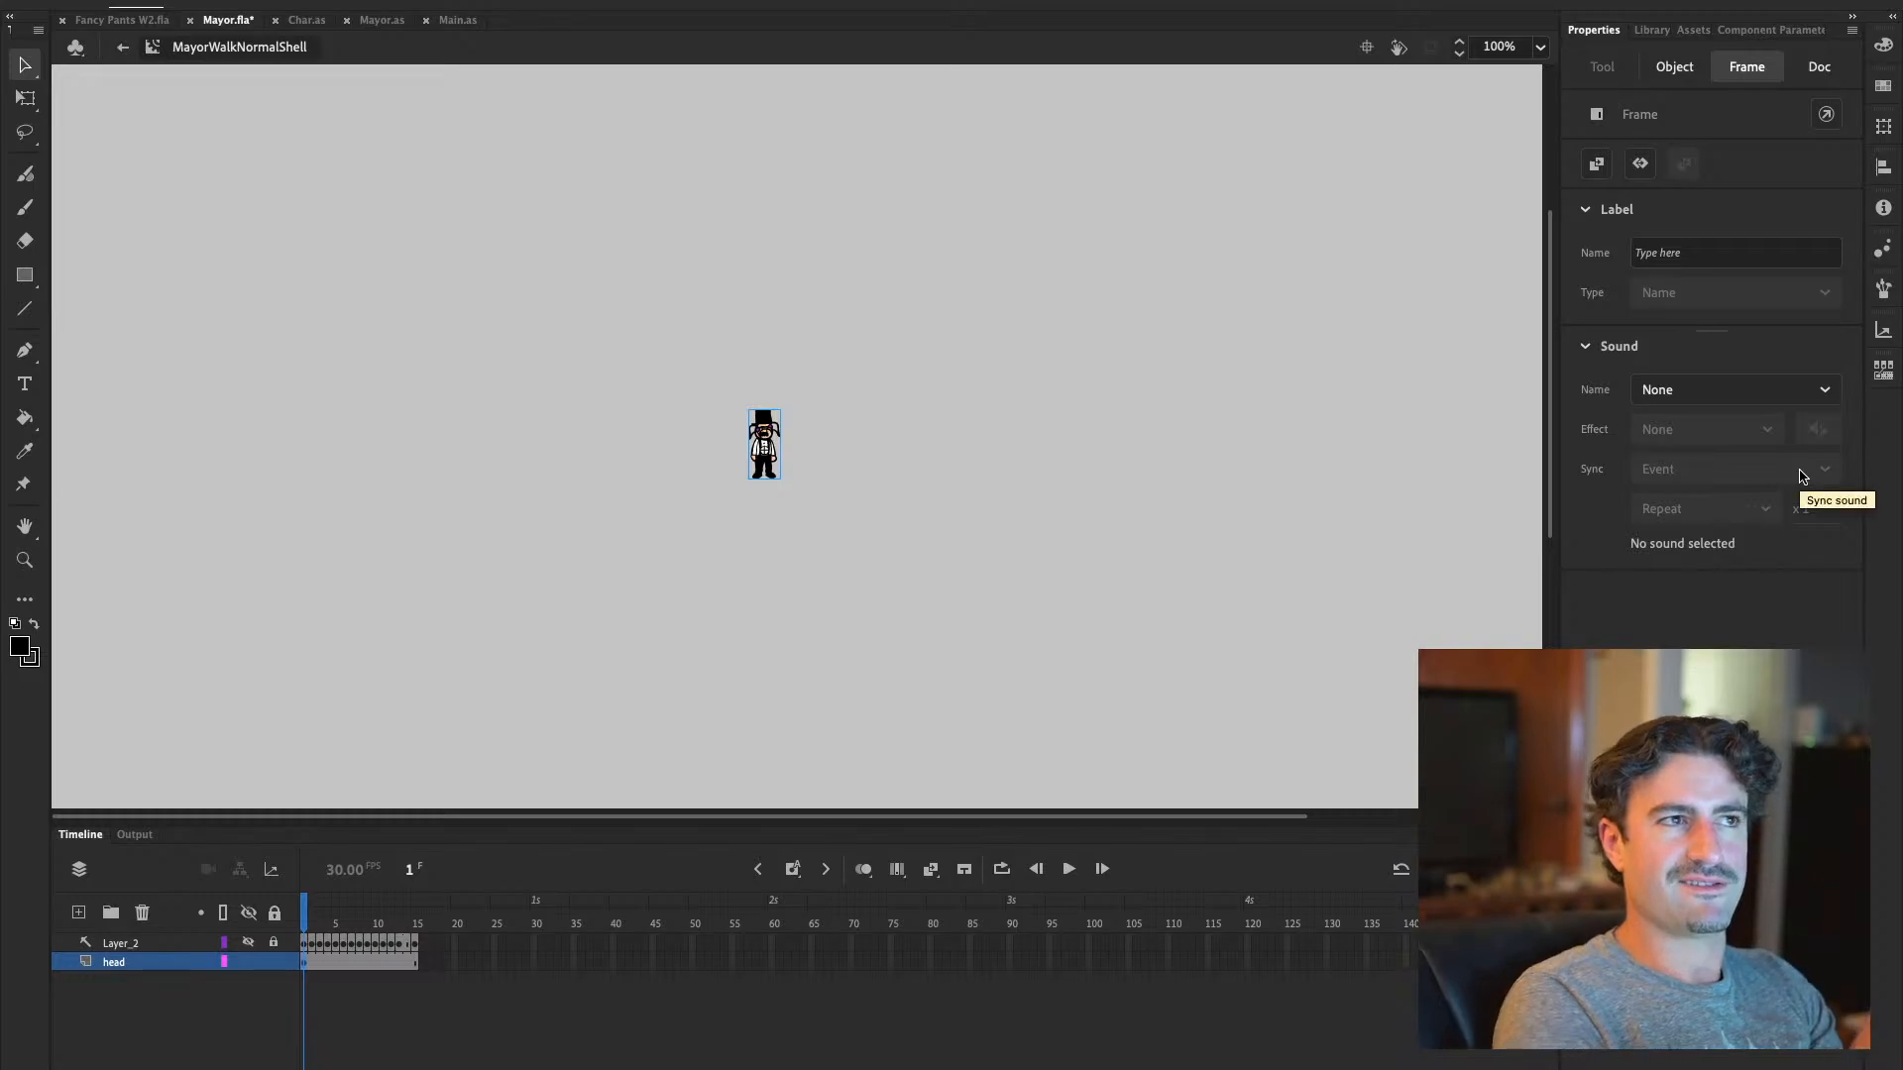
left_click(1674, 69)
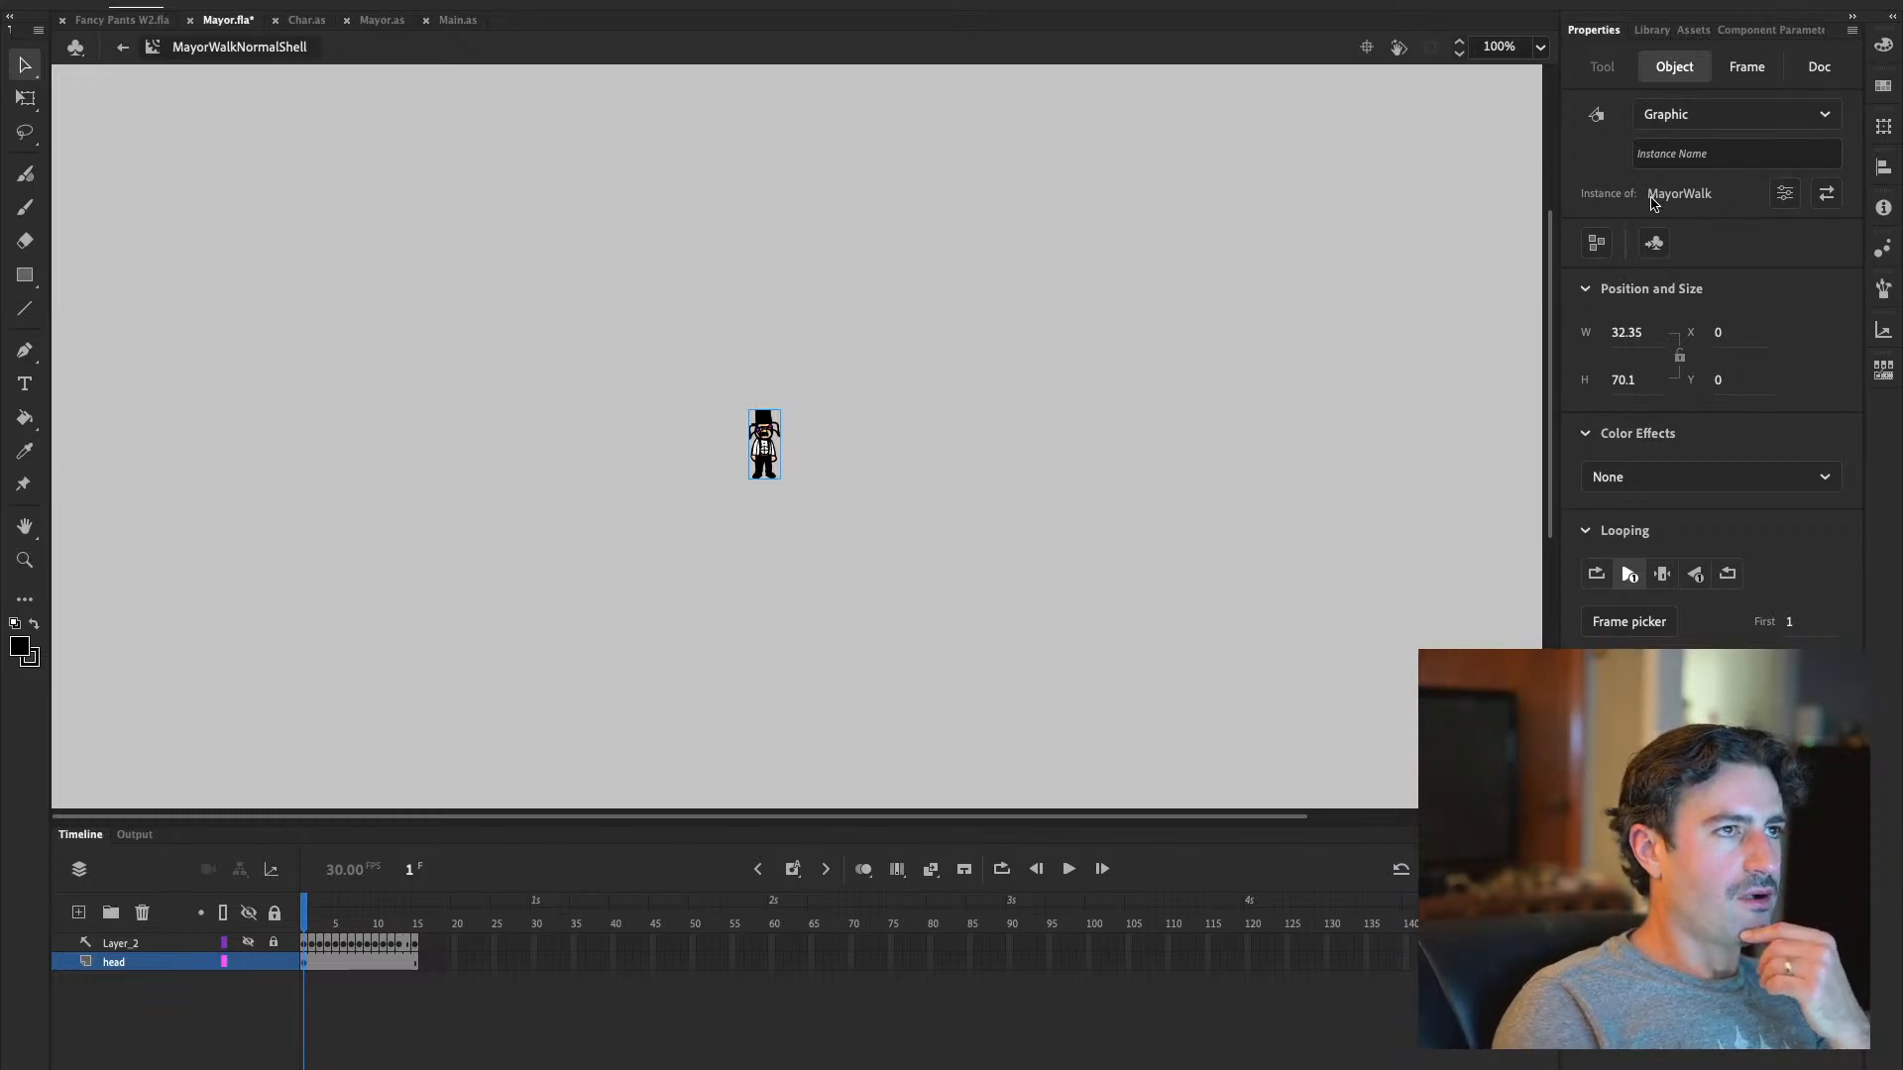
double_click(765, 466)
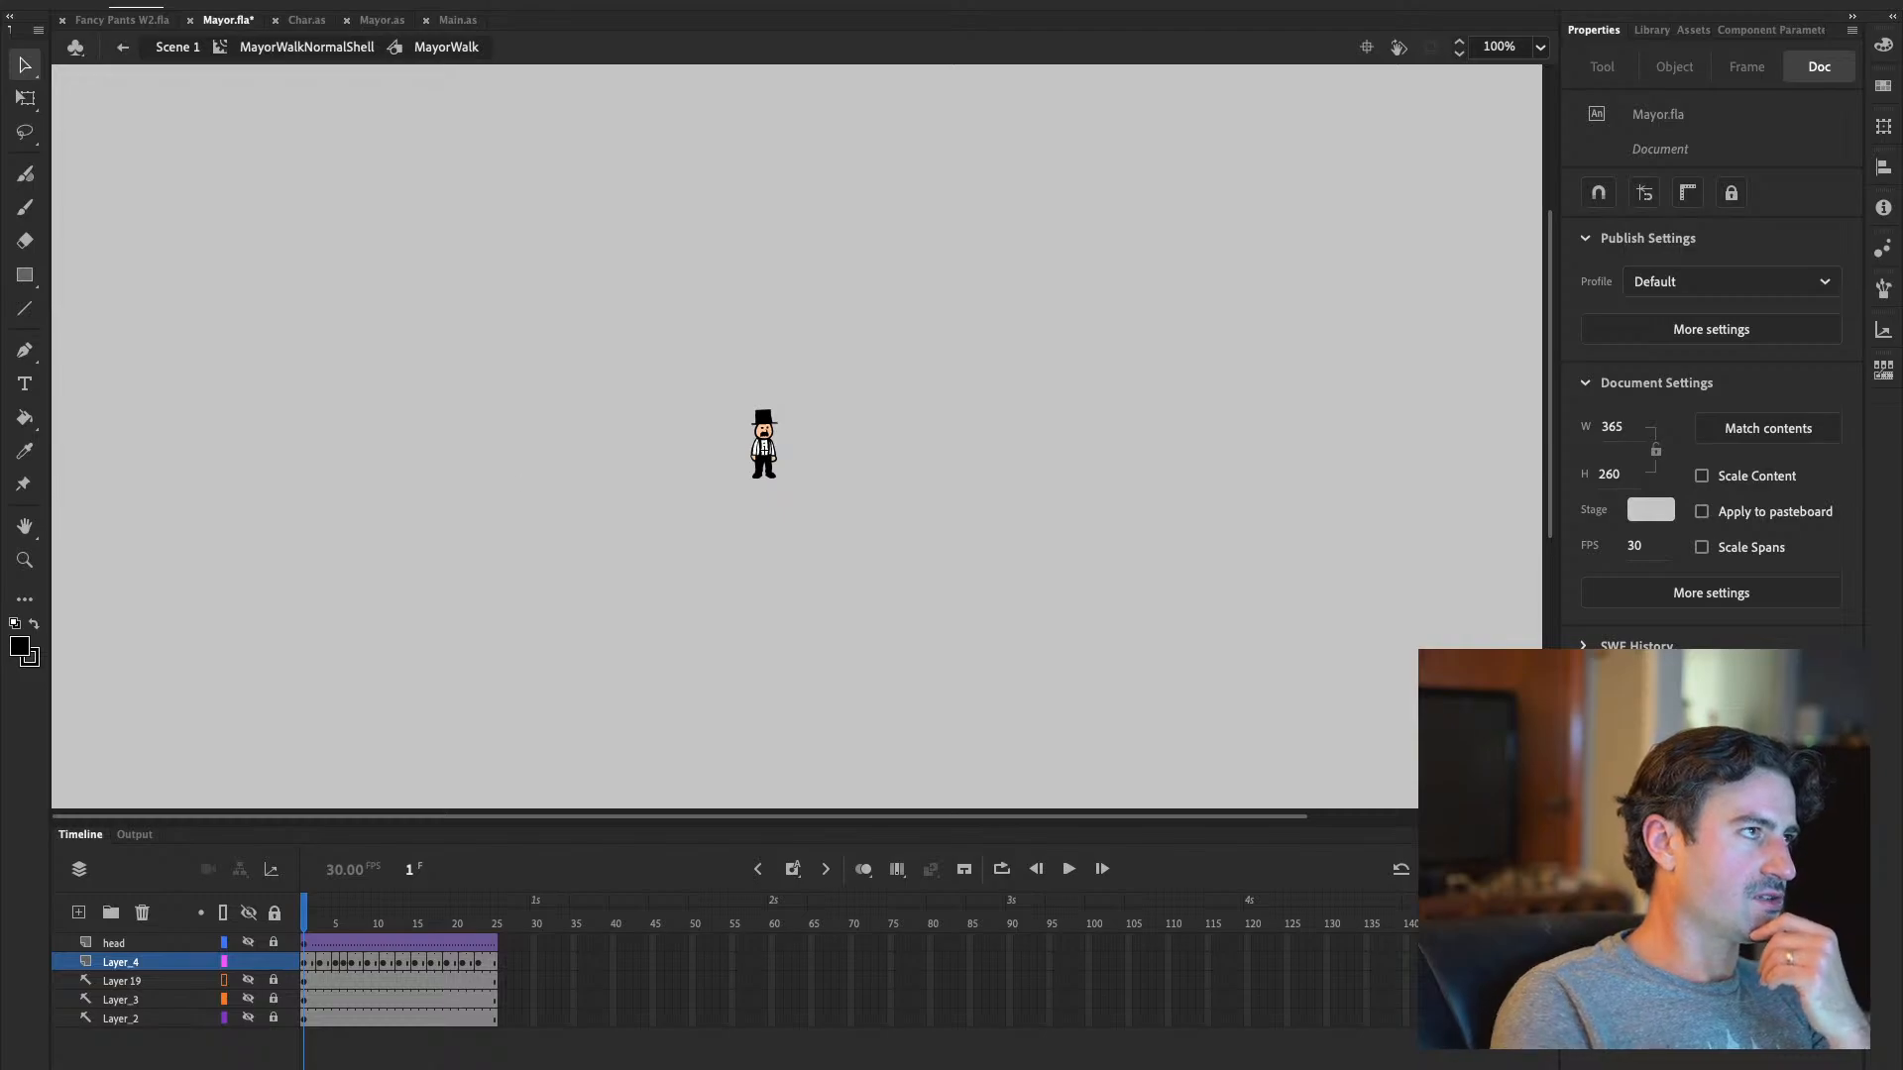
left_click(330, 56)
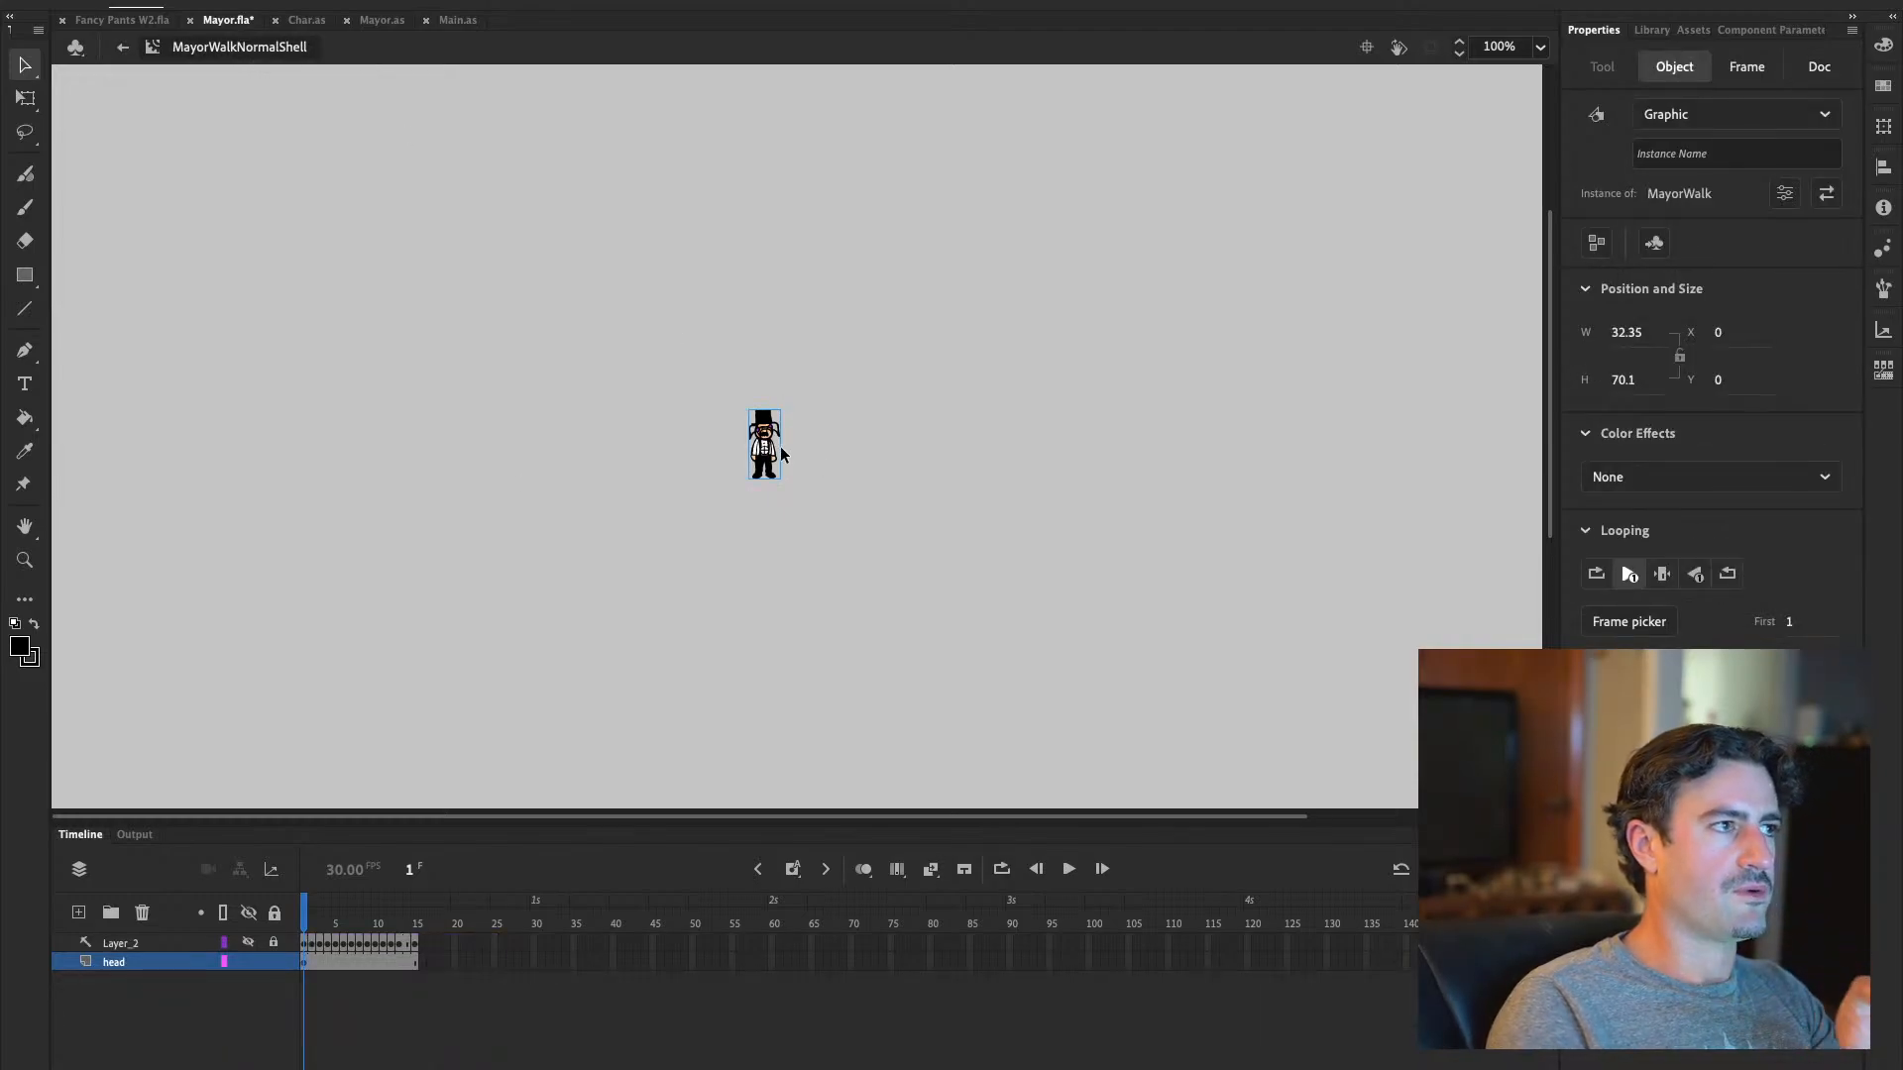
Inside MayorWalk, add a layer beneath Layer_4 with a copy of its first-frame Mayor drawing, displayed as locked outlines
left_click_drag(308, 927, 330, 929)
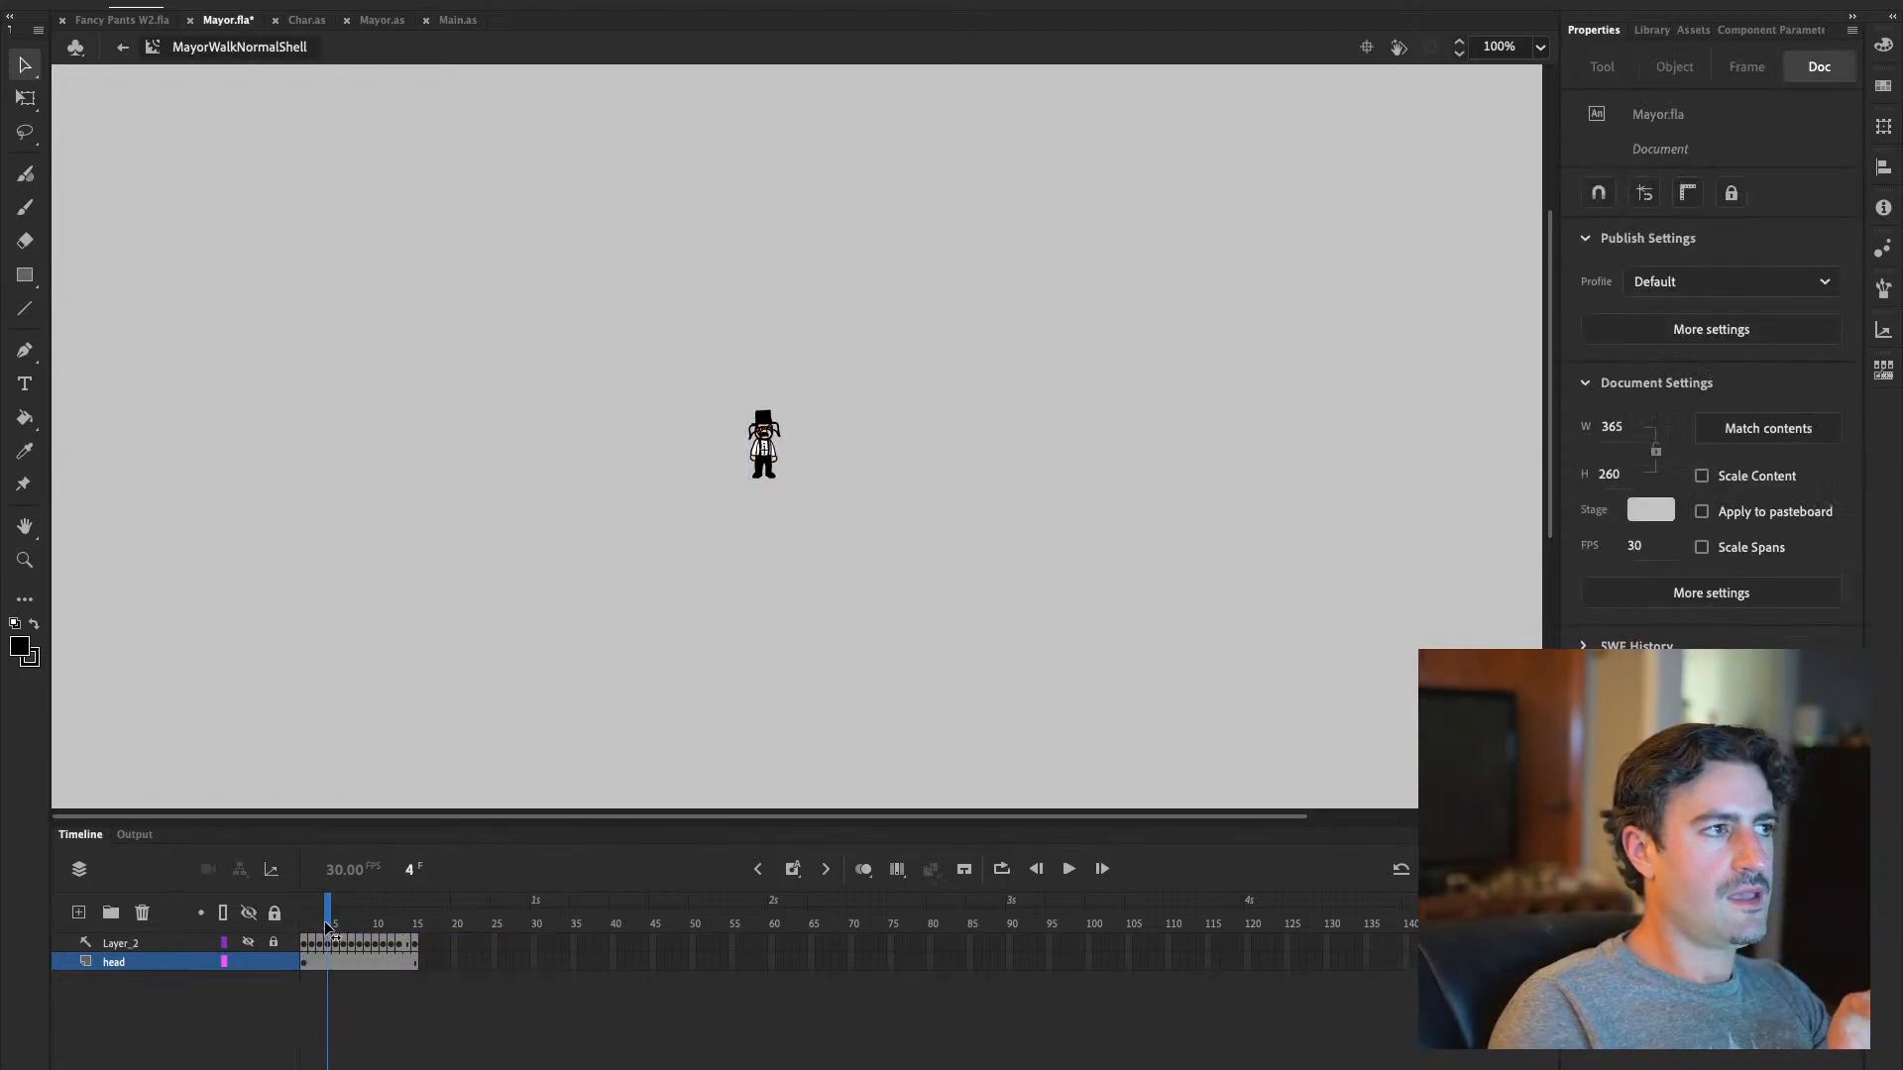
left_click(329, 942)
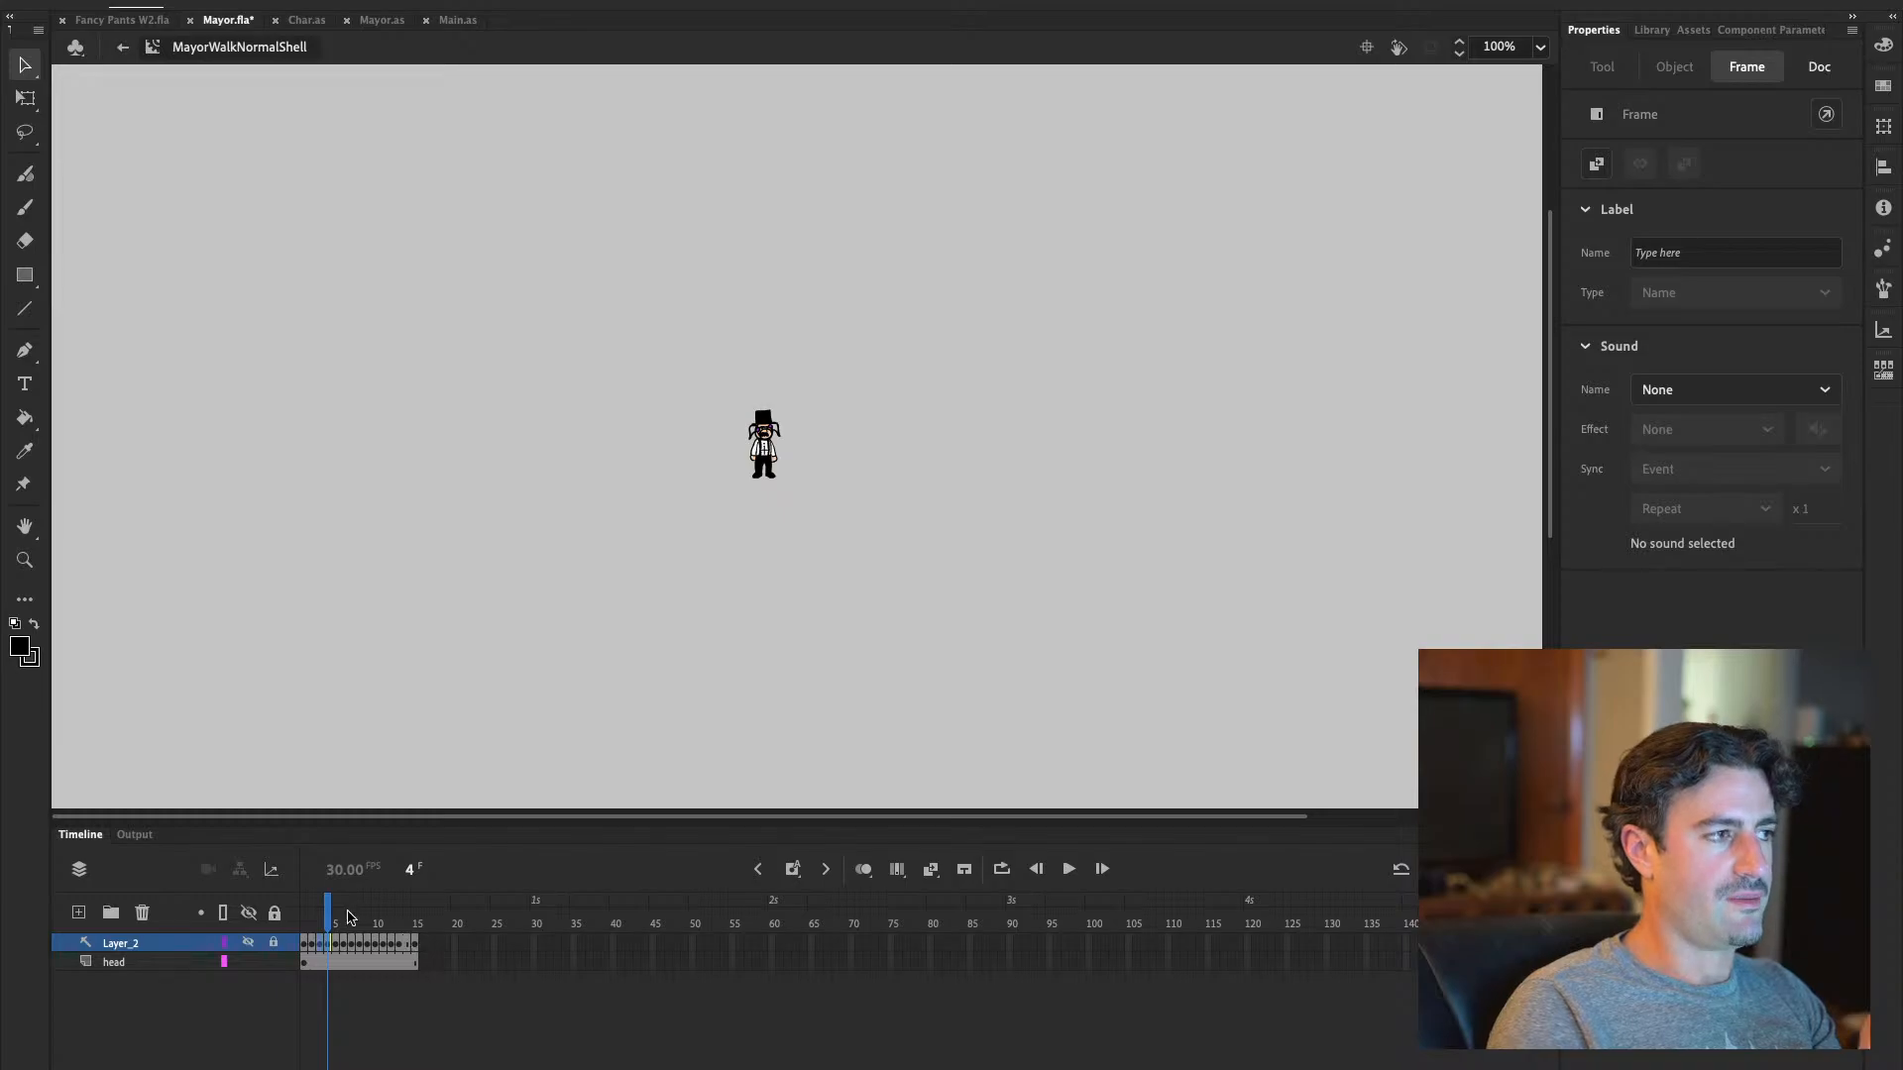
left_click(775, 491)
double_click(765, 458)
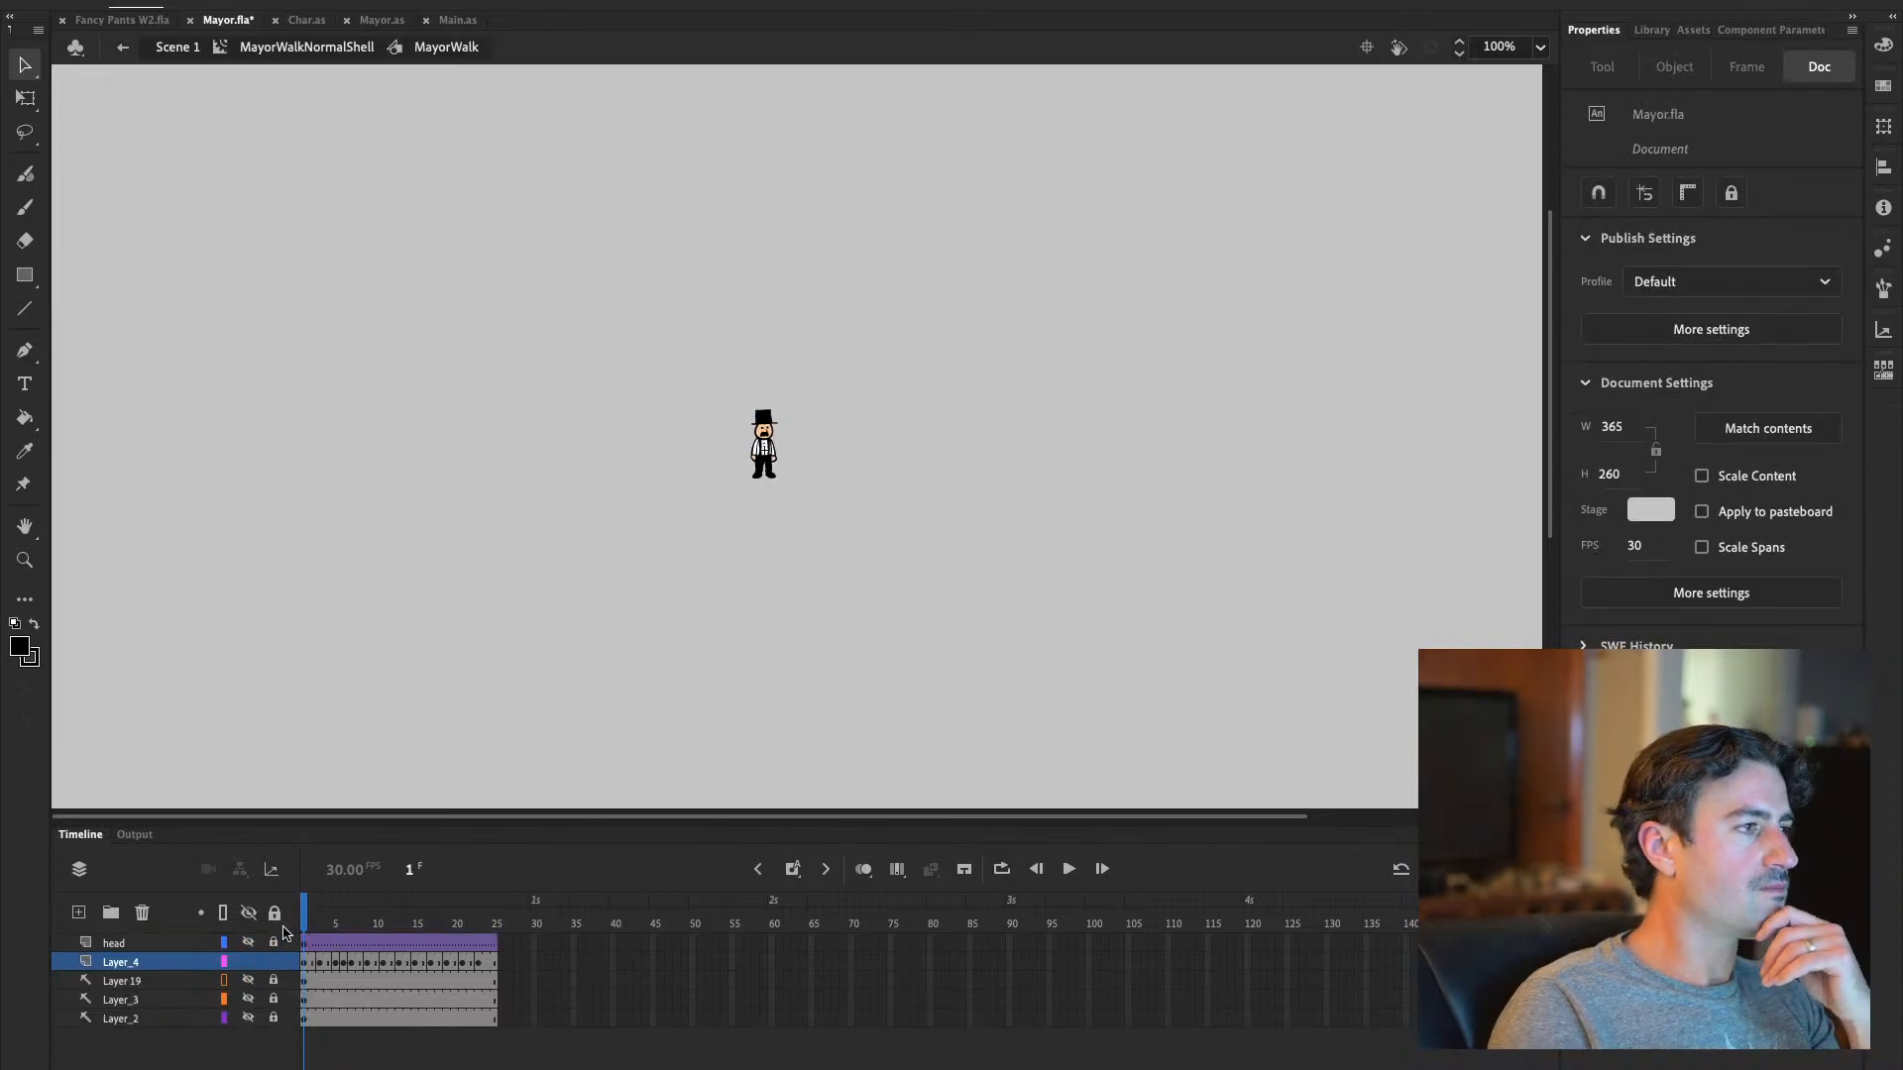
left_click(128, 963)
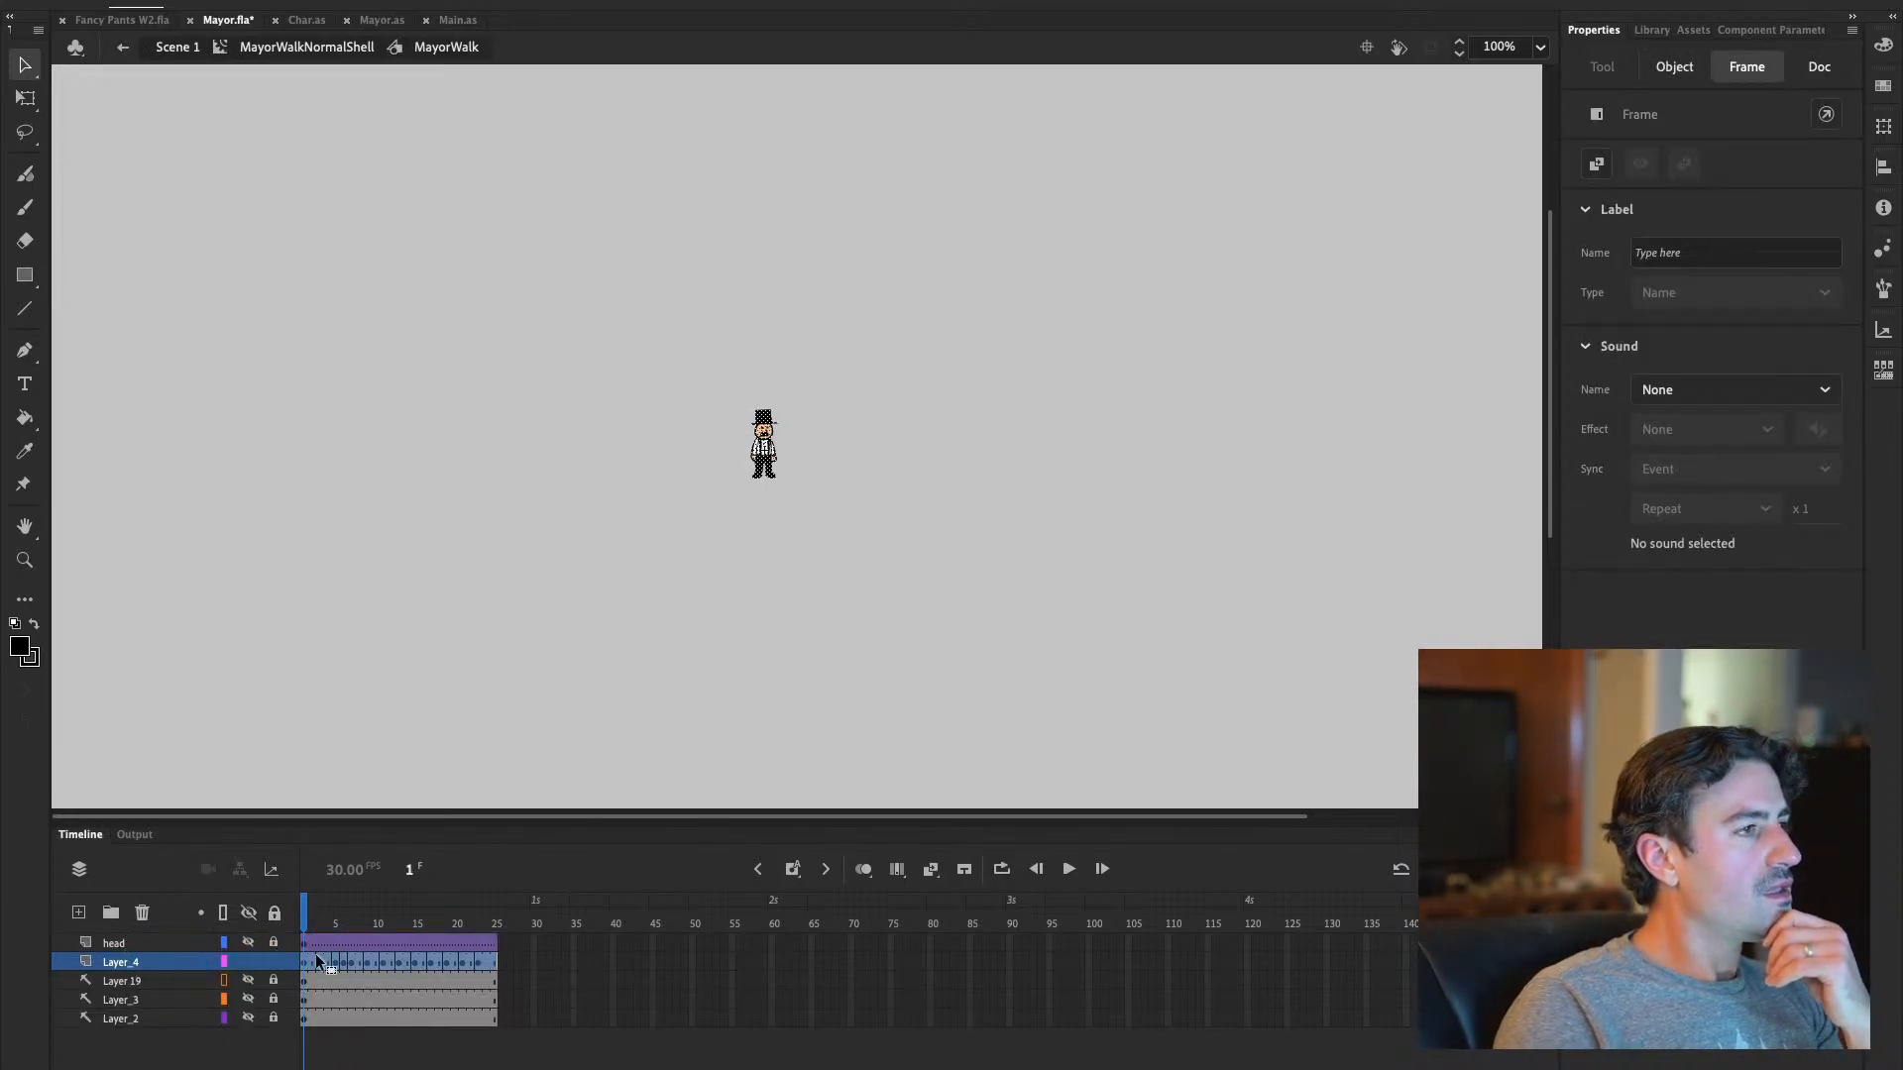
key("ctrl+8")
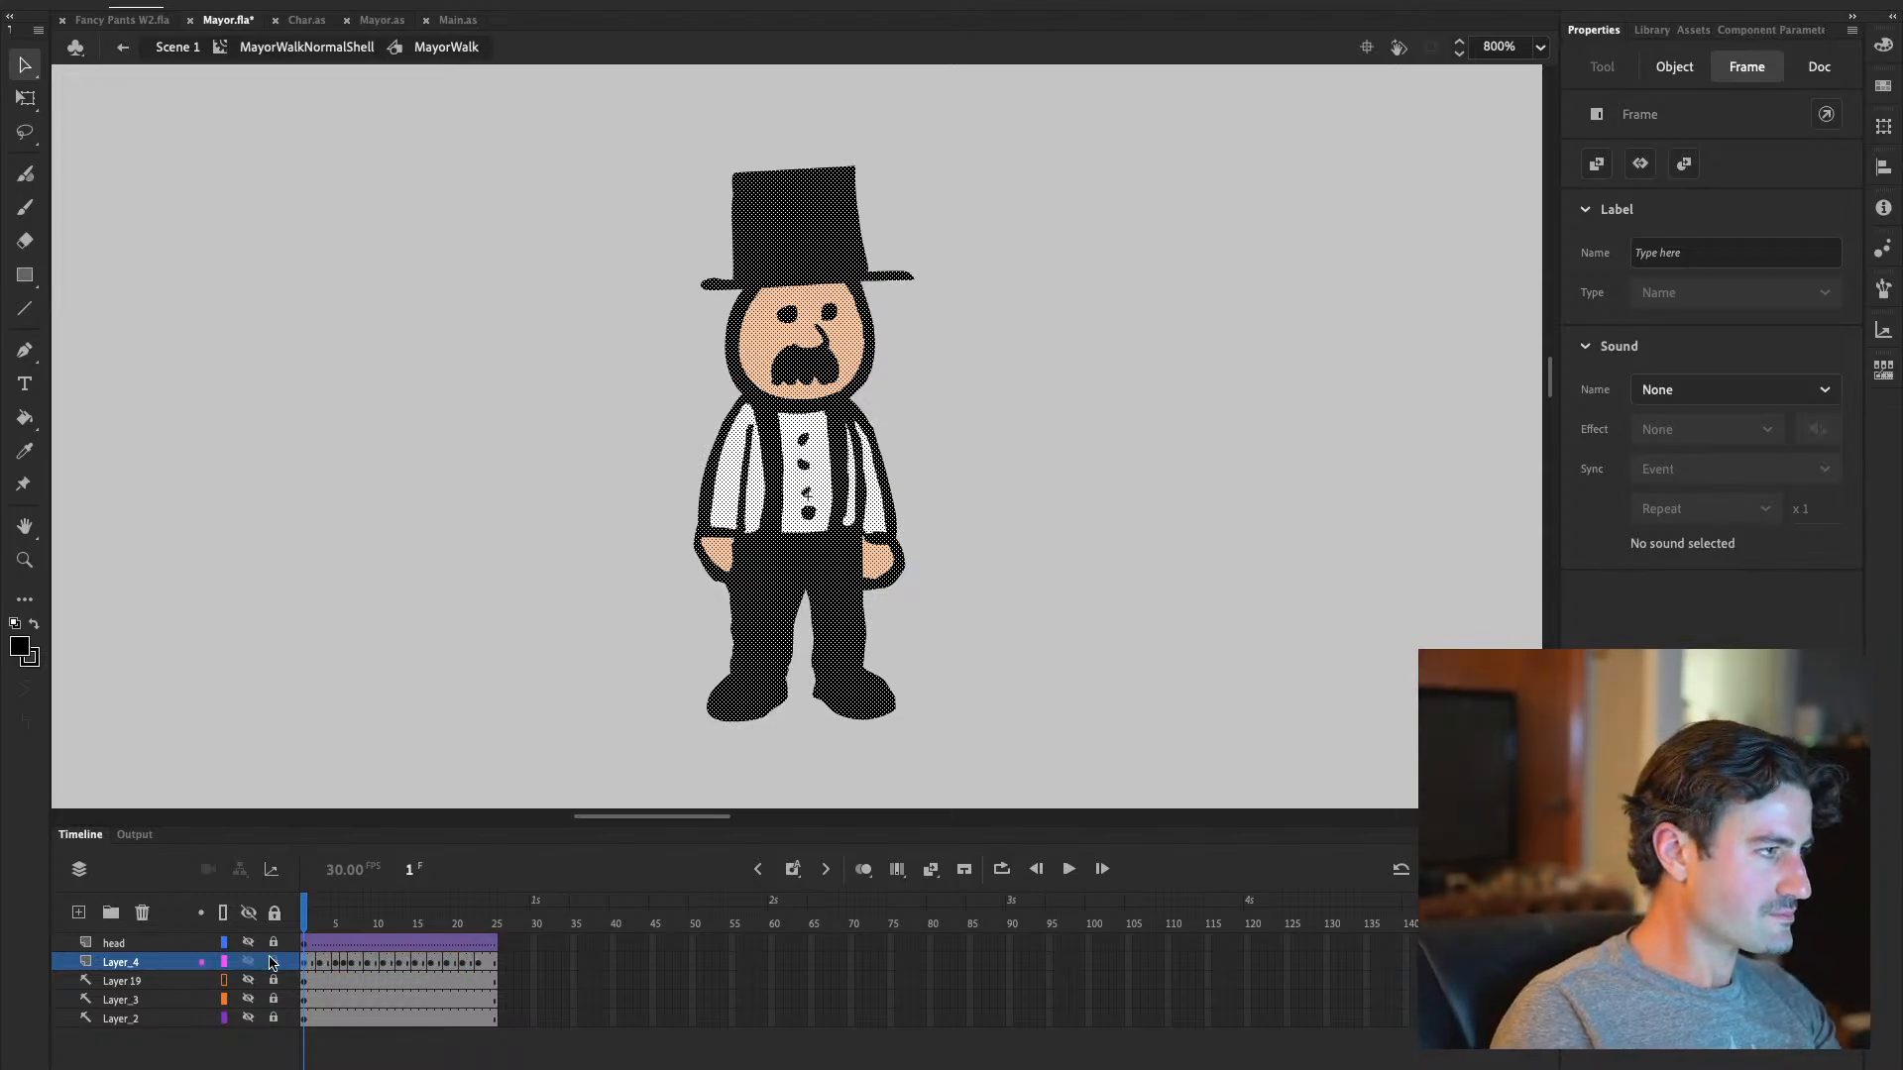
left_click(144, 982)
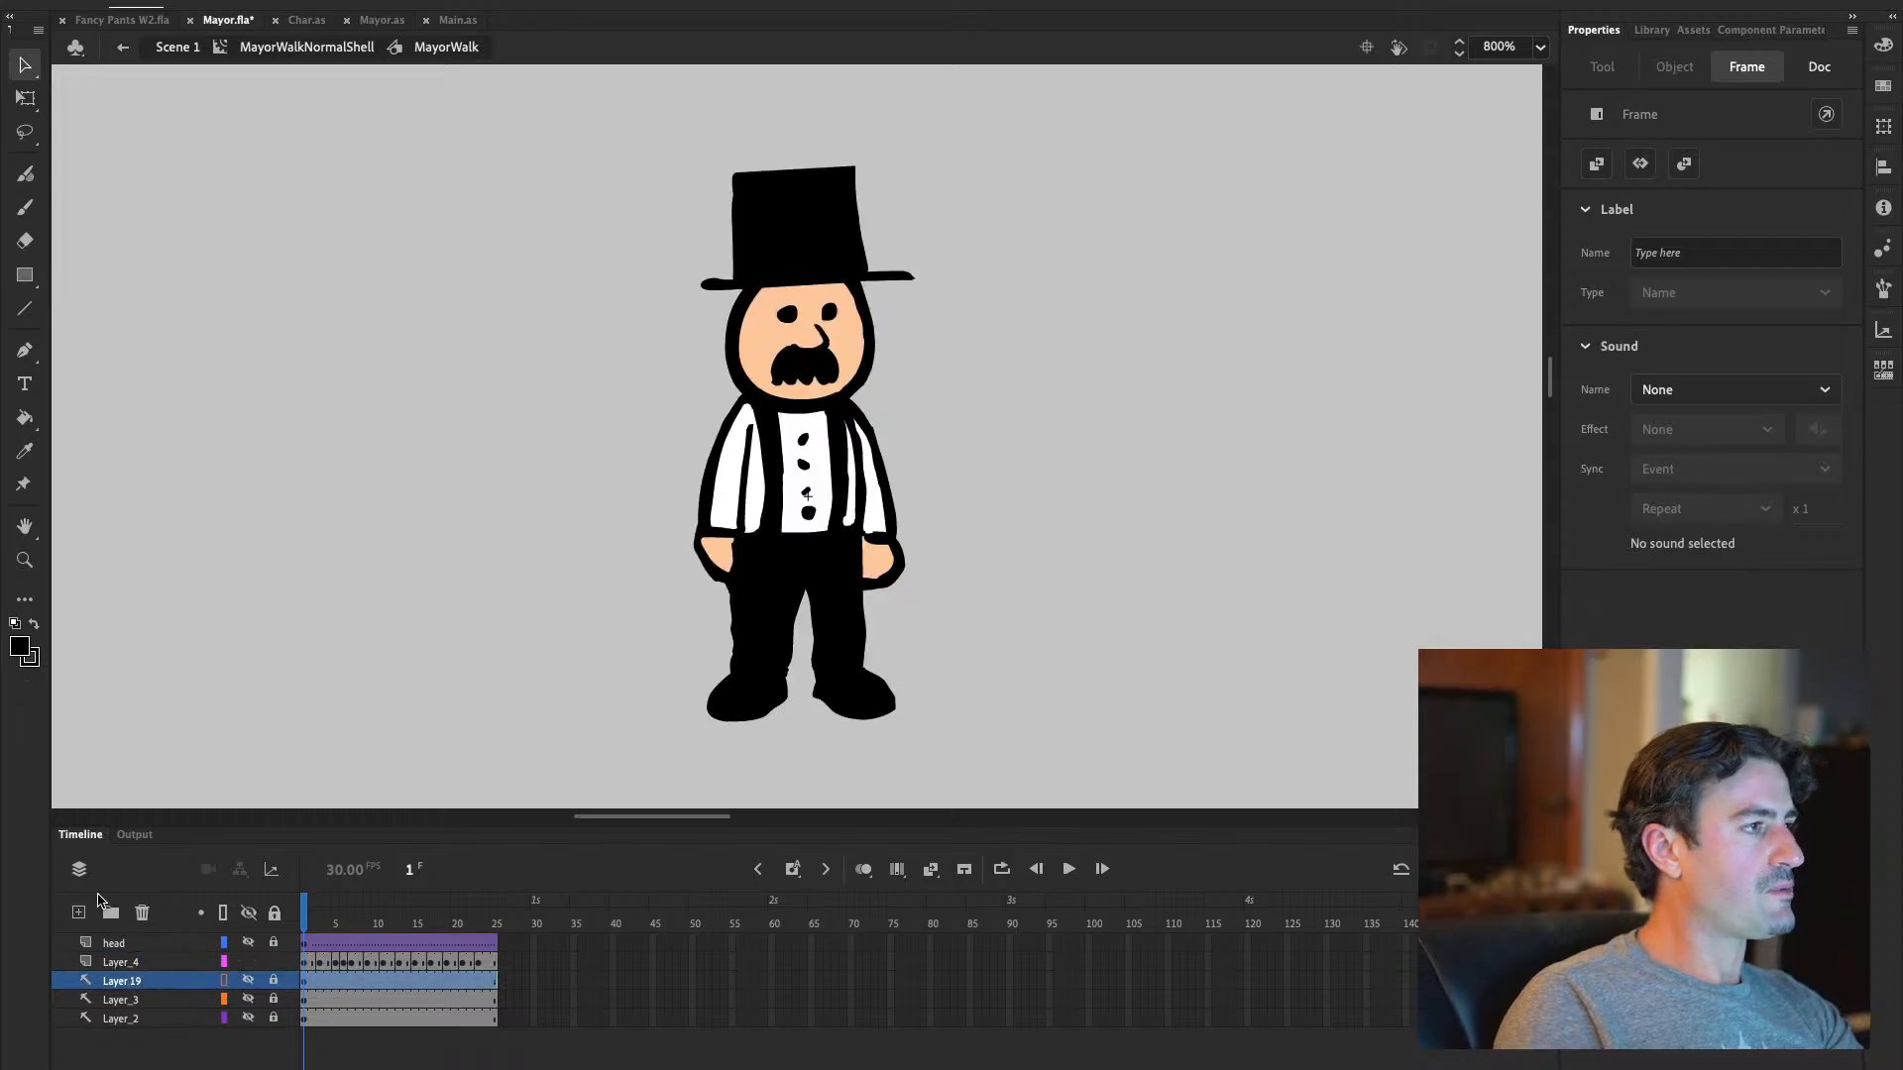
left_click(78, 912)
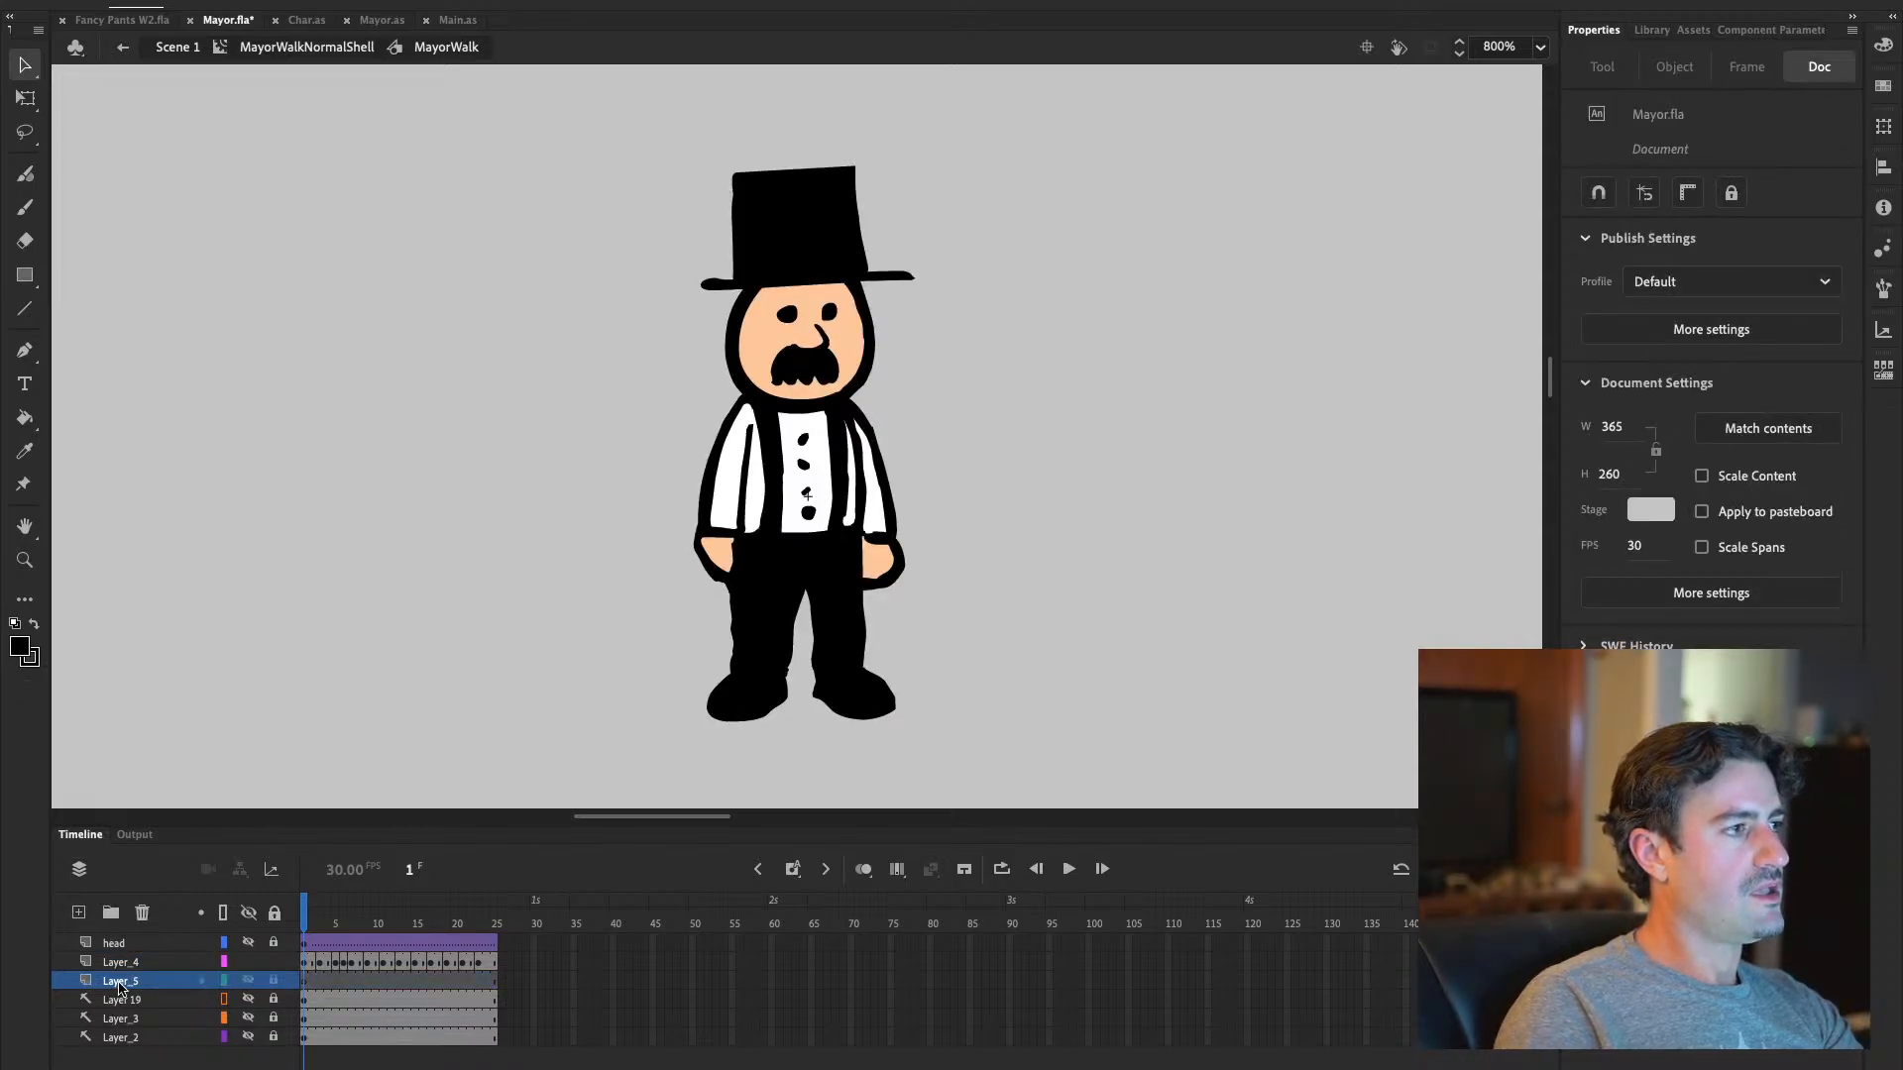
left_click(119, 984)
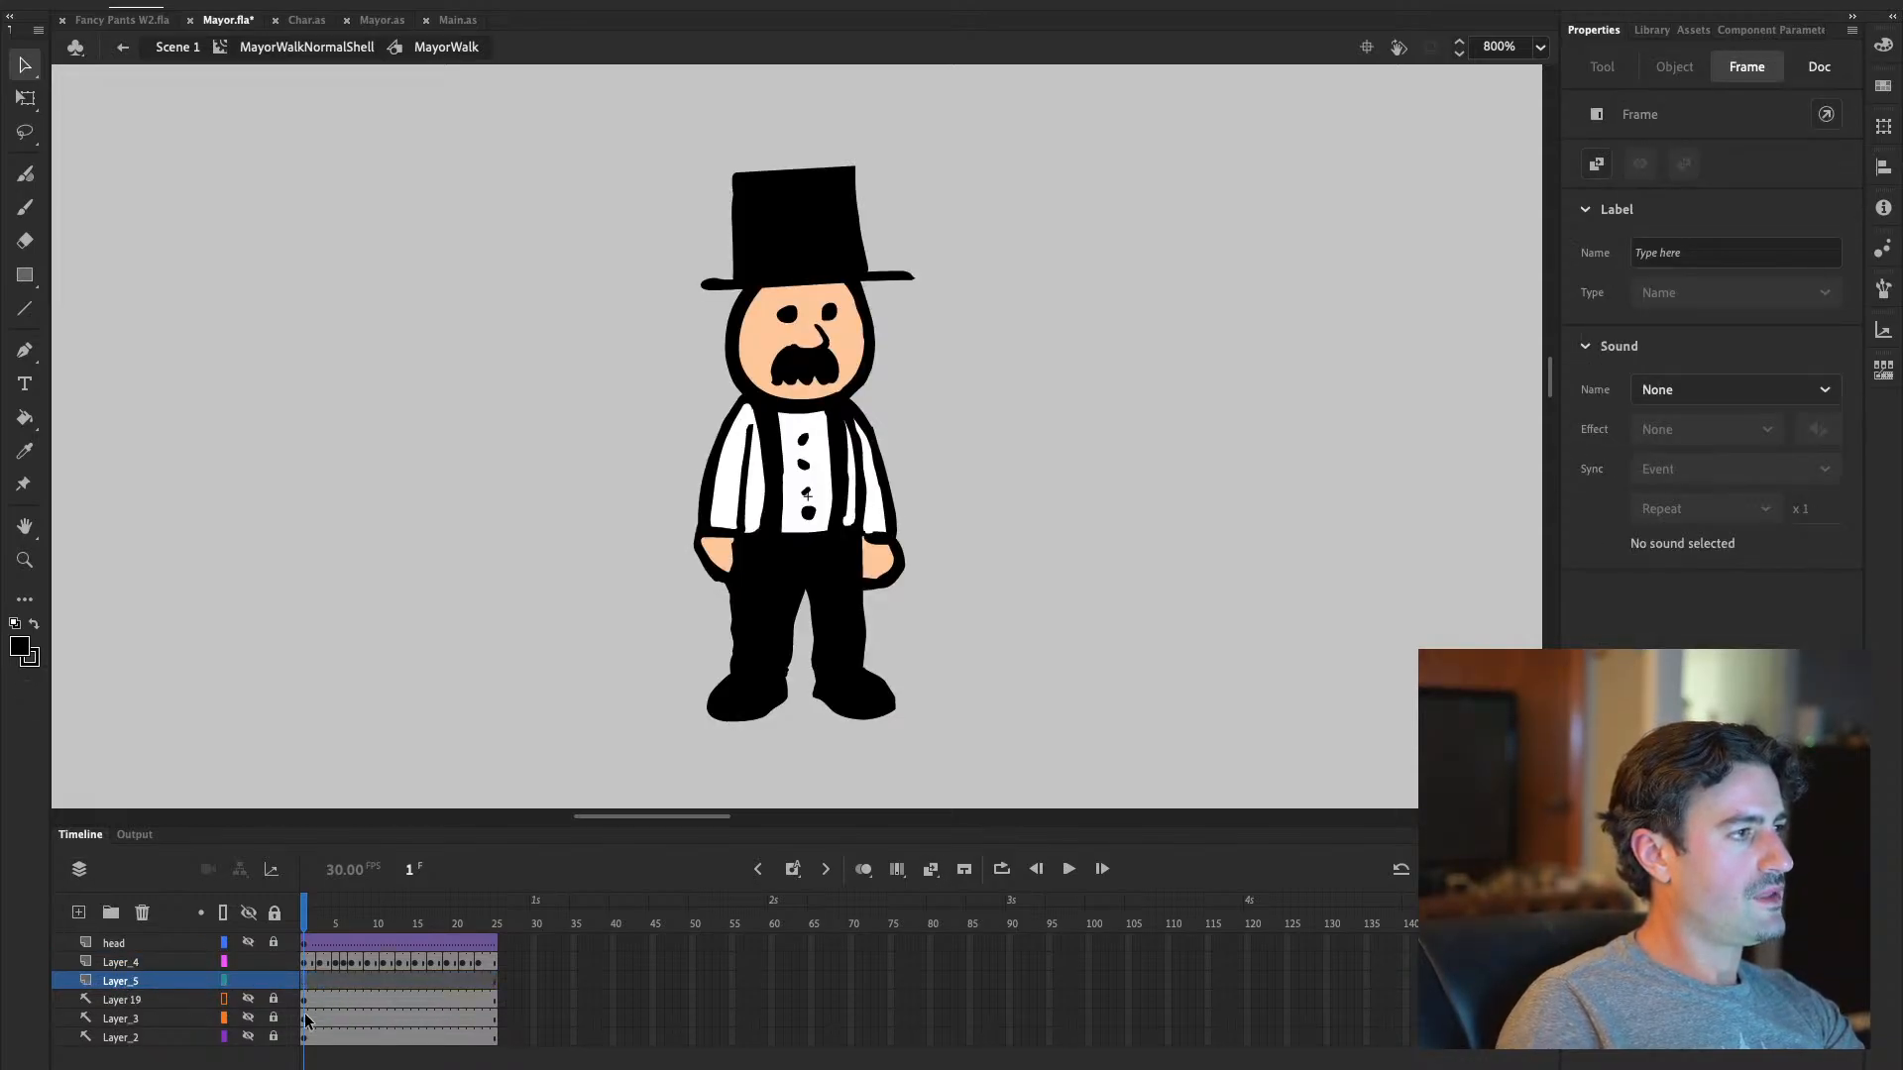
left_click(224, 980)
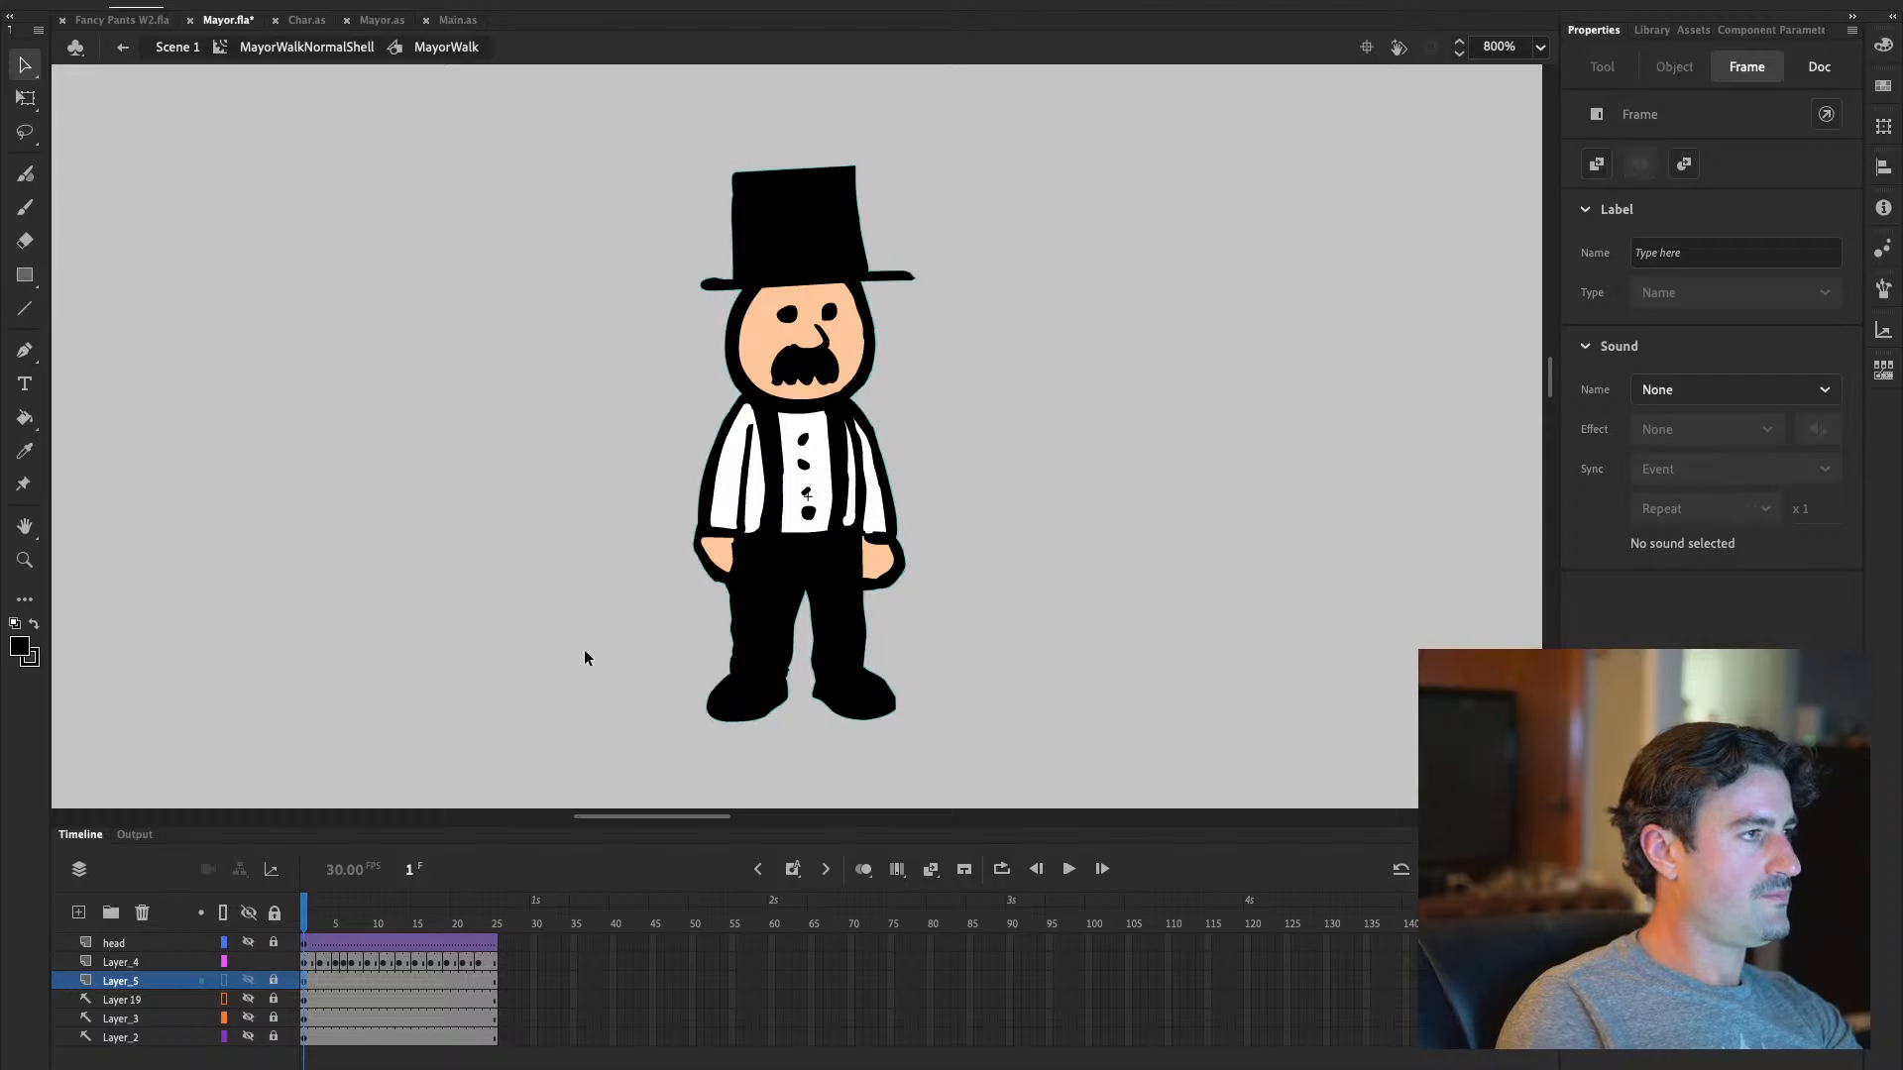
Remove the old animation frames 2 to 25 from Layer_4, keeping only the first-frame Mayor drawing
left_click(313, 962)
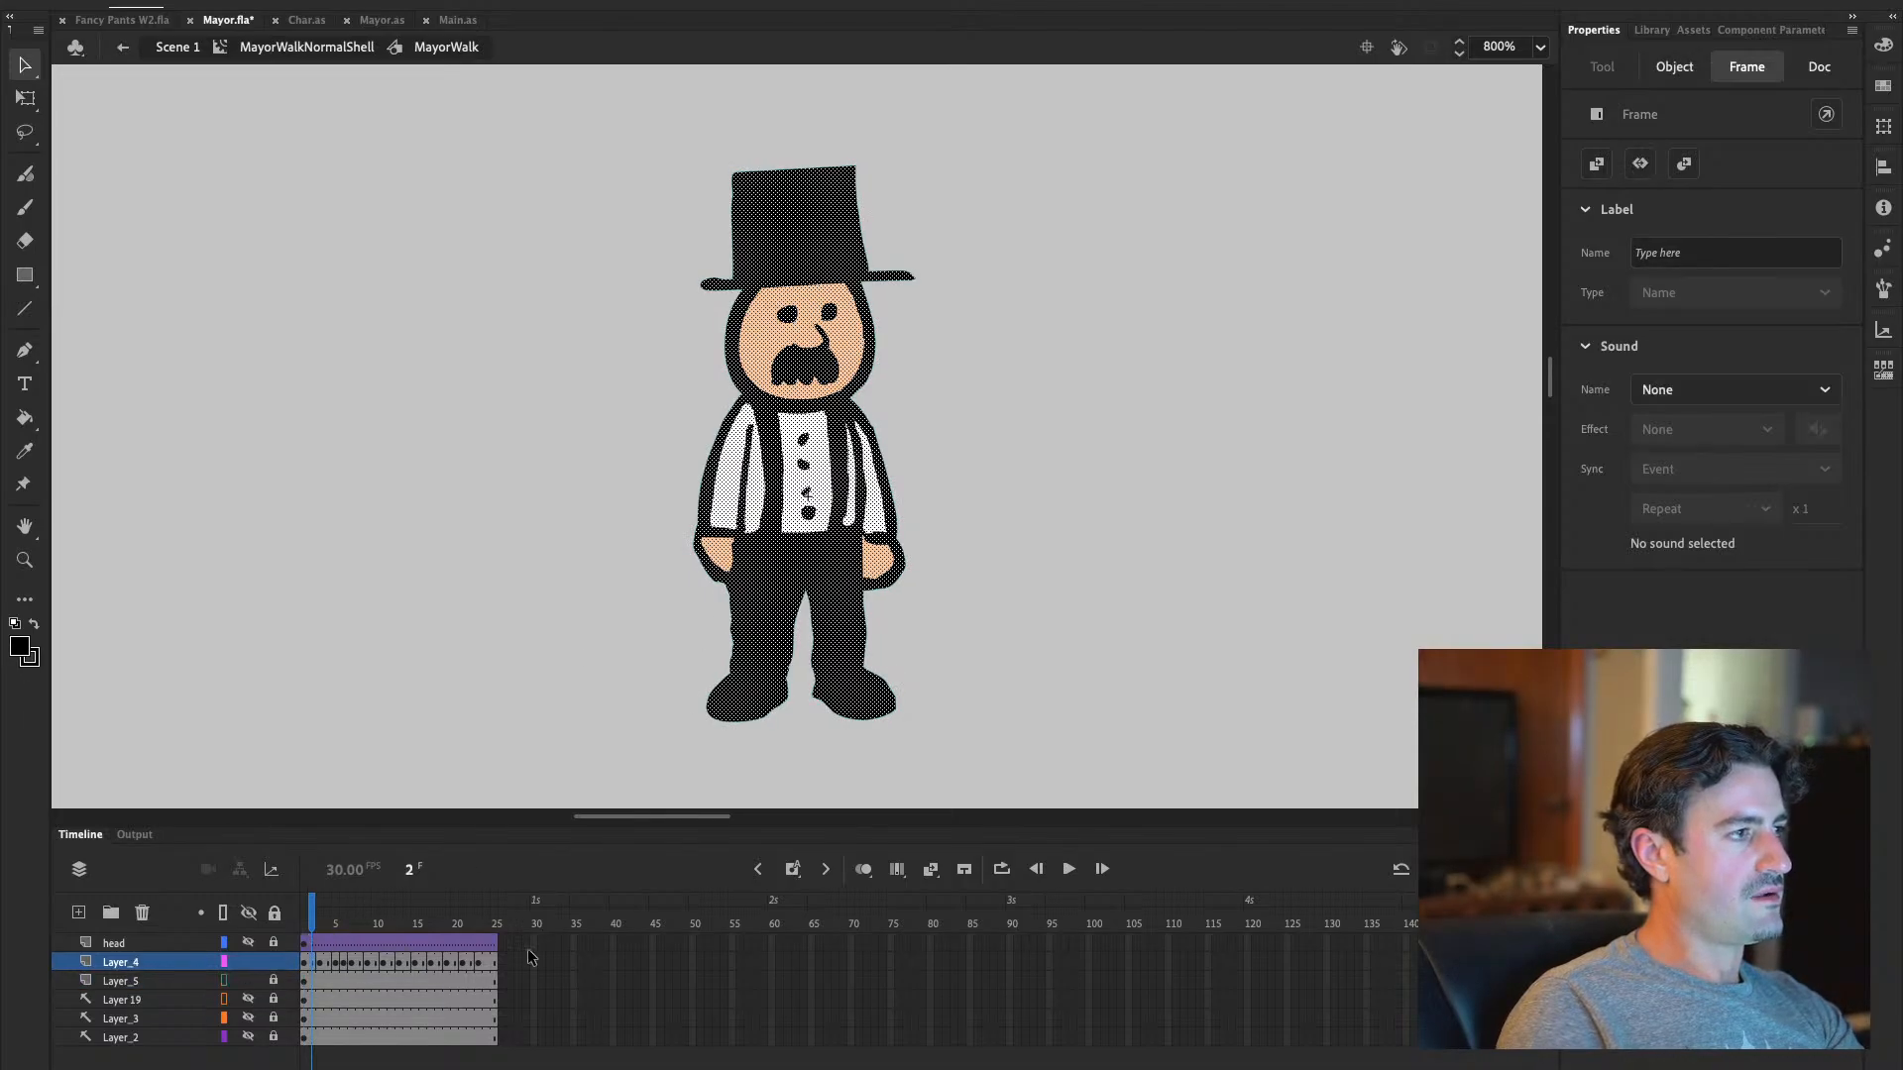
left_click(492, 960, "shift")
right_click(476, 966)
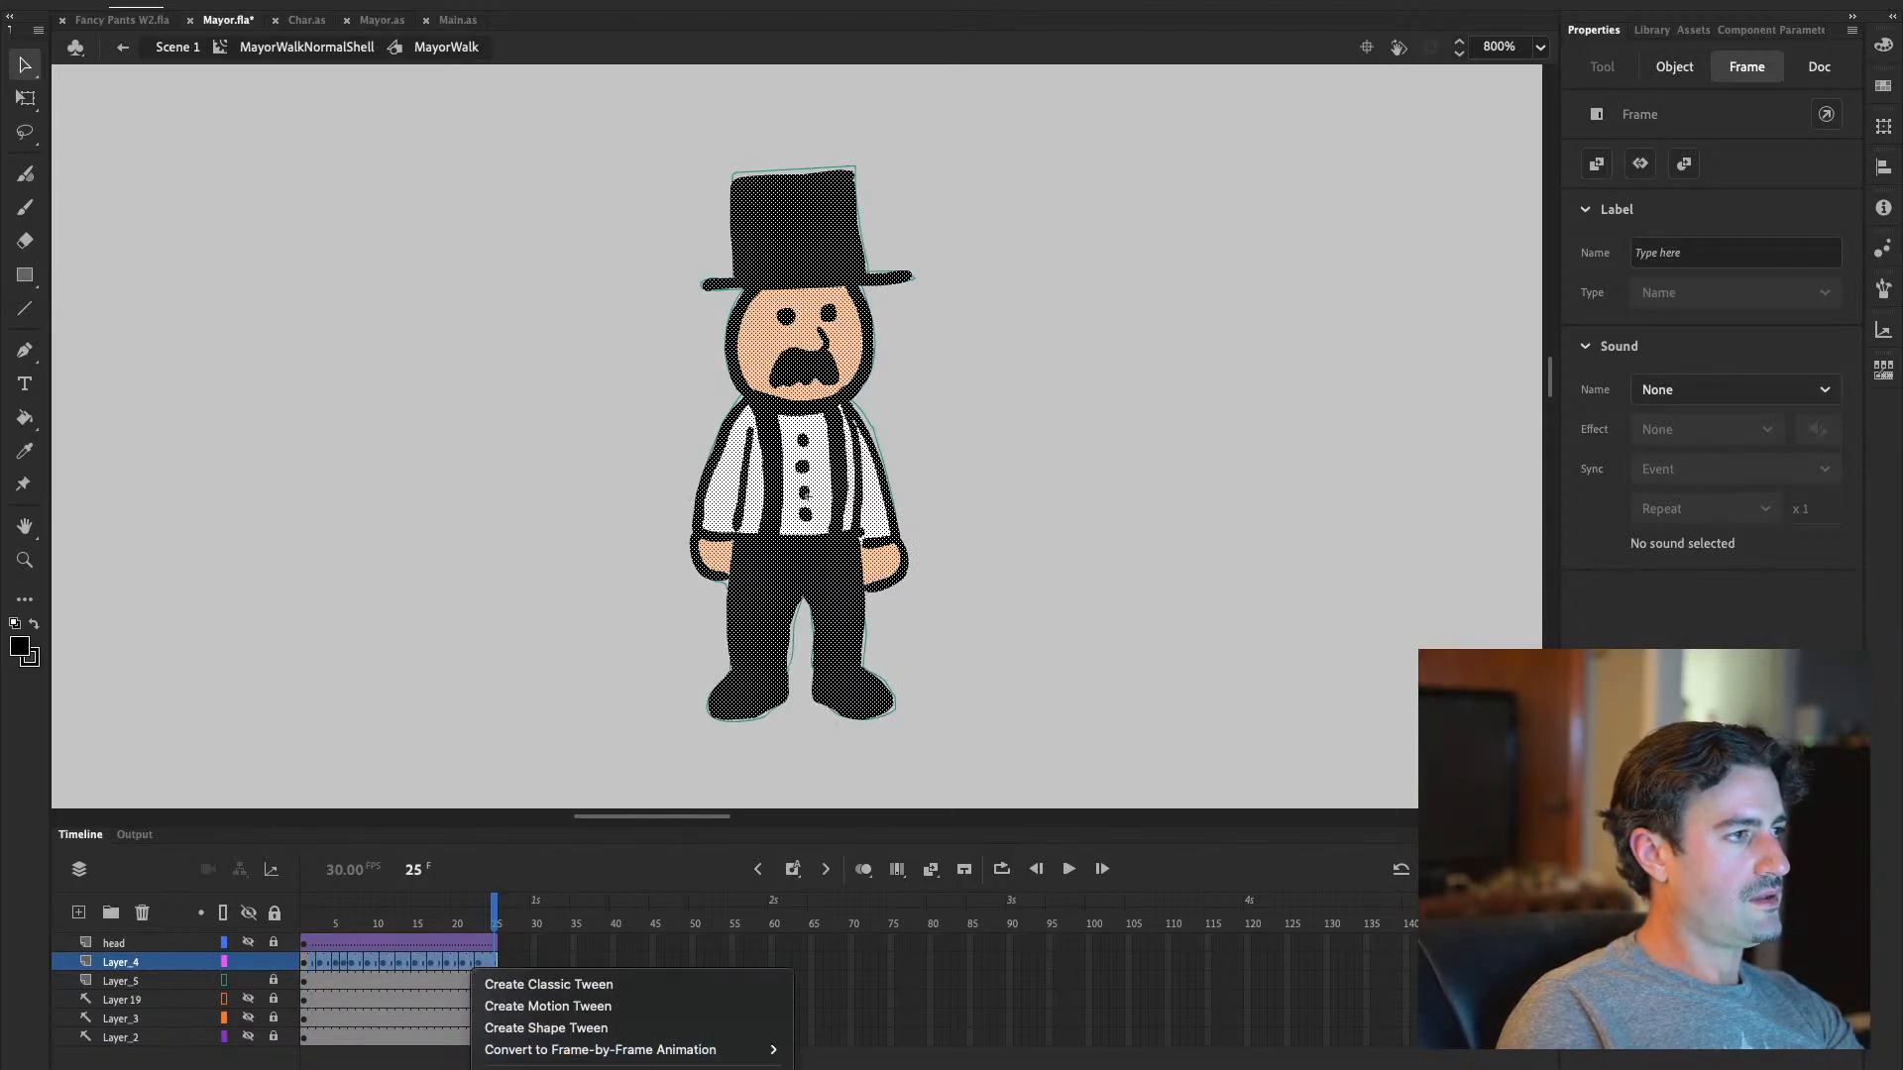
left_click(634, 1069)
left_click_drag(330, 918, 496, 916)
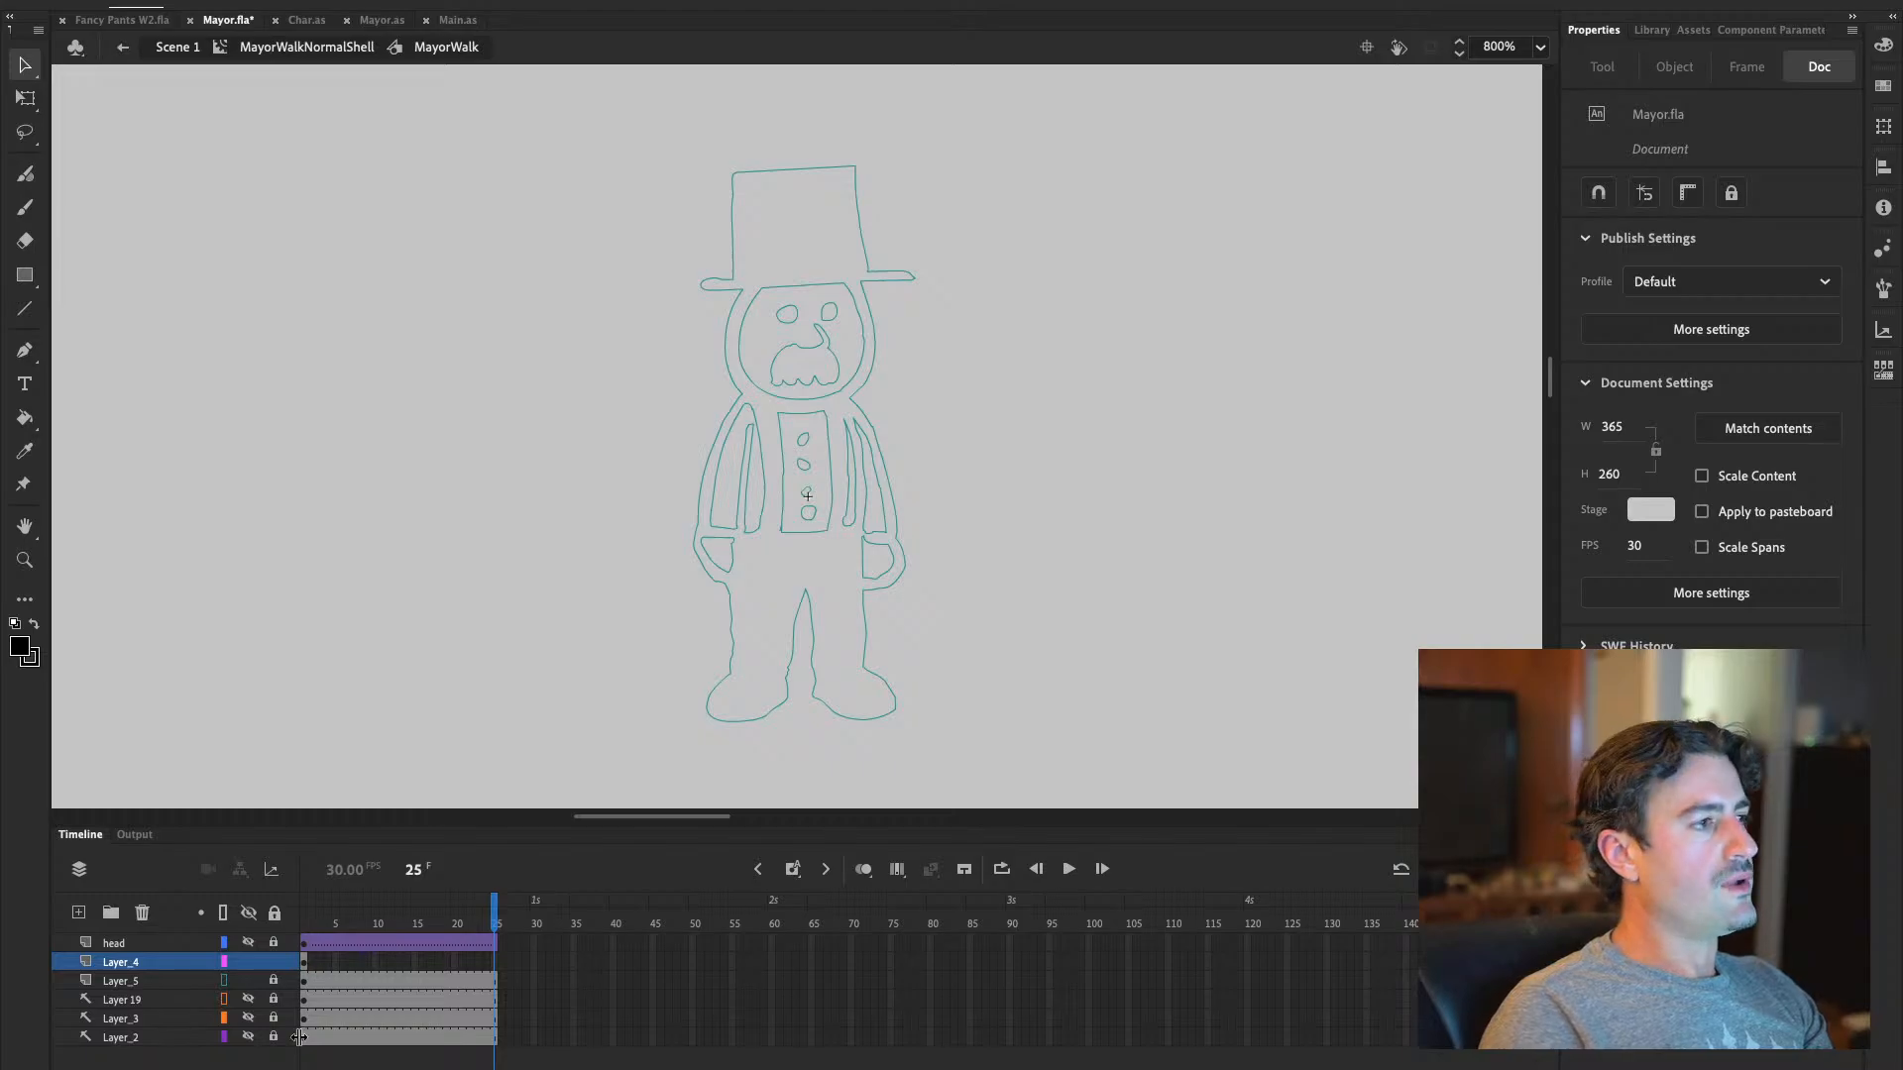
Insert a blank keyframe at frame 2 of Layer_4, extend the layer to frame 25, and save Mayor.fla
left_click(302, 961)
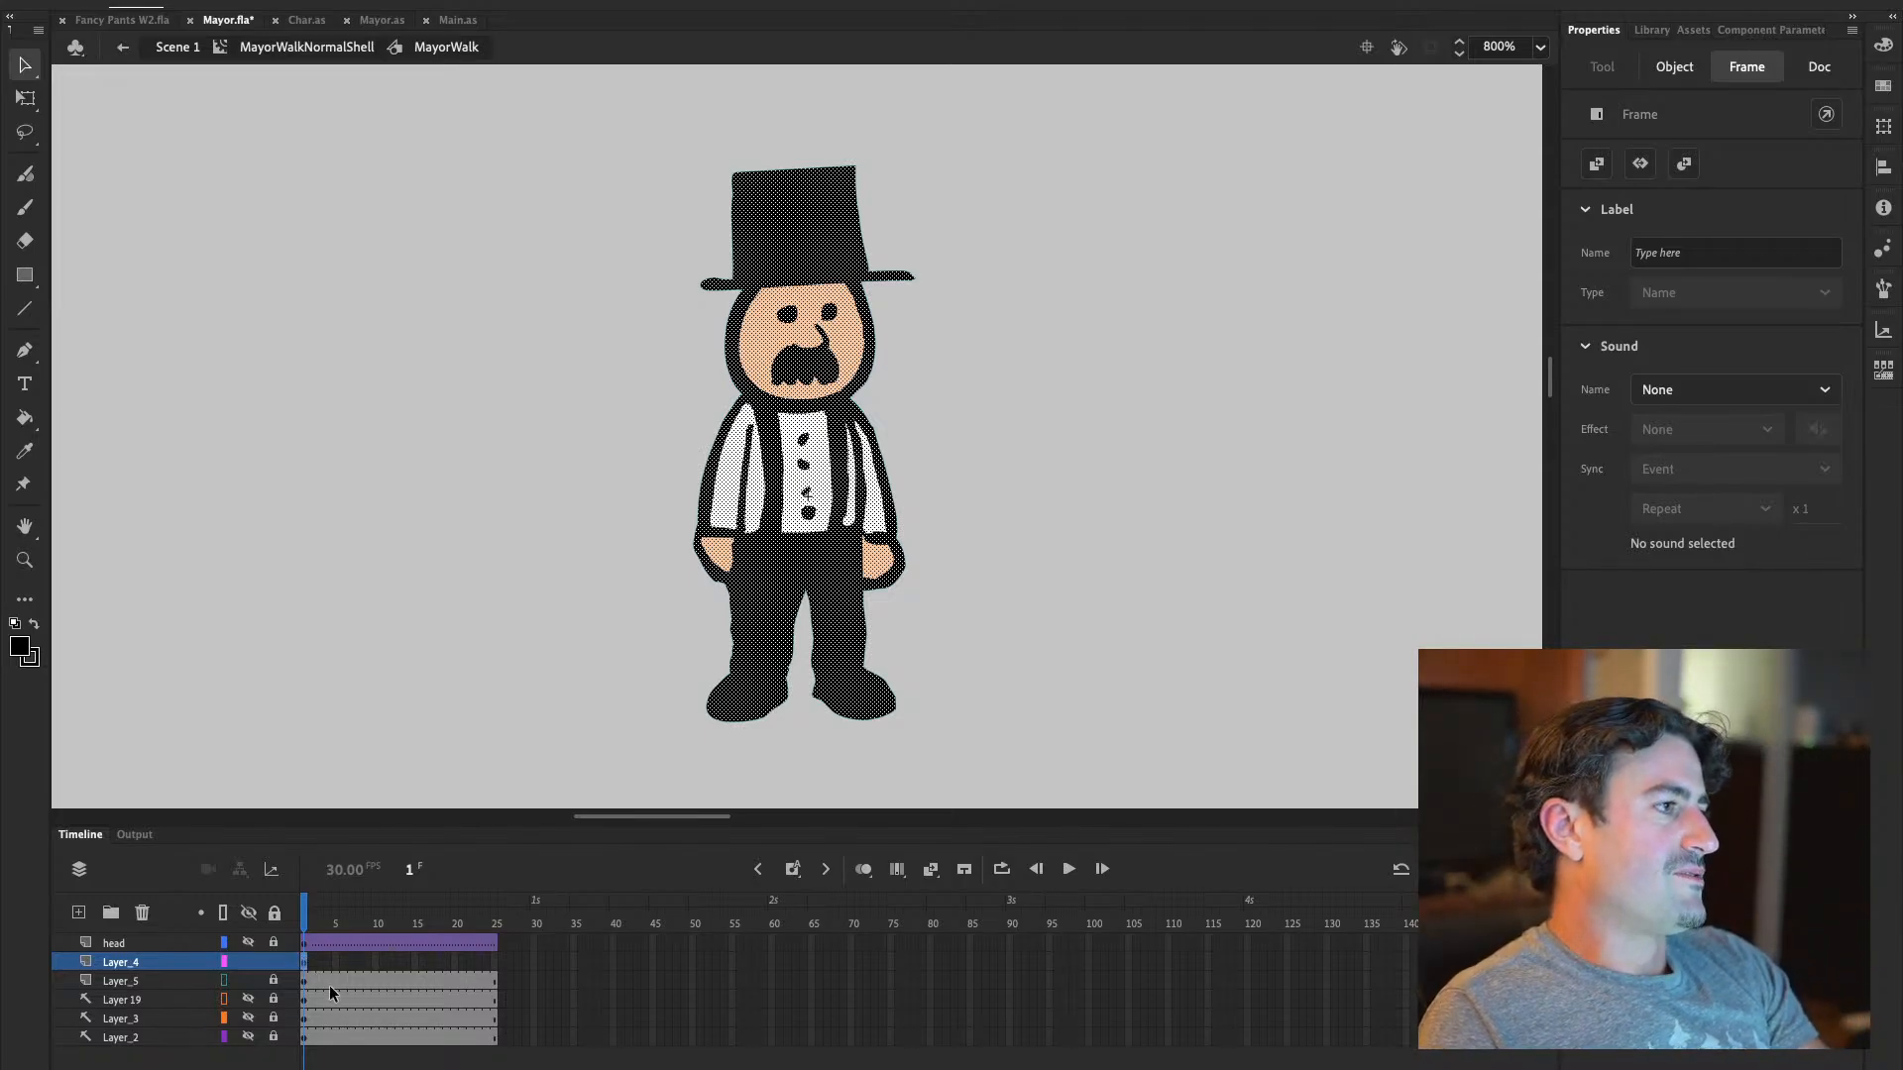
left_click(312, 964)
left_click(311, 961)
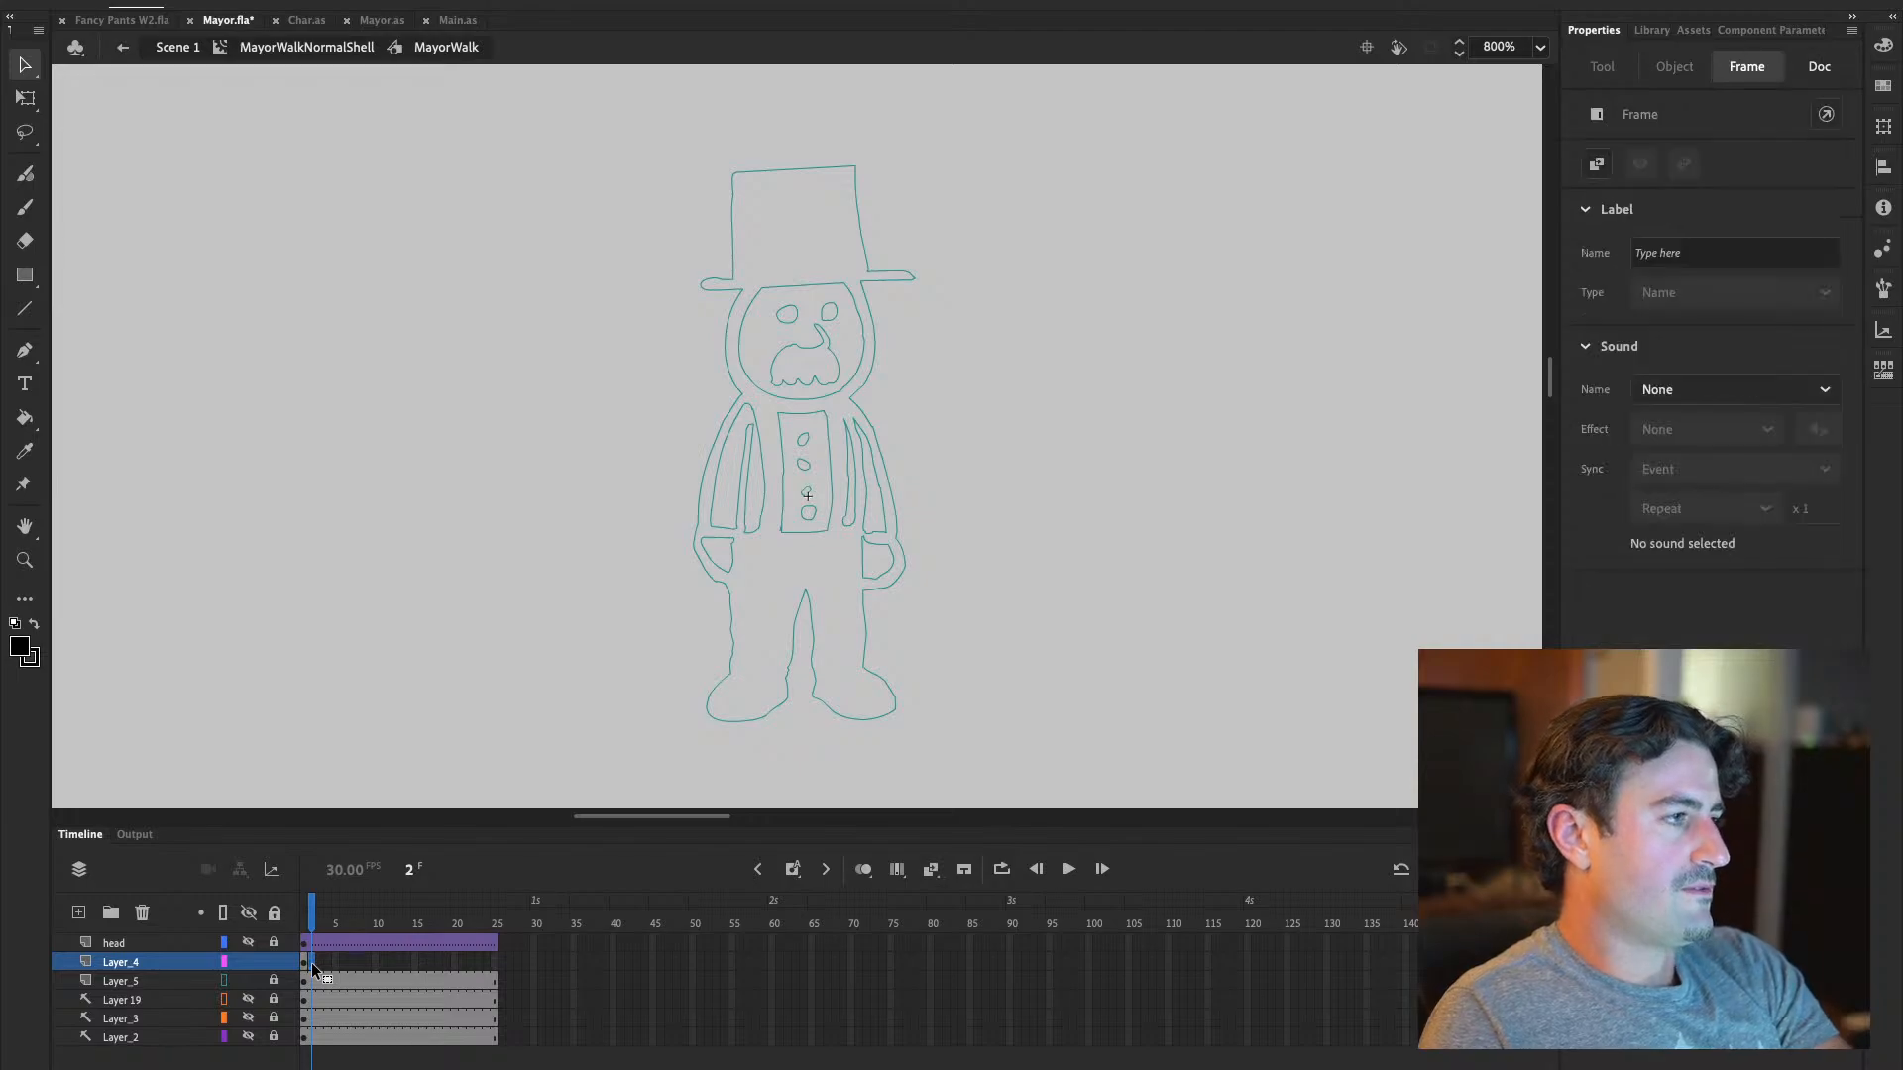
left_click(493, 964)
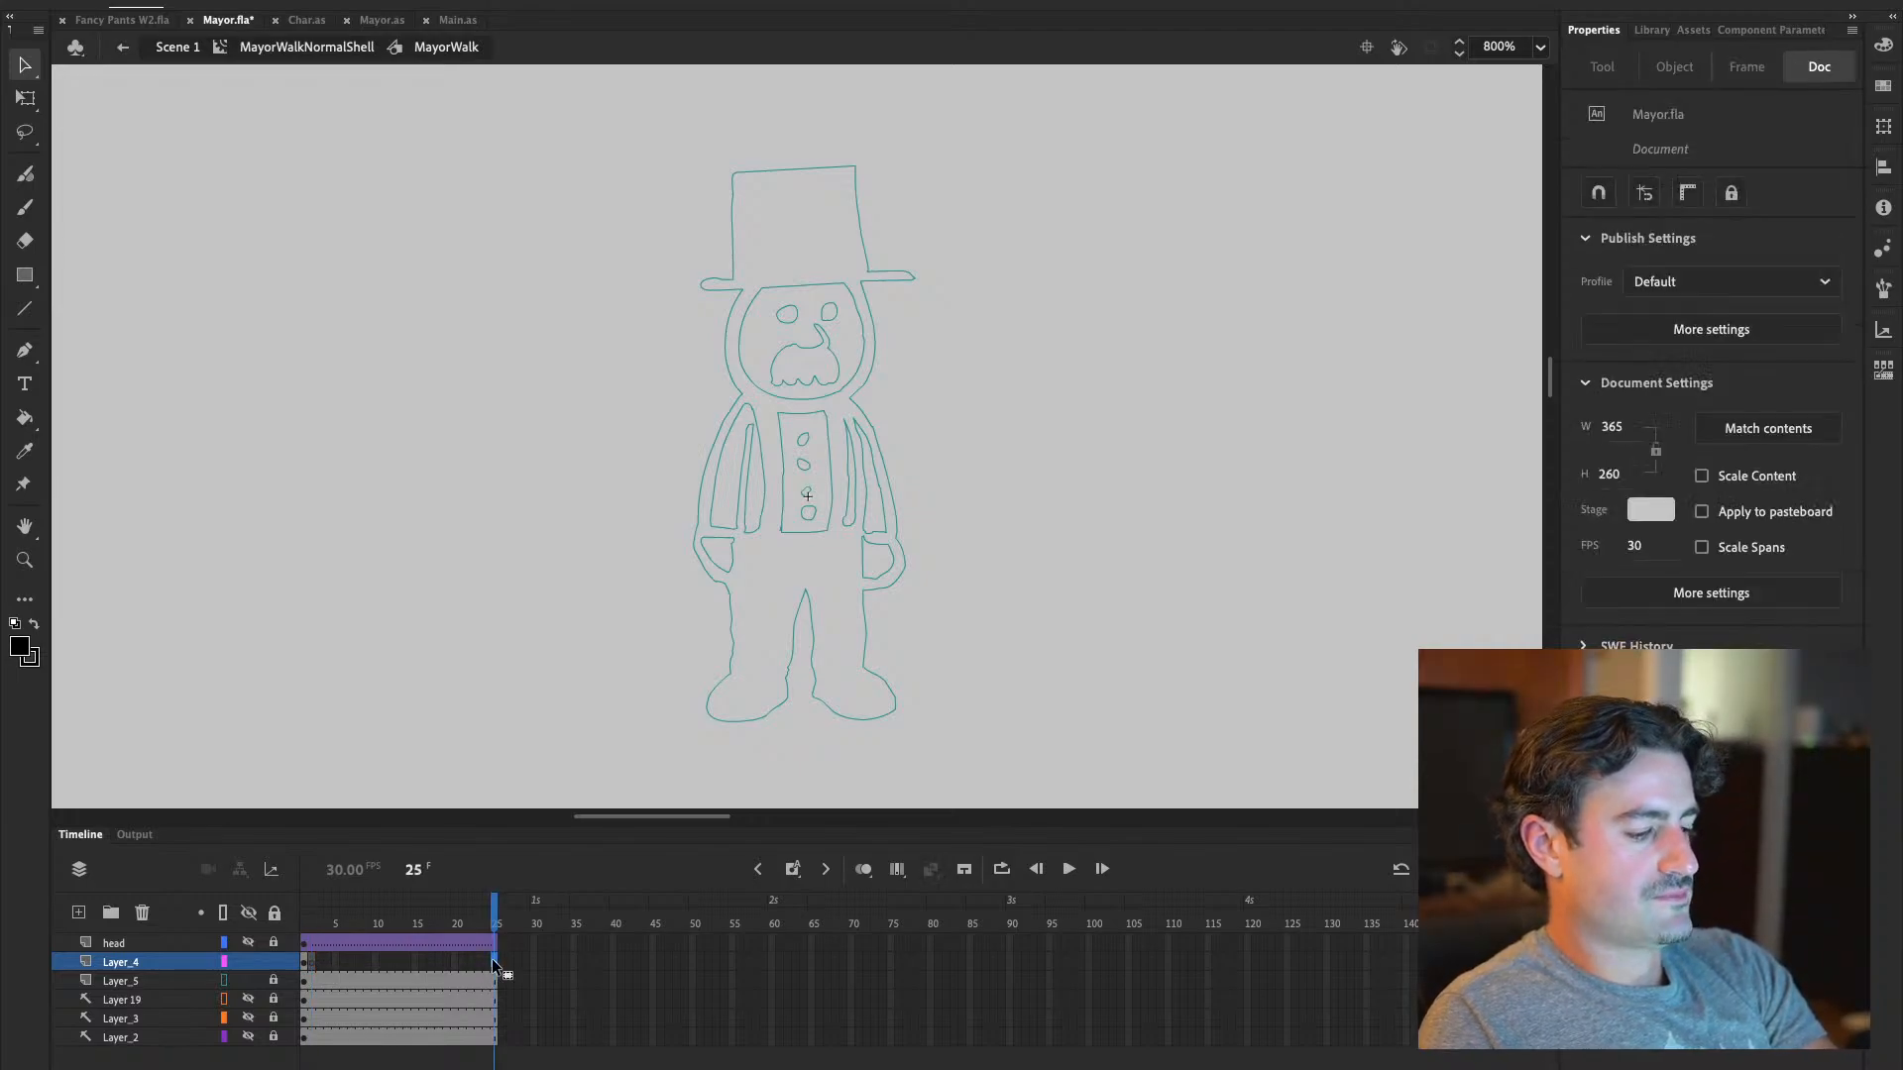
left_click(312, 961)
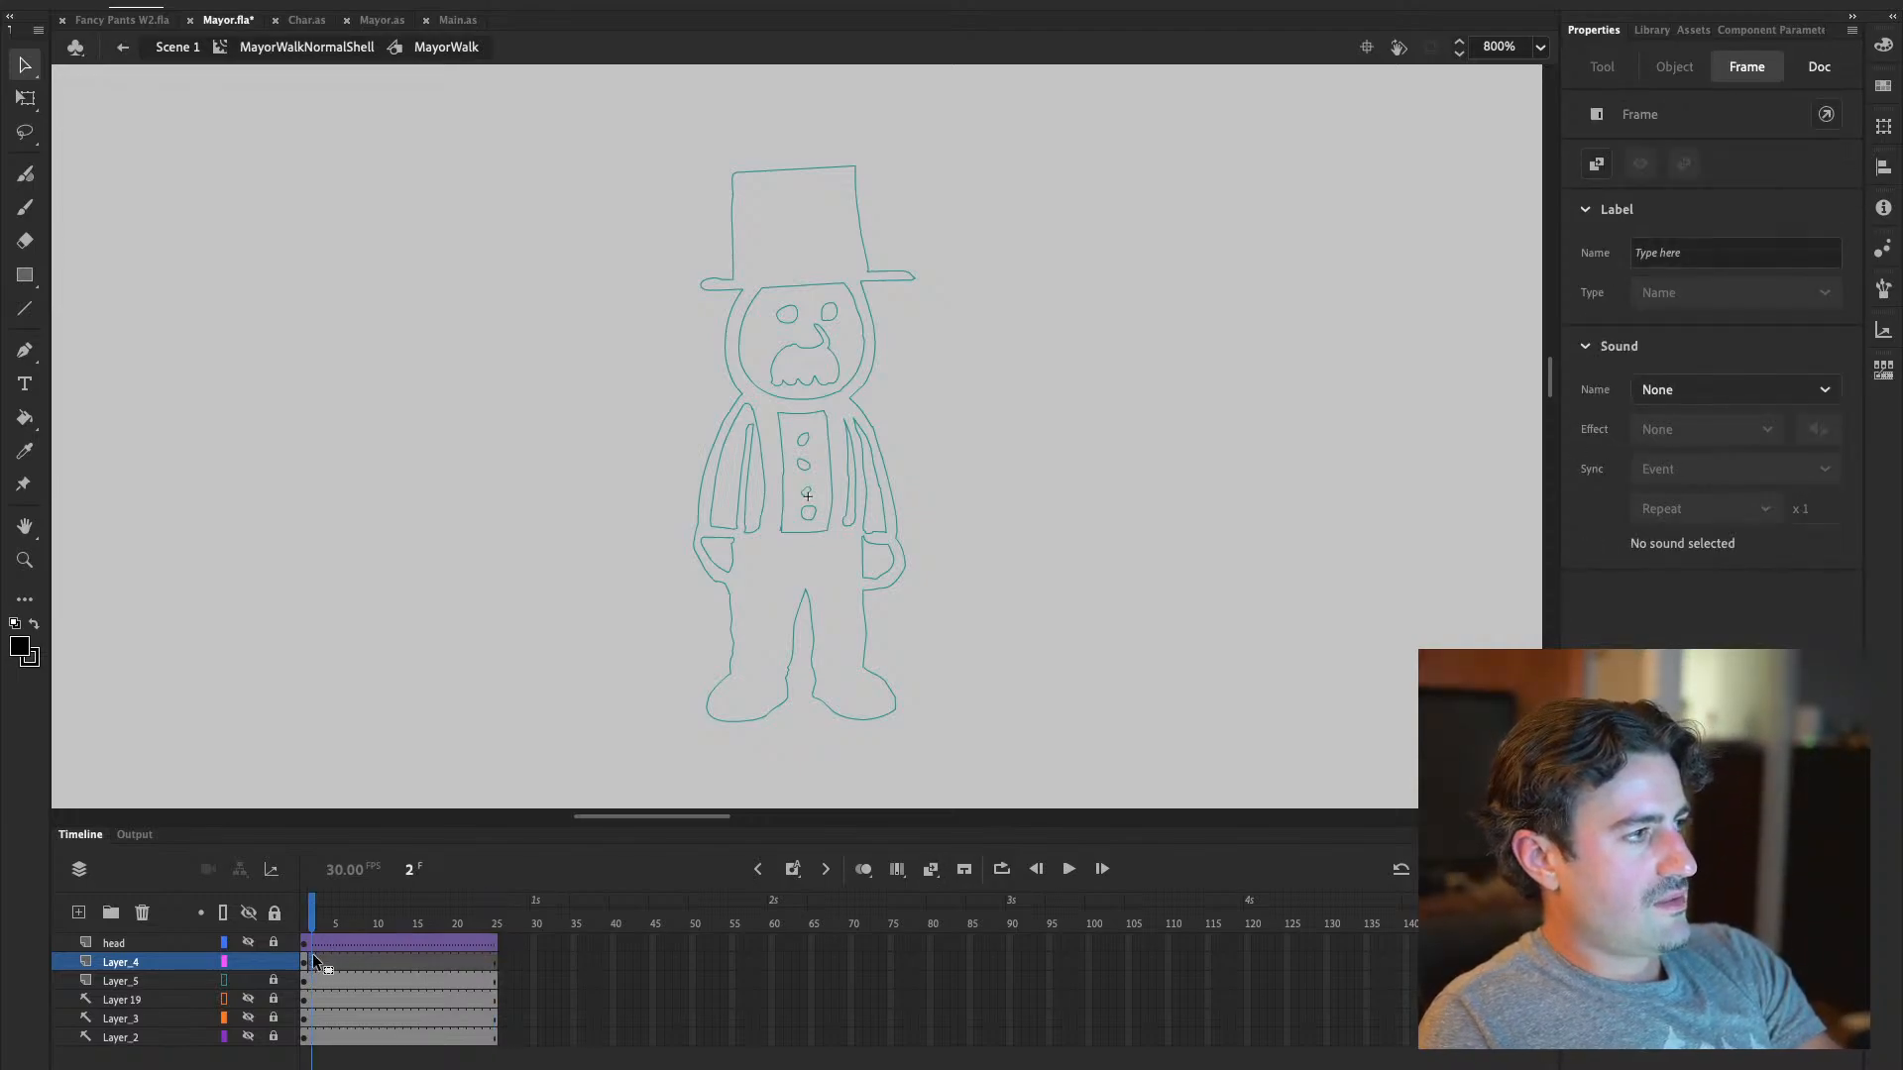
key("super+s")
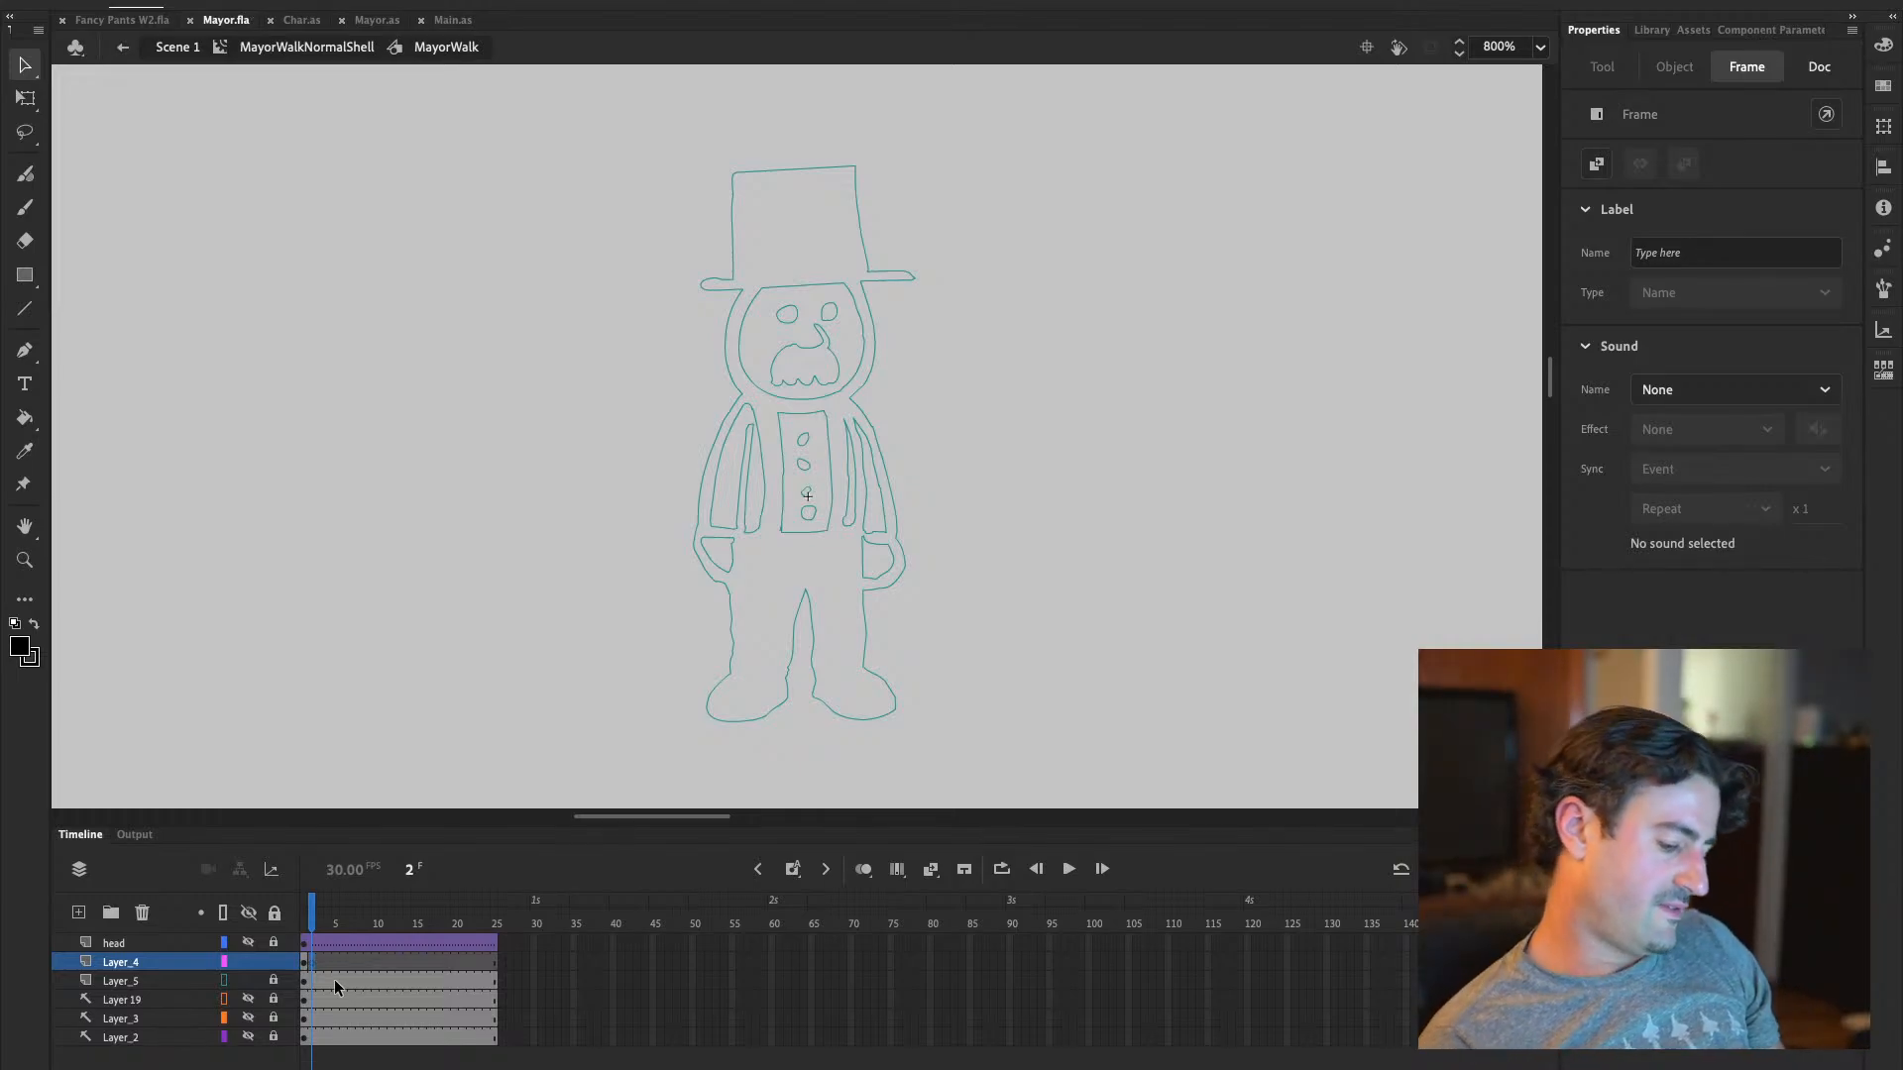
Handwrite "walk" across the Mayor outline on frame 2 with the black size 16 Classic Brush, and republish Mayor.fla with a test movie
left_click(25, 209)
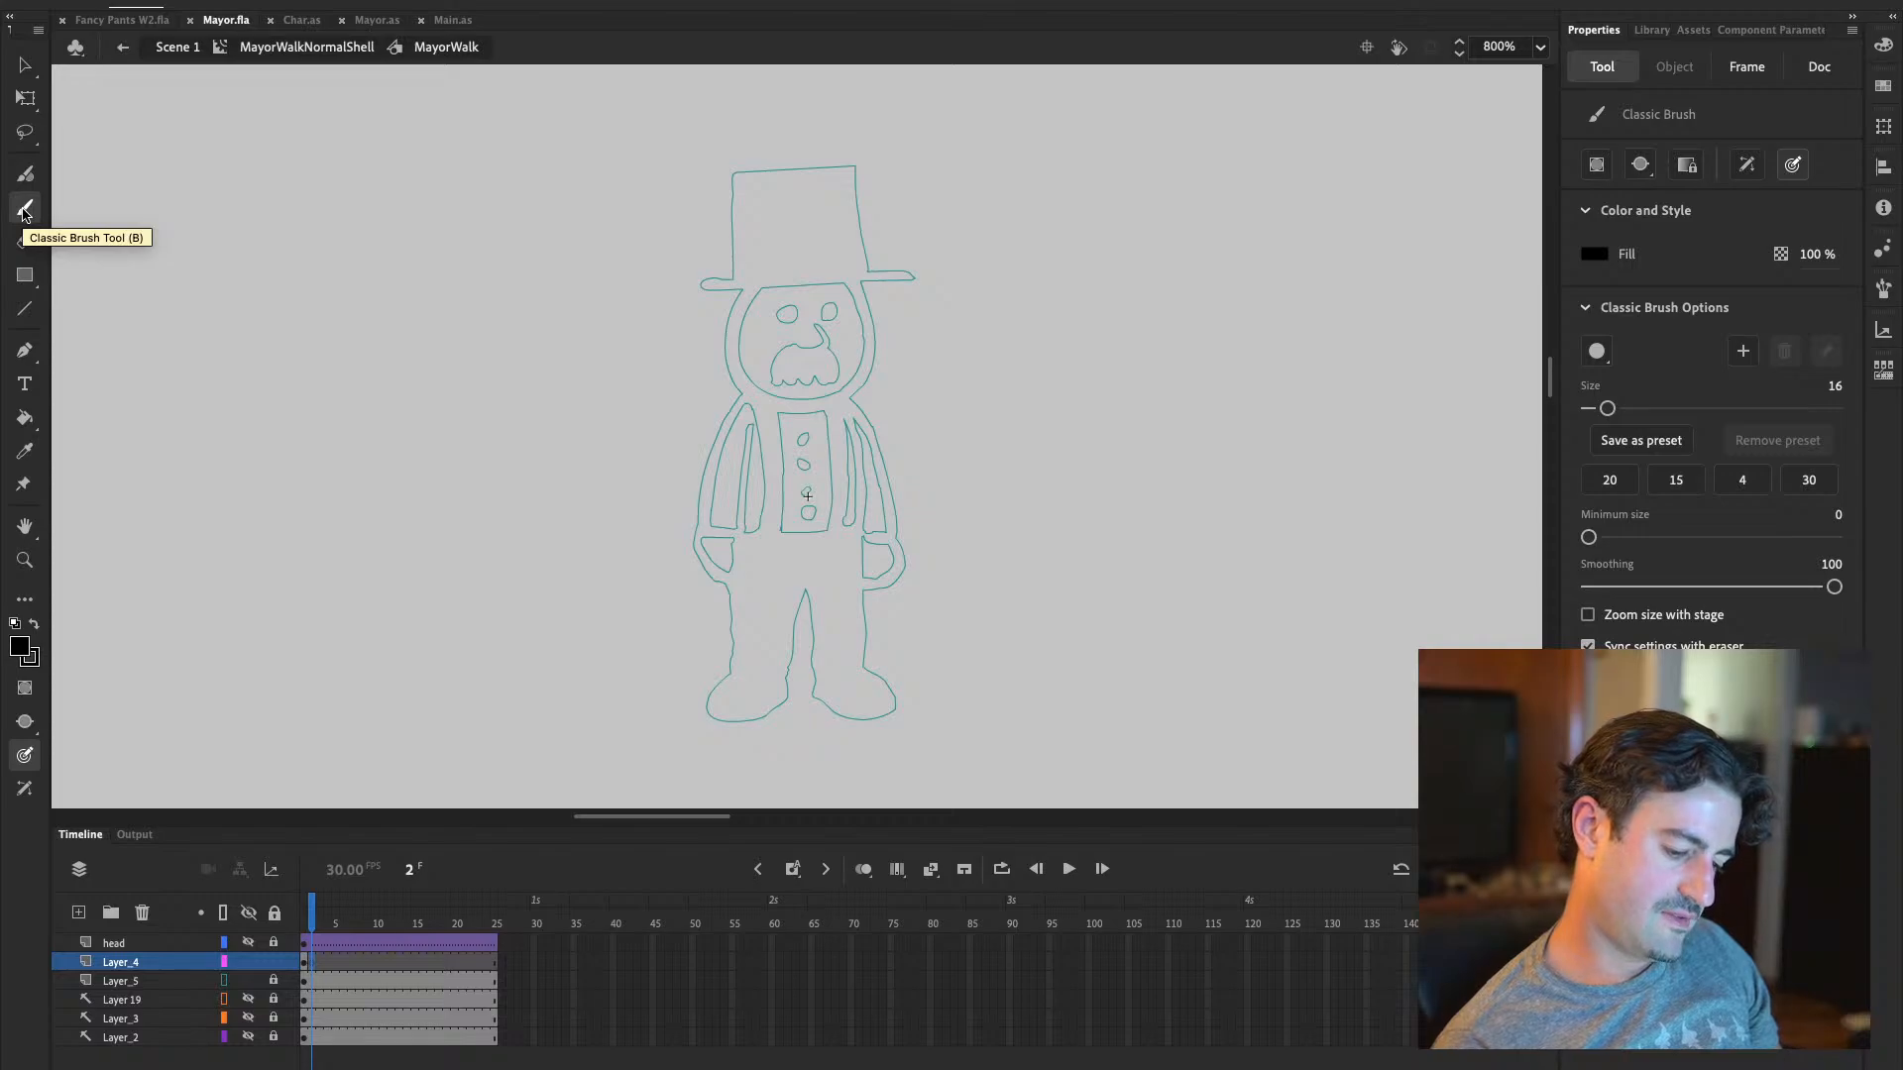
mouse_move(799, 364)
left_mouse_down()
mouse_move(917, 367)
mouse_move(1026, 424)
left_mouse_up()
left_click_drag(1036, 312, 1070, 436)
left_click_drag(1112, 300, 1091, 397)
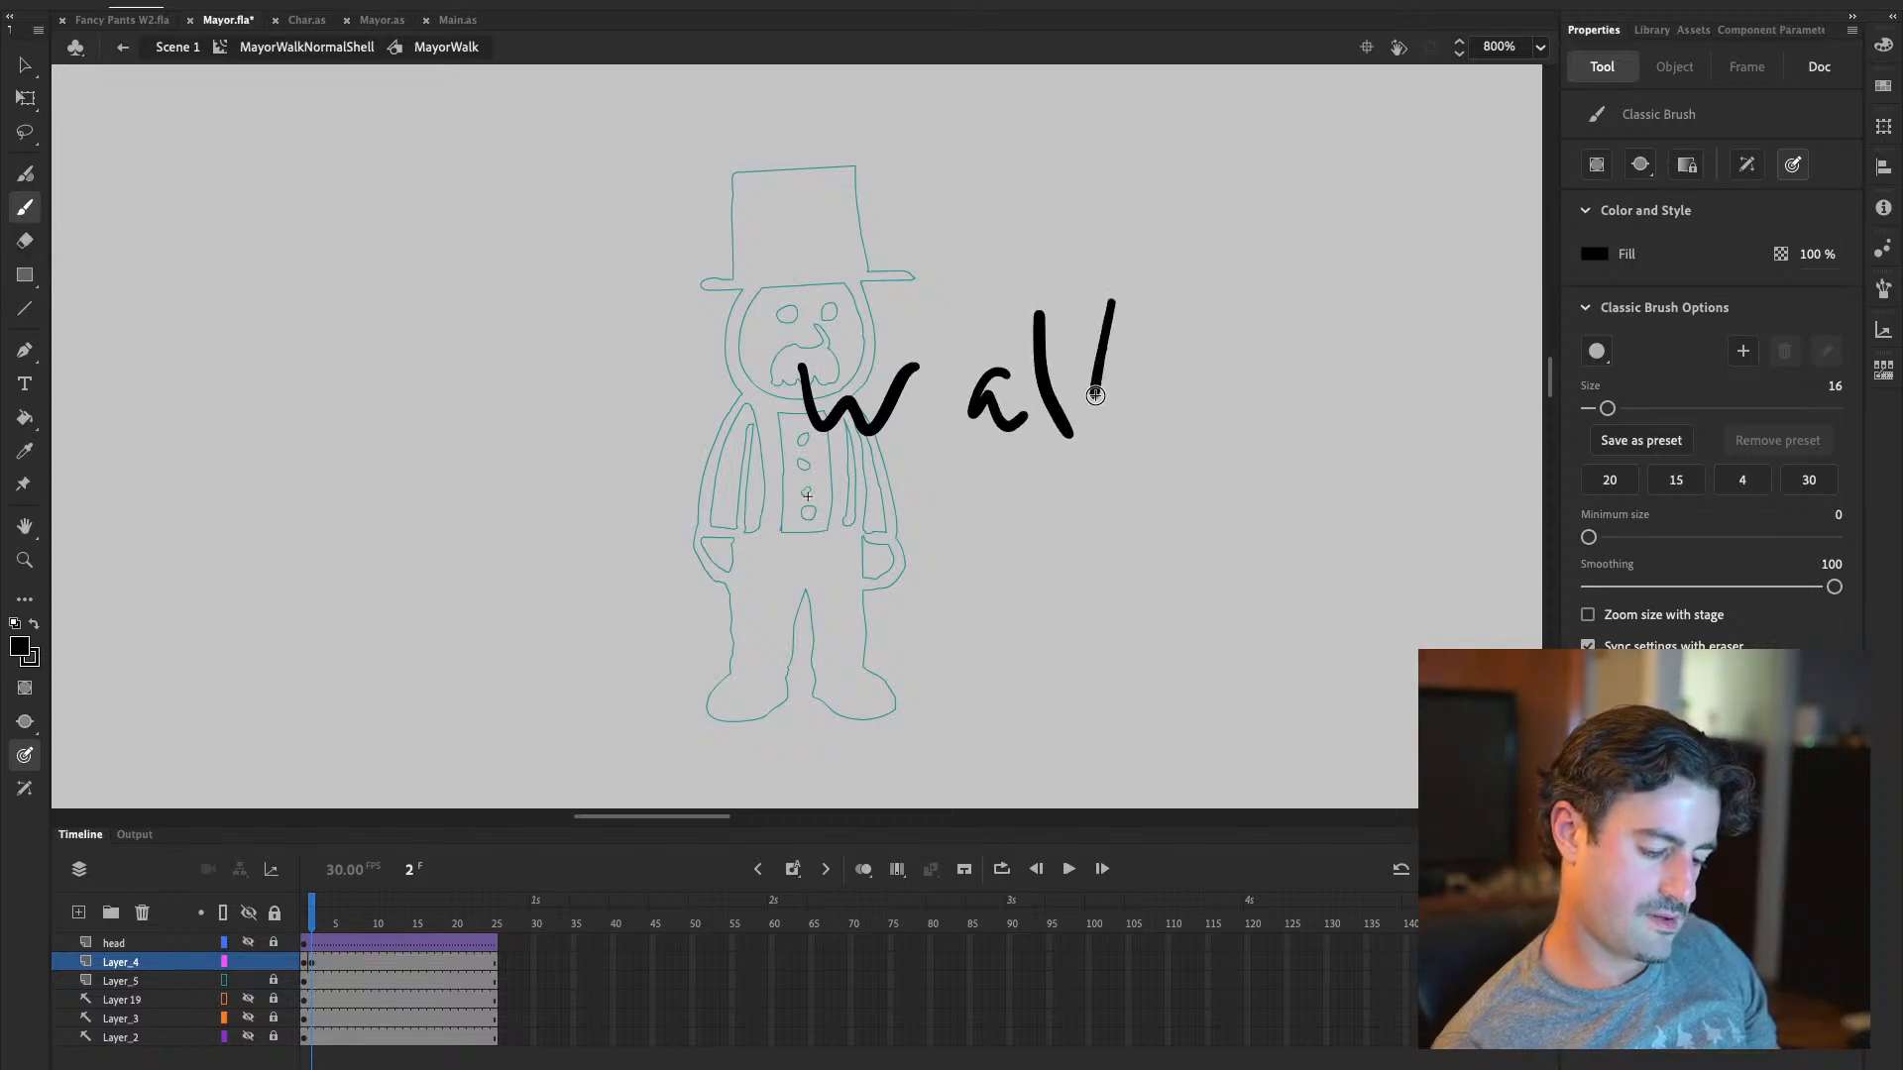
left_click_drag(1160, 335, 1180, 413)
key("super+Return")
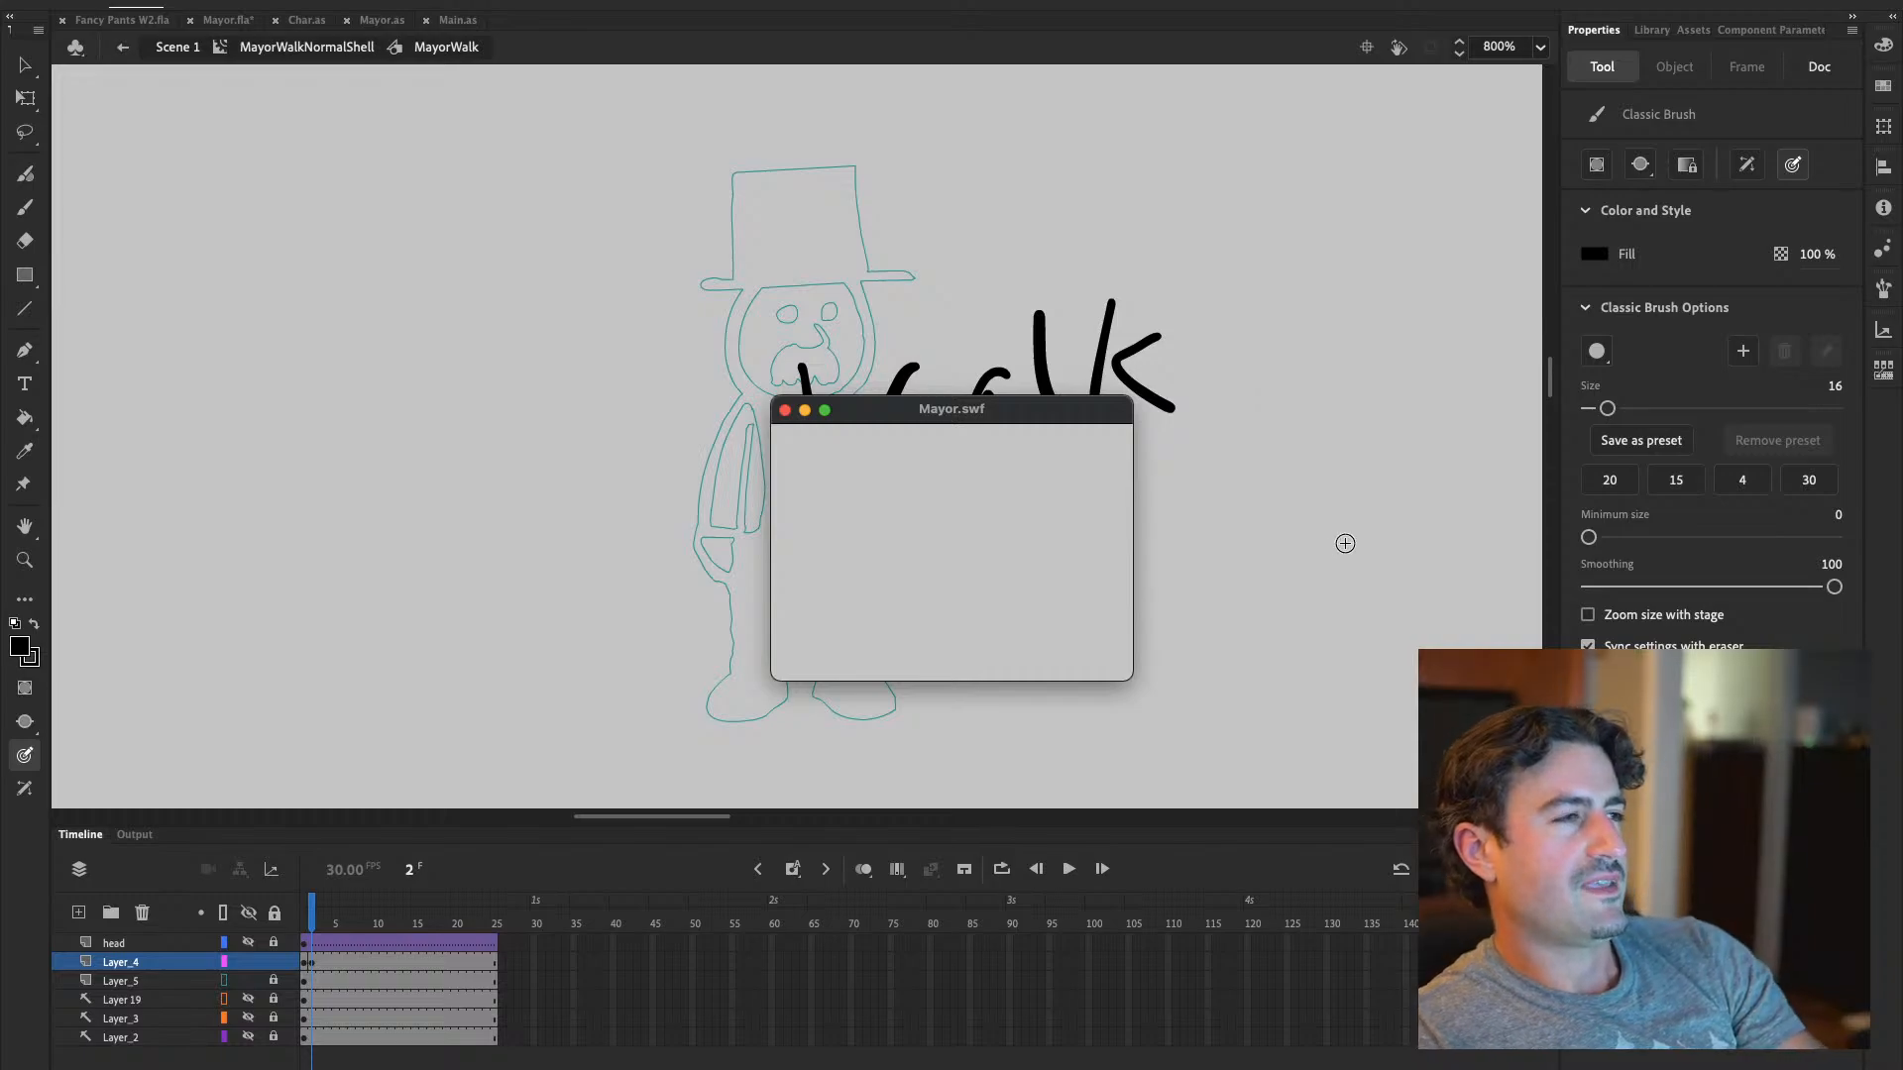
key("super+w")
Test Fancy Pants W2.fla, walk the Mayor right off the ledge, close the game, and return to the MayorWalk timeline in Mayor.fla
left_click(158, 23)
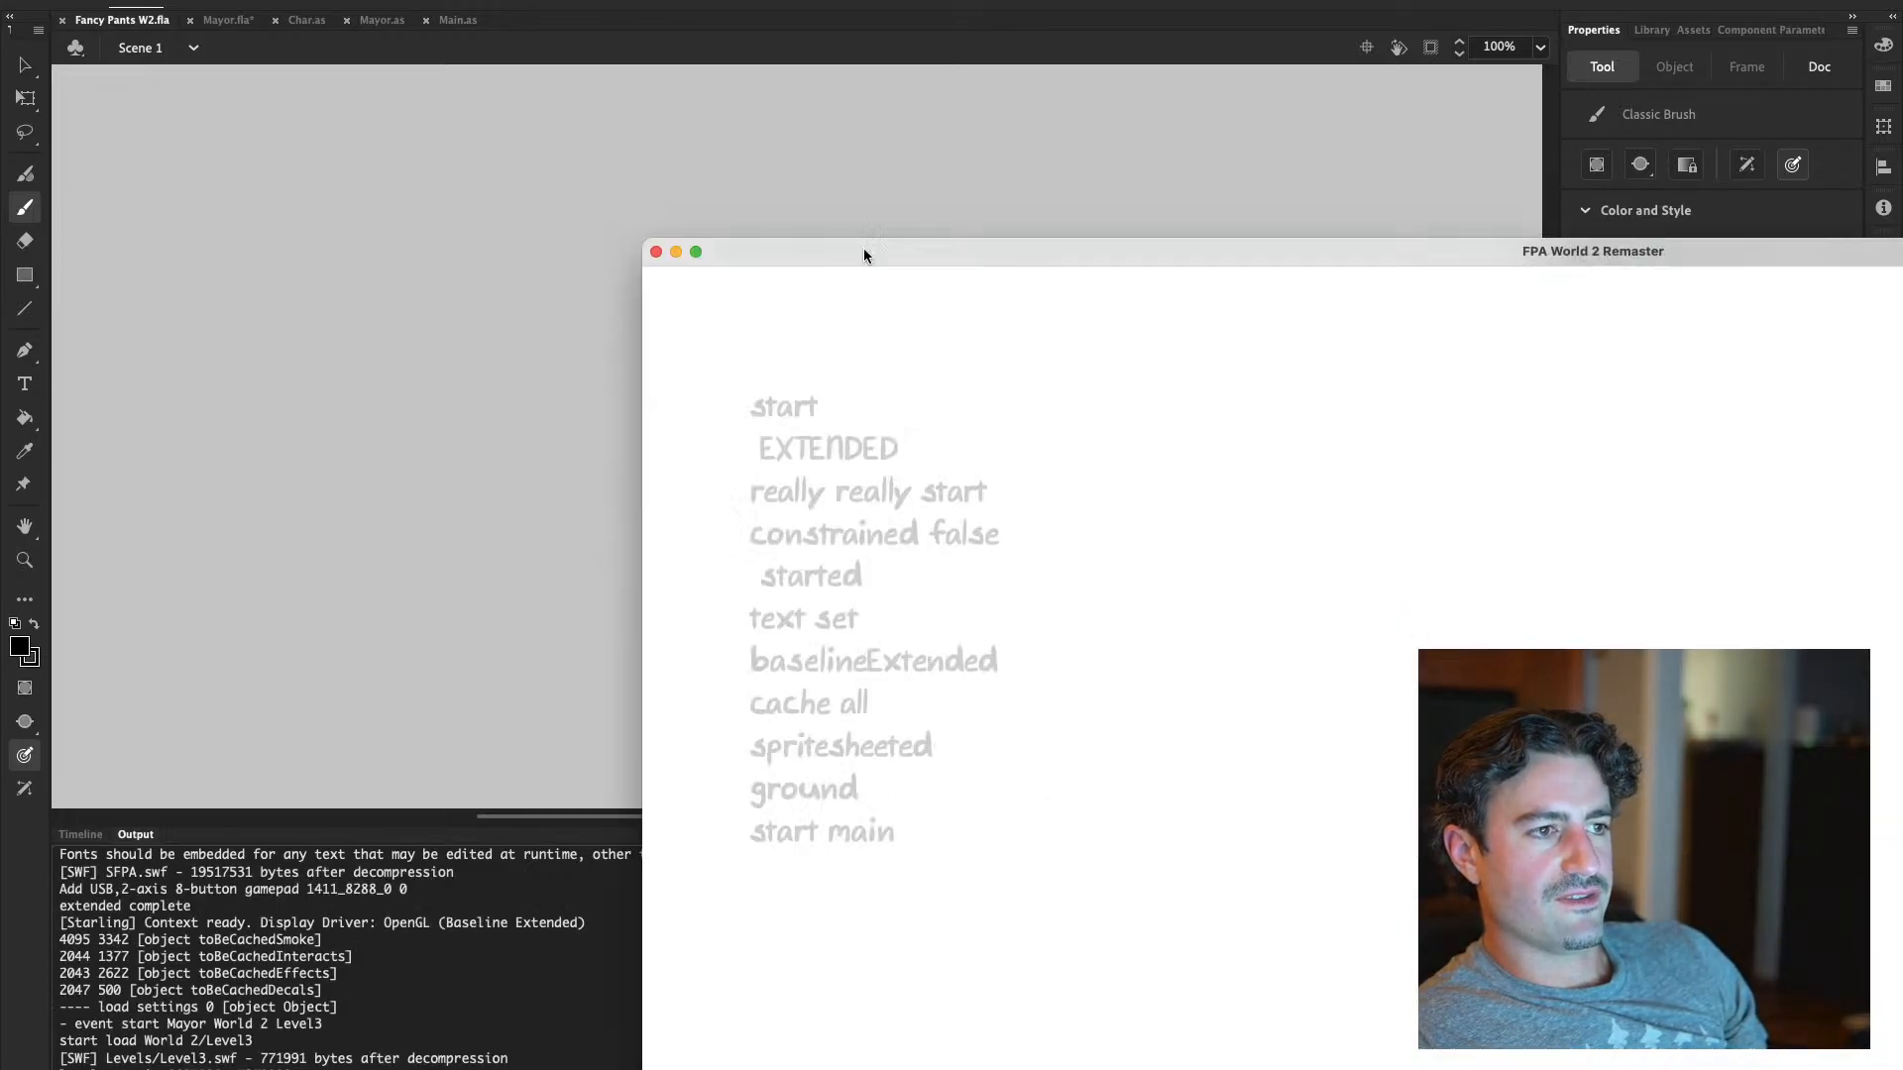
left_click_drag(866, 255, 227, 18)
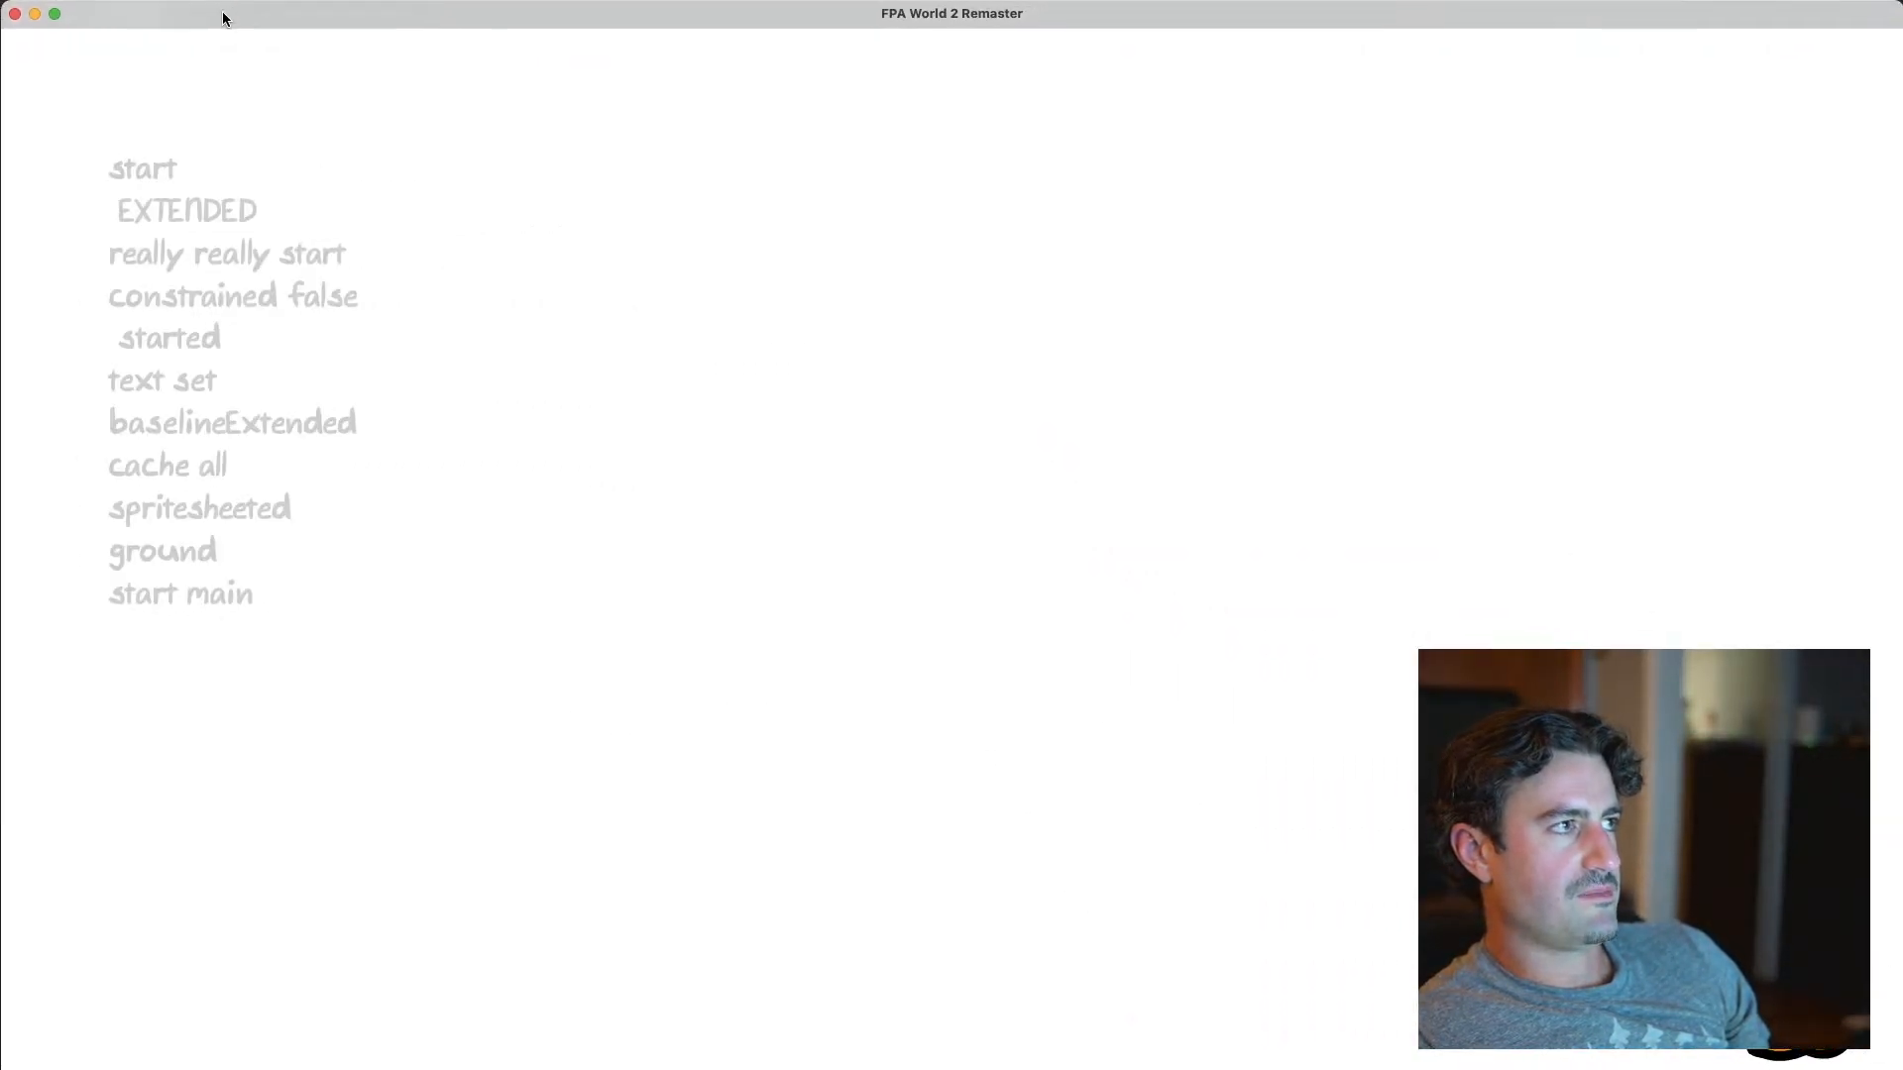
key("Right")
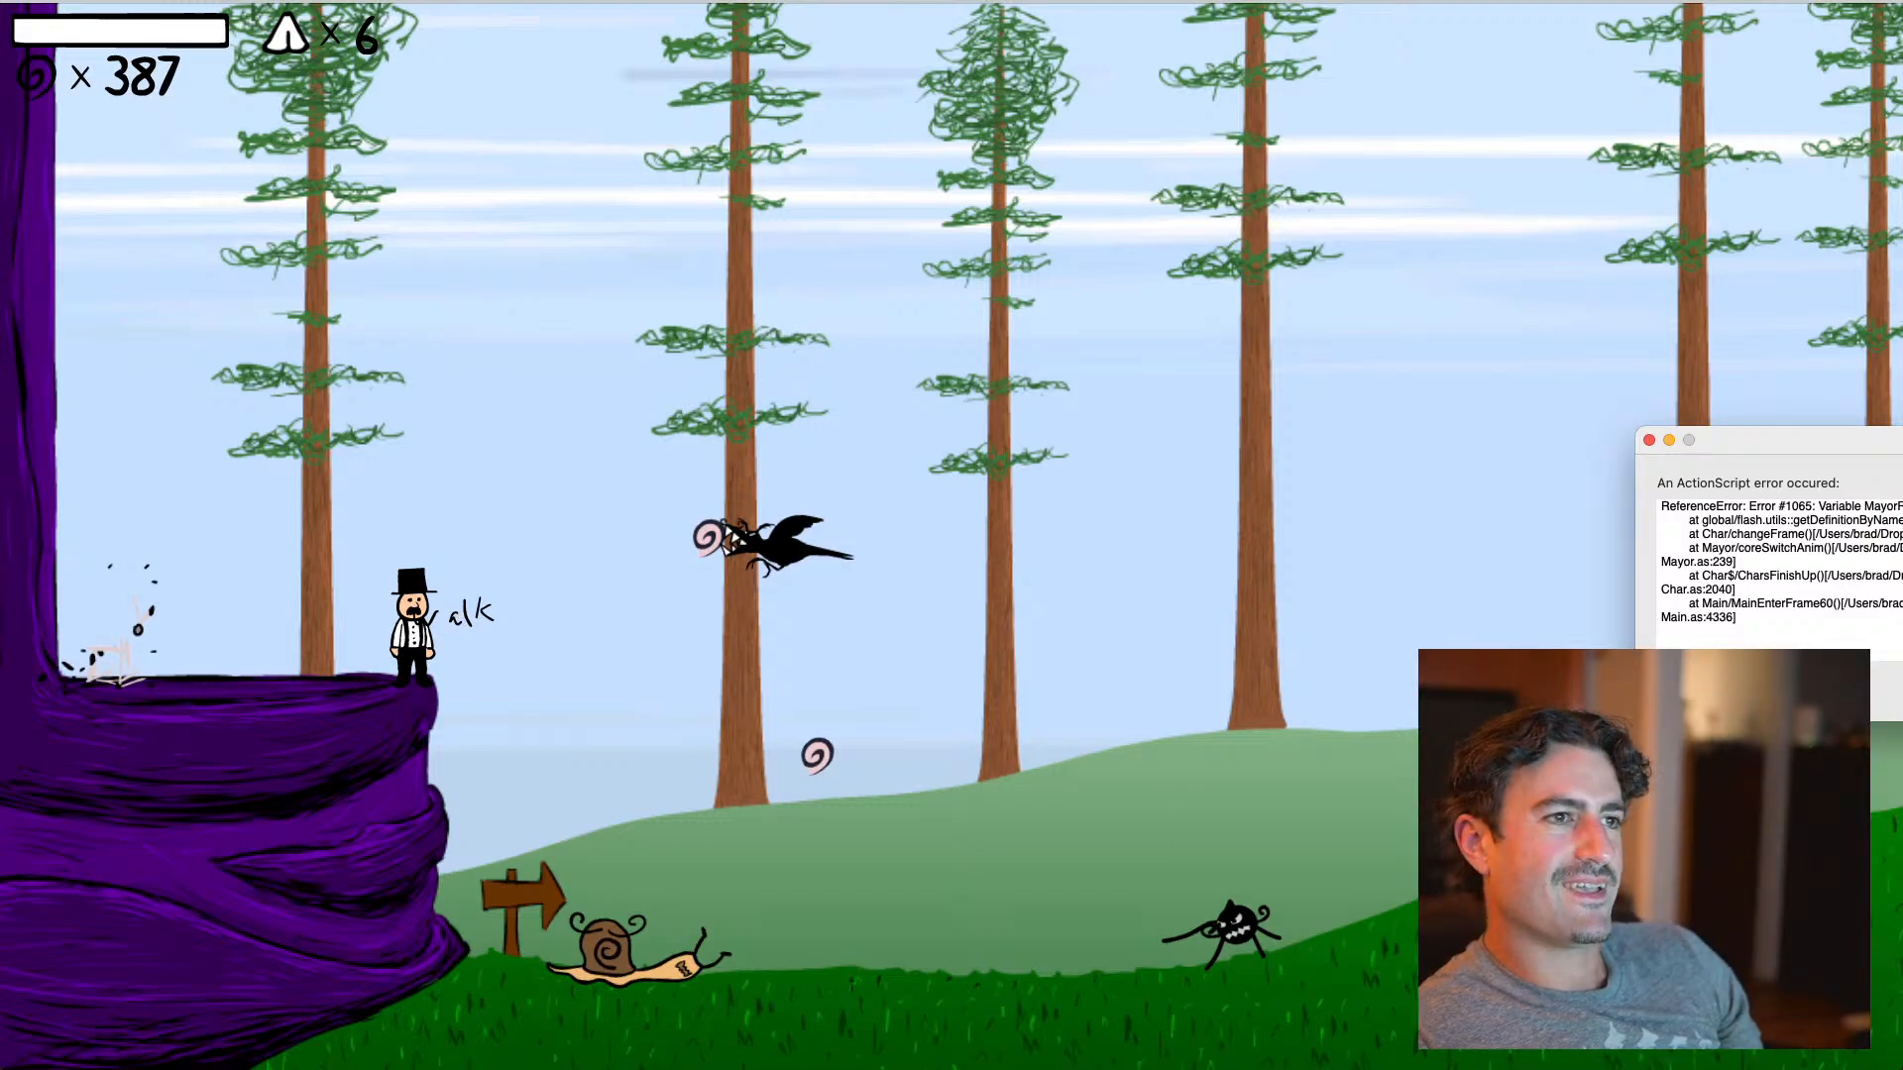
left_click(22, 39)
key("Right")
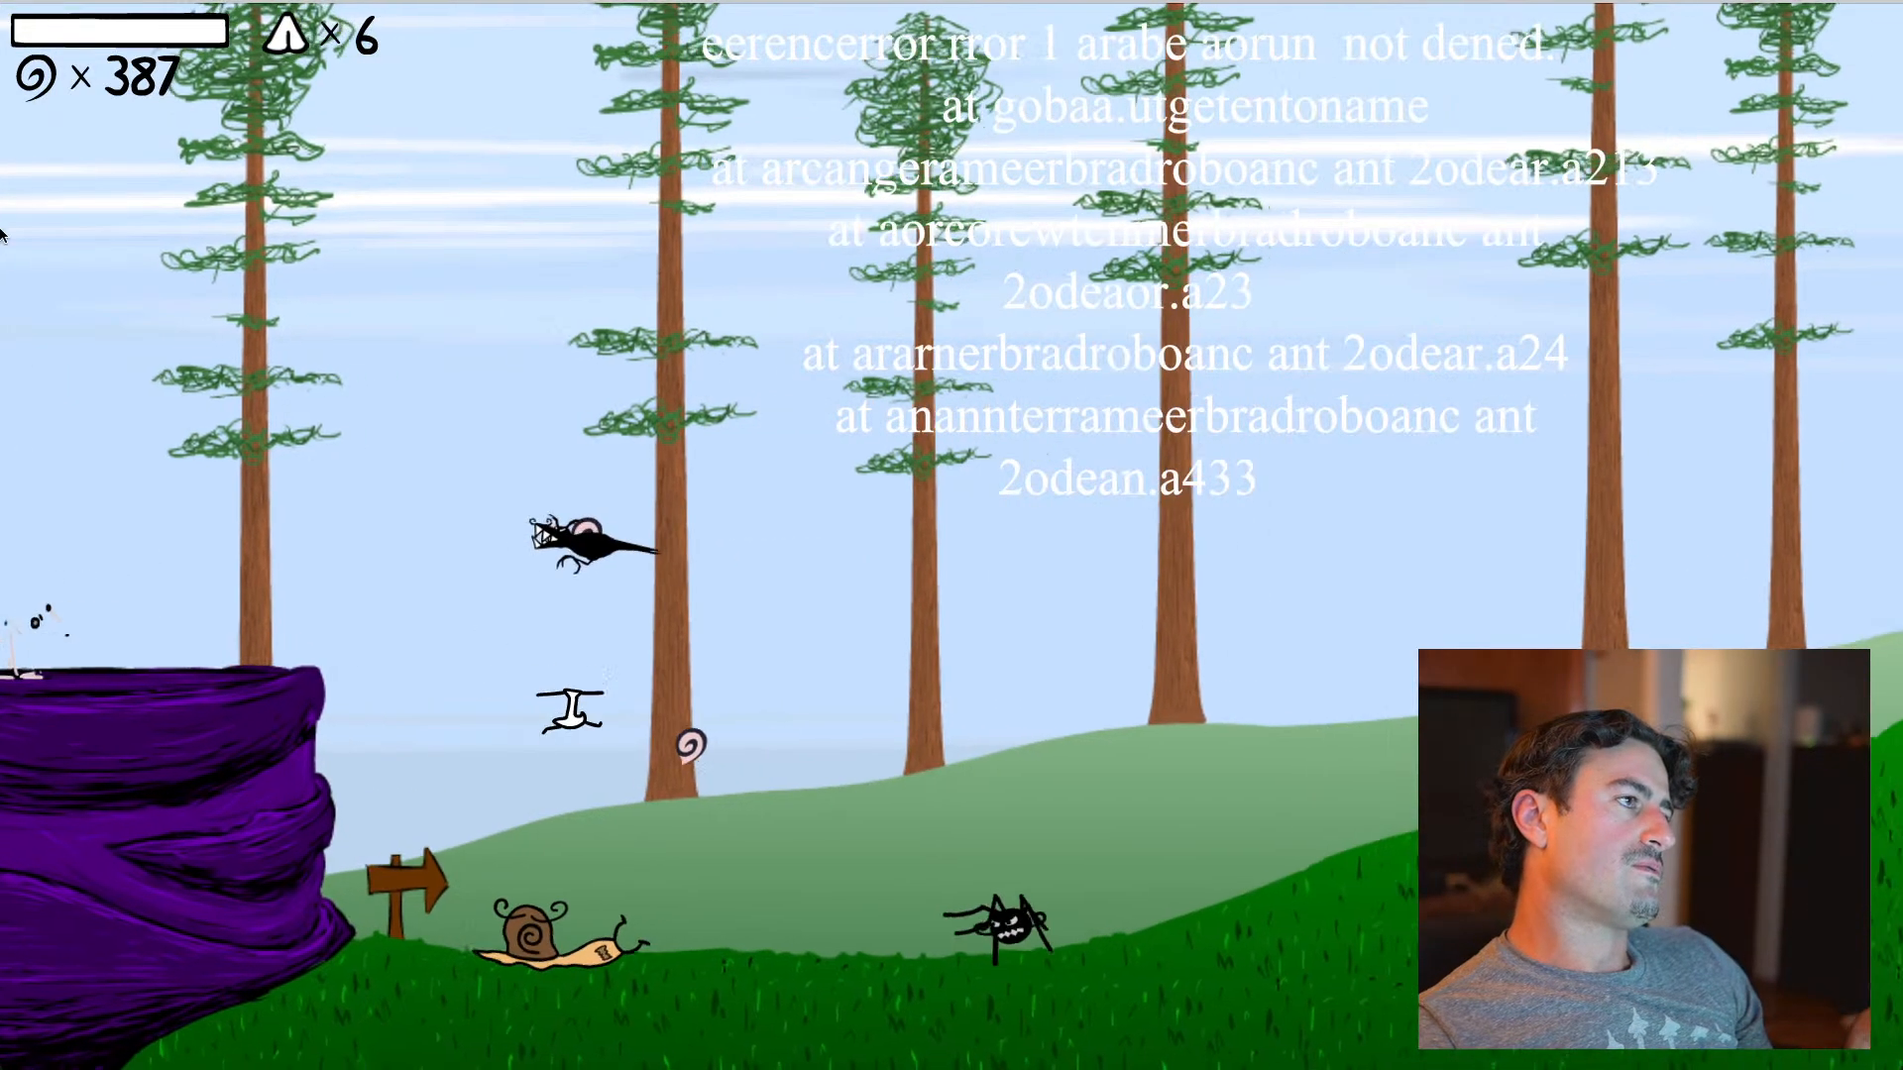
key("super+w")
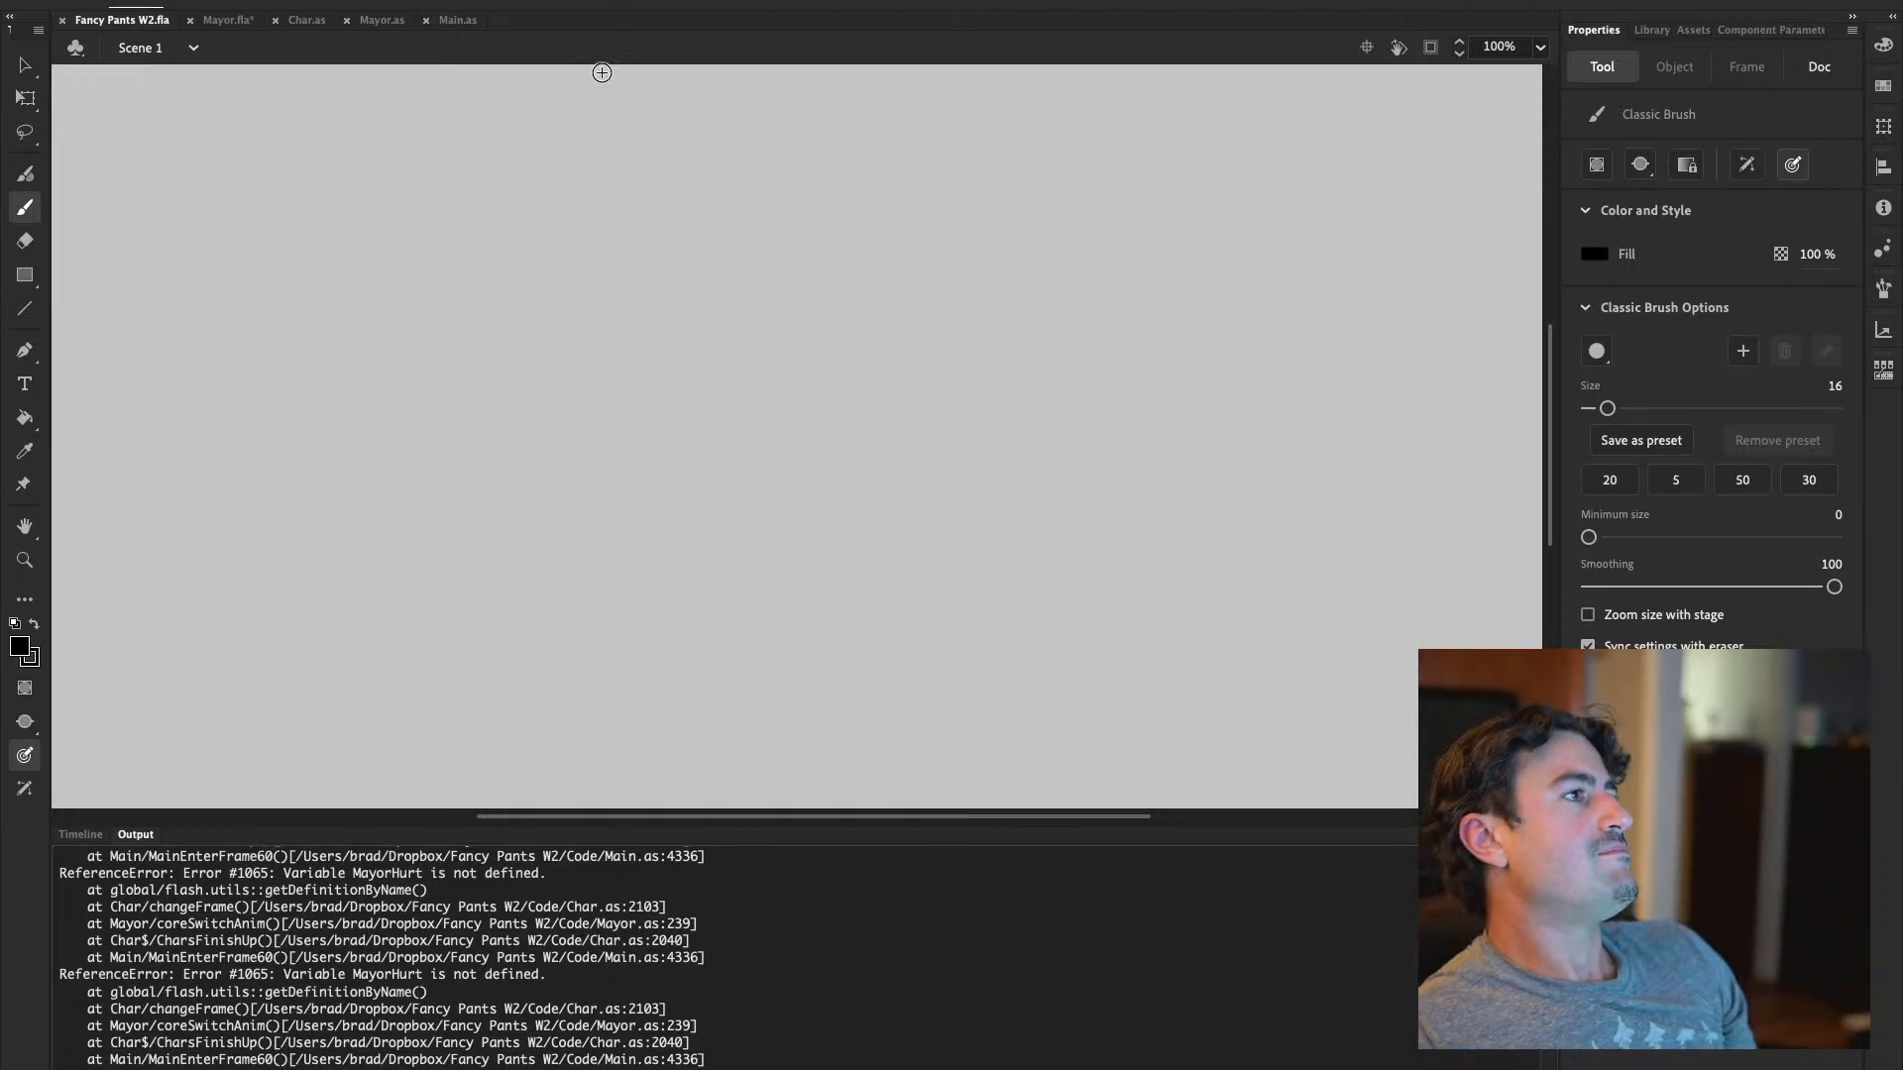
left_click(80, 834)
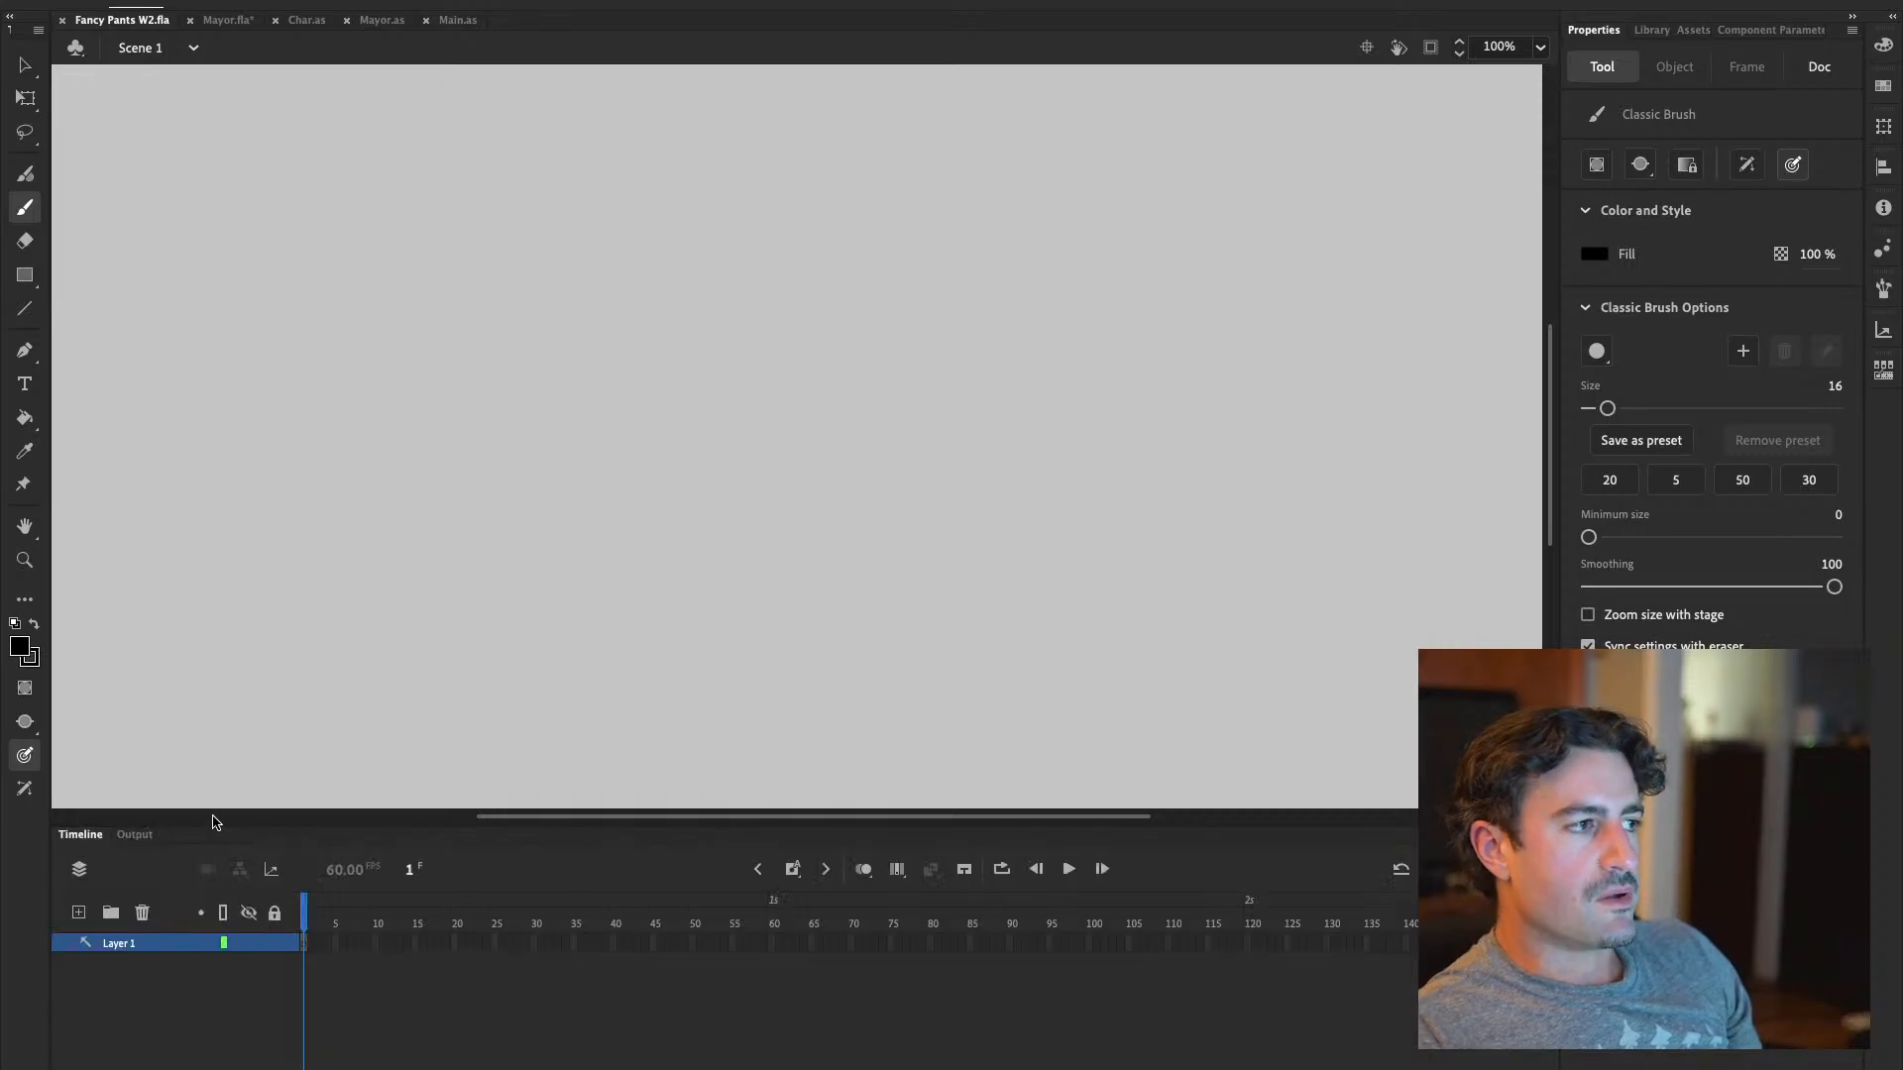
left_click(228, 20)
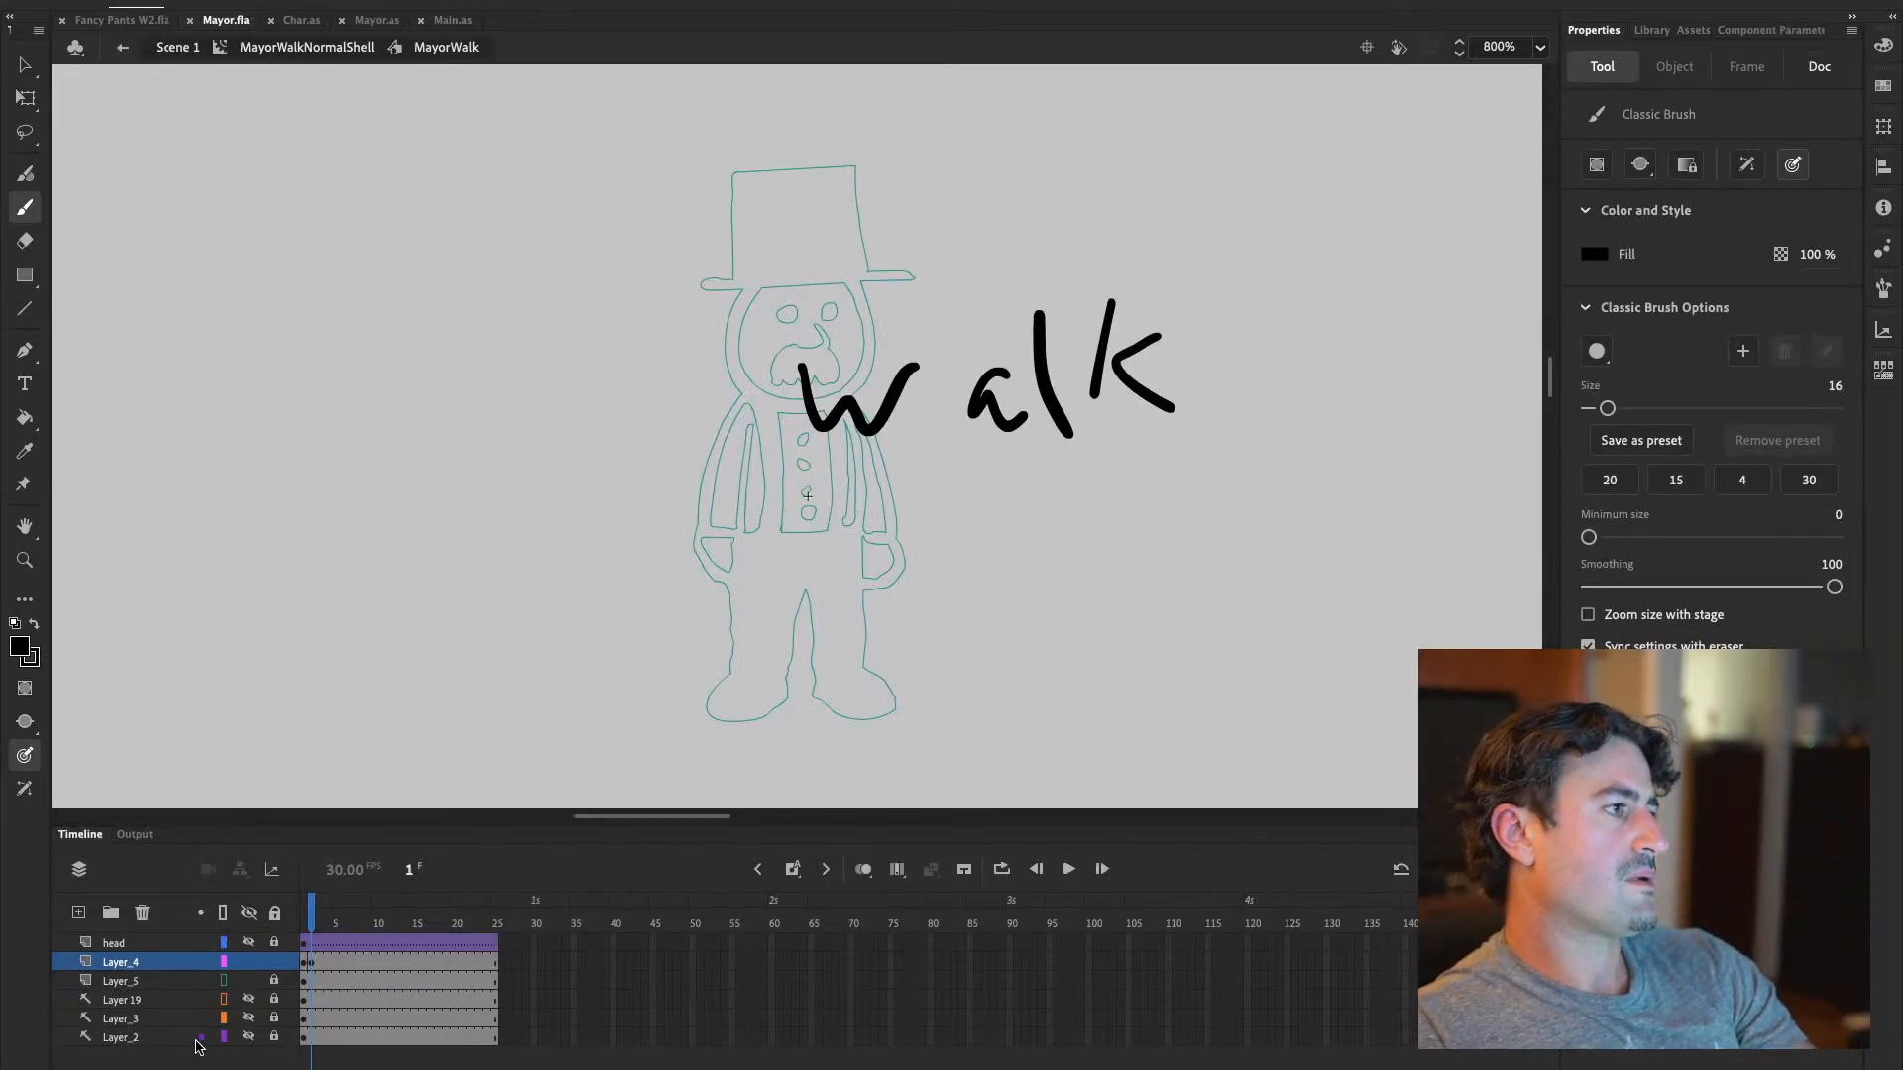
Convert Layer_5 into a guide layer and scrub the MayorWalk timeline back to frame 1 to check the drawing
left_click(147, 981)
right_click(144, 982)
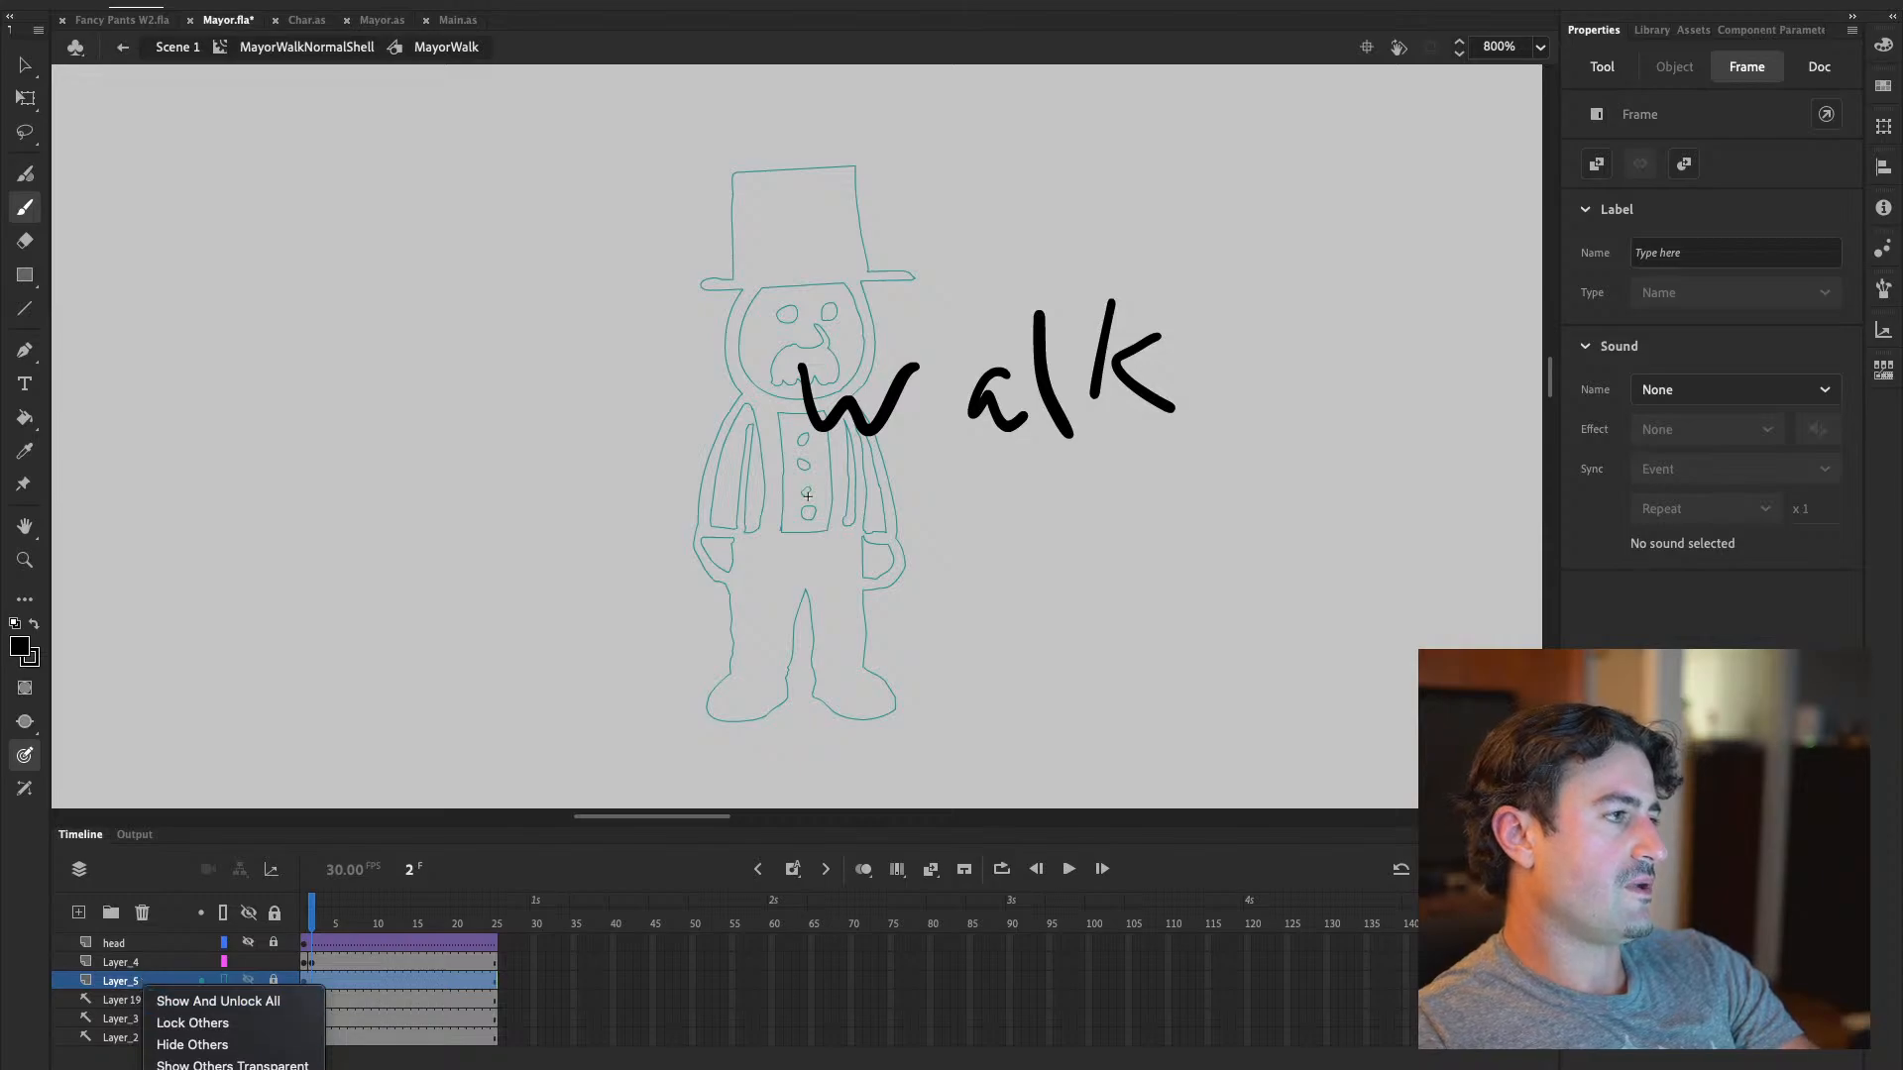
key("Escape")
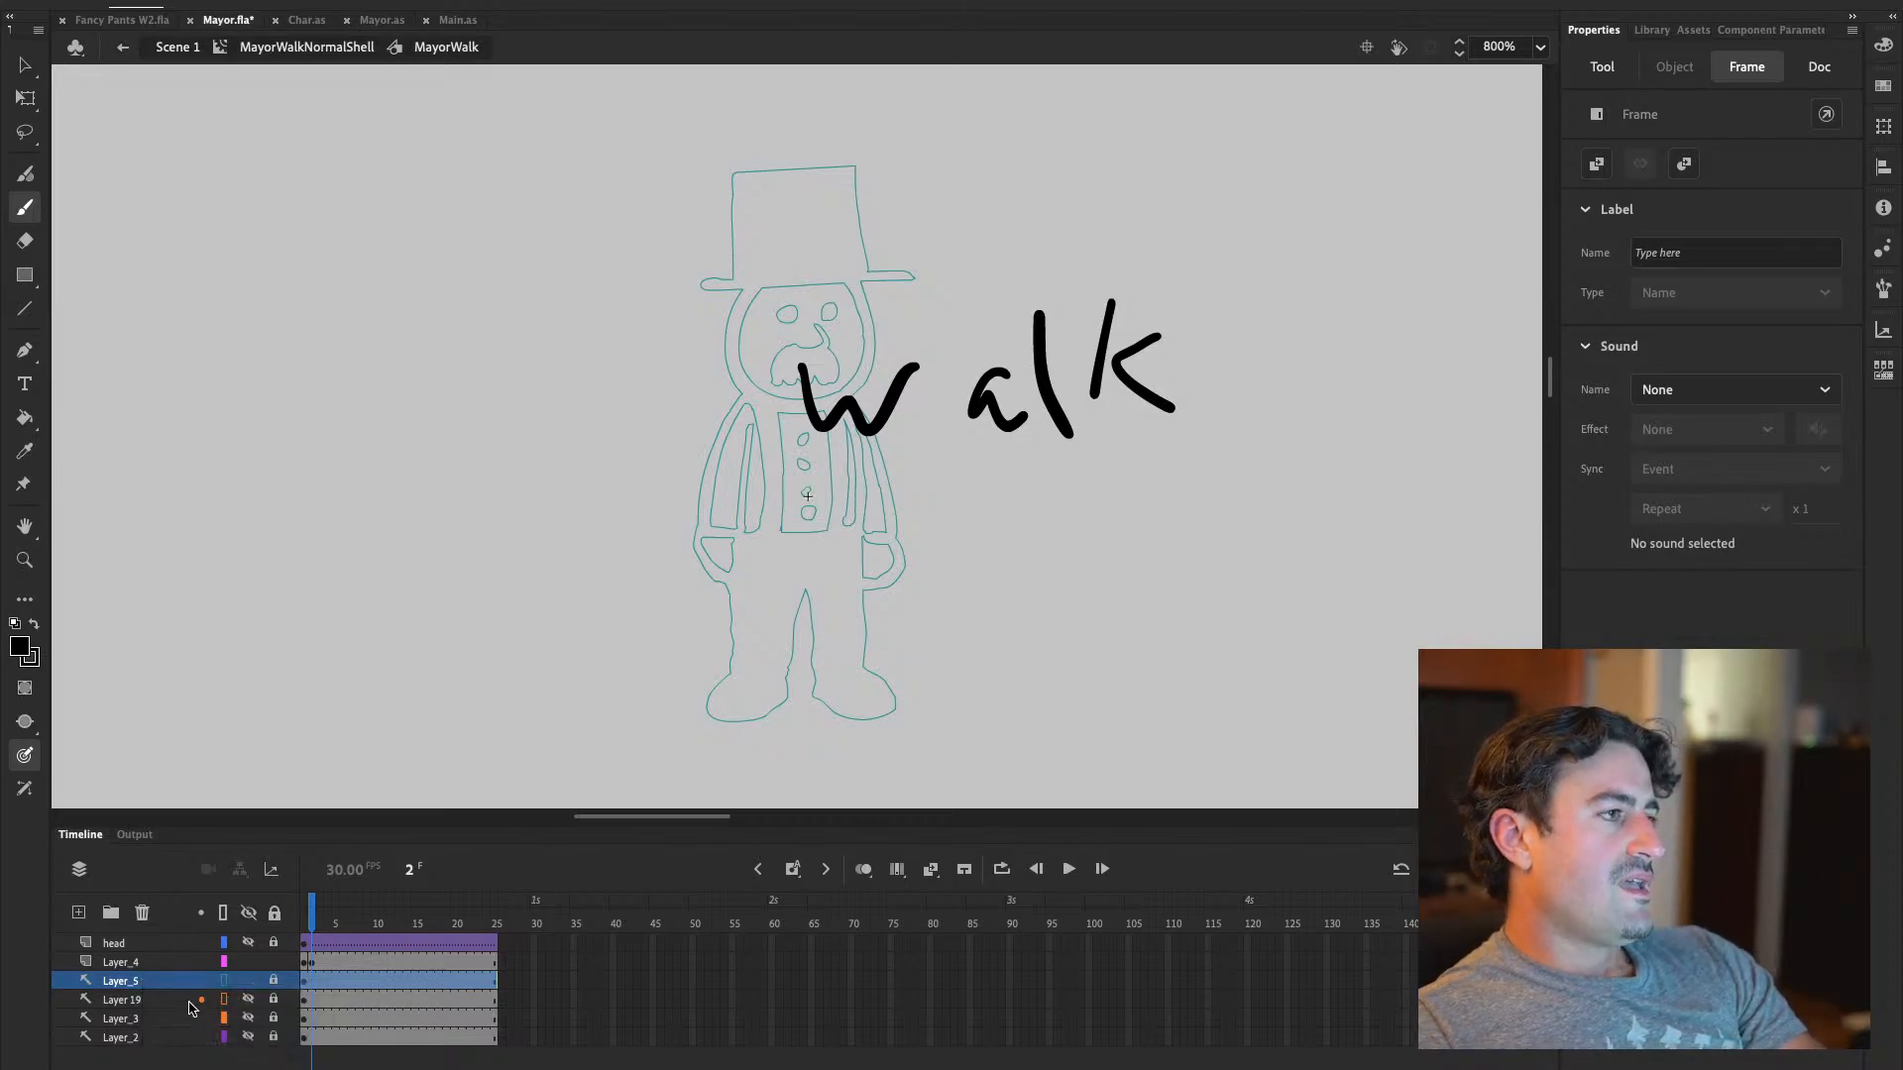
left_click(353, 924)
left_click_drag(353, 926, 304, 926)
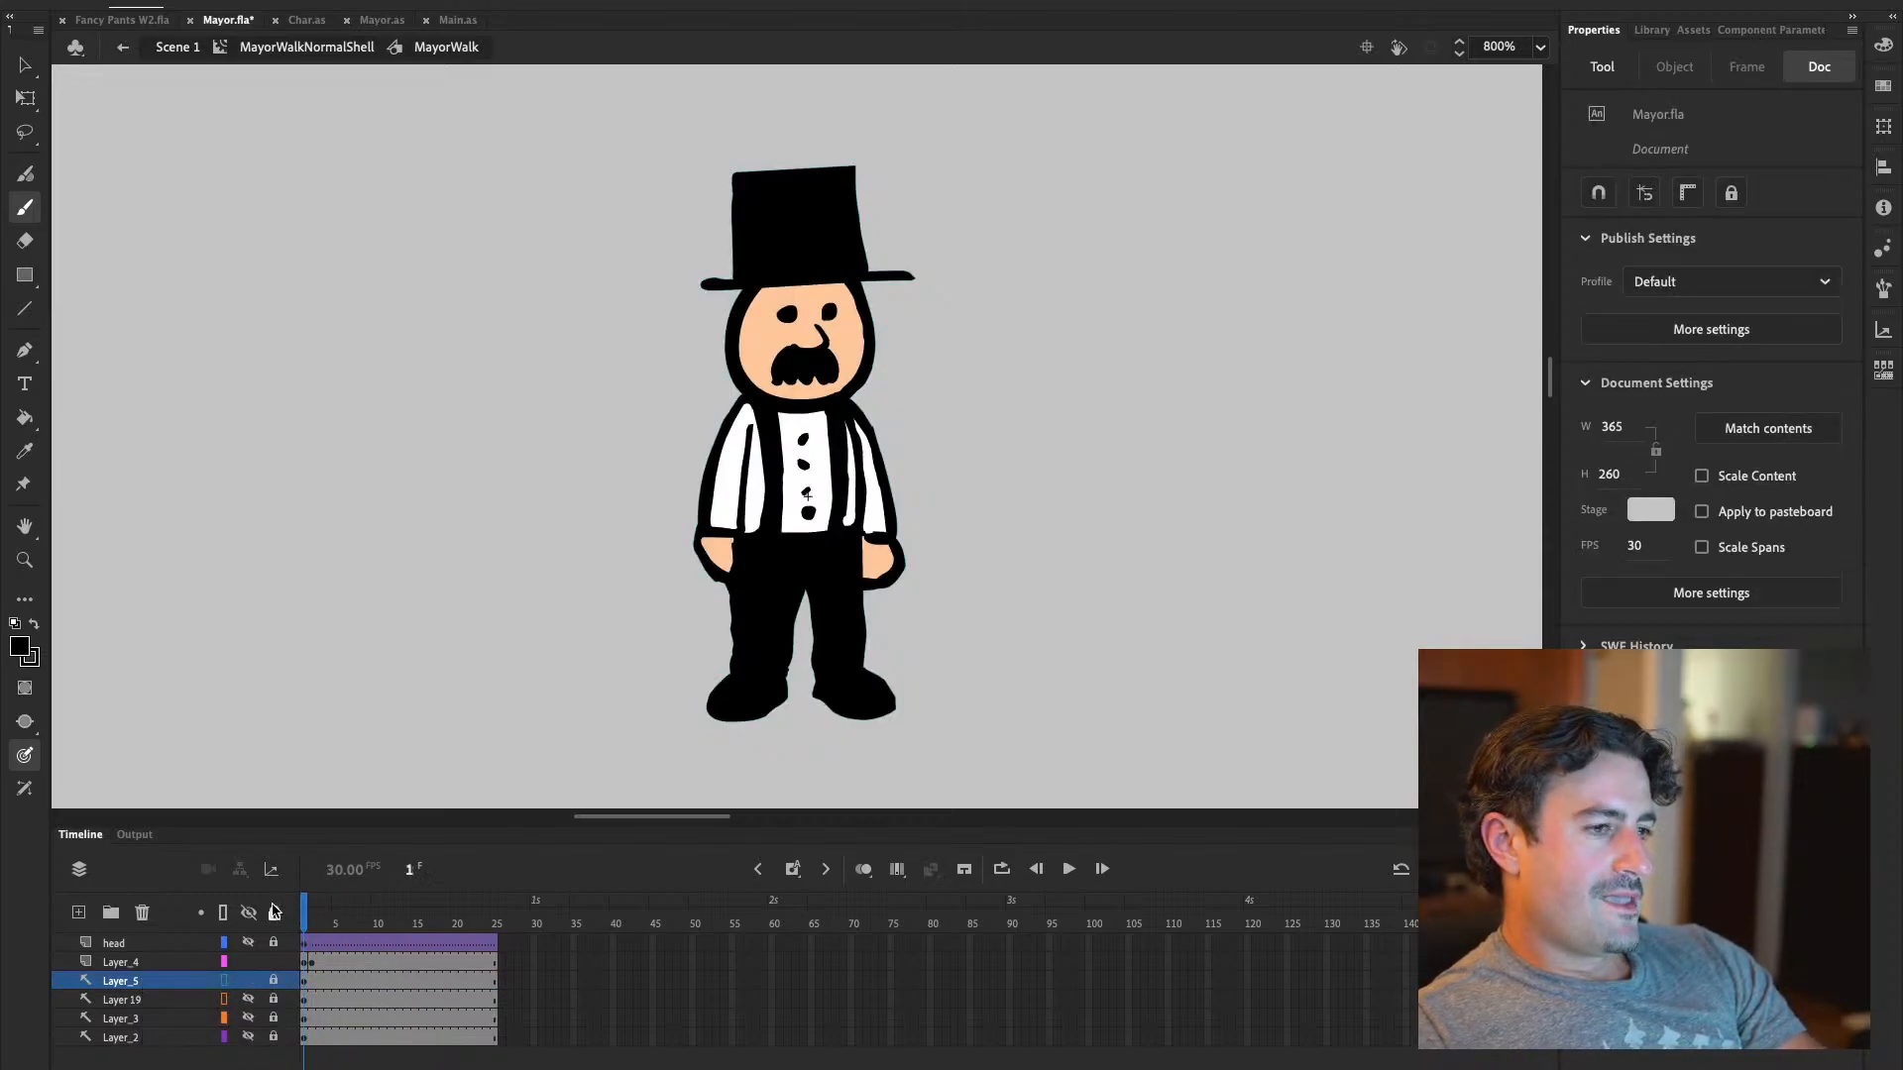
Delete the handwritten word "walk" from frame 2 of Layer_4
left_click(309, 960)
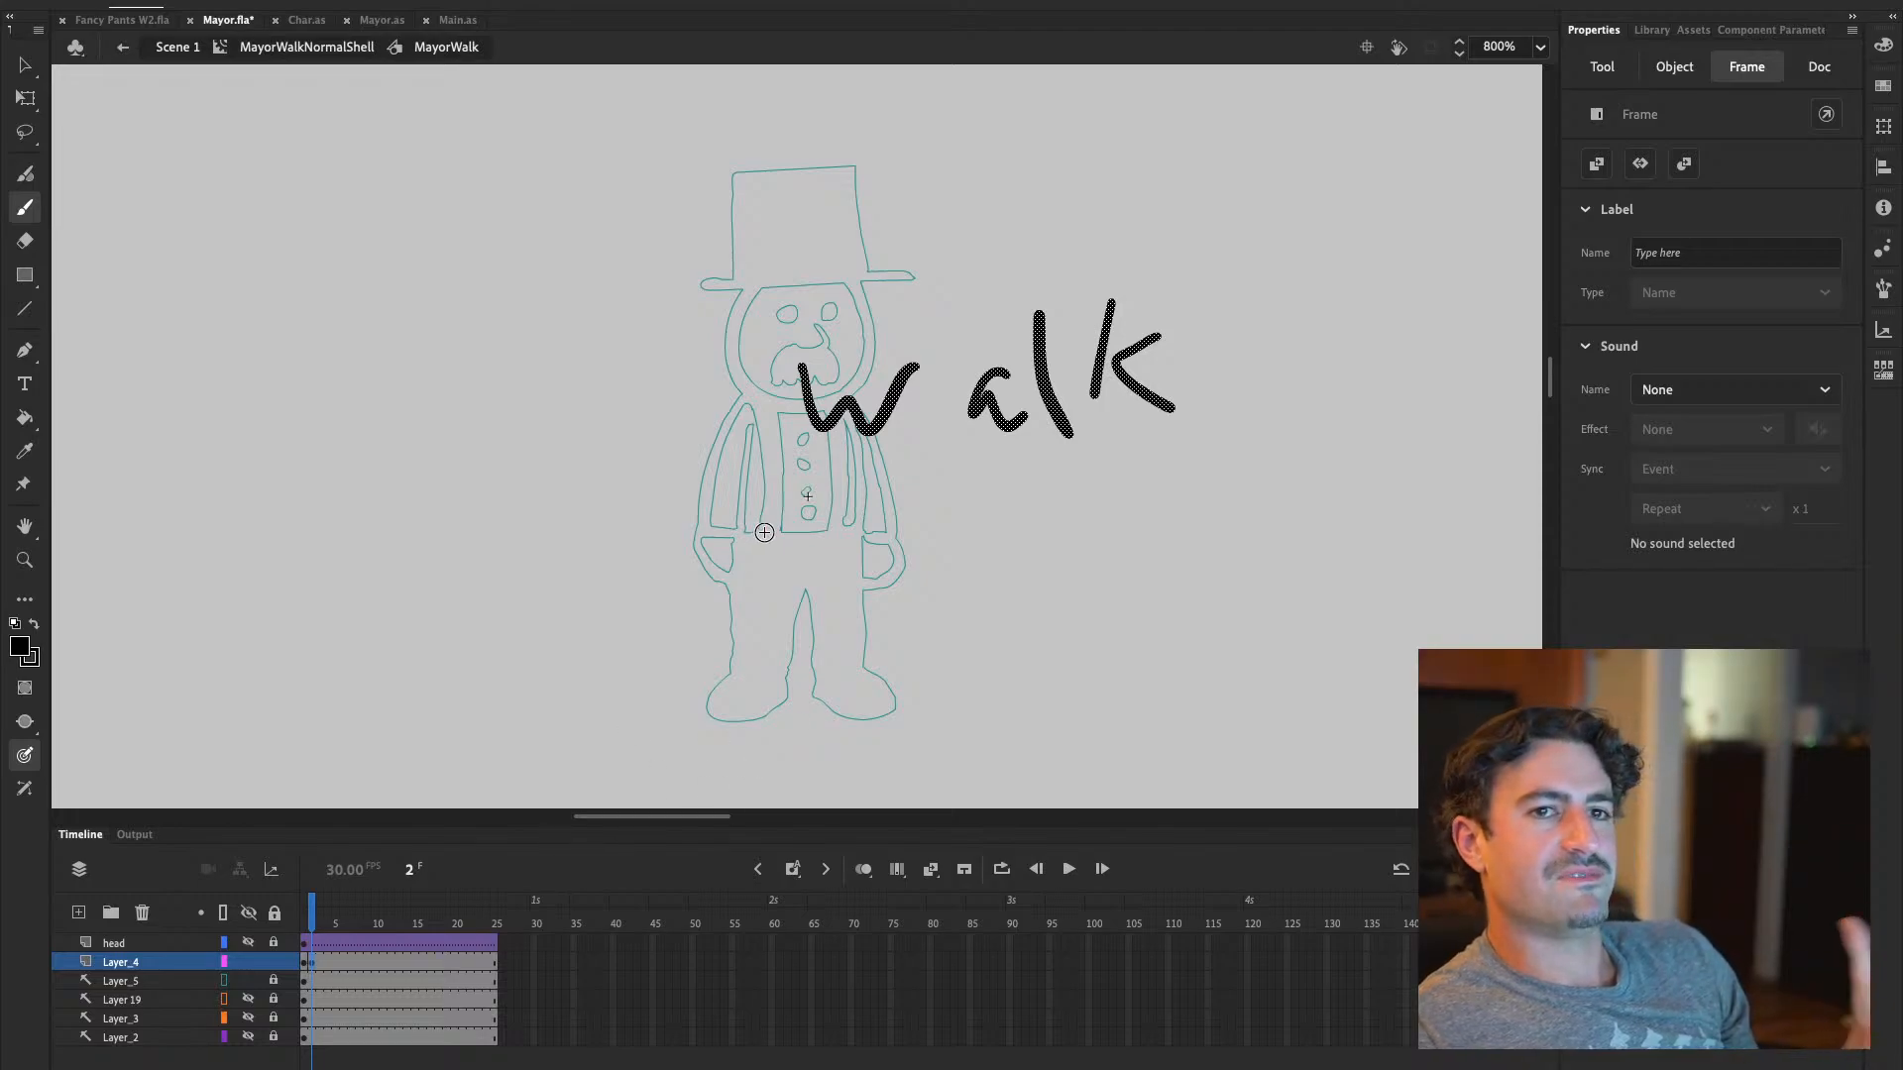
left_click(25, 66)
left_click_drag(597, 210, 1077, 456)
key("Delete")
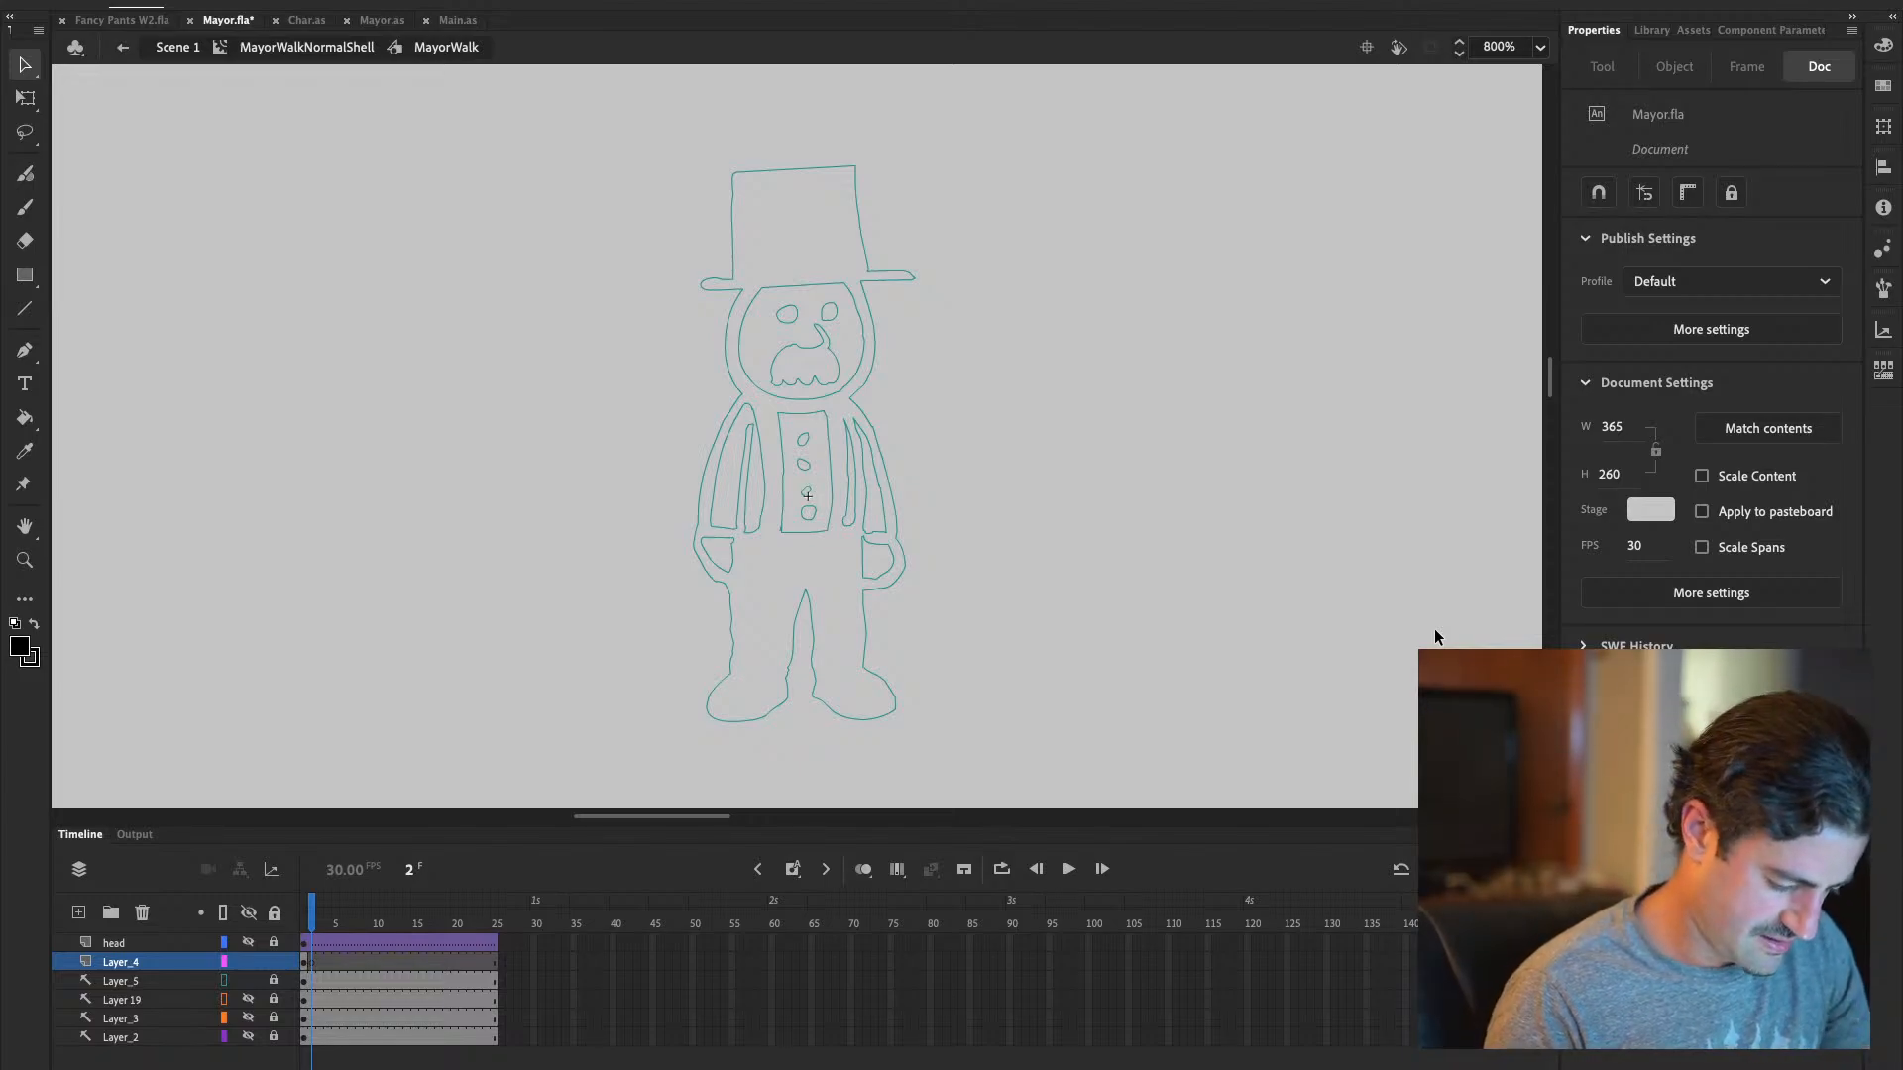
scroll(862, 455, "right", 3)
scroll(773, 478, "up", 5)
scroll(773, 479, "right", 9)
scroll(773, 478, "down", 10)
scroll(773, 479, "left", 15)
scroll(773, 479, "right", 6)
scroll(774, 478, "up", 1)
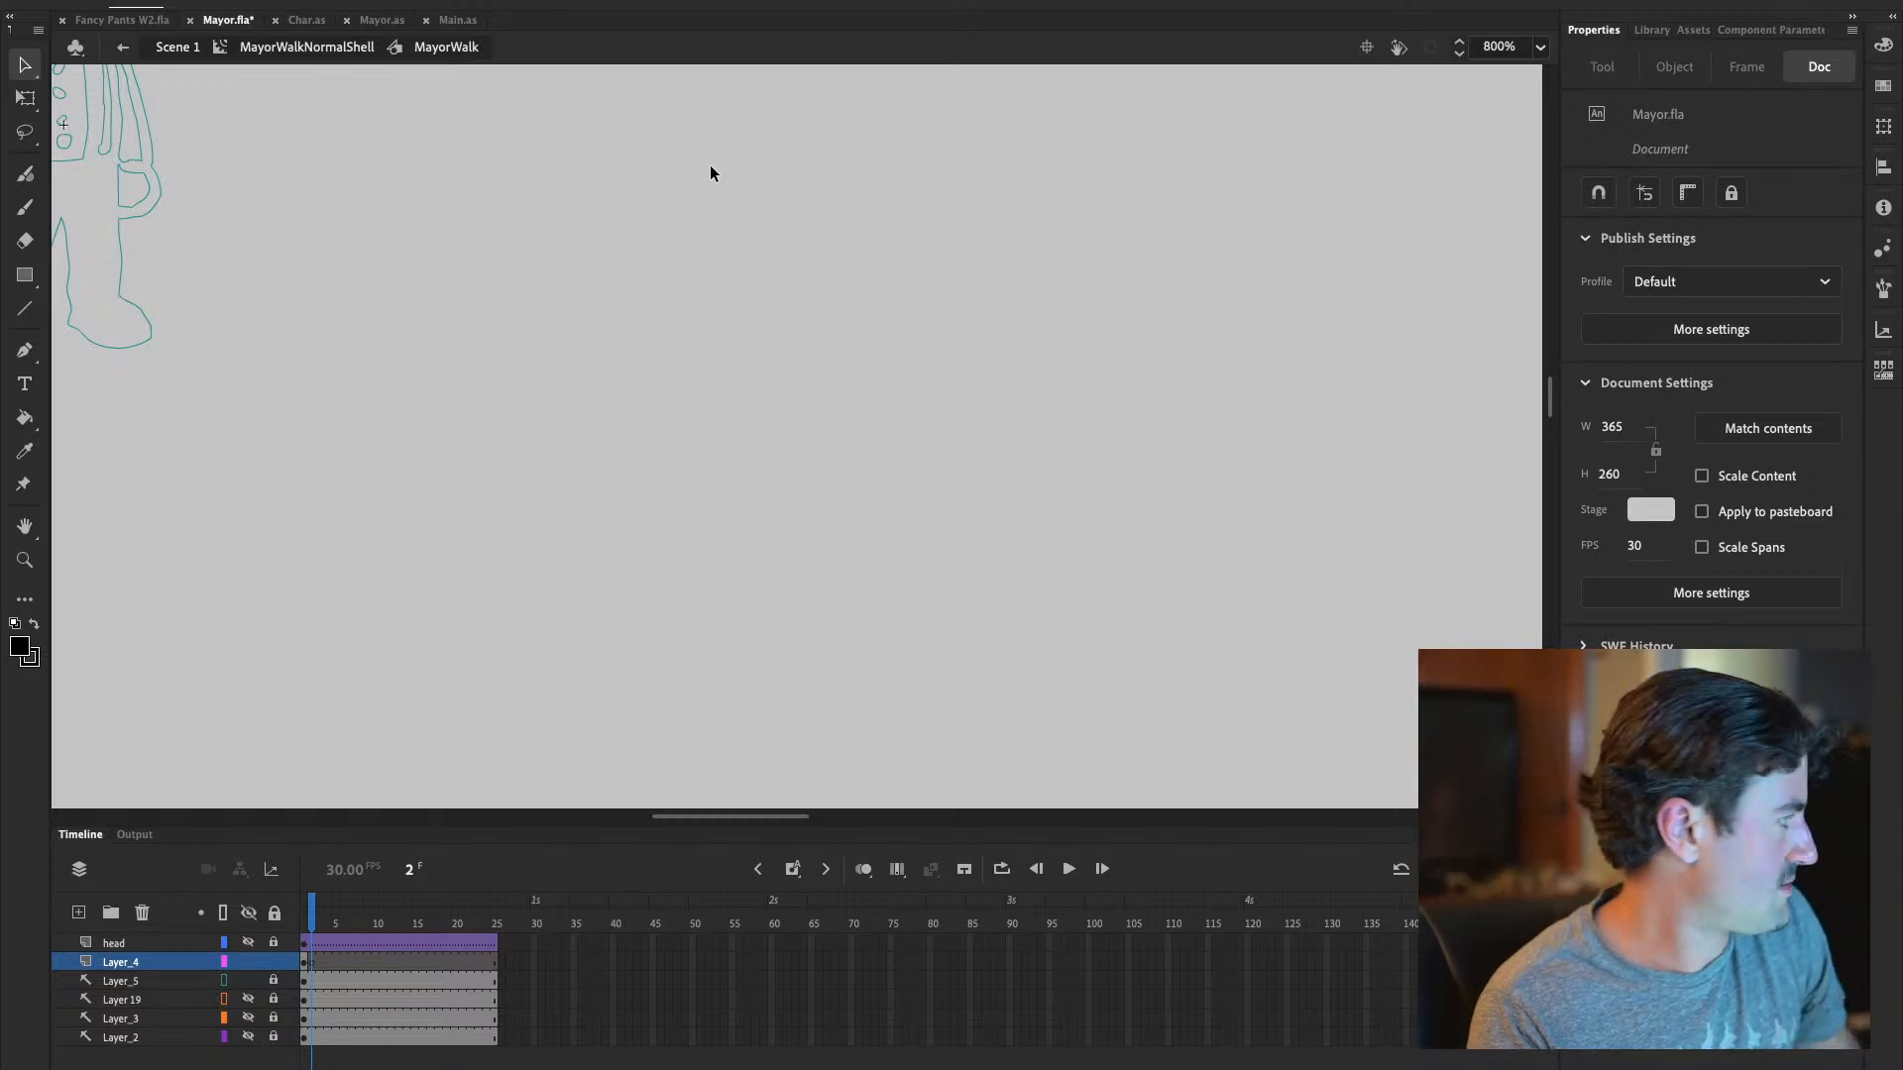
scroll(476, 424, "left", 6)
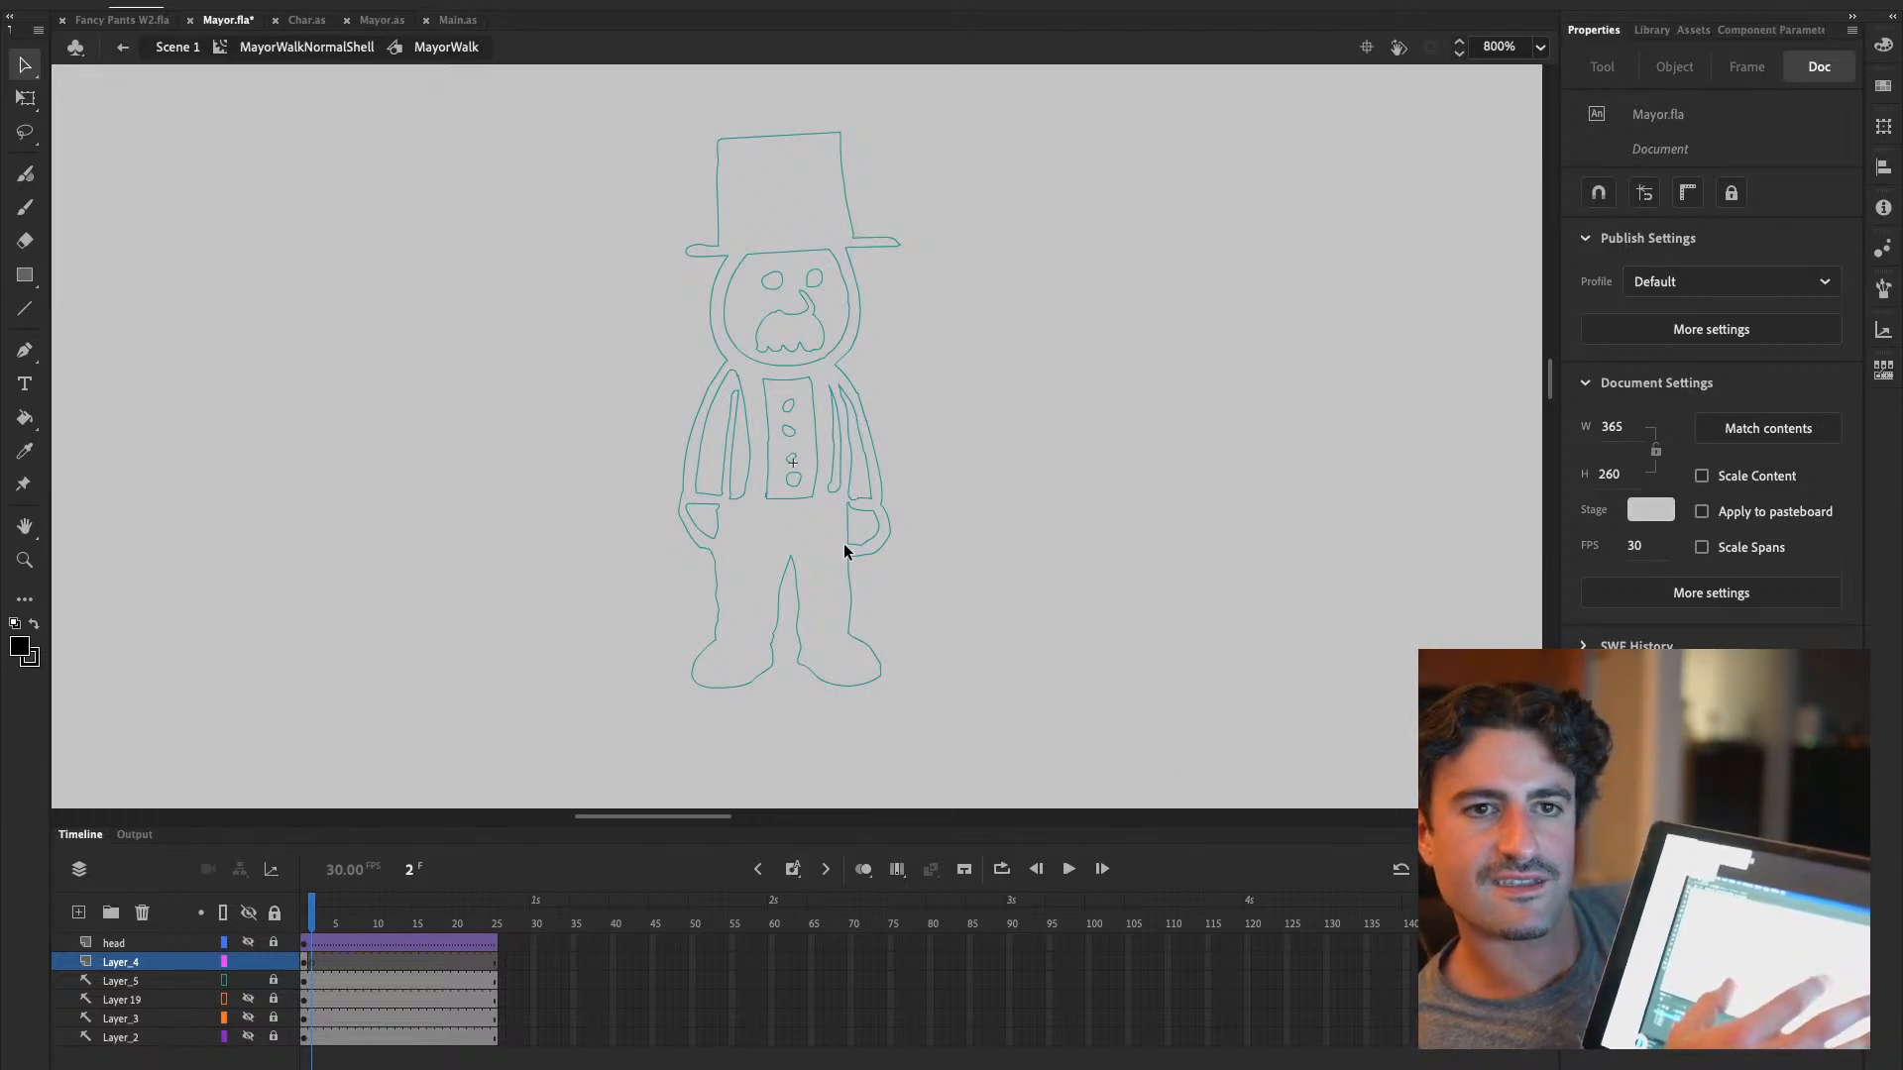
scroll(730, 497, "left", 3)
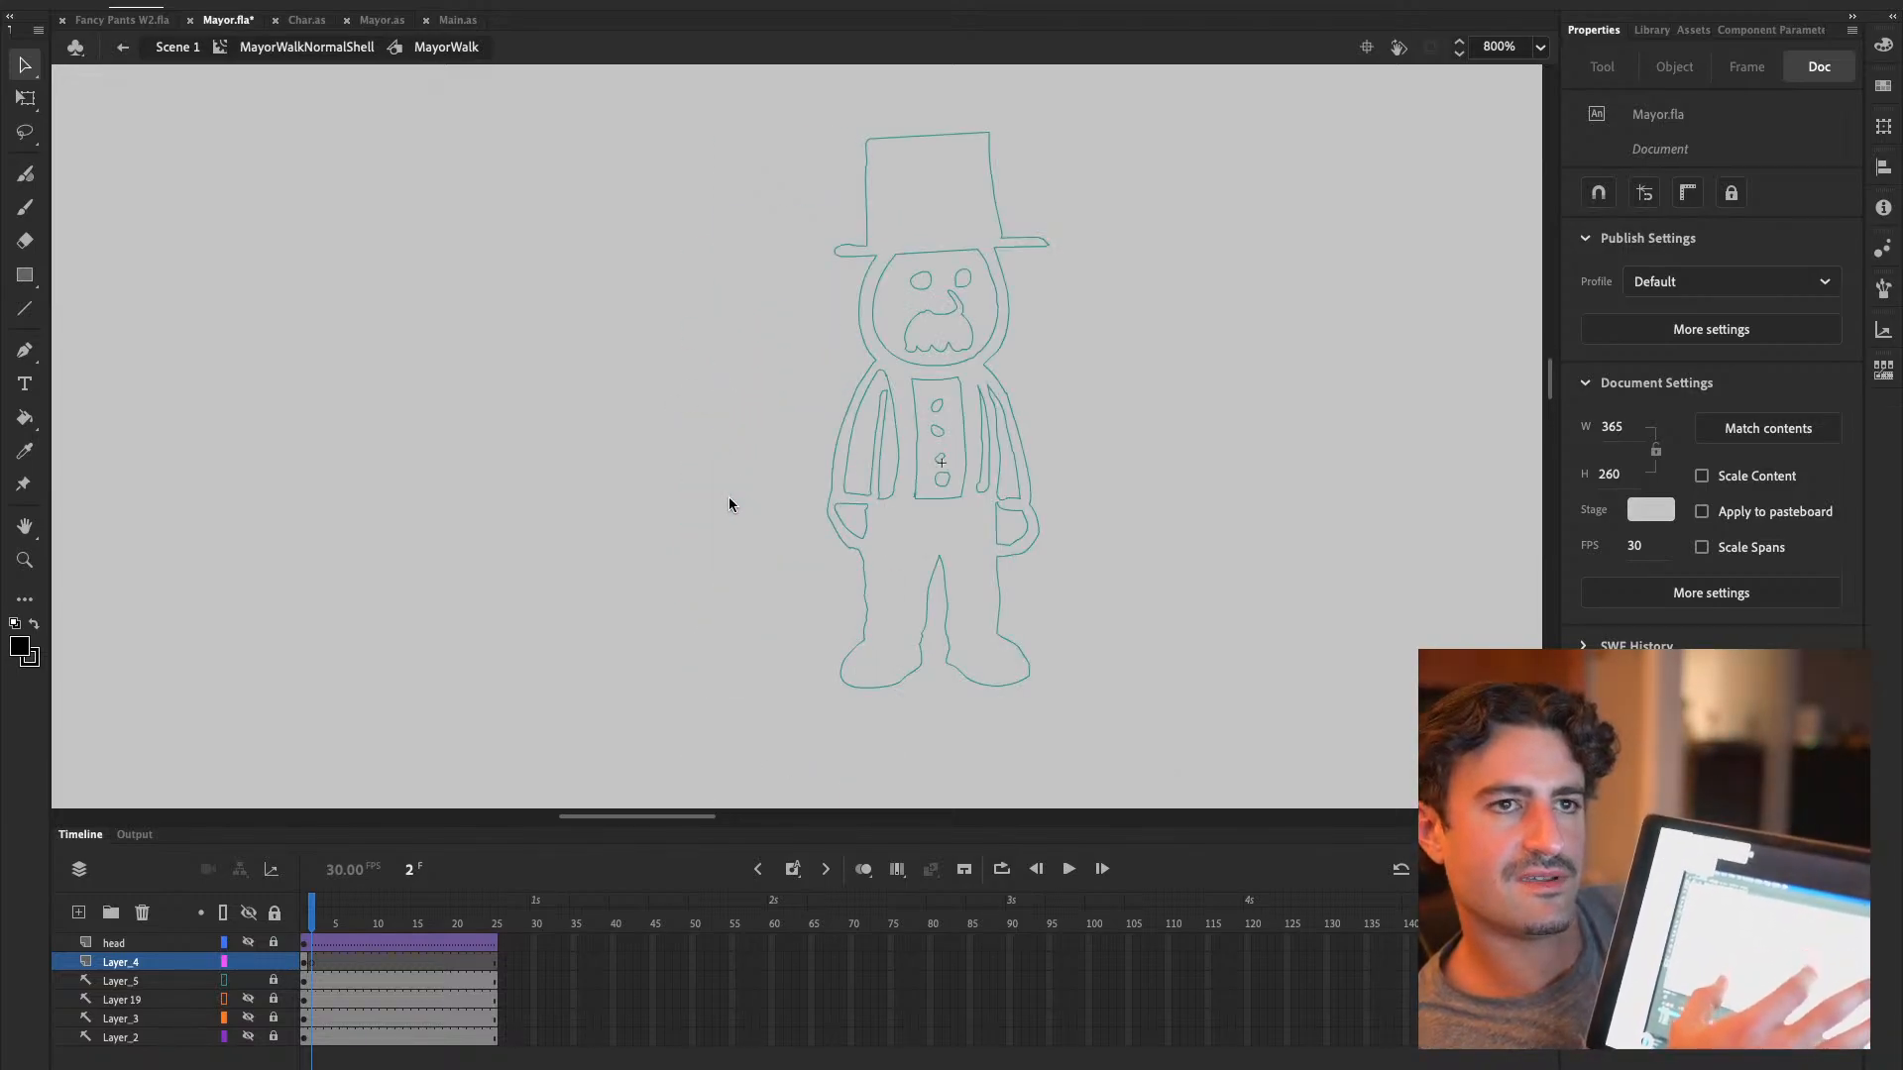
scroll(762, 573, "up", 3)
scroll(762, 573, "left", 5)
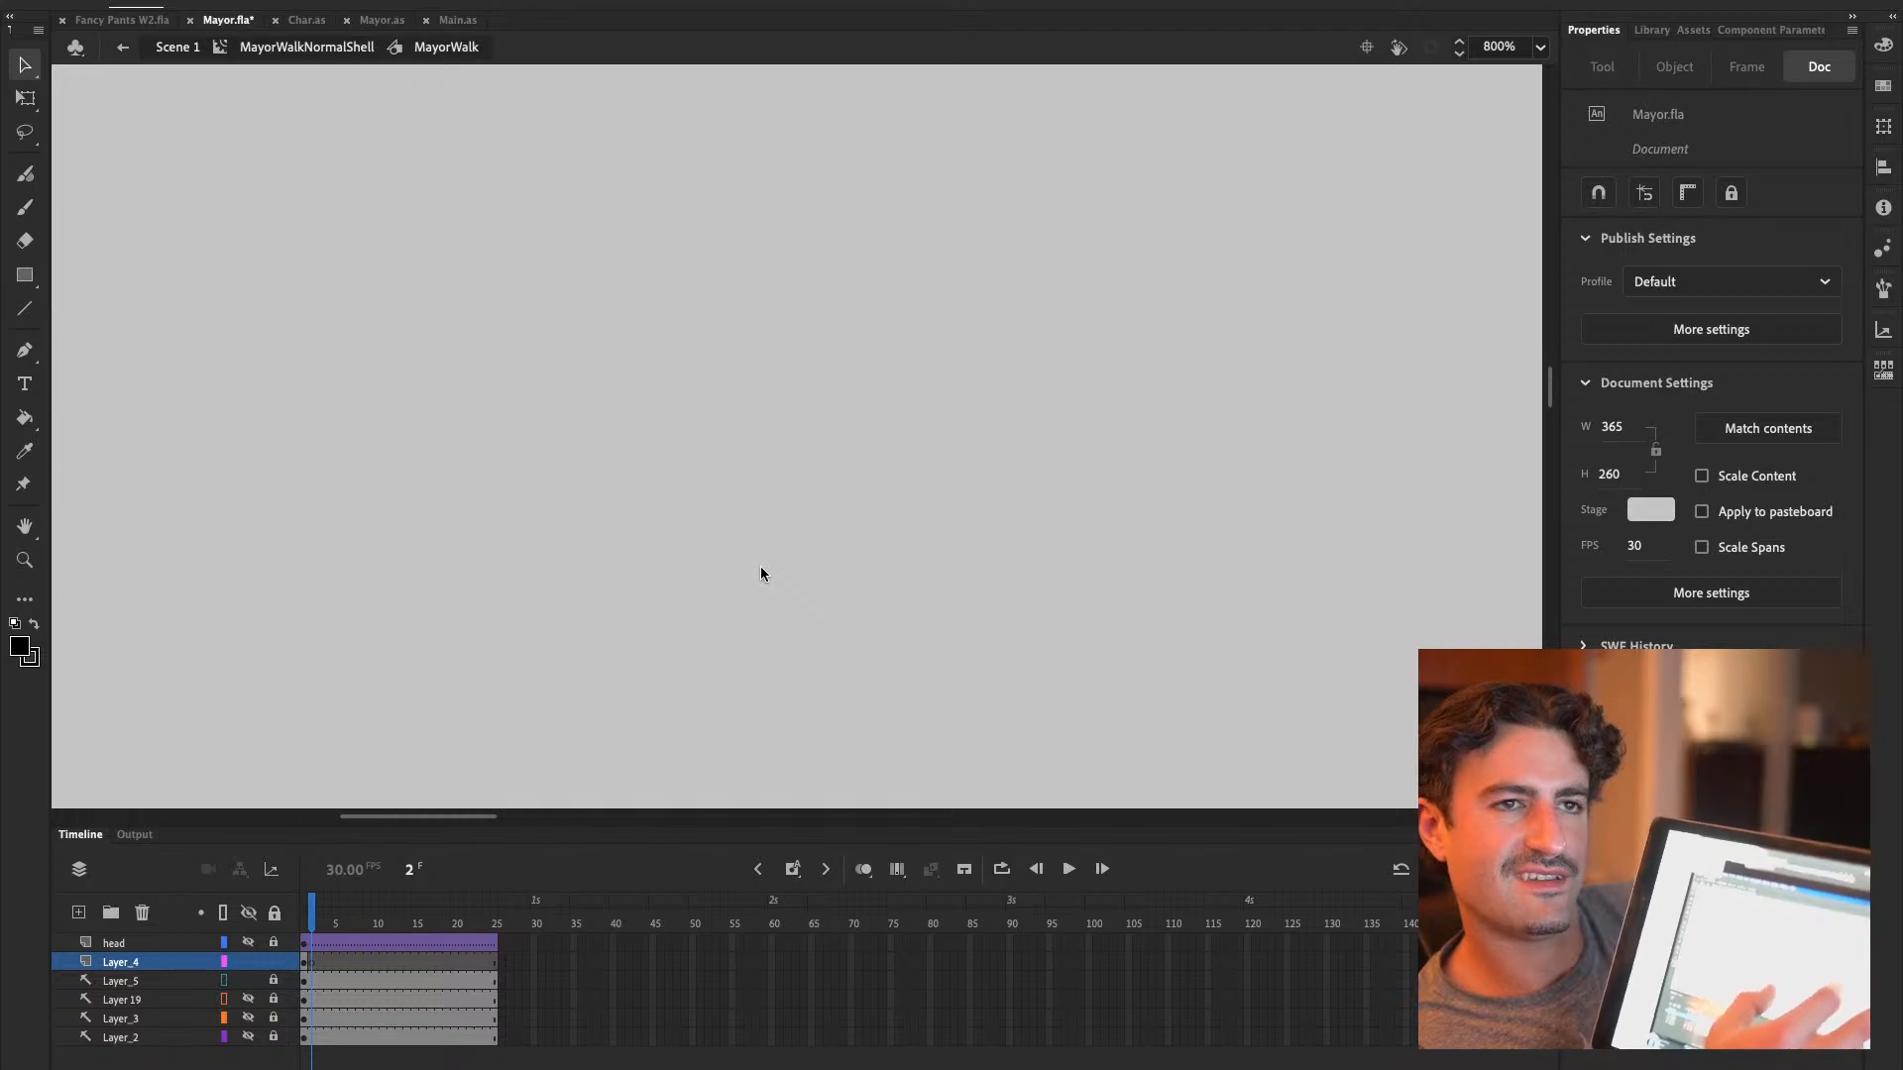
scroll(761, 573, "down", 1)
scroll(762, 573, "right", 1)
scroll(760, 573, "down", 3)
scroll(760, 573, "left", 3)
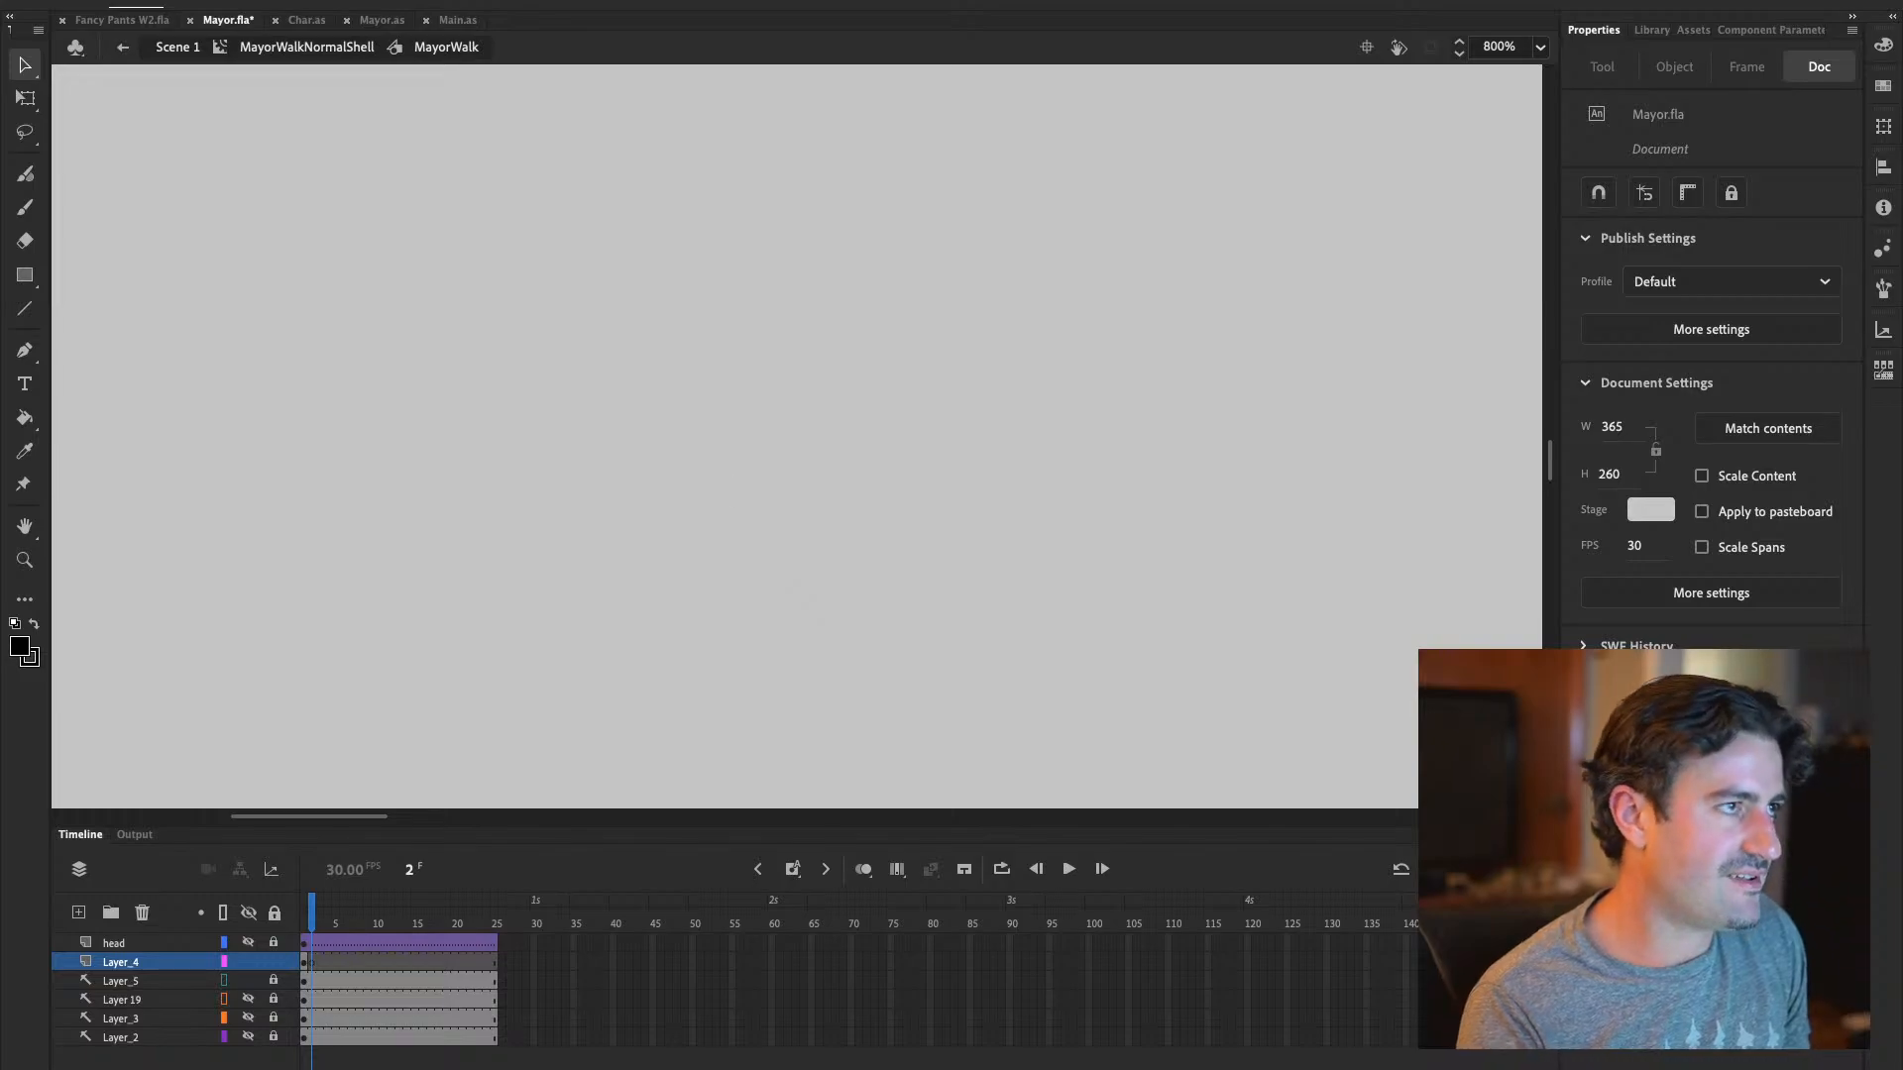
left_click_drag(956, 472, 552, 622)
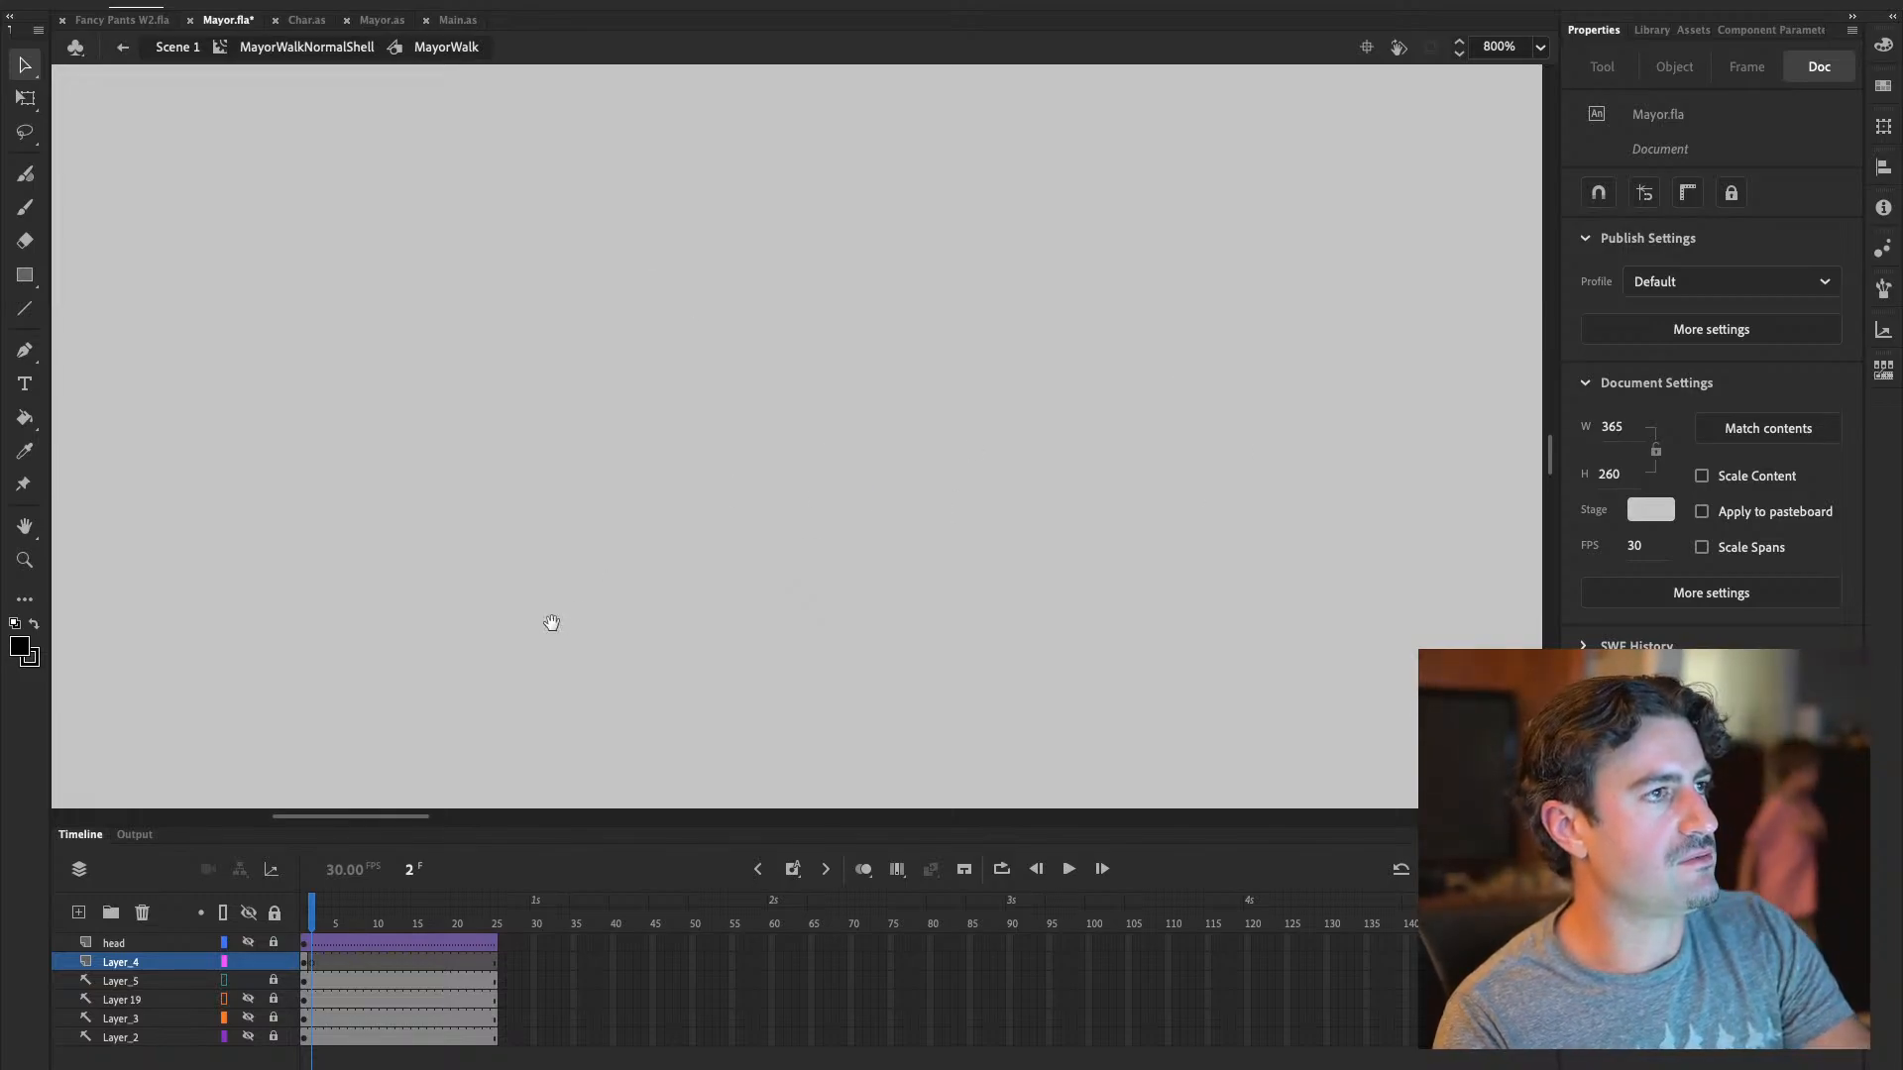
scroll(557, 622, "right", 5)
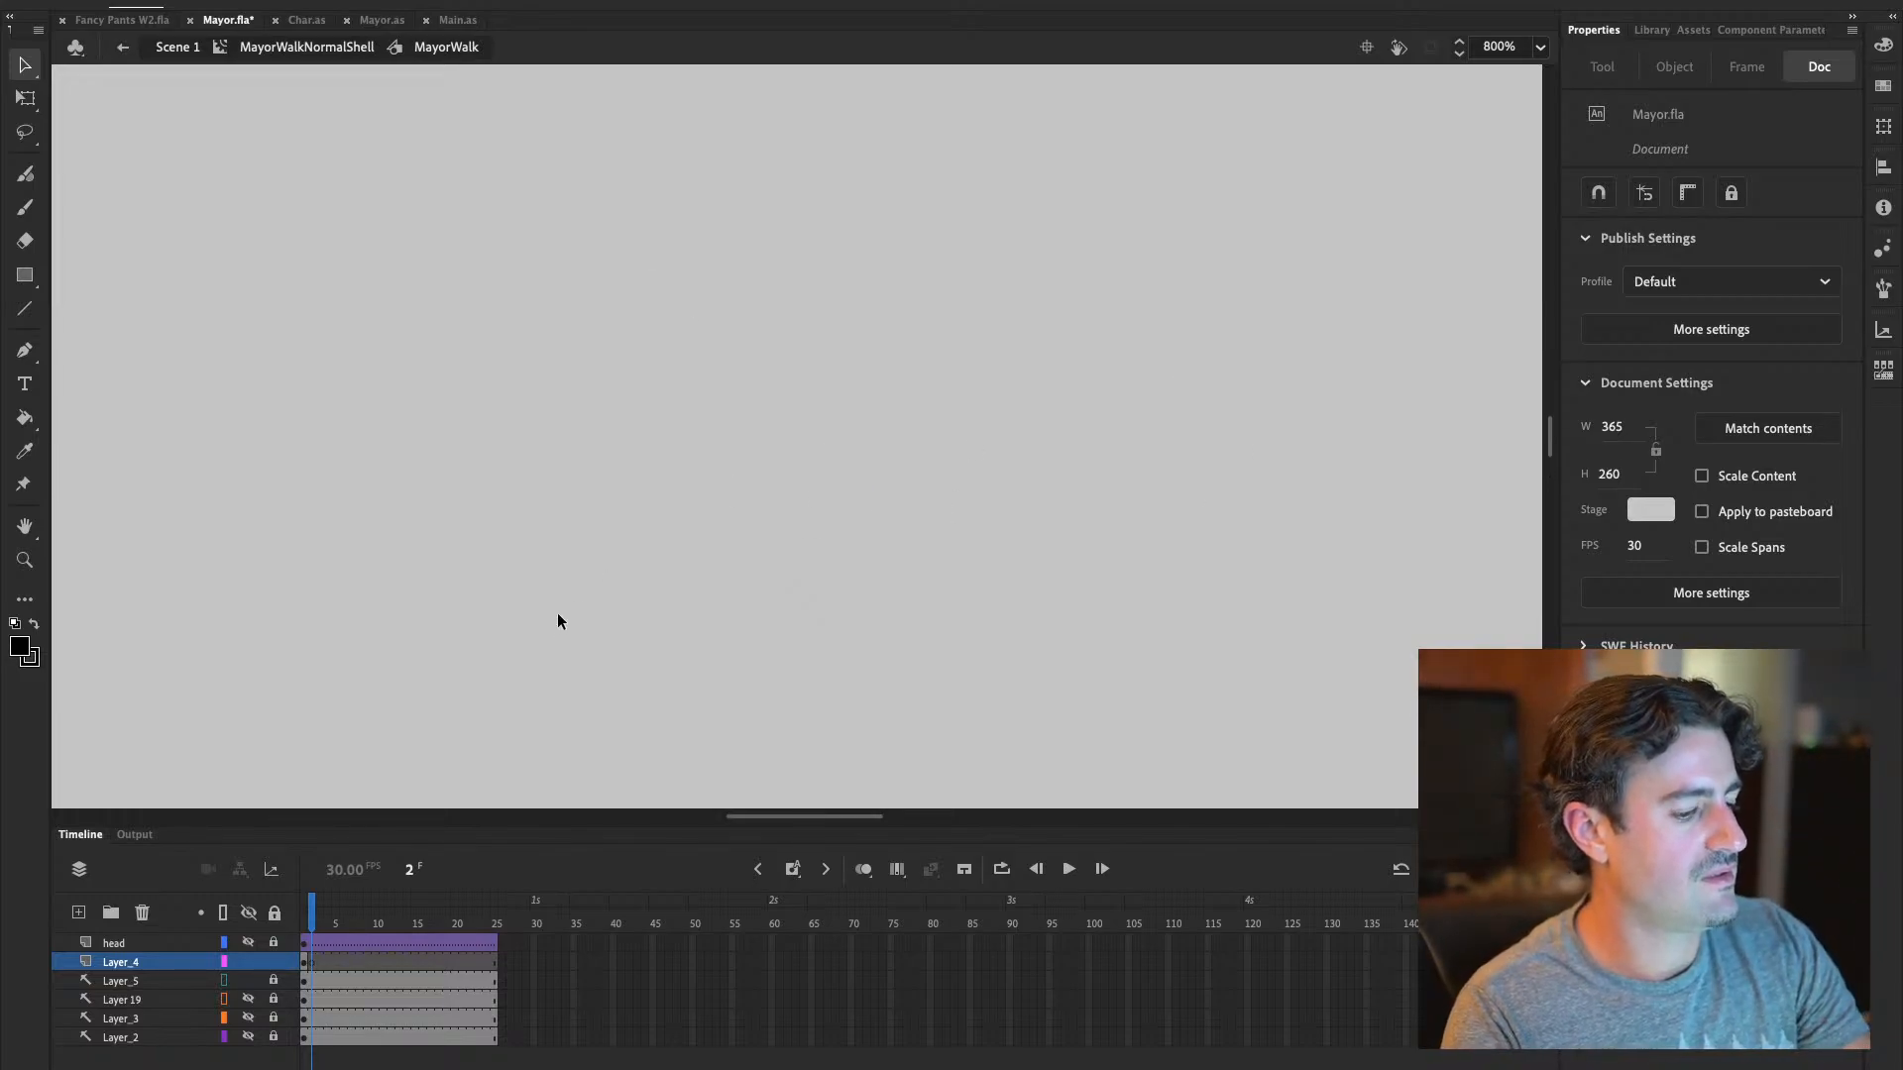
Try a black size 16 Classic Brush stroke along one side of the Mayor's face on frame 2 of Layer_4, and undo it
key("ctrl+1")
key("ctrl+space")
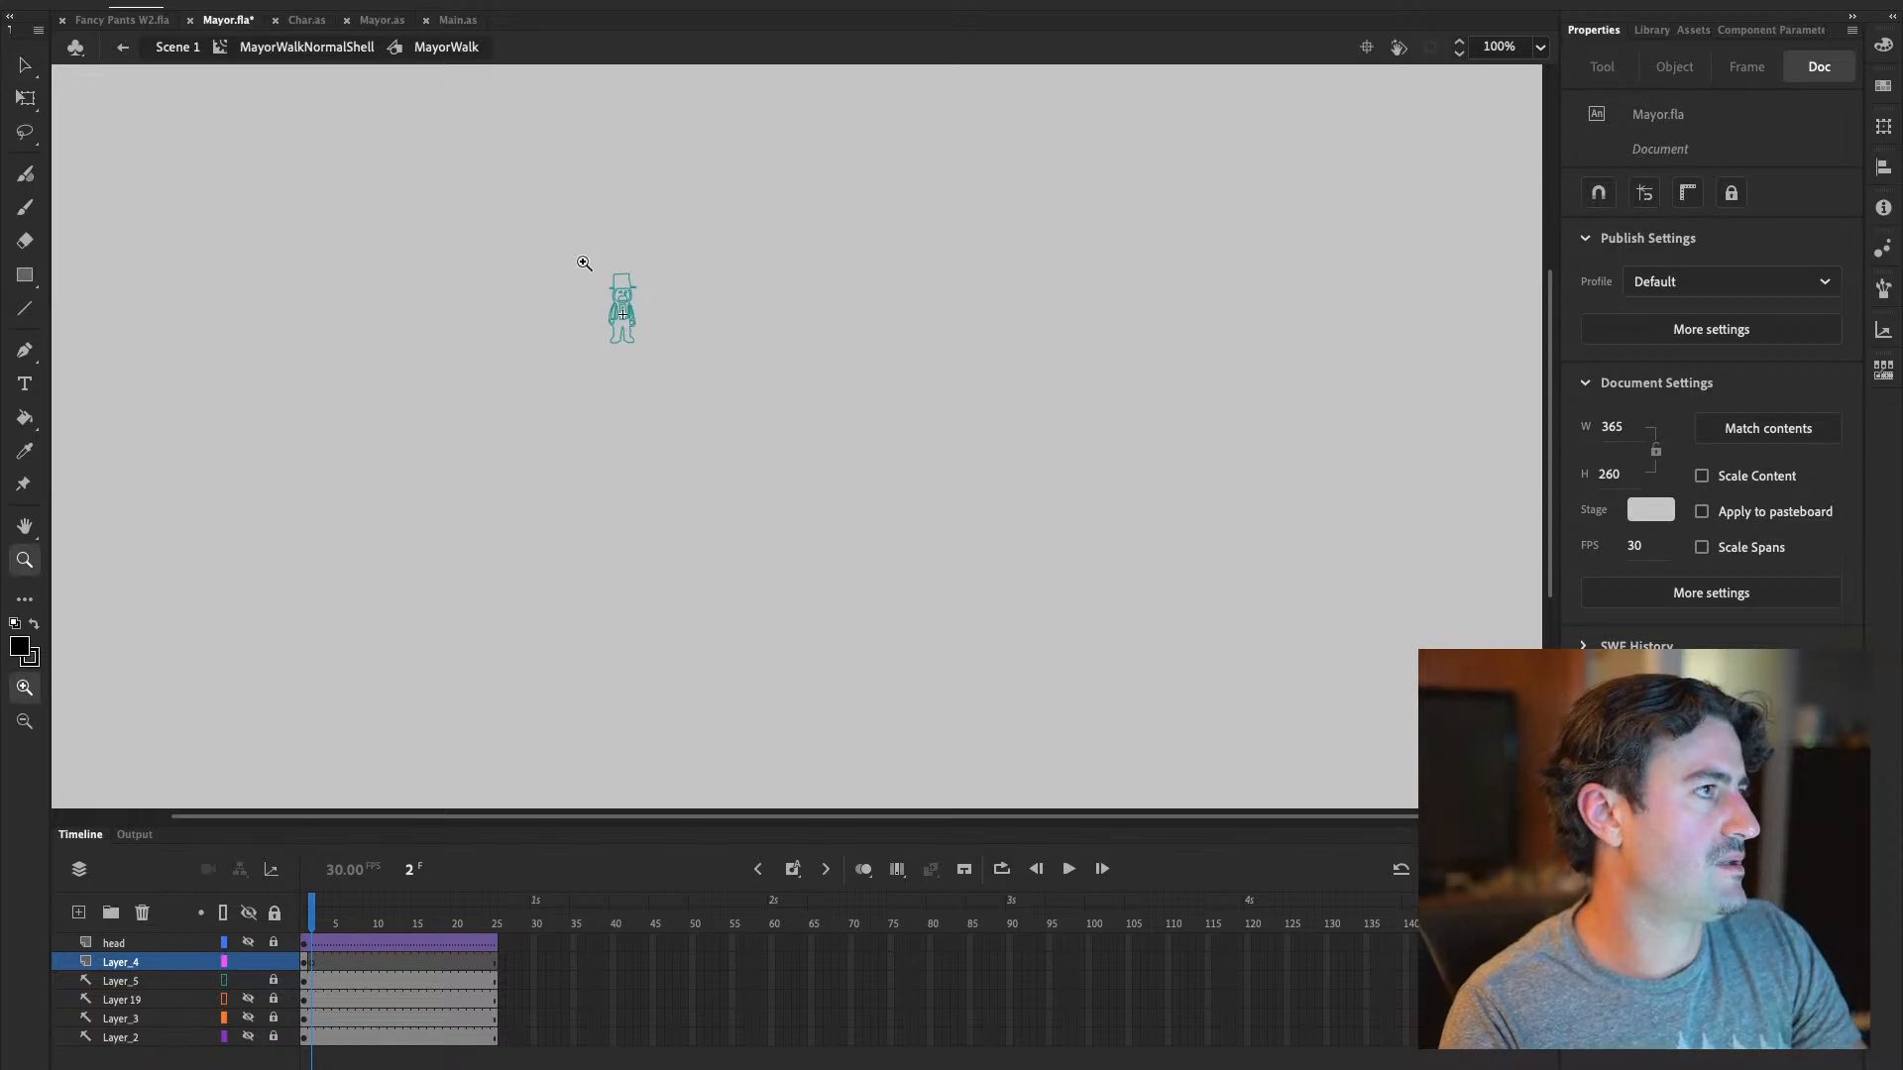
left_click_drag(577, 258, 693, 395)
left_click_drag(793, 315, 1039, 476)
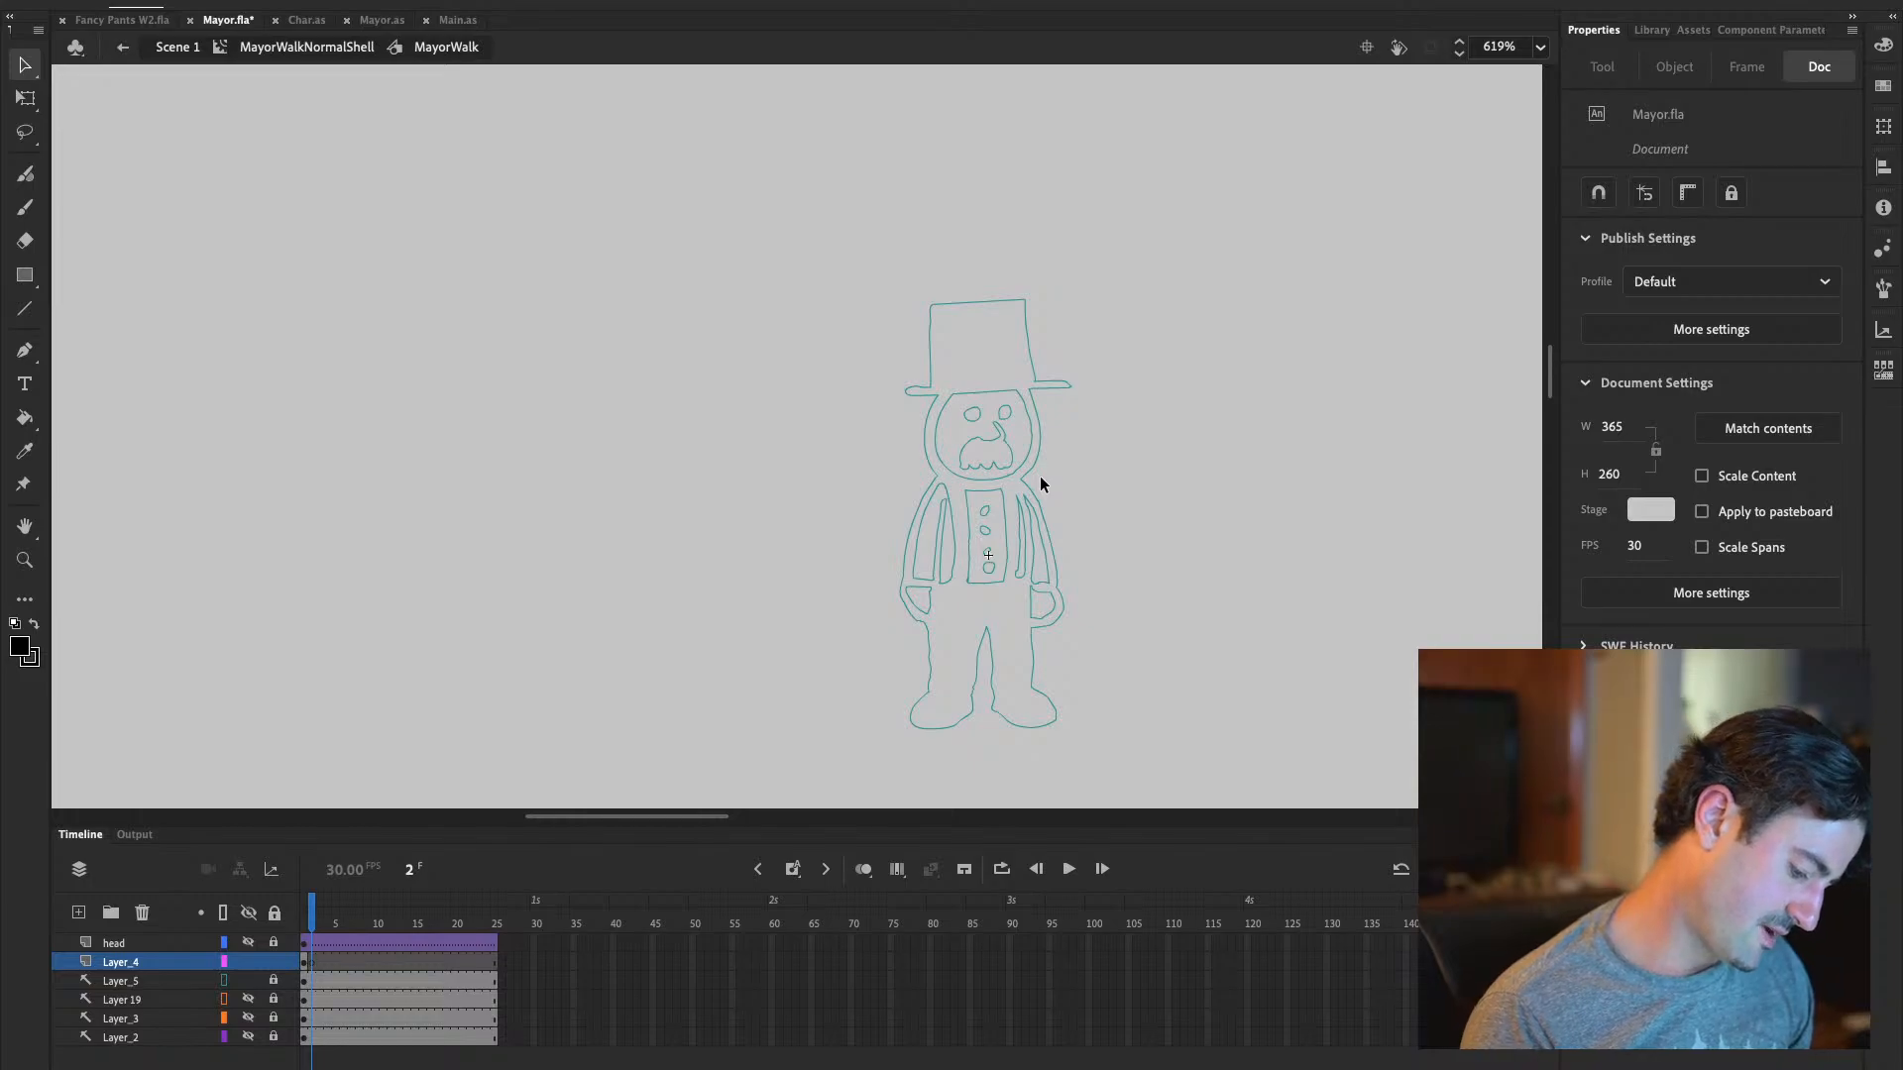
left_click(314, 966)
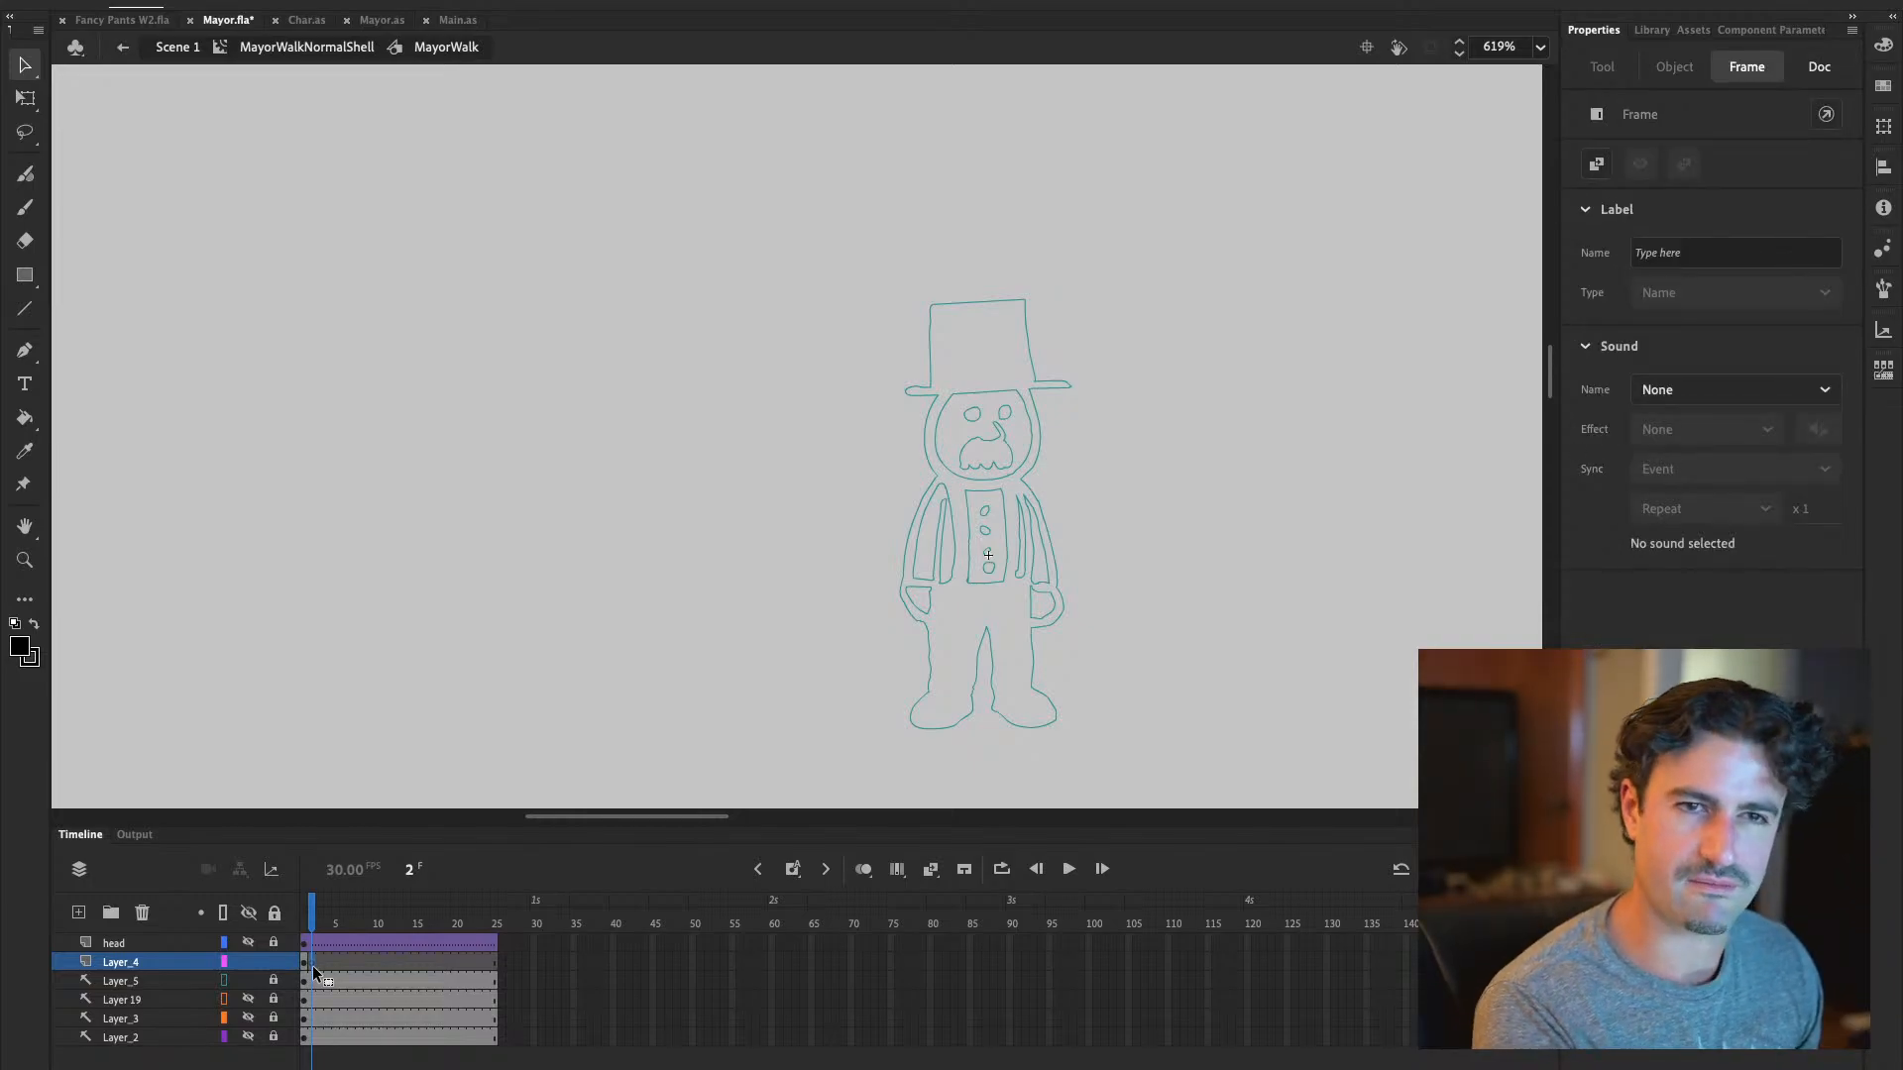
key("b")
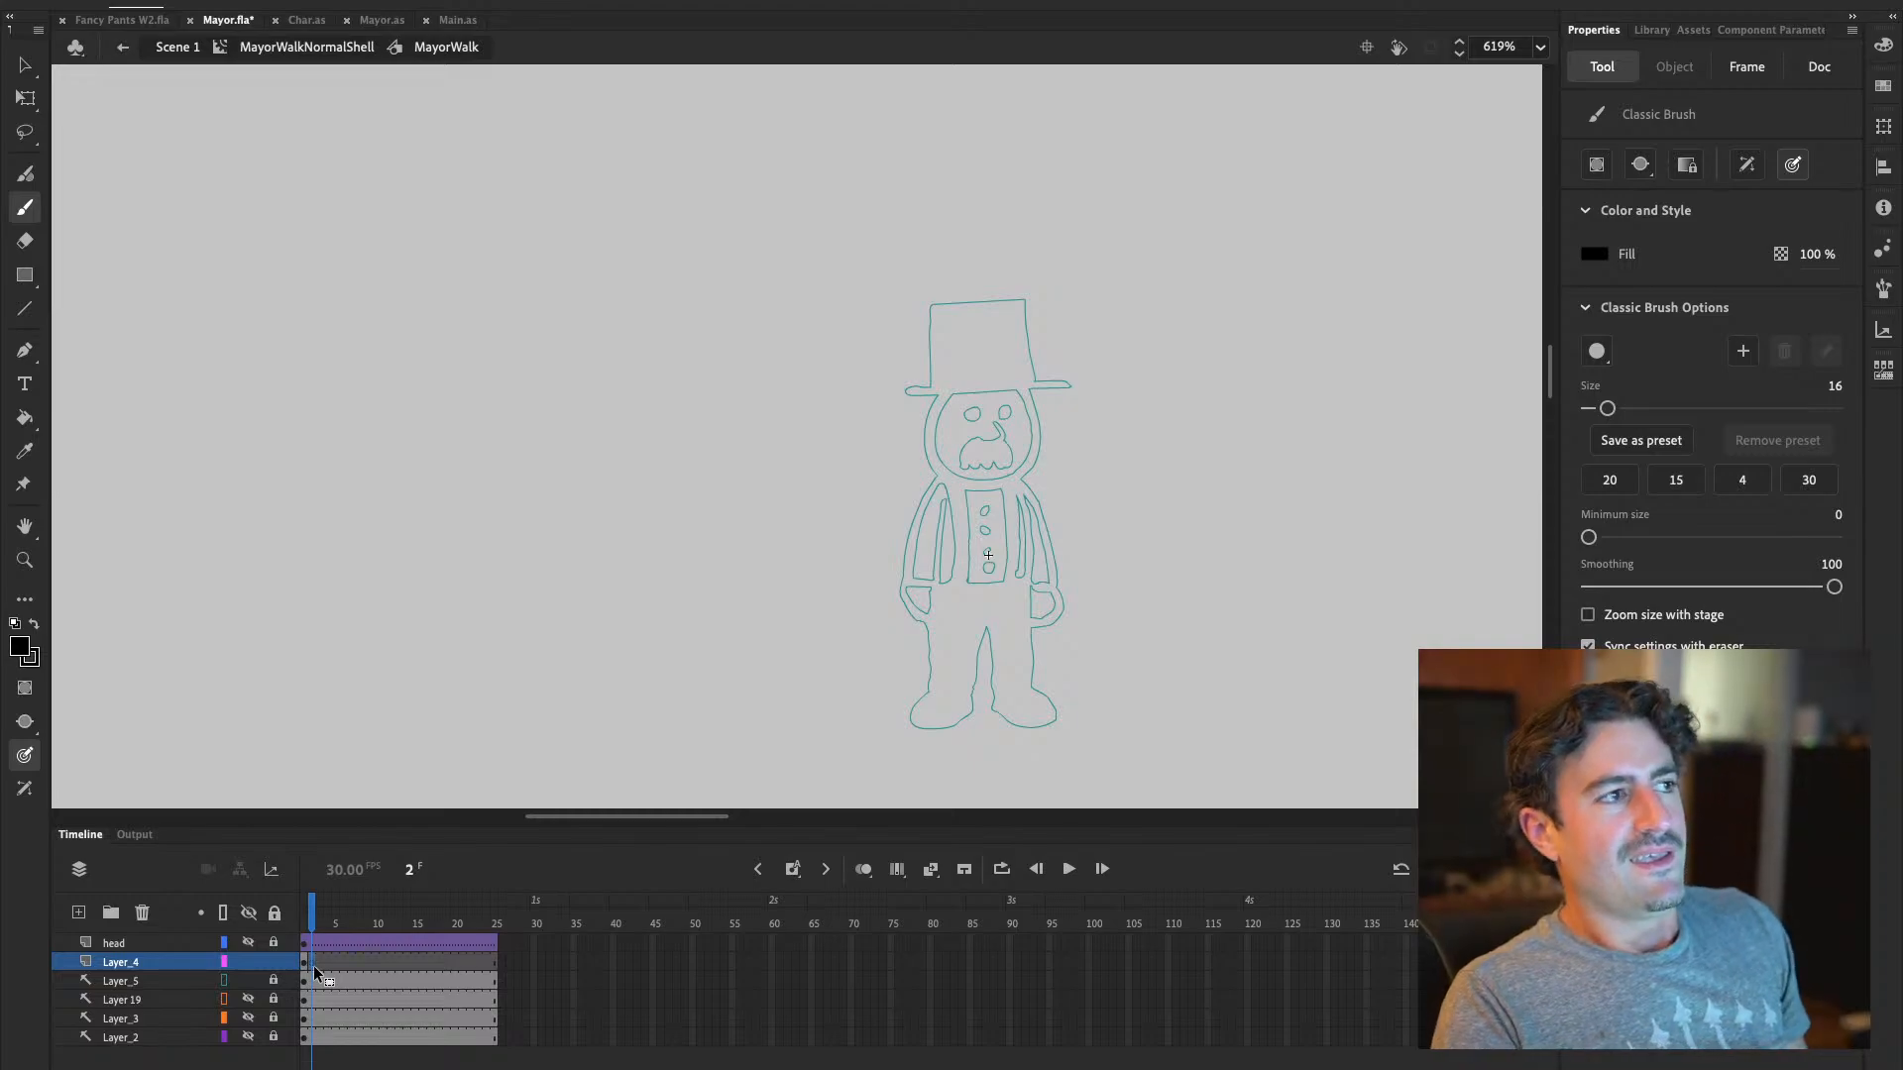
key("z")
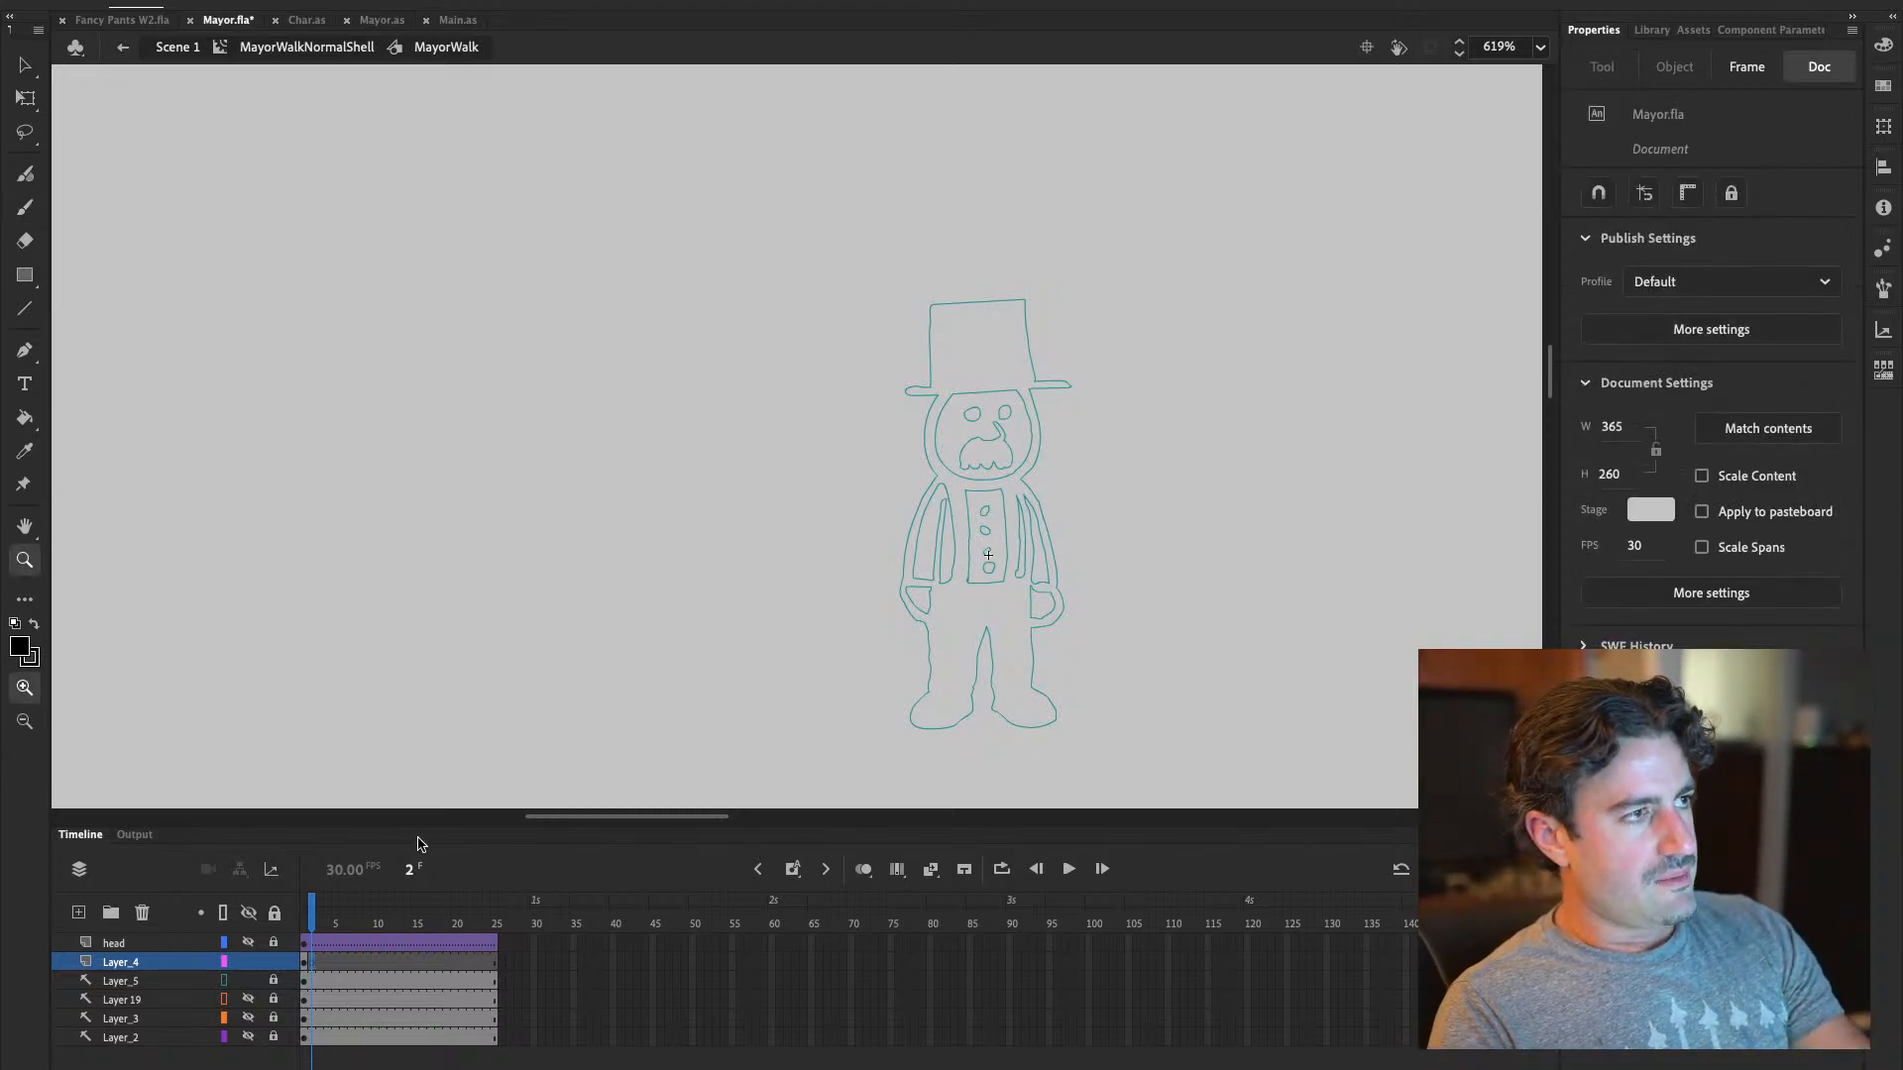
left_click_drag(800, 268, 1189, 516)
left_click_drag(1015, 591, 1079, 582)
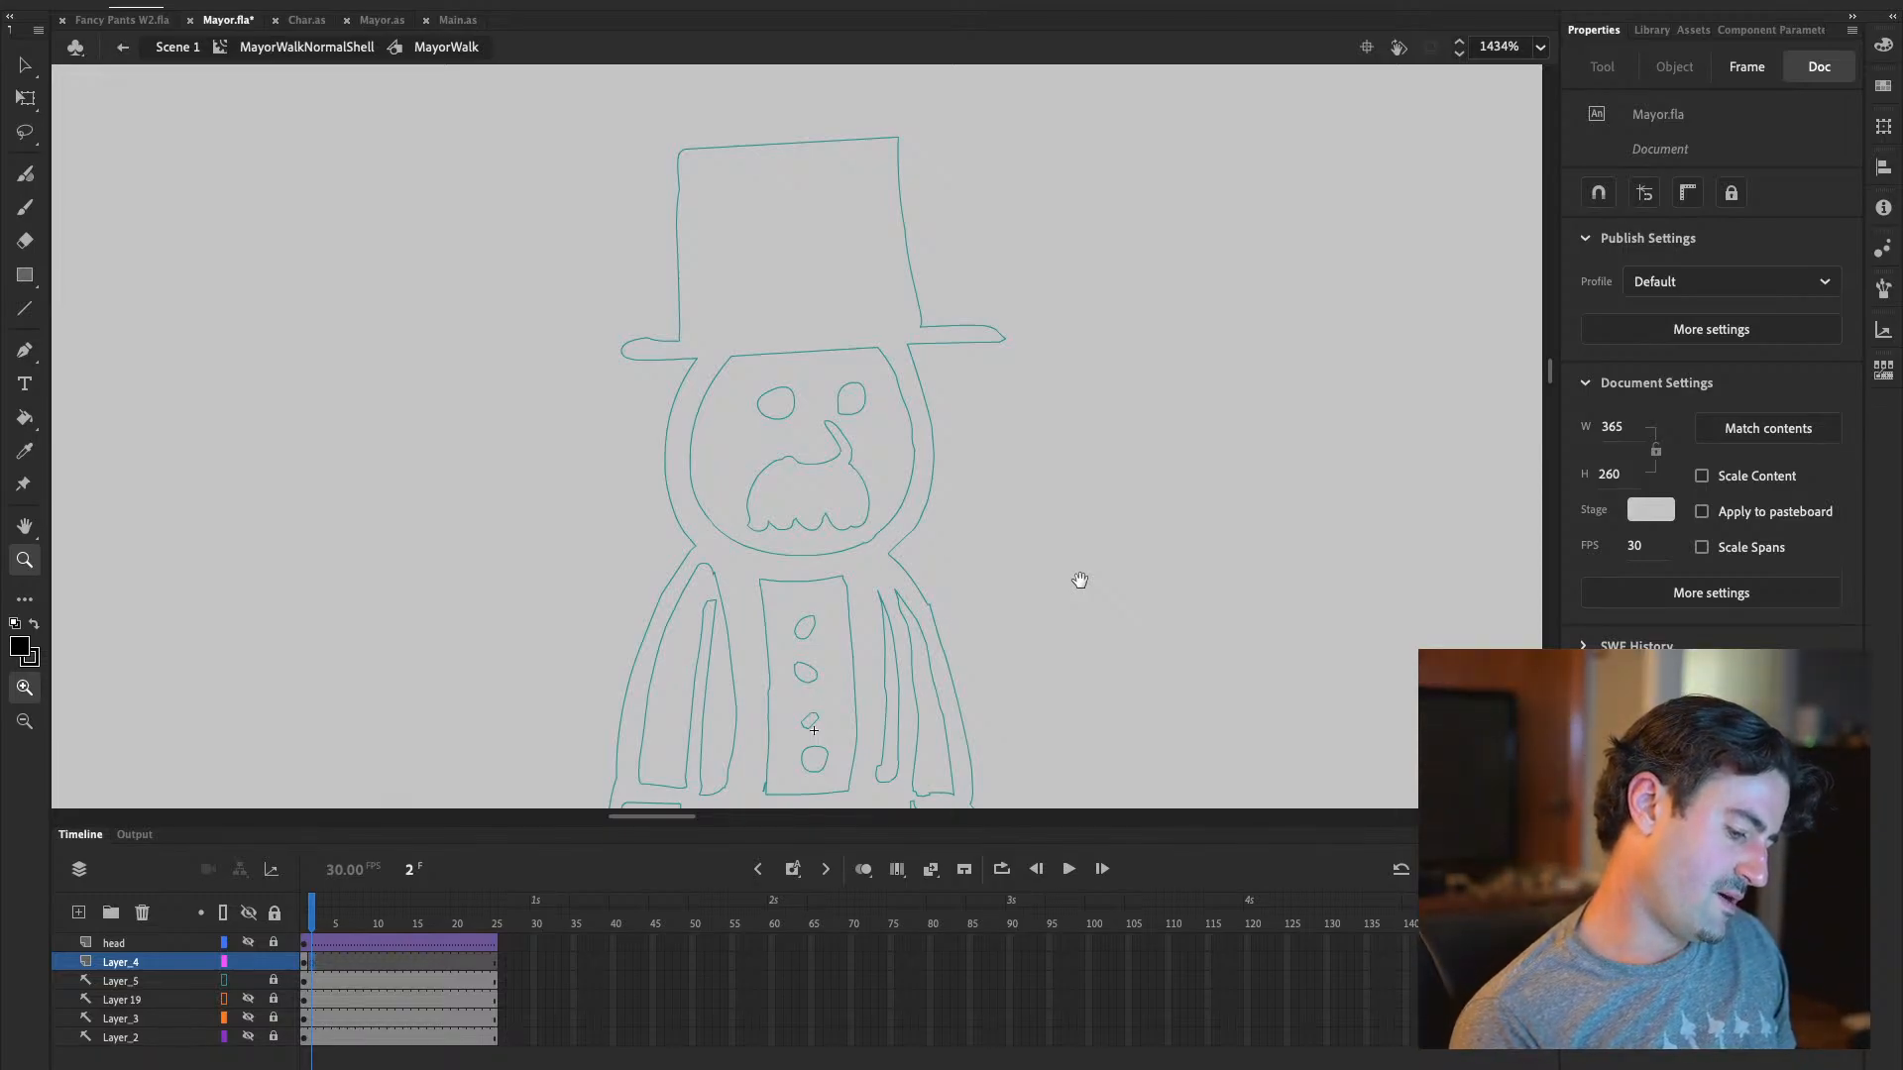
key("b")
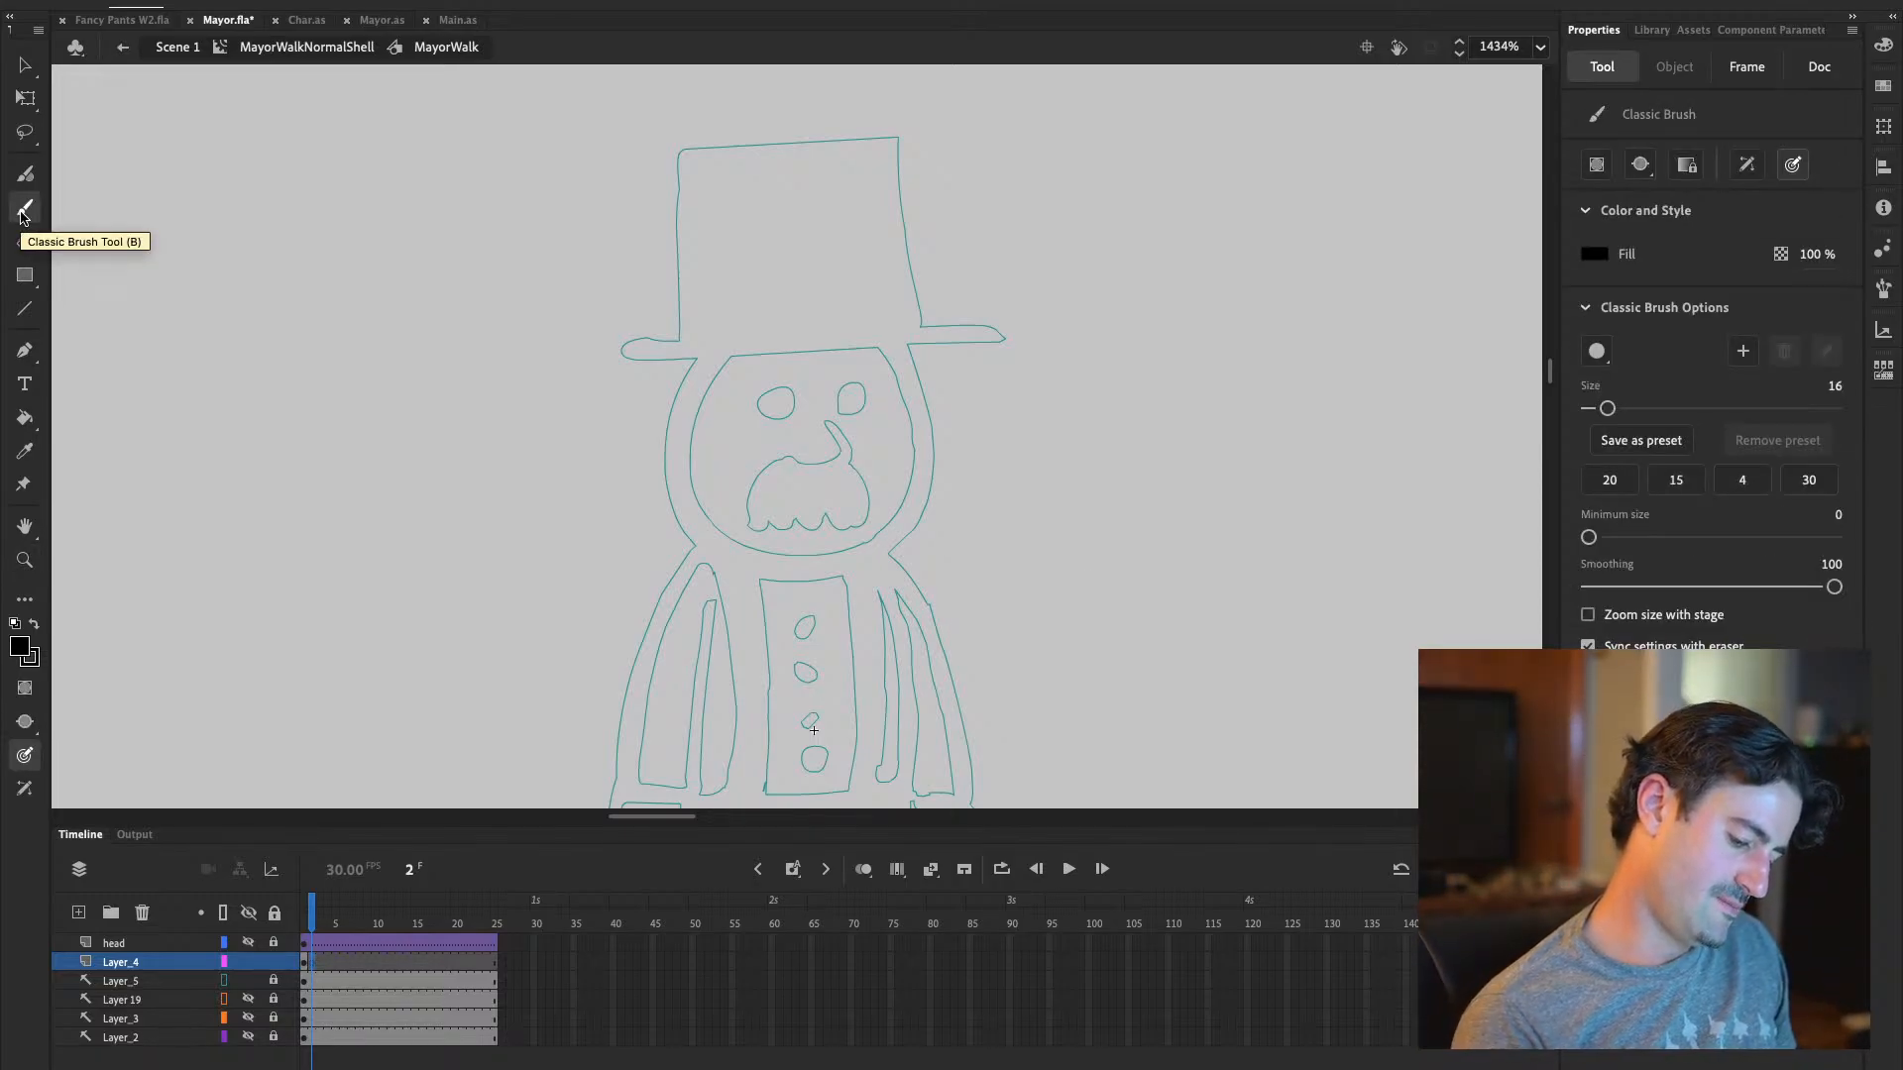
left_click_drag(717, 351, 681, 463)
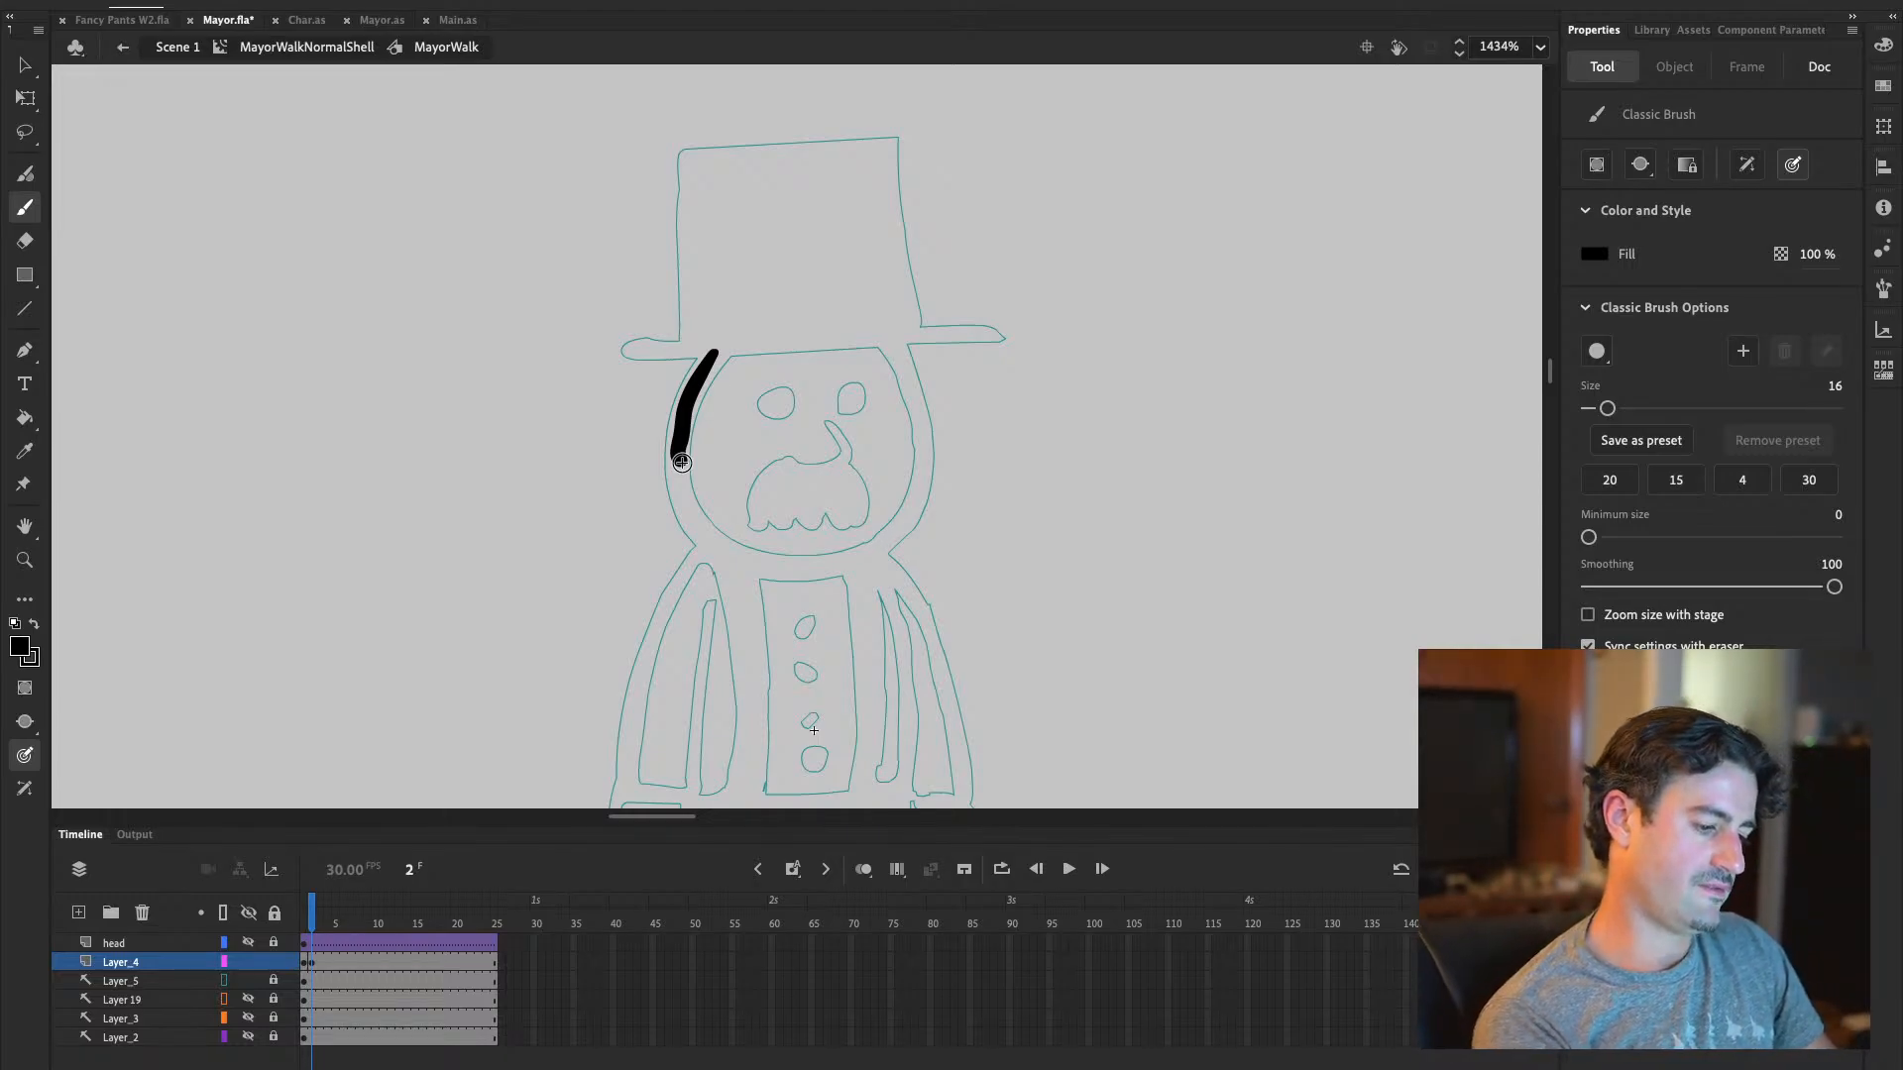
key("ctrl+z")
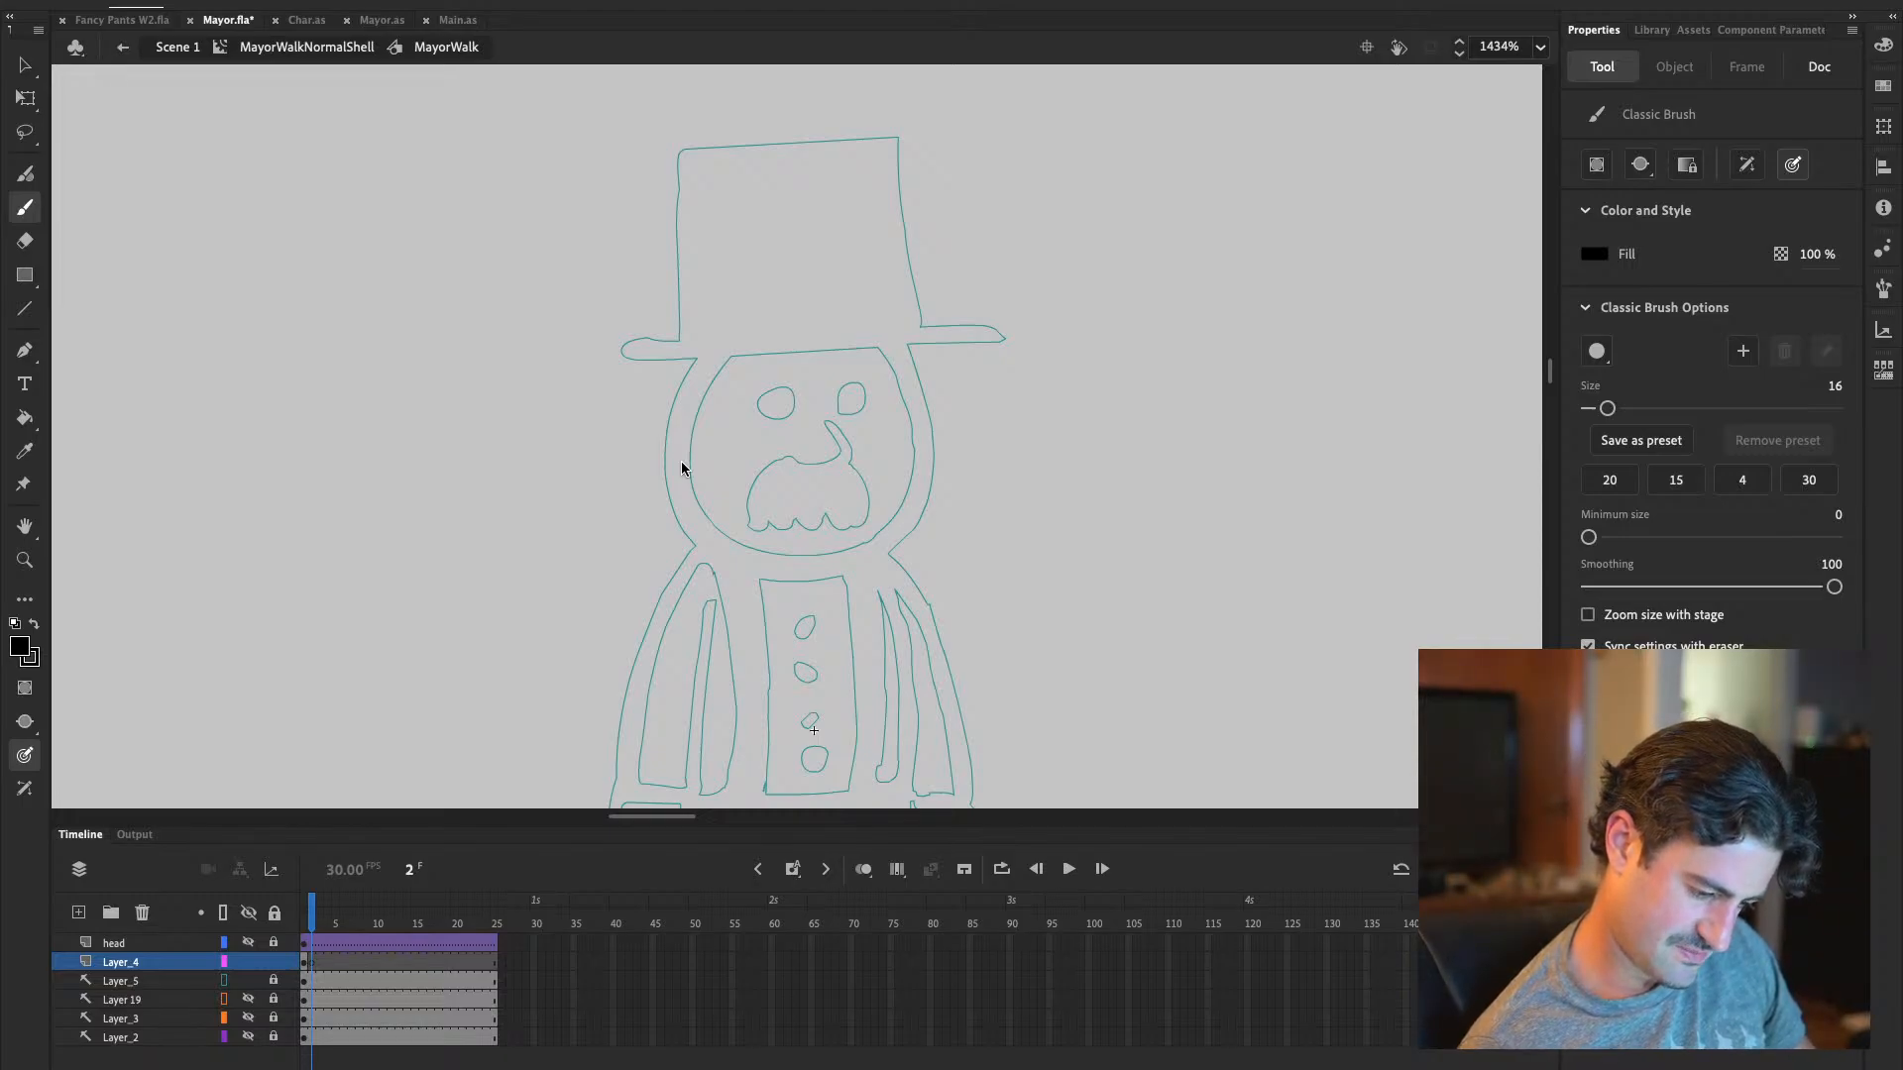
Try strokes along the edge of the Mayor's face with the Classic Brush at size 25, and undo them
left_click_drag(1608, 408, 1621, 414)
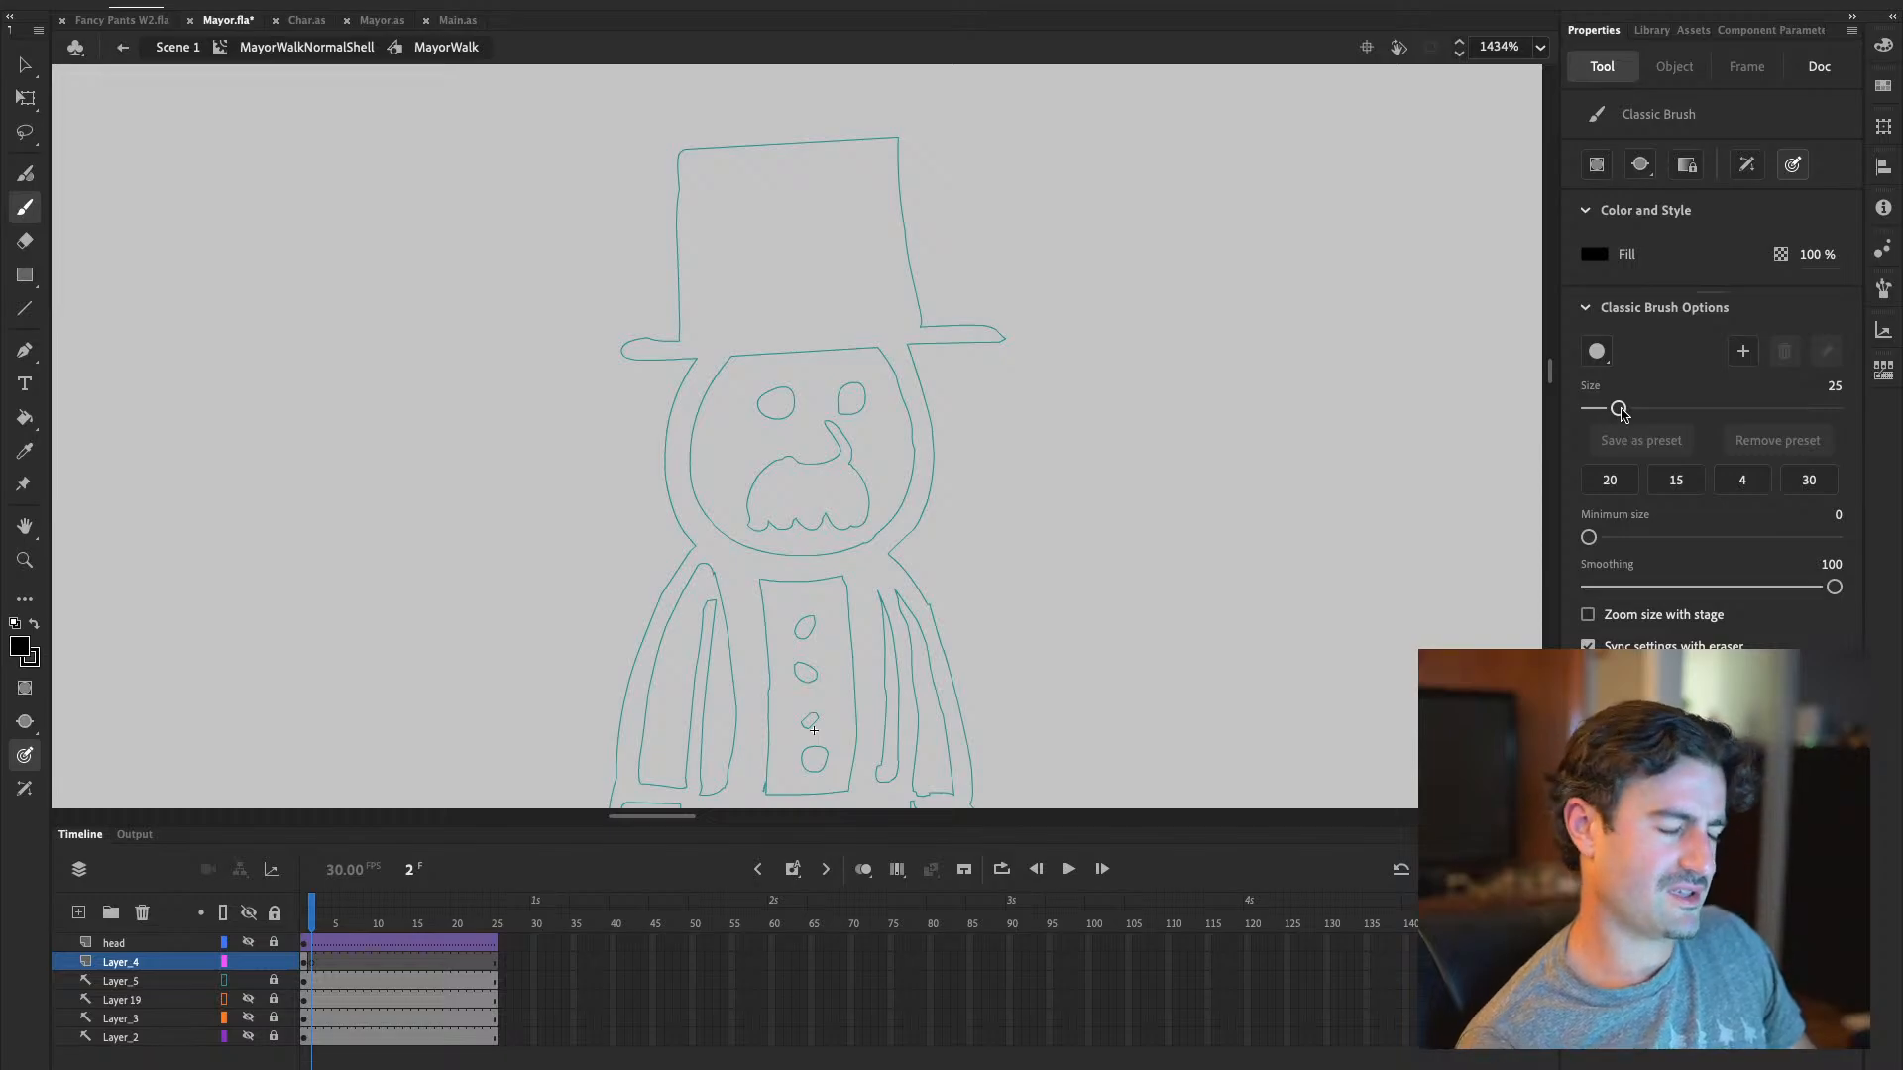
mouse_move(722, 351)
left_mouse_down()
mouse_move(673, 439)
mouse_move(684, 529)
left_mouse_up()
key("ctrl+minus")
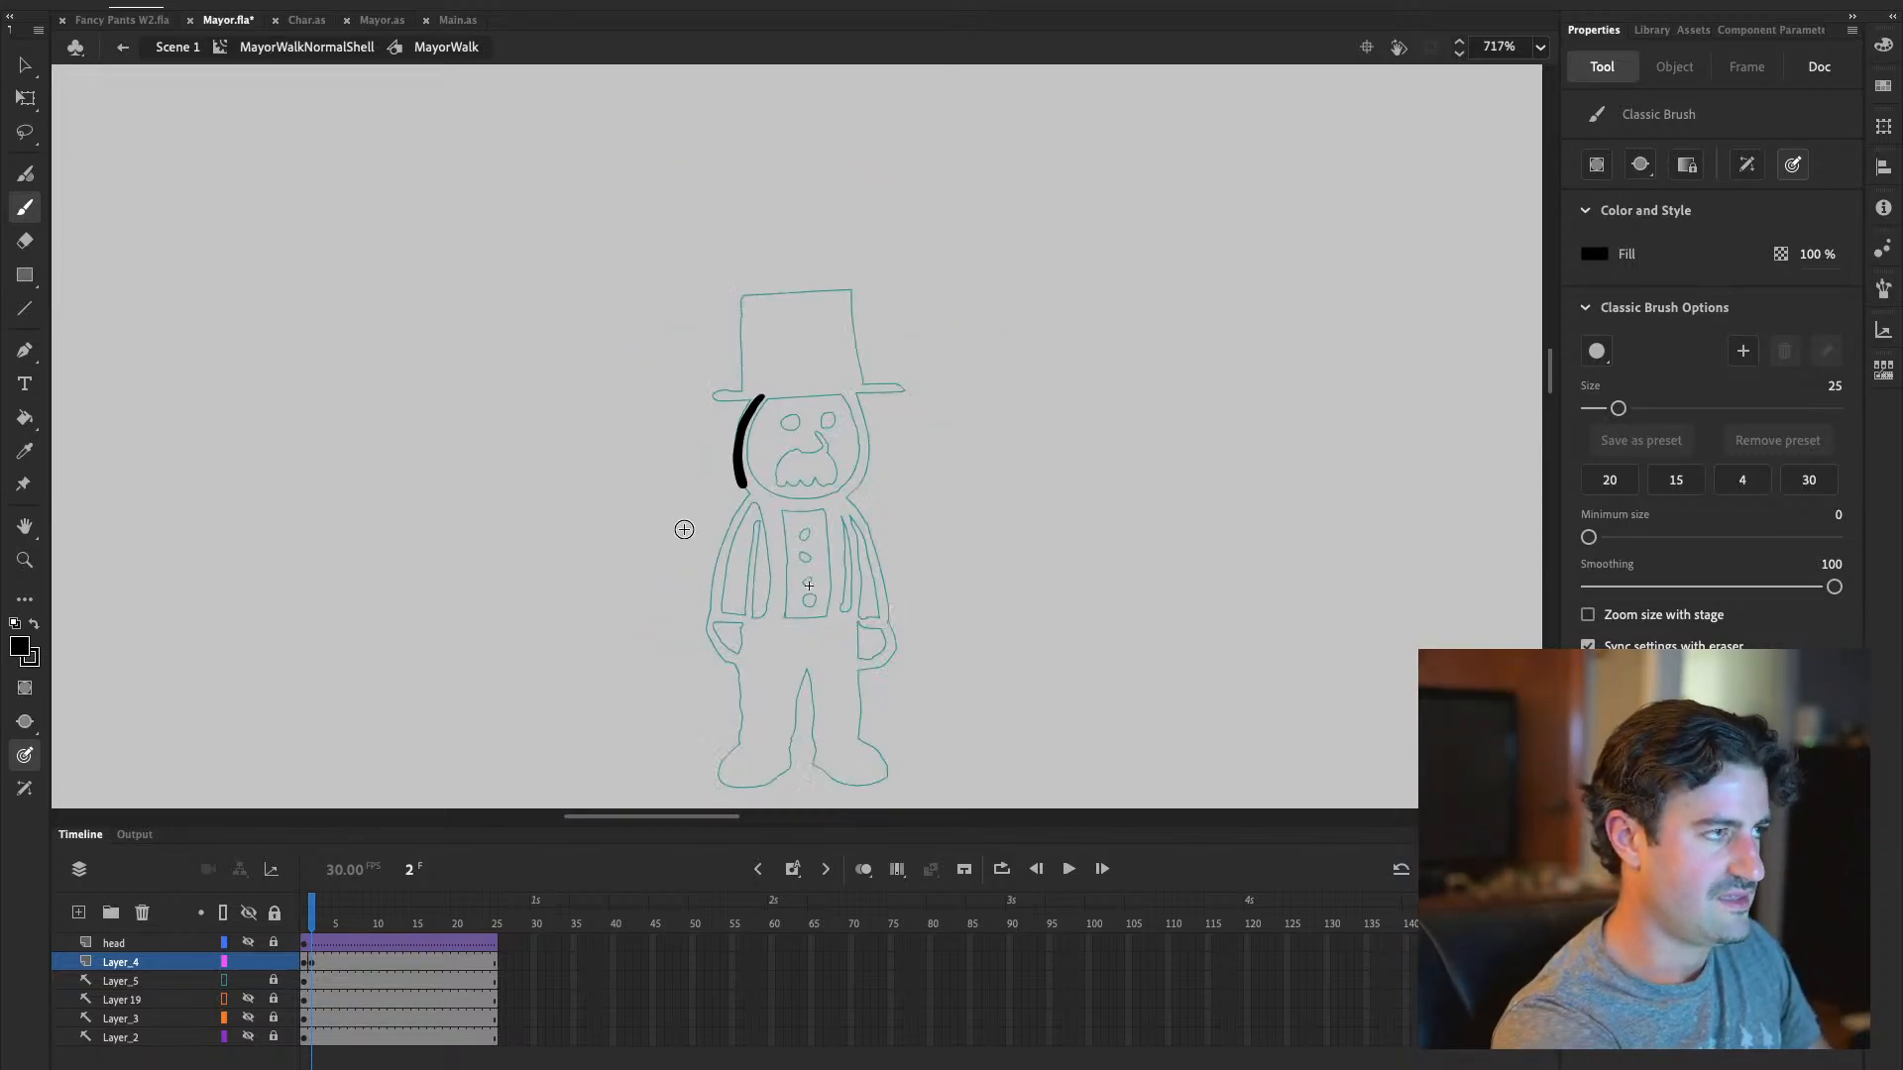
key("ctrl+z")
left_click_drag(764, 396, 745, 461)
key("ctrl+z")
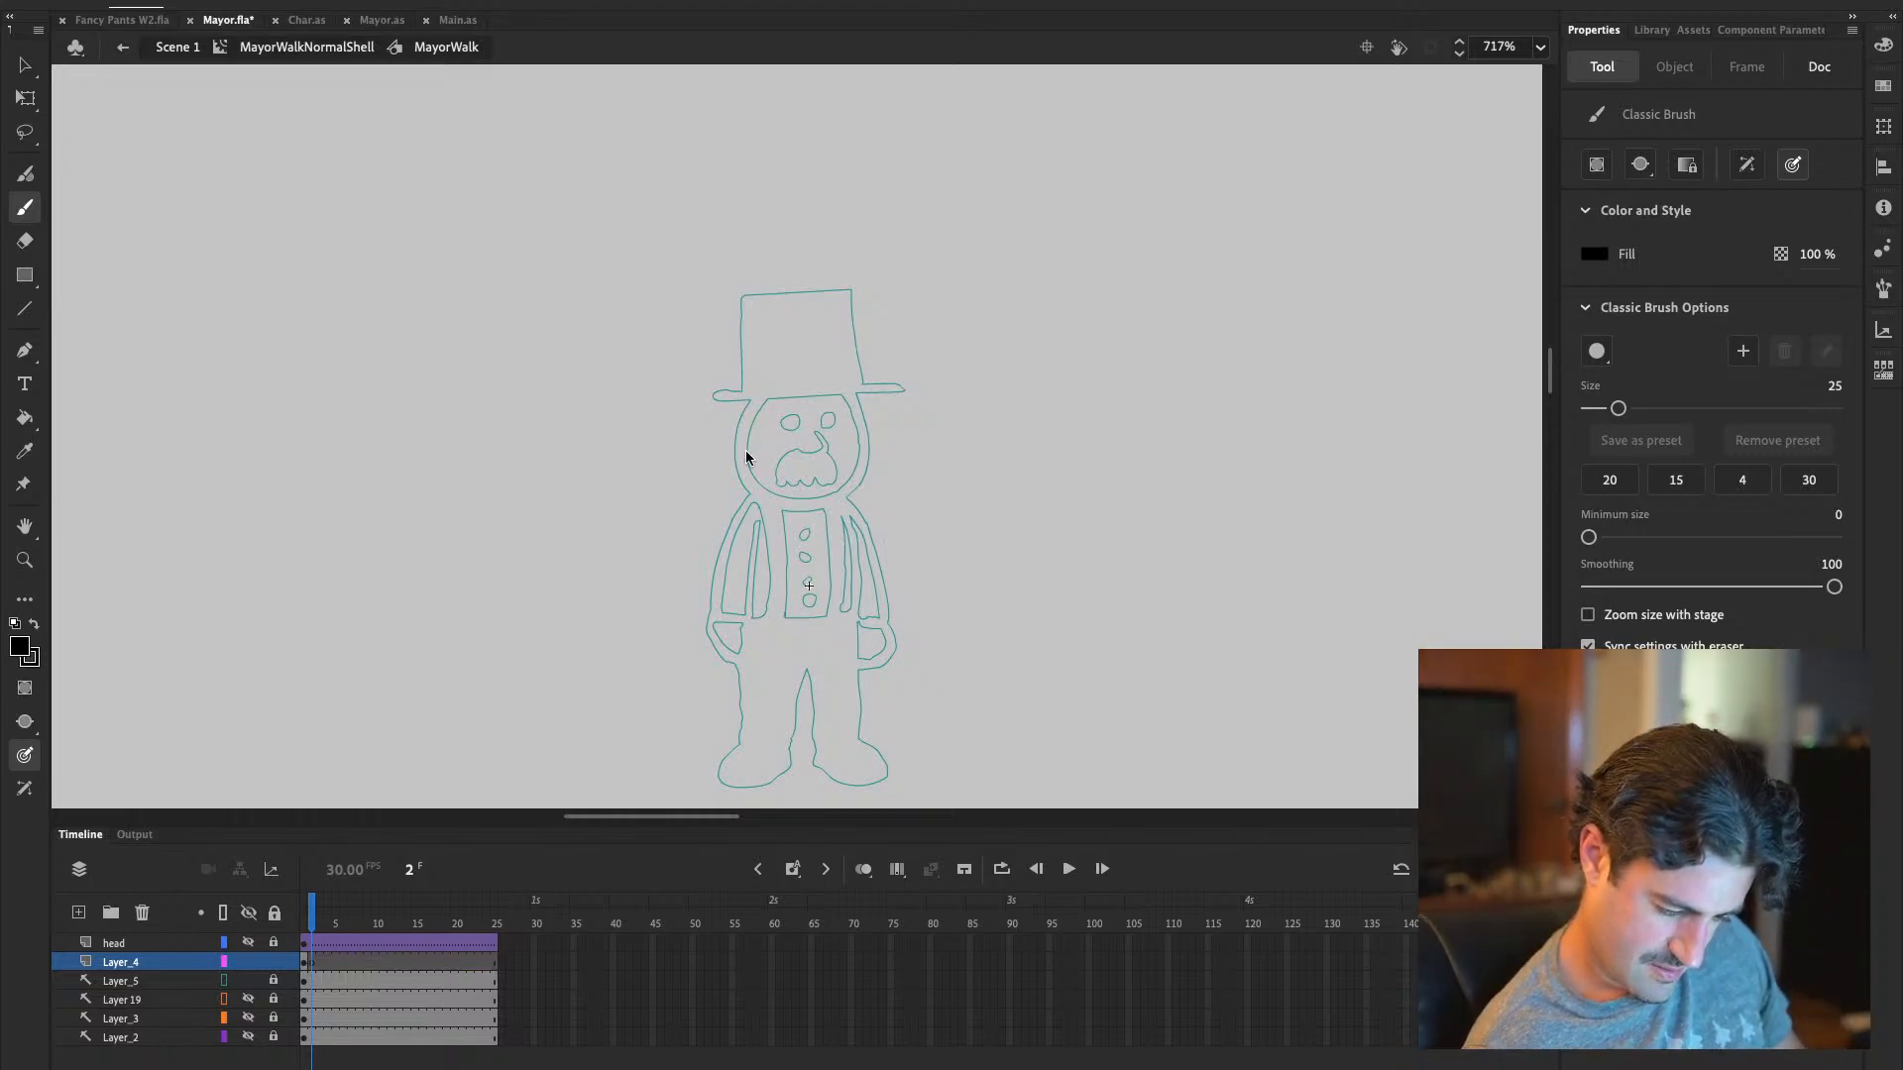
Enable Zoom size with stage for the Classic Brush and set its size to 3
left_click(1588, 614)
key("ctrl+z")
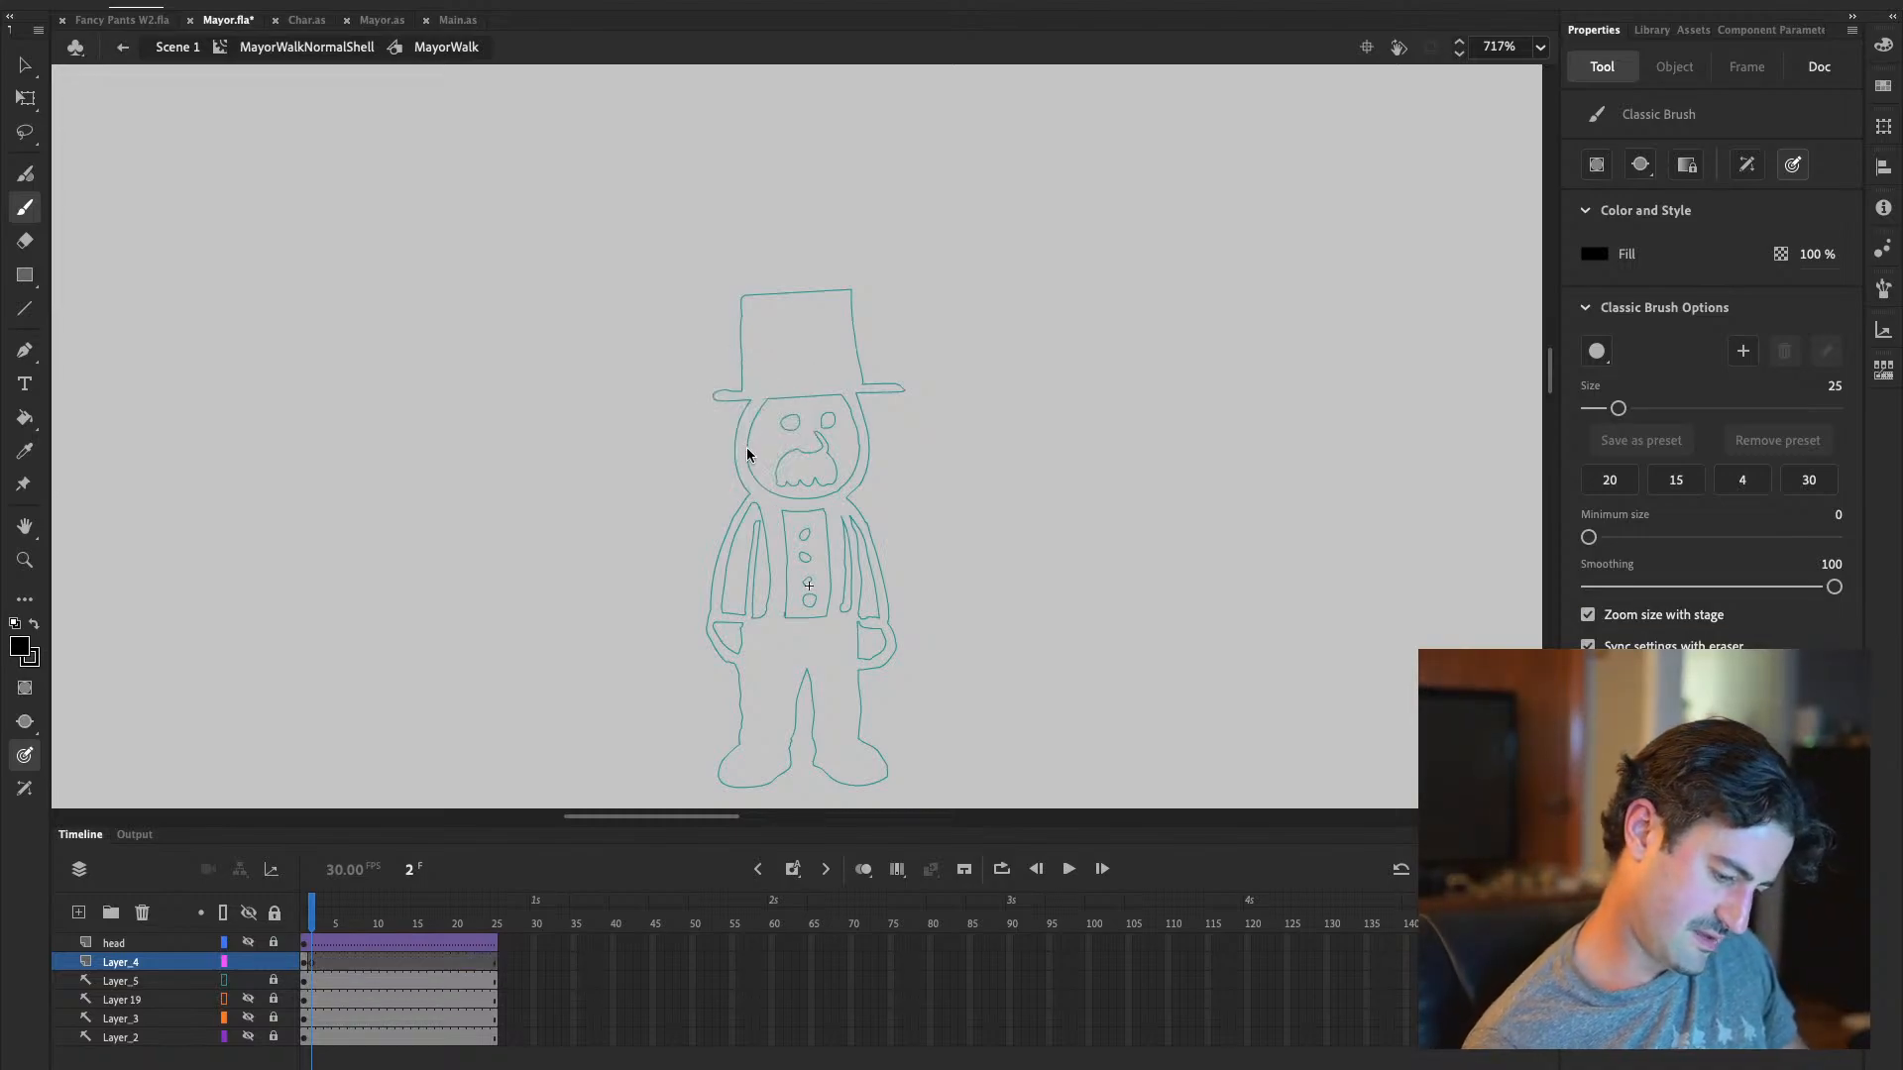
mouse_move(1617, 409)
left_mouse_down()
mouse_move(1592, 409)
mouse_move(1592, 428)
left_mouse_up()
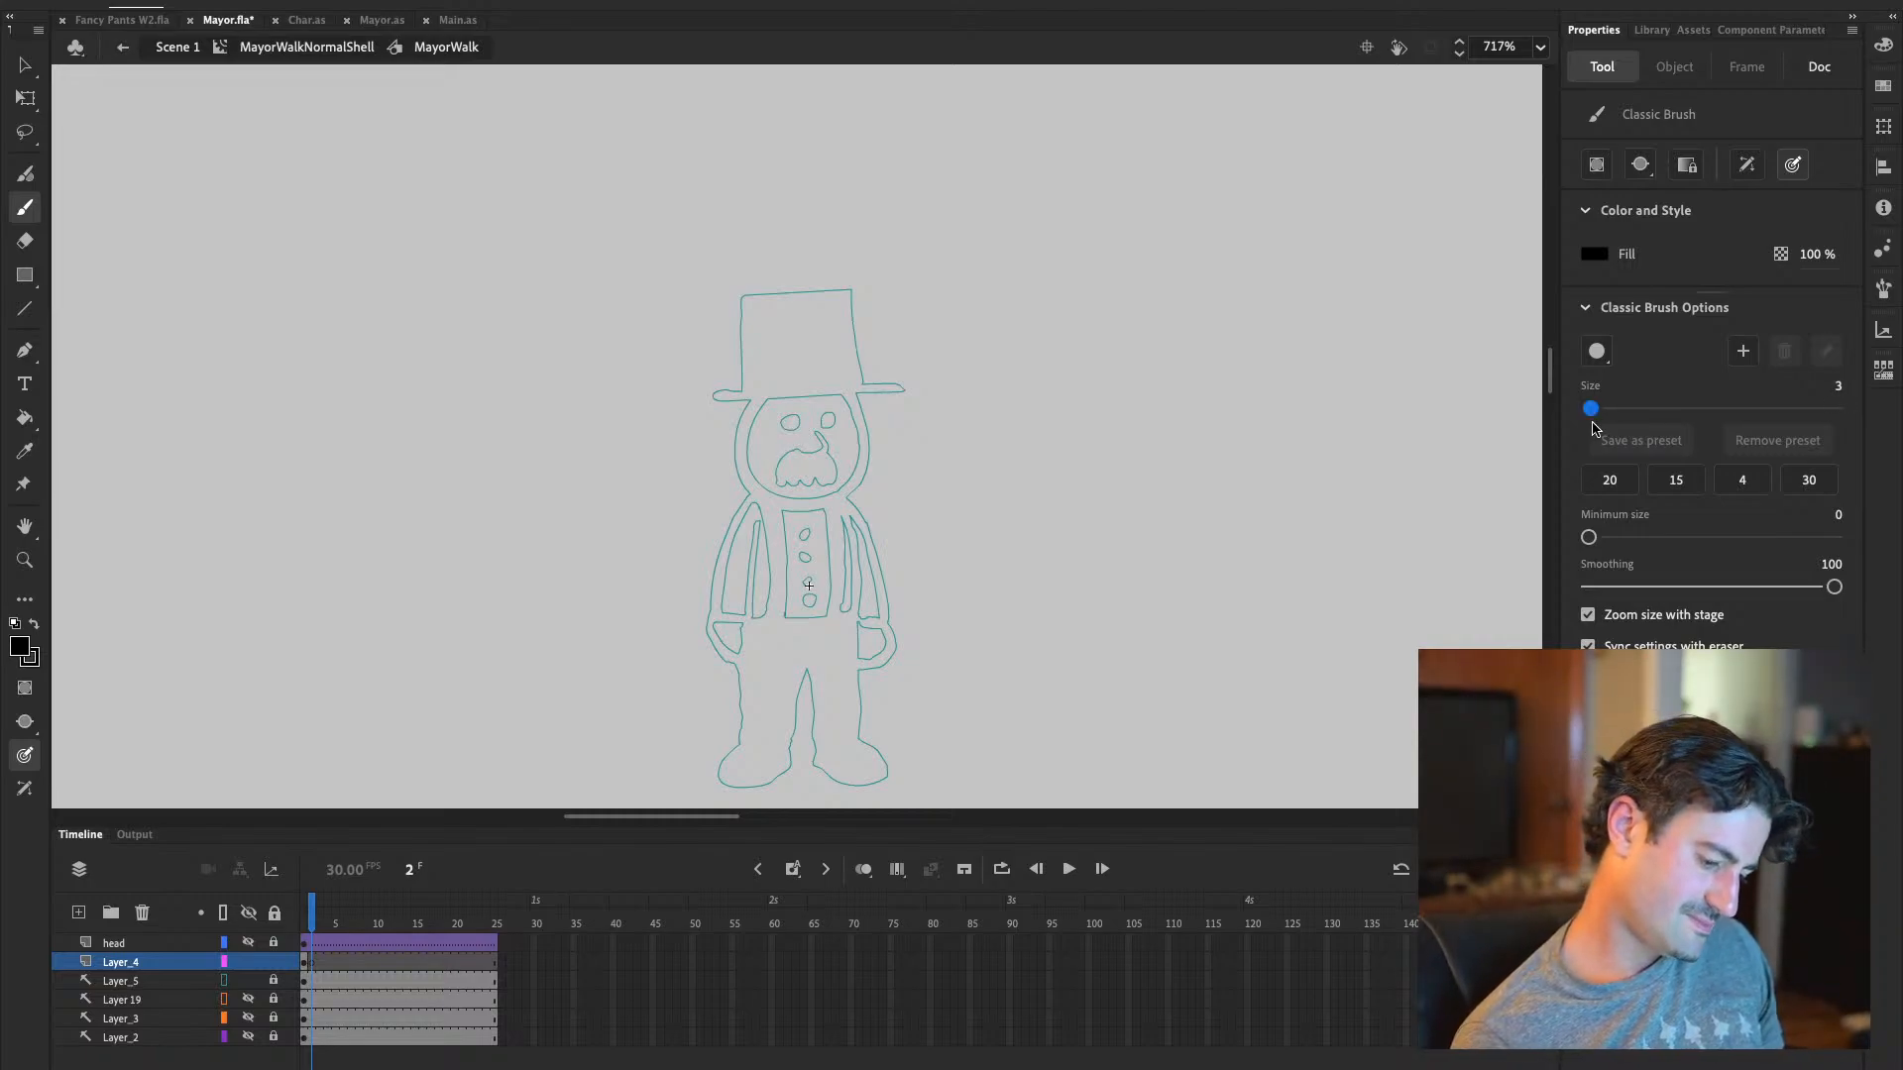
Trace the Mayor's face on frame 2 of Layer_4 with one thick black U-shaped stroke from one side of the hat brim to the other
mouse_move(766, 394)
left_mouse_down()
mouse_move(740, 451)
mouse_move(761, 494)
mouse_move(844, 485)
left_mouse_up()
key("ctrl+z")
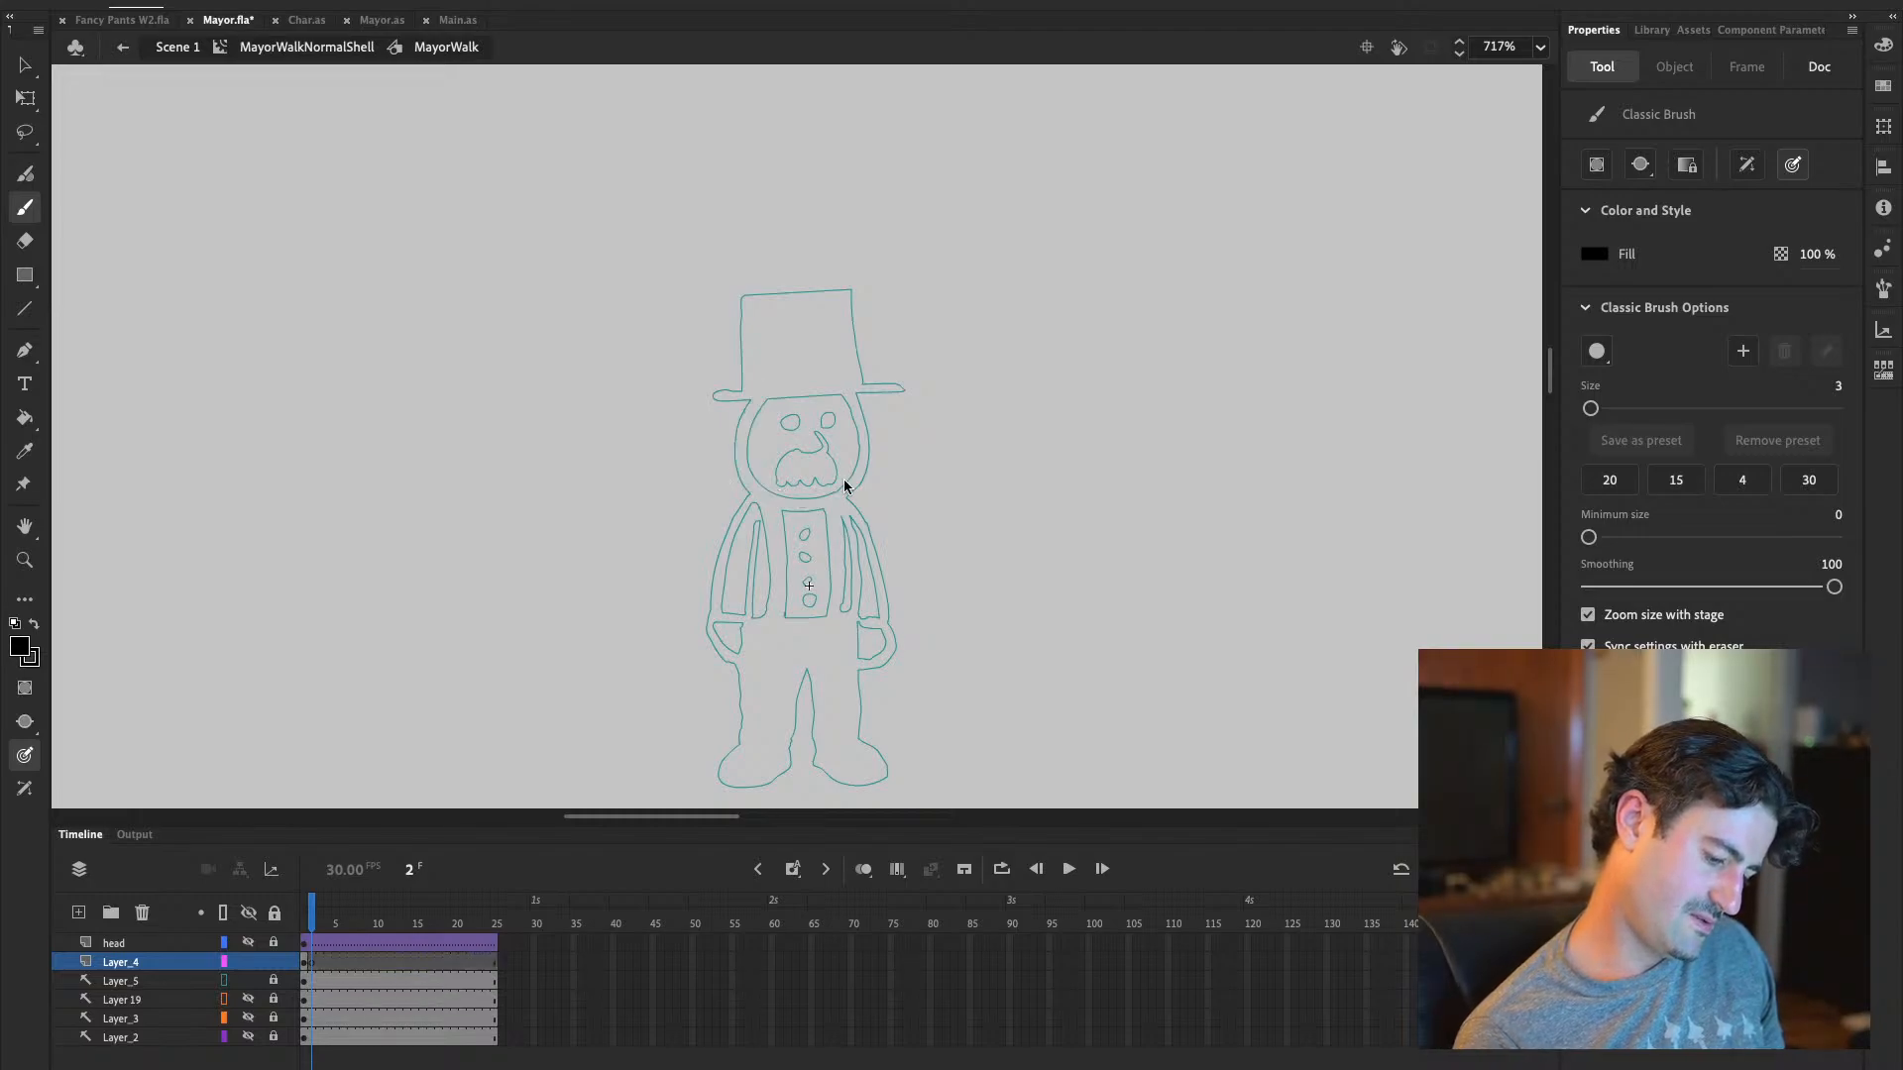
mouse_move(765, 394)
left_mouse_down()
mouse_move(742, 446)
mouse_move(783, 503)
left_mouse_up()
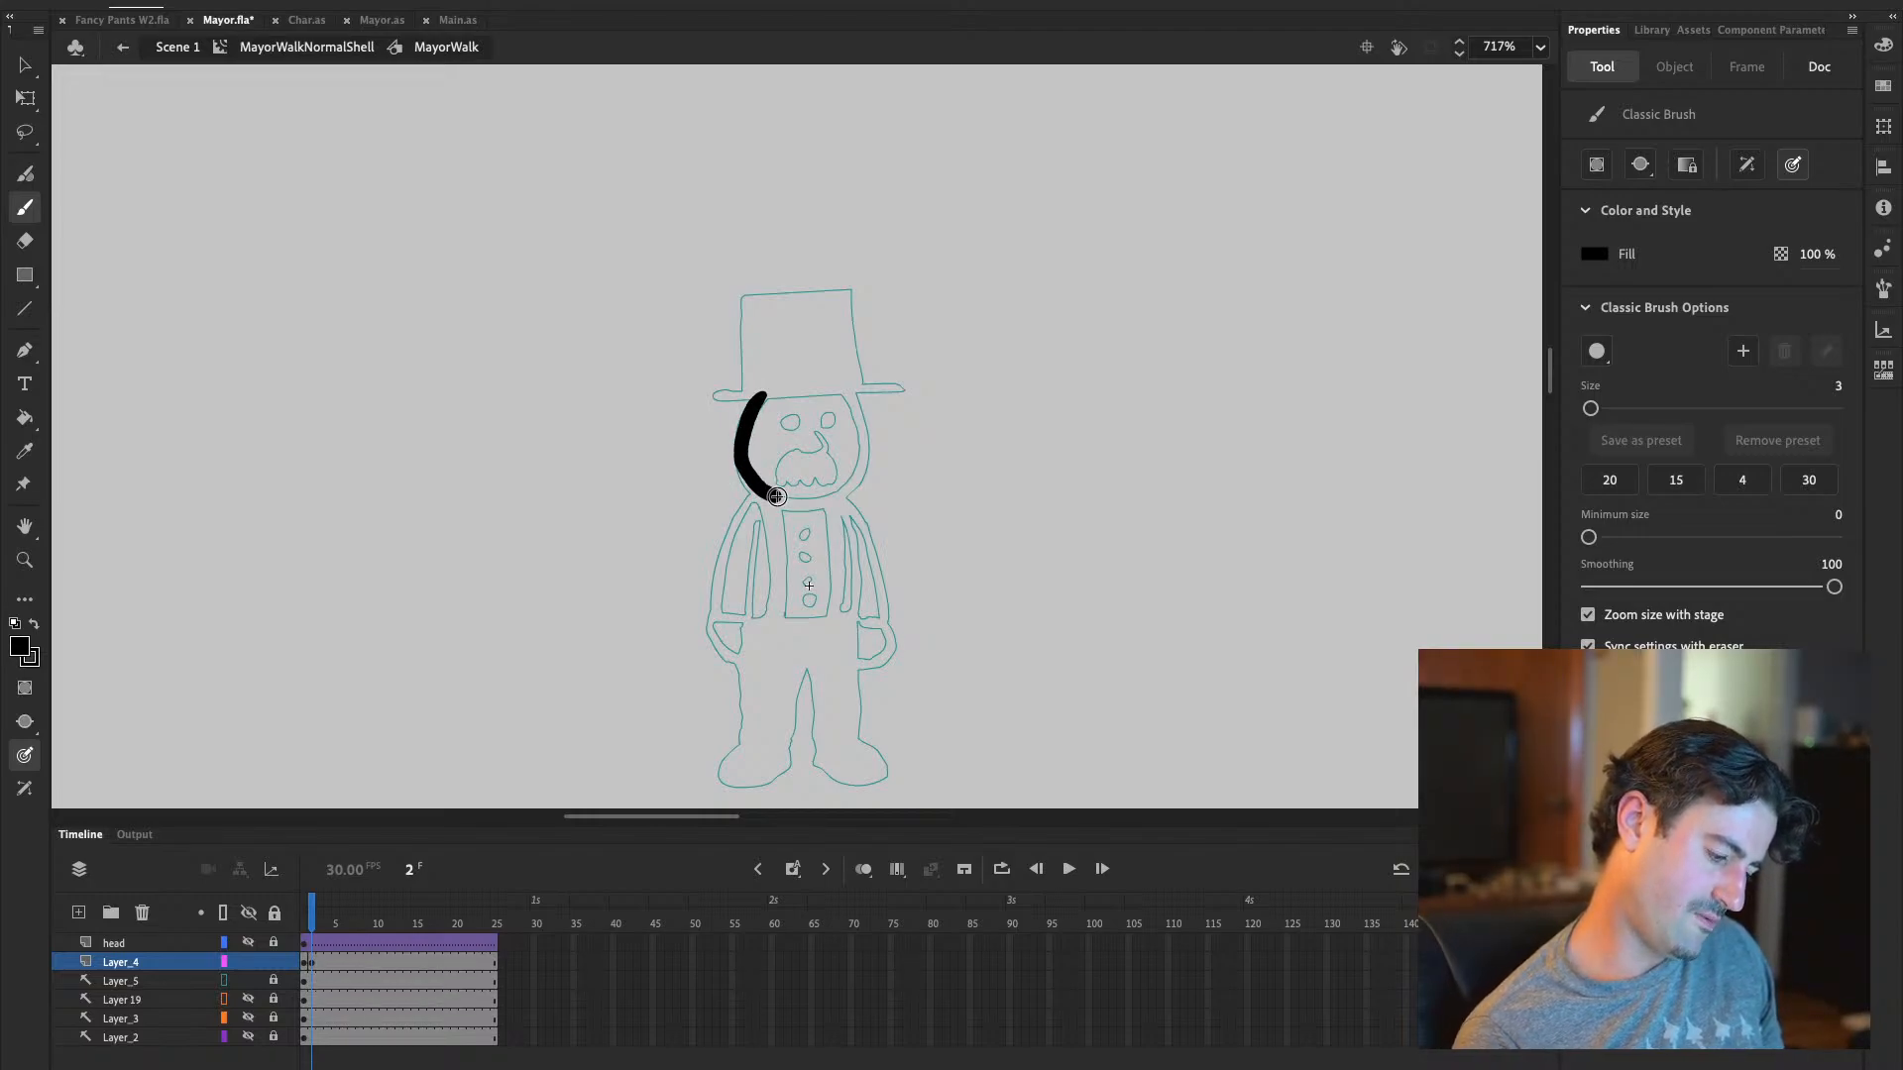
key("ctrl+z")
mouse_move(762, 391)
left_mouse_down()
mouse_move(743, 470)
mouse_move(802, 507)
mouse_move(854, 483)
mouse_move(869, 417)
mouse_move(845, 387)
left_mouse_up()
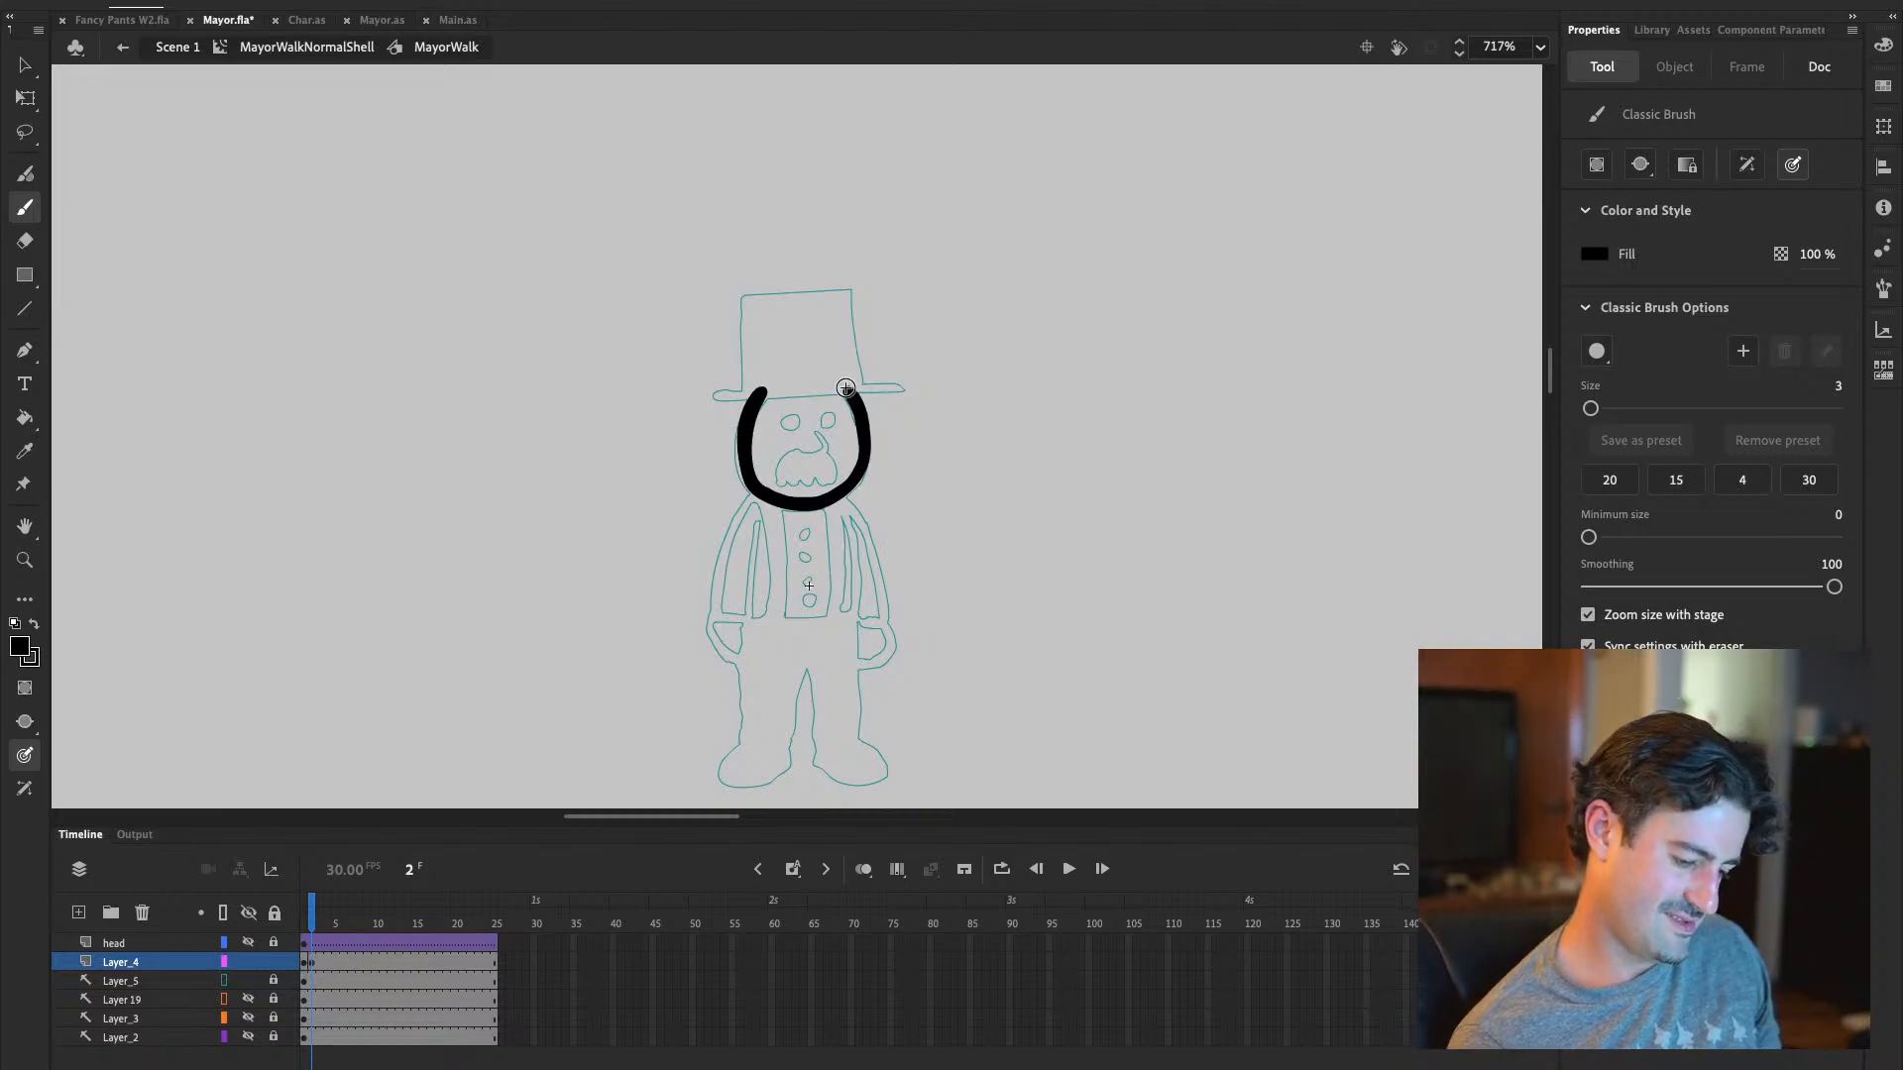
key("v")
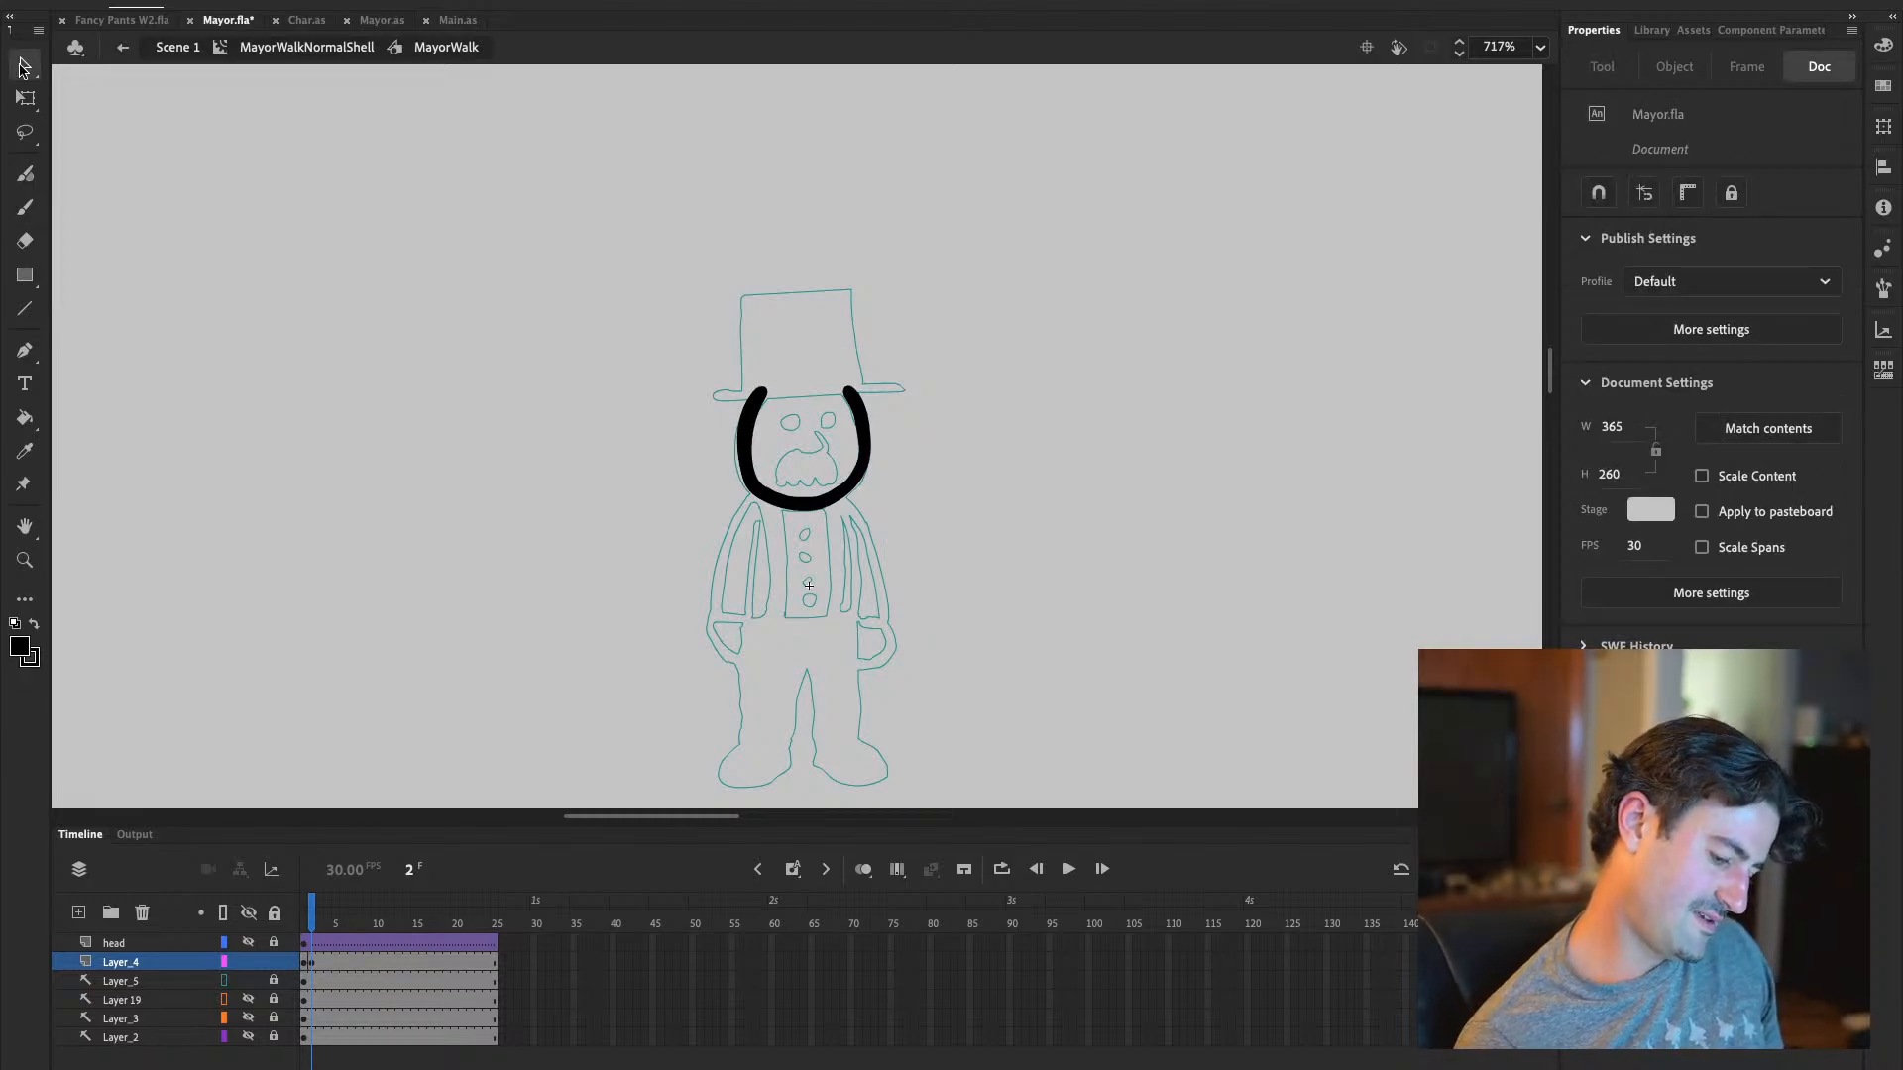
Smooth the lower-left part and the right side of the thick black face outline
left_click_drag(803, 446, 692, 551)
left_click(24, 692)
left_click(24, 692)
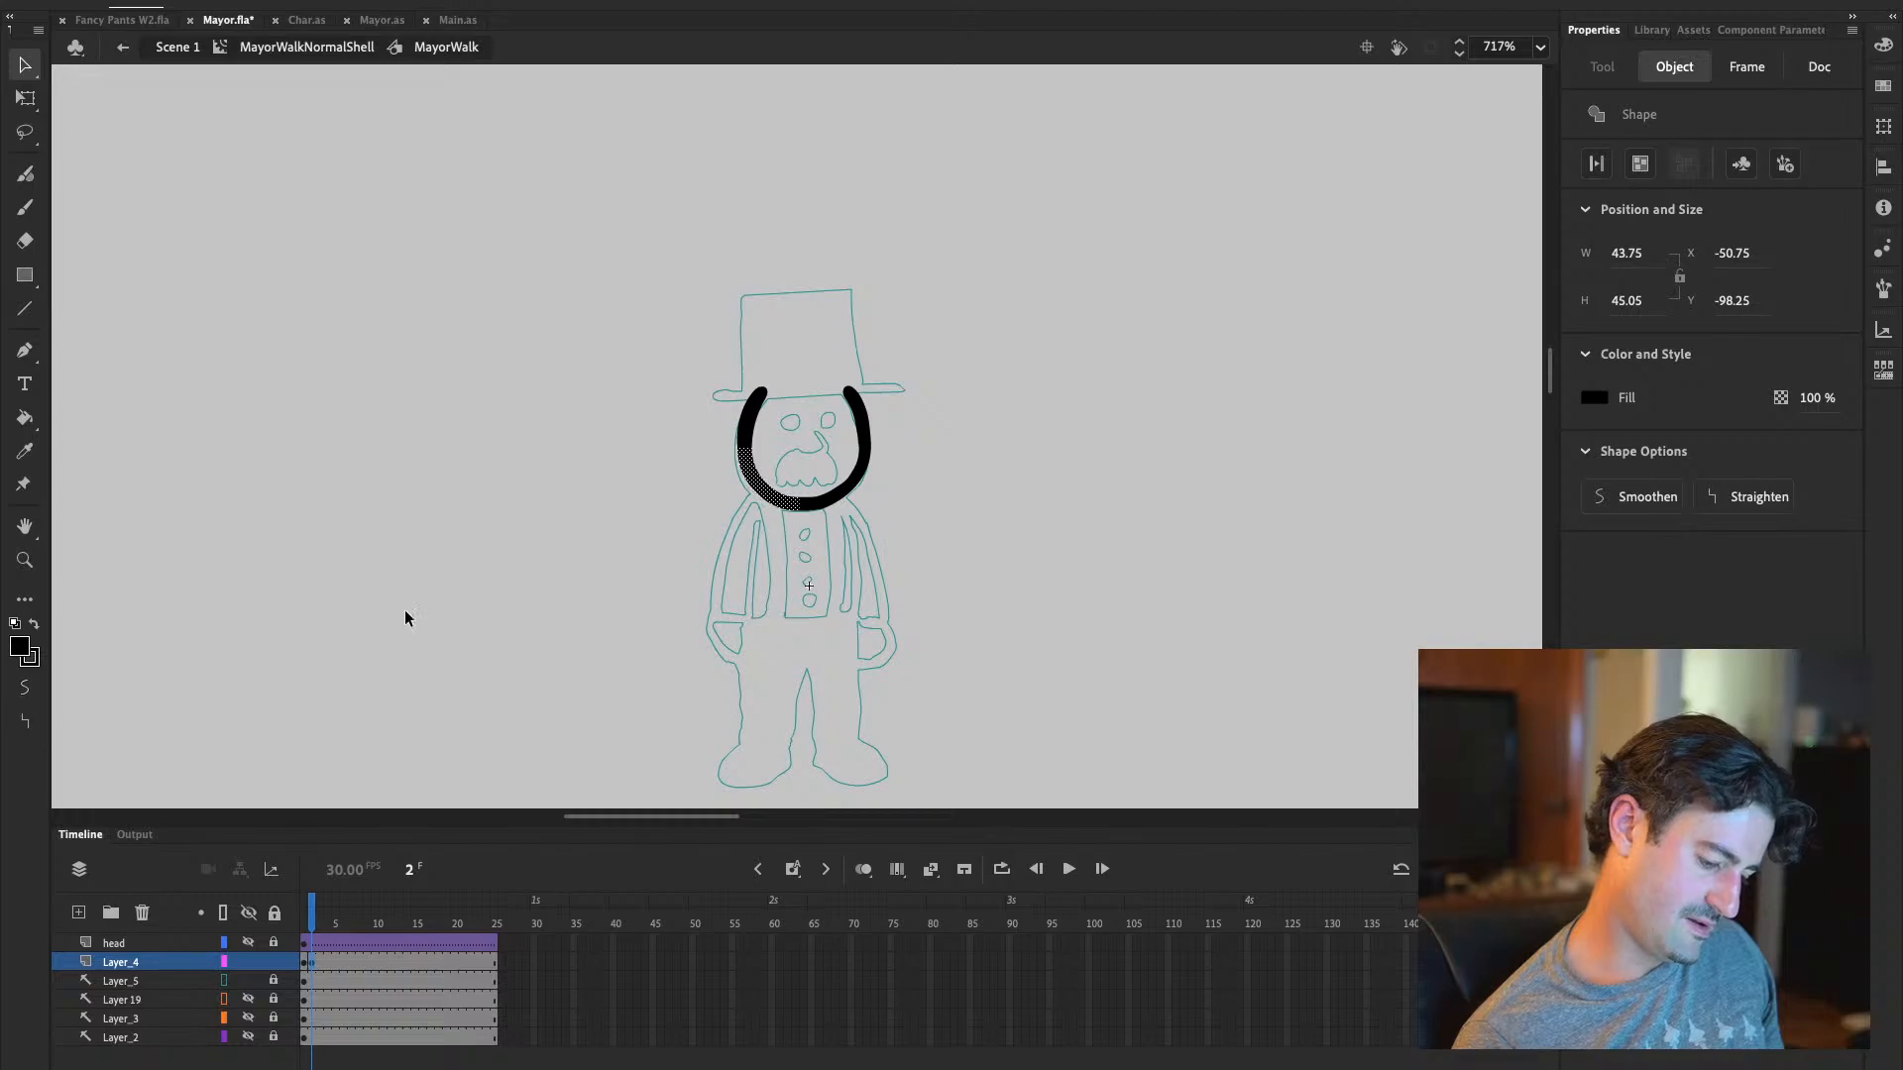
left_click_drag(932, 417, 777, 545)
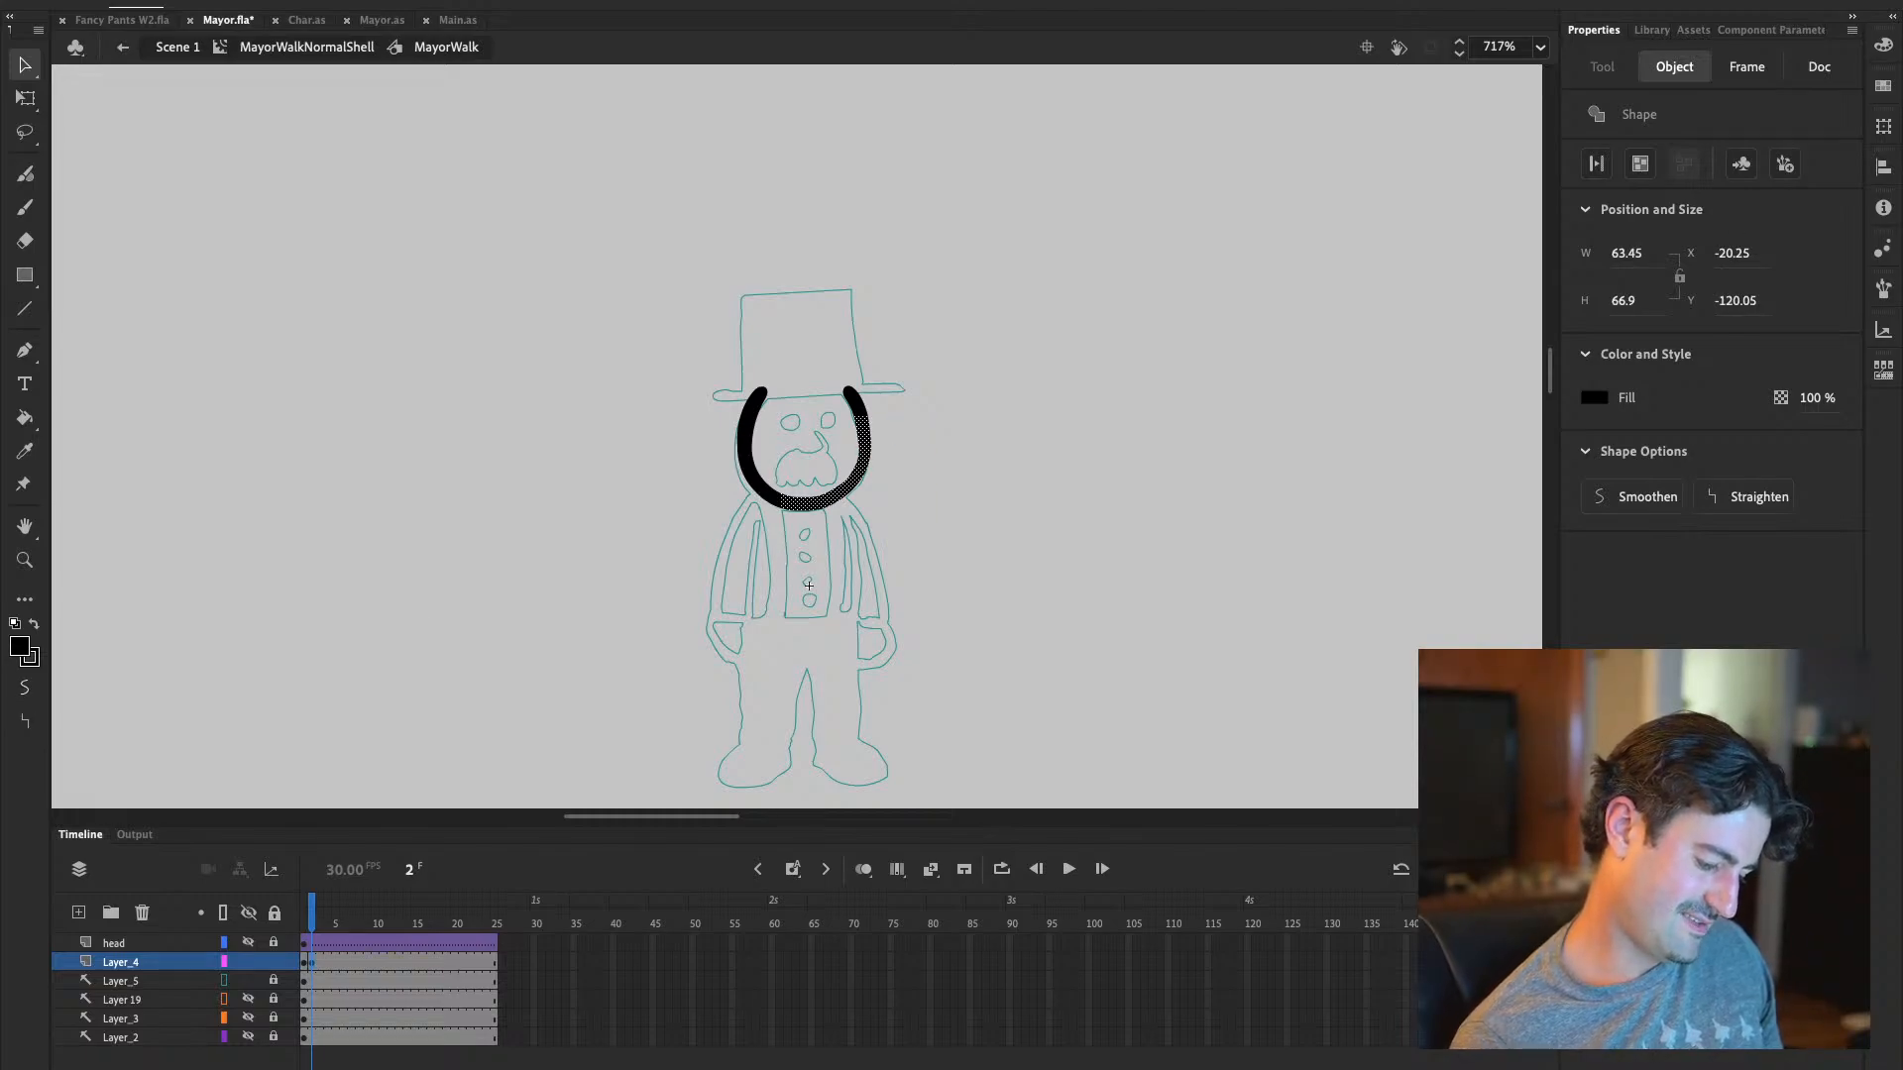
left_click(25, 688)
left_click(210, 650)
left_click(861, 494)
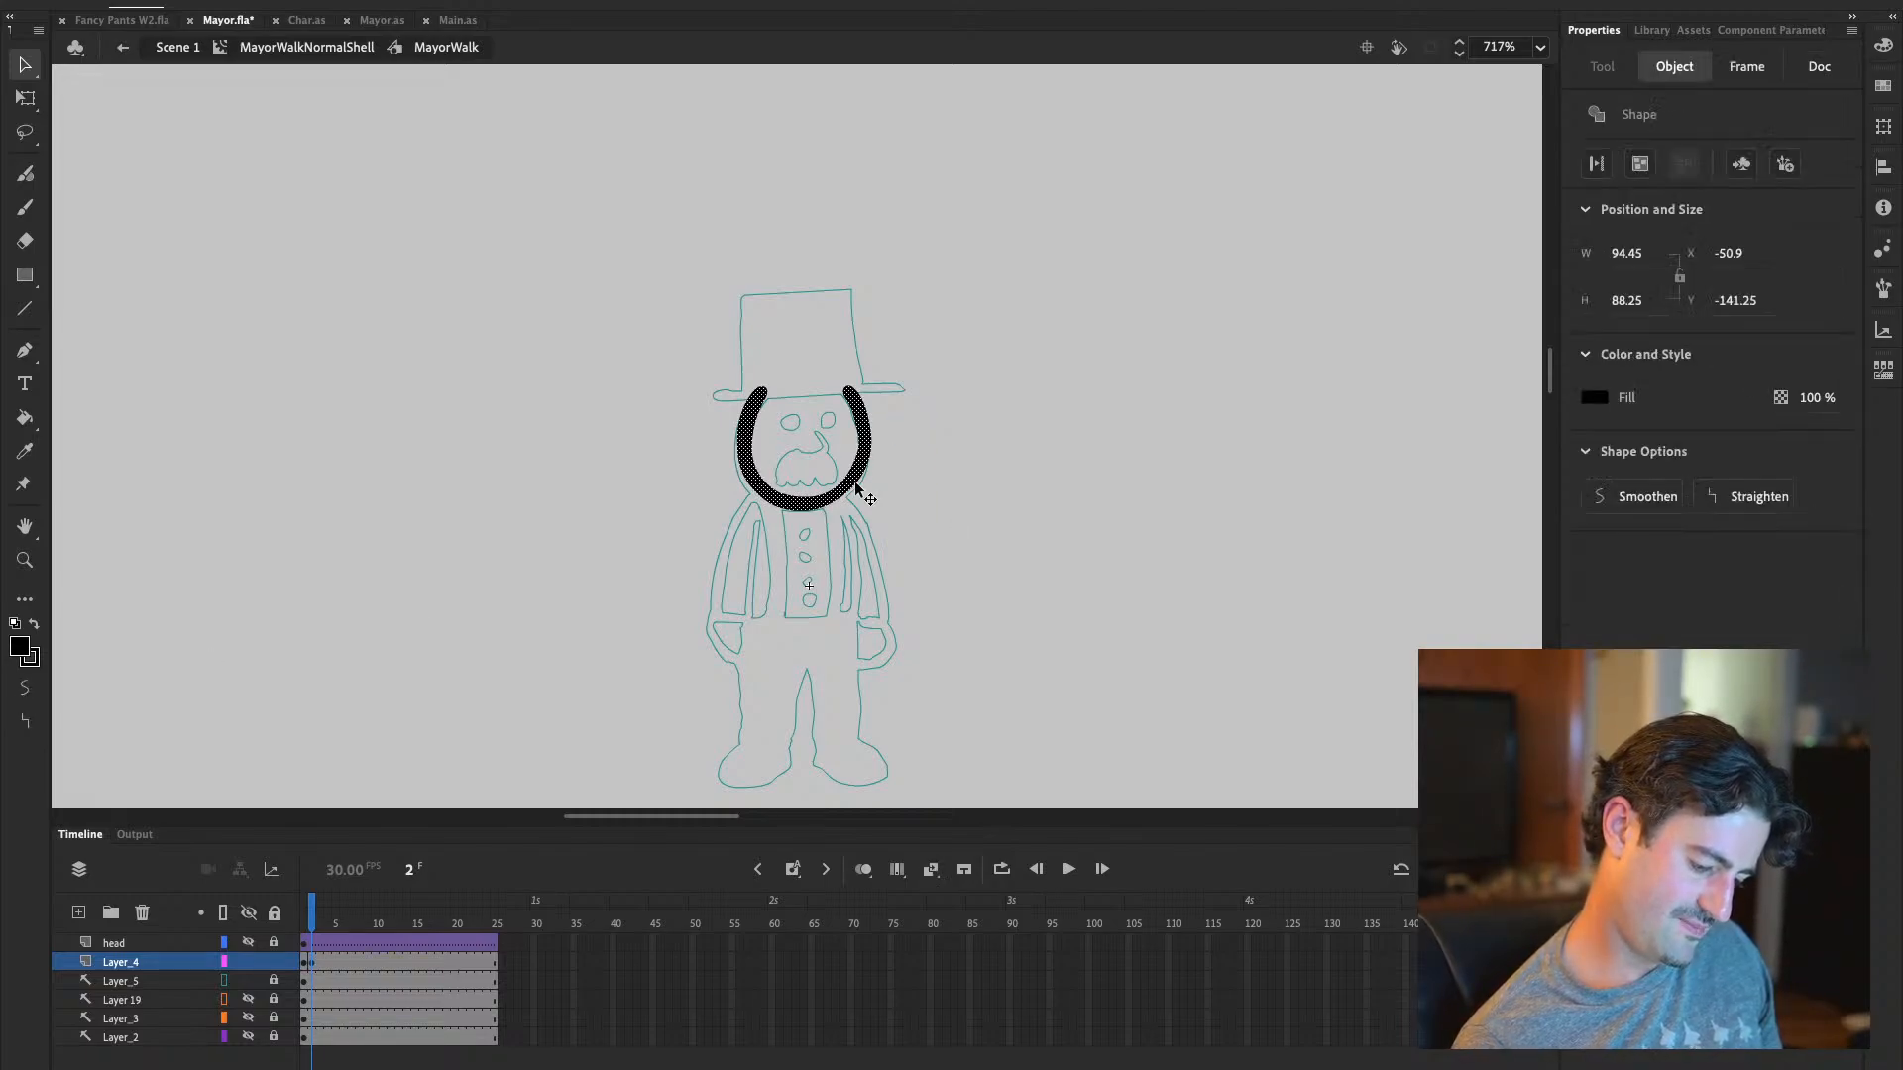
left_click(753, 532)
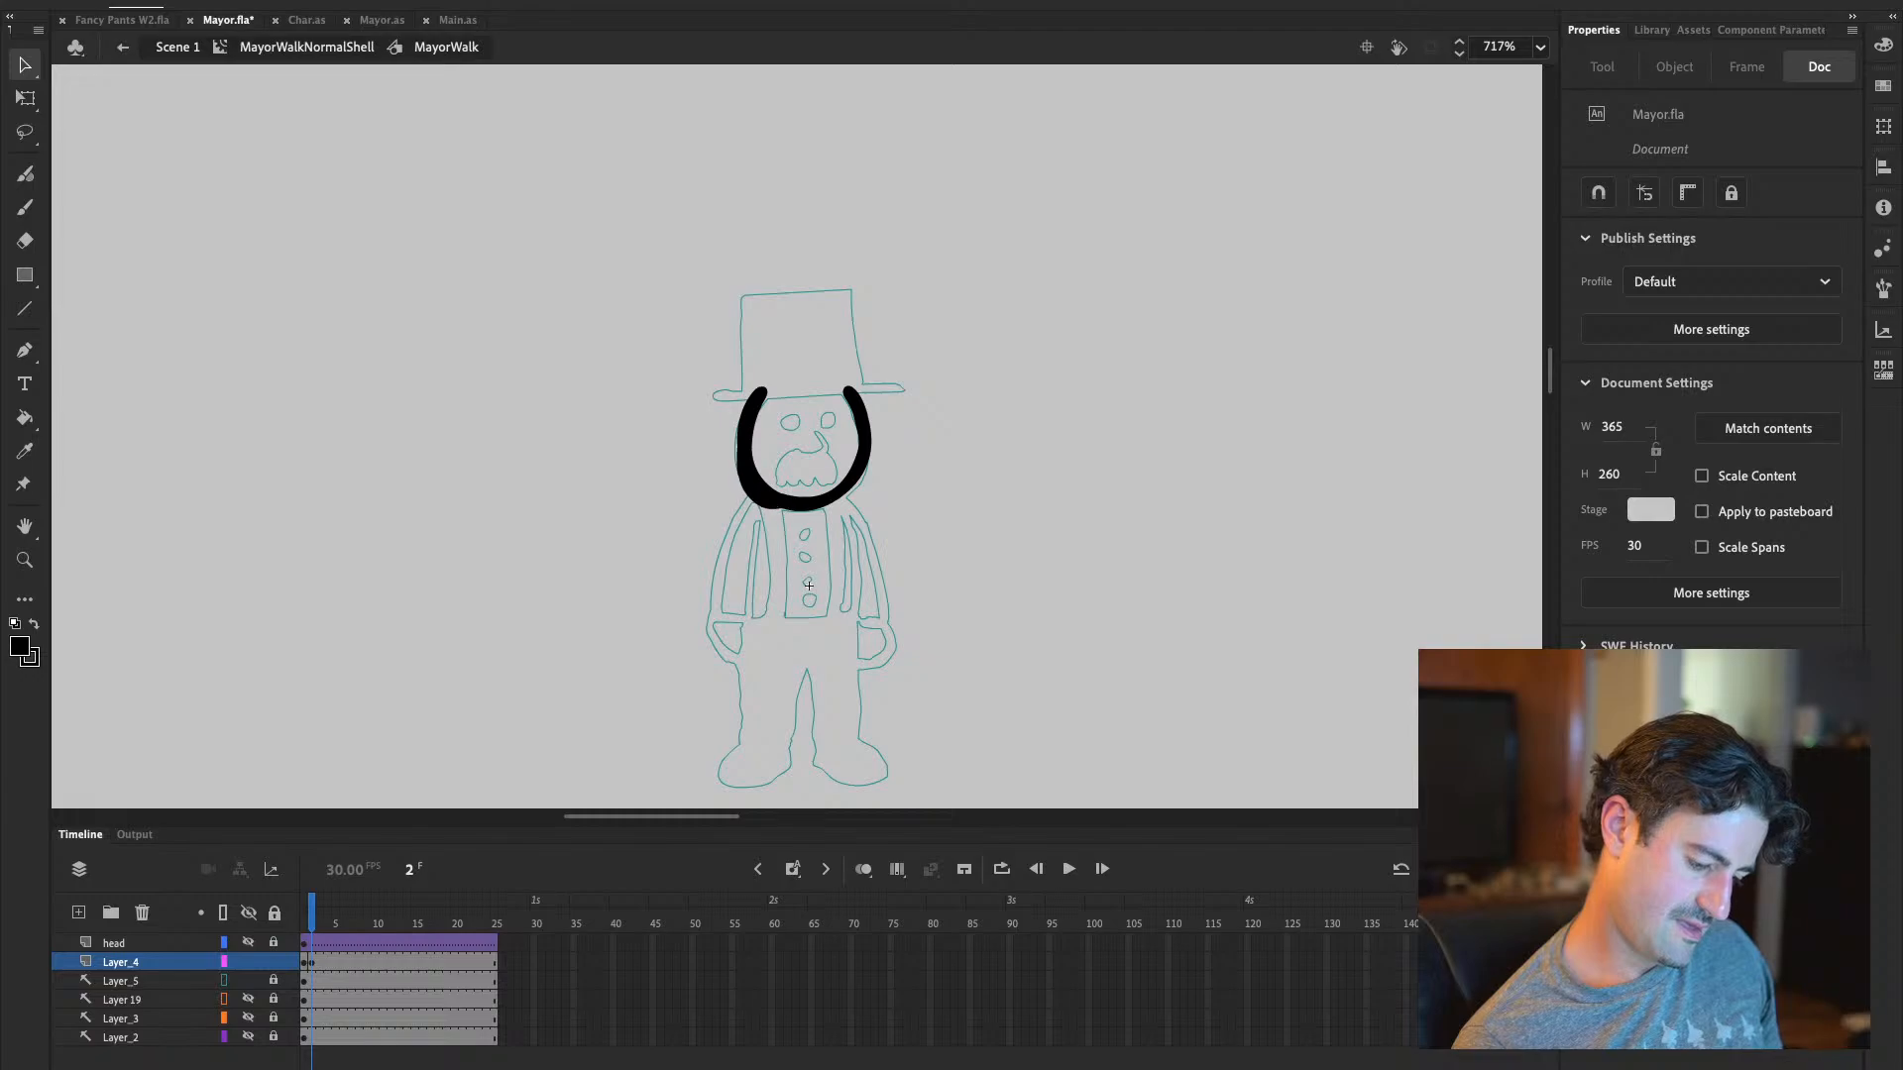
Smooth the bulge on the lower-left curve of the face outline and reshape its inner edge
left_click_drag(825, 430, 704, 569)
left_click(26, 688)
left_click(26, 688)
left_click(26, 688)
left_click_drag(755, 470, 746, 495)
left_click(760, 585)
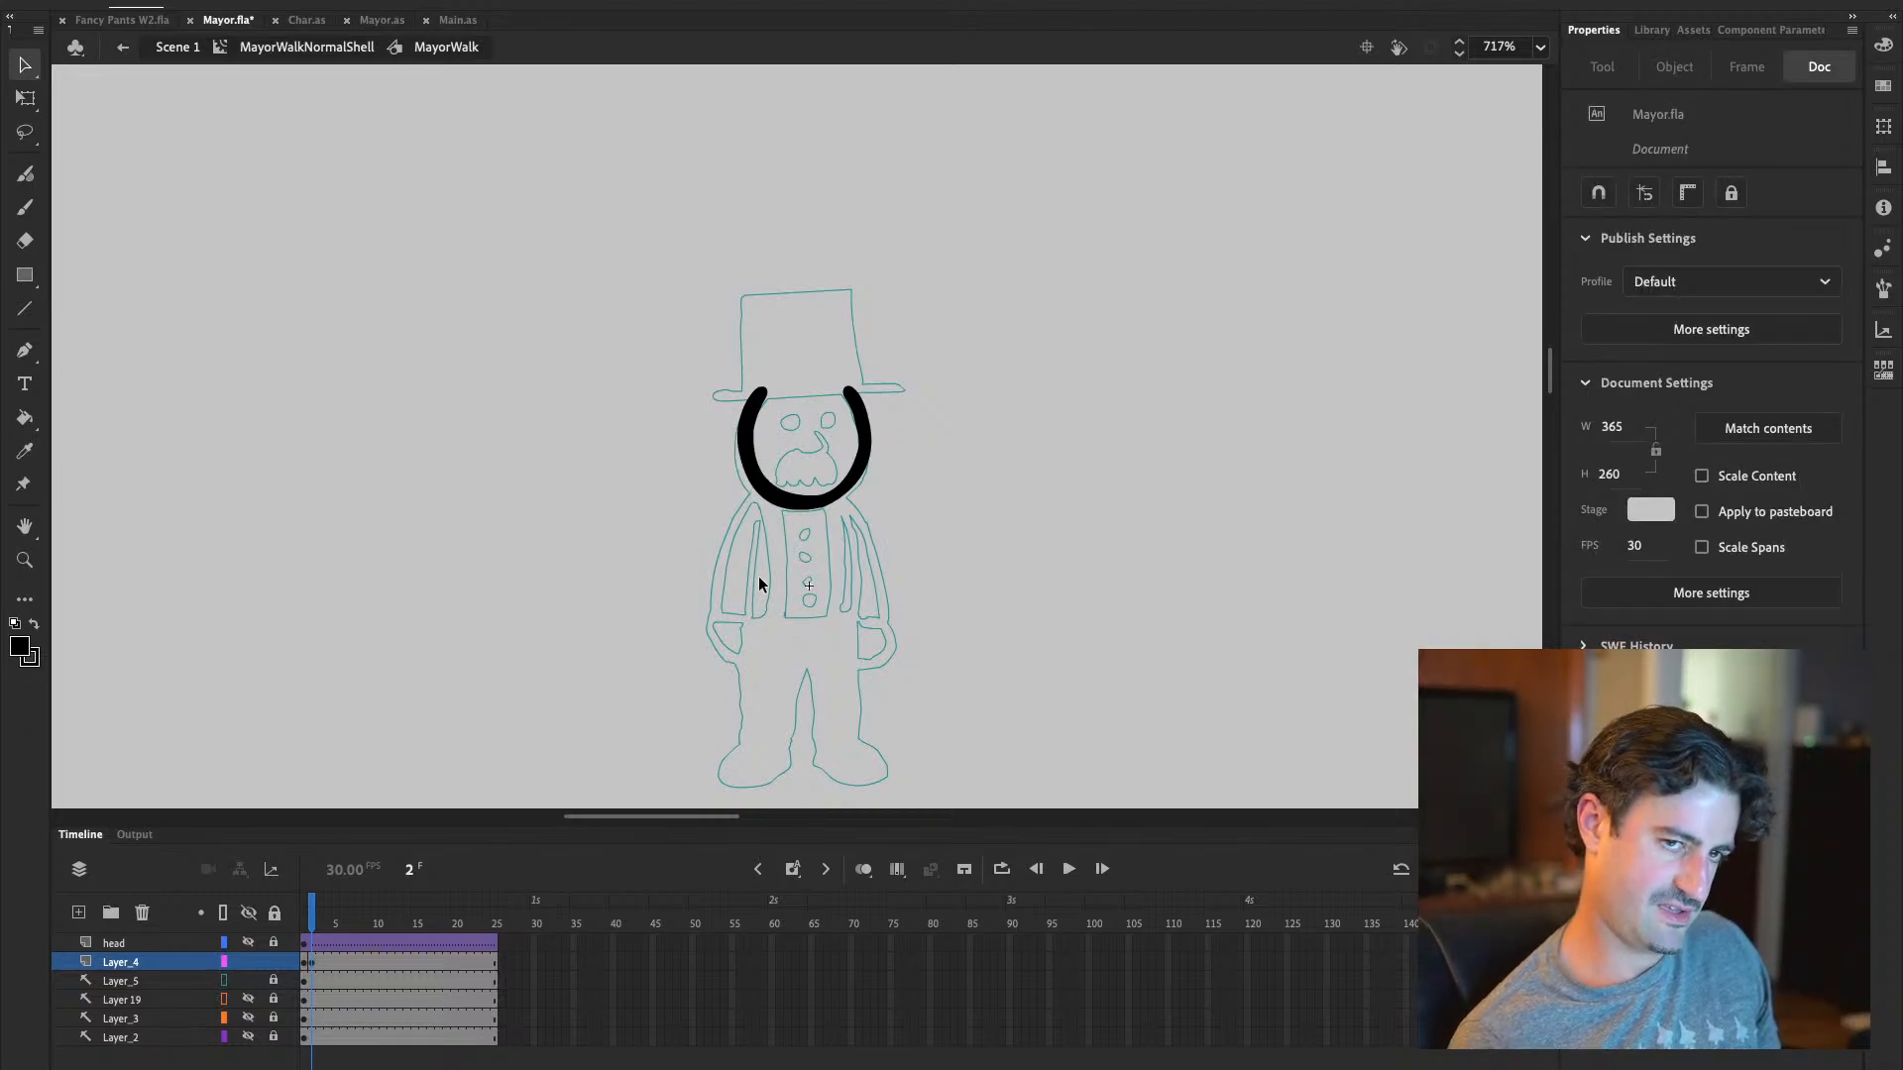
Try smoothing the left and lower parts of the face outline, comparing versions by undoing and redoing
key("ctrl+equal")
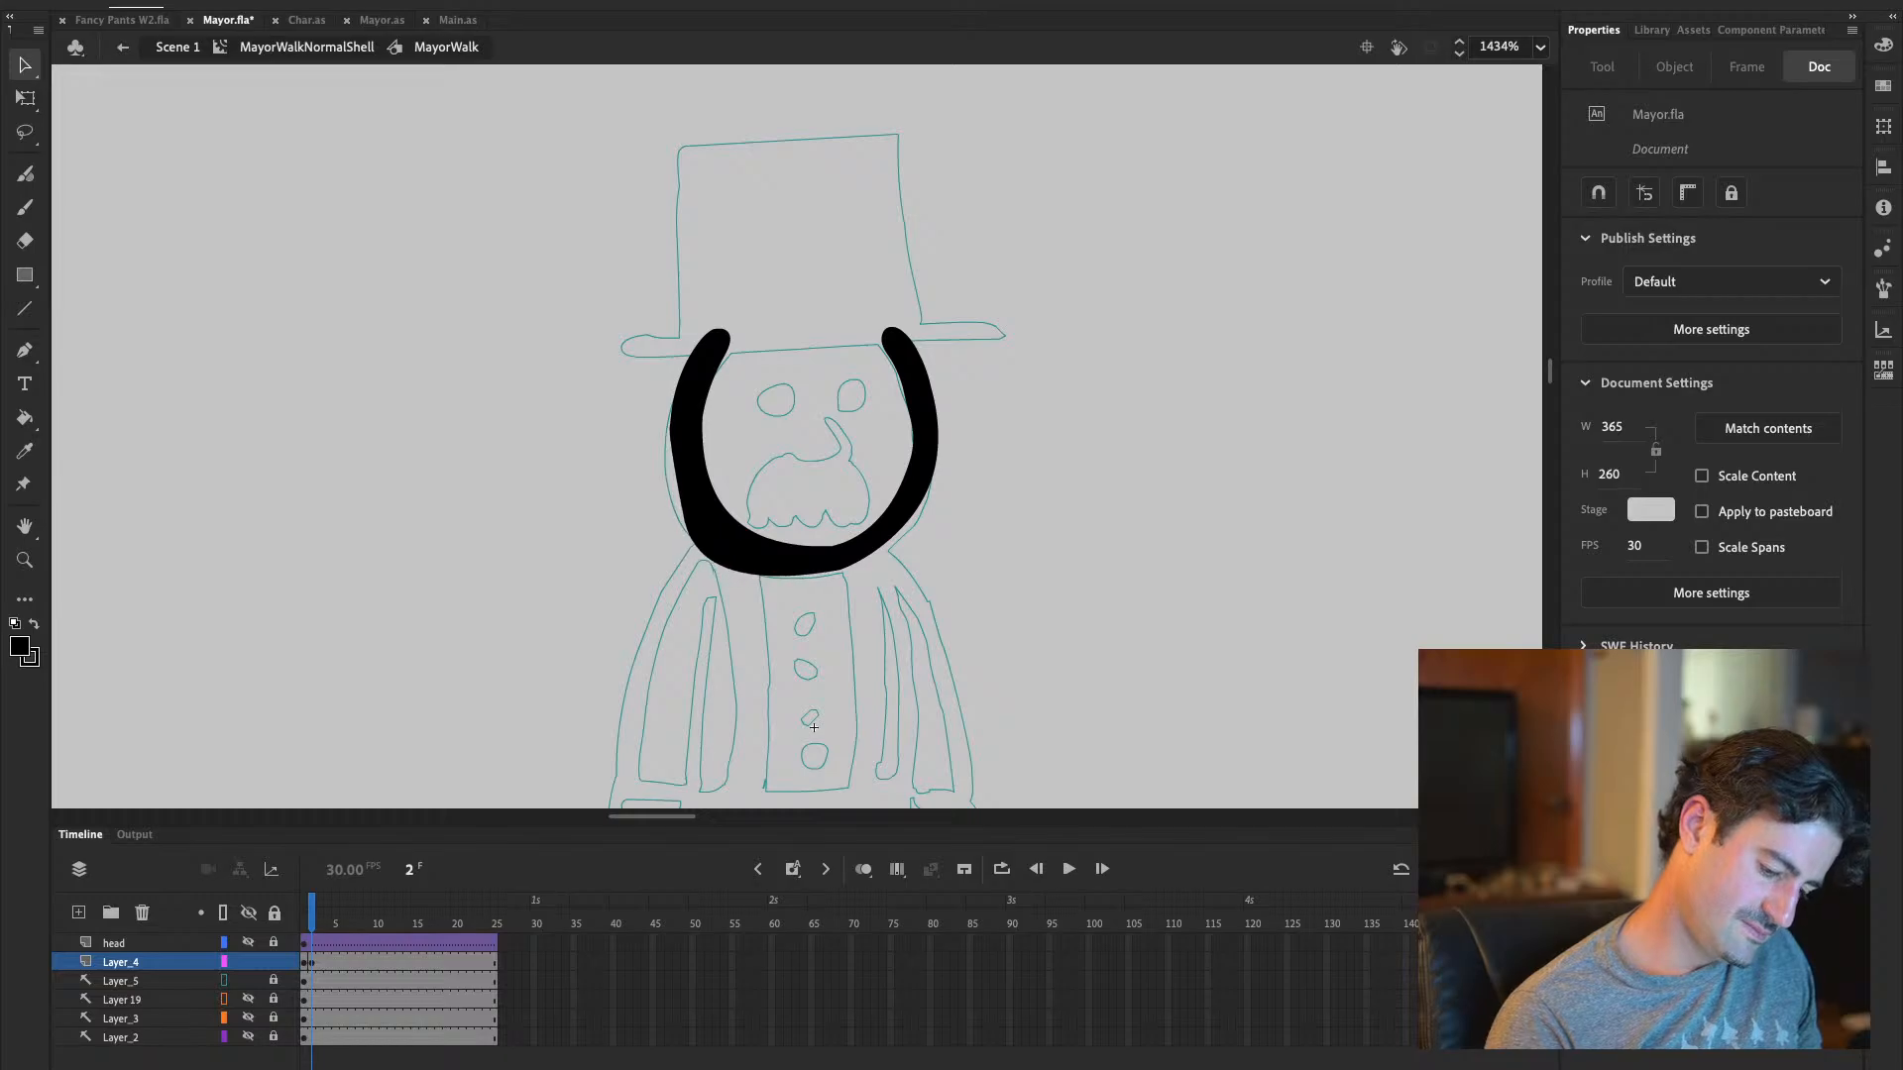
left_click_drag(625, 374, 806, 619)
left_click(611, 468)
left_click_drag(674, 475, 614, 604)
key("ctrl+z")
key("ctrl+z")
key("ctrl+y")
key("ctrl+y")
key("ctrl+z")
key("ctrl+z")
key("ctrl+y")
key("ctrl+z")
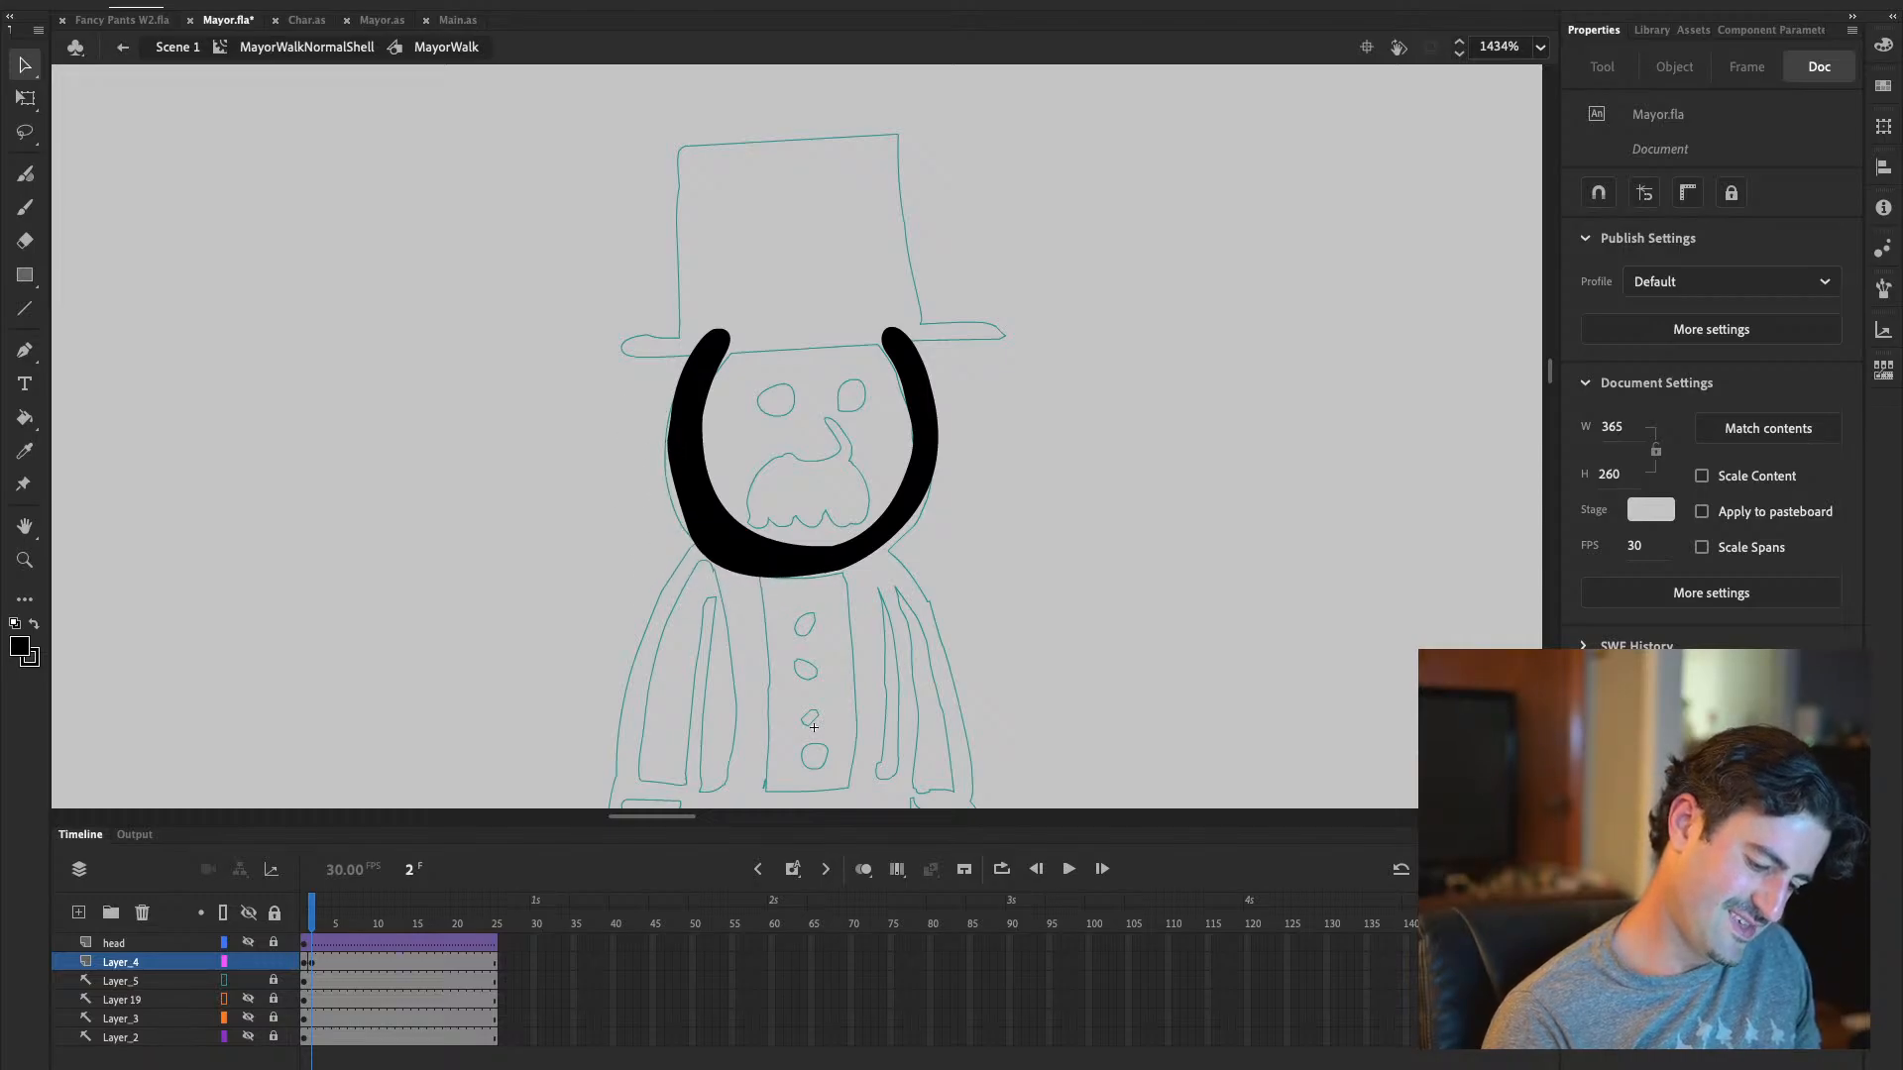
Smooth the thick chin curve of the face outline so it follows a rounded shape of even thickness
left_click_drag(637, 410, 852, 738)
key("ctrl+z")
key("ctrl+z")
key("ctrl+z")
left_click(512, 647)
key("ctrl+z")
key("ctrl+z")
key("ctrl+y")
left_click_drag(598, 387, 960, 718)
key("ctrl+z")
key("ctrl+y")
left_click(511, 620)
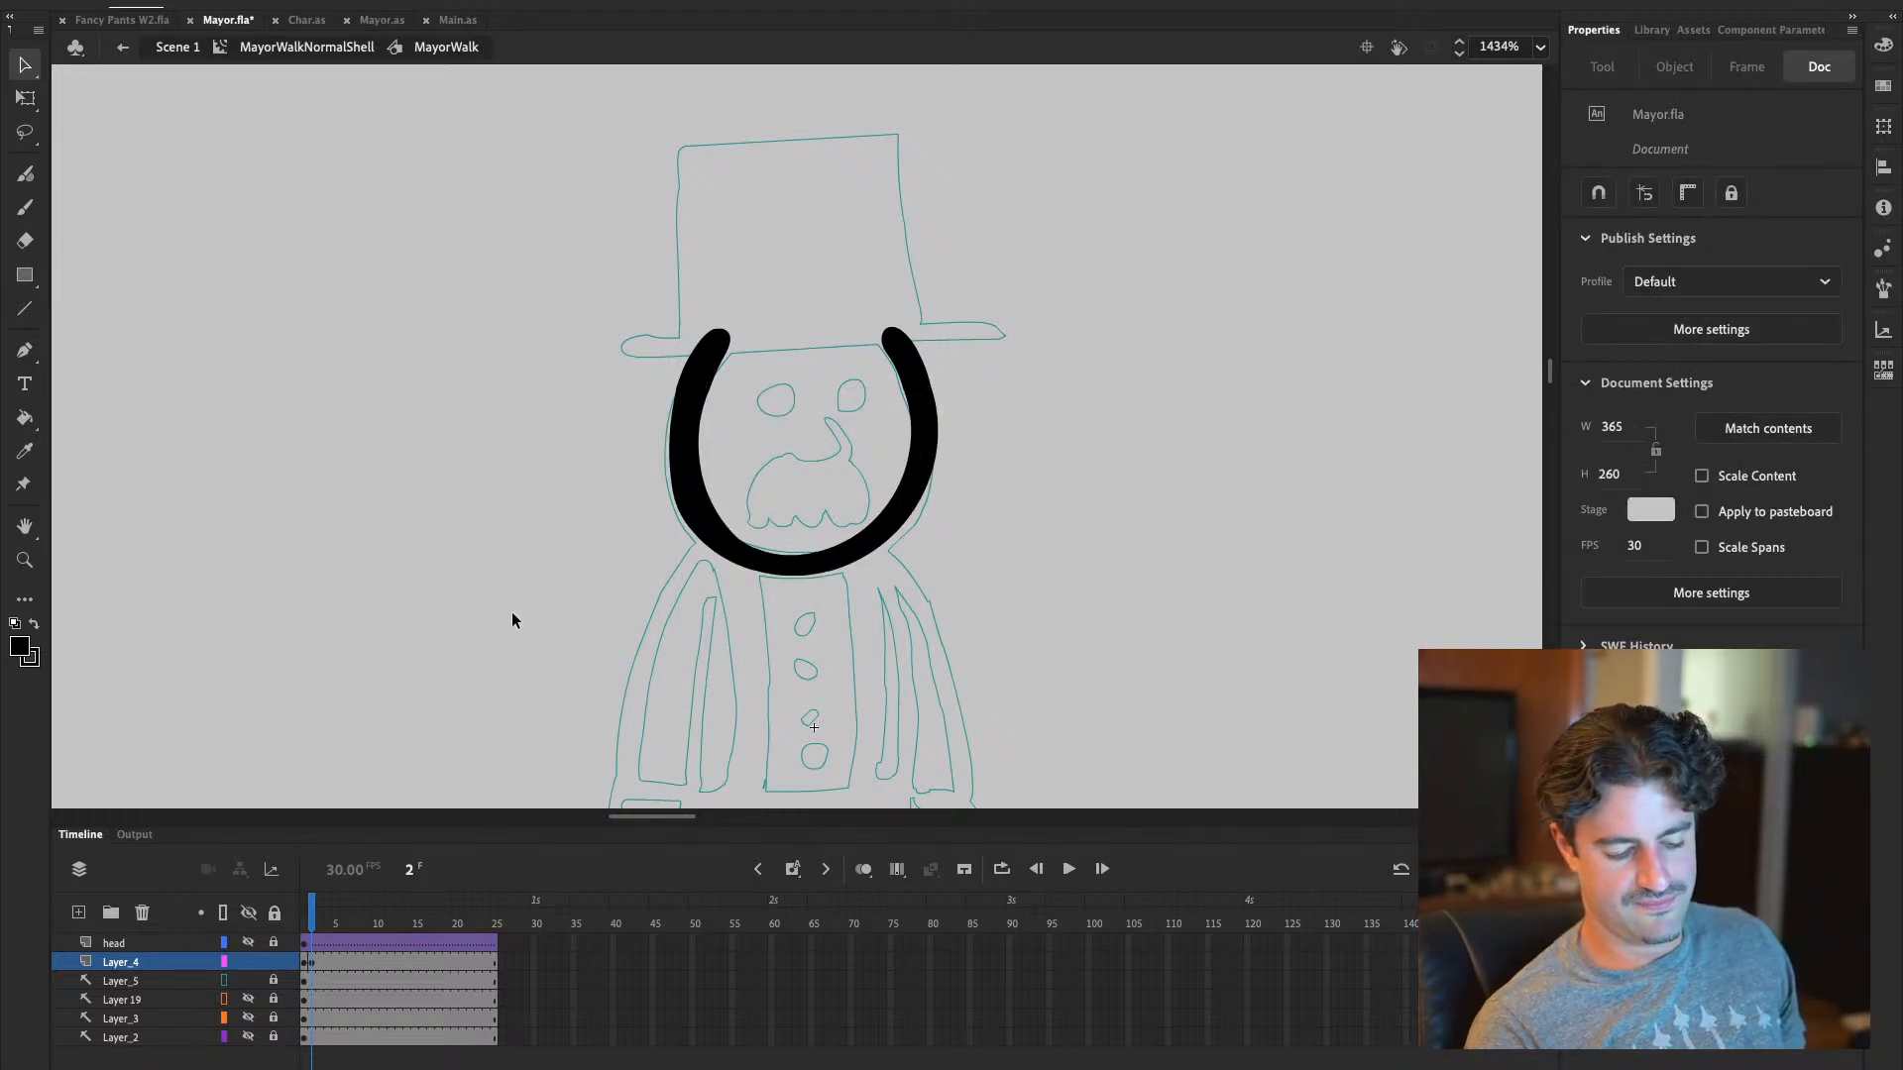
Nudge the whole face outline slightly so it lines up with the teal head sketch
left_click(790, 557)
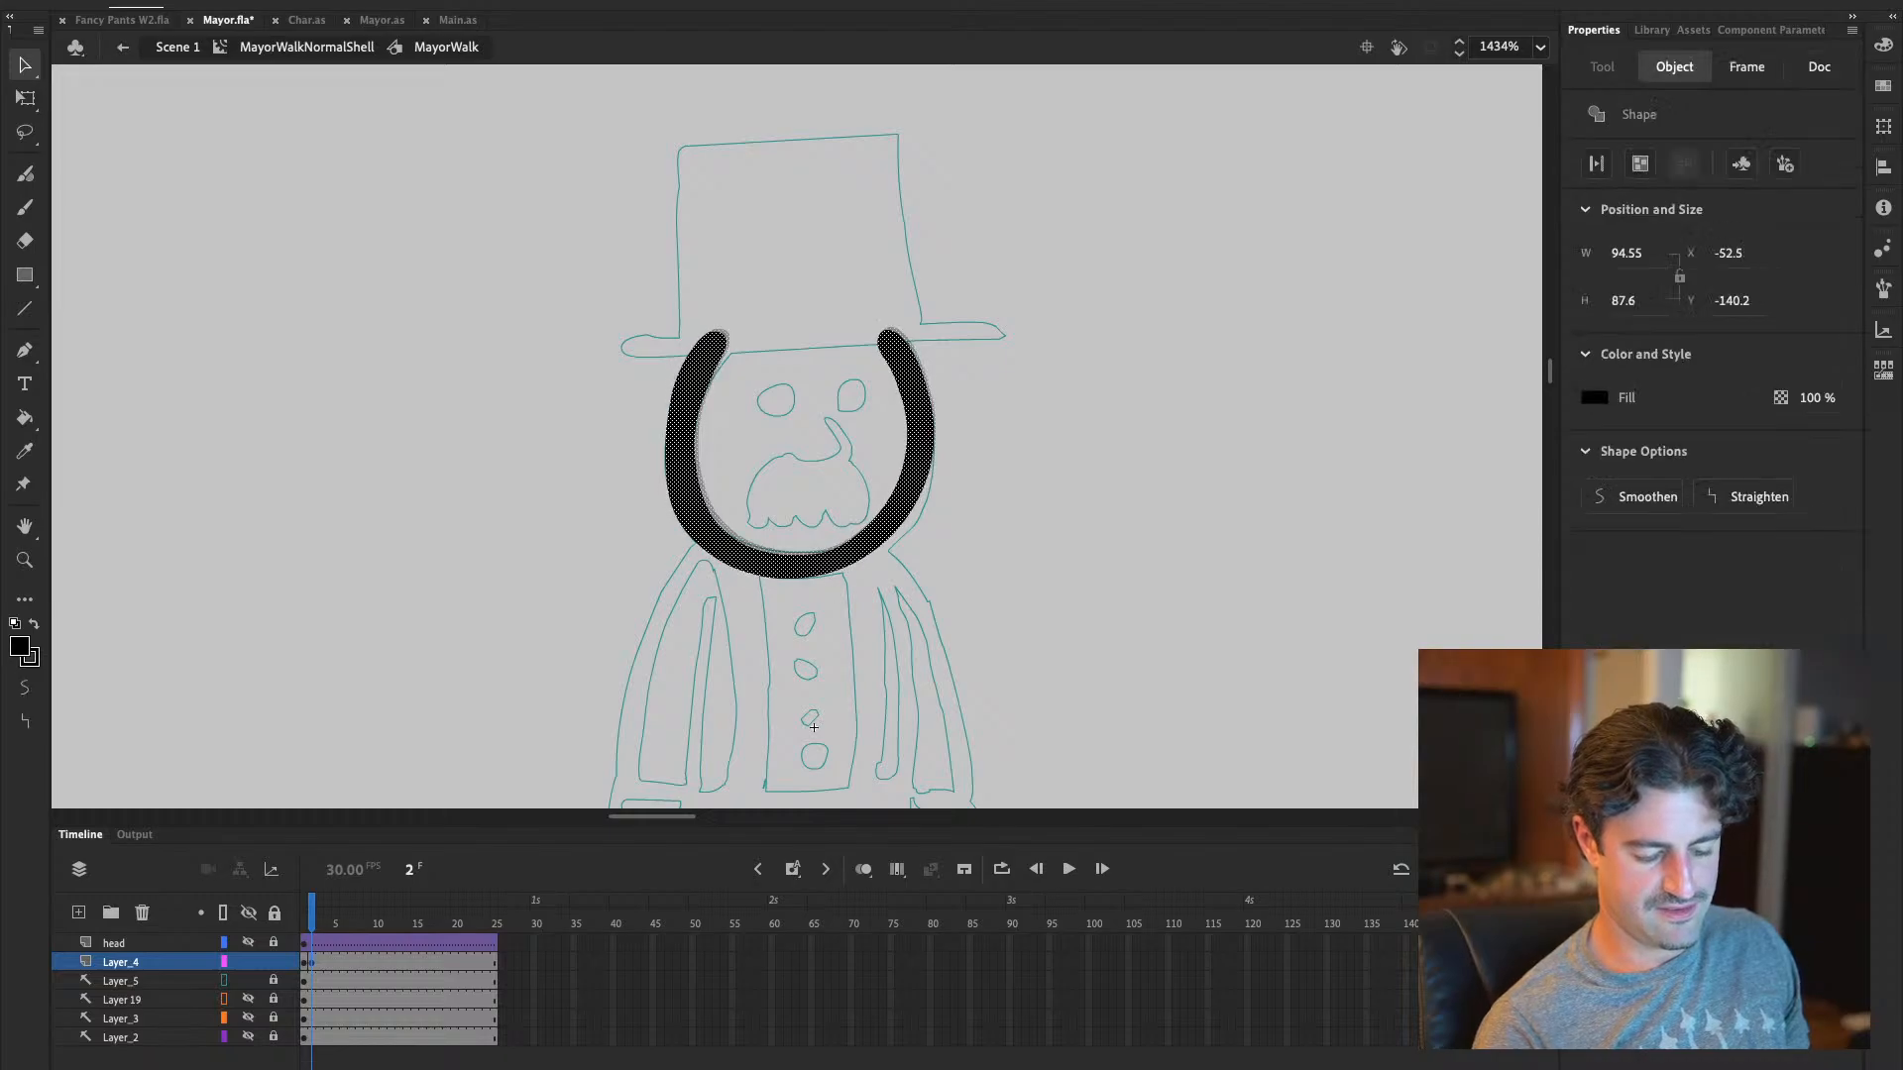
left_click(1015, 613)
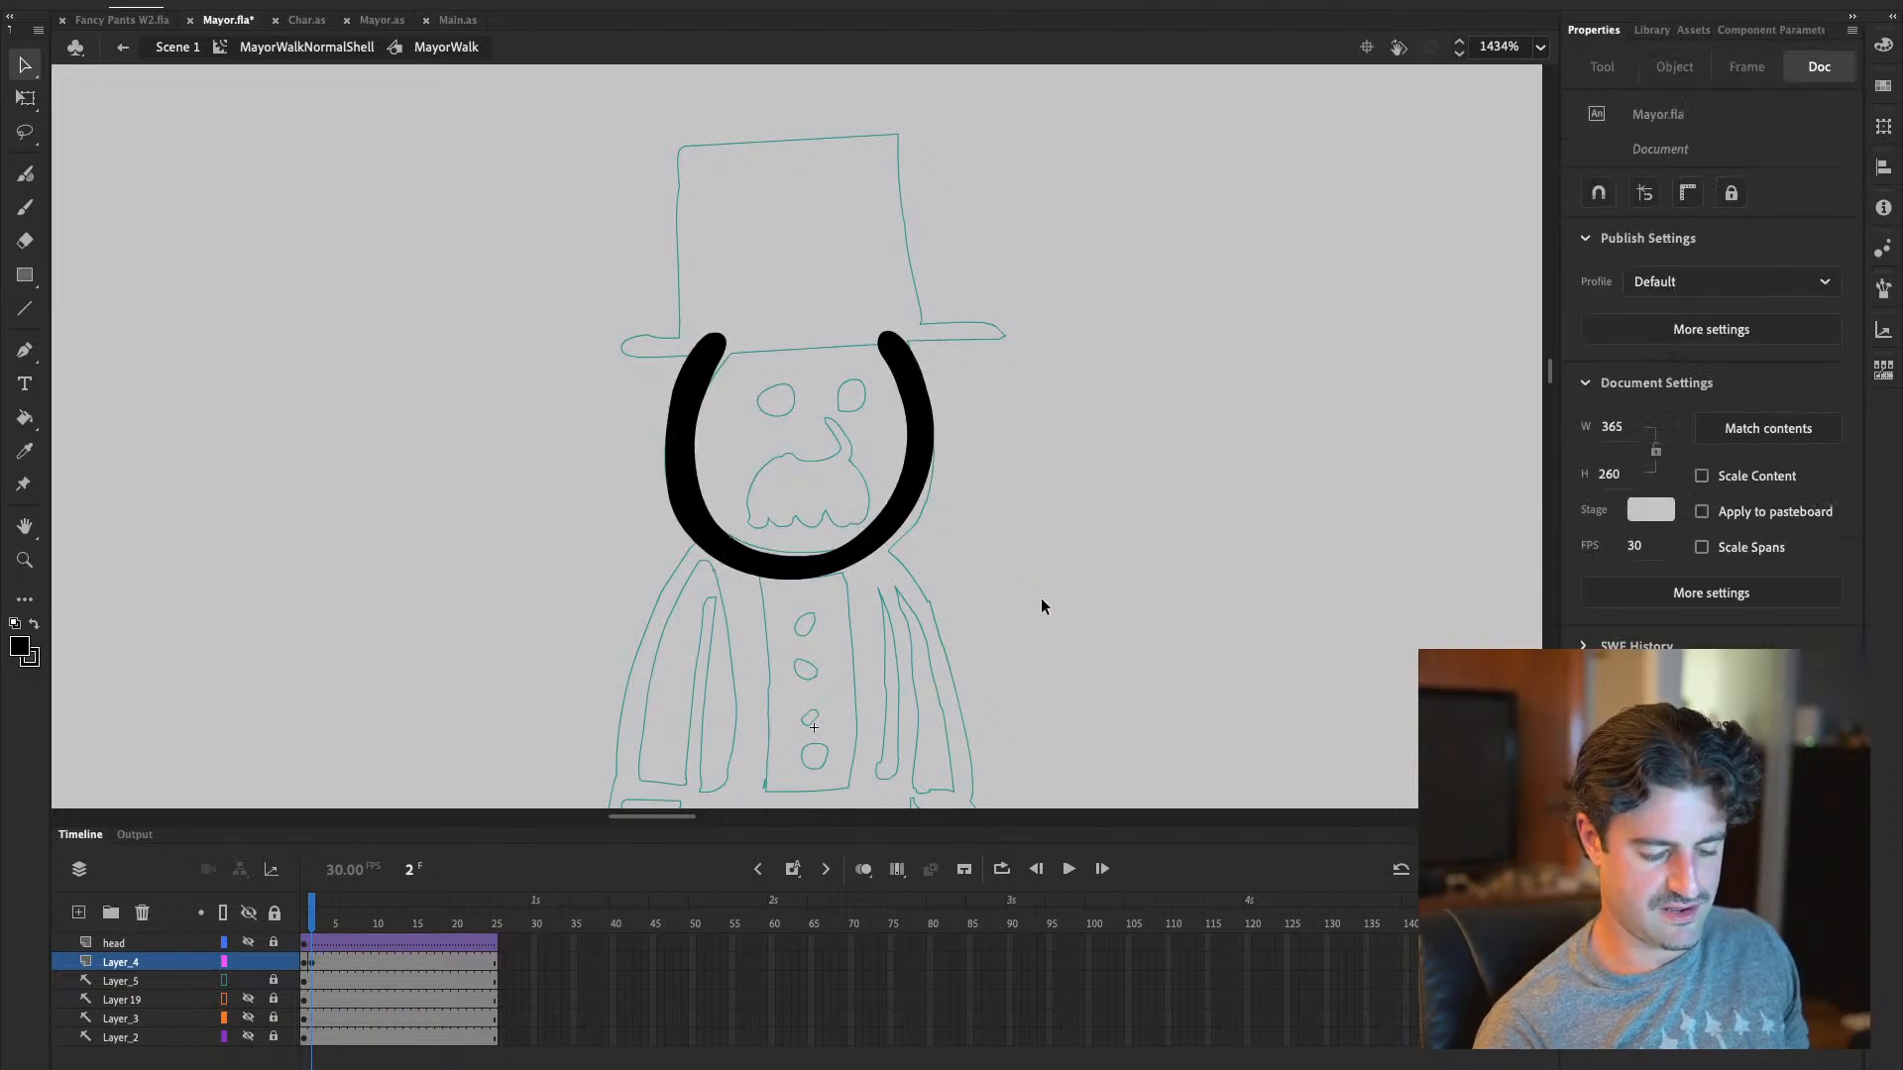
left_click(928, 496)
left_click(996, 565)
left_click(922, 506)
key("Left")
key("Down")
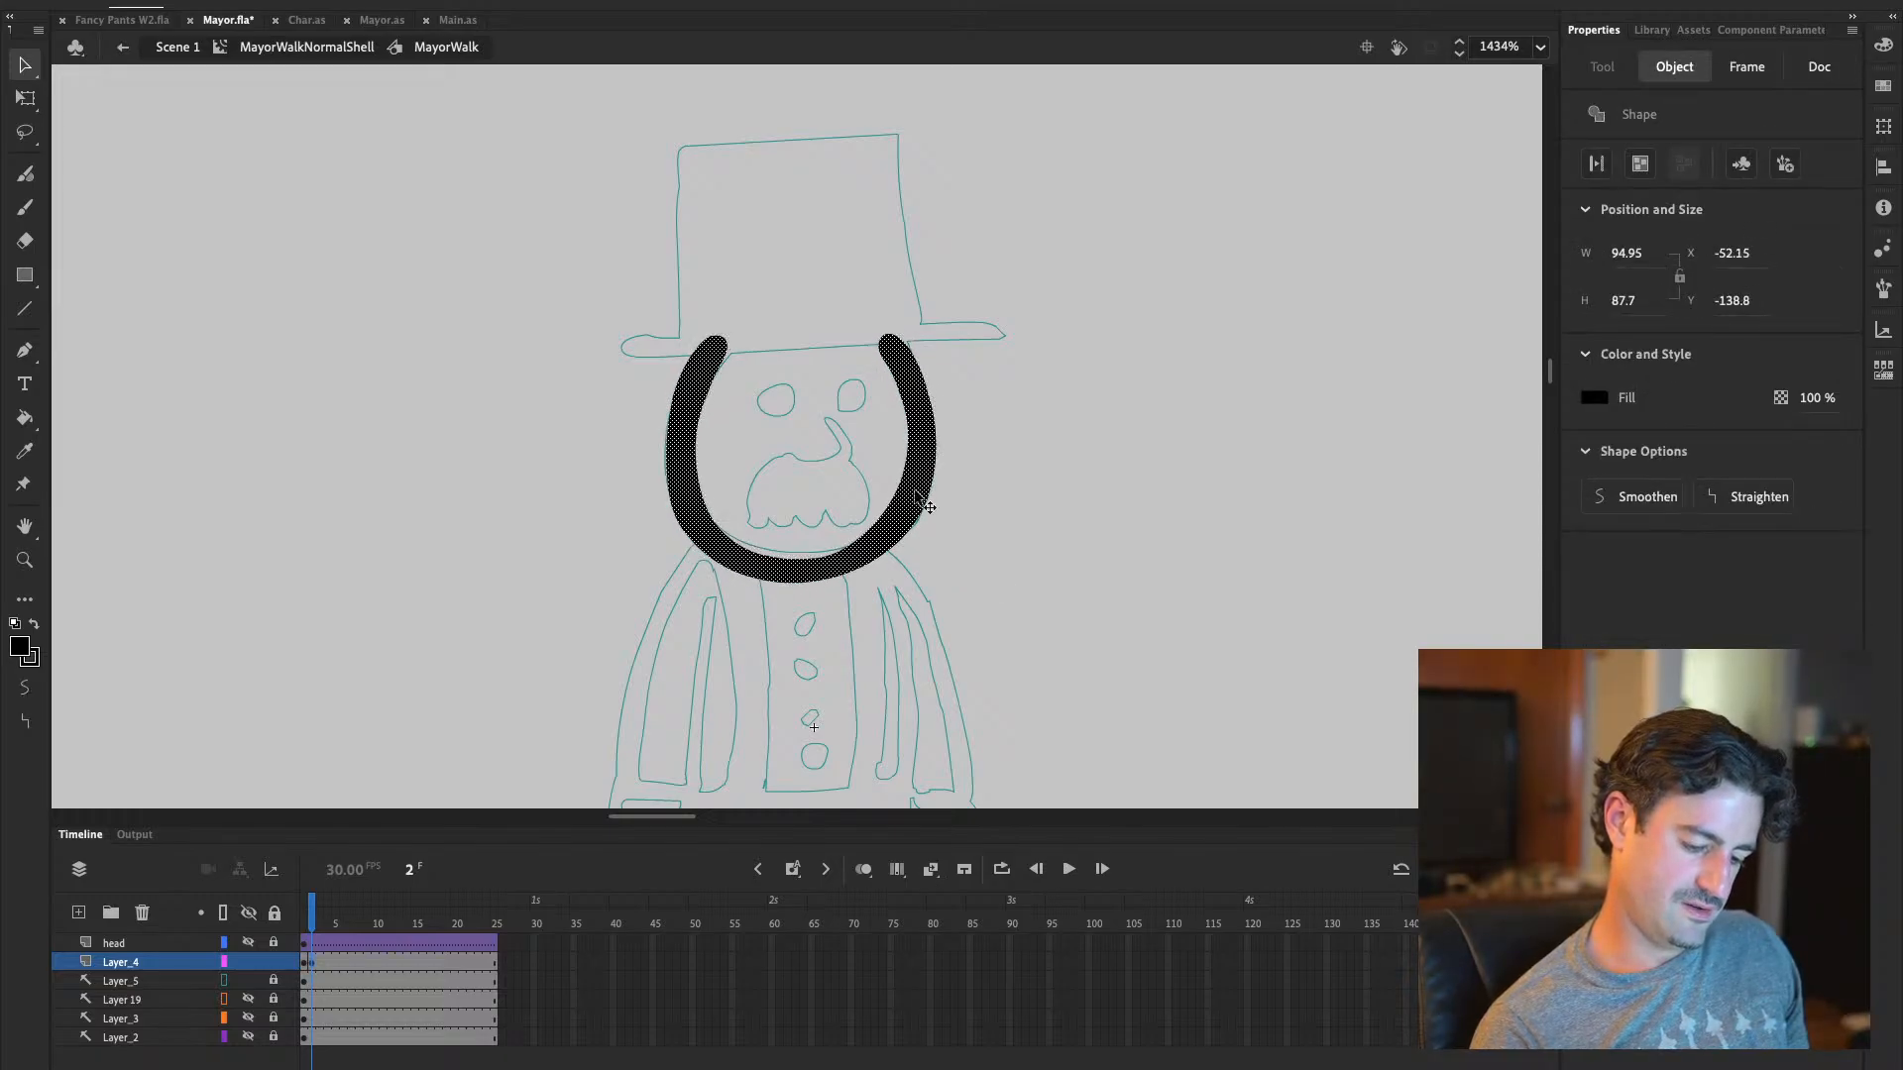
left_click(968, 580)
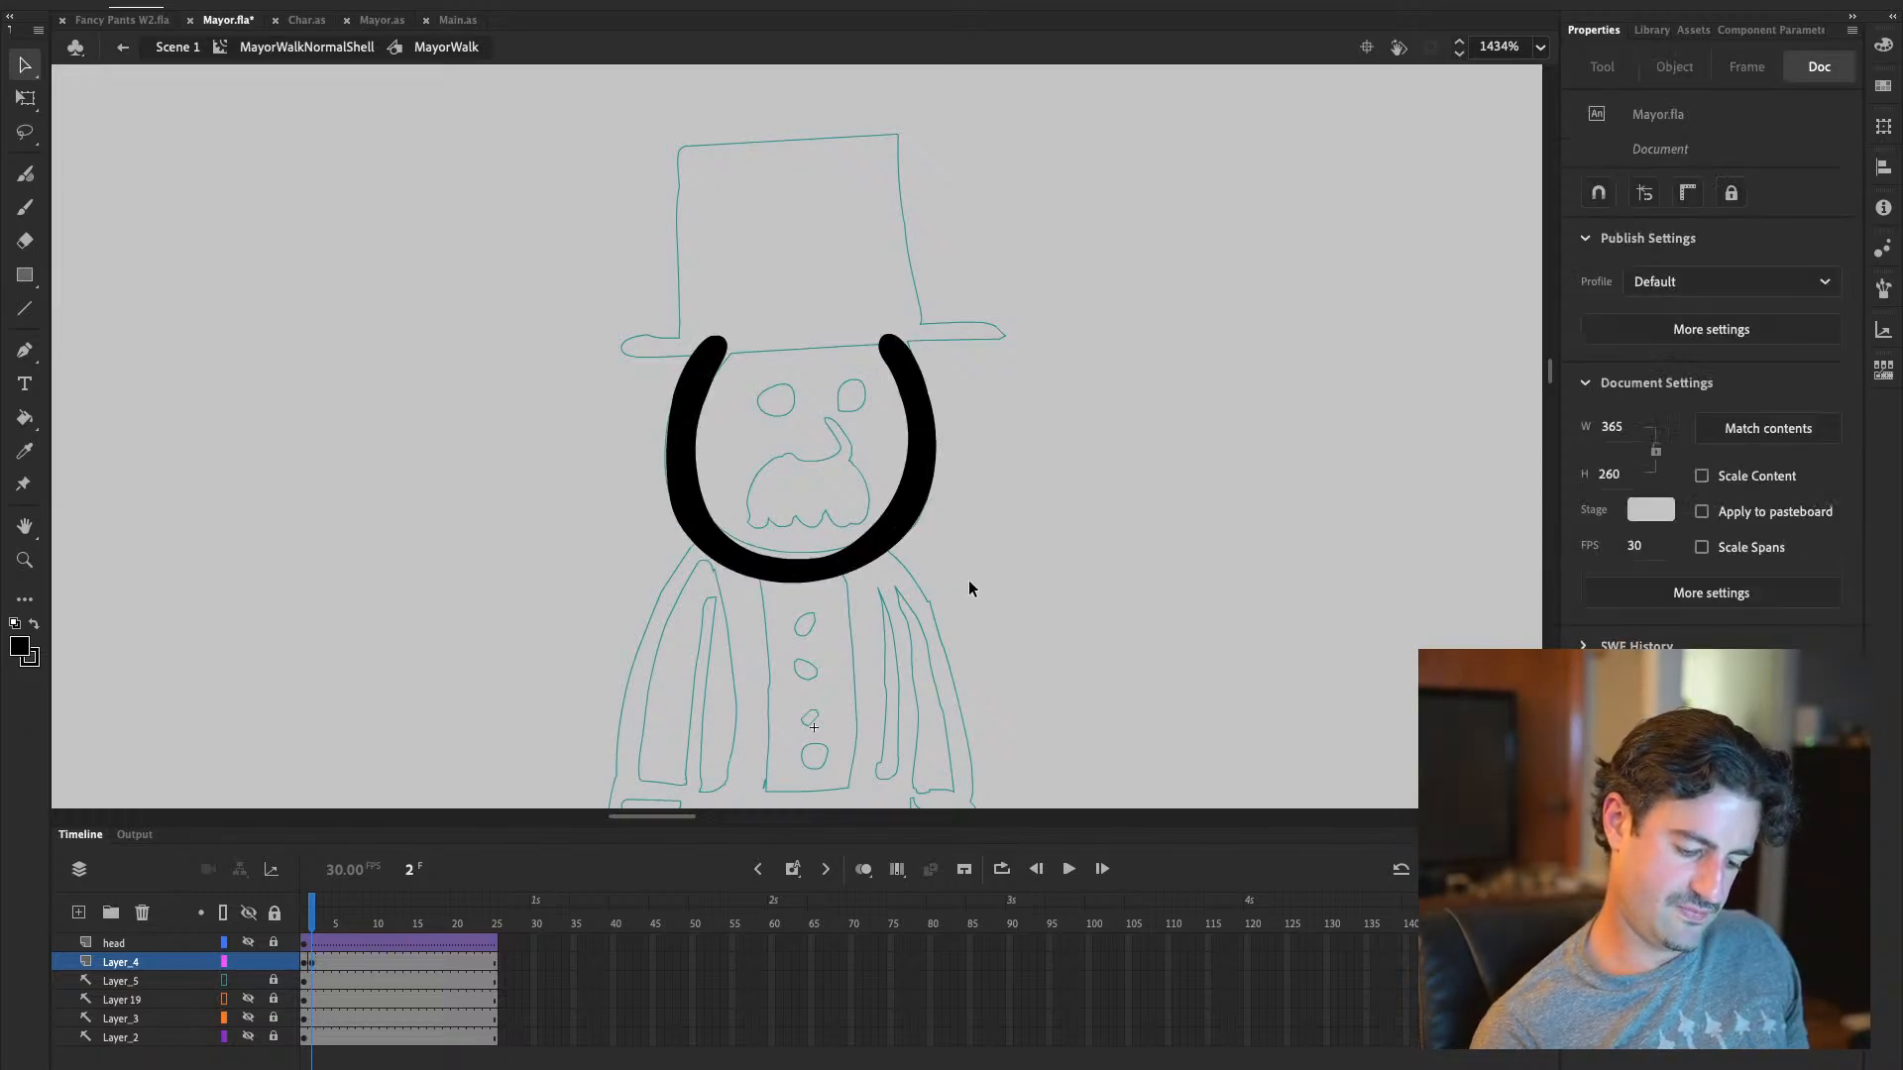
Reshape the chin edge of the face outline and smooth its lower curve
left_click_drag(781, 565, 796, 558)
left_click(796, 558)
left_click(871, 478)
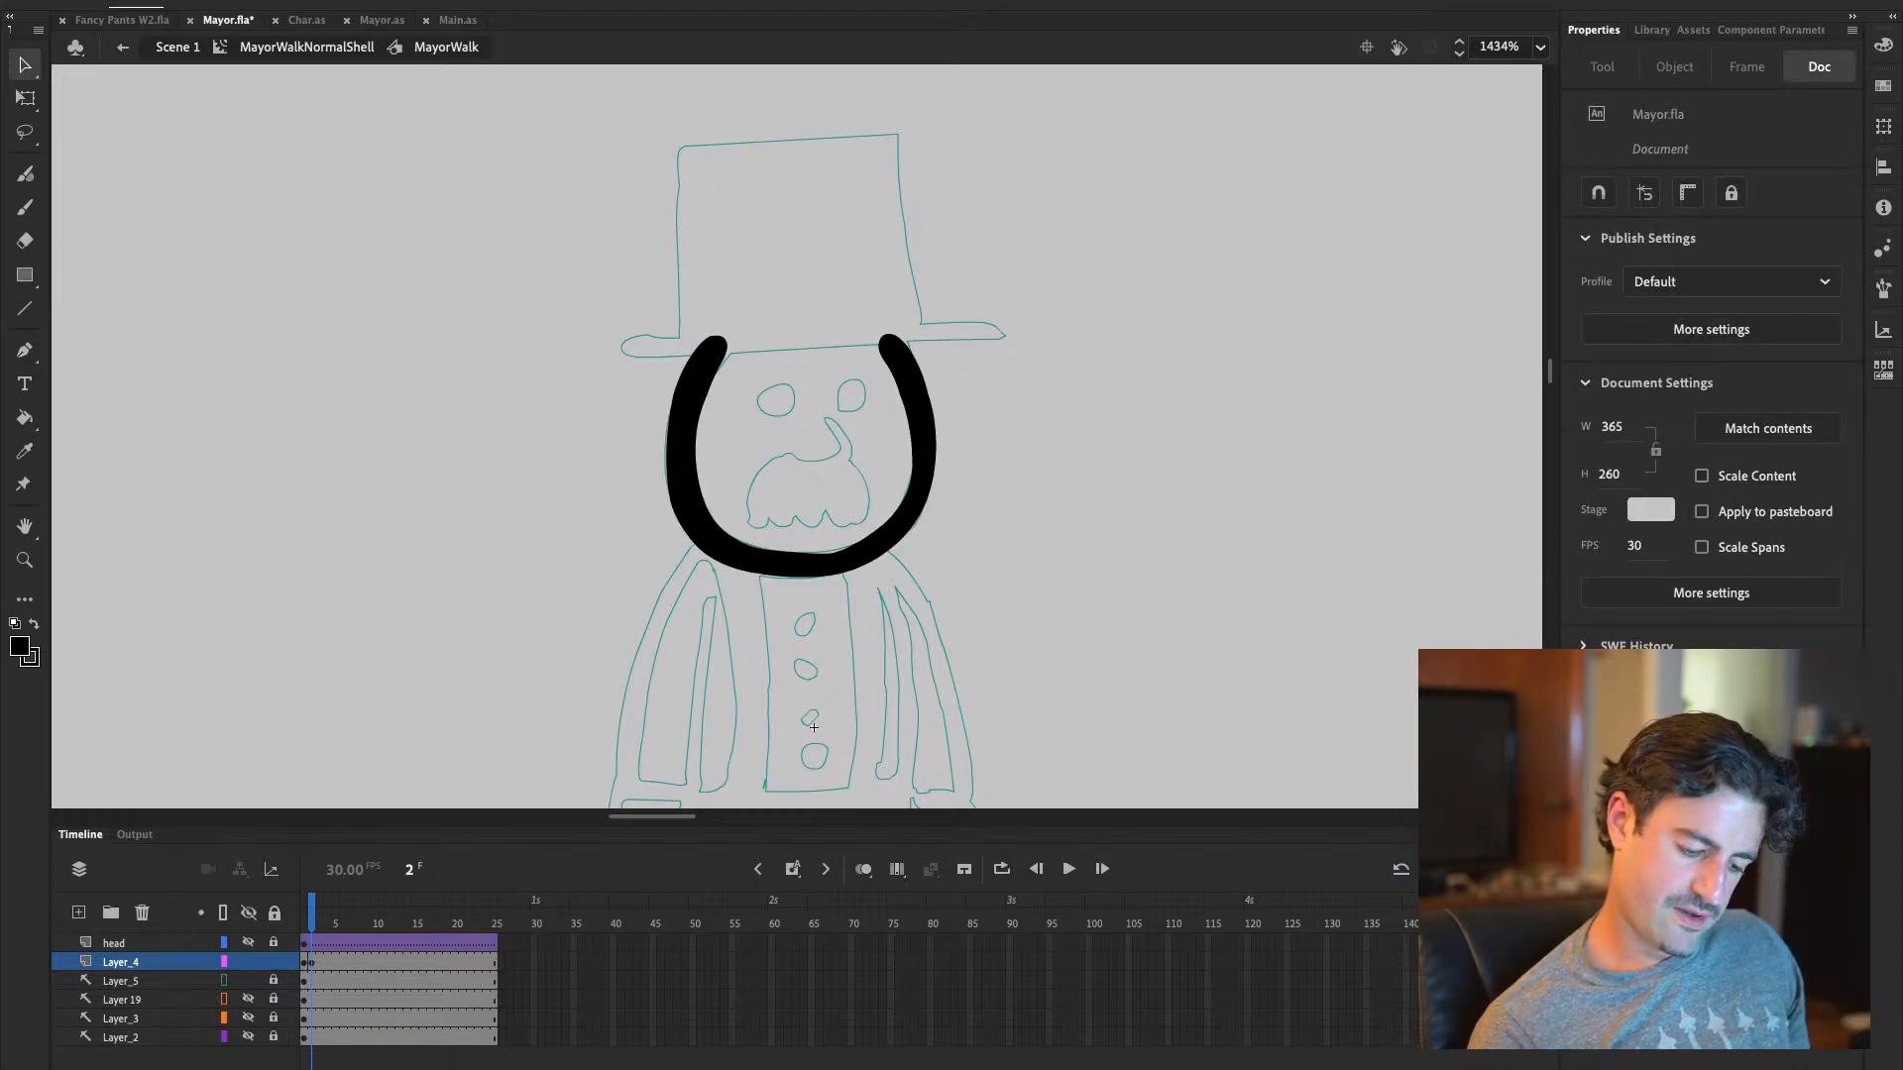
left_click_drag(768, 474, 916, 651)
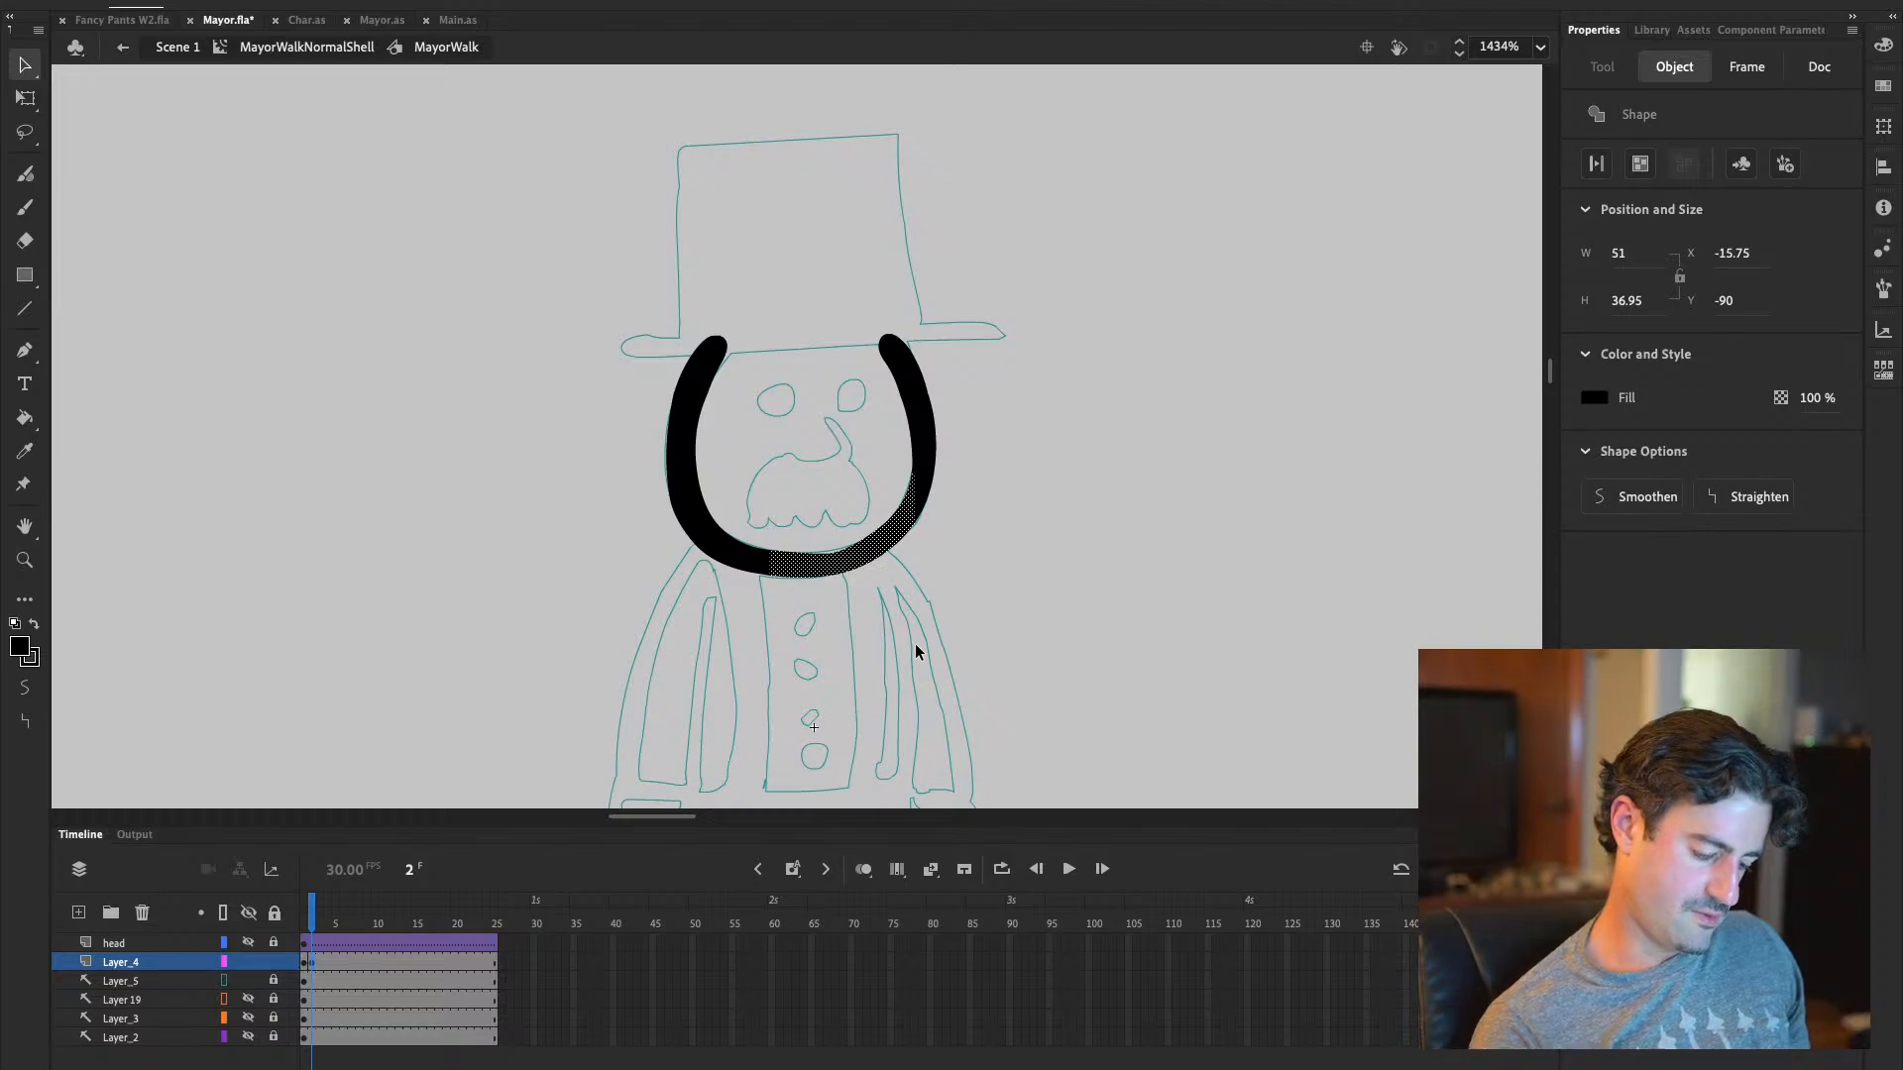
left_click(355, 657)
left_click_drag(645, 483, 1023, 607)
left_click(407, 682)
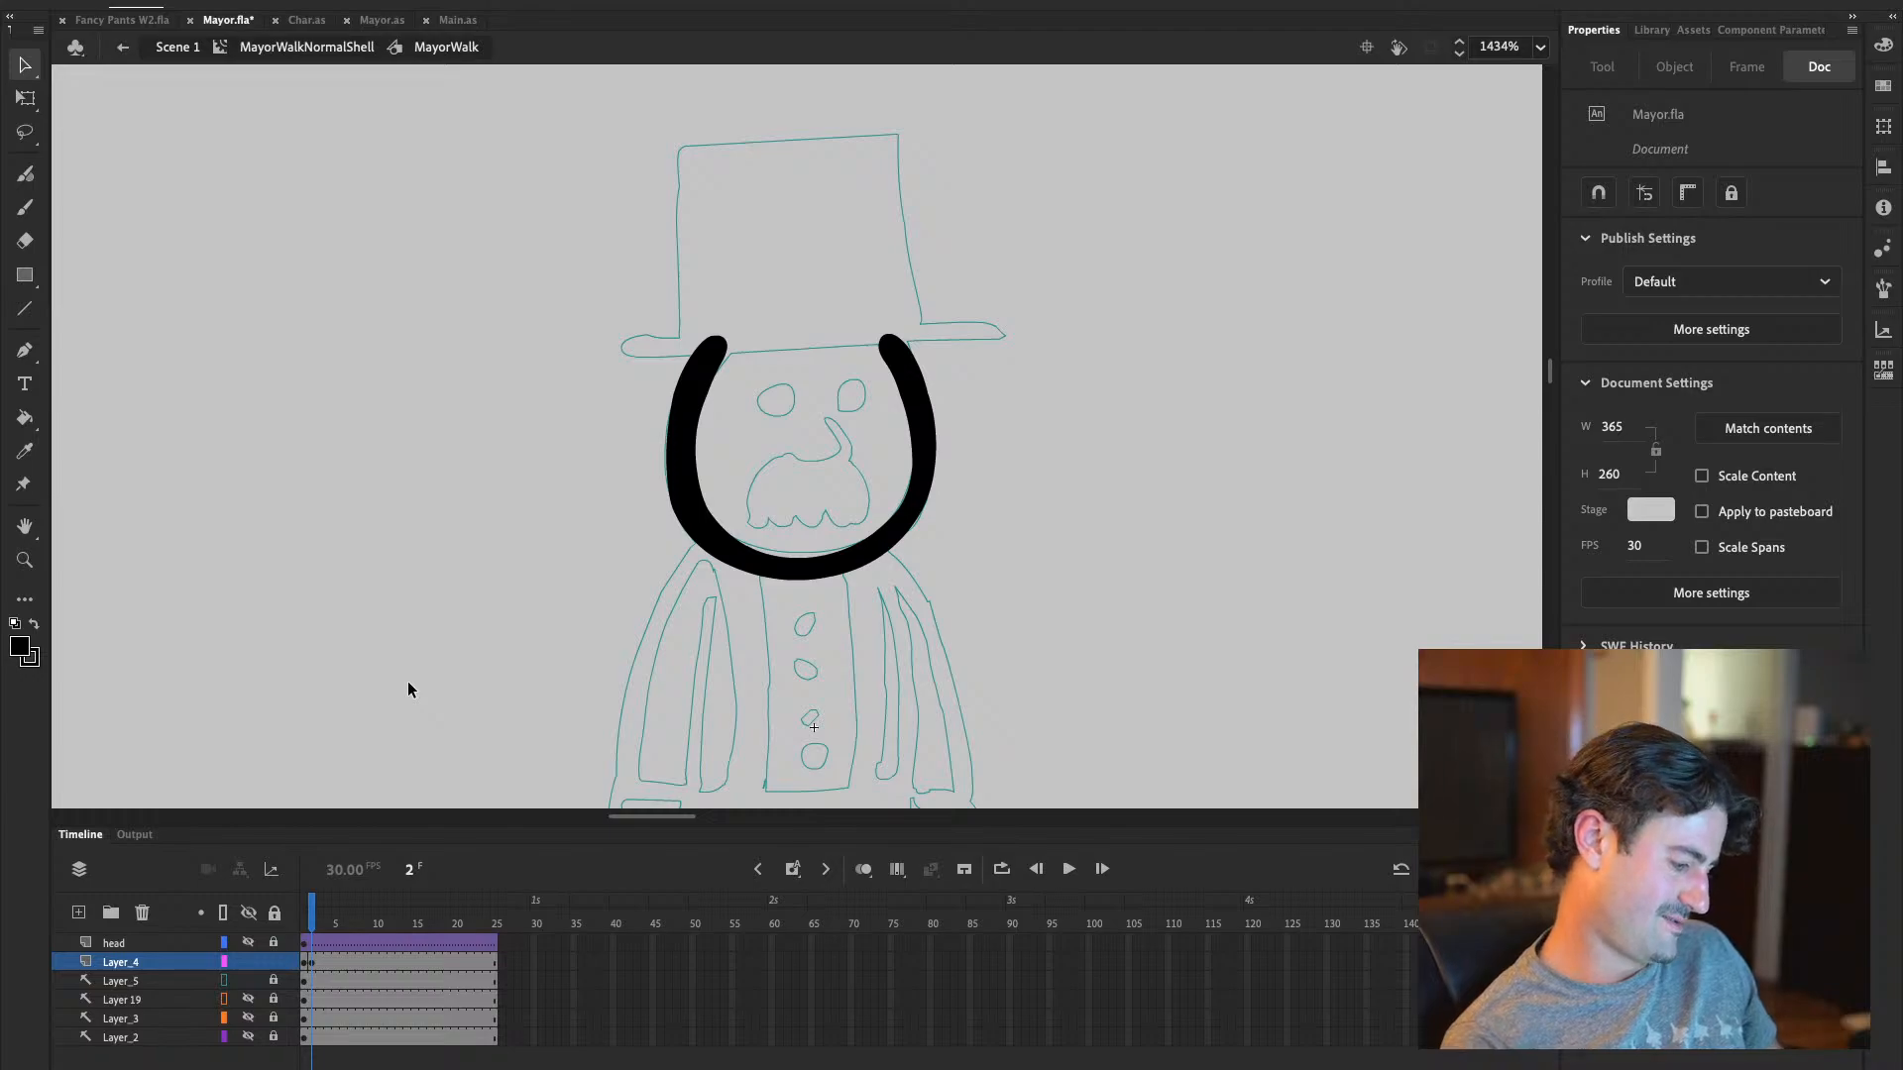
Paint both eyes solid black over the sketch with the Classic Brush at size 3
left_click(27, 208)
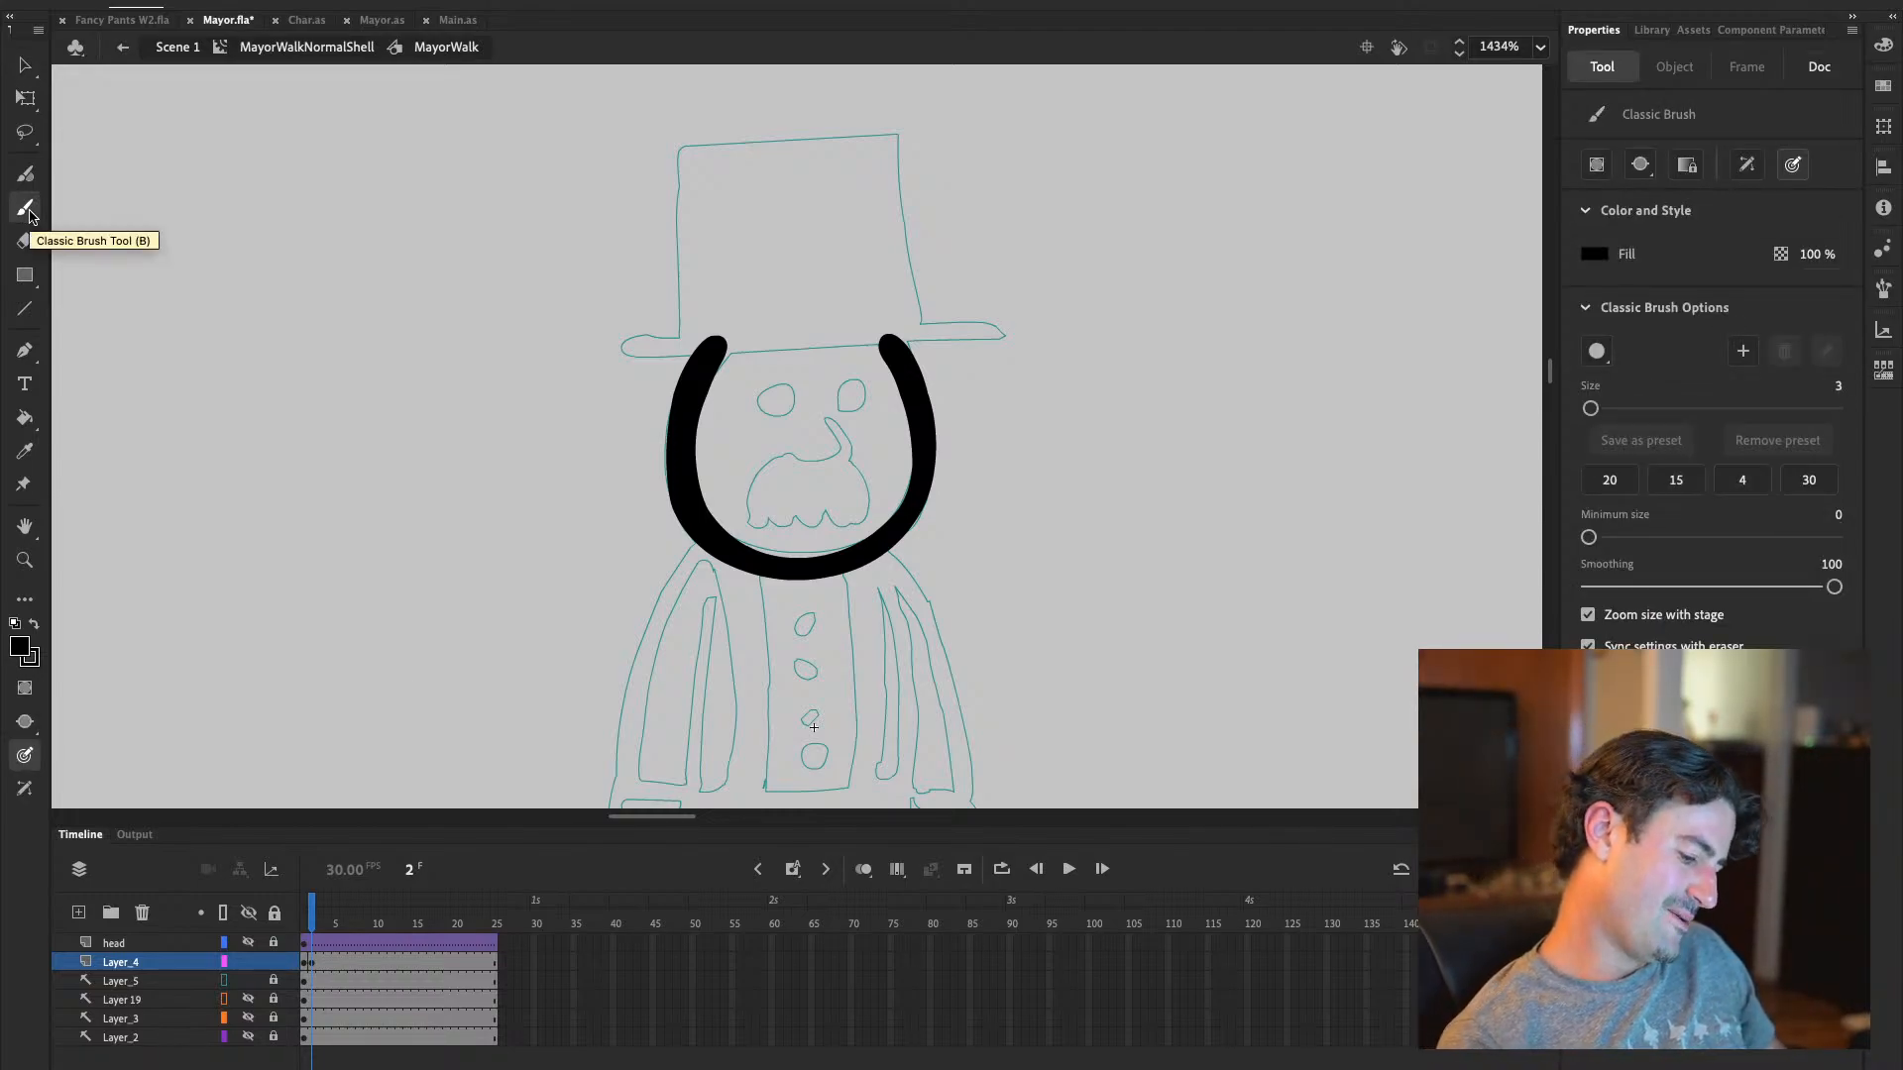
mouse_move(775, 397)
left_mouse_down()
mouse_move(853, 396)
mouse_move(830, 423)
mouse_move(840, 450)
mouse_move(798, 459)
mouse_move(829, 421)
mouse_move(835, 460)
mouse_move(797, 454)
left_mouse_up()
key("ctrl+z")
key("ctrl+z")
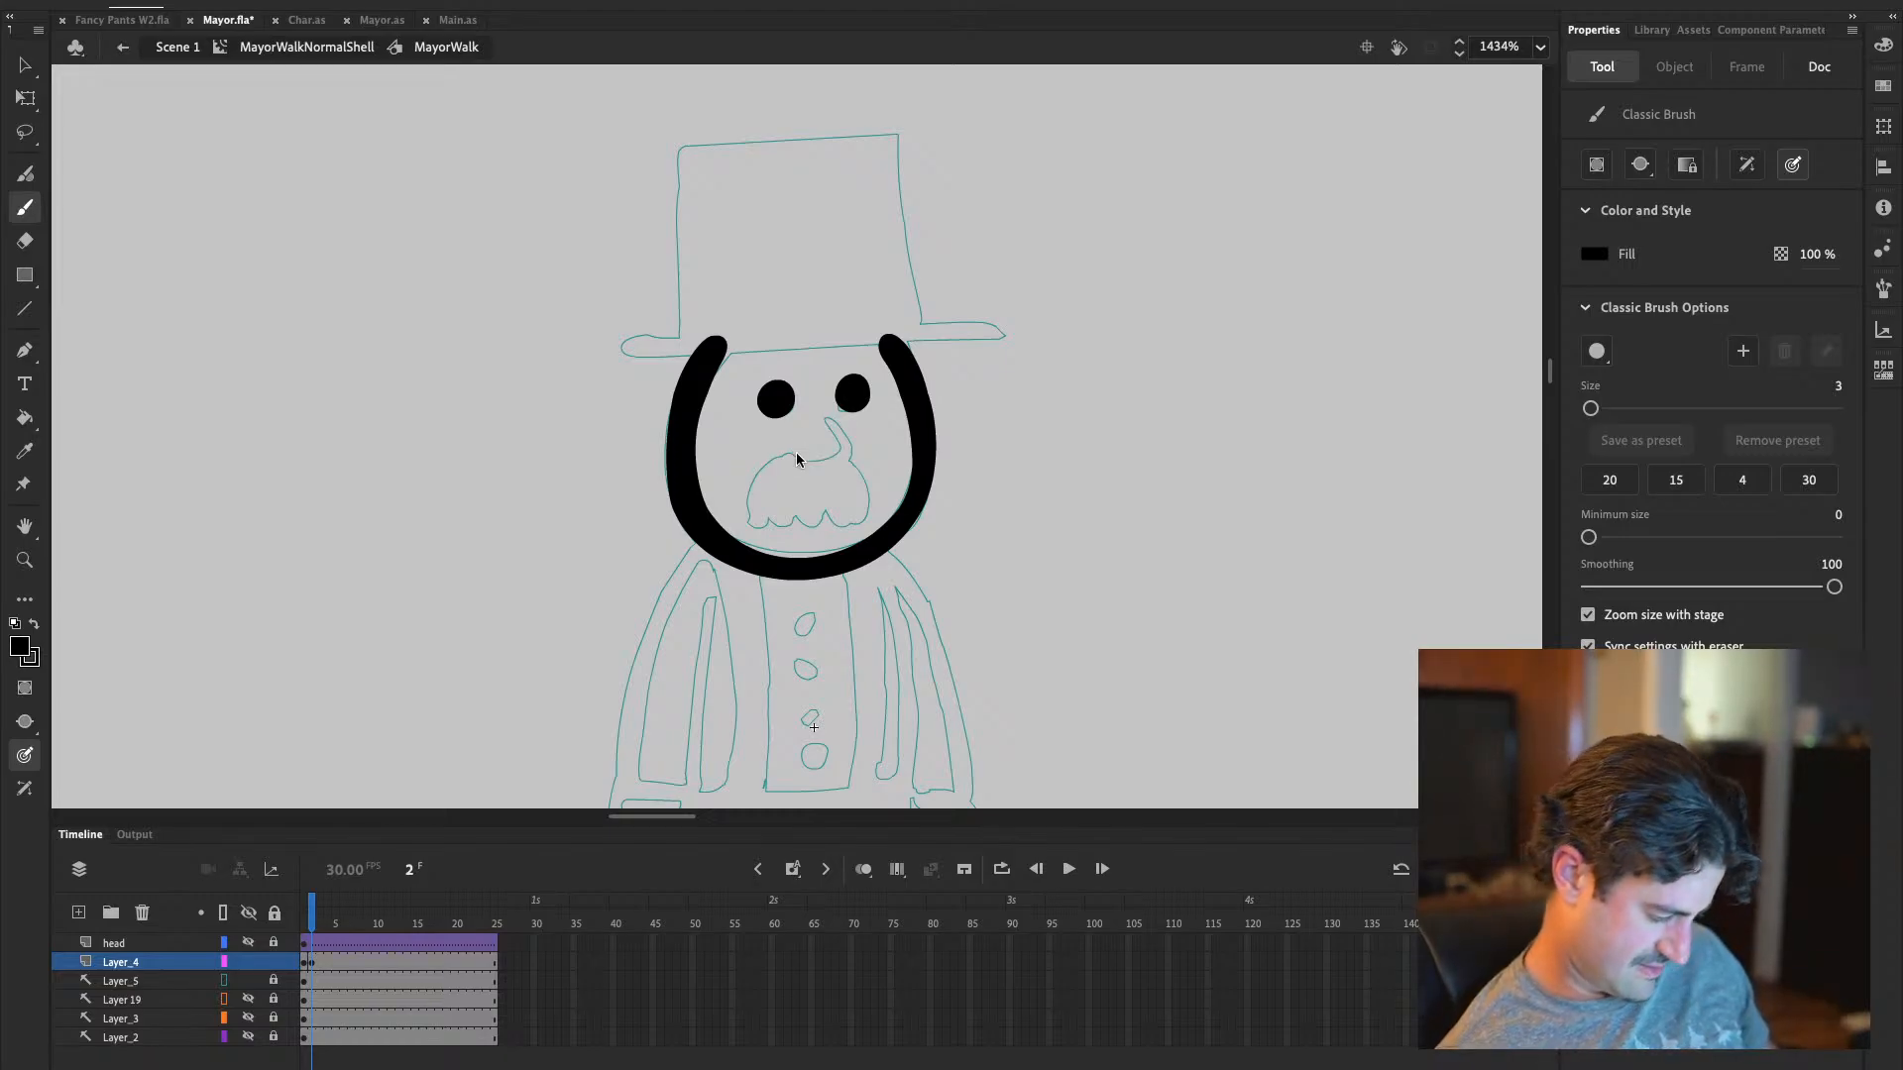
Paint the curved nose and the scalloped moustache solid black over the sketch
mouse_move(830, 425)
left_mouse_down()
mouse_move(807, 458)
mouse_move(830, 421)
mouse_move(829, 469)
mouse_move(781, 456)
mouse_move(830, 422)
mouse_move(840, 457)
mouse_move(775, 457)
mouse_move(750, 499)
mouse_move(755, 518)
mouse_move(771, 475)
mouse_move(779, 511)
mouse_move(781, 473)
mouse_move(787, 511)
mouse_move(810, 515)
mouse_move(799, 498)
mouse_move(843, 475)
mouse_move(837, 524)
left_mouse_up()
key("ctrl+z")
key("ctrl+z")
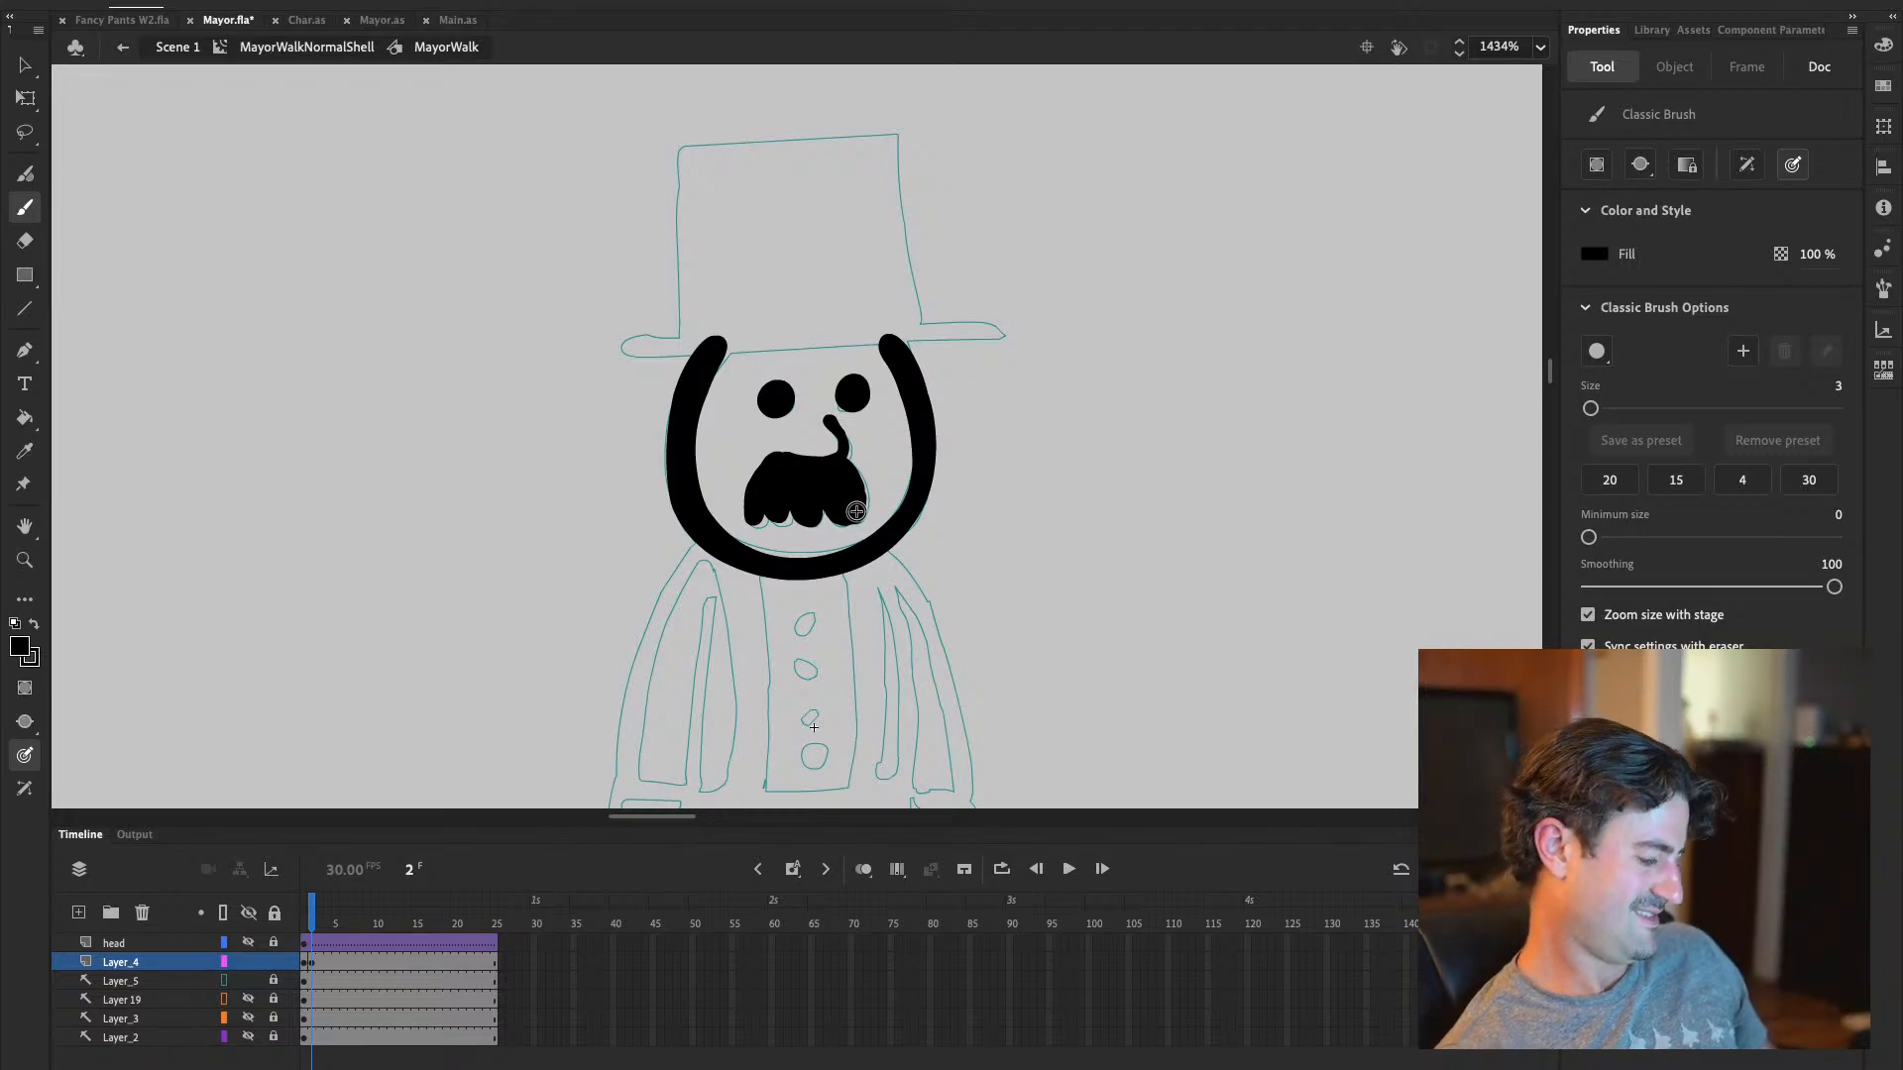
Smooth the upper edge of the moustache below the nose
left_click(24, 66)
left_click(825, 474)
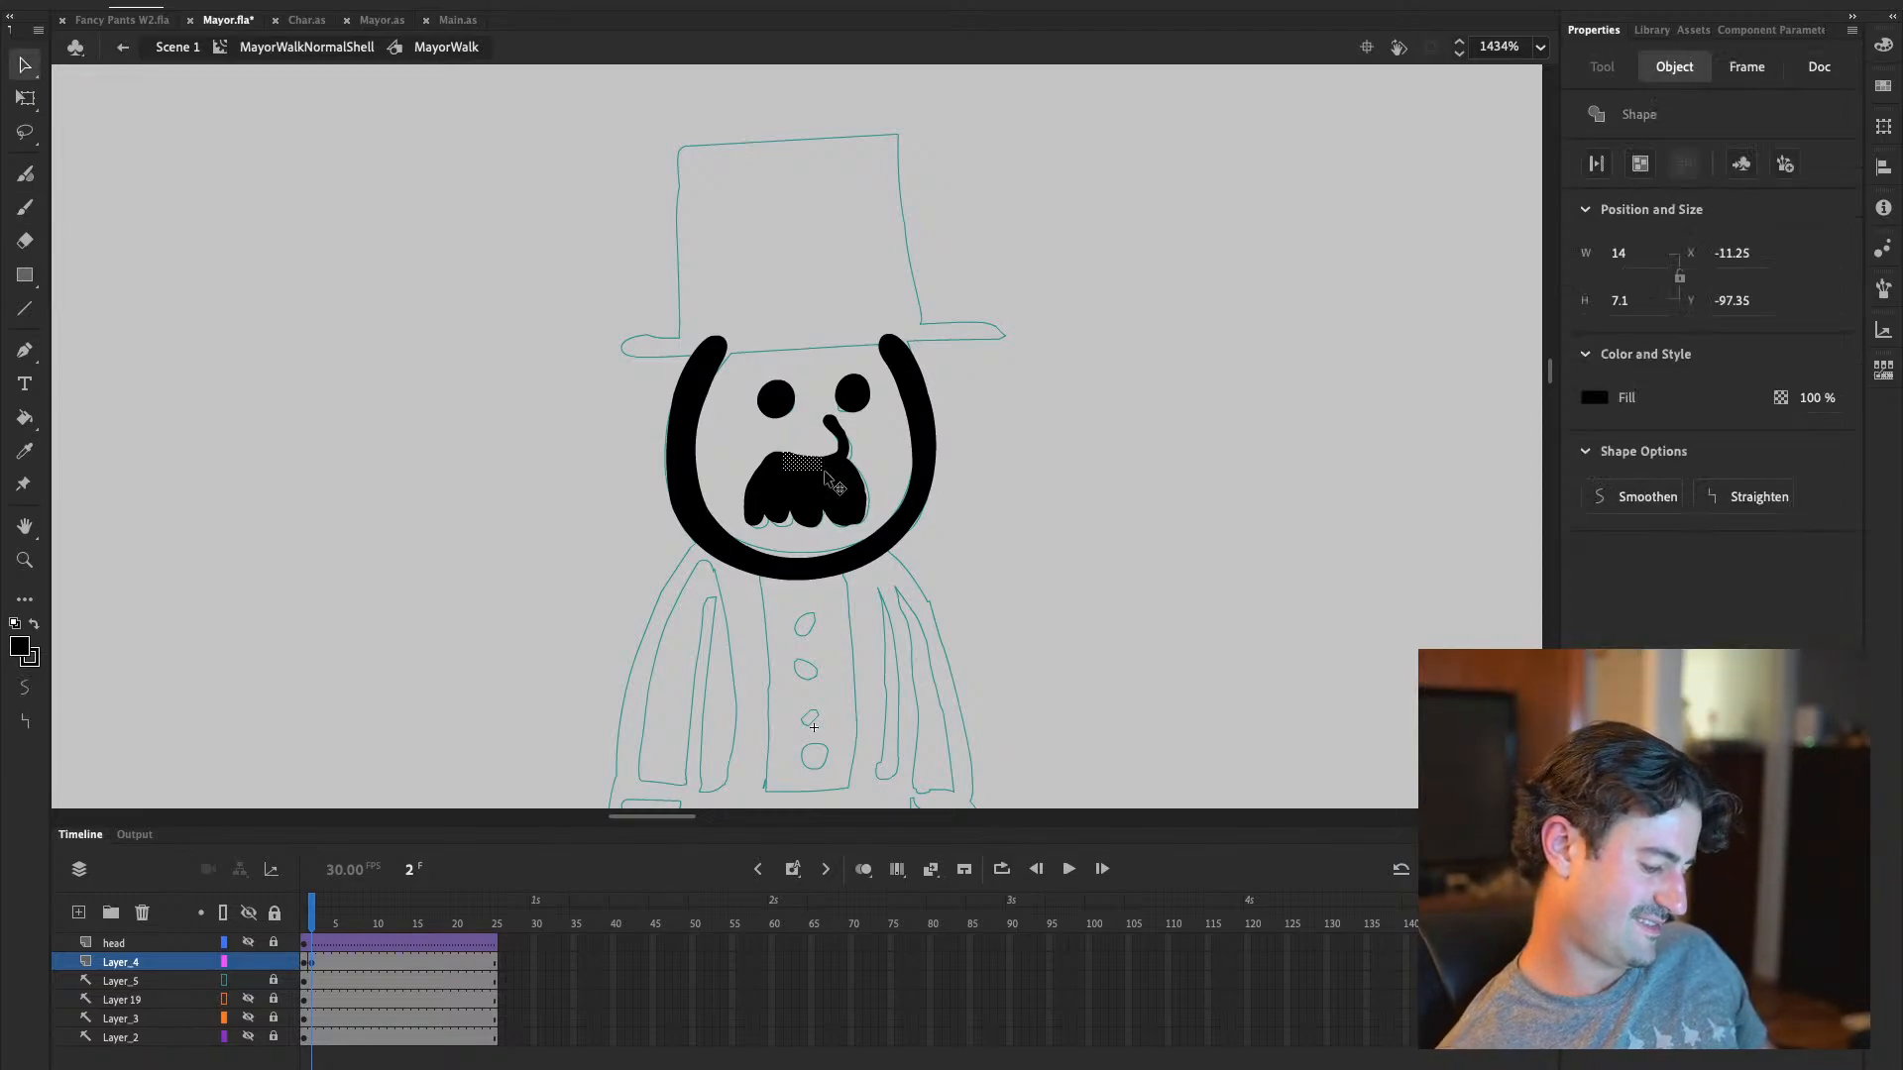
left_click(456, 675)
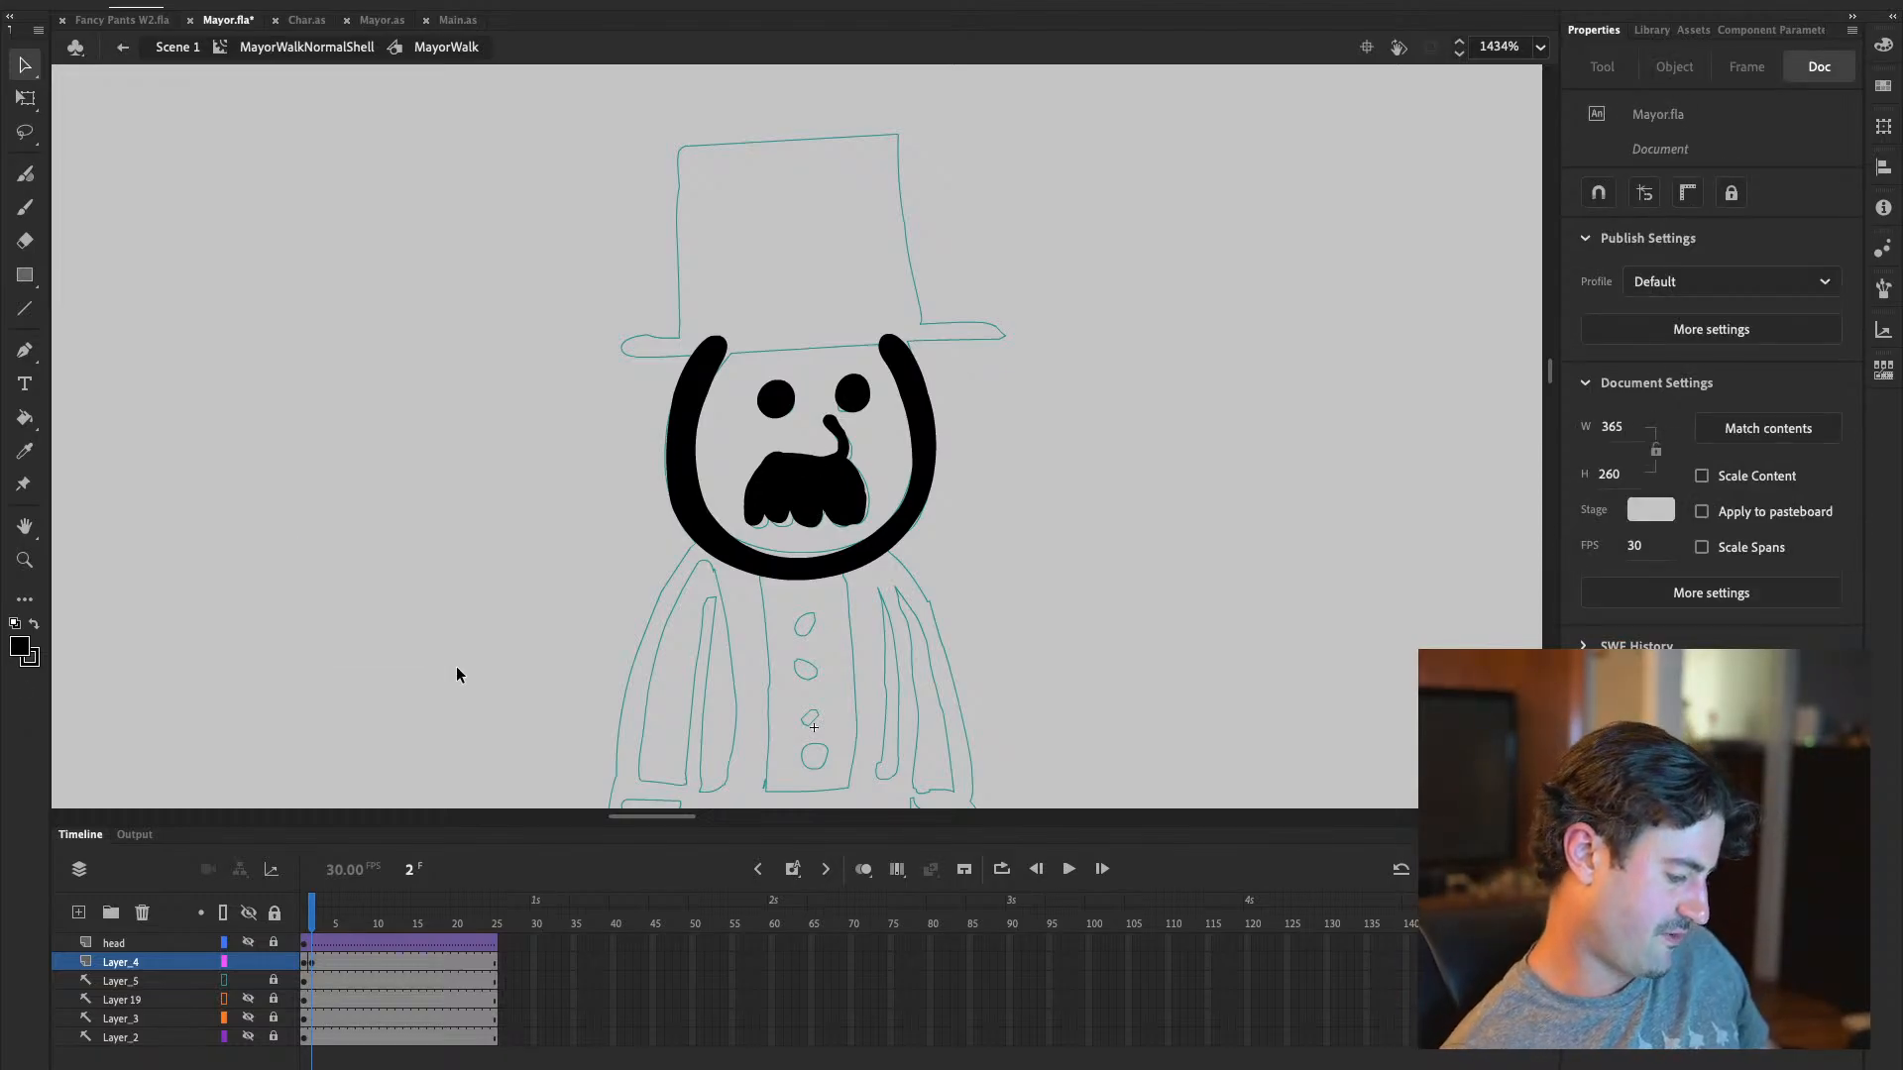
left_click(25, 560)
left_click(888, 523)
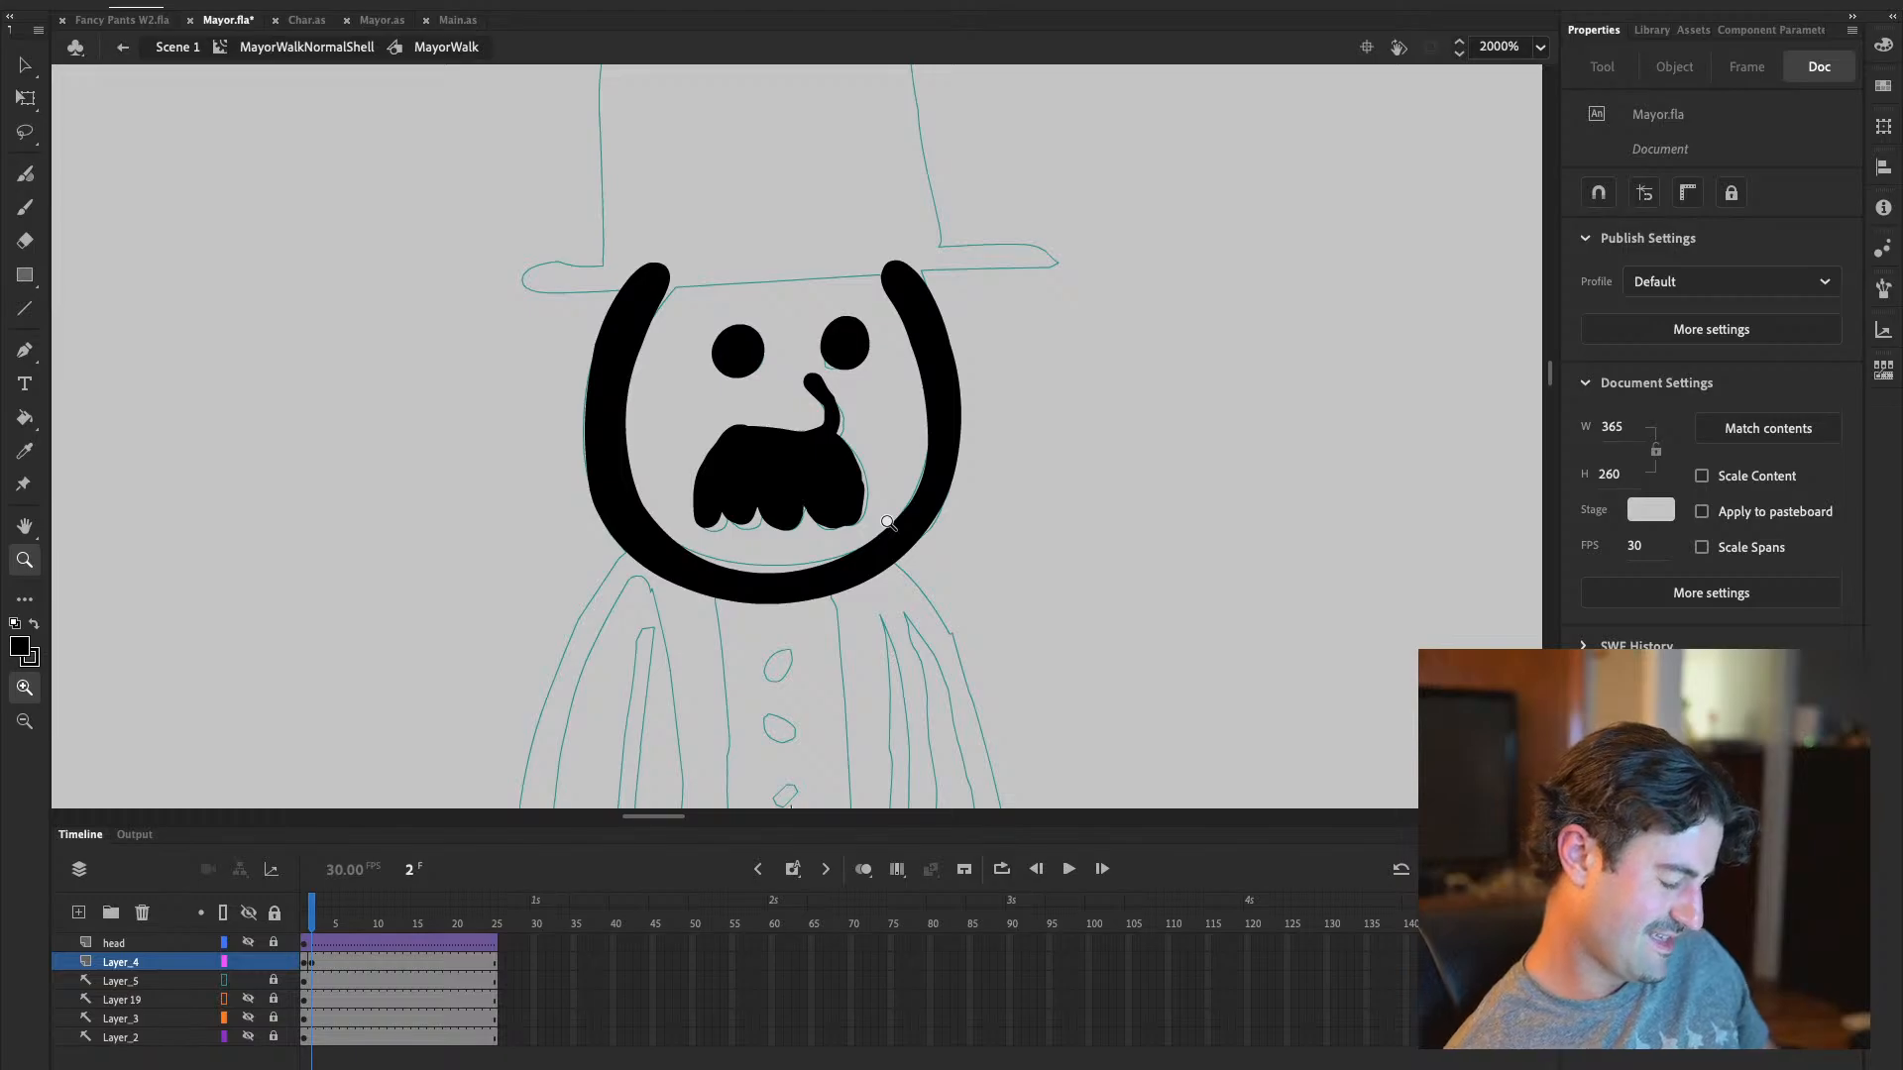
left_click(24, 64)
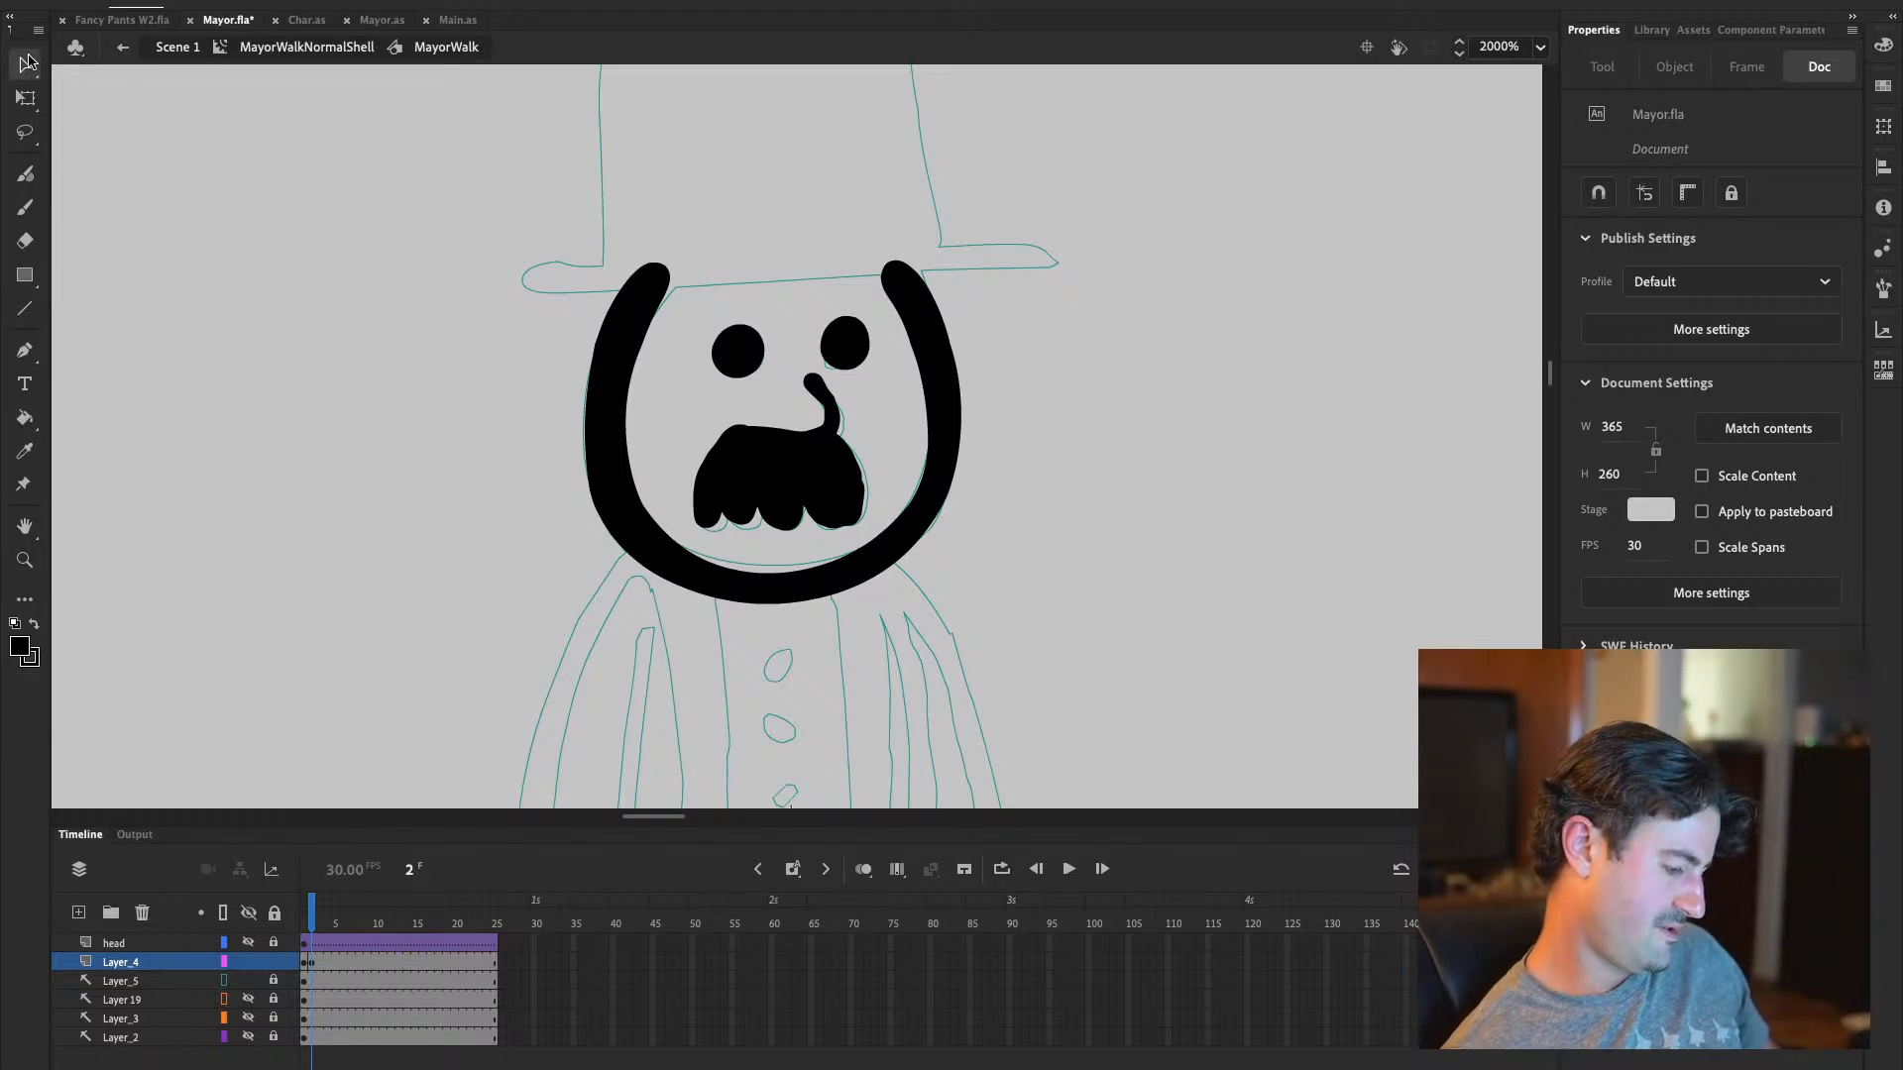
left_click_drag(729, 410, 819, 476)
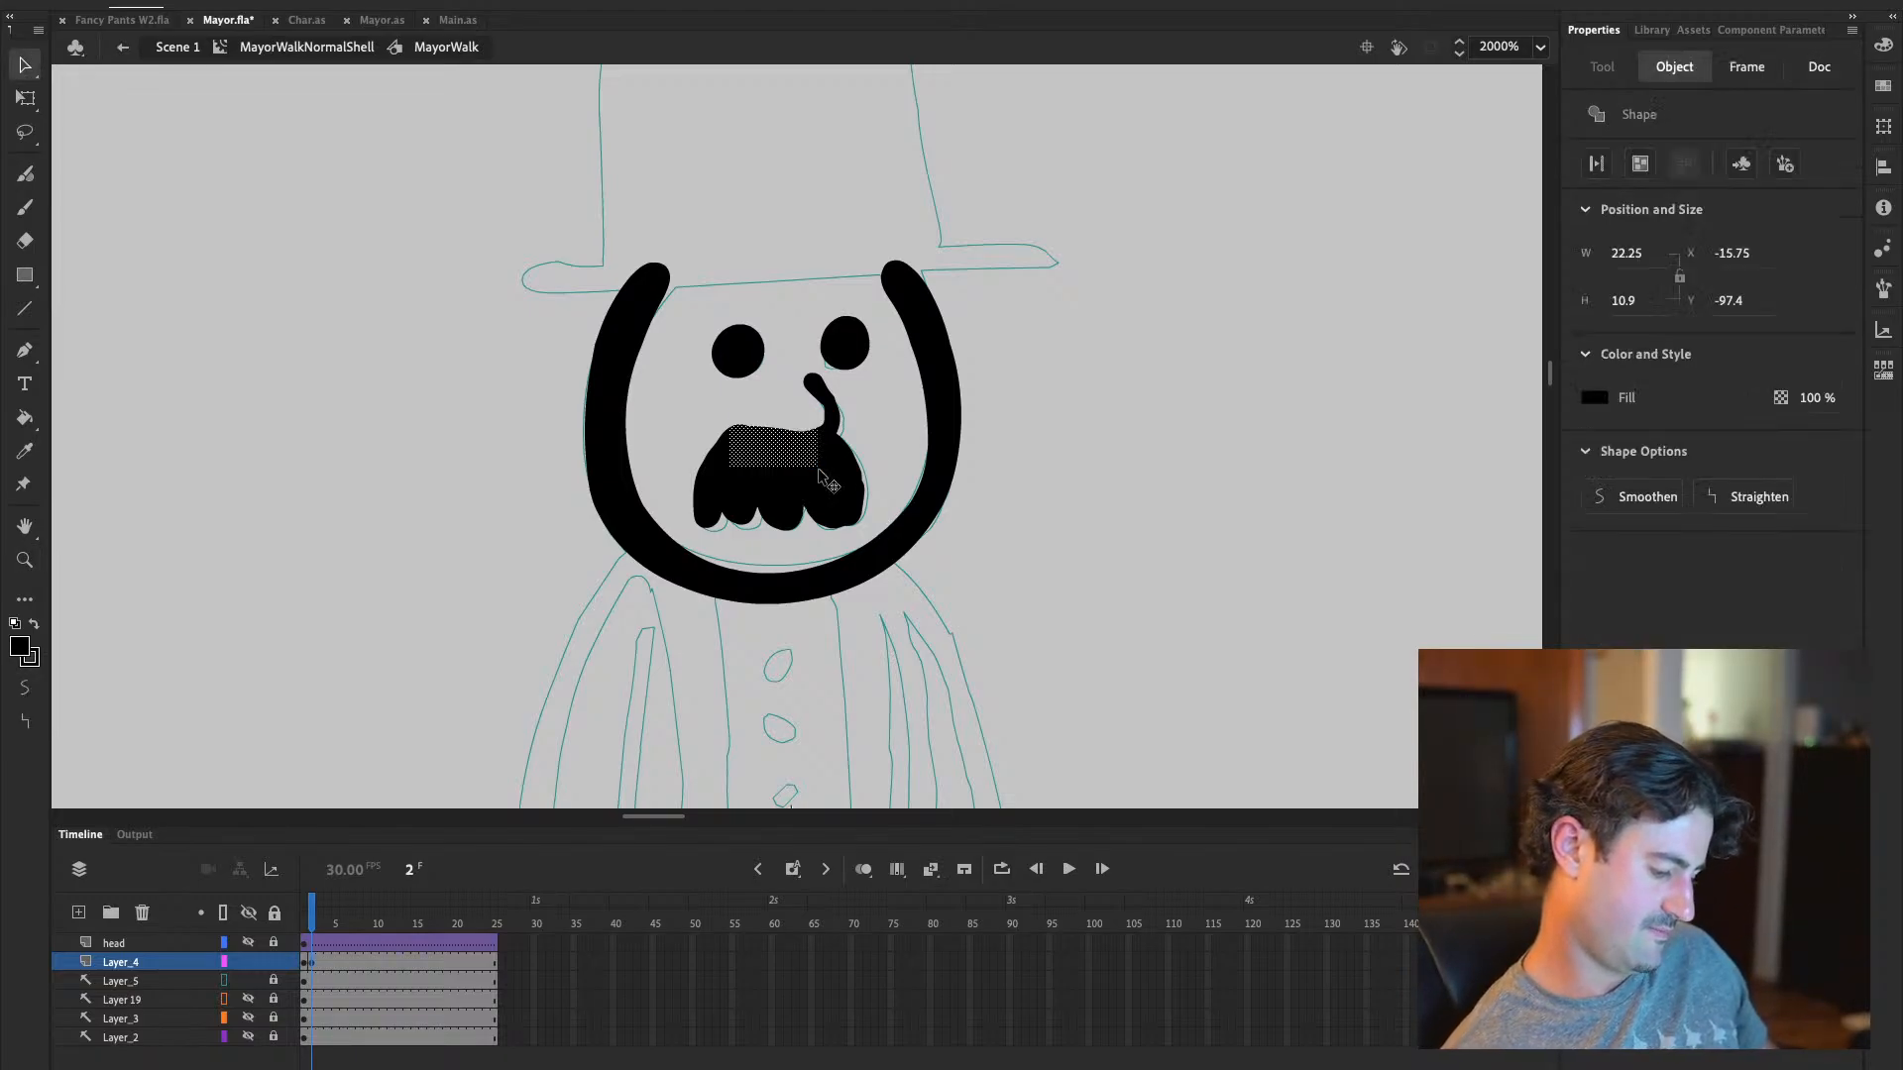
left_click(431, 642)
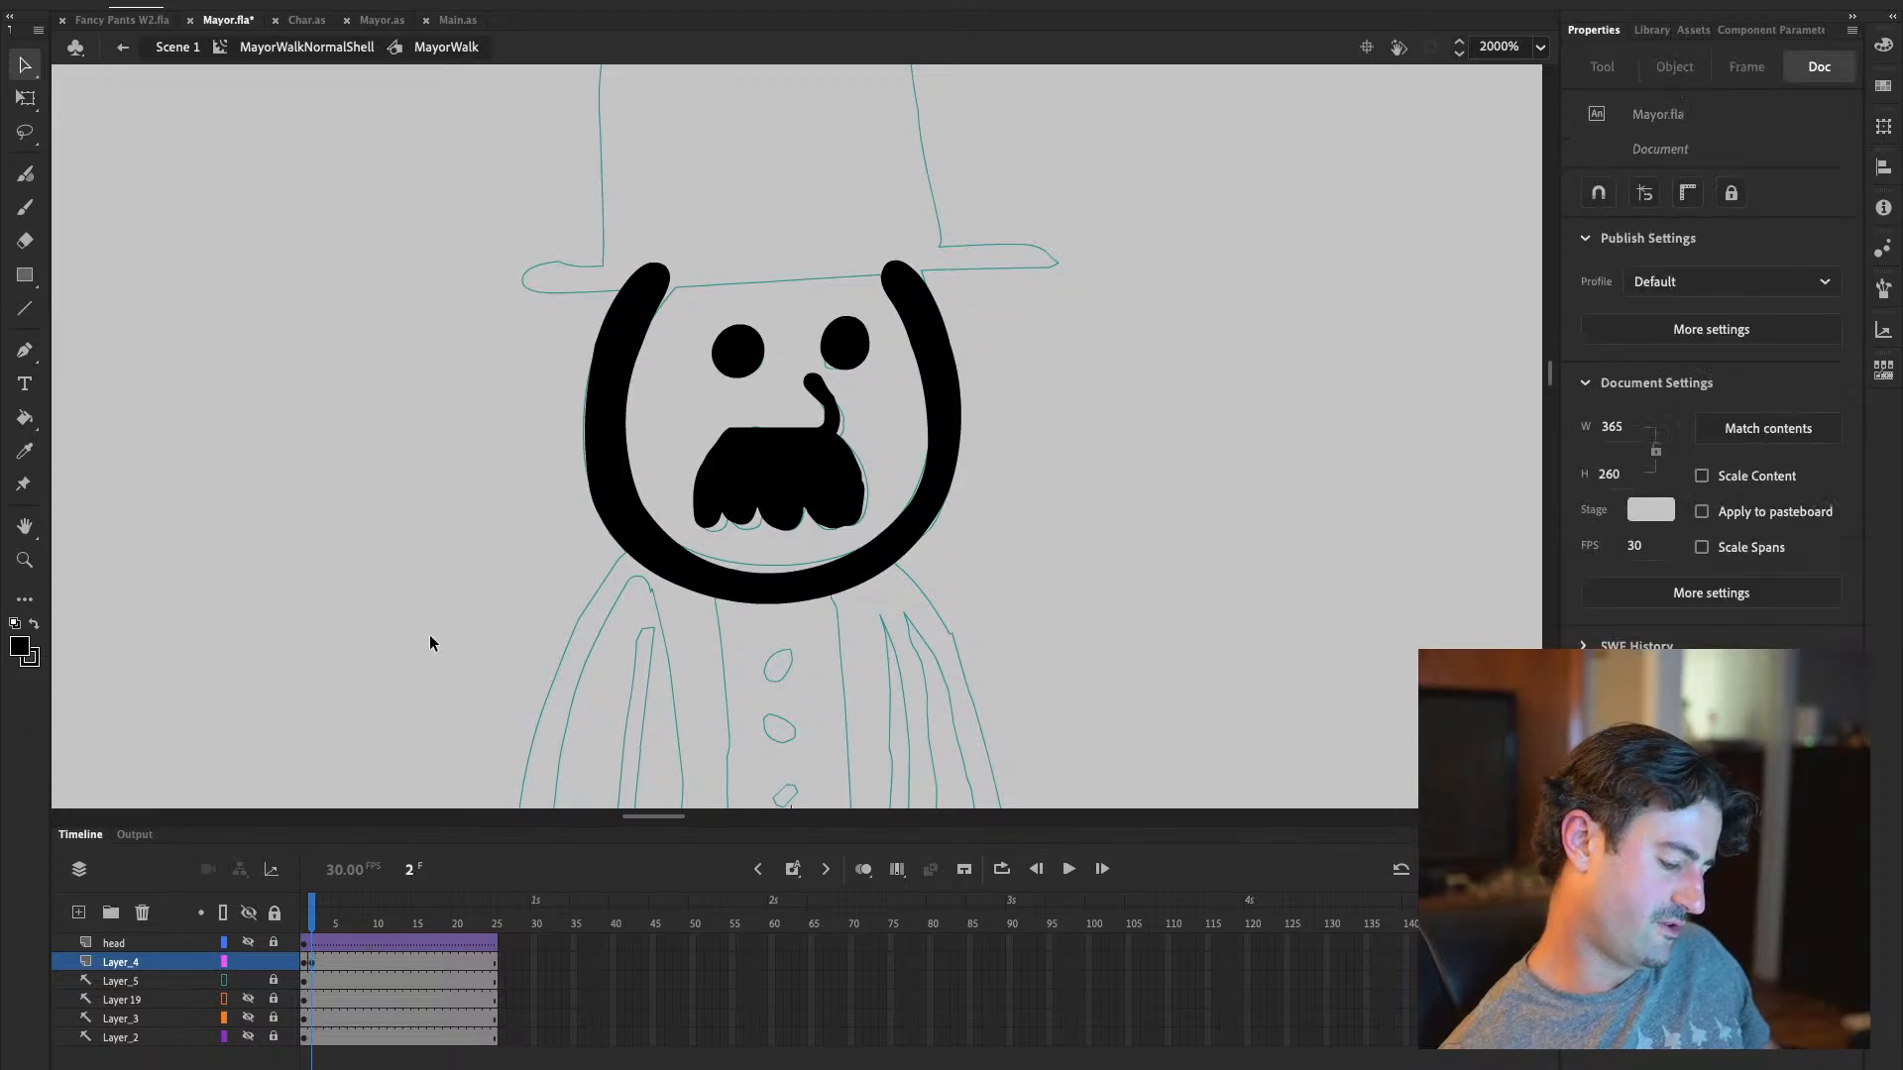
Refine the moustache's curves by smoothing its upper-left corner and its right side
mouse_move(776, 428)
left_mouse_down()
mouse_move(808, 442)
mouse_move(724, 433)
mouse_move(750, 429)
mouse_move(755, 464)
left_mouse_up()
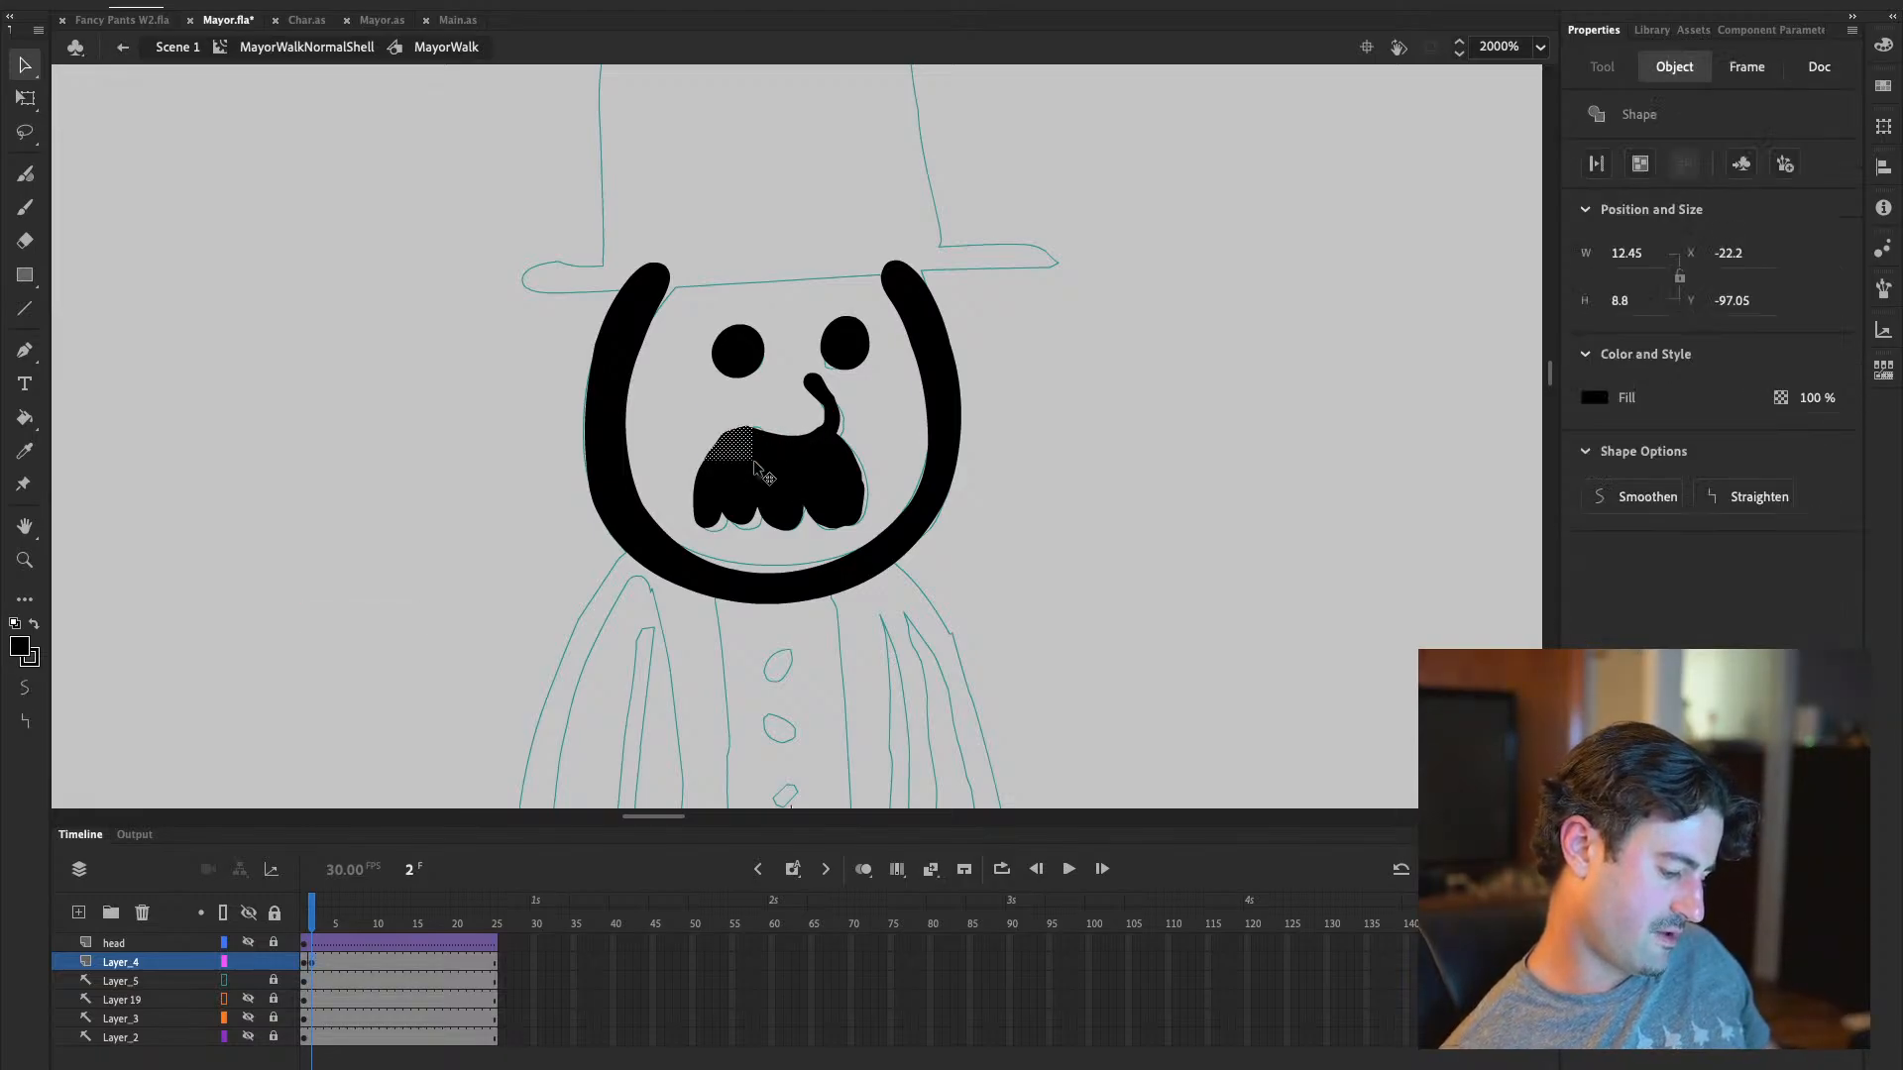
left_click(25, 686)
left_click_drag(362, 650, 543, 627)
left_click_drag(721, 440, 734, 440)
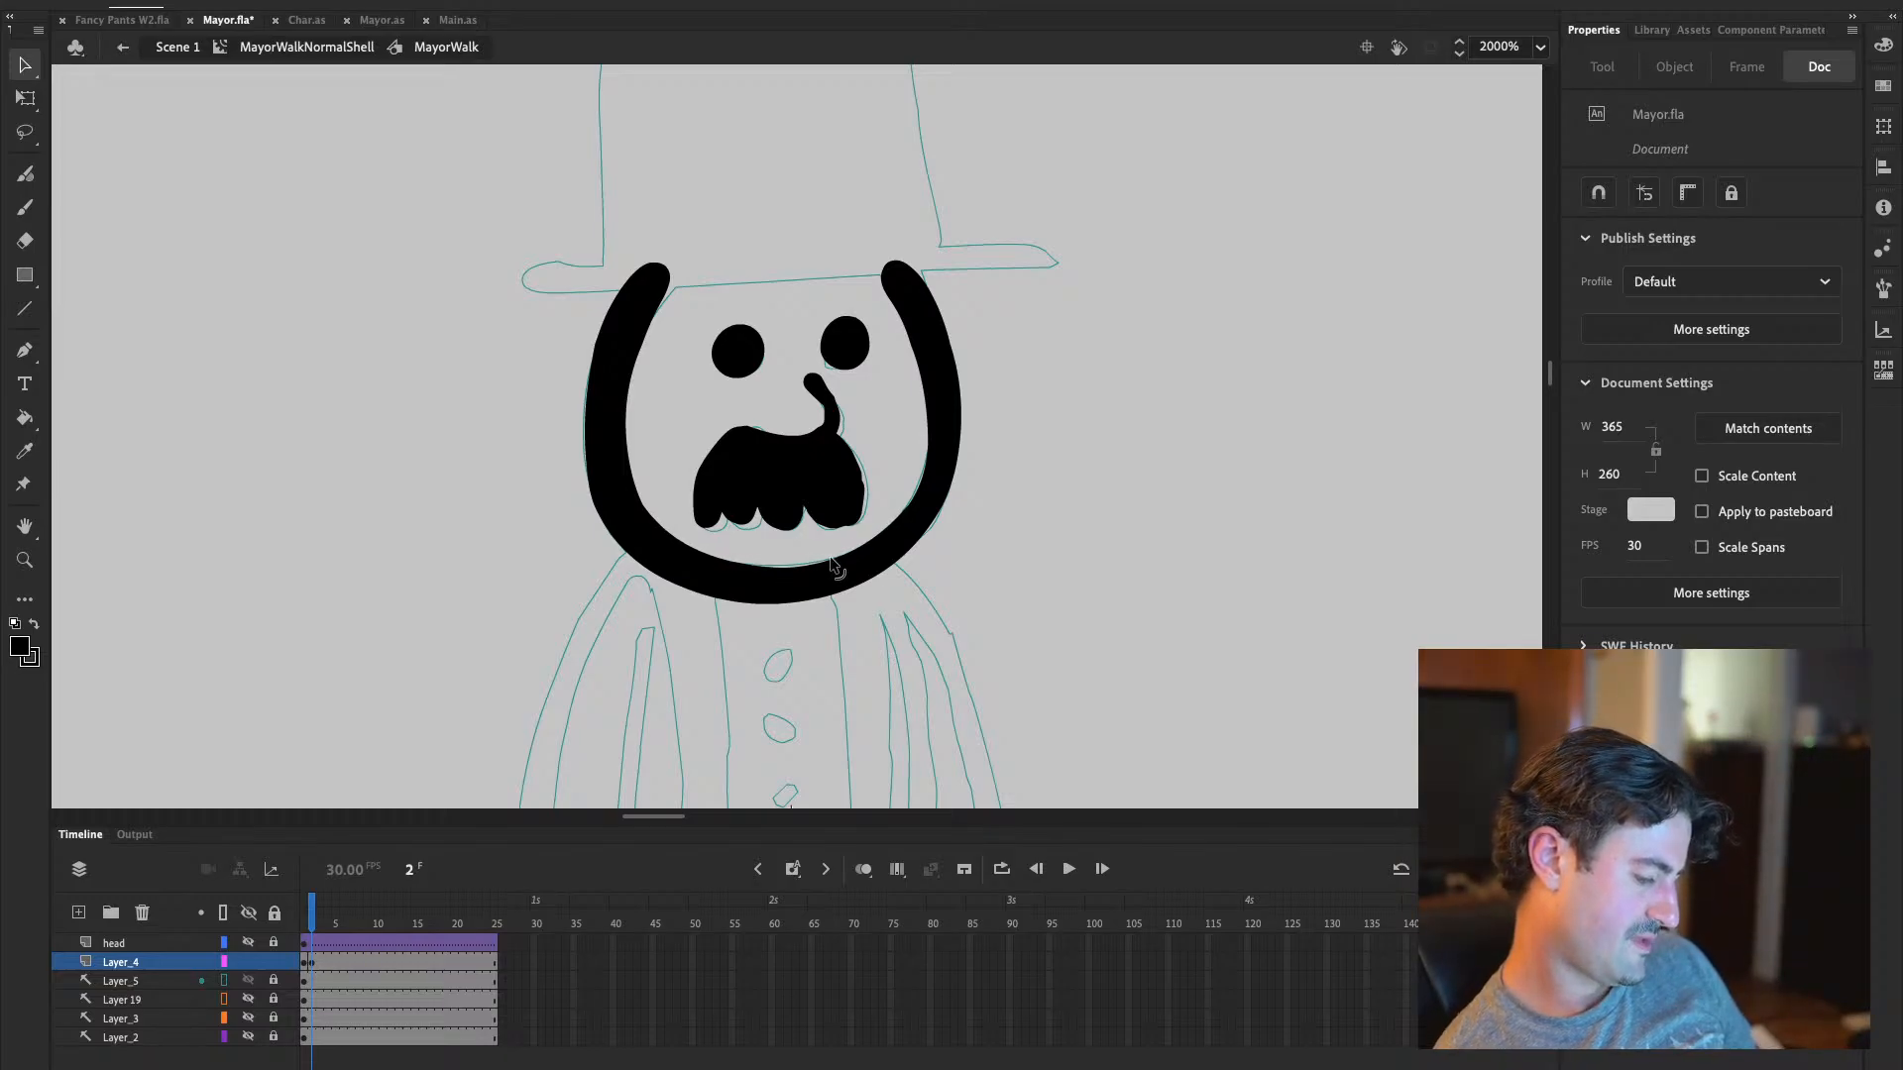
left_click(852, 505)
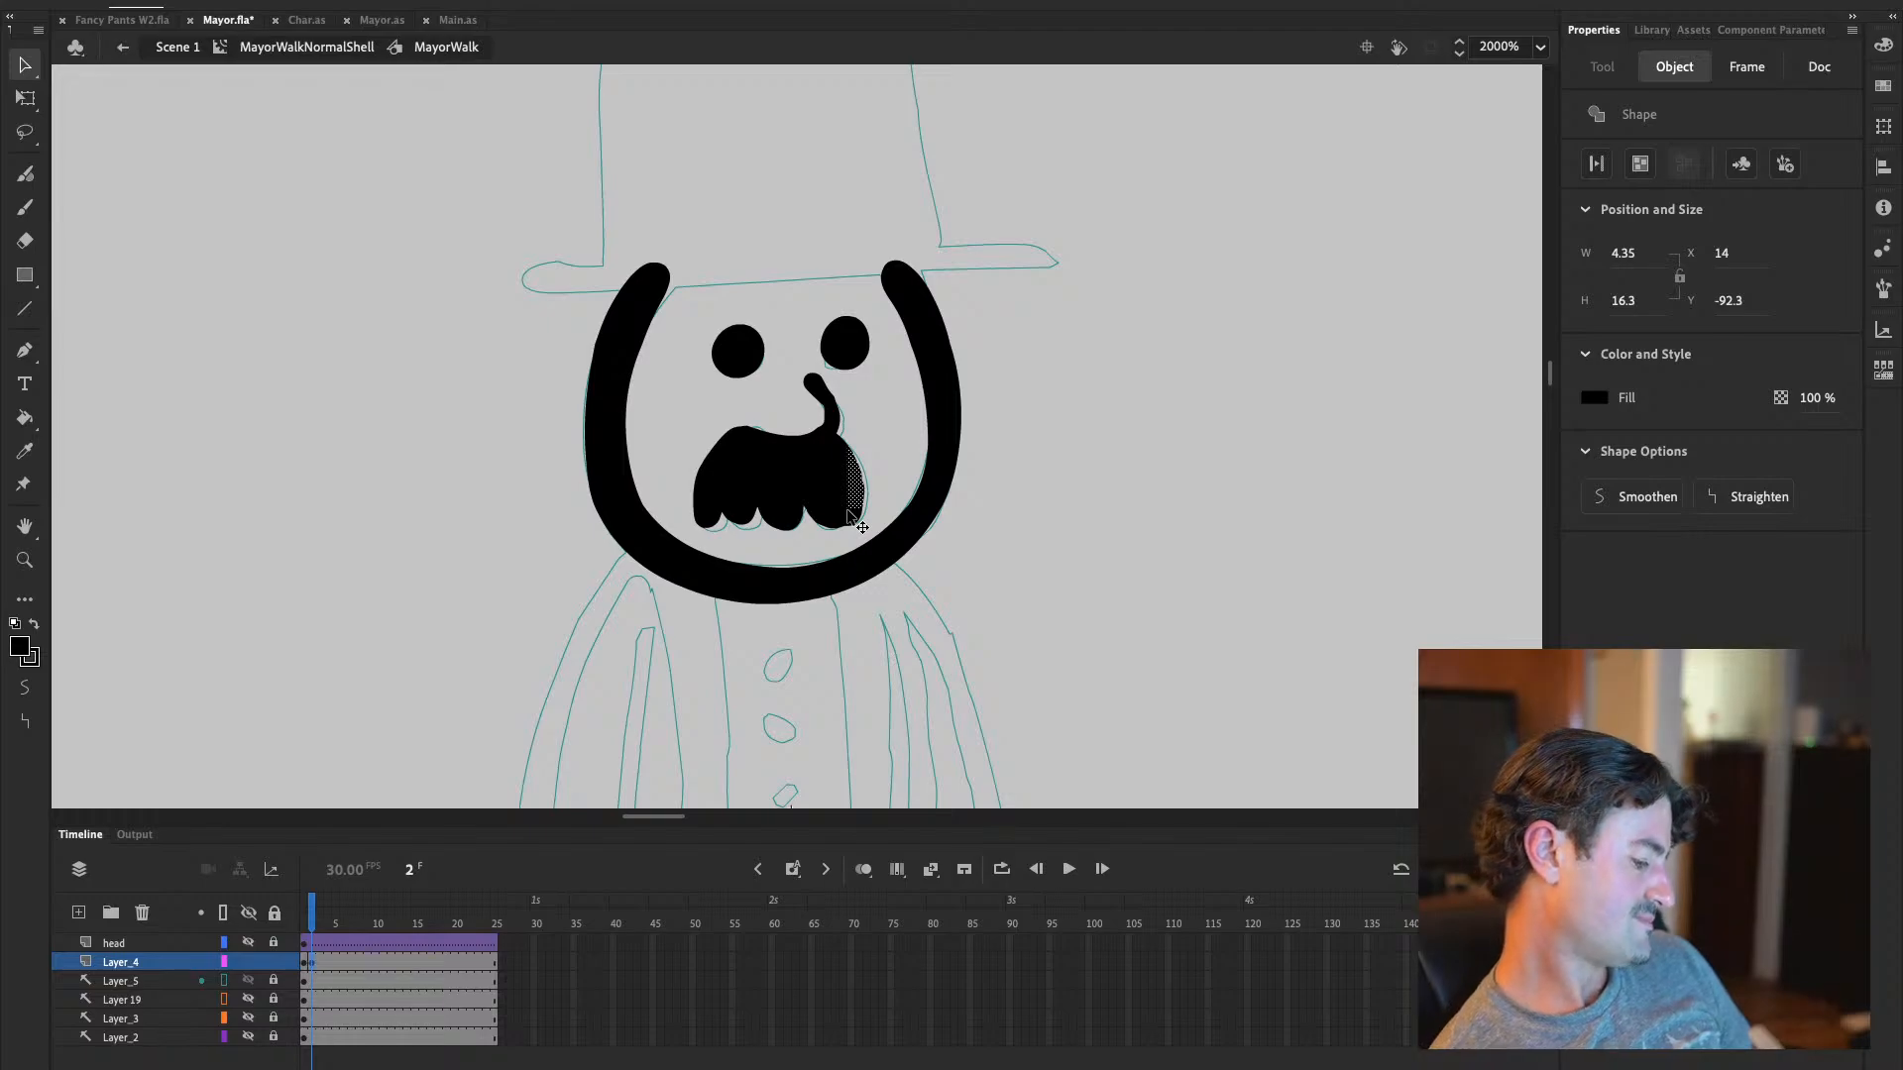
left_click(412, 596)
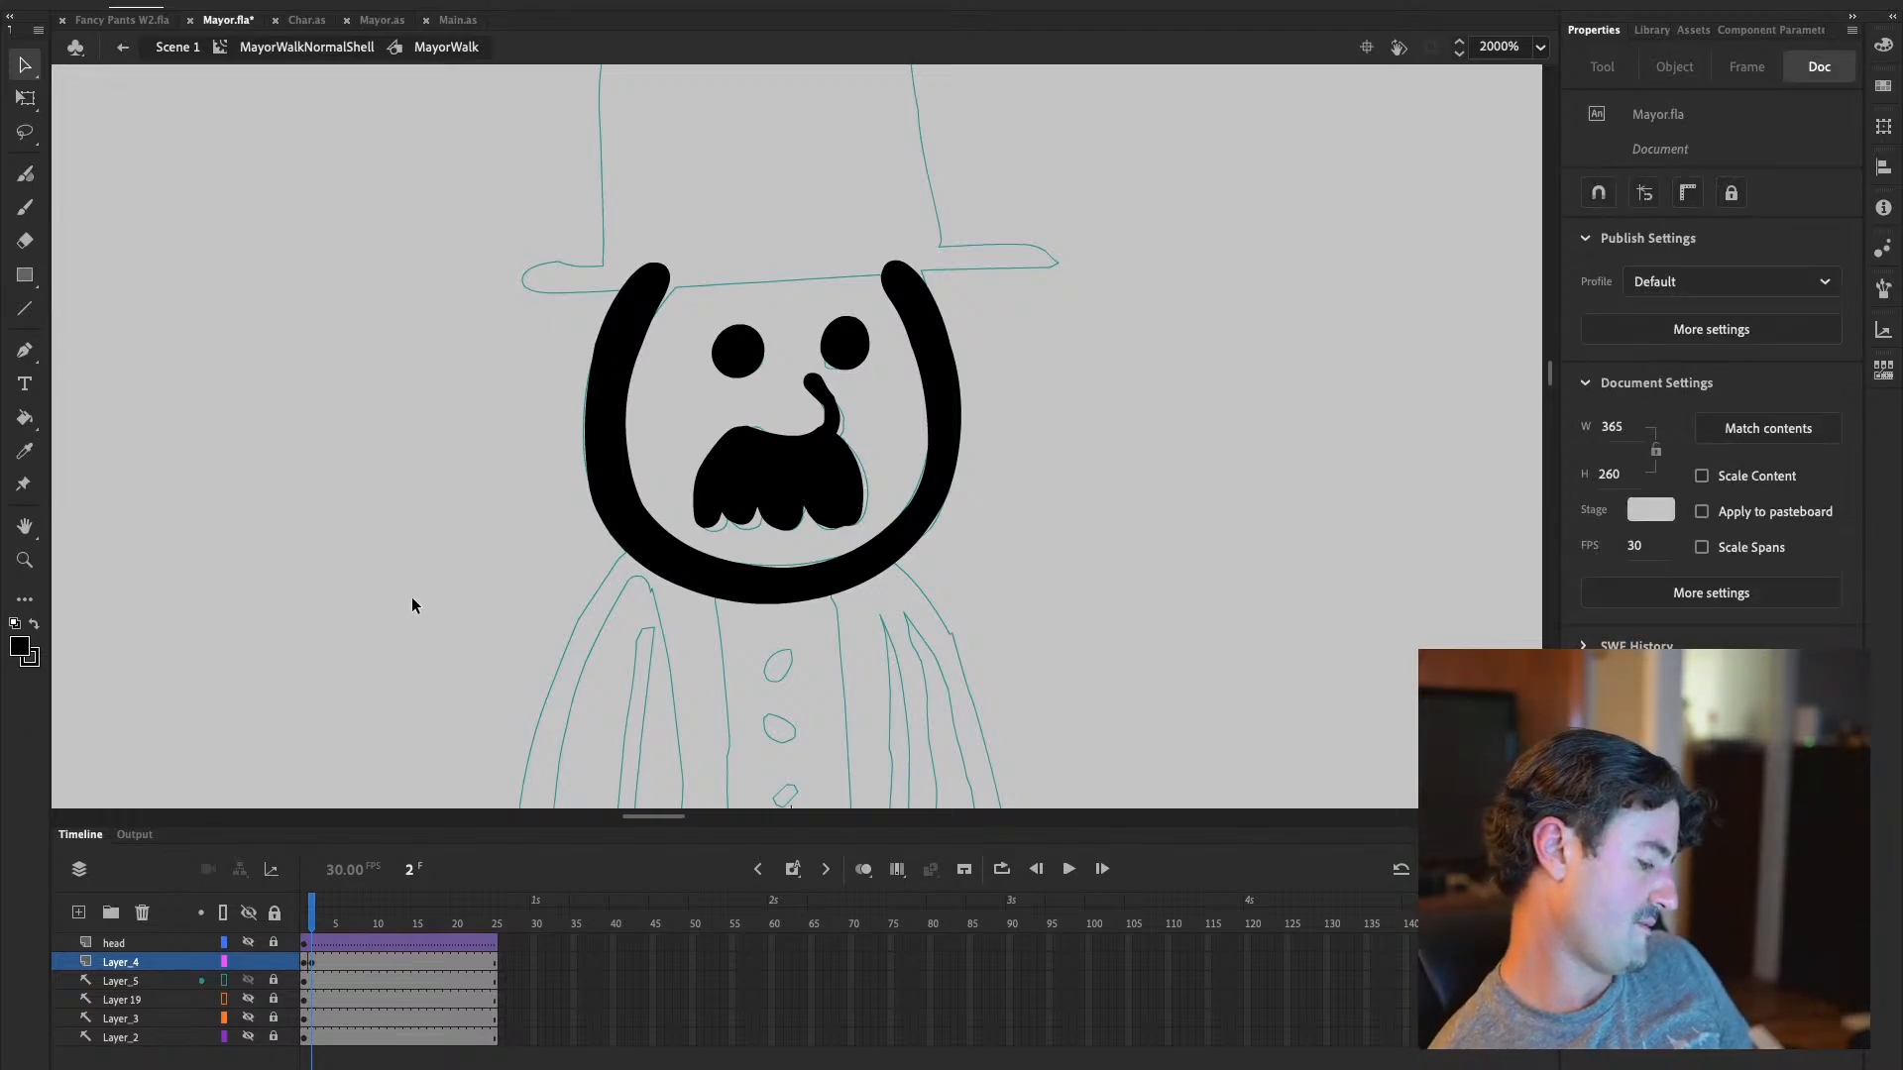
Paint the left half of the top hat's outline in black with the Classic Brush, including the left brim
left_click(38, 563)
left_click(27, 721)
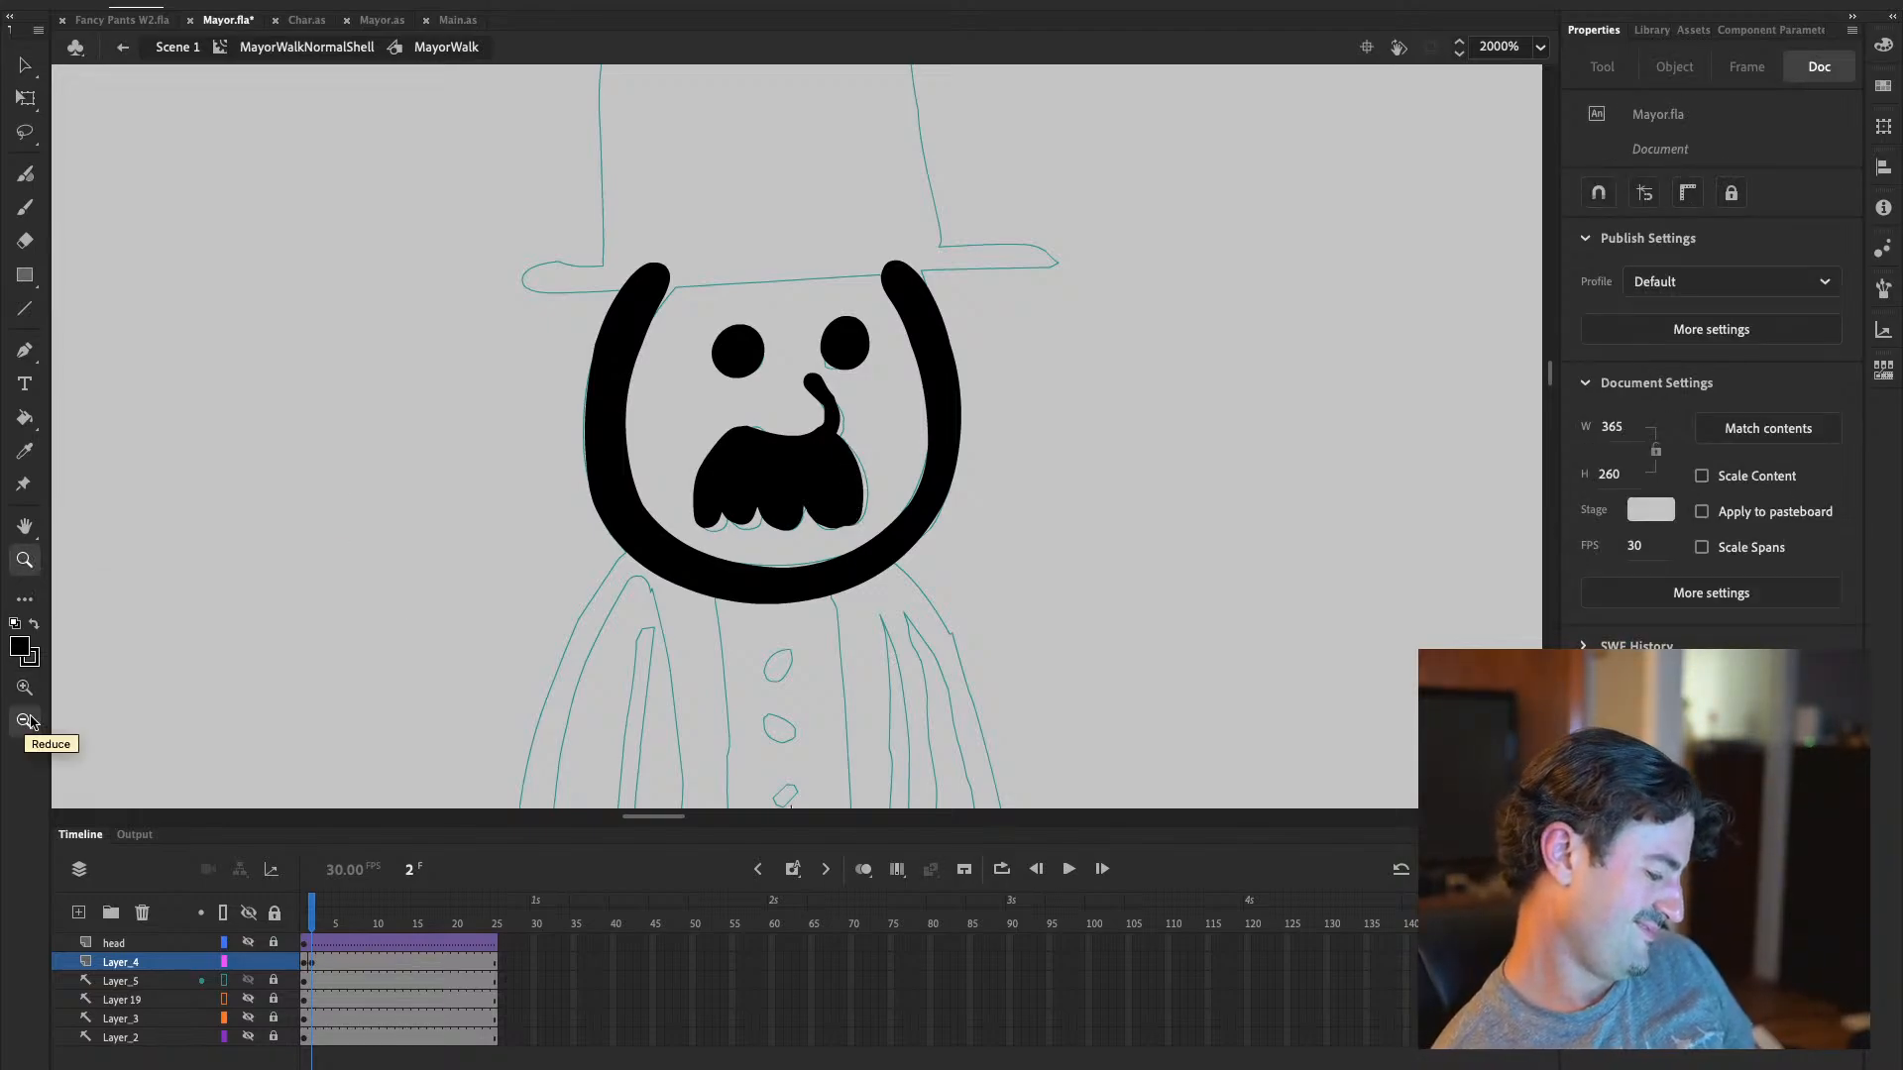
left_click(694, 512)
left_click_drag(548, 136, 883, 365)
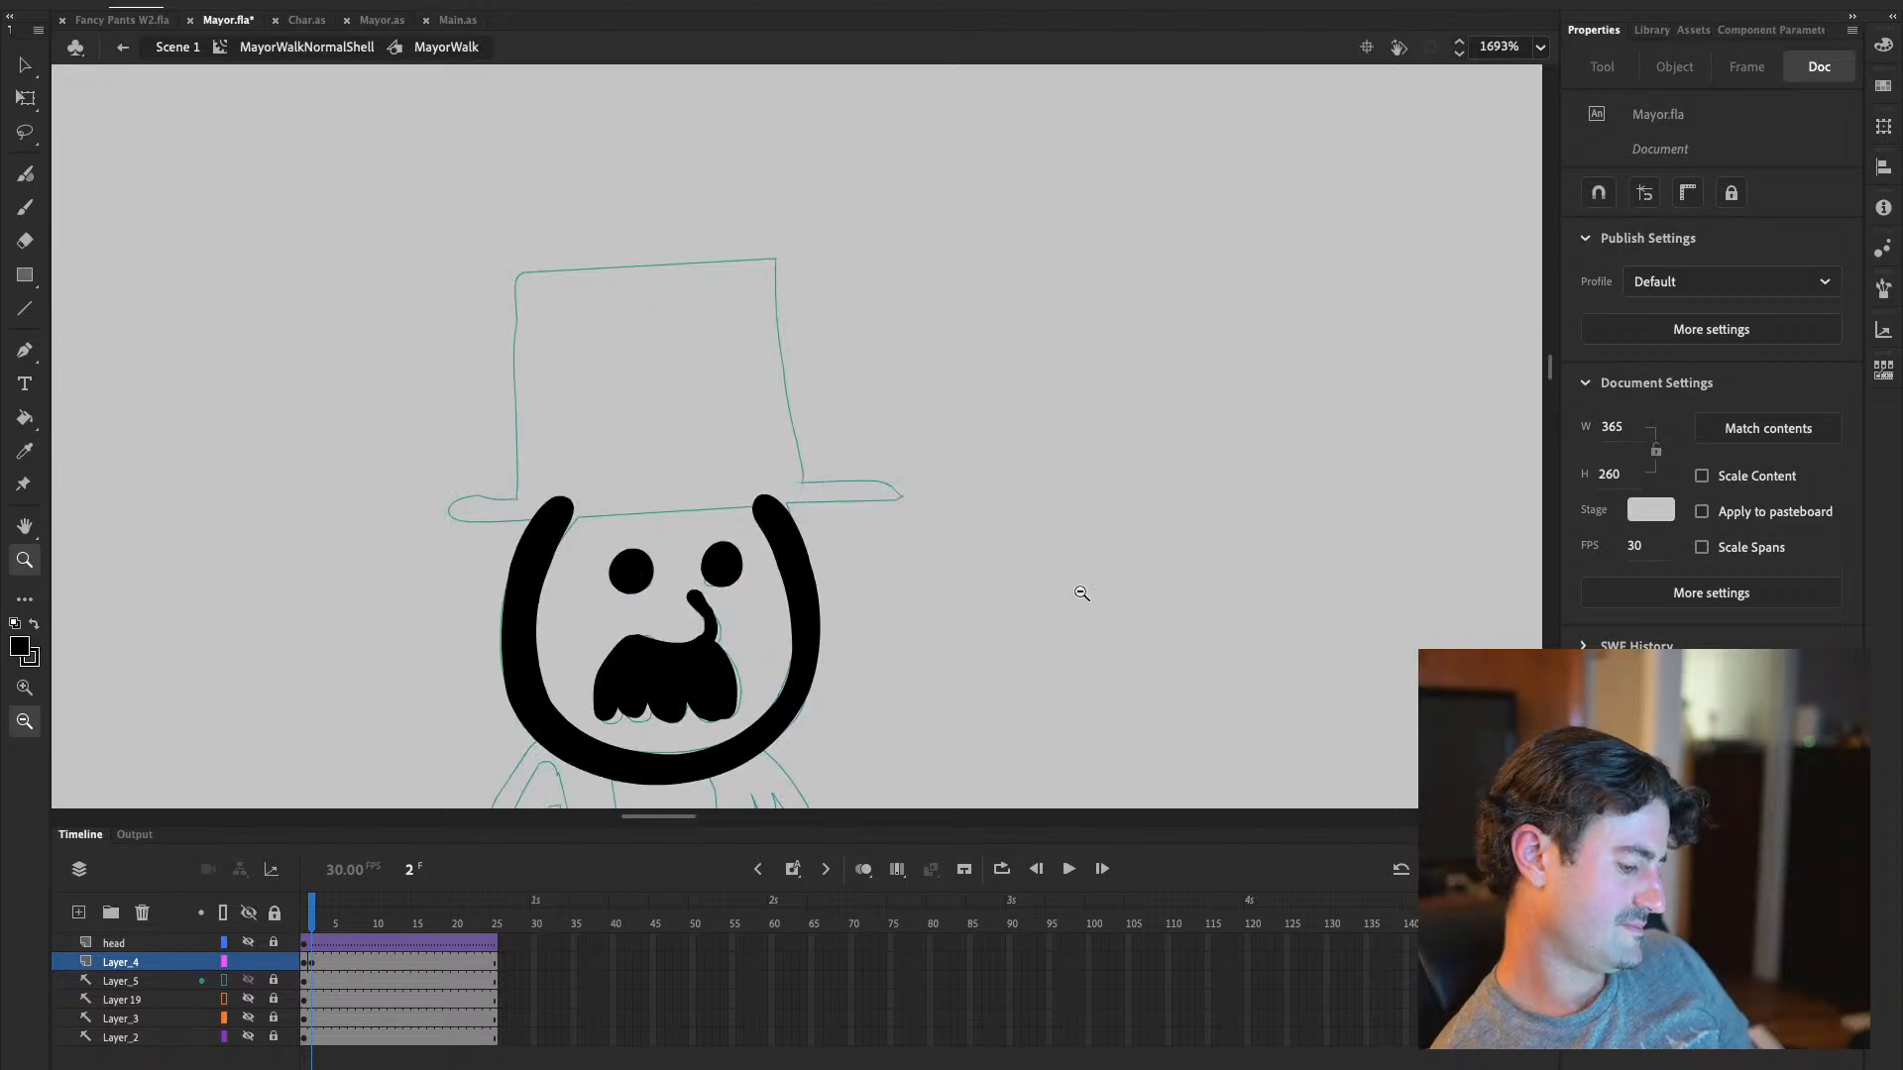
left_click(25, 208)
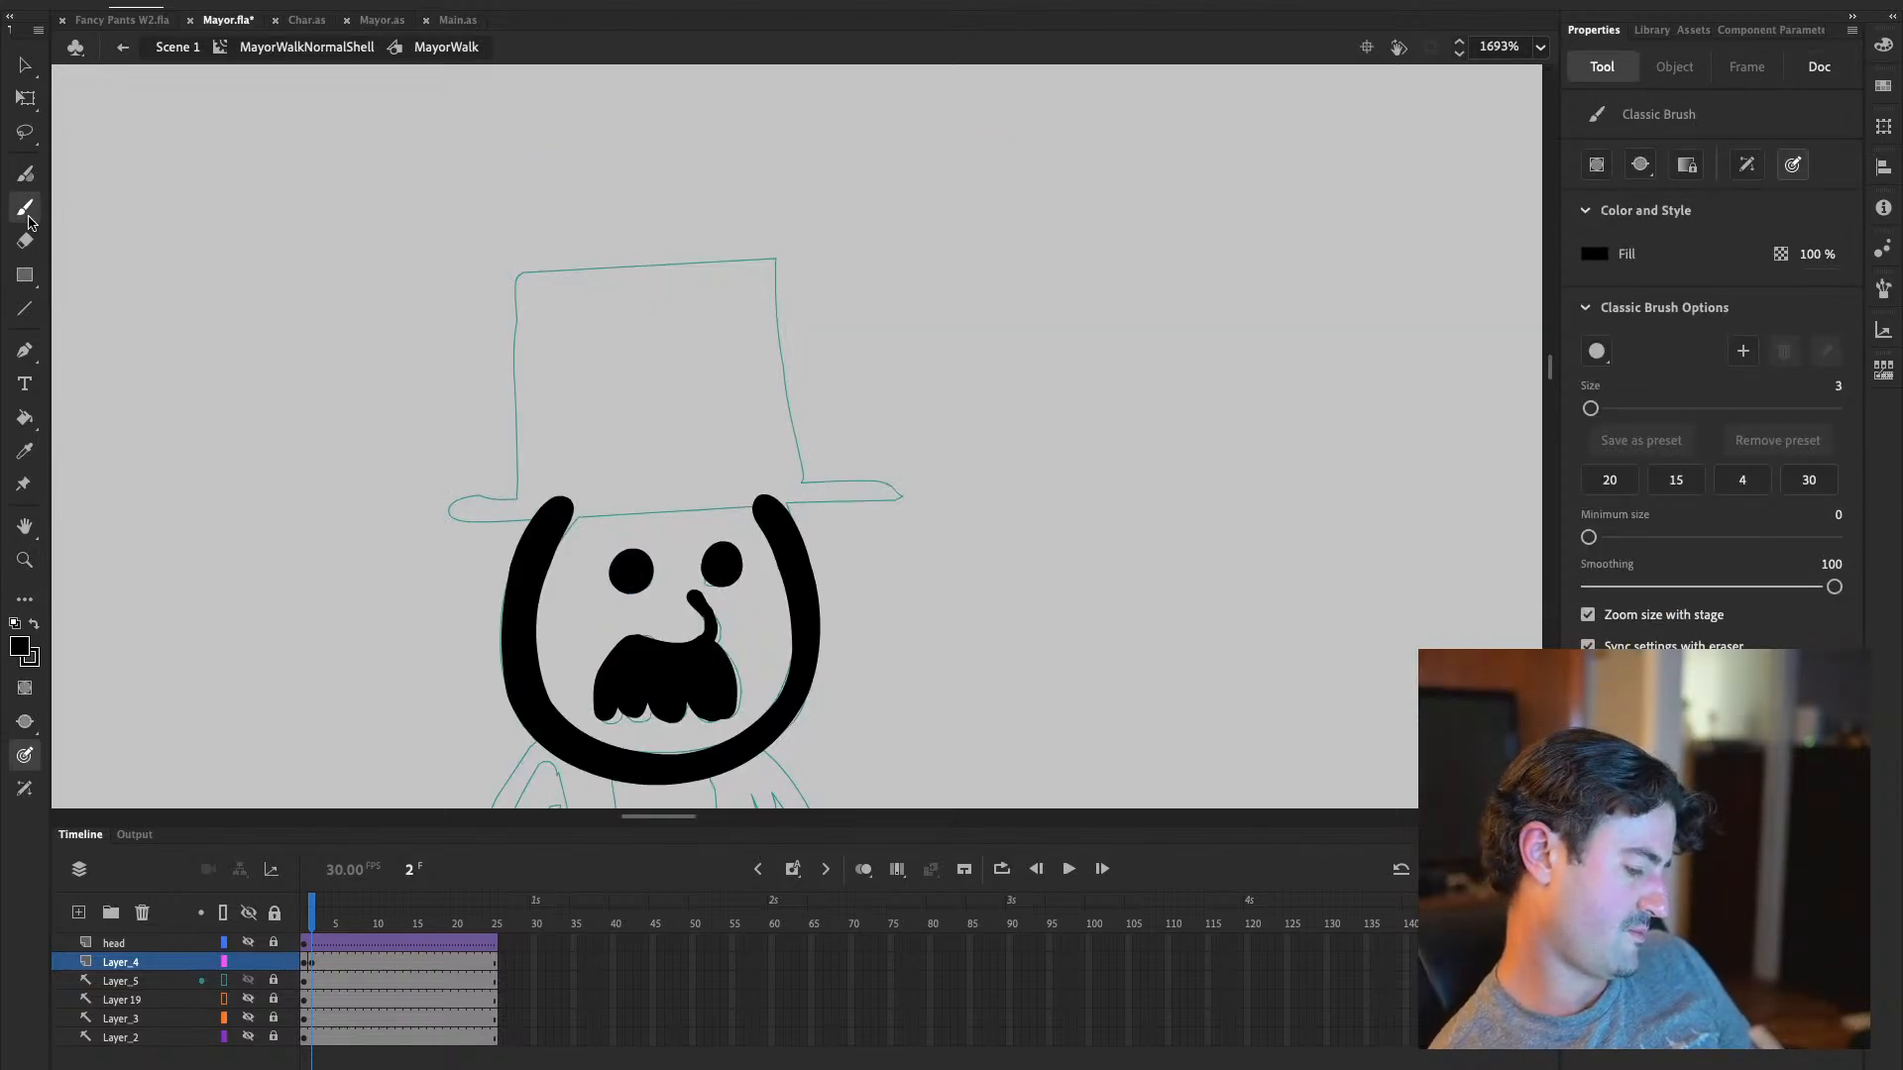
mouse_move(614, 272)
left_mouse_down()
mouse_move(525, 287)
mouse_move(522, 363)
left_mouse_up()
key("ctrl+z")
key("ctrl+z")
mouse_move(661, 273)
left_mouse_down()
mouse_move(521, 285)
mouse_move(523, 483)
mouse_move(458, 505)
mouse_move(577, 507)
left_mouse_up()
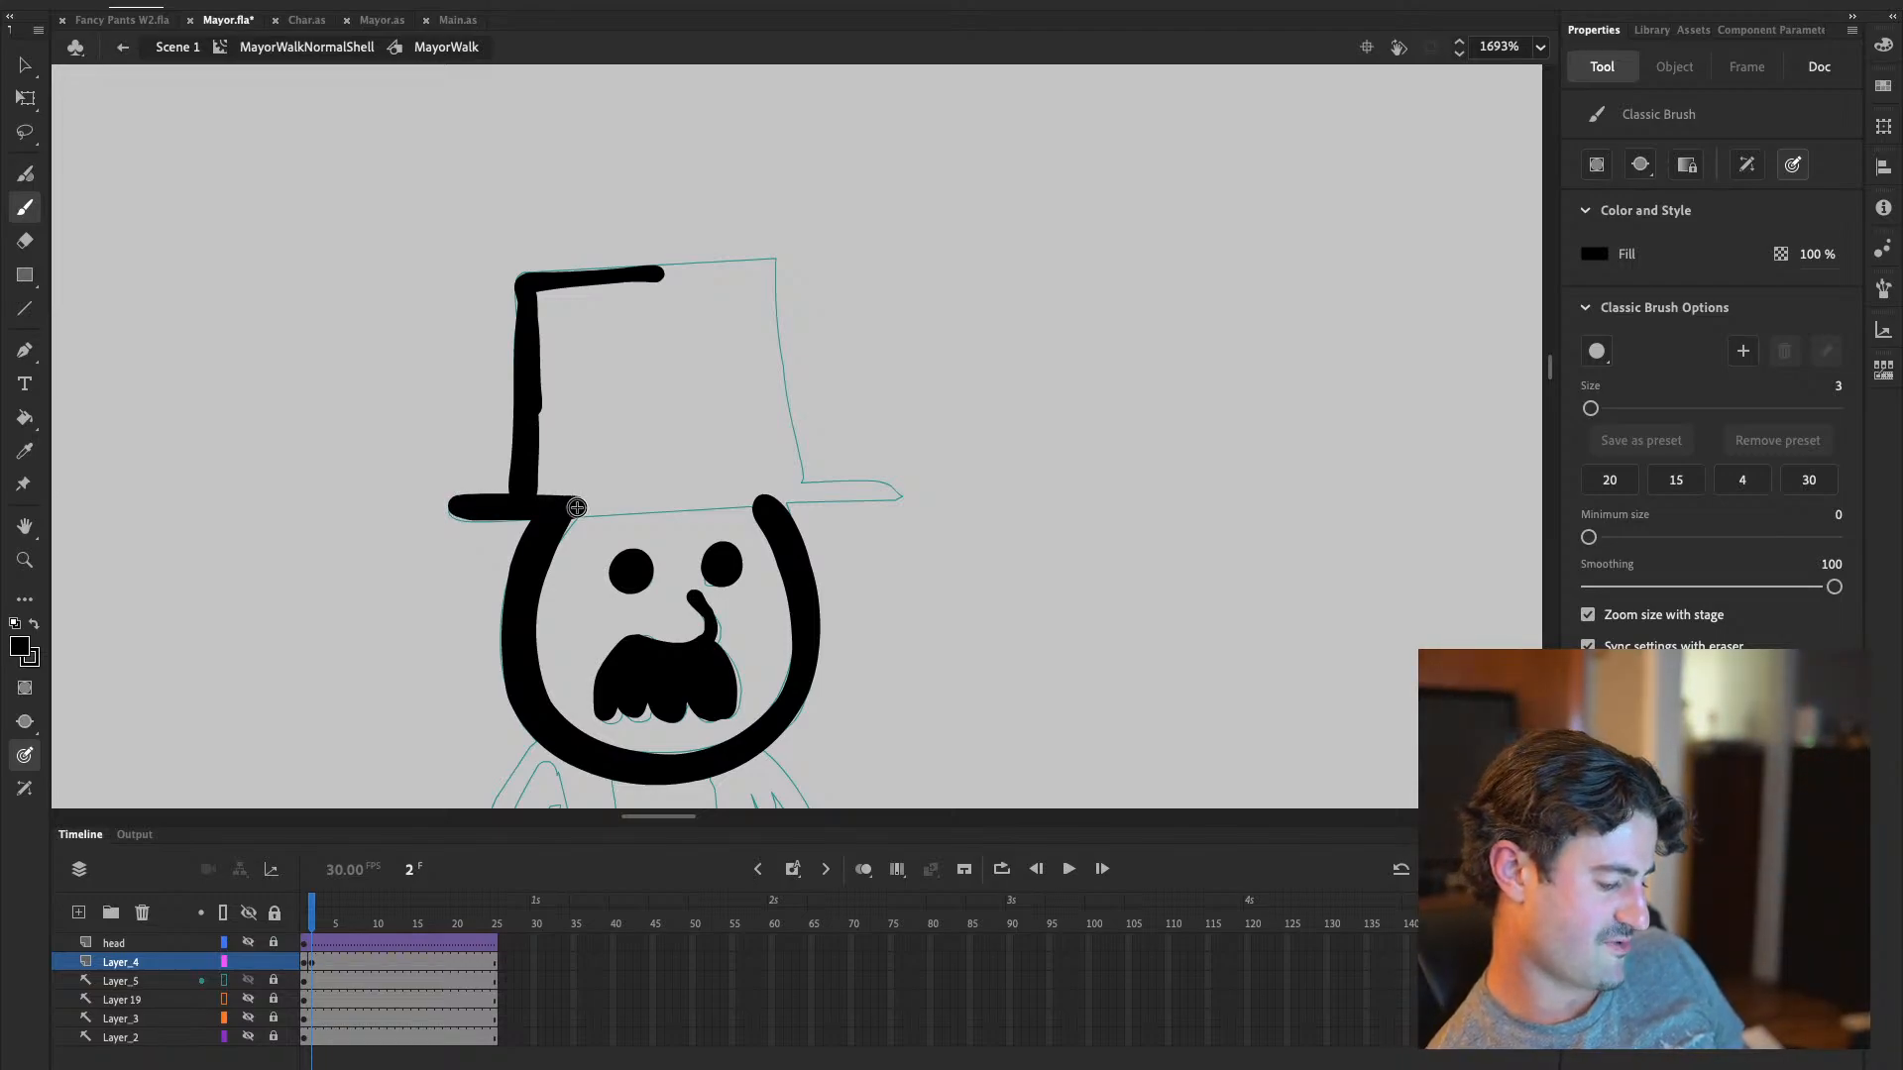
Paint the right half of the hat outline and brim, and fill the hat's interior with black
mouse_move(656, 275)
left_mouse_down()
mouse_move(770, 273)
mouse_move(789, 478)
mouse_move(827, 496)
mouse_move(543, 501)
mouse_move(751, 496)
left_mouse_up()
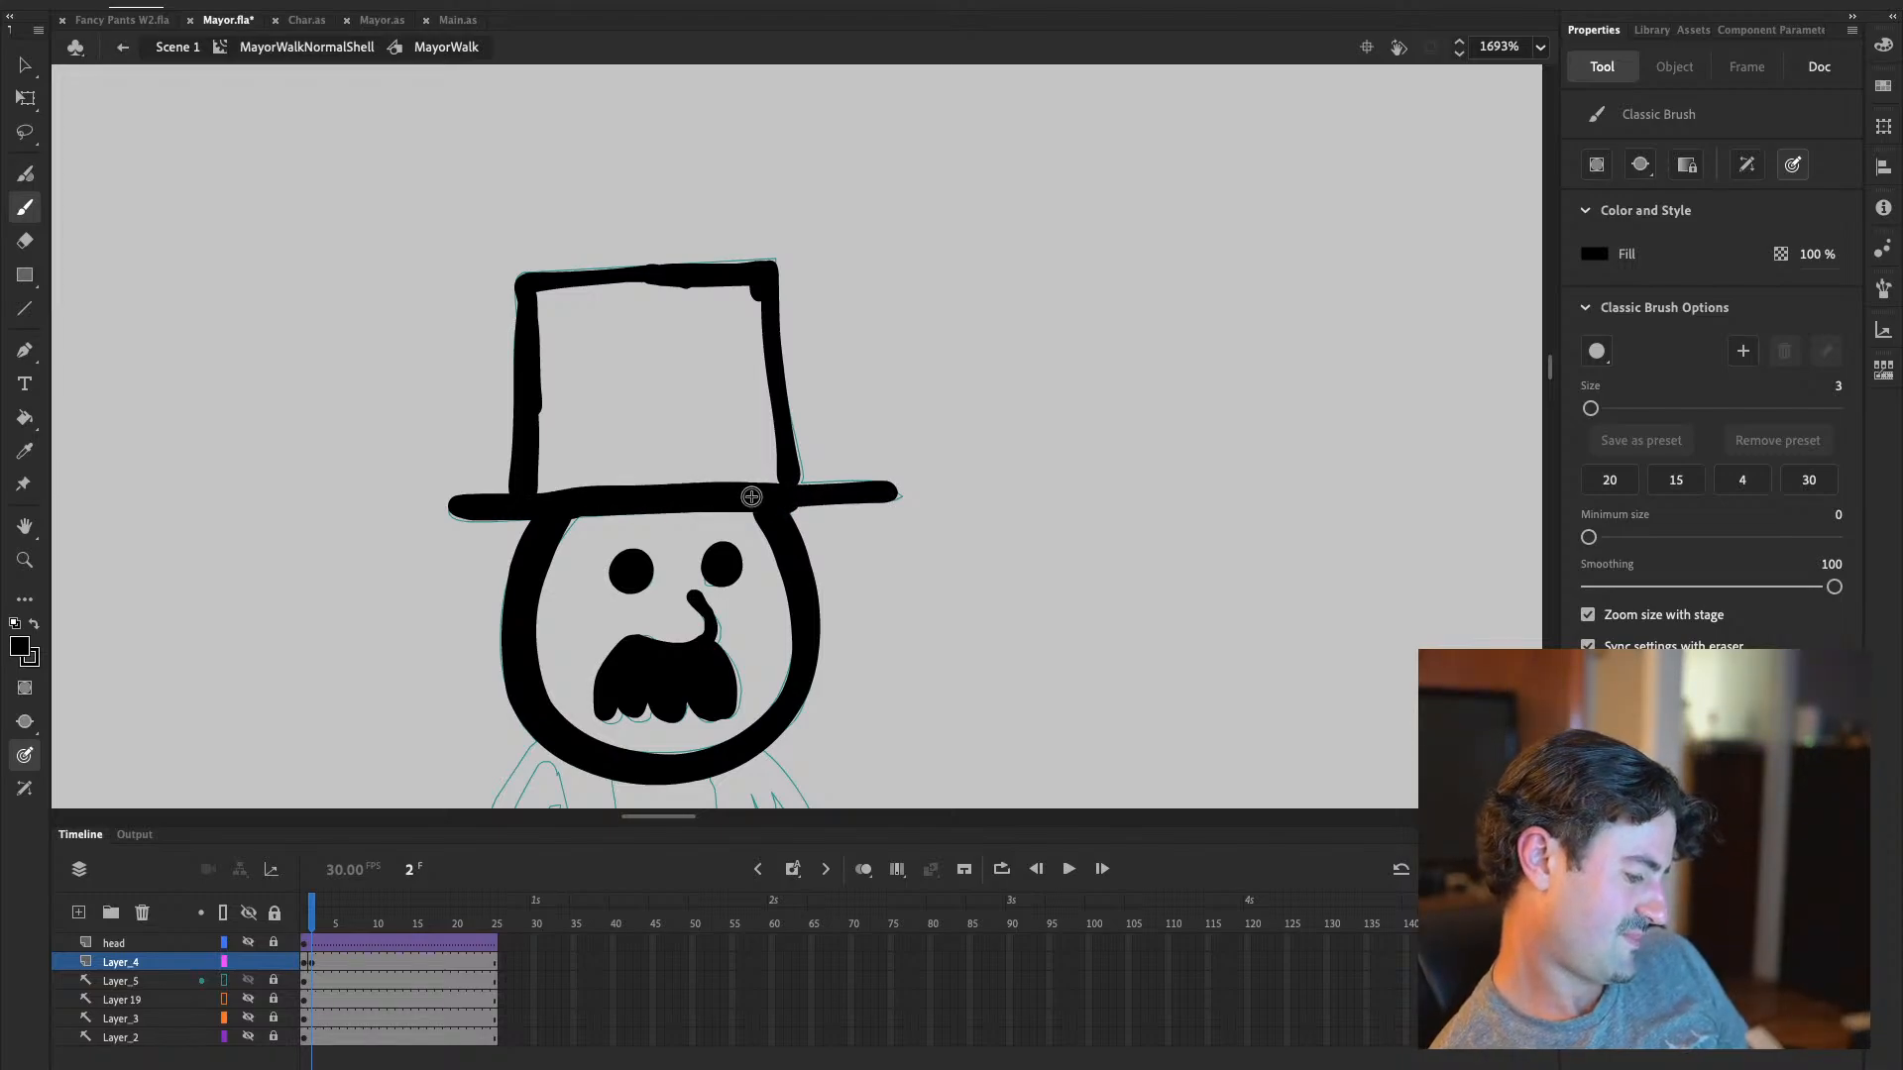
key("k")
left_click(670, 400)
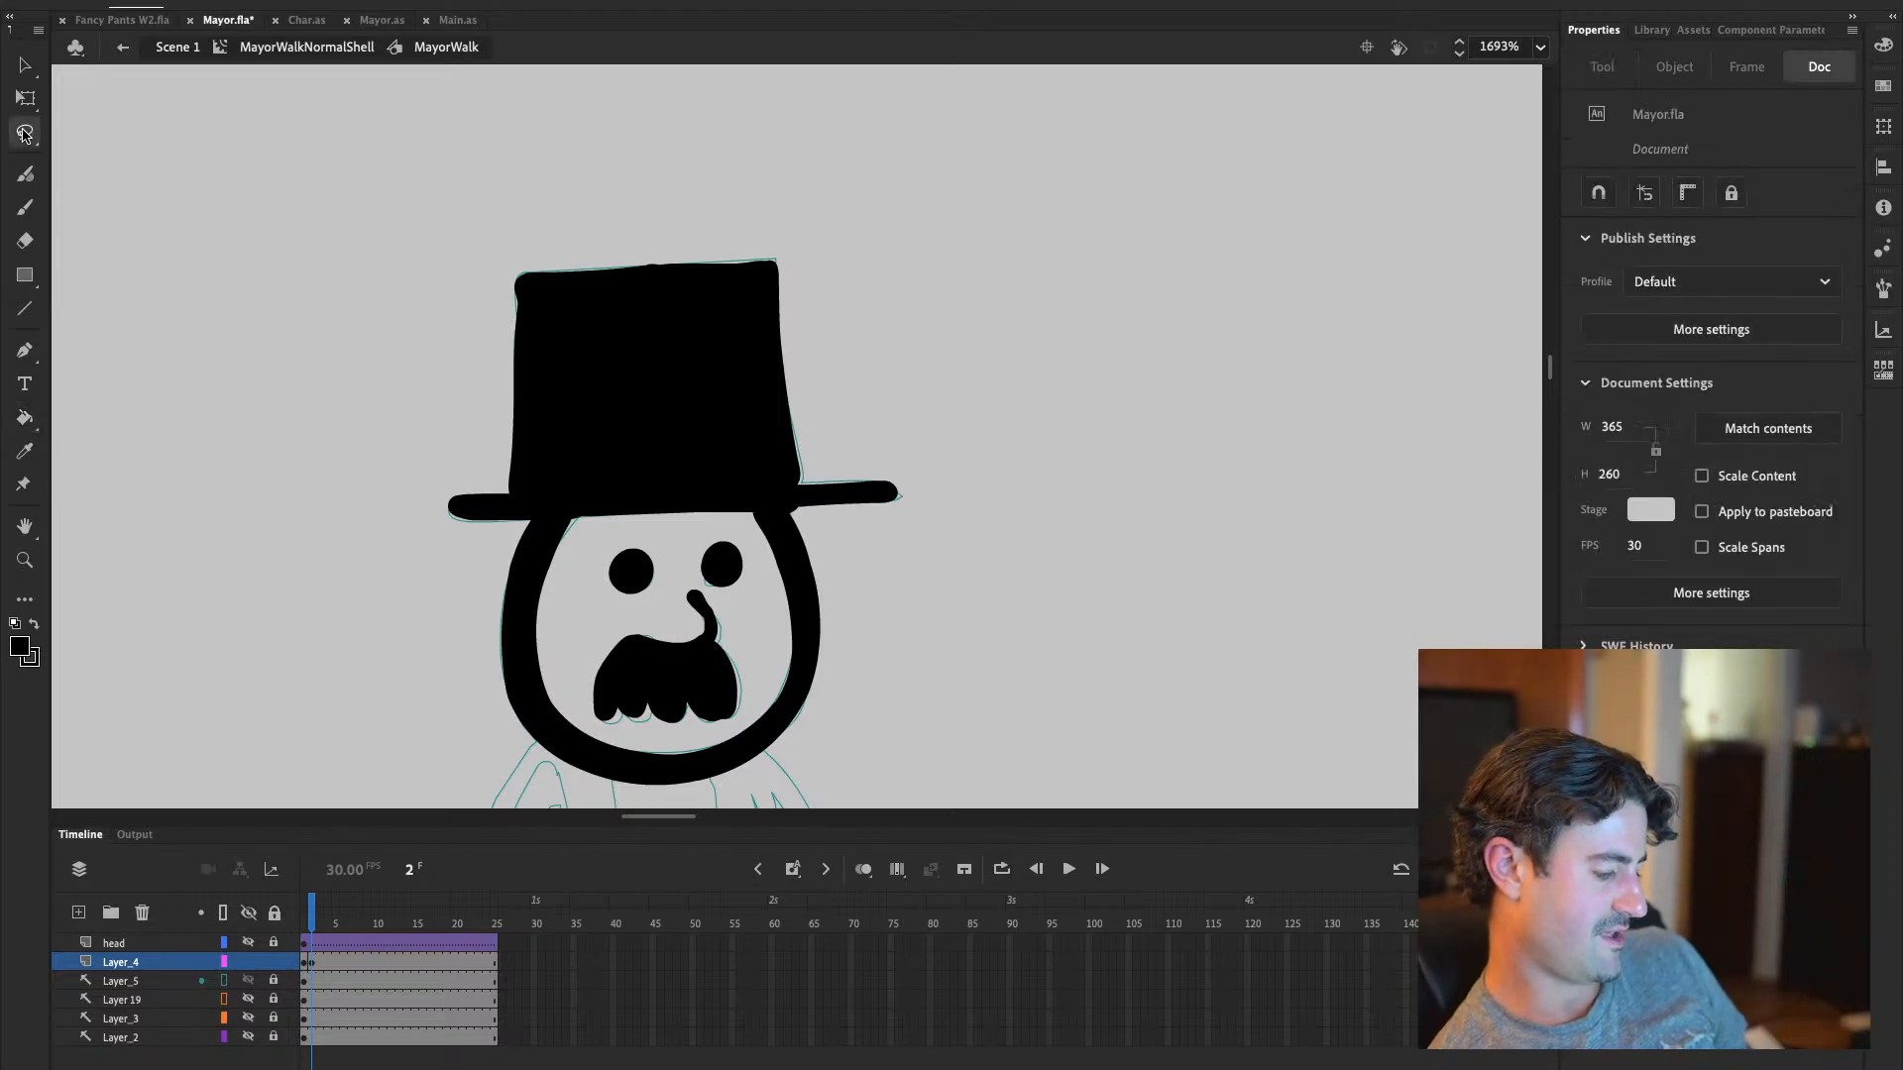
Smooth the right and left edges of the top hat by lassoing each side of the black shape
left_click(25, 132)
mouse_move(612, 229)
left_mouse_down()
mouse_move(706, 327)
mouse_move(756, 221)
mouse_move(833, 429)
left_mouse_up()
left_click(858, 258)
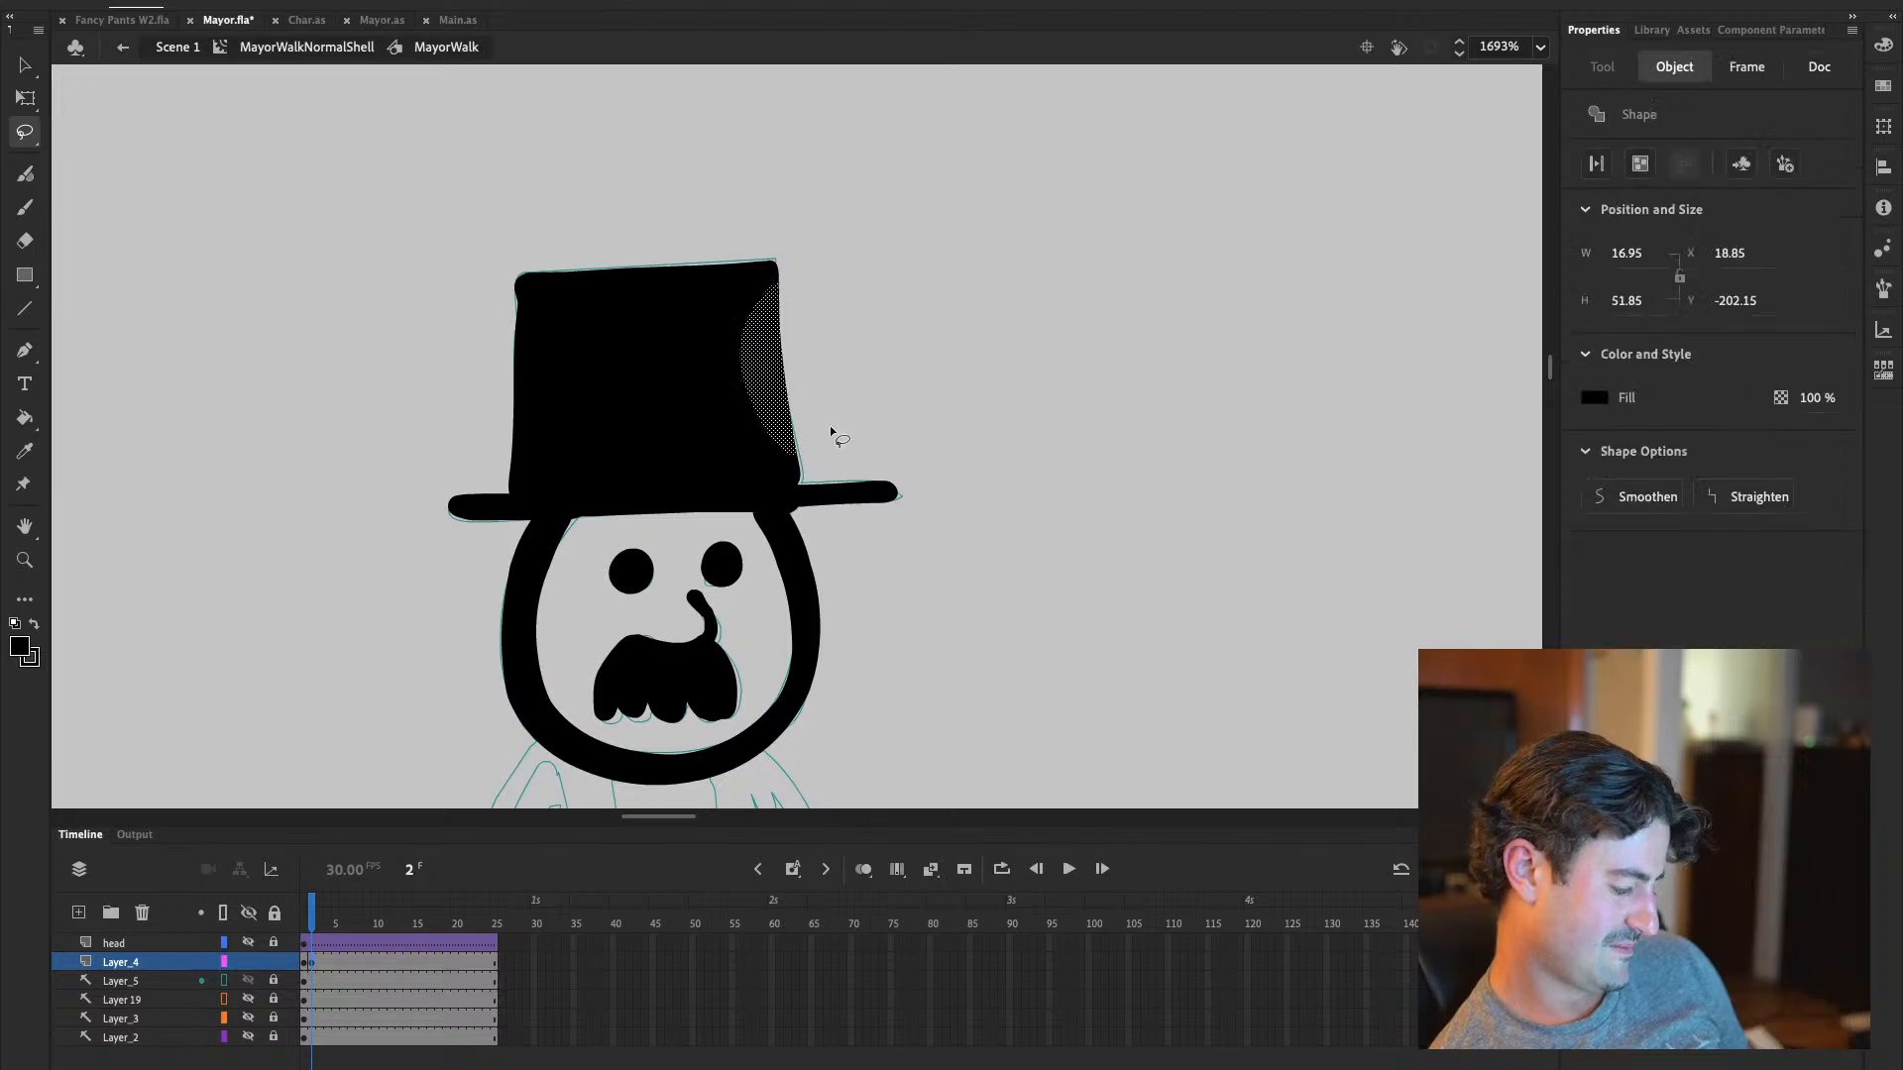
left_click_drag(551, 287, 601, 424)
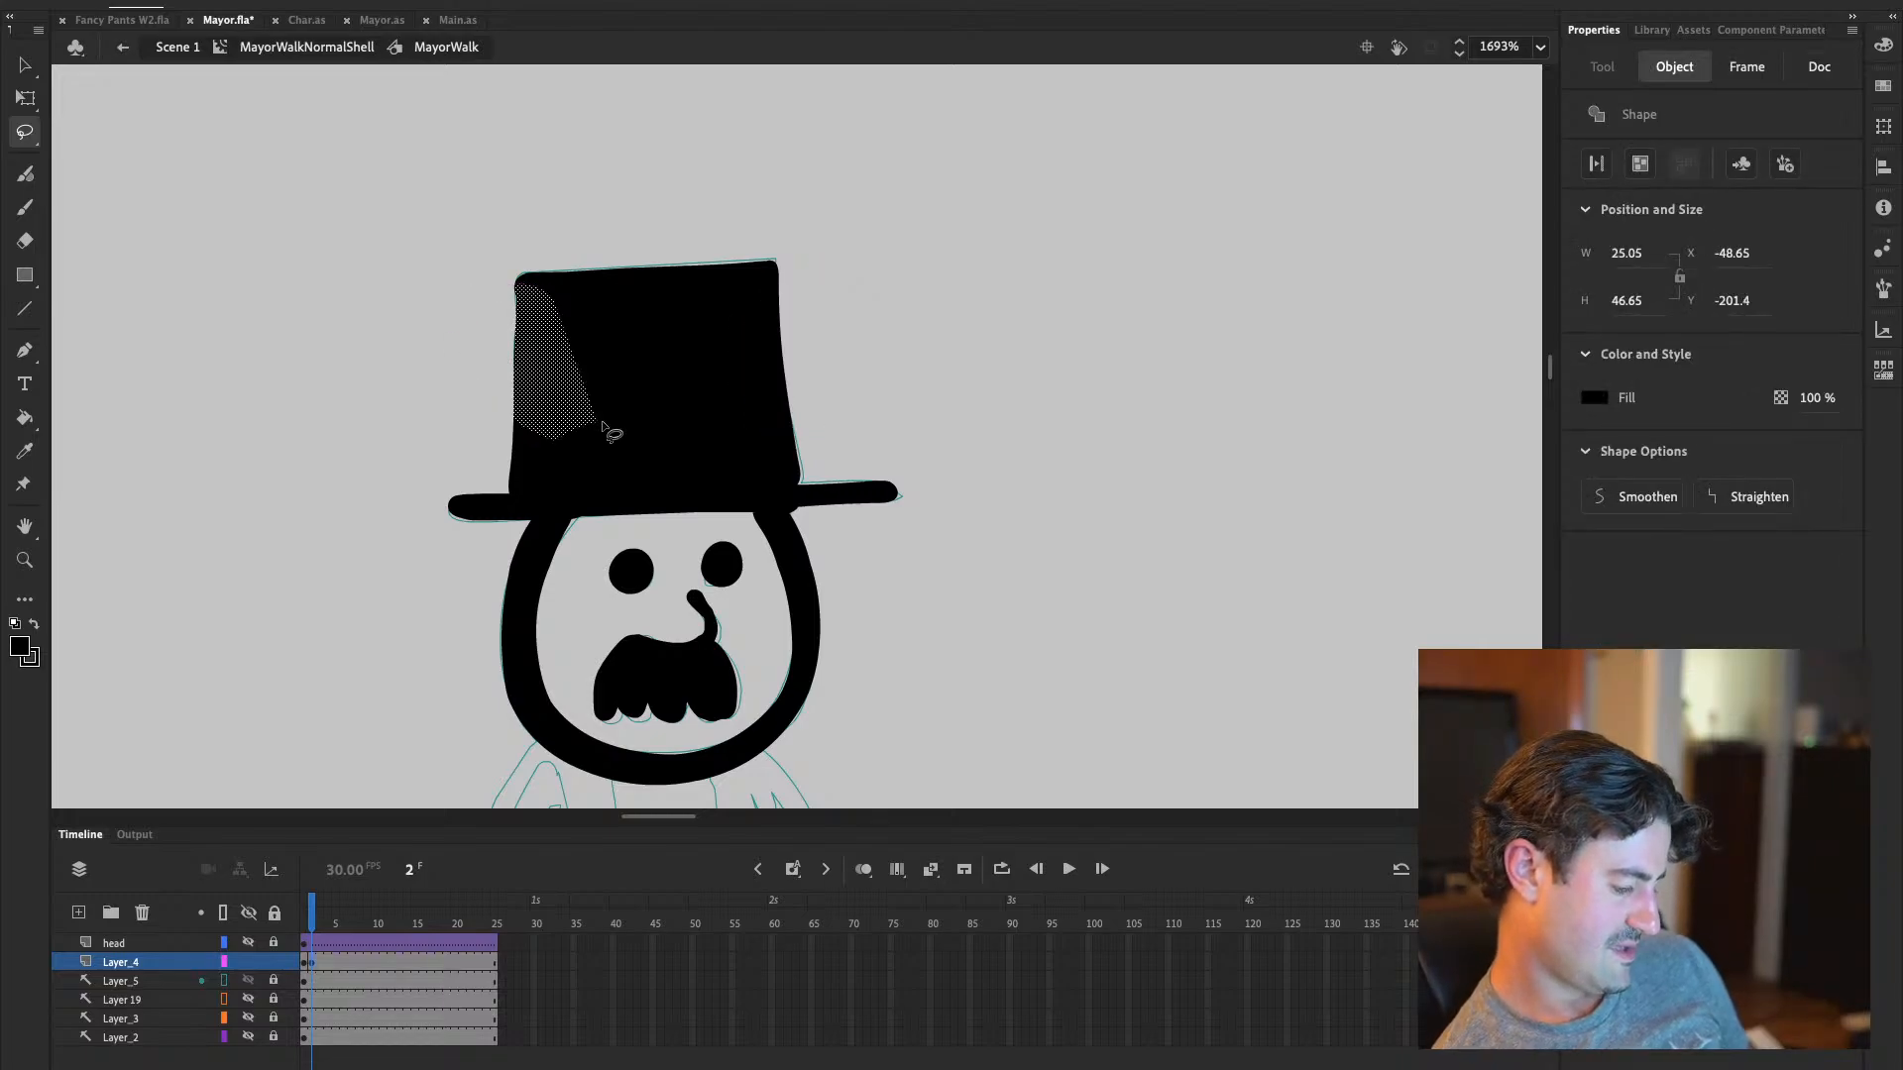
left_click(1011, 404)
Try out the Fluid Brush at size 8 with freehand test strokes and a rough square beside the hat
left_click(27, 176)
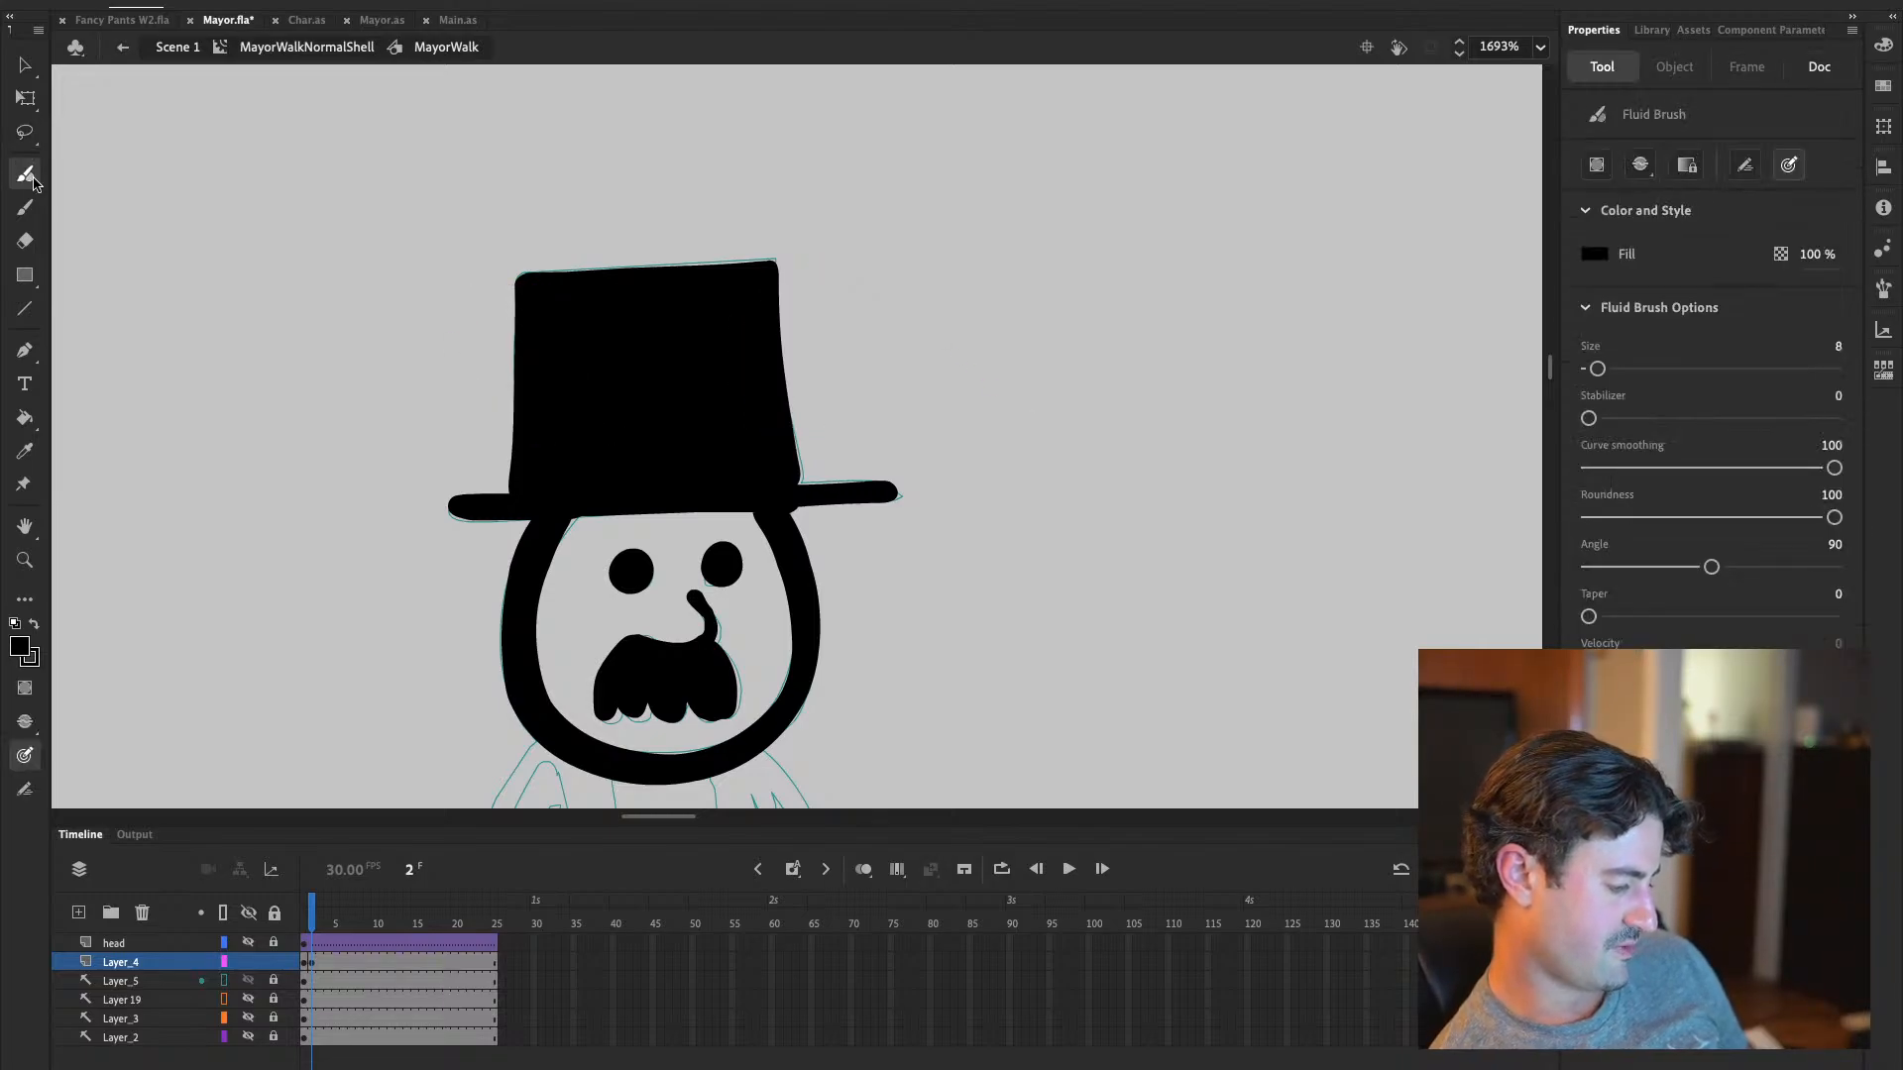
mouse_move(275, 240)
left_mouse_down()
mouse_move(383, 288)
mouse_move(635, 174)
mouse_move(779, 163)
left_mouse_up()
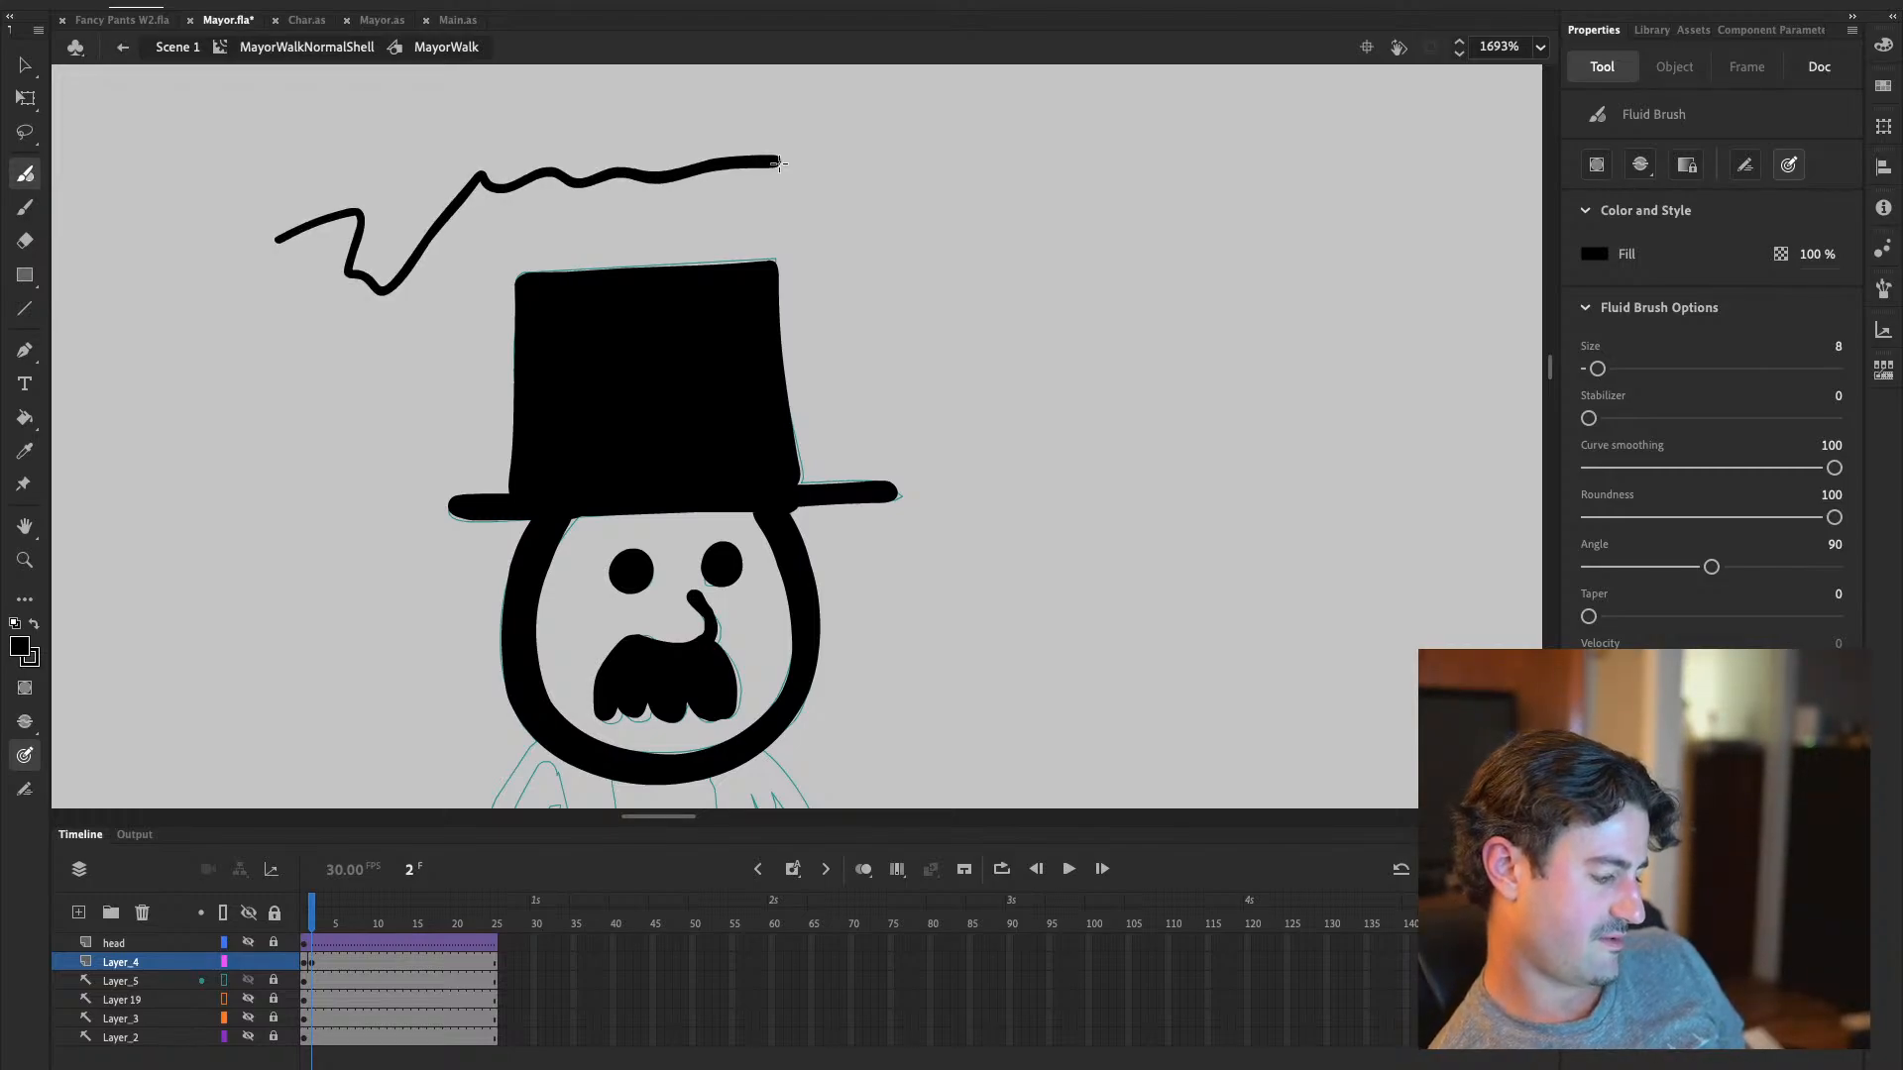
key("ctrl+z")
mouse_move(875, 145)
left_mouse_down()
mouse_move(863, 238)
mouse_move(910, 238)
left_mouse_up()
mouse_move(939, 238)
left_mouse_down()
mouse_move(996, 395)
mouse_move(1186, 421)
mouse_move(1194, 254)
mouse_move(1004, 190)
mouse_move(1172, 178)
mouse_move(1250, 203)
mouse_move(1265, 321)
mouse_move(1125, 352)
left_mouse_up()
left_click(987, 196)
key("ctrl+z")
mouse_move(1003, 186)
left_mouse_down()
mouse_move(1099, 157)
mouse_move(1289, 211)
left_mouse_up()
key("ctrl+z")
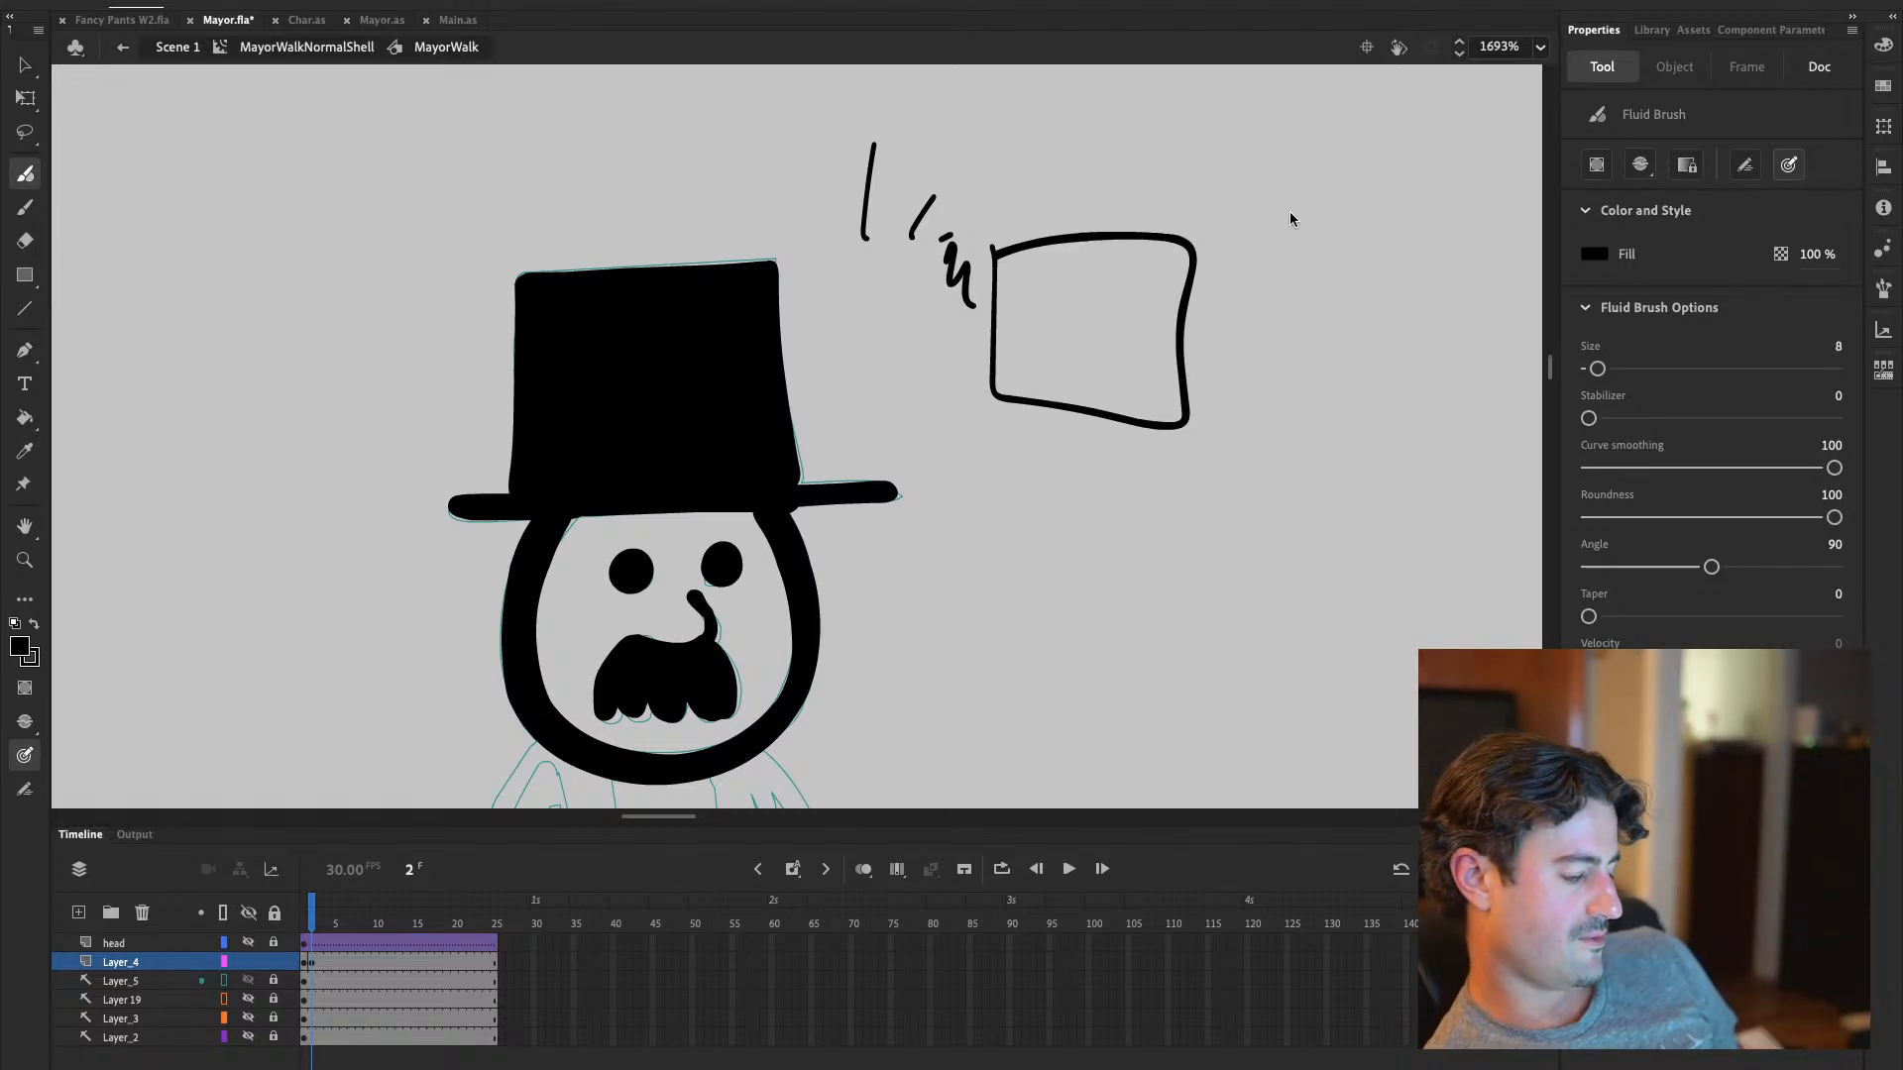
Paint a vertical Classic Brush test stroke beside the square and delete all the test marks
left_click(27, 206)
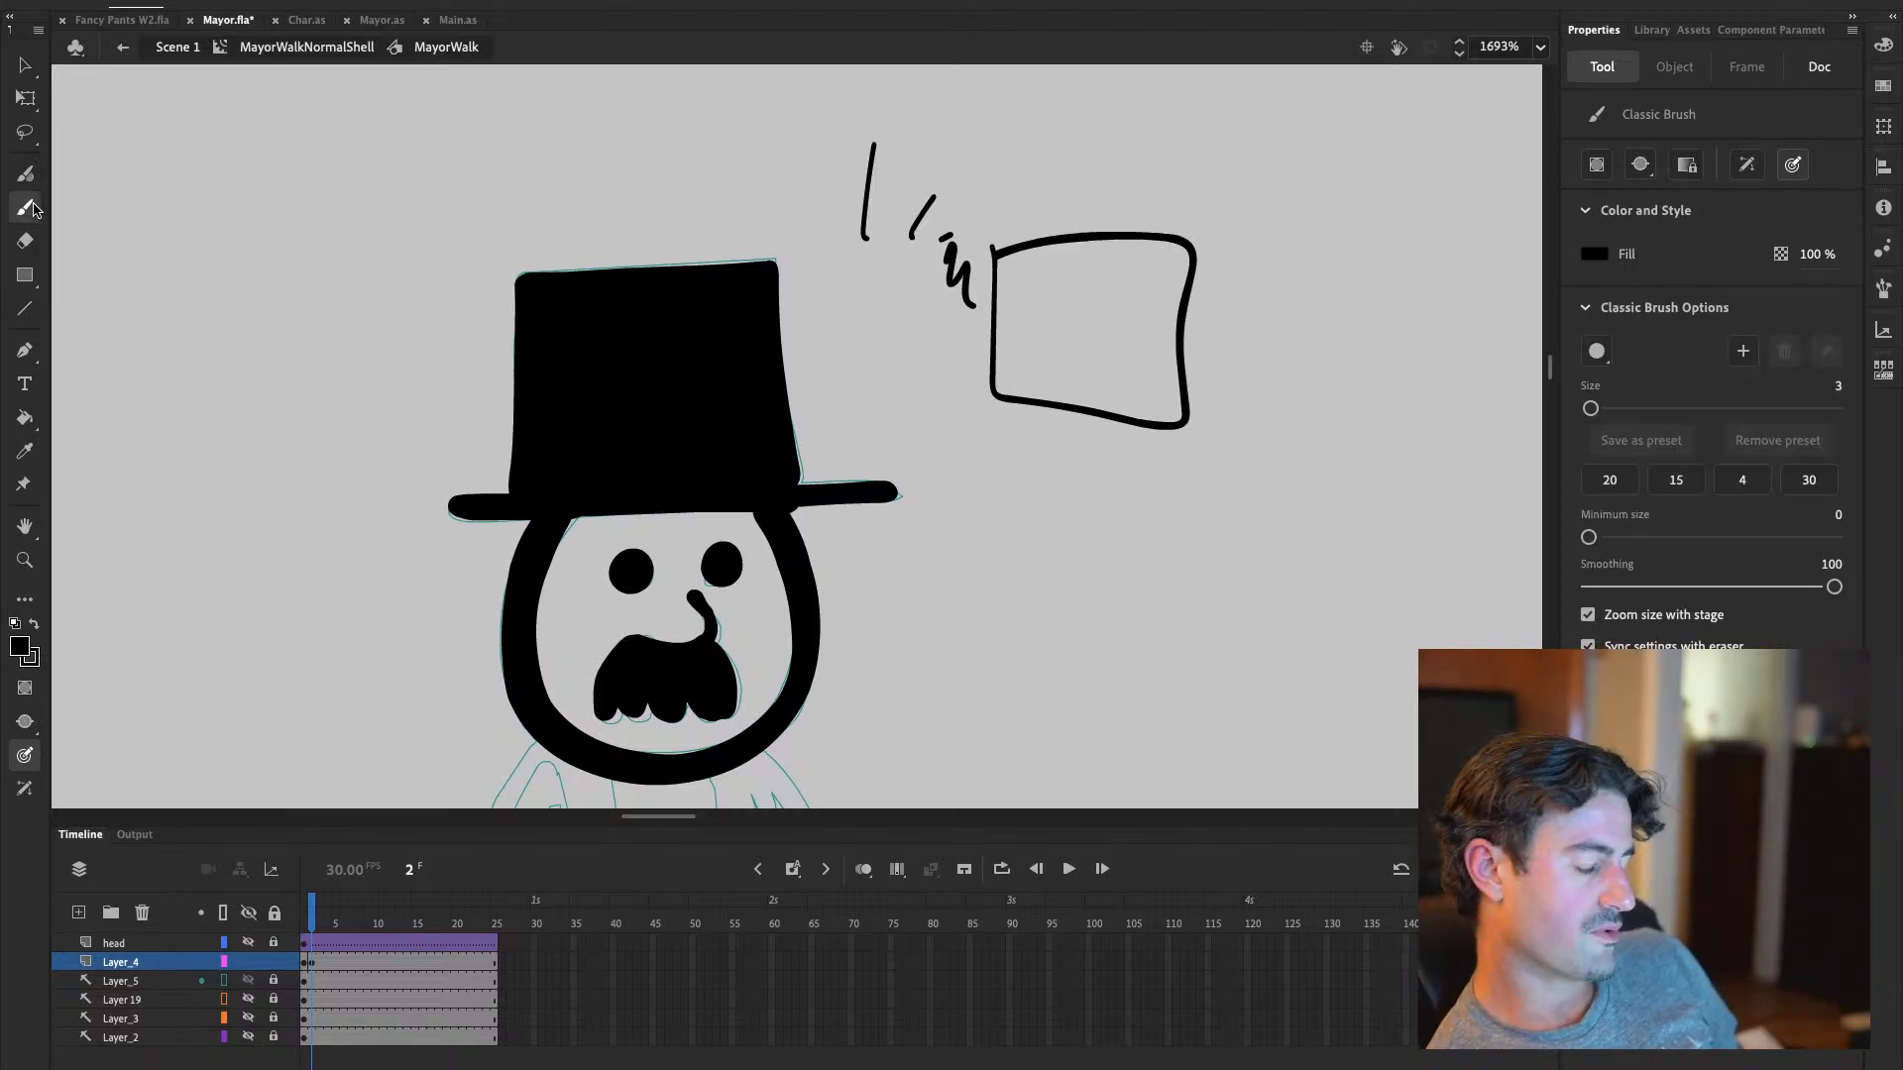
left_click_drag(1251, 154, 1253, 423)
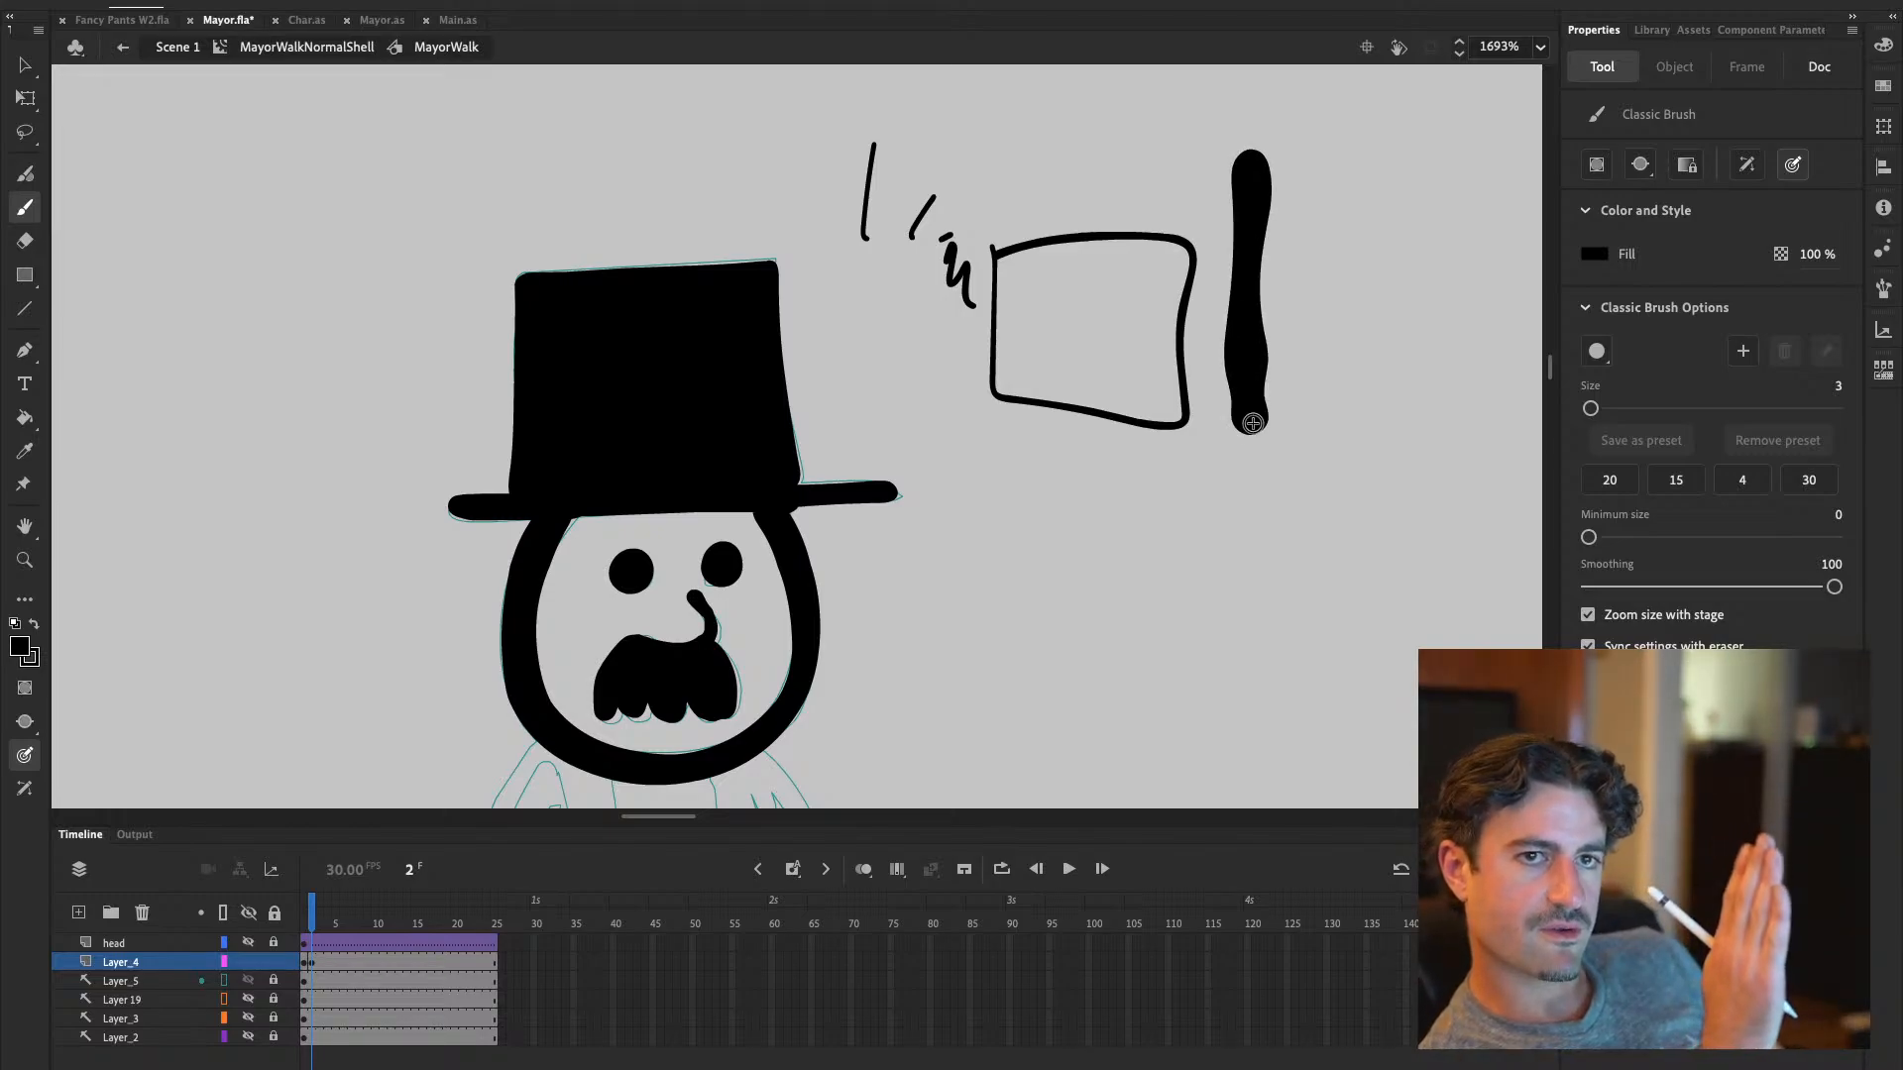
left_click(28, 134)
mouse_move(1279, 99)
left_mouse_down()
mouse_move(957, 114)
mouse_move(952, 465)
mouse_move(1425, 130)
left_mouse_up()
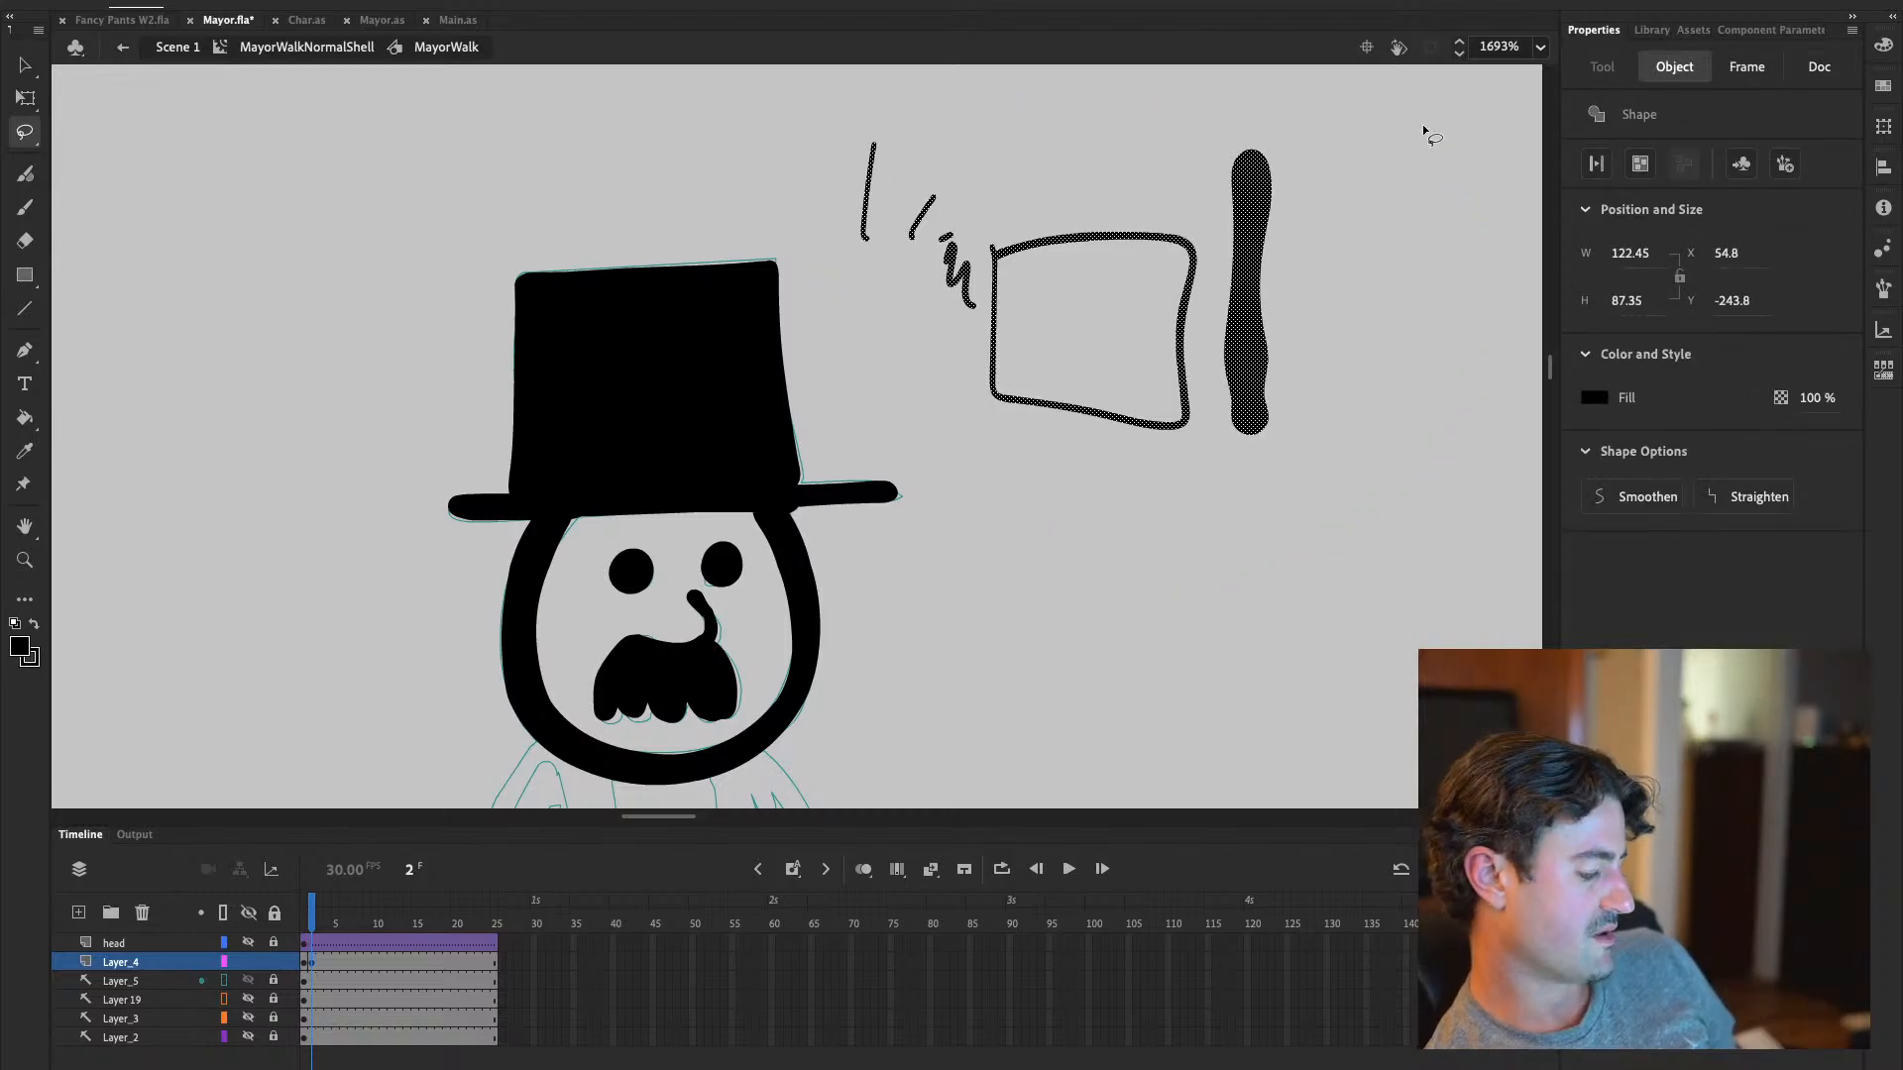
key("Delete")
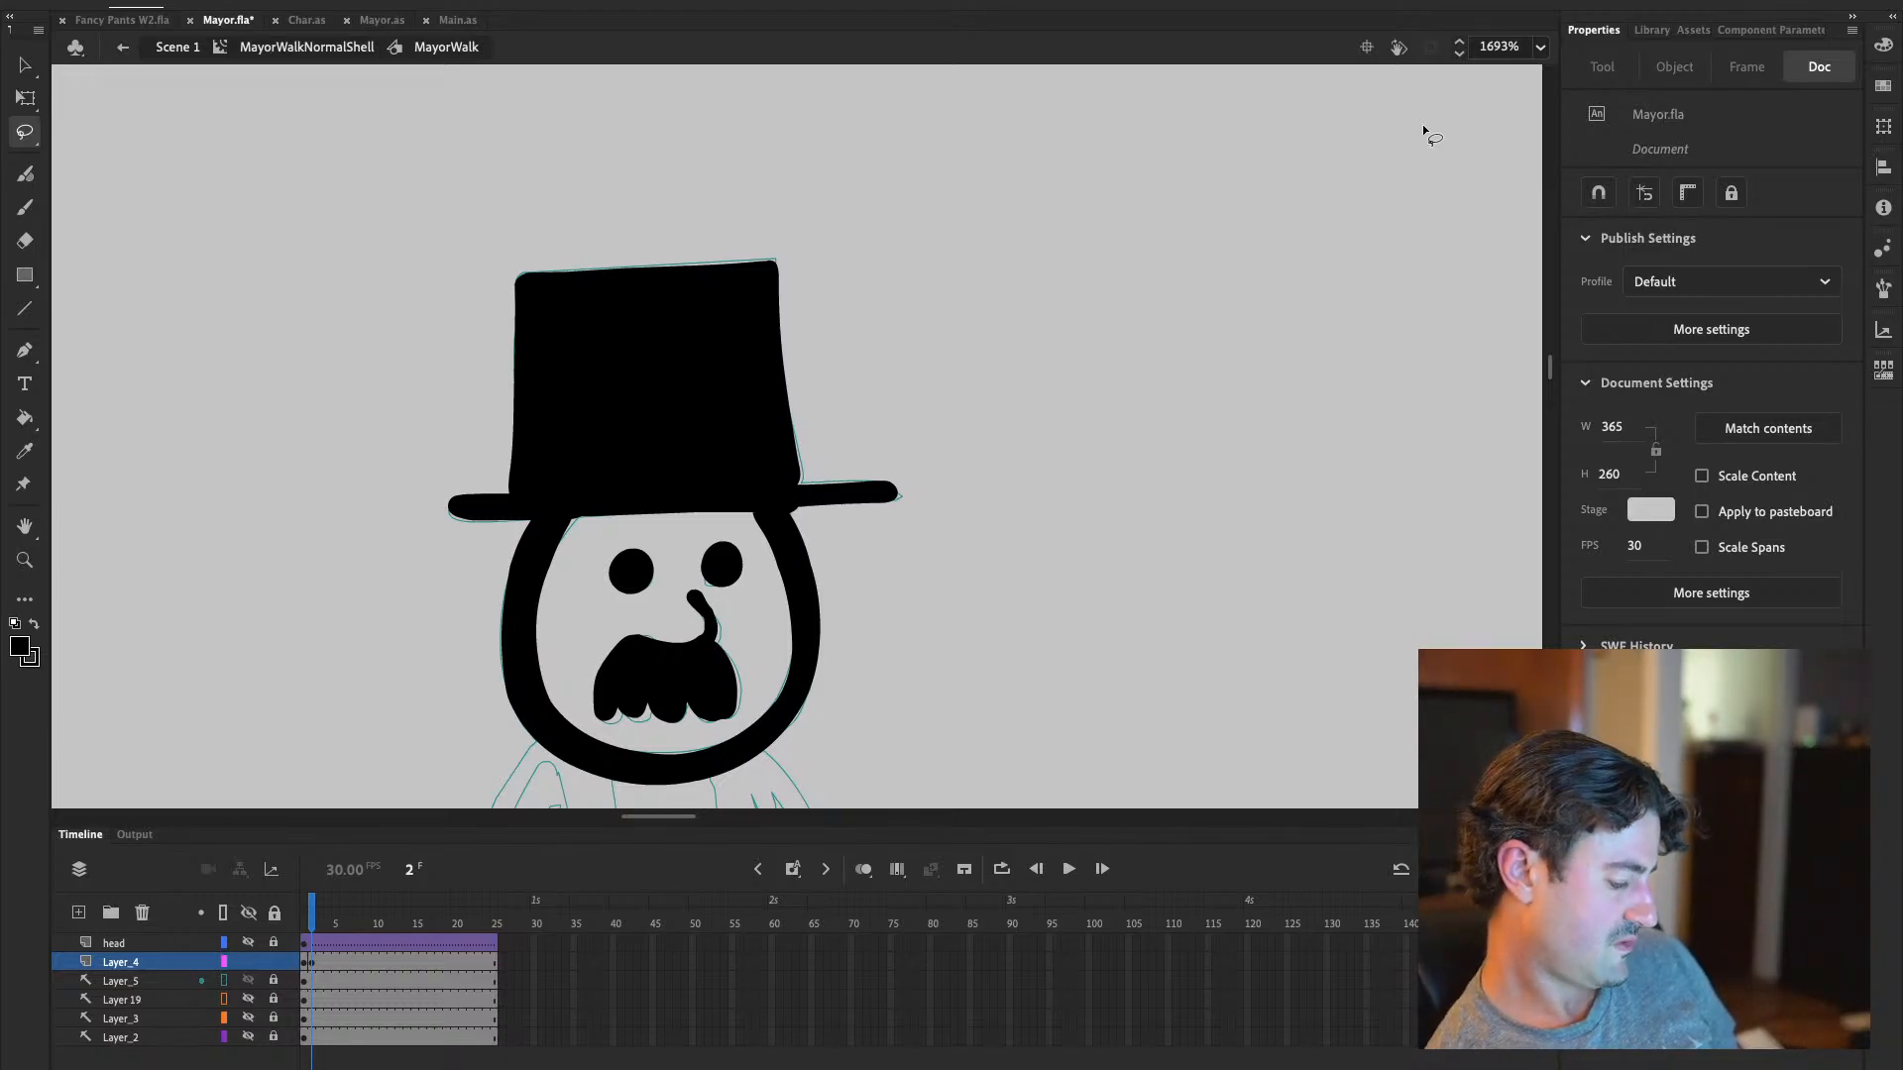
Rename Layer_4 as head
left_click(125, 966)
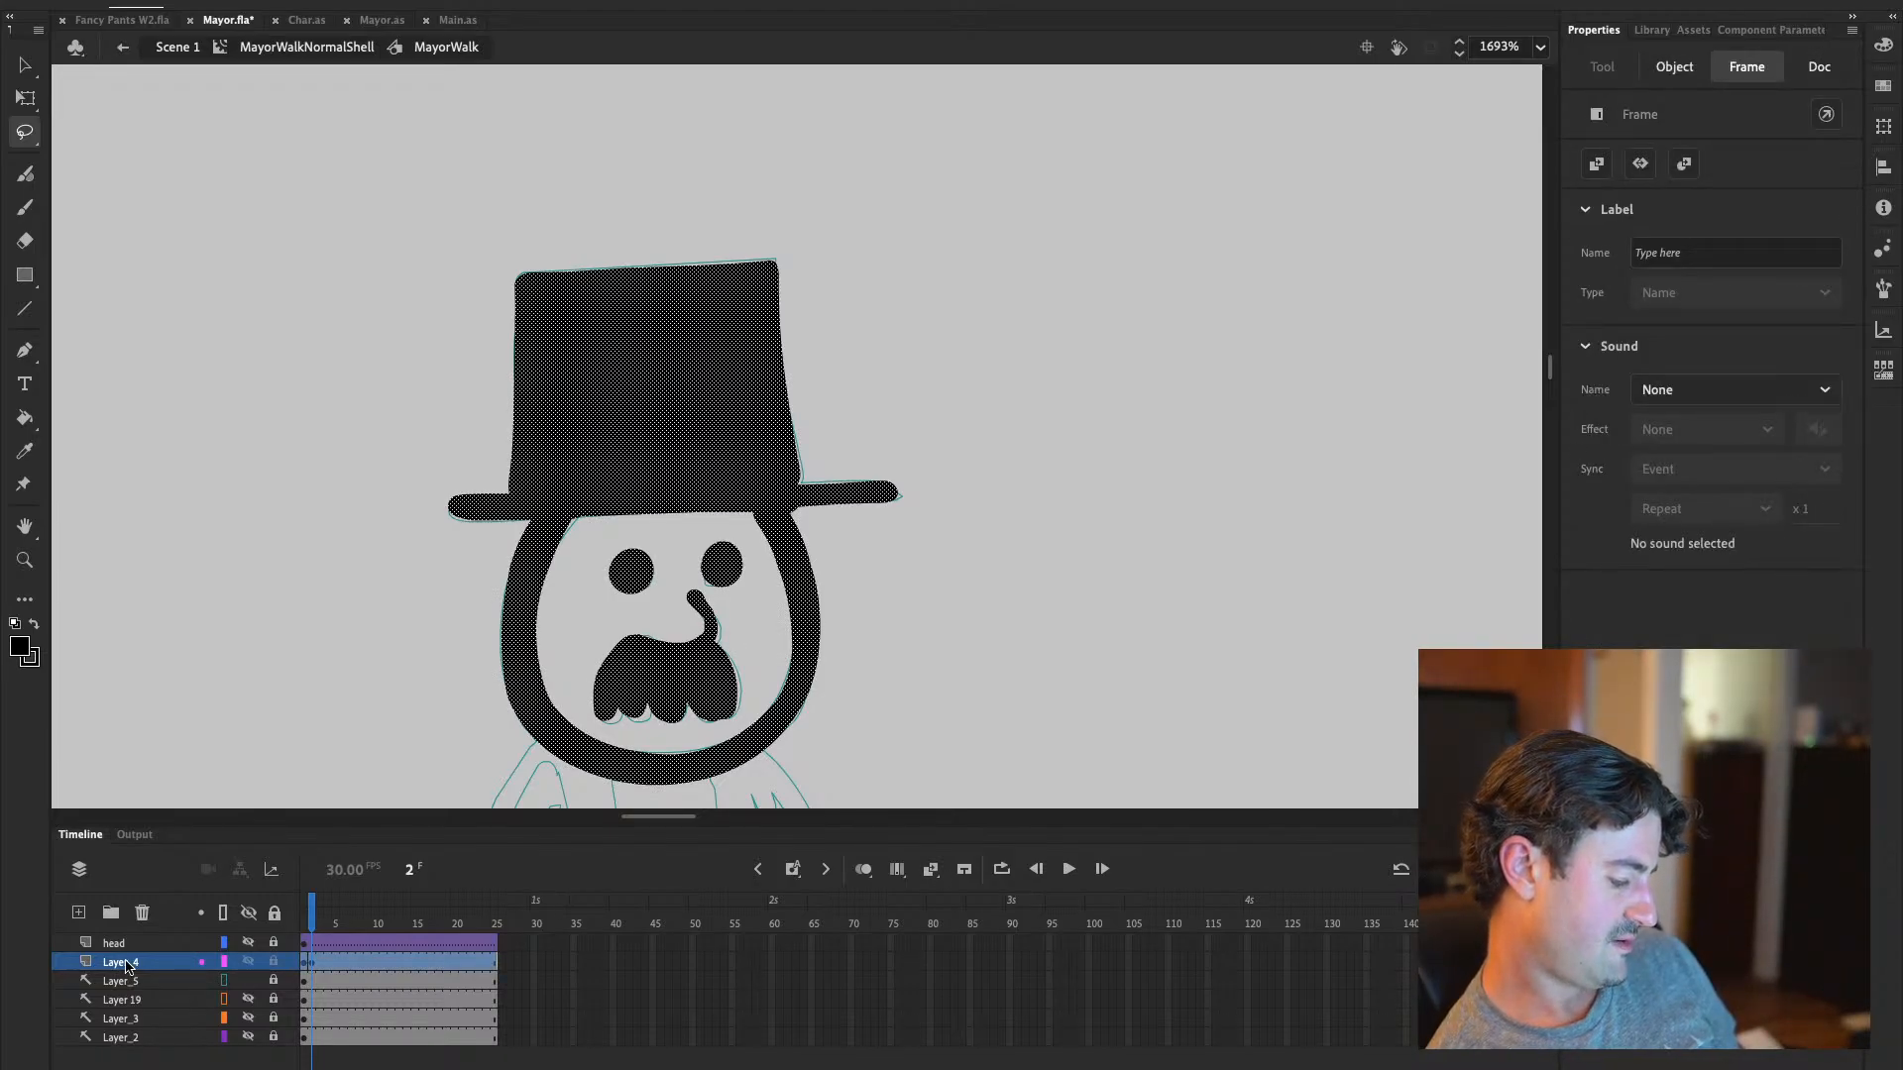
double_click(126, 966)
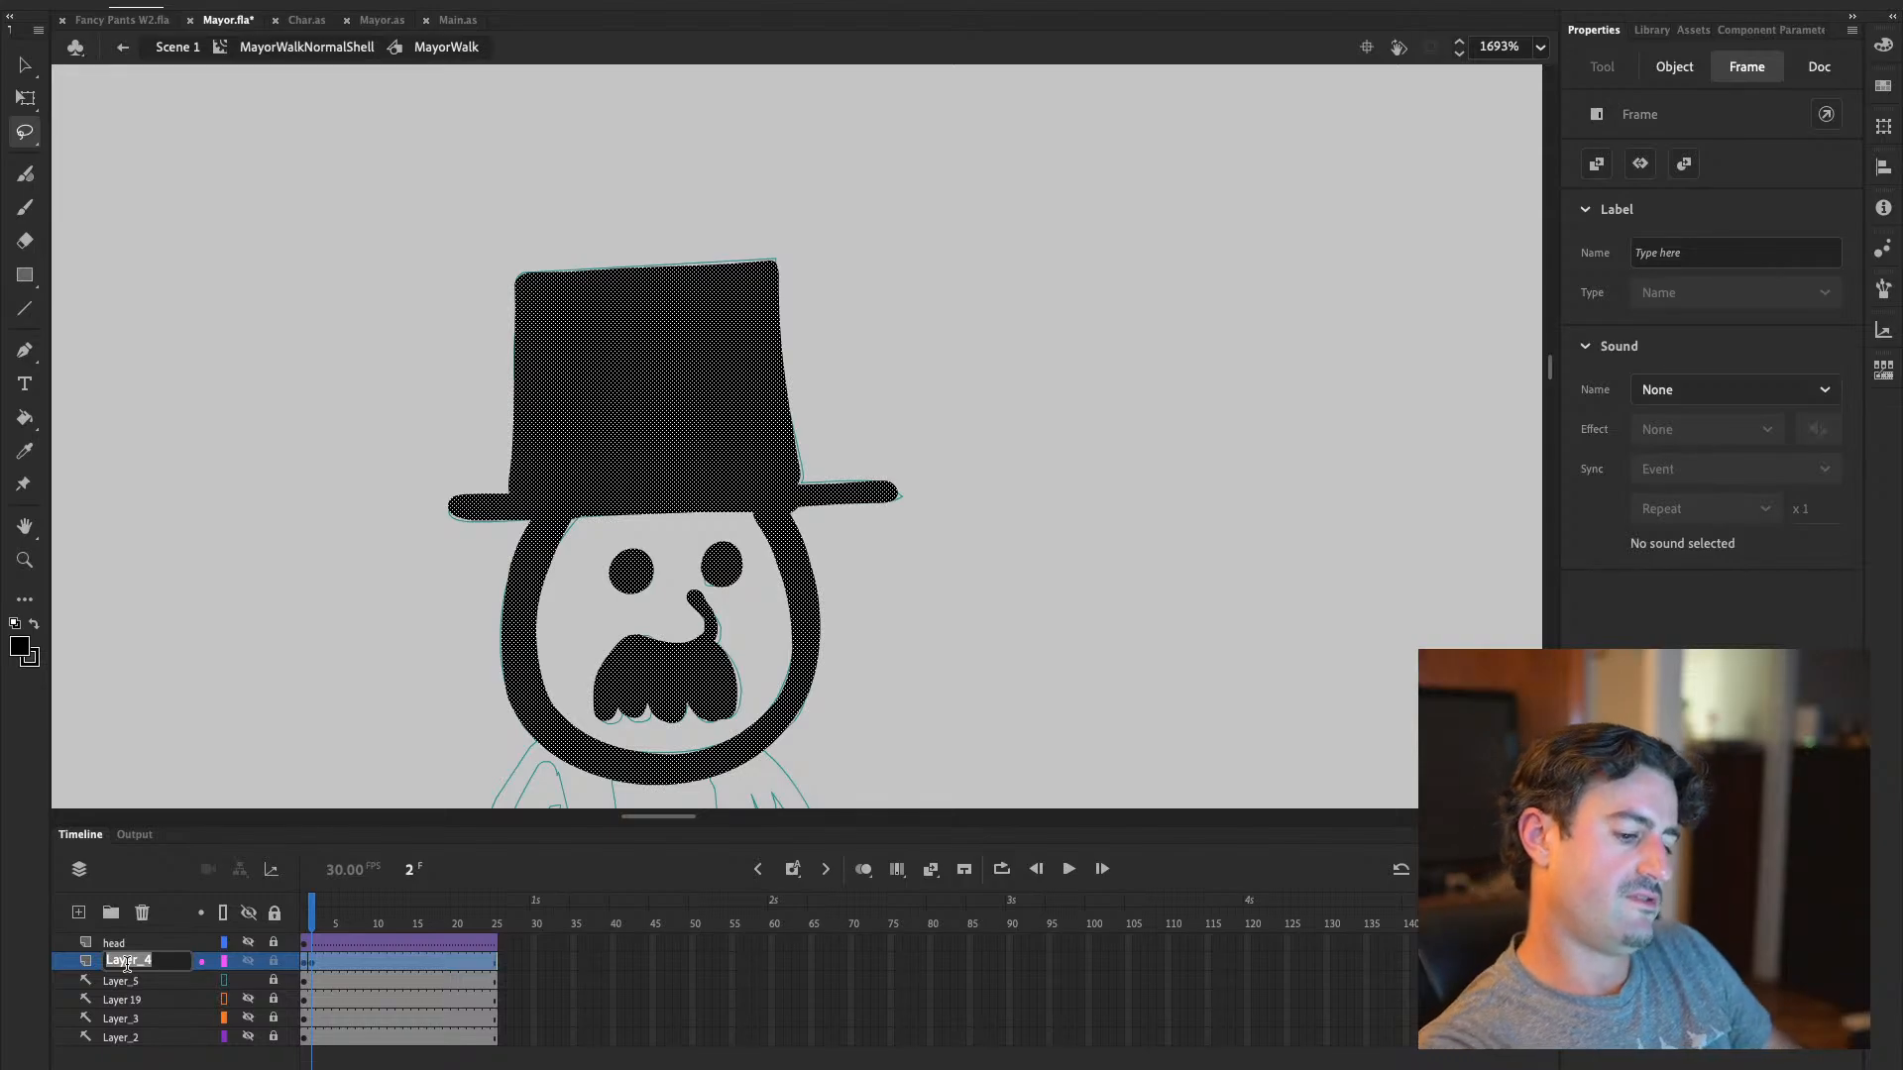
type("head")
key("Return")
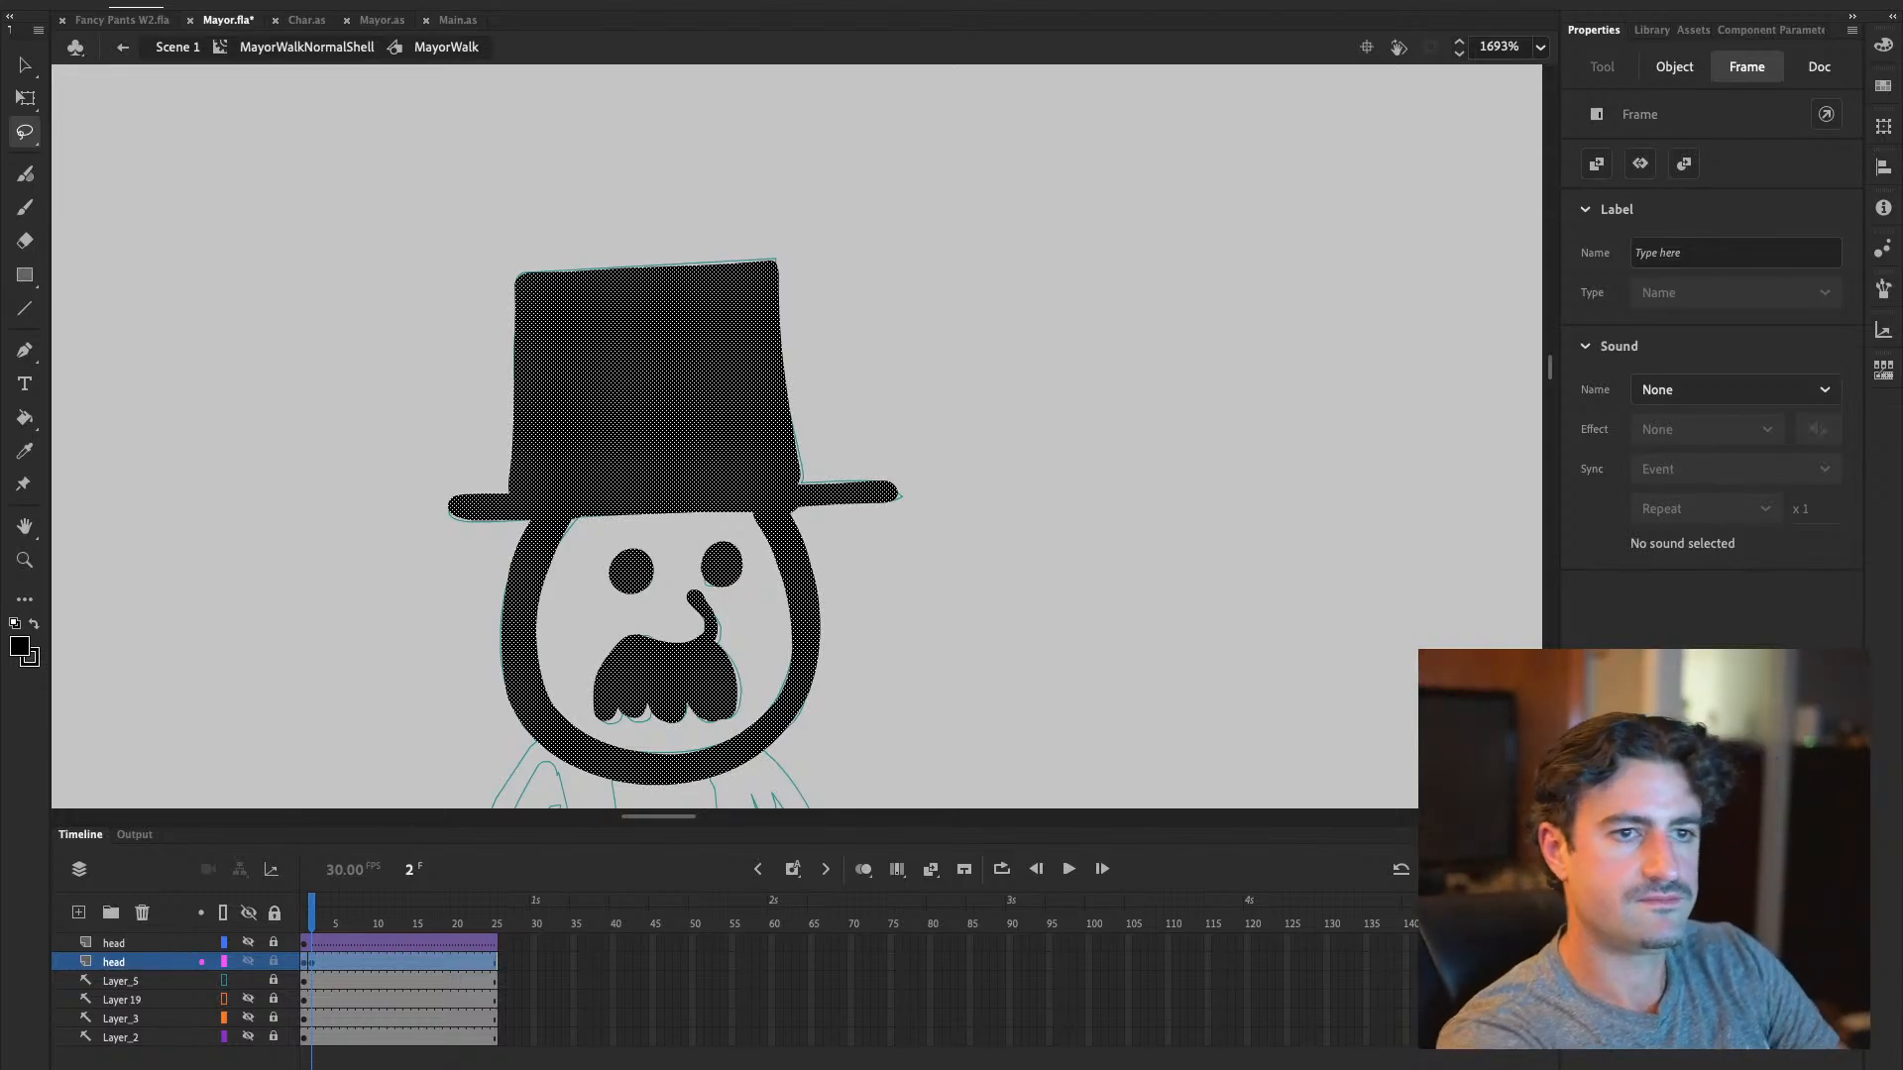
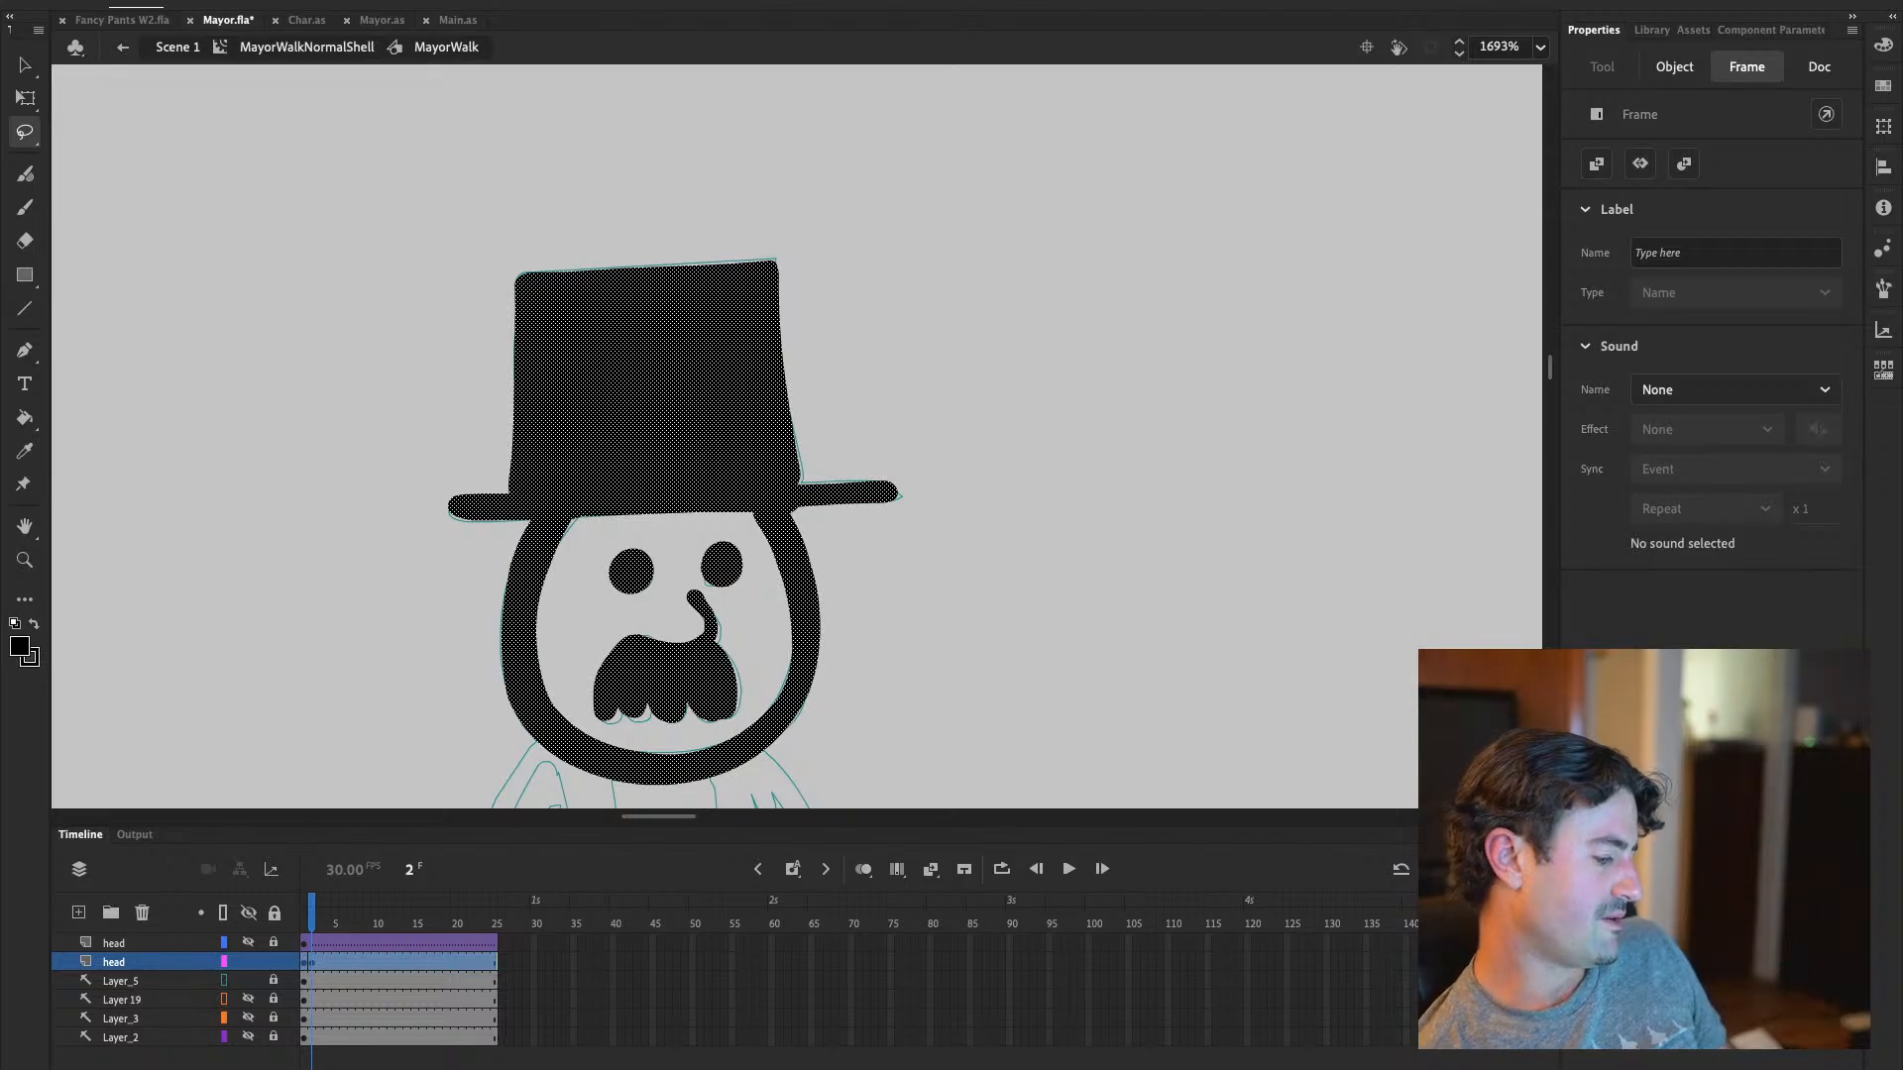
Smooth the top edge of the hat
left_click(25, 66)
left_click_drag(517, 232, 770, 296)
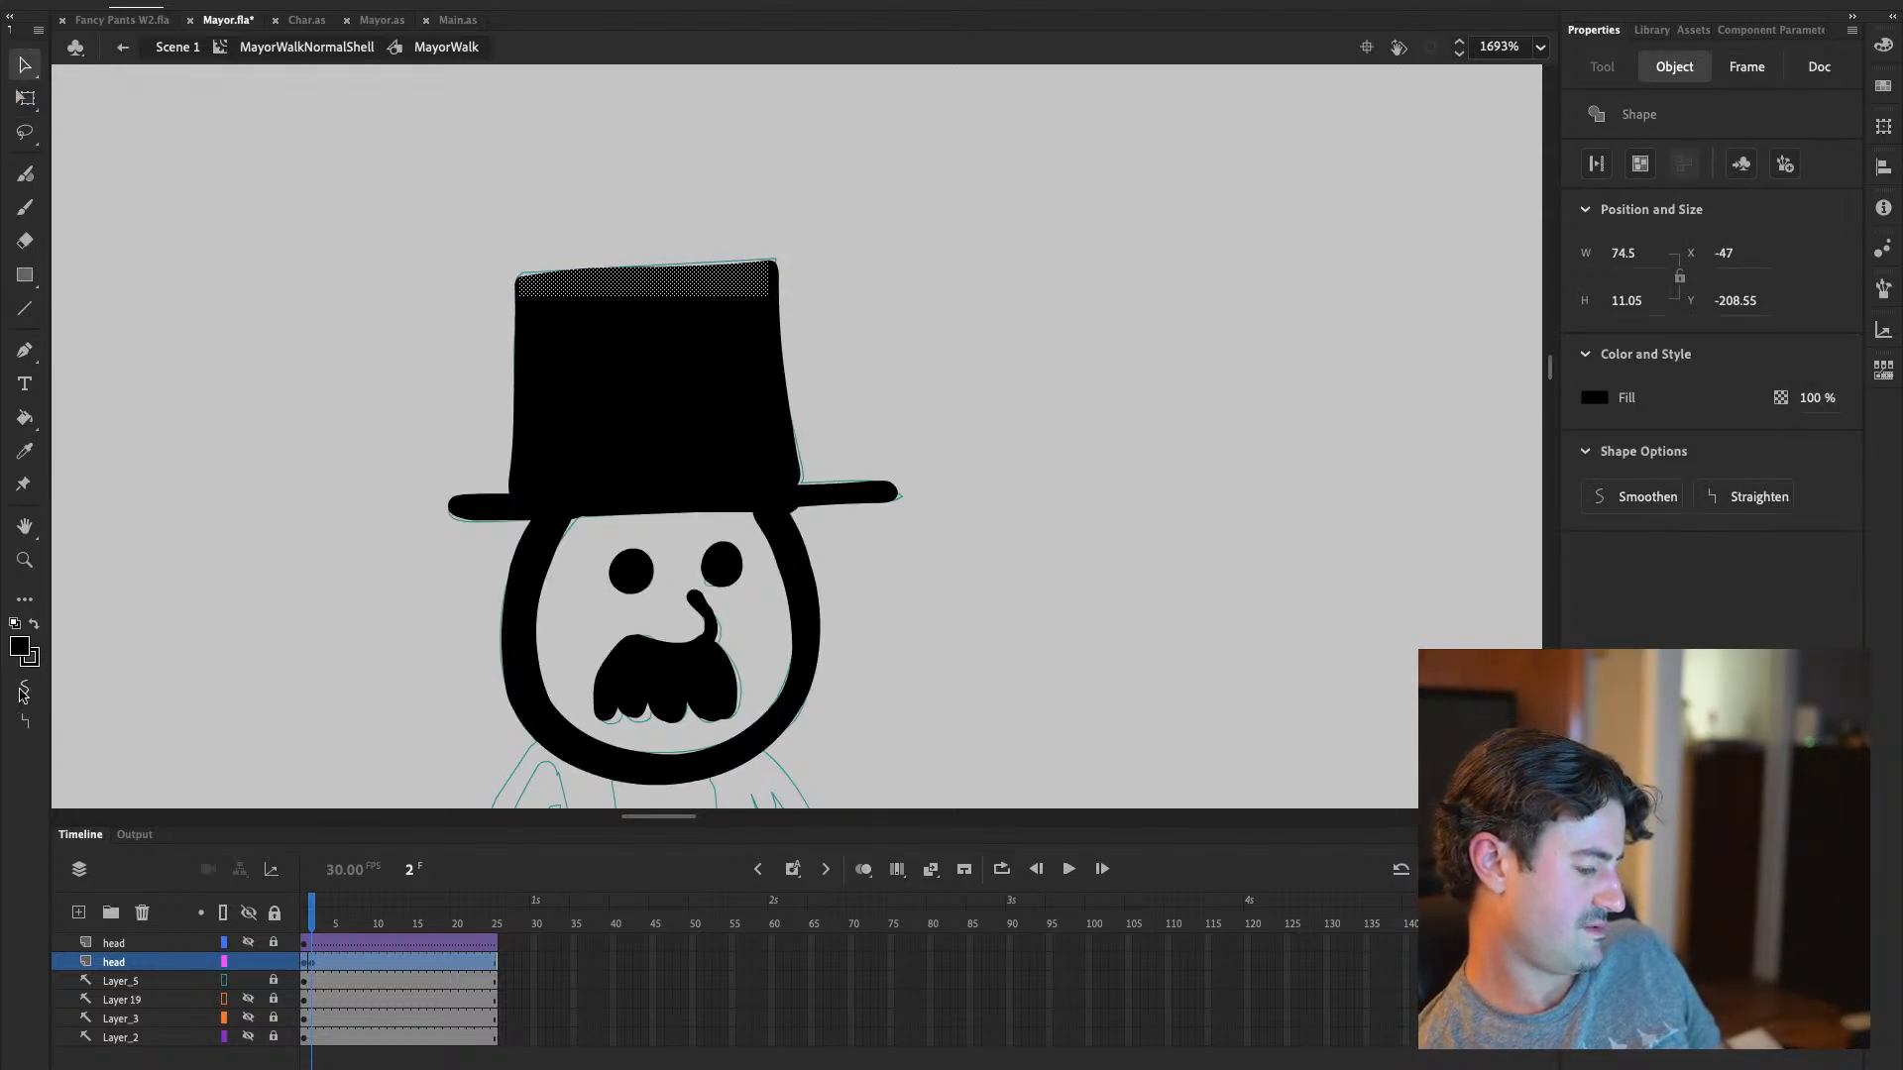
left_click(349, 556)
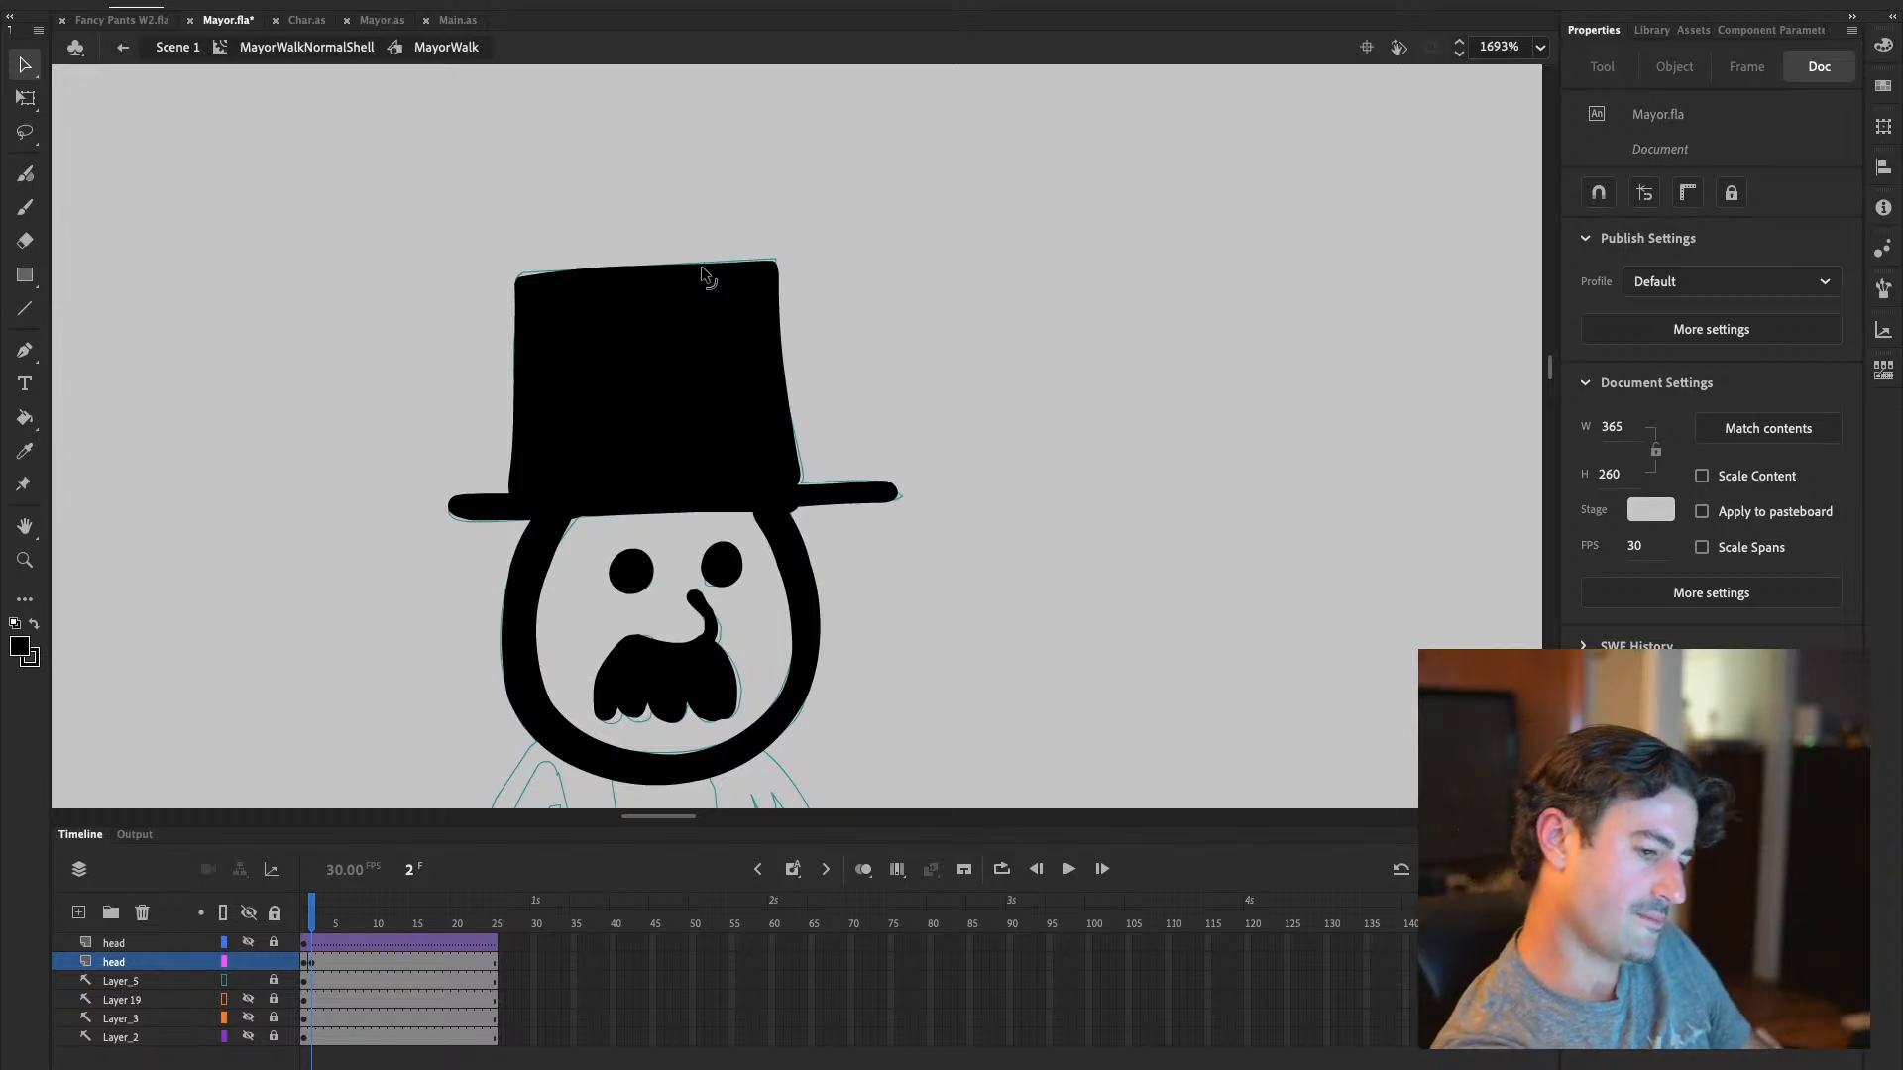
Add a new layer directly above Layer_5, below the head layer, and select its second frame
key("ctrl+minus")
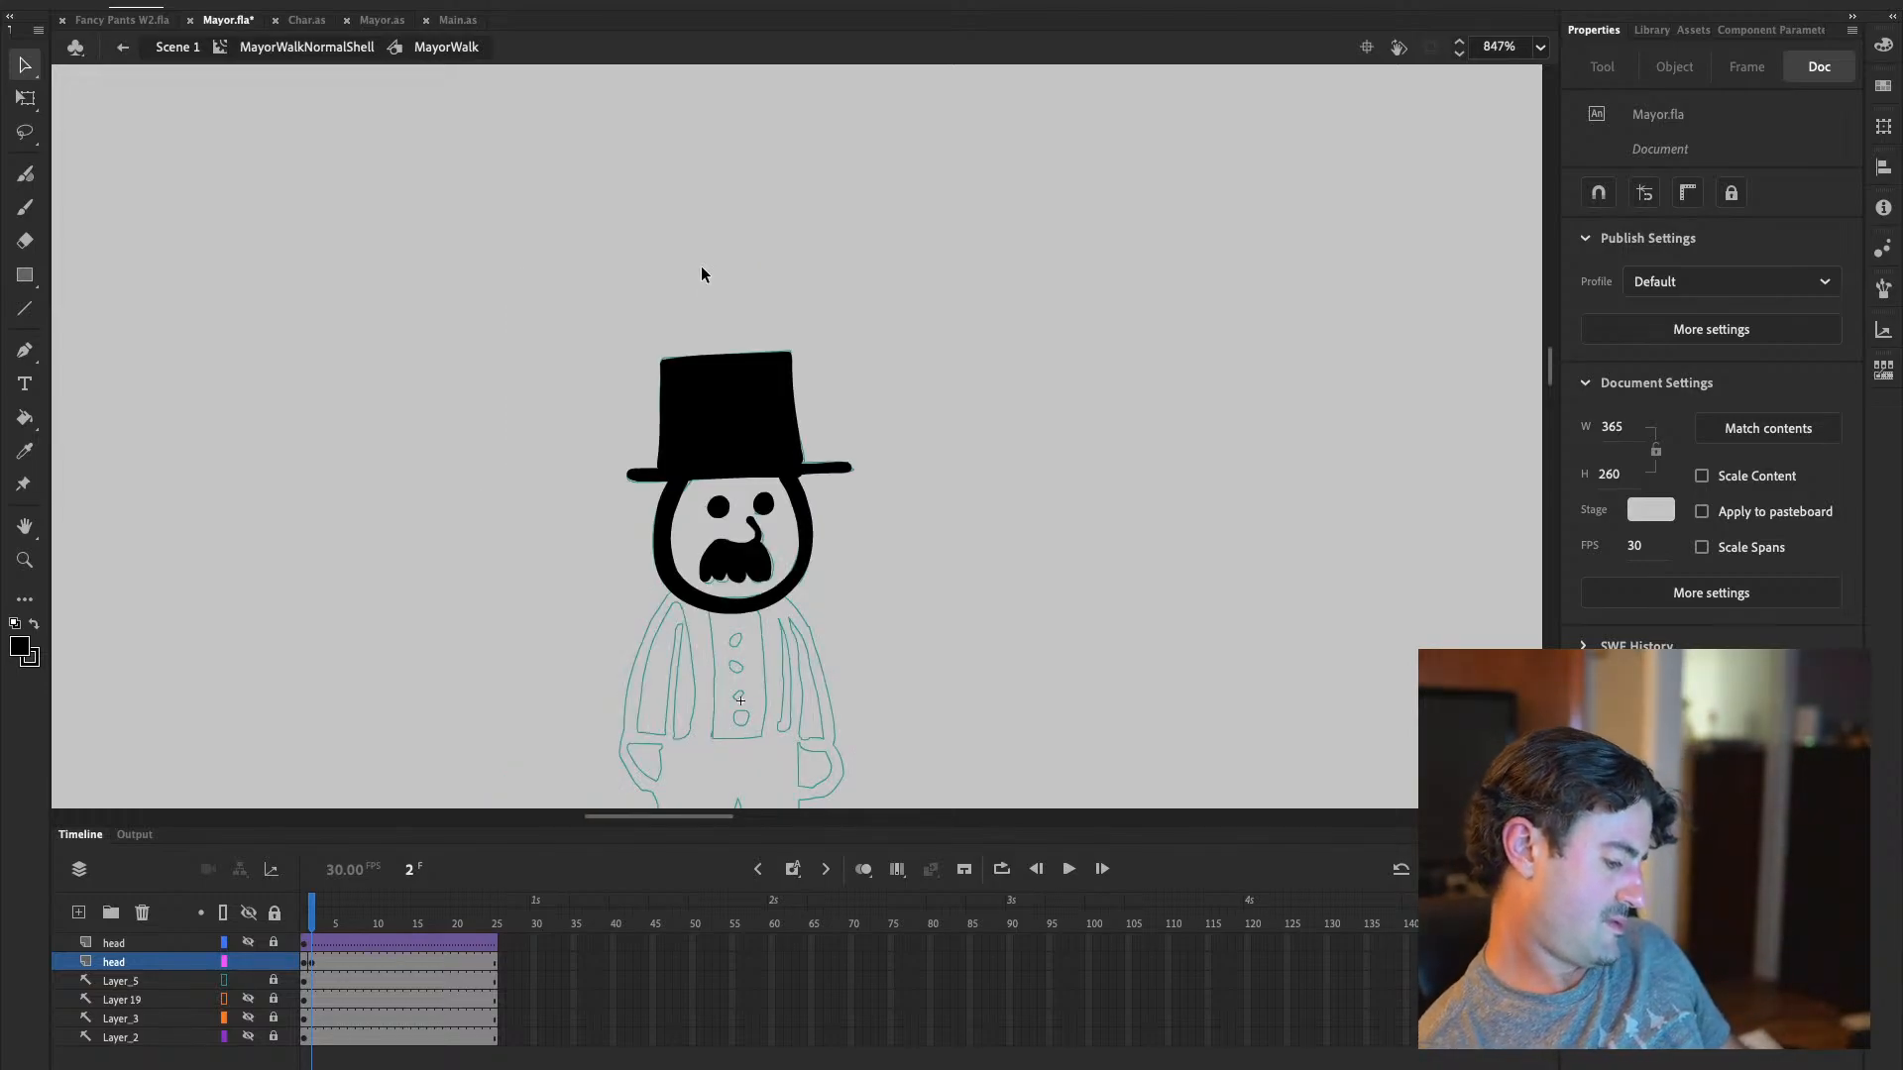
left_click(165, 984)
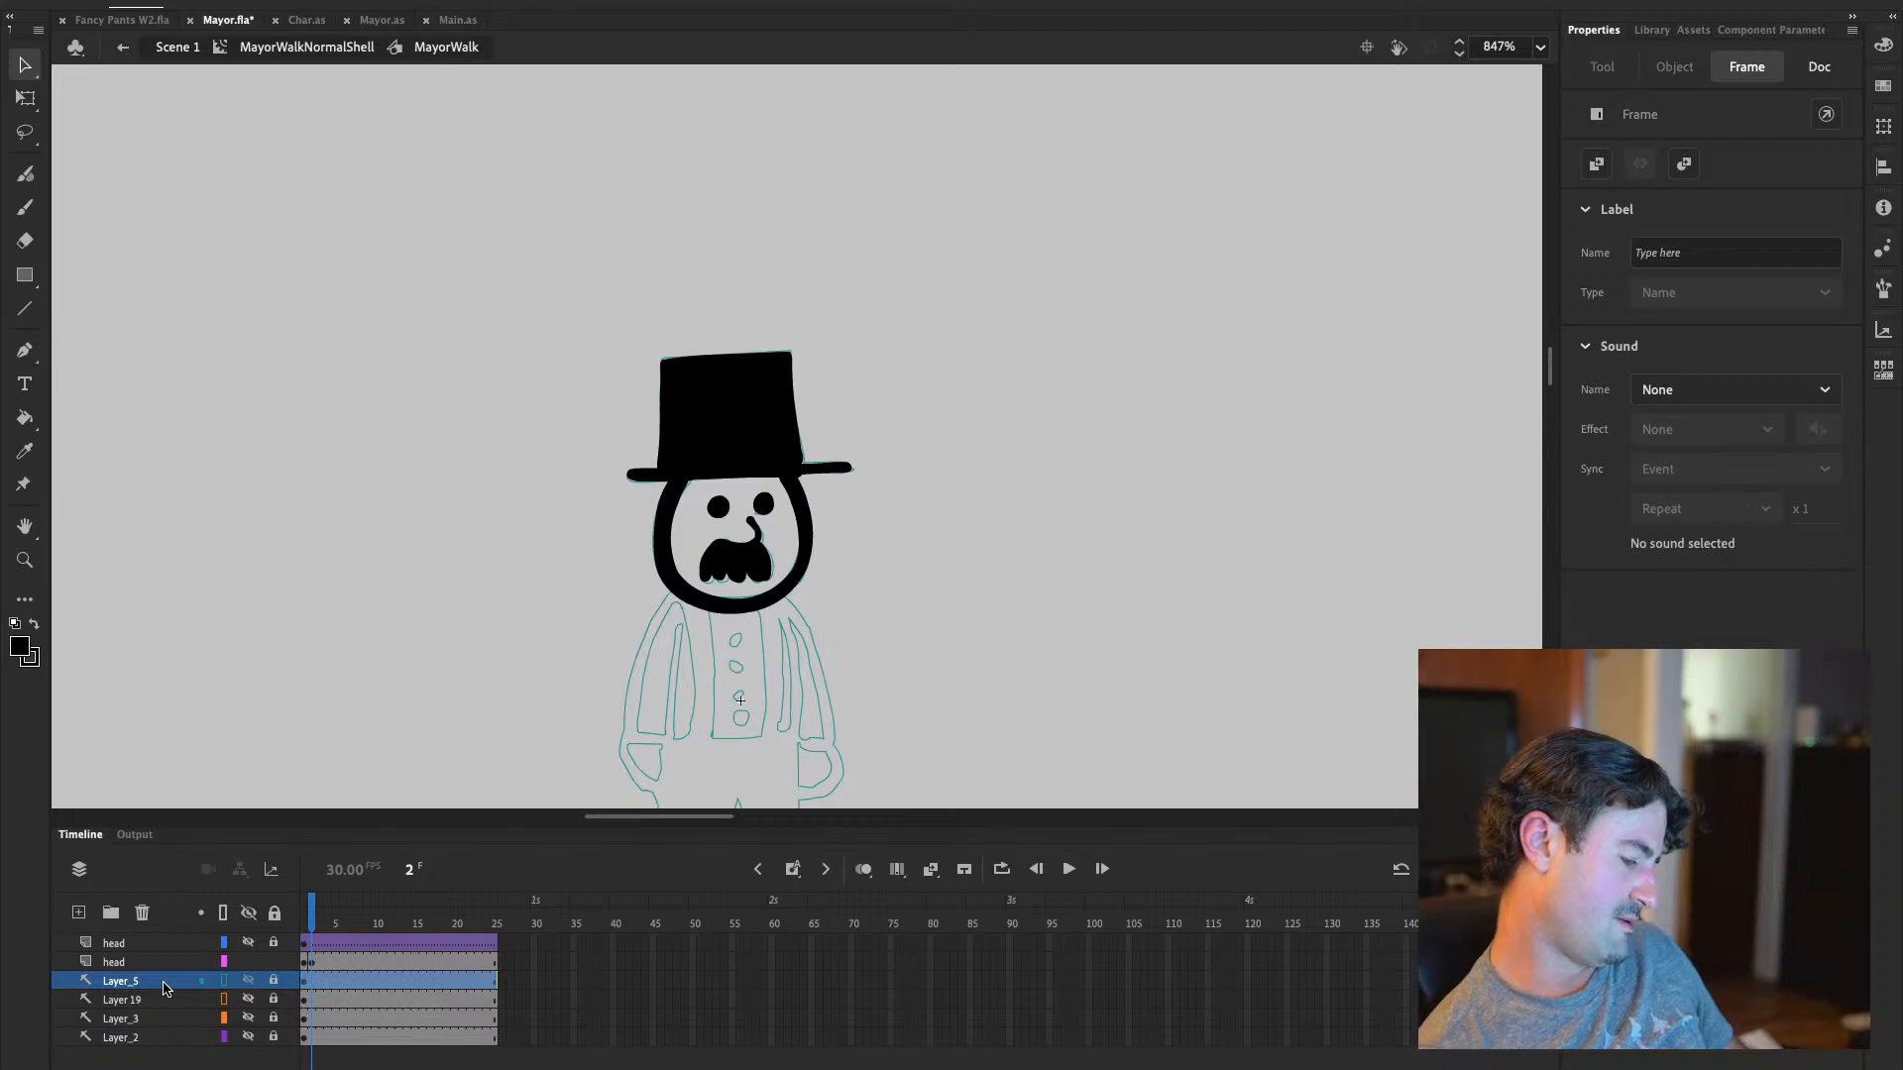
left_click(79, 913)
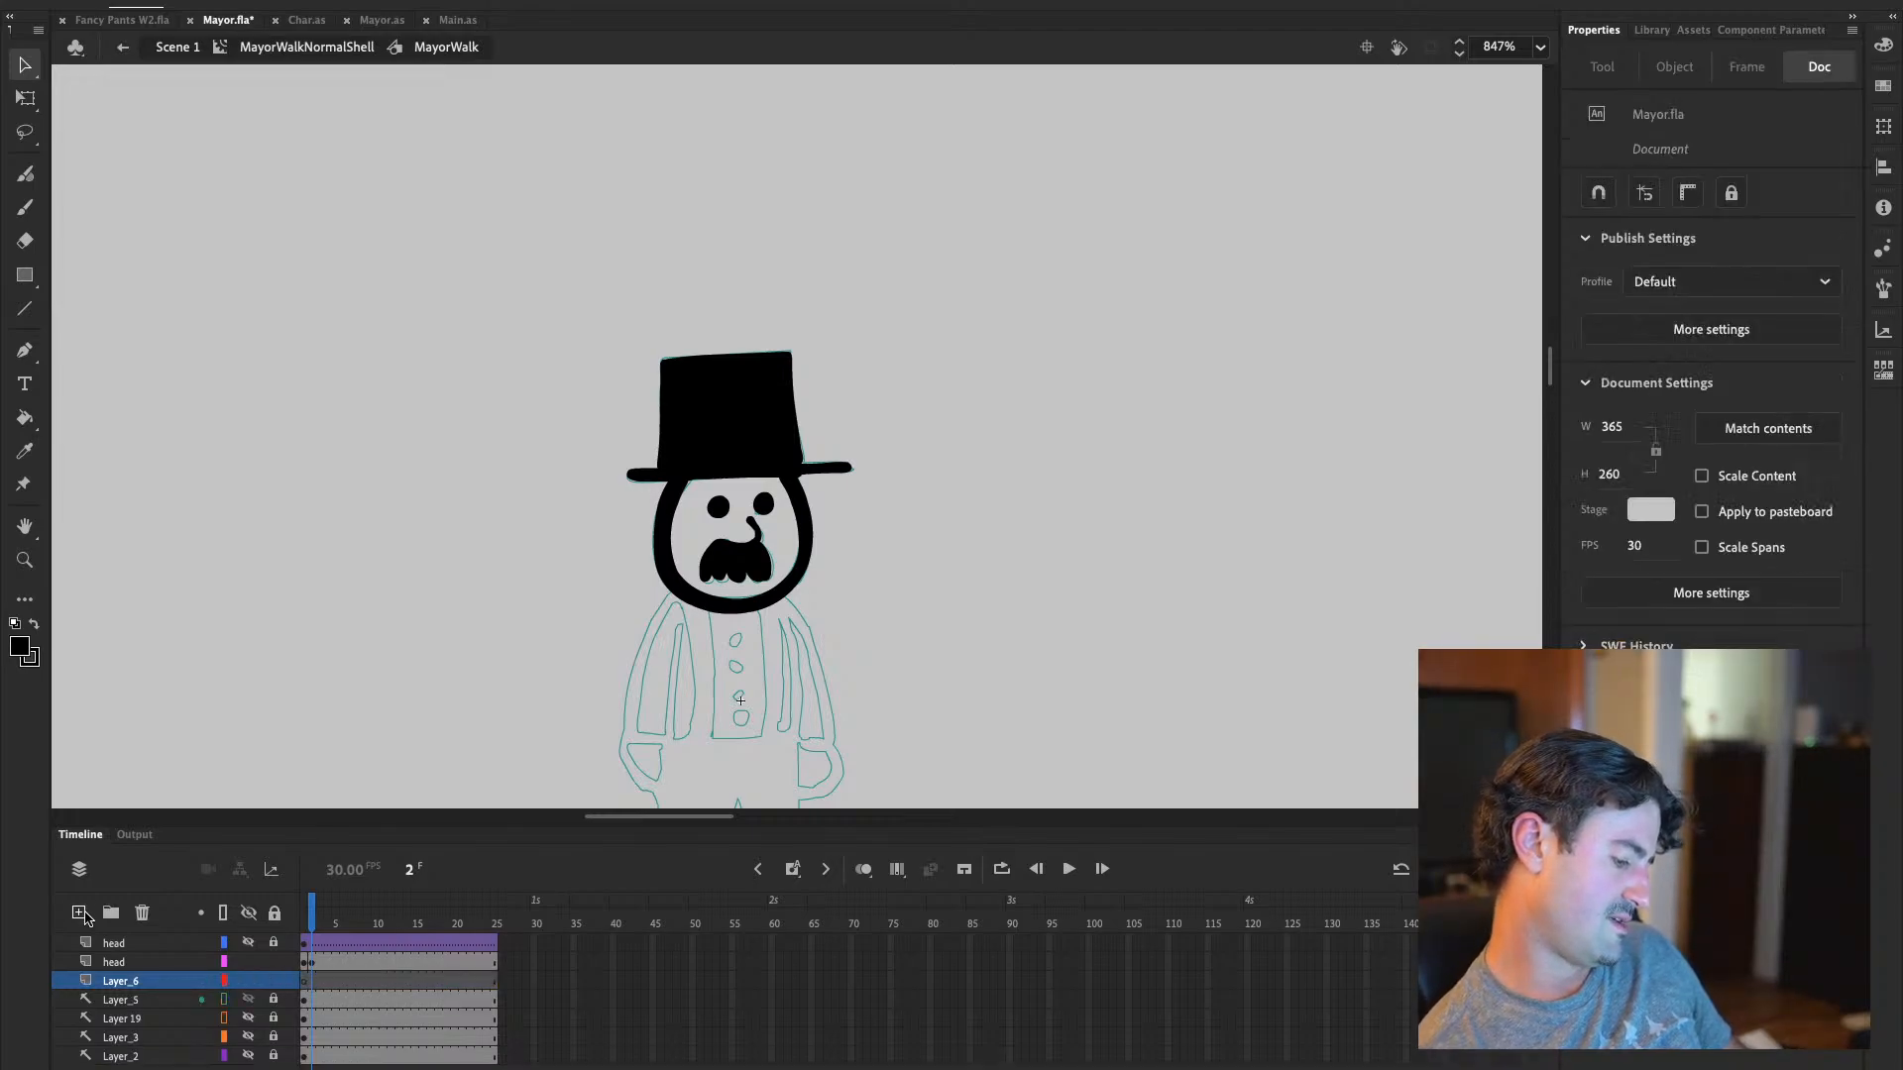
left_click(135, 982)
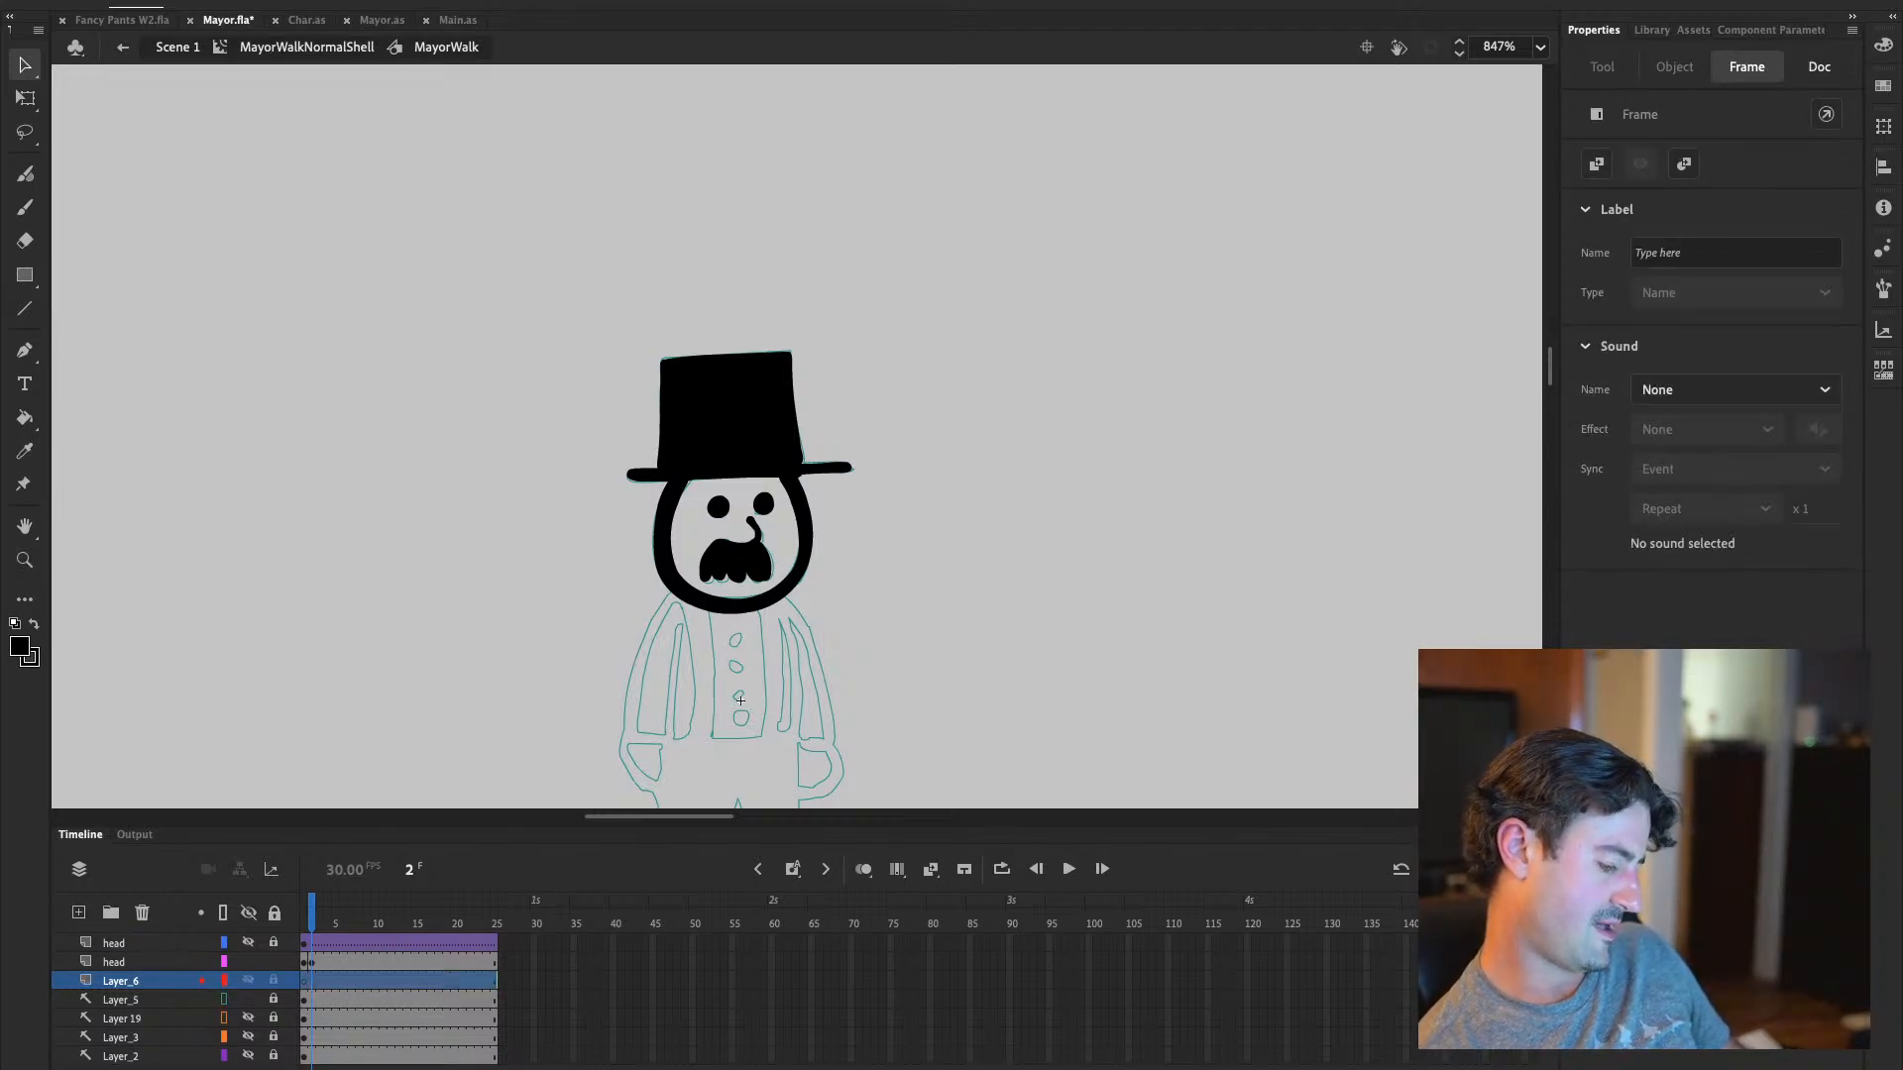
left_click(303, 982)
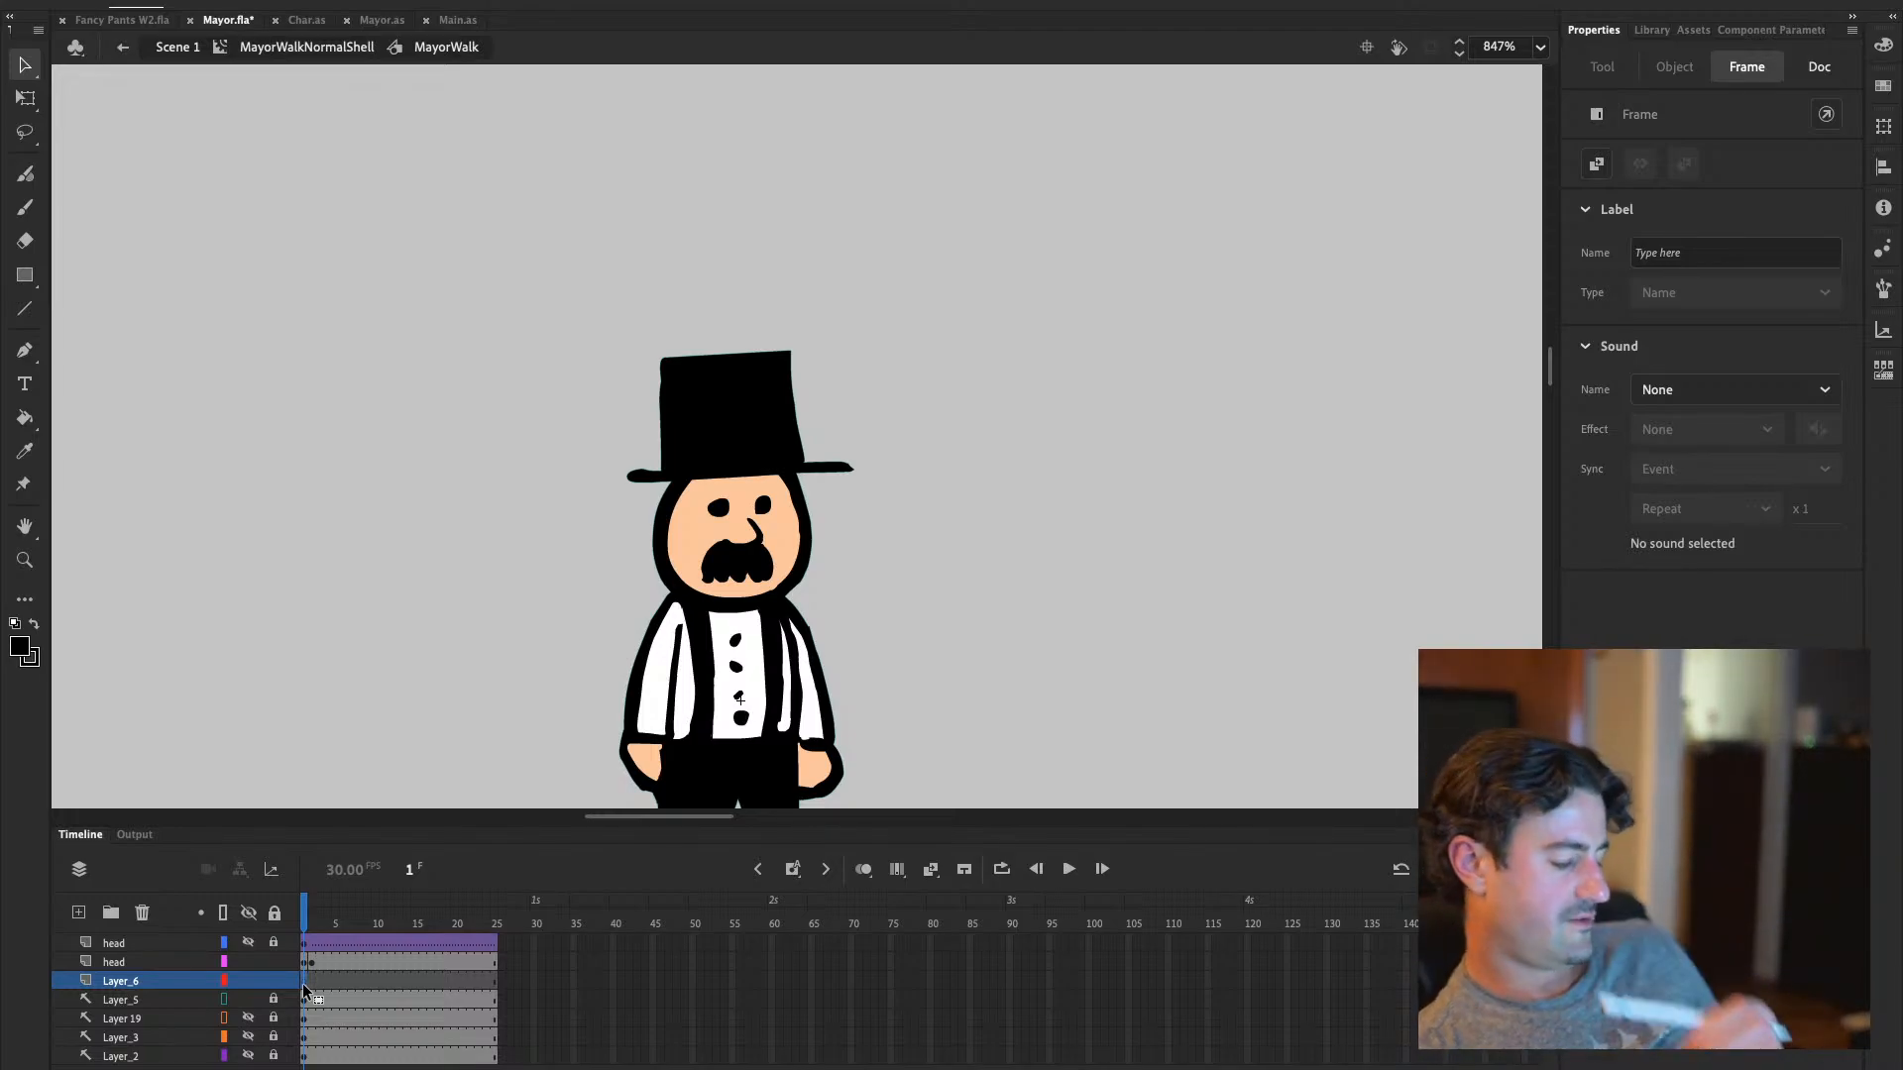
left_click(314, 979)
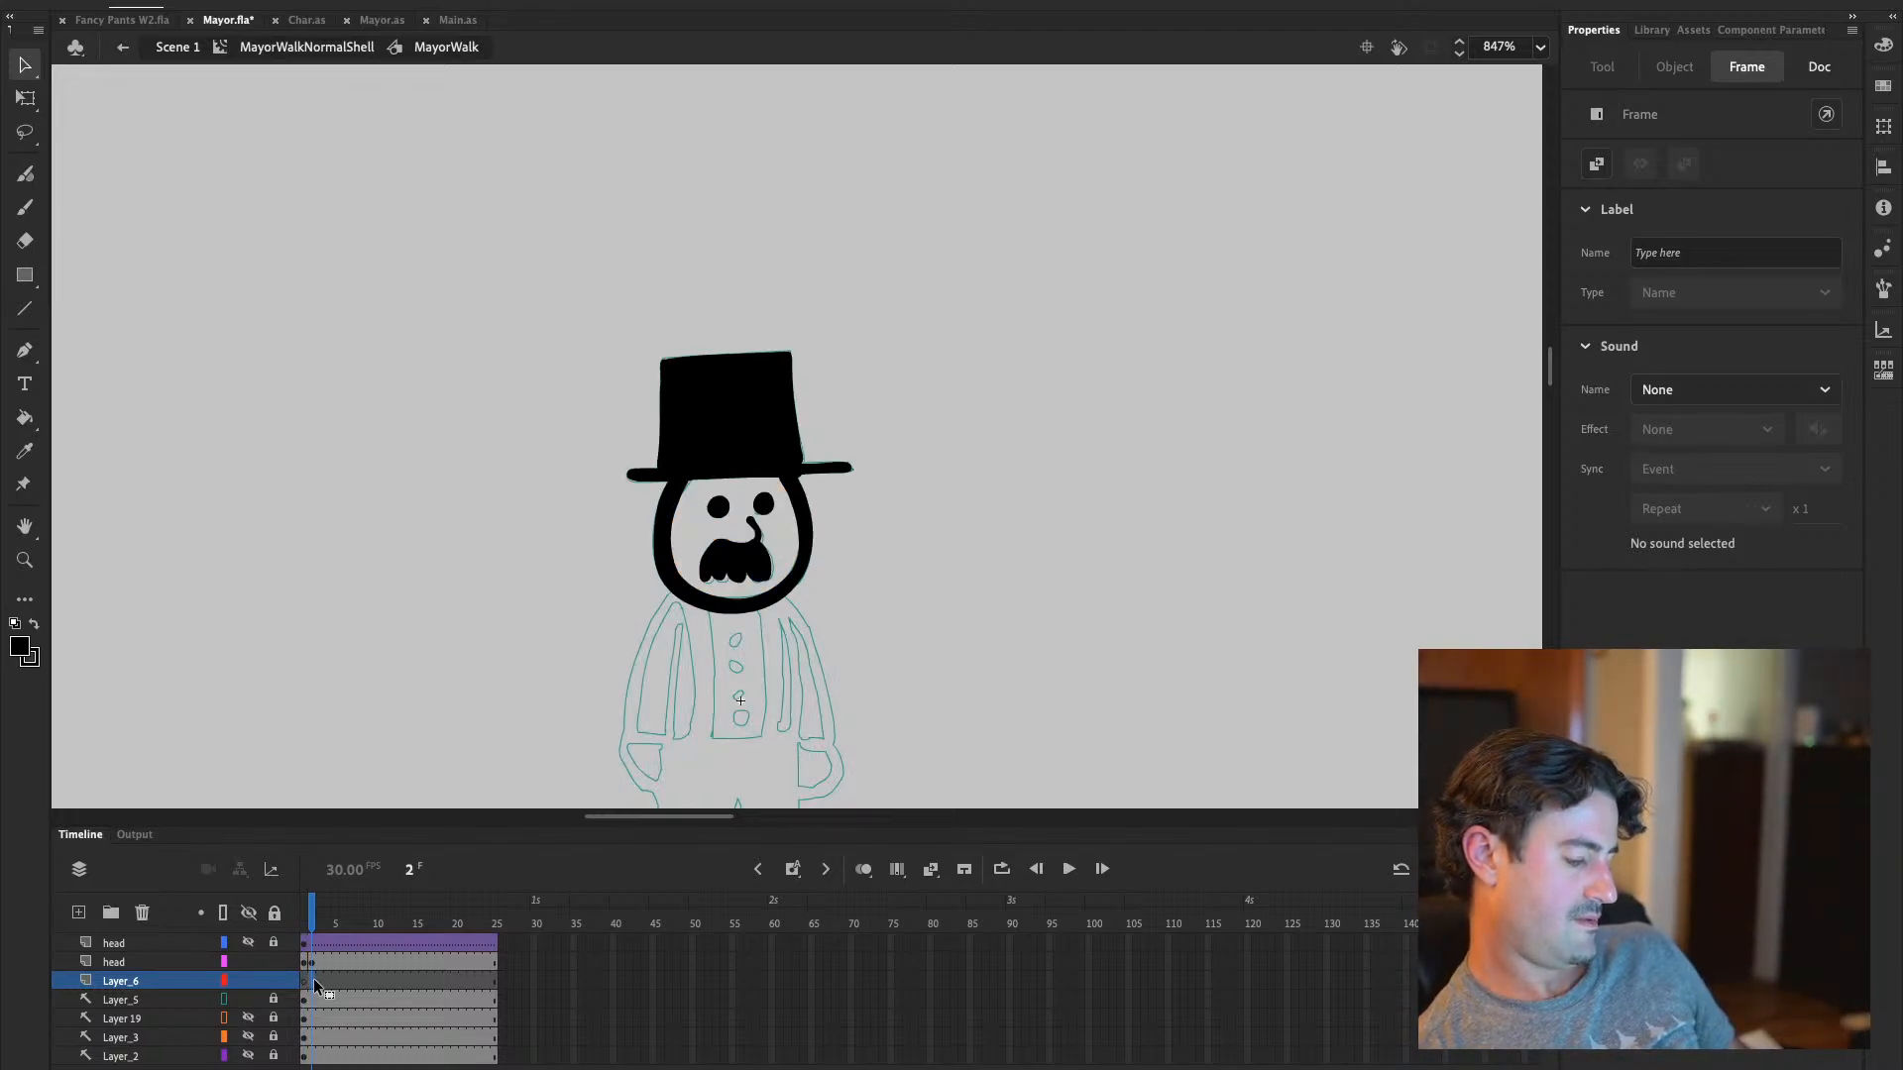
Pick up the peach skin tone of the finished face on frame 1 as the fill colour
left_click(307, 920)
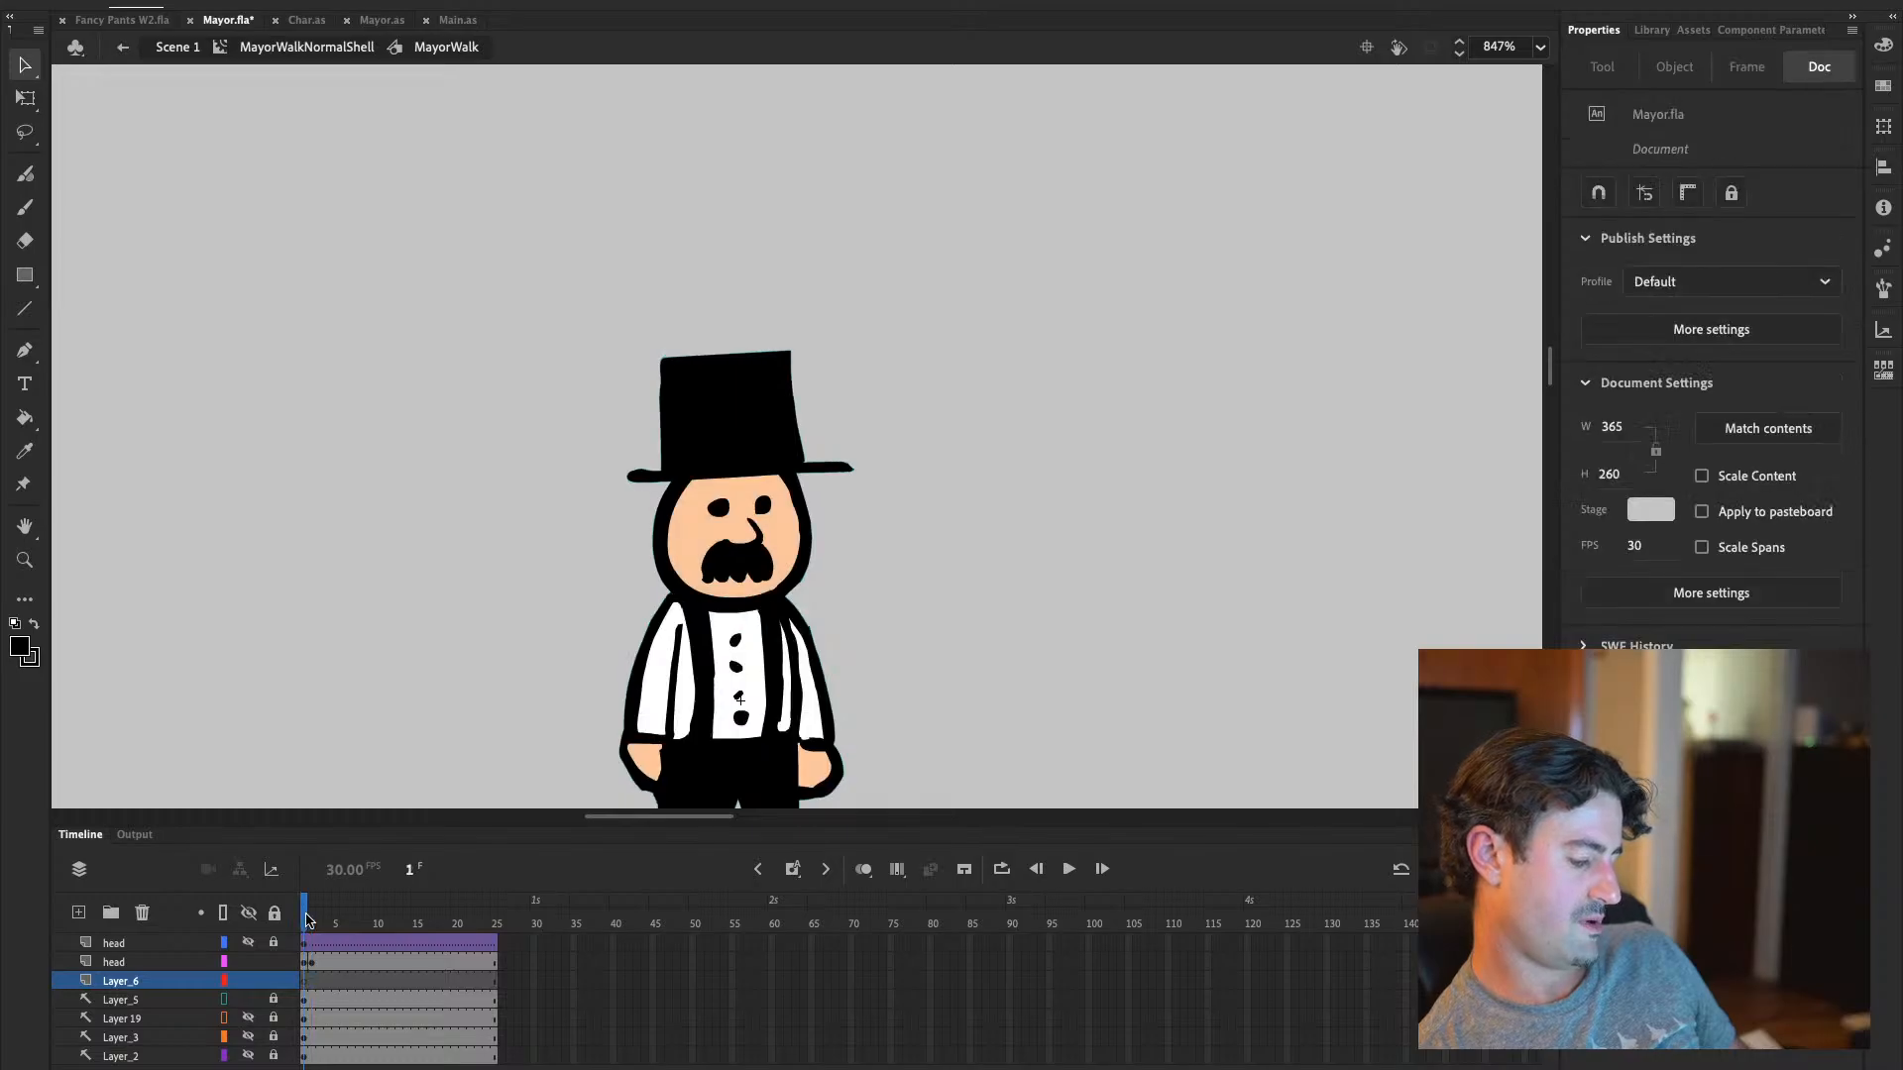
left_click(698, 534)
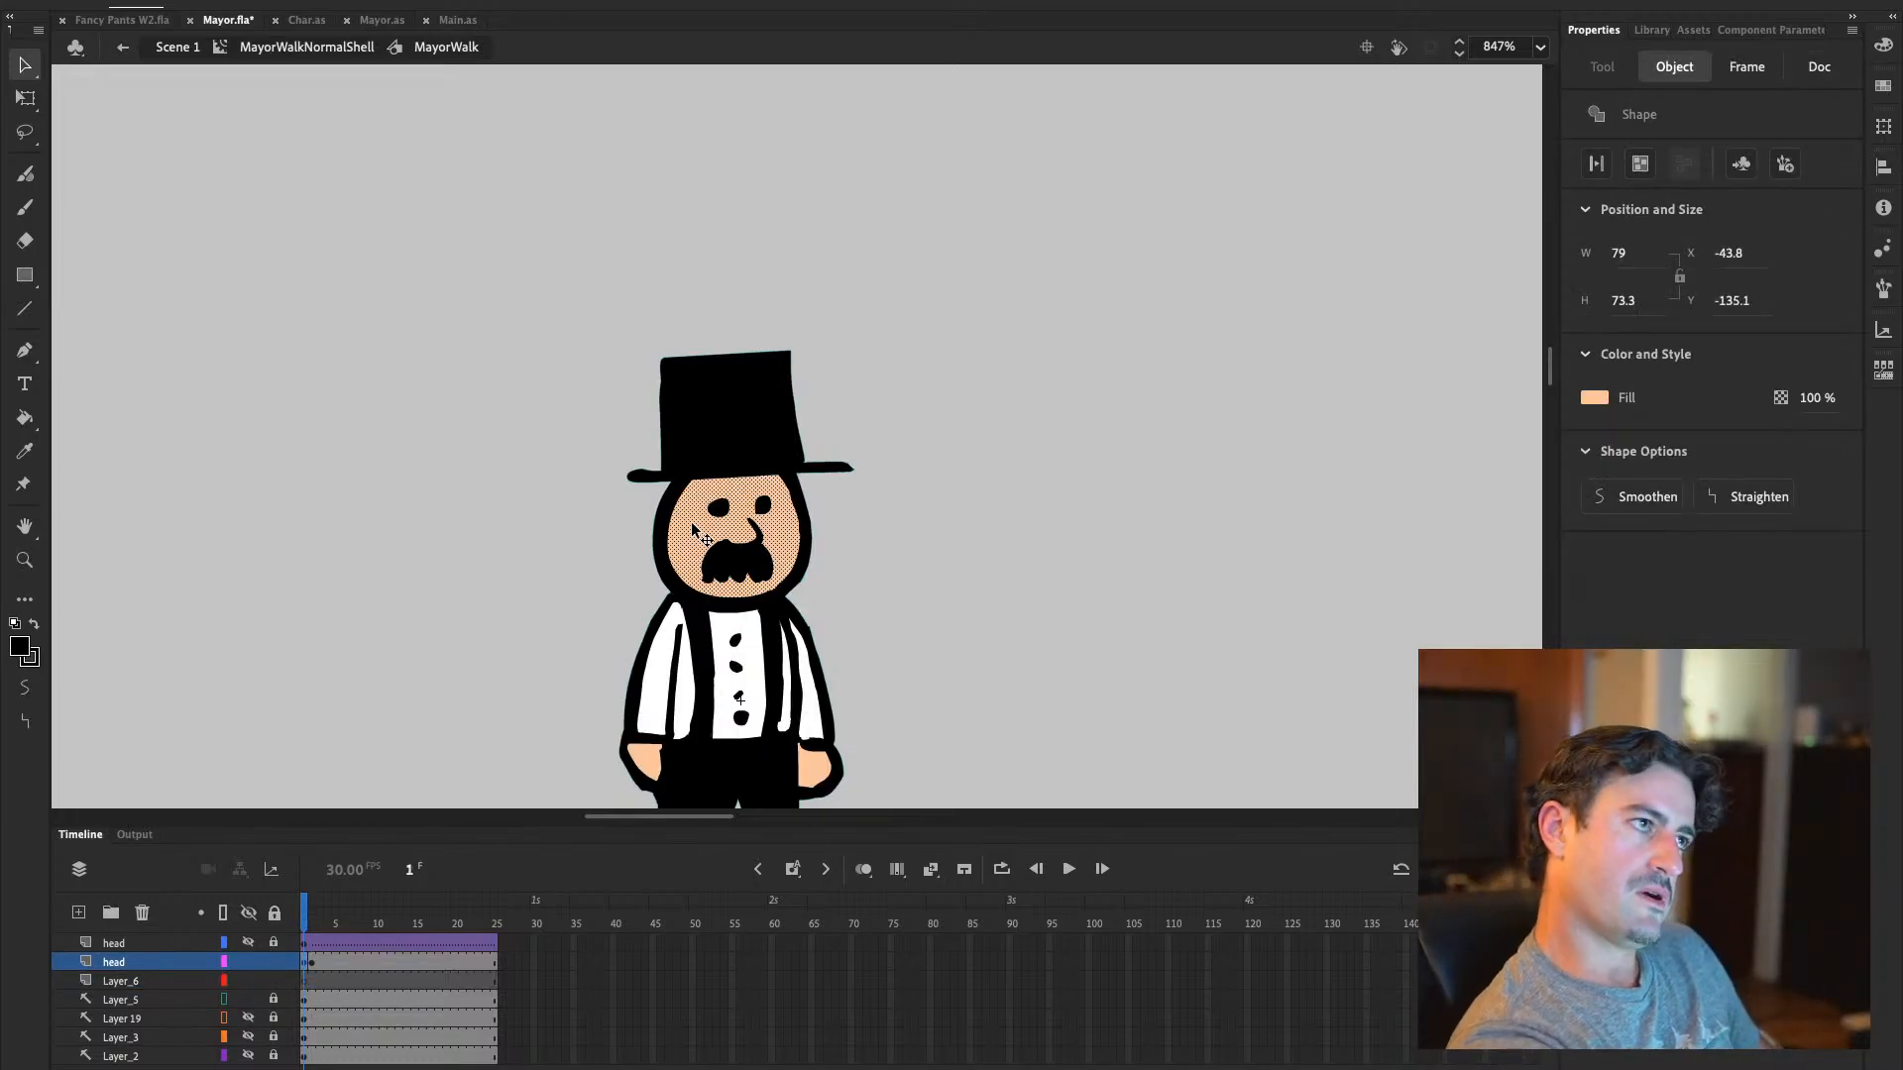
key("ctrl+c")
key("ctrl+v")
key("ctrl+z")
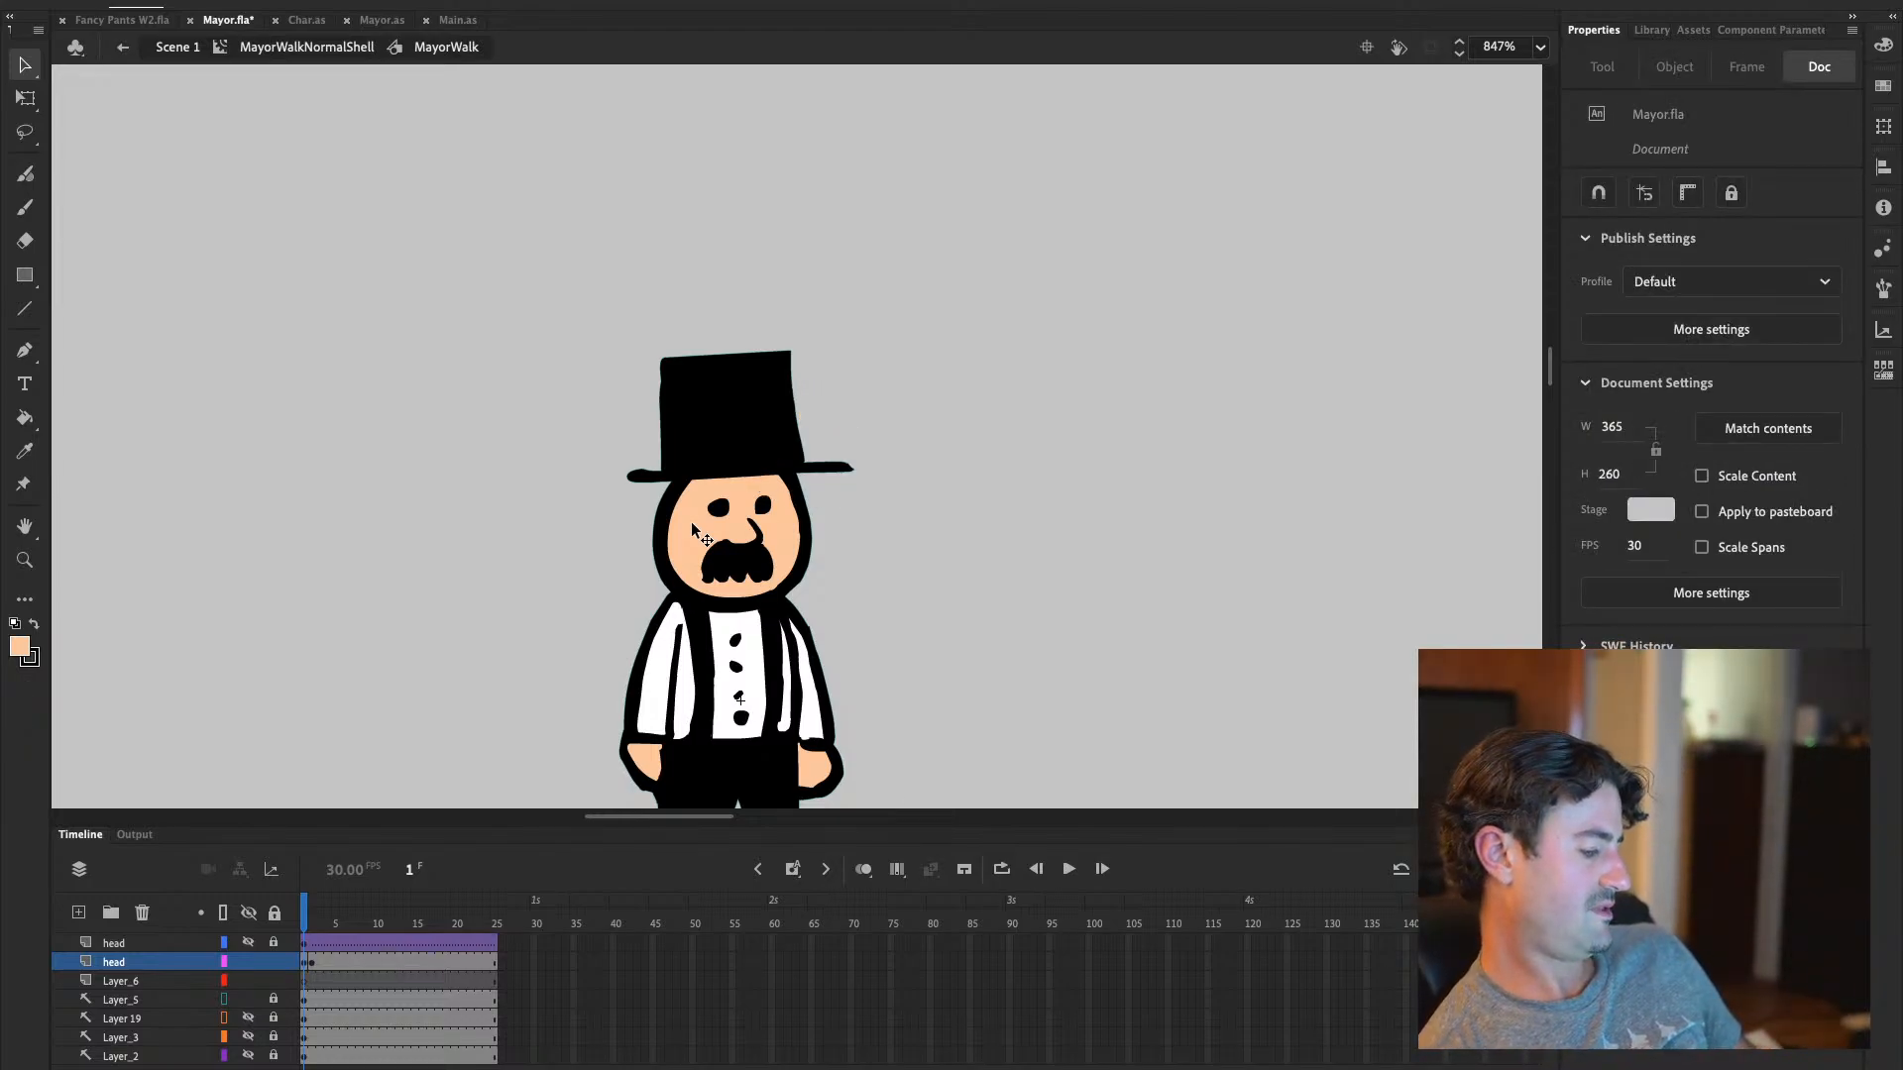
Fill the face with the peach skin colour on frame 3 of the head layer using the Paint Bucket
left_click(25, 418)
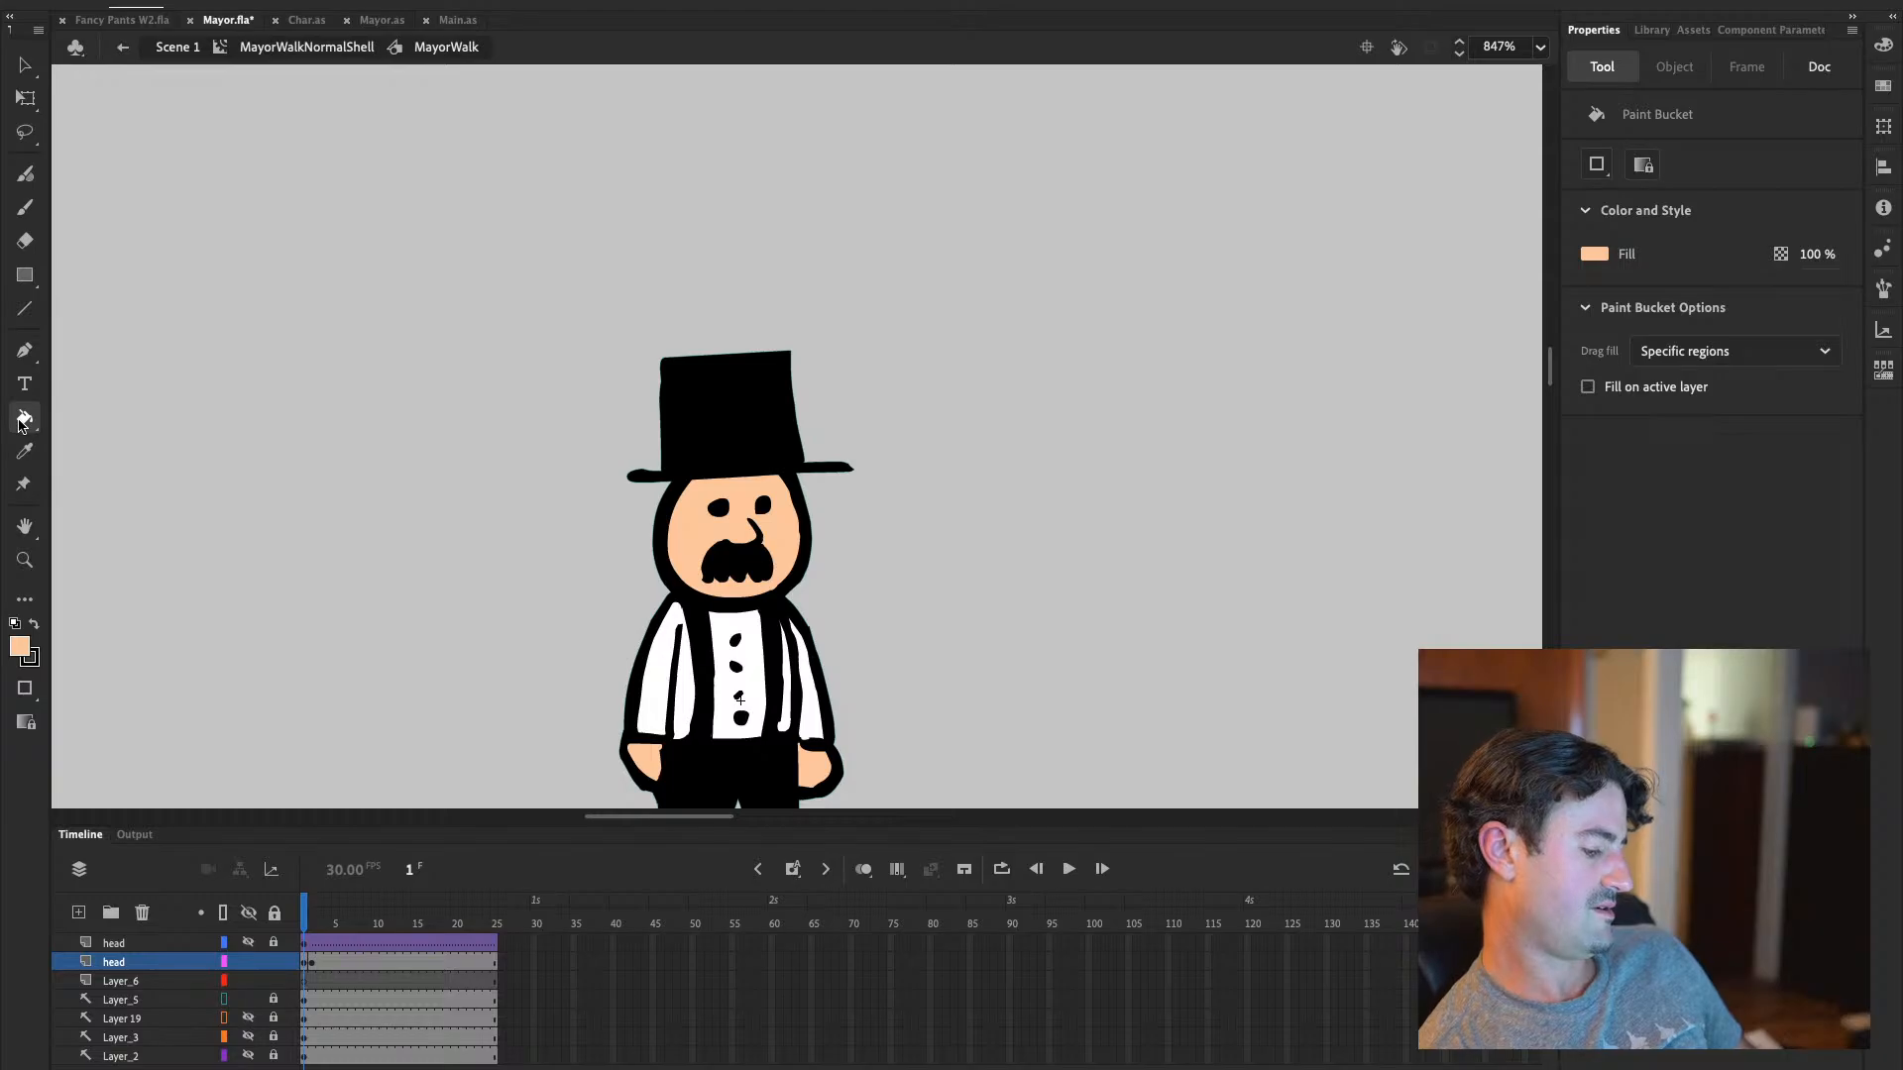
left_click(319, 965)
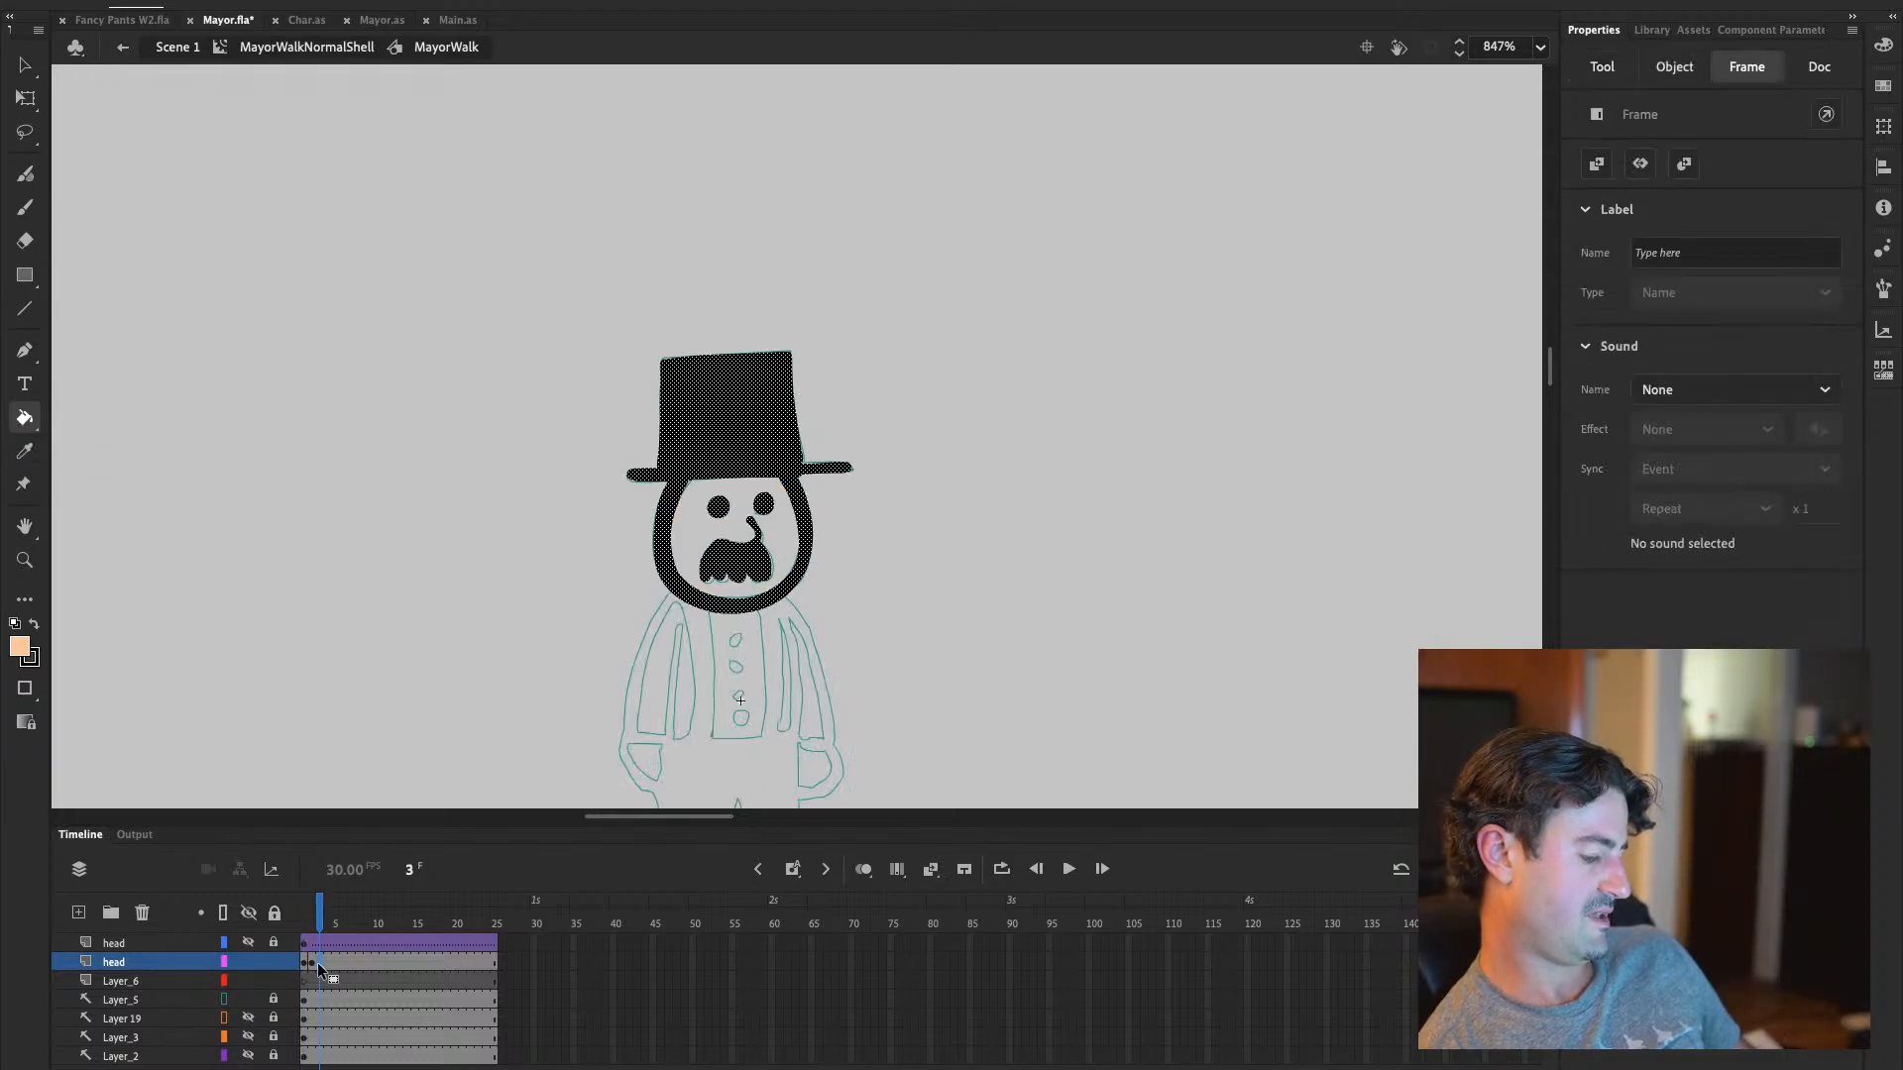
left_click(712, 526)
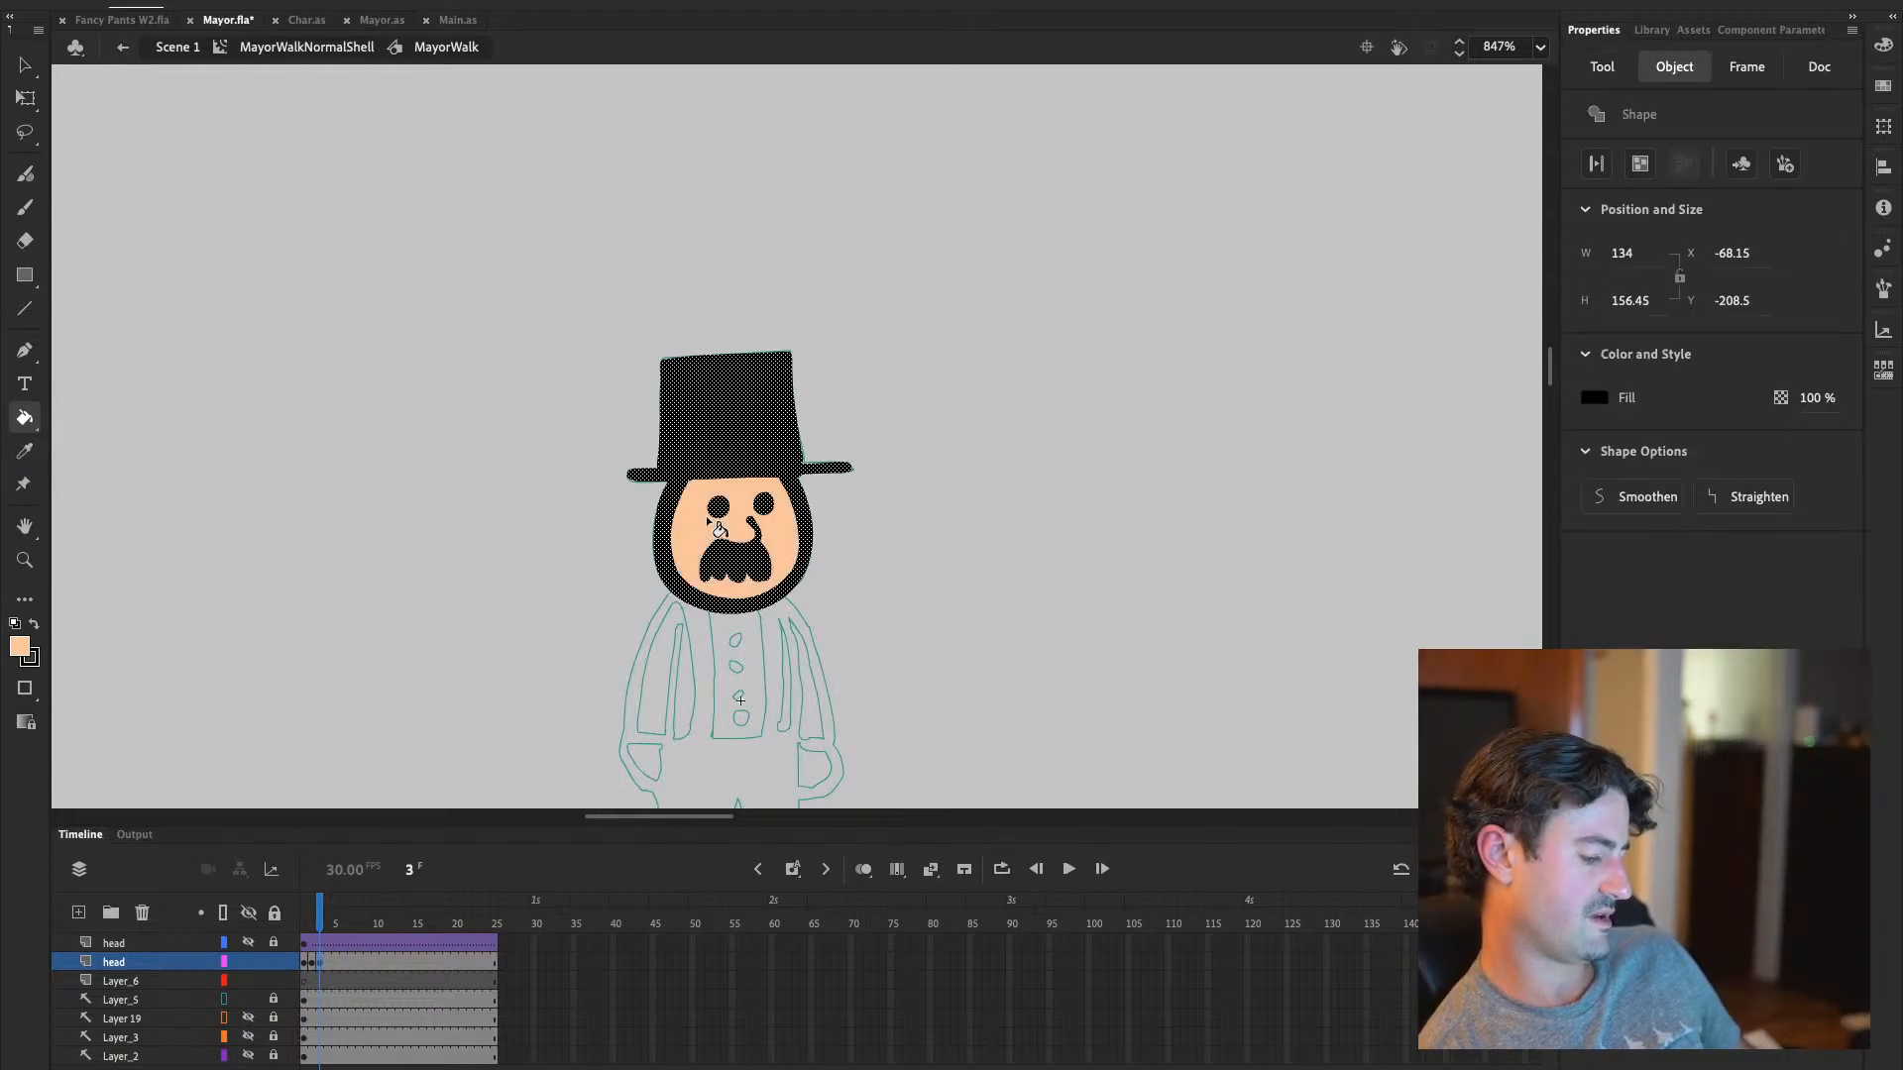
key("v")
left_click(309, 305)
left_click(317, 983)
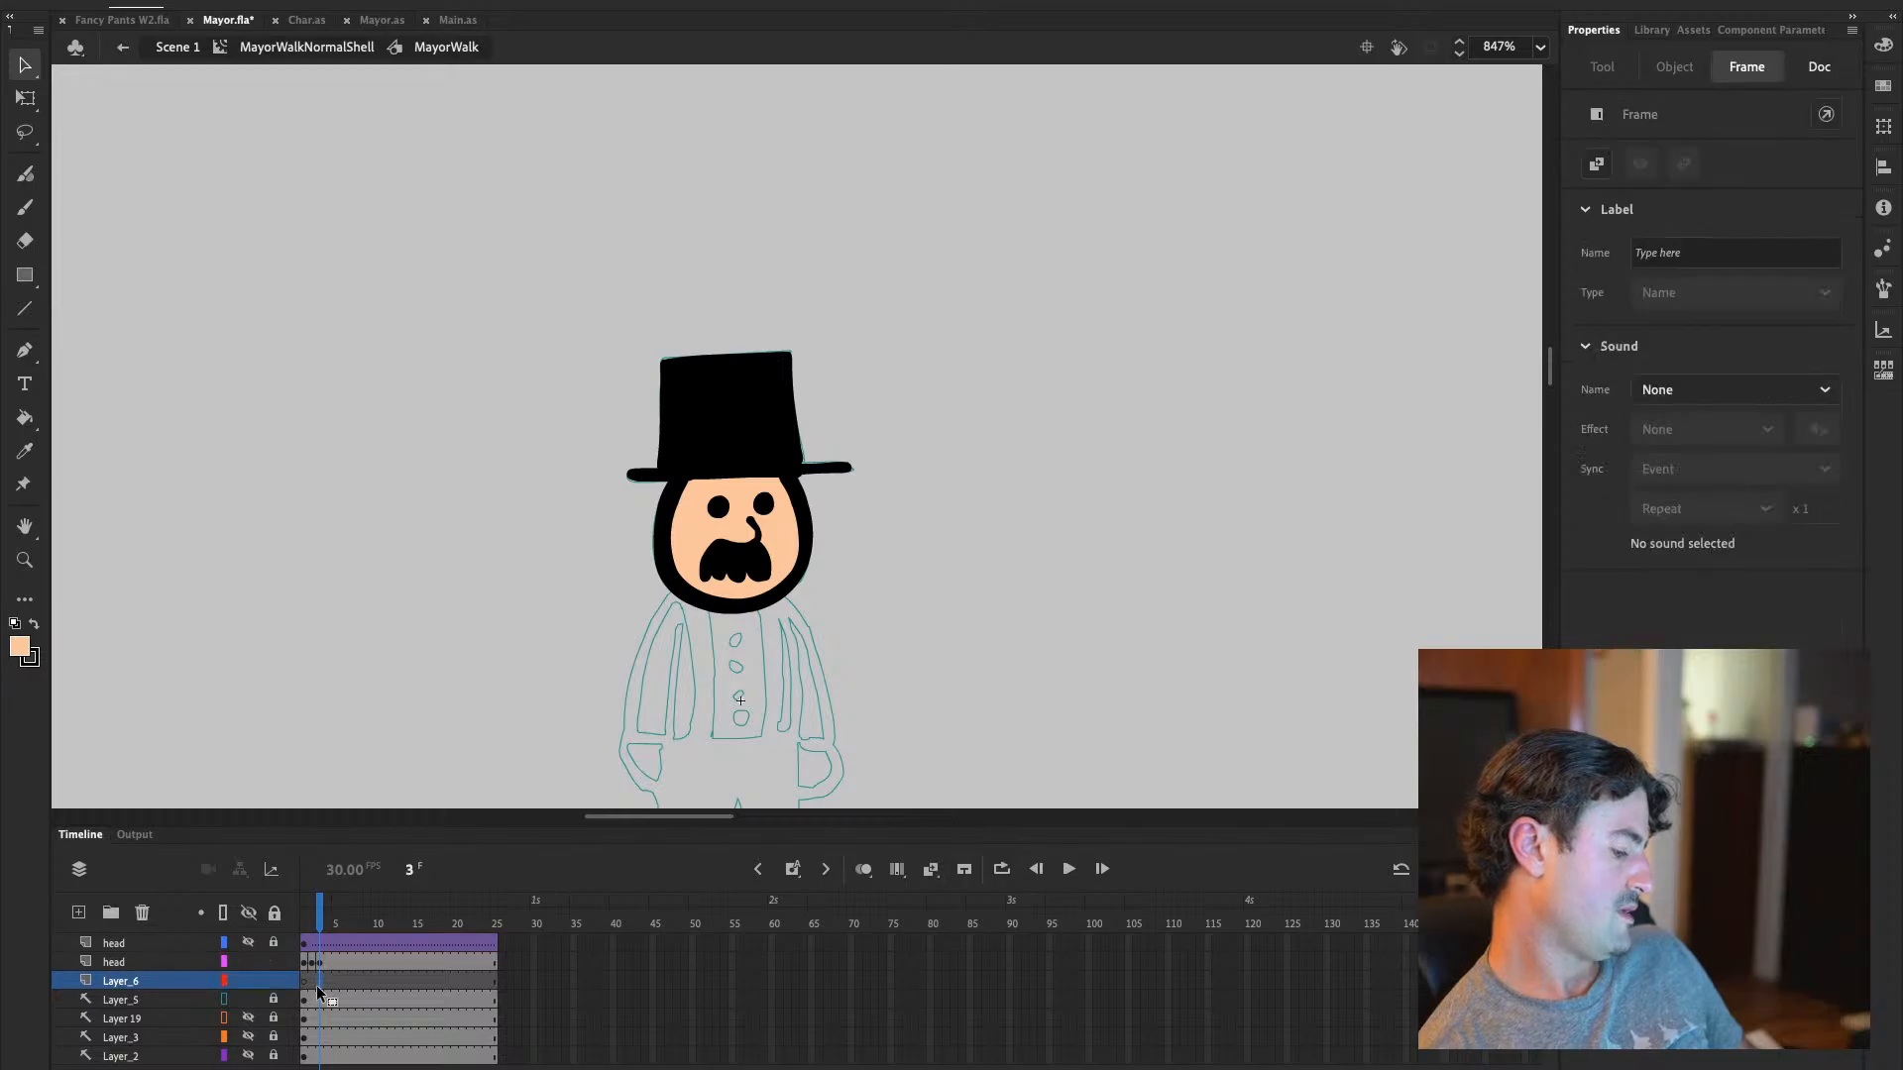
Move the filled head artwork from frame 3 to frame 2 of the head layer
key("comma")
left_click(318, 965)
key("comma")
key("period")
left_click(311, 961)
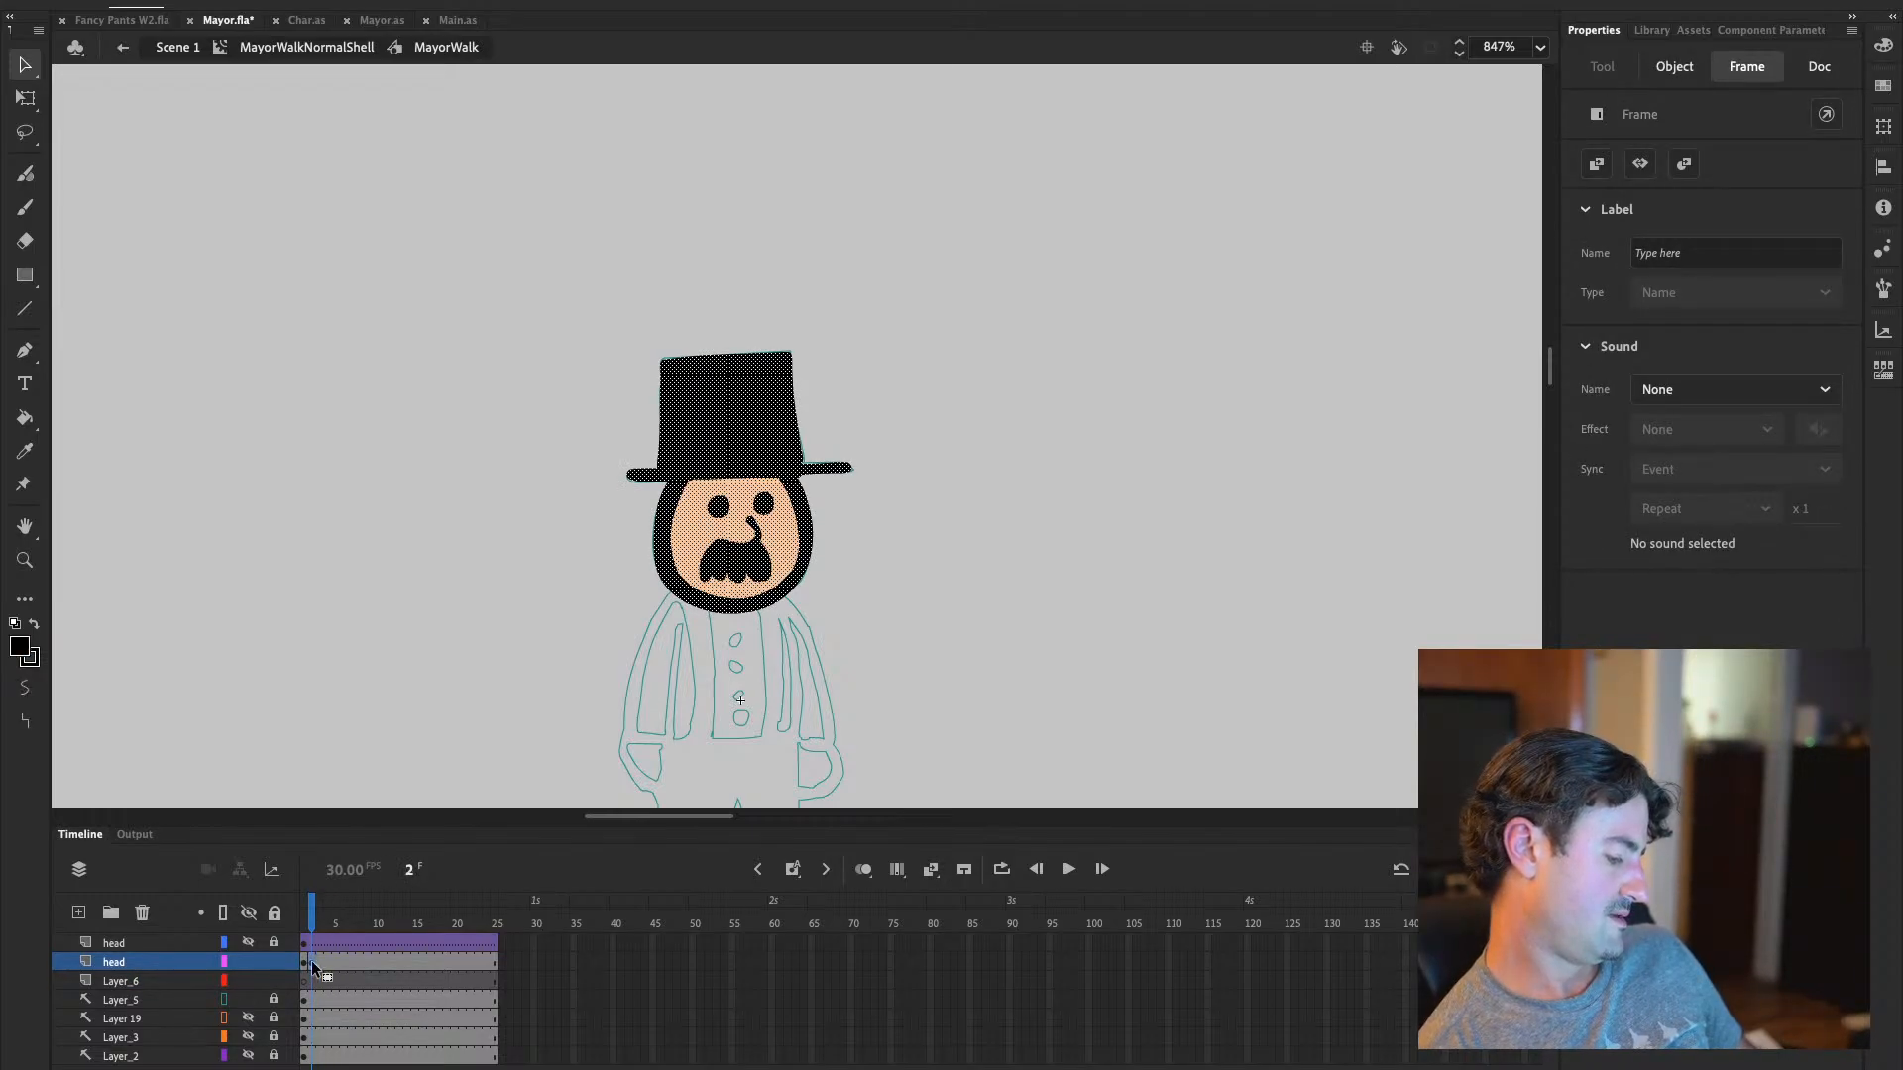
Select frame 2 of Layer_6 and set the fill colour to blue for painting the body
left_click(312, 979)
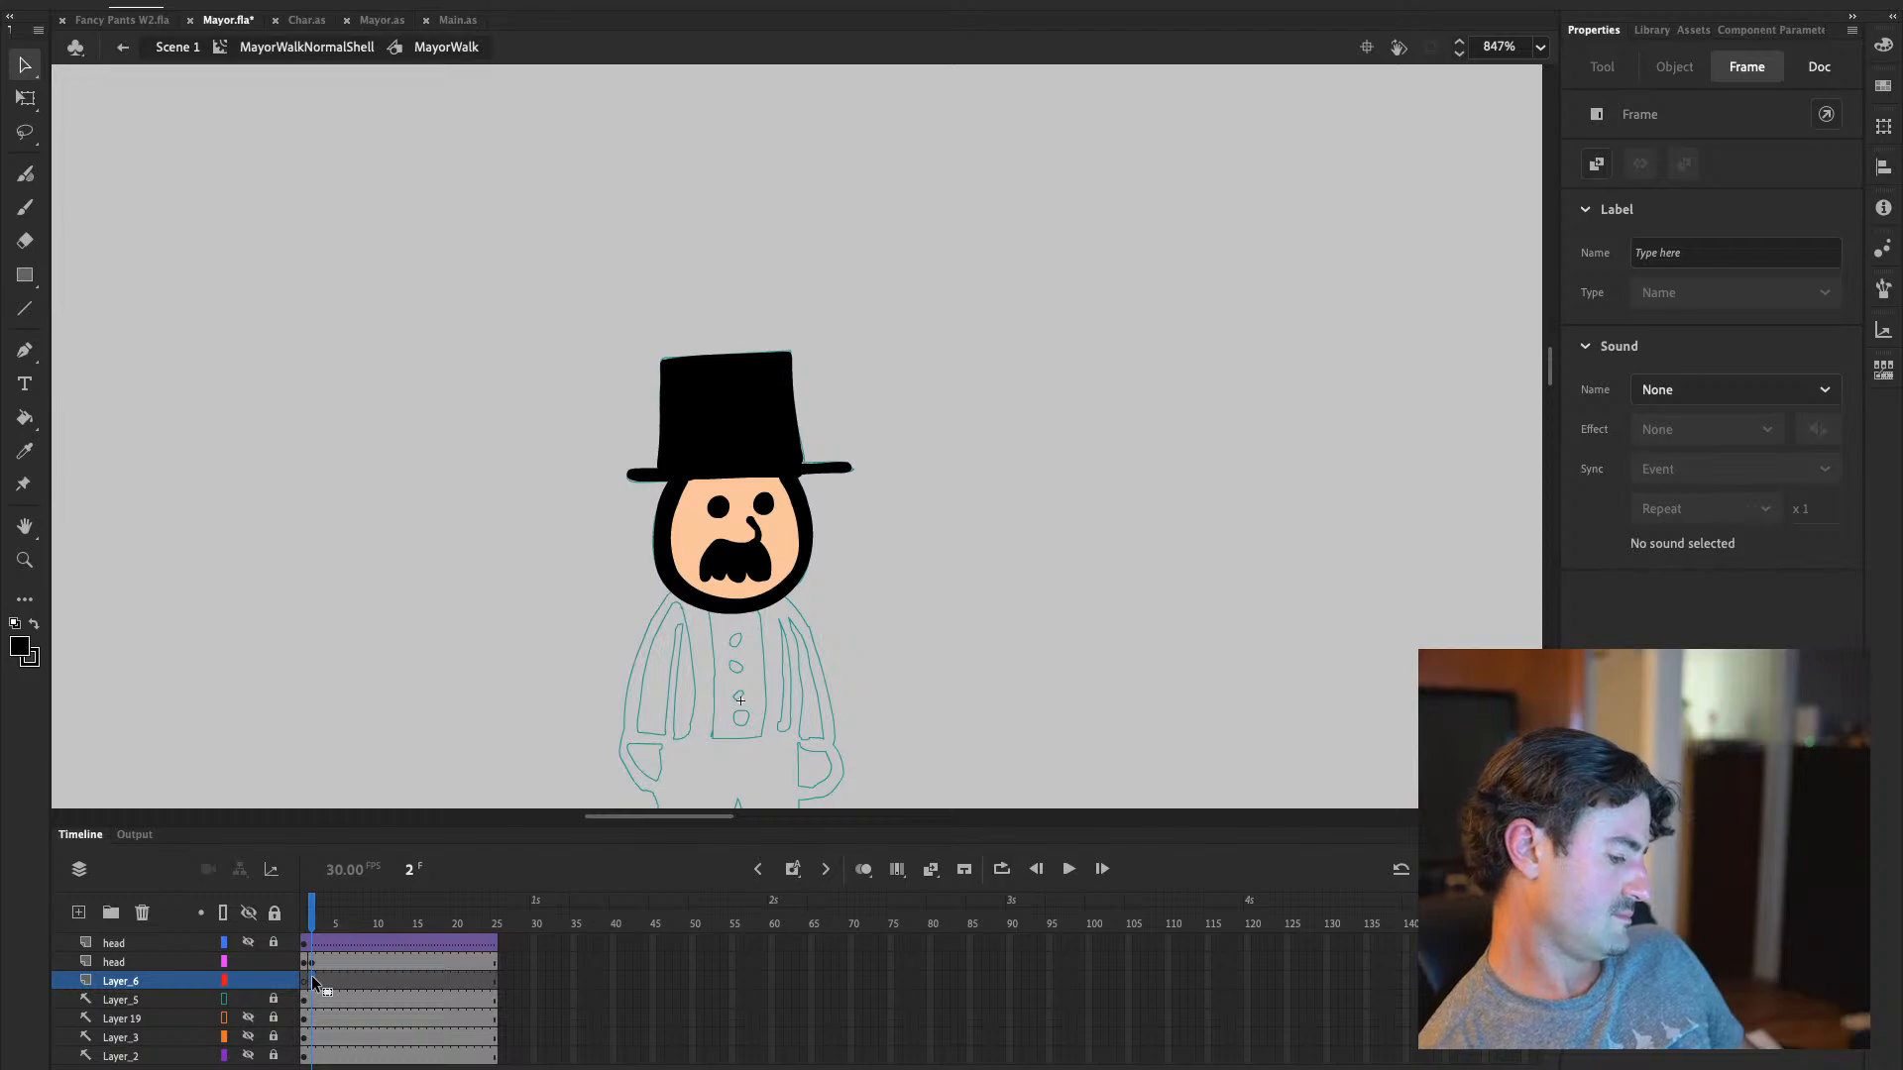
key("b")
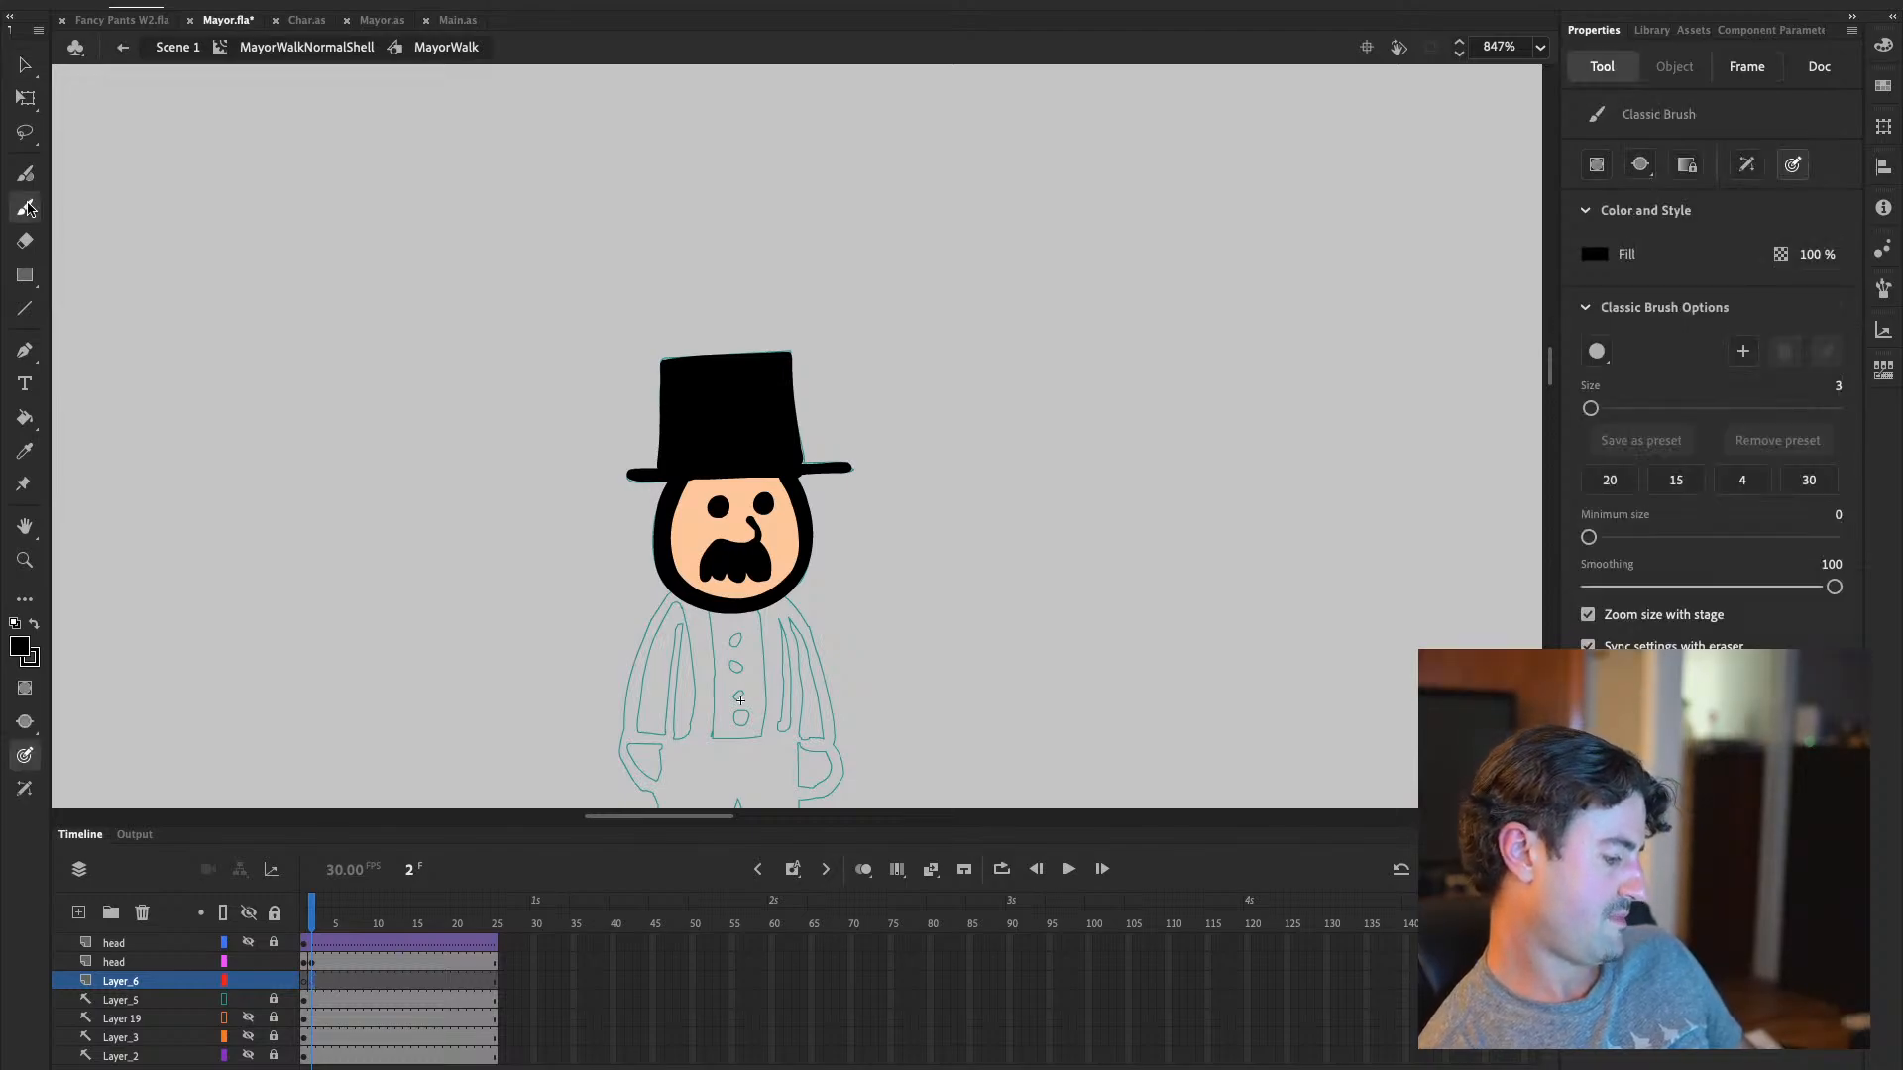
left_click(24, 66)
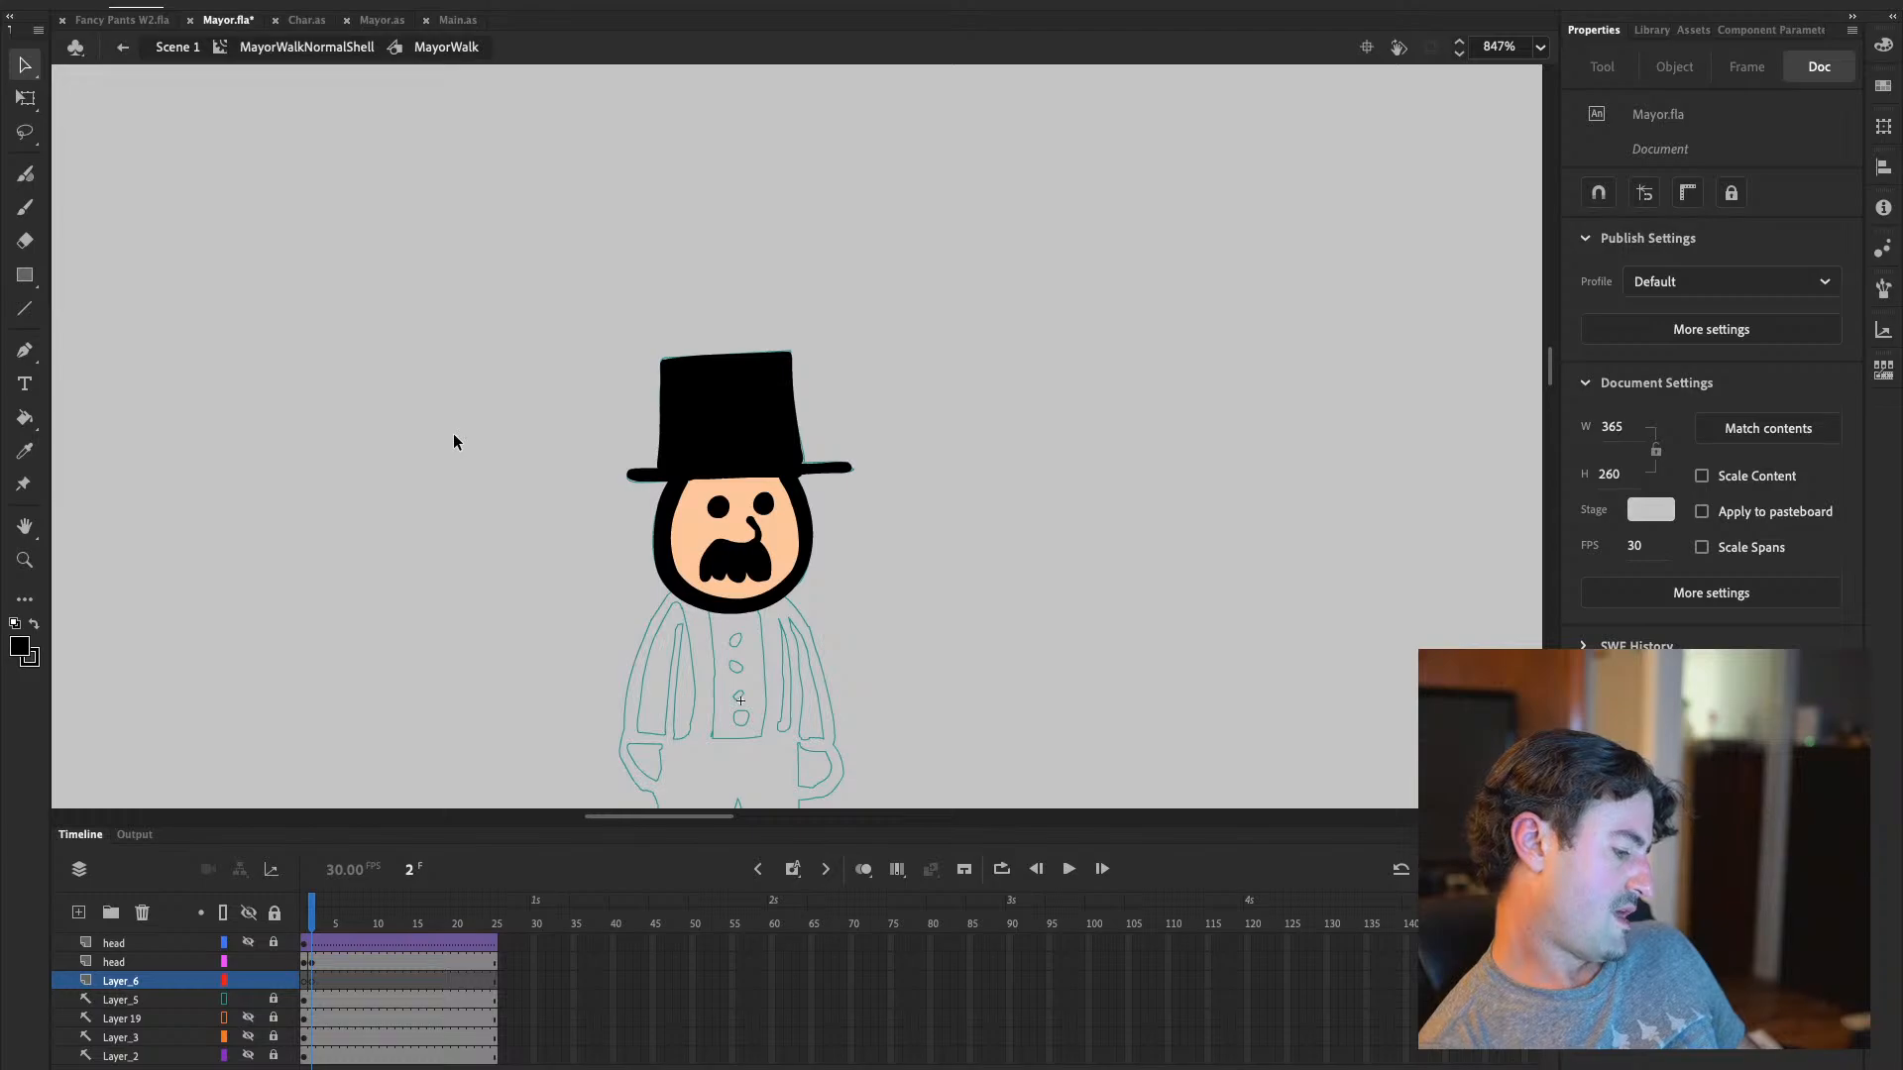
left_click(20, 650)
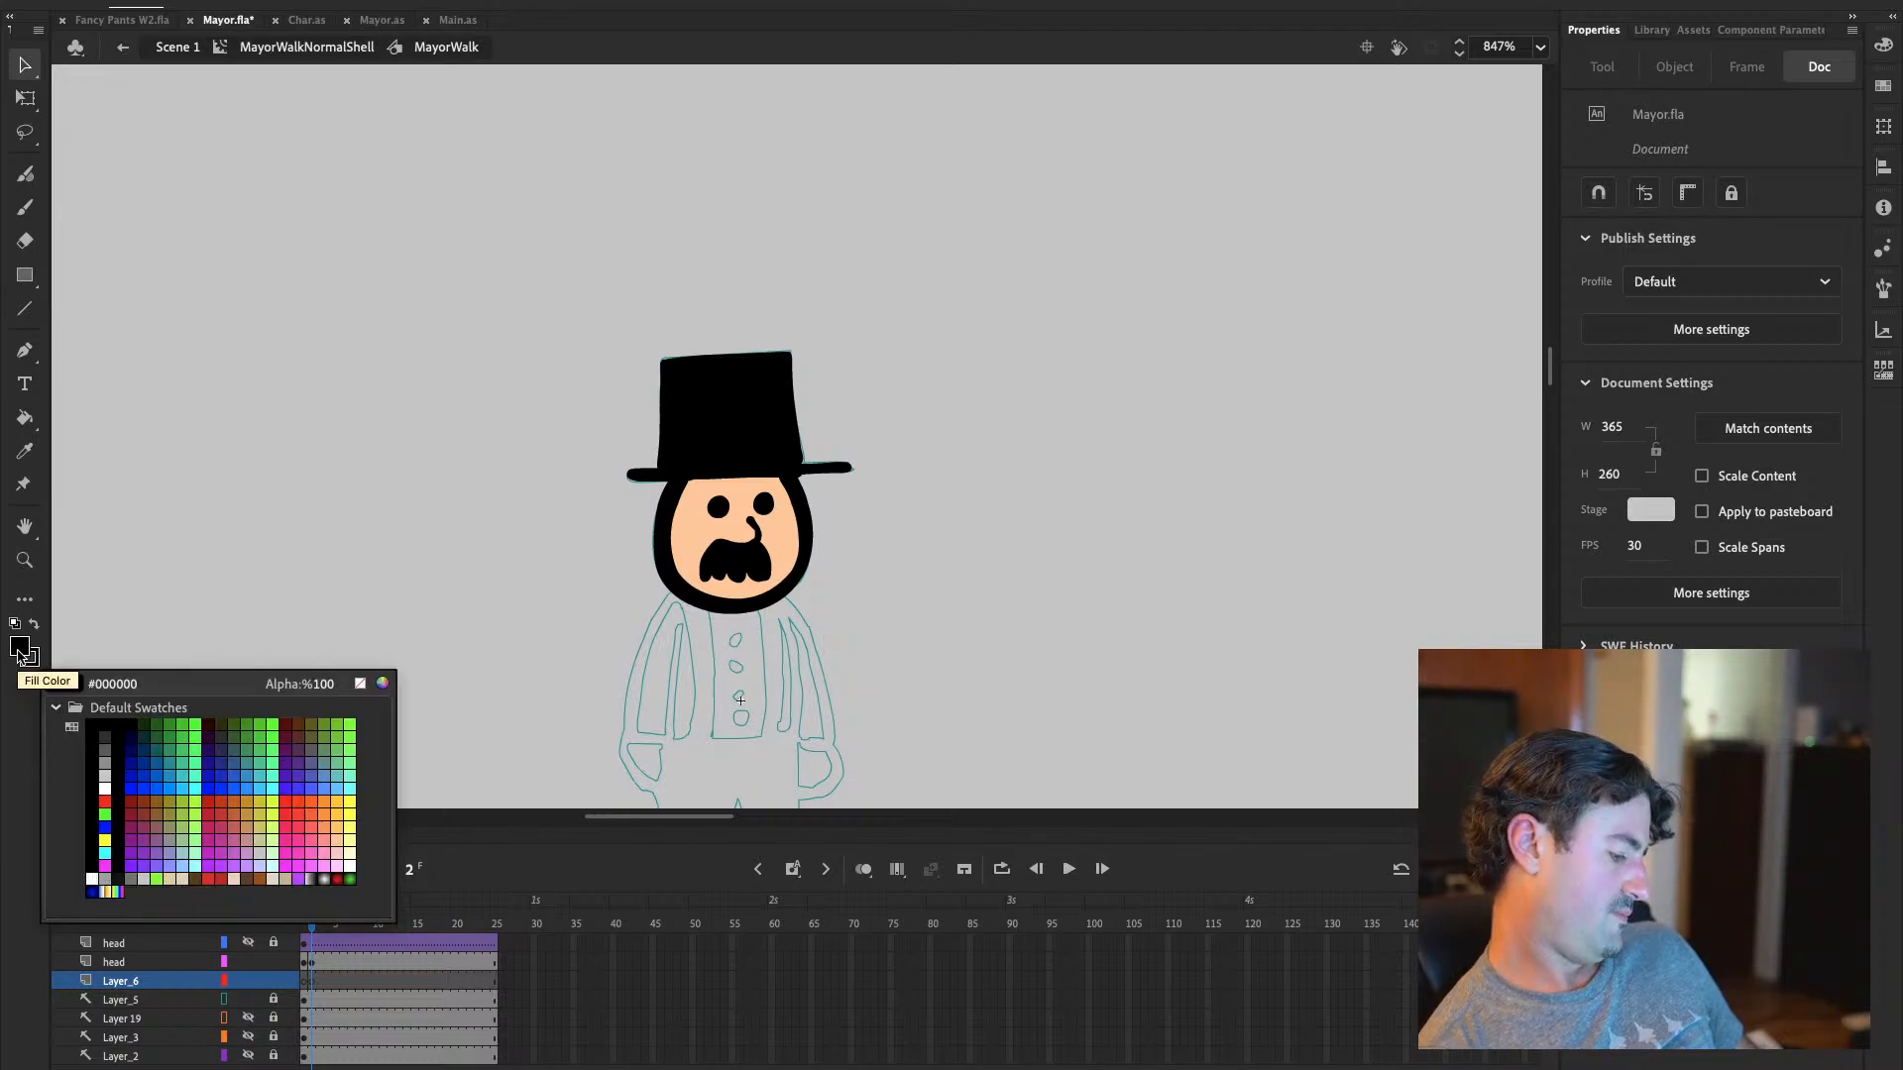
left_click(105, 827)
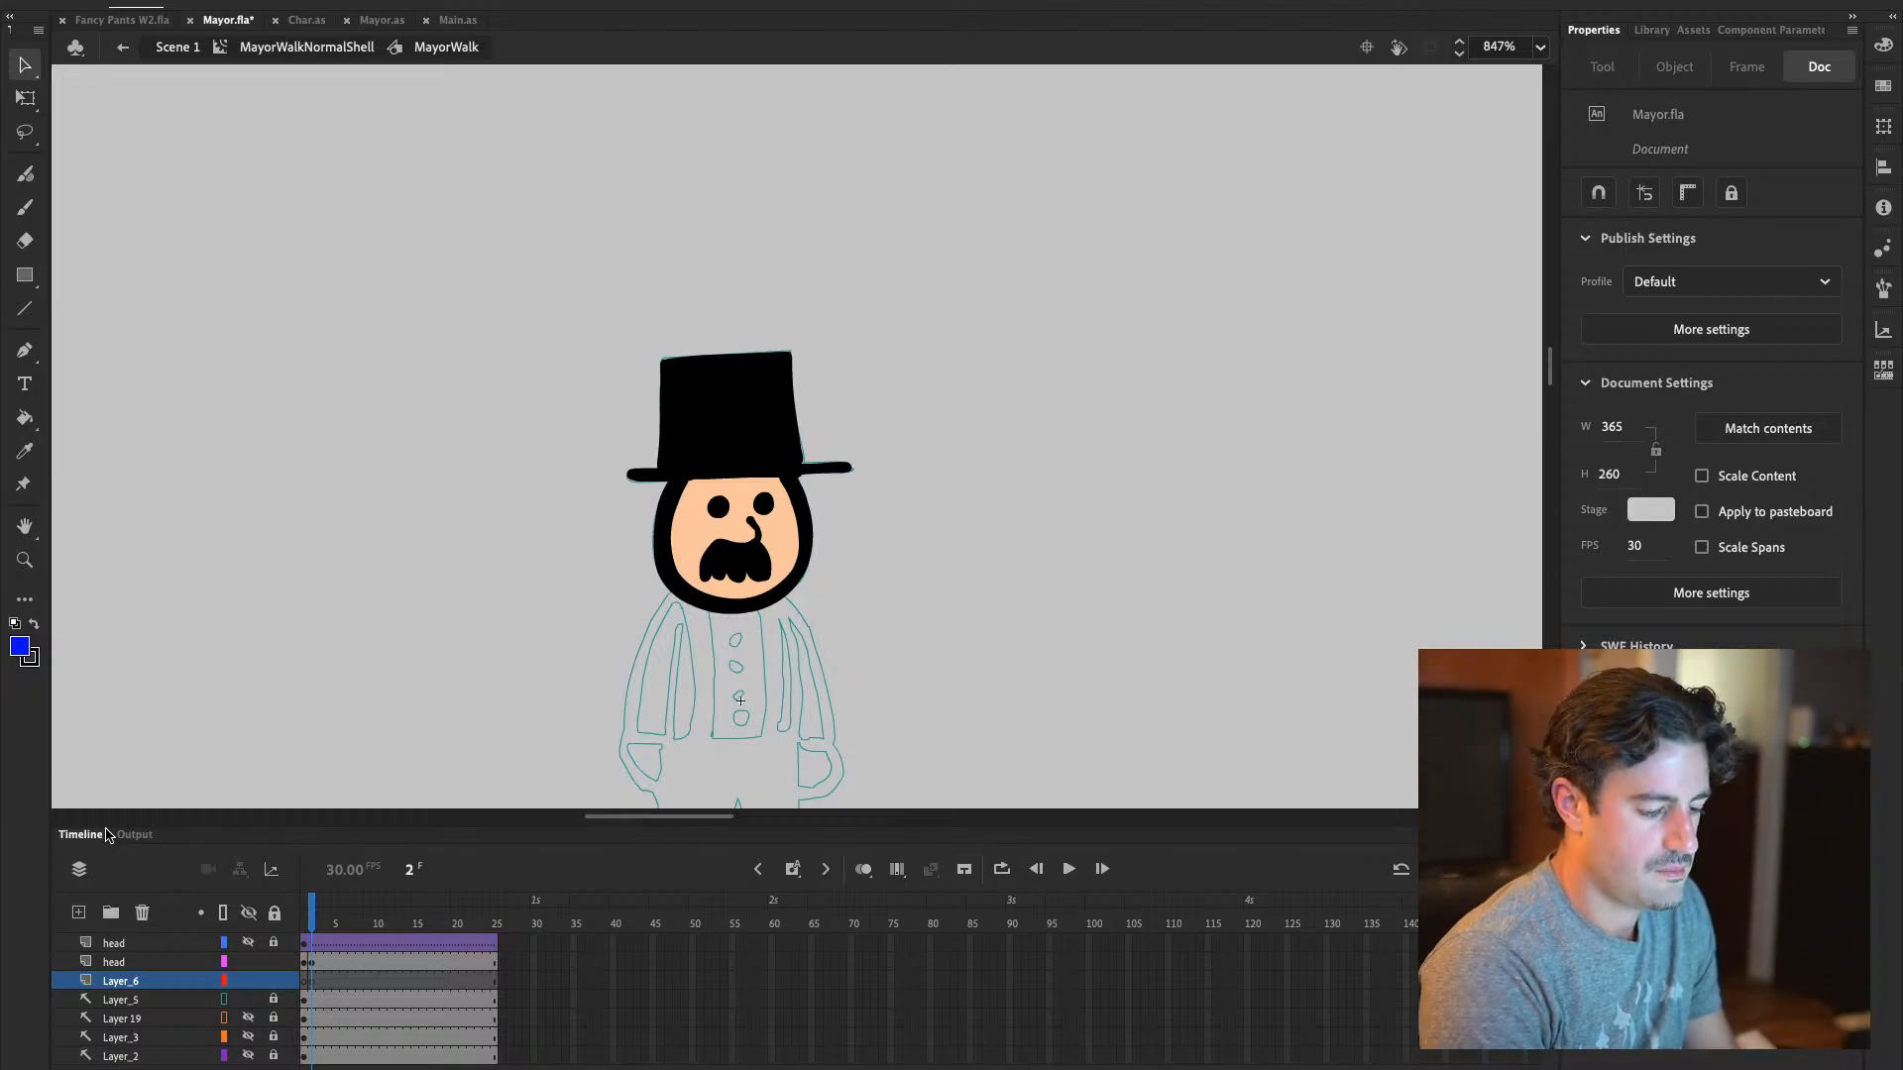
scroll(1556, 382, "down", 3)
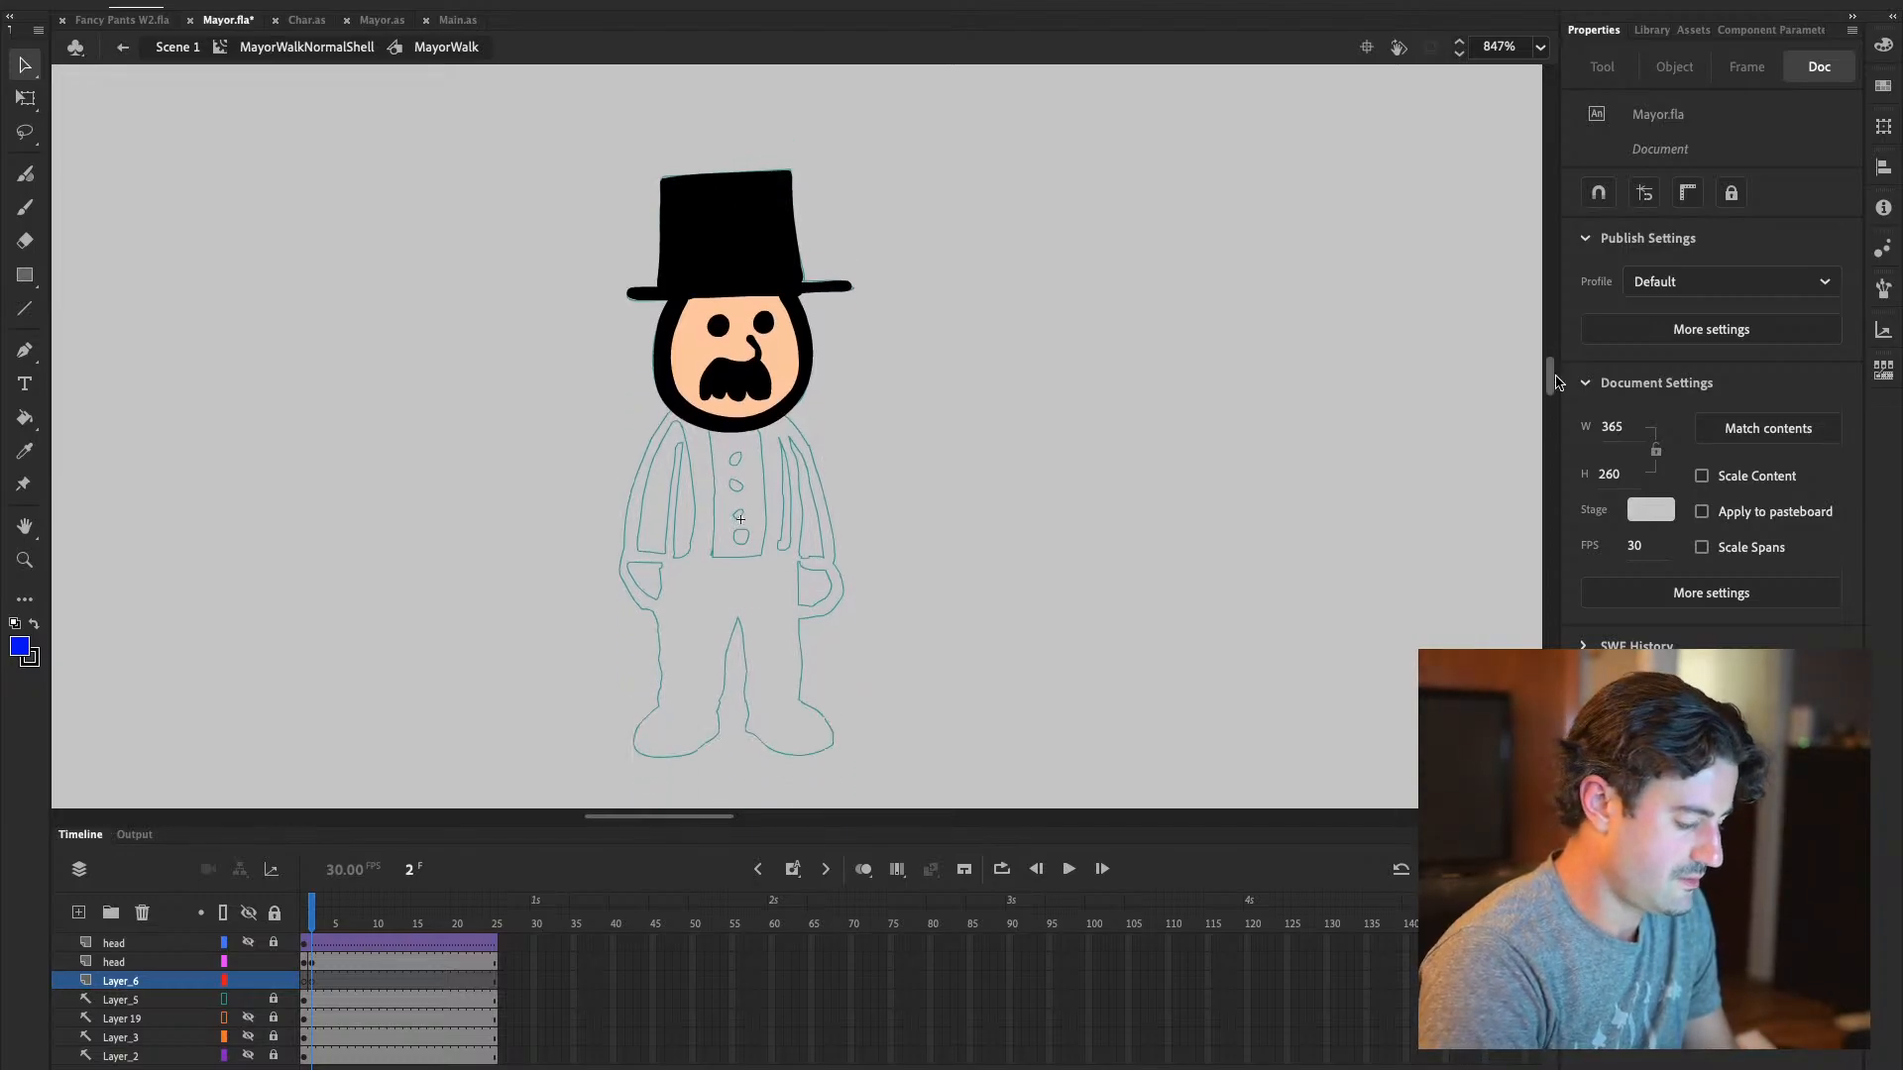
Move the frame 2 head artwork to the left of the sketch's head and hide the head layer
left_click(311, 962)
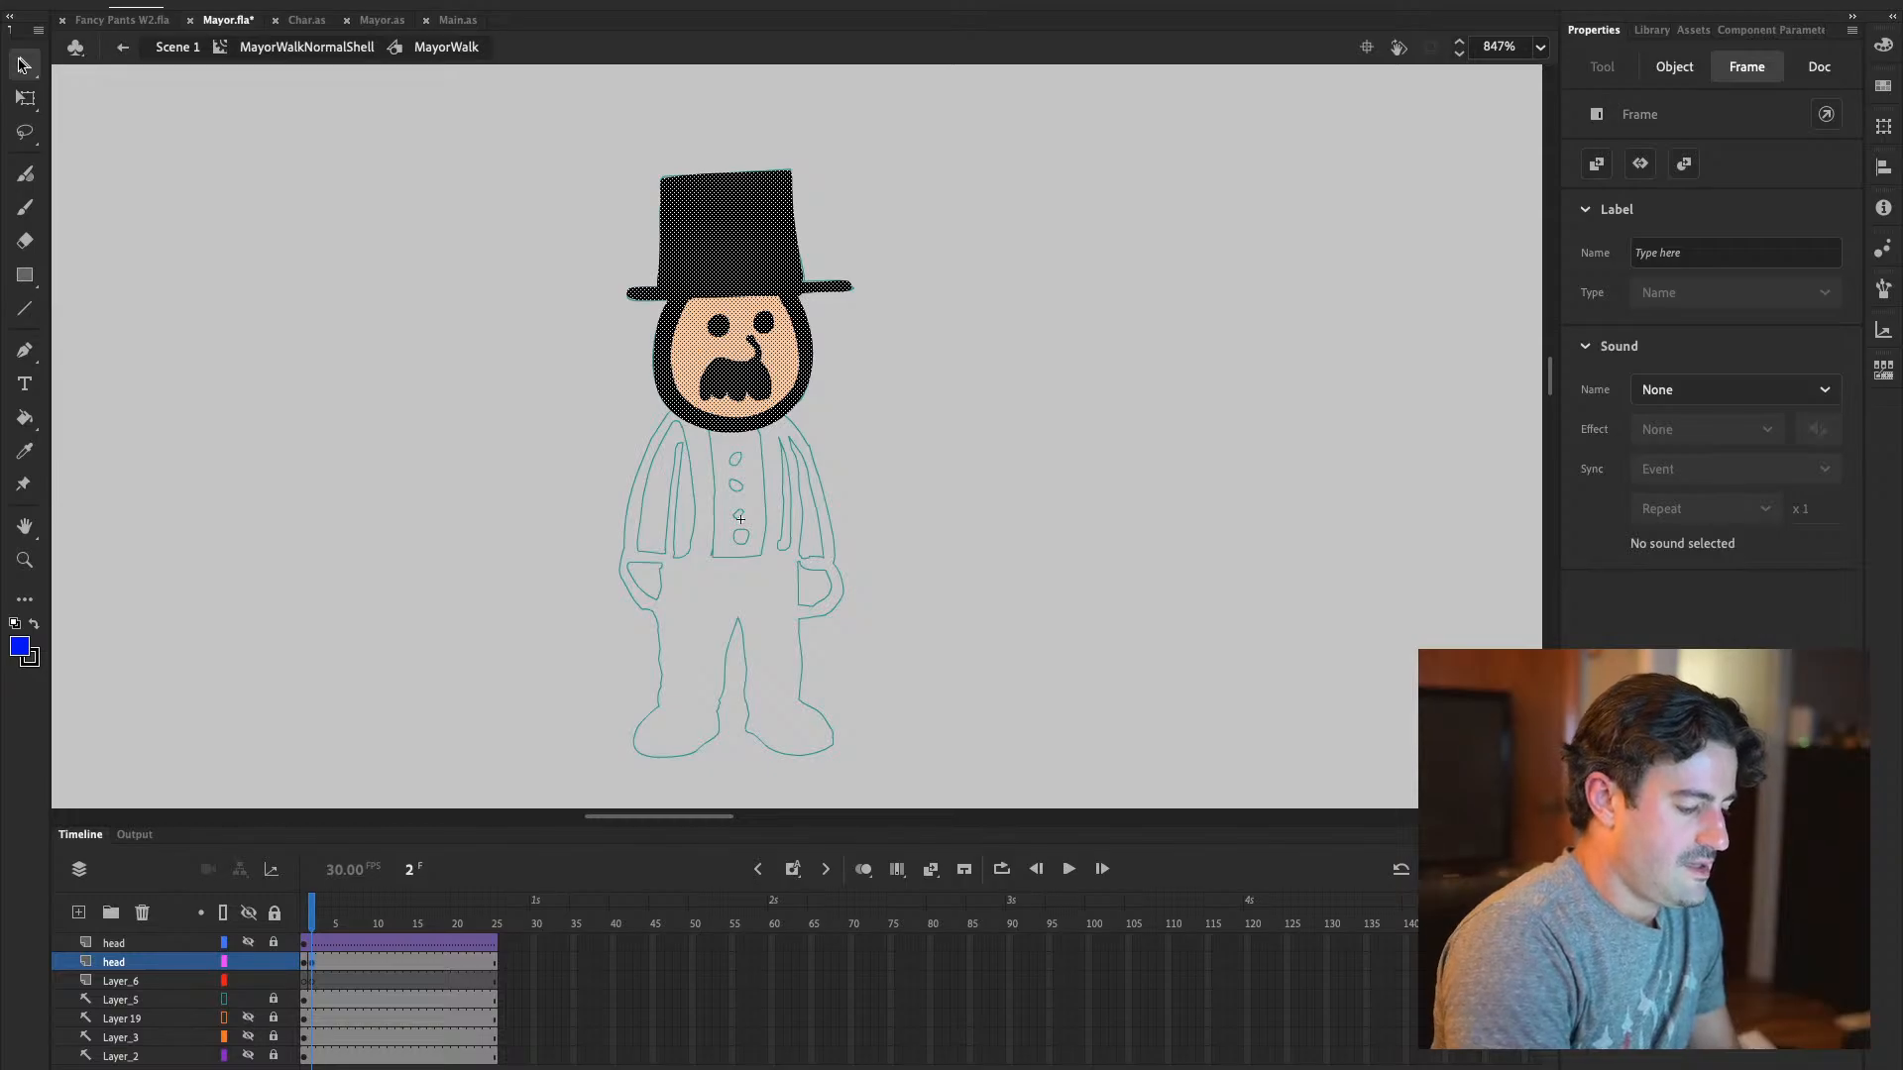
left_click(22, 64)
left_click_drag(756, 263, 961, 298)
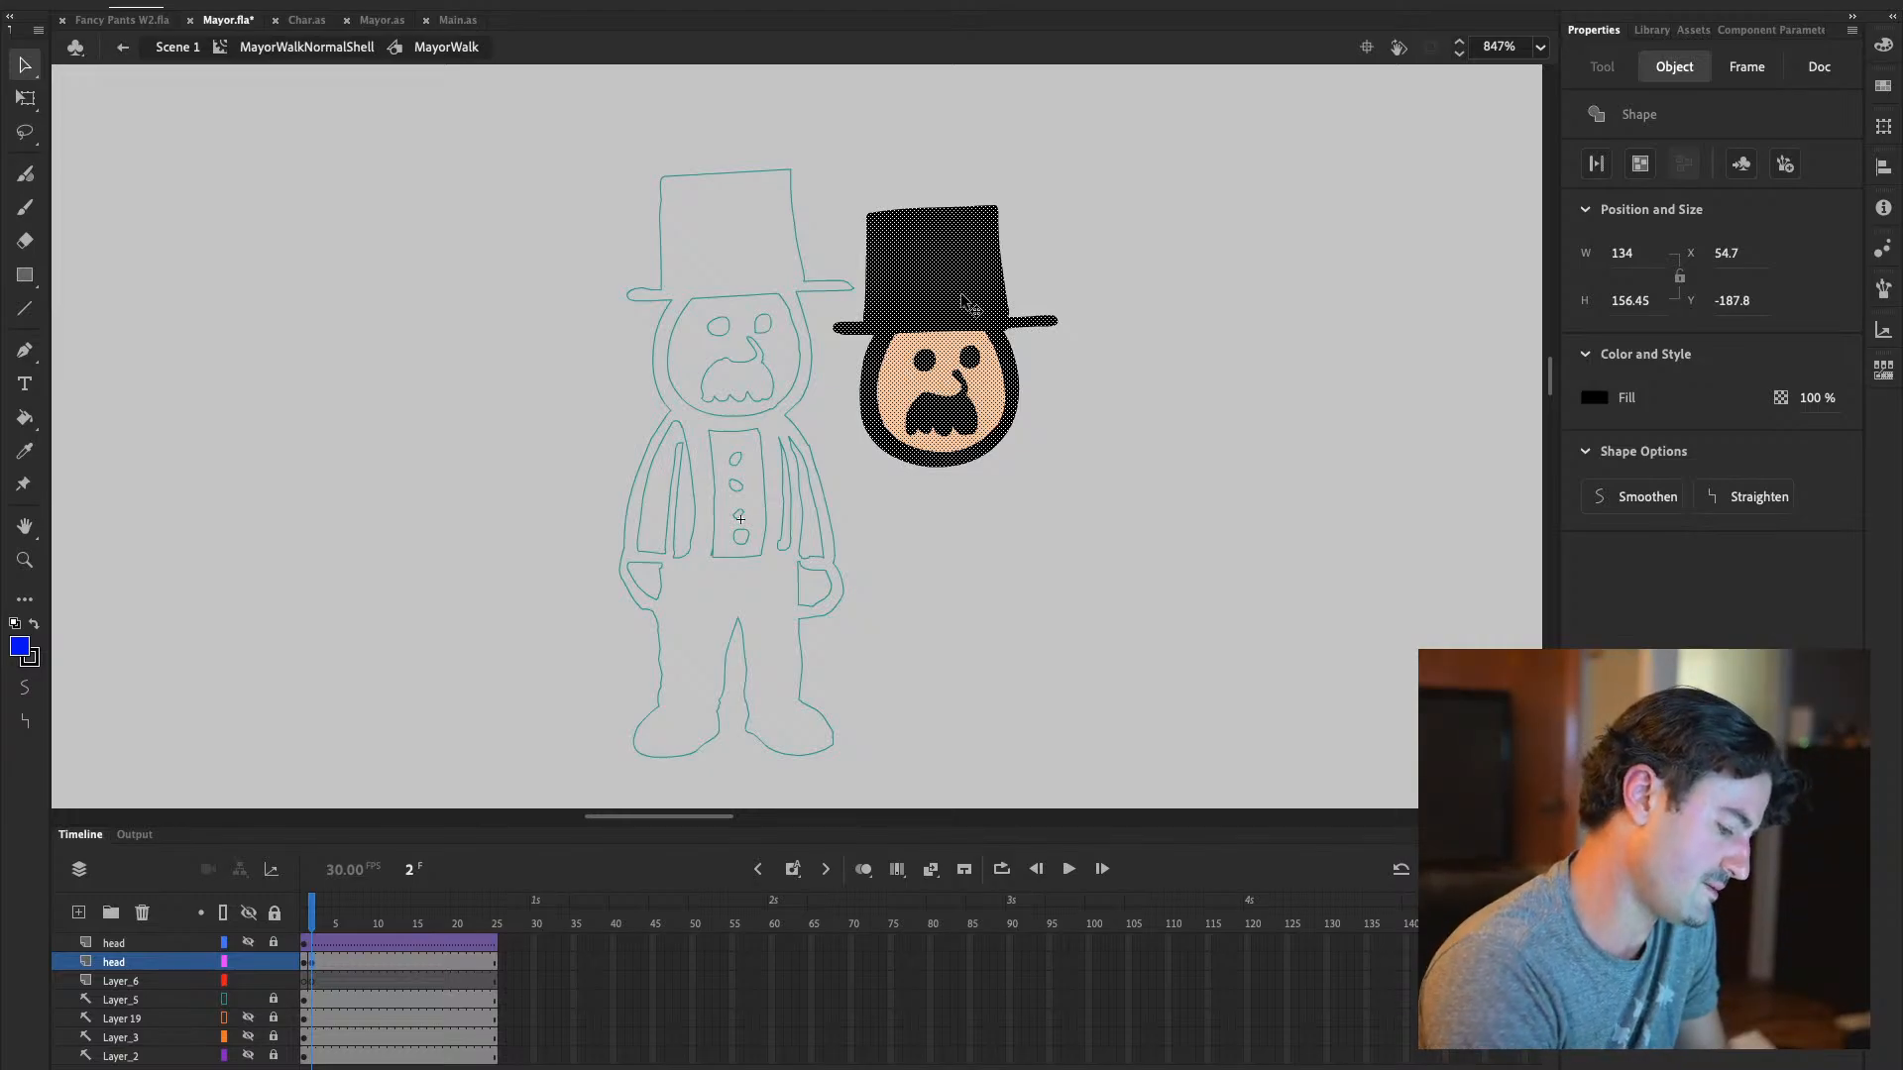
left_click_drag(963, 302, 890, 264)
key("h")
left_click(25, 68)
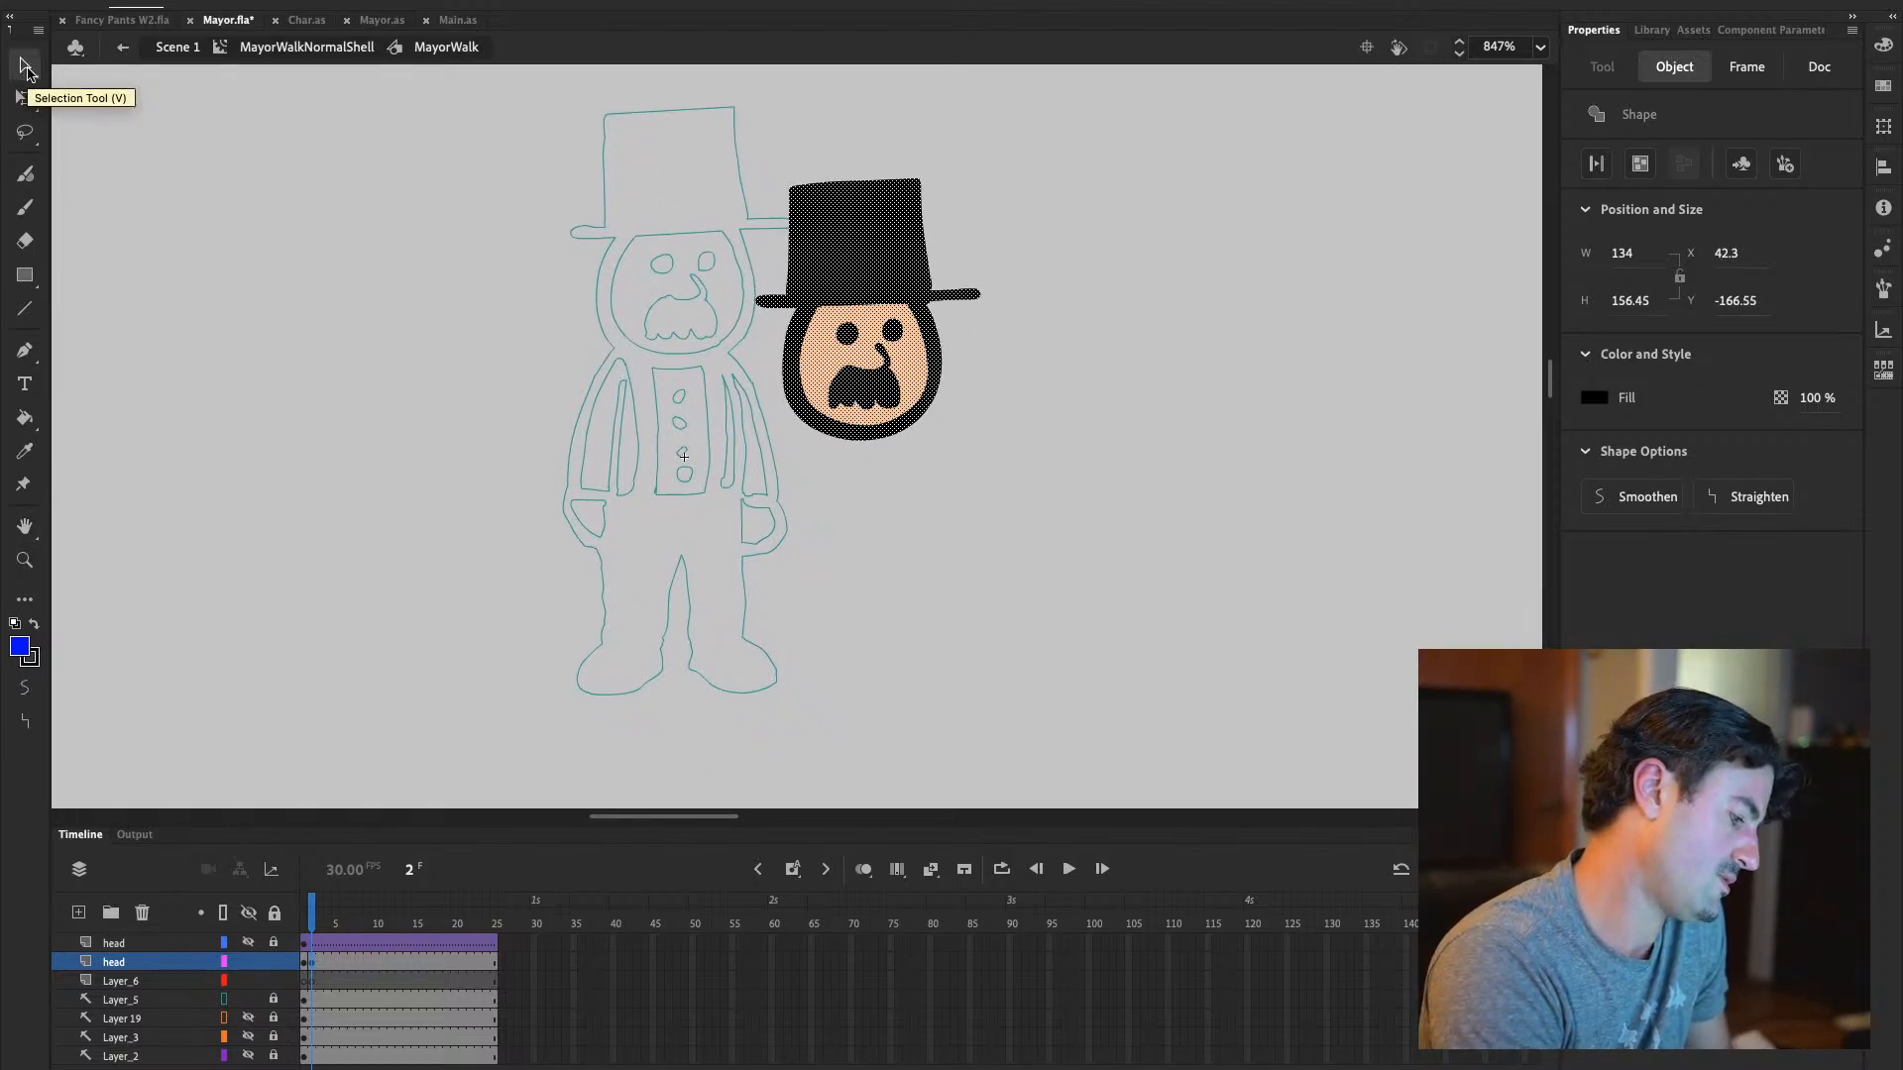
left_click_drag(893, 258, 577, 184)
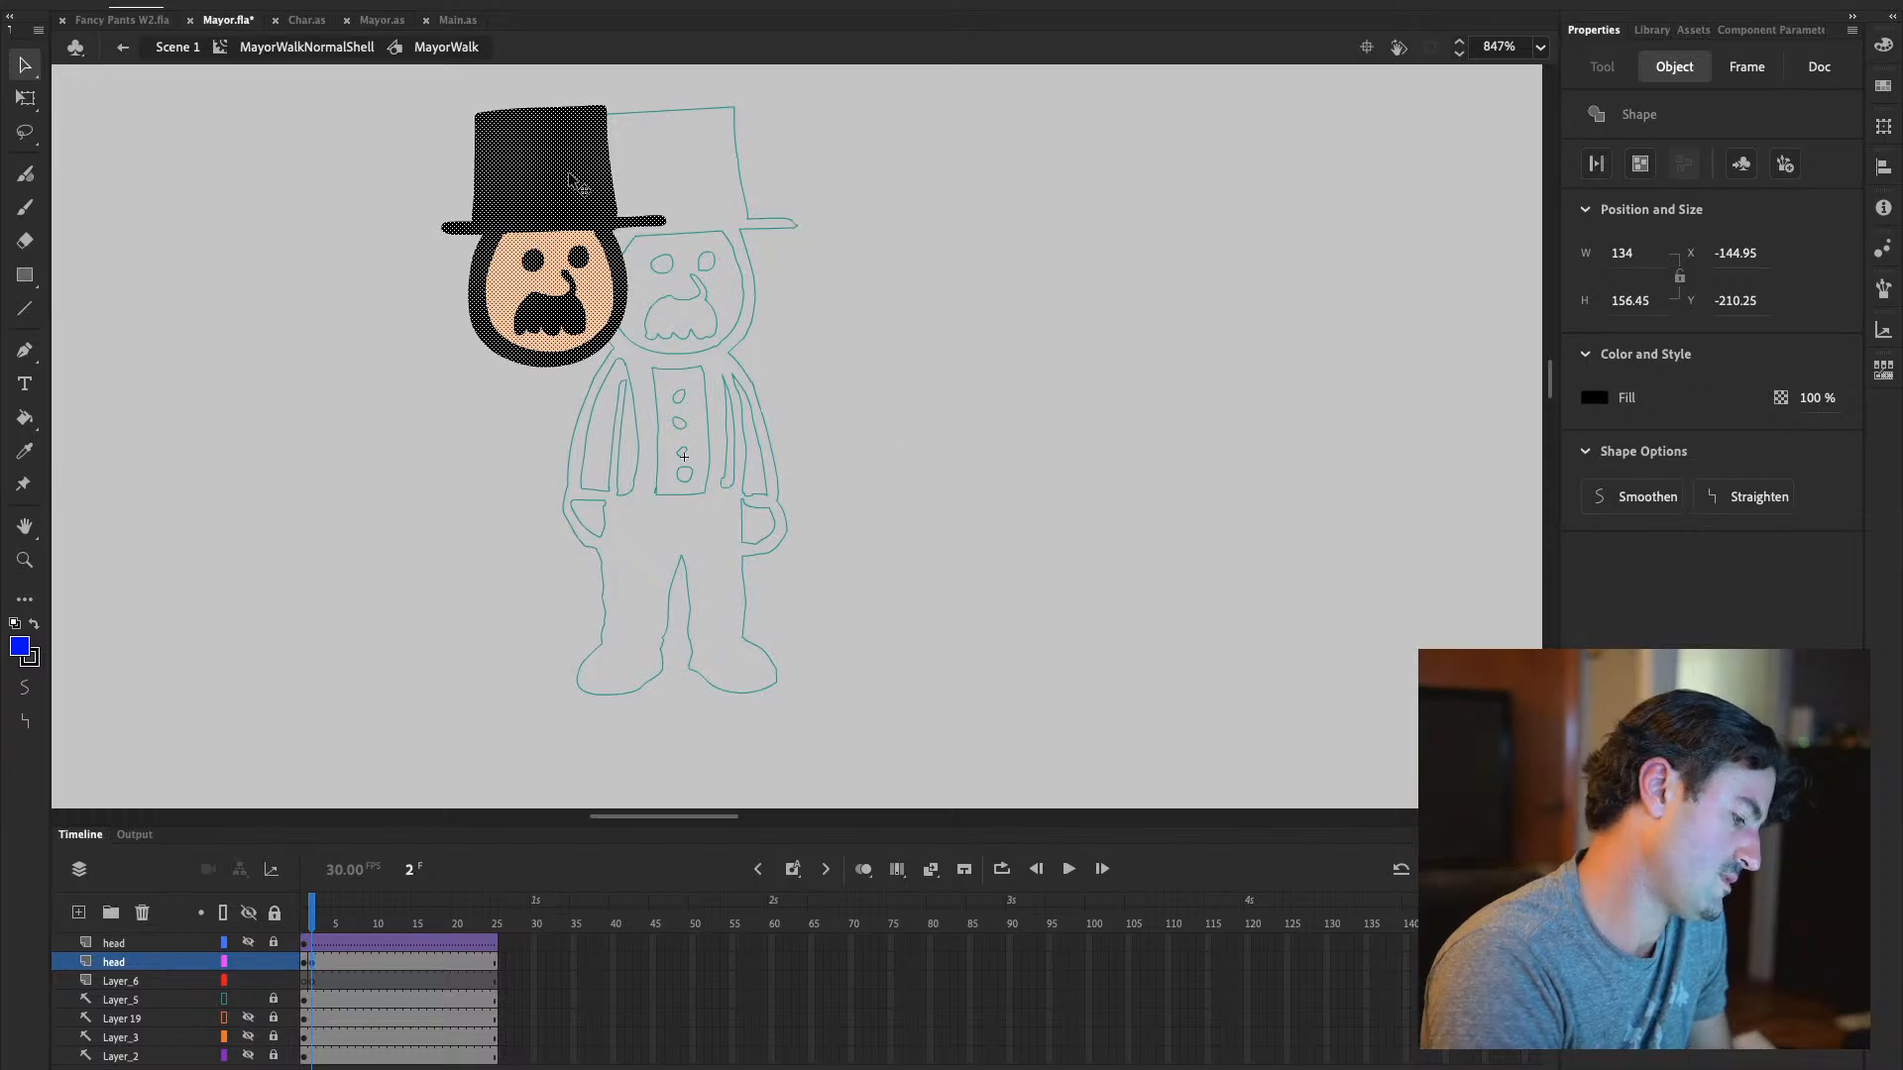
left_click(250, 961)
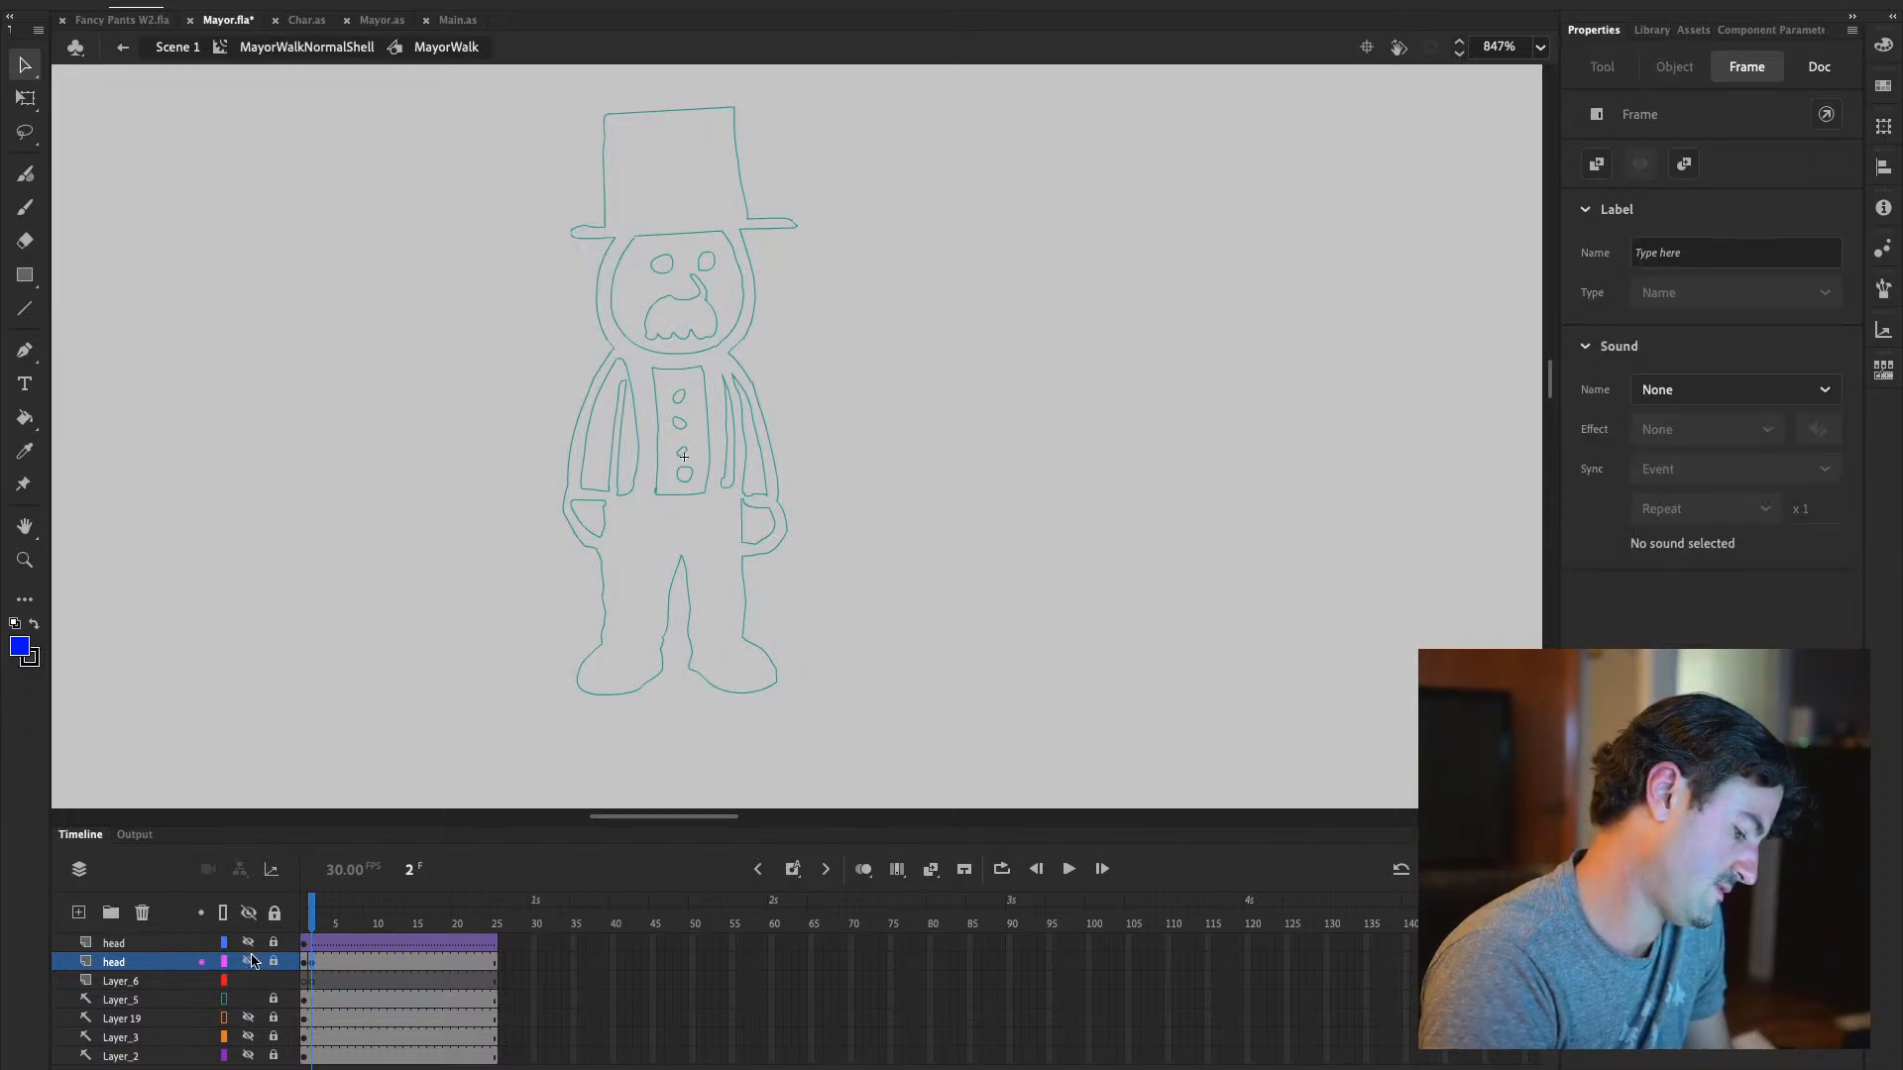
Paint a small blue stick figure with bent legs and a top hat on Layer_6, beside the teal sketch, using the Classic Brush
left_click(38, 211)
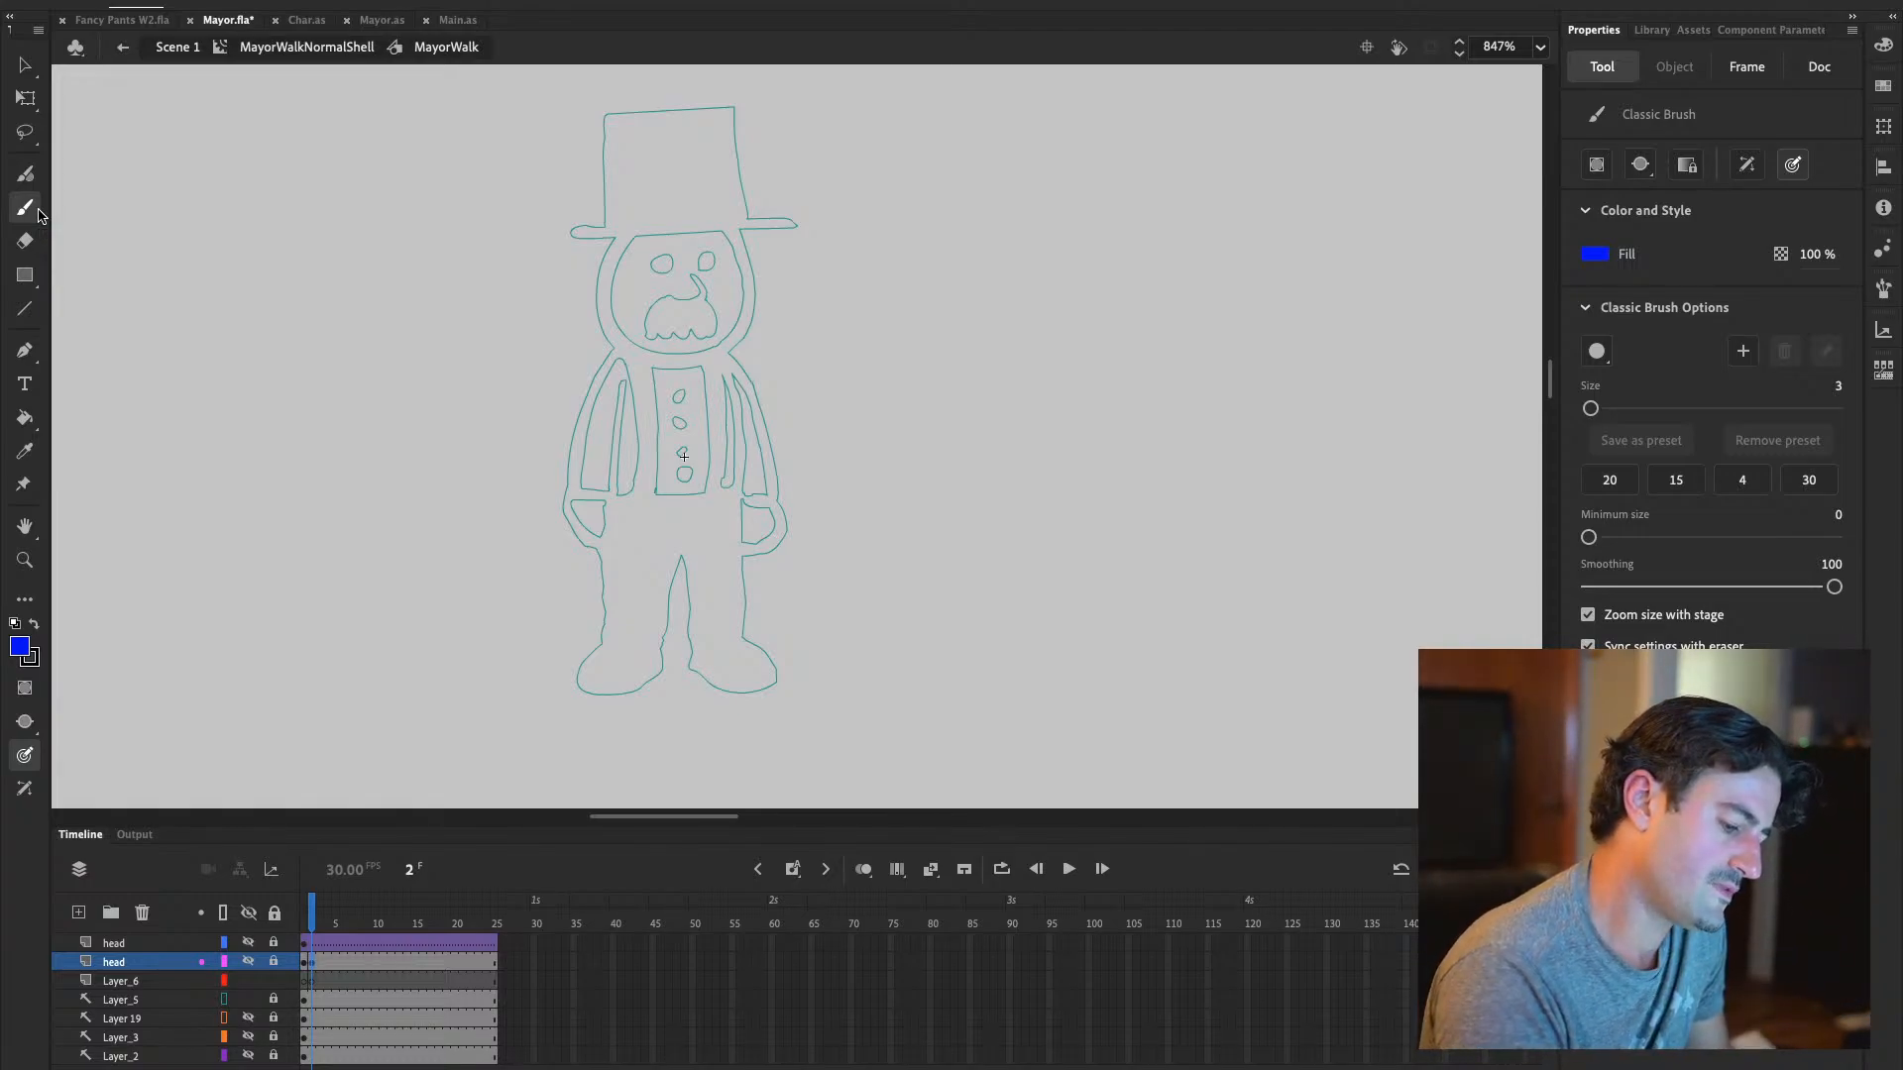
left_click(1021, 393)
left_click(1056, 587)
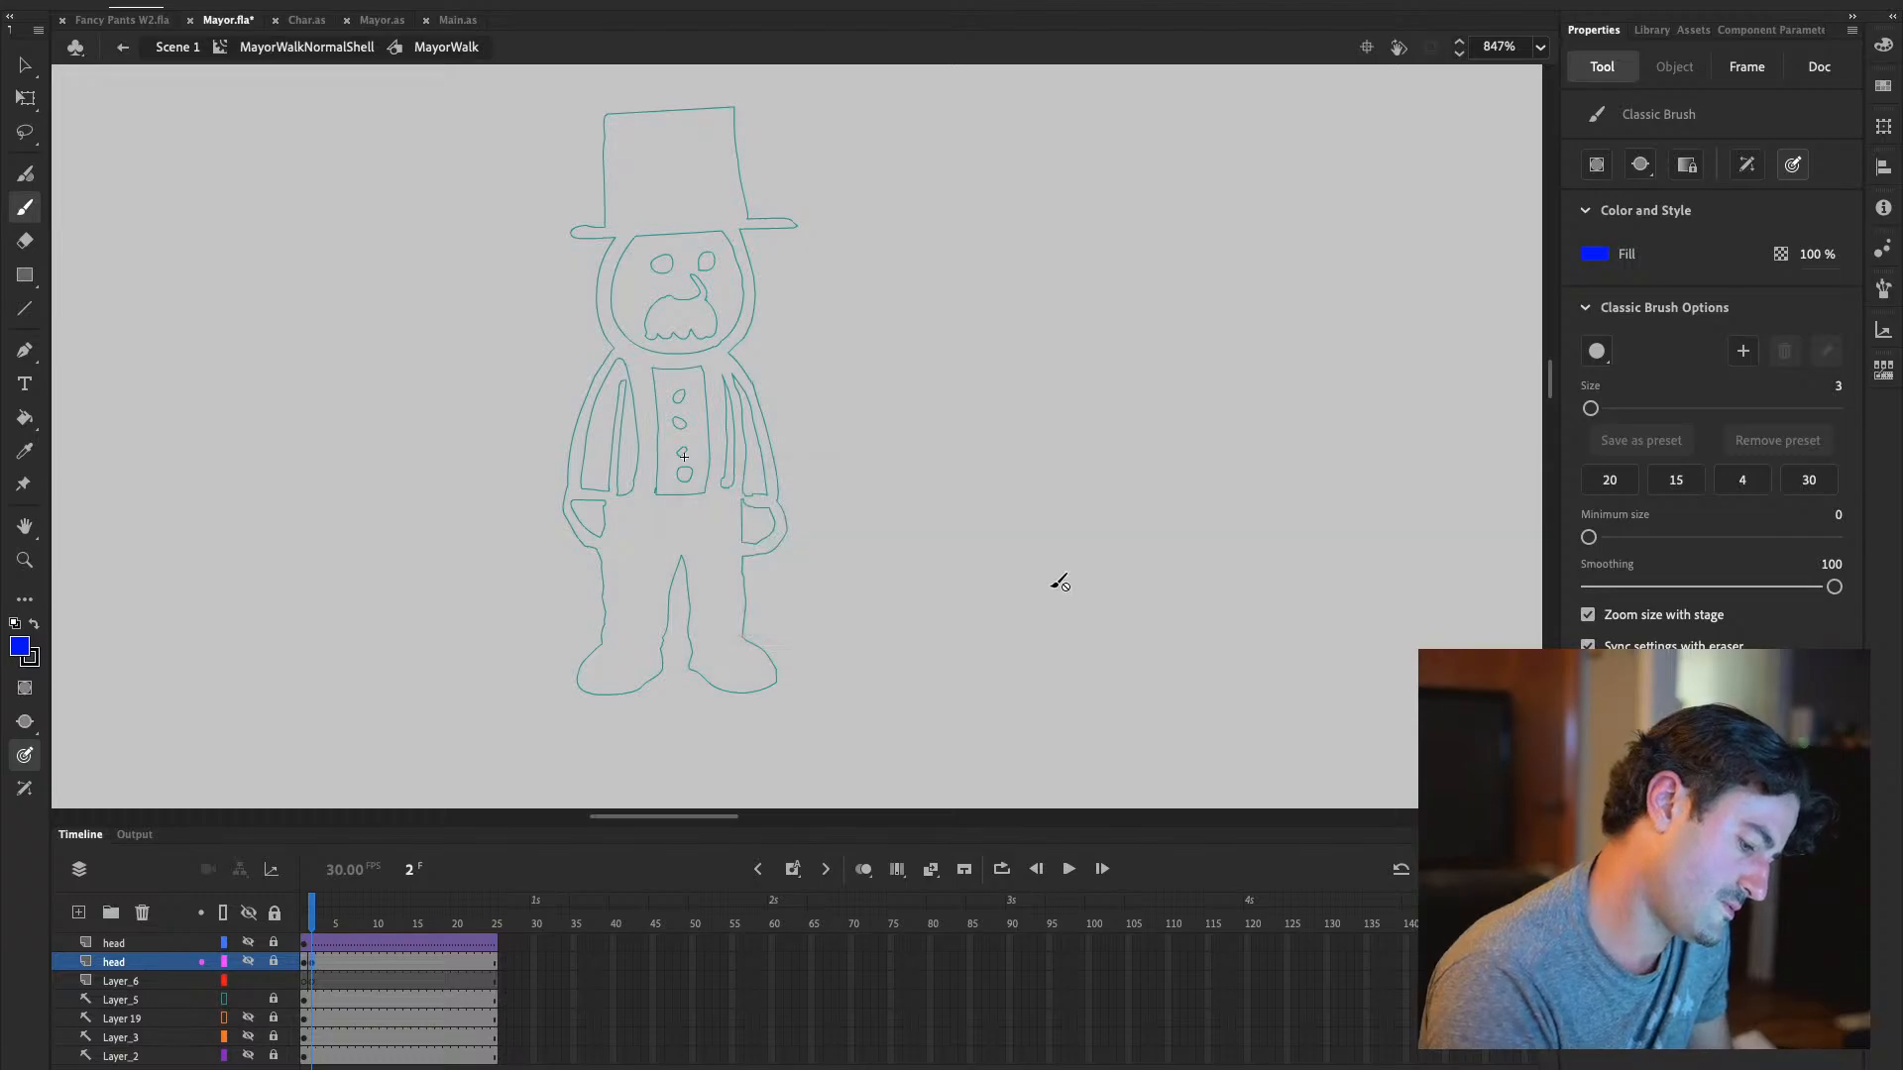
left_click(169, 982)
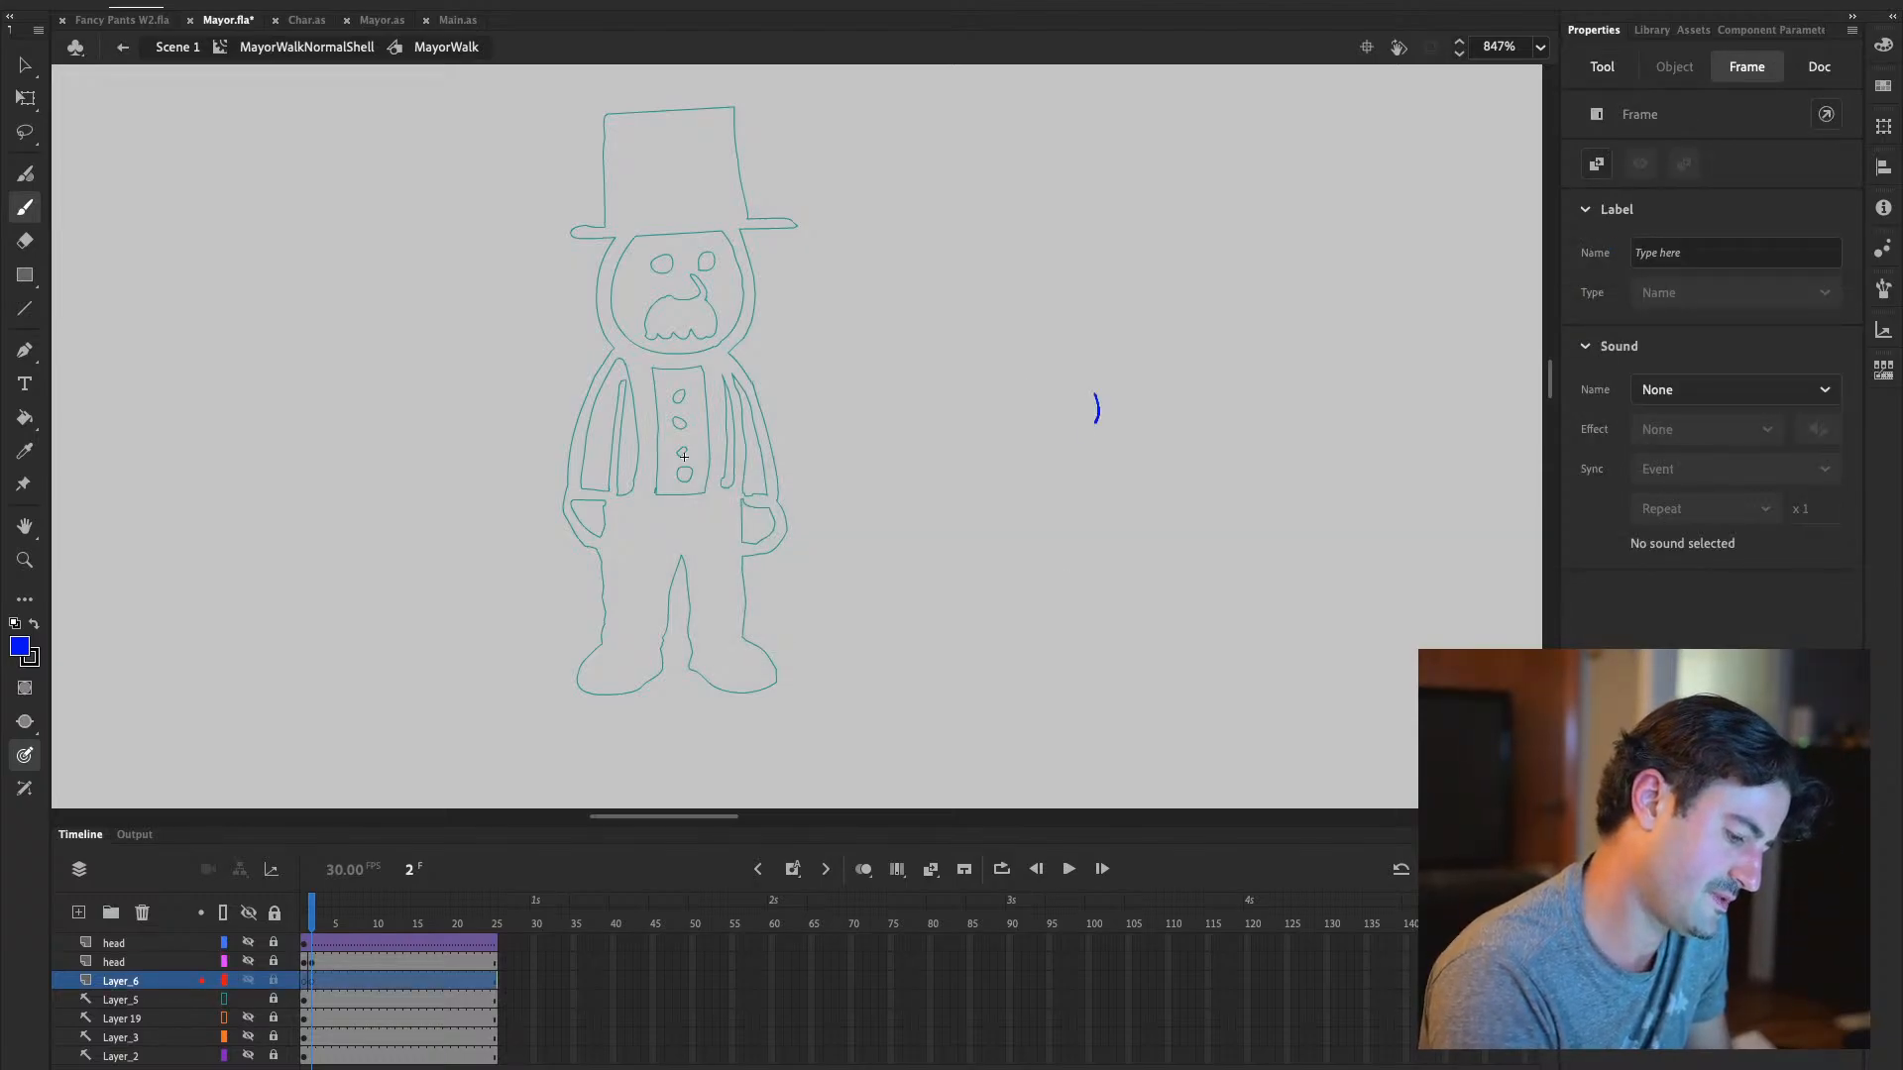
left_click_drag(1095, 398, 1056, 384)
mouse_move(1116, 490)
left_mouse_down()
mouse_move(1124, 517)
mouse_move(1075, 563)
left_mouse_up()
mouse_move(1088, 456)
left_mouse_down()
mouse_move(1080, 518)
mouse_move(1126, 516)
mouse_move(1135, 621)
mouse_move(1021, 636)
mouse_move(1051, 634)
left_mouse_up()
left_click_drag(1122, 572, 1119, 595)
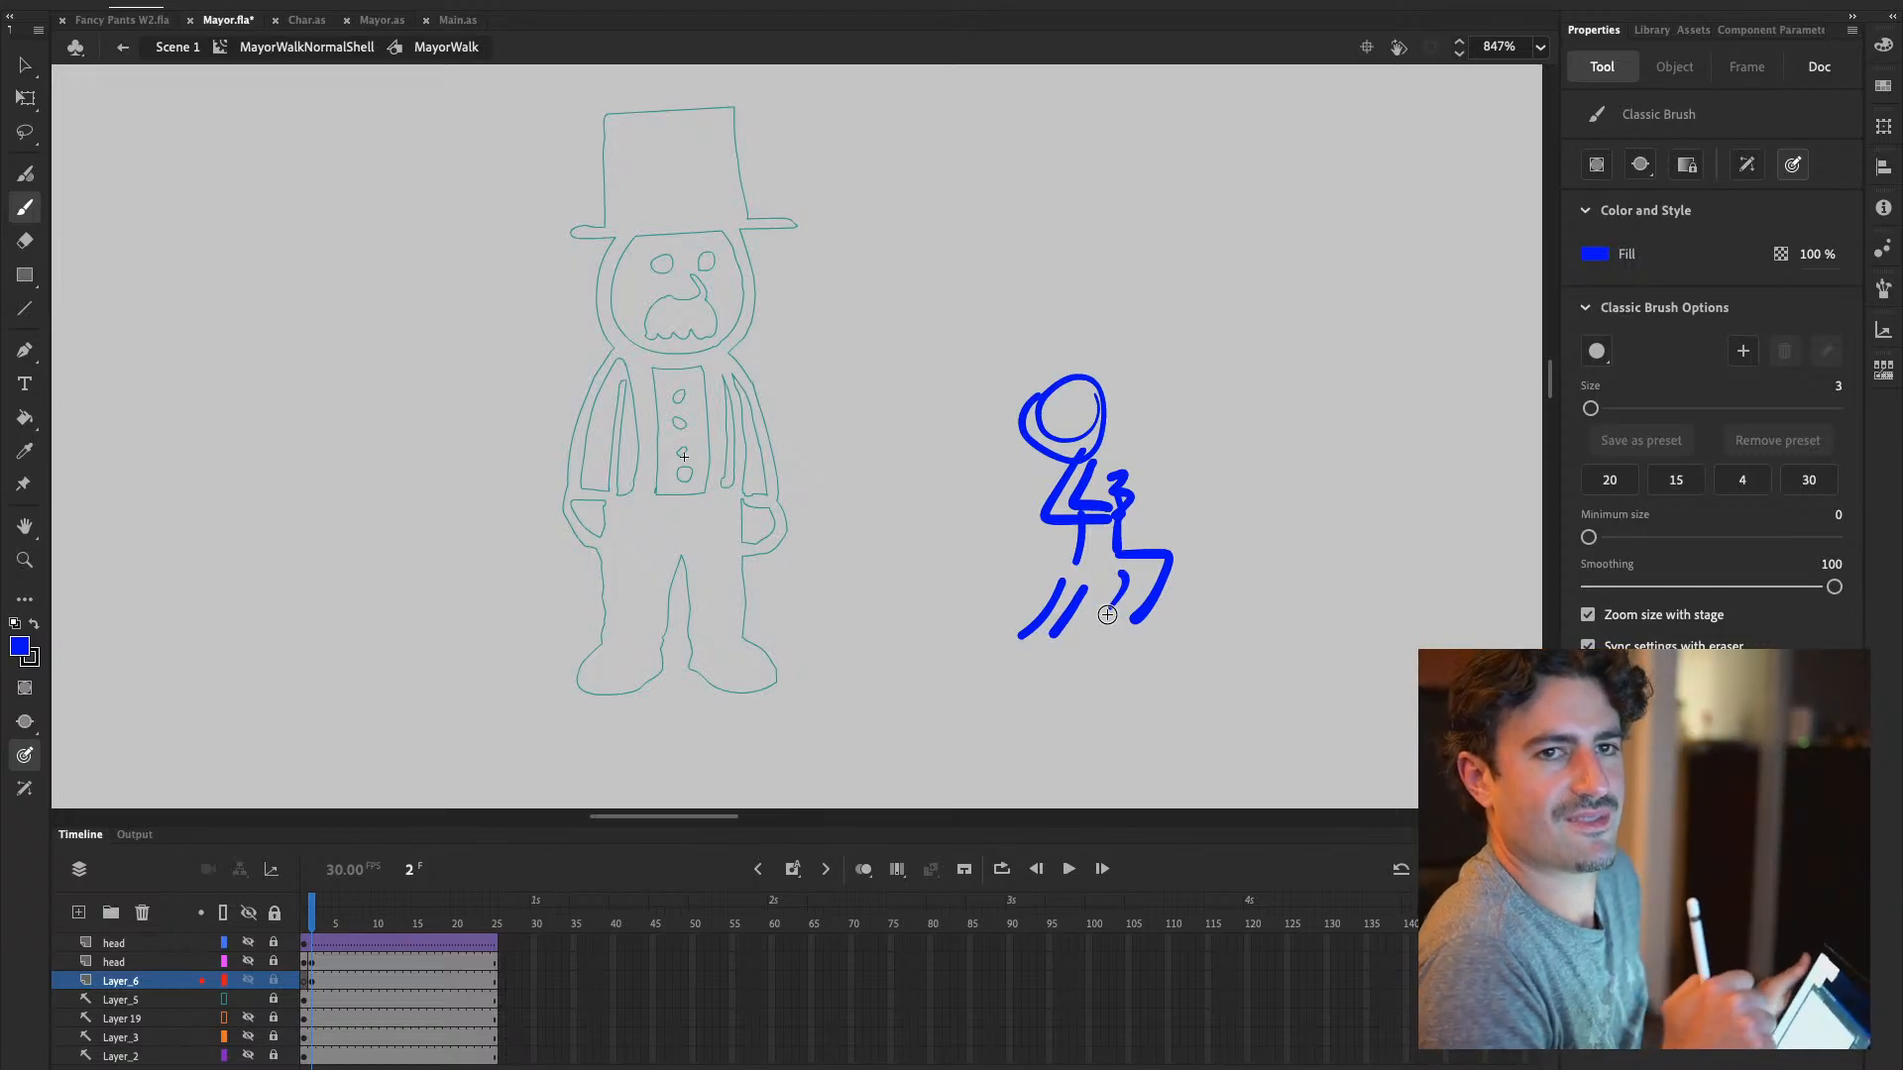
left_click_drag(1134, 621, 1044, 647)
left_click_drag(1078, 354, 1013, 436)
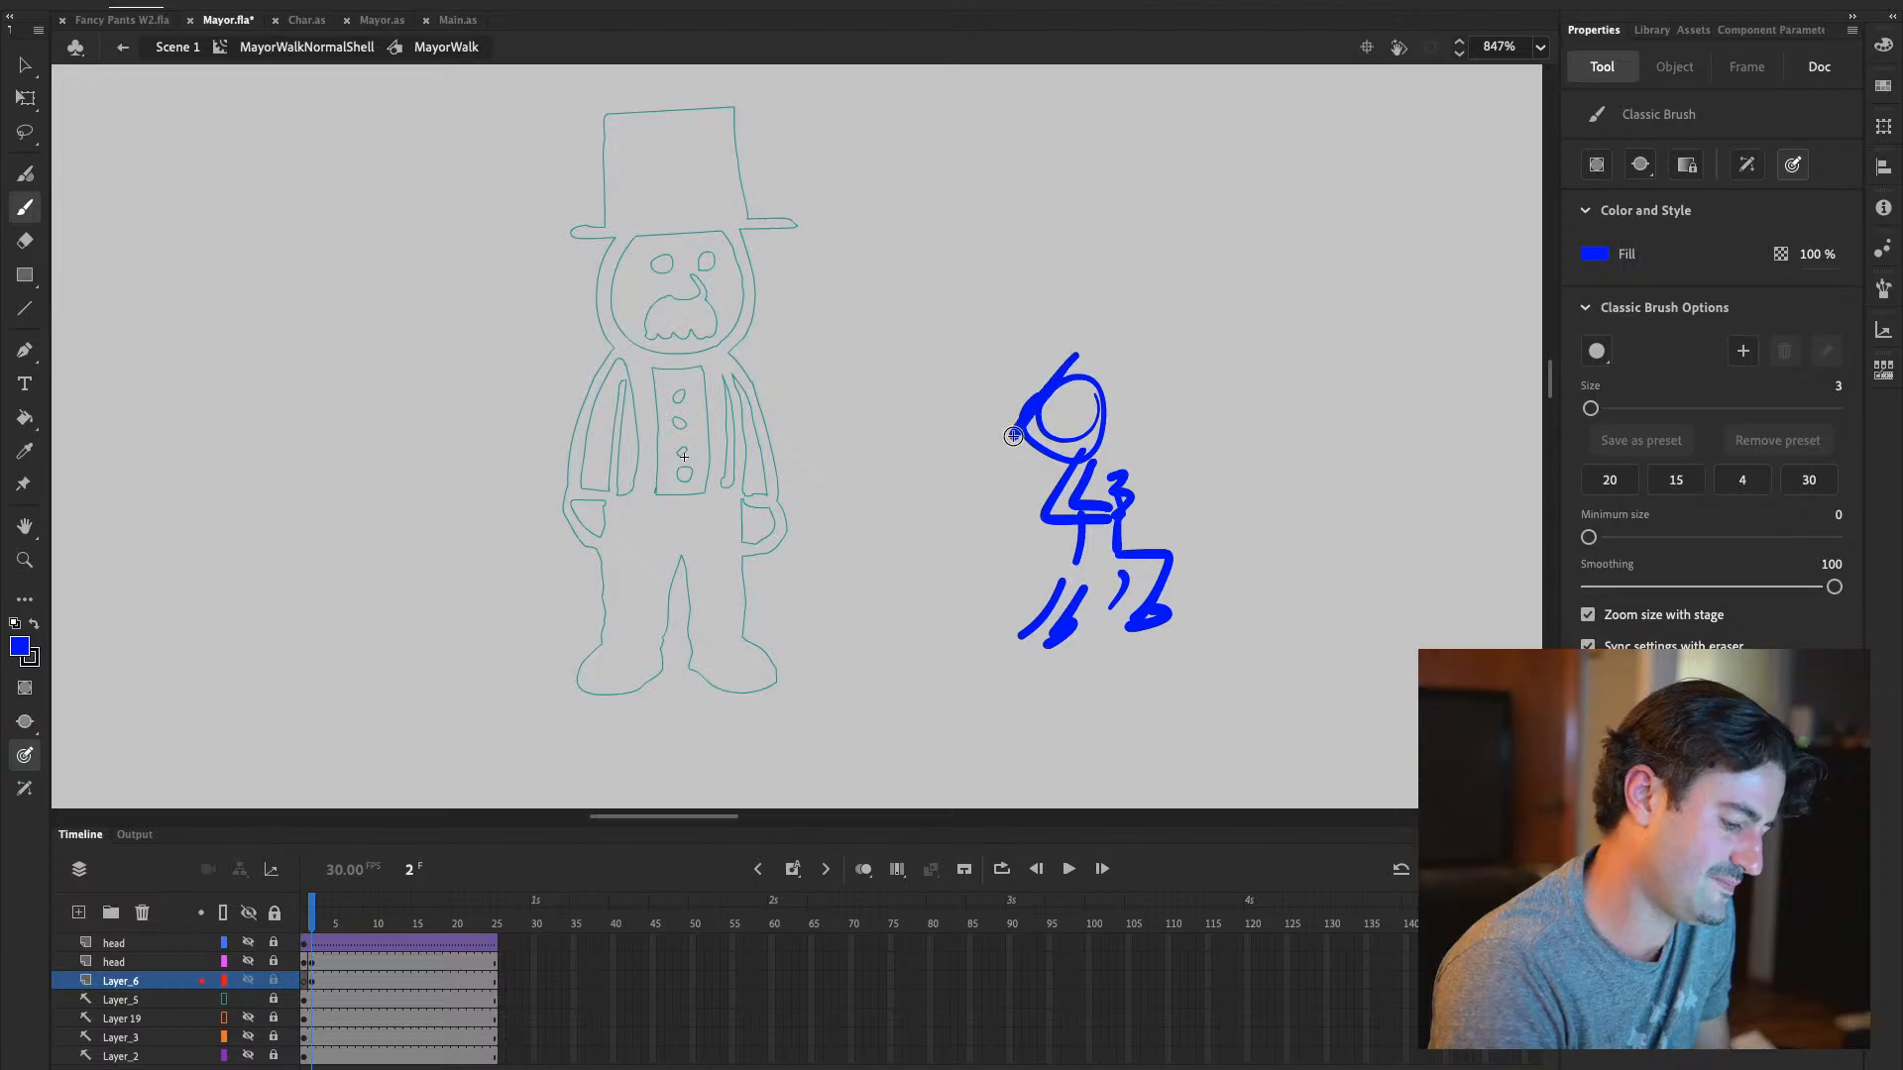
left_click_drag(1057, 372, 998, 397)
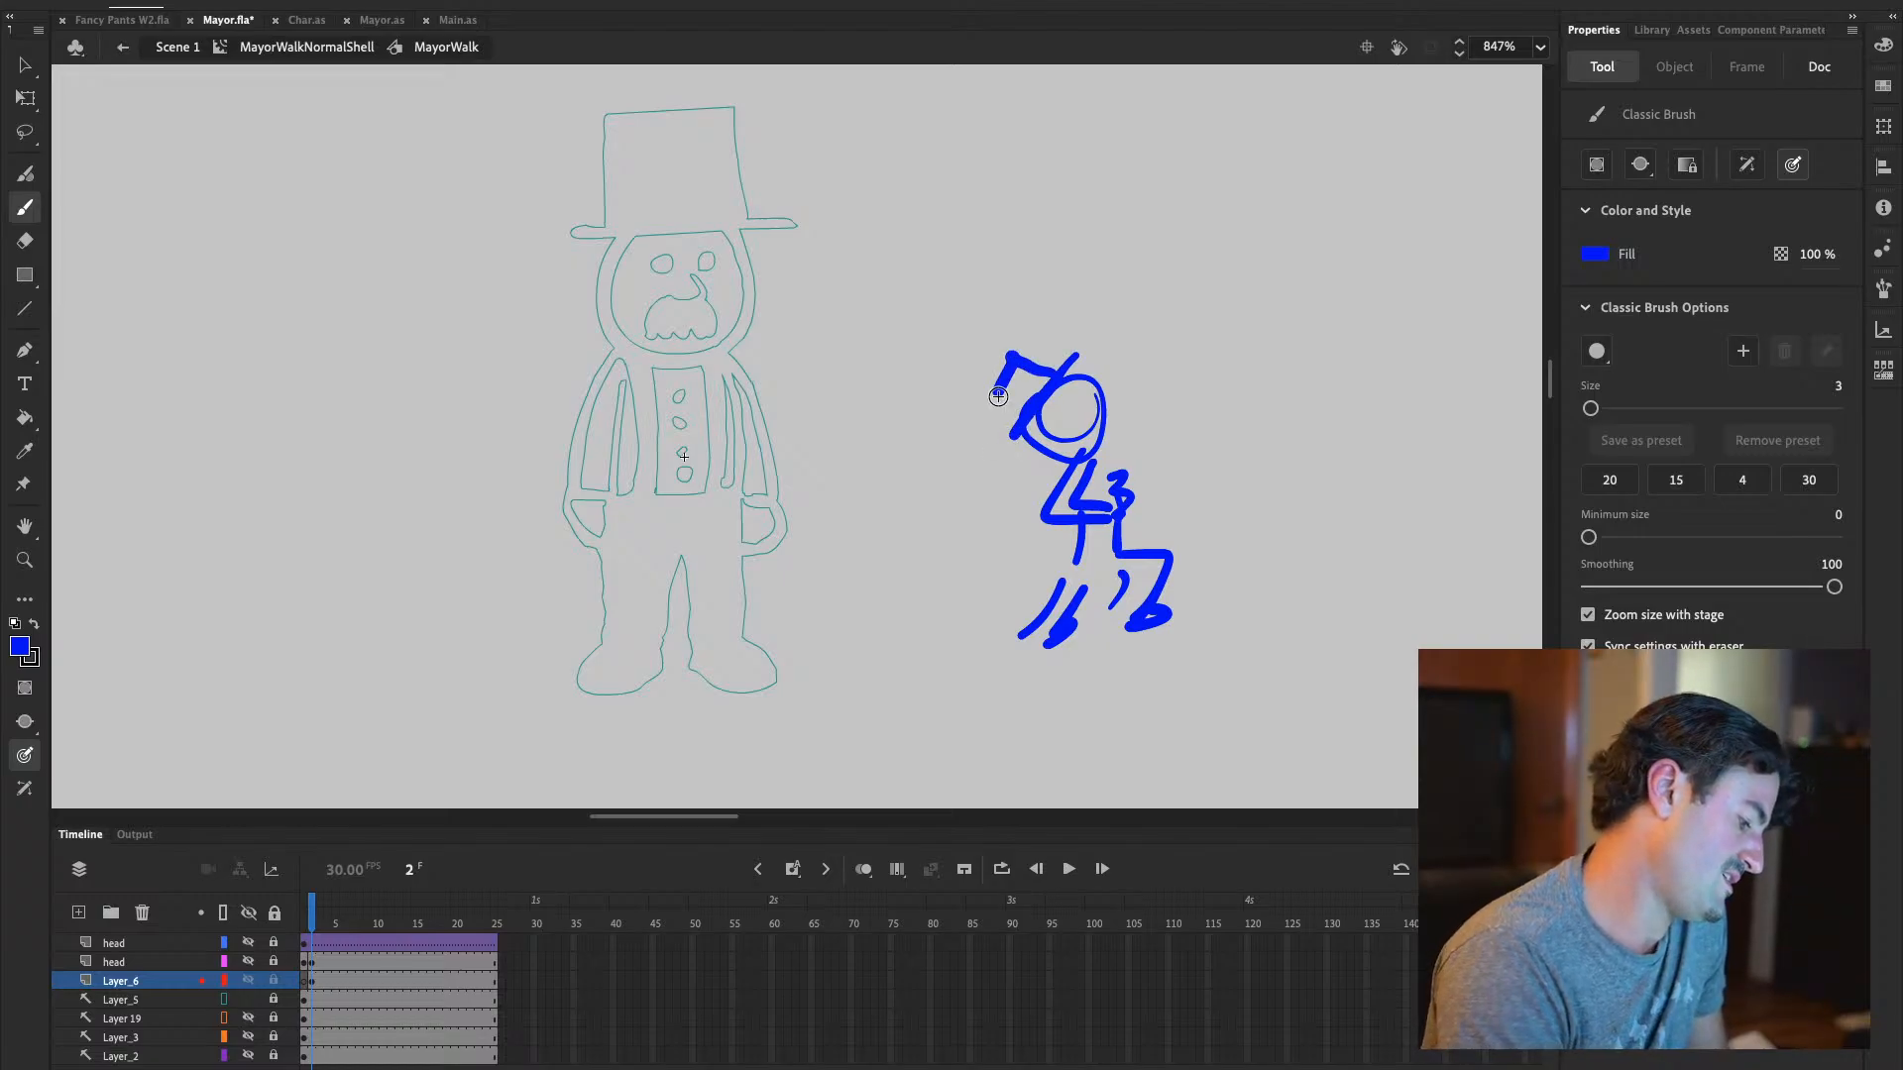
Paint a second top-hatted stick figure beside the first, with both arms stretched out and one leg extended forward
left_click_drag(998, 396, 683, 396)
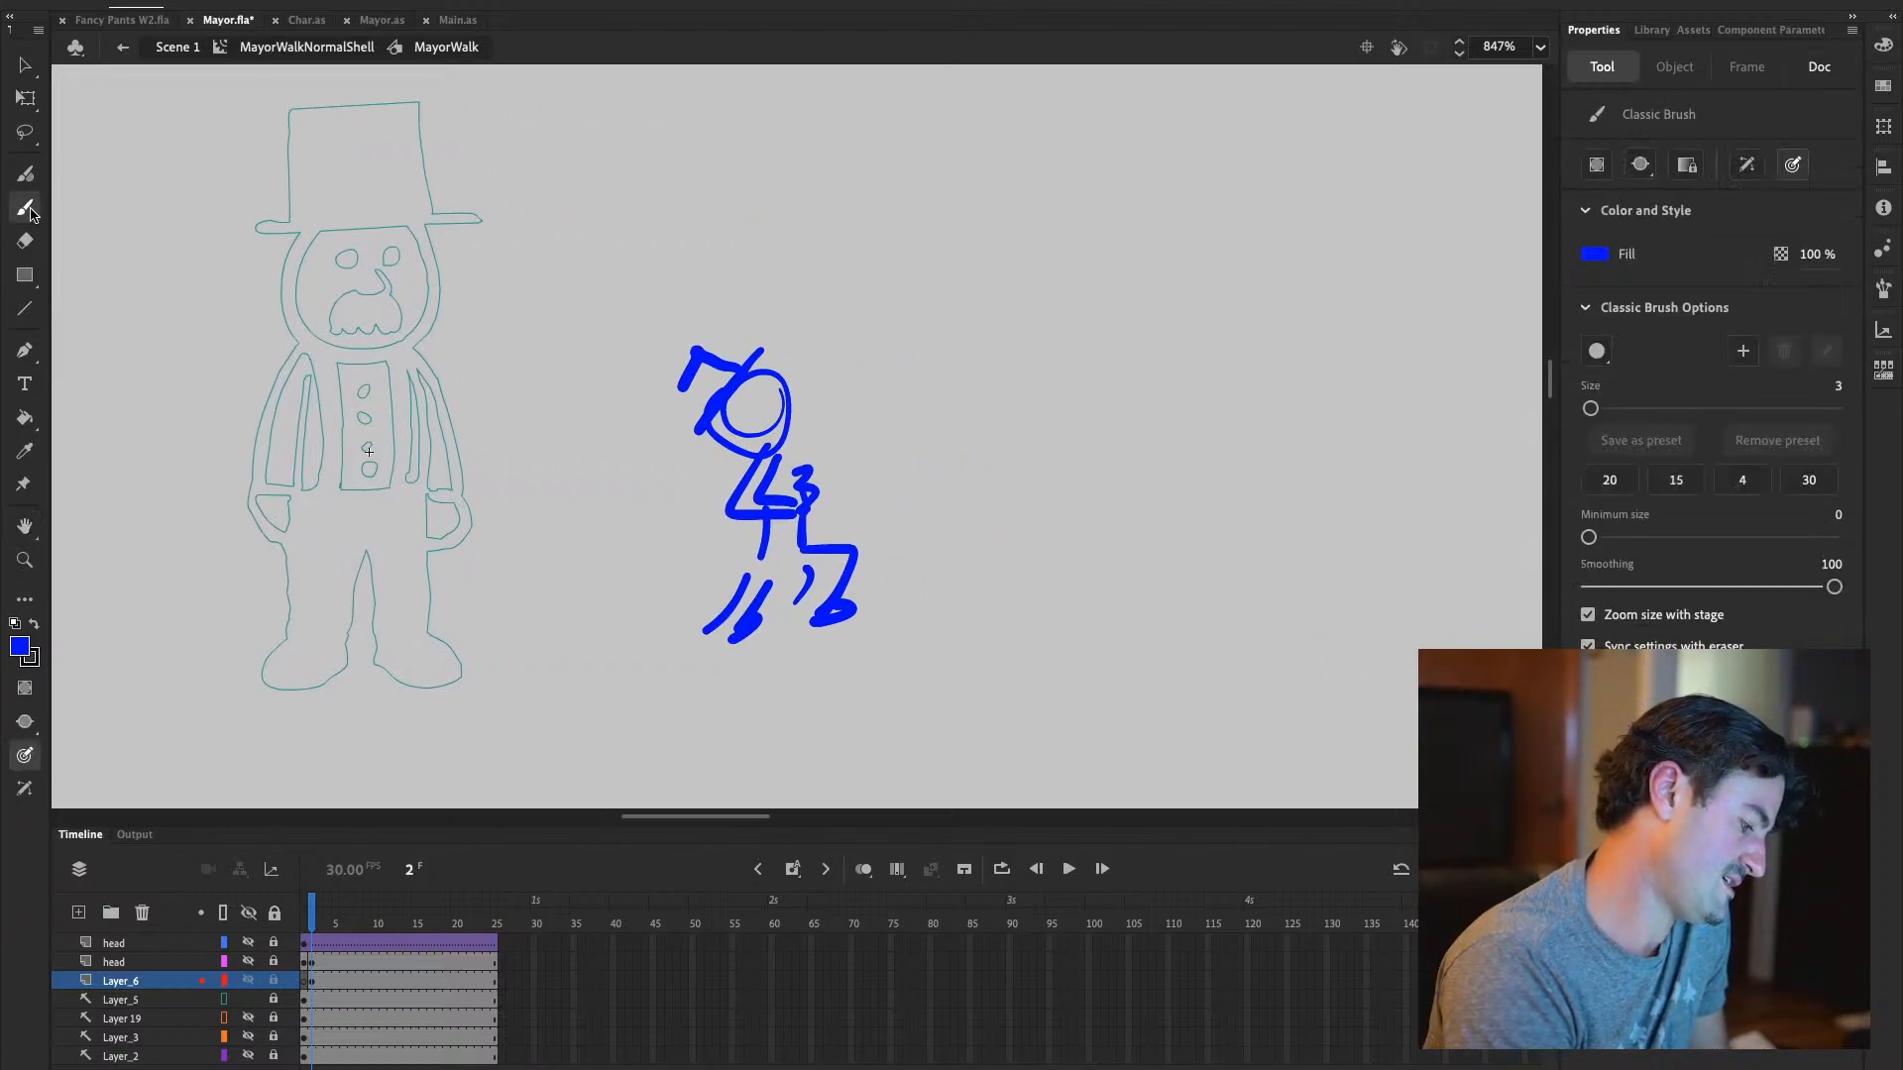
mouse_move(1272, 426)
left_mouse_down()
mouse_move(1201, 475)
mouse_move(1194, 381)
mouse_move(1160, 416)
mouse_move(1197, 437)
left_mouse_up()
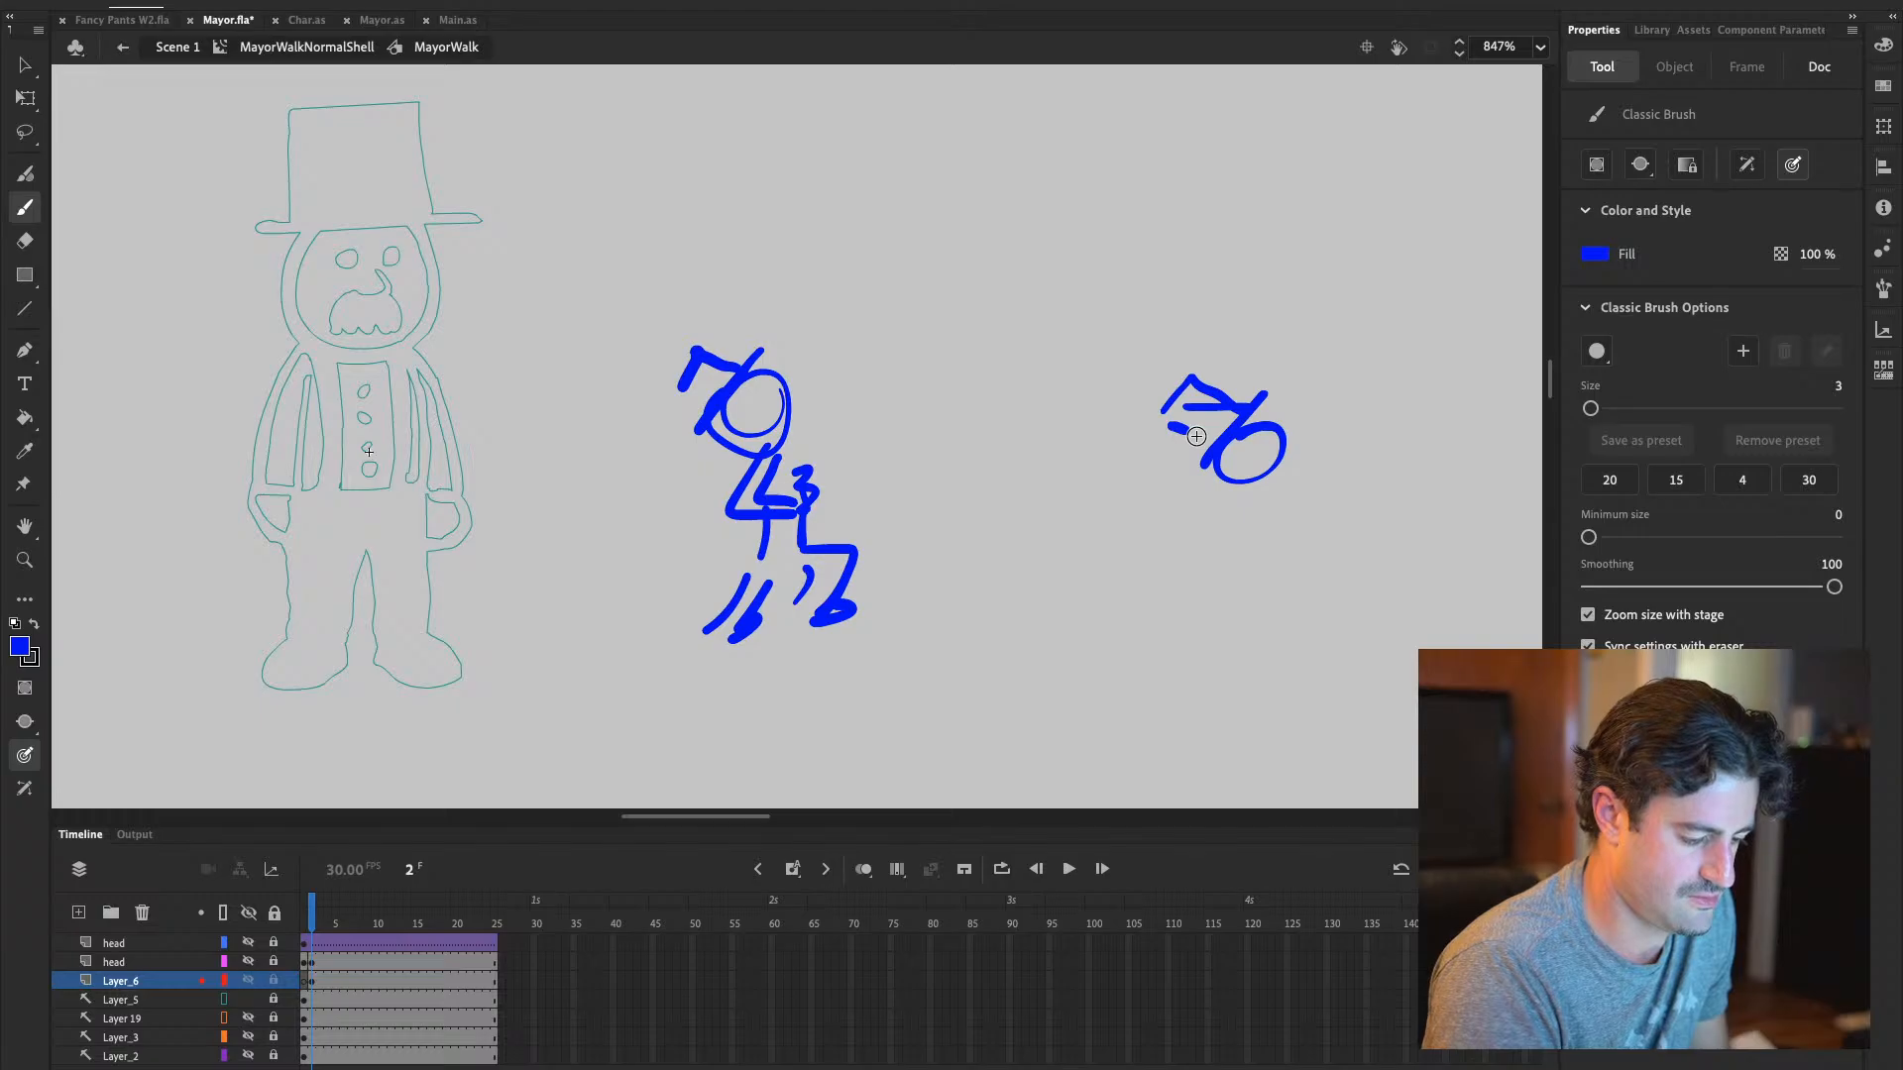
mouse_move(1263, 498)
left_mouse_down()
mouse_move(1200, 566)
mouse_move(1148, 557)
left_mouse_up()
mouse_move(1122, 492)
left_mouse_down()
mouse_move(1223, 500)
mouse_move(1114, 513)
left_mouse_up()
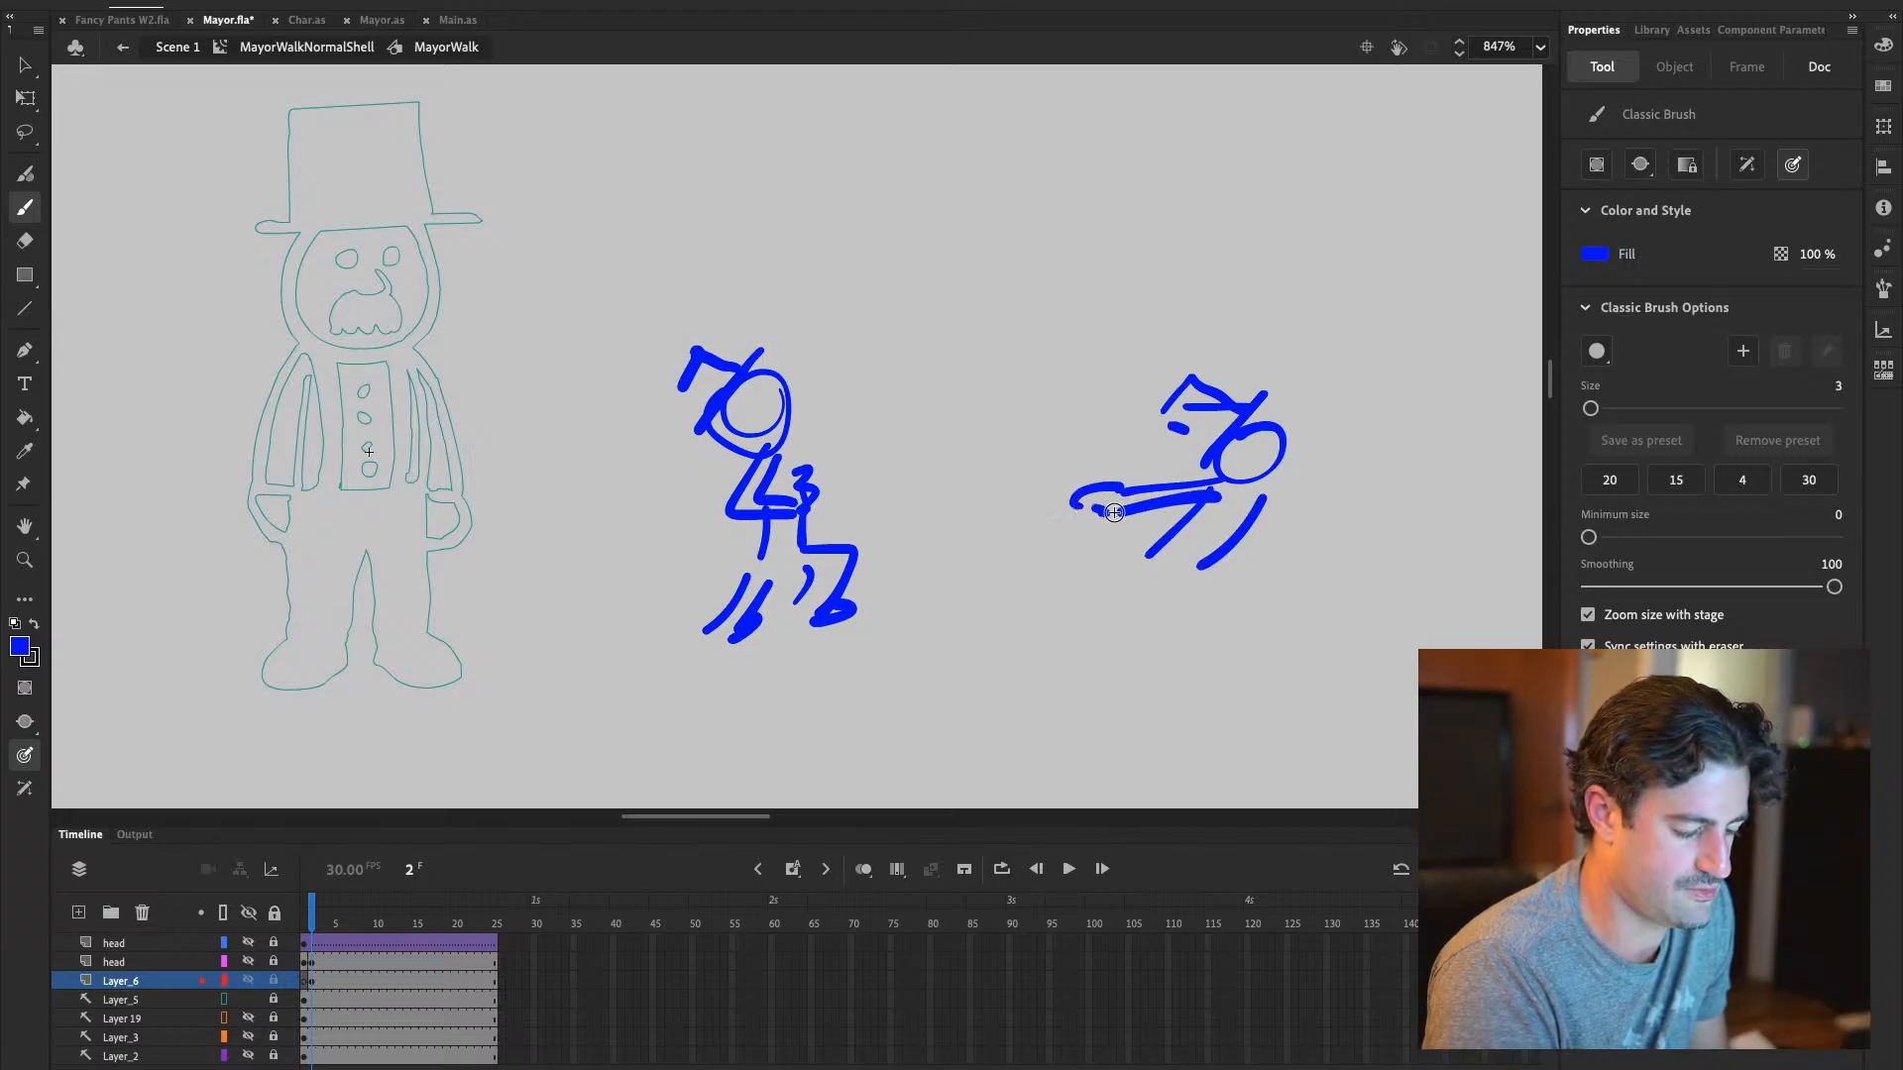
mouse_move(1214, 561)
left_mouse_down()
mouse_move(1247, 555)
mouse_move(1273, 584)
left_mouse_up()
mouse_move(1150, 553)
left_mouse_down()
mouse_move(1096, 625)
mouse_move(1070, 615)
mouse_move(1090, 631)
left_mouse_up()
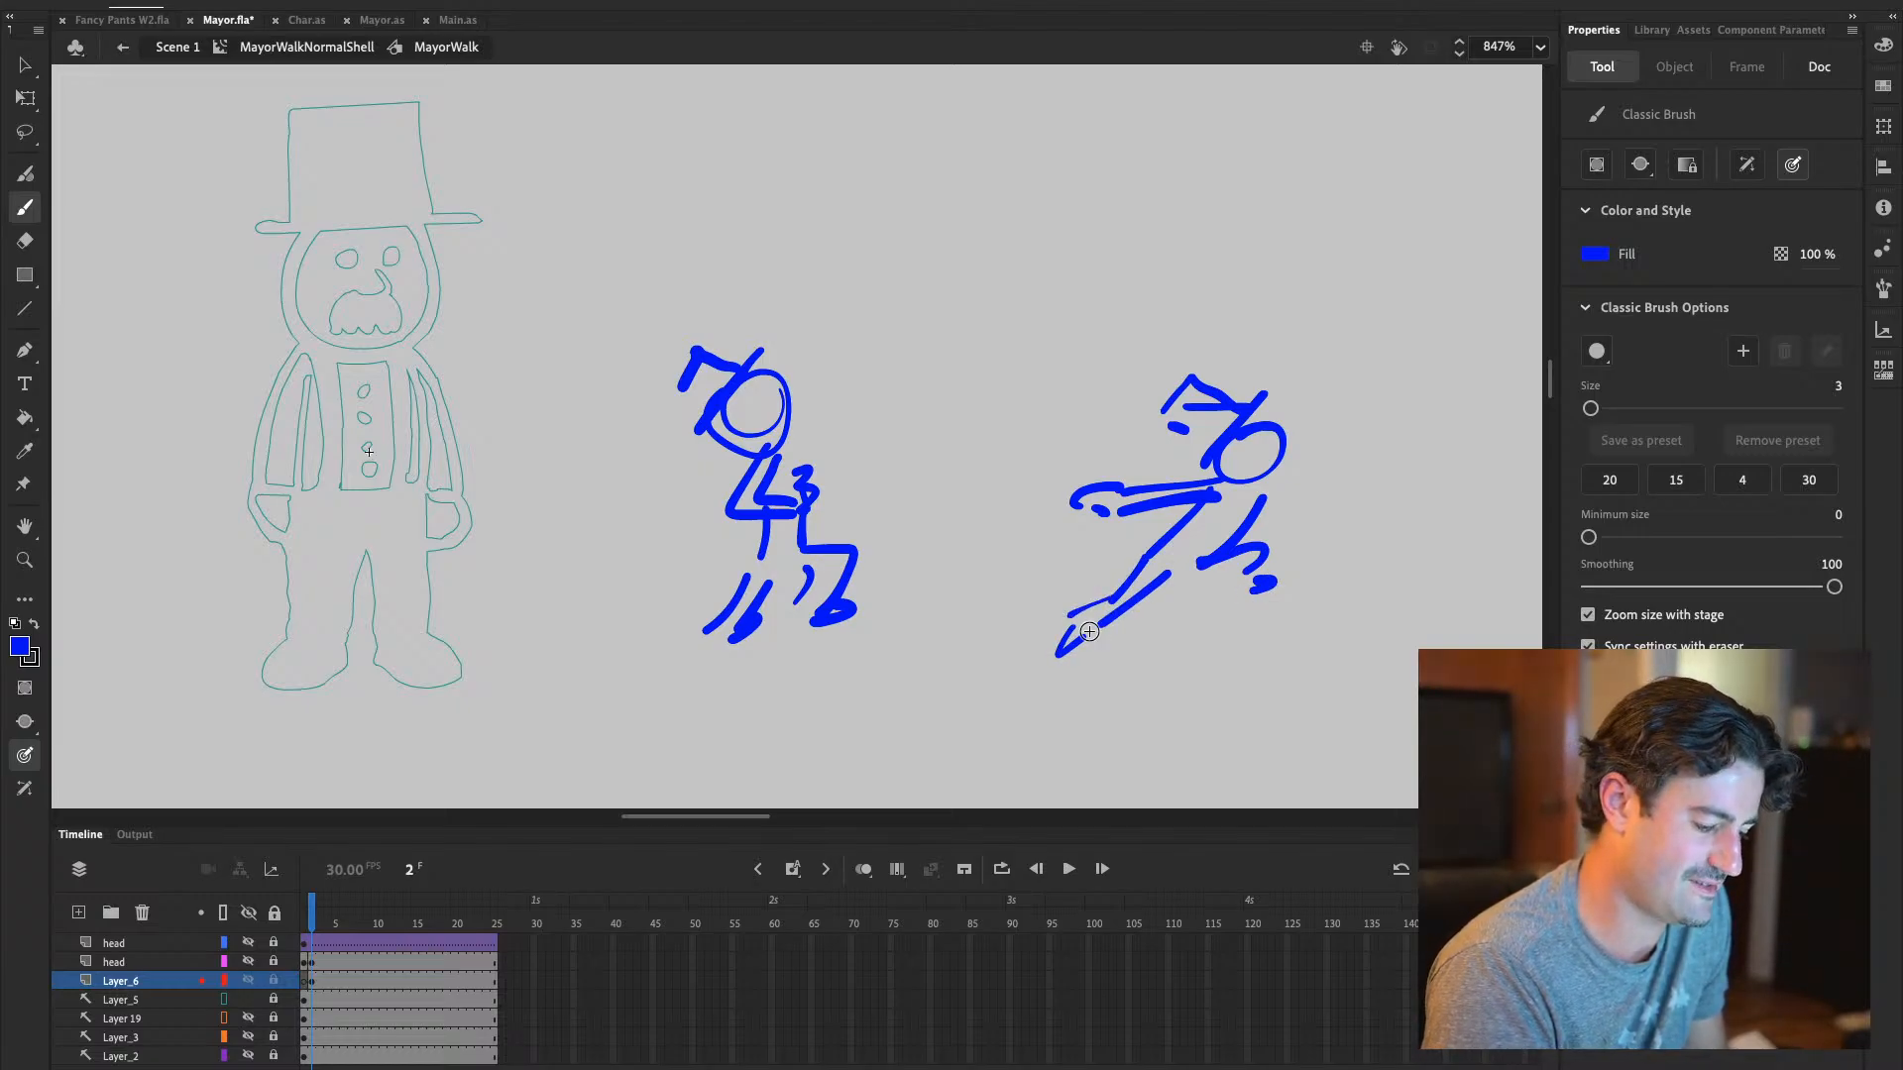
left_click_drag(1201, 466, 1088, 481)
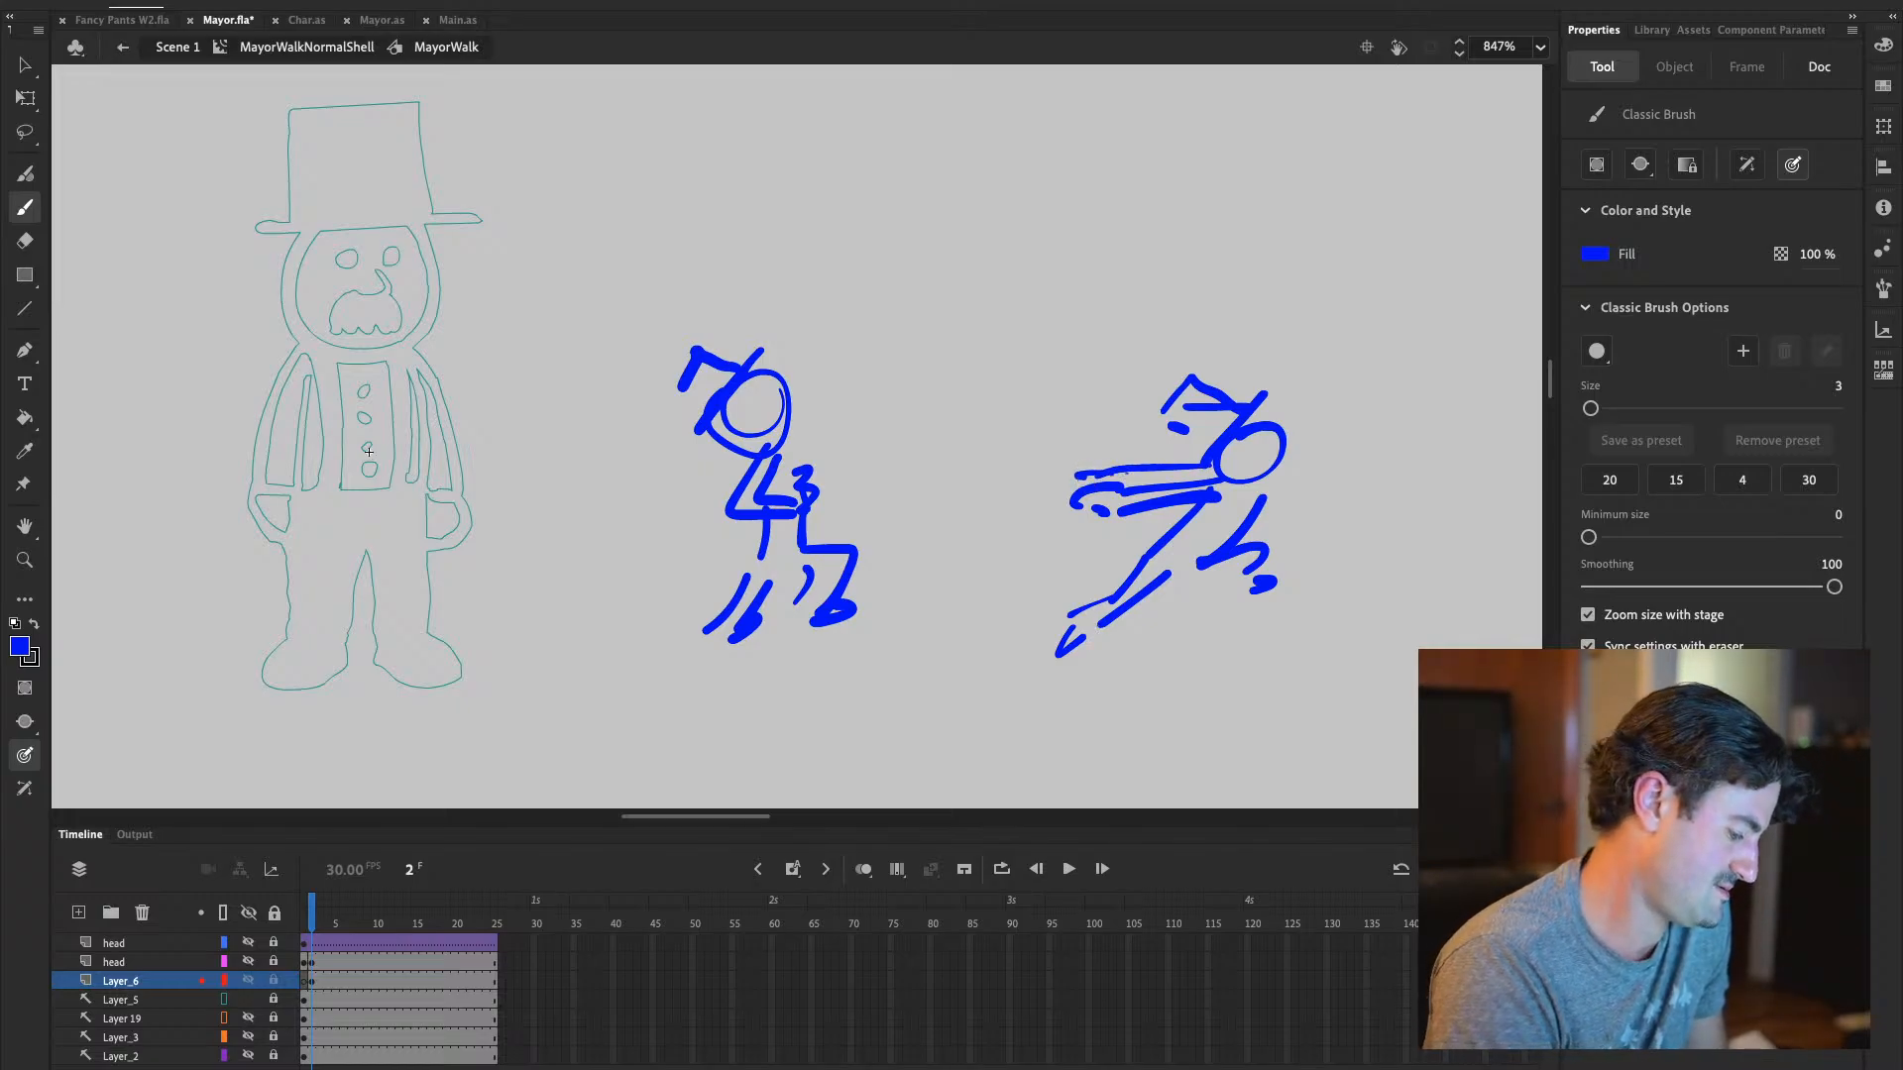
Paint a round smiling face with a top hat and curly hair on both sides, beside the two stick figures
key("h")
mouse_move(1170, 604)
left_mouse_down()
mouse_move(822, 520)
mouse_move(829, 538)
left_mouse_up()
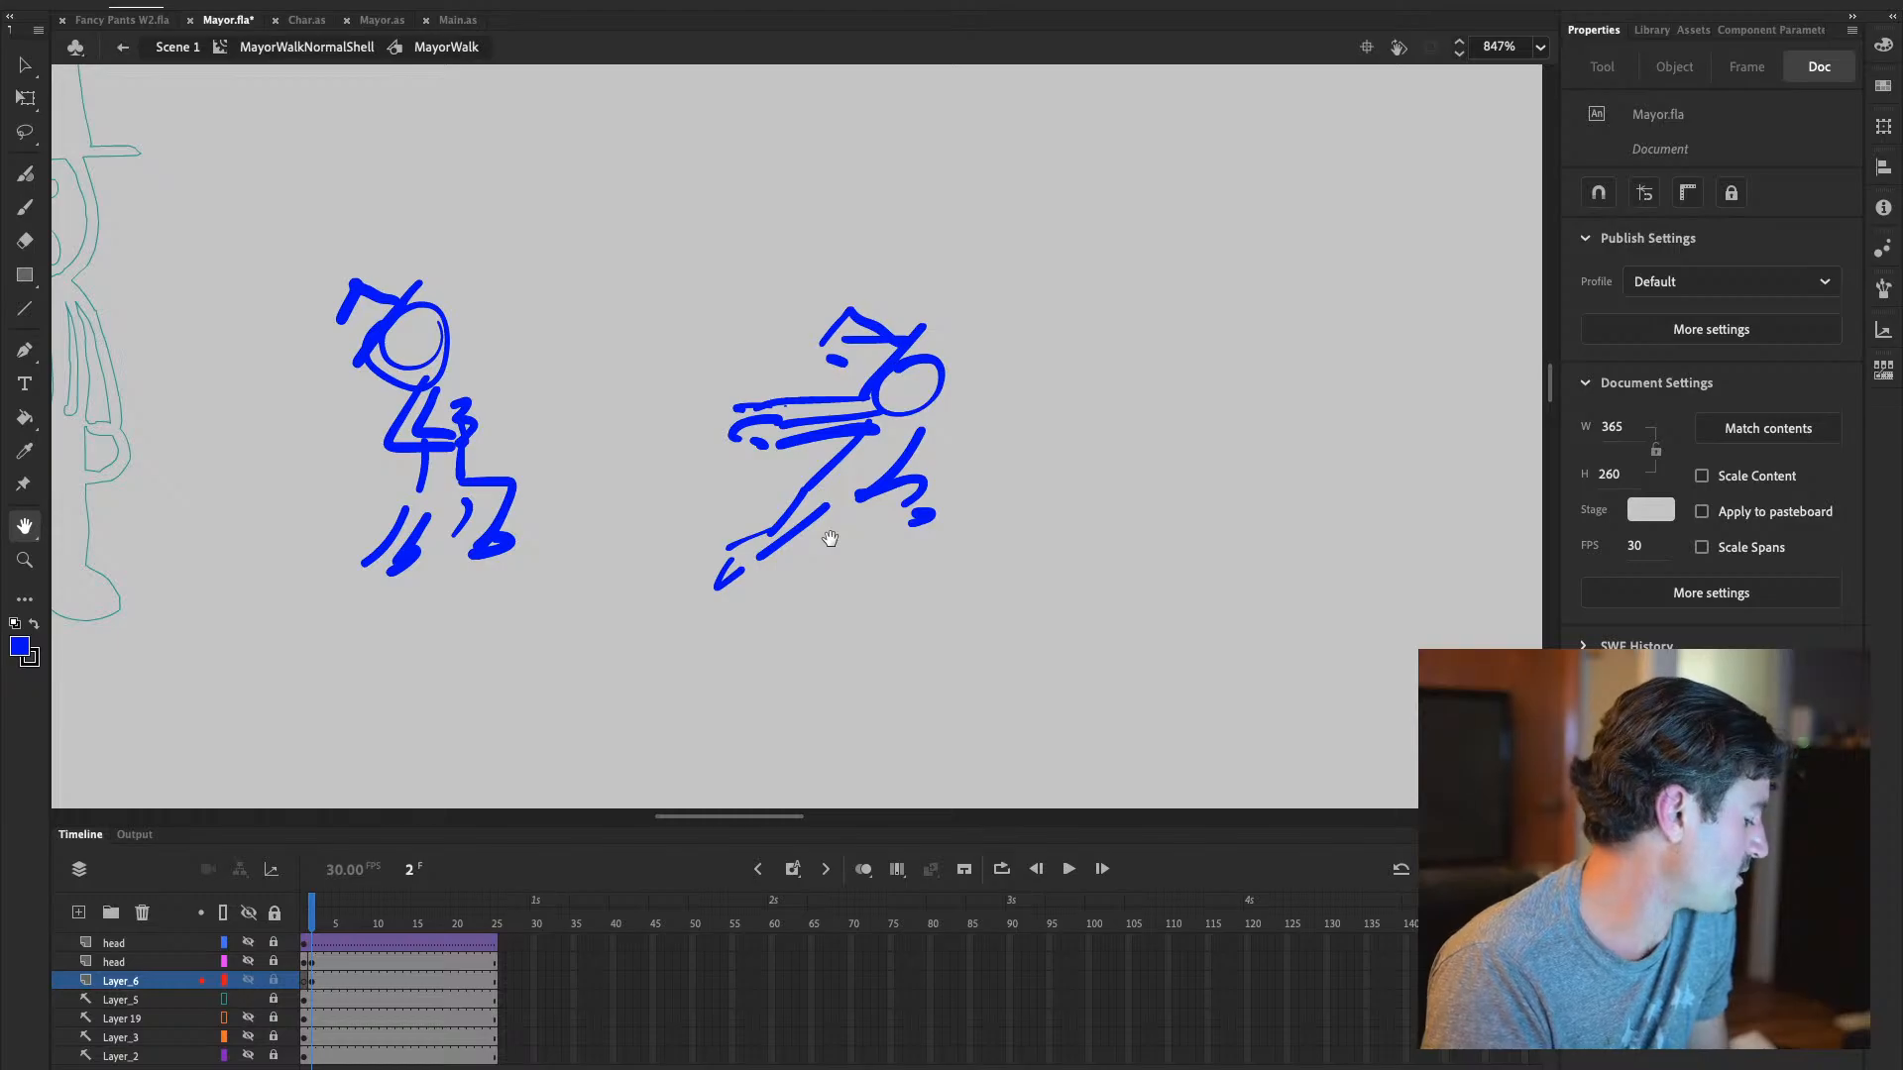
left_click_drag(829, 538, 785, 563)
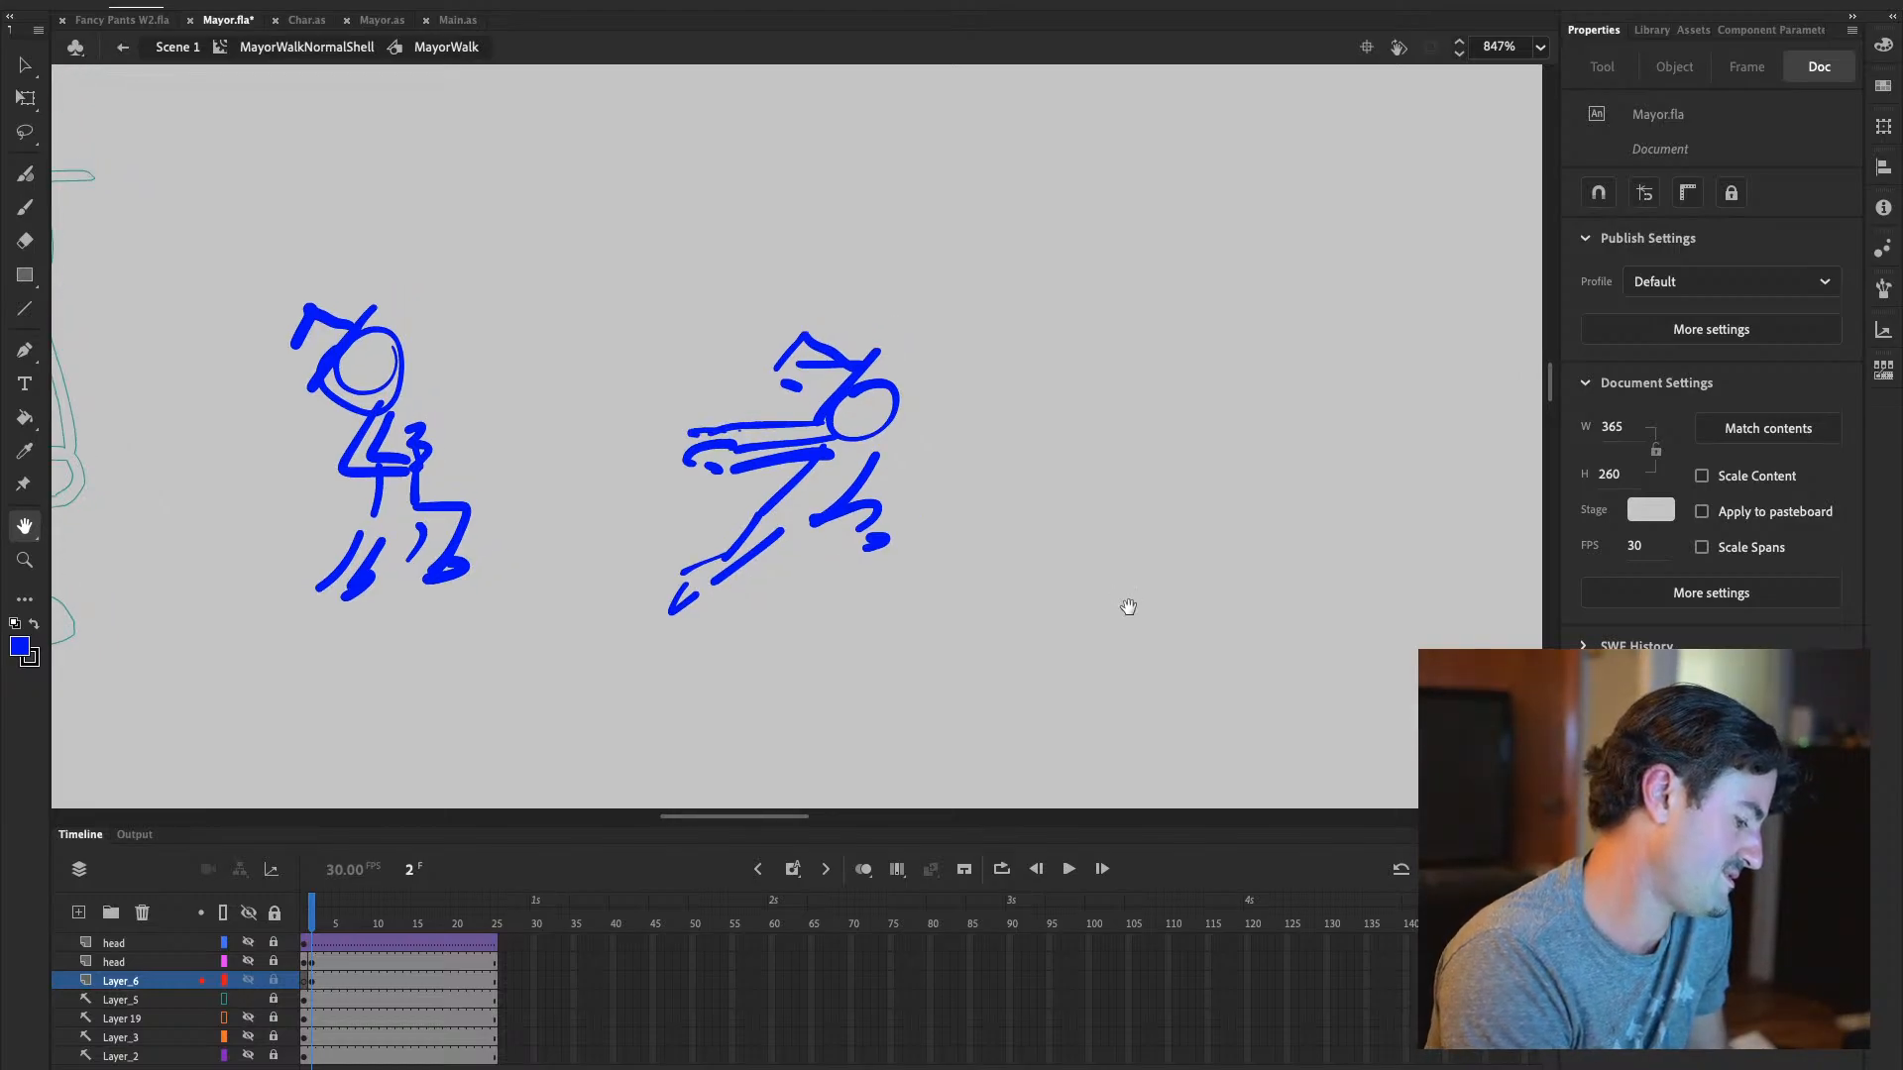
left_click(29, 203)
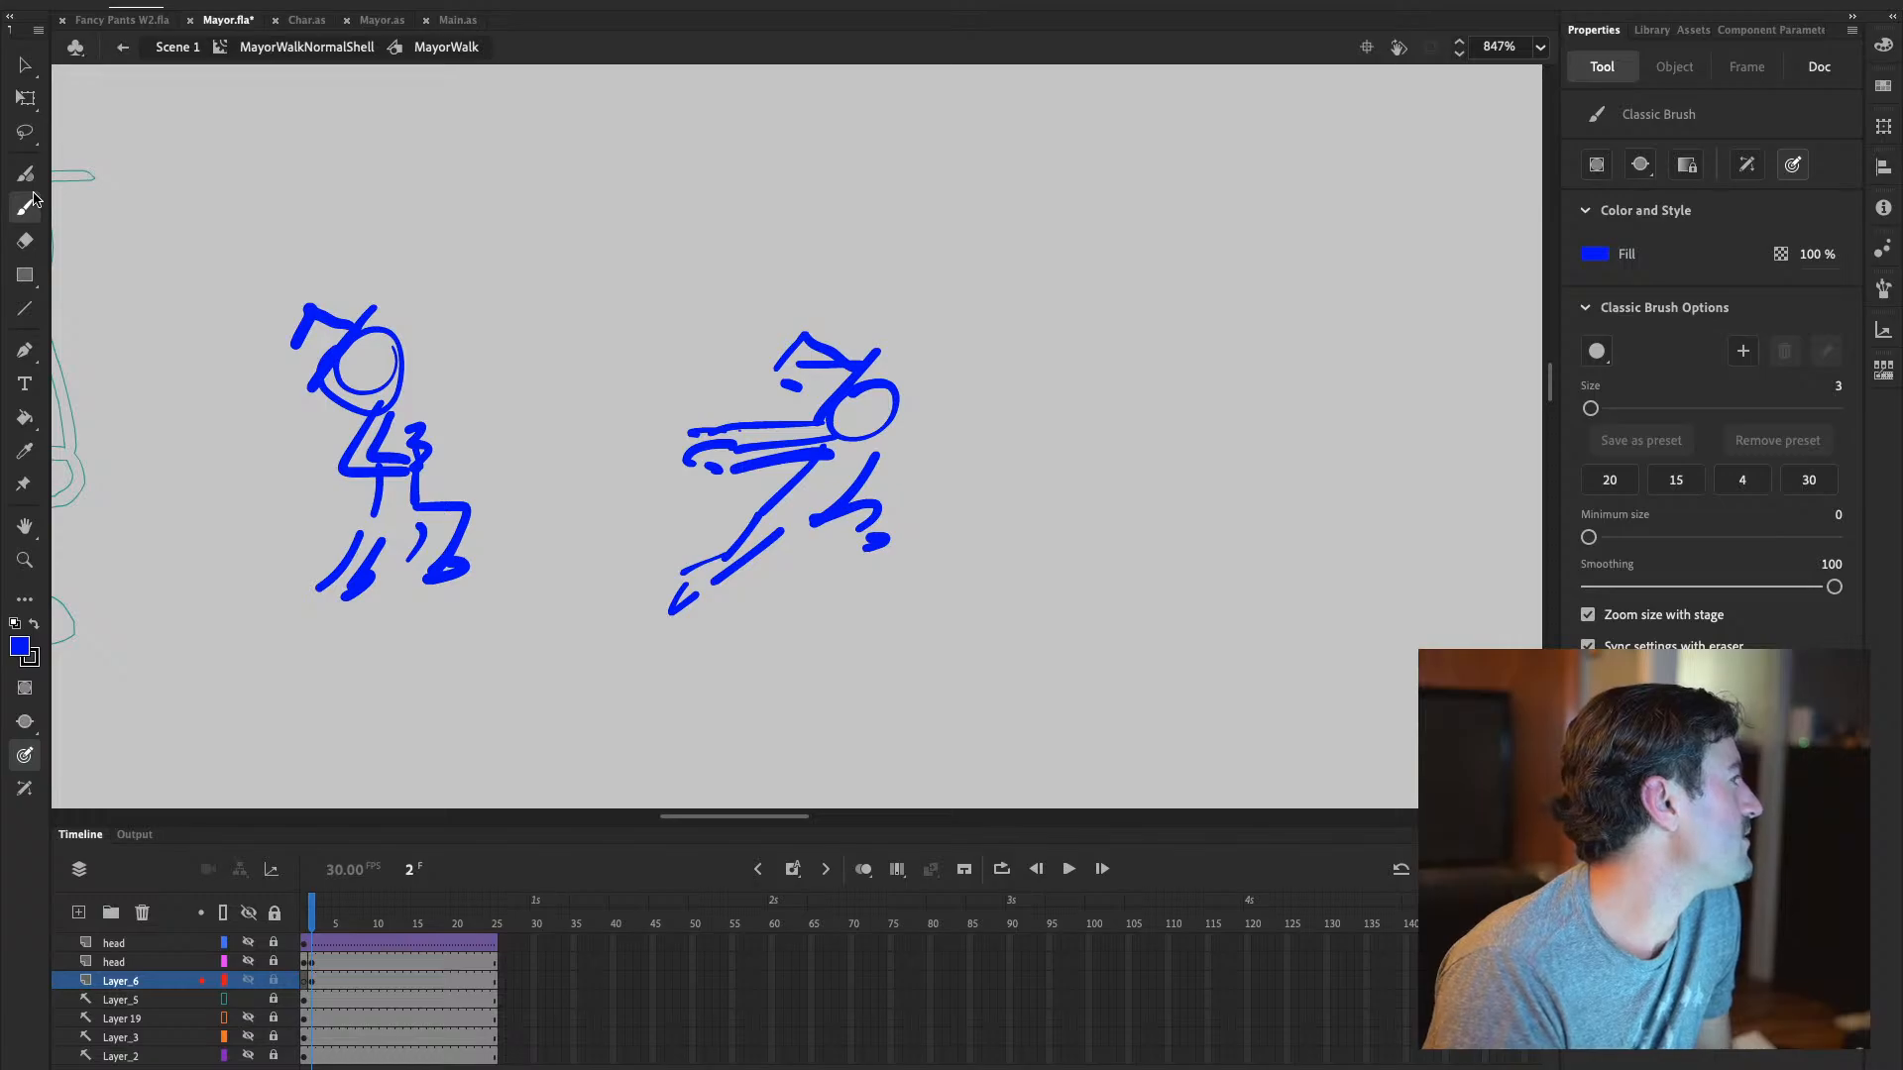
mouse_move(1159, 315)
left_mouse_down()
mouse_move(1267, 305)
mouse_move(1179, 234)
mouse_move(1269, 332)
mouse_move(1215, 296)
mouse_move(1204, 317)
mouse_move(1271, 376)
mouse_move(1234, 299)
mouse_move(1217, 369)
mouse_move(1231, 354)
left_mouse_up()
key("ctrl+z")
left_click(1205, 342)
left_click(1243, 340)
mouse_move(1174, 317)
left_mouse_down()
mouse_move(1124, 382)
mouse_move(1152, 410)
mouse_move(1185, 368)
left_mouse_up()
mouse_move(1271, 305)
left_mouse_down()
mouse_move(1301, 396)
mouse_move(1240, 379)
left_mouse_up()
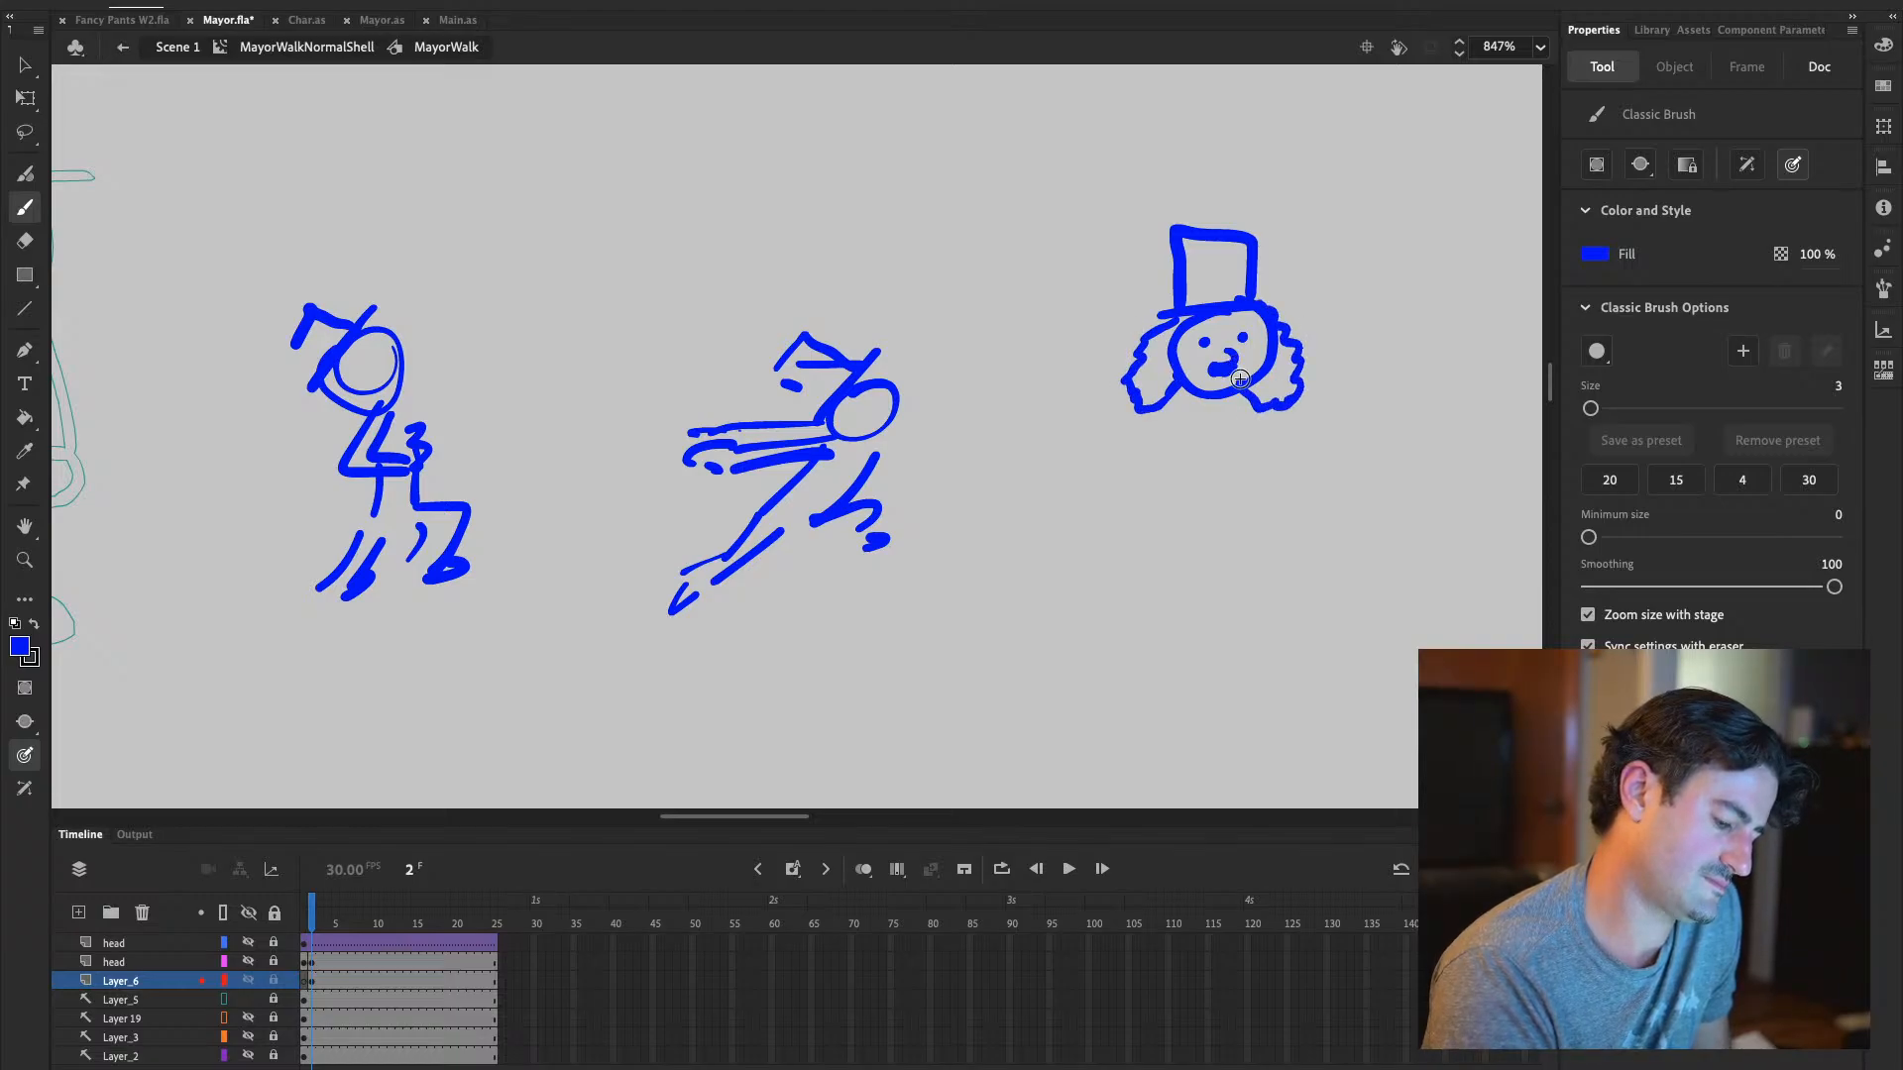
Handwrite "young Mayor?" in blue brush strokes beside the curly-haired head
mouse_move(1314, 236)
left_mouse_down()
mouse_move(1320, 288)
mouse_move(1386, 243)
mouse_move(1427, 248)
mouse_move(1445, 290)
left_mouse_up()
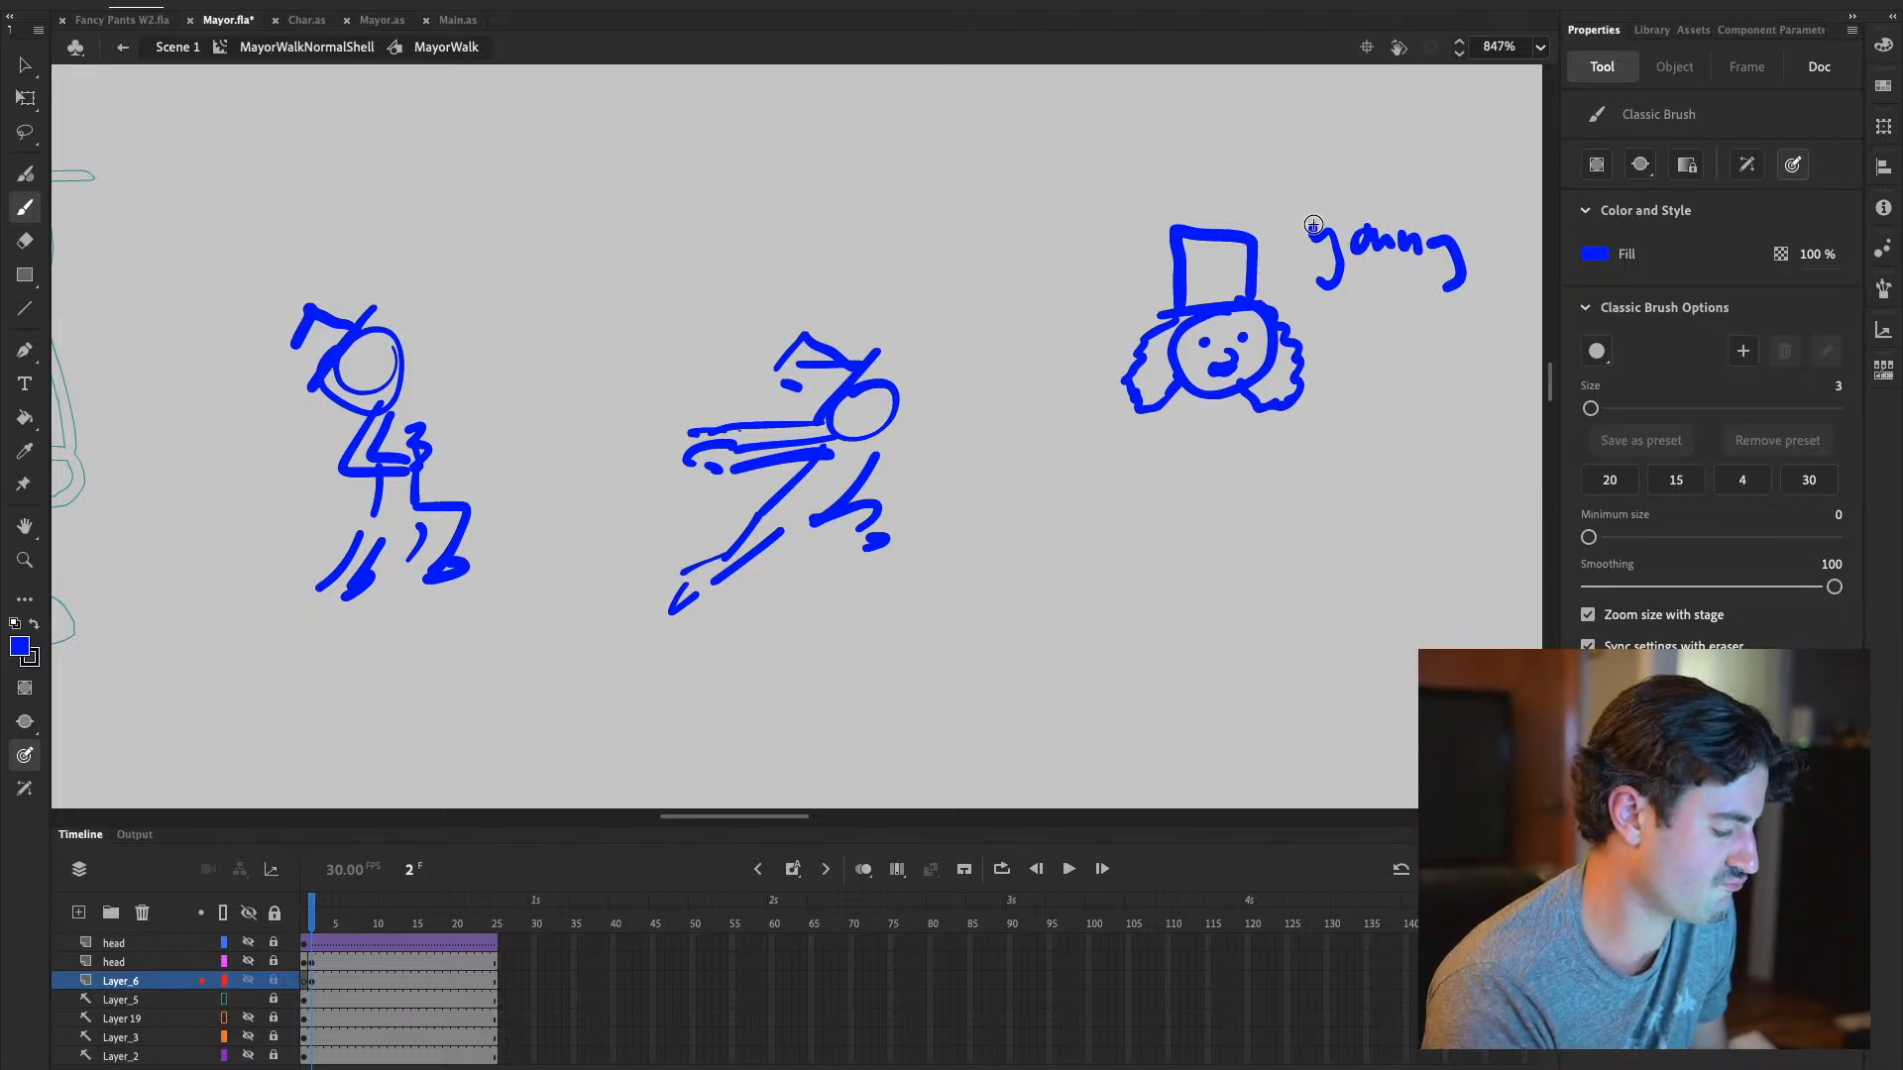
key("h")
left_click_drag(1085, 480, 916, 511)
key("b")
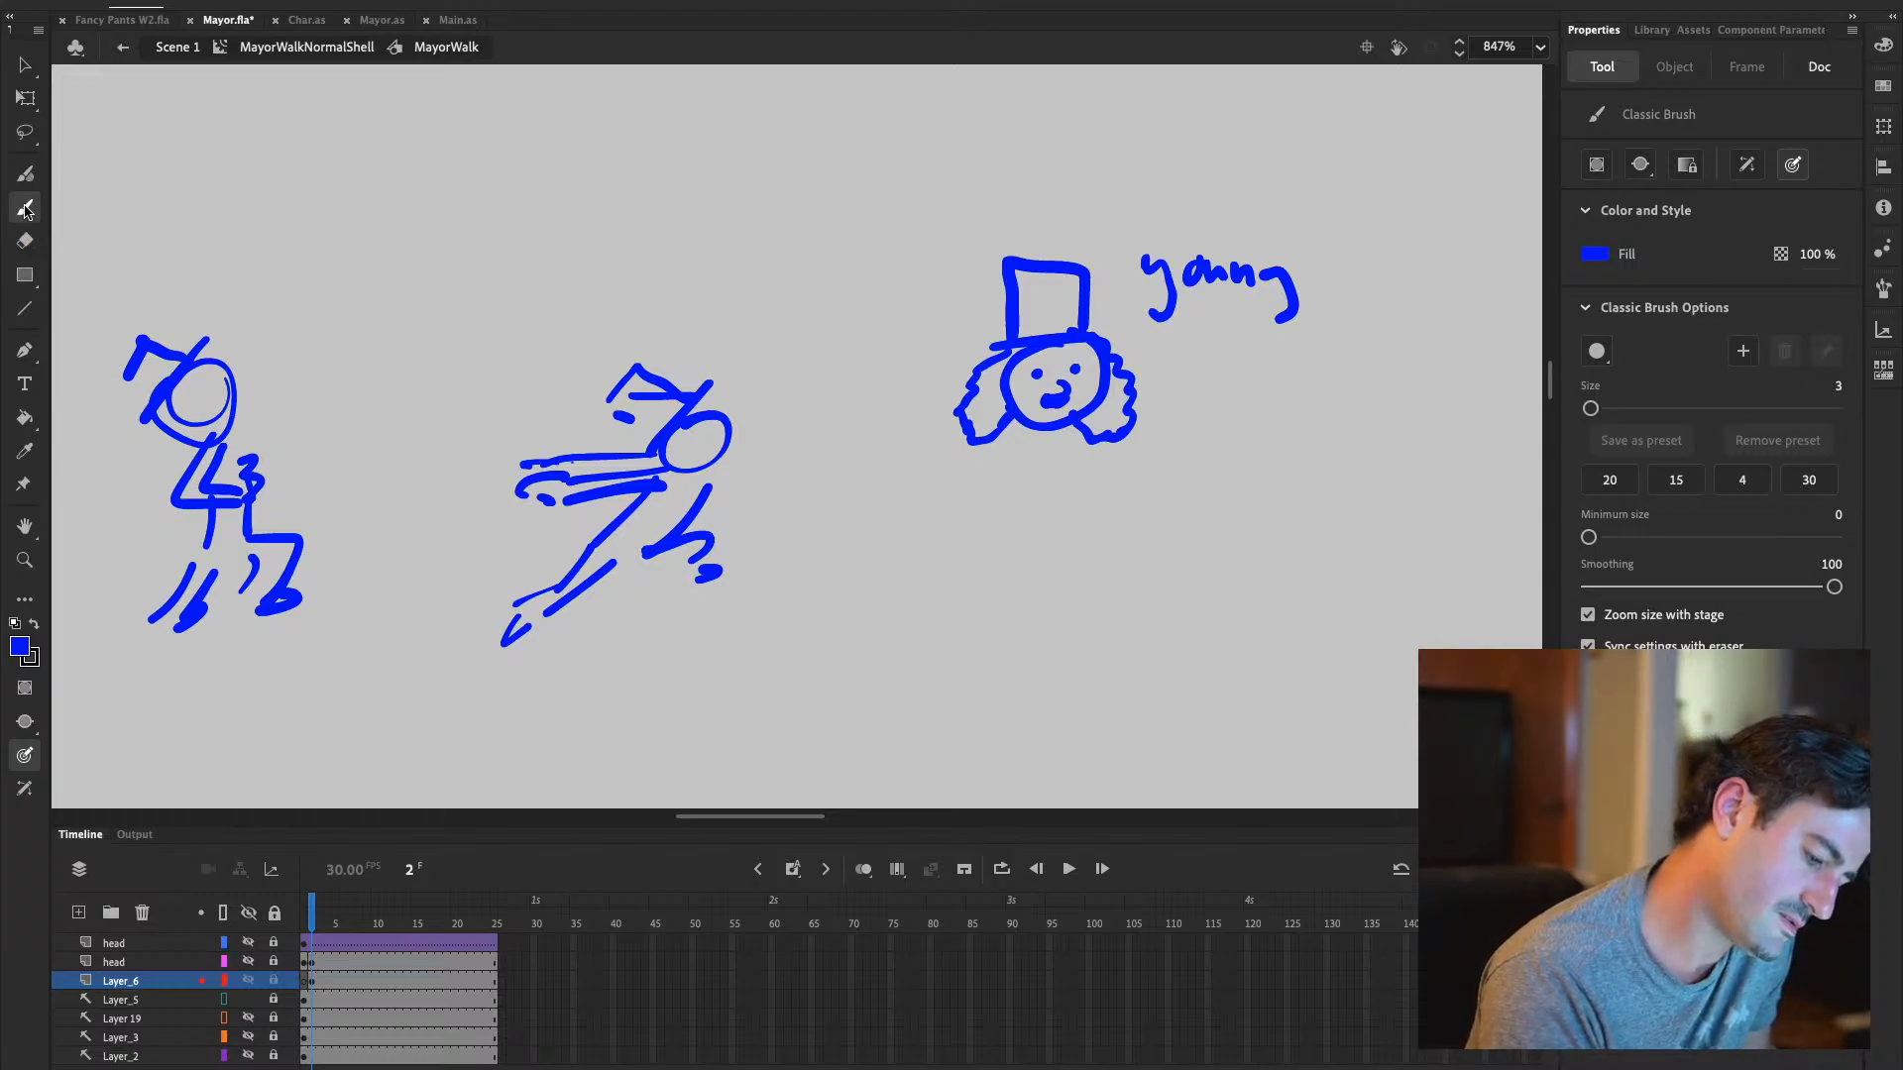
mouse_move(1189, 379)
left_mouse_down()
mouse_move(1304, 368)
mouse_move(1284, 414)
left_mouse_up()
mouse_move(1334, 352)
left_mouse_down()
mouse_move(1390, 349)
mouse_move(1430, 331)
left_mouse_up()
left_click(1434, 372)
Fill in the young Mayor's curly hair and paint a body with arms and legs, holding a guitar
mouse_move(1011, 351)
left_mouse_down()
mouse_move(979, 386)
mouse_move(979, 436)
left_mouse_up()
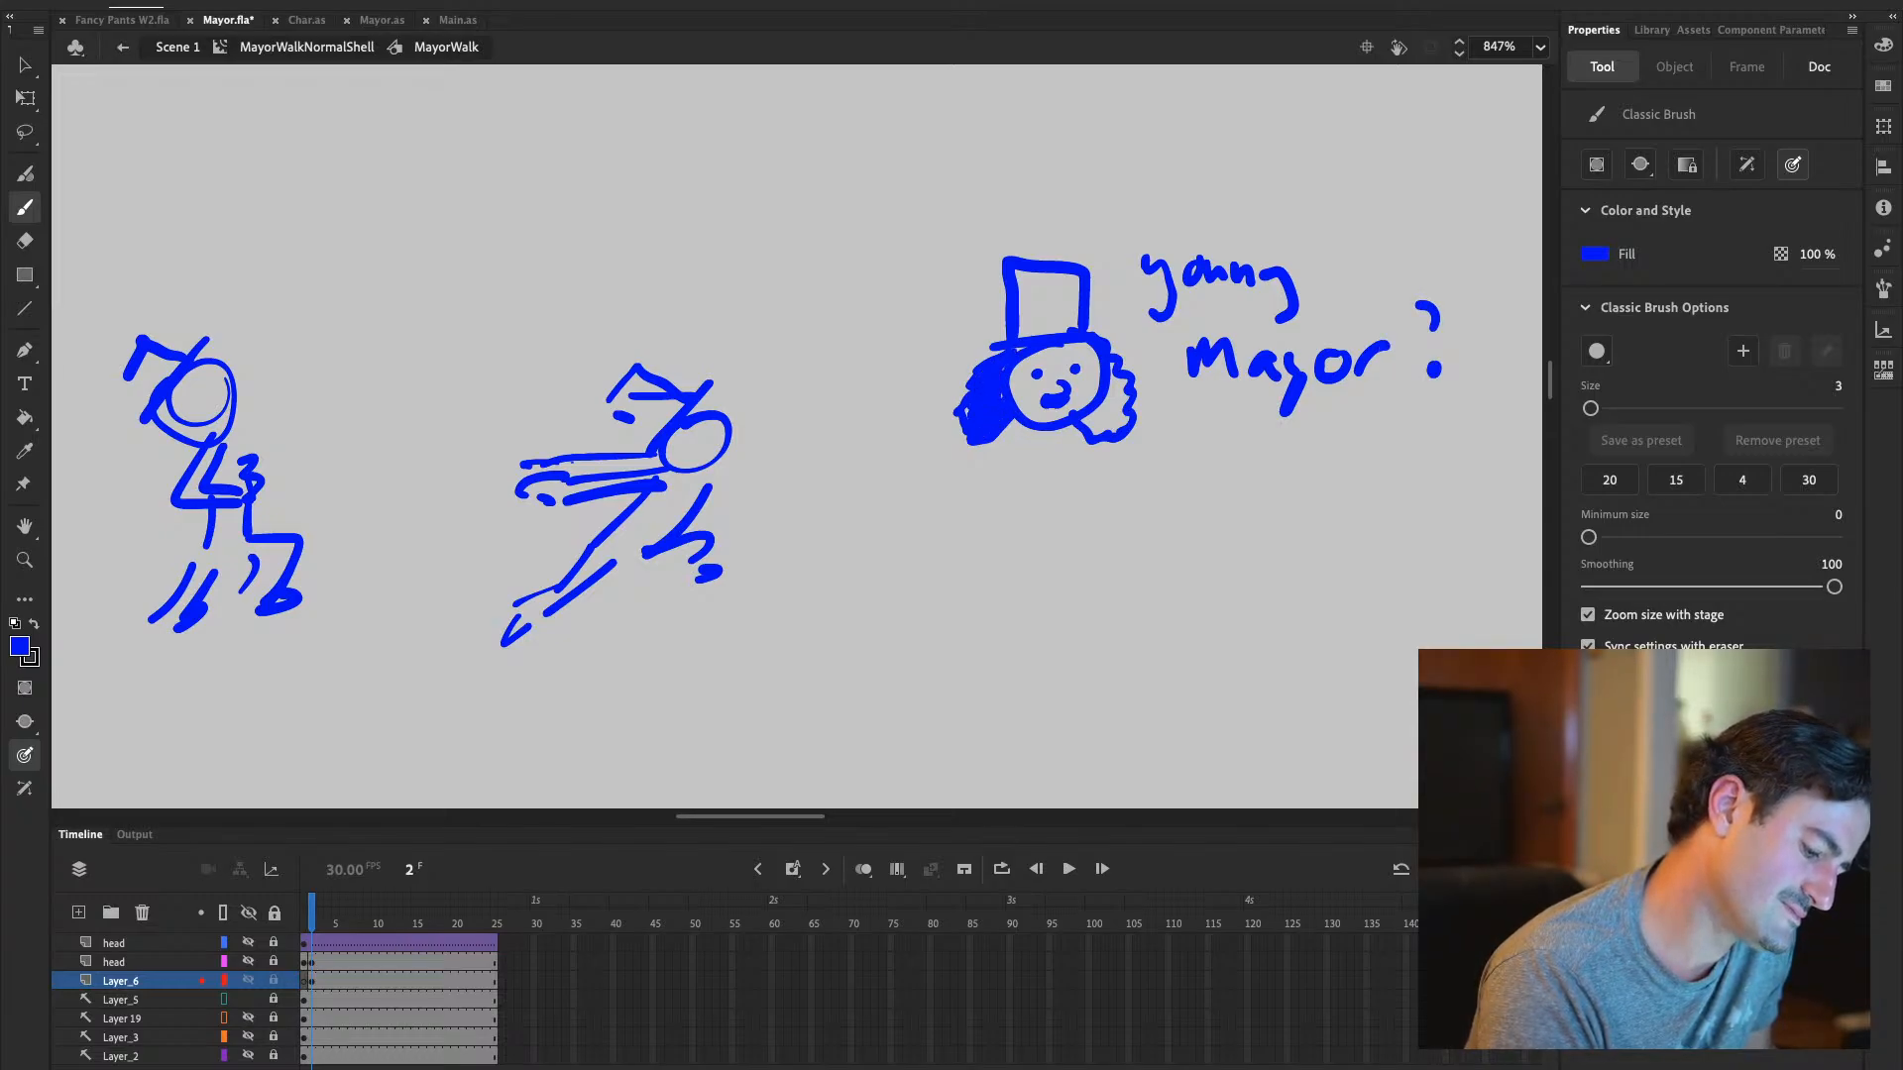
mouse_move(1118, 382)
left_mouse_down()
mouse_move(1089, 432)
mouse_move(1124, 428)
left_mouse_up()
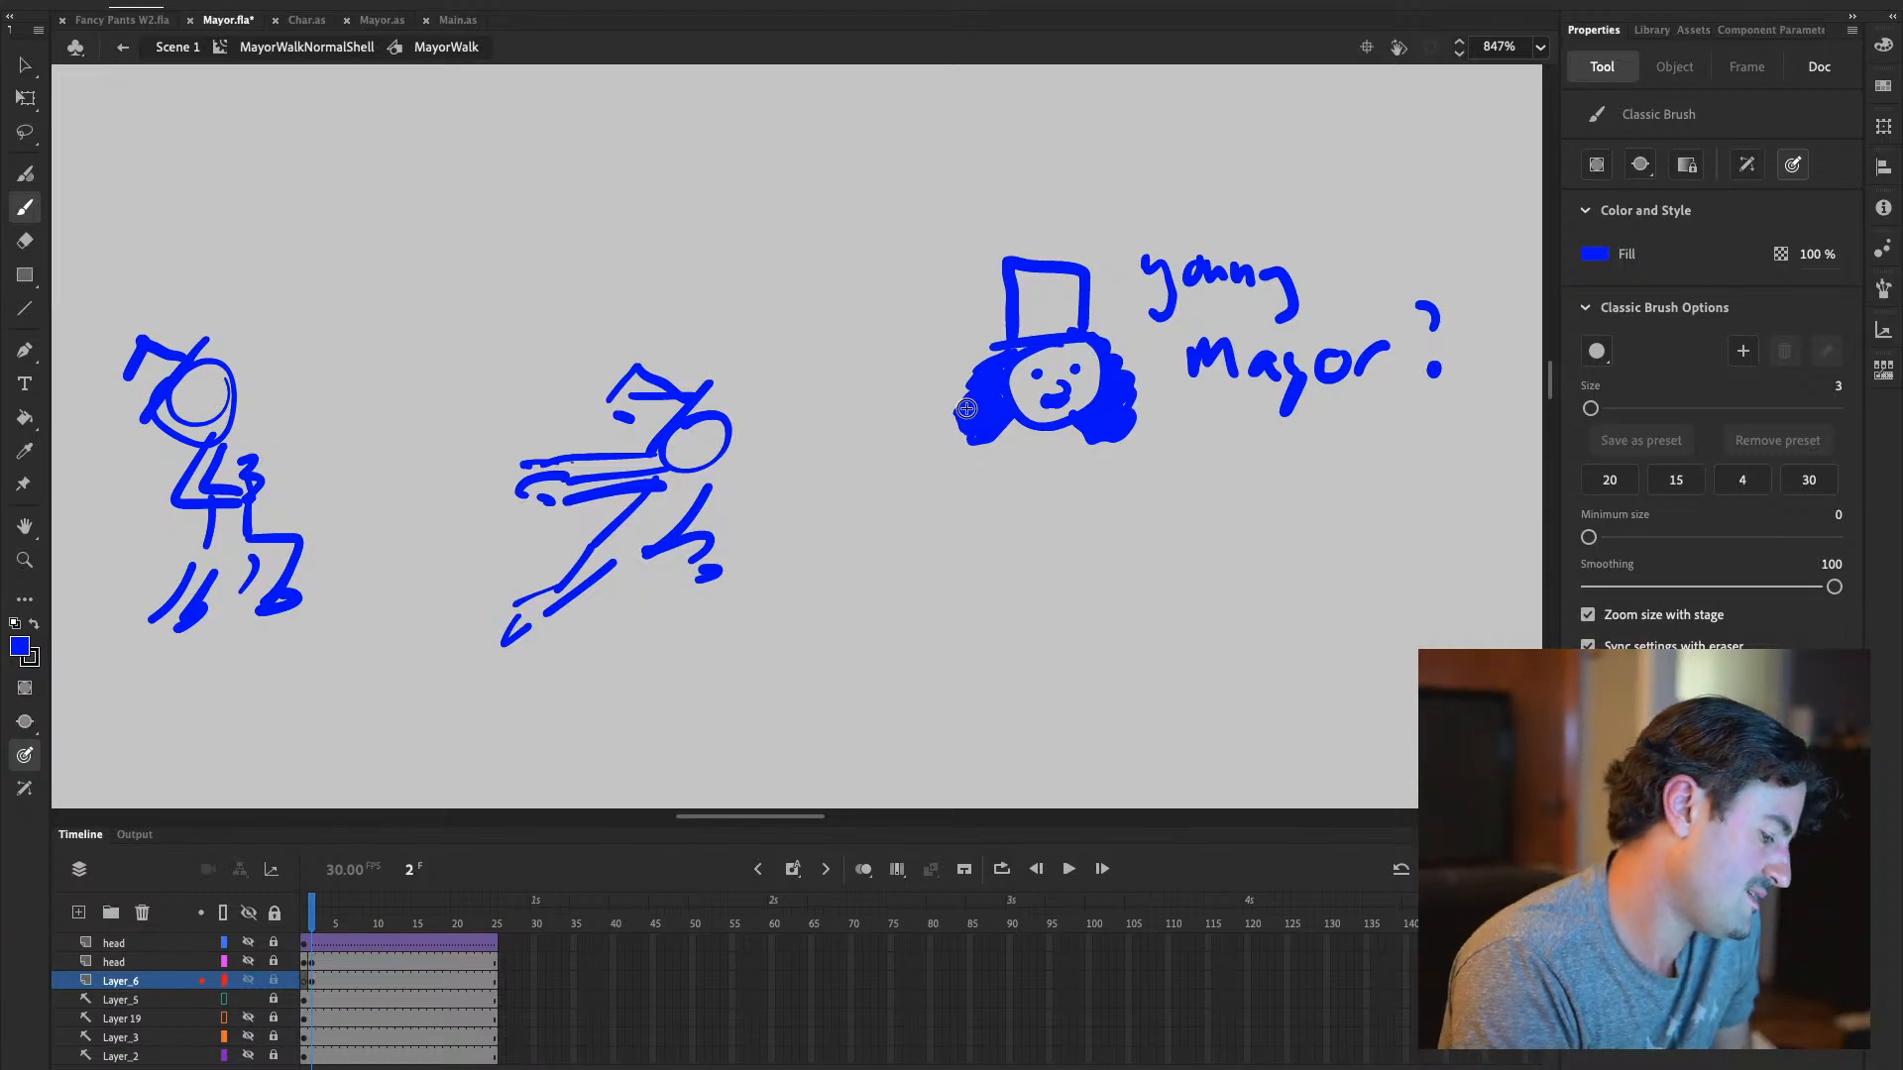
left_click(27, 528)
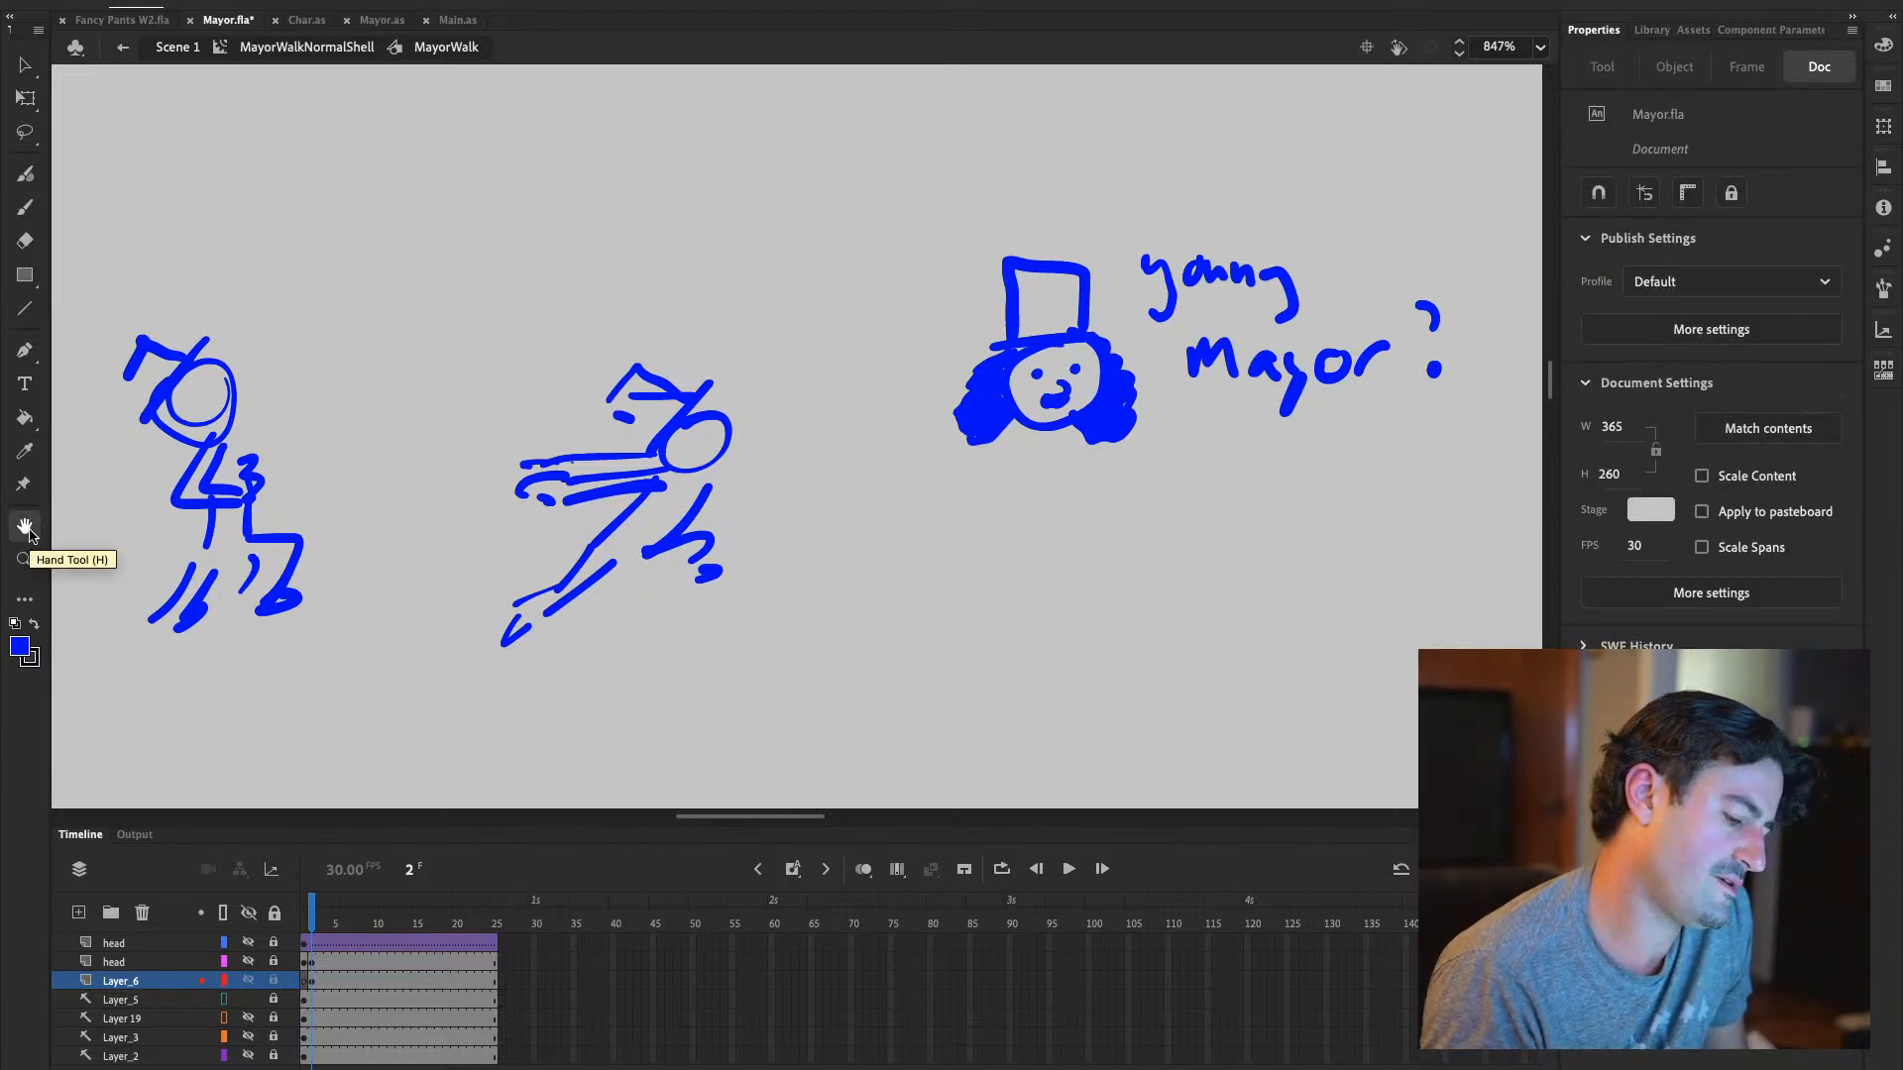
left_click_drag(1232, 612, 826, 657)
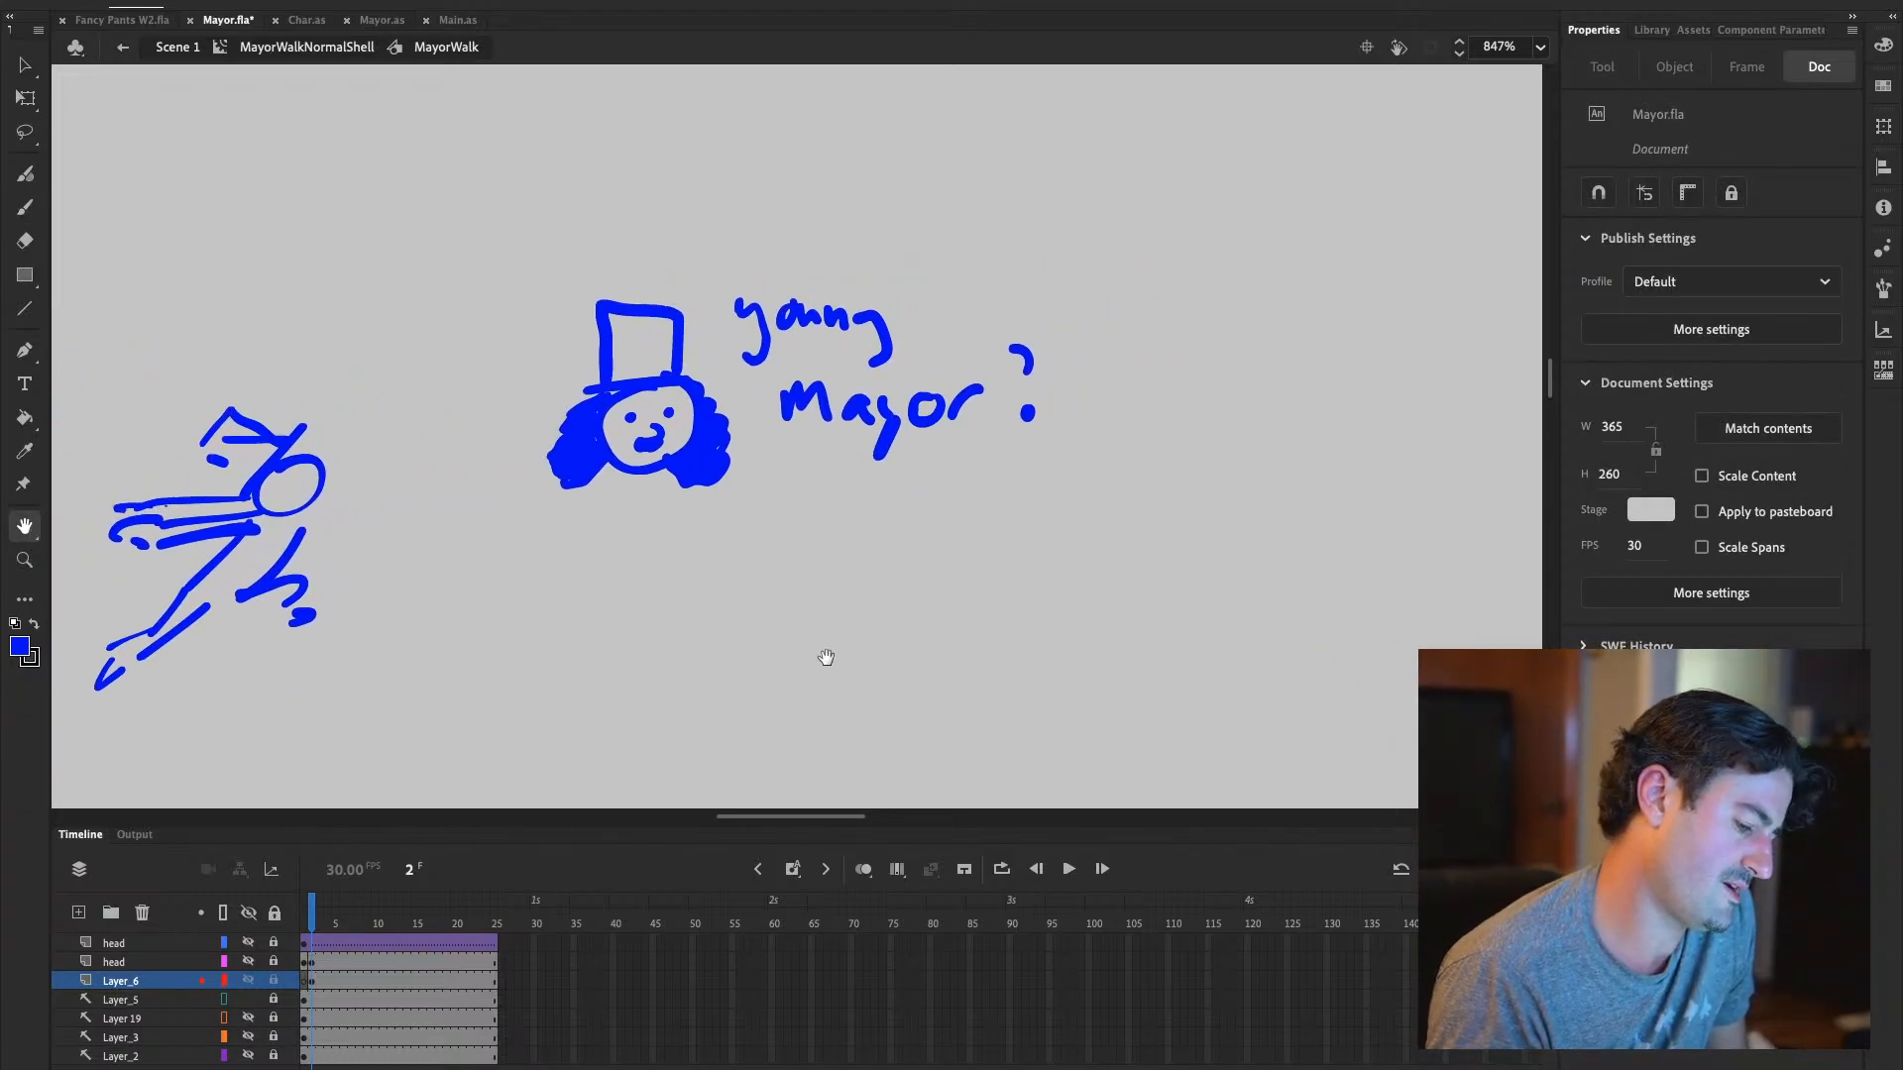
left_click(27, 207)
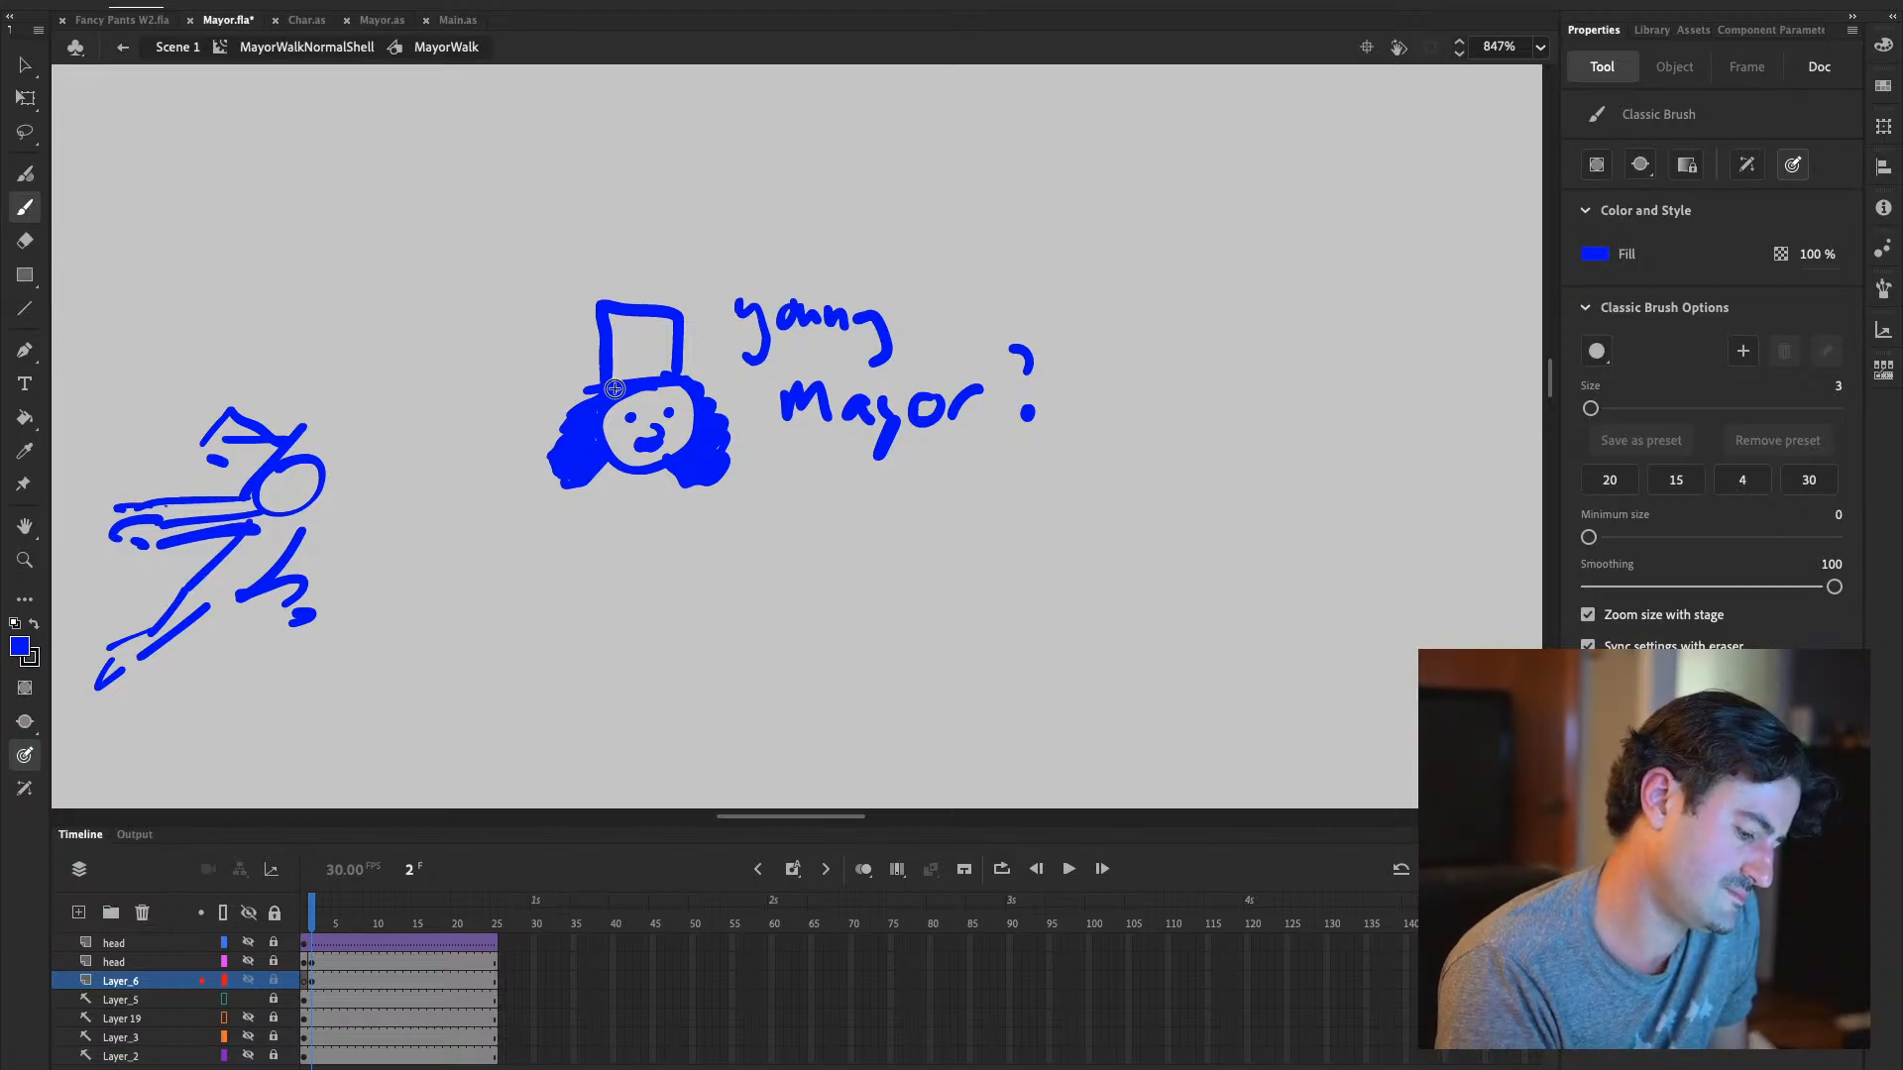
left_click_drag(602, 466, 589, 551)
mouse_move(663, 468)
left_mouse_down()
mouse_move(664, 533)
mouse_move(735, 487)
mouse_move(677, 550)
left_mouse_up()
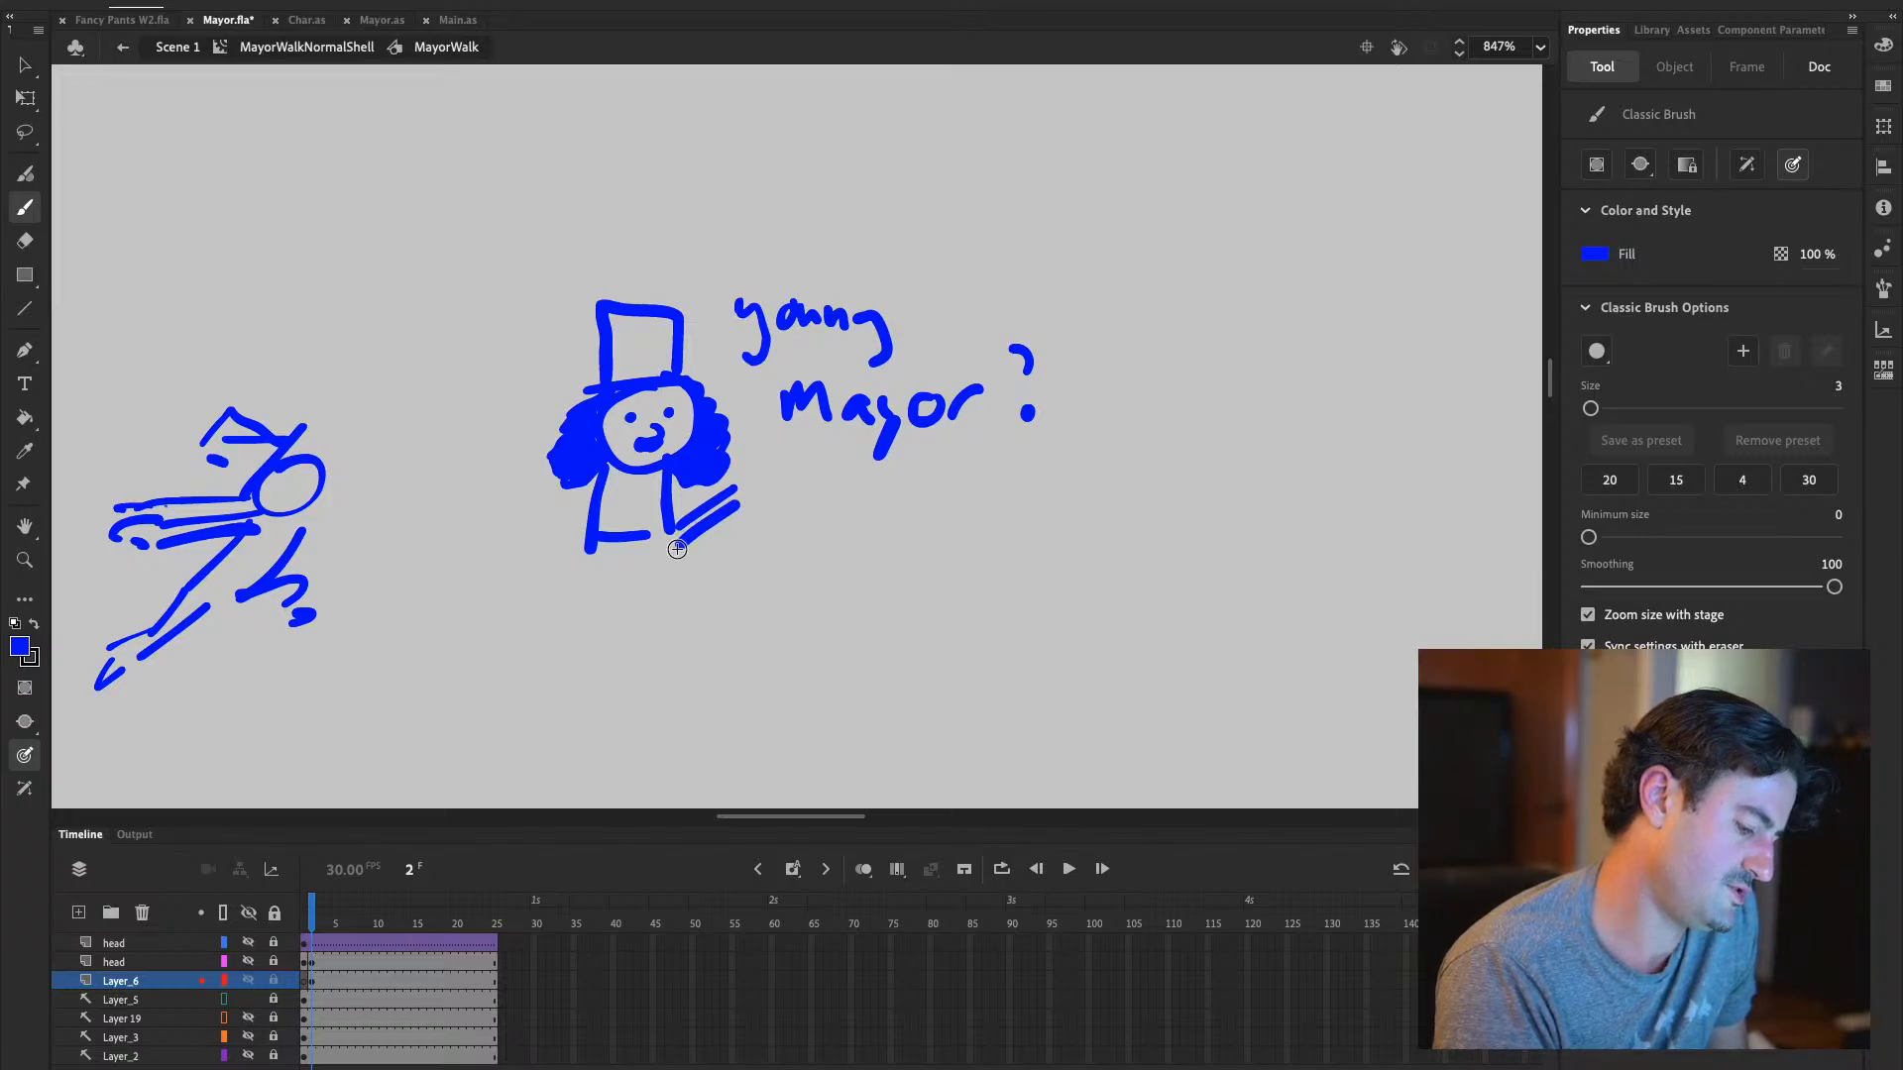
mouse_move(682, 489)
left_mouse_down()
mouse_move(698, 519)
mouse_move(684, 514)
mouse_move(746, 515)
mouse_move(551, 593)
mouse_move(594, 617)
mouse_move(622, 567)
left_mouse_up()
mouse_move(637, 570)
left_mouse_down()
mouse_move(662, 557)
mouse_move(678, 621)
mouse_move(604, 634)
left_mouse_up()
mouse_move(616, 483)
left_mouse_down()
mouse_move(593, 595)
mouse_move(572, 582)
left_mouse_up()
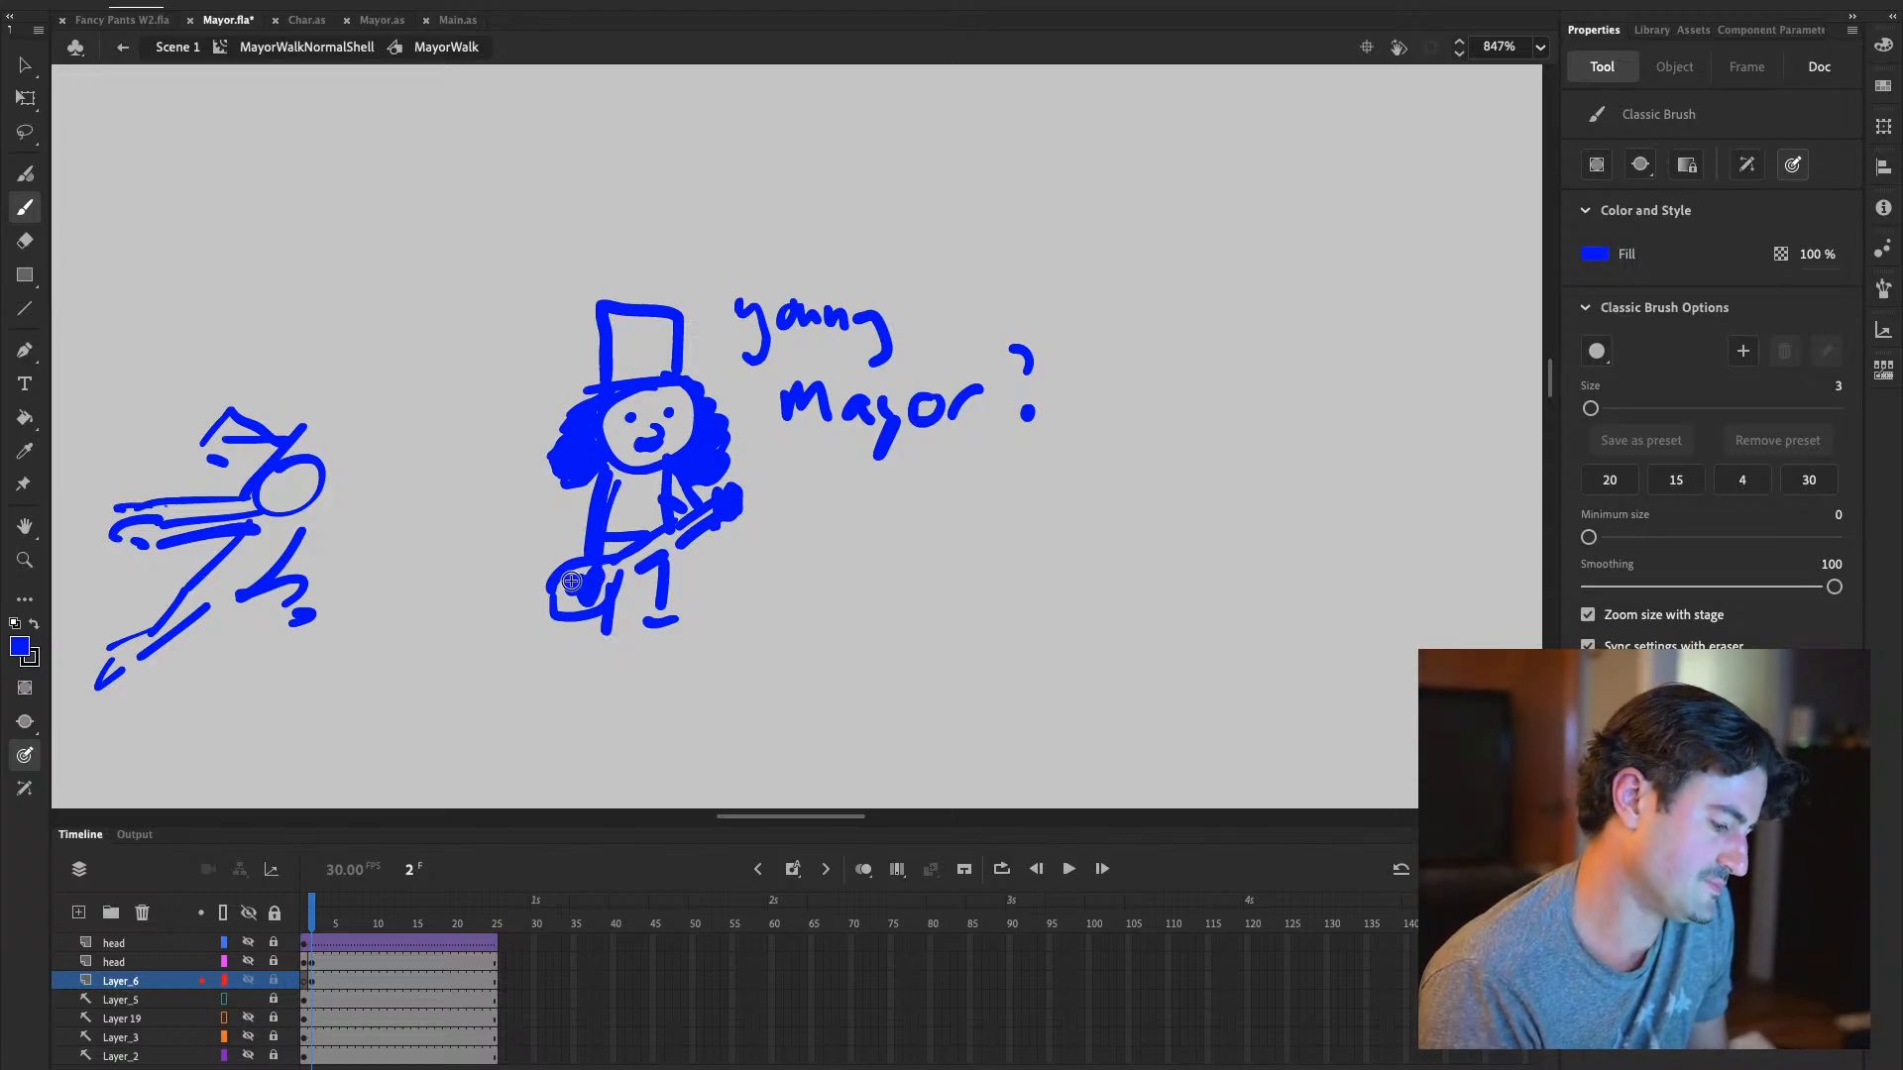
Extend the young Mayor's hat brim, erase the foot line and paint rounded feet on both legs
left_click_drag(682, 376, 707, 374)
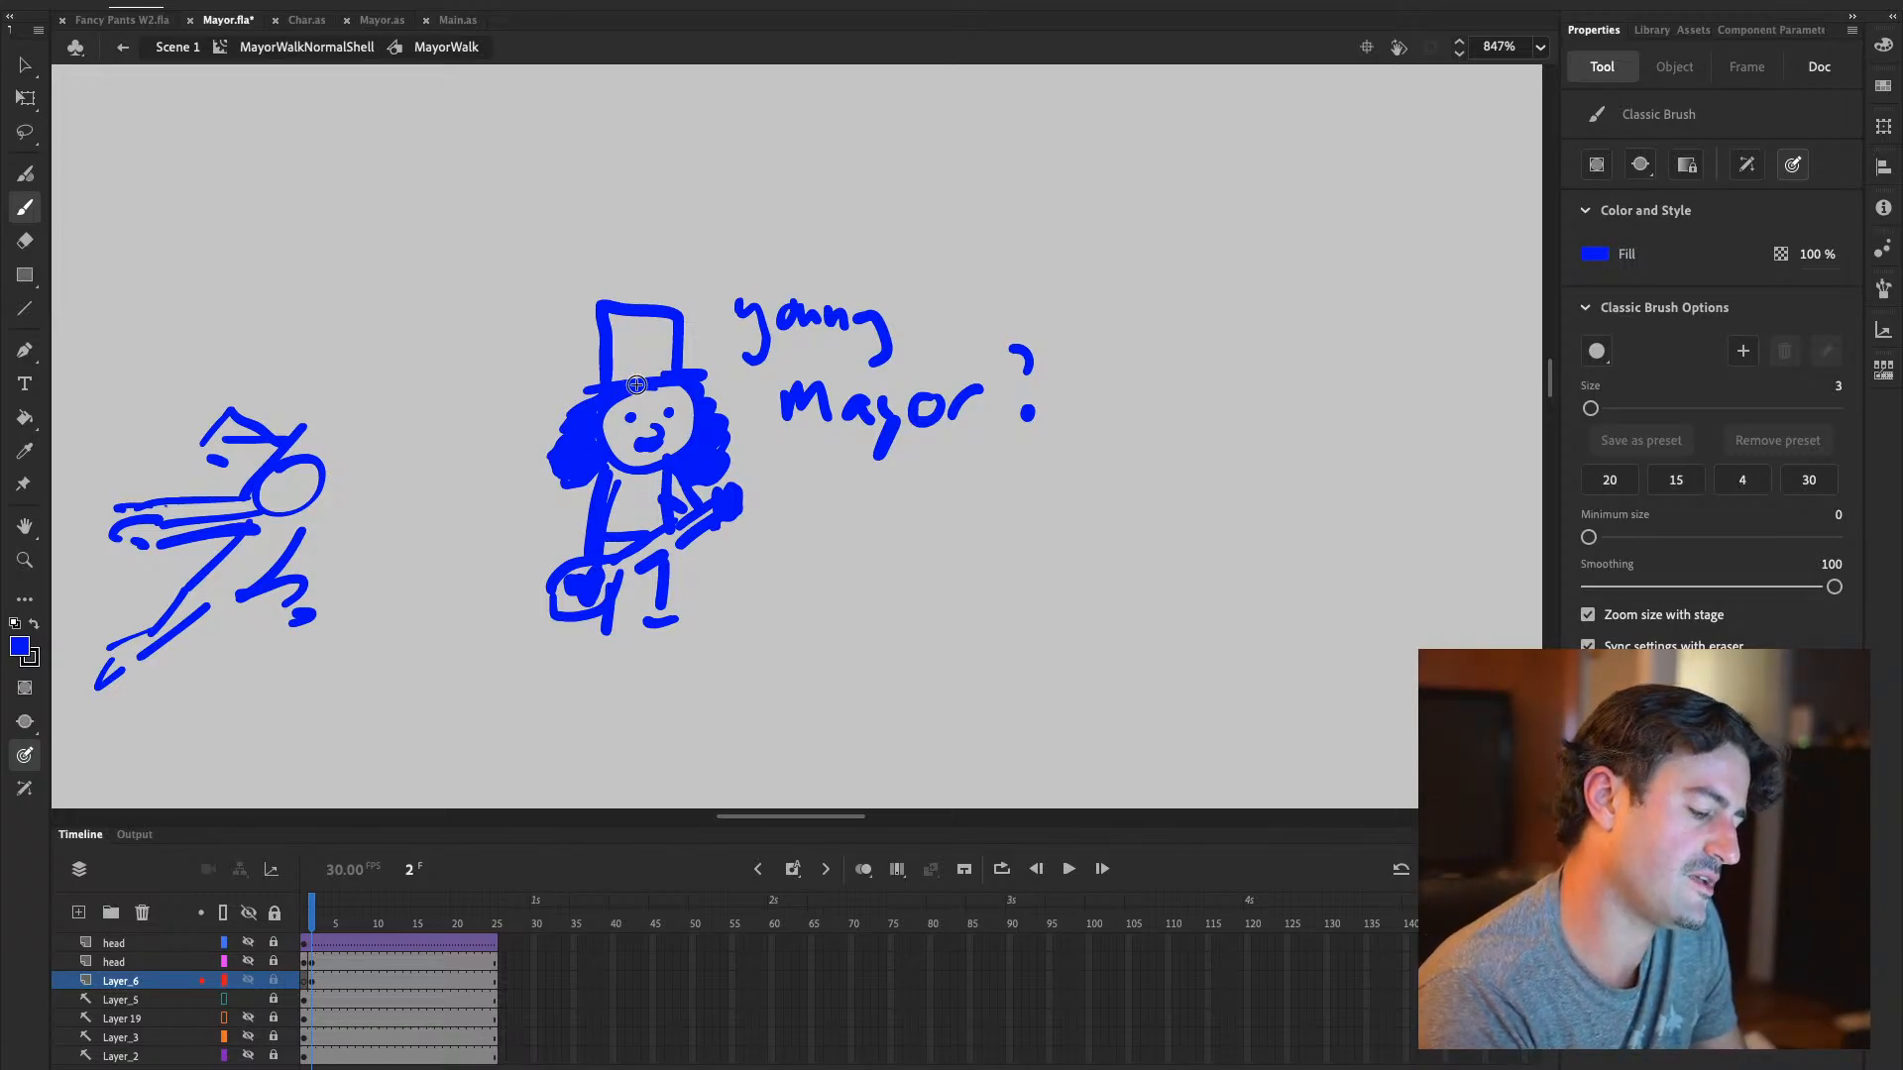
mouse_move(595, 623)
left_mouse_down()
mouse_move(698, 601)
mouse_move(683, 626)
mouse_move(685, 609)
mouse_move(645, 625)
left_mouse_up()
key("e")
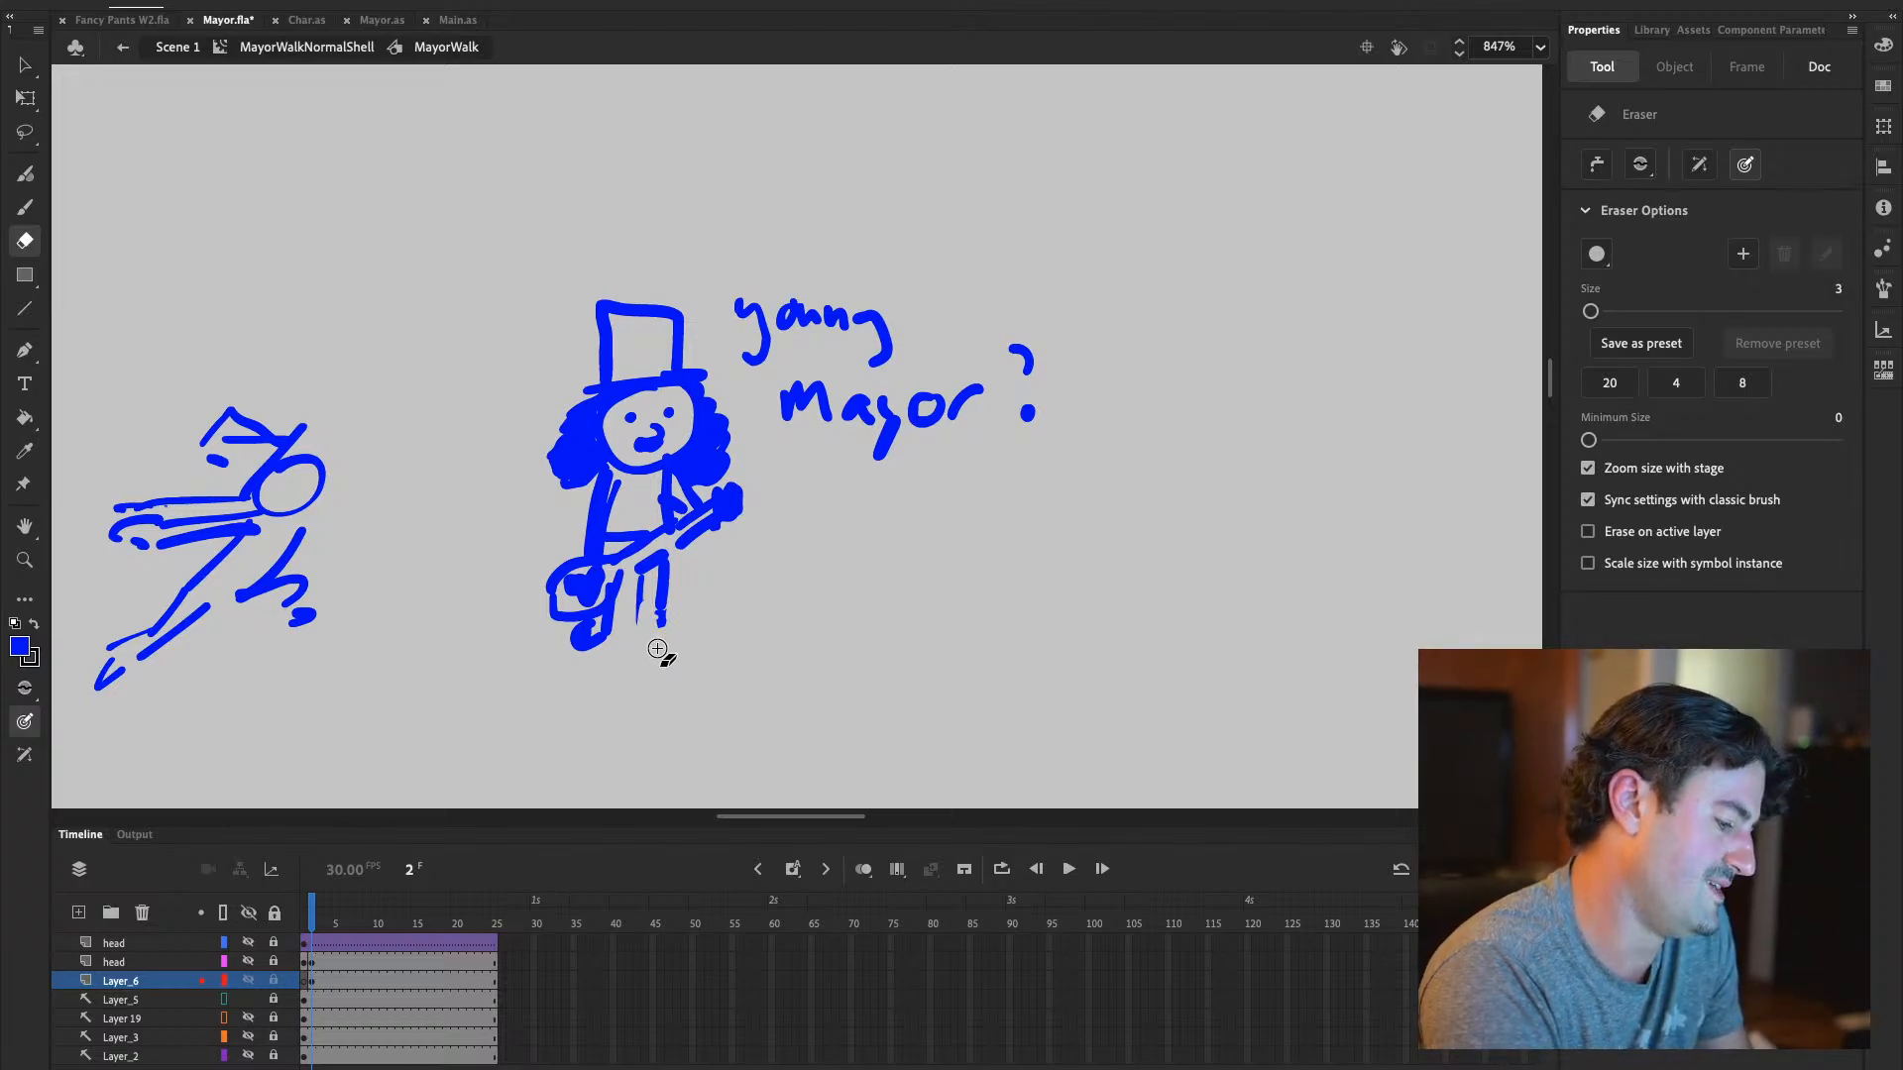
left_click(25, 207)
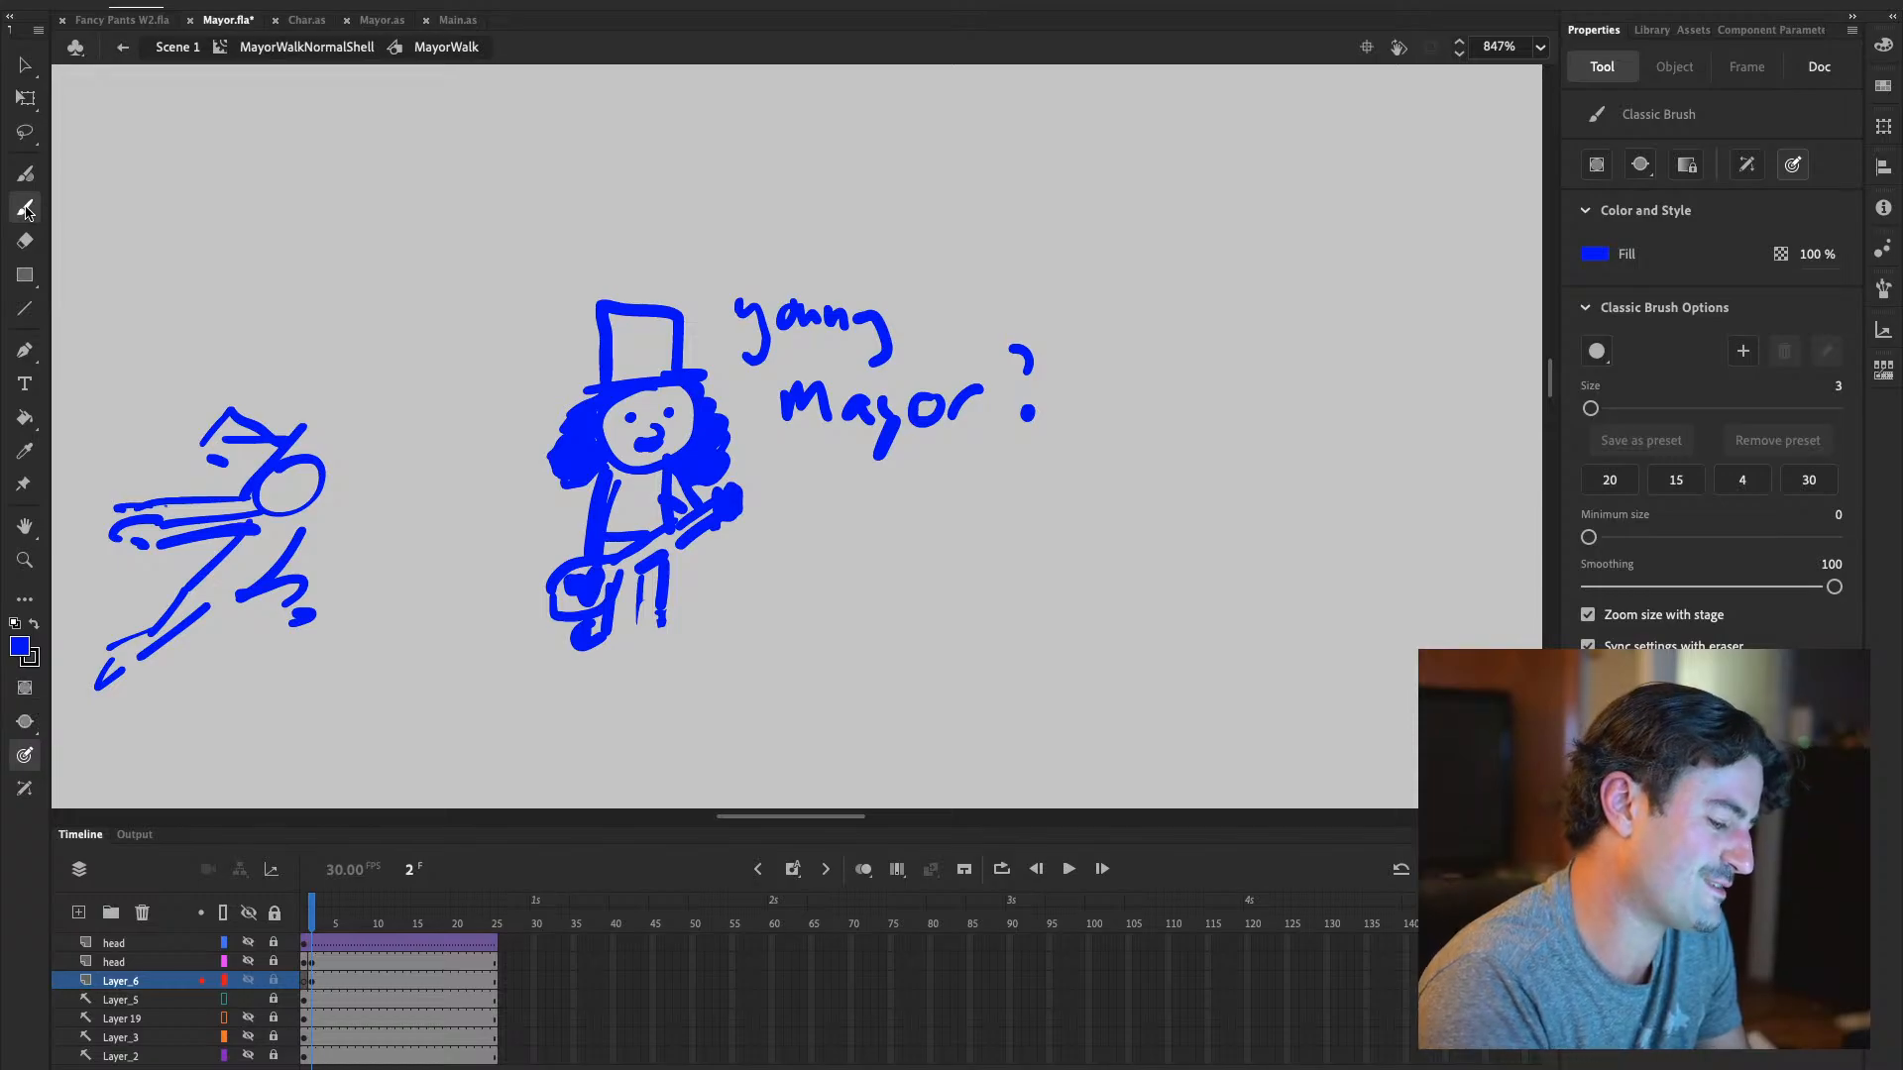
left_click_drag(646, 573, 639, 630)
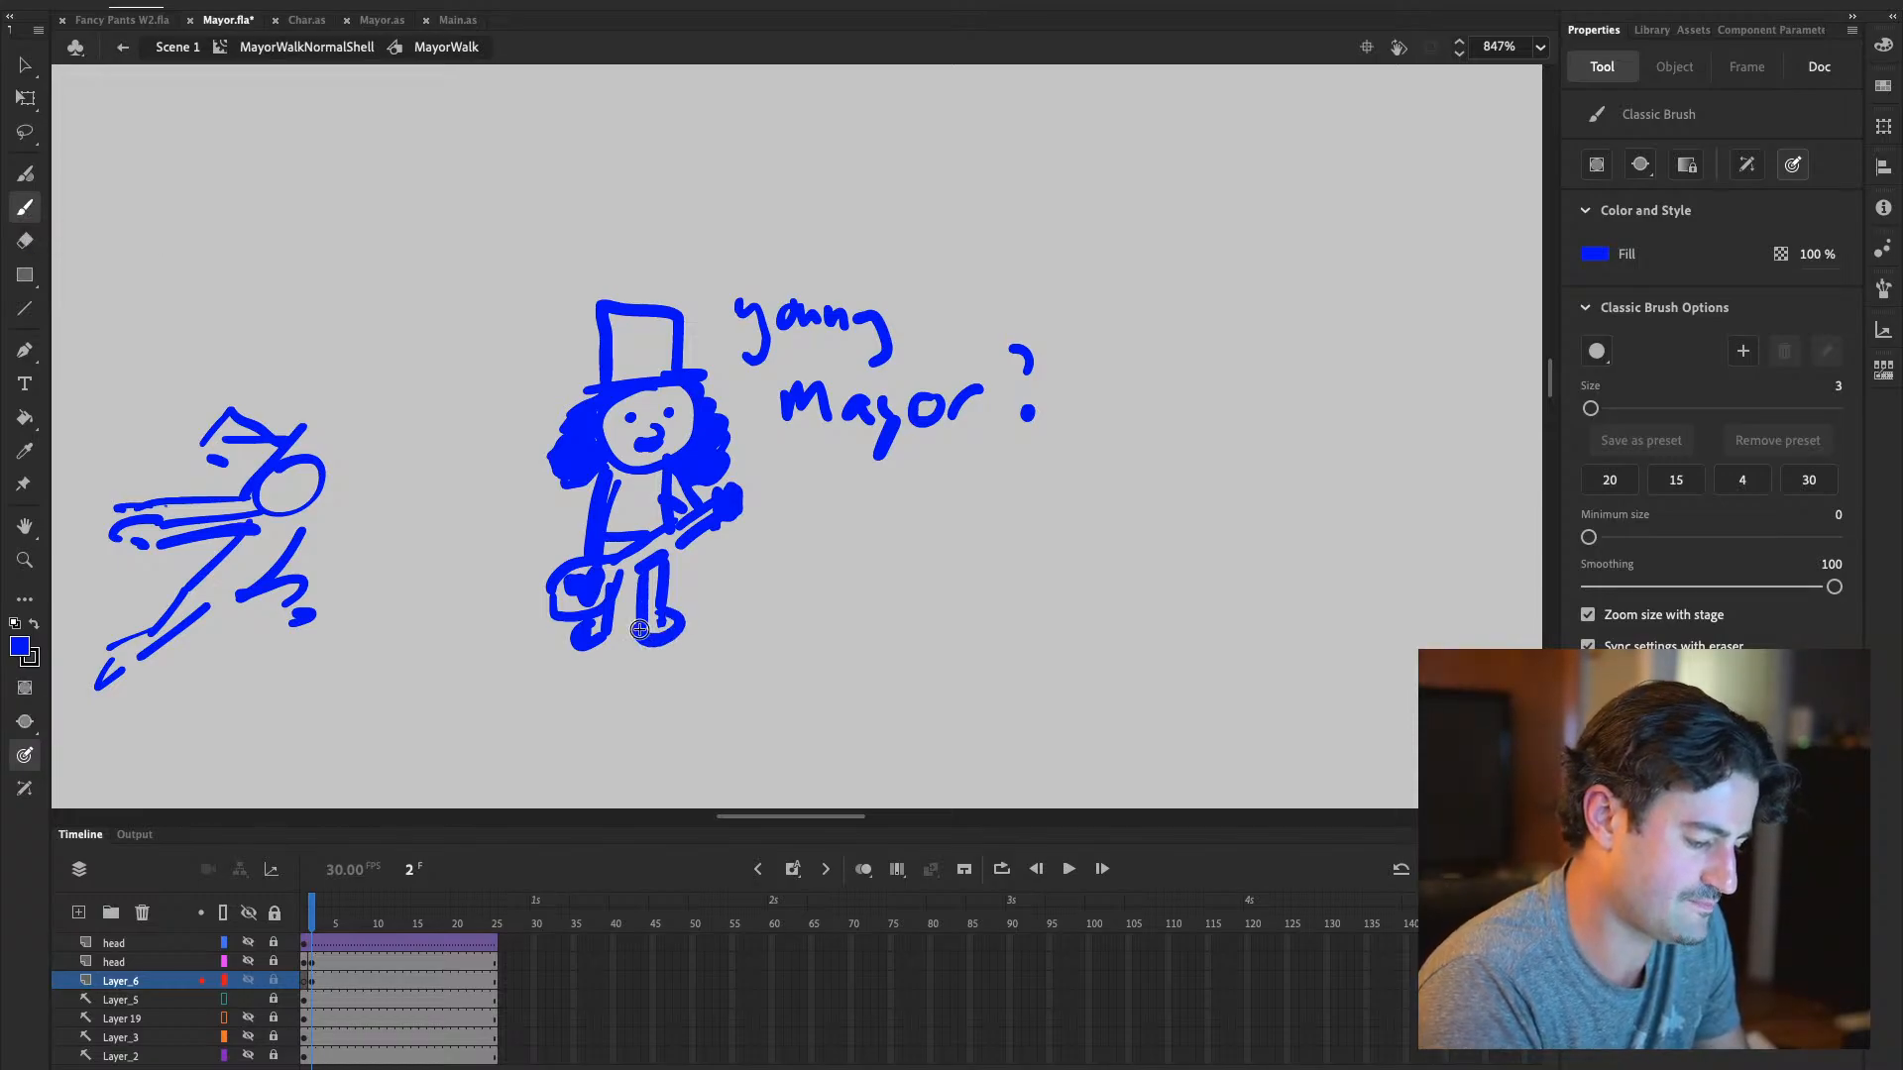
Paint a squat creature with splayed legs, a top hat and a moustache beside the young Mayor
mouse_move(1095, 523)
left_mouse_down()
mouse_move(1108, 579)
mouse_move(1037, 565)
mouse_move(1082, 588)
left_mouse_up()
mouse_move(1184, 520)
left_mouse_down()
mouse_move(1225, 547)
mouse_move(1198, 570)
left_mouse_up()
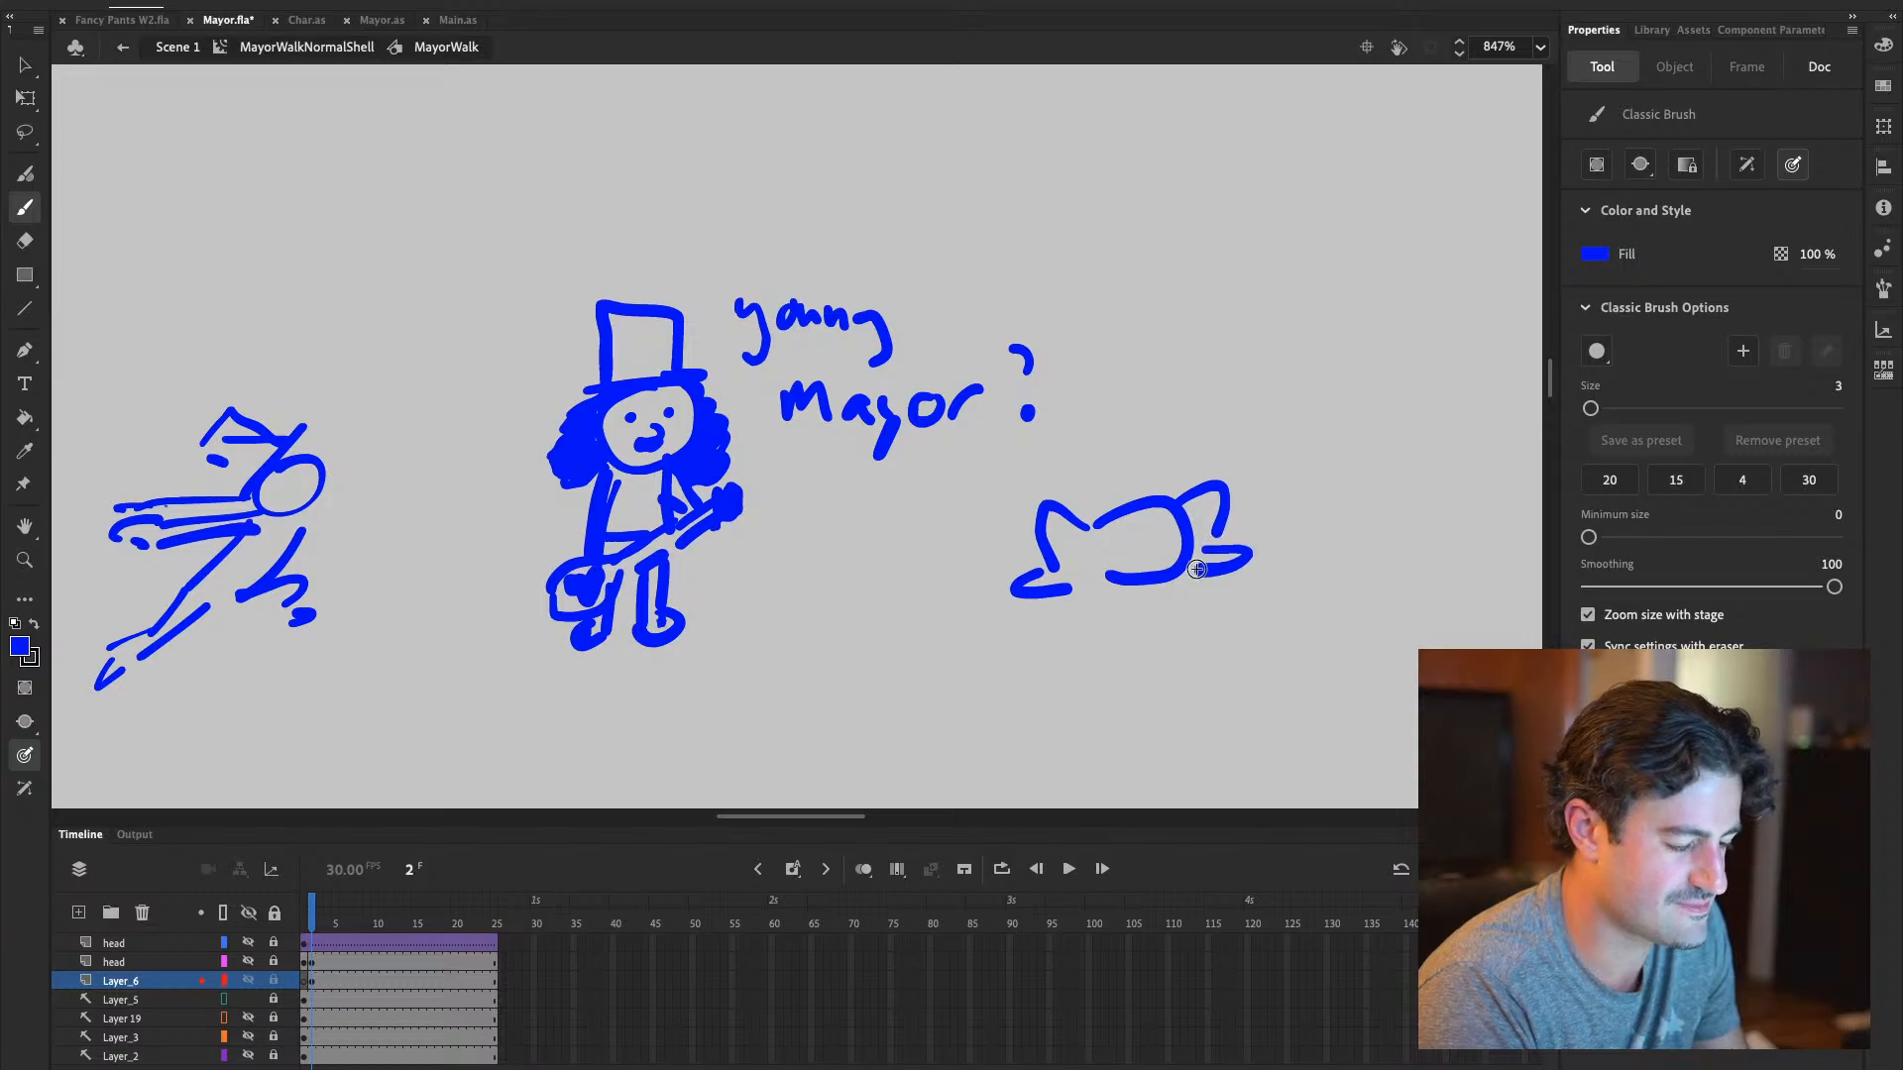
mouse_move(1112, 520)
left_mouse_down()
mouse_move(1135, 533)
mouse_move(1184, 506)
mouse_move(1120, 555)
mouse_move(1188, 560)
mouse_move(1195, 480)
mouse_move(1092, 448)
mouse_move(1115, 494)
left_mouse_up()
left_click_drag(1090, 557, 1080, 586)
left_click_drag(1202, 555, 1187, 561)
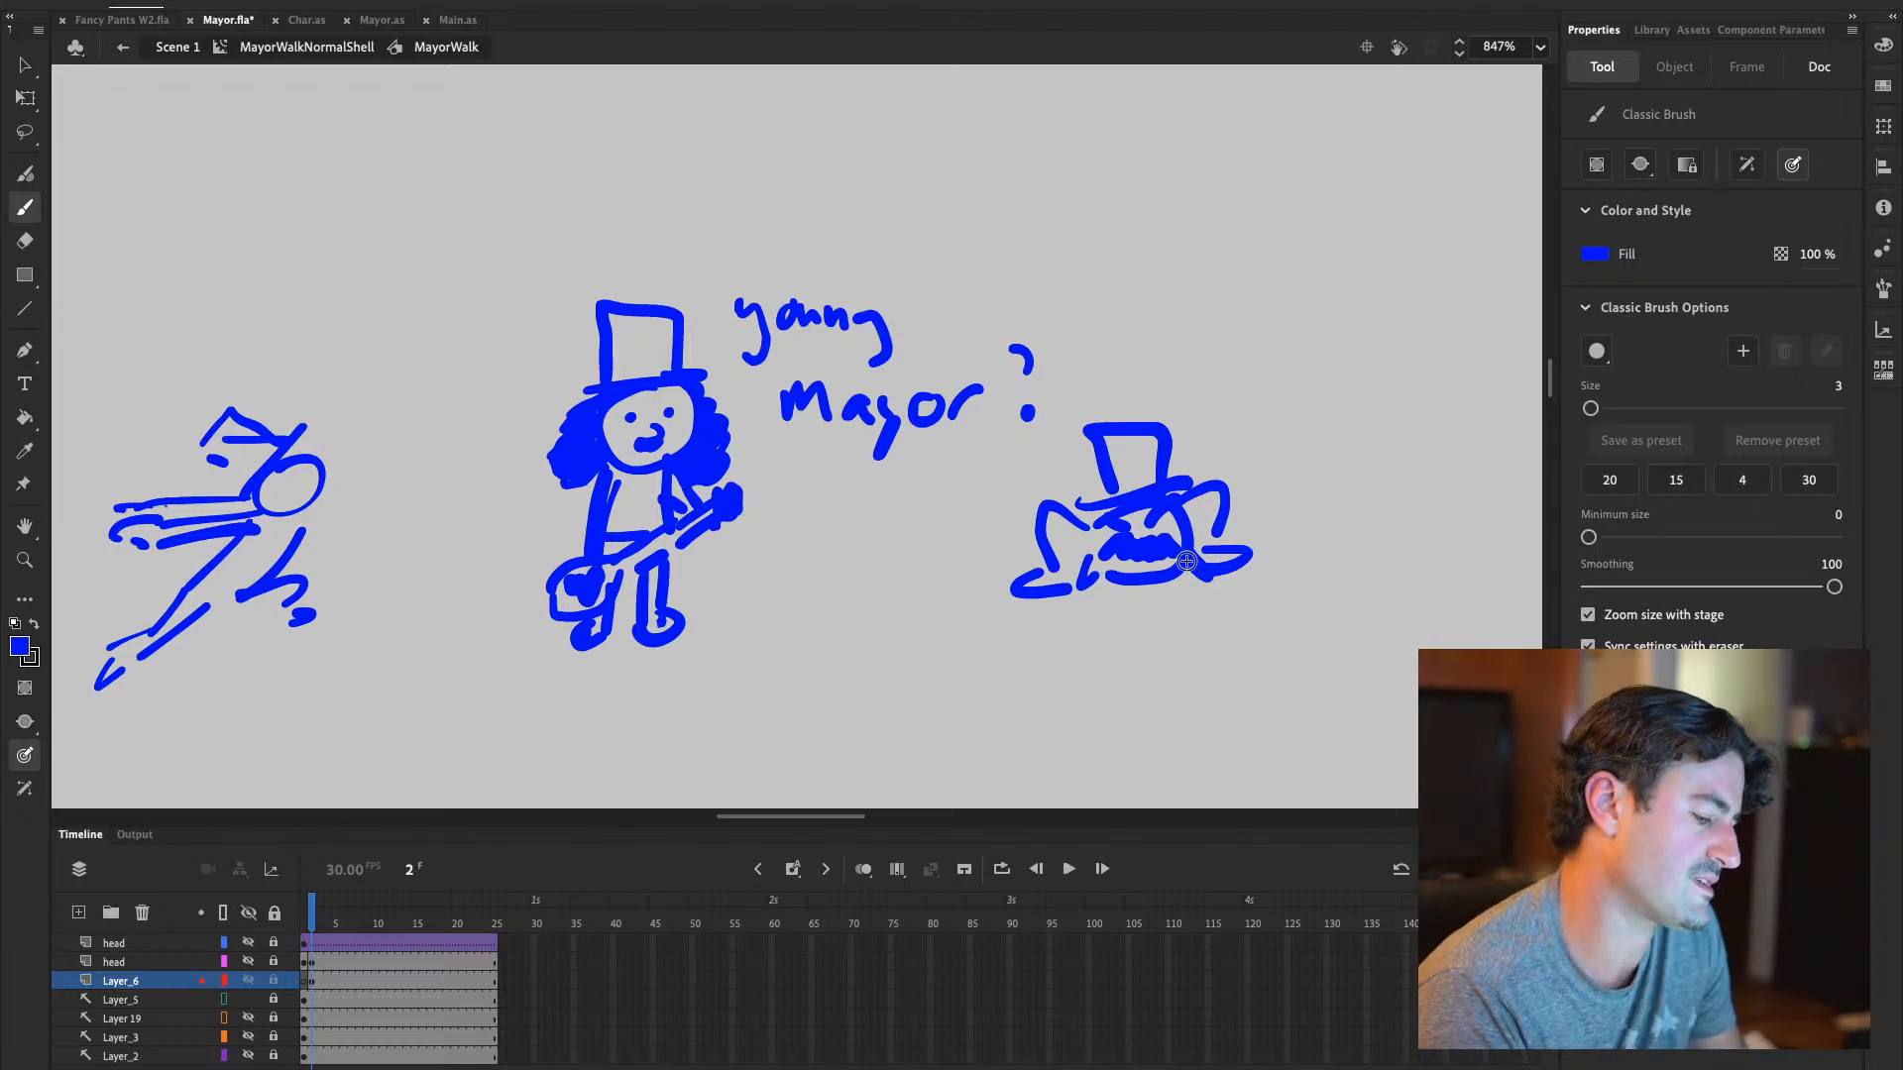
Add a blue brush stroke to the young Mayor's curly hair beneath the hat brim
left_click_drag(578, 397, 612, 380)
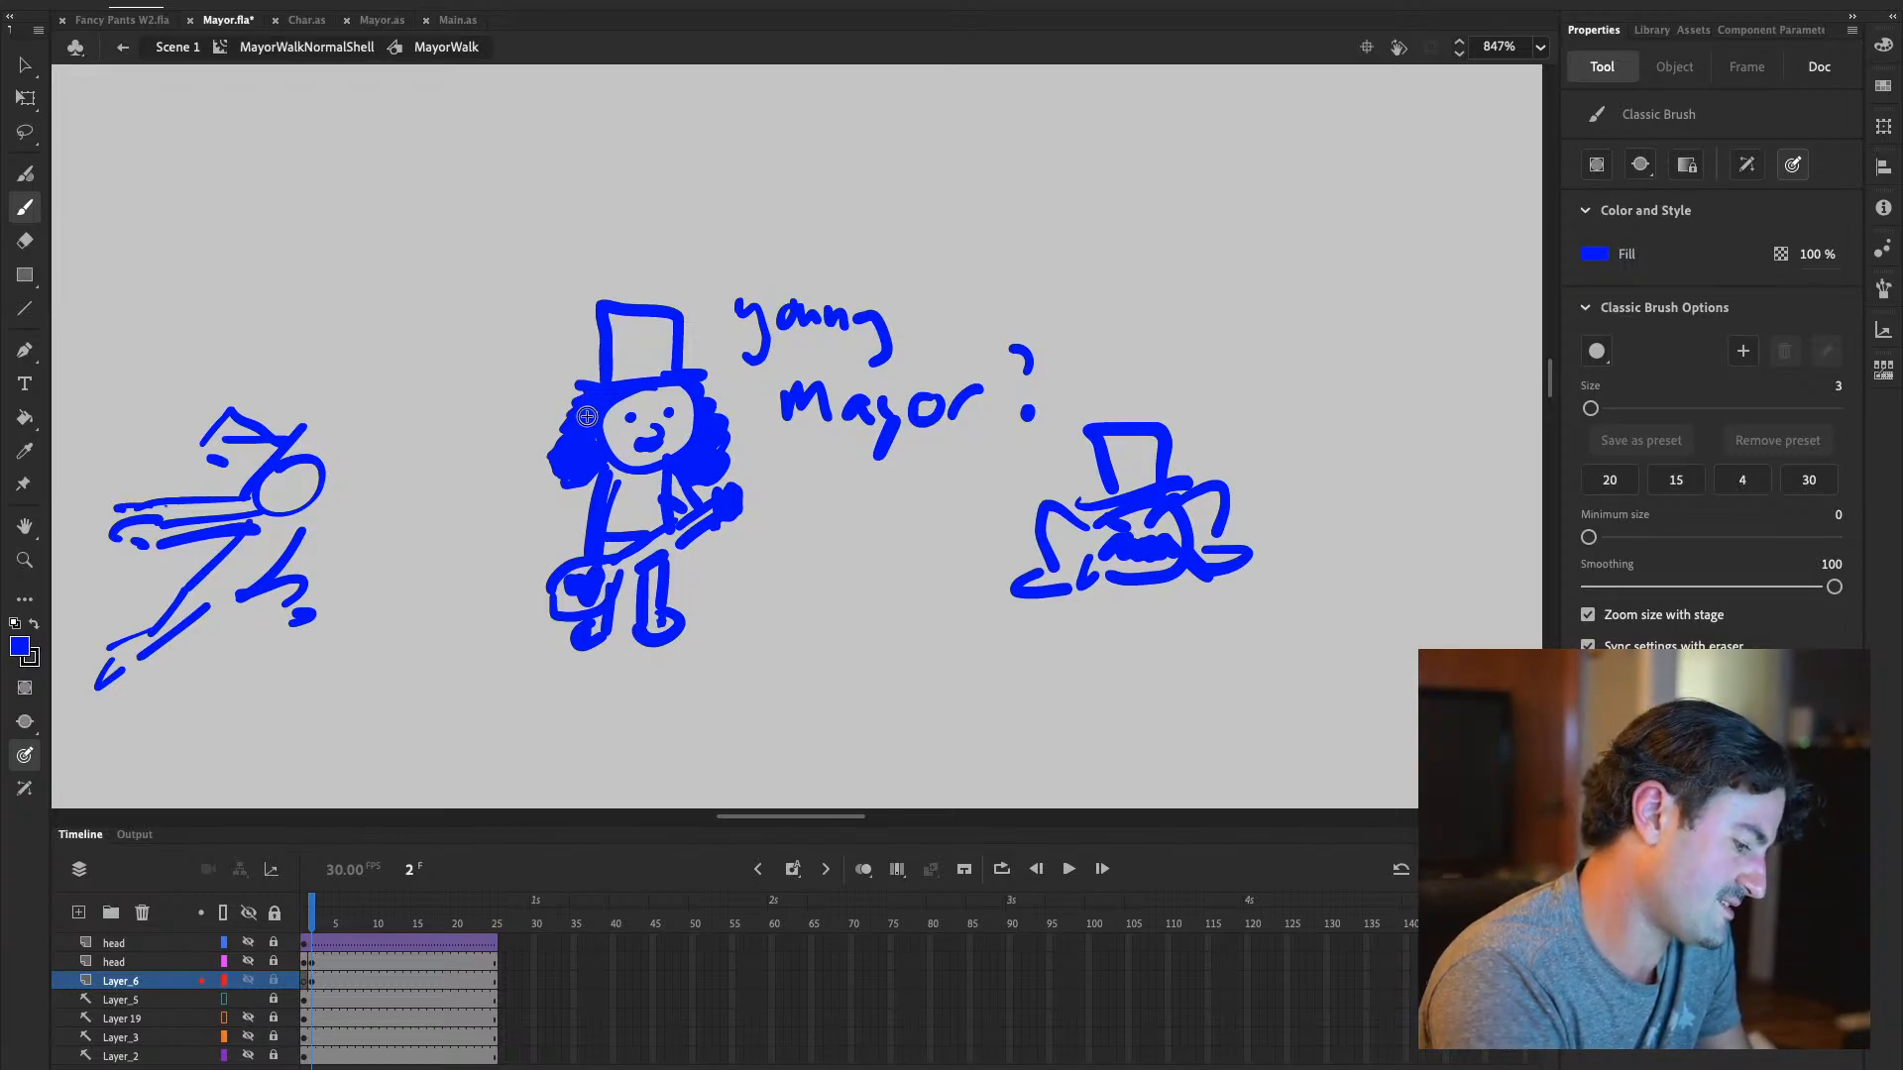
key("h")
left_click_drag(956, 606, 955, 541)
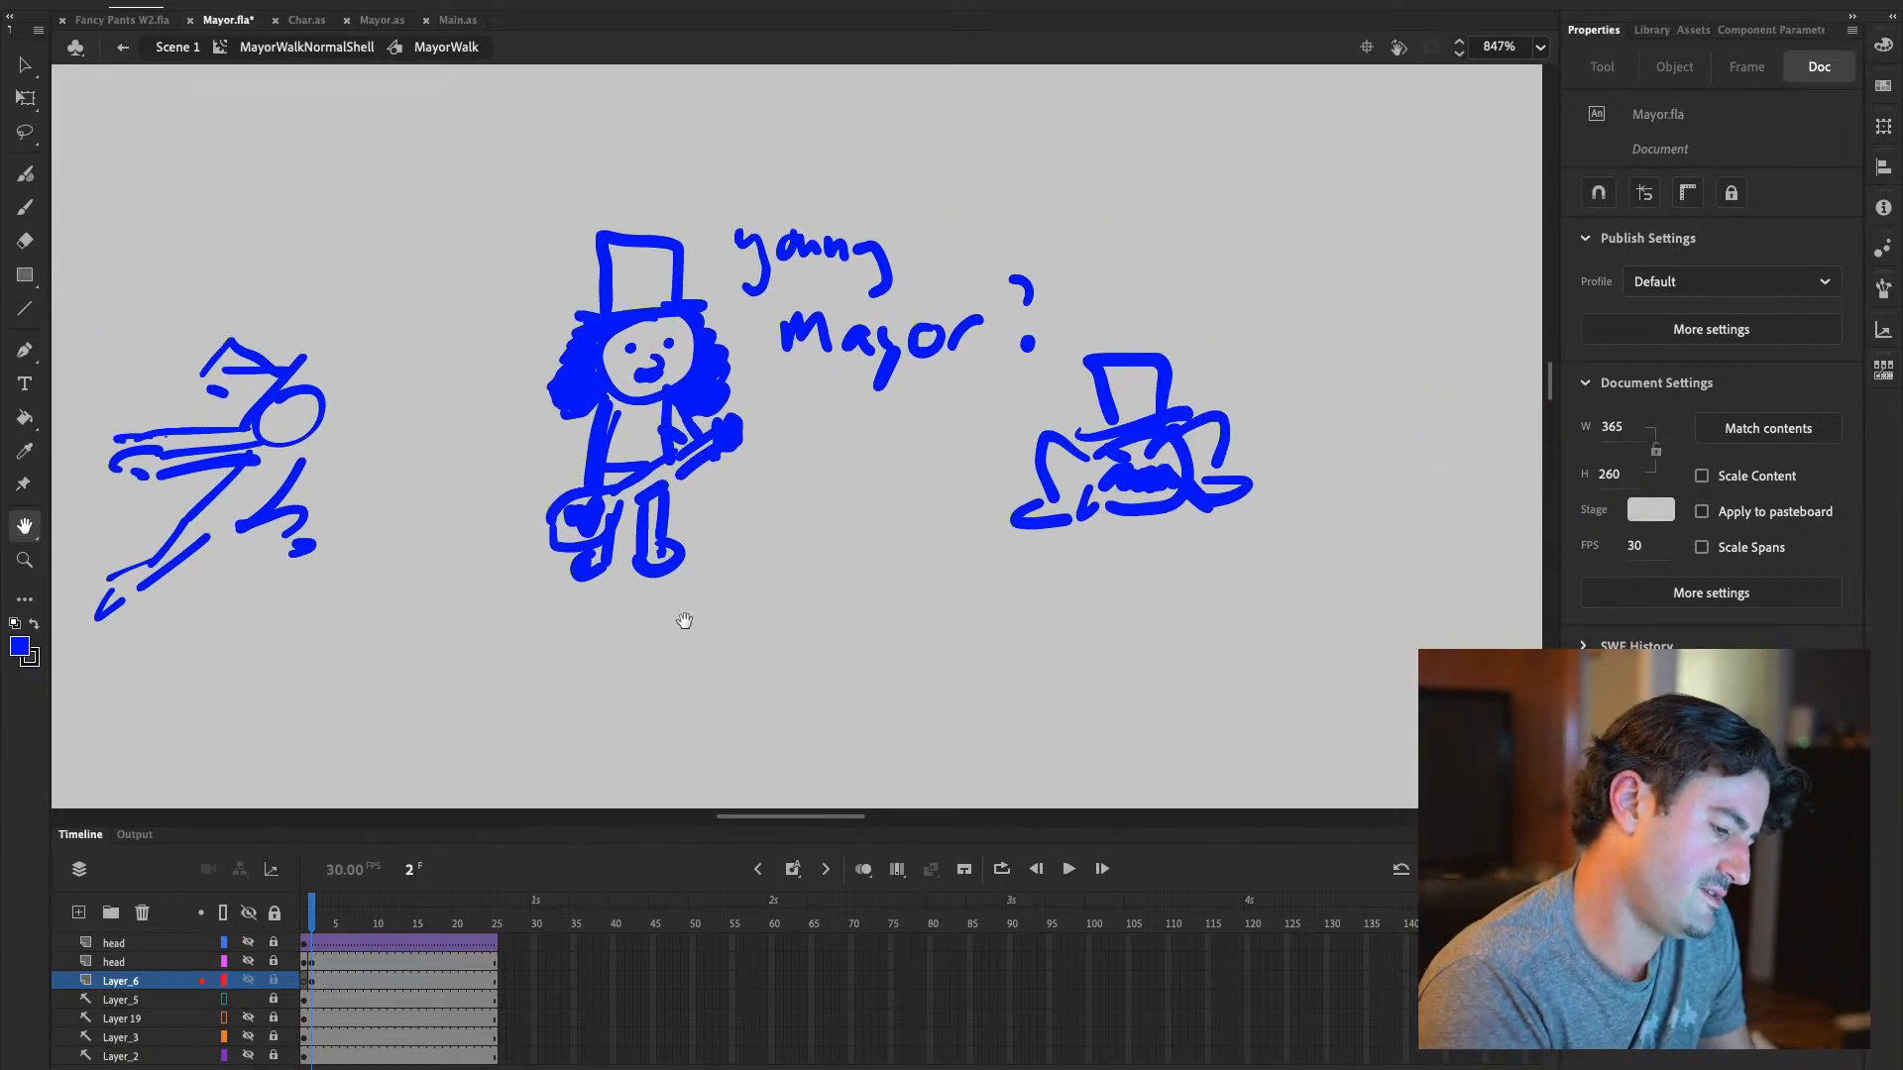
scroll(833, 634, "right", 4)
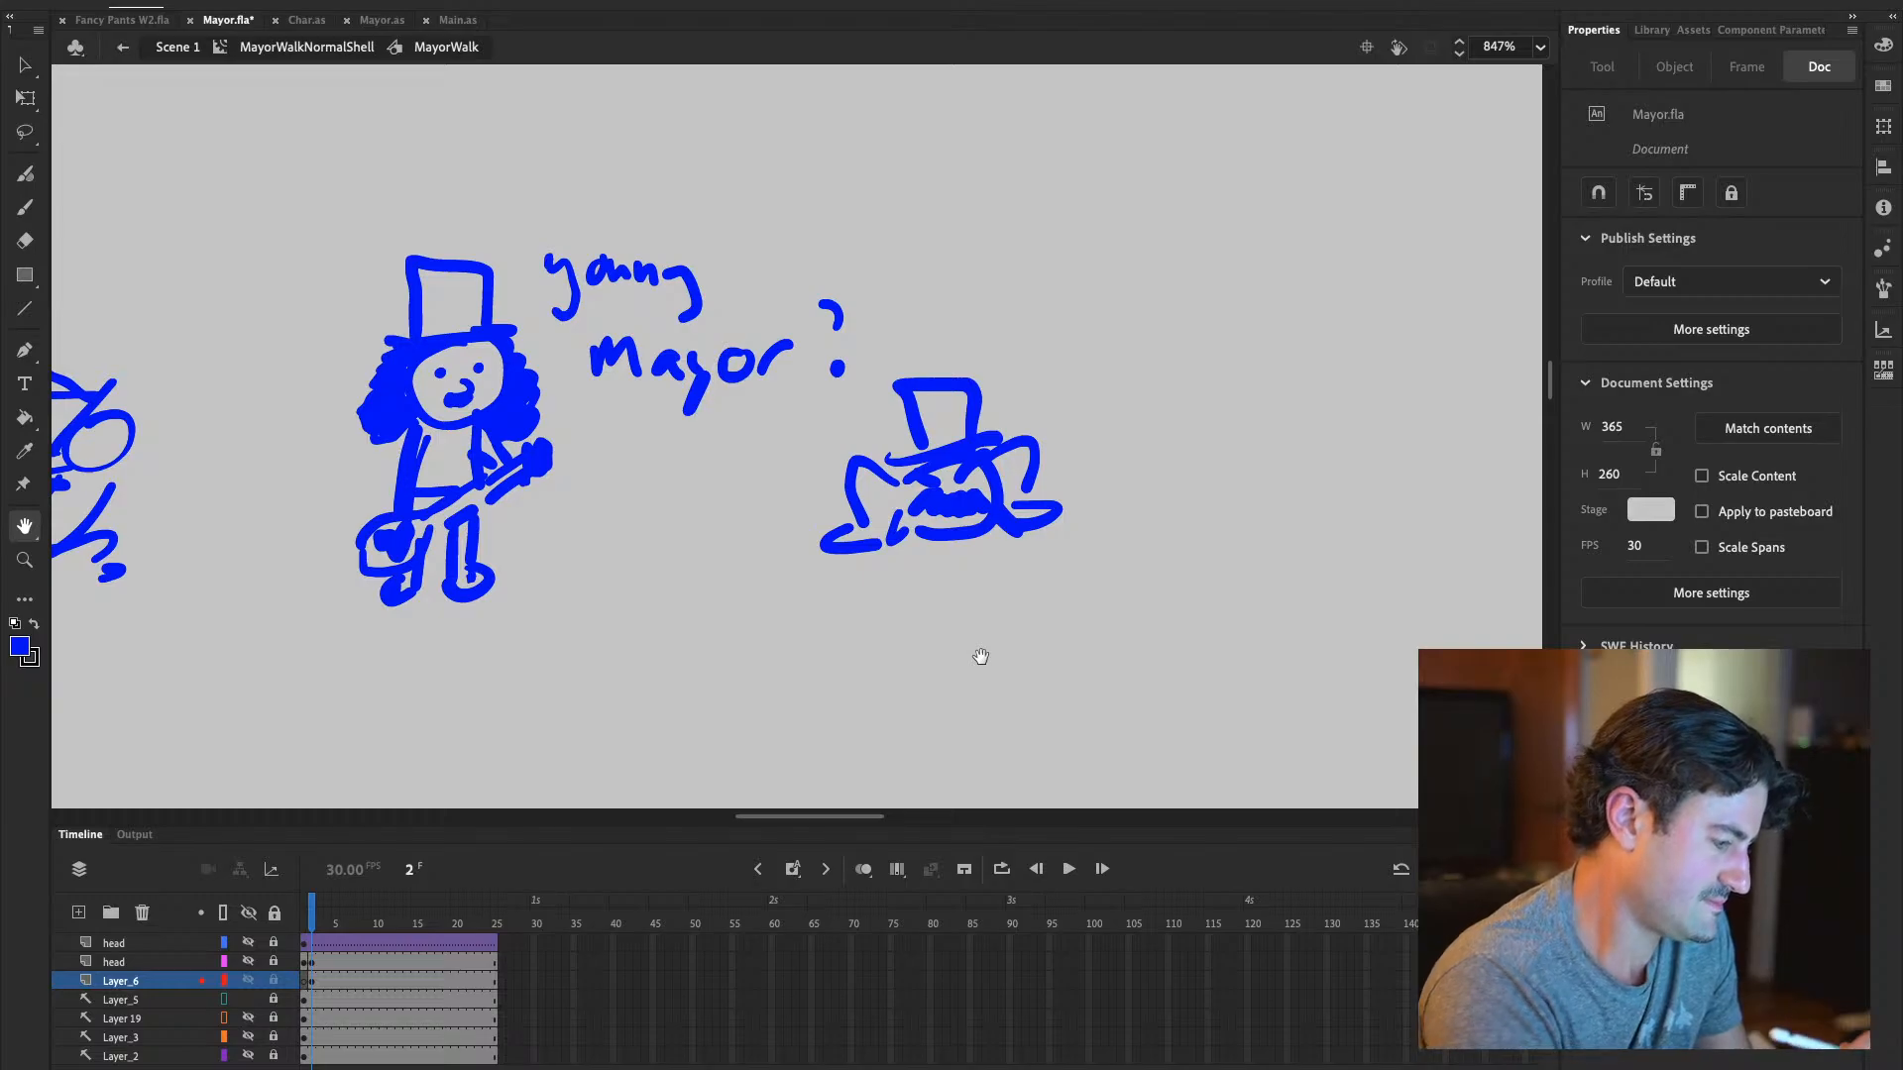
left_click(25, 174)
left_click(25, 208)
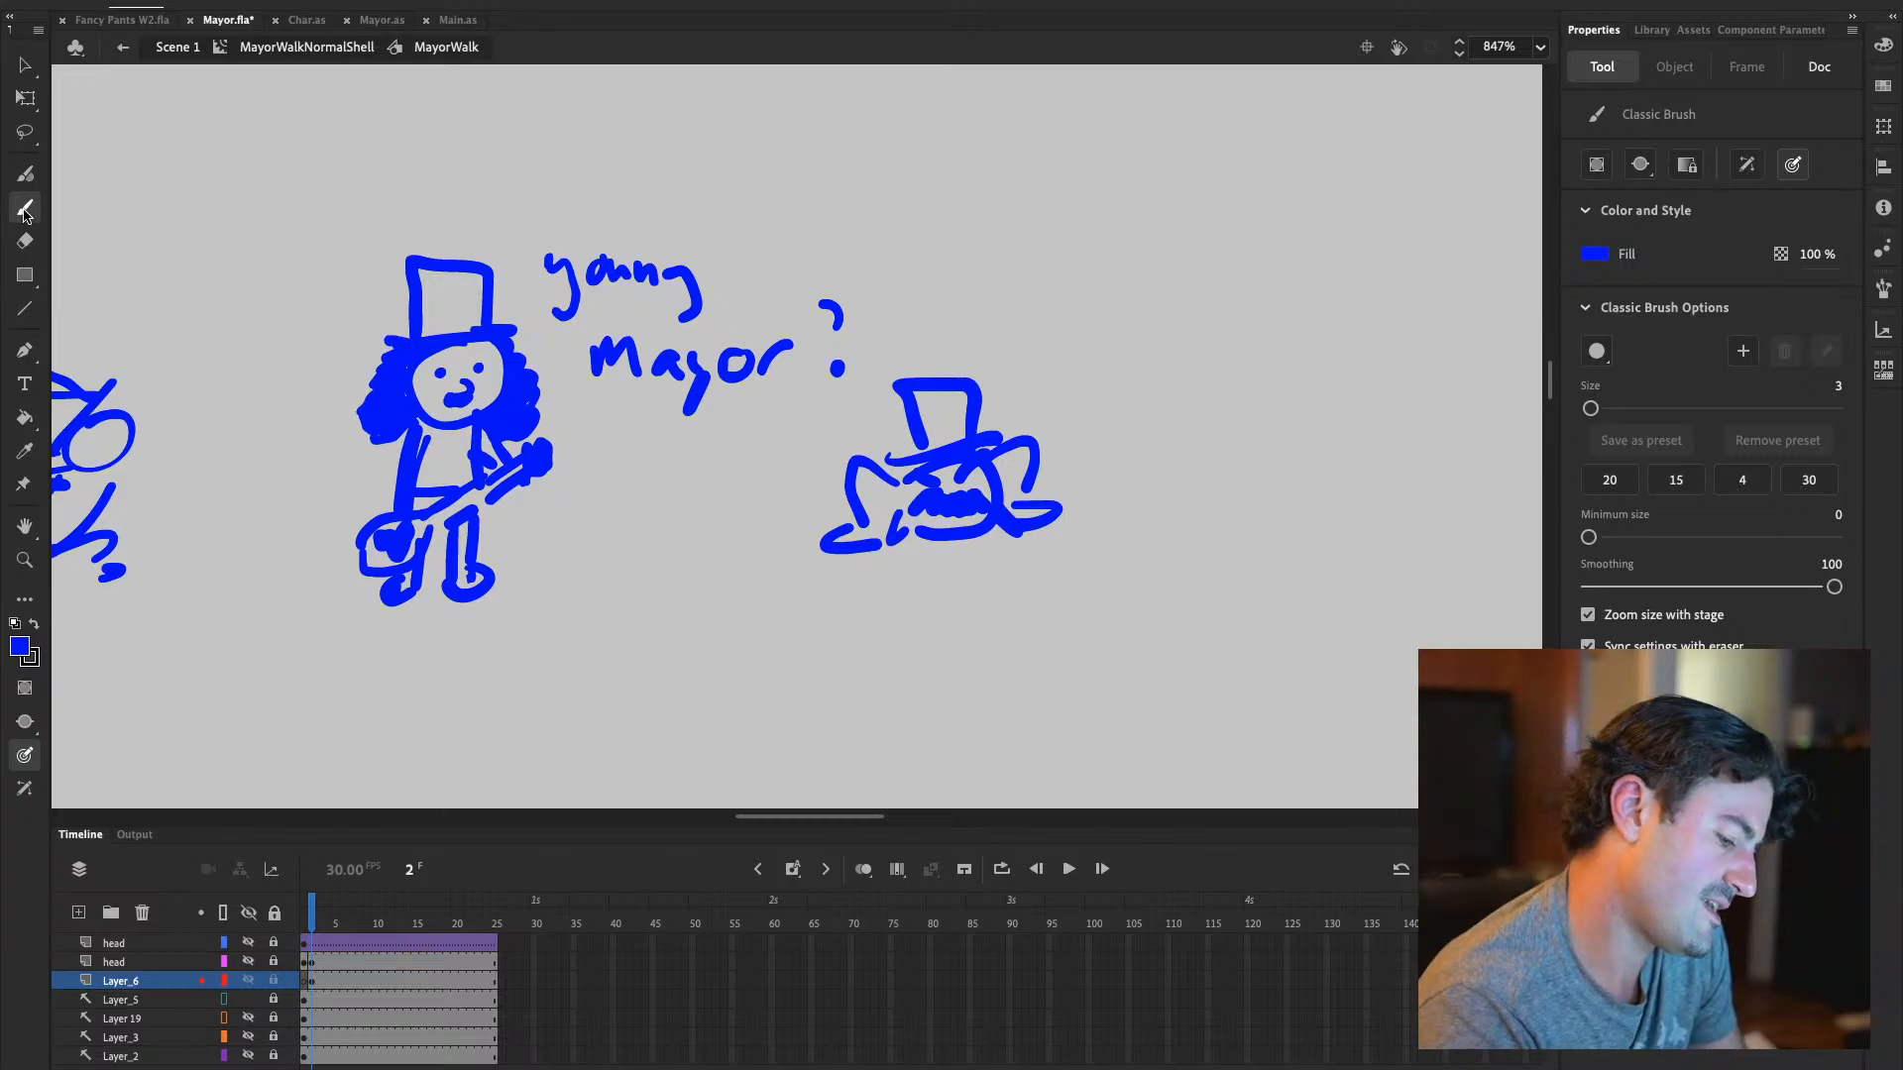
Shrink the timeline's height to give the stage more drawing room
left_click(897, 816)
left_click(873, 817)
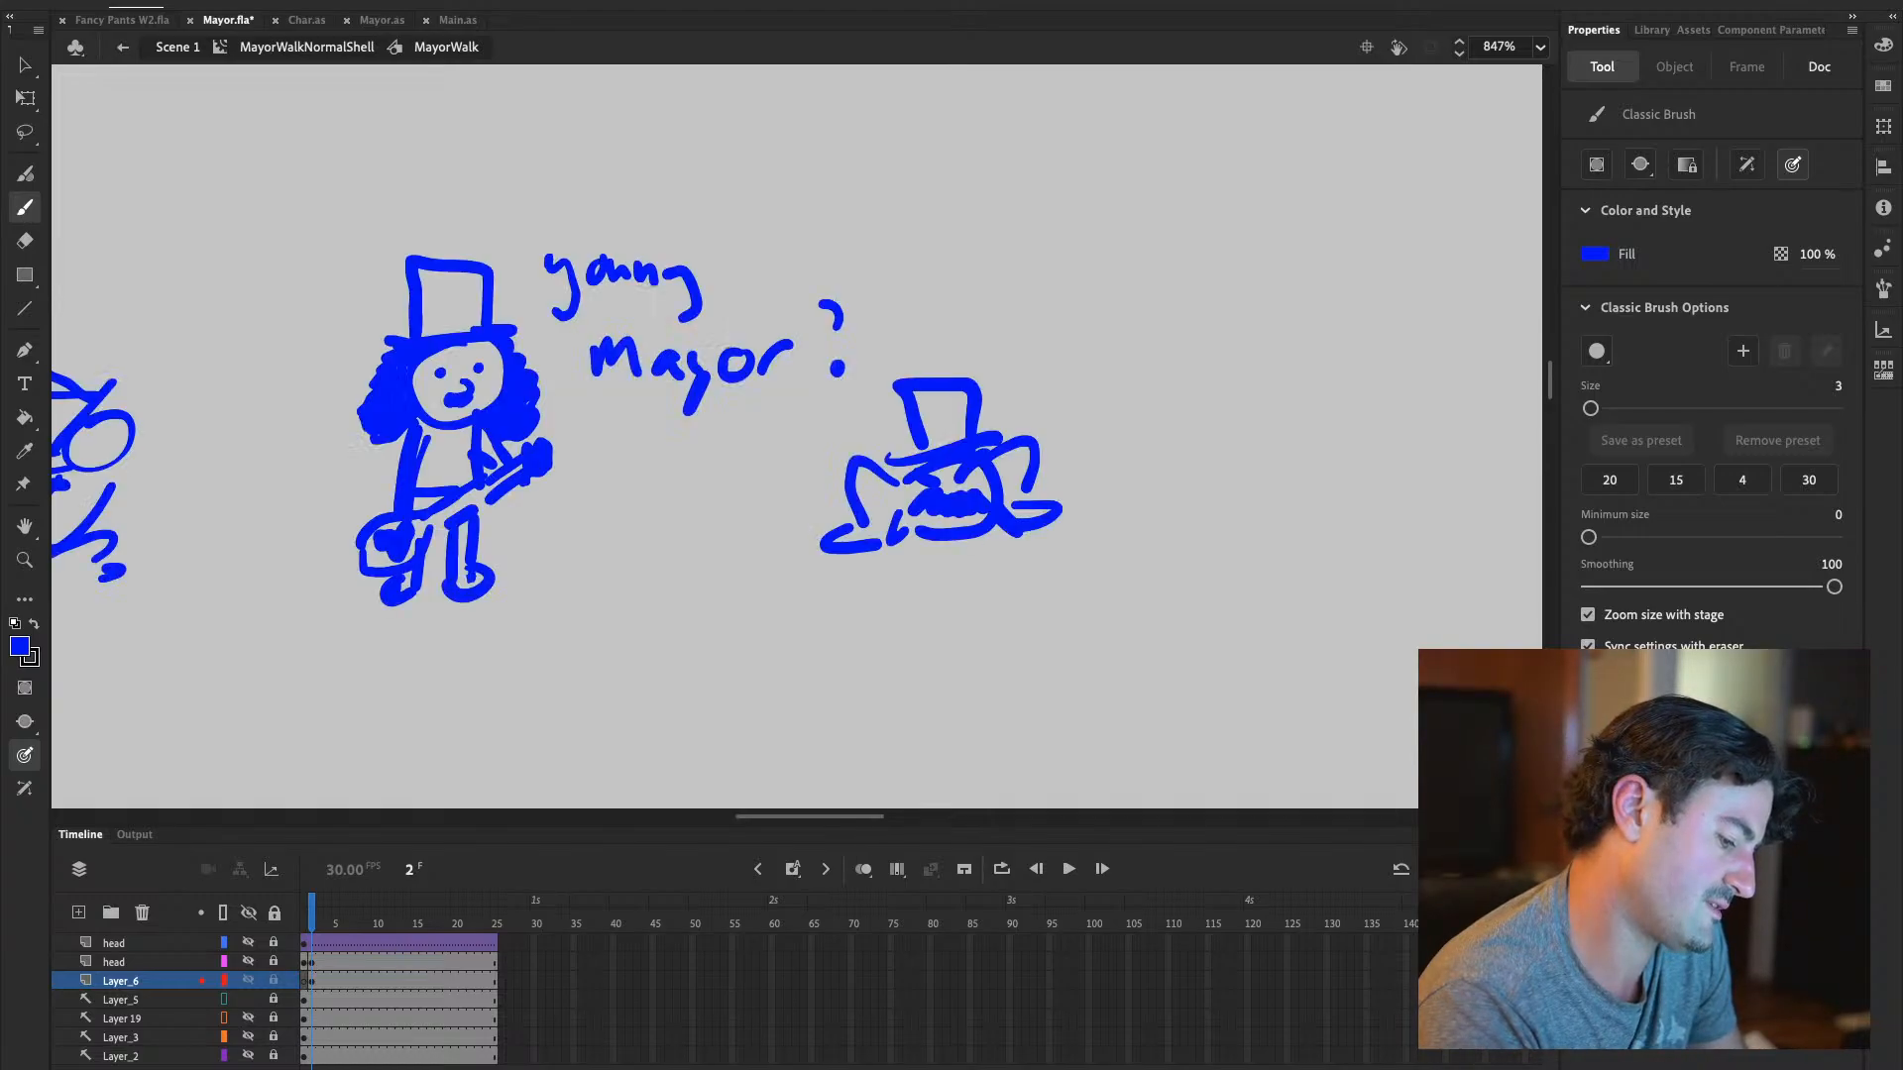
left_click_drag(875, 817, 875, 817)
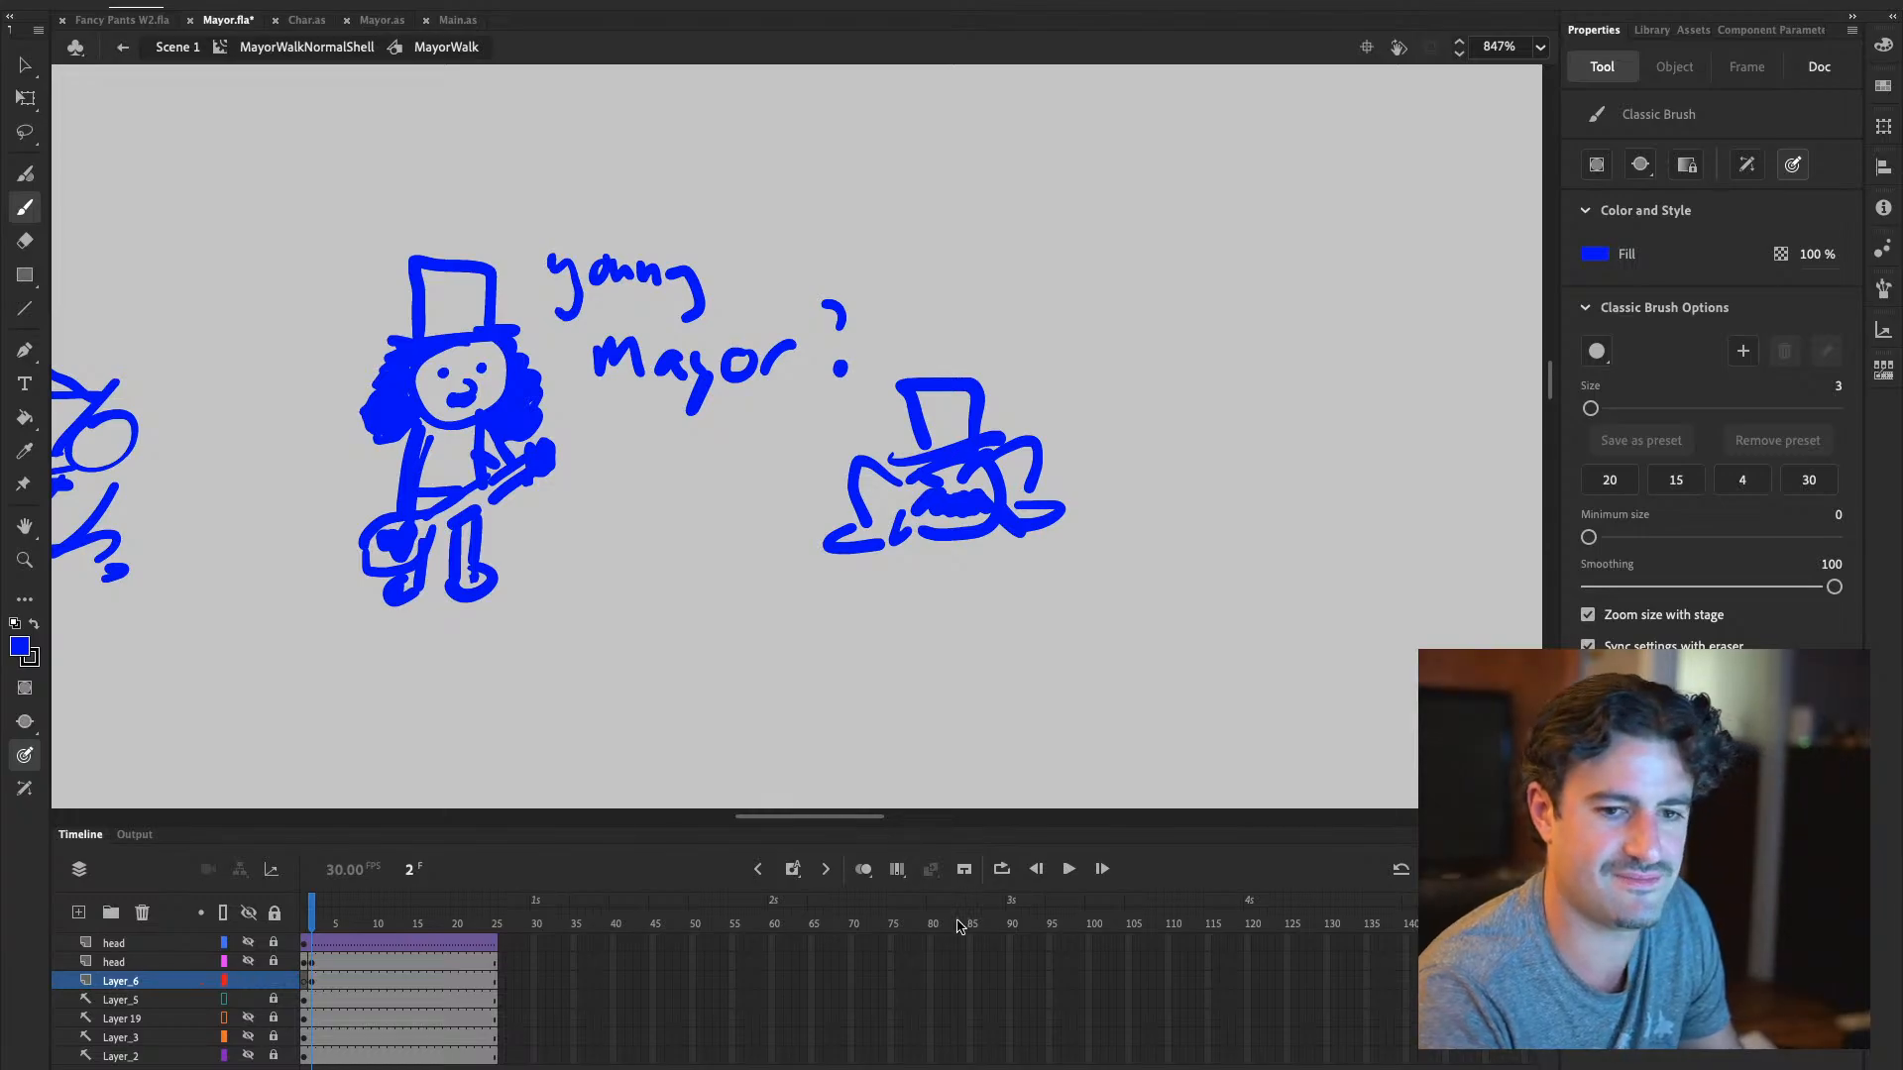
left_click(1059, 816)
left_click(1058, 816)
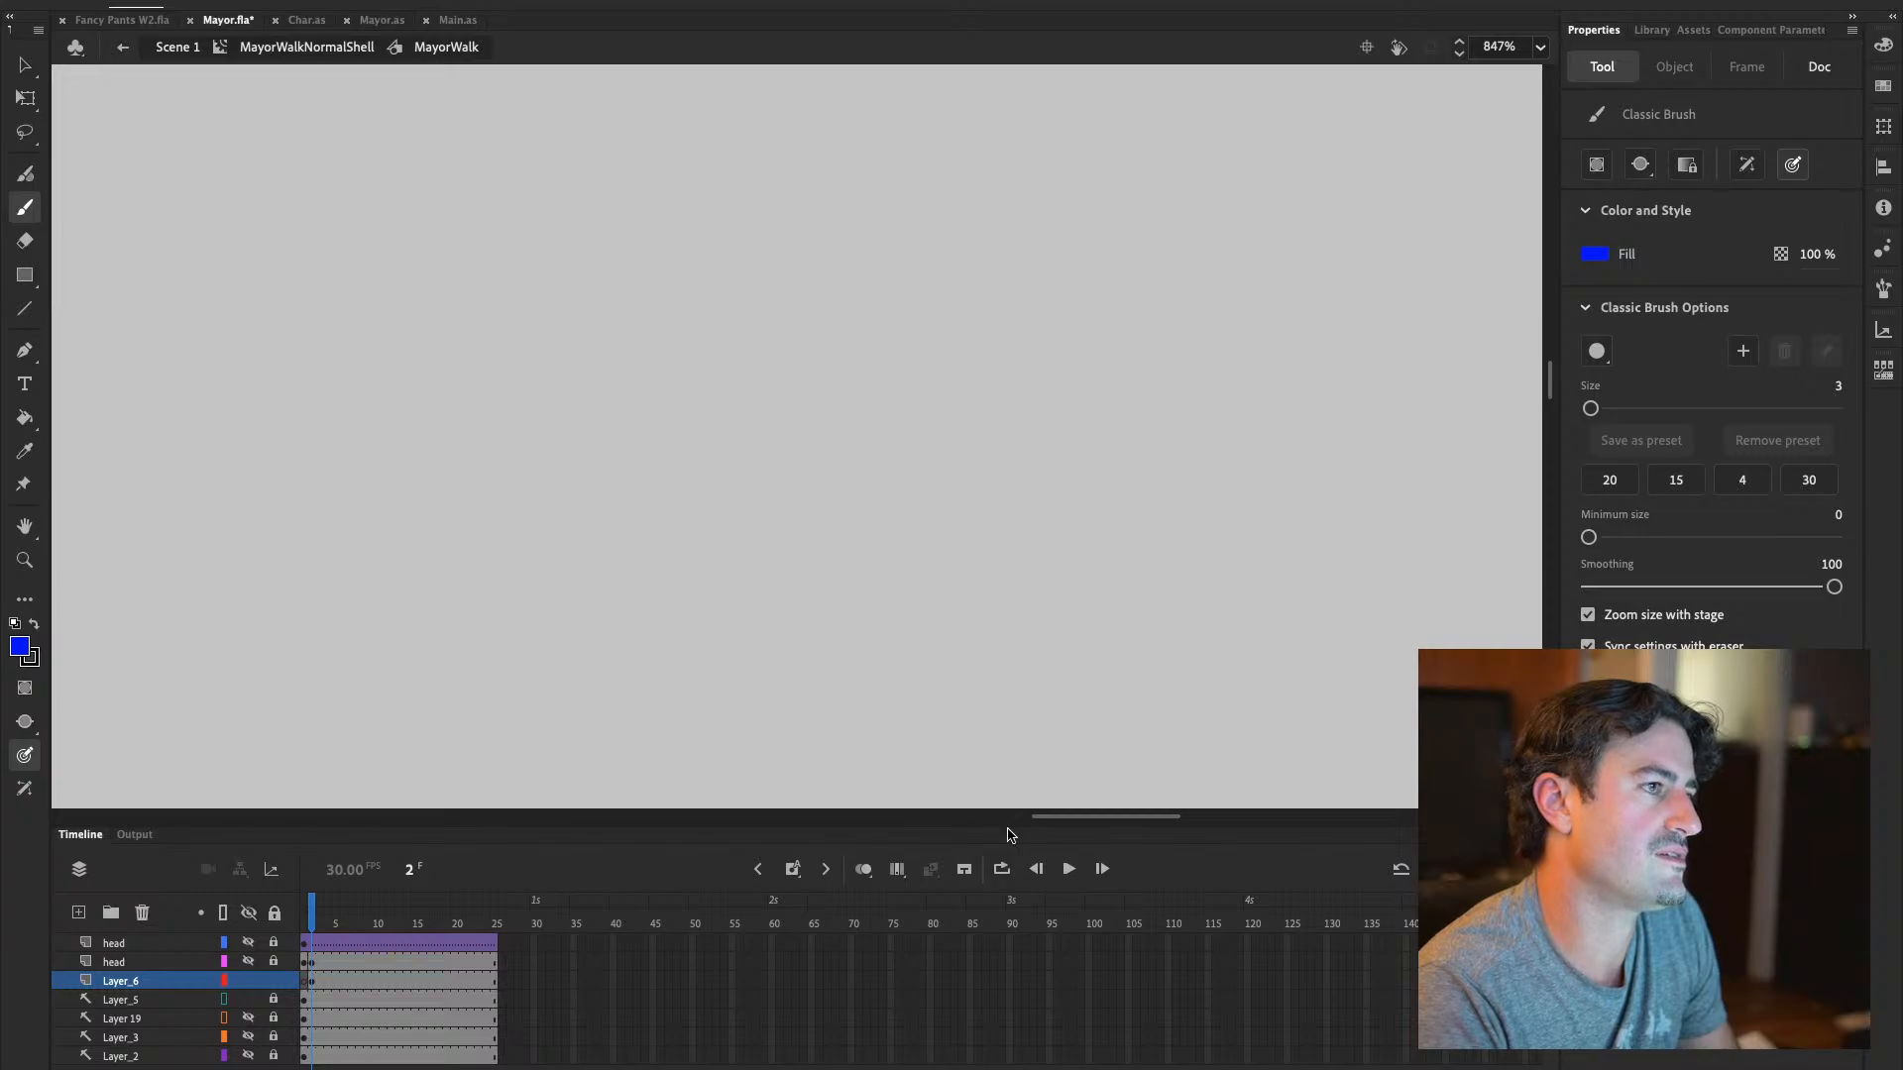
left_click_drag(1003, 823, 1002, 965)
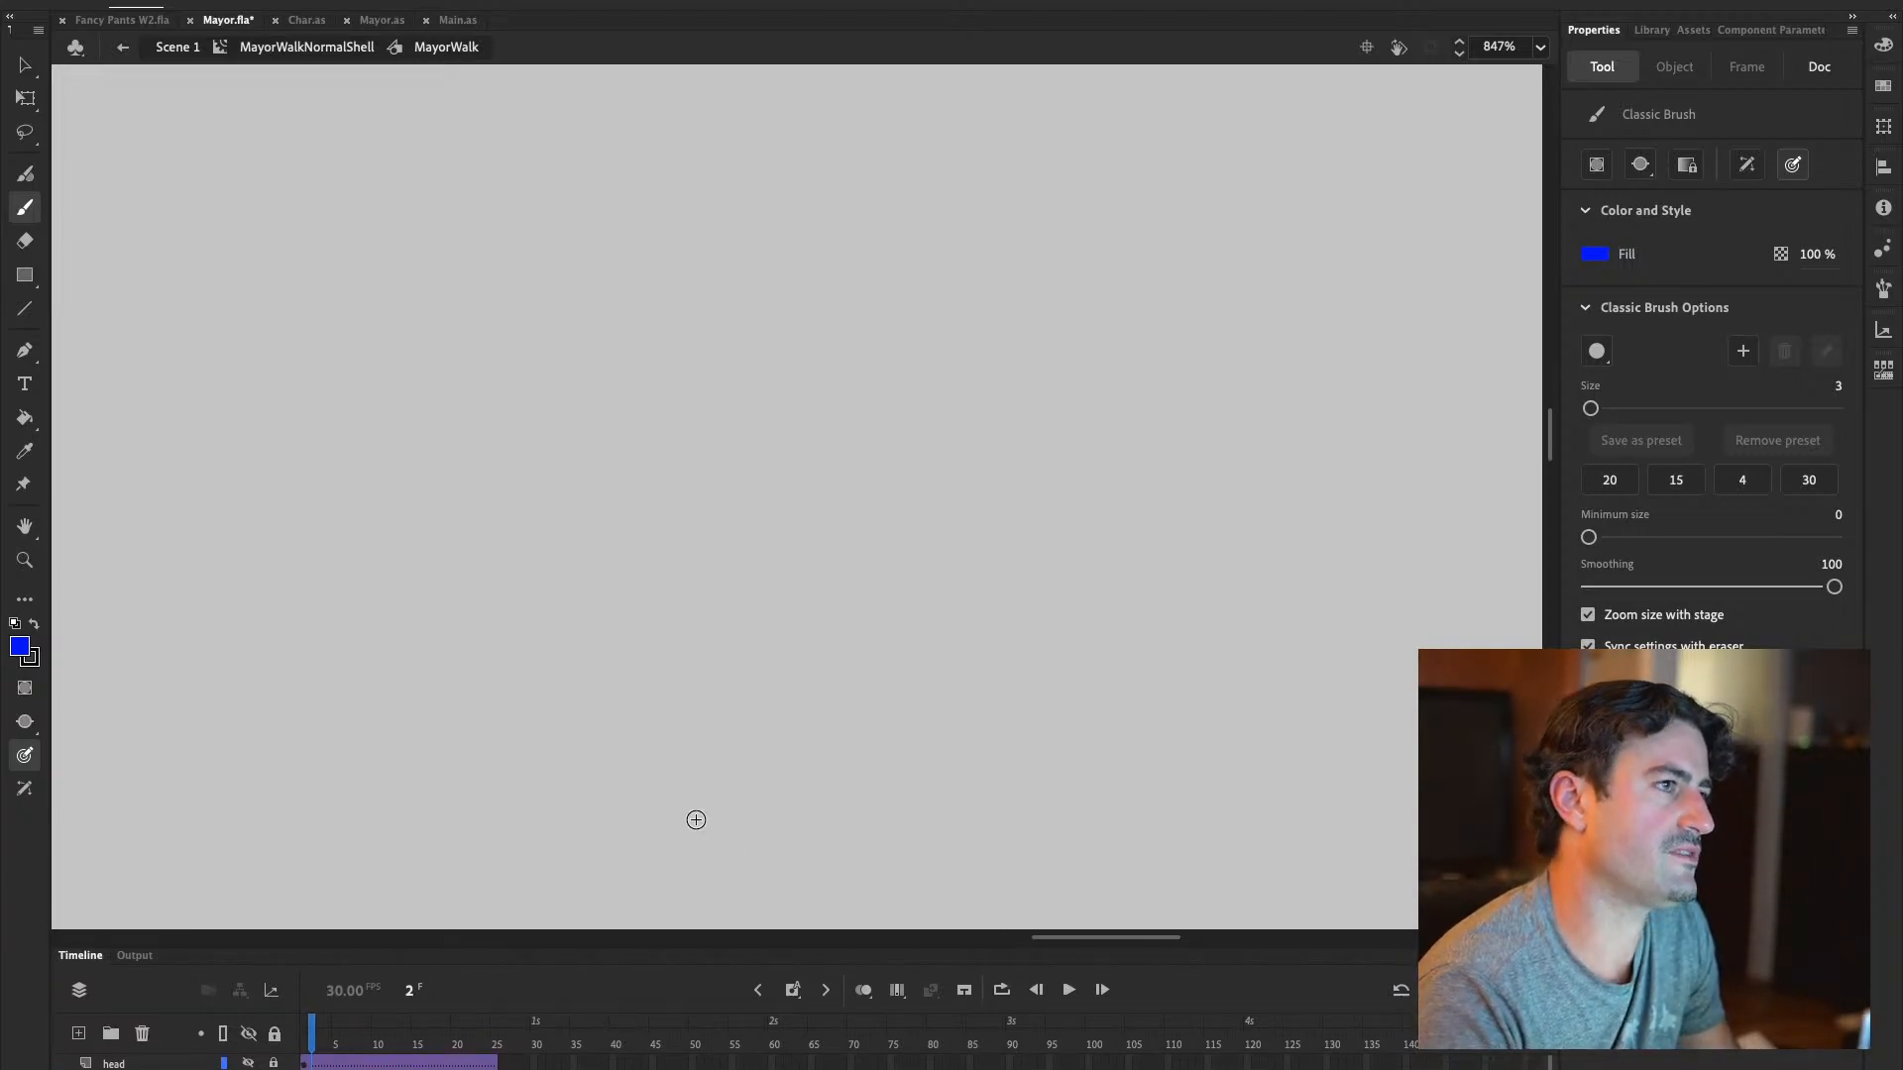
Select all the blue doodles to find them on the stage, and clear the selection
key("ctrl+a")
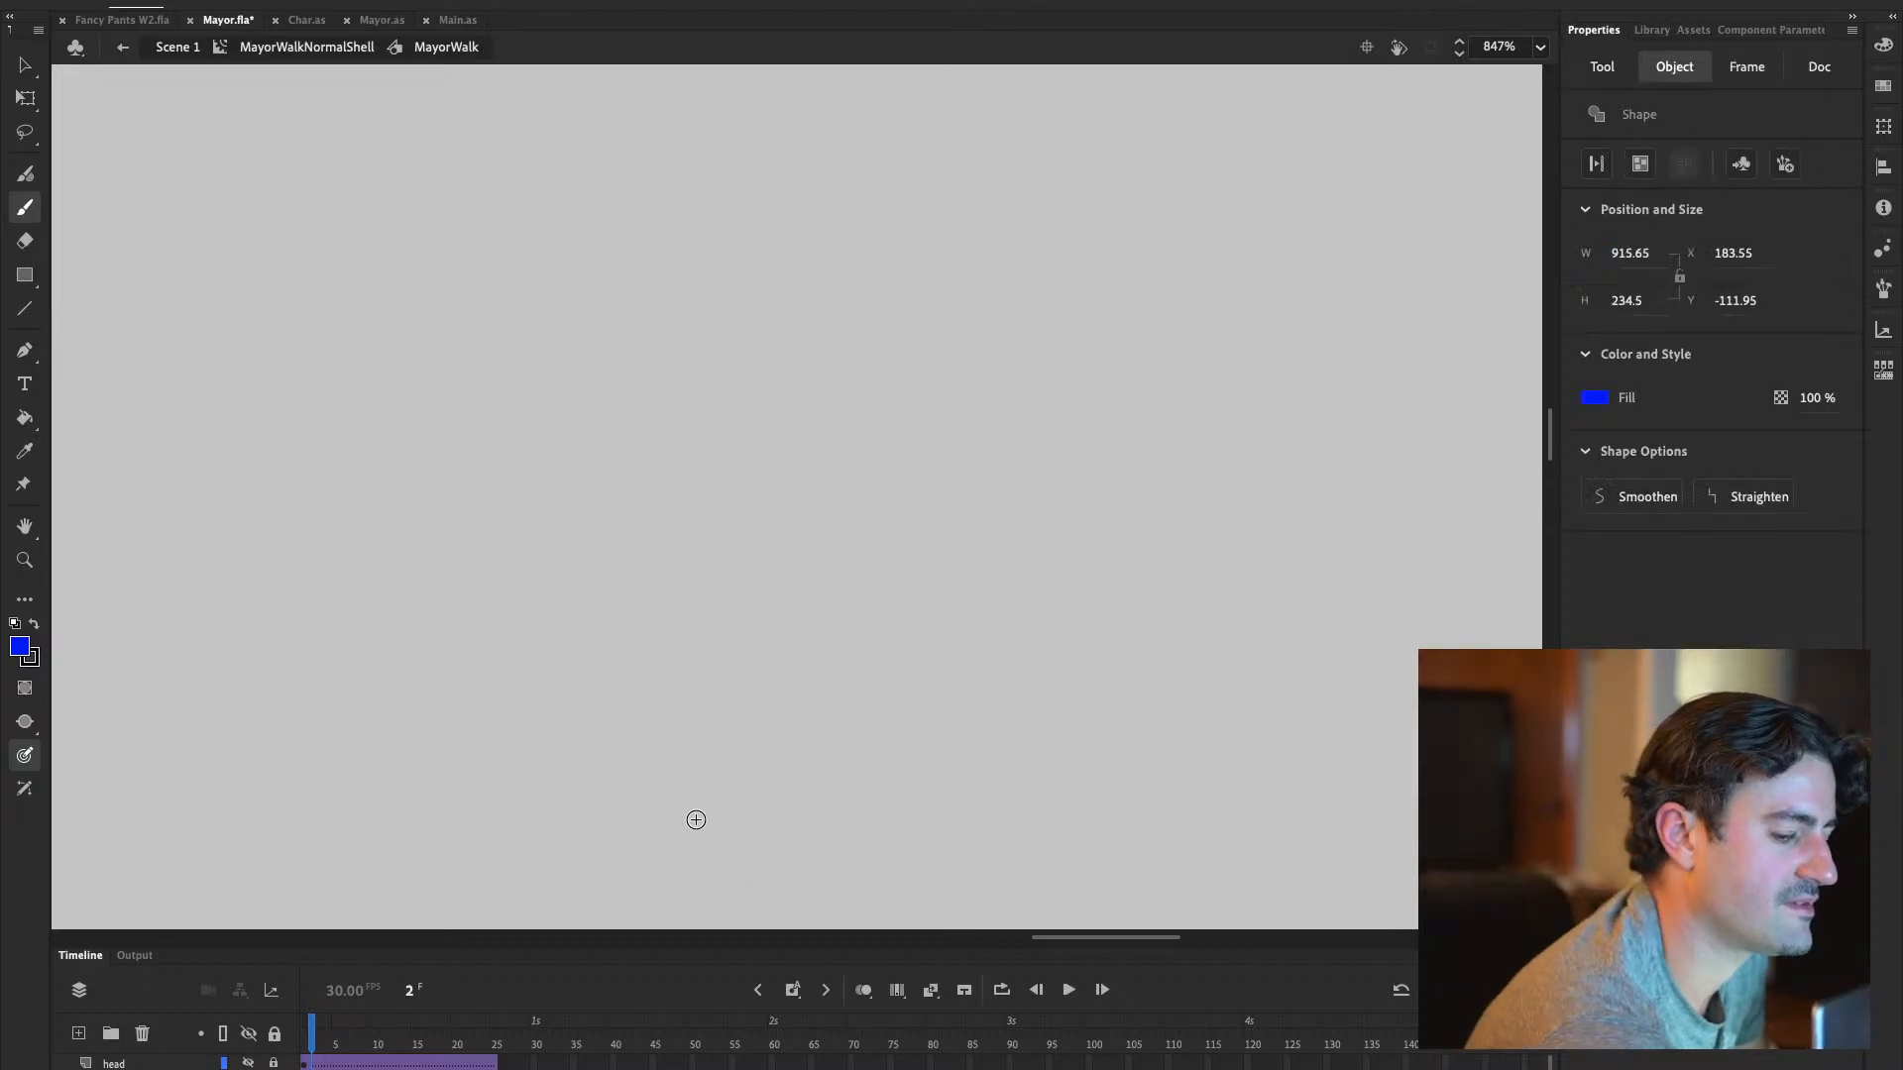
scroll(696, 819, "left", 5)
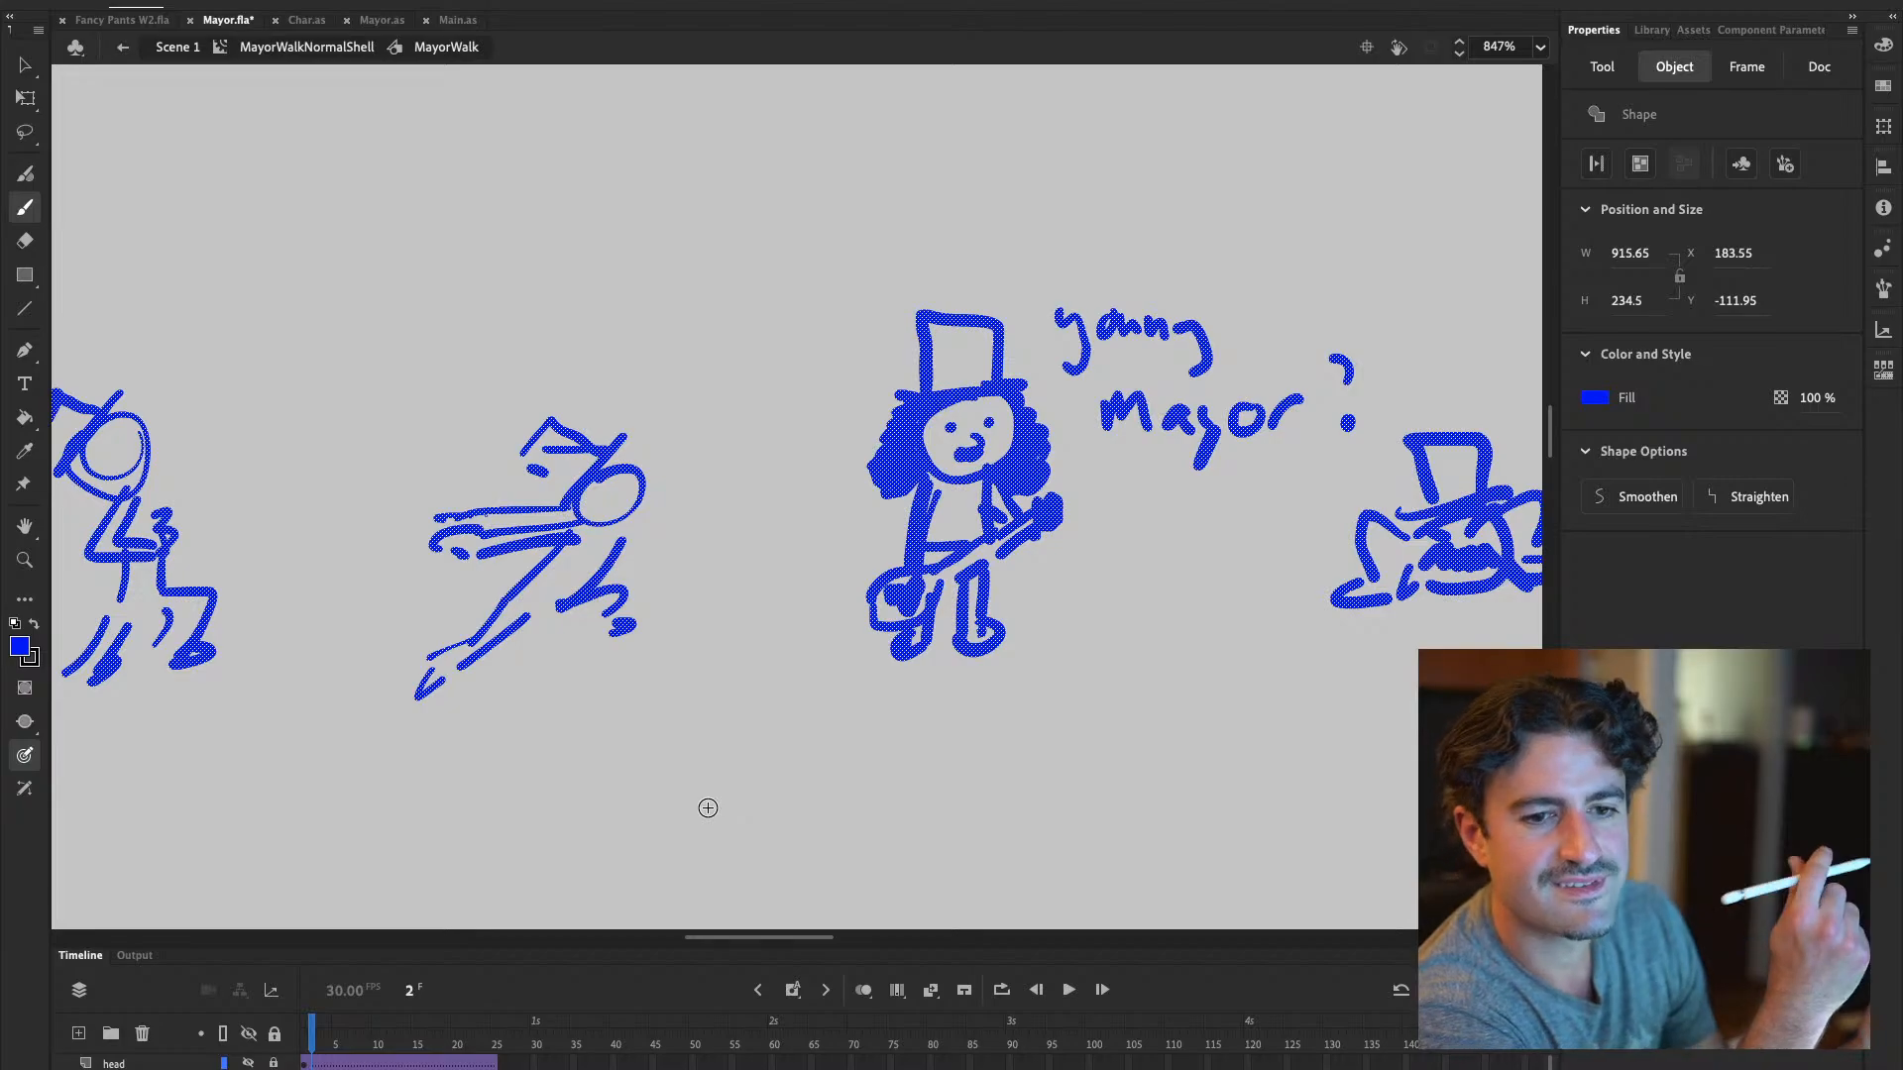
left_click(24, 66)
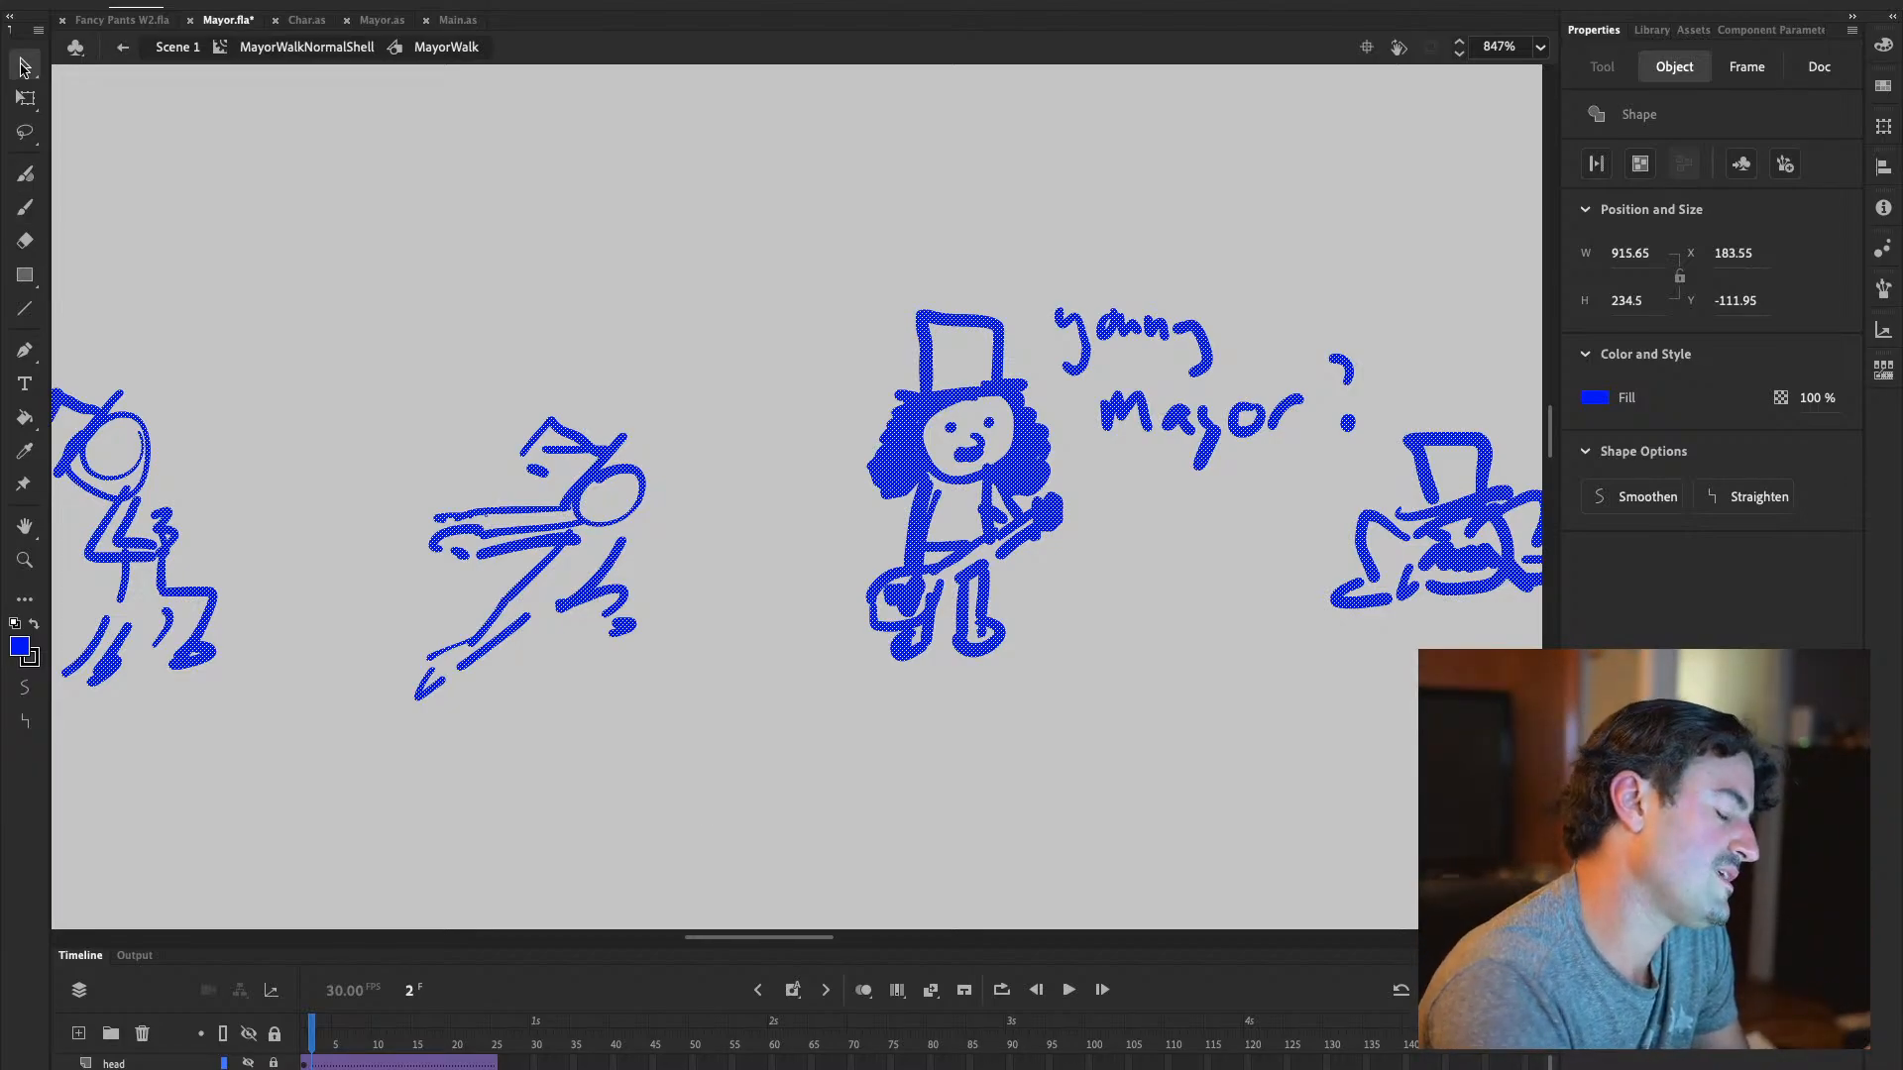
left_click(1242, 699)
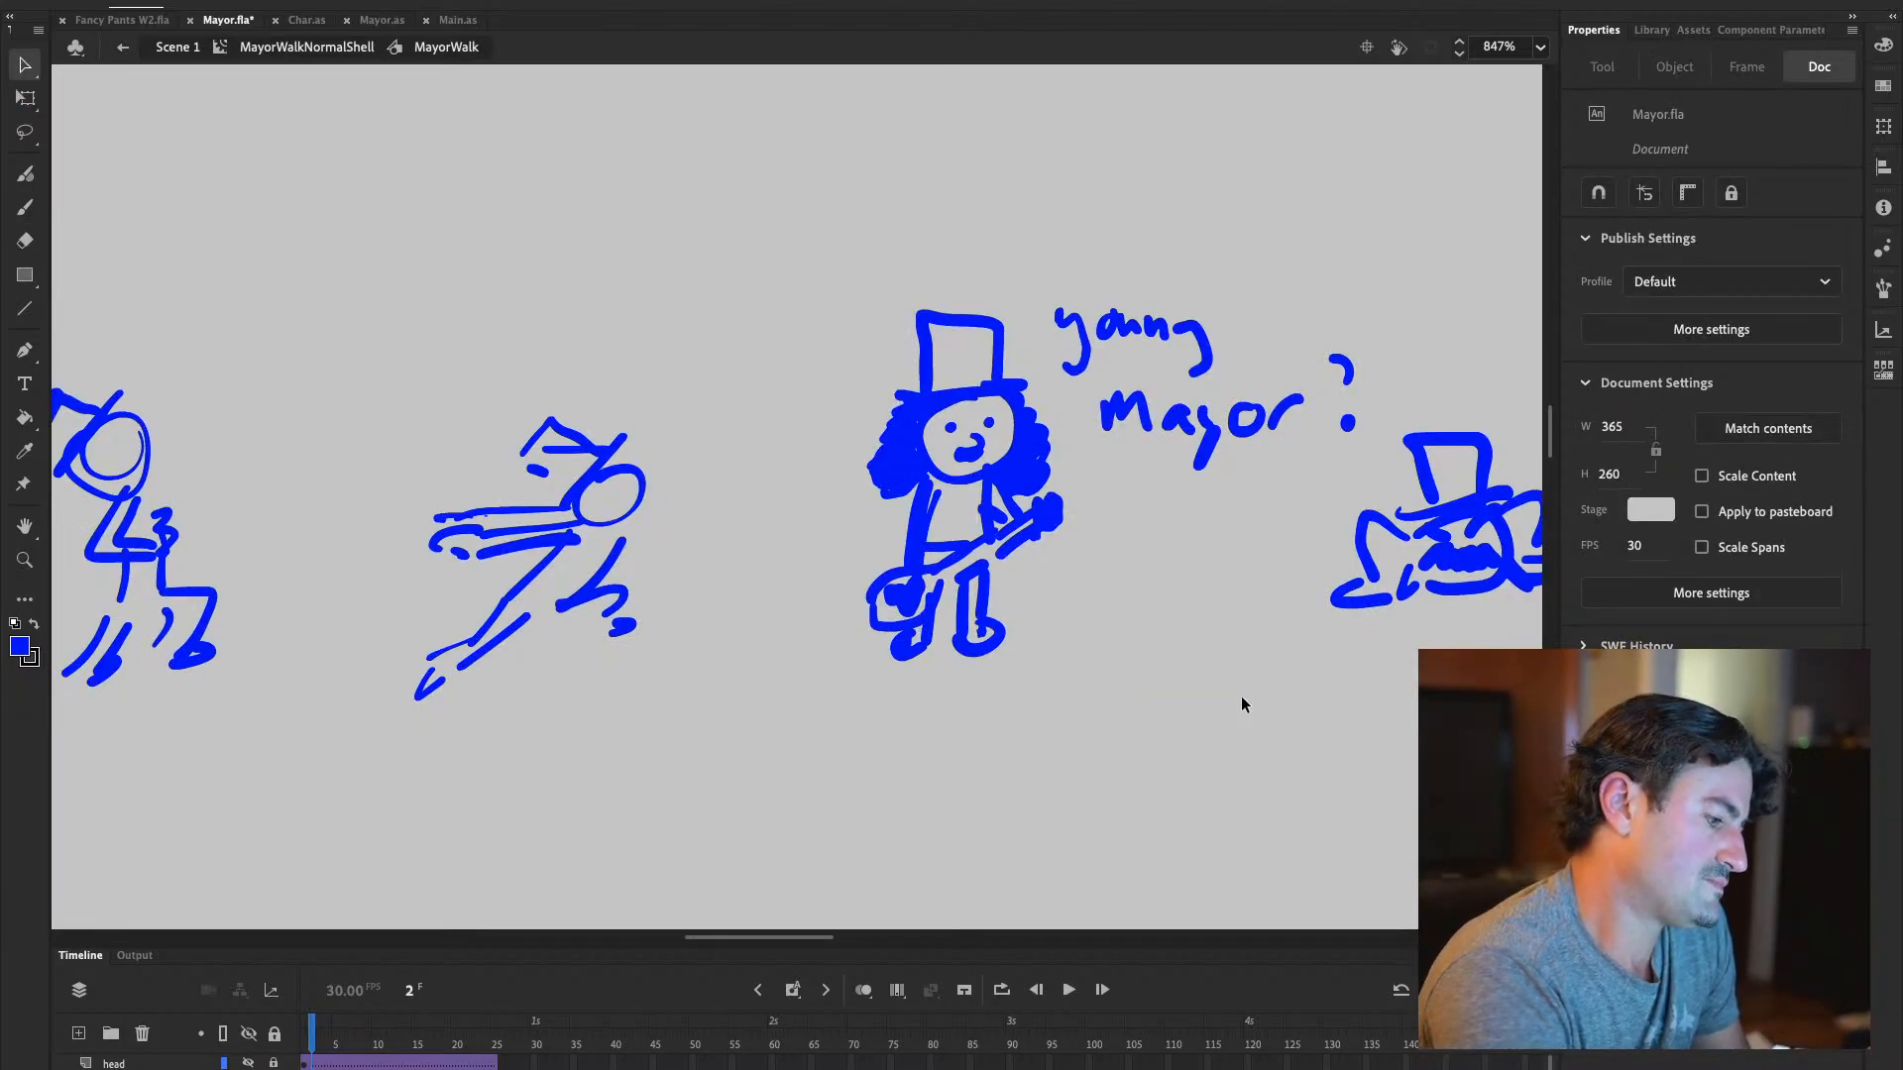
Paint a small leaning figure with a round body, trailing limbs and a hat above the lunging pose
left_click(24, 206)
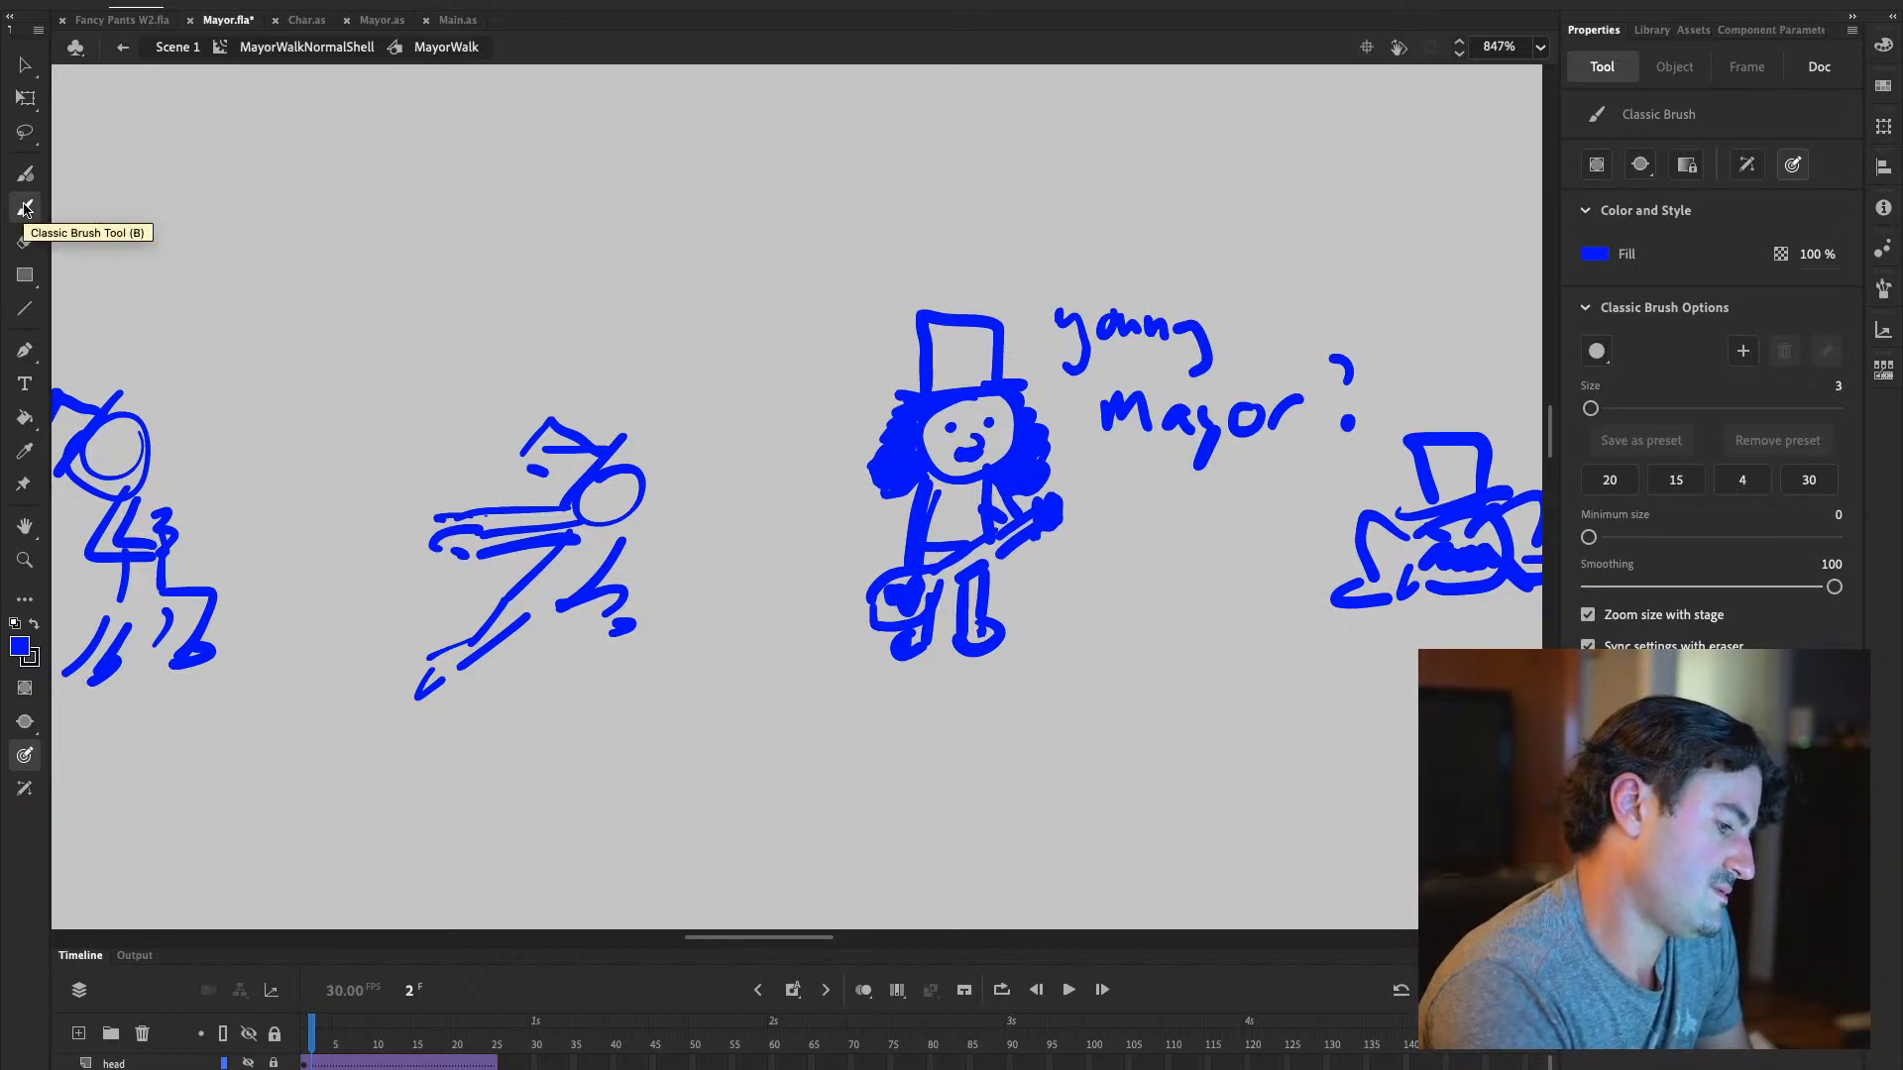
left_click(25, 526)
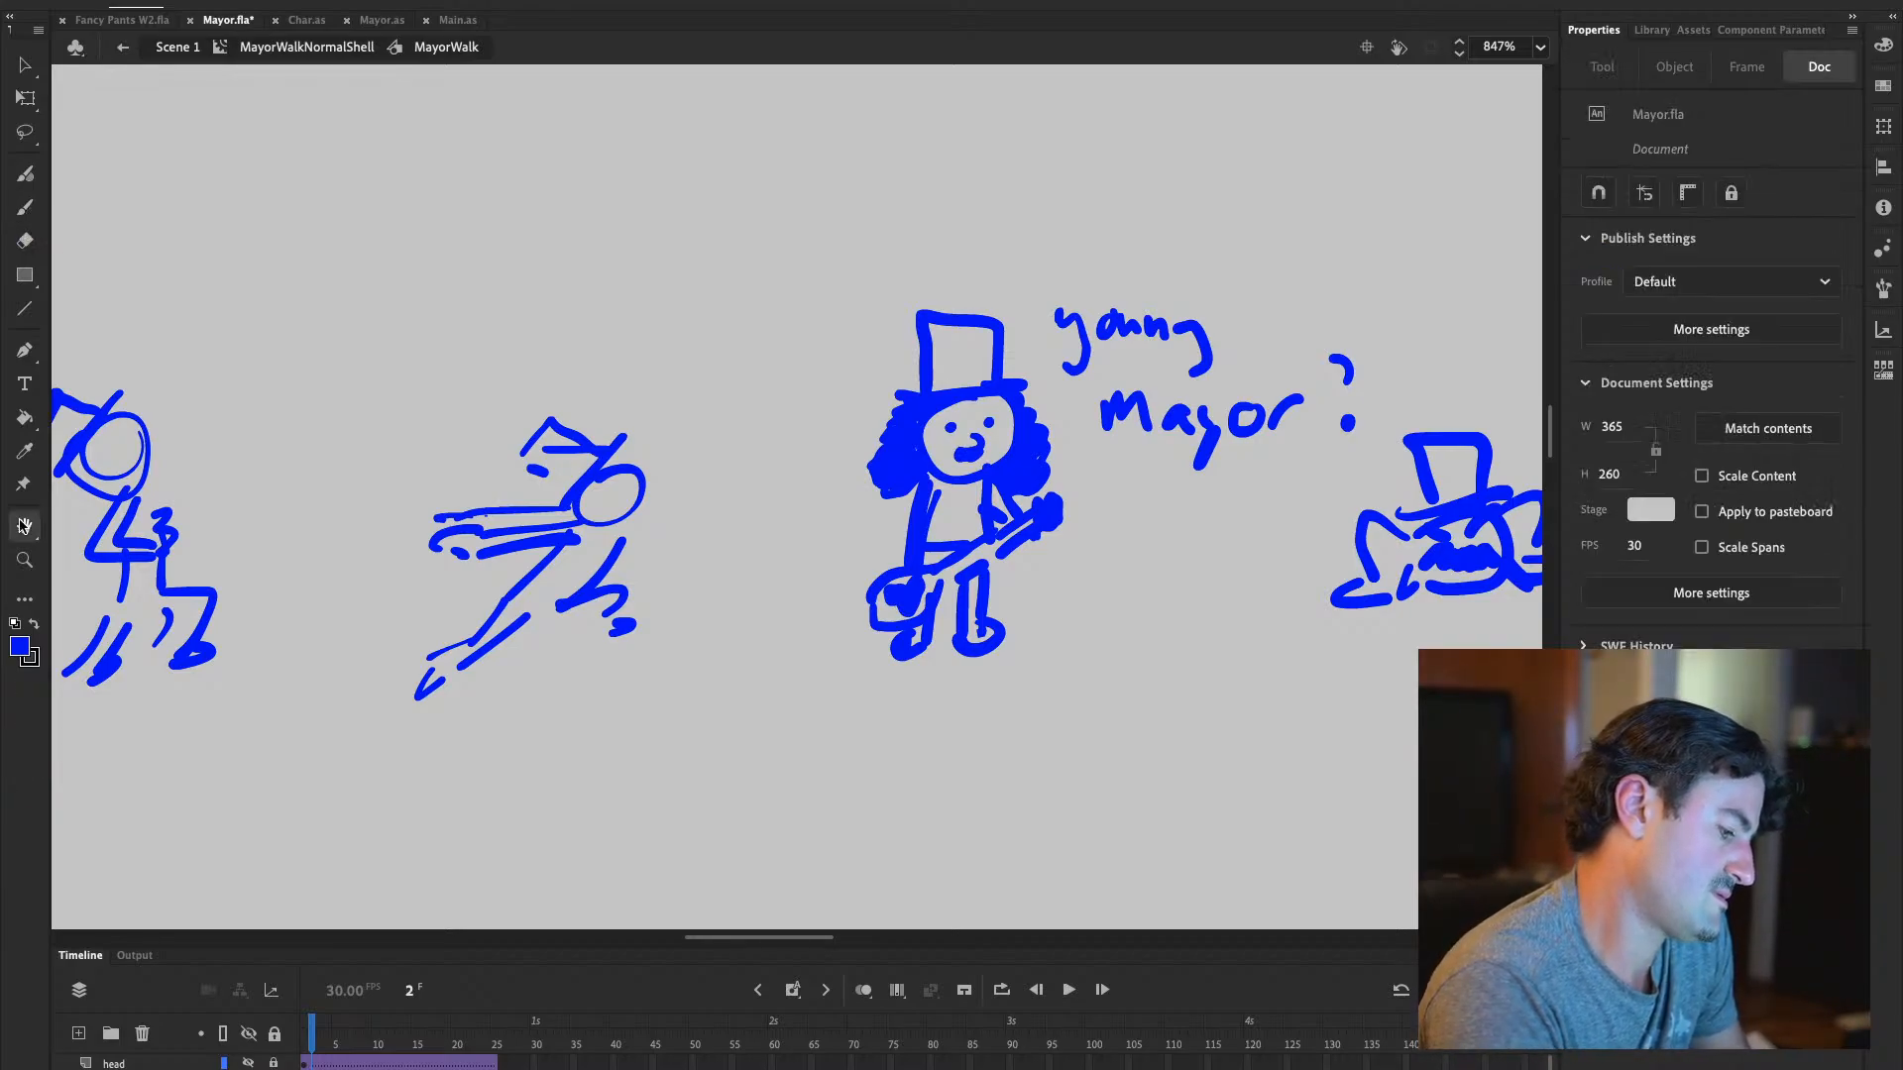
left_click_drag(374, 484, 493, 657)
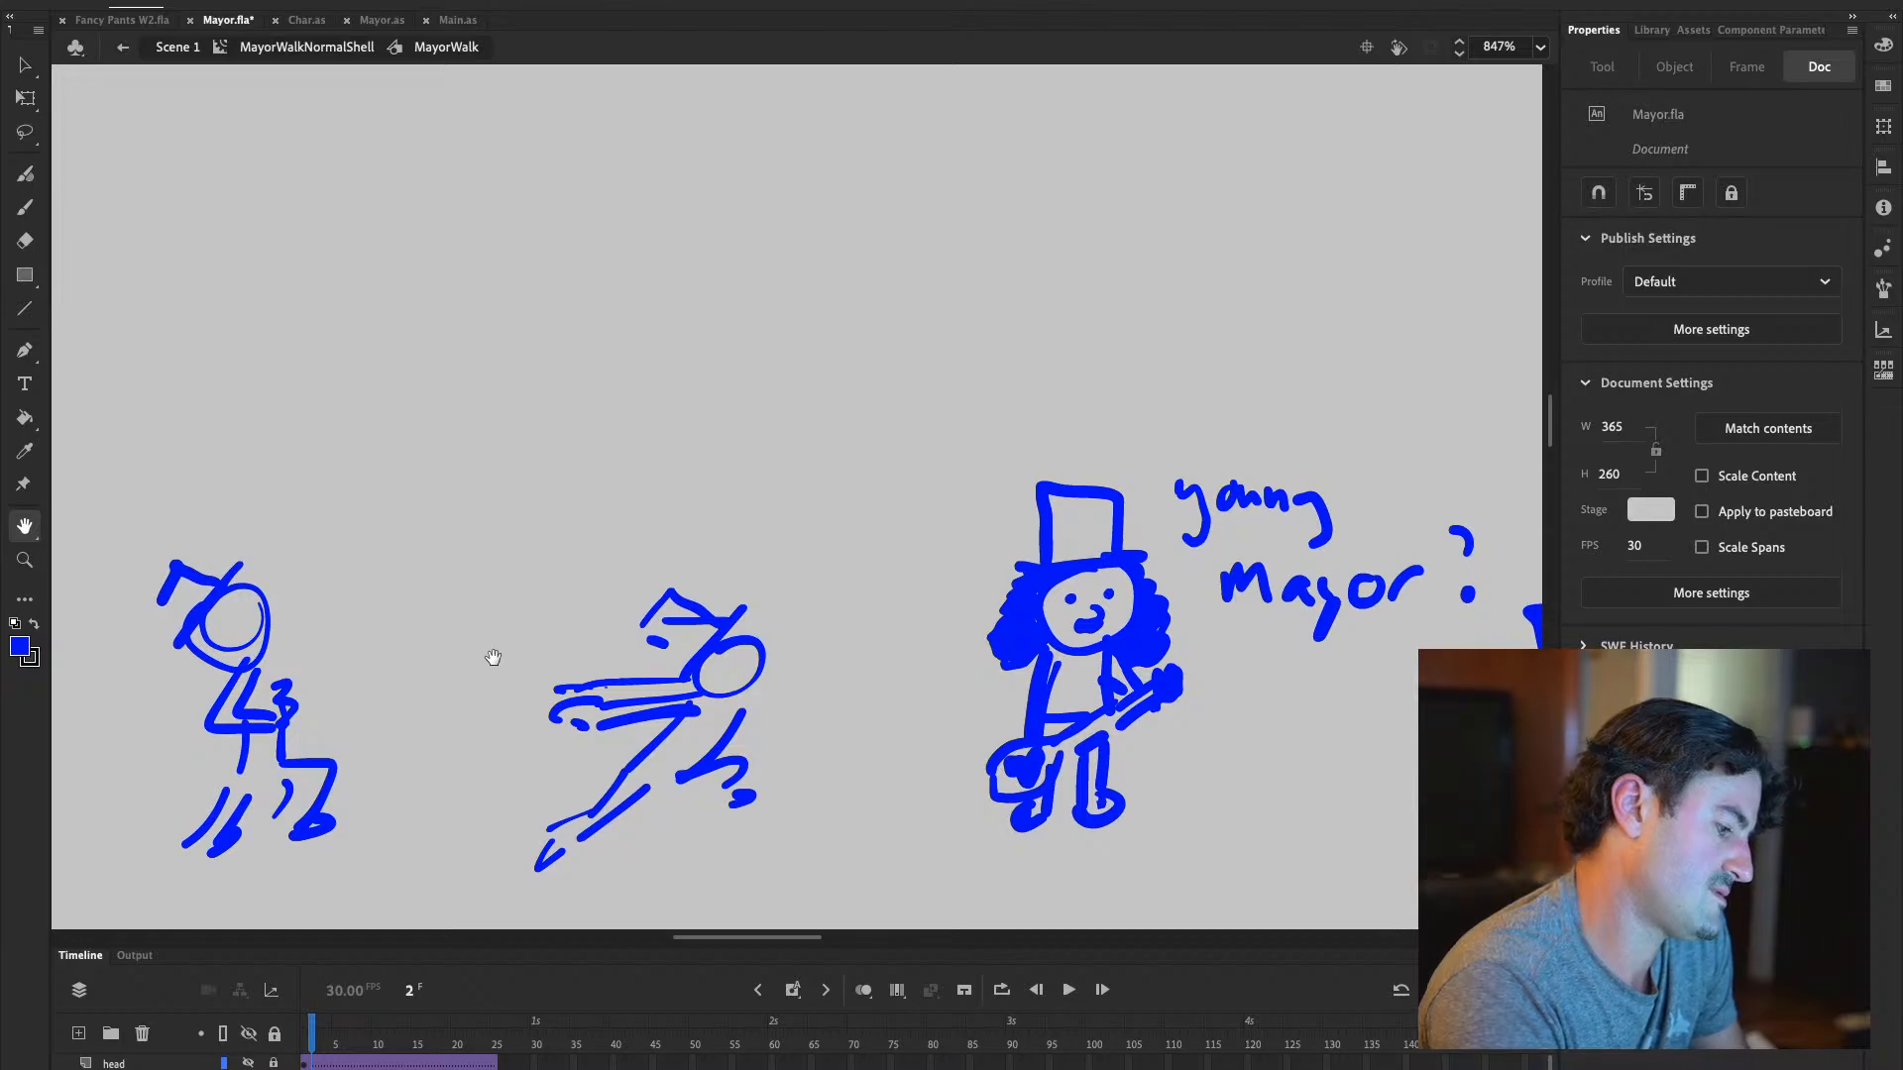
key("b")
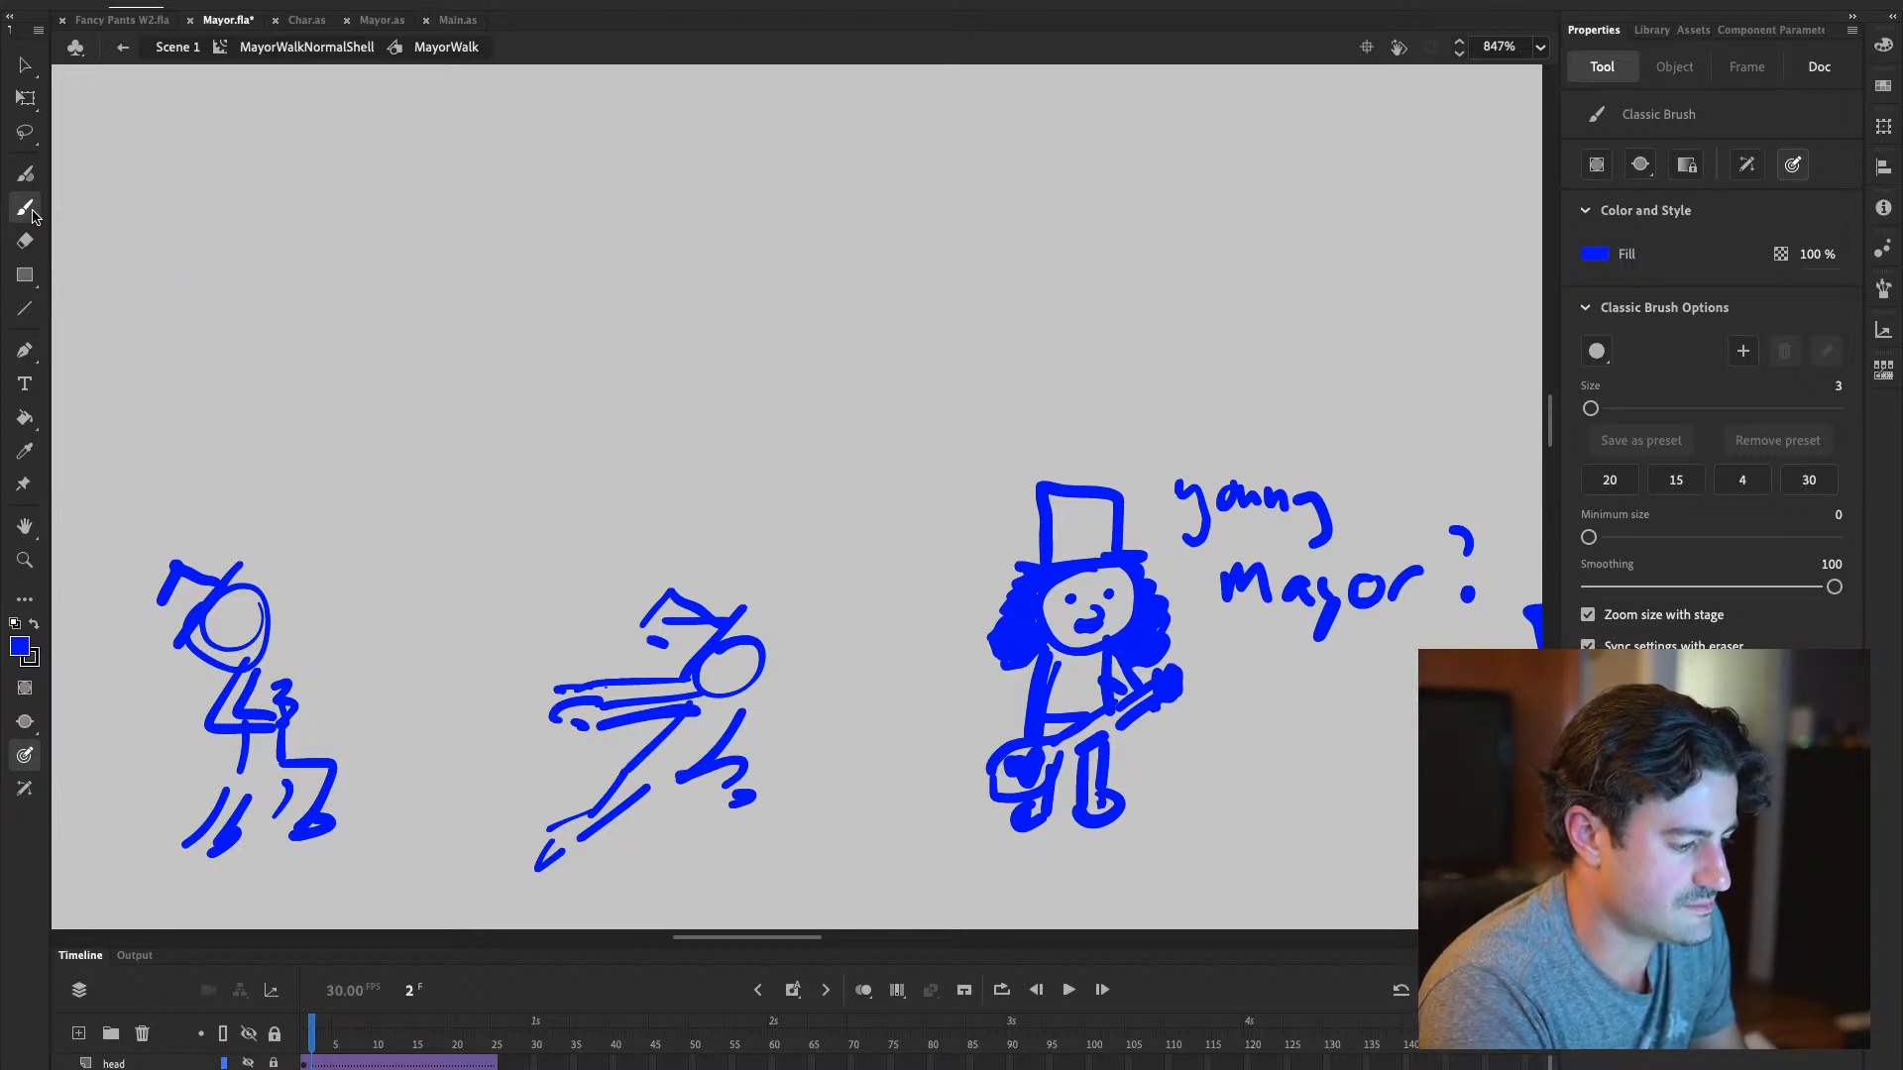
mouse_move(680, 265)
left_mouse_down()
mouse_move(653, 264)
mouse_move(677, 268)
left_mouse_up()
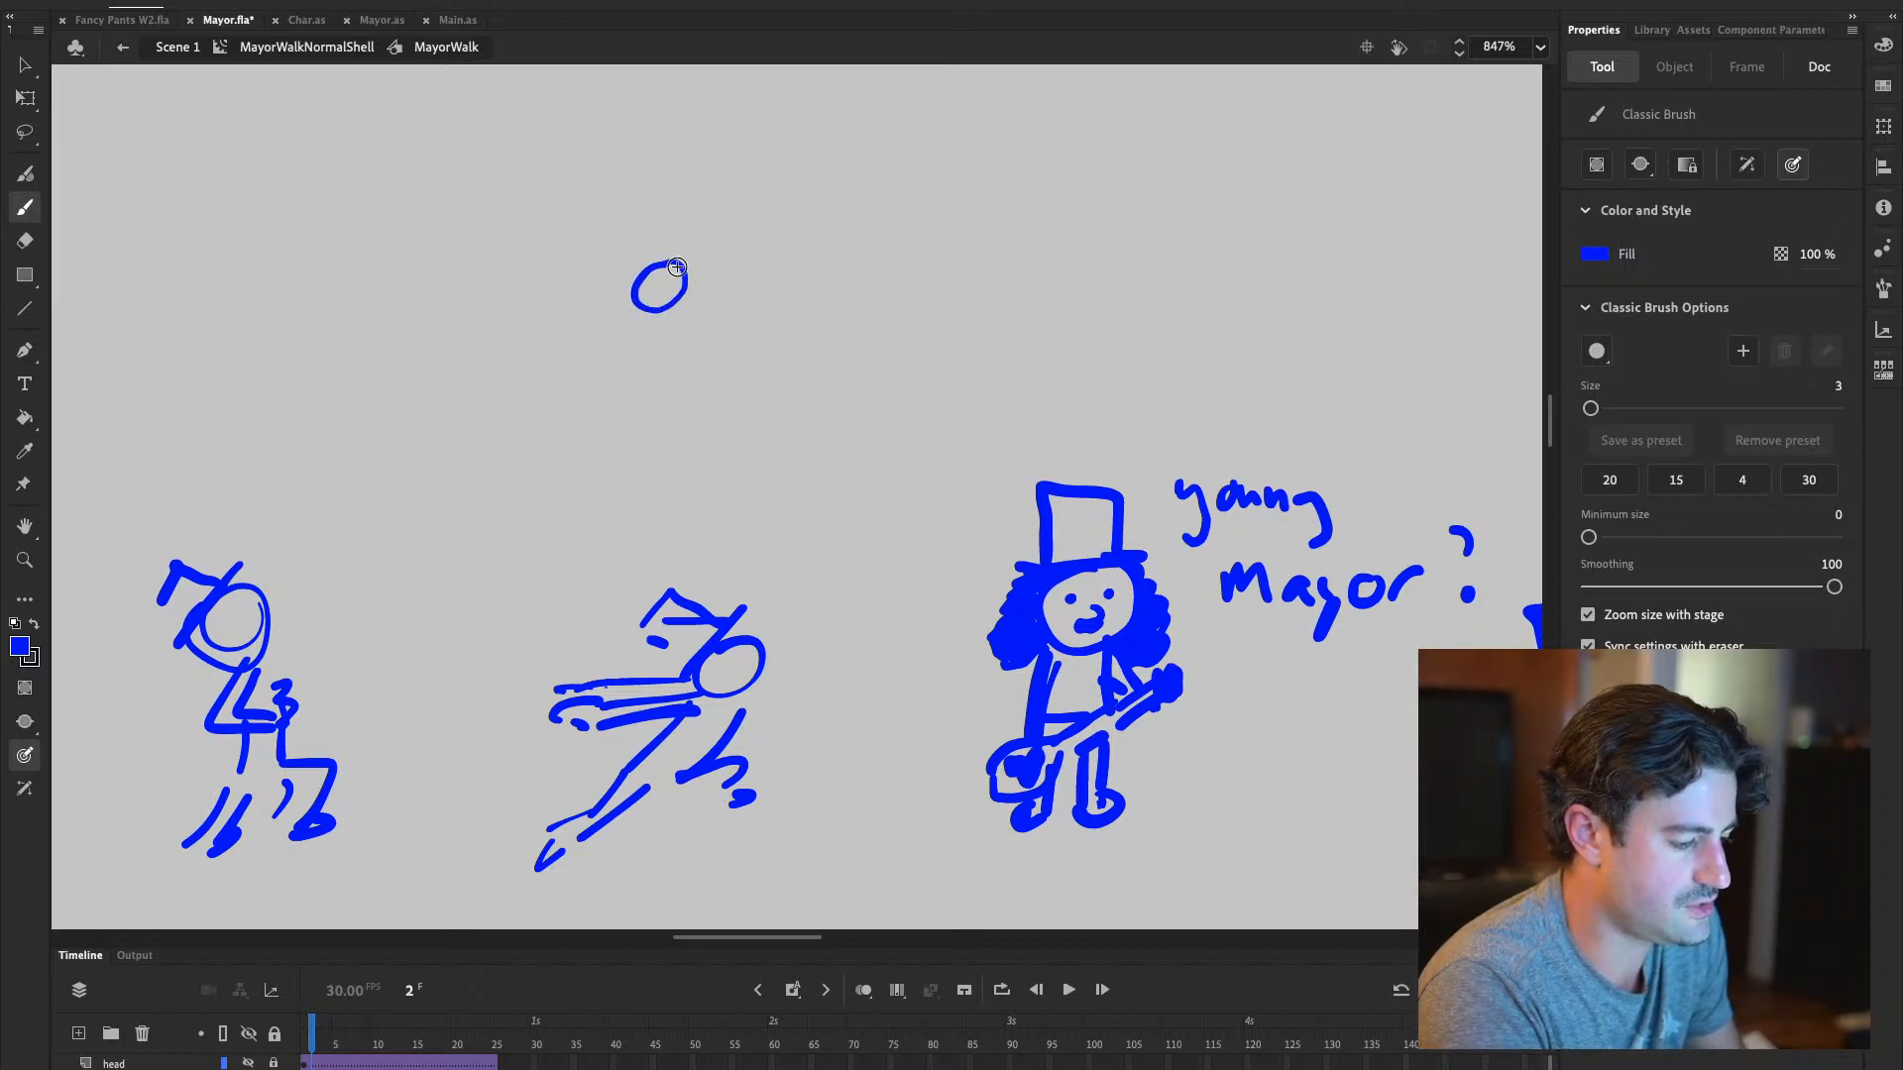
mouse_move(625, 330)
left_mouse_down()
mouse_move(561, 374)
mouse_move(581, 384)
left_mouse_up()
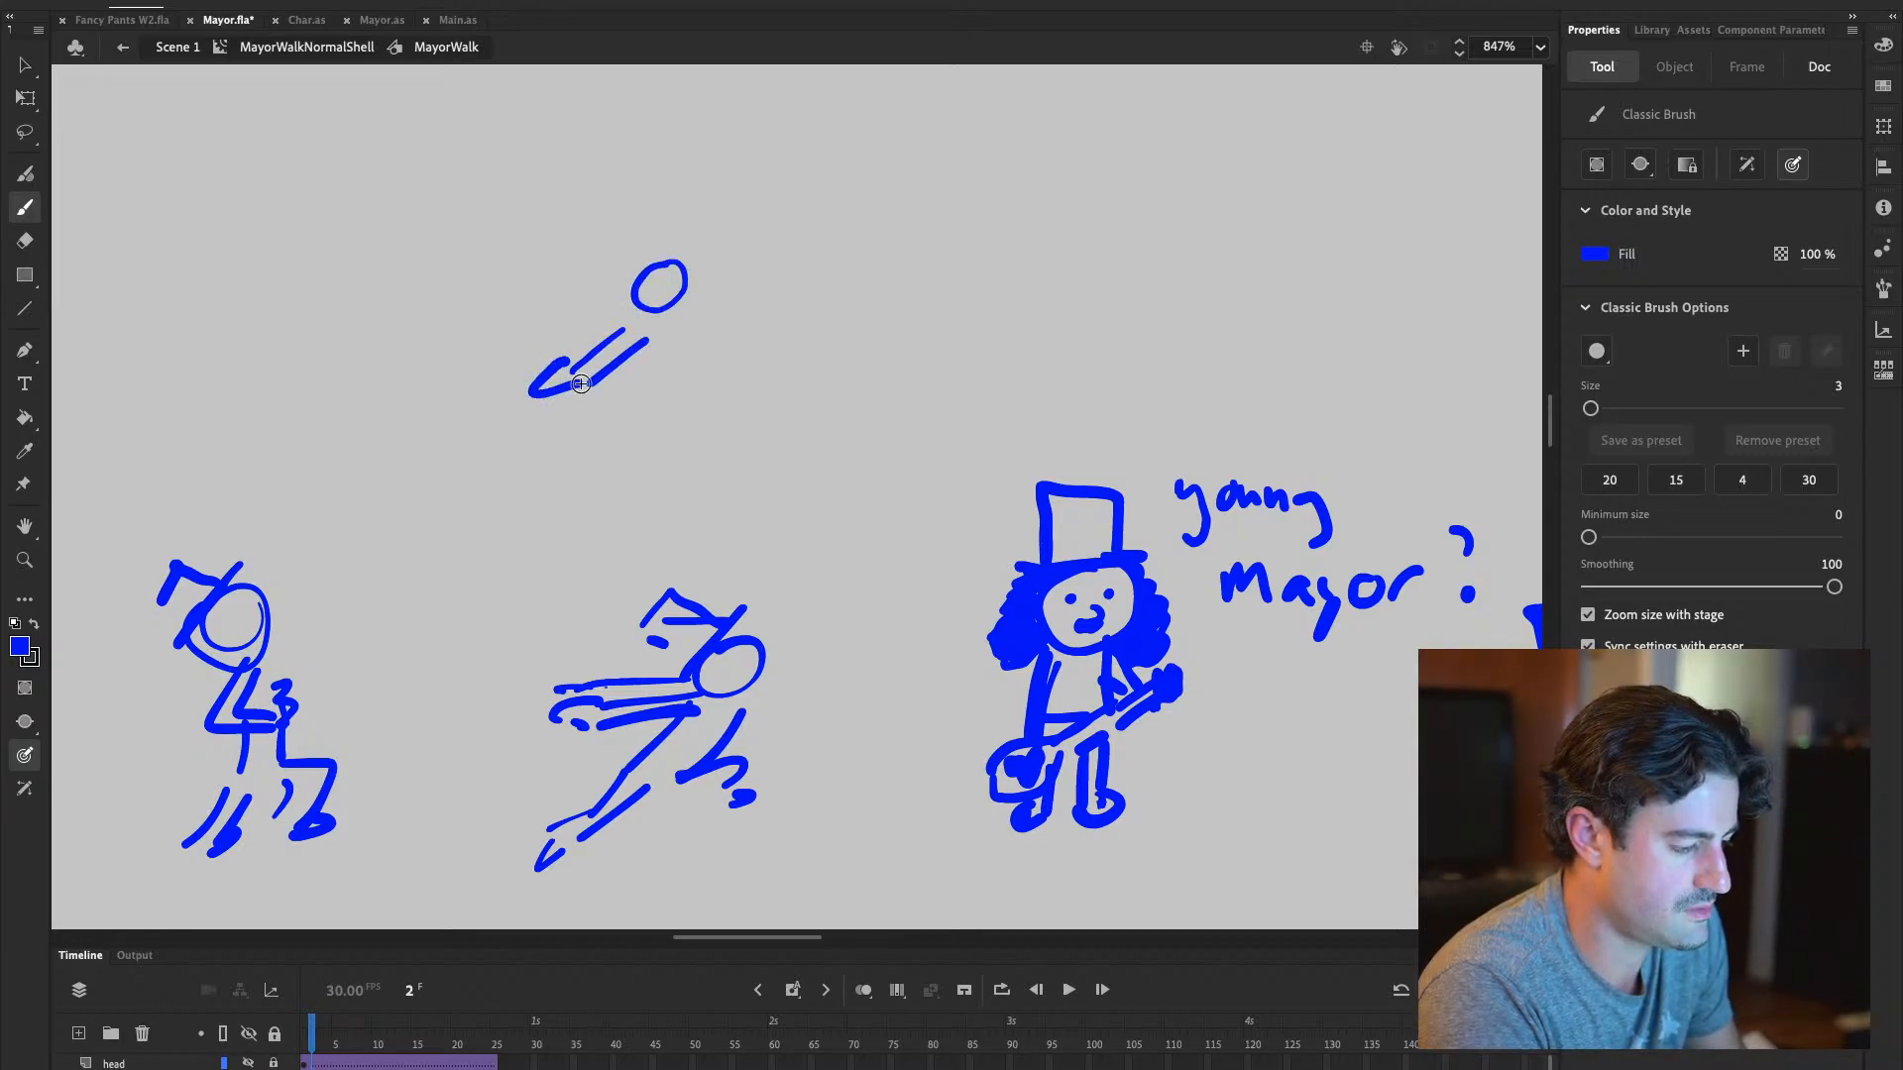
left_click_drag(670, 333, 606, 397)
left_click_drag(669, 331, 610, 443)
mouse_move(635, 382)
left_mouse_down()
mouse_move(585, 436)
mouse_move(541, 429)
mouse_move(572, 452)
left_mouse_up()
mouse_move(616, 323)
left_mouse_down()
mouse_move(588, 354)
mouse_move(681, 238)
mouse_move(587, 282)
mouse_move(629, 285)
left_mouse_up()
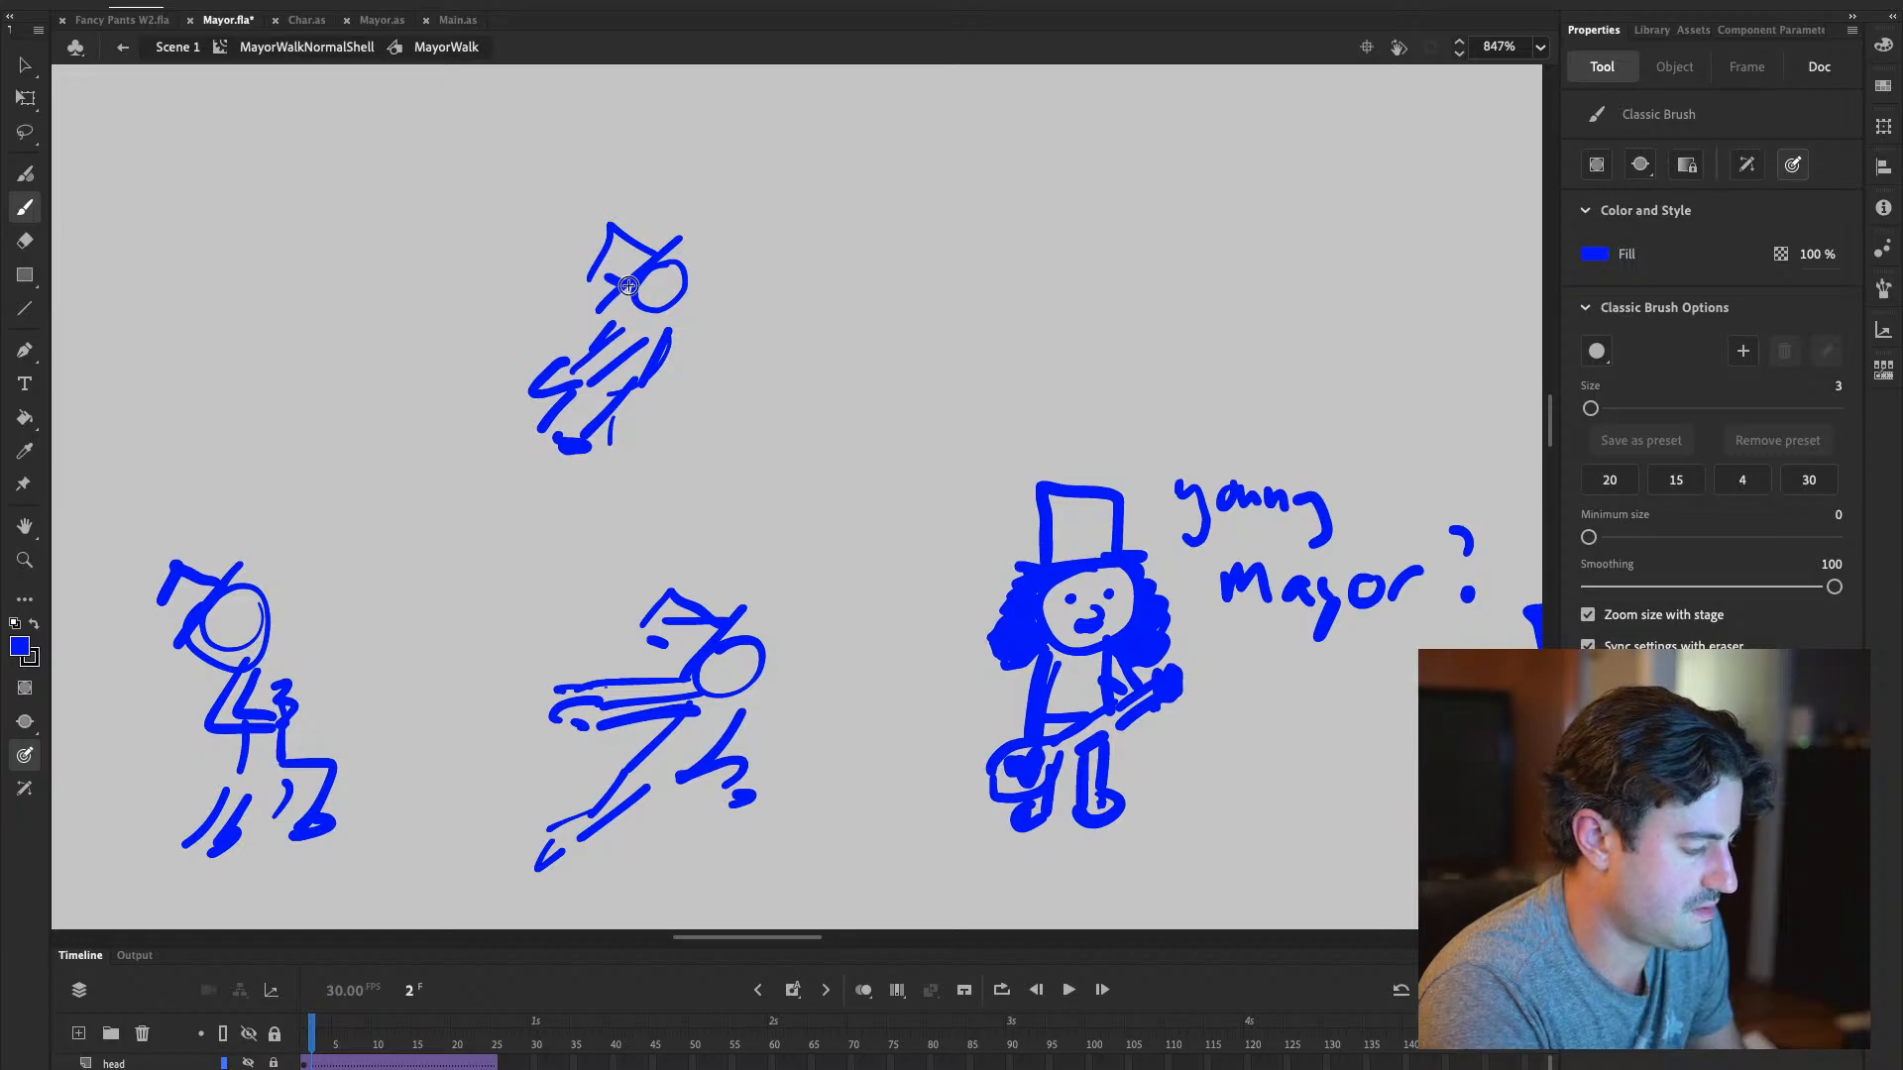
Erase the small figure's lower legs, rework its hat and body, and repaint both legs with rounded feet
key("e")
mouse_move(708, 464)
left_mouse_down()
mouse_move(557, 448)
mouse_move(595, 408)
mouse_move(615, 425)
mouse_move(535, 436)
mouse_move(679, 352)
mouse_move(675, 327)
mouse_move(632, 416)
left_mouse_up()
key("b")
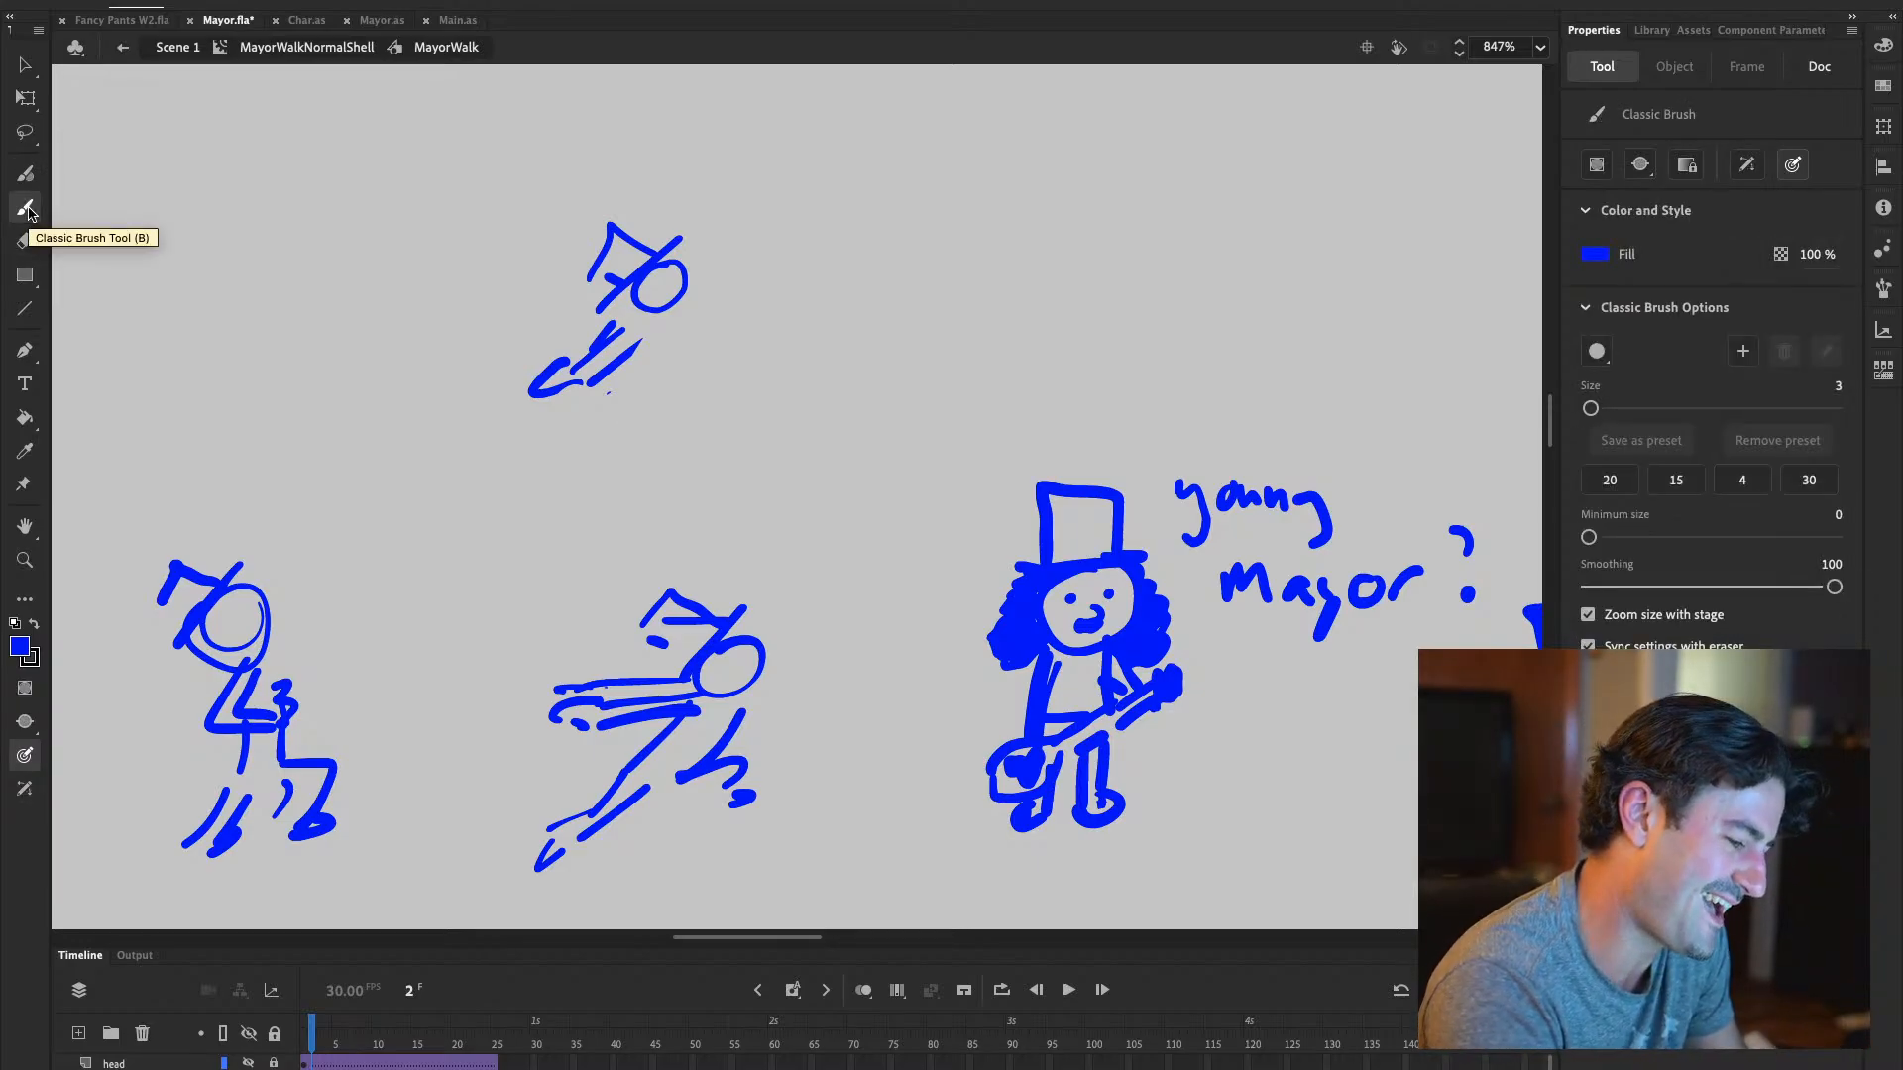
left_click_drag(646, 337, 611, 384)
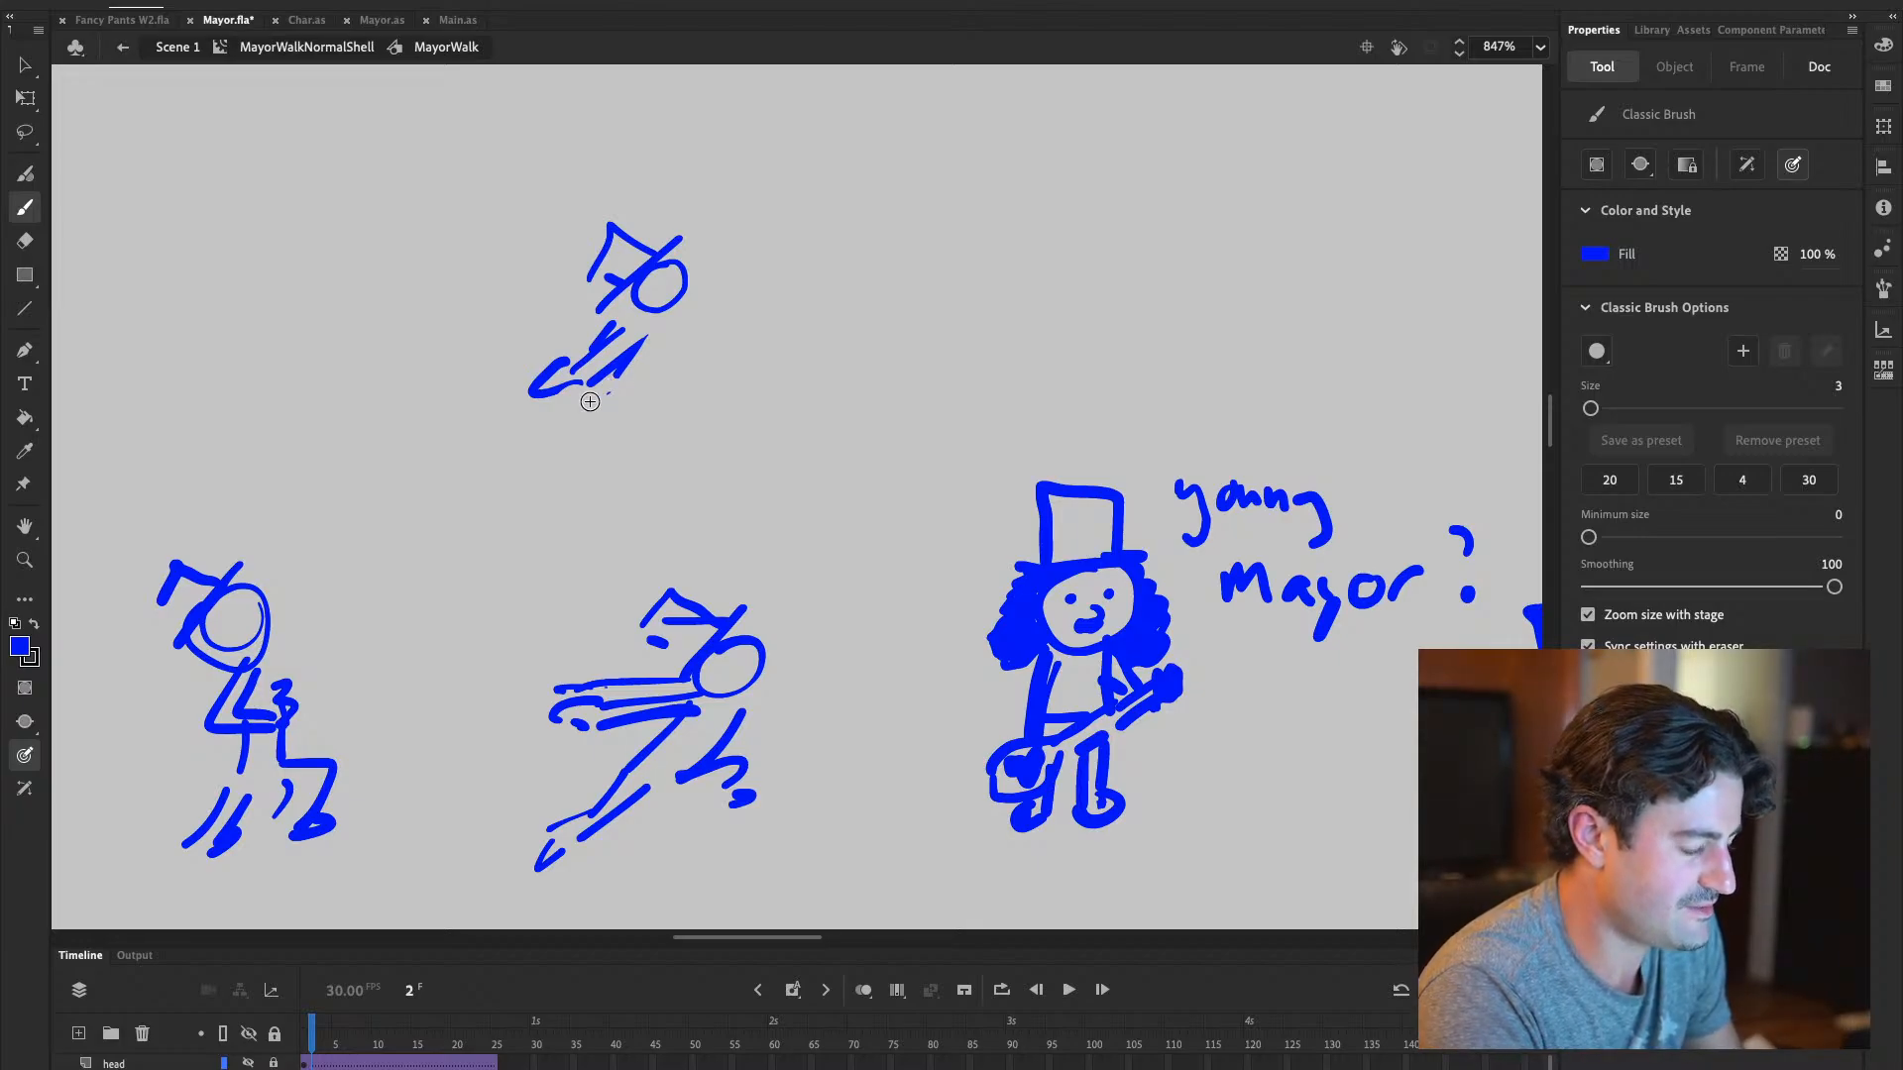
mouse_move(601, 247)
left_mouse_down()
mouse_move(662, 246)
mouse_move(647, 218)
mouse_move(593, 256)
mouse_move(611, 238)
mouse_move(622, 277)
left_mouse_up()
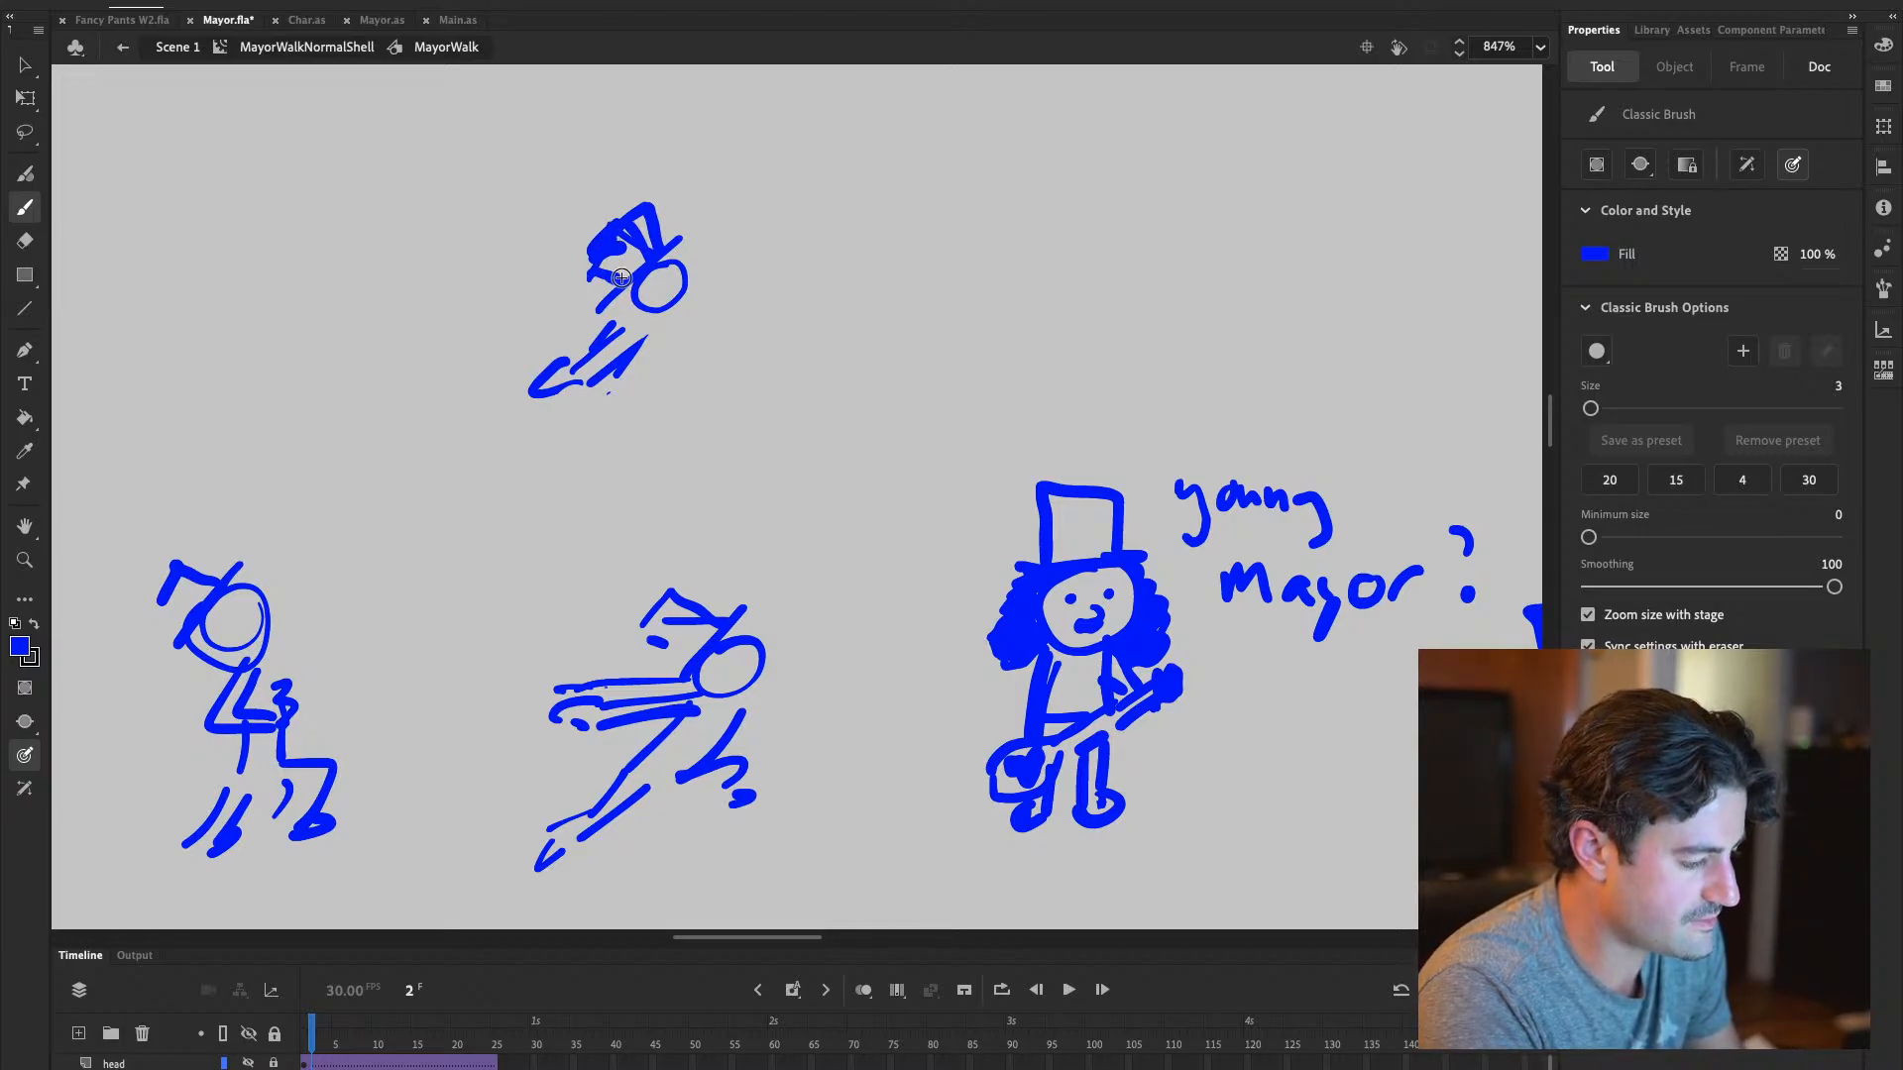
mouse_move(671, 315)
left_mouse_down()
mouse_move(638, 376)
mouse_move(611, 333)
left_mouse_up()
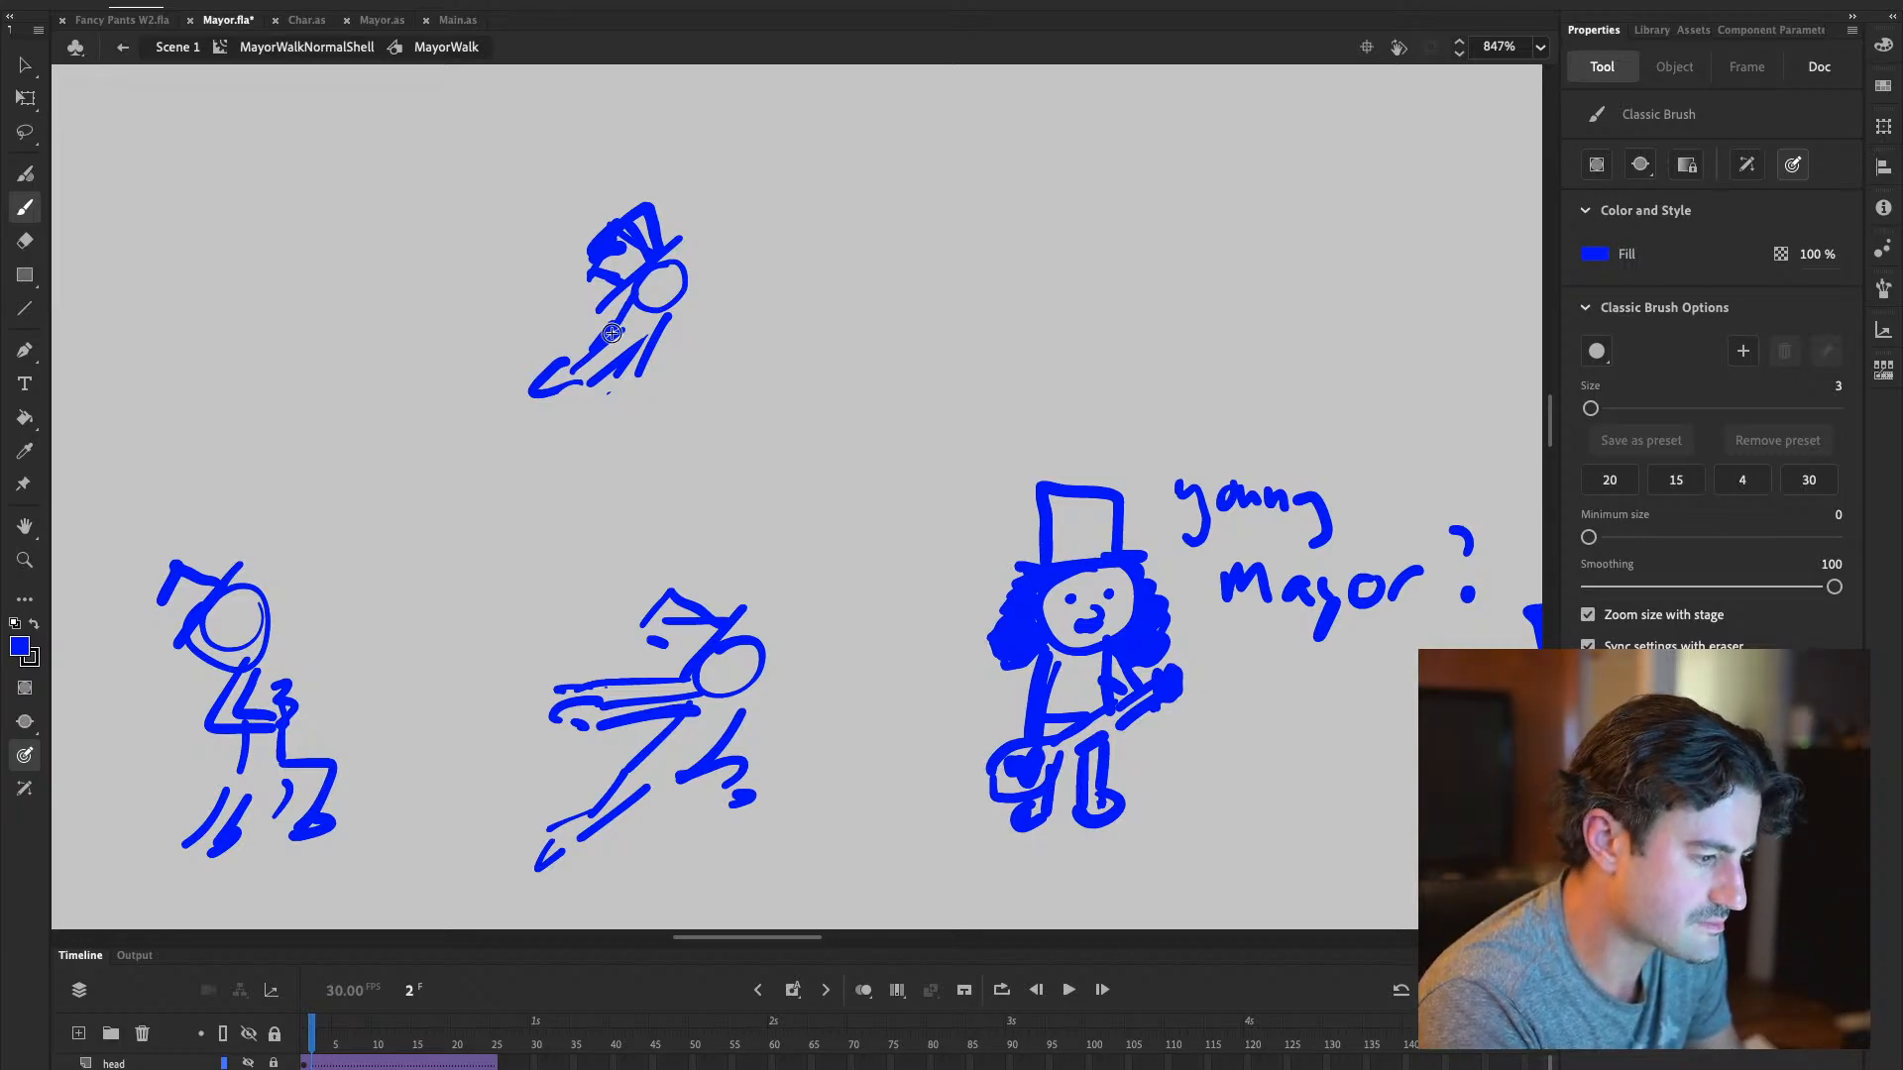
mouse_move(612, 333)
left_mouse_down()
mouse_move(551, 440)
mouse_move(597, 444)
mouse_move(535, 448)
mouse_move(602, 447)
left_mouse_up()
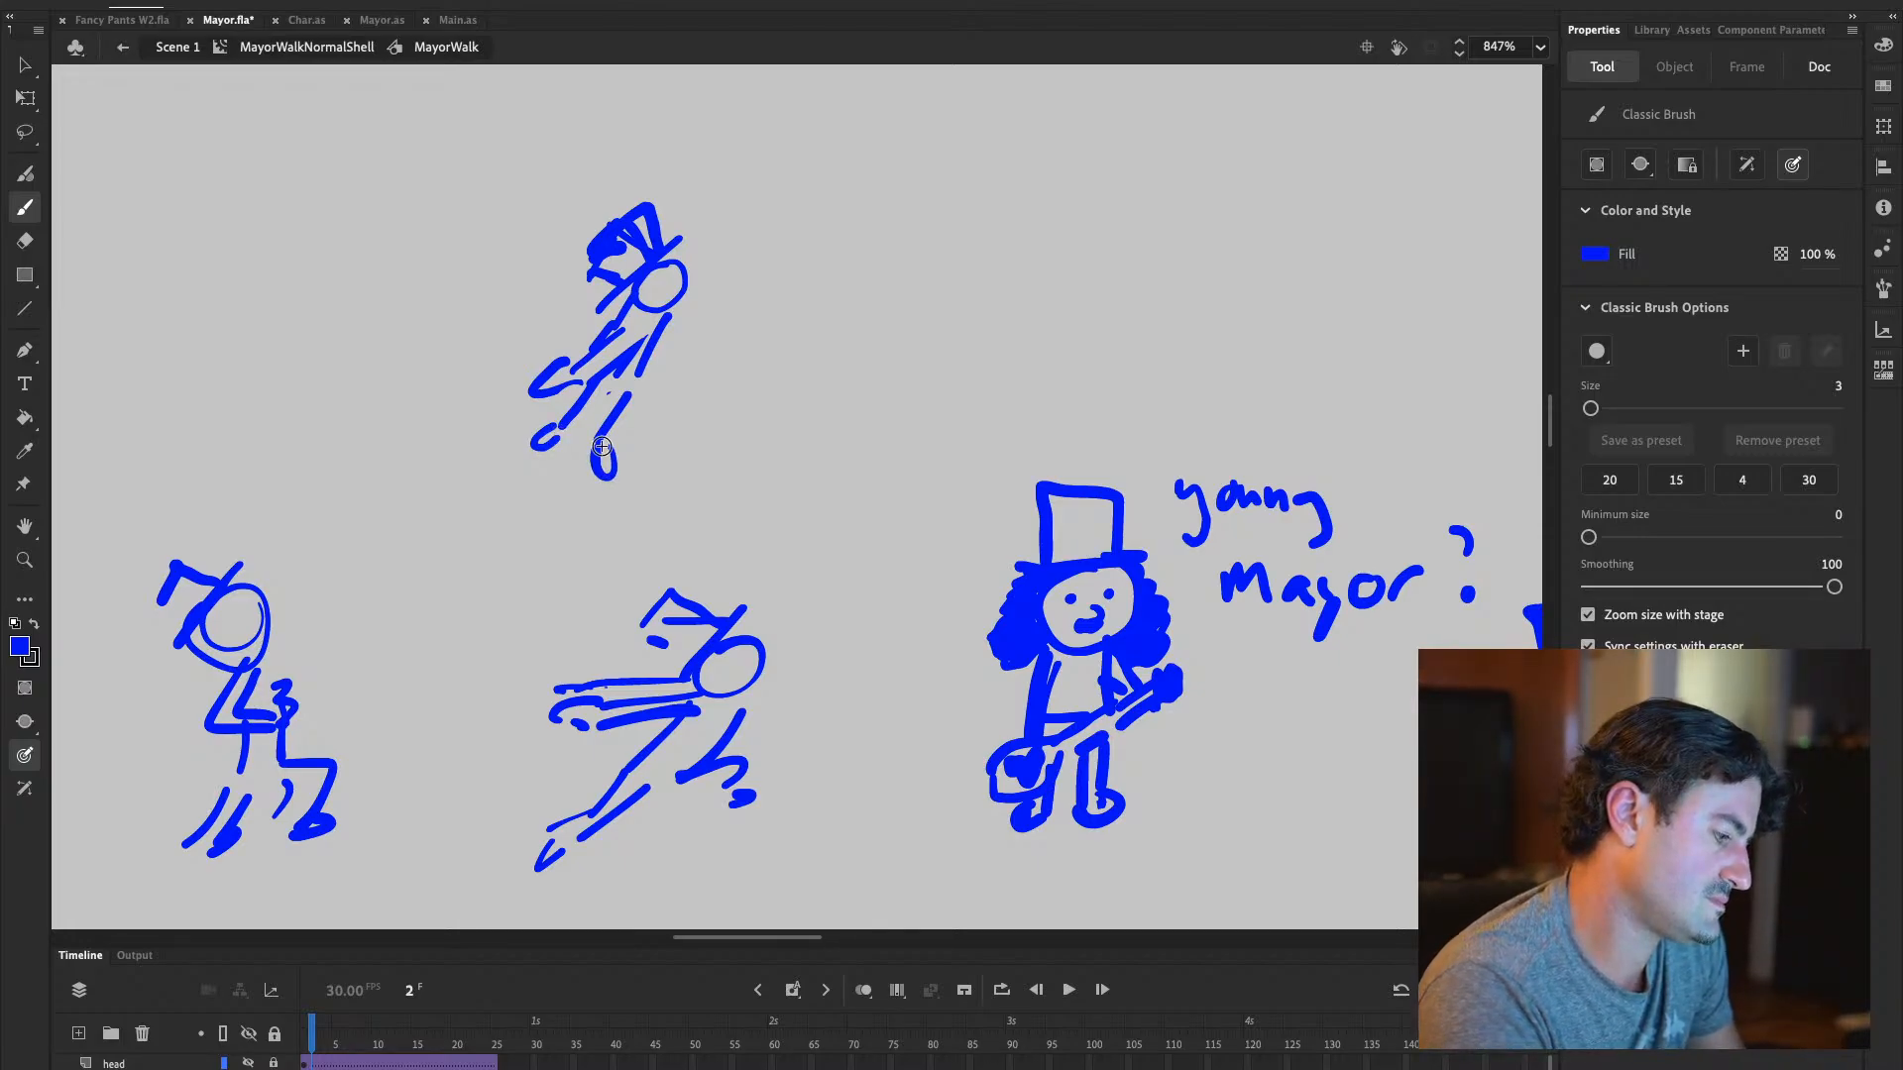
Delete the small leaning figure above the lunging pose
key("v")
mouse_move(532, 135)
left_mouse_down()
mouse_move(849, 412)
mouse_move(855, 486)
left_mouse_up()
key("Delete")
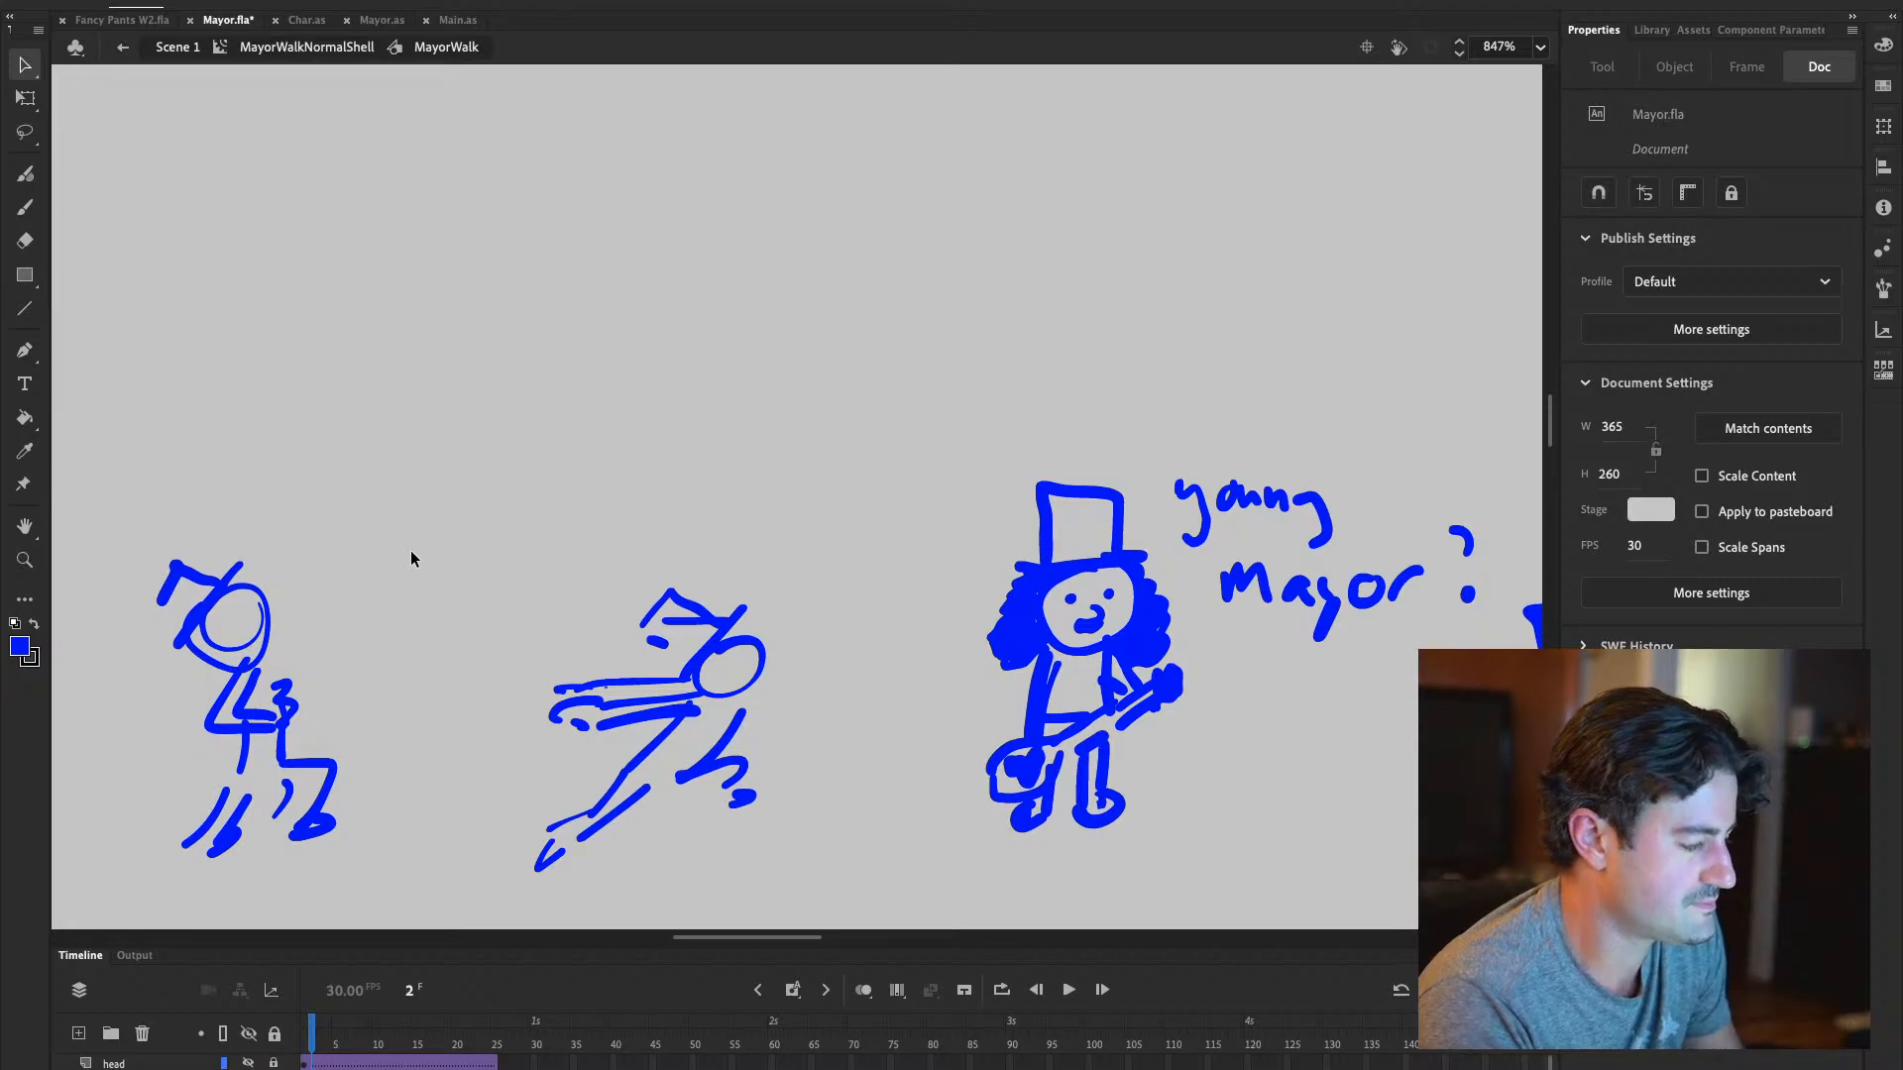
left_click_drag(1148, 467, 954, 337)
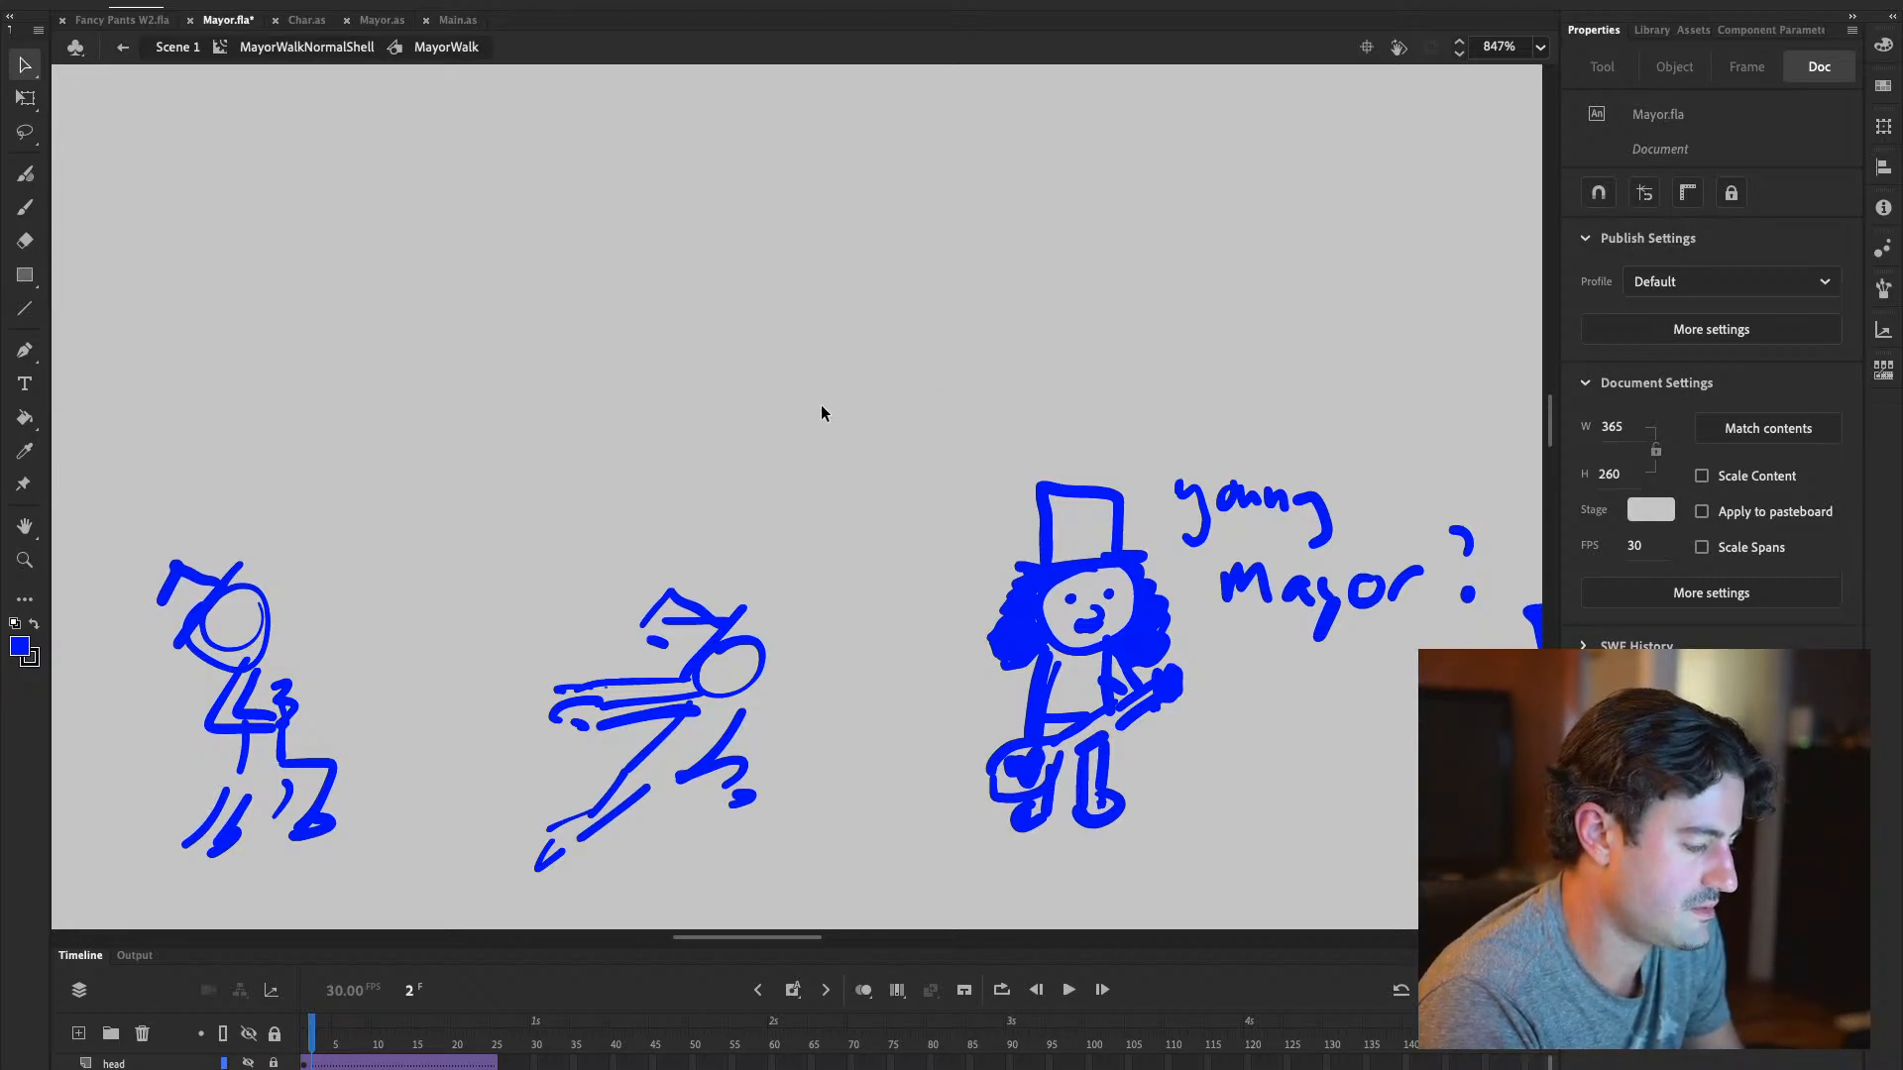
Paint a round head and two slanted body lines in the empty space beyond the squat creature, redoing the body lines wider apart
left_click(28, 531)
left_click_drag(1090, 605, 505, 488)
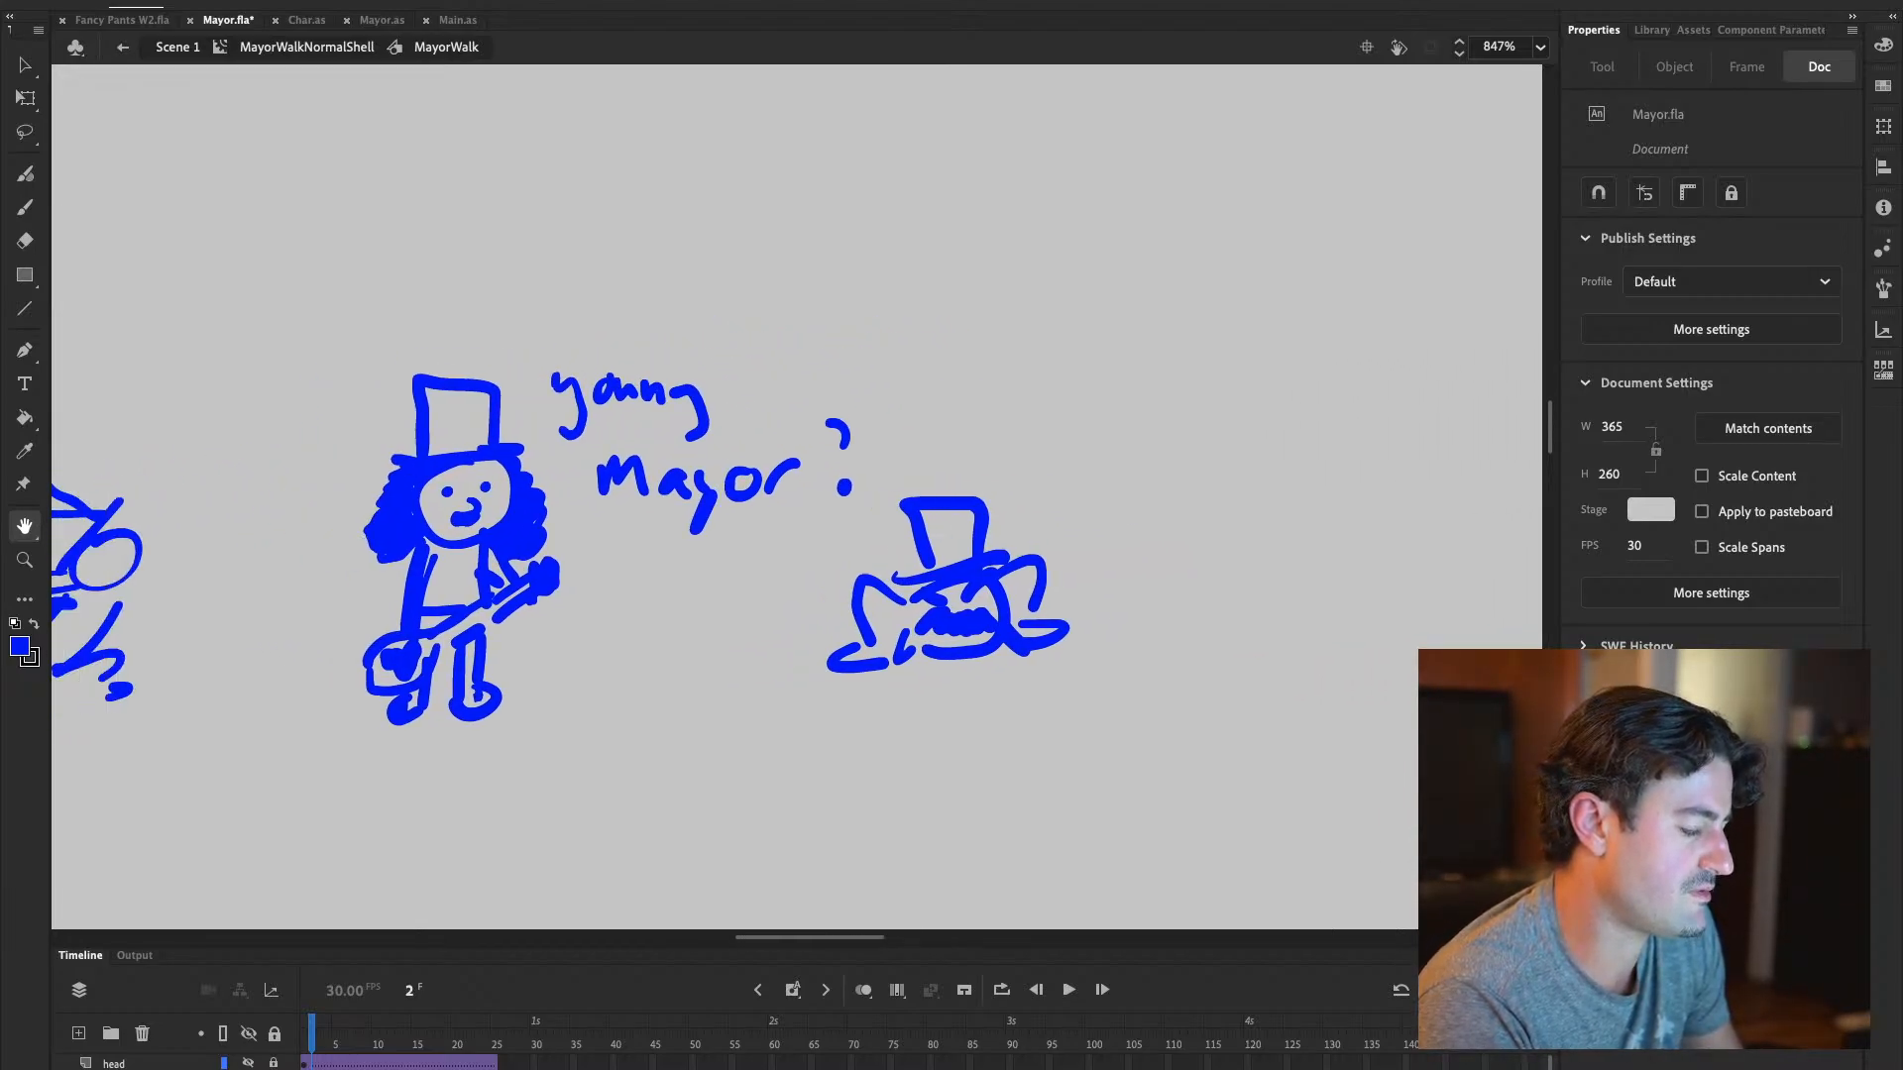
left_click_drag(600, 619, 1226, 574)
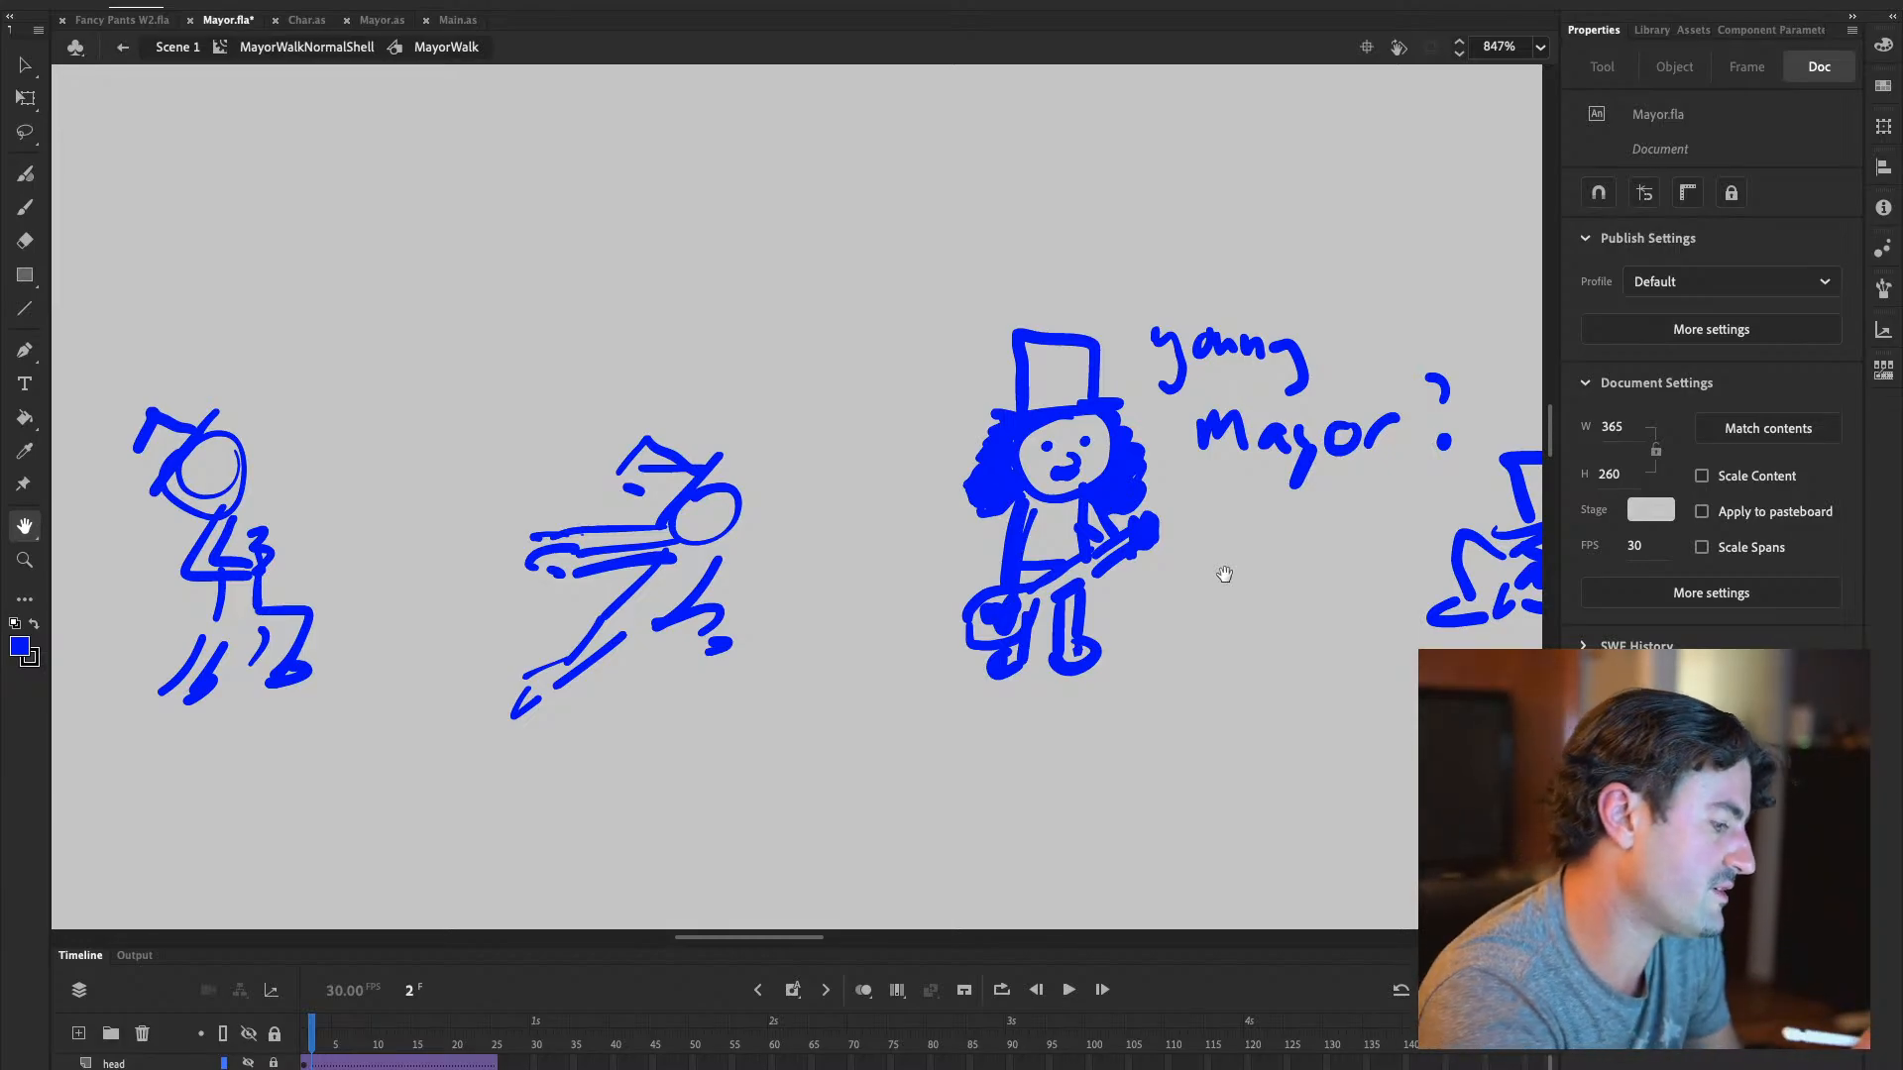
left_click(24, 208)
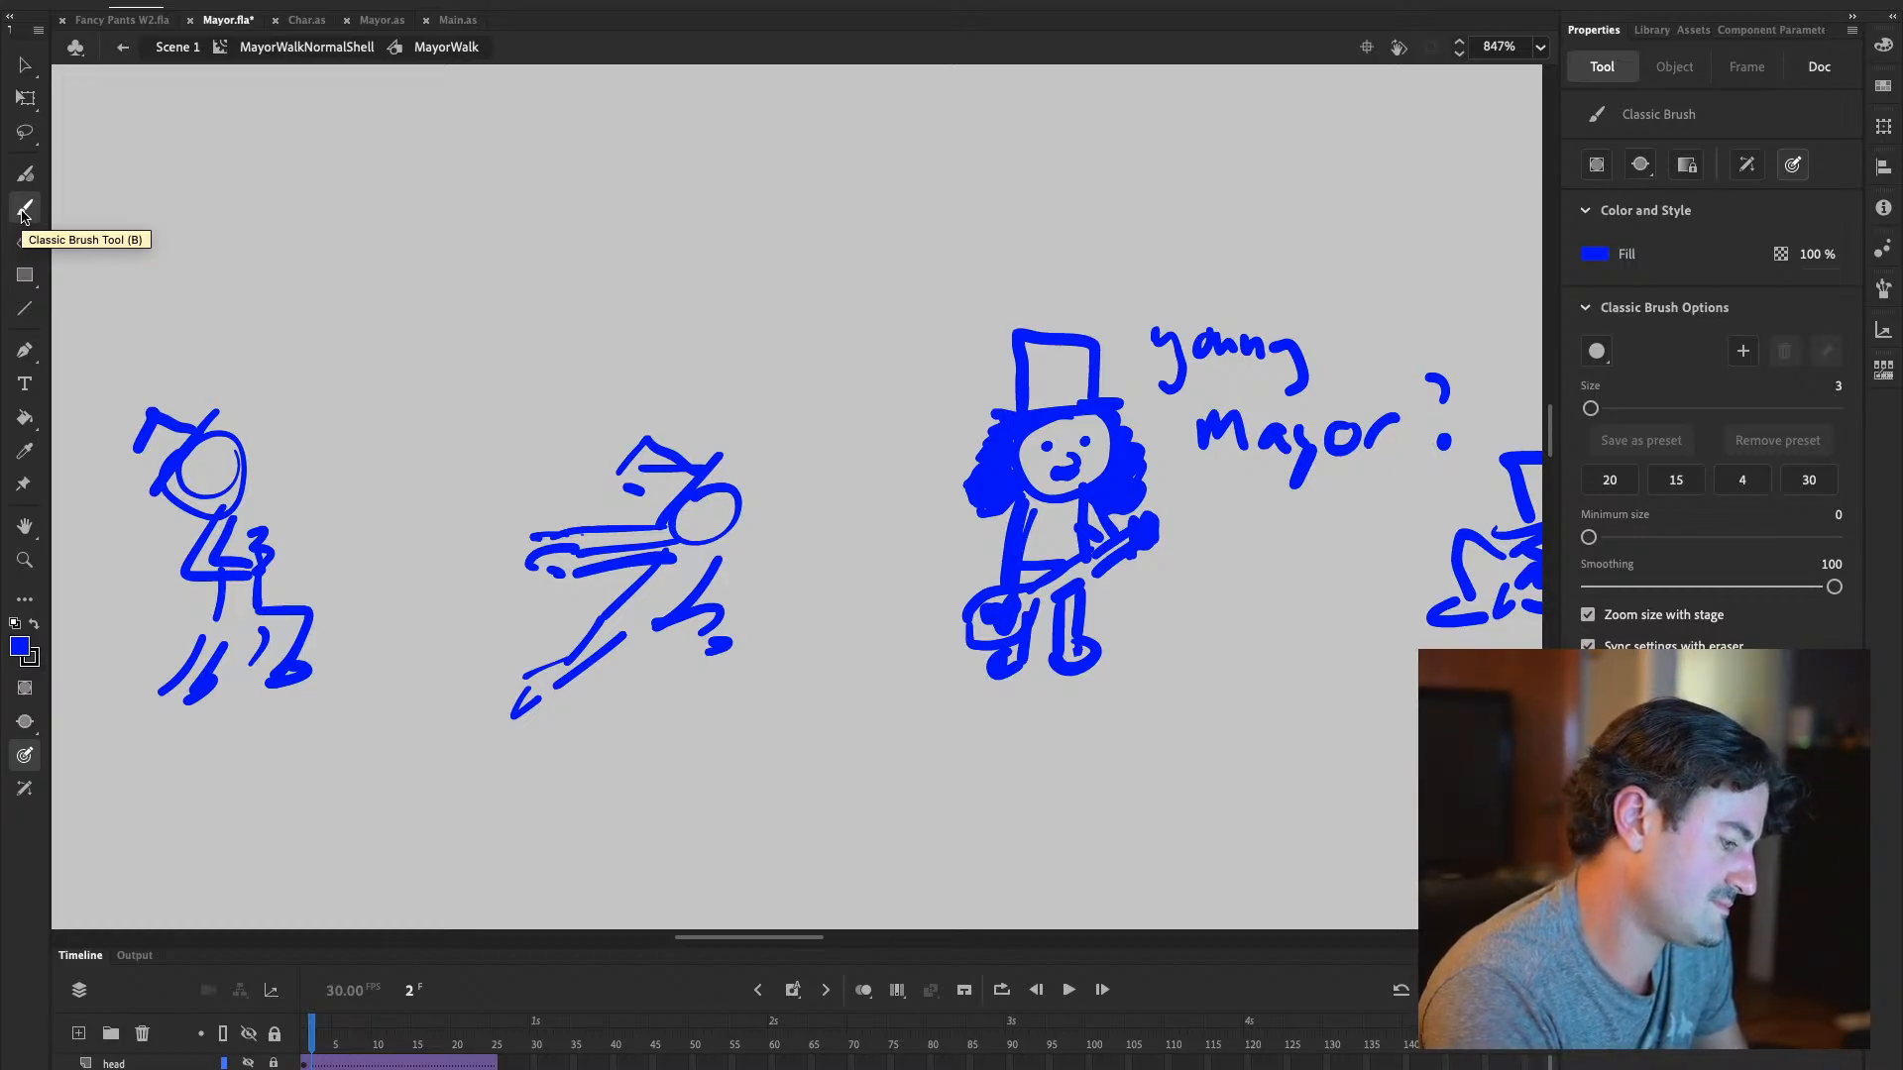
left_click(24, 527)
mouse_move(892, 496)
left_mouse_down()
mouse_move(84, 568)
mouse_move(94, 626)
left_mouse_up()
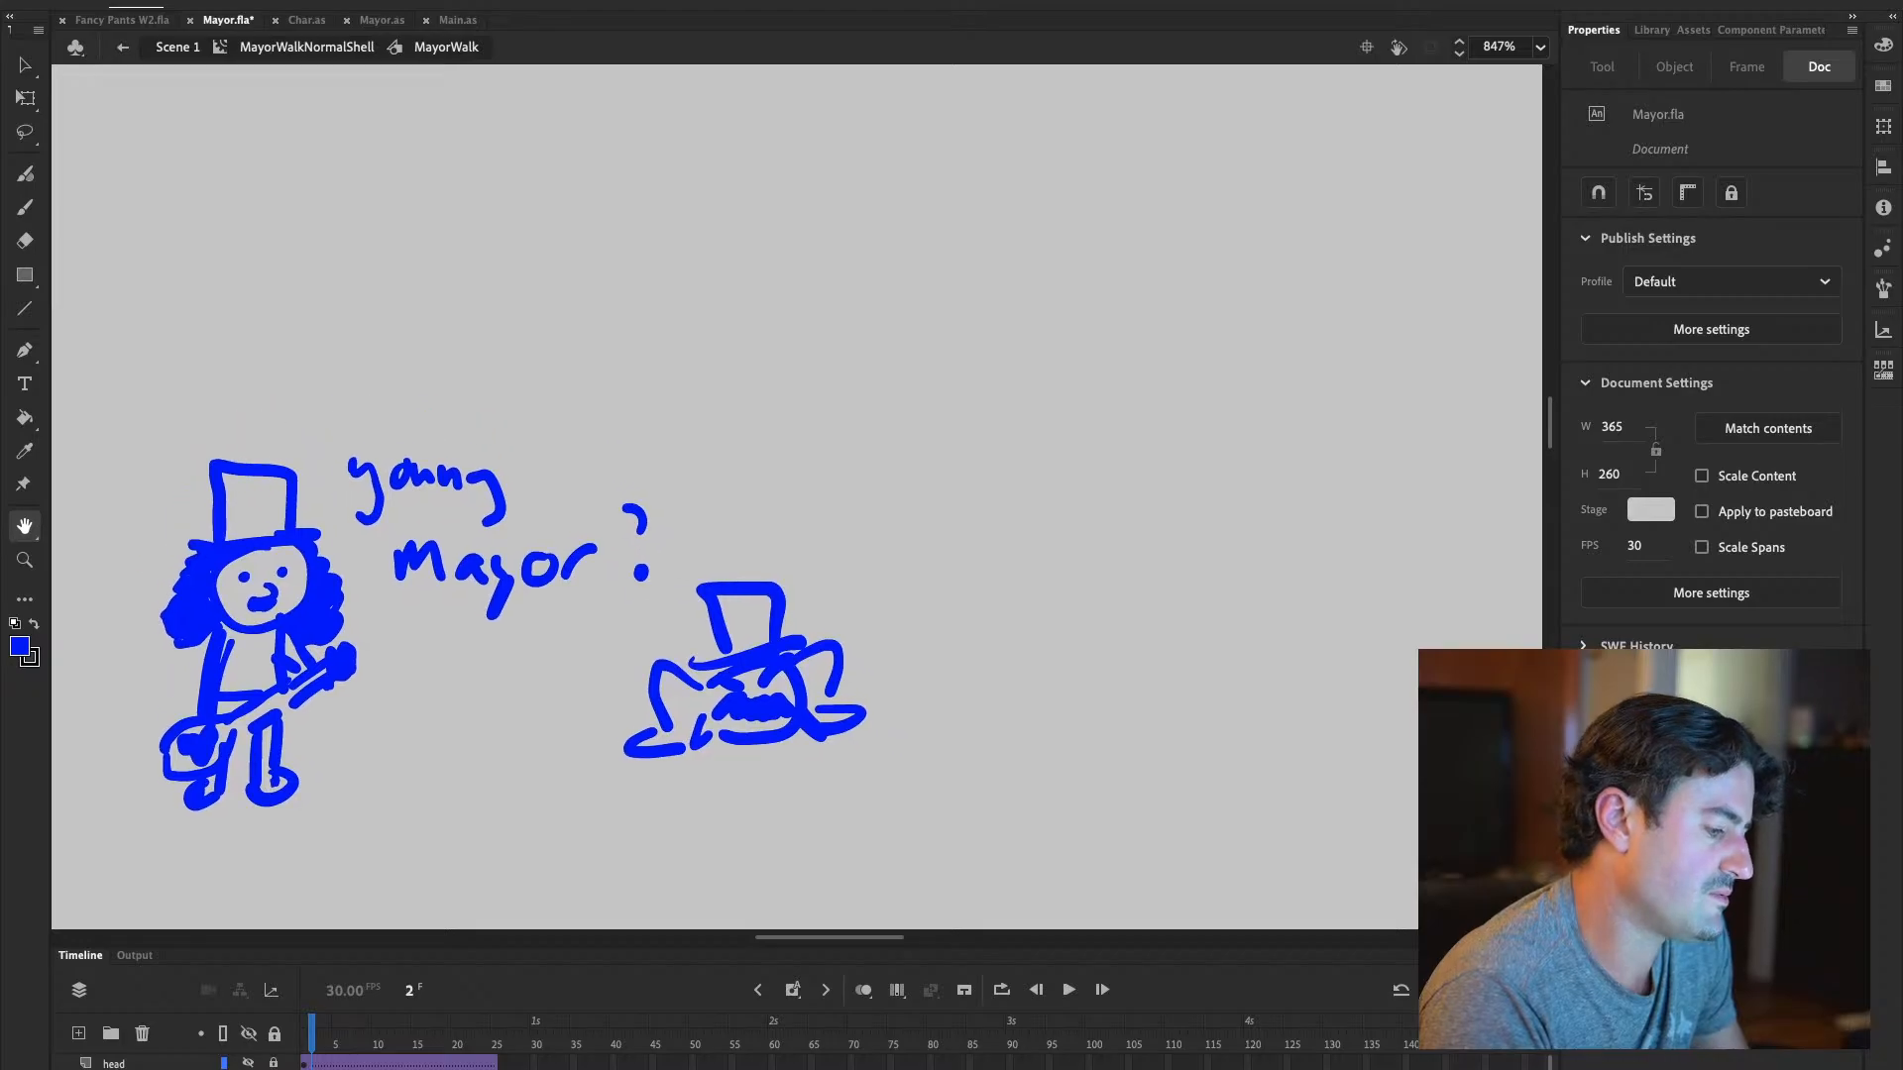
left_click_drag(534, 791, 502, 766)
left_click(24, 208)
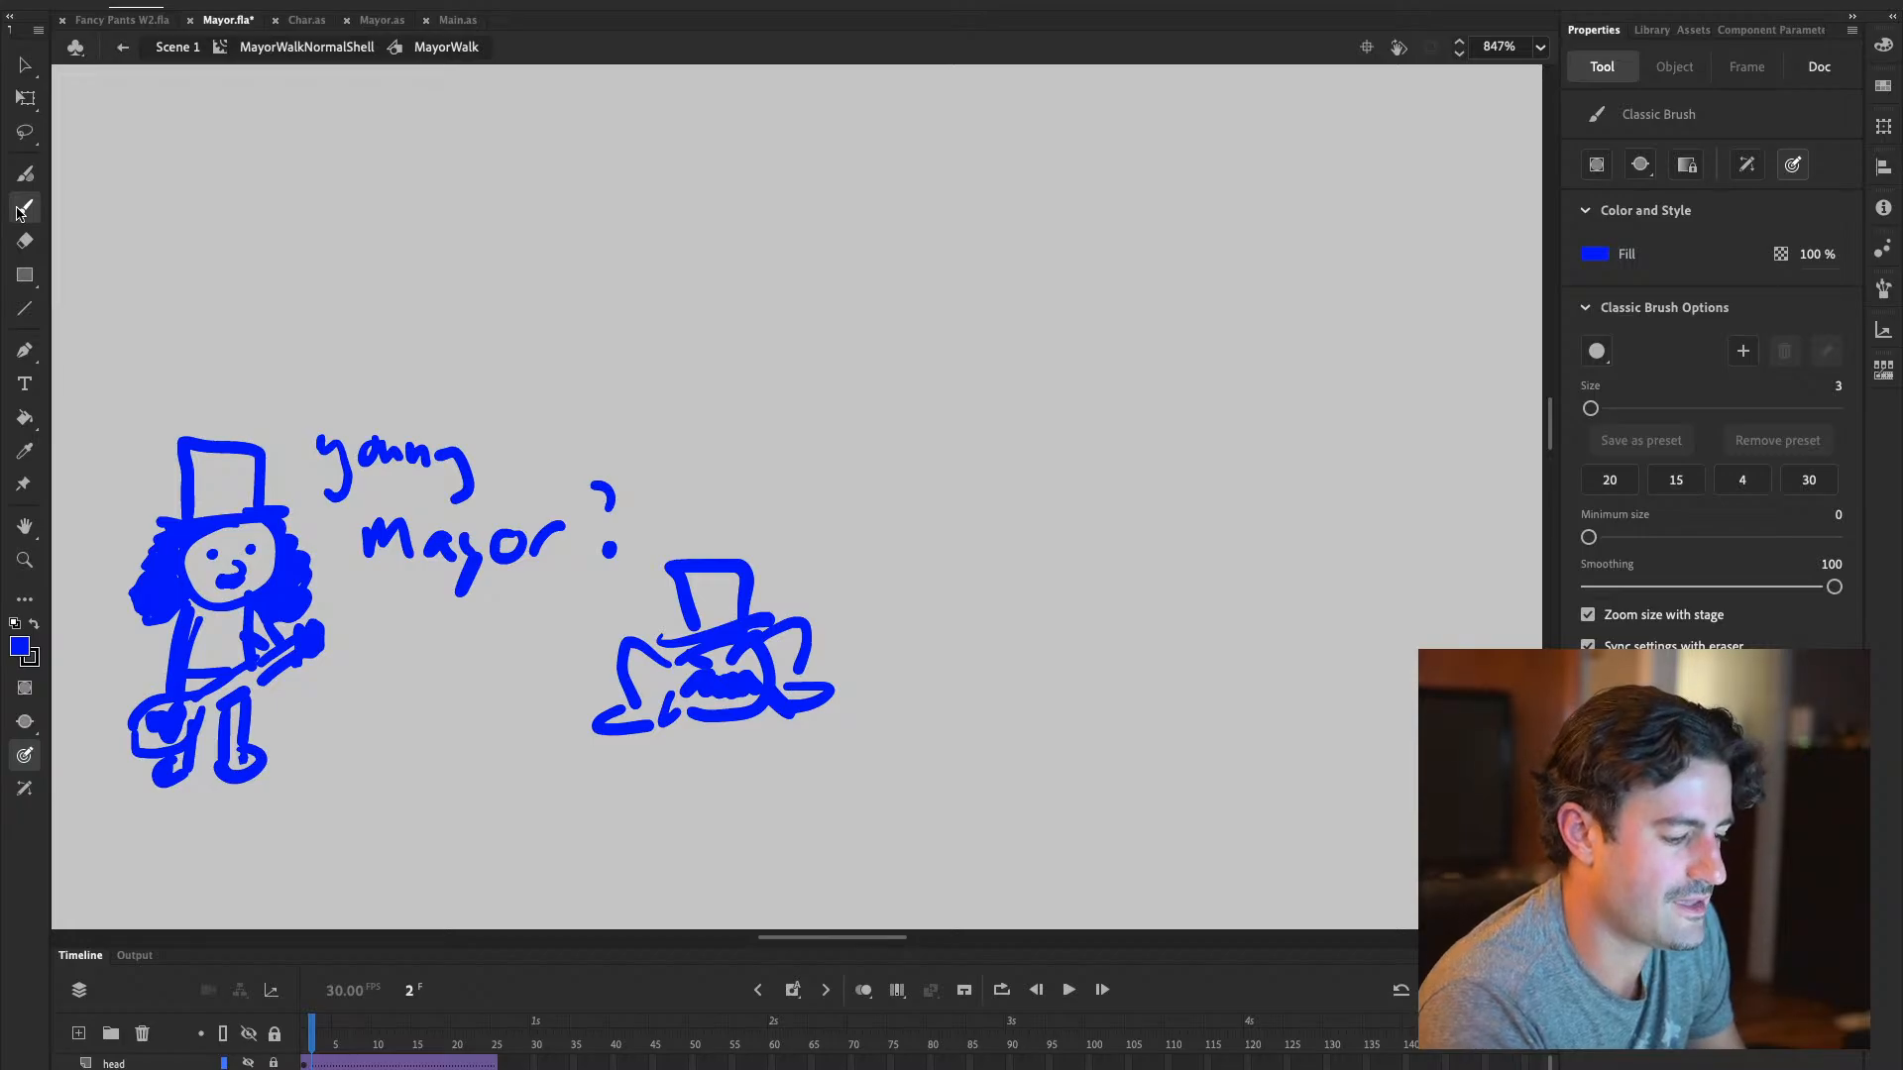
mouse_move(1155, 378)
left_mouse_down()
mouse_move(1169, 407)
mouse_move(1073, 502)
left_mouse_up()
left_click_drag(1146, 451, 1097, 515)
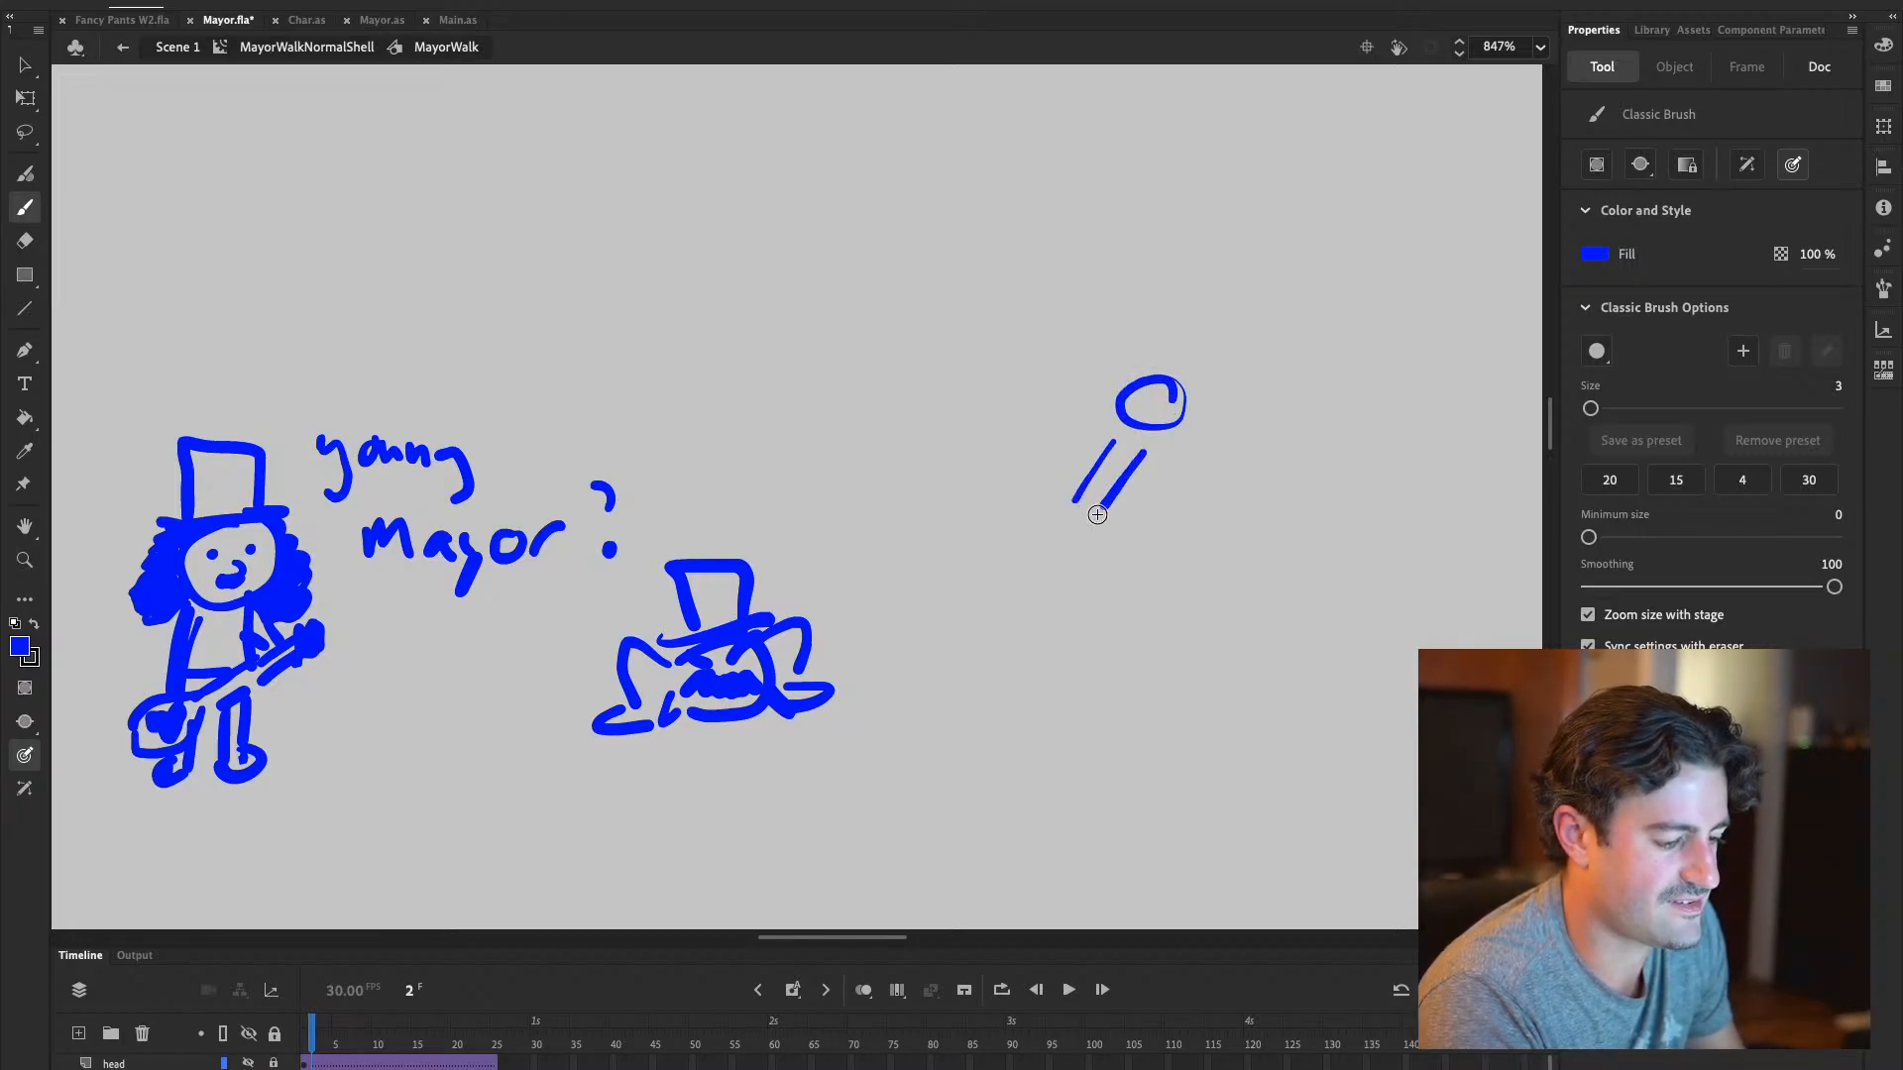
key("ctrl+z")
key("ctrl+z")
left_click_drag(1110, 433, 1058, 499)
left_click_drag(1164, 449, 1101, 517)
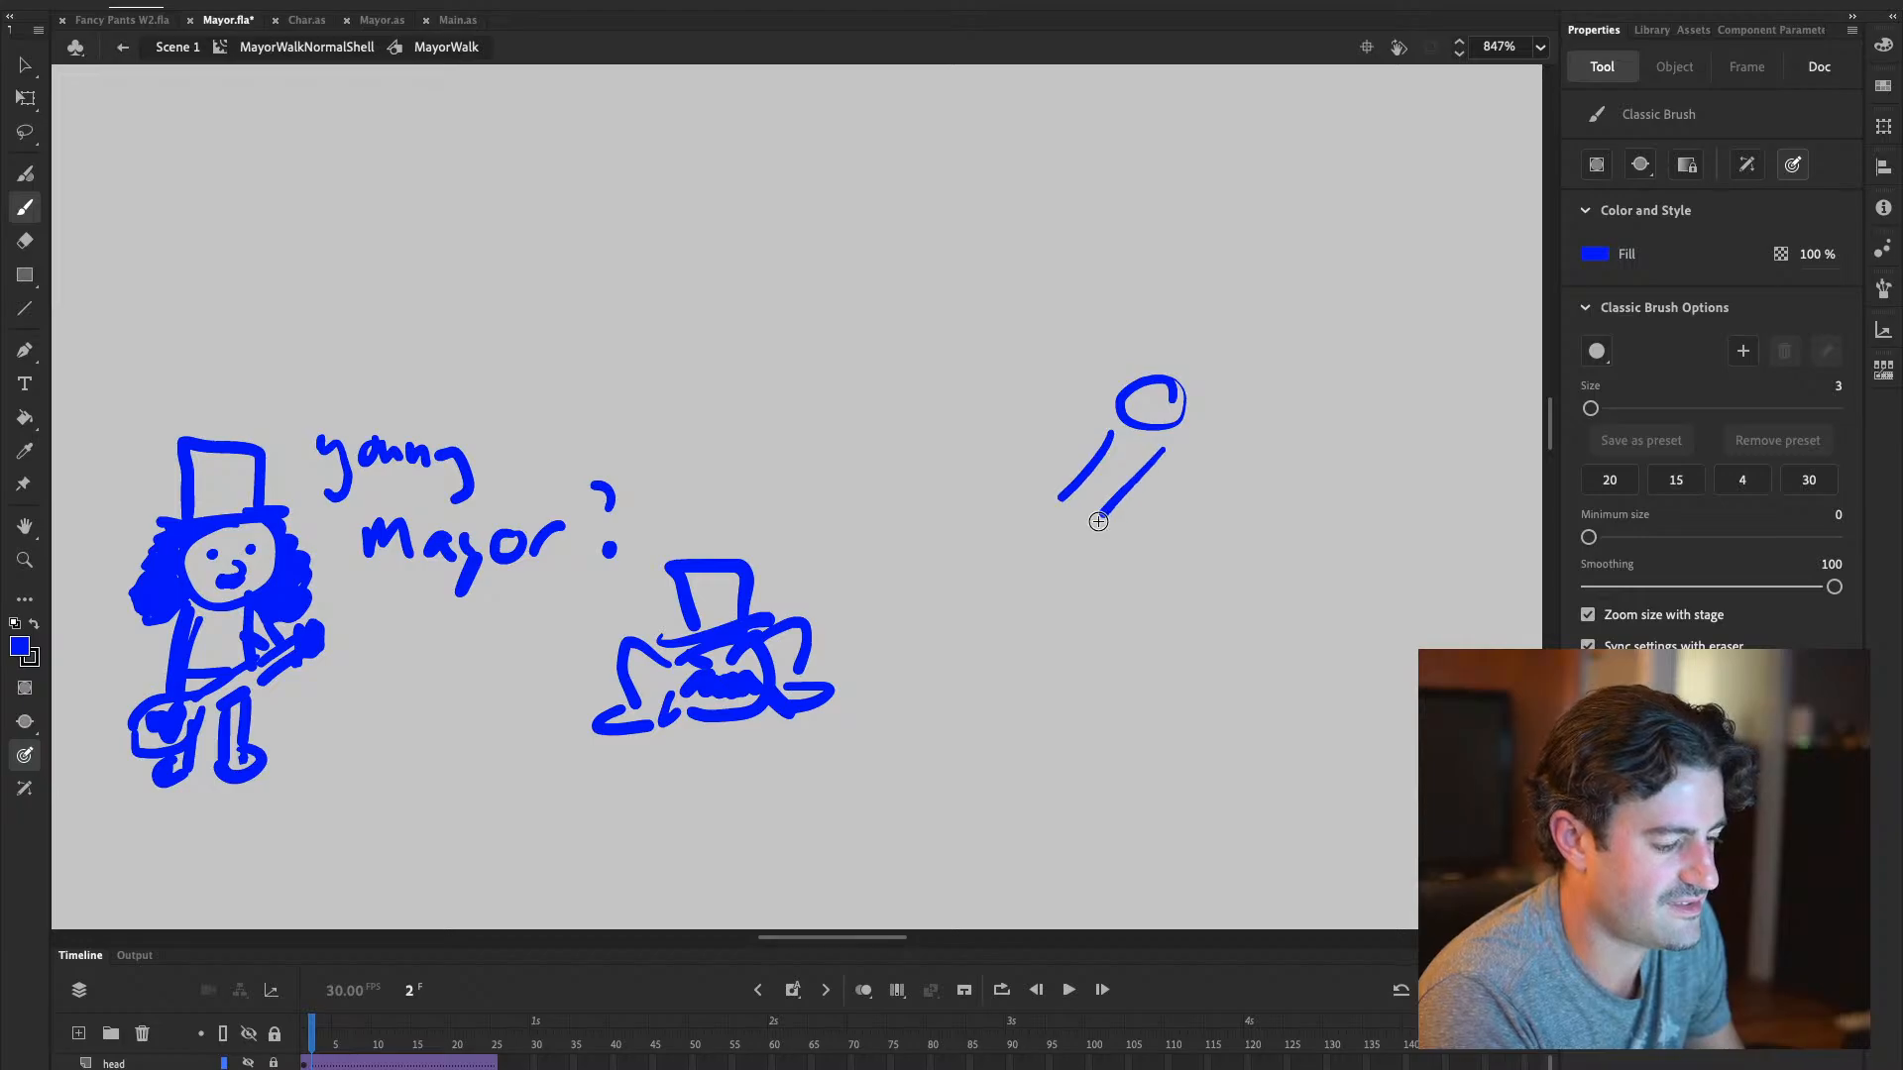
Paint two arms streaming behind the new figure, bent trailing legs with feet, and a tilted top hat
mouse_move(1118, 420)
left_mouse_down()
mouse_move(976, 447)
mouse_move(1022, 455)
left_mouse_up()
mouse_move(1117, 400)
left_mouse_down()
mouse_move(1034, 395)
mouse_move(1057, 412)
left_mouse_up()
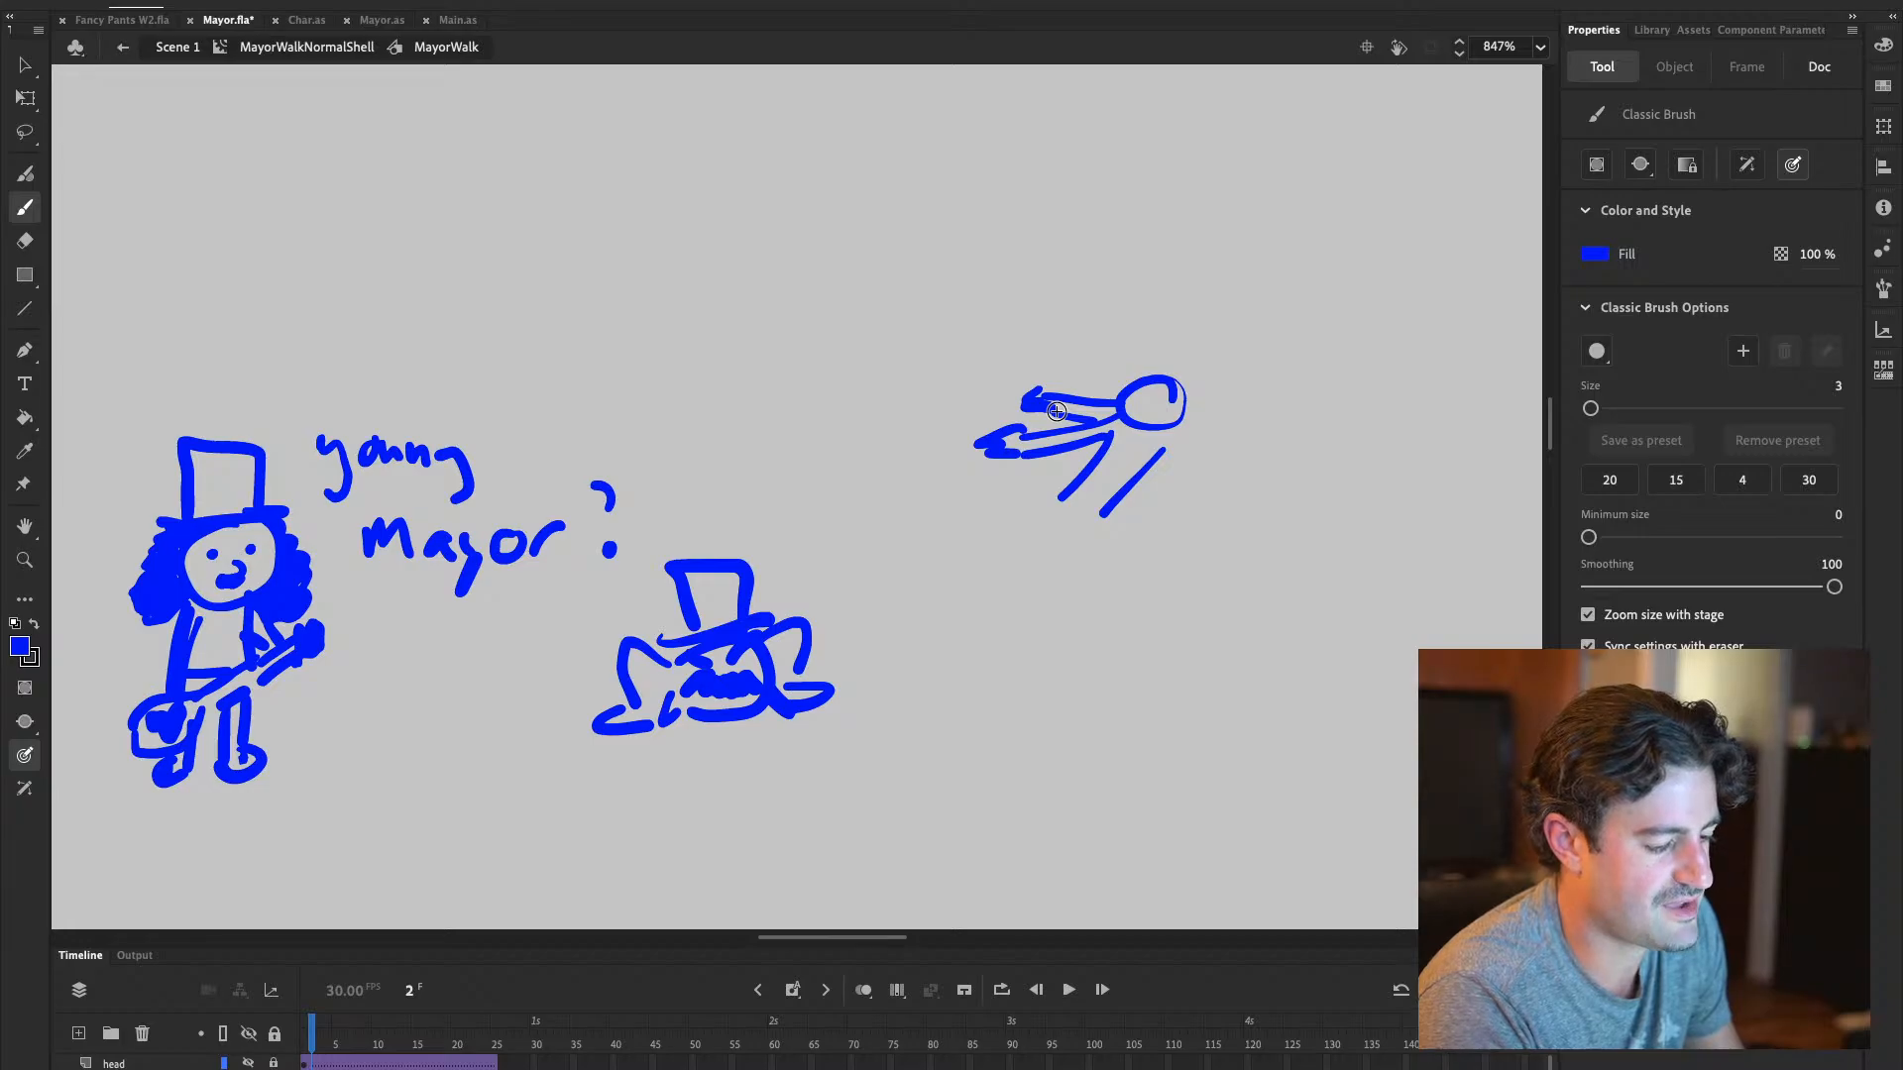
mouse_move(1058, 499)
left_mouse_down()
mouse_move(981, 547)
mouse_move(1004, 573)
mouse_move(961, 570)
mouse_move(1080, 545)
mouse_move(1019, 595)
left_mouse_up()
left_click_drag(1055, 565, 1036, 598)
mouse_move(1184, 359)
left_mouse_down()
mouse_move(1114, 401)
mouse_move(1110, 323)
mouse_move(1116, 388)
left_mouse_up()
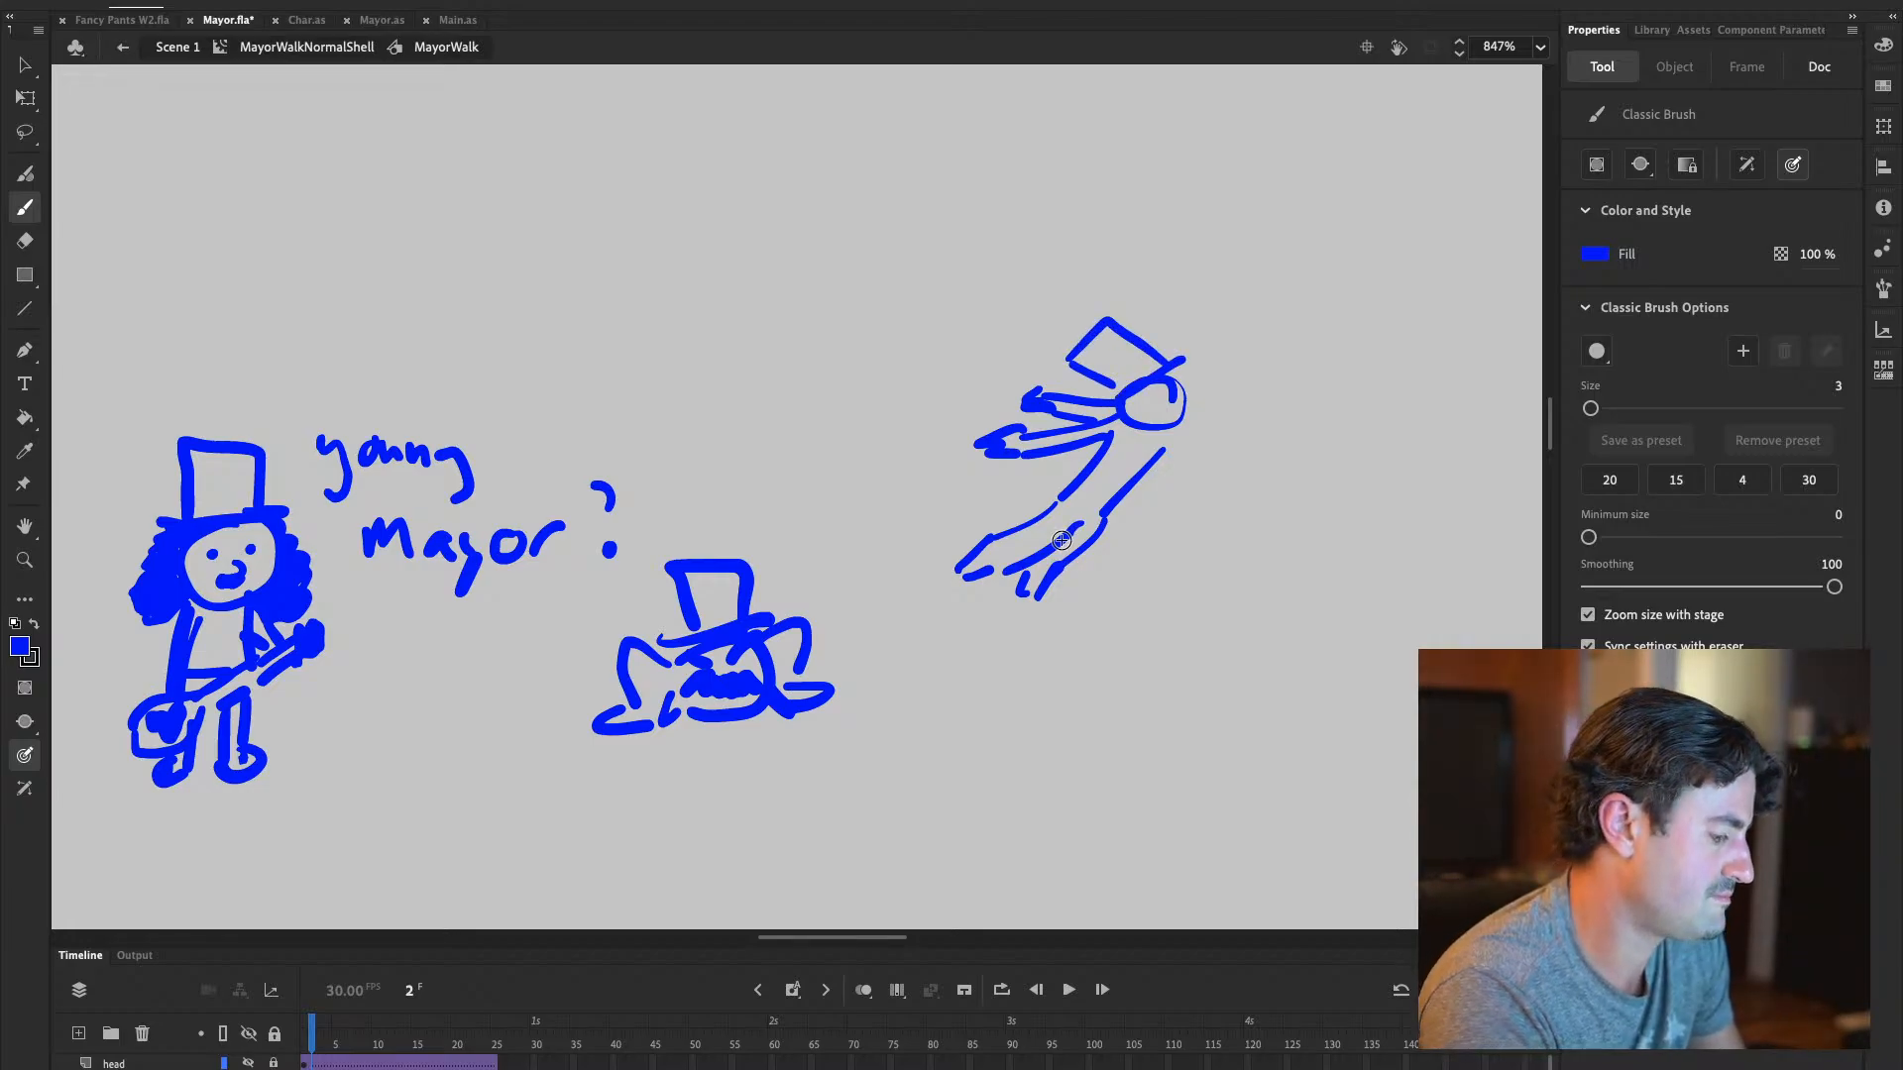
Erase the flying figure's near lower leg and repaint it trailing close behind the far leg
key("e")
mouse_move(1115, 528)
left_mouse_down()
mouse_move(1054, 596)
mouse_move(996, 595)
mouse_move(1057, 608)
left_mouse_up()
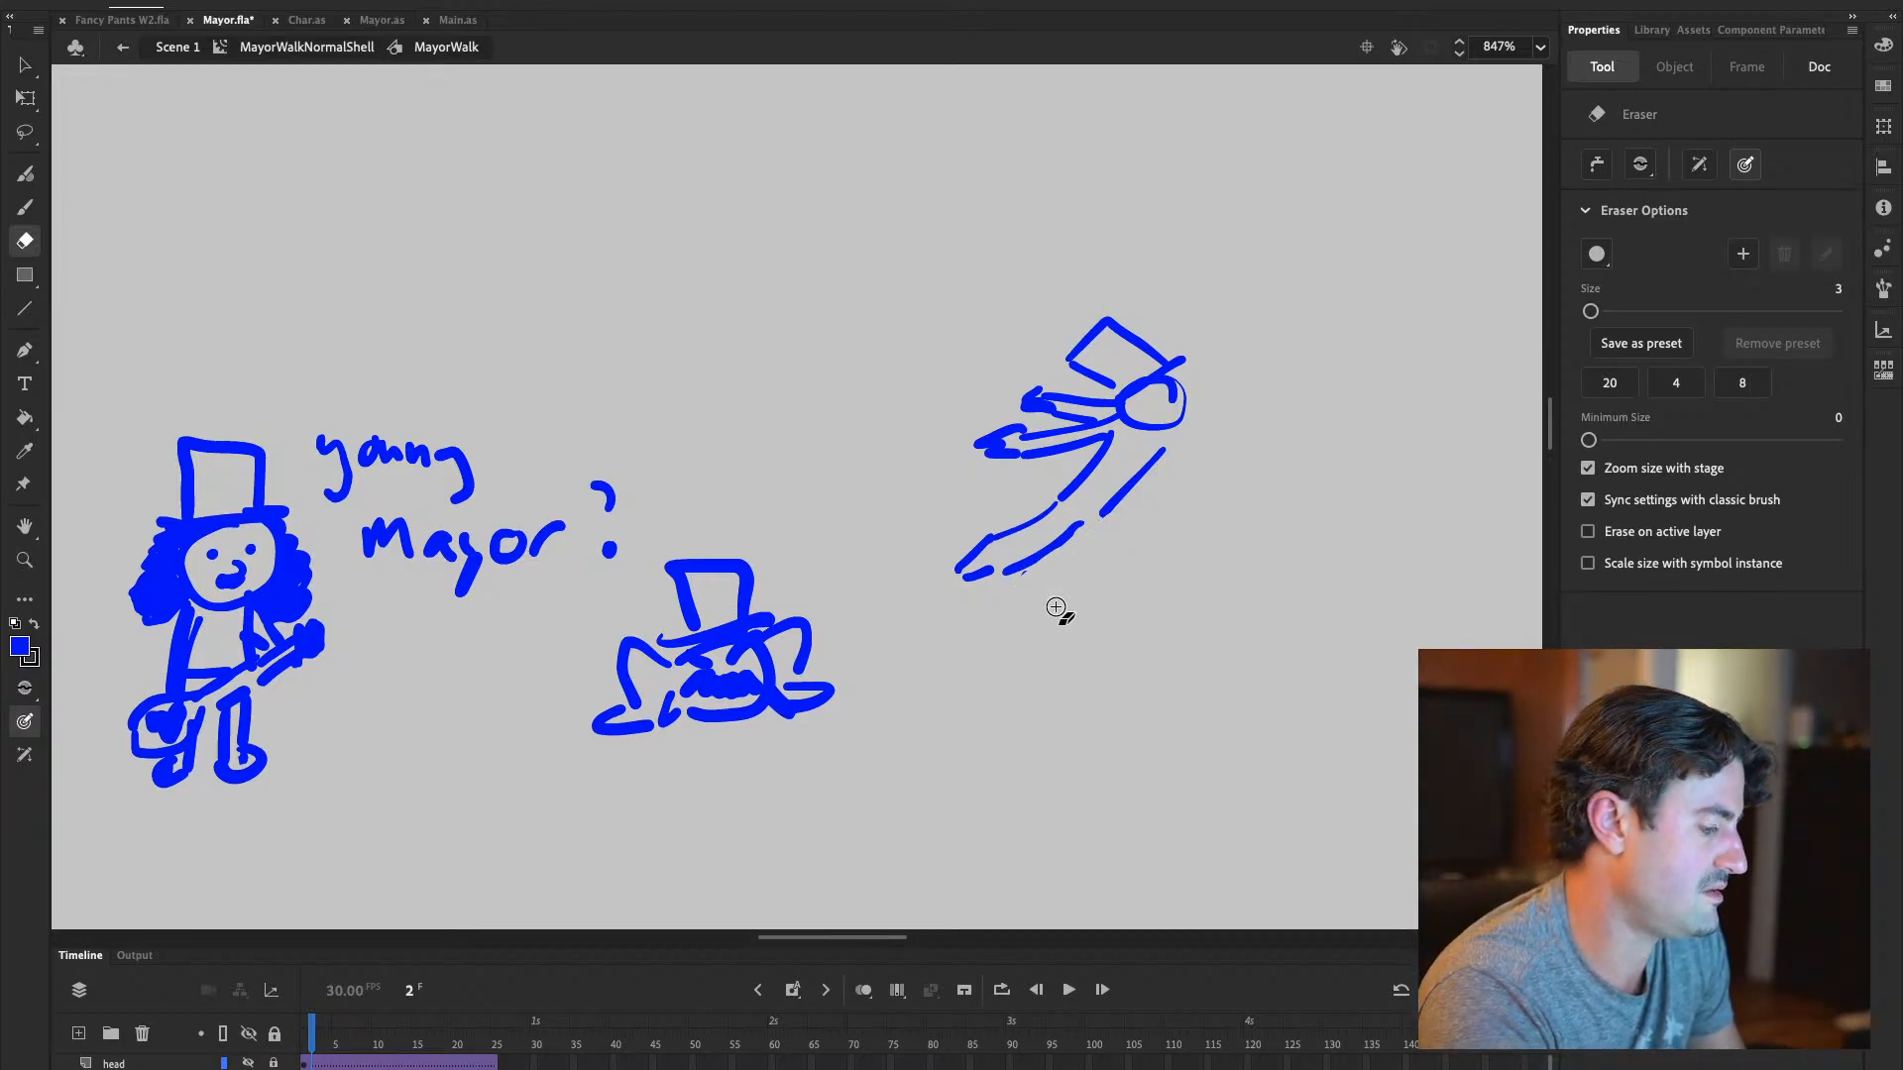
left_click(25, 208)
mouse_move(1090, 517)
left_mouse_down()
mouse_move(1033, 583)
mouse_move(1029, 563)
left_mouse_up()
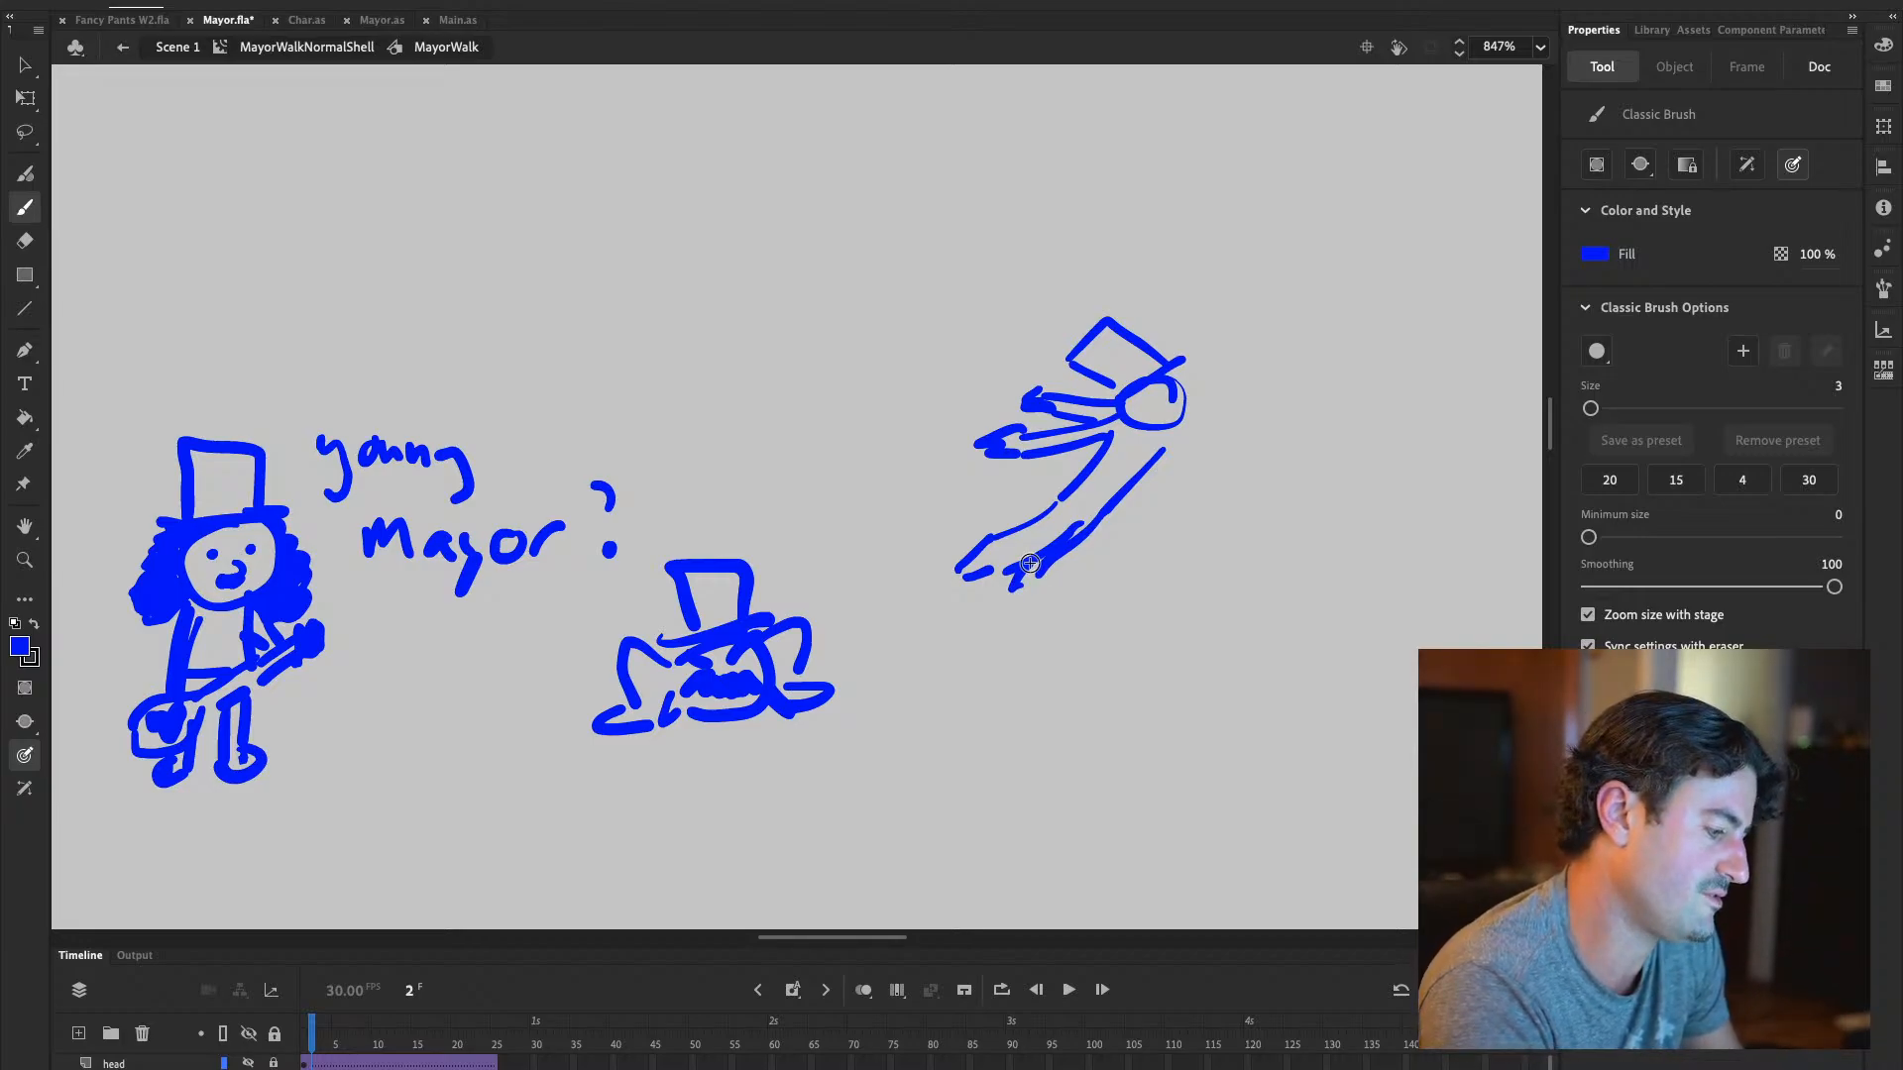
Erase the flying figure's upper arm and paint short dust strokes trailing behind its feet
left_click(22, 242)
mouse_move(1021, 401)
left_mouse_down()
mouse_move(1108, 408)
mouse_move(1065, 421)
mouse_move(1012, 393)
left_mouse_up()
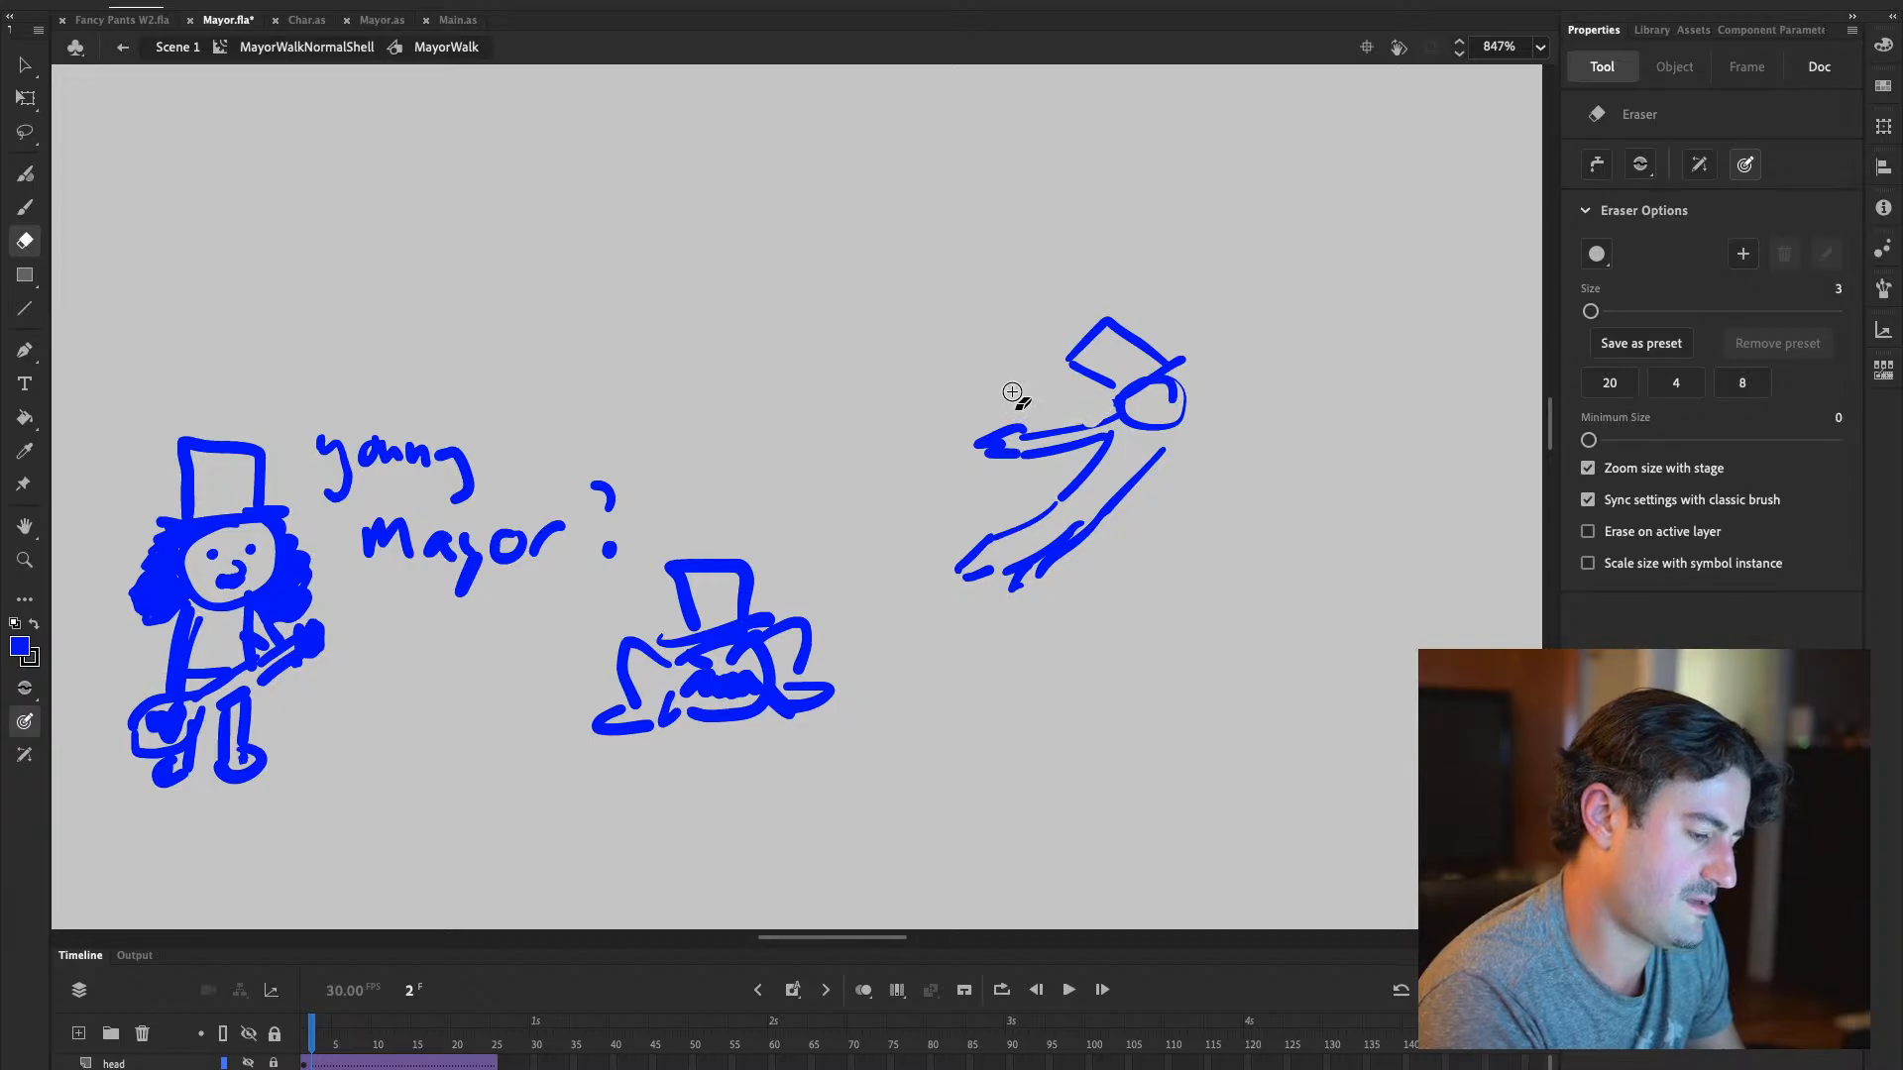
left_click(26, 208)
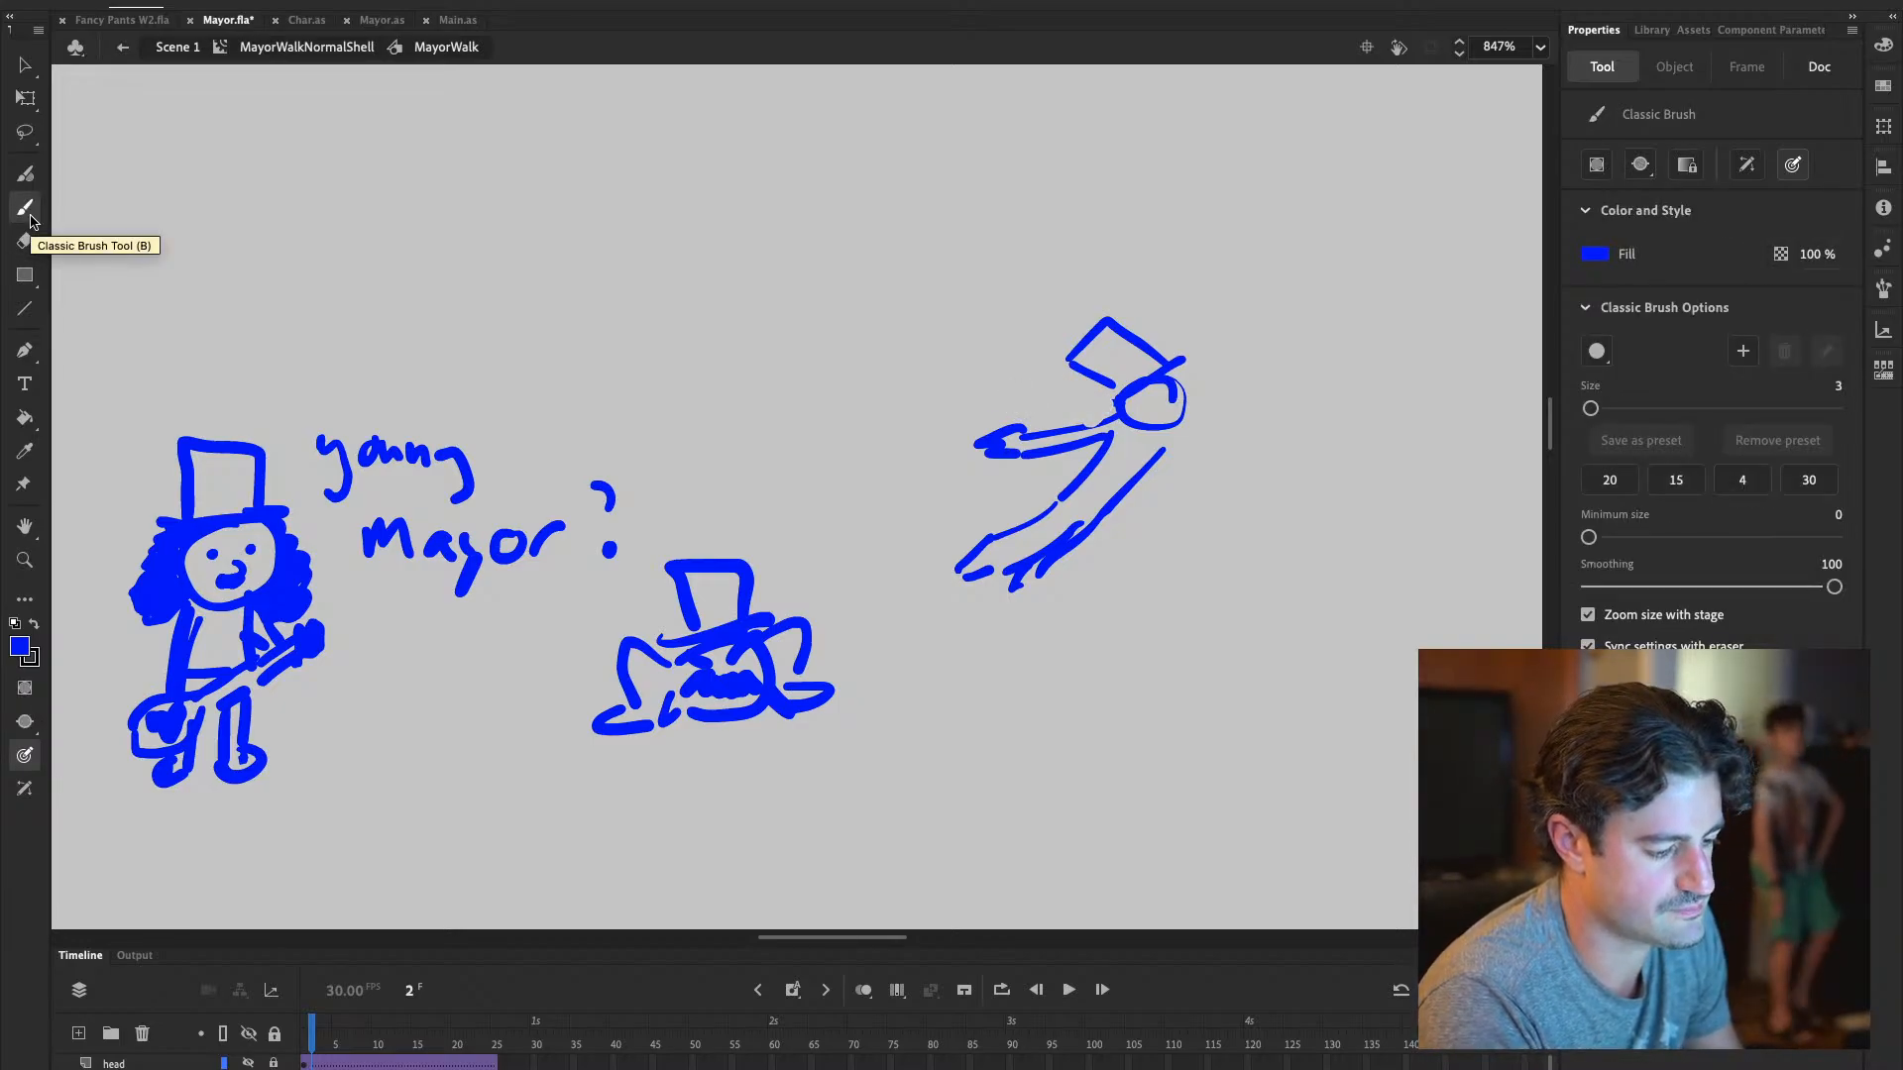
mouse_move(864, 511)
left_mouse_down()
mouse_move(937, 544)
mouse_move(848, 546)
mouse_move(866, 563)
mouse_move(935, 571)
left_mouse_up()
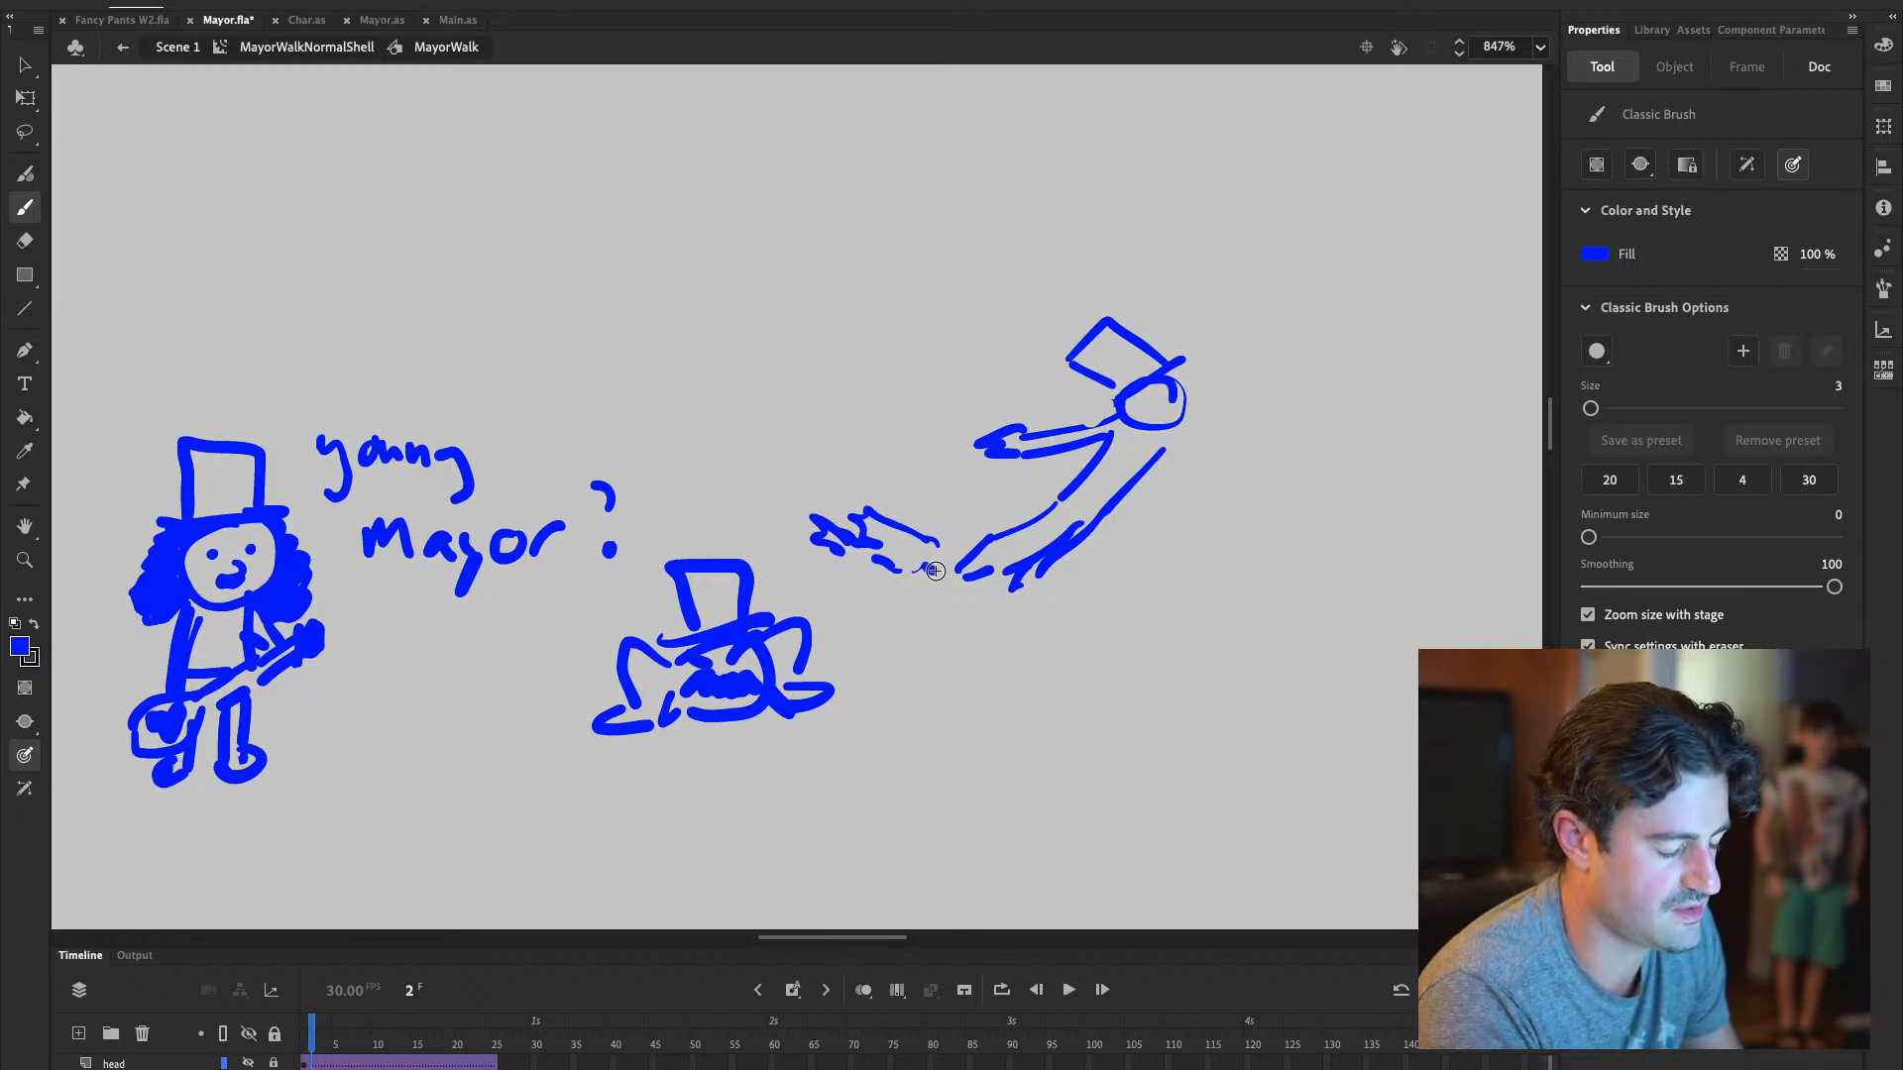
Move the whole flying figure with its dust strokes lower and farther away from the squat creature
left_click(27, 71)
left_click_drag(799, 288, 1316, 599)
left_click_drag(1060, 476, 1090, 461)
left_click_drag(1046, 570, 1165, 743)
Paint a second arm beneath the flying figure's arm, fill in its open mouth, and extend the dust cloud behind its feet
left_click(27, 526)
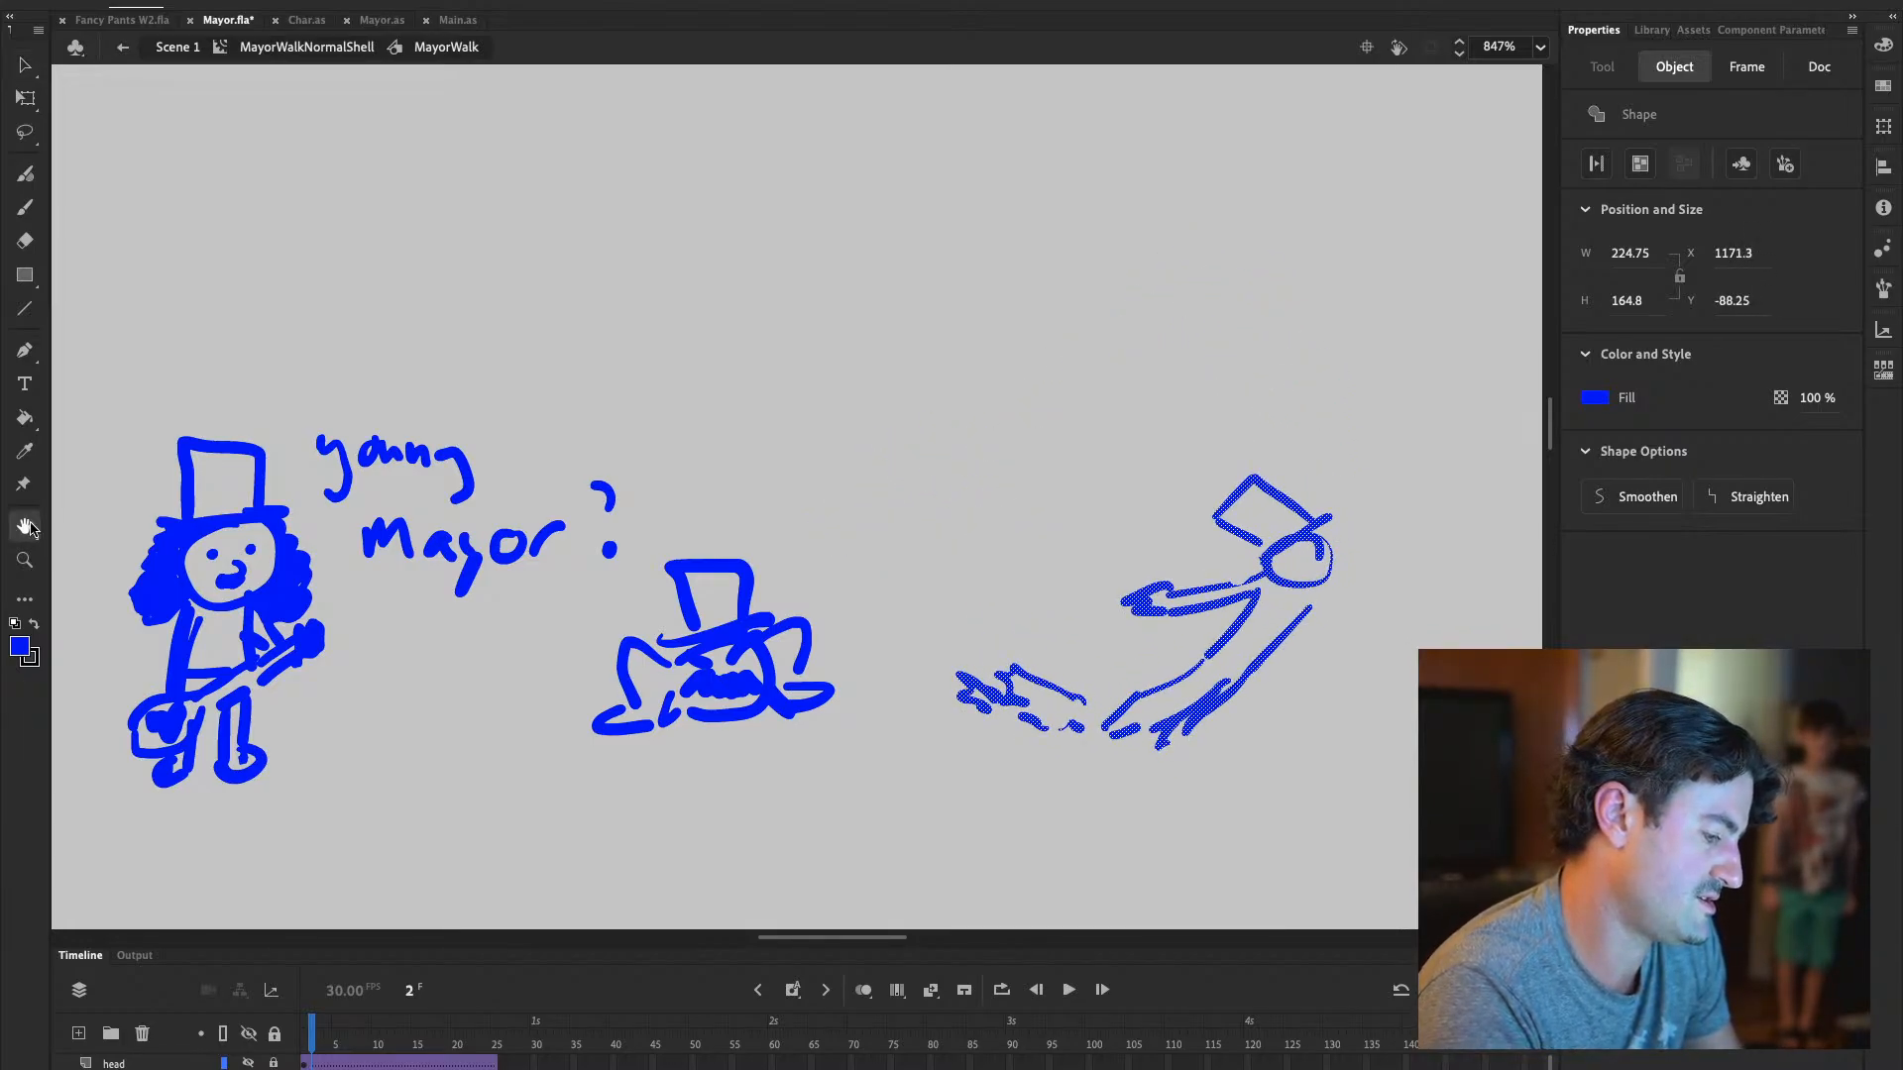
left_click_drag(1284, 726, 564, 631)
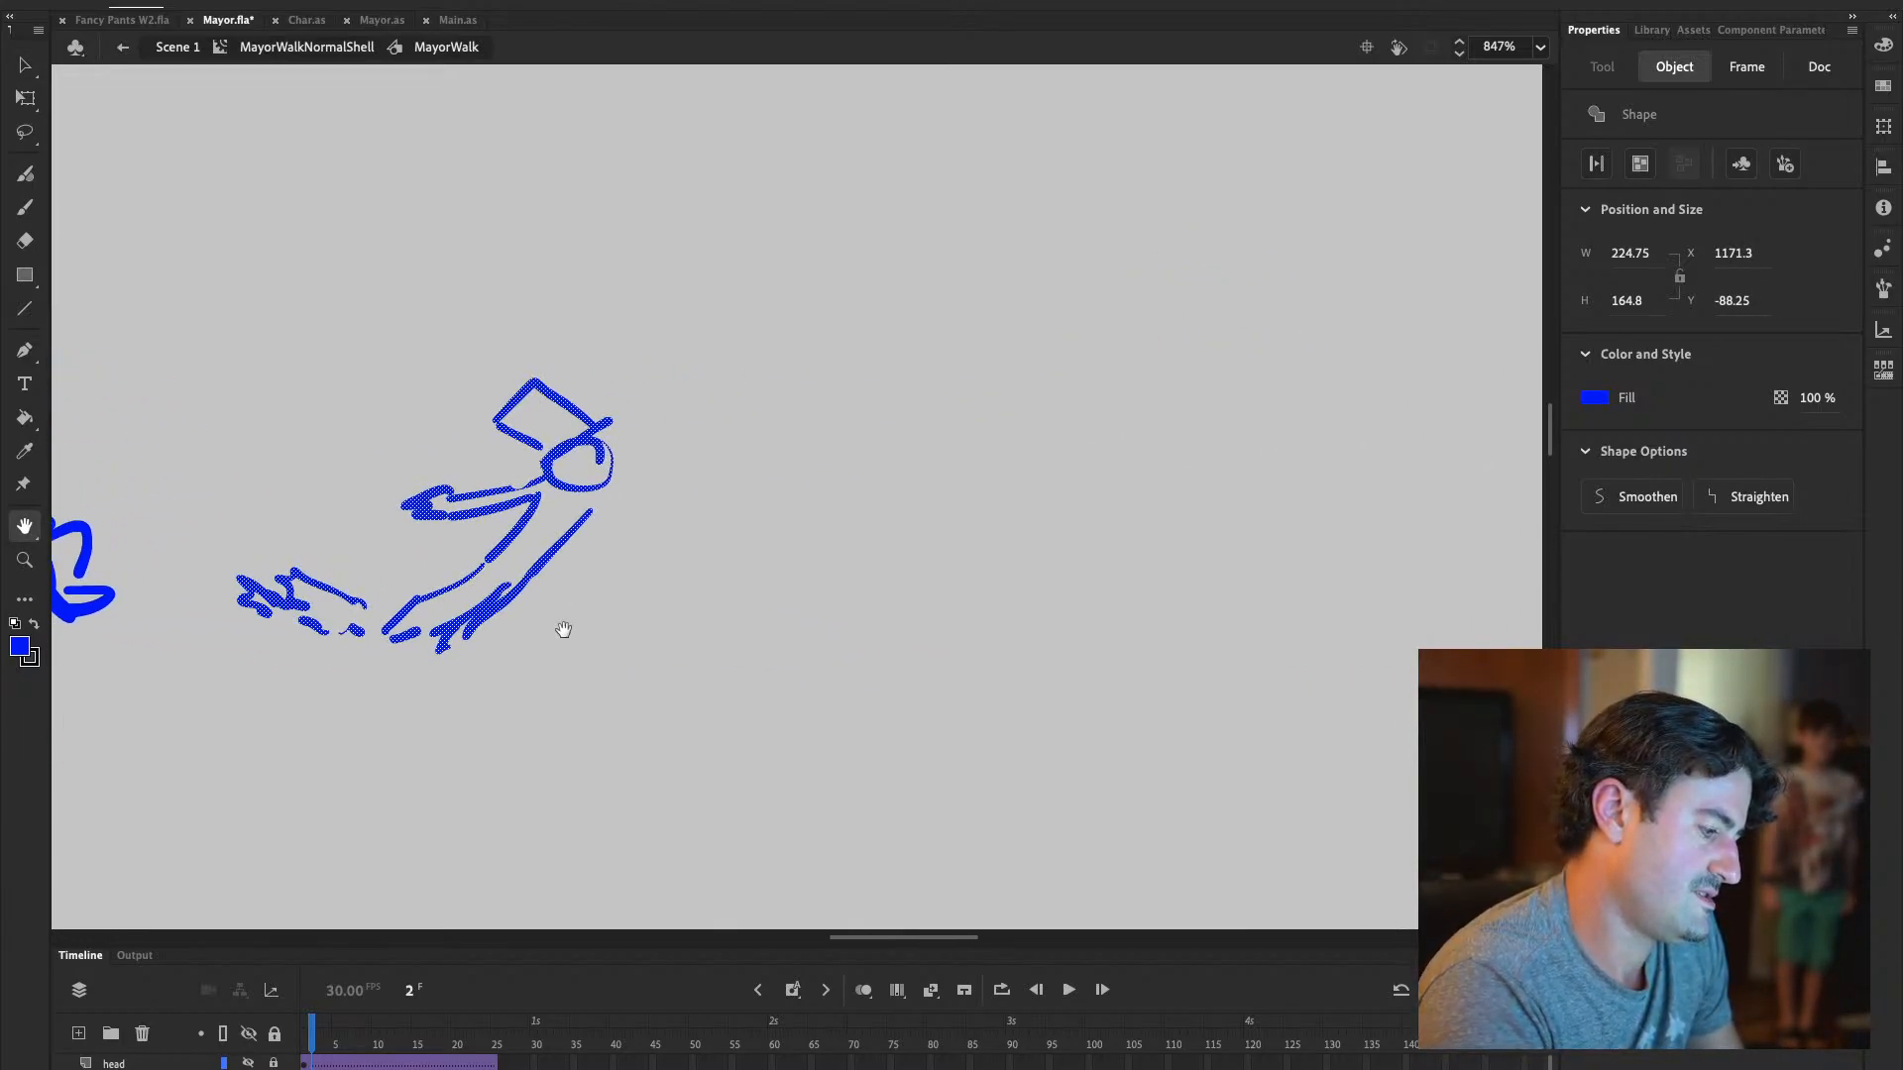
left_click(28, 207)
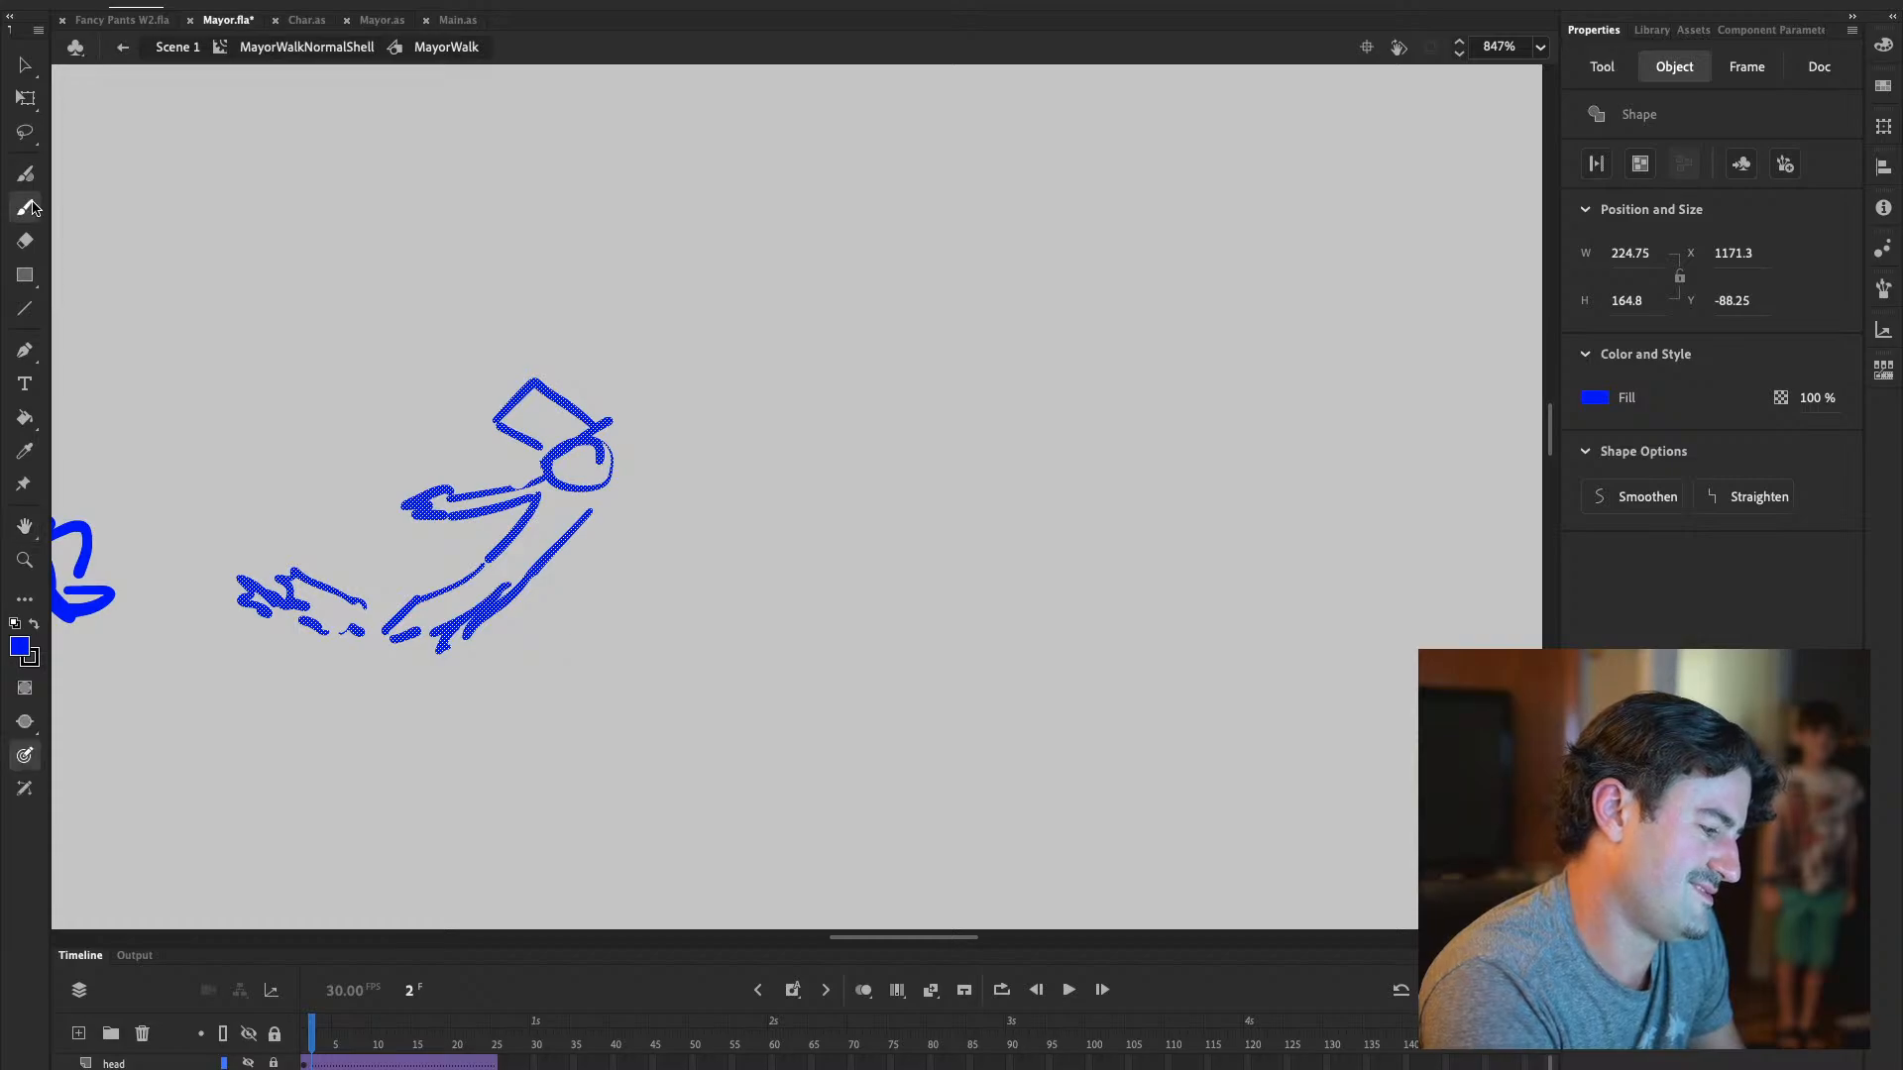
left_click_drag(436, 528, 525, 513)
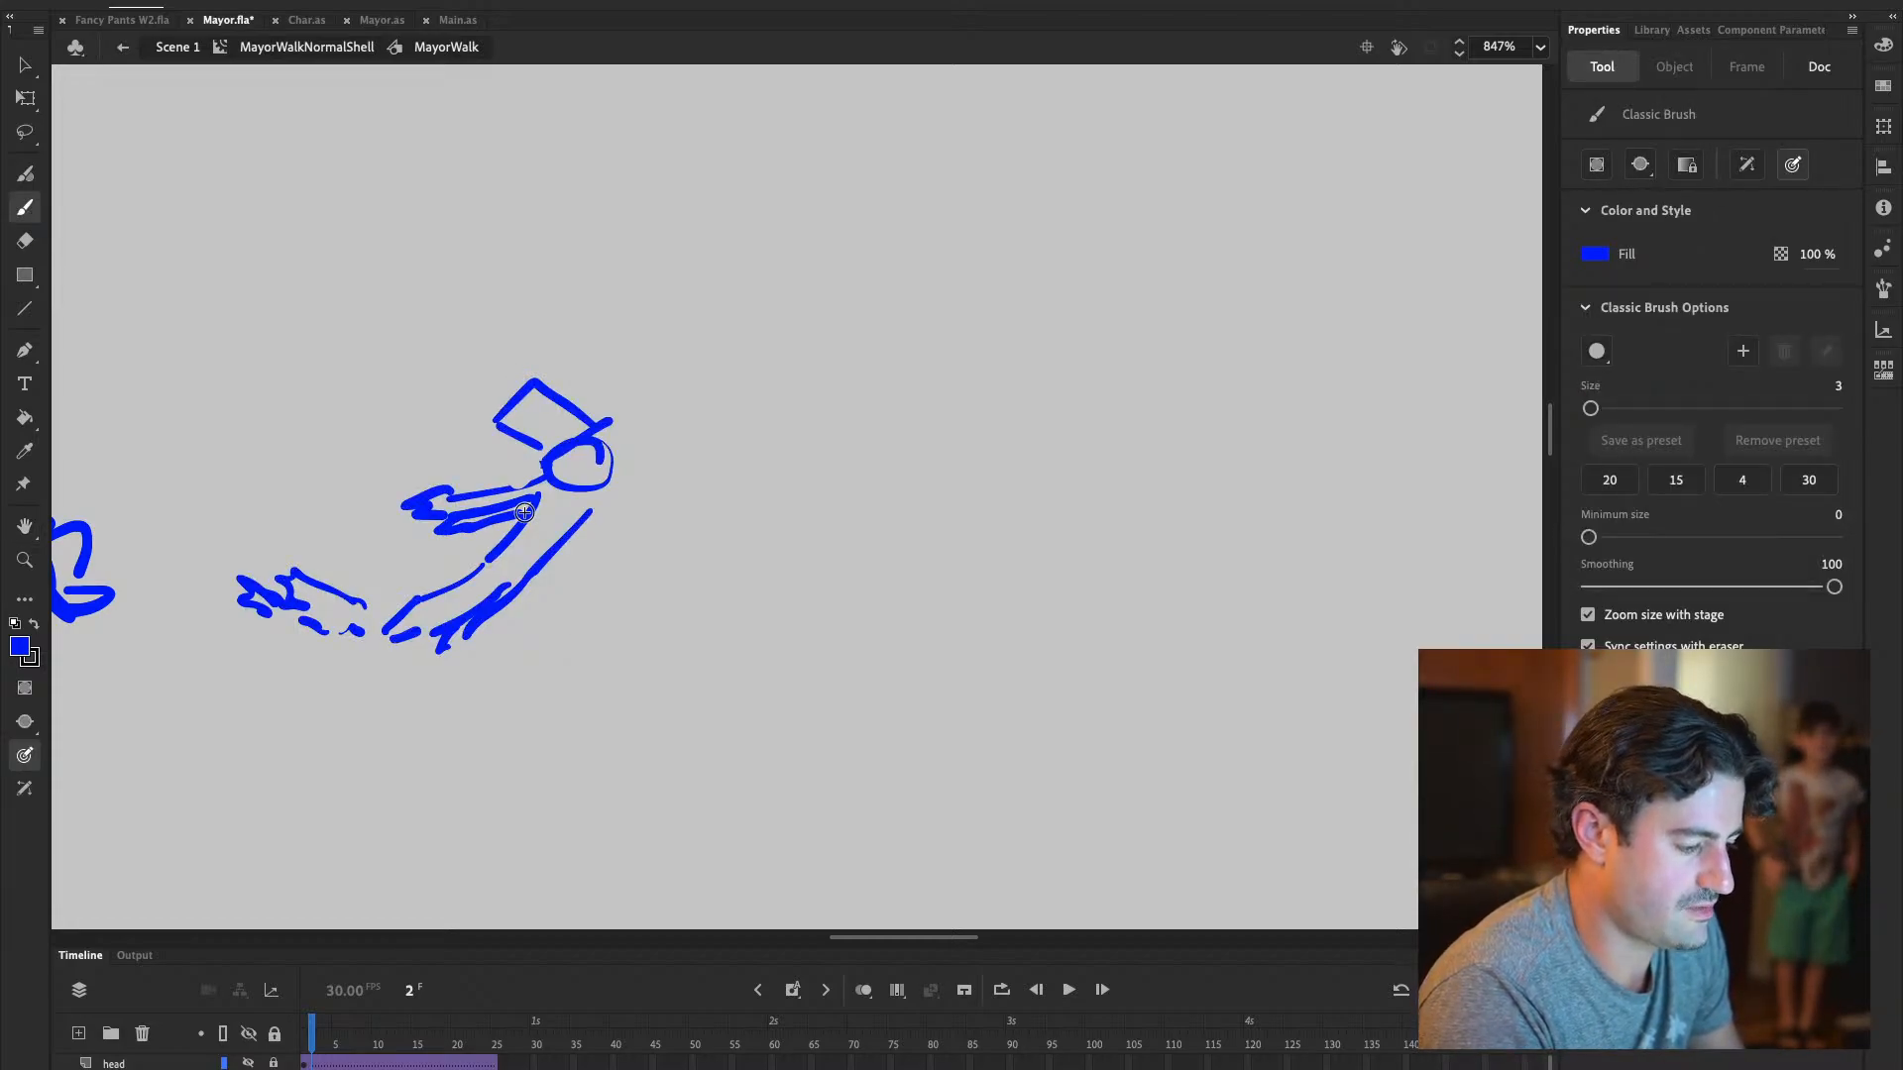
left_click_drag(601, 459, 607, 468)
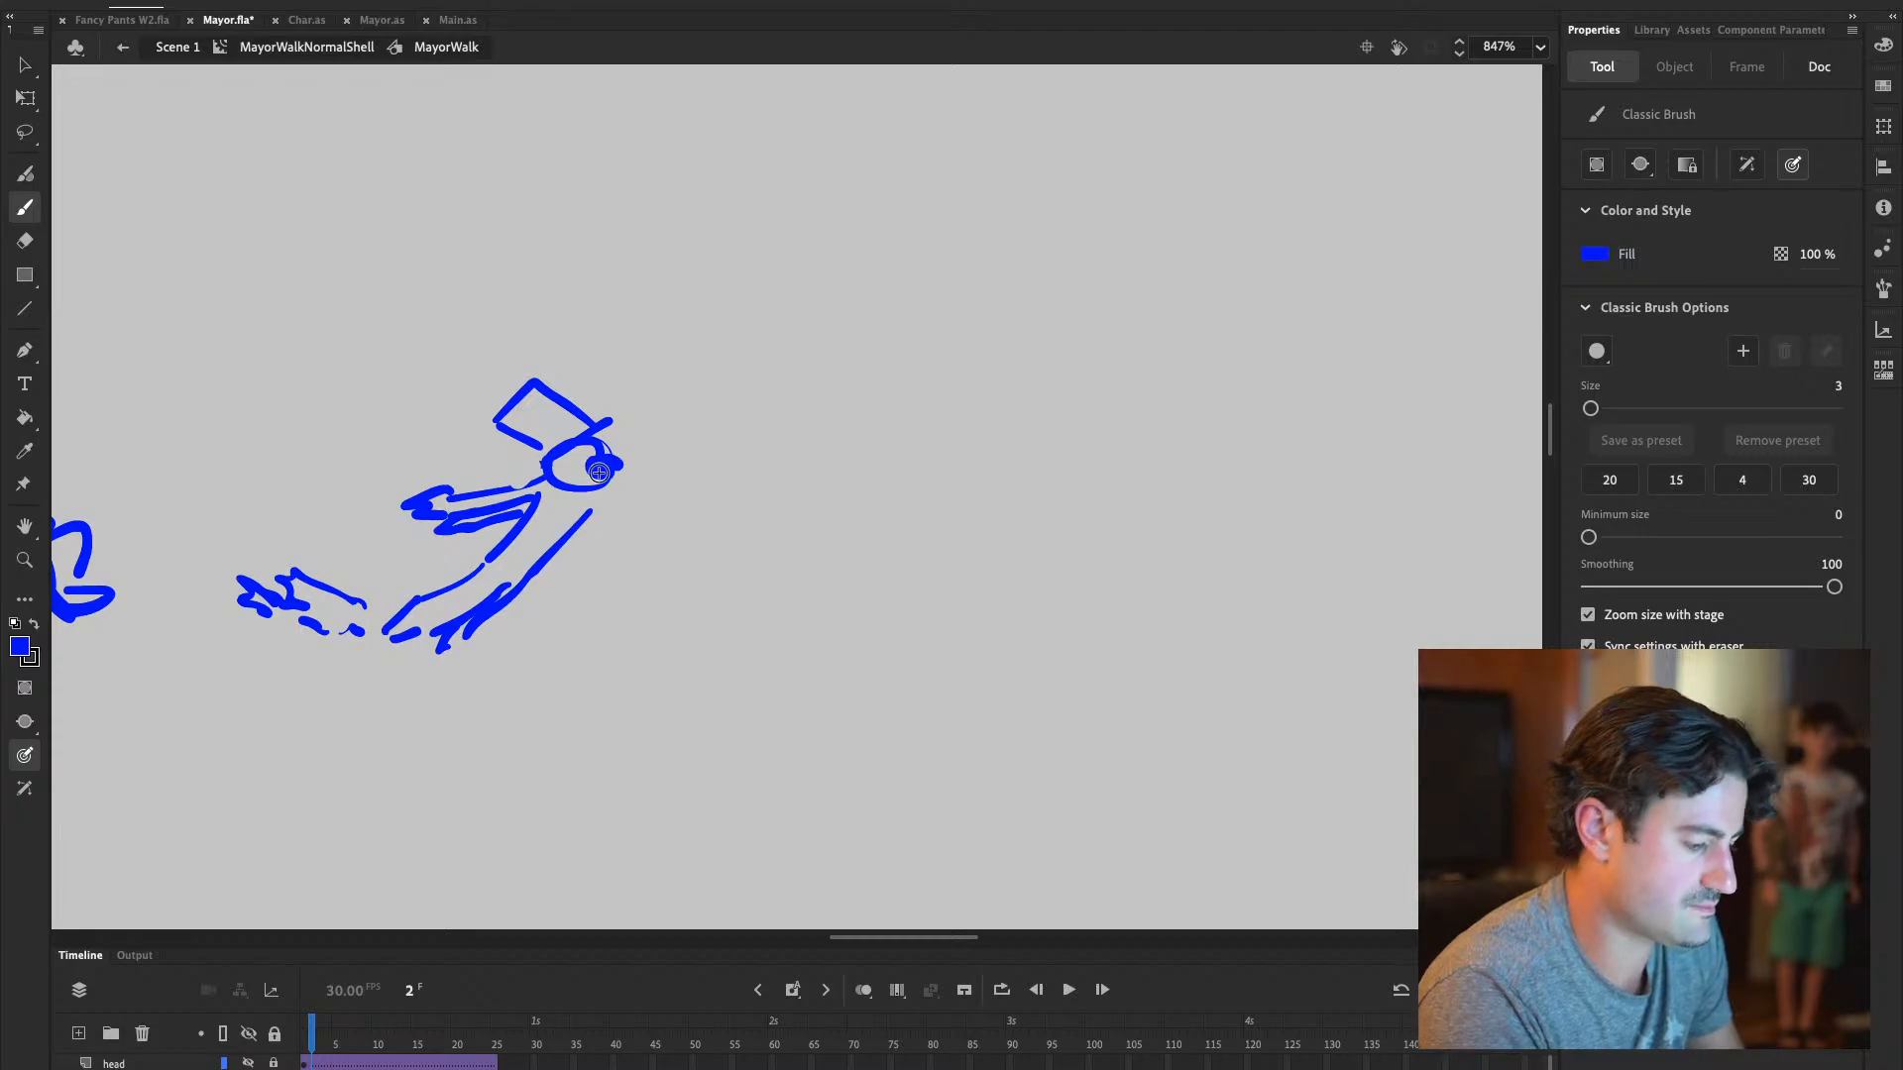
left_click_drag(404, 595, 361, 590)
mouse_move(238, 607)
left_mouse_down()
mouse_move(201, 626)
mouse_move(295, 644)
left_mouse_up()
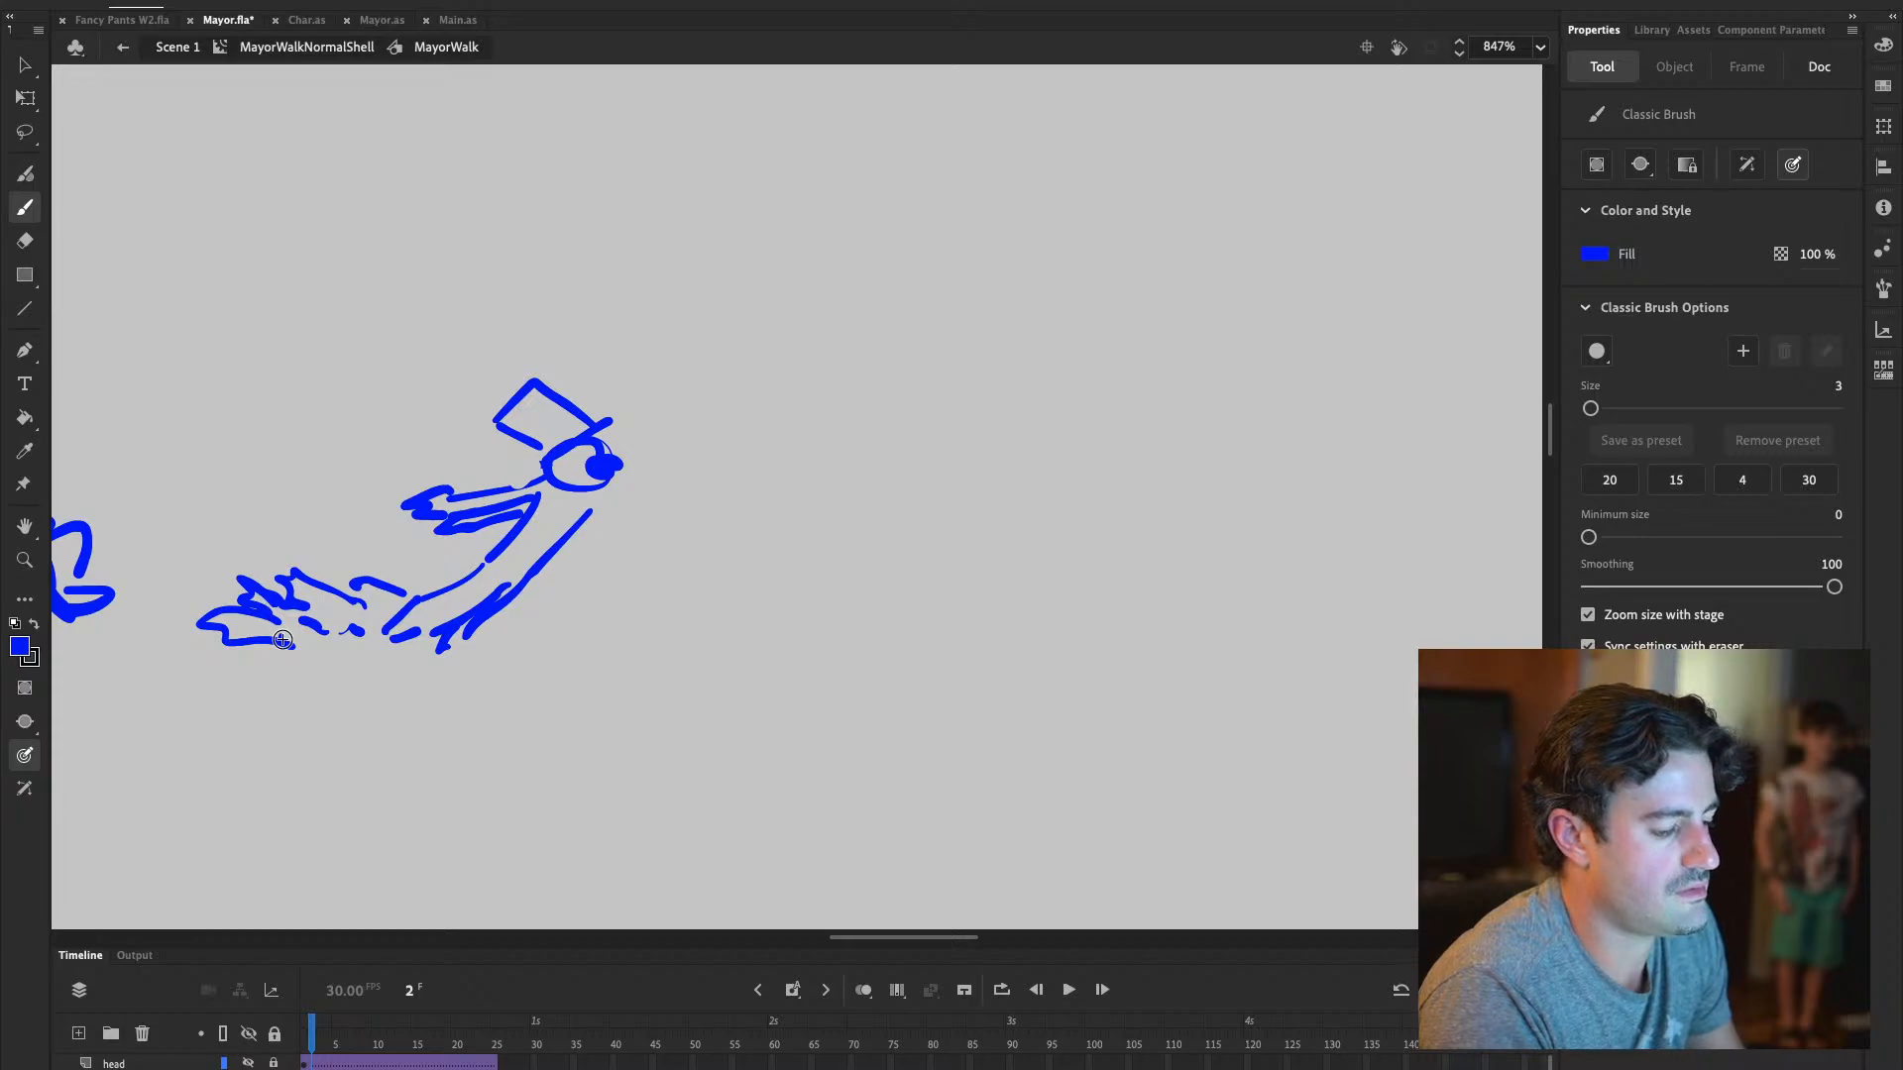
Paint a new figure's torso lines, bent front leg and straight trailing leg in the empty space beyond the flying figure
mouse_move(976, 478)
left_mouse_down()
mouse_move(961, 528)
mouse_move(1013, 545)
mouse_move(1042, 594)
mouse_move(1002, 594)
left_mouse_up()
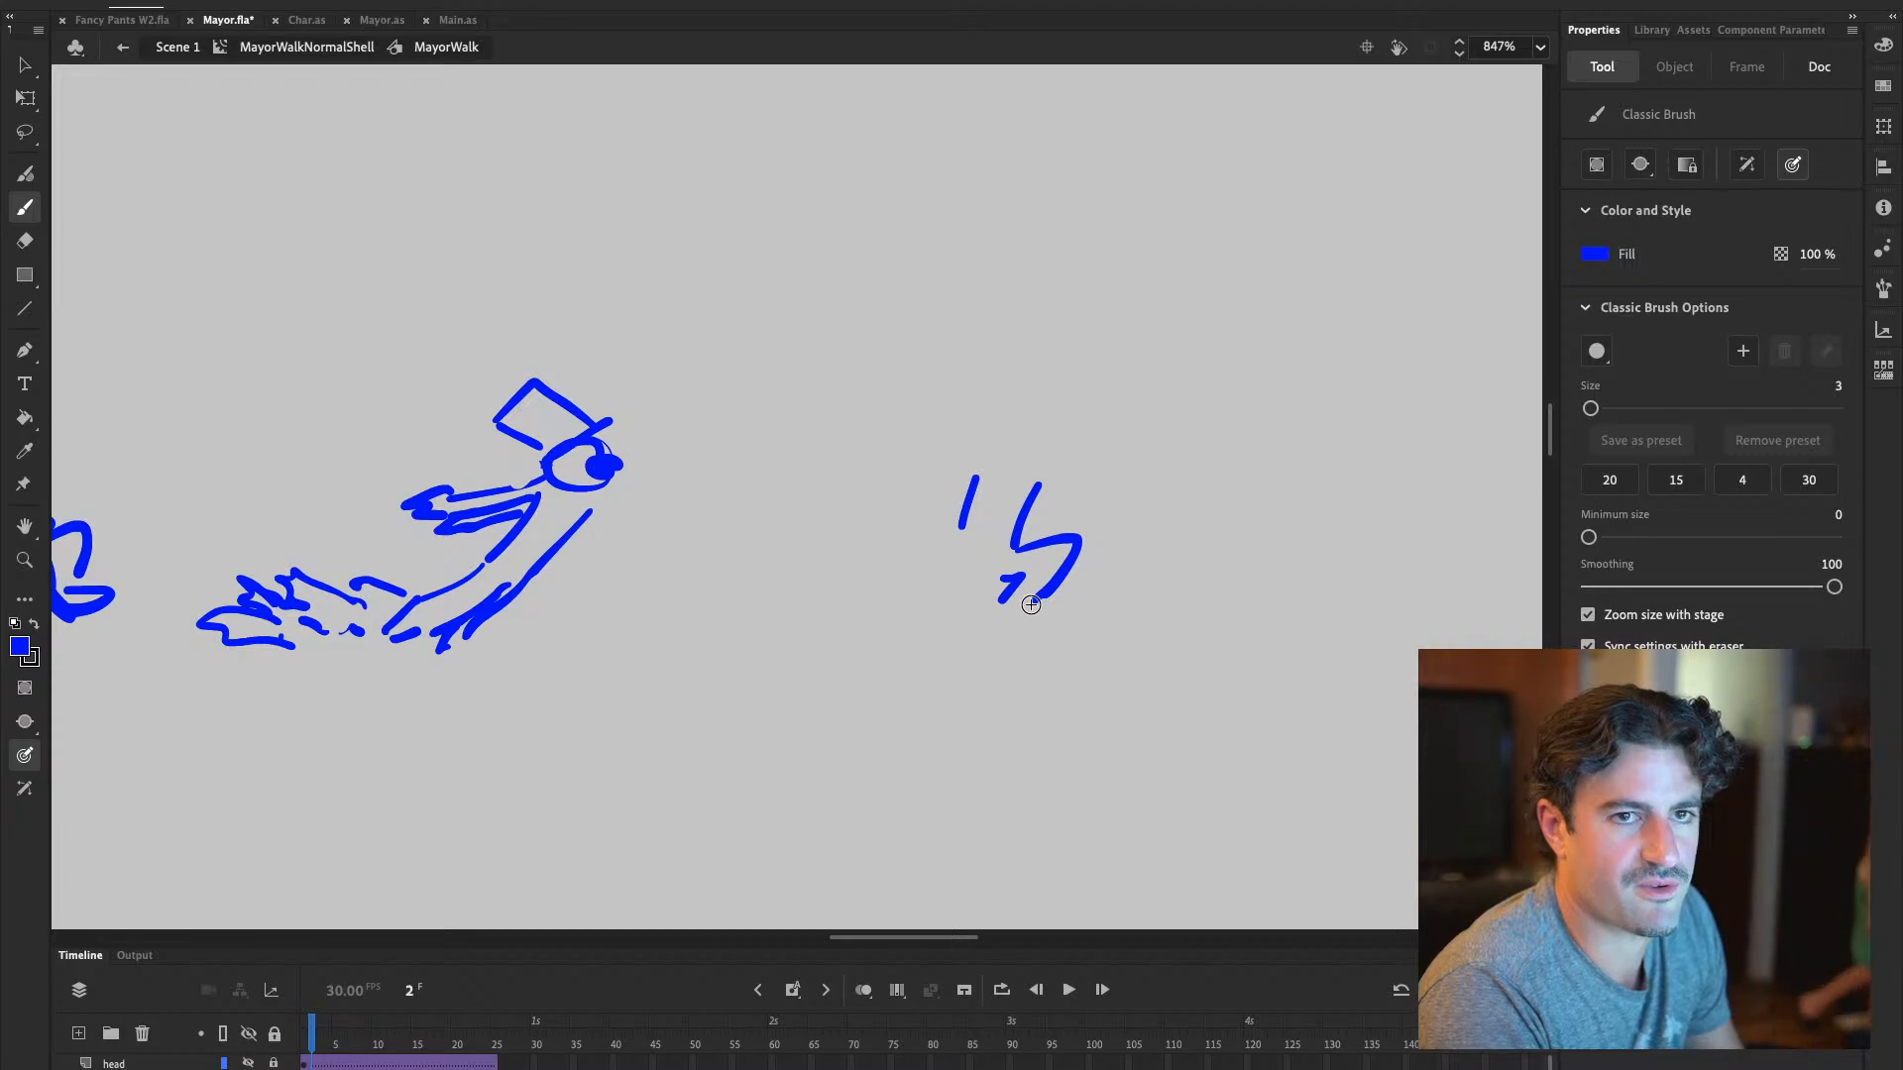
mouse_move(1031, 604)
left_mouse_down()
mouse_move(1027, 626)
mouse_move(902, 637)
left_mouse_up()
mouse_move(989, 569)
left_mouse_down()
mouse_move(942, 640)
mouse_move(878, 682)
mouse_move(932, 651)
left_mouse_up()
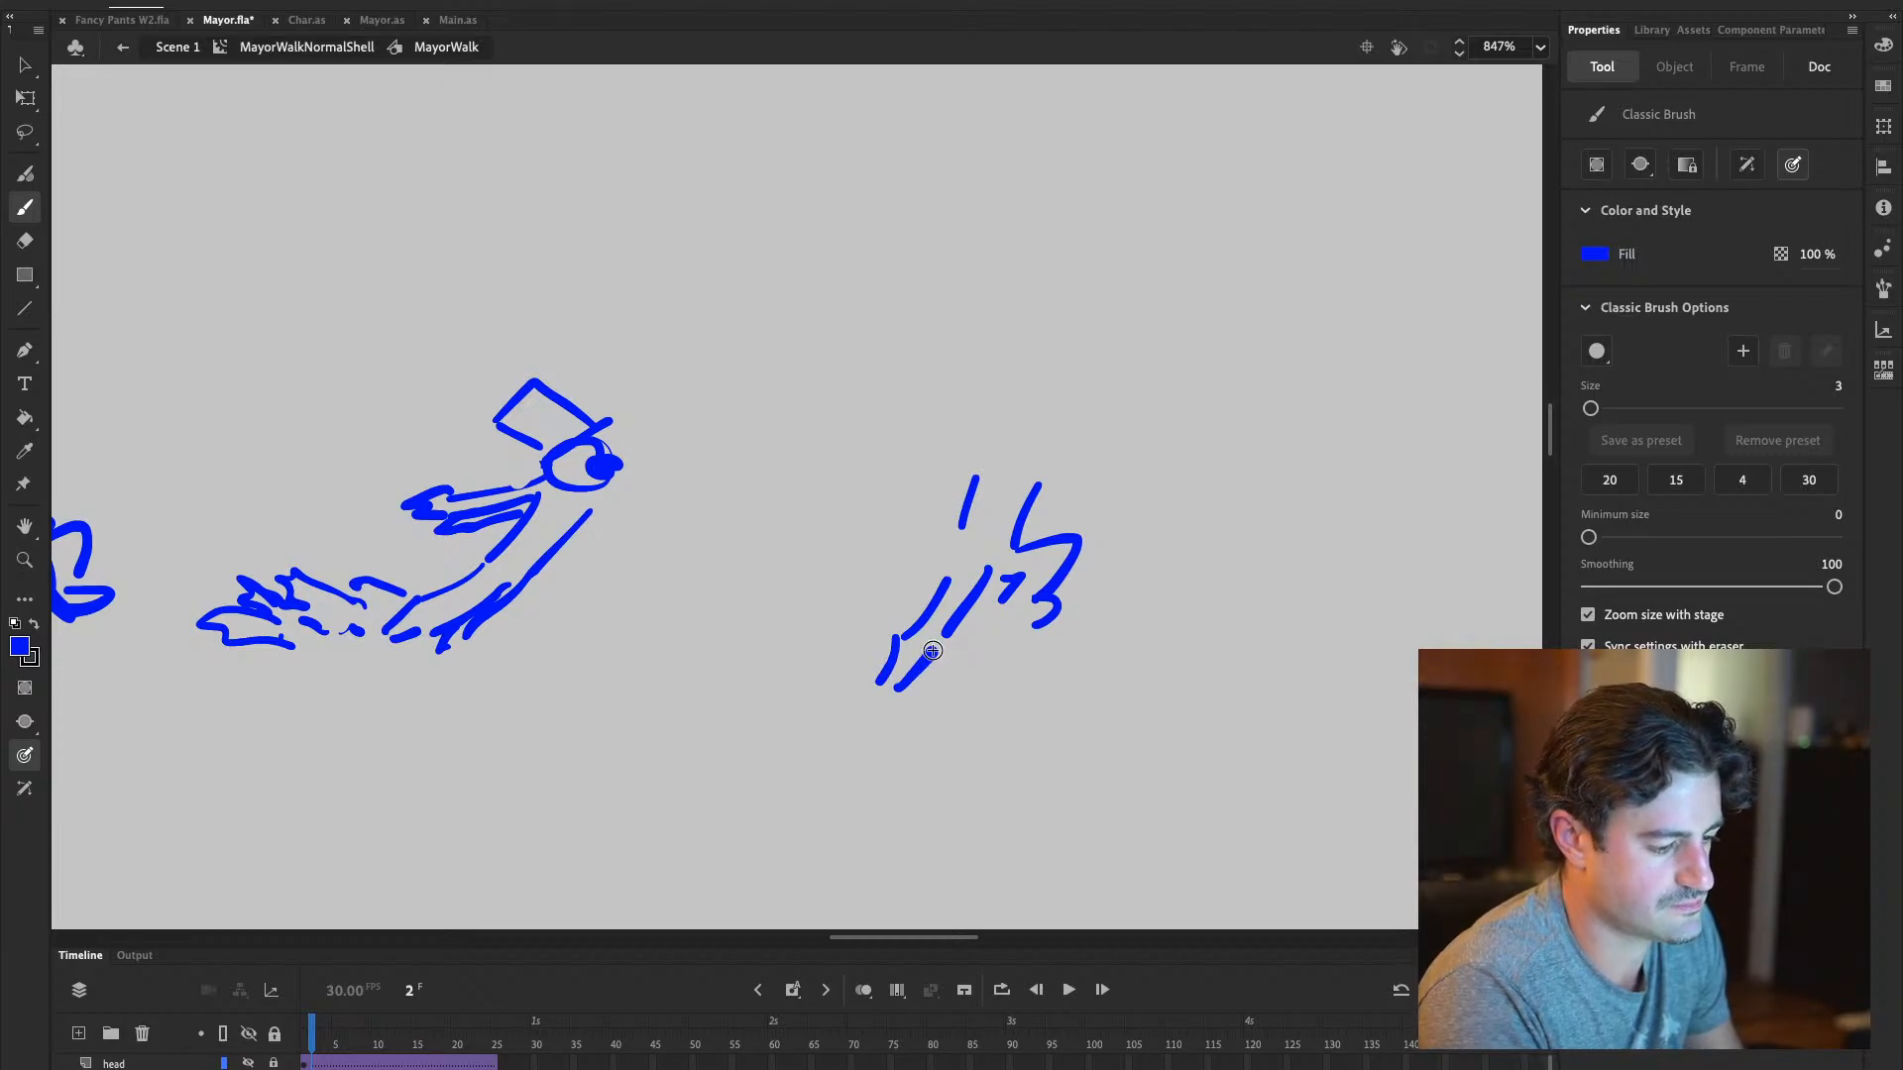
Redo the new figure's head as a narrower oval, add a hat and raised arm, and lengthen the back line
mouse_move(994, 458)
left_mouse_down()
mouse_move(1051, 466)
mouse_move(1044, 410)
left_mouse_up()
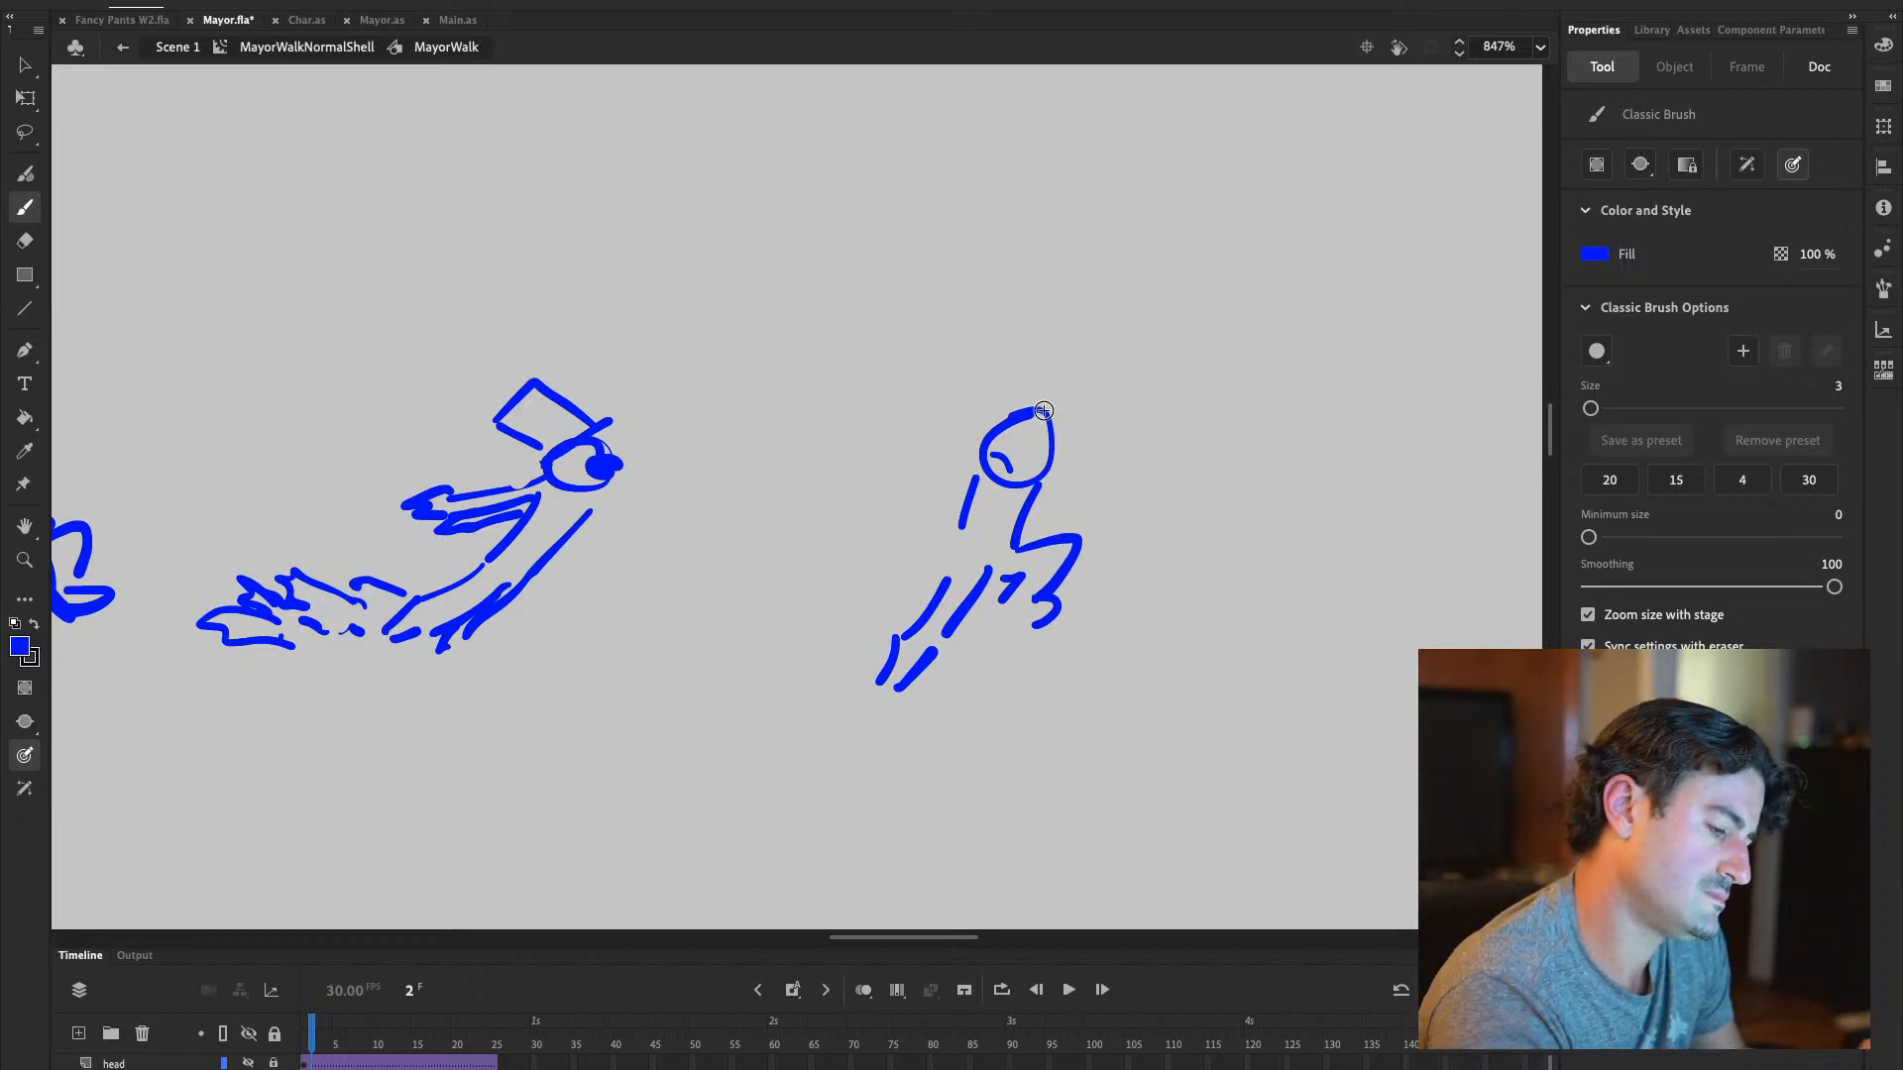
key("ctrl+z")
mouse_move(1029, 400)
left_mouse_down()
mouse_move(1009, 467)
mouse_move(1037, 406)
mouse_move(981, 435)
mouse_move(1038, 385)
mouse_move(1039, 350)
mouse_move(1040, 391)
mouse_move(1034, 357)
mouse_move(974, 372)
mouse_move(998, 416)
left_mouse_up()
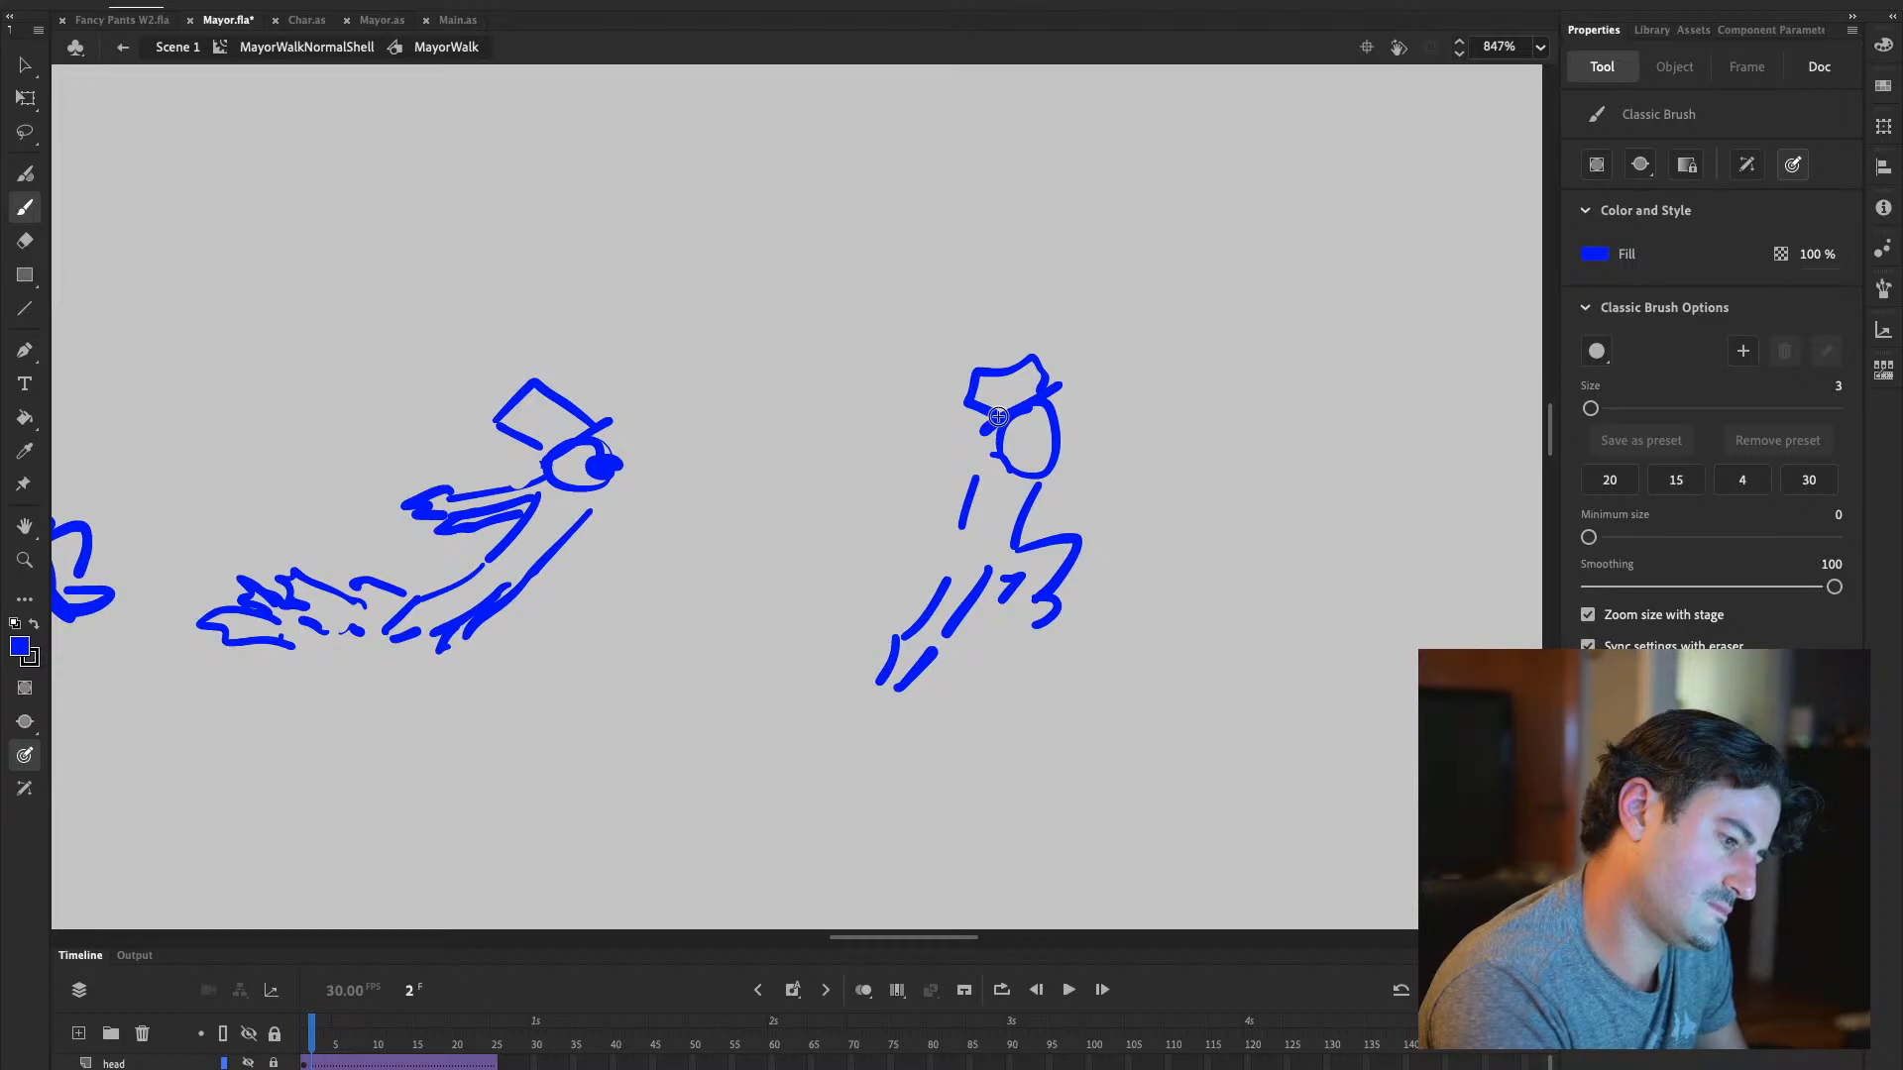
left_click_drag(993, 364, 979, 476)
left_click_drag(1013, 373, 999, 412)
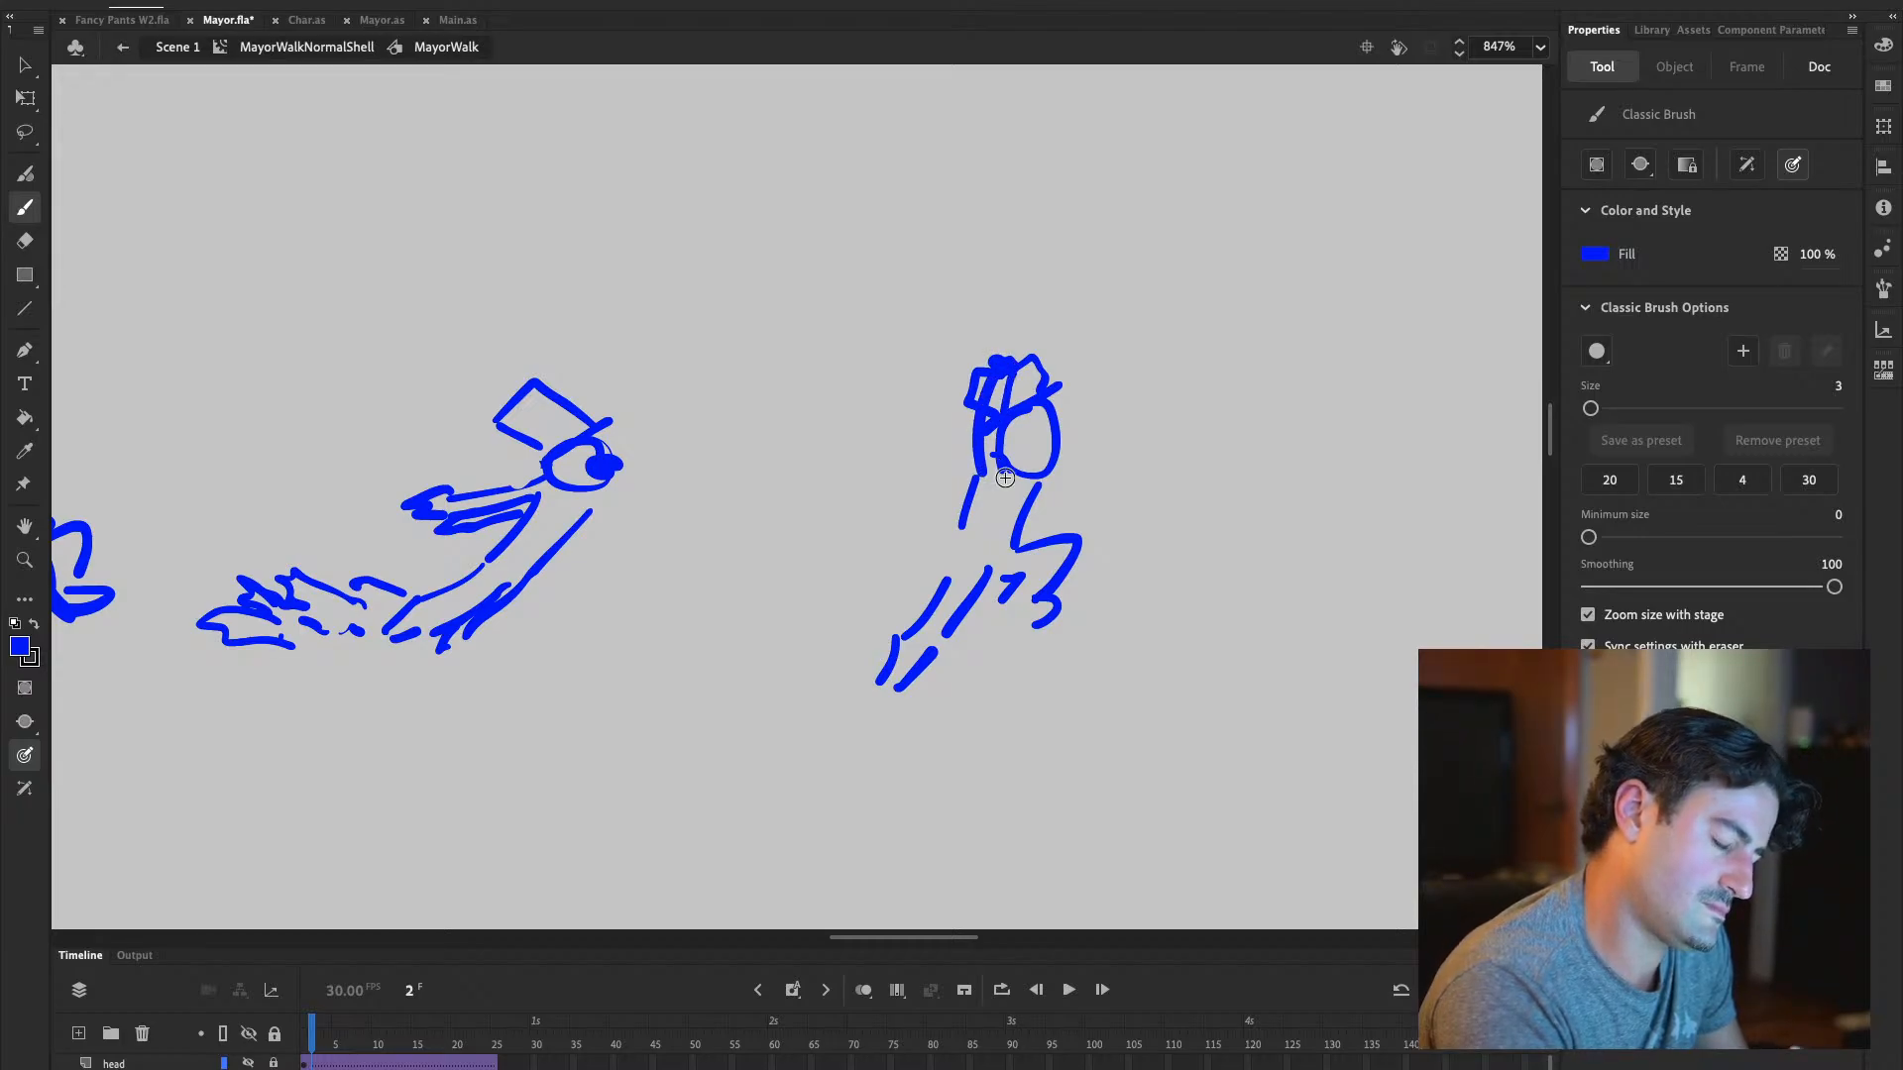
left_click_drag(974, 479, 953, 563)
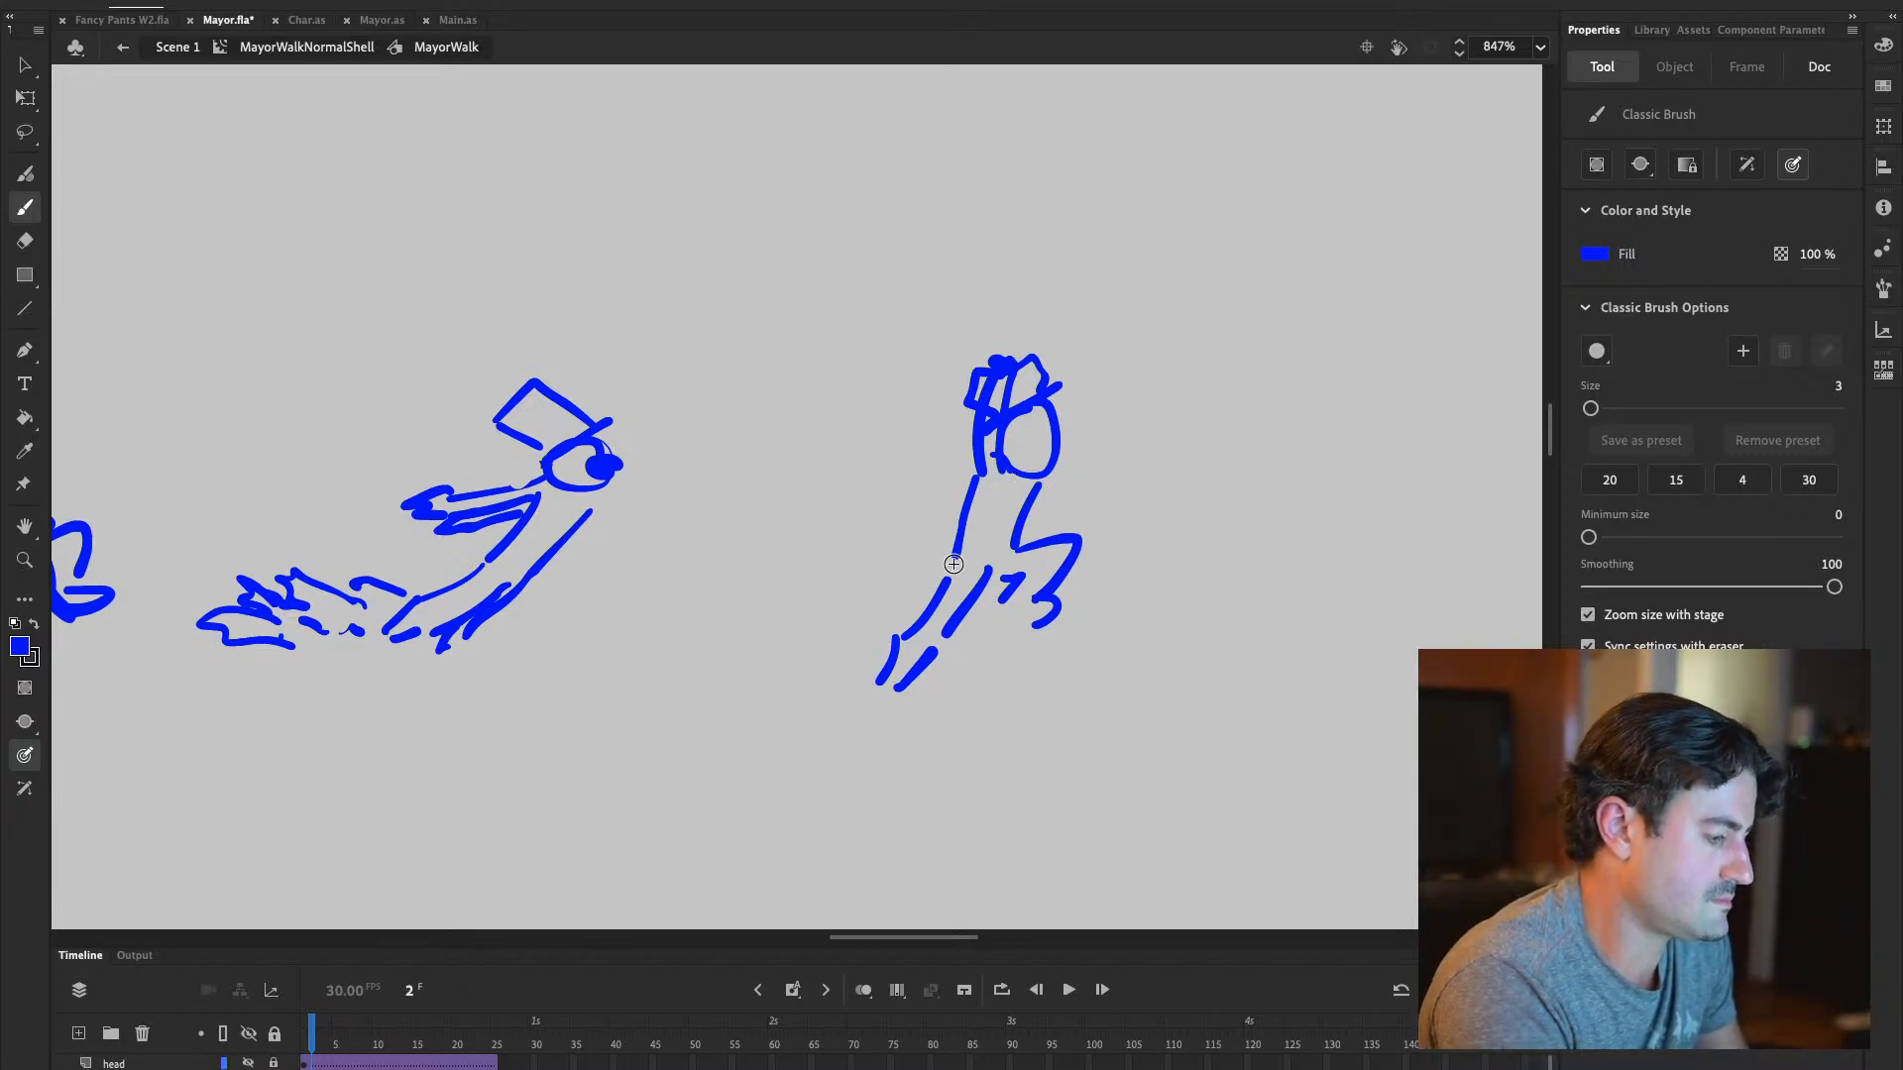
Erase the new figure's straight trailing leg, close its torso with a waistline, and extend the front lower leg
key("e")
mouse_move(958, 581)
left_mouse_down()
mouse_move(880, 687)
mouse_move(984, 559)
mouse_move(918, 686)
left_mouse_up()
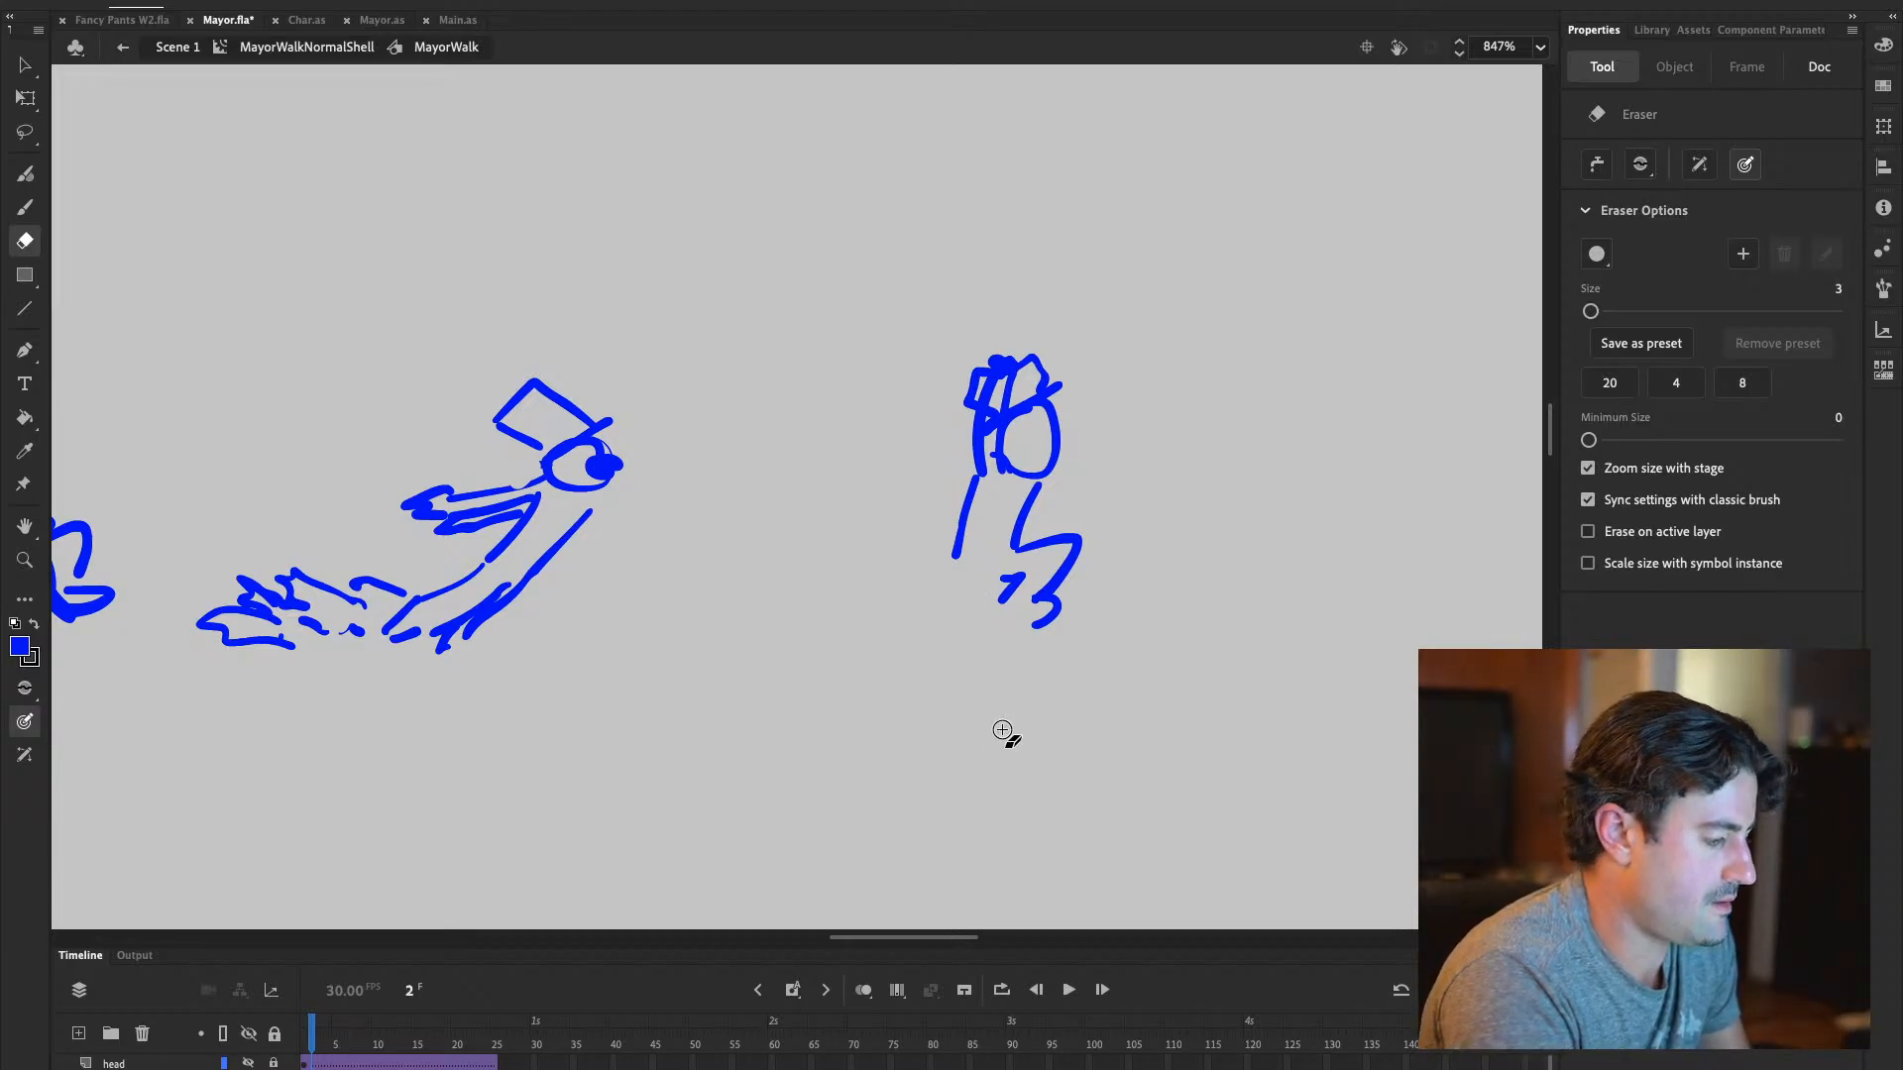
left_click(25, 210)
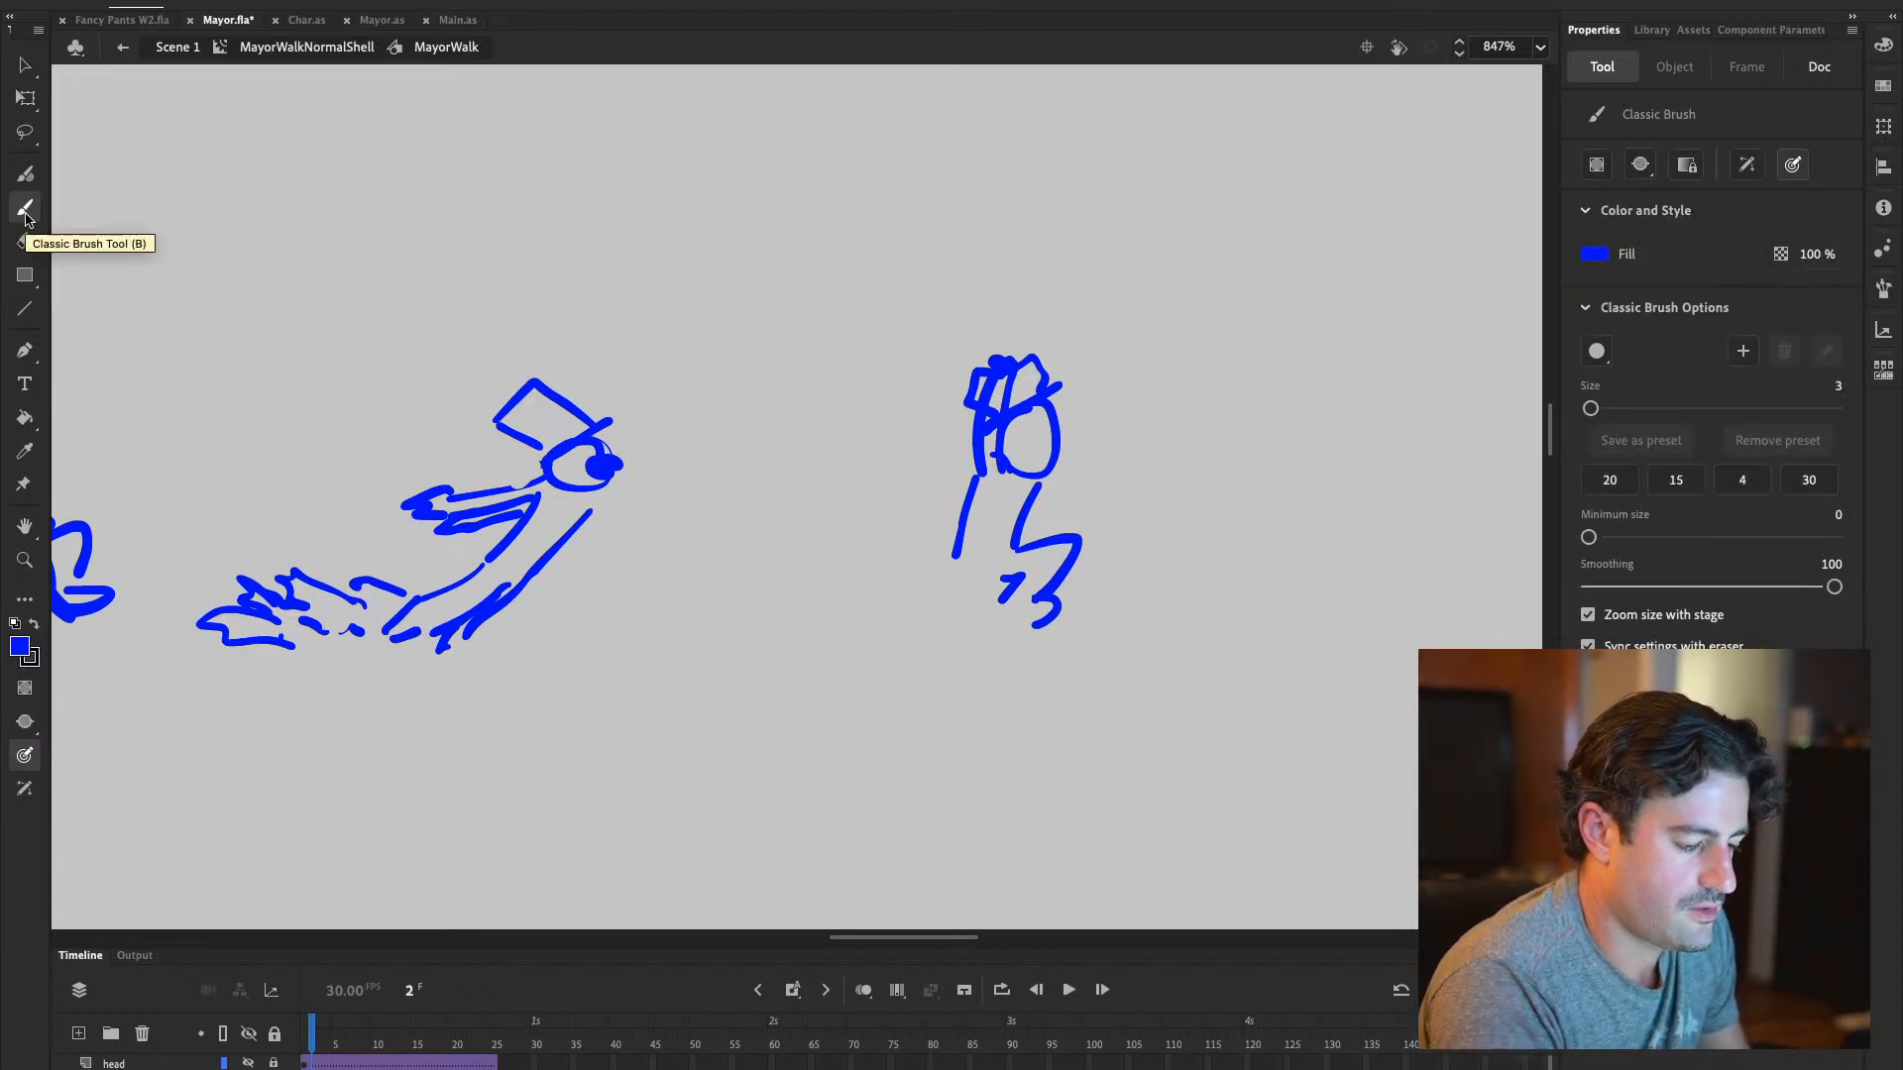
left_click_drag(955, 560, 1005, 544)
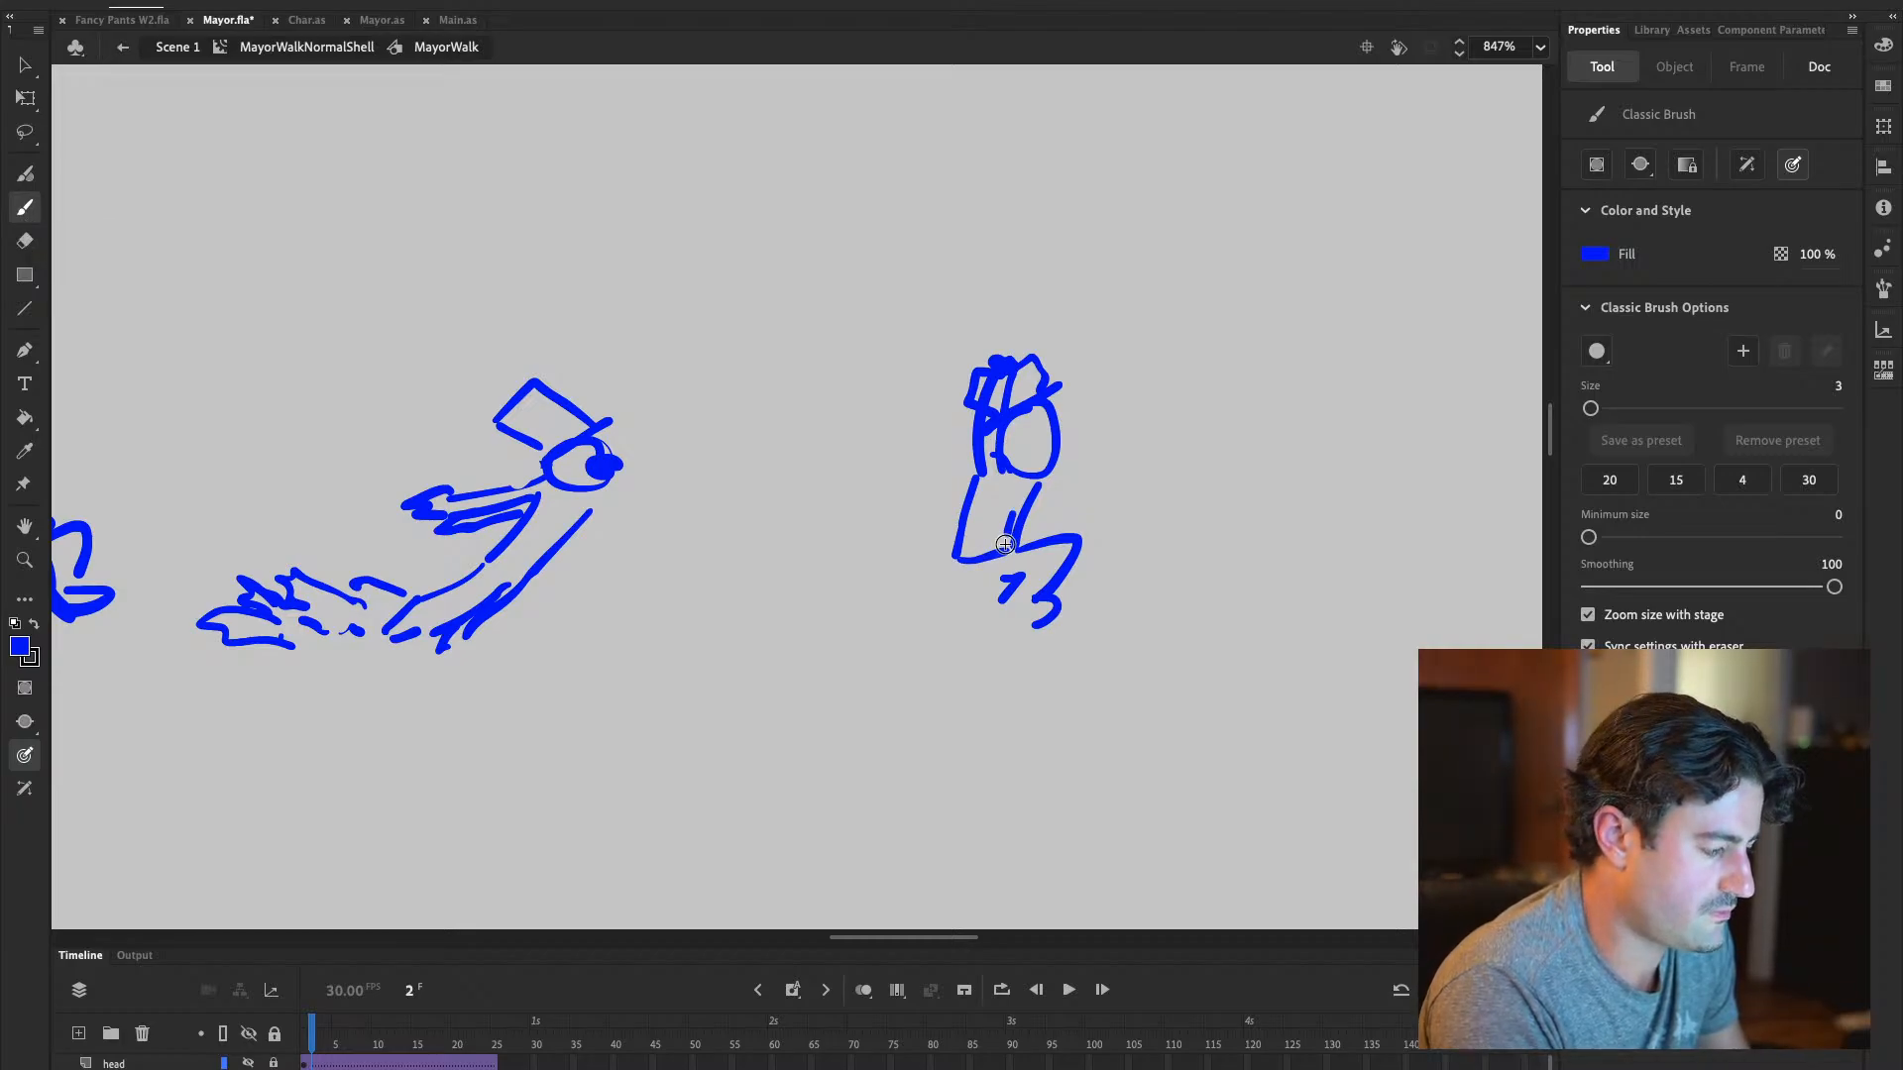
left_click_drag(1001, 598, 1009, 631)
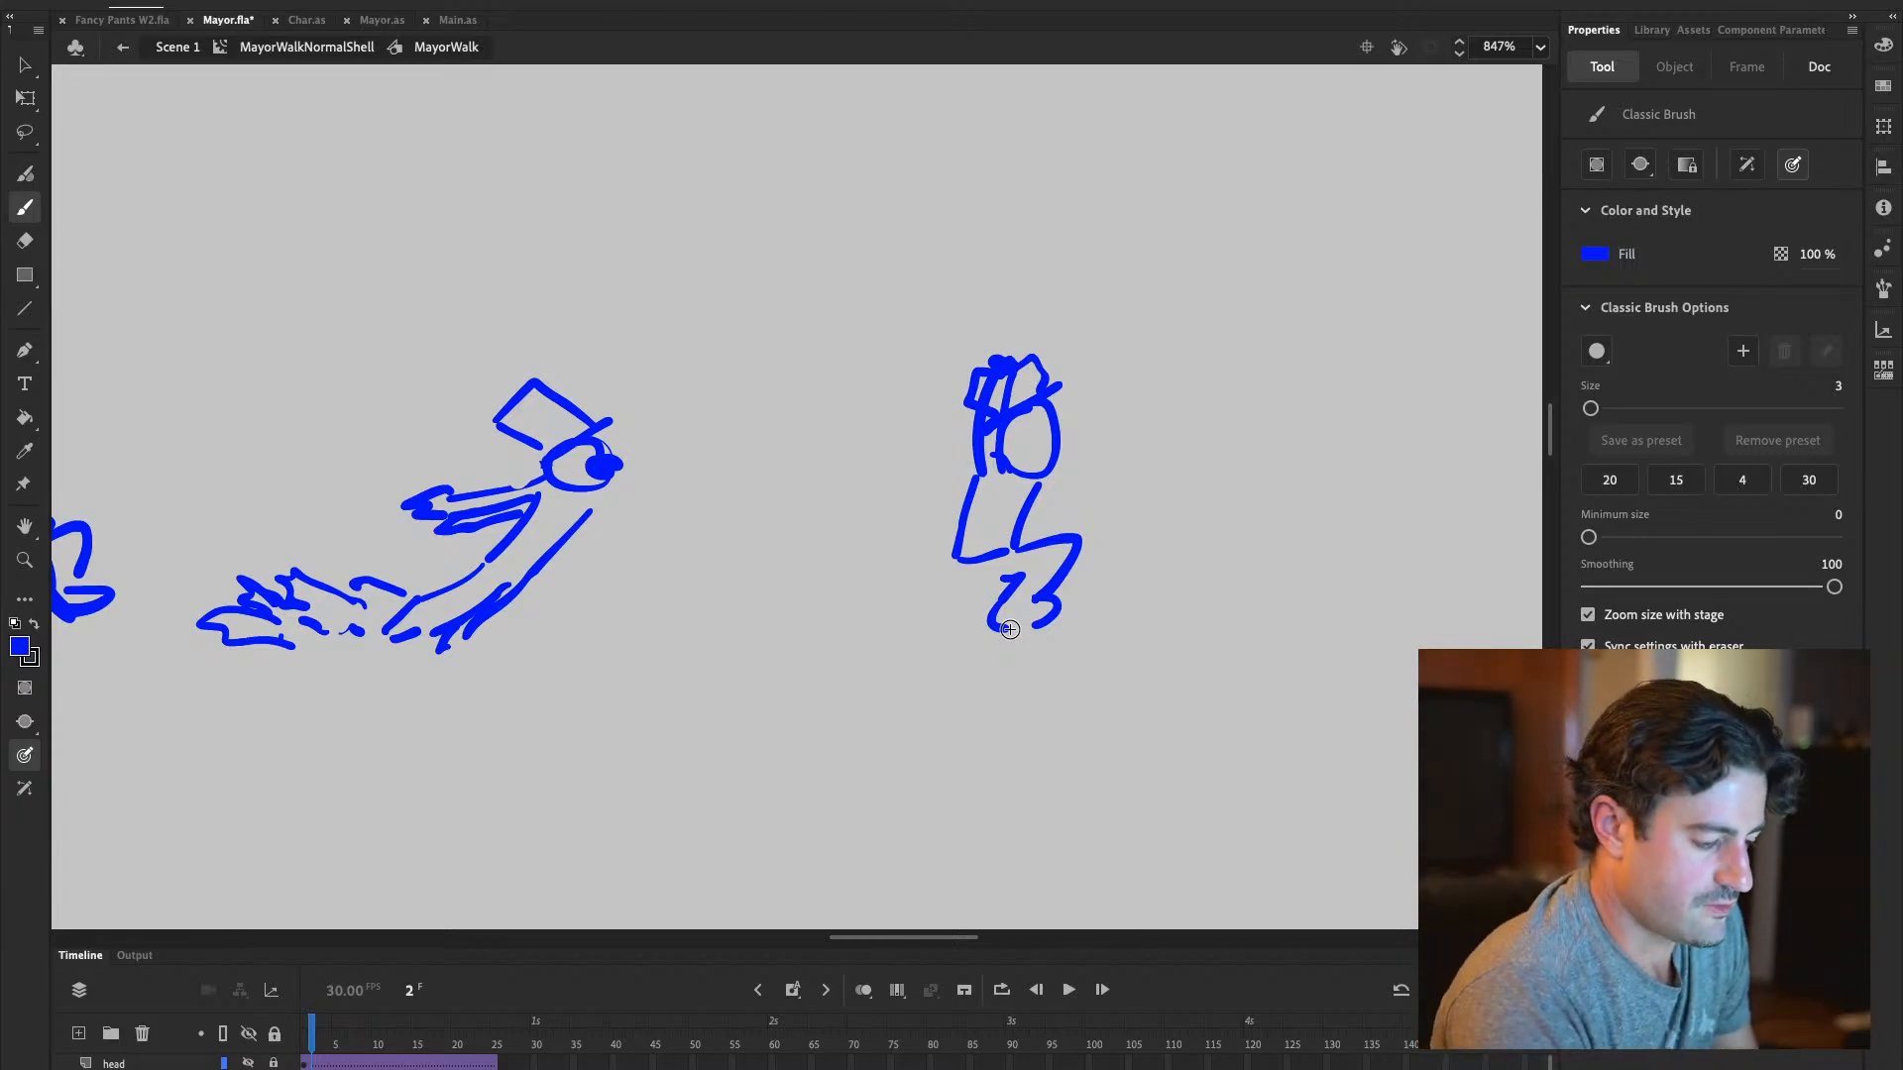
Paint a bent trailing leg with an upright foot on the new figure, redoing the foot outline
mouse_move(957, 560)
left_mouse_down()
mouse_move(908, 593)
mouse_move(953, 622)
mouse_move(889, 618)
left_mouse_up()
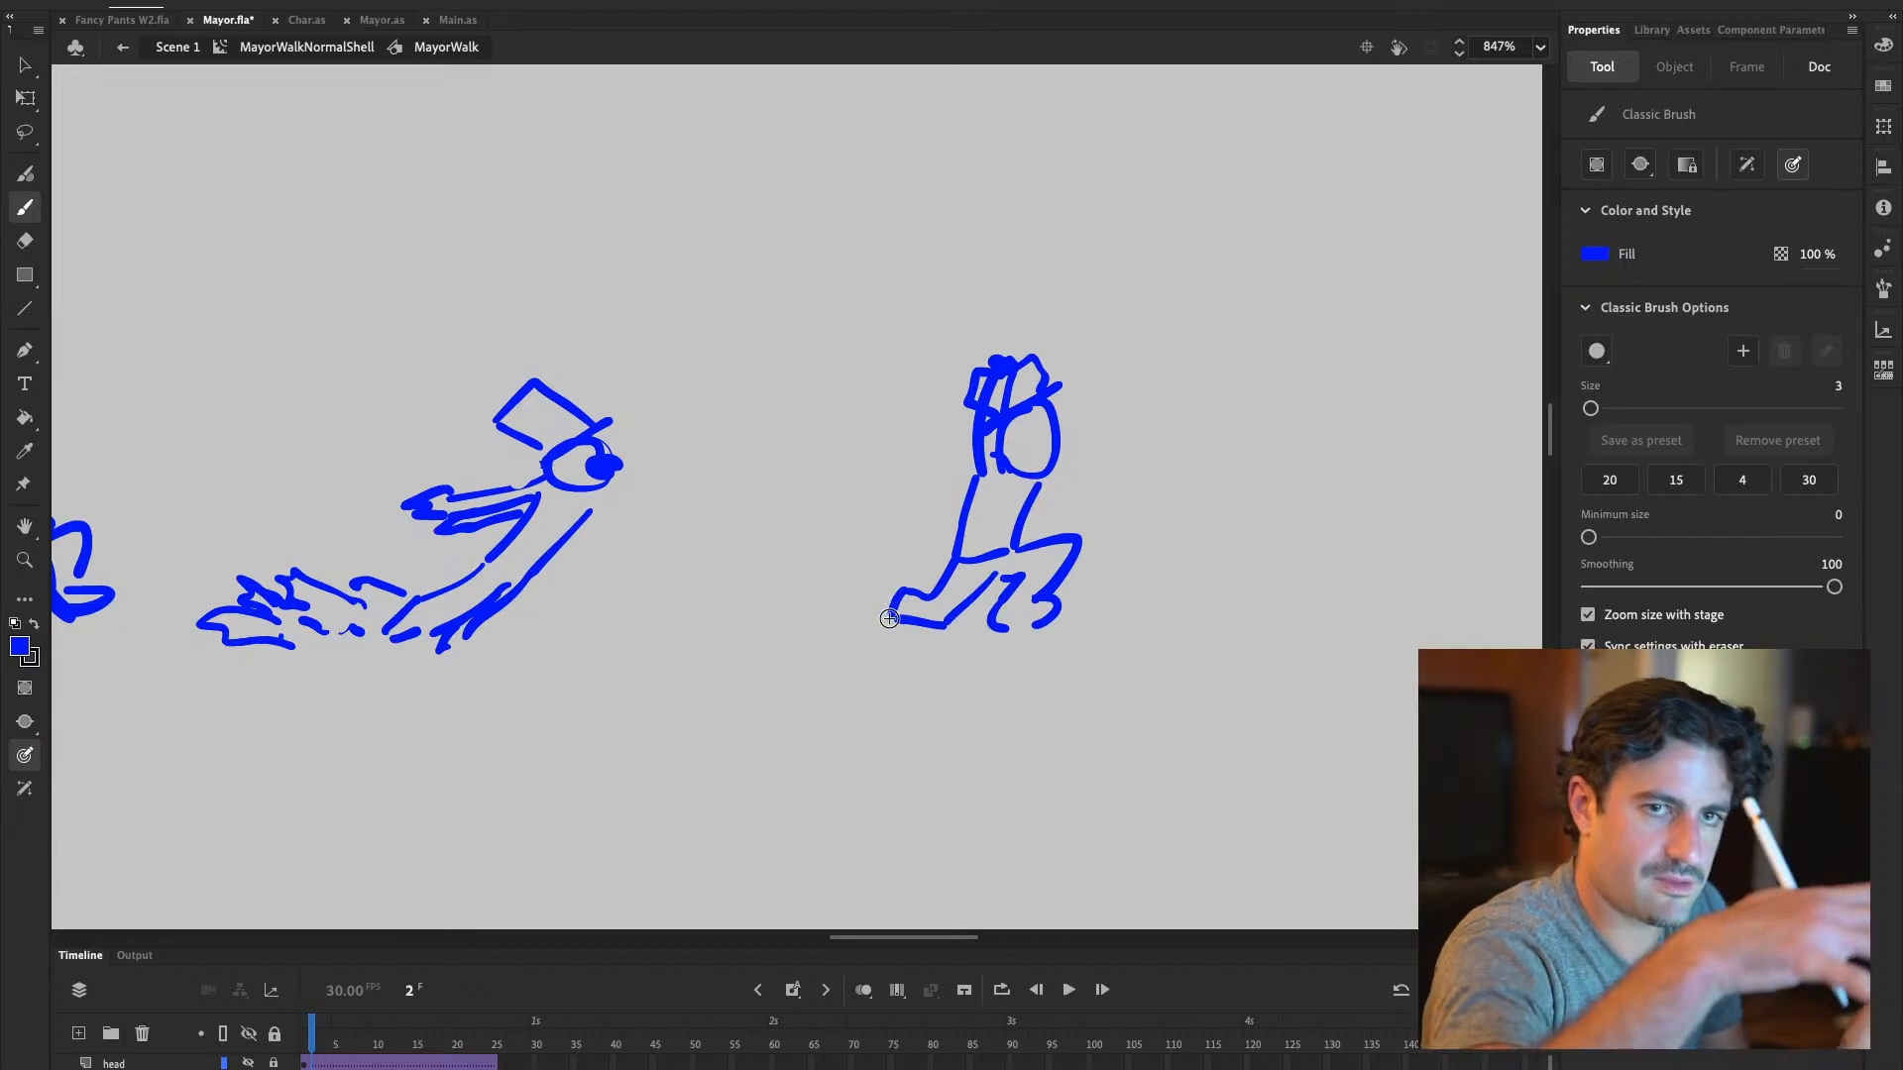
left_click_drag(898, 587, 893, 618)
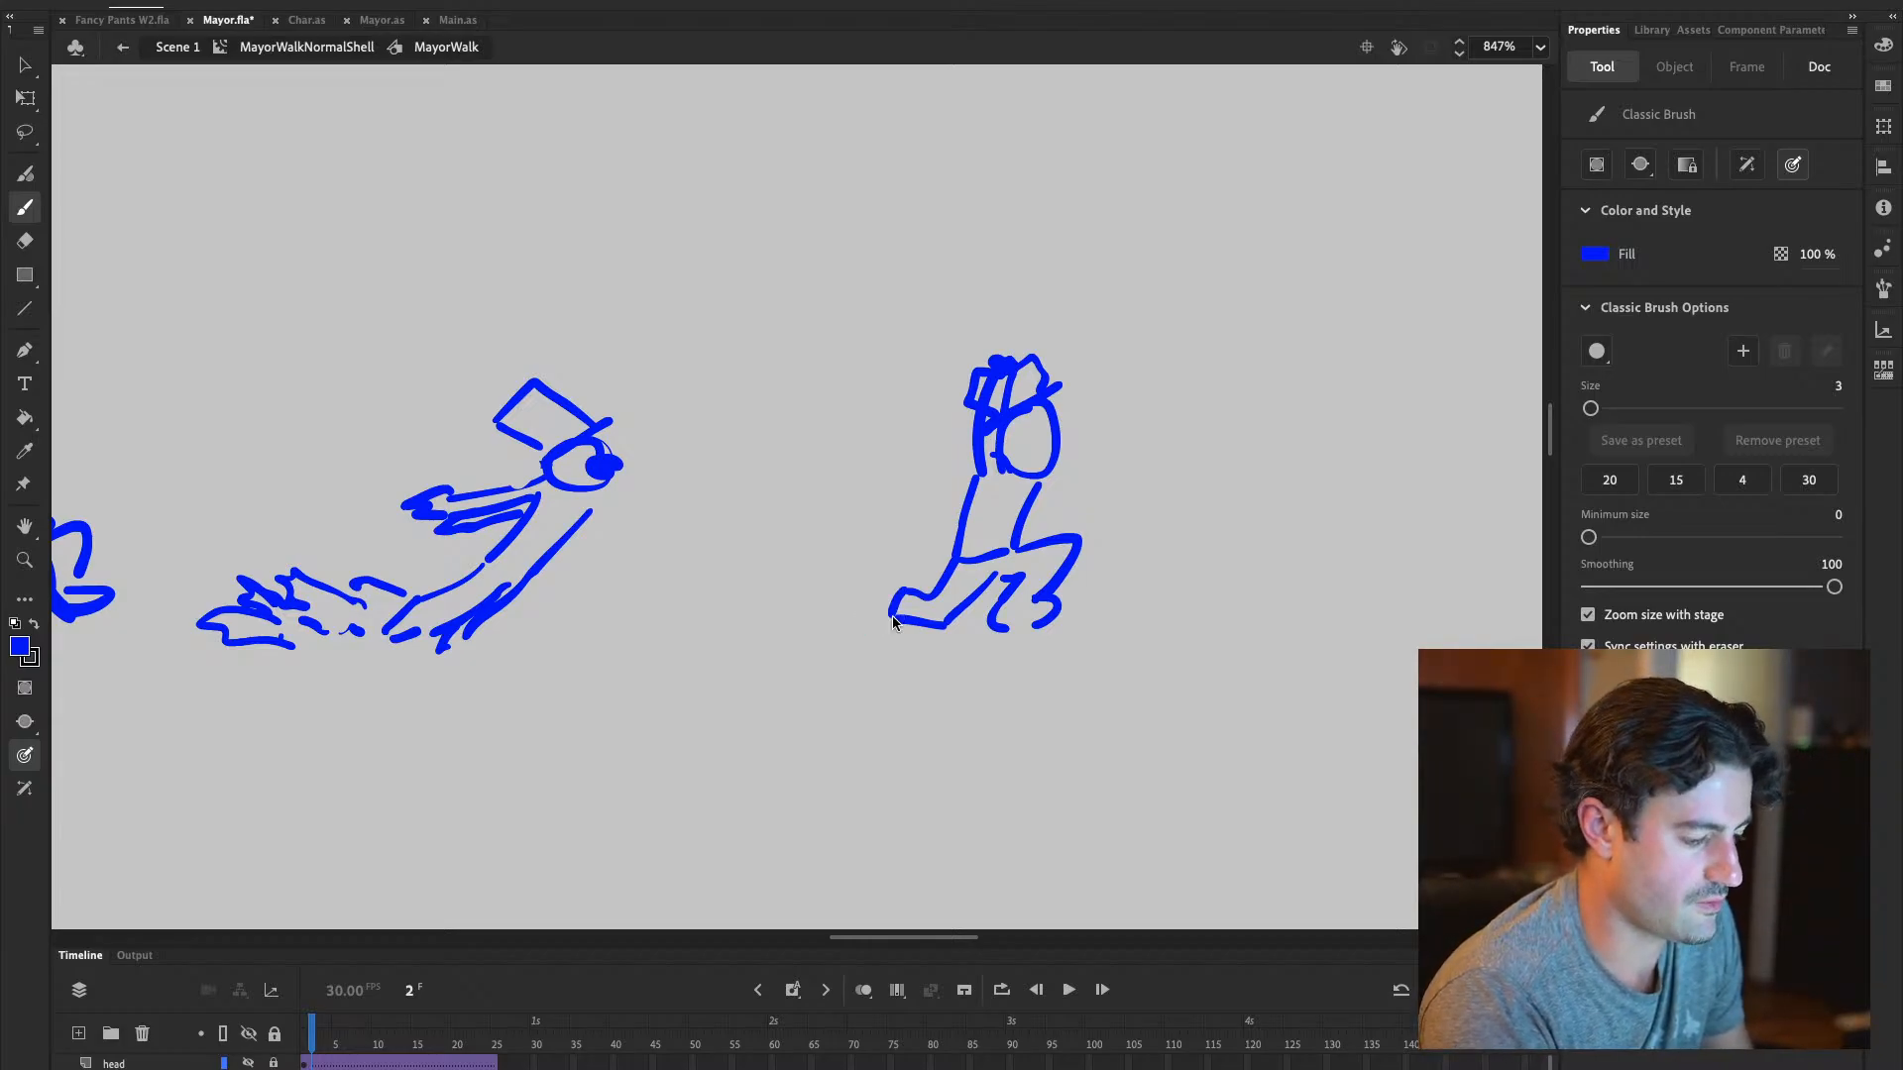
left_click_drag(898, 584, 896, 628)
key("ctrl+z")
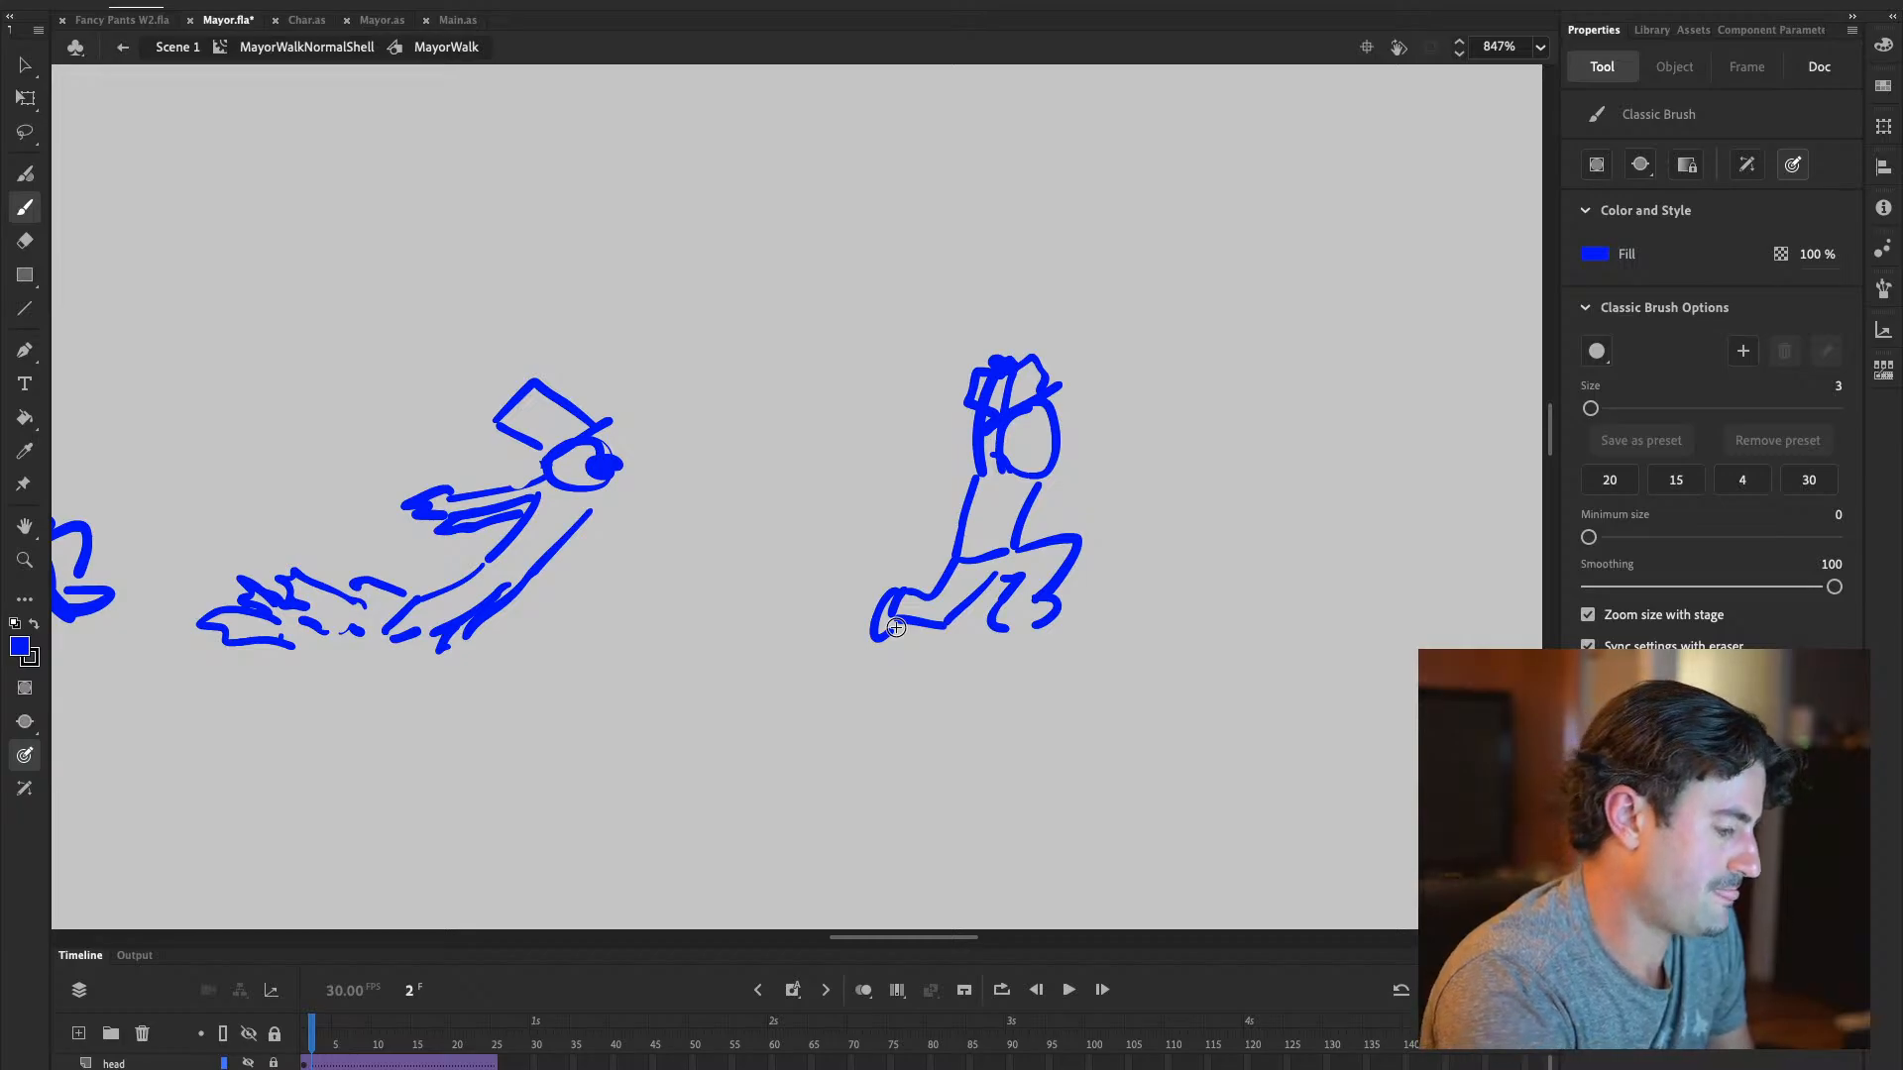
Erase the new figure's front lower leg and repaint it shorter with the foot tucked under the knee
key("e")
mouse_move(1023, 569)
left_mouse_down()
mouse_move(988, 639)
mouse_move(1044, 597)
mouse_move(1068, 610)
mouse_move(1032, 654)
left_mouse_up()
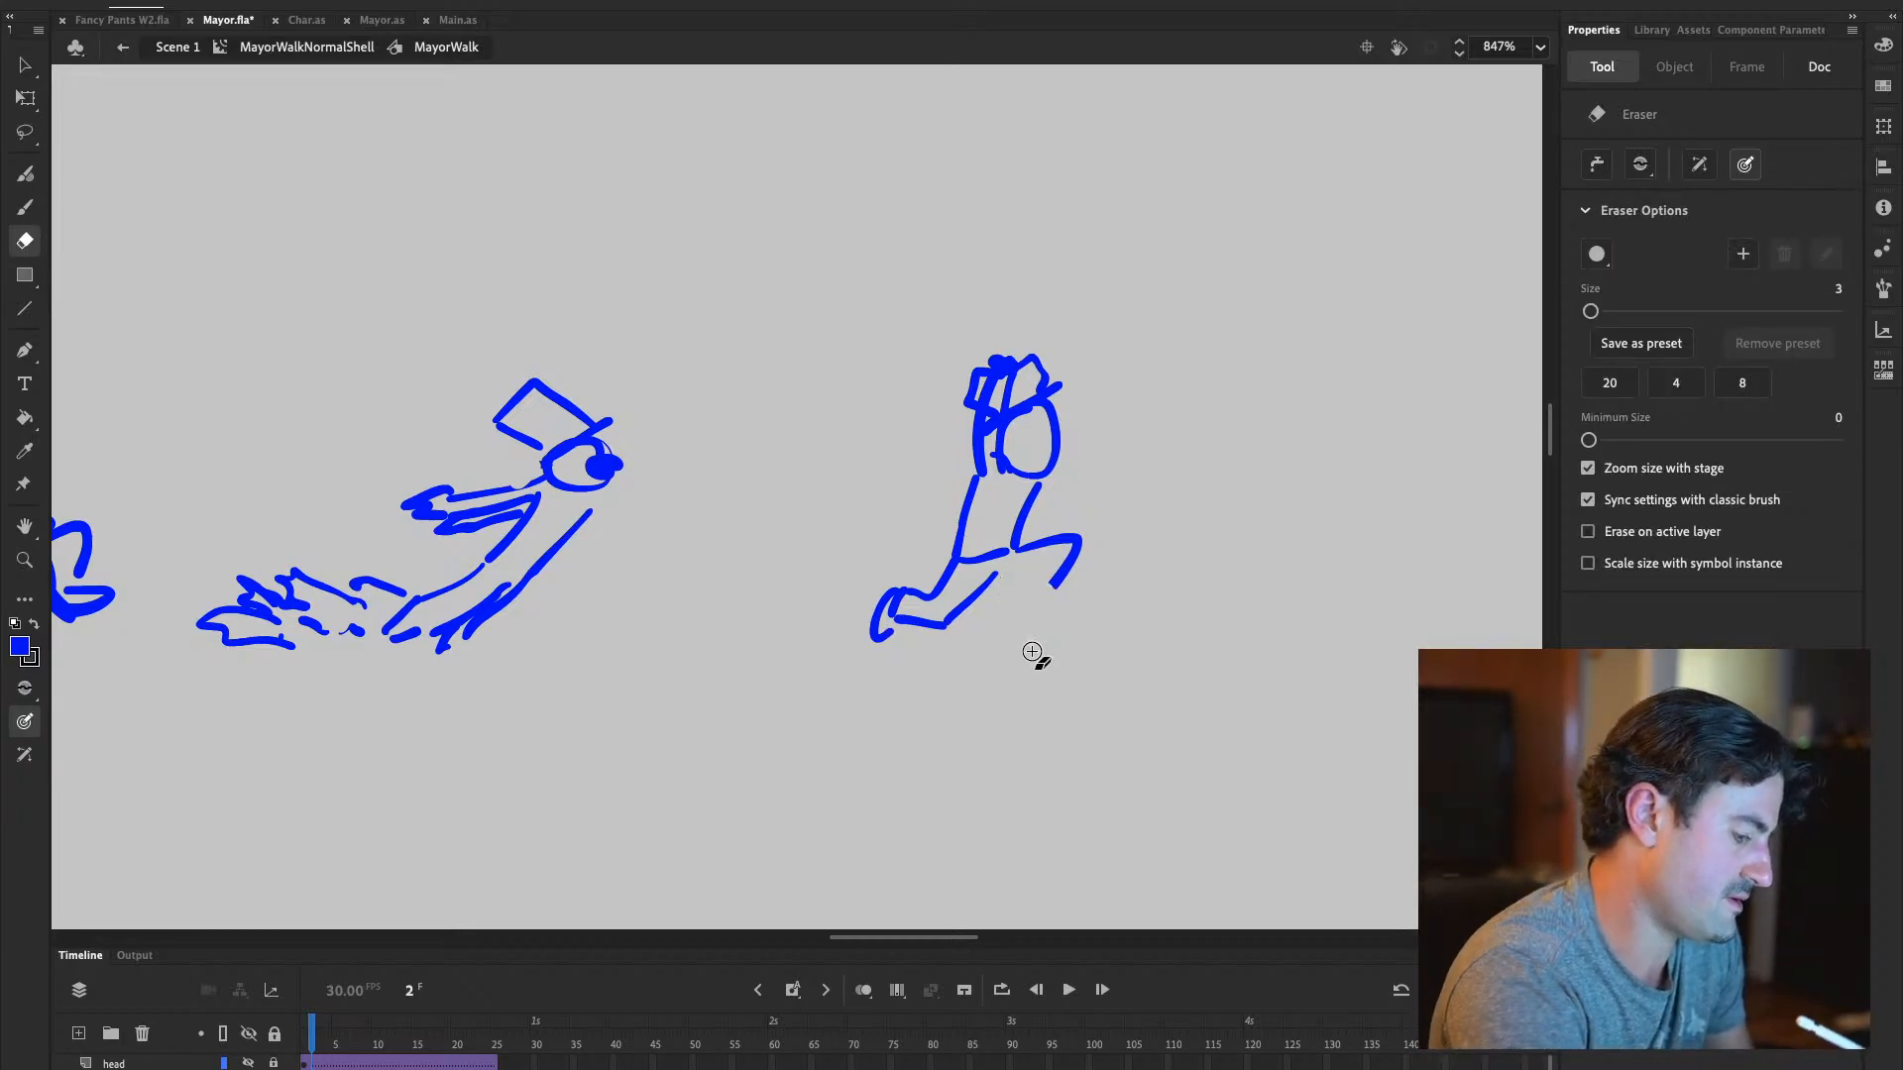
left_click(23, 216)
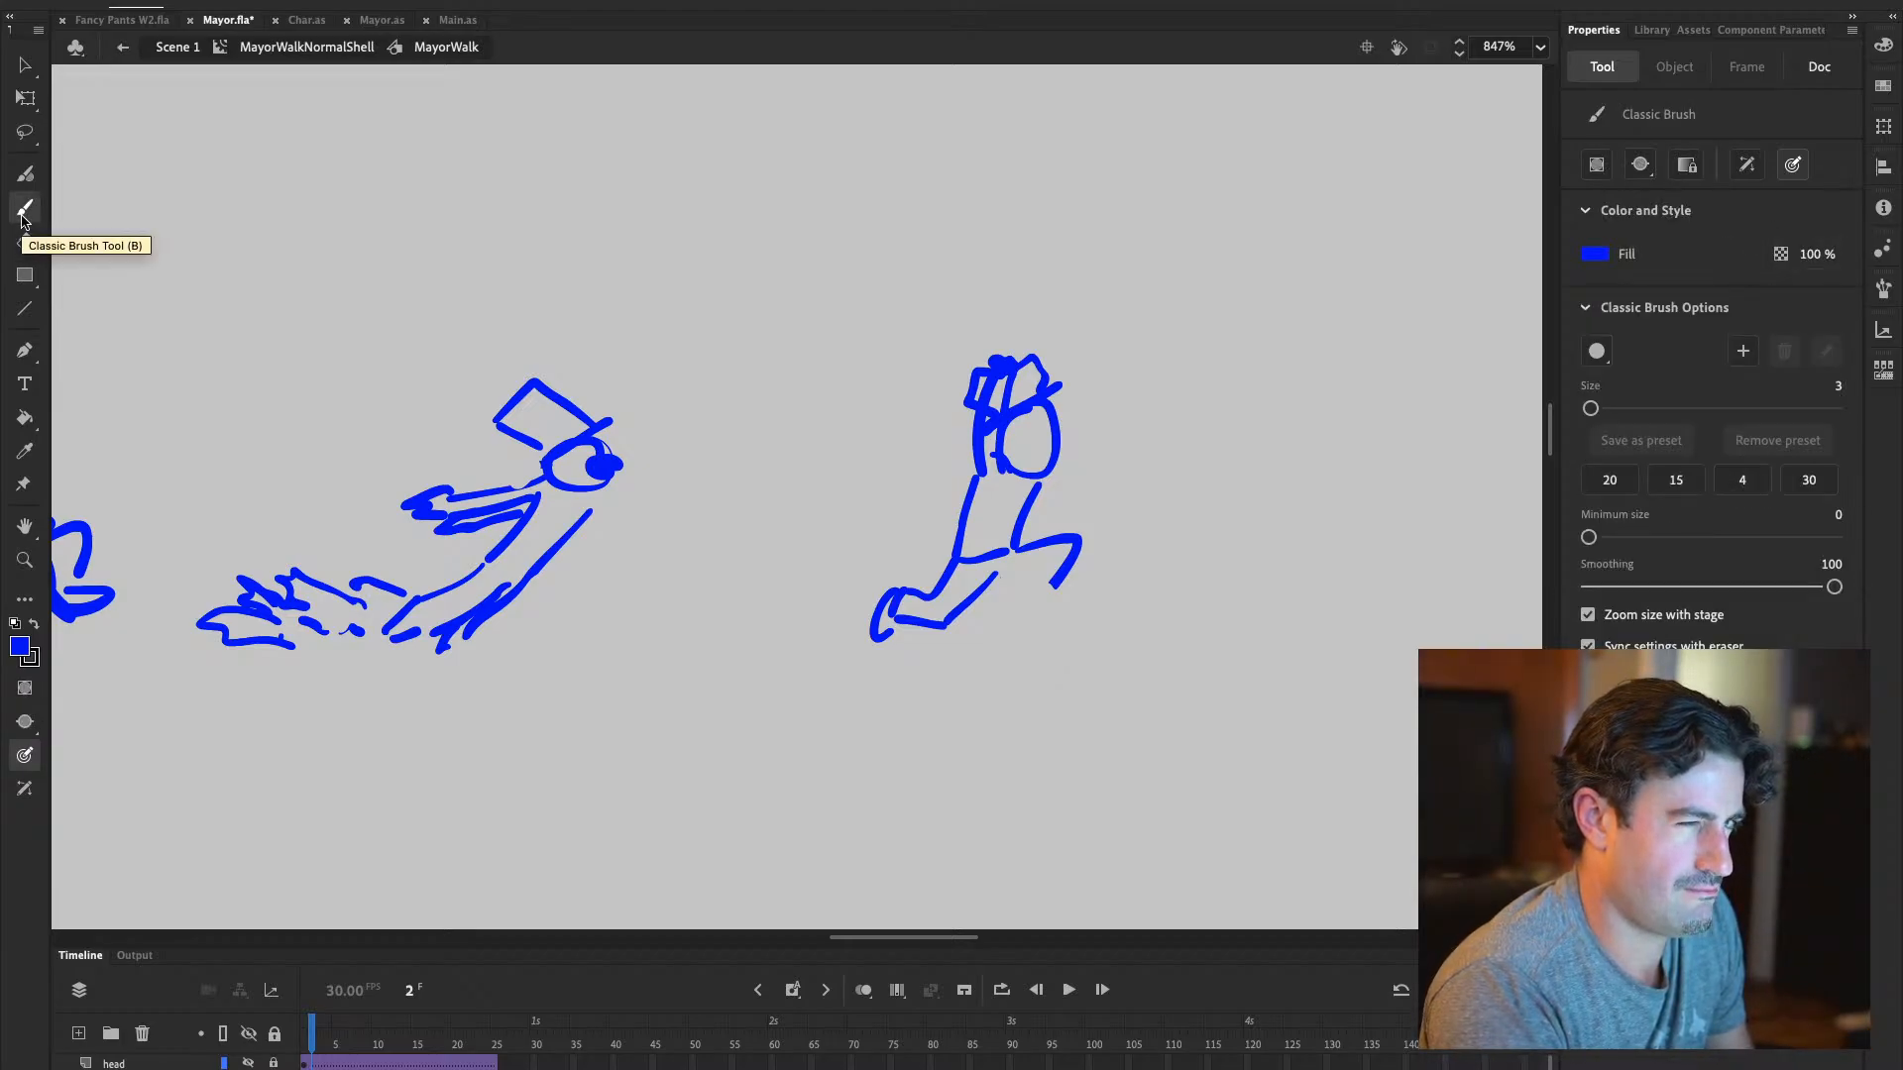
mouse_move(989, 587)
left_mouse_down()
mouse_move(1038, 561)
mouse_move(1018, 590)
mouse_move(1058, 584)
left_mouse_up()
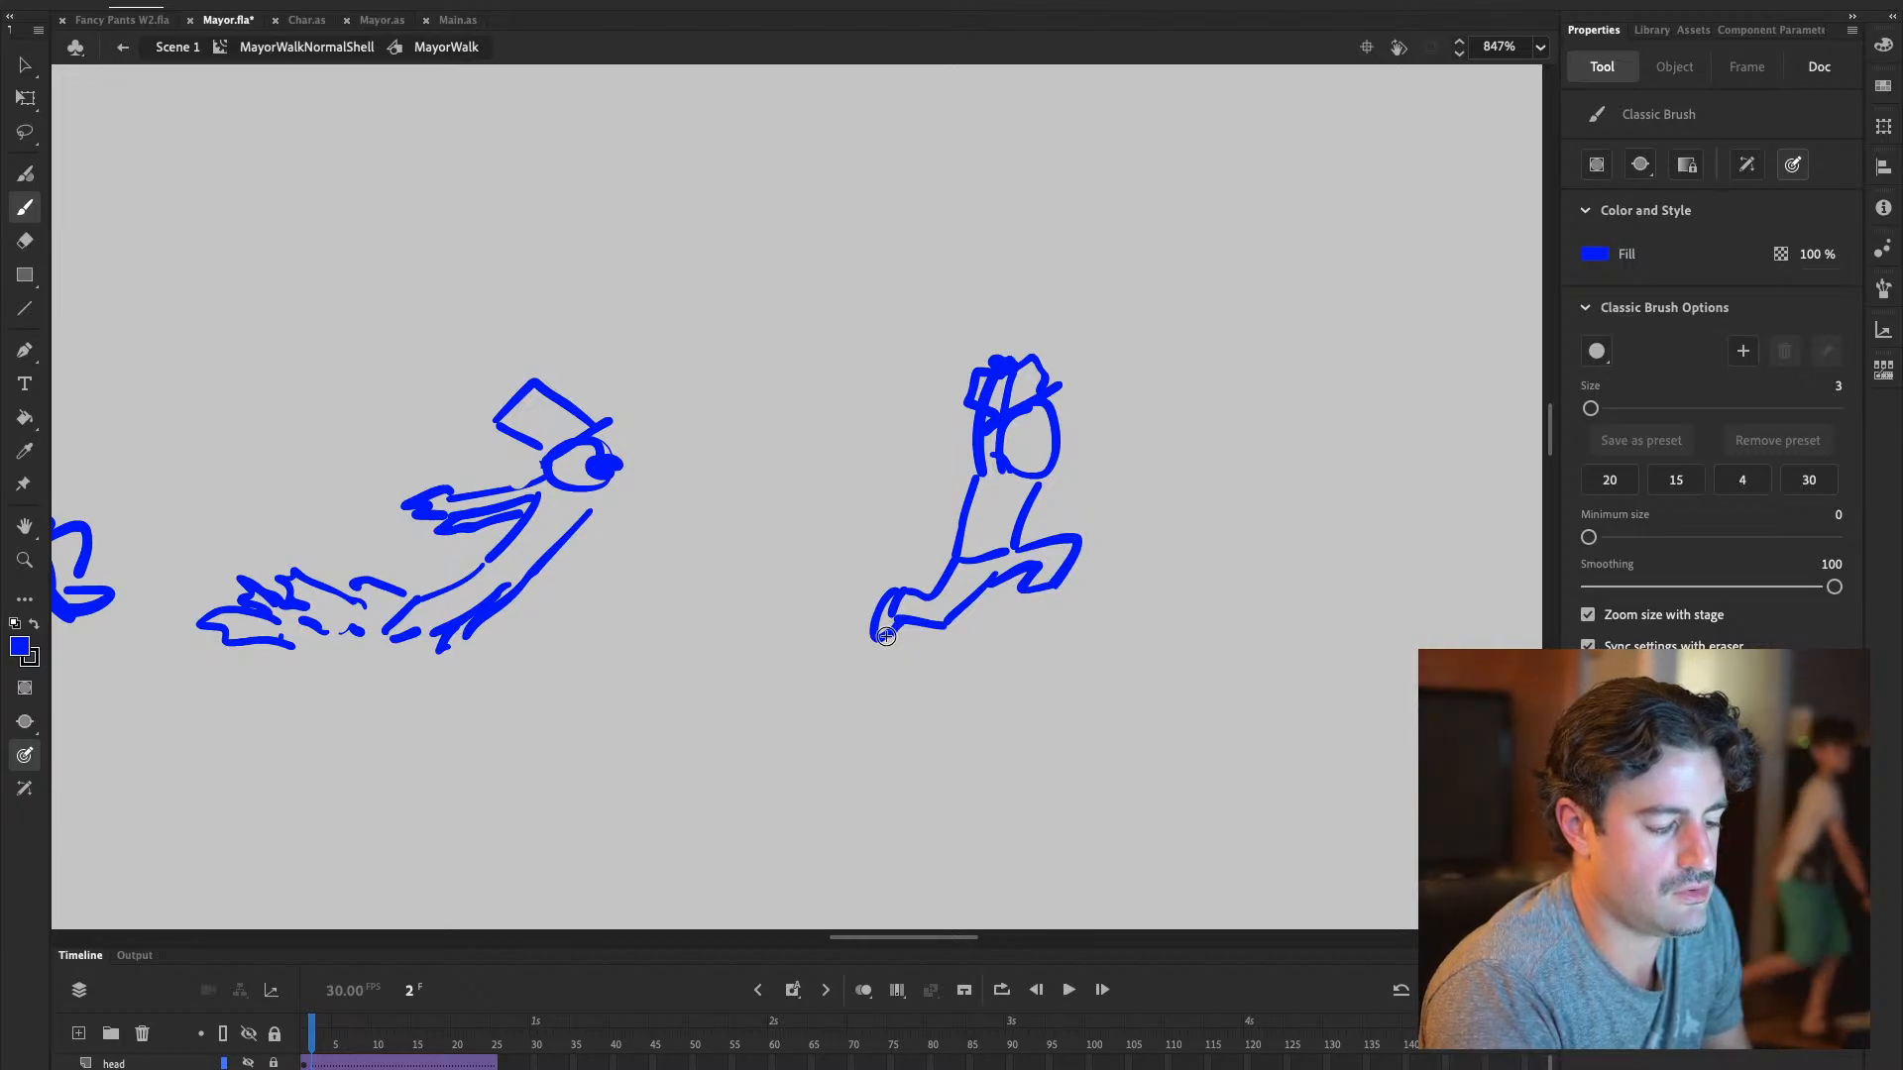
left_click_drag(1077, 586, 1021, 599)
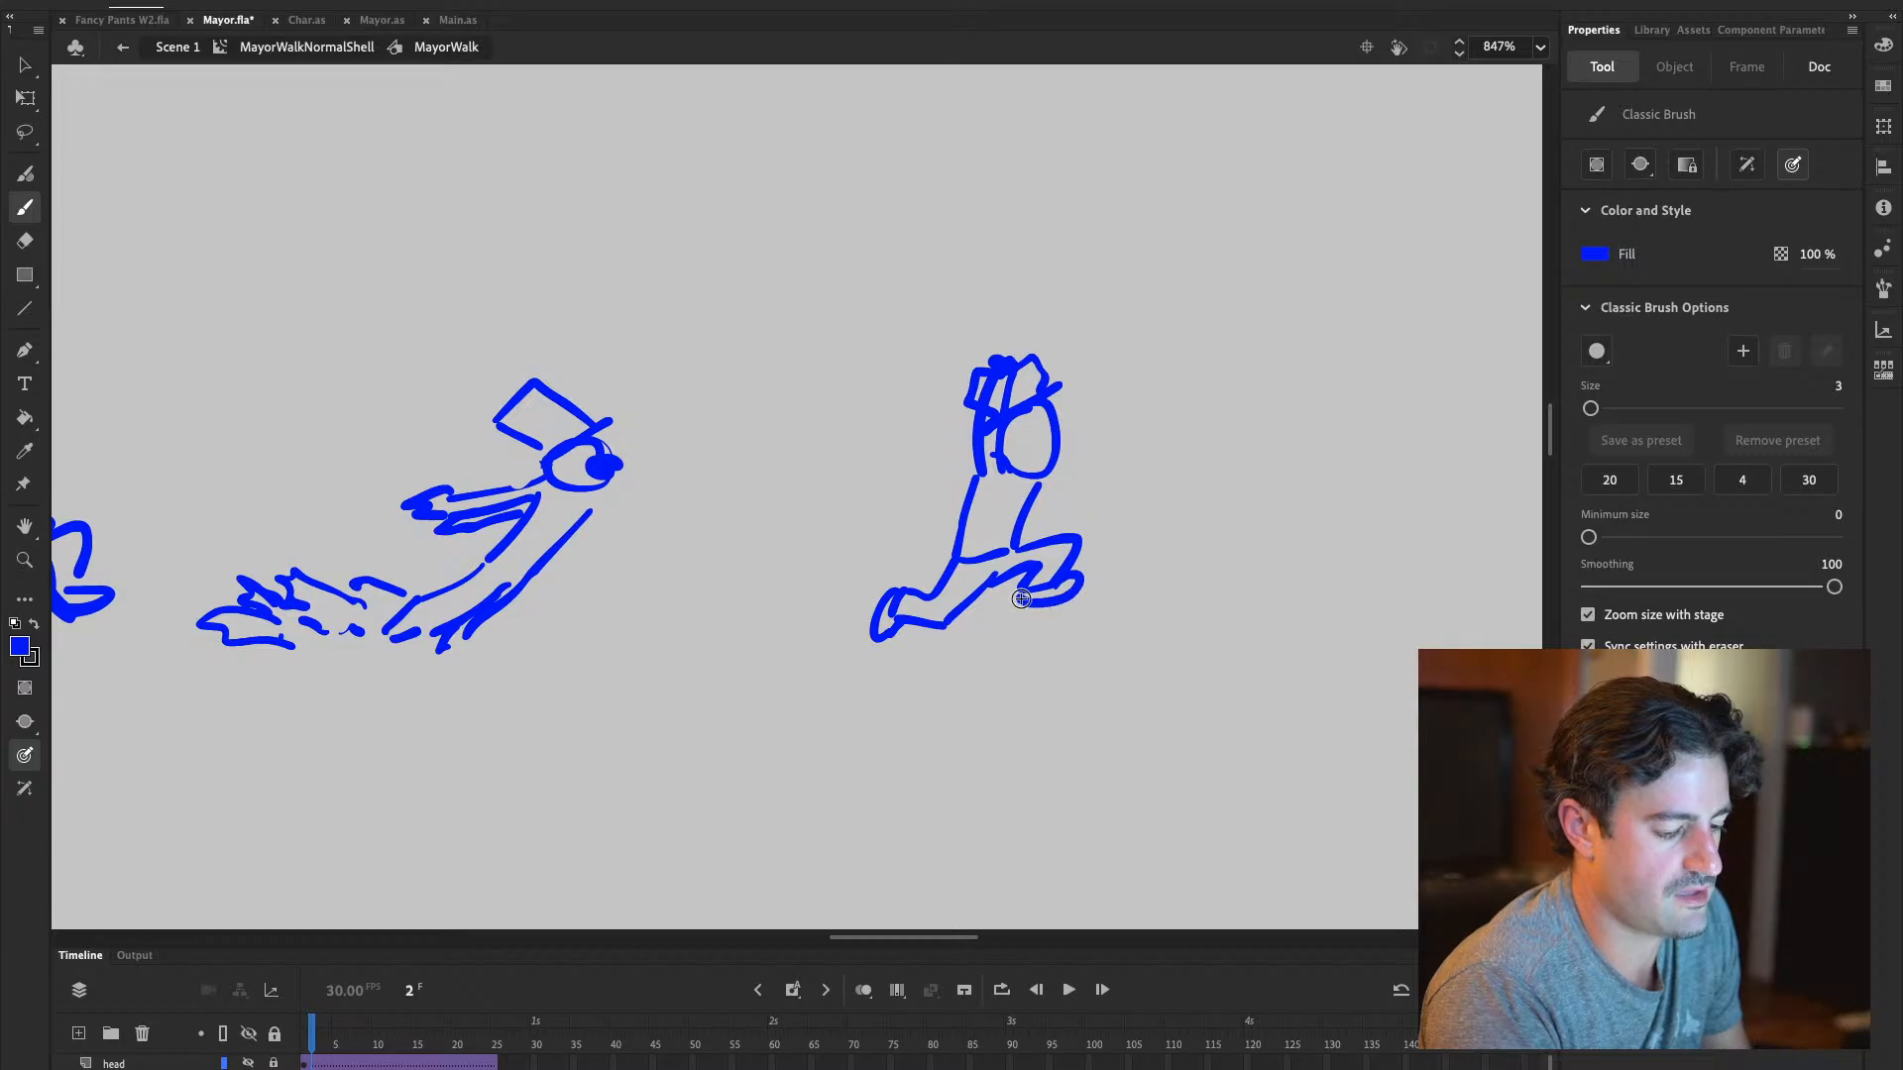
Paint a small rounded hand at the running figure's hip and give its face two eyes and an open mouth
left_click_drag(1039, 508, 1031, 551)
key("ctrl+z")
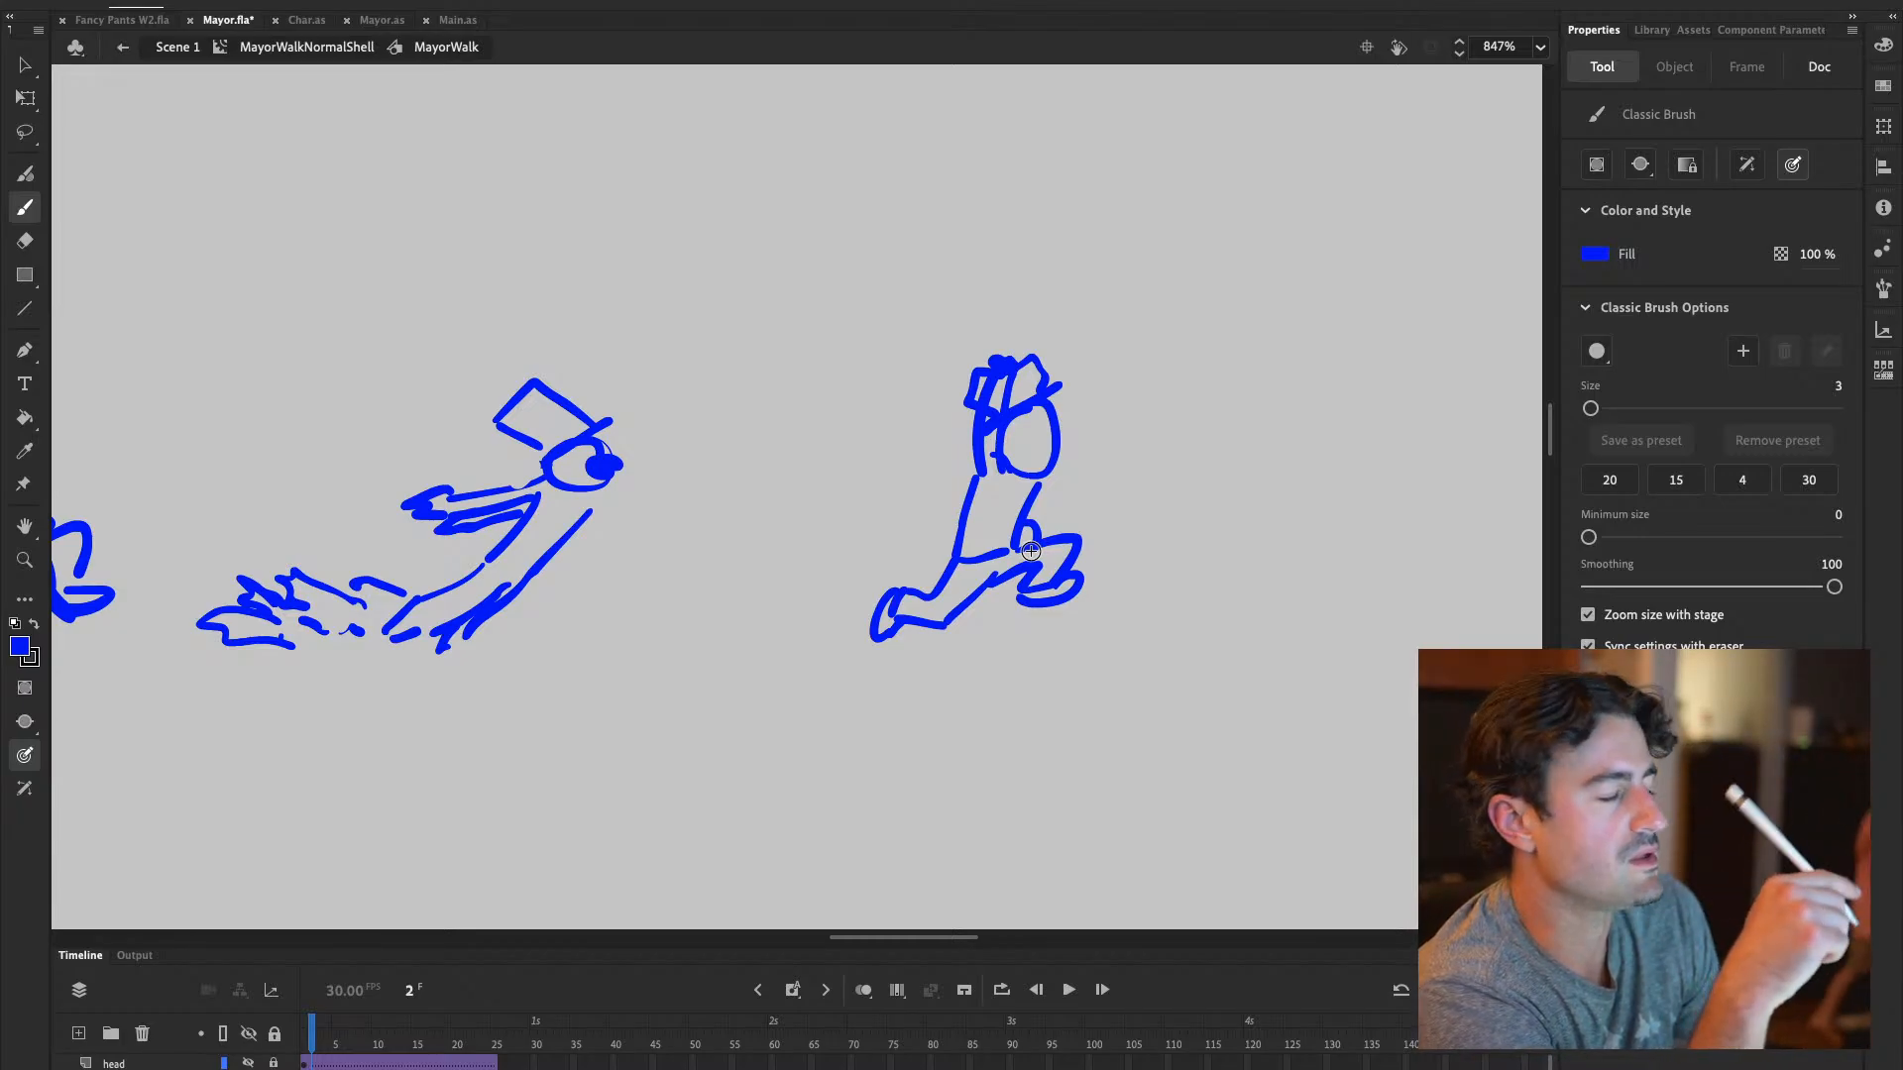
mouse_move(1047, 446)
left_mouse_down()
mouse_move(1033, 454)
mouse_move(1028, 428)
left_mouse_up()
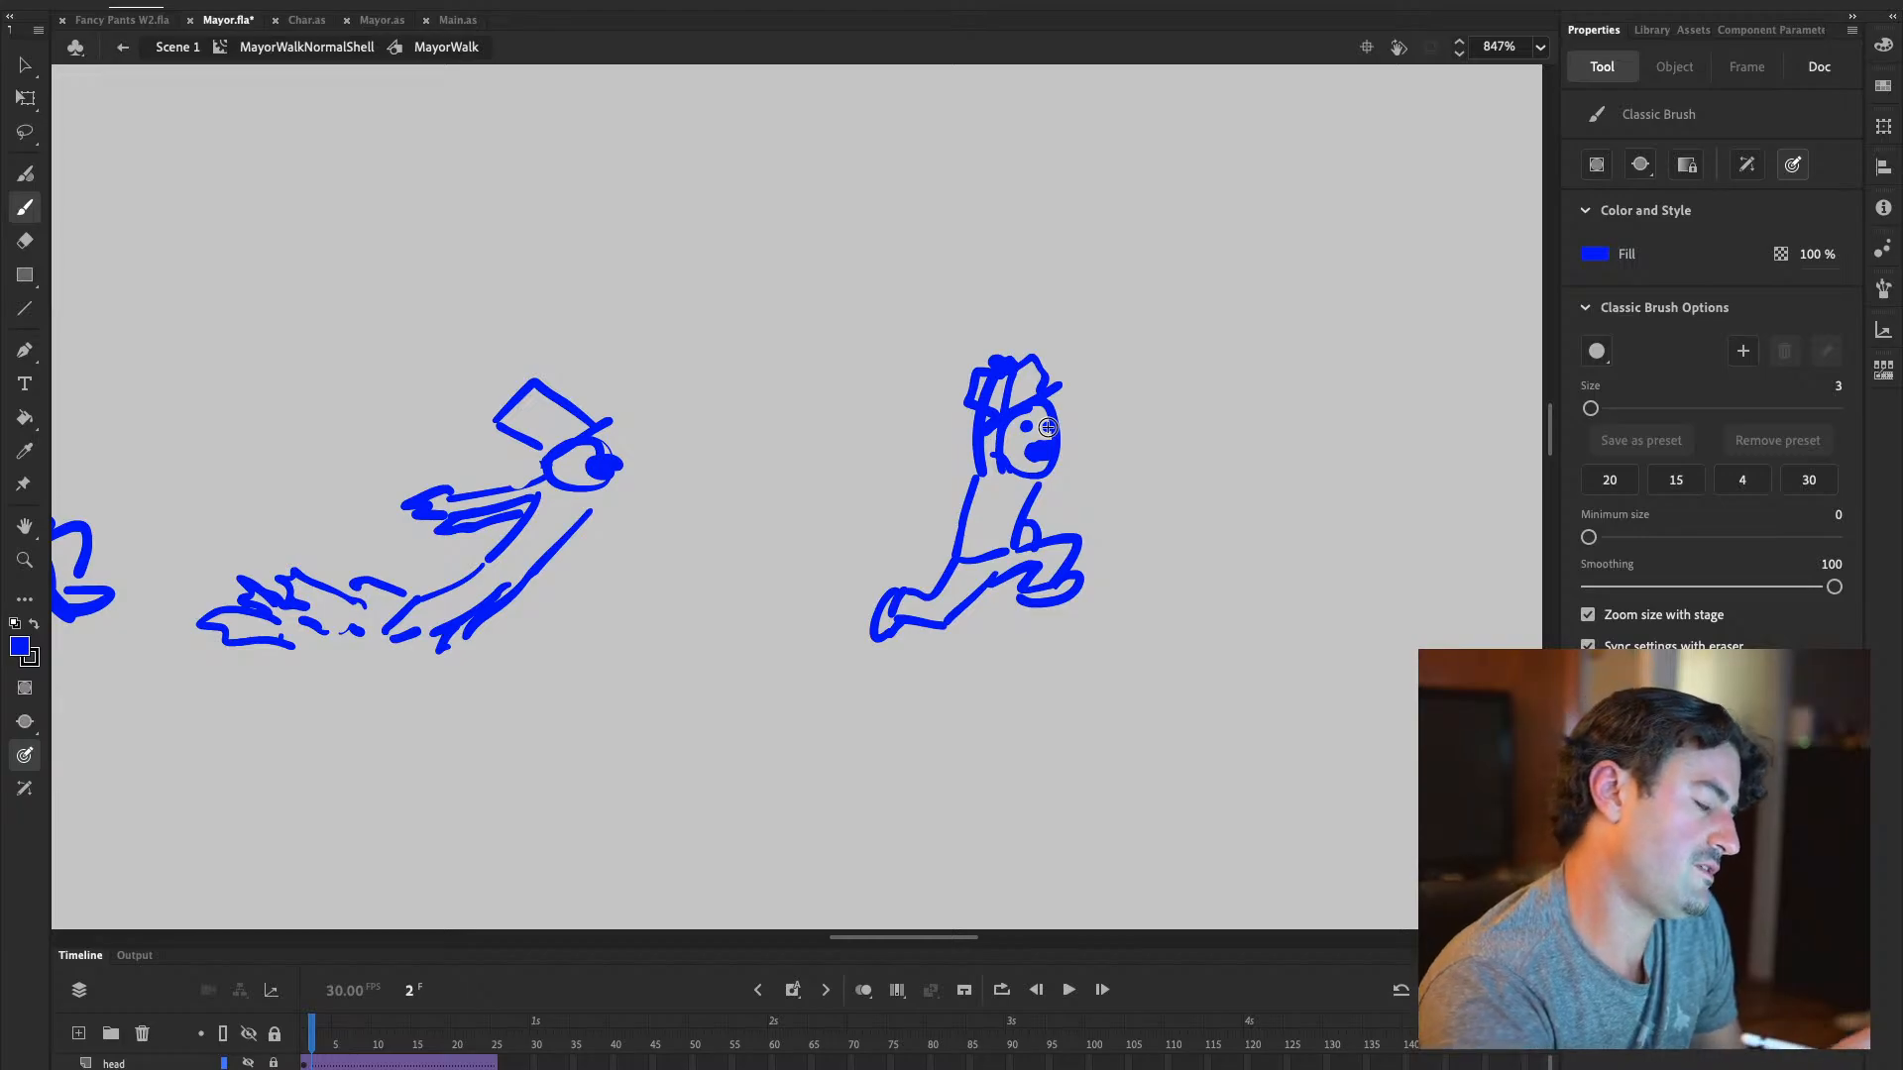
Erase the running figure's raised arm and hat, and repaint the top hat tilted back behind the head
left_click(25, 241)
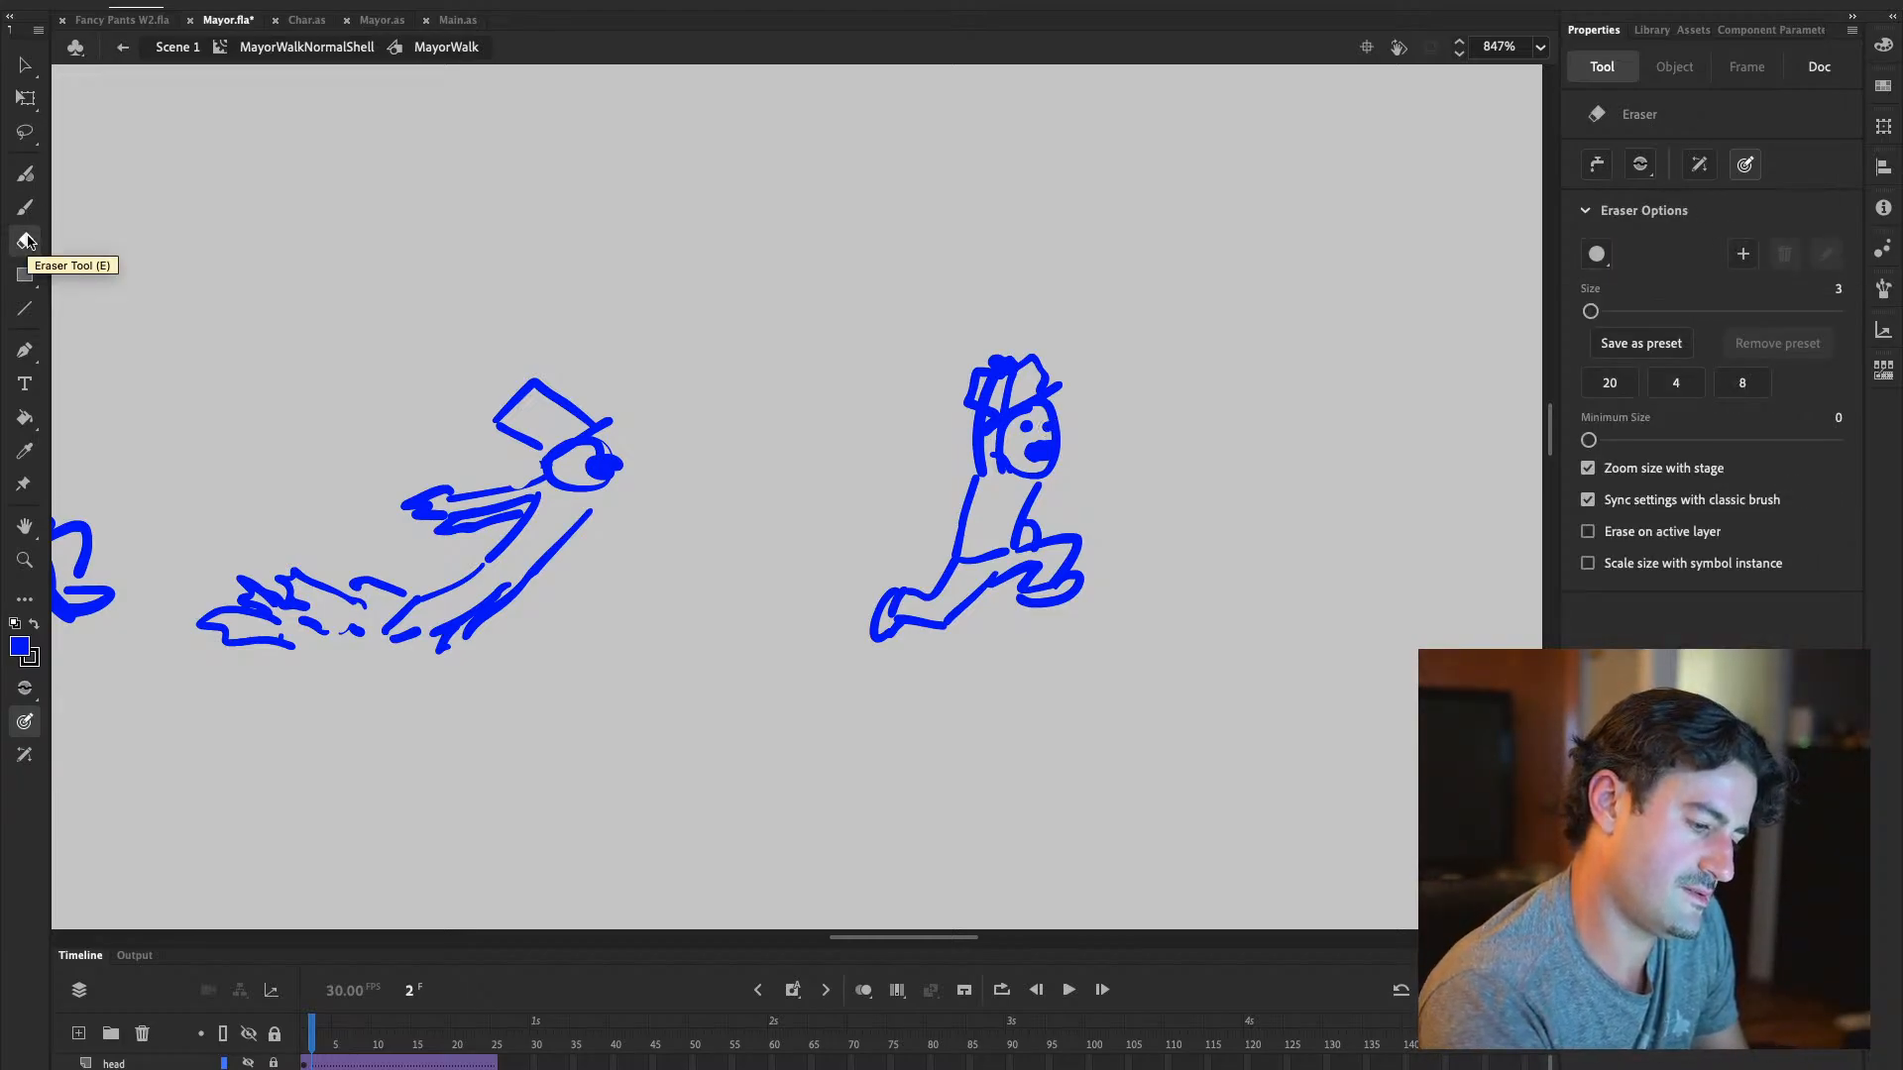
left_click_drag(991, 431, 995, 403)
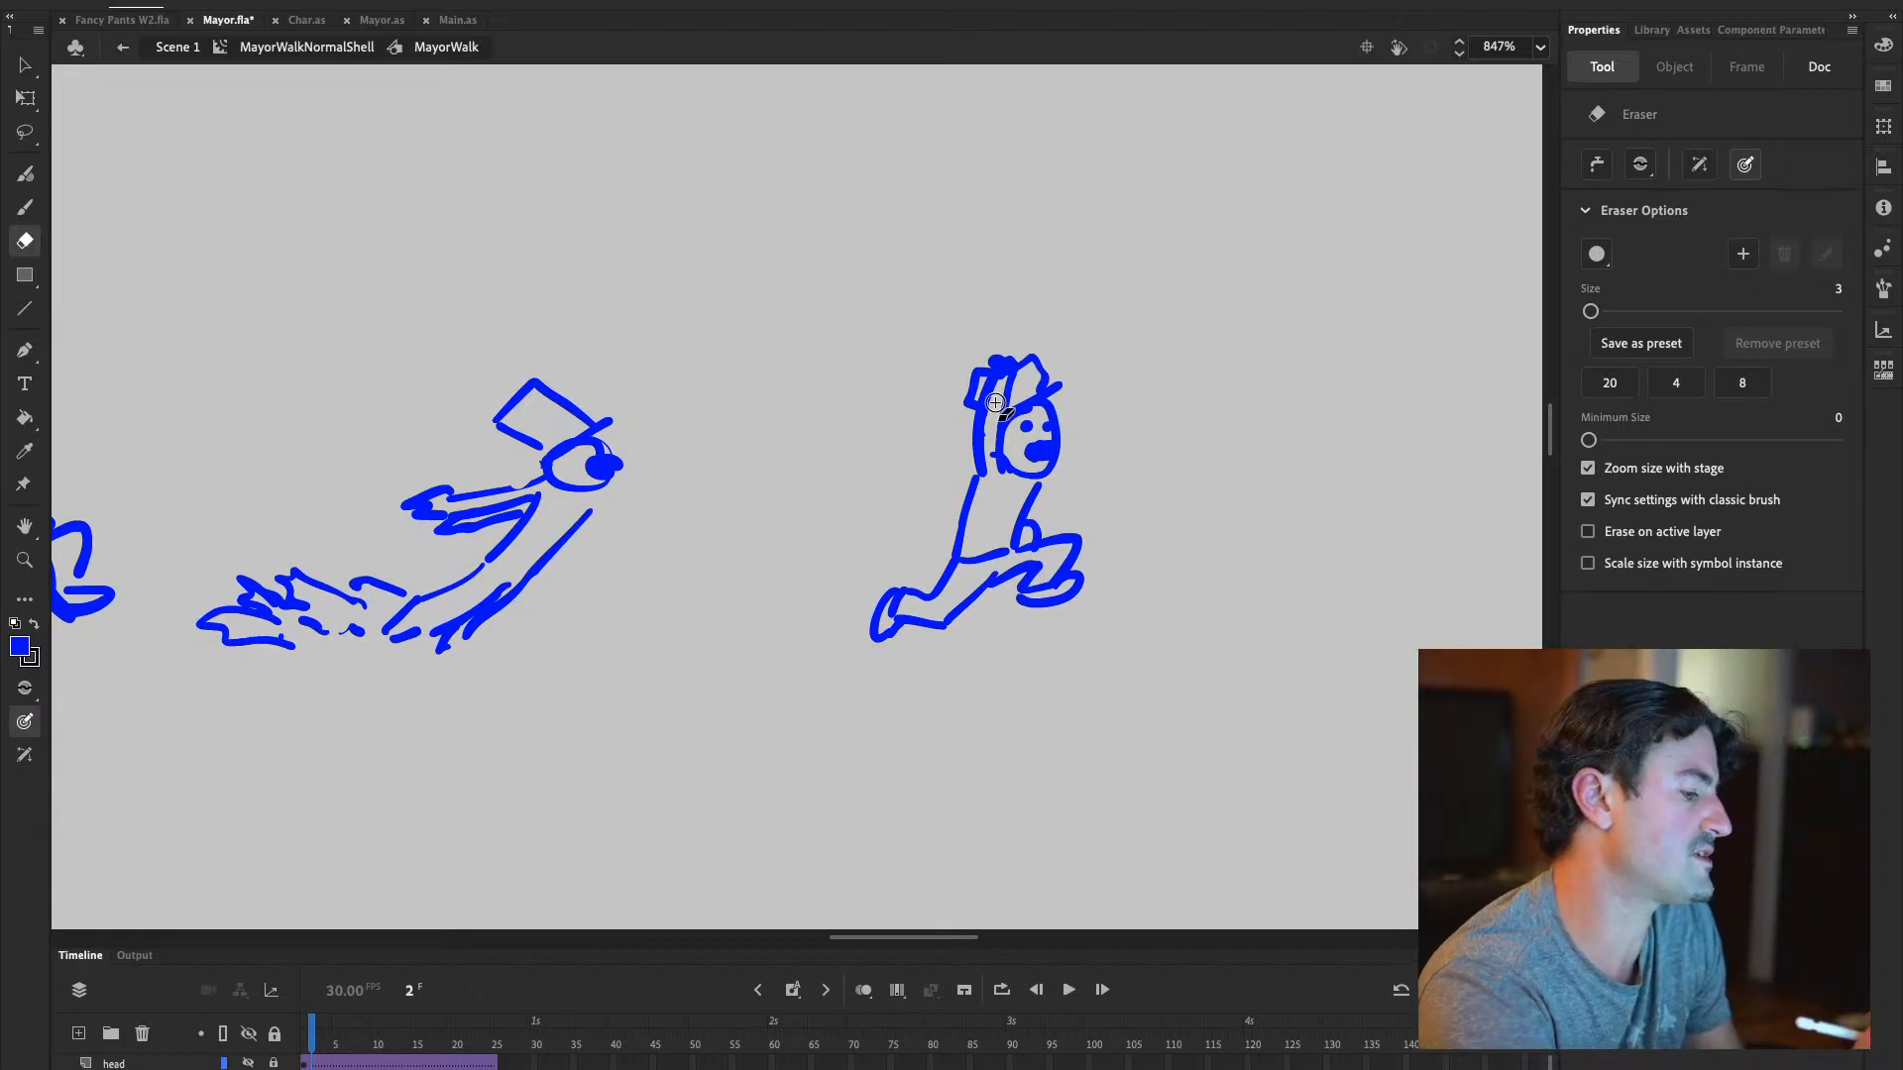
left_click(24, 209)
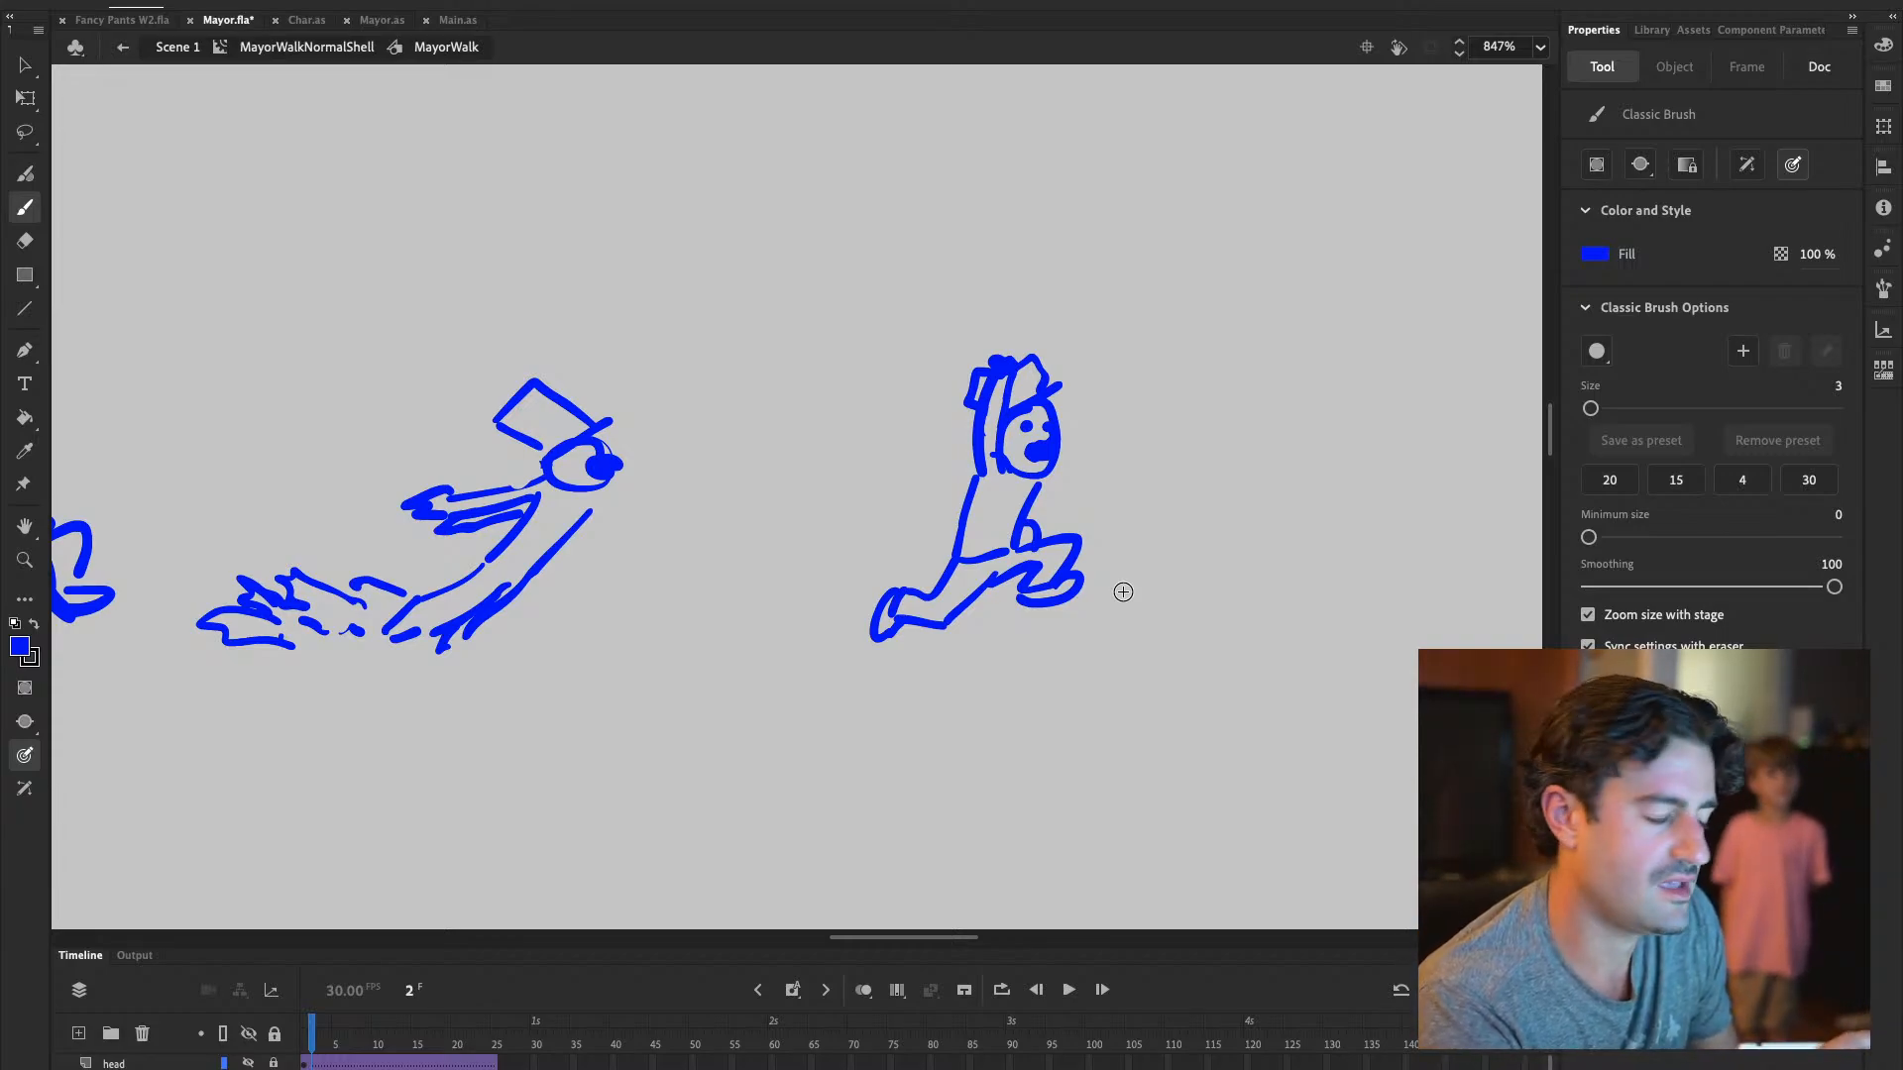
left_click(26, 241)
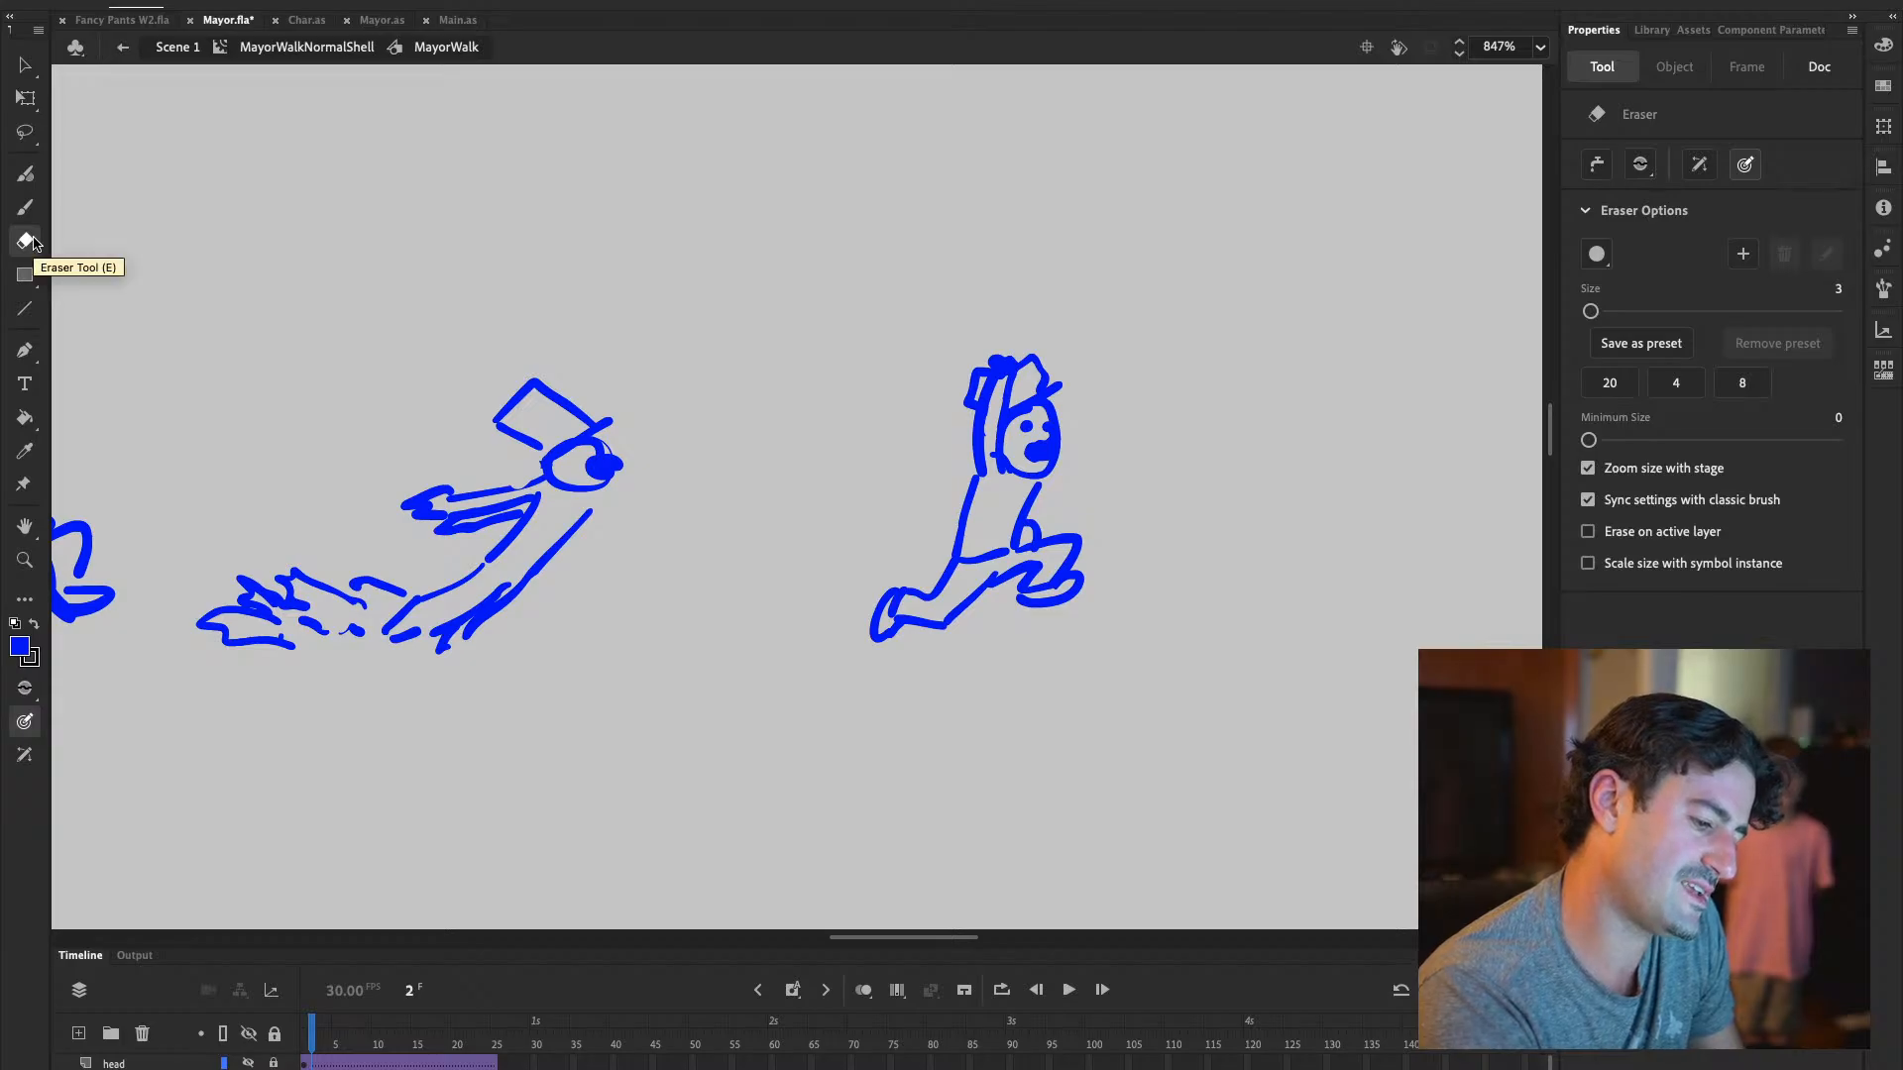
mouse_move(1001, 382)
left_mouse_down()
mouse_move(994, 353)
mouse_move(969, 474)
mouse_move(1006, 391)
mouse_move(983, 441)
left_mouse_up()
mouse_move(1031, 349)
left_mouse_down()
mouse_move(1080, 397)
mouse_move(982, 412)
mouse_move(996, 416)
mouse_move(967, 404)
mouse_move(984, 364)
mouse_move(1021, 391)
mouse_move(983, 461)
left_mouse_up()
left_click(24, 208)
mouse_move(1013, 394)
left_mouse_down()
mouse_move(955, 384)
mouse_move(937, 435)
mouse_move(1002, 433)
left_mouse_up()
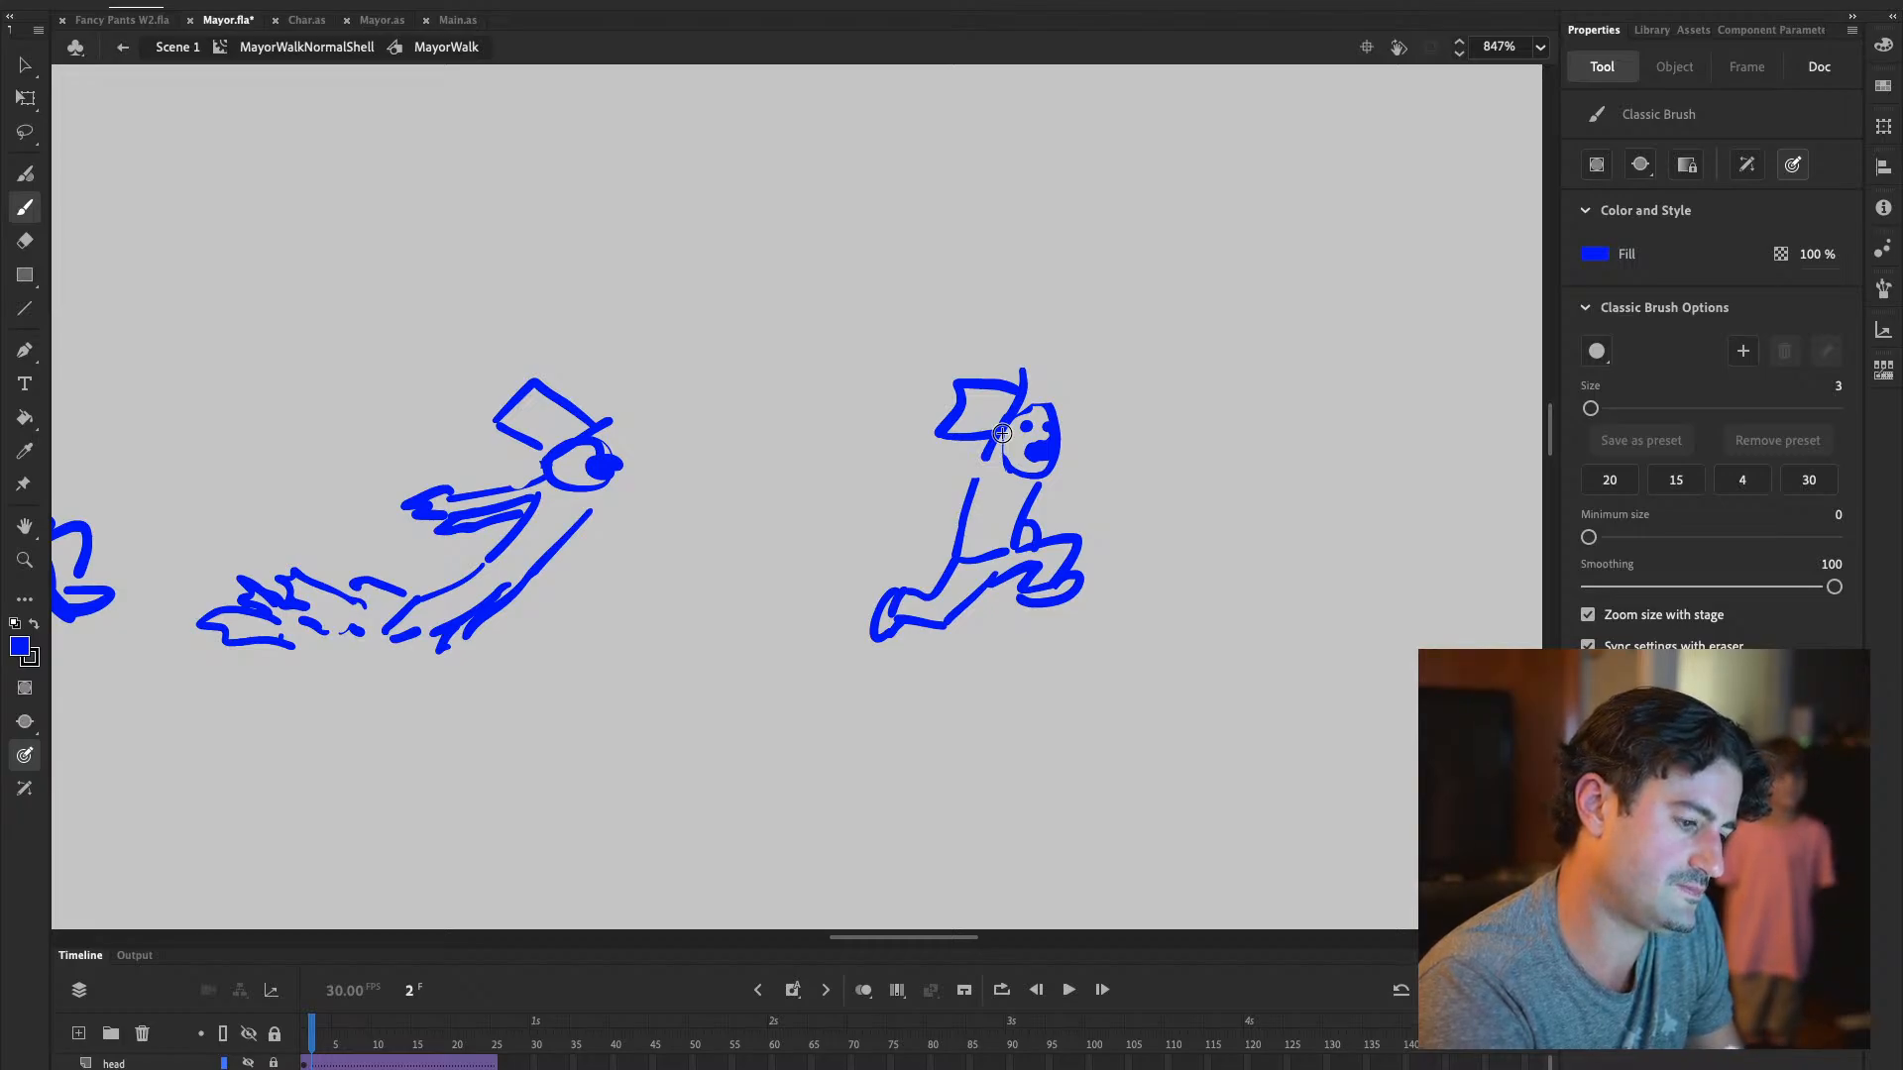
Try an arm bent behind the running figure's hat, undo it, touch up the head outline and erase the small hand at the hip
mouse_move(1002, 433)
left_mouse_down()
mouse_move(945, 455)
mouse_move(975, 398)
left_mouse_up()
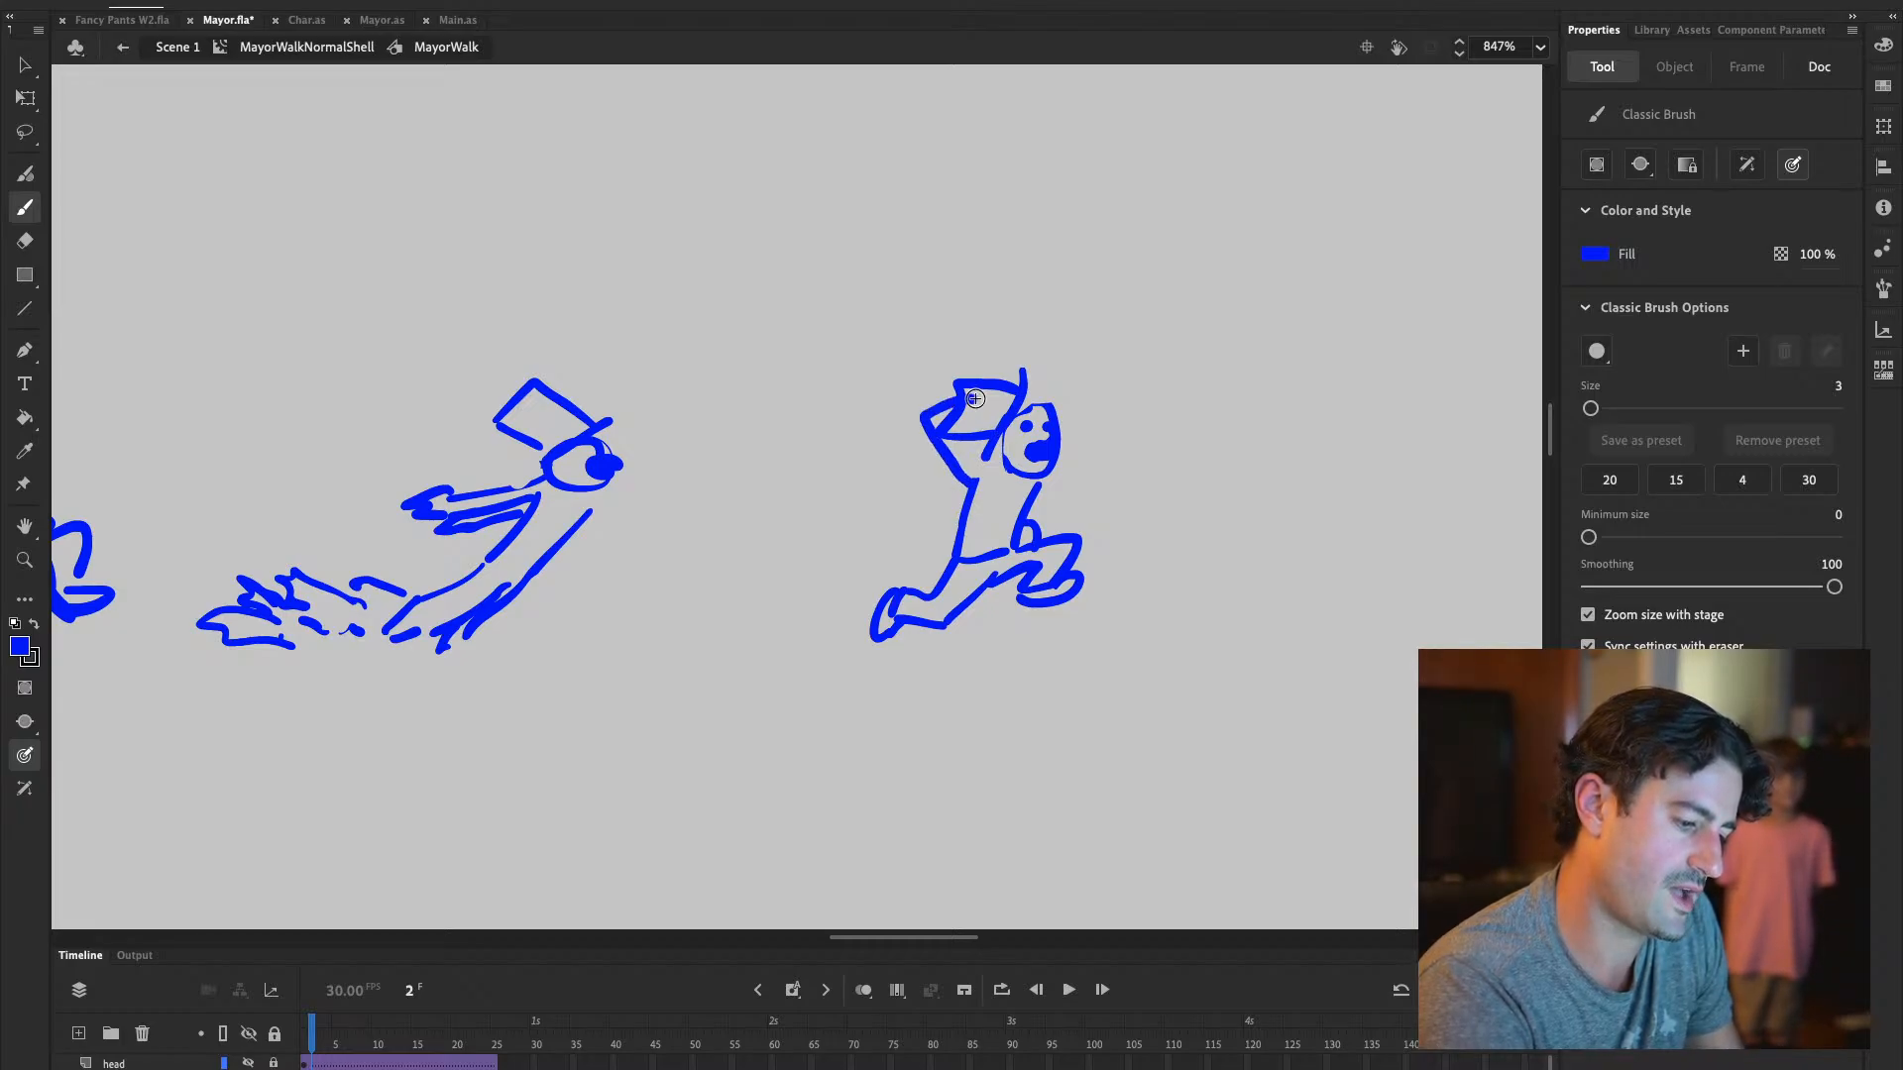
key("ctrl+z")
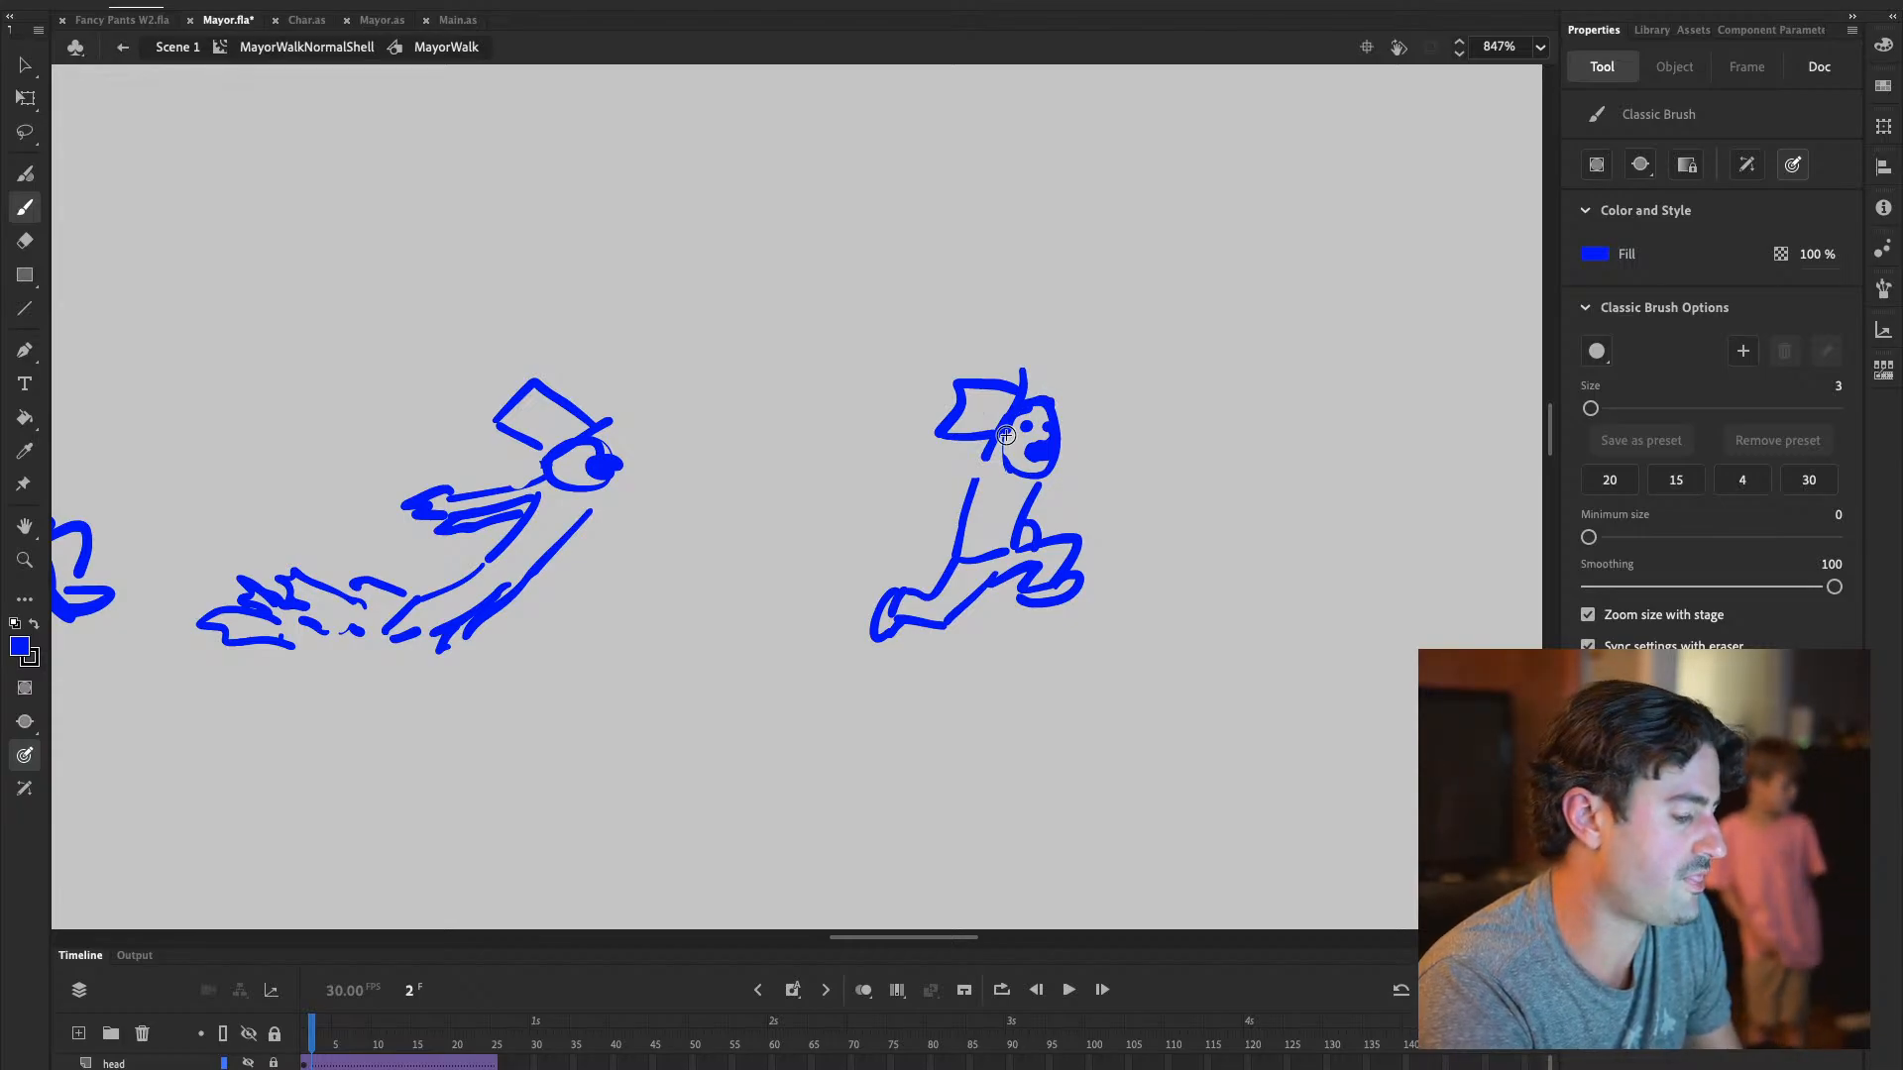
left_click(24, 243)
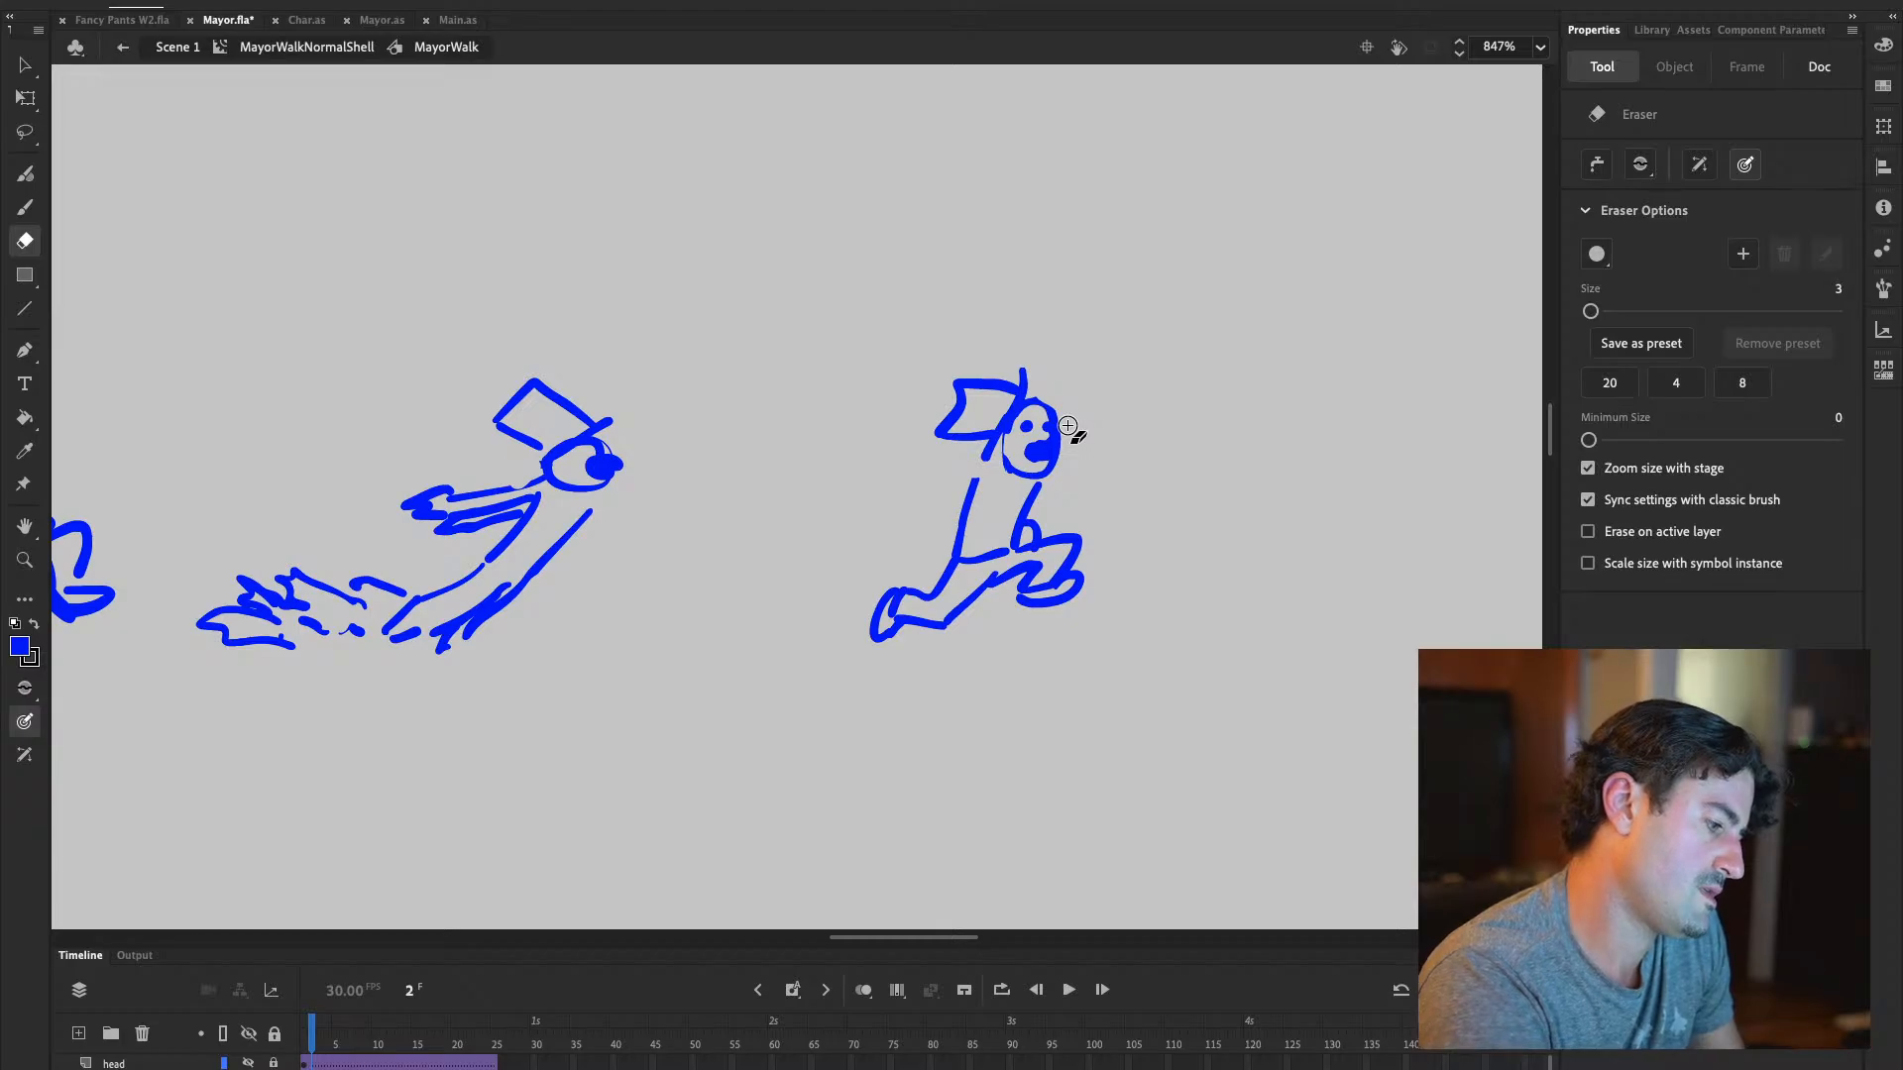
key("b")
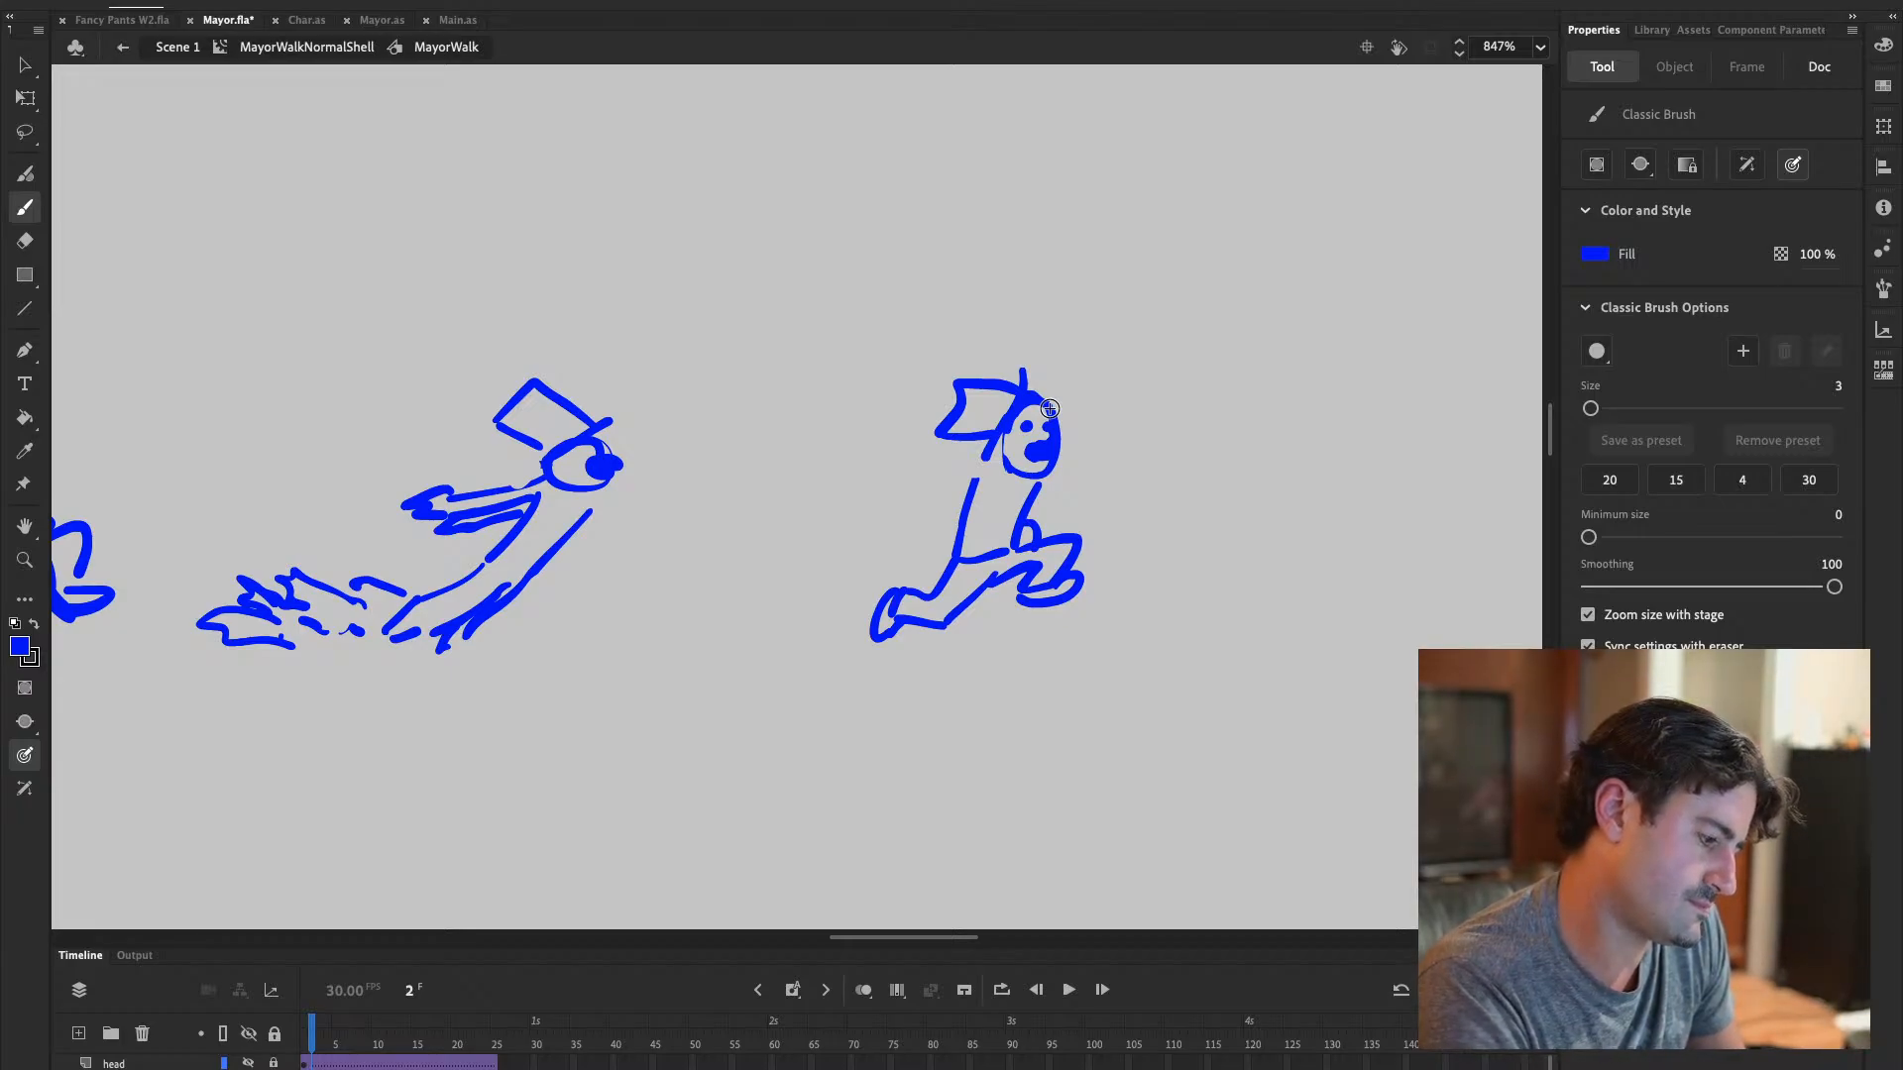
key("e")
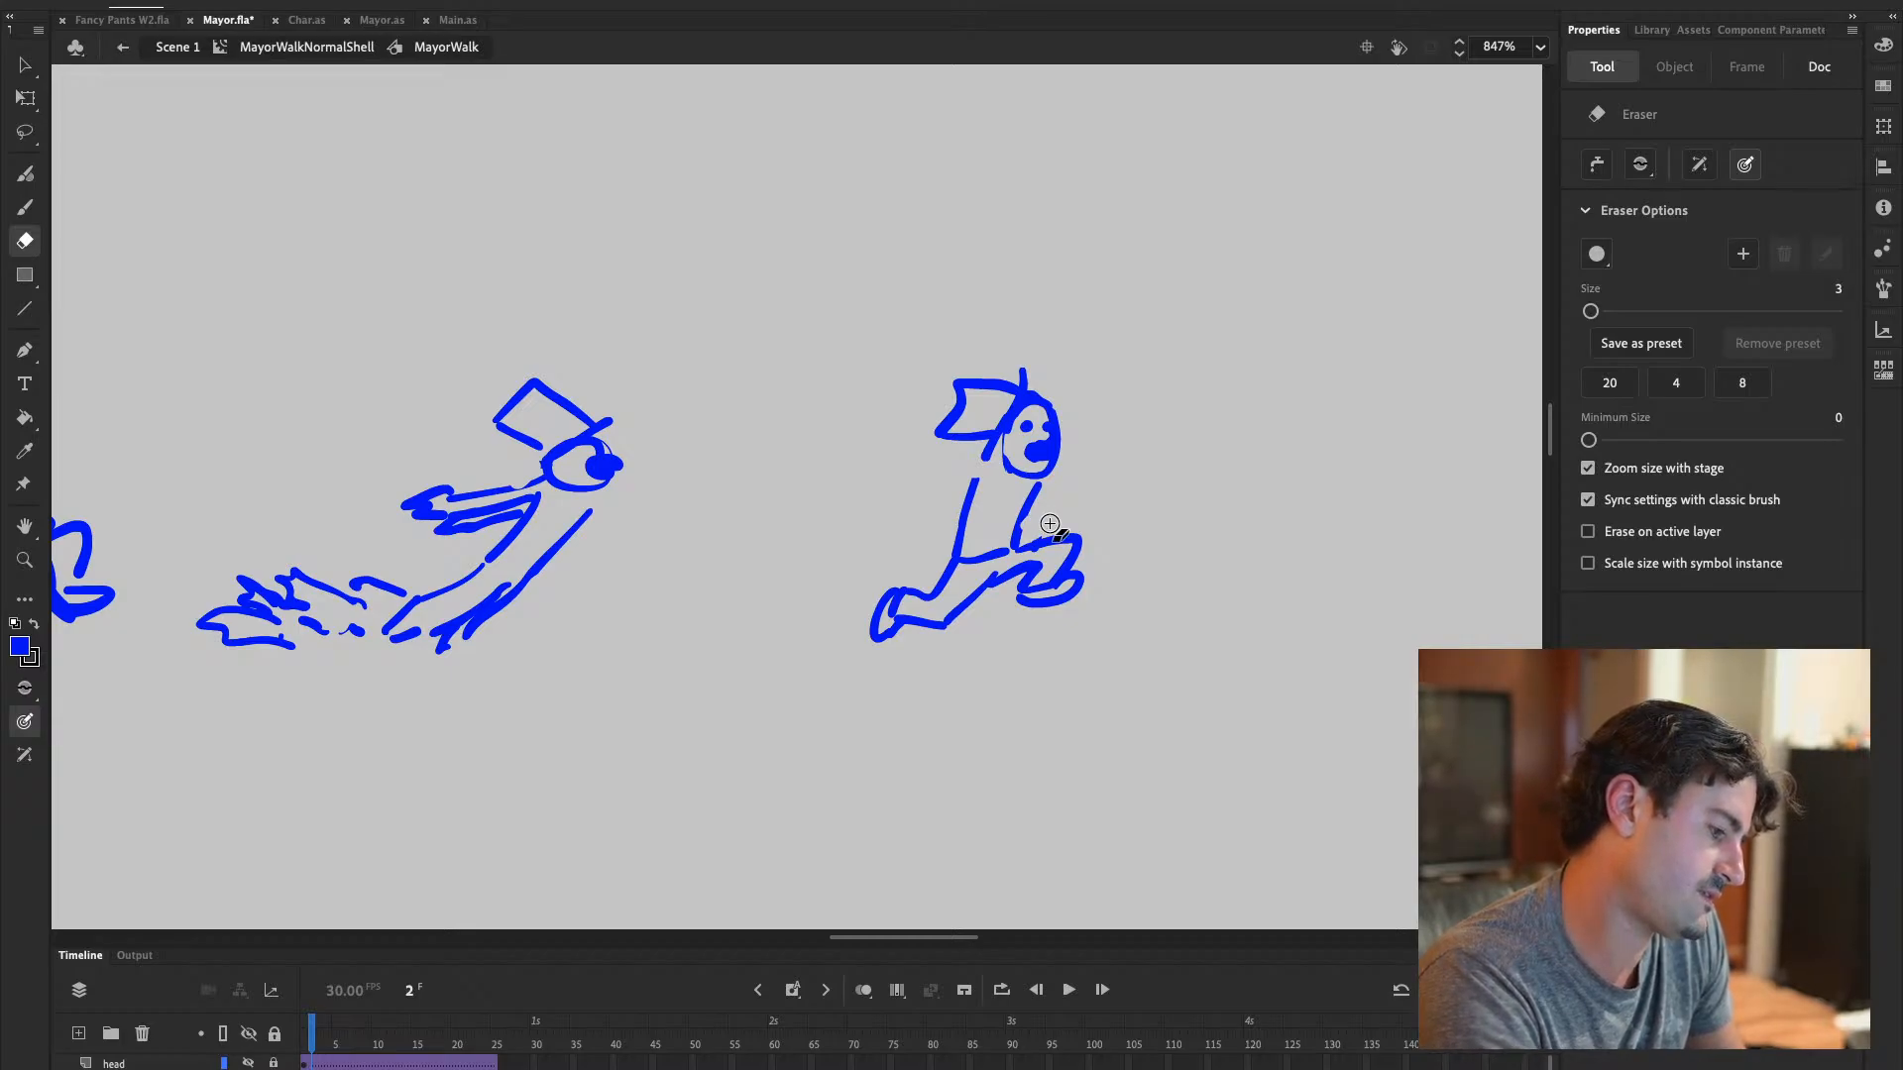
Paint the torso's front line to the waist, one arm raised over the head to the hat, and the other arm trailing behind
key("b")
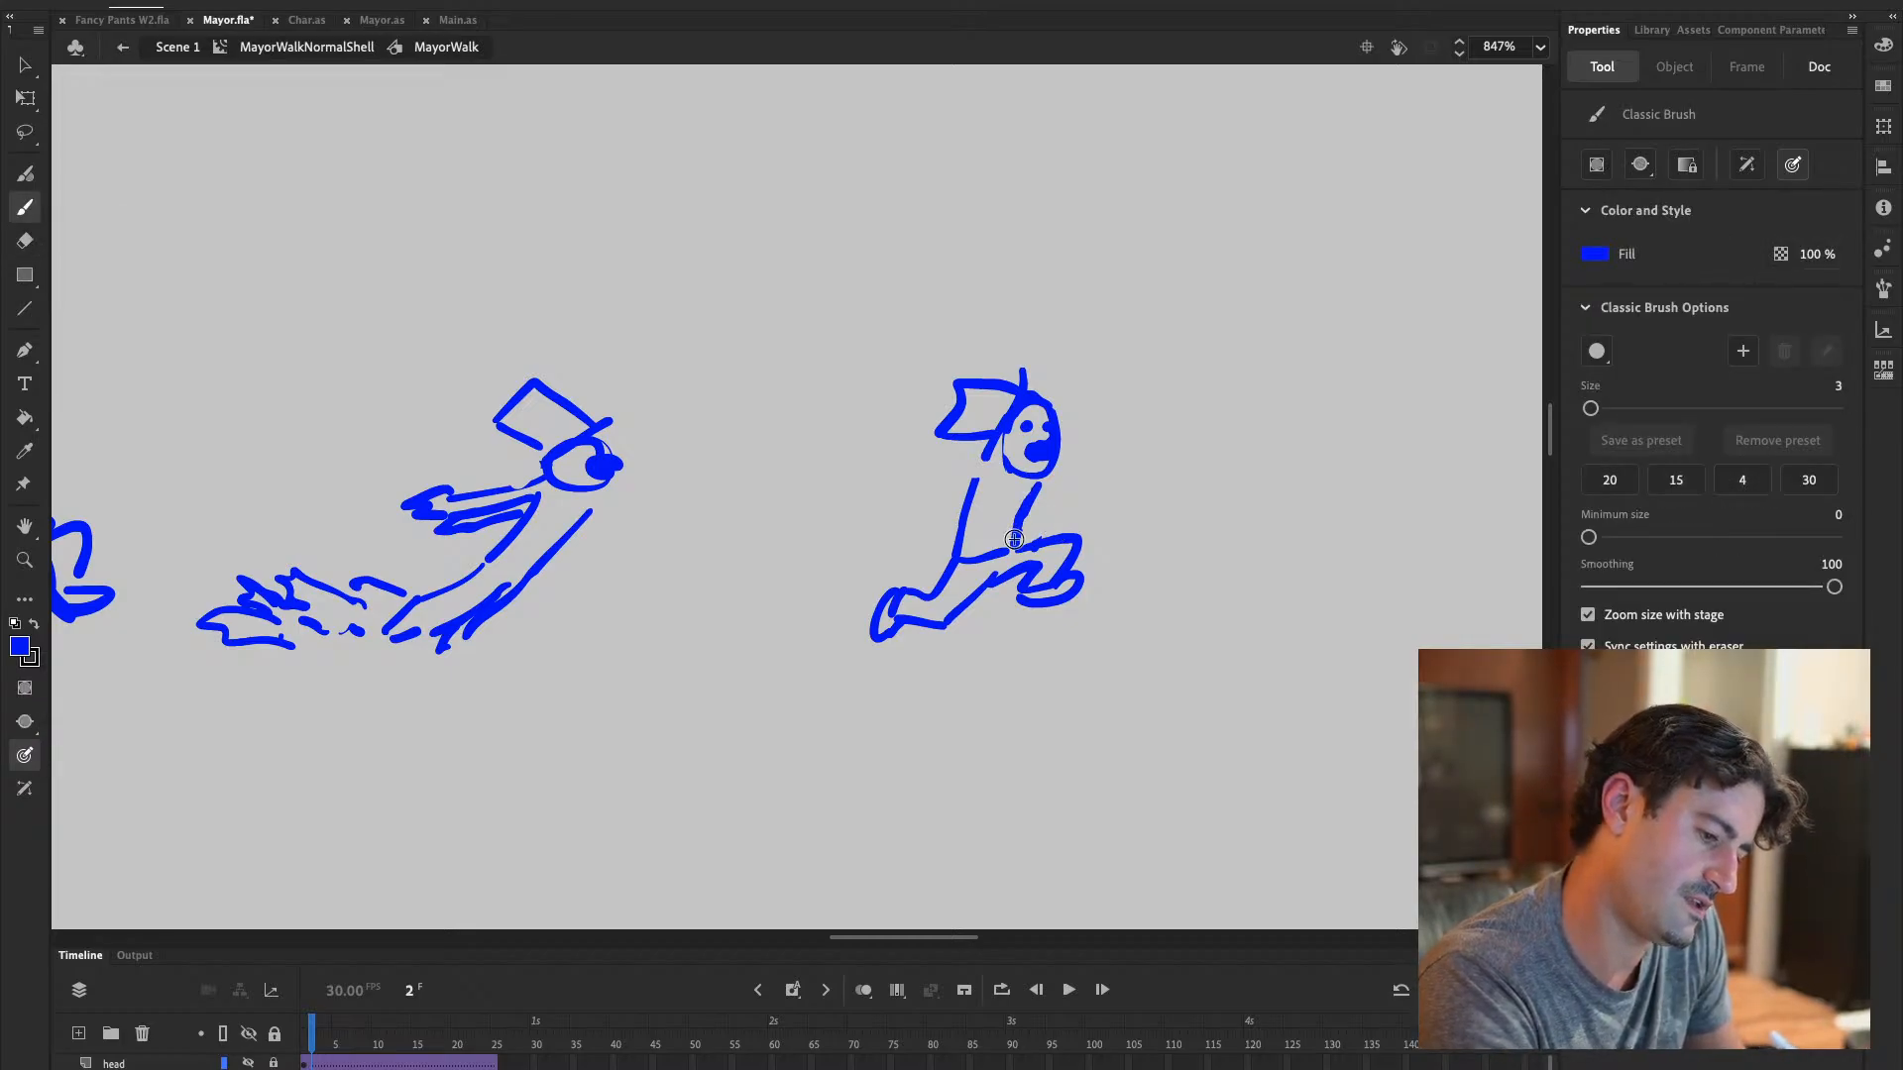
left_click_drag(1013, 539, 1013, 556)
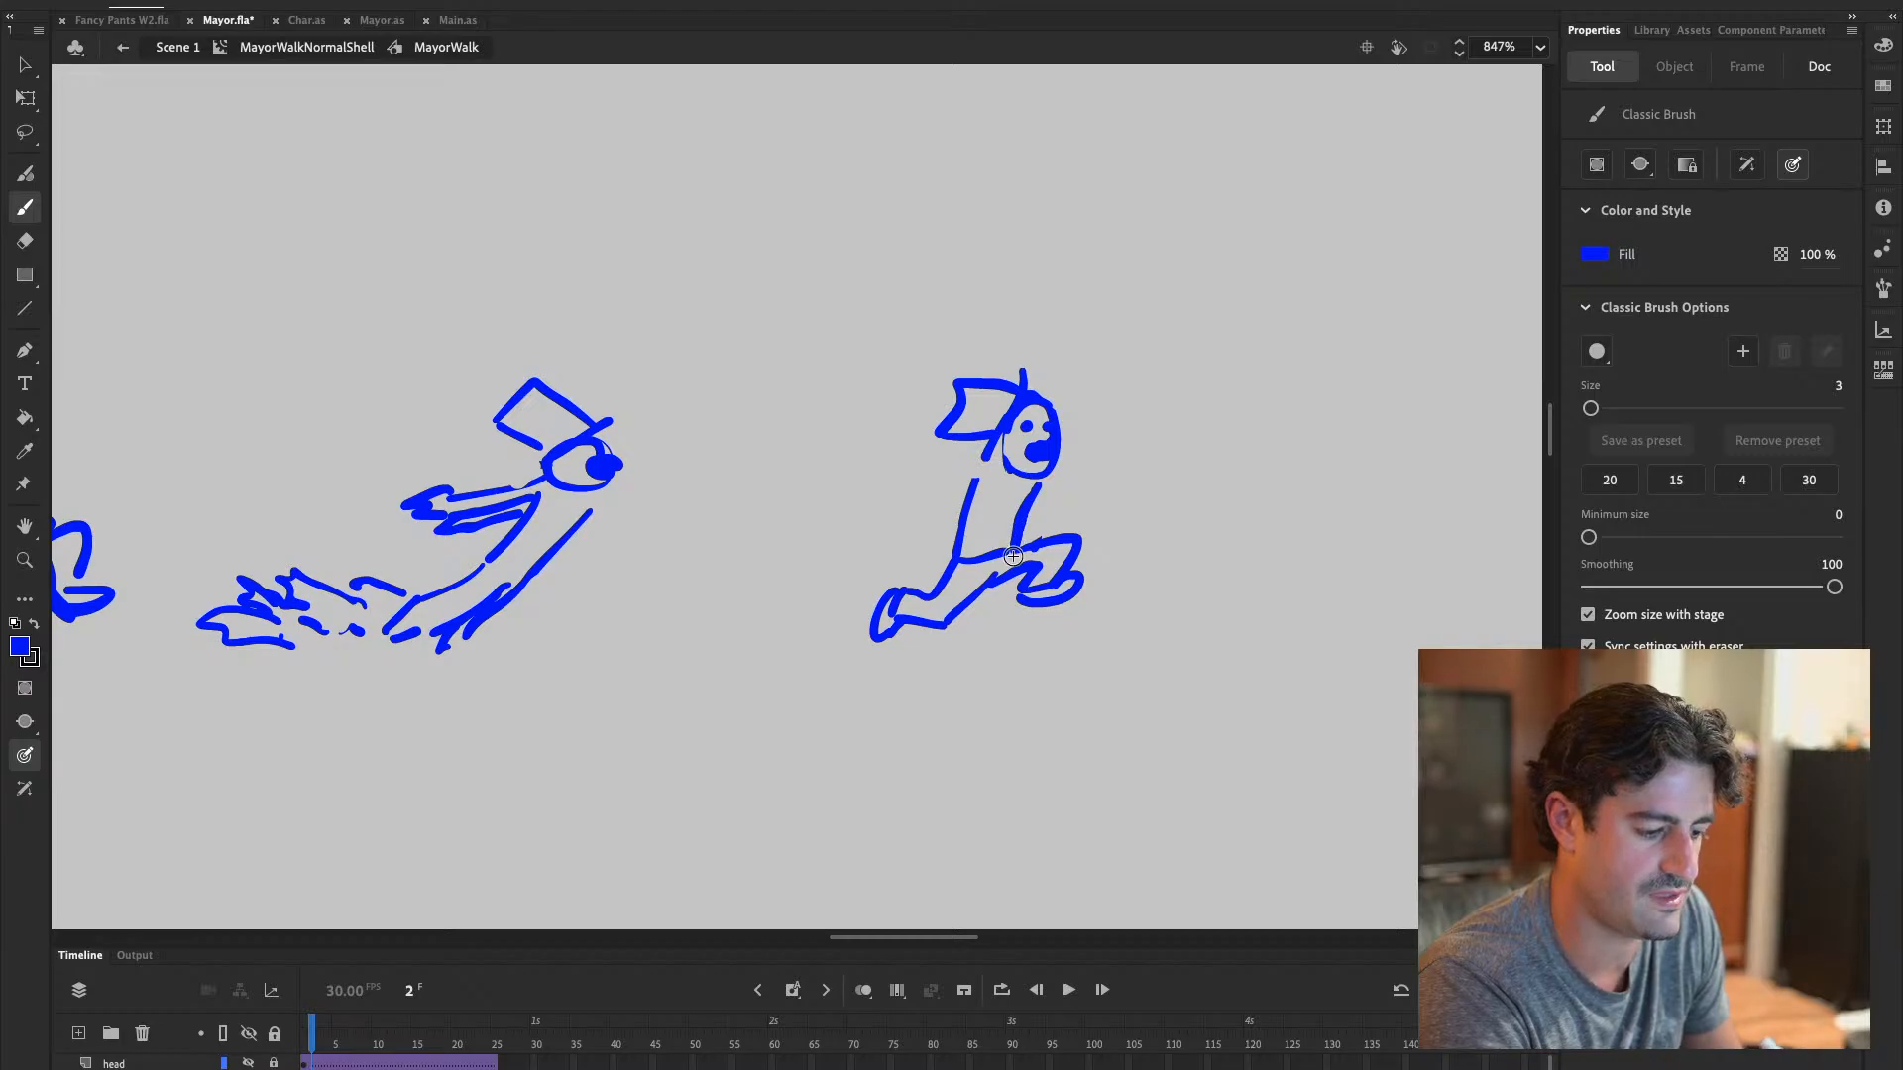
mouse_move(1039, 485)
left_mouse_down()
mouse_move(1045, 386)
mouse_move(1070, 421)
mouse_move(1058, 449)
mouse_move(1013, 369)
mouse_move(1033, 389)
left_mouse_up()
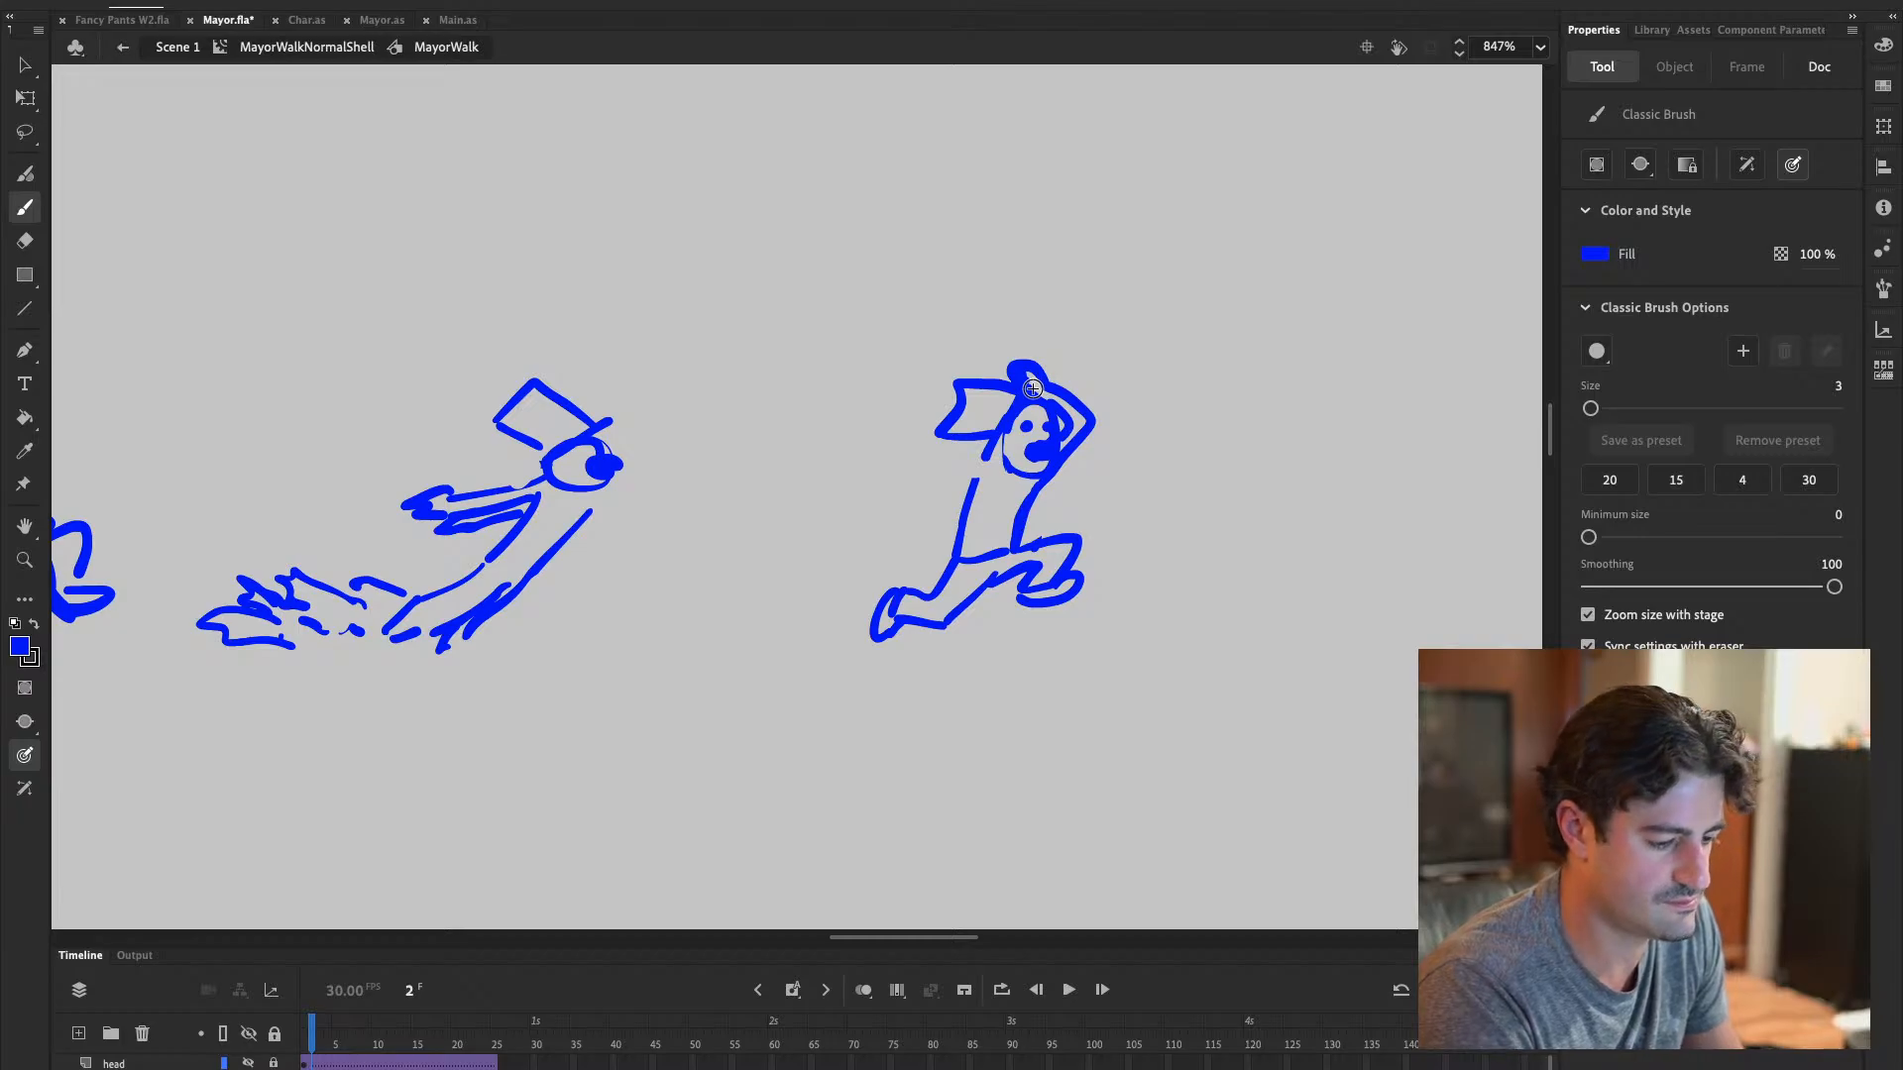
mouse_move(991, 448)
left_mouse_down()
mouse_move(897, 501)
mouse_move(908, 528)
left_mouse_up()
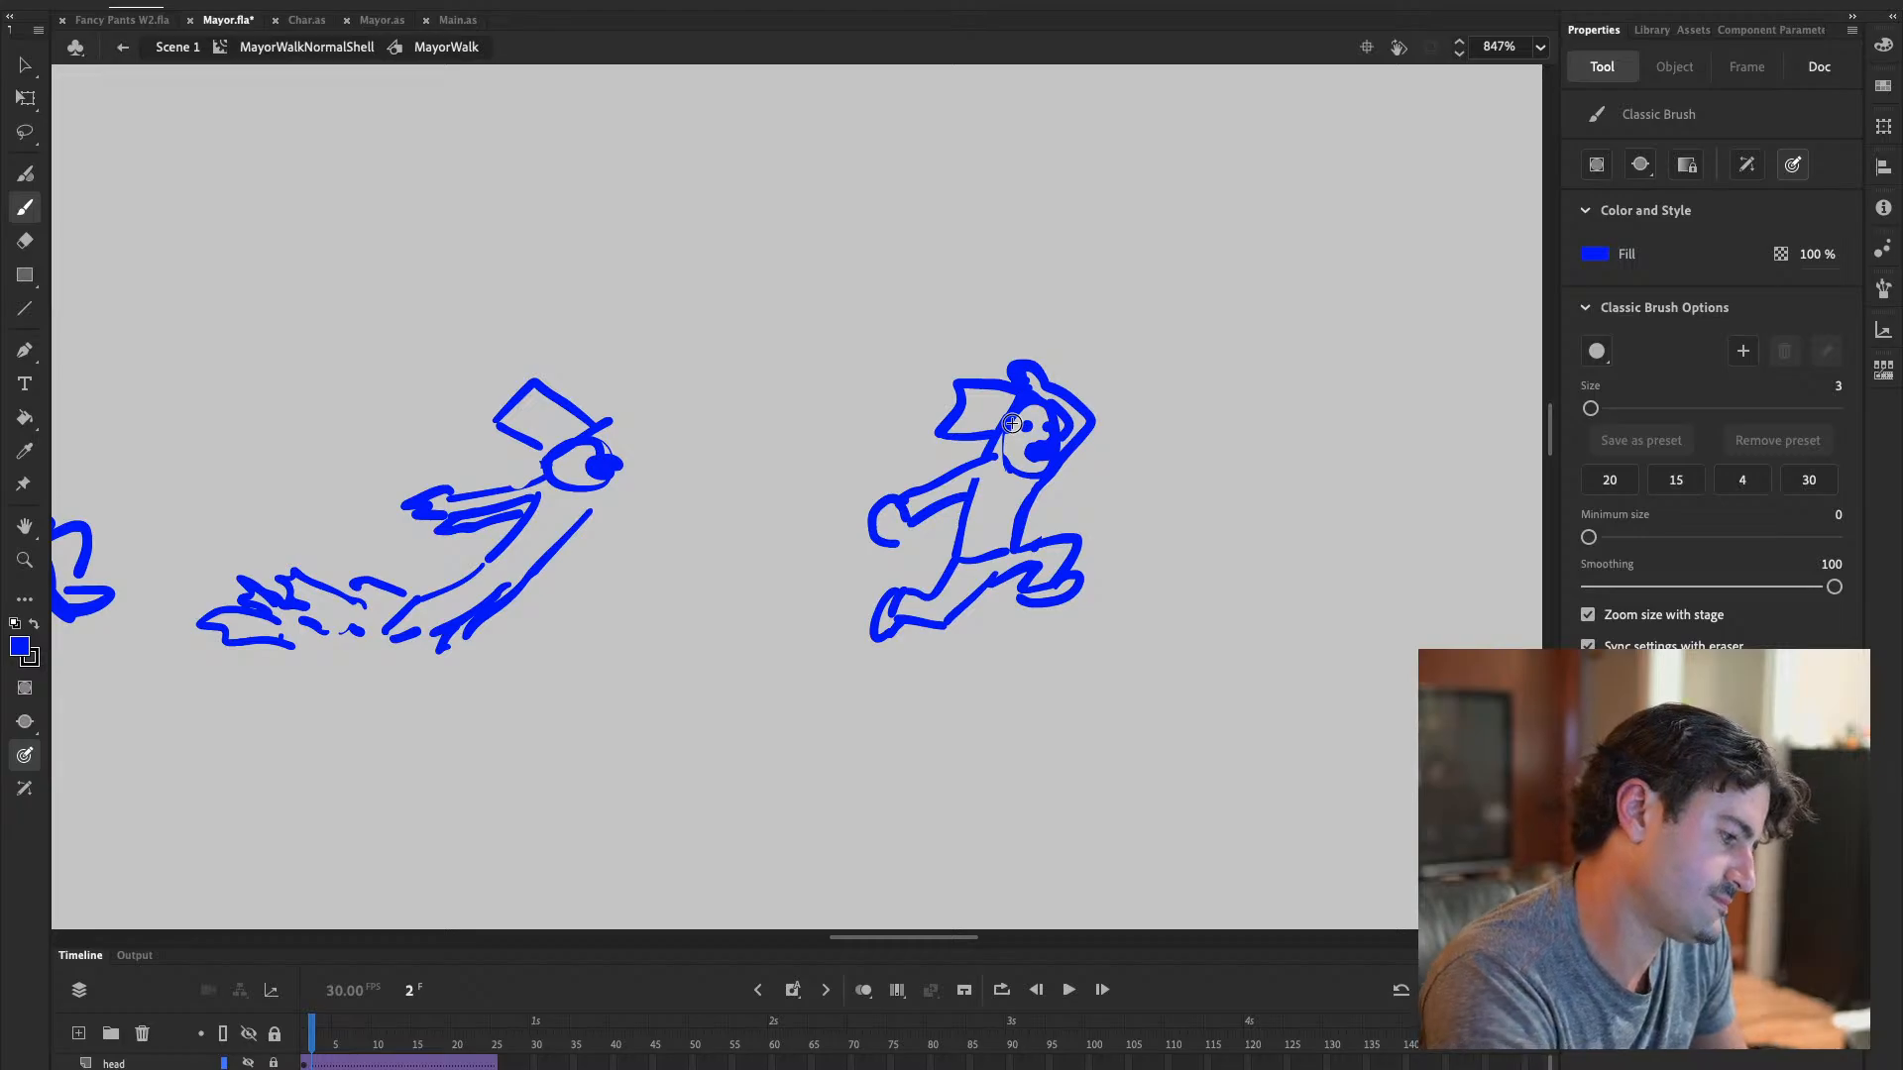
Select the whole stretched, leaning figure beside the running one and copy it
left_click(22, 68)
left_click_drag(713, 339, 182, 723)
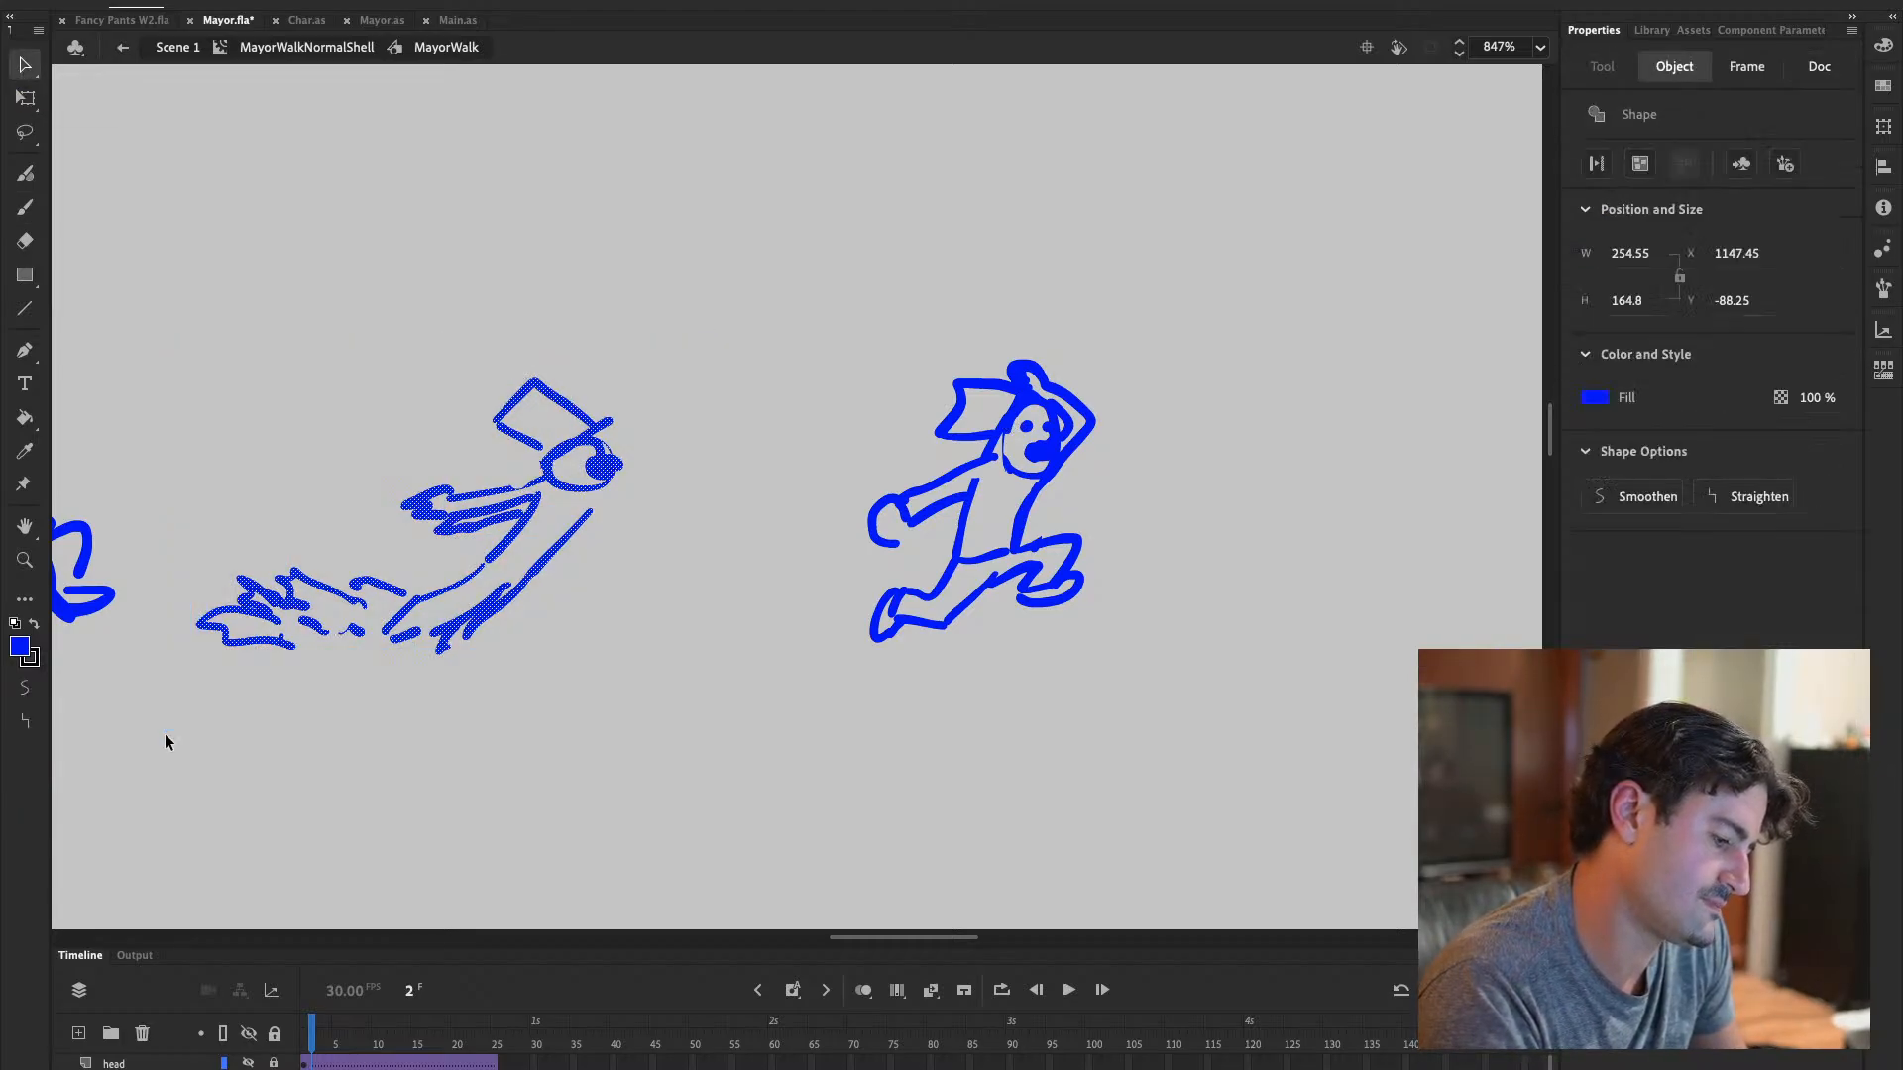
left_click(178, 3)
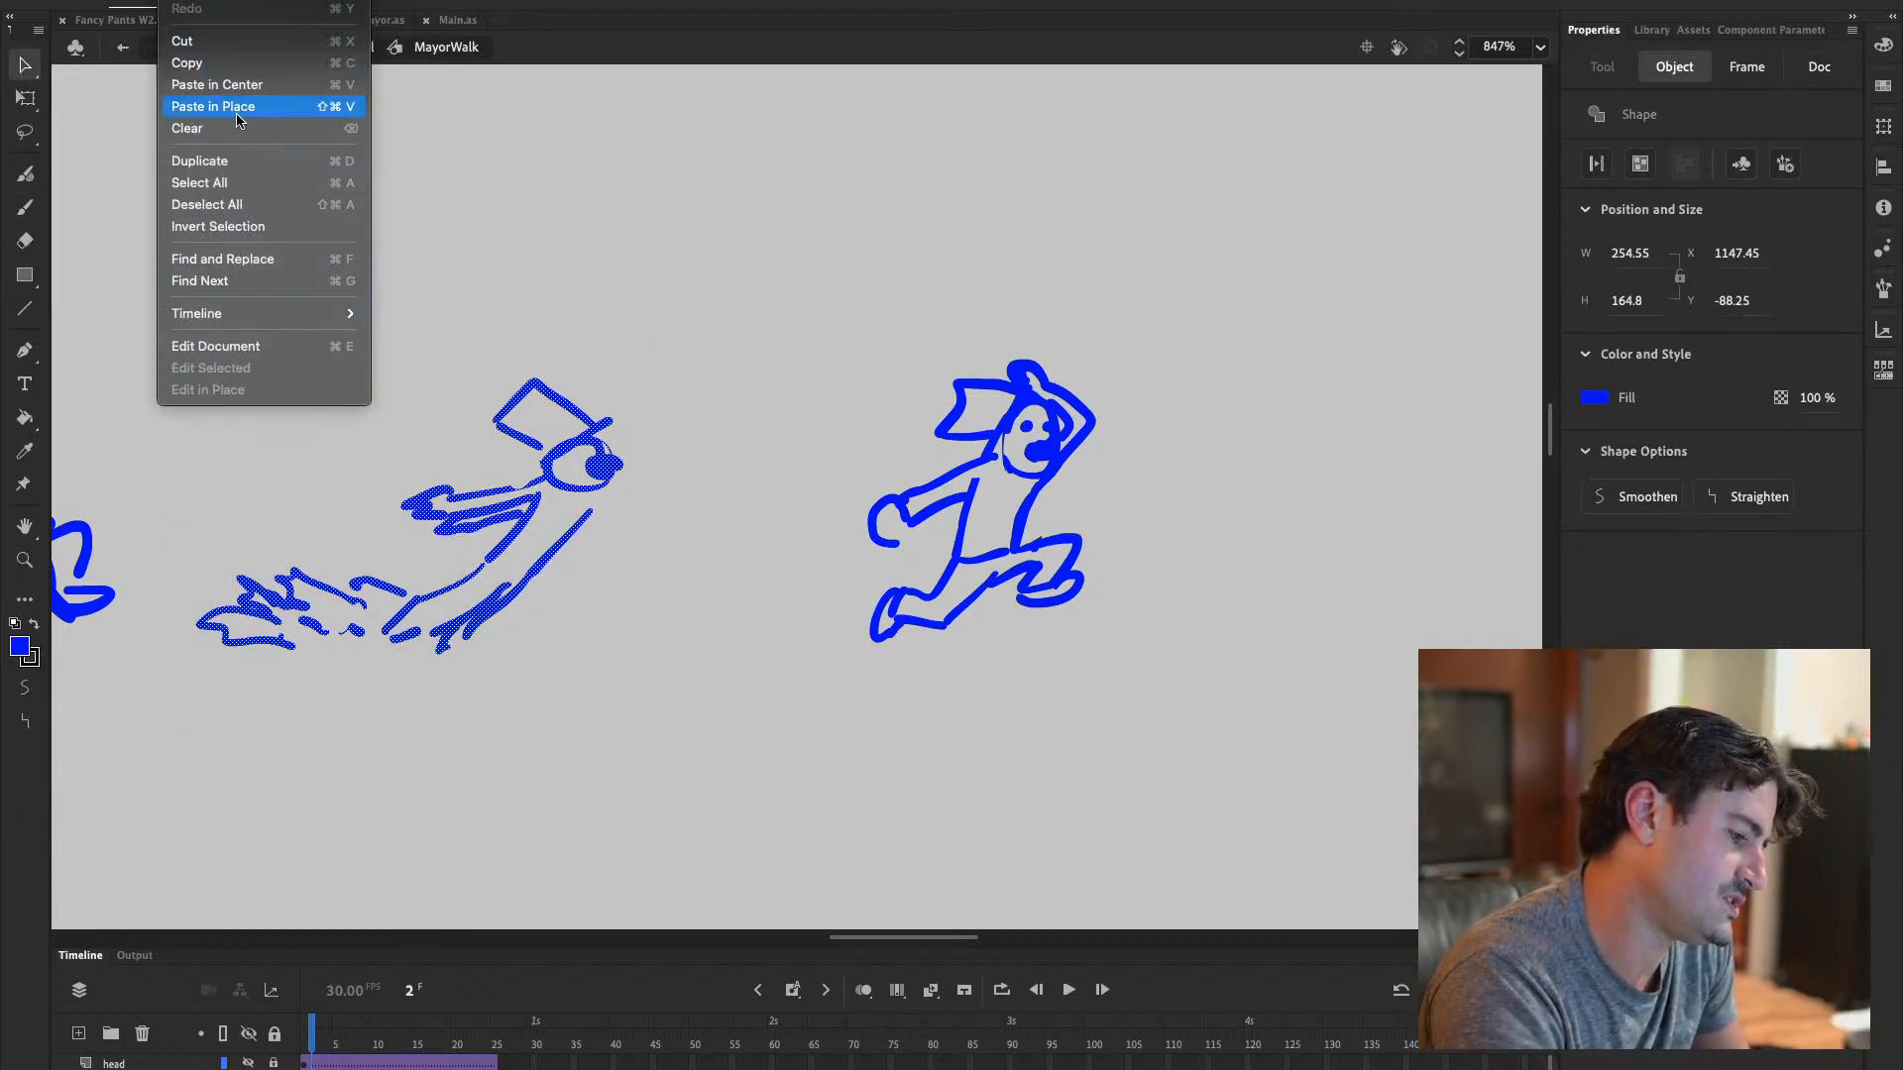
left_click(229, 63)
Enlarge the timeline area, lasso the long-haired guitar figure beside the "young Mayor?" note, and cut it
left_click_drag(930, 937, 801, 964)
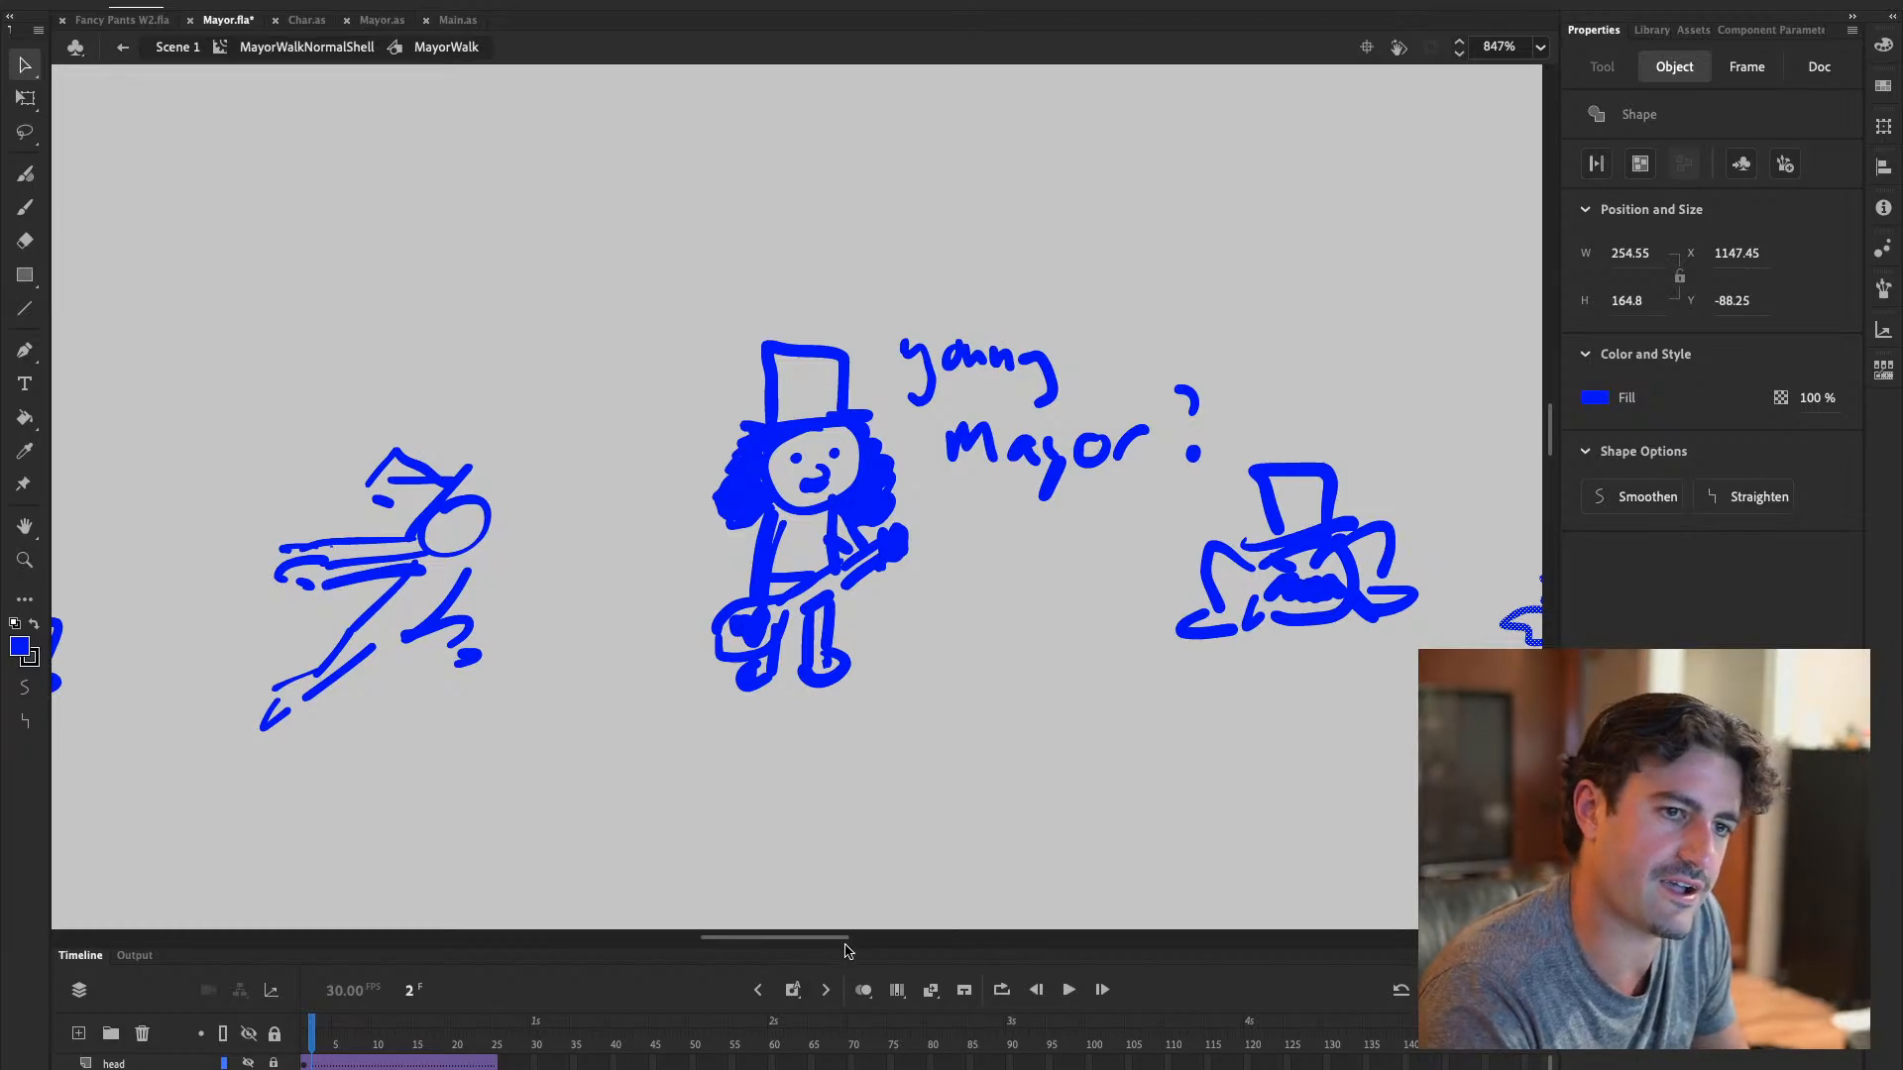
left_click_drag(336, 950, 345, 886)
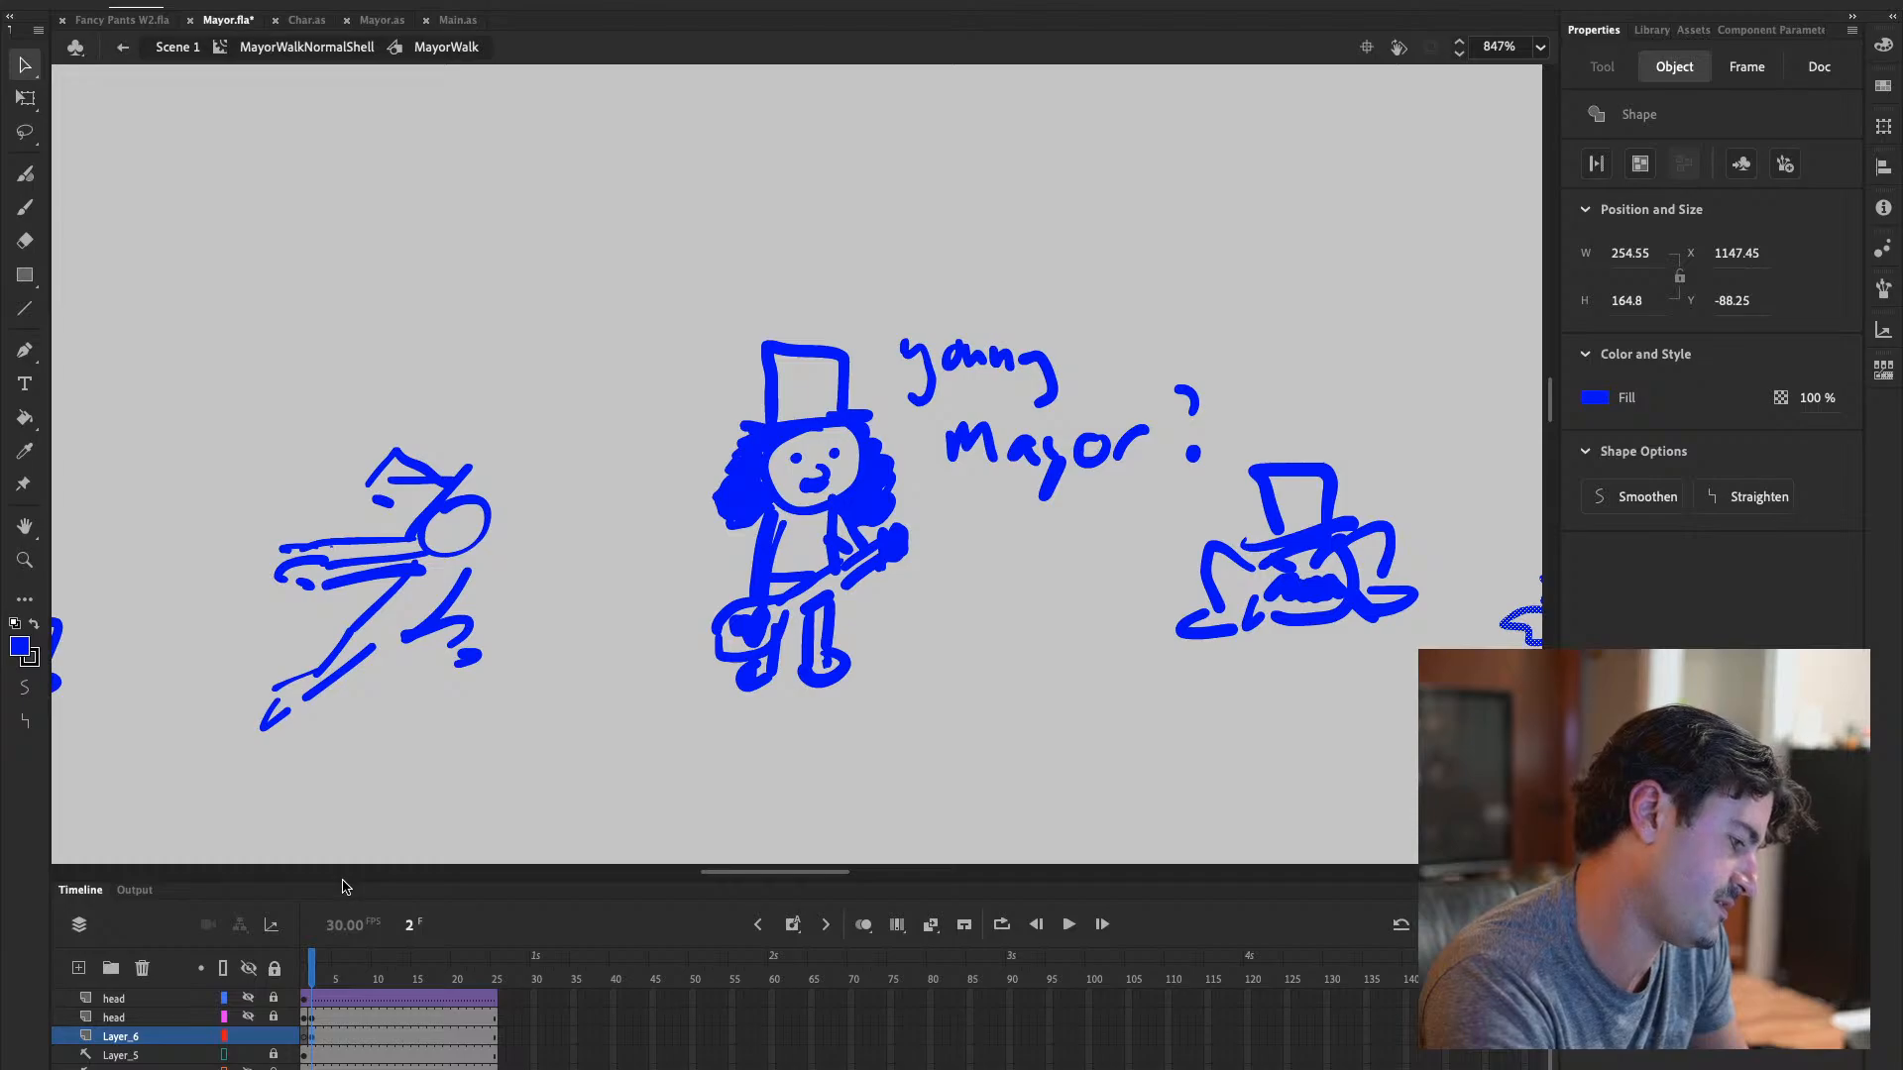
left_click(25, 132)
mouse_move(837, 302)
left_mouse_down()
mouse_move(650, 614)
mouse_move(898, 680)
mouse_move(940, 496)
mouse_move(850, 315)
left_mouse_up()
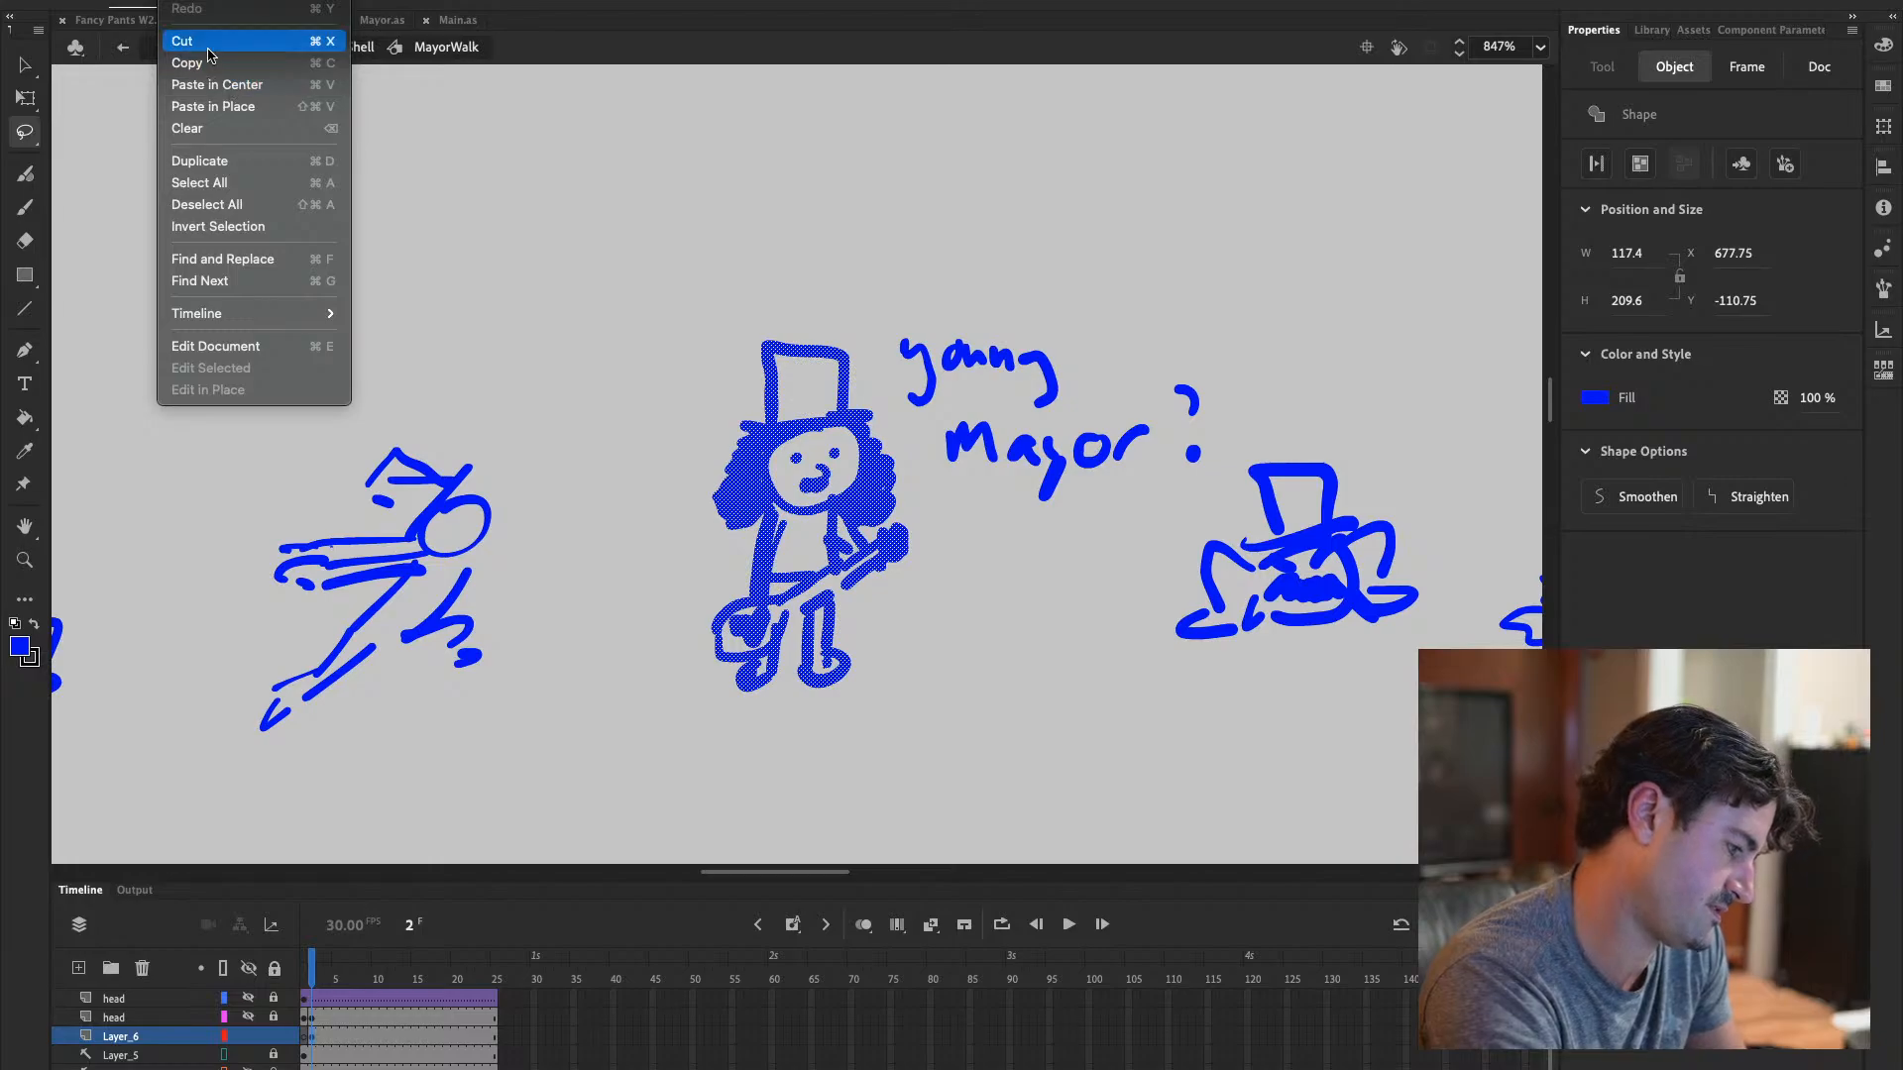
left_click(206, 49)
key("ctrl+x")
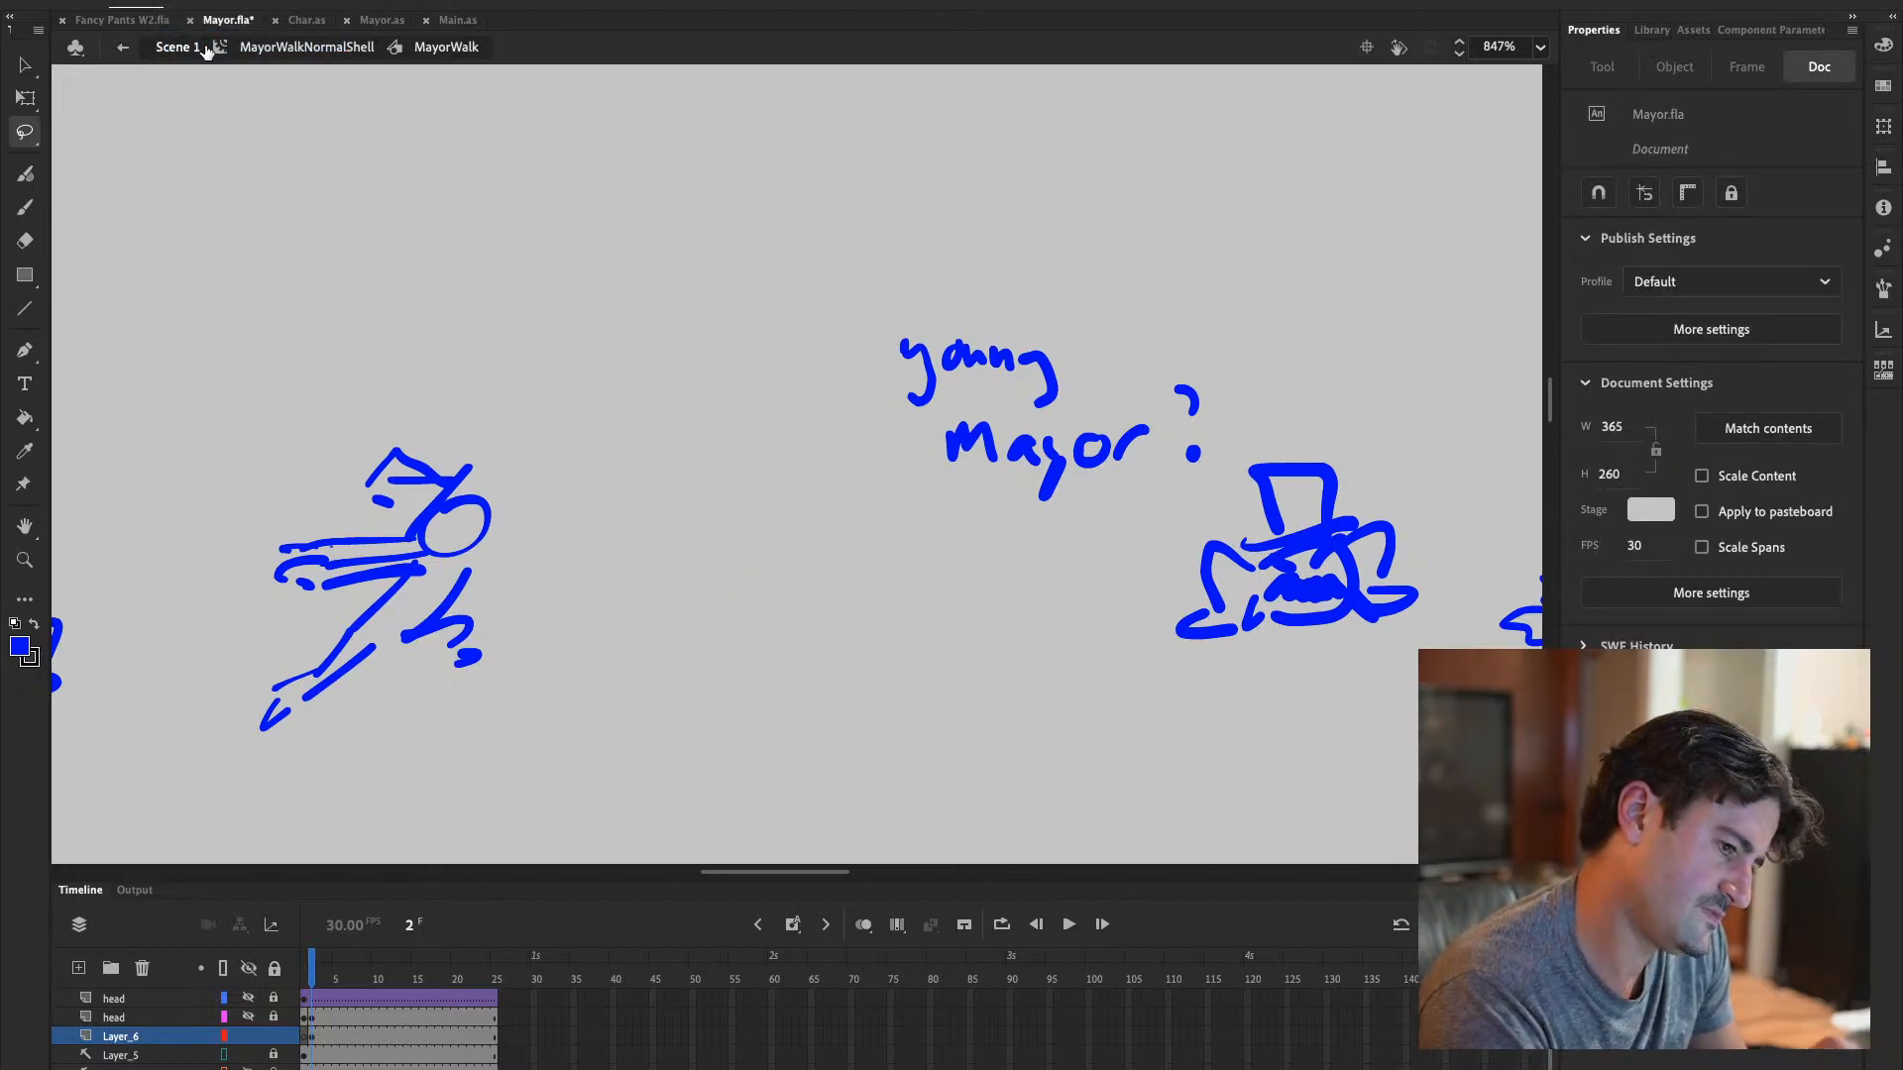
Show the library of Mayor.fla, make its panel narrower, and place the Linkage column ahead of the Name column
left_click(1653, 31)
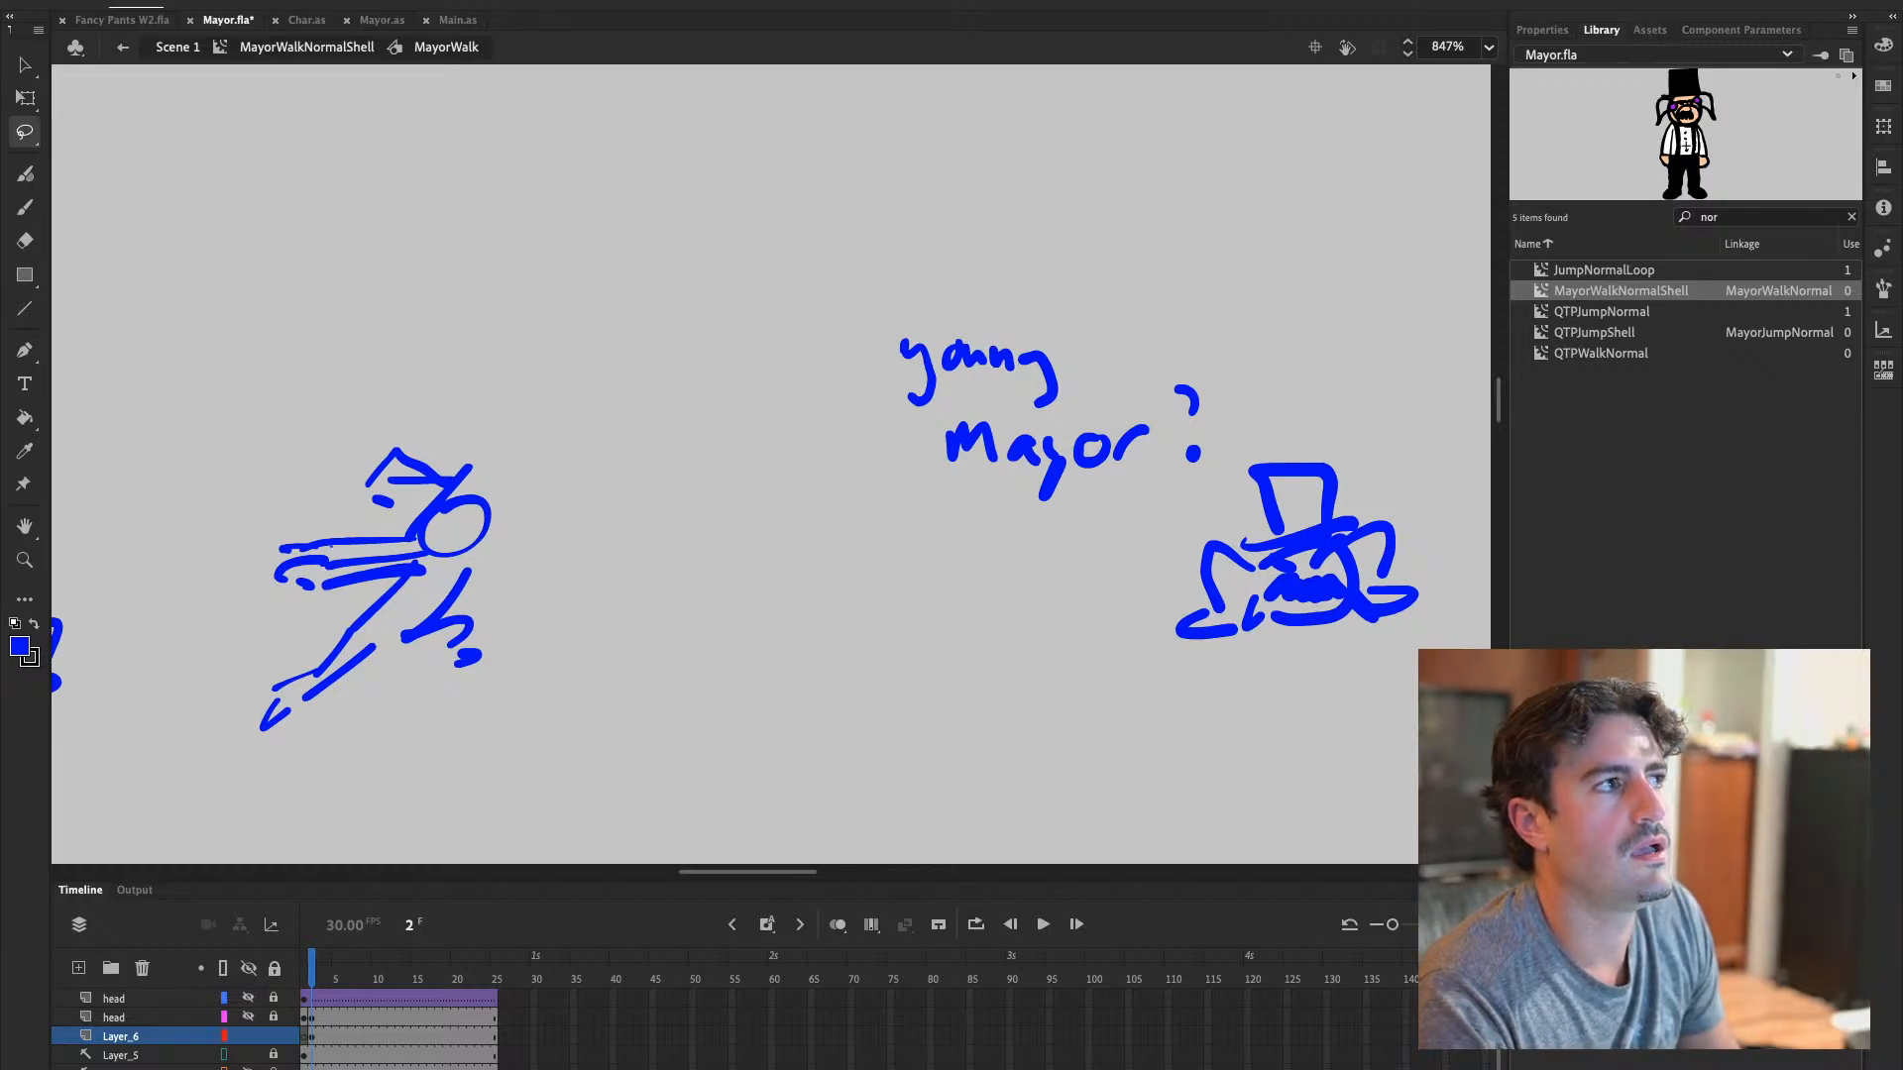
left_click_drag(1899, 8, 1856, 8)
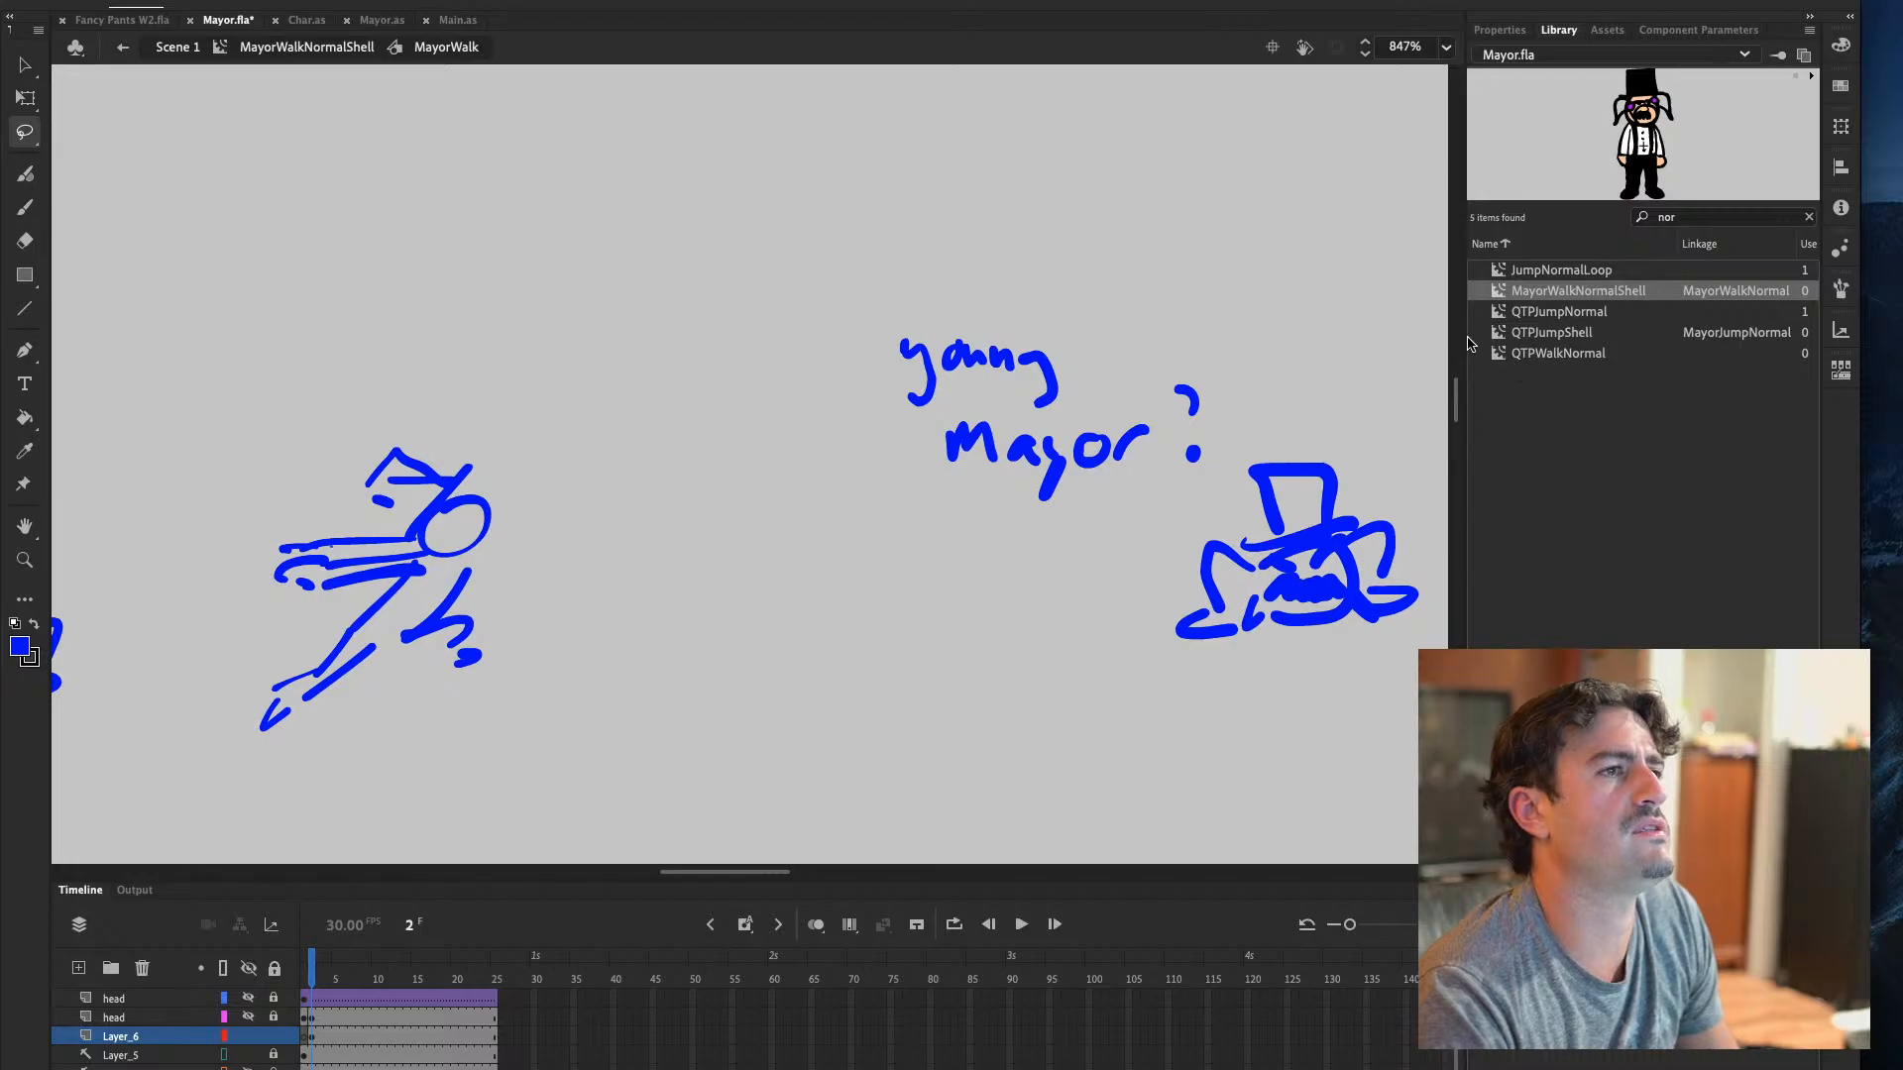
left_click_drag(1469, 334, 1539, 334)
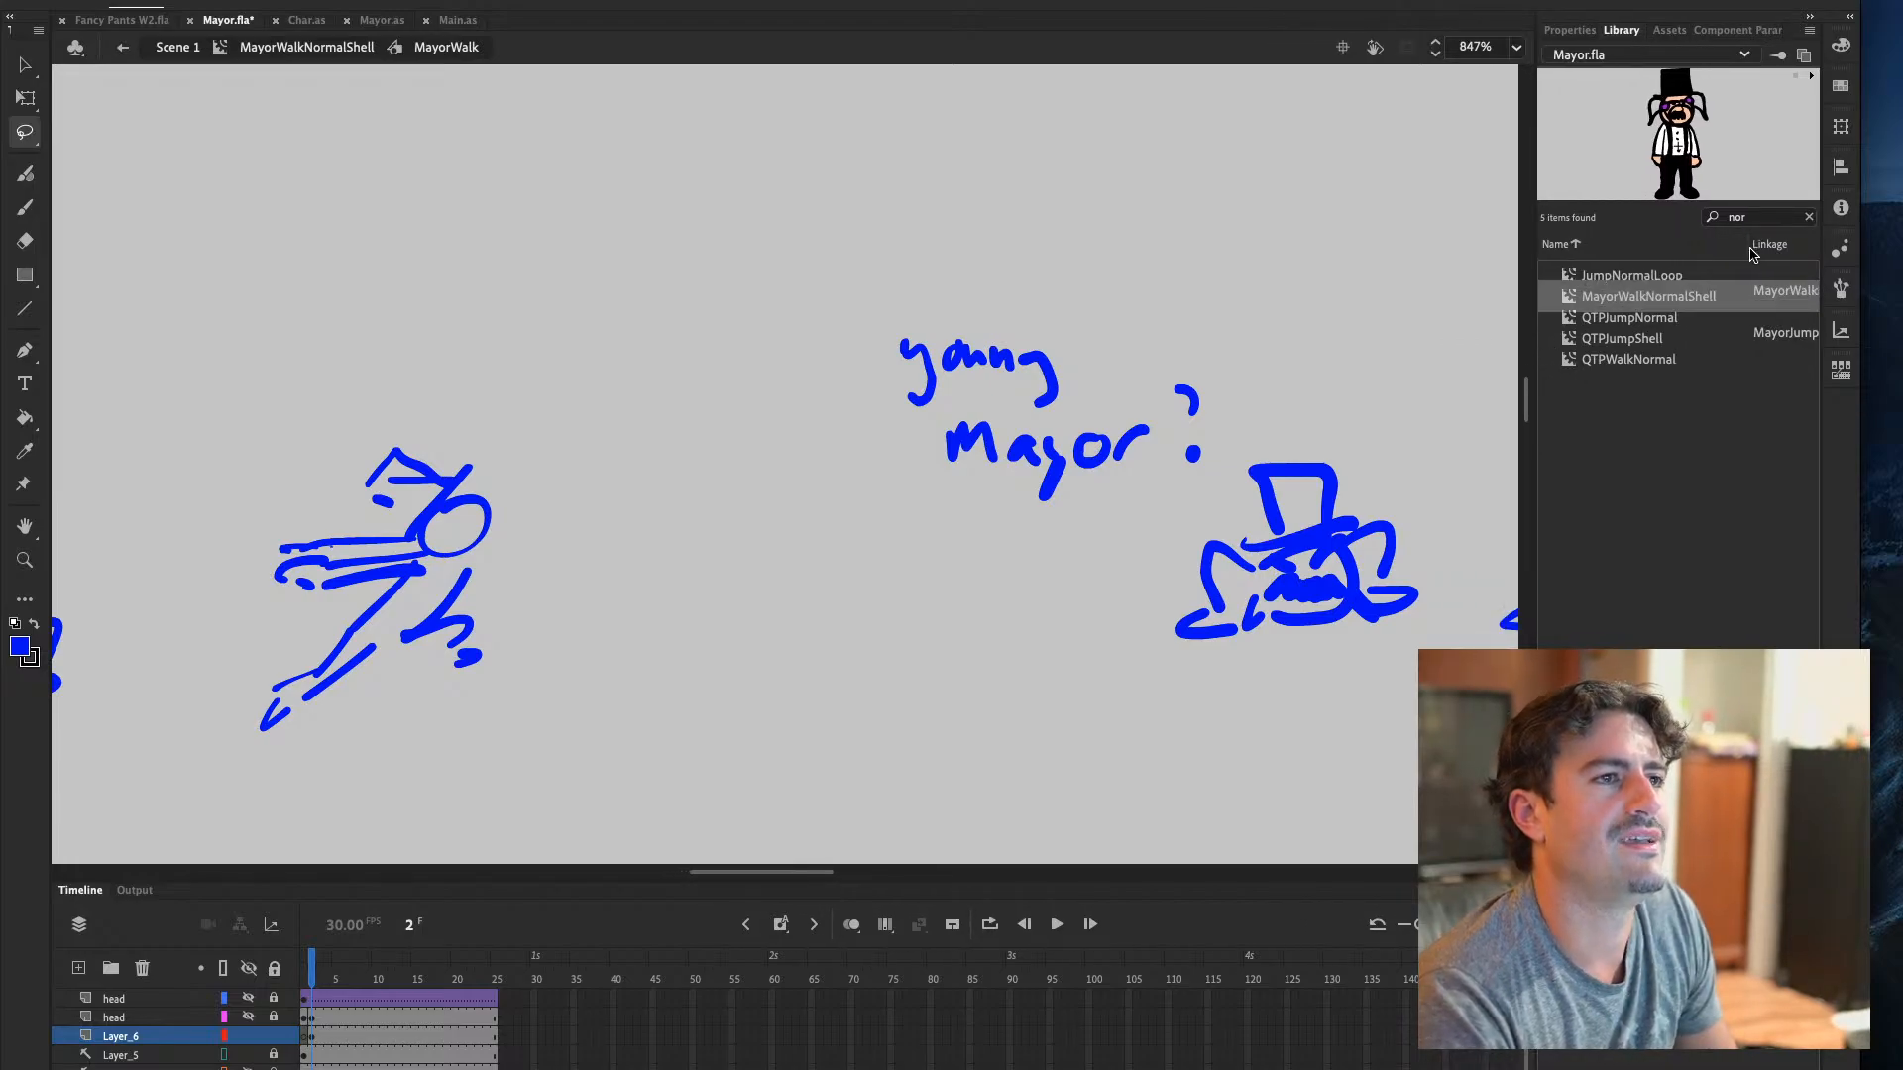
left_click_drag(1751, 248, 1735, 250)
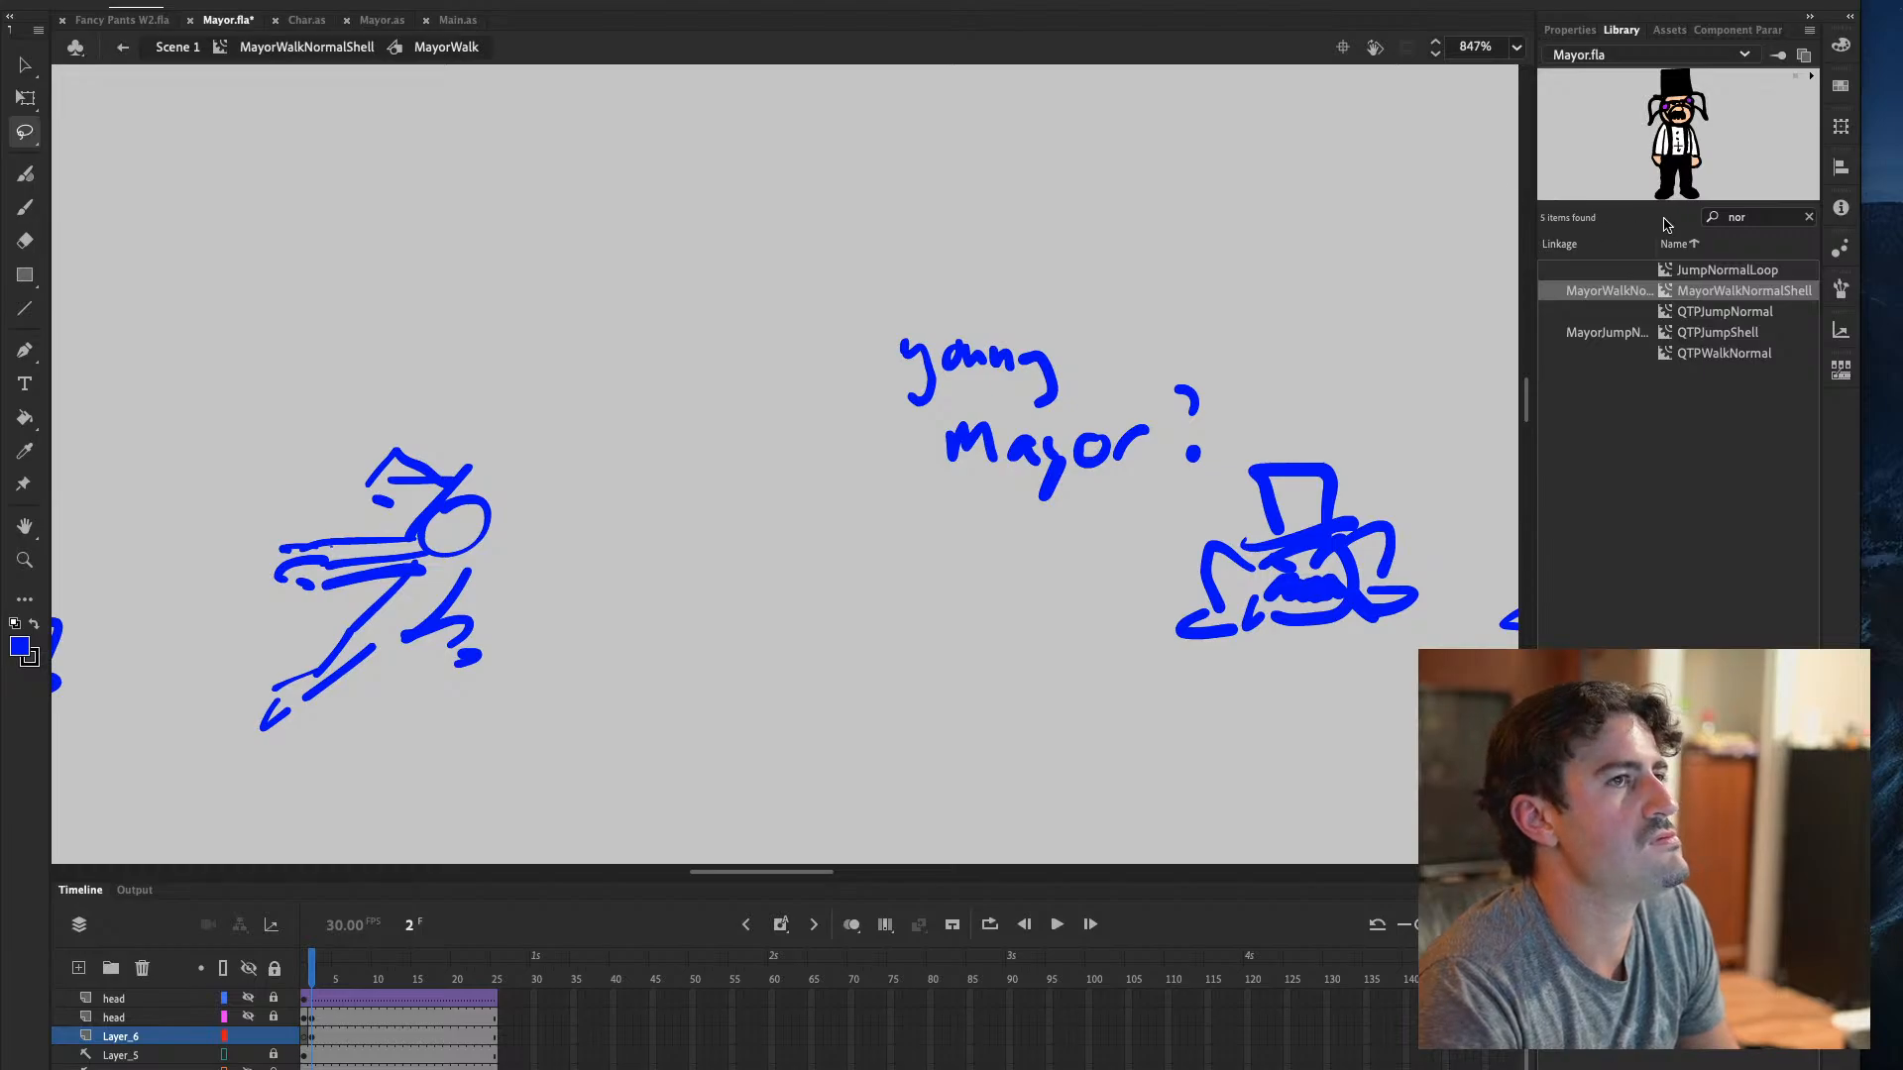
Search the library for "idle", open the MayorIdleShell symbol, and enter its nested MayorIdle symbol for editing
double_click(1779, 224)
type("idle")
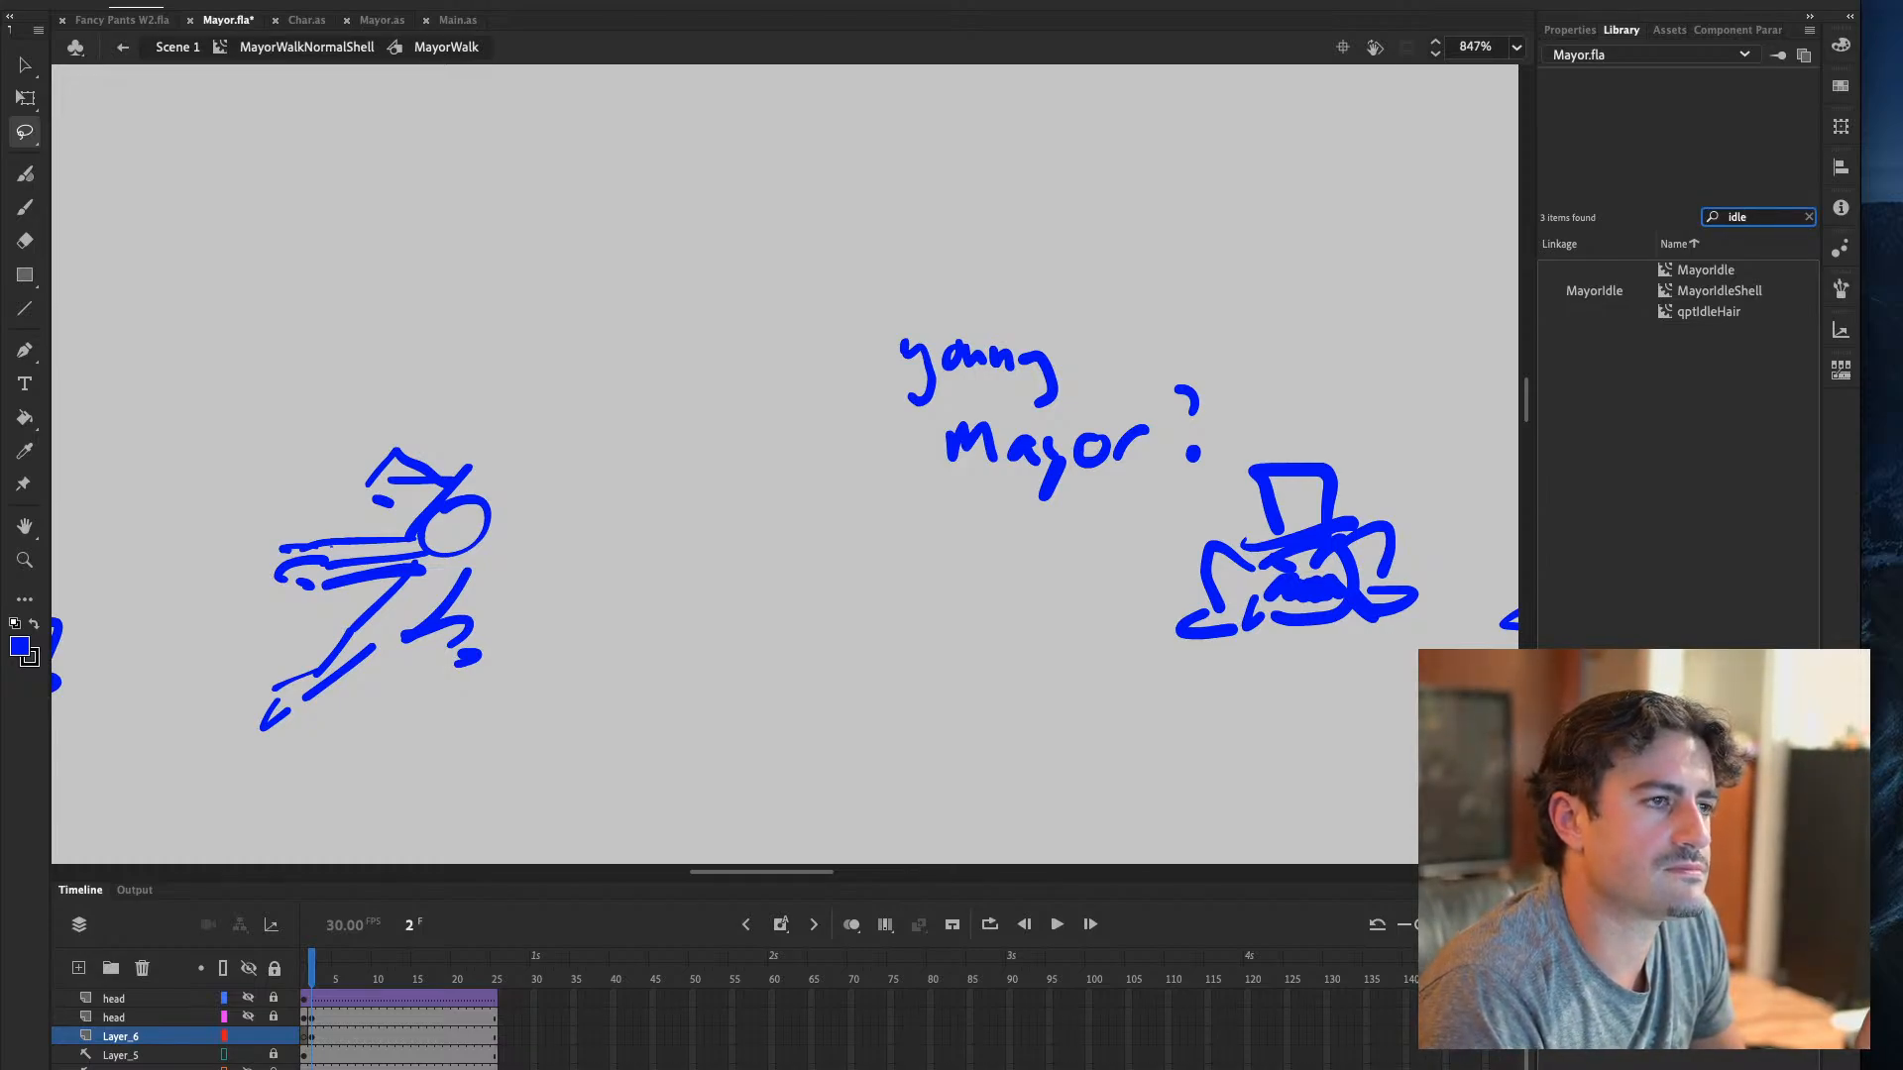
left_click(1583, 292)
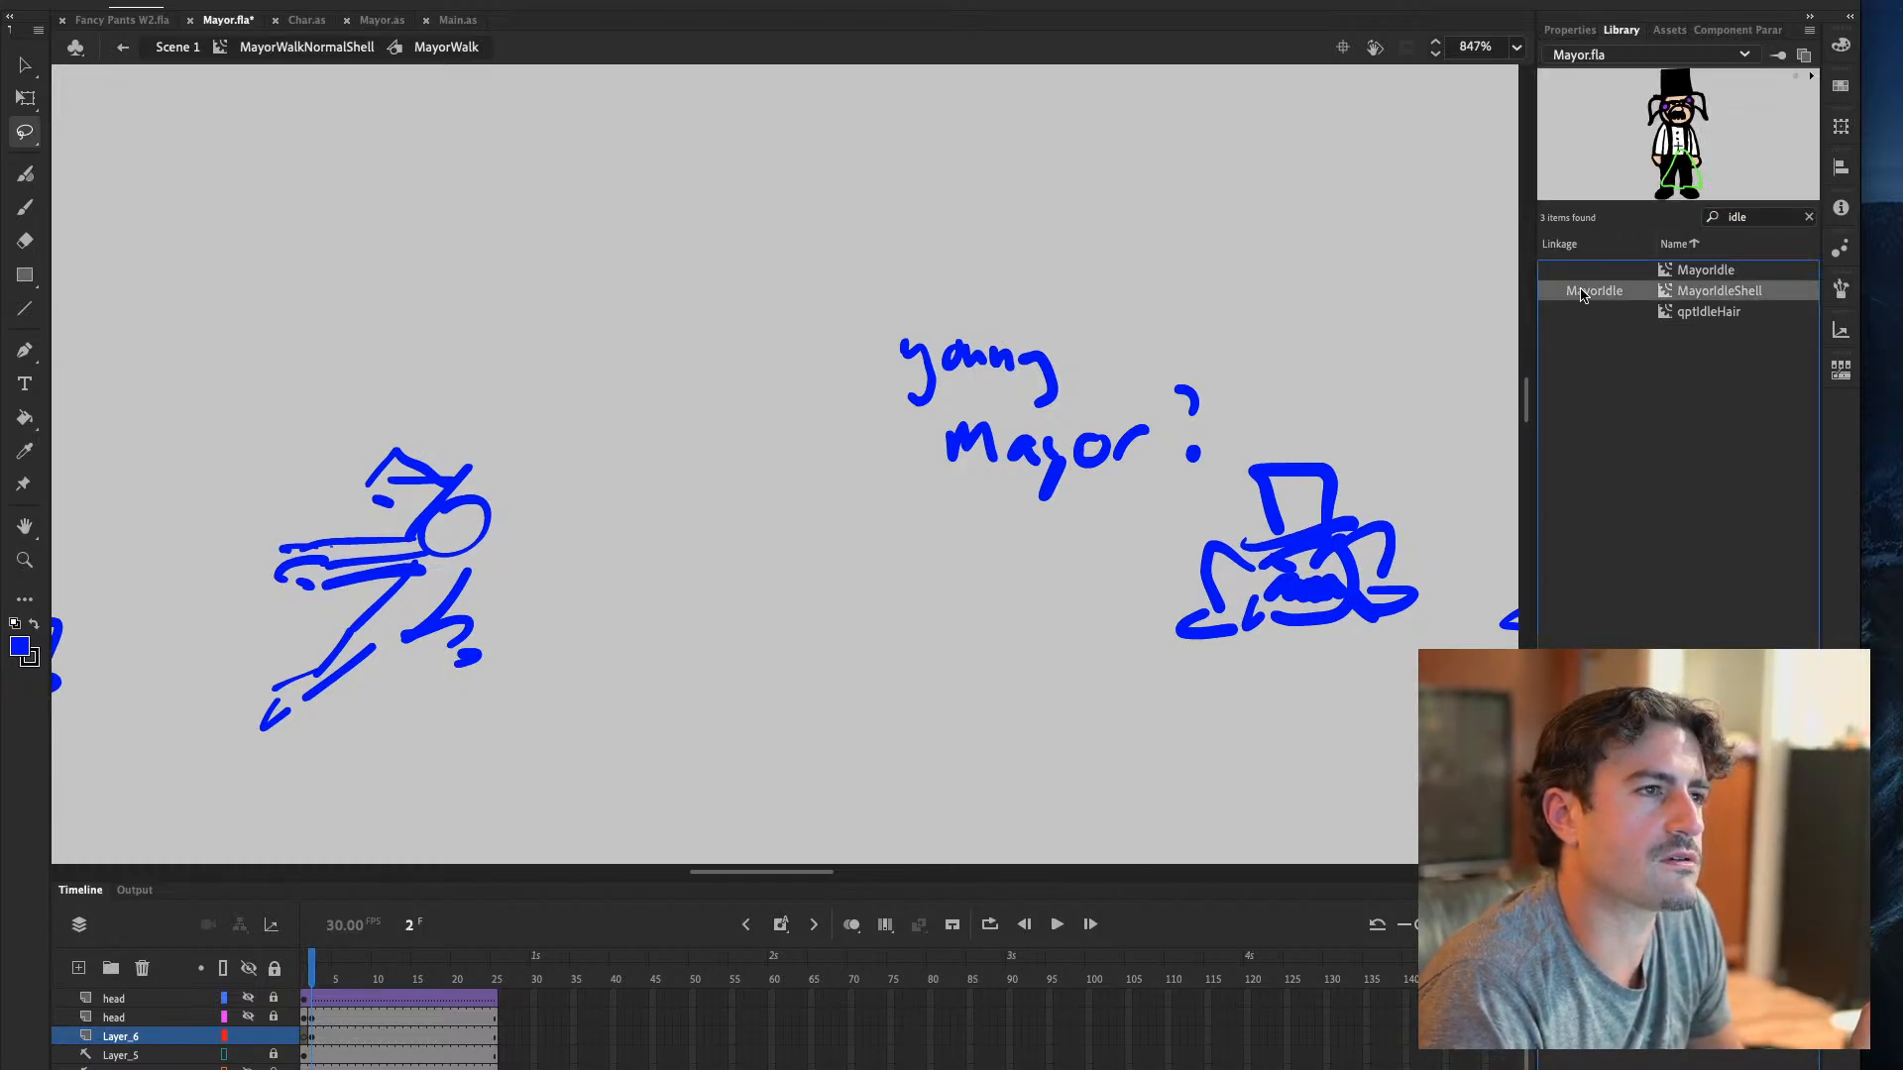
double_click(1583, 292)
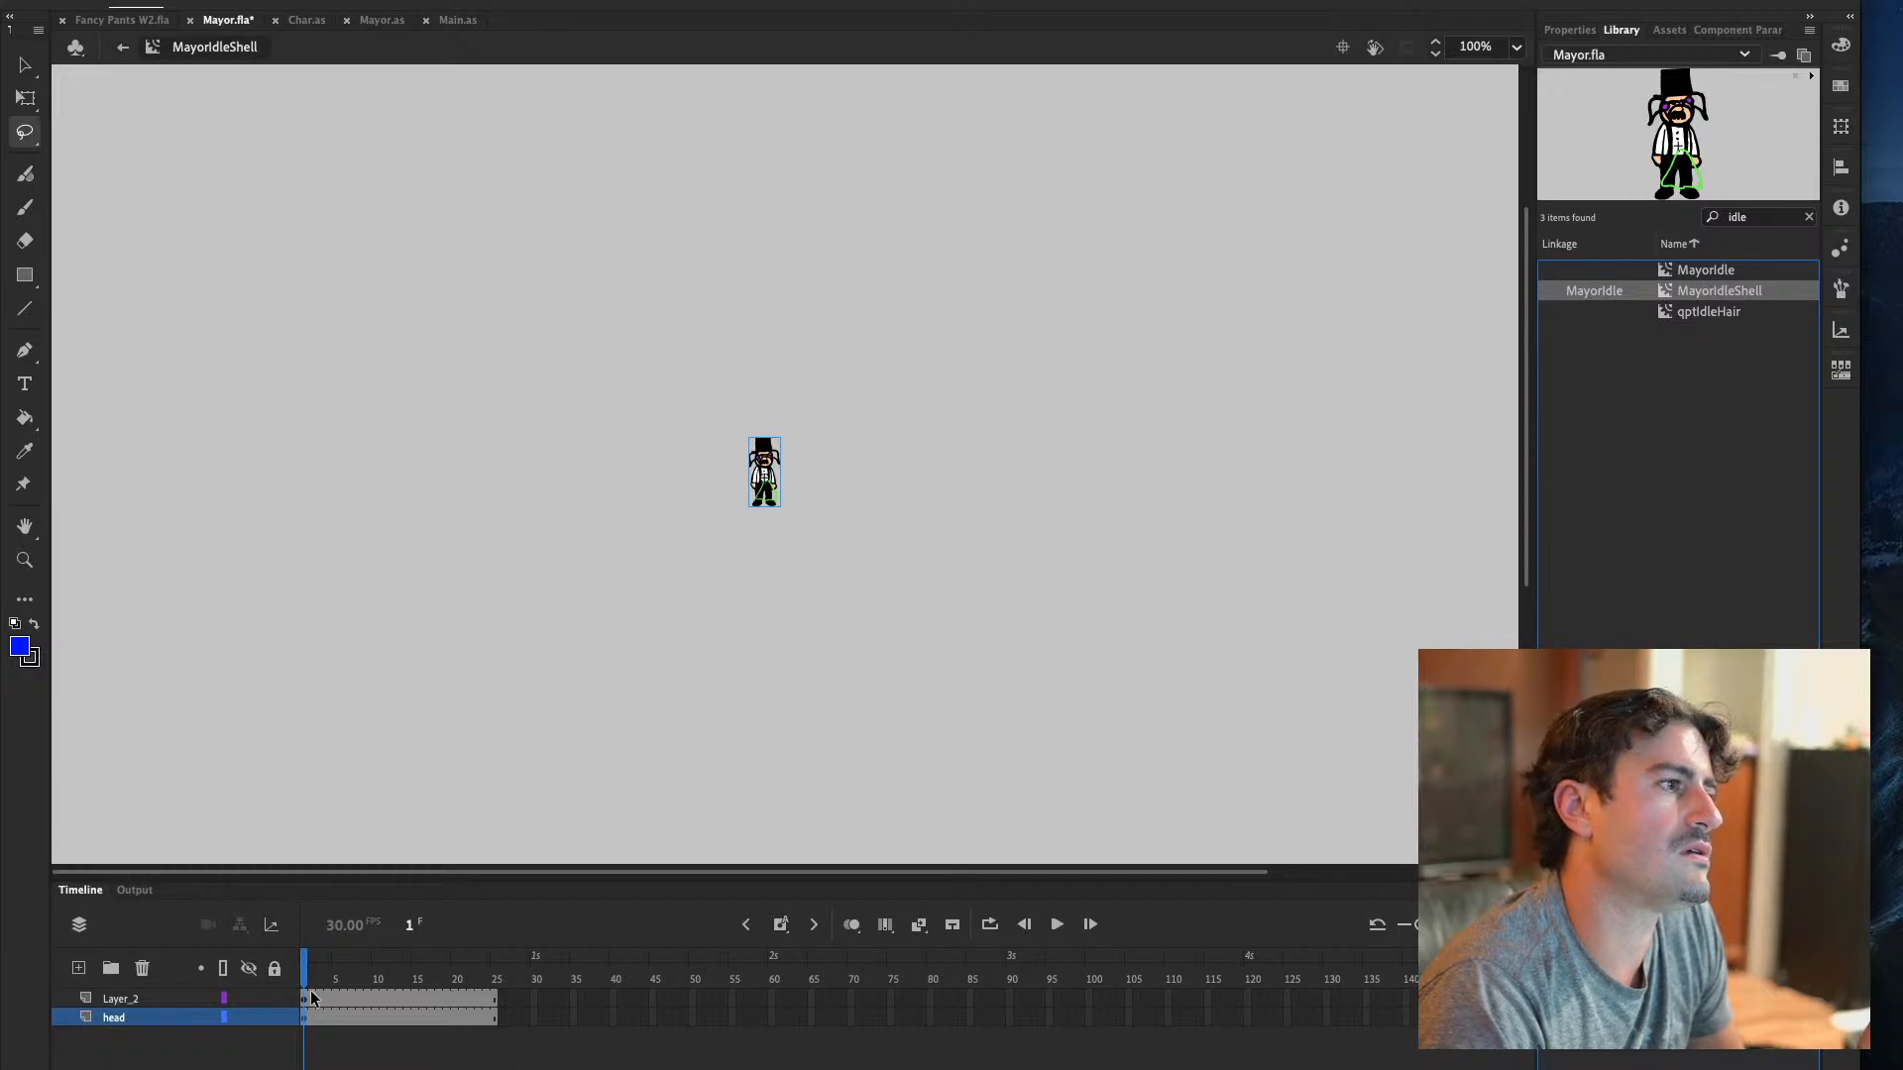
left_click(25, 65)
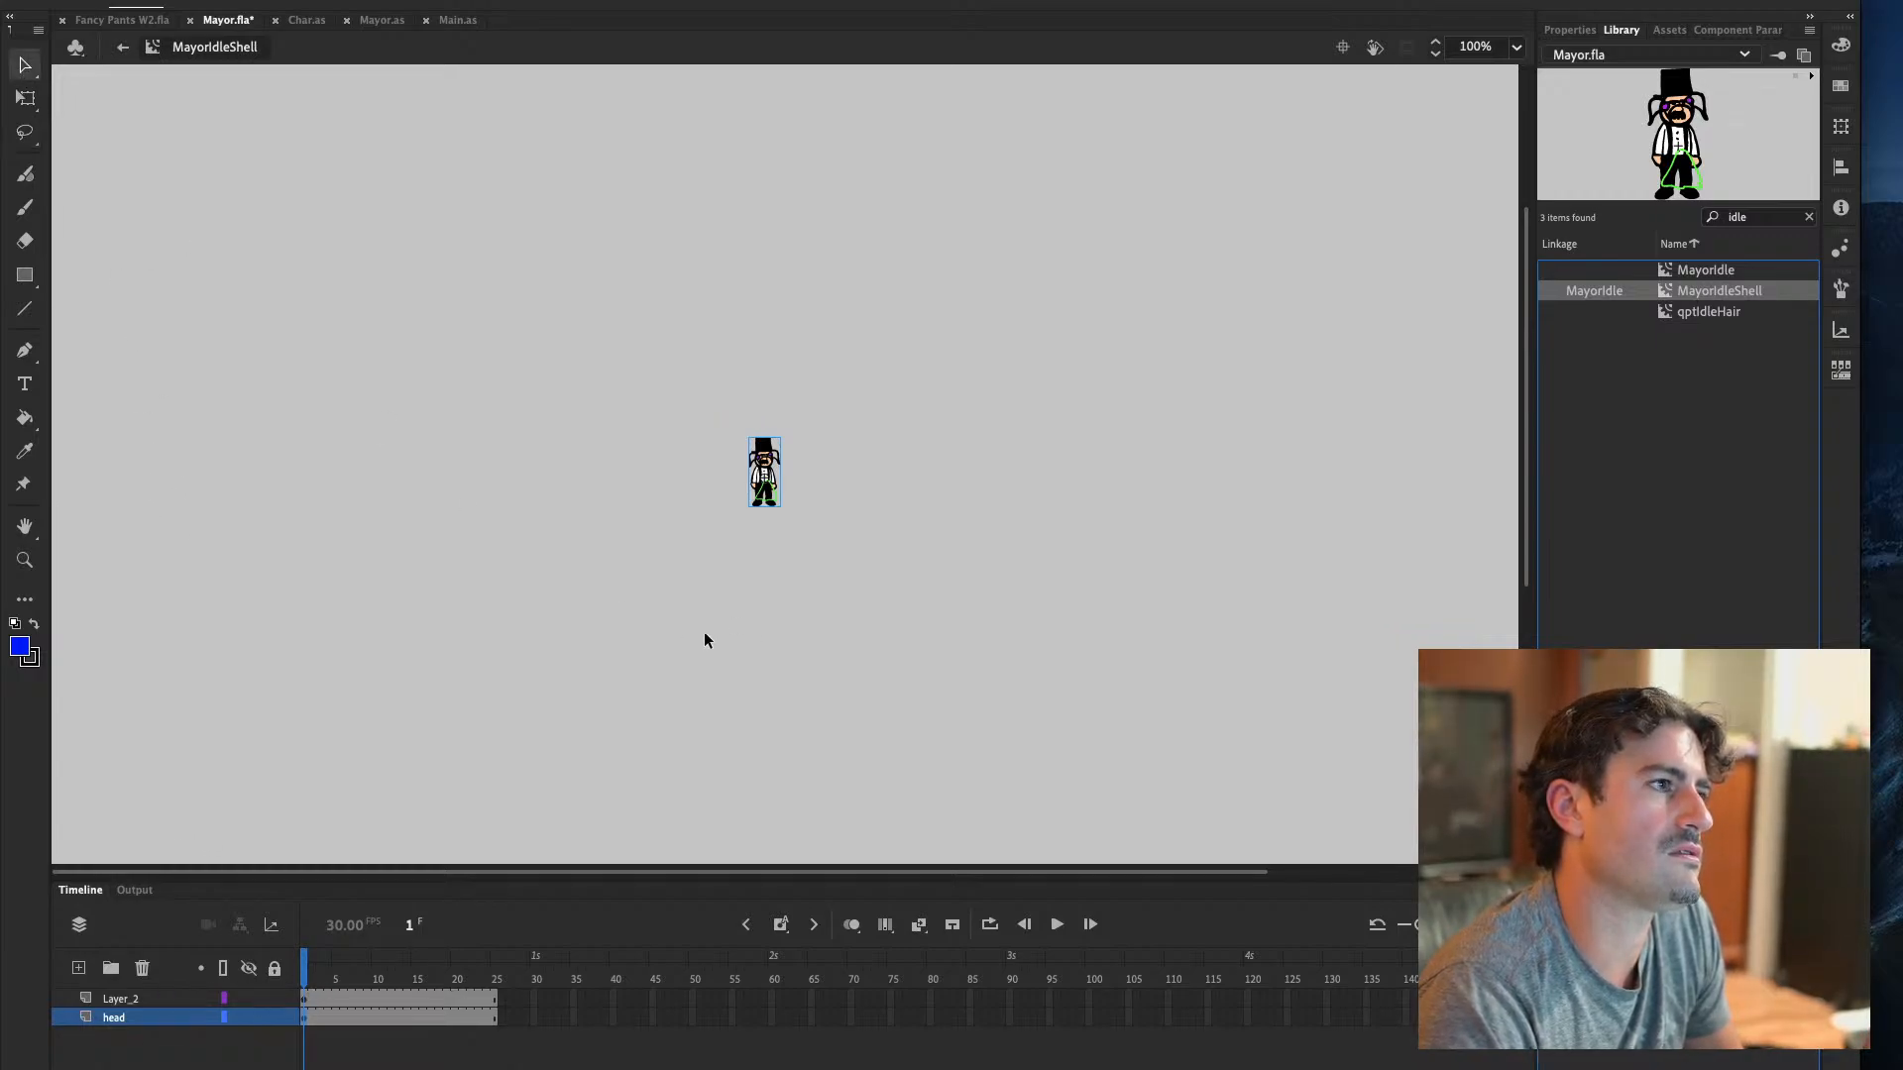
double_click(764, 459)
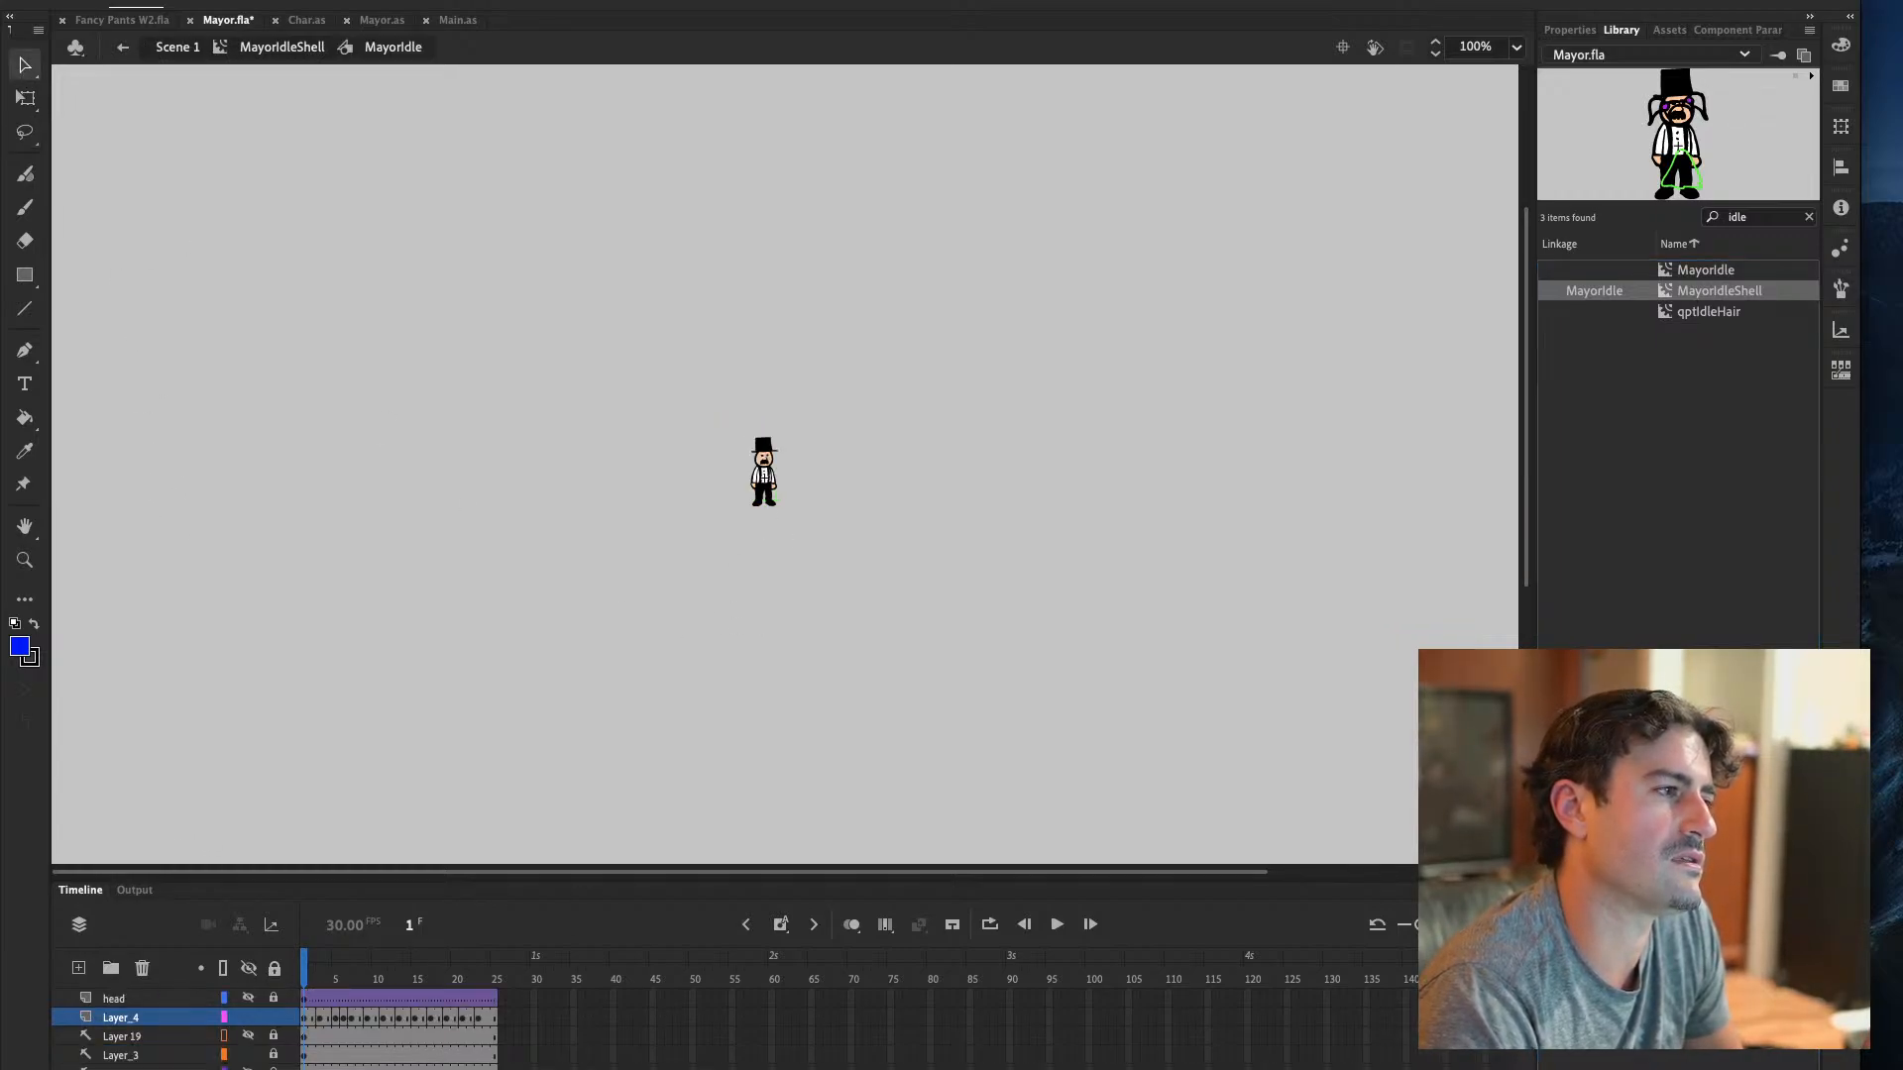
Convert Layer_4 of MayorIdle to a guide layer and add a new layer directly above it
left_click(151, 1018)
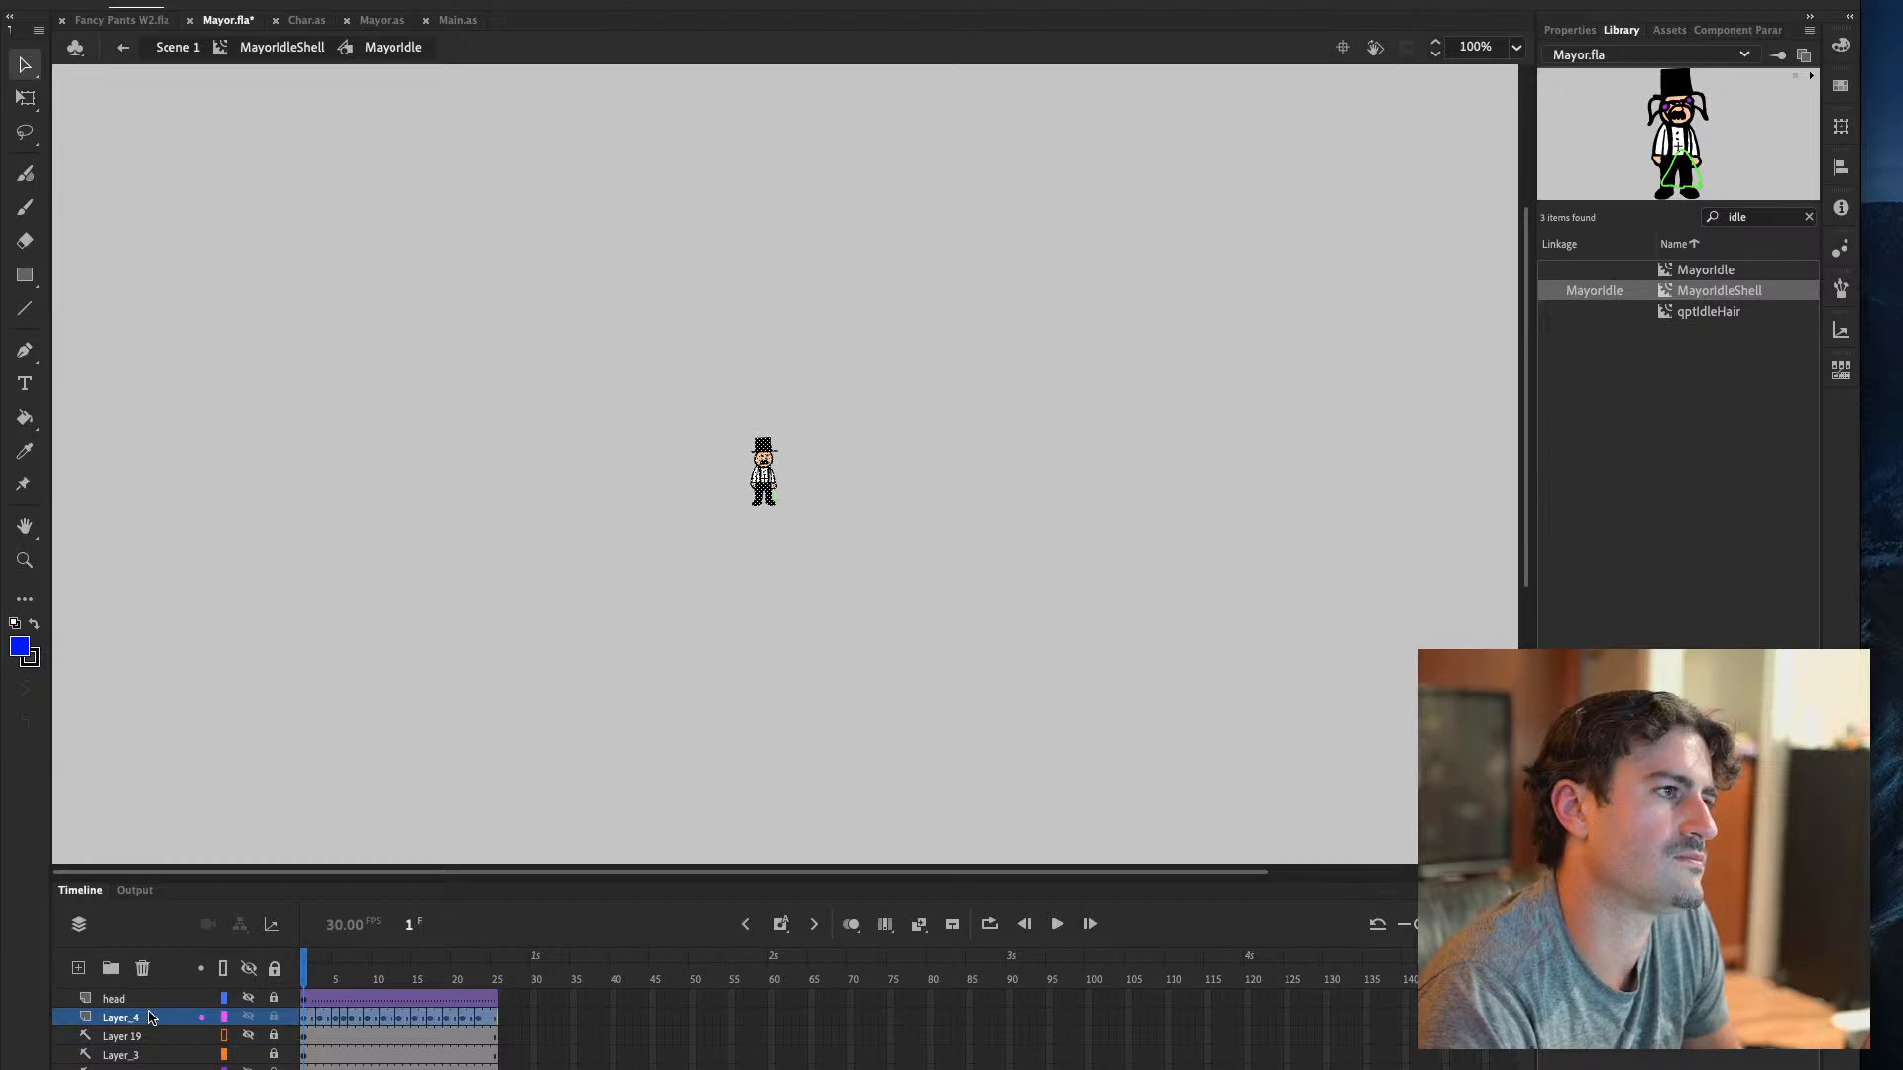
right_click(171, 1031)
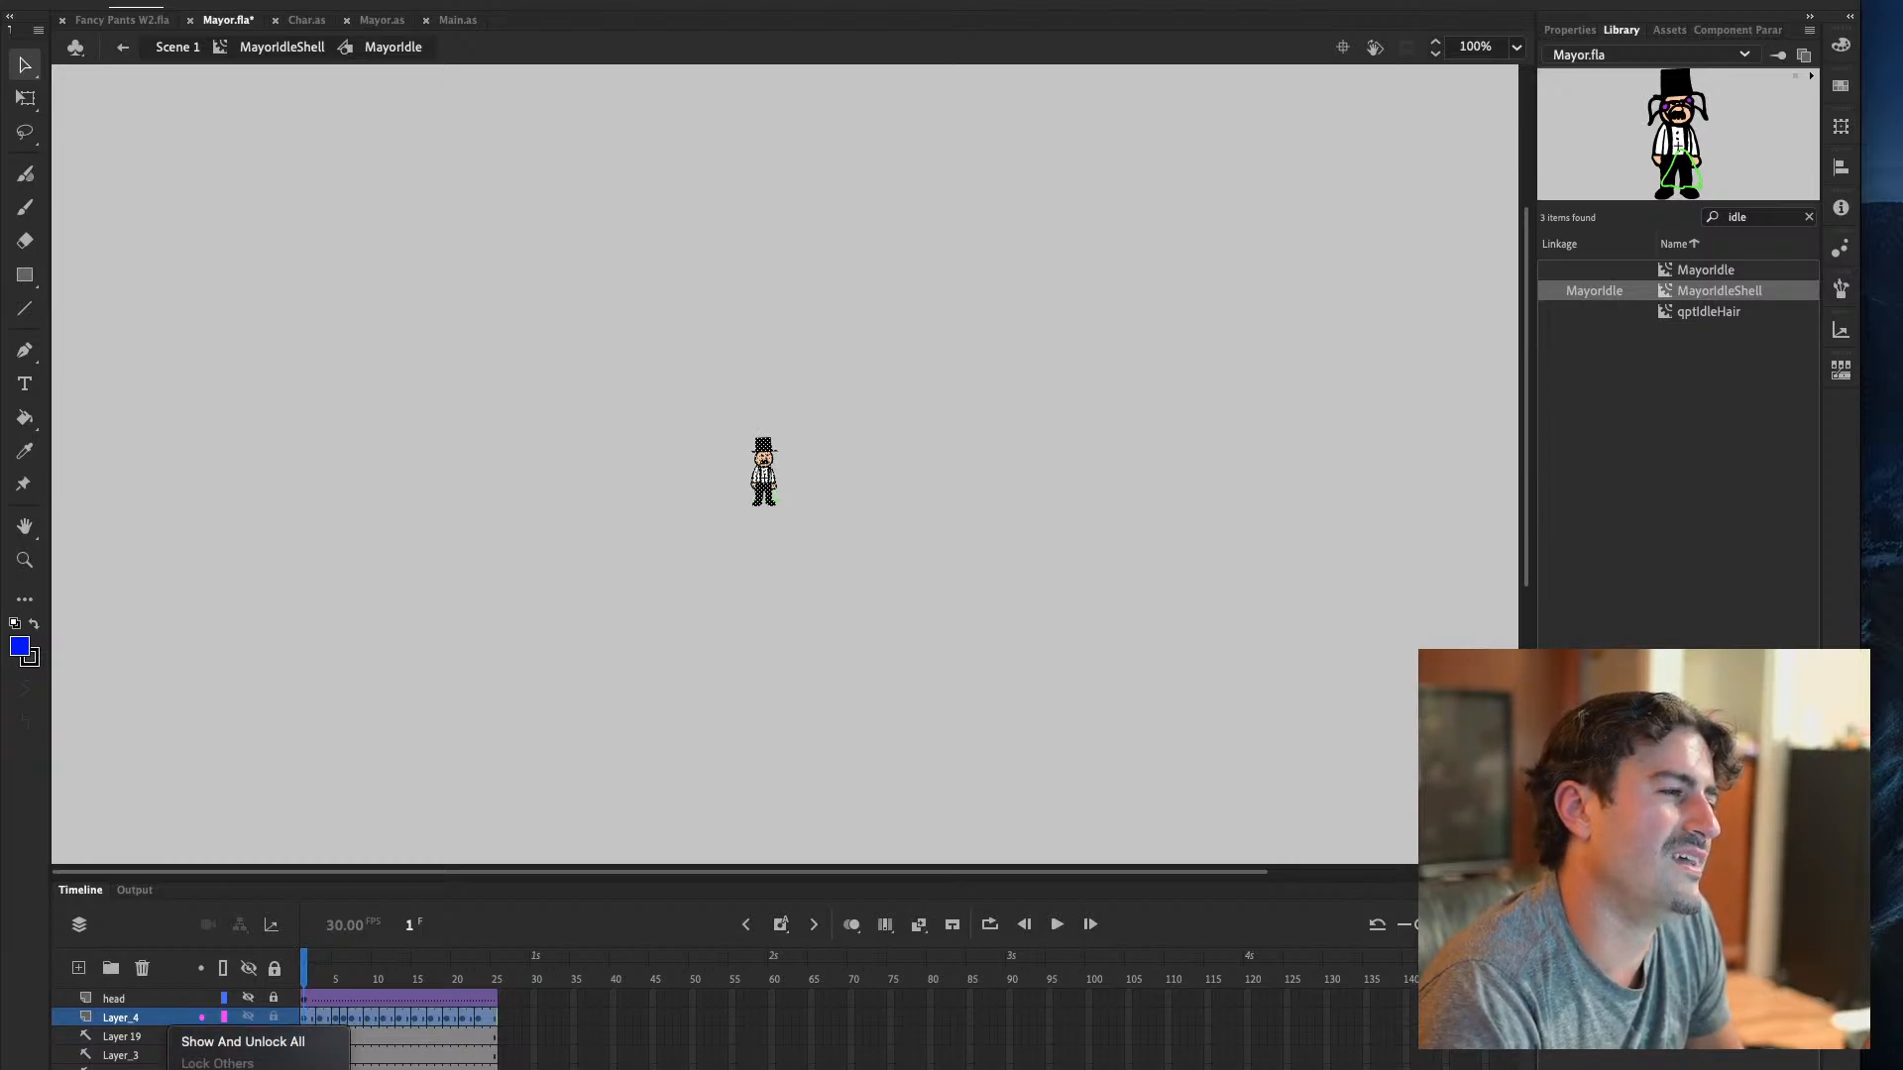
left_click(198, 1041)
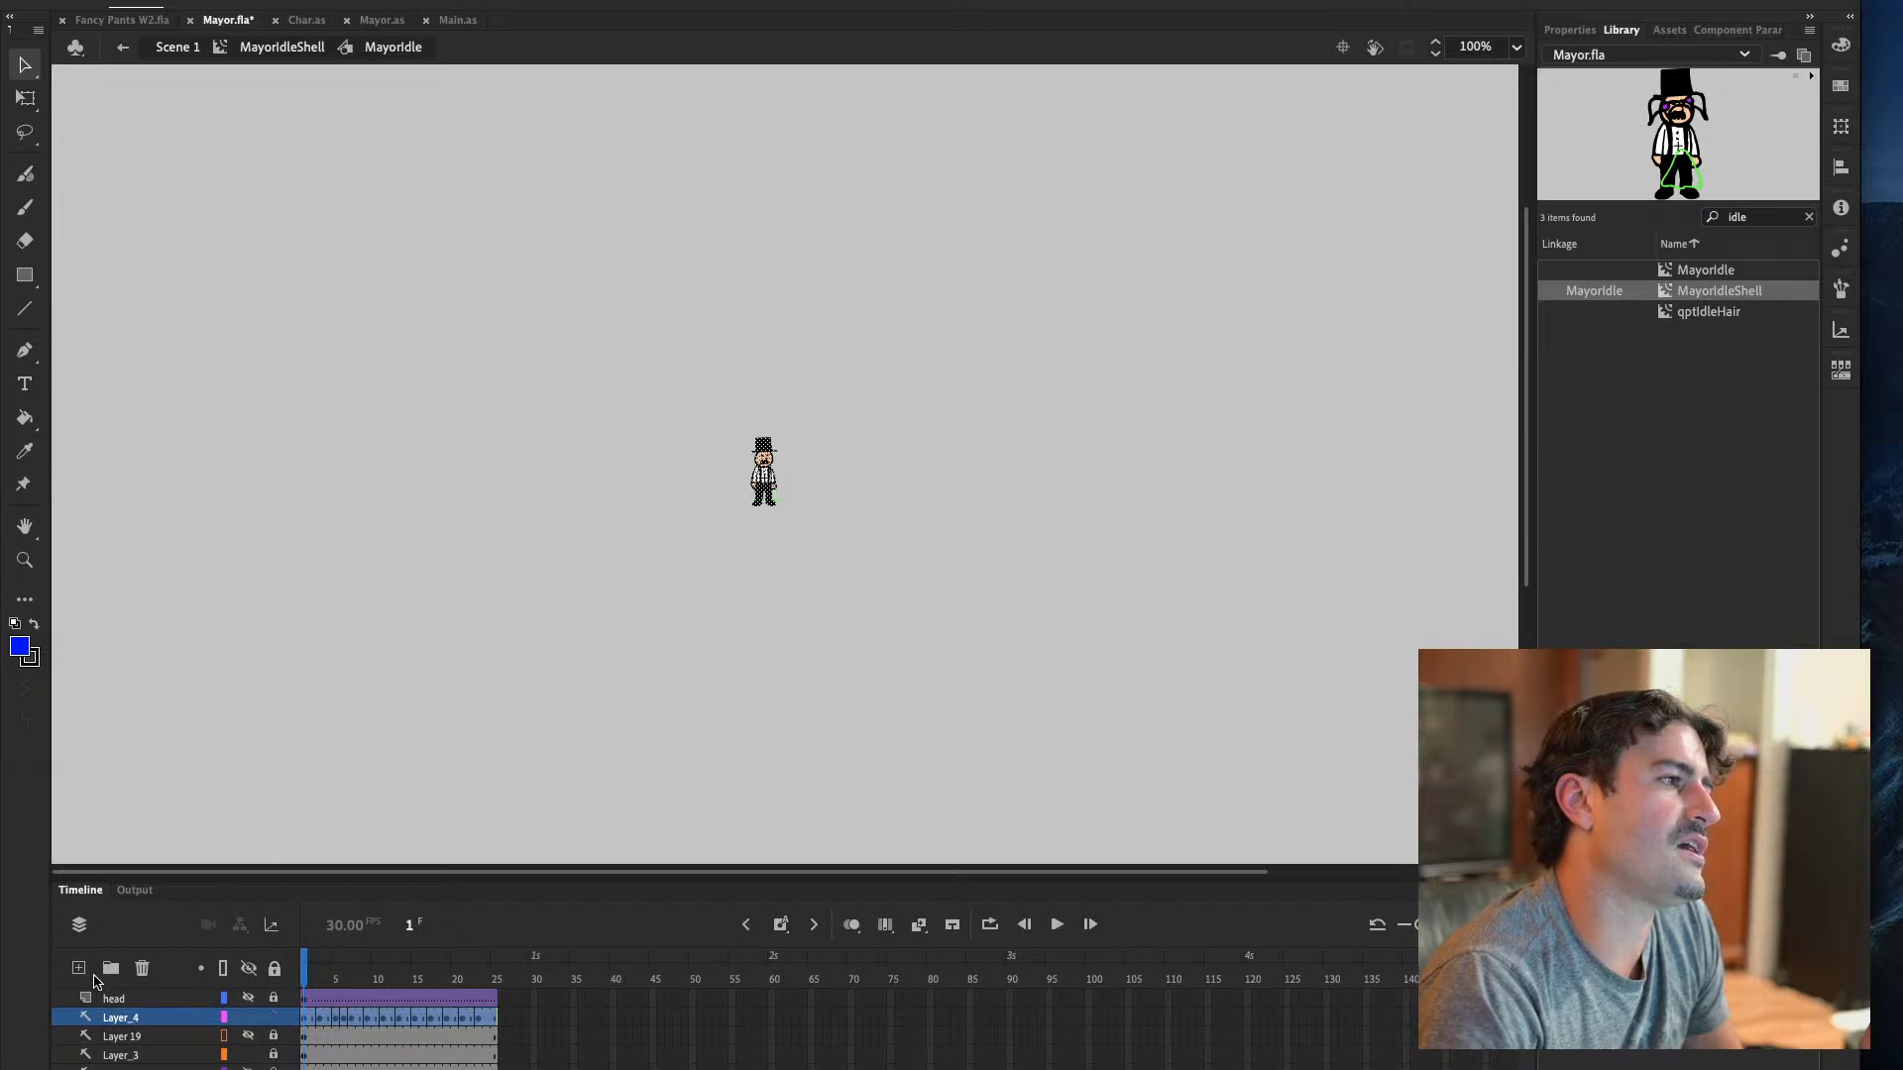
left_click(79, 969)
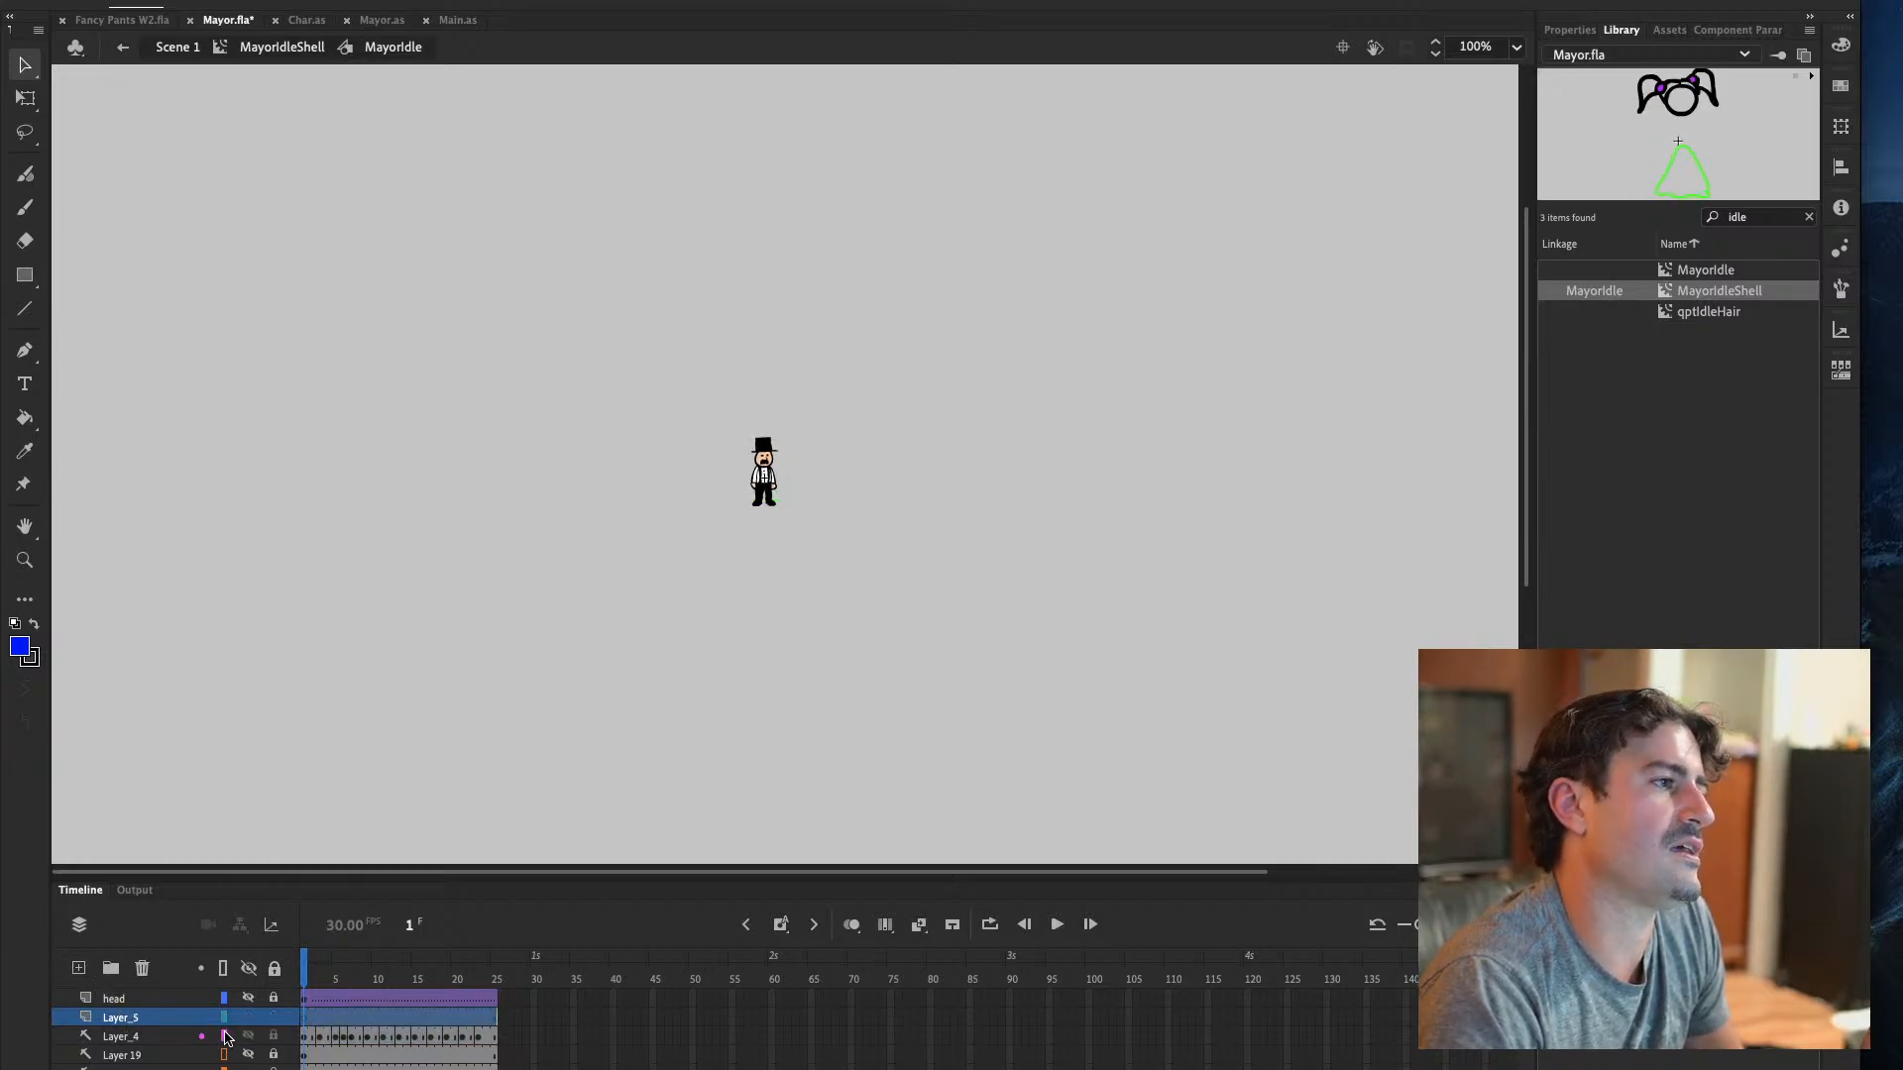
Paste the cut guitar figure in place on frame 1 of the new layer above Layer_4
left_click(307, 1021)
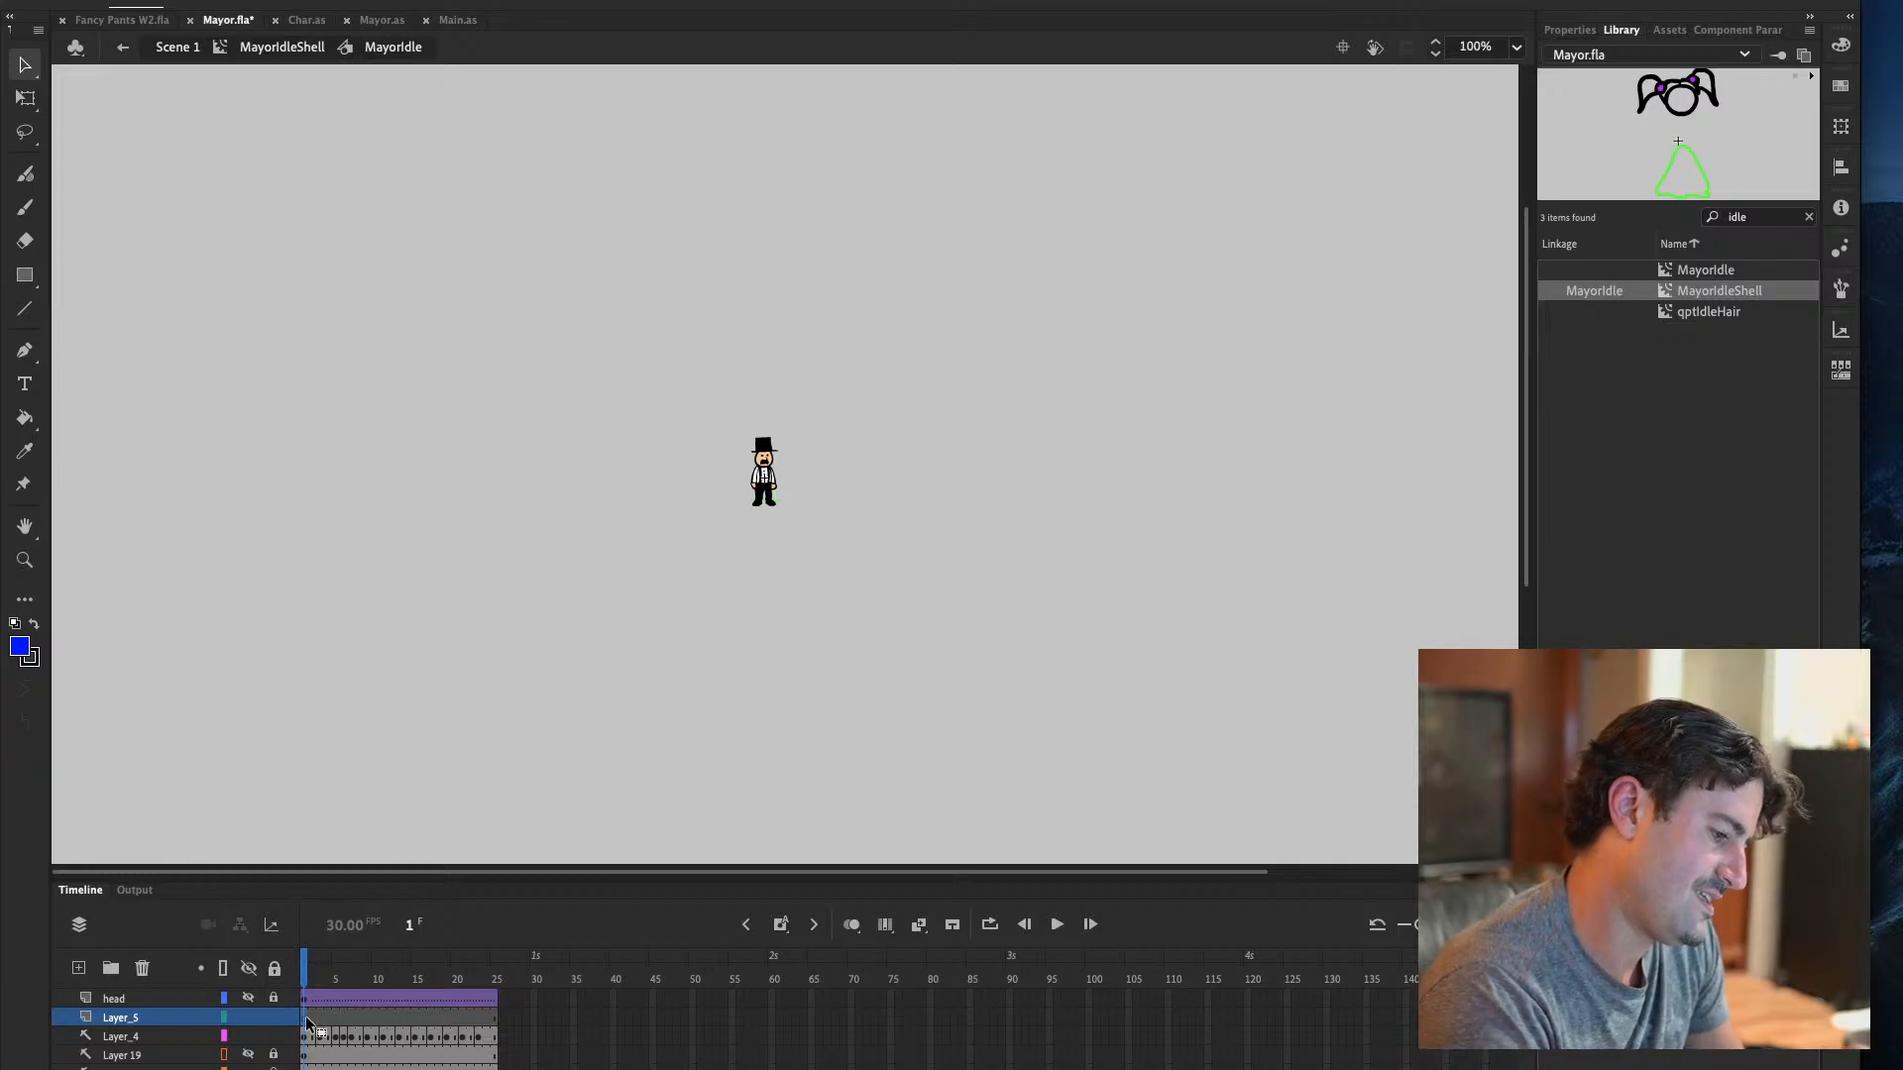
left_click(25, 560)
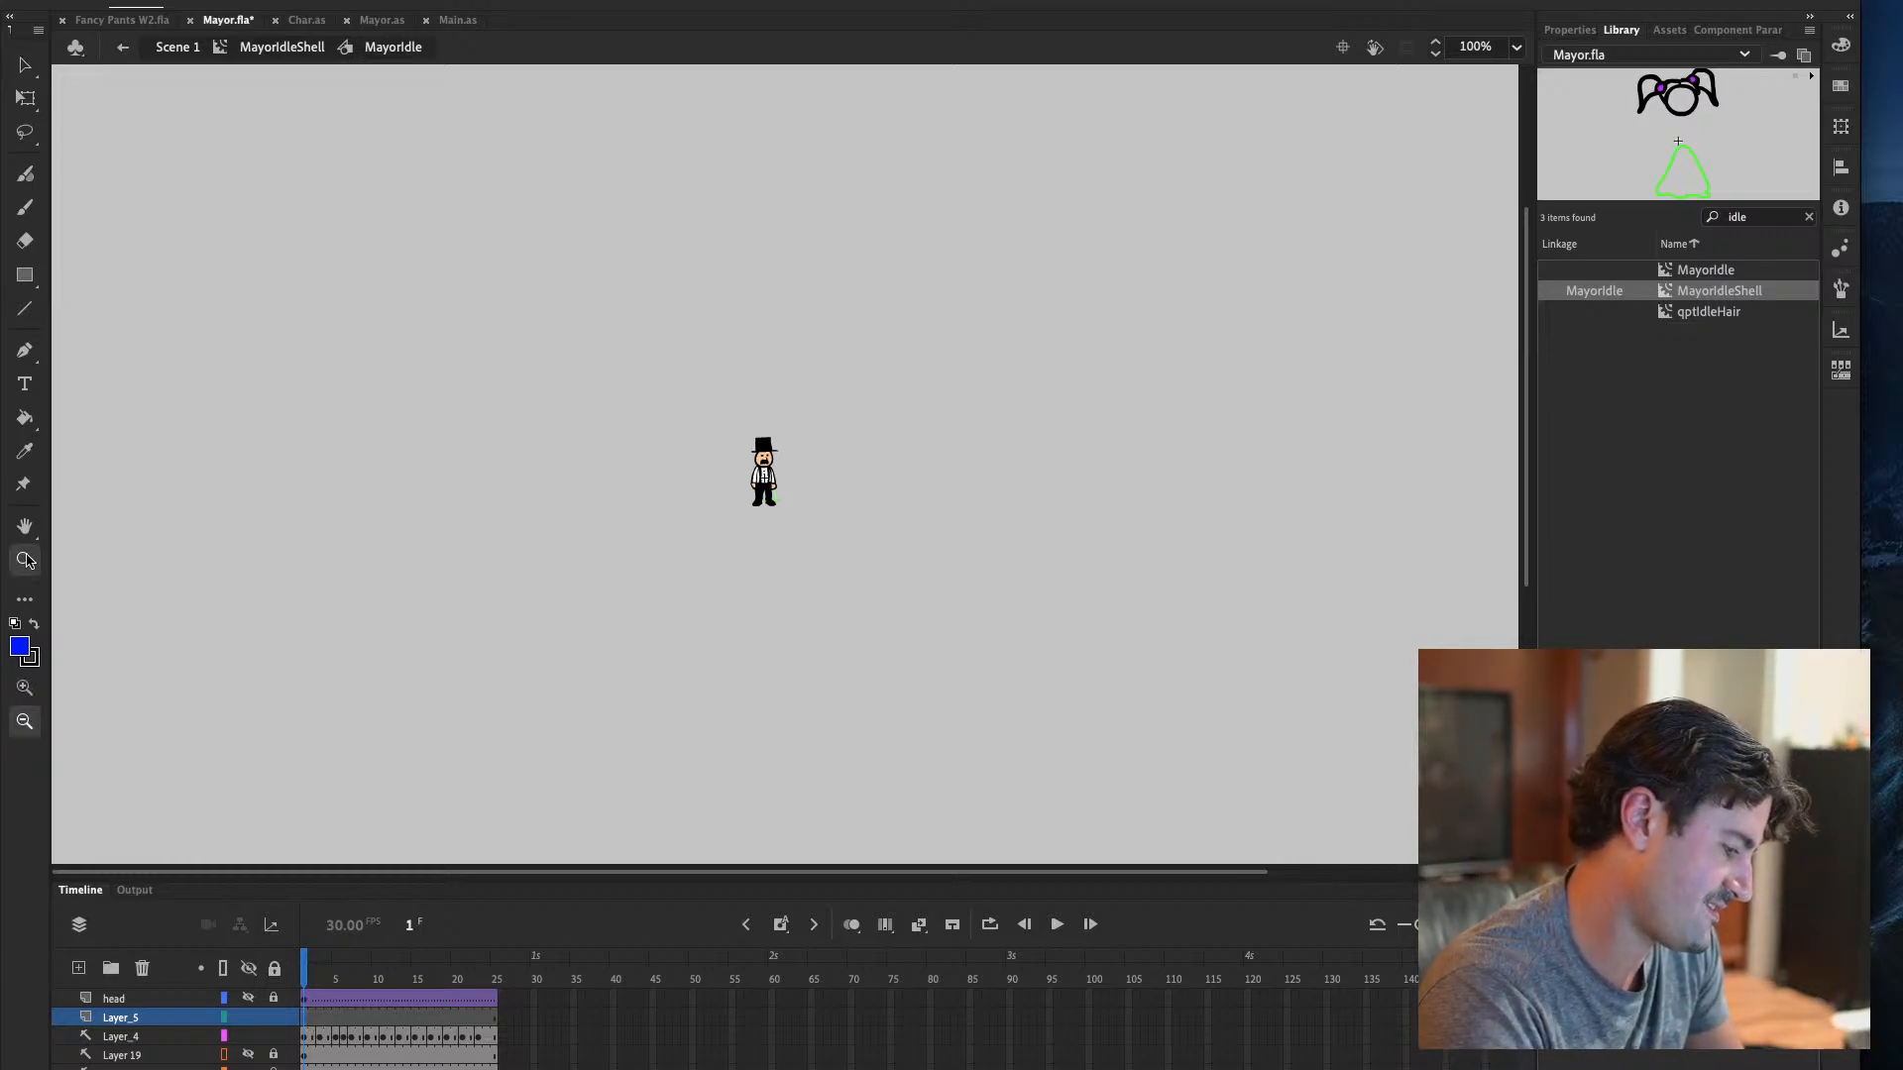
left_click_drag(718, 446, 902, 612)
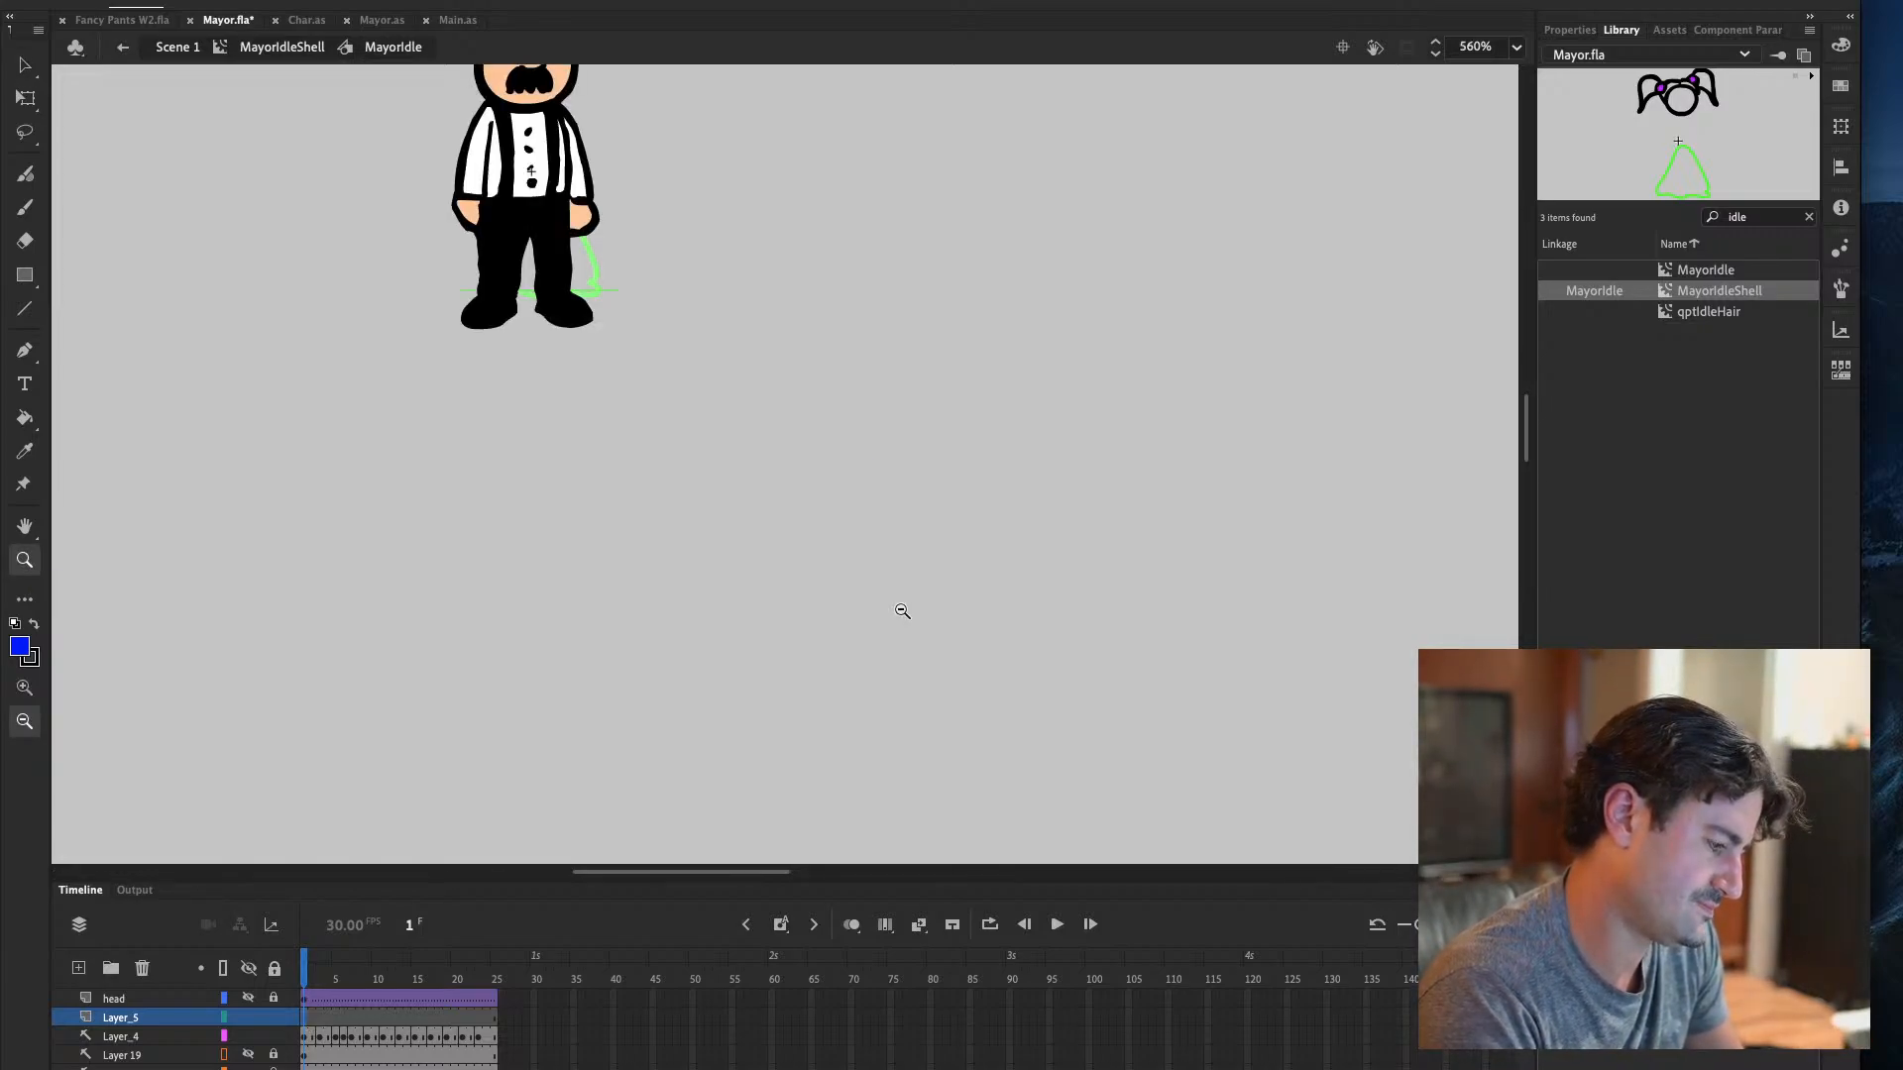
key("h")
left_click_drag(449, 528, 637, 756)
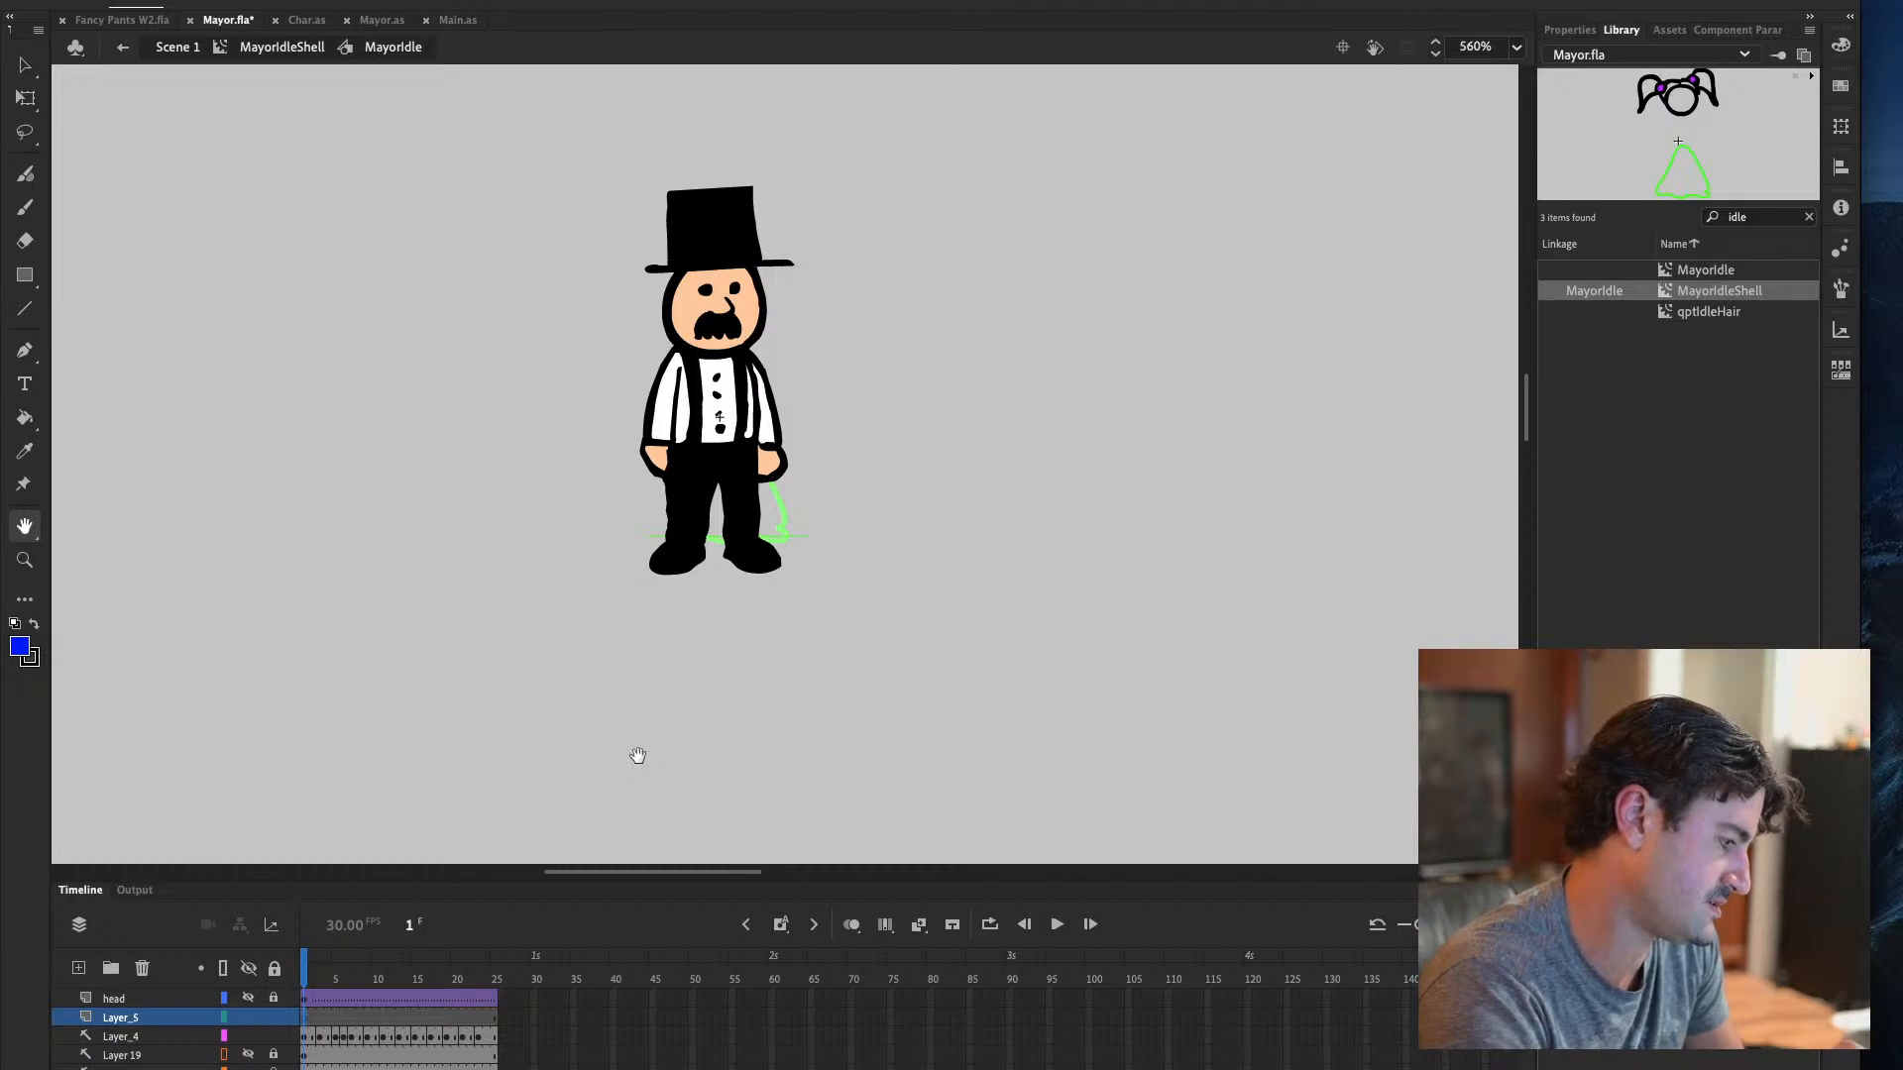
left_click(25, 66)
left_click(156, 1019)
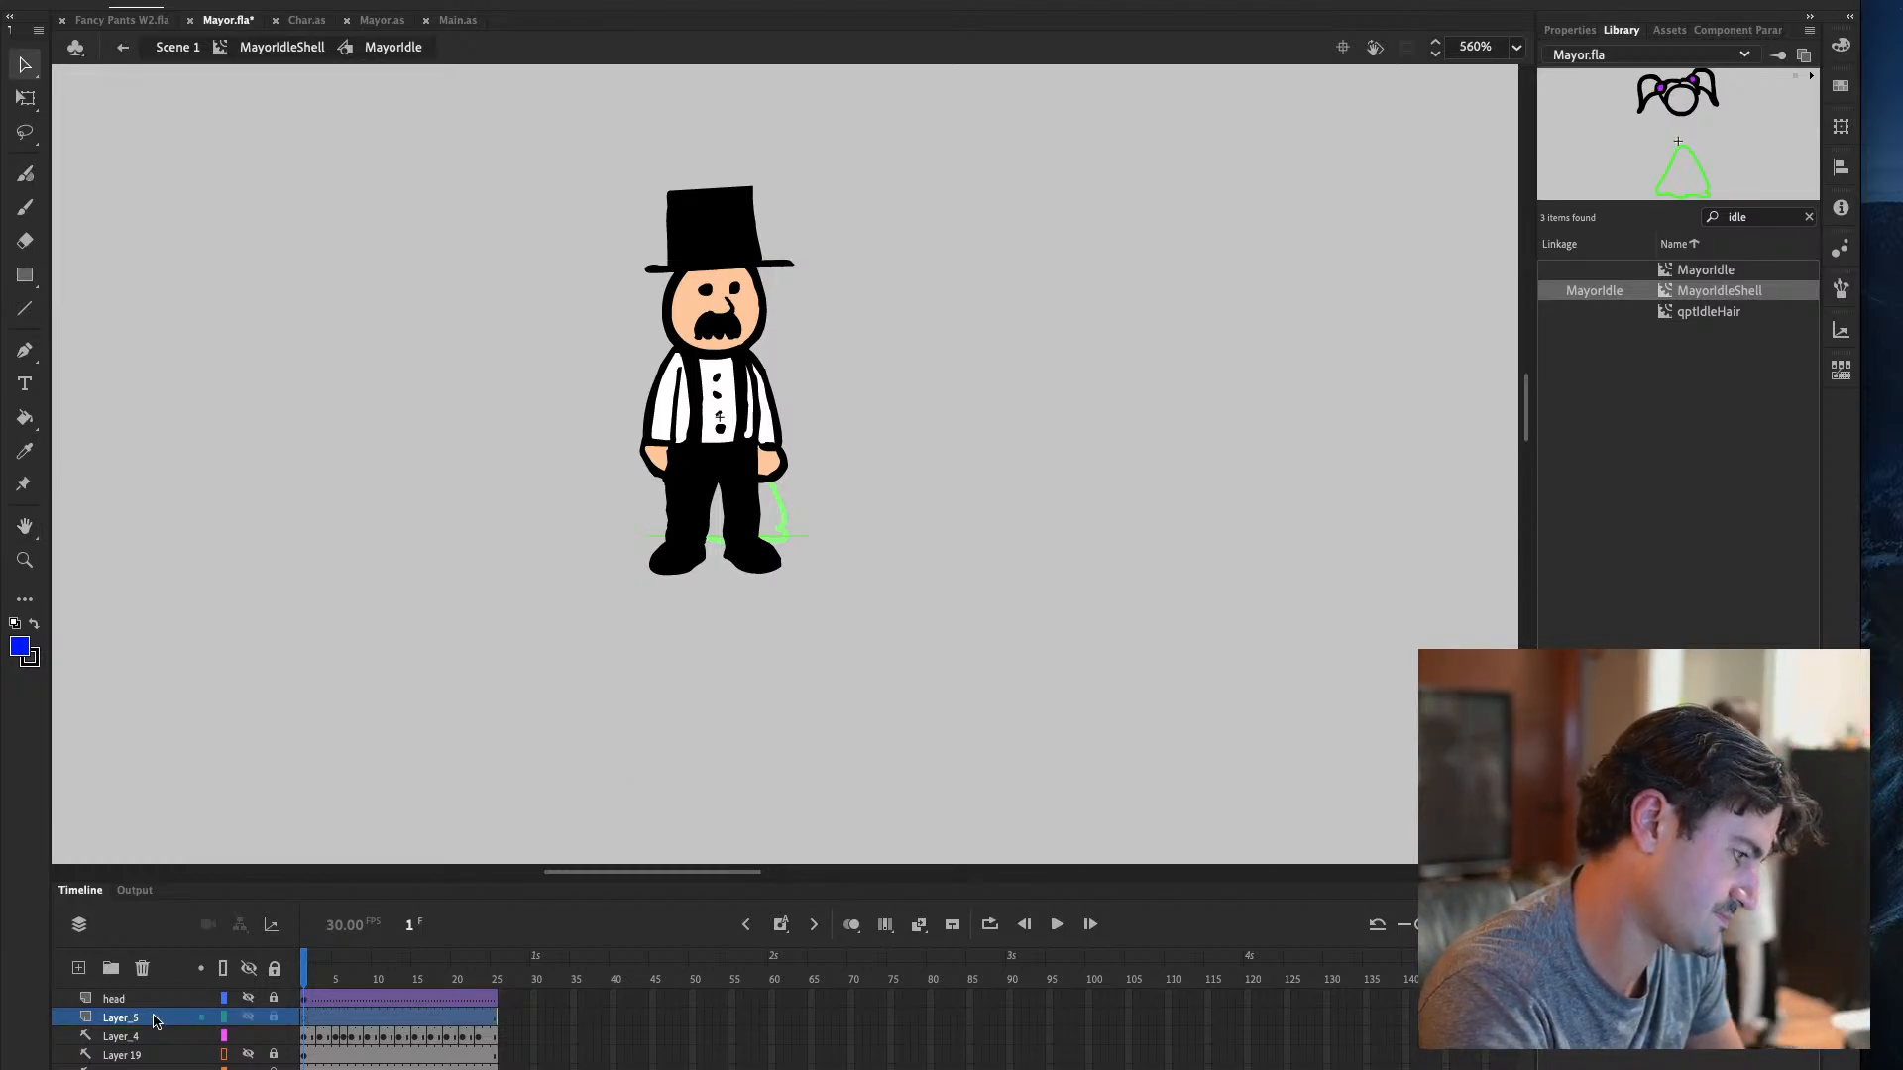
left_click(183, 0)
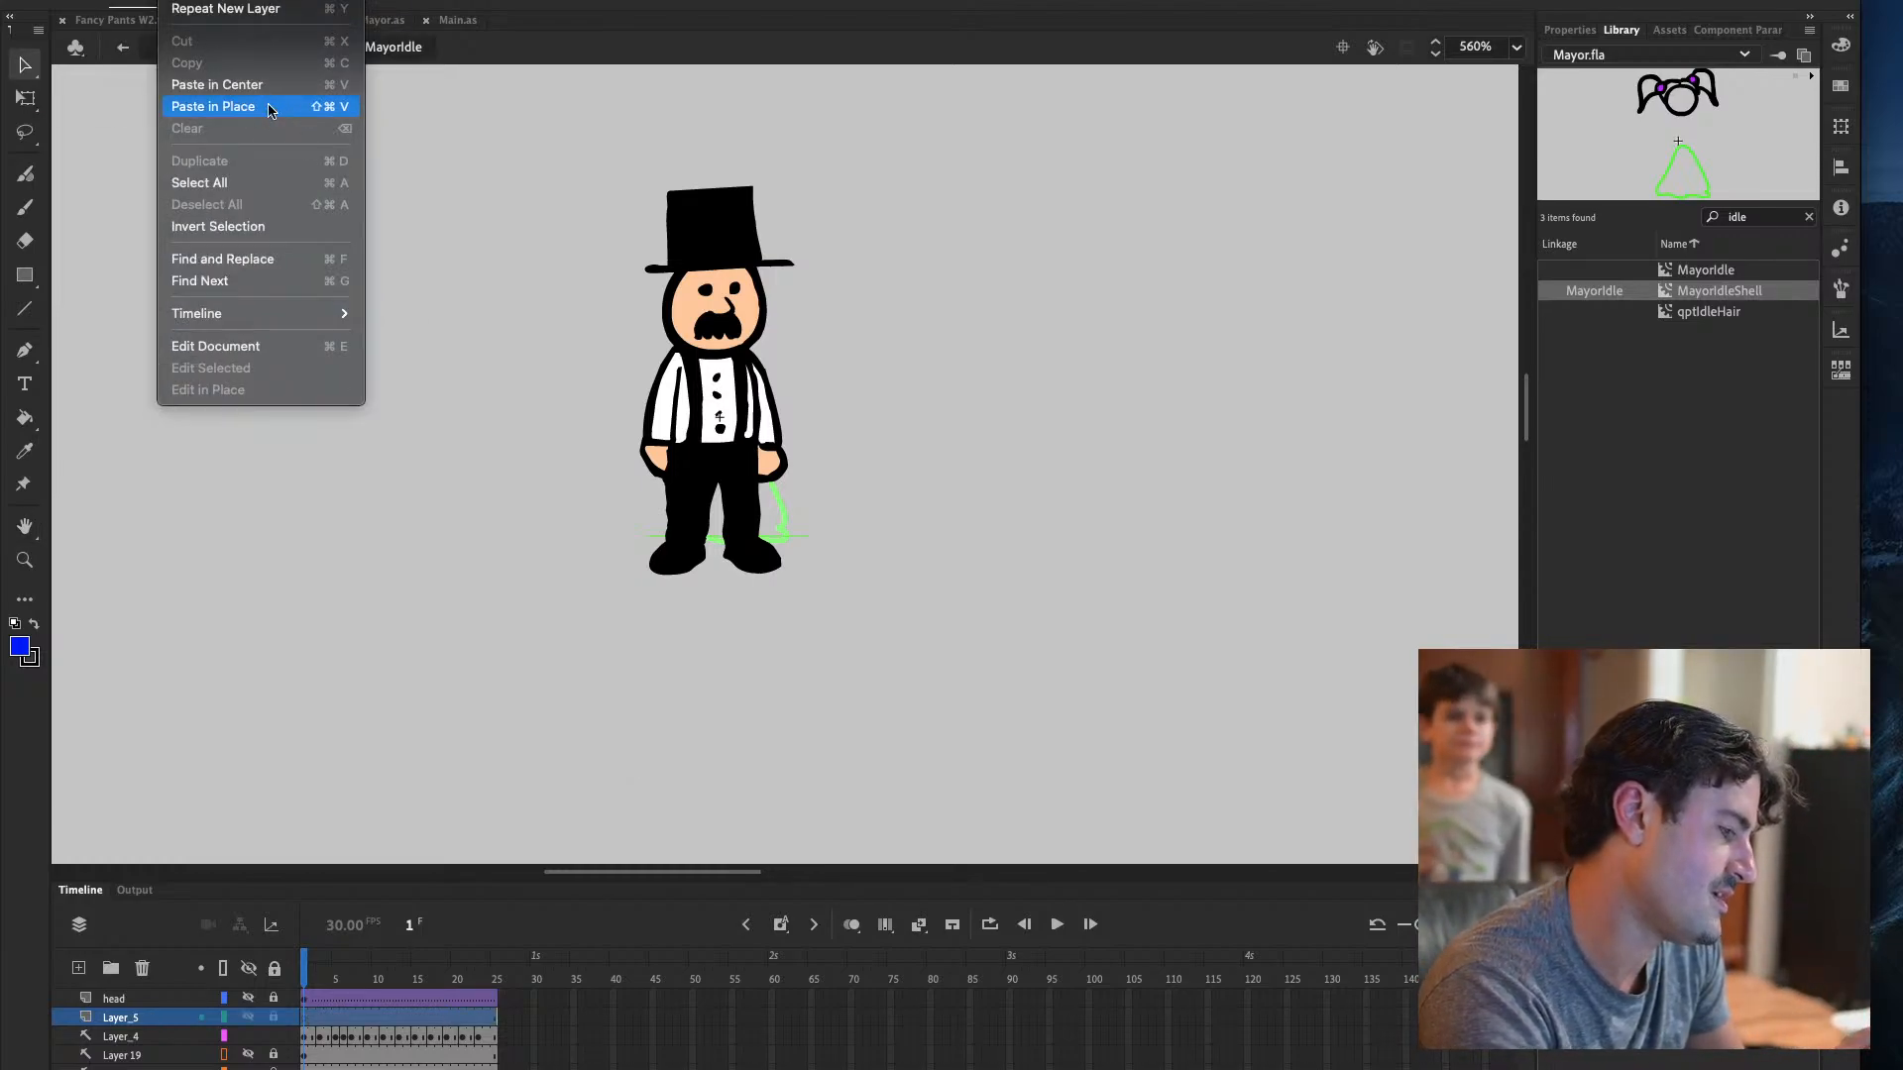
left_click(270, 106)
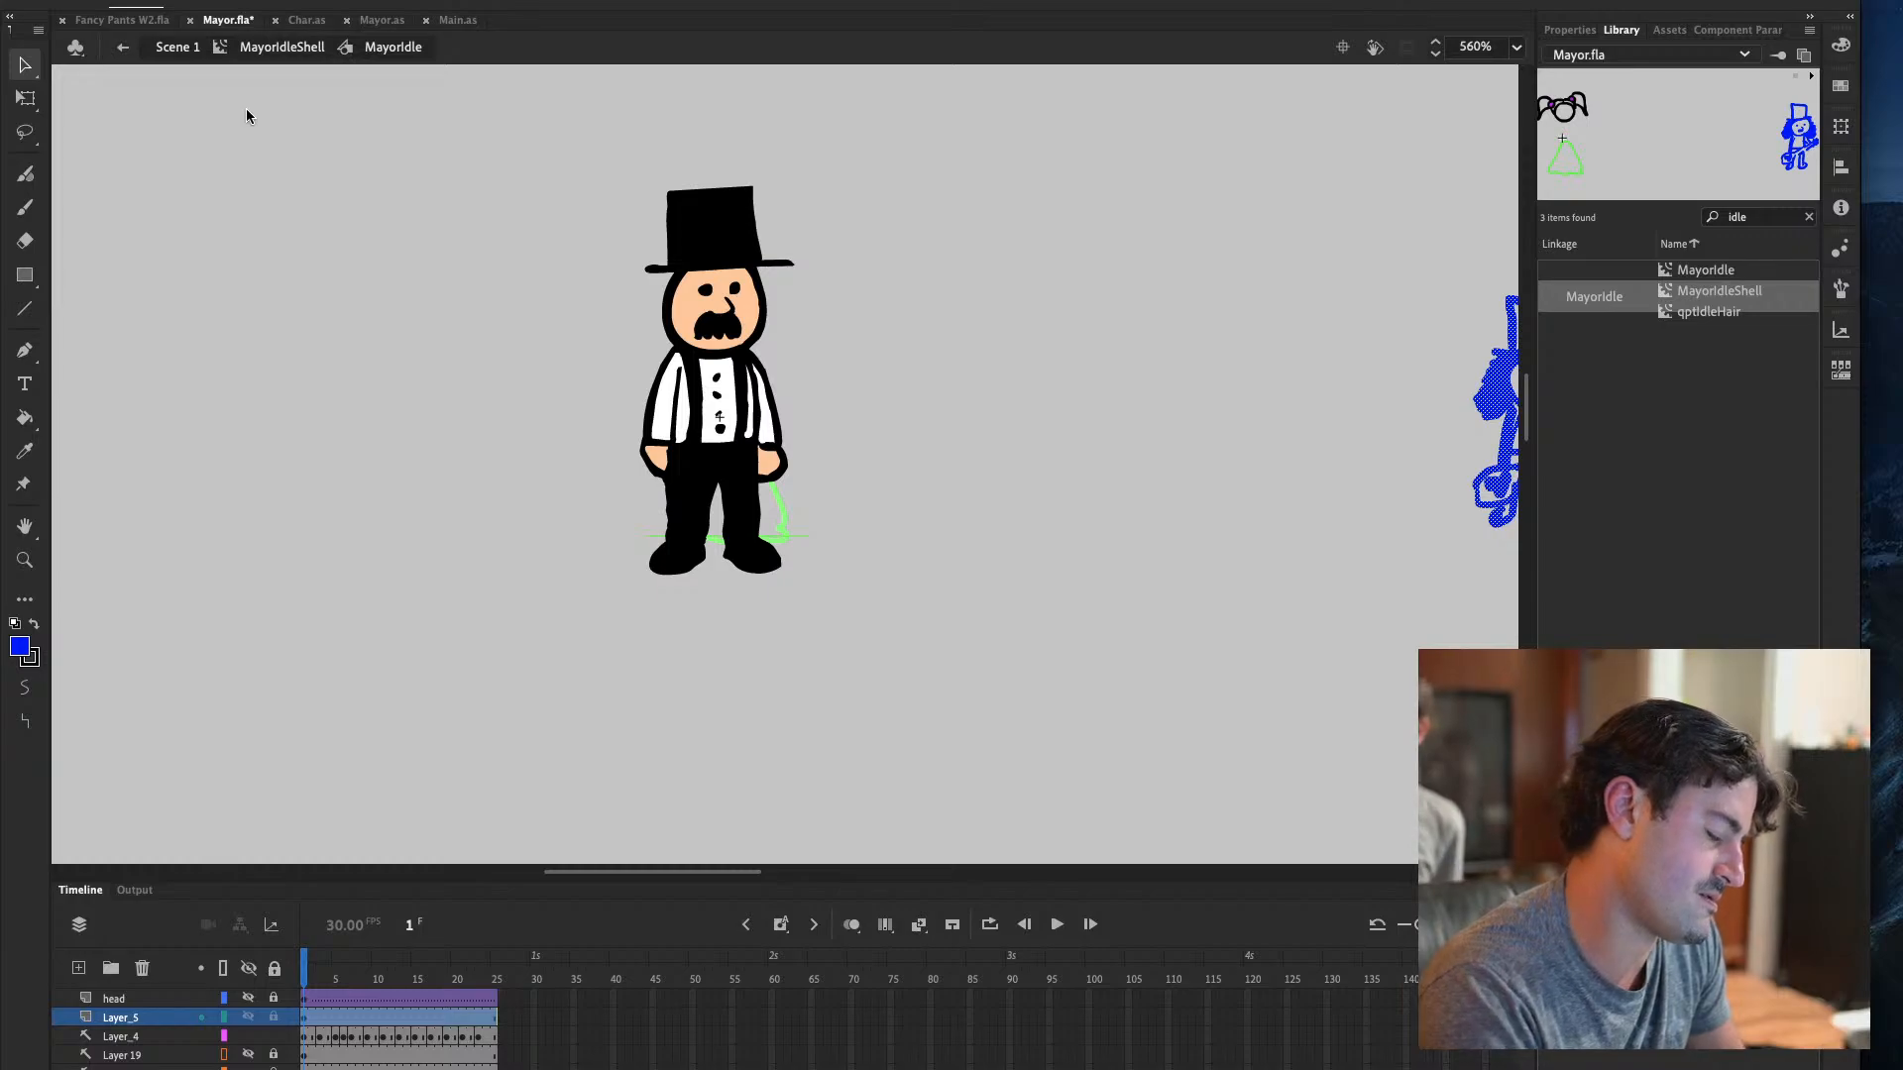
Move the pasted guitar sketch over the Mayor figure and scale it up to roughly match the figure's size
left_click_drag(1497, 396, 688, 395)
left_click(30, 99)
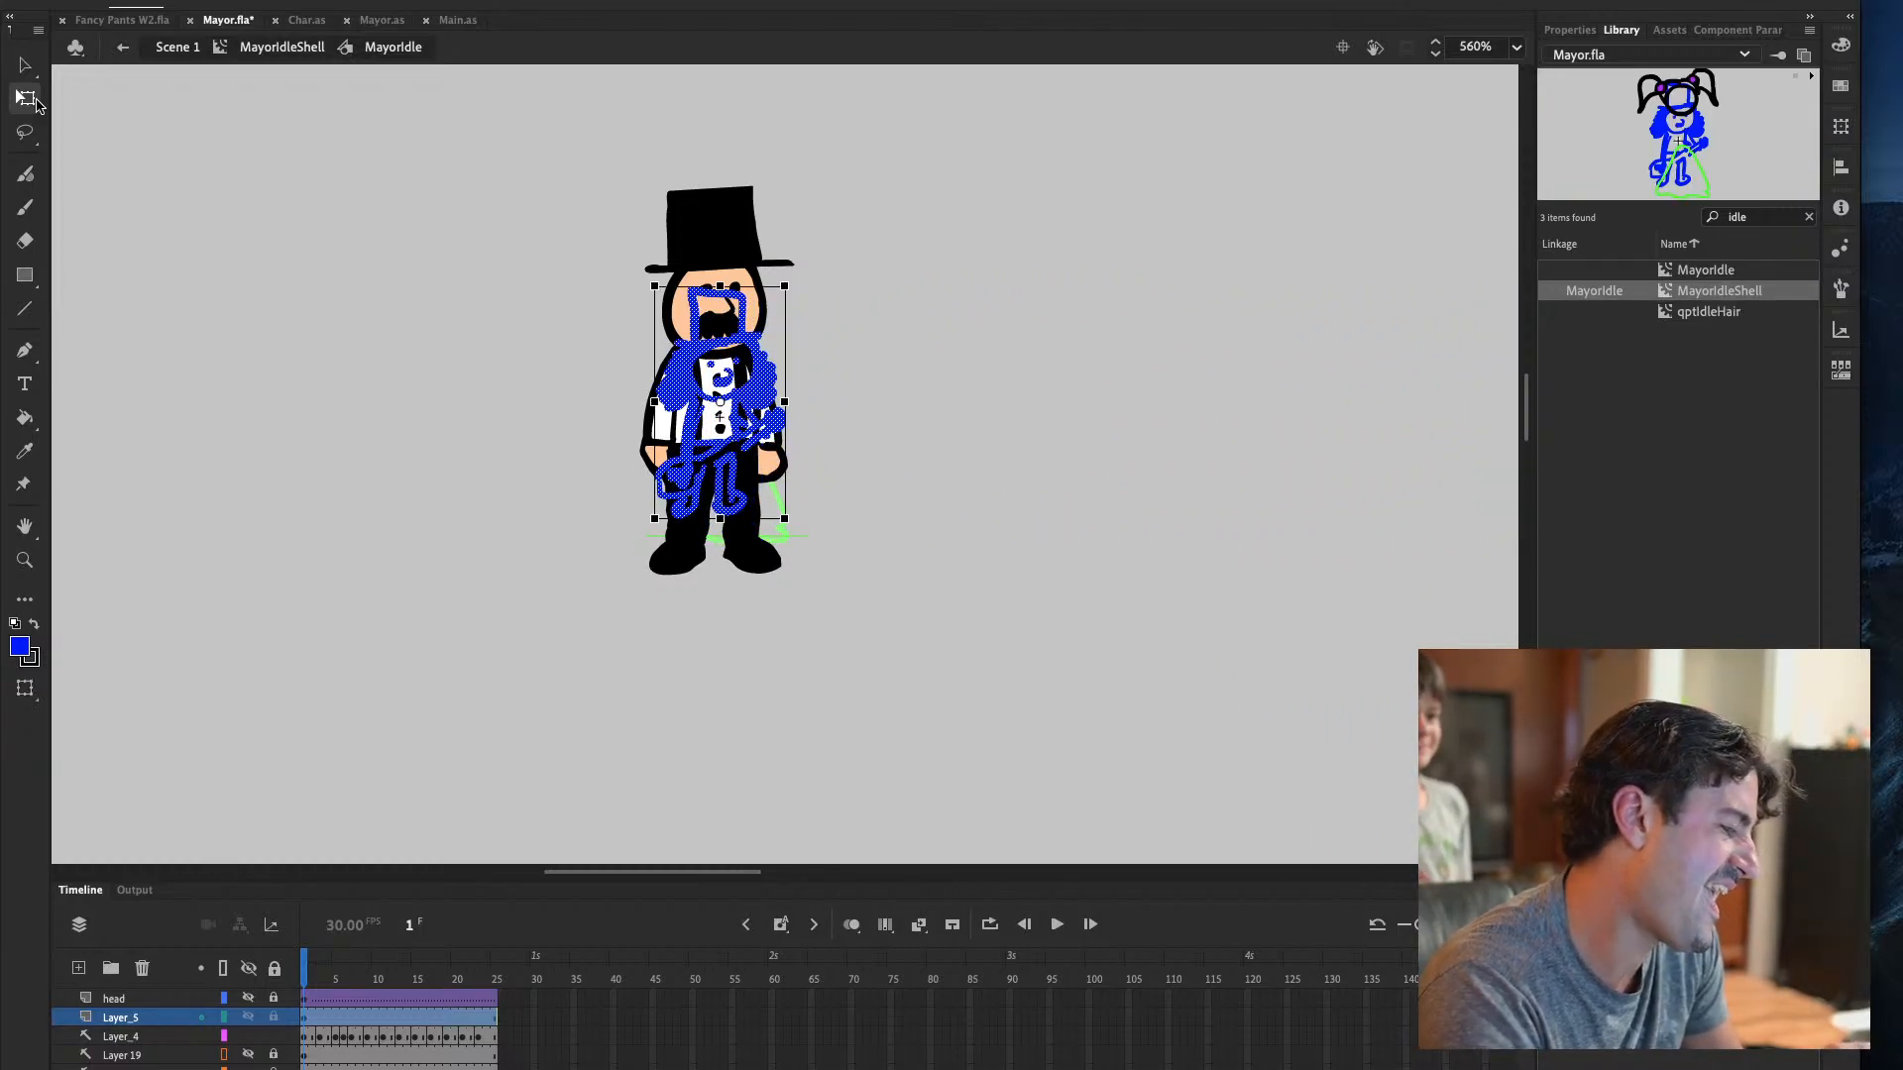
mouse_move(790, 526)
left_mouse_down()
mouse_move(807, 514)
mouse_move(793, 555)
mouse_move(821, 583)
left_mouse_up()
key("ctrl+z")
left_click_drag(780, 376, 793, 352)
left_click_drag(841, 199, 838, 206)
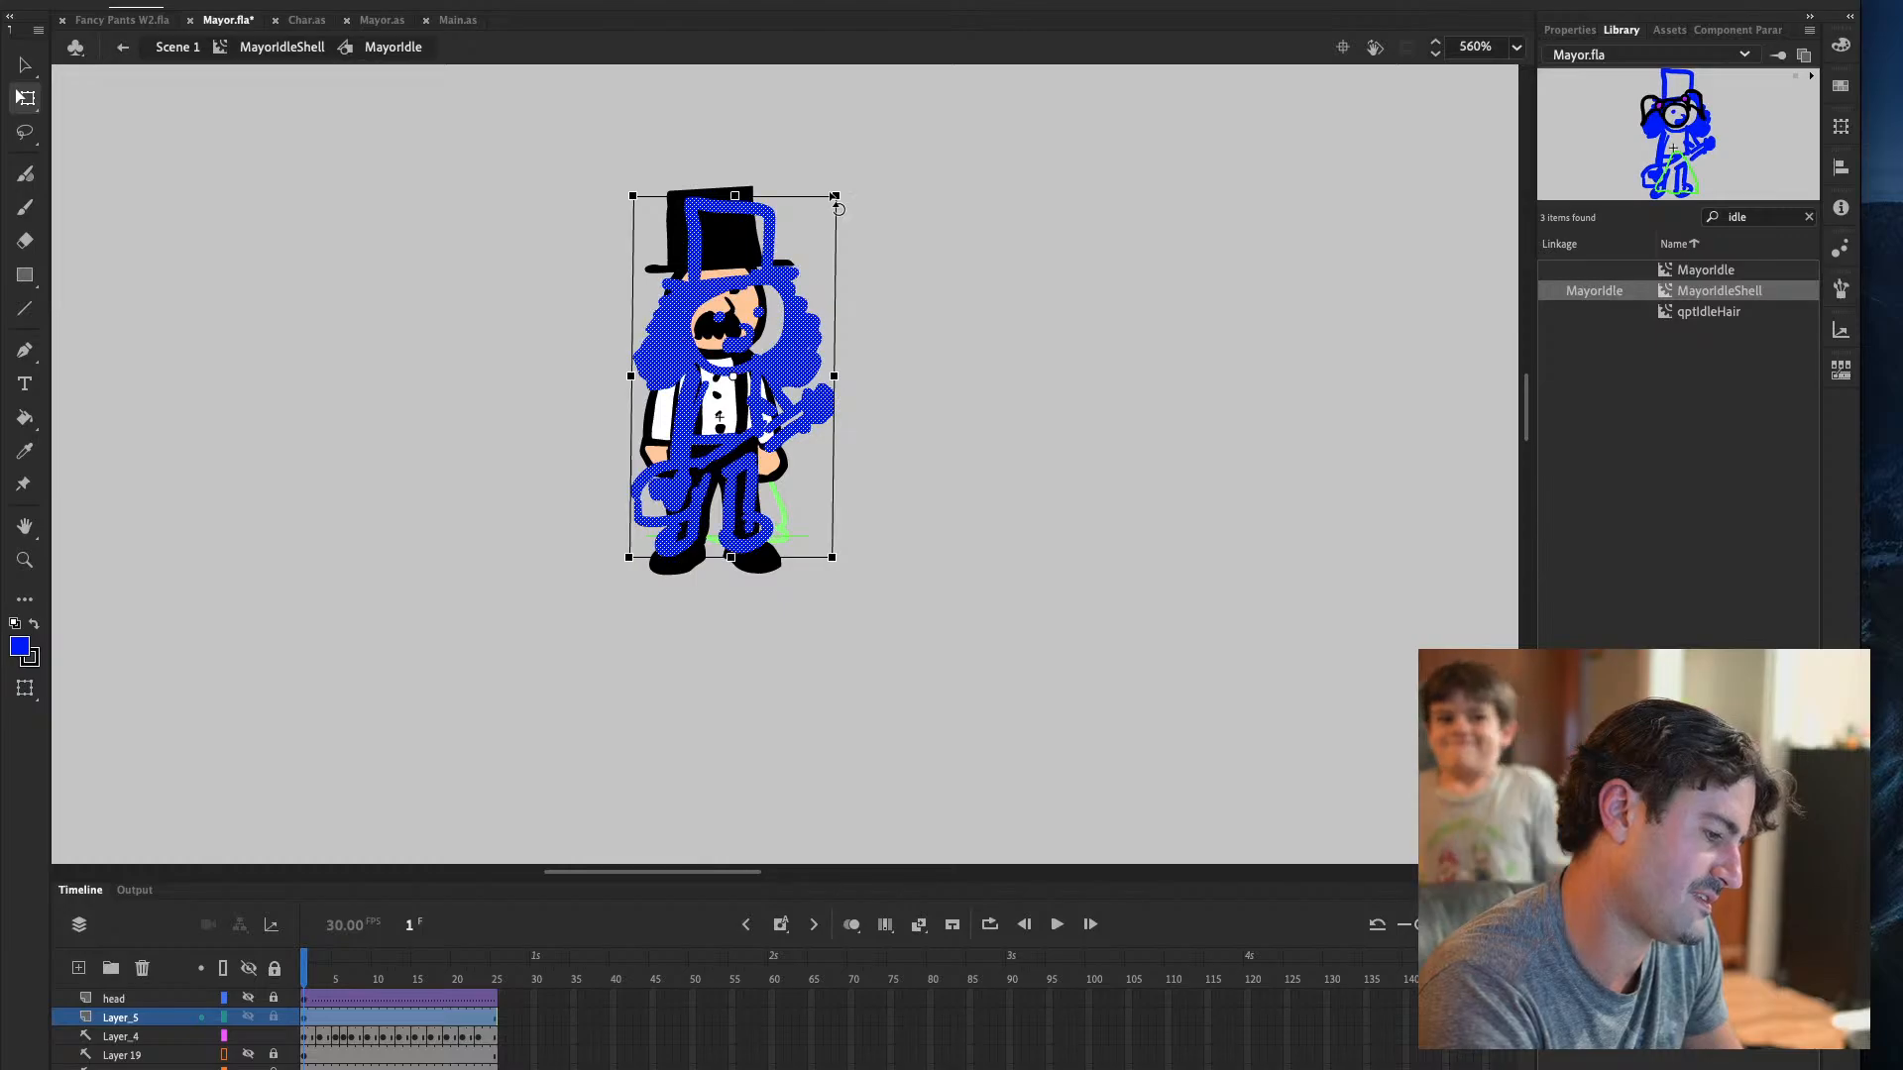
left_click_drag(835, 377, 824, 377)
Skew the guitar sketch slightly and enlarge it to the Mayor's height, hiding Layer_4 temporarily to judge the sketch alone
double_click(872, 379)
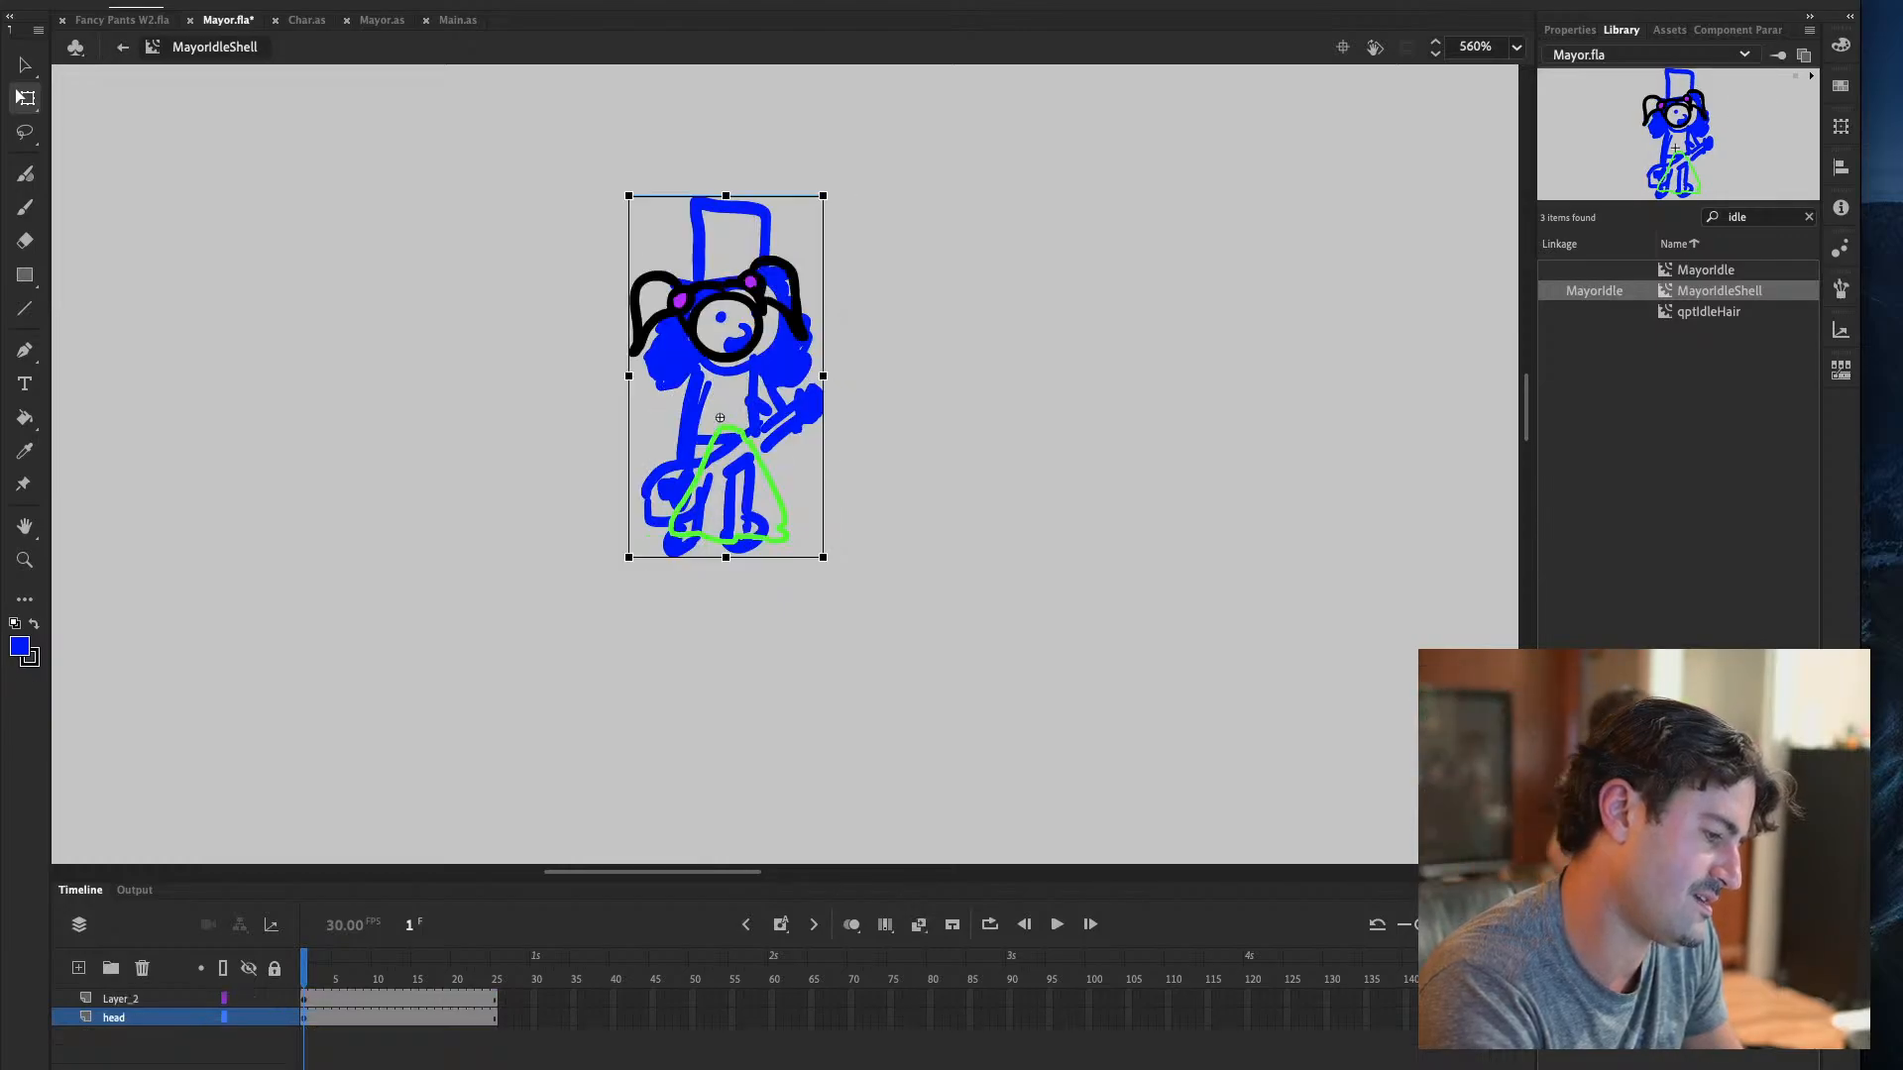
double_click(793, 367)
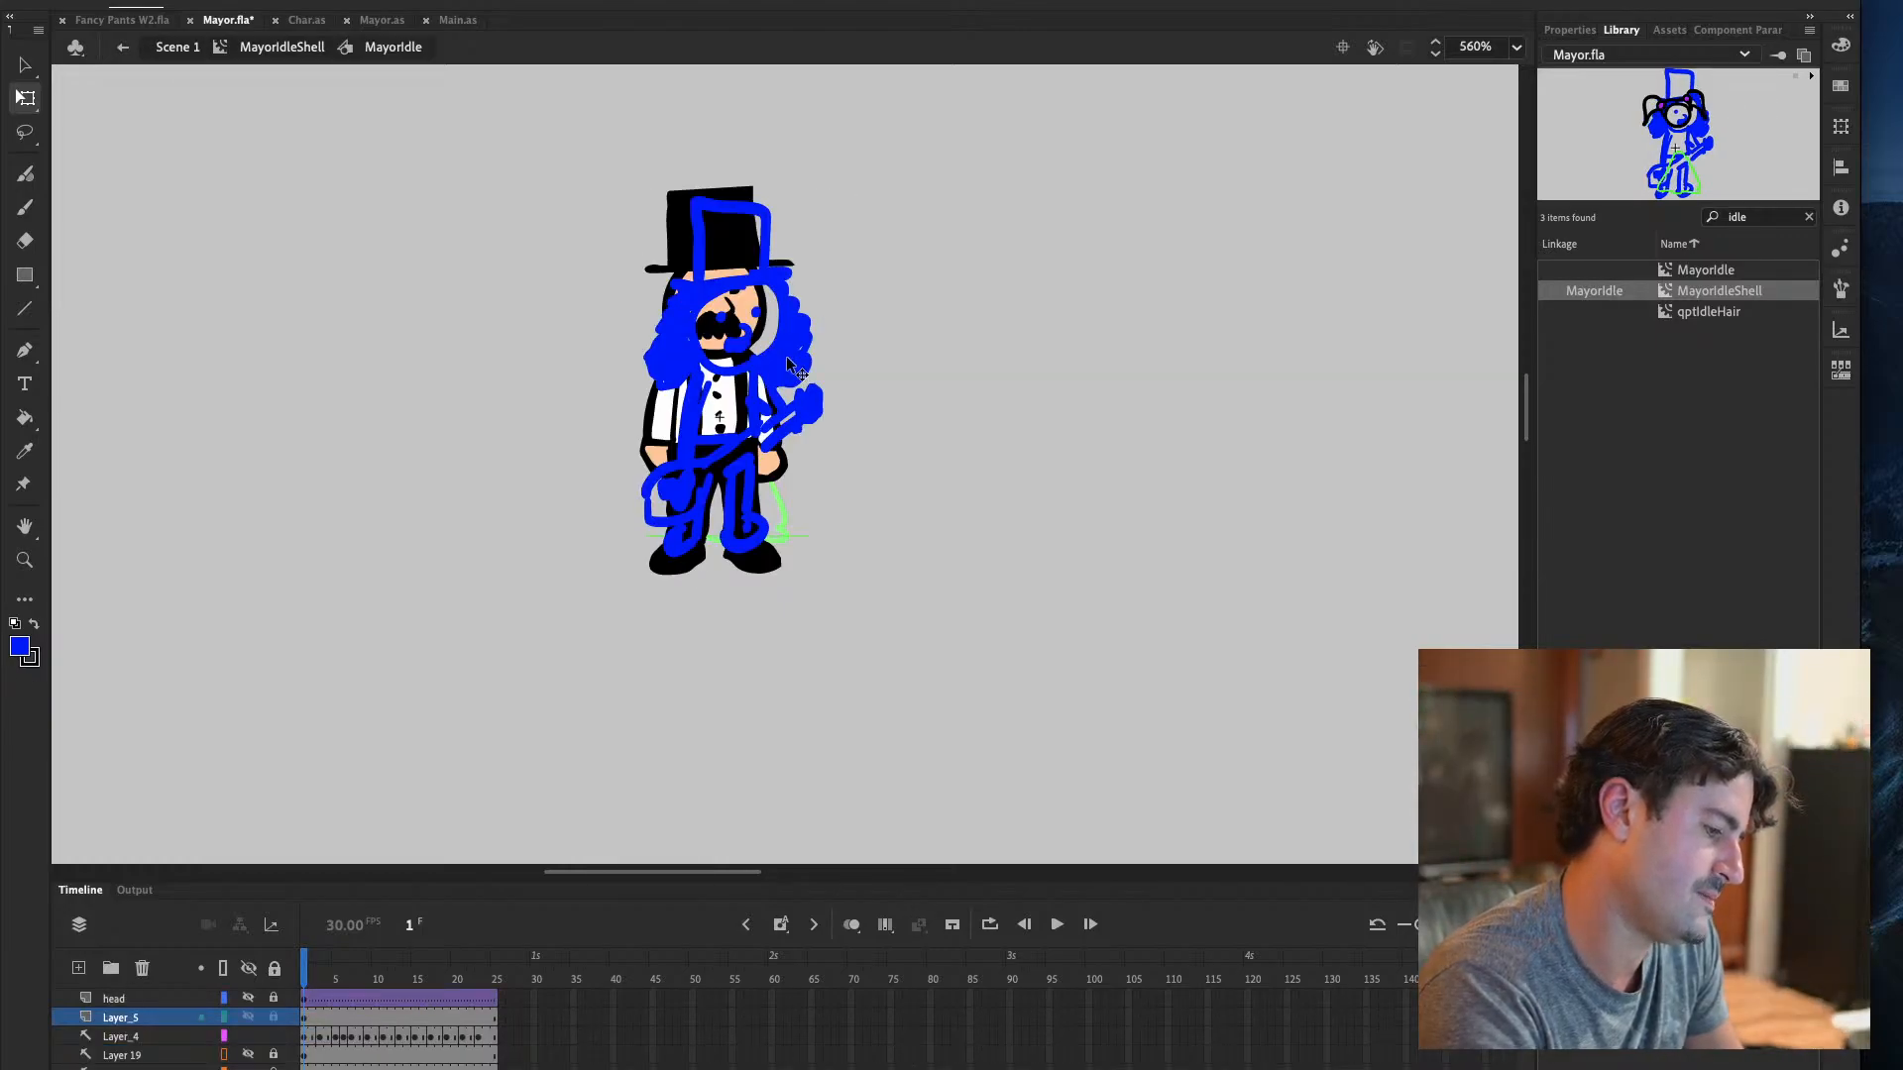
left_click(793, 367)
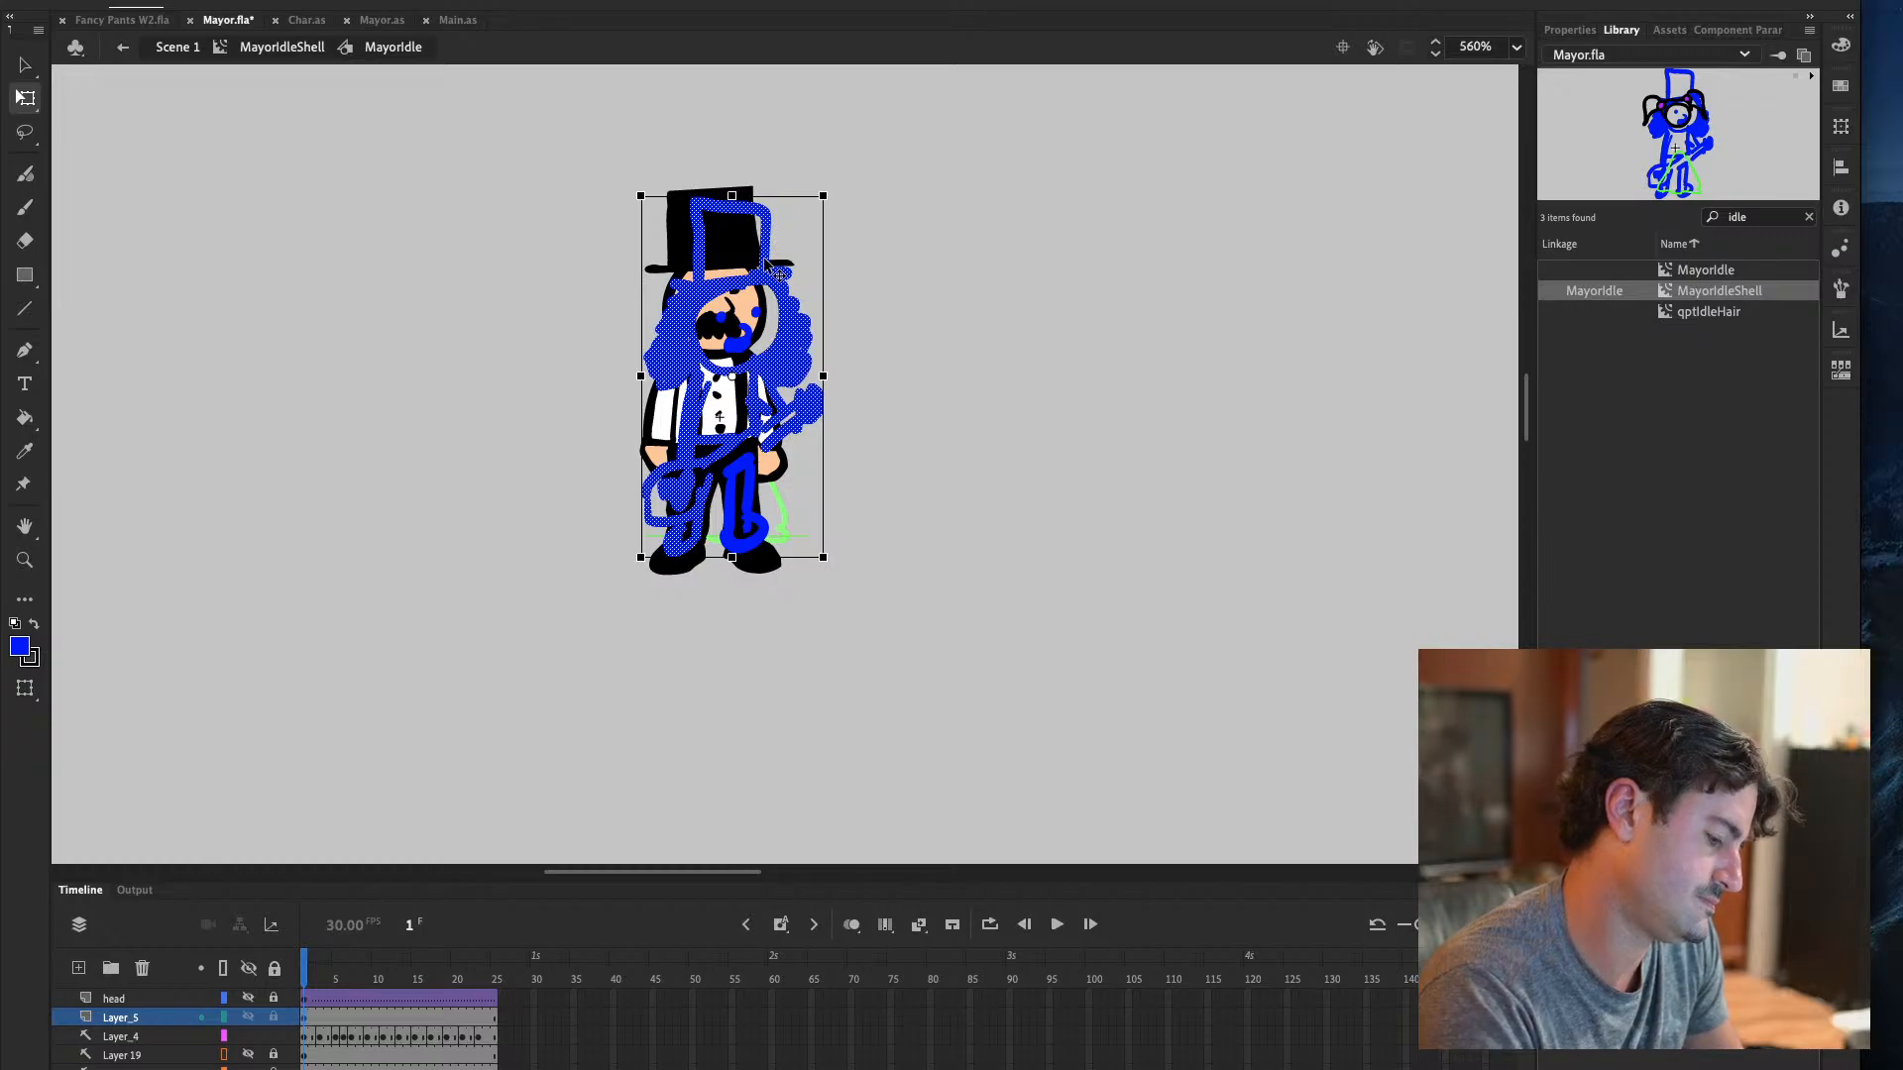
left_click(248, 1036)
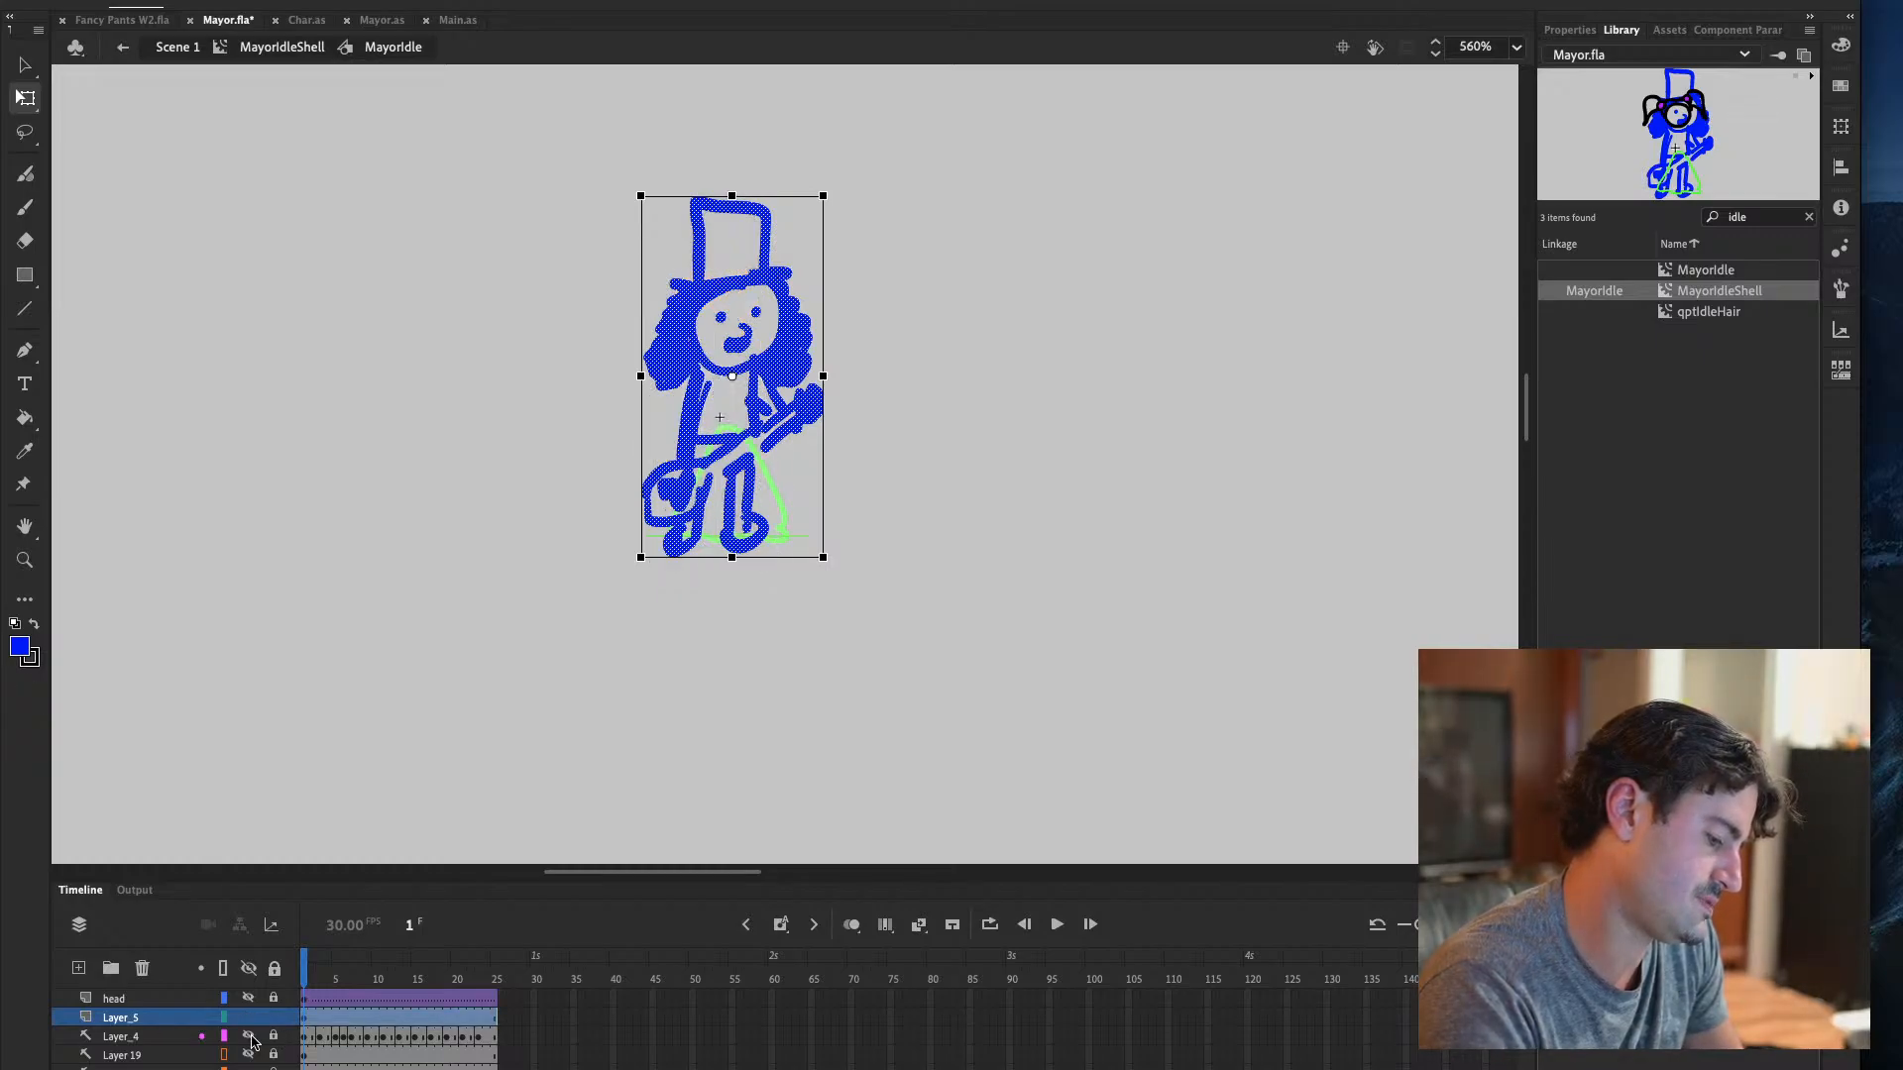
left_click_drag(782, 197, 772, 198)
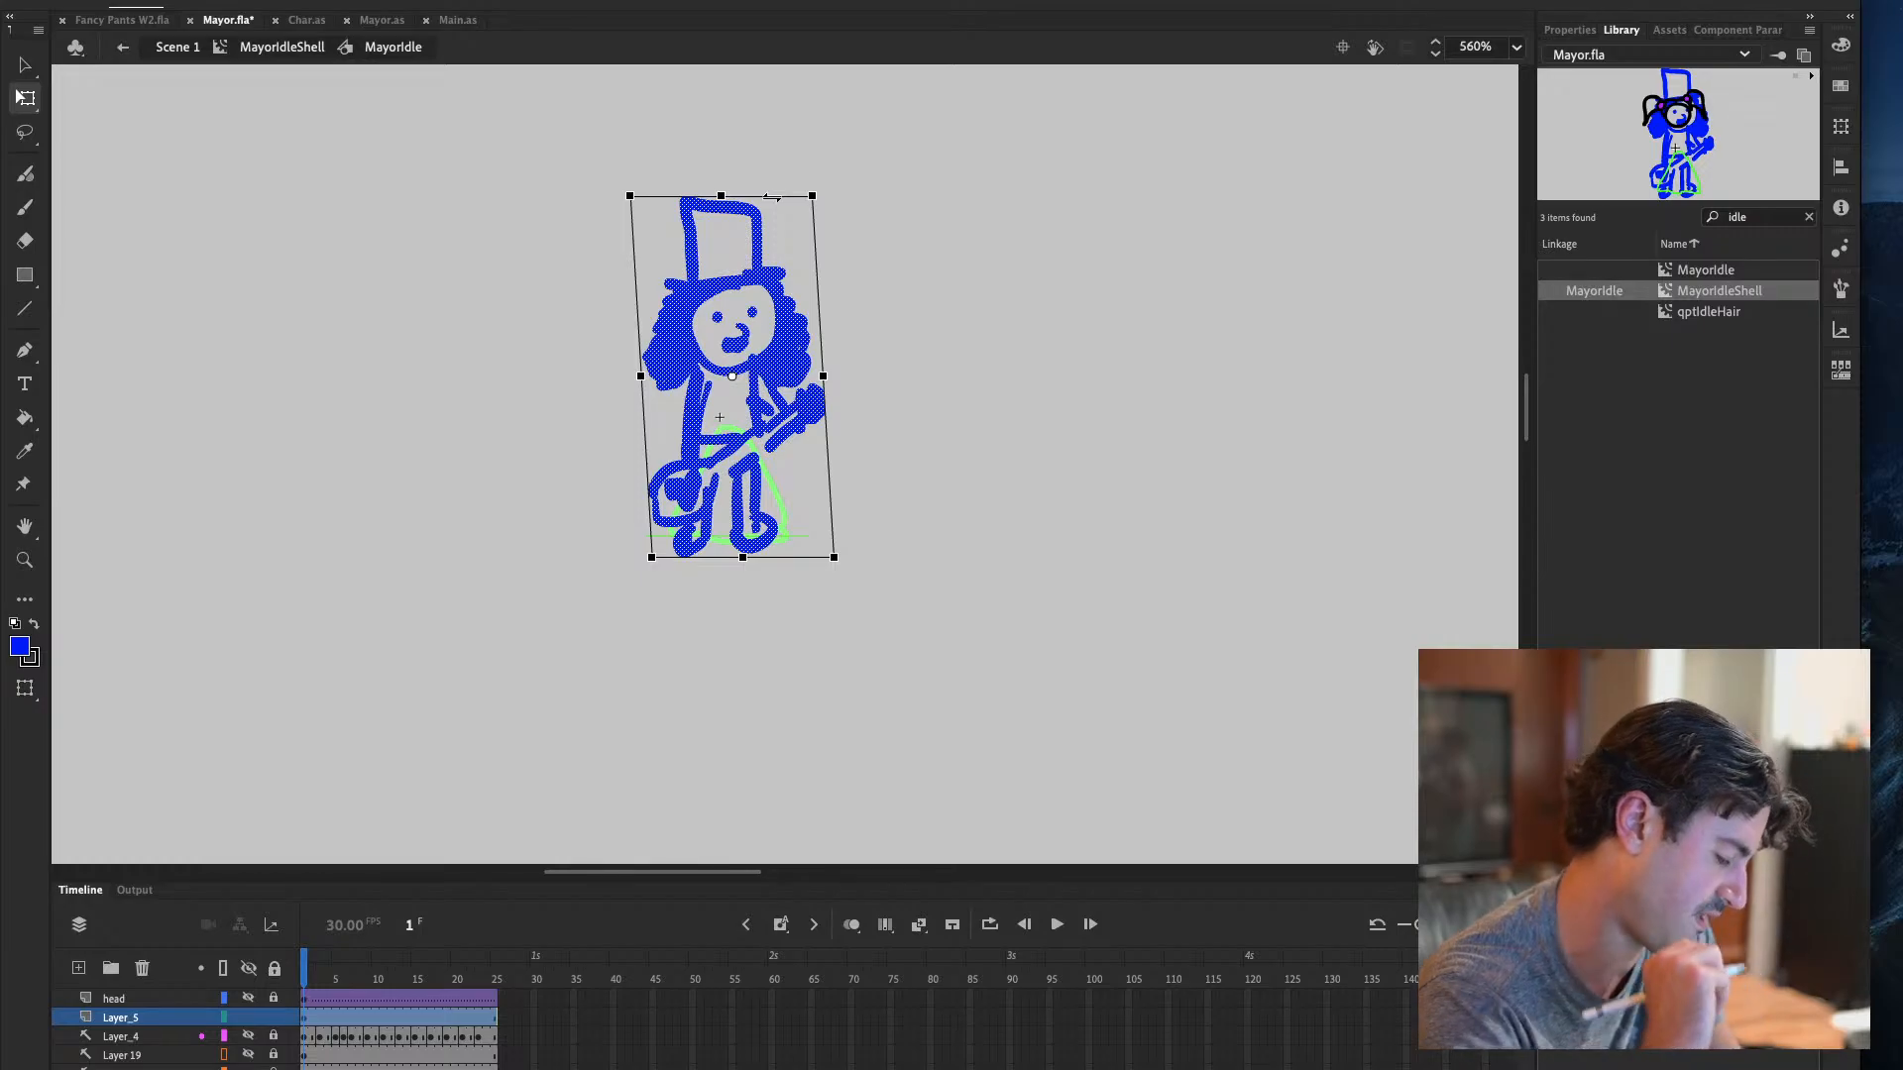
left_click(249, 1037)
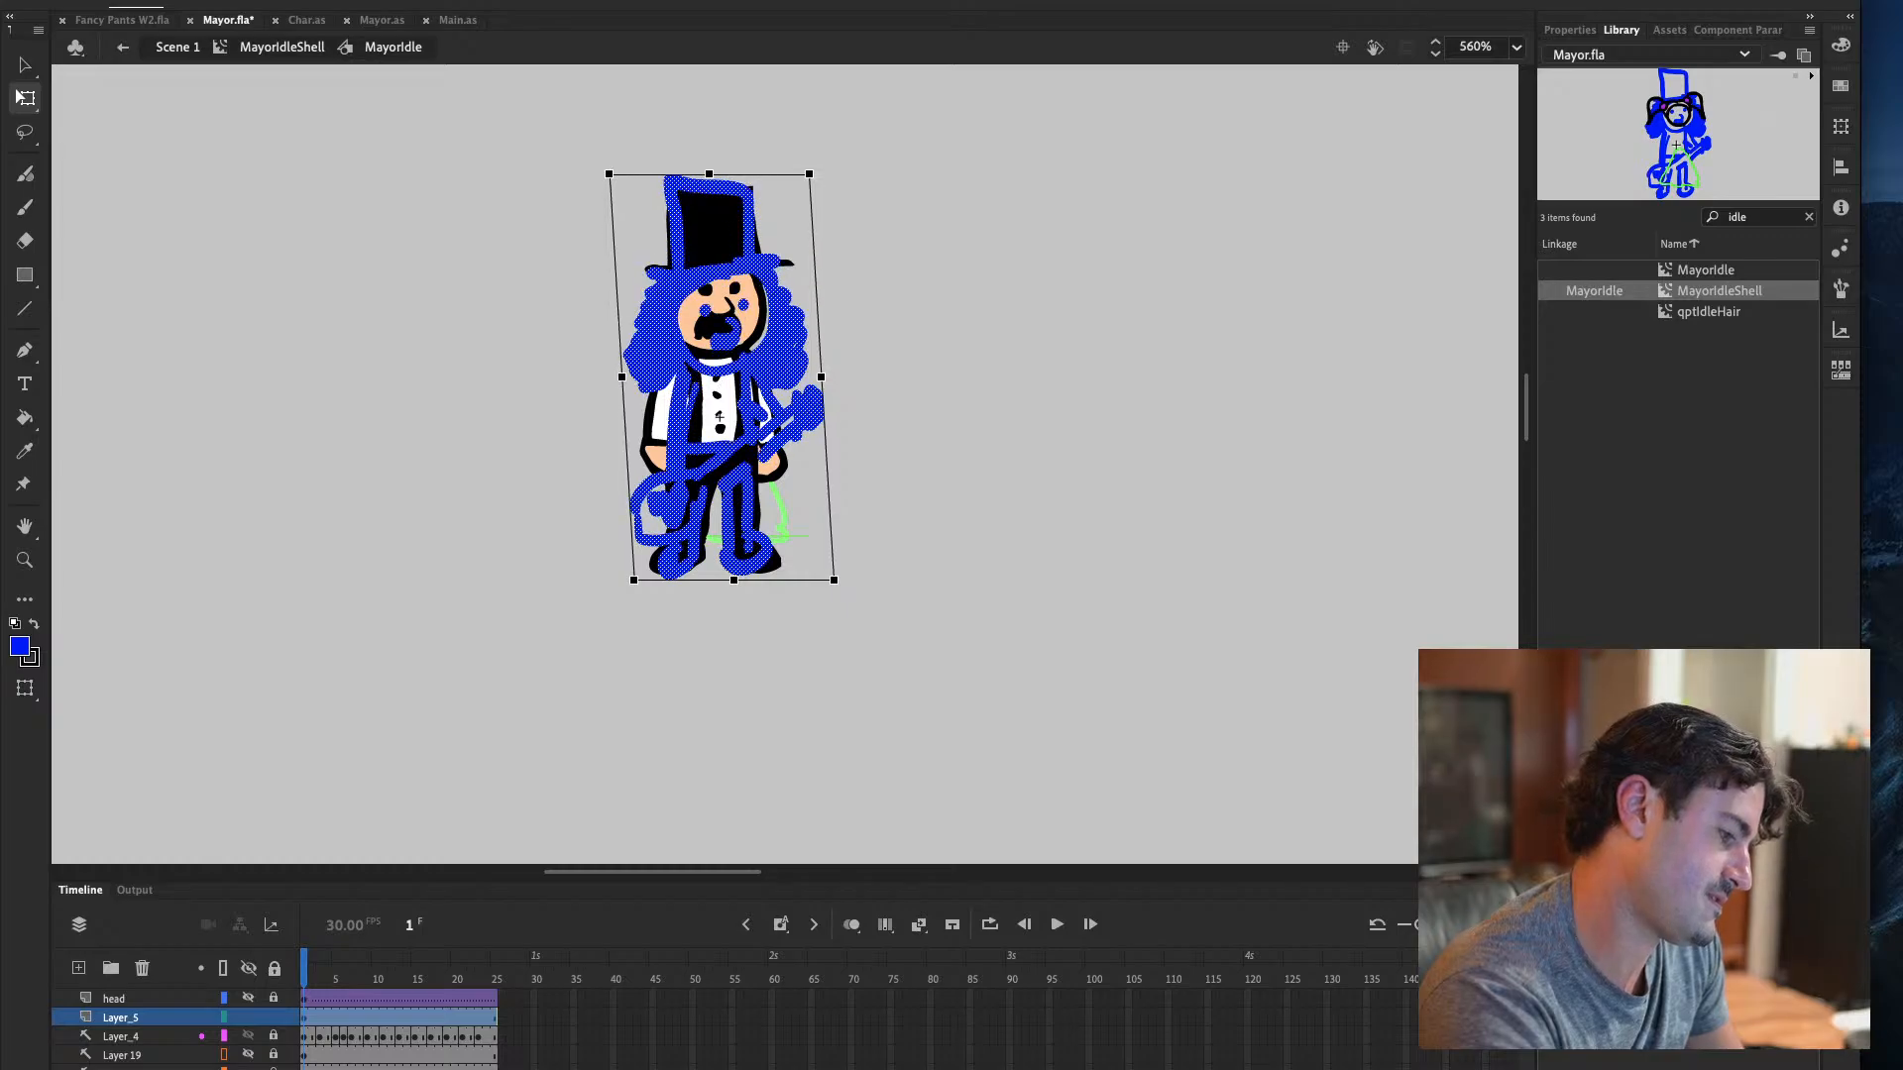
Shorten the guitar sketch's top hat slightly and adjust the sketch's hat and face to line up with the Mayor's
left_click_drag(613, 98, 838, 276)
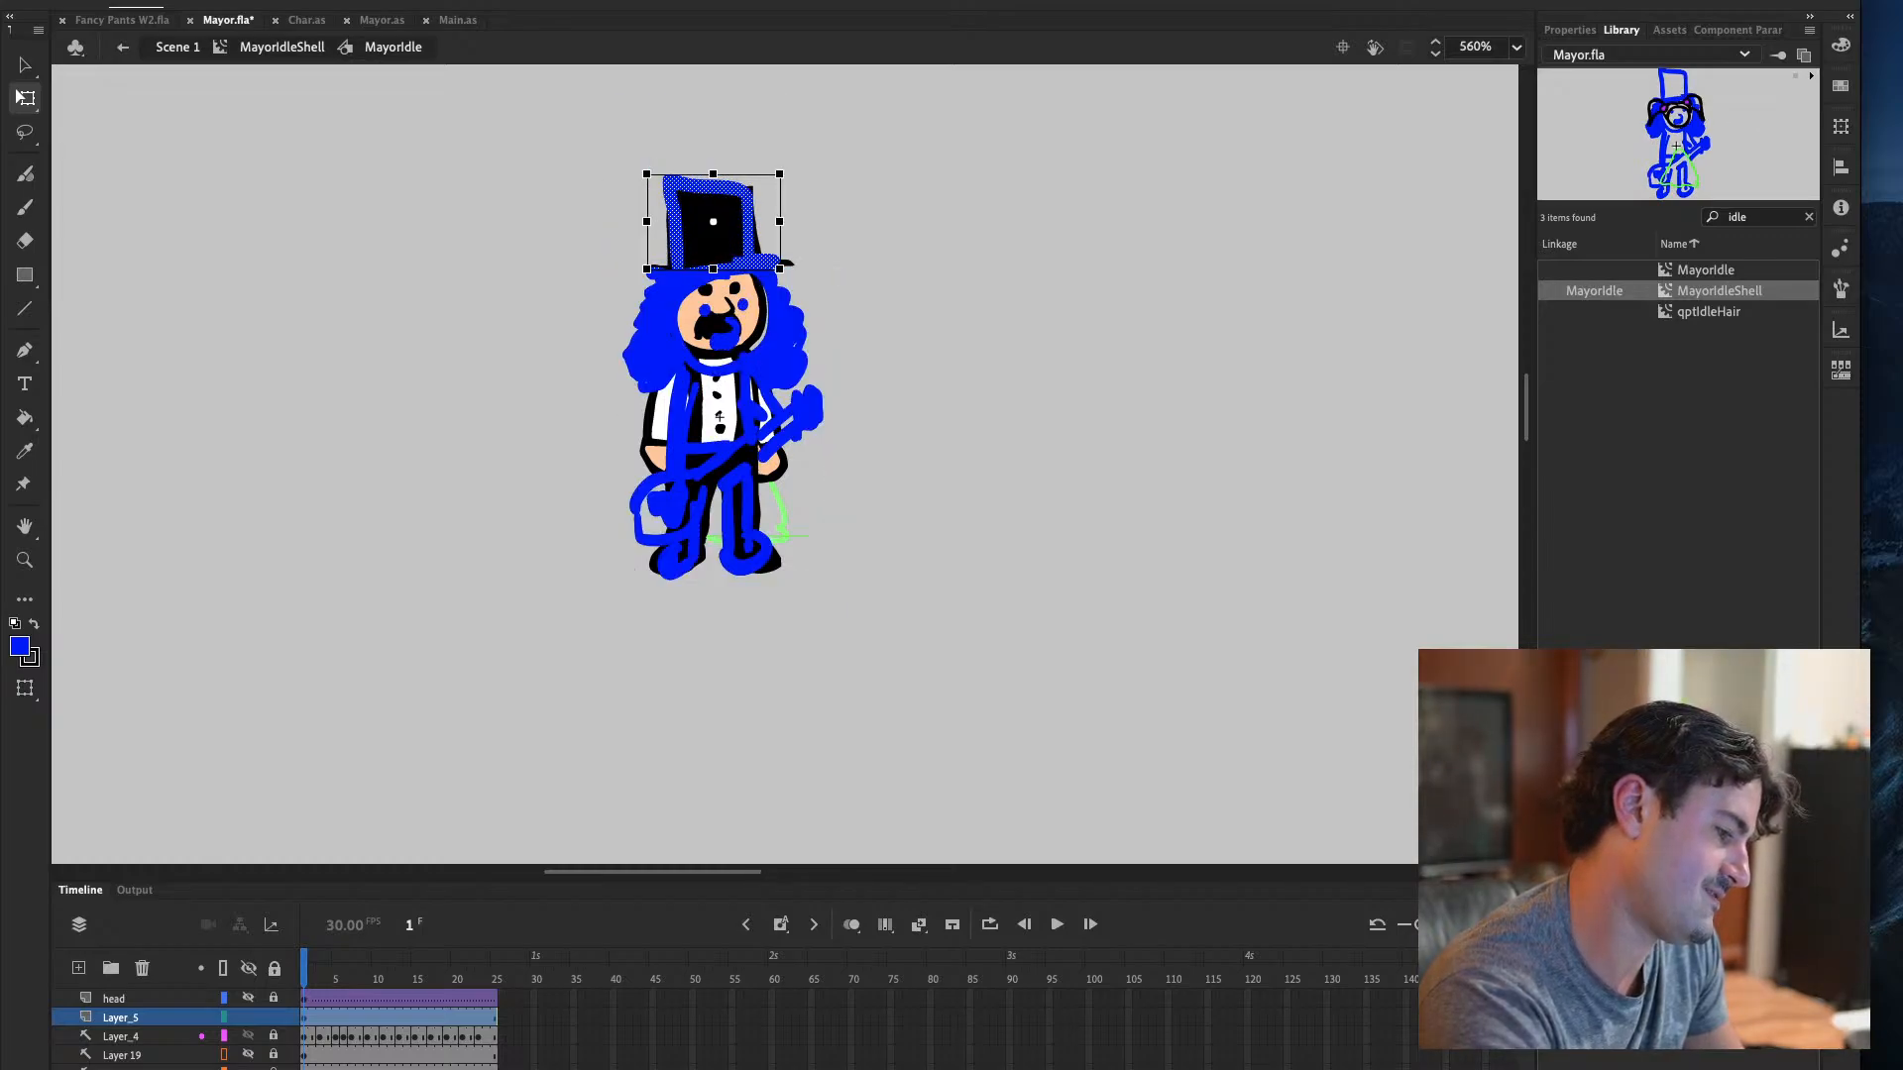
left_click_drag(713, 177, 714, 182)
key("super+z")
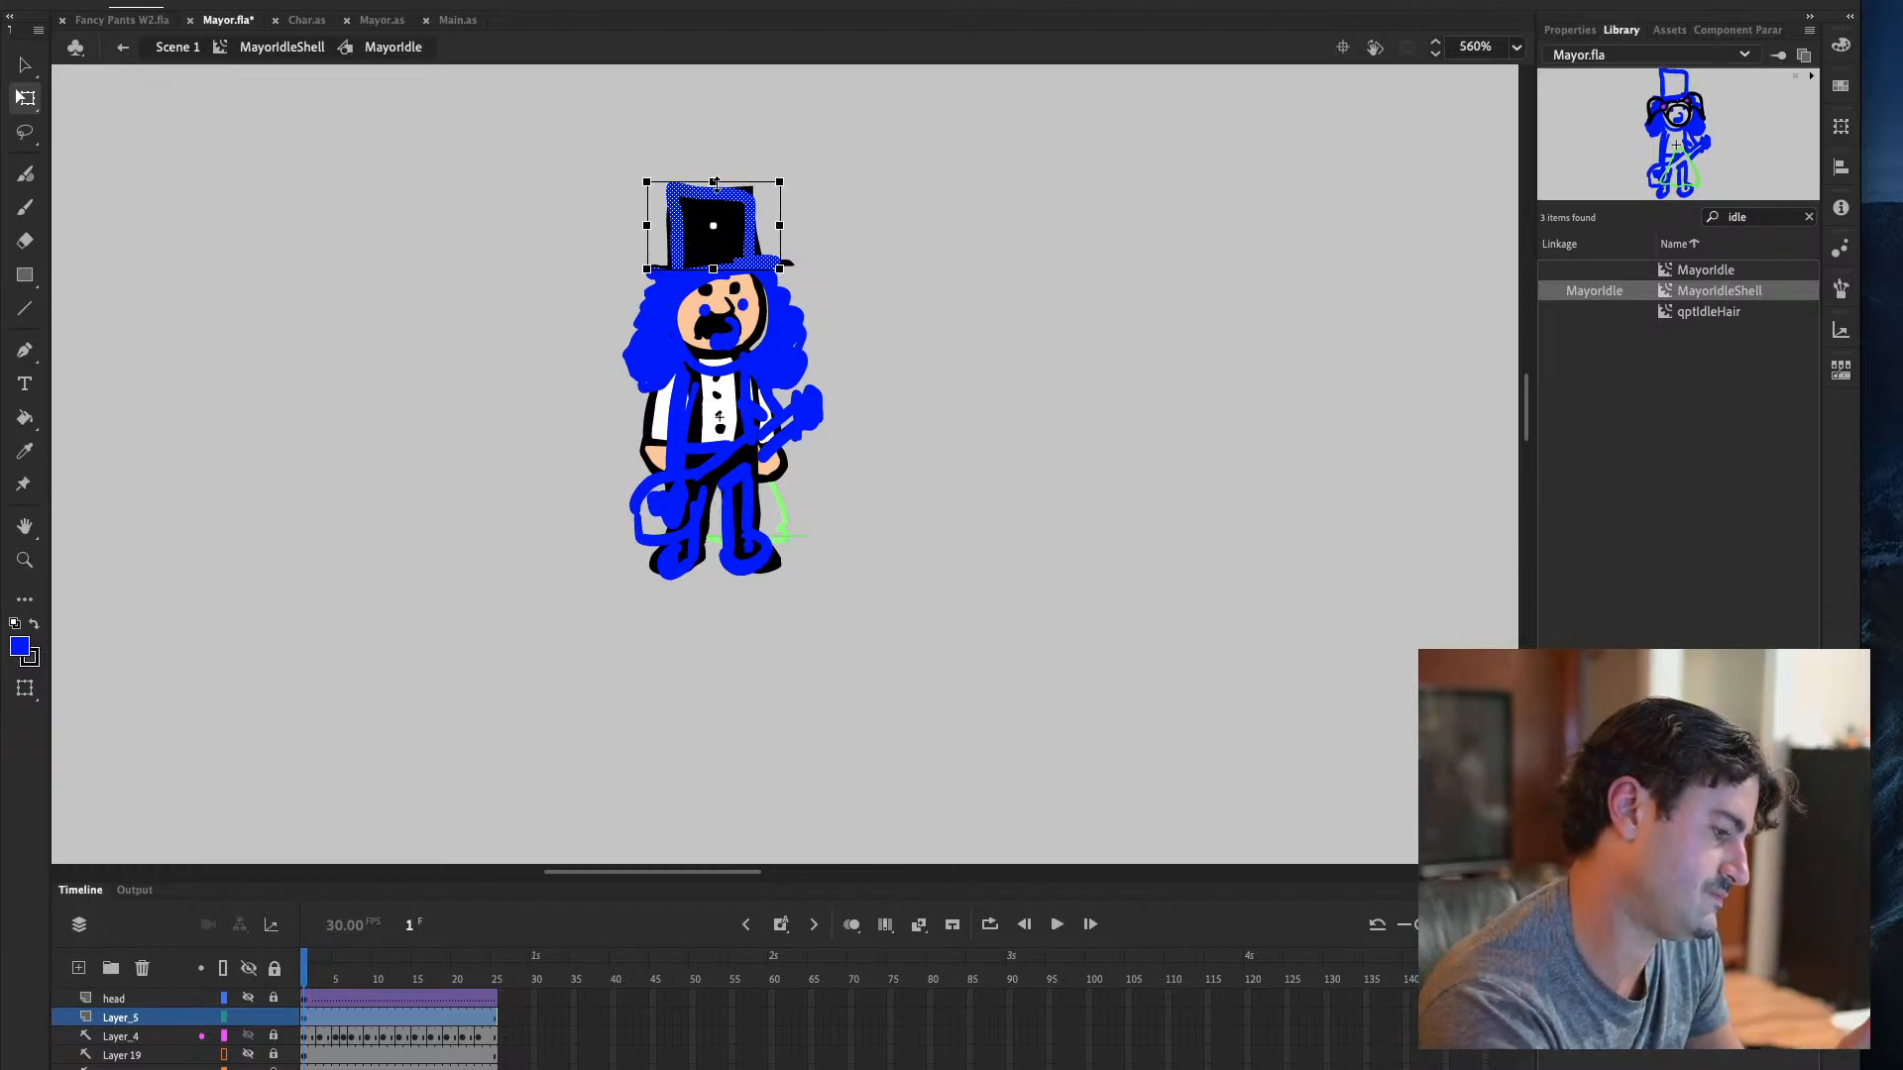
mouse_move(586, 95)
left_mouse_down()
mouse_move(797, 339)
mouse_move(919, 760)
left_mouse_up()
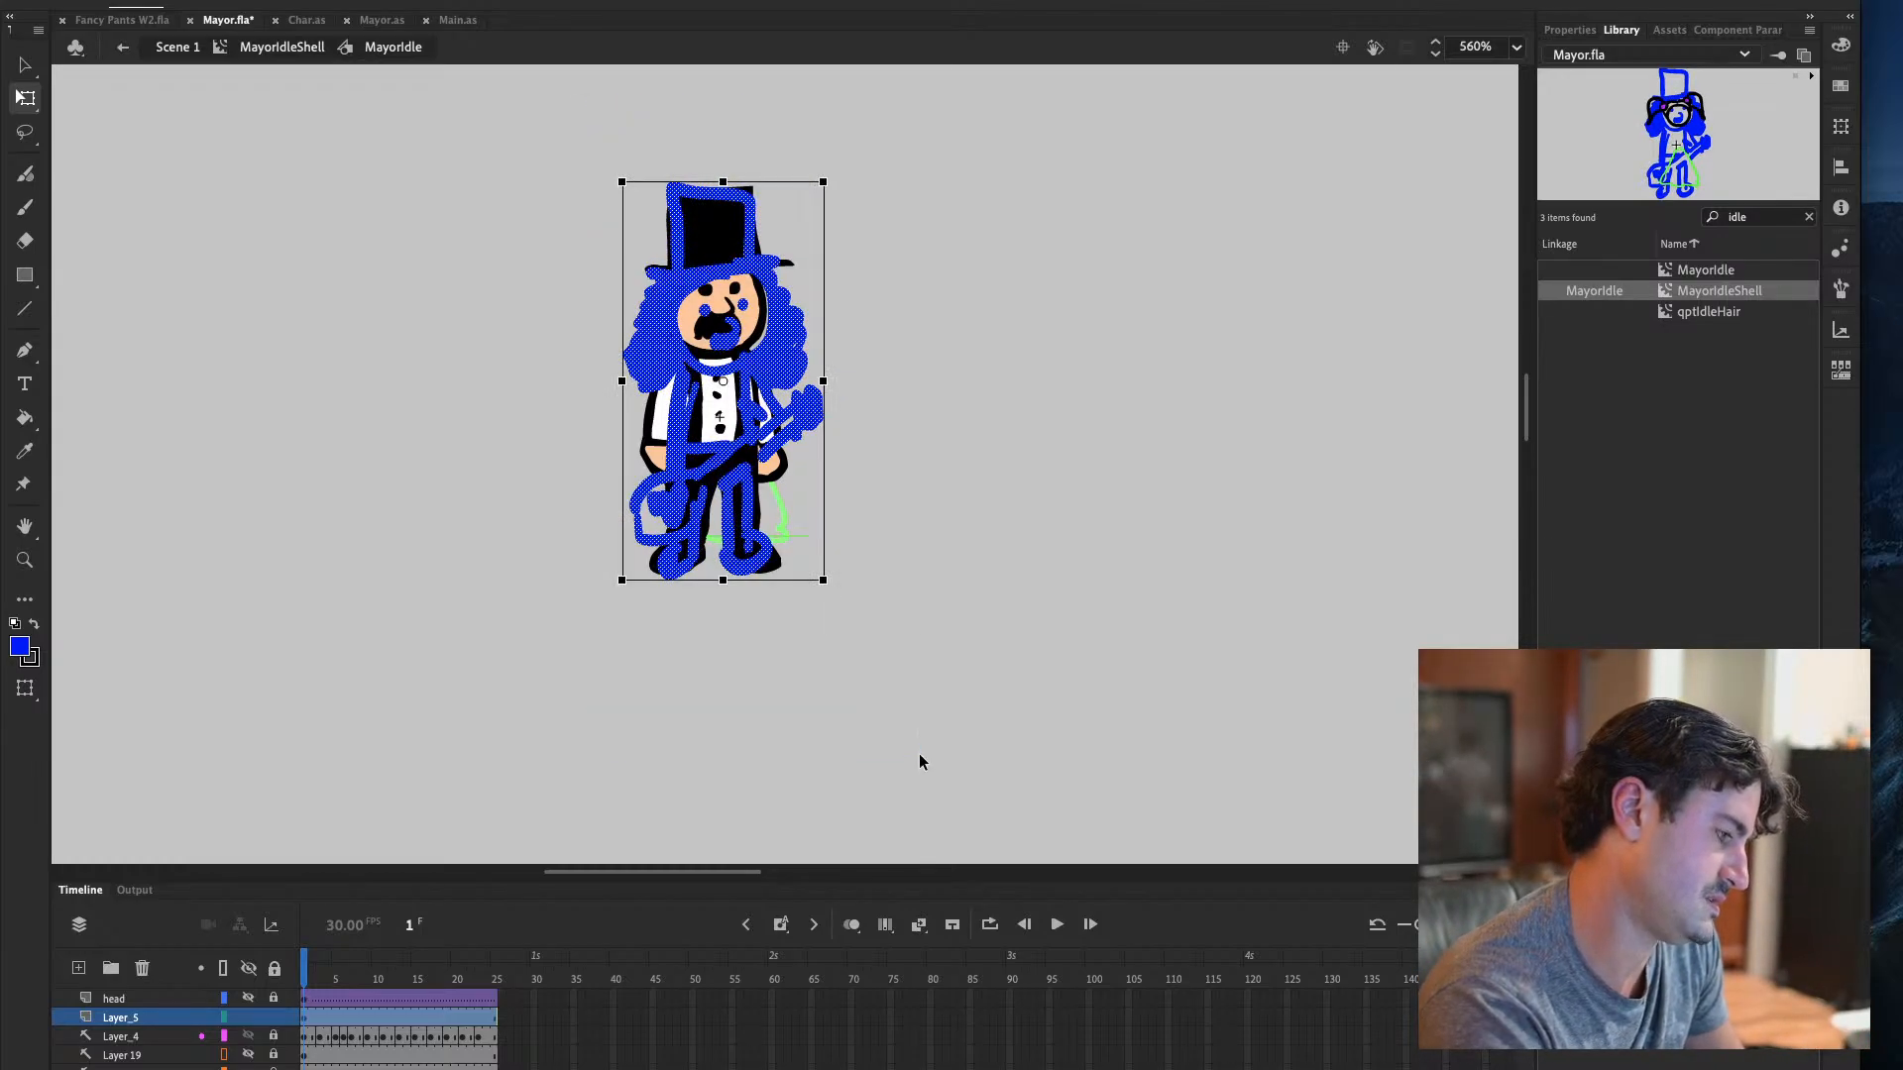
left_click_drag(610, 113, 862, 293)
key("ctrl+z")
key("ctrl+z")
key("ctrl+z")
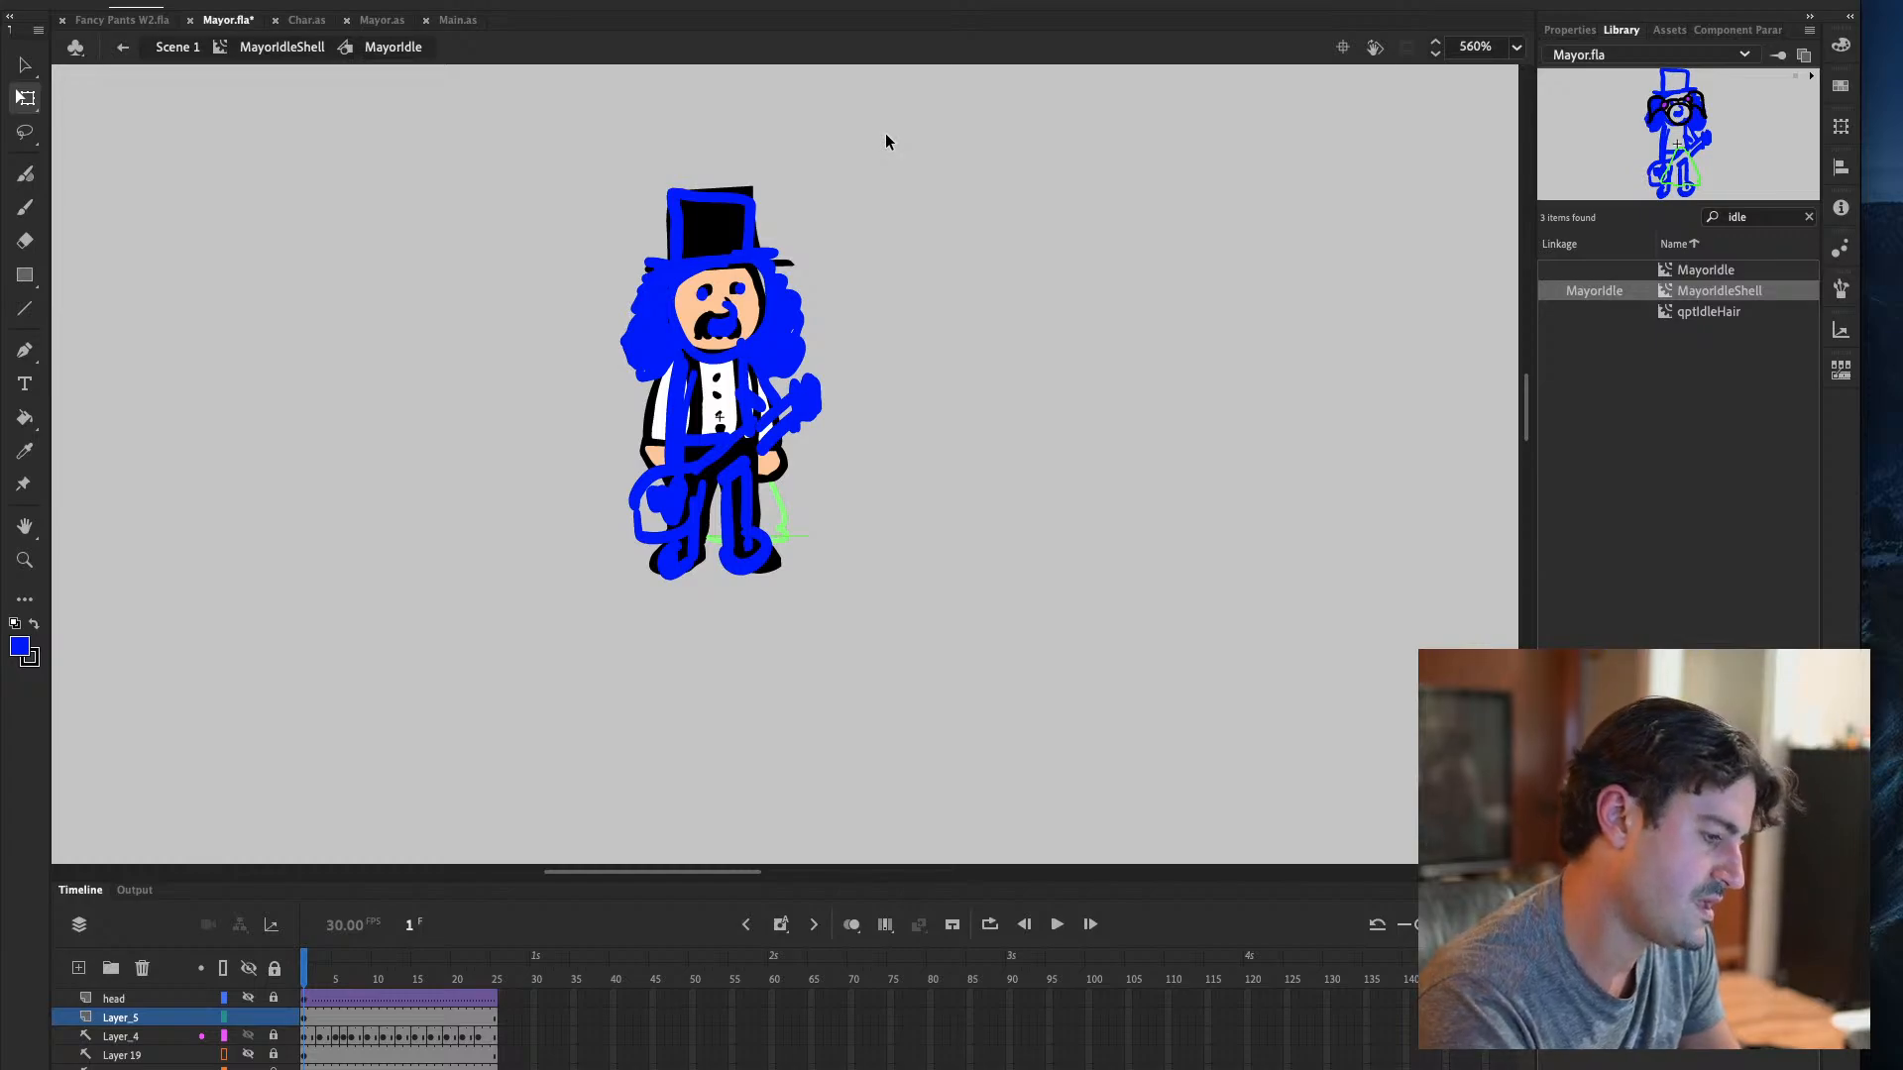
Search the Mayor.fla library for "walk"
left_click(1707, 220)
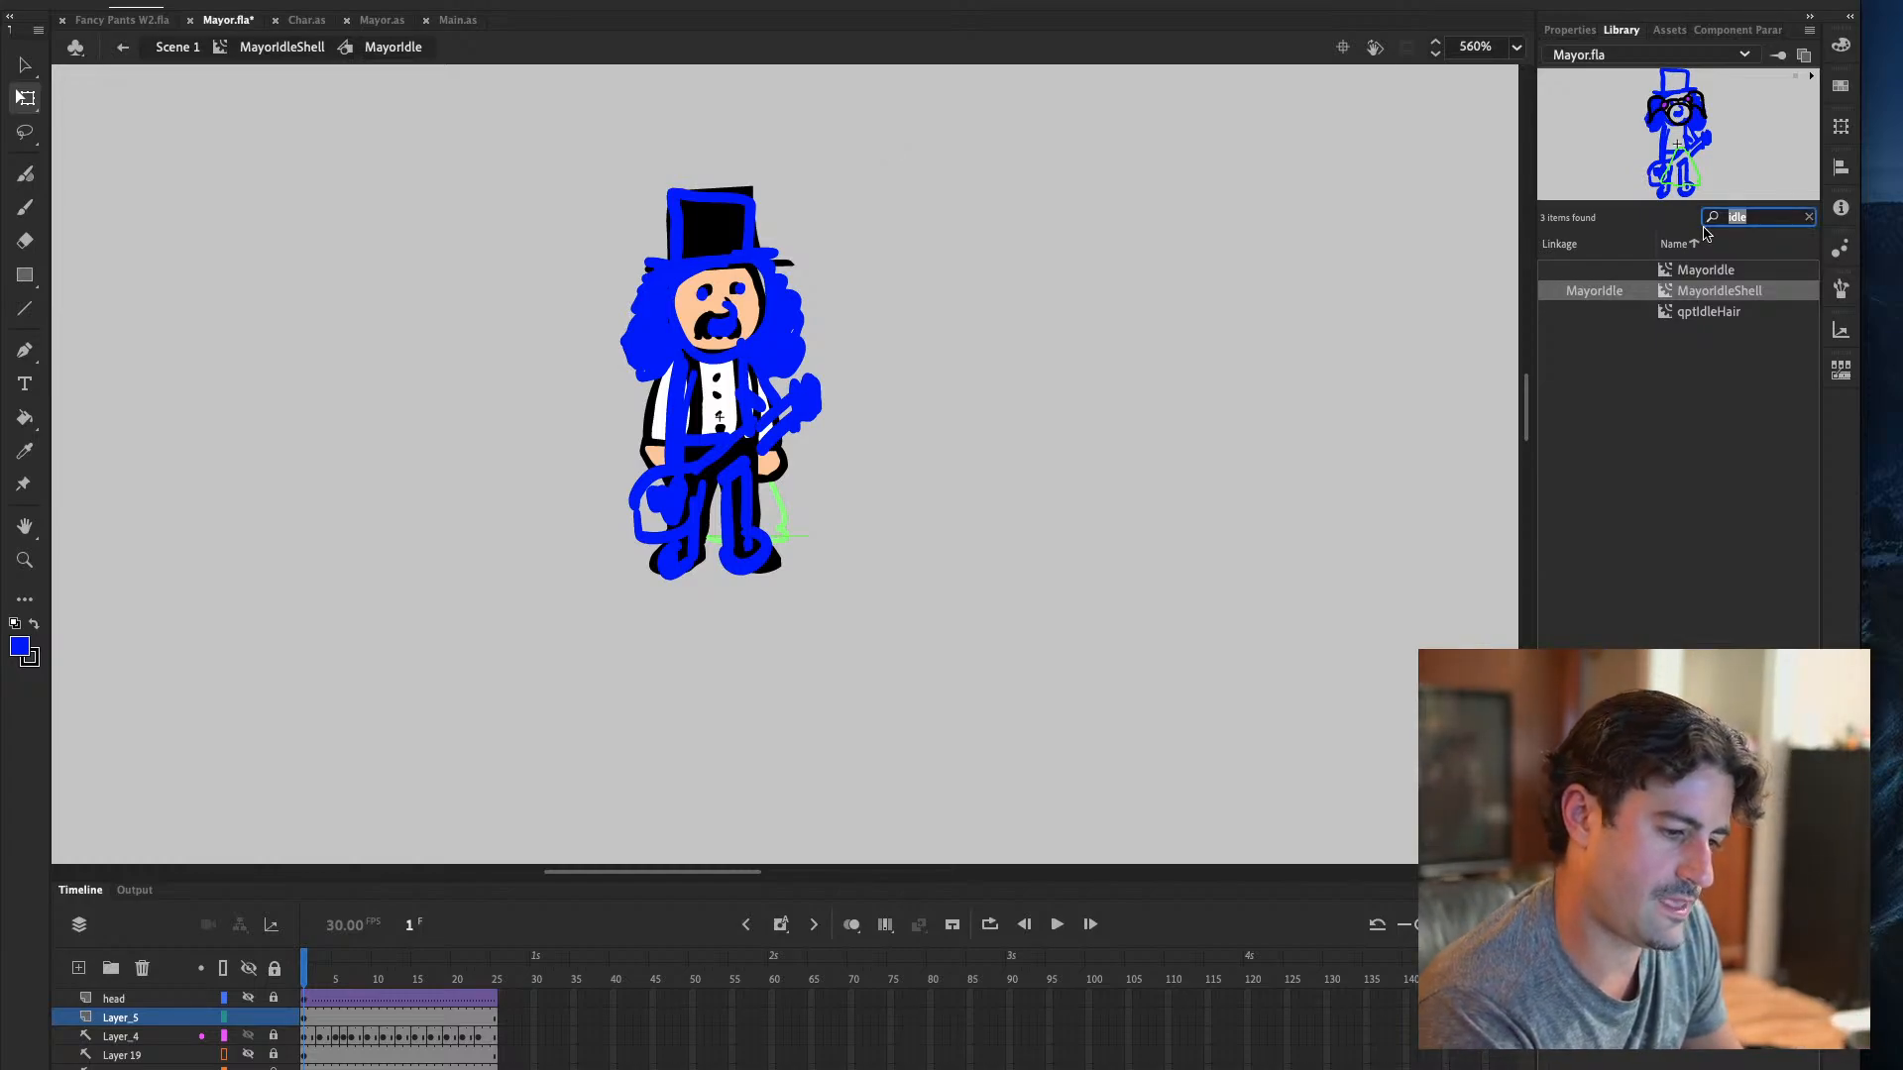
type("wal")
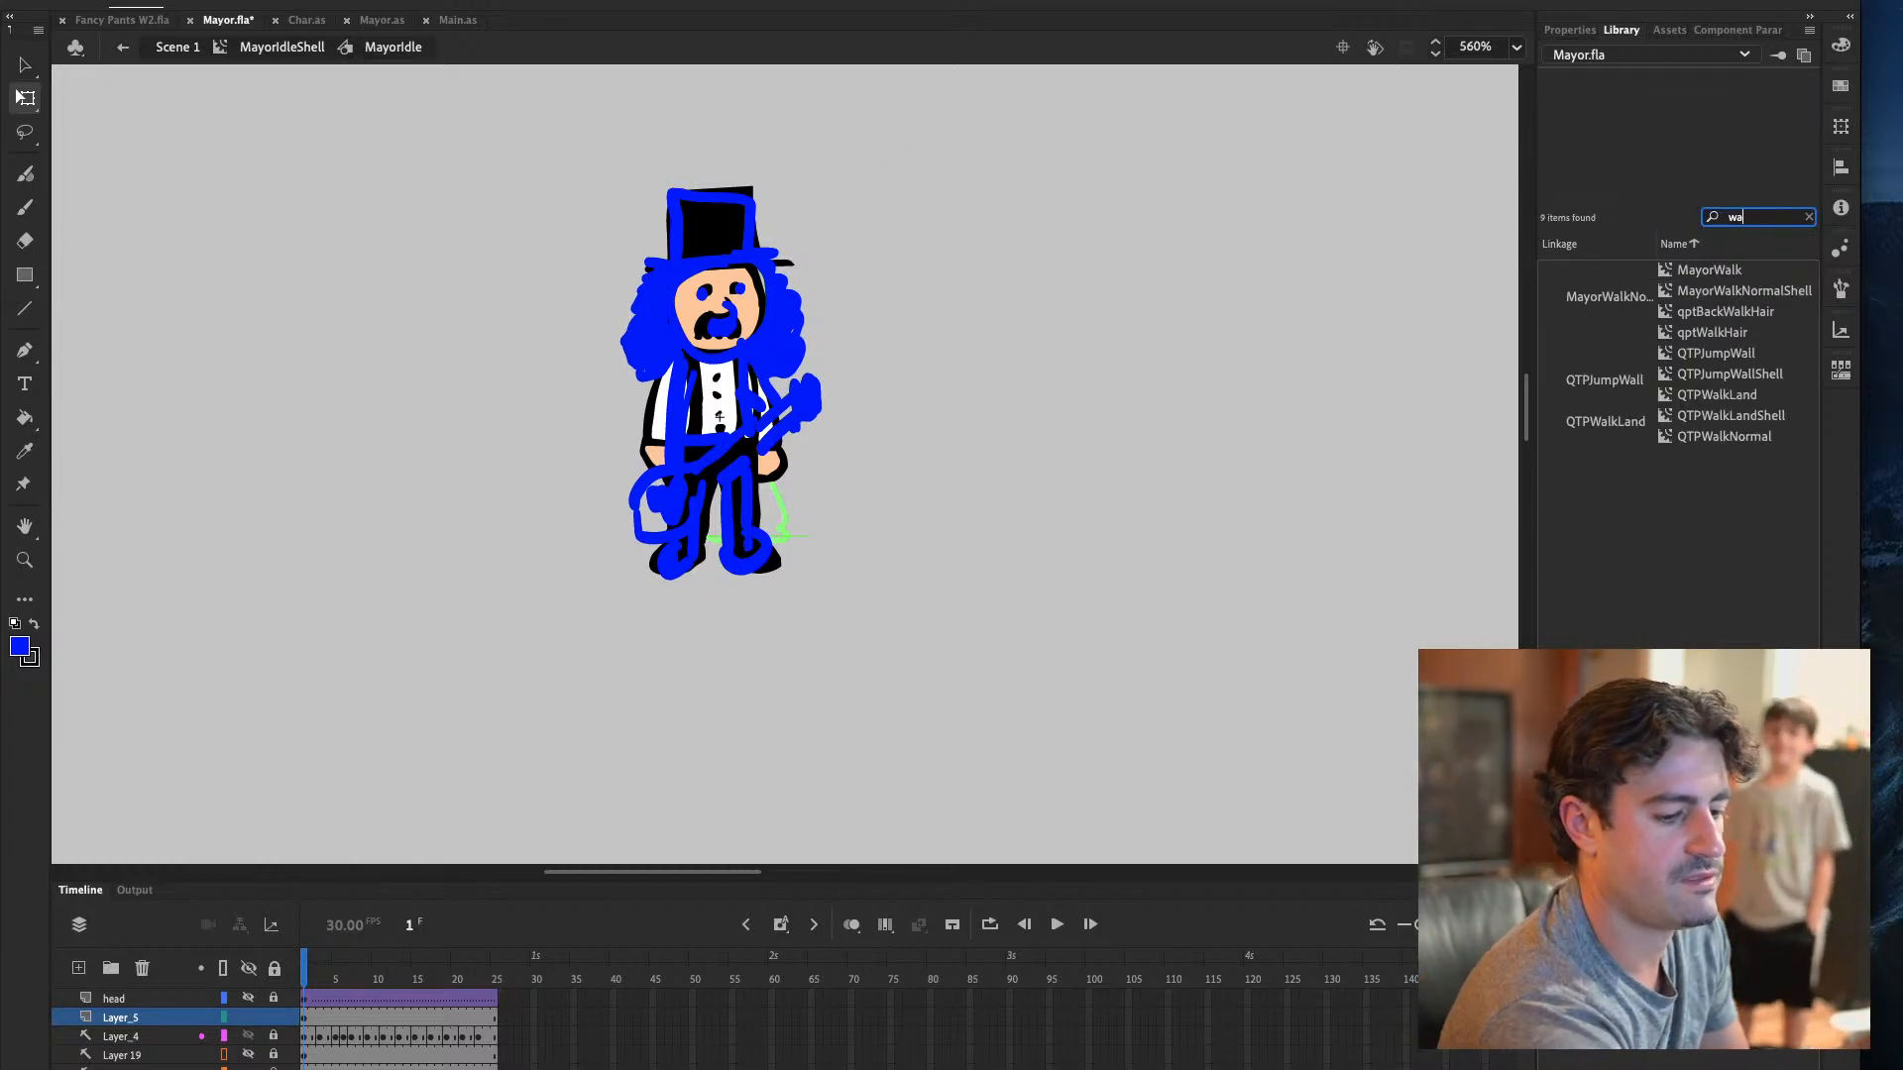
type("k")
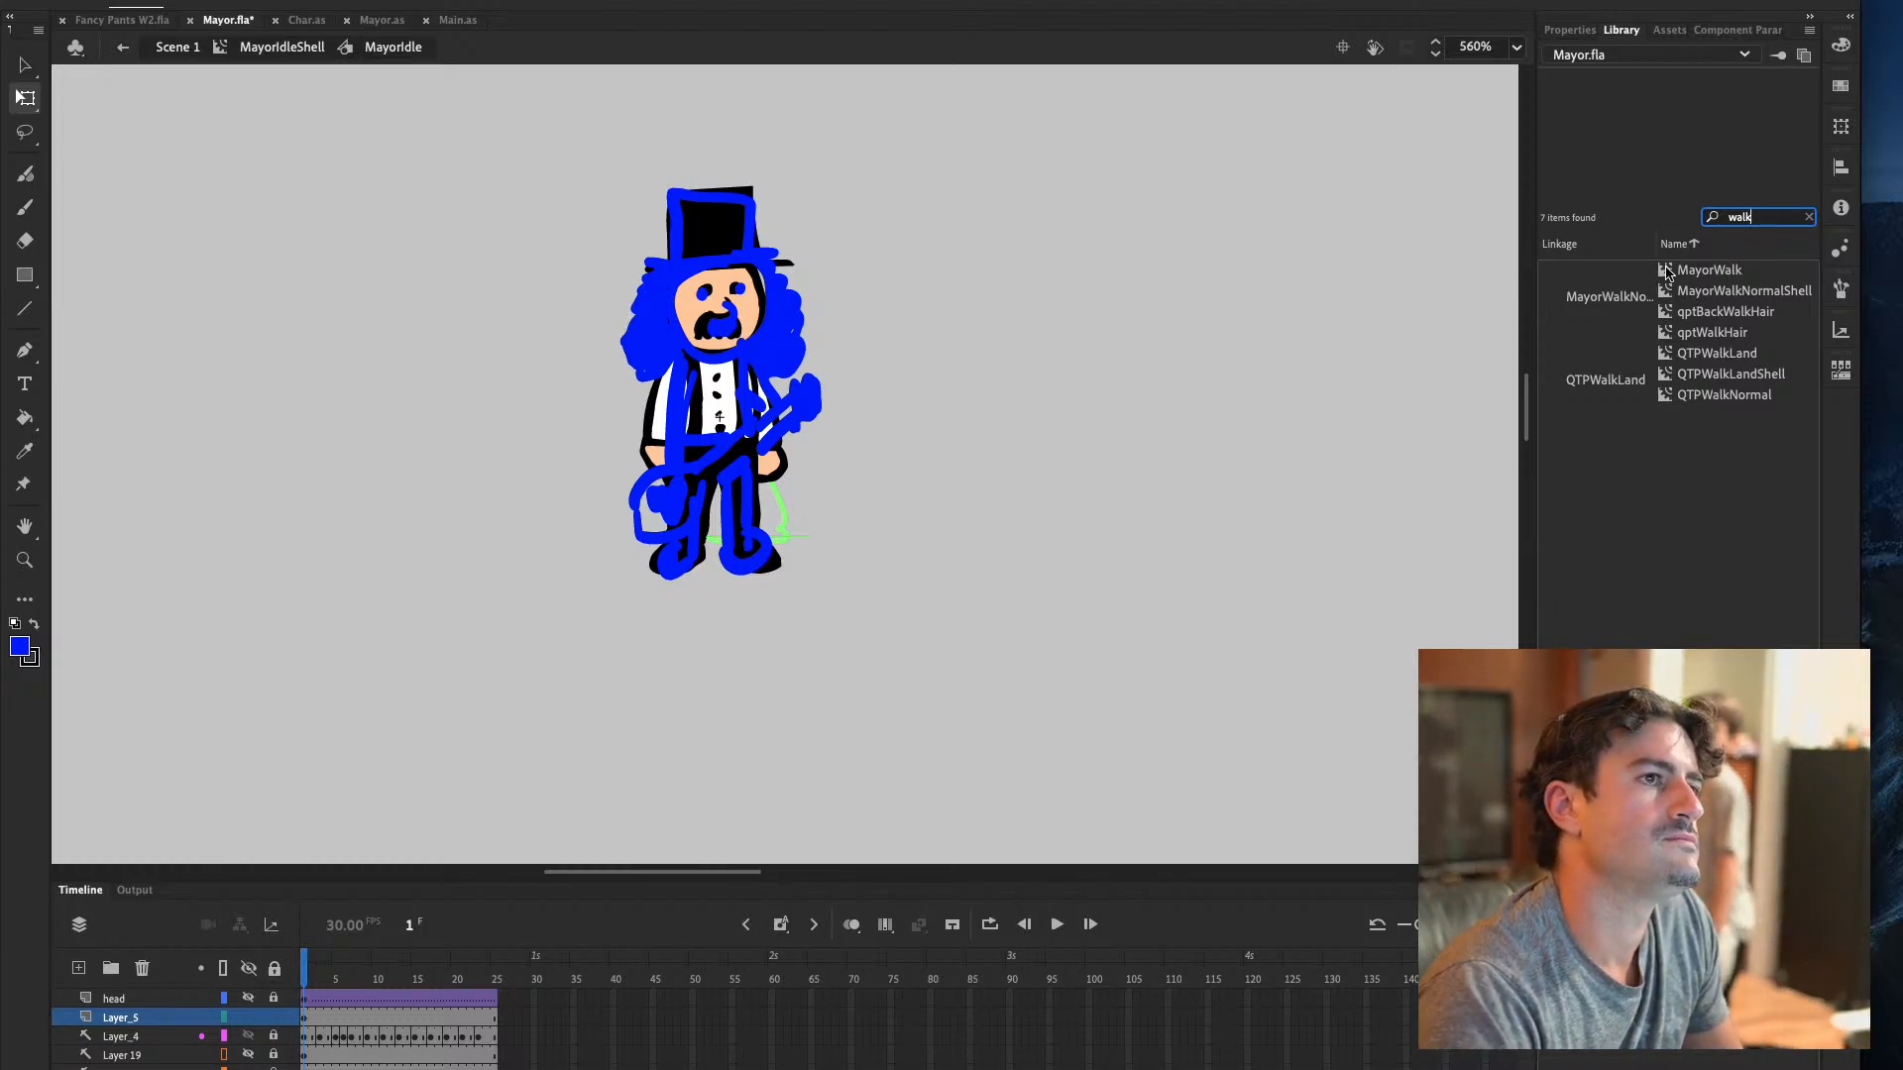
Place the library's Name column ahead of the Linkage column and open the MayorWalk symbol for editing
double_click(1666, 271)
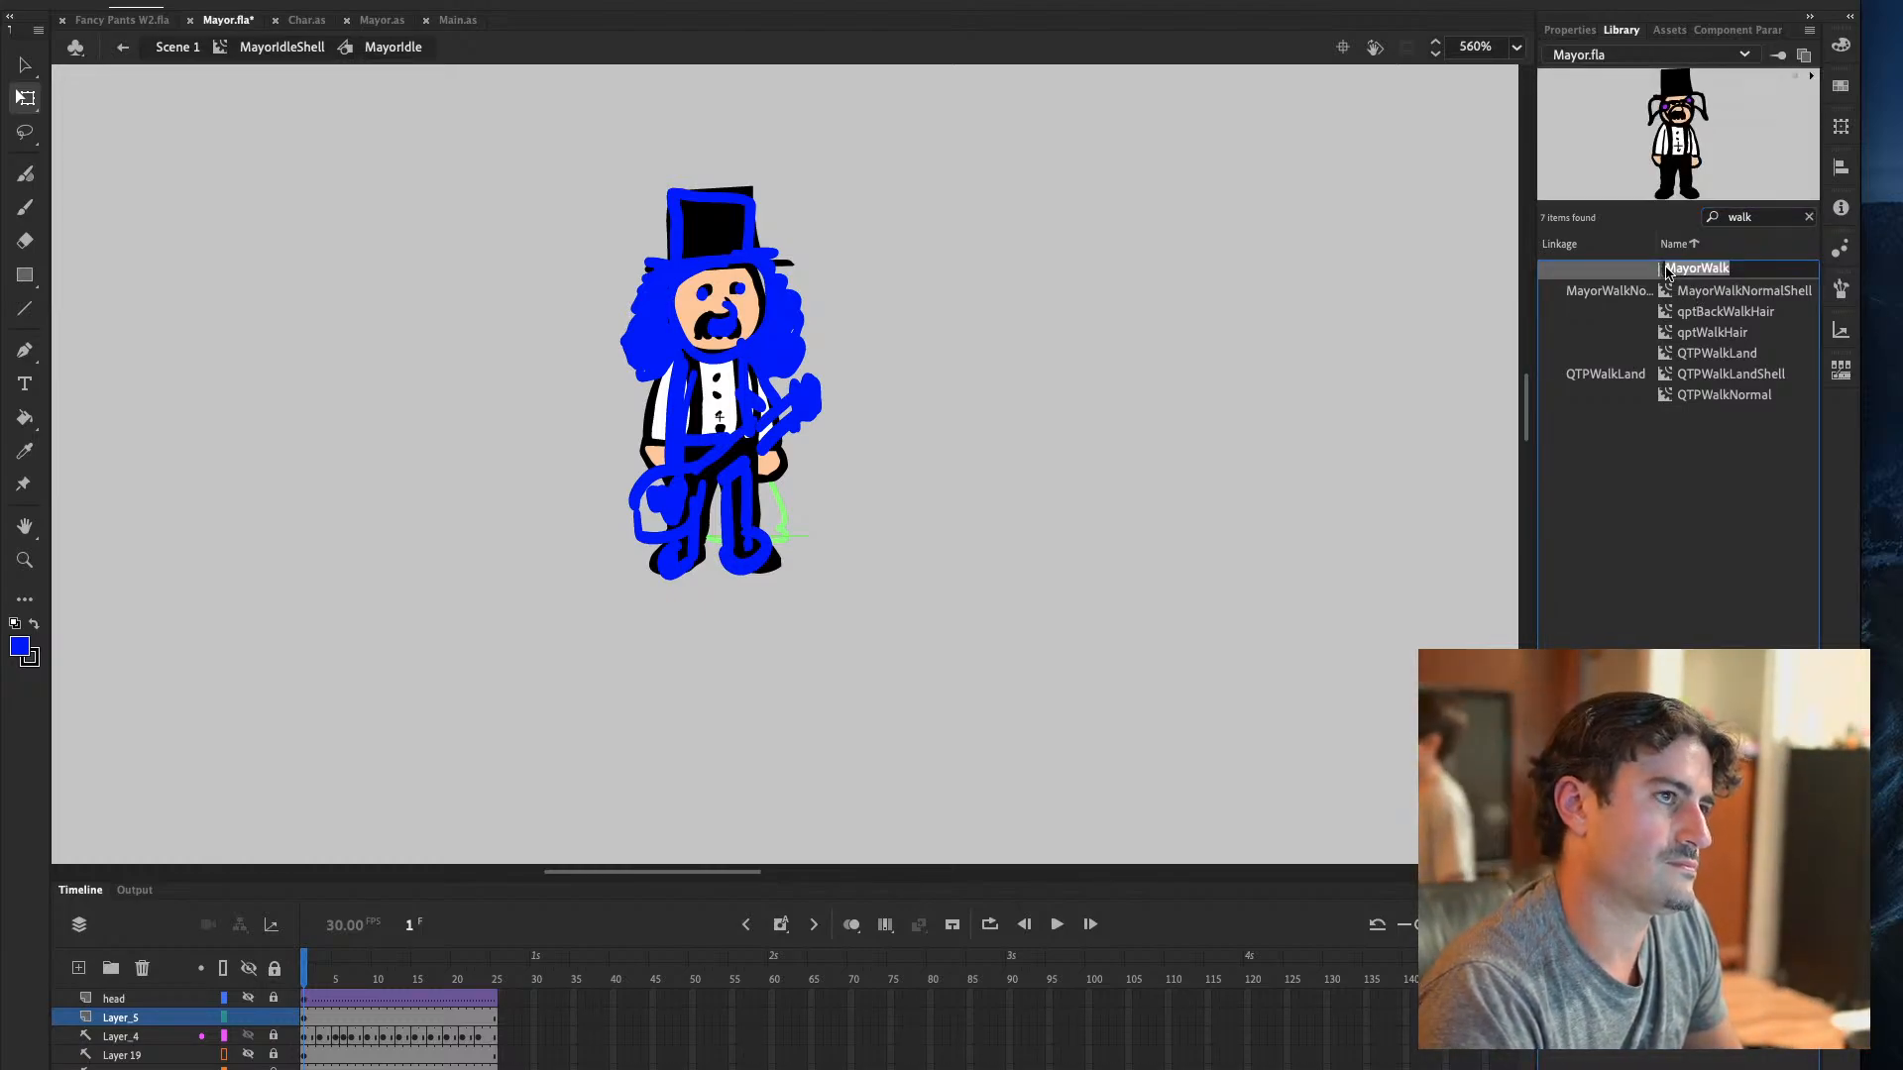
double_click(1633, 276)
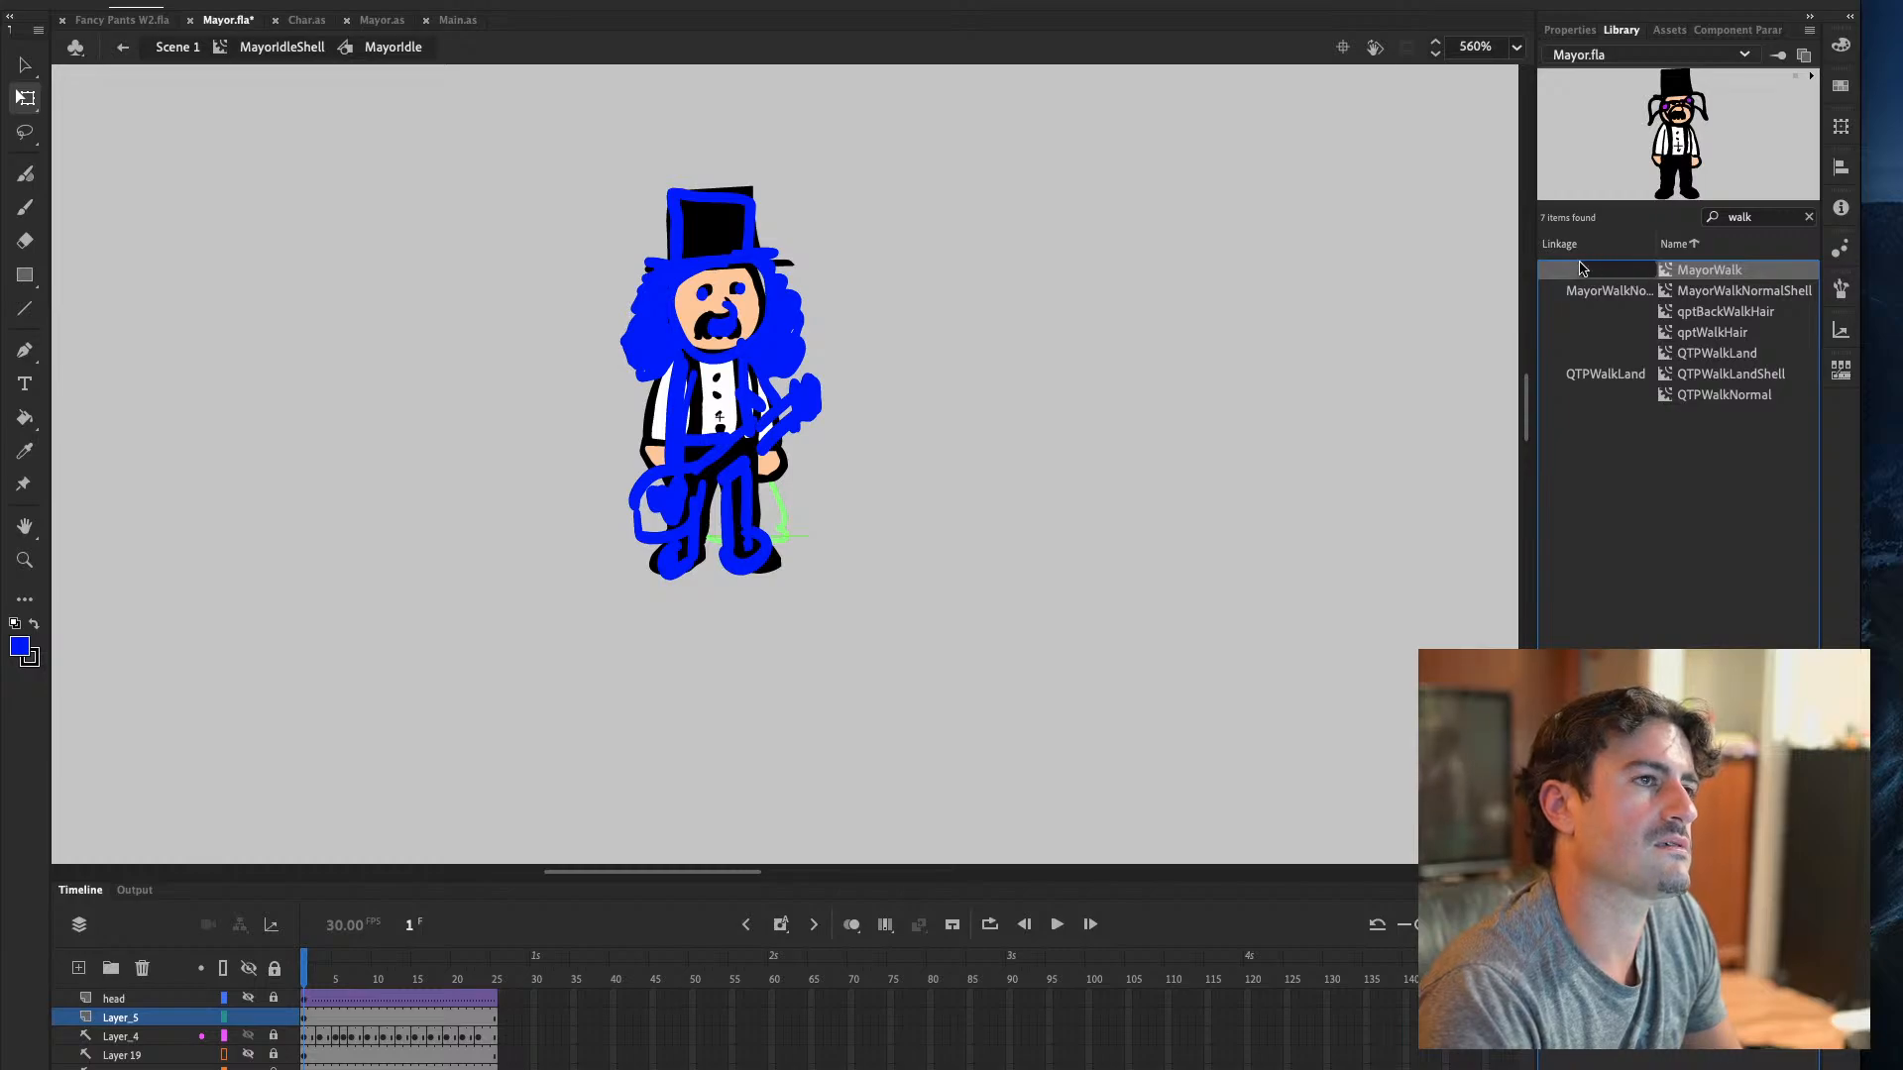
left_click(1678, 277)
double_click(1671, 278)
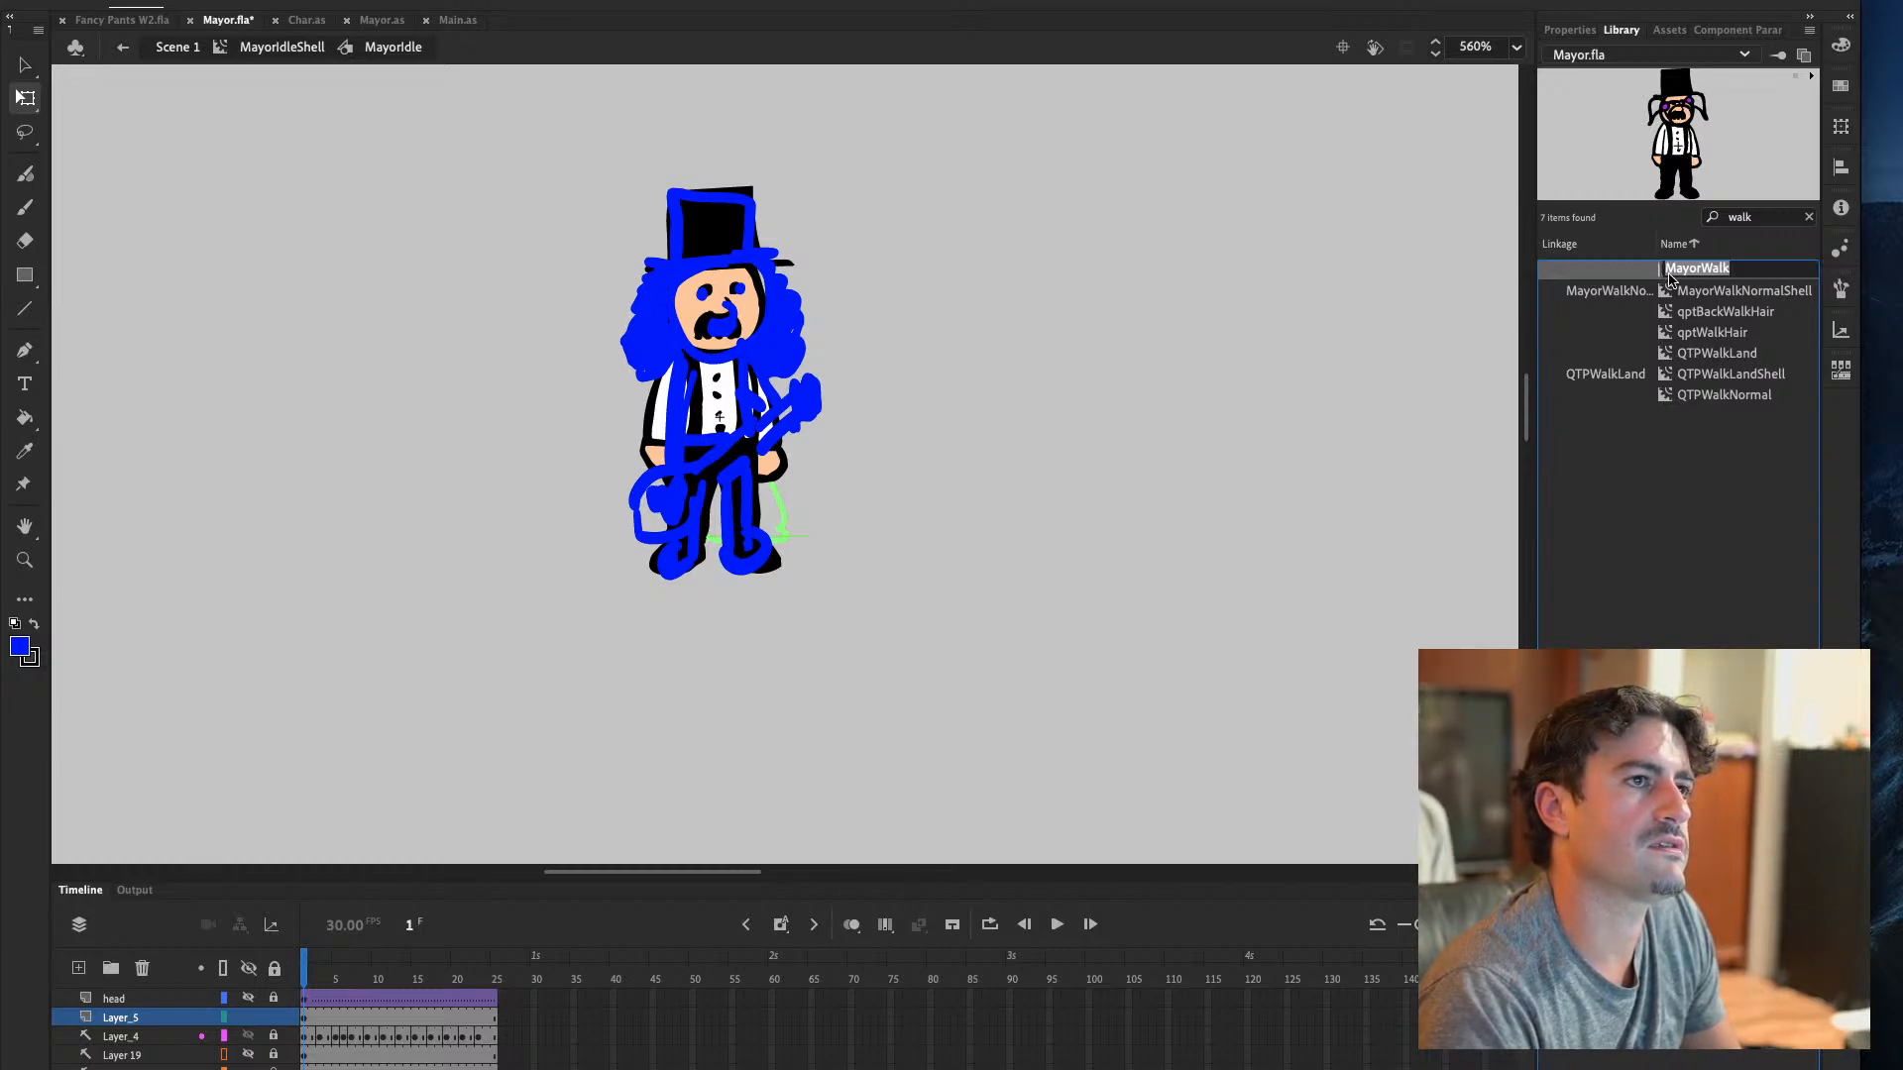
key("Return")
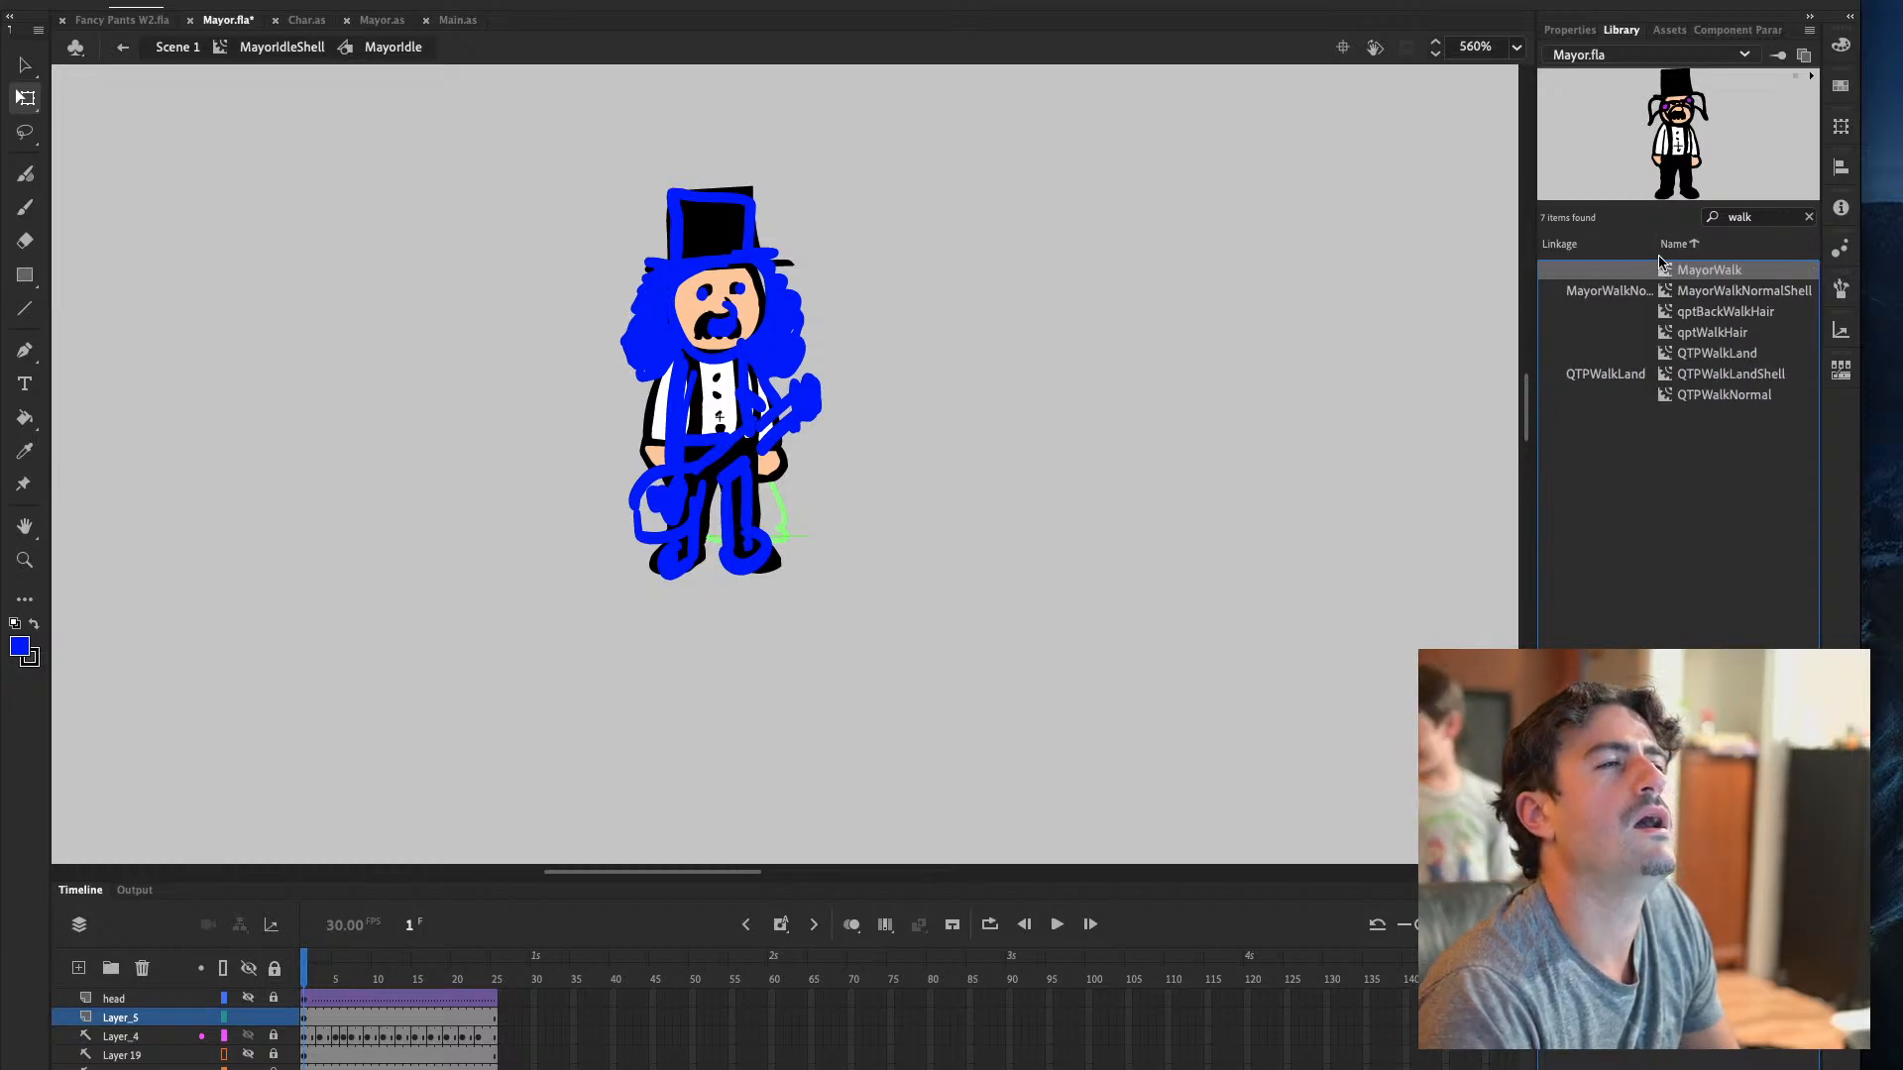
left_click_drag(1734, 244, 1695, 250)
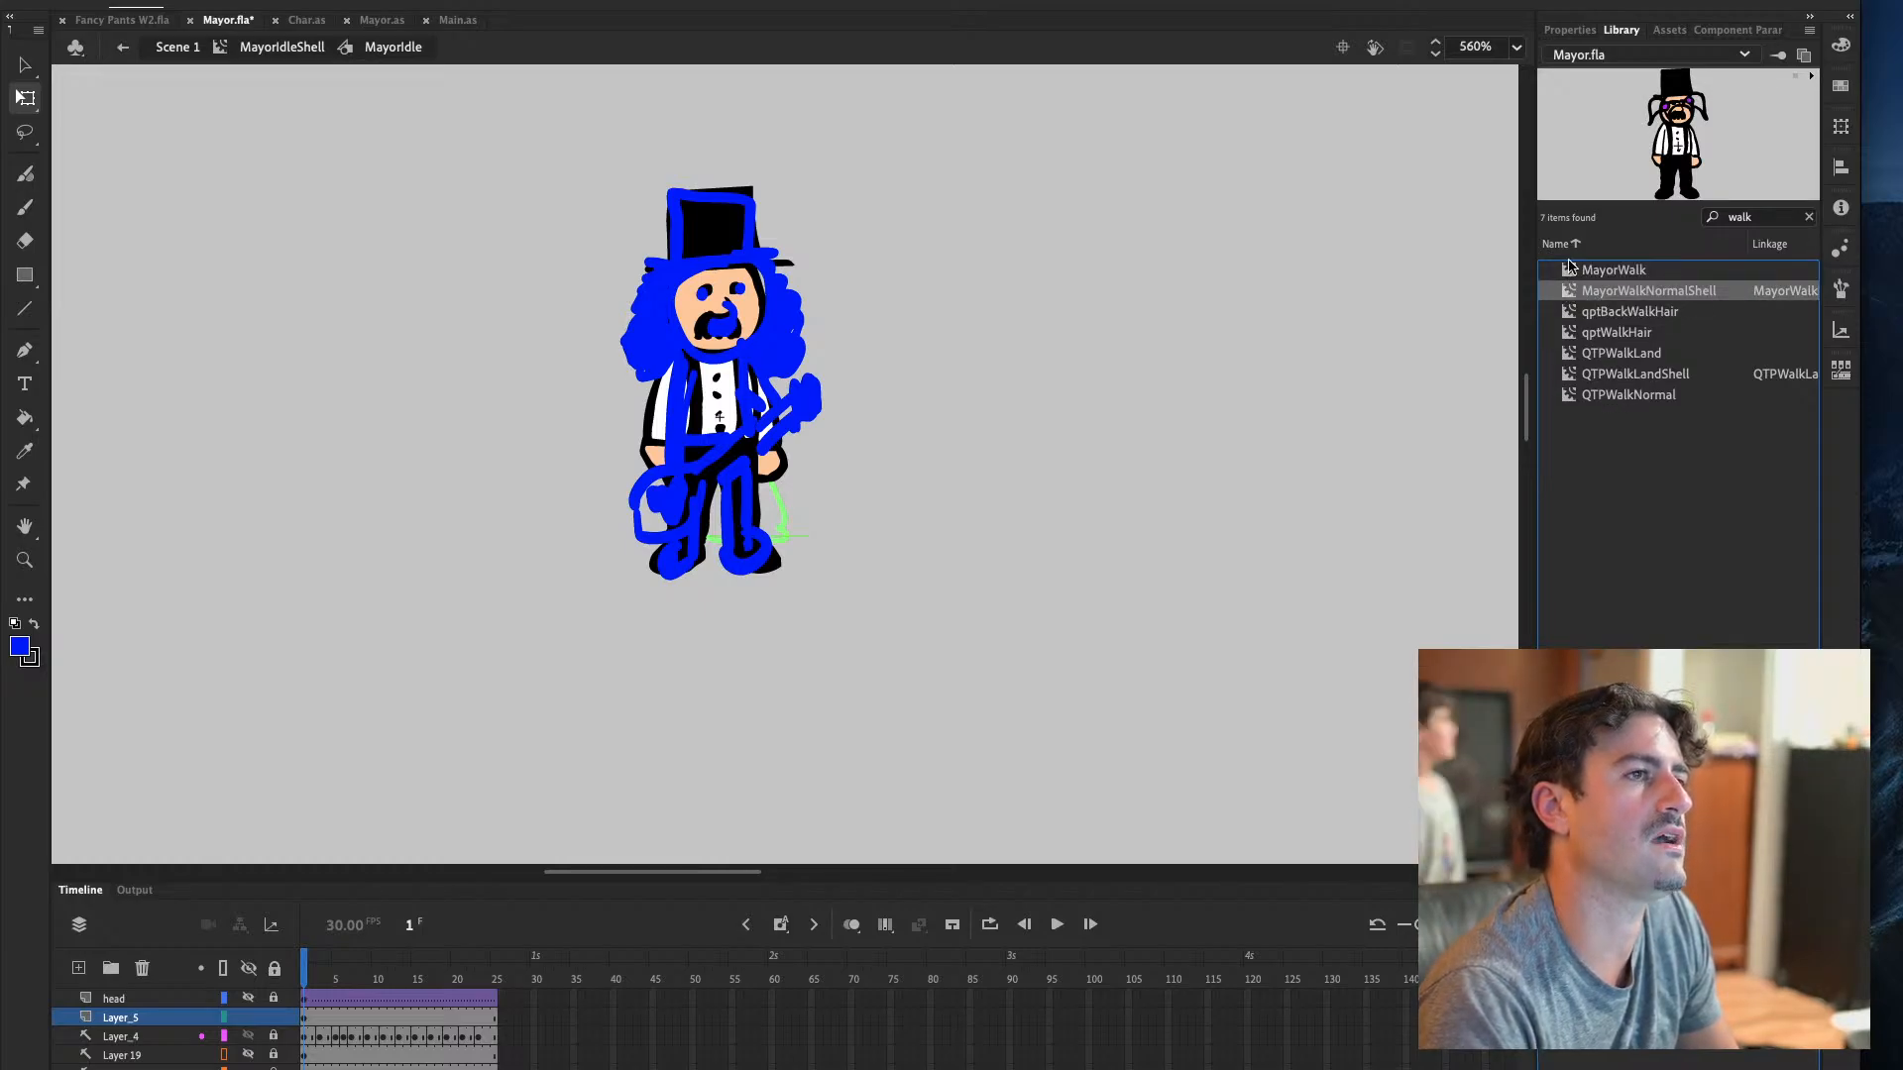
double_click(1569, 270)
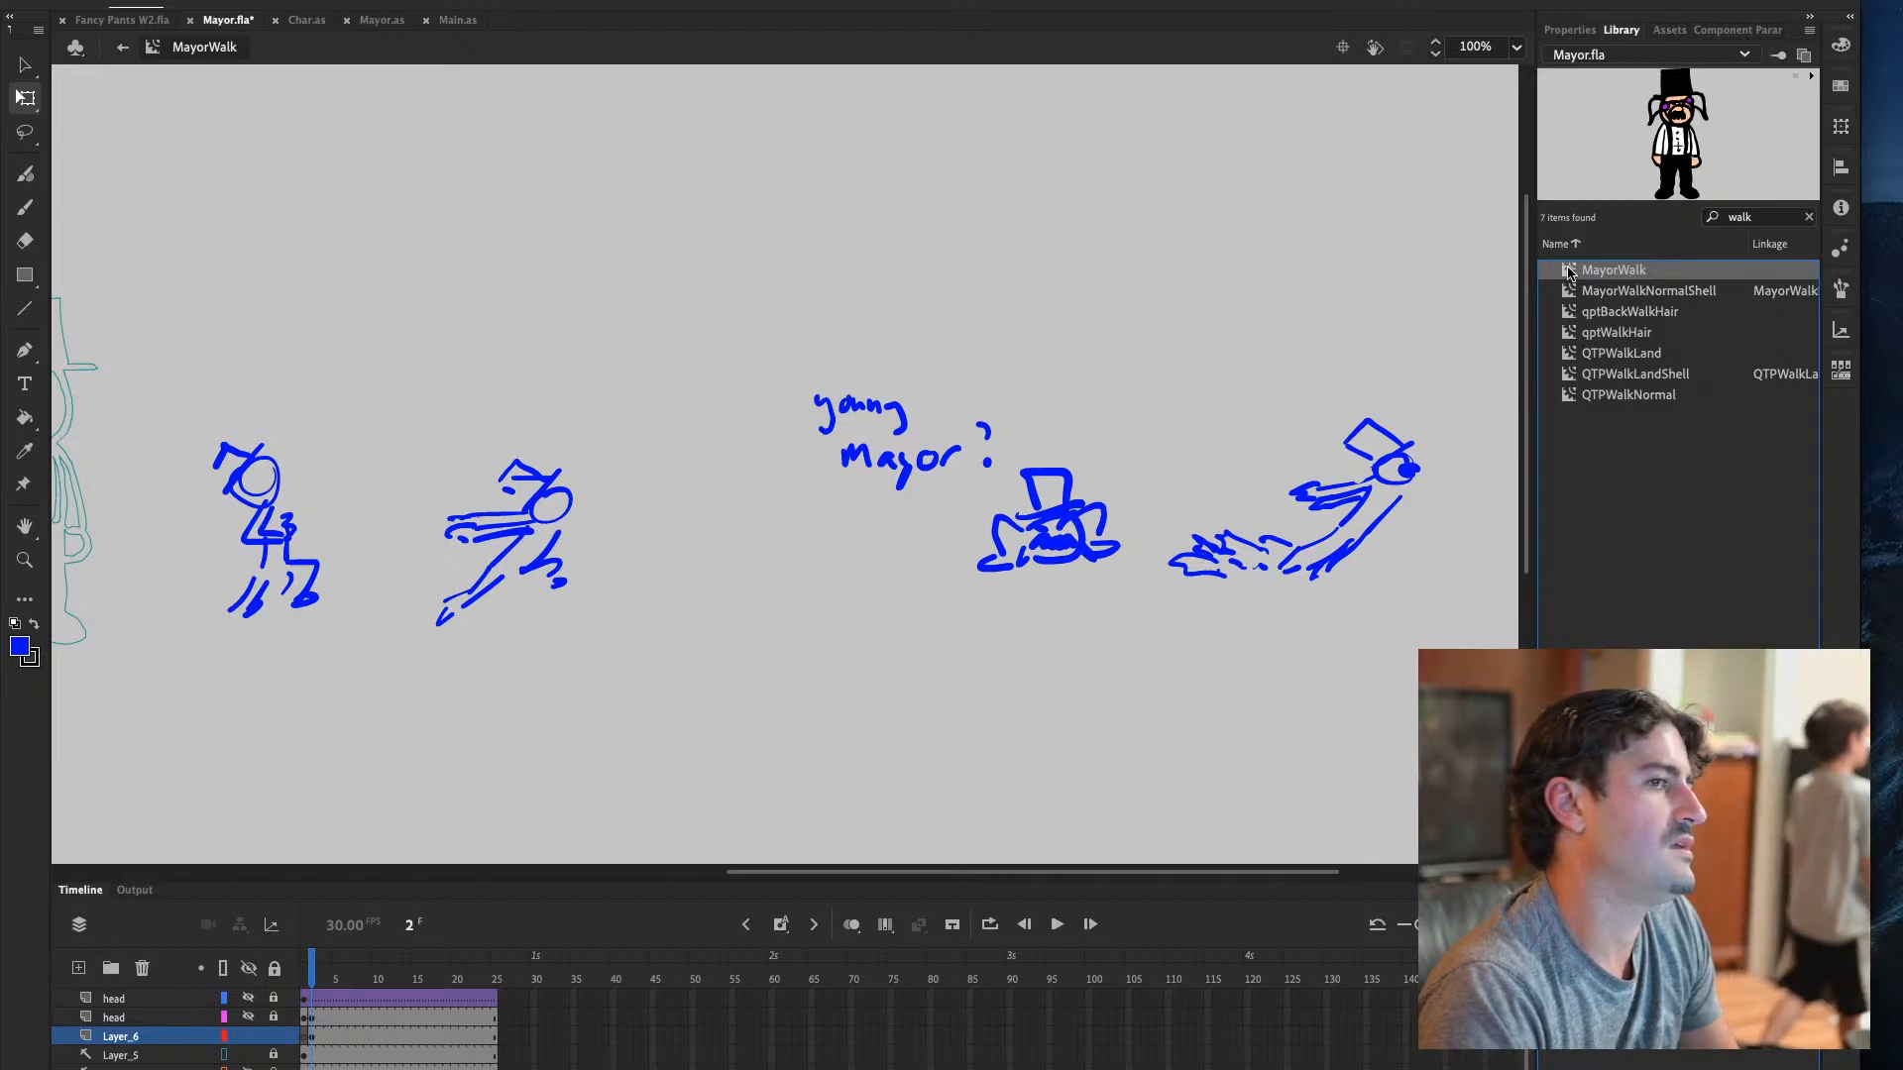
Select the forward-leaning running sketch with the dust trail in MayorWalk and cut it from Layer_6
left_click_drag(786, 879, 963, 874)
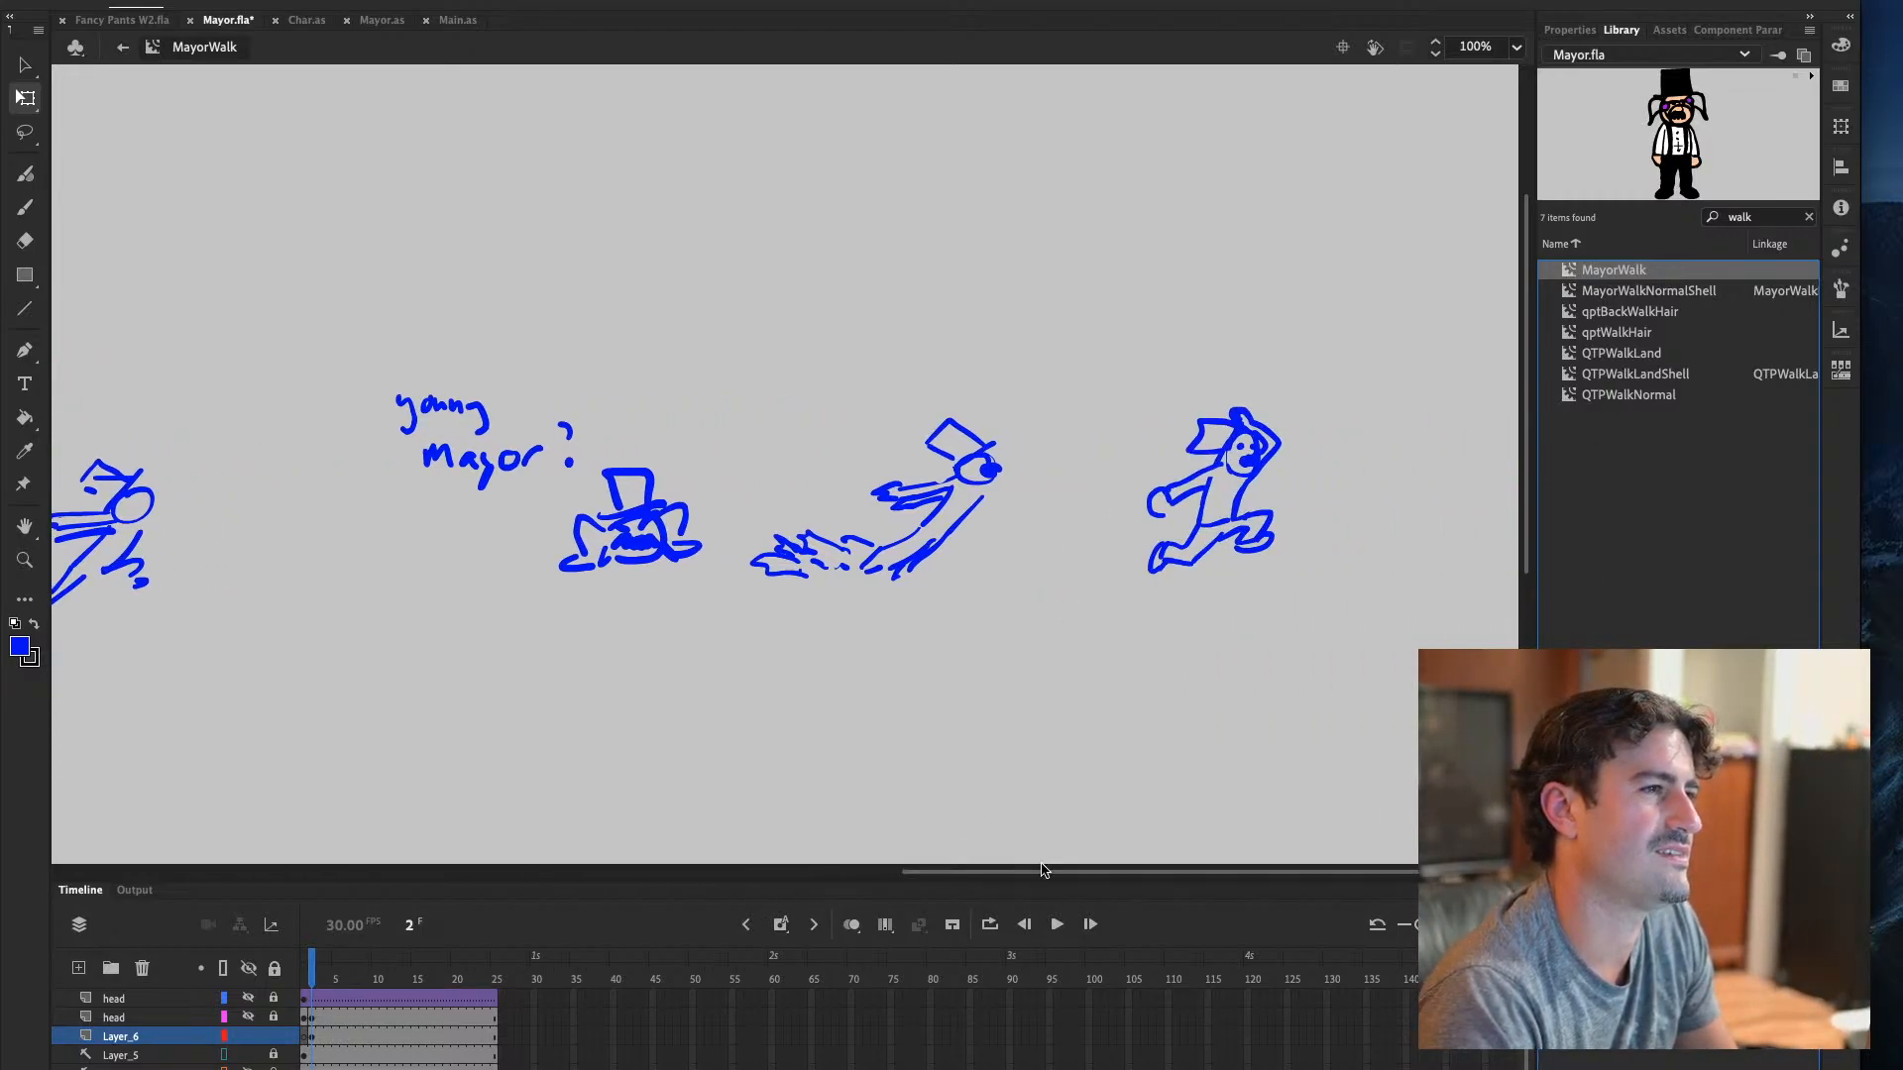
mouse_move(1048, 383)
left_mouse_down()
mouse_move(814, 615)
mouse_move(718, 615)
left_mouse_up()
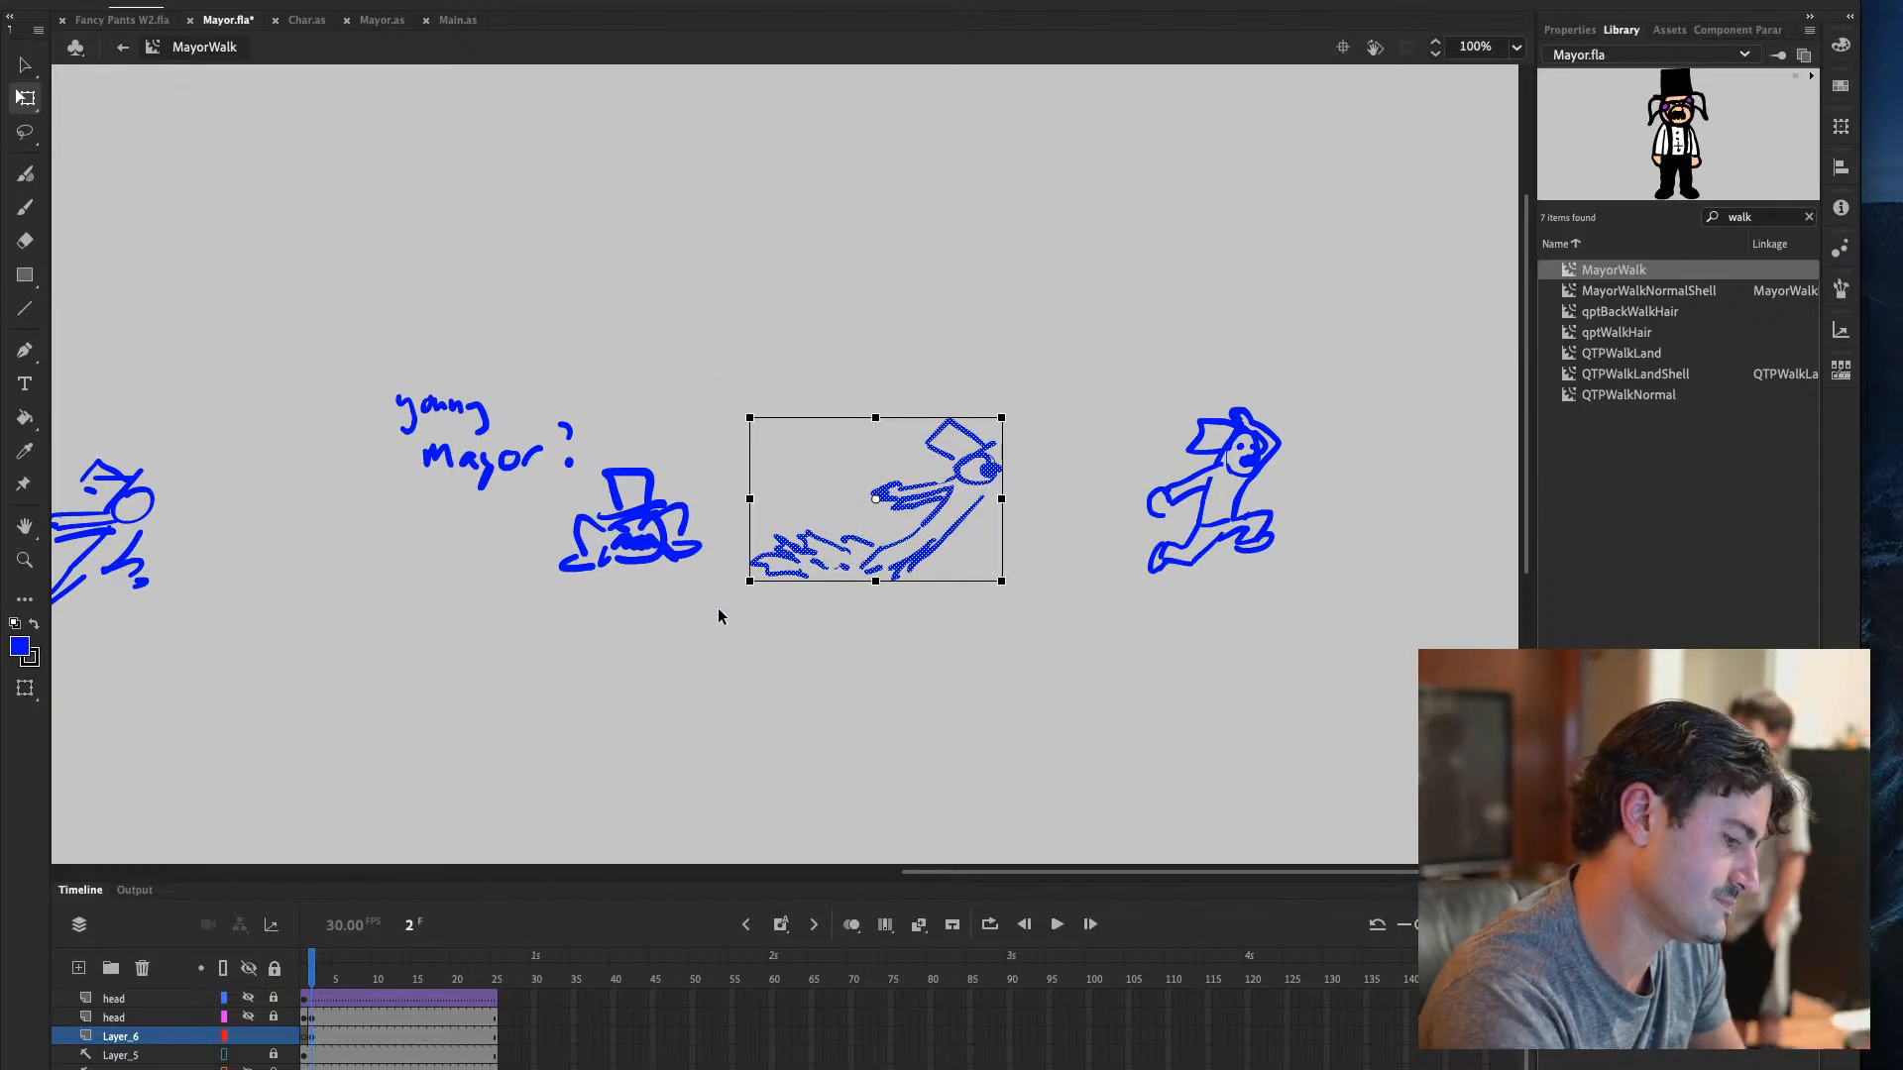
mouse_move(934, 499)
left_mouse_down()
mouse_move(609, 633)
mouse_move(390, 661)
left_mouse_up()
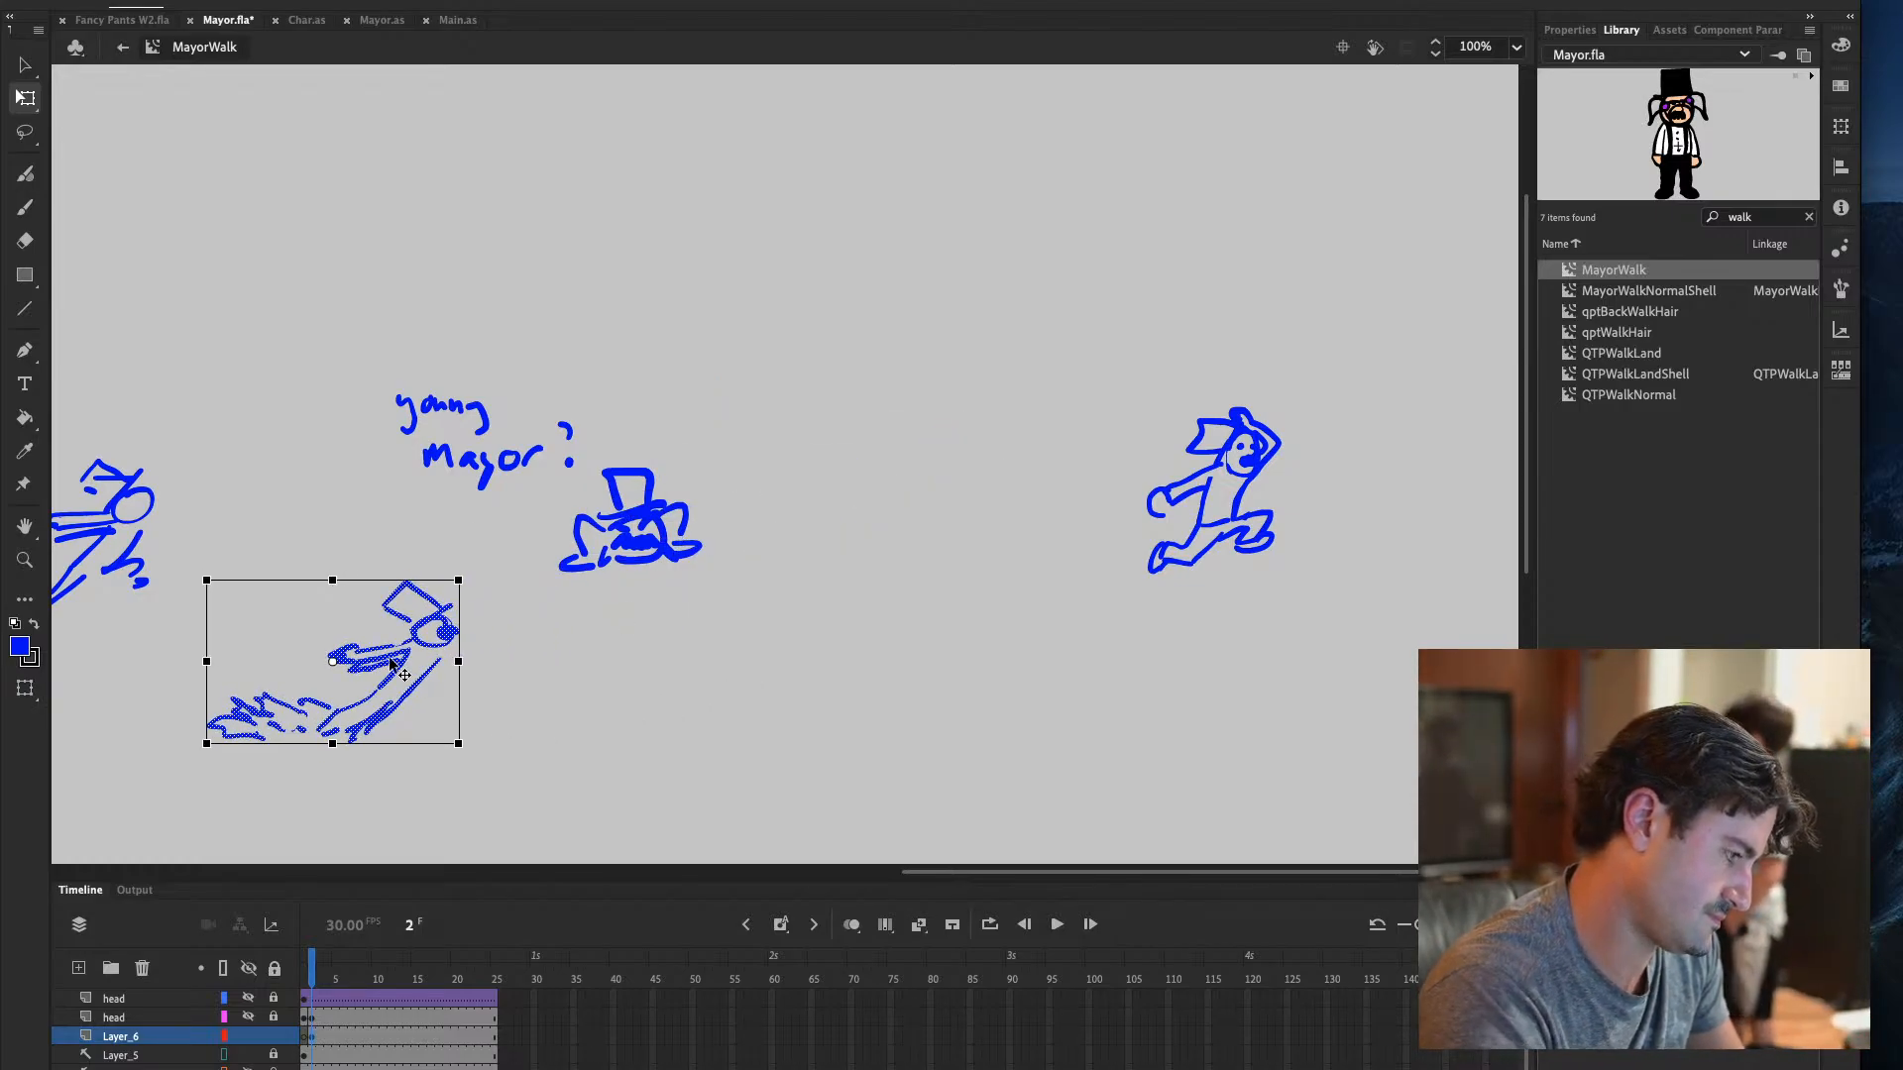
left_click(408, 2)
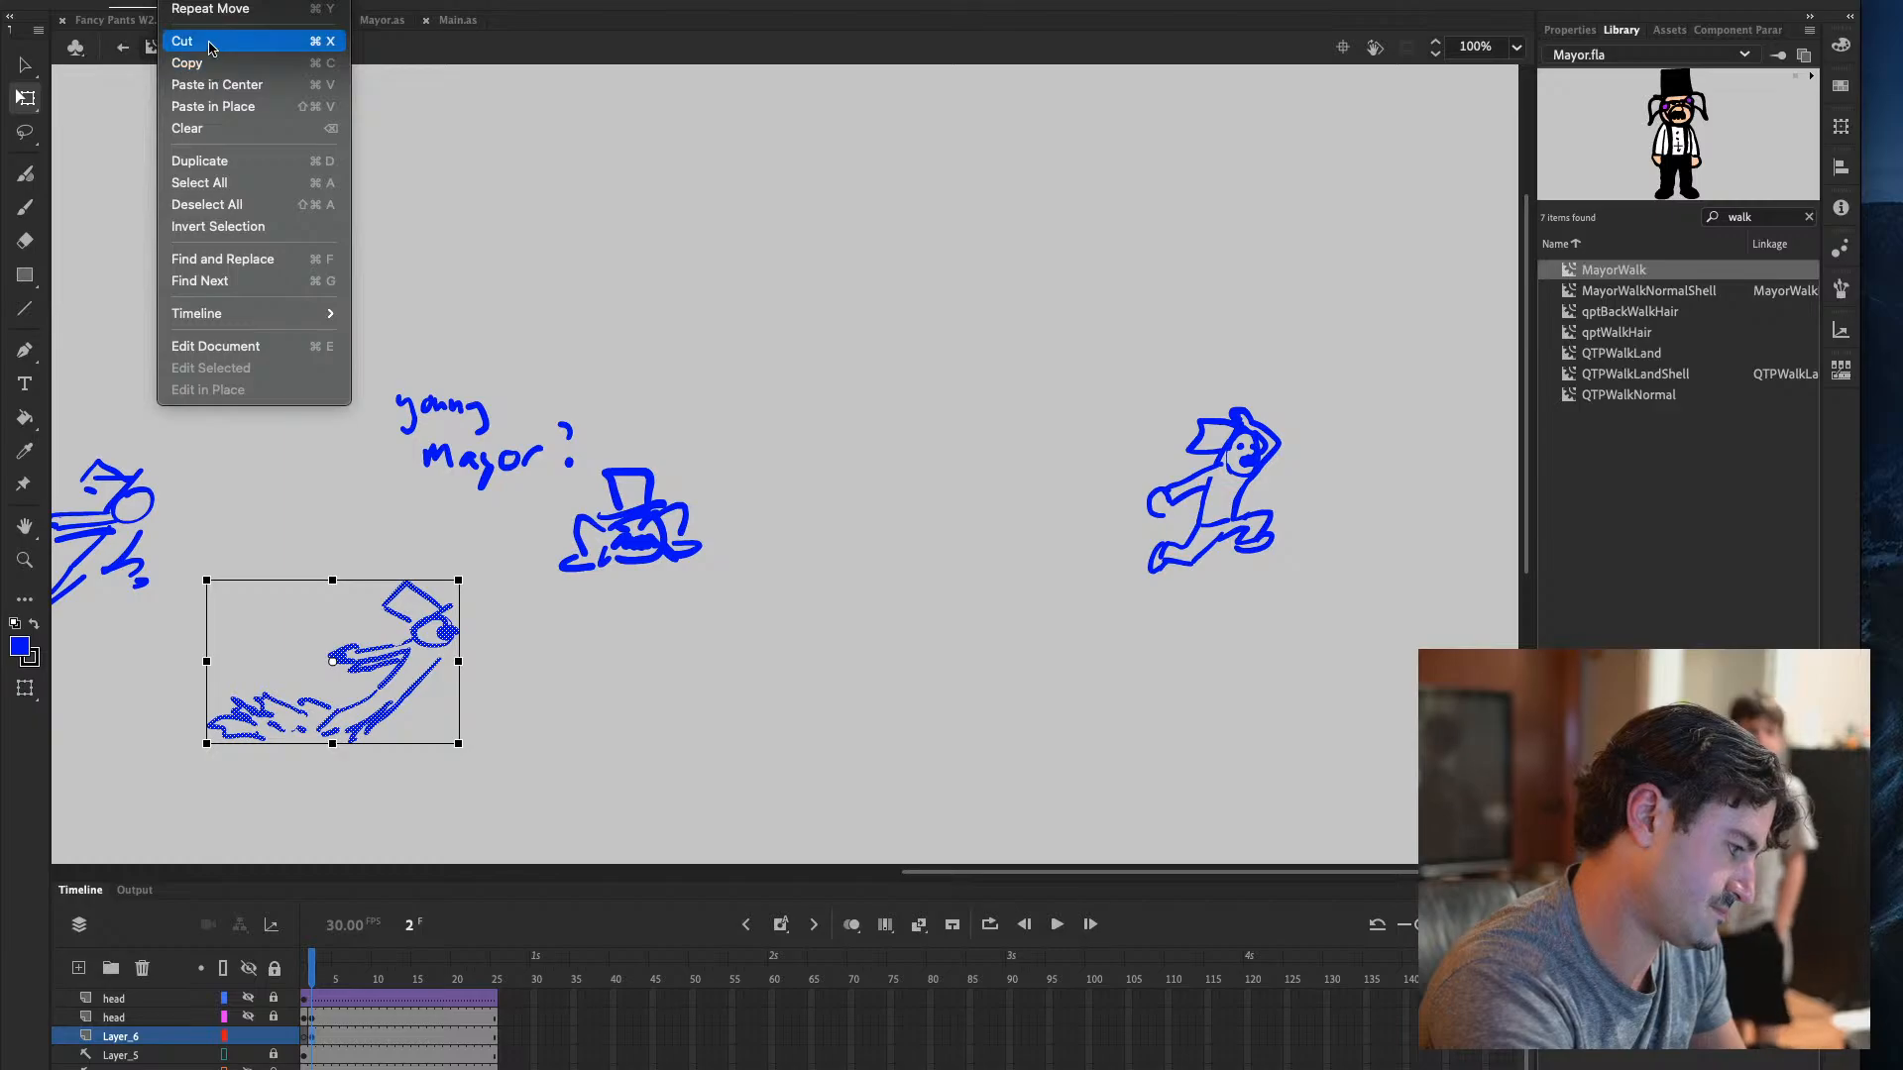
left_click(181, 42)
Convert Layer_6 of MayorWalk to a guide layer, and hide it together with Layer_5
scroll(783, 466, "left", 10)
scroll(783, 466, "left", 1)
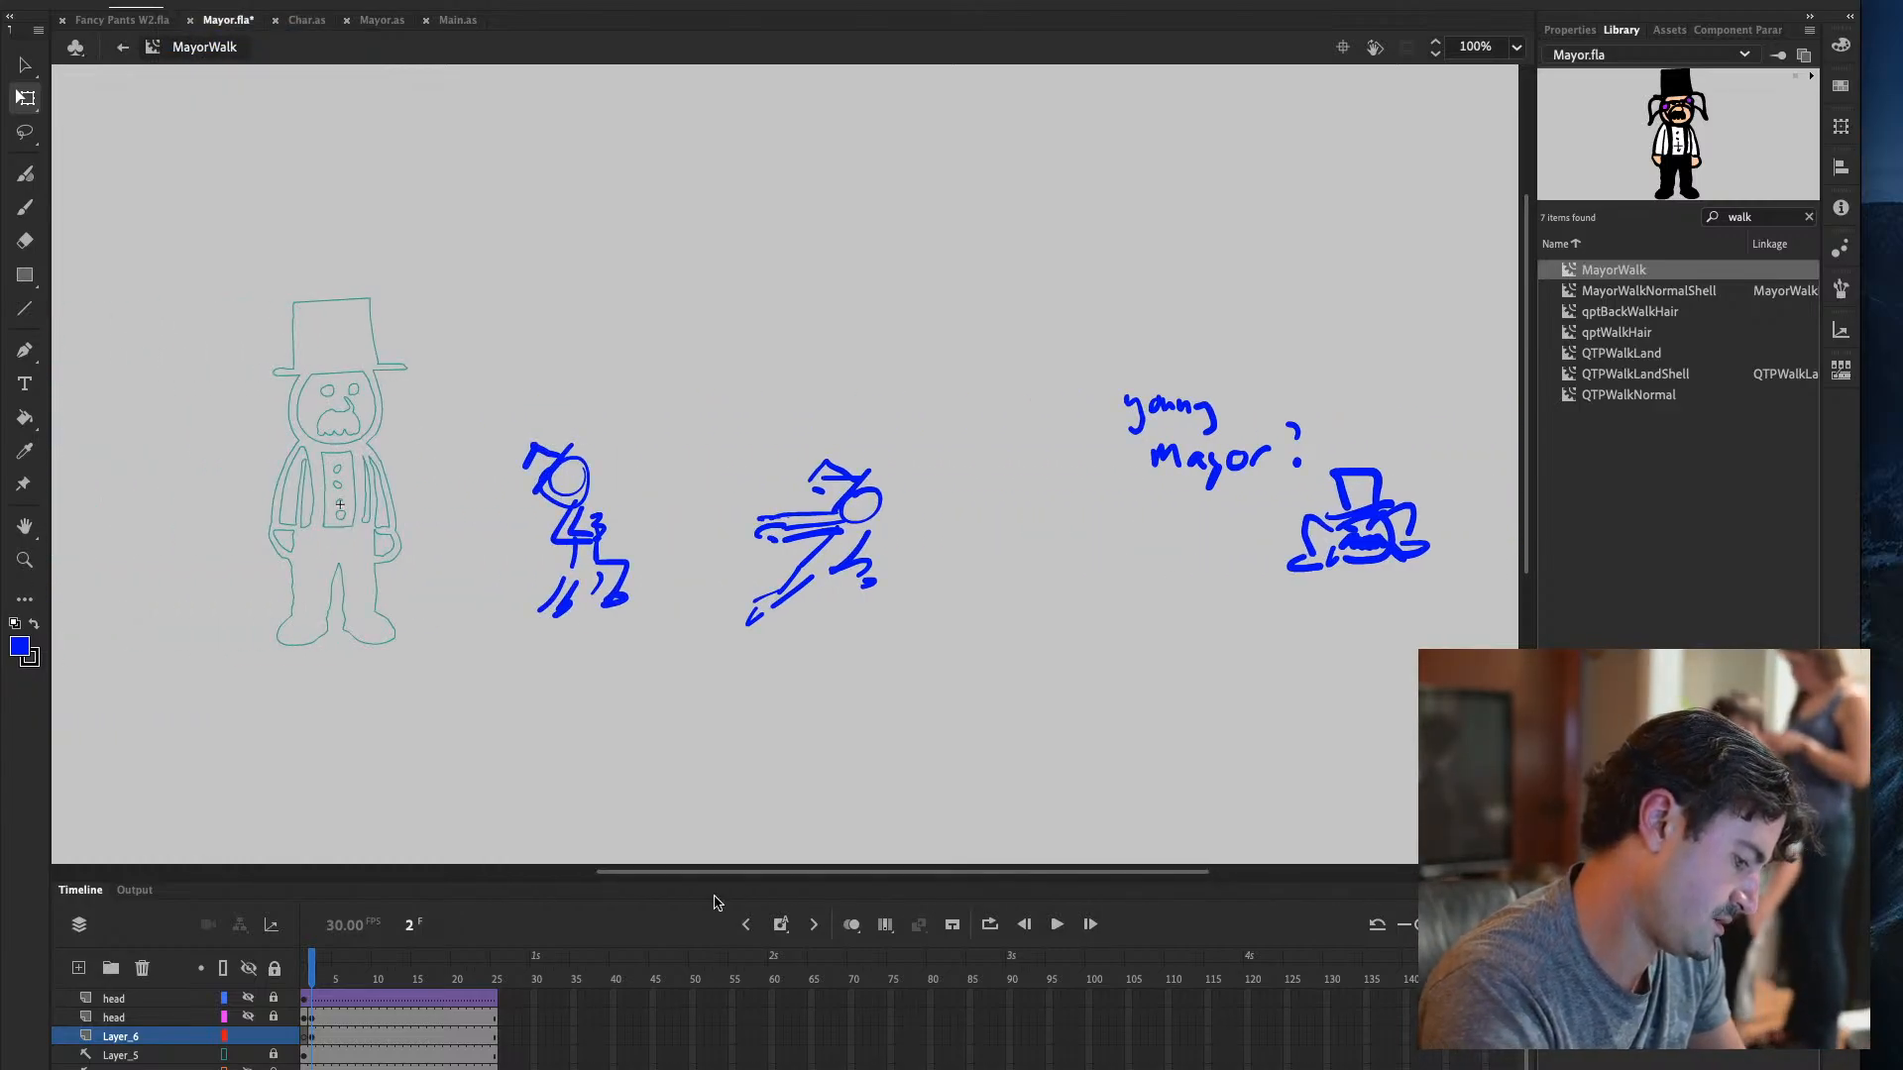
left_click(163, 1037)
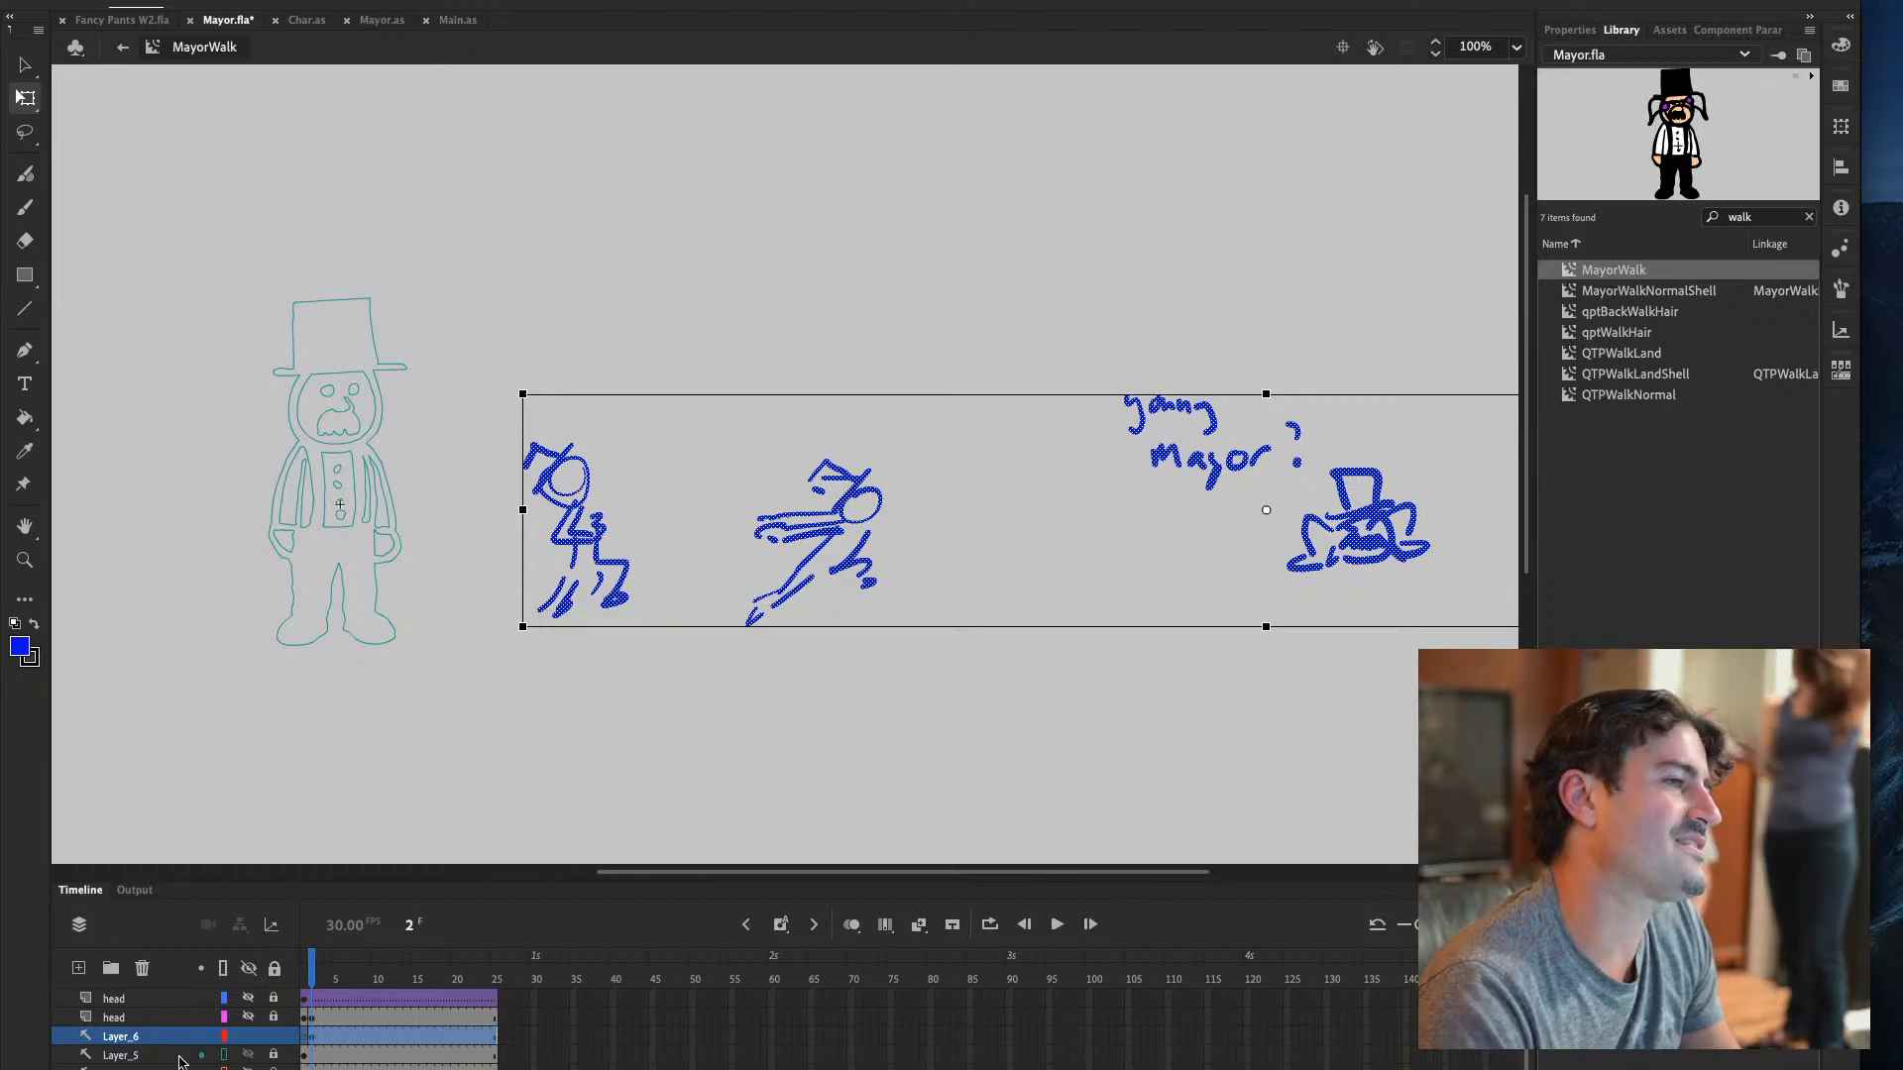
left_click(251, 1037)
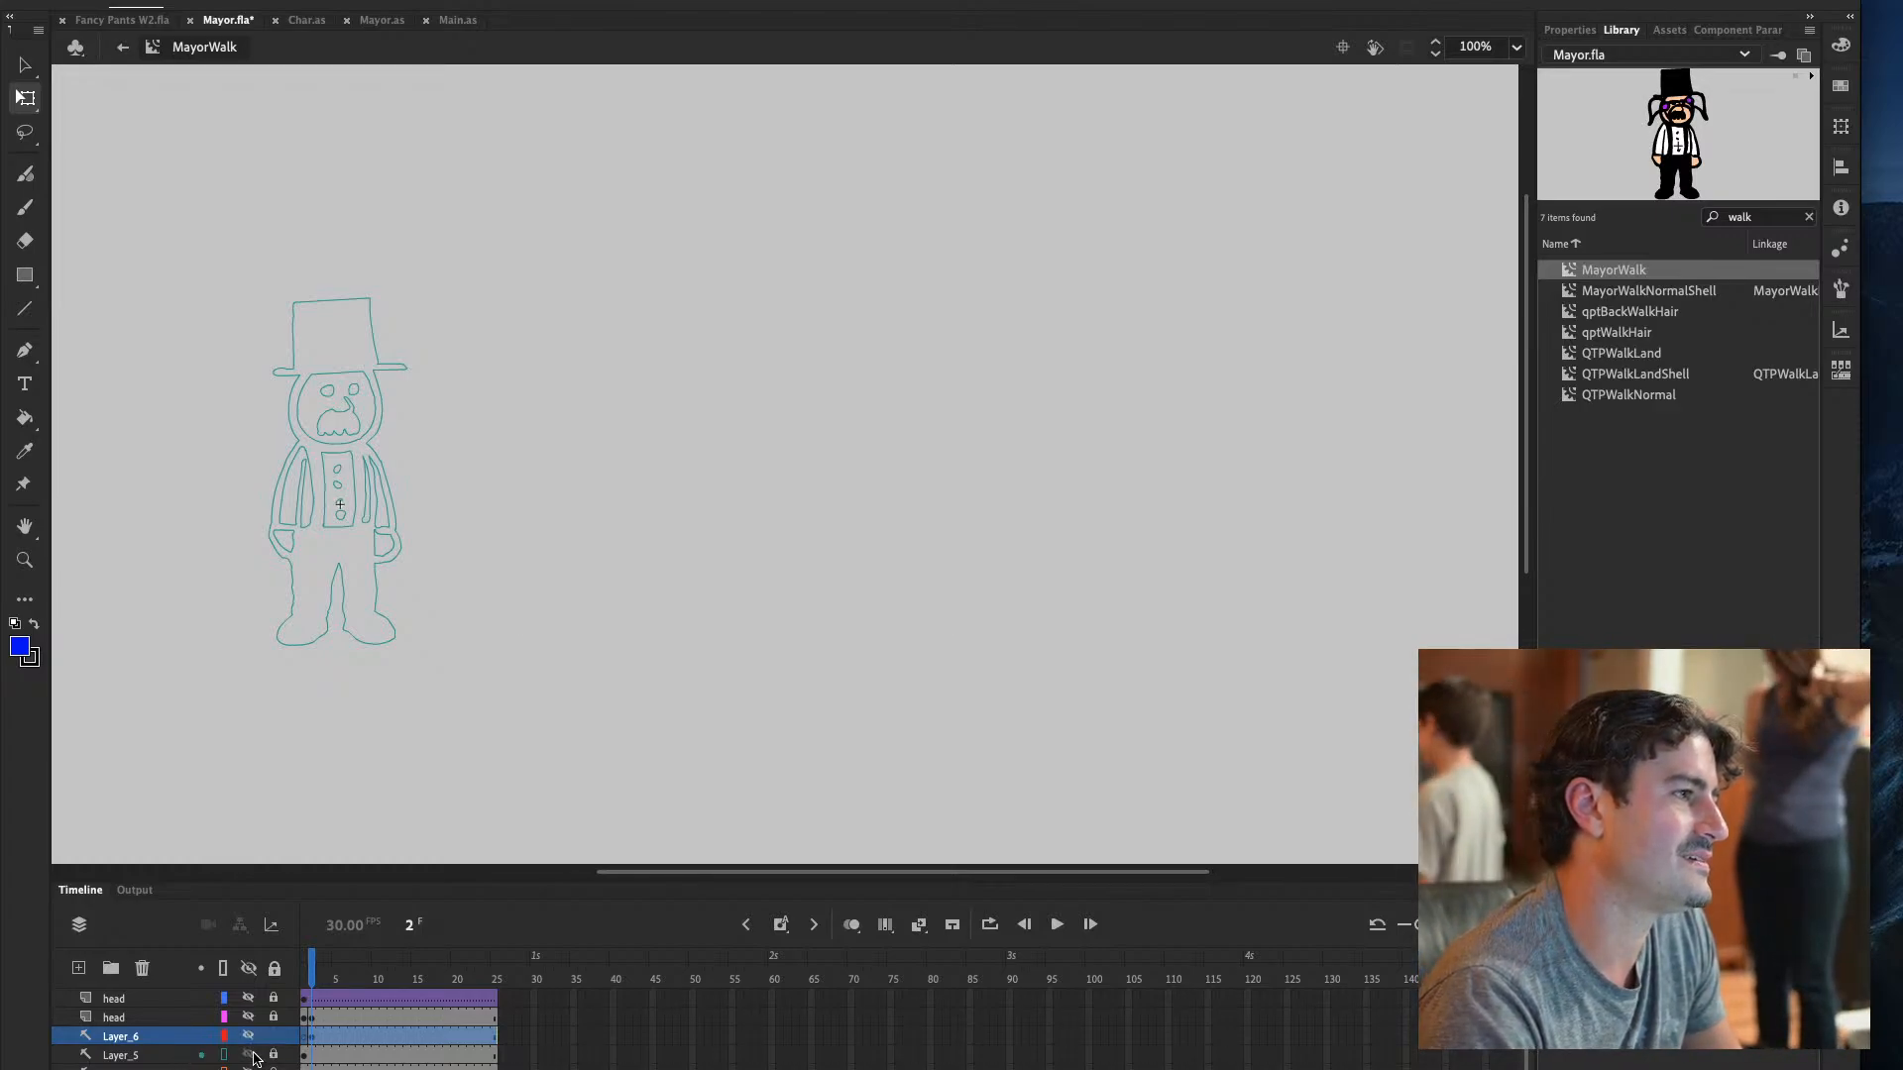
left_click(250, 1054)
Add a new layer directly above Layer_6 and show the Mayor outline on Layer_5 again
left_click(79, 968)
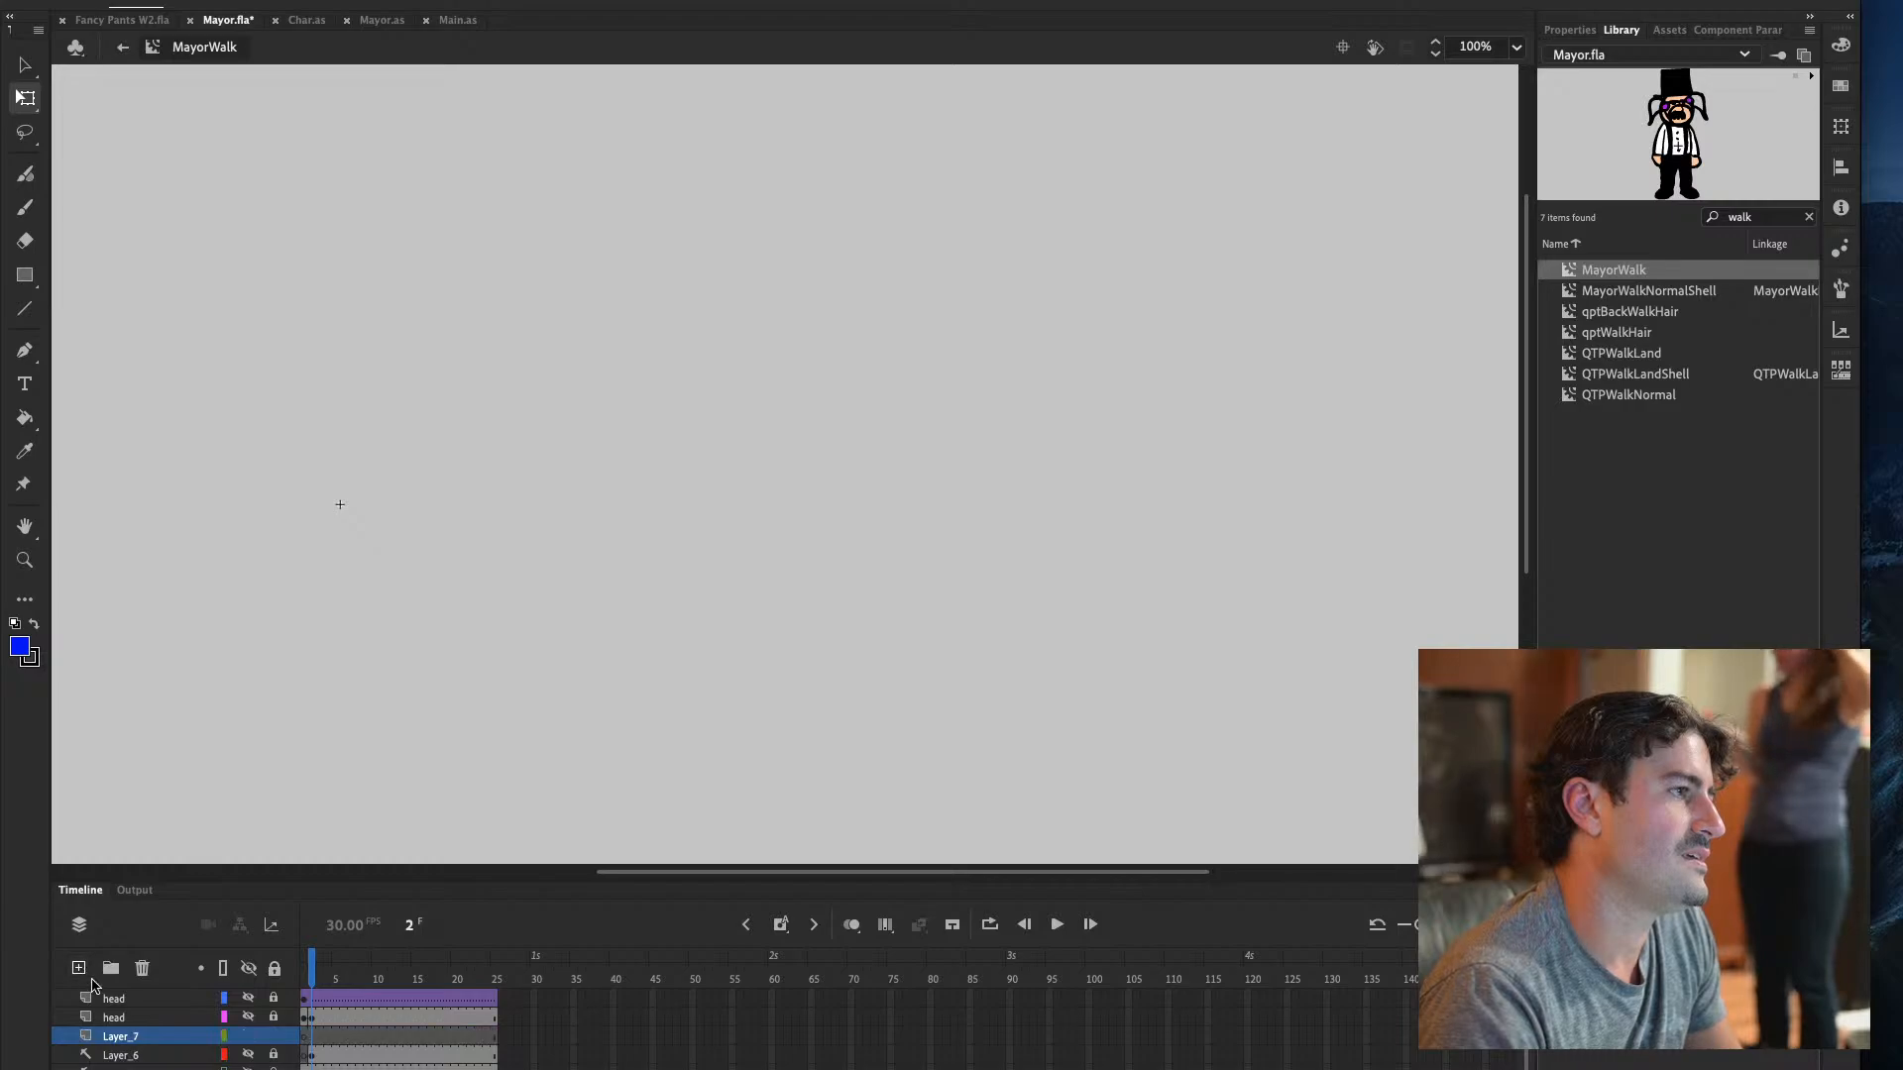
left_click(117, 1038)
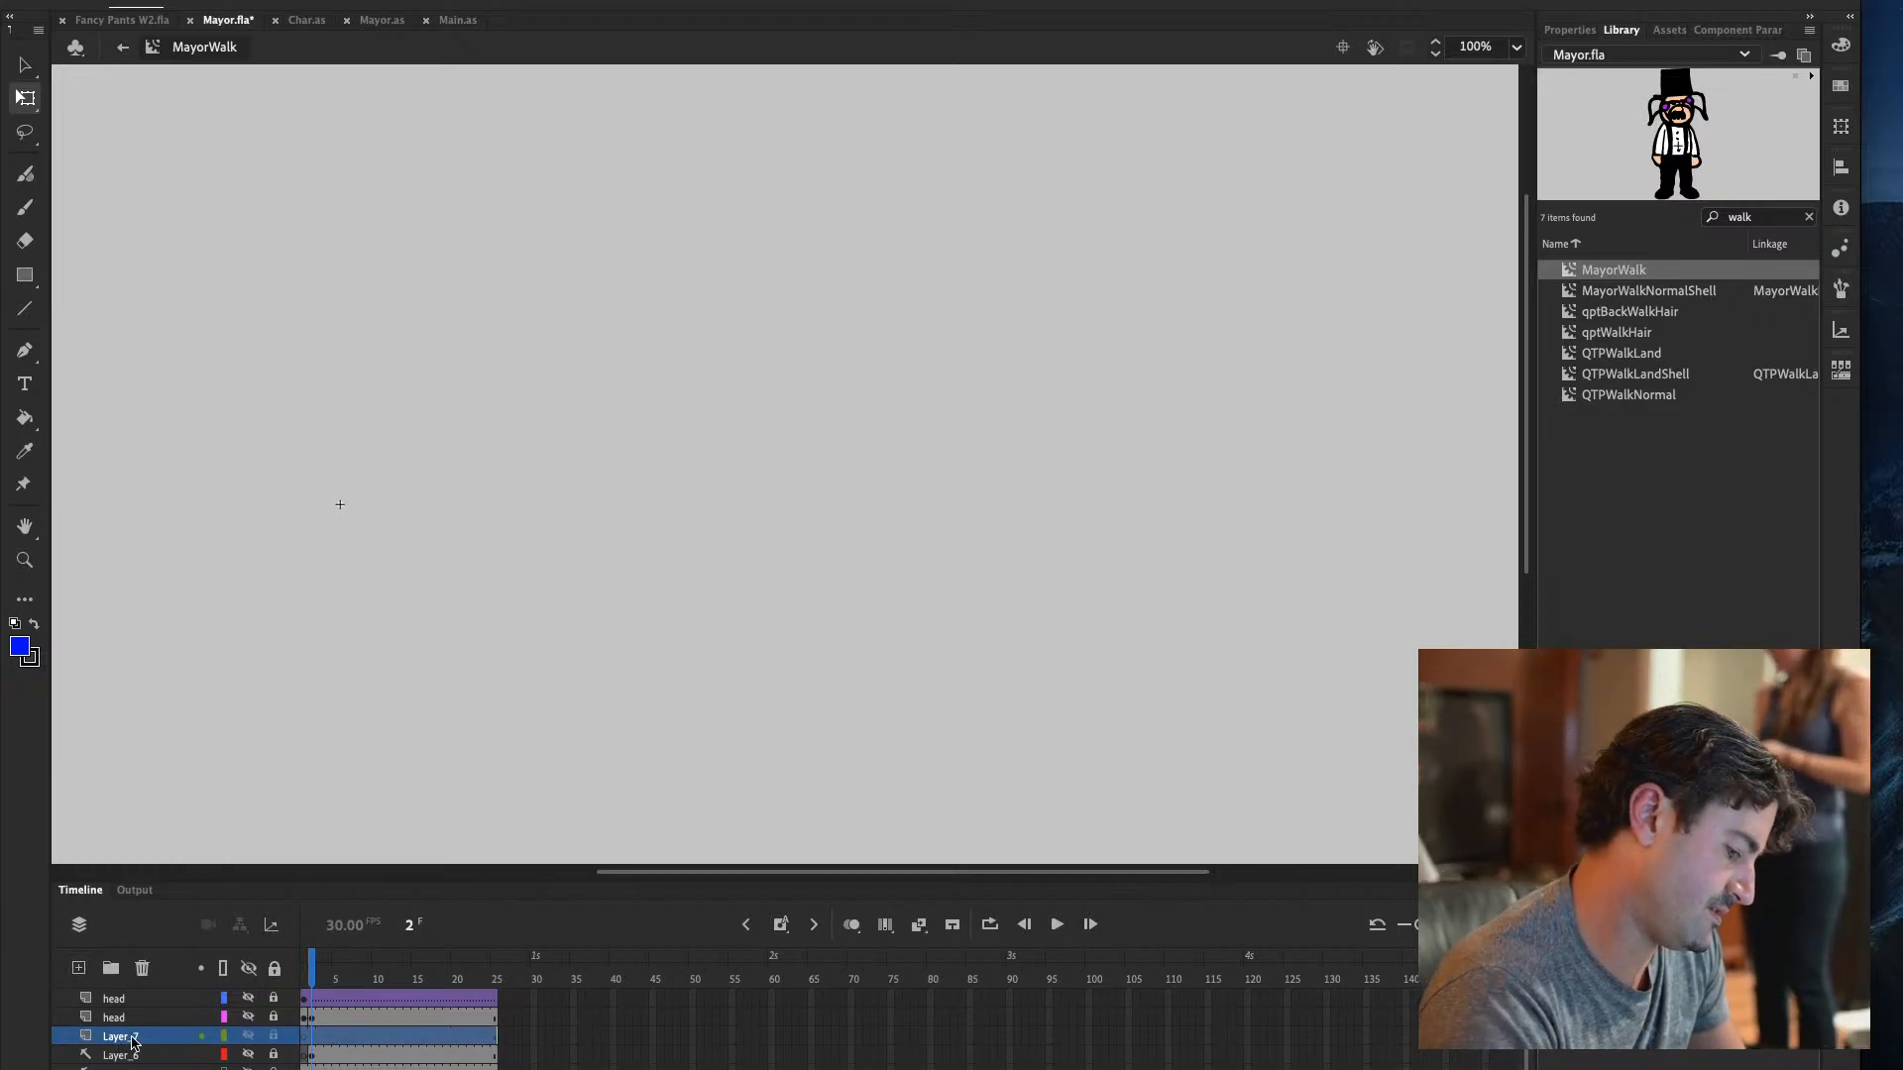
left_click(249, 1069)
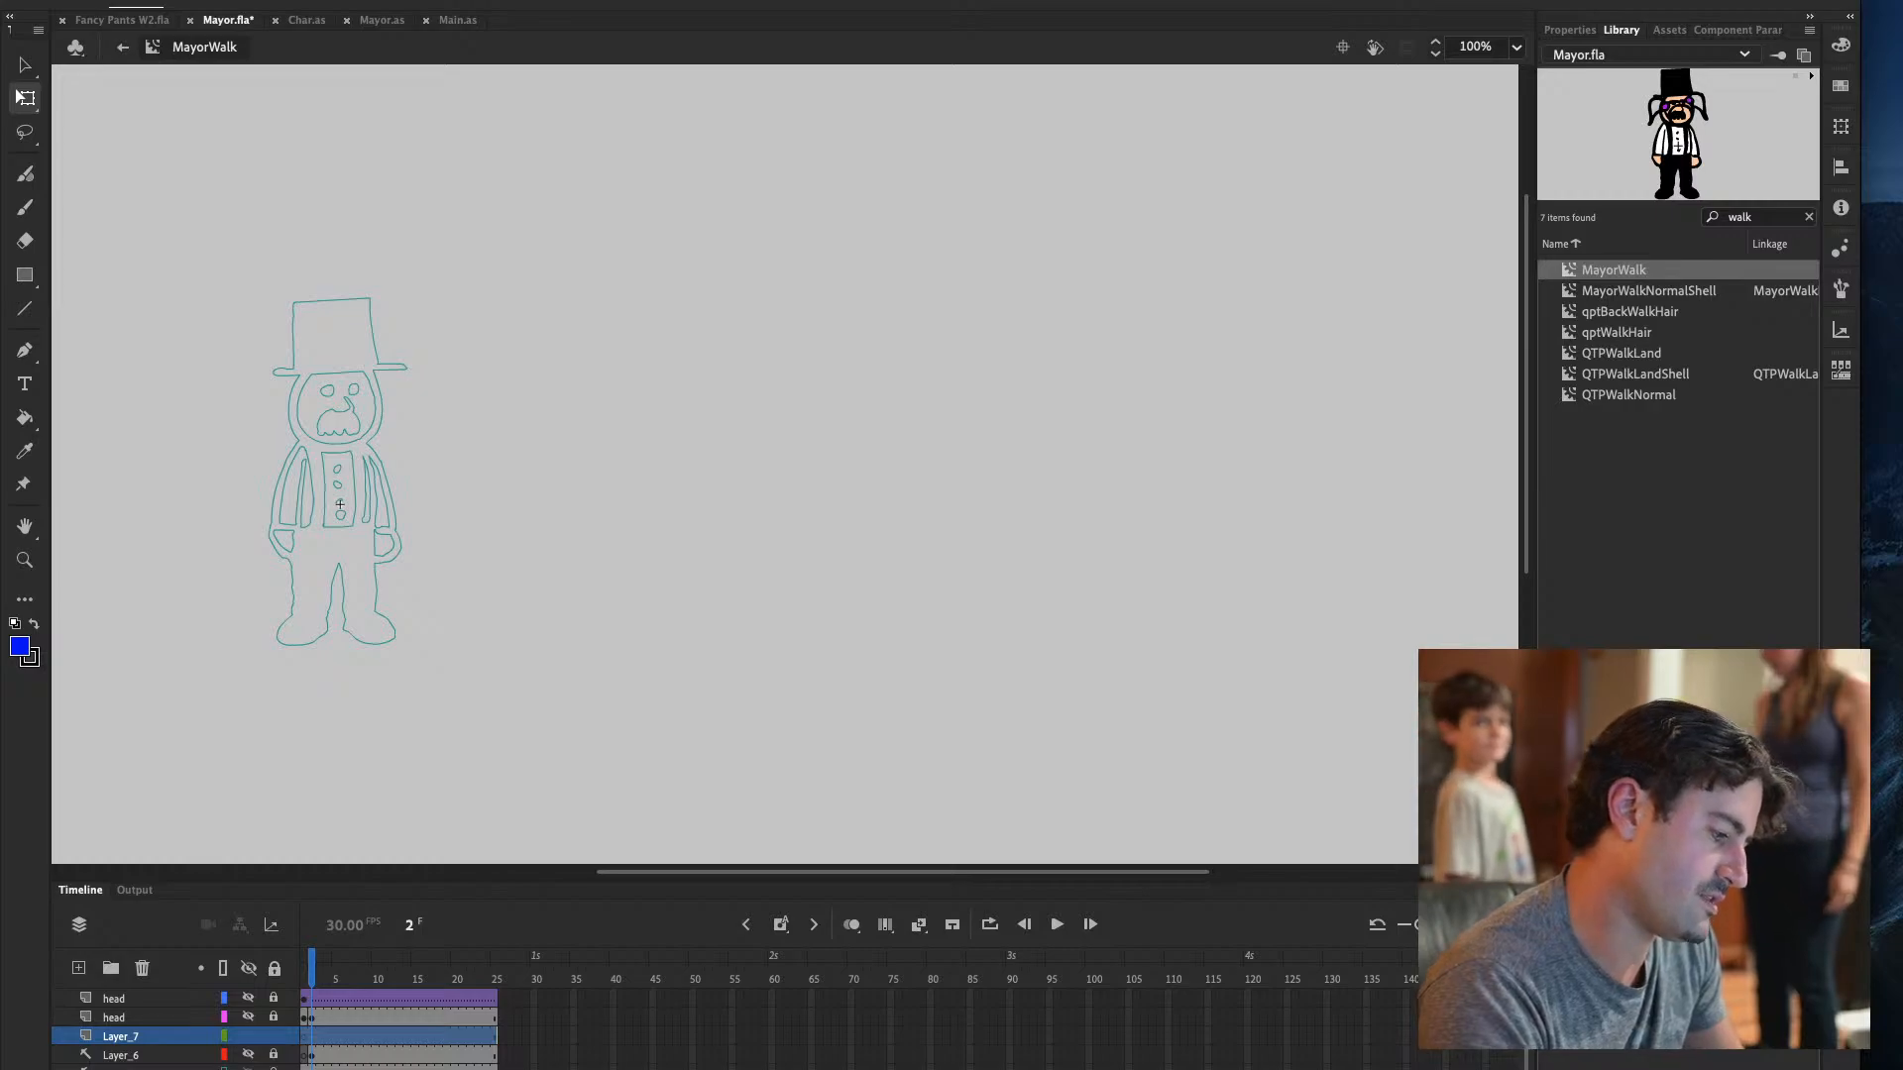
Paste the cut running sketch into the new layer, move it over the Mayor outline, and enlarge it to the outline's scale
left_click(189, 0)
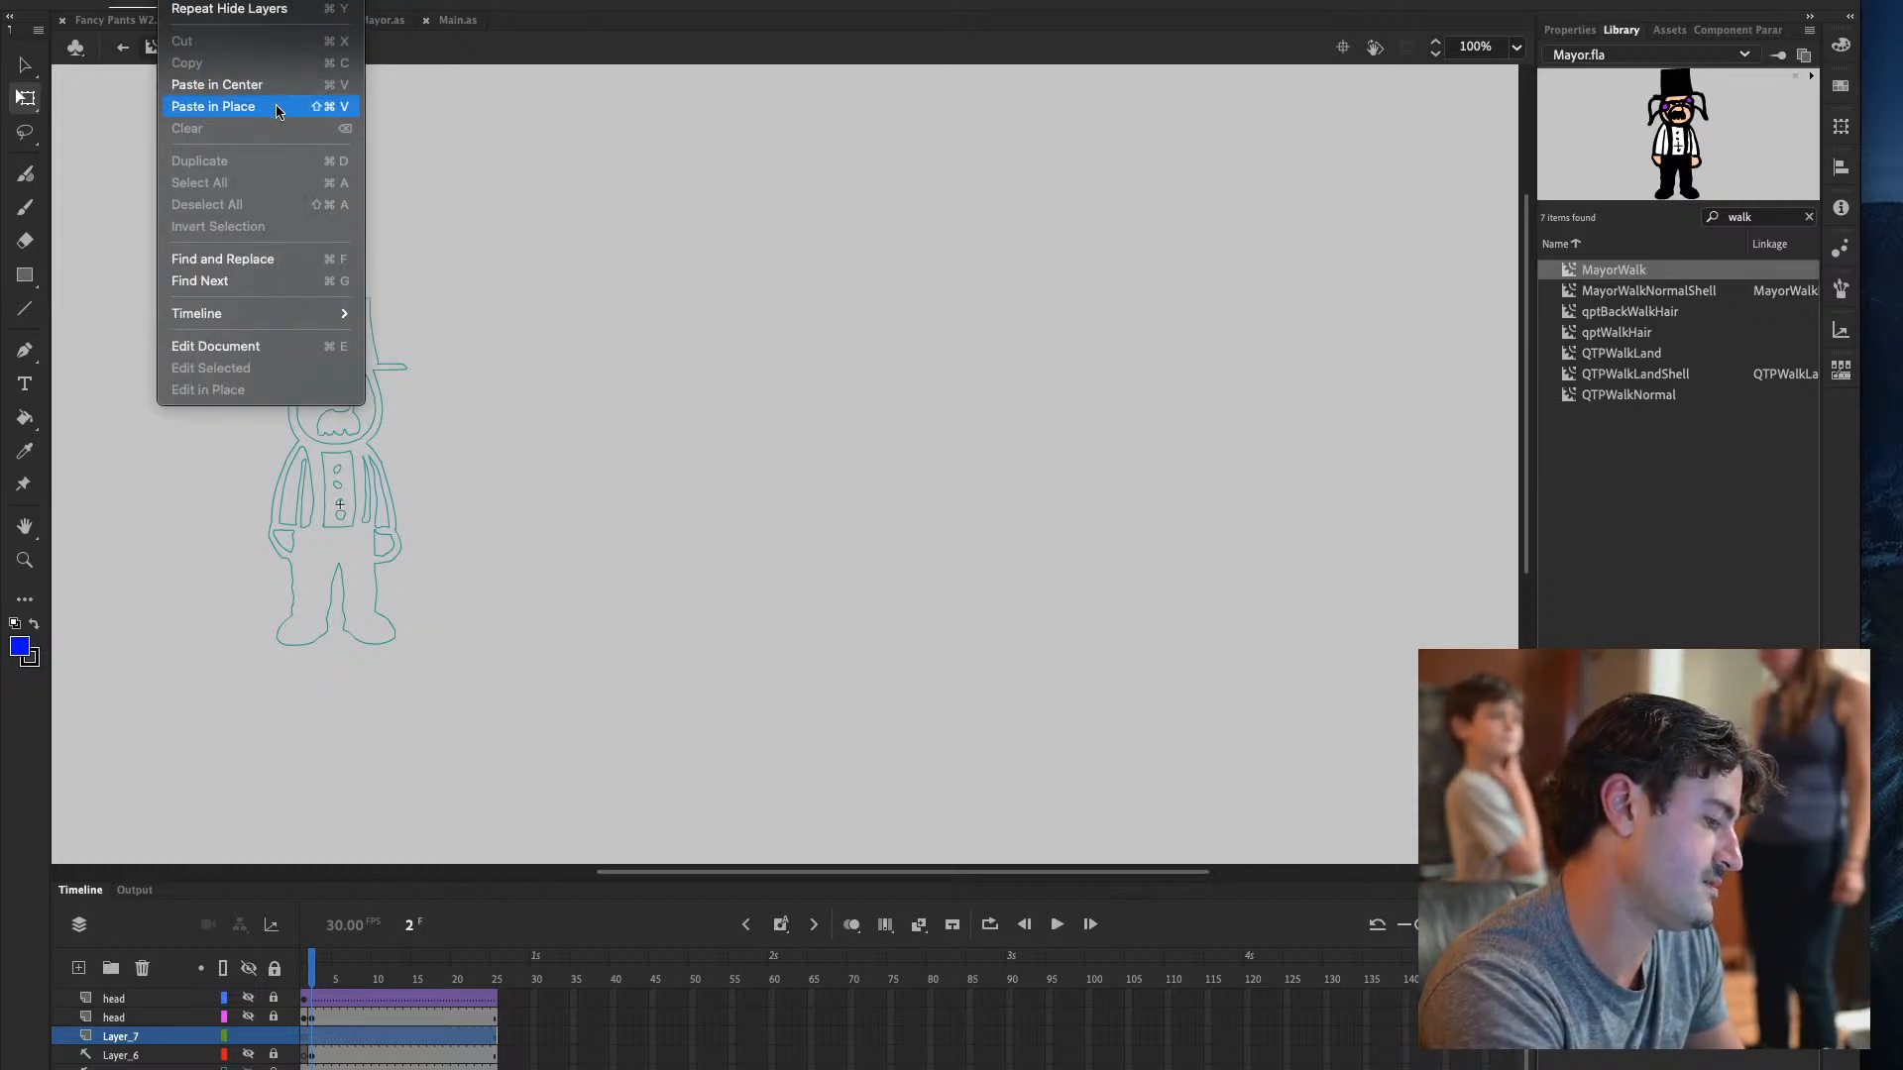
key("Escape")
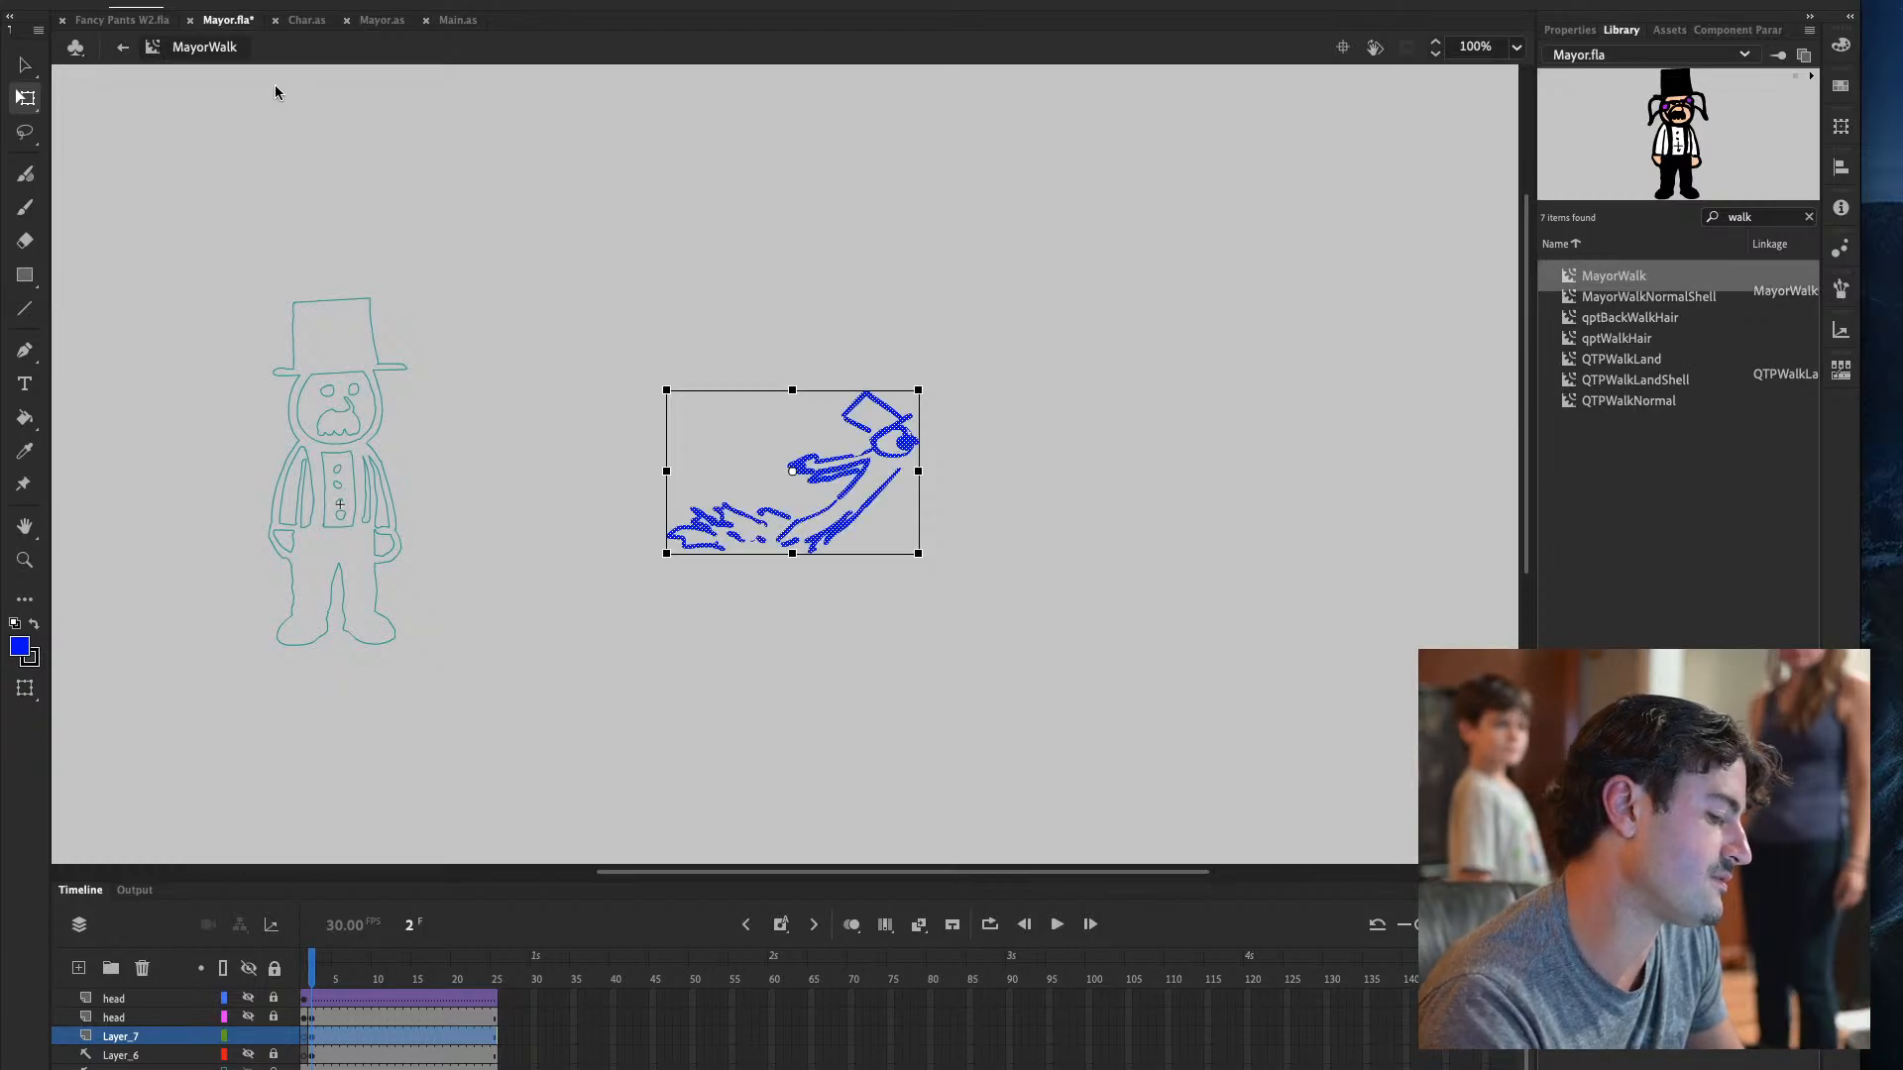
mouse_move(889, 435)
left_mouse_down()
mouse_move(477, 478)
mouse_move(414, 448)
mouse_move(471, 360)
mouse_move(536, 323)
mouse_move(520, 319)
mouse_move(533, 364)
mouse_move(538, 338)
mouse_move(508, 385)
left_mouse_up()
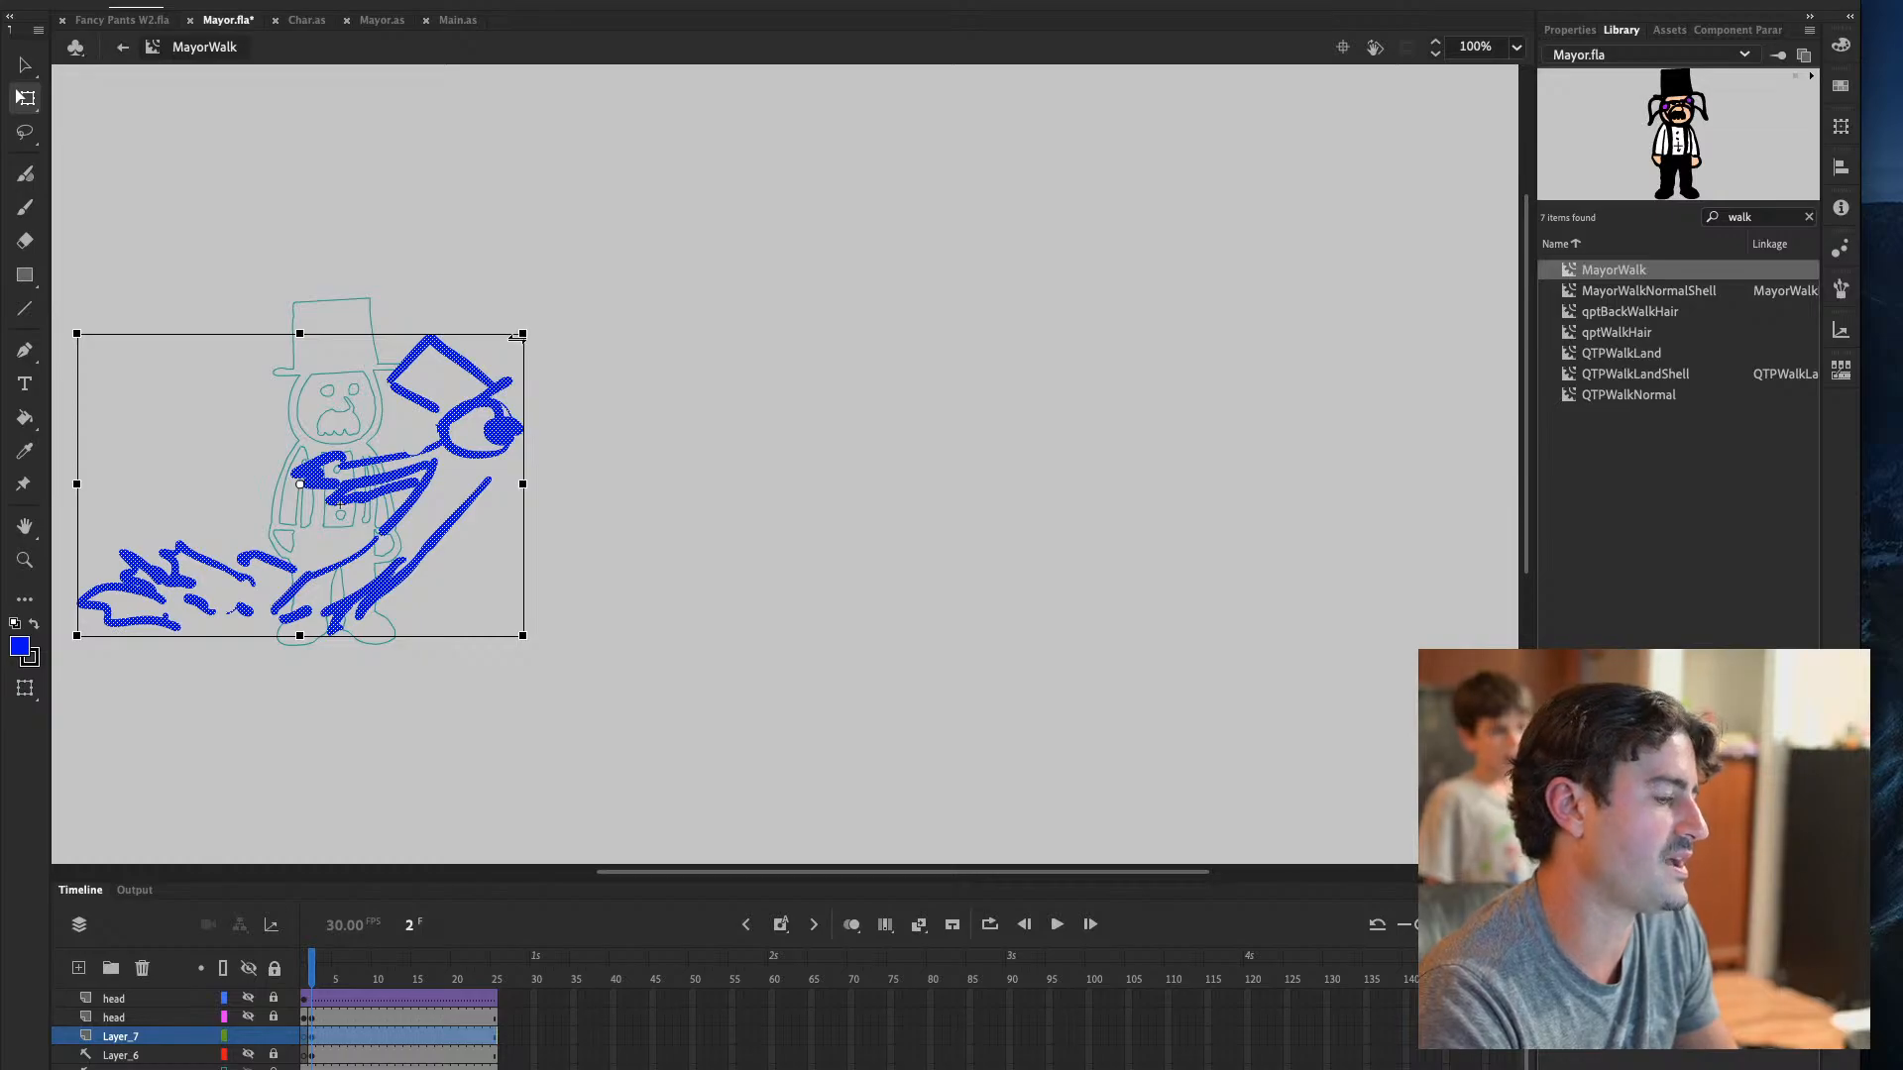
left_click_drag(525, 333, 542, 314)
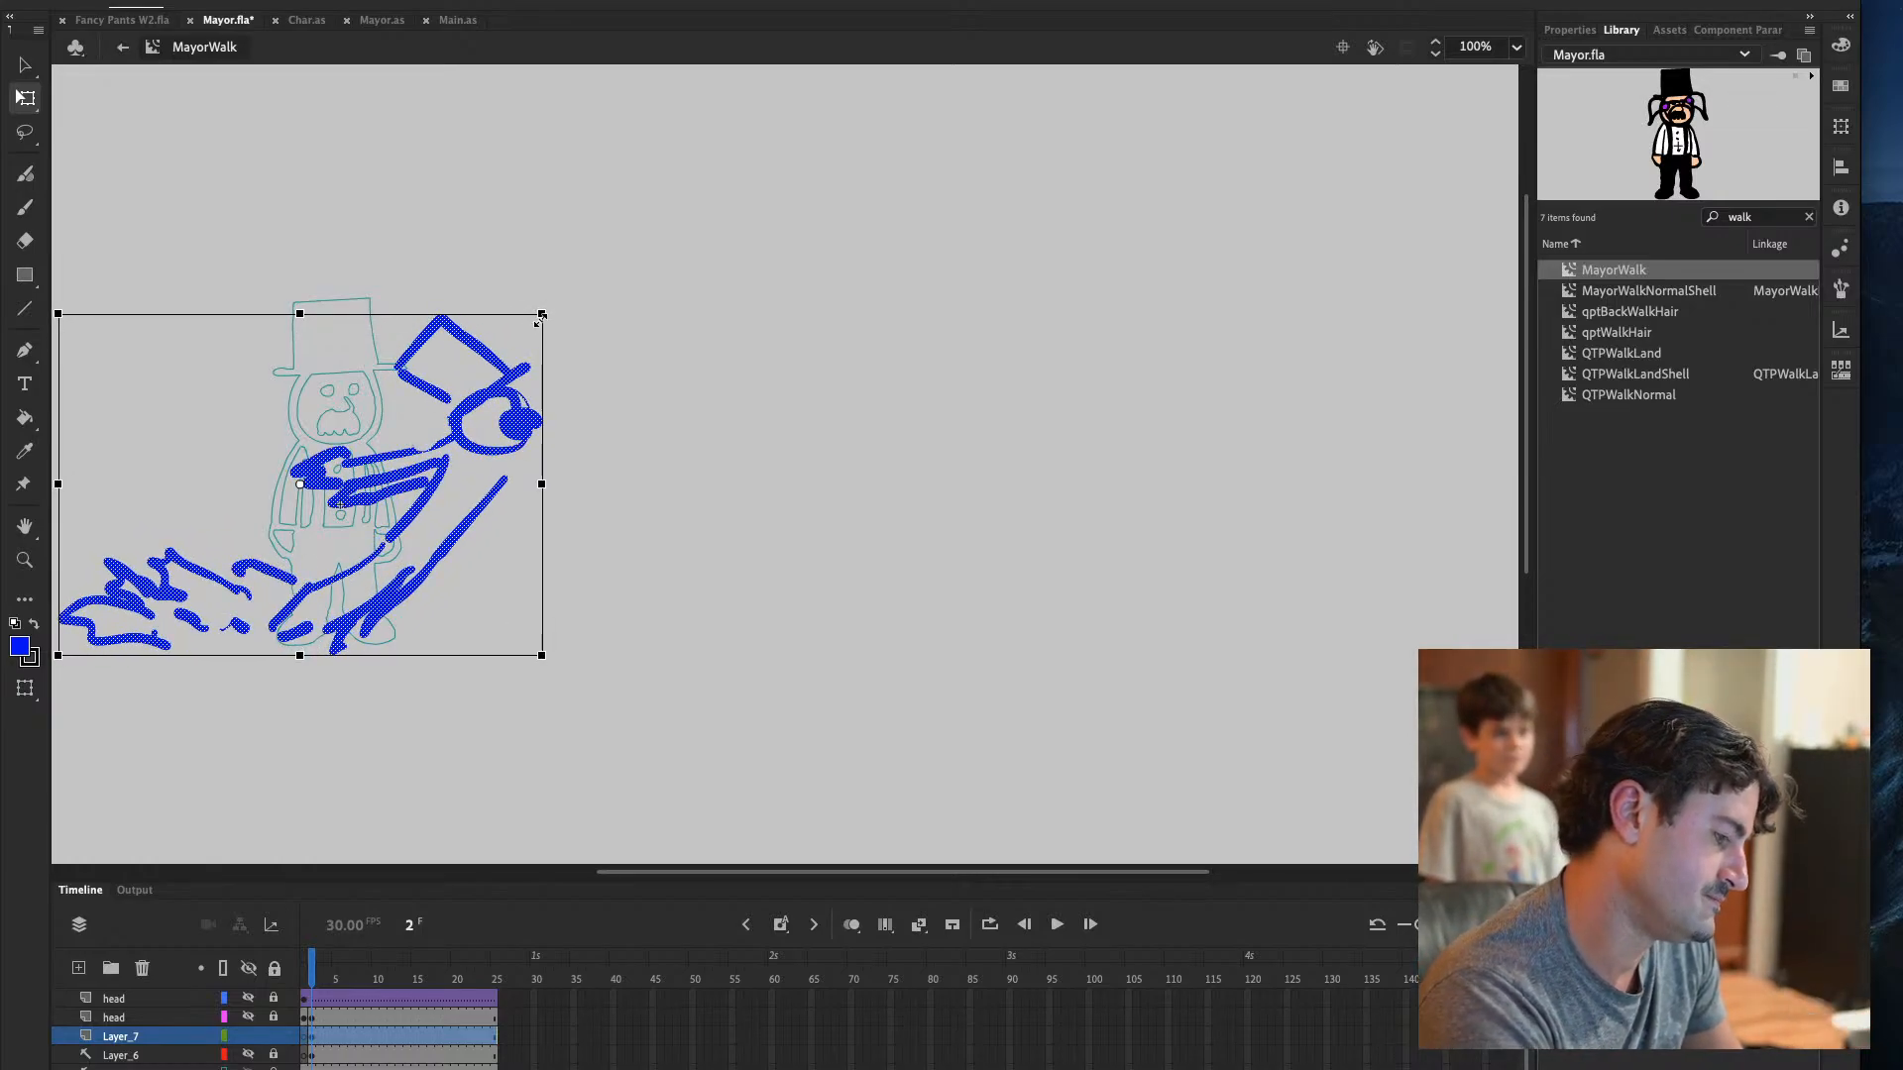
Skew the blue running sketch on Layer_7 of MayorWalk slightly forward and deselect it
left_click_drag(476, 314, 485, 318)
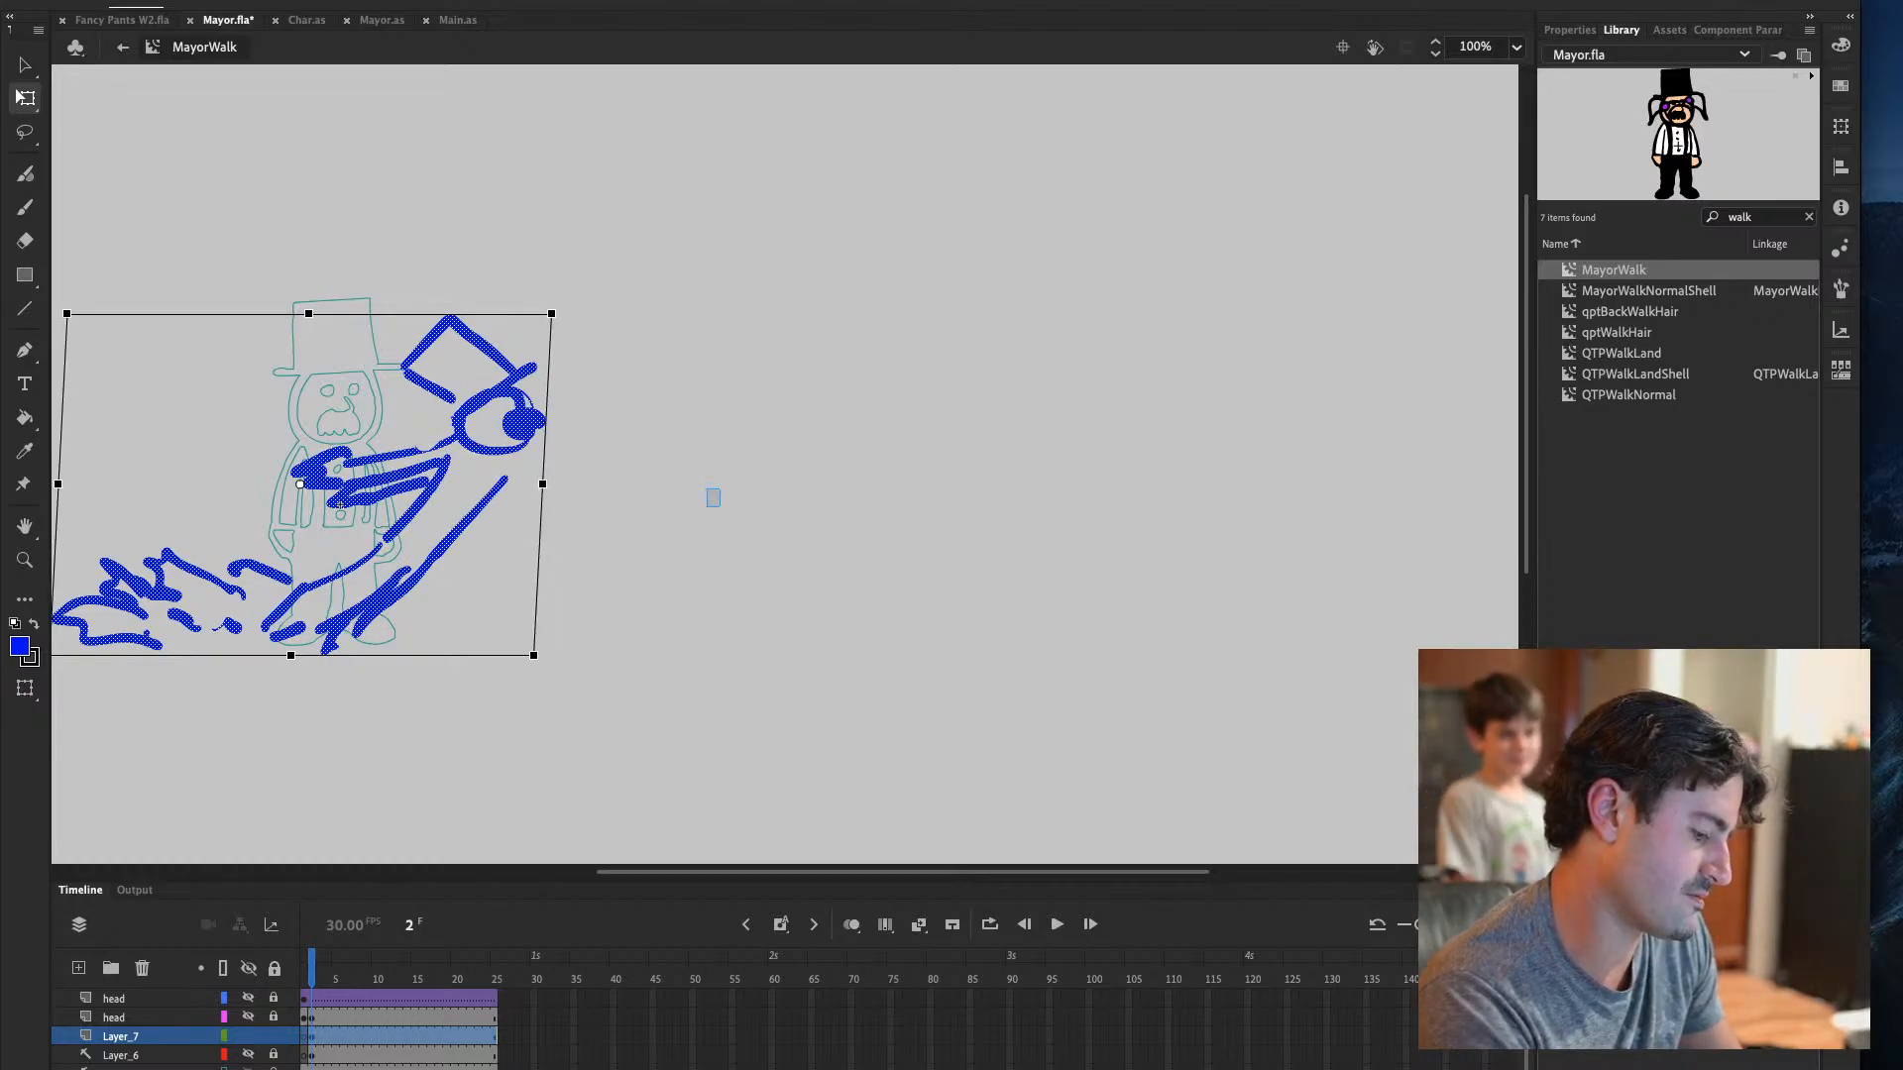
left_click(856, 614)
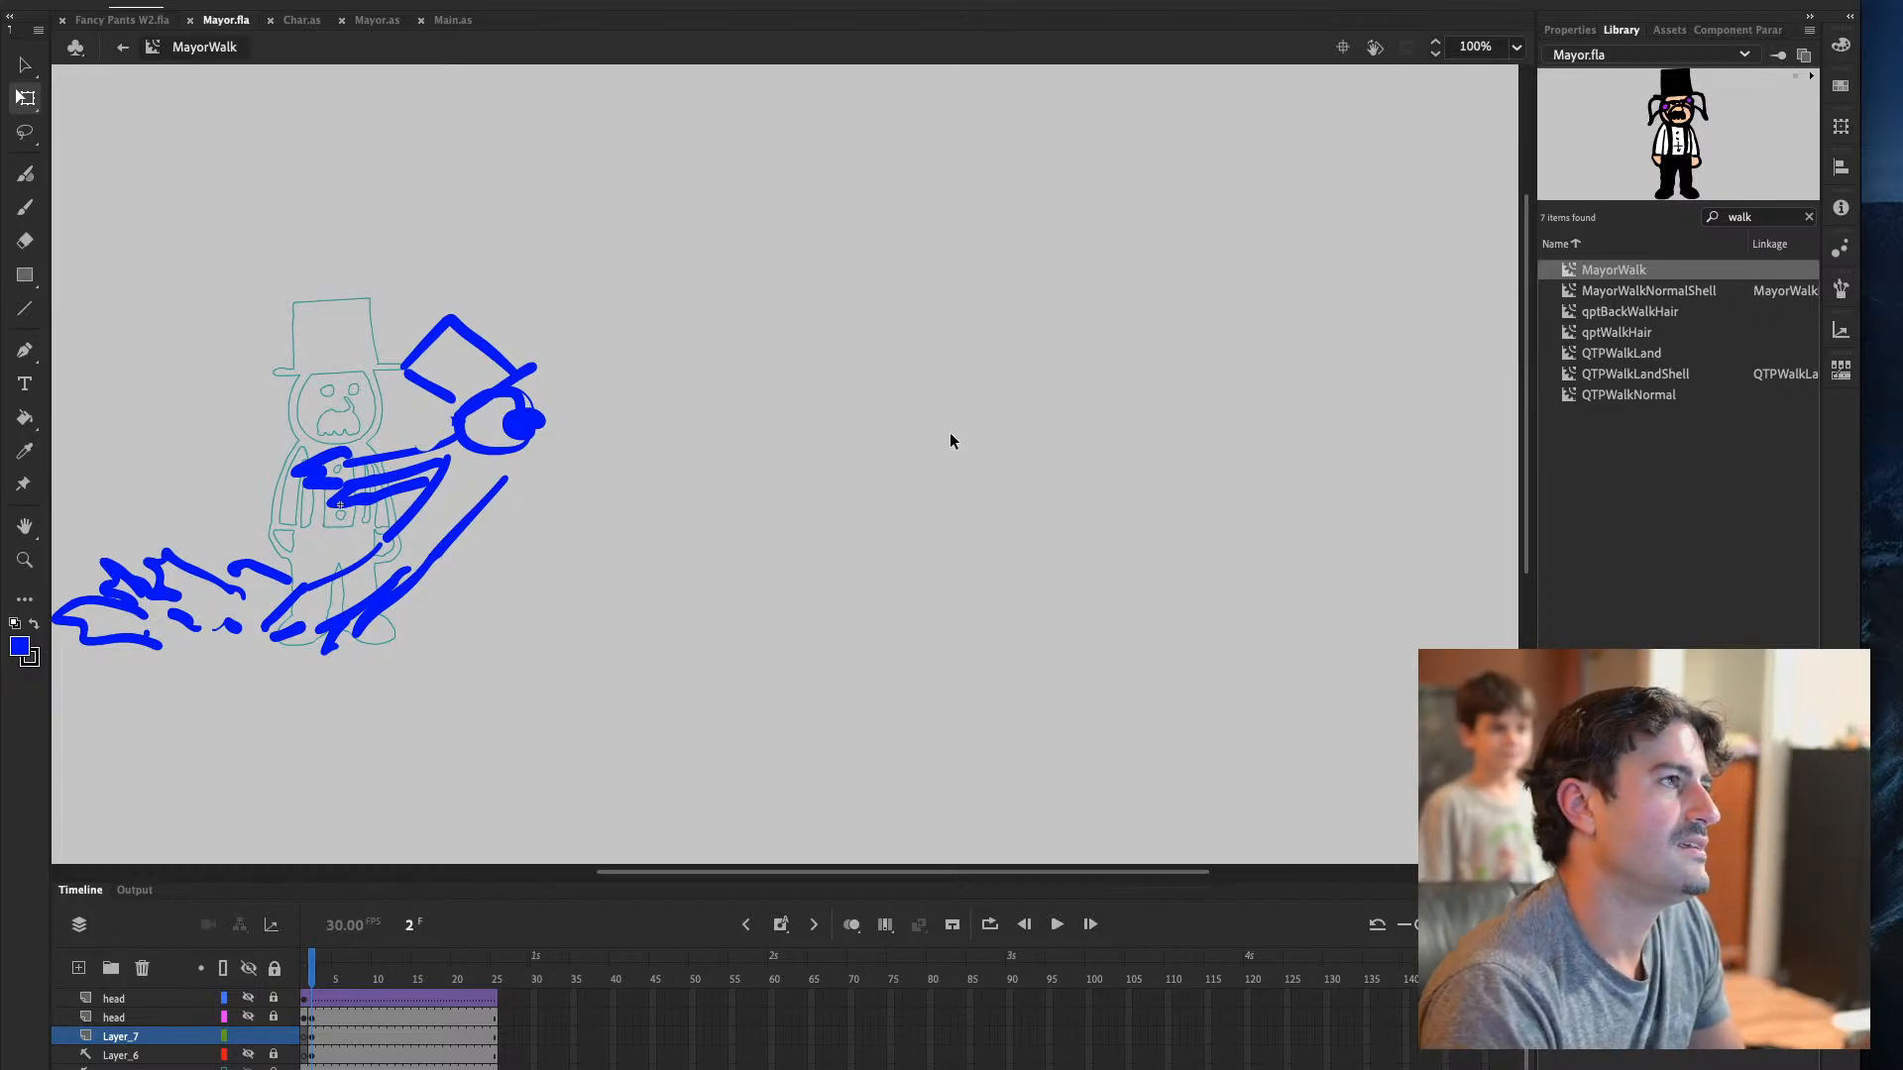
Test Mayor.fla, and run a test of the Fancy Pants W2 game to check the Mayor in play
key("super+Return")
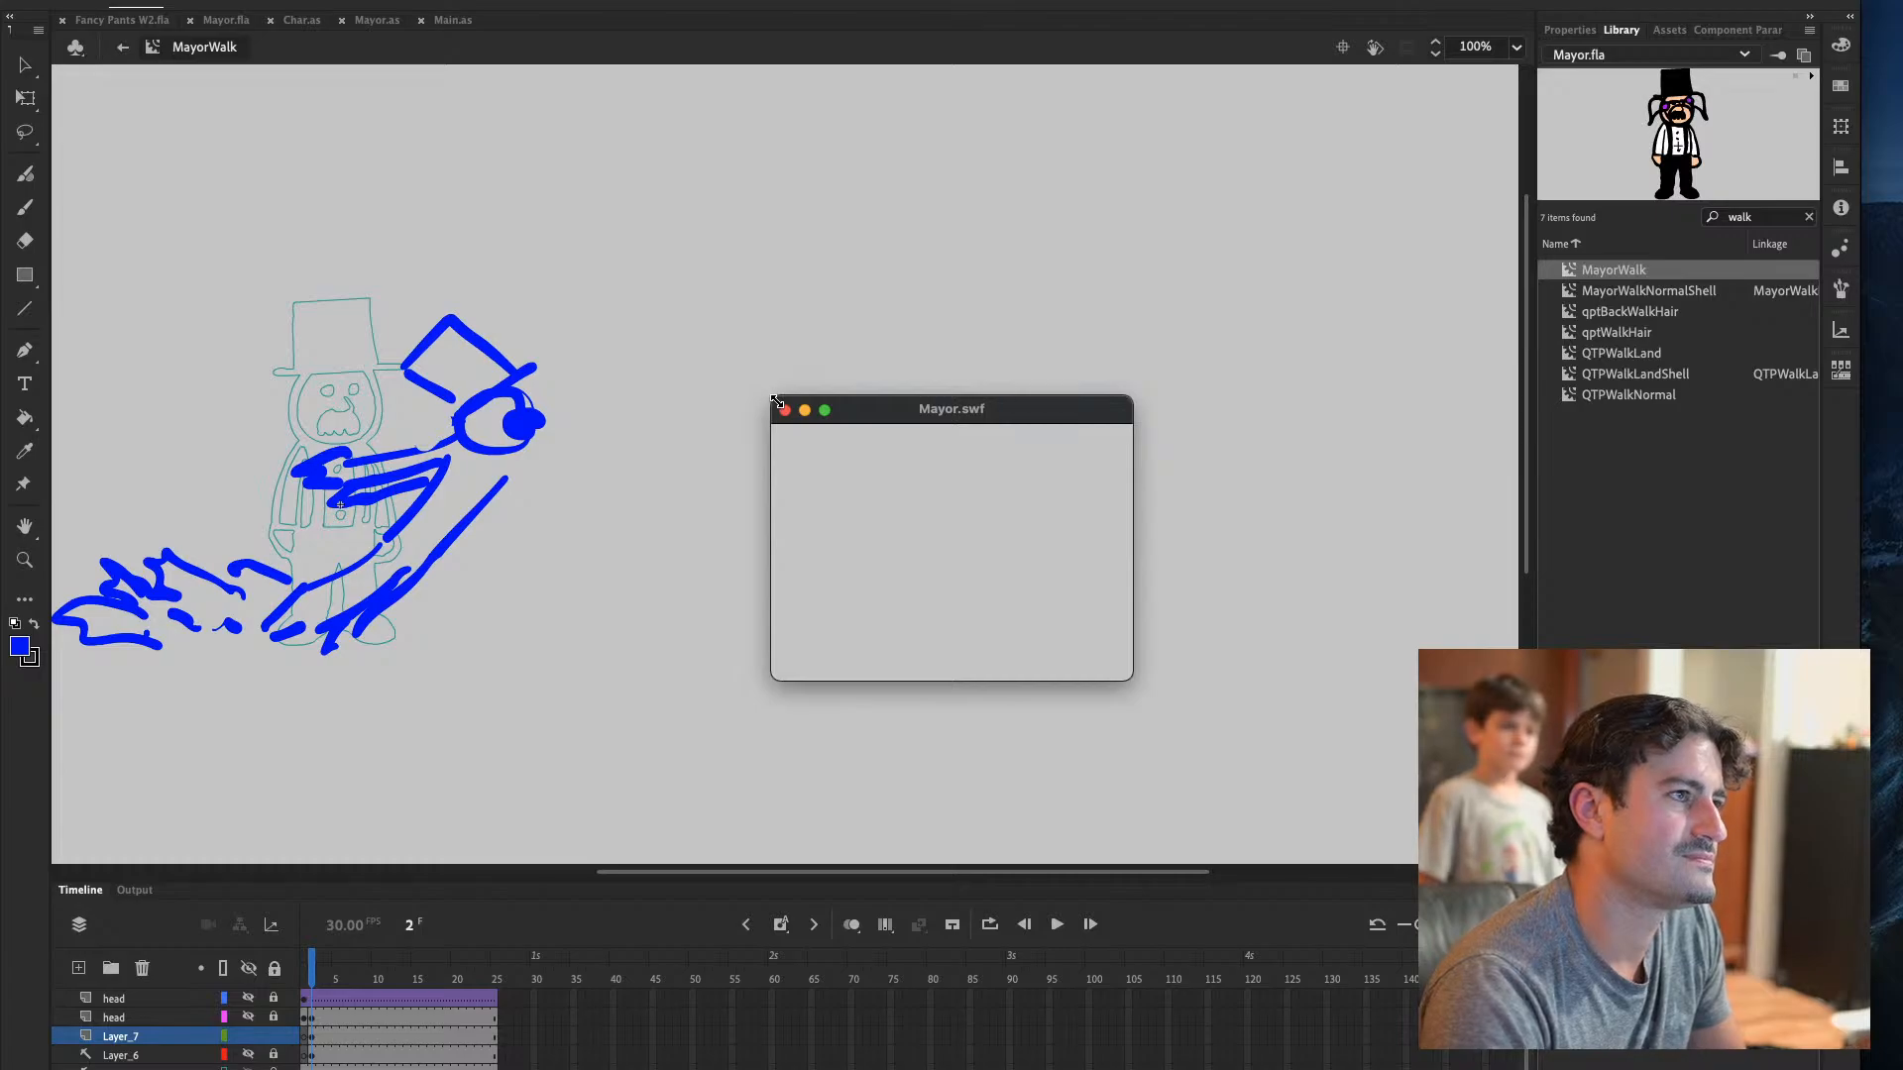
left_click(783, 412)
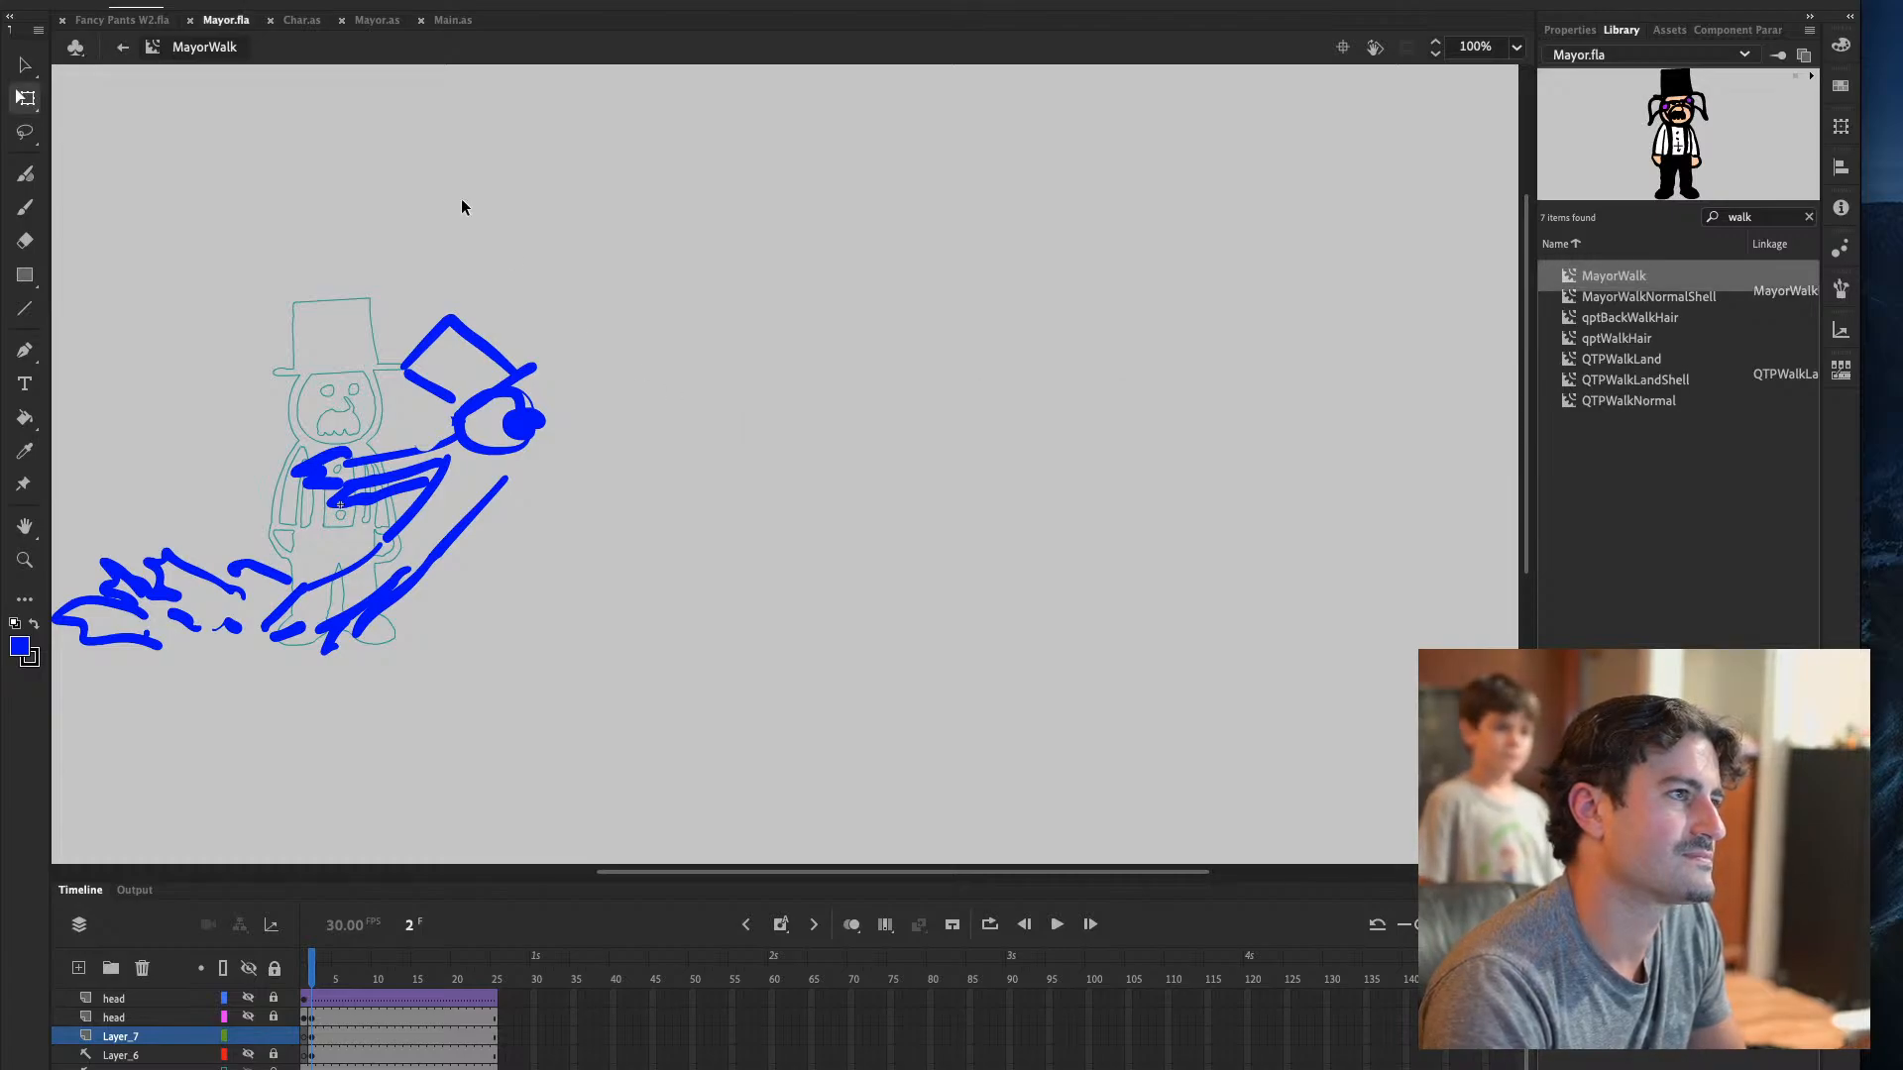
left_click(109, 24)
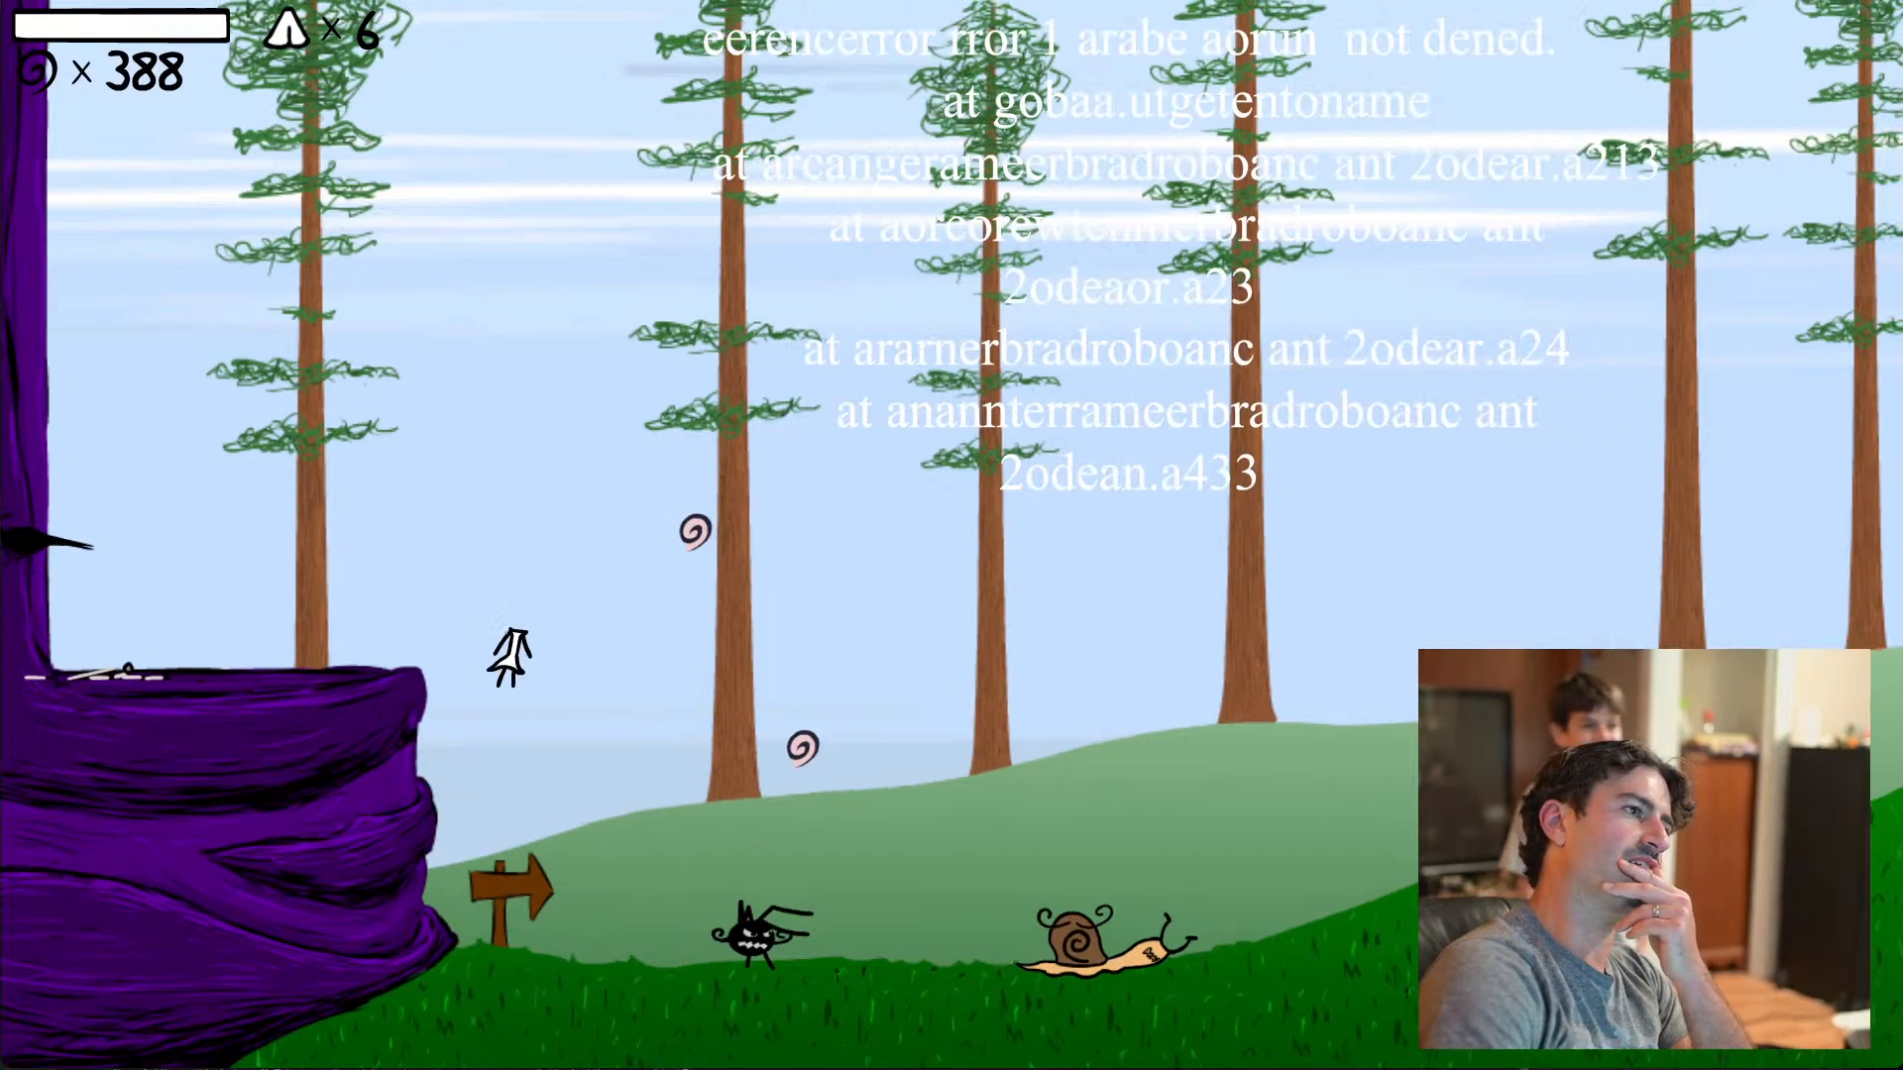
key("super+w")
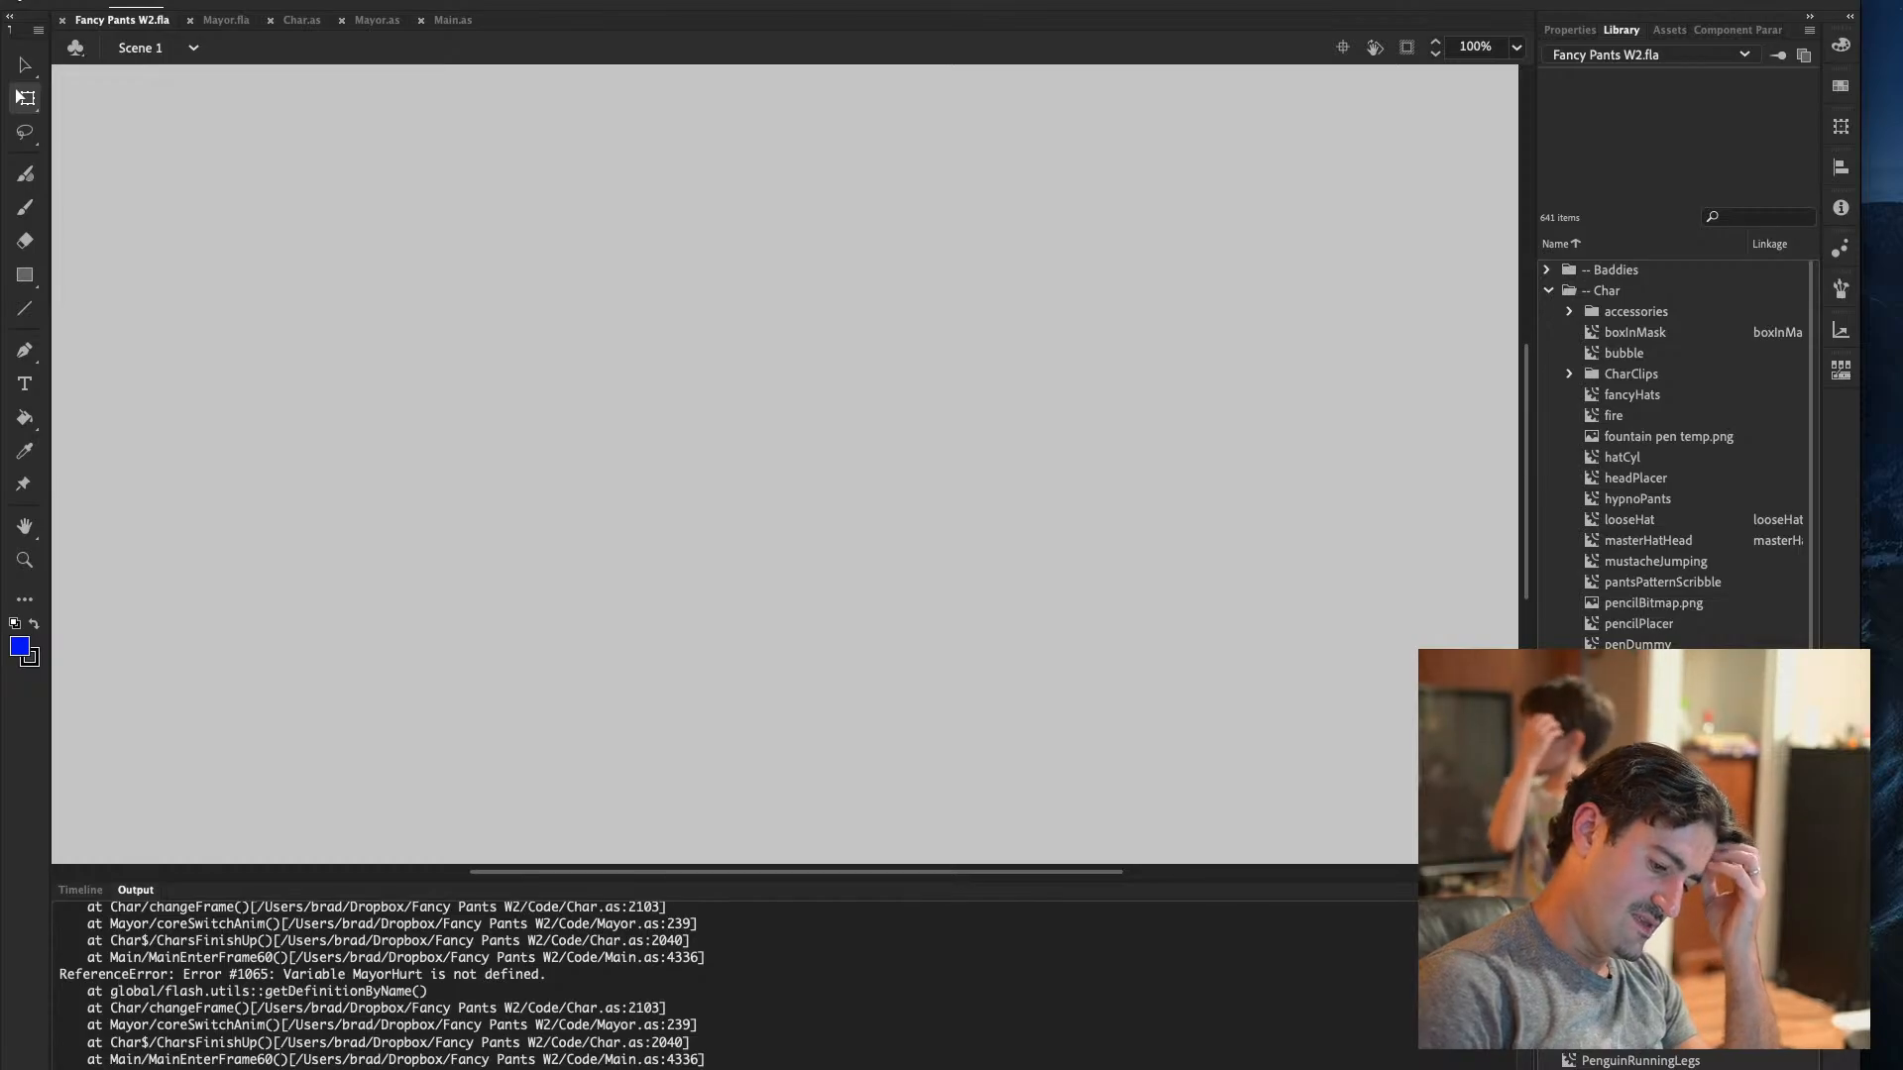
Return to the MayorWalk timeline in Mayor.fla and convert the head layer directly above Layer_7 to a guide layer
left_click(226, 21)
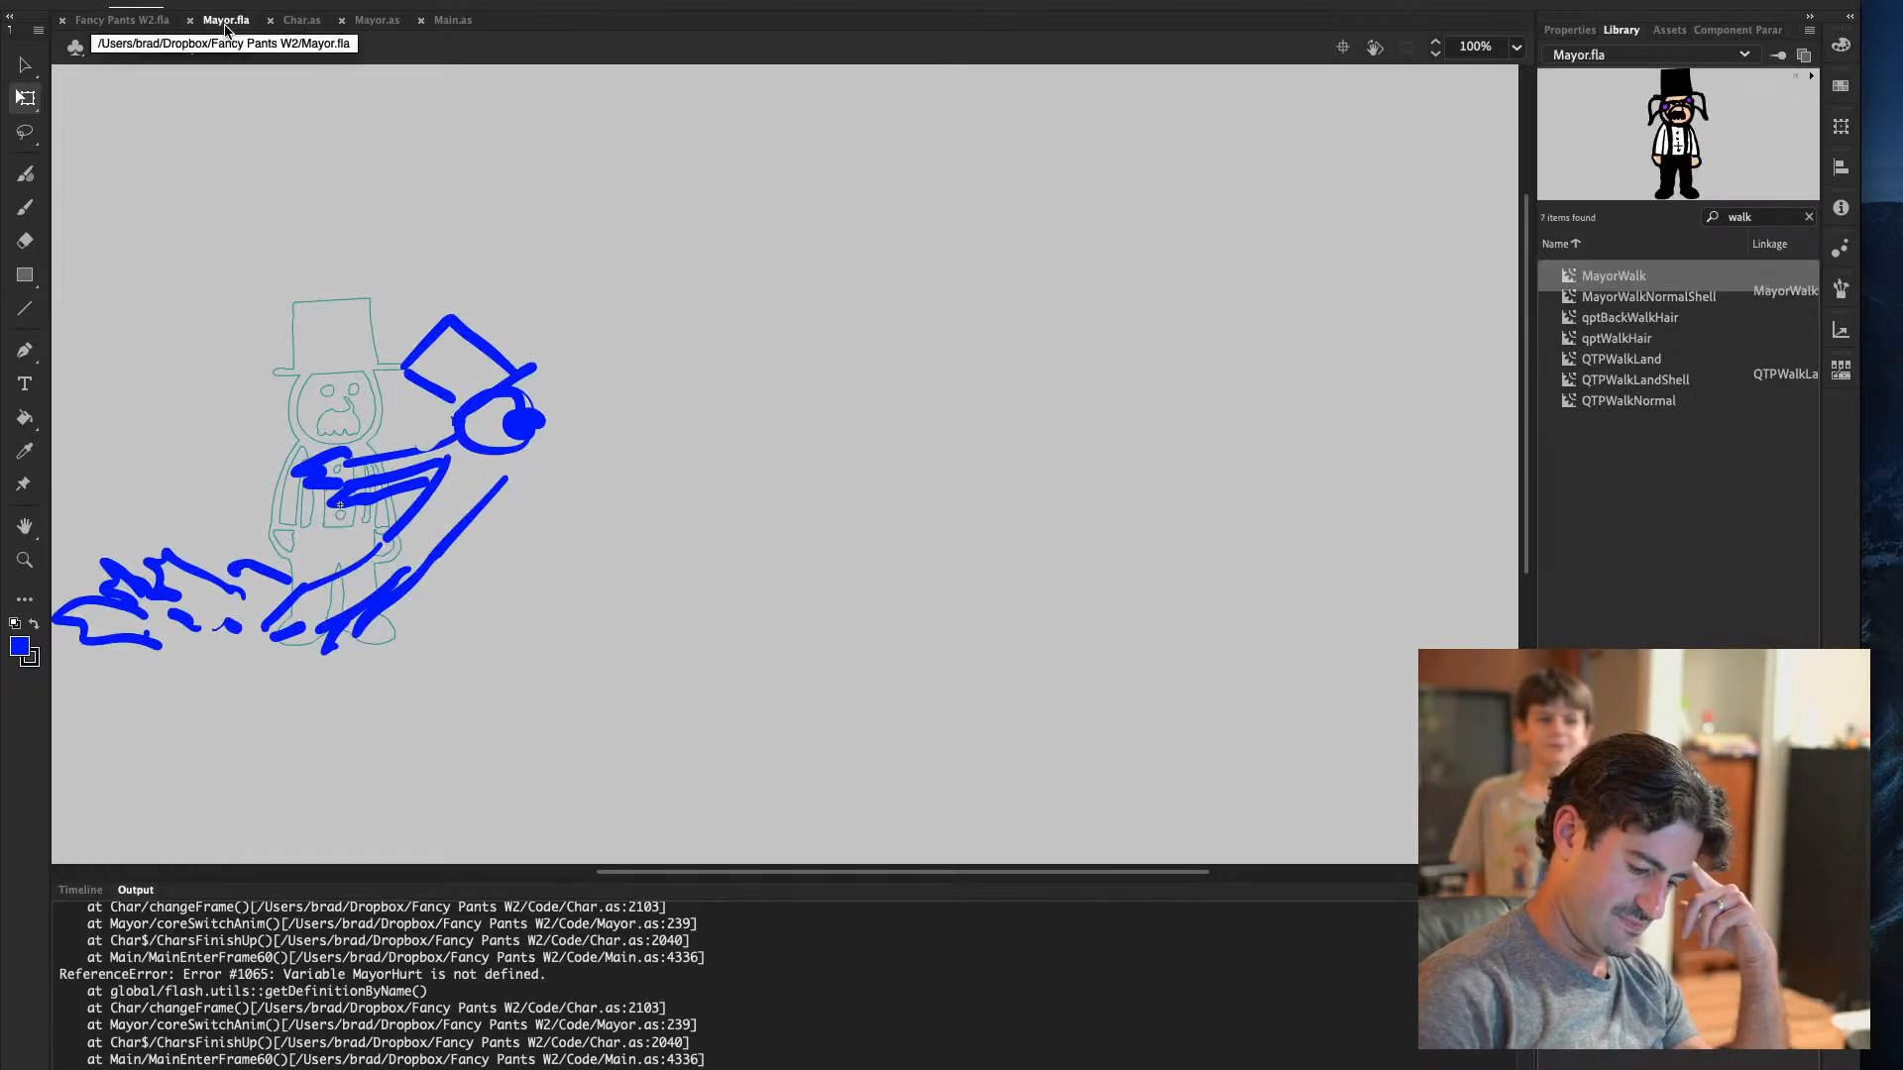
left_click(82, 891)
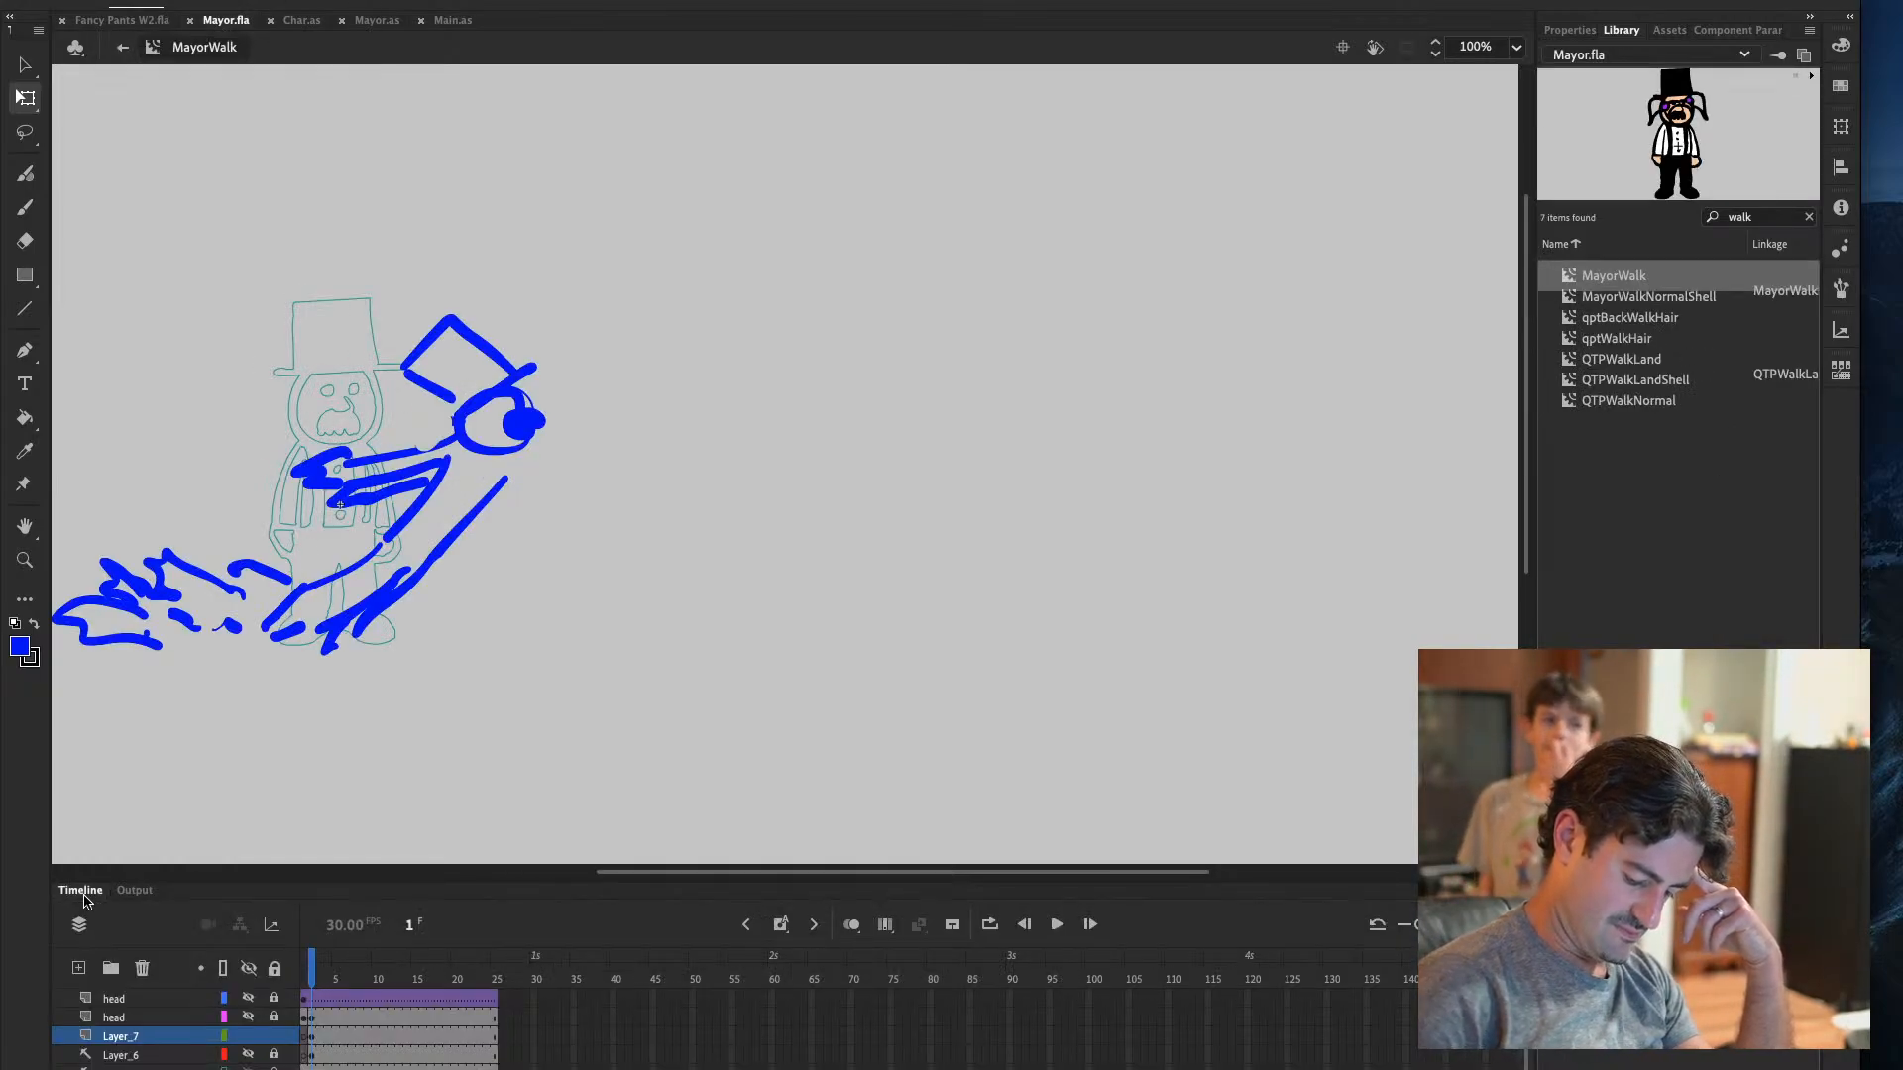
left_click(154, 1021)
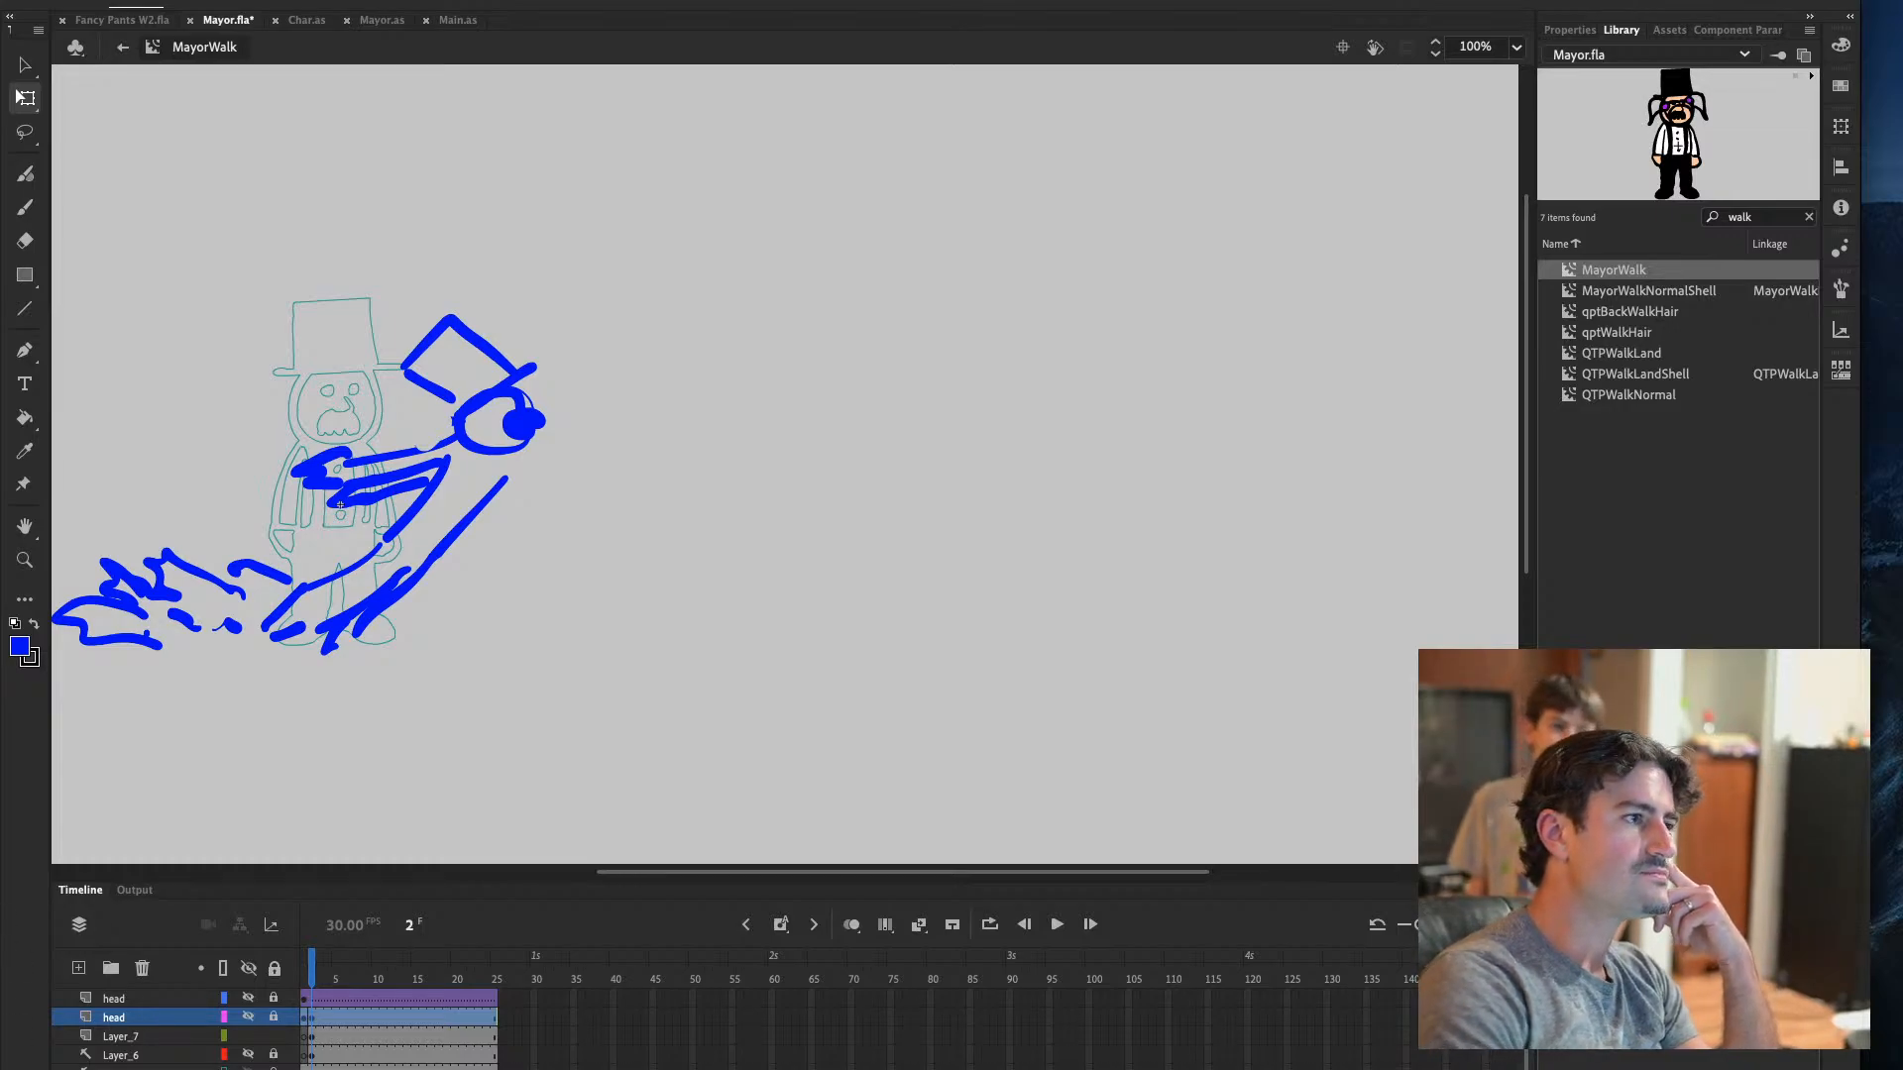
right_click(147, 1025)
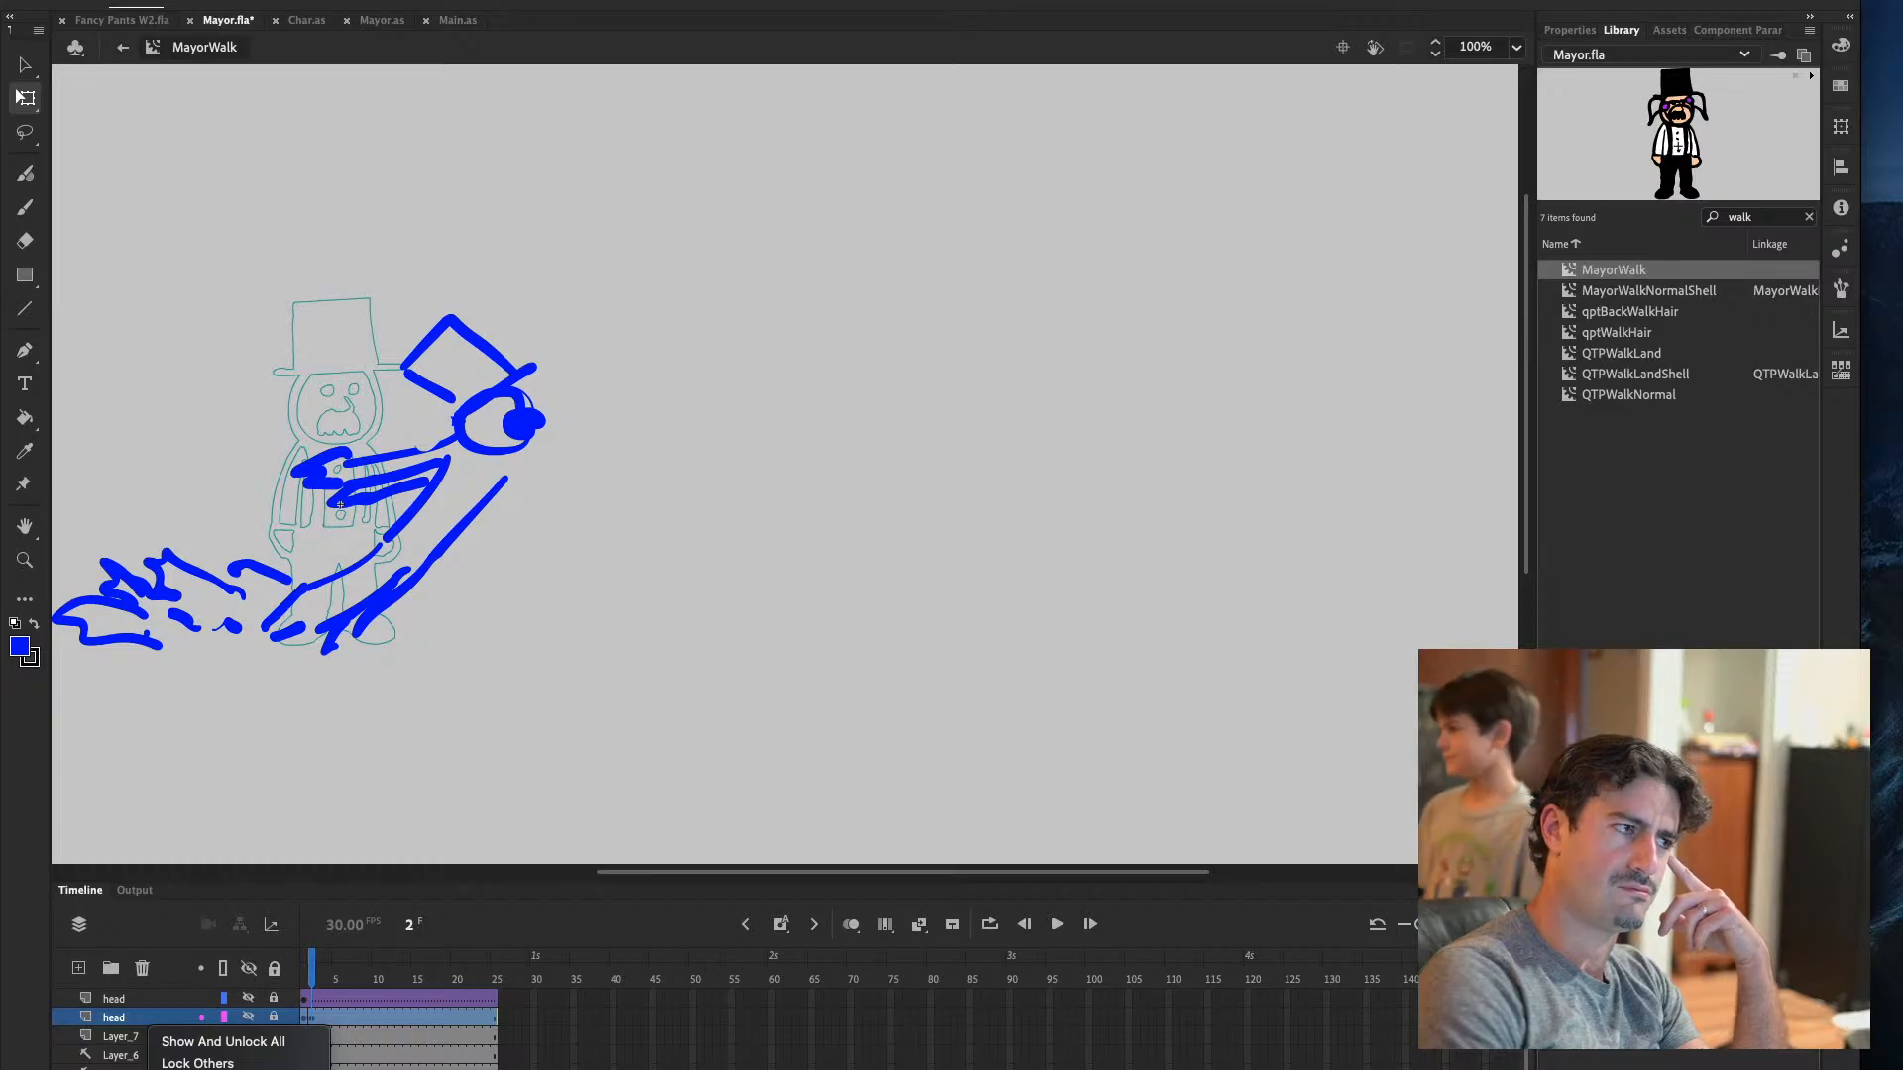
left_click(198, 1069)
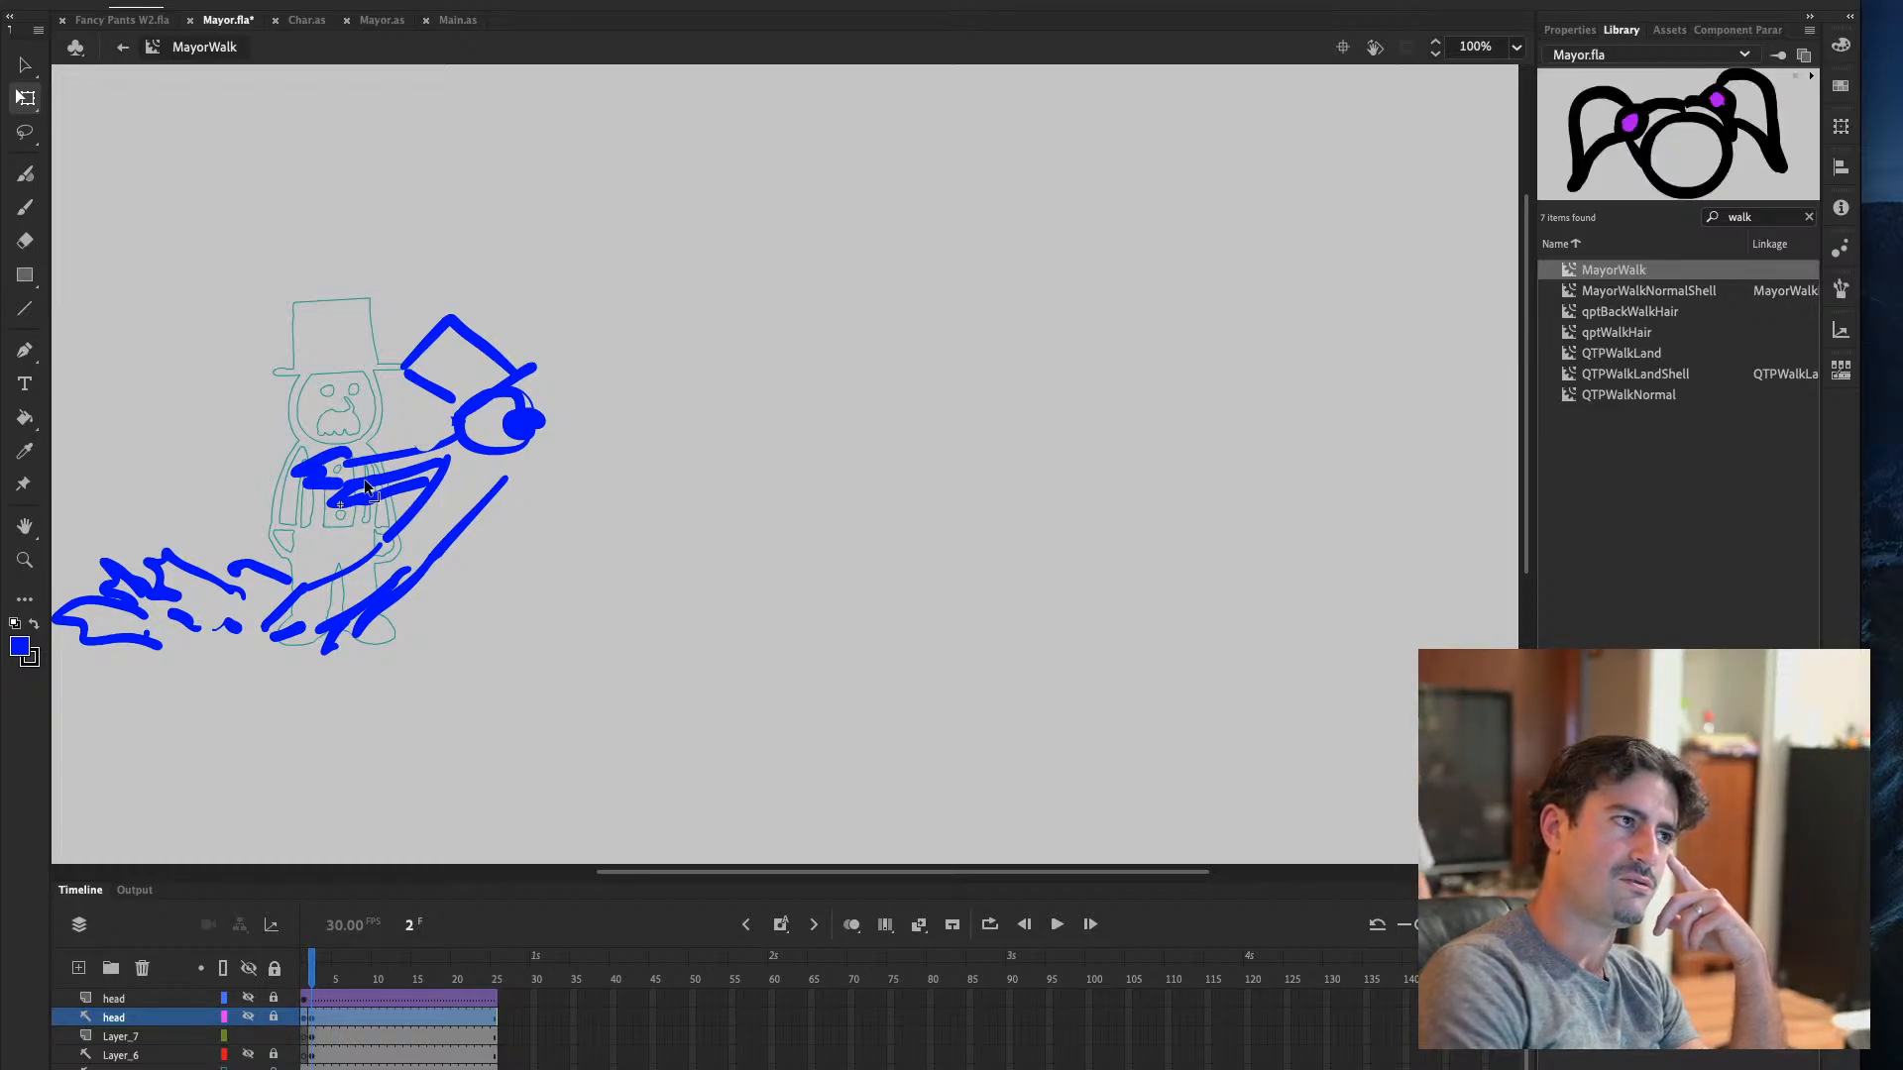
Save Mayor.fla, test it to republish its SWF, and close the test window
left_click(183, 0)
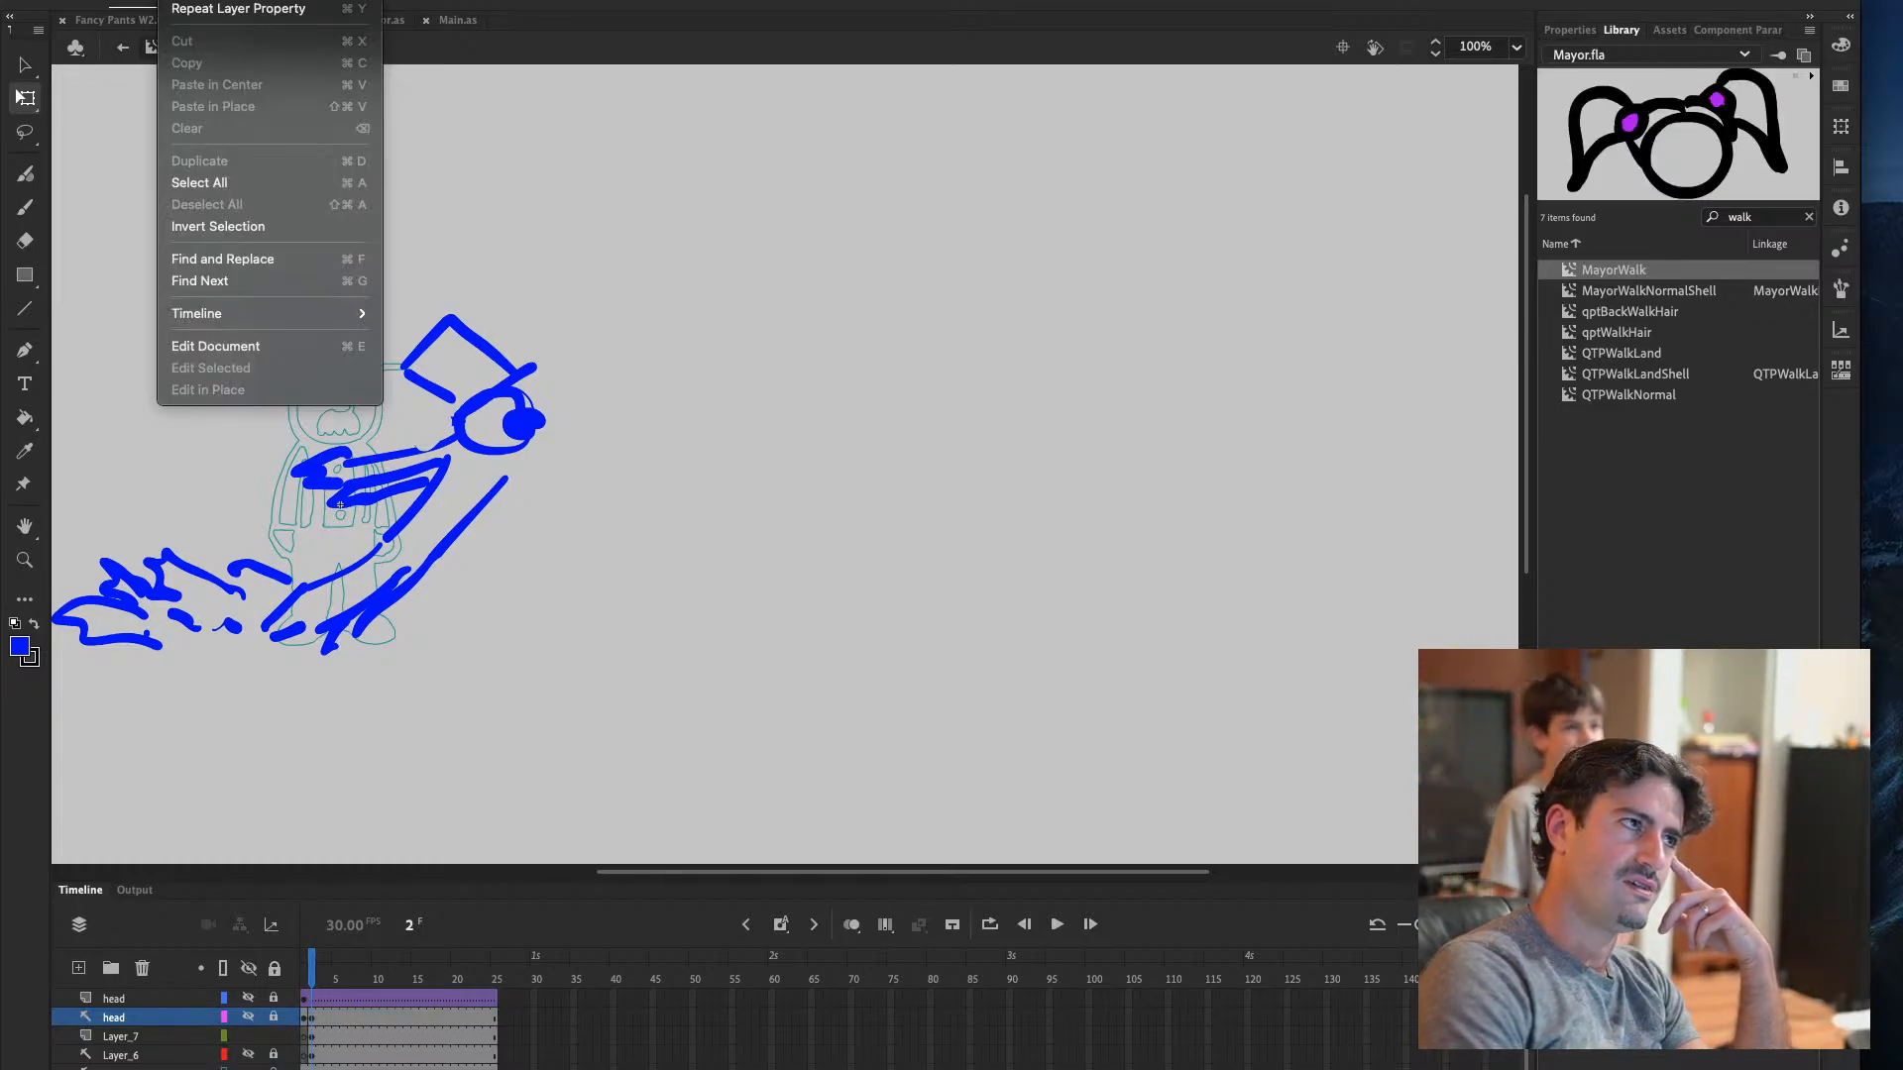
mouse_move(139, 0)
left_click(179, 127)
left_click(525, 0)
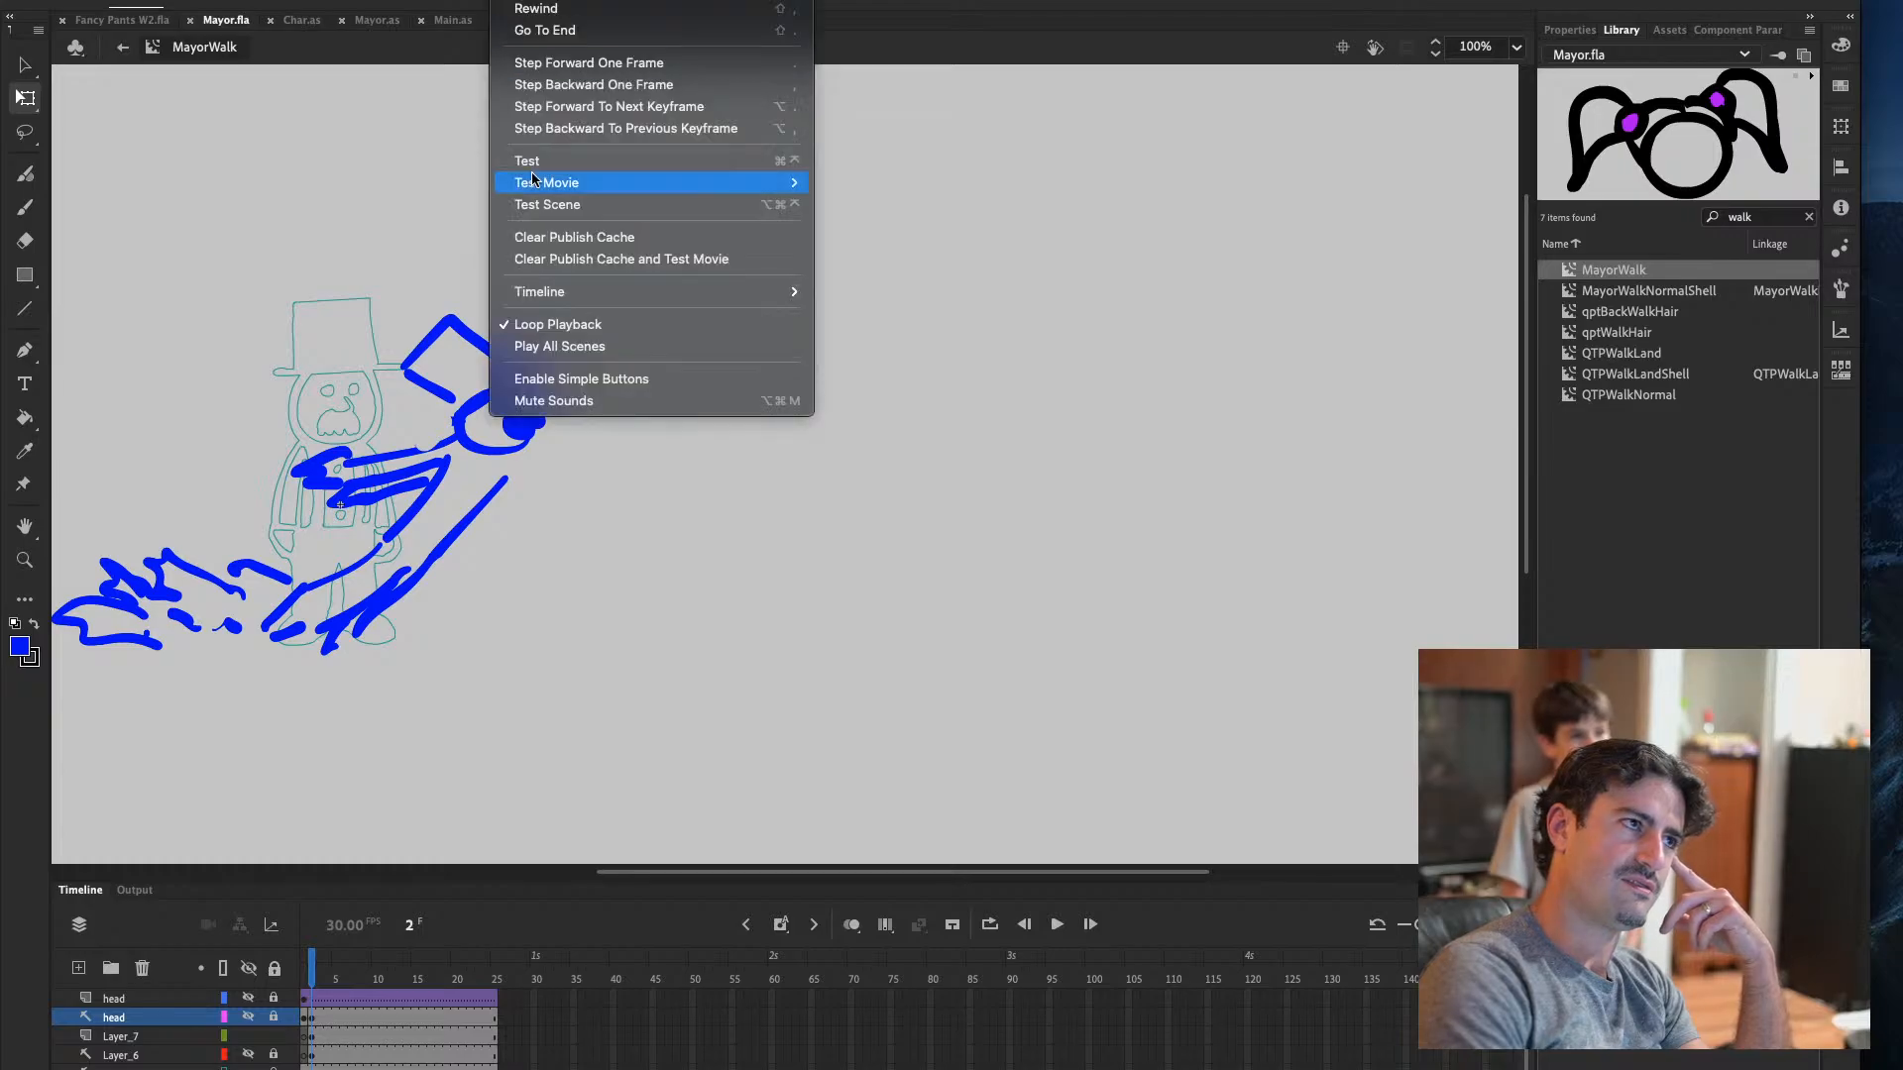
left_click(579, 163)
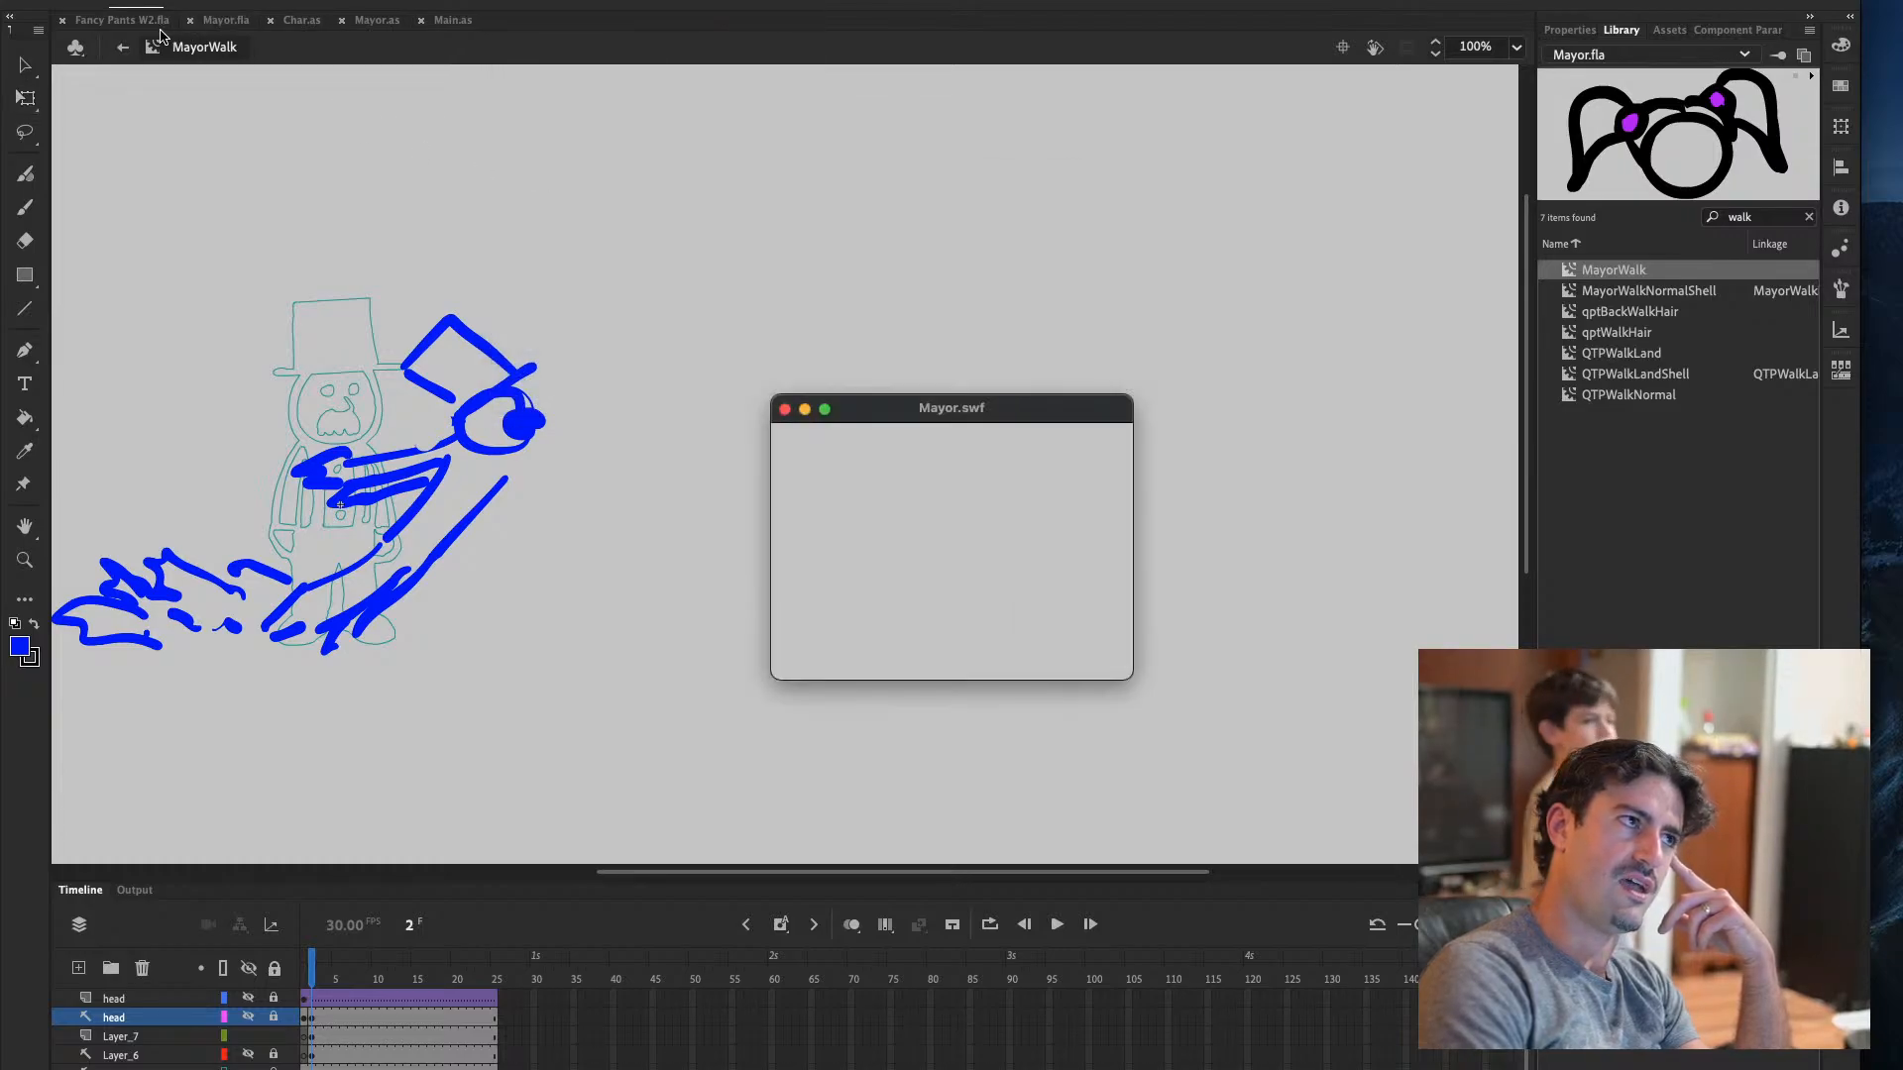
left_click(785, 411)
Test the Fancy Pants W2 game and move the Mayor to the right to check his idle and running poses
left_click(111, 15)
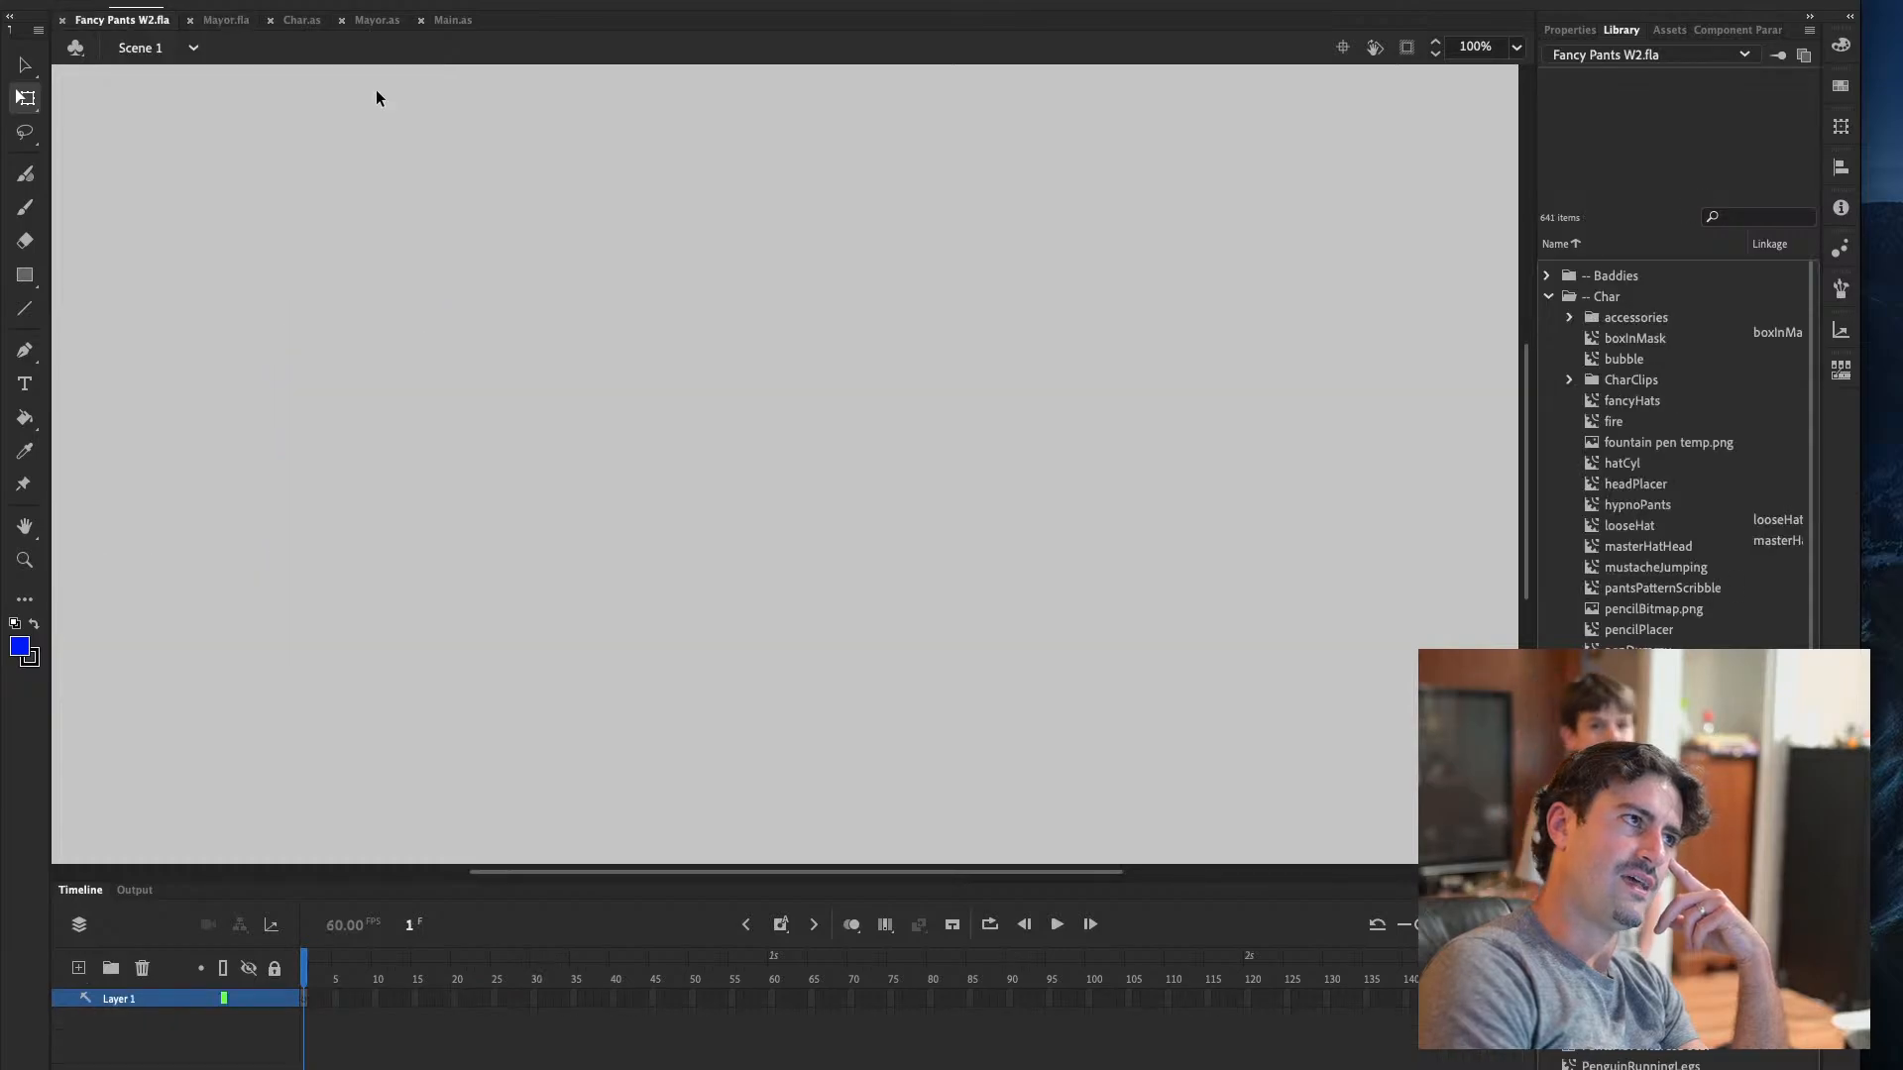
left_click(536, 7)
left_click(572, 158)
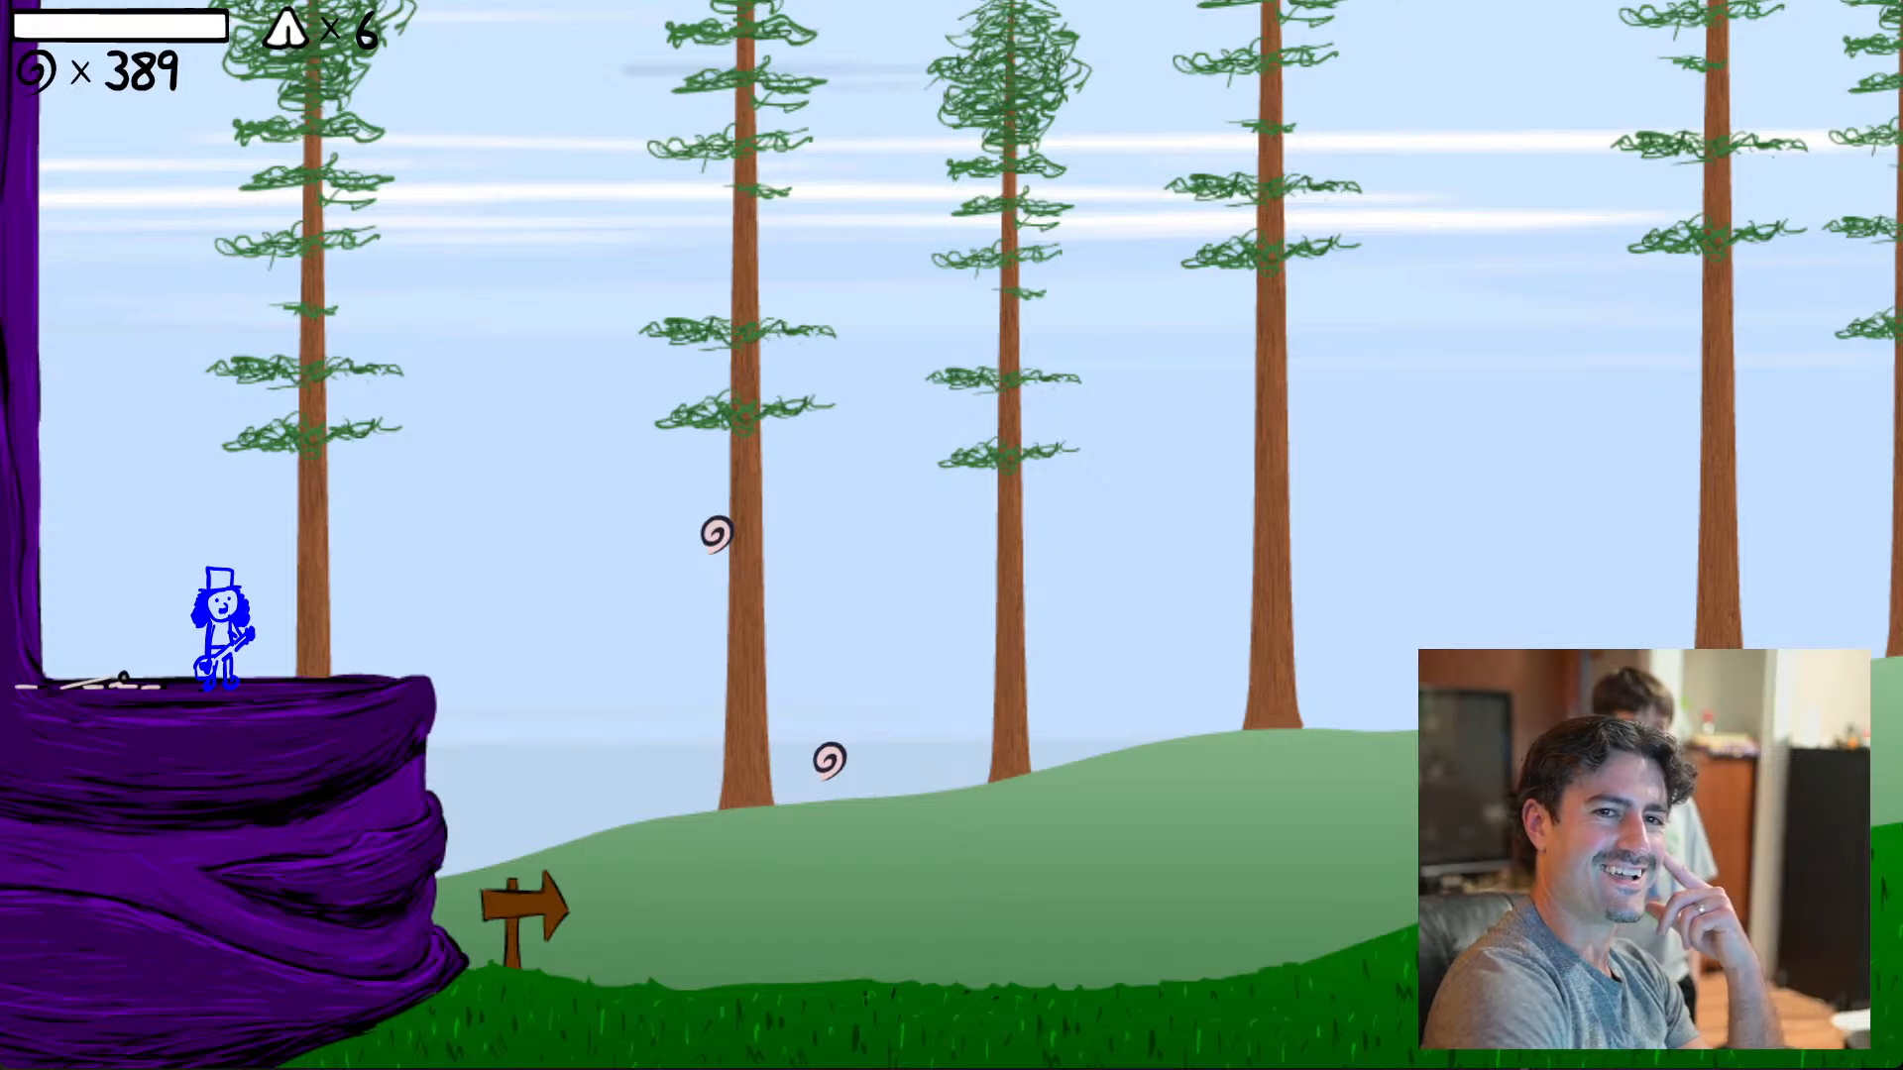
key("Right")
key("Down")
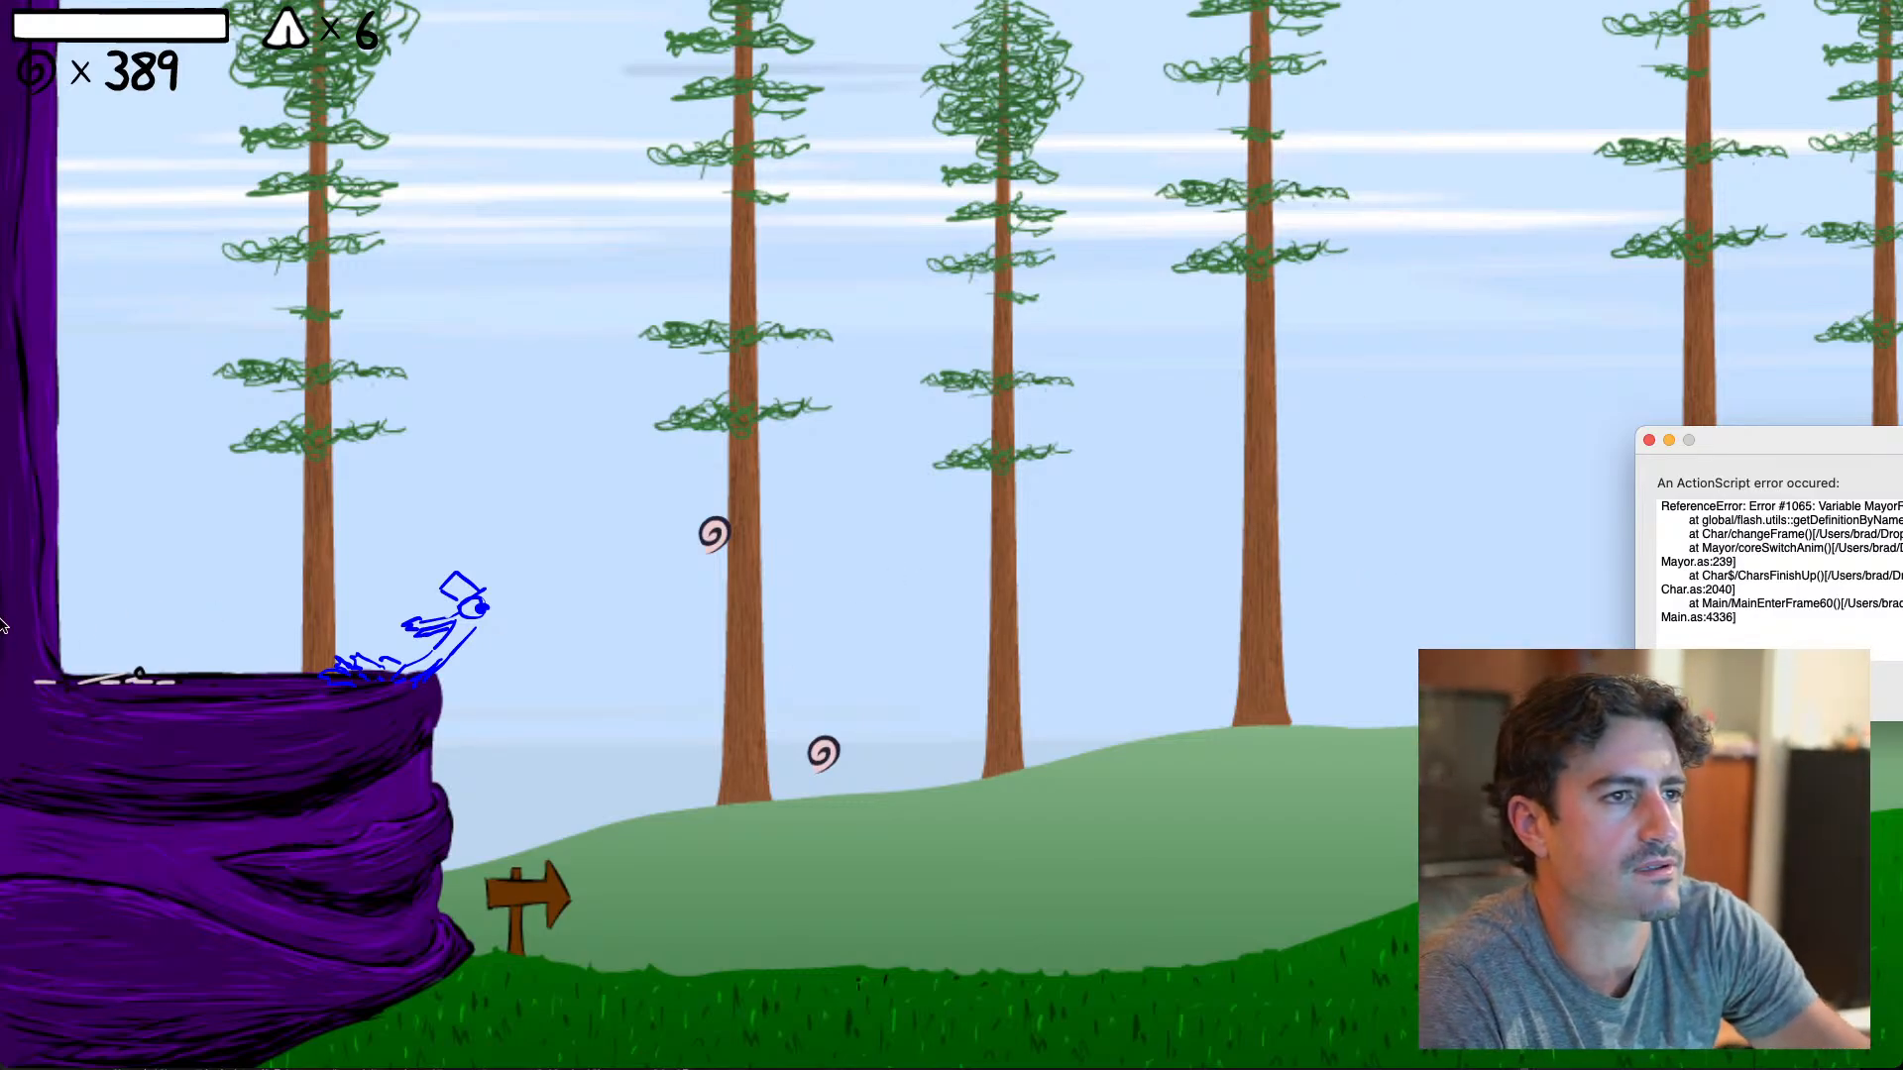
Read the ActionScript error, dismiss all errors, and close the game together with its crash report
left_click_drag(1815, 440, 973, 320)
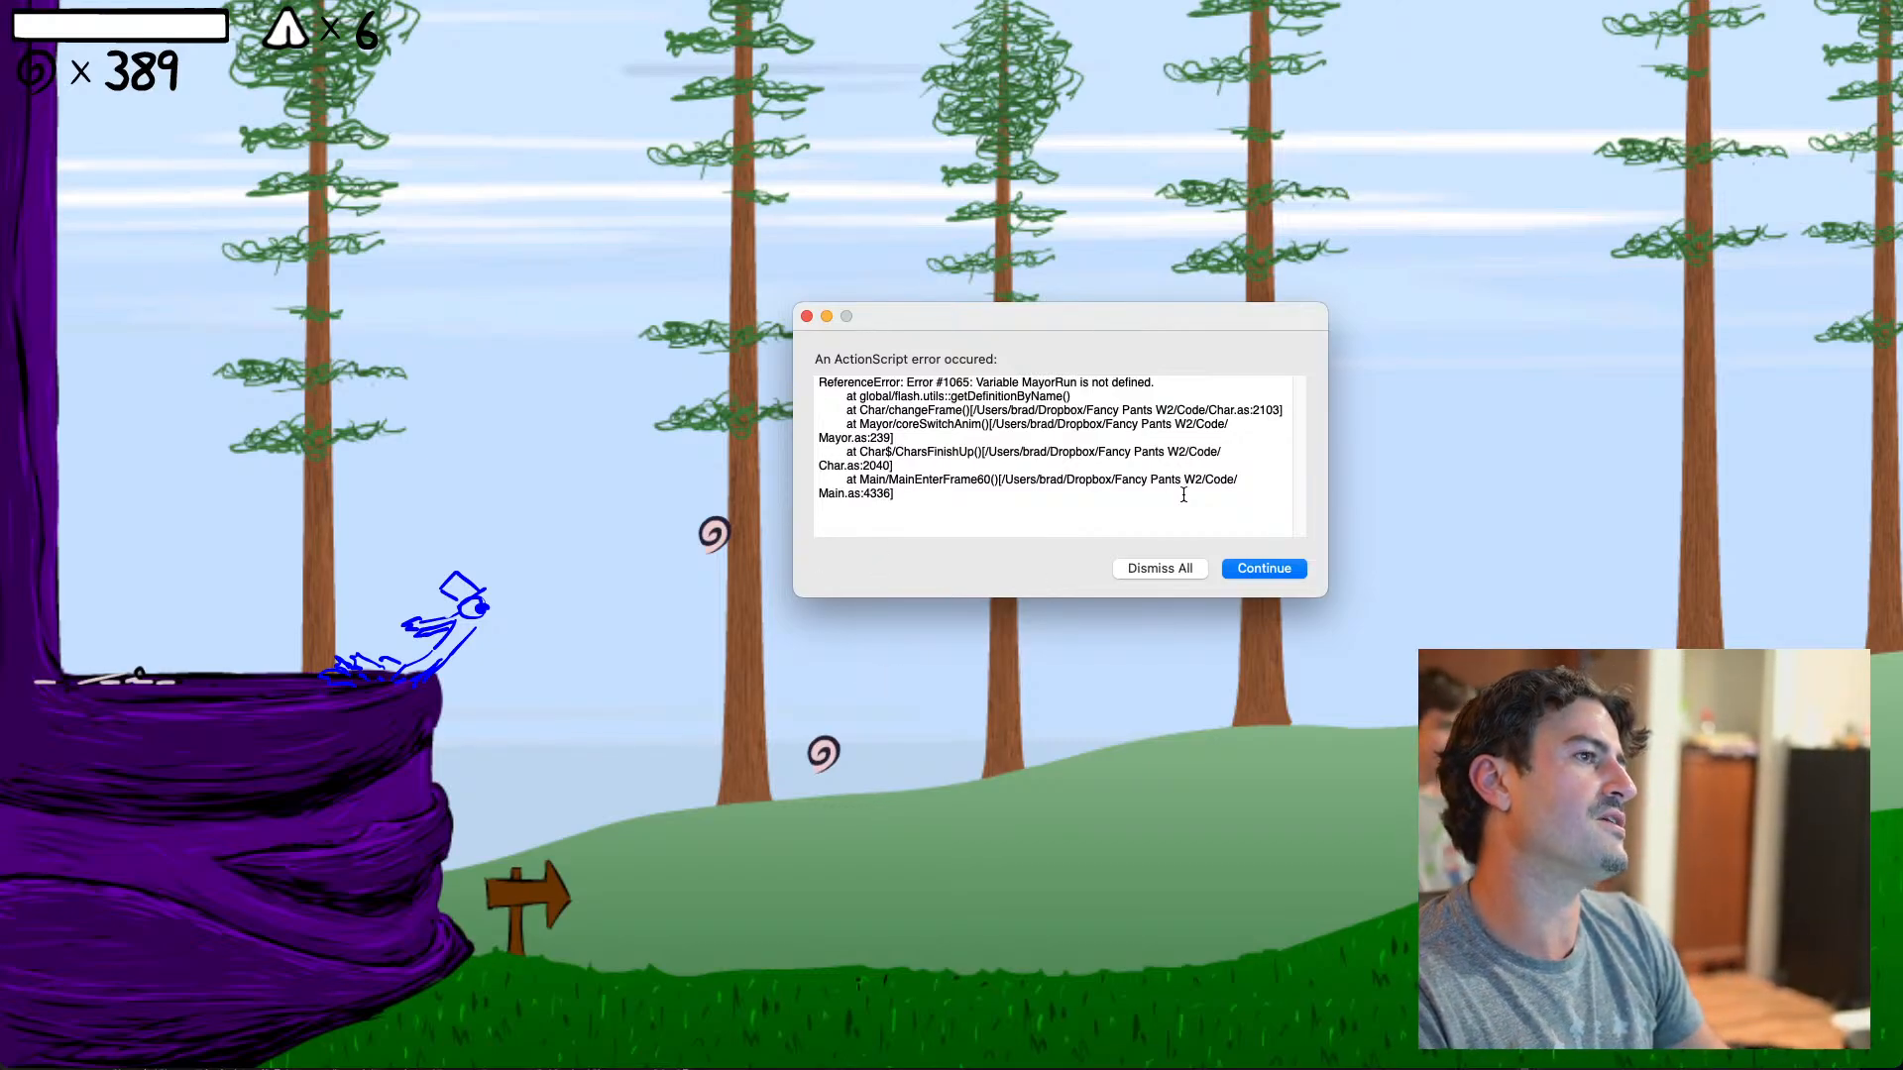
left_click(1159, 568)
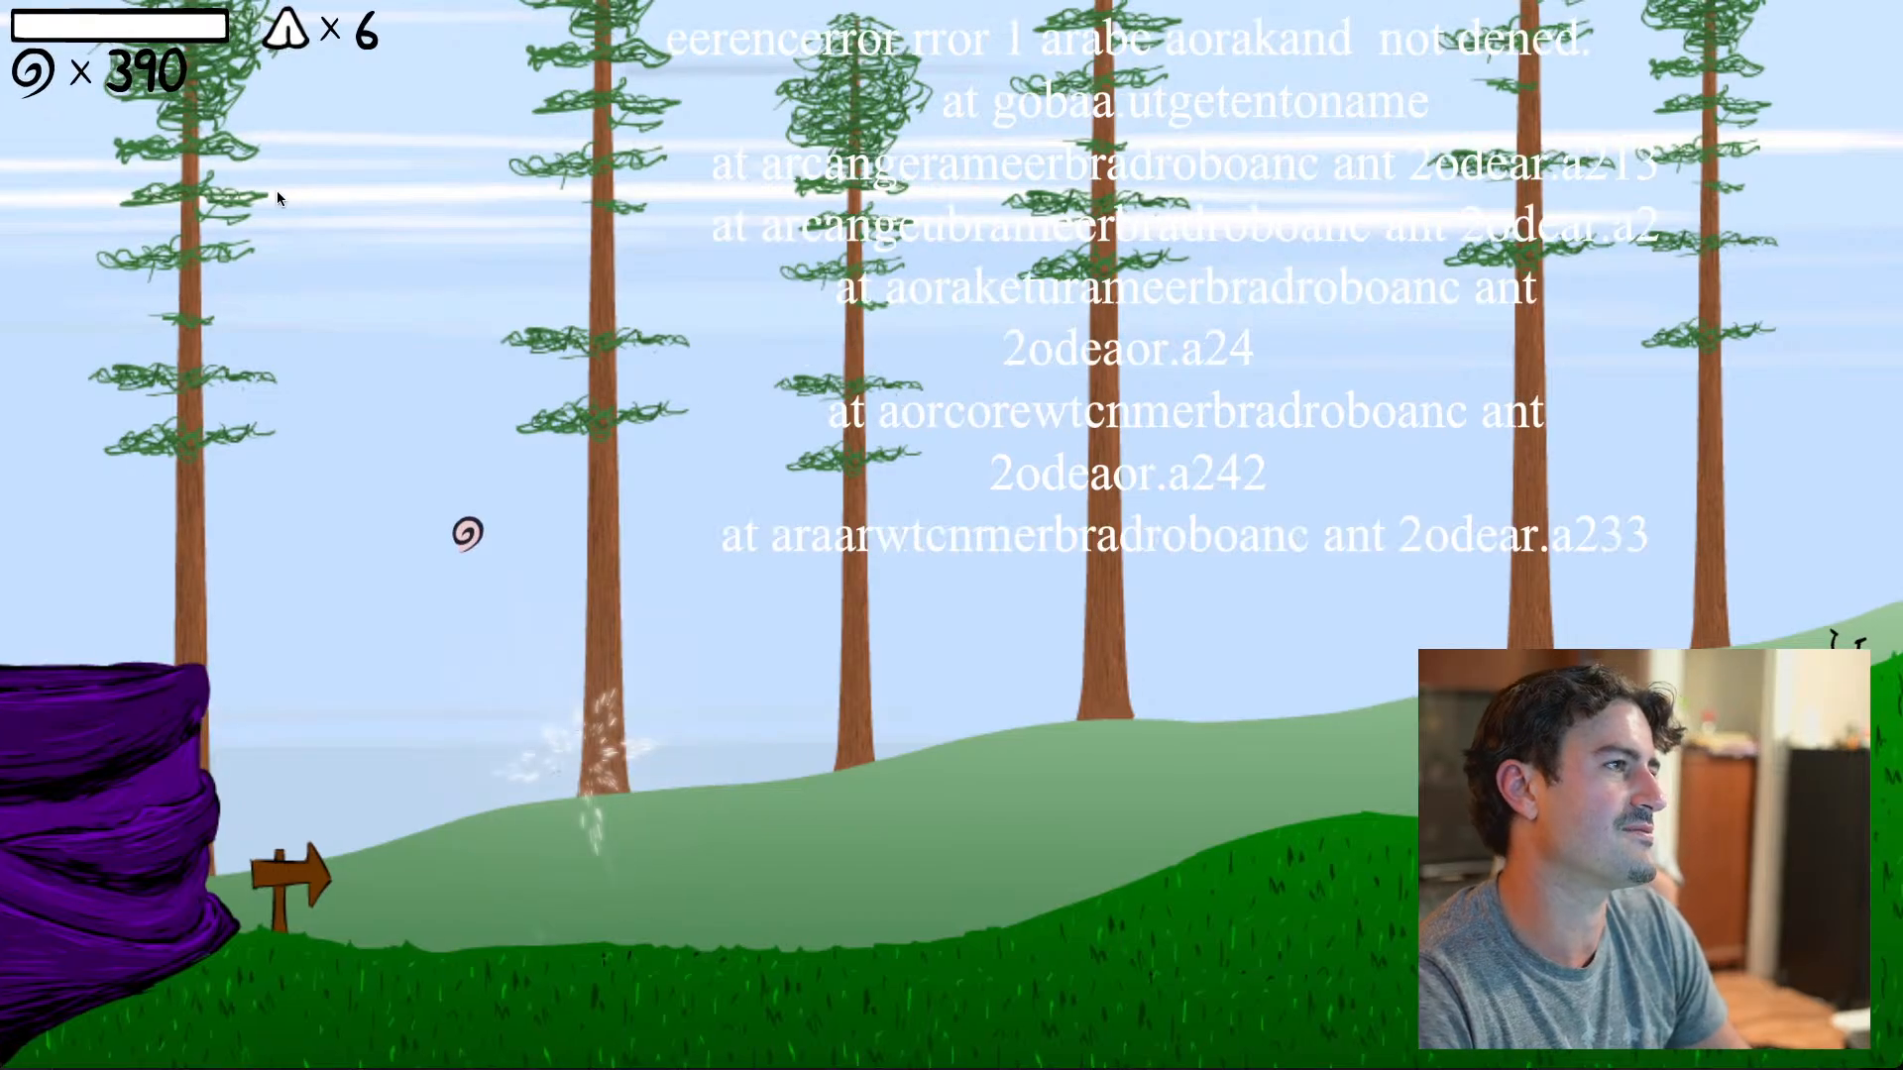
key("super+w")
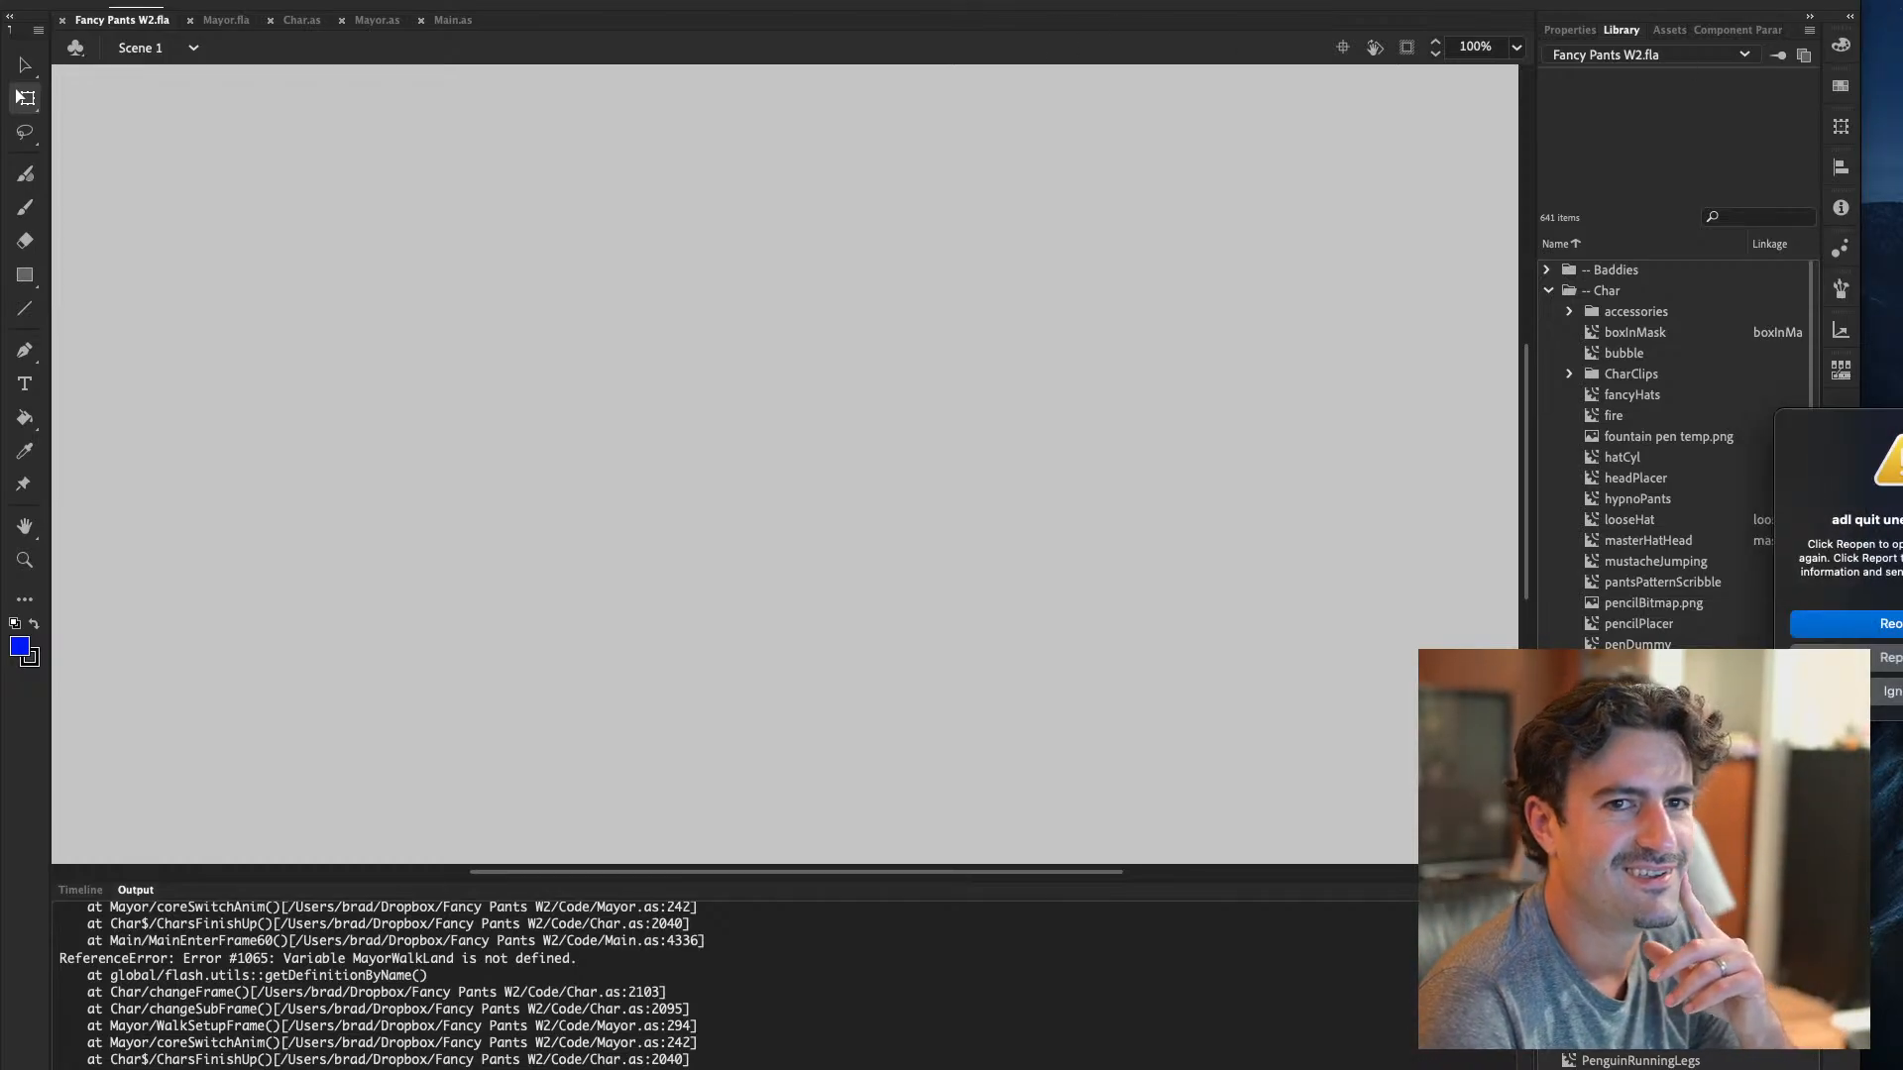
key("Escape")
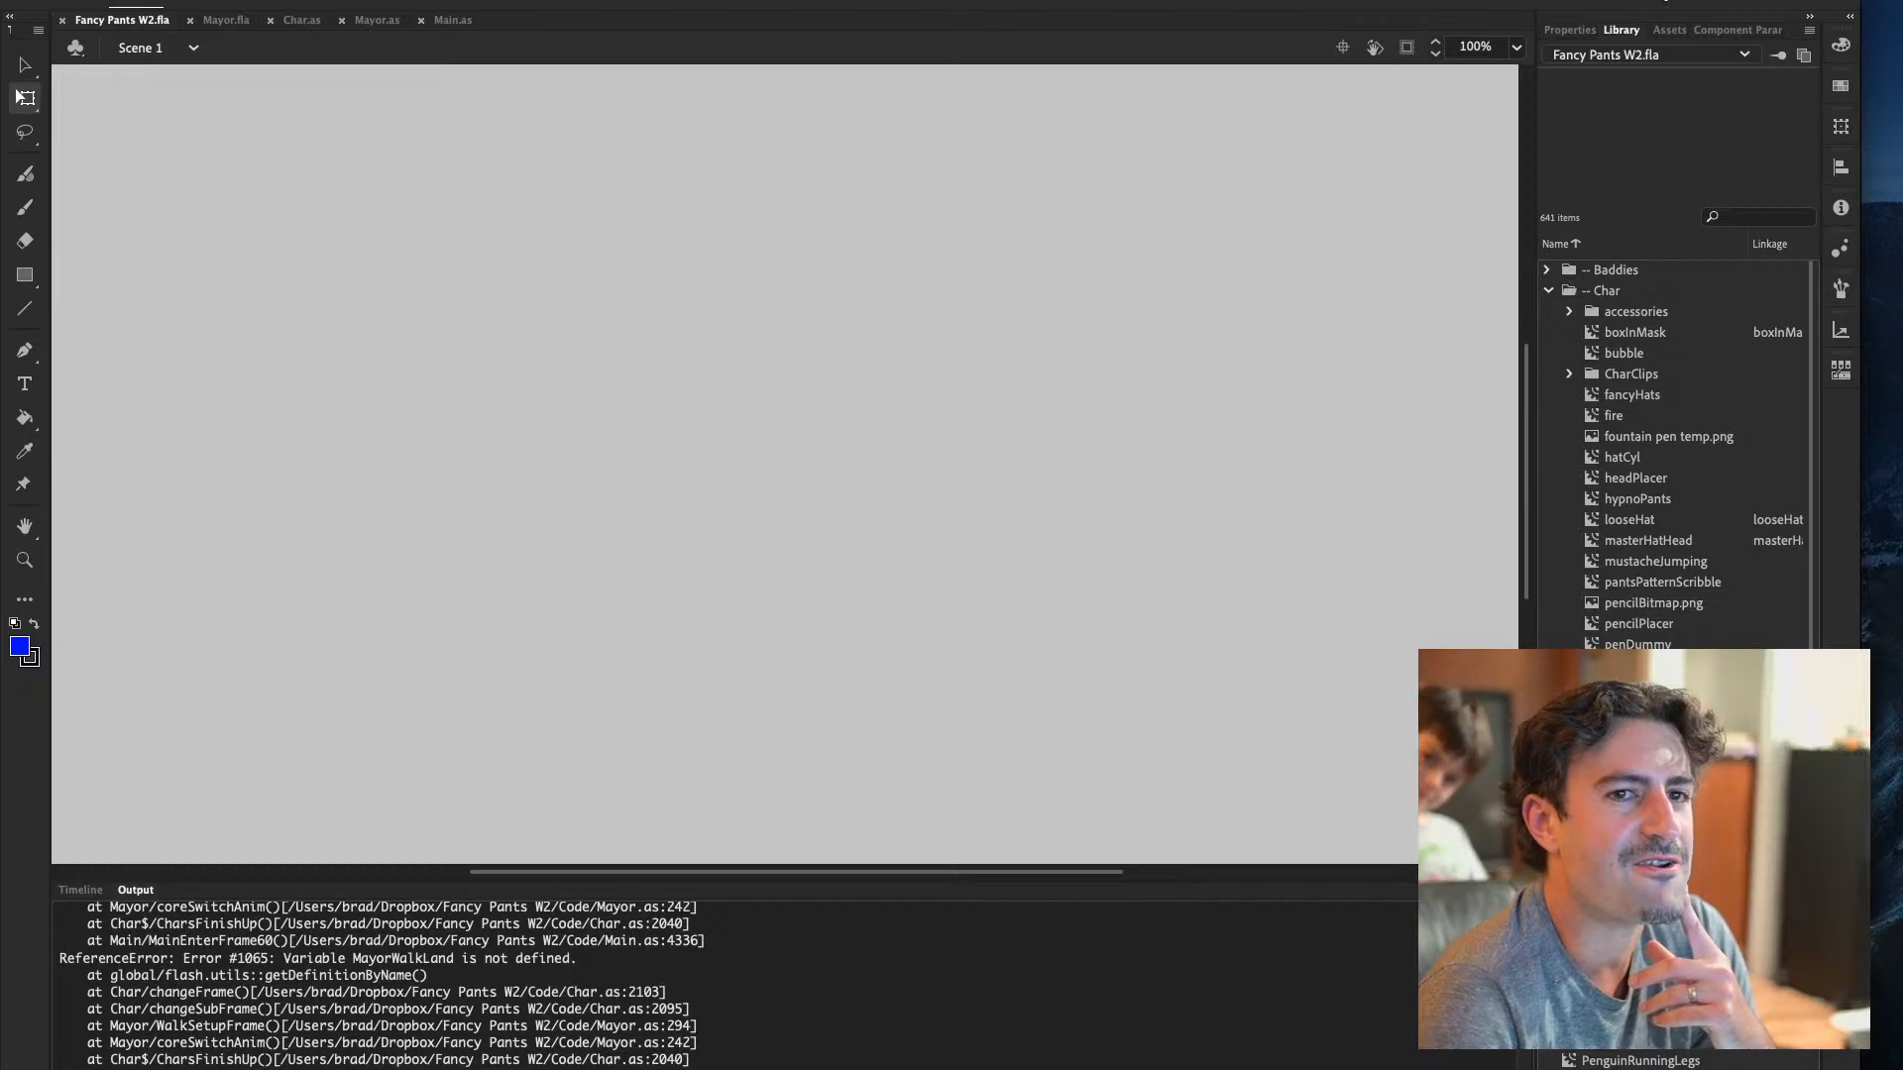
left_click(1582, 33)
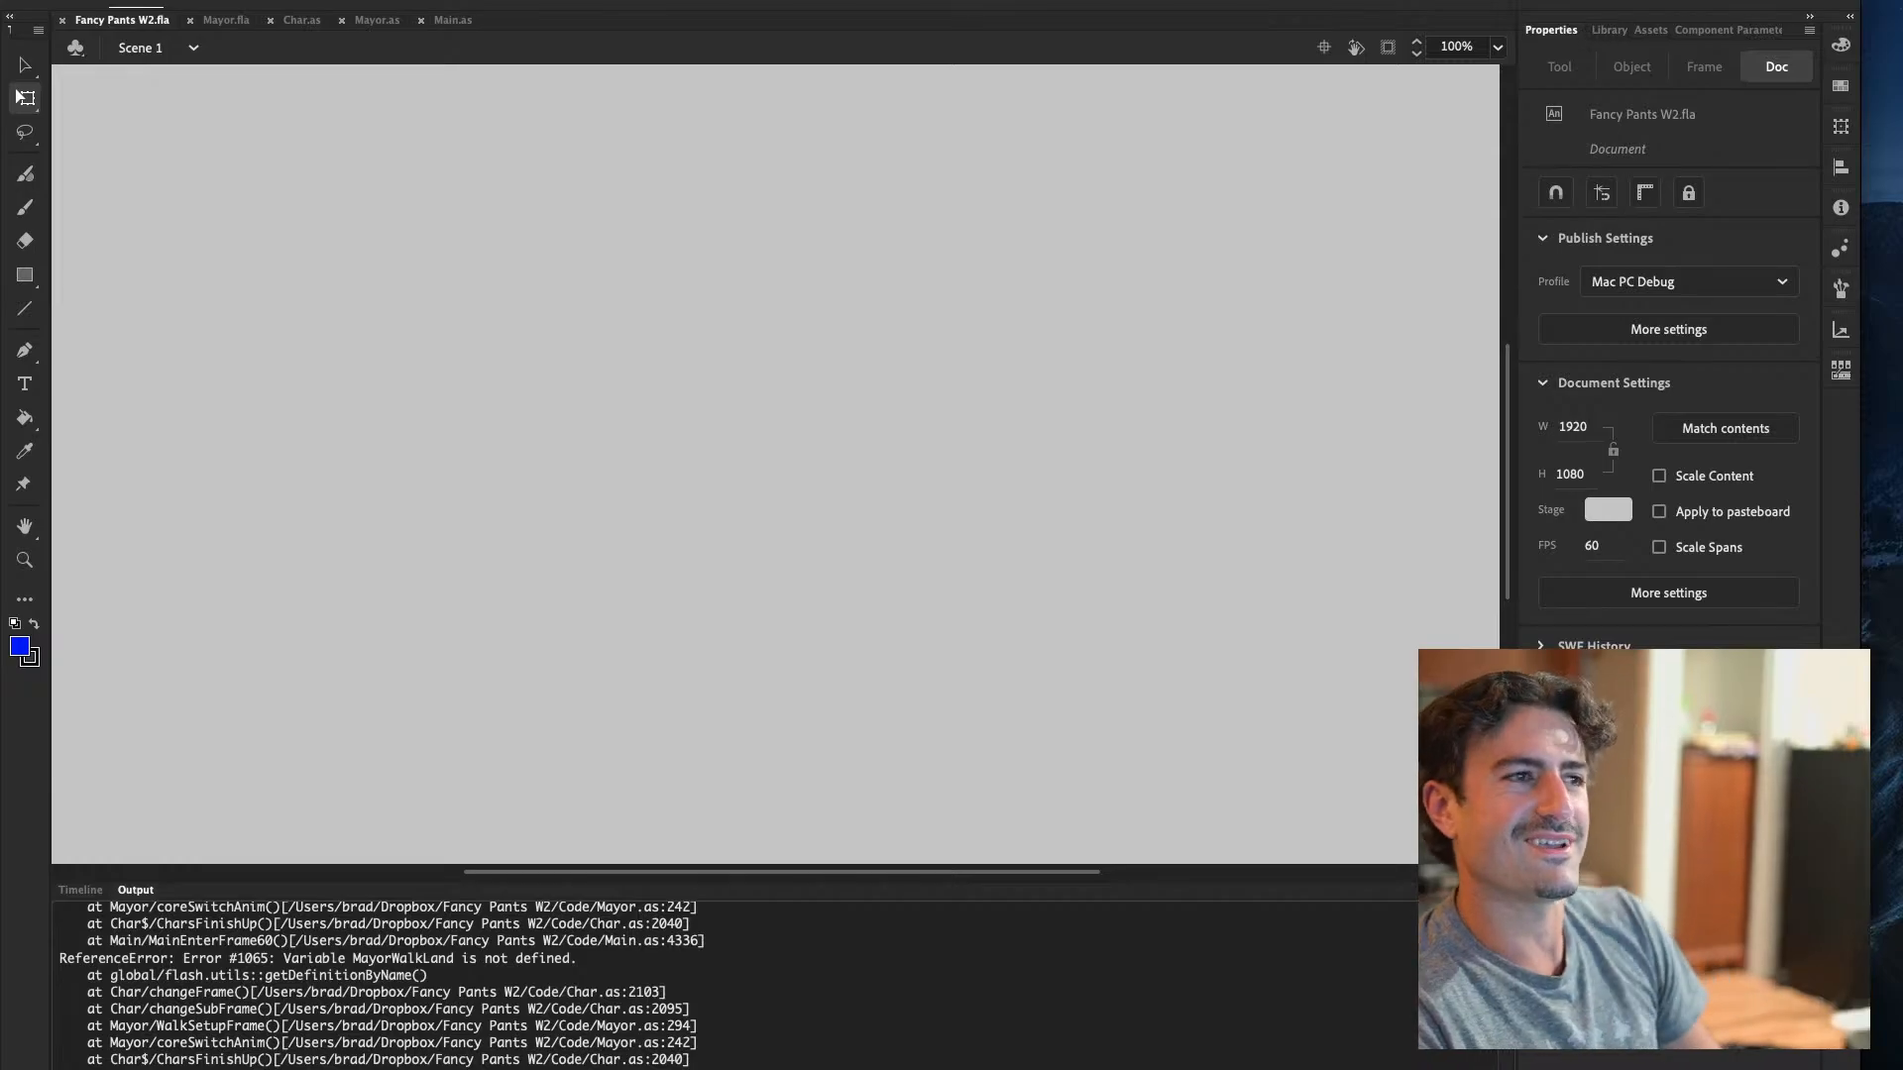
left_click(1608, 33)
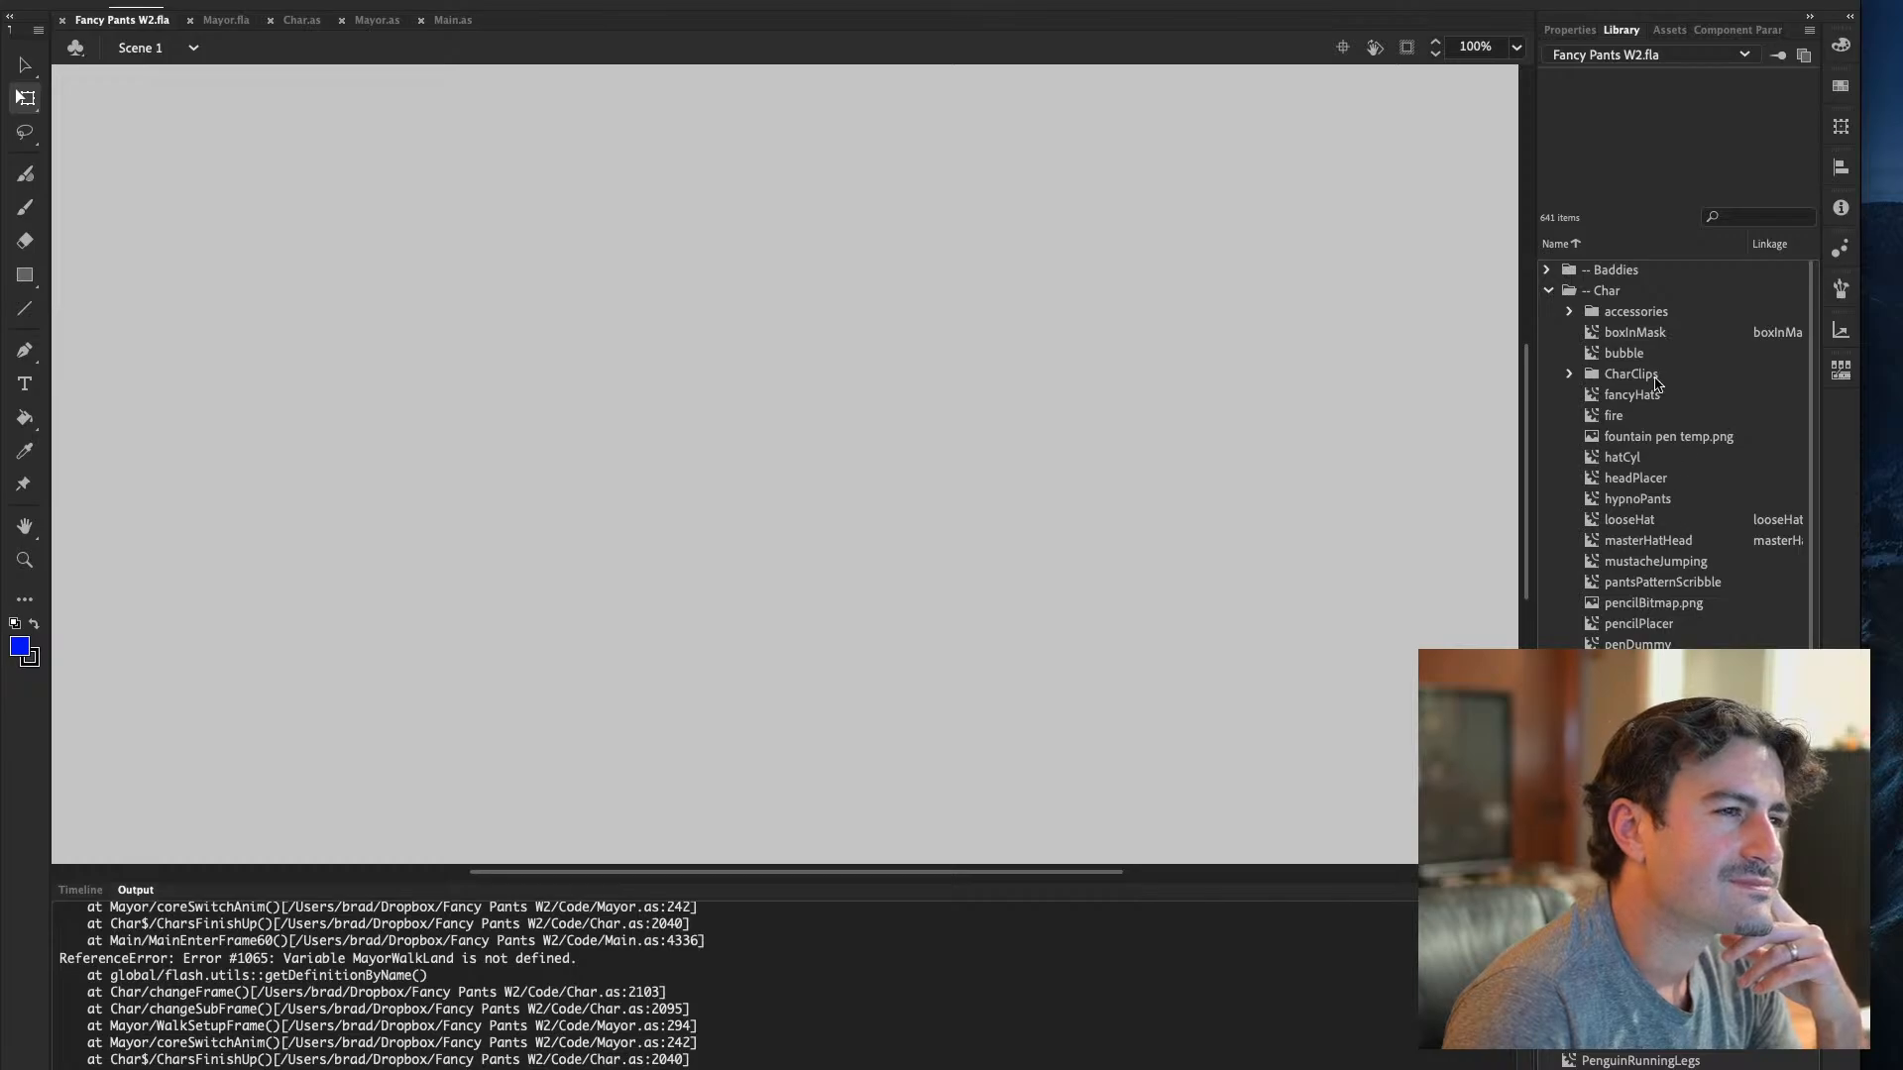
left_click(1572, 31)
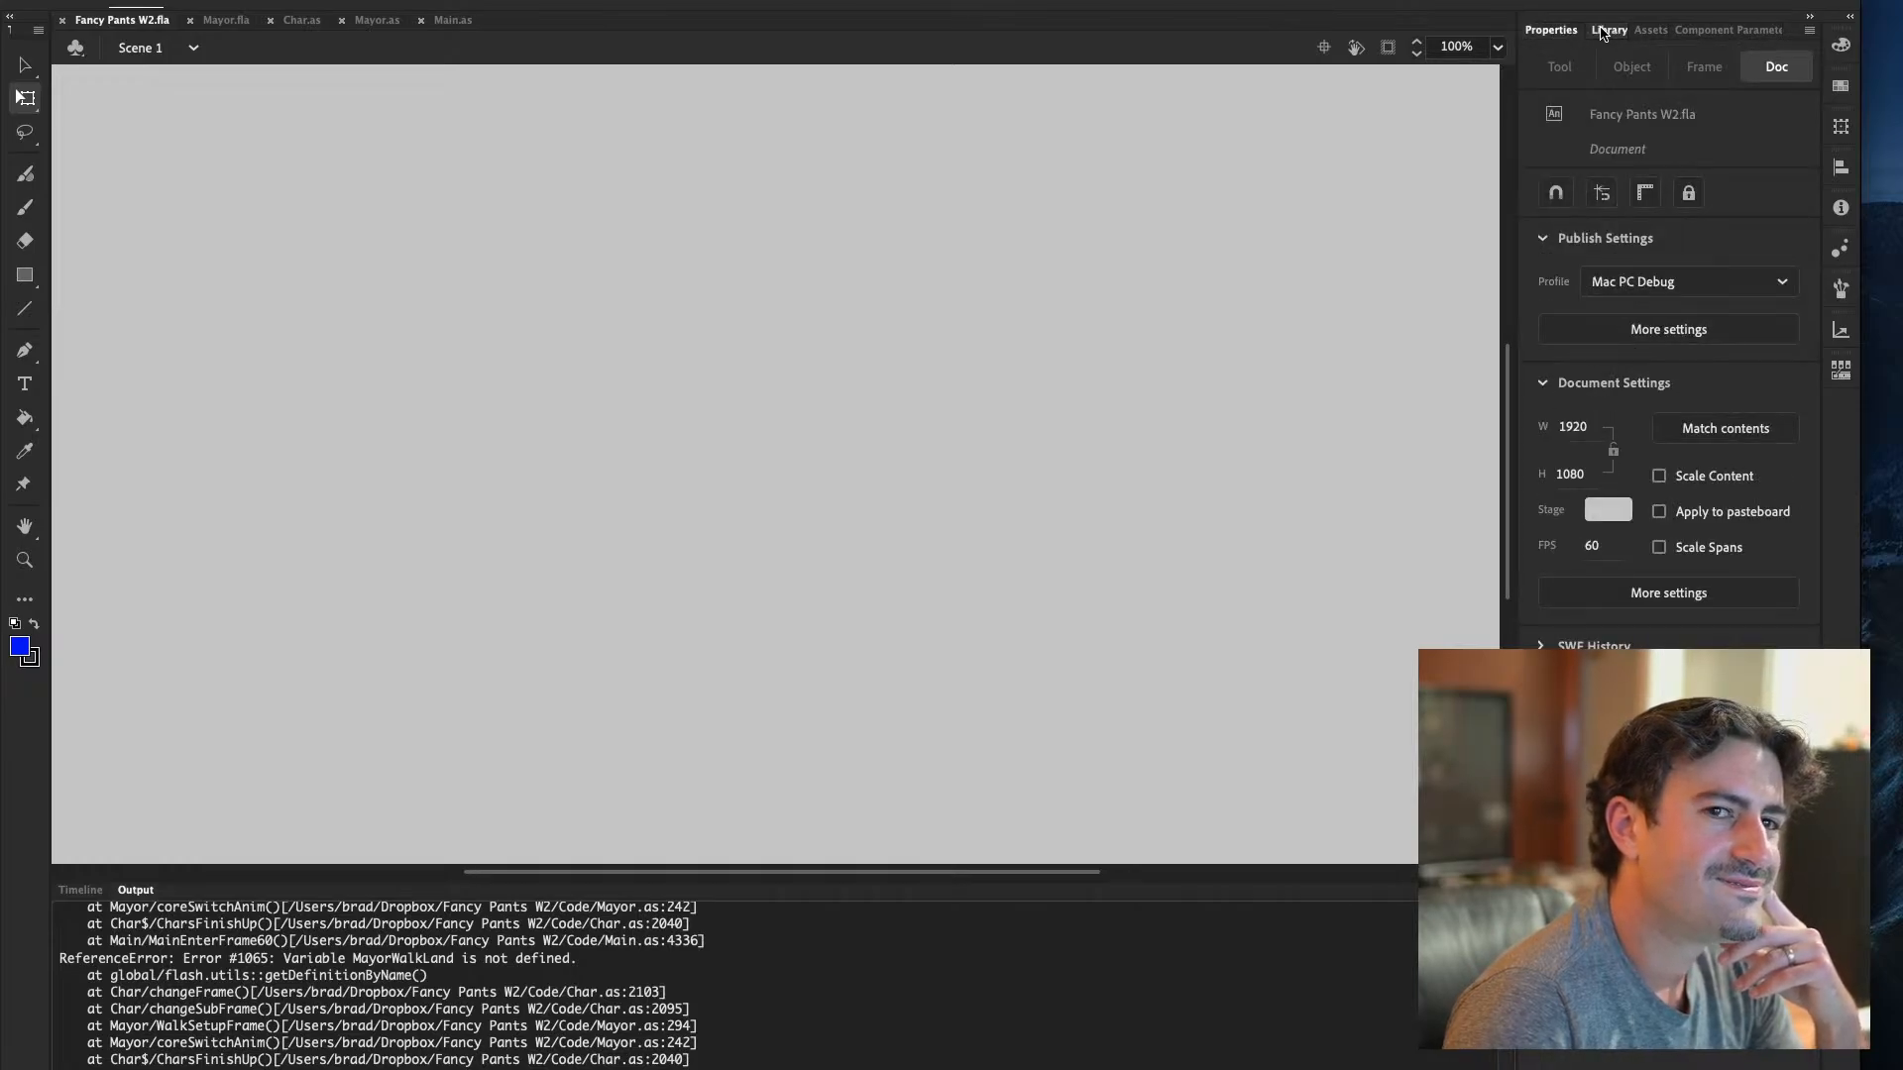
left_click(1606, 31)
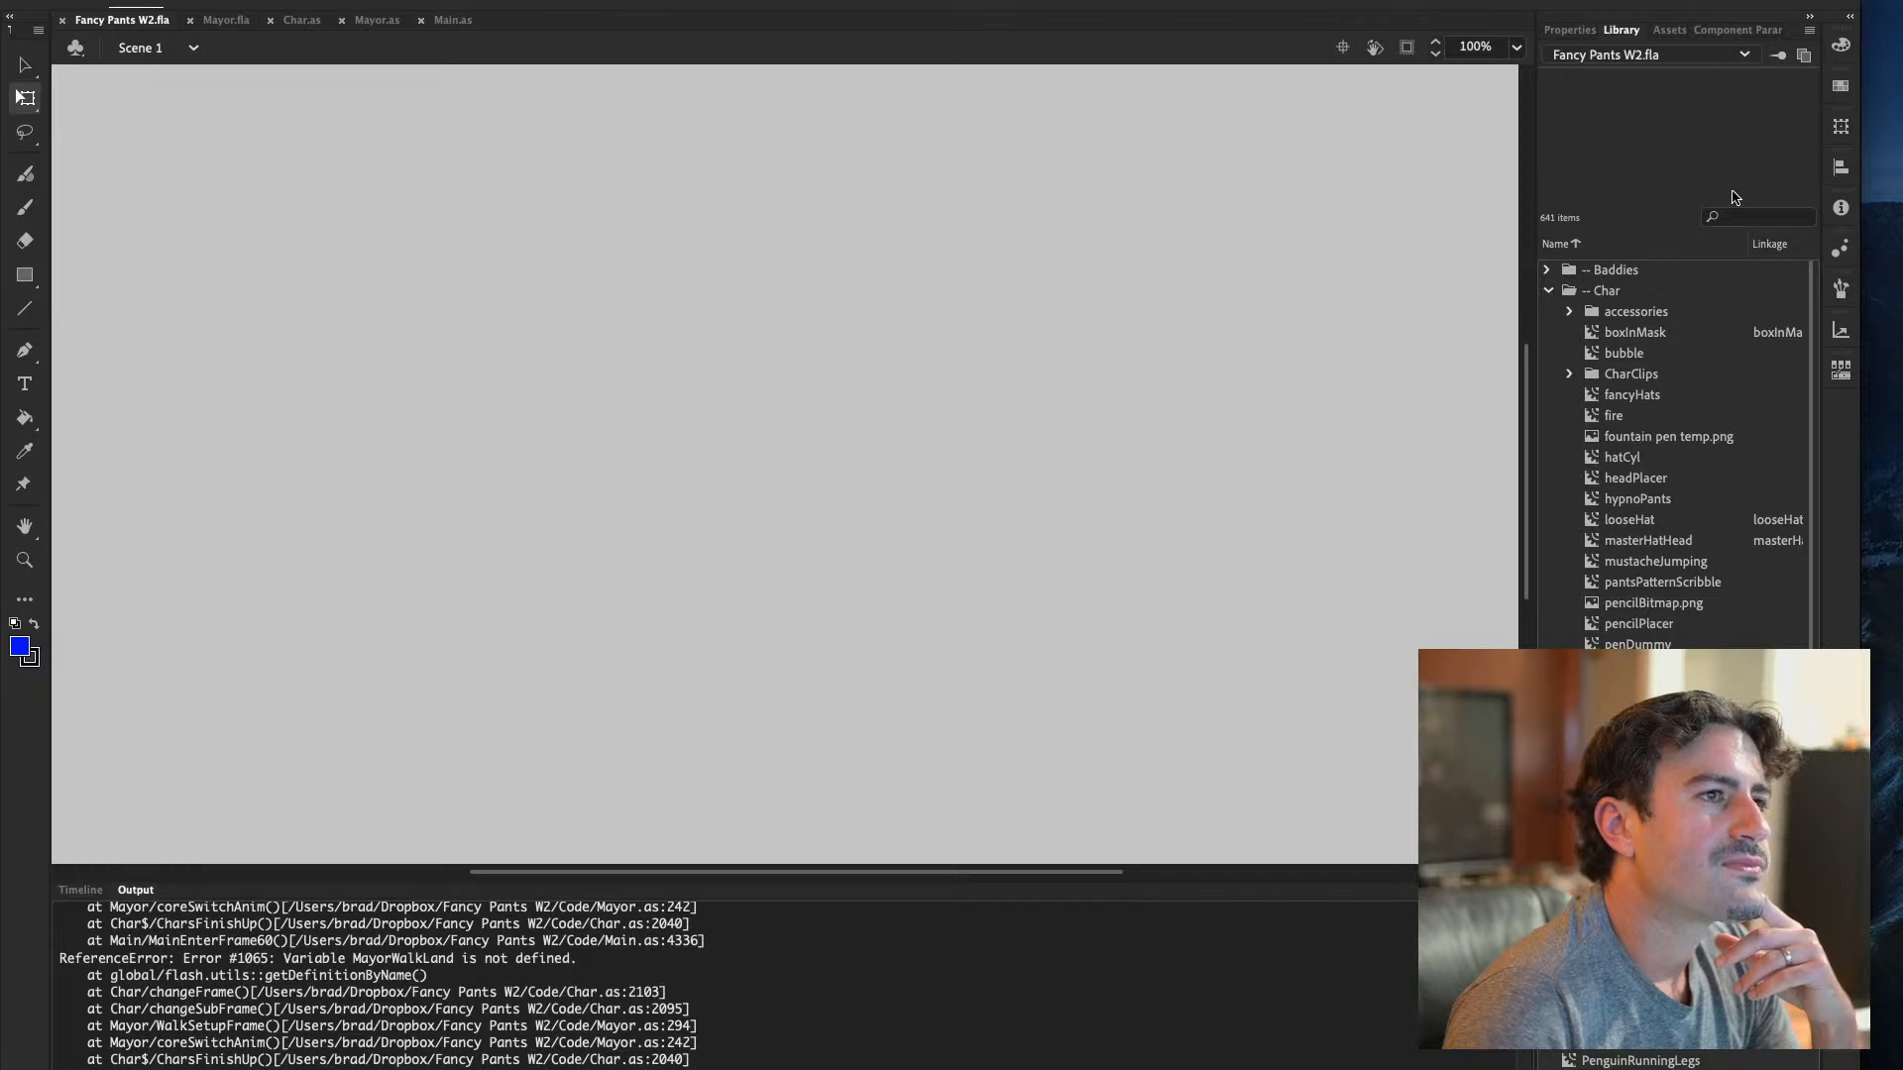
Return to MayorWalk in Mayor.fla and select the running sketch on Layer_7 in the timeline
left_click(226, 19)
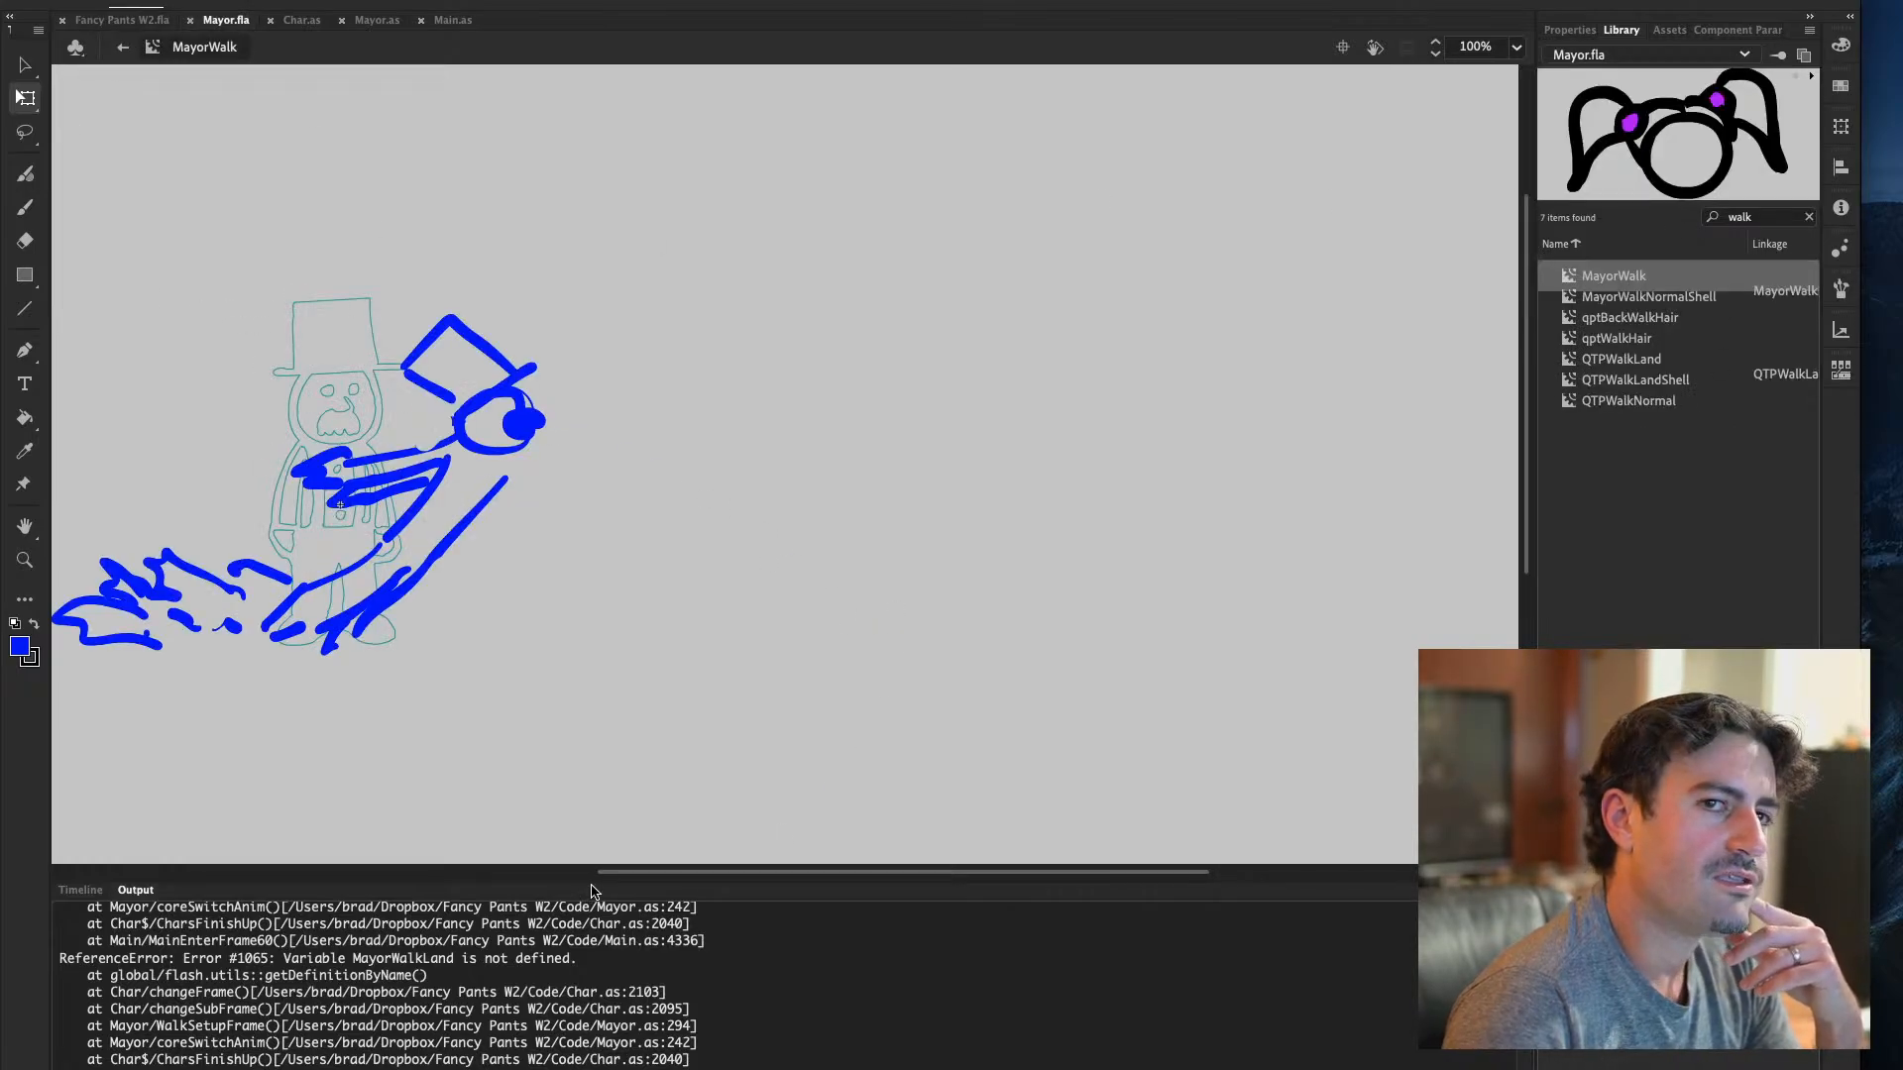
mouse_move(639, 240)
left_mouse_down()
mouse_move(52, 791)
mouse_move(72, 779)
left_mouse_up()
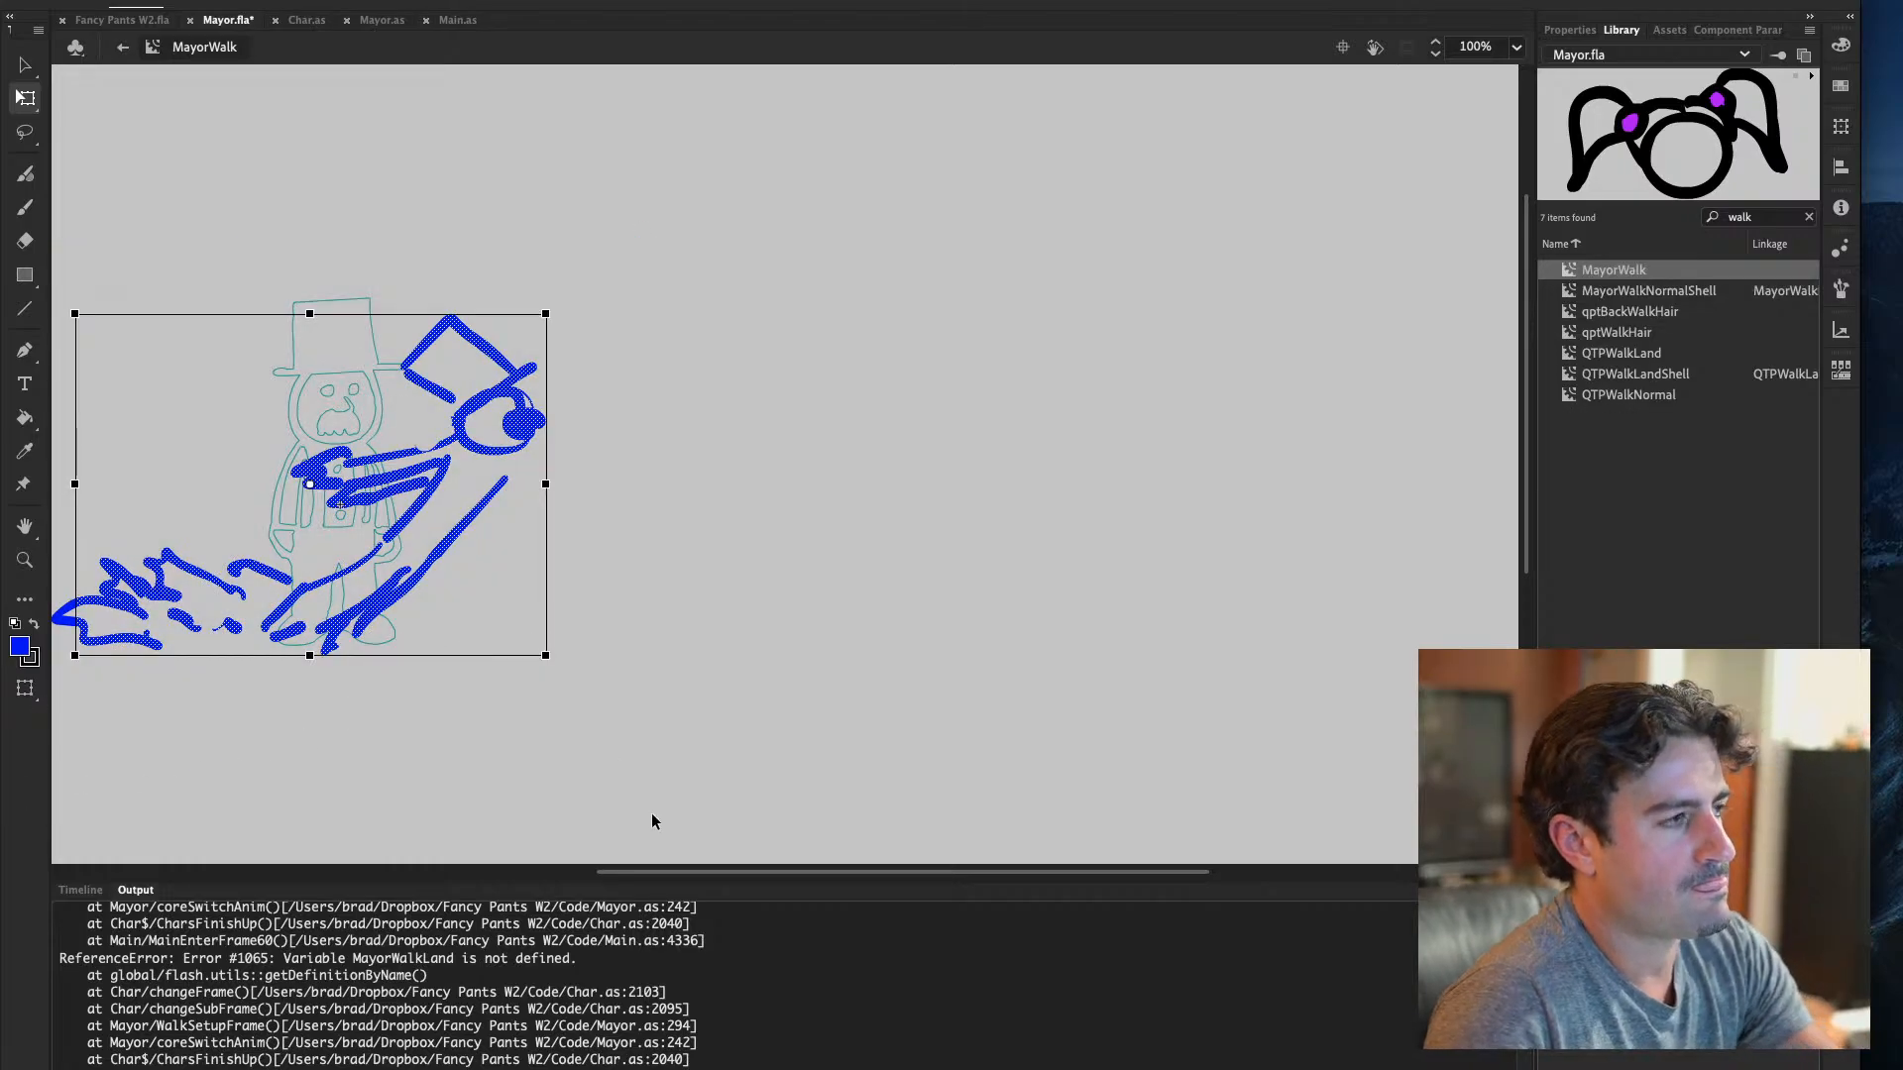
left_click(80, 891)
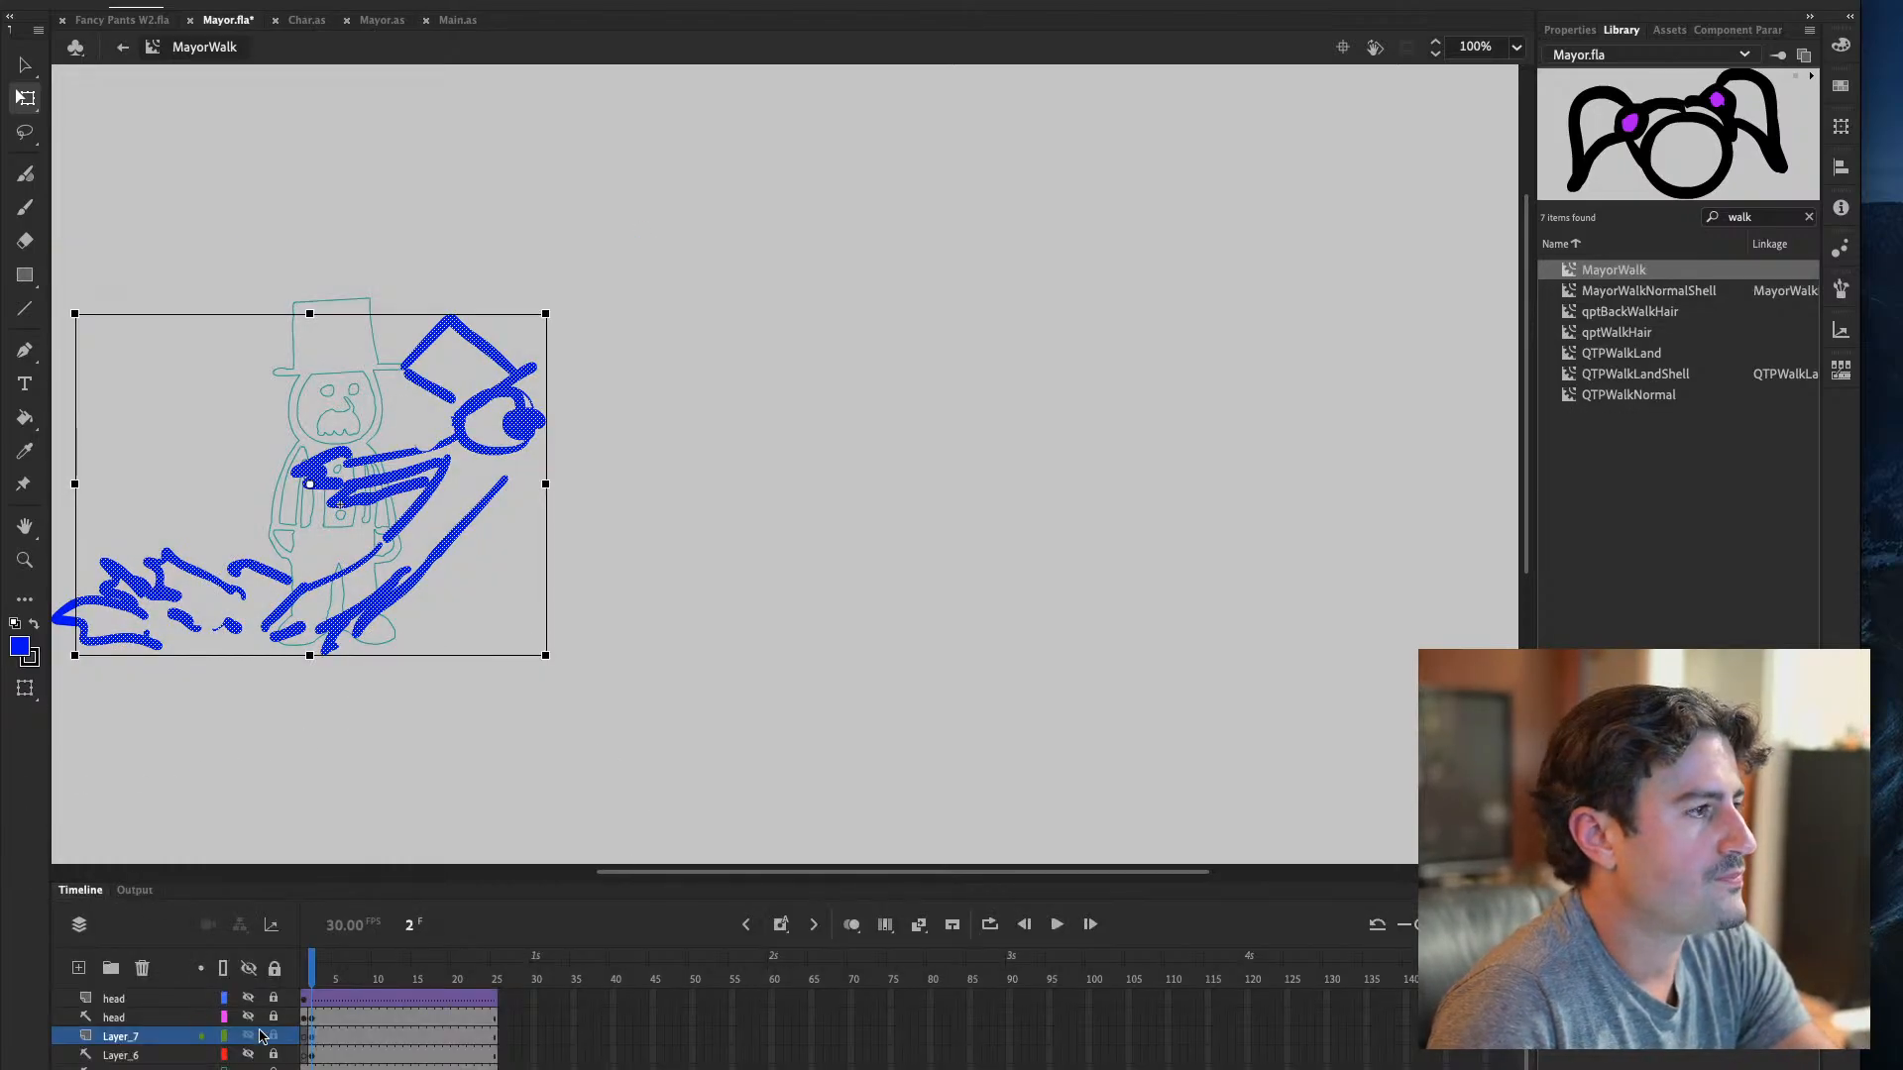
key("ctrl+z")
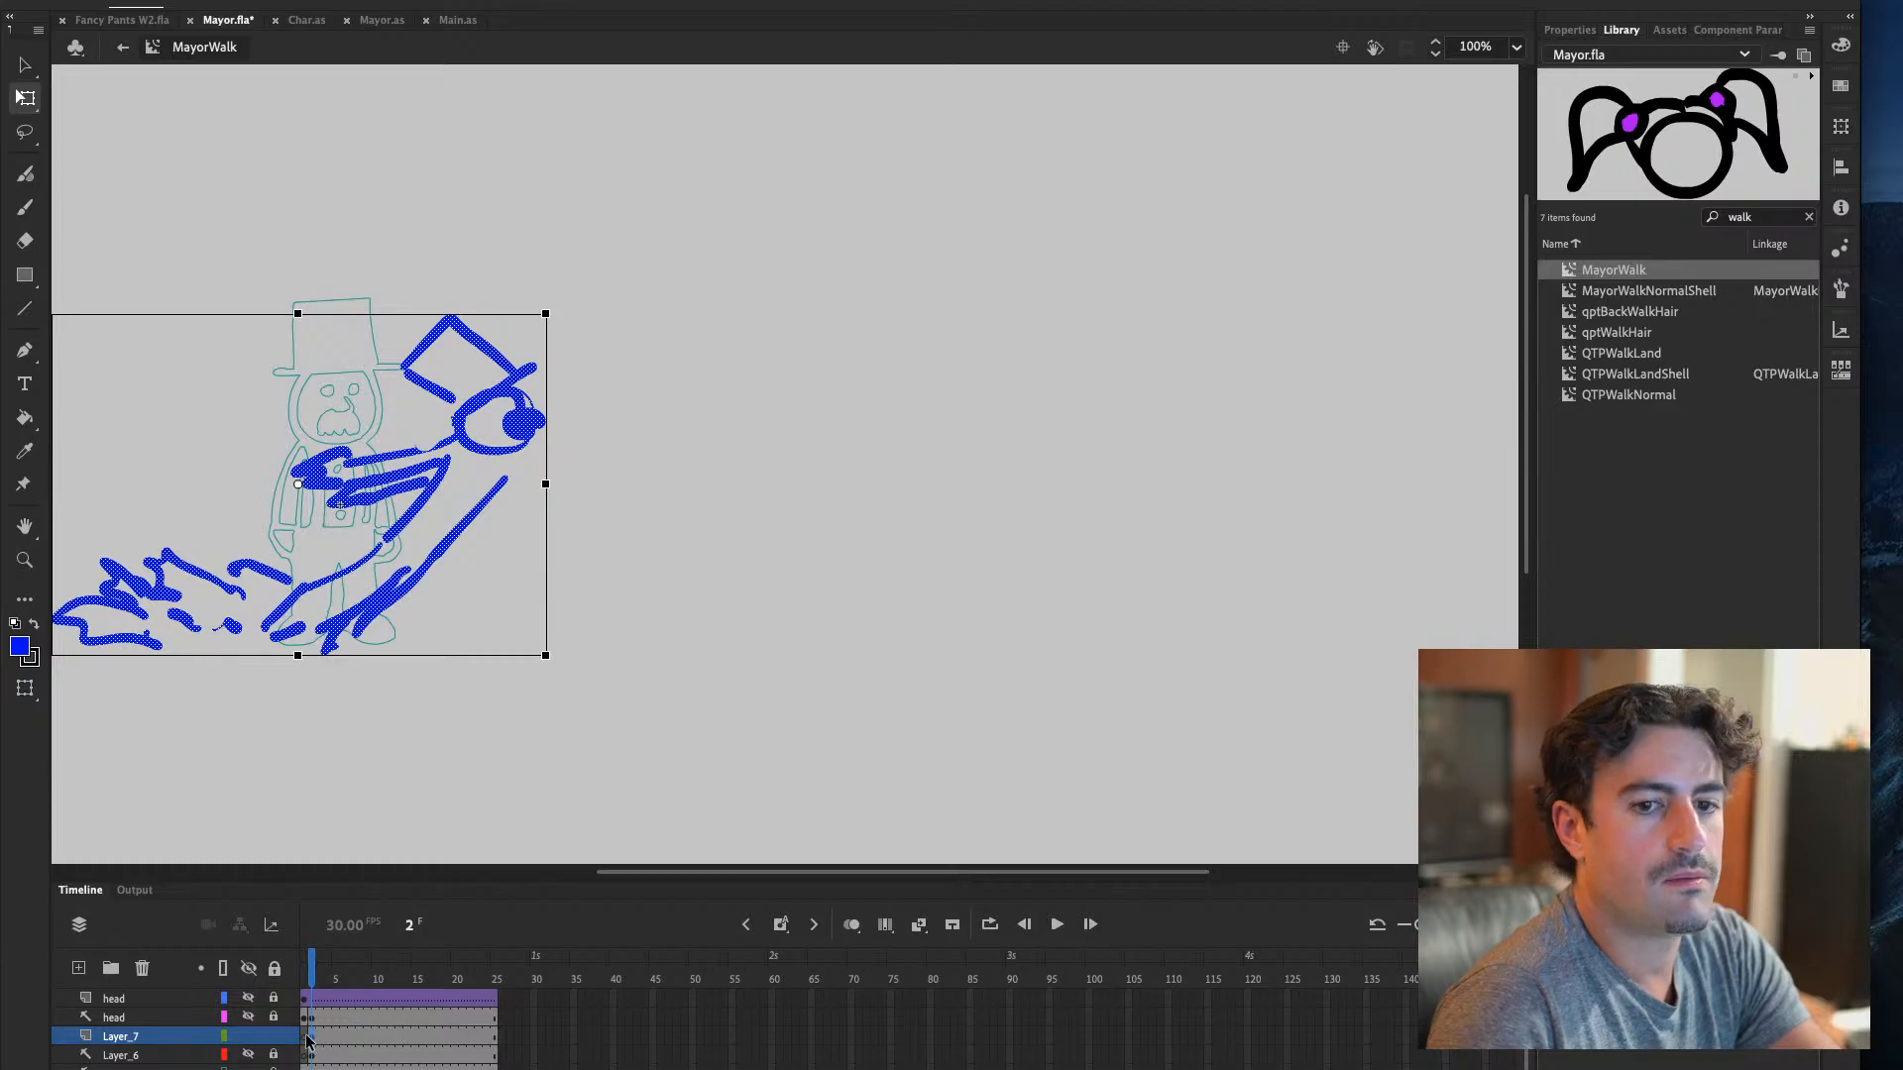
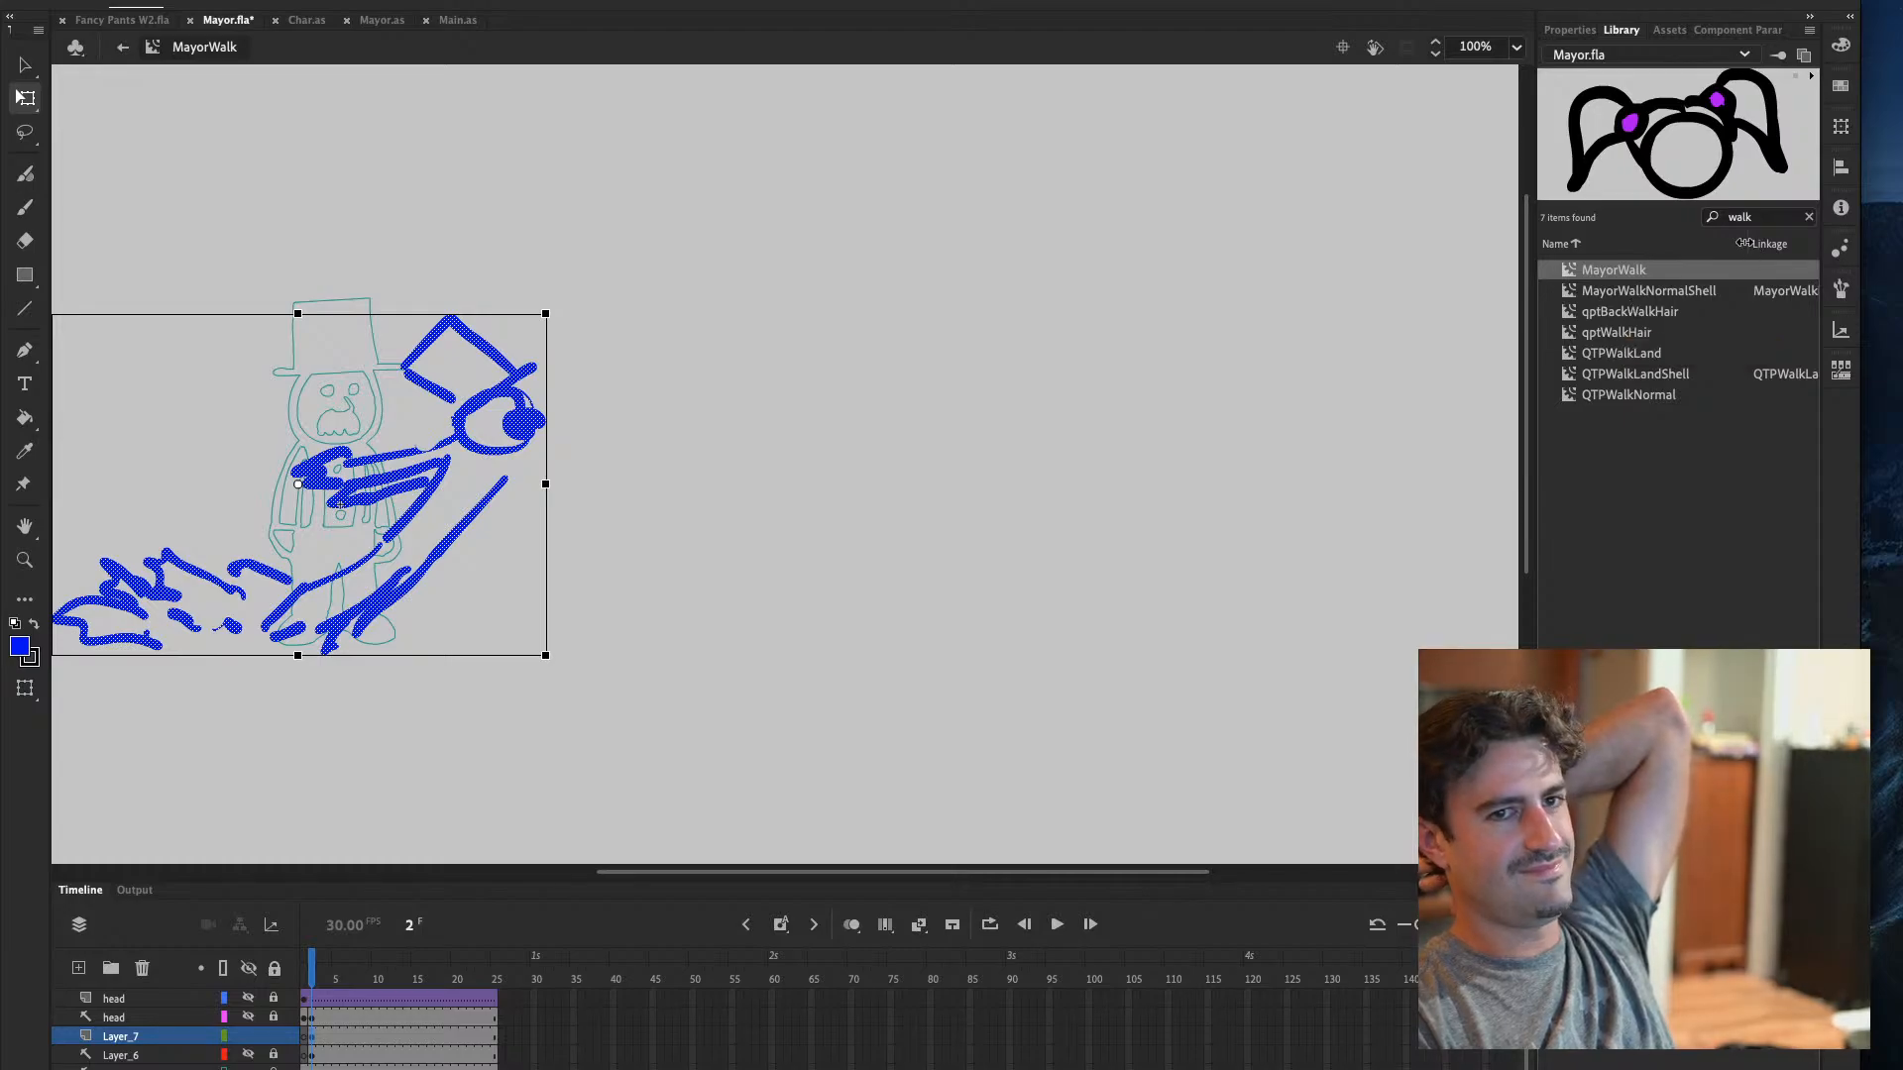
Search the Mayor.fla library for "run" and select the QTPRunShell symbol
left_click(1809, 217)
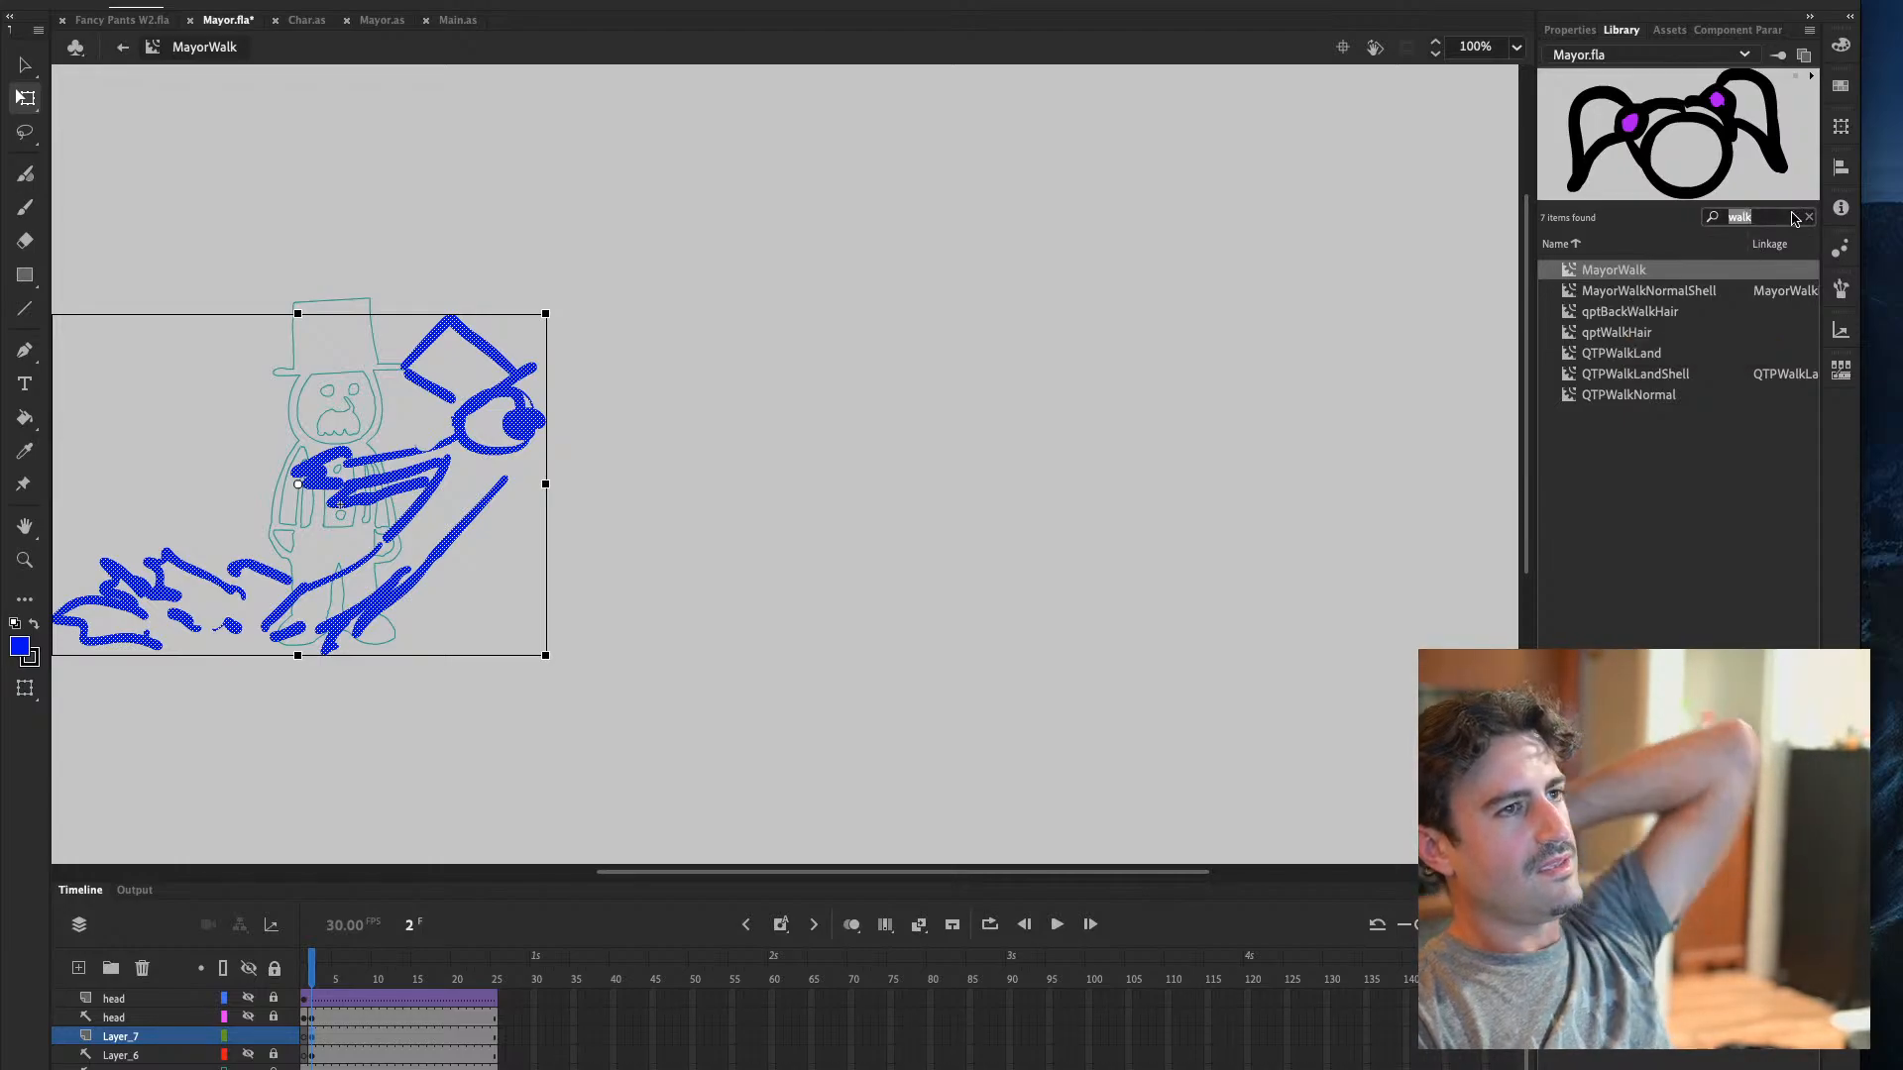
type("run")
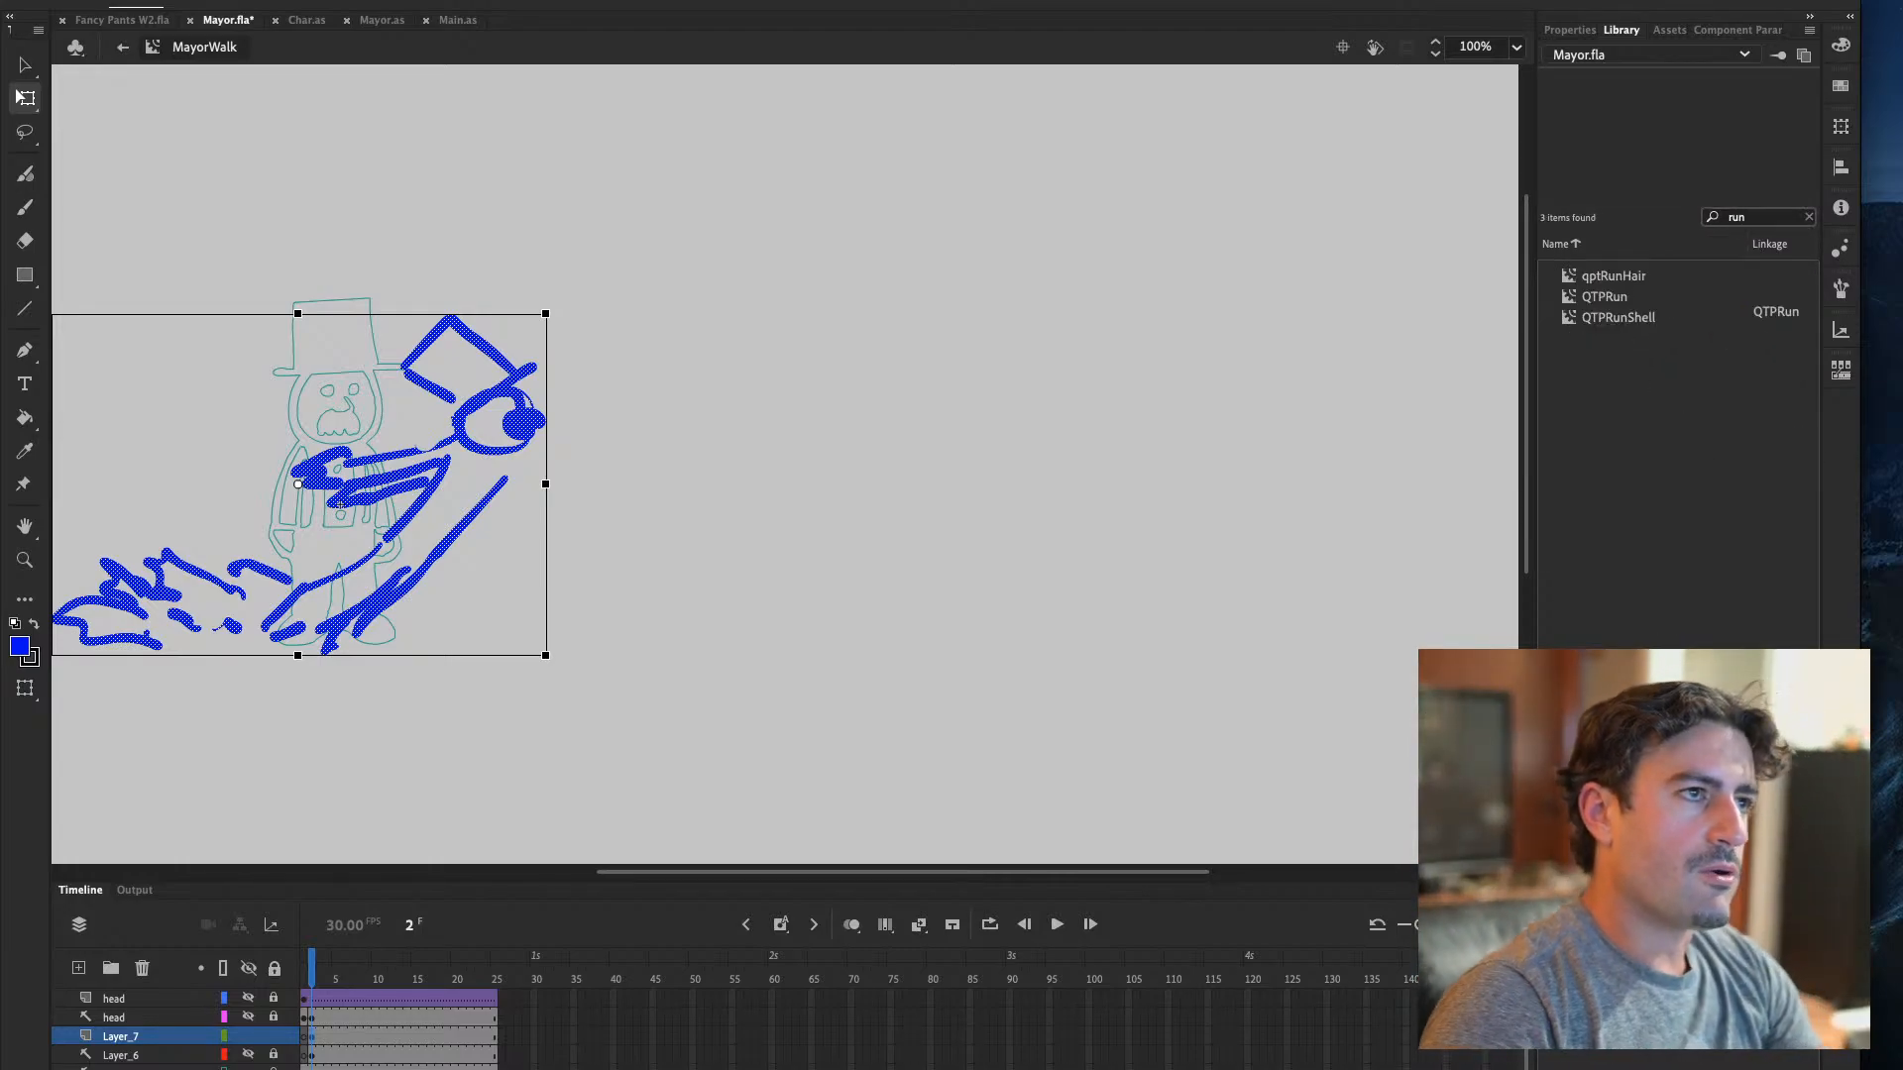
left_click(1601, 296)
left_click(1614, 314)
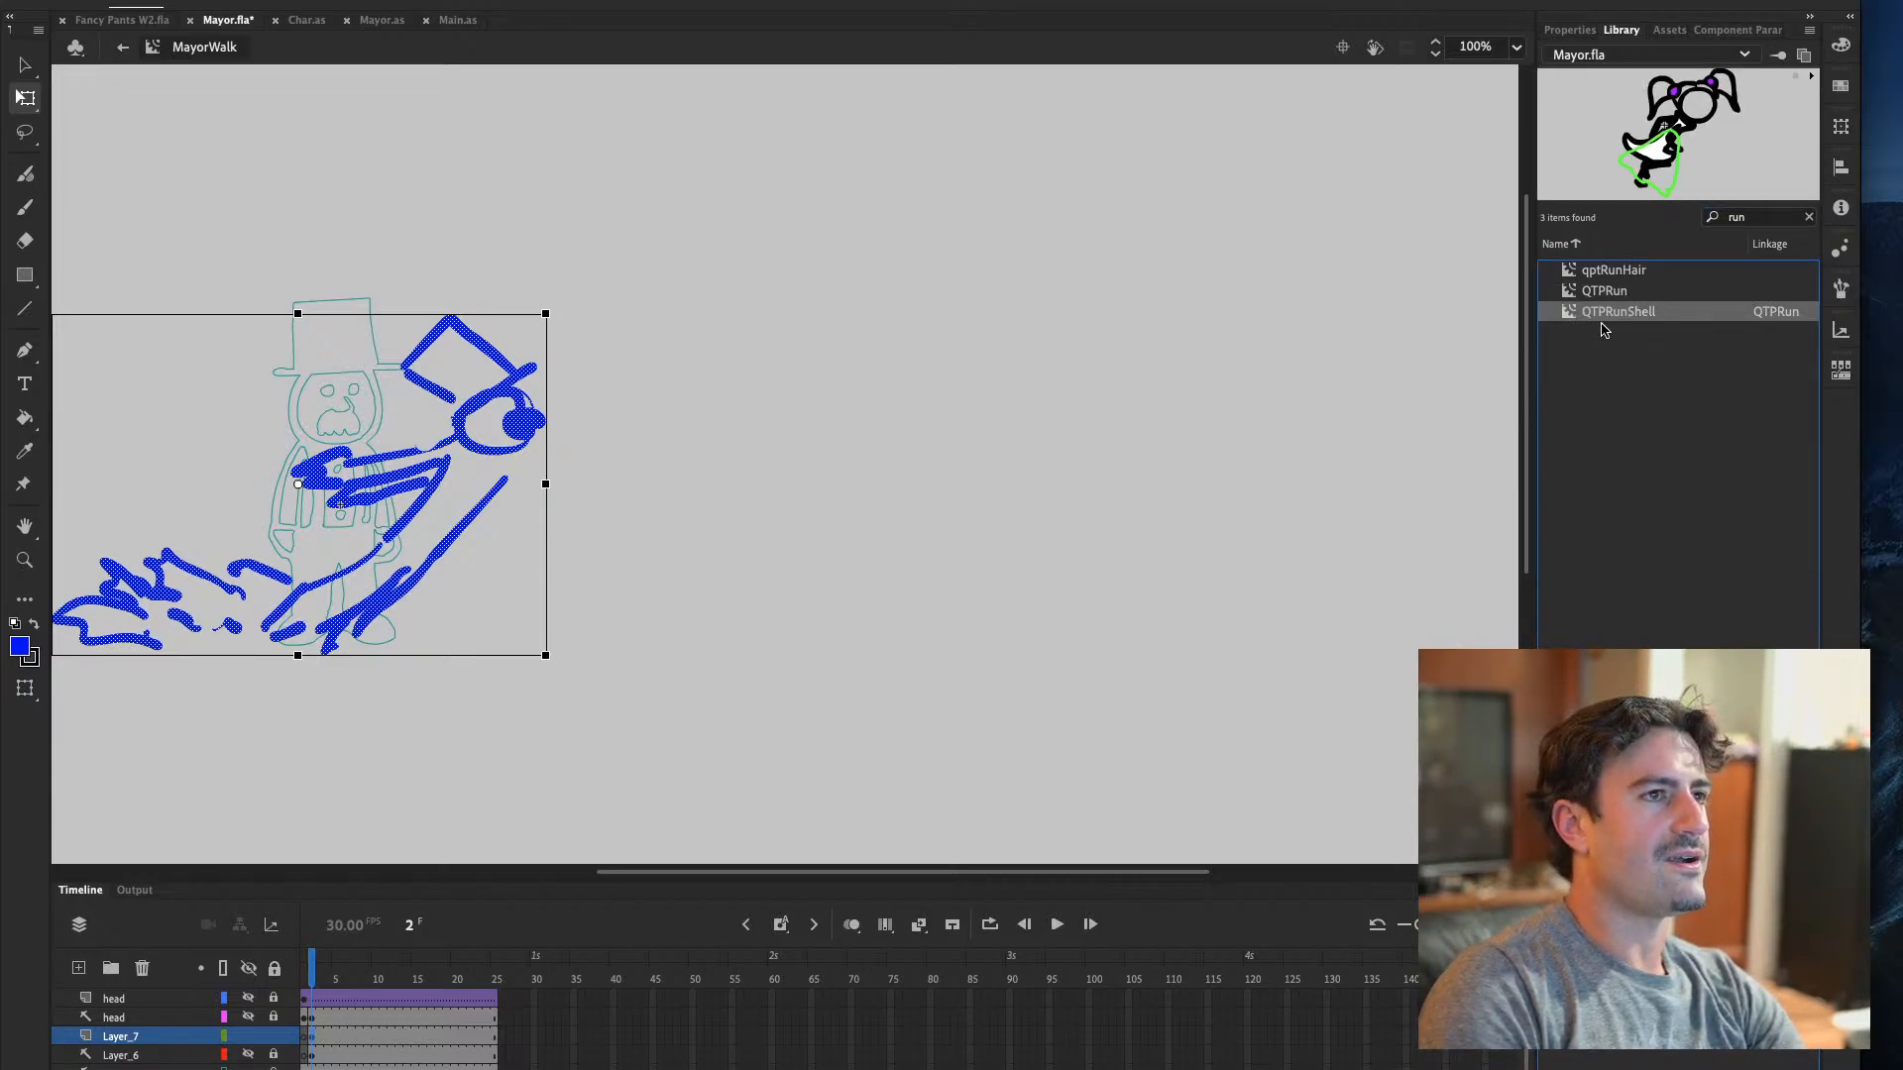
Rename the QTPRunShell symbol in the library to MayorRunShell
double_click(1598, 315)
left_click(1599, 311)
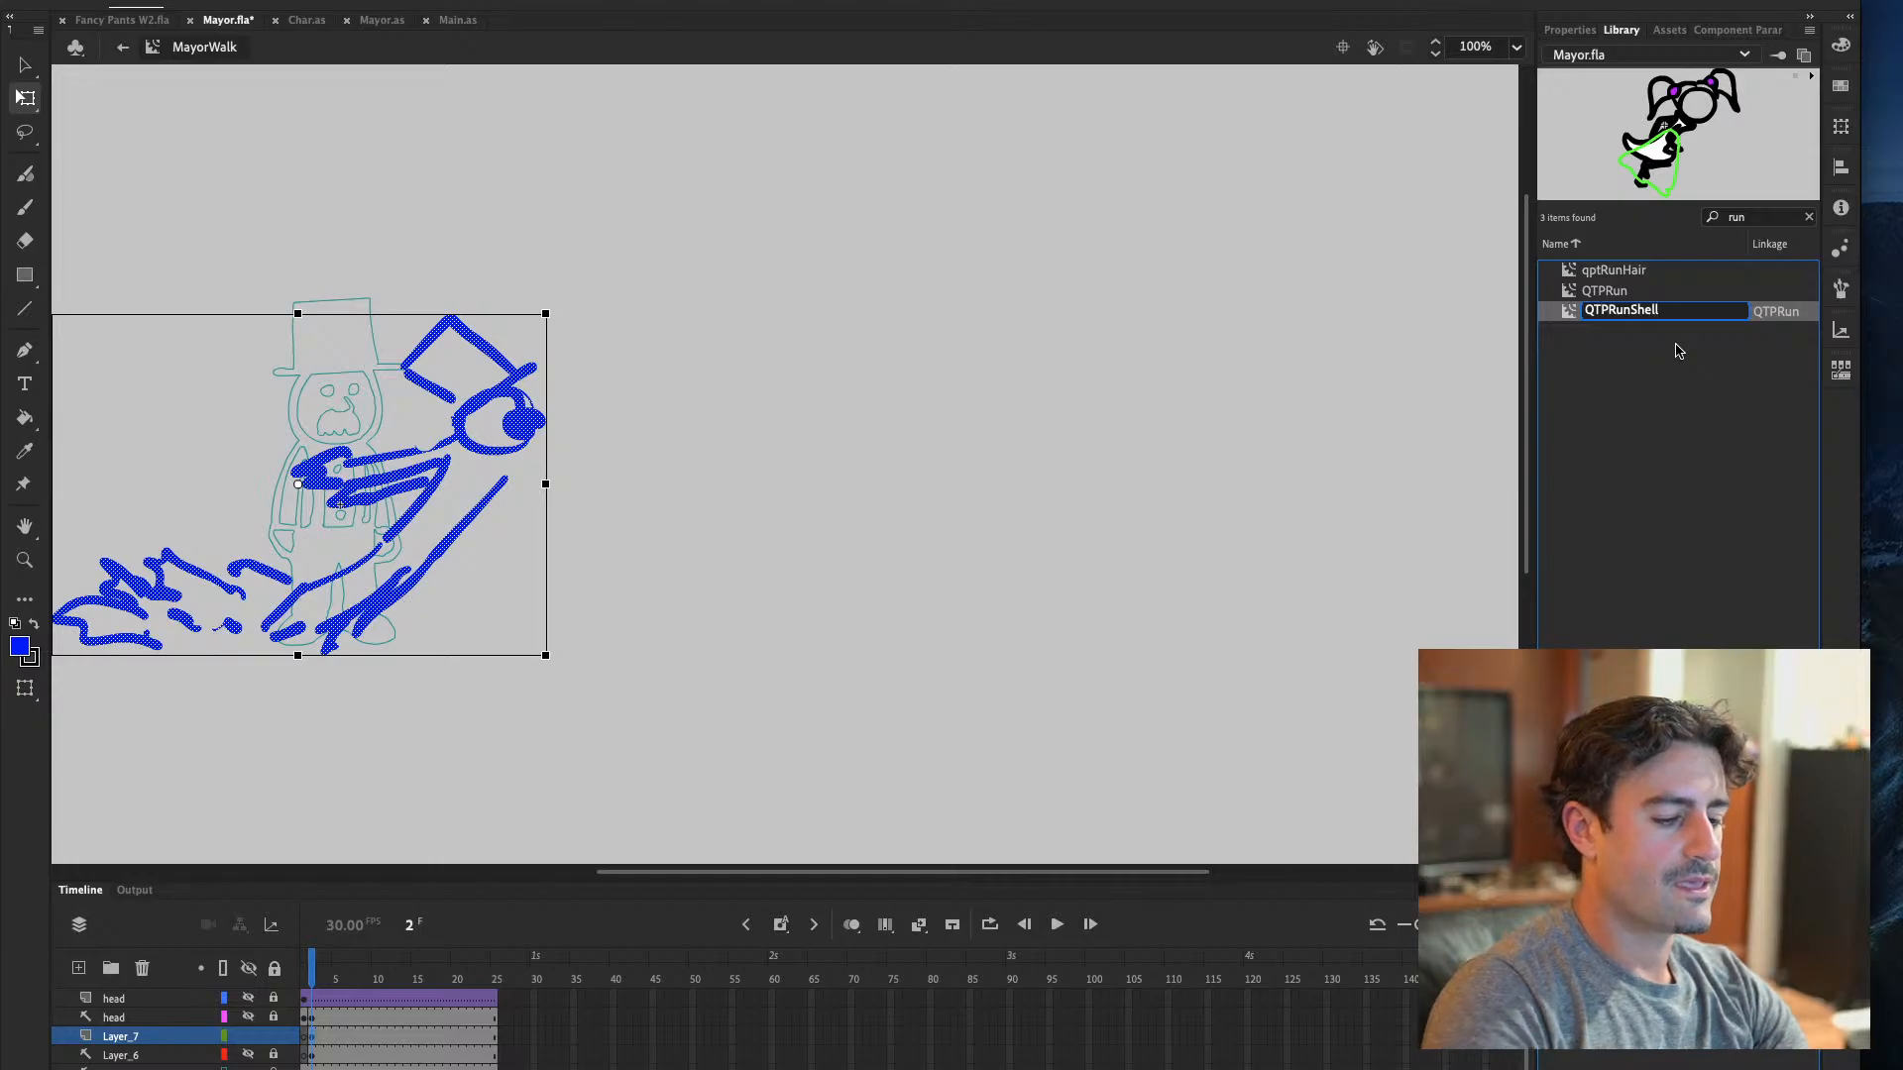
key("BackSpace")
key("BackSpace")
key("BackSpace")
type("May")
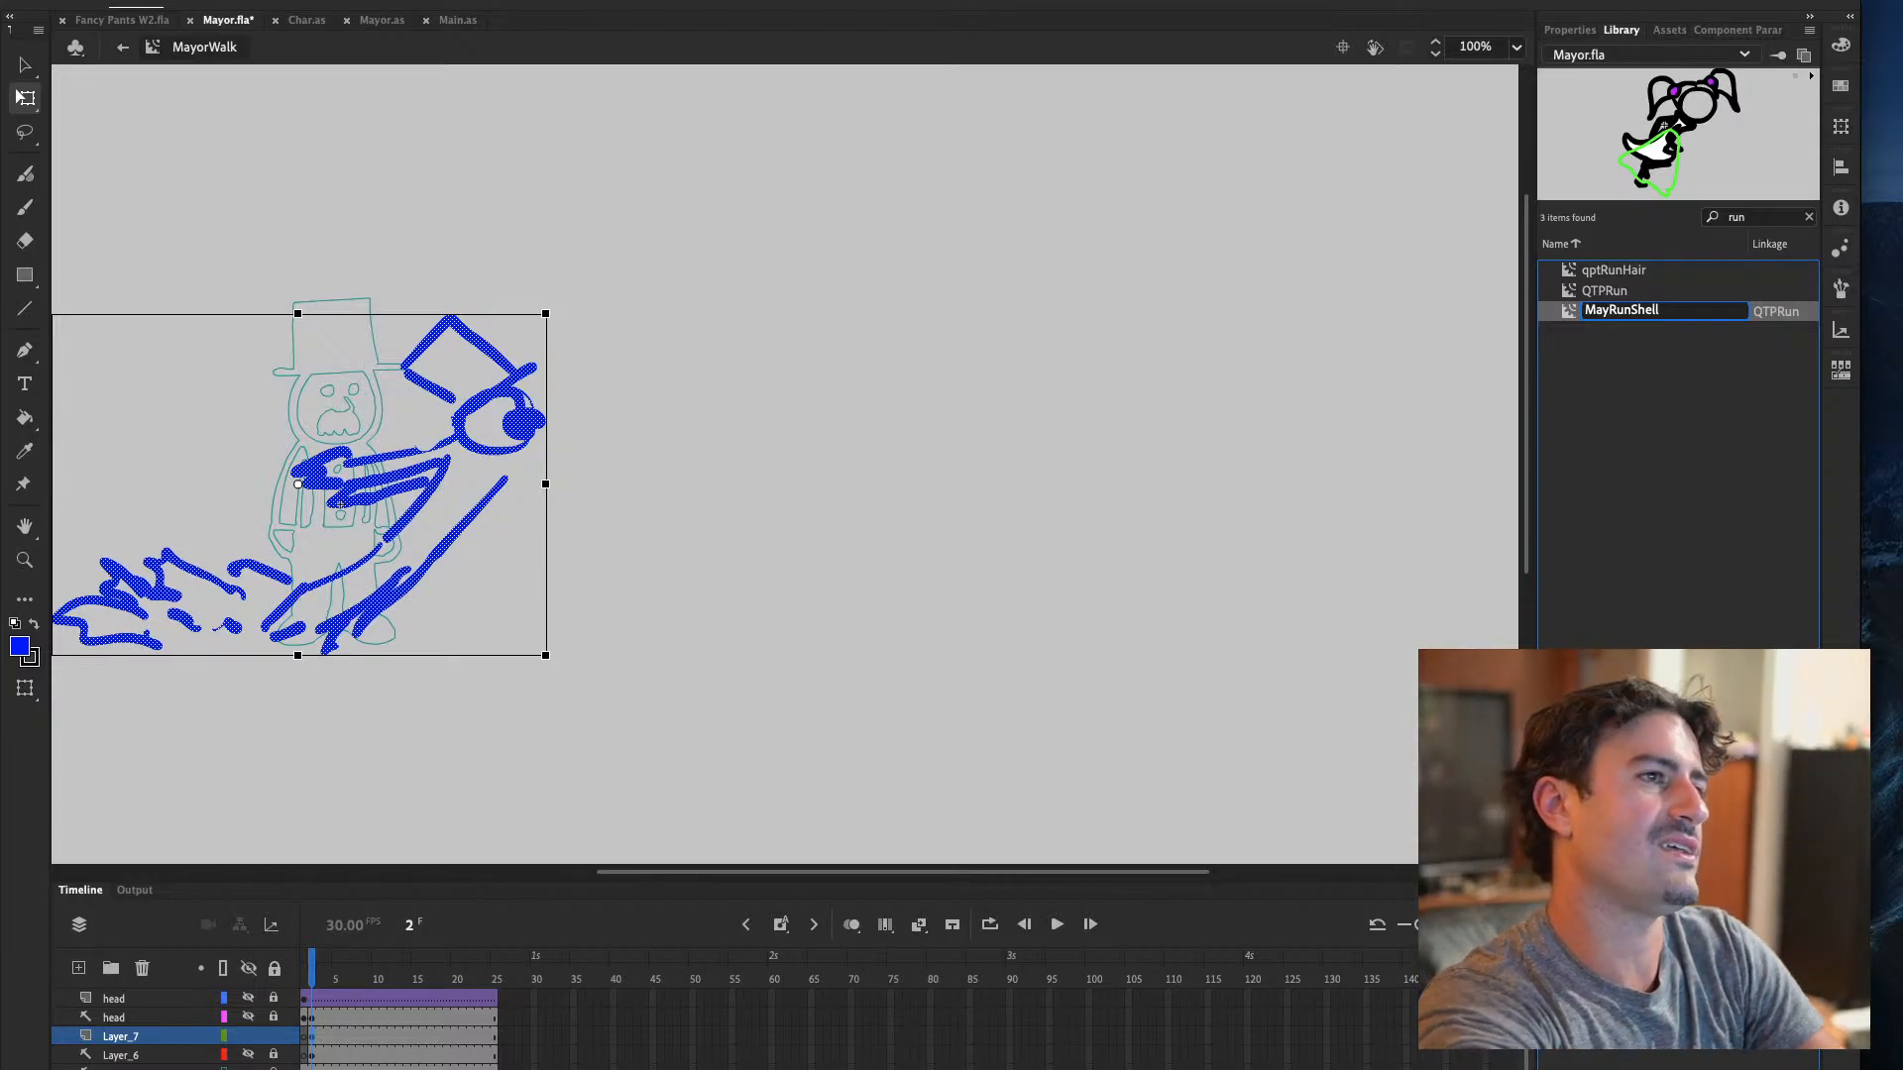
type("or")
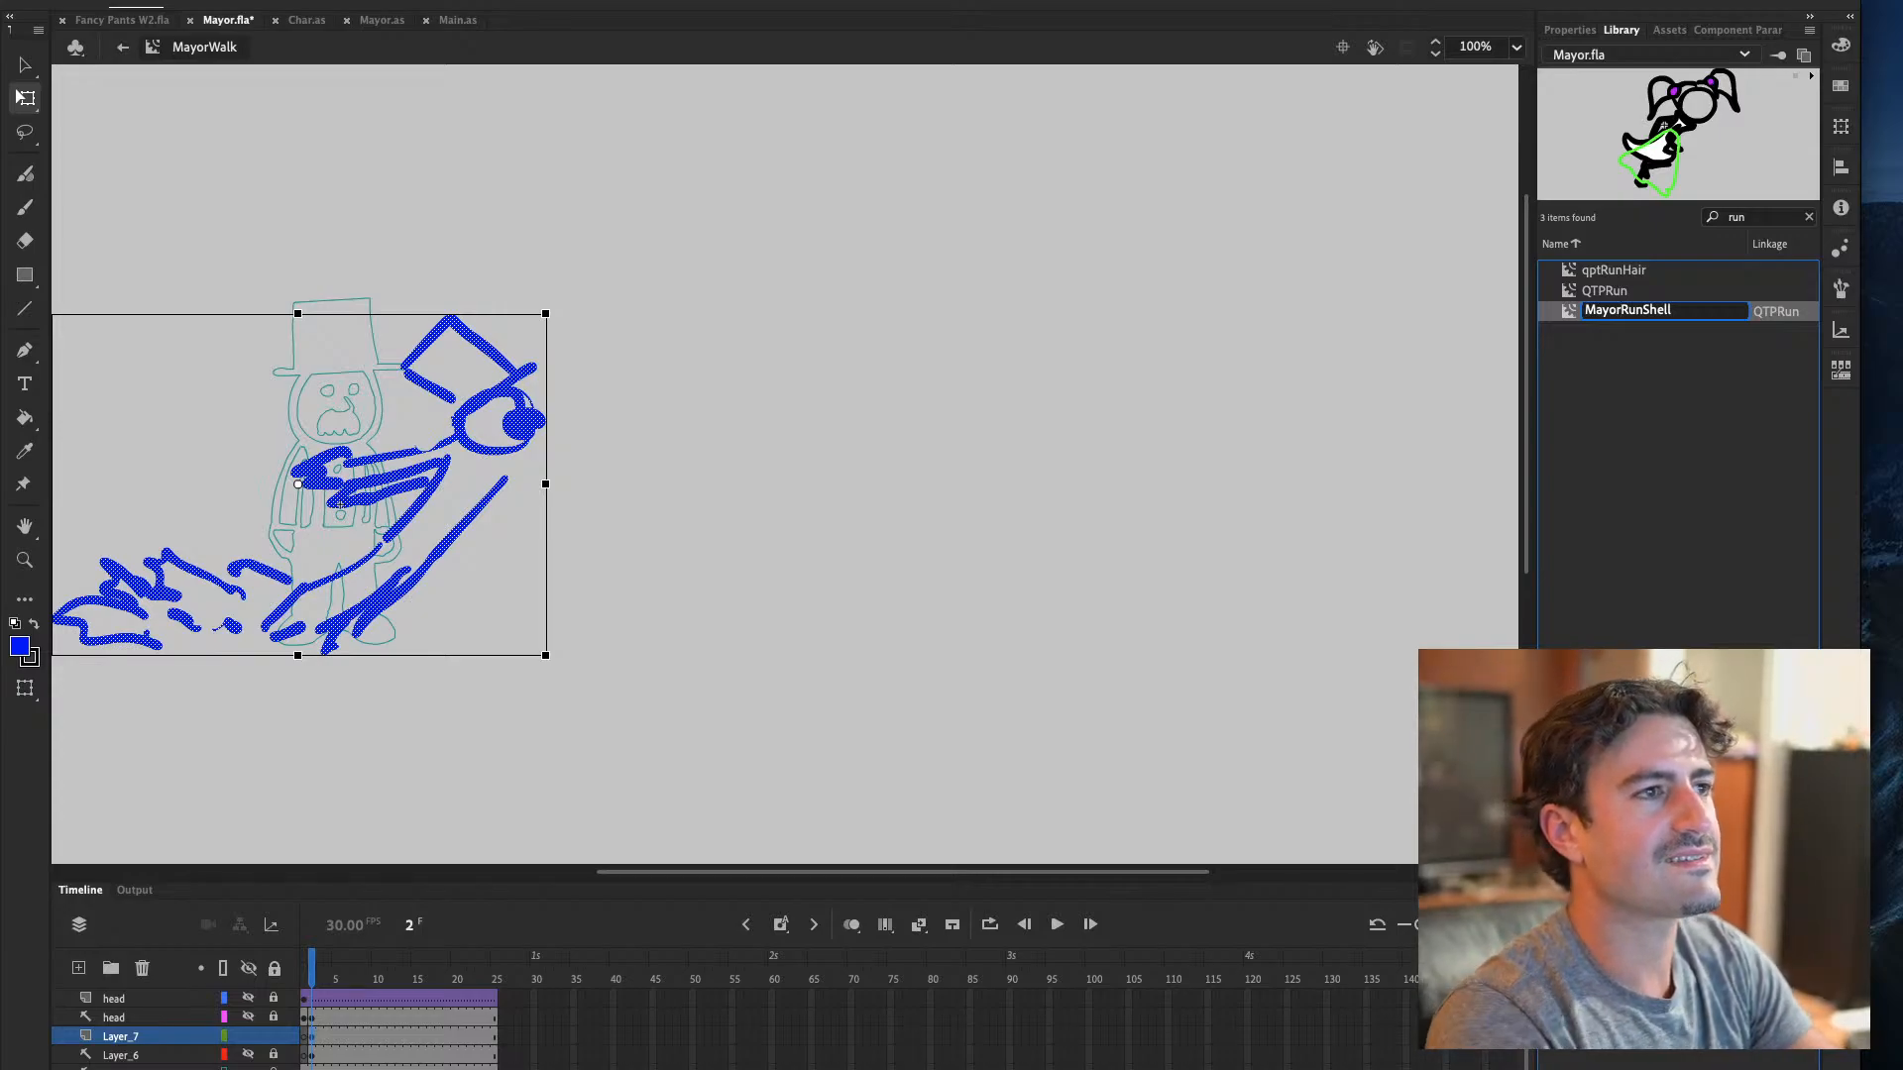
key("shift+Left")
key("shift+Left")
key("shift+Left")
key("shift+Left")
key("shift+Left")
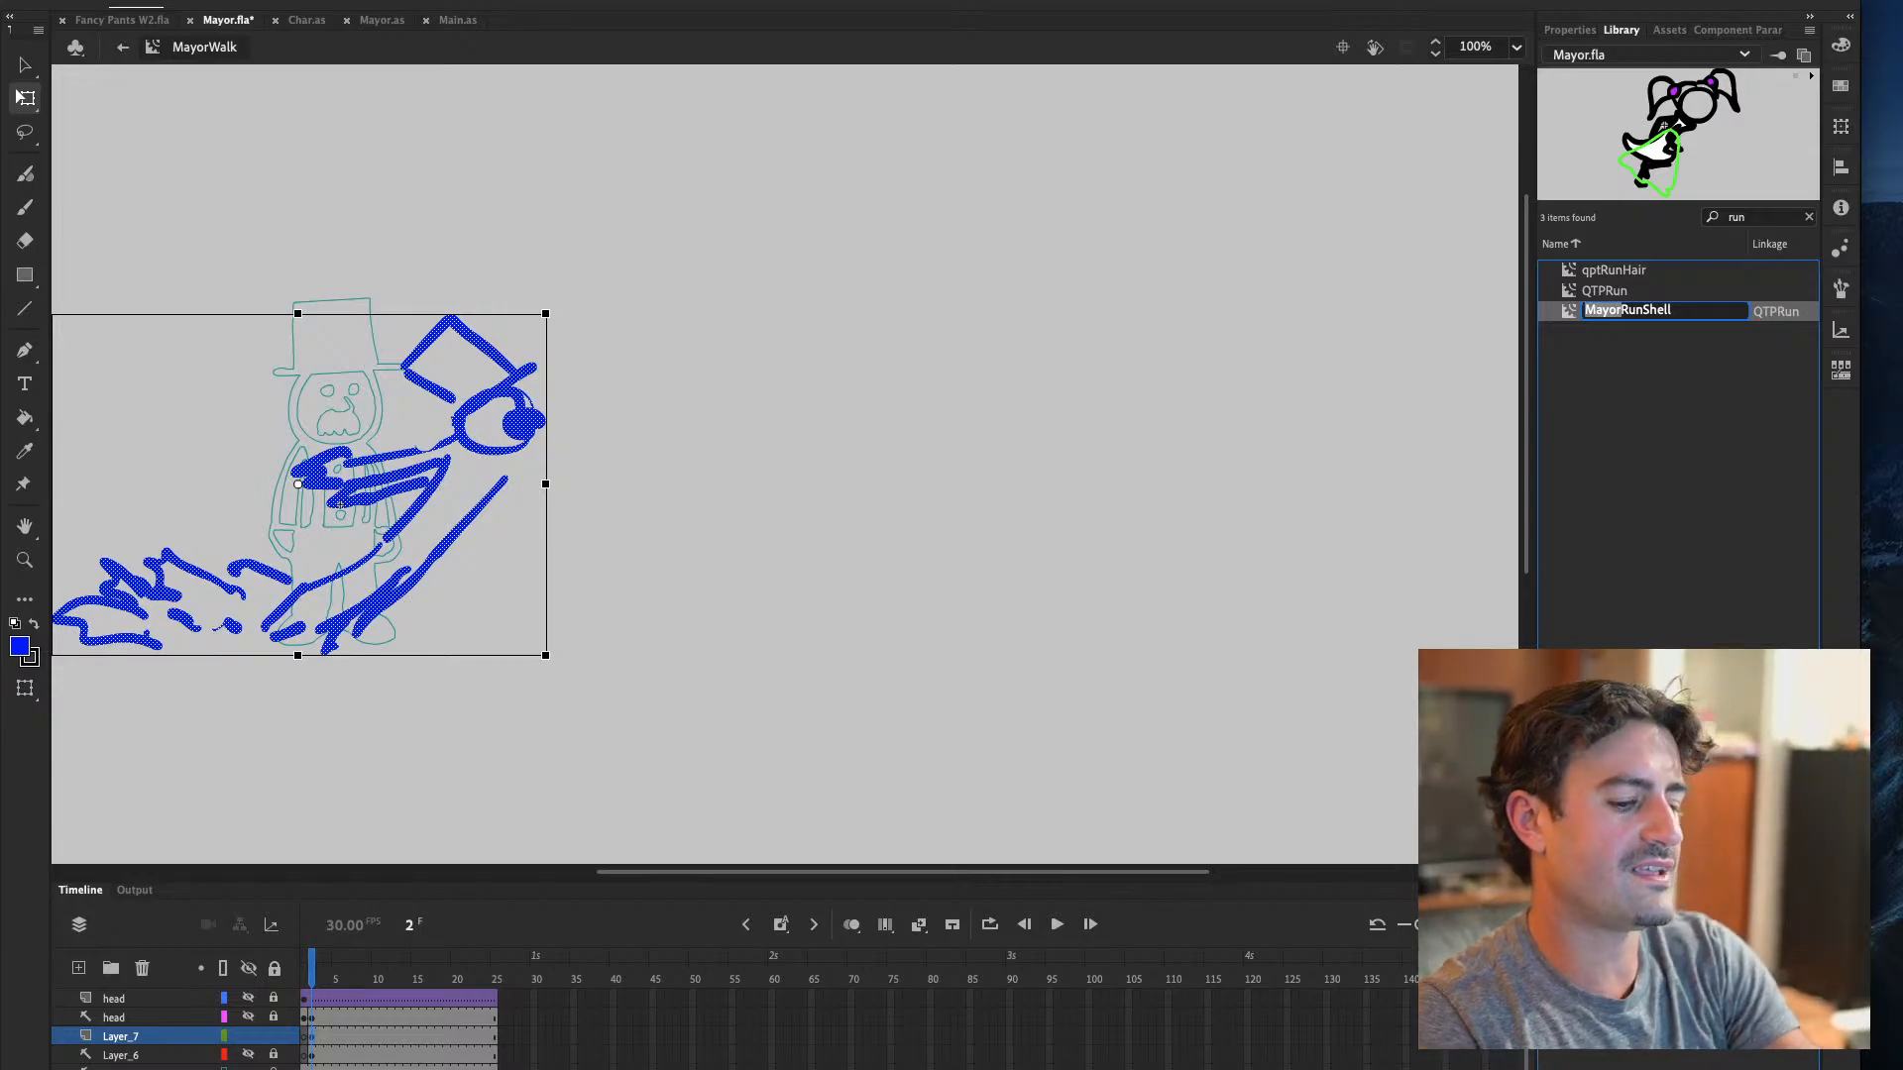
key("Return")
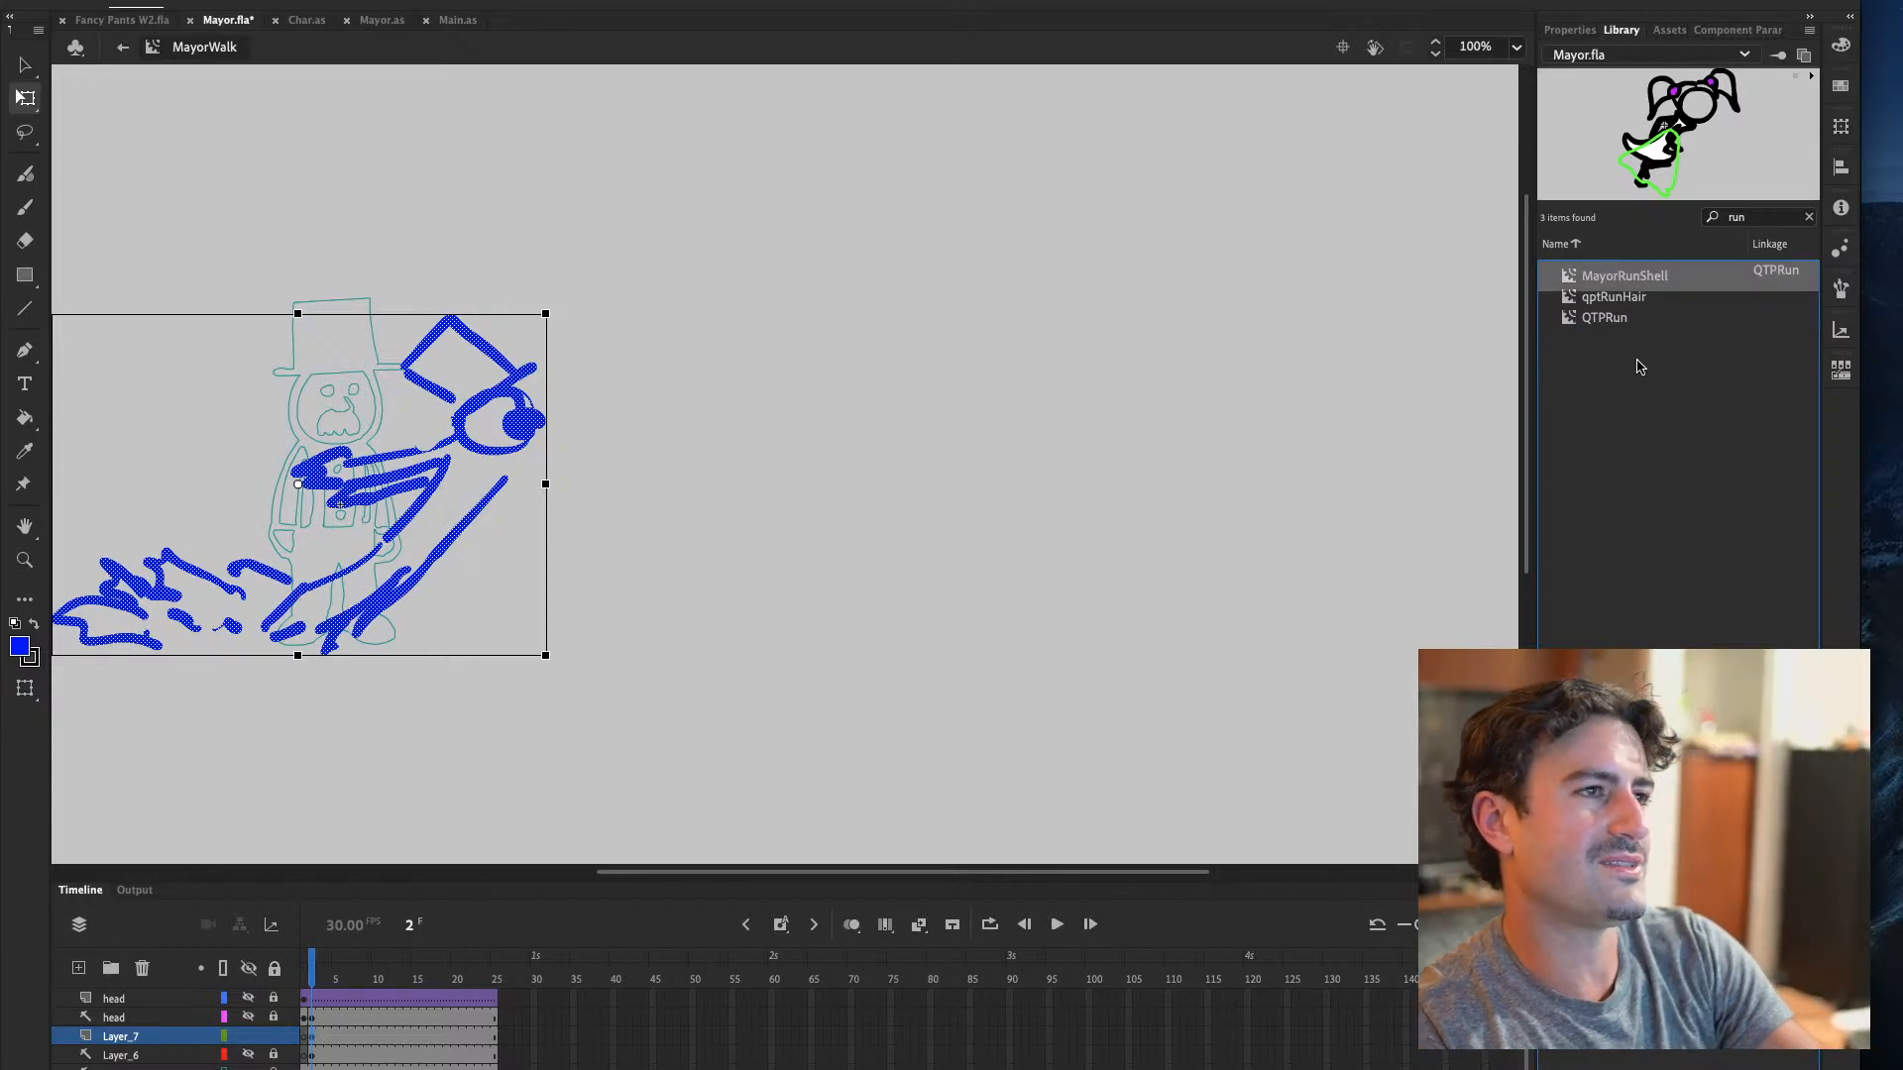
Change the linkage name of the MayorRunShell symbol to MayorRun
double_click(1784, 273)
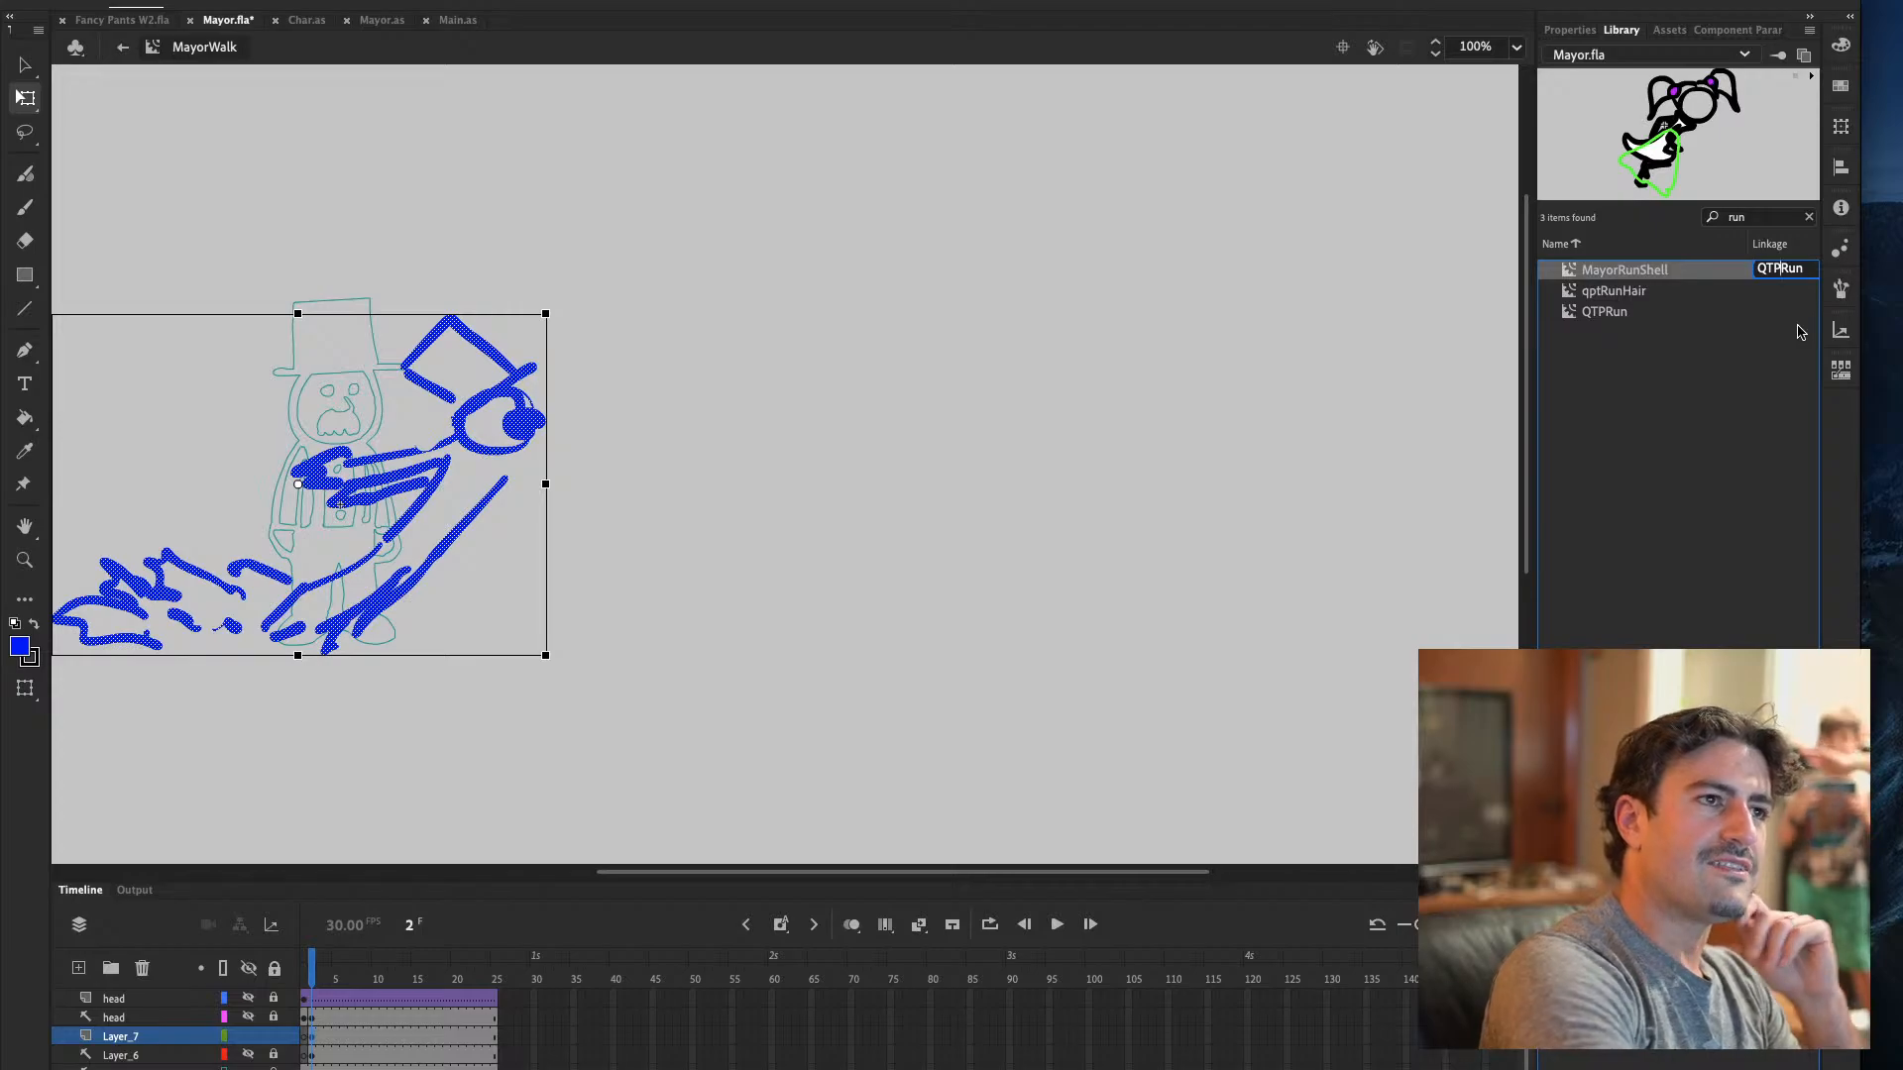
key("Left")
key("Left")
key("Left")
key("BackSpace")
key("BackSpace")
key("BackSpace")
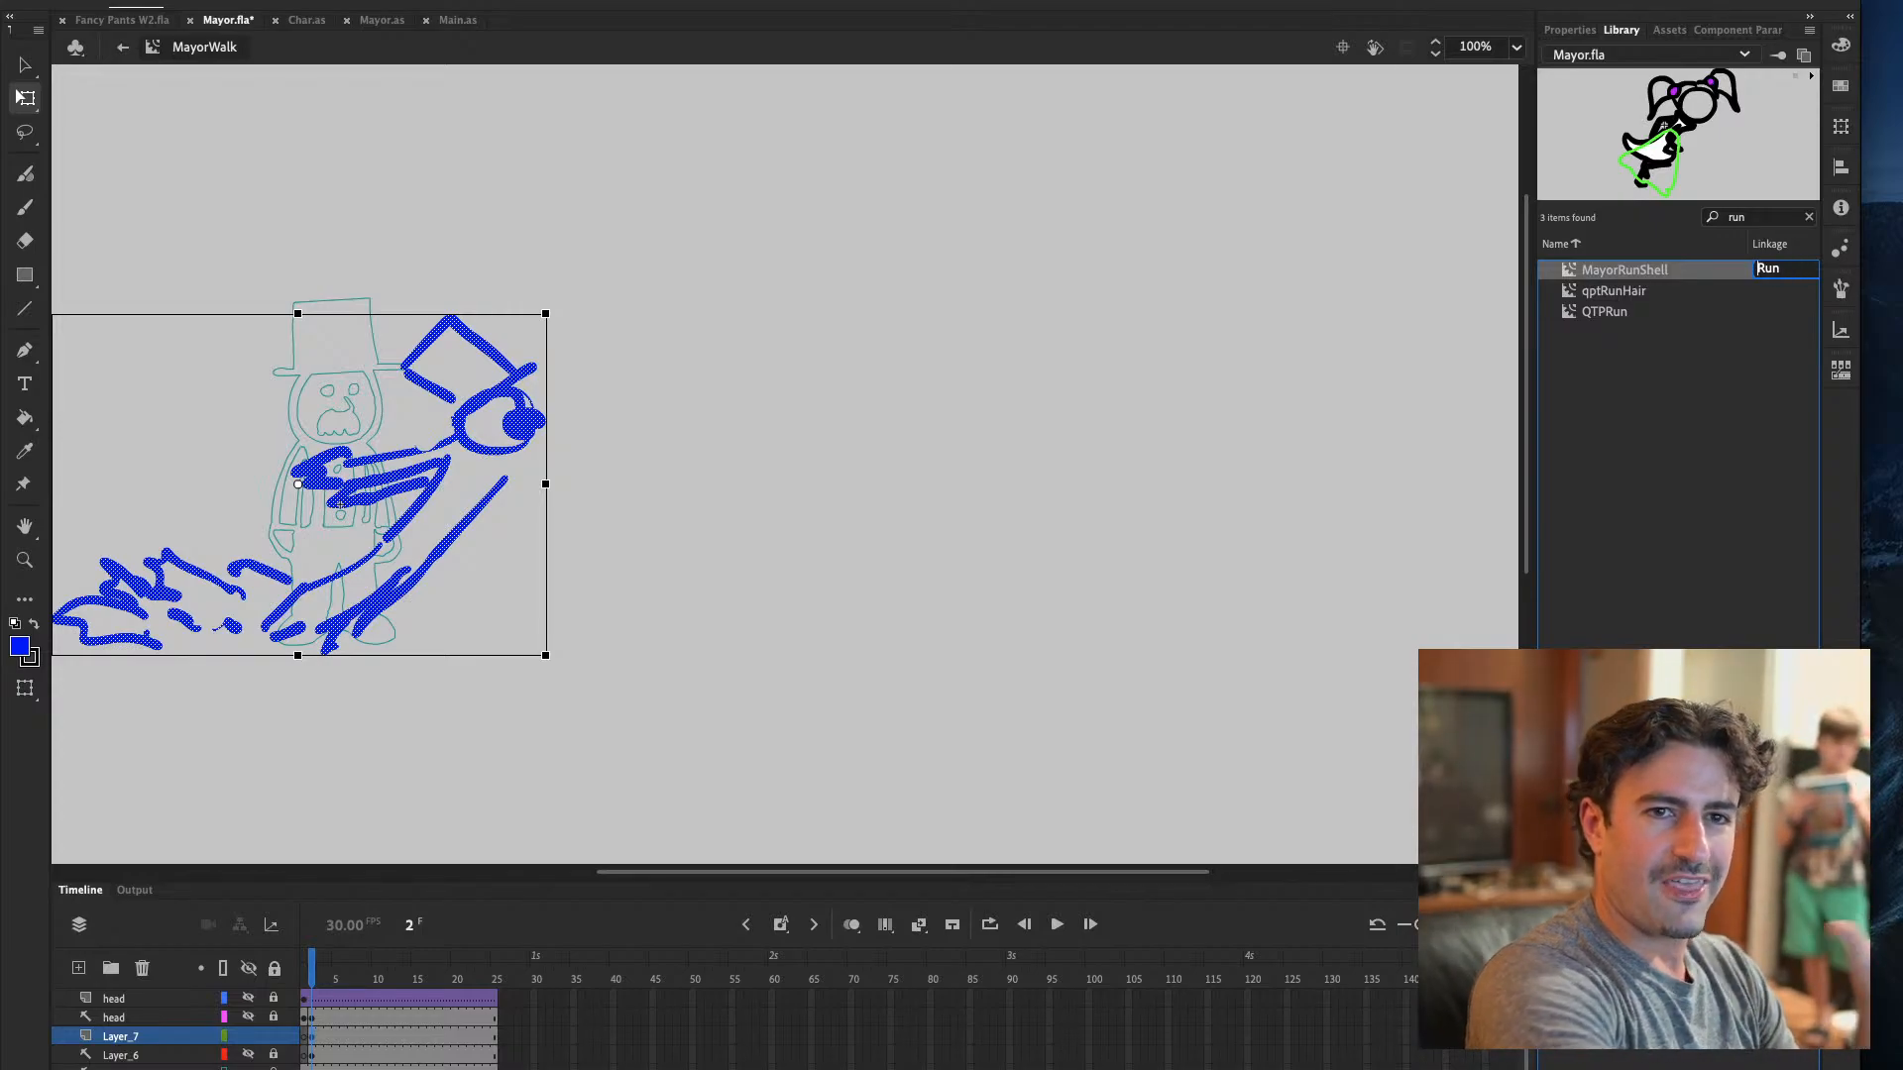
type("Mayor")
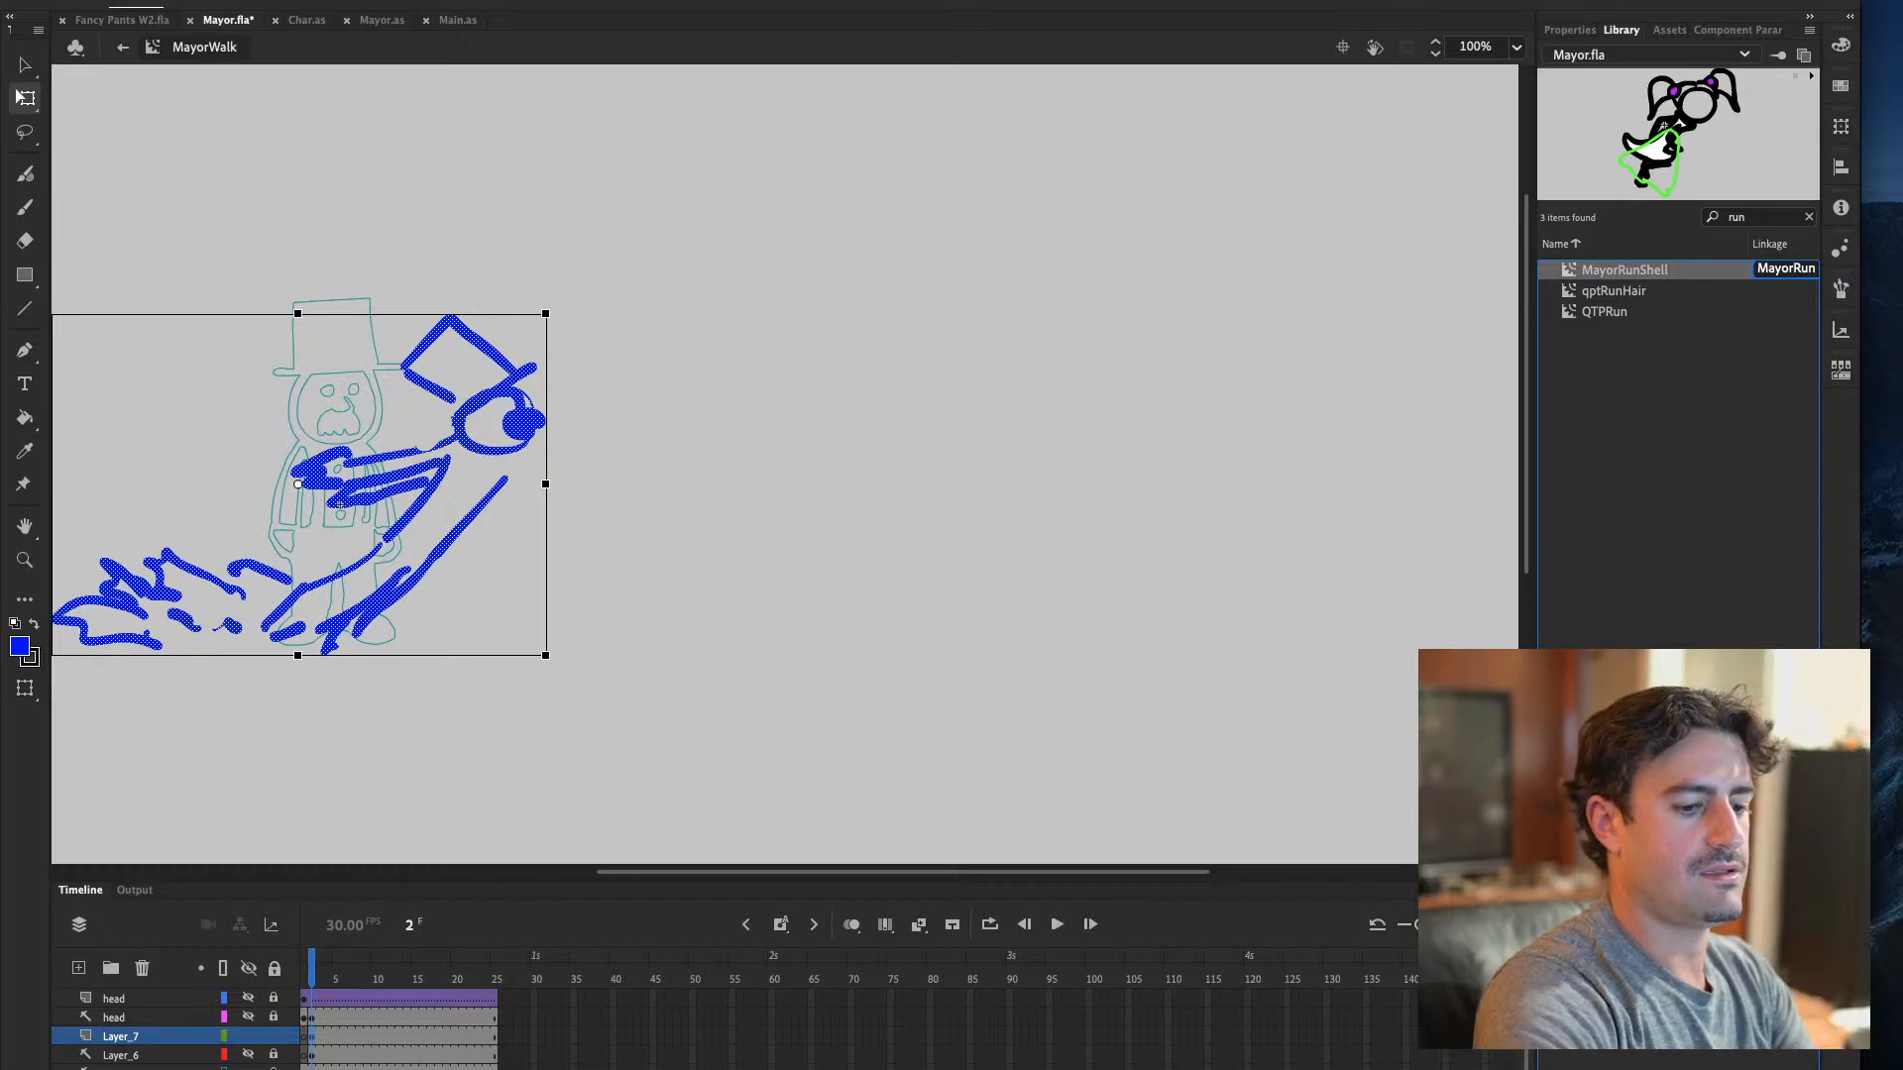
key("Return")
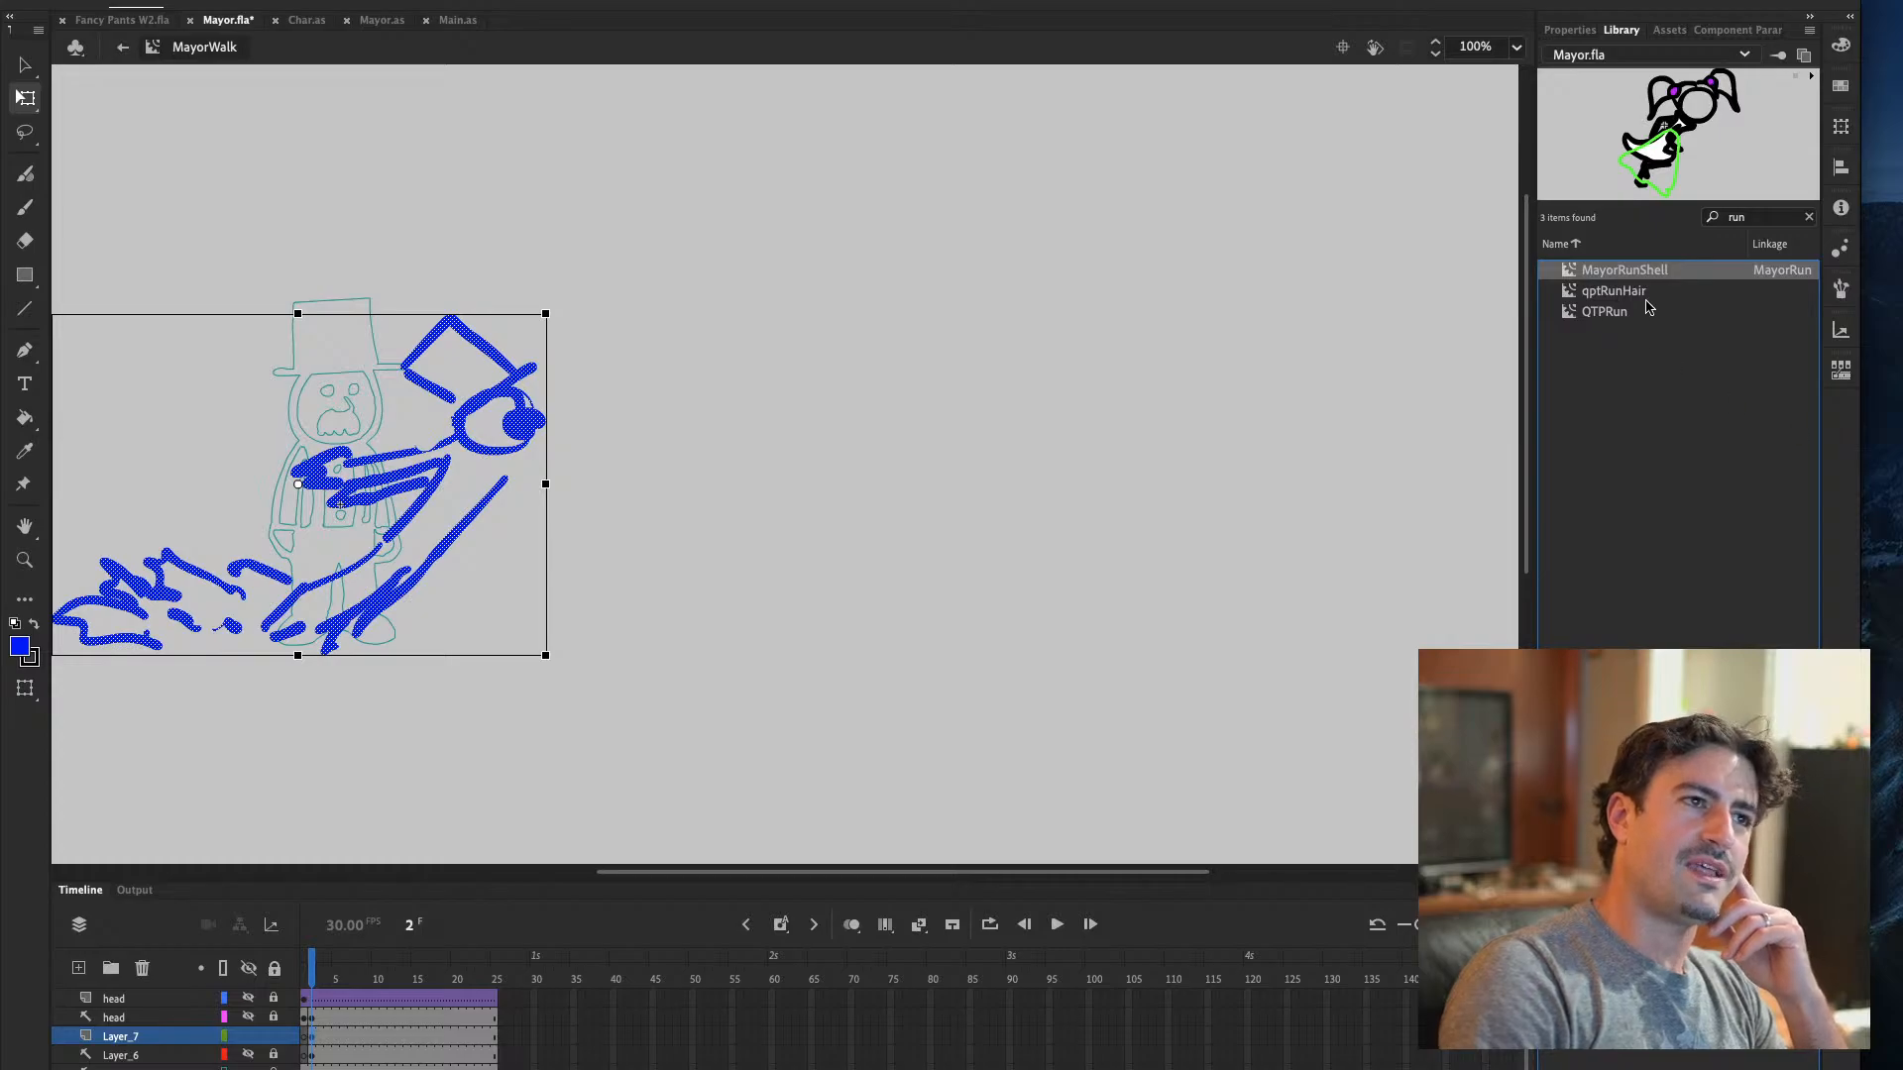
Open the MayorRunShell symbol and select its head layer to inspect the running figure up close
double_click(1569, 270)
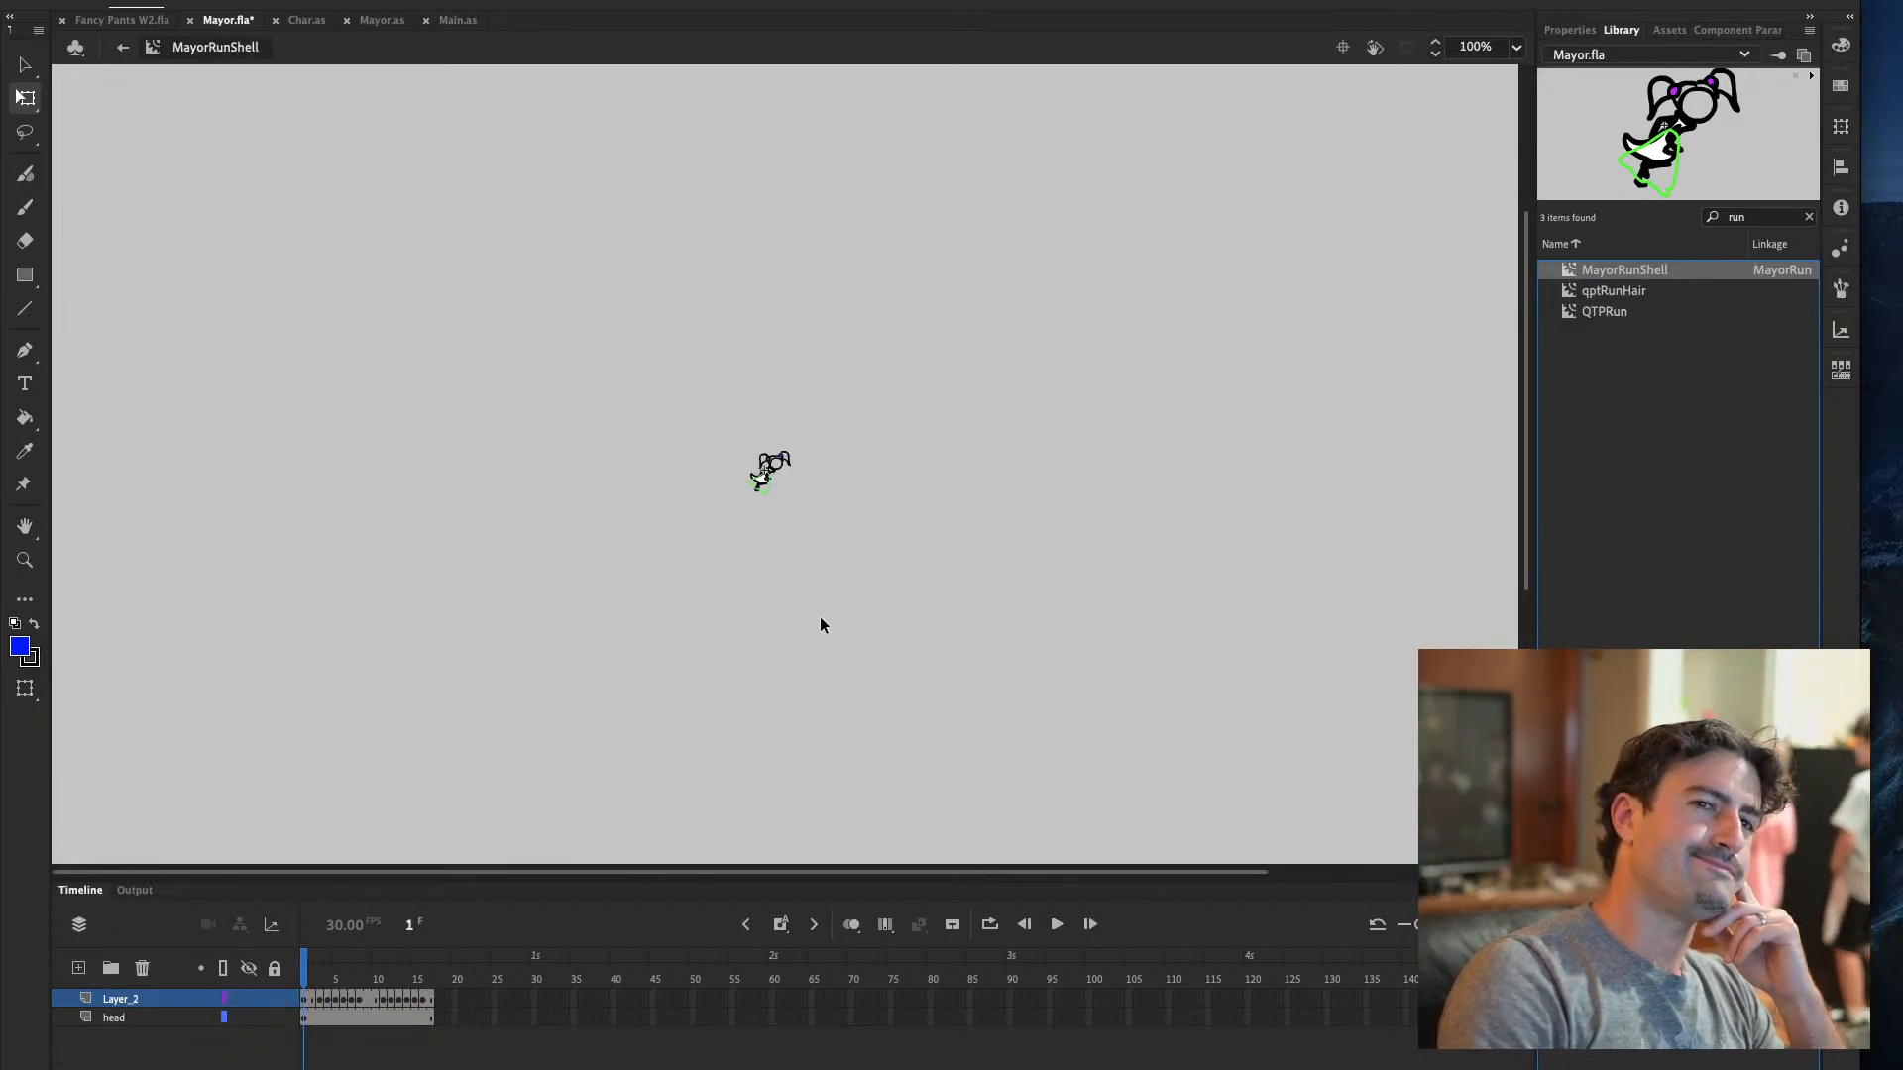
left_click(116, 1018)
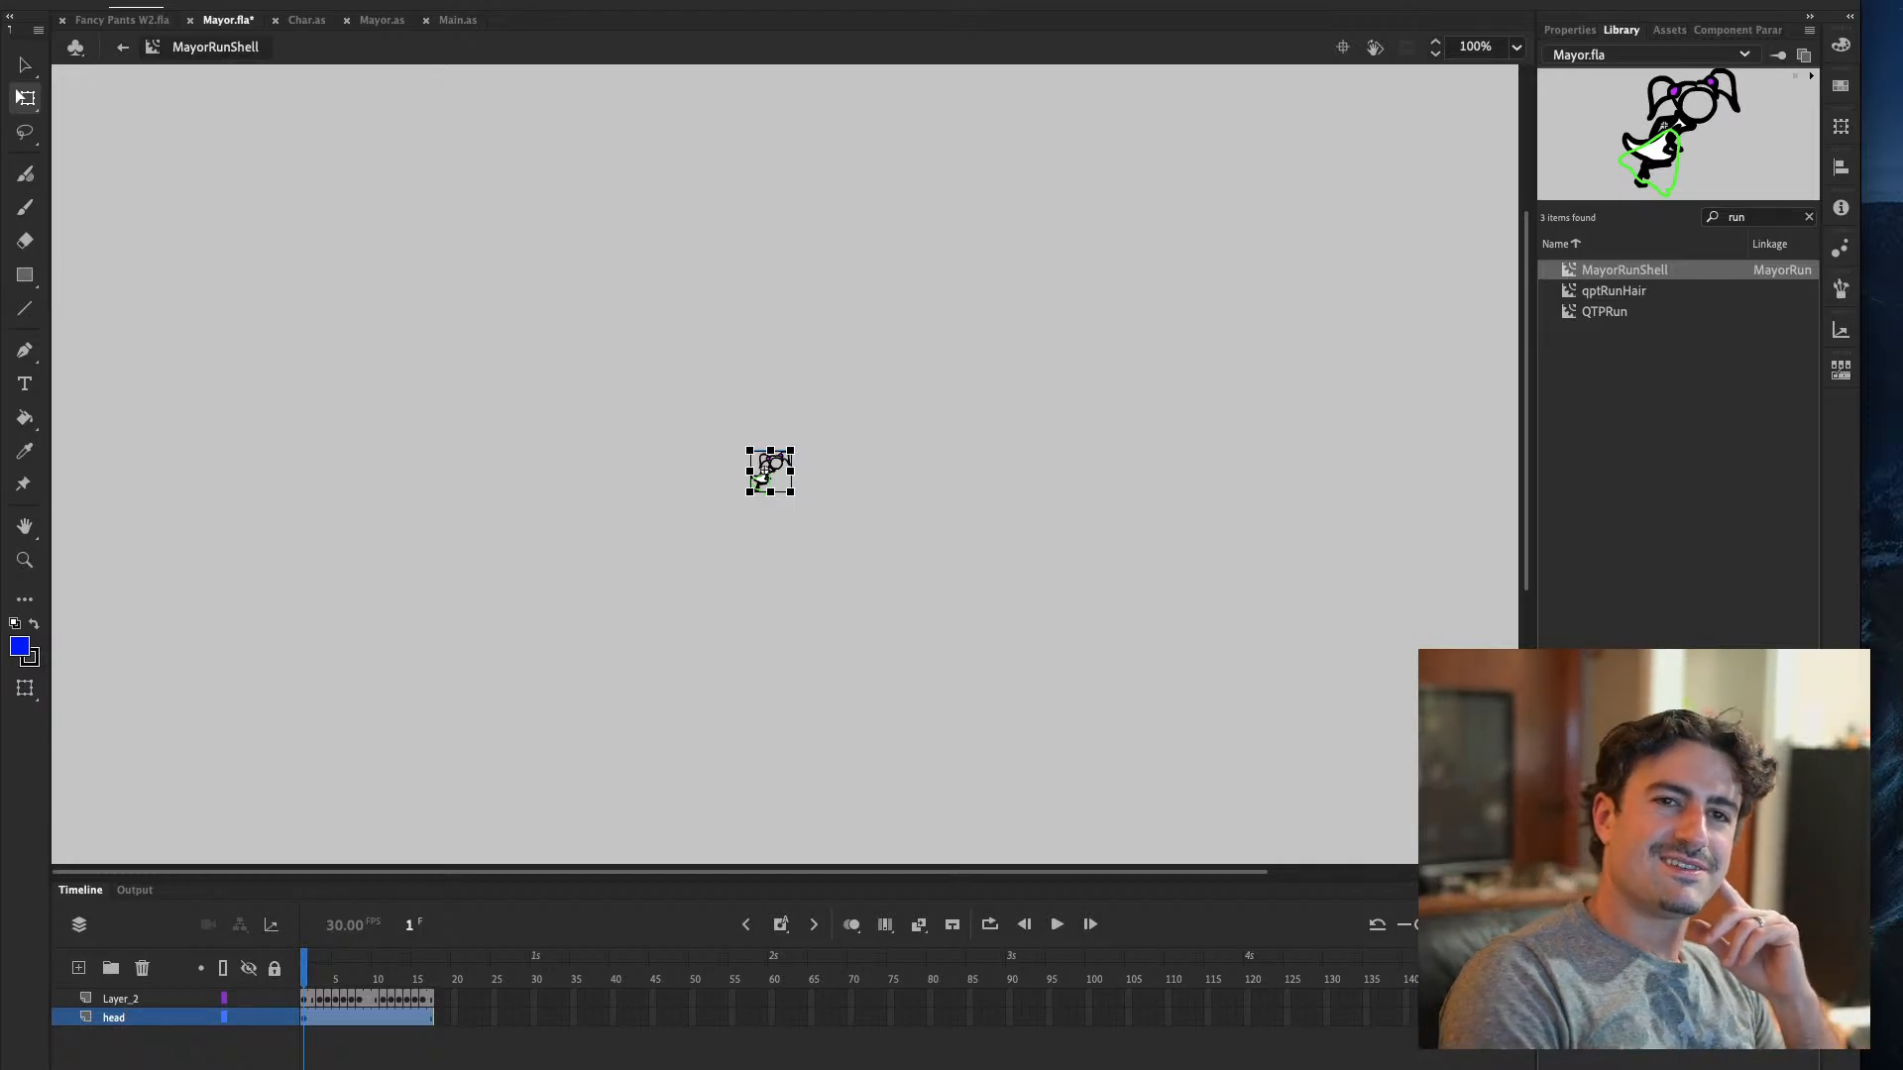
key("ctrl+equal")
key("ctrl+equal")
key("ctrl+equal")
key("ctrl+equal")
key("ctrl+equal")
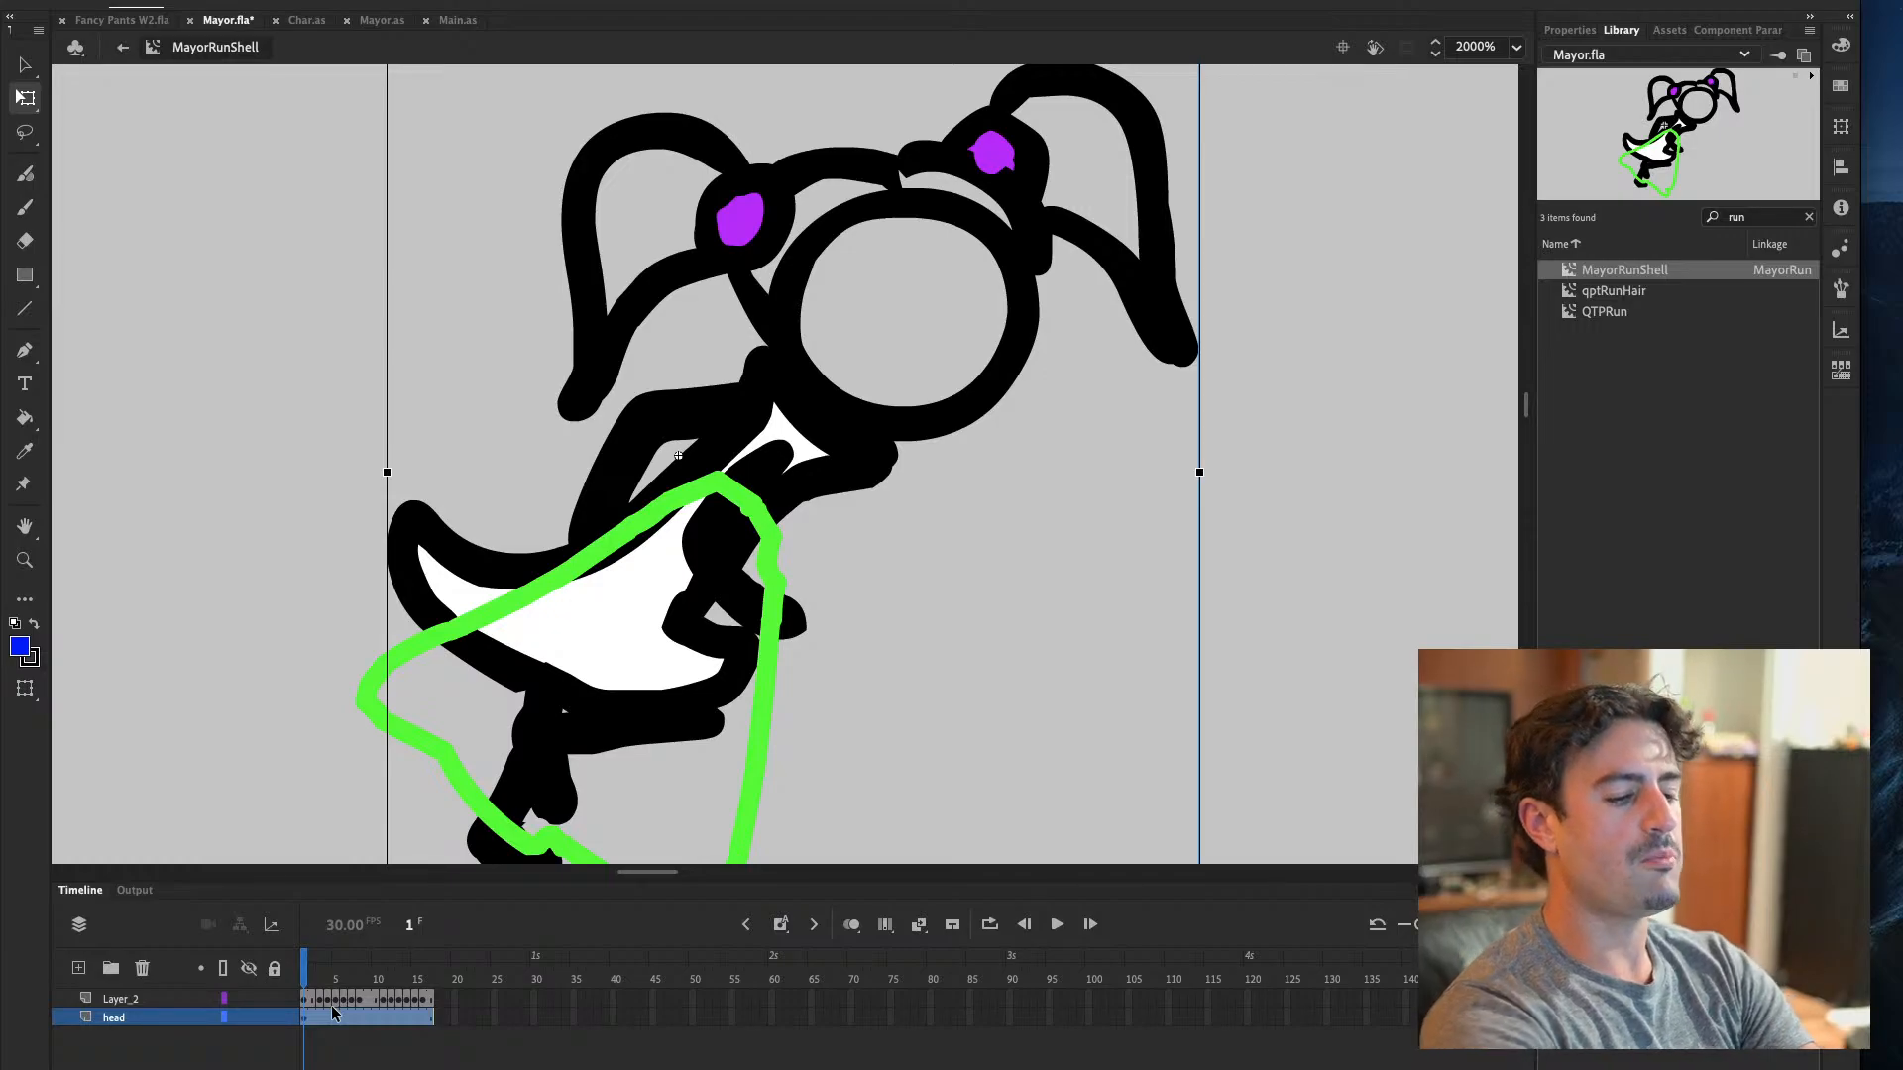
key("ctrl+minus")
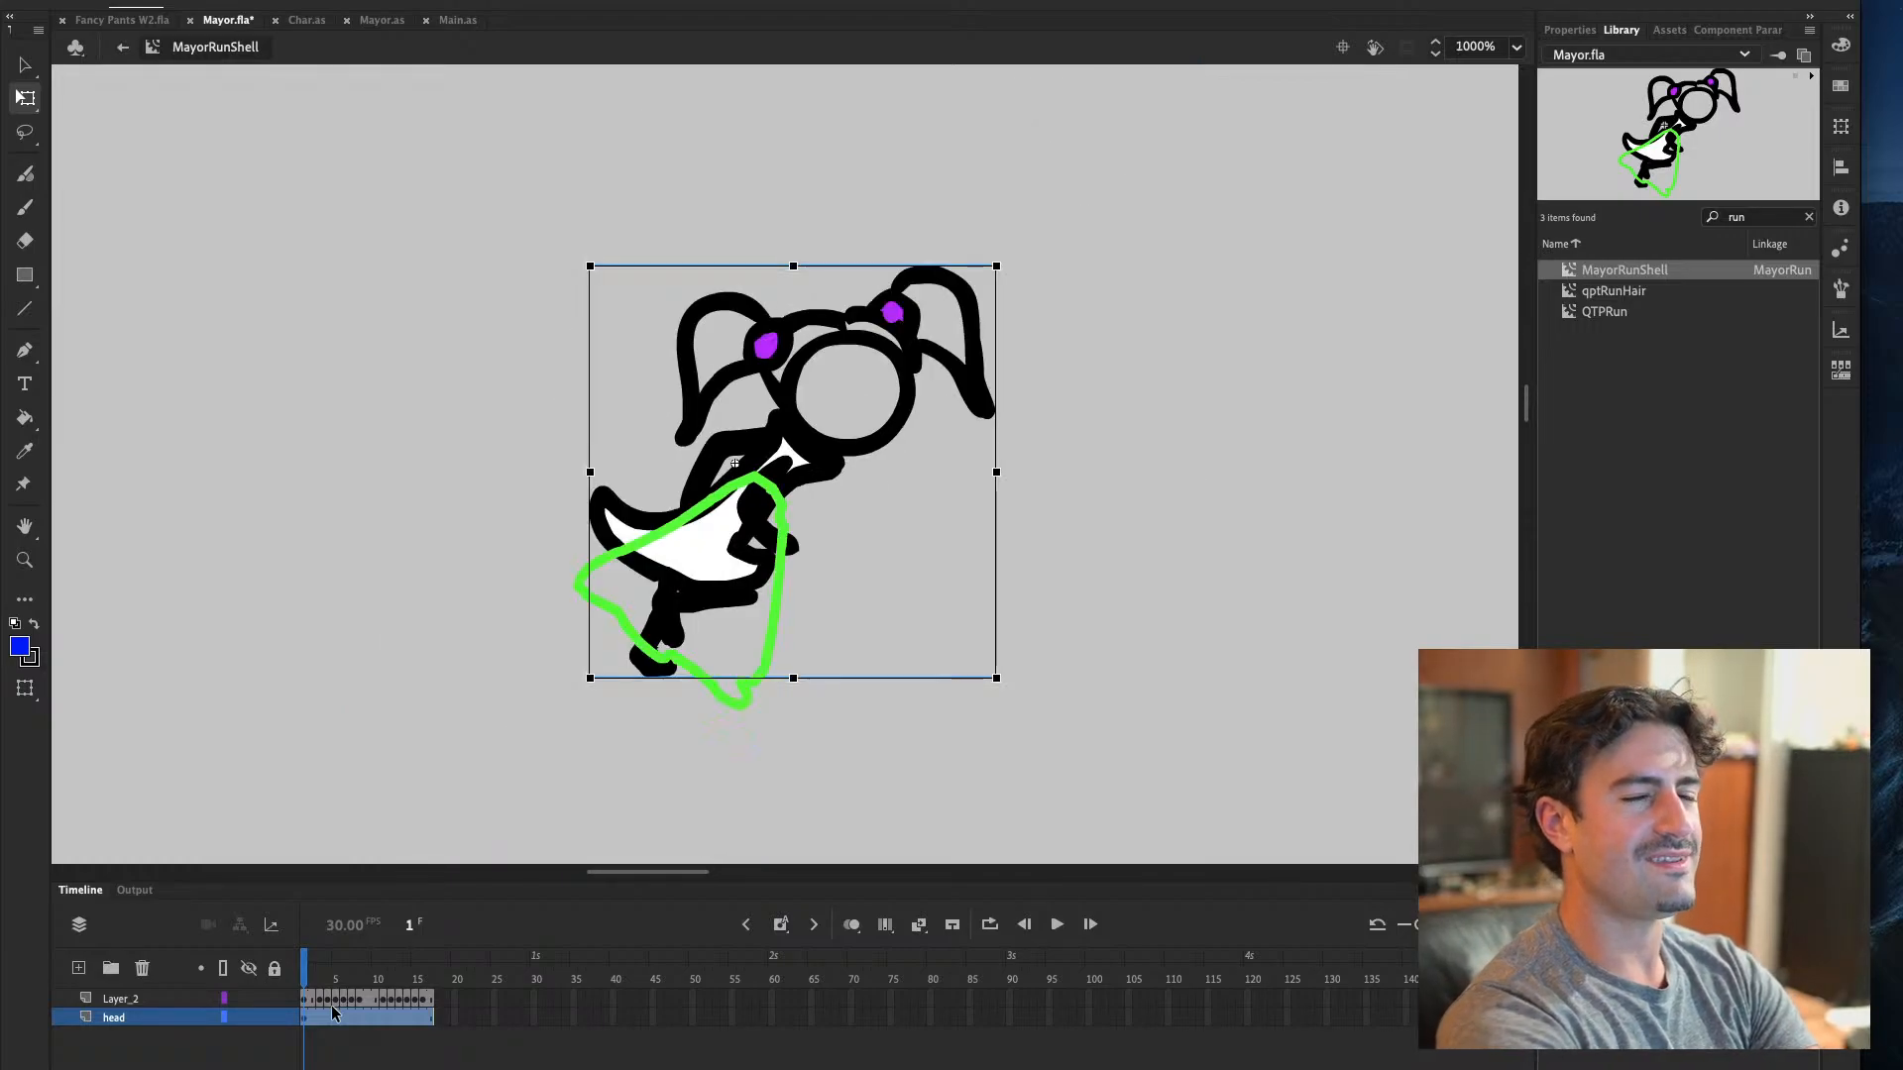
Try the blue running sketch on a new layer above head in MayorRunShell, and remove both the sketch and the layer
left_click(80, 971)
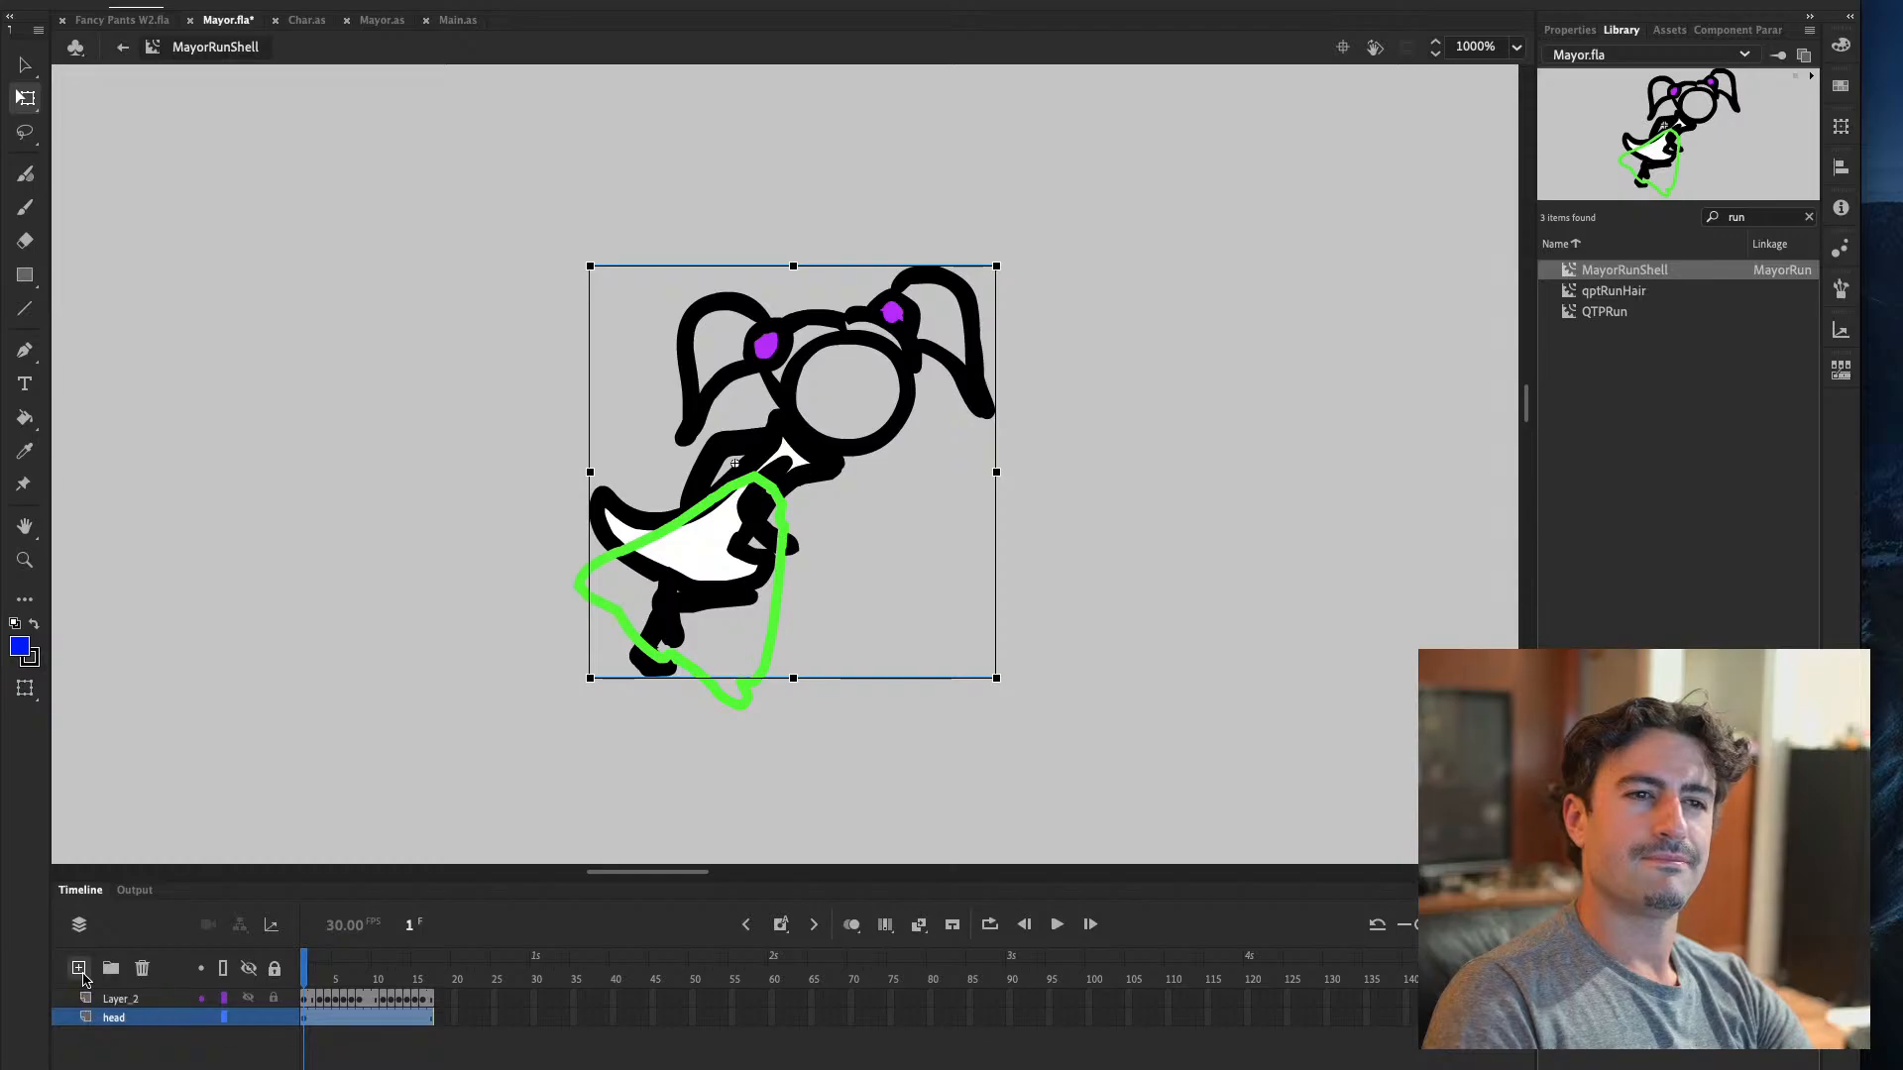
left_click(143, 1025)
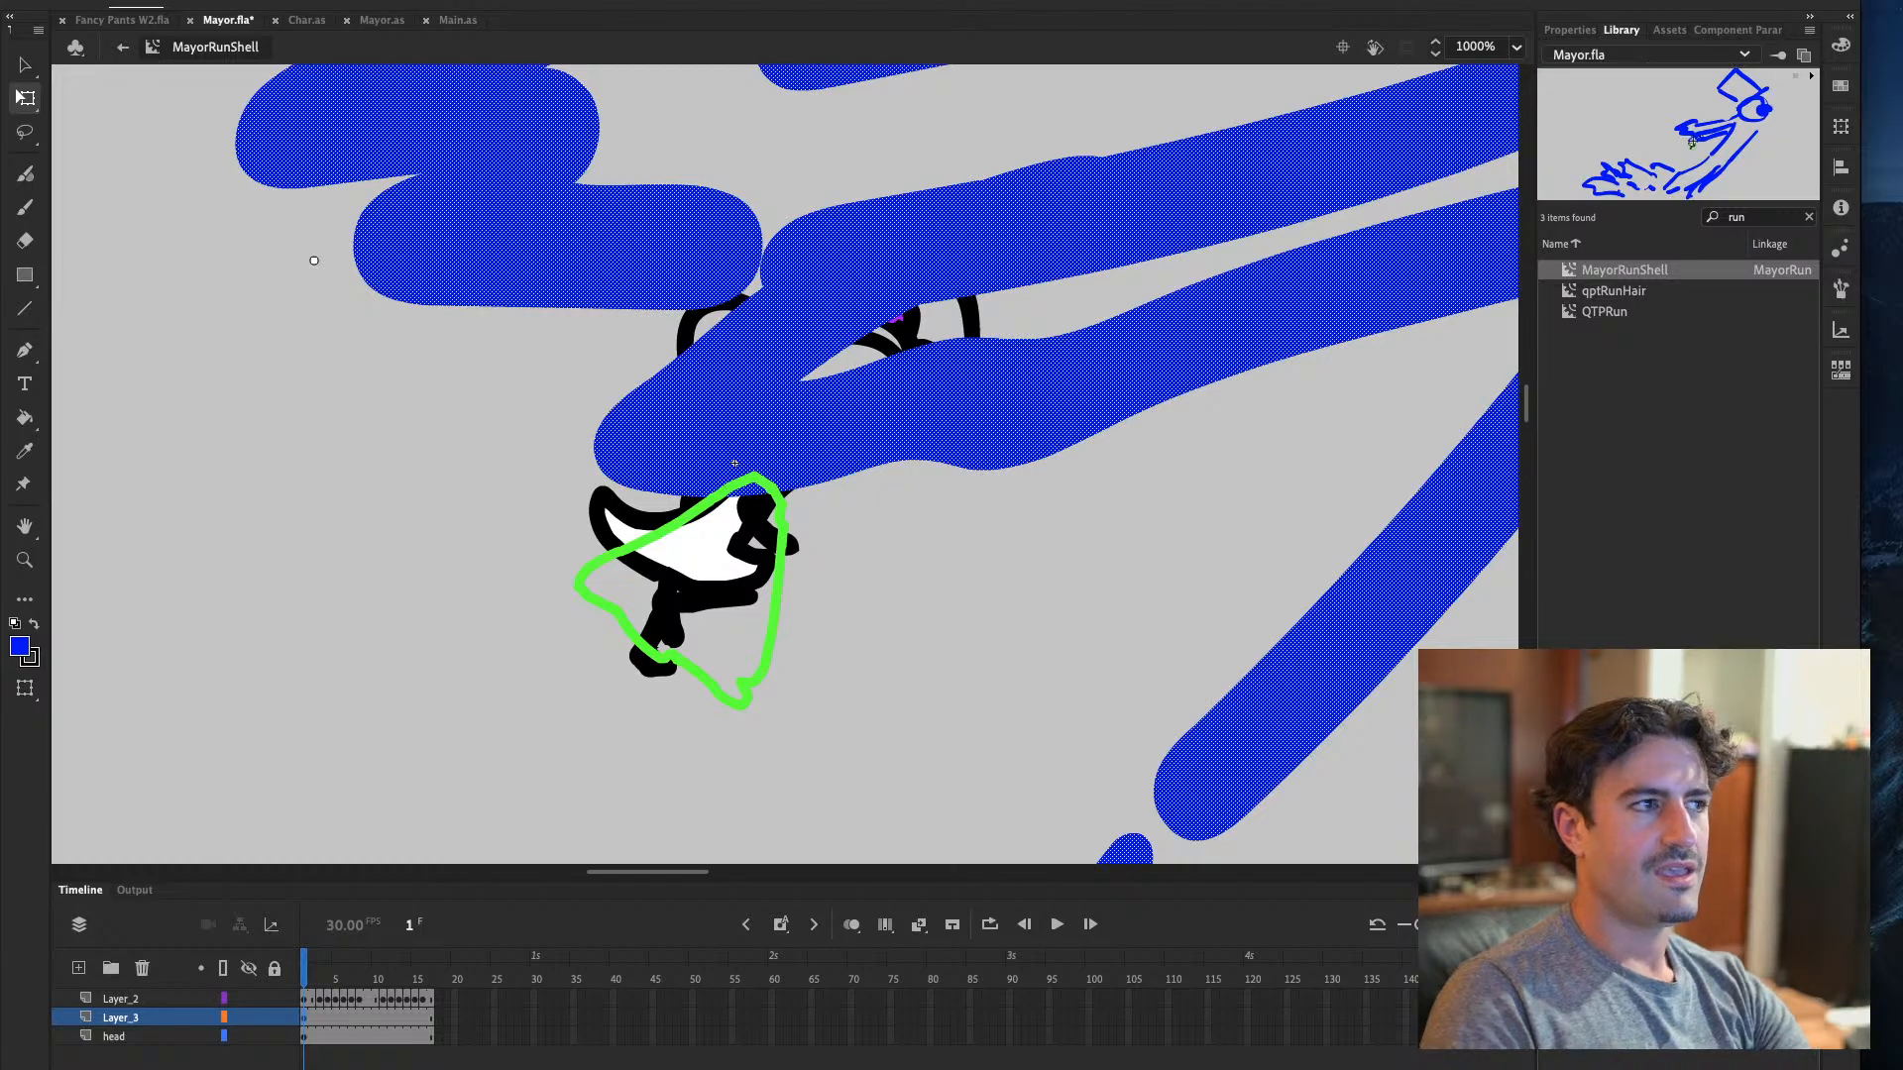
key("super+minus")
key("super+minus")
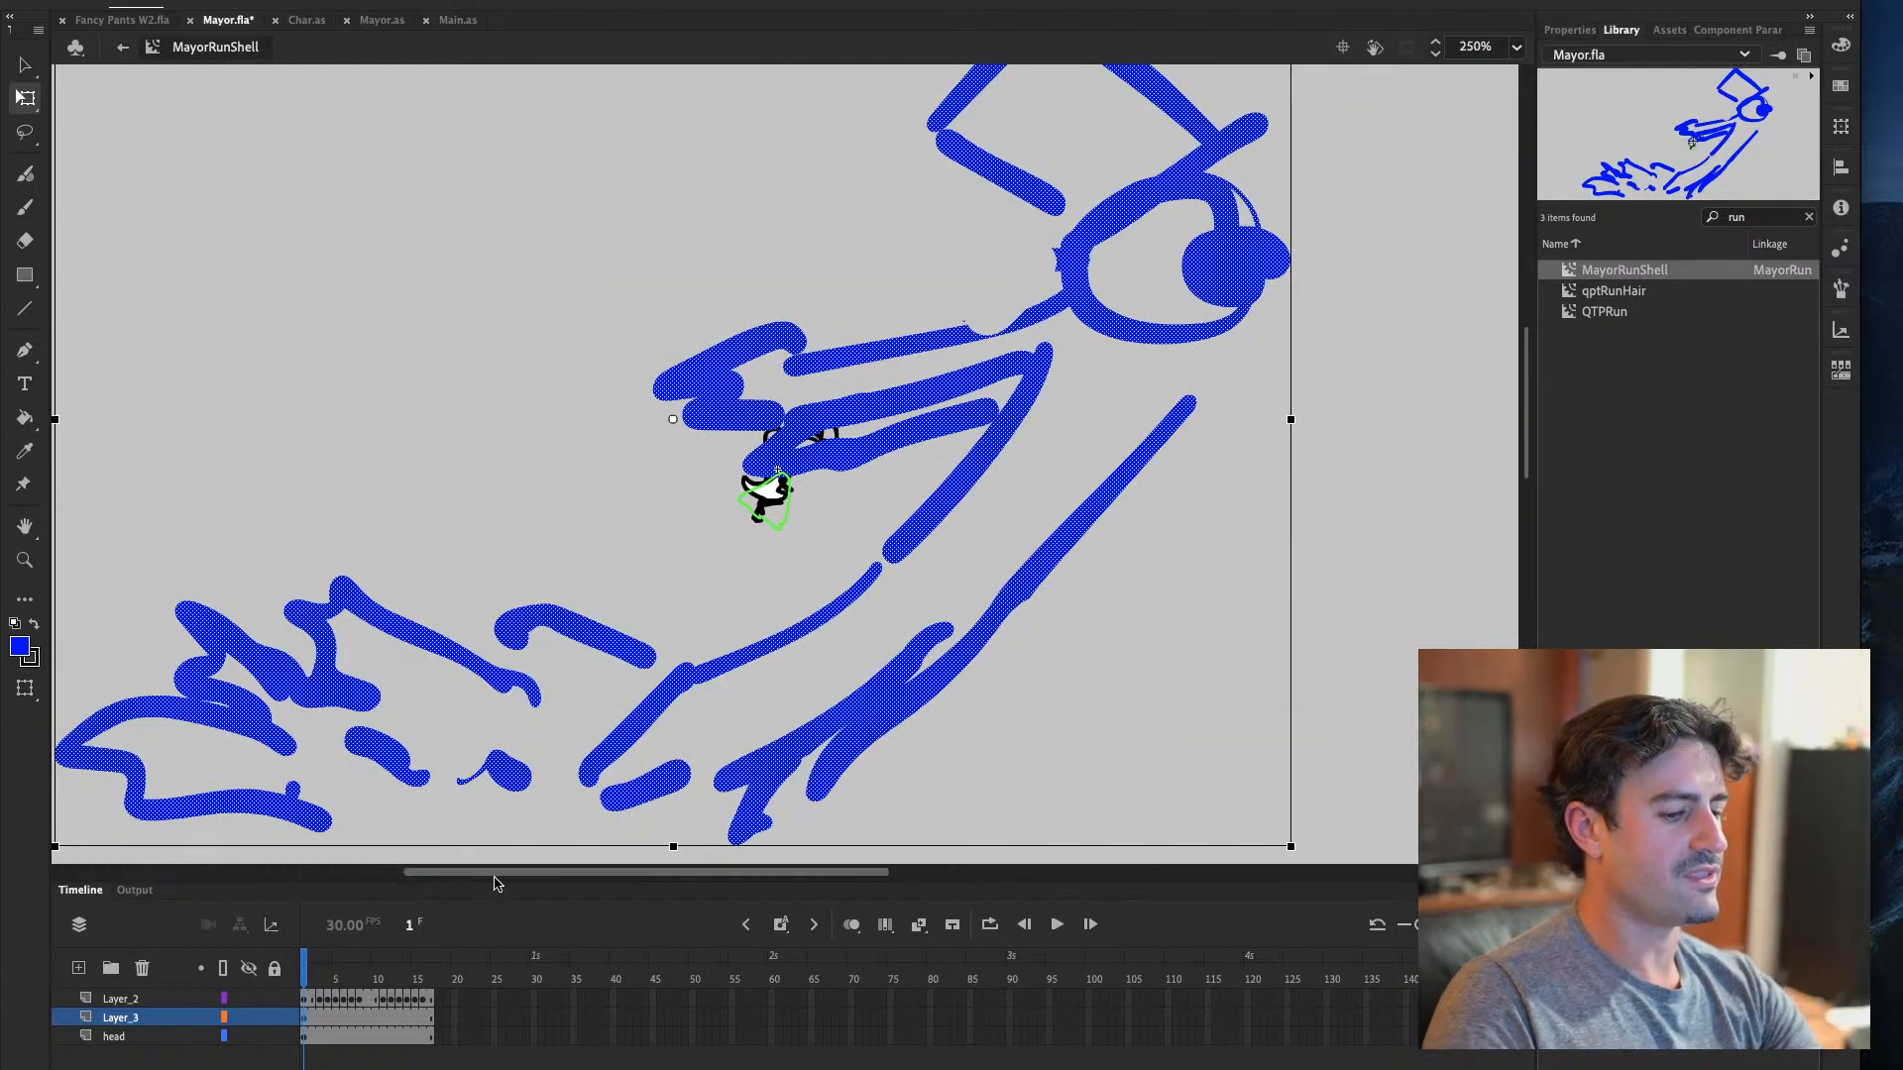
key("Delete")
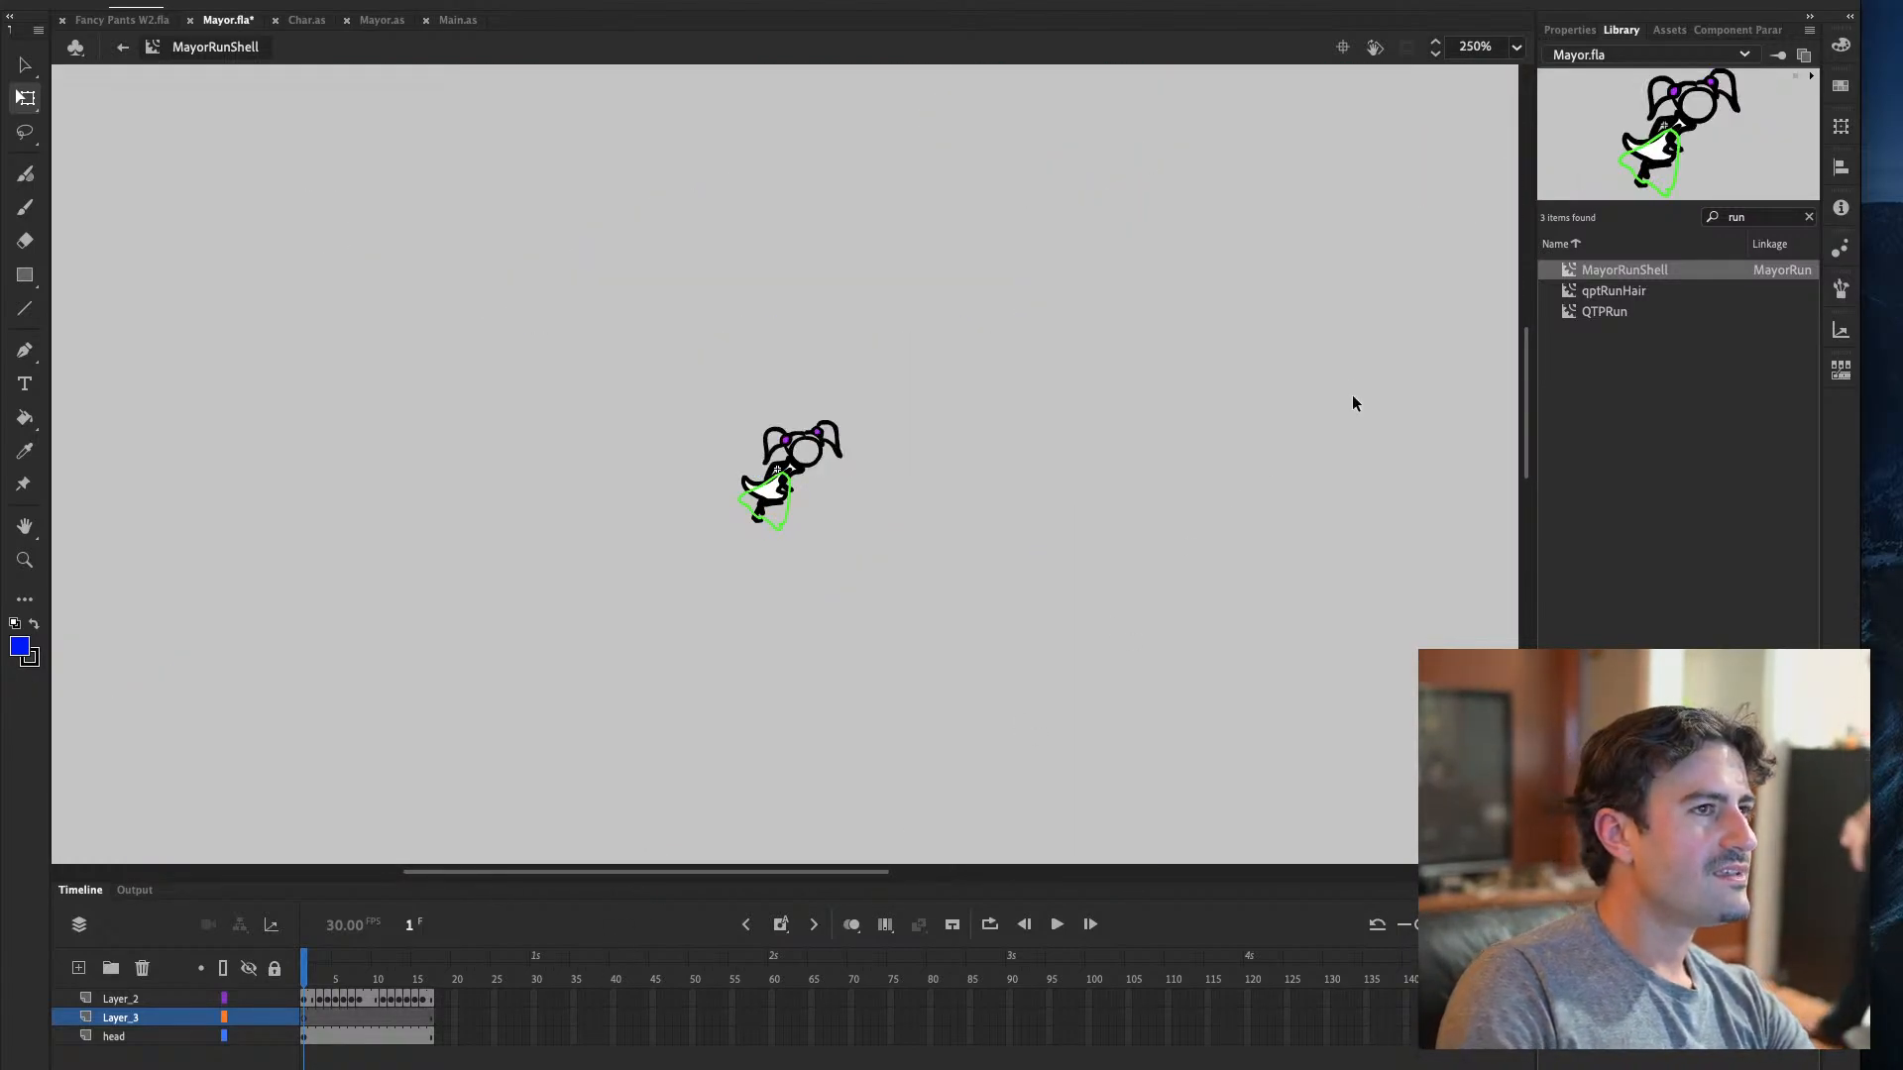
key("super+z")
key("Delete")
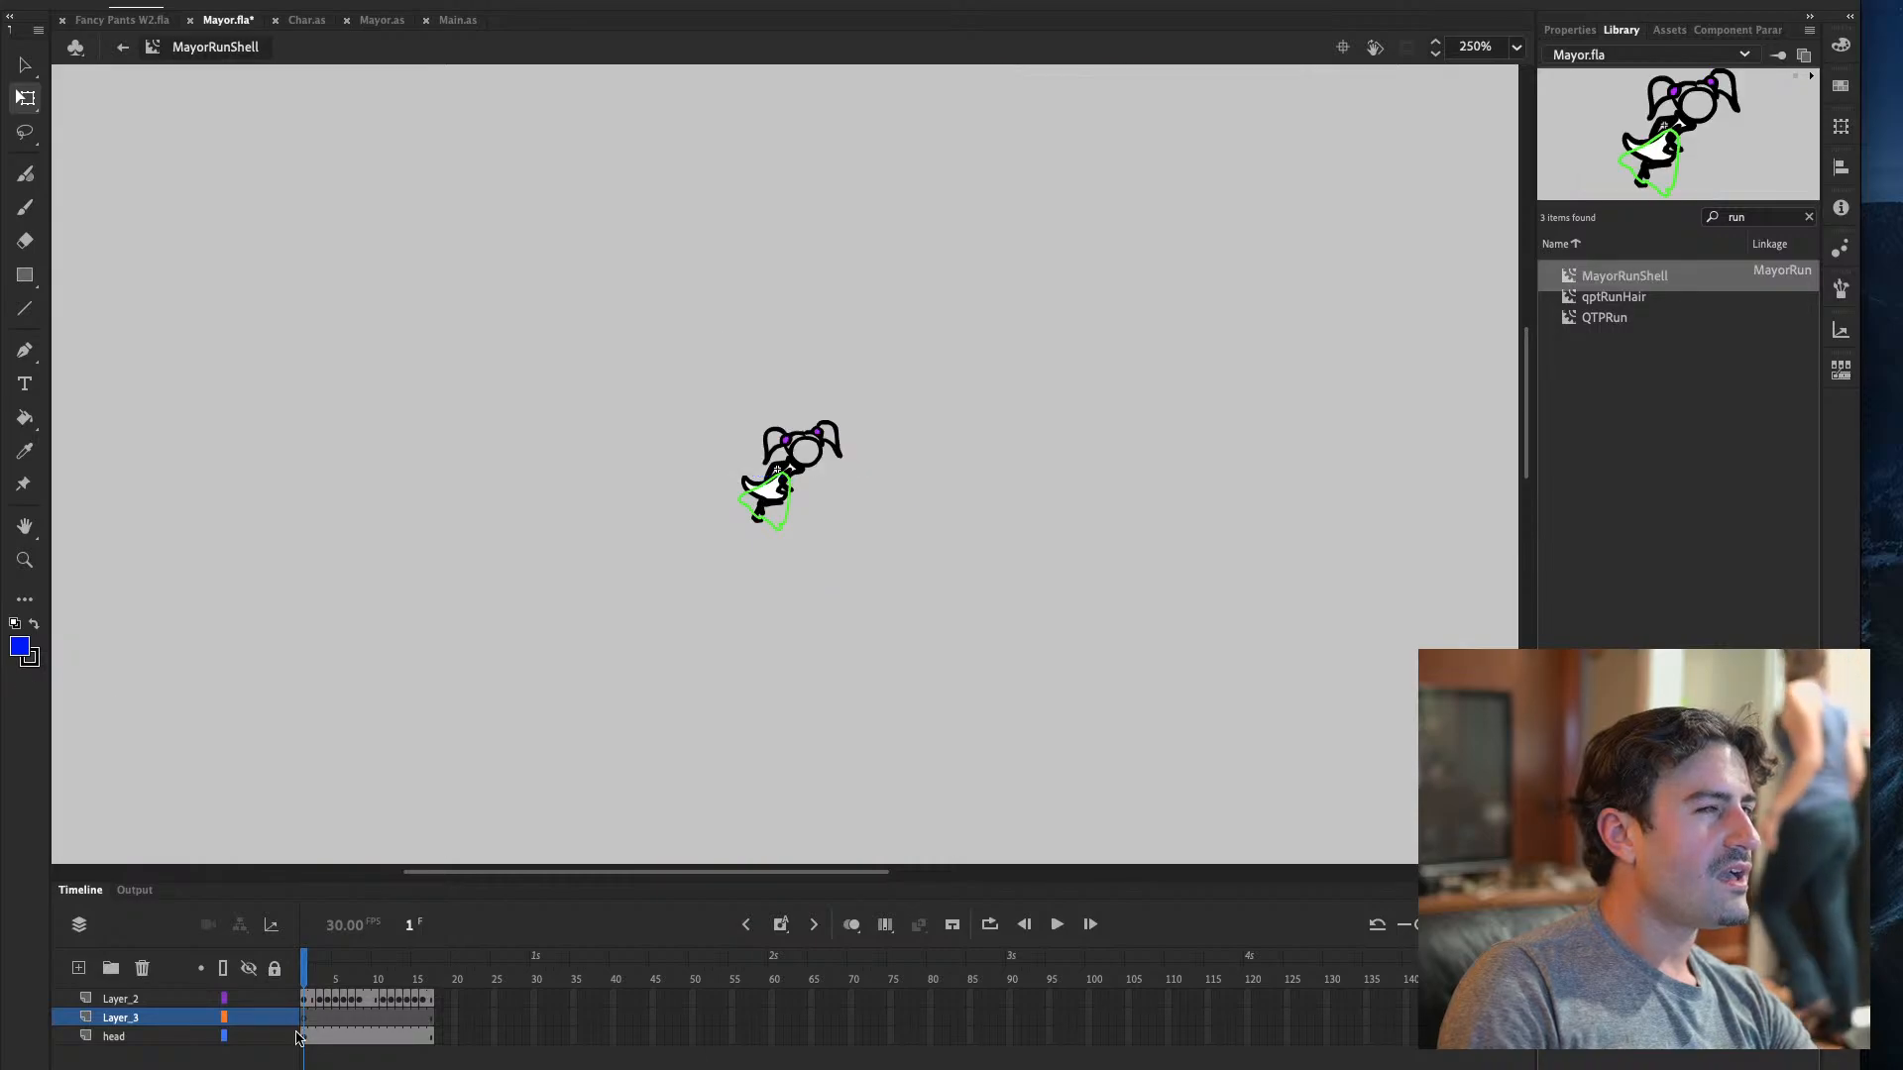
key("Delete")
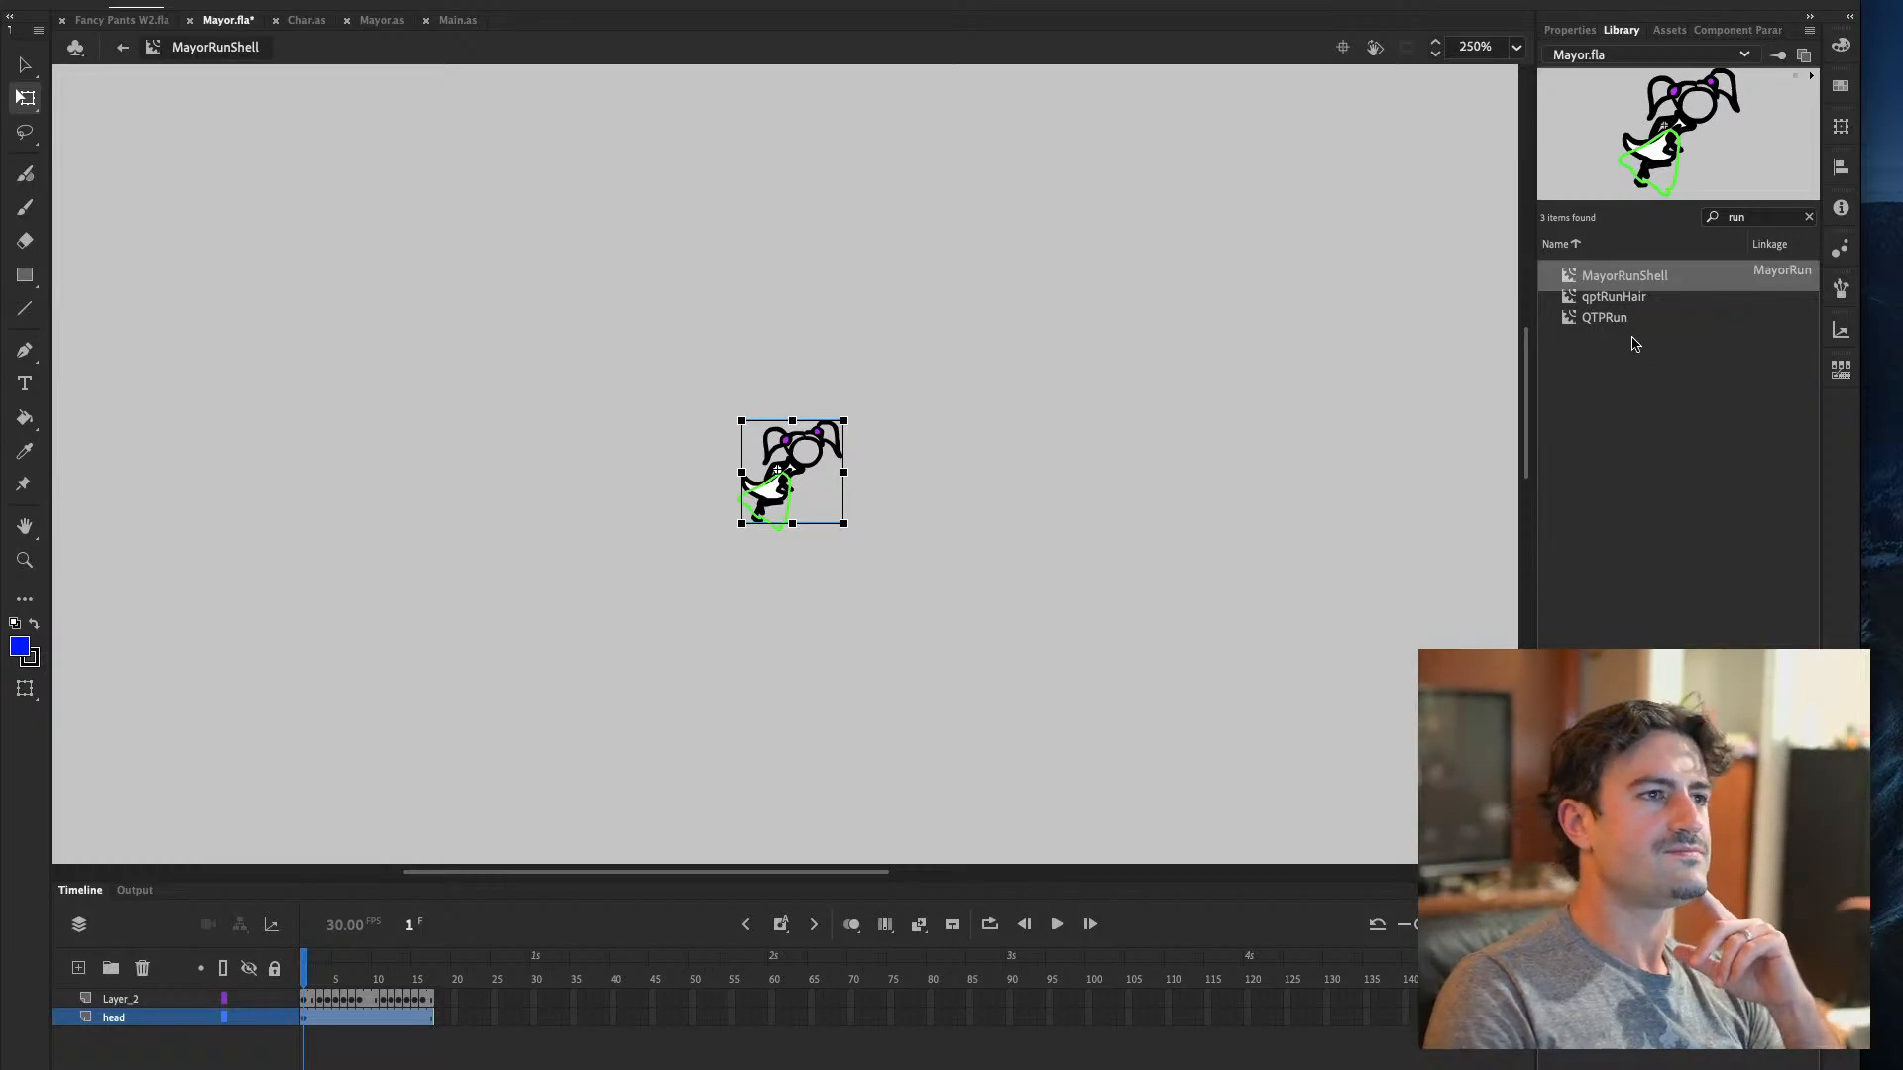
Rename the QTPRun symbol in the library to MayorRun
left_click(1608, 315)
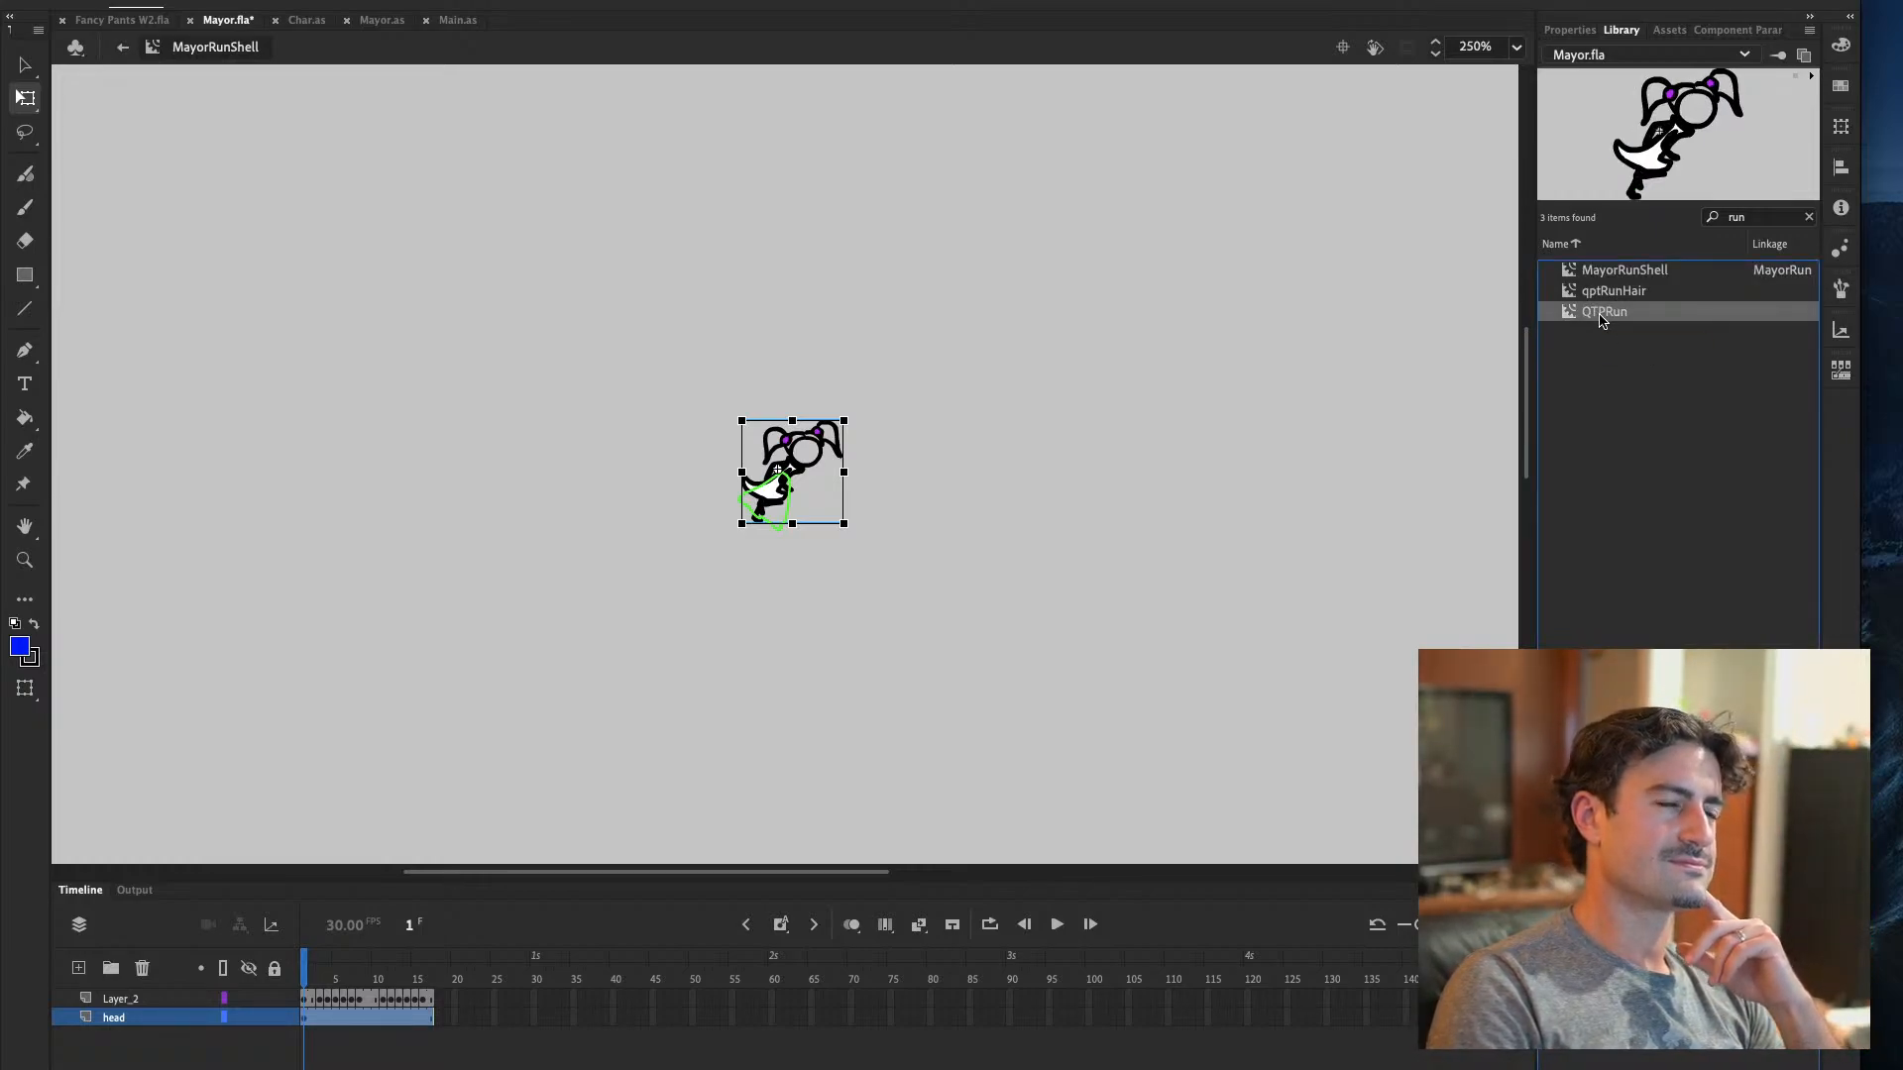
double_click(1606, 313)
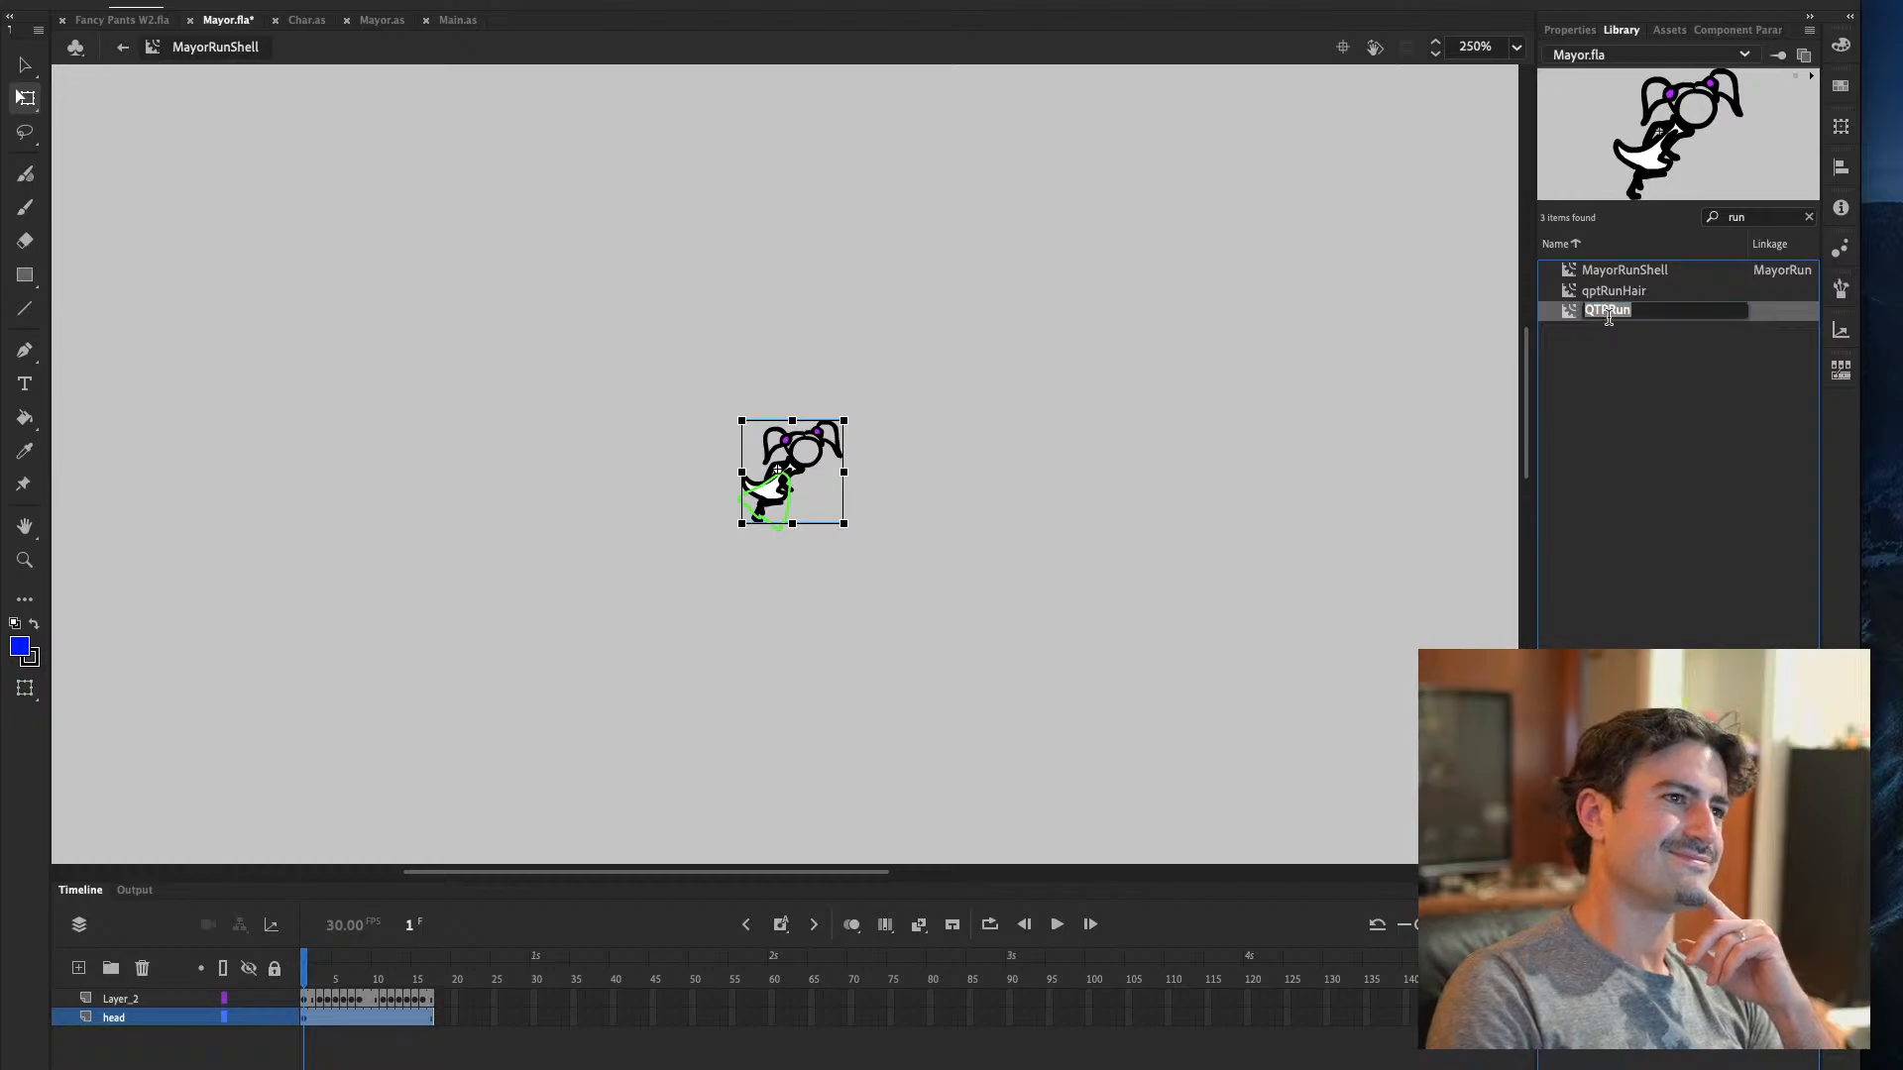
key("BackSpace")
key("BackSpace")
key("BackSpace")
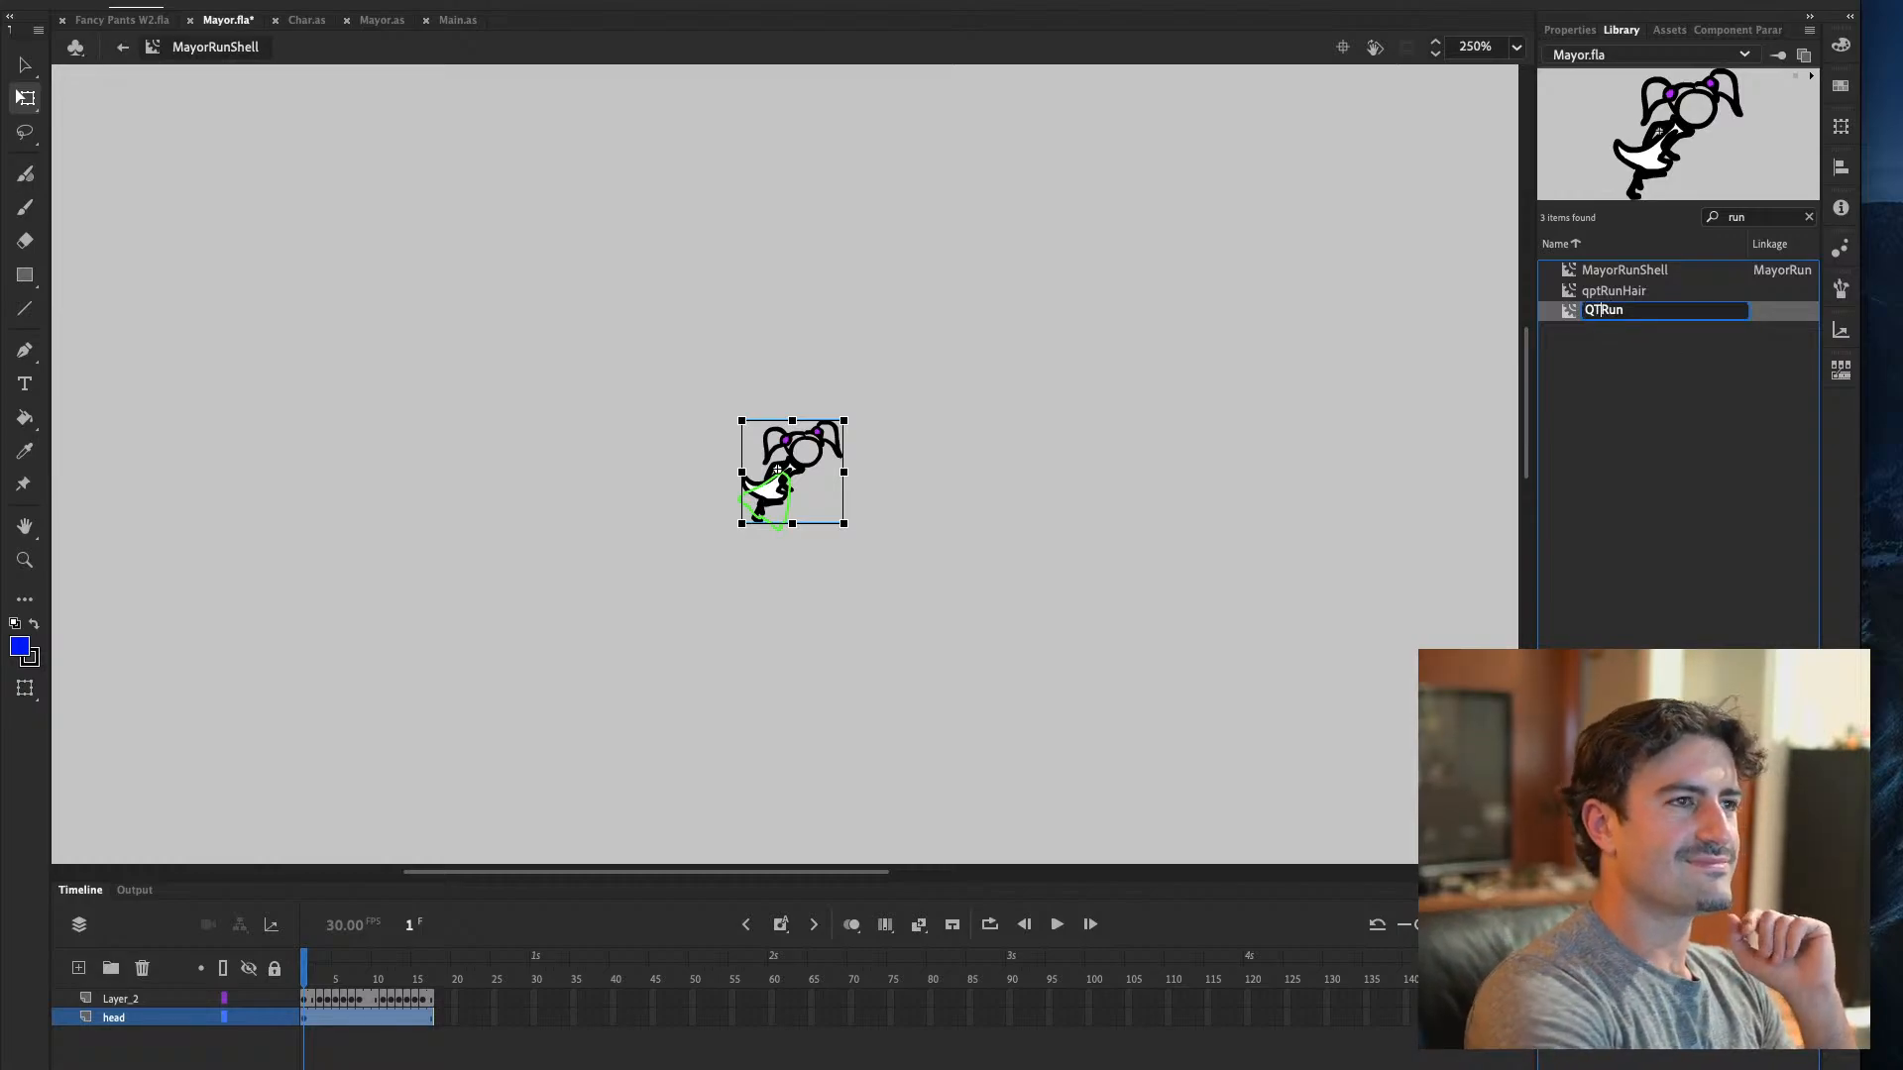
type("Mayor")
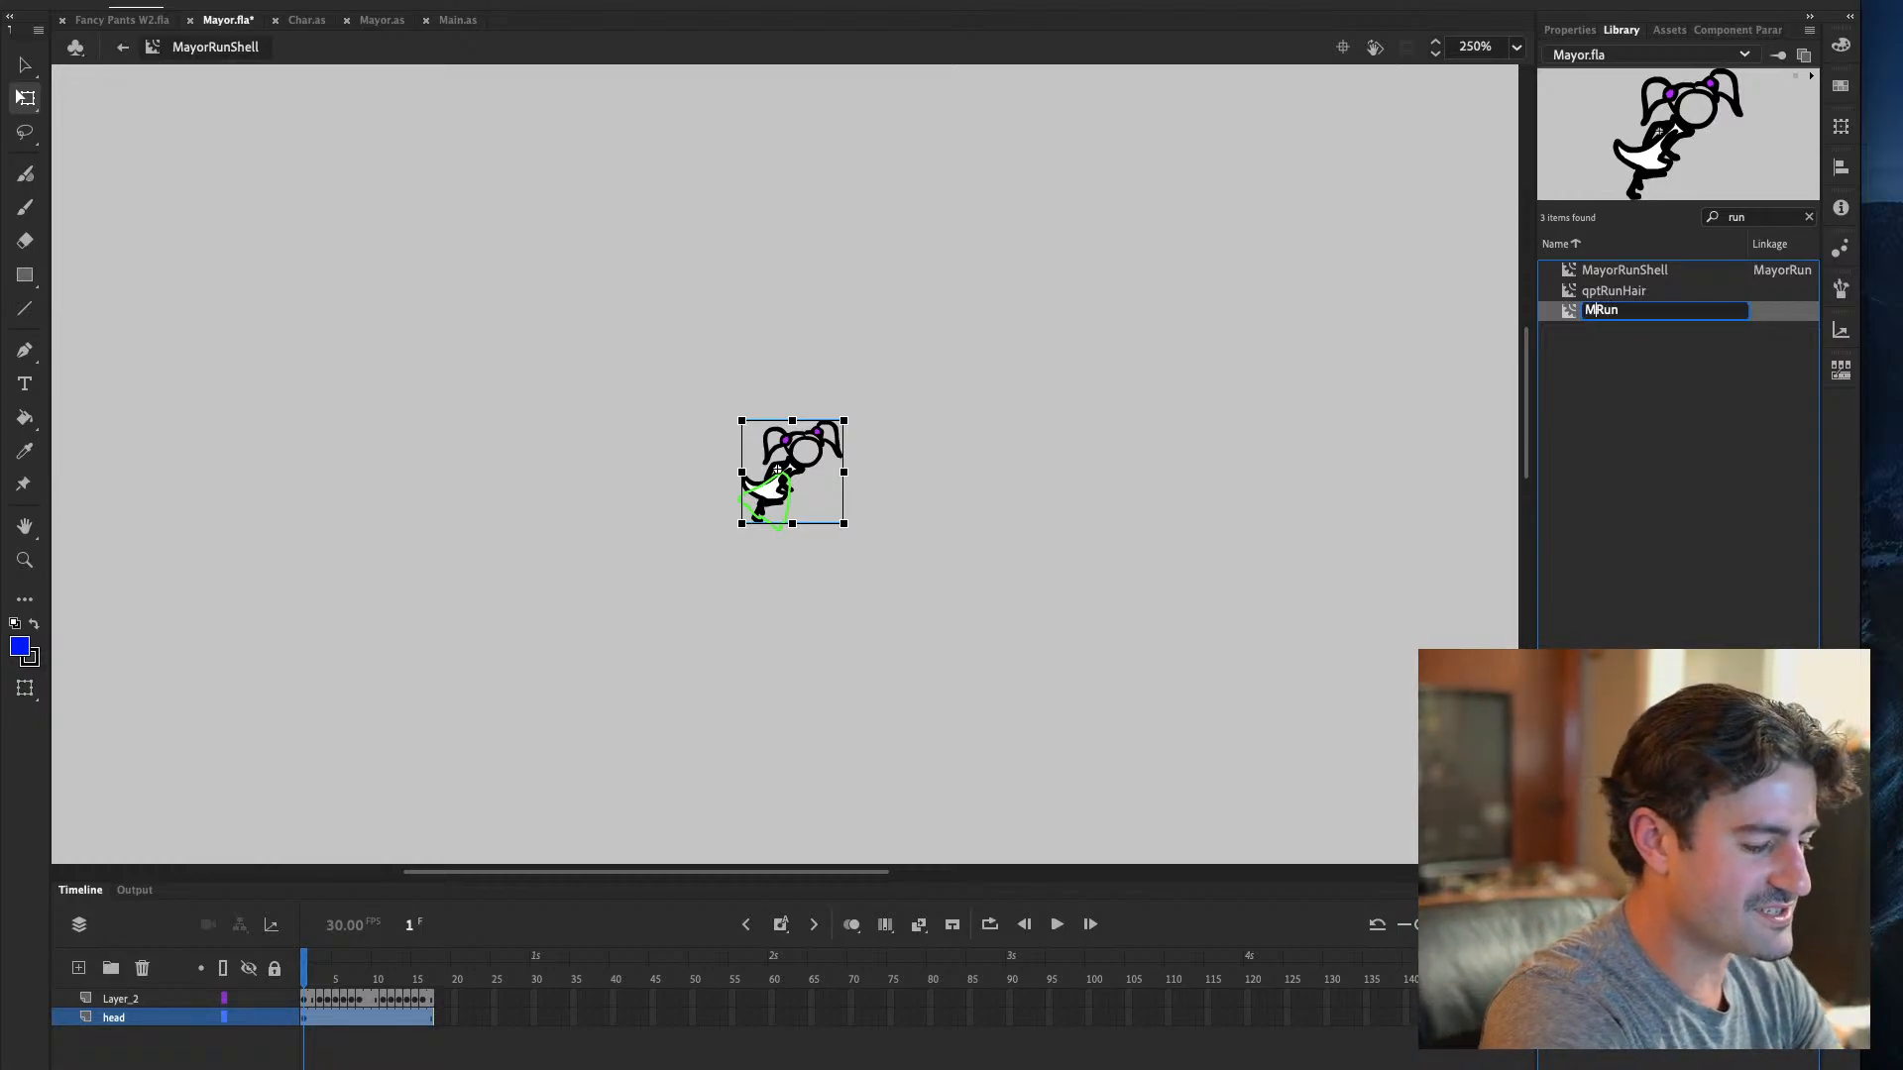
key("Return")
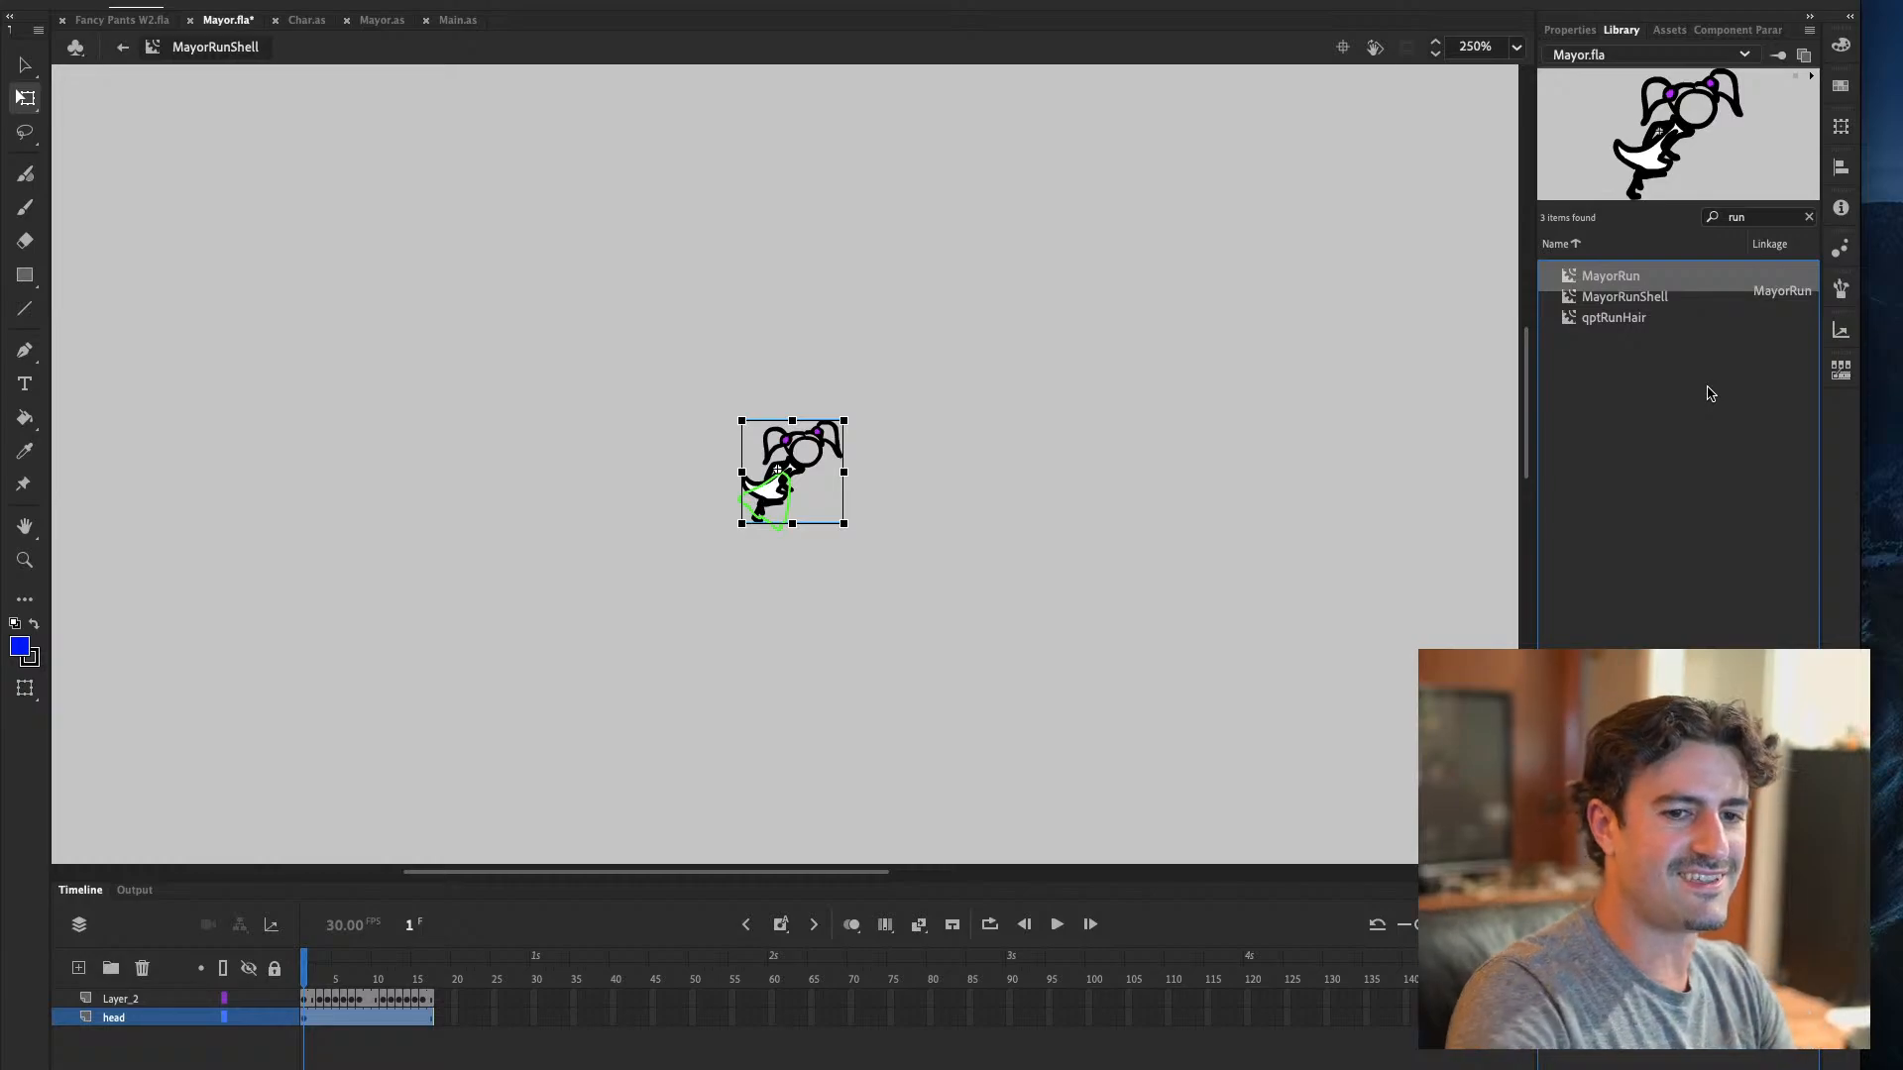
Open the MayorRun symbol and convert all its layers from head through legs into guide layers
double_click(1571, 276)
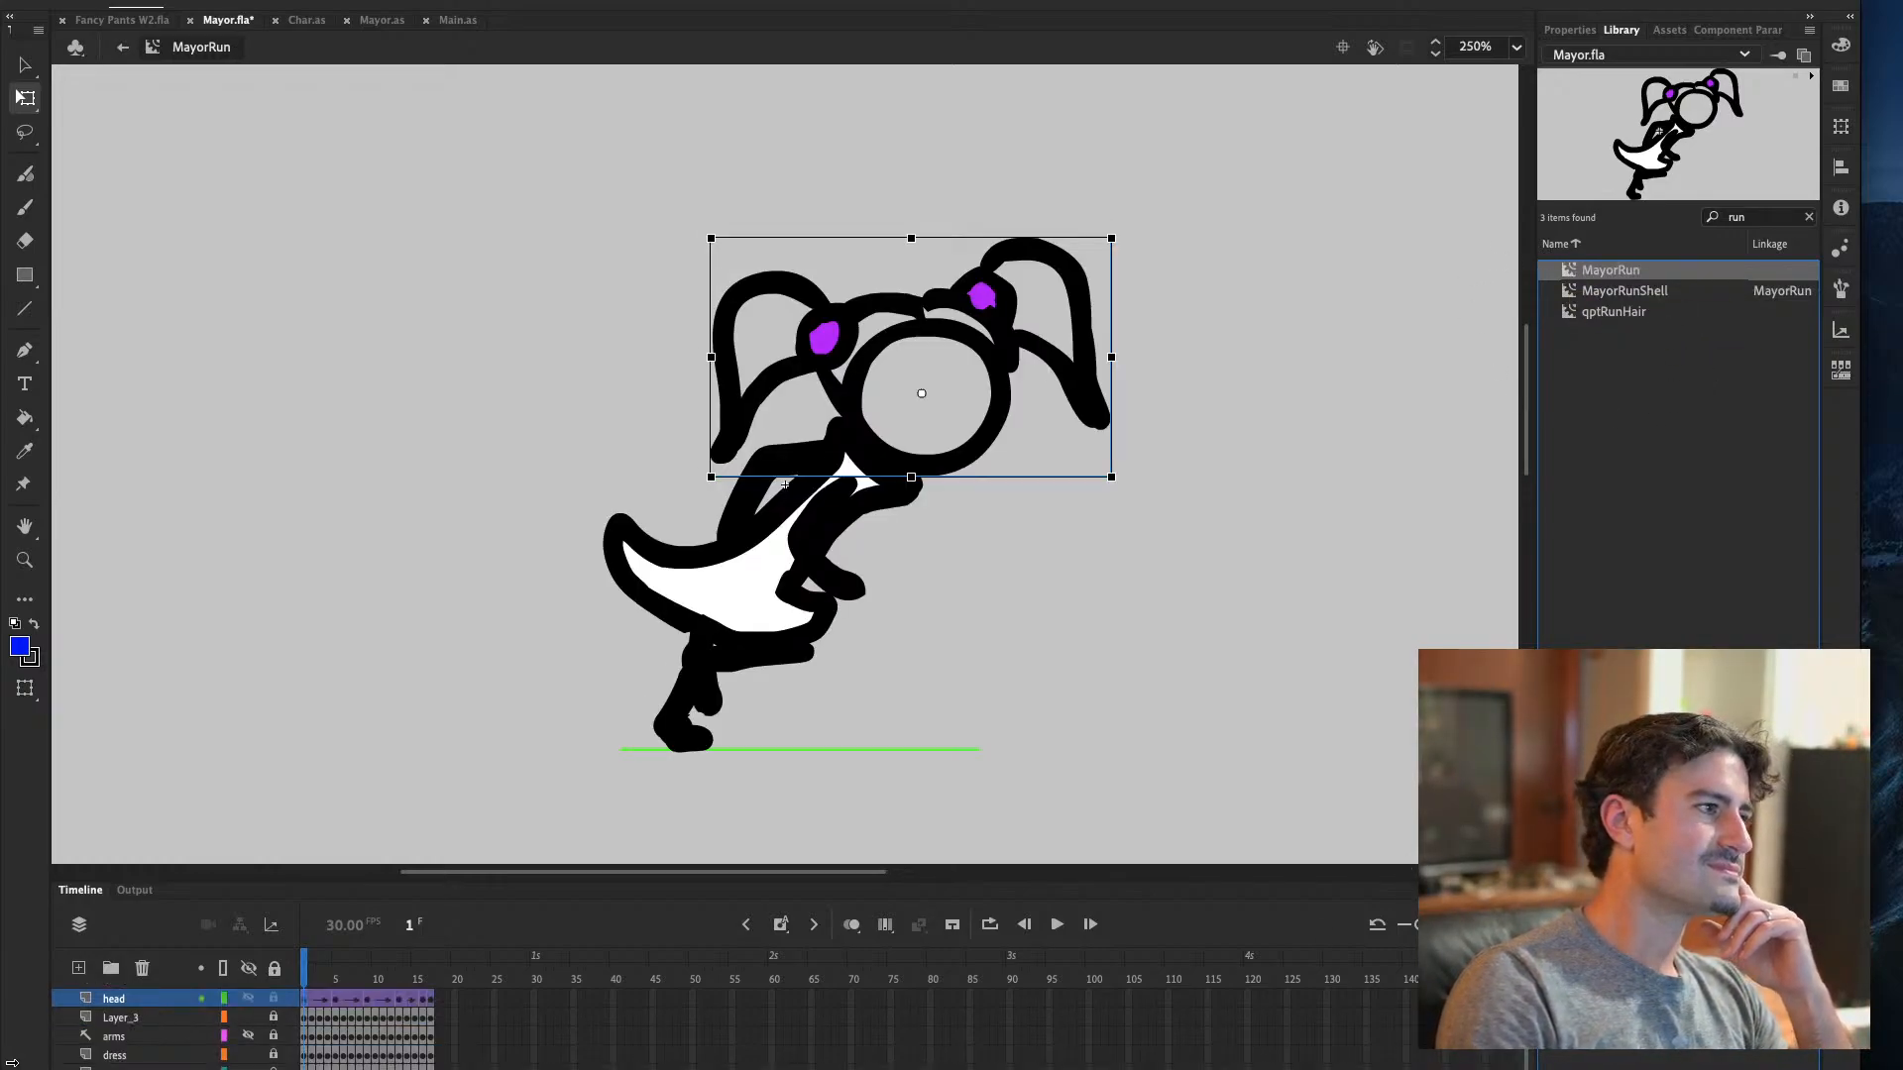
scroll(178, 1028, "down", 1)
left_click(136, 1059)
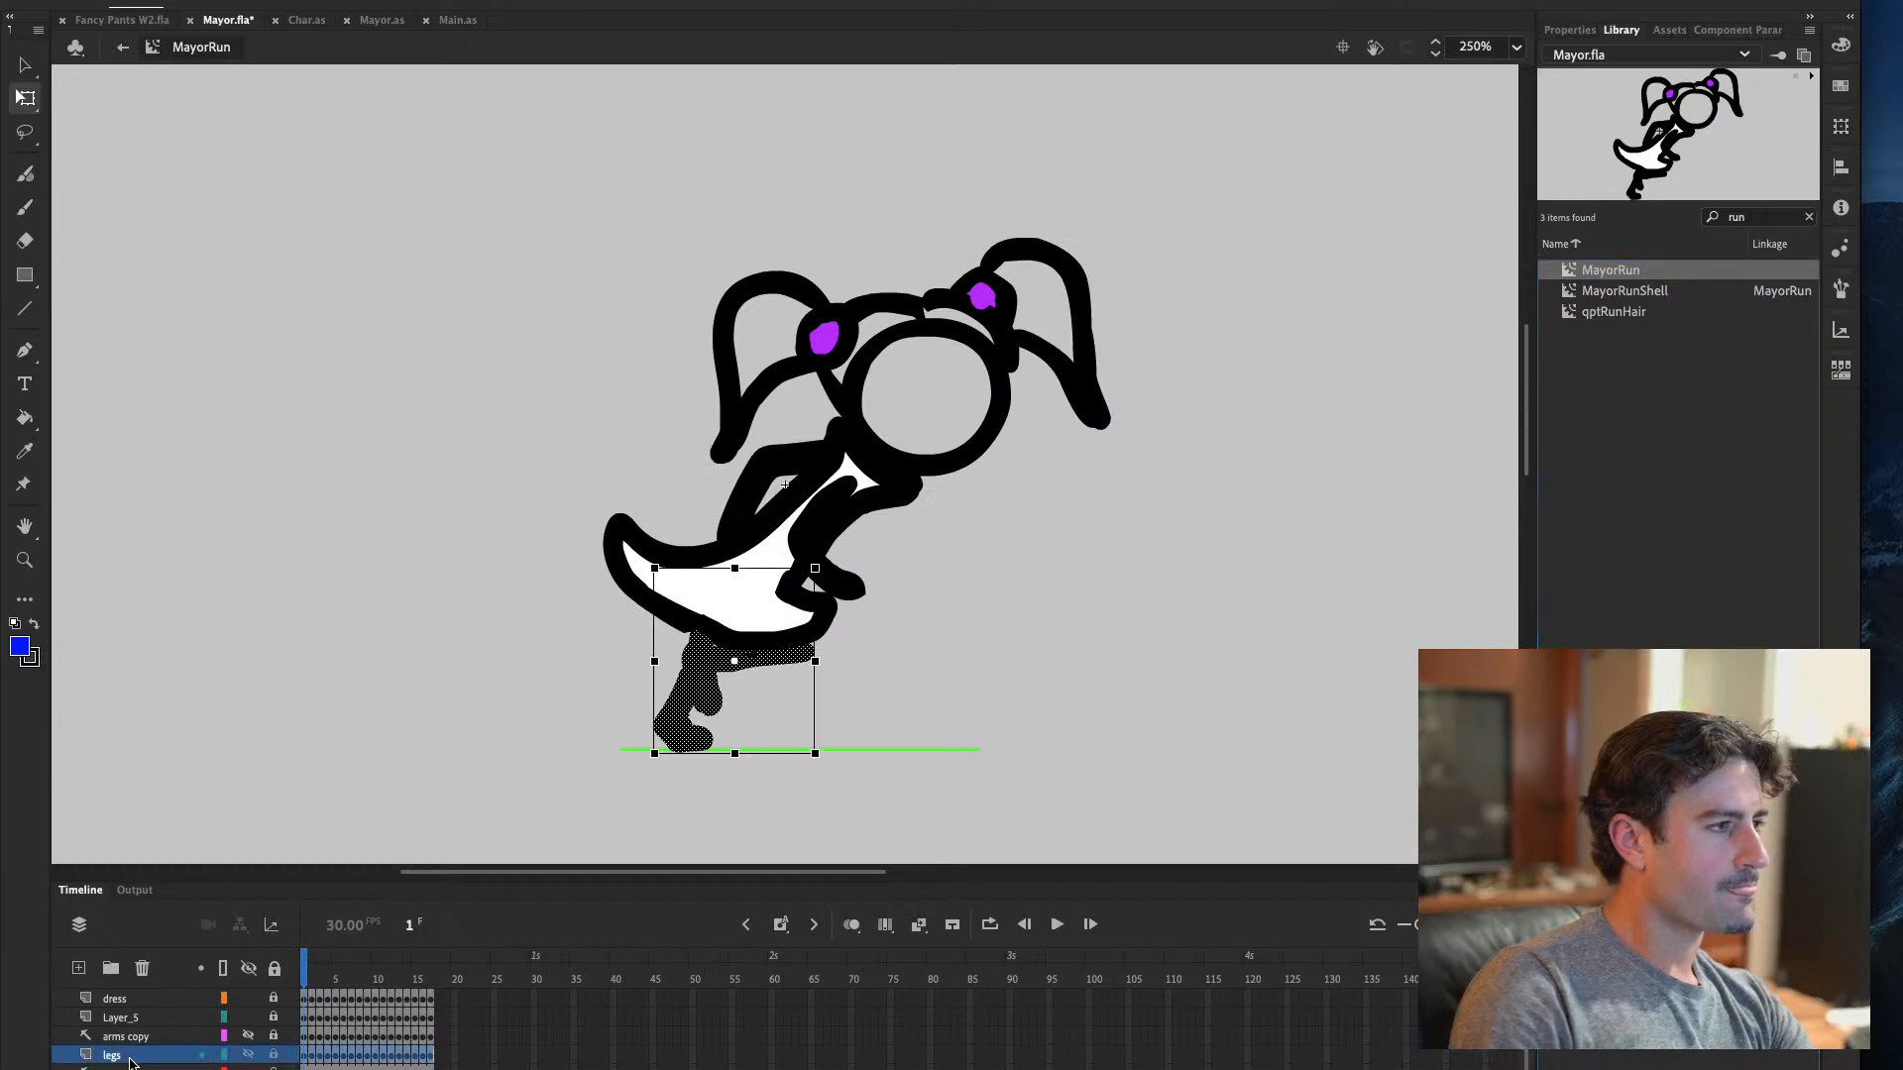
scroll(132, 1051, "up", 1)
left_click(145, 1001, "shift")
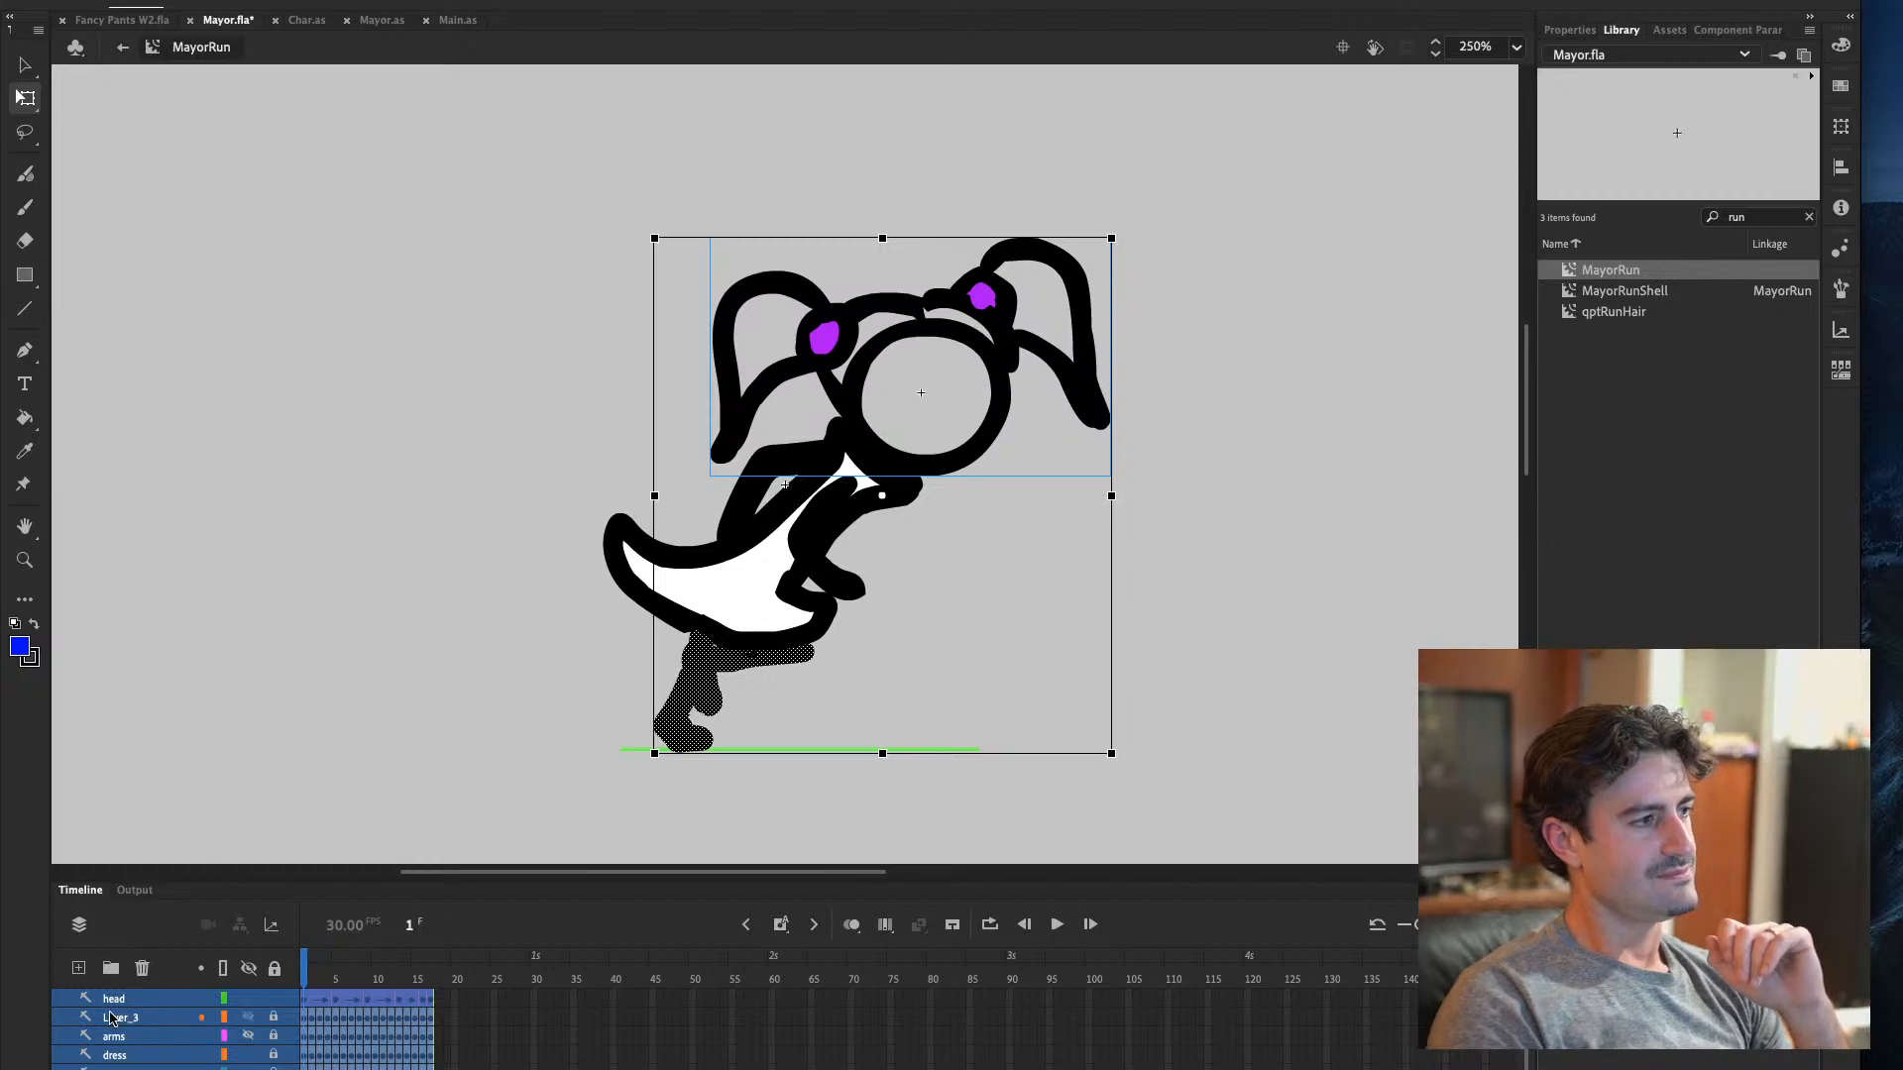
Turn the head layer of MayorRun back into a normal layer
left_click(112, 1016)
left_click(114, 999)
right_click(115, 1011)
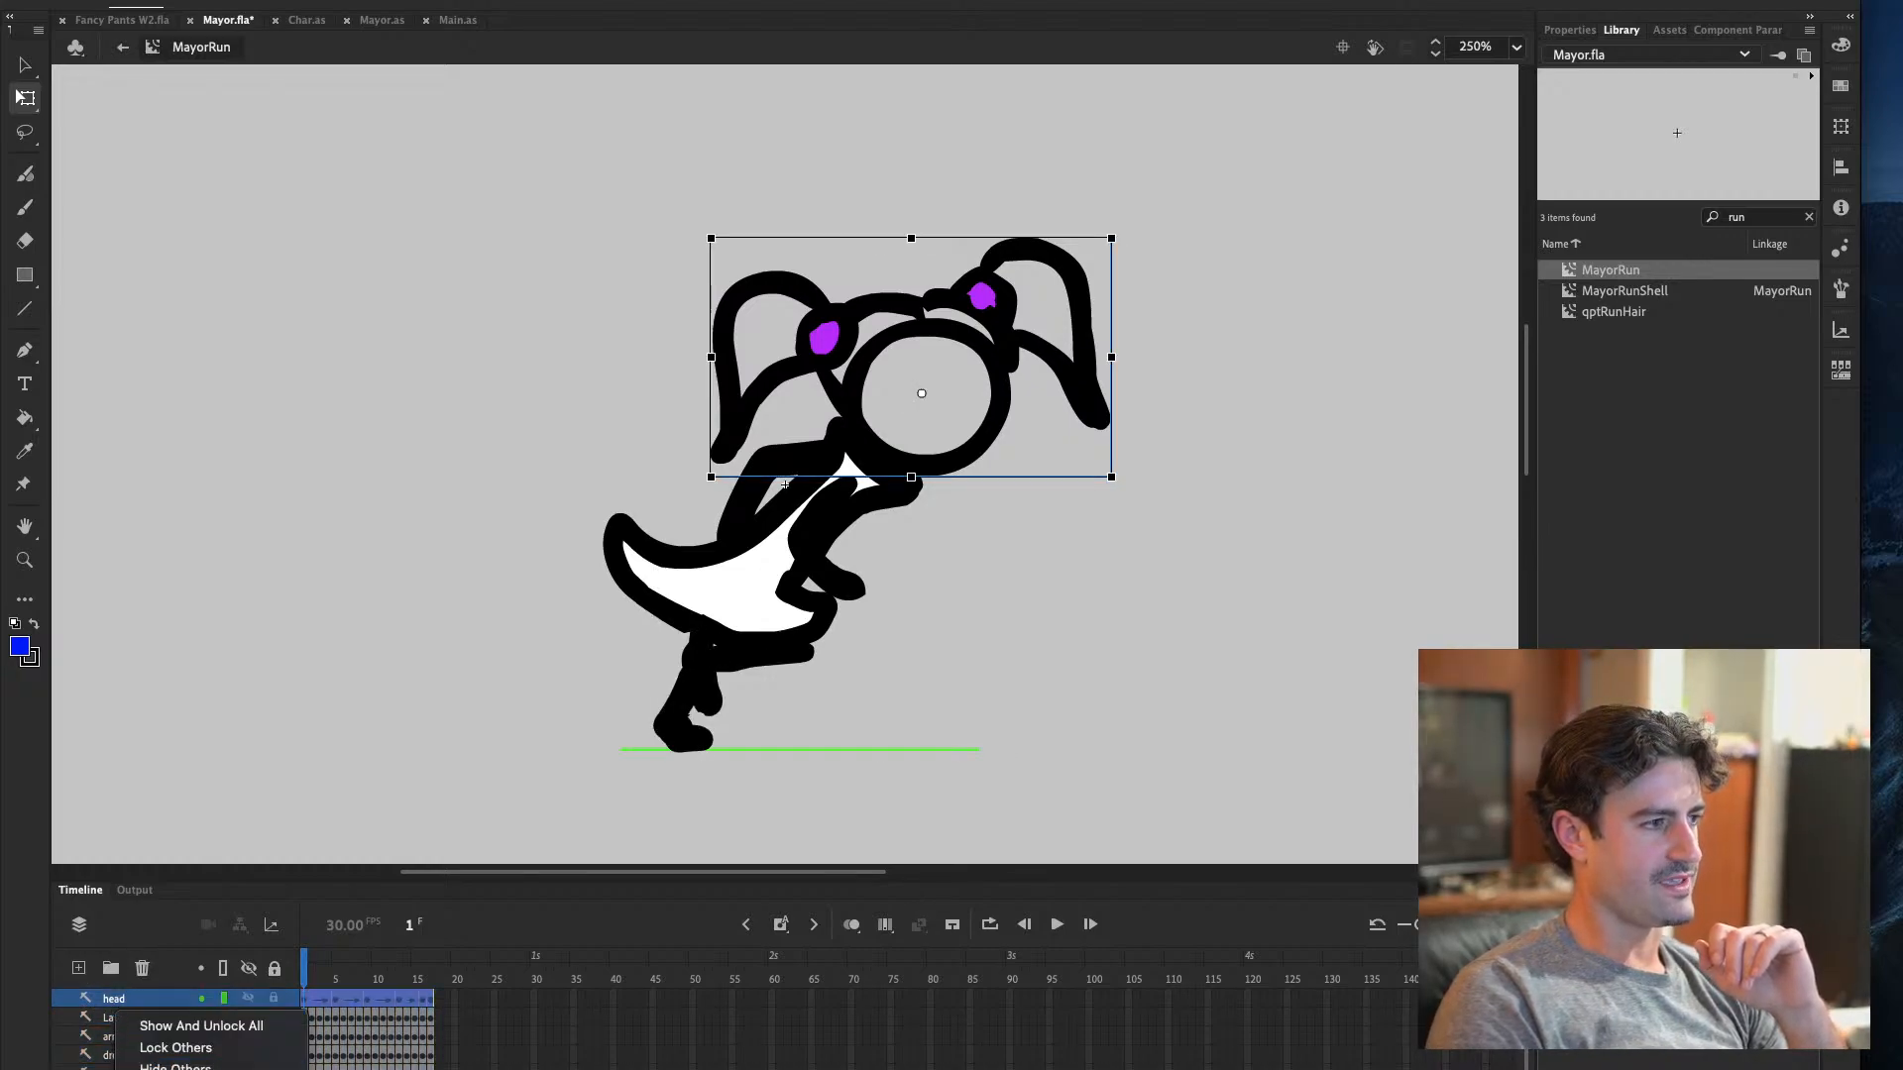
left_click(158, 1069)
Add a new layer above Layer_3 in MayorRun and paste the blue running sketch onto it
left_click(120, 1019)
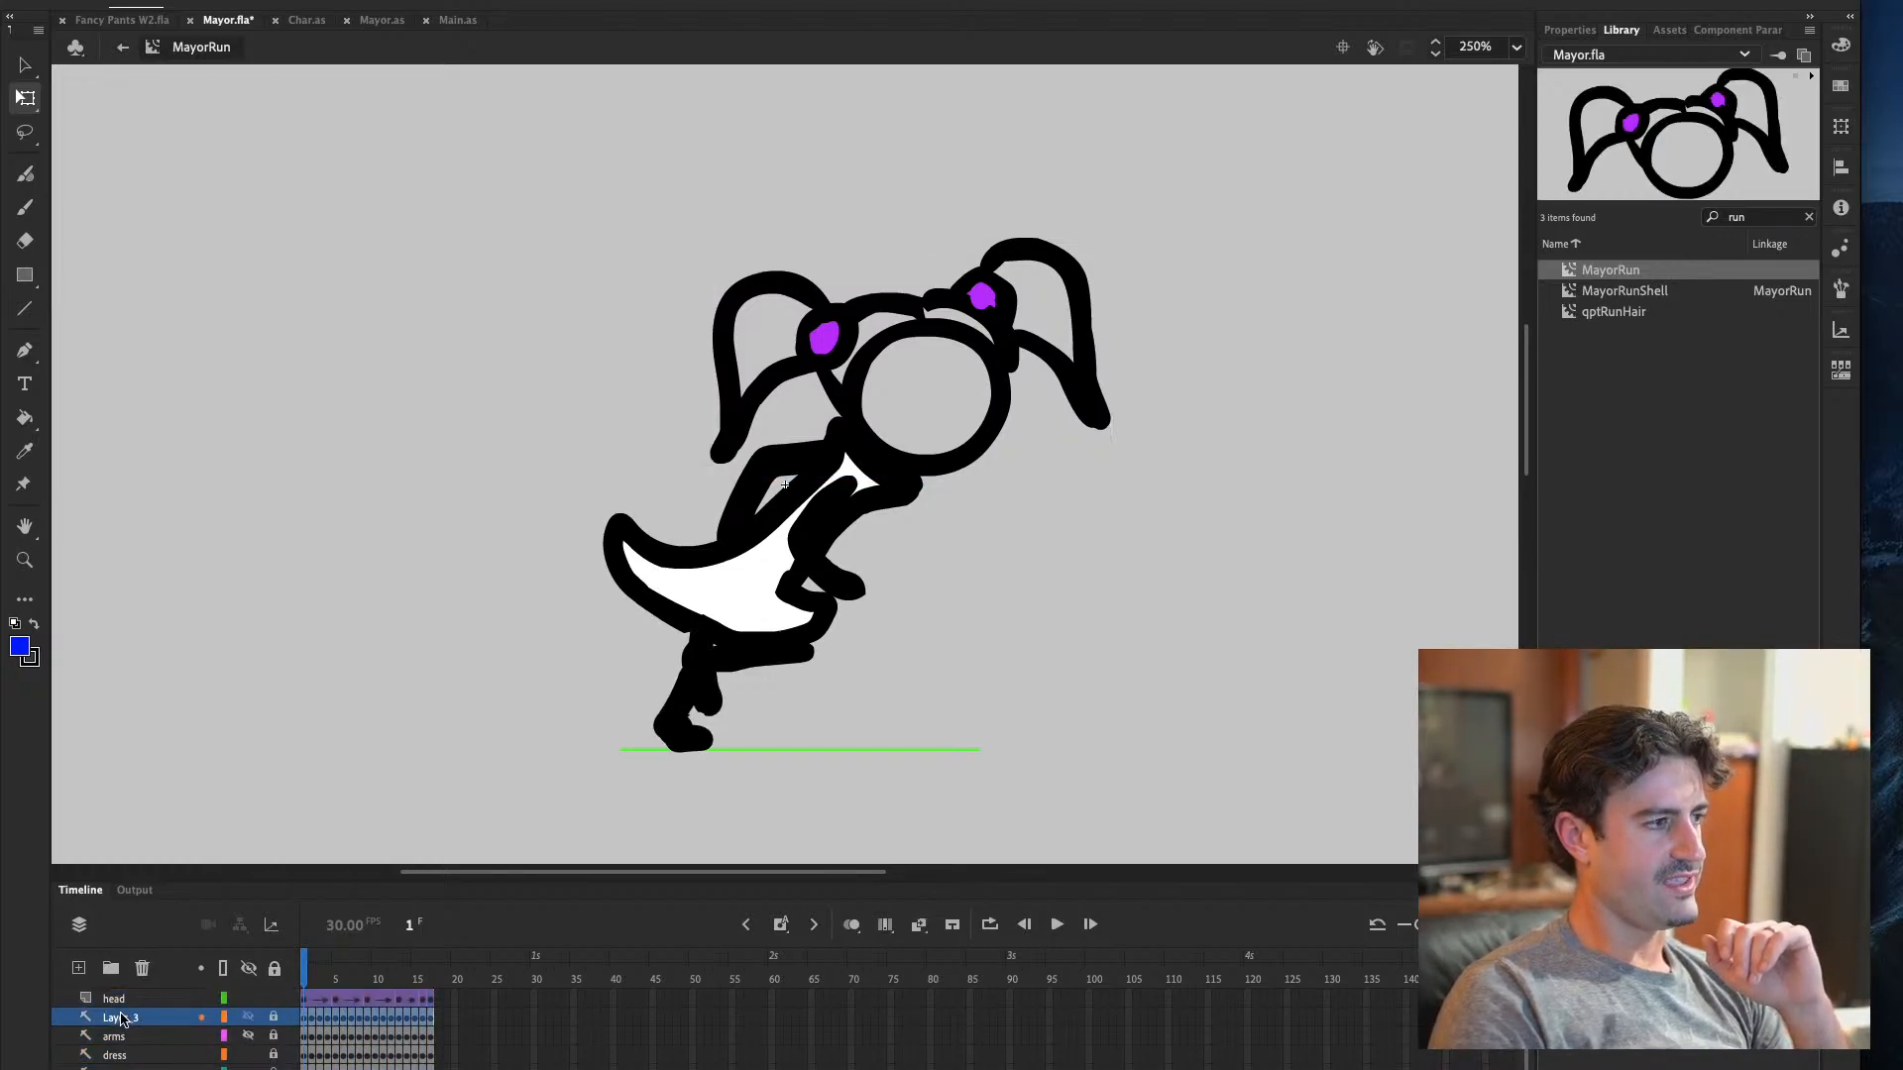
left_click(78, 967)
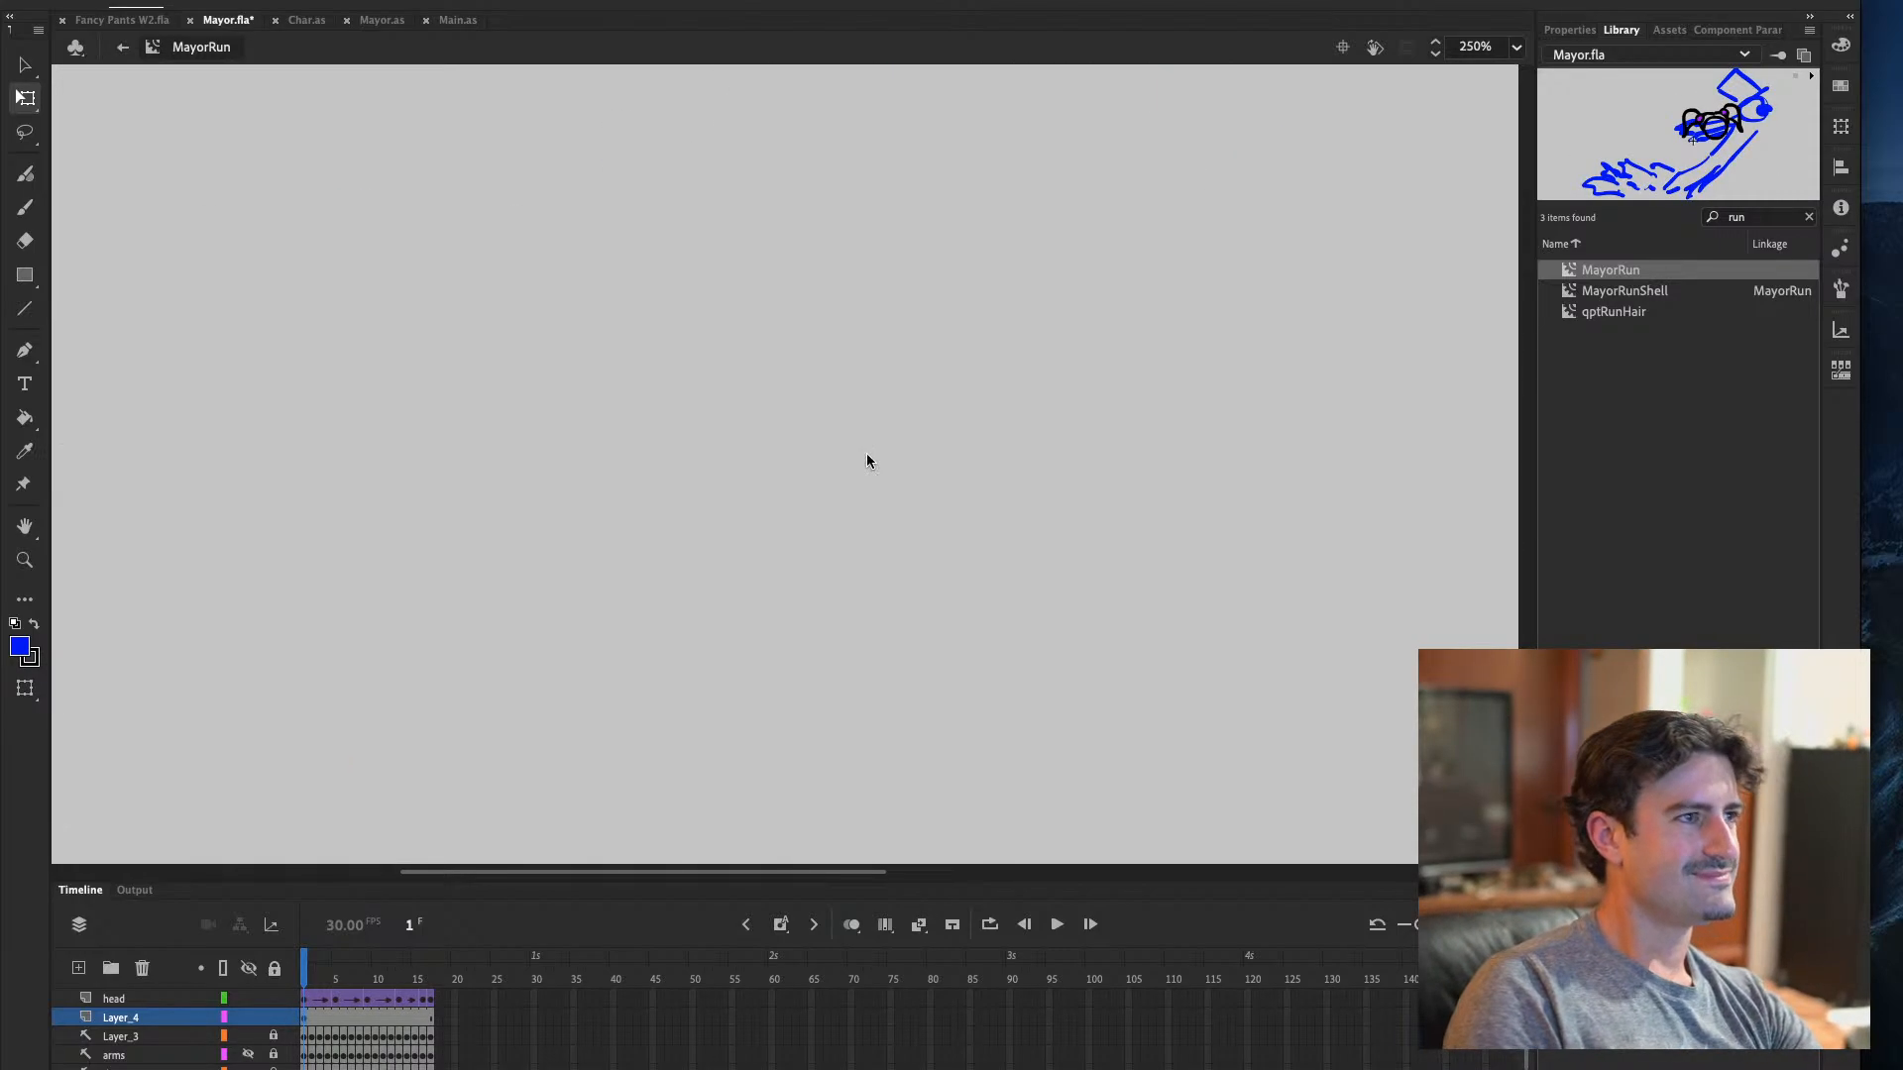
scroll(866, 460, "up", 6)
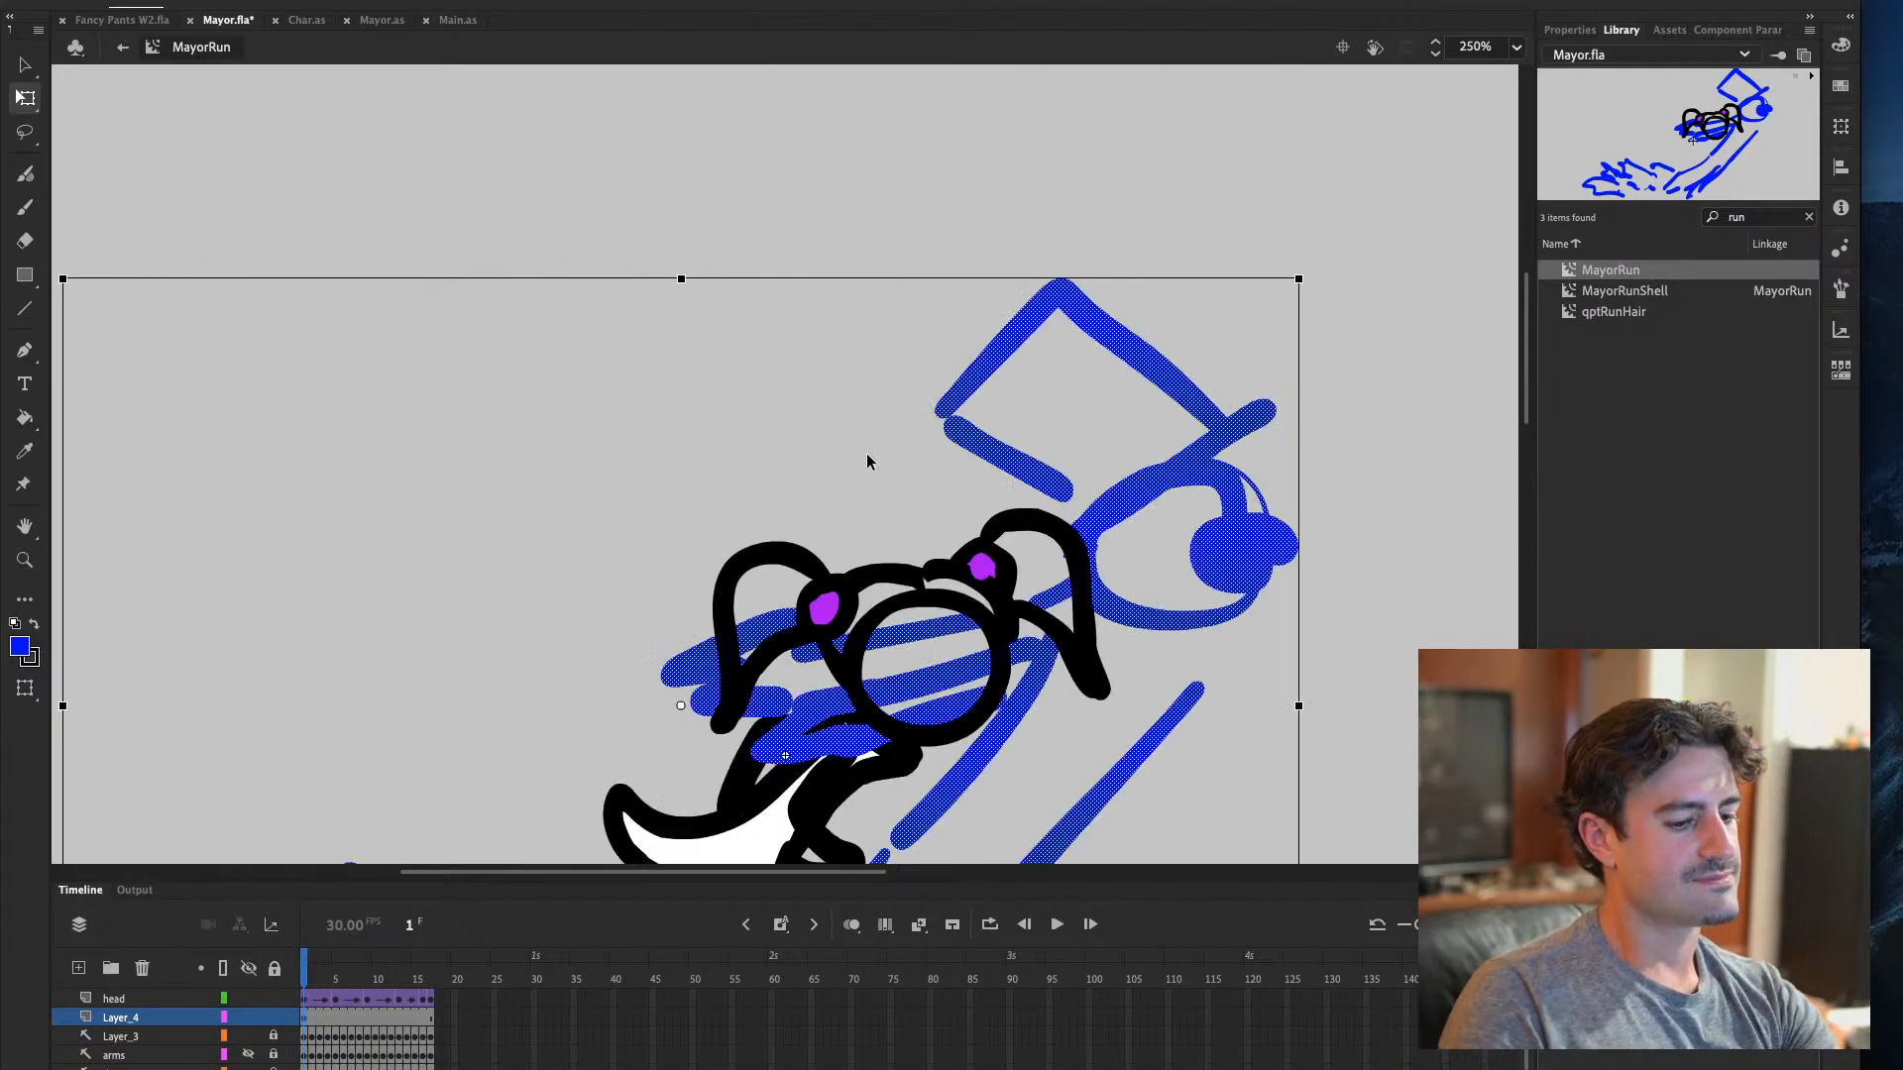
Try scaling the pasted running sketch down to the girl figure's size, and undo the scaling
key("ctrl+minus")
left_click_drag(1045, 375, 981, 475)
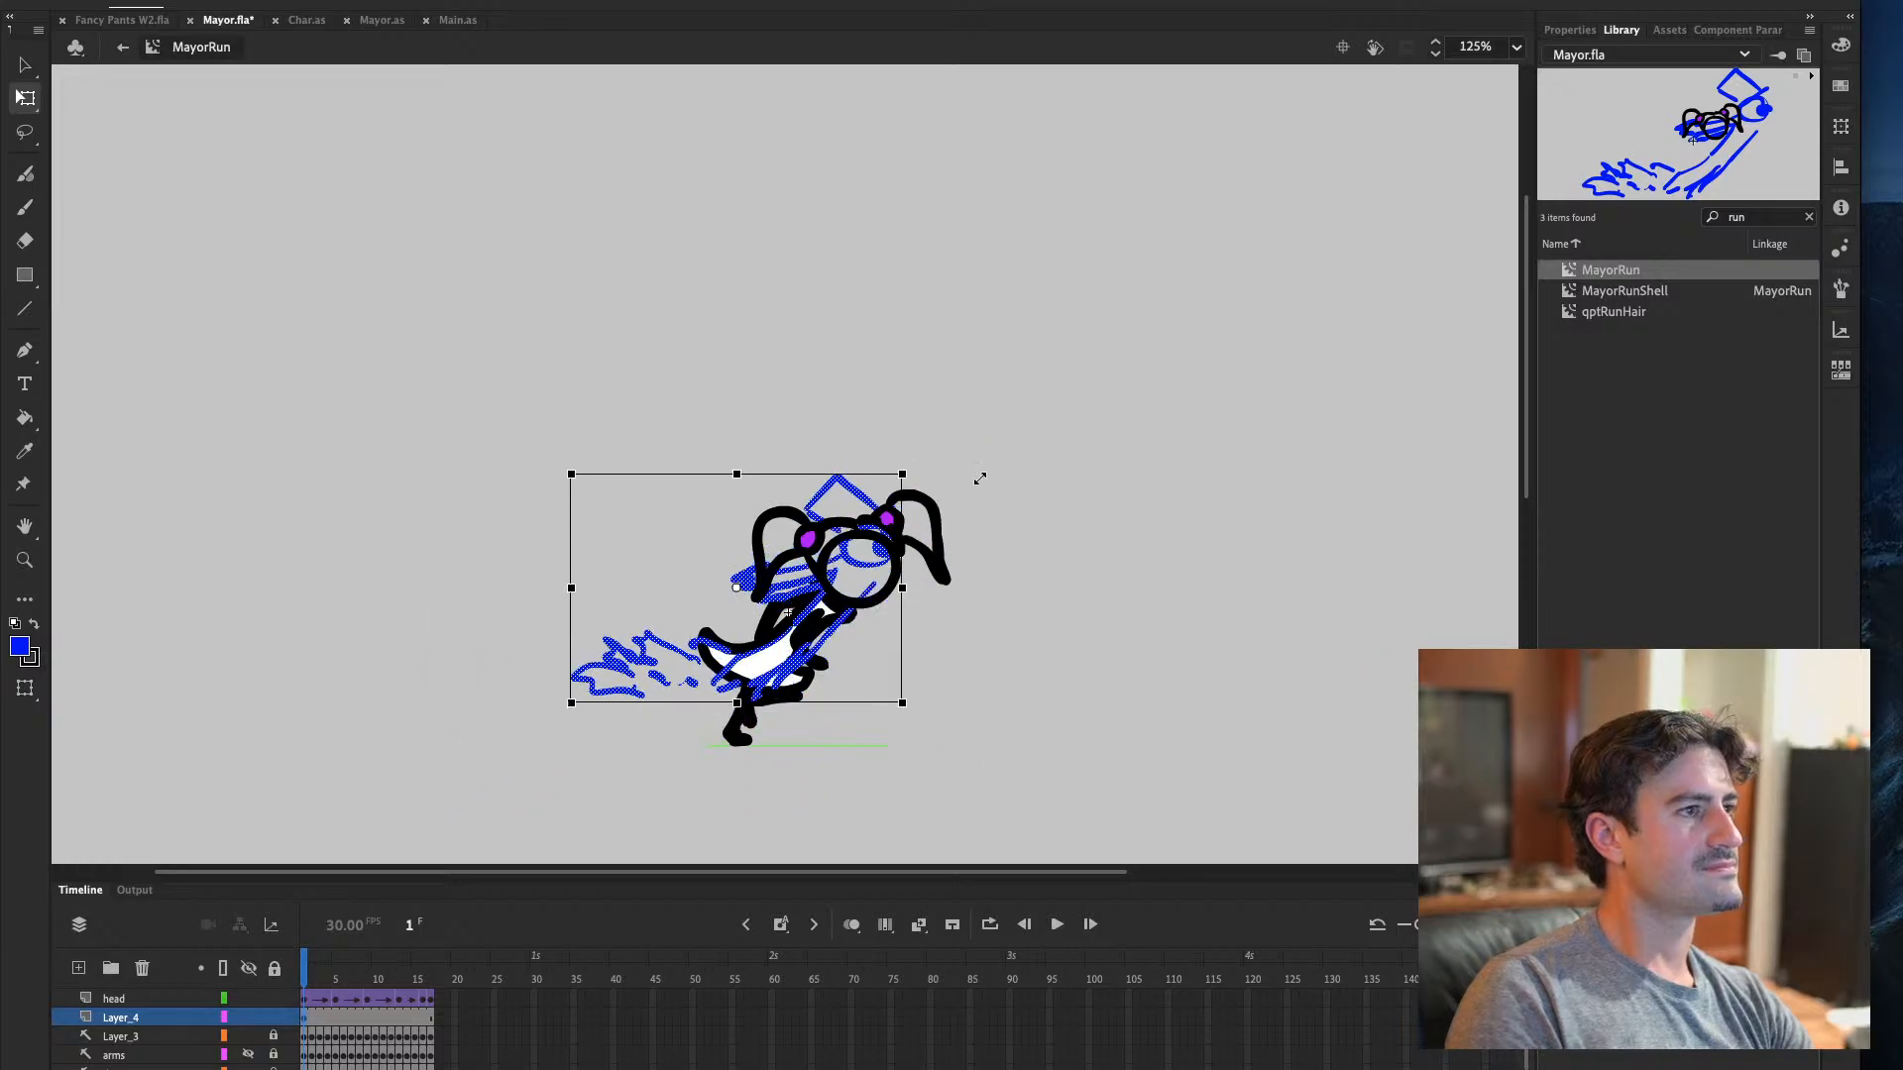
key("ctrl+z")
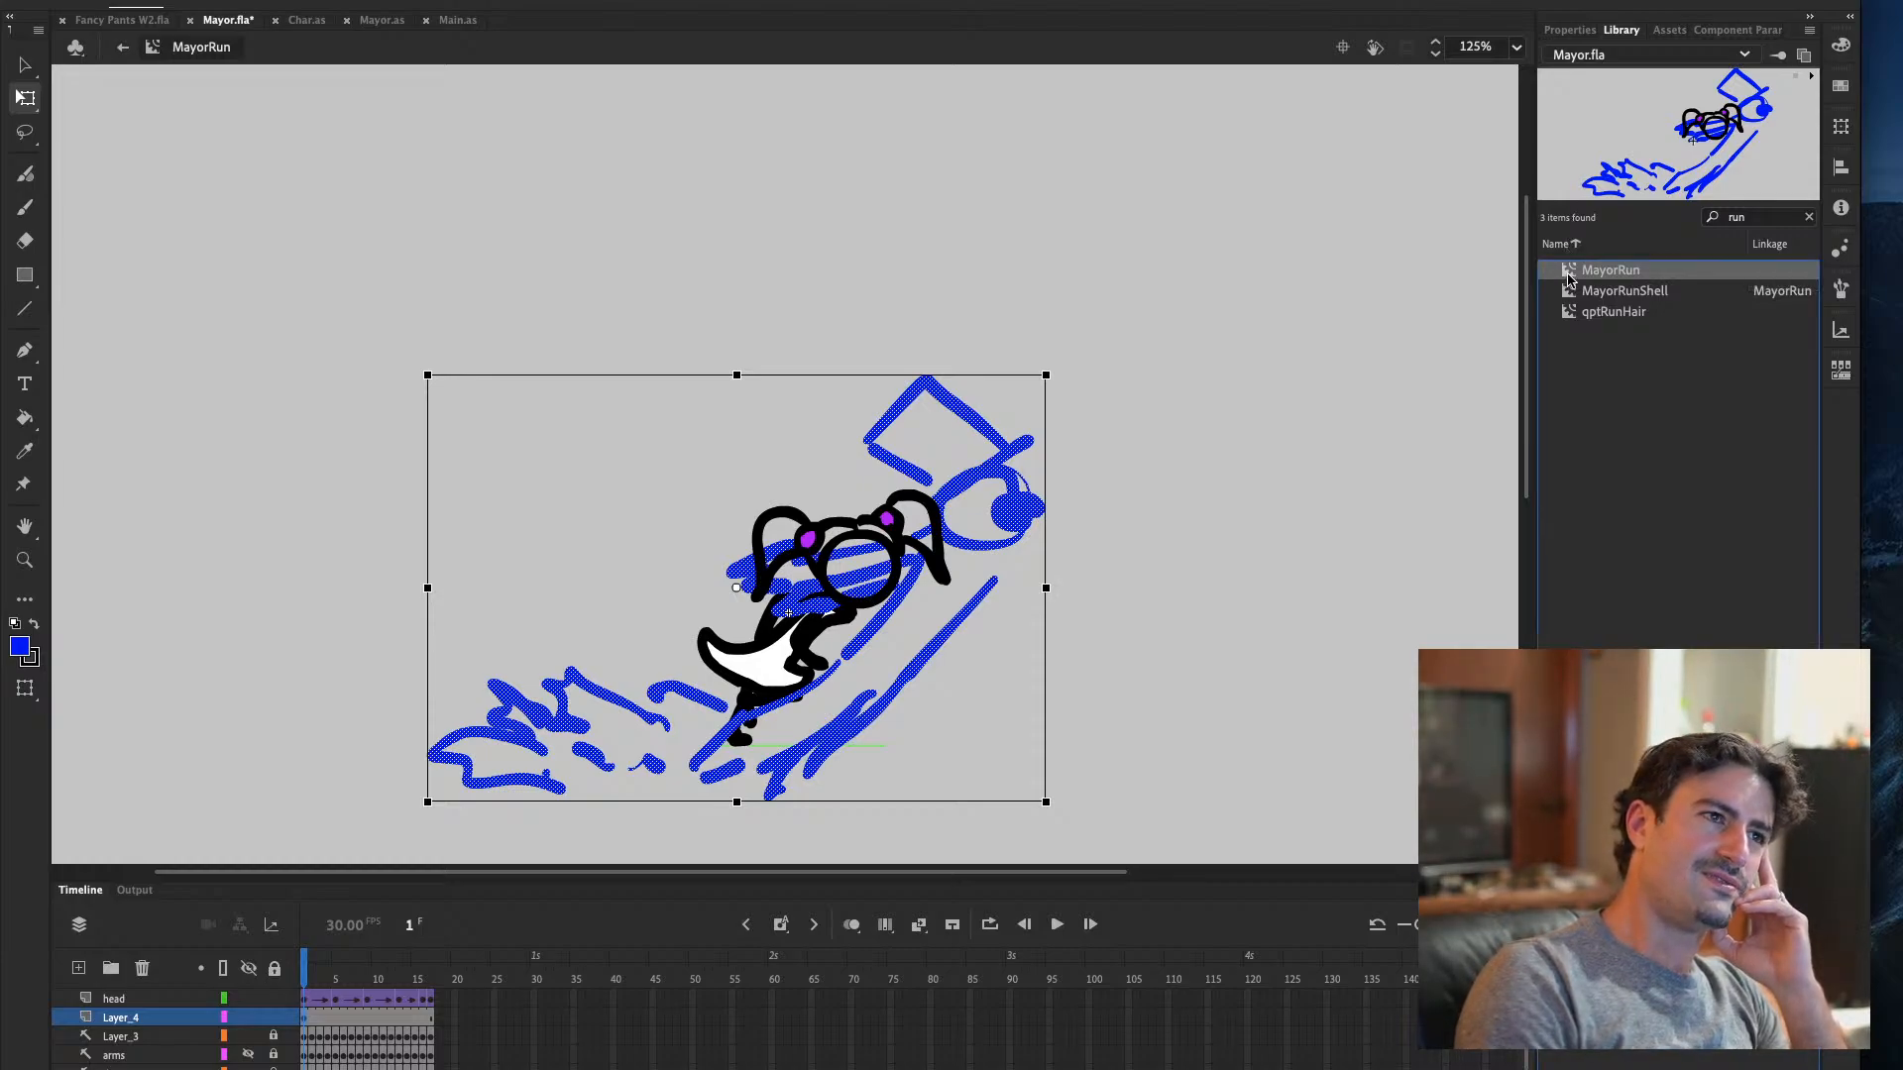
Search the library for "walk" and open the MayorWalk symbol
double_click(1746, 218)
type("walk")
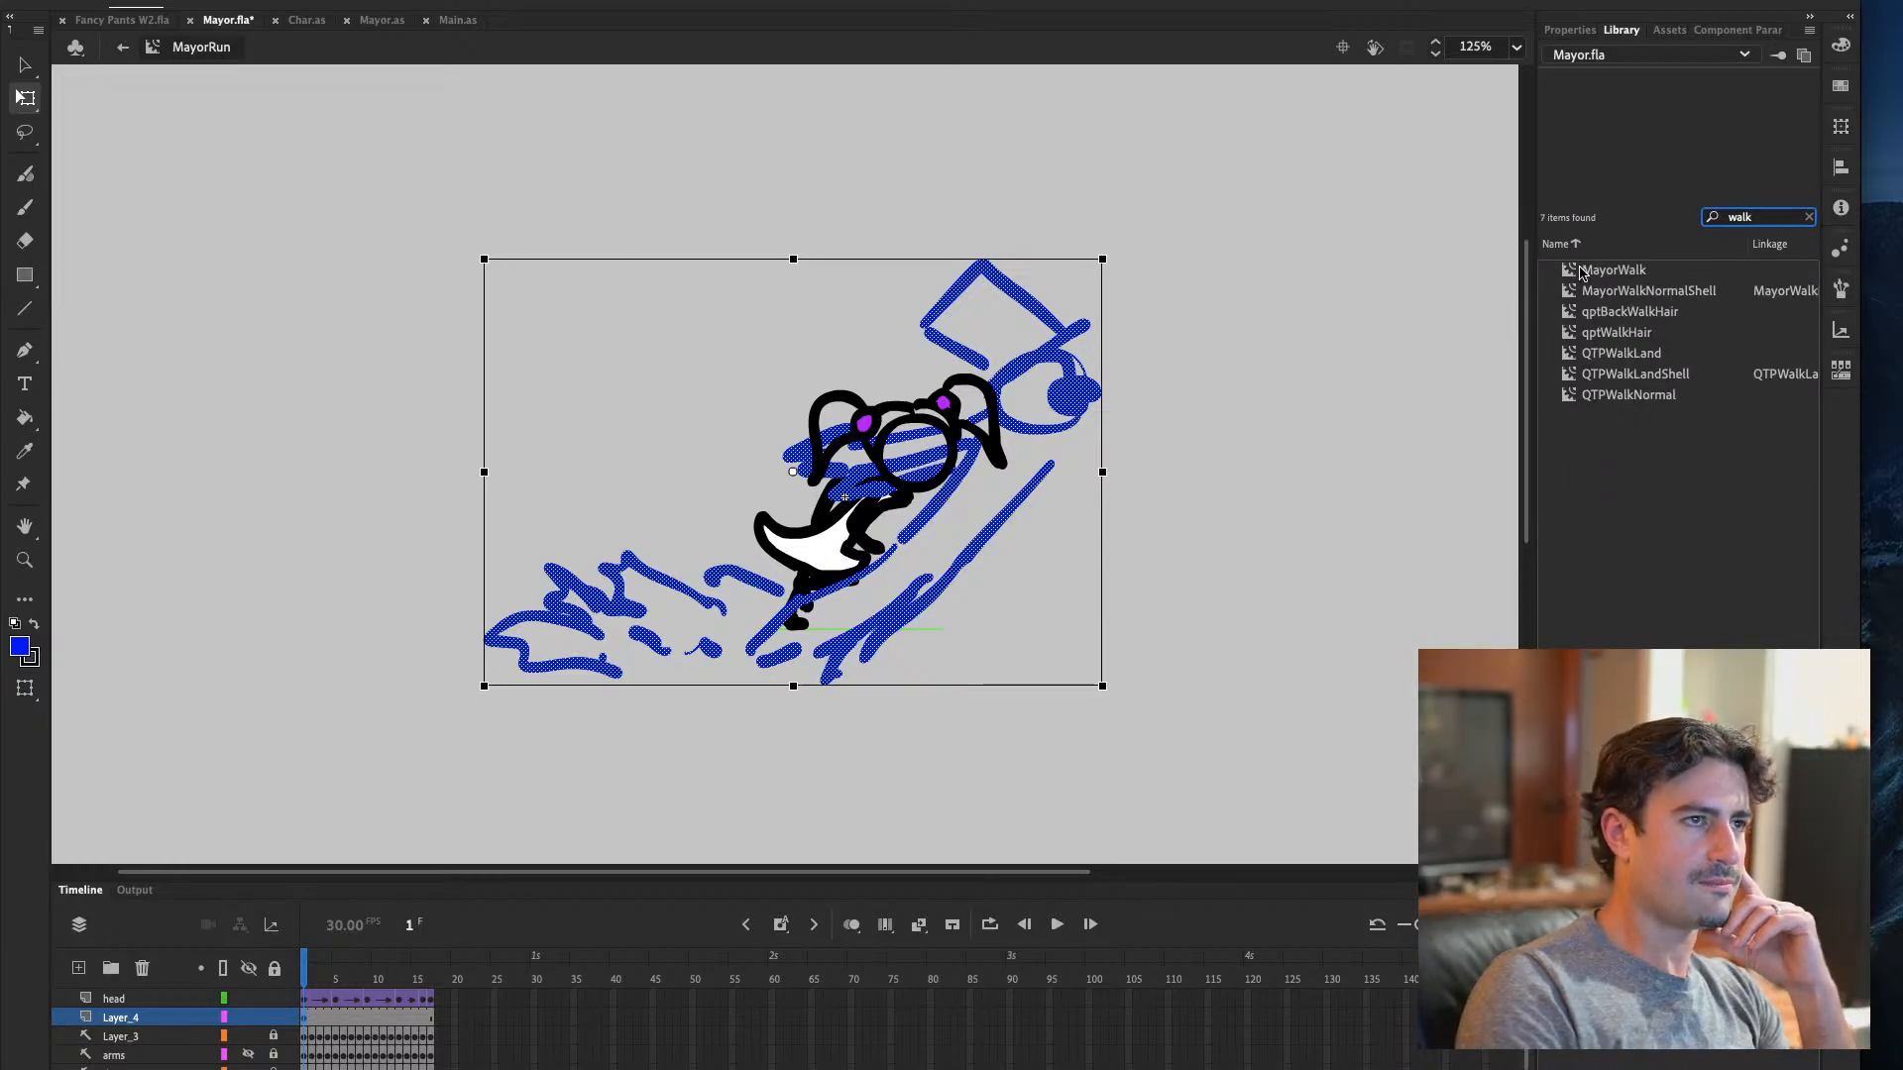
double_click(1576, 271)
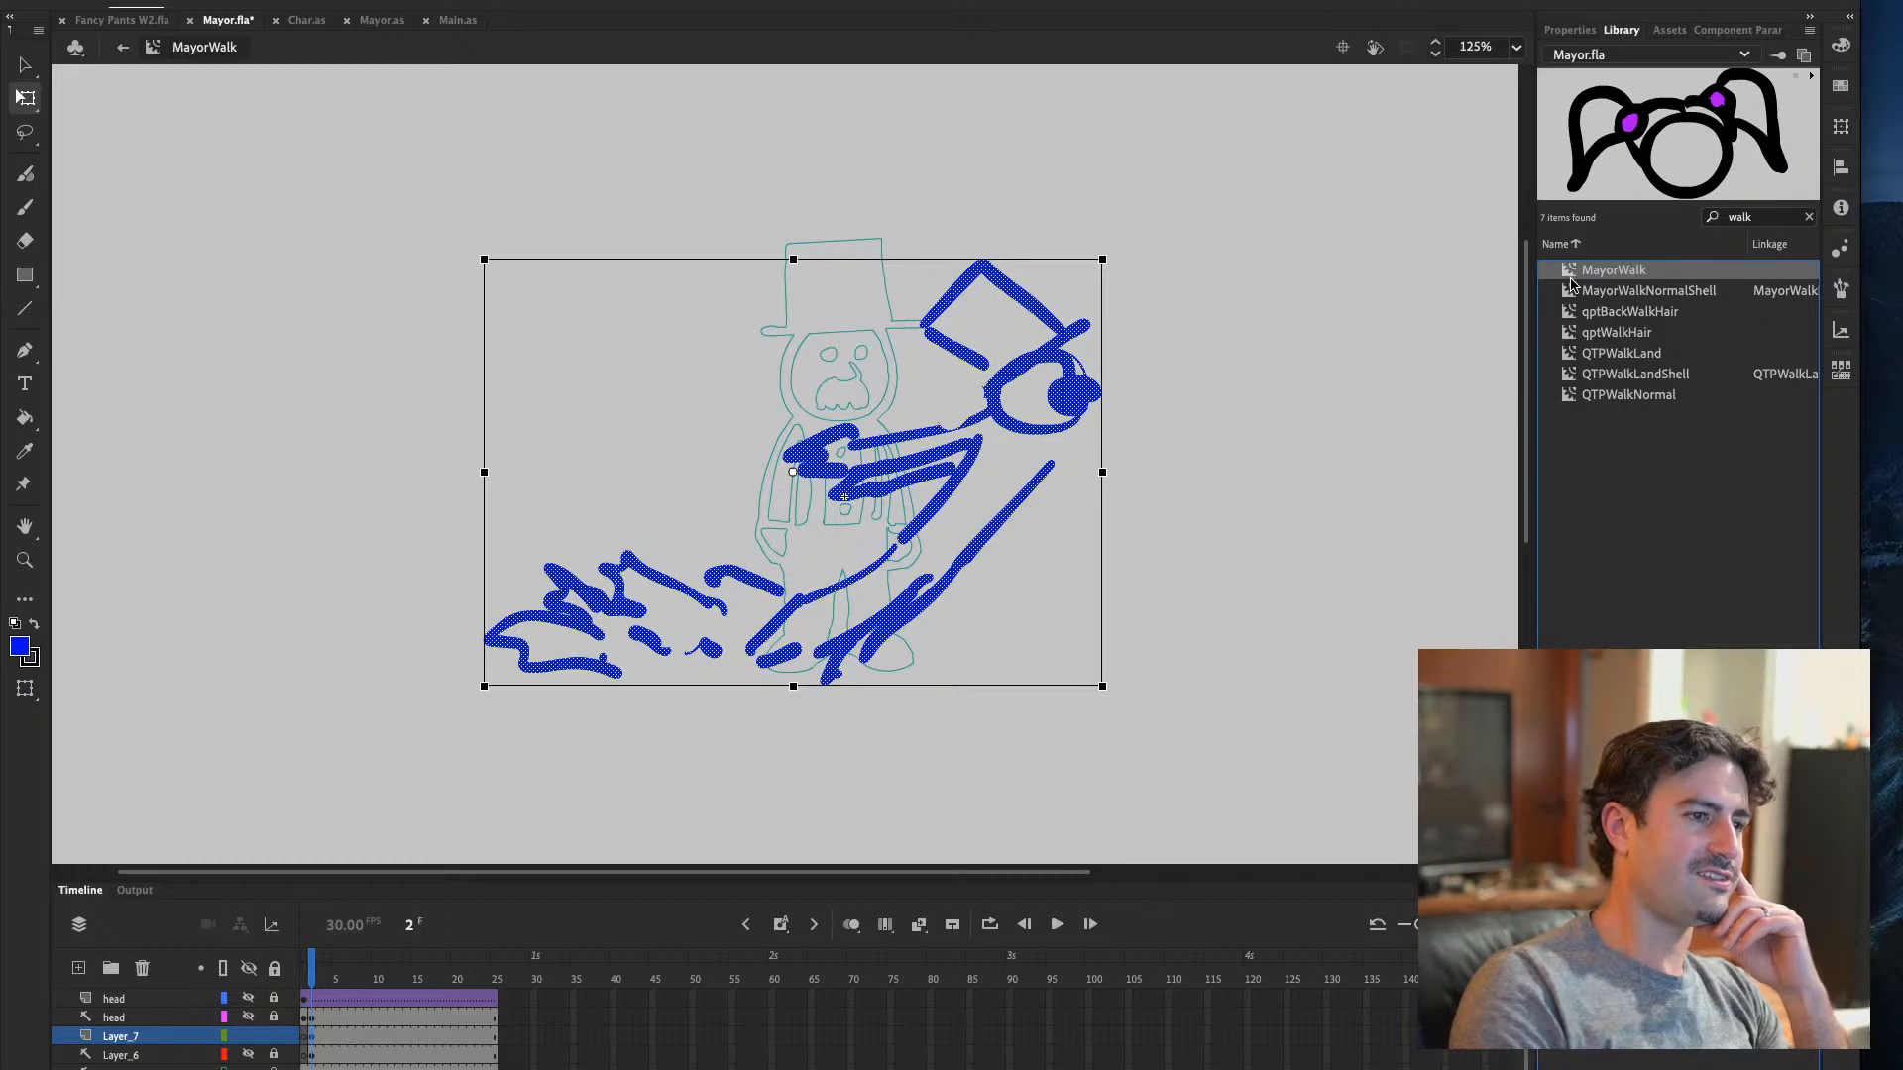
Save Mayor.fla, search its library for "run" and open the MayorRun symbol
key("ctrl+s")
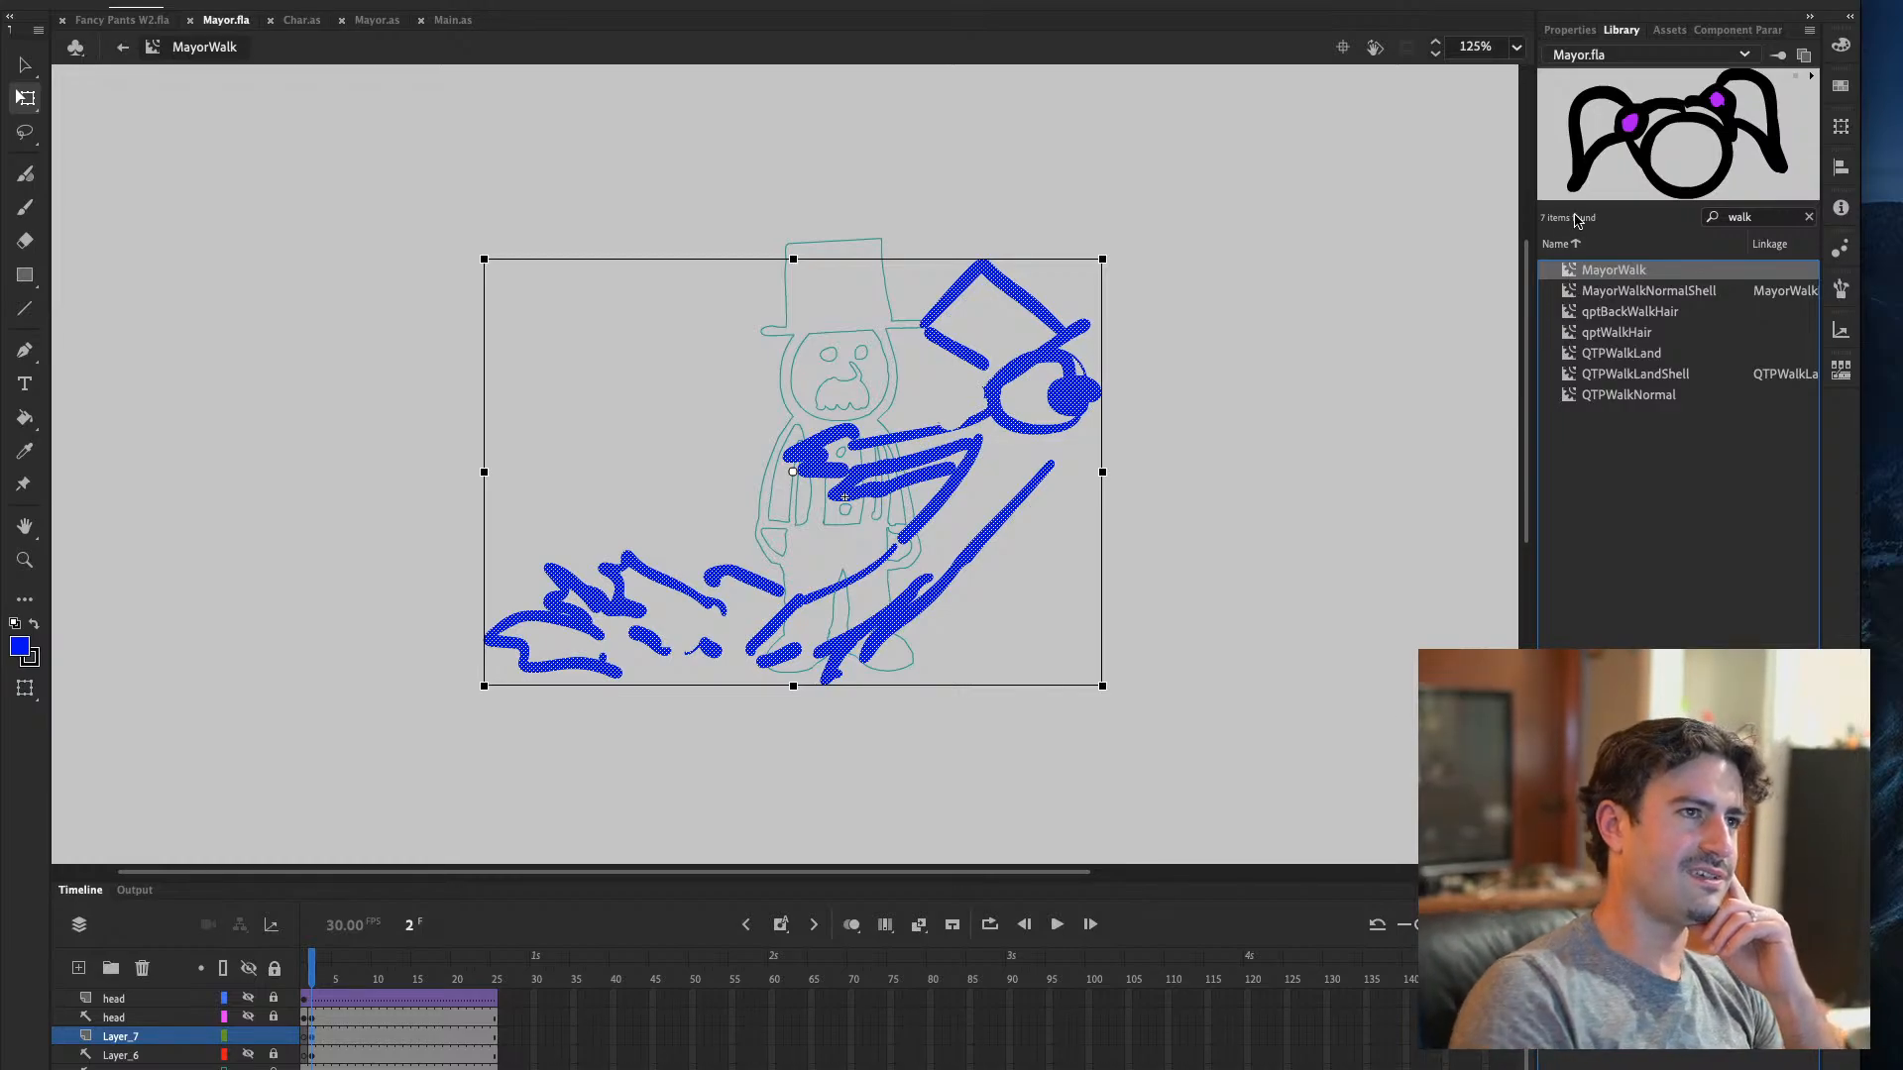
left_click(1760, 217)
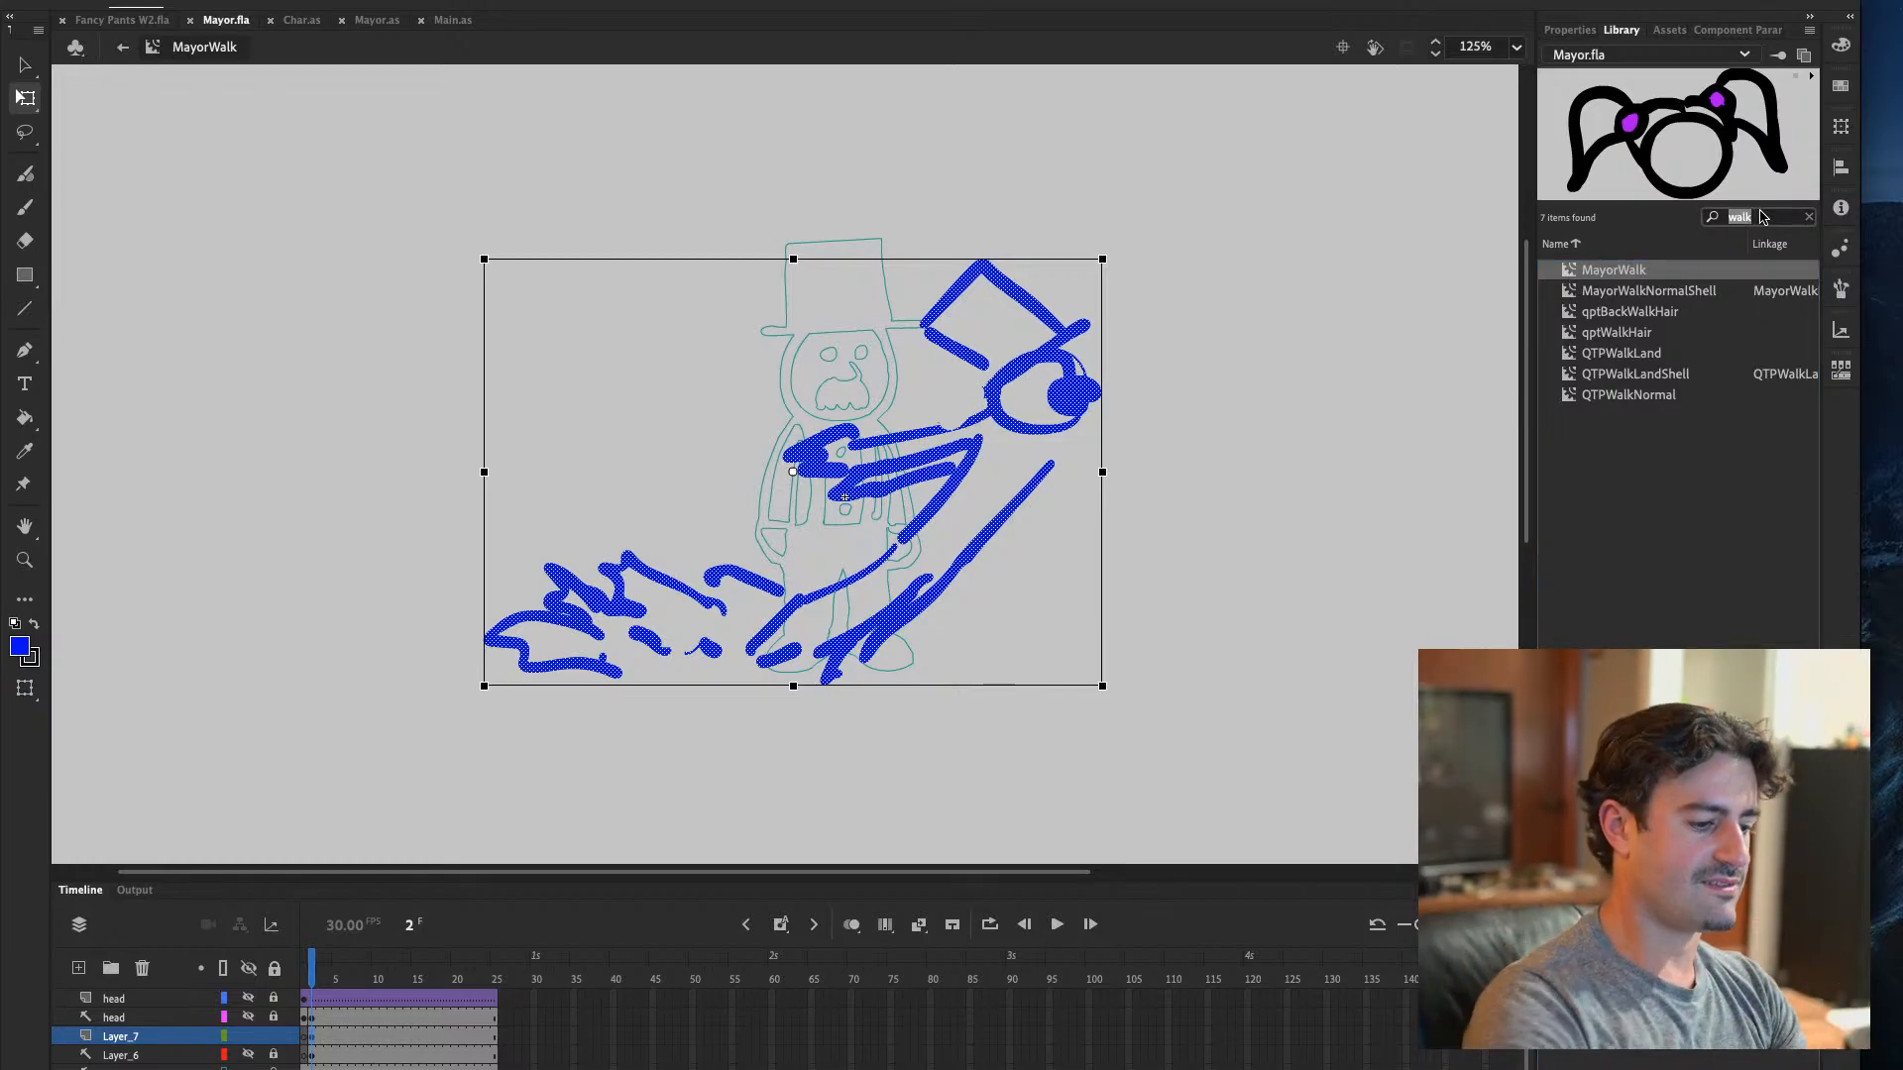
type("run")
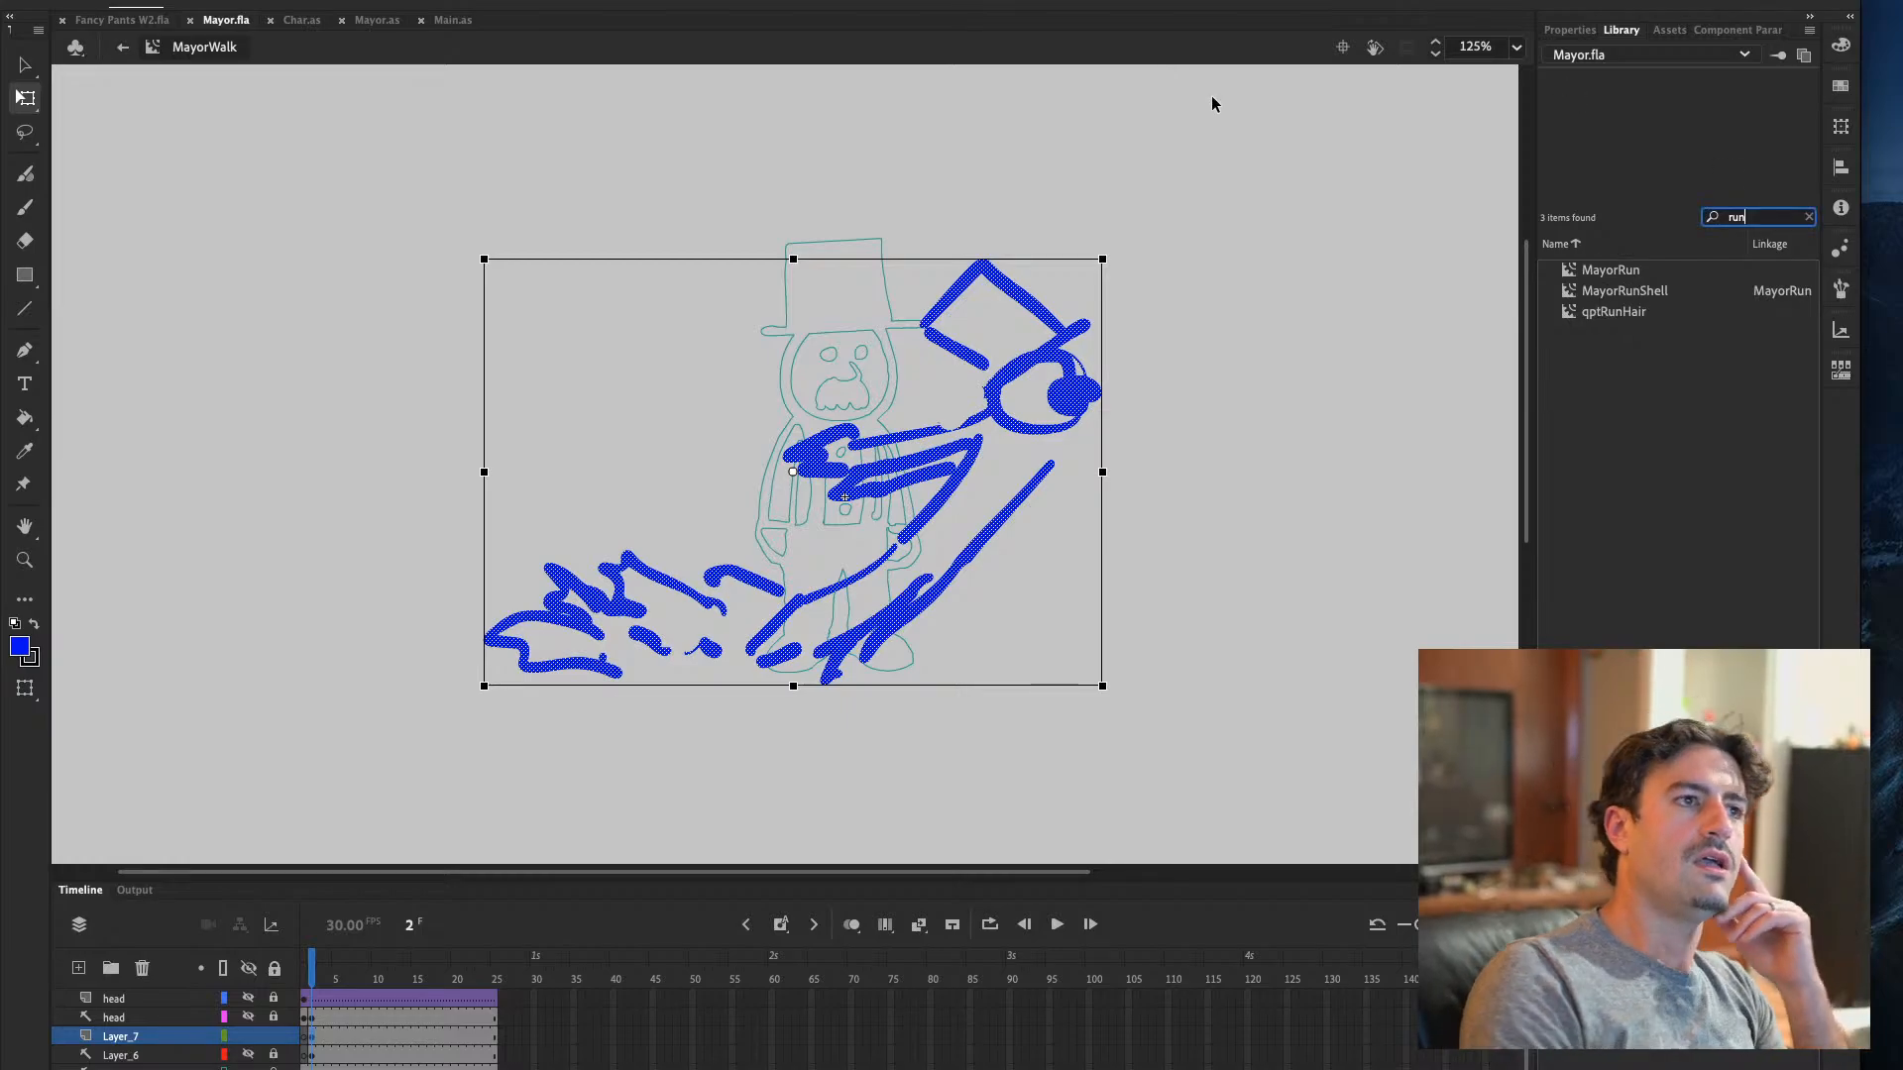
double_click(1573, 274)
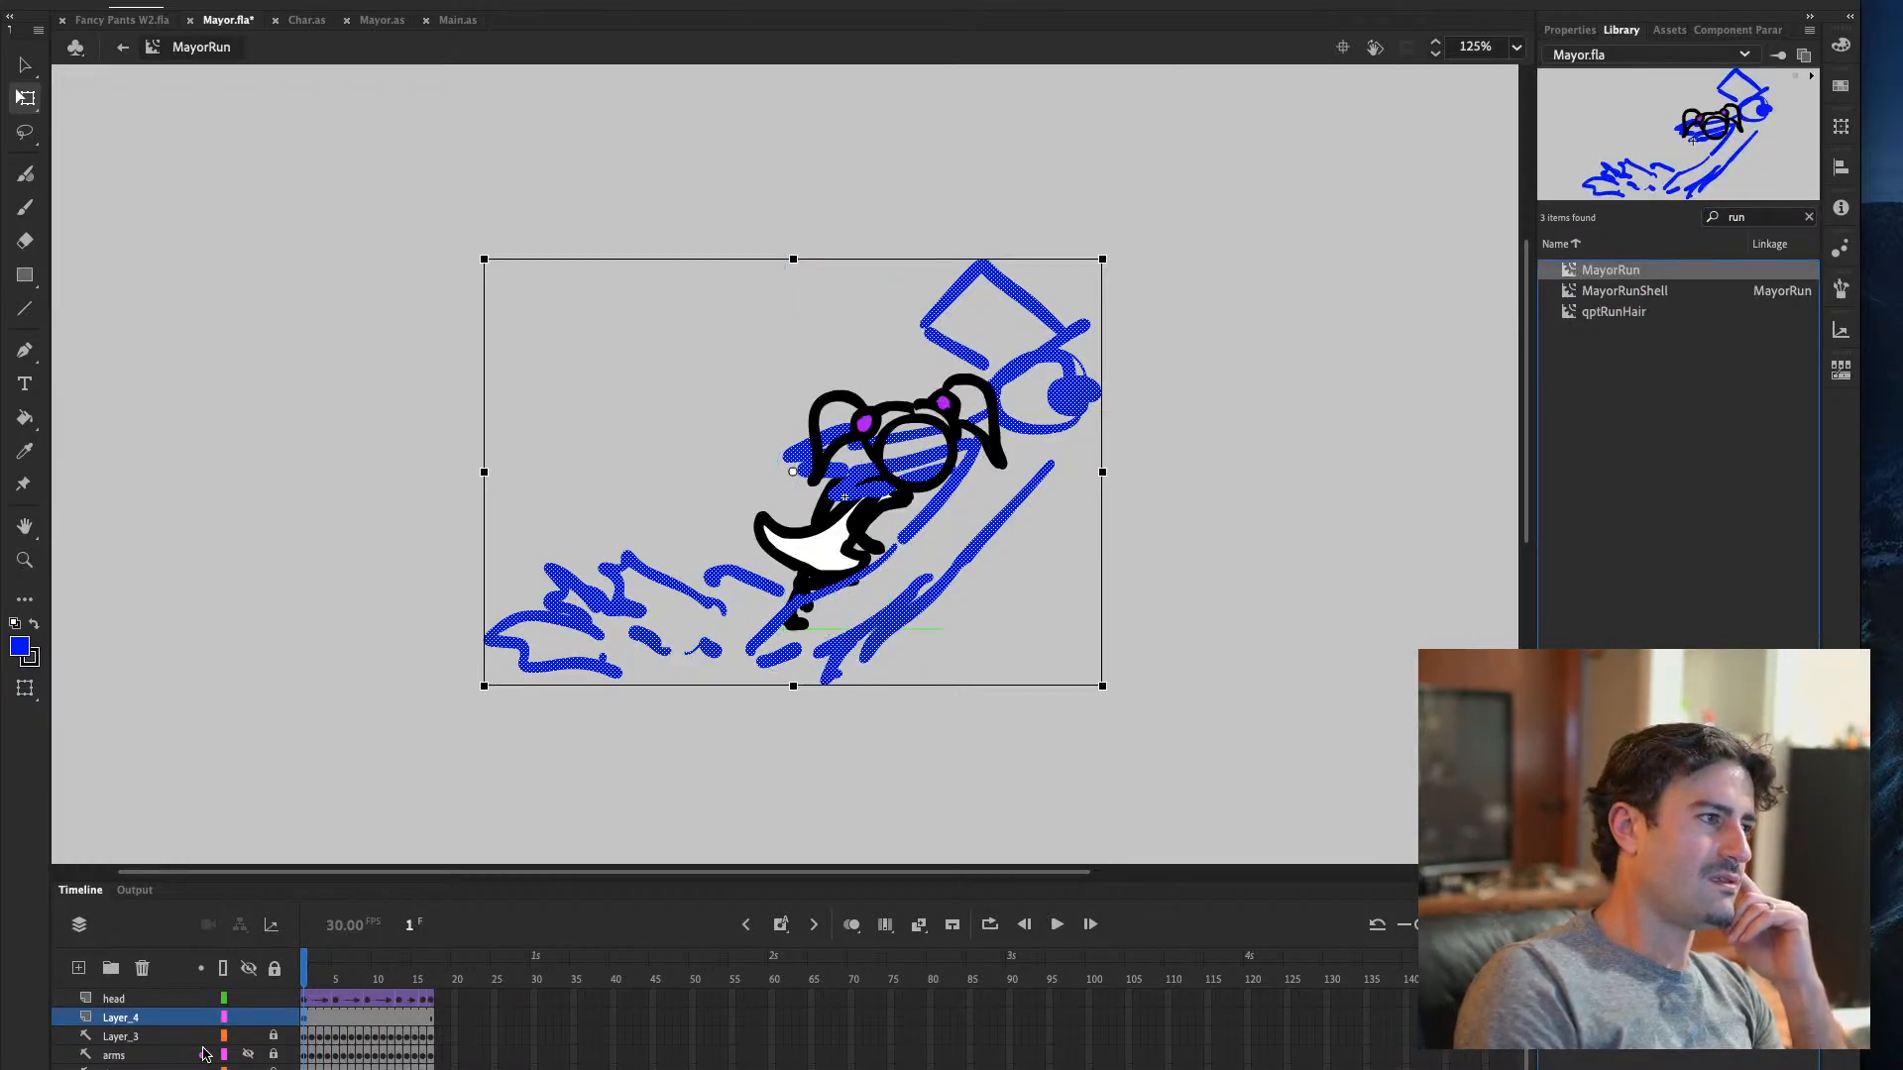
Hide the girl figure's head, Layer_3, arms, dress, Layer_5, arms copy and legs layers in MayorRun, leaving Layer_4 shown
left_click(247, 1036)
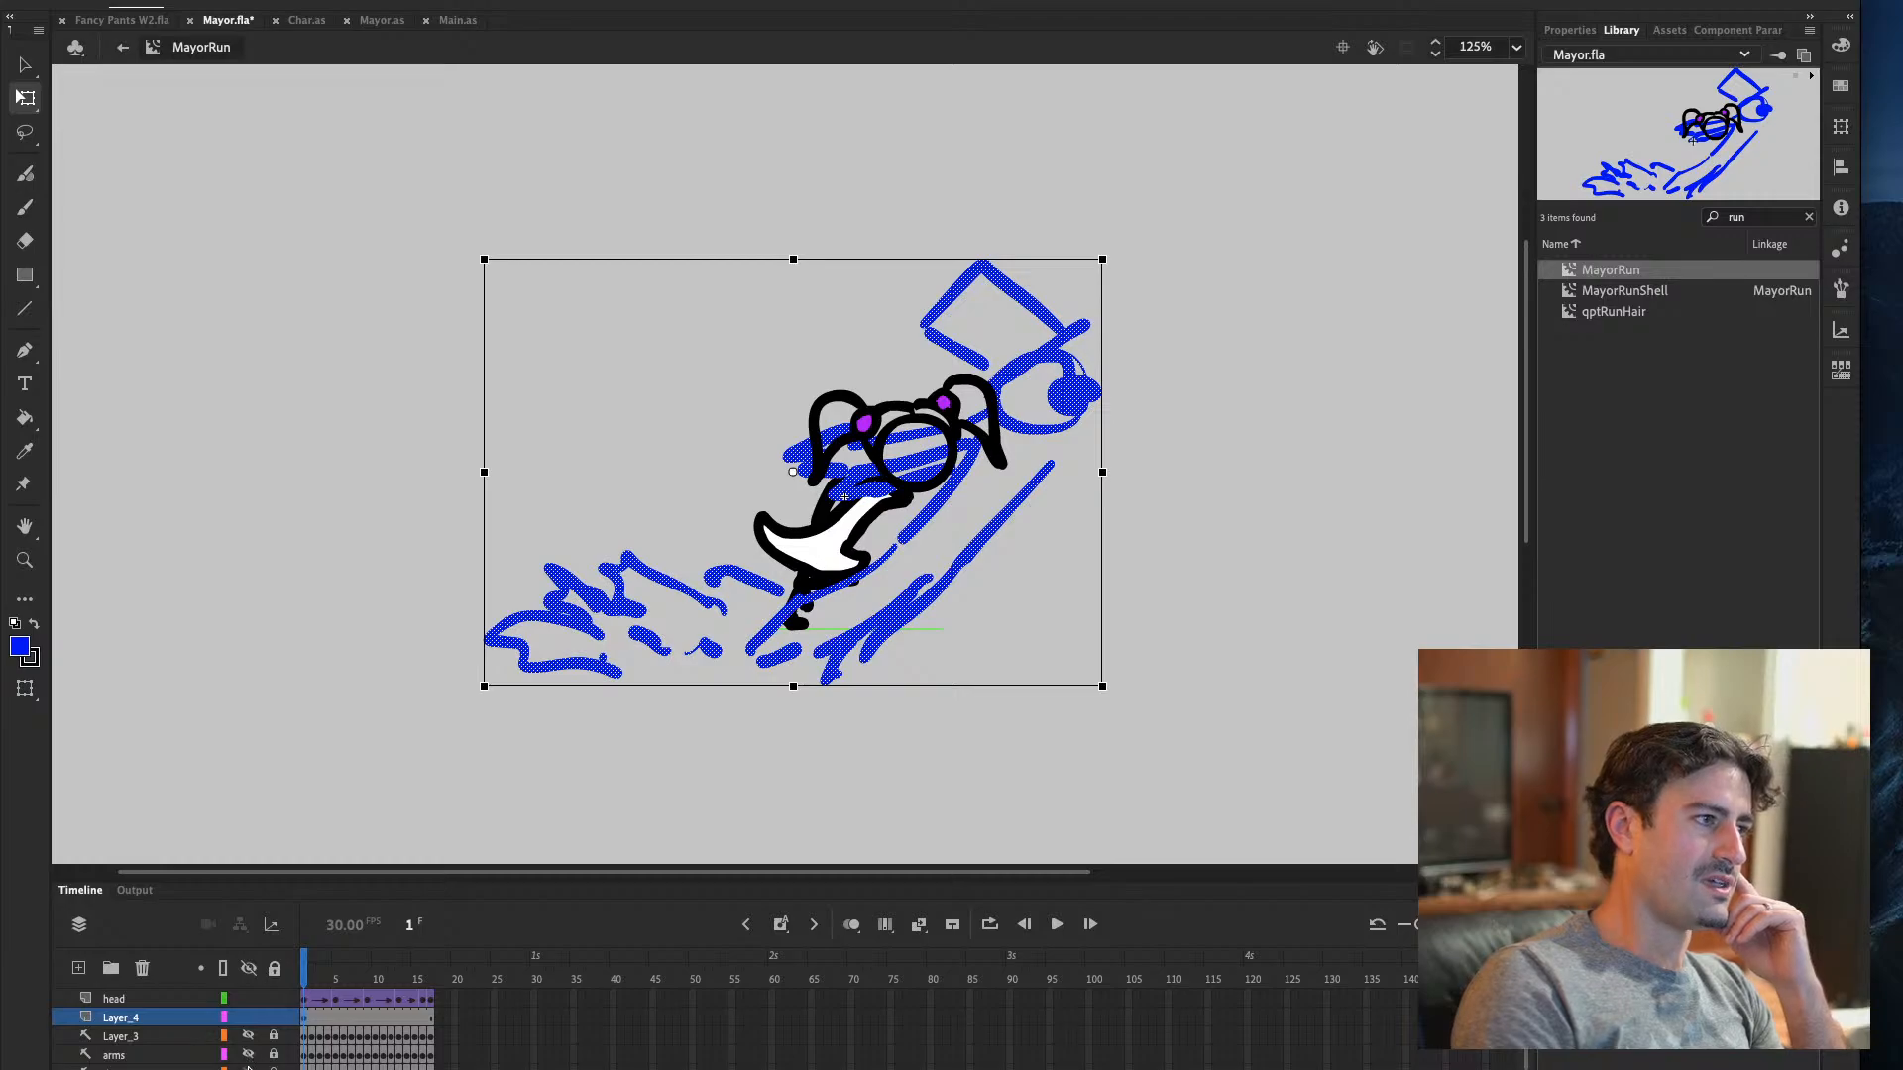
left_click(248, 1067)
scroll(248, 1041, "down", 2)
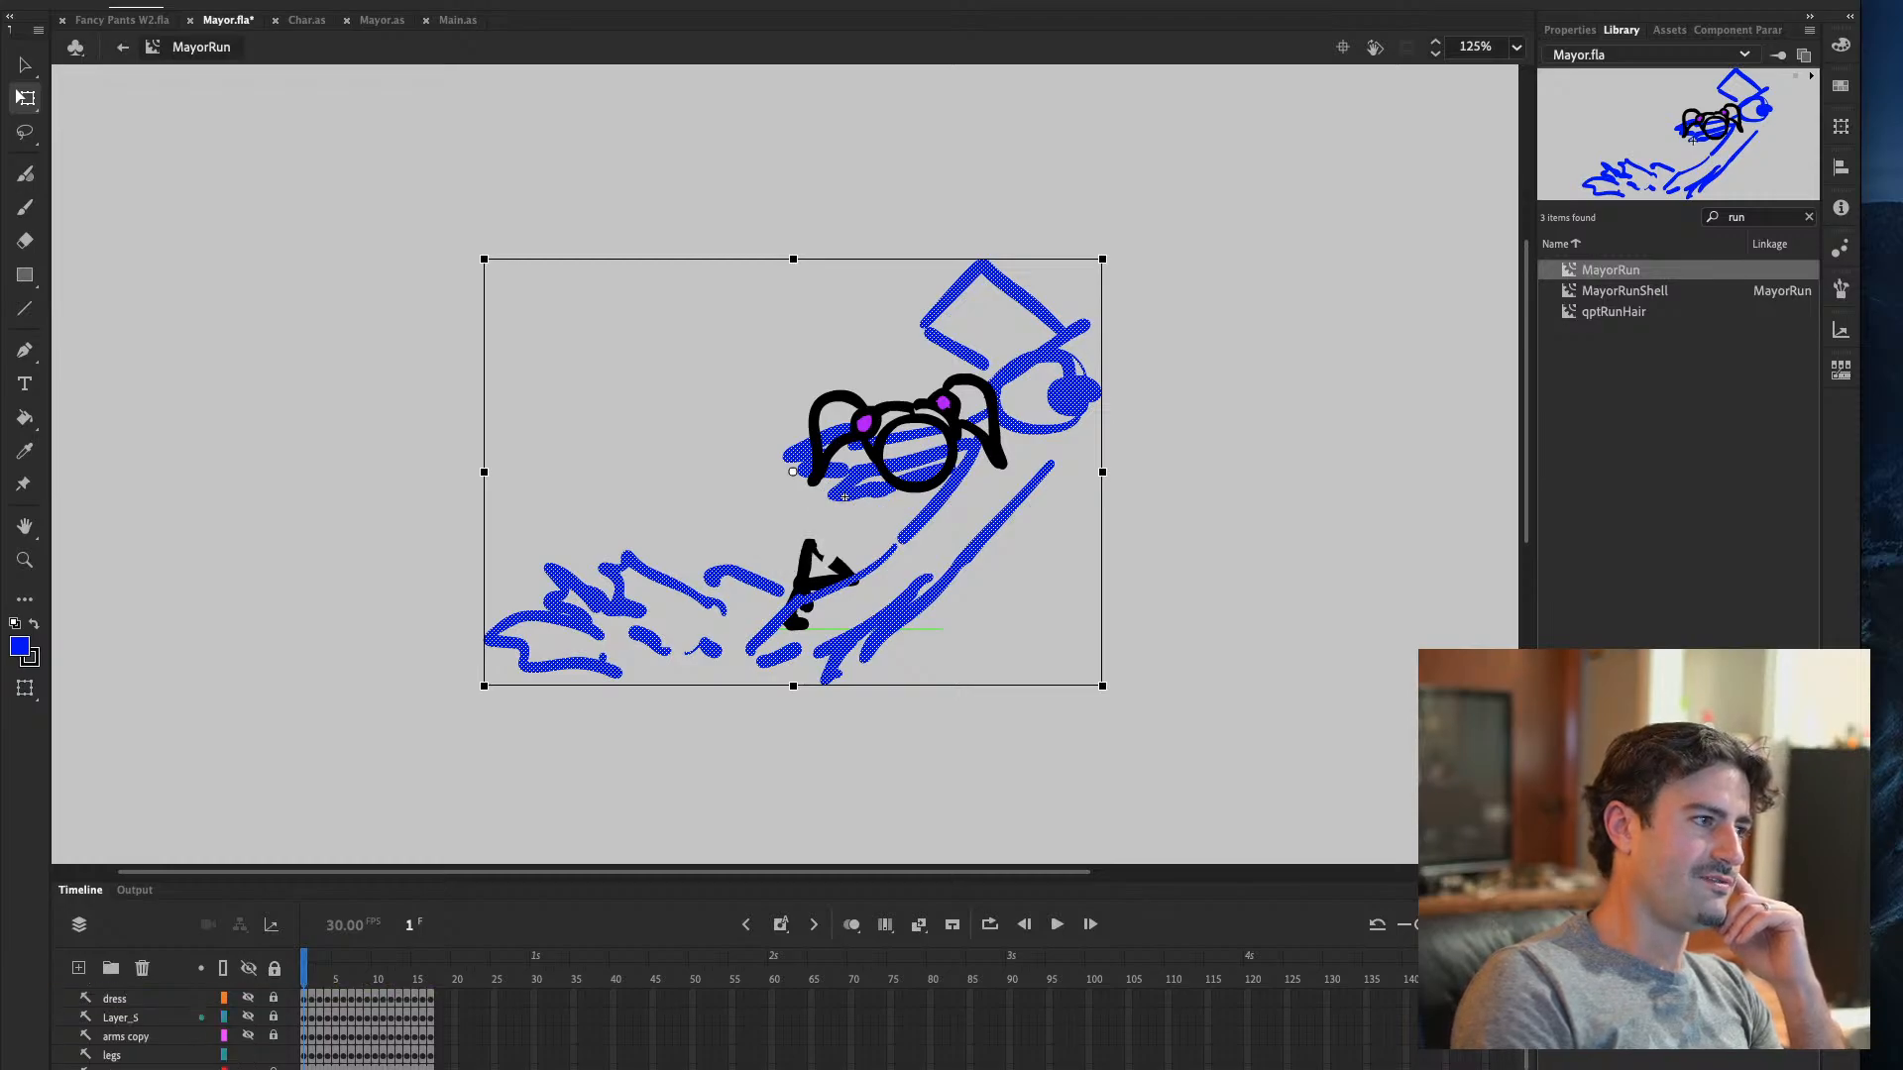
left_click(248, 1055)
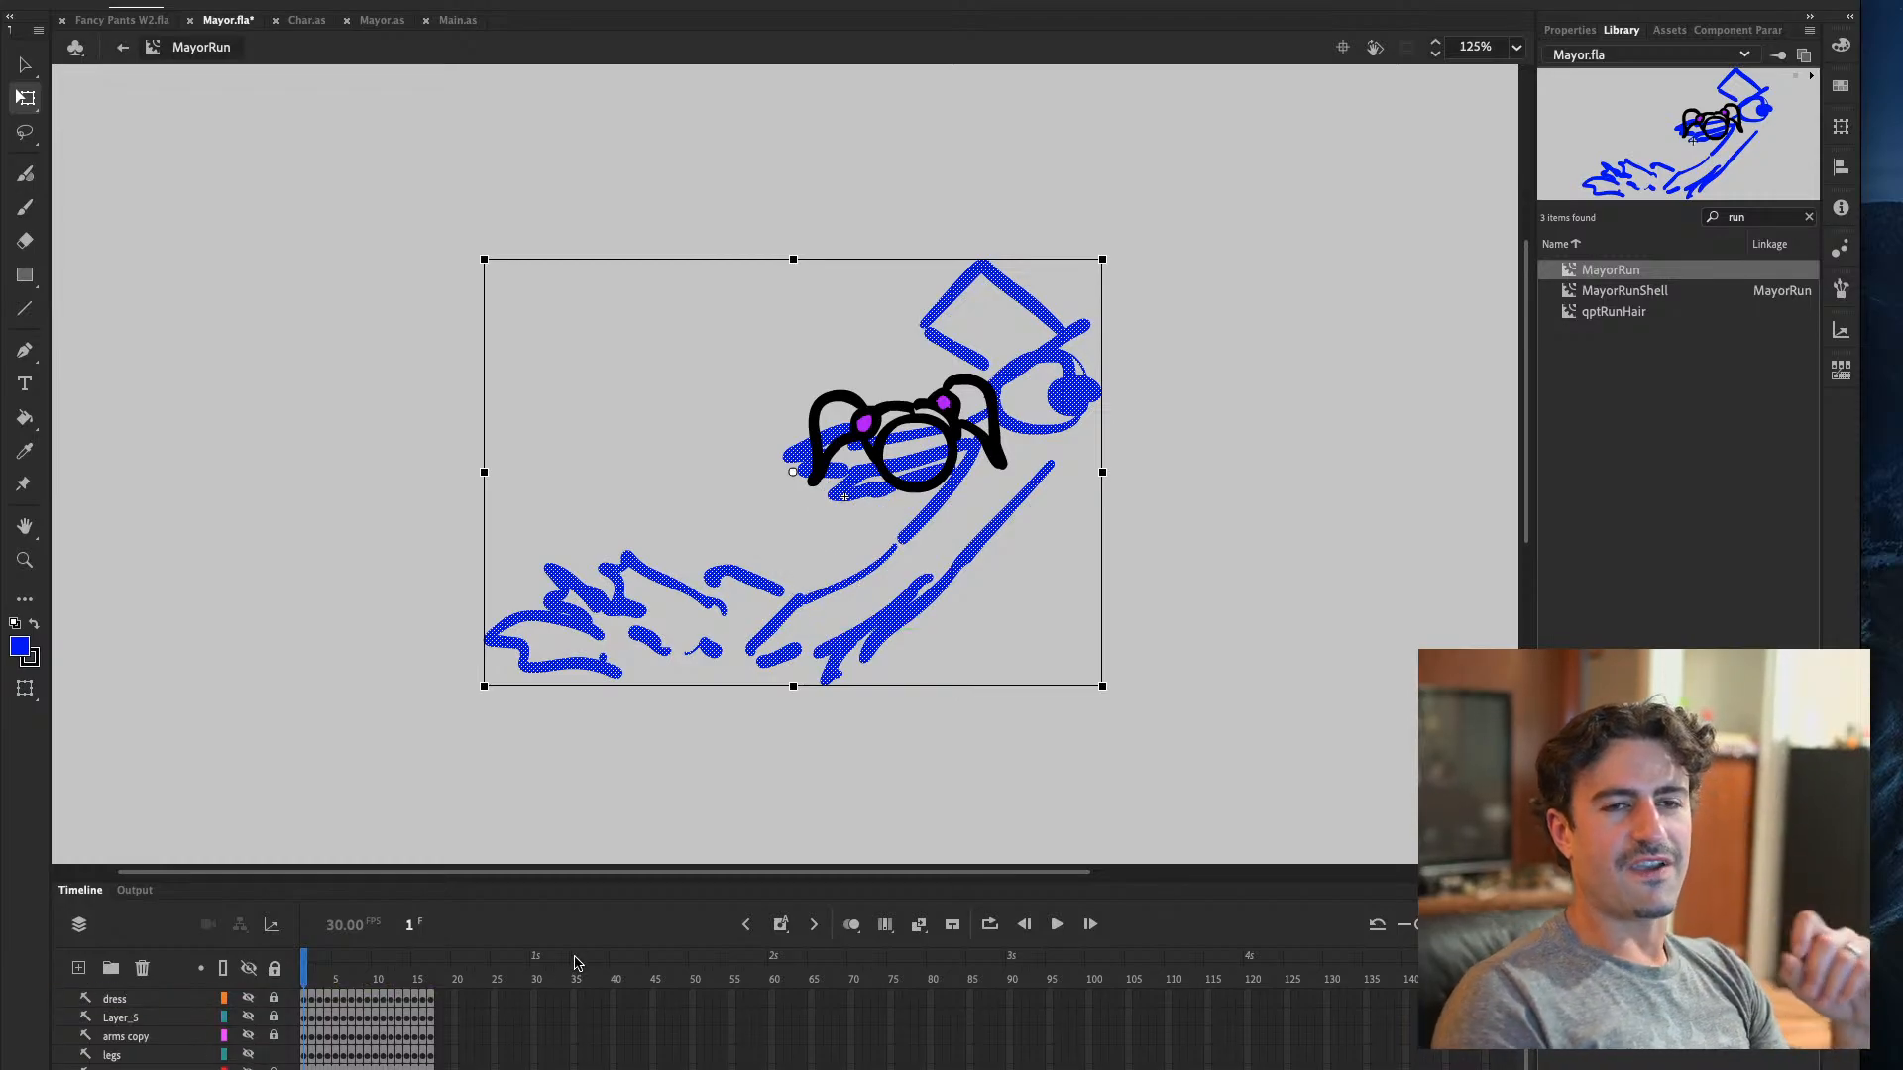
left_click_drag(1210, 211, 1355, 341)
scroll(198, 1026, "up", 2)
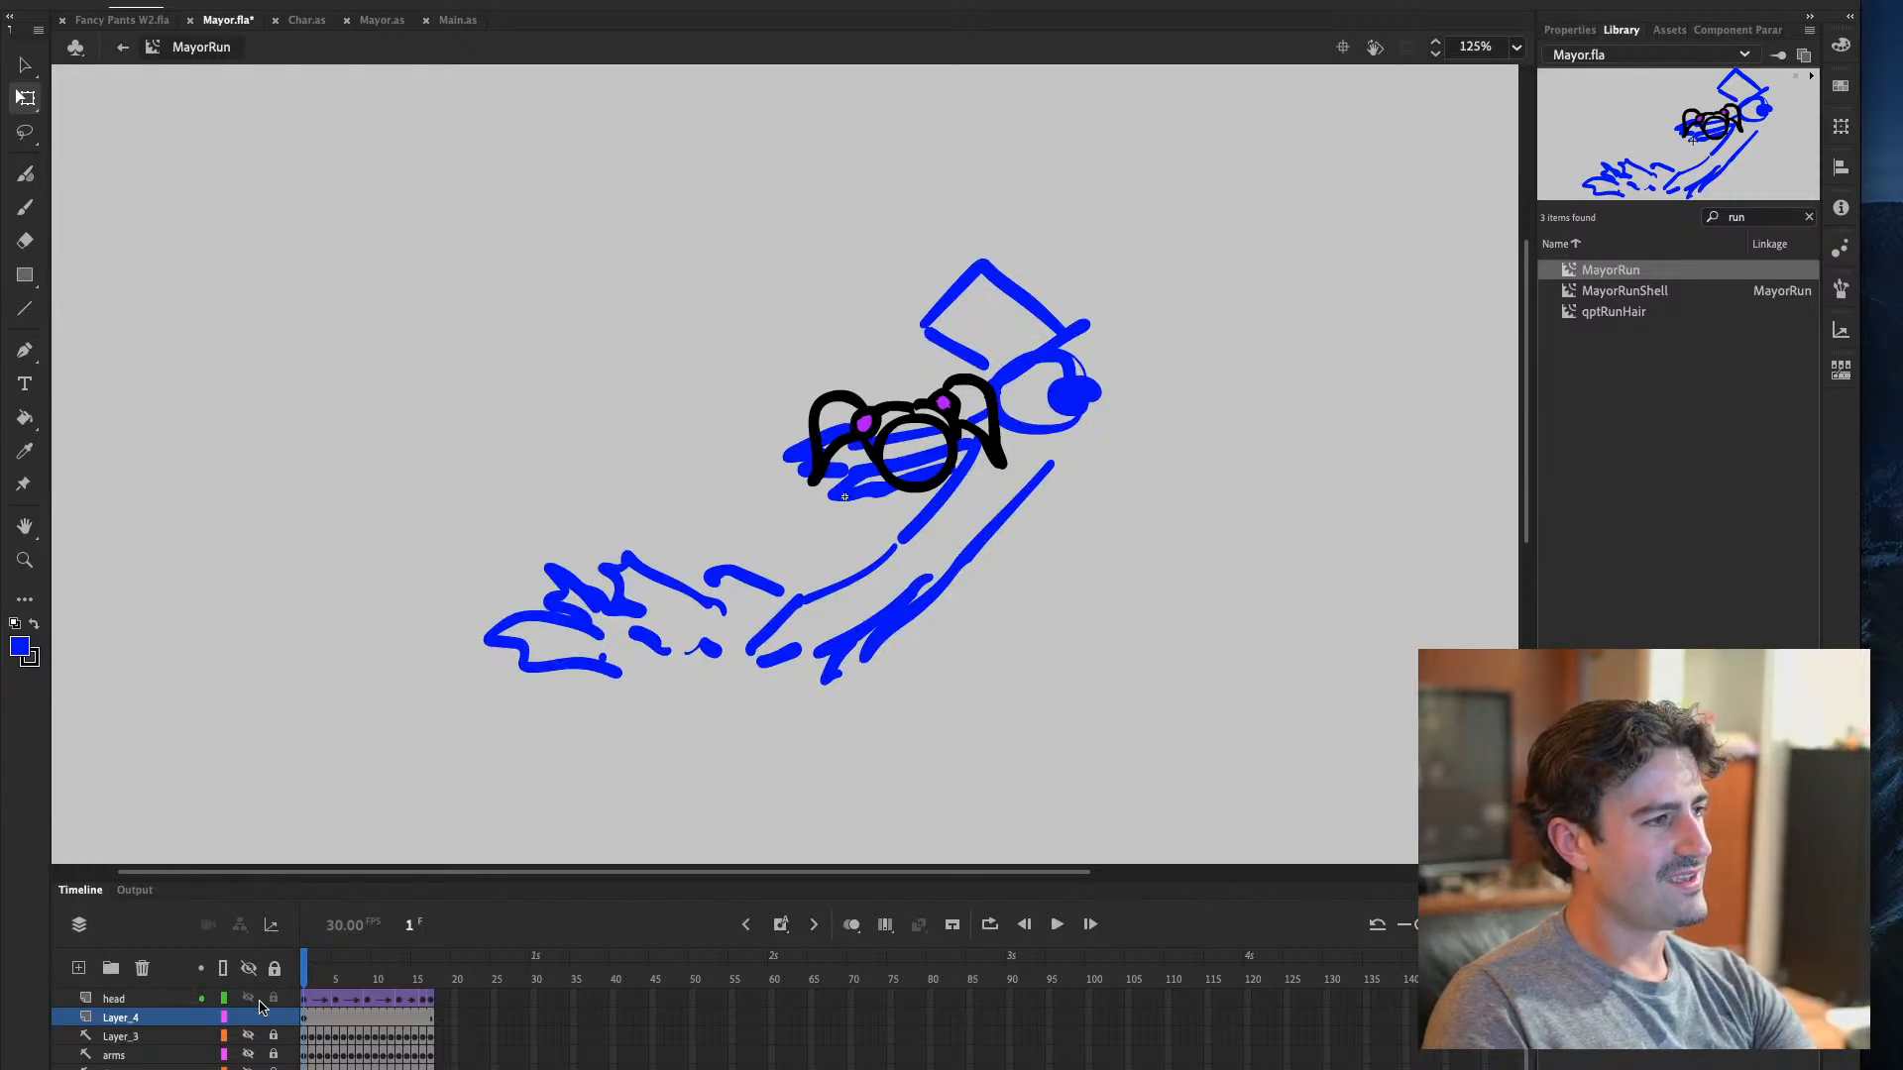
left_click(248, 998)
Save Mayor.fla, compile it to Mayor.swf with a test run, and close the preview
key("ctrl+s")
key("super+Return")
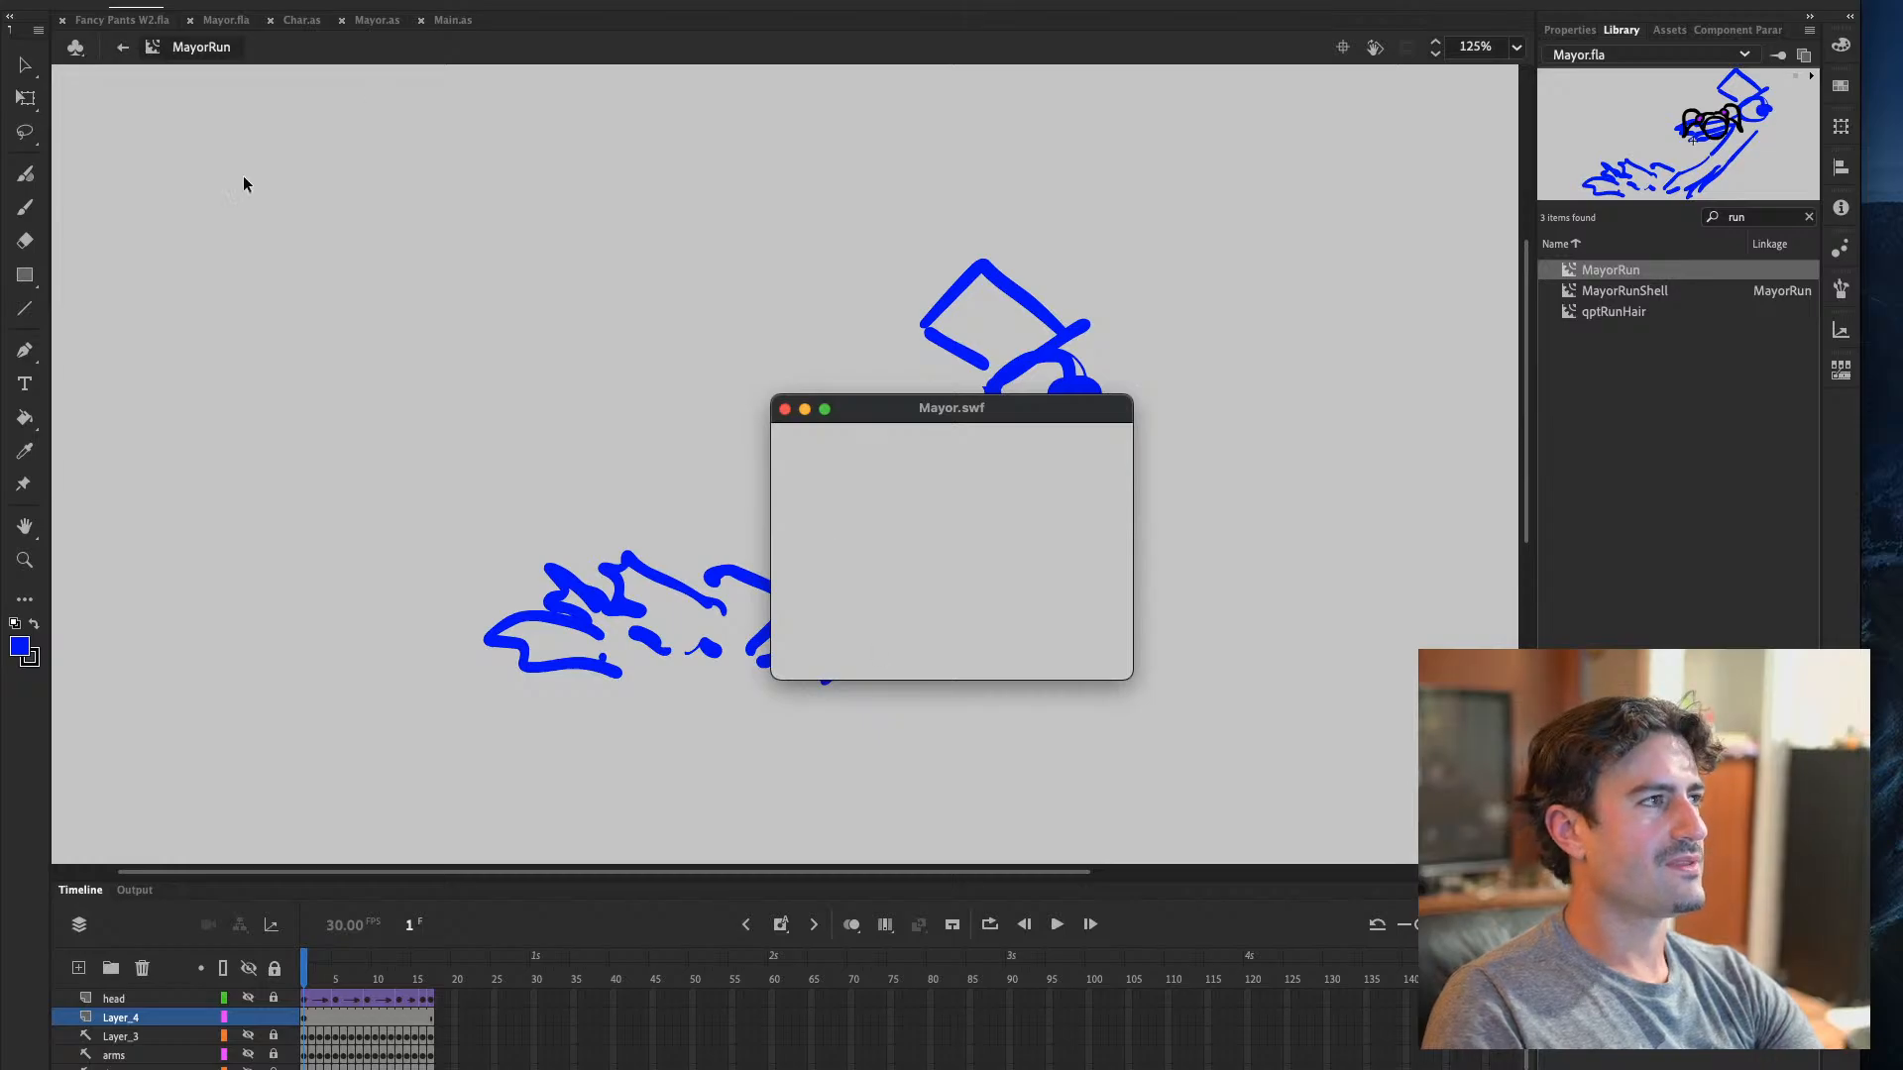
left_click(784, 409)
Test Fancy Pants W2.fla, run the Mayor to the right in the level, and close the game
left_click(95, 21)
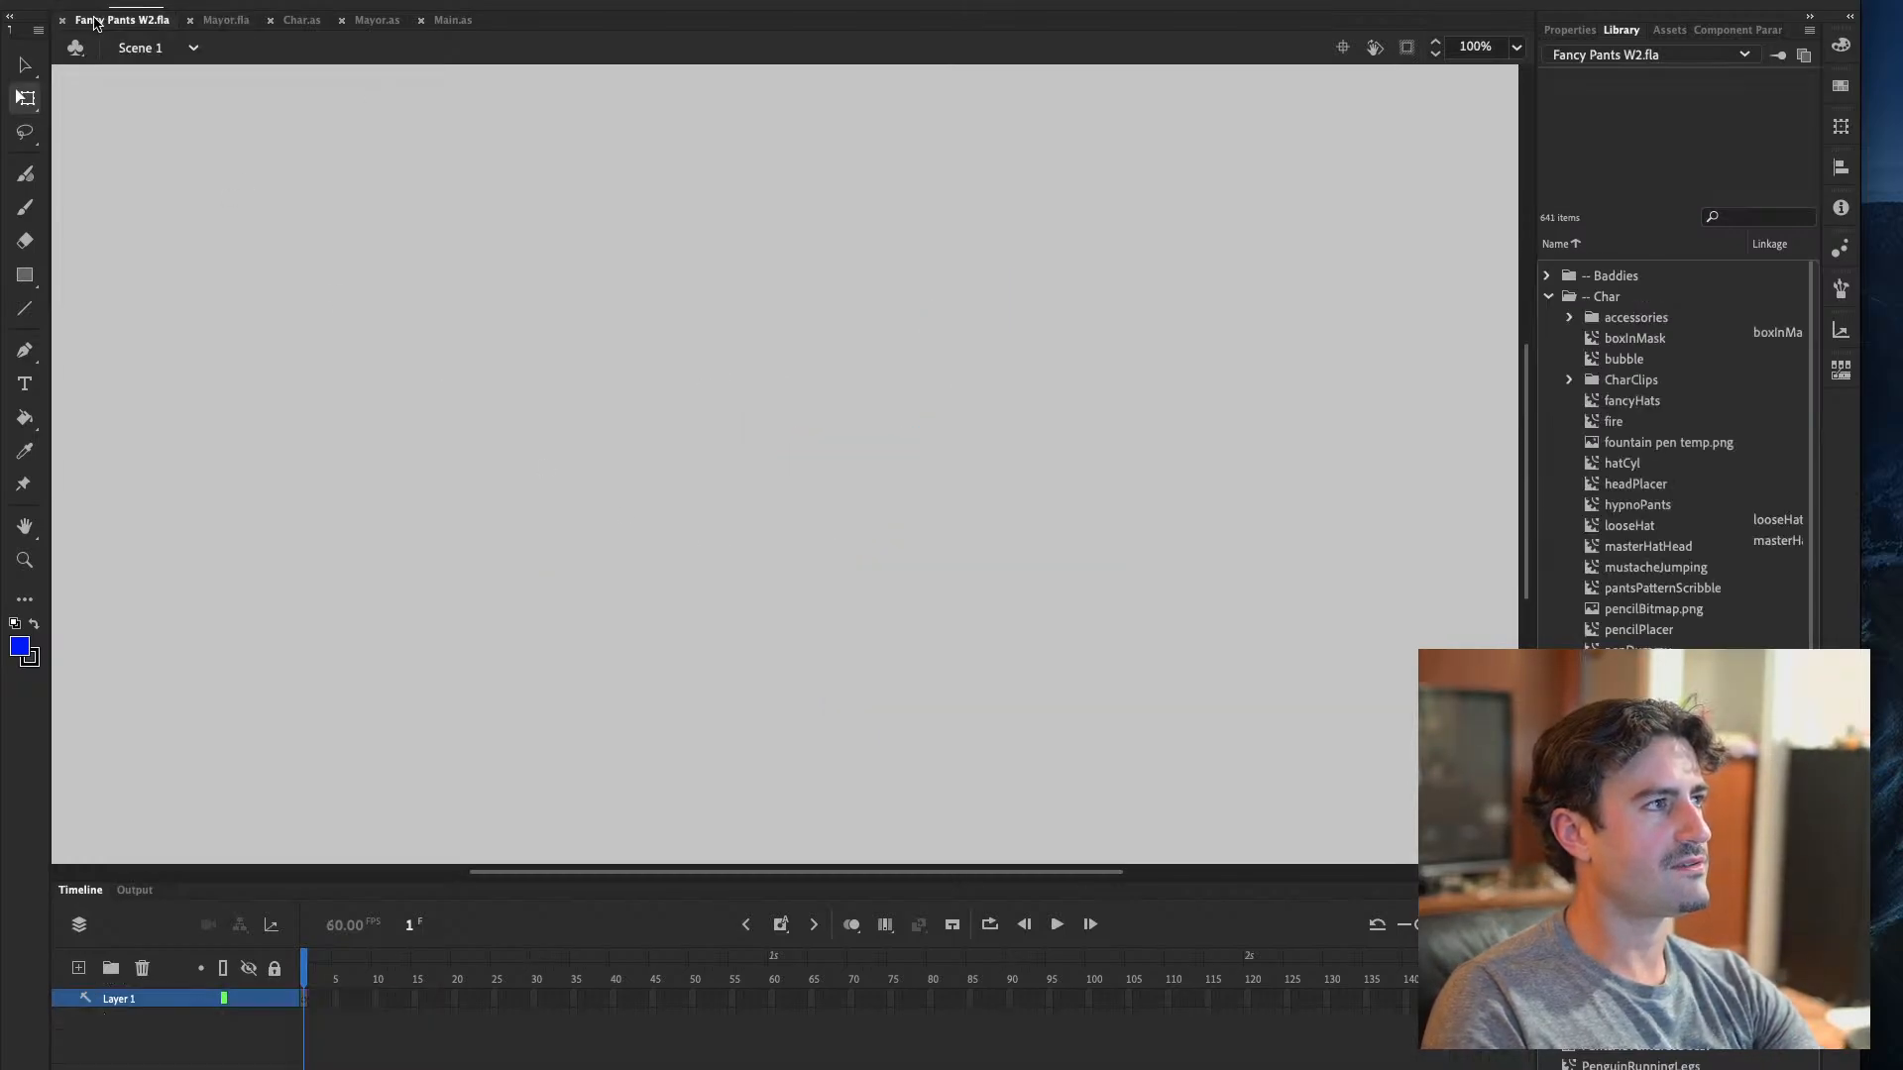
key("super+Return")
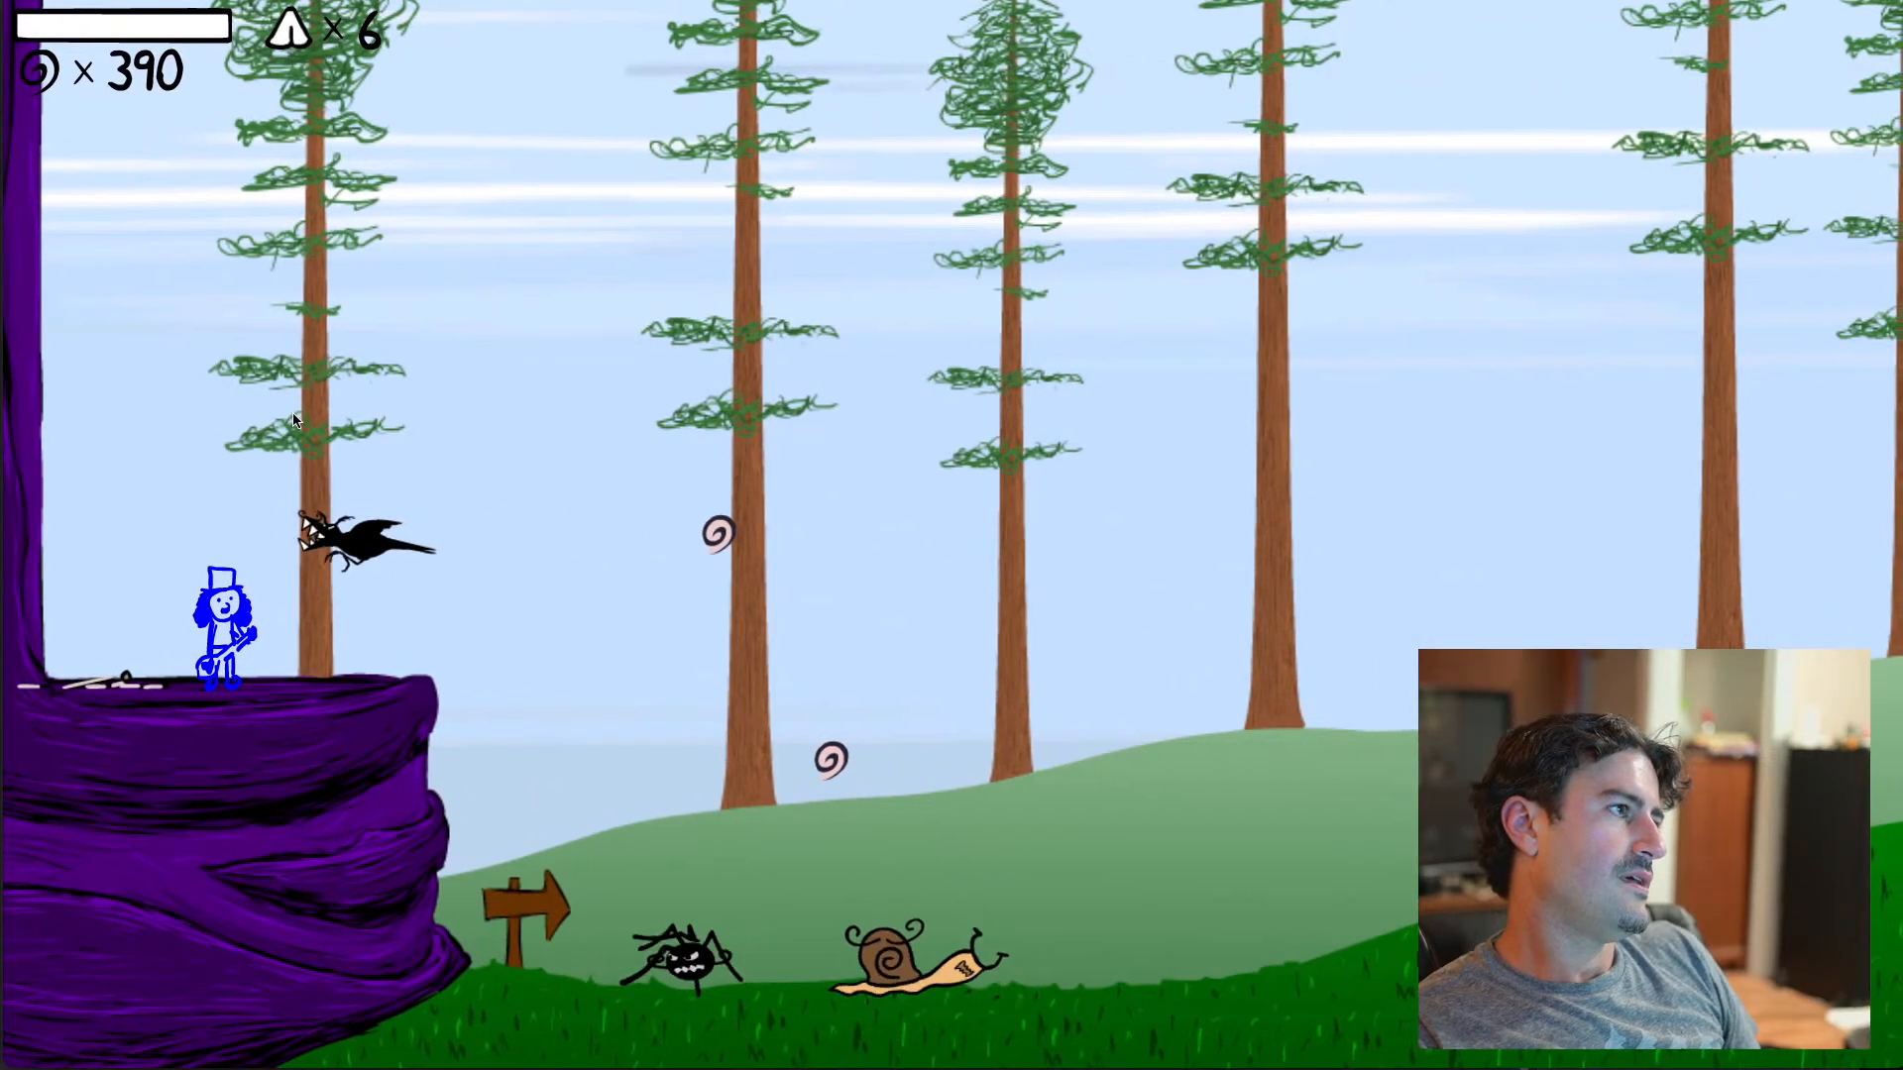
key("Escape")
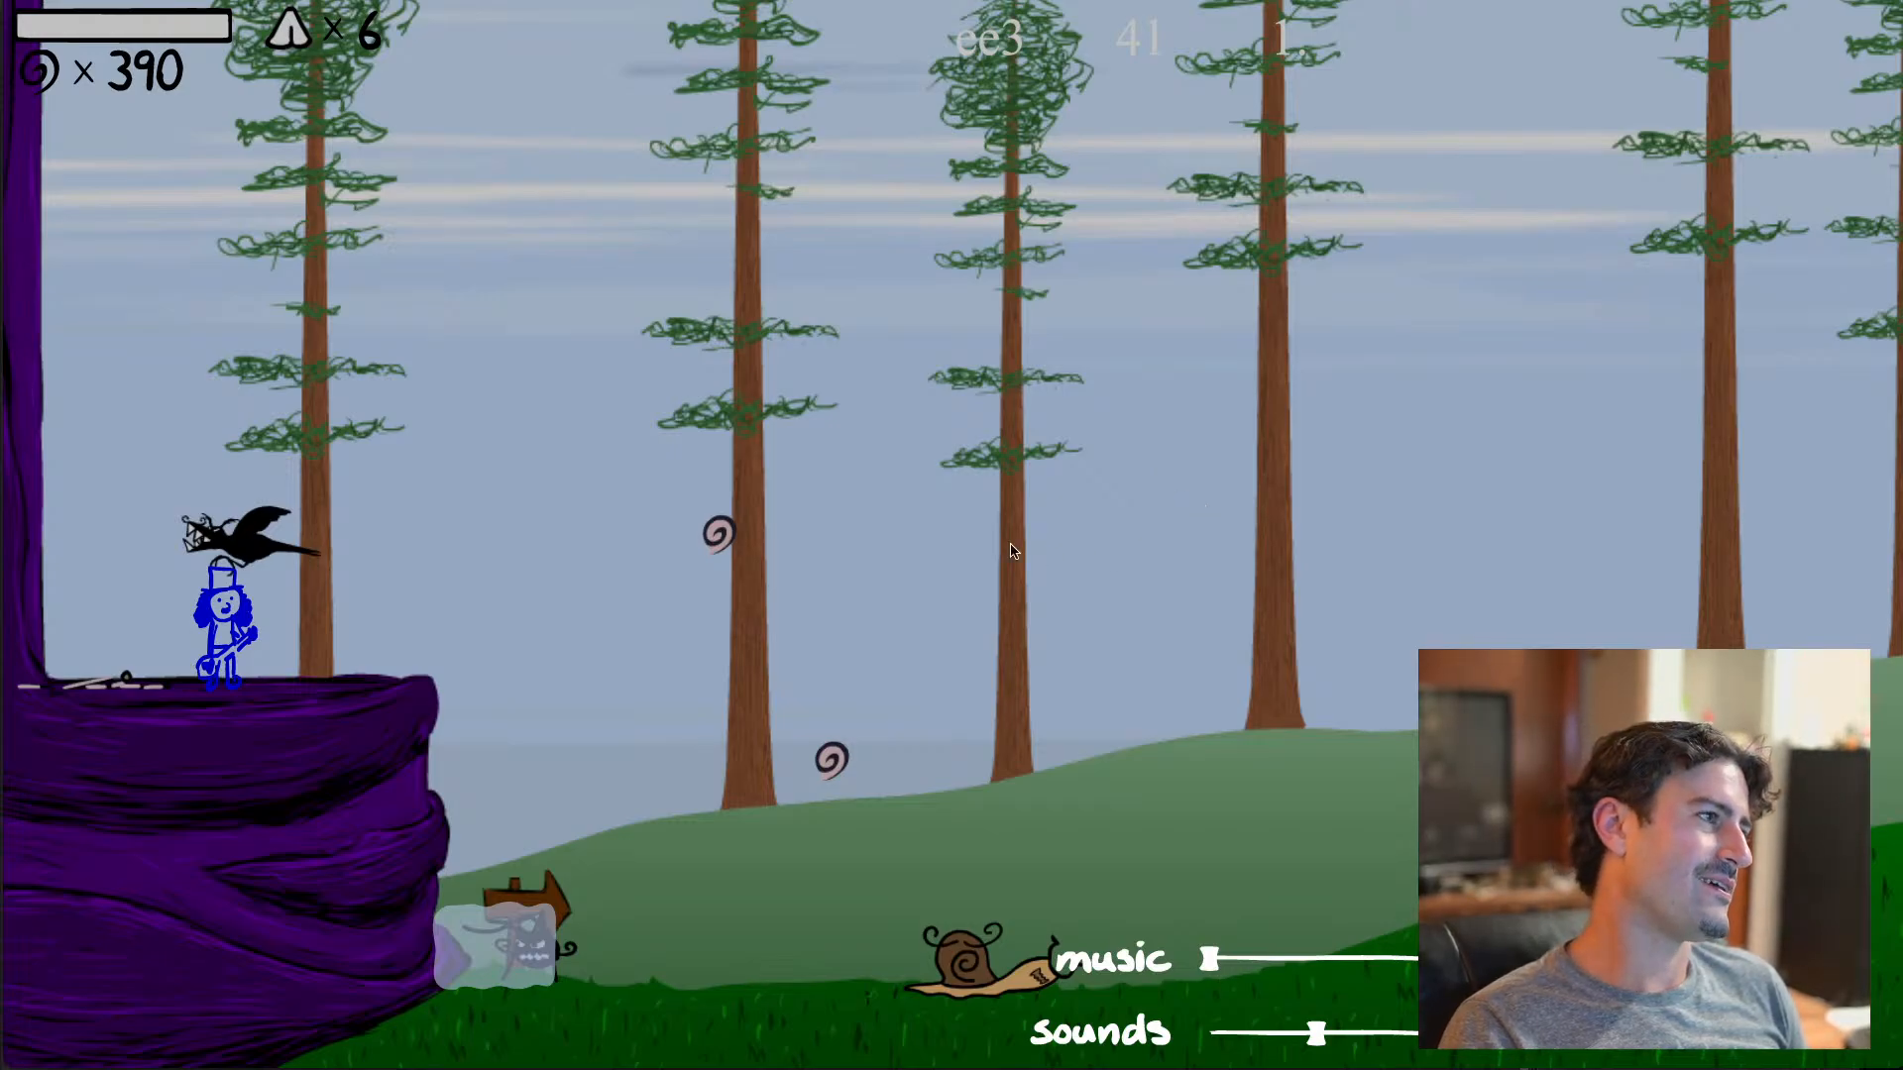
key("Escape")
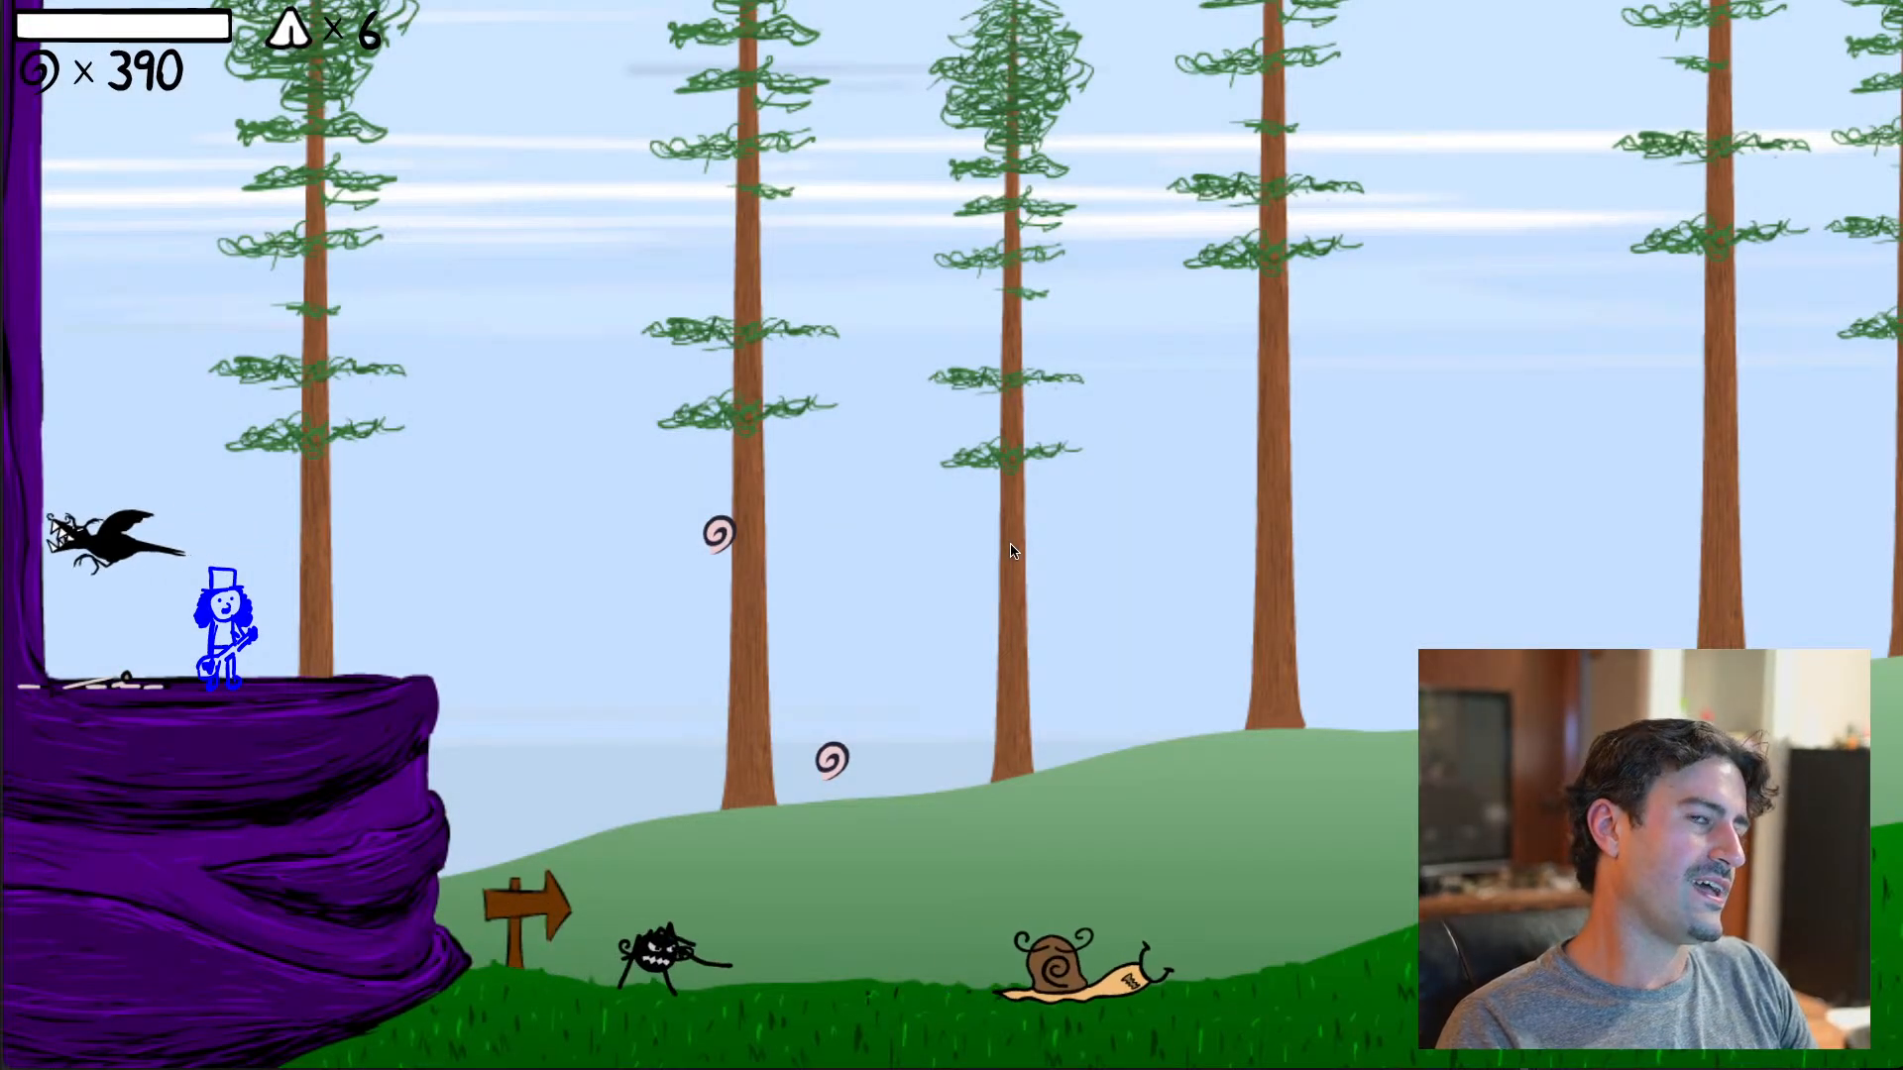
key("Right")
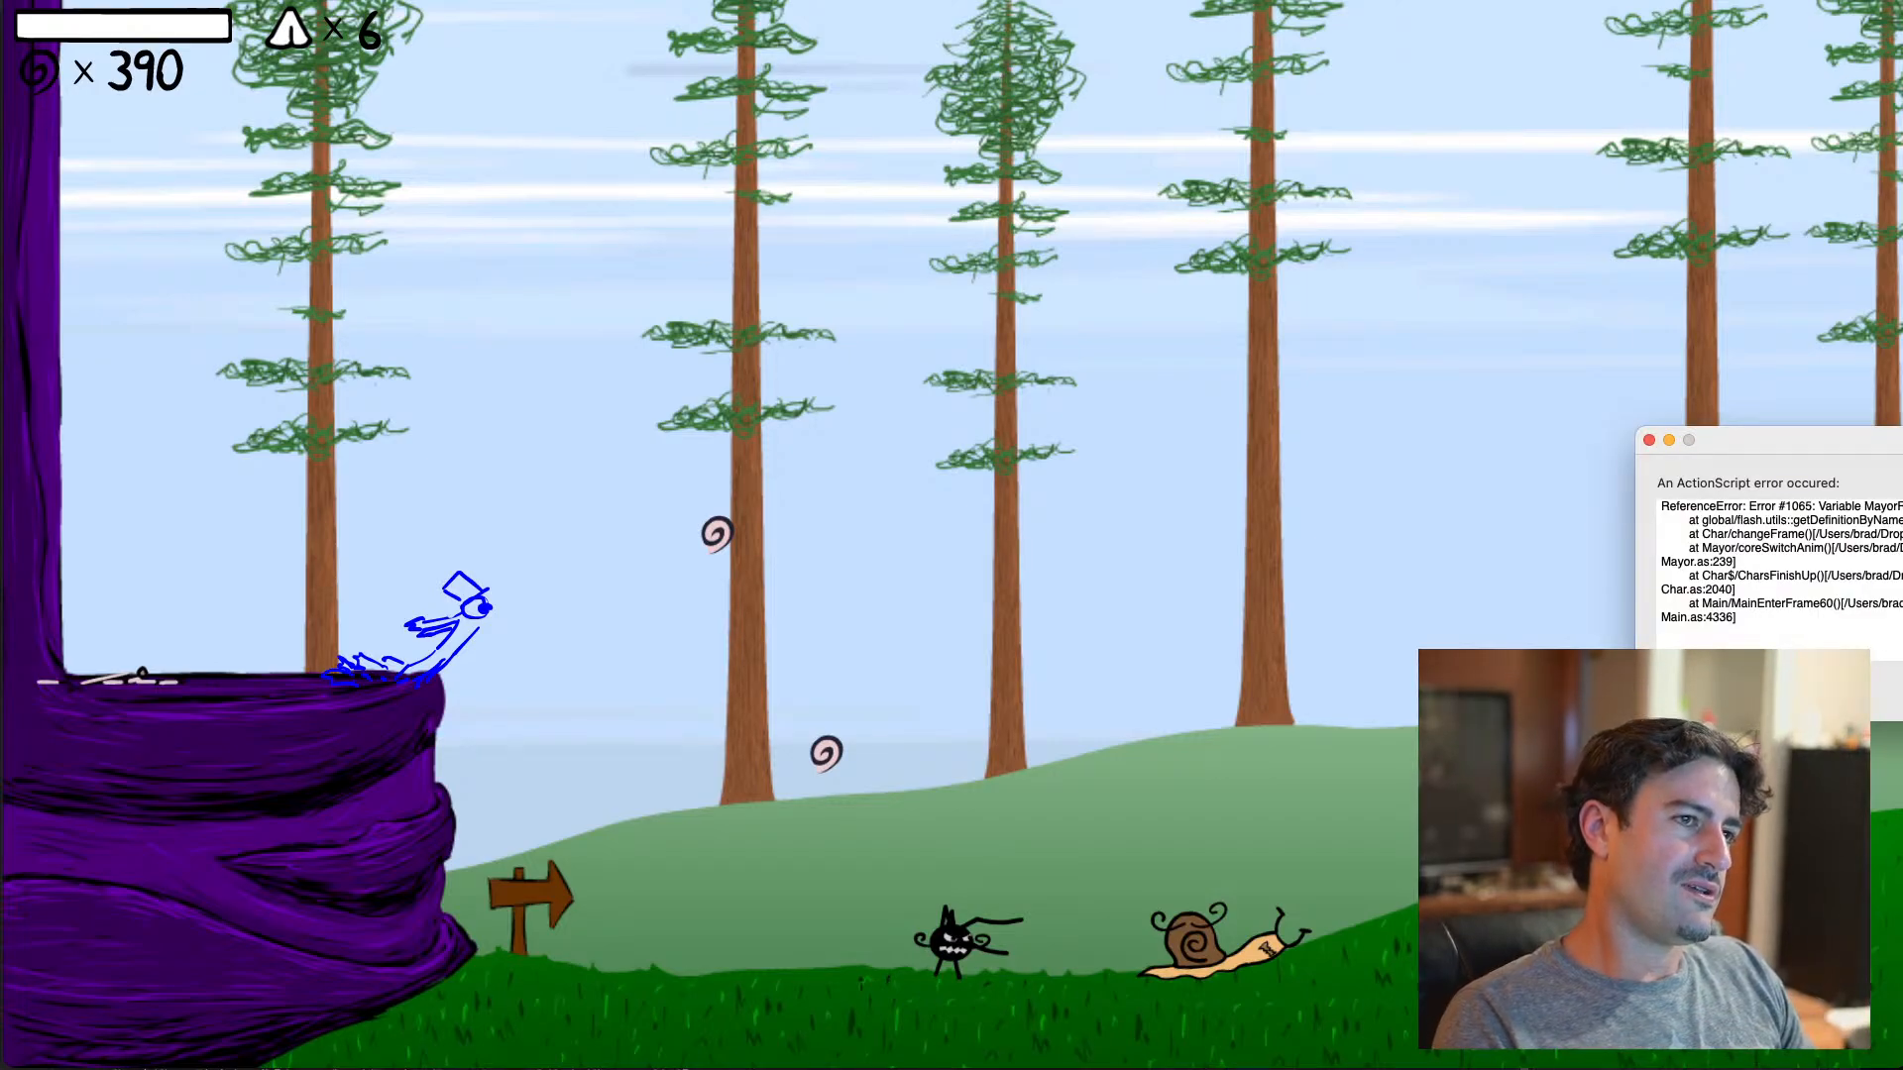
key("Escape")
key("super+w")
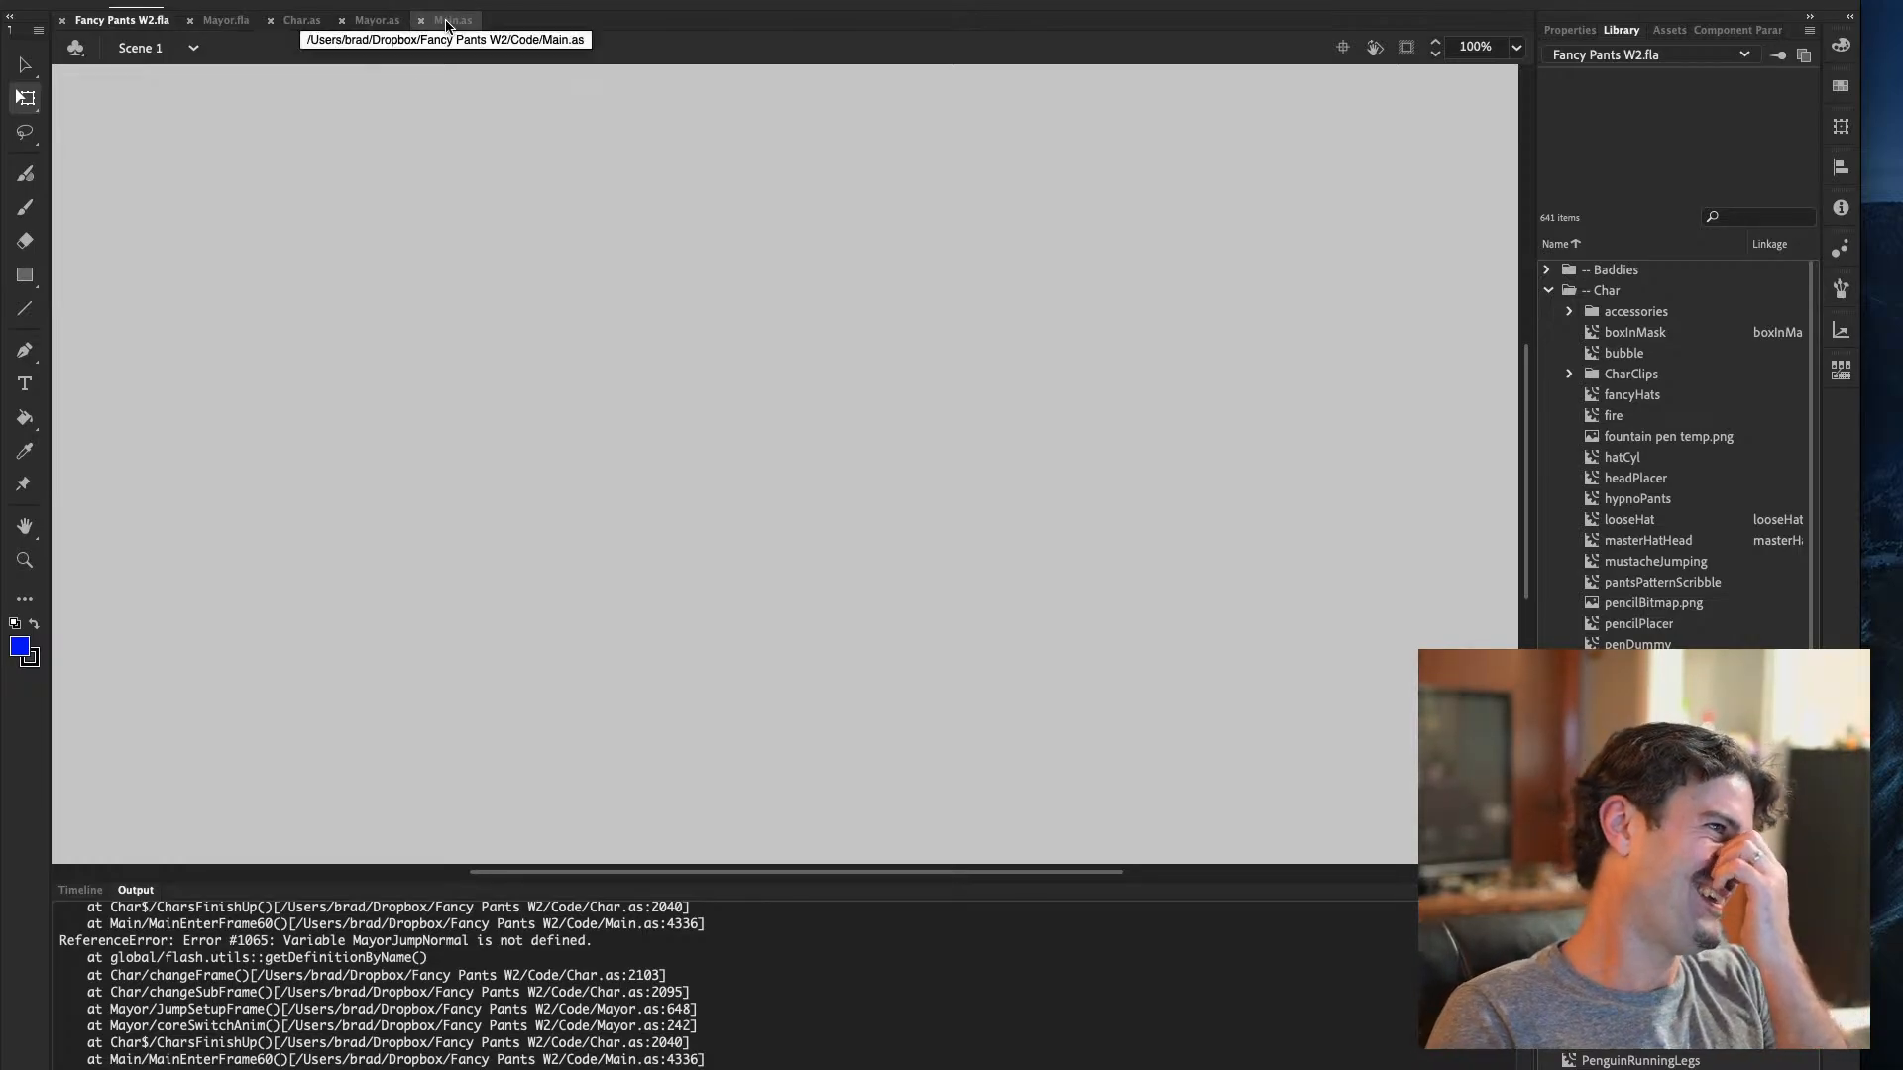
Insert "MayorRun;" between MayorWalkNormal and MayorDoorOut on line 253 of Char.as and save the file
left_click(316, 21)
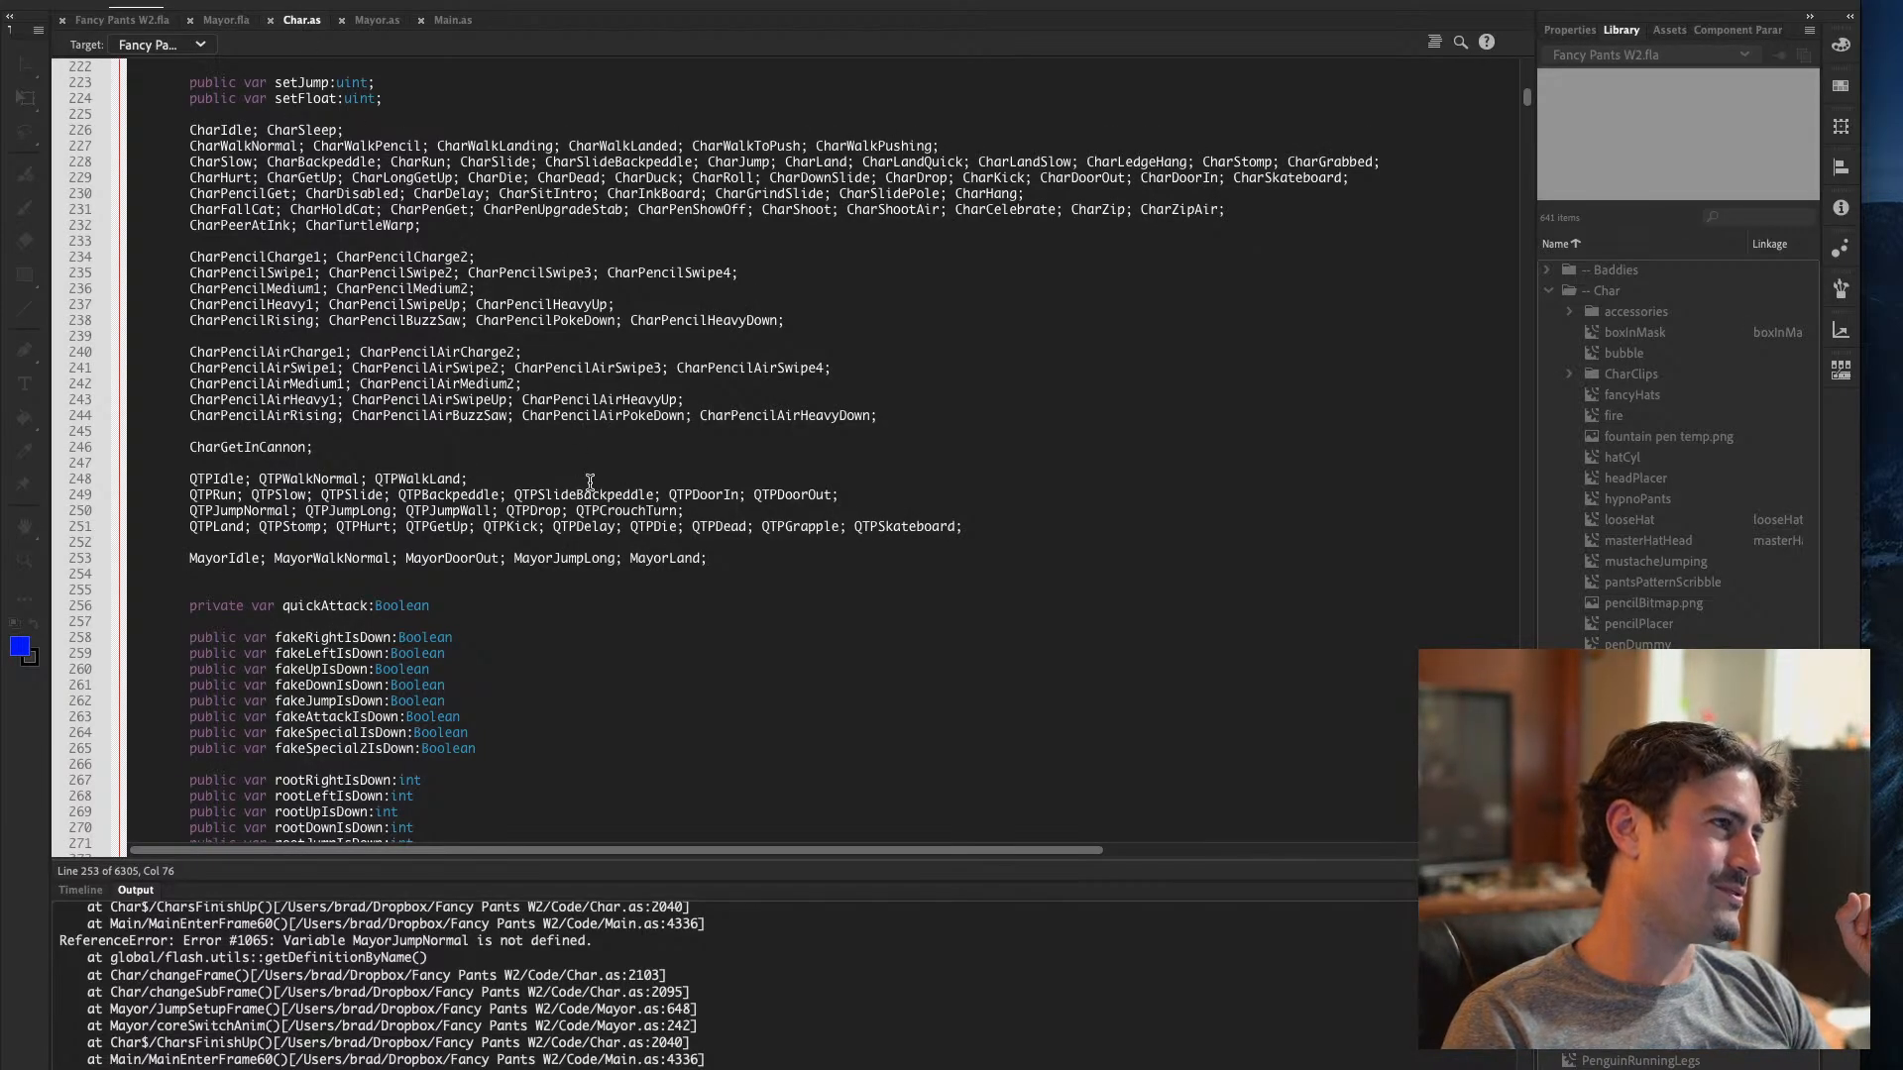
left_click(403, 557)
type("Mayor")
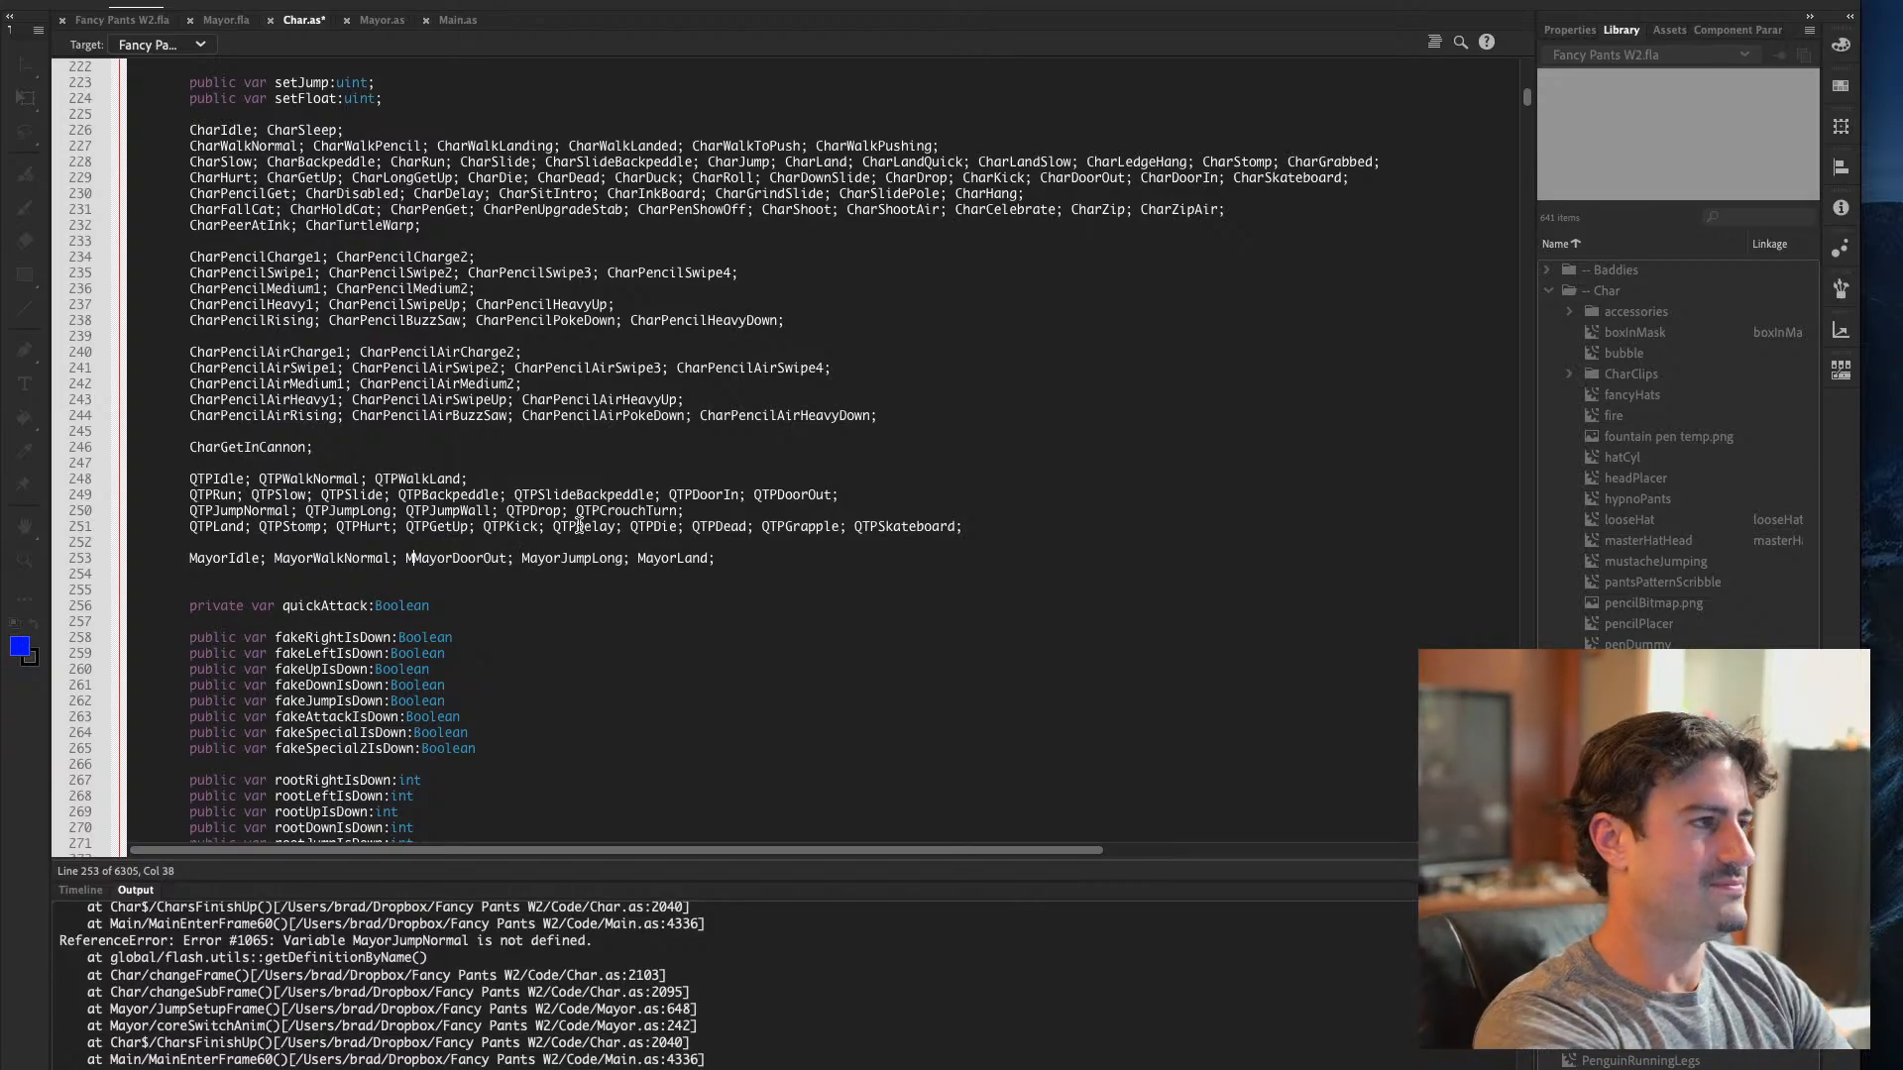
type("Run;")
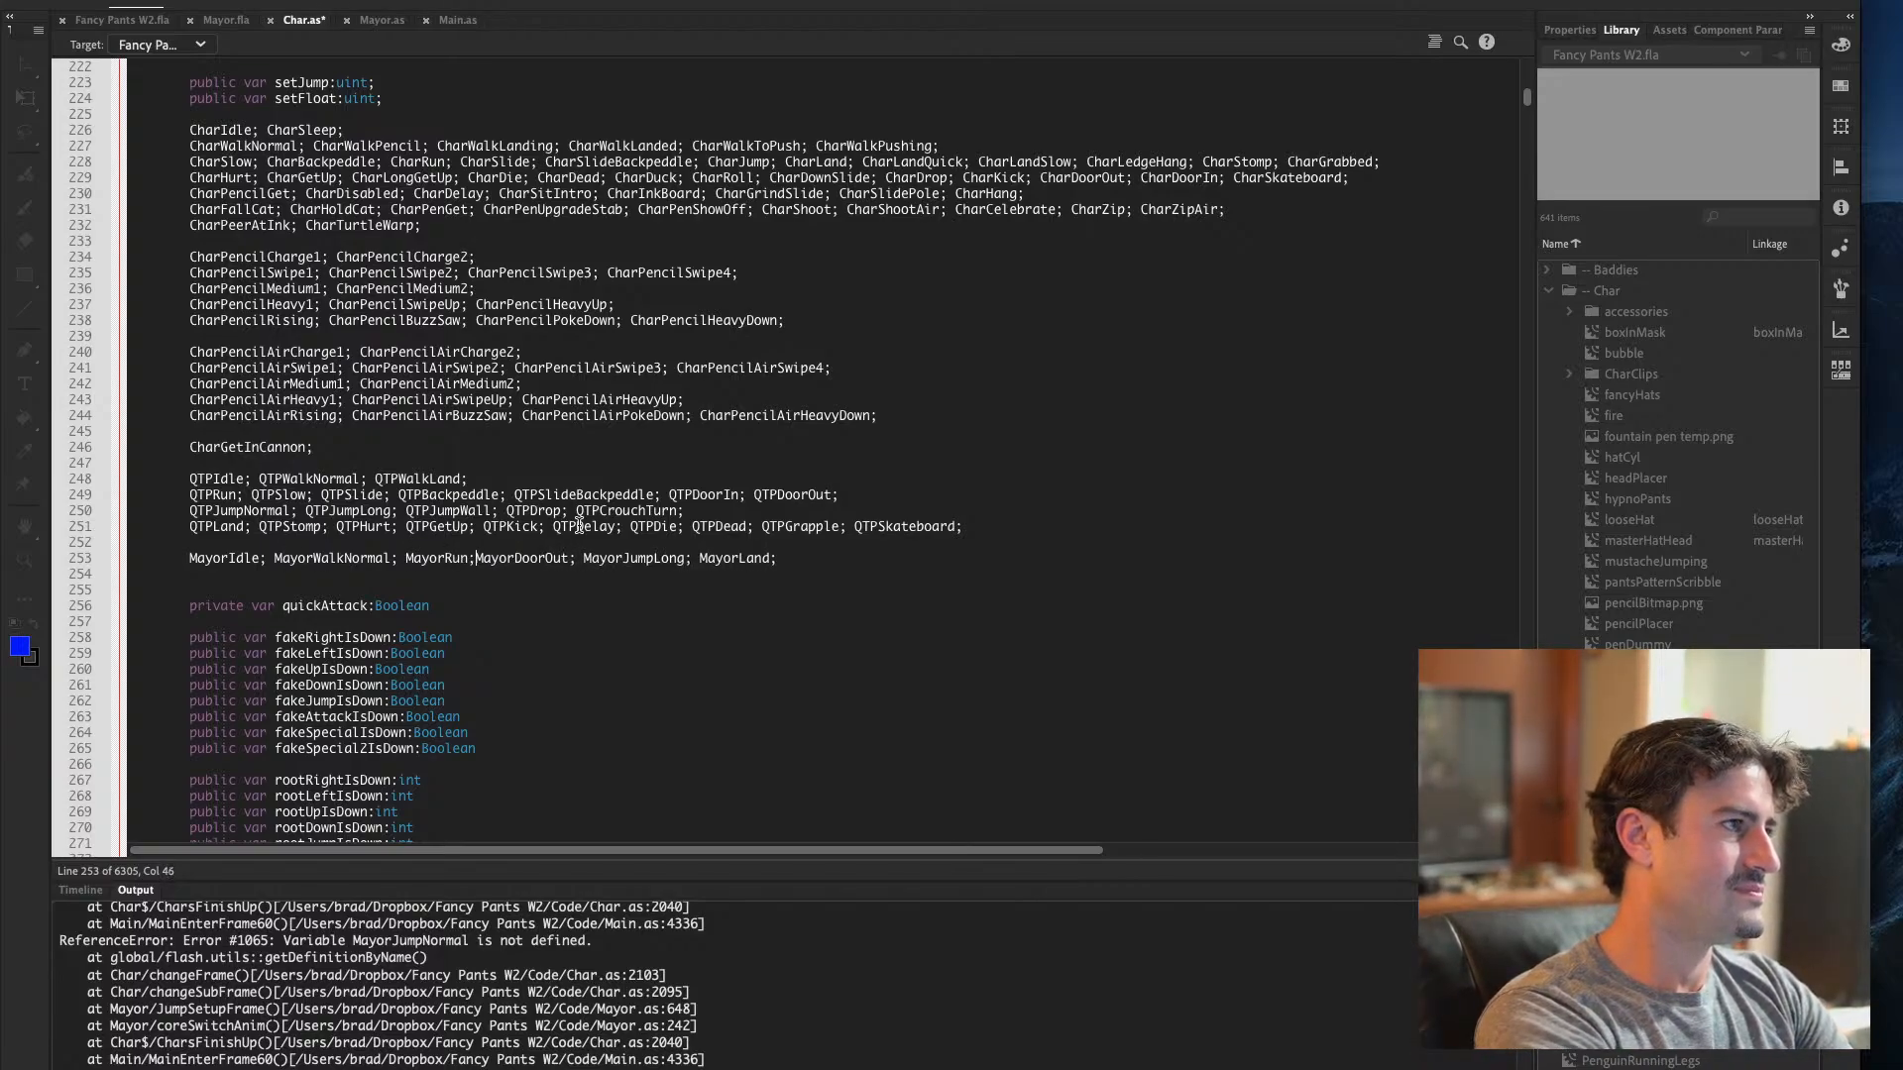
key("ctrl+s")
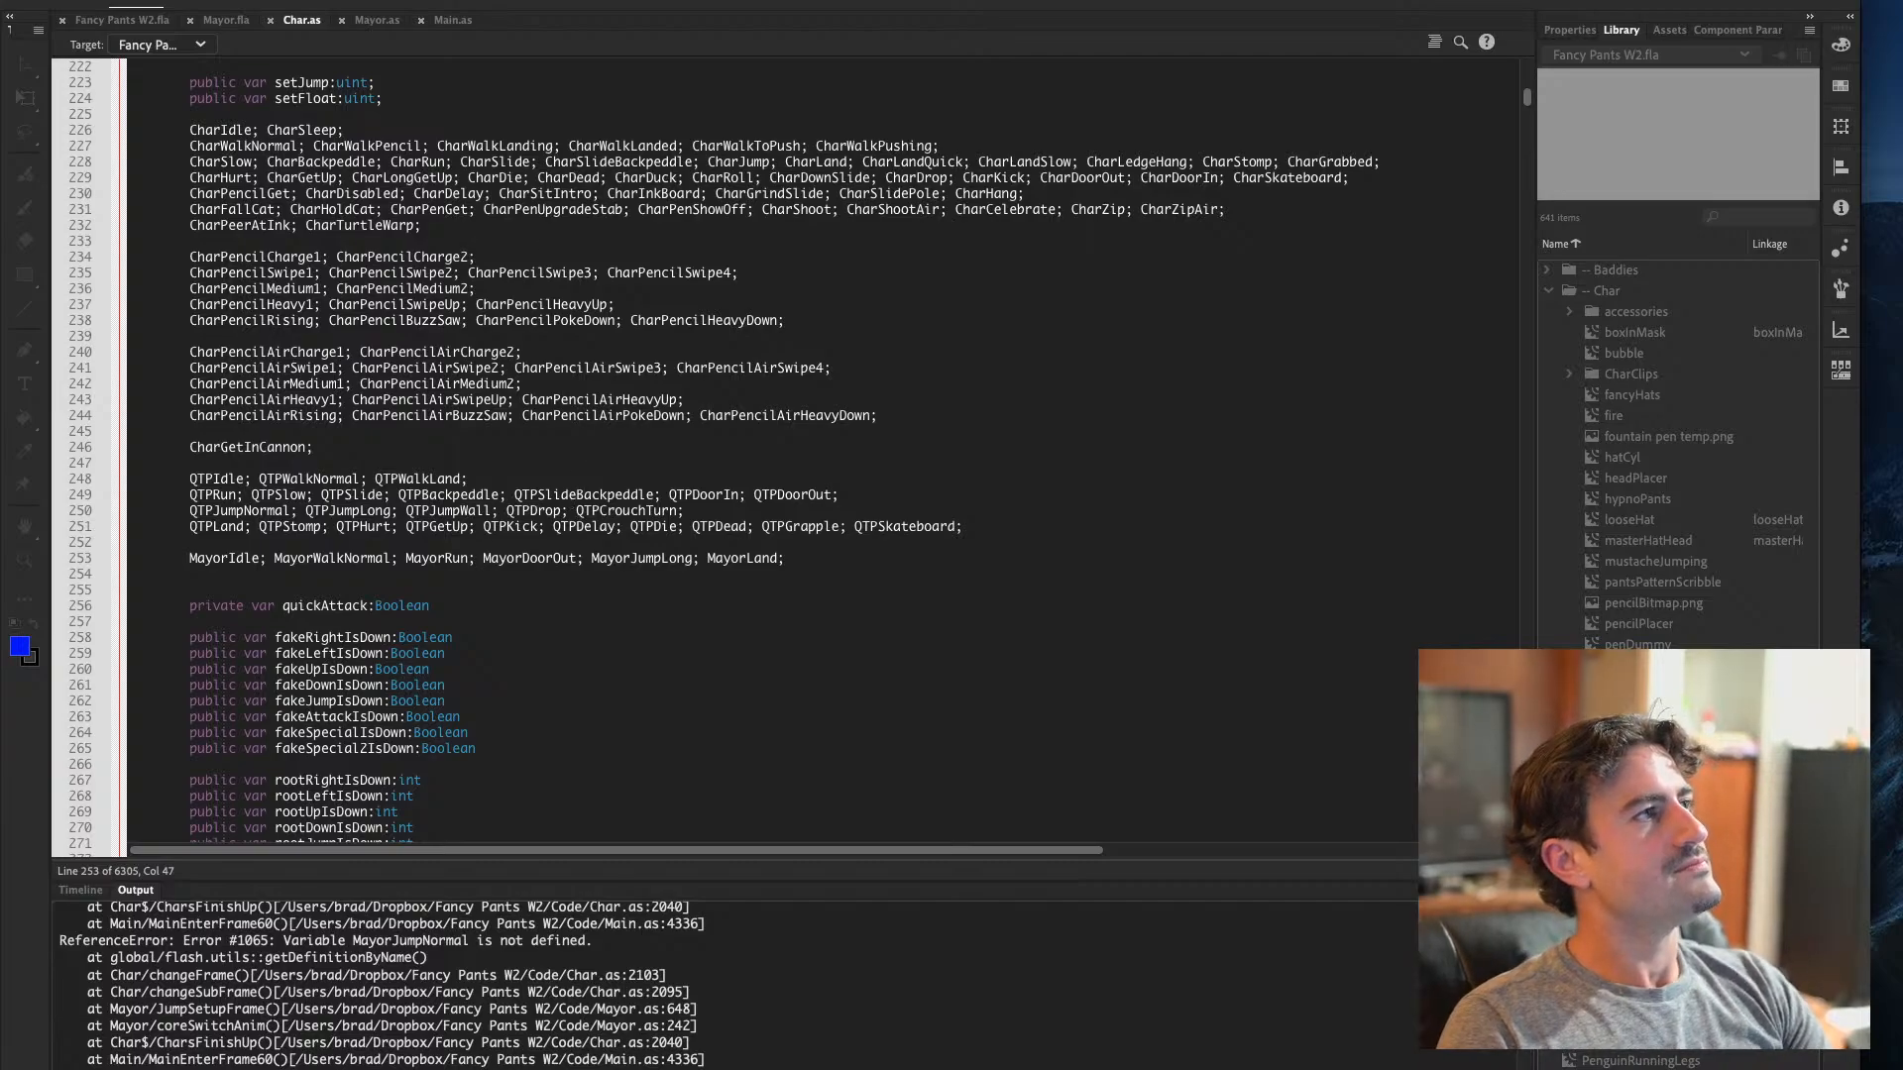
Test Fancy Pants W2.fla again with MayorRun declared, run the Mayor to the right, and close the game
left_click(97, 21)
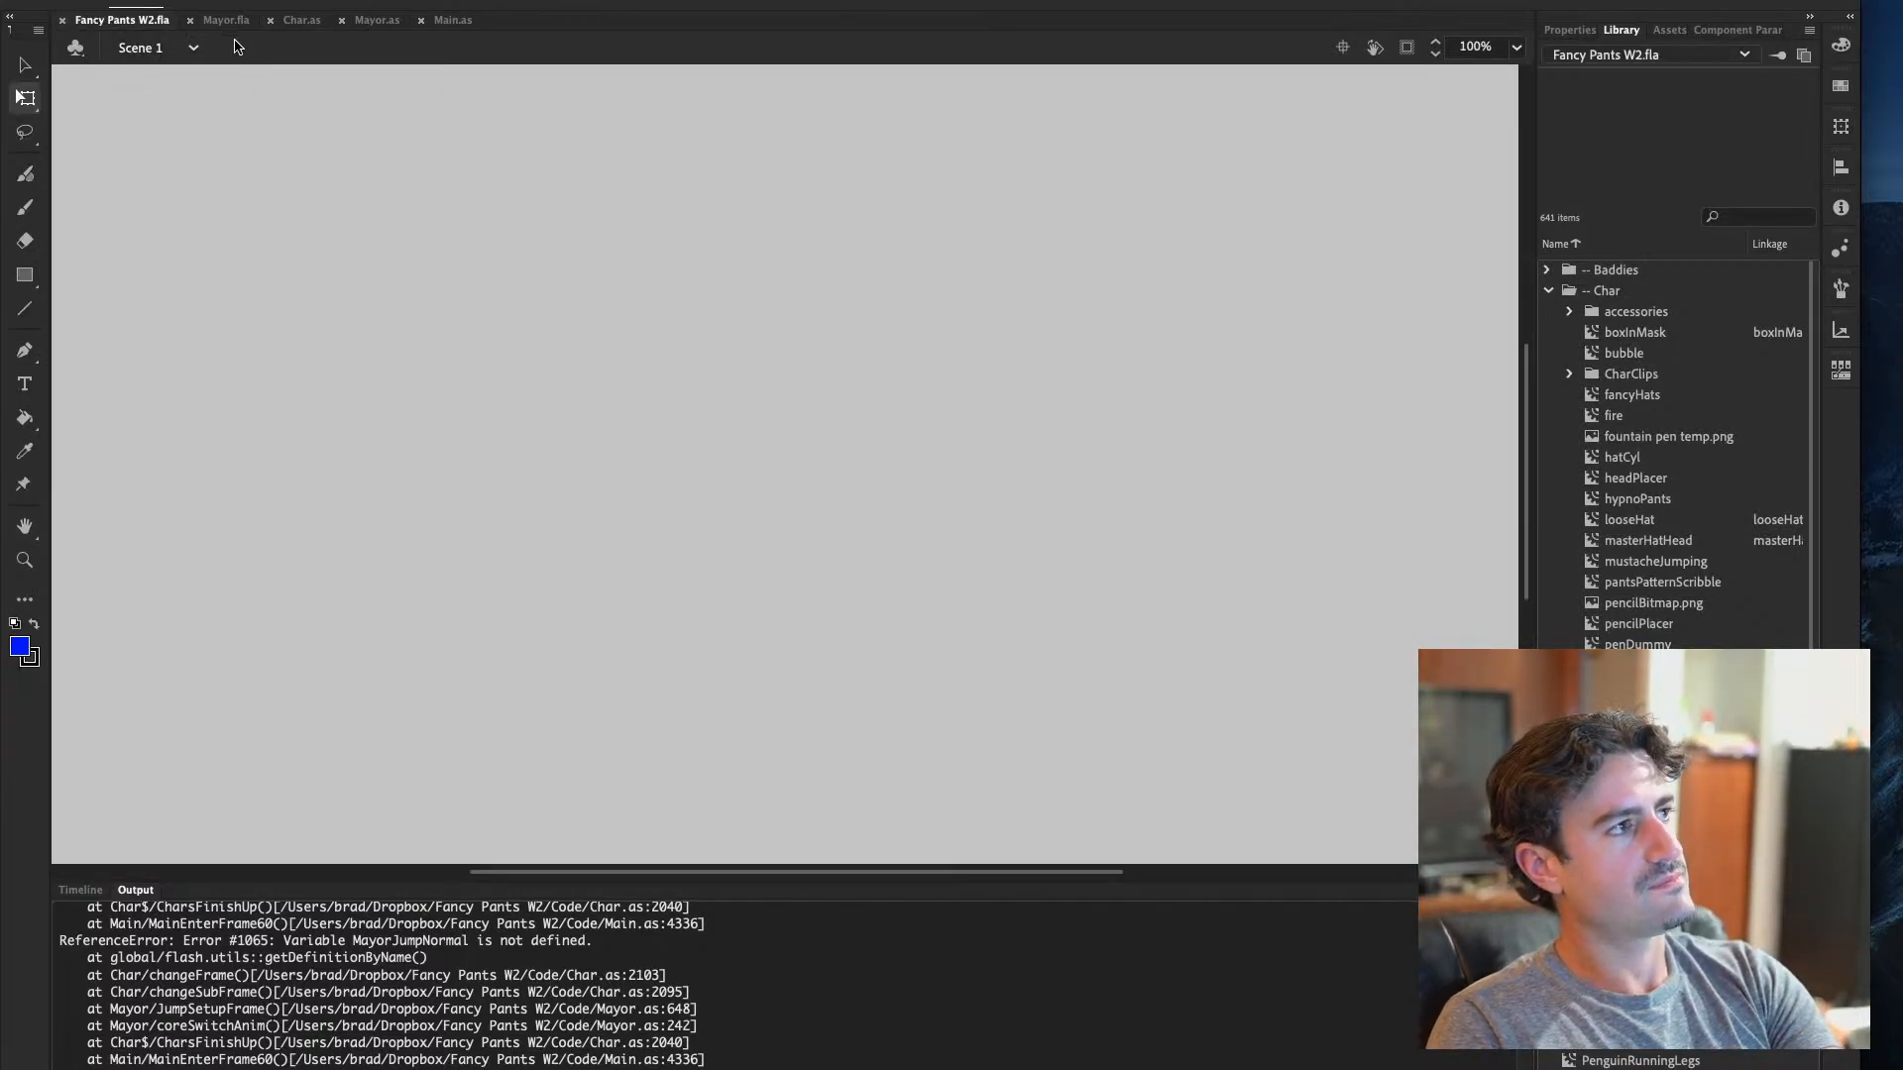
key("ctrl+Return")
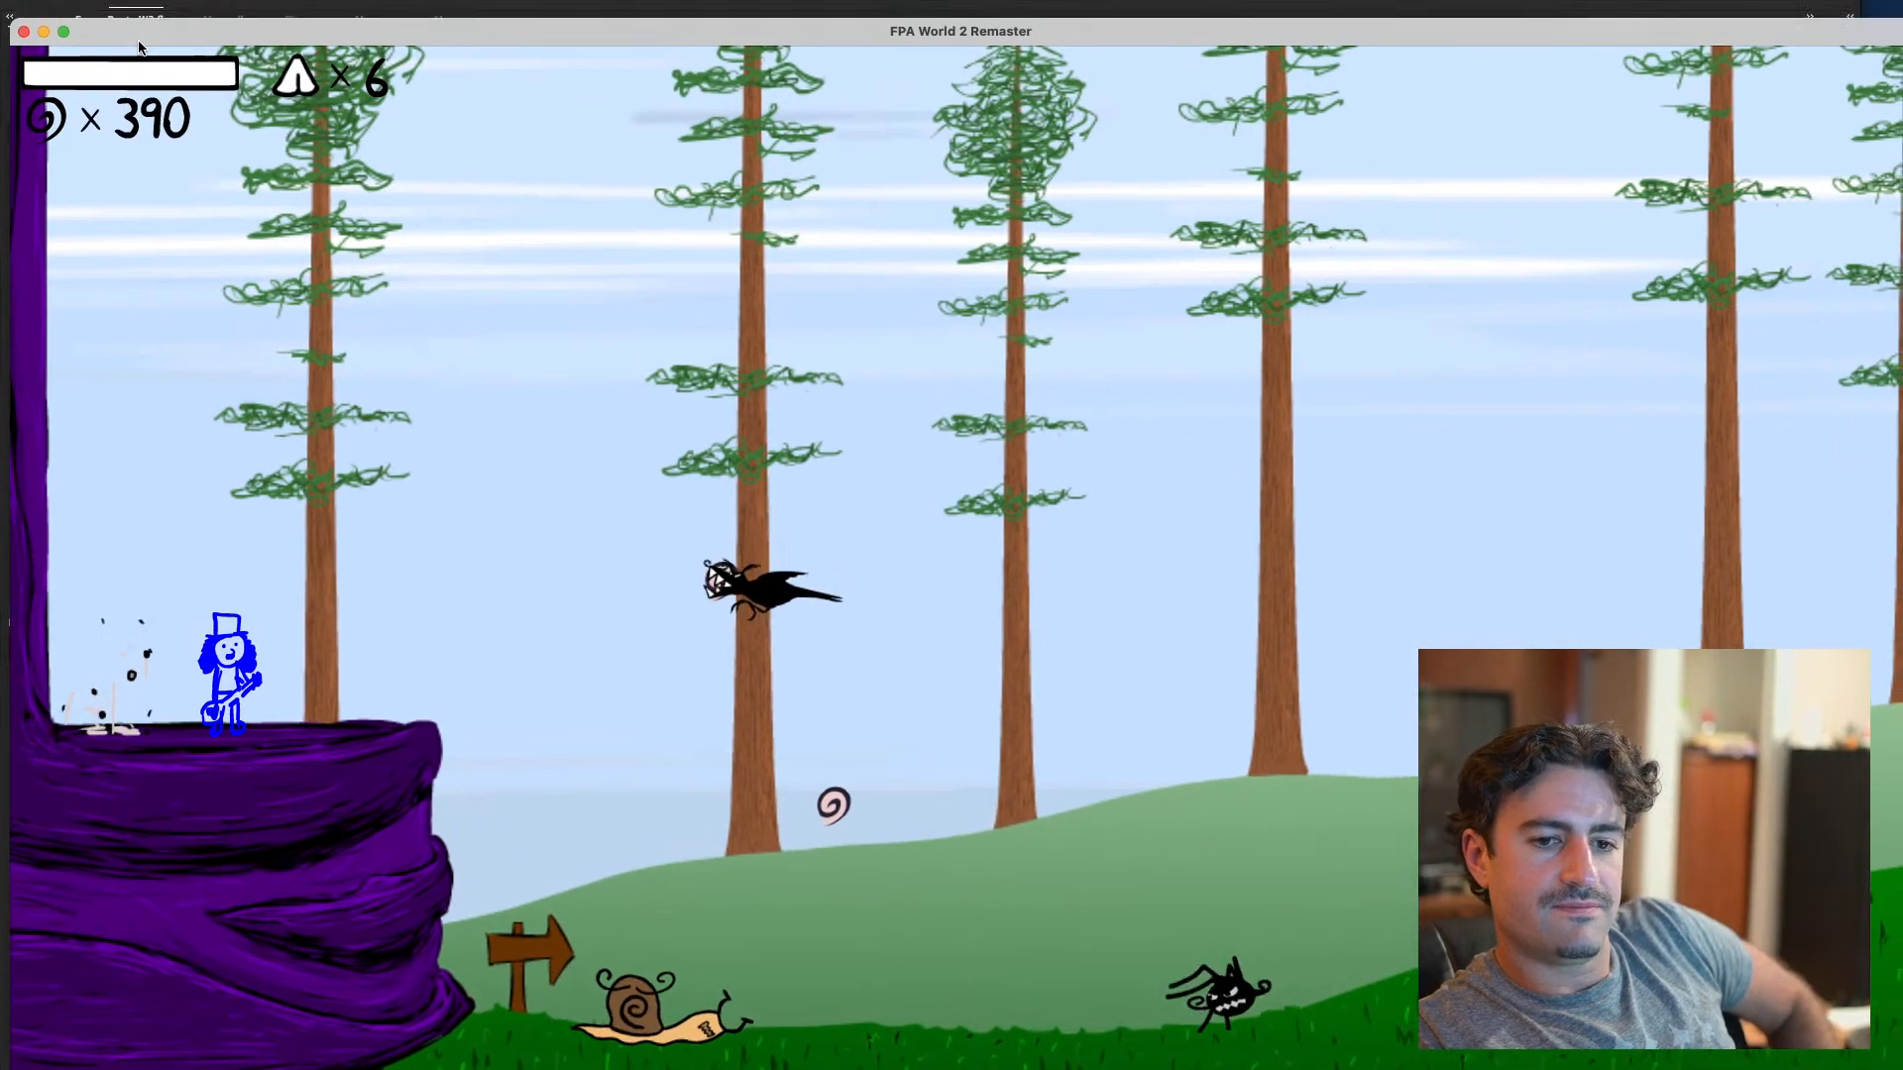
left_click_drag(140, 46, 149, 94)
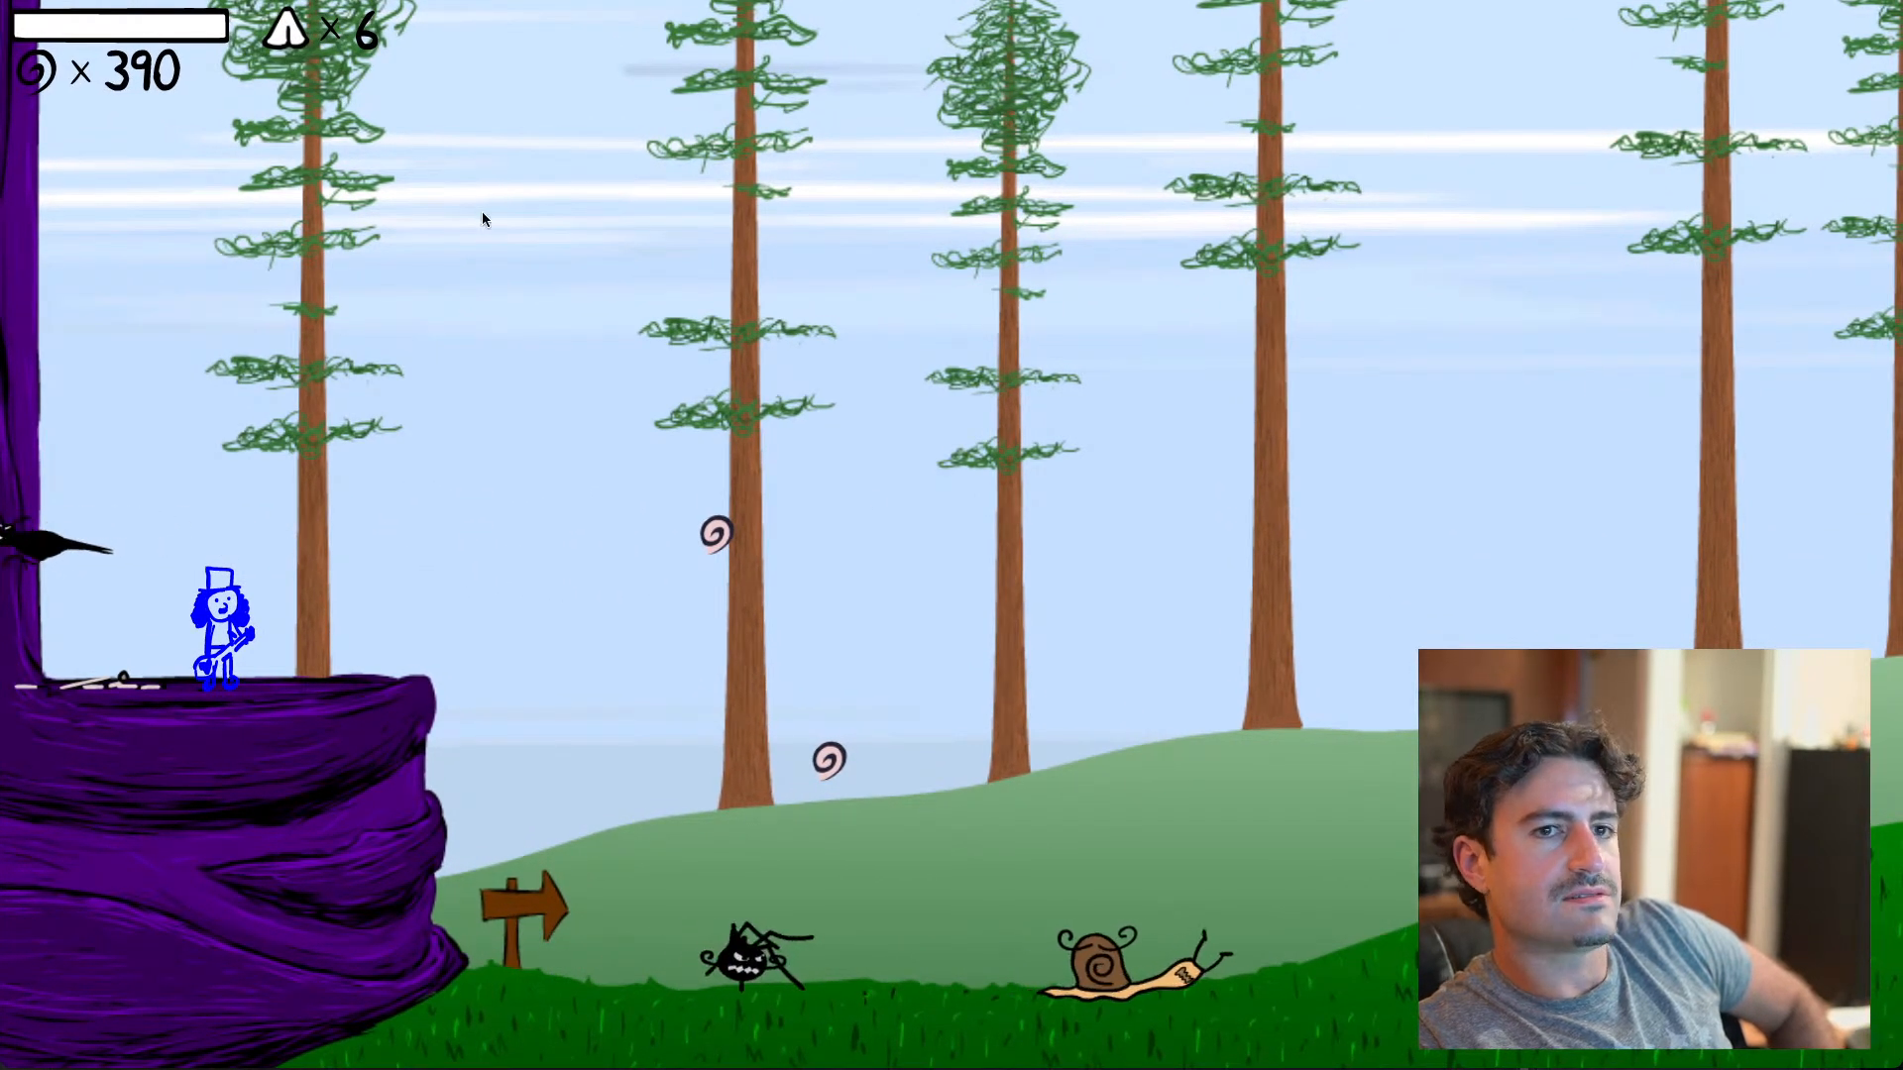
key("Escape")
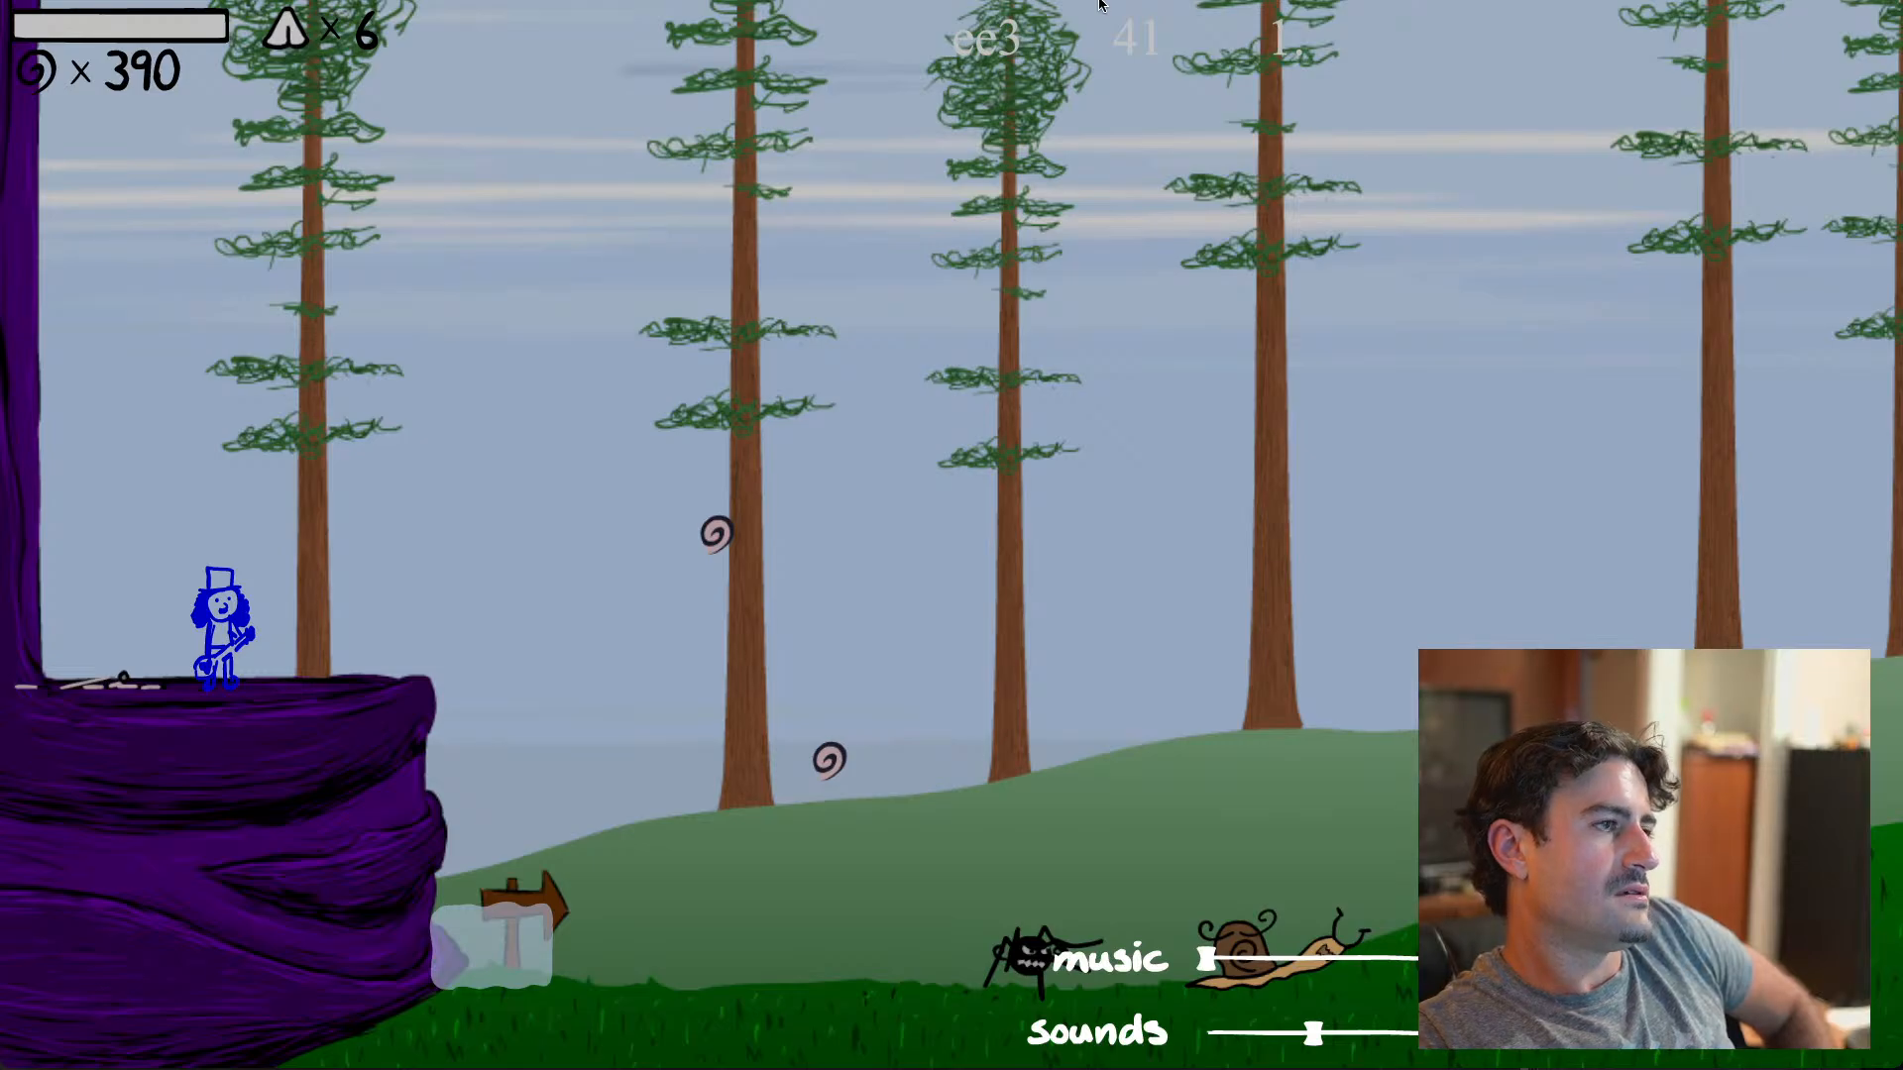
key("Escape")
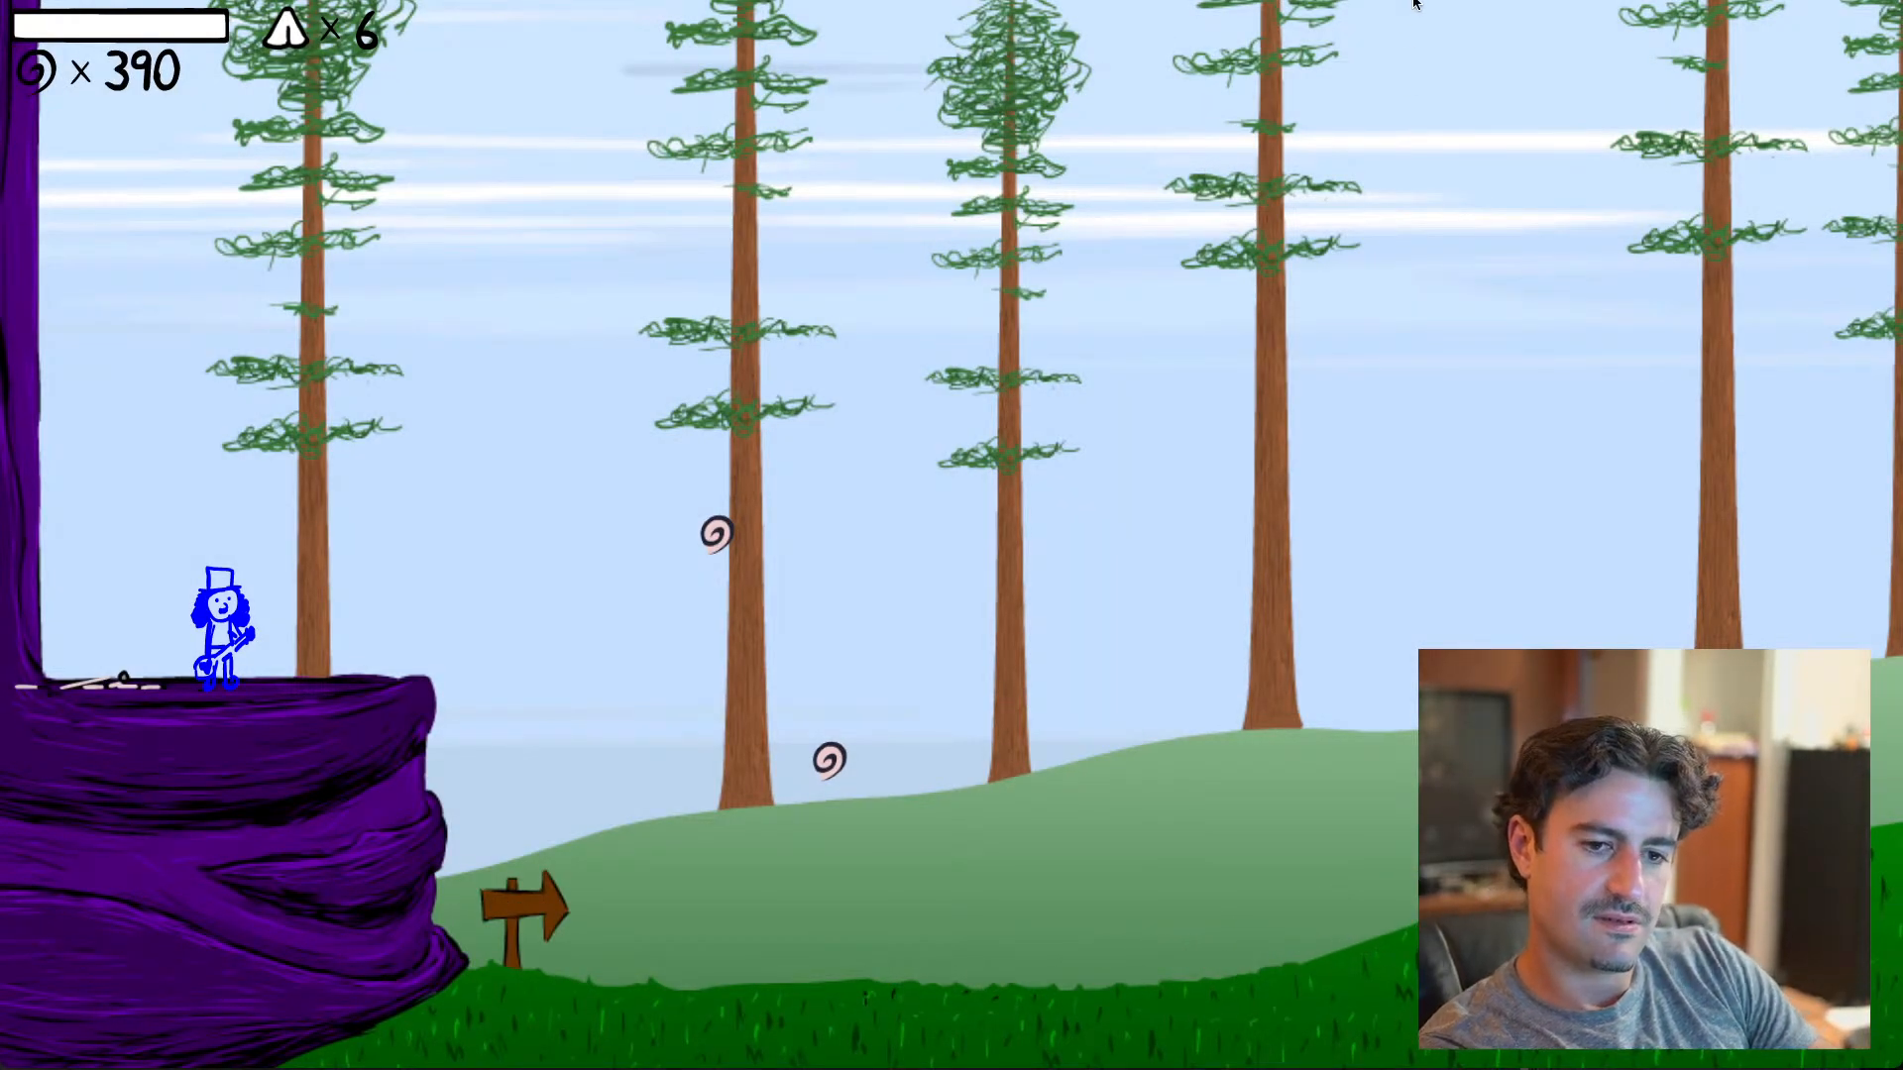
key("Right")
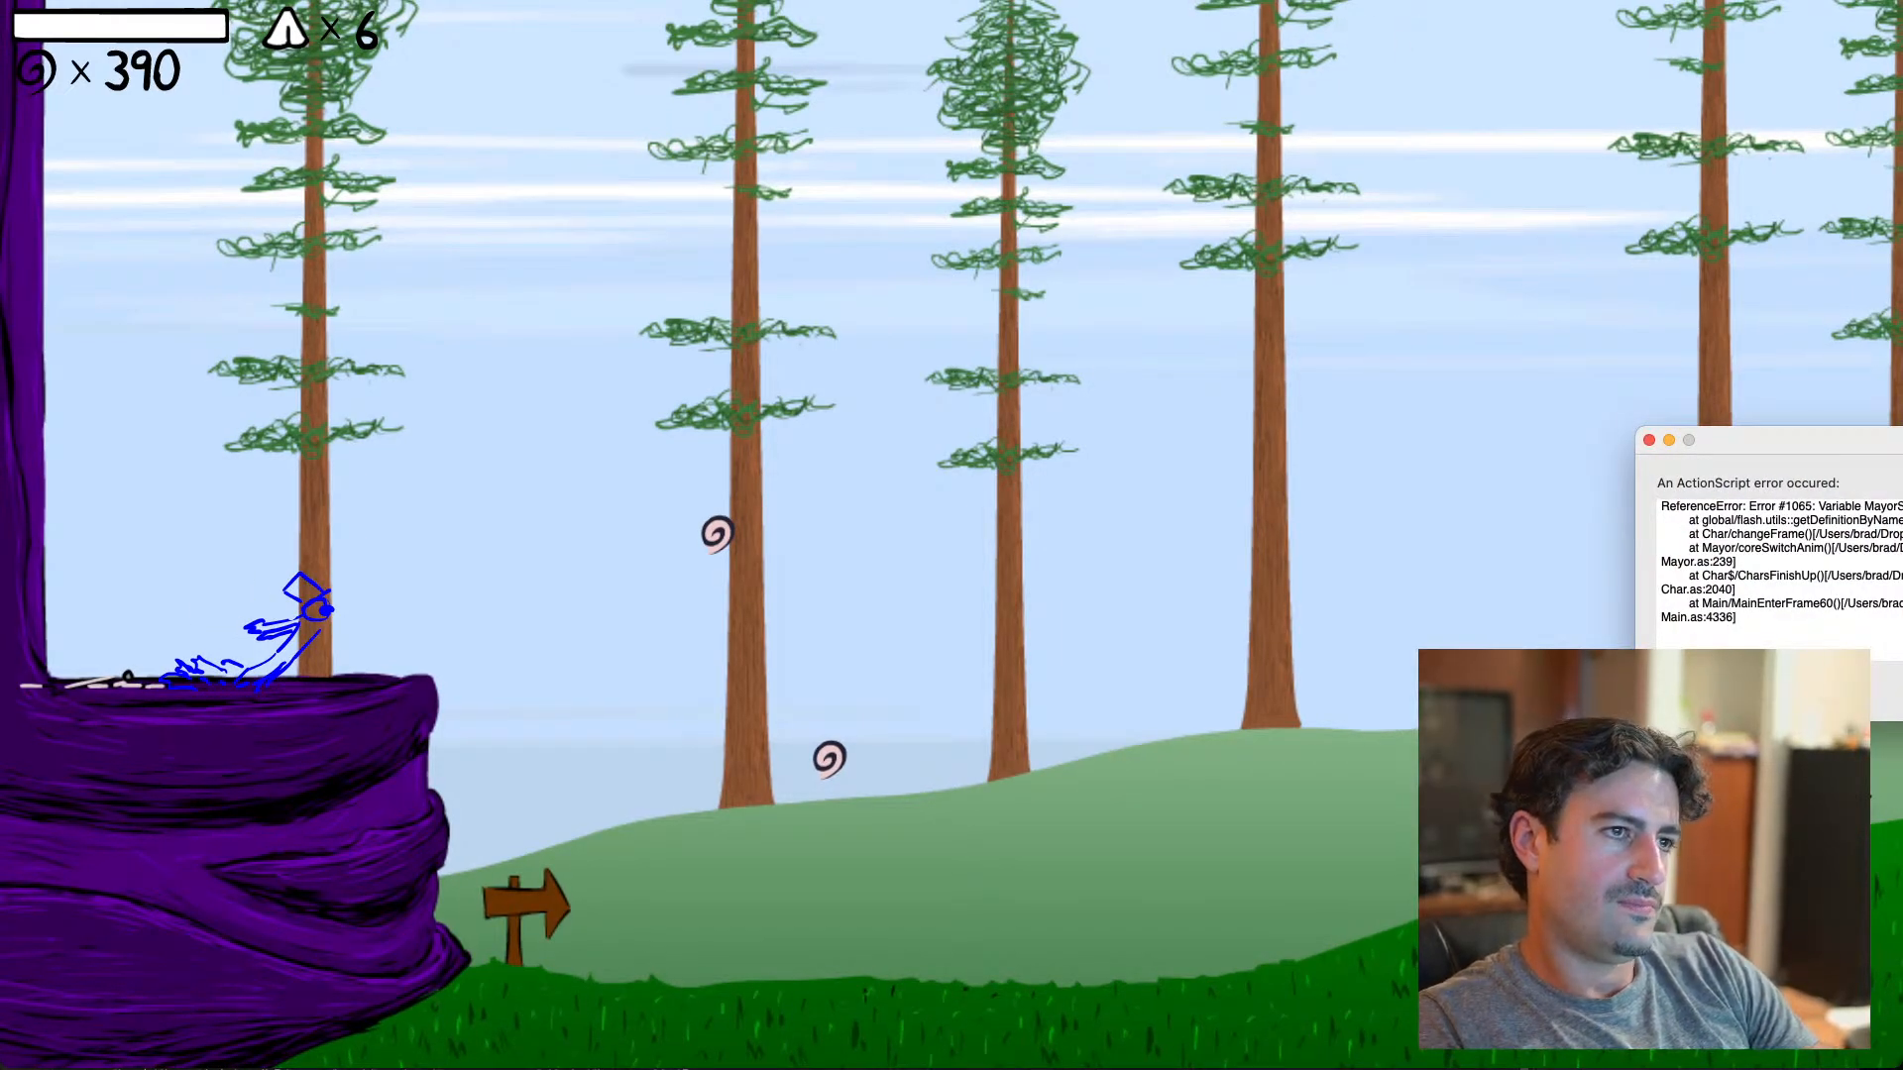
key("Return")
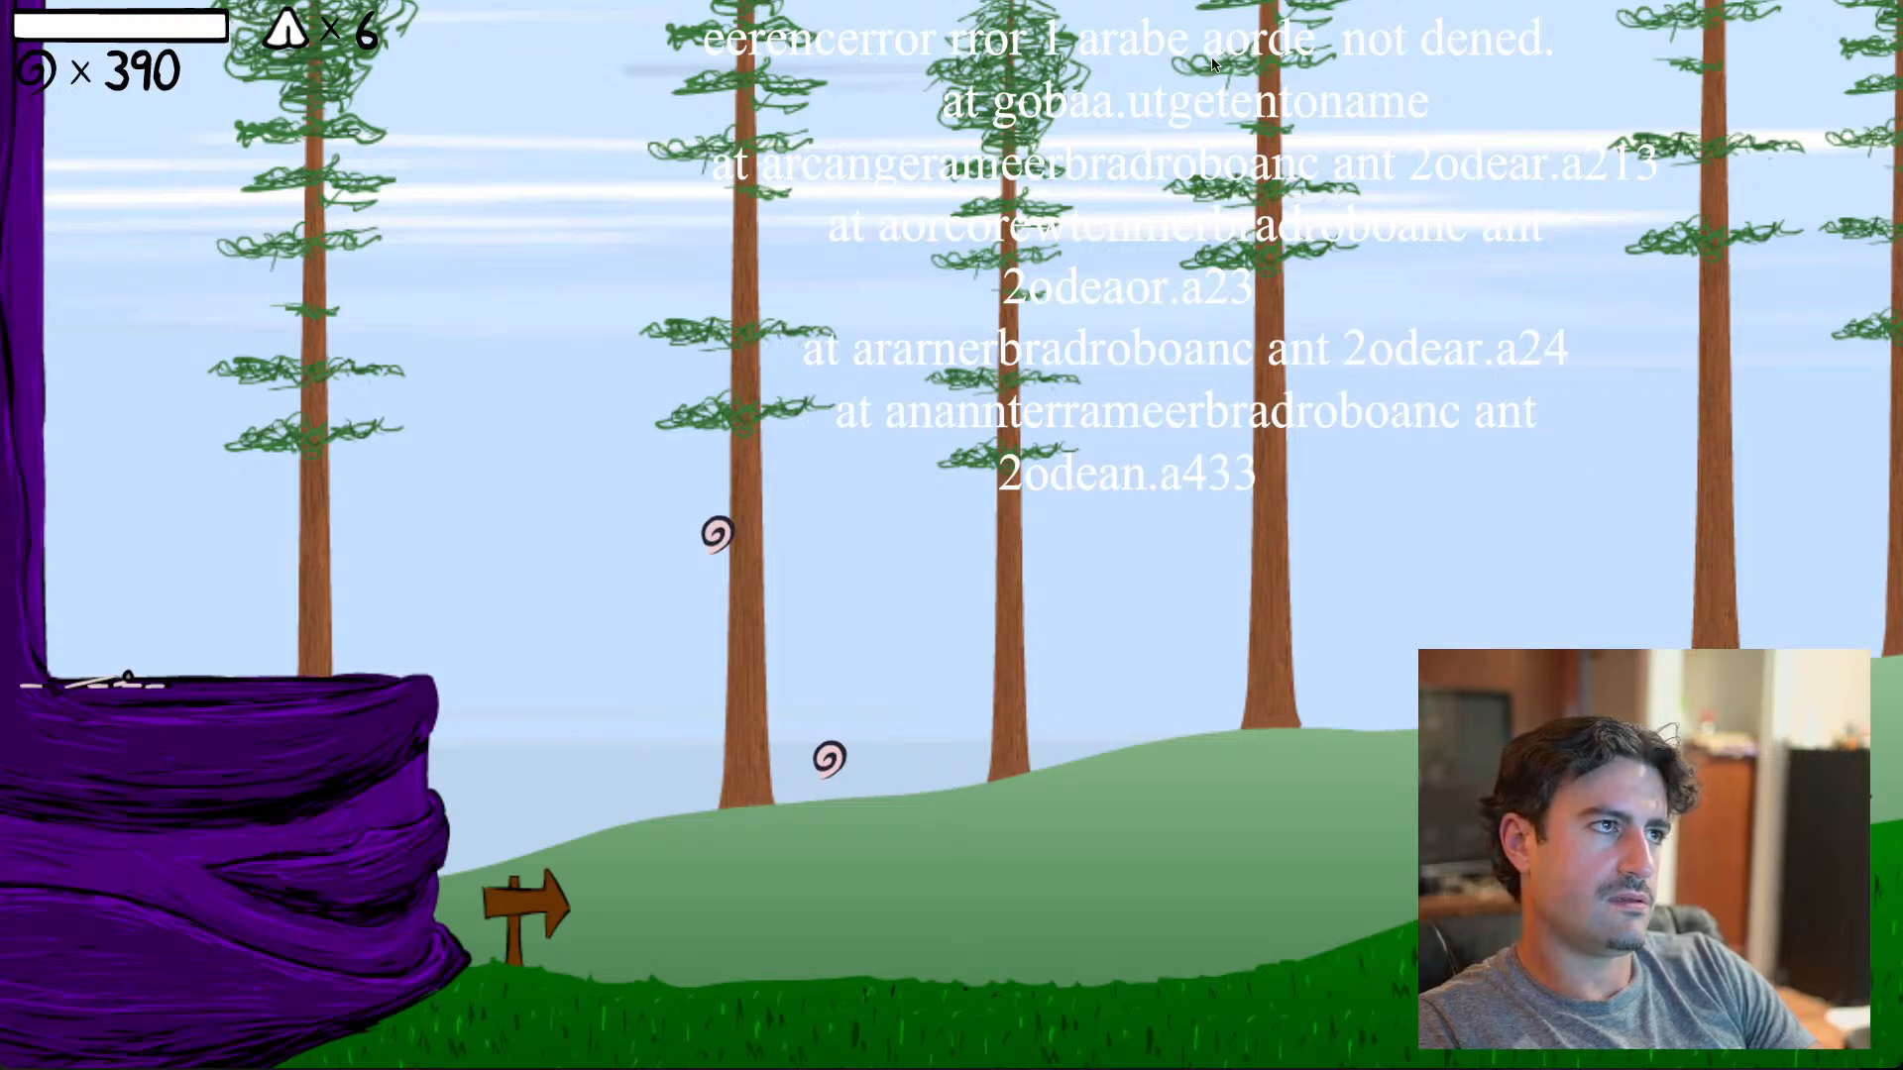
key("super+w")
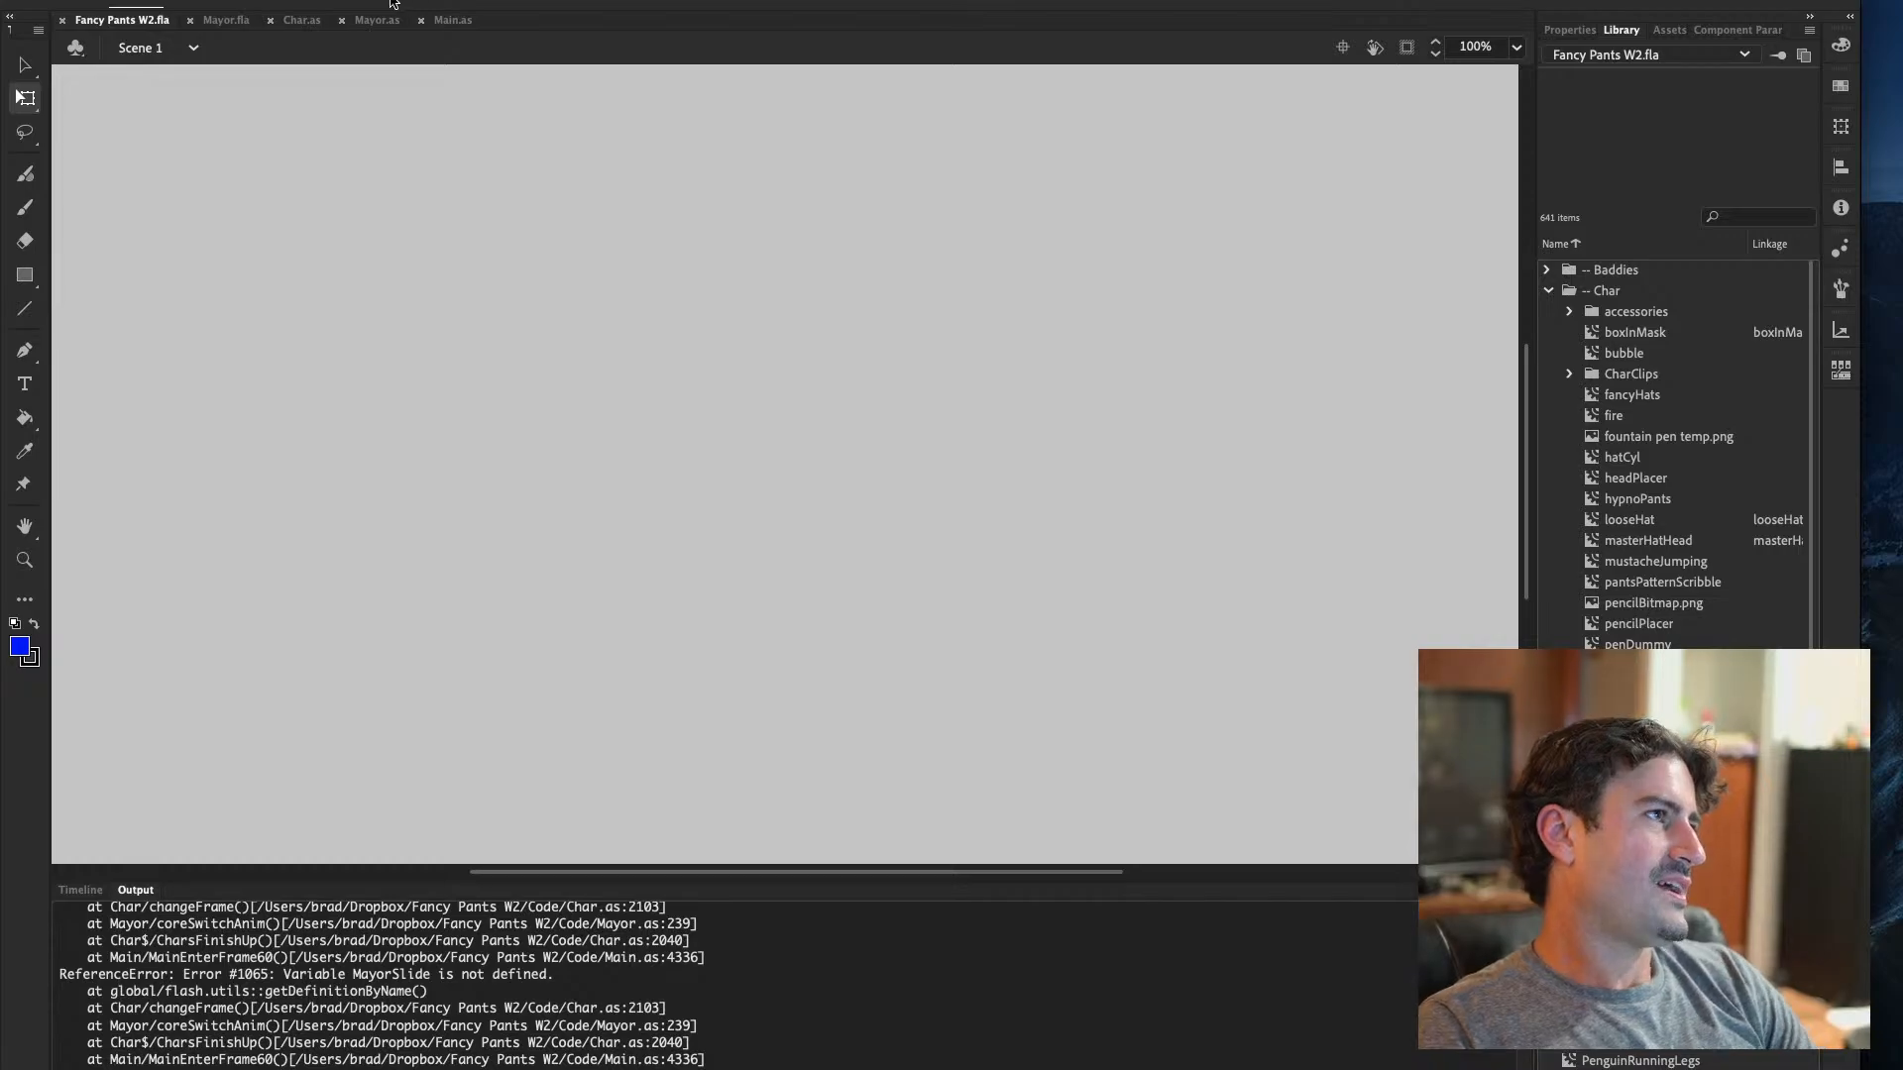
Return to the list of Mayor animation classes in Char.as
left_click(453, 20)
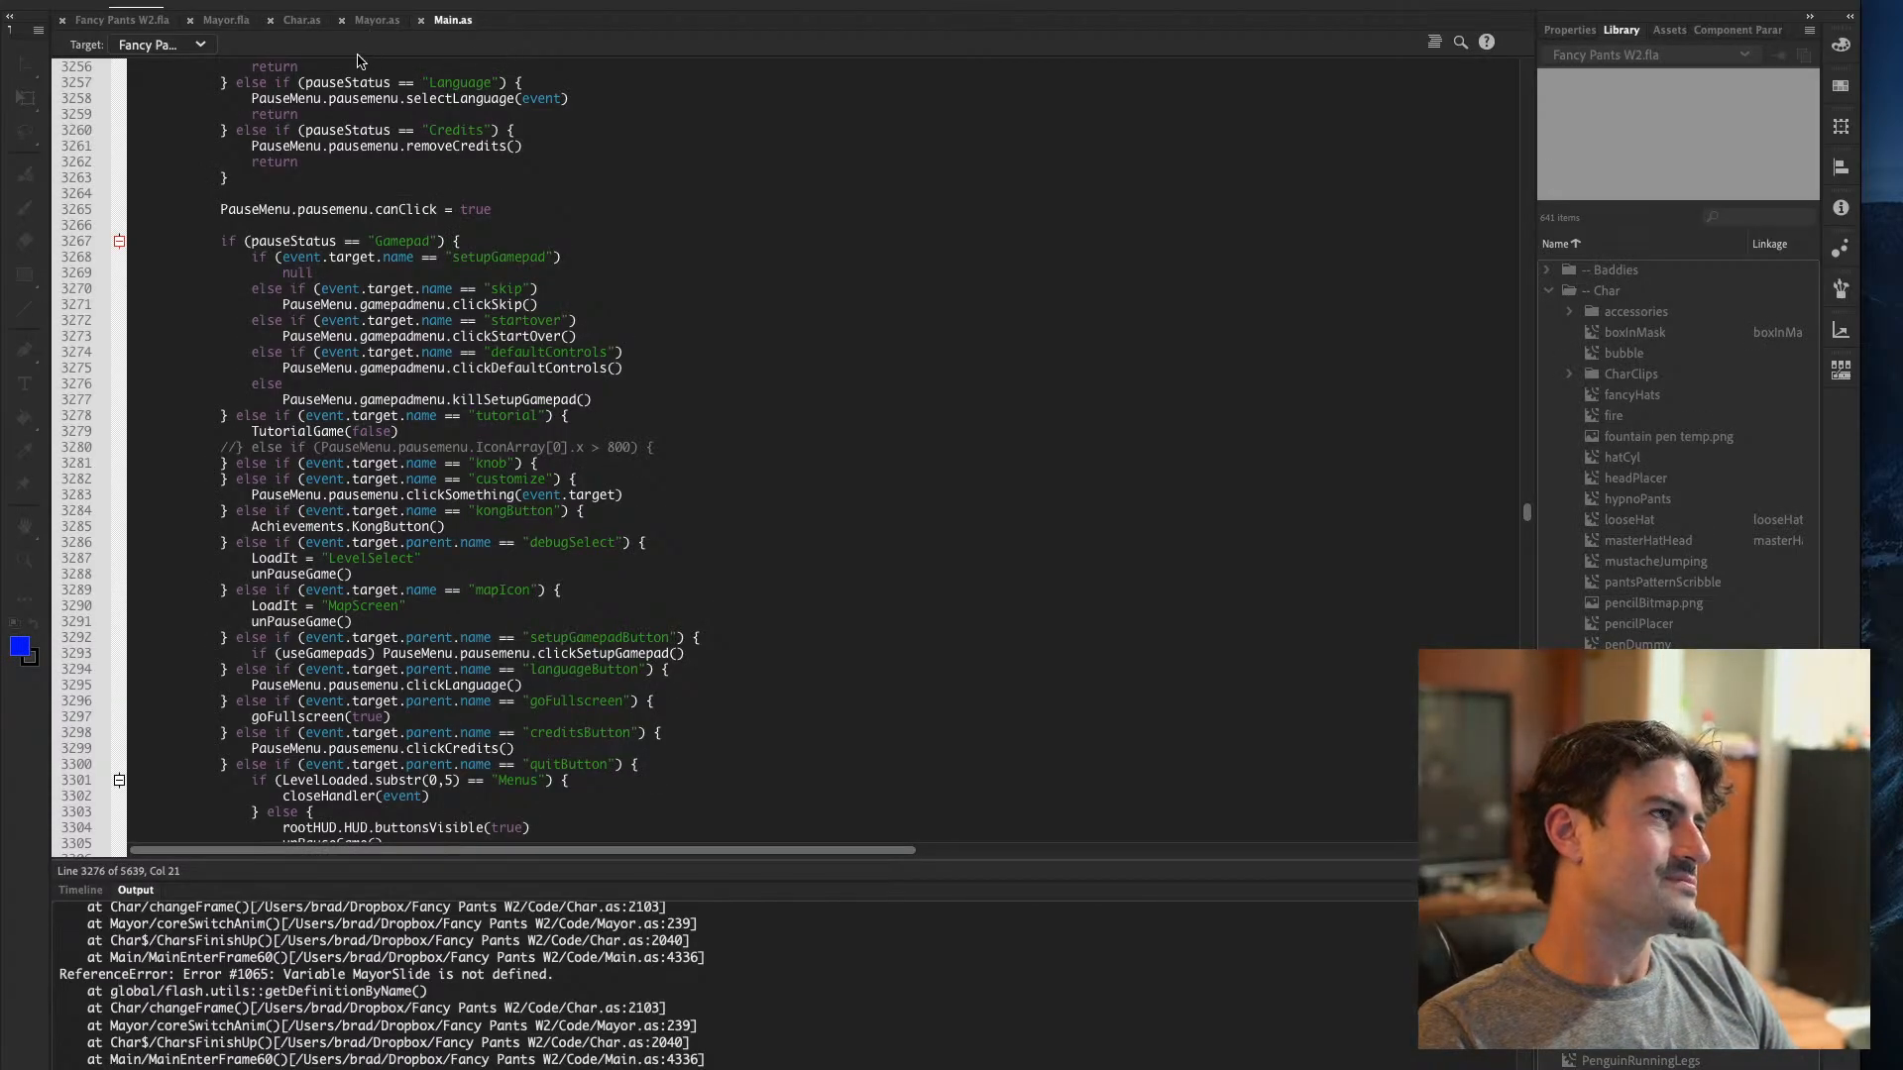
left_click(226, 20)
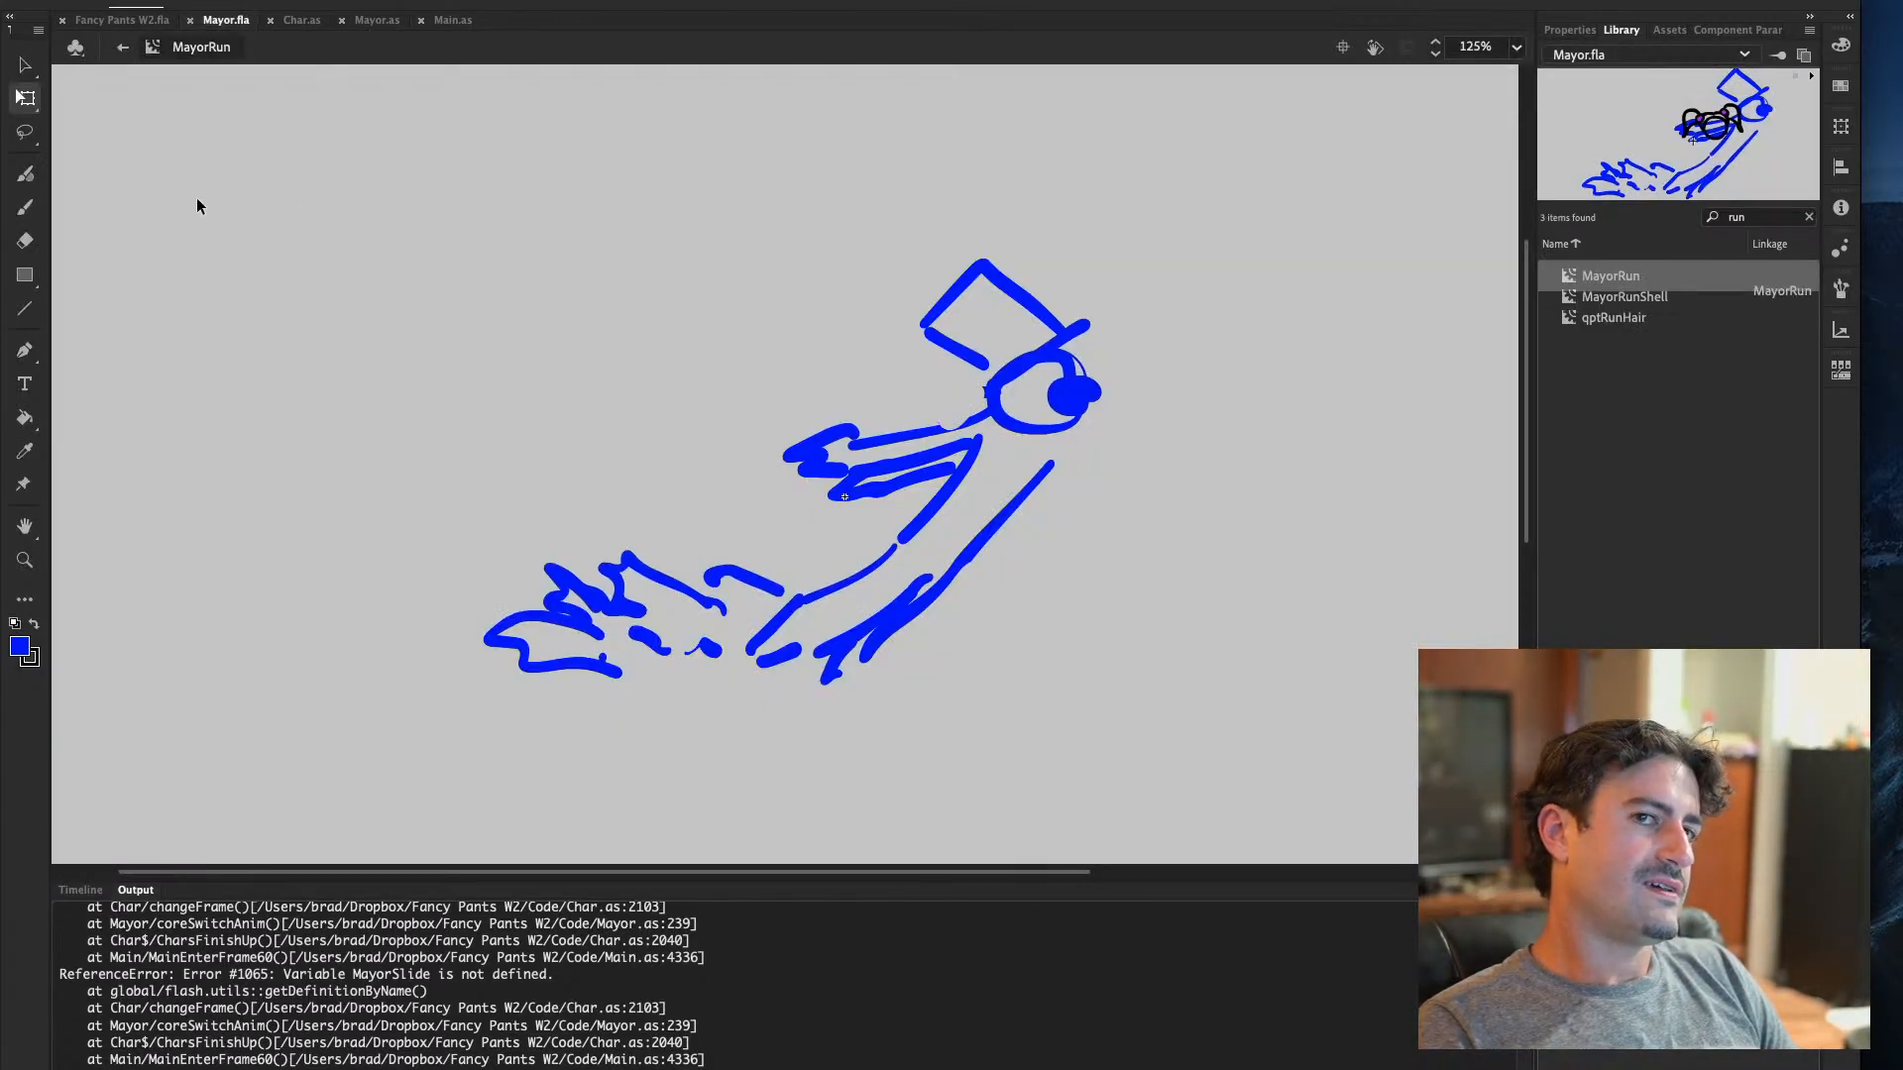
left_click(292, 24)
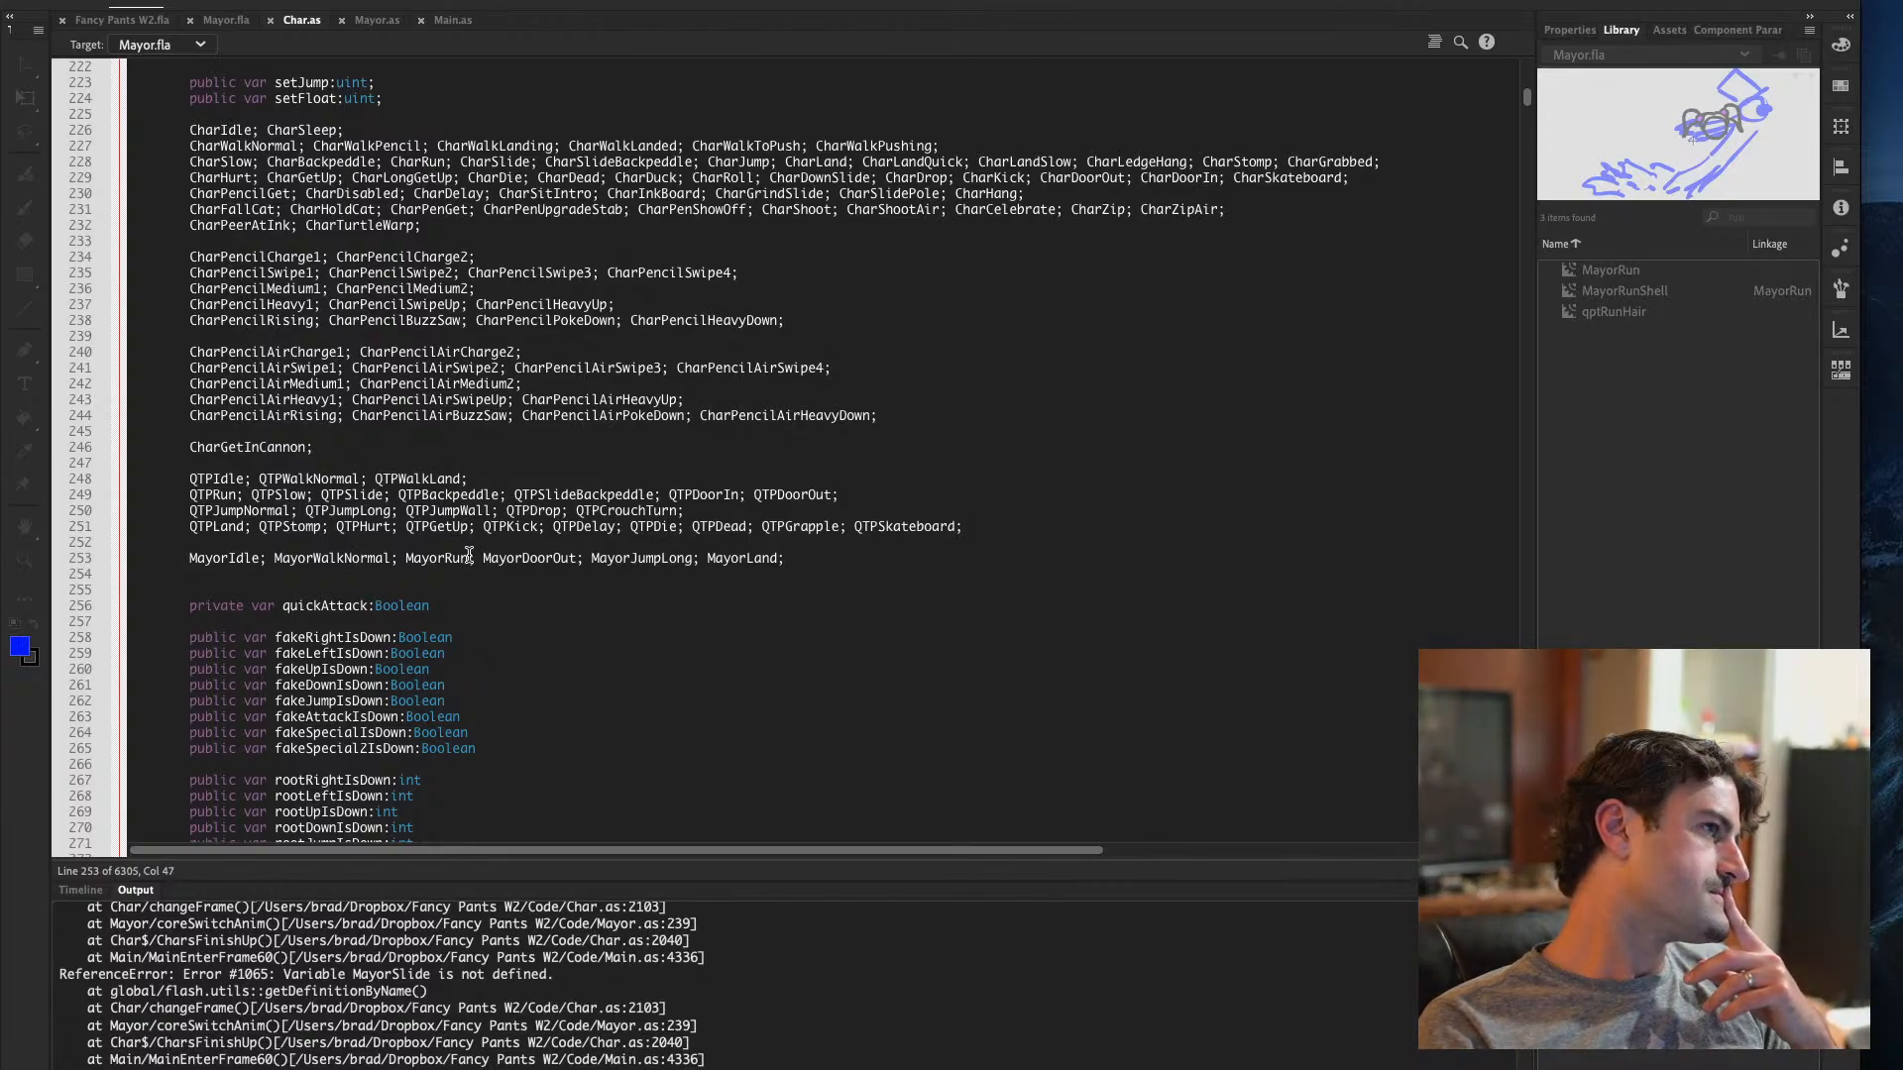
Add MayorSlow after MayorRun in the Mayor animation list on line 253 of Char.as
type("MayorSlo")
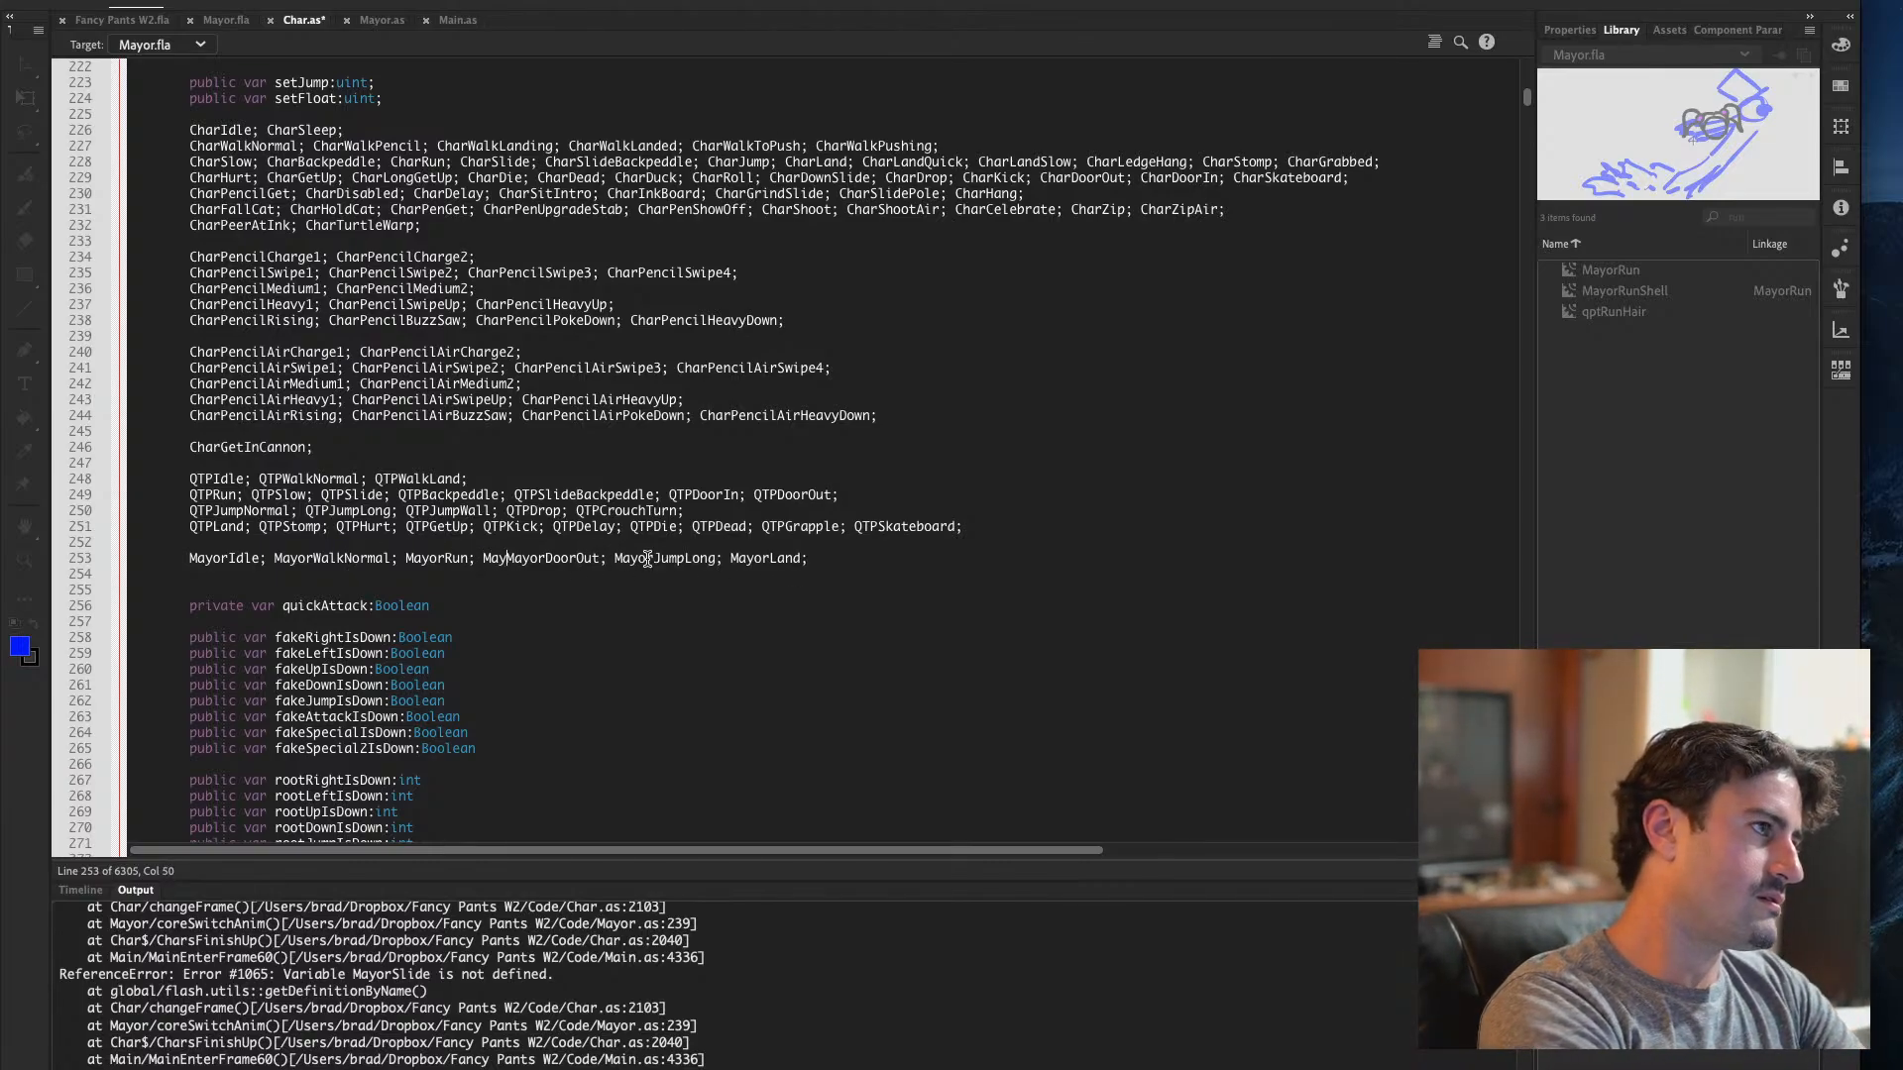
type("w;")
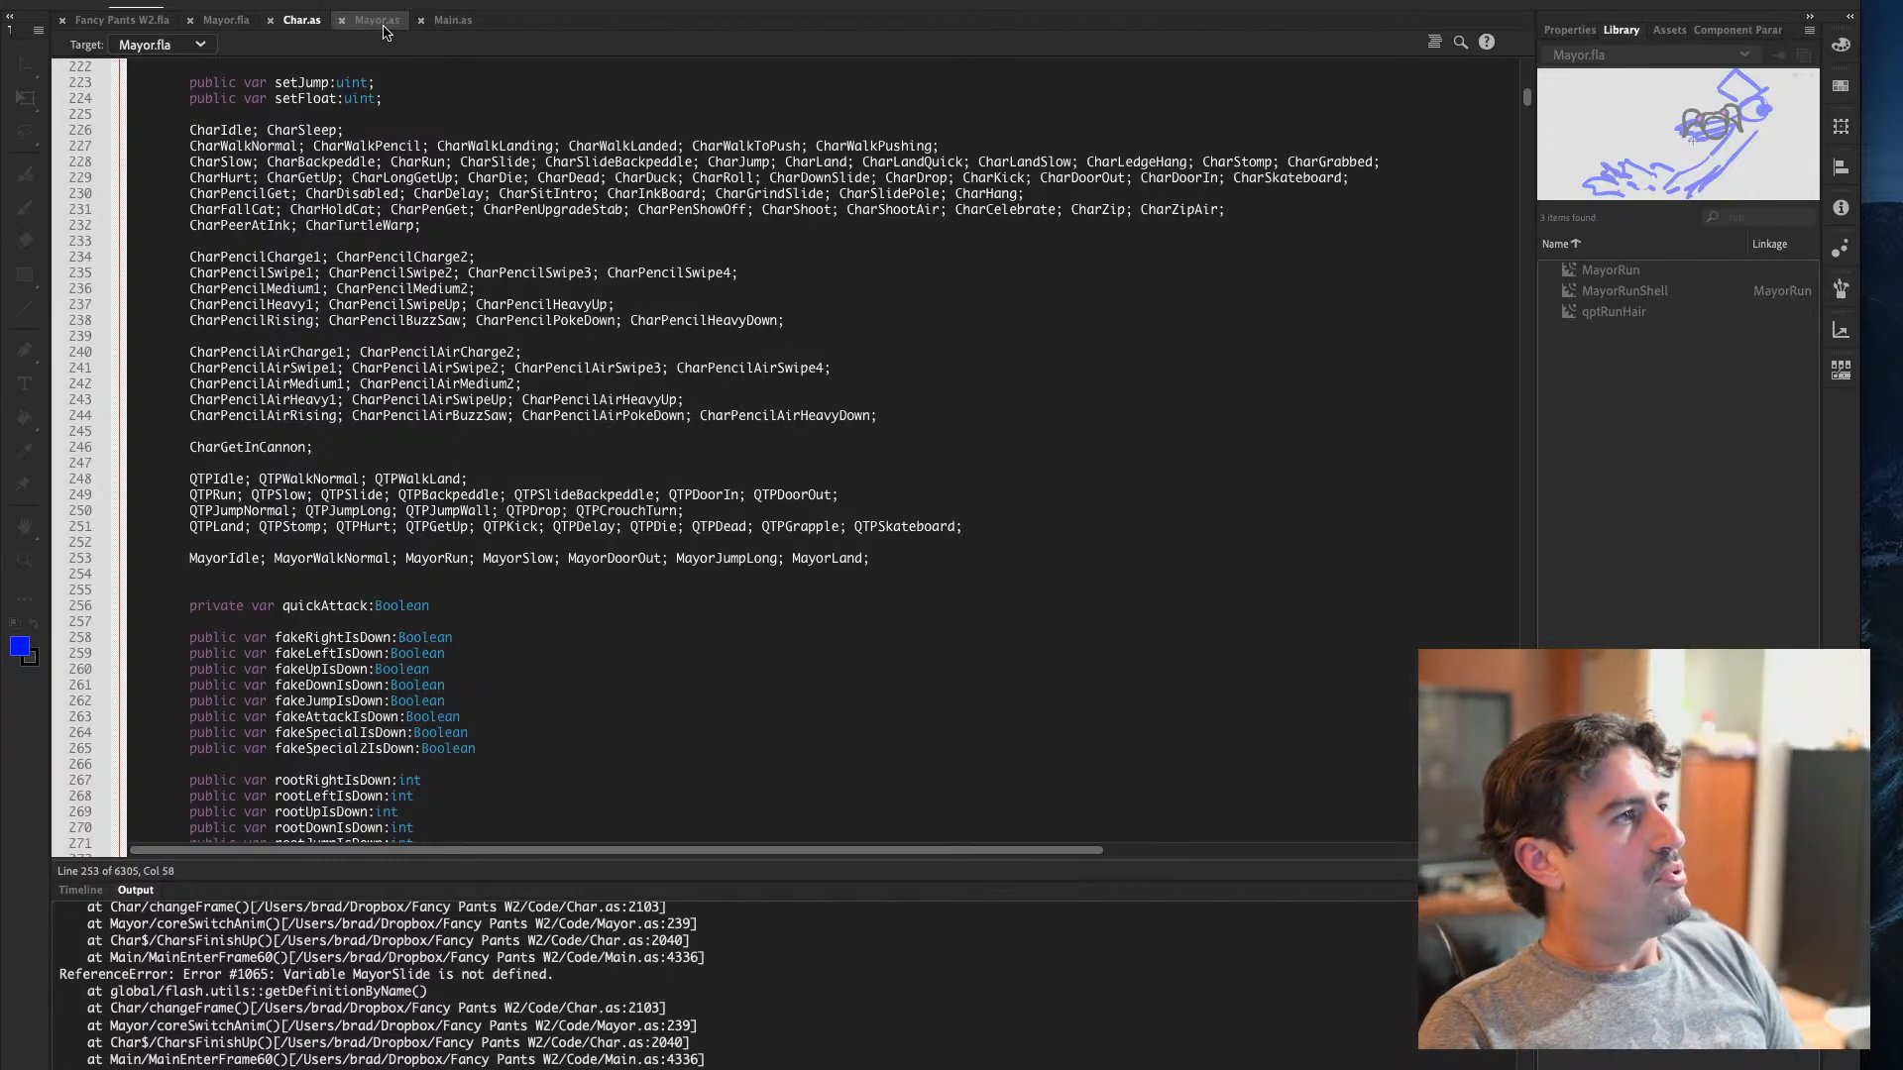
Find the "slow" symbols in the Mayor.fla library and rename QTPSlow to MayorSlow
left_click(226, 19)
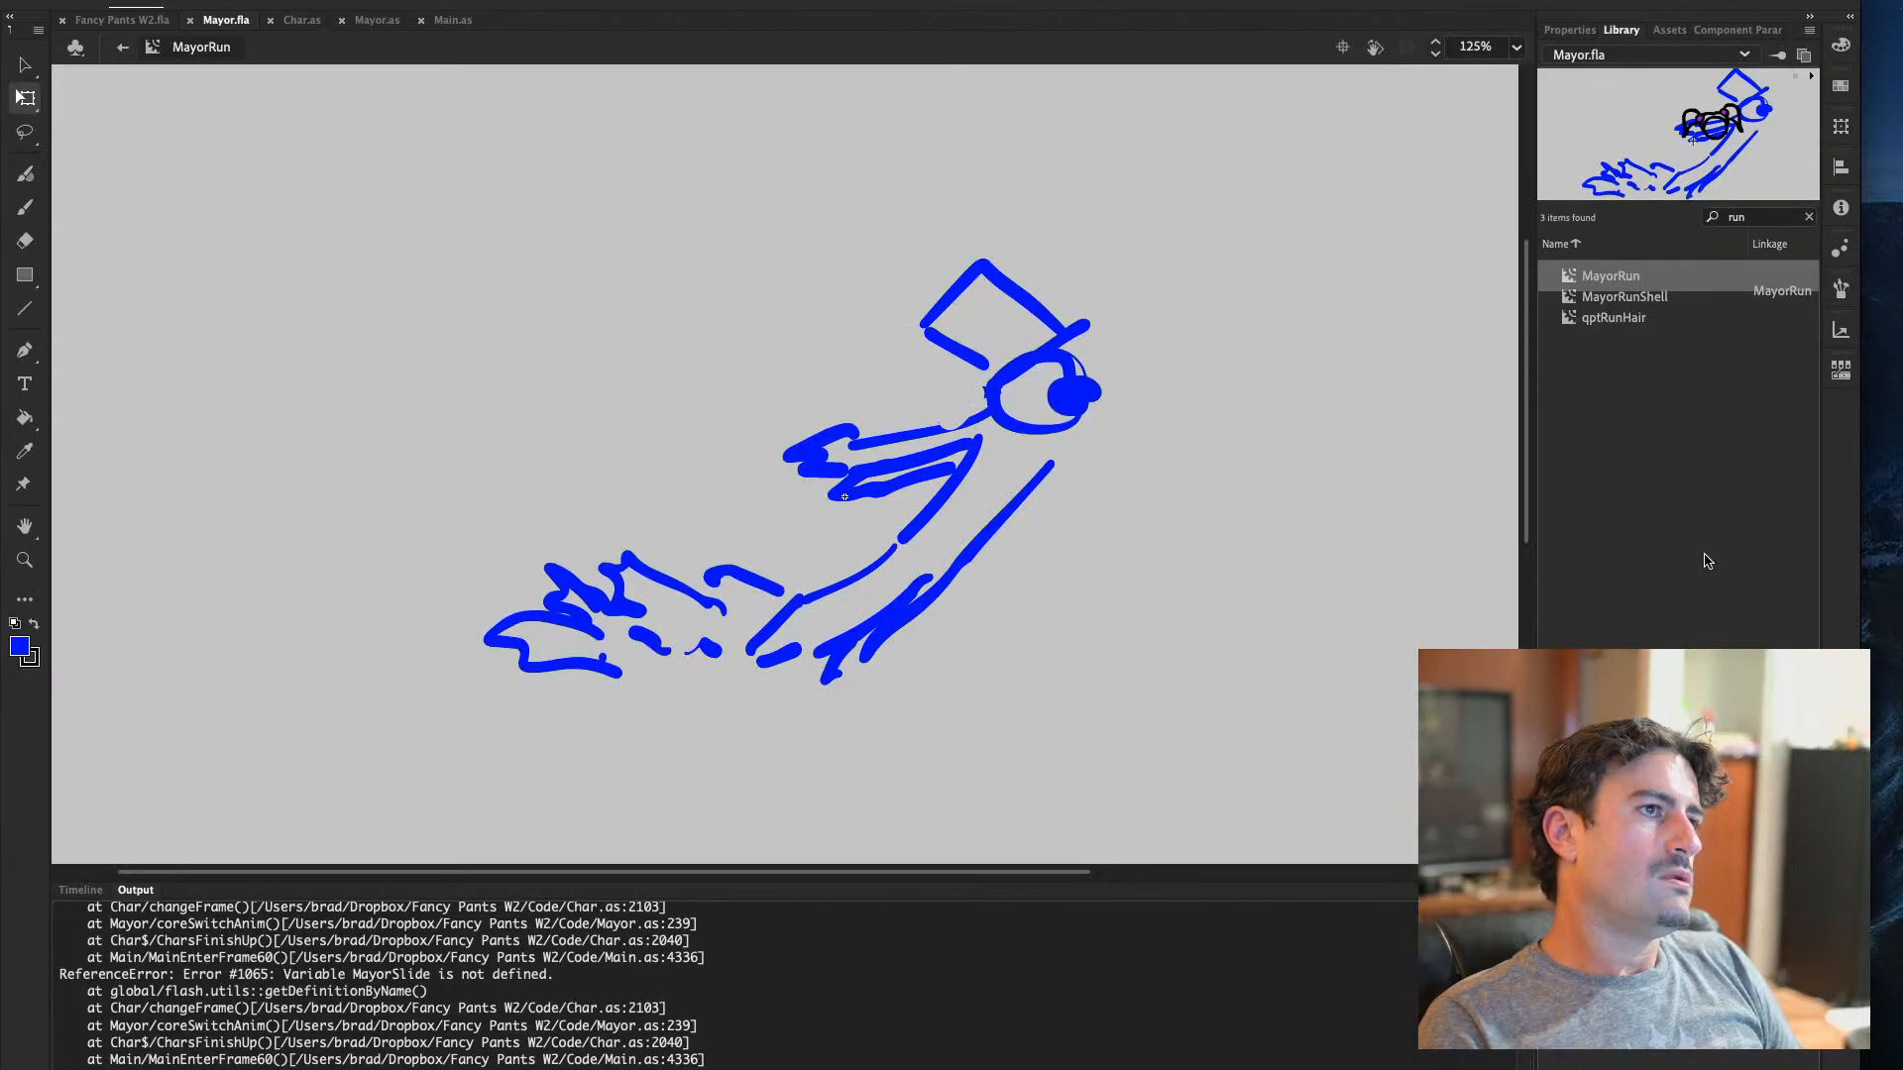
double_click(1779, 218)
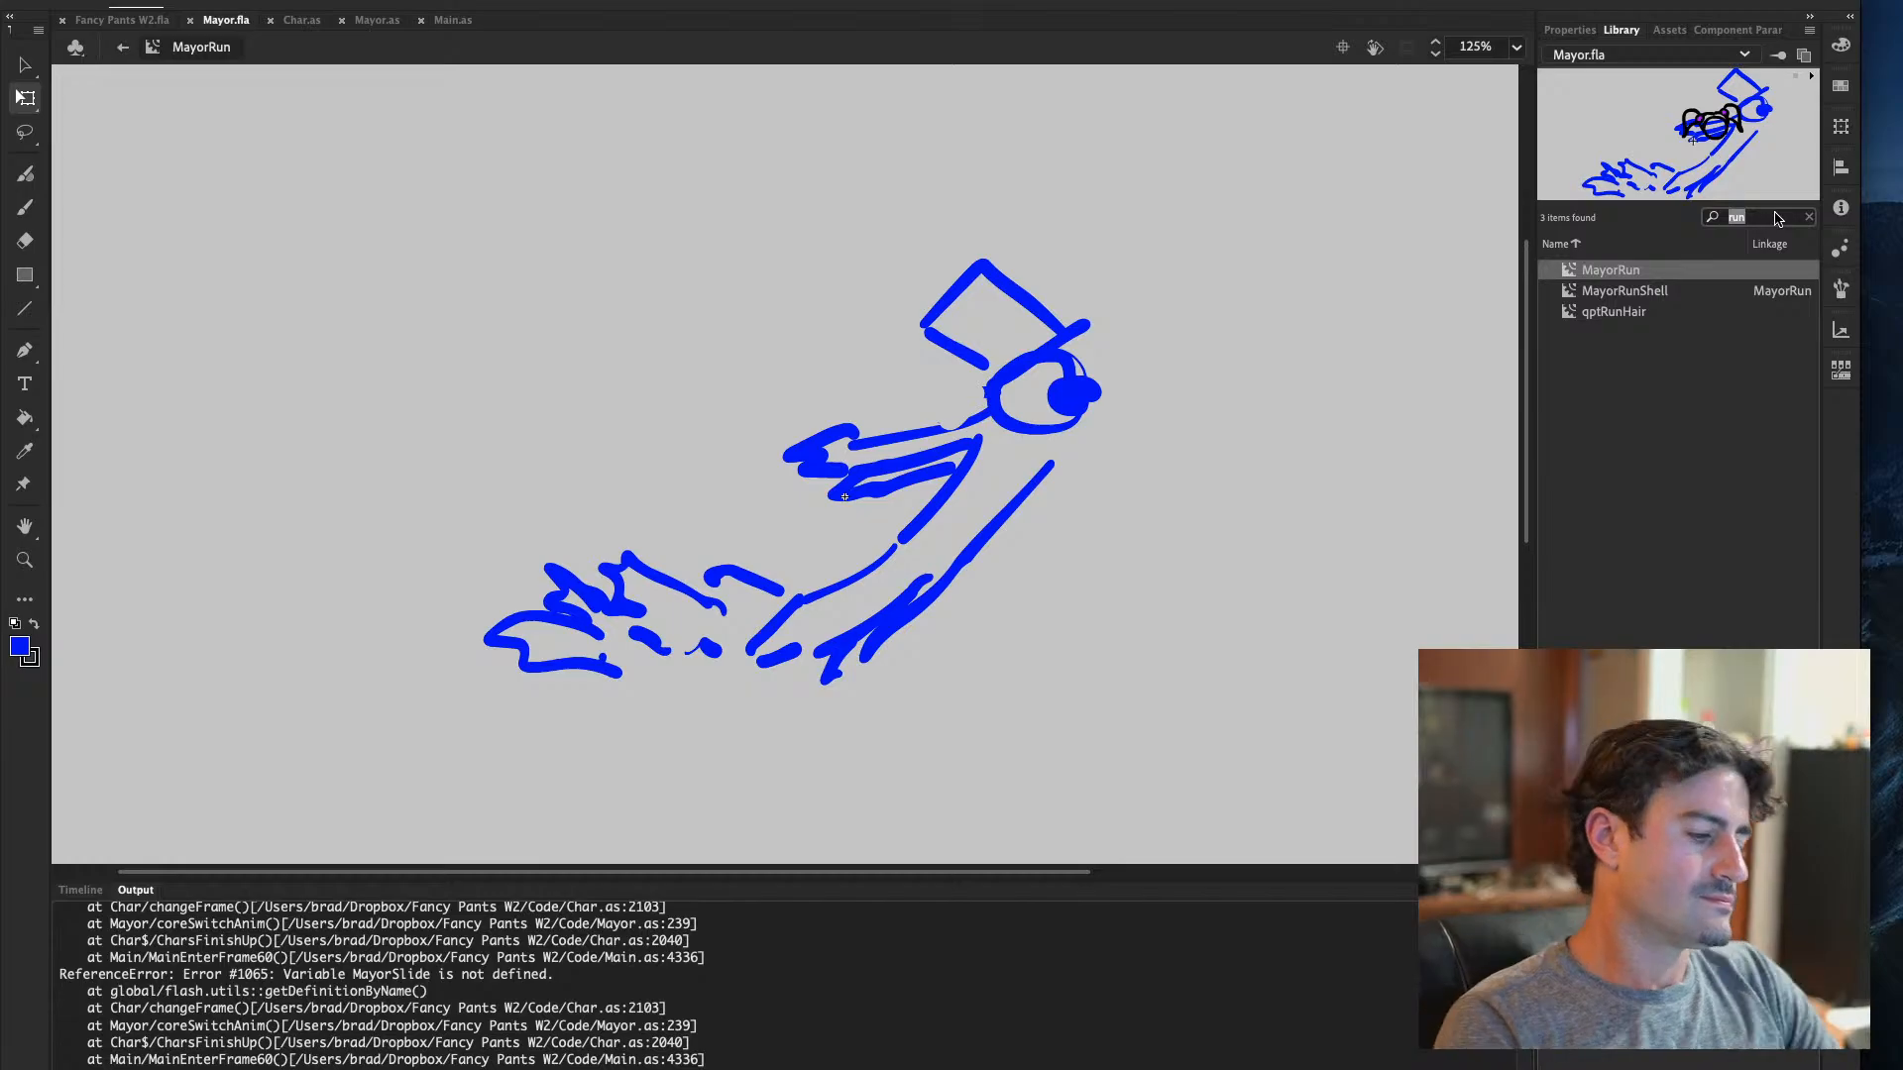
type("slow")
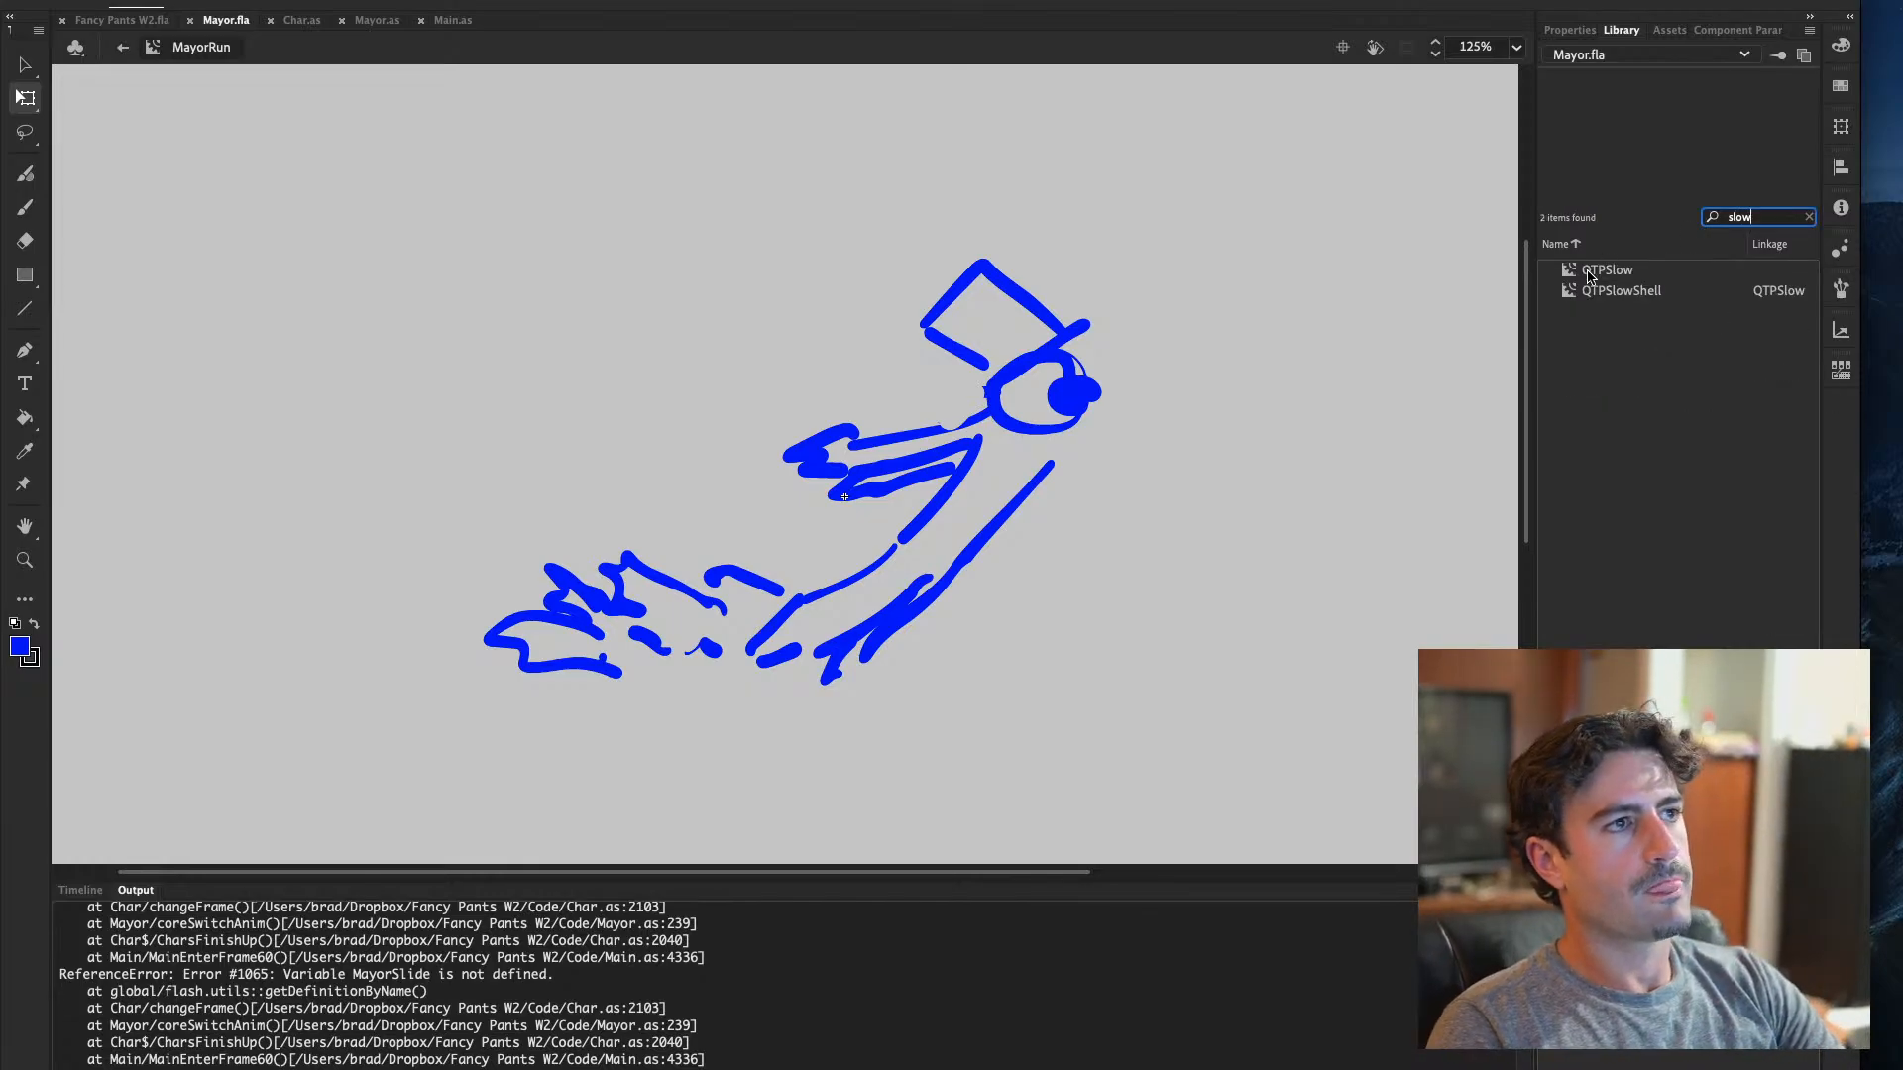
double_click(1594, 275)
left_click(1608, 274)
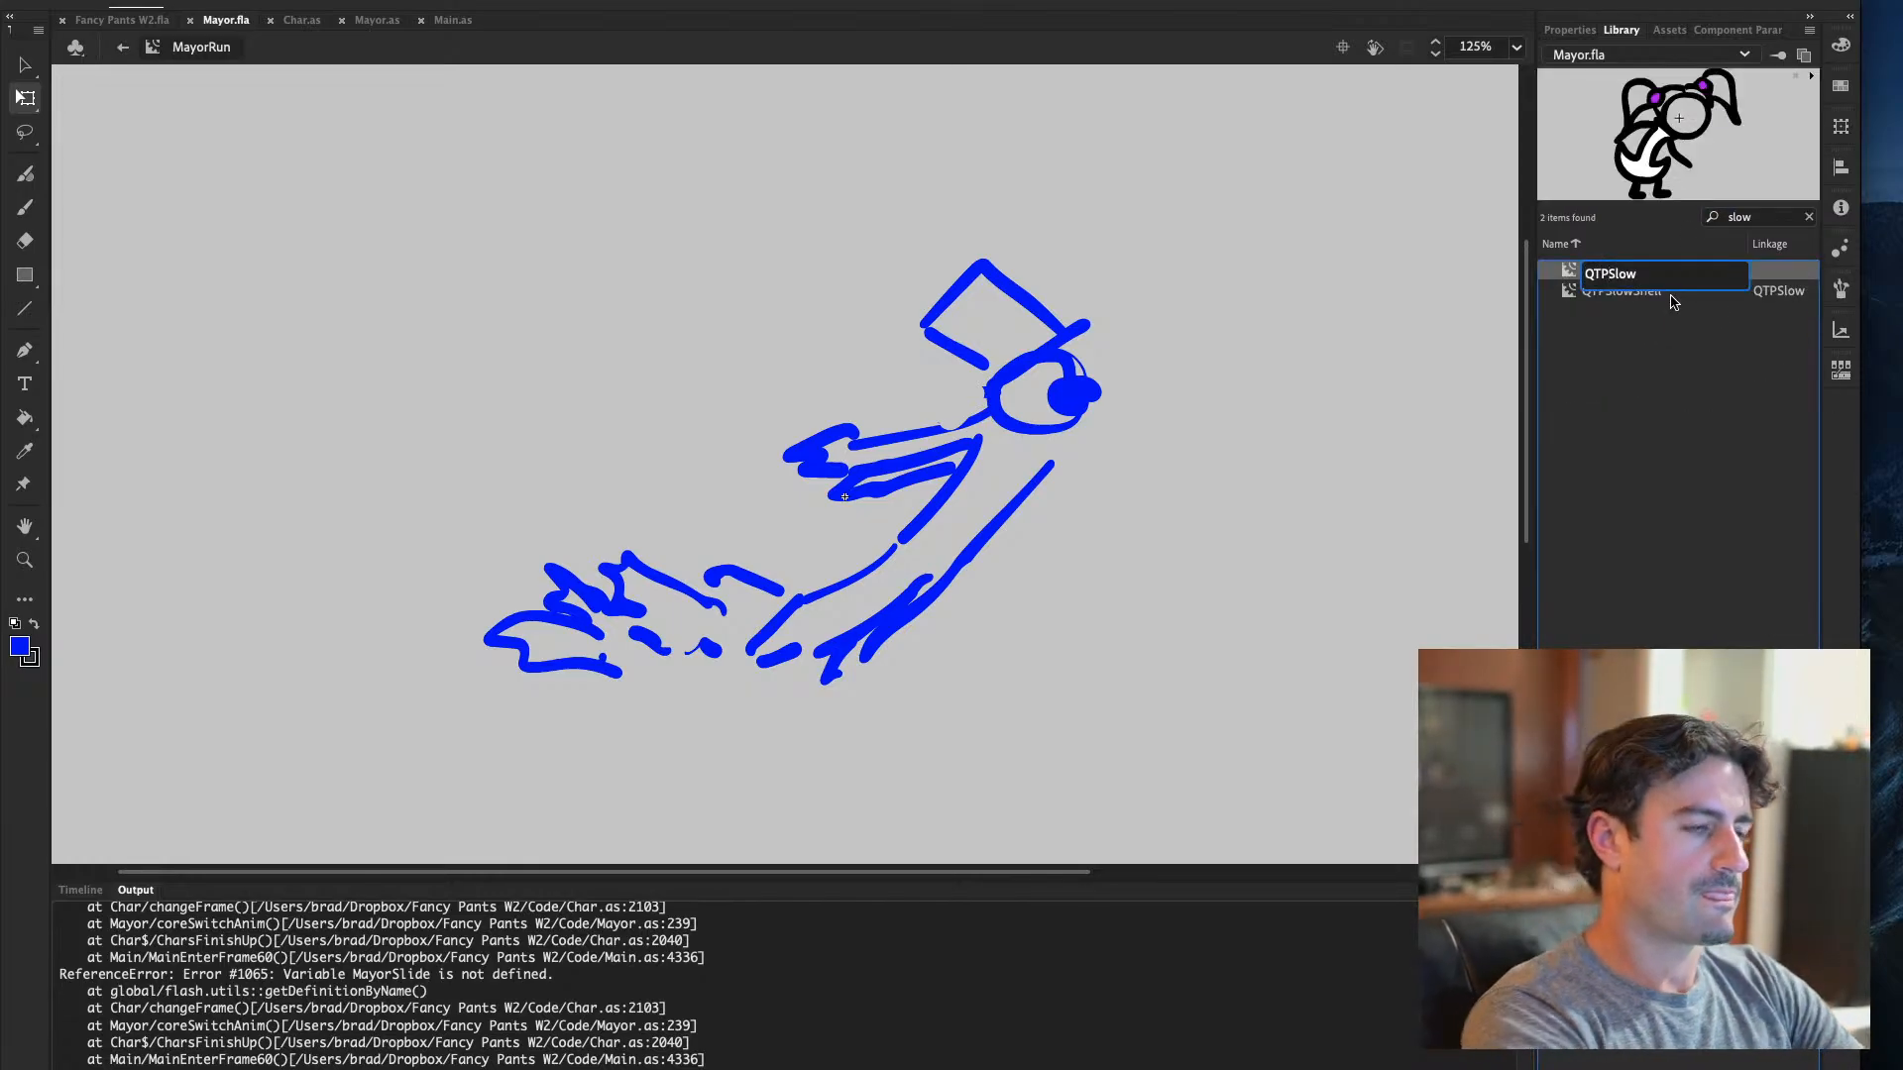
key("BackSpace")
key("BackSpace")
key("BackSpace")
type("Mayor")
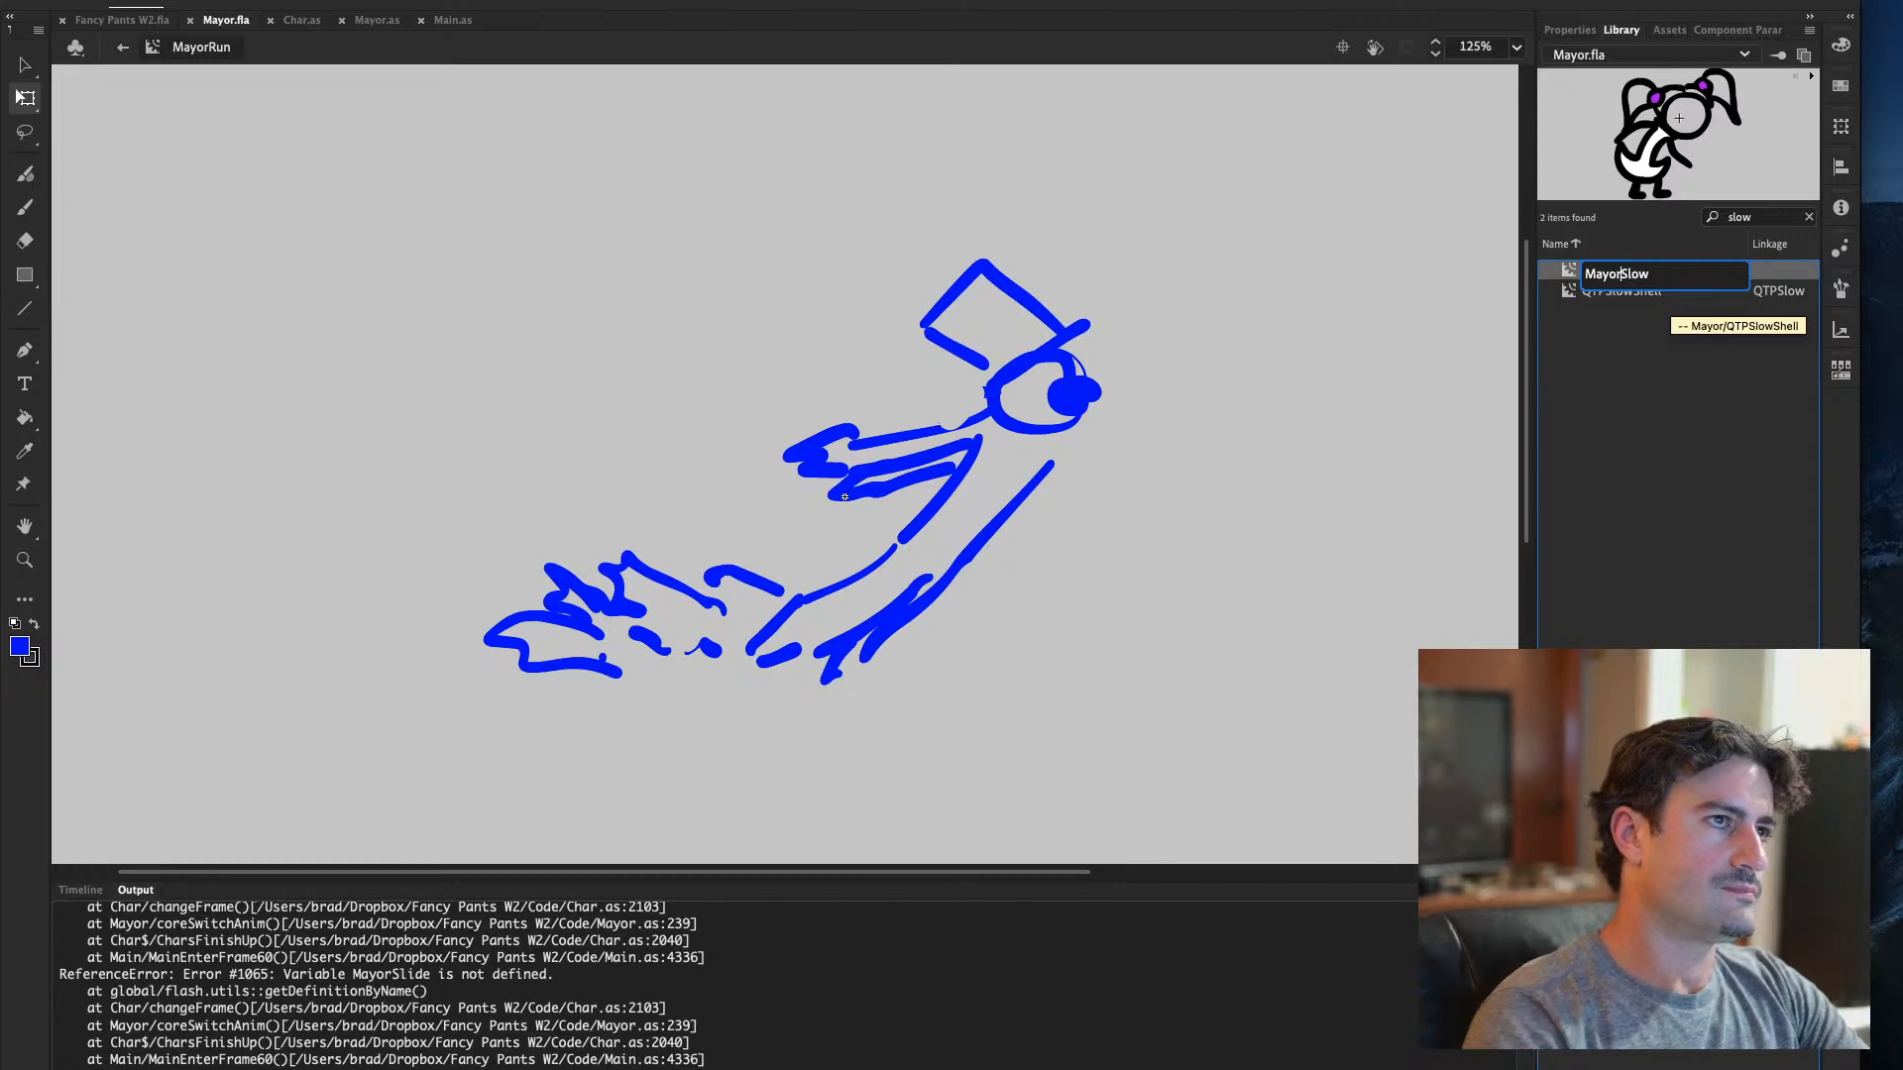
key("Return")
Rename the QTPSlowShell library symbol to MayorSlowShell
left_click(1619, 292)
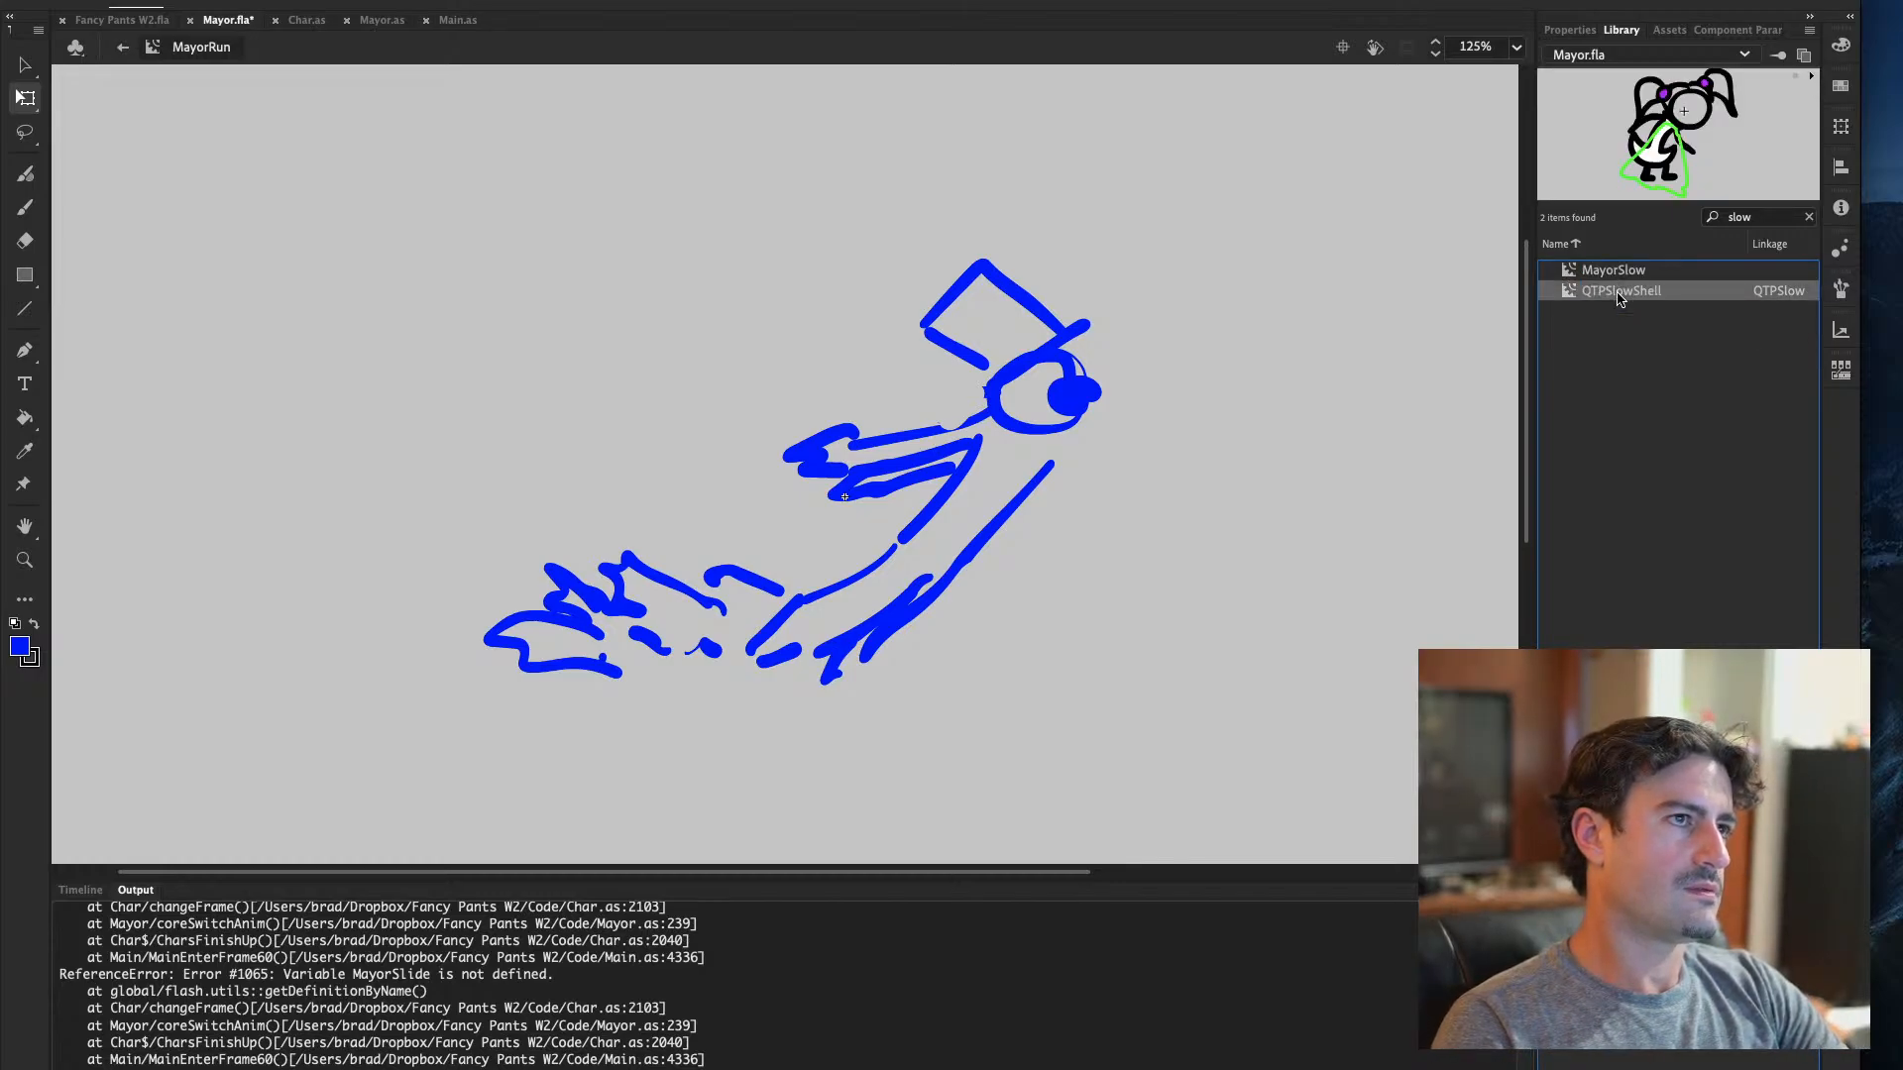
double_click(1608, 290)
left_click(1608, 291)
key("BackSpace")
key("BackSpace")
key("BackSpace")
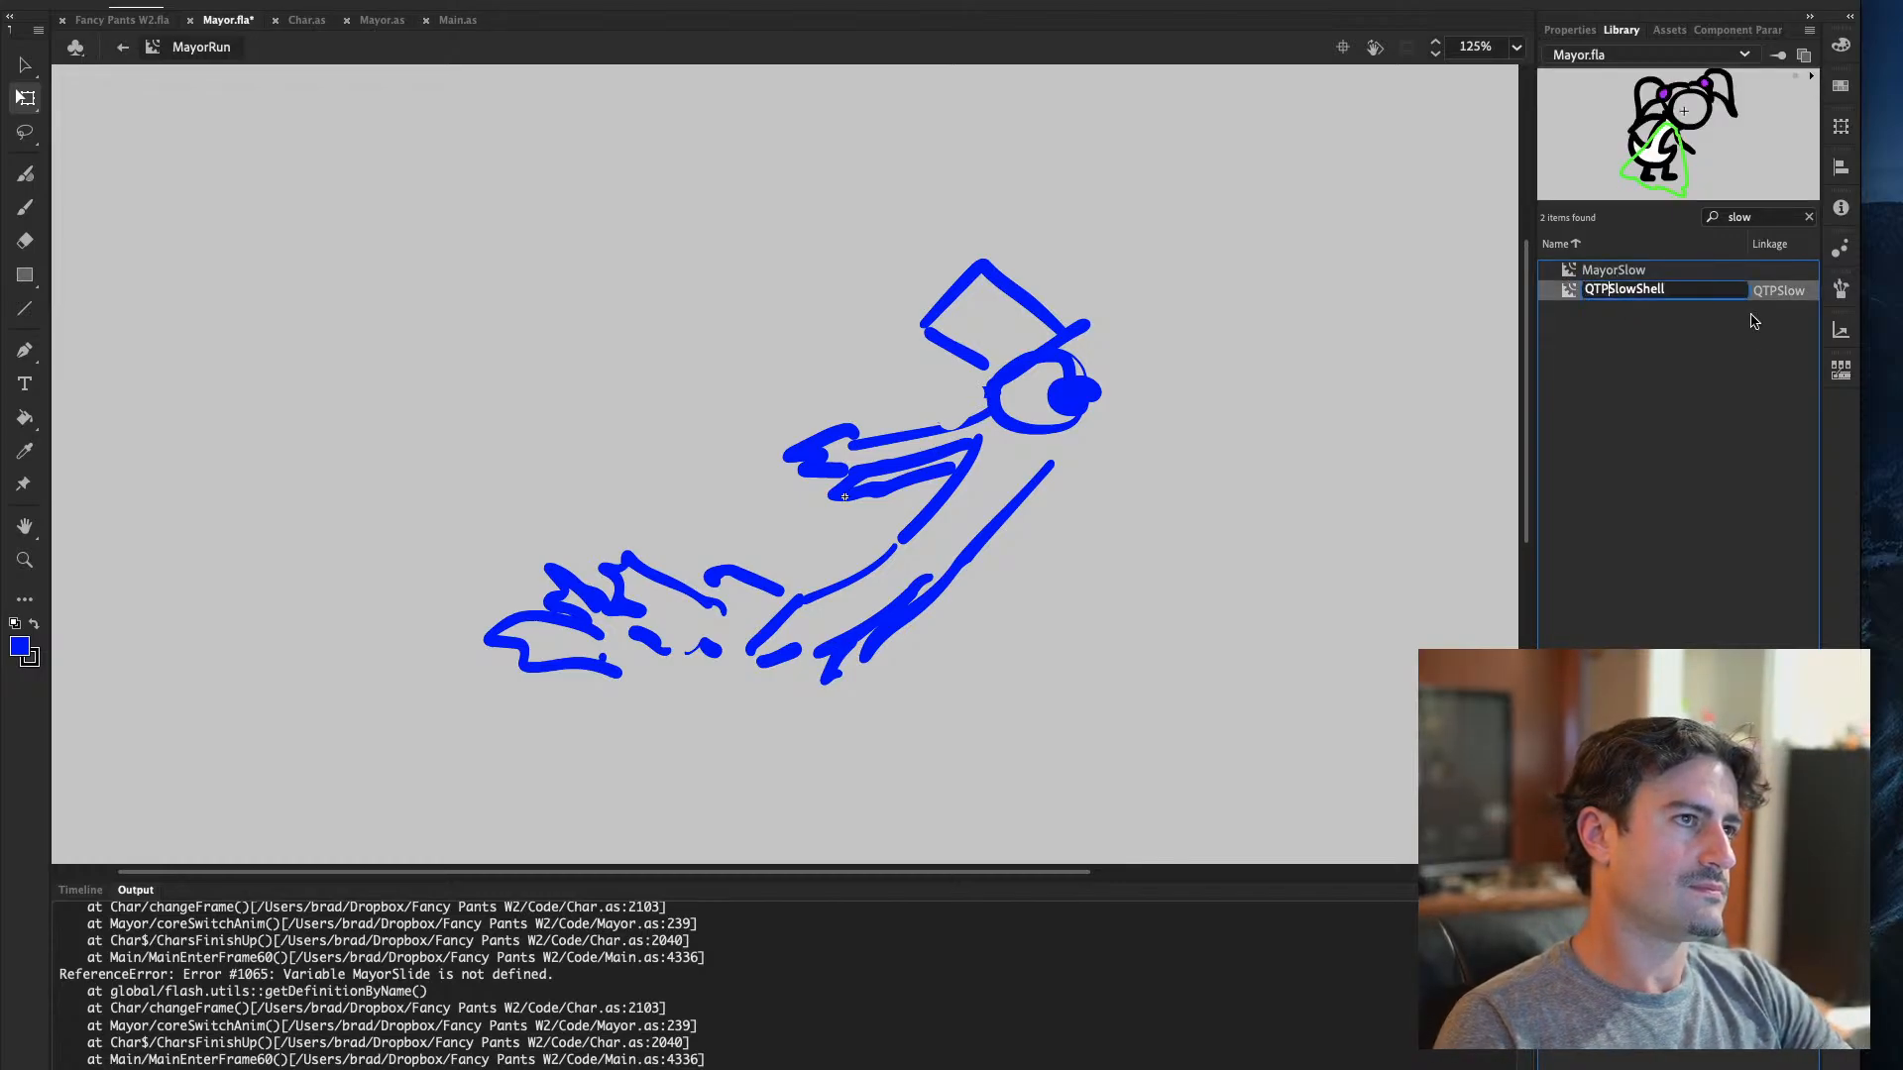
type("Mayor")
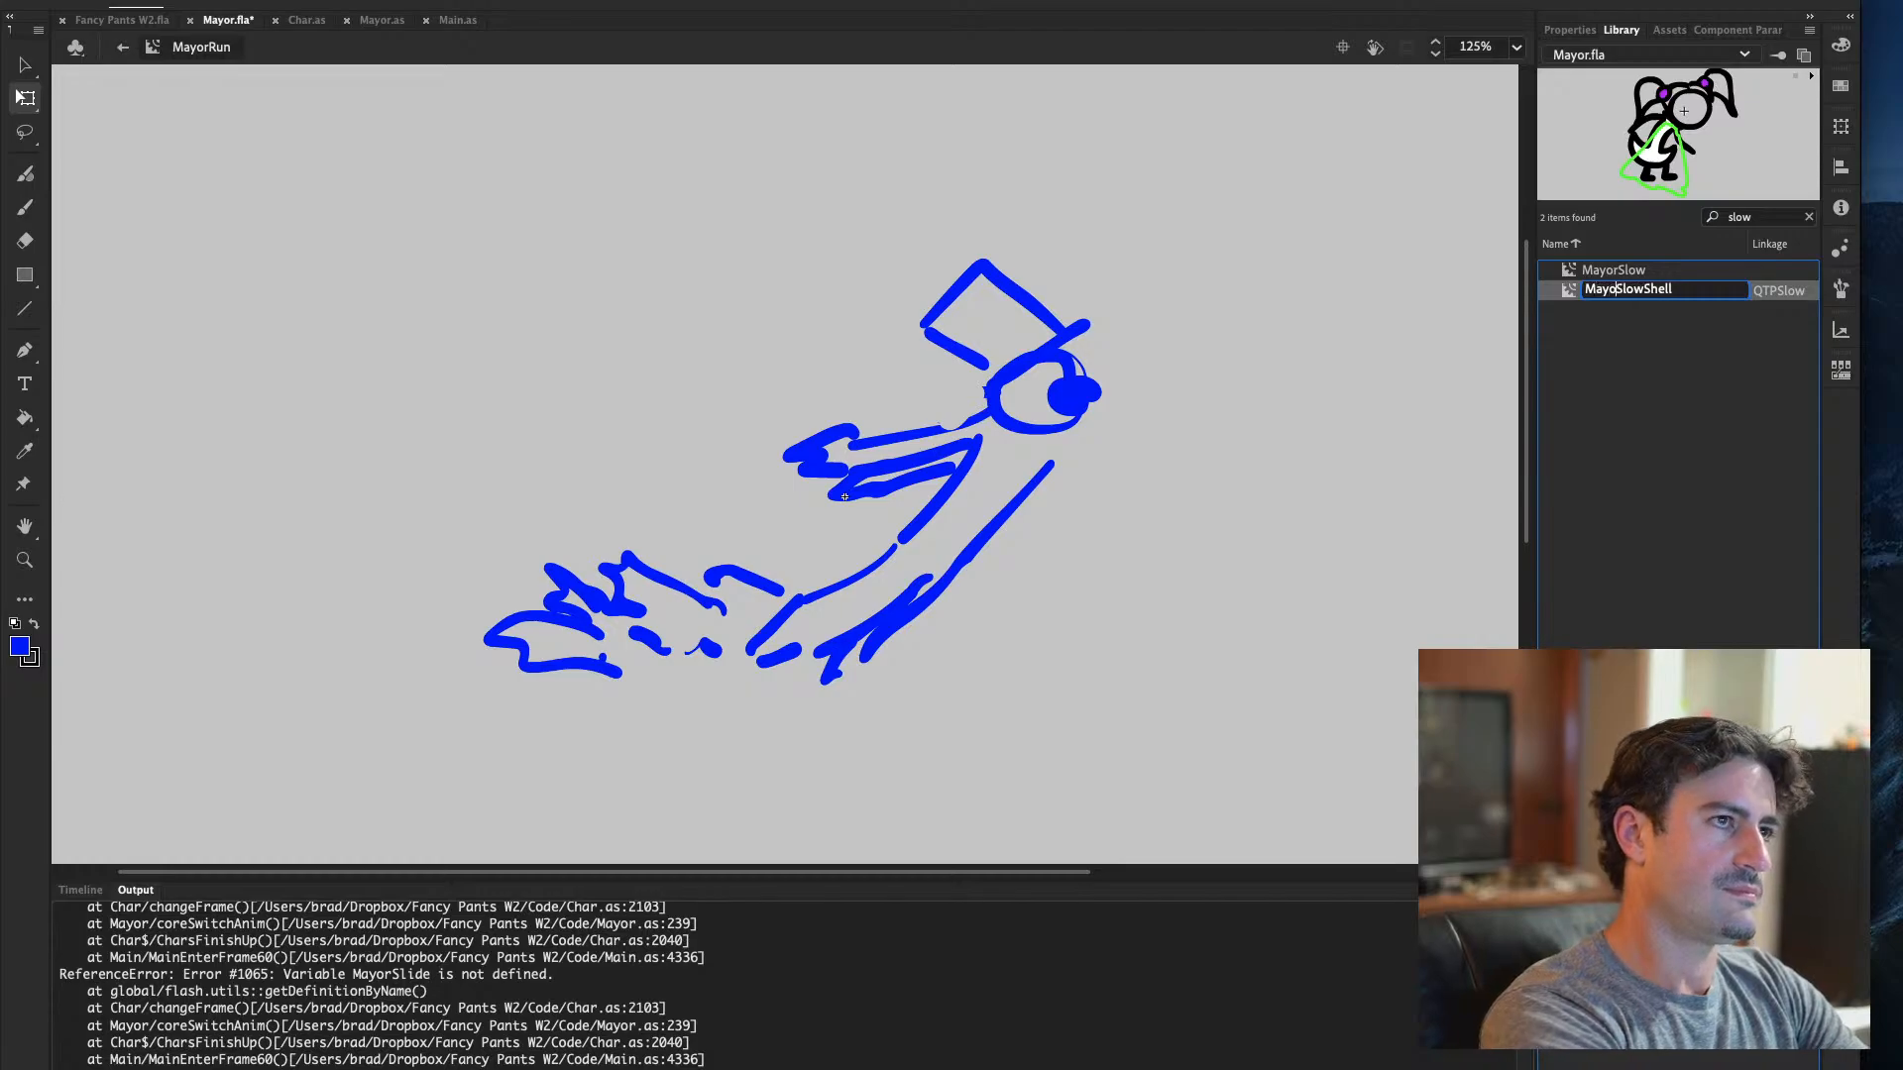
key("Return")
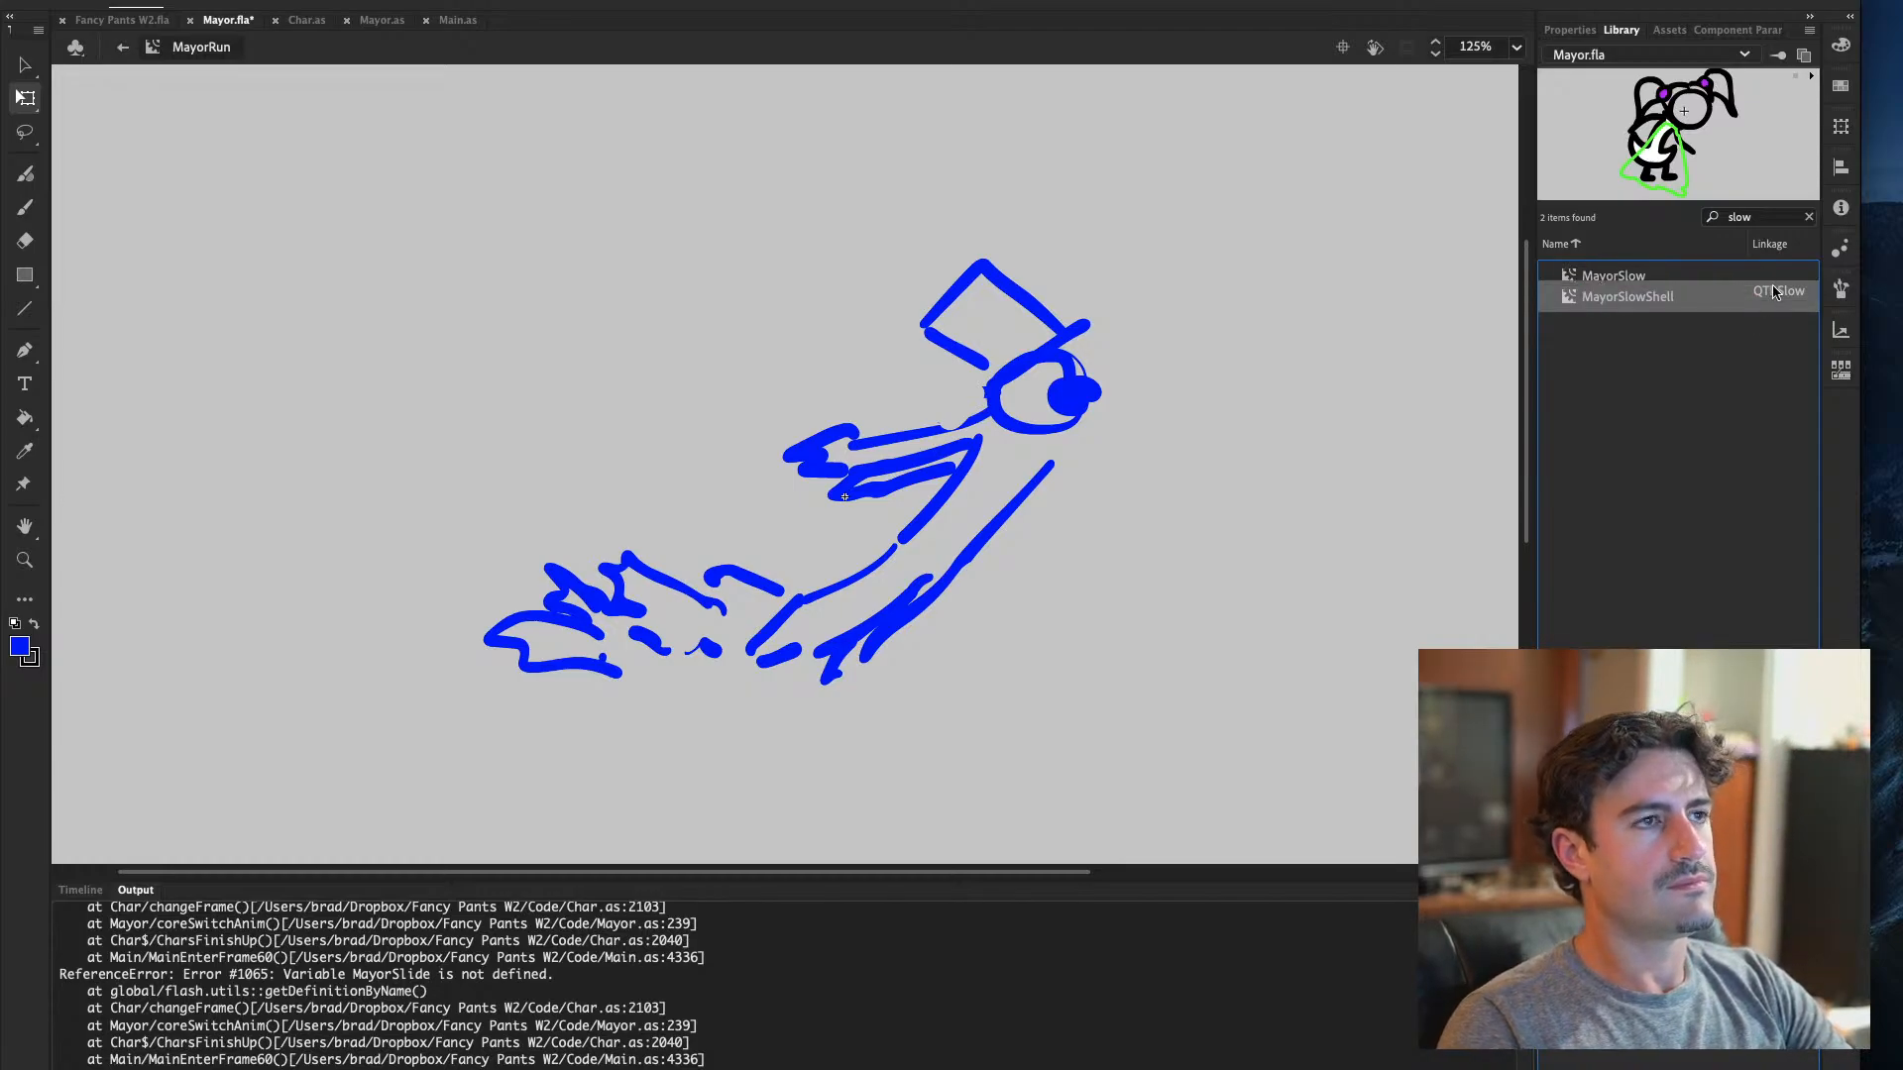
Set the linkage name of the MayorSlowShell symbol to MayorSlow
double_click(1777, 290)
key("BackSpace")
key("BackSpace")
key("BackSpace")
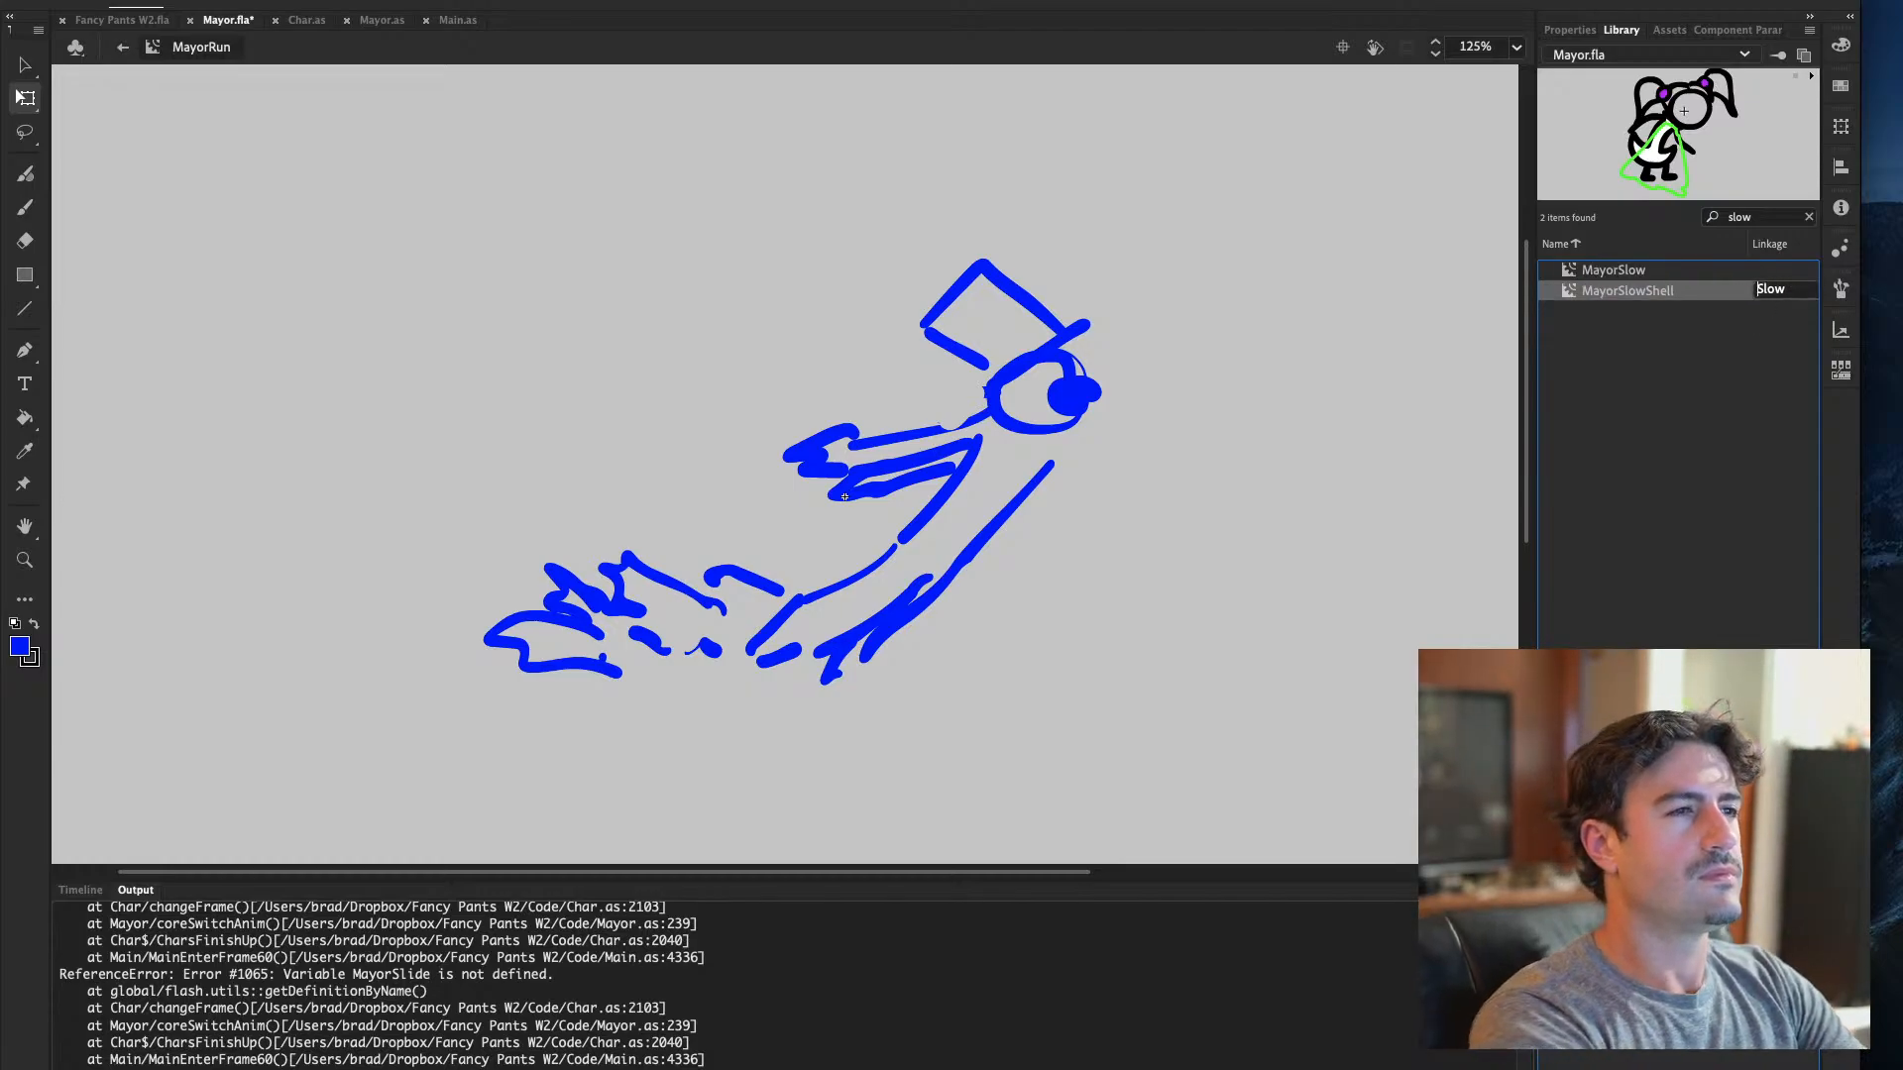
type("Mayor")
key("Return")
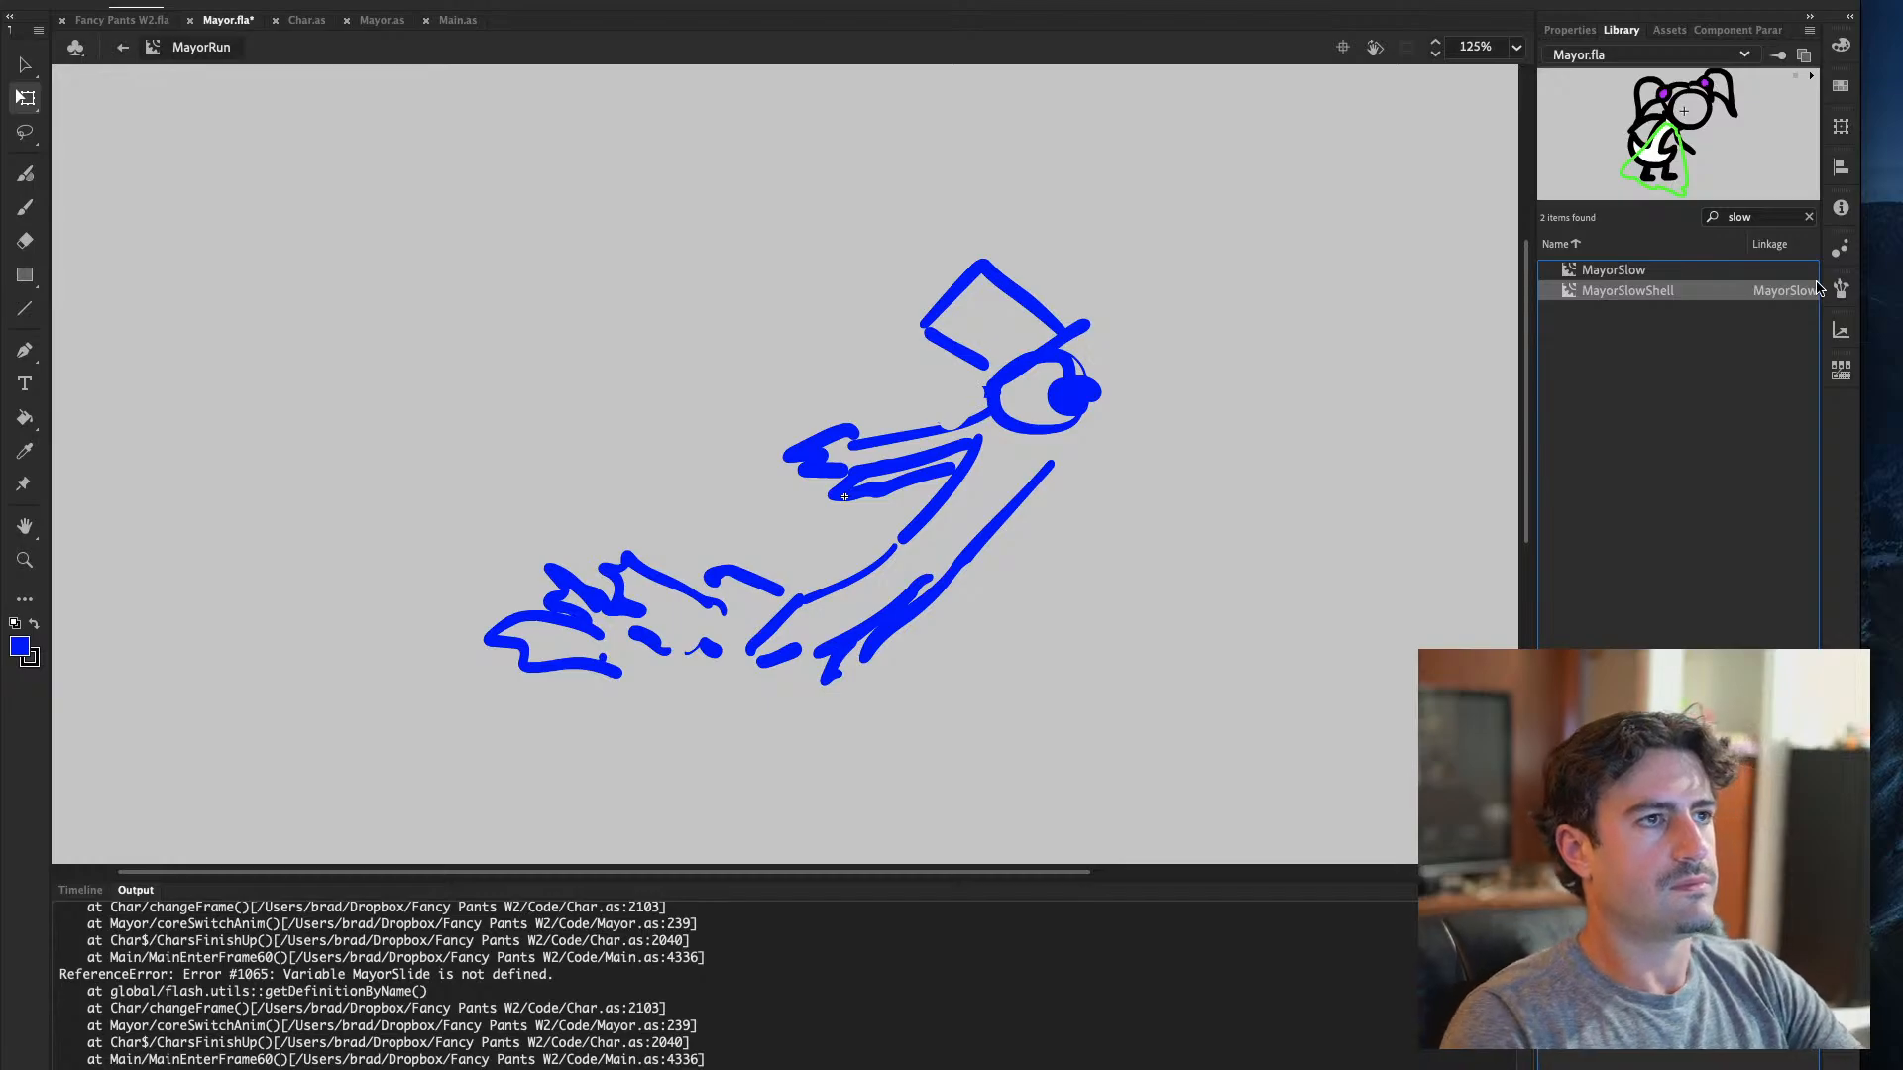
Save Mayor.fla, test it to publish Mayor.swf, and close the test window
key("super+s")
key("super+Return")
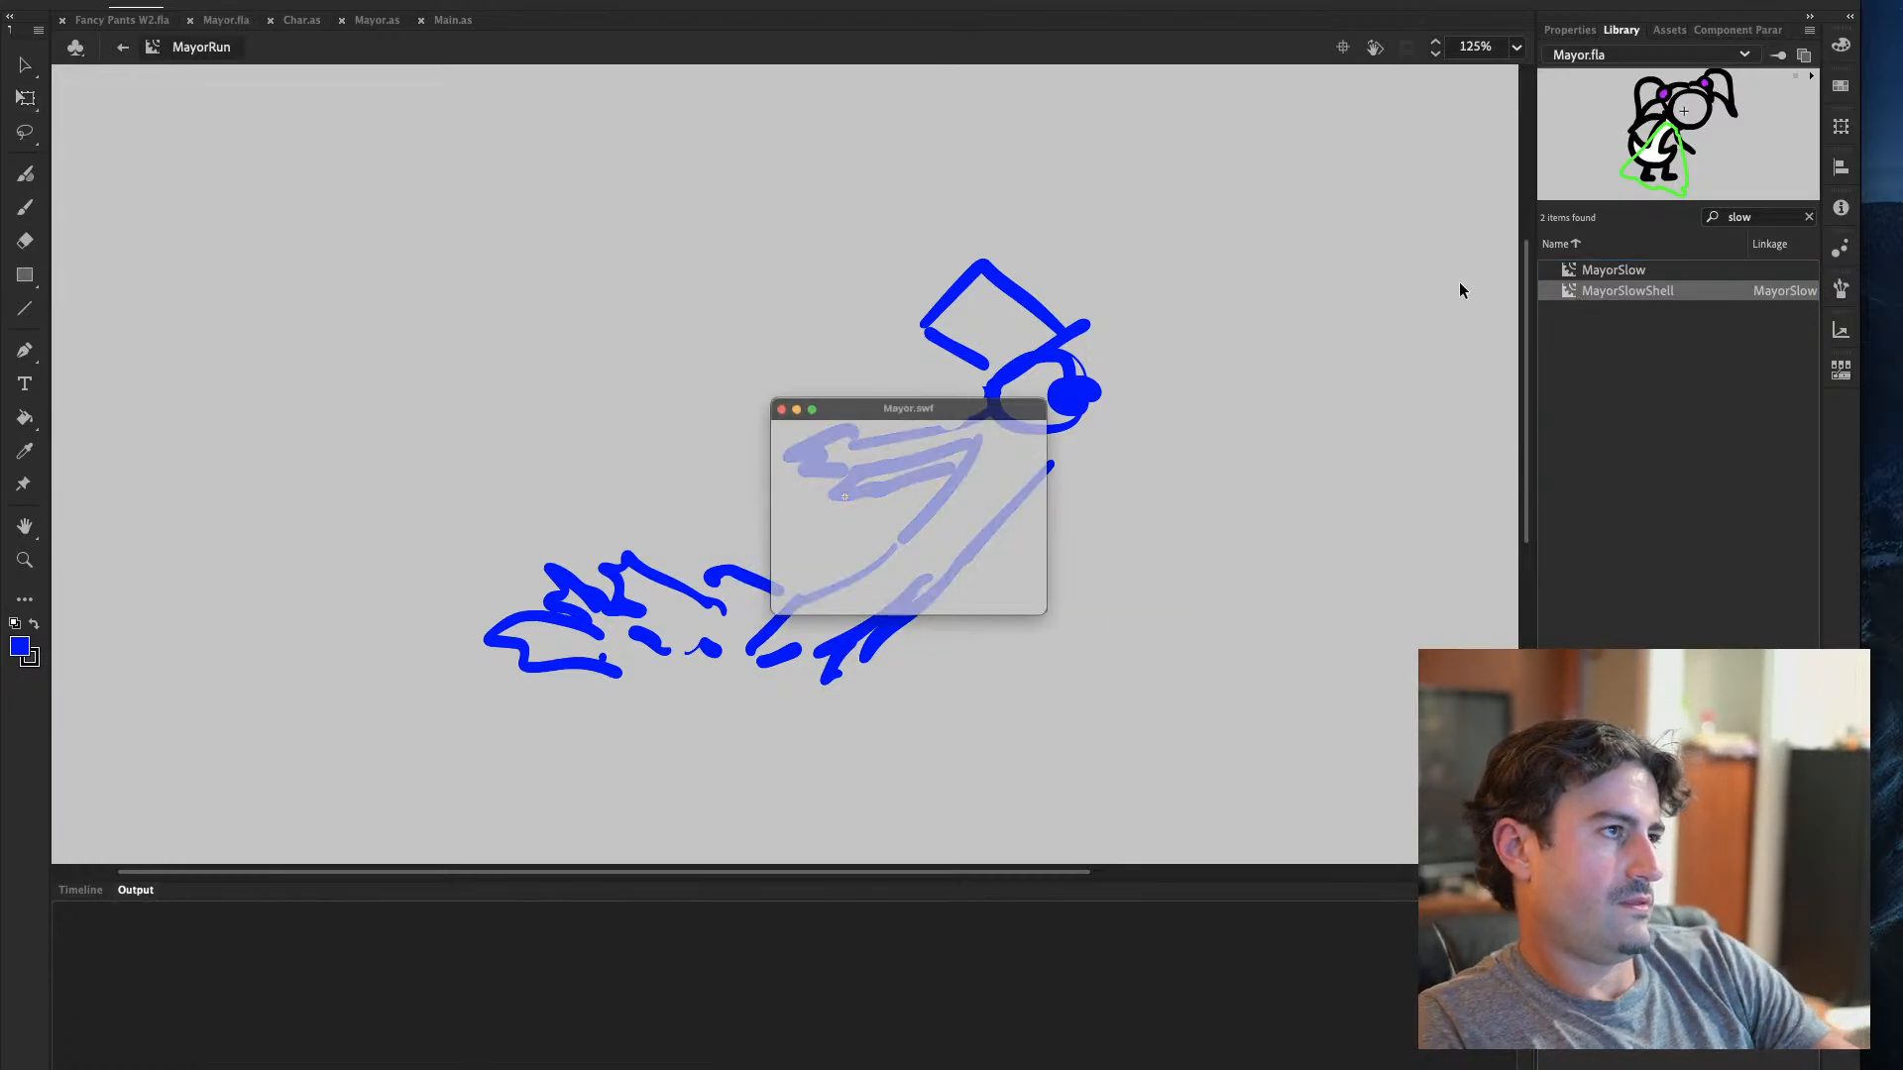
left_click(784, 417)
Test the game from Fancy Pants W2.fla, run the Mayor to the right through the level, and close the error window
left_click(109, 30)
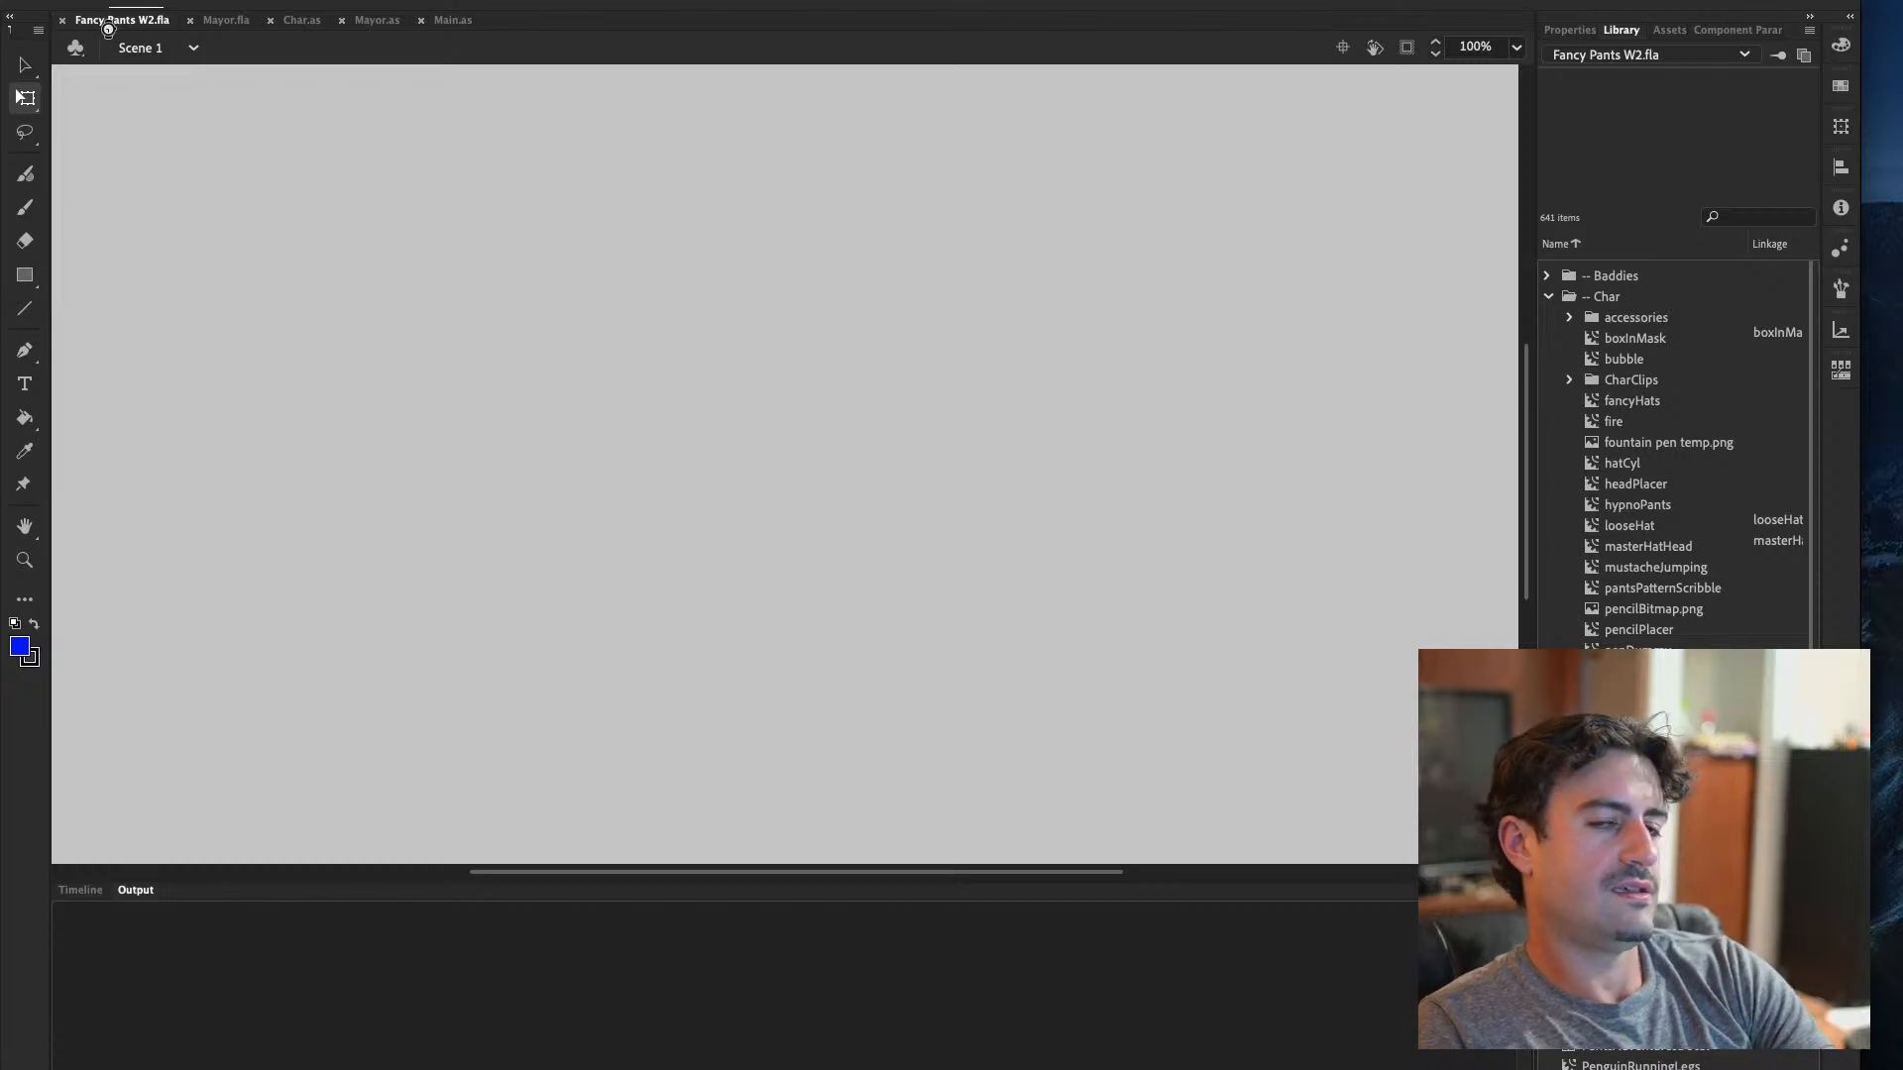
key("super+Return")
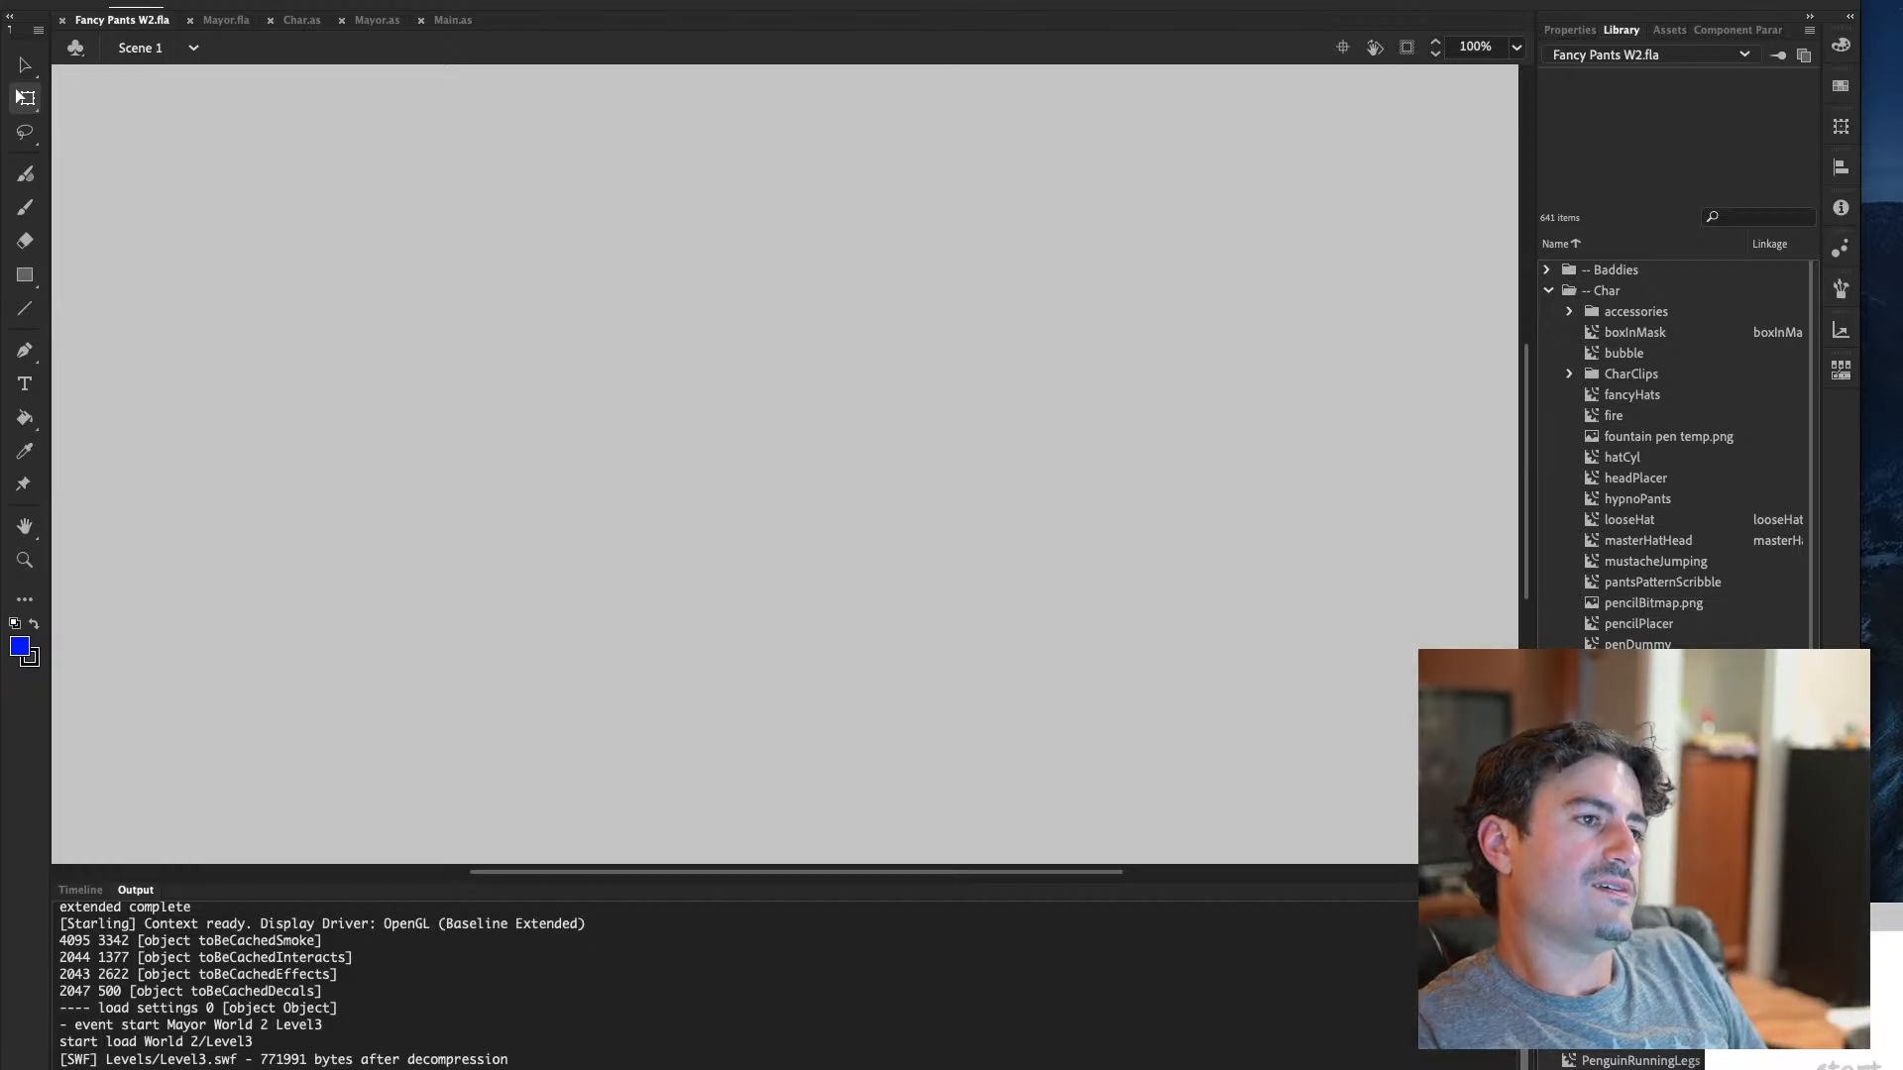
left_click_drag(1864, 914, 167, 0)
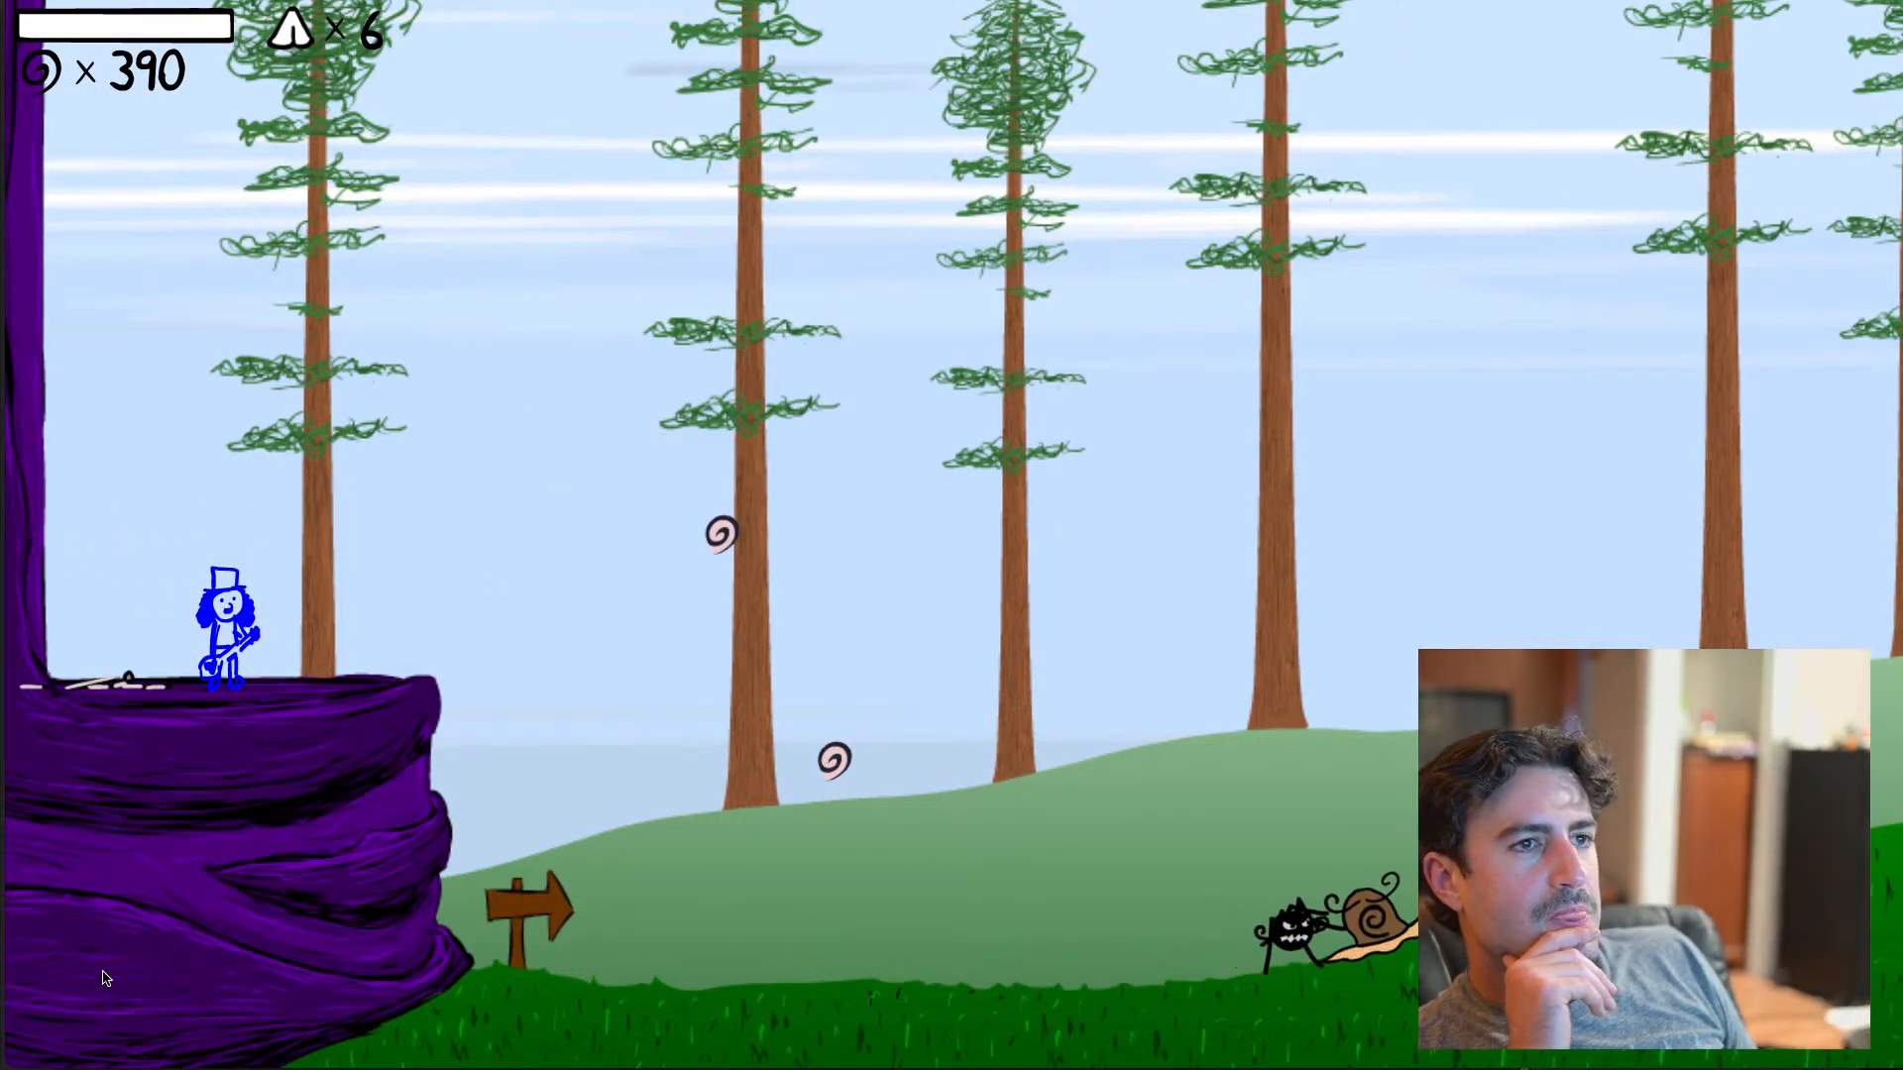
key("Right")
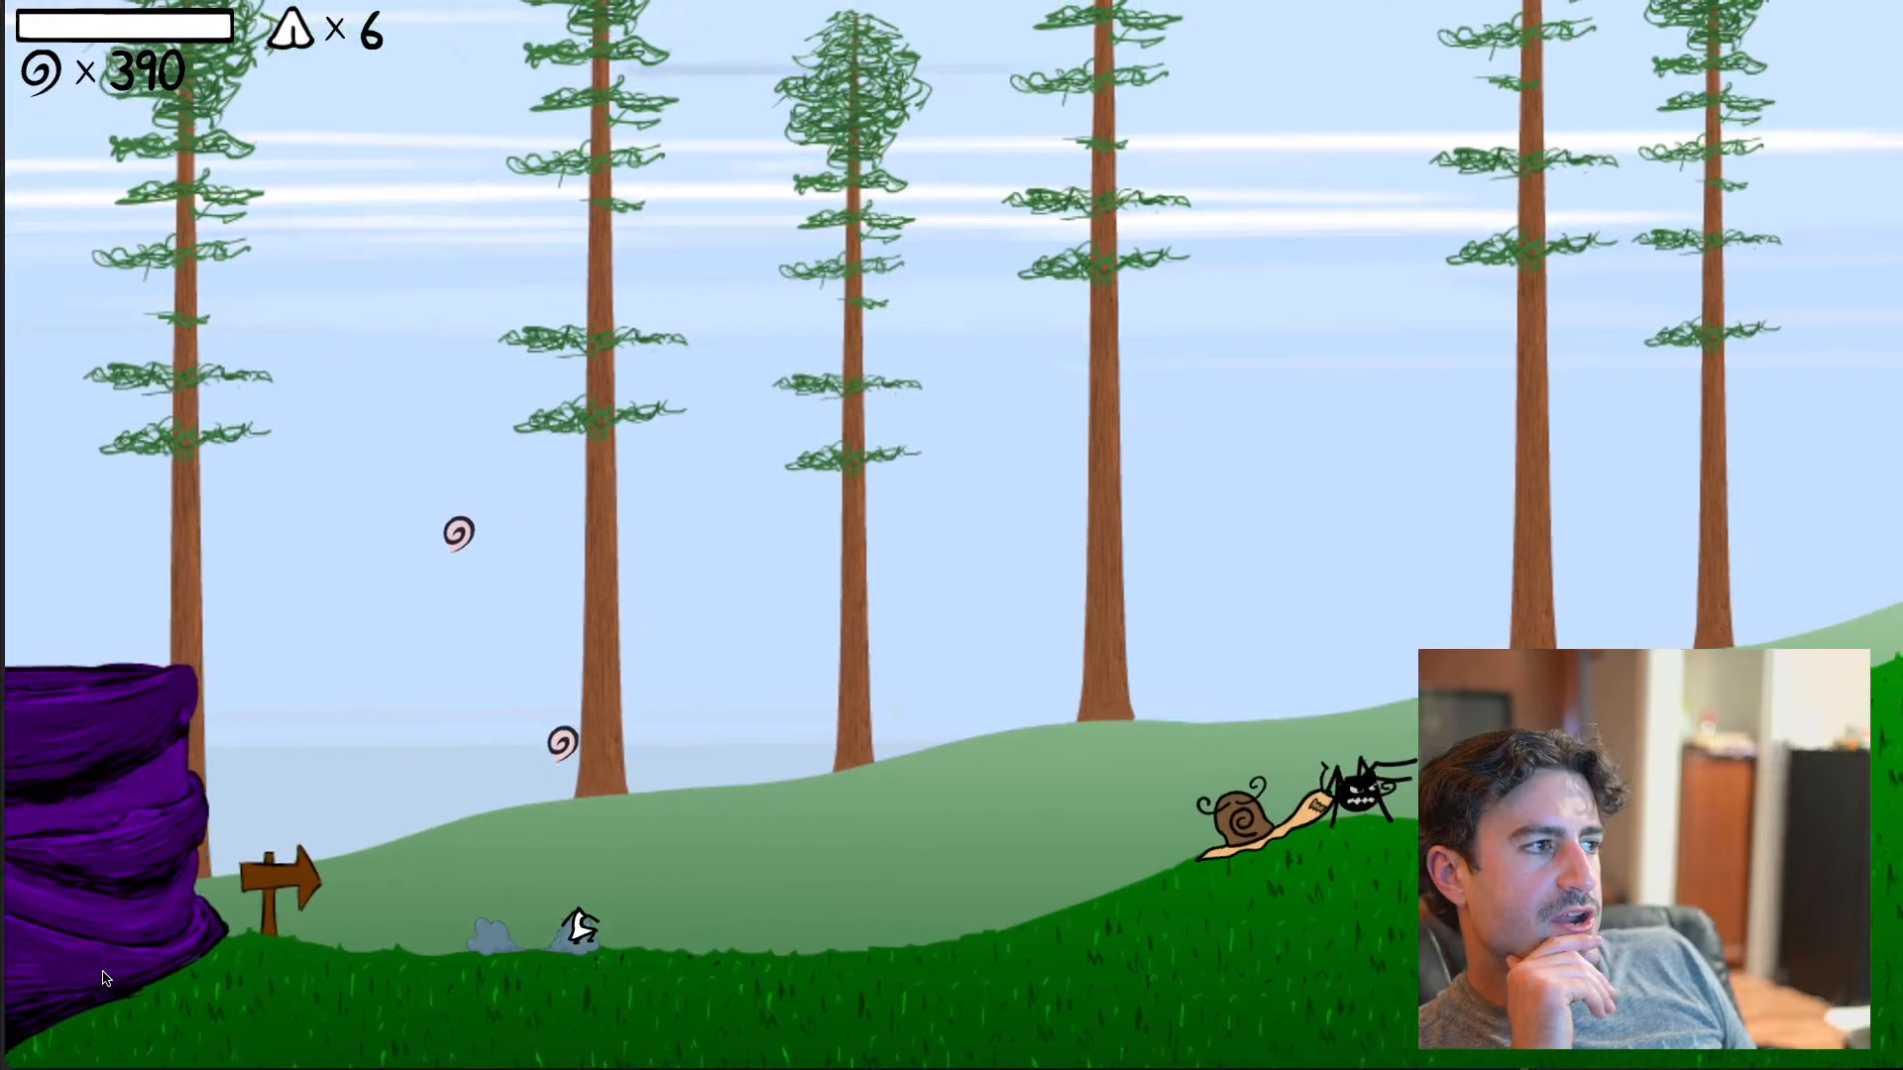
key("Right")
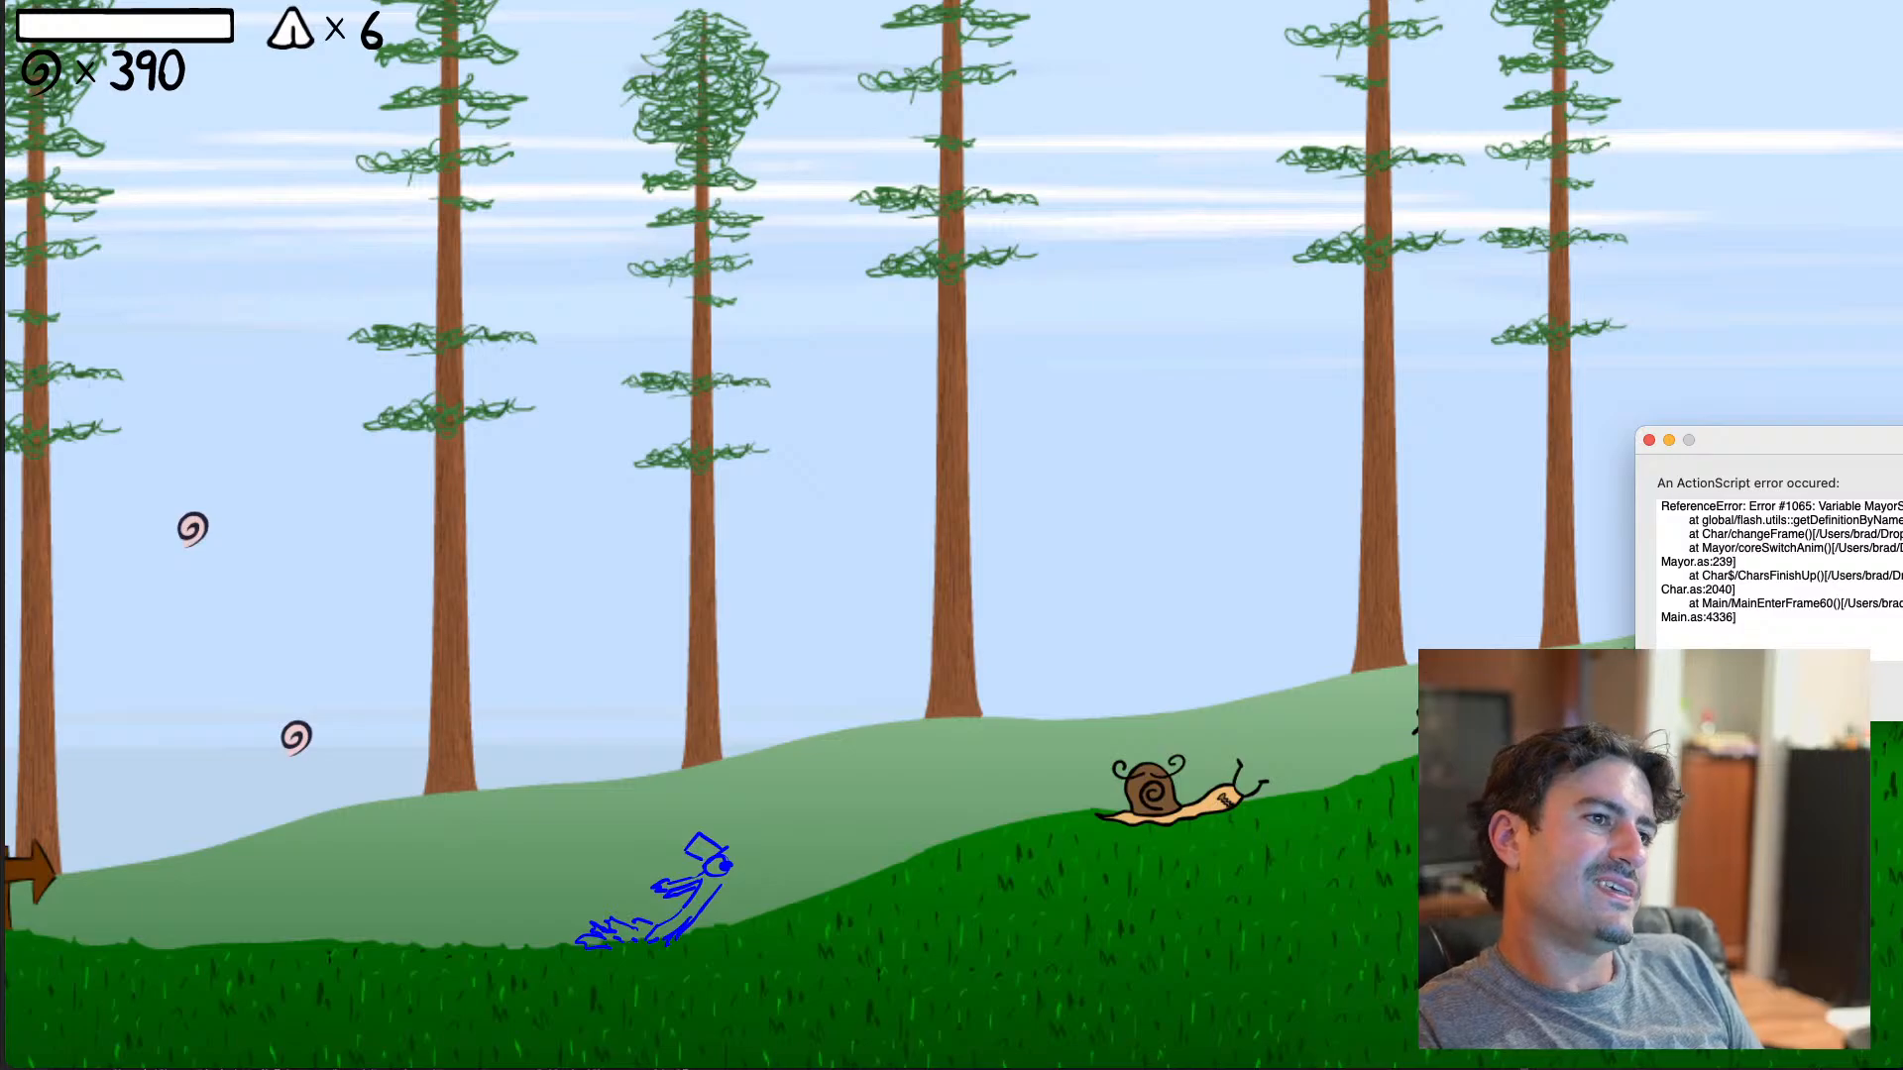
left_click(1650, 439)
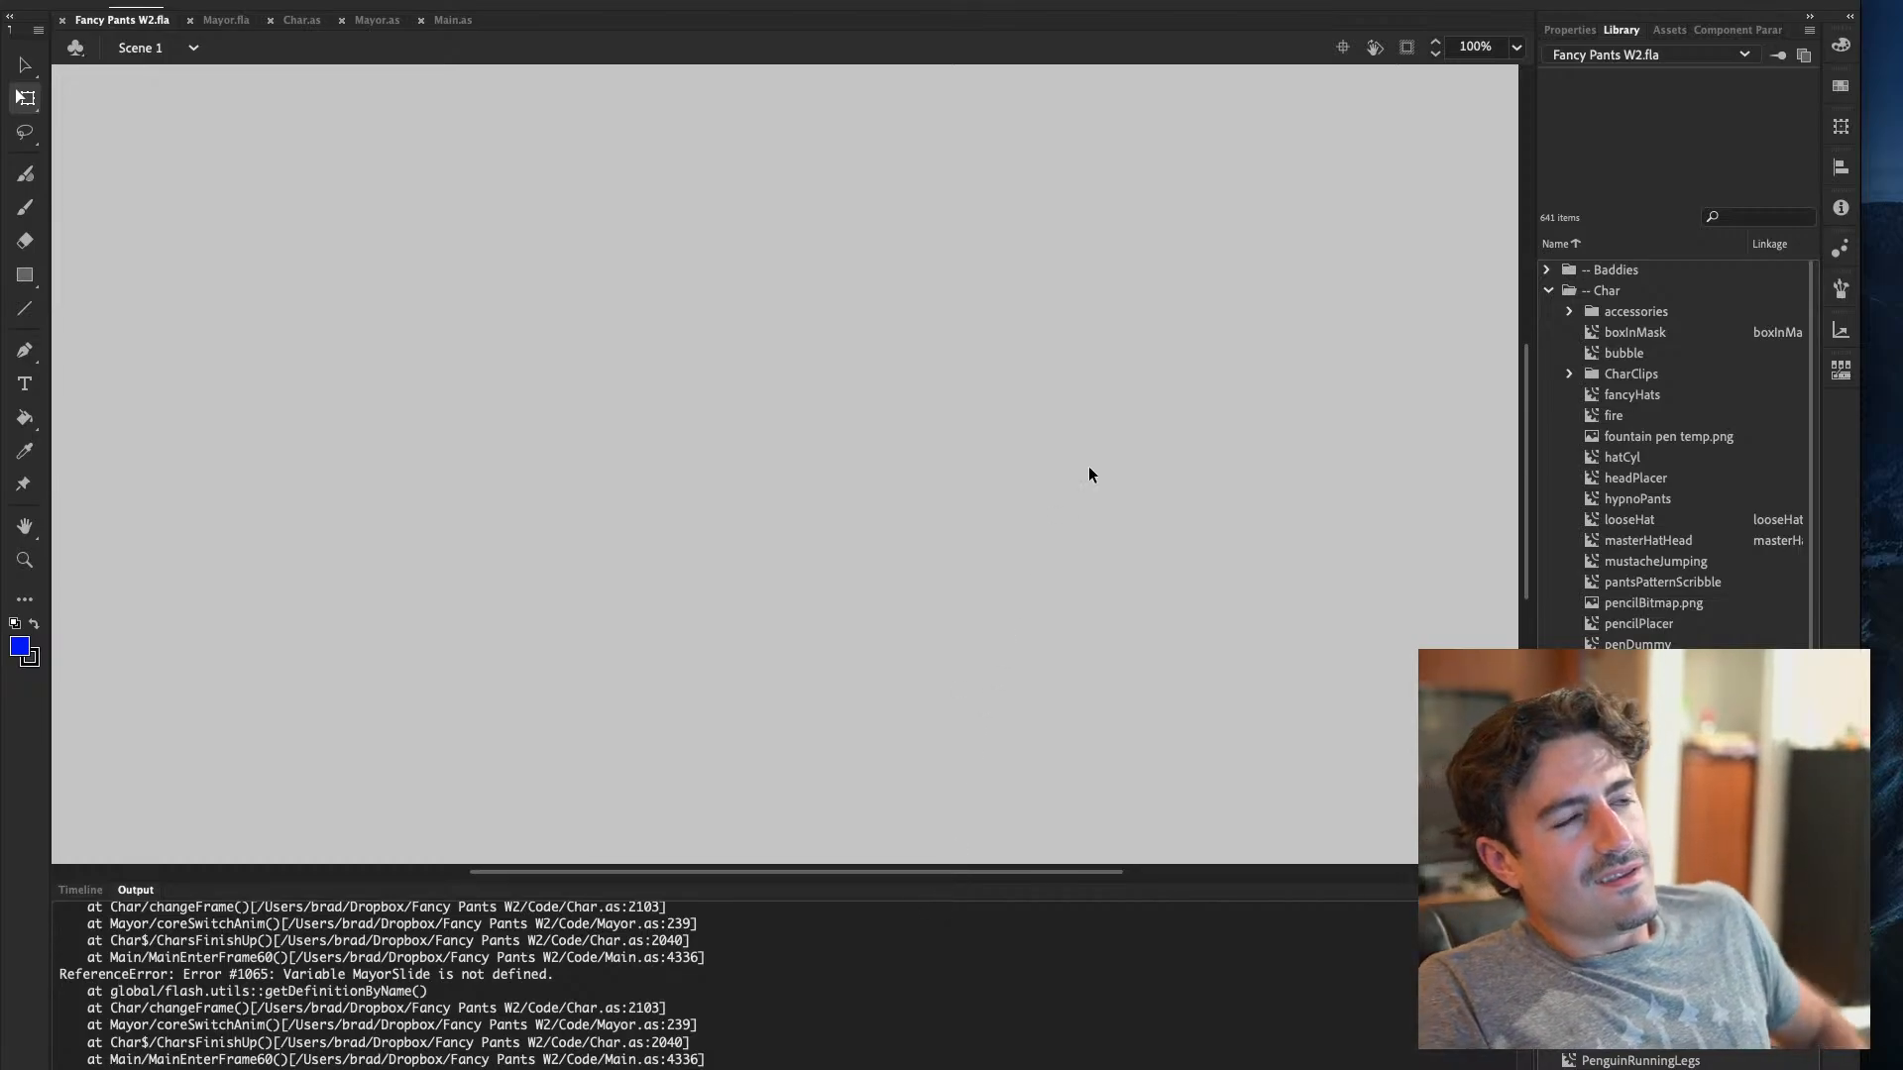
left_click(1574, 31)
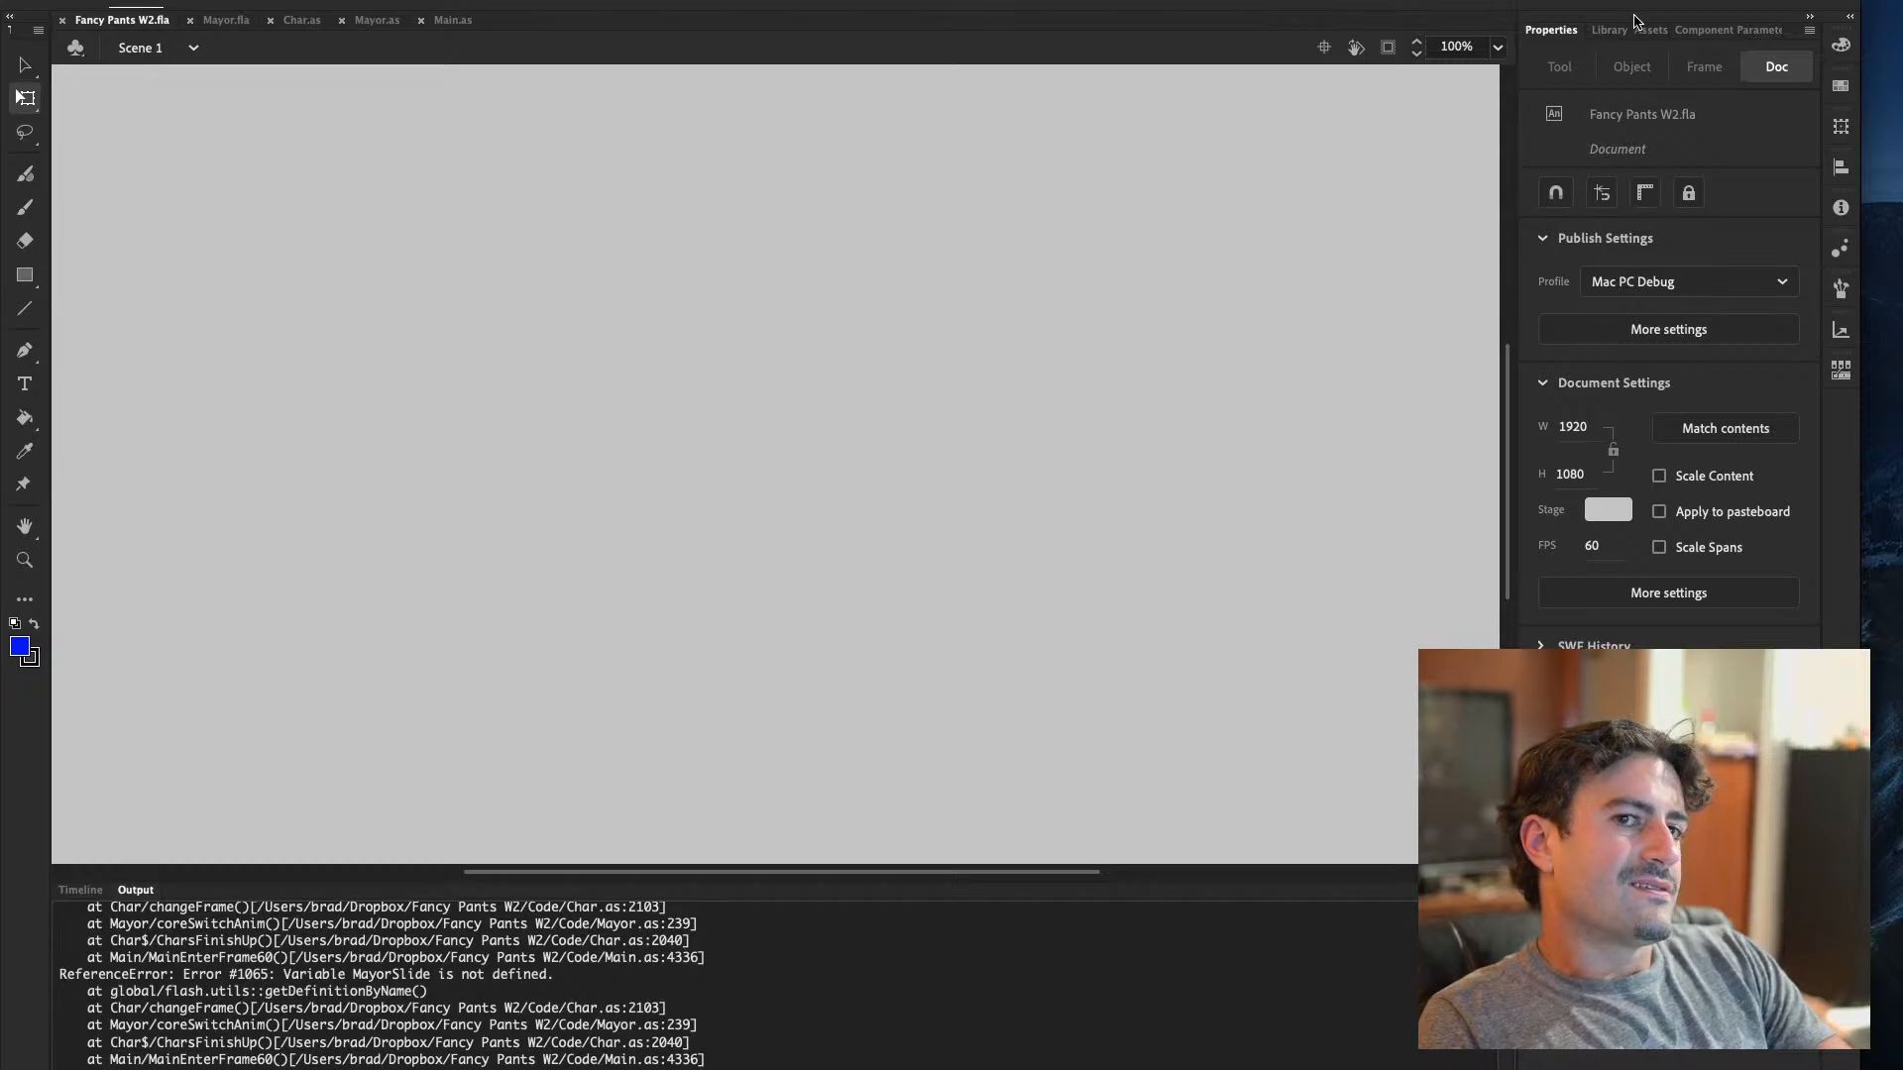
left_click(1620, 31)
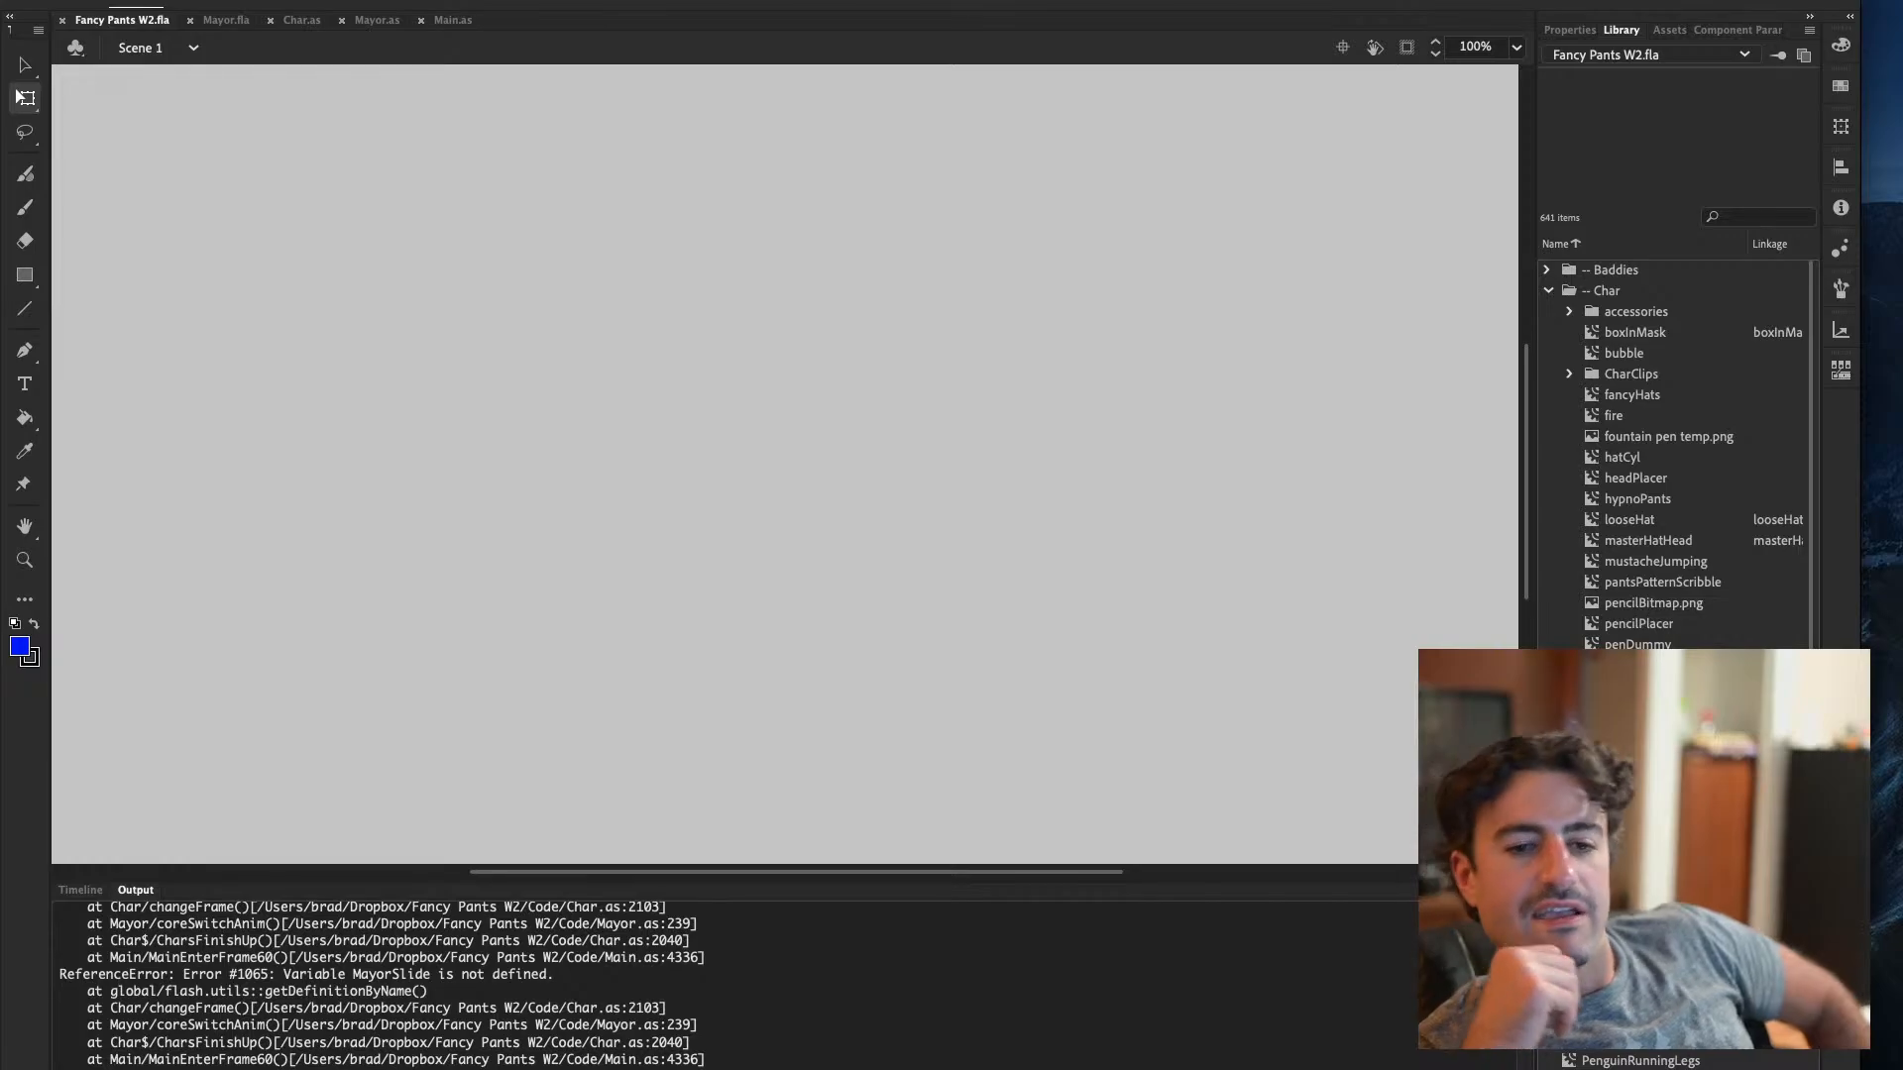
left_click_drag(1092, 206, 675, 427)
left_click_drag(306, 241, 490, 454)
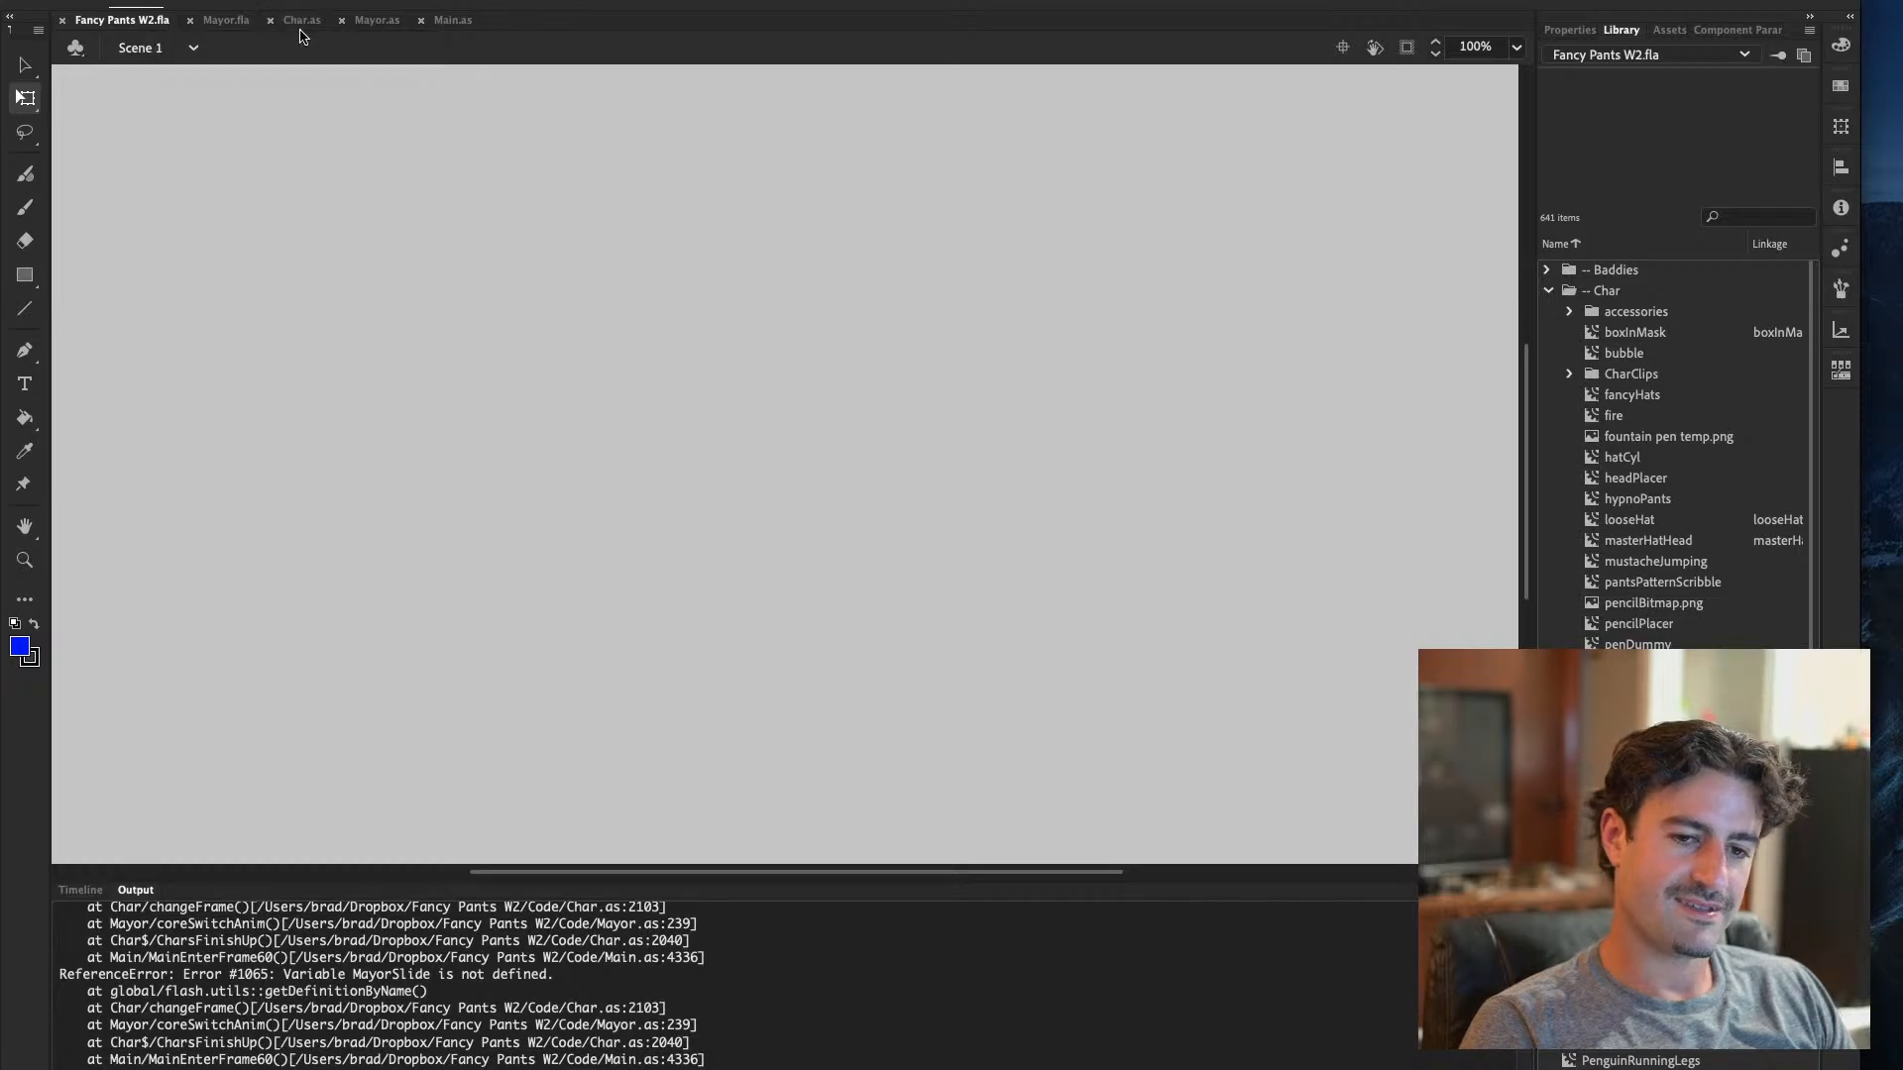
left_click(226, 21)
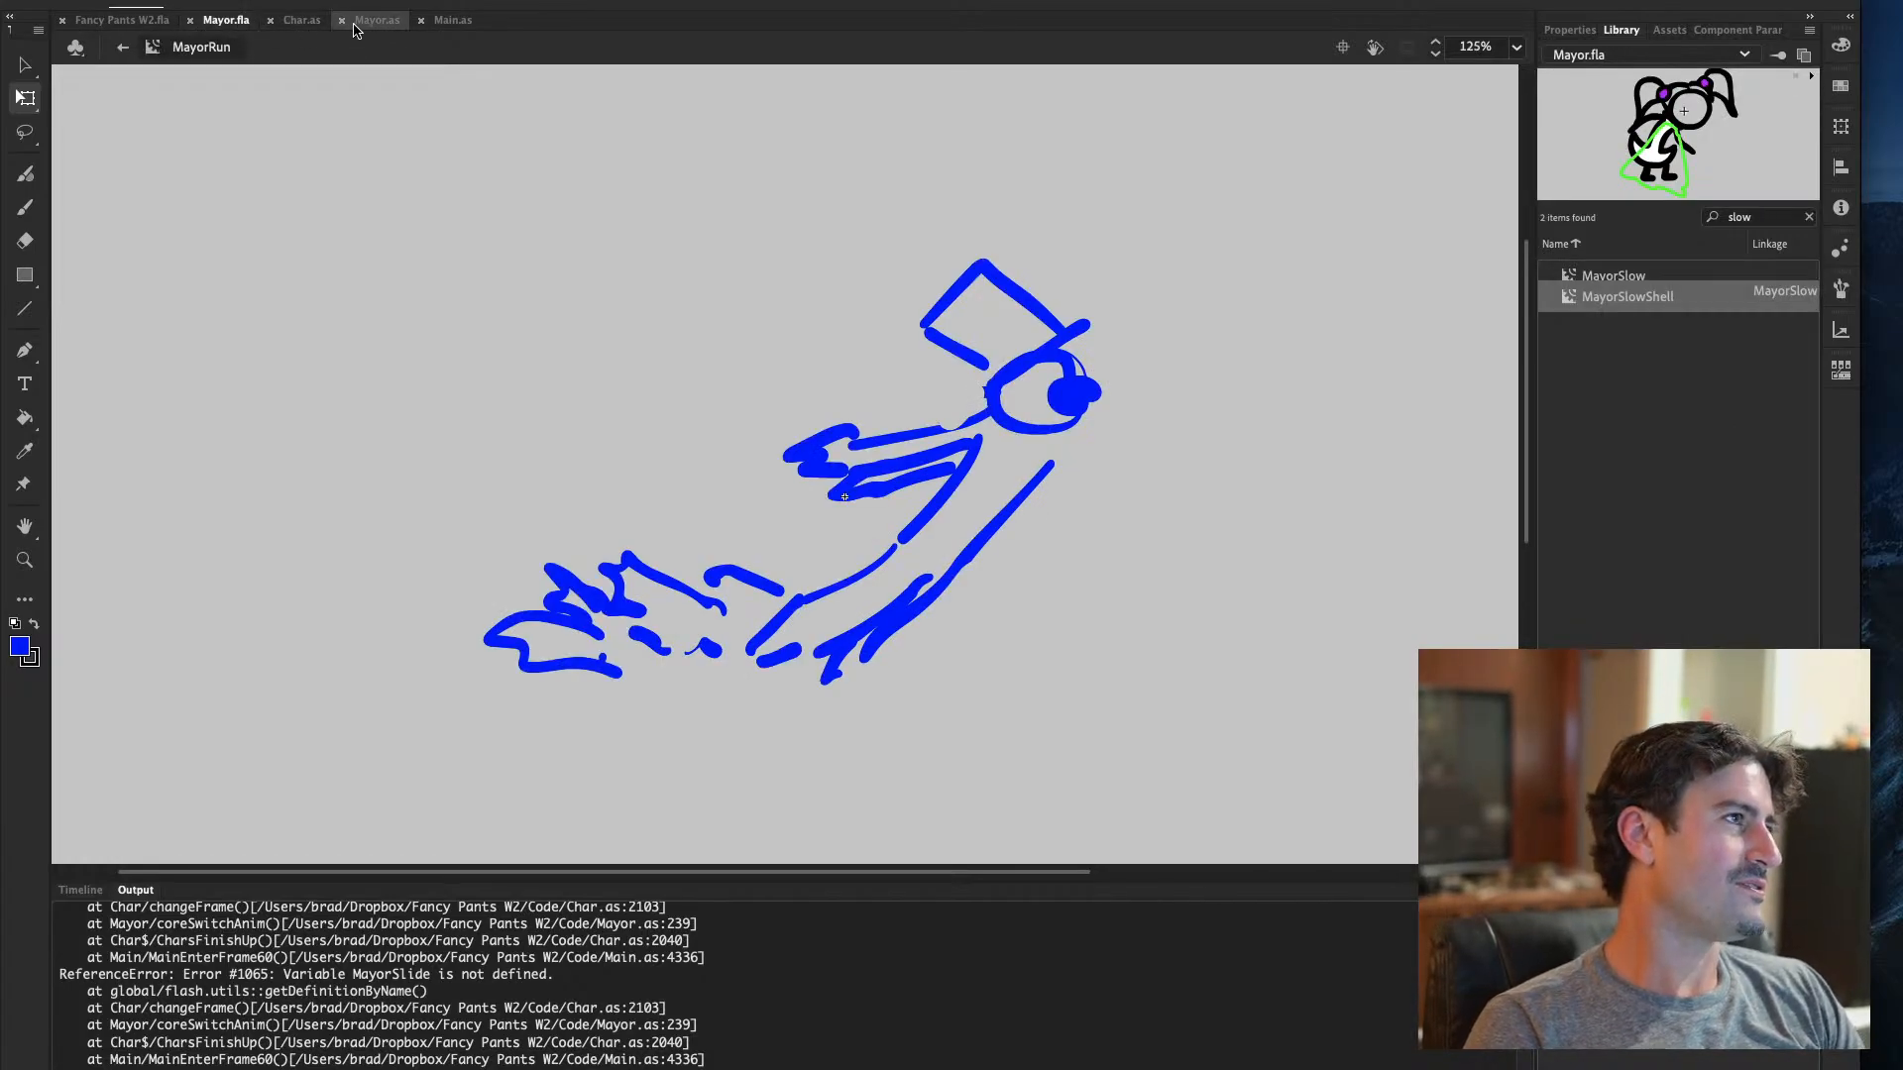
left_click(297, 21)
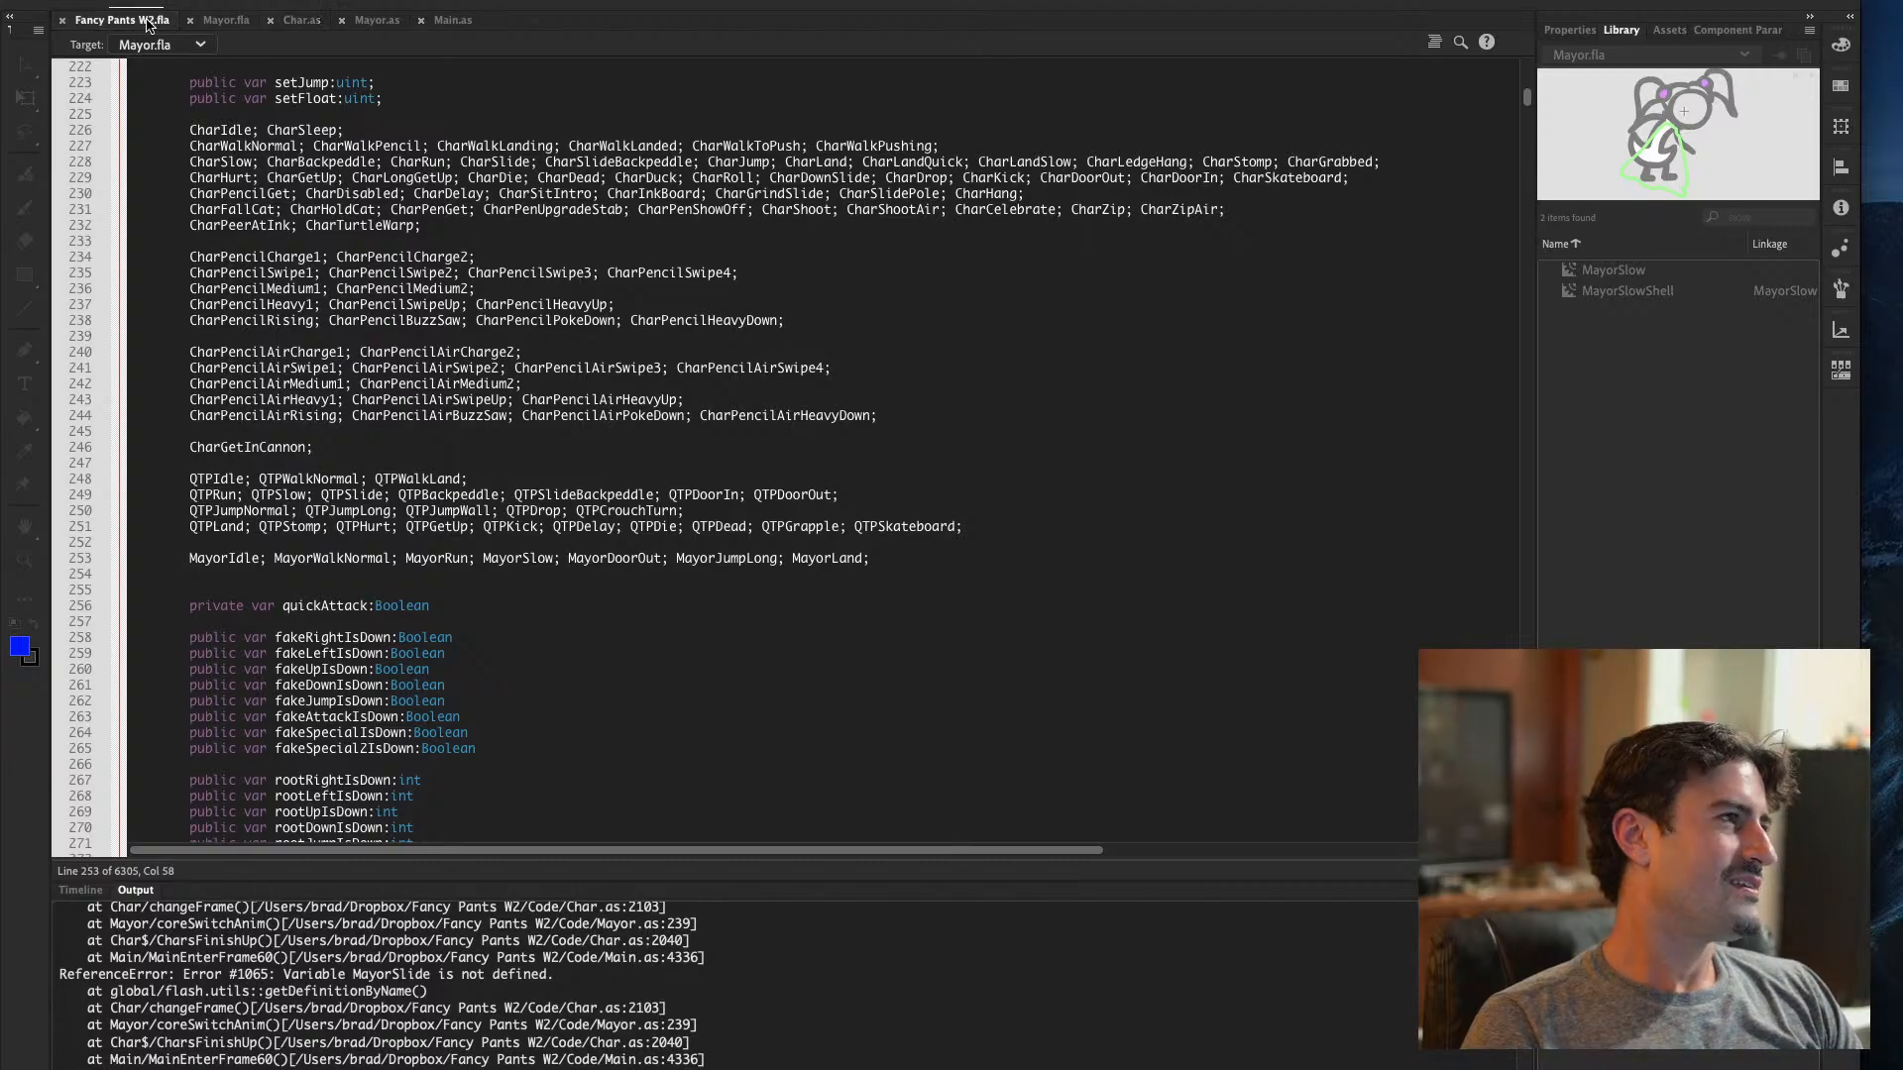
left_click(148, 21)
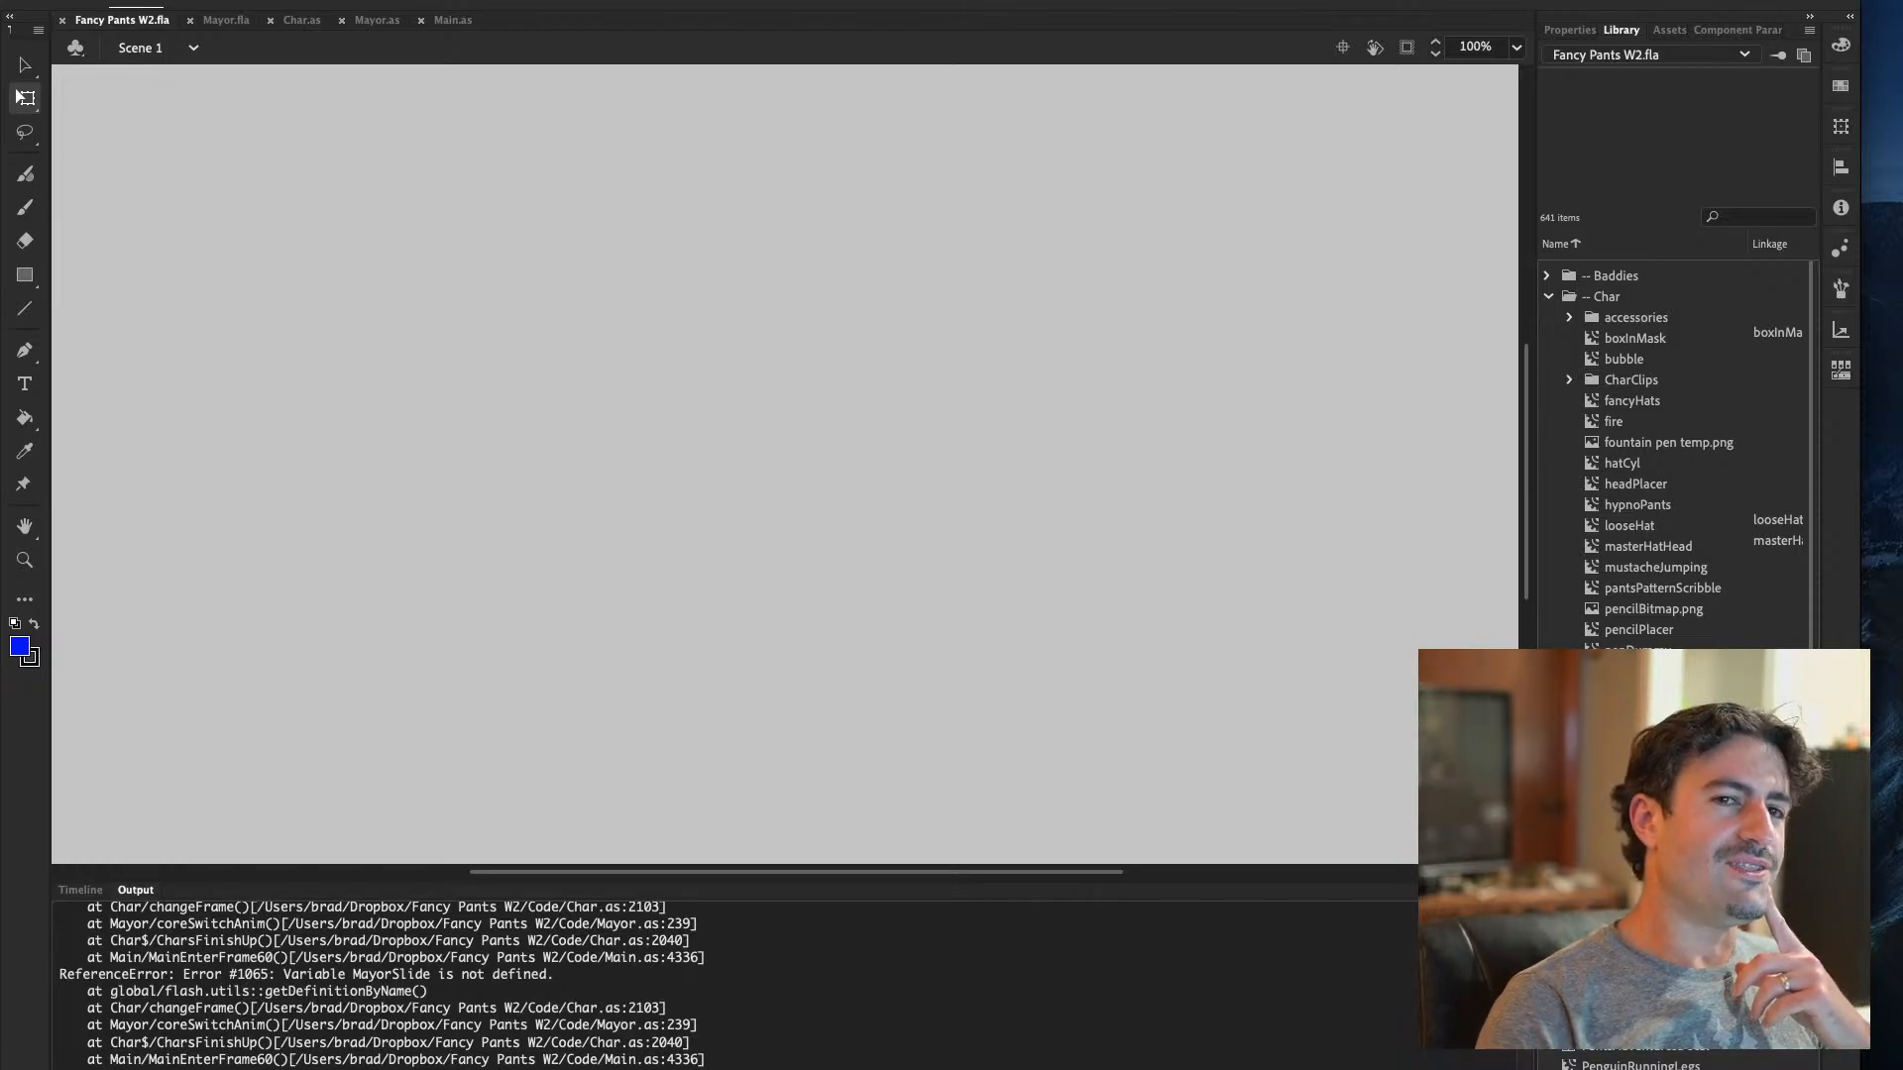
left_click(231, 24)
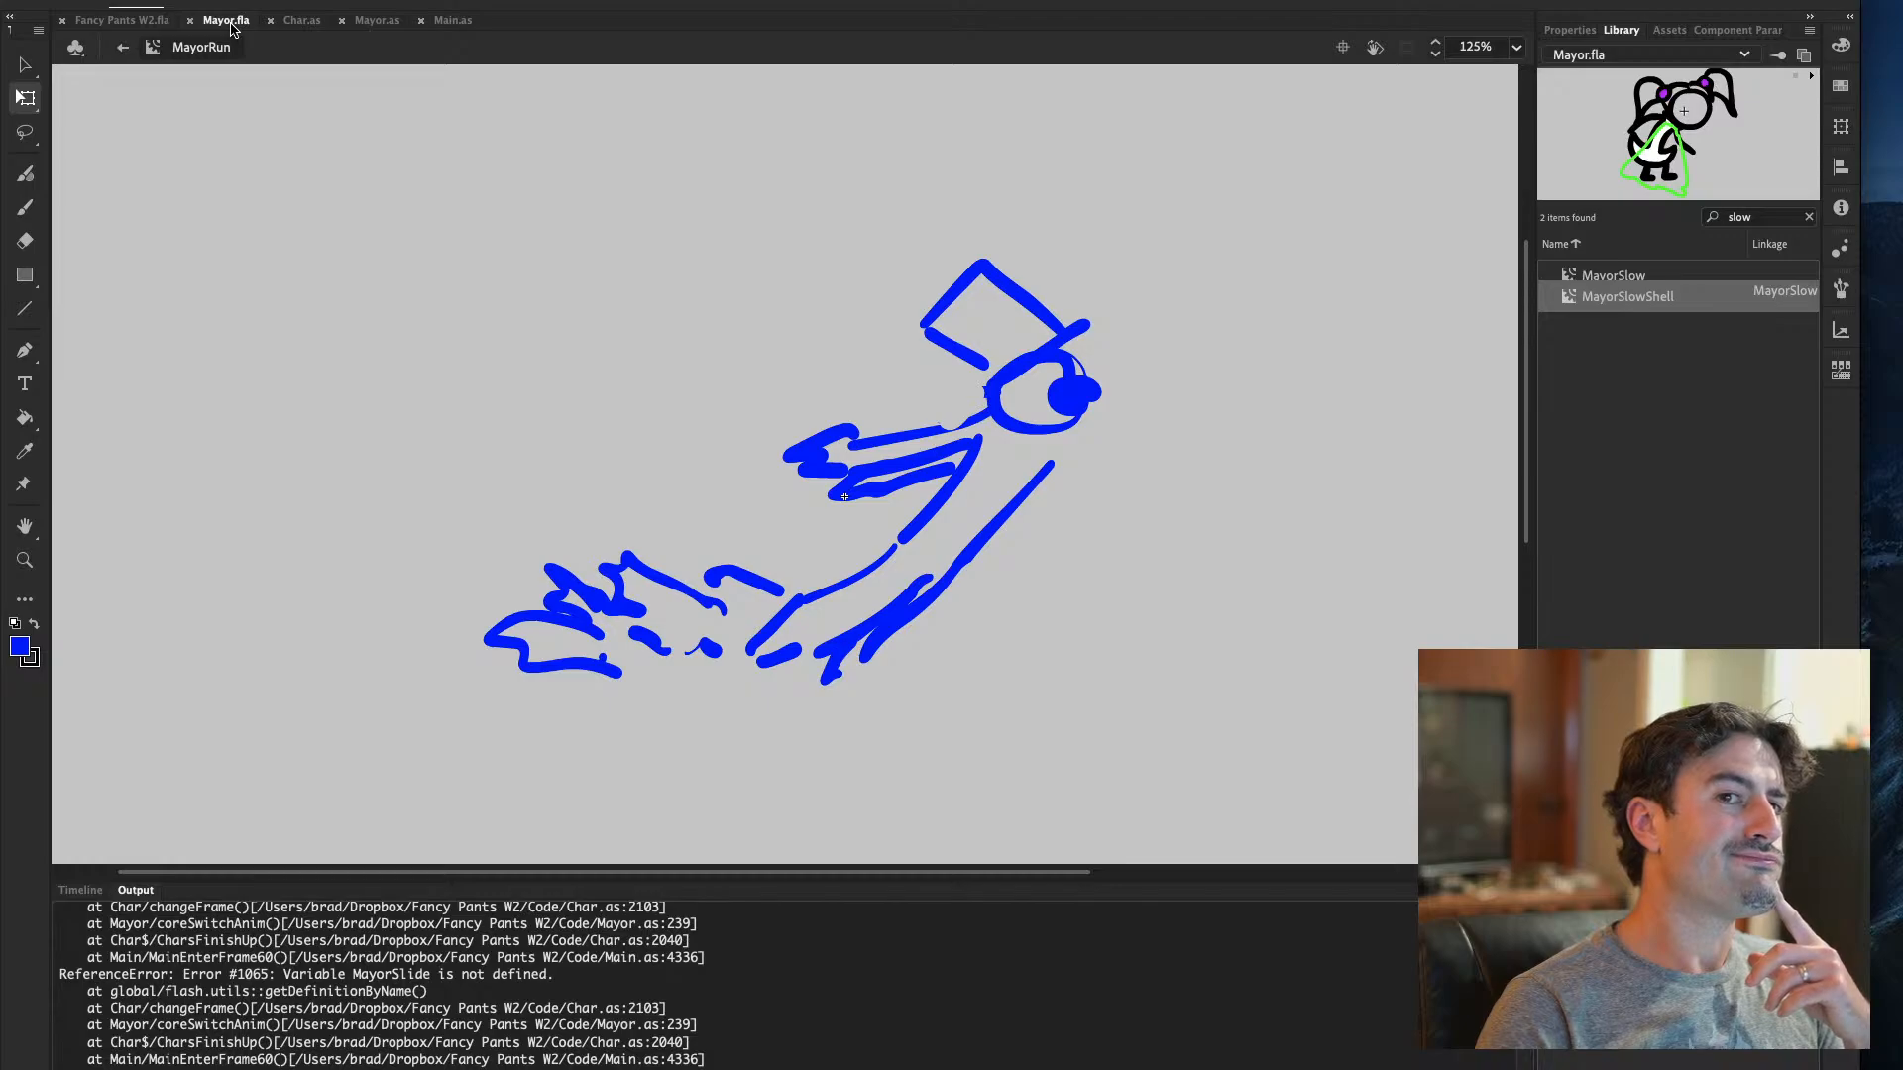
Playtest the Mayor in the Fancy Pants W2.fla game once more and close the game window
left_click(118, 20)
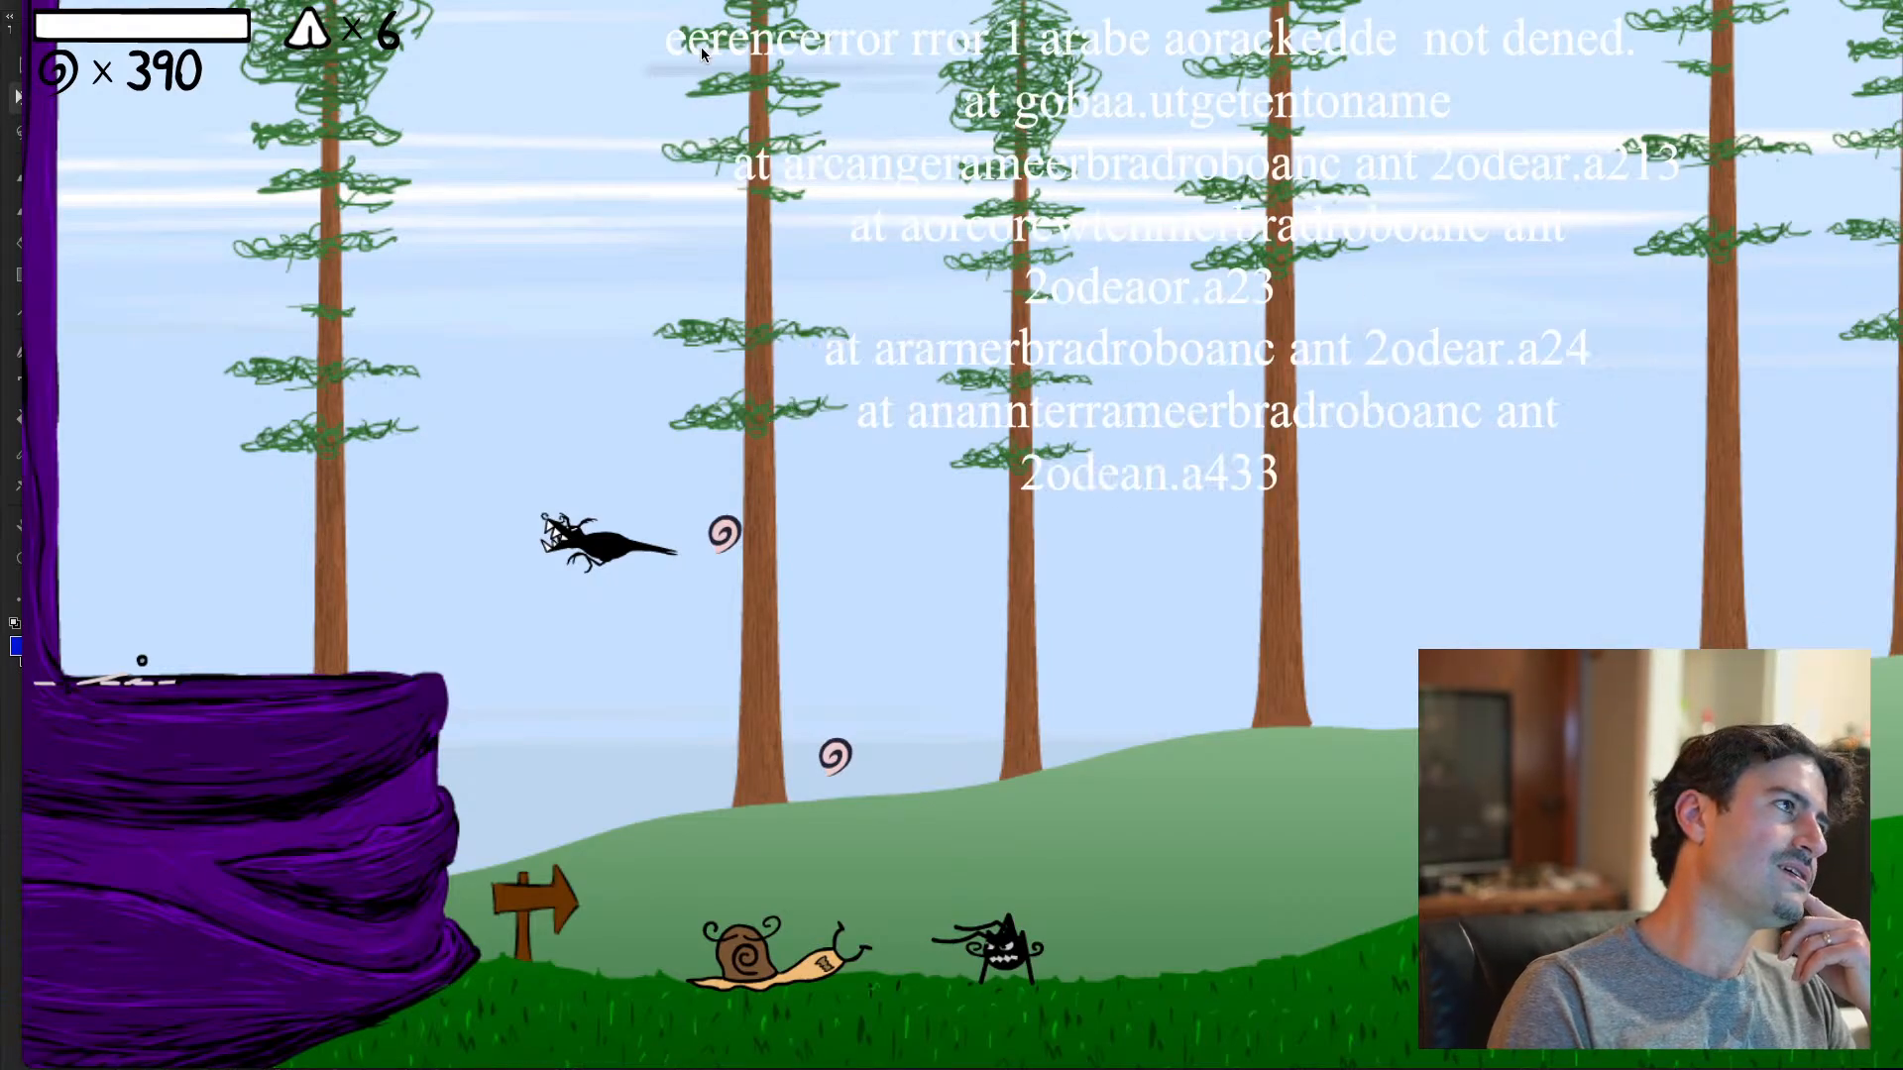
key("super+w")
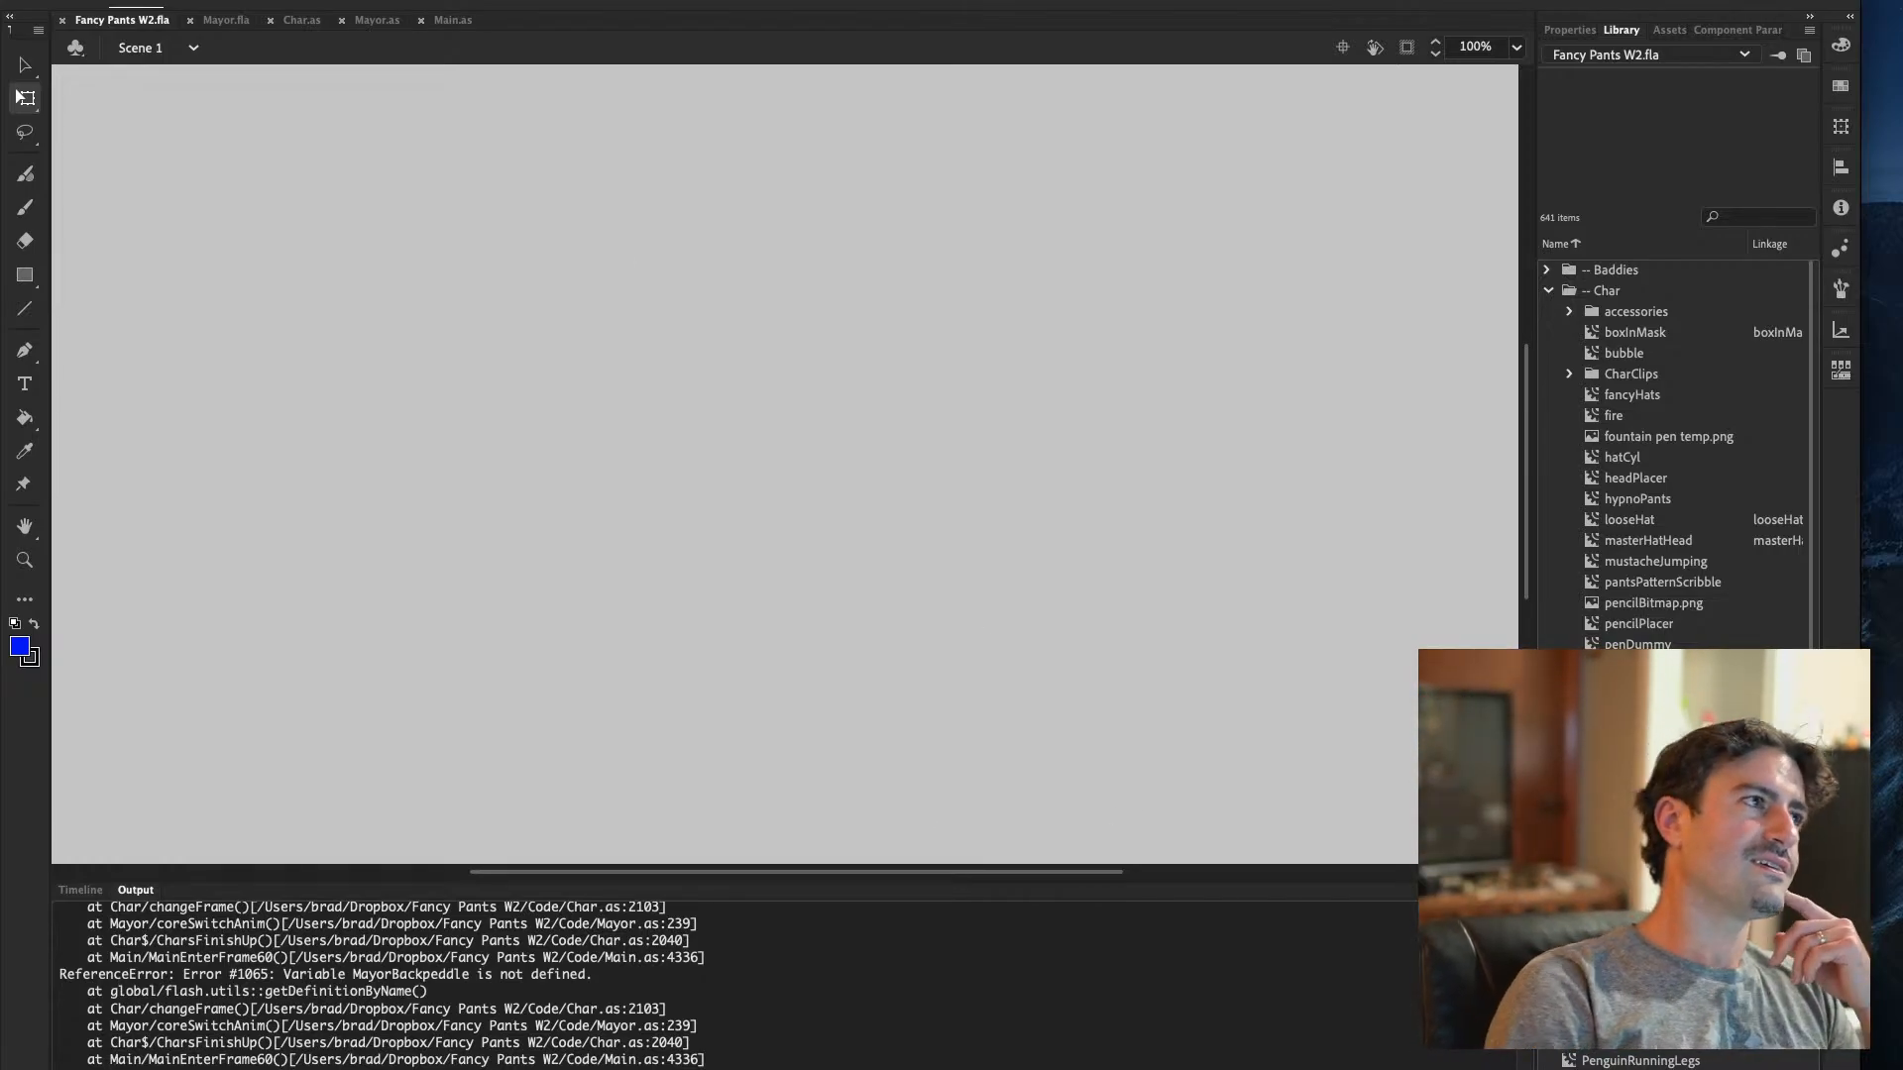
left_click(226, 20)
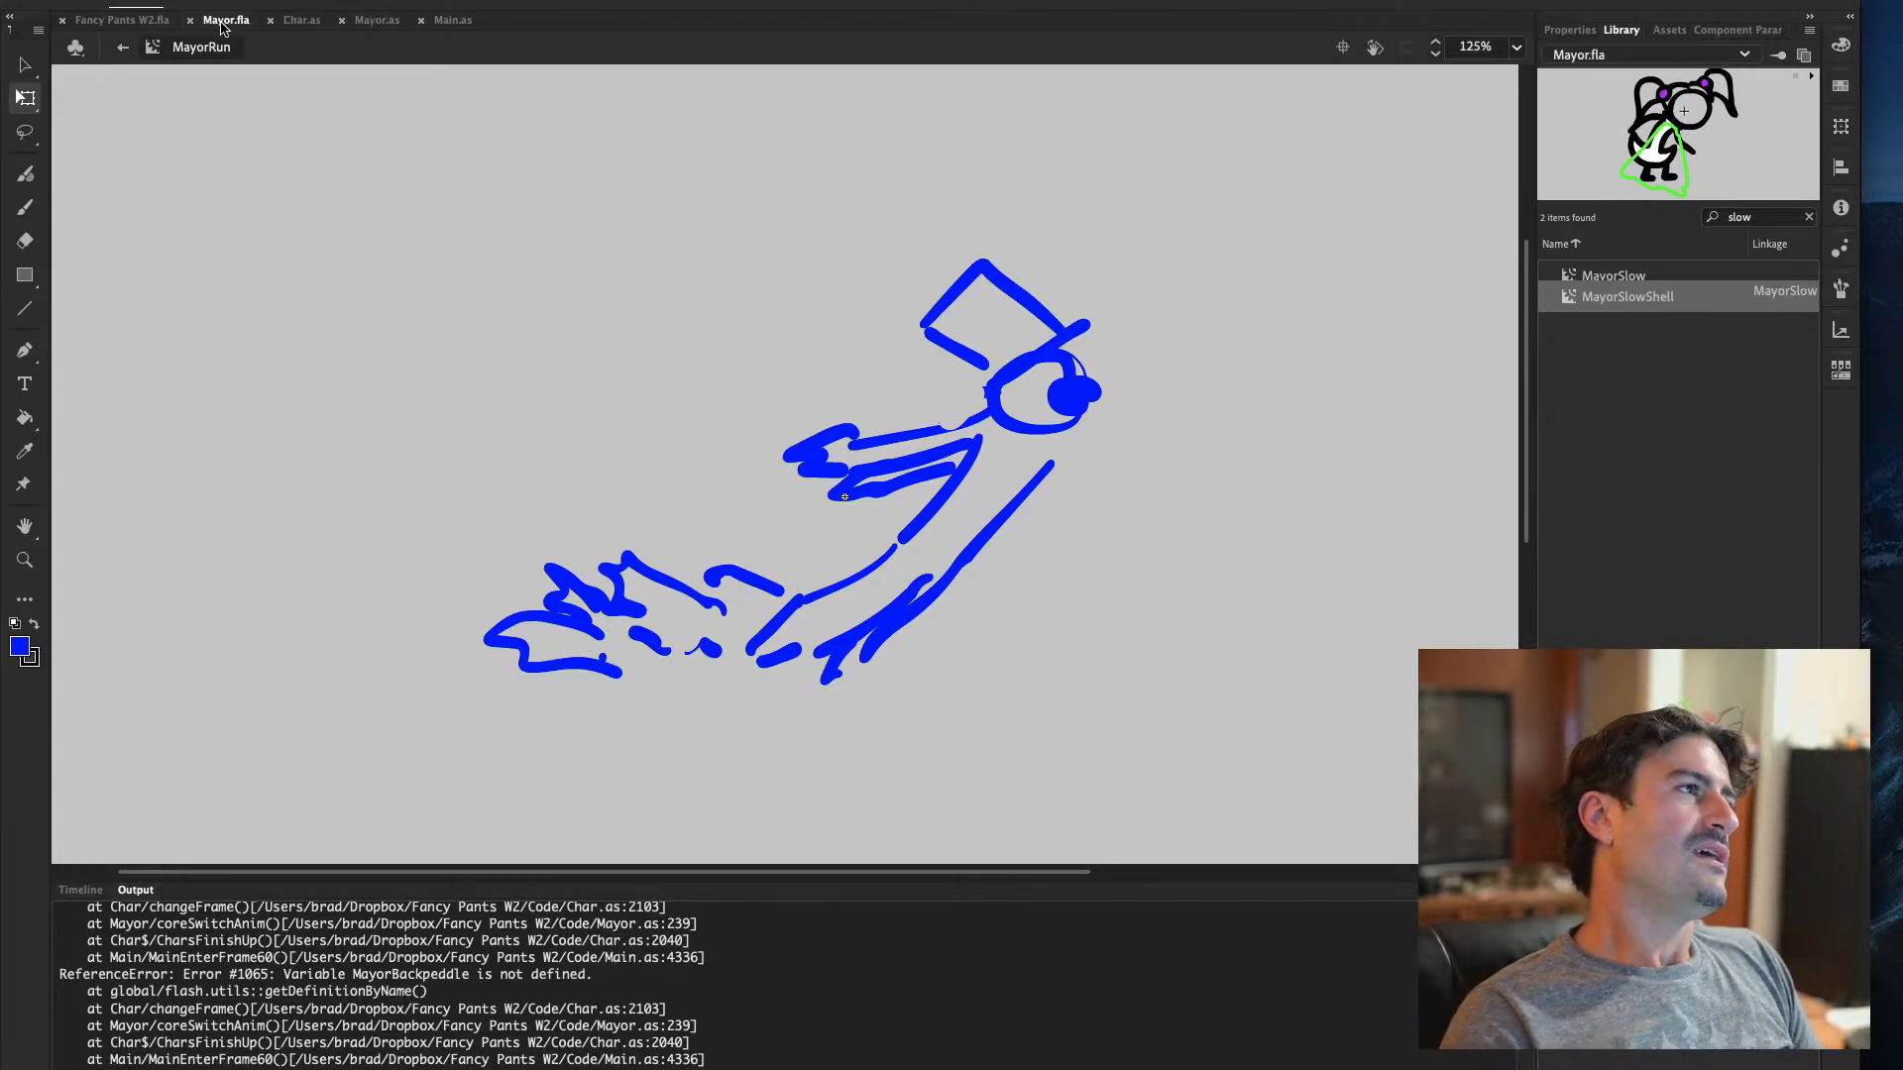
left_click(309, 21)
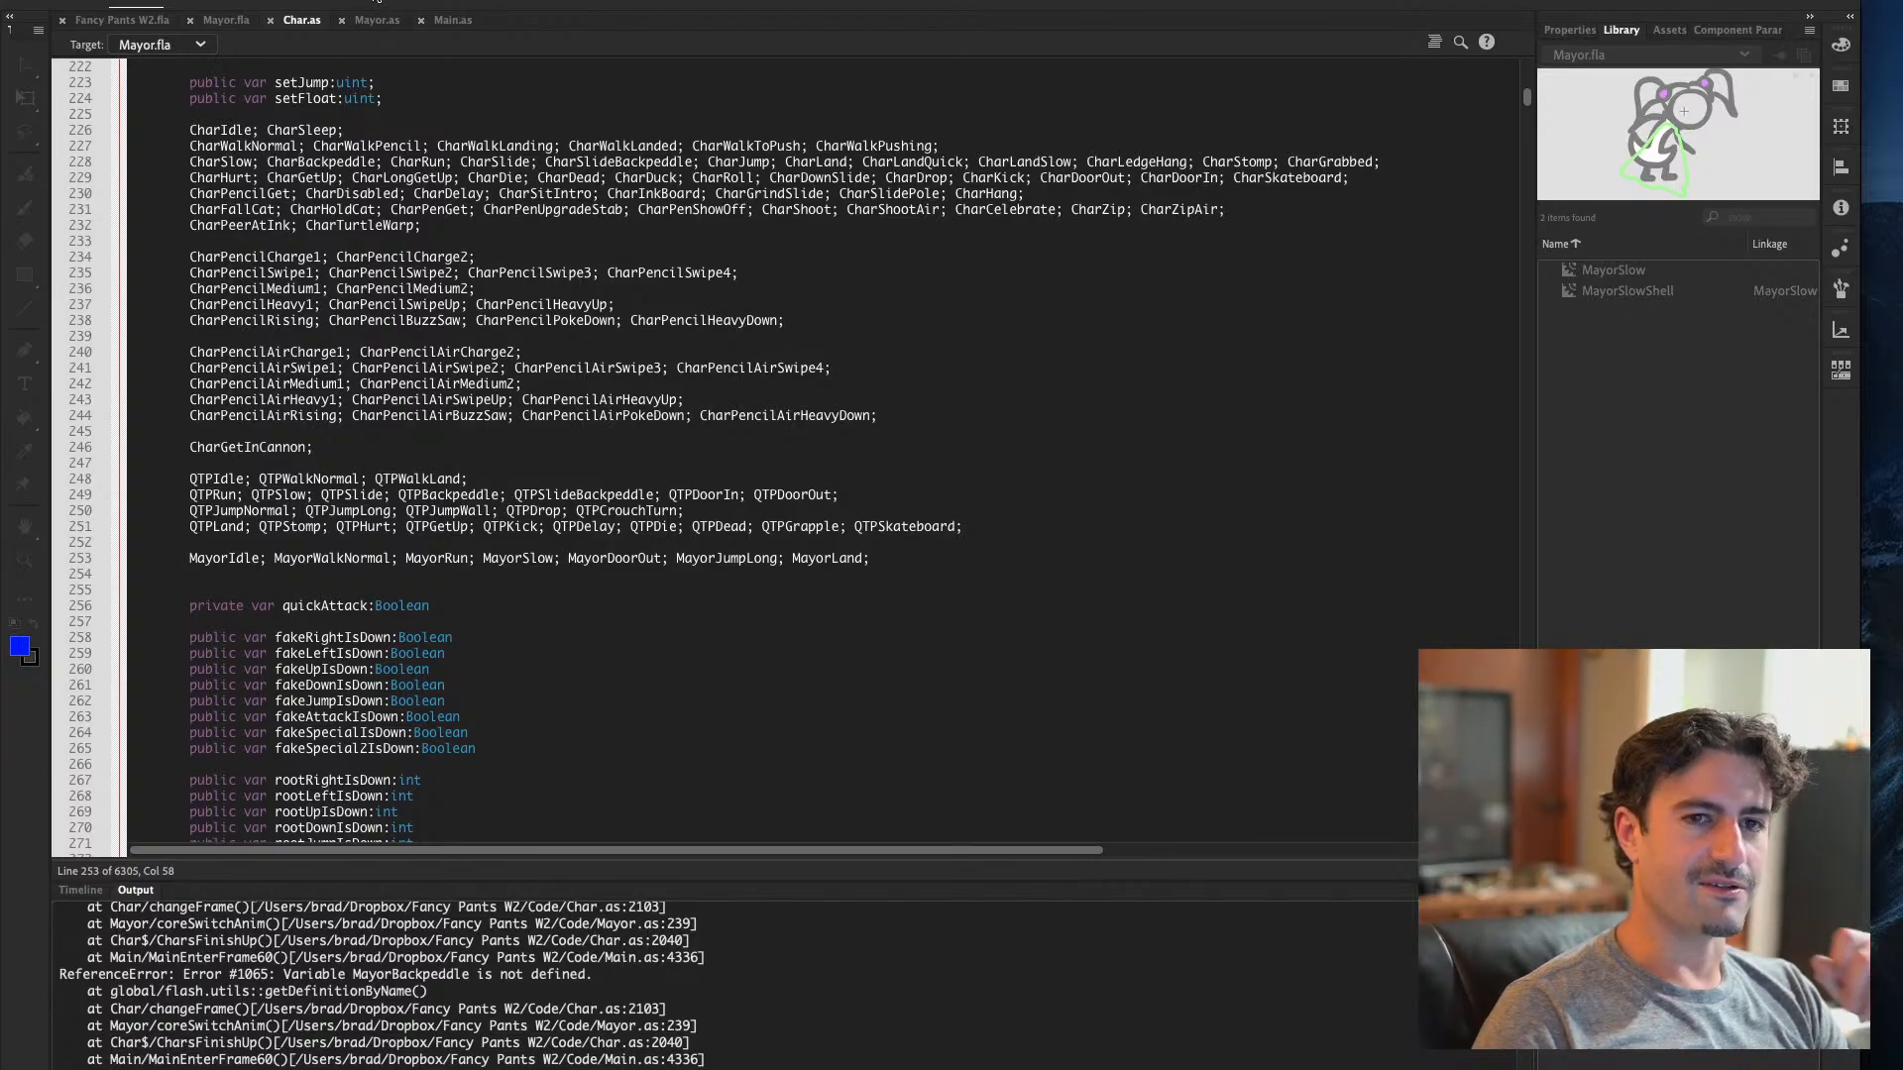
left_click(124, 20)
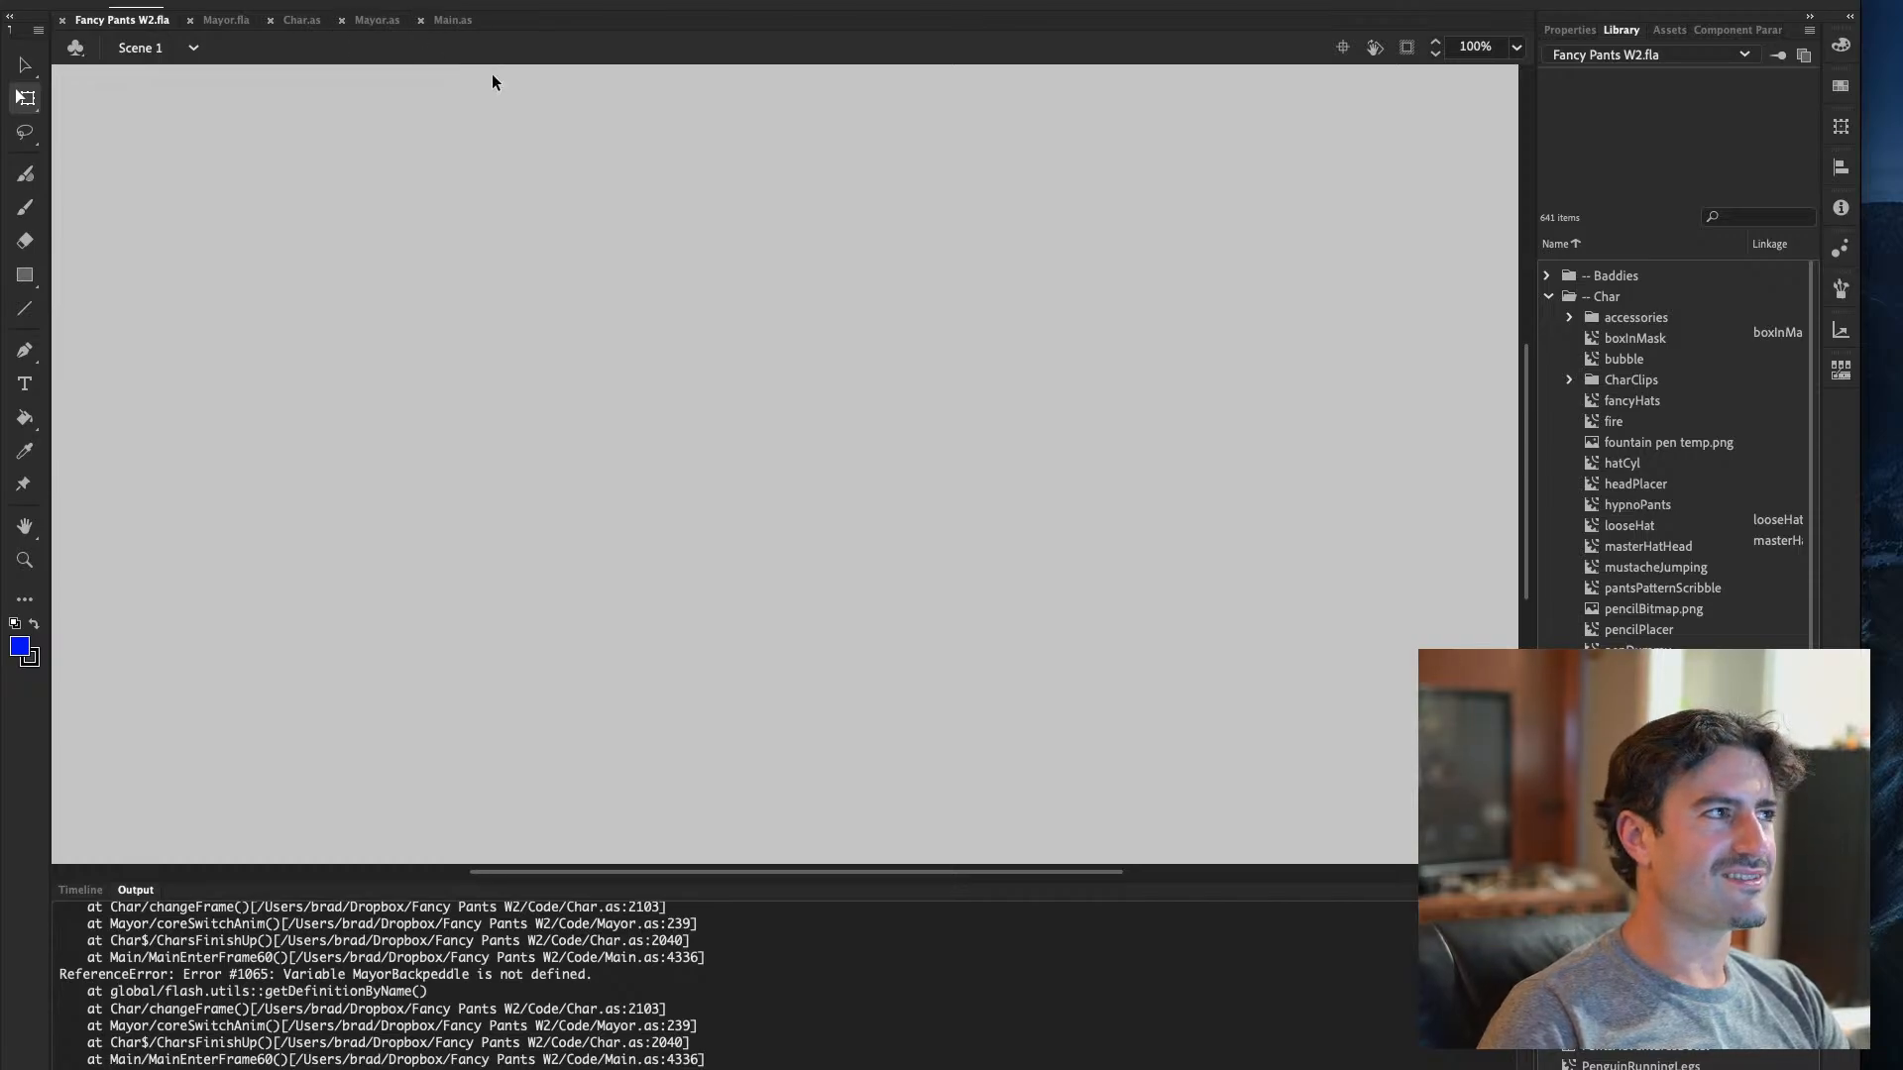
left_click(79, 891)
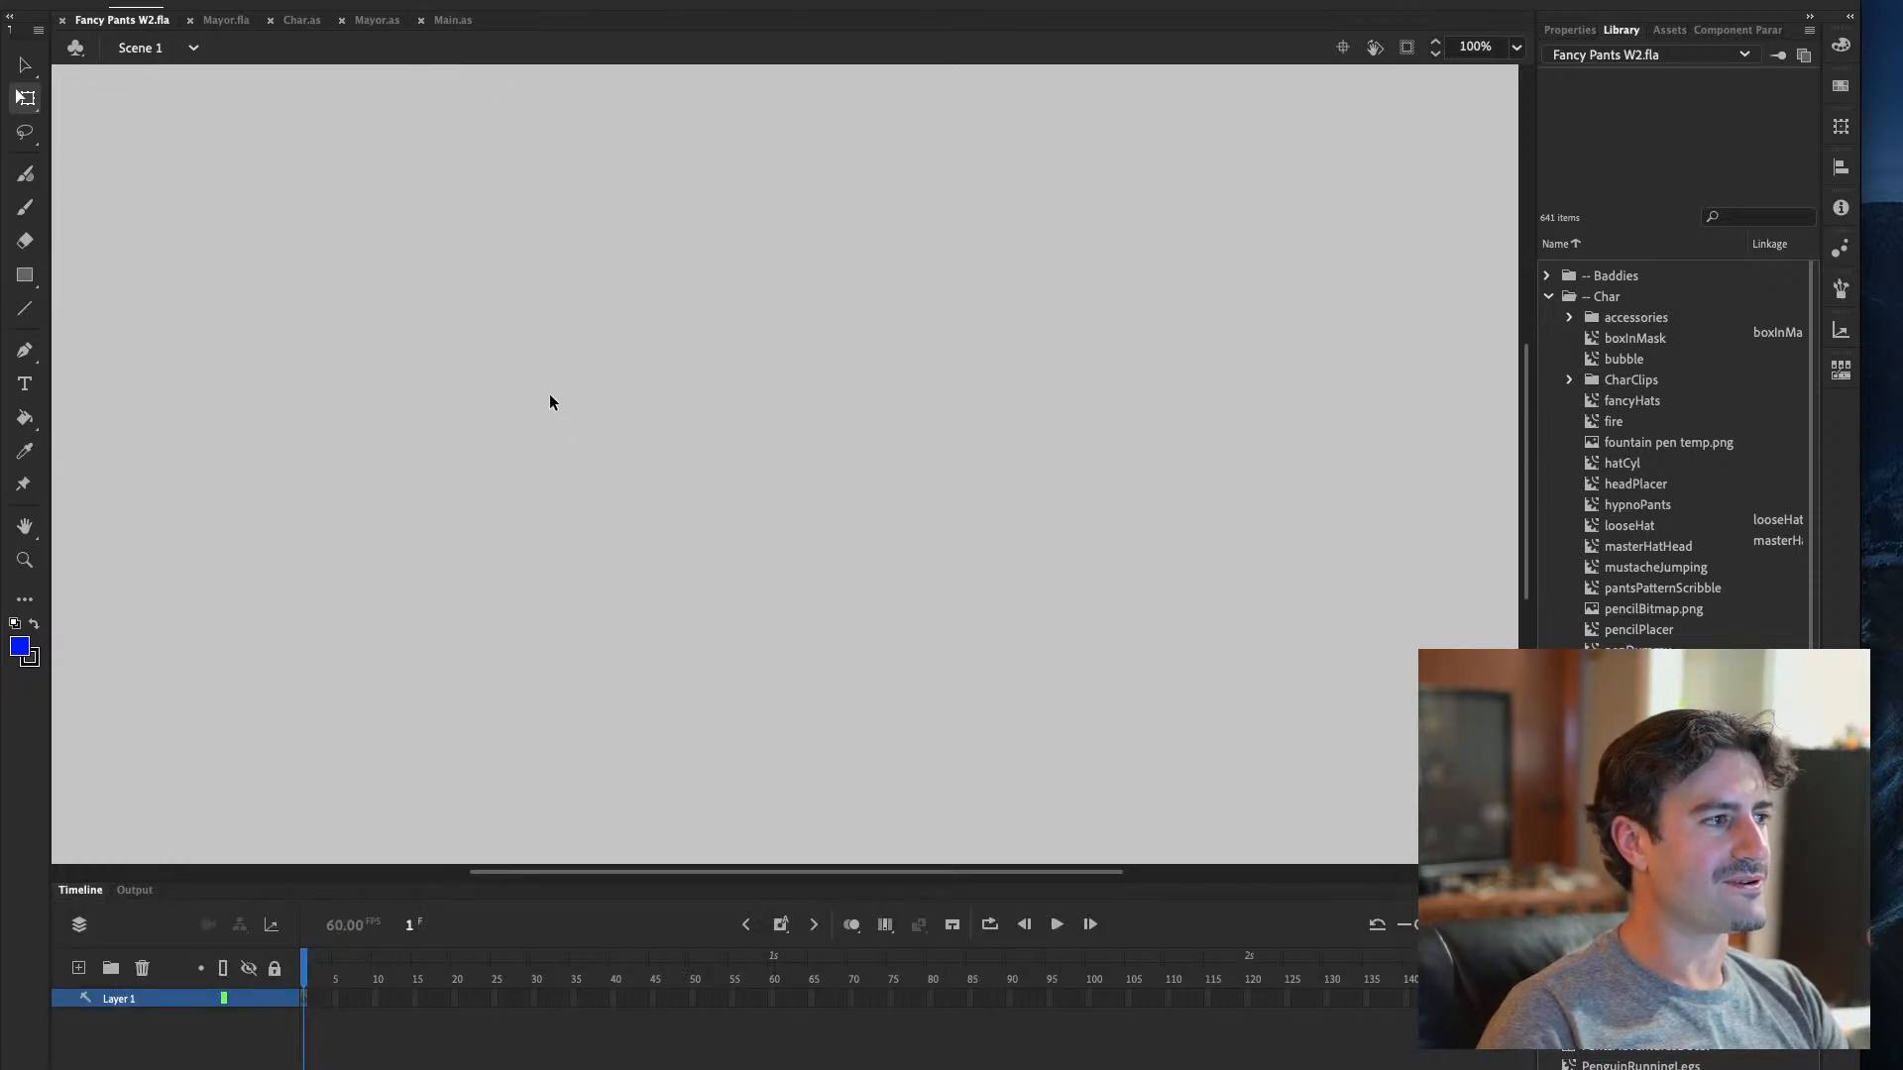
left_click(1566, 30)
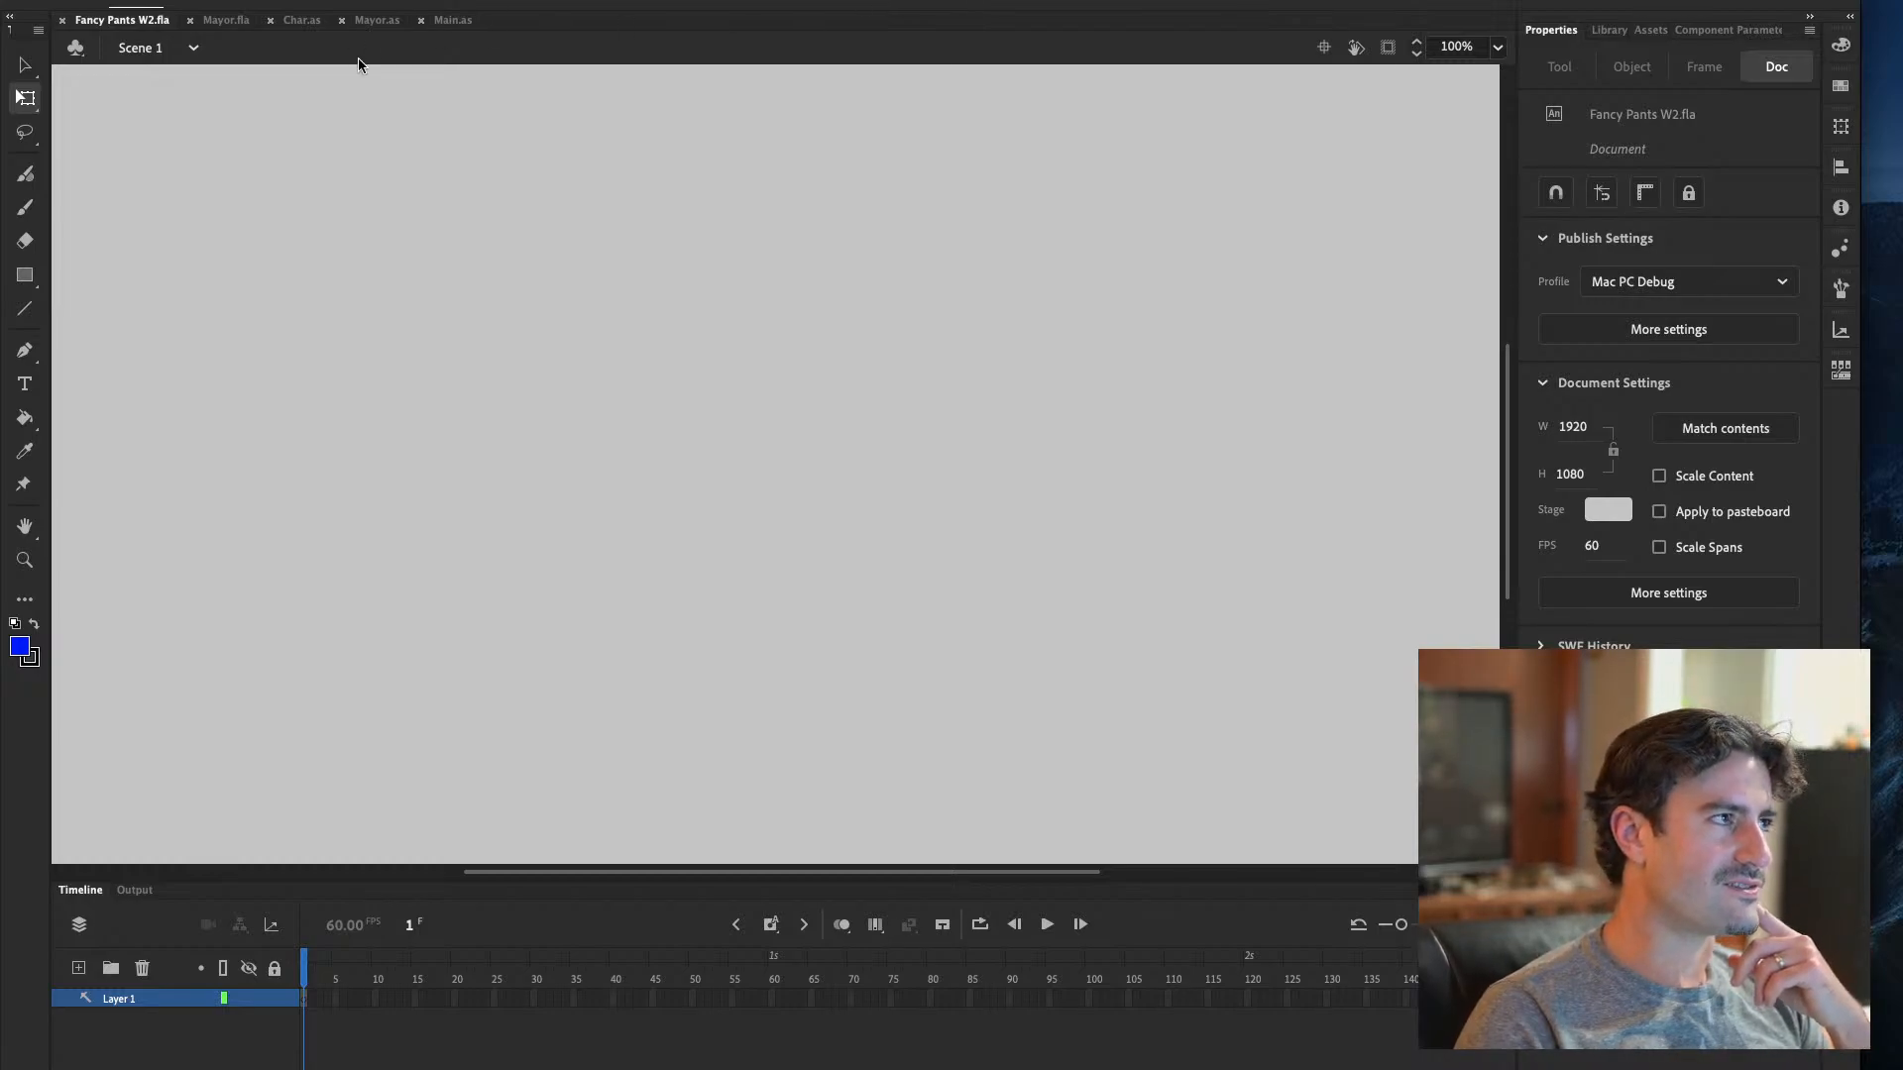
left_click(227, 21)
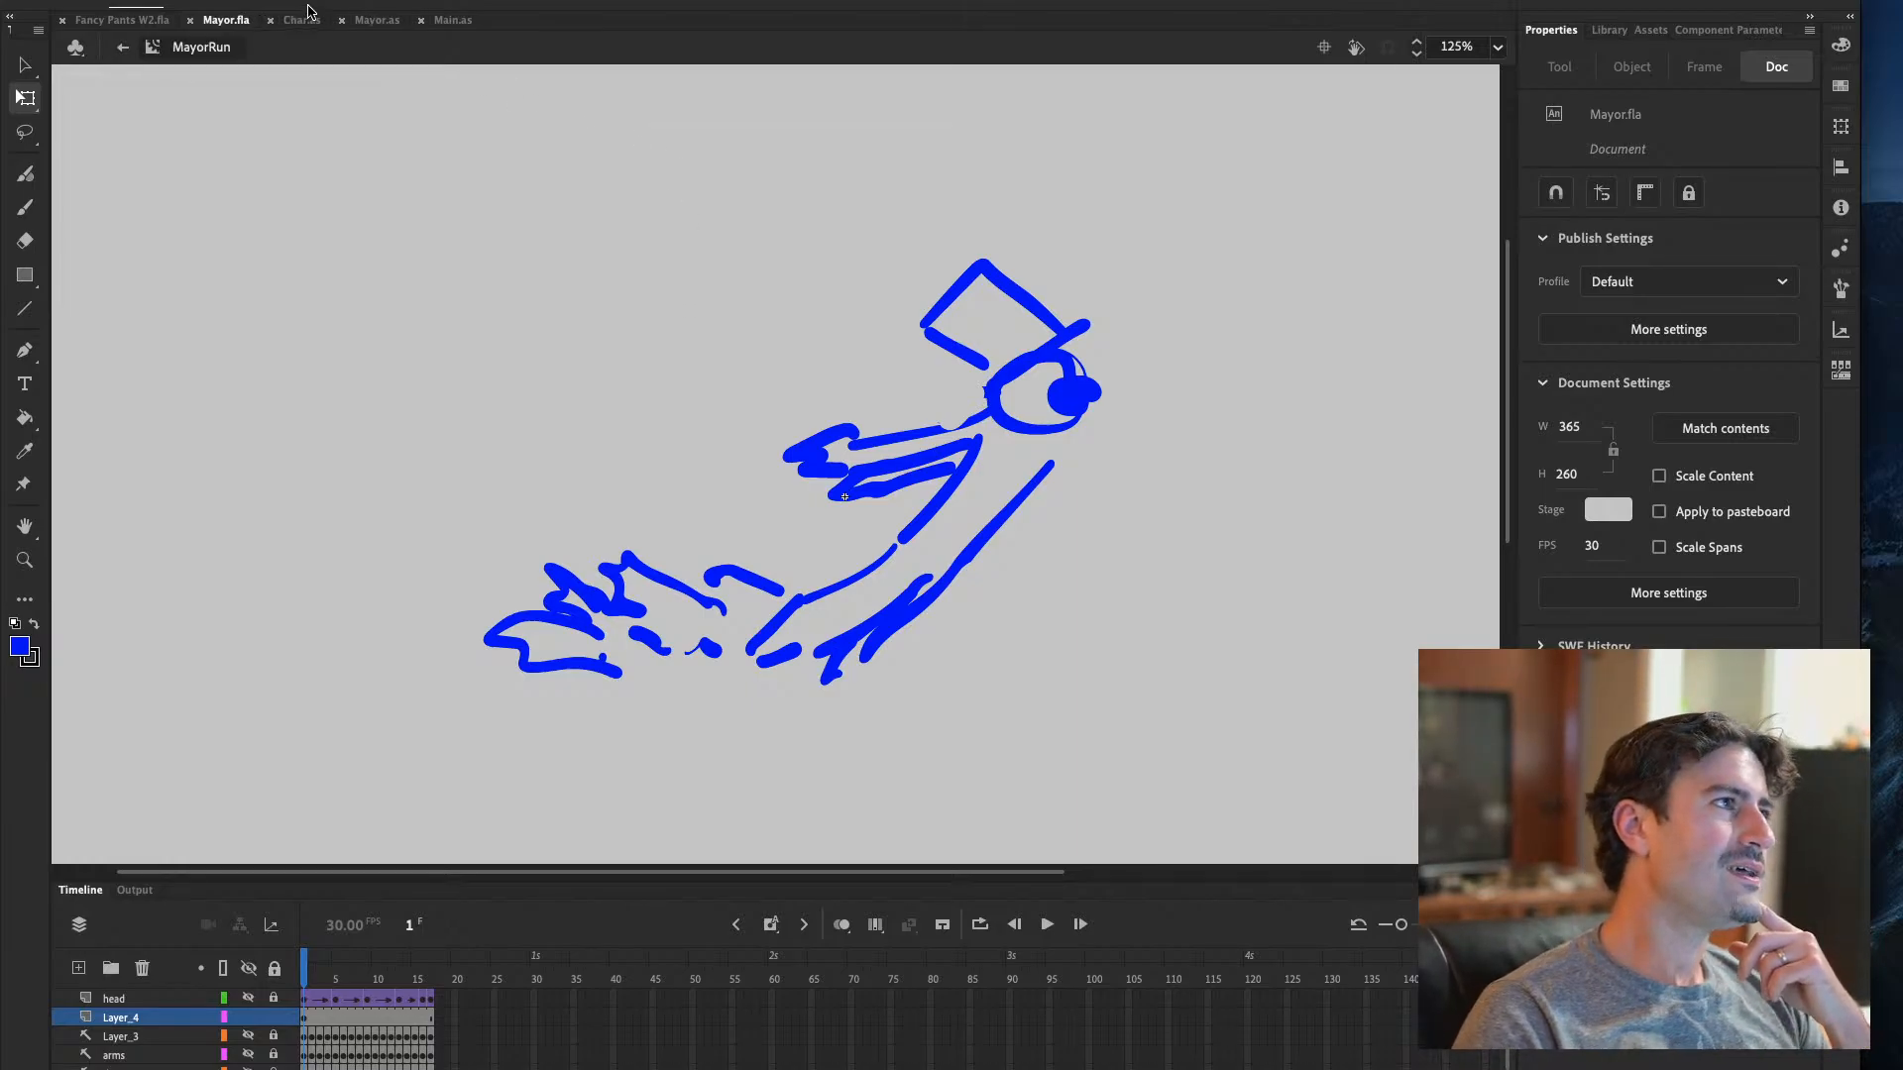
left_click(371, 22)
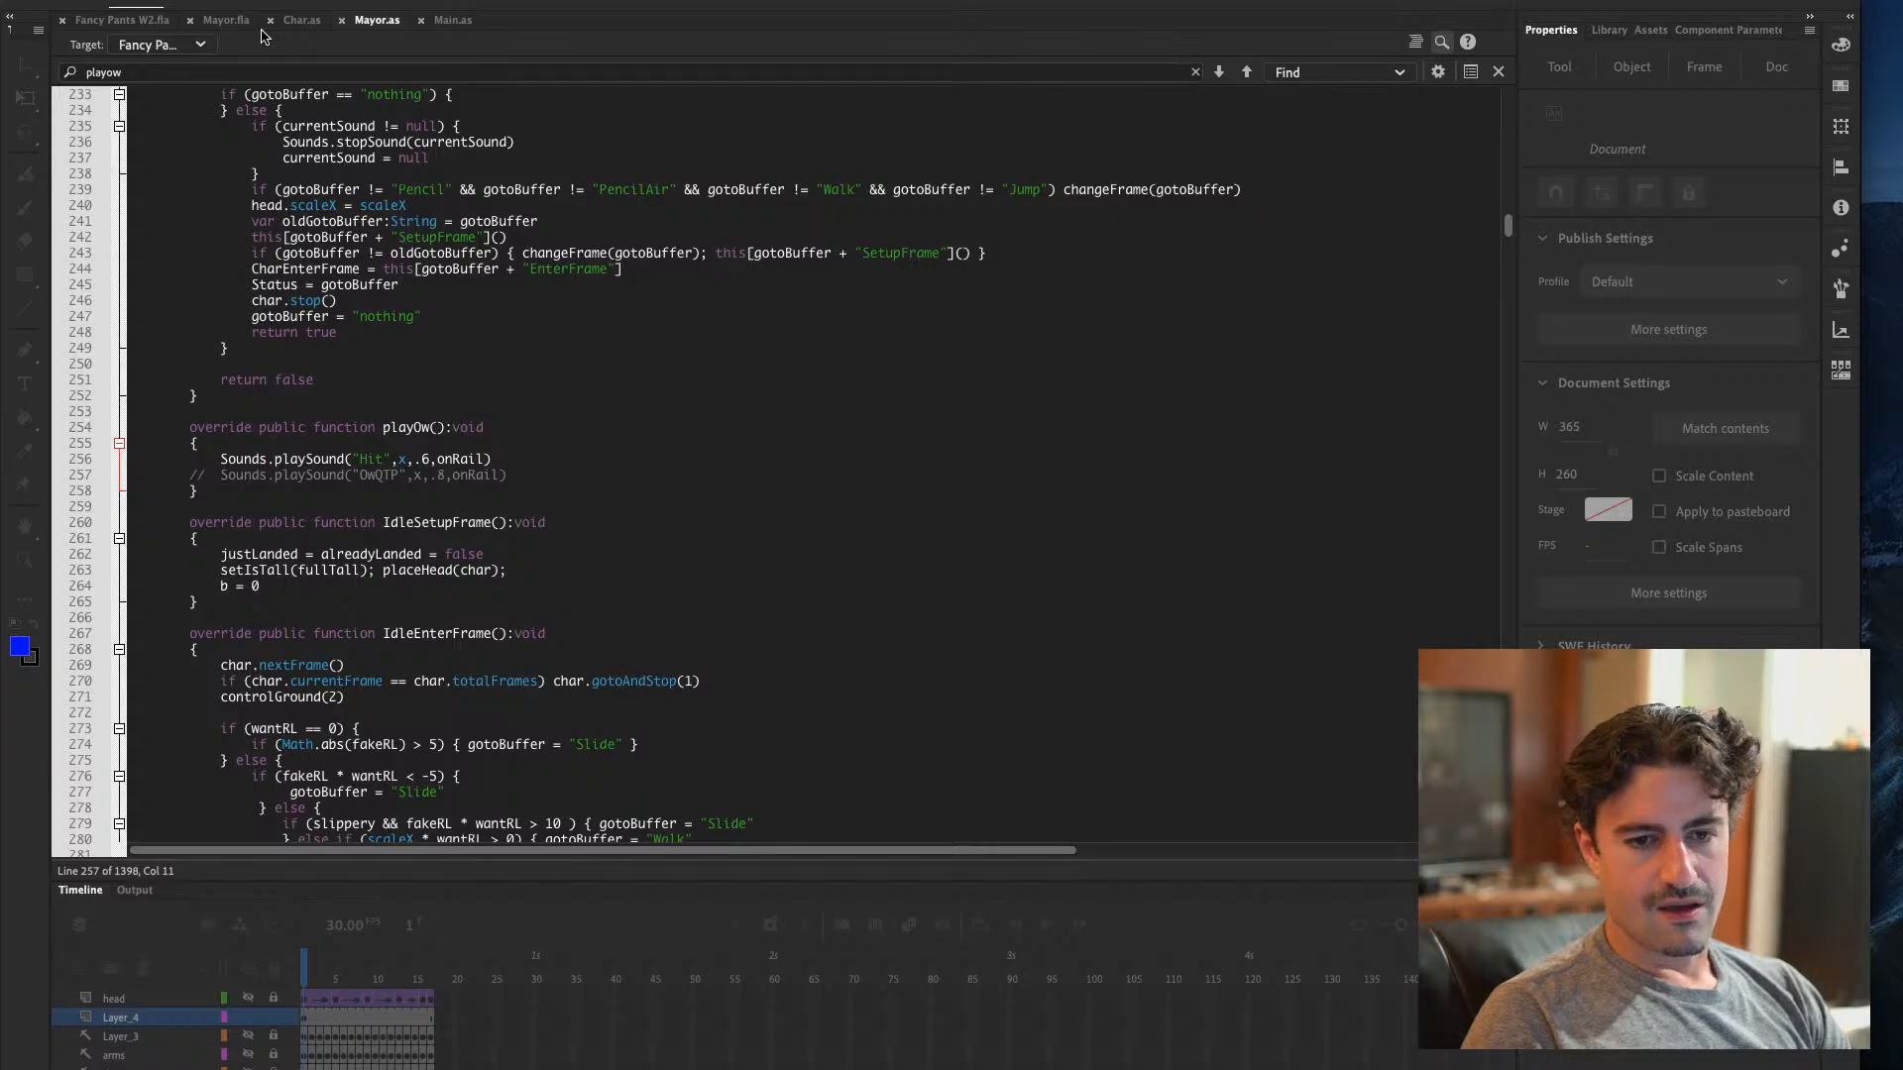
left_click(459, 24)
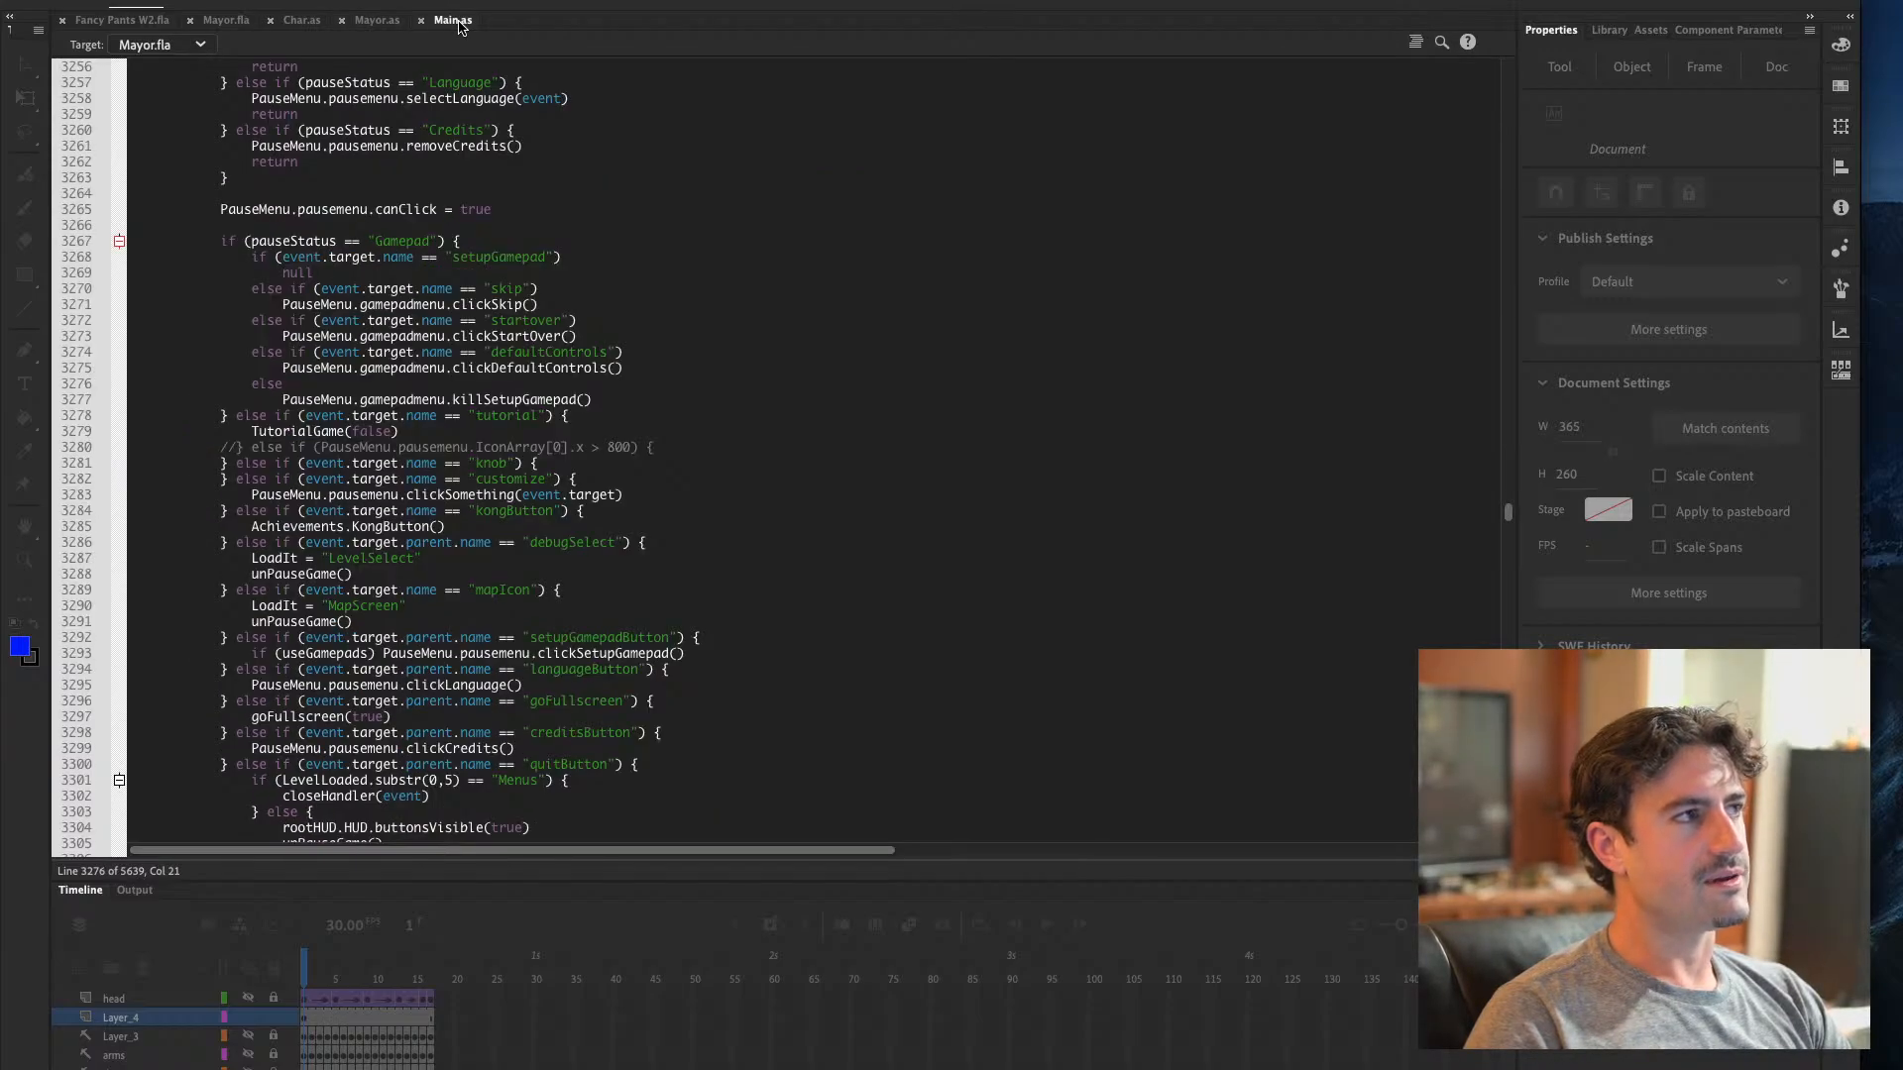
left_click(227, 22)
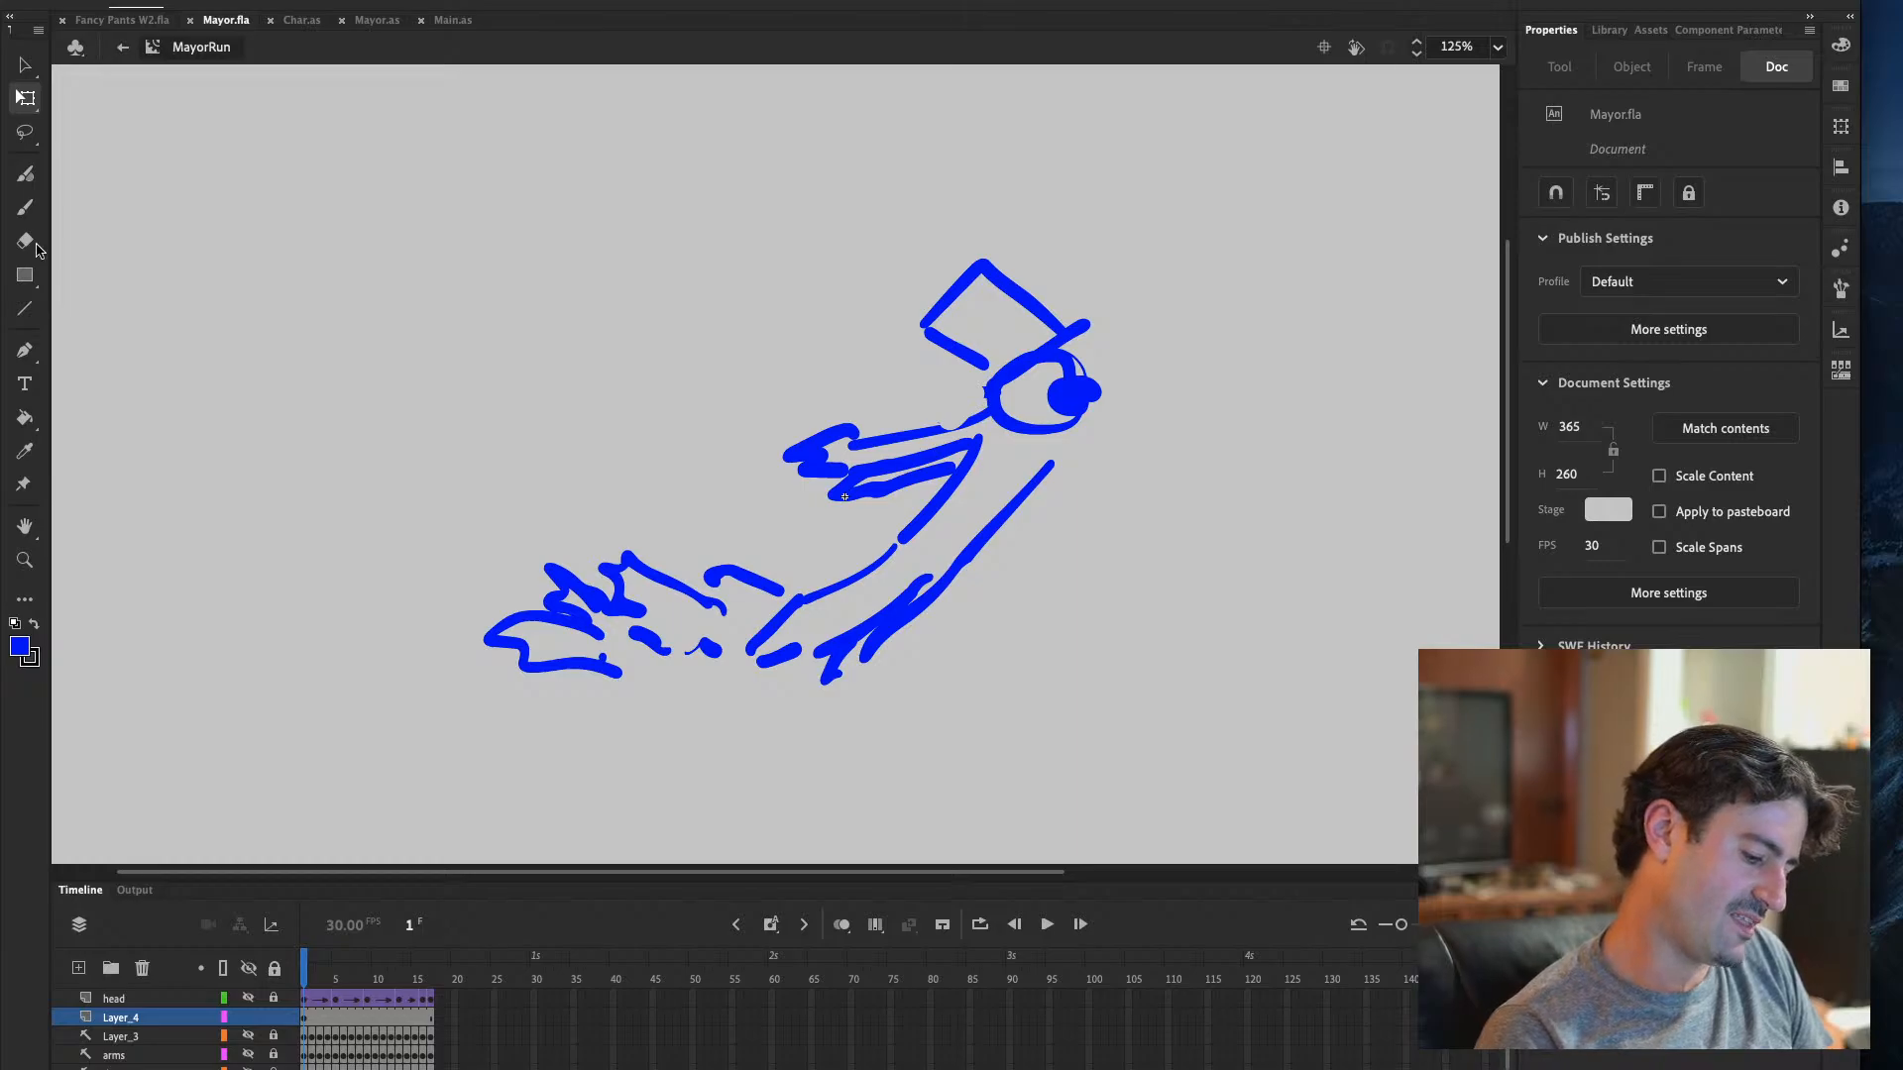
Erase the extra scribbled strokes inside the Mayor's front leg in MayorRun using an eraser of size 18
left_click(26, 243)
left_click_drag(922, 575, 835, 657)
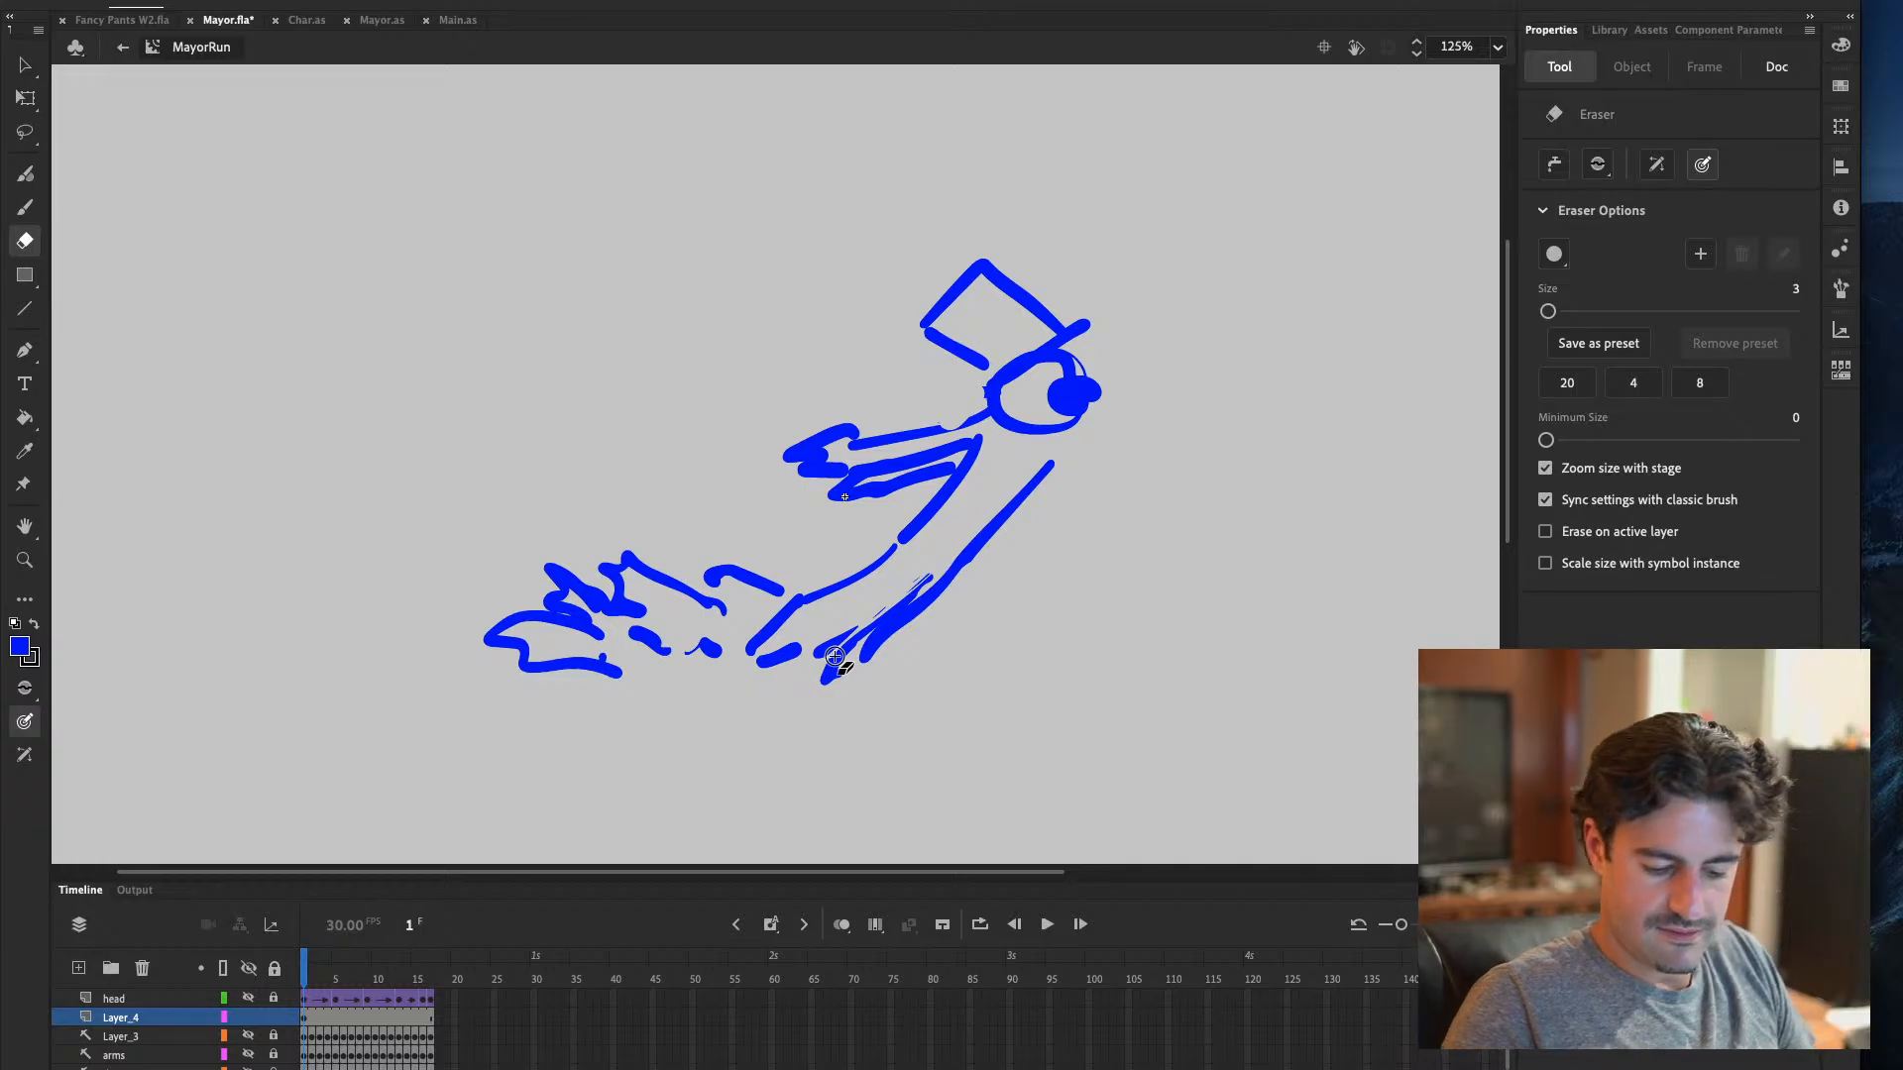
key("bracketright")
key("bracketright")
key("bracketright")
key("bracketright")
left_click(1567, 311)
mouse_move(927, 566)
left_mouse_down()
mouse_move(805, 665)
mouse_move(947, 563)
mouse_move(808, 674)
left_mouse_up()
Paint a clean inner line along the front leg with the Classic Brush at size 18, joining it to the foot
left_click(25, 207)
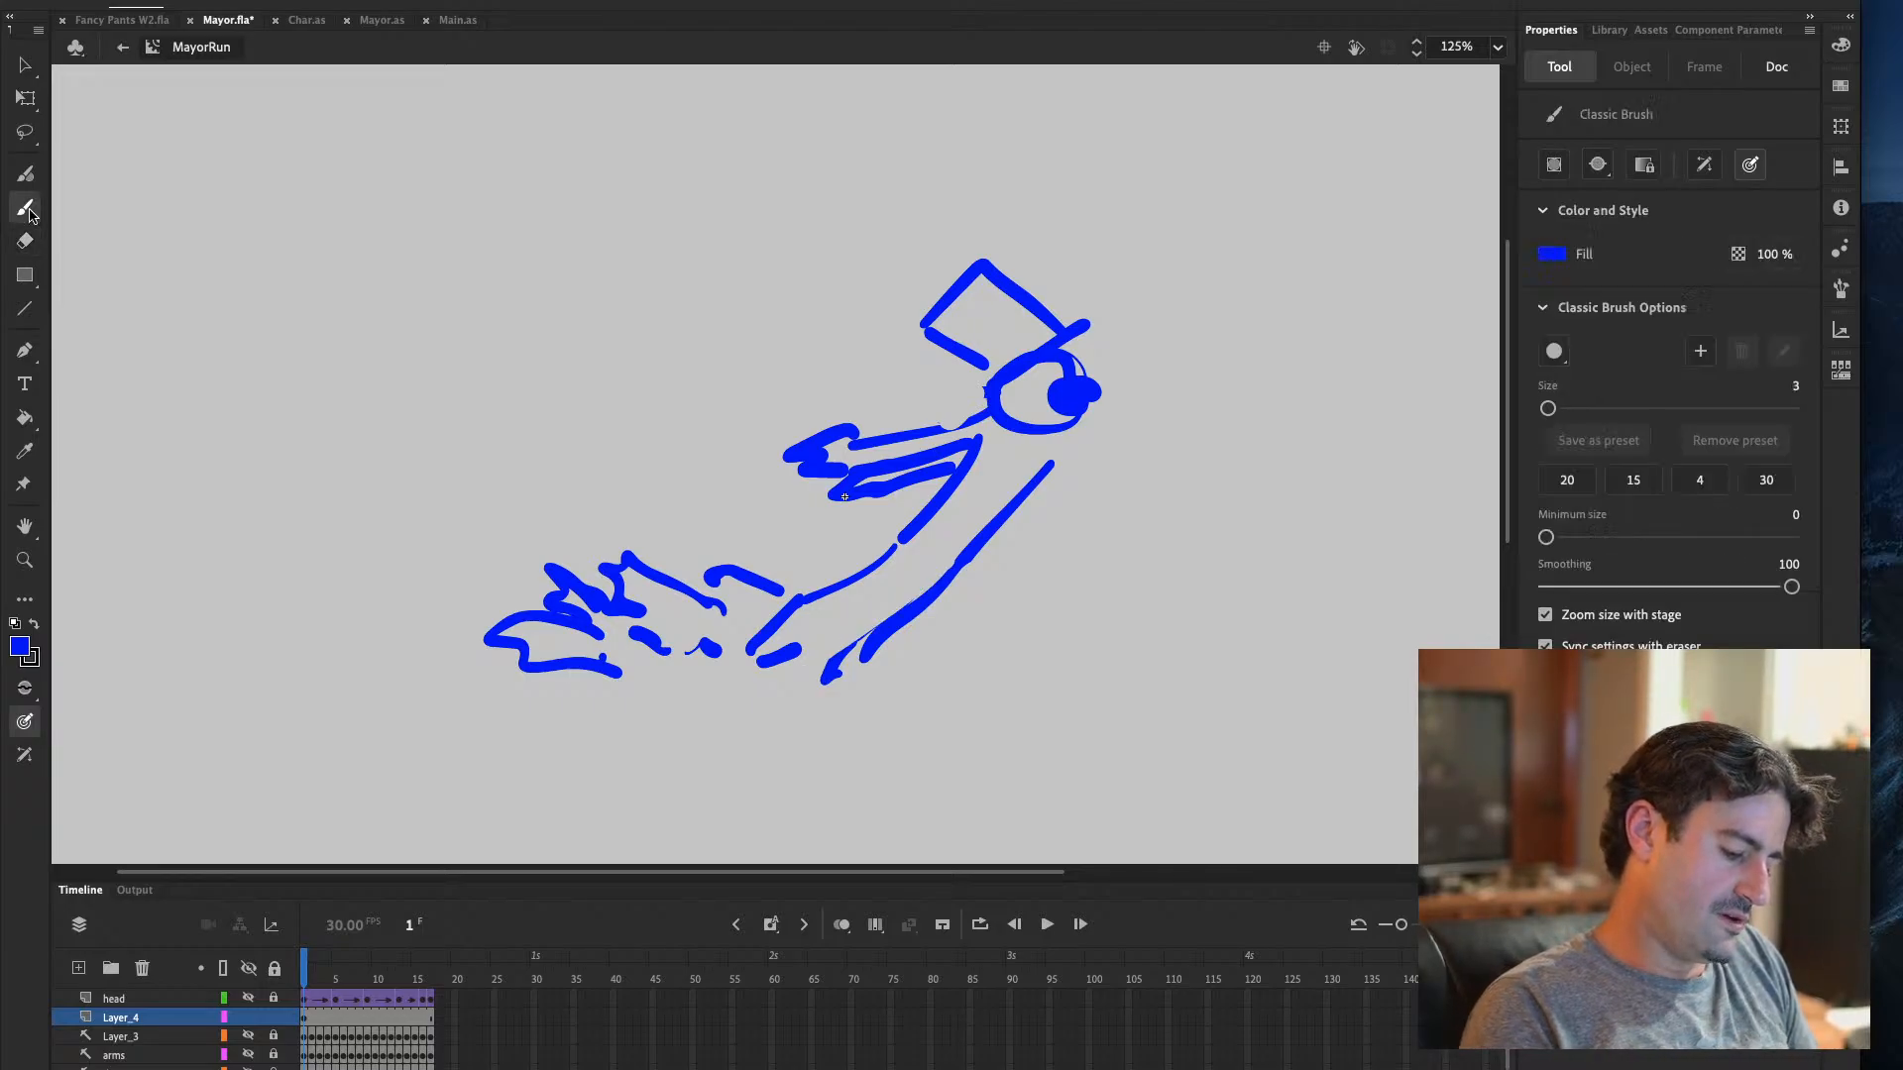
left_click_drag(811, 632, 915, 573)
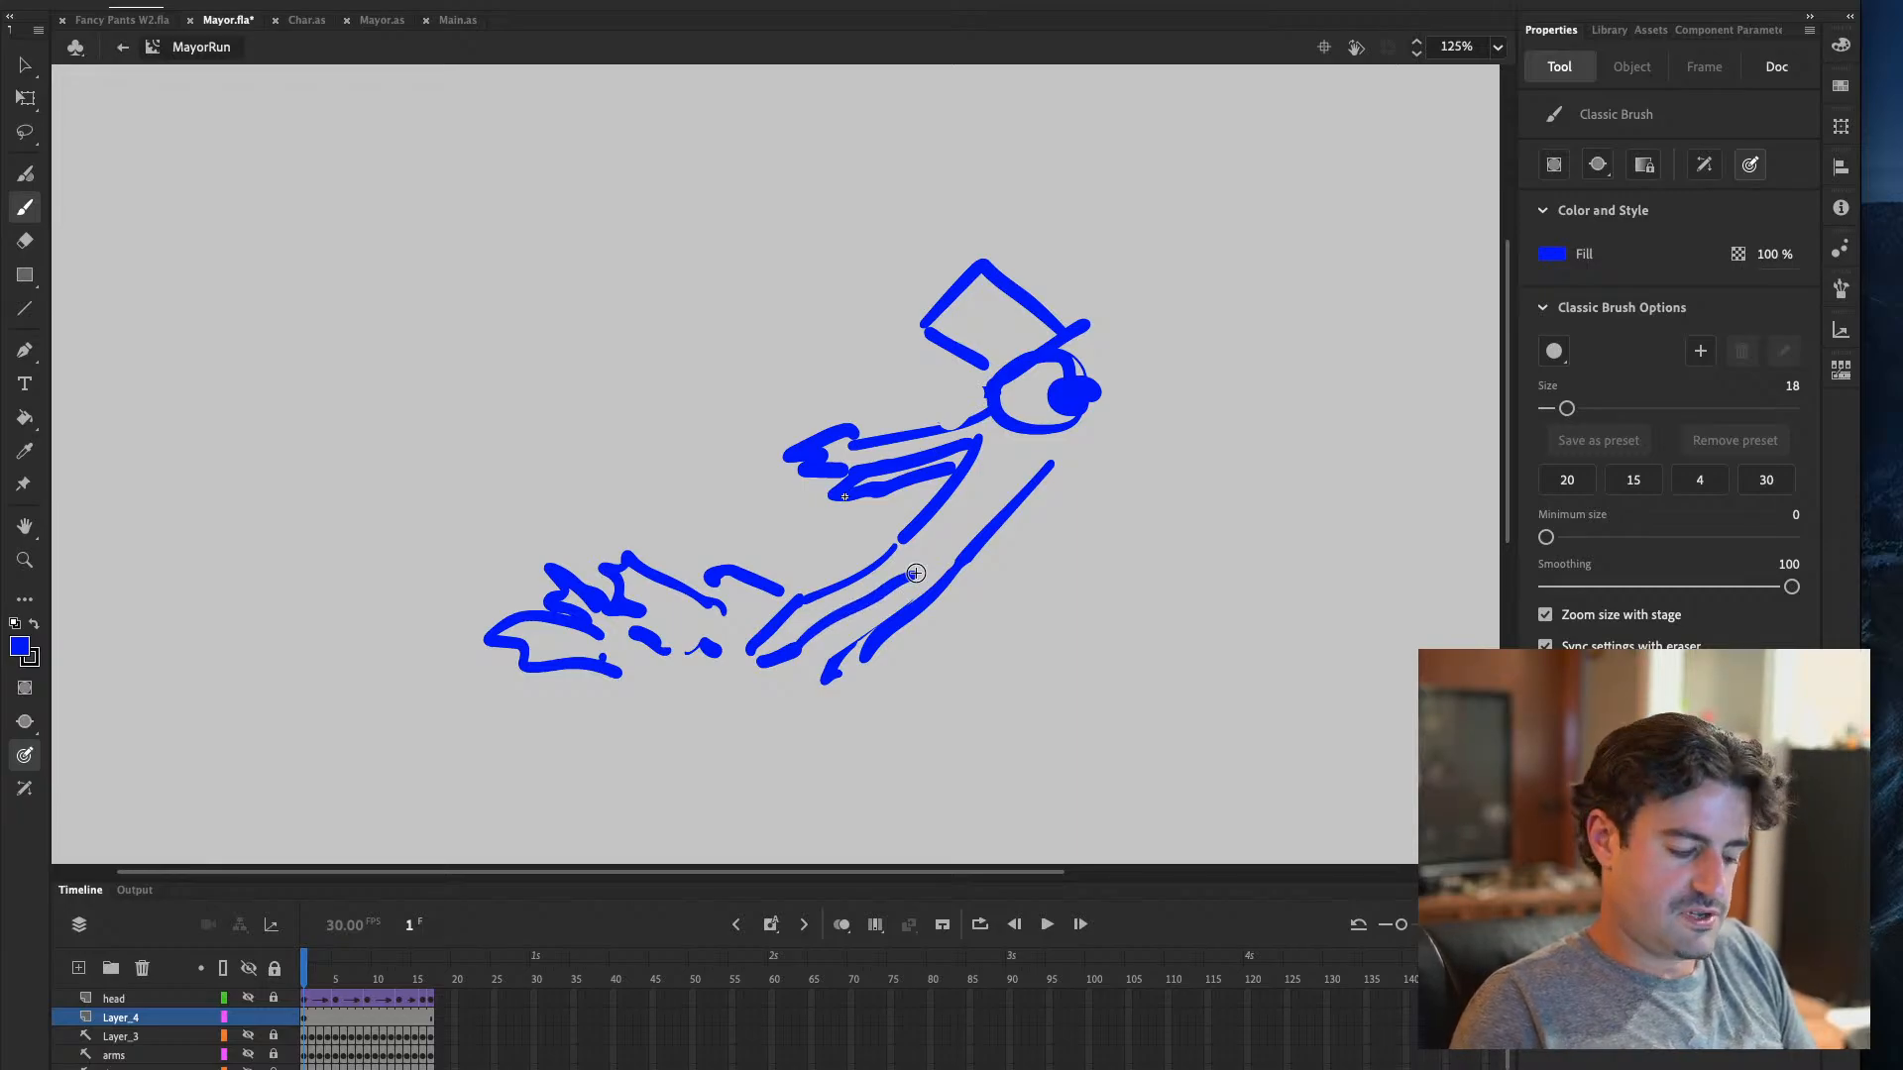
left_click_drag(801, 639, 917, 577)
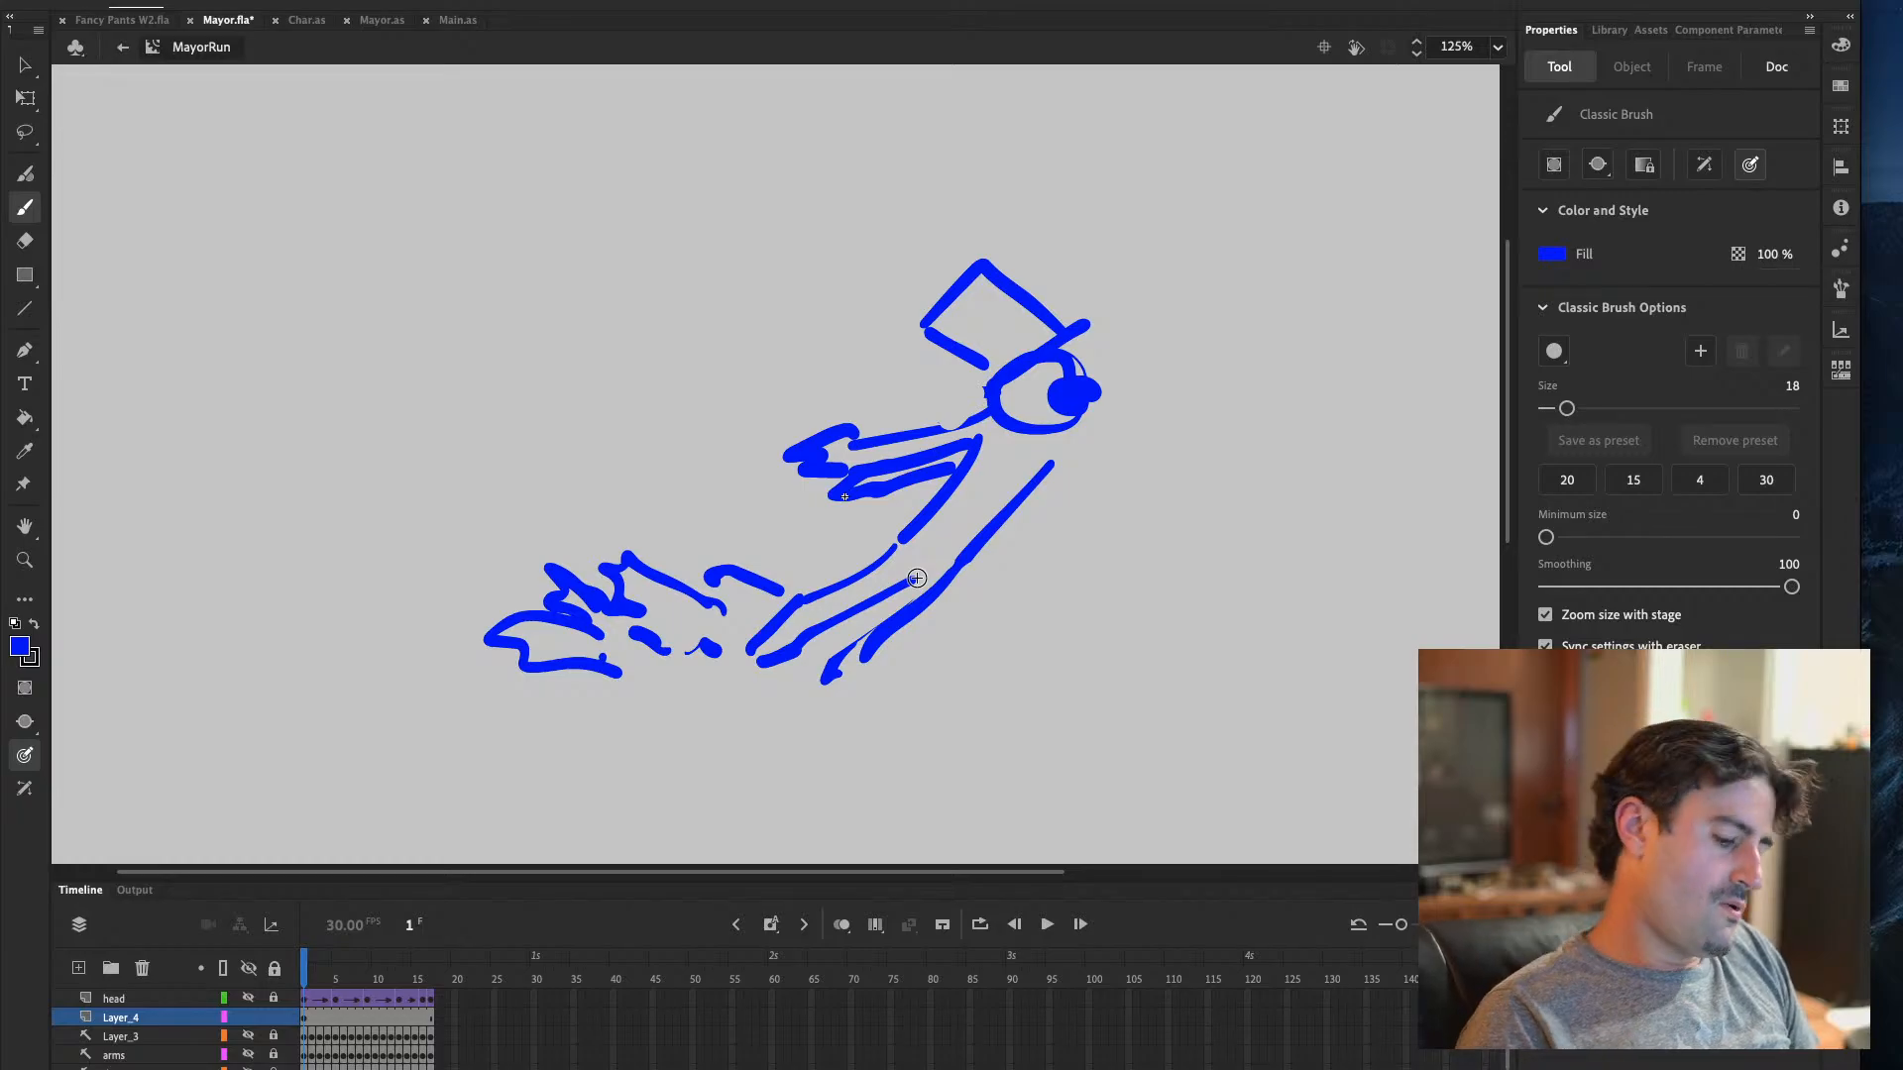
Erase the lower part of the front leg's outer line and redraw it with a rounded foot end
double_click(25, 240)
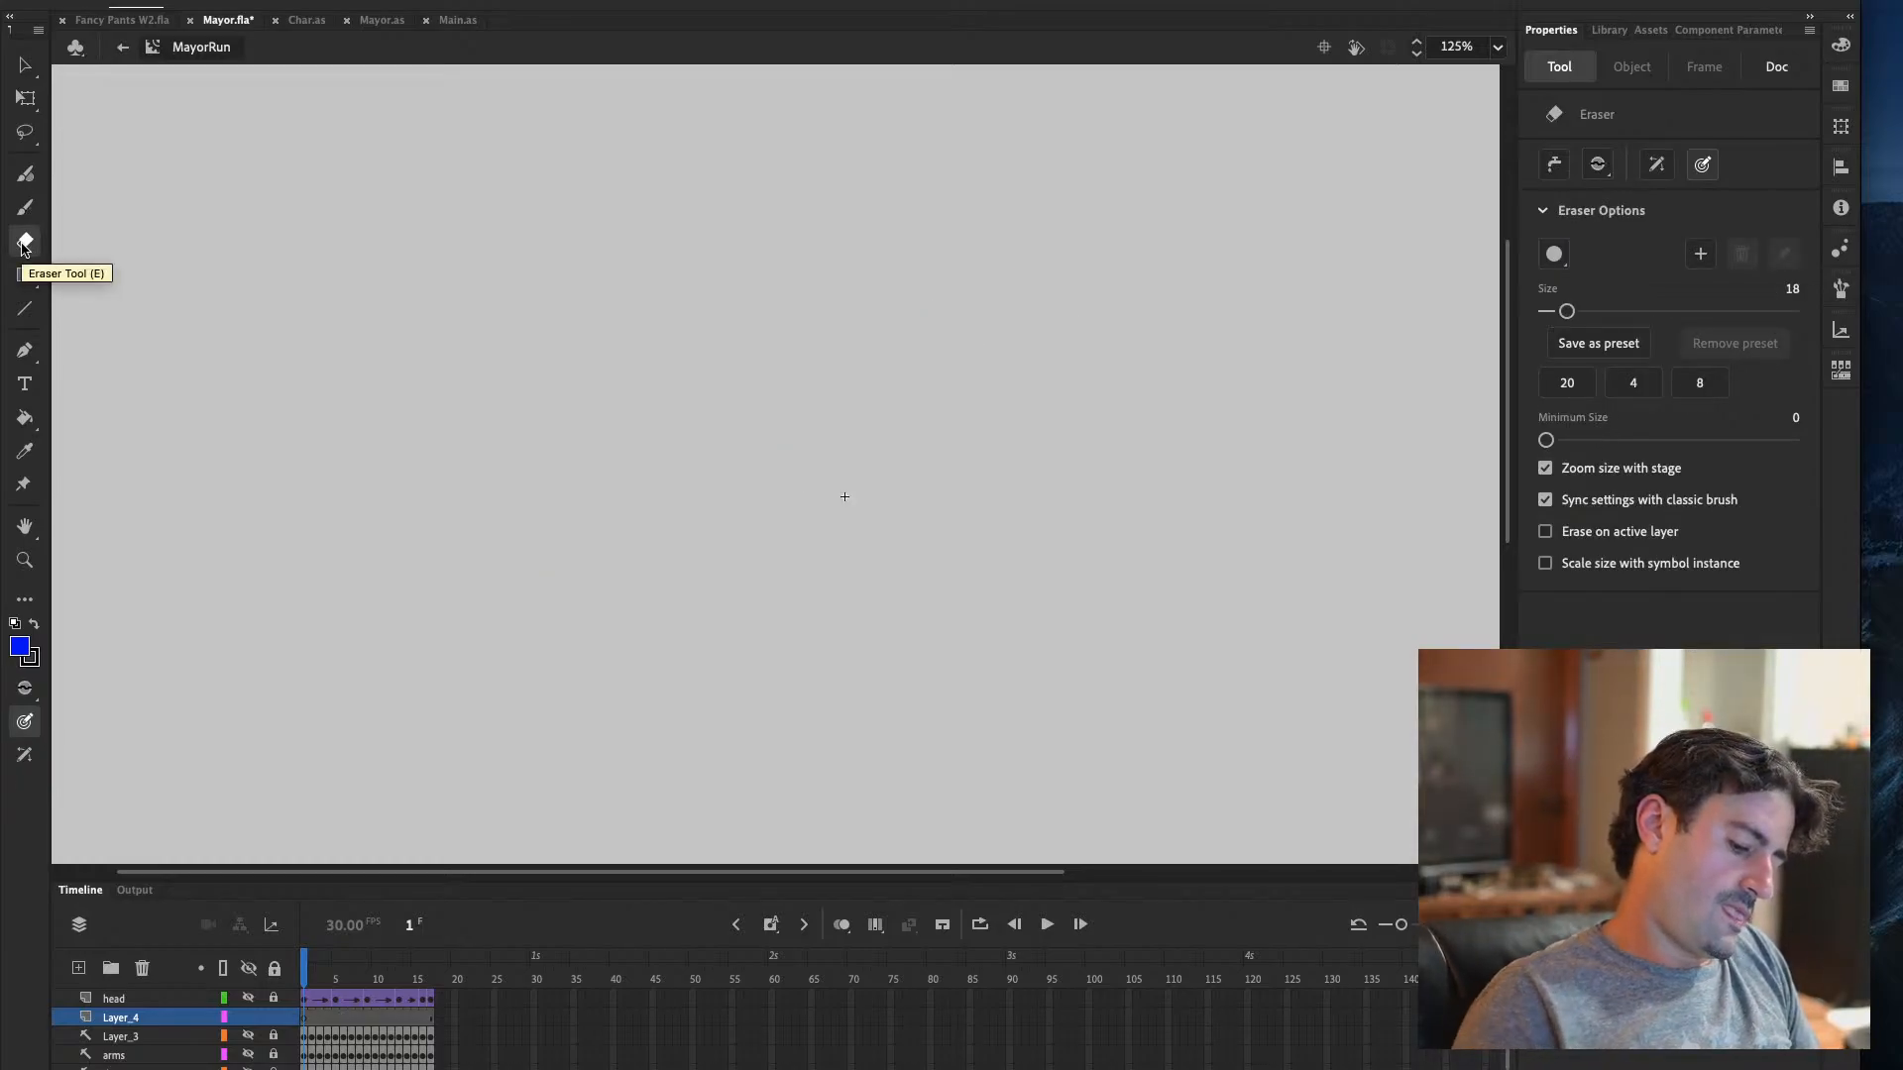
key("ctrl+z")
mouse_move(892, 644)
left_mouse_down()
mouse_move(975, 585)
mouse_move(817, 687)
left_mouse_up()
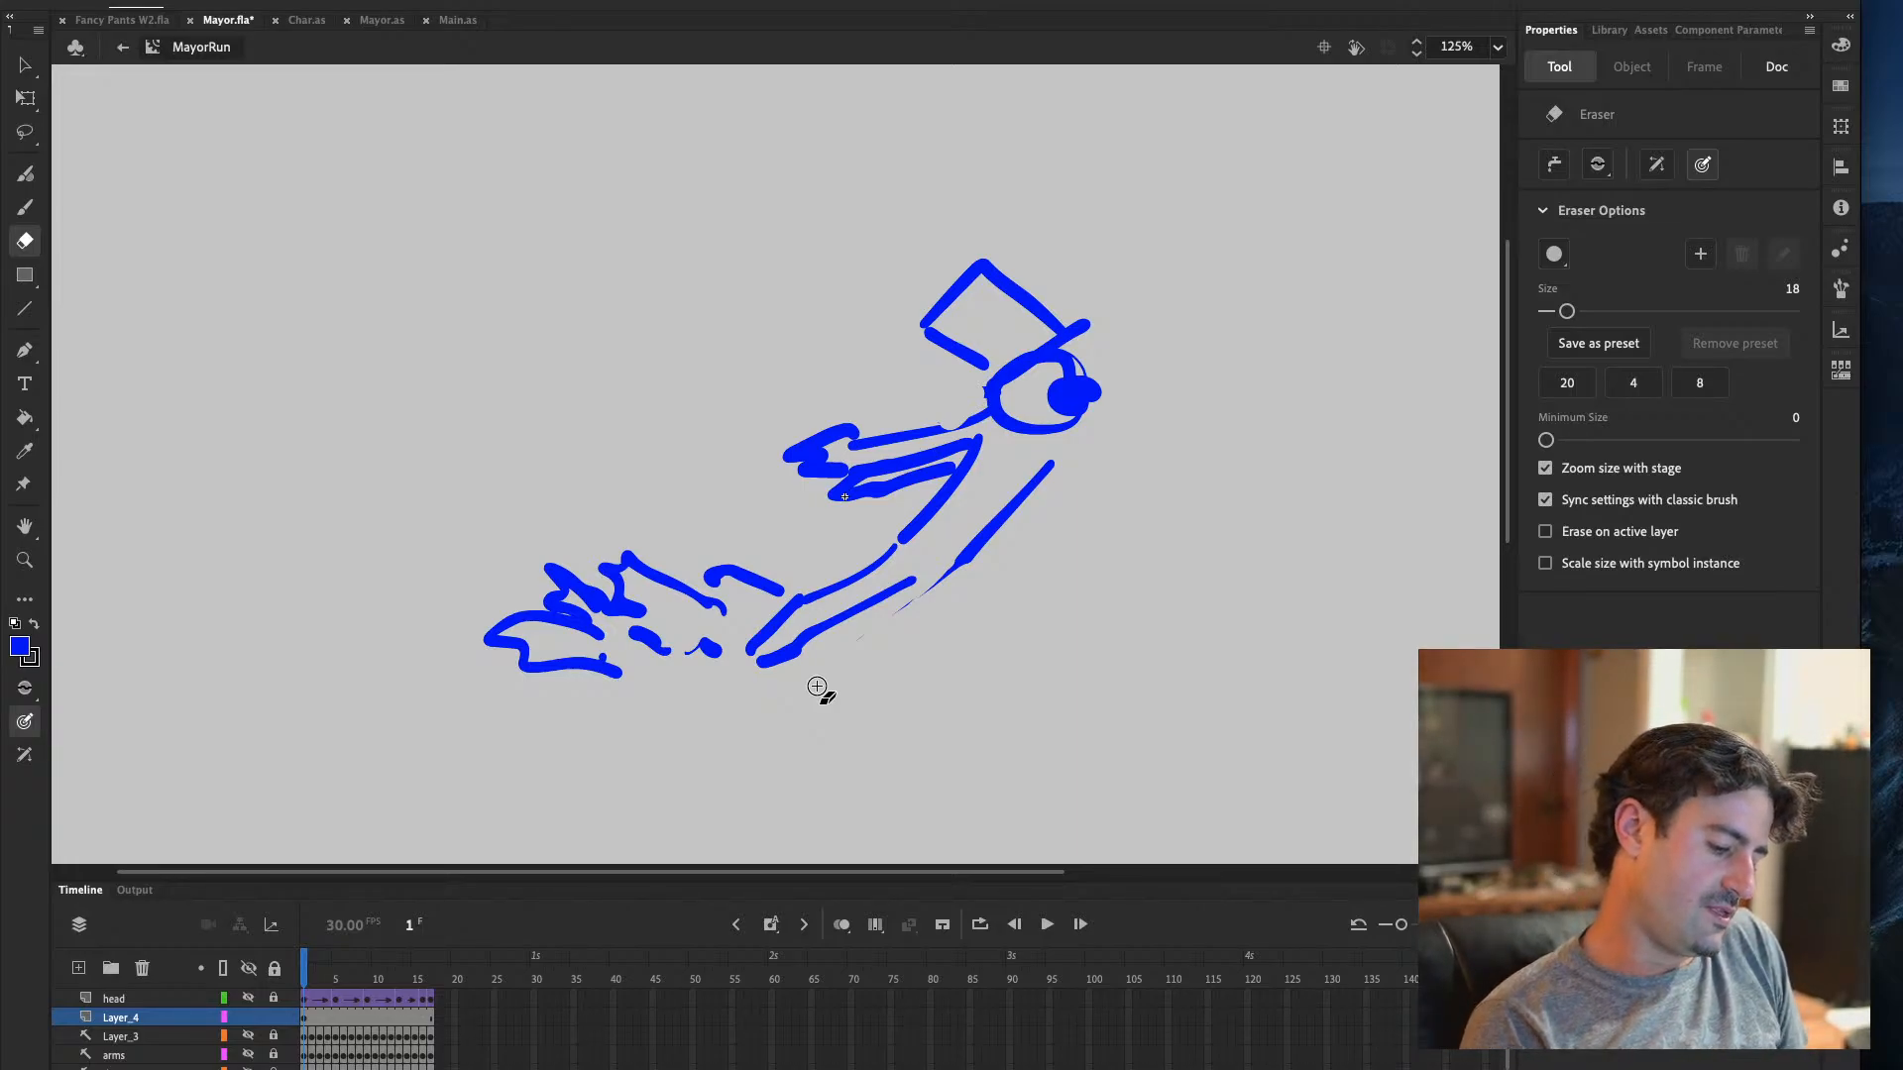
left_click(27, 207)
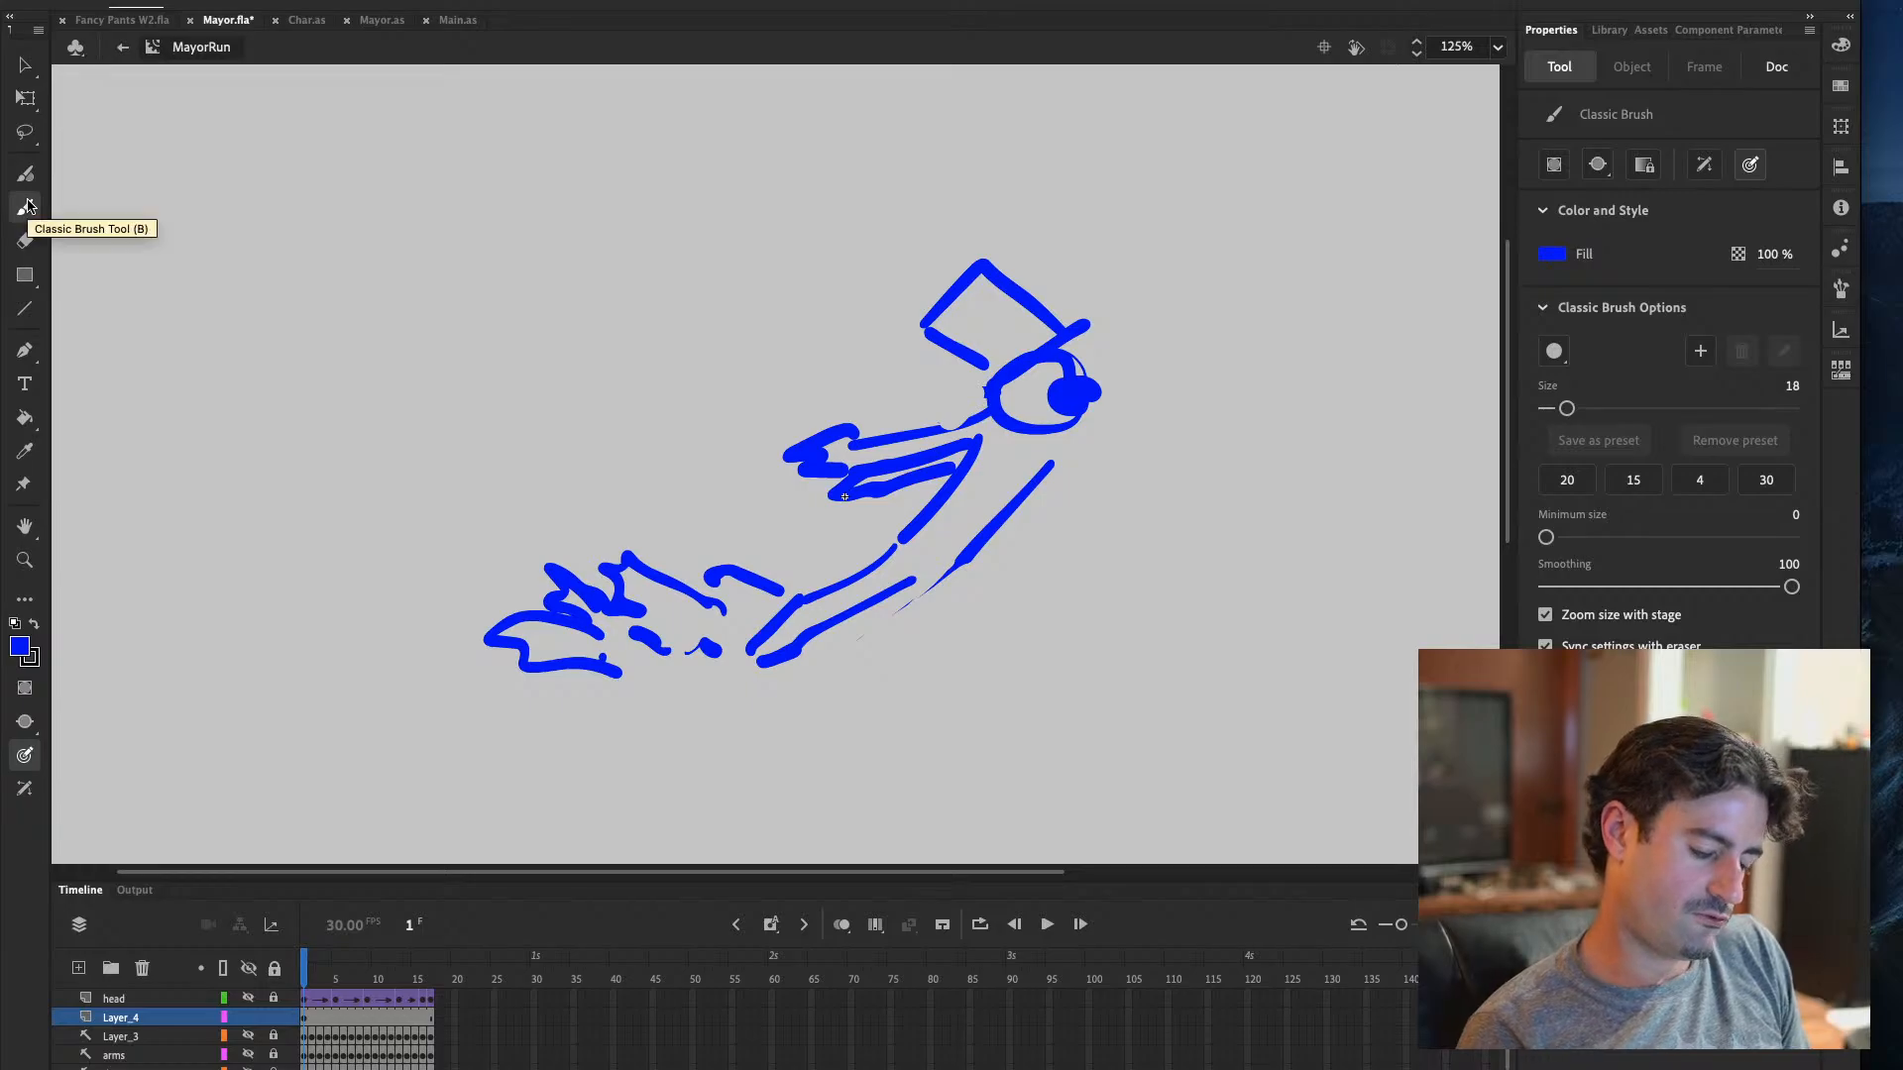
mouse_move(957, 563)
left_mouse_down()
mouse_move(842, 669)
mouse_move(829, 621)
mouse_move(842, 666)
mouse_move(834, 621)
mouse_move(823, 666)
mouse_move(844, 616)
left_mouse_up()
key("ctrl+z")
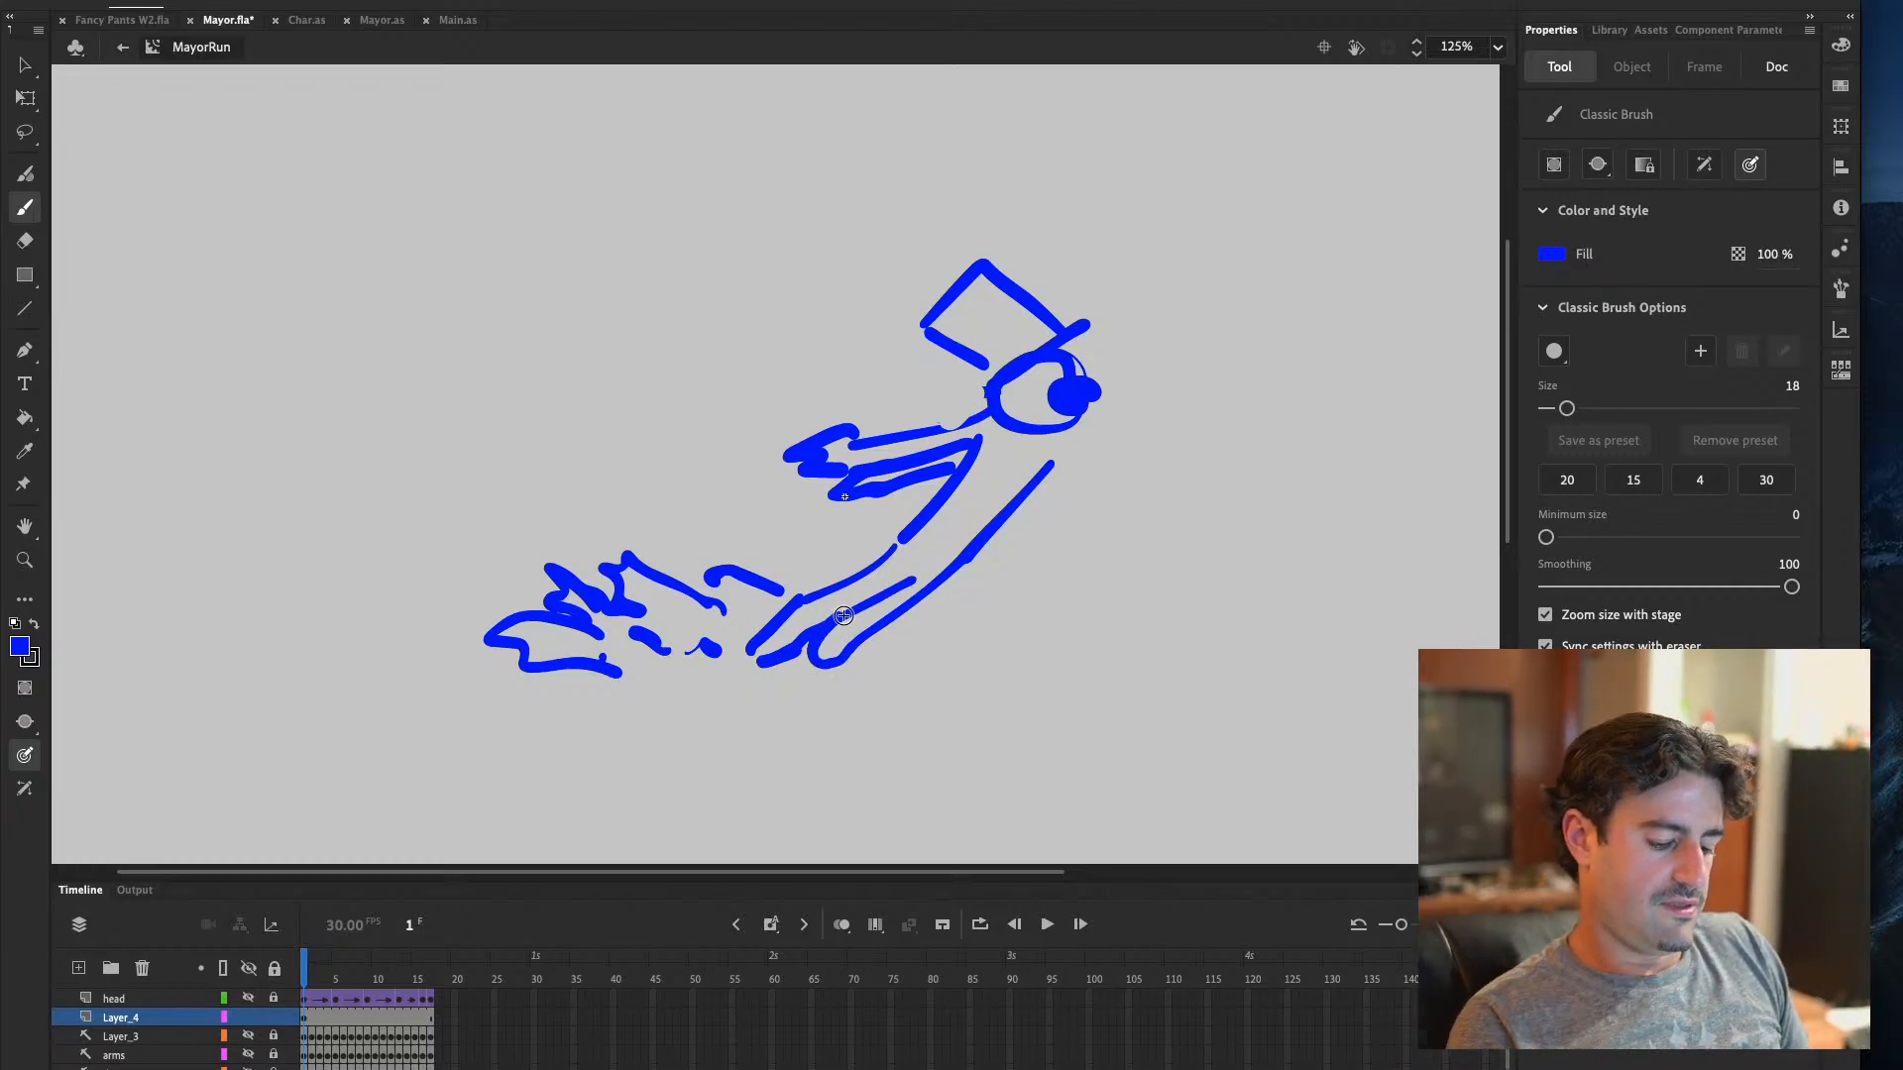
Erase the thin stroke along the Mayor's lower back and repaint it as a smooth, thicker line down to the rear leg
left_click(25, 240)
left_click_drag(902, 558, 836, 592)
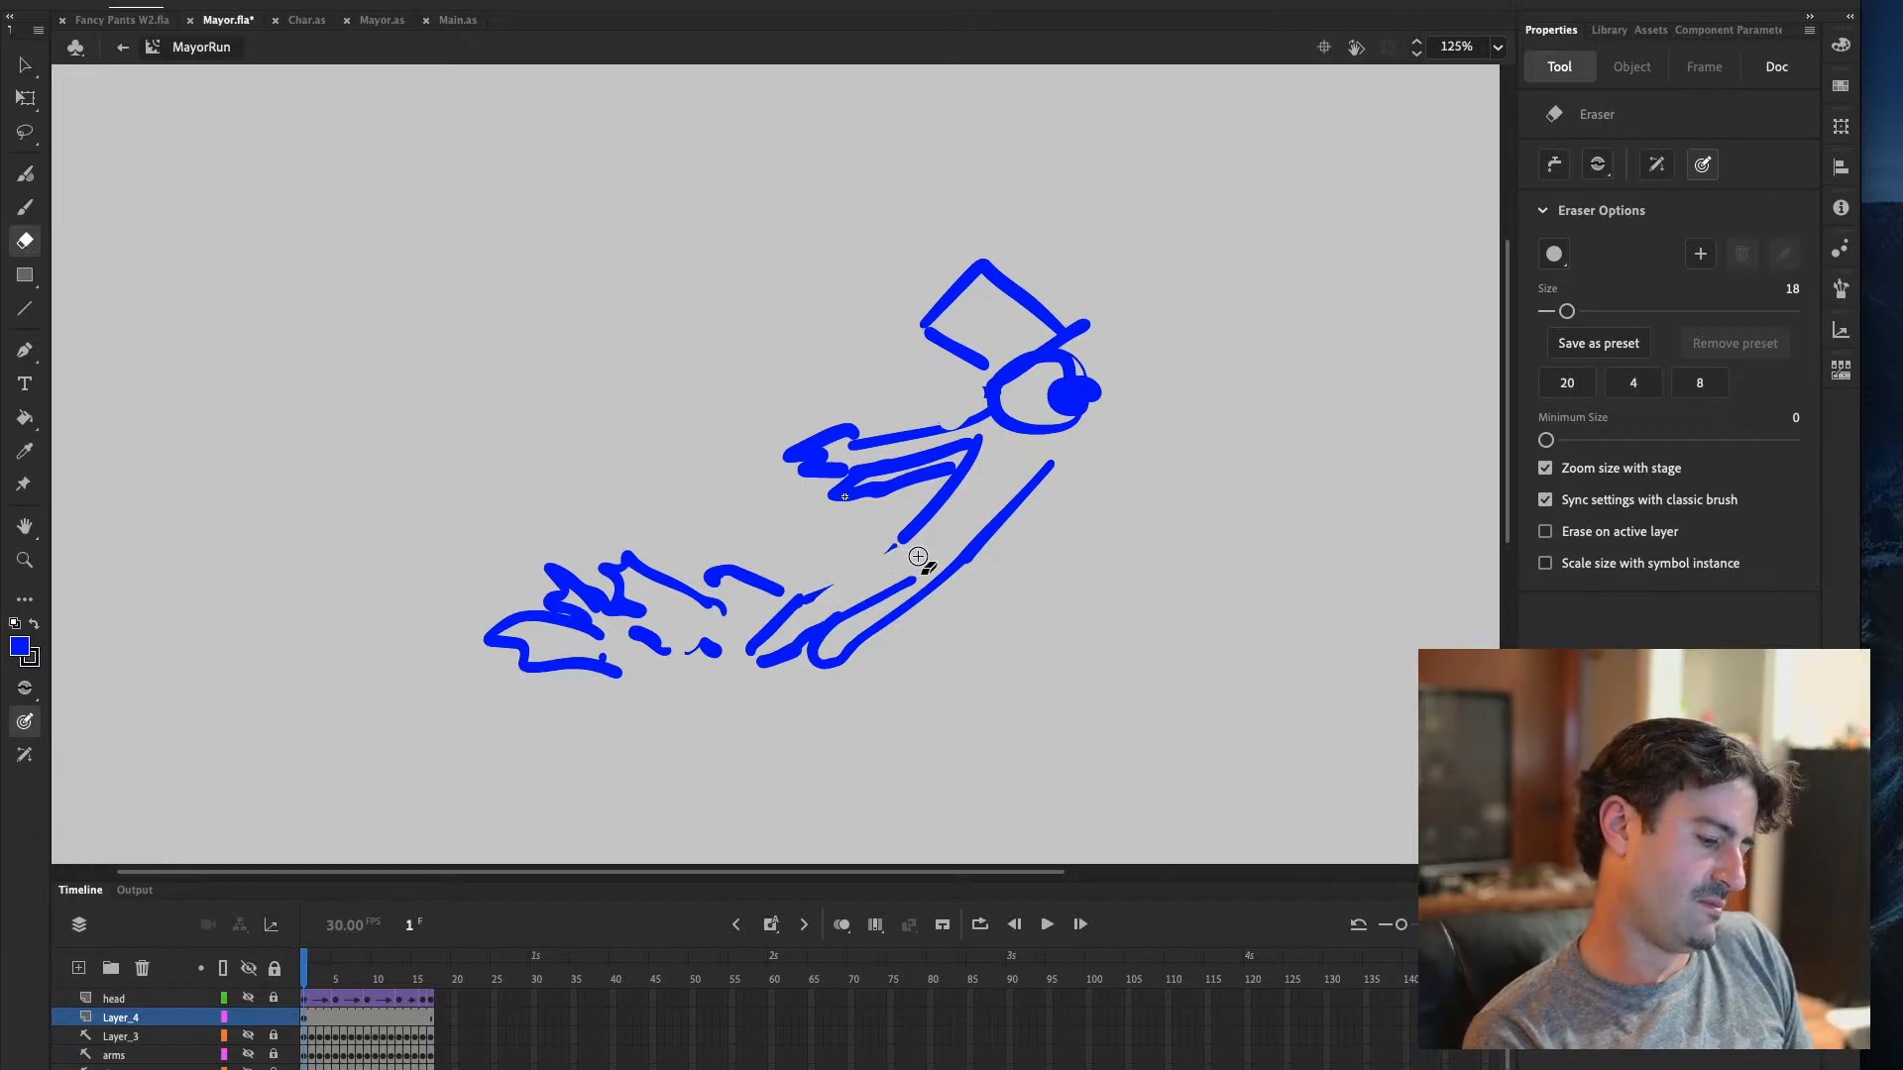
left_click(25, 207)
left_click_drag(897, 540, 803, 594)
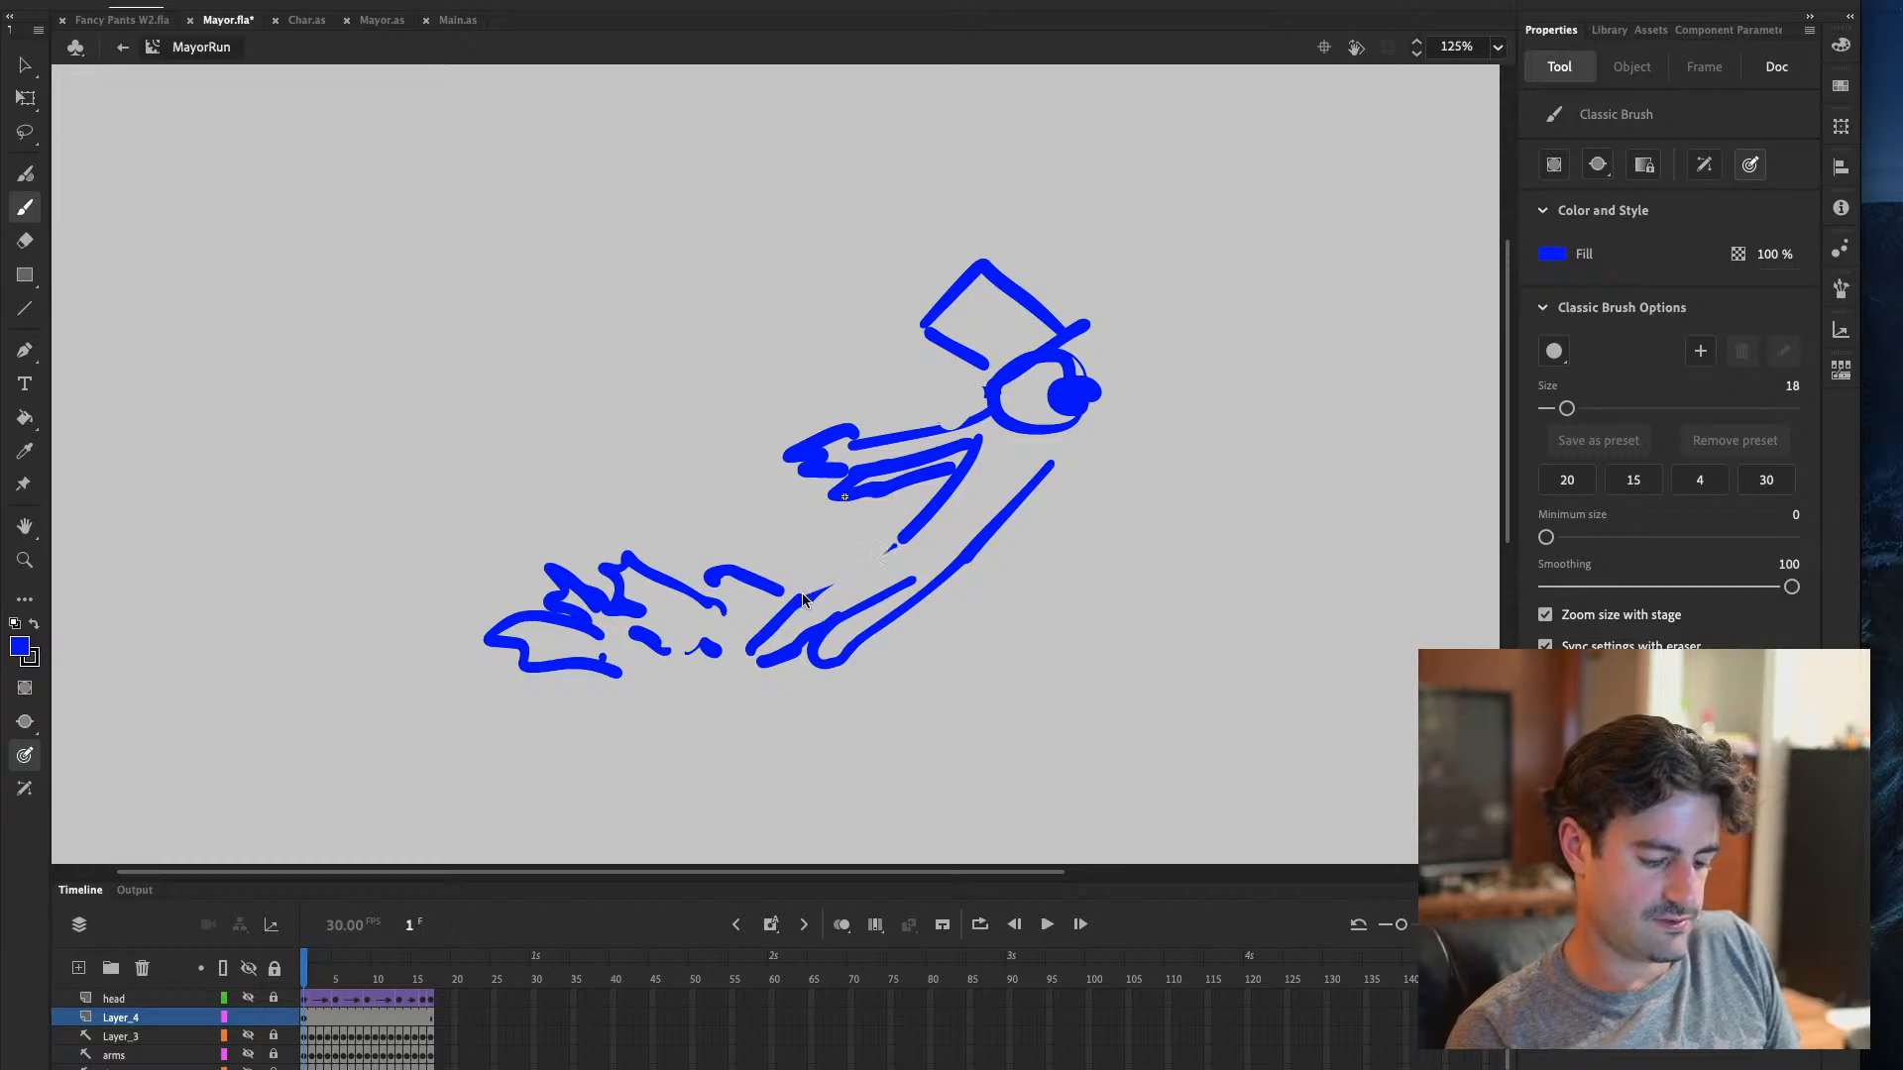
left_click_drag(897, 537, 807, 610)
key("ctrl+z")
left_click_drag(897, 540, 793, 607)
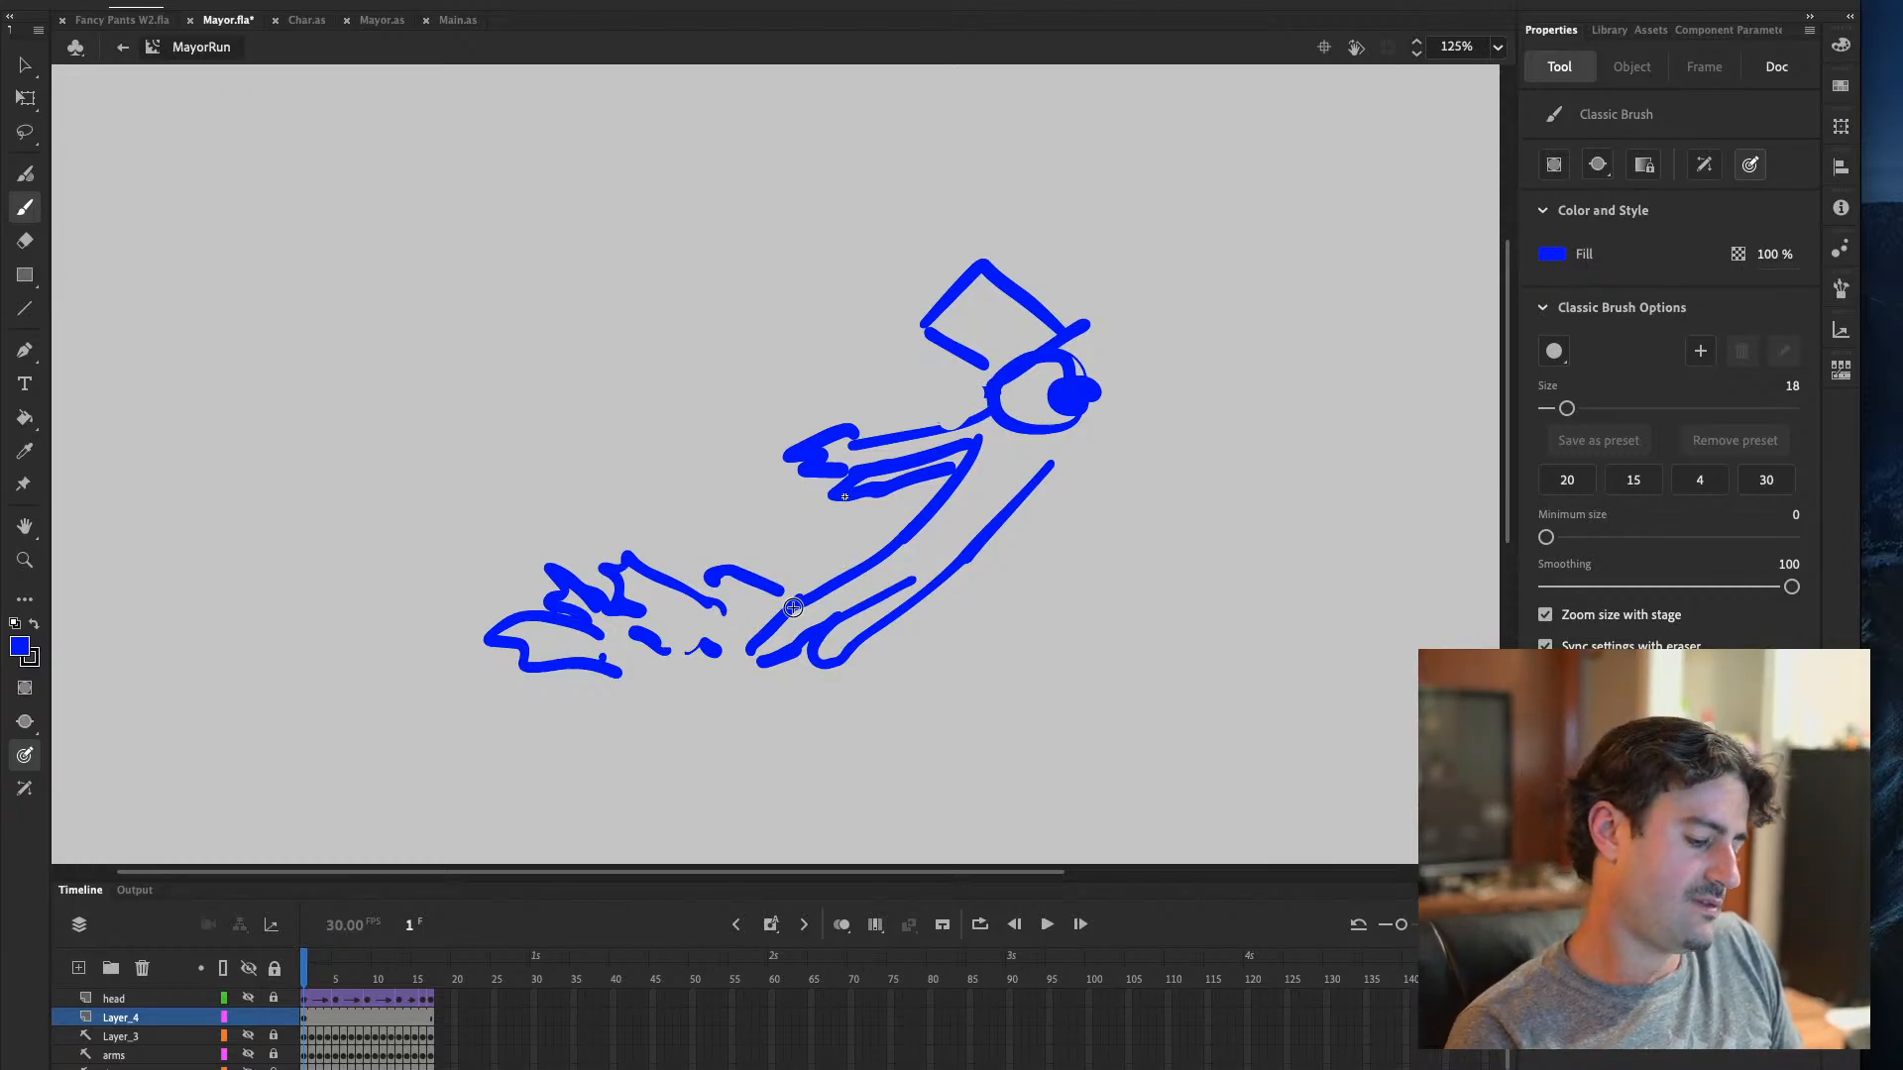
Erase the protruding round nose and redraw the face as a closed circle with a moustache and two dot eyes
left_click(25, 241)
mouse_move(1095, 386)
left_mouse_down()
mouse_move(1056, 389)
mouse_move(1101, 412)
mouse_move(1087, 388)
mouse_move(1072, 424)
left_mouse_up()
left_click(27, 207)
key("ctrl+z")
mouse_move(1070, 354)
left_mouse_down()
mouse_move(1088, 404)
mouse_move(1065, 427)
mouse_move(1042, 385)
mouse_move(1024, 404)
mouse_move(1073, 398)
left_mouse_up()
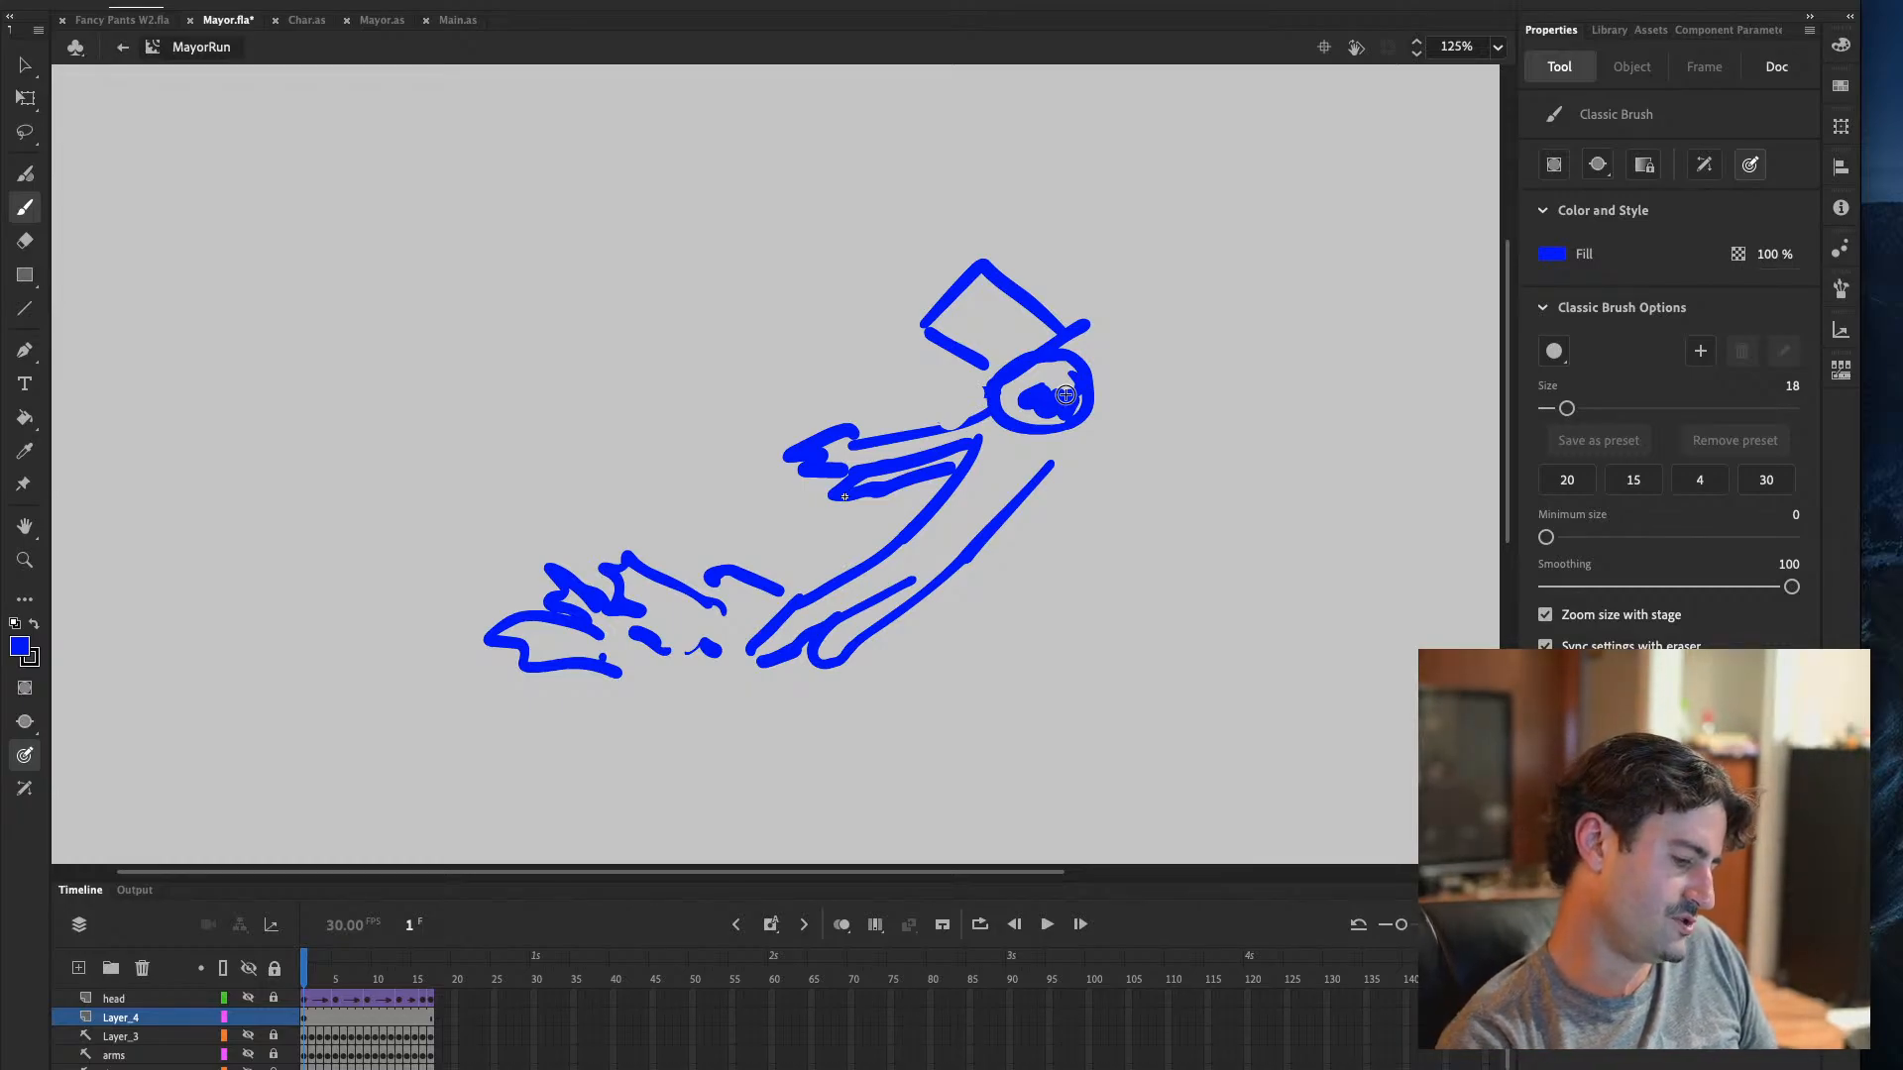
key("v")
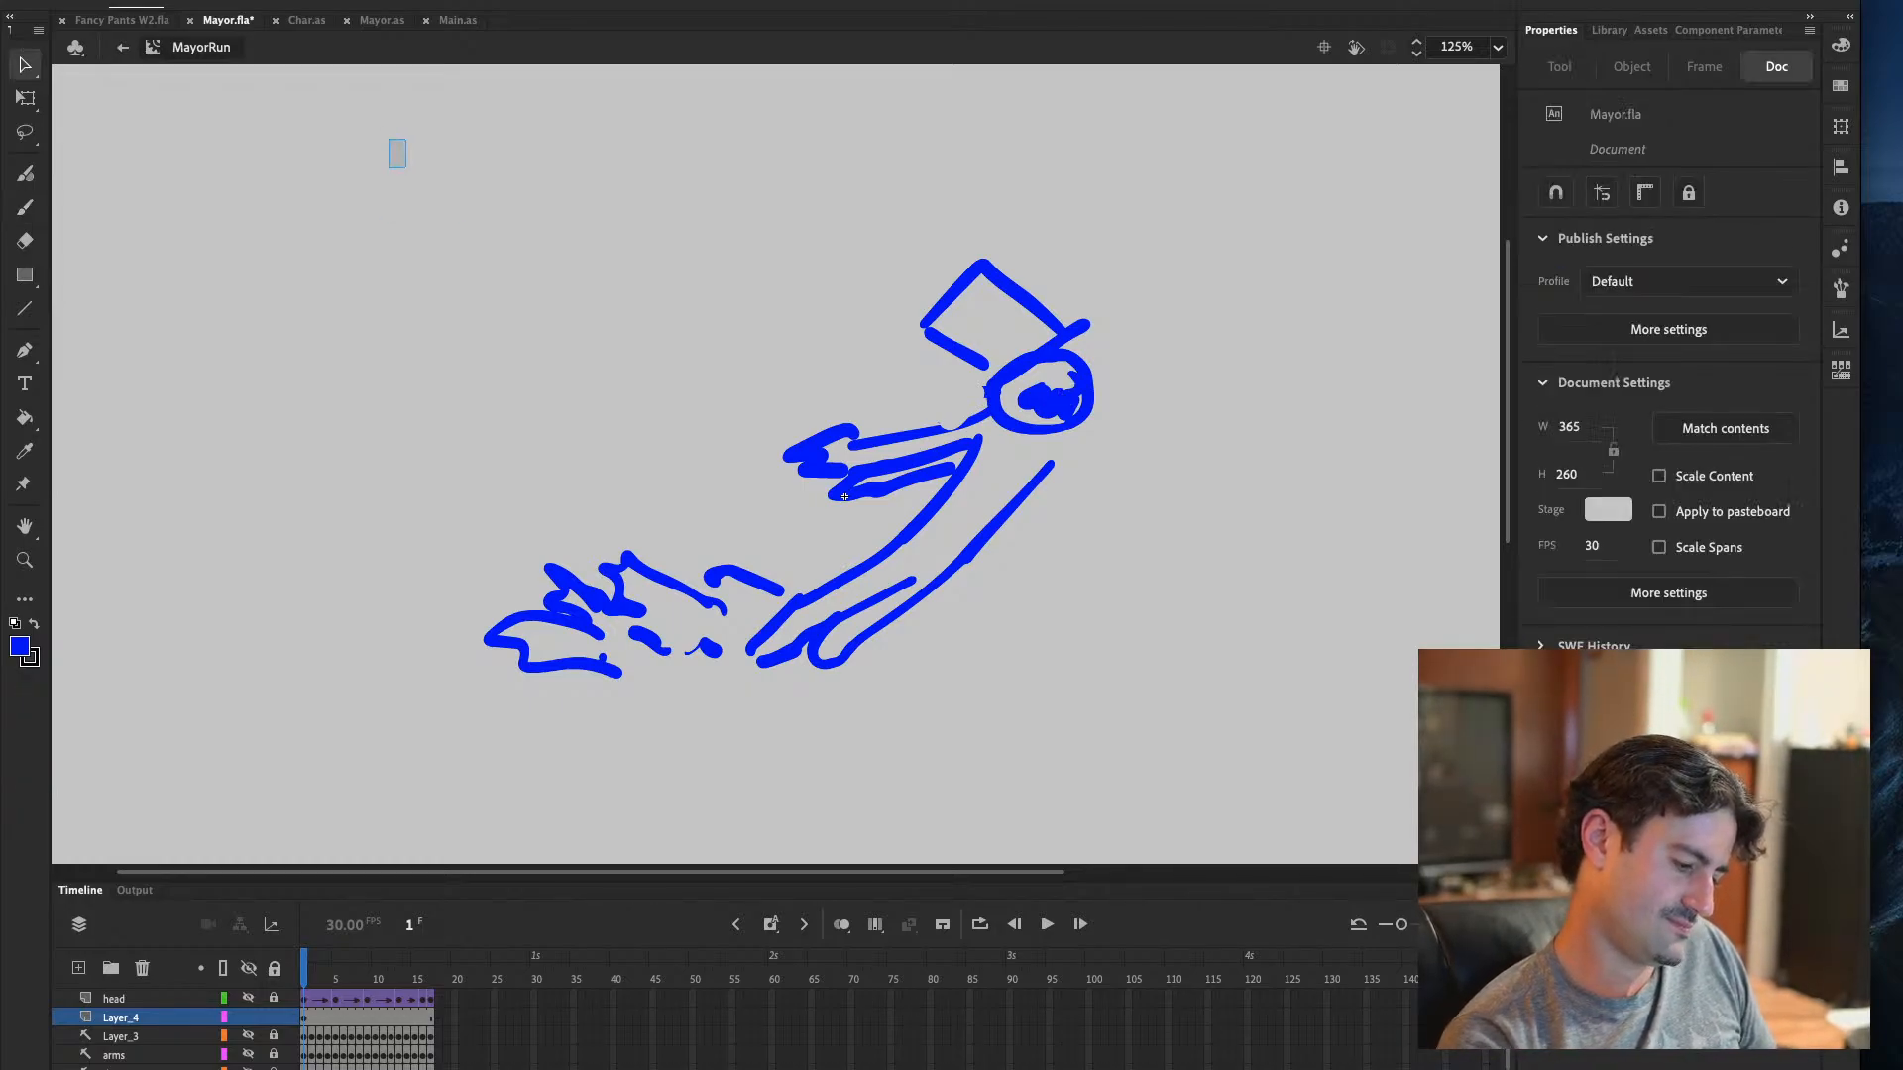
key("b")
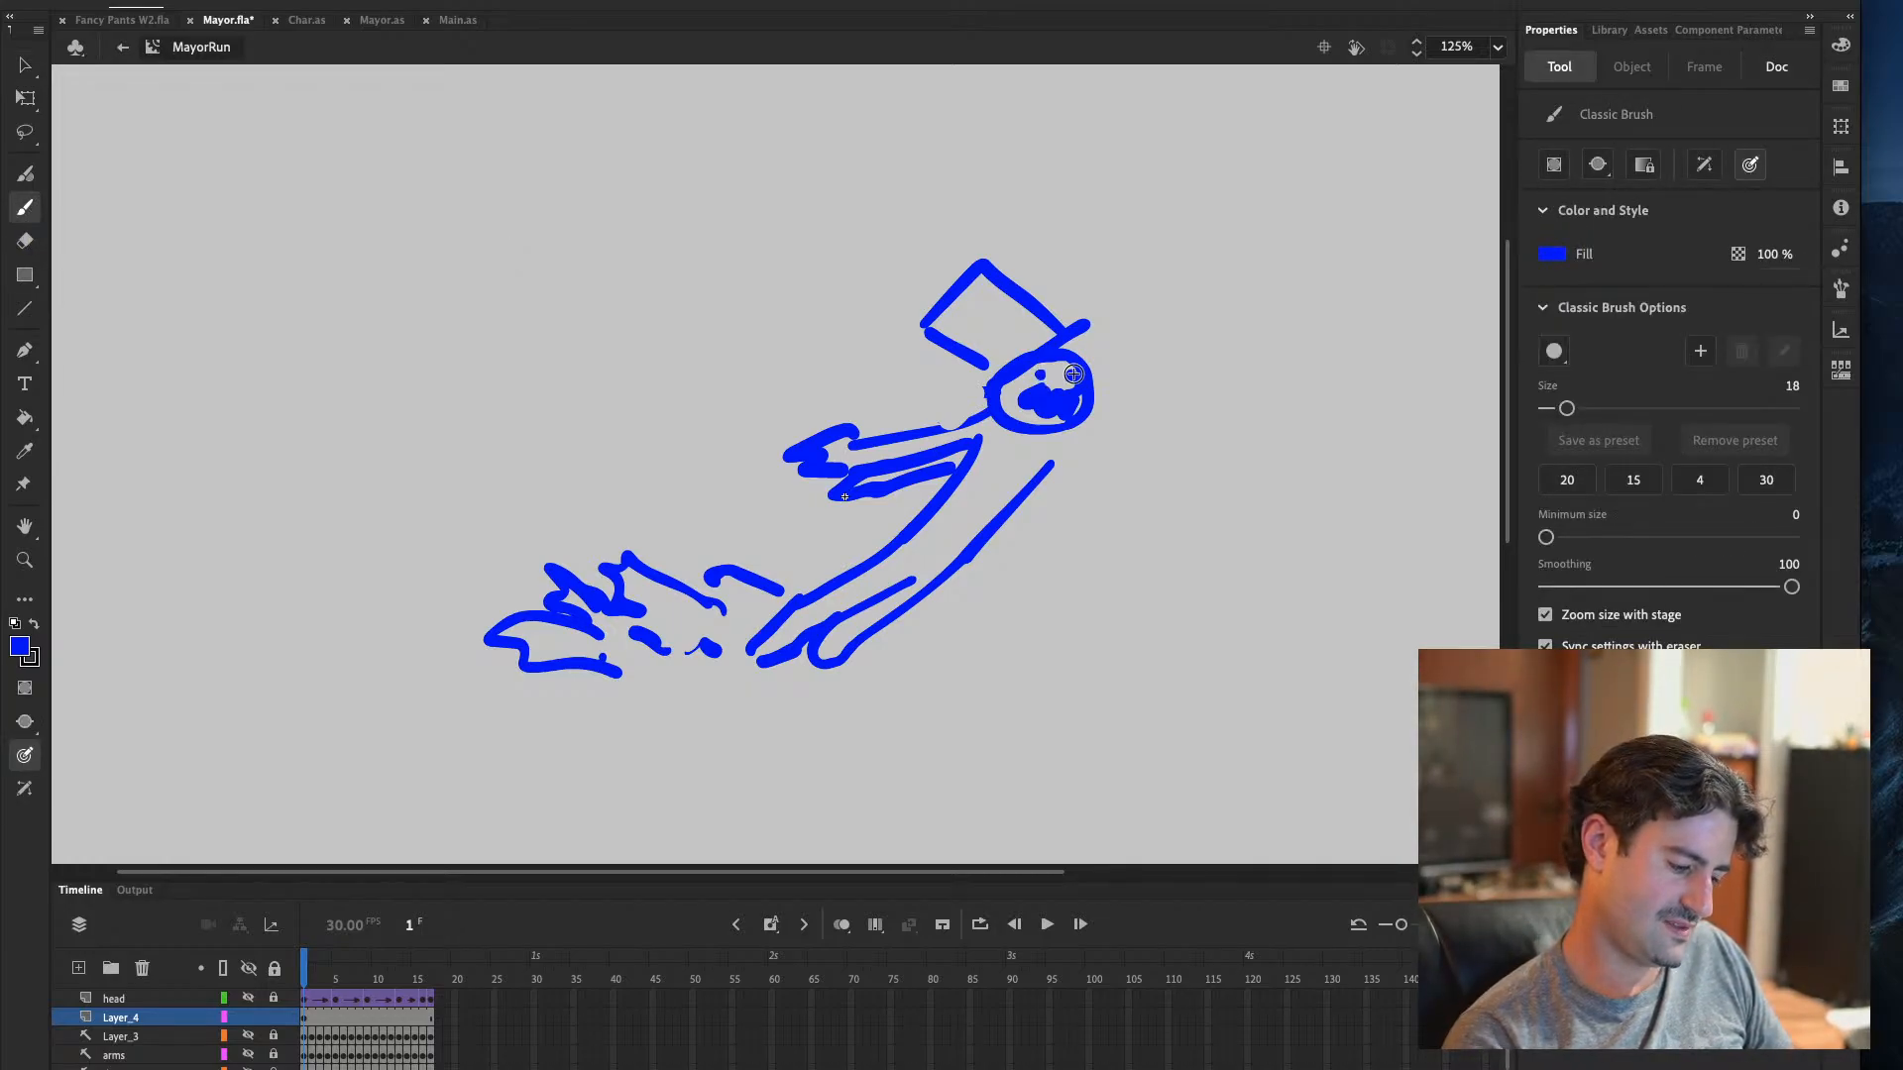
Lasso the moustache and shift it slightly toward the back of the head
left_click(30, 452)
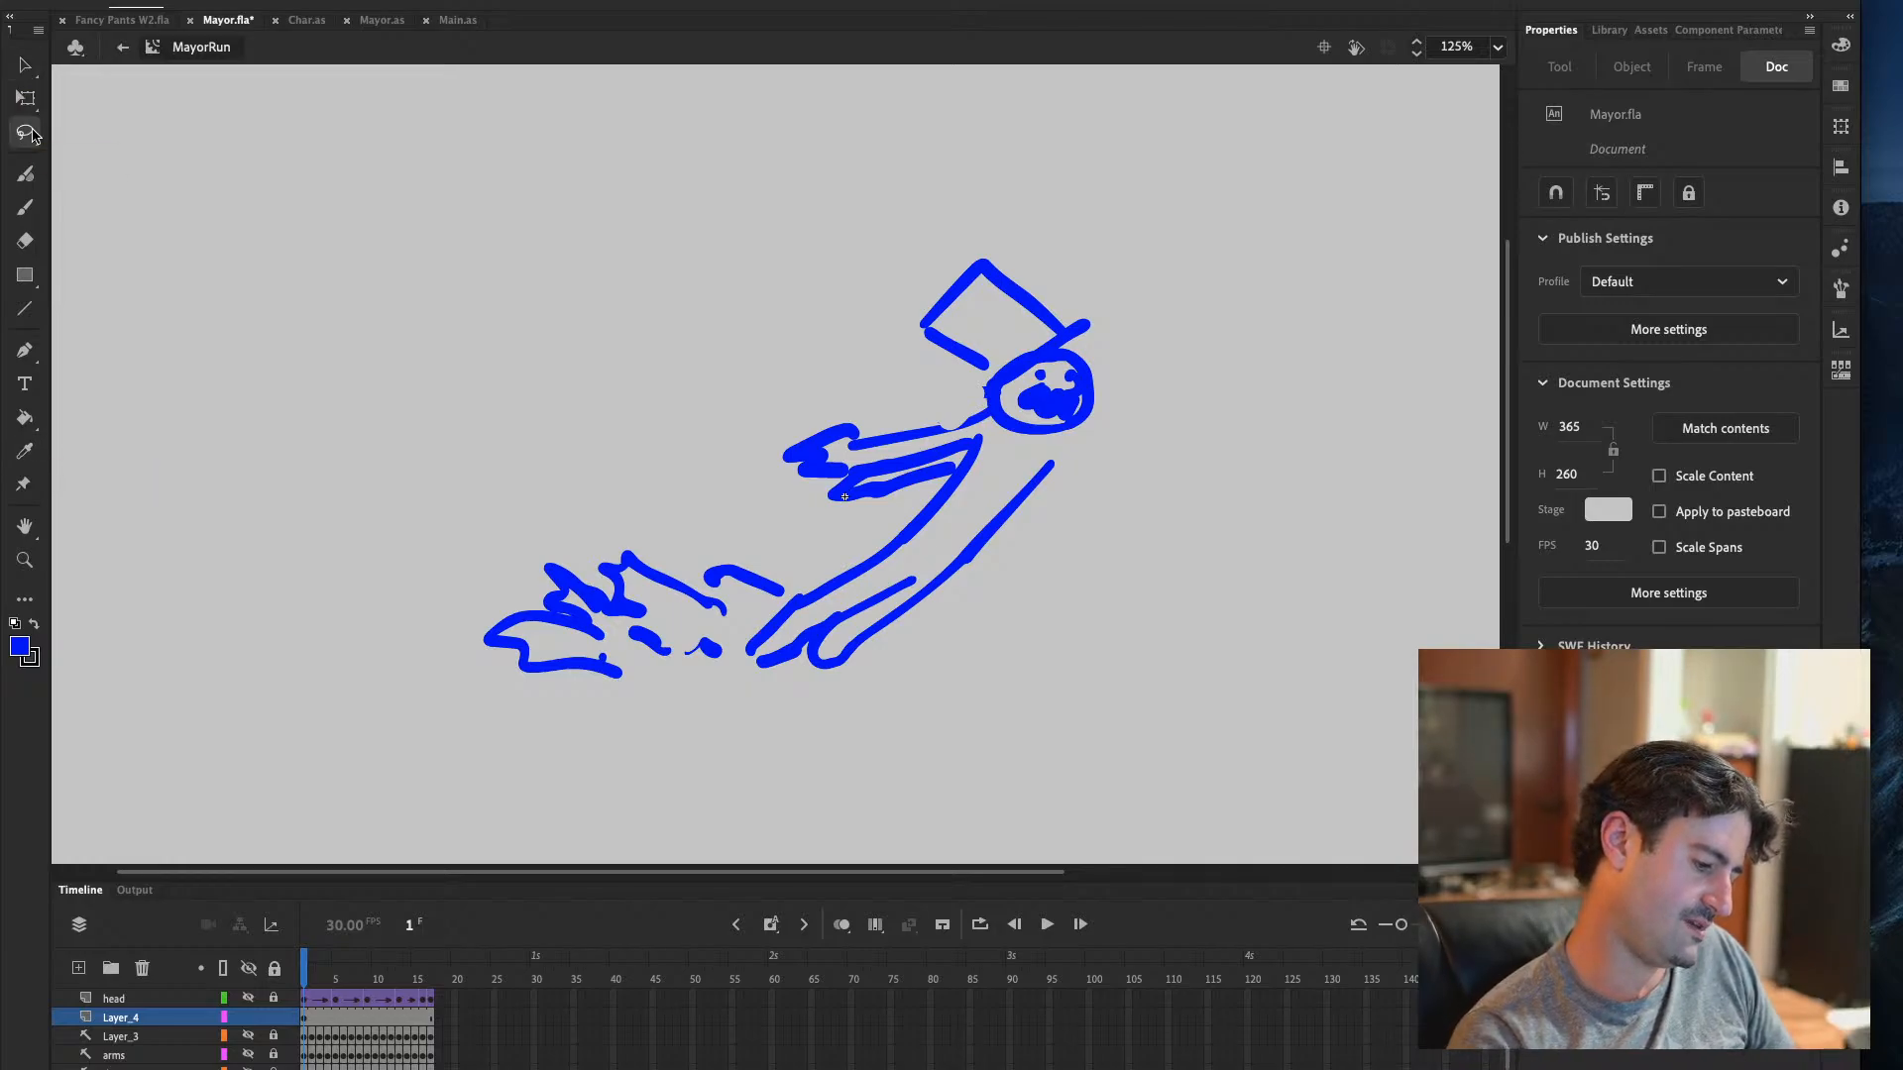
left_click(30, 133)
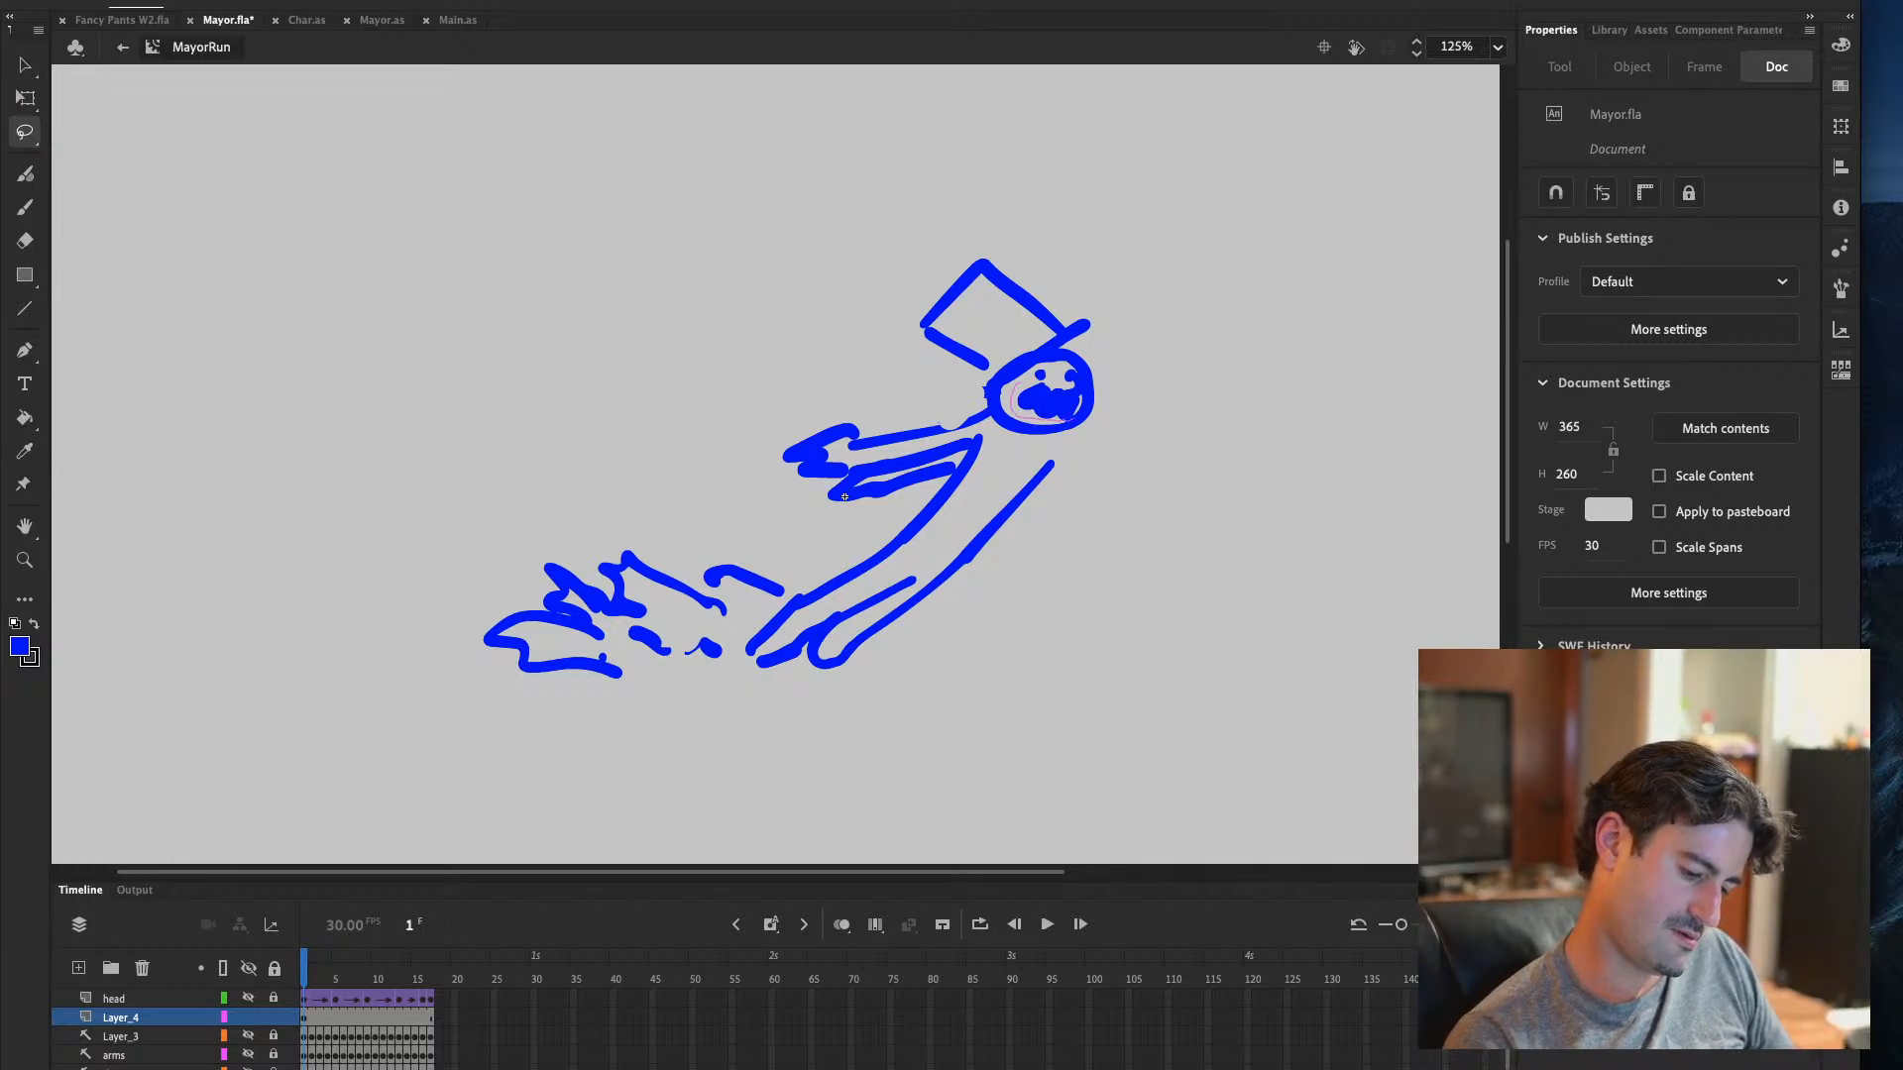
mouse_move(1016, 391)
left_mouse_down()
mouse_move(1076, 424)
mouse_move(1050, 390)
mouse_move(1072, 396)
left_mouse_up()
left_click(25, 65)
Refine the face by erasing around the moustache, painting a small curved nose and redrawing the eyes beside it
left_click(25, 241)
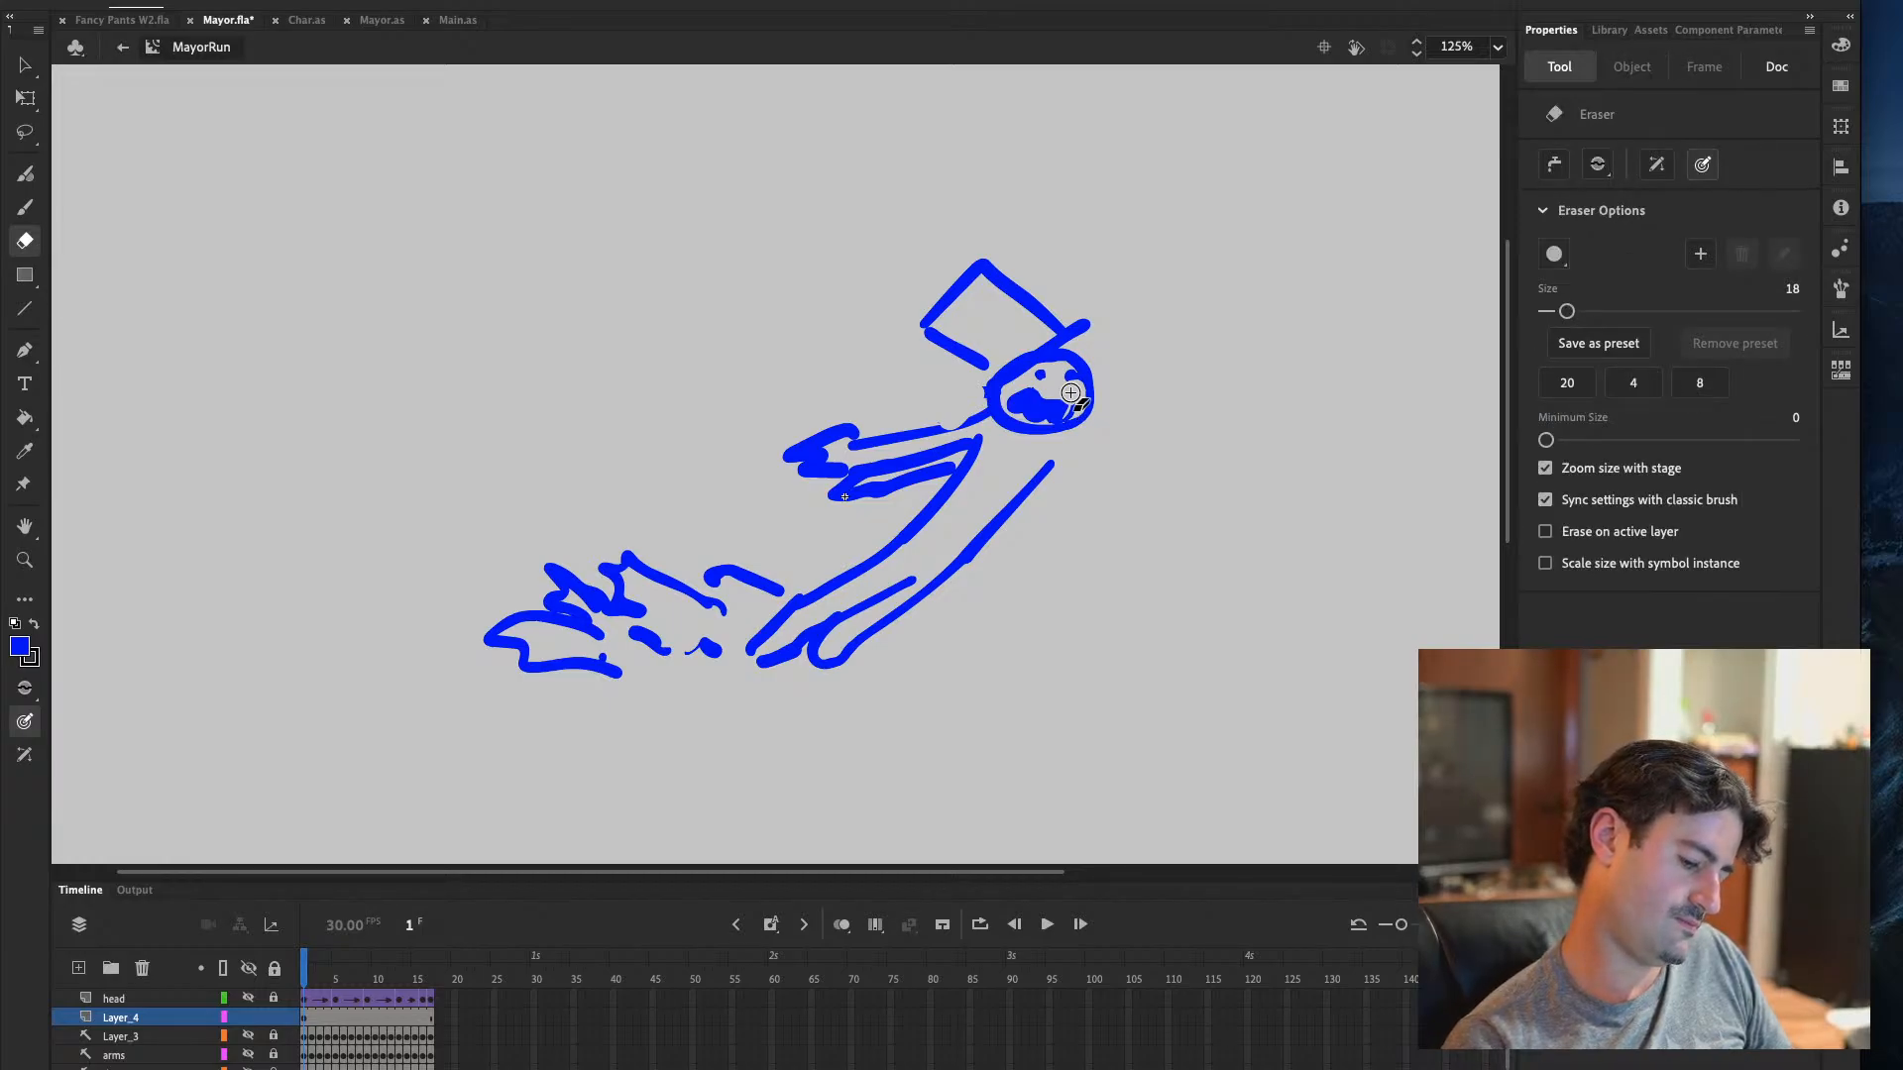
left_click(25, 207)
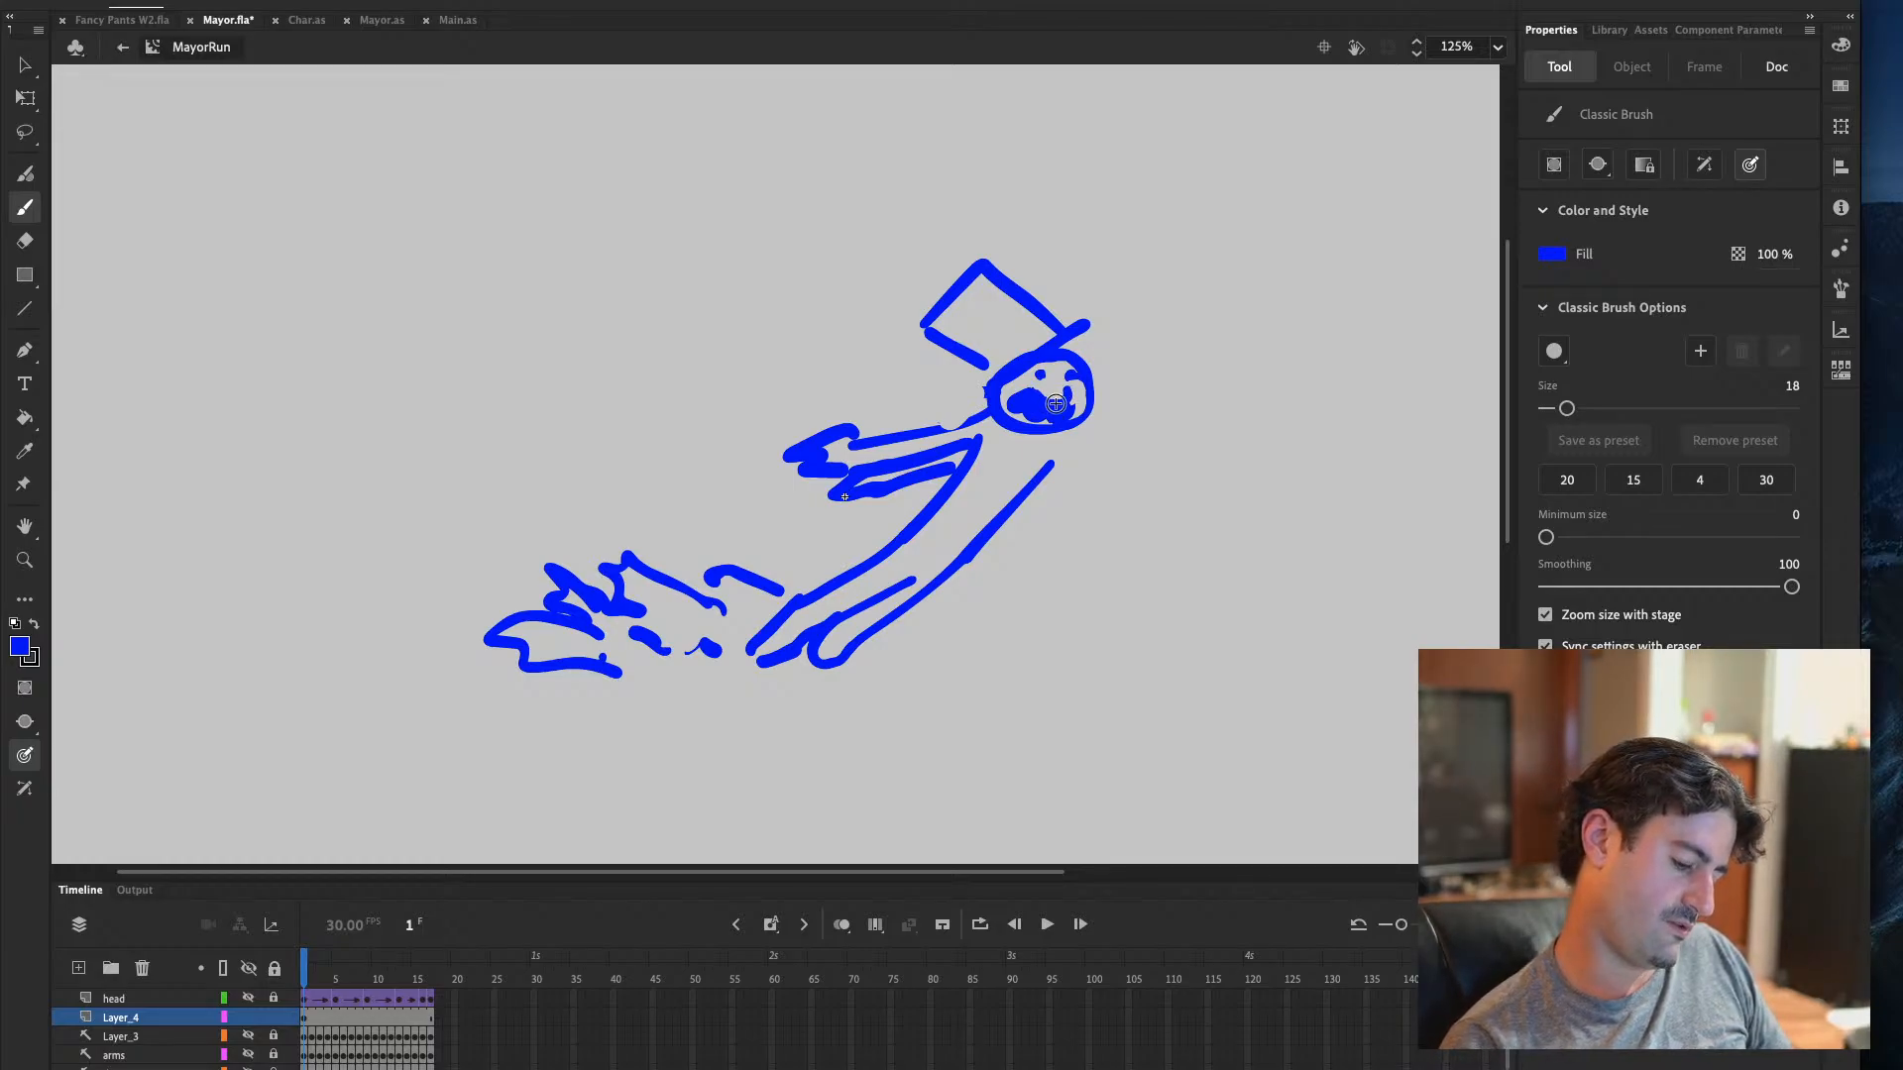
key("e")
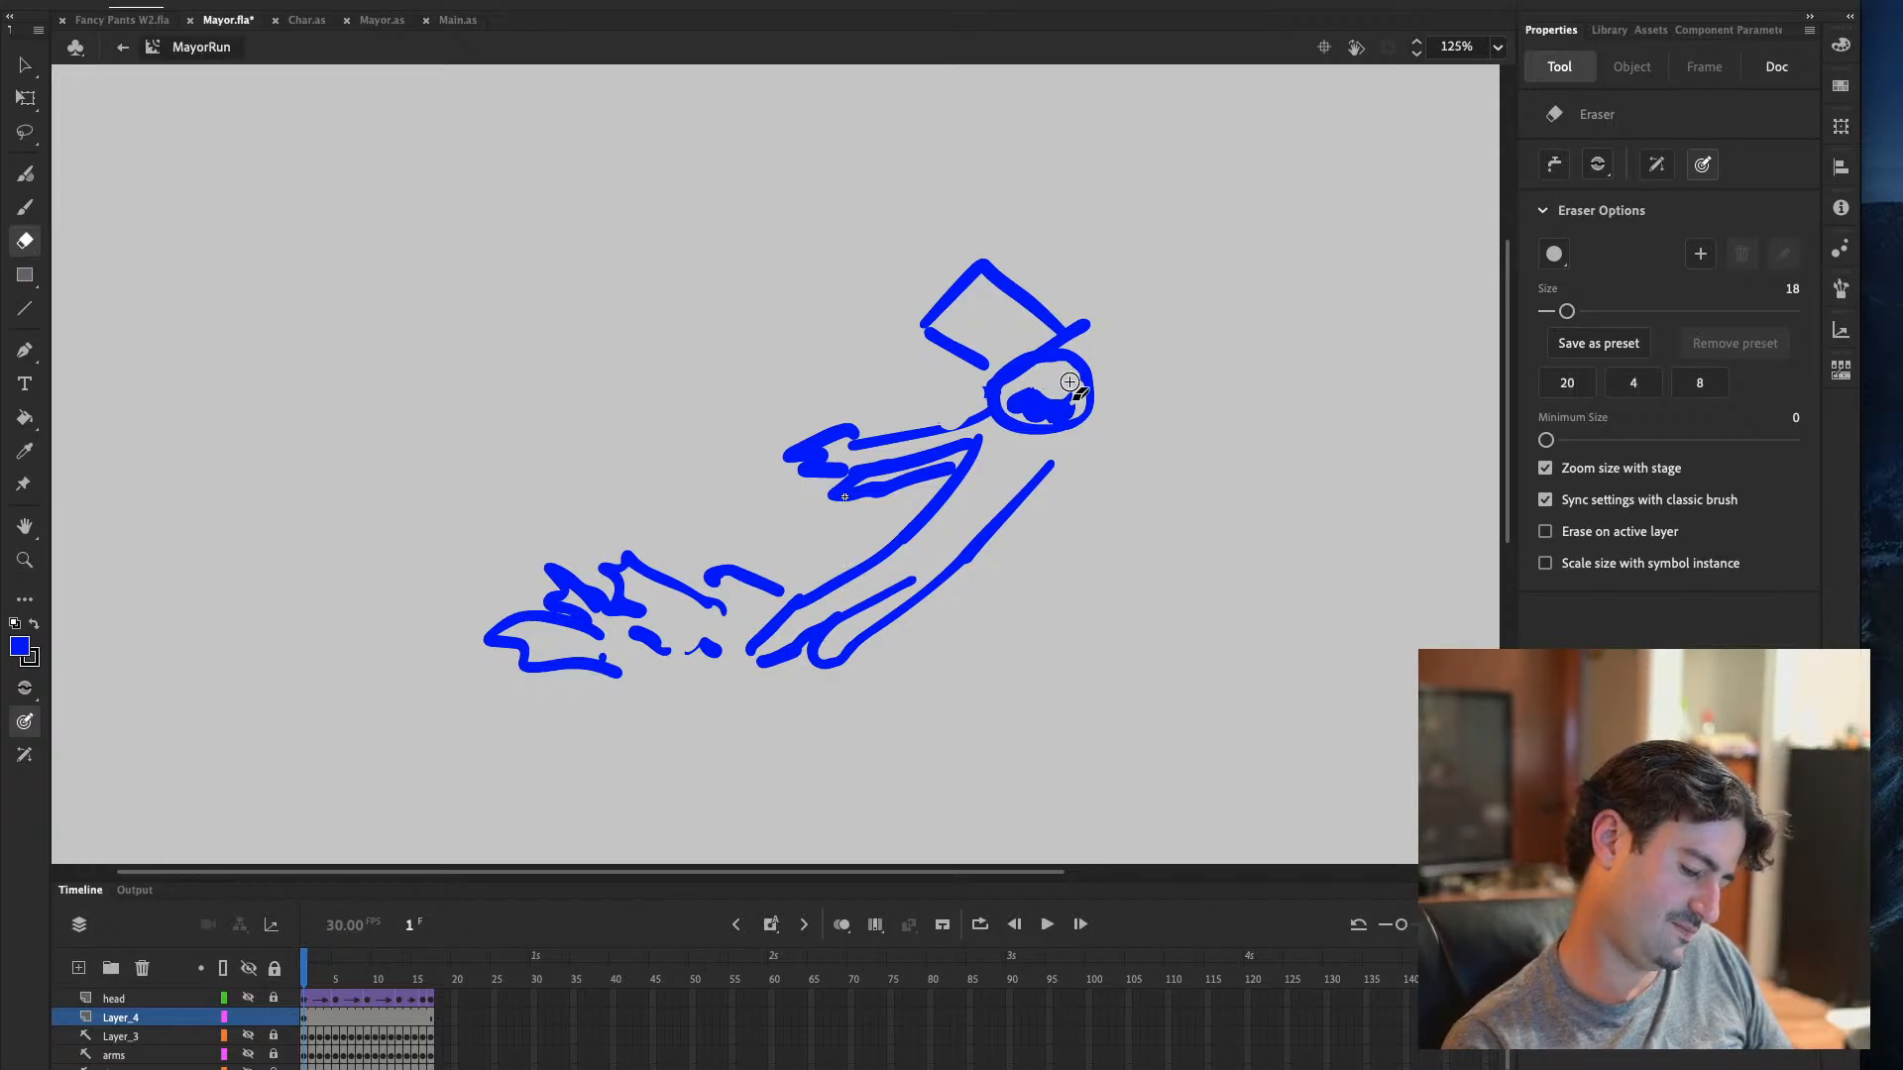
key("b")
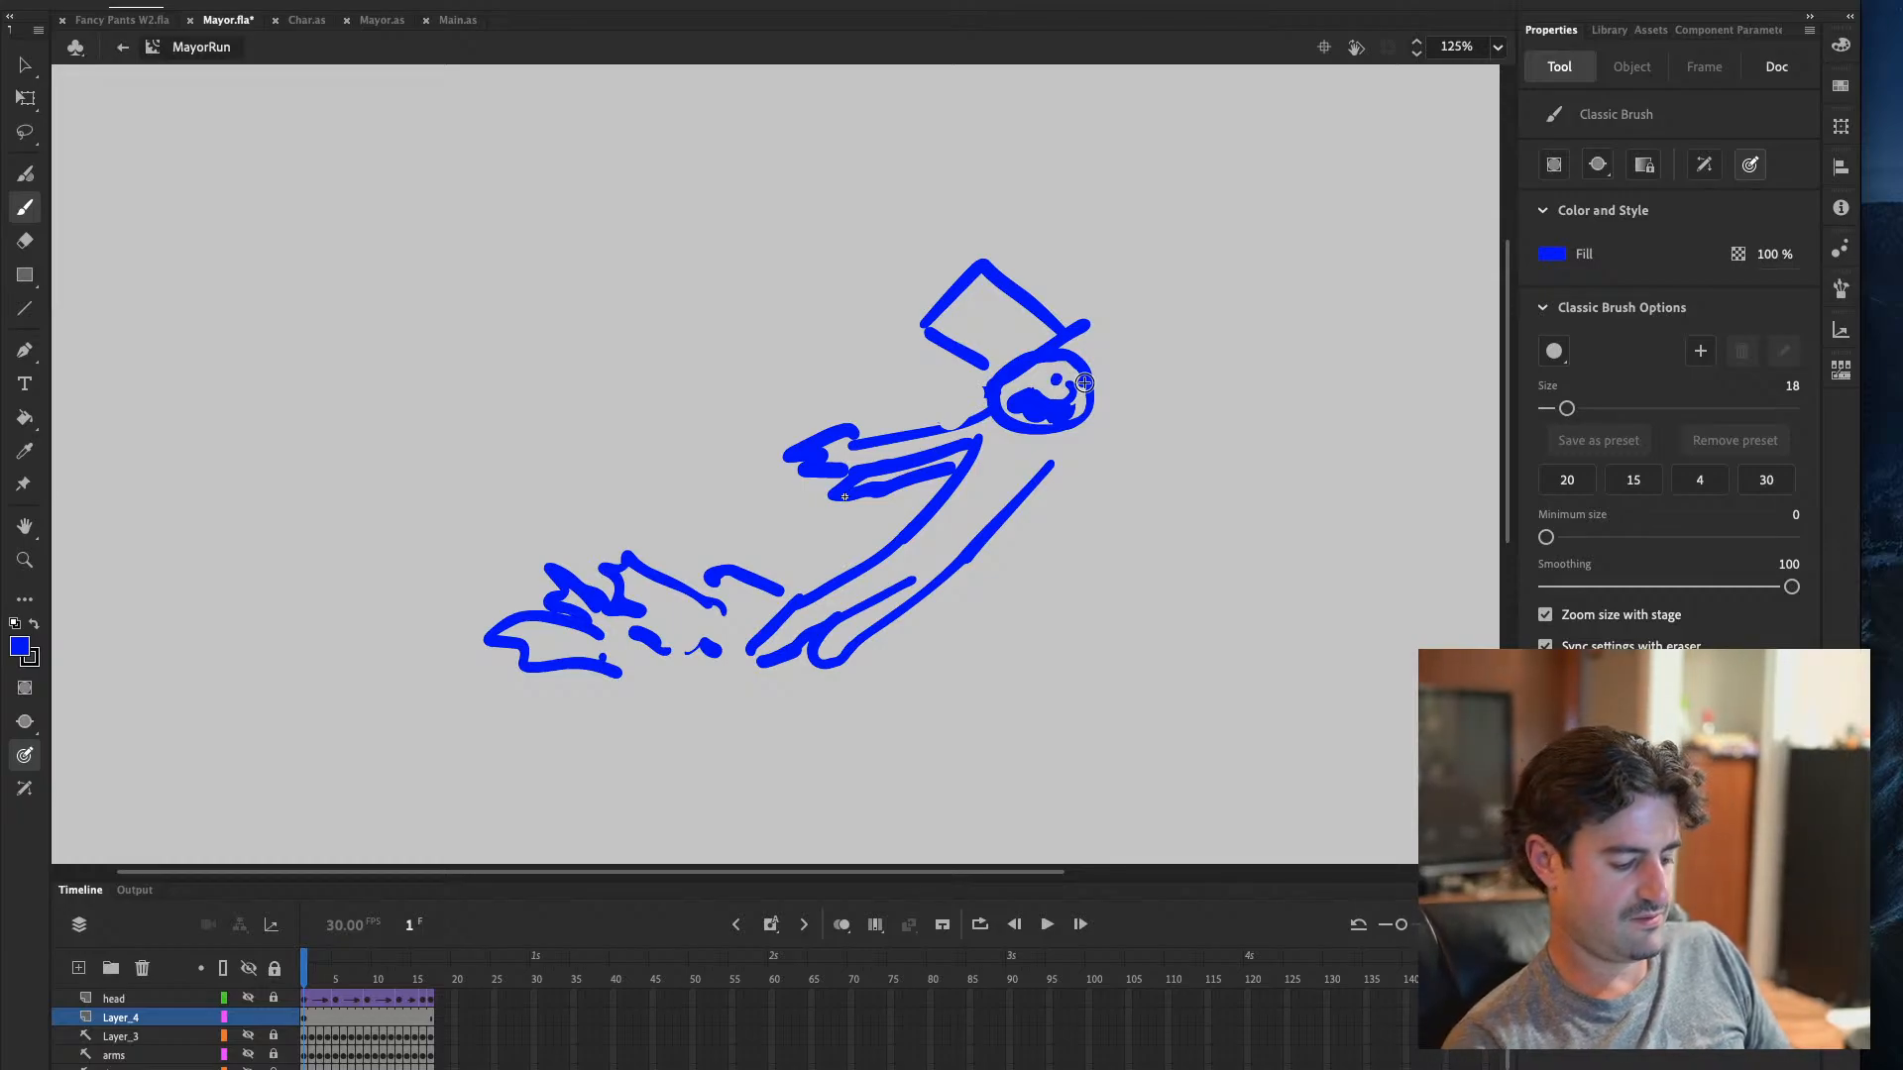
Delete the Mayor's angular top hat and paint over the gap left in the upper outline of the head
left_click(26, 137)
mouse_move(946, 243)
left_mouse_down()
mouse_move(897, 387)
mouse_move(991, 421)
mouse_move(1009, 249)
left_mouse_up()
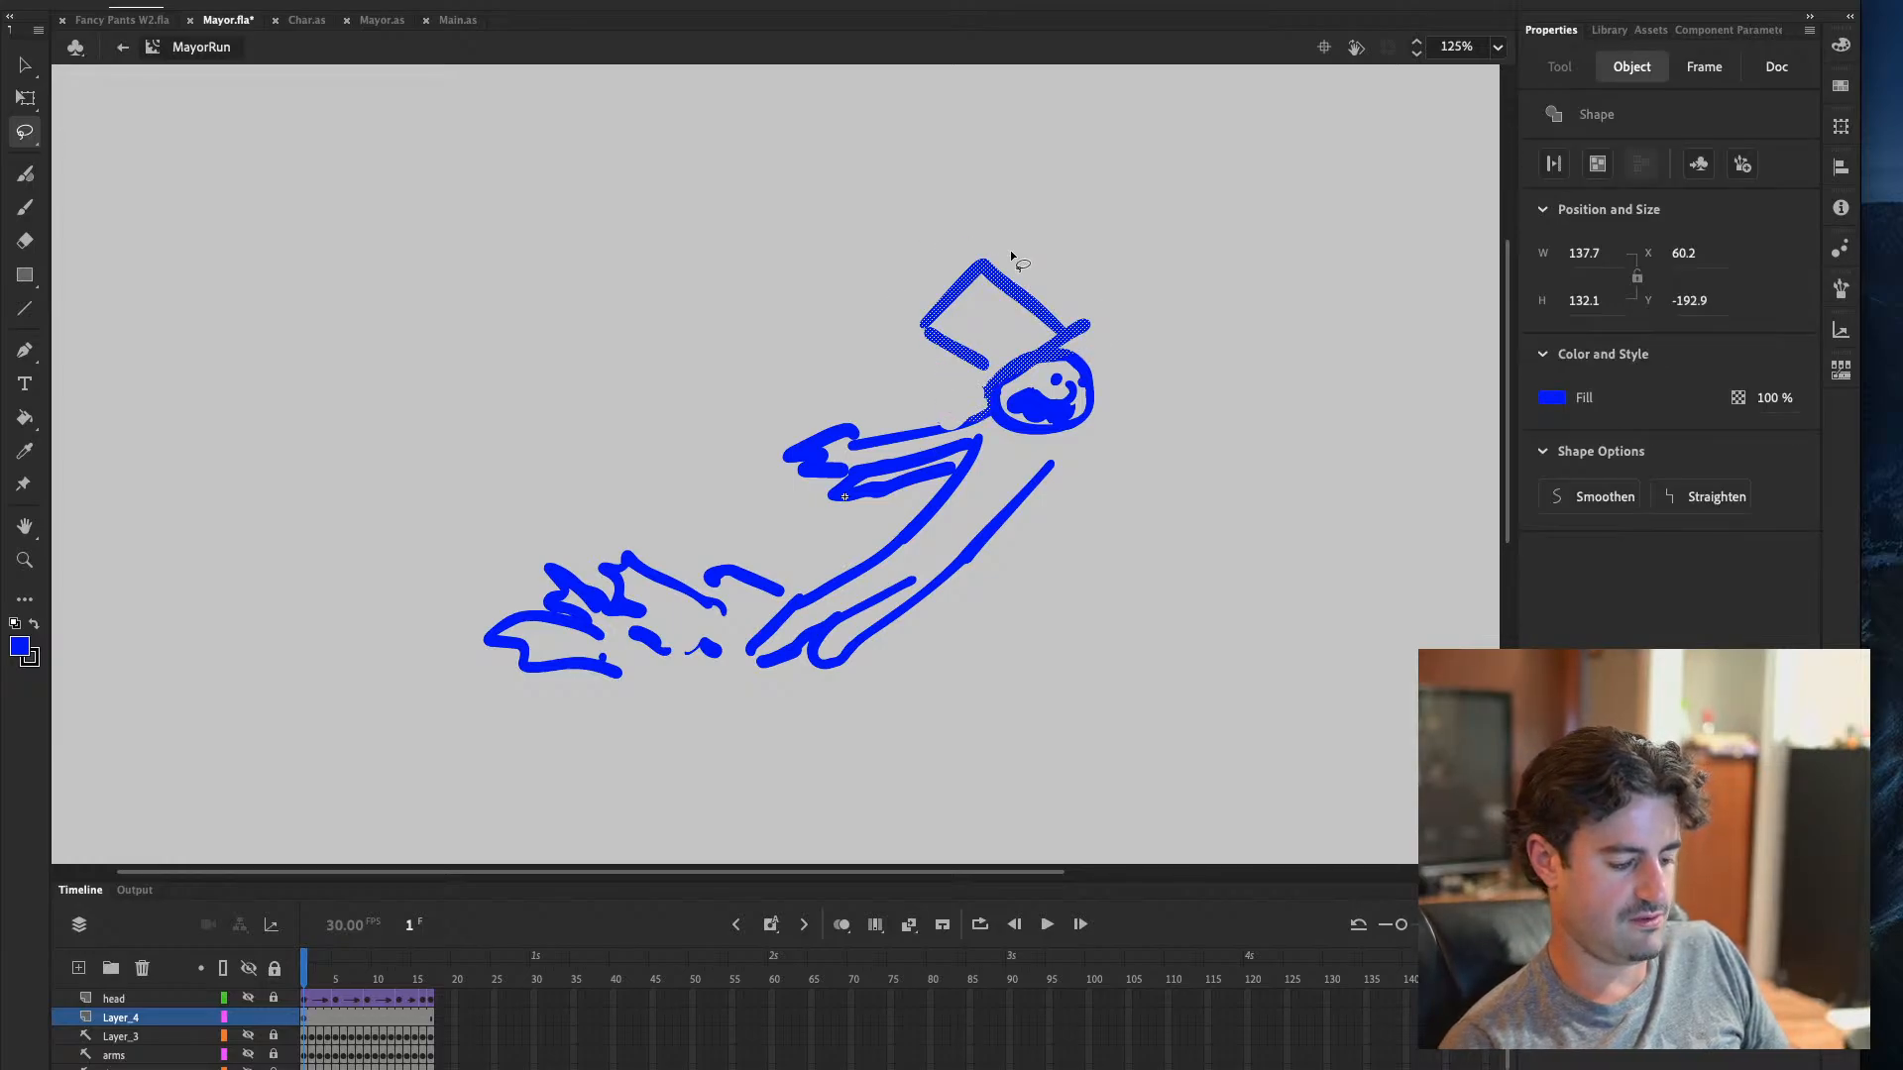
key("Delete")
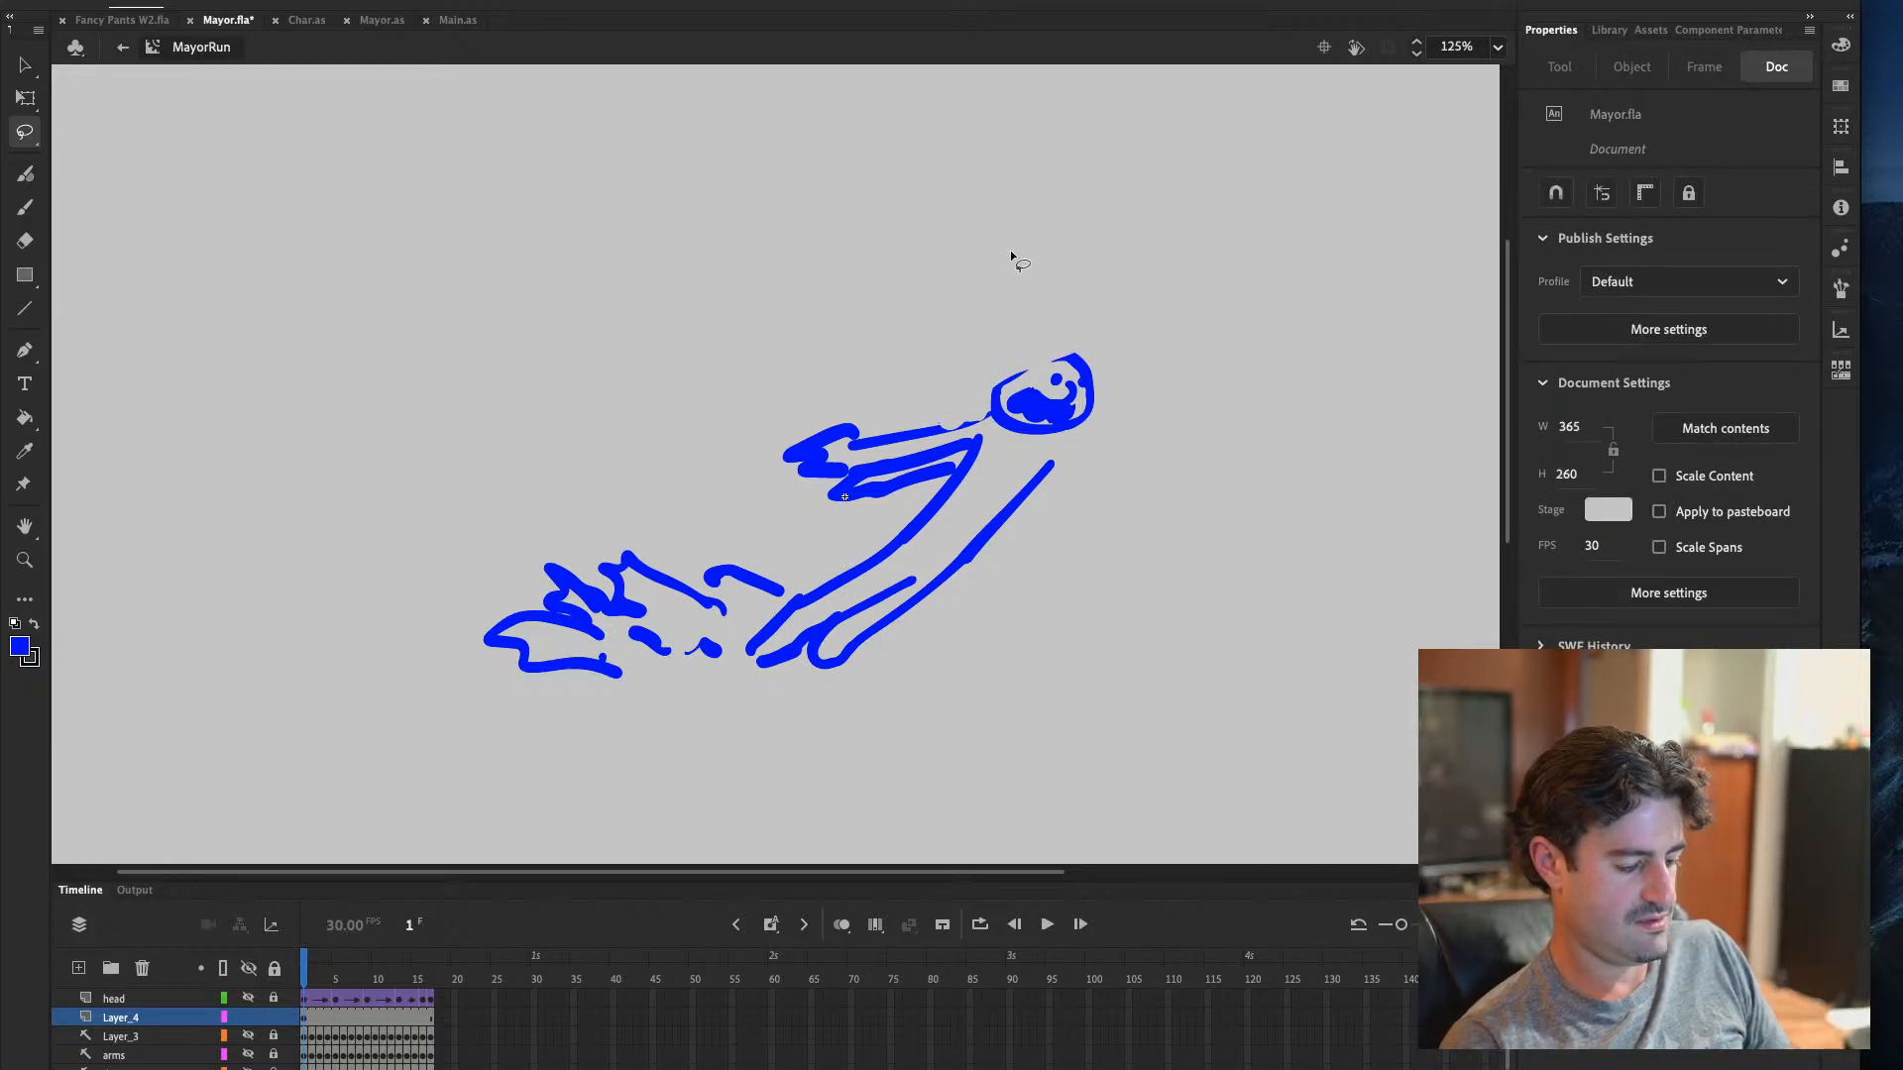
left_click(27, 207)
mouse_move(1065, 354)
left_mouse_down()
mouse_move(1010, 362)
mouse_move(998, 400)
mouse_move(1040, 354)
mouse_move(995, 399)
left_mouse_up()
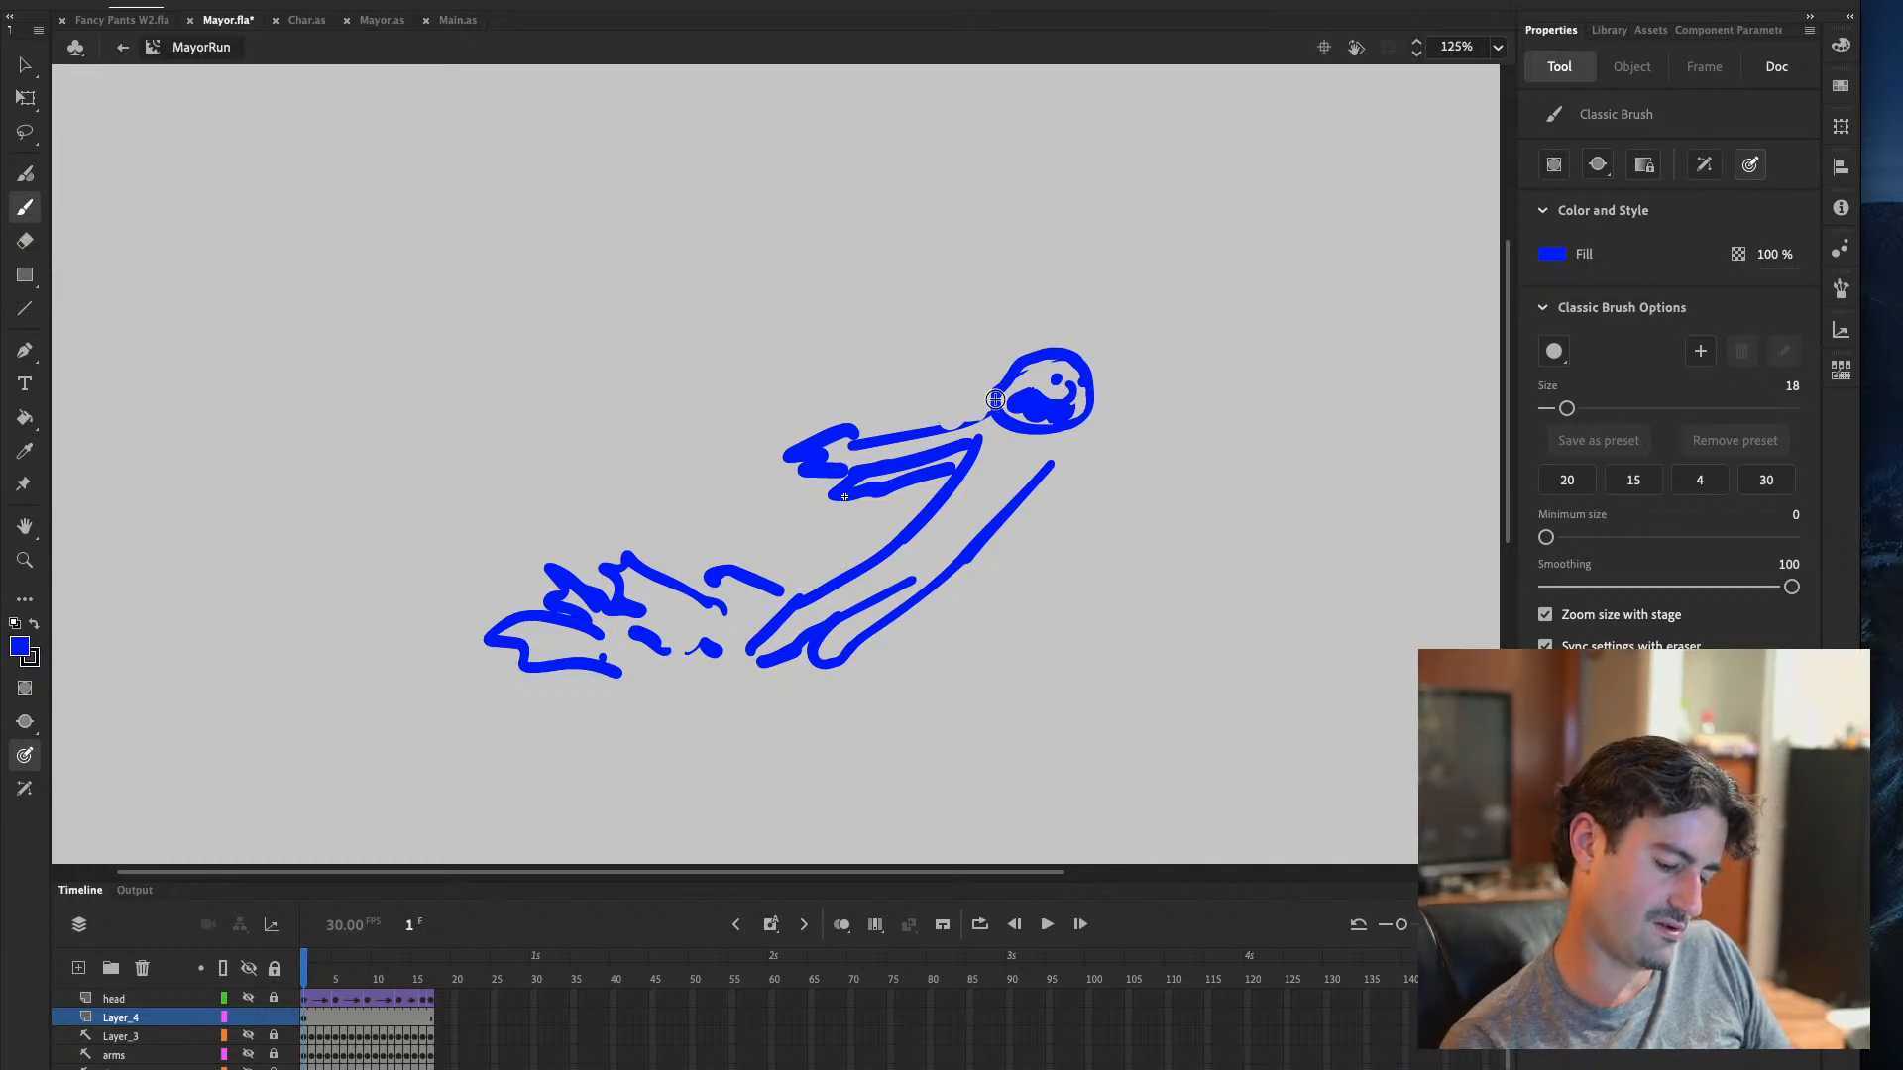
Erase the top of the head and paint a slanted hat brim across it
left_click(25, 240)
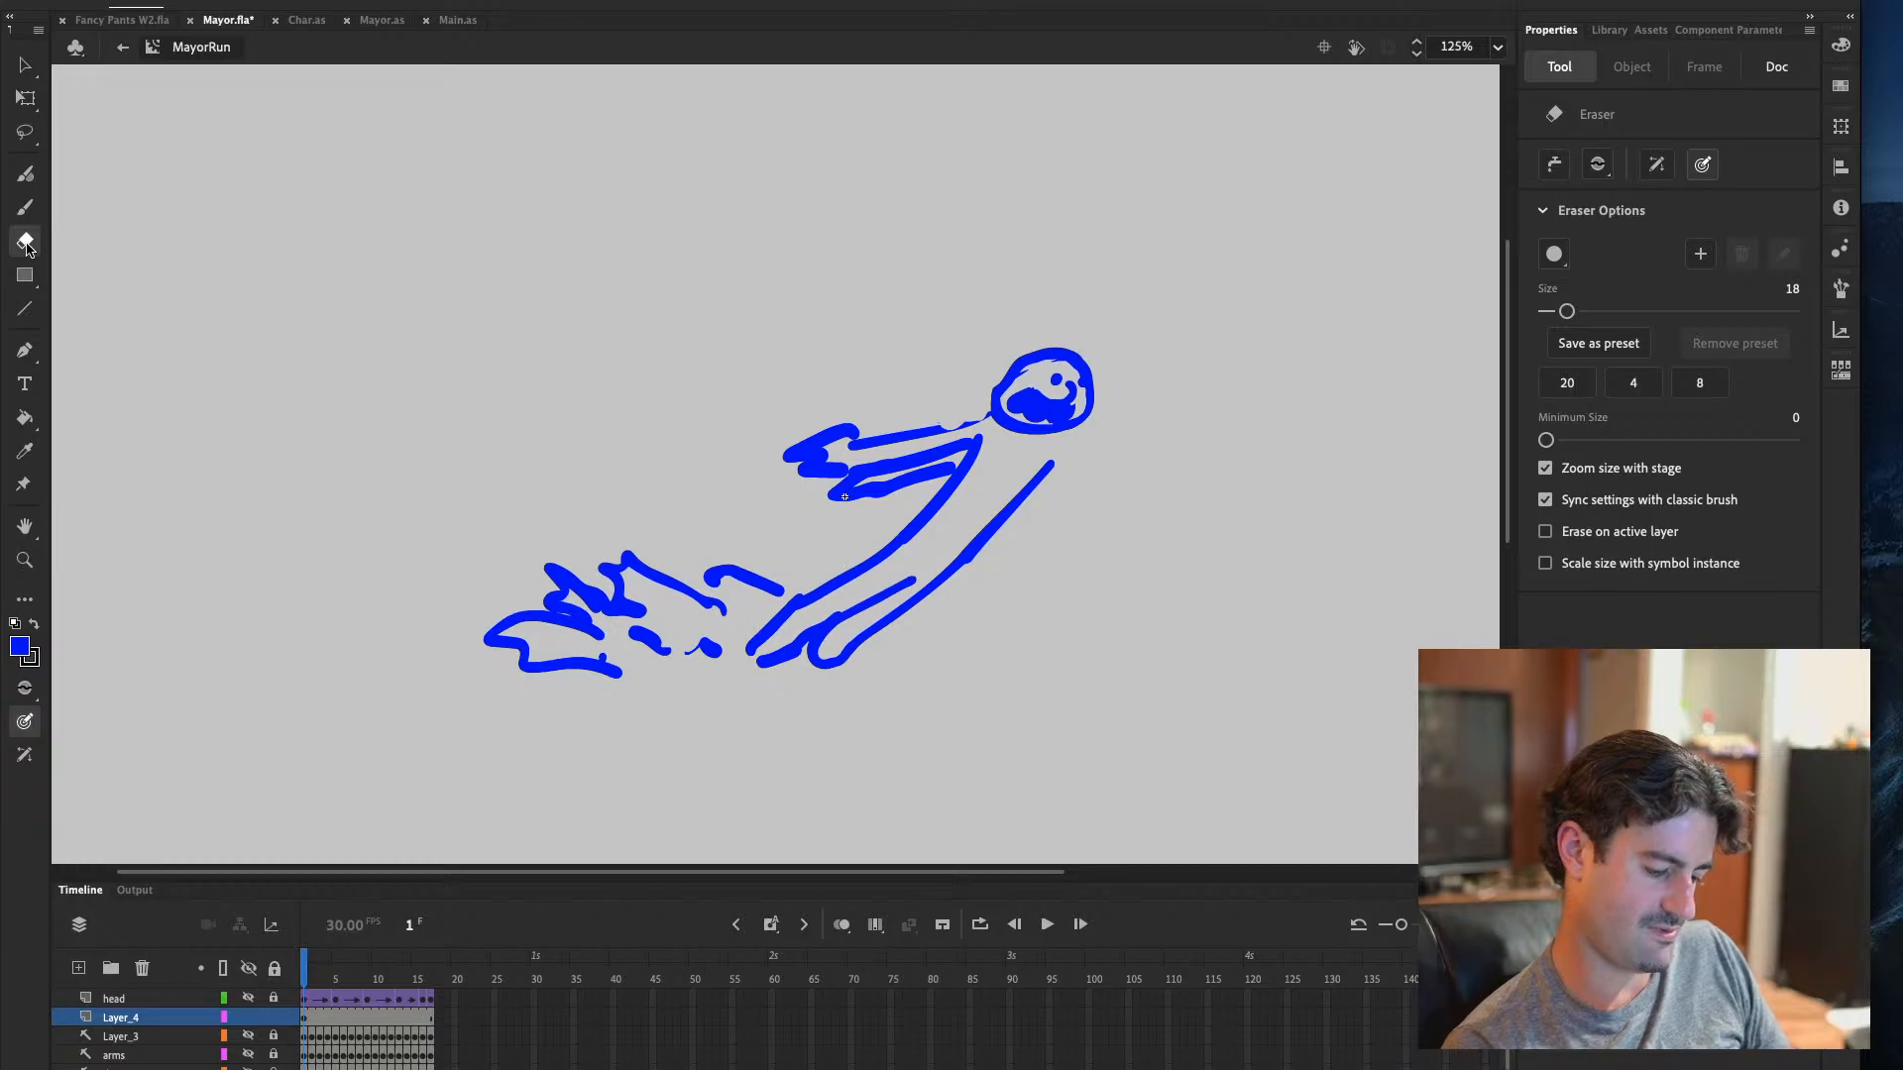
left_click_drag(996, 369, 1153, 331)
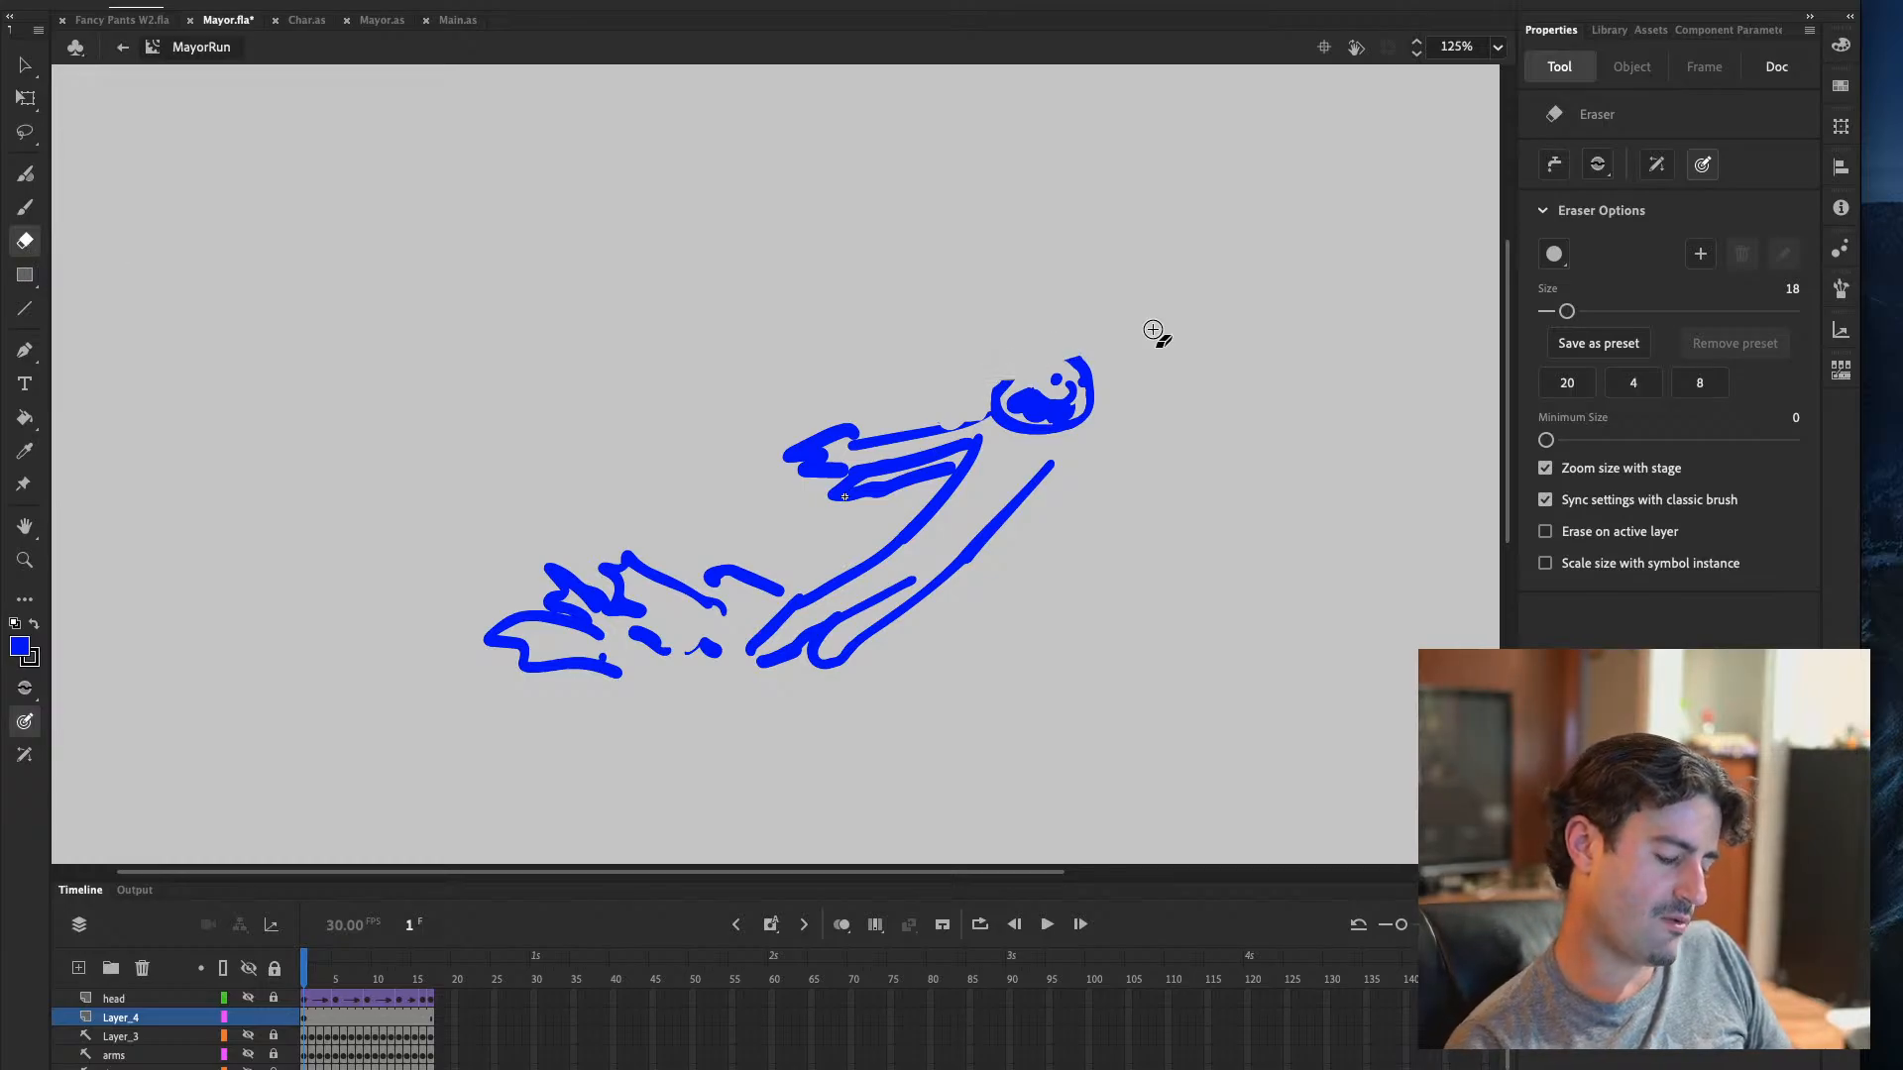
left_click(30, 205)
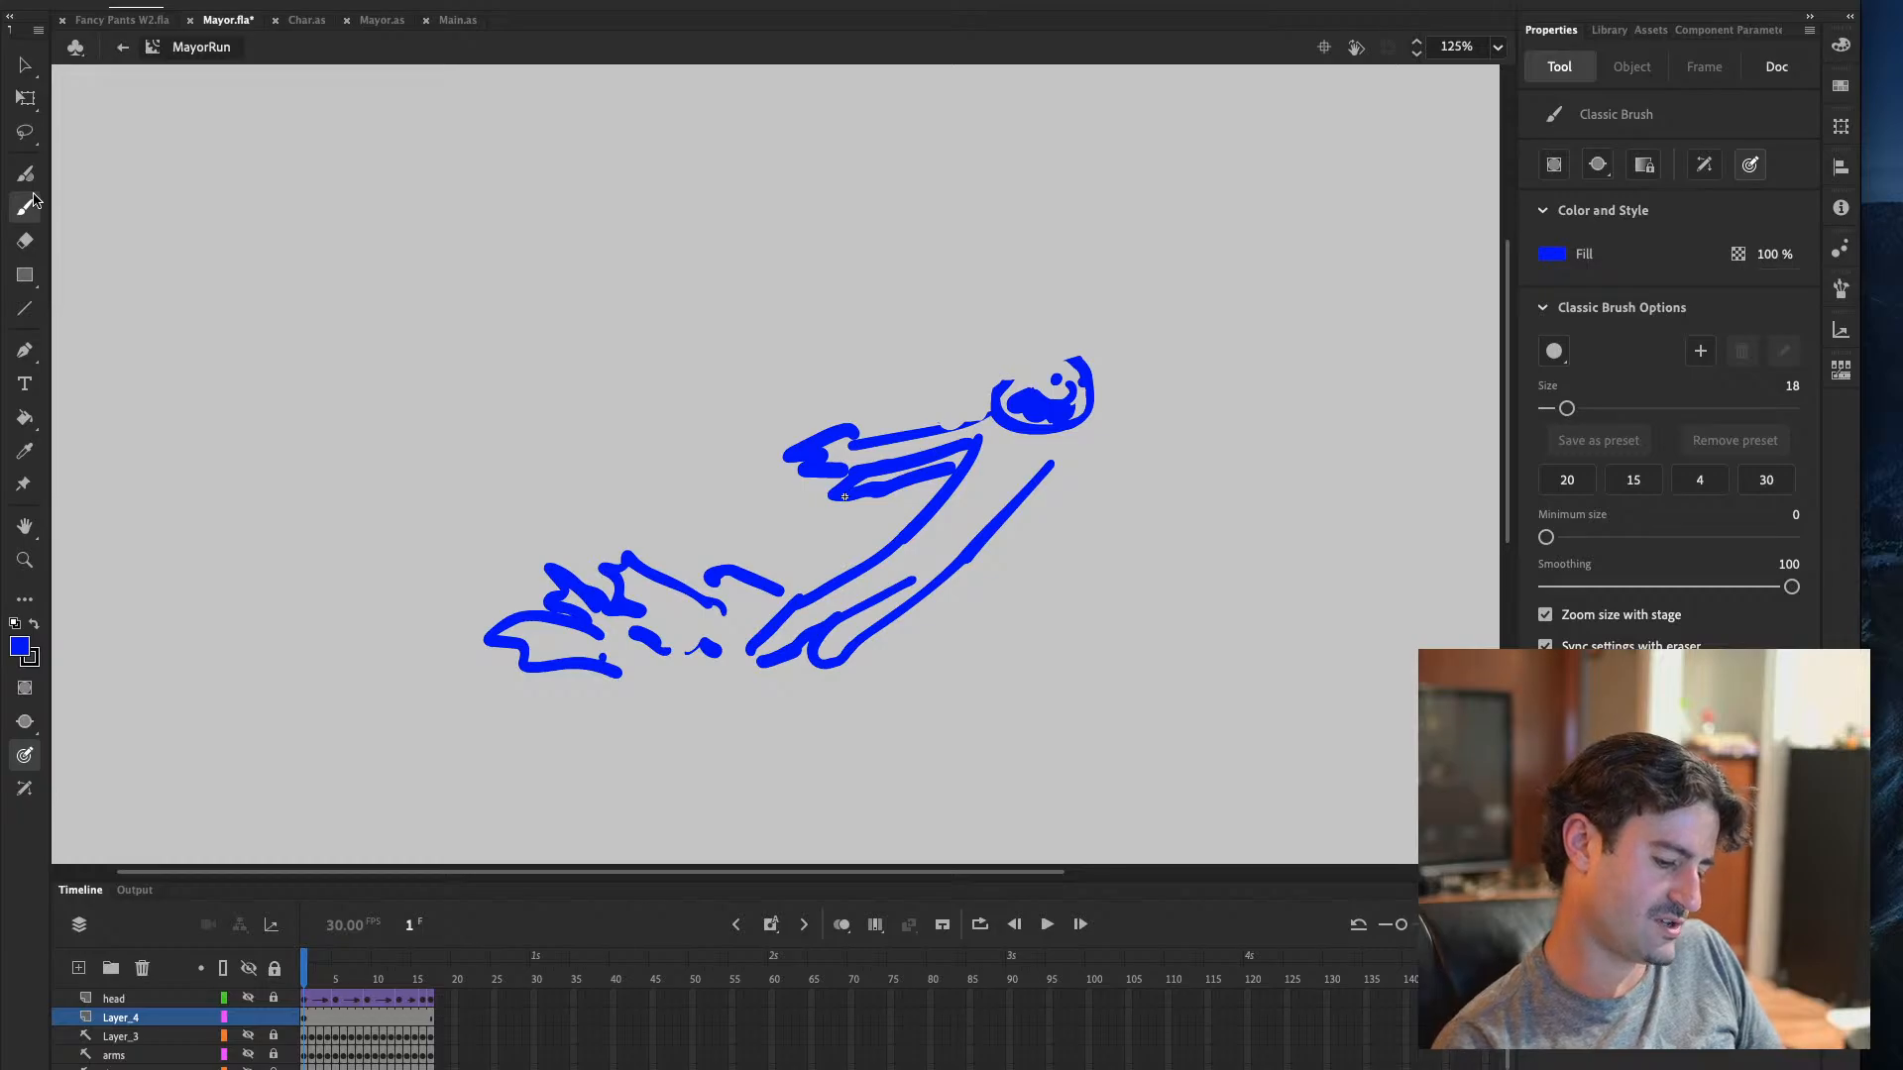
left_click_drag(976, 397, 1091, 360)
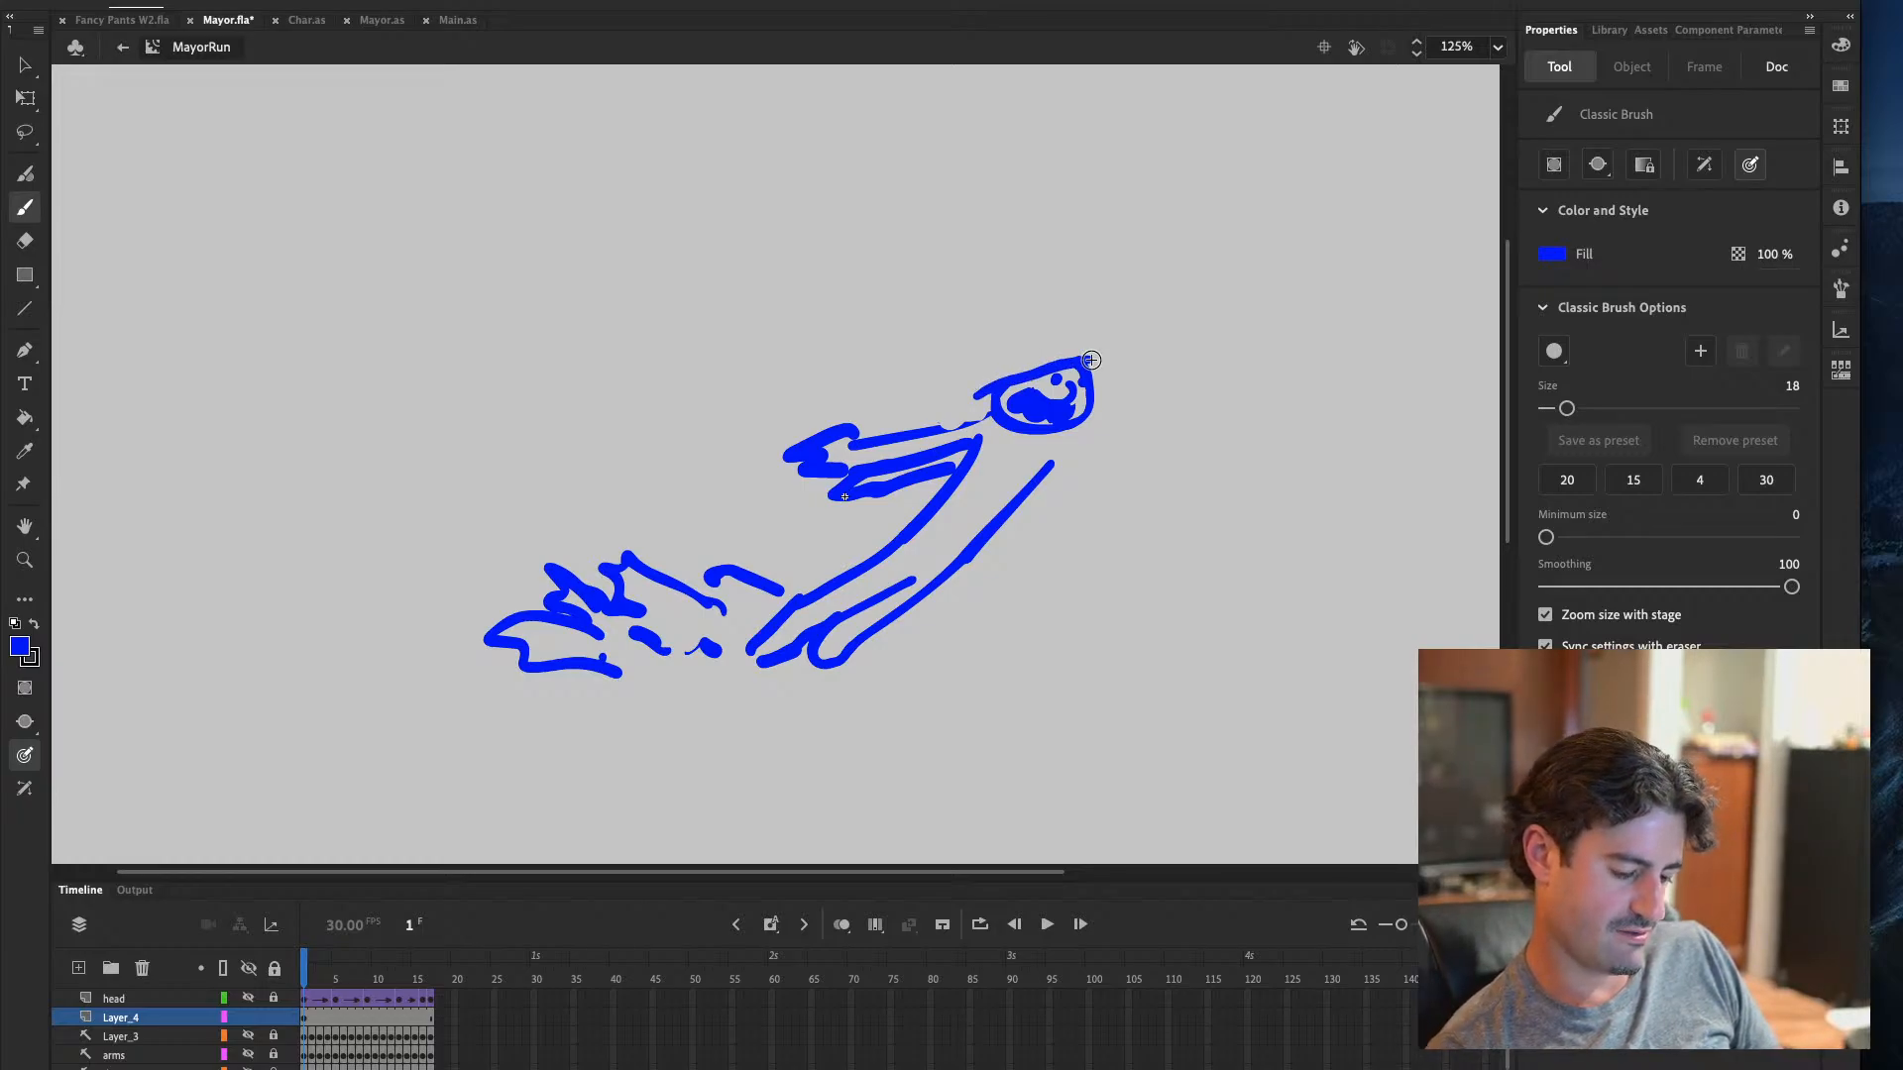
Extend the upper arm line to the head and the chest line up to the neck
mouse_move(930, 427)
left_mouse_down()
mouse_move(994, 414)
mouse_move(1046, 493)
mouse_move(1031, 518)
left_mouse_up()
left_click(25, 241)
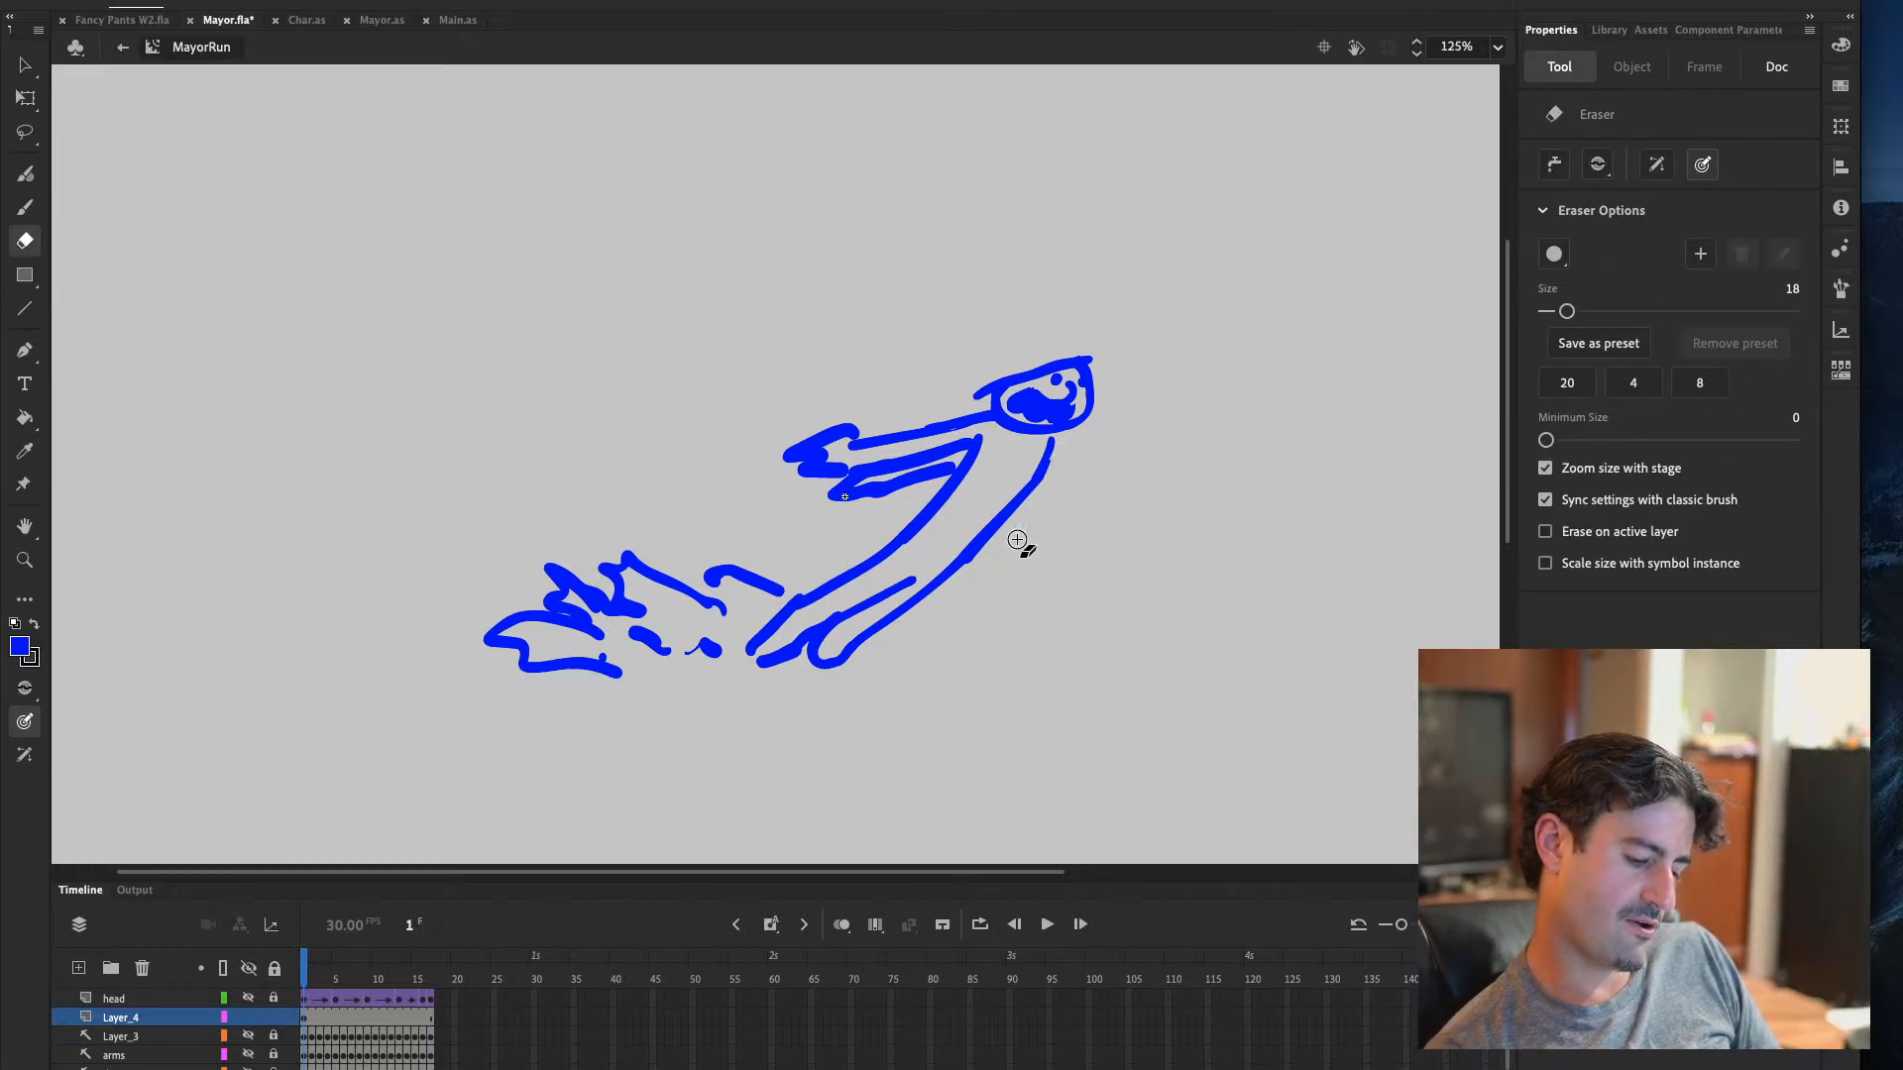
left_click(27, 208)
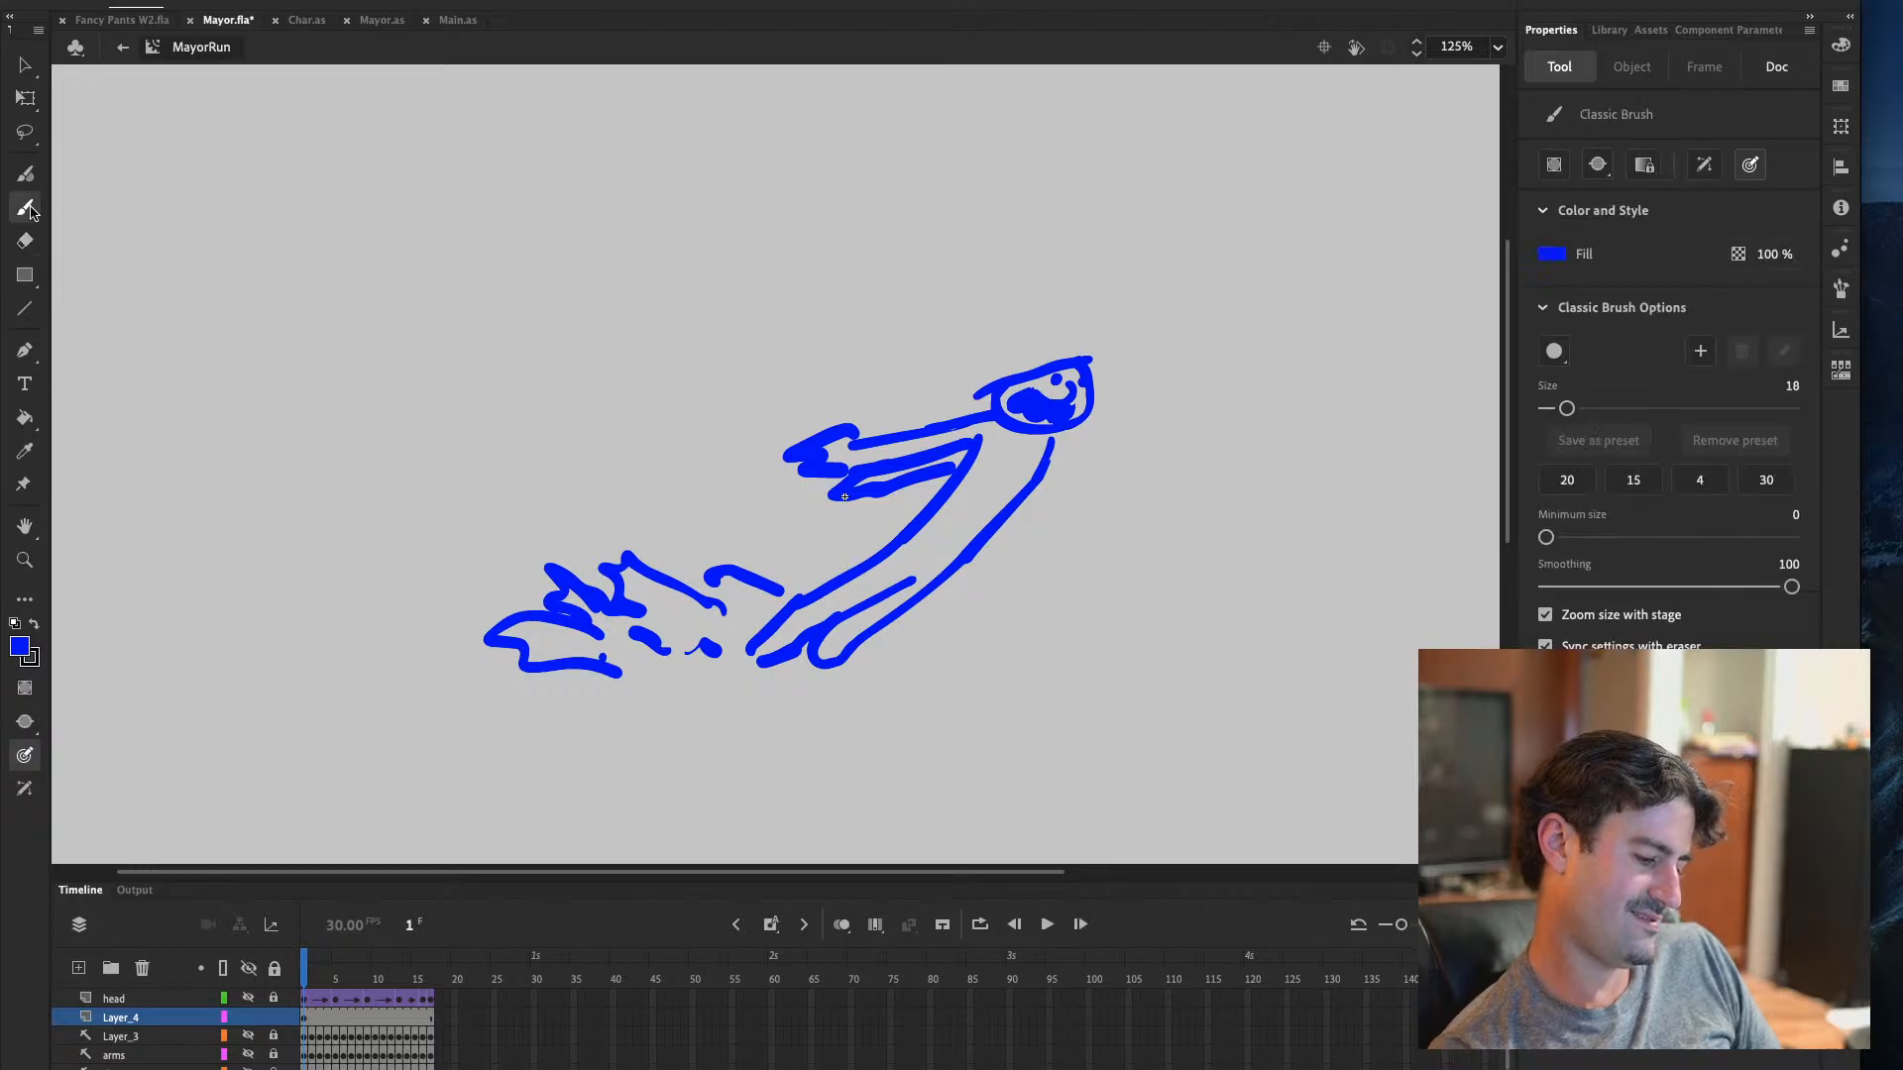
Paint a flared top hat crown above the brim and a cuff line across the lower leg
mouse_move(1080, 355)
left_mouse_down()
mouse_move(1020, 317)
mouse_move(980, 325)
mouse_move(1079, 363)
left_mouse_up()
key("ctrl+z")
key("ctrl+z")
mouse_move(992, 294)
left_mouse_down()
mouse_move(1076, 362)
mouse_move(977, 307)
mouse_move(991, 385)
left_mouse_up()
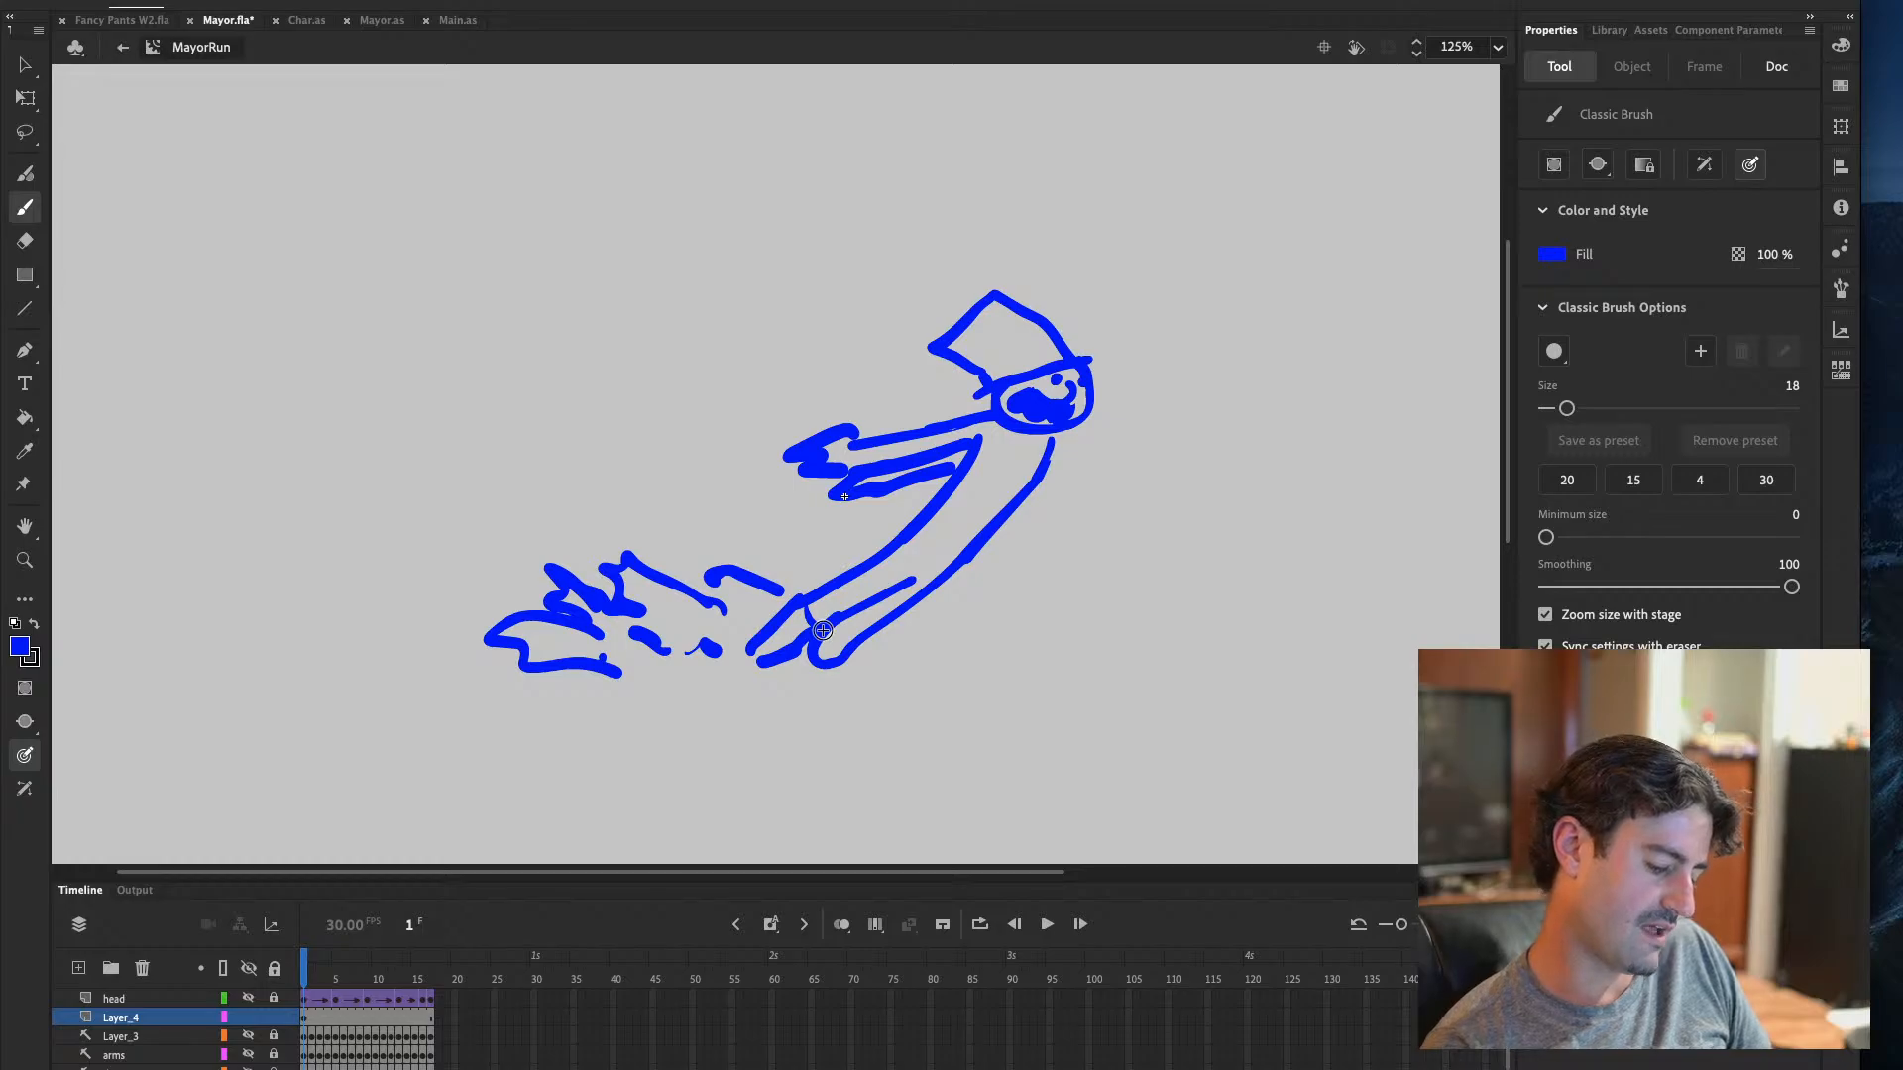
Paint a curved waist line across the Mayor's torso and select the first frame of Layer_4
left_click_drag(910, 540, 962, 562)
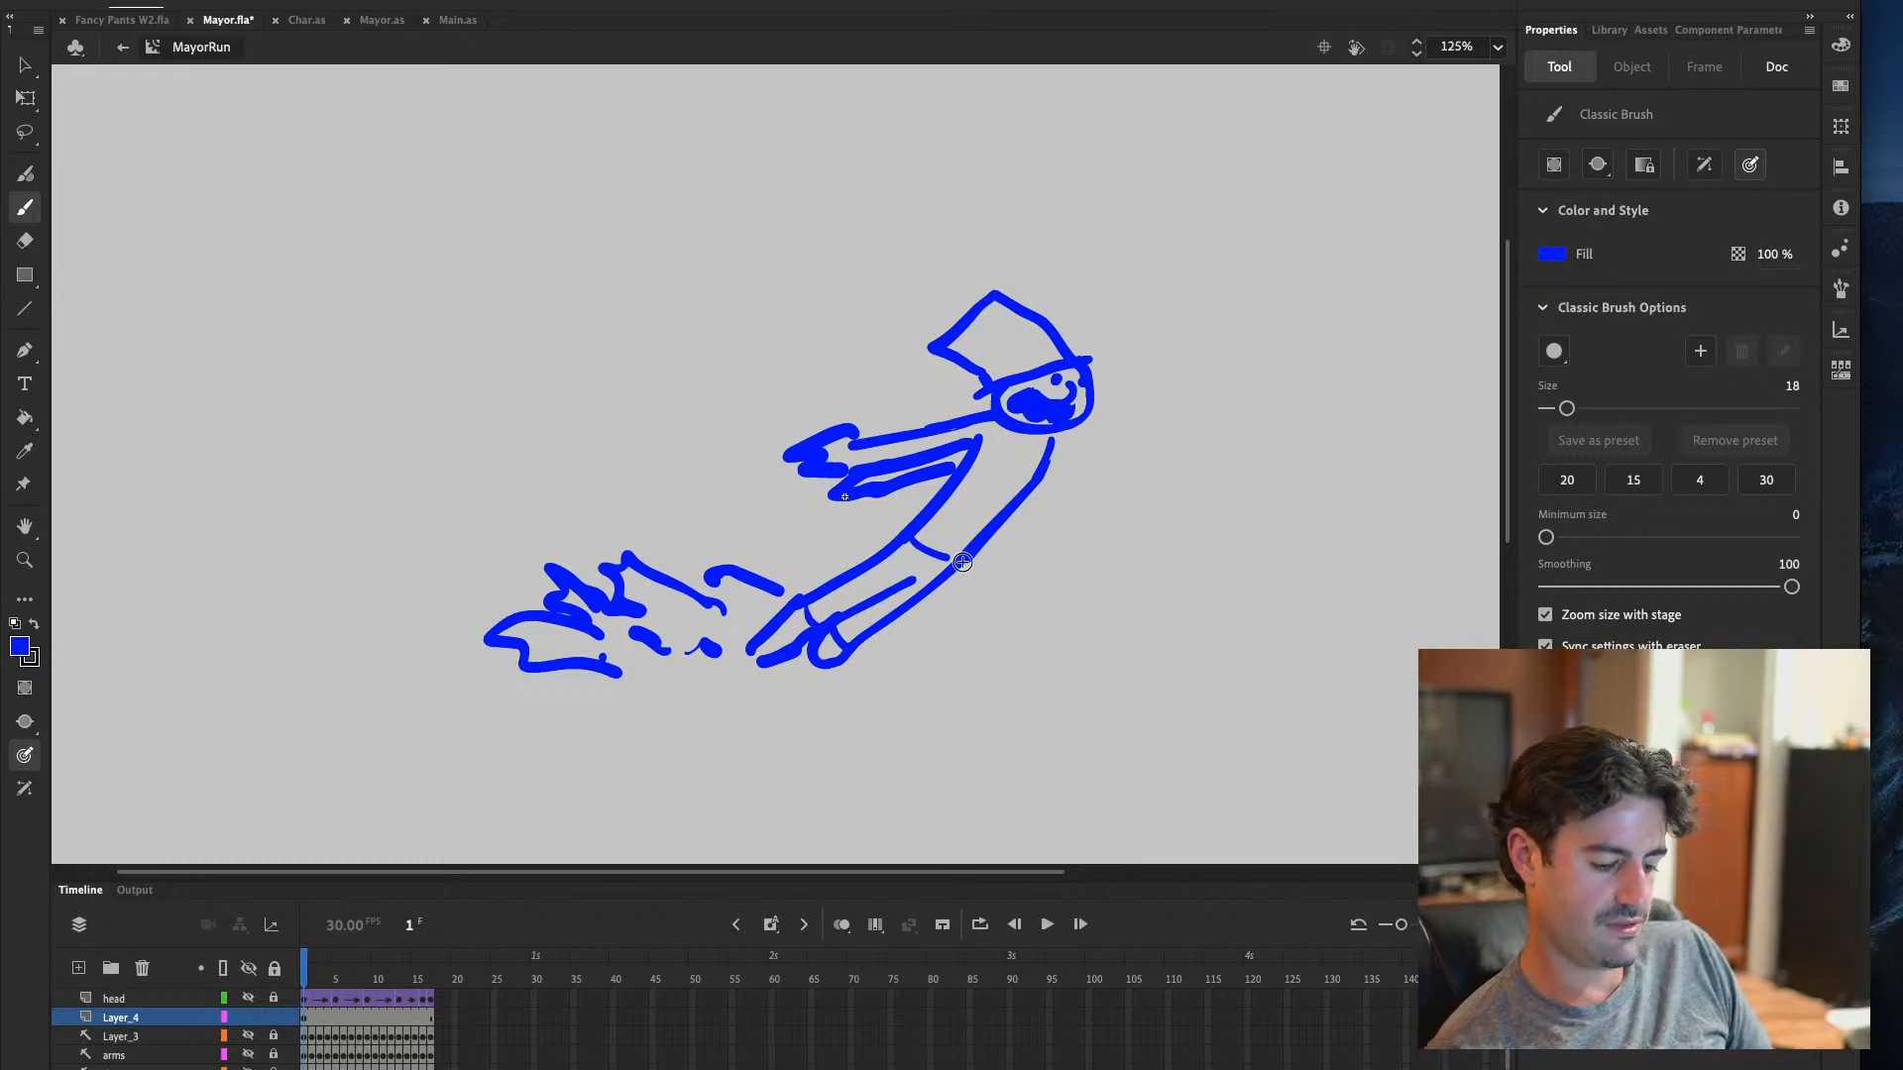
left_click(306, 1021)
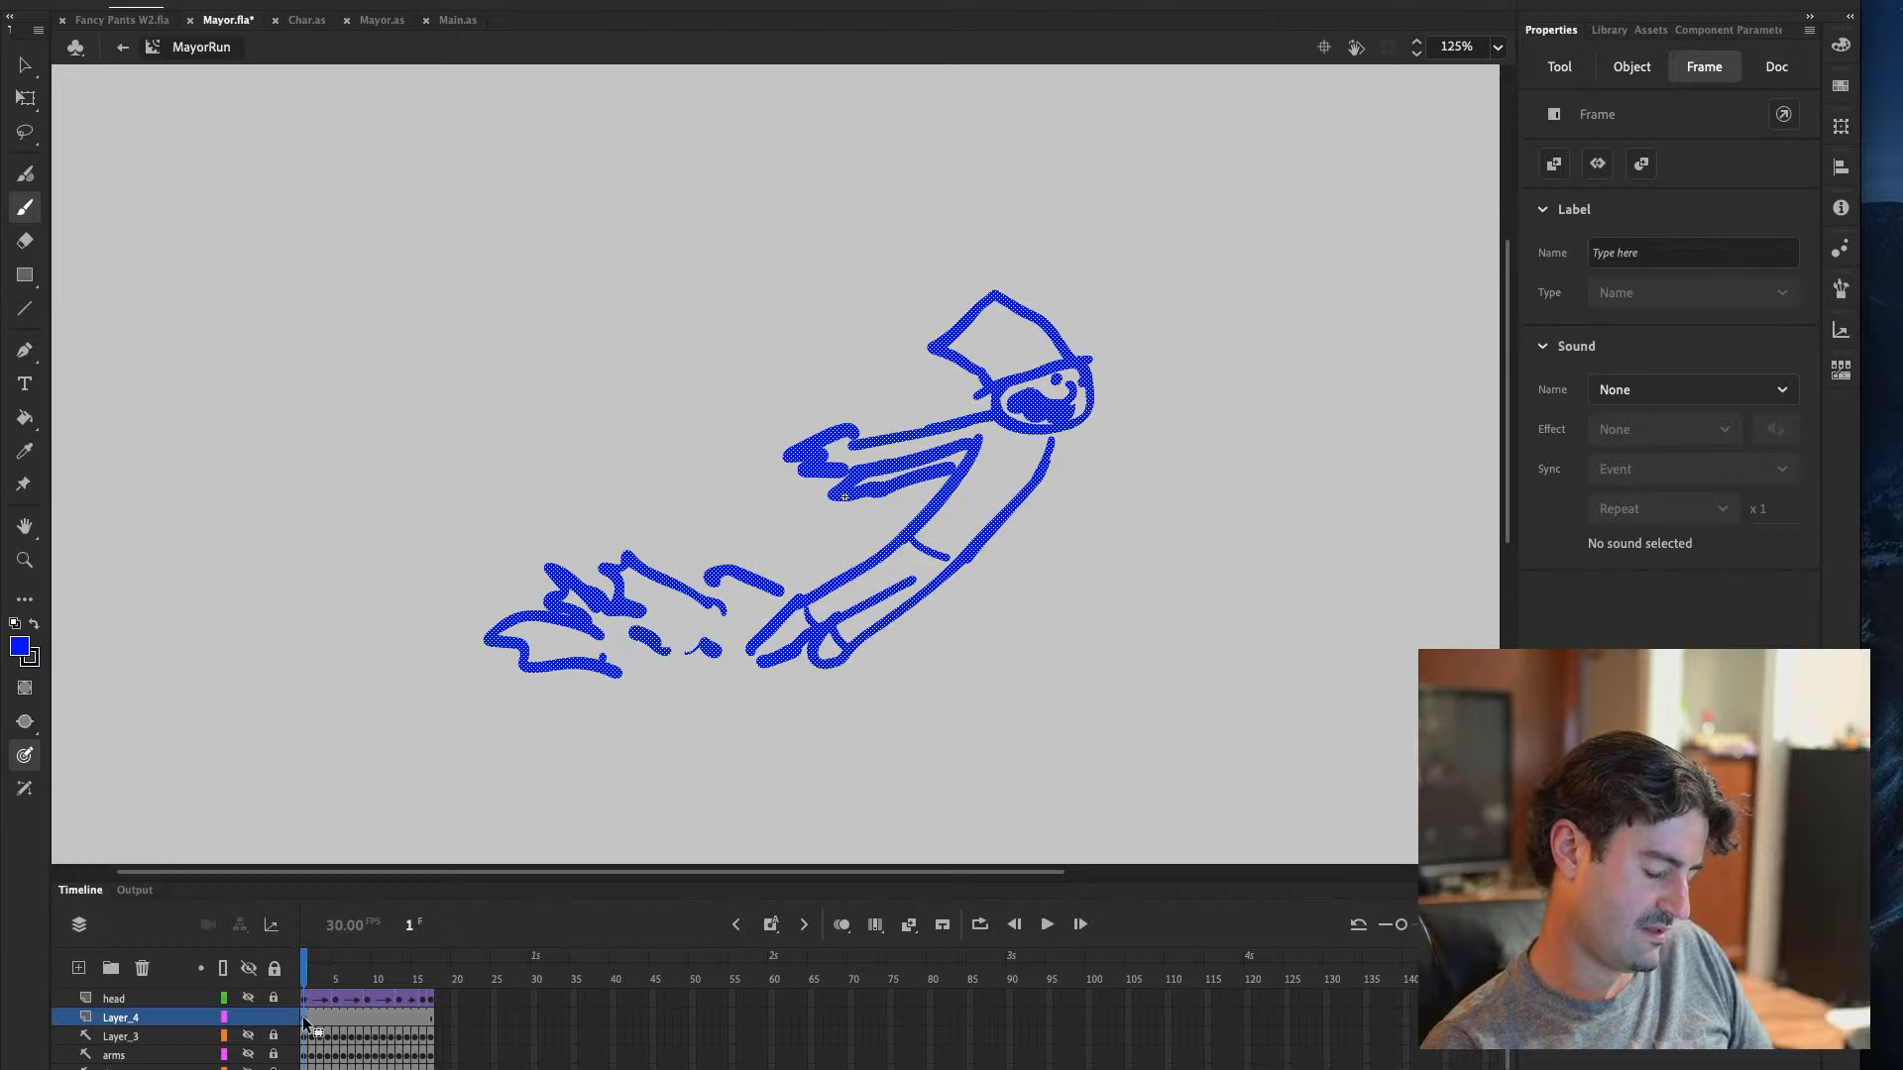
Paint a short cuff line across the wrist of the Mayor's upper arm and undo the stray torso stroke
left_click(228, 111)
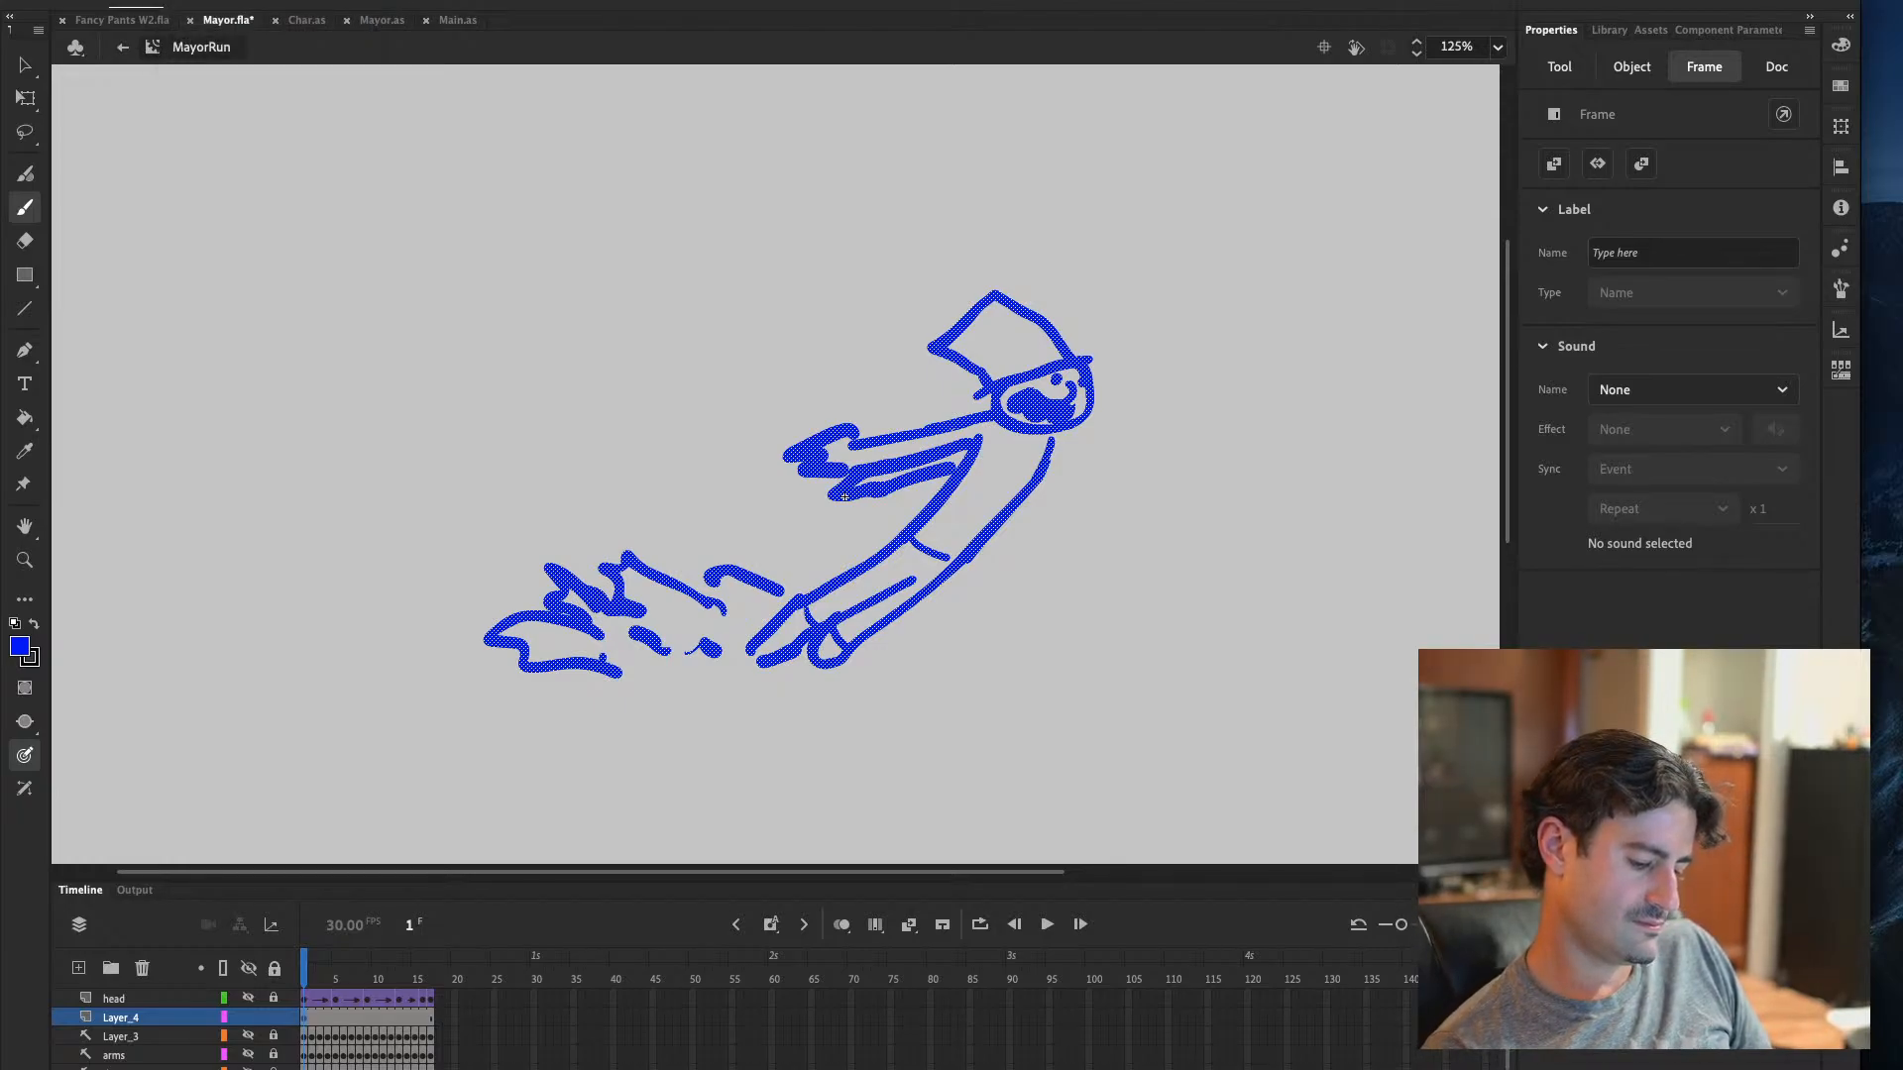
left_click_drag(869, 446, 871, 469)
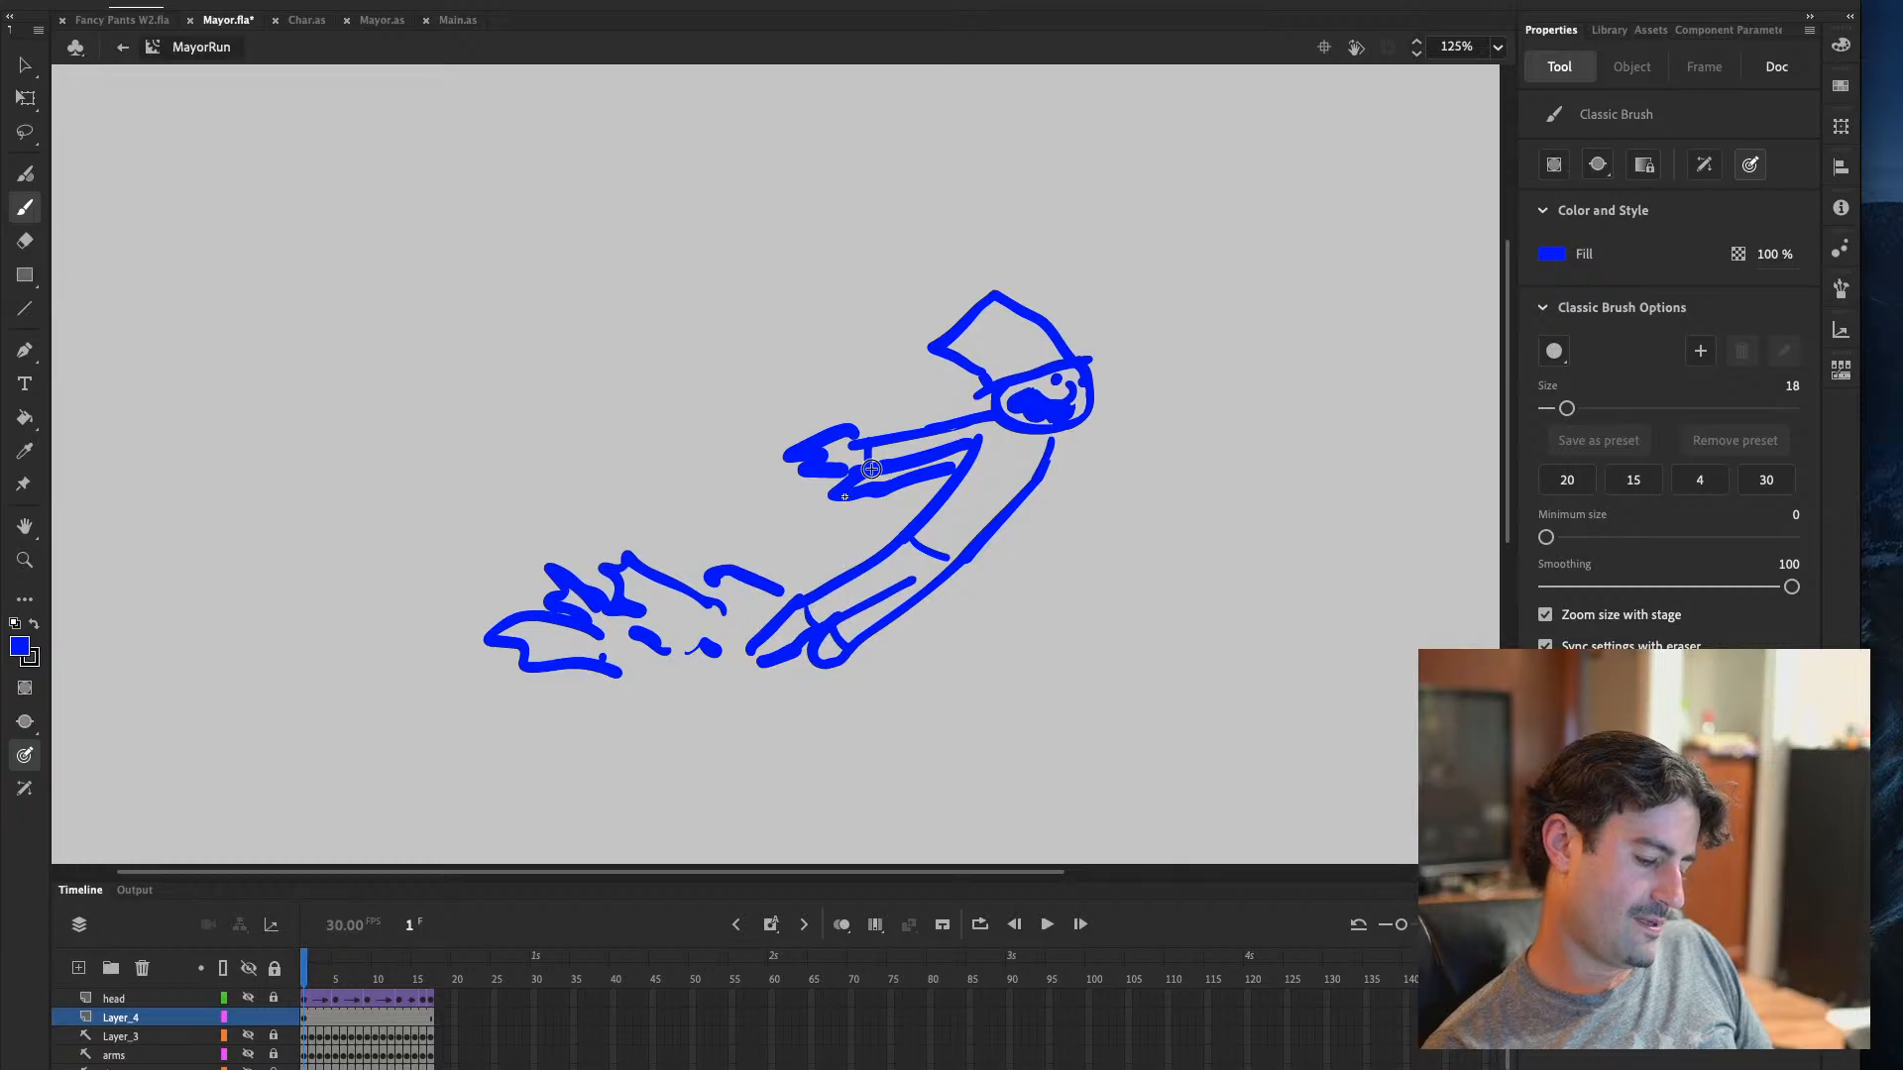
left_click_drag(1035, 439, 945, 554)
key("ctrl+z")
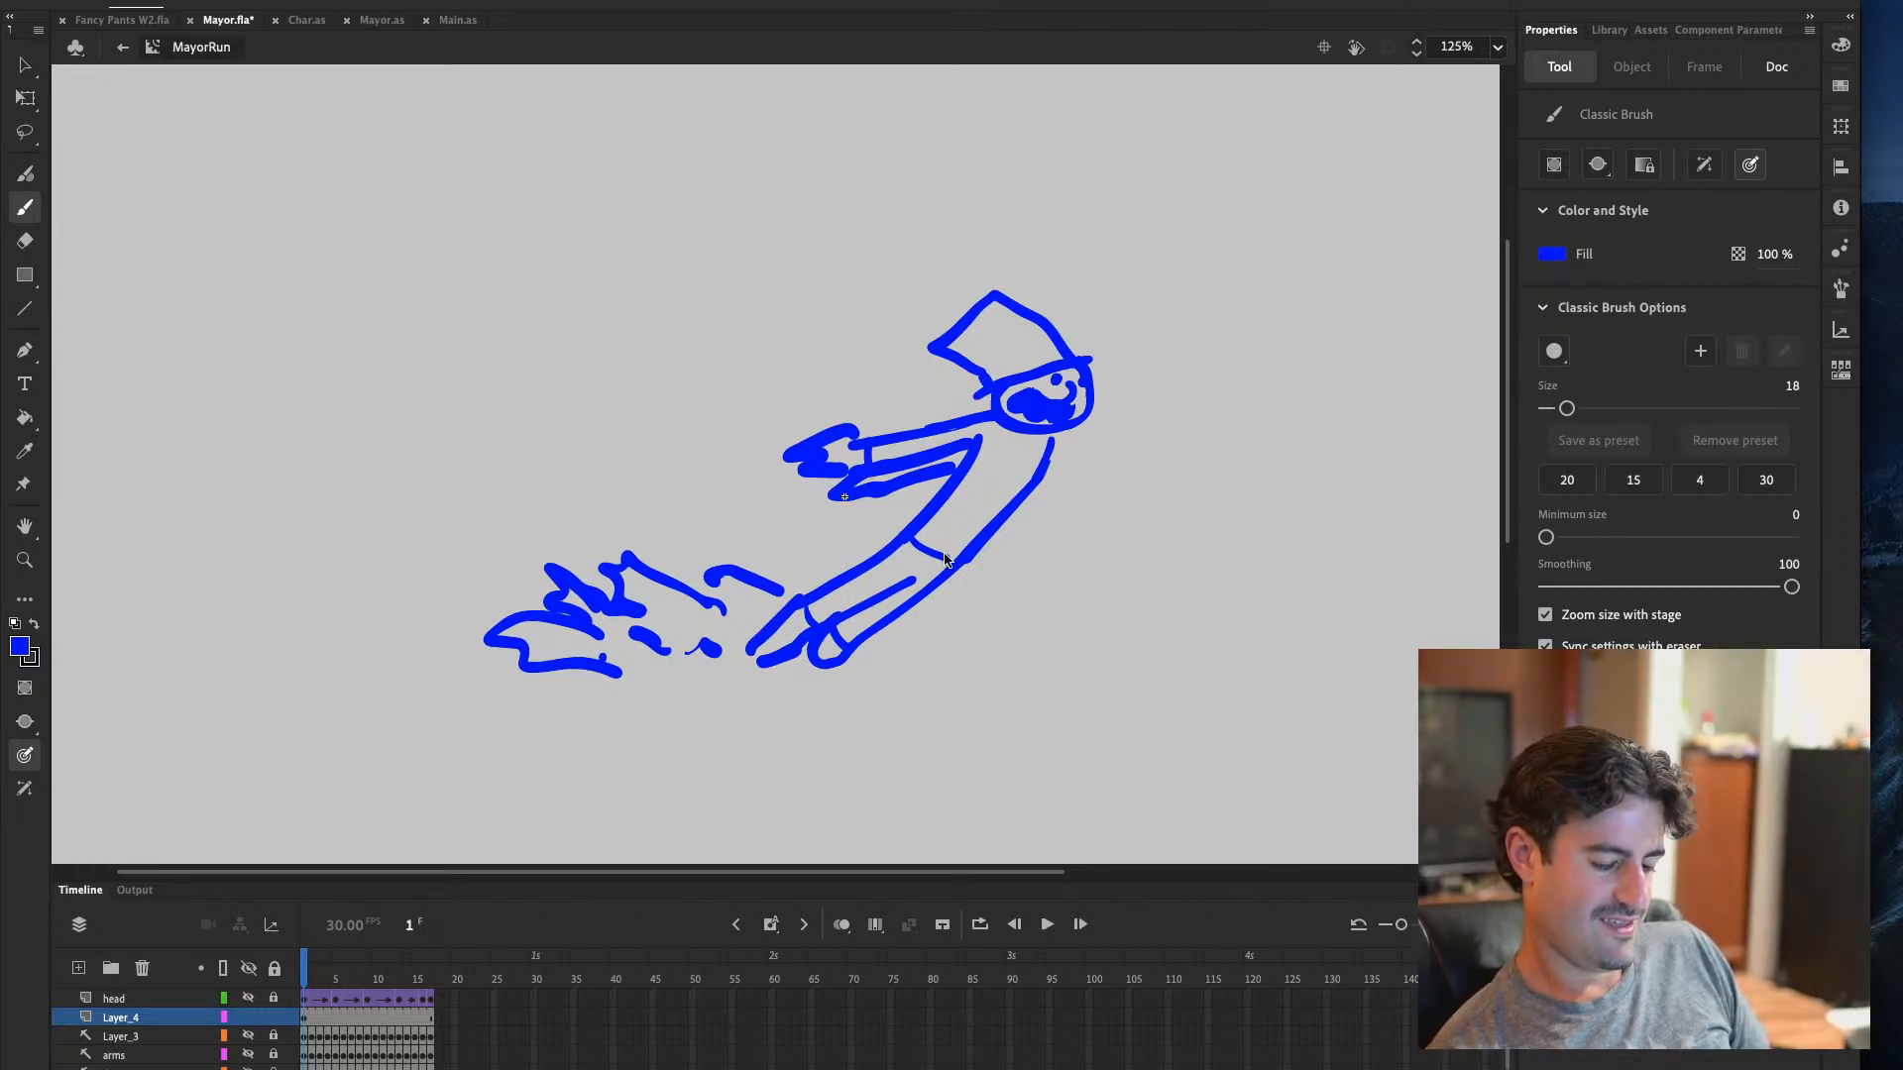
Search the library for "walk" and preview the MayorWalk and MayorWalkNormalShell symbols
left_click(1612, 31)
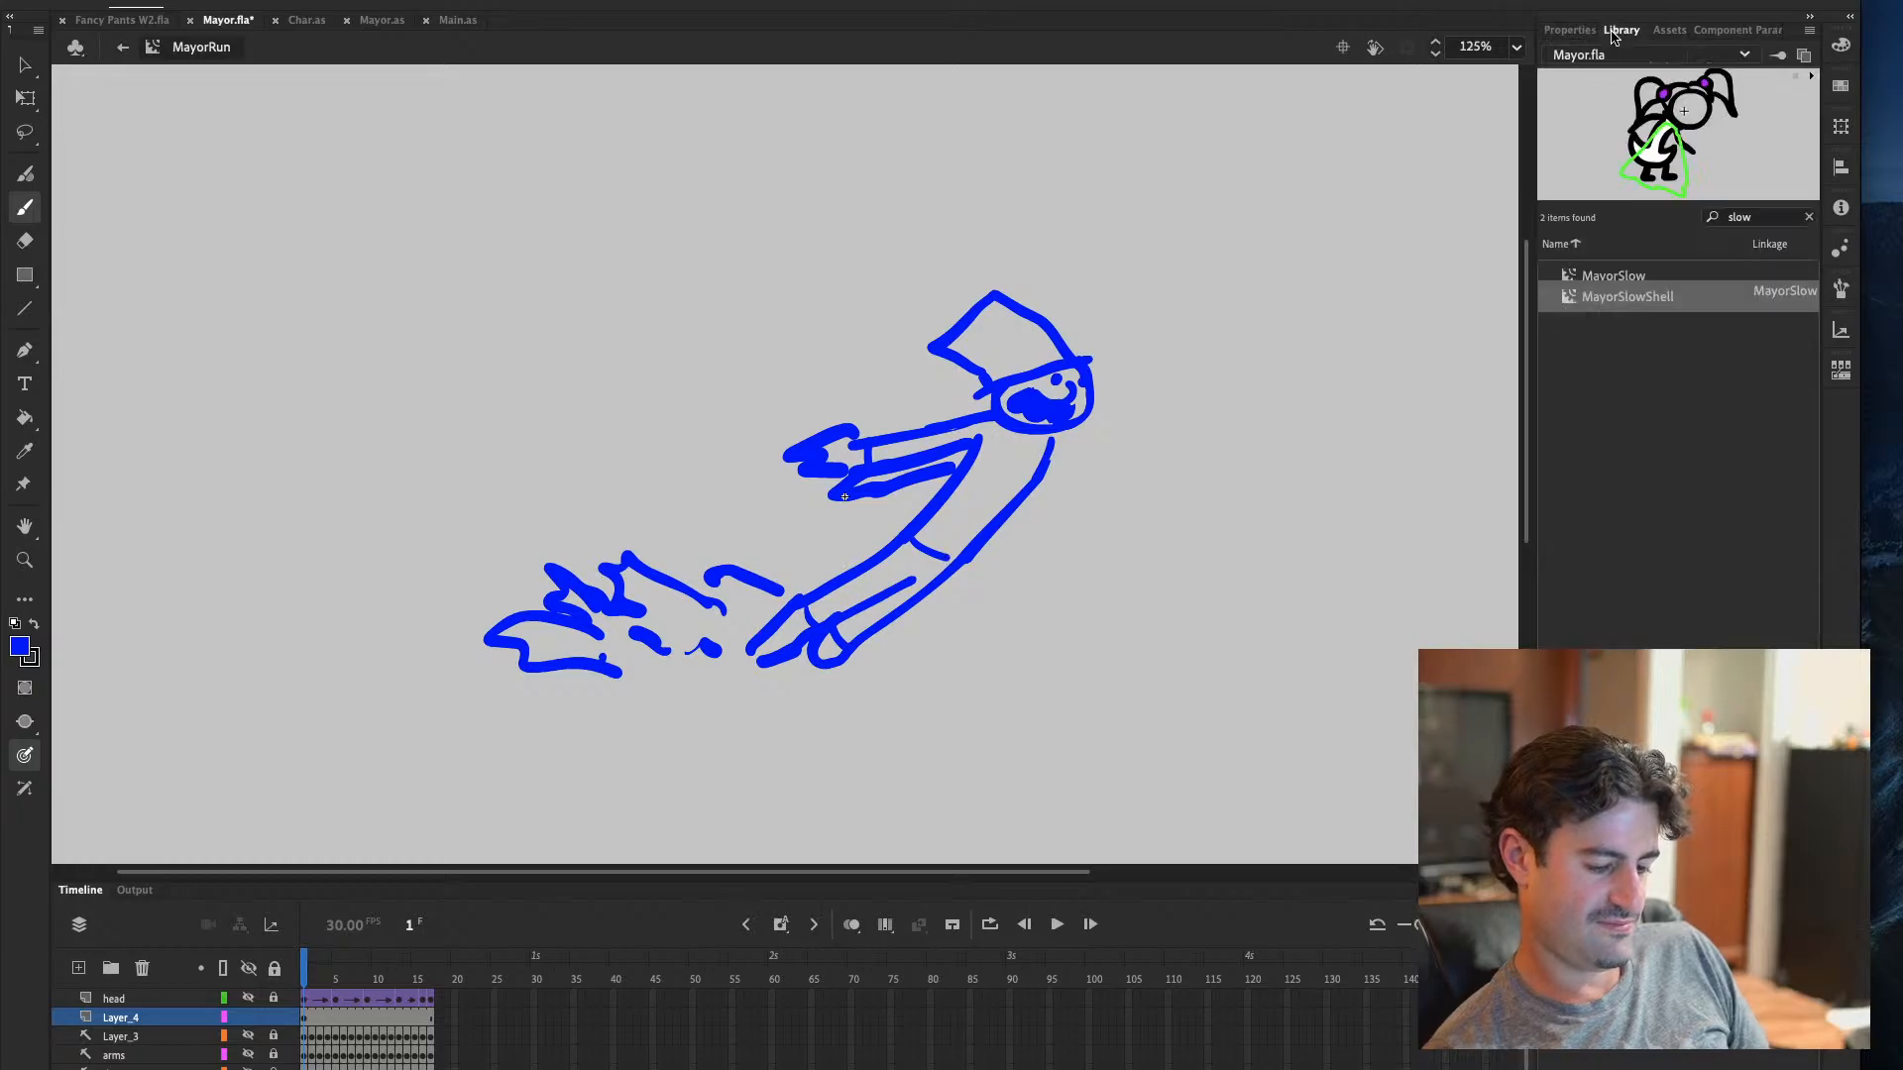
left_click(1810, 218)
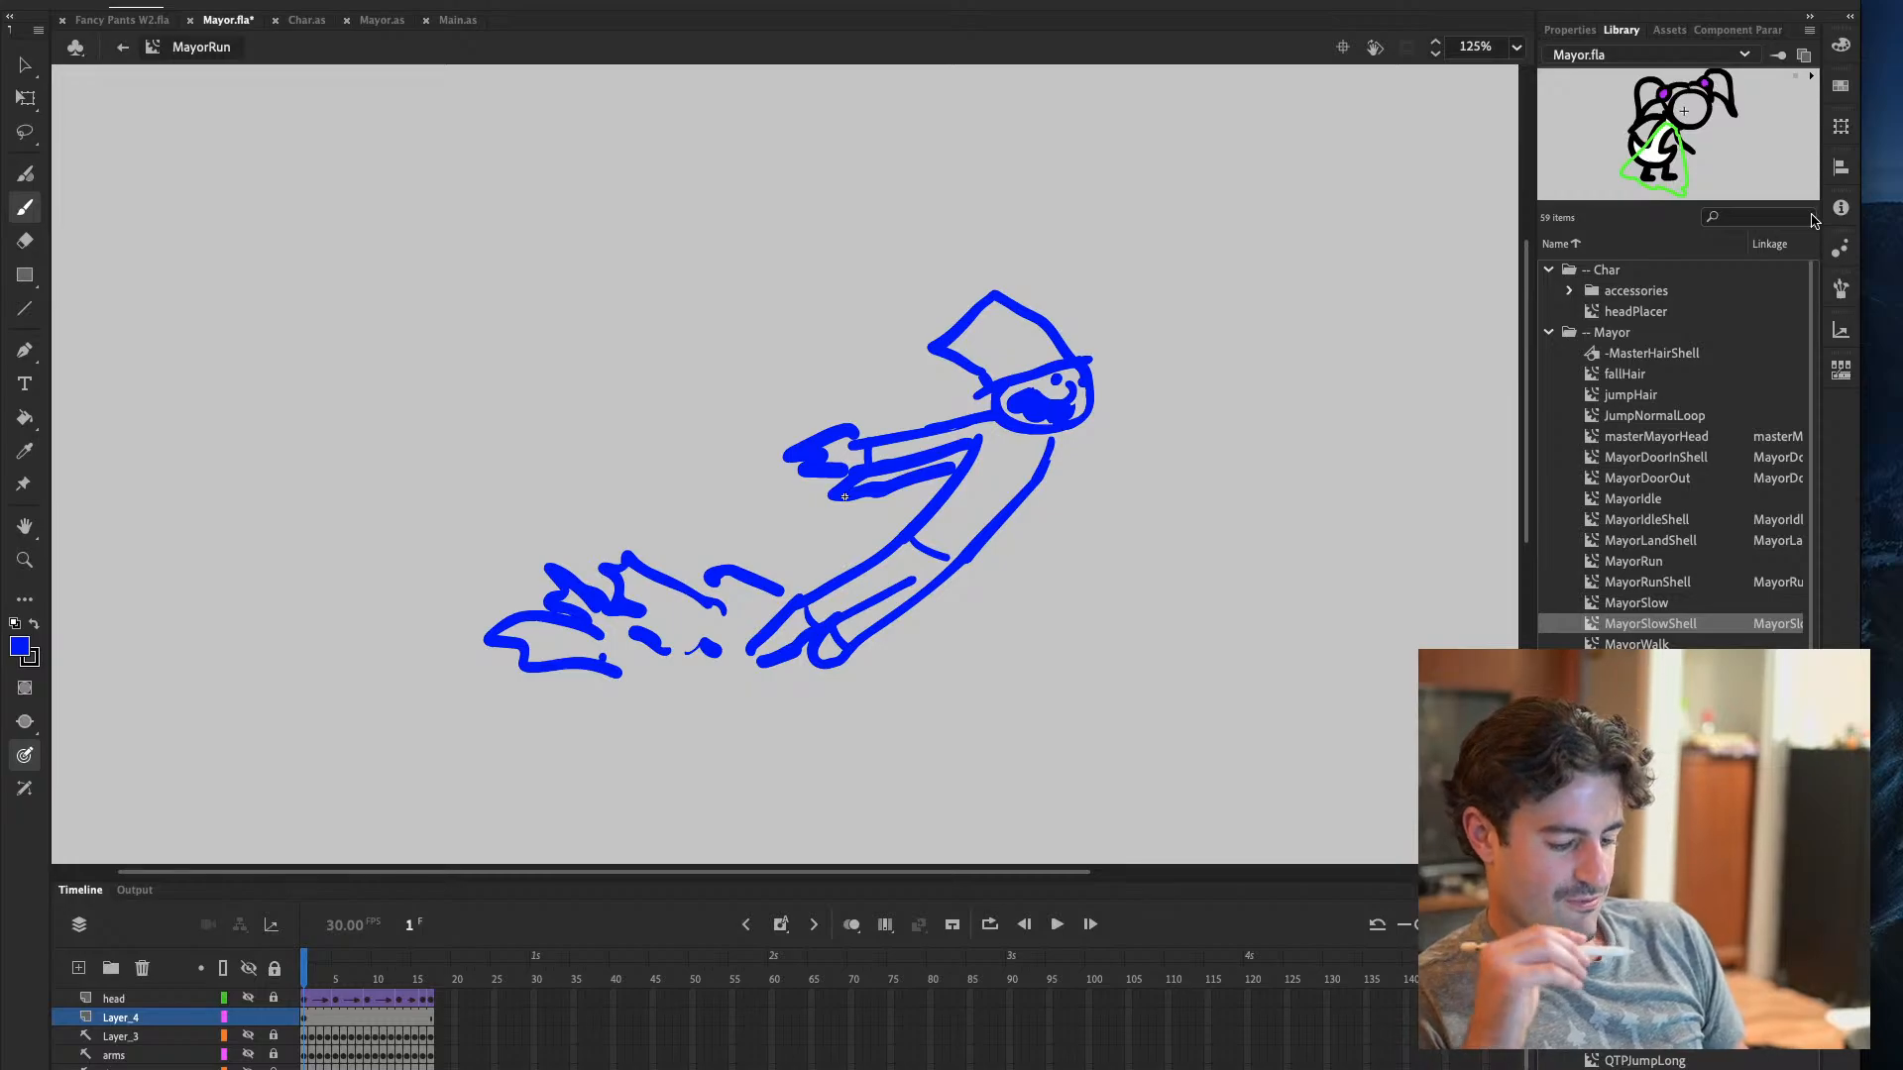
left_click(1765, 218)
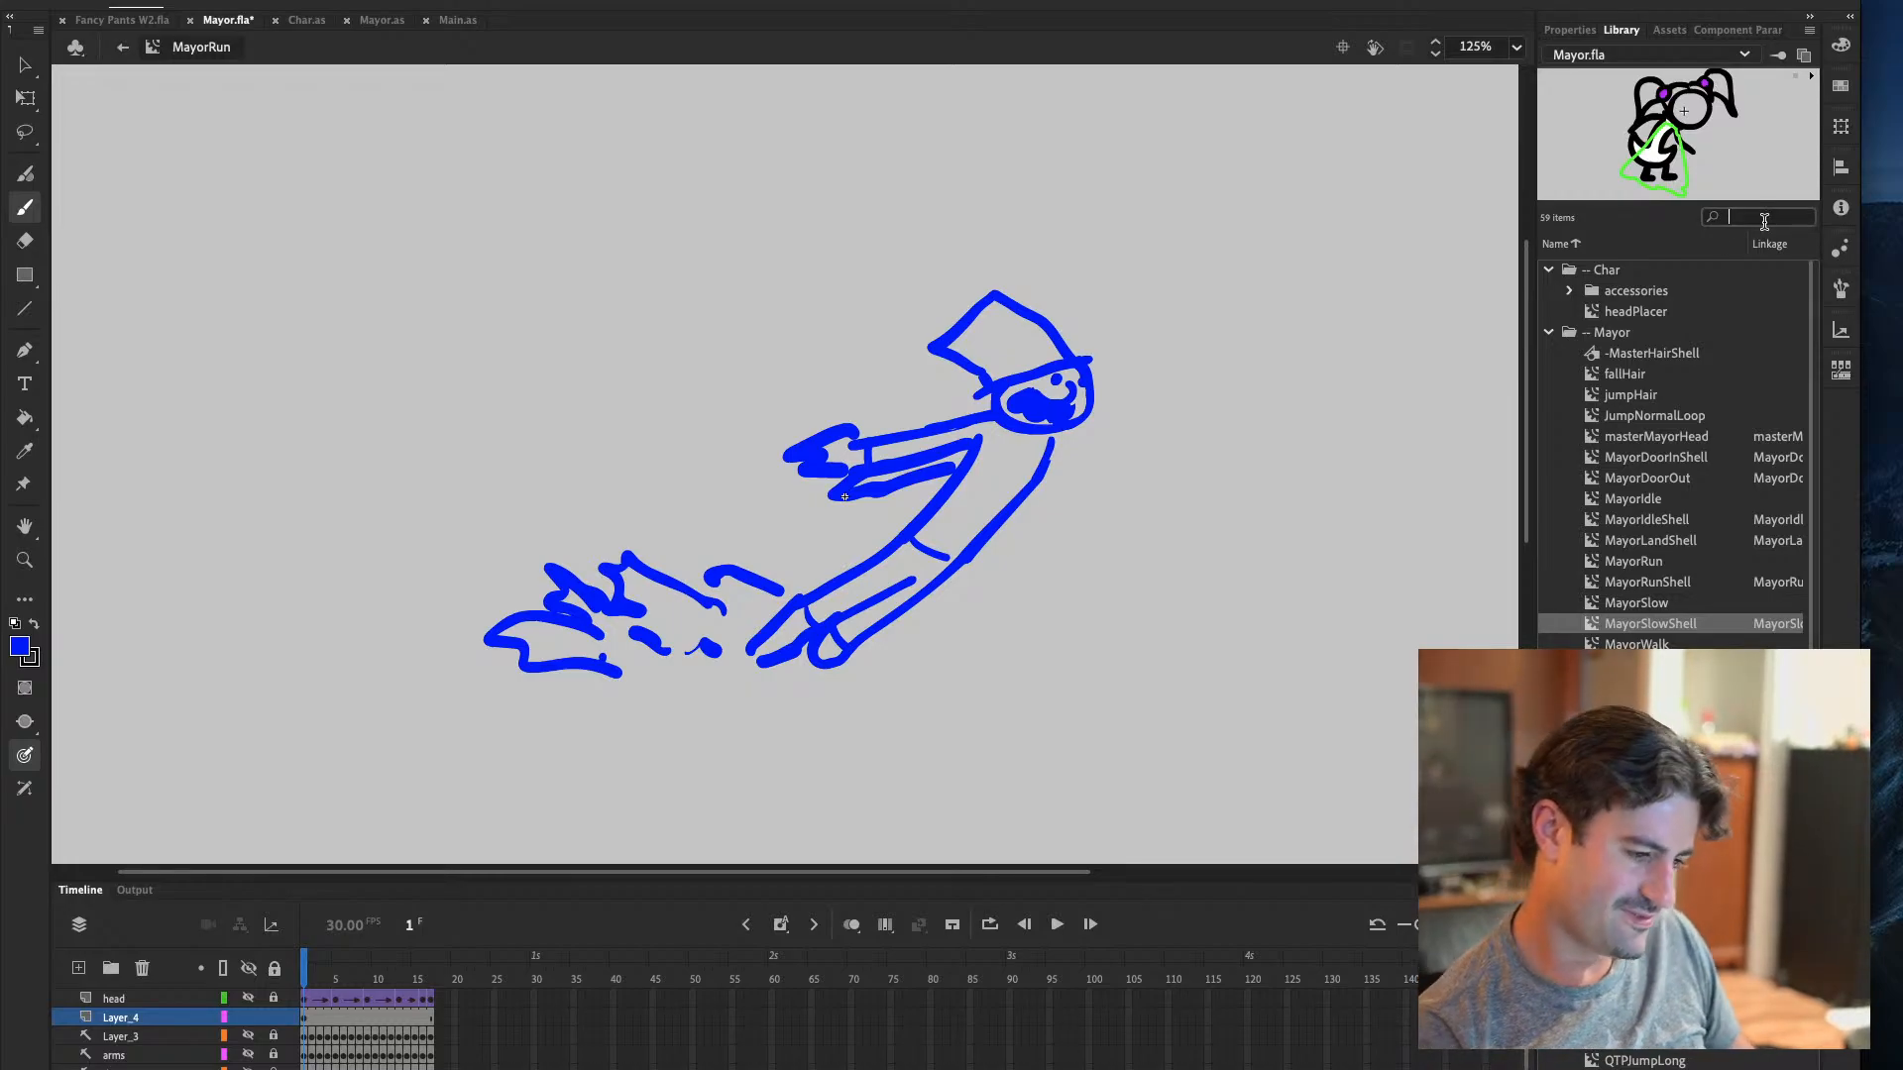
type("walk")
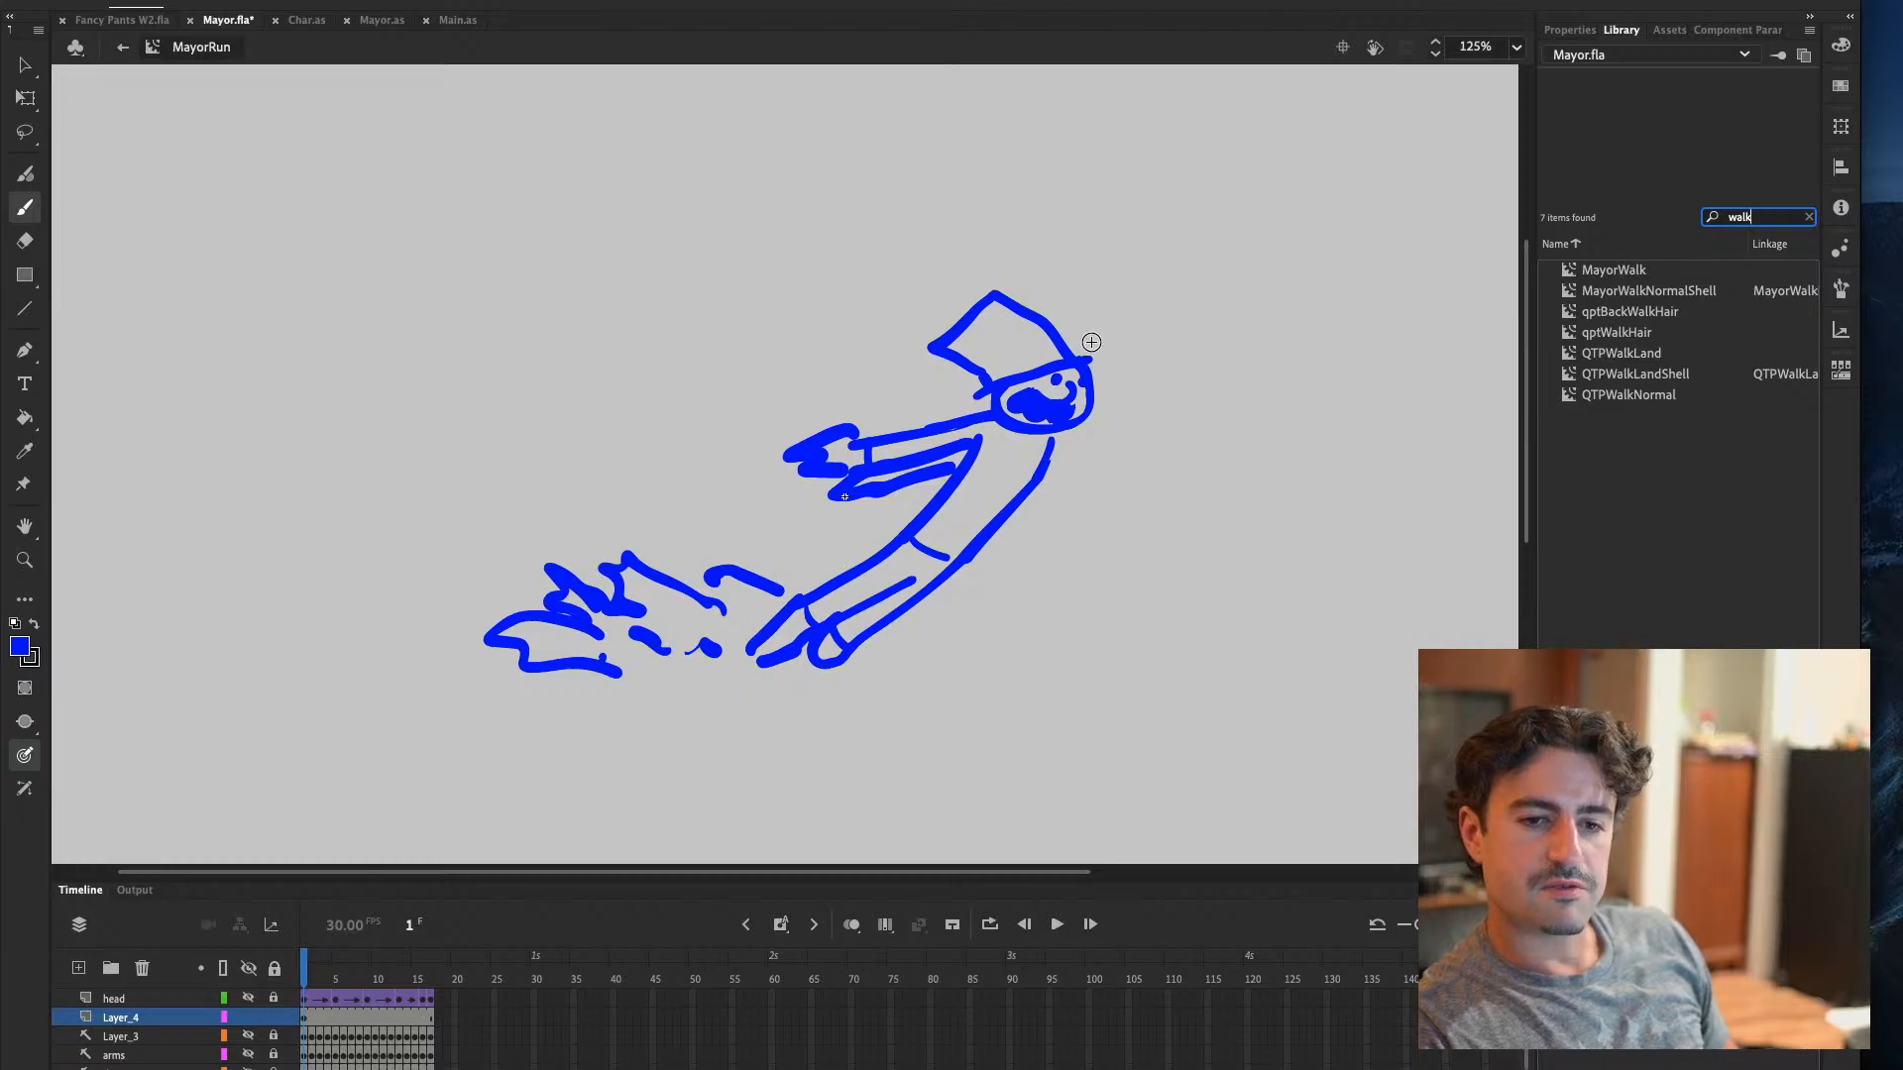
left_click(1576, 271)
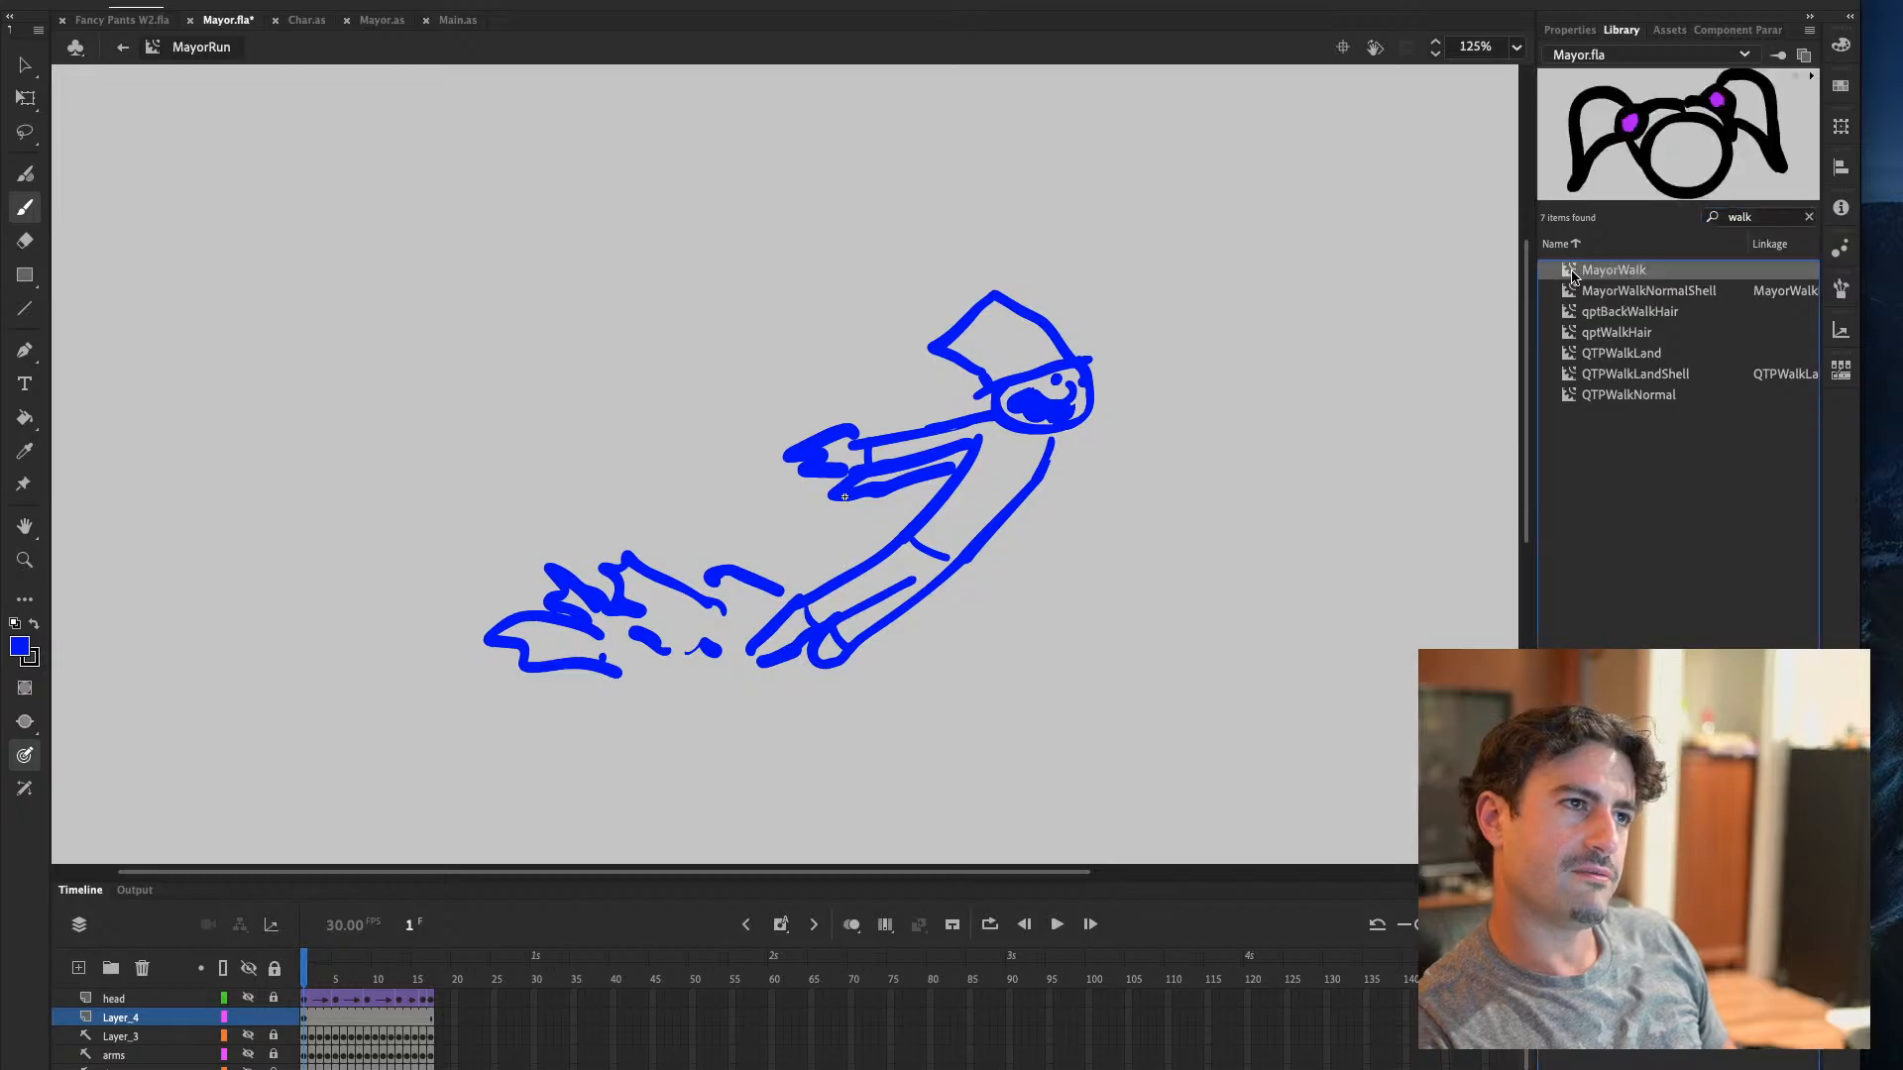
left_click(1574, 293)
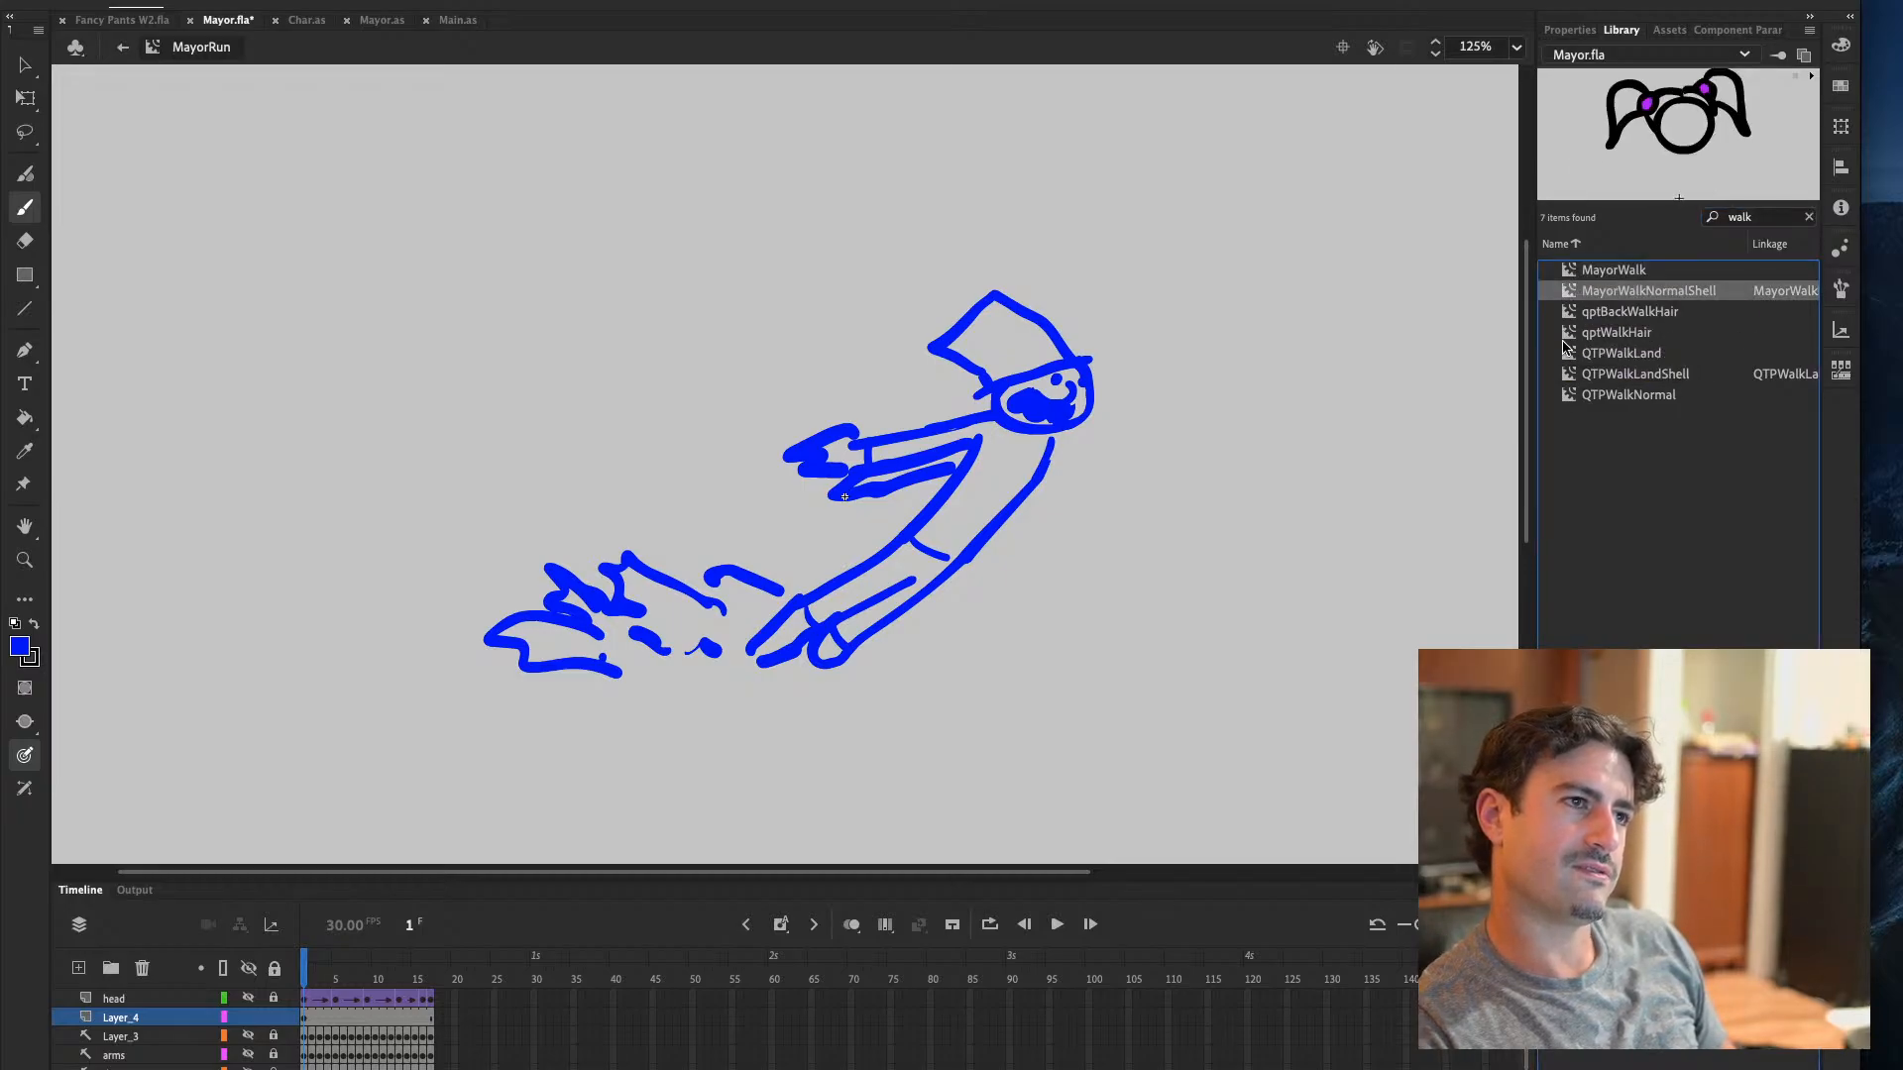
Find the MayorIdle symbol by searching the library for "idle", open it and hide its Layer_5 sketch
double_click(1764, 220)
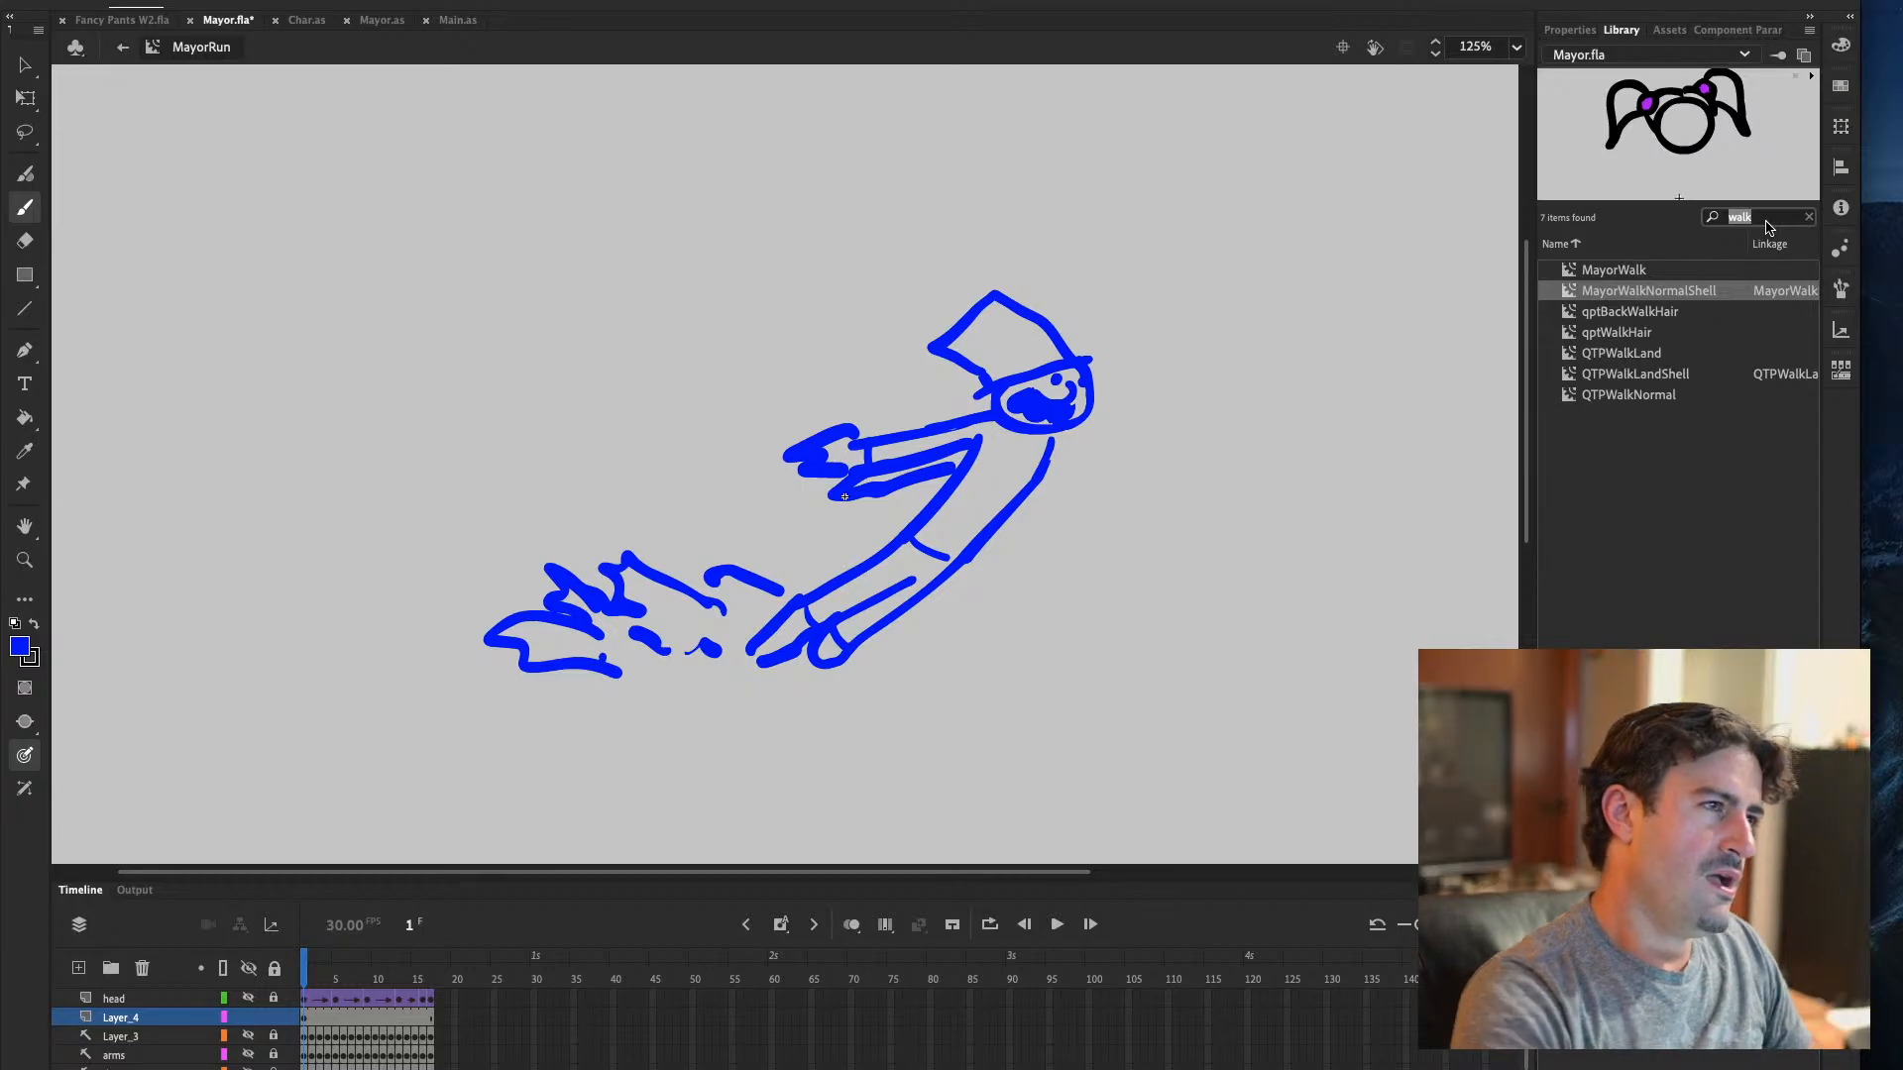
type("idle")
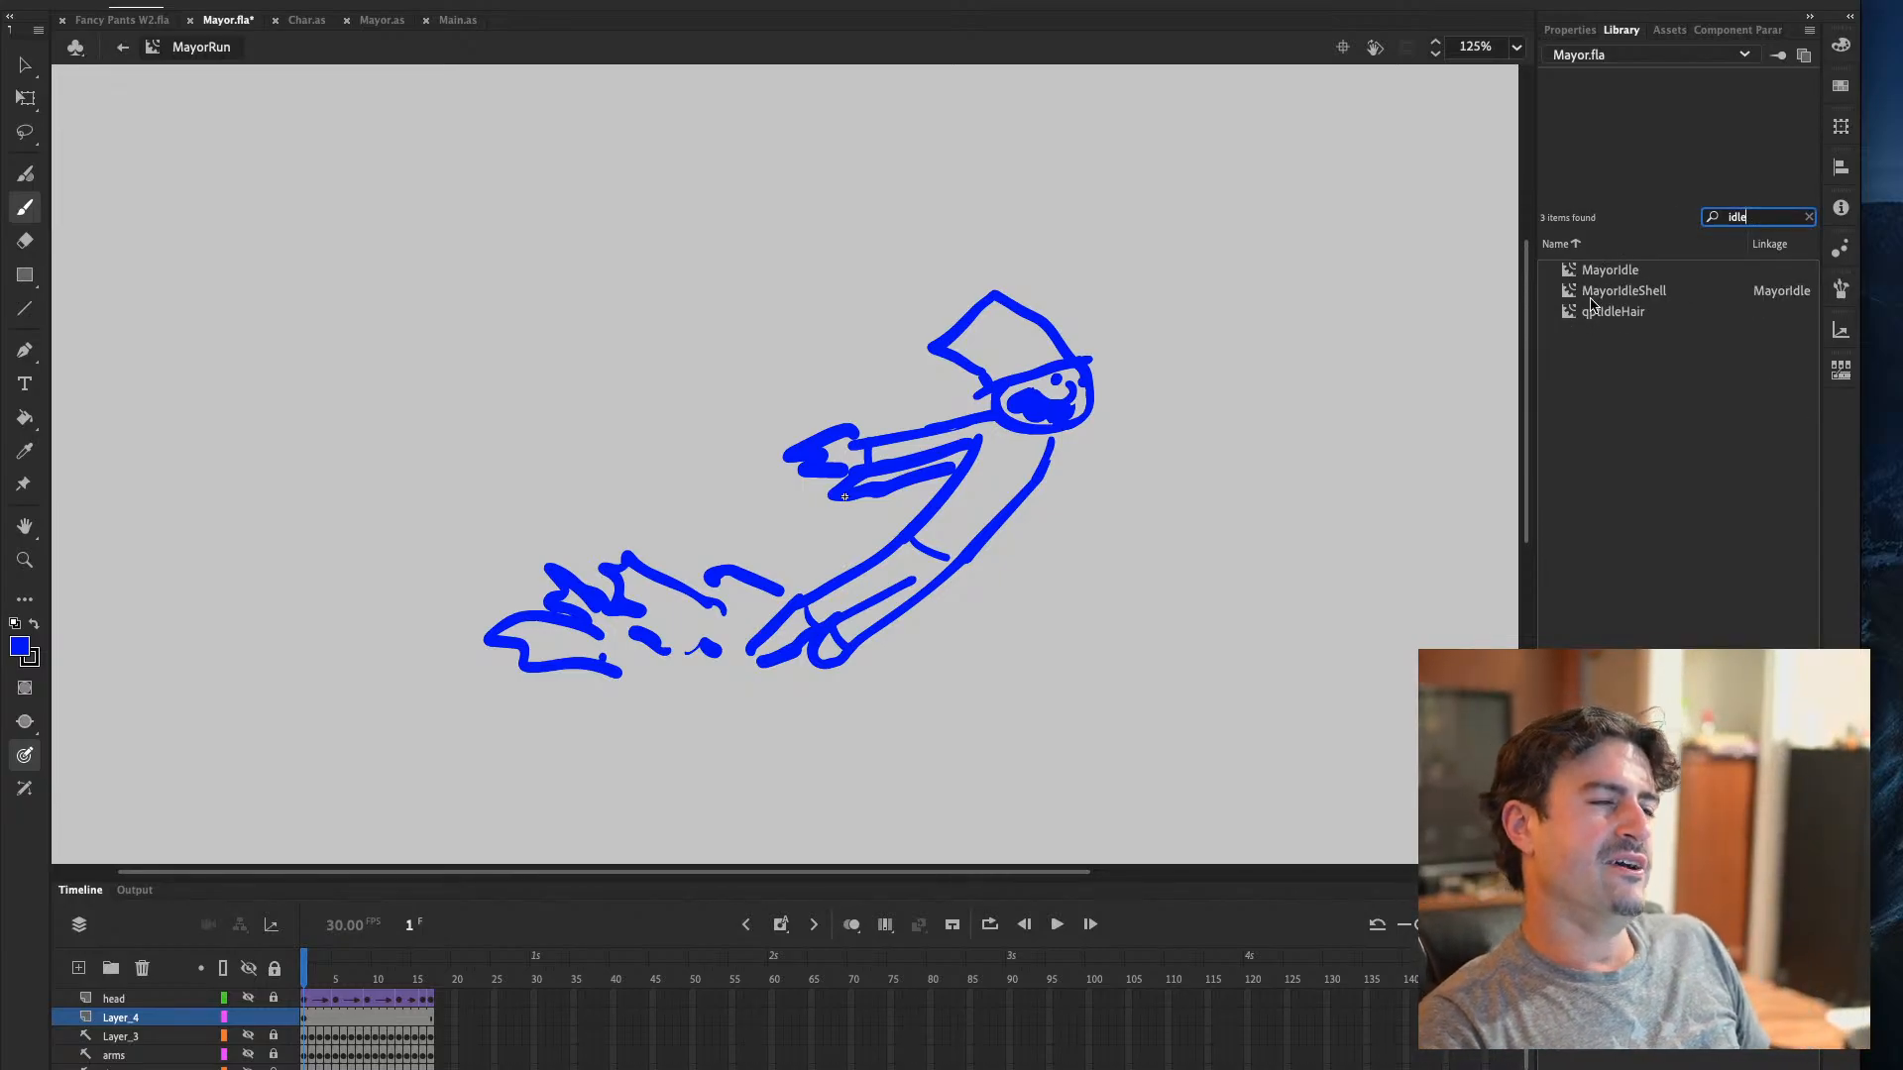
double_click(1610, 270)
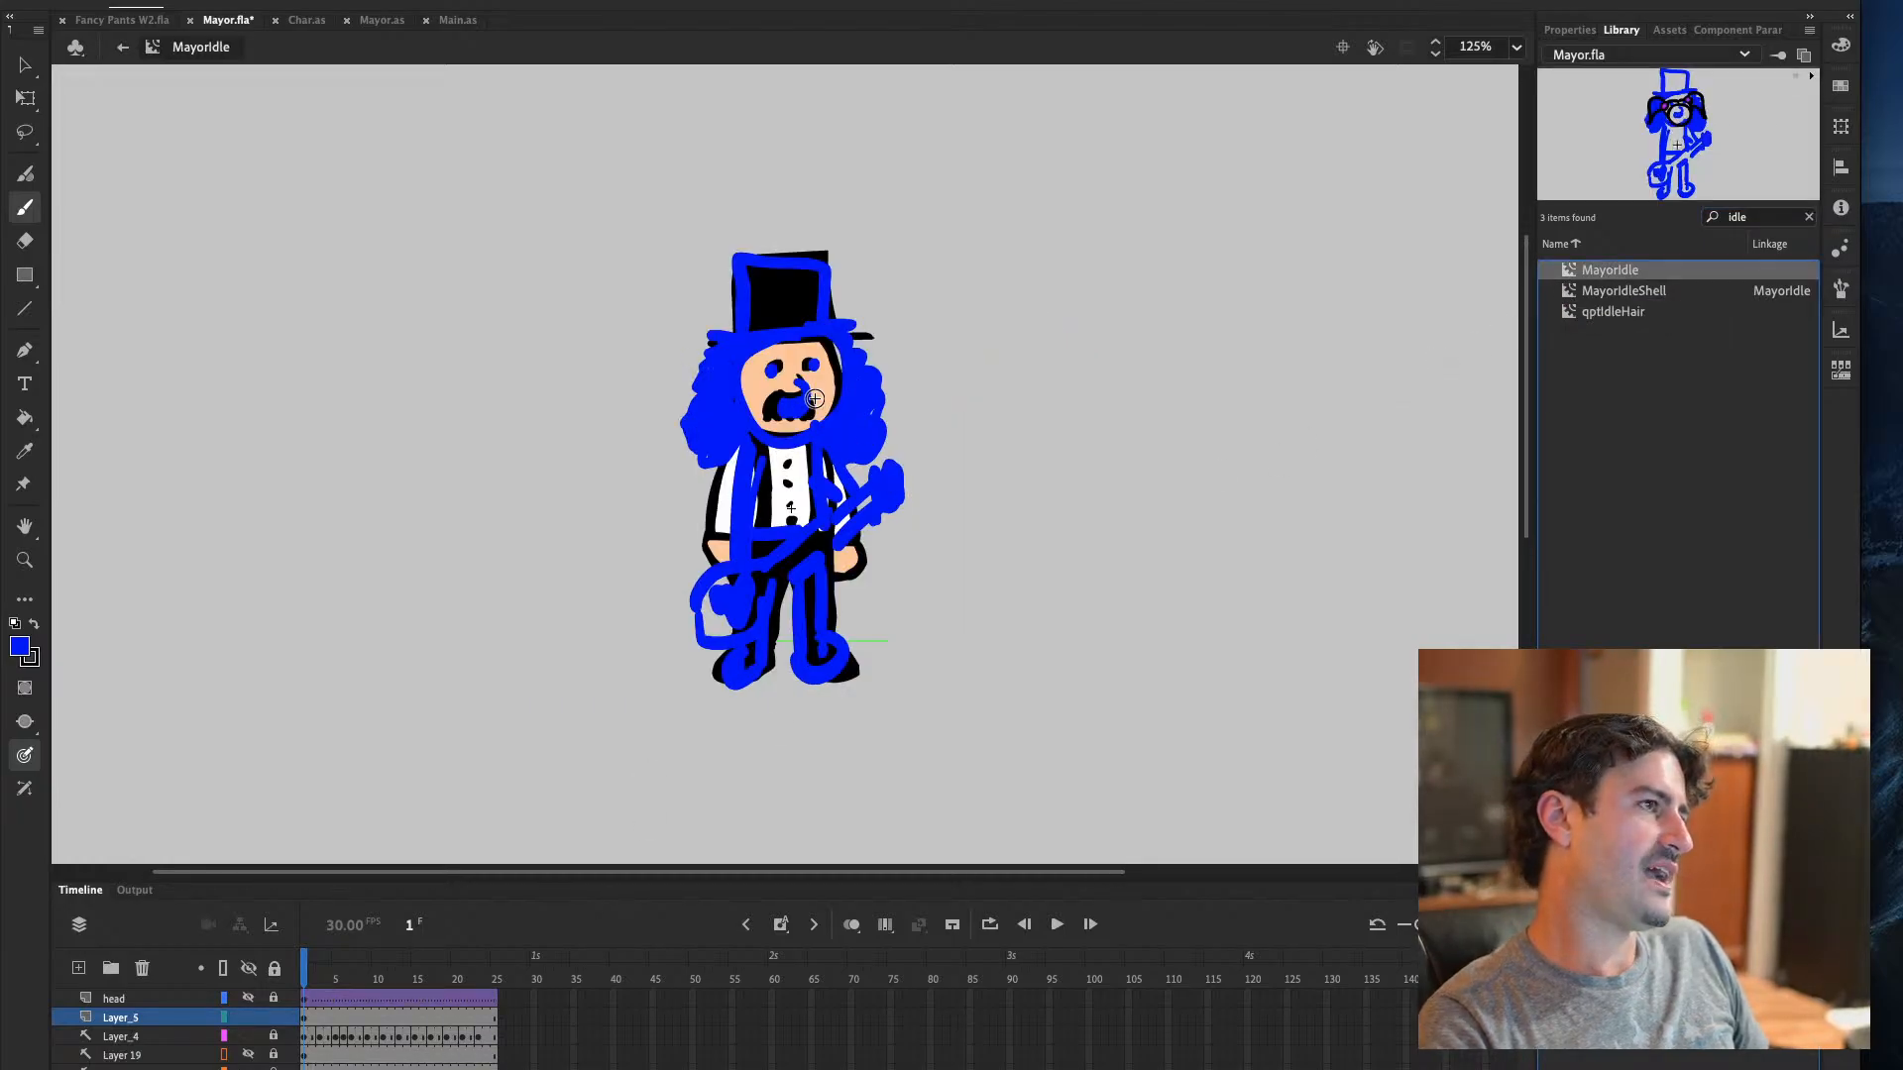
left_click(249, 1017)
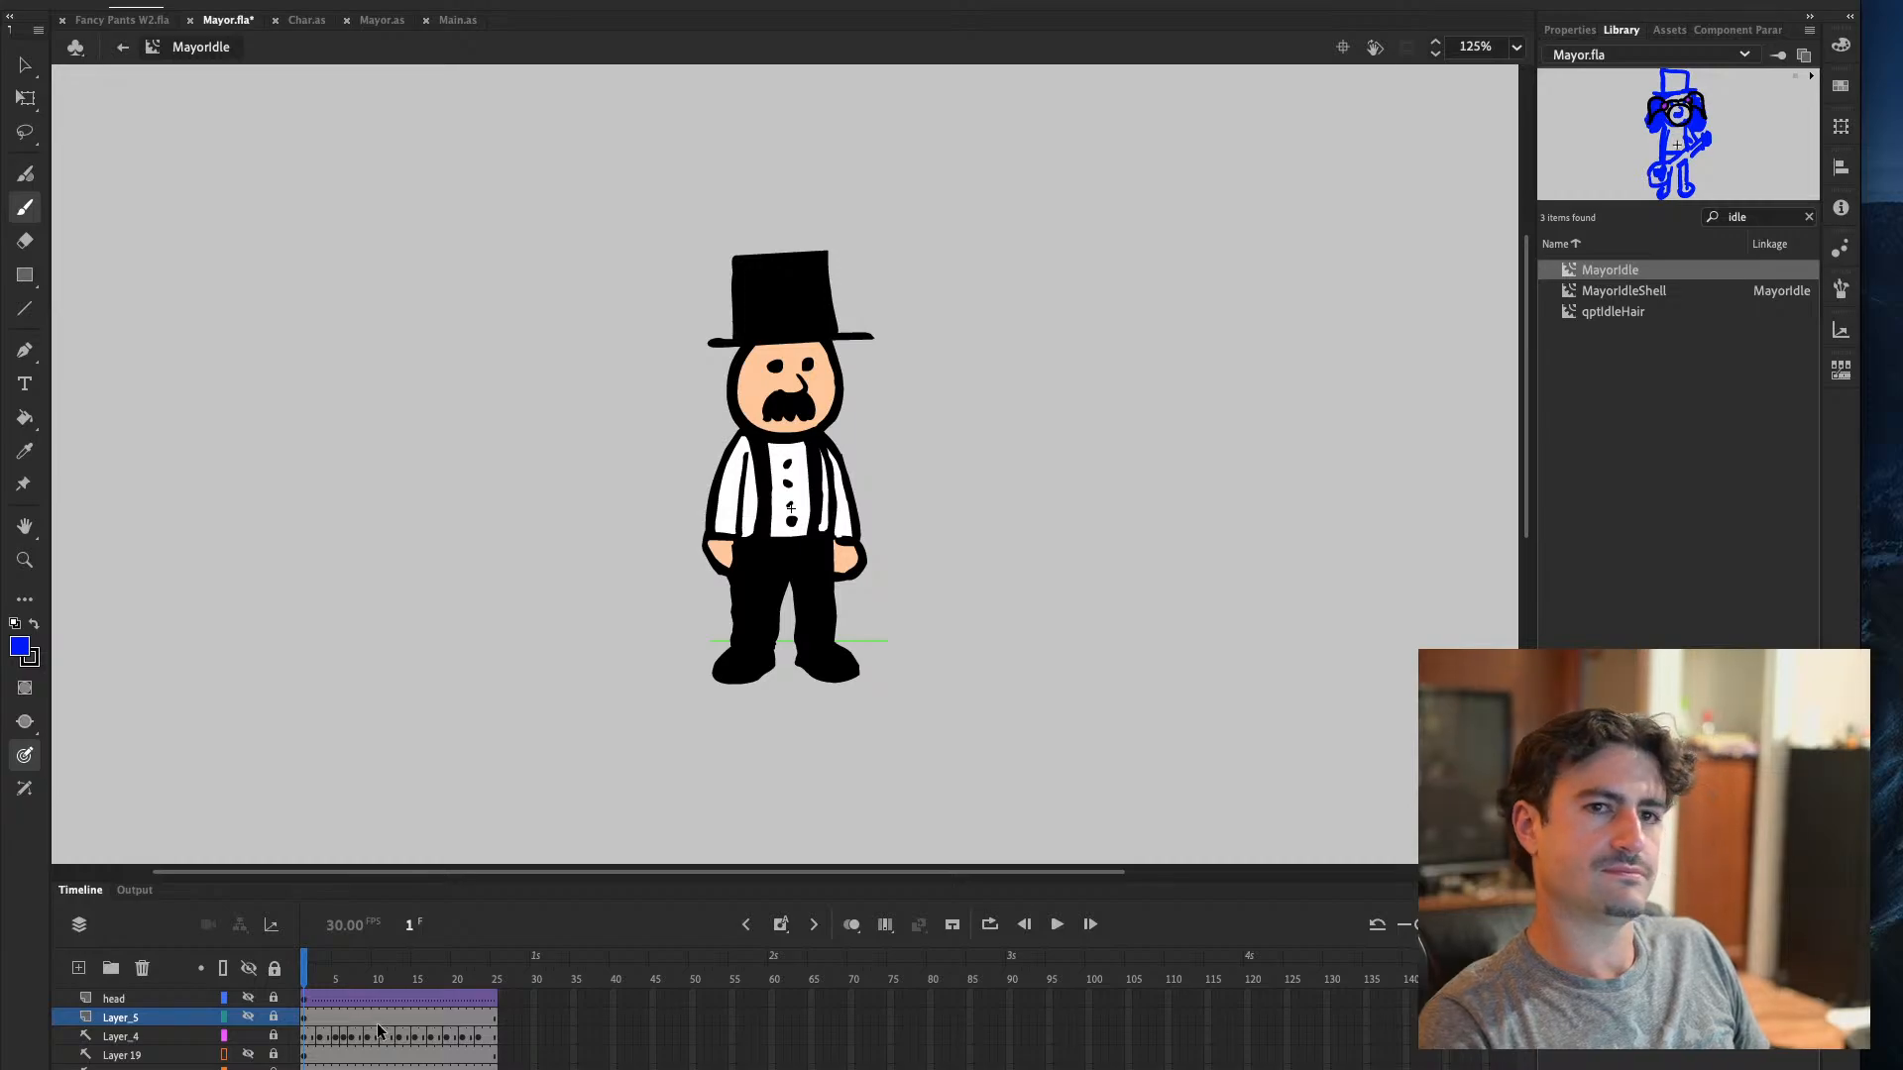
Swap the fill and stroke colours to make the fill black, and activate the Classic Brush
left_click(33, 623)
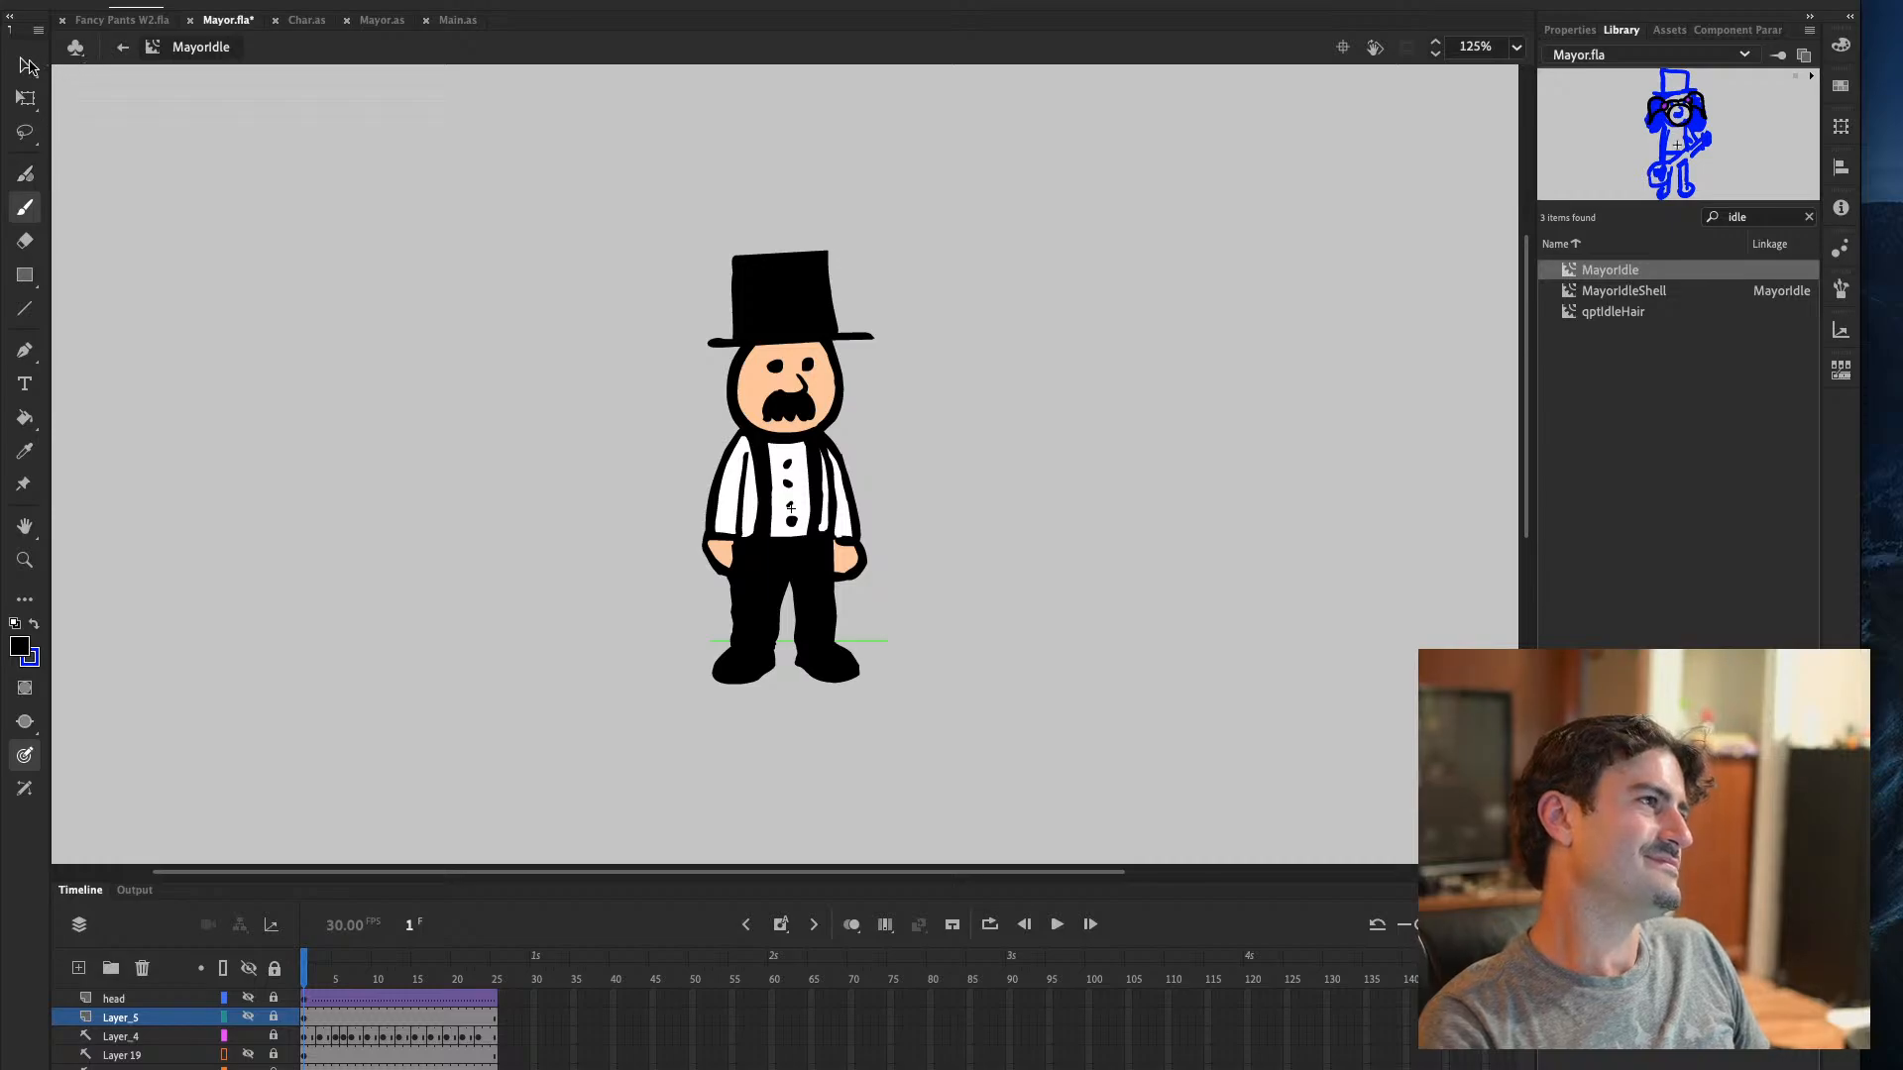
left_click(27, 66)
left_click_drag(311, 316, 519, 604)
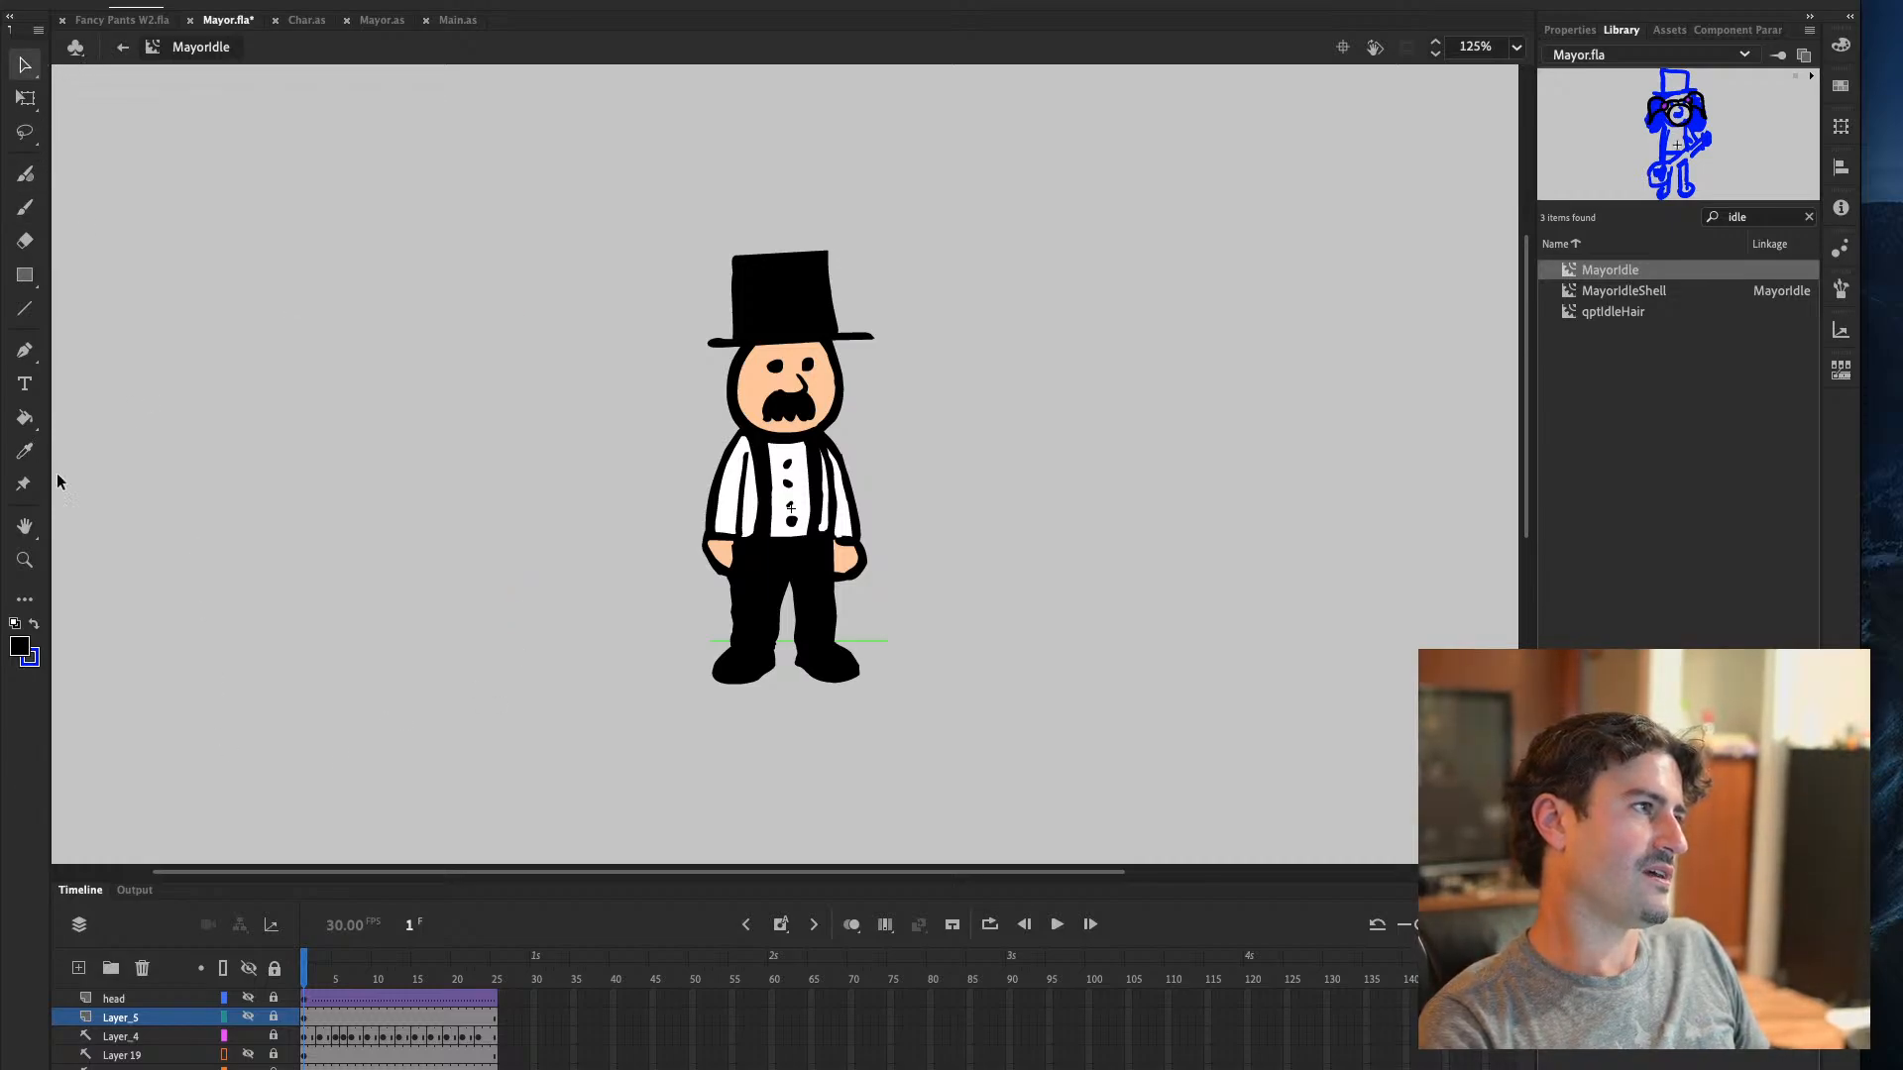
left_click(25, 208)
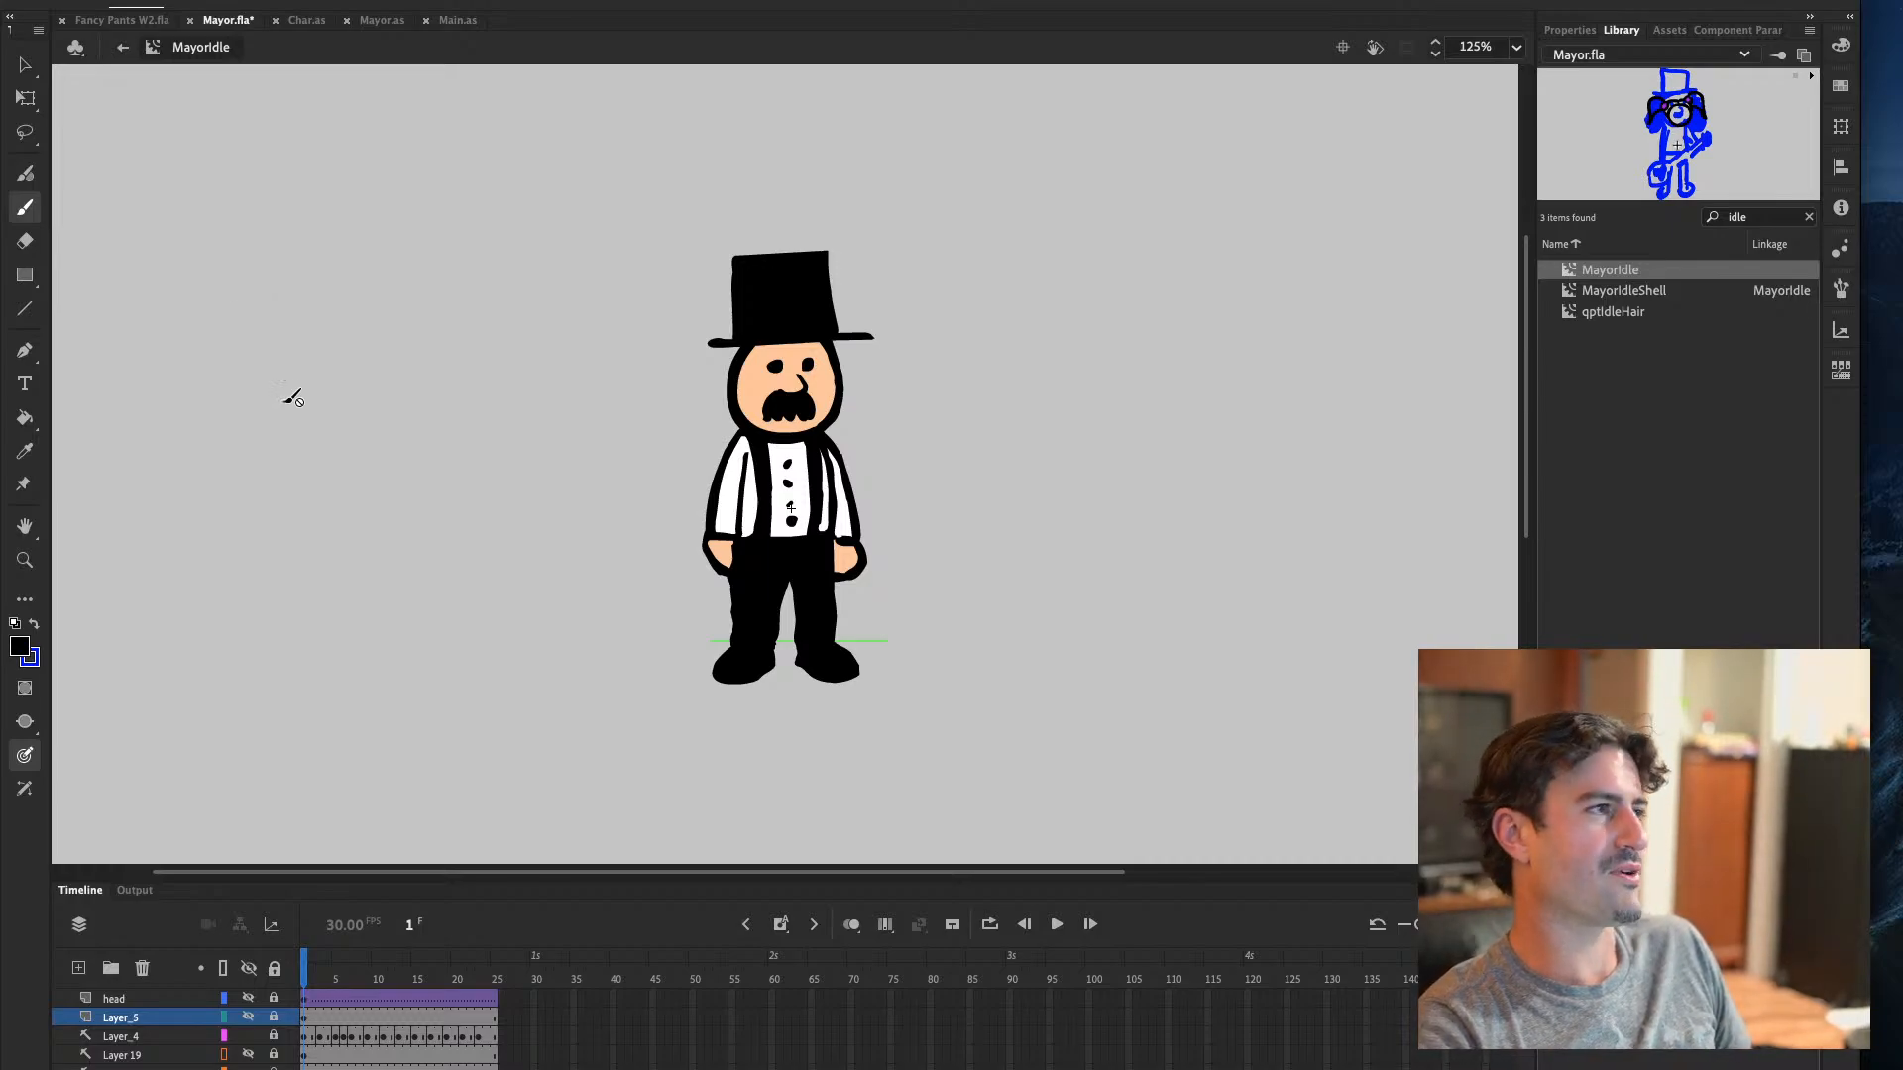
left_click(25, 205)
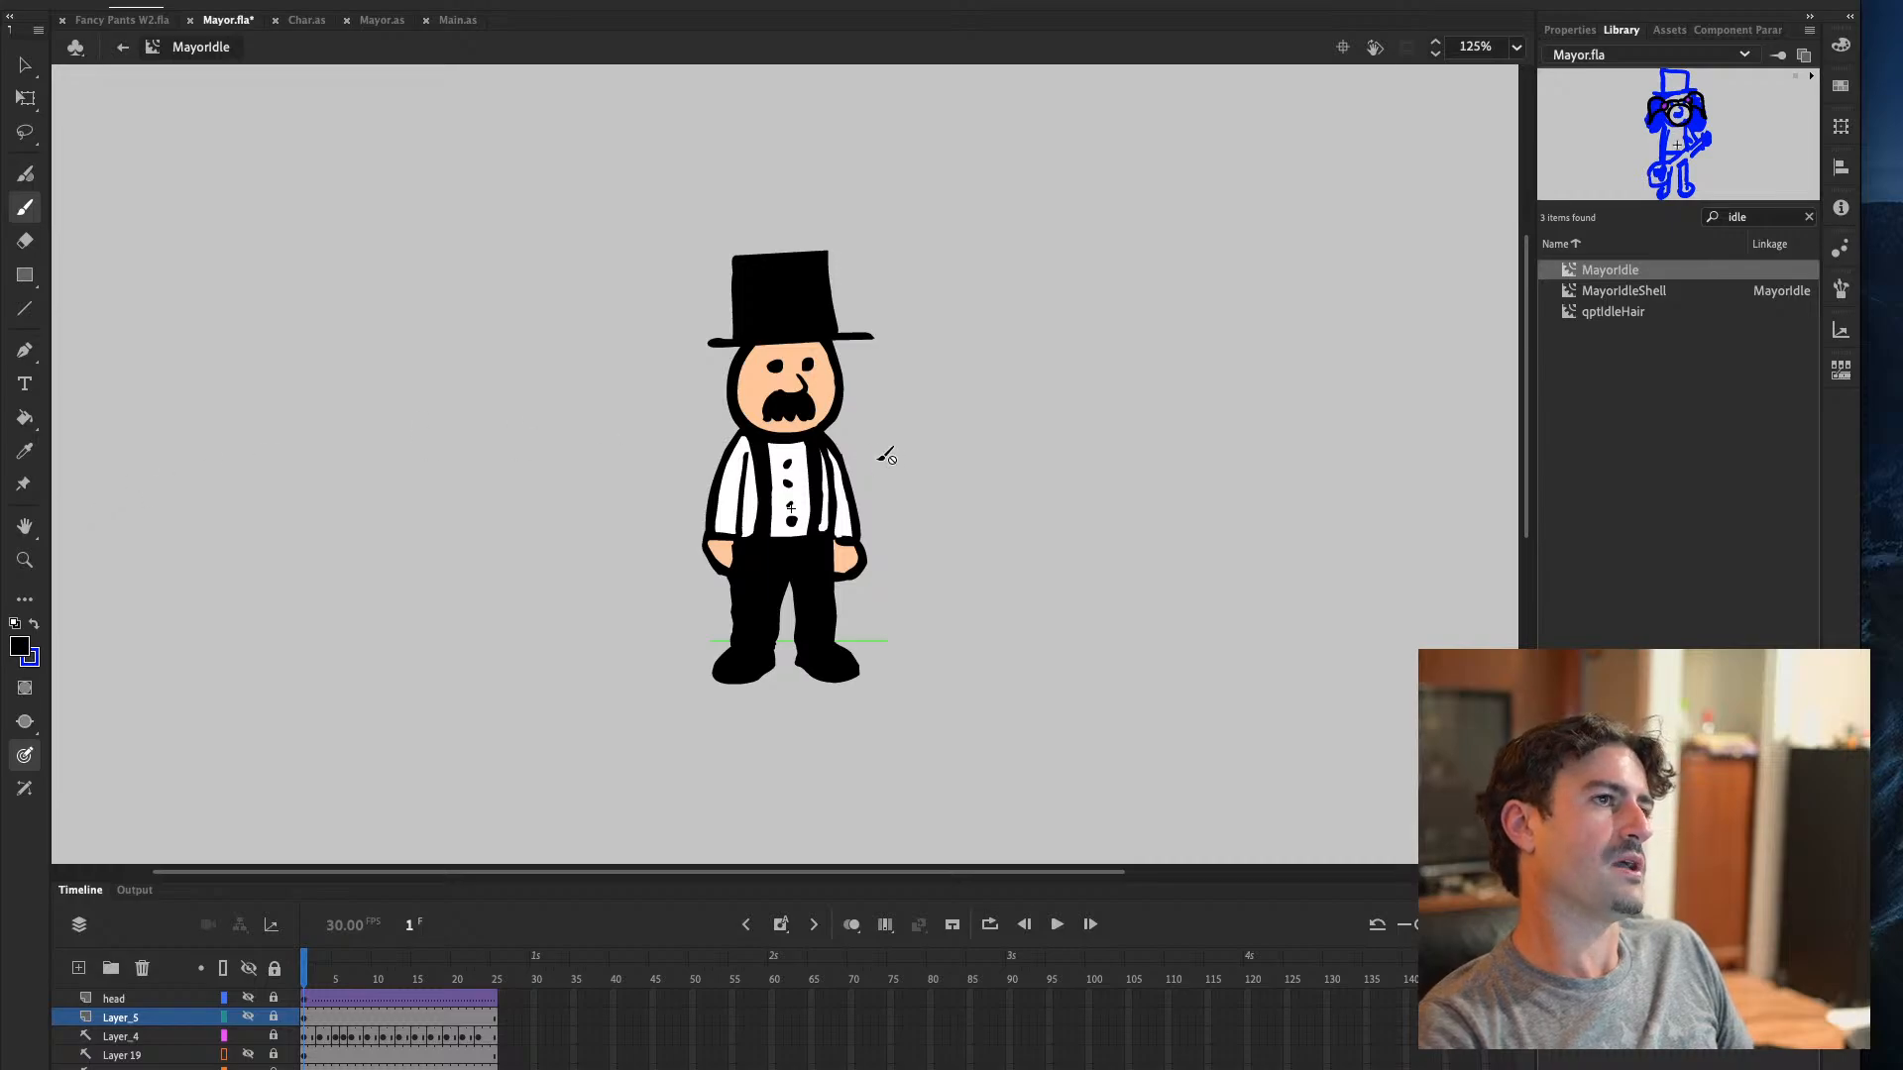
Compare the idle artwork versions by toggling the visibility of Layer_4, Layer_5 and Layer 19, leaving only Layer_4's Mayor shown
left_click(175, 1037)
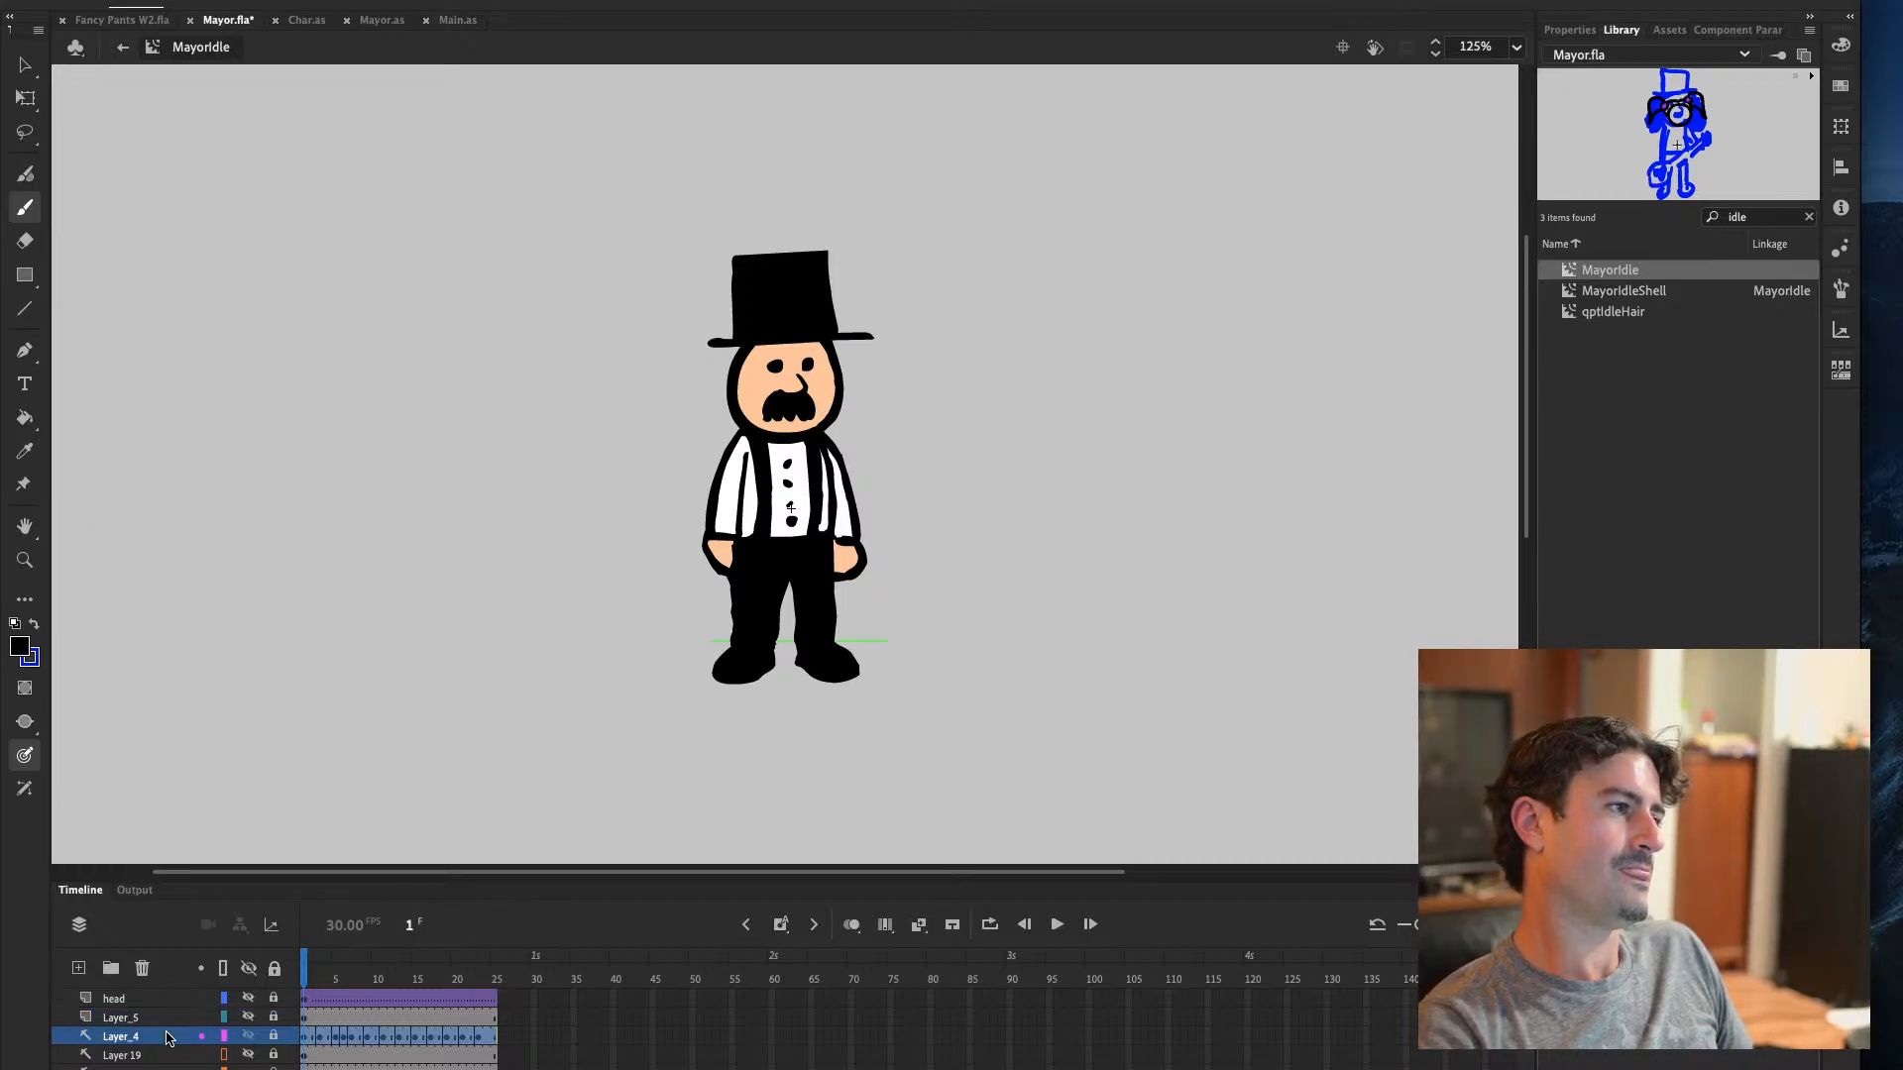
left_click(248, 1039)
left_click(249, 1039)
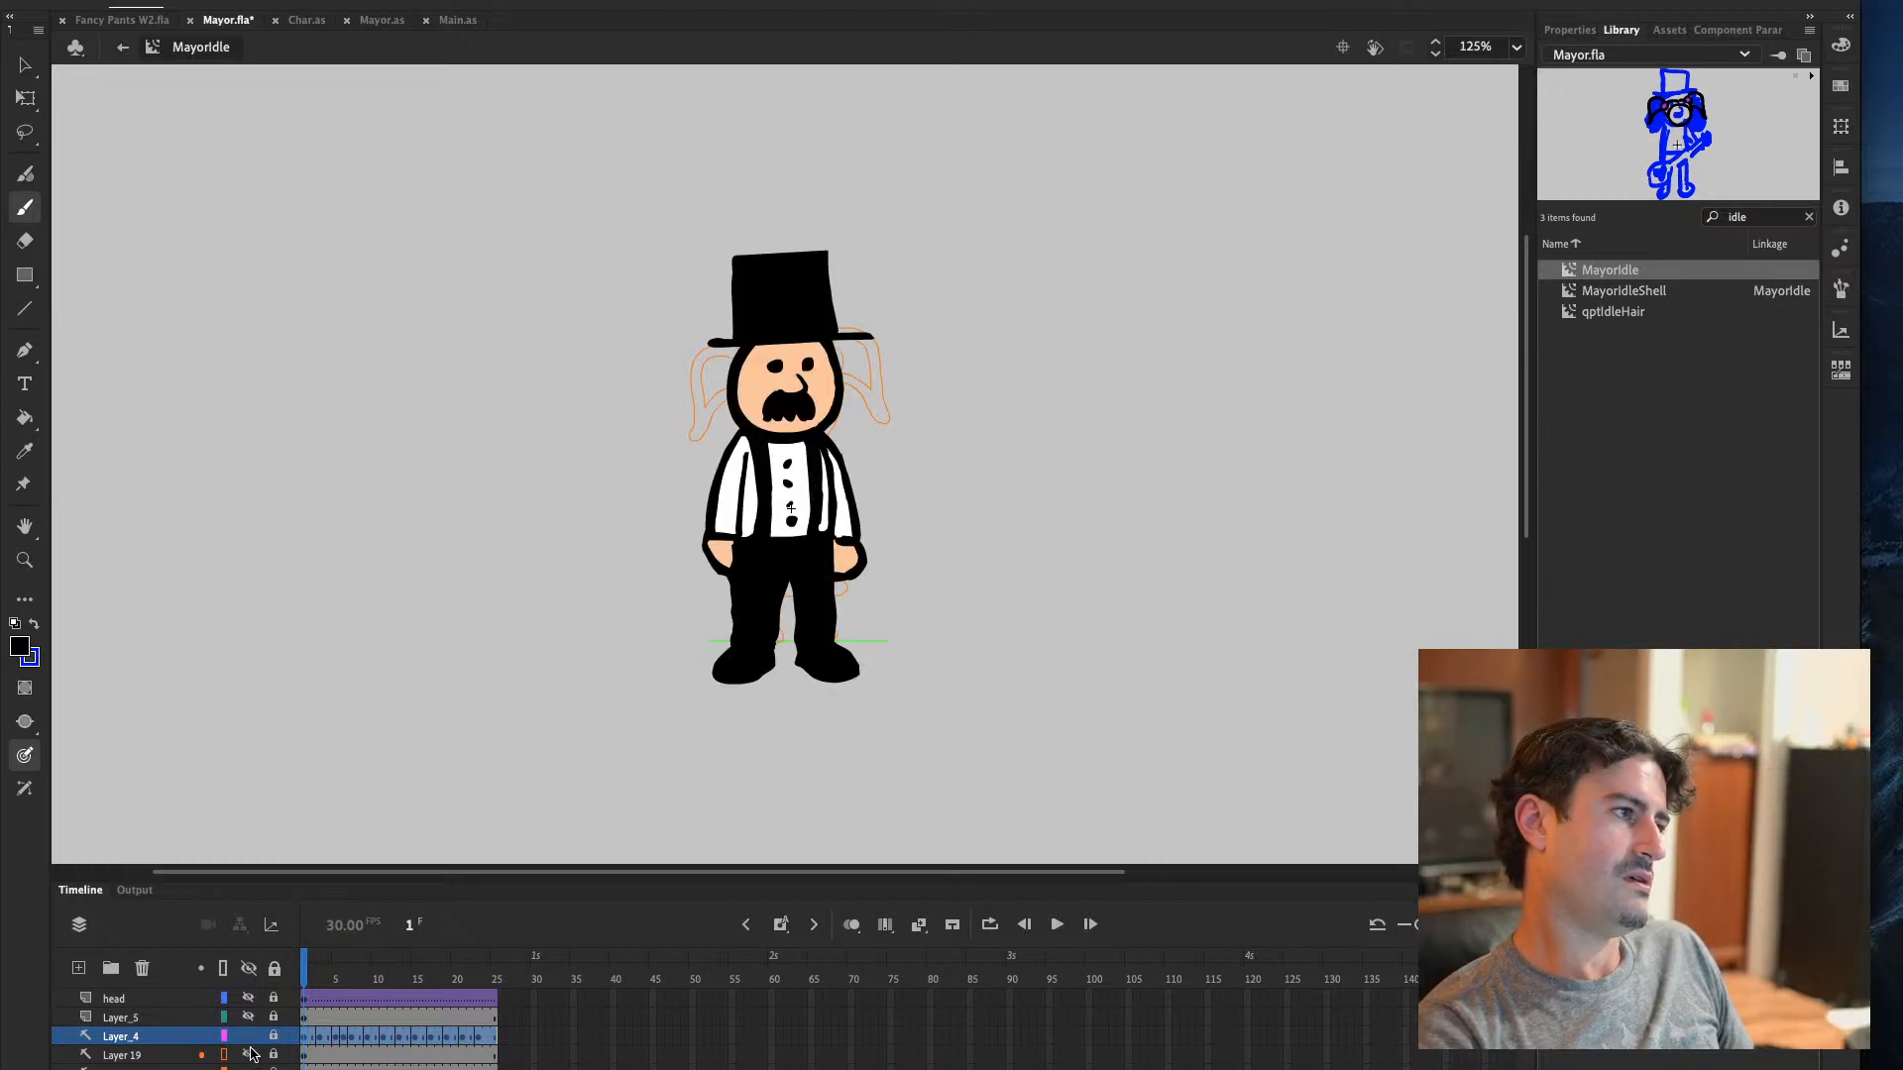
left_click(250, 1037)
left_click(249, 1036)
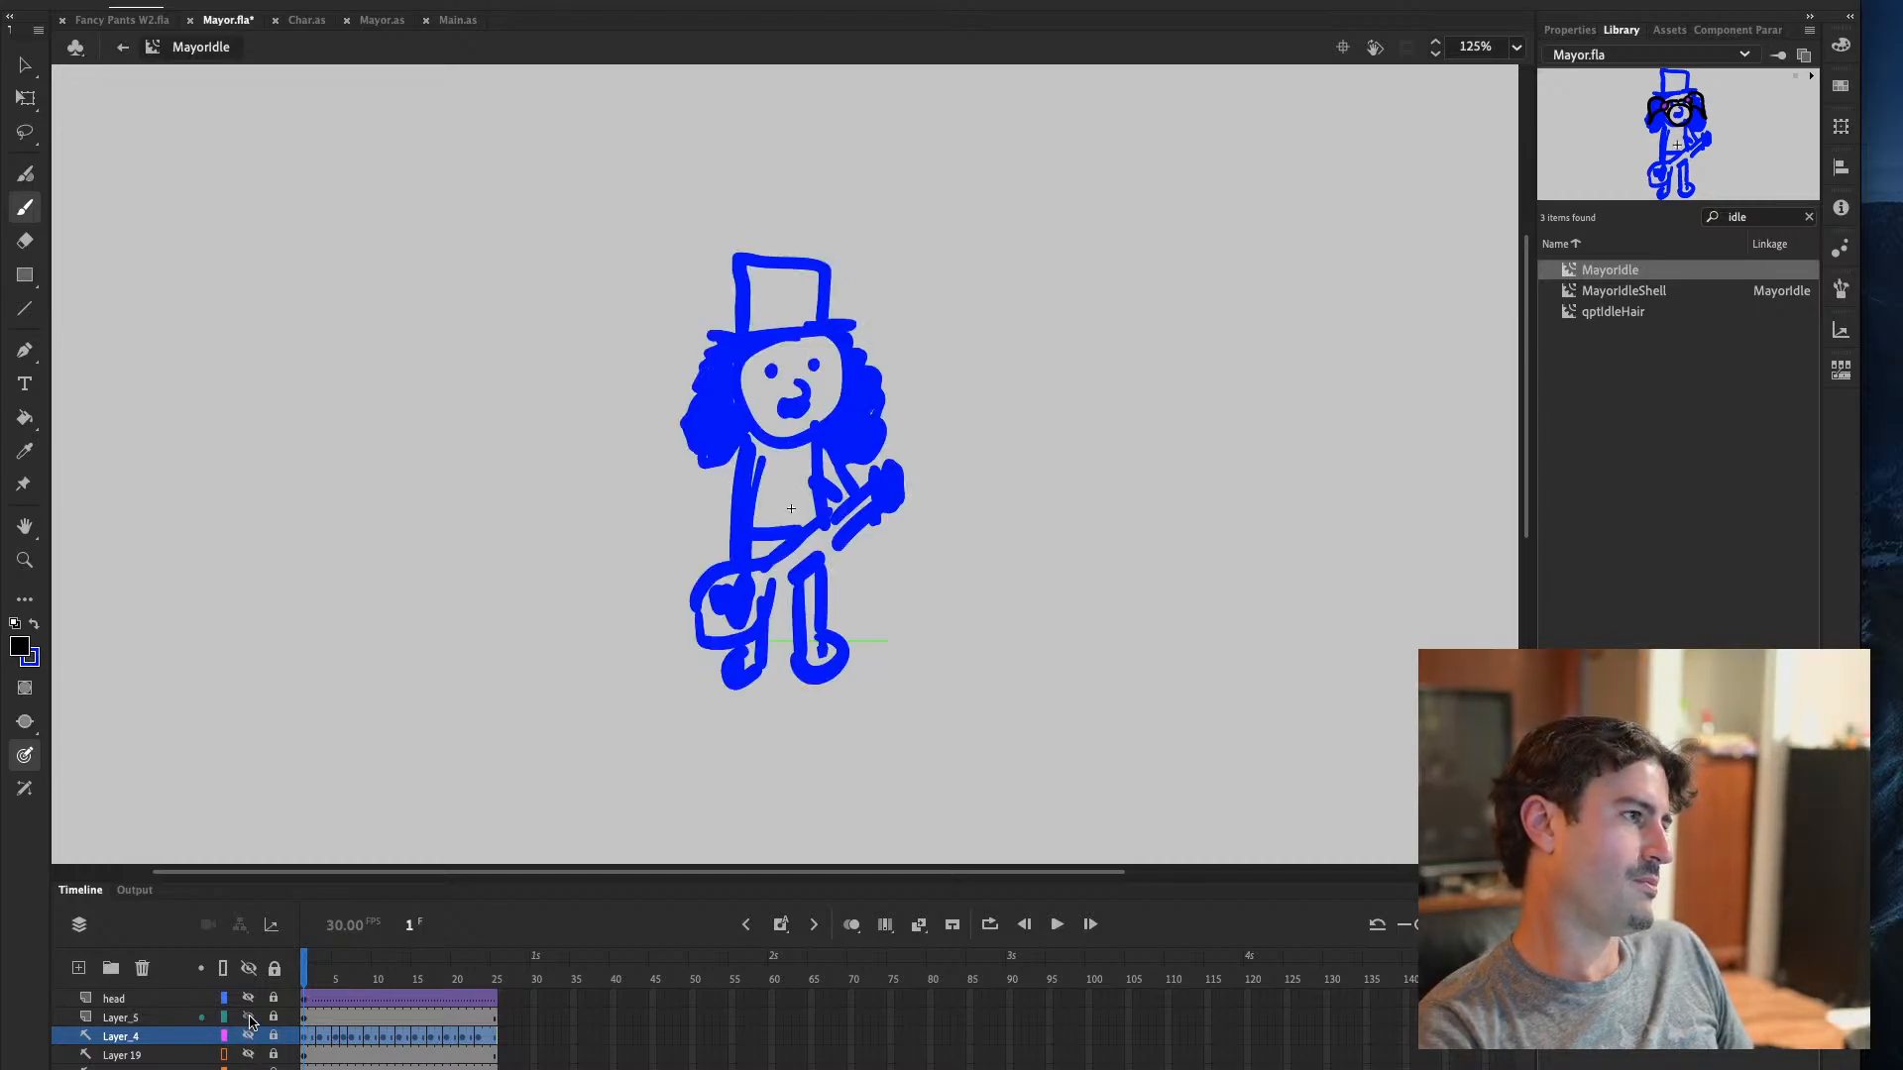
left_click(250, 1035)
left_click(250, 1056)
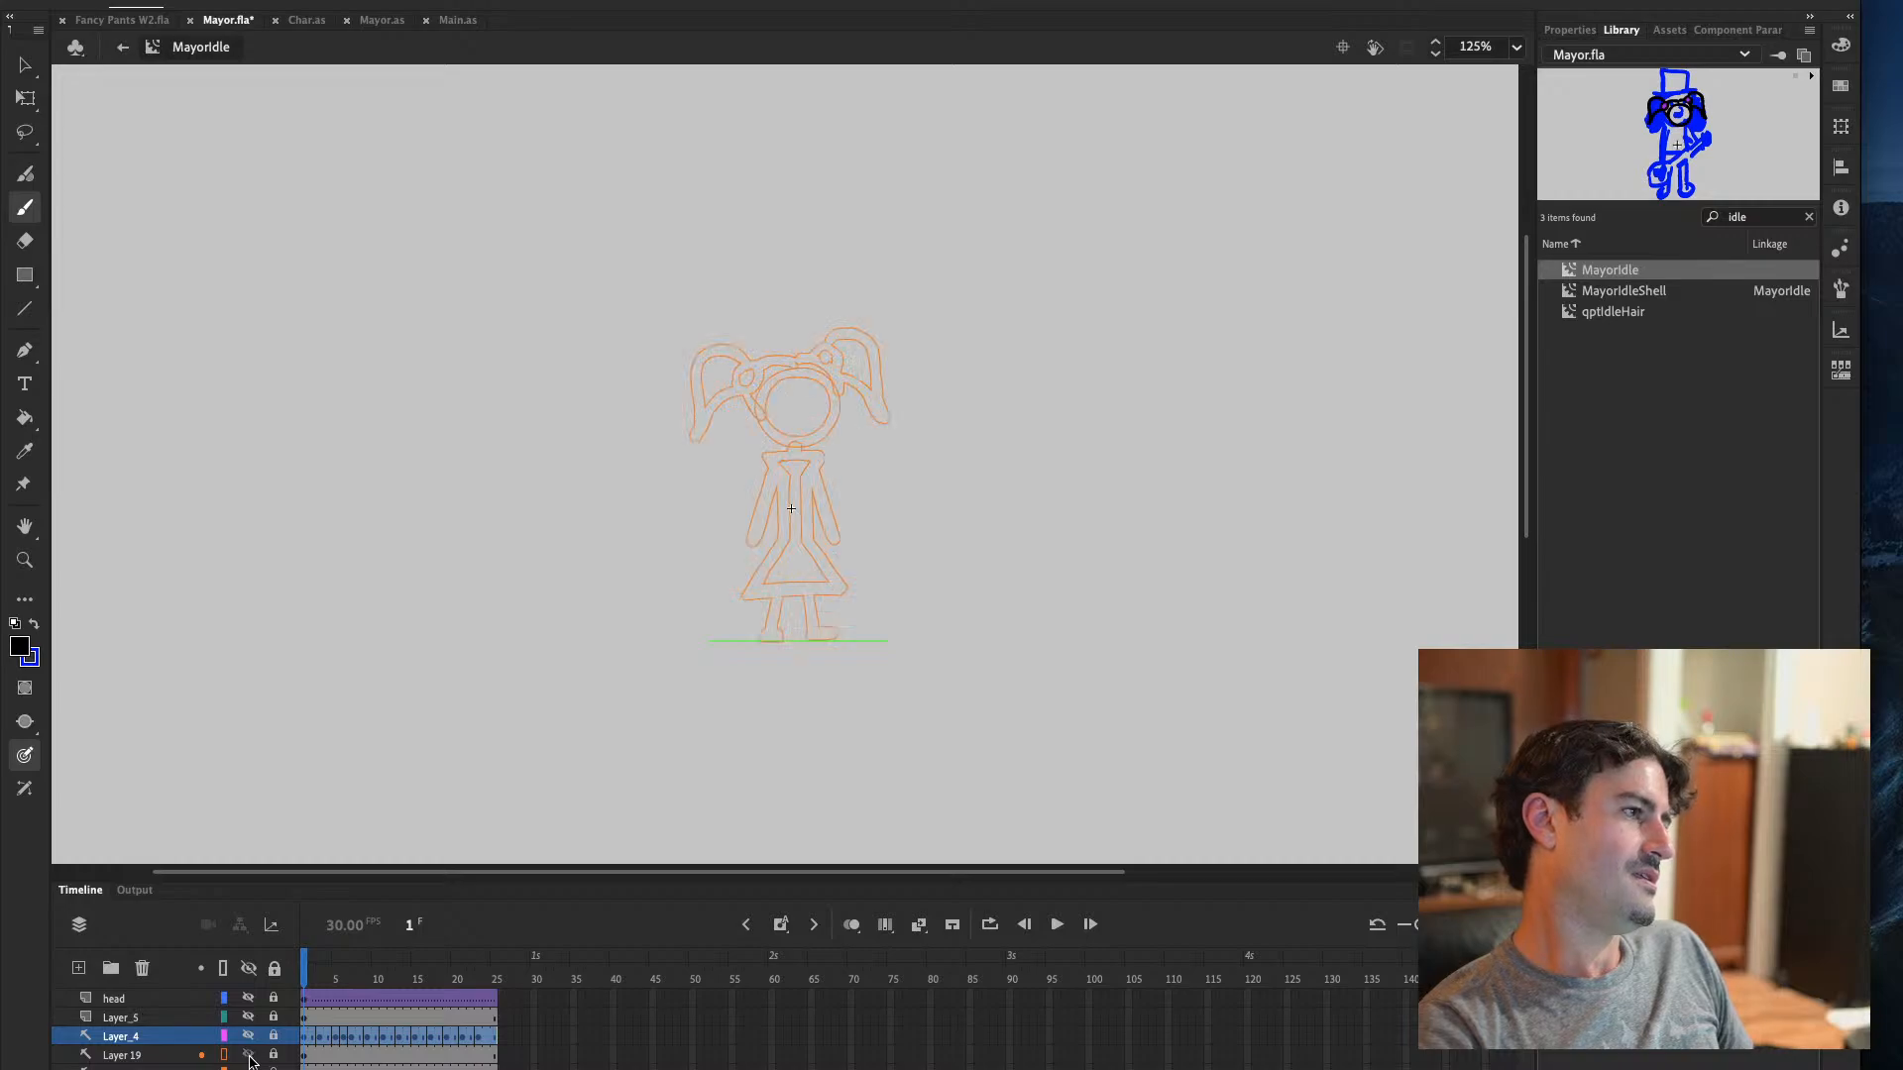
left_click(250, 1058)
left_click(248, 1034)
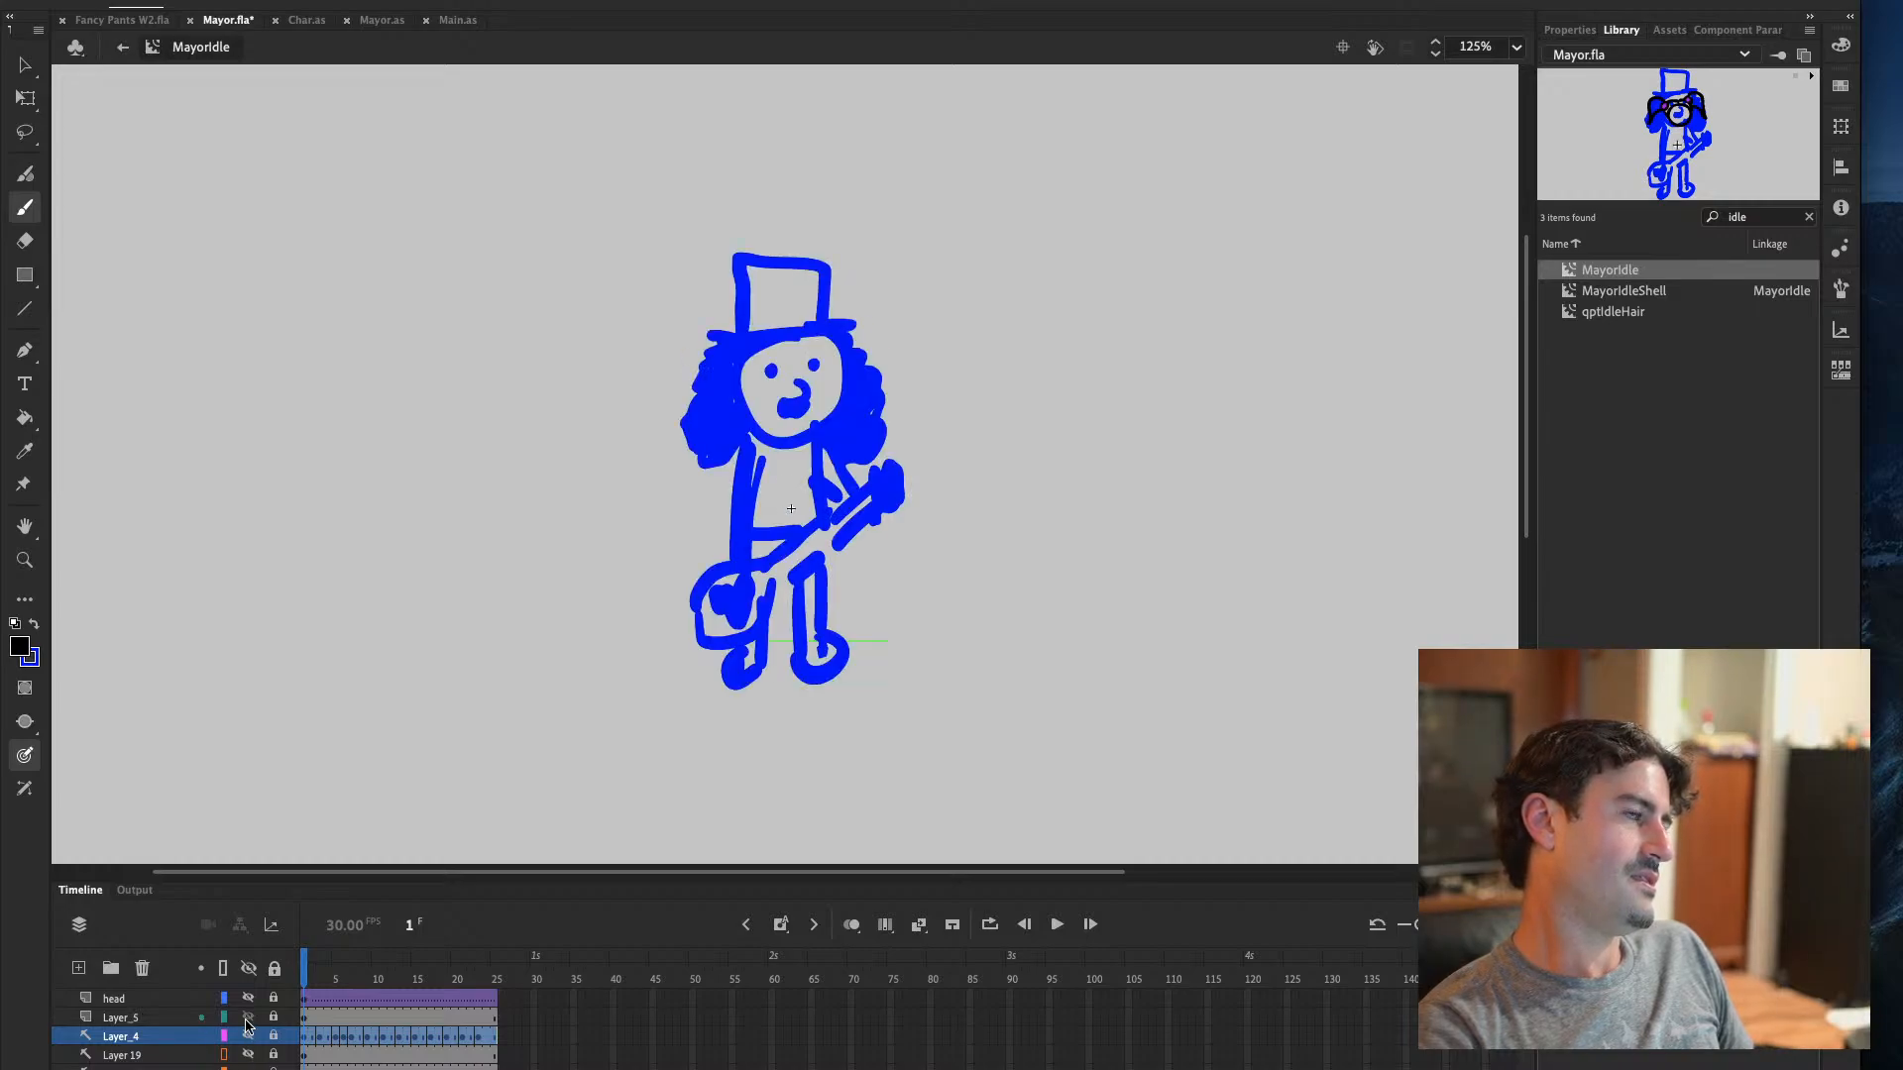
left_click(249, 1034)
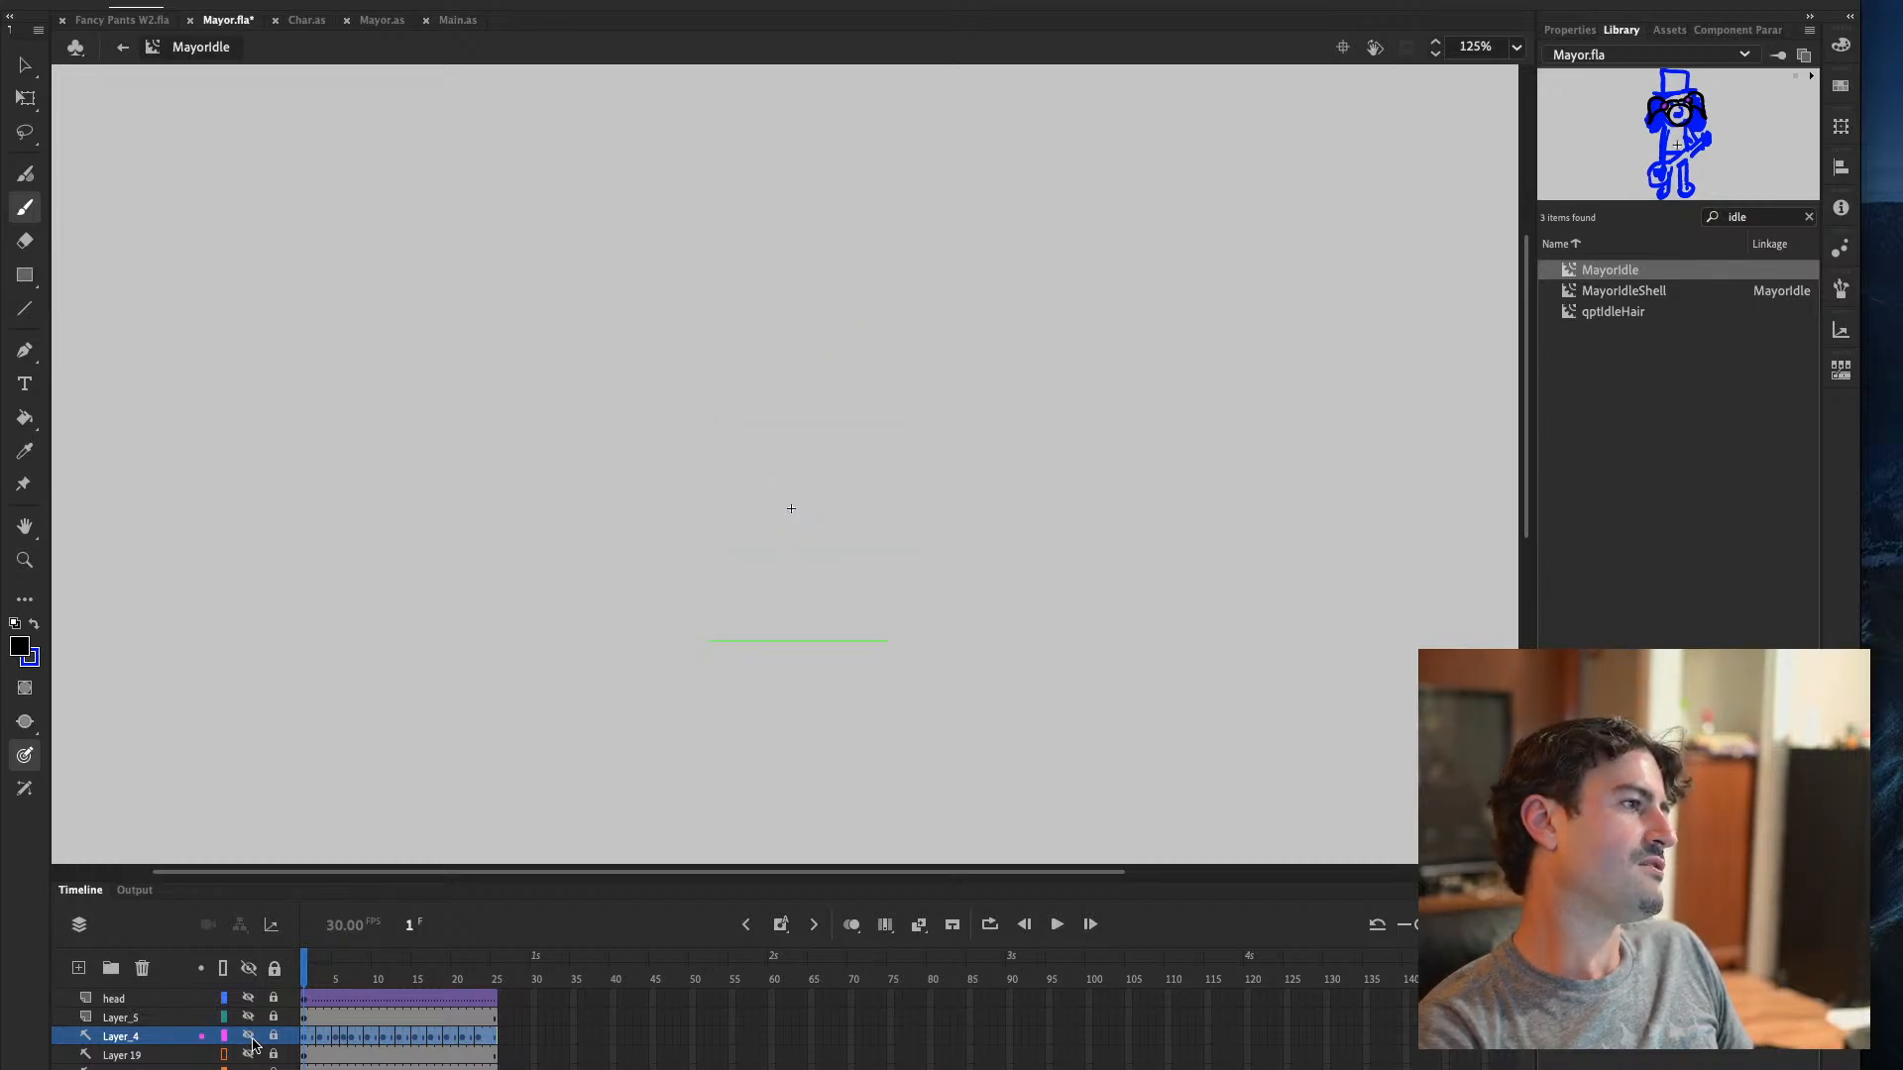
left_click(251, 1036)
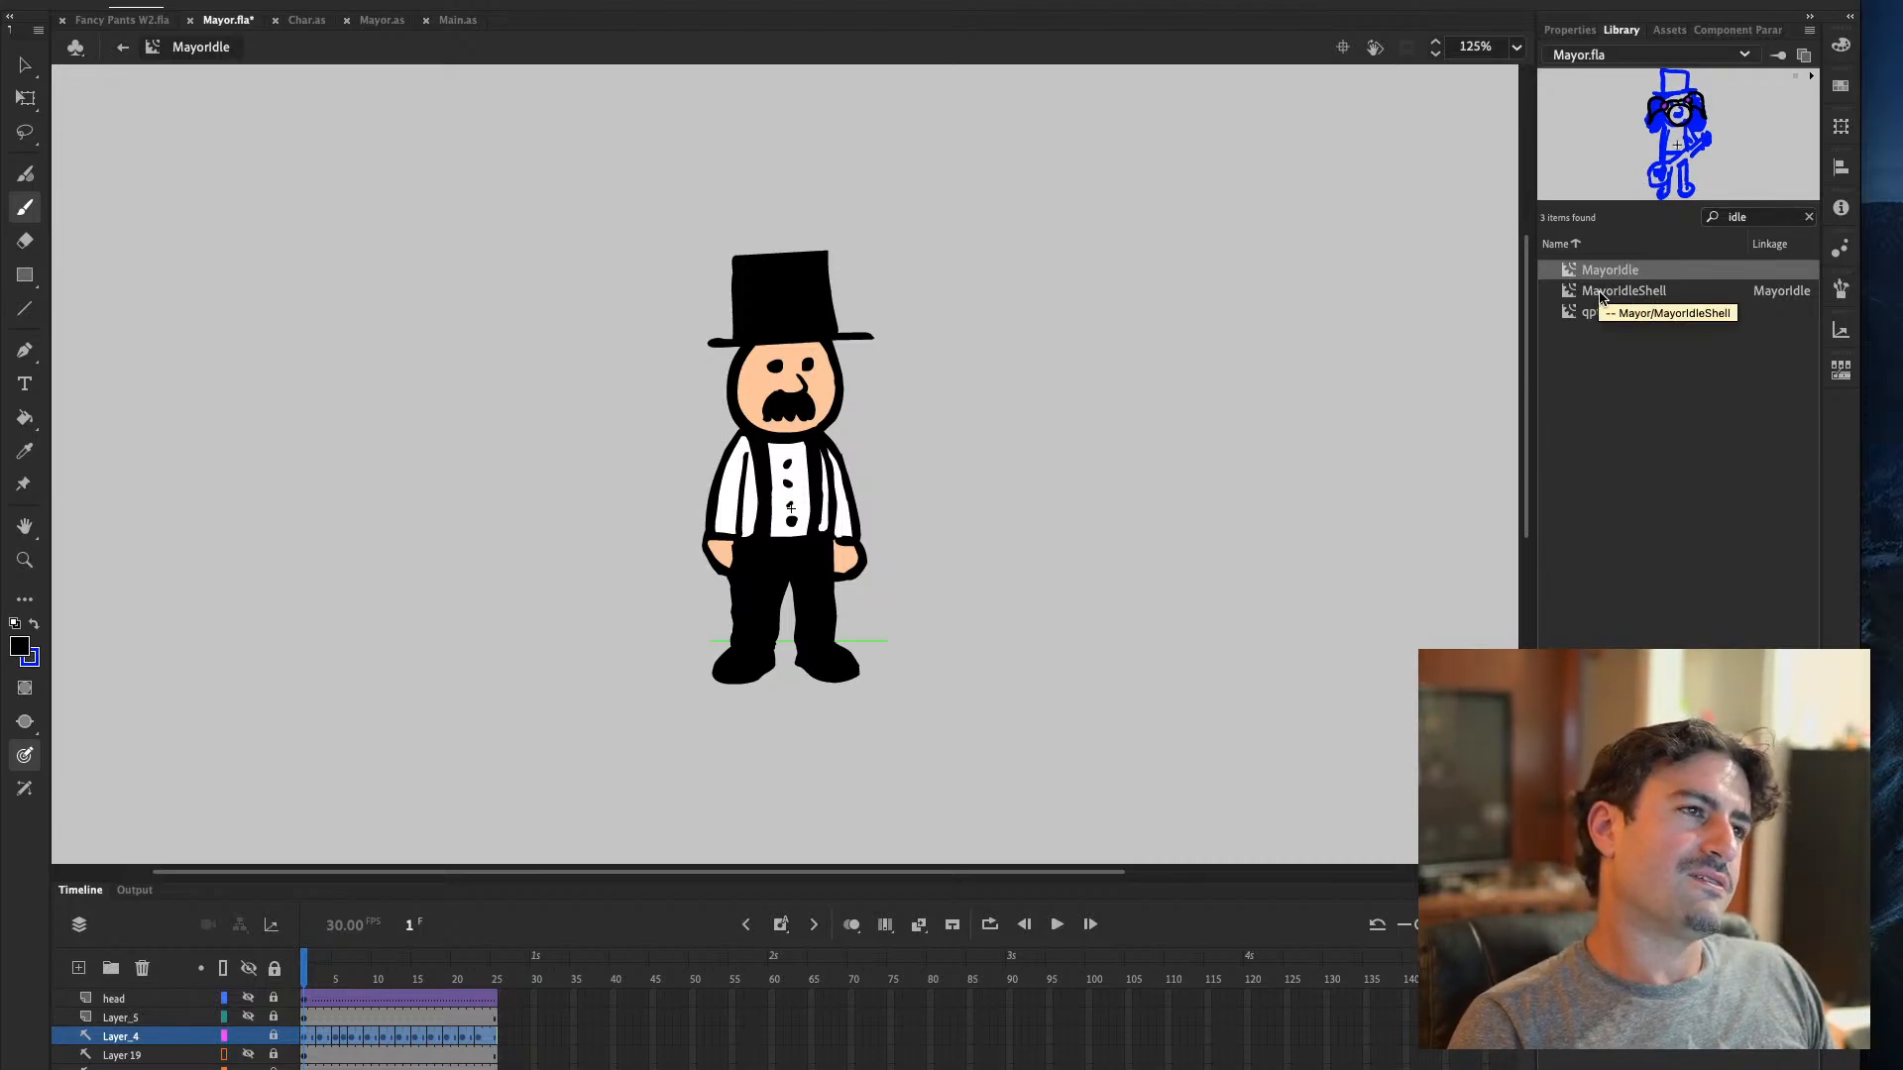
Search the library for "run" and reopen the MayorRun symbol for editing
double_click(1738, 218)
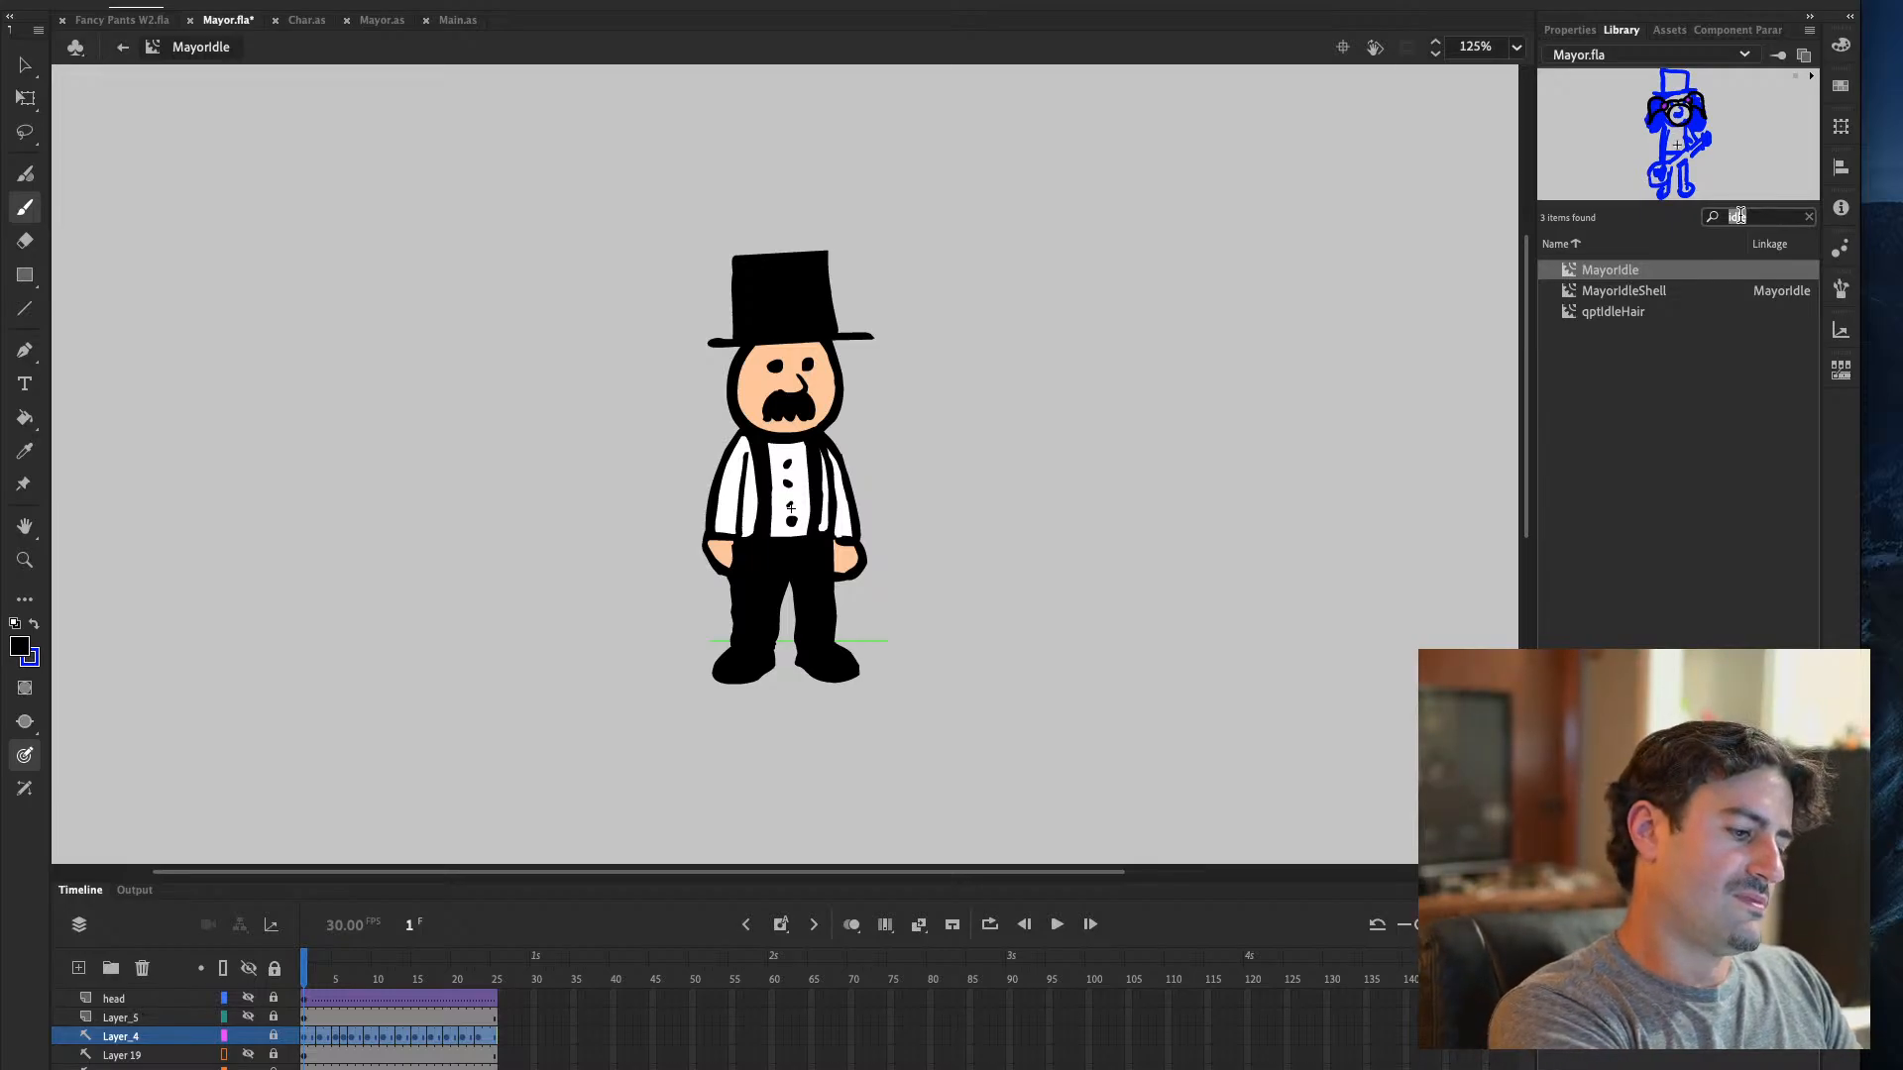
type("run")
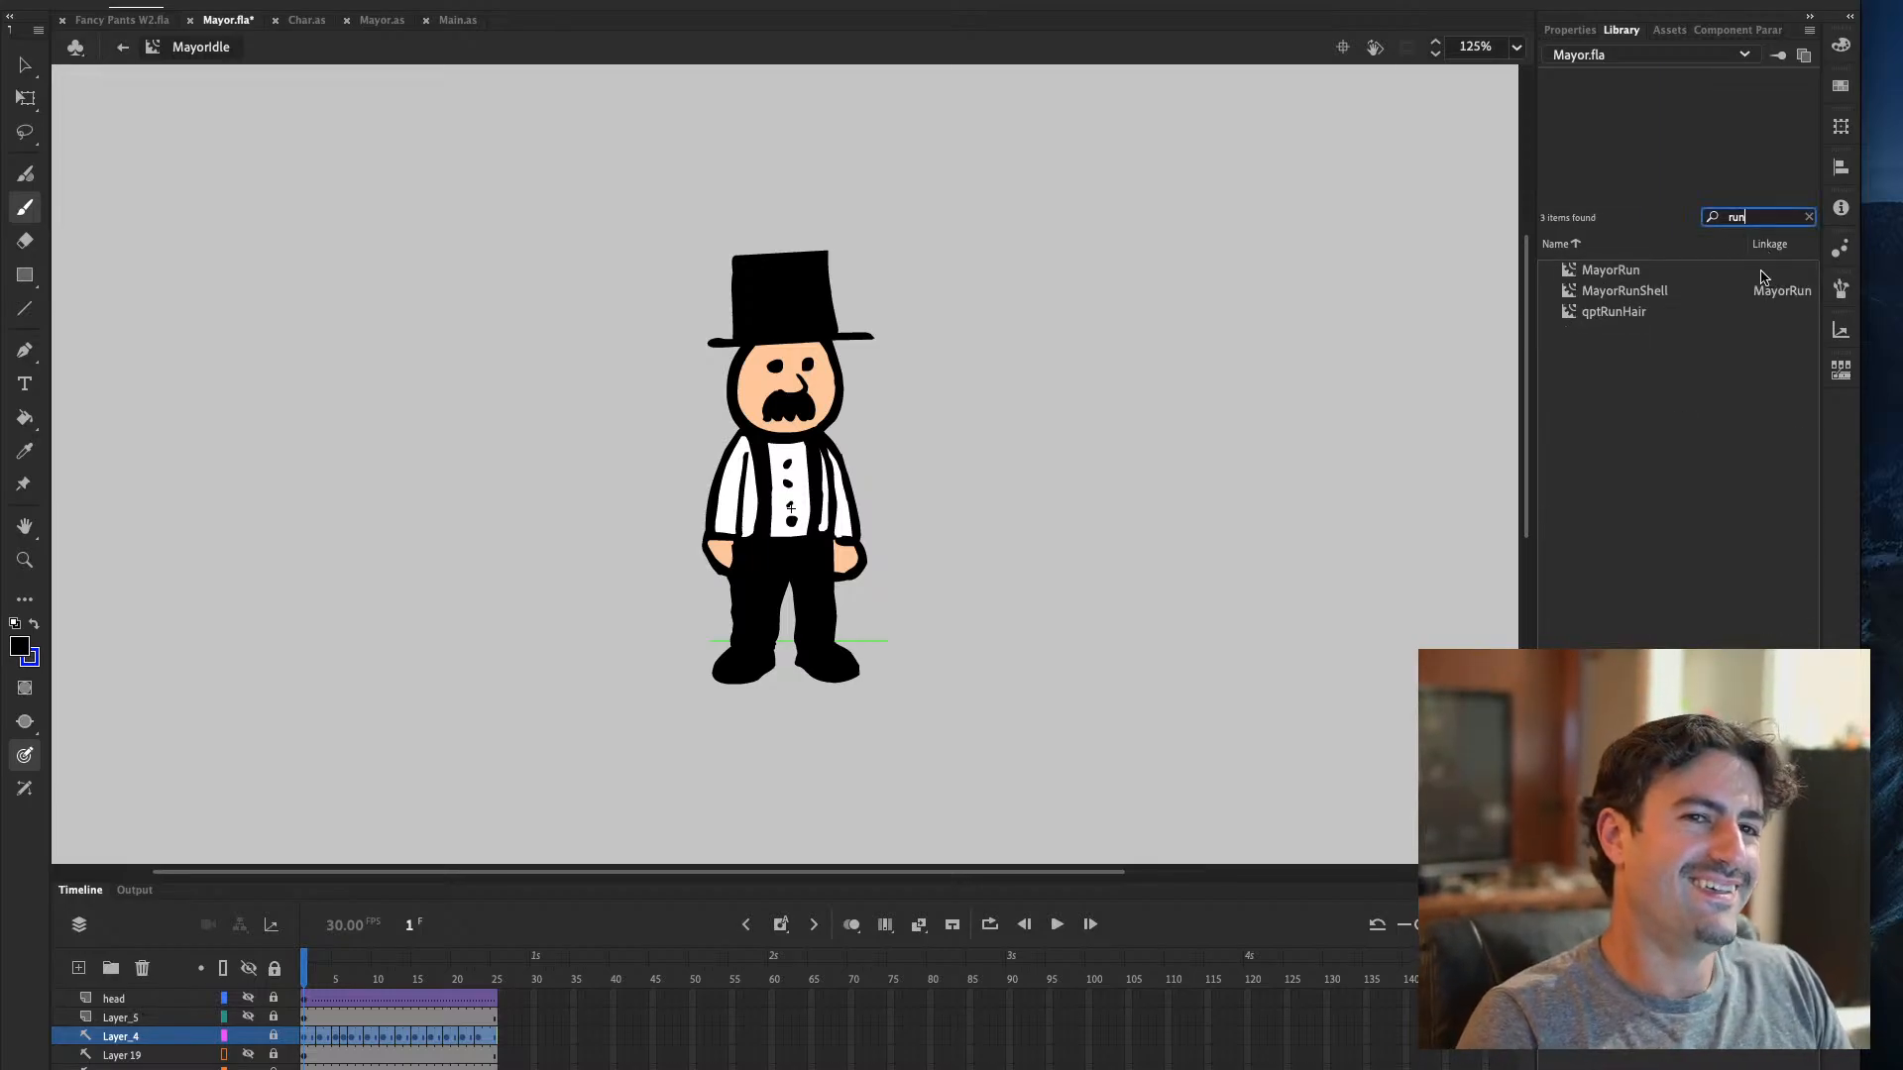
double_click(1586, 269)
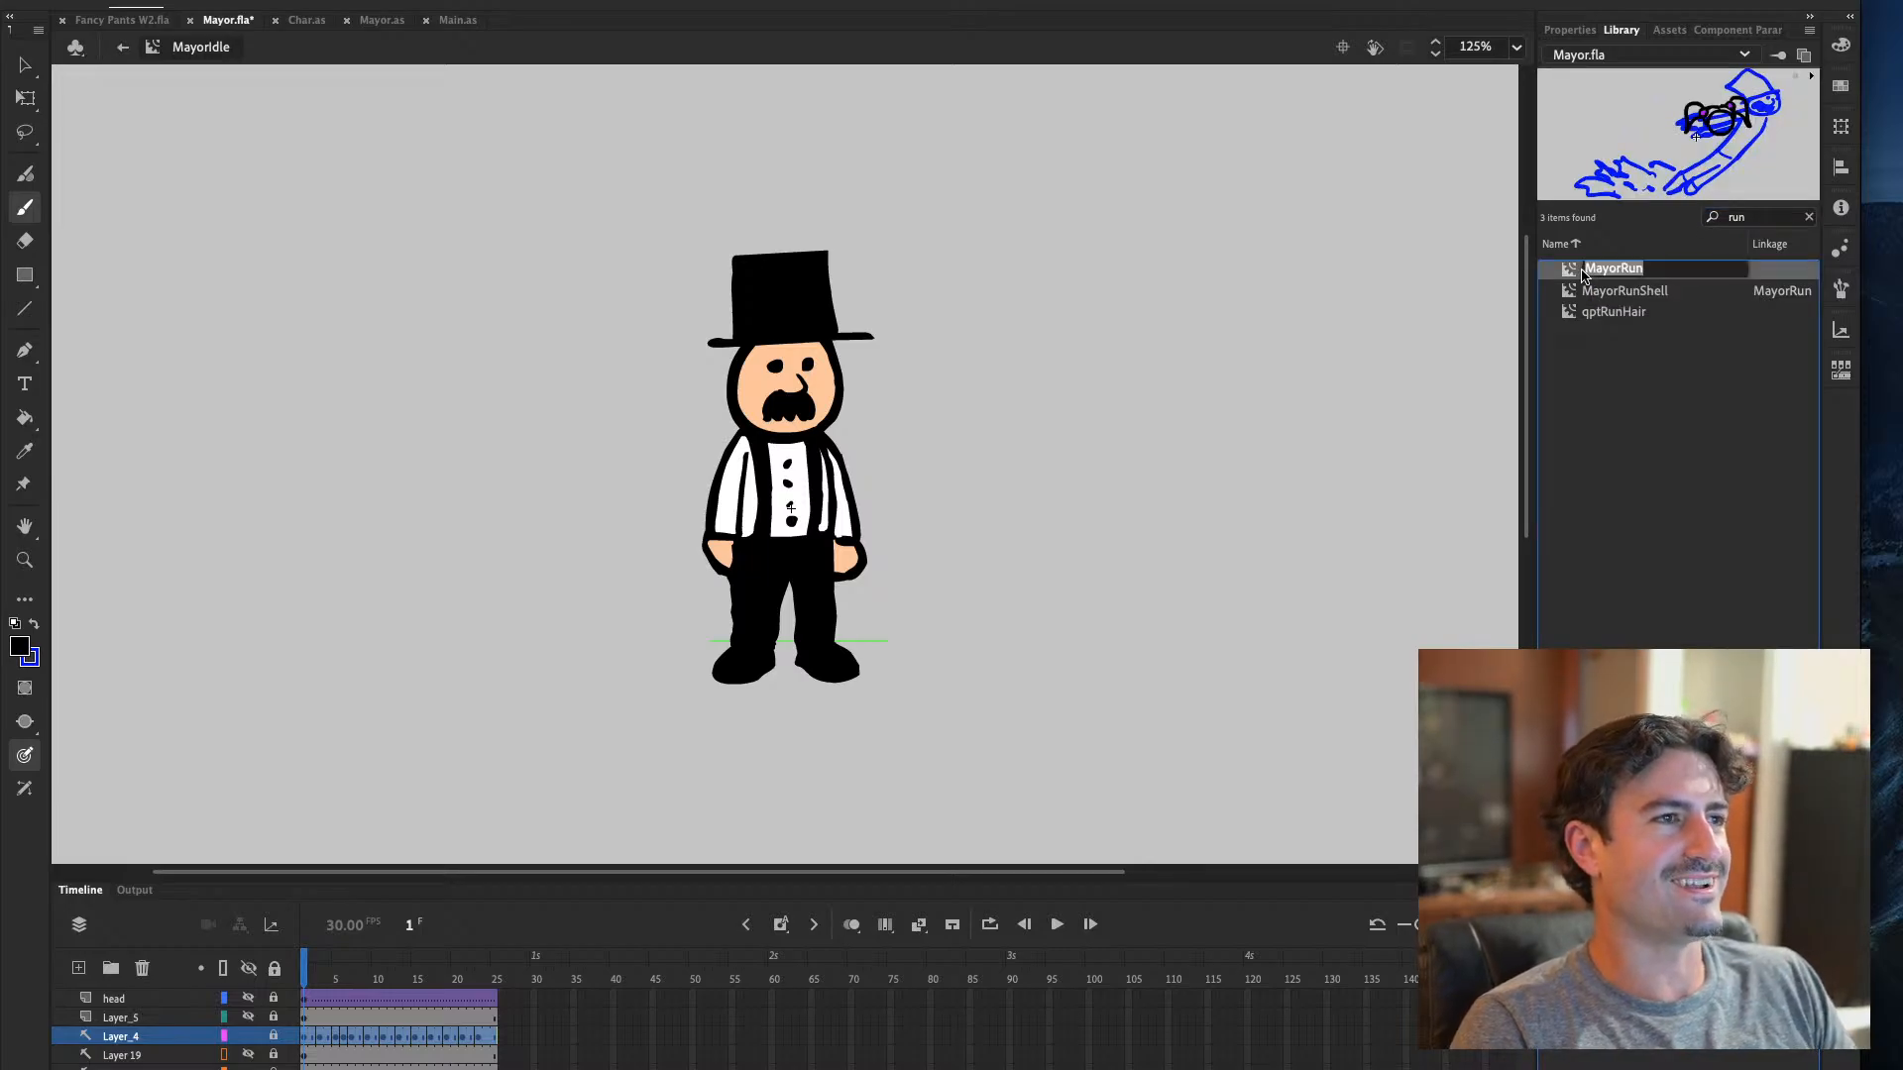
double_click(1570, 270)
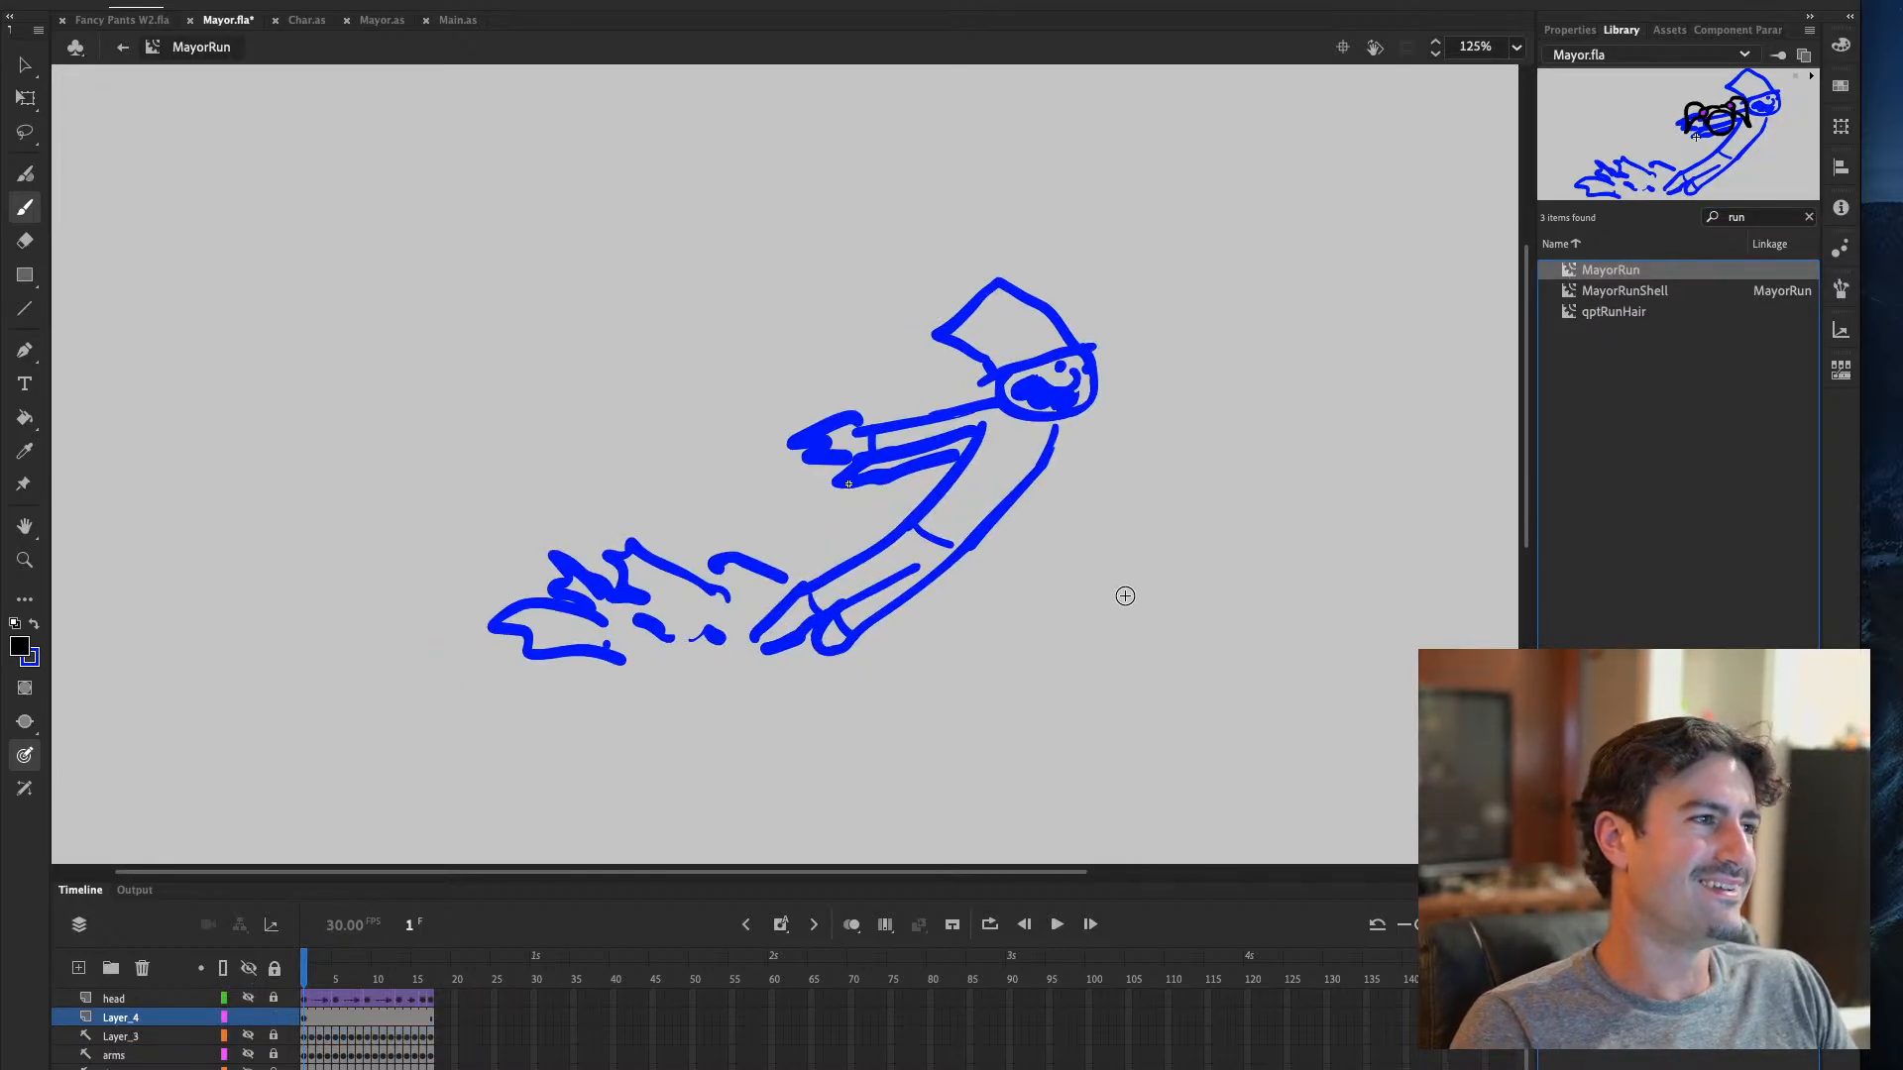
Select the whole running Mayor sketch in the first frame of Layer_4 and recolour it black with the Paint Bucket
left_click(25, 65)
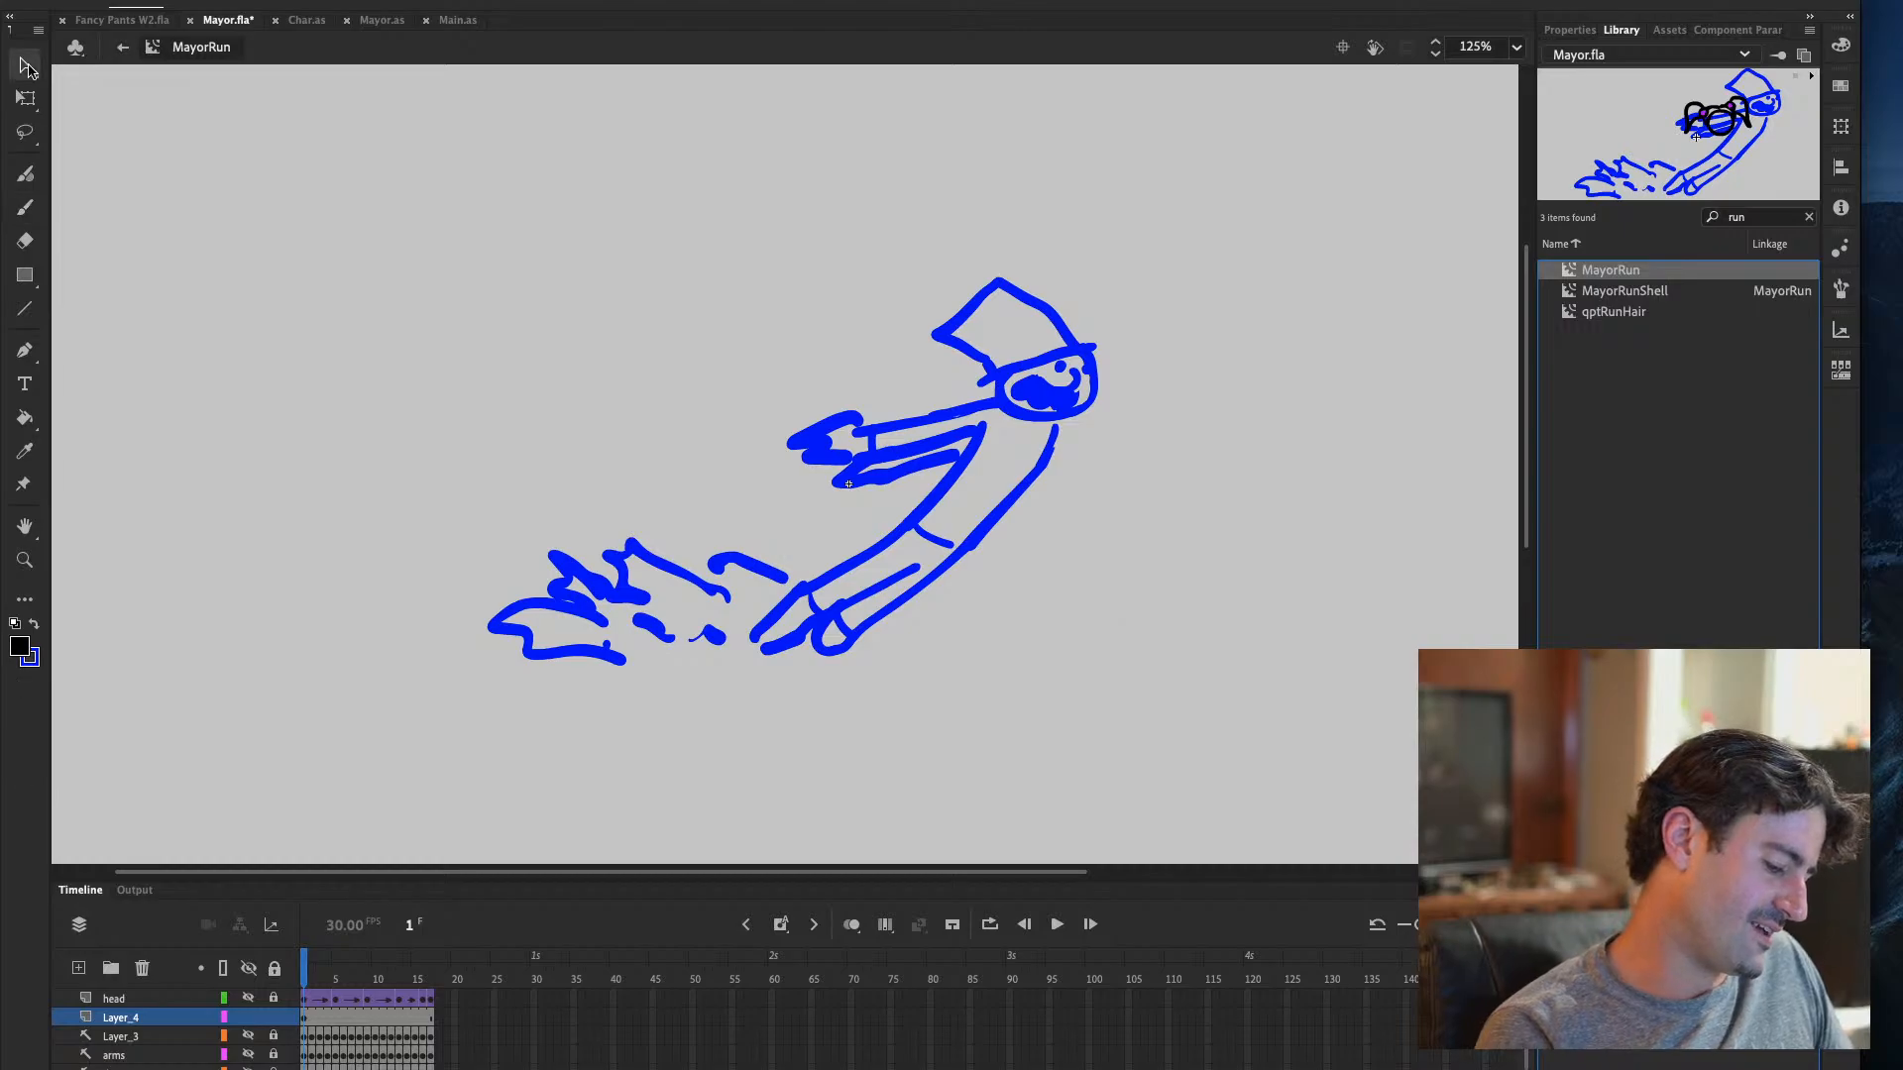
left_click_drag(410, 205, 1225, 693)
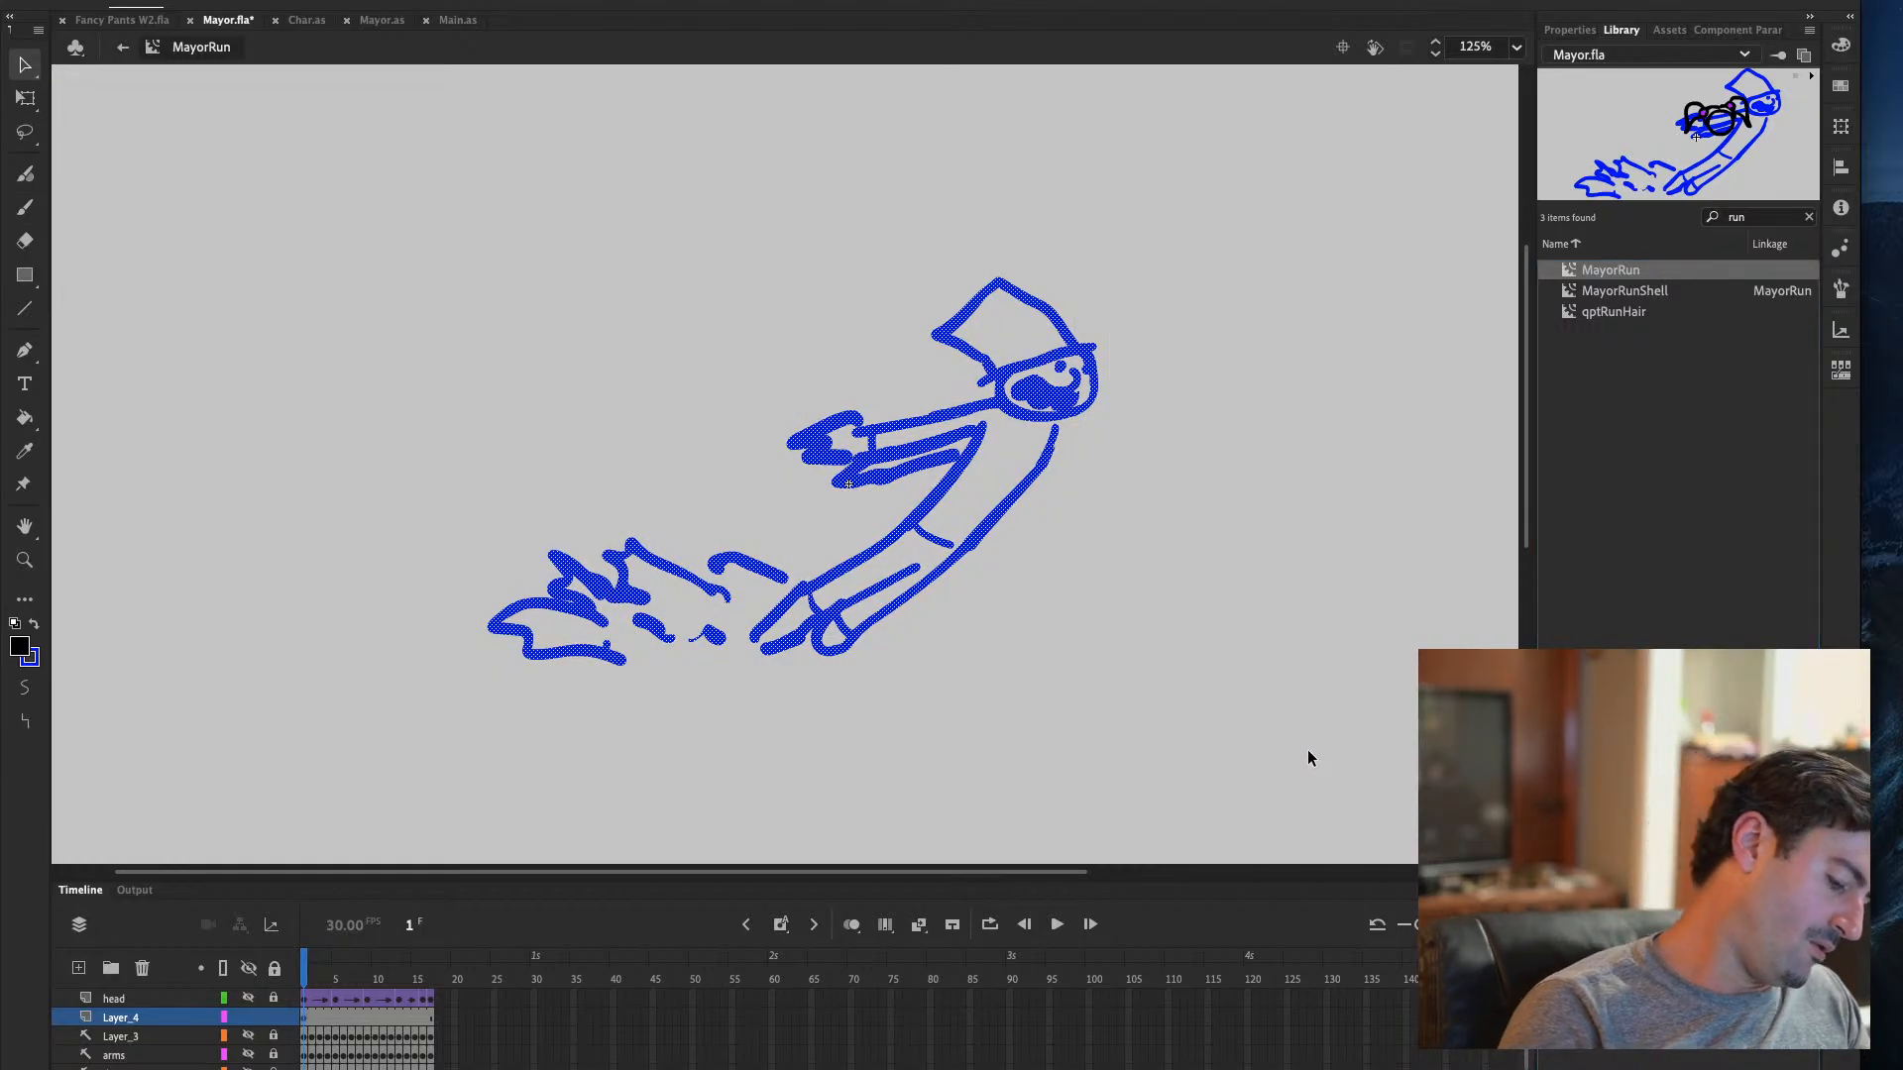
left_click(22, 645)
left_click(74, 690)
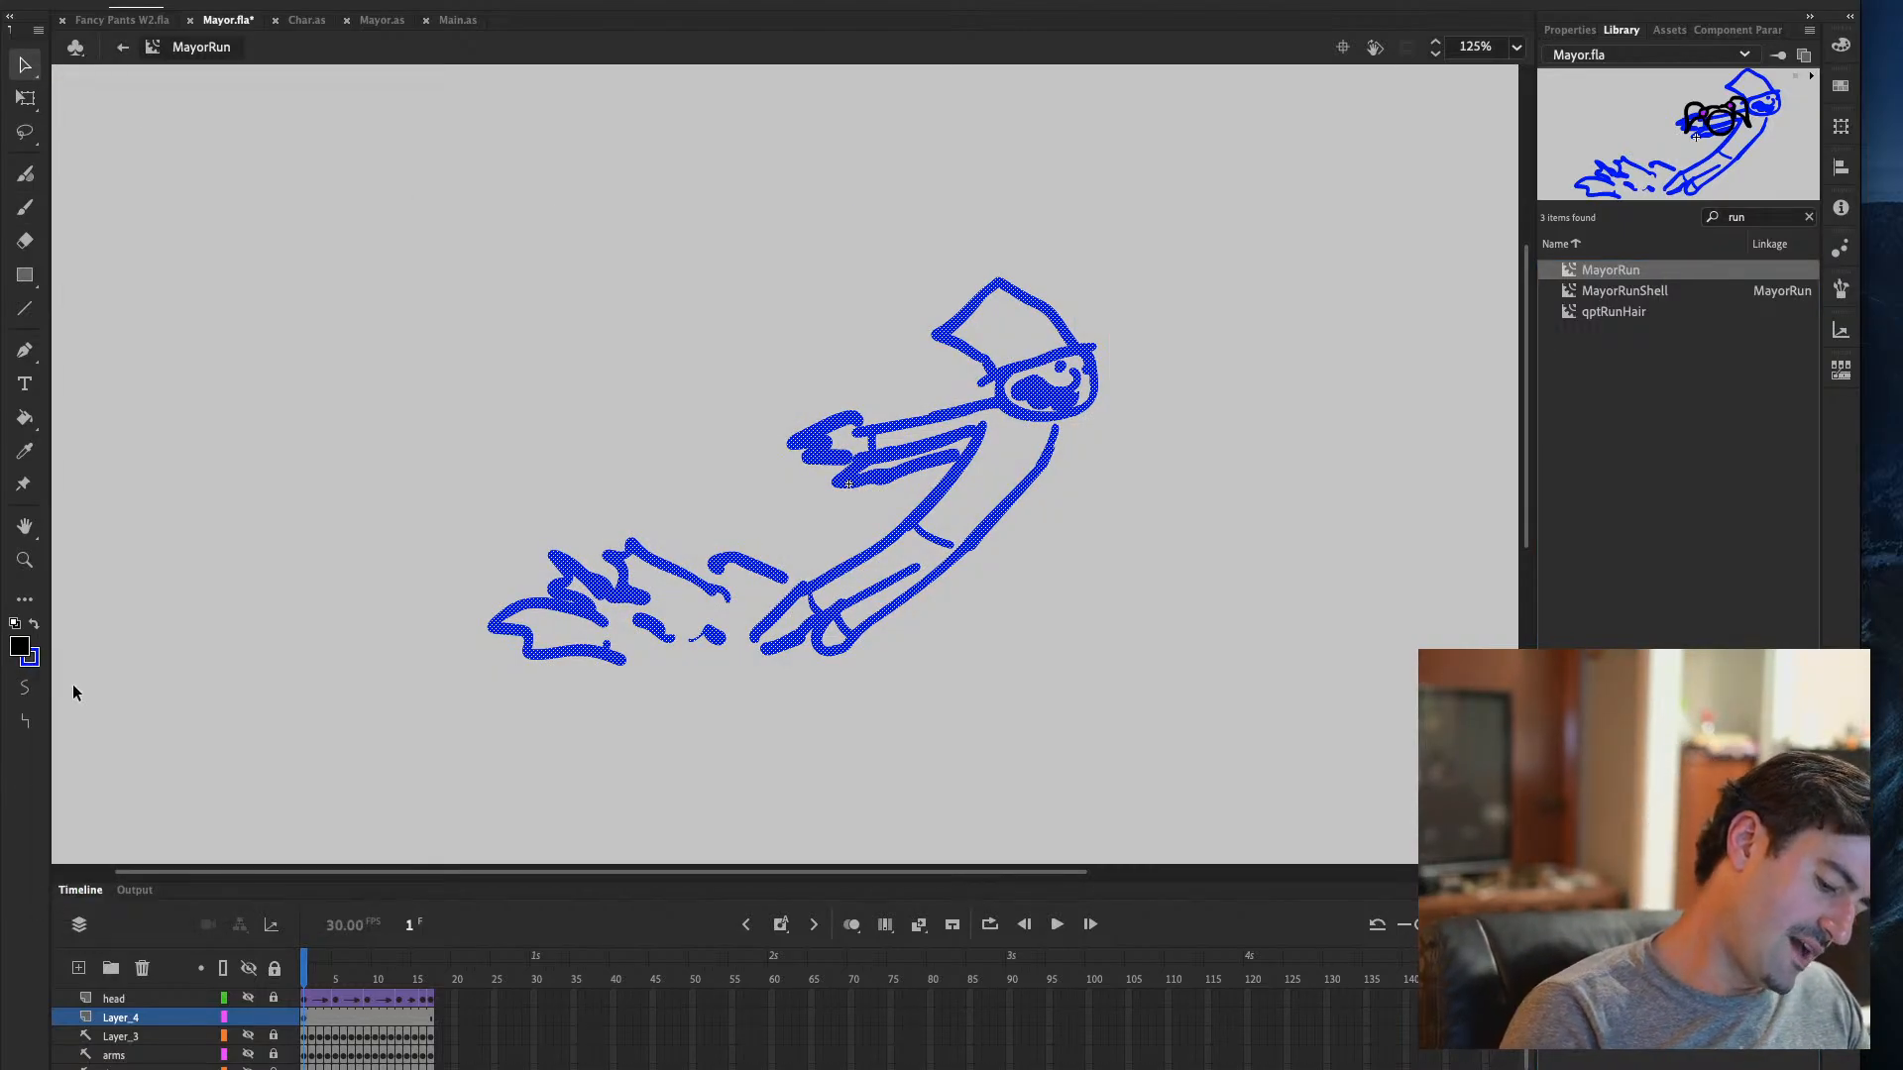
left_click(169, 1021)
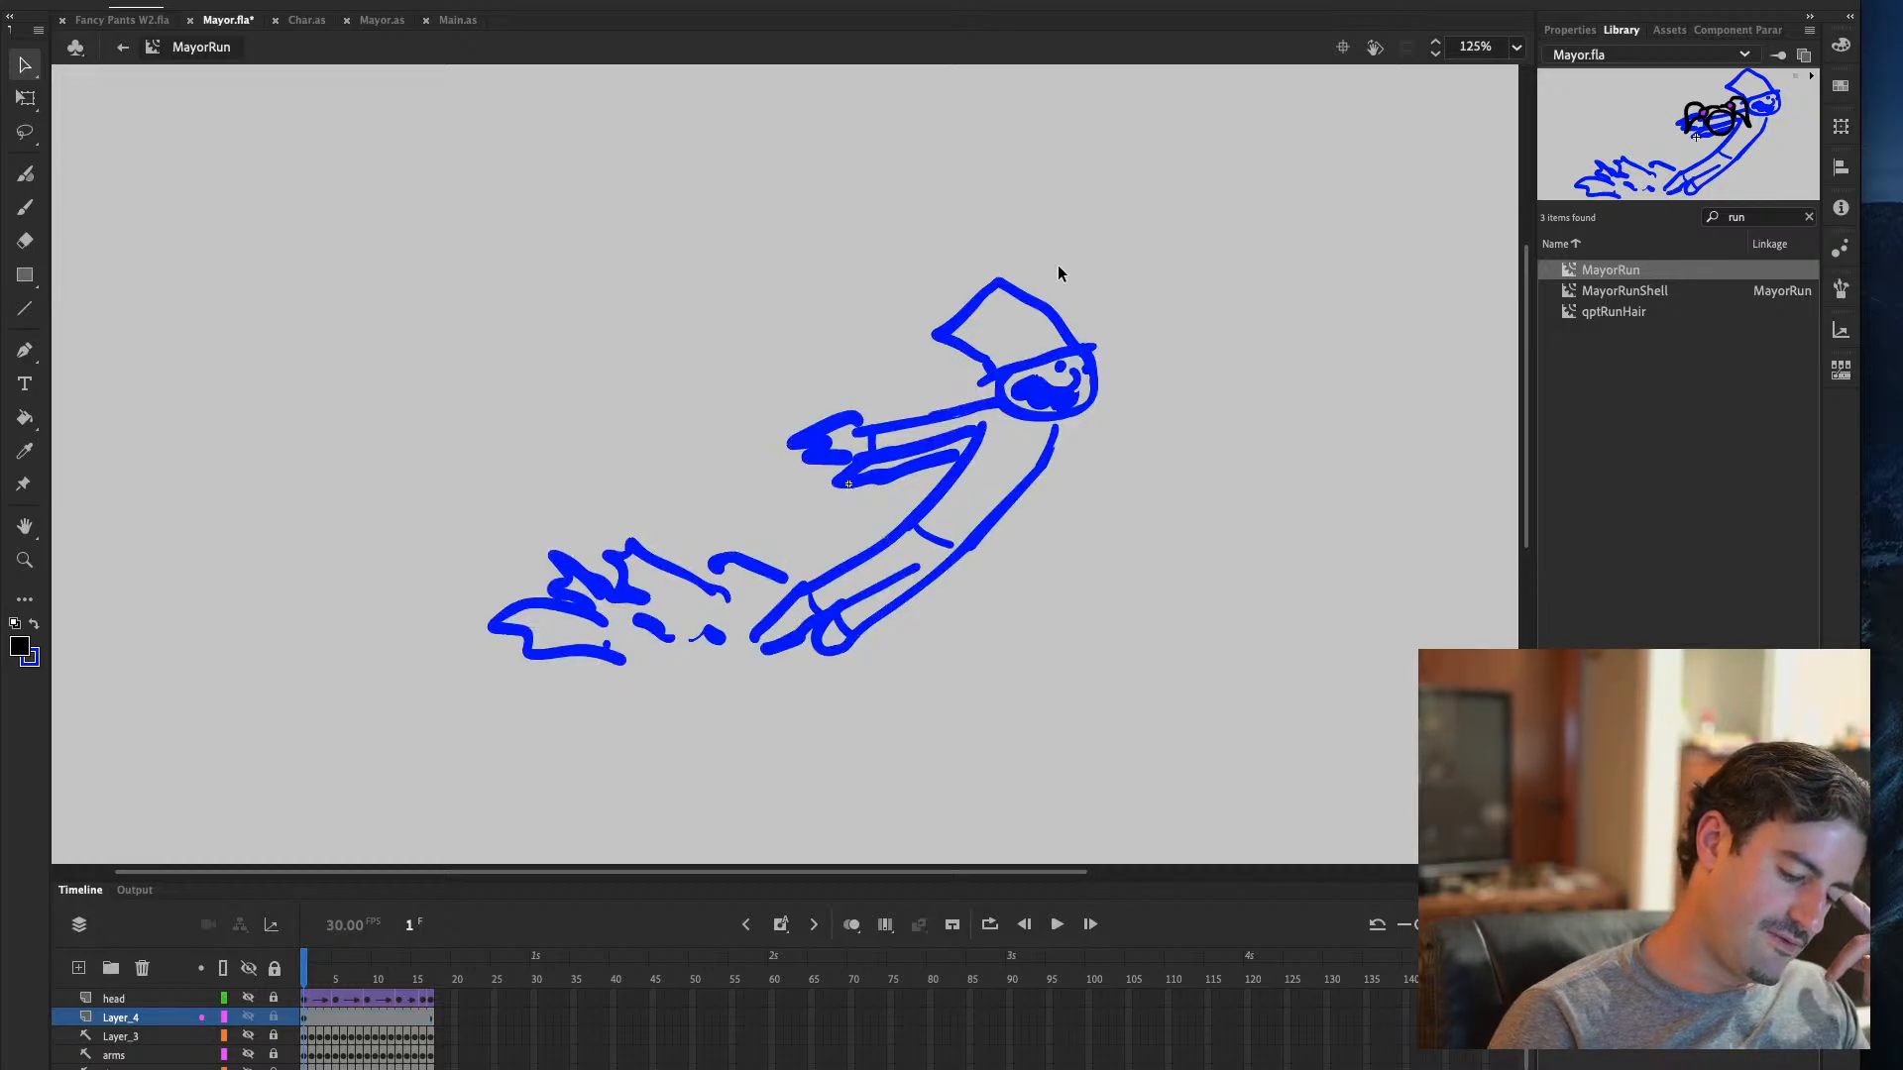
left_click_drag(372, 184, 1243, 746)
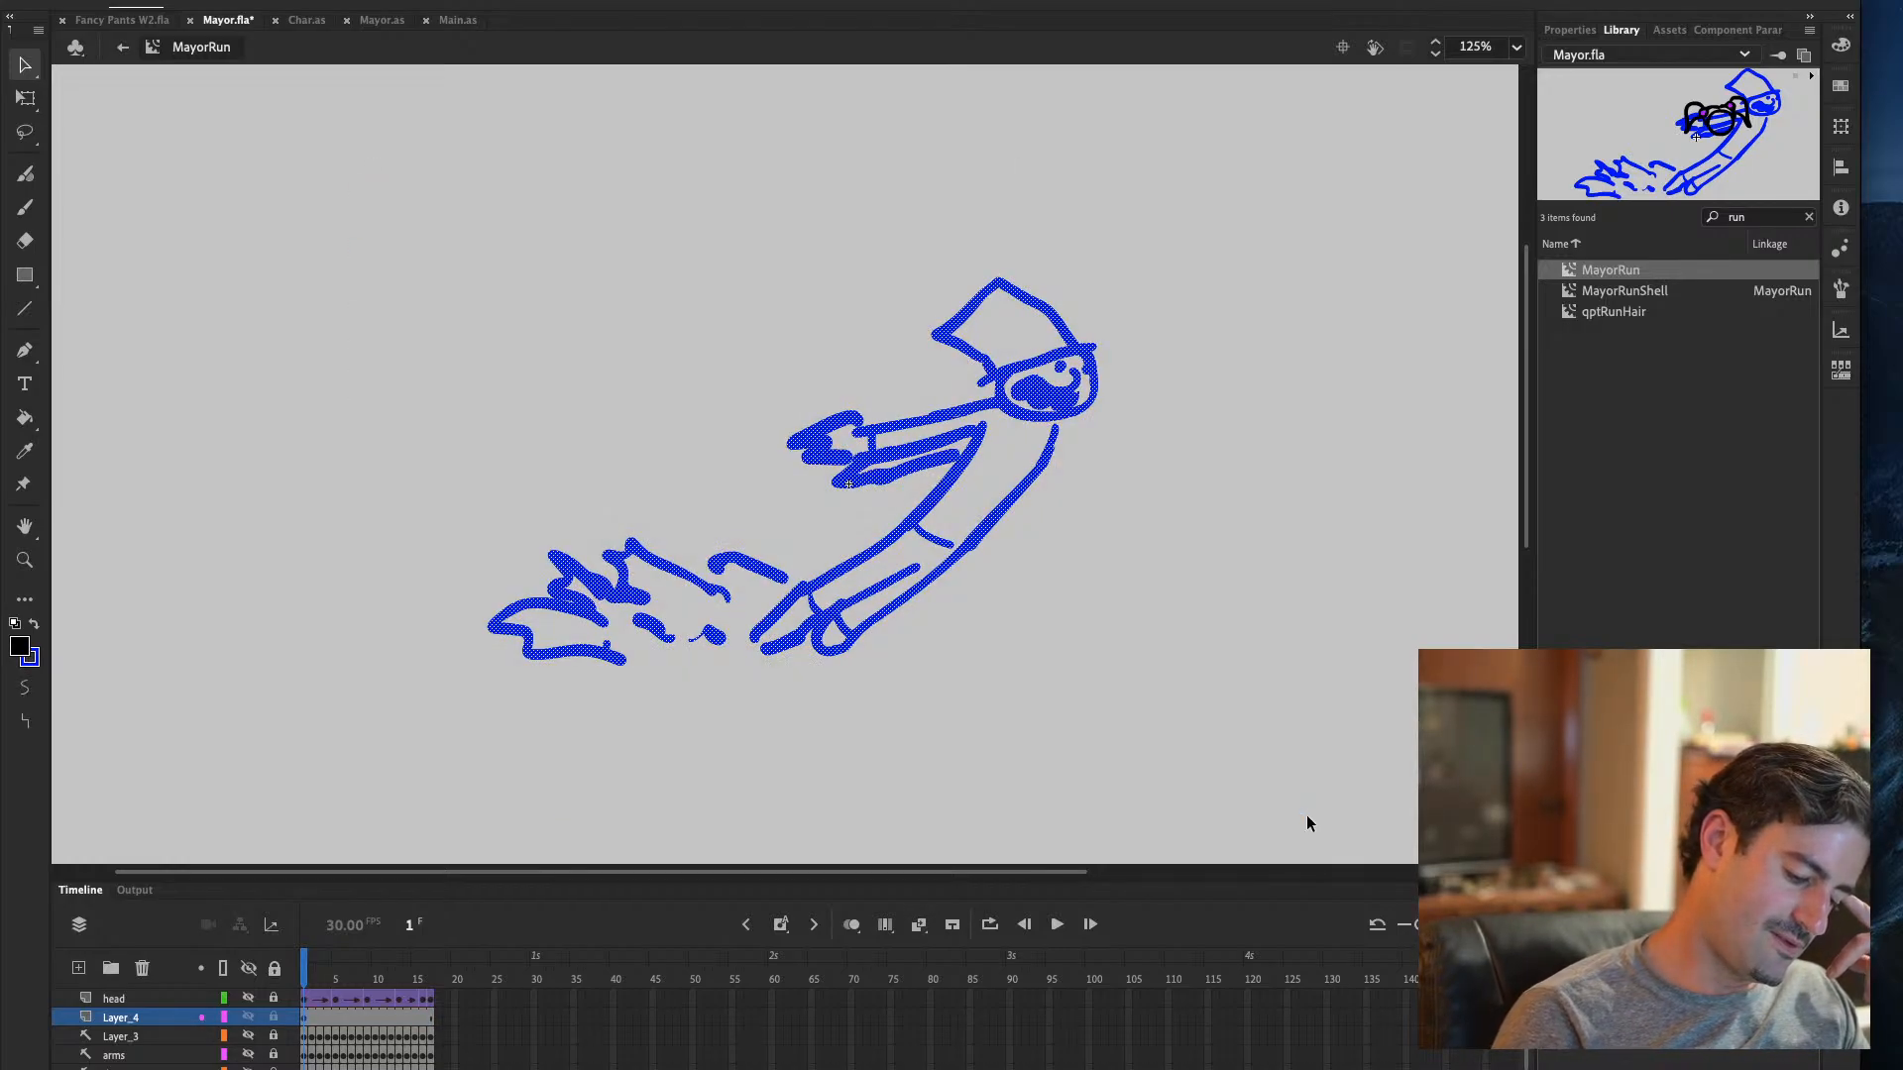
left_click(30, 659)
left_click(68, 694)
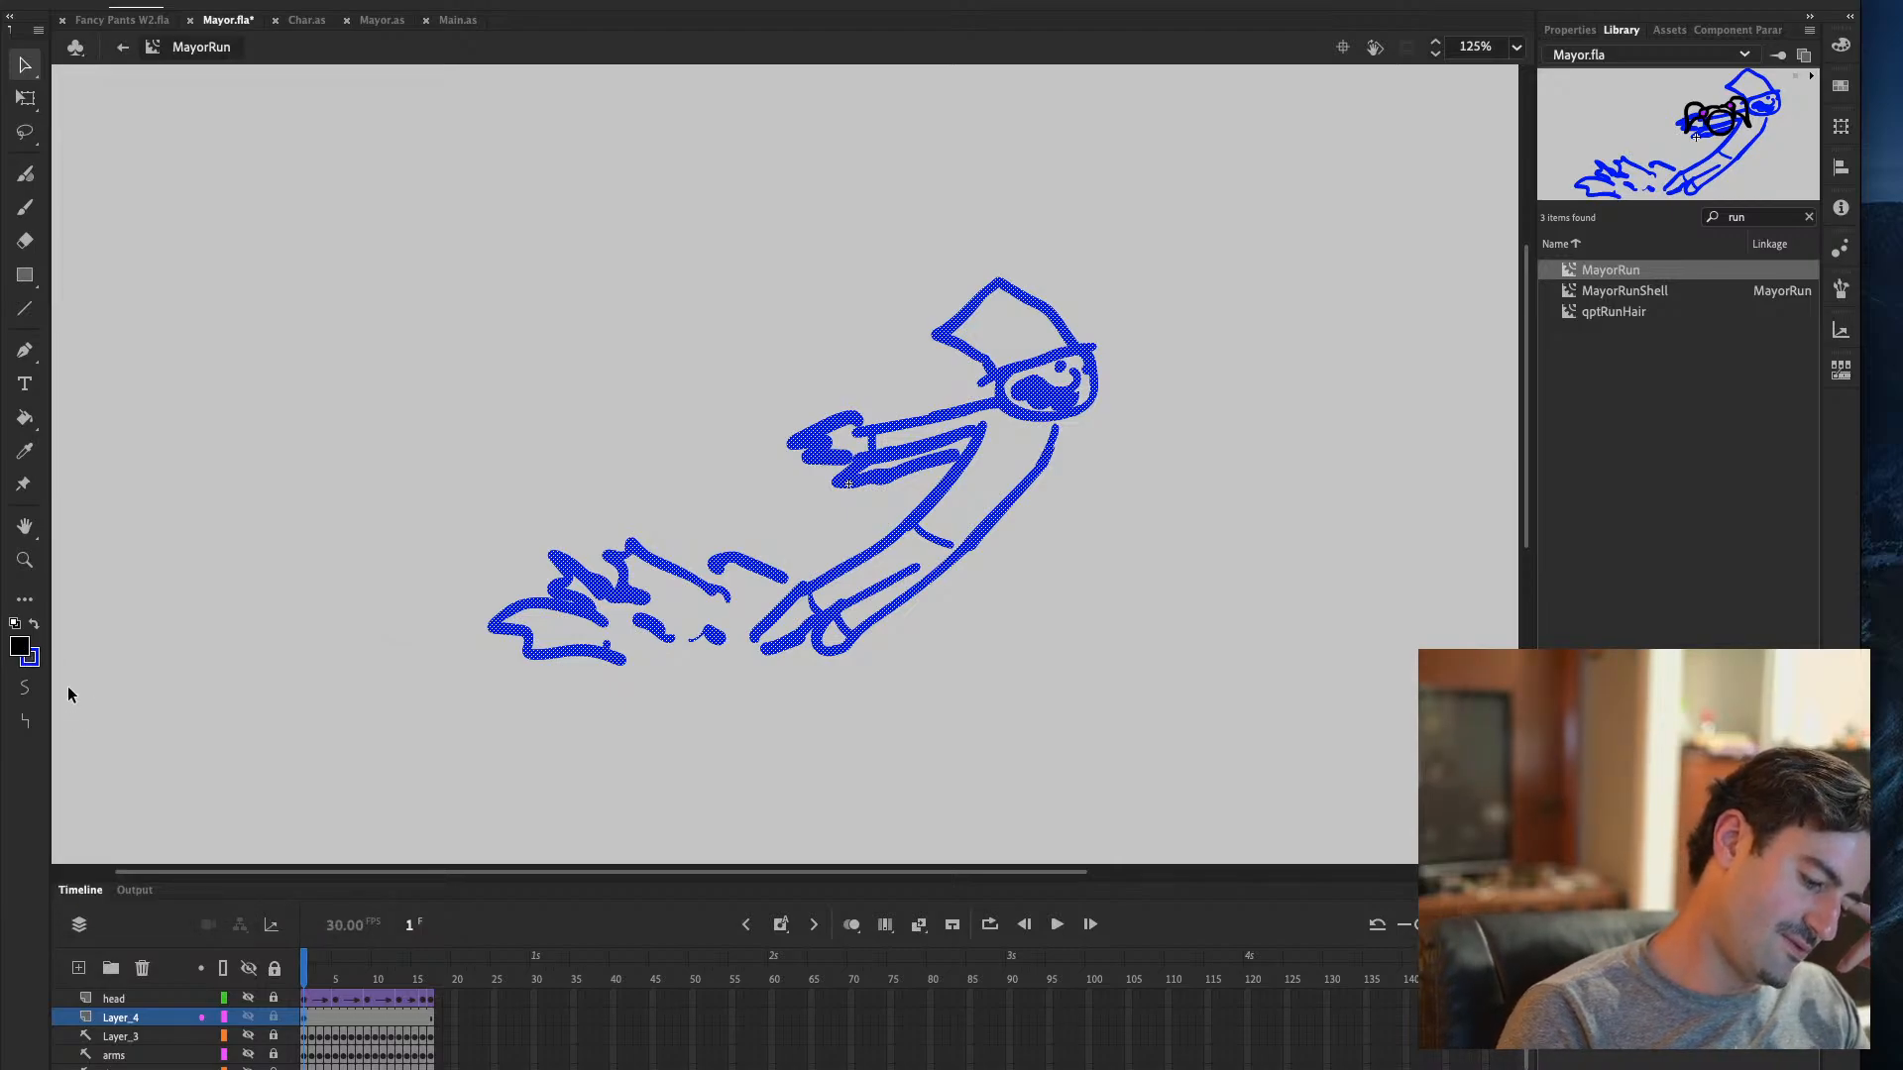
left_click(25, 417)
left_click(652, 565)
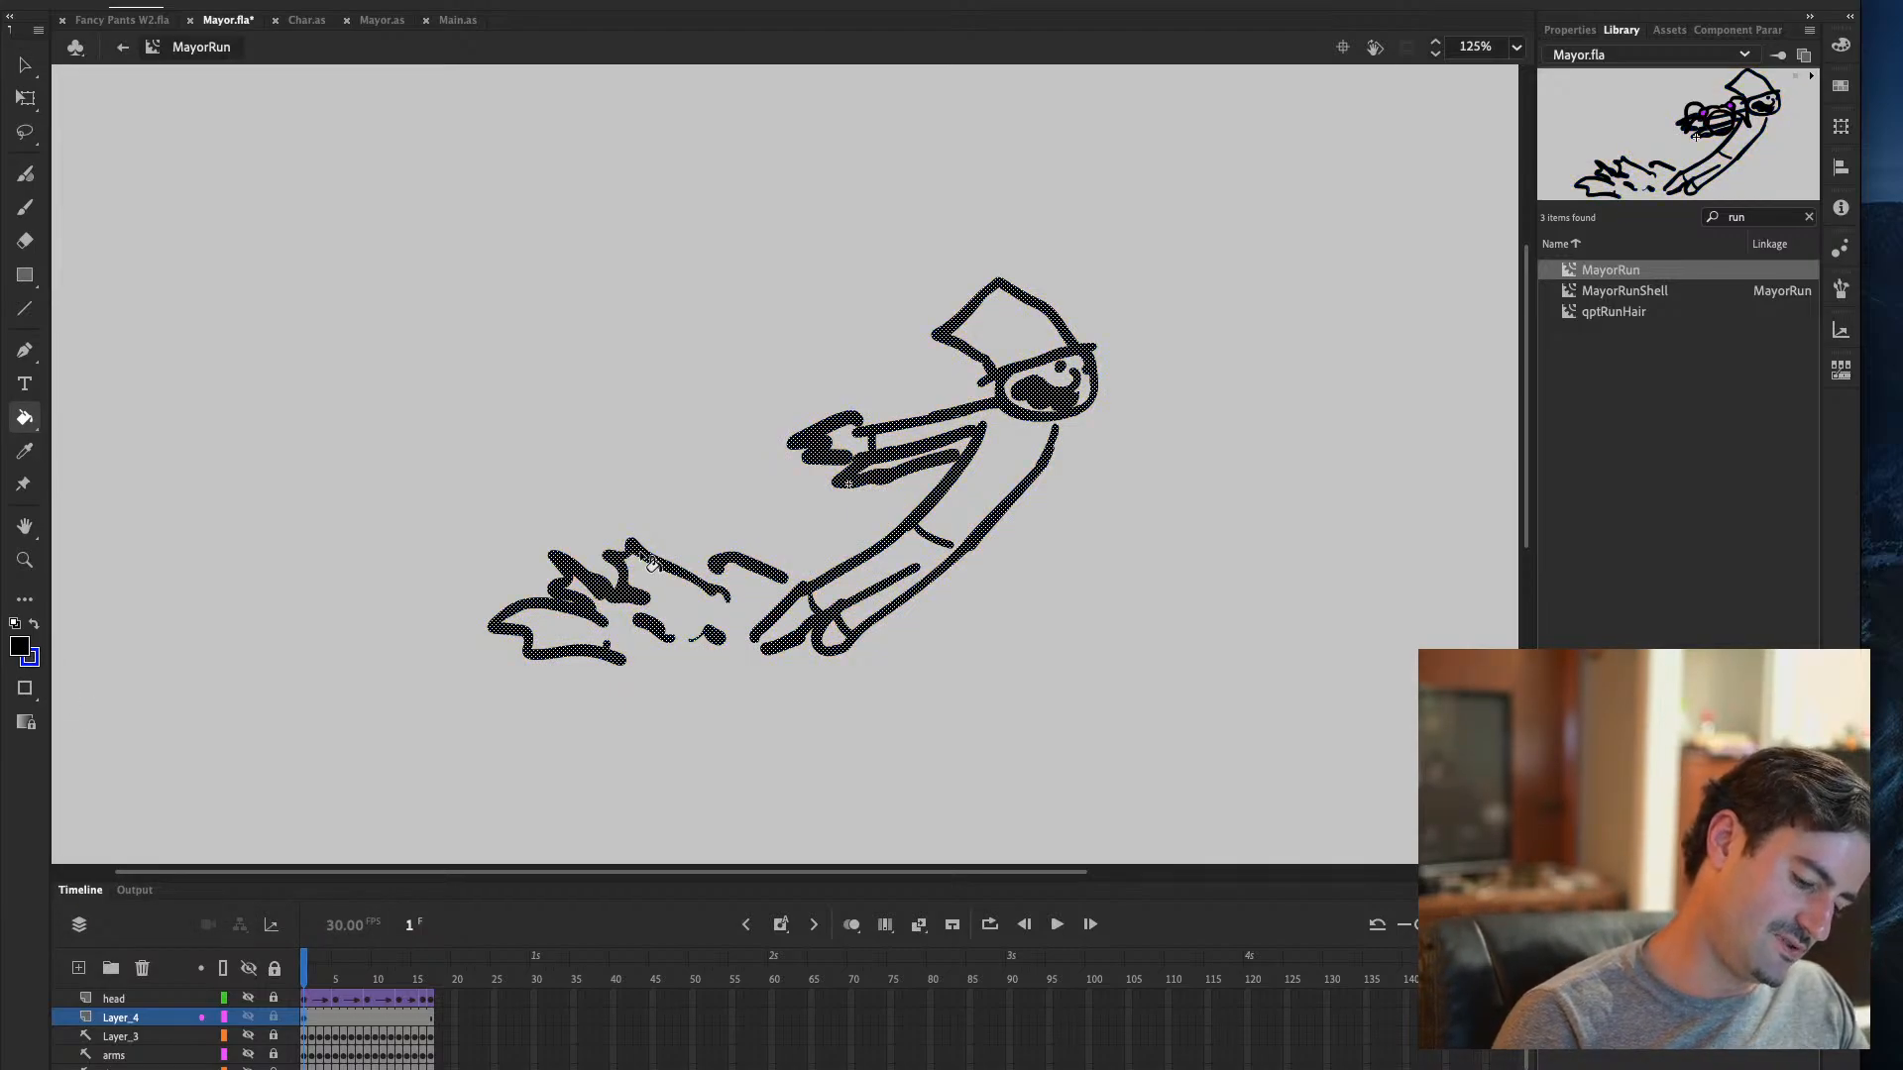
Squash and slightly widen the whole running Mayor sketch in Layer_4's first frame with Free Transform
left_click(28, 63)
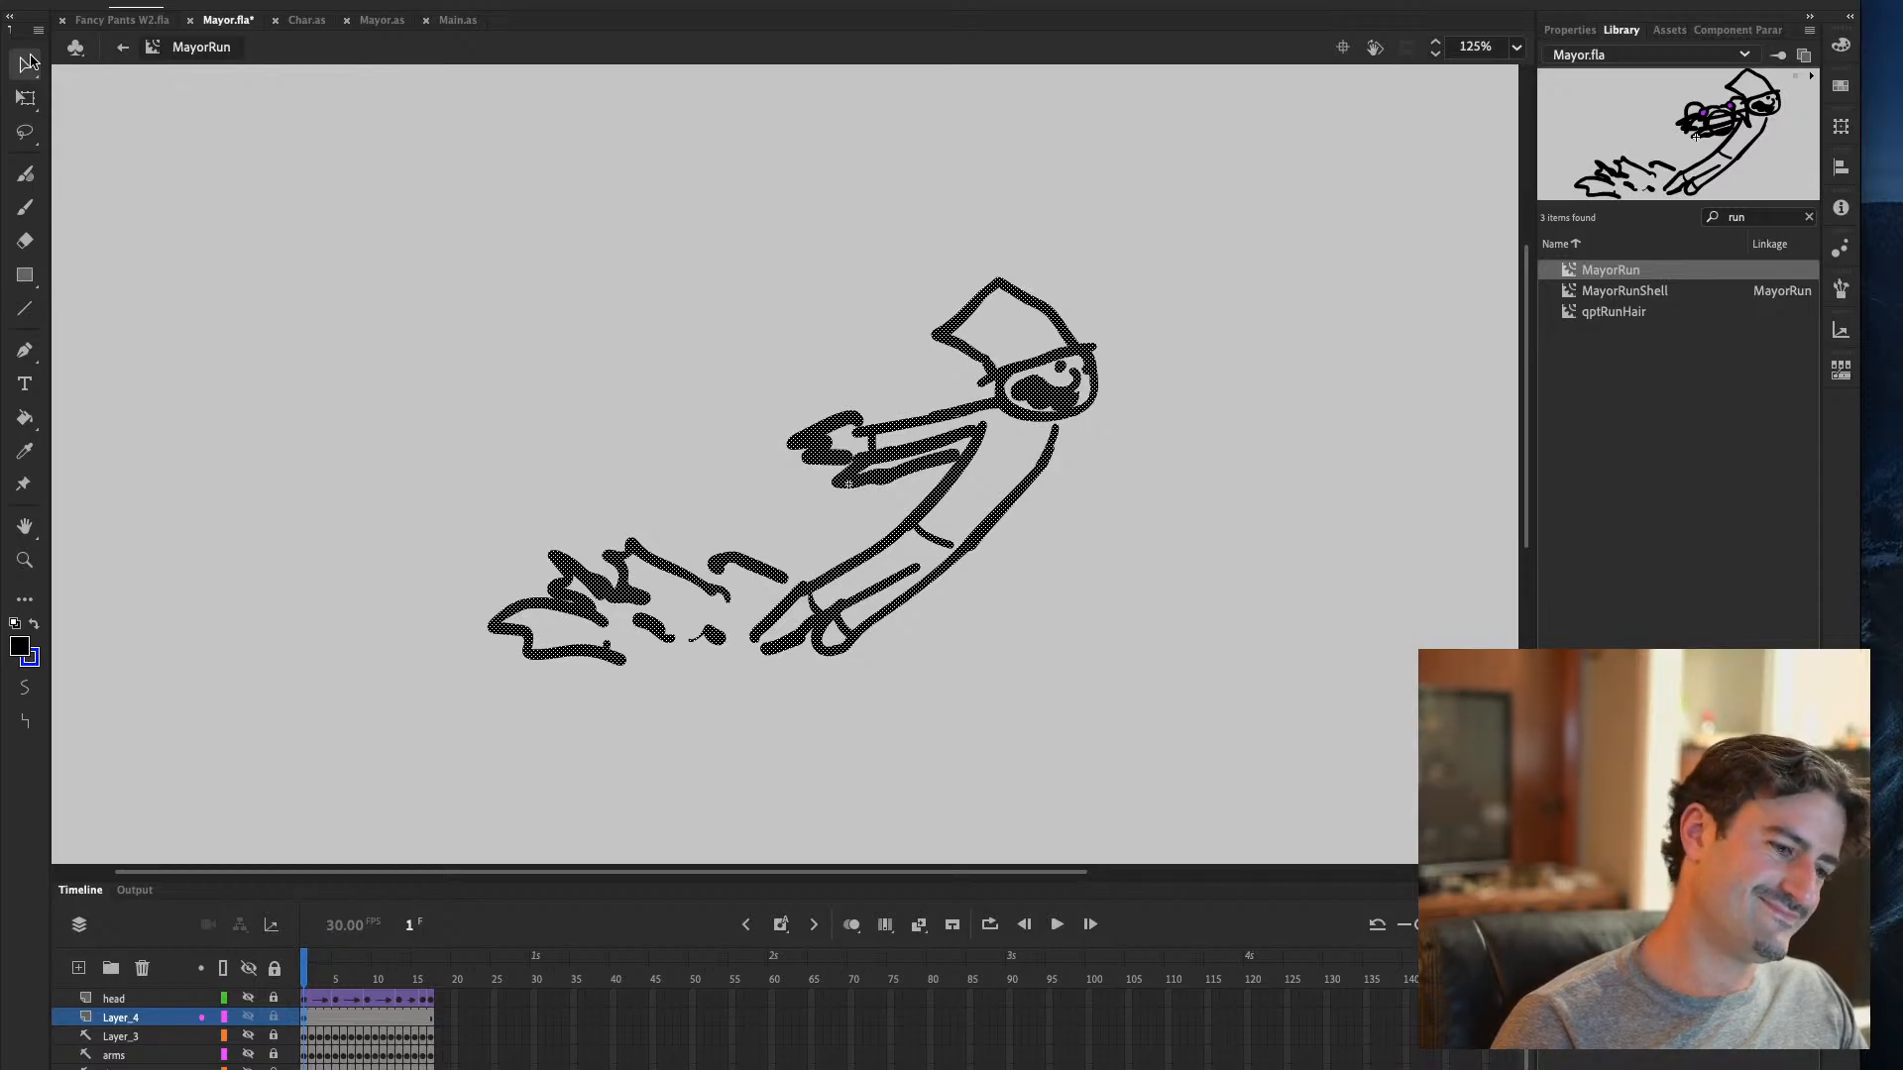
left_click_drag(89, 107, 199, 240)
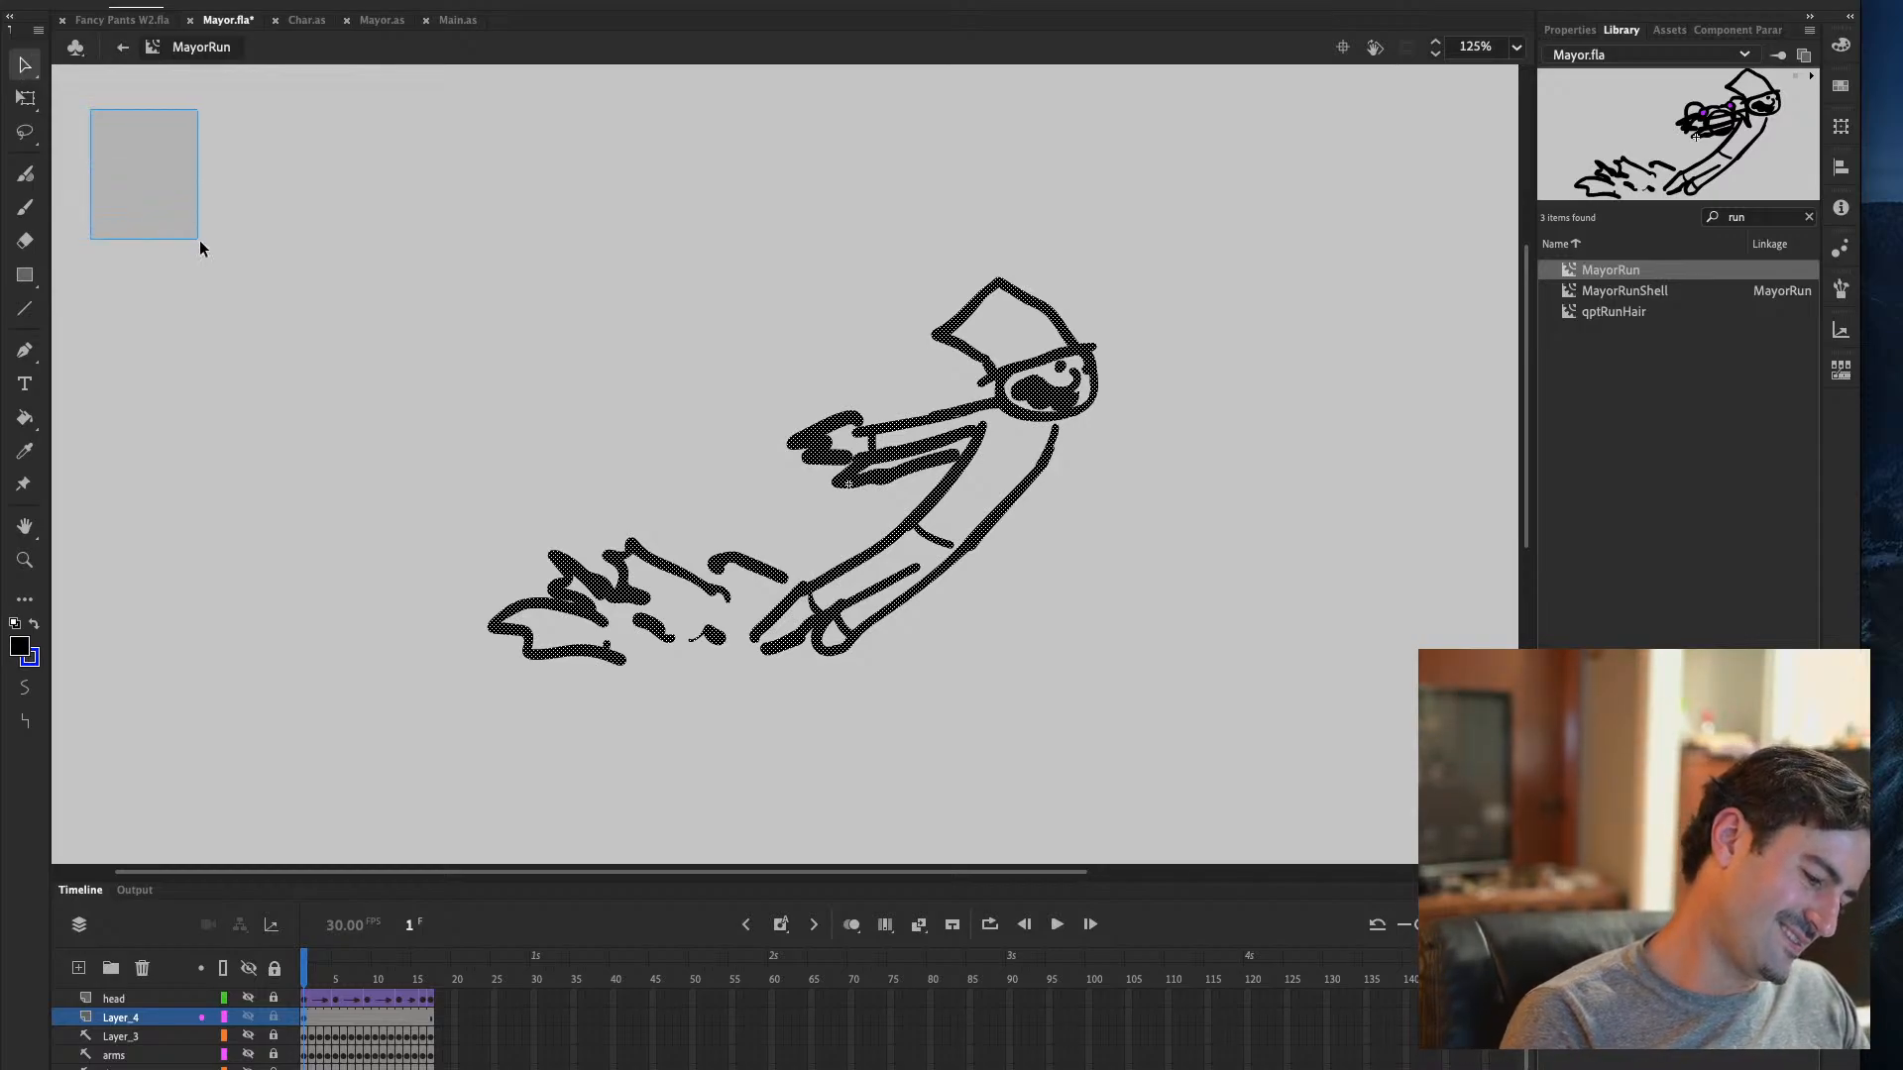
left_click(28, 208)
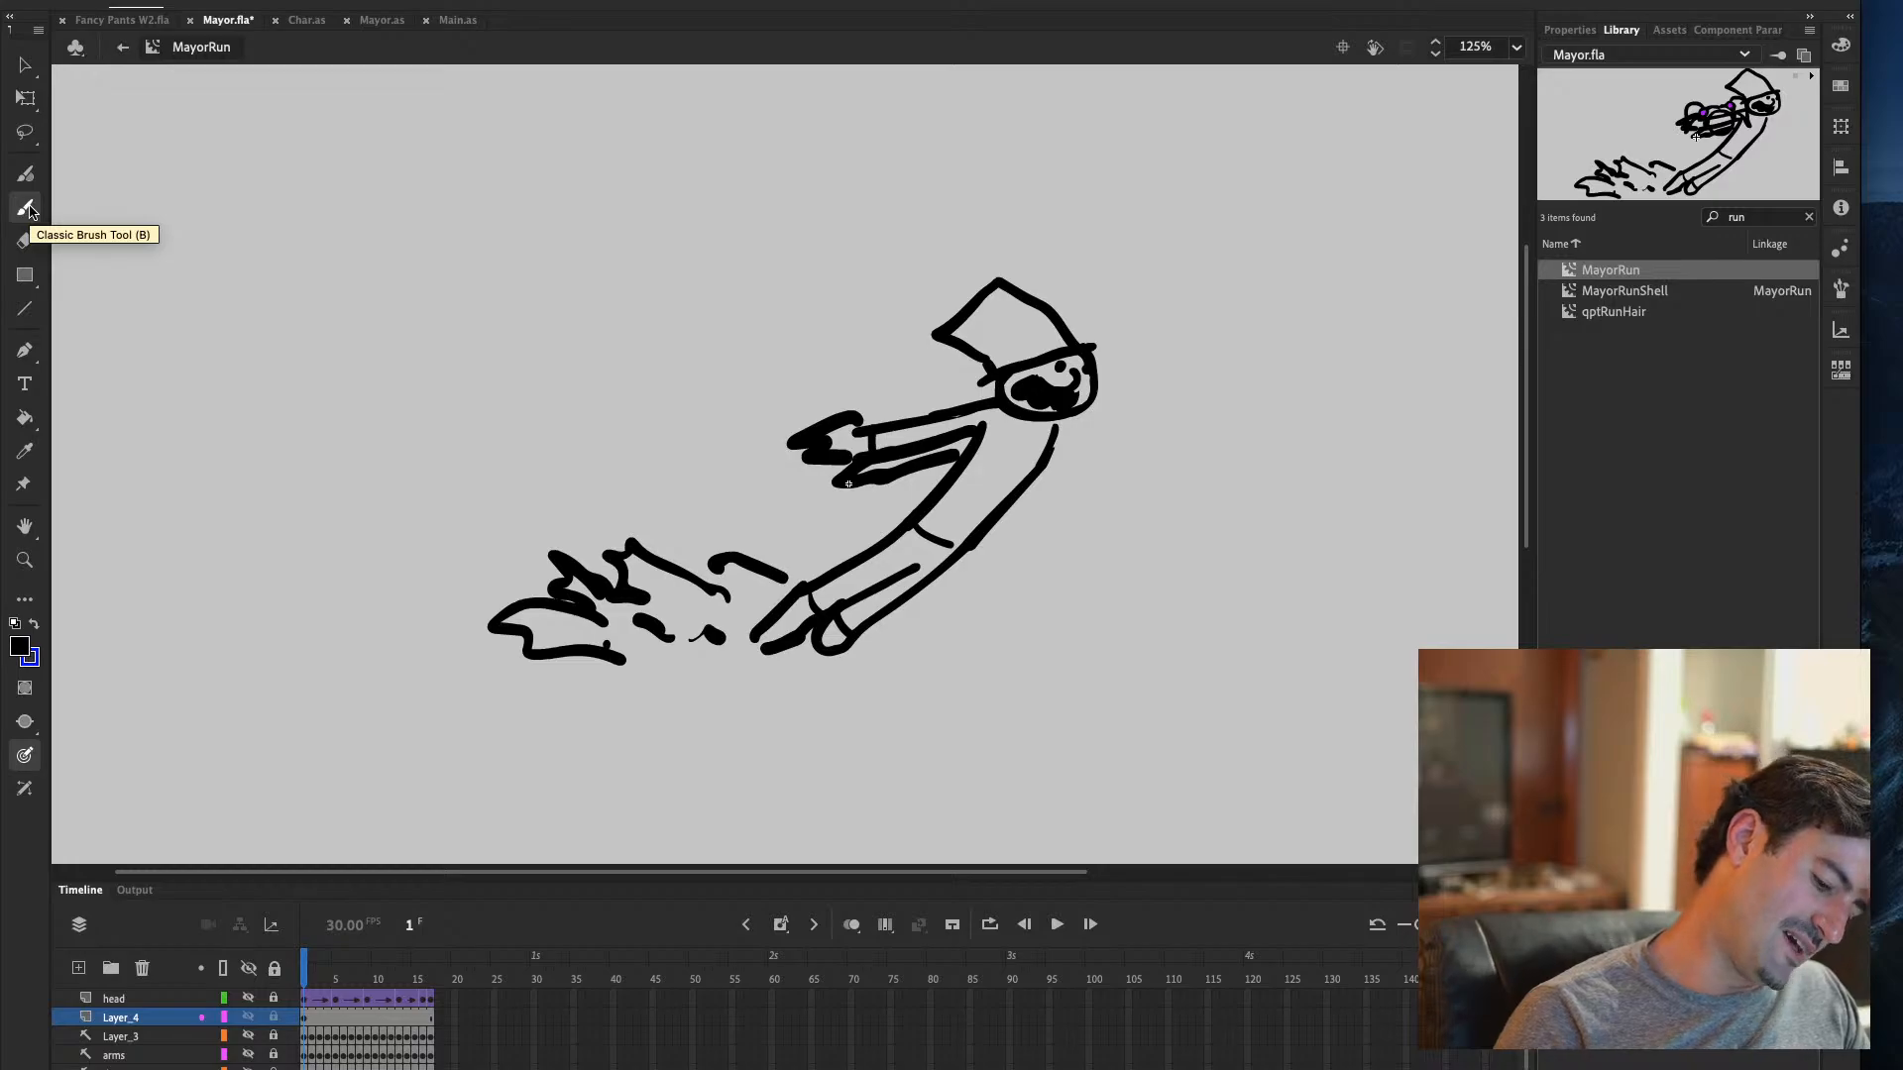
left_click(27, 99)
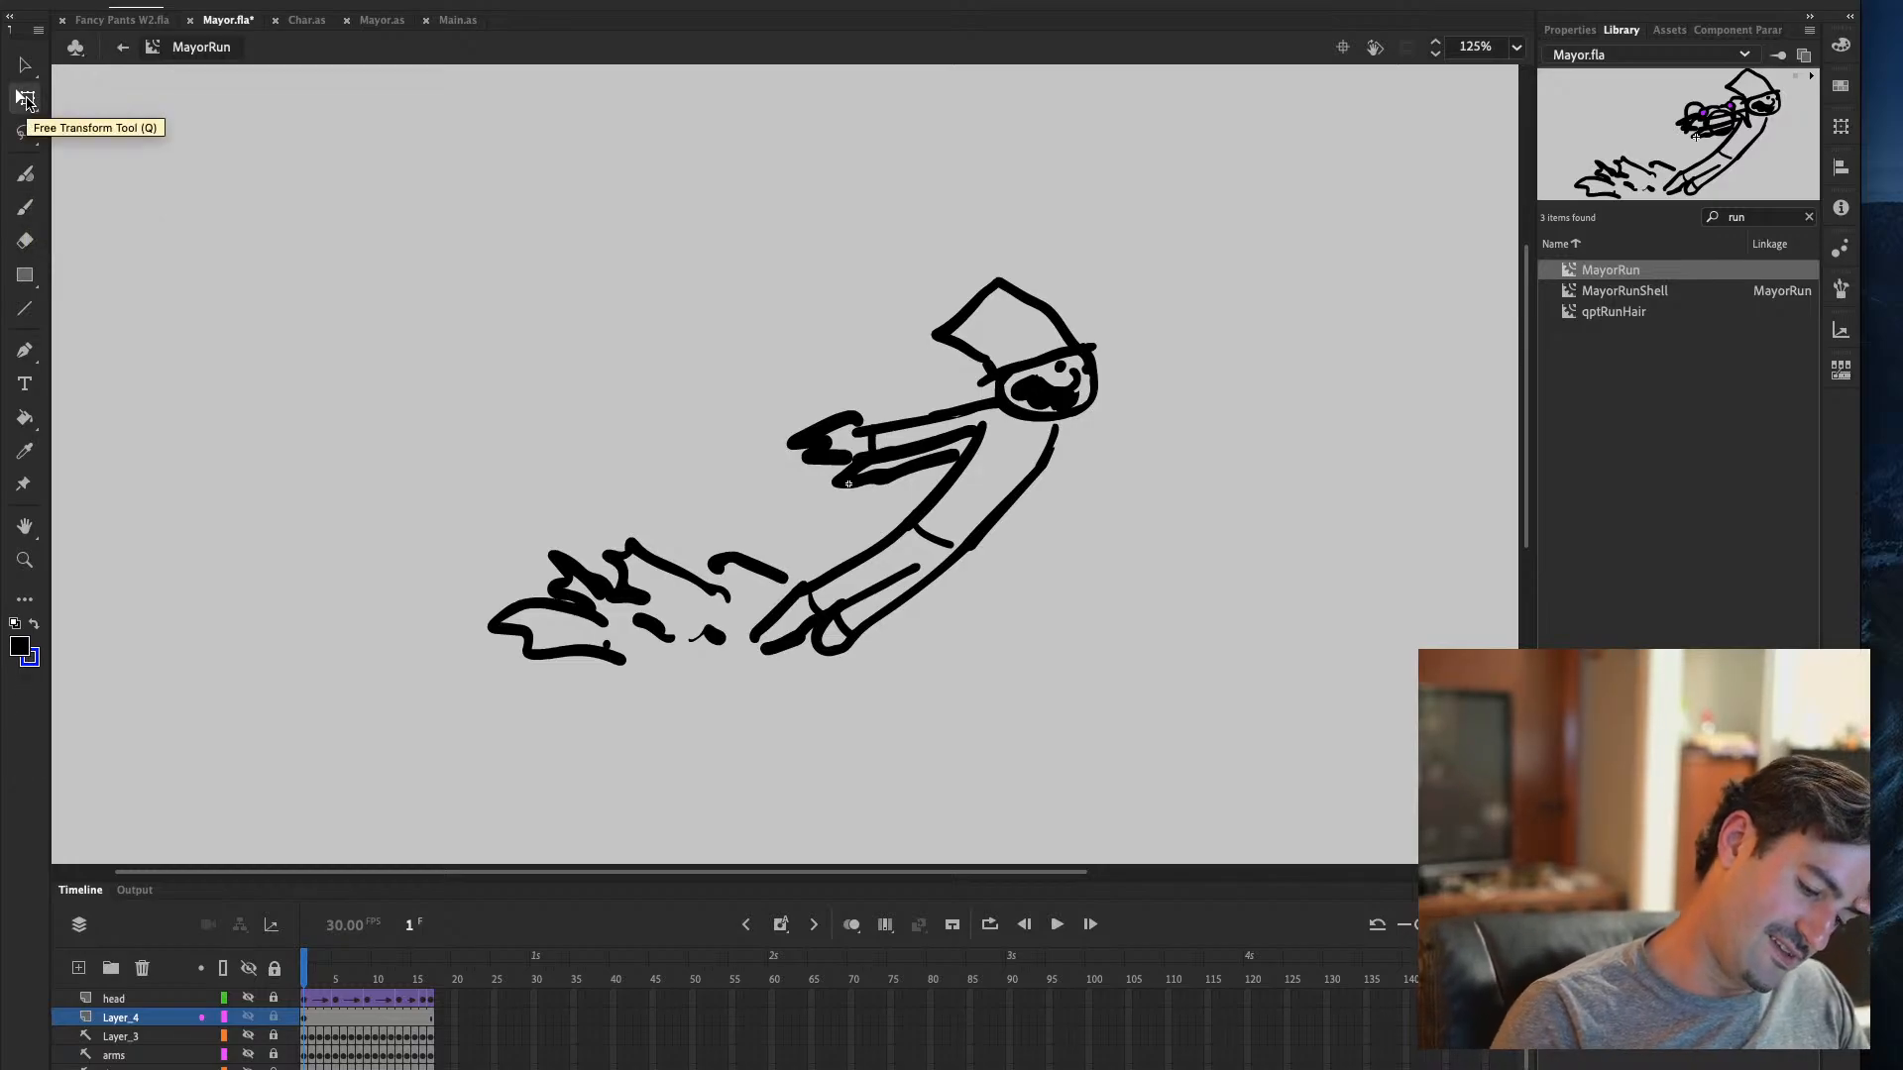
mouse_move(1130, 176)
left_mouse_down()
mouse_move(649, 805)
mouse_move(388, 777)
left_mouse_up()
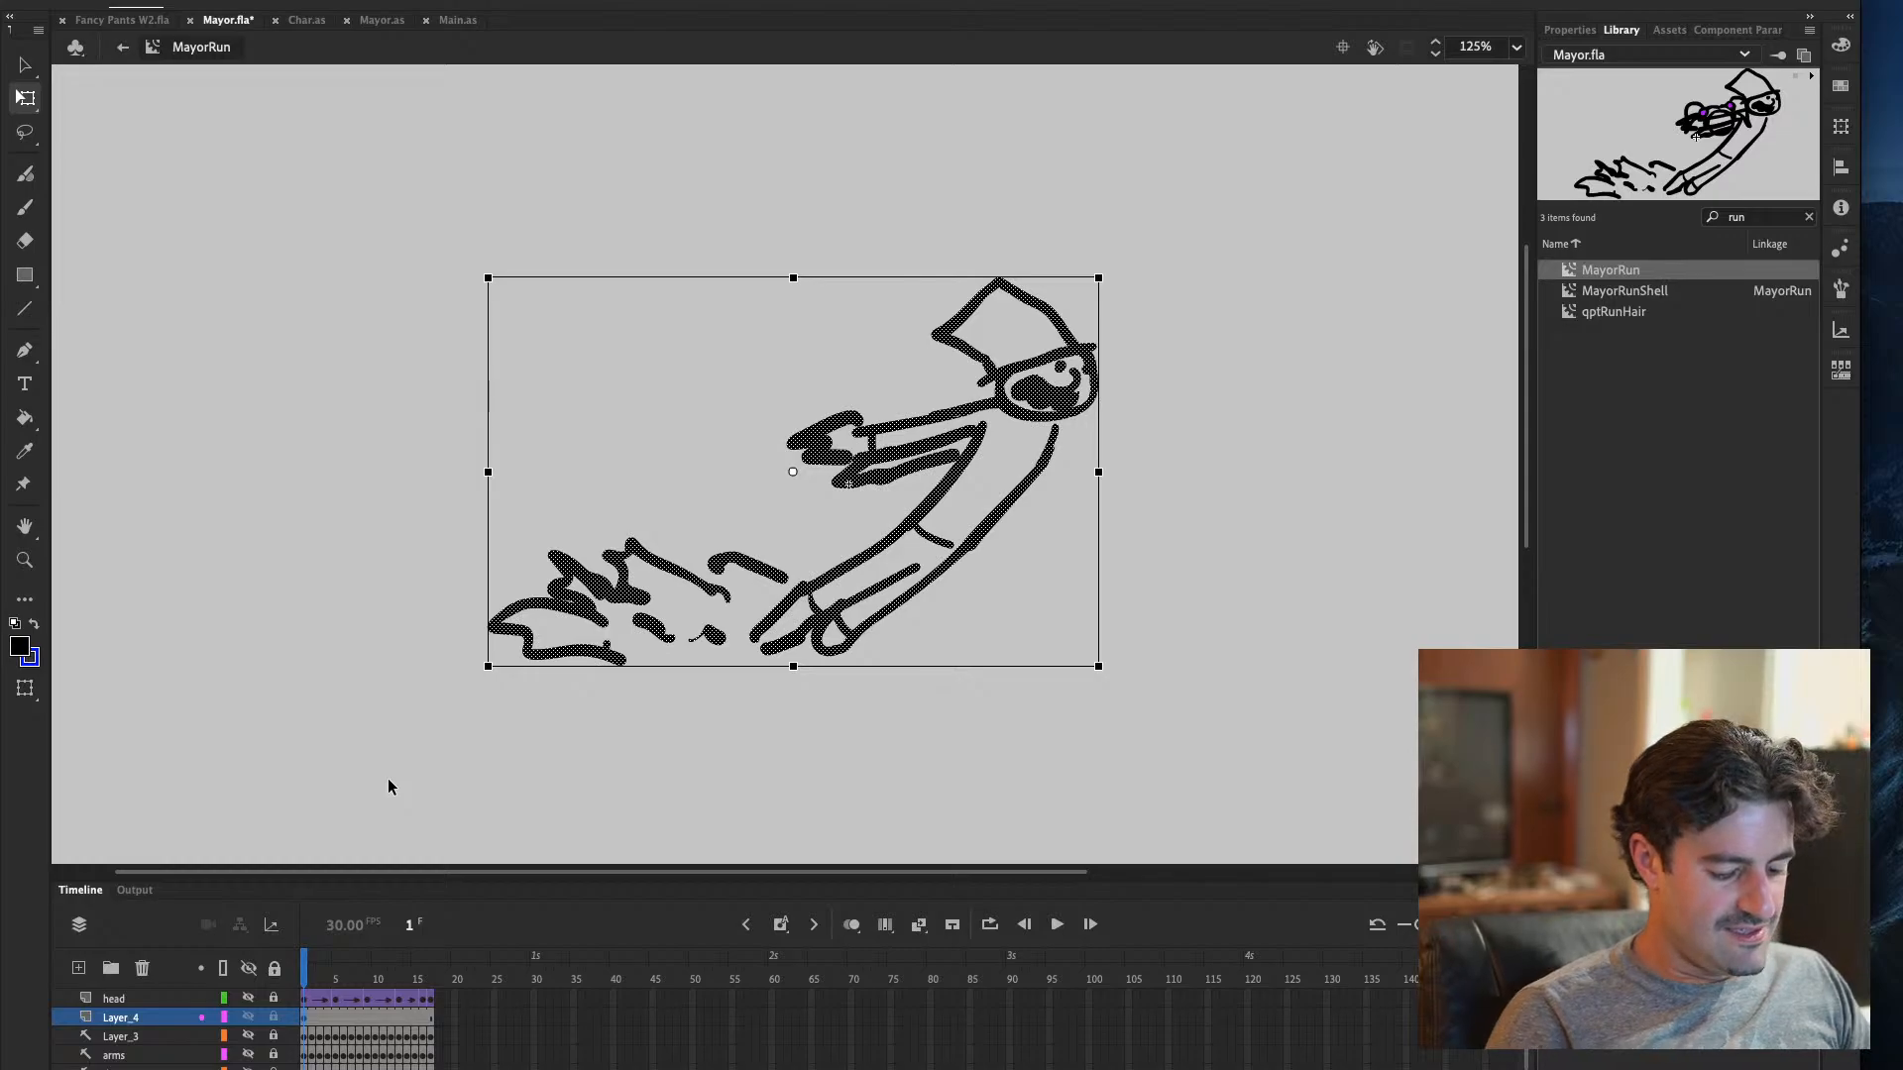
left_click_drag(793, 278, 806, 297)
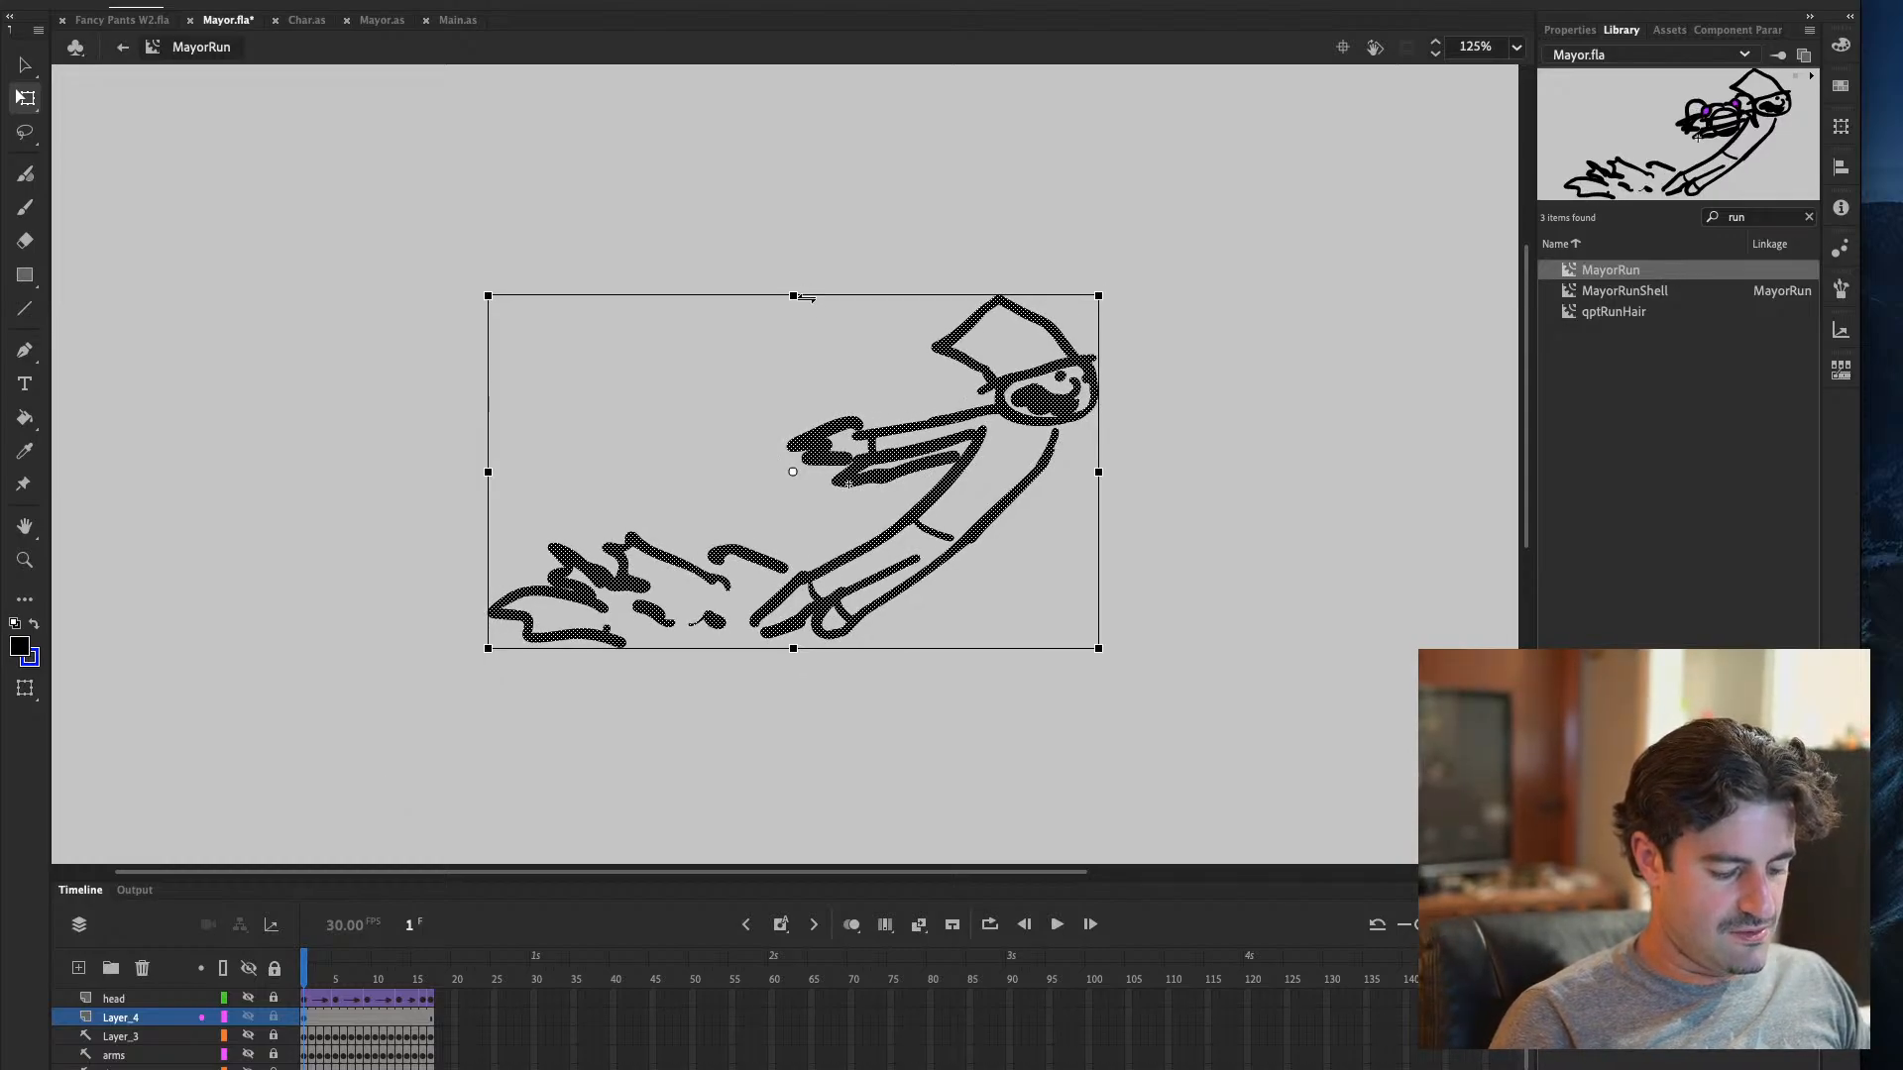
key("ctrl+z")
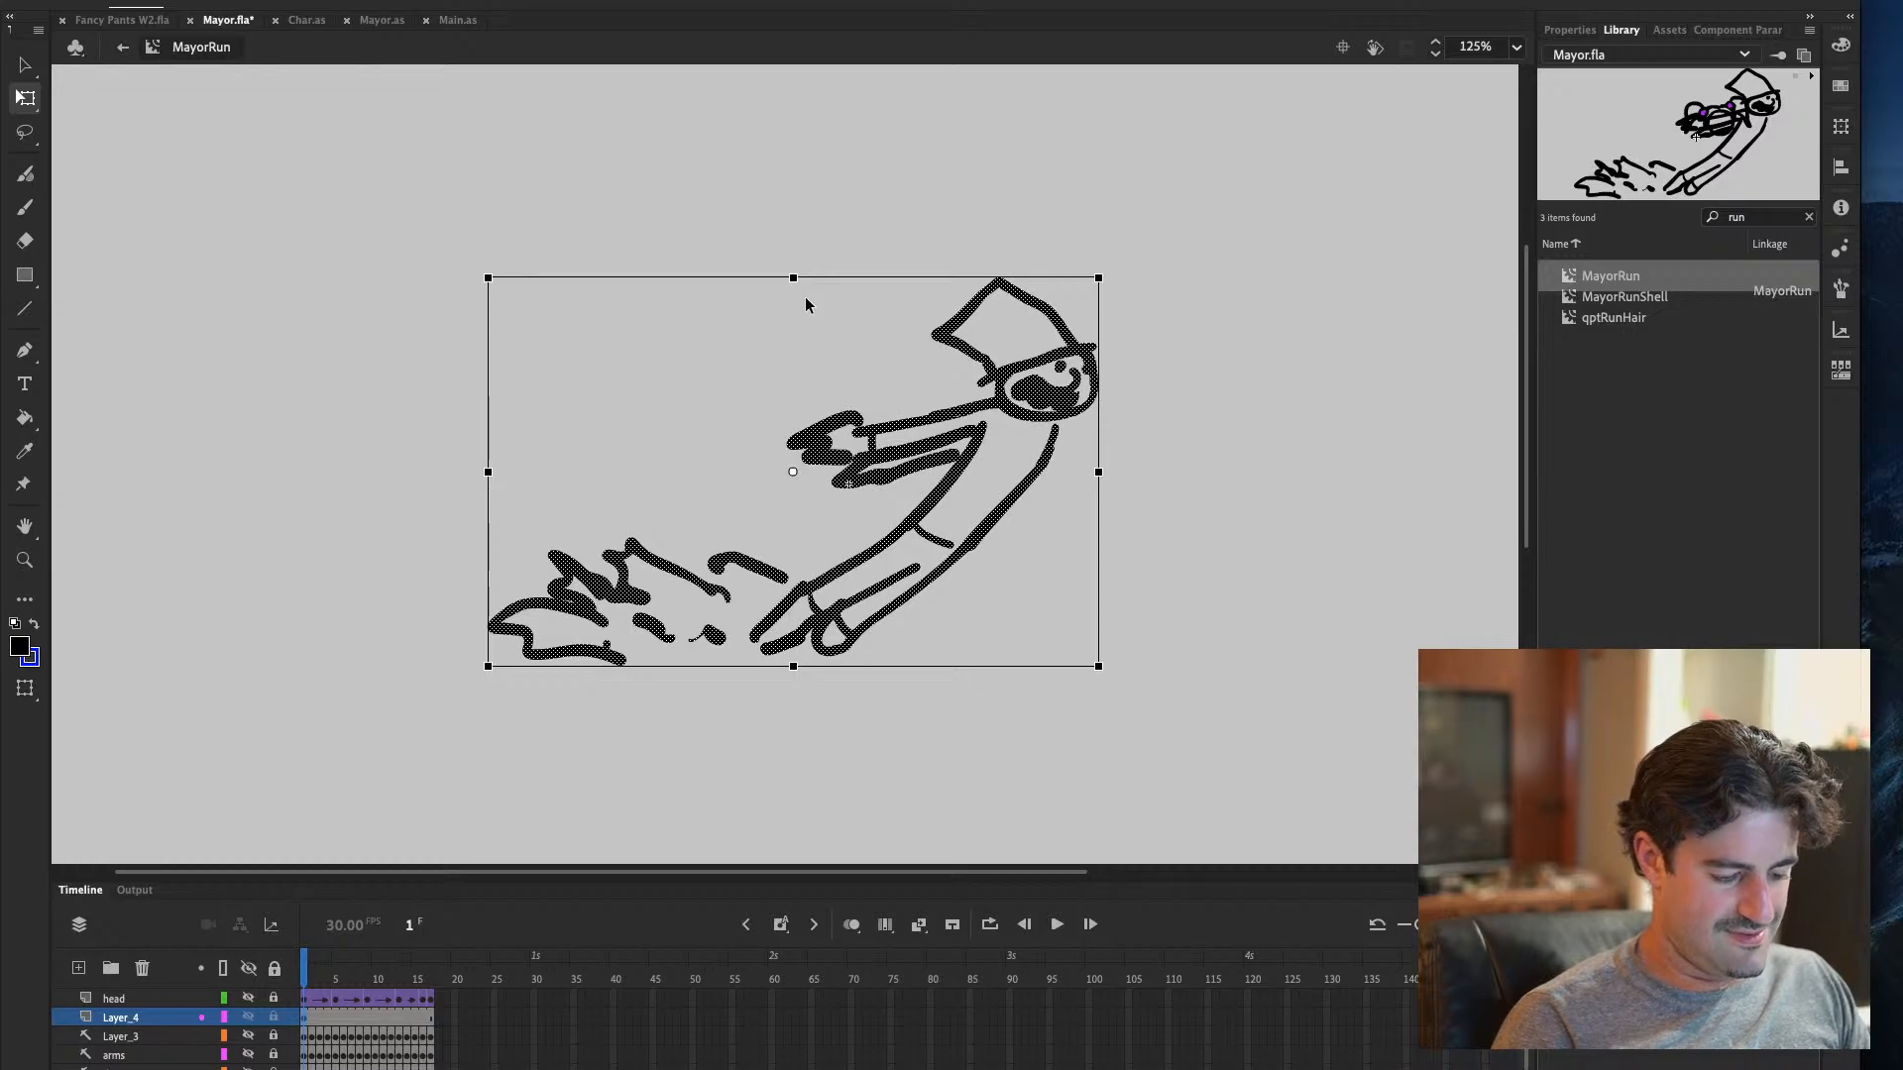
mouse_move(805, 296)
left_mouse_down()
mouse_move(837, 297)
mouse_move(807, 299)
left_mouse_up()
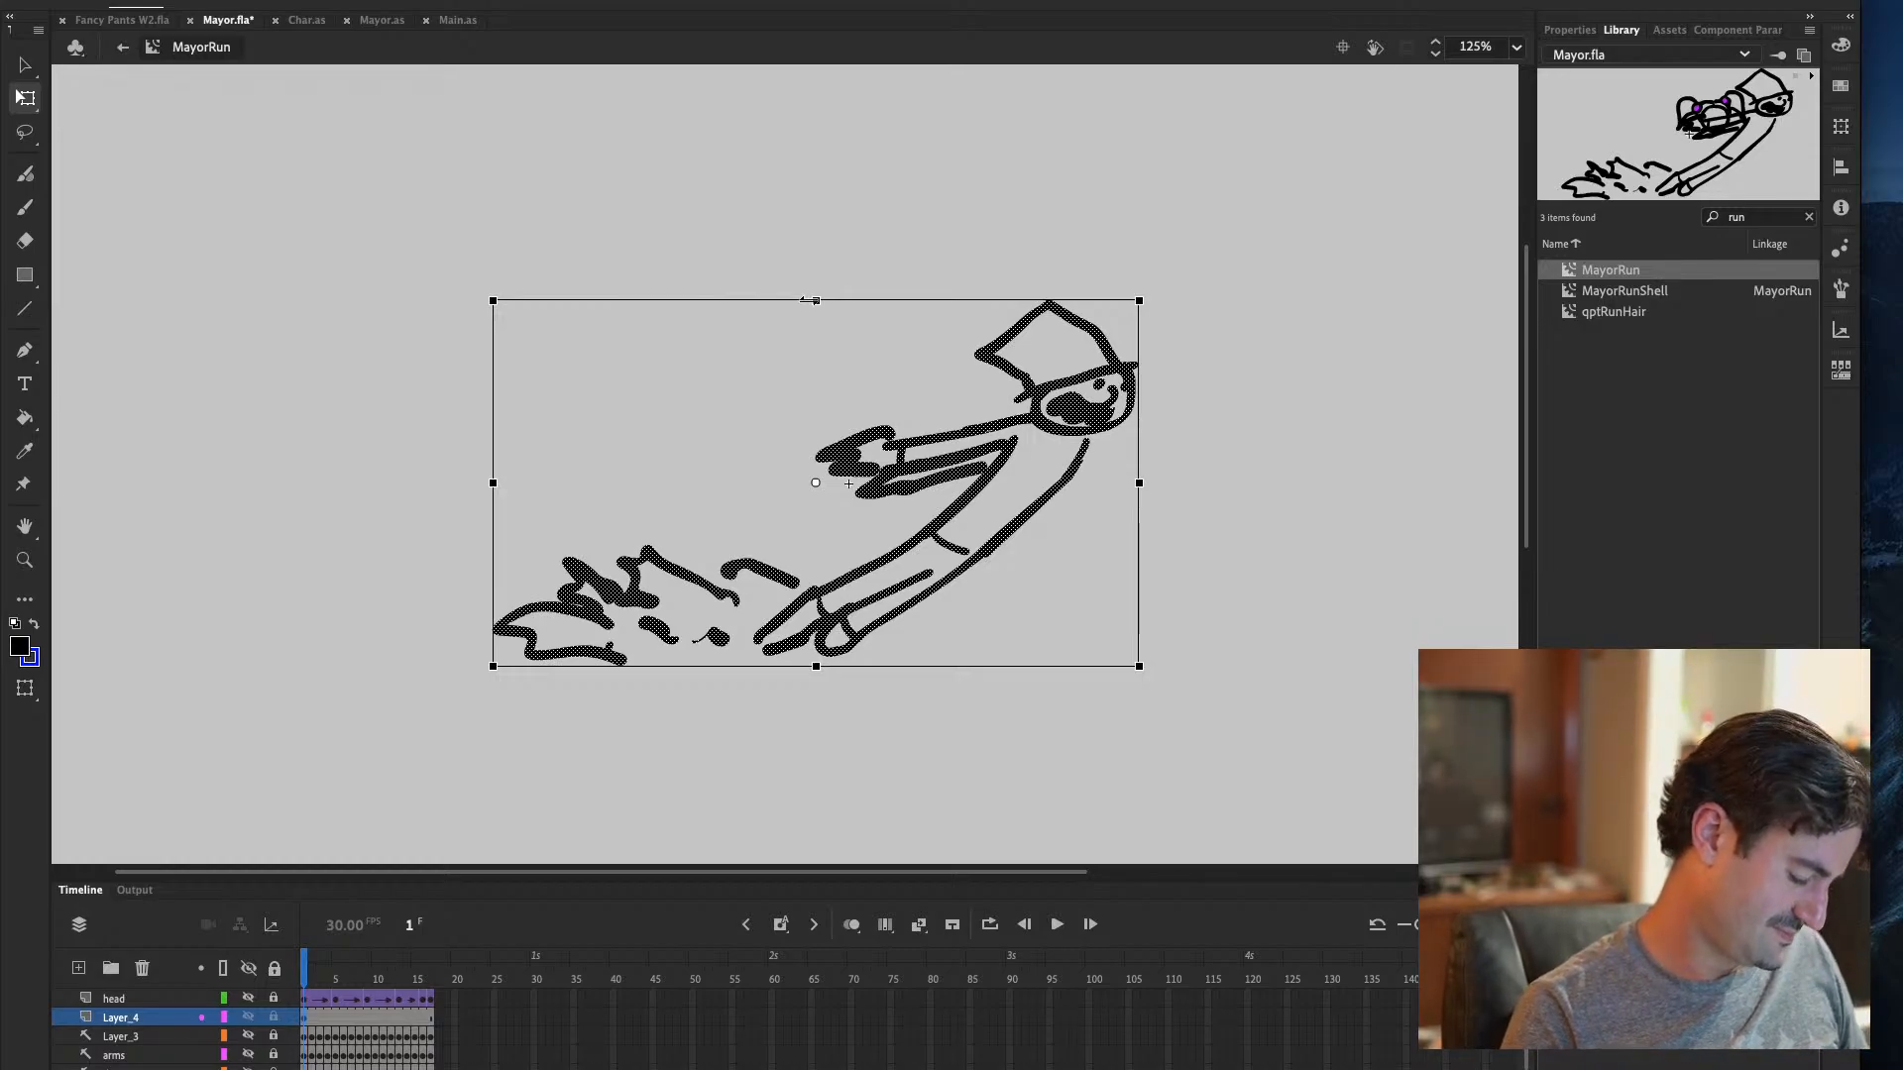
Brush two coat edge lines and a row of small buttons down the running Mayor's torso with the Classic Brush
left_click(26, 175)
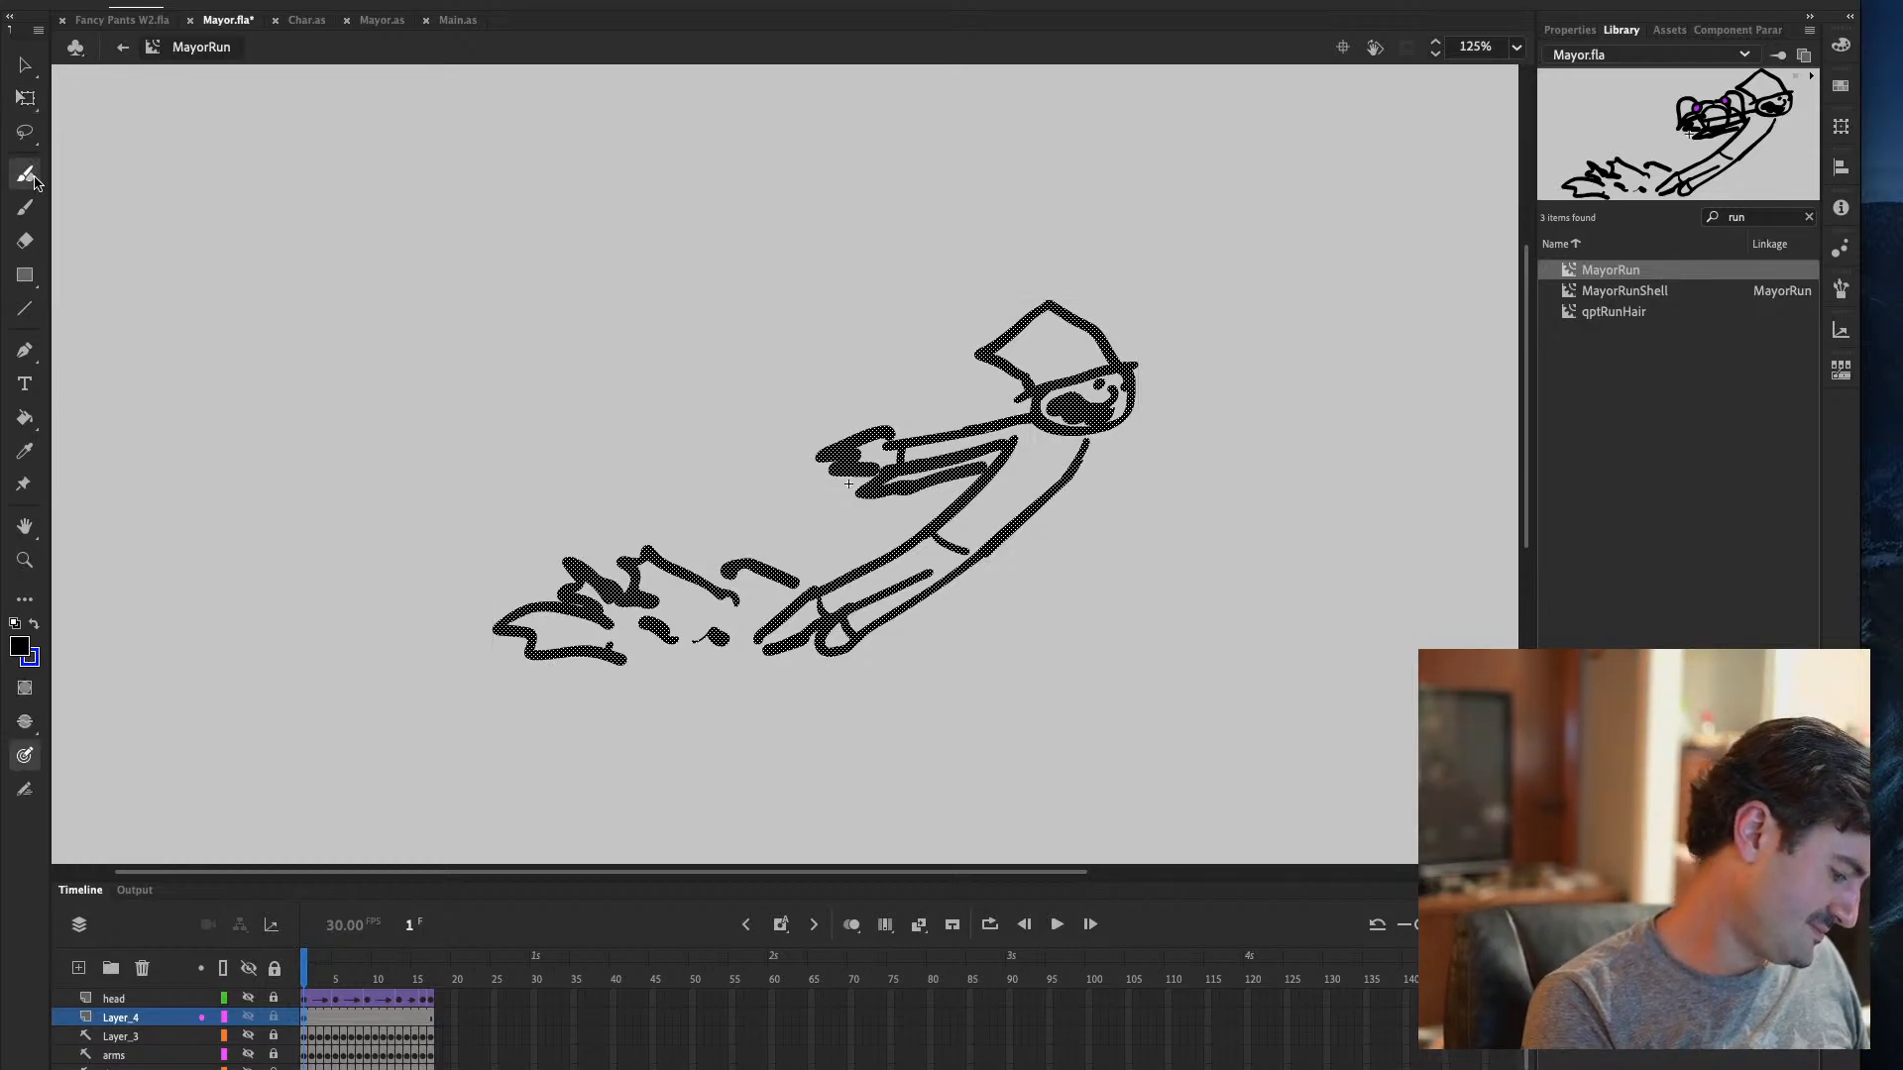
left_click(28, 208)
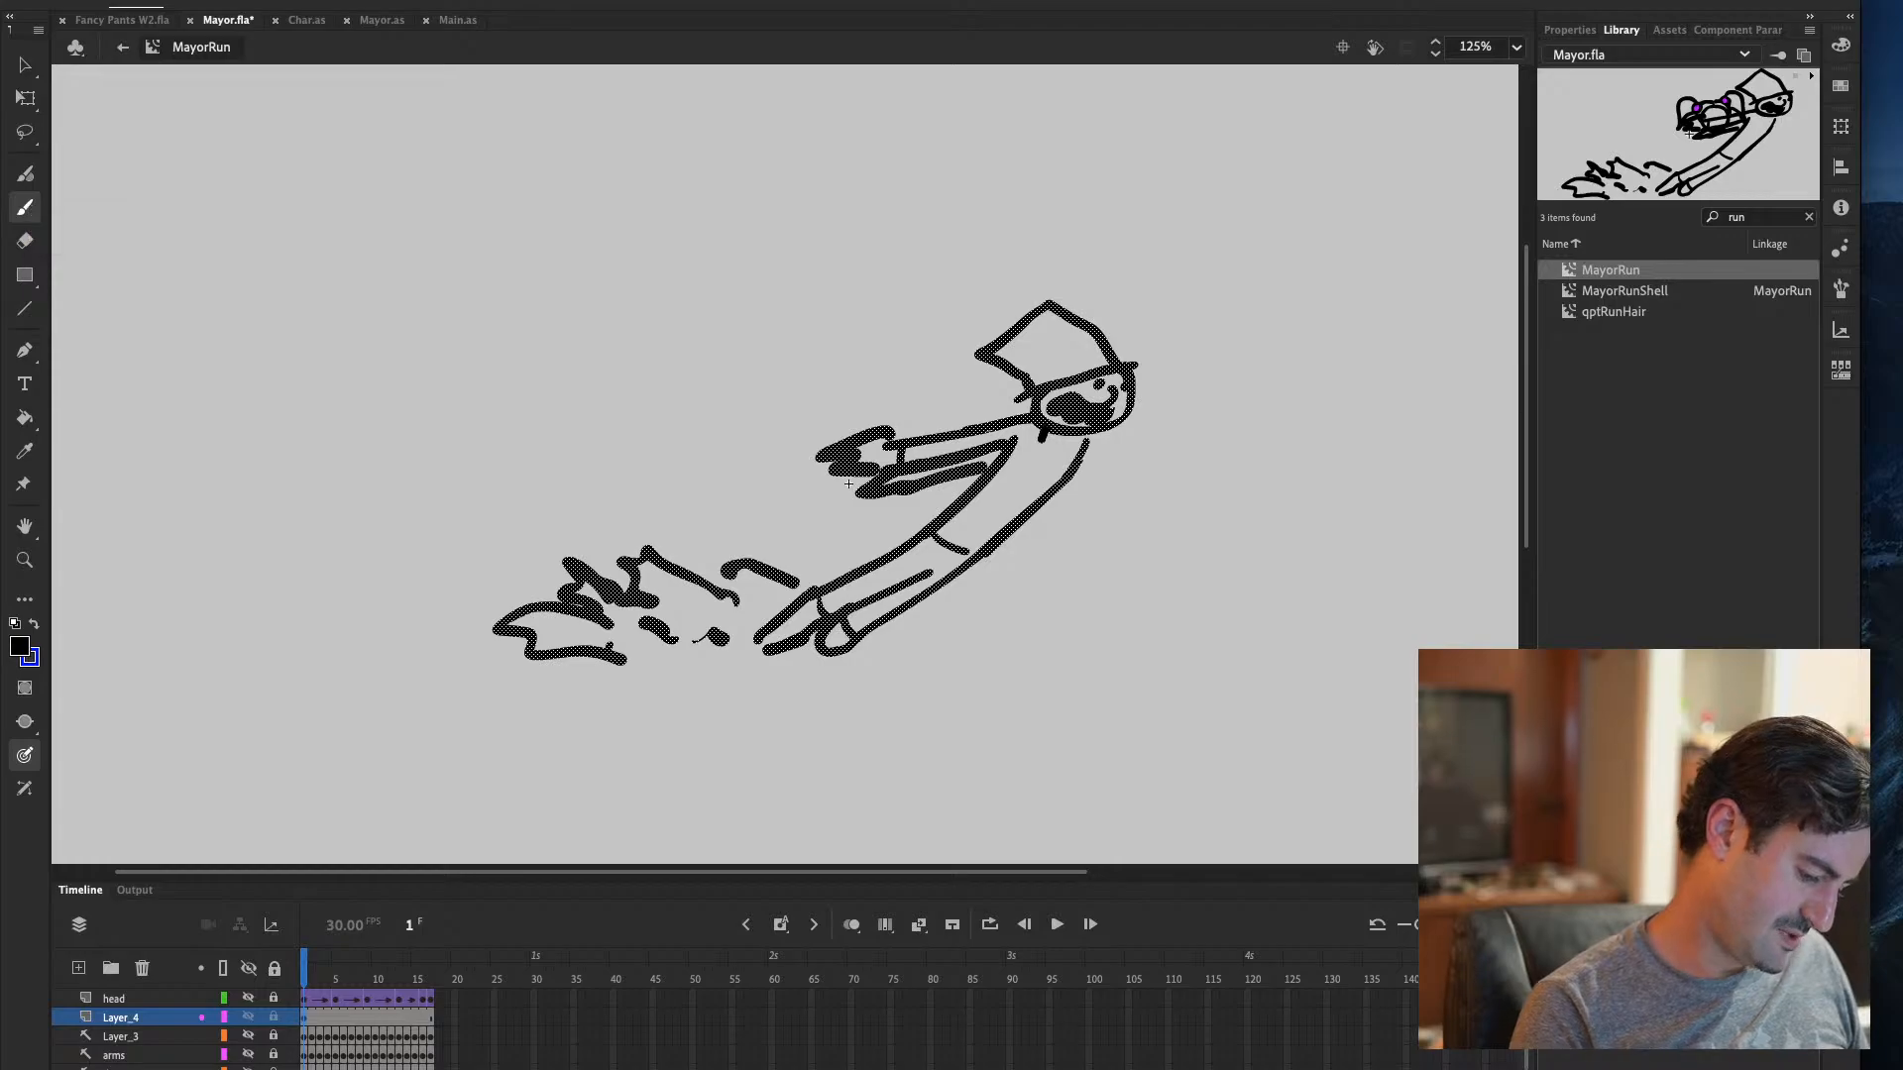
left_click_drag(1045, 421, 944, 547)
left_click_drag(1069, 441, 1006, 541)
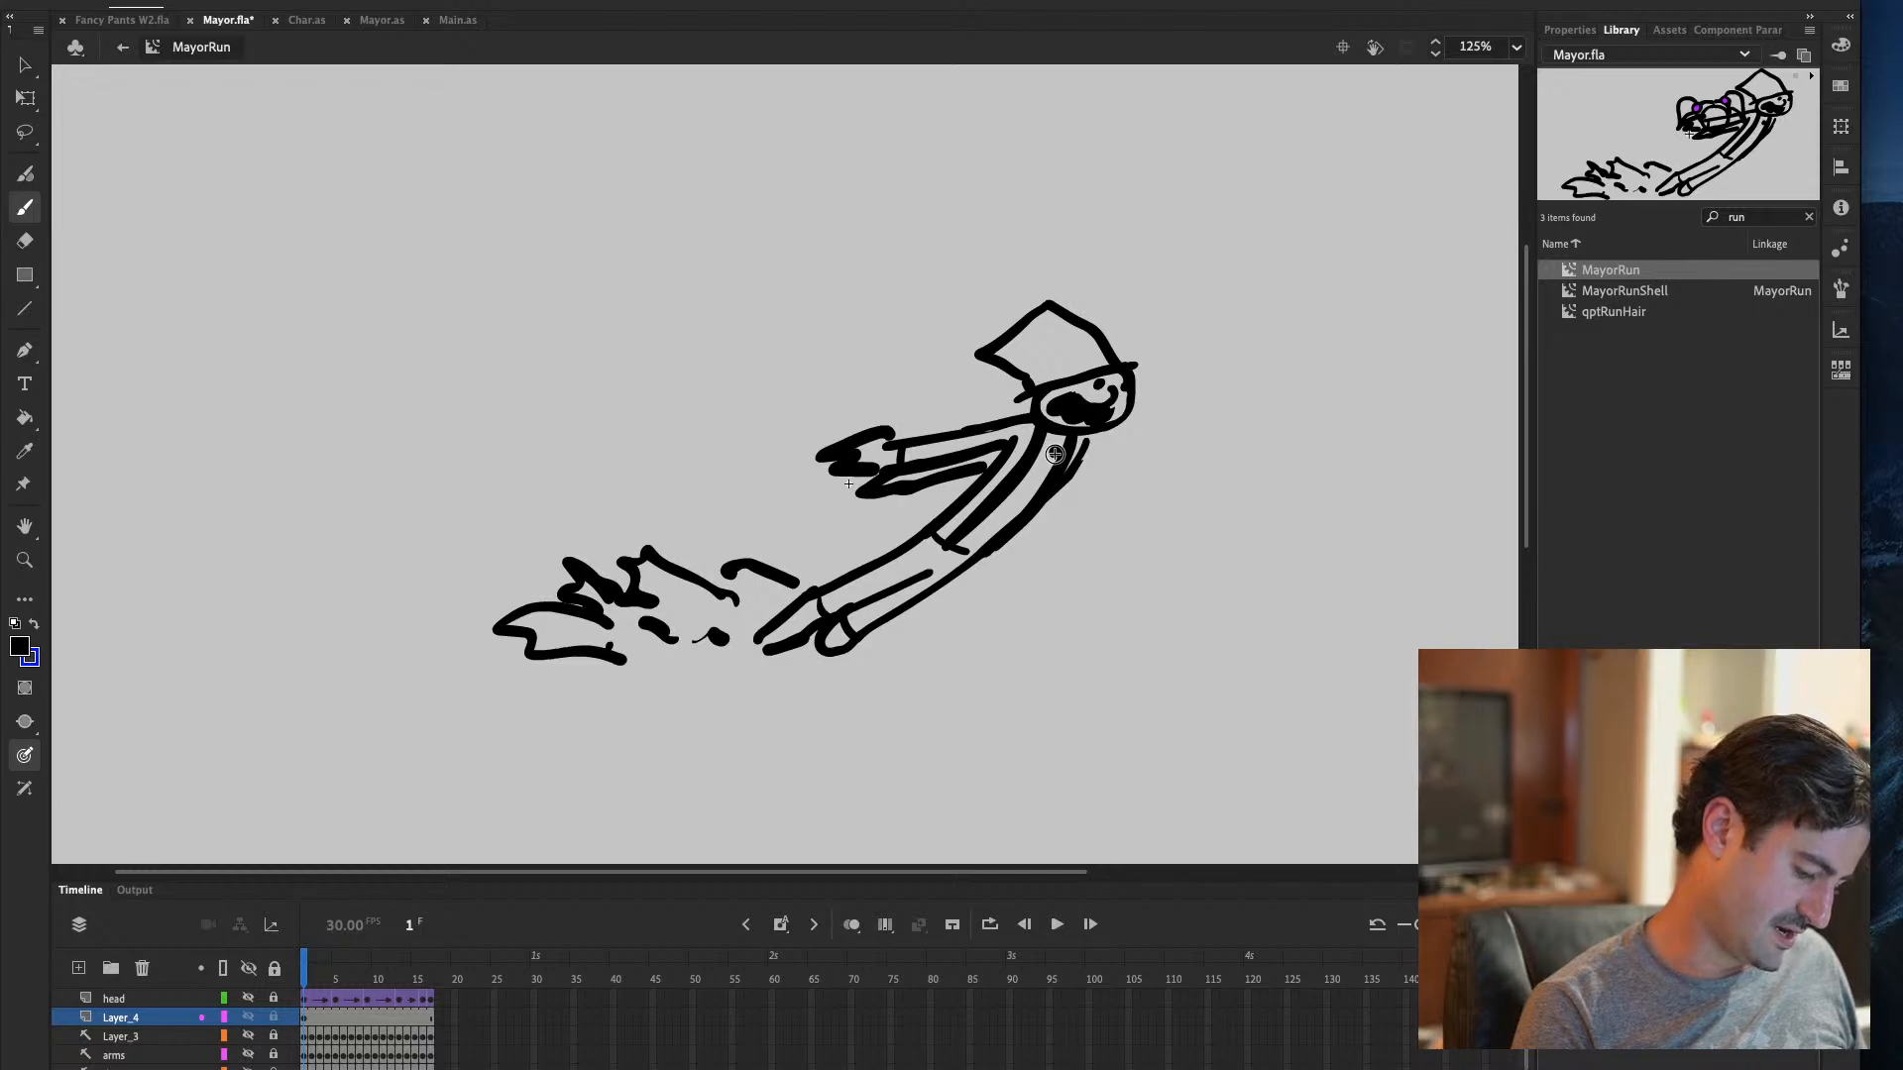
key("ctrl+z")
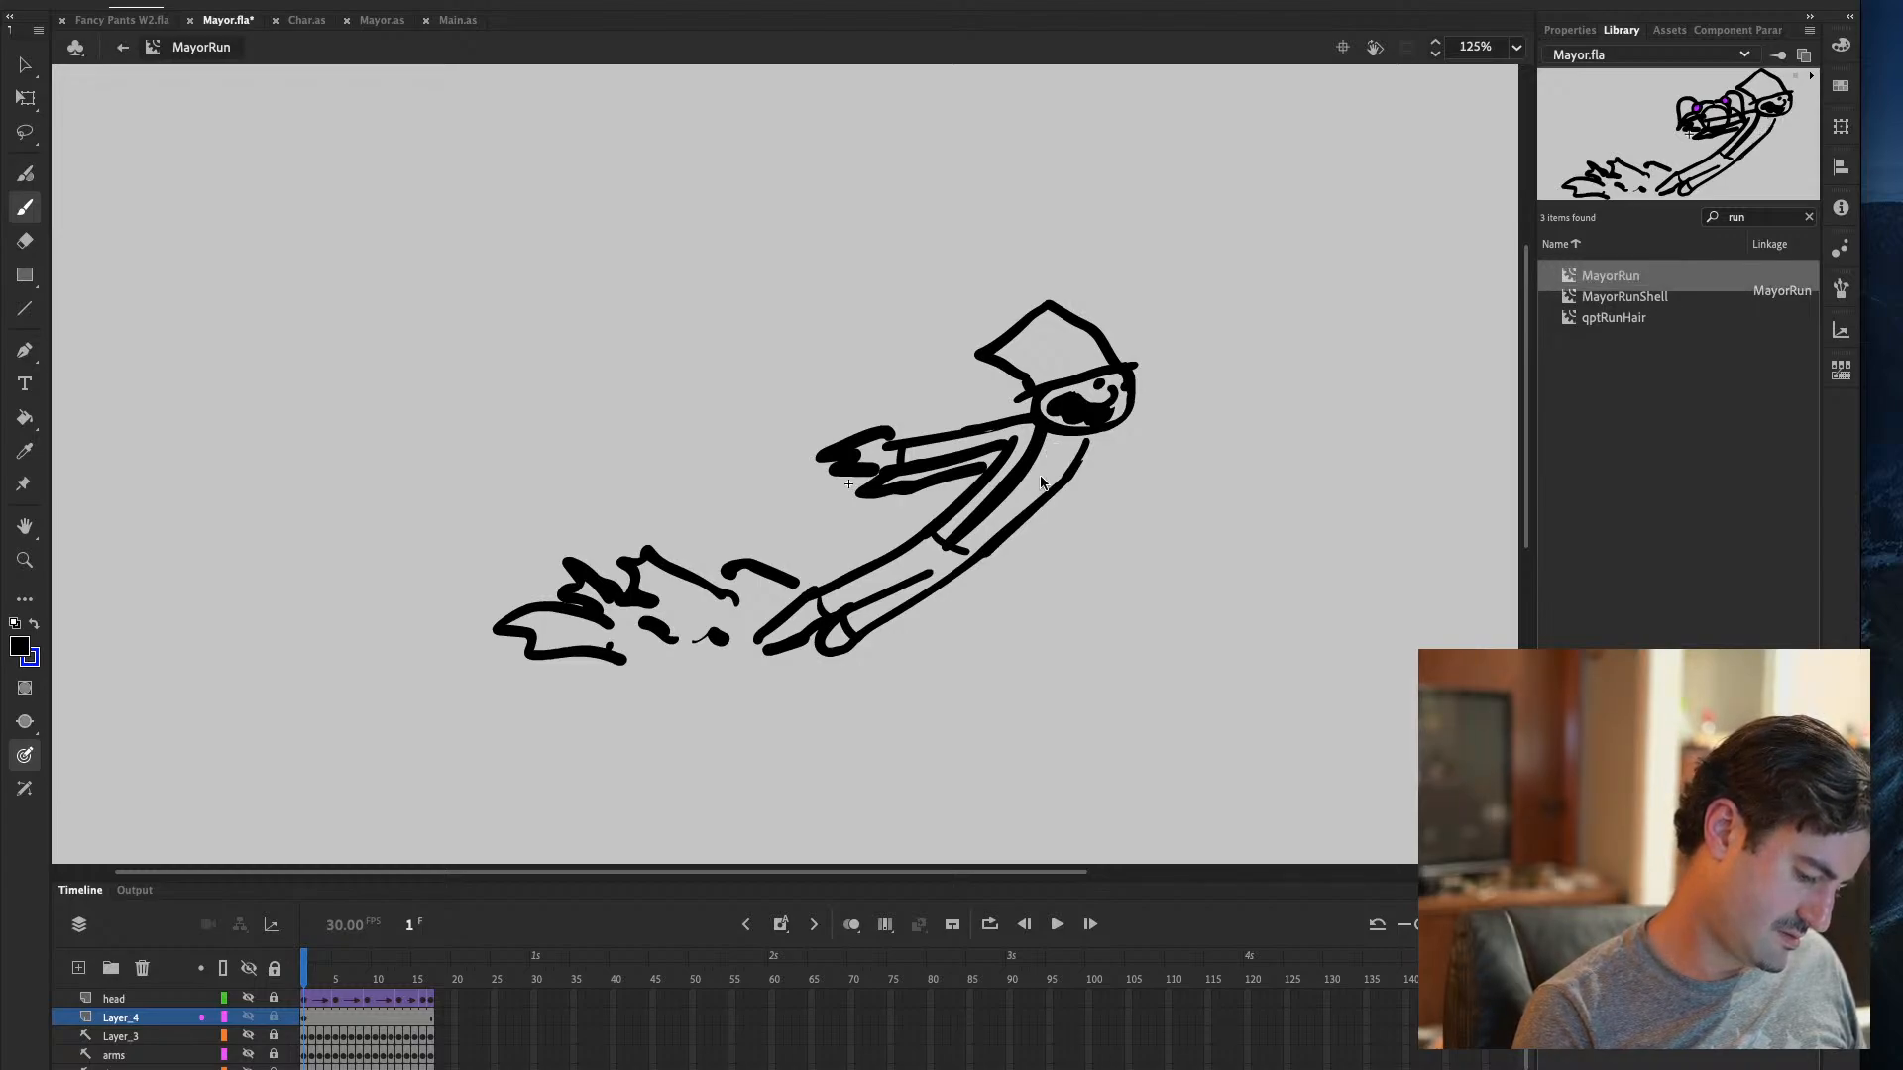
left_click(1053, 452)
left_click(1040, 475)
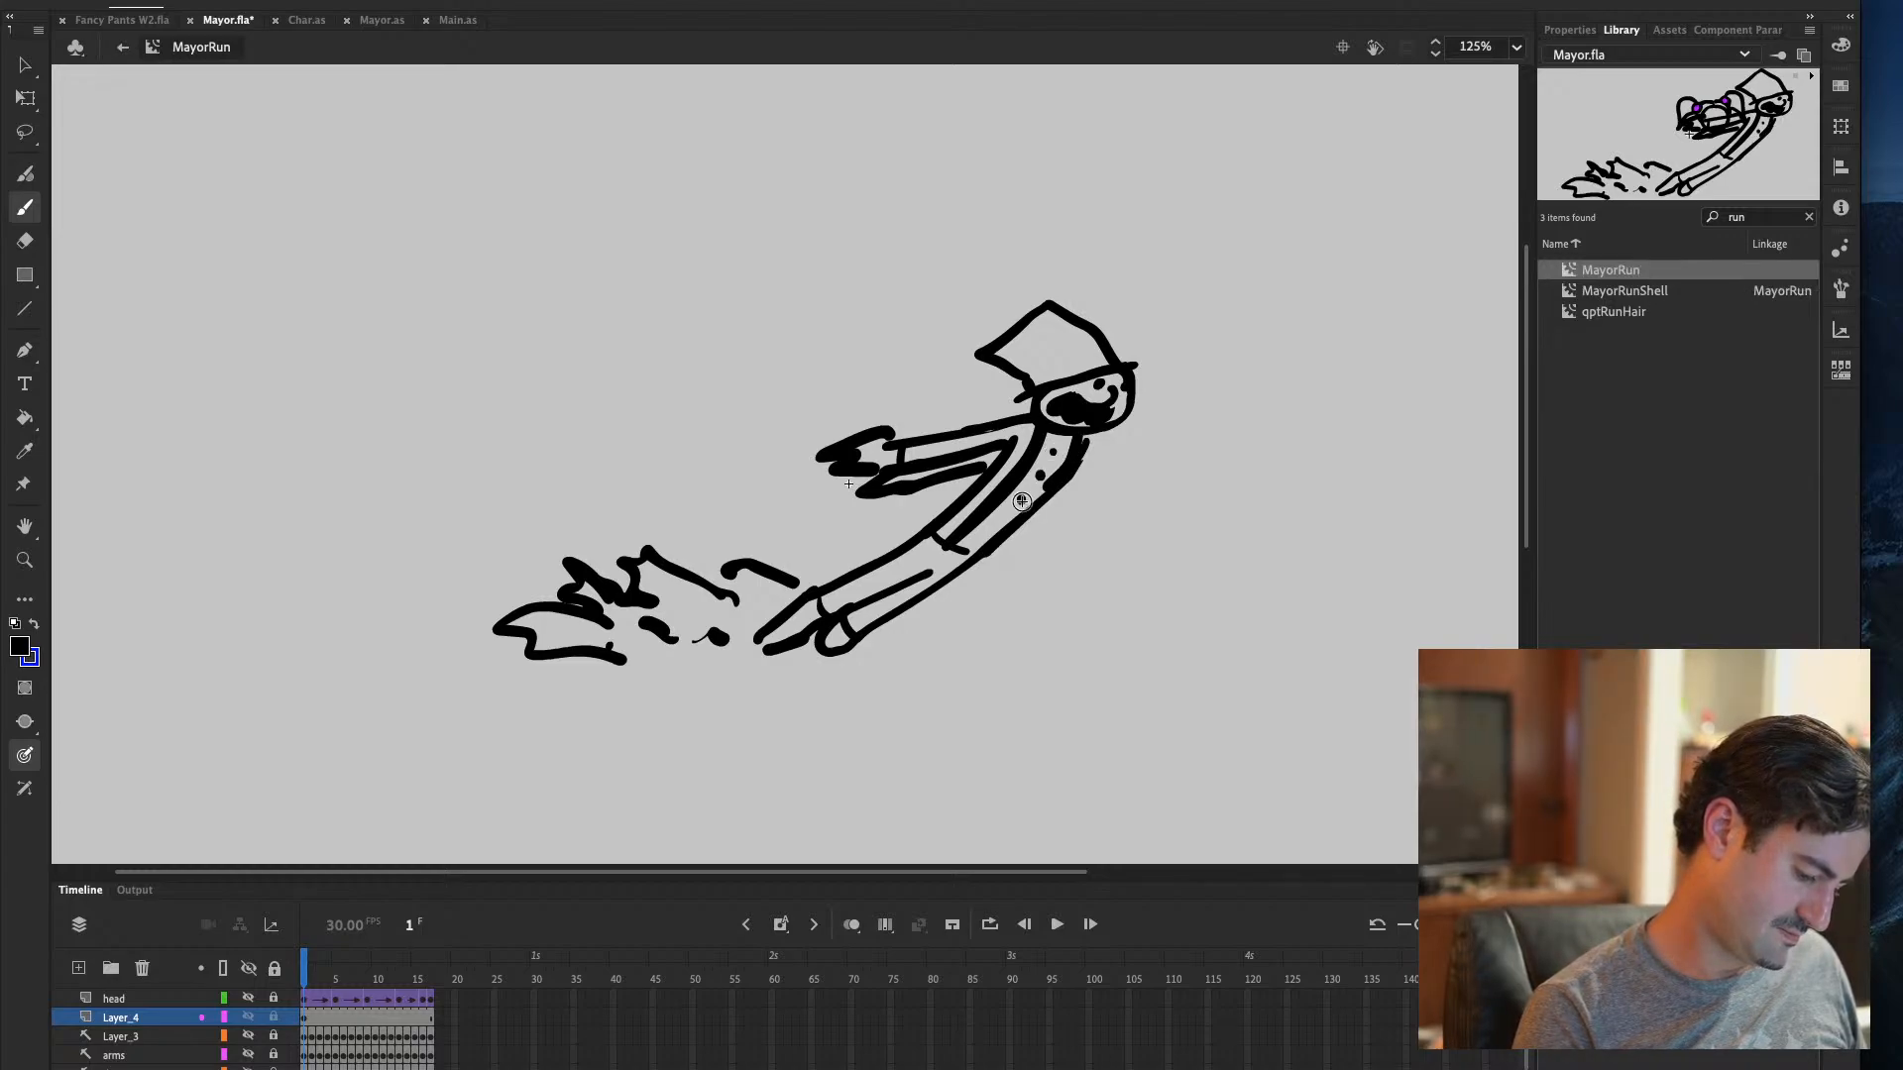
left_click(984, 533)
Select the running Mayor's figure without the dust cloud and scale it slightly smaller and narrower with Free Transform
key("q")
left_click_drag(1273, 231, 764, 754)
left_click_drag(950, 301, 929, 328)
mouse_move(1121, 492)
left_mouse_down()
mouse_move(1100, 514)
mouse_move(1093, 493)
left_mouse_up()
left_click(1272, 609)
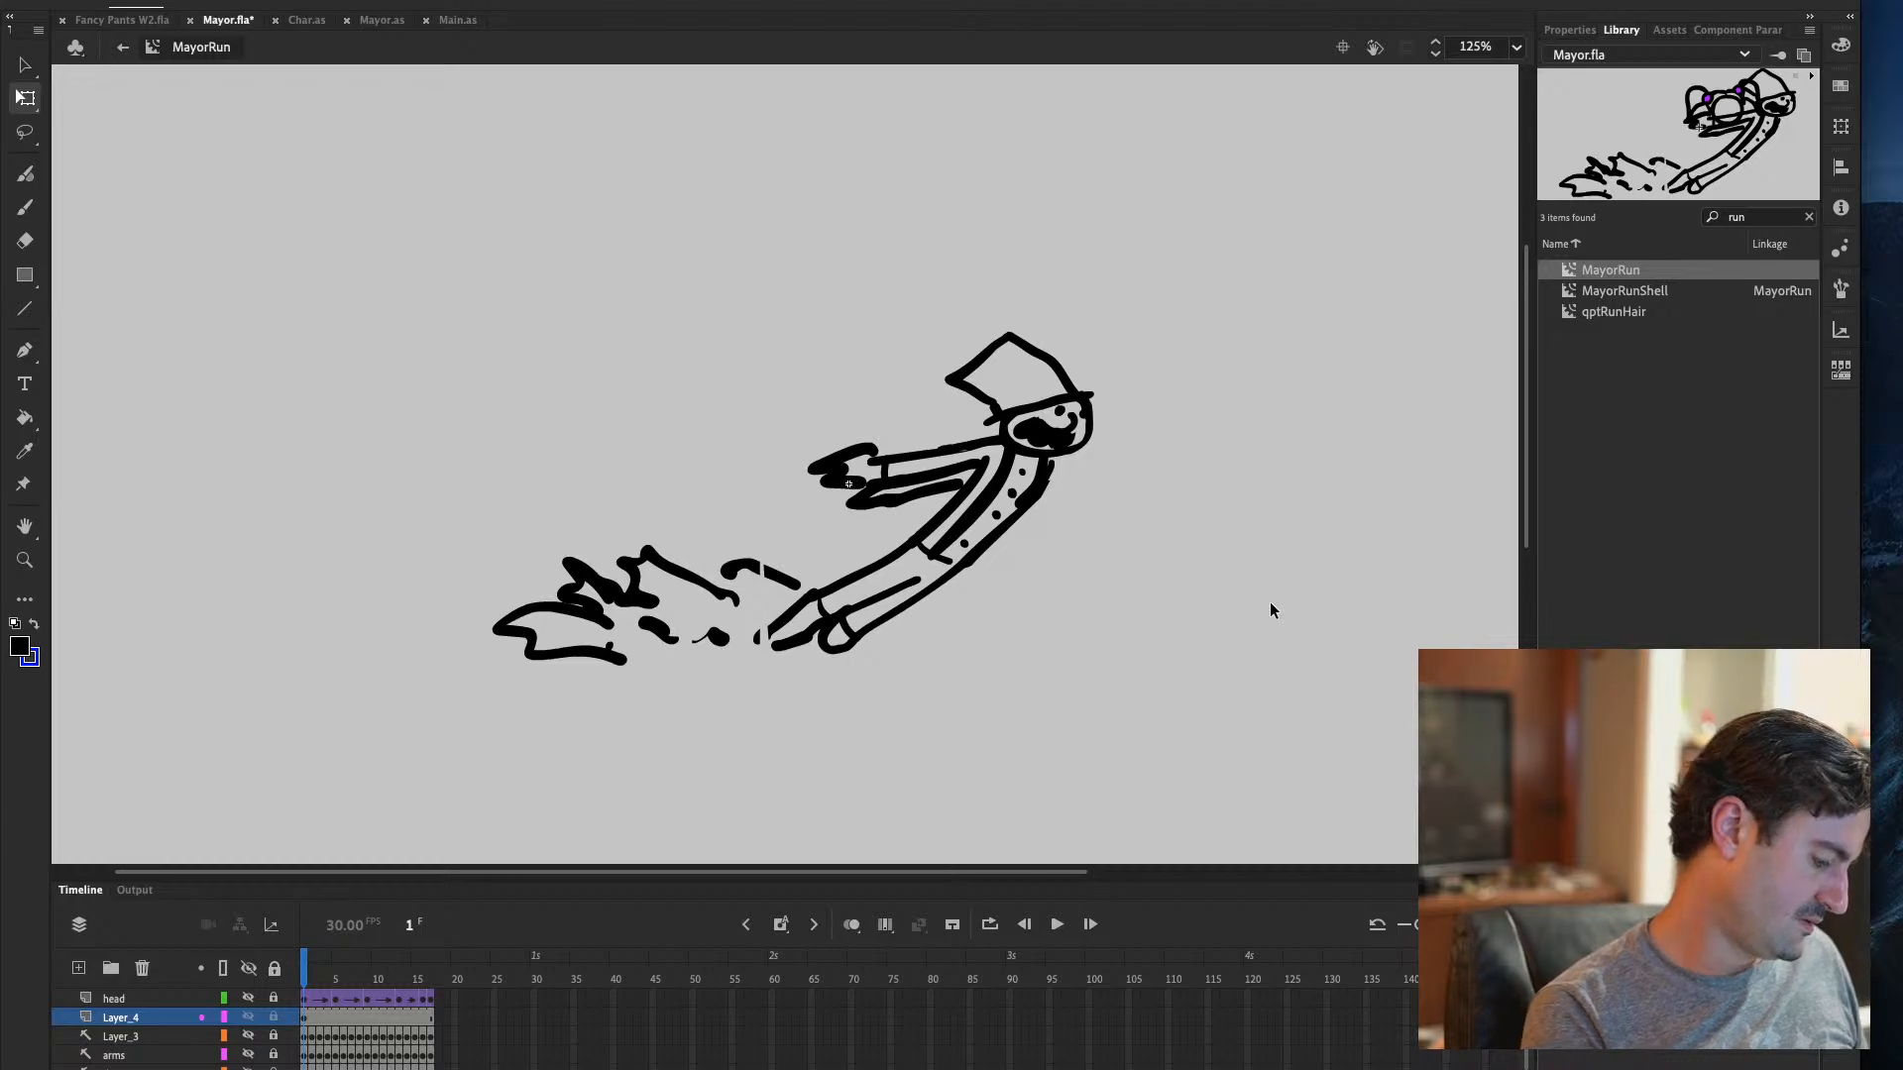
Try filling the running Mayor's trousers solid black with the Paint Bucket
left_click(31, 216)
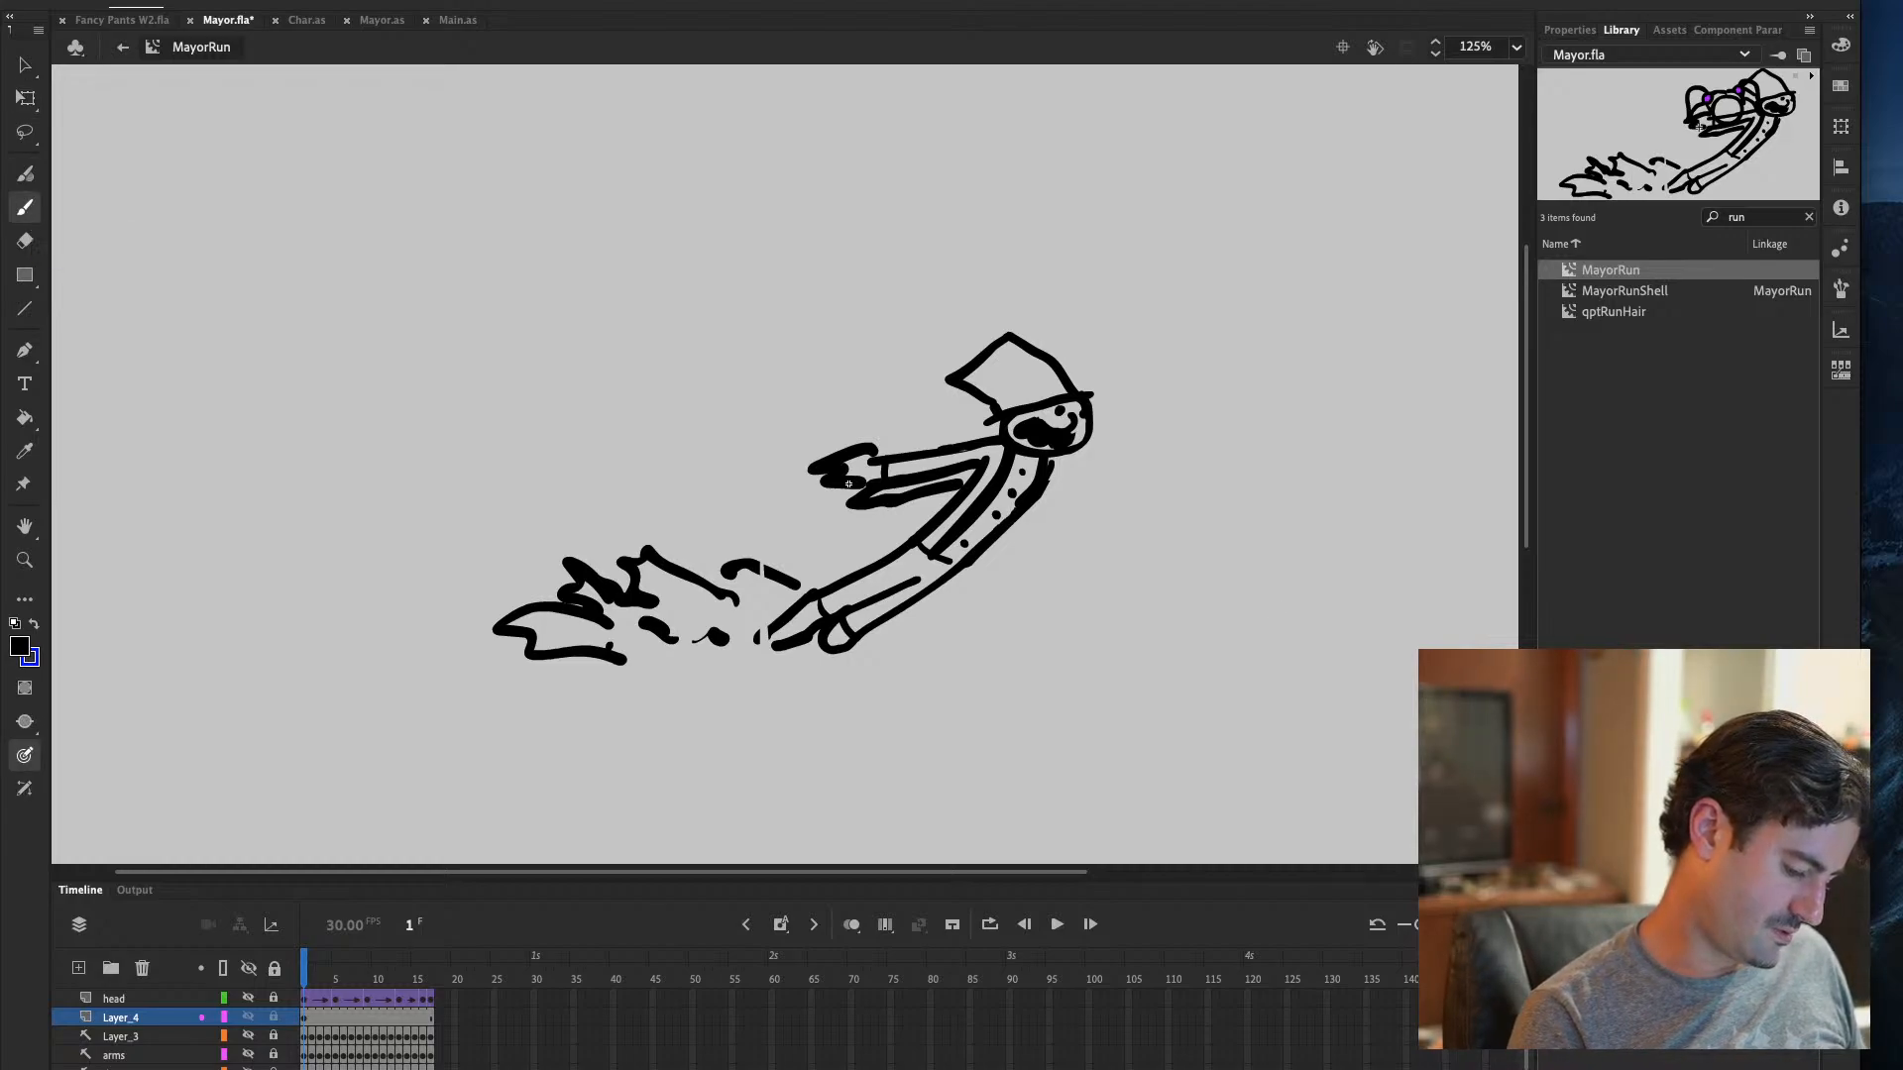
key("k")
left_click(918, 581)
key("ctrl+z")
left_click(27, 210)
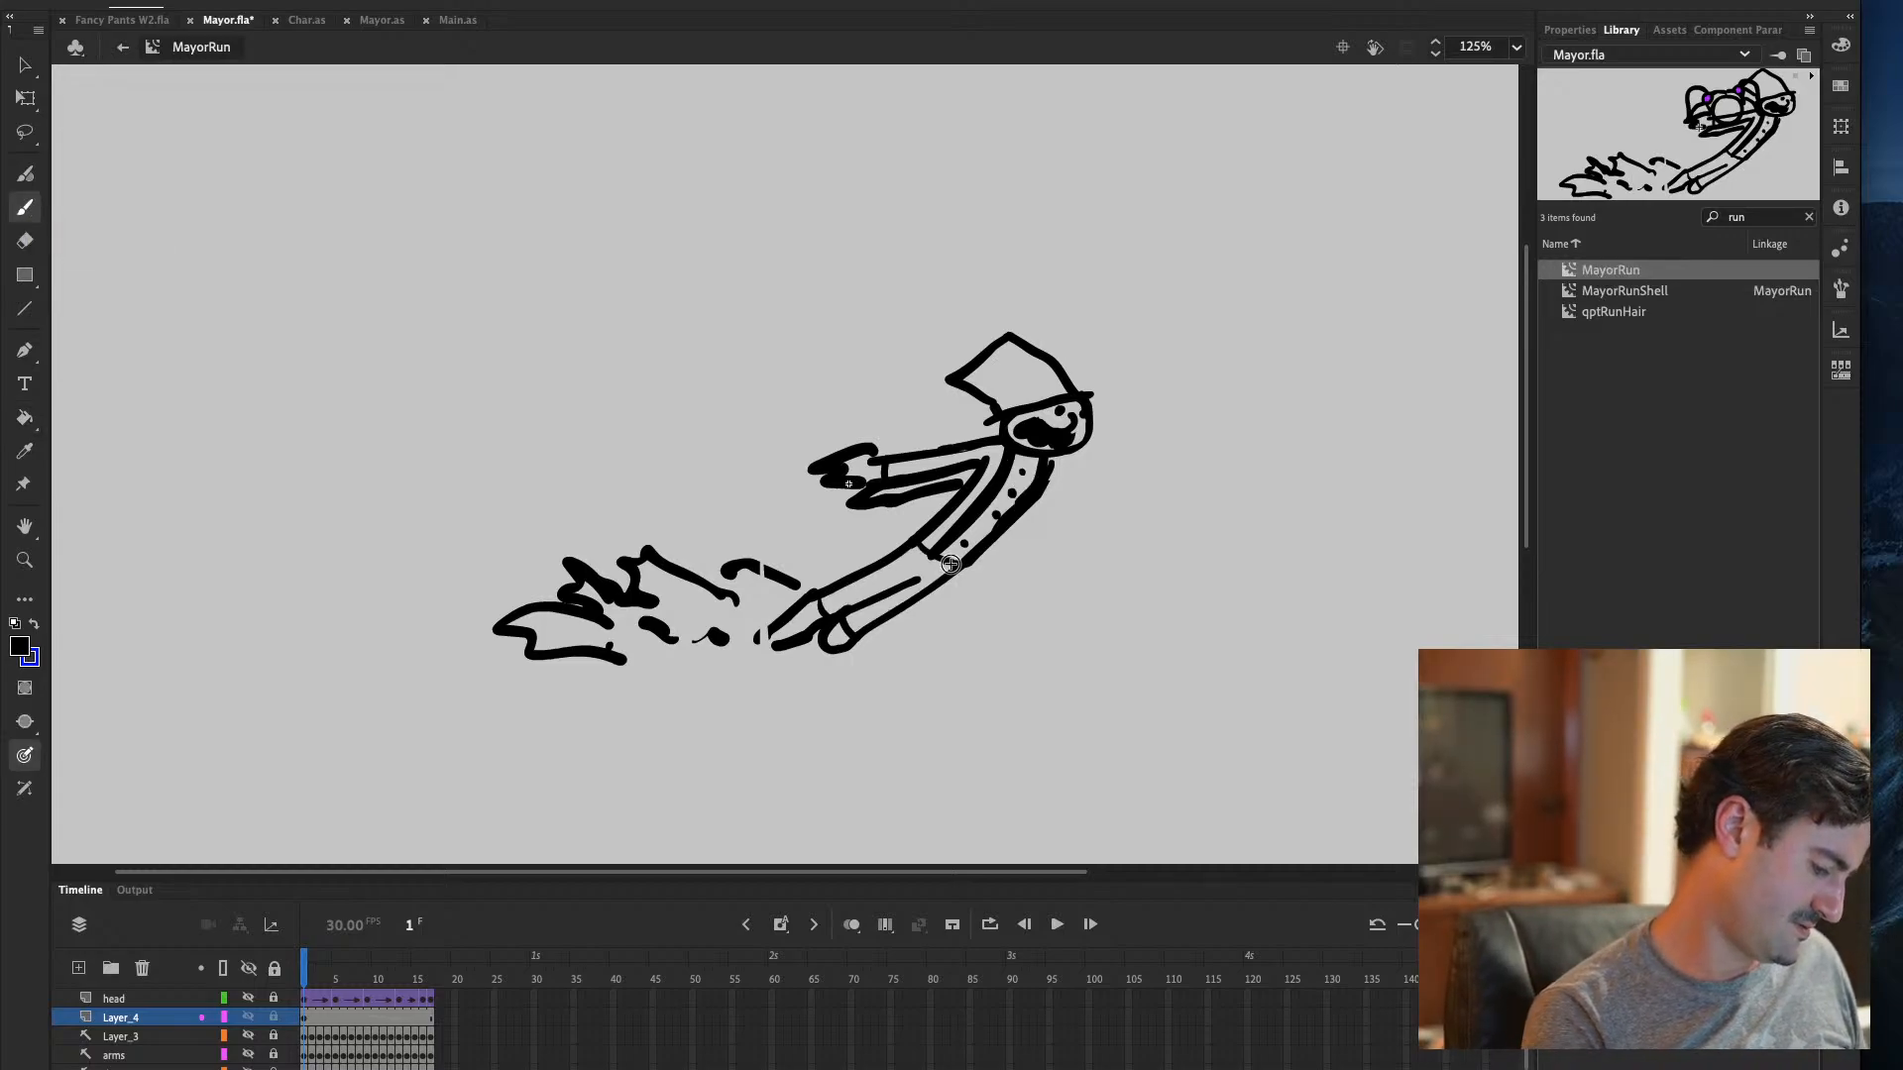
key("k")
left_click(916, 571)
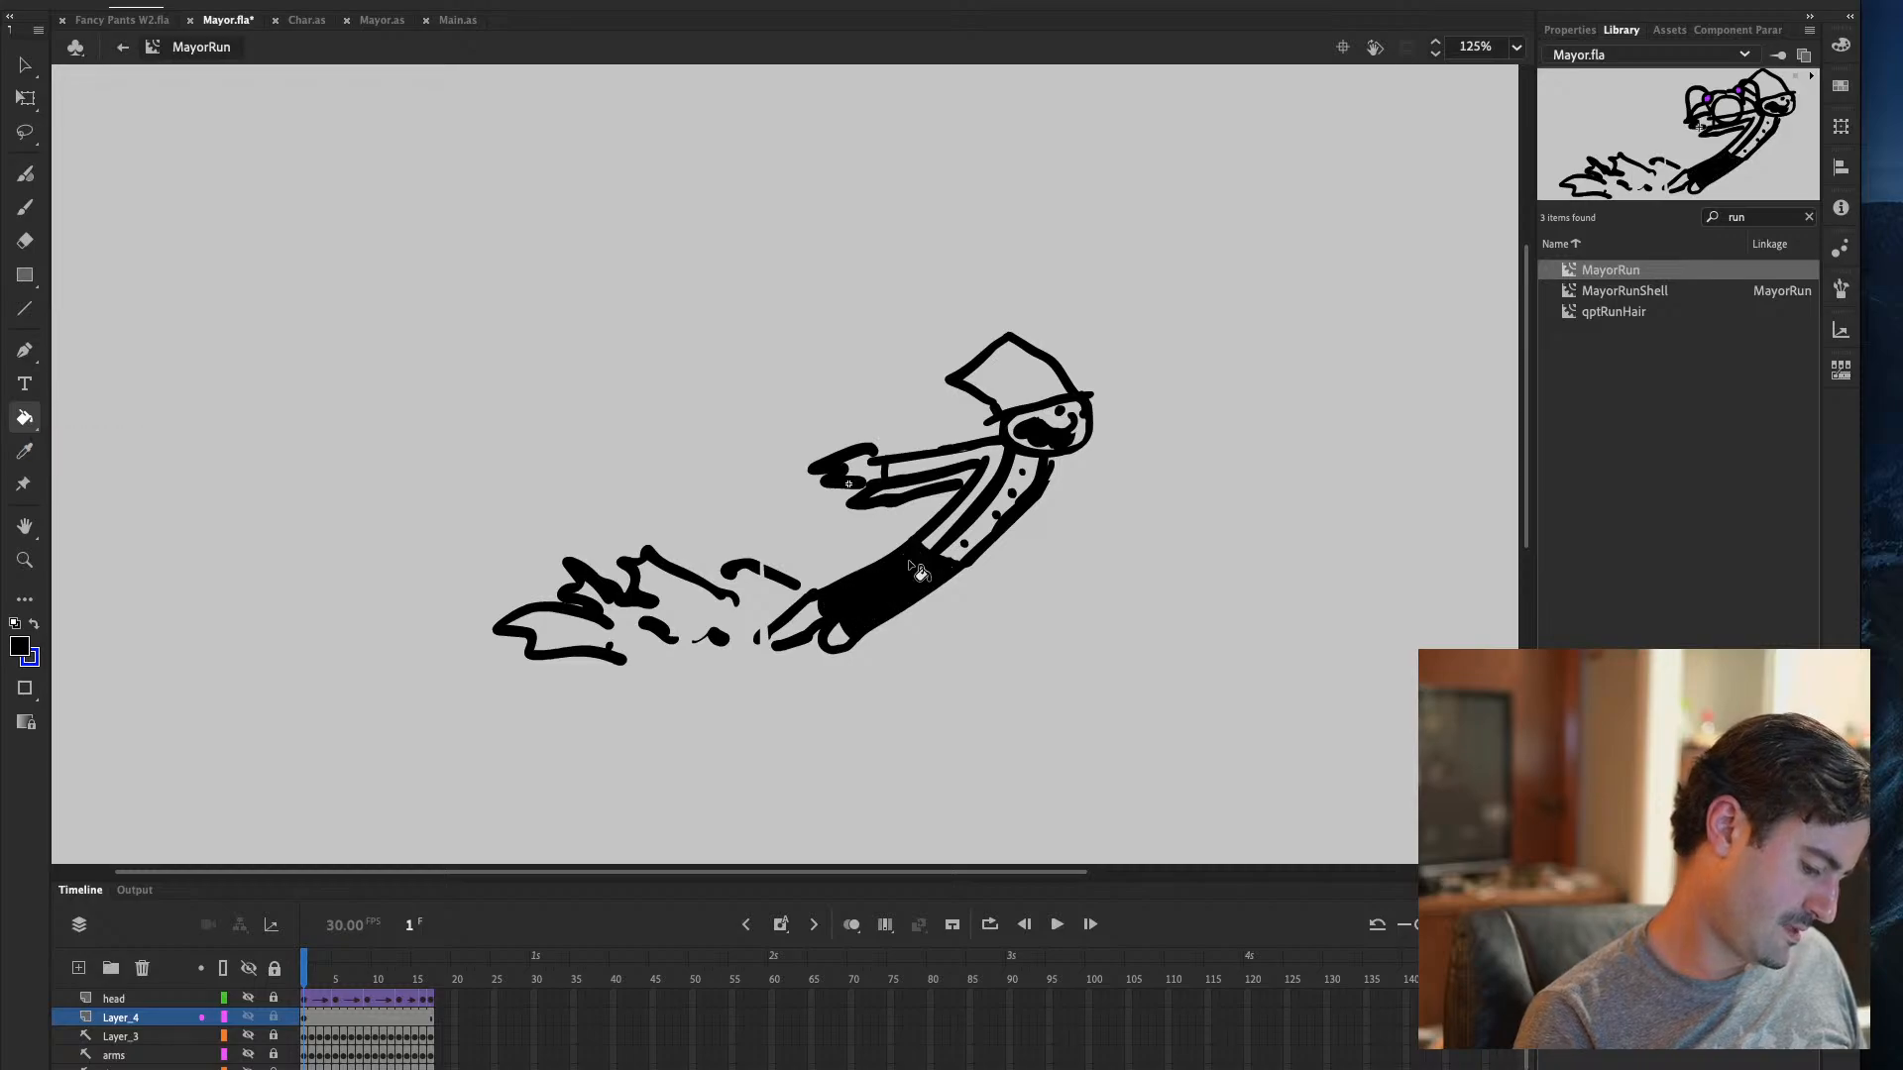
Try closing the gap at the tip of the trailing foot with the Classic Brush, and undo back to unfilled trousers
left_click(27, 208)
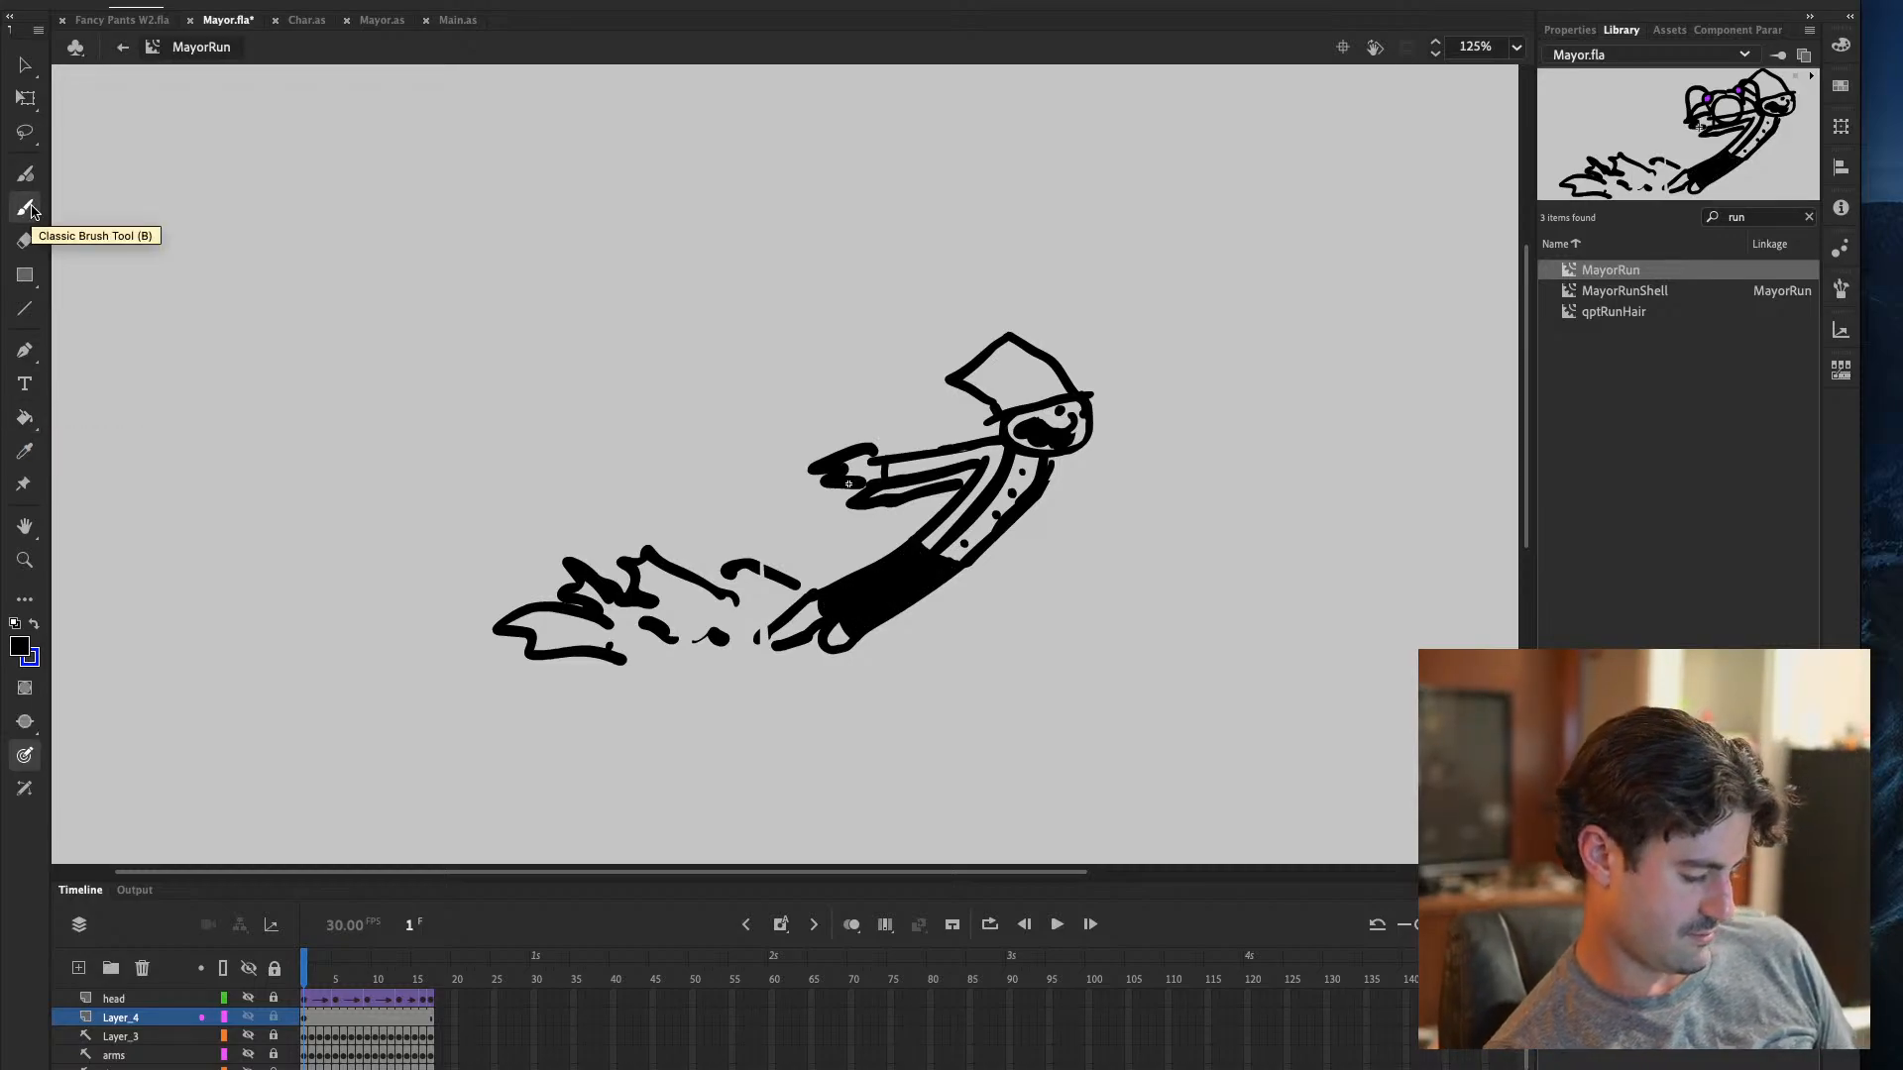
left_click_drag(766, 631, 770, 645)
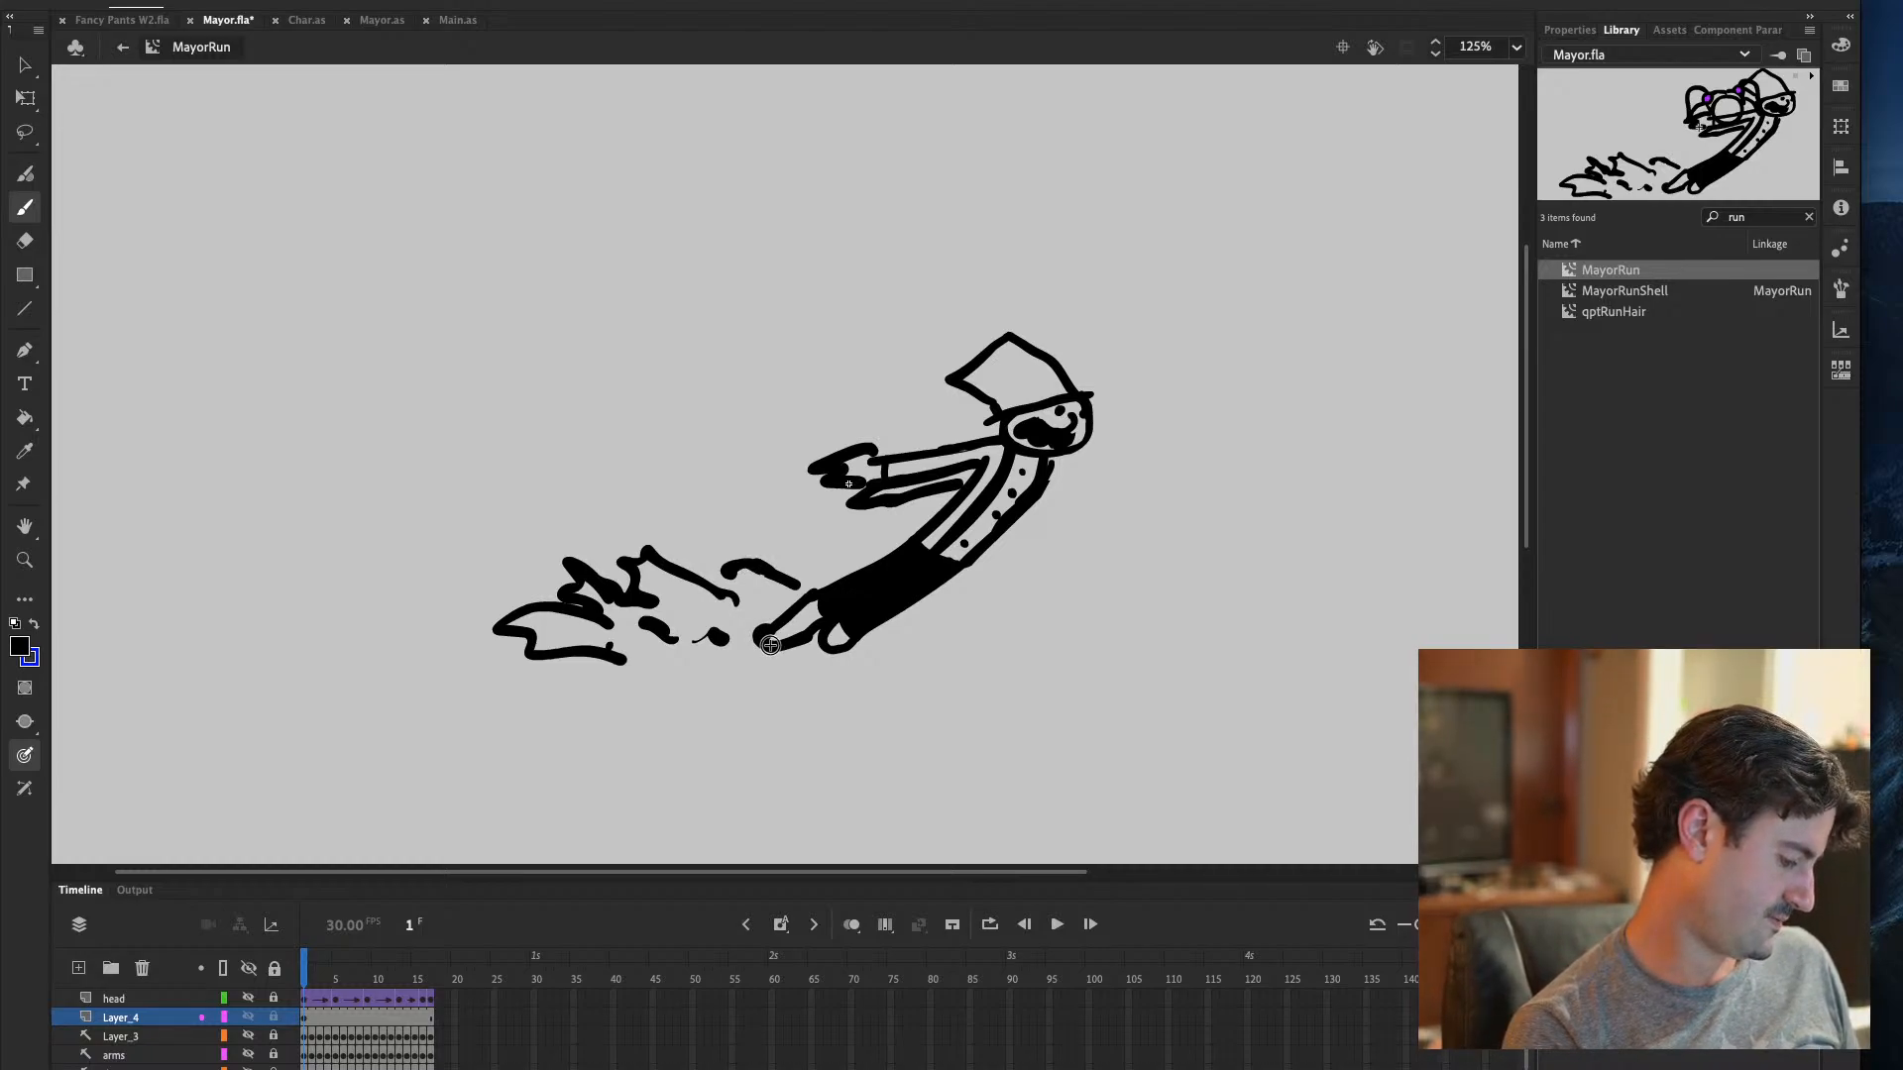
left_click(24, 241)
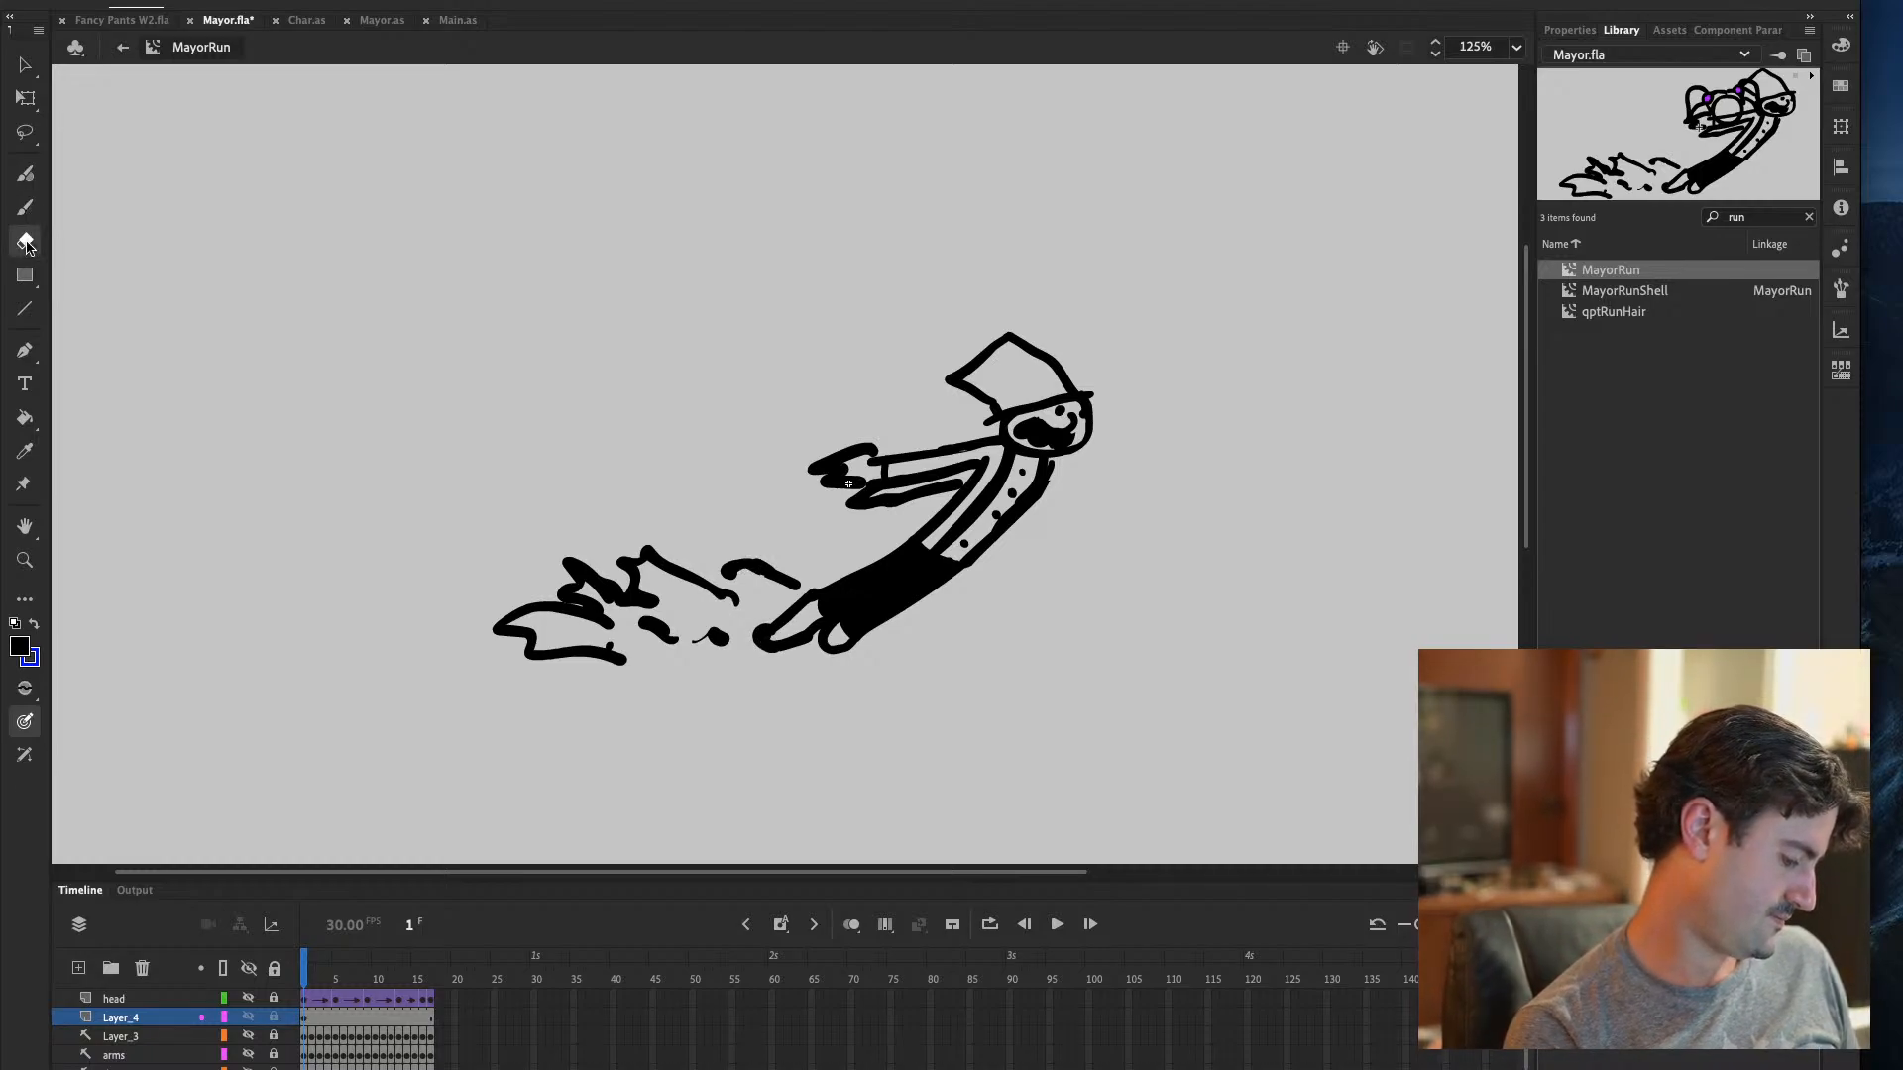
left_click(758, 657)
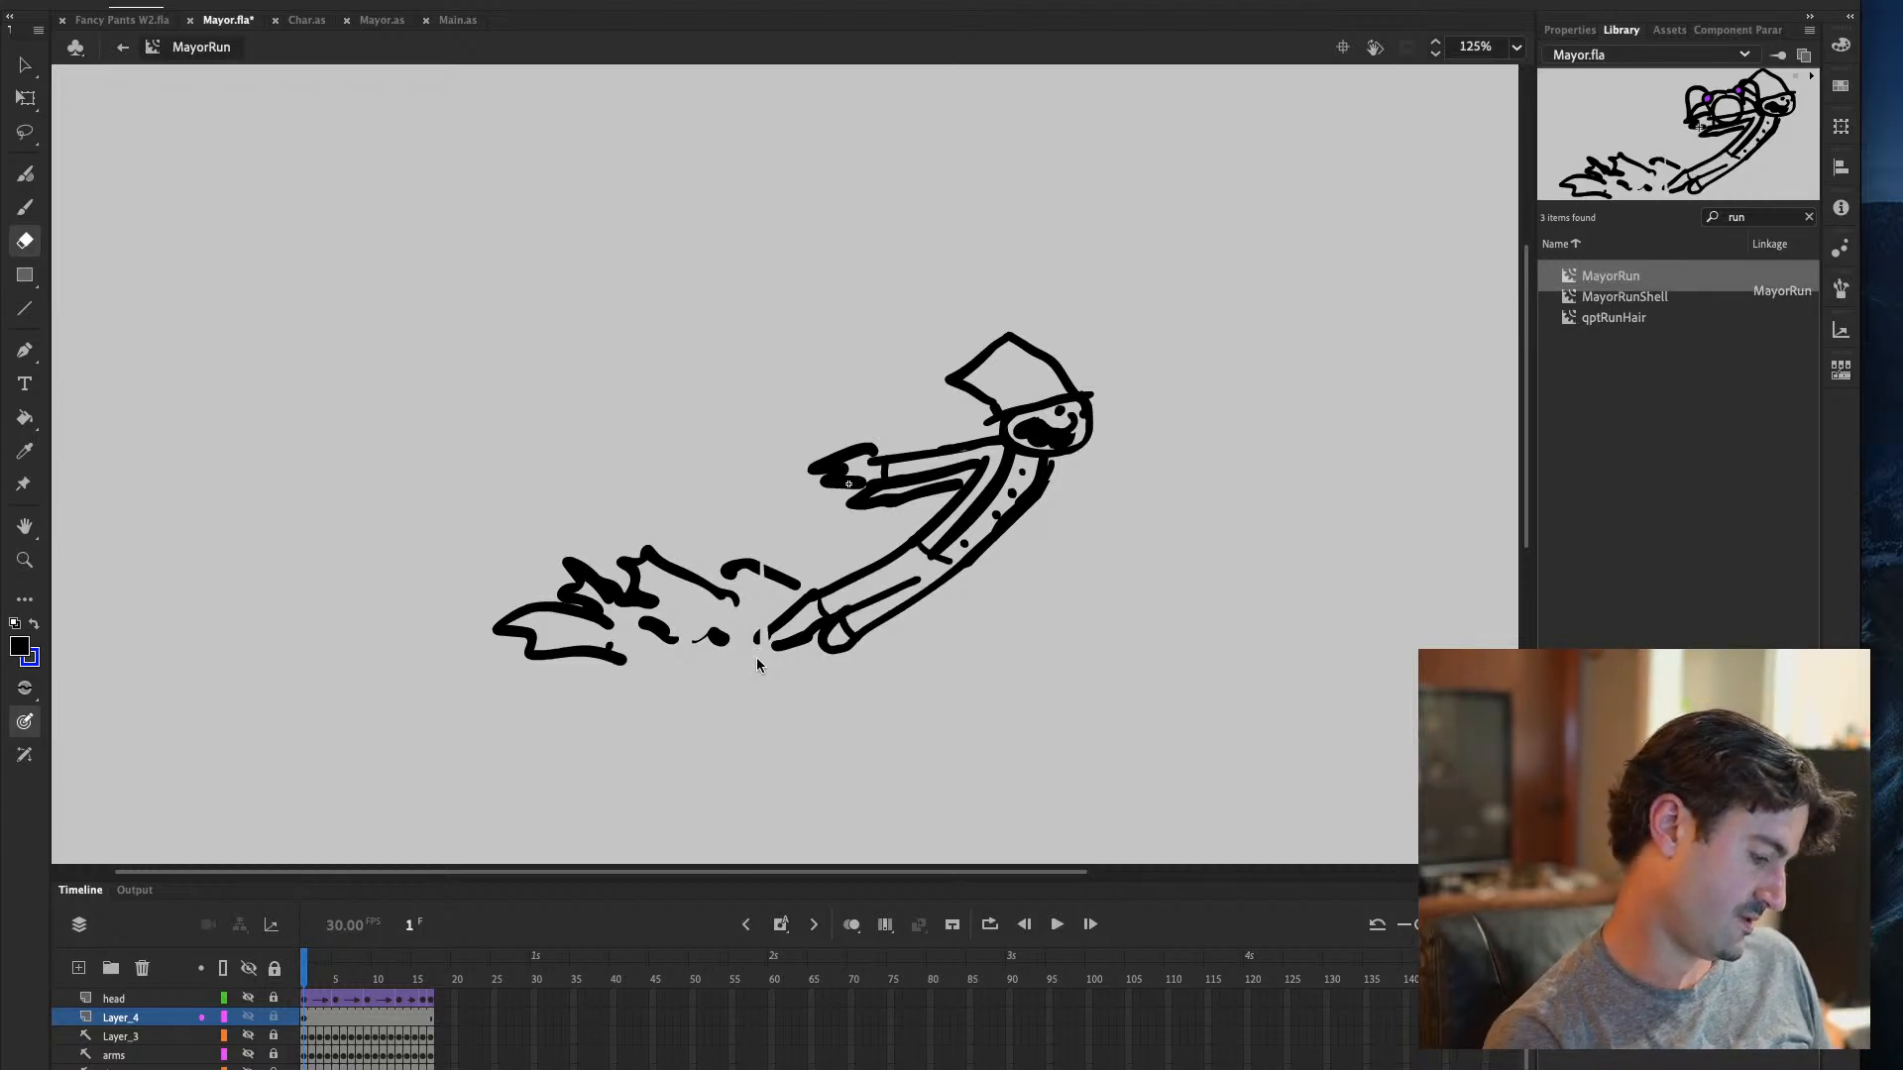
Save the Mayor.fla document
left_click(183, 0)
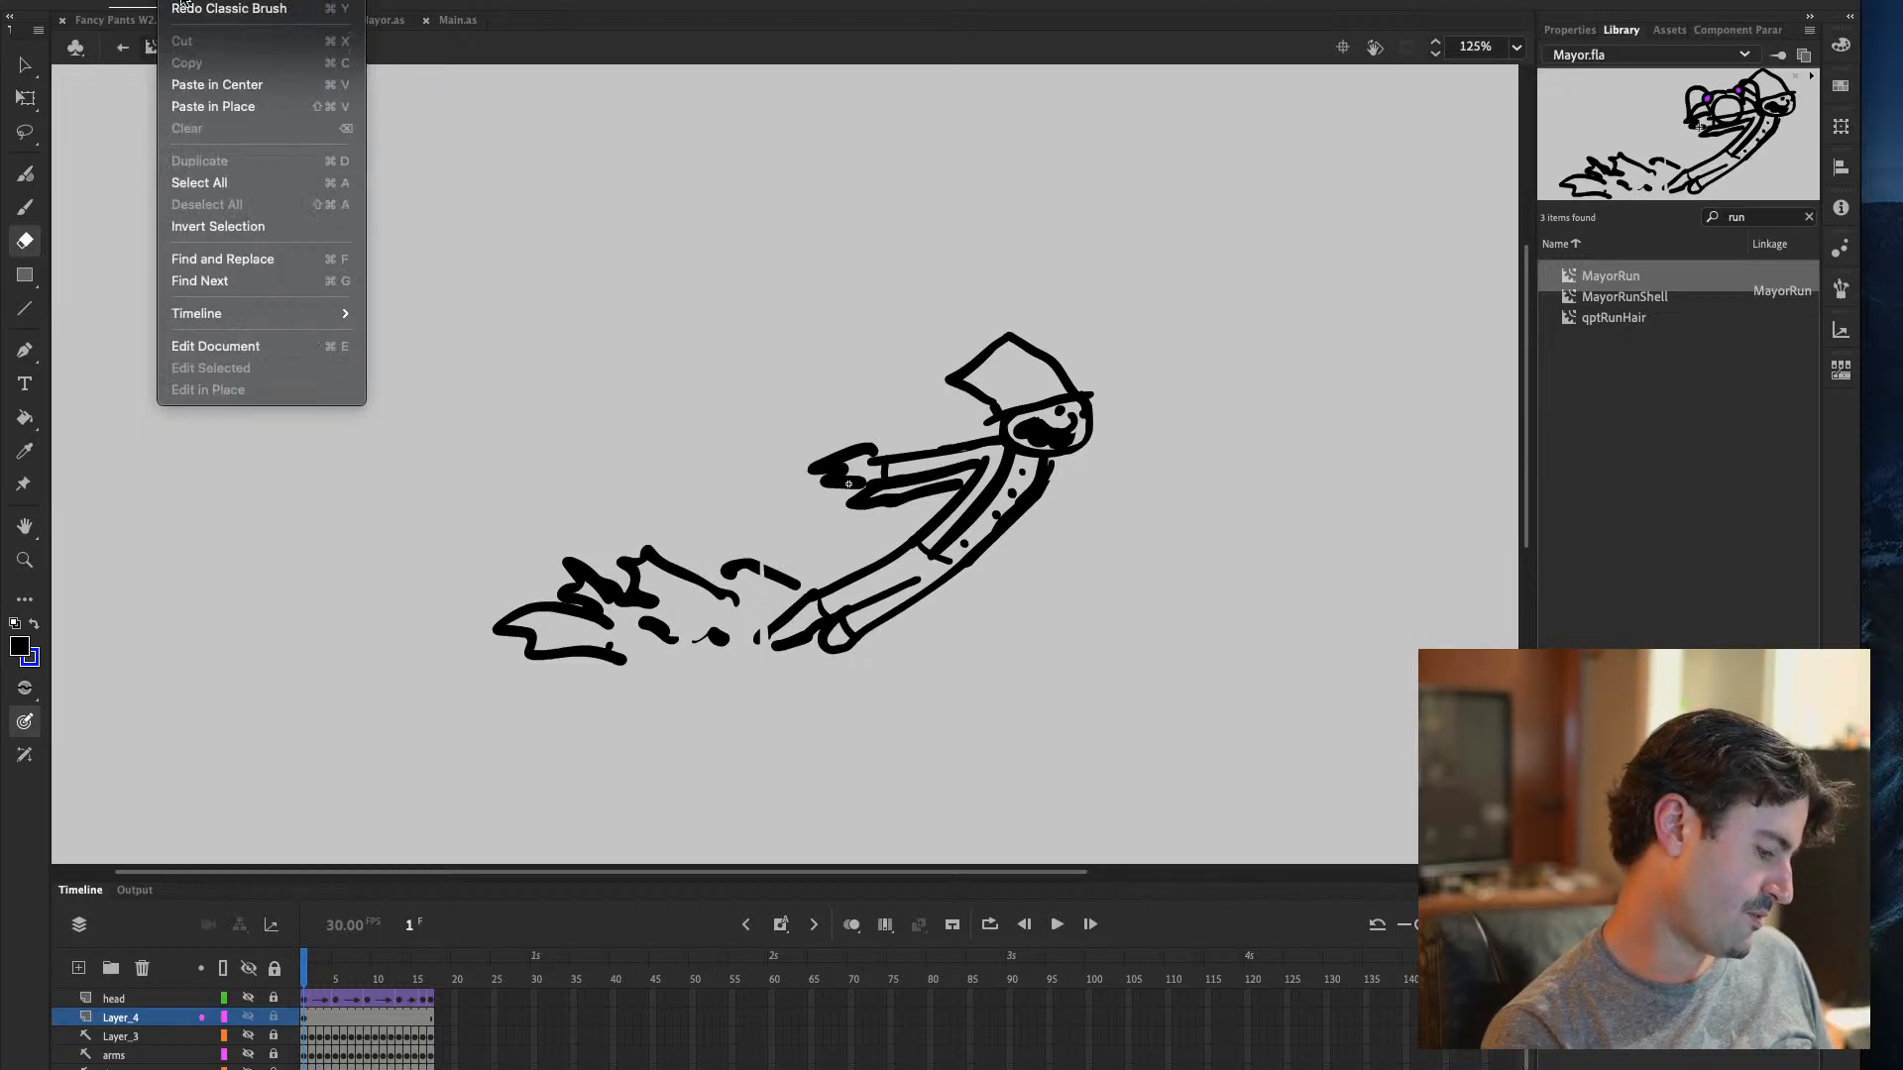
mouse_move(139, 0)
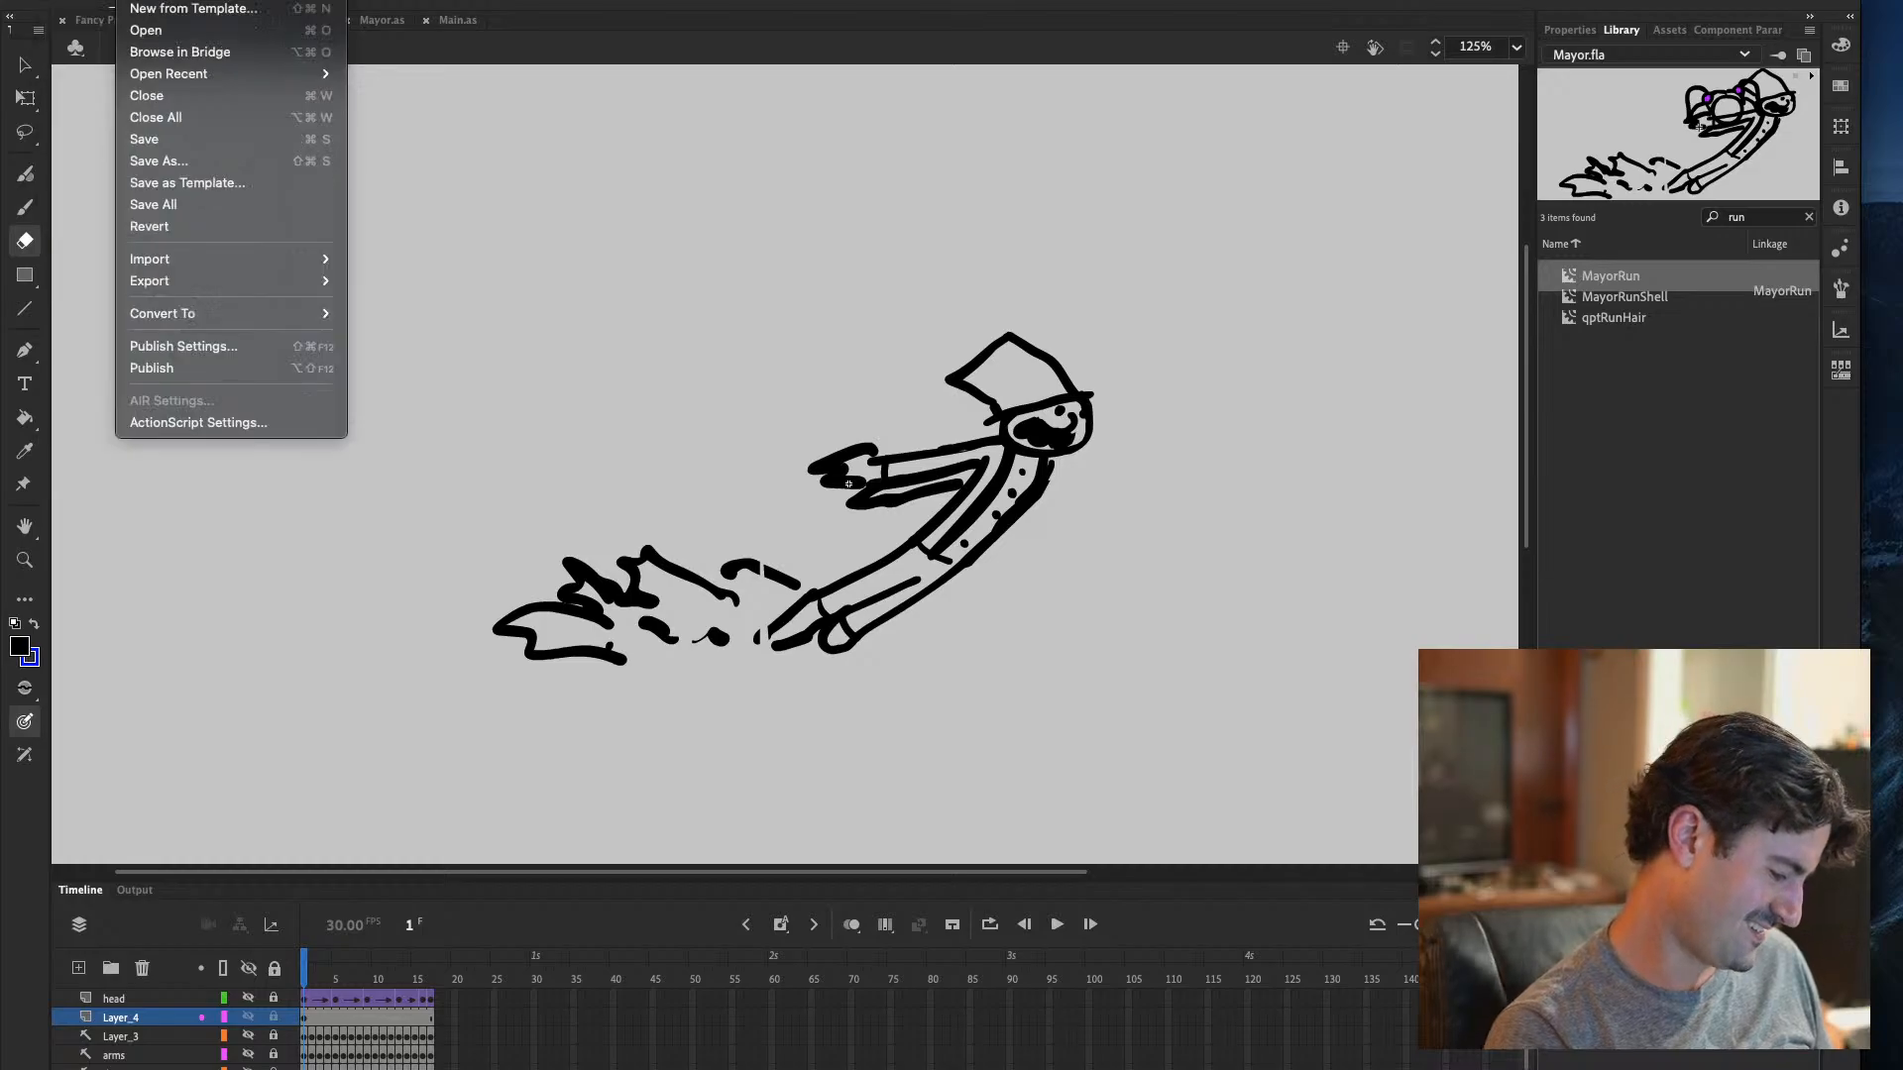
left_click(269, 10)
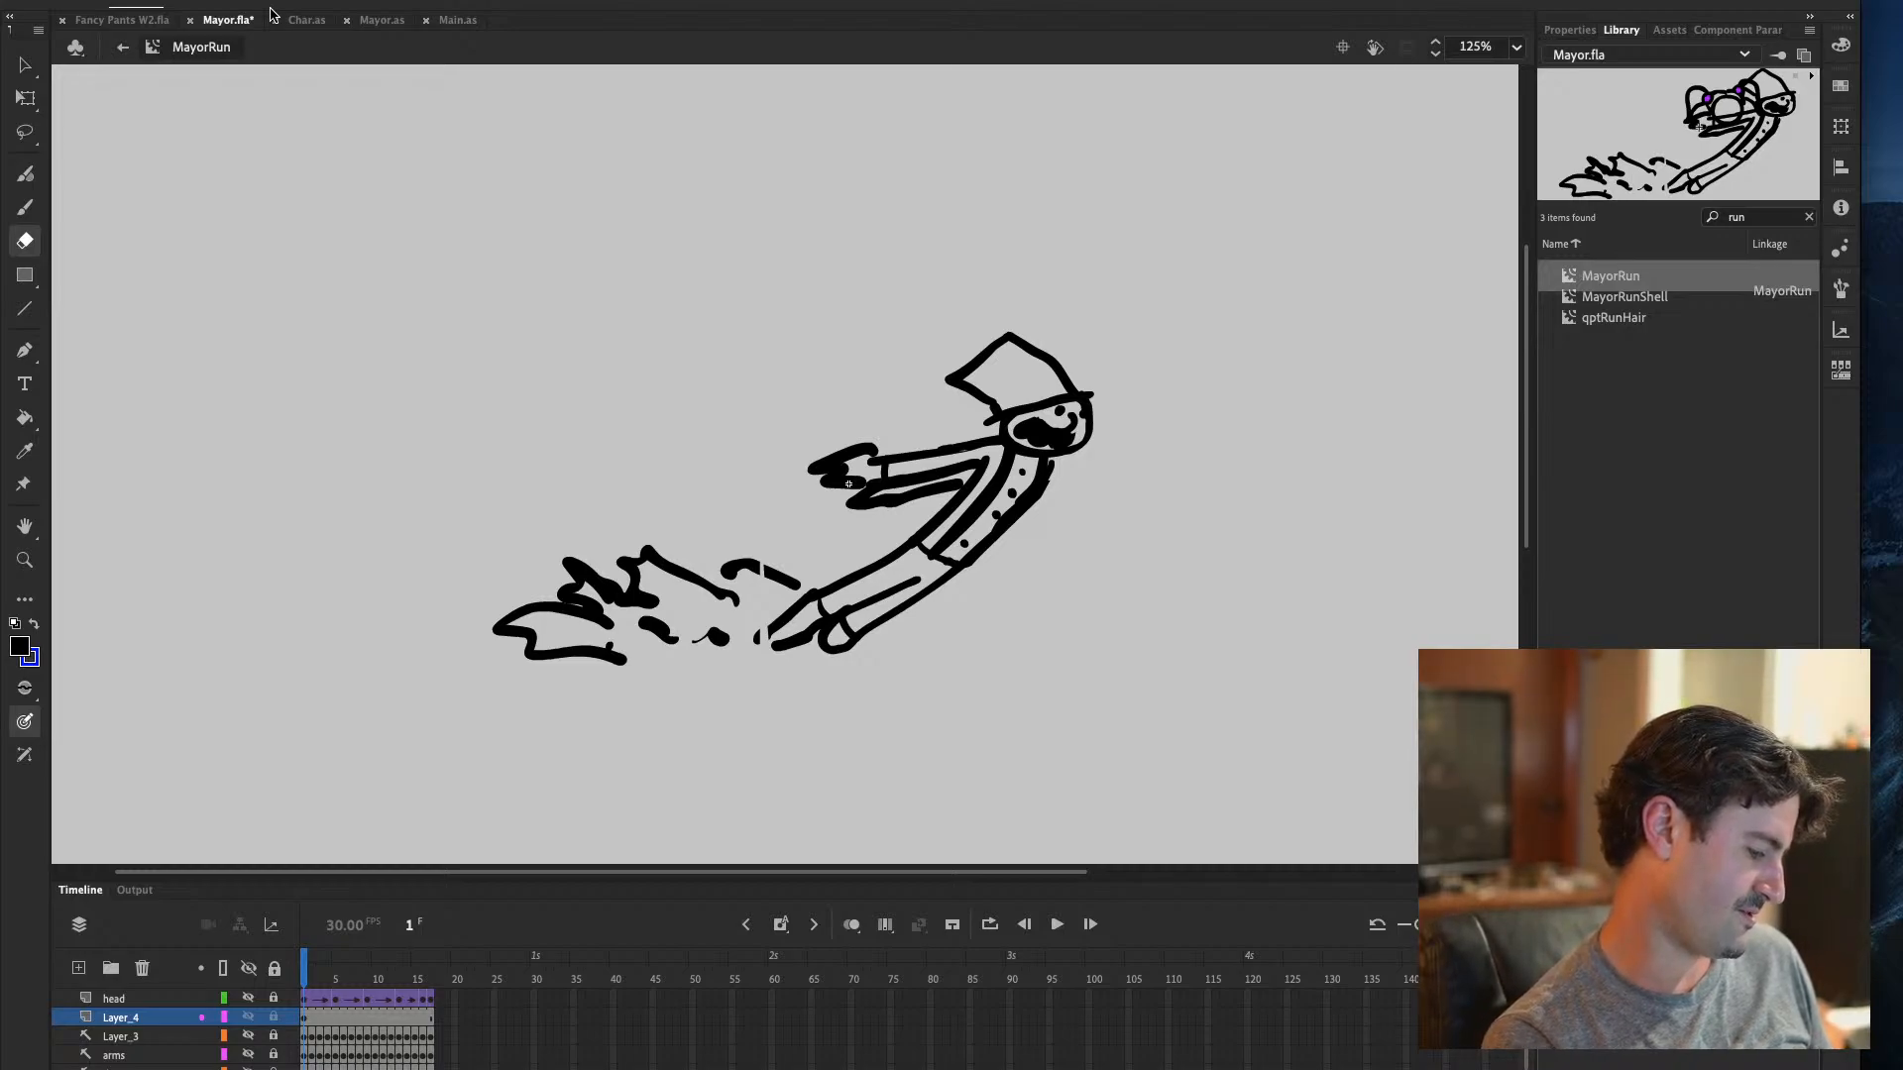
left_click(139, 0)
left_click(179, 144)
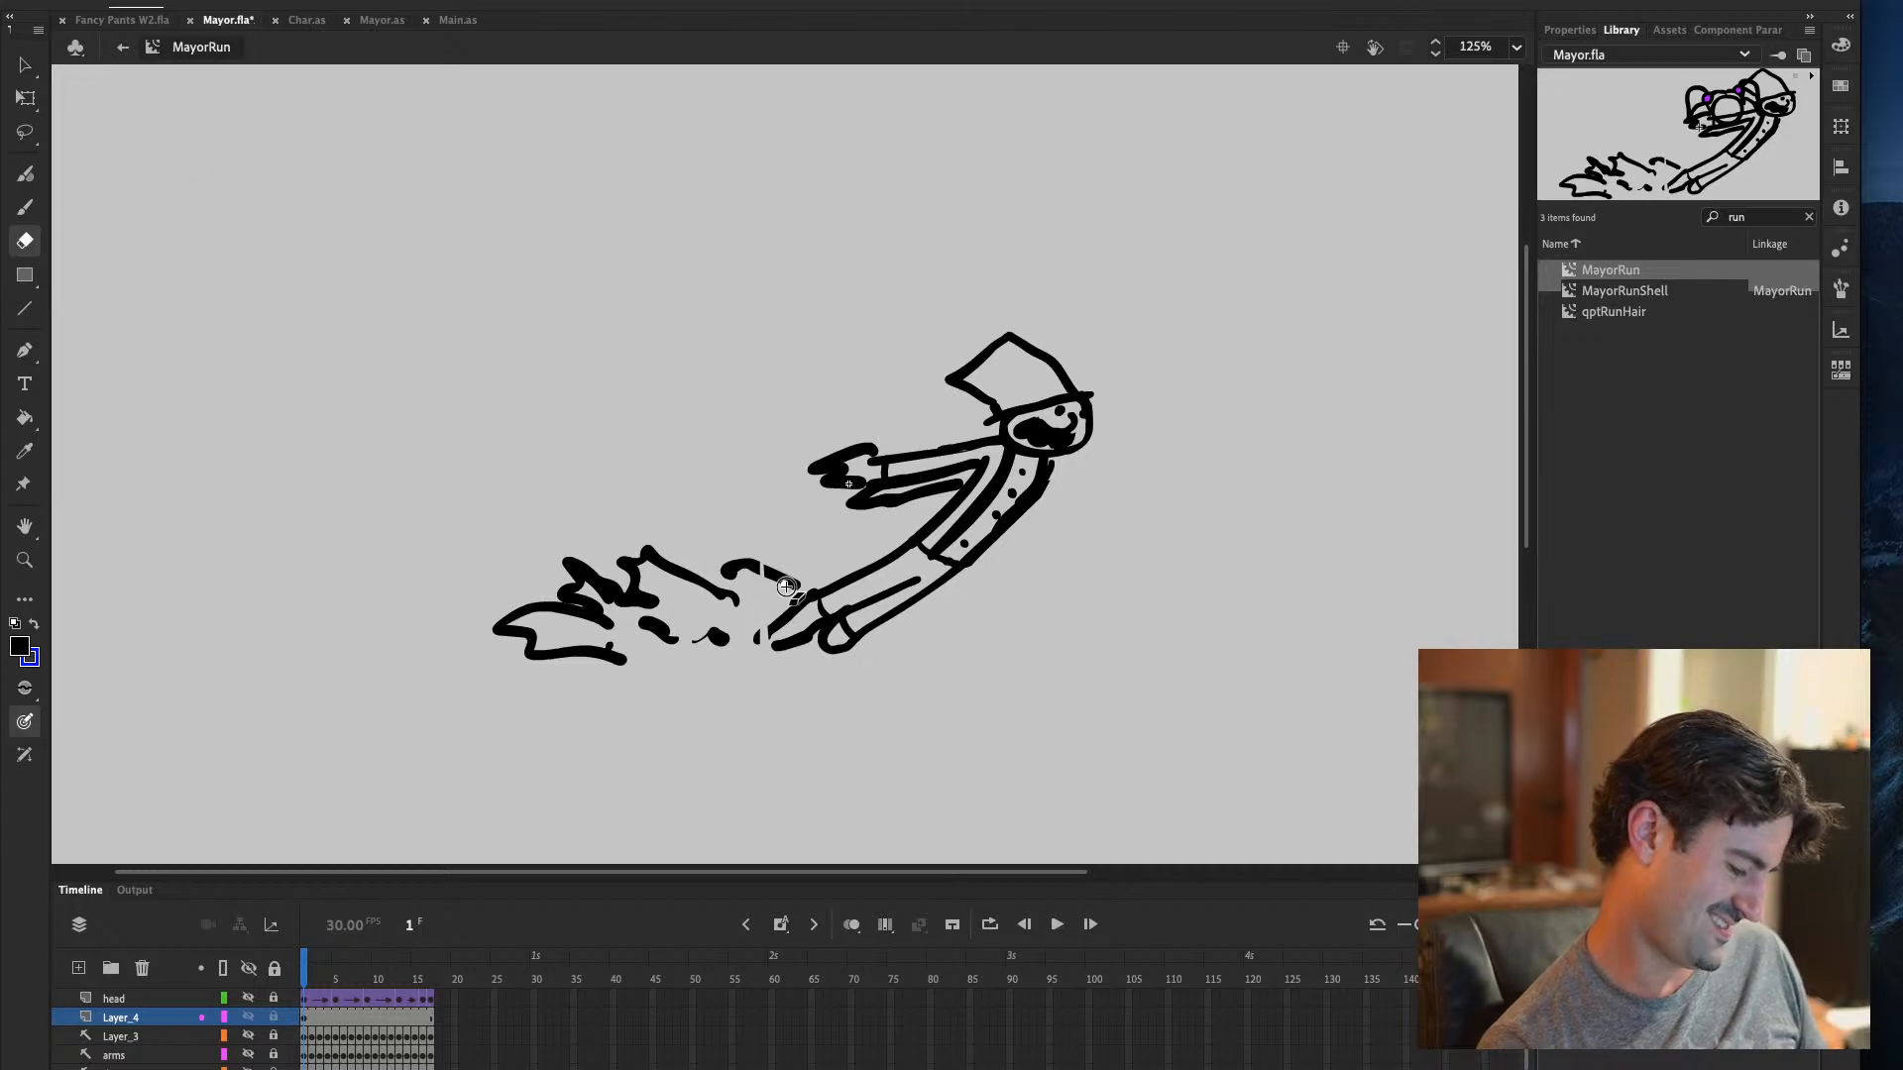
Remove the stray marks beside the Mayor's trailing foot and close the foot's outline with the Classic Brush
left_click(786, 587)
left_click(27, 65)
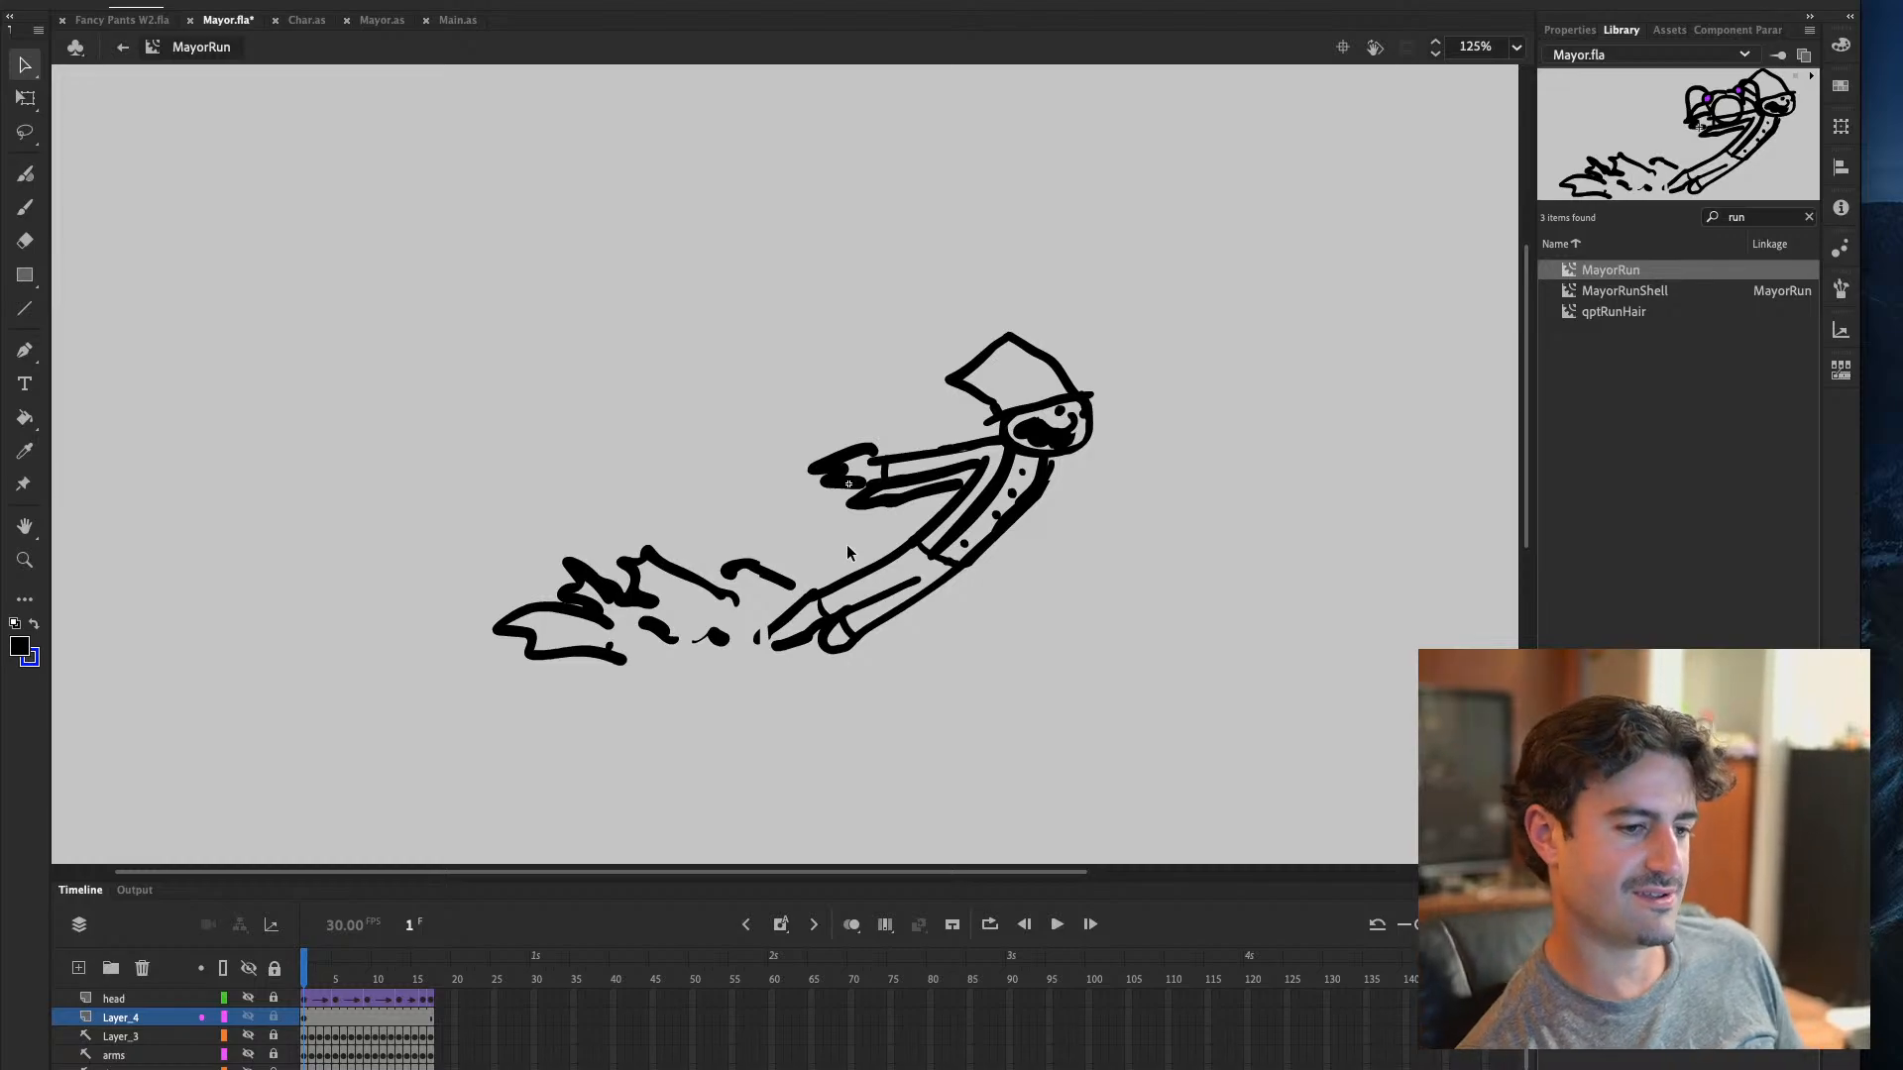
left_click(757, 640)
key("Delete")
left_click(25, 207)
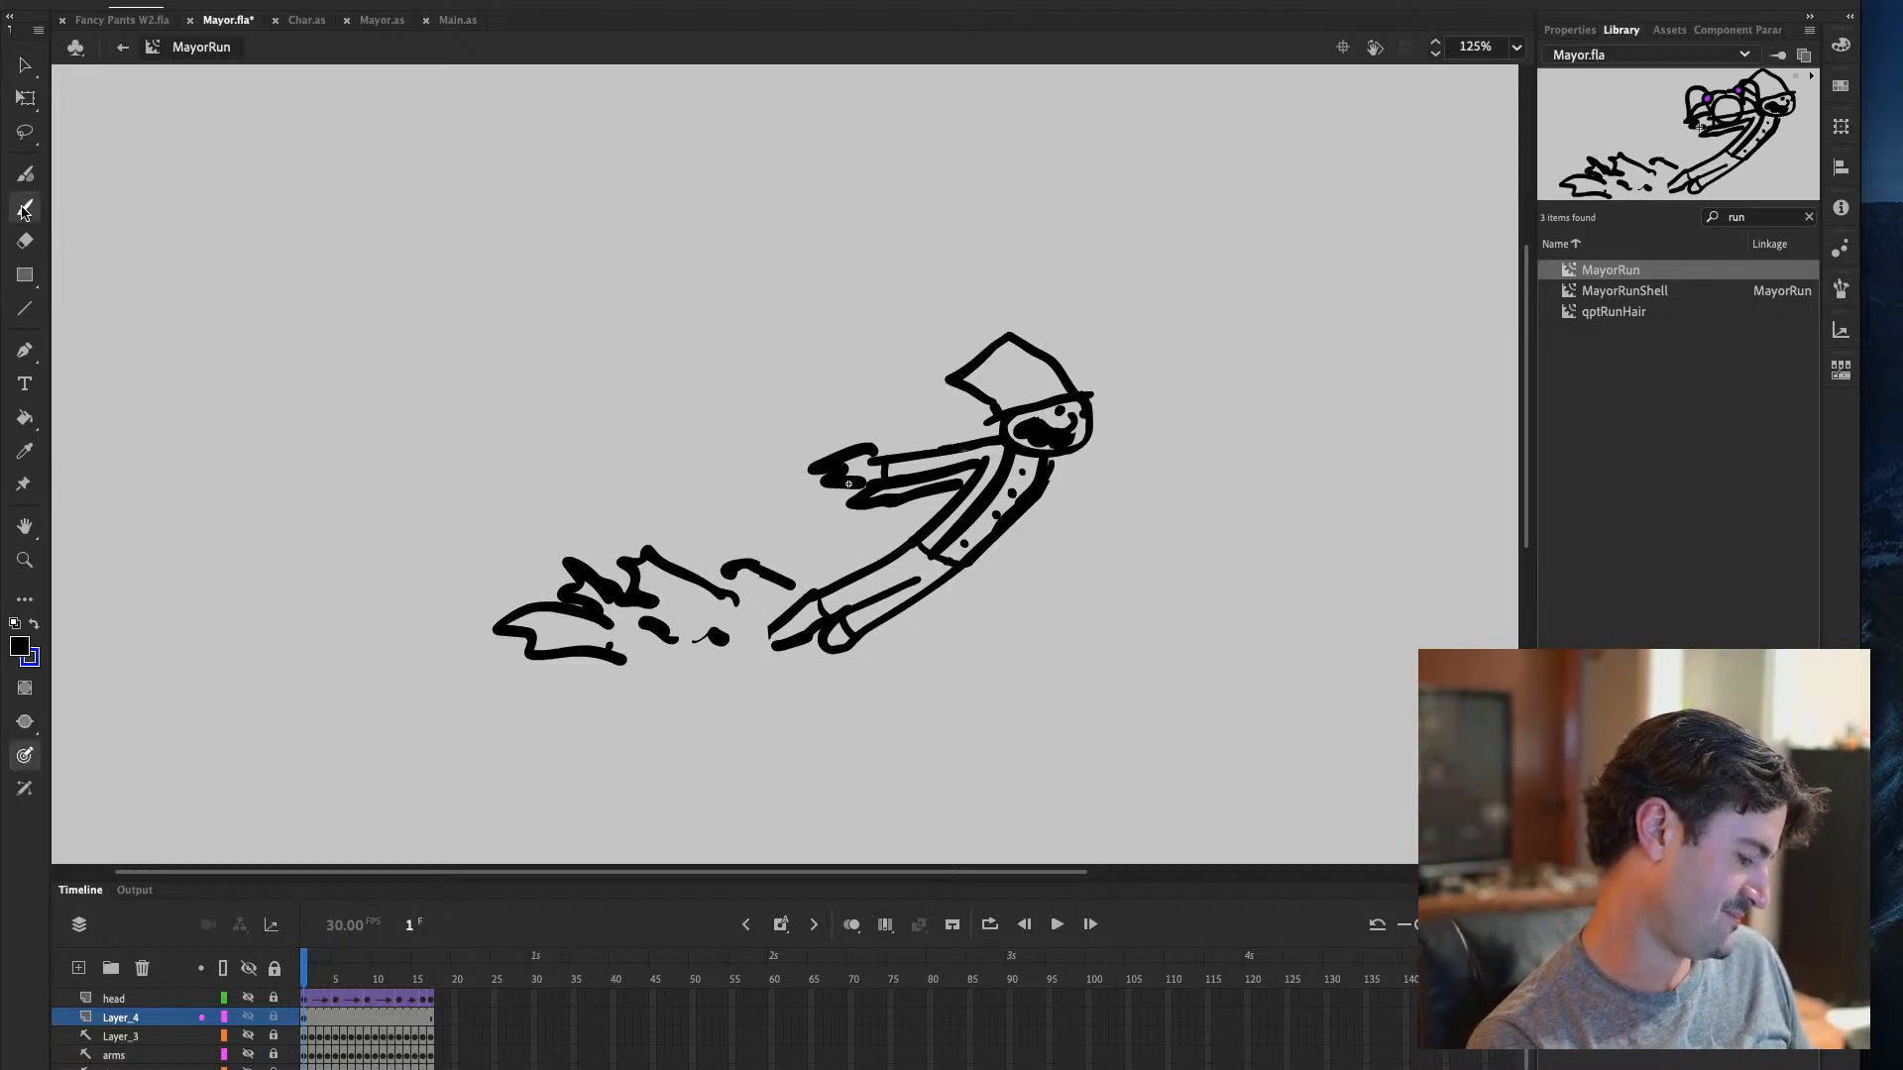
left_click_drag(768, 629, 778, 657)
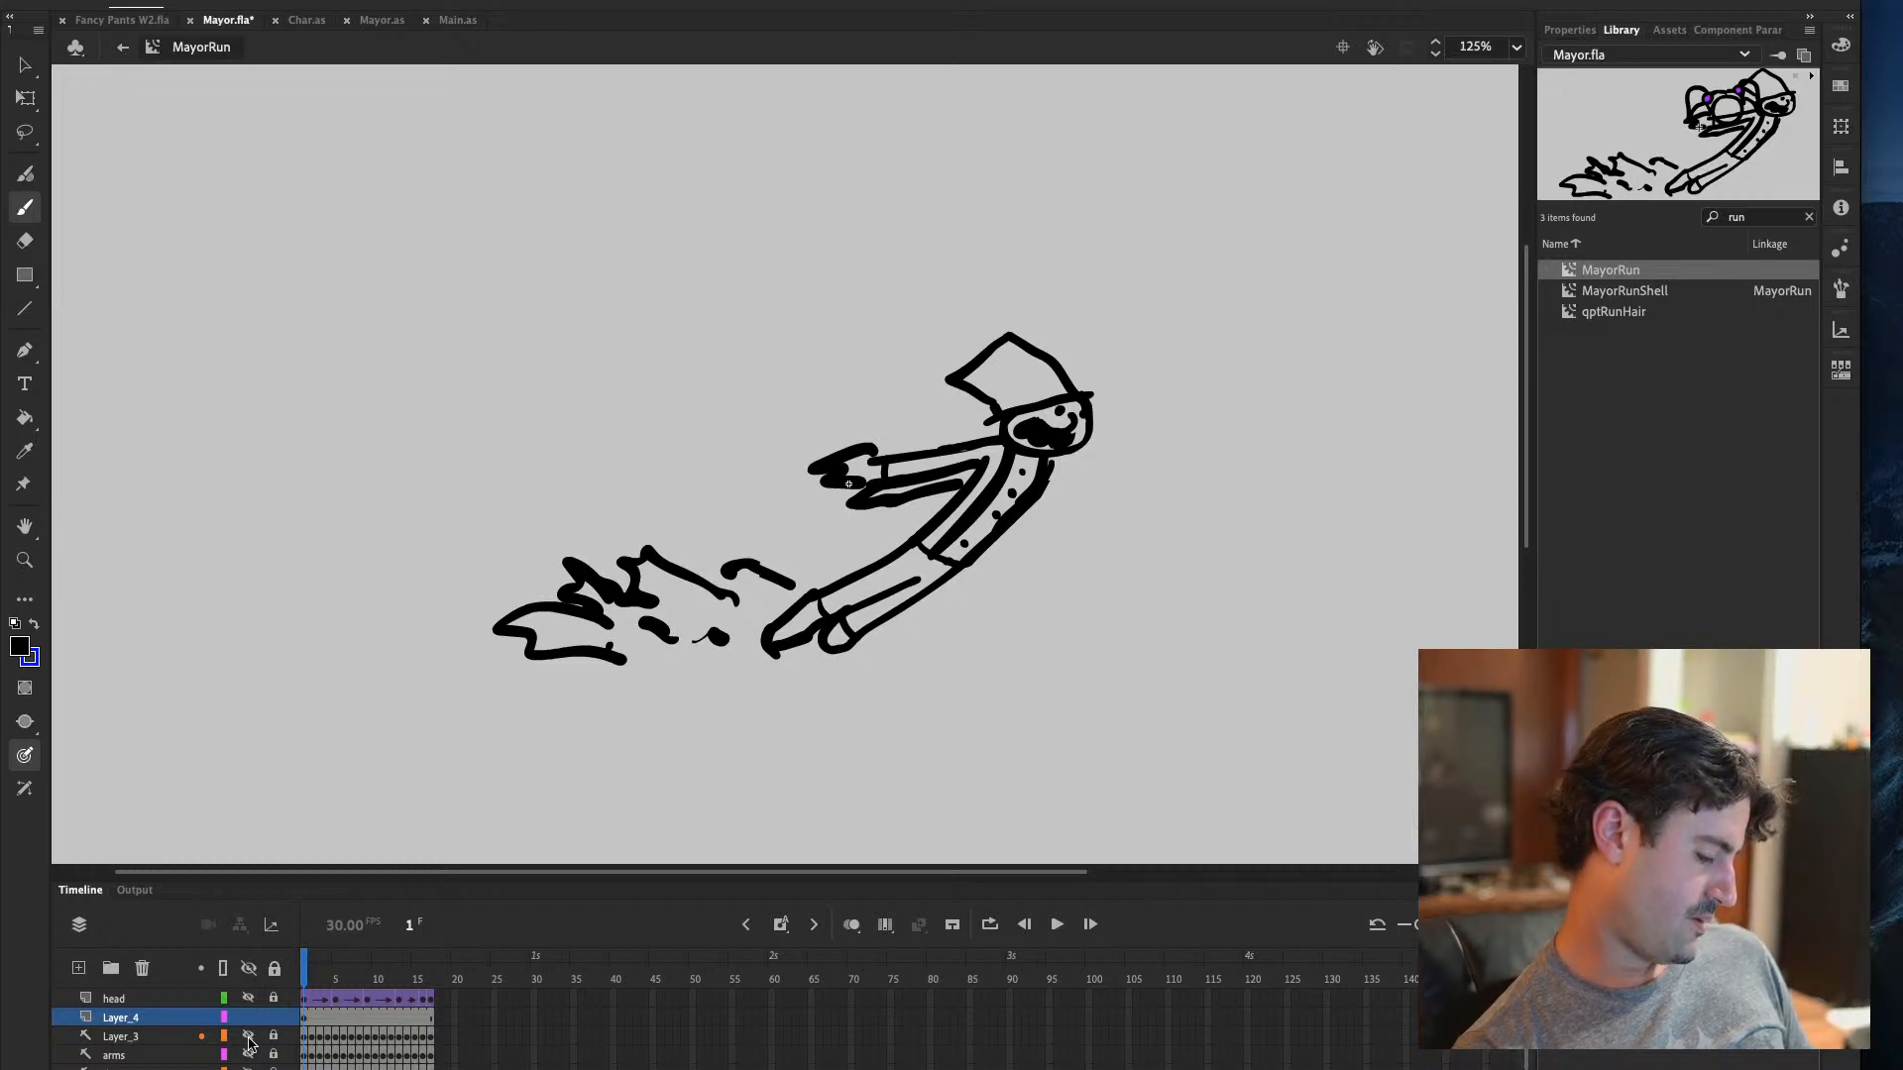
Search the library for "idl" and save the updated Mayor.fla document
left_click(1766, 223)
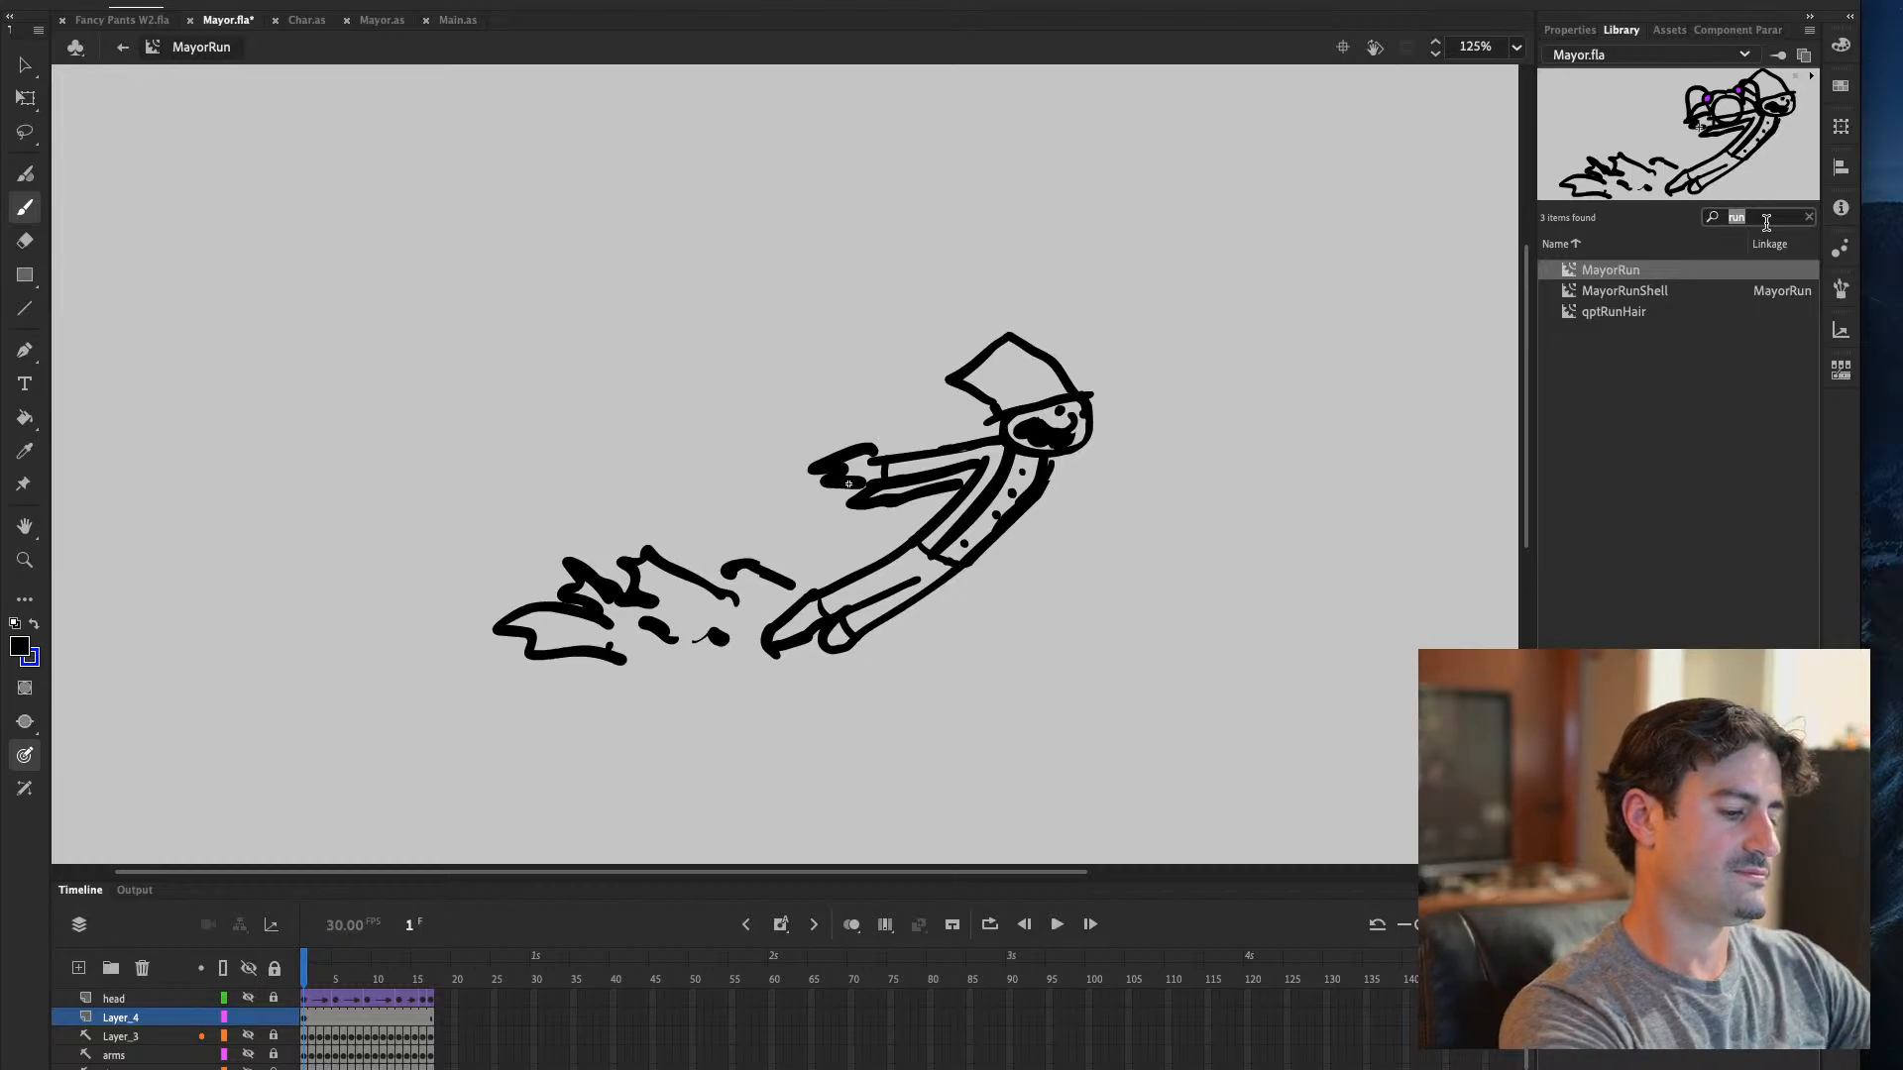
type("idl")
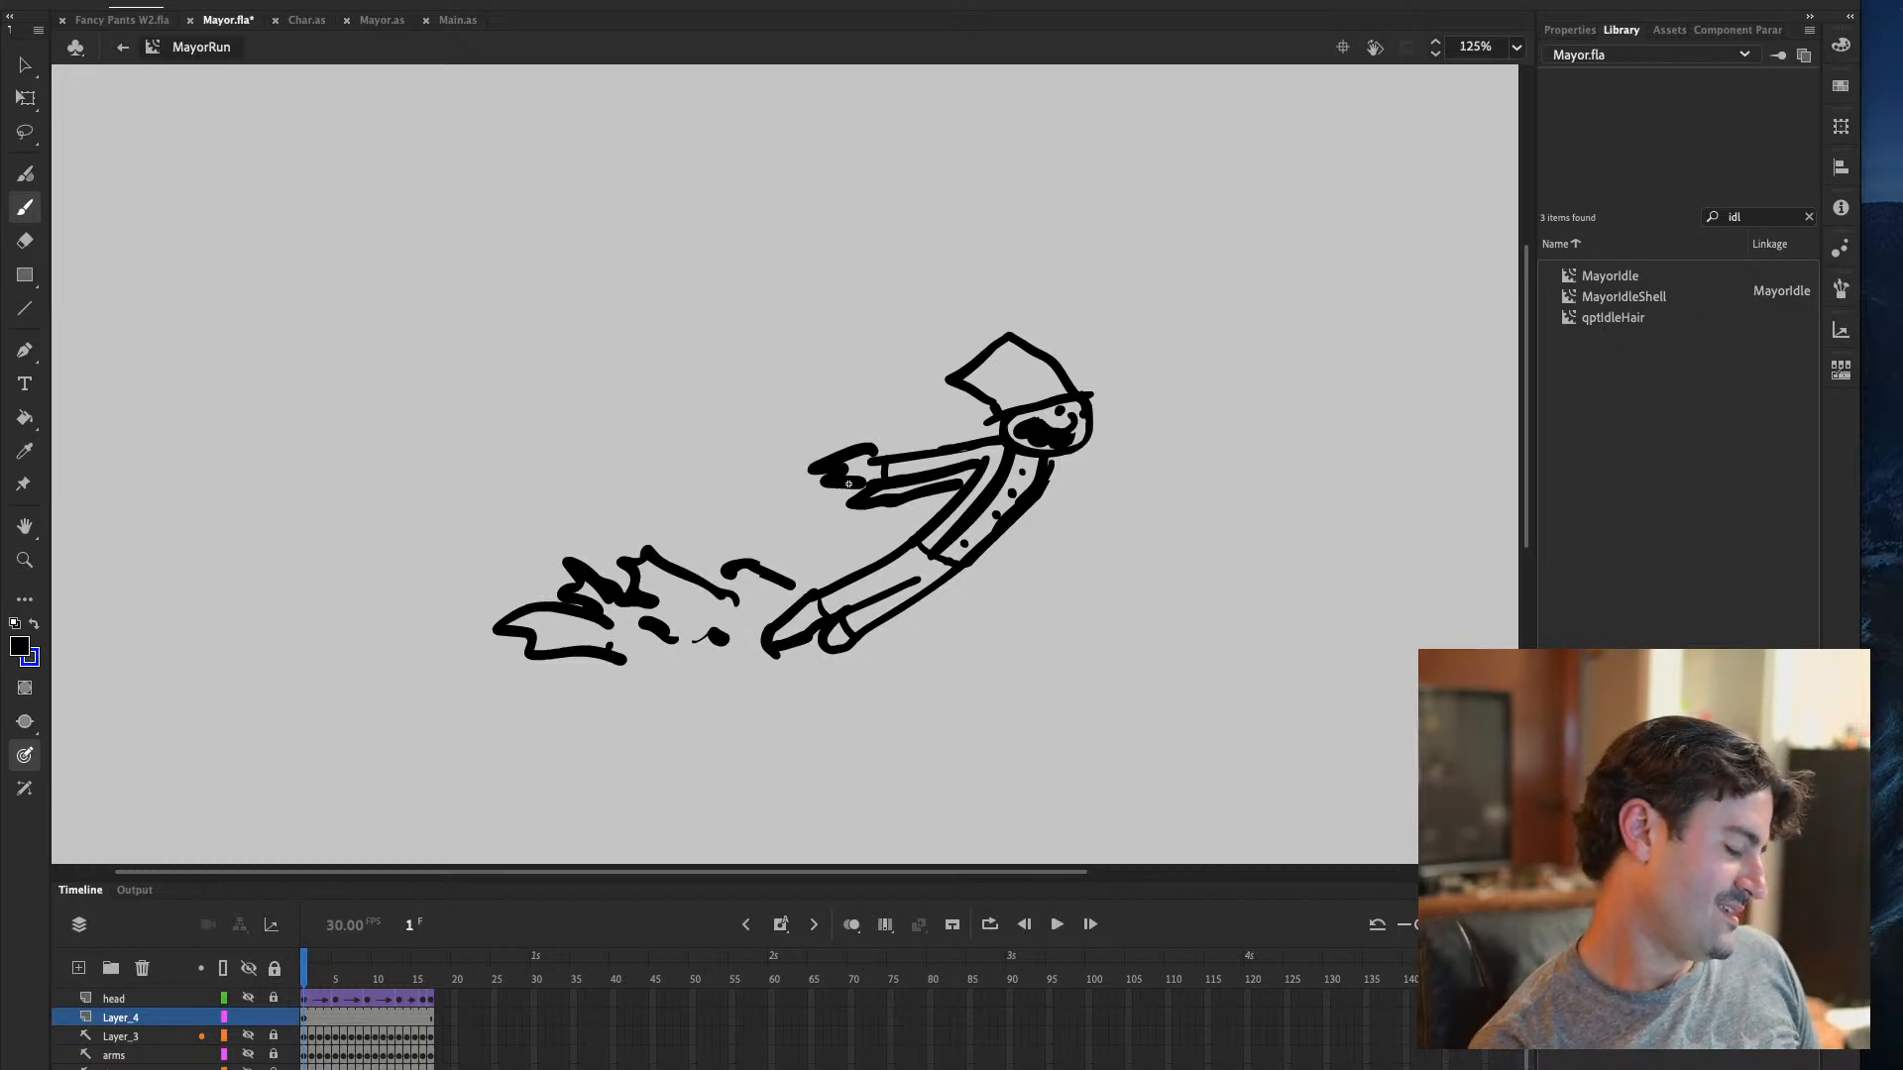
left_click(25, 98)
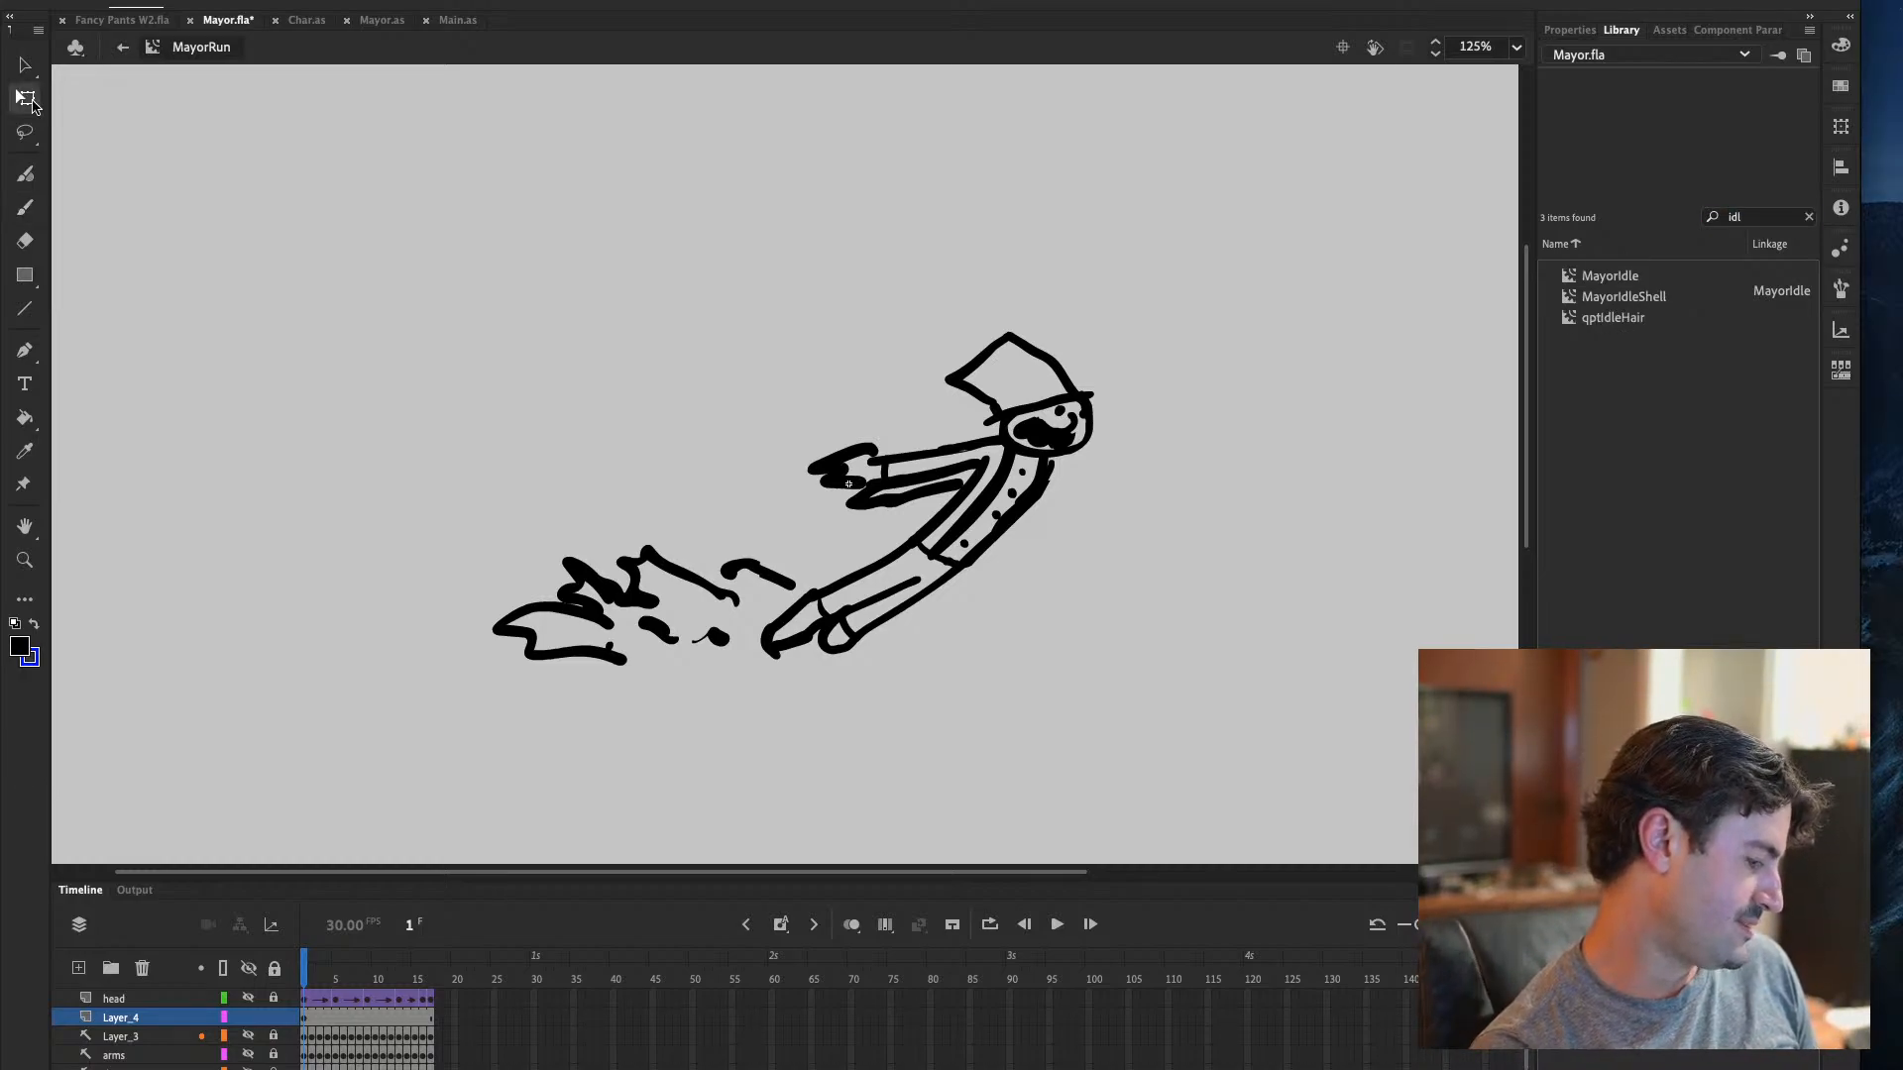
left_click(139, 0)
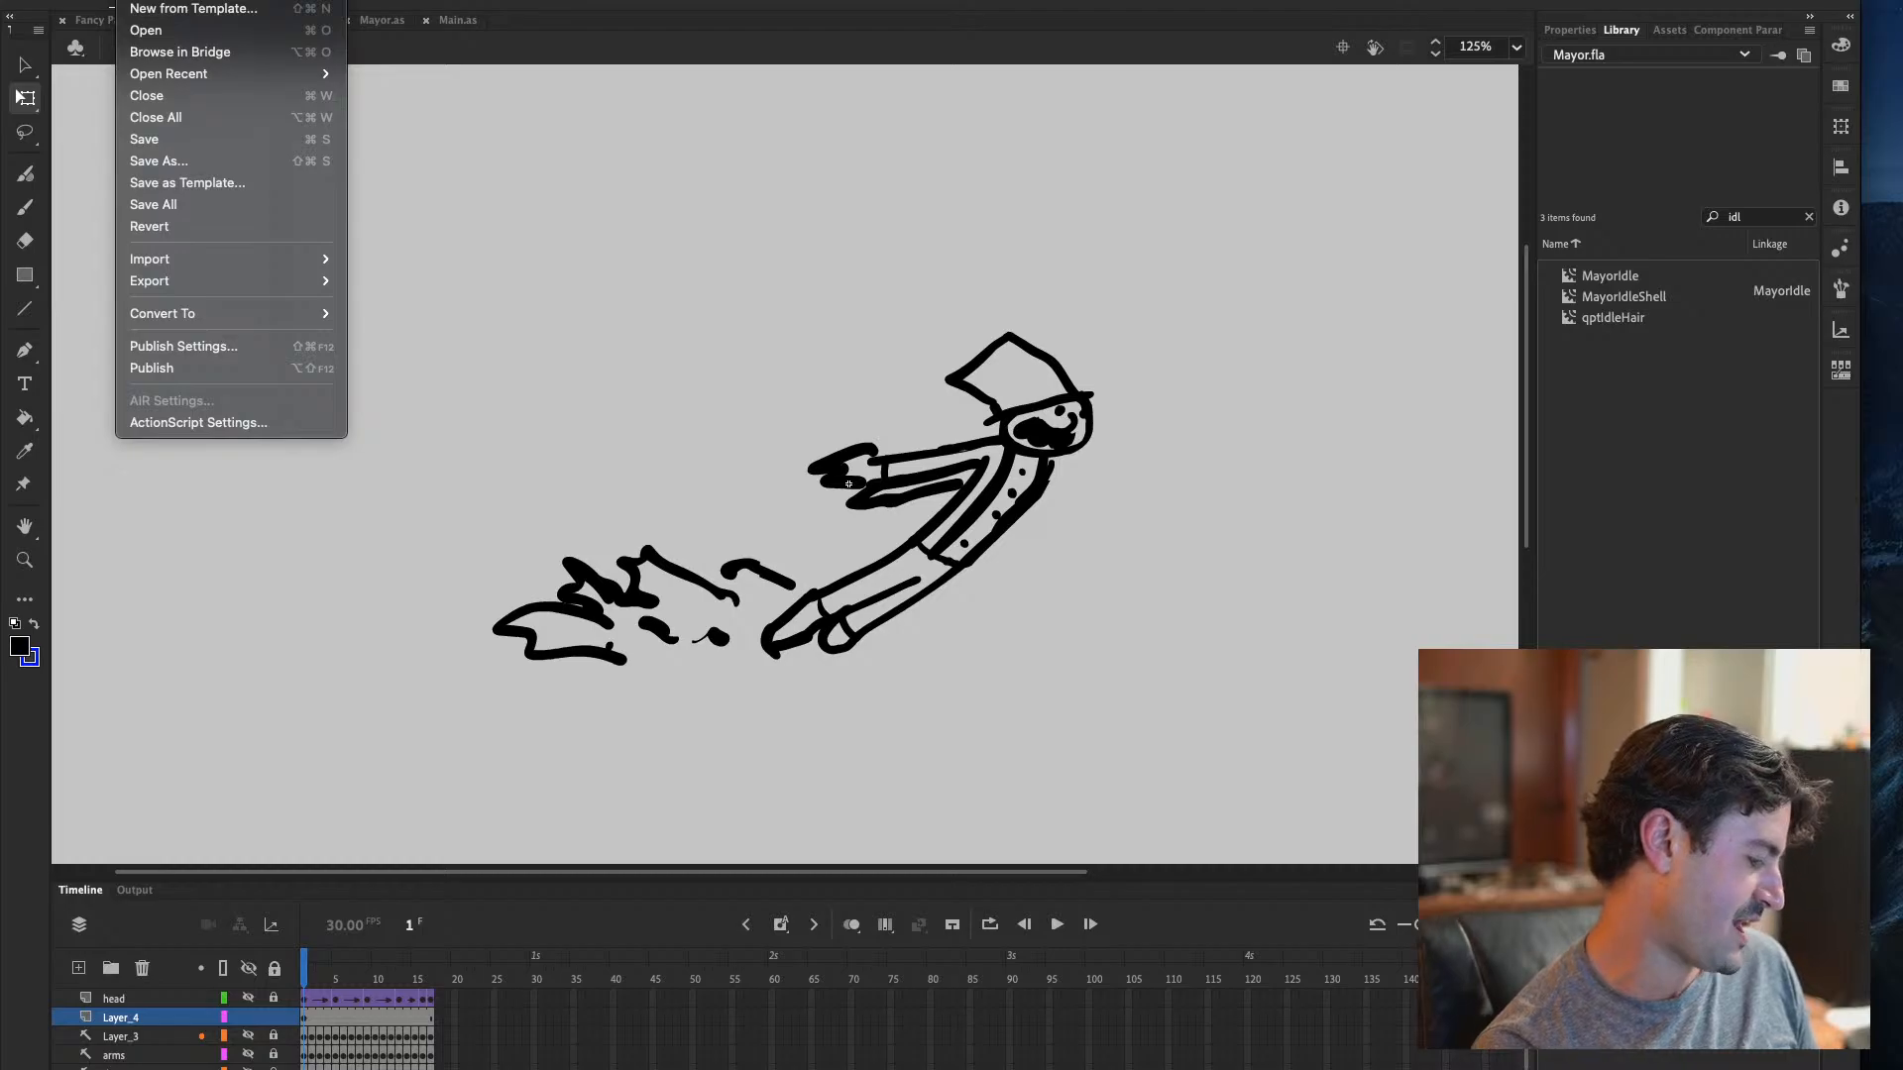
left_click(157, 136)
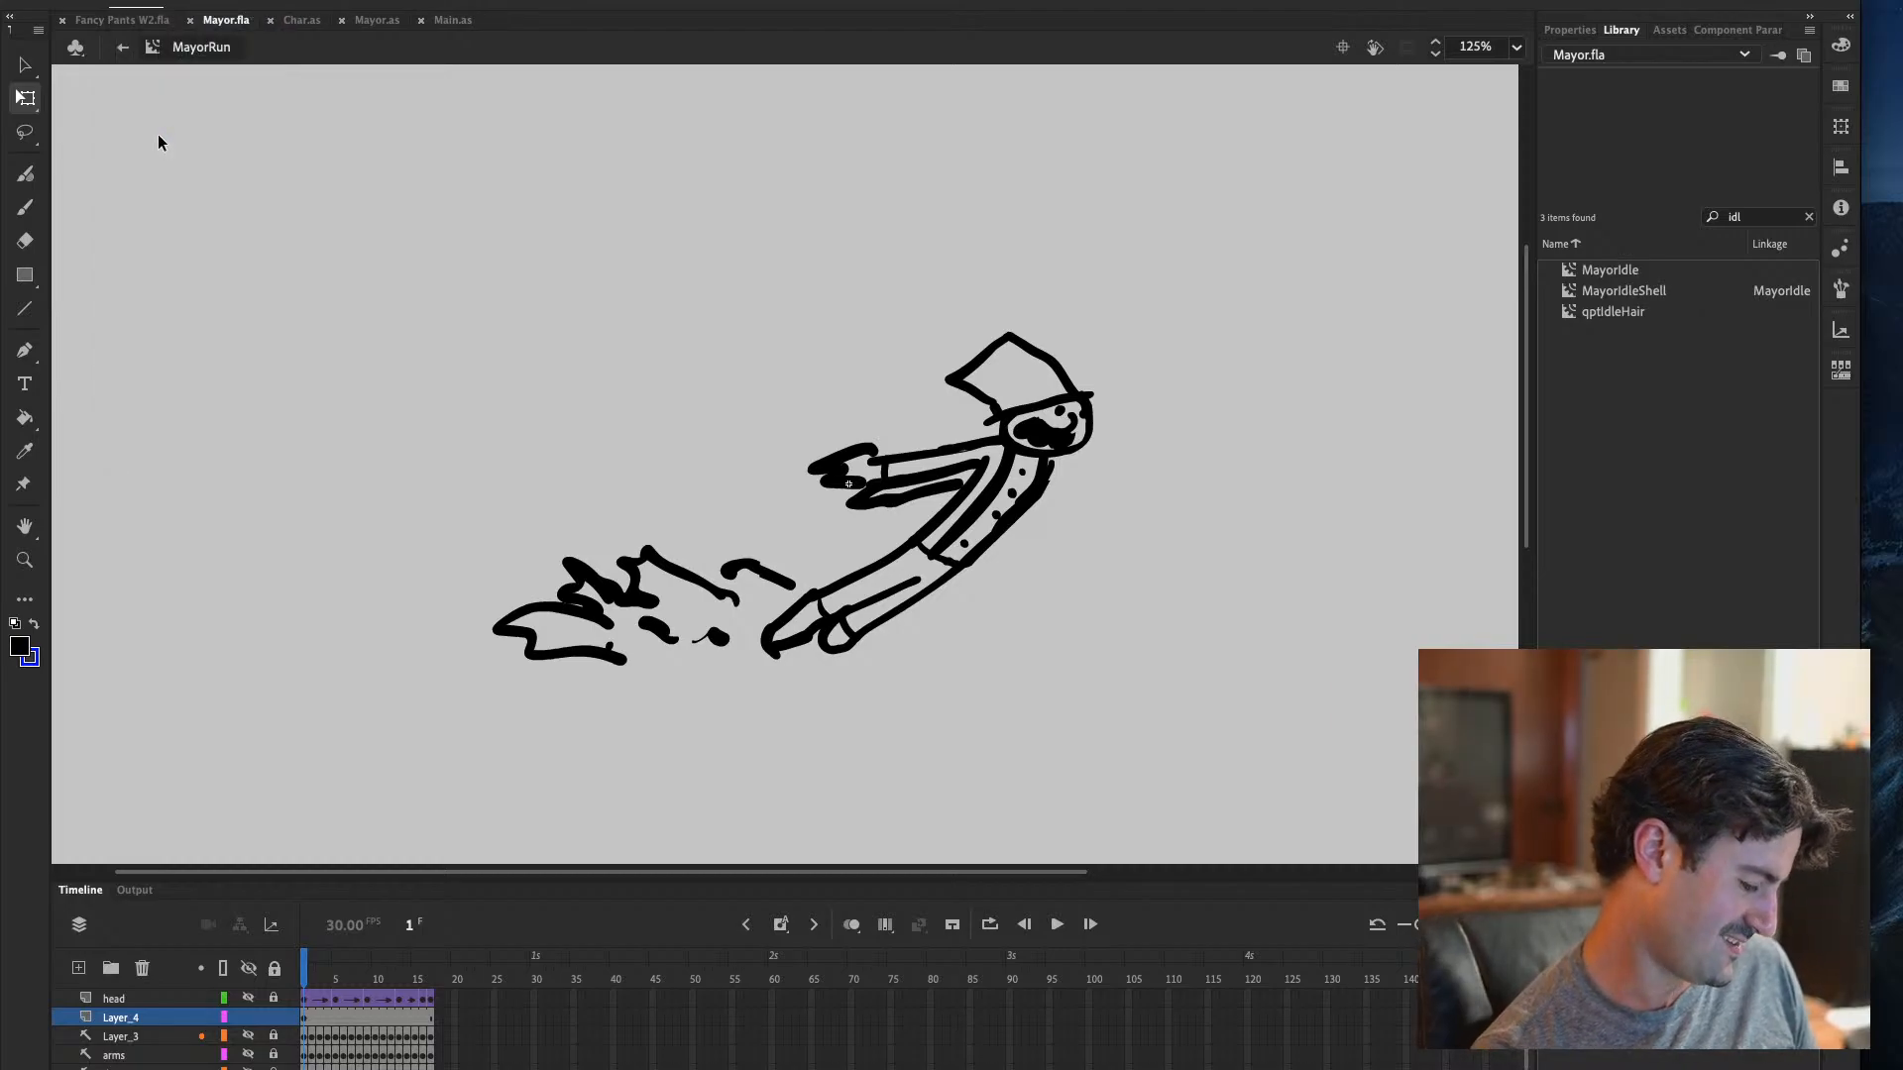
Select the running Mayor's figure, stretch it slightly taller and skew it so the upper body leans back towards the dust
left_click_drag(1179, 280, 737, 779)
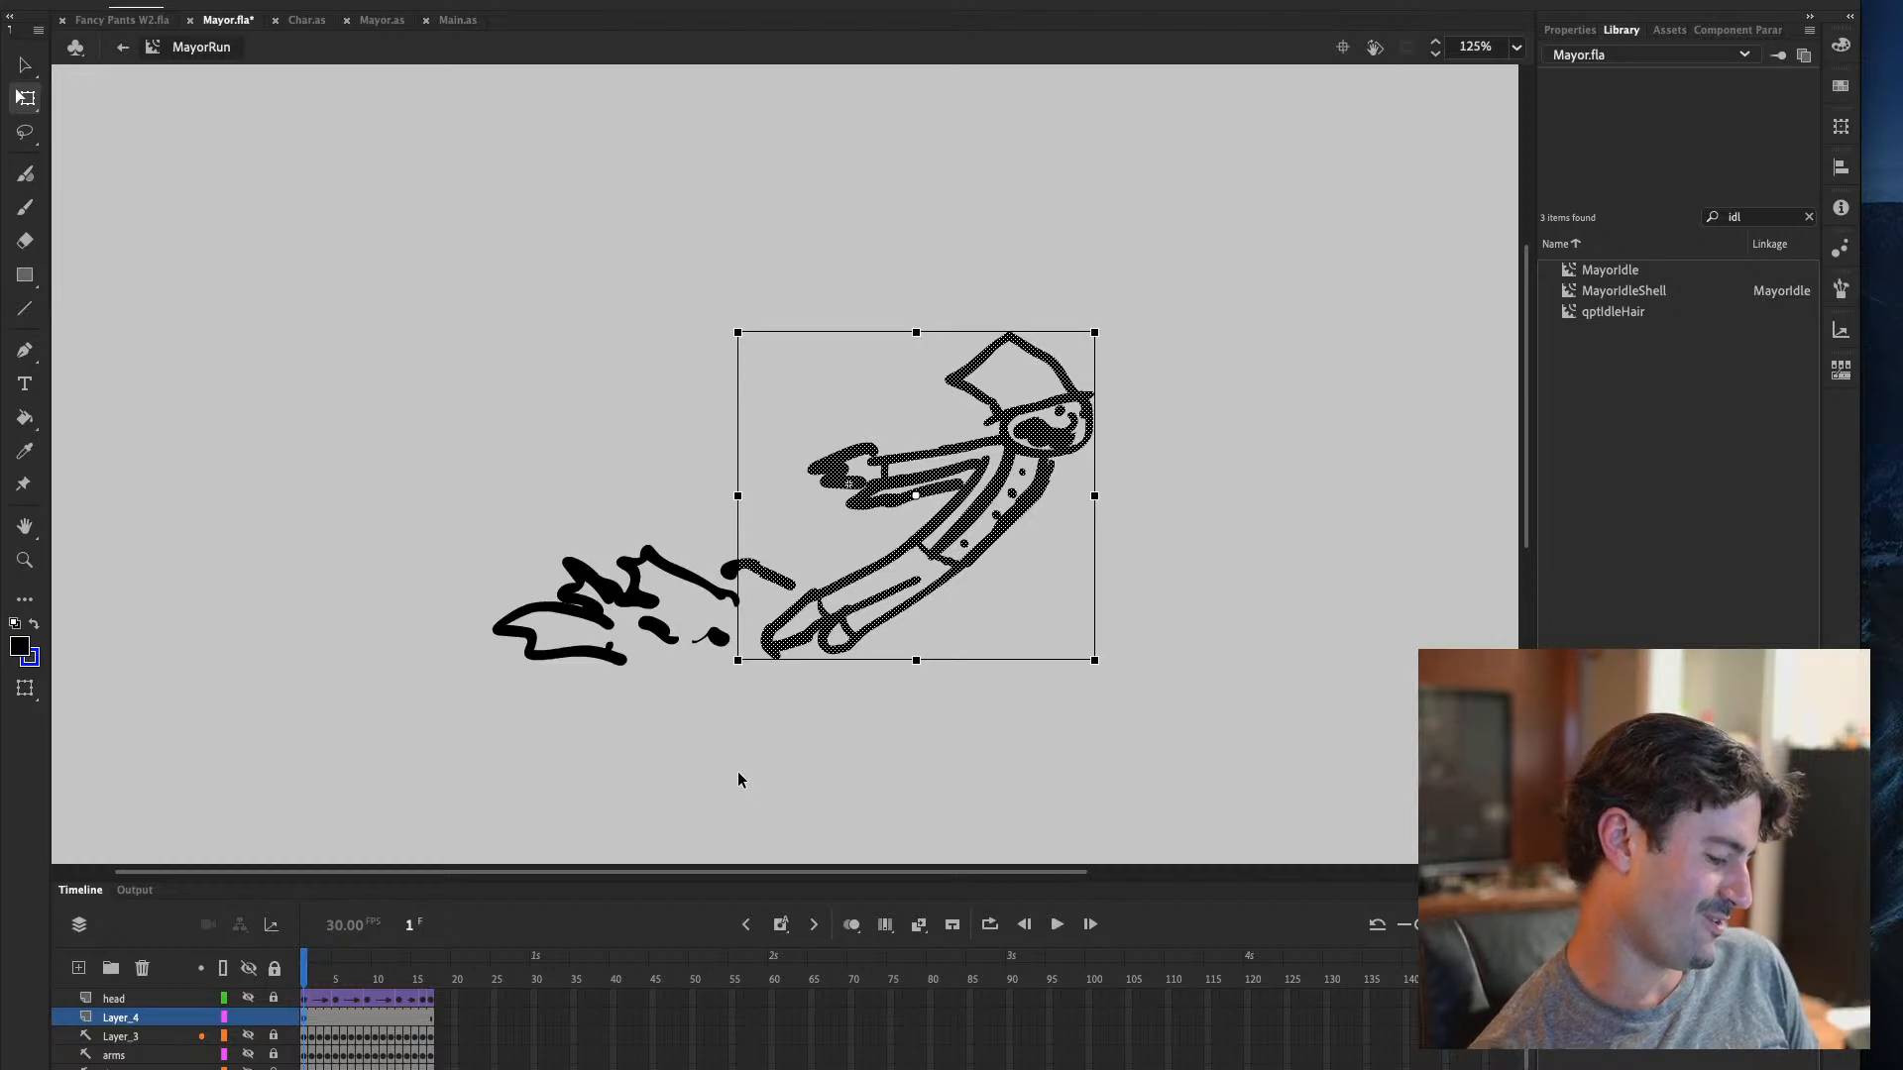
left_click_drag(916, 332, 916, 323)
left_click_drag(941, 669, 958, 665)
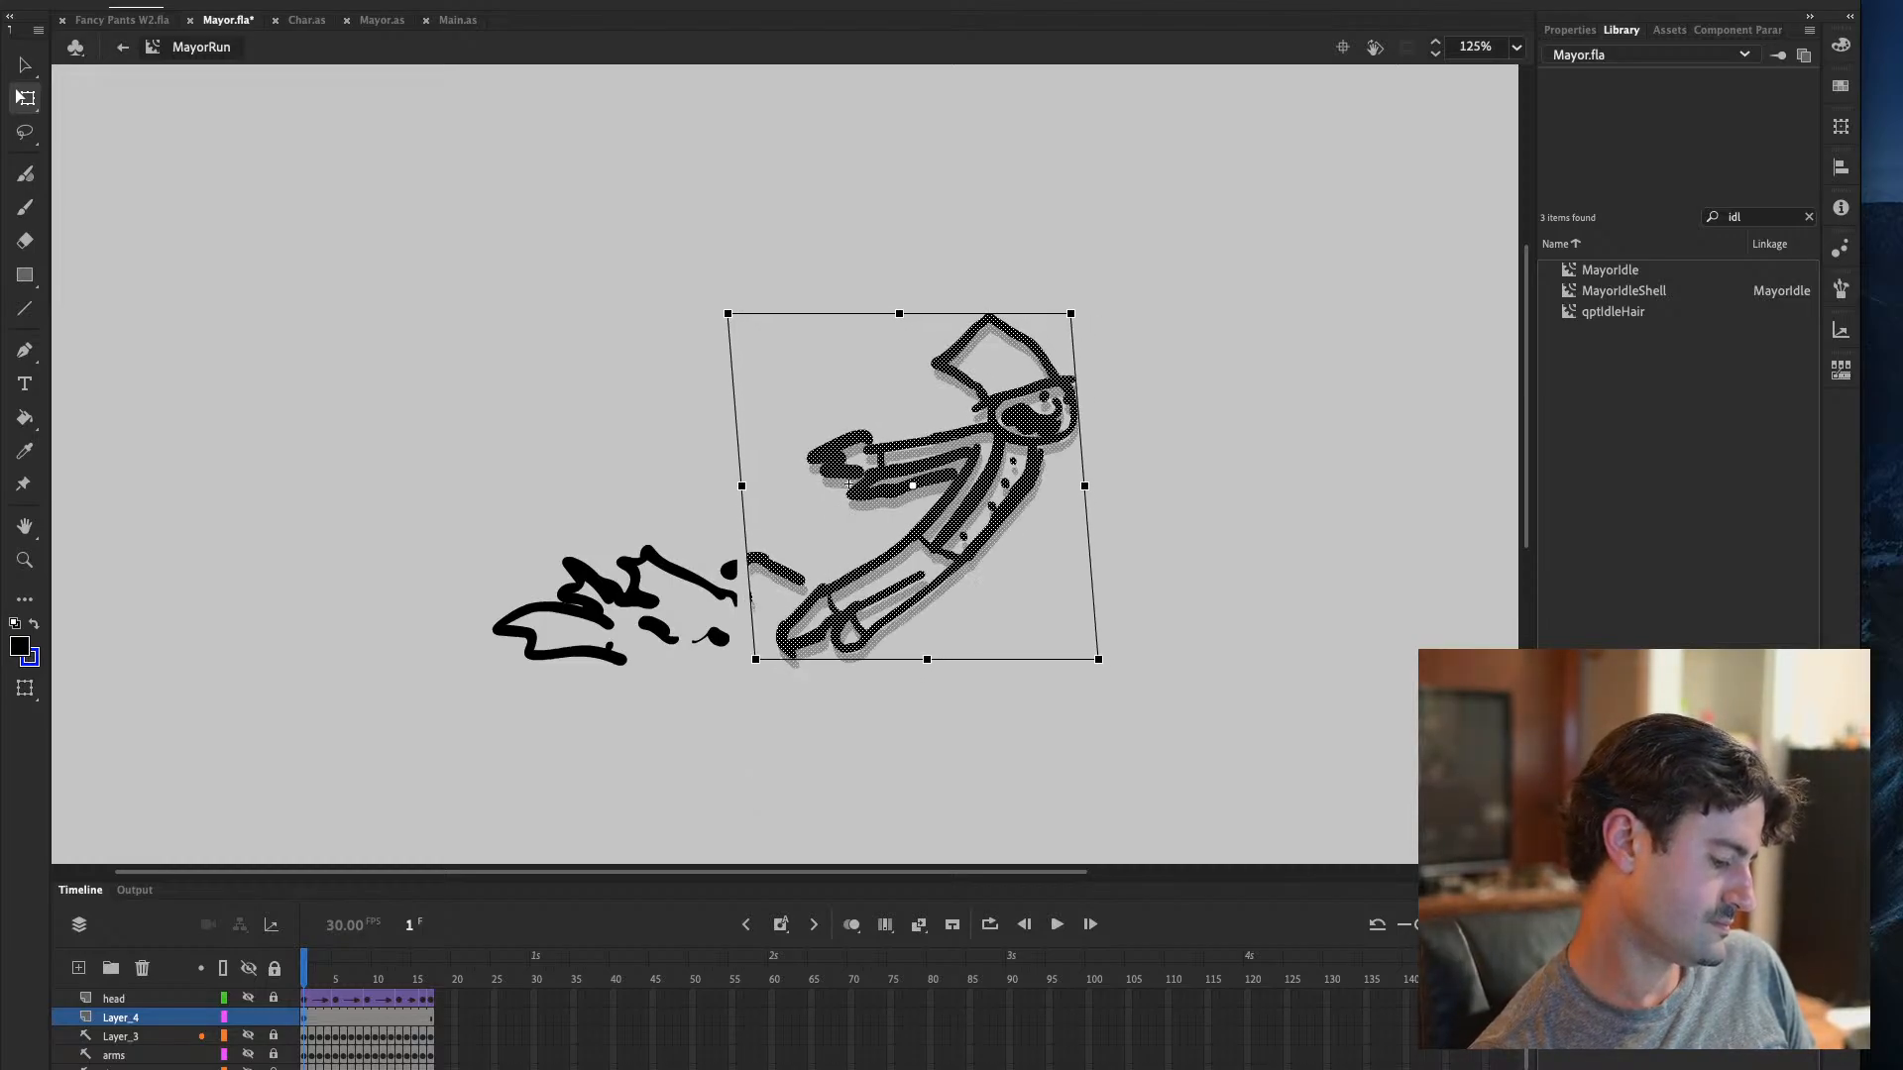
Deselect the Mayor's figure and create a new blank document
left_click(1233, 582)
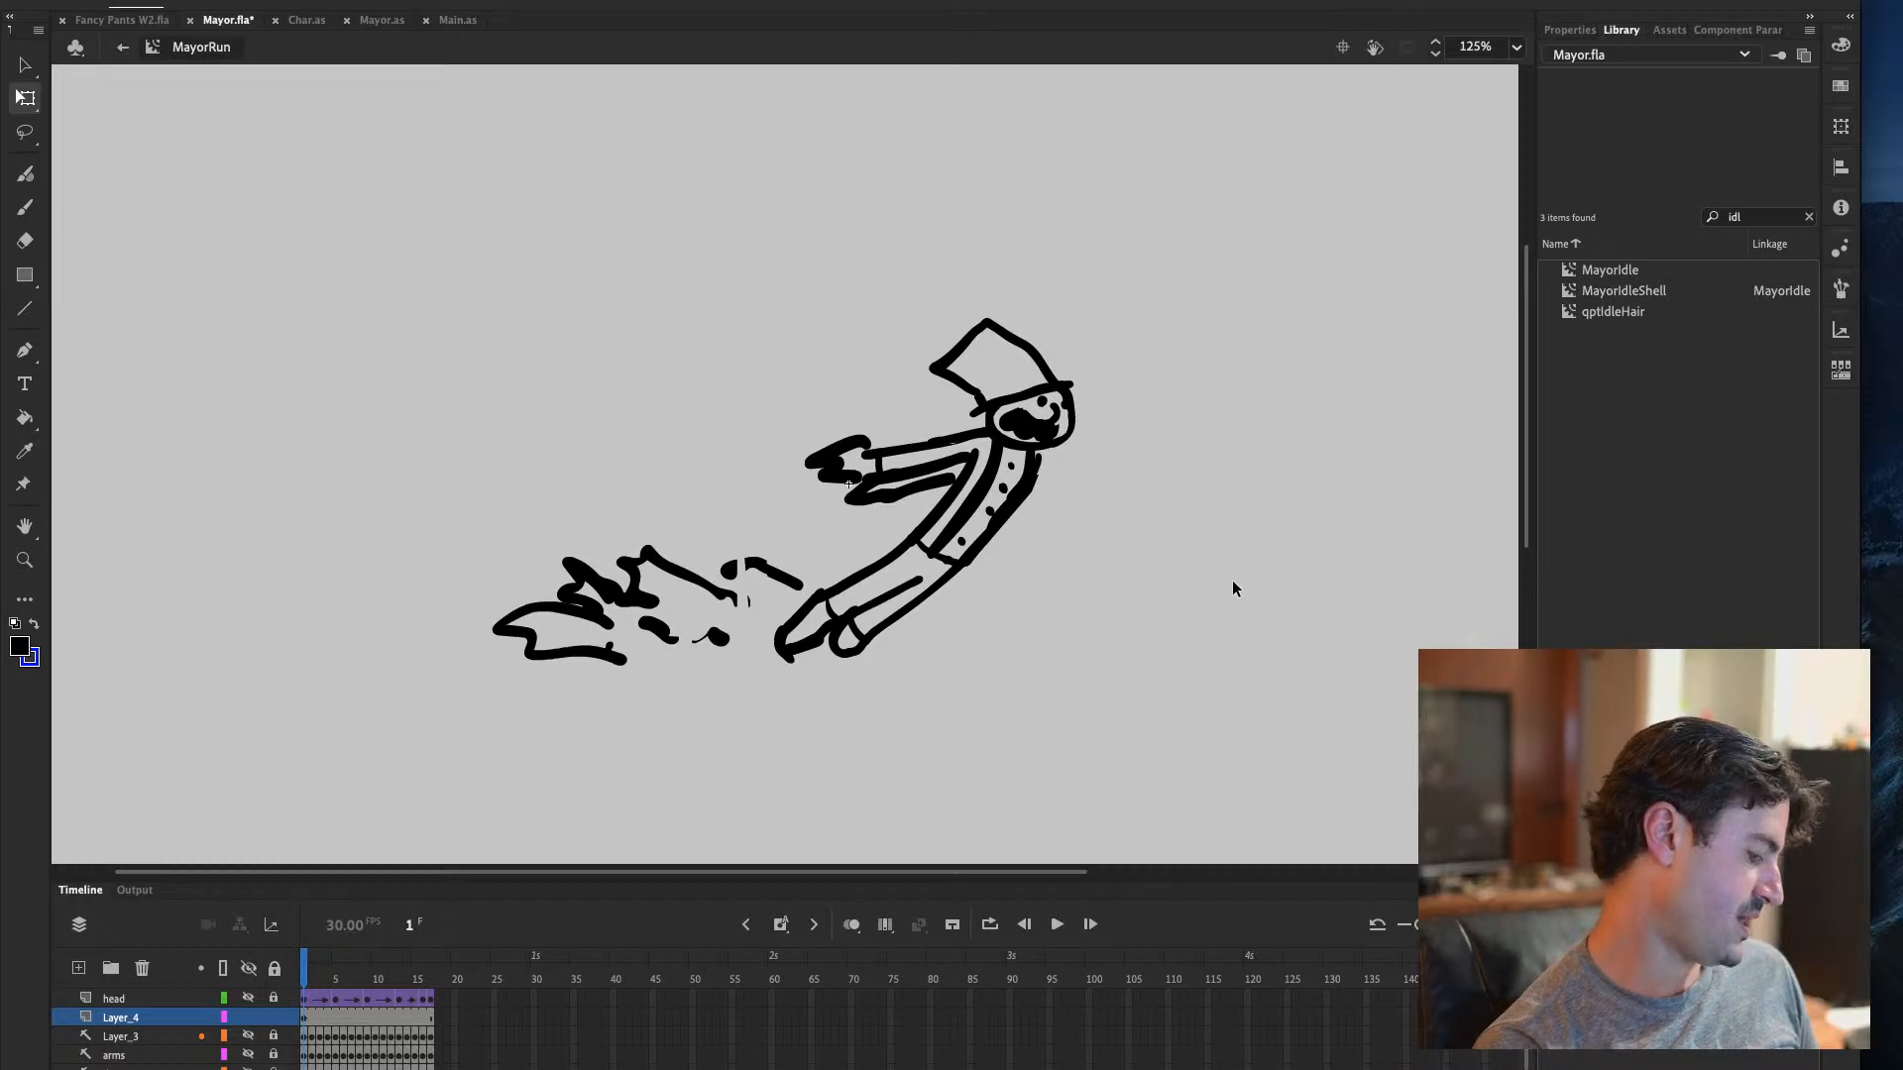
left_click(134, 0)
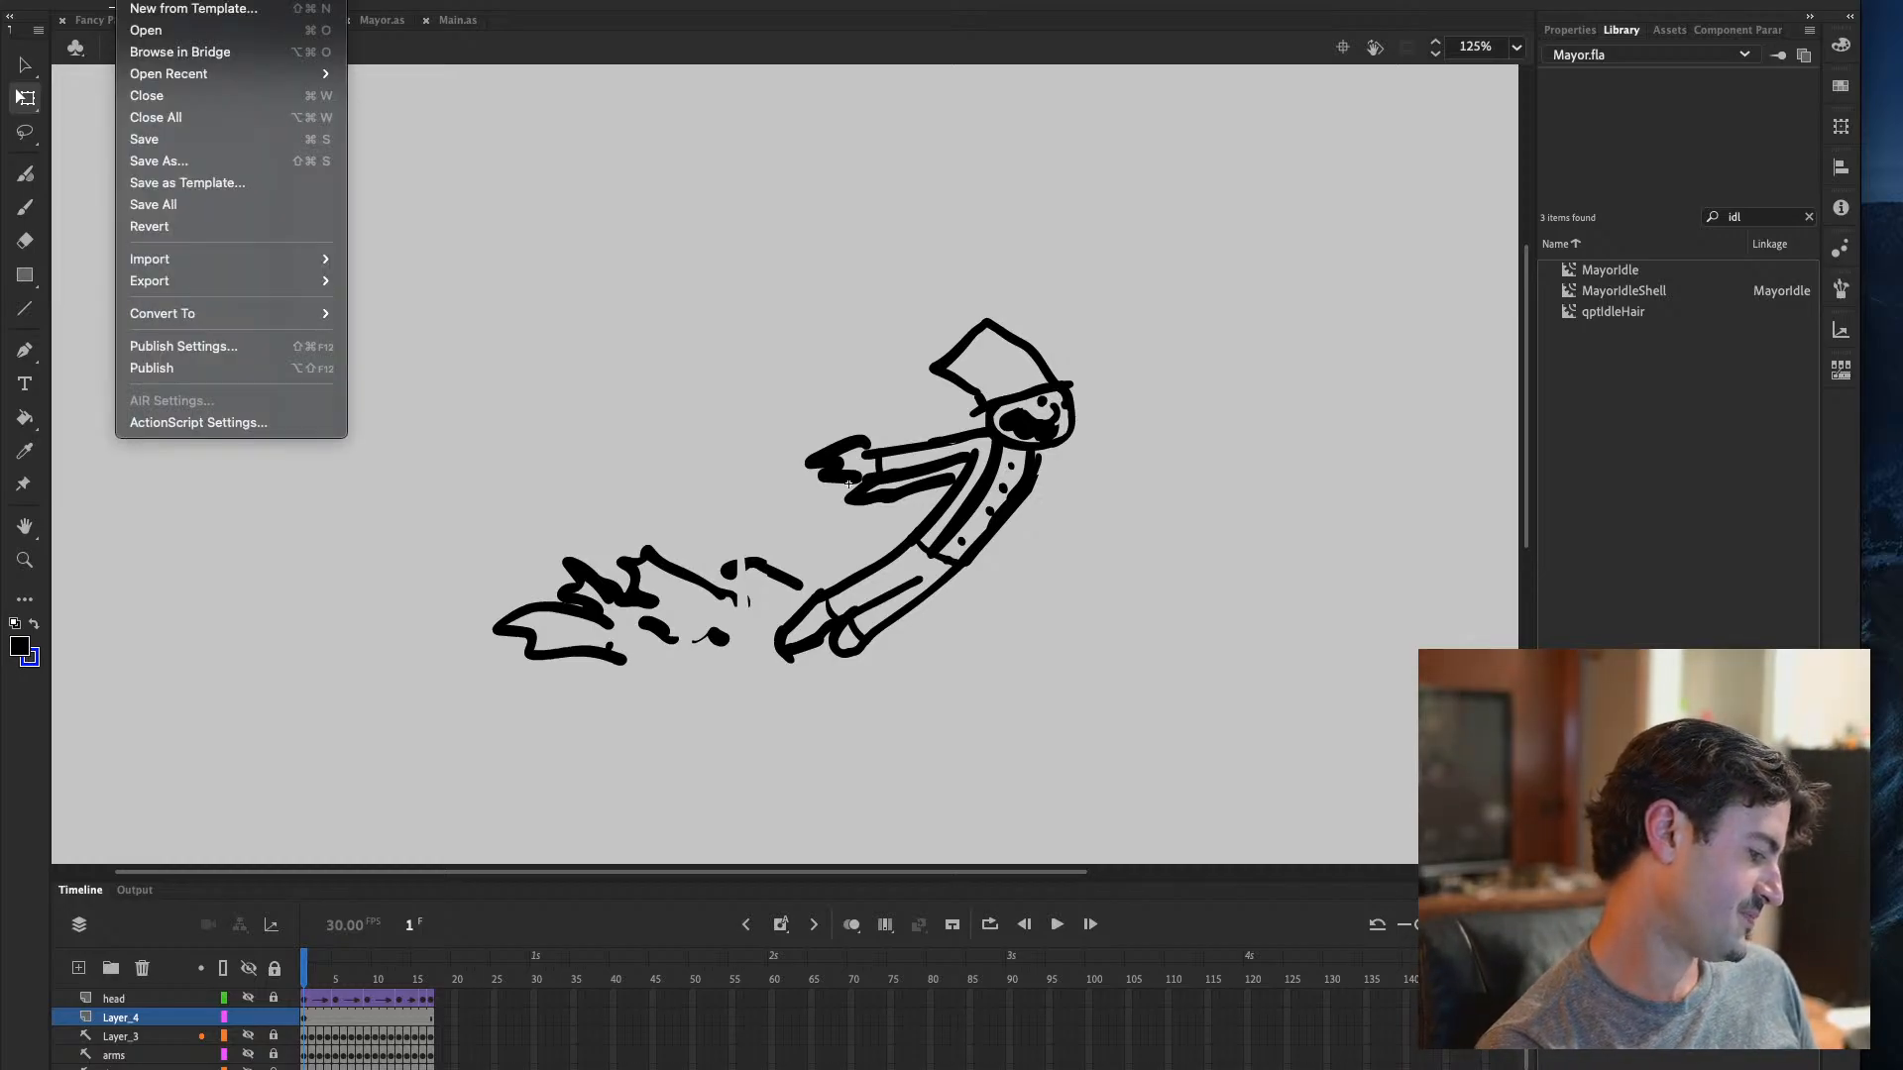
key("Escape")
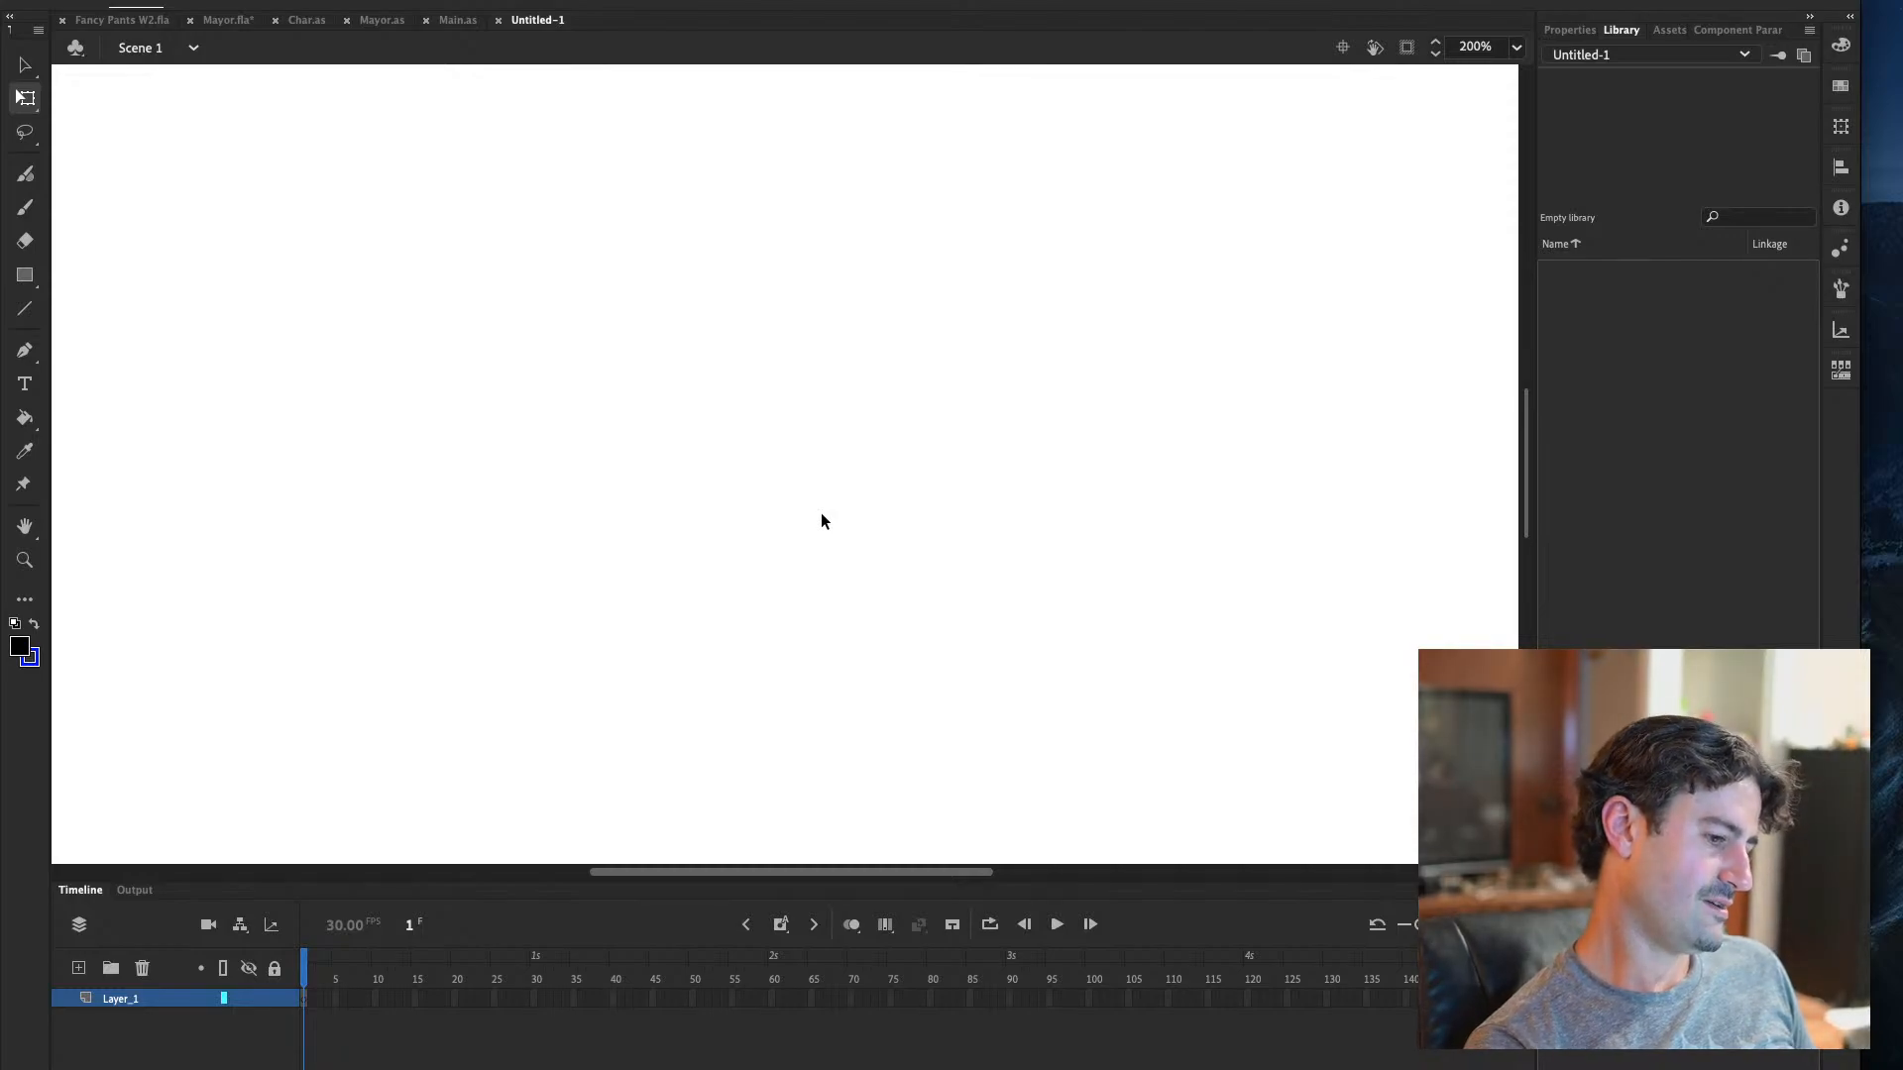
Draw a black stick figure with an outlined head, hanging arms and two spread legs using the Classic Brush
key("b")
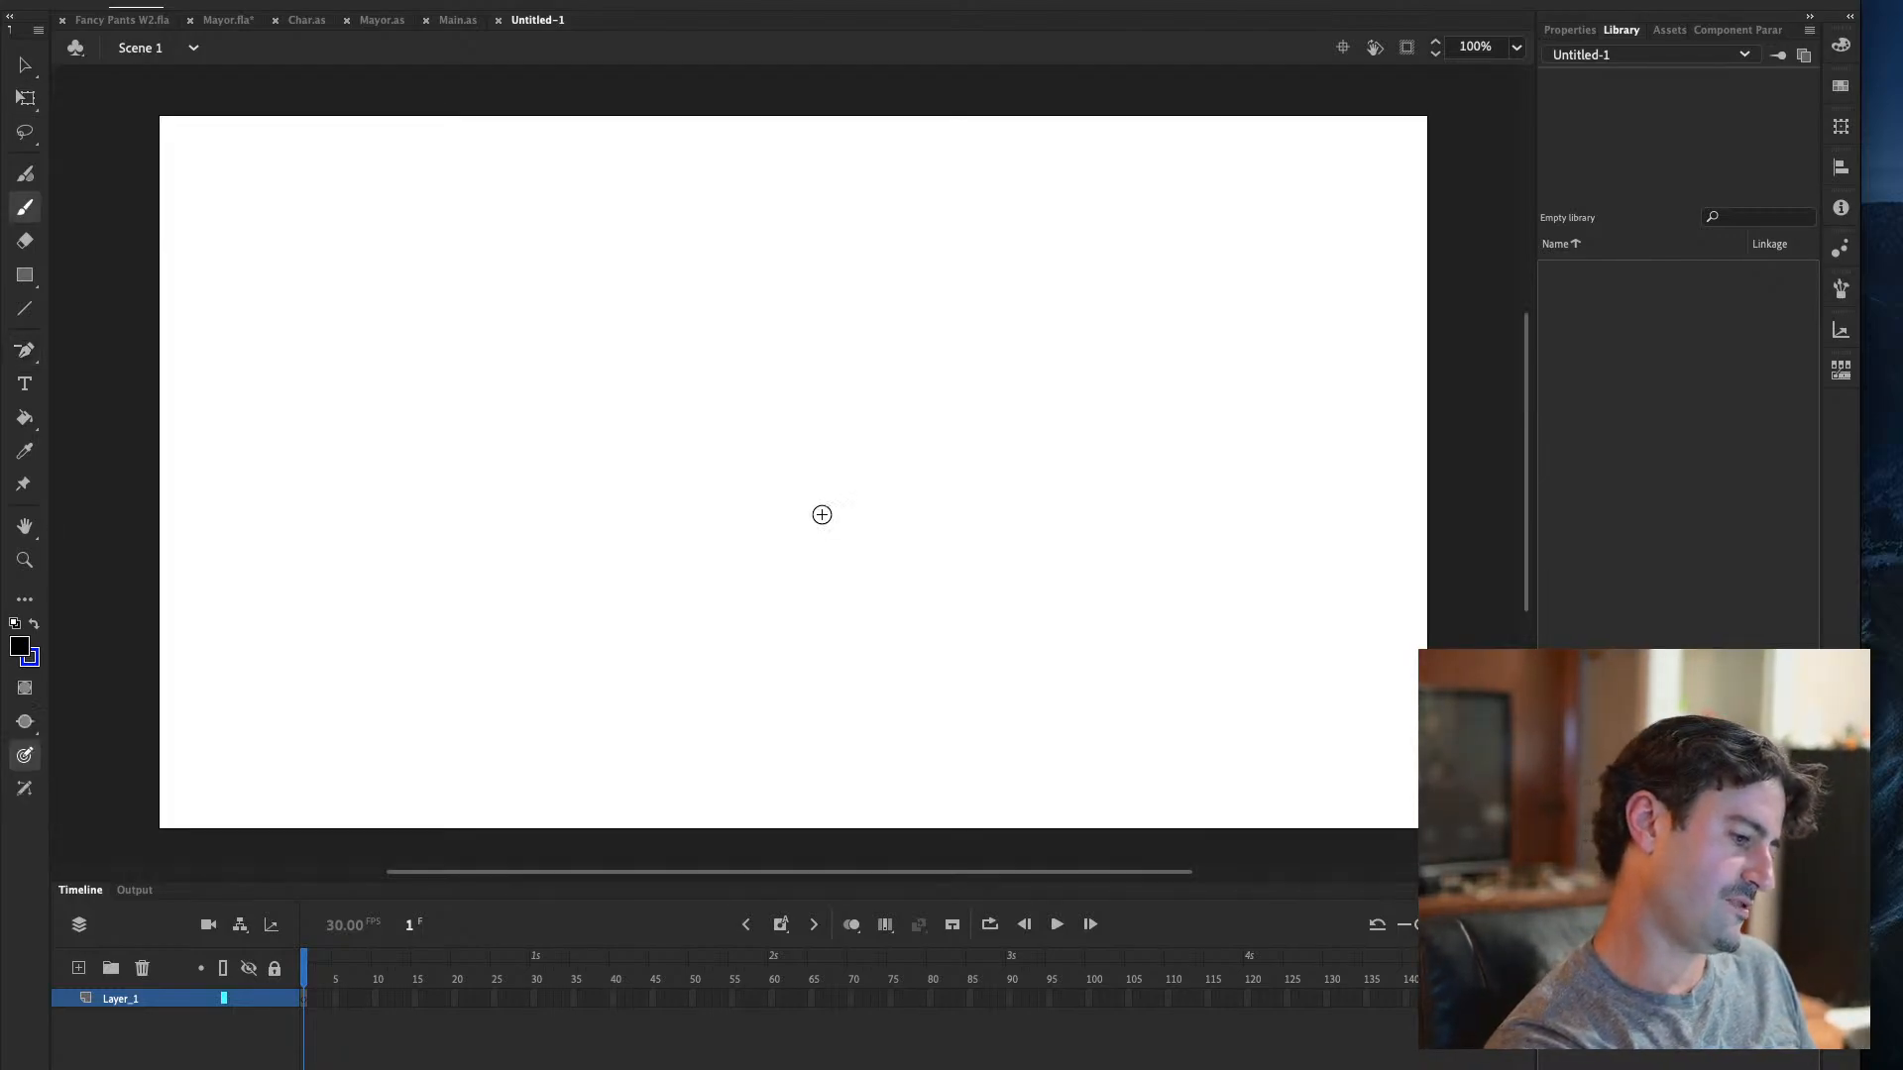
left_click_drag(600, 352, 607, 356)
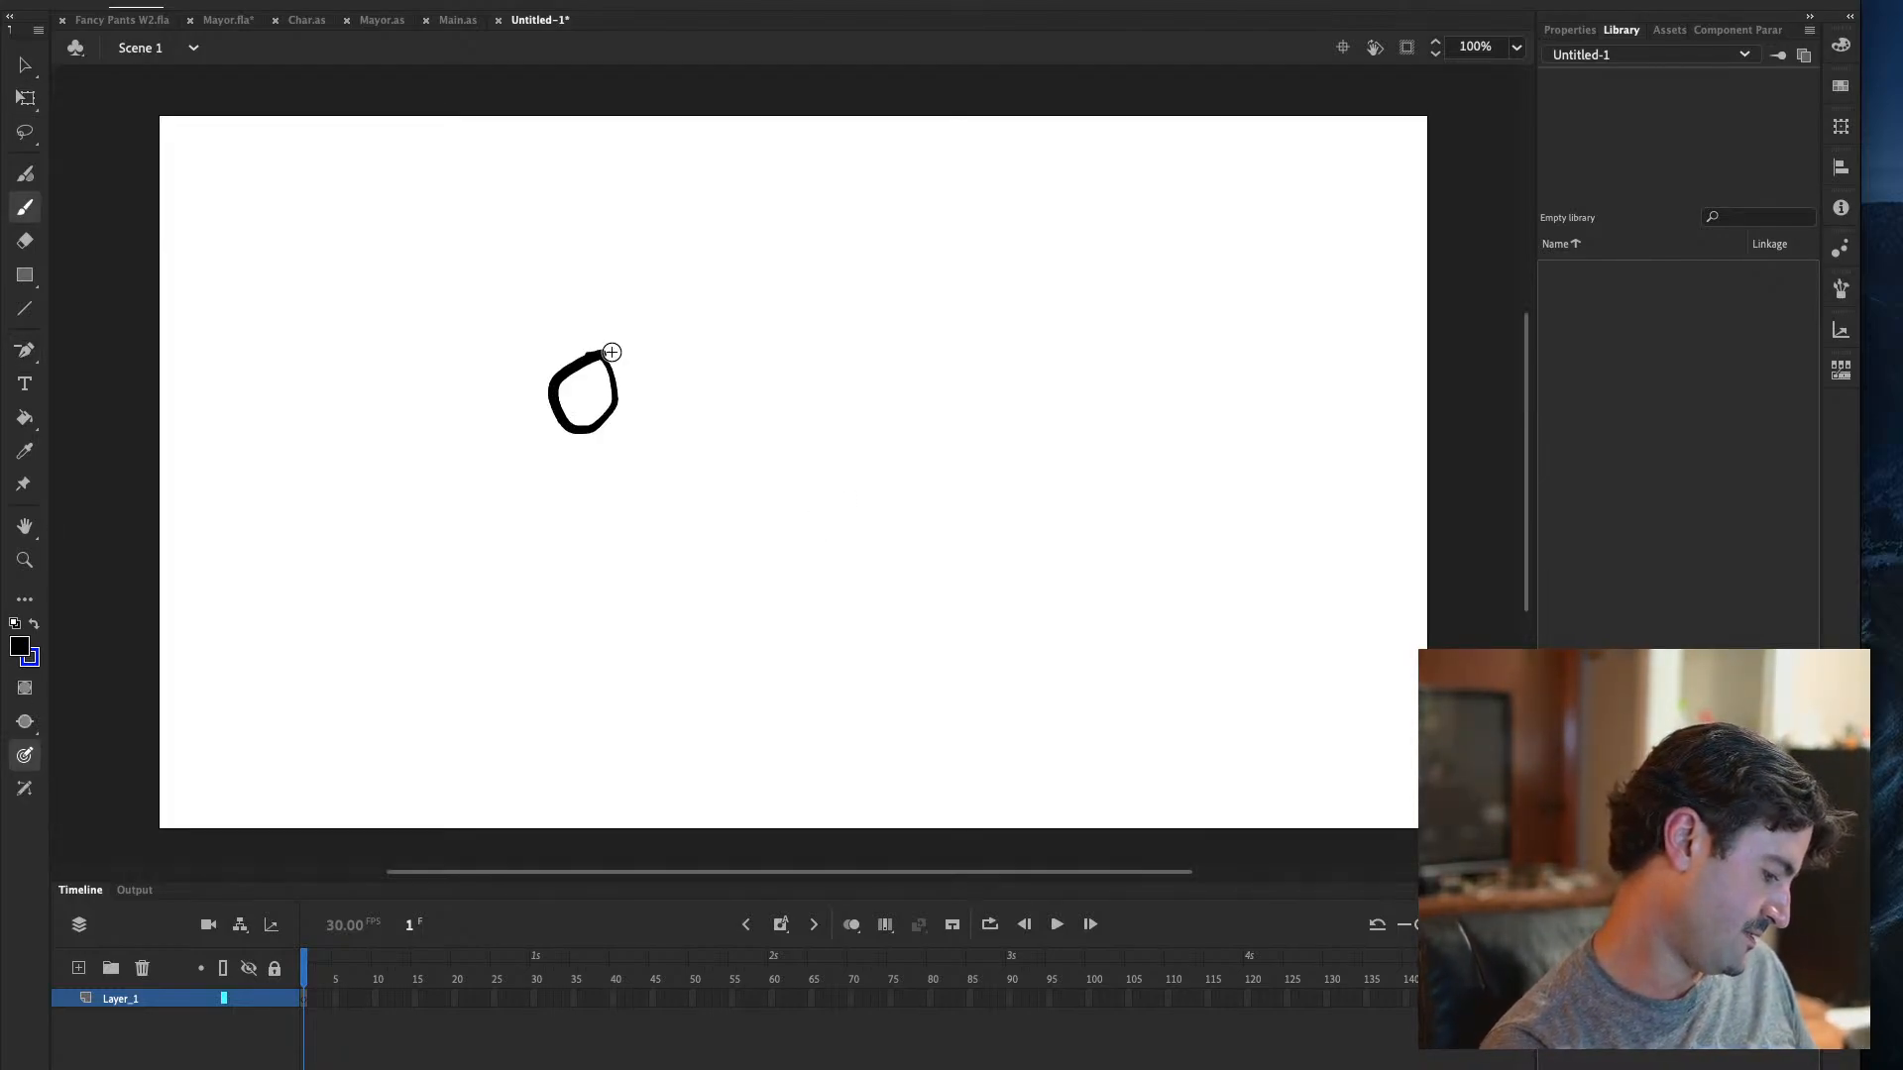
left_click_drag(573, 432, 561, 571)
mouse_move(569, 434)
left_mouse_down()
mouse_move(533, 565)
mouse_move(594, 543)
left_mouse_up()
key("ctrl+z")
key("ctrl+z")
mouse_move(569, 432)
left_mouse_down()
mouse_move(537, 535)
mouse_move(584, 546)
mouse_move(509, 635)
mouse_move(525, 637)
left_mouse_up()
mouse_move(564, 550)
left_mouse_down()
mouse_move(579, 642)
mouse_move(601, 648)
left_mouse_up()
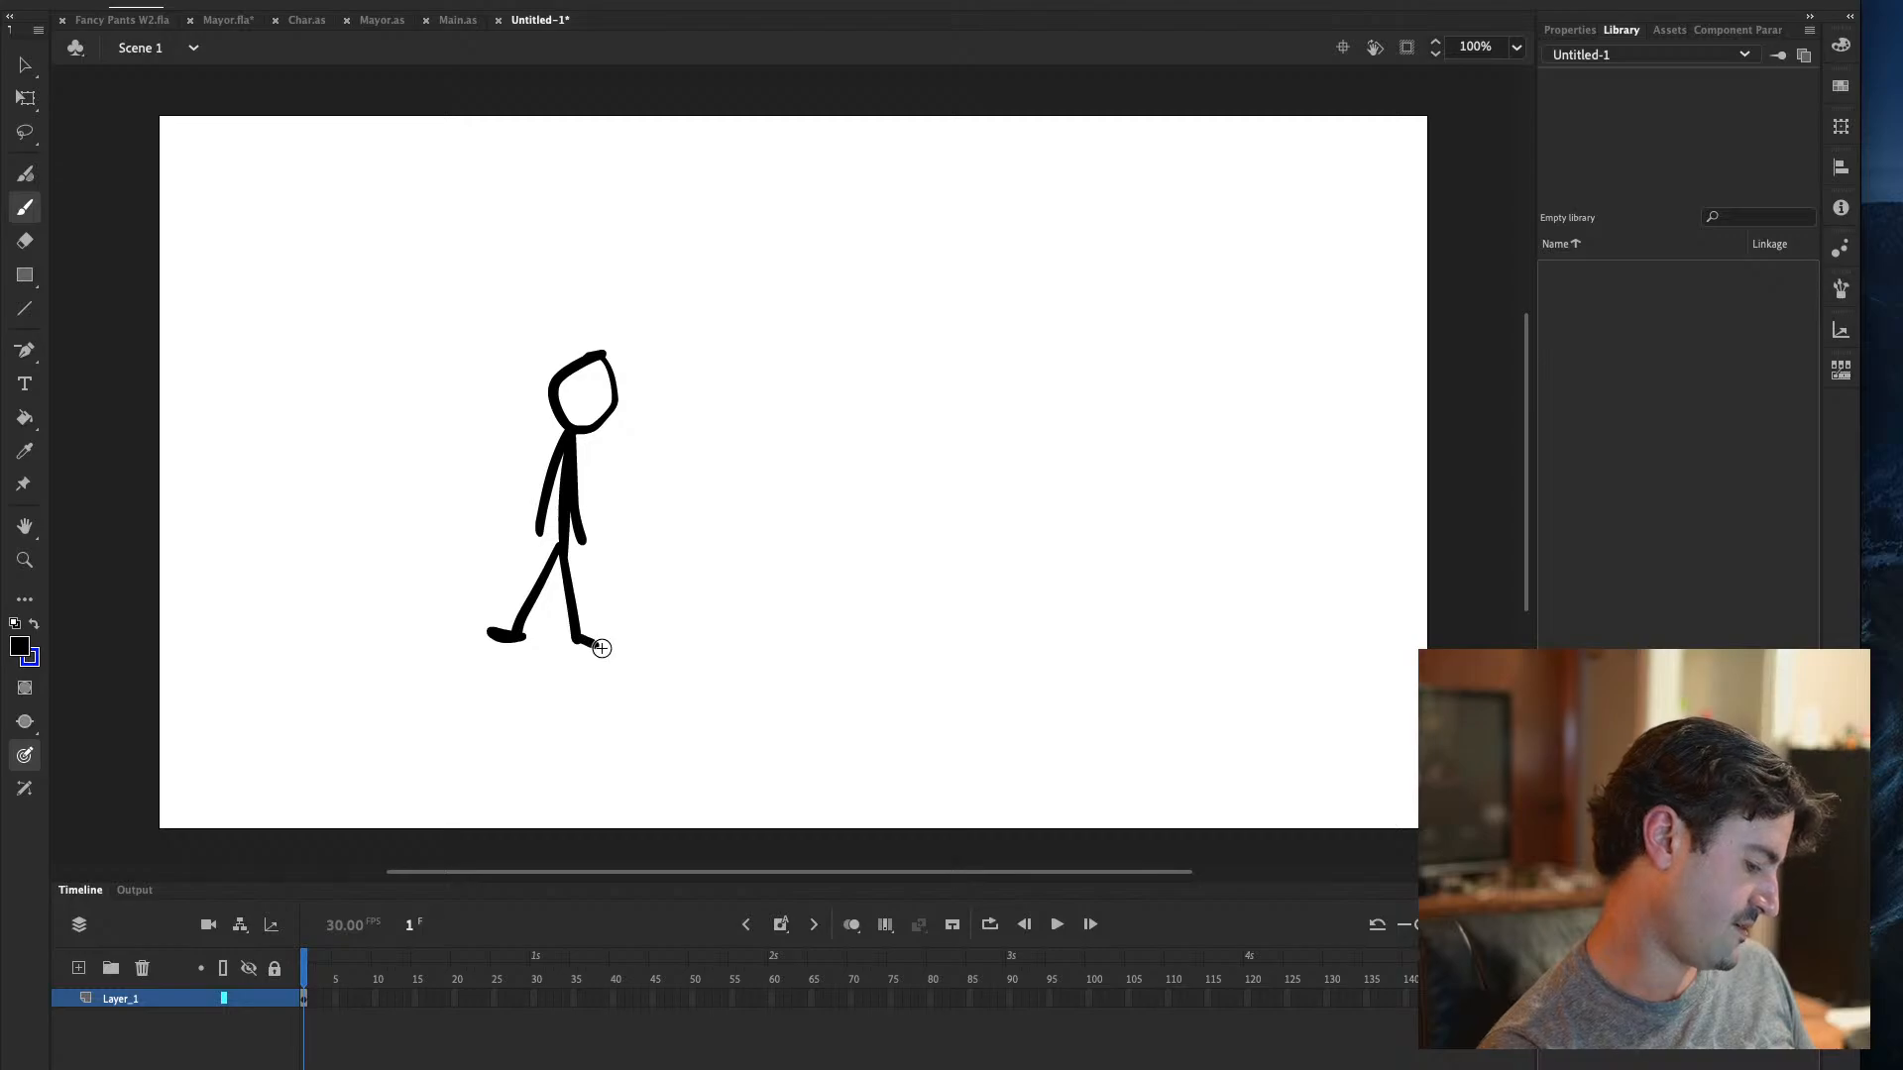
Undo the black figure's legs and redraw them slightly bent and closer together with small feet
key("ctrl+z")
key("ctrl+z")
key("ctrl+z")
key("ctrl+z")
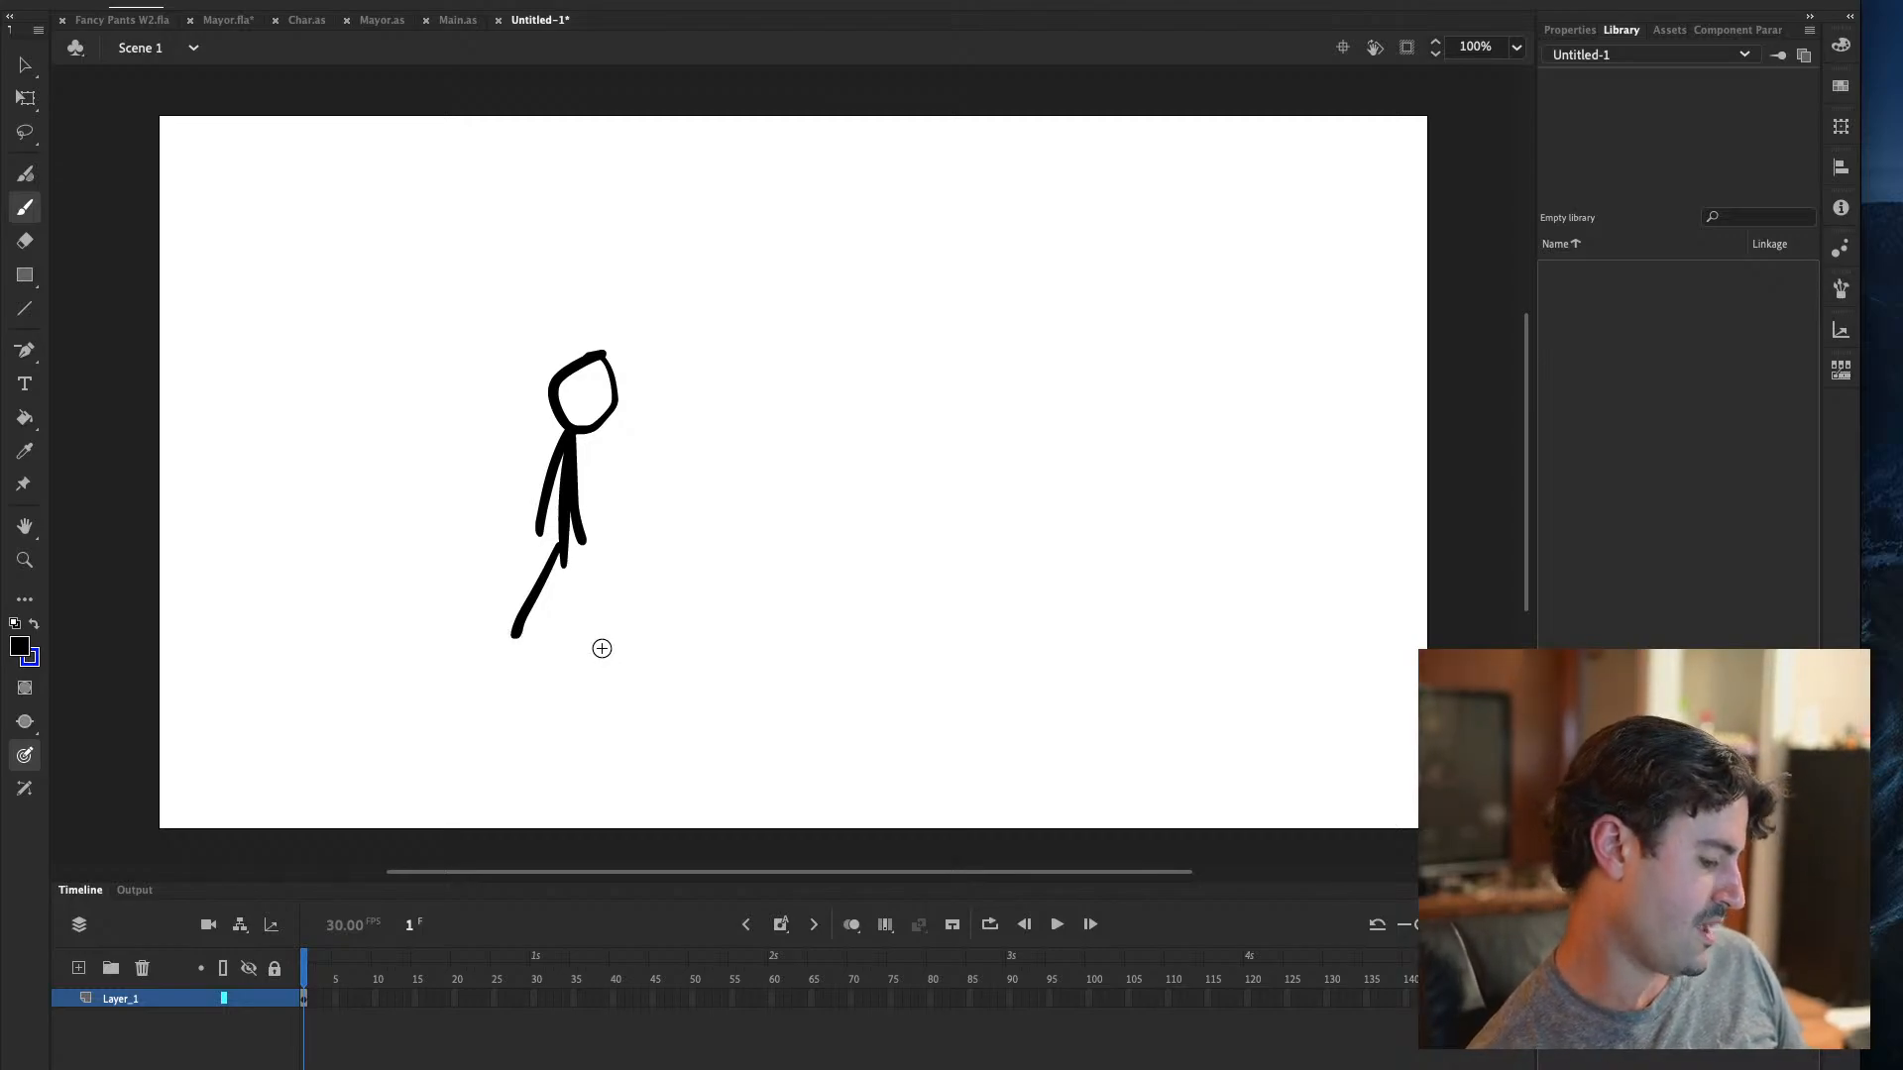
mouse_move(561, 548)
left_mouse_down()
mouse_move(535, 656)
mouse_move(574, 607)
mouse_move(582, 658)
left_mouse_up()
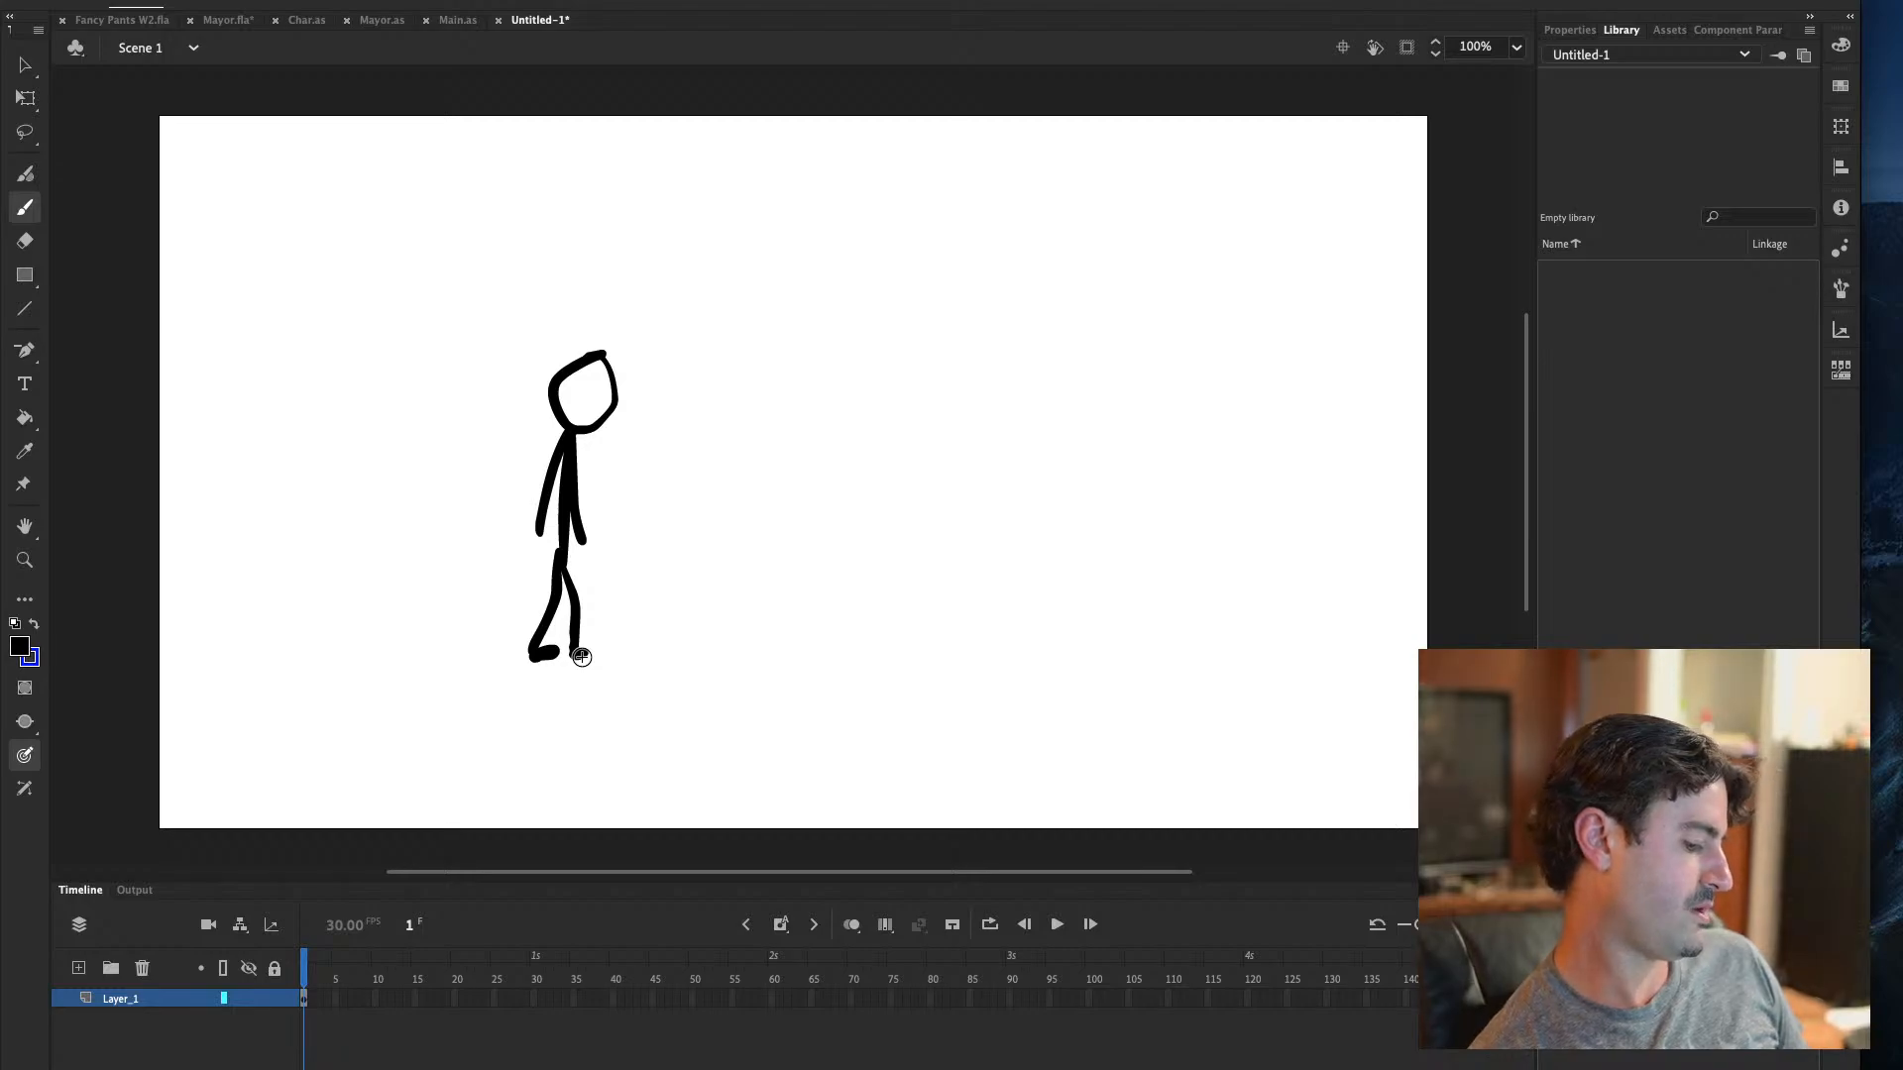
Set the fill colour to blue and draw a second stick figure's head, torso and arms facing the black one
left_click(29, 657)
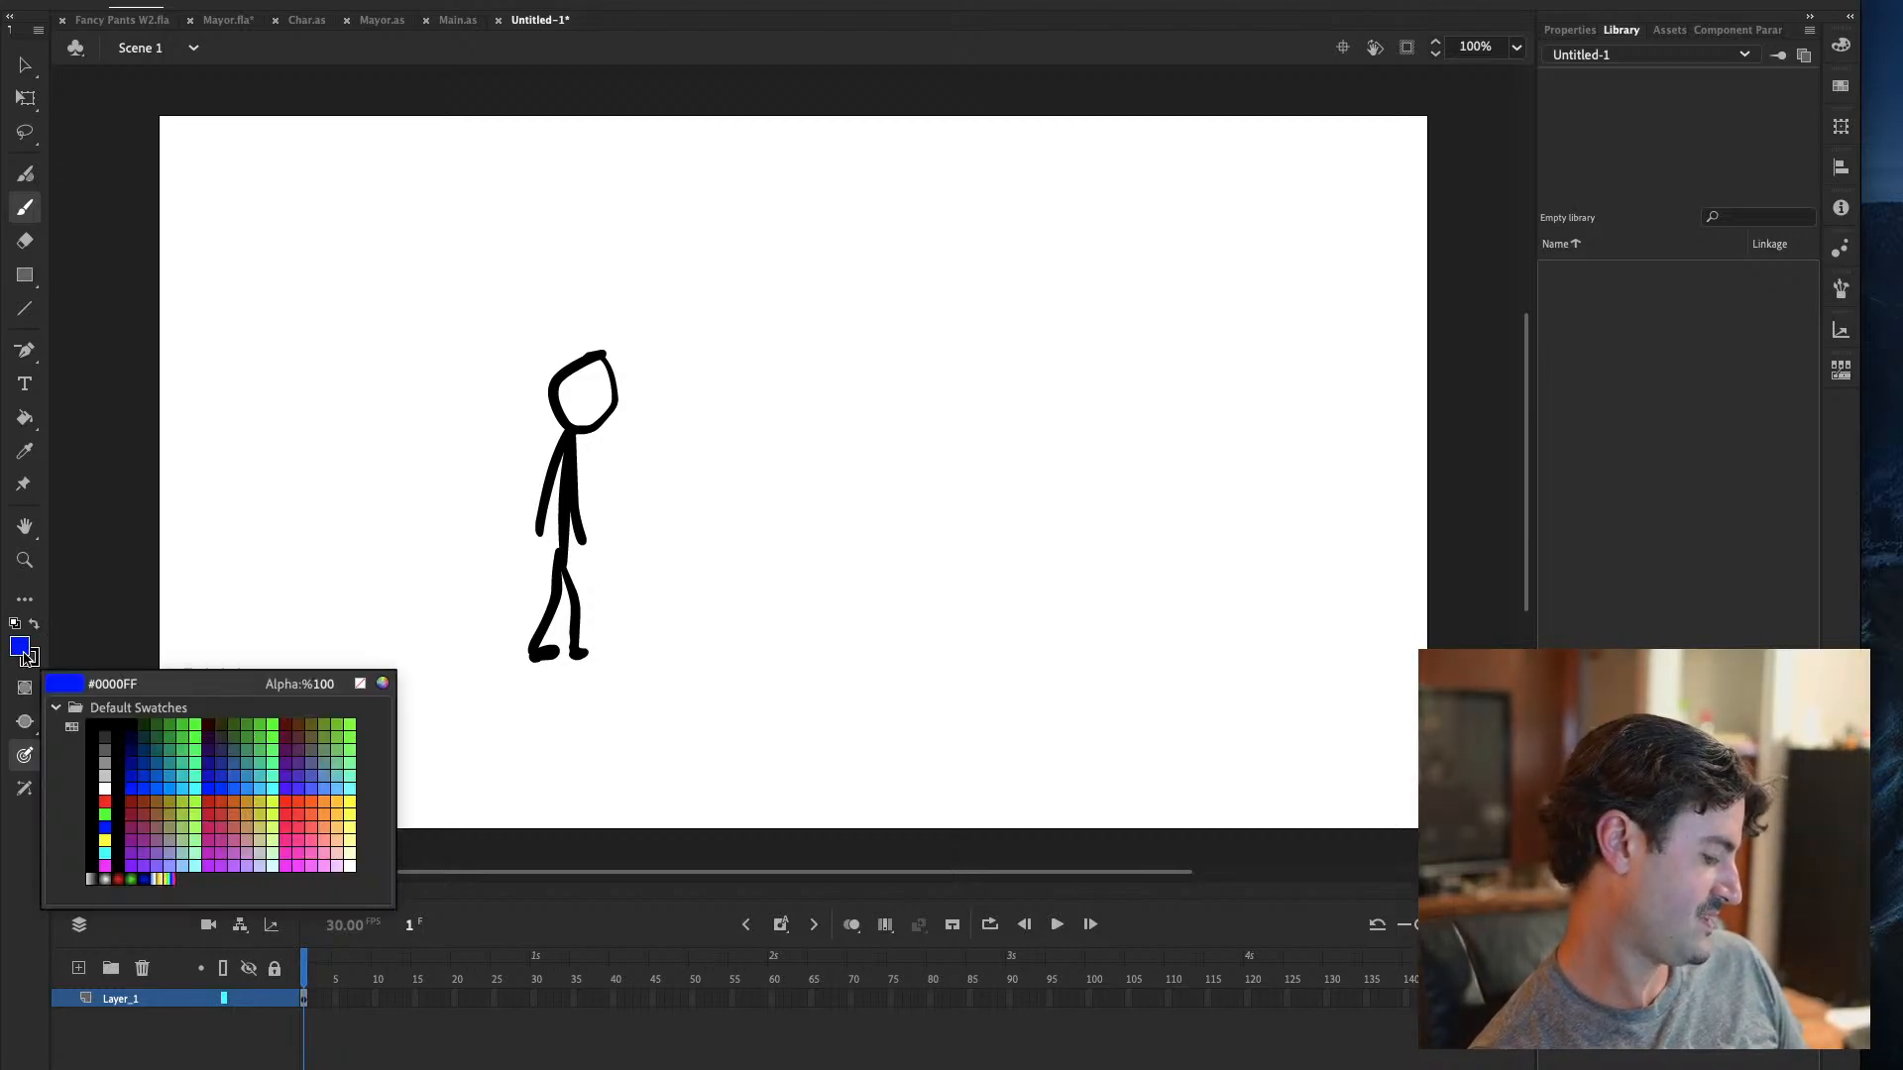
left_click(136, 786)
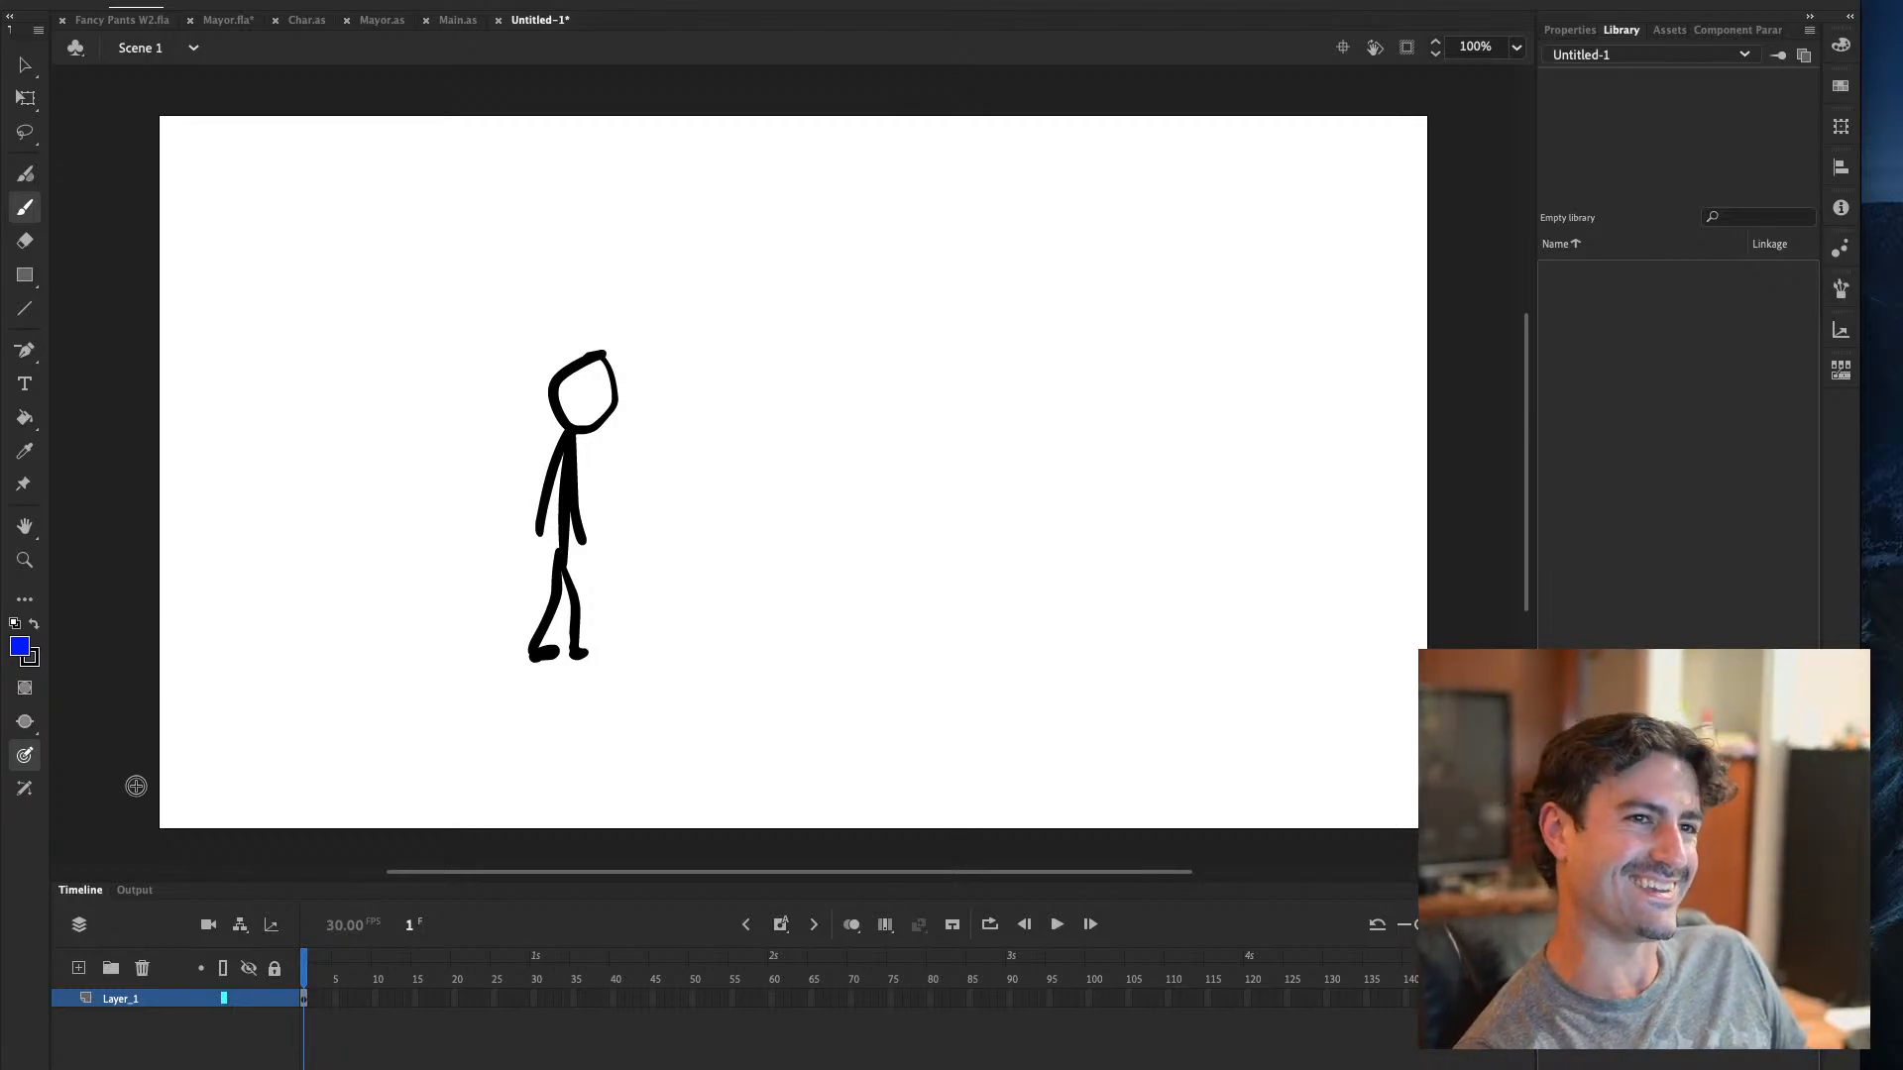
mouse_move(790, 349)
left_mouse_down()
mouse_move(781, 429)
mouse_move(780, 345)
mouse_move(814, 369)
mouse_move(783, 339)
left_mouse_up()
key("ctrl+z")
mouse_move(783, 424)
left_mouse_down()
mouse_move(779, 559)
mouse_move(773, 534)
mouse_move(806, 546)
left_mouse_up()
Select the blue figure, scale it down slightly and move it level with the black figure
key("q")
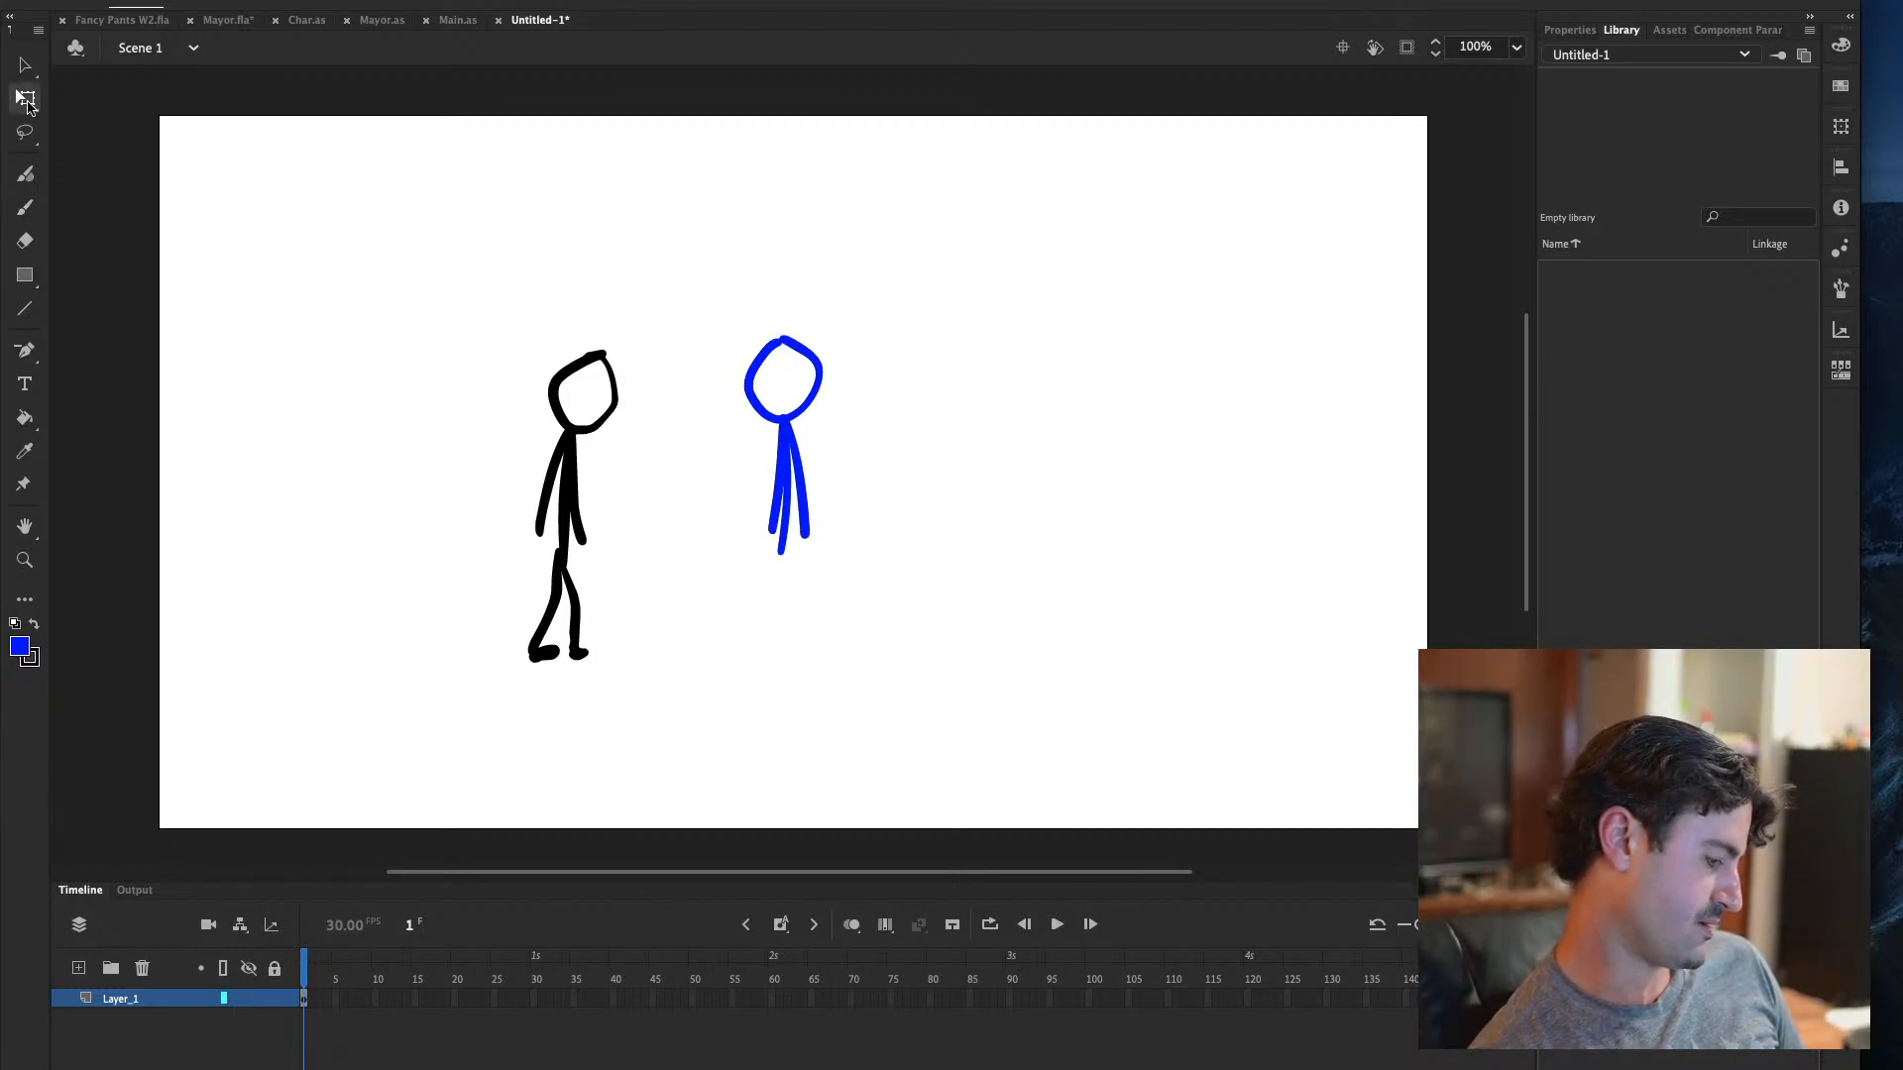
left_click_drag(892, 289, 716, 668)
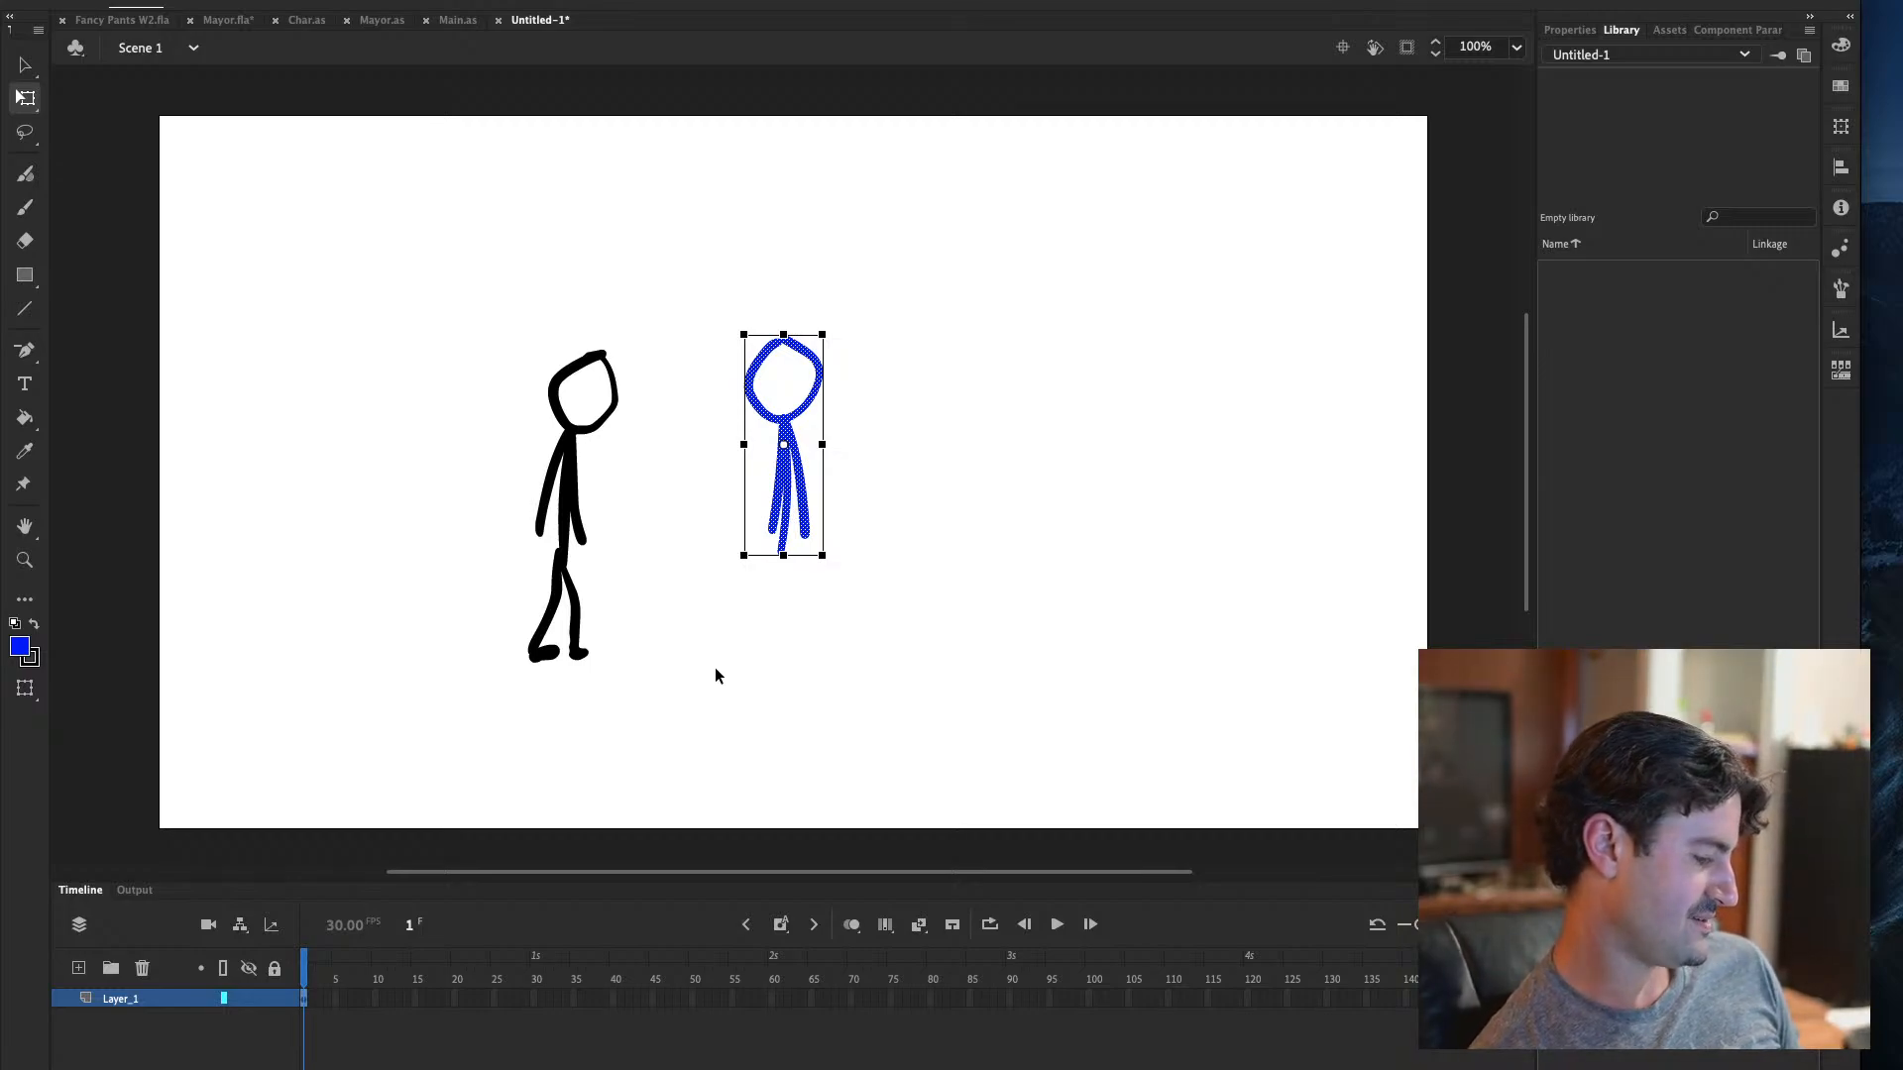
mouse_move(822, 336)
left_mouse_down()
mouse_move(813, 353)
mouse_move(823, 337)
left_mouse_up()
mouse_move(796, 421)
left_mouse_down()
mouse_move(787, 437)
mouse_move(788, 419)
left_mouse_up()
Turn off Snap Align, Snap to Guides, Snap to Objects and Snap Bitmaps to Pixels in the snapping settings
left_click(327, 0)
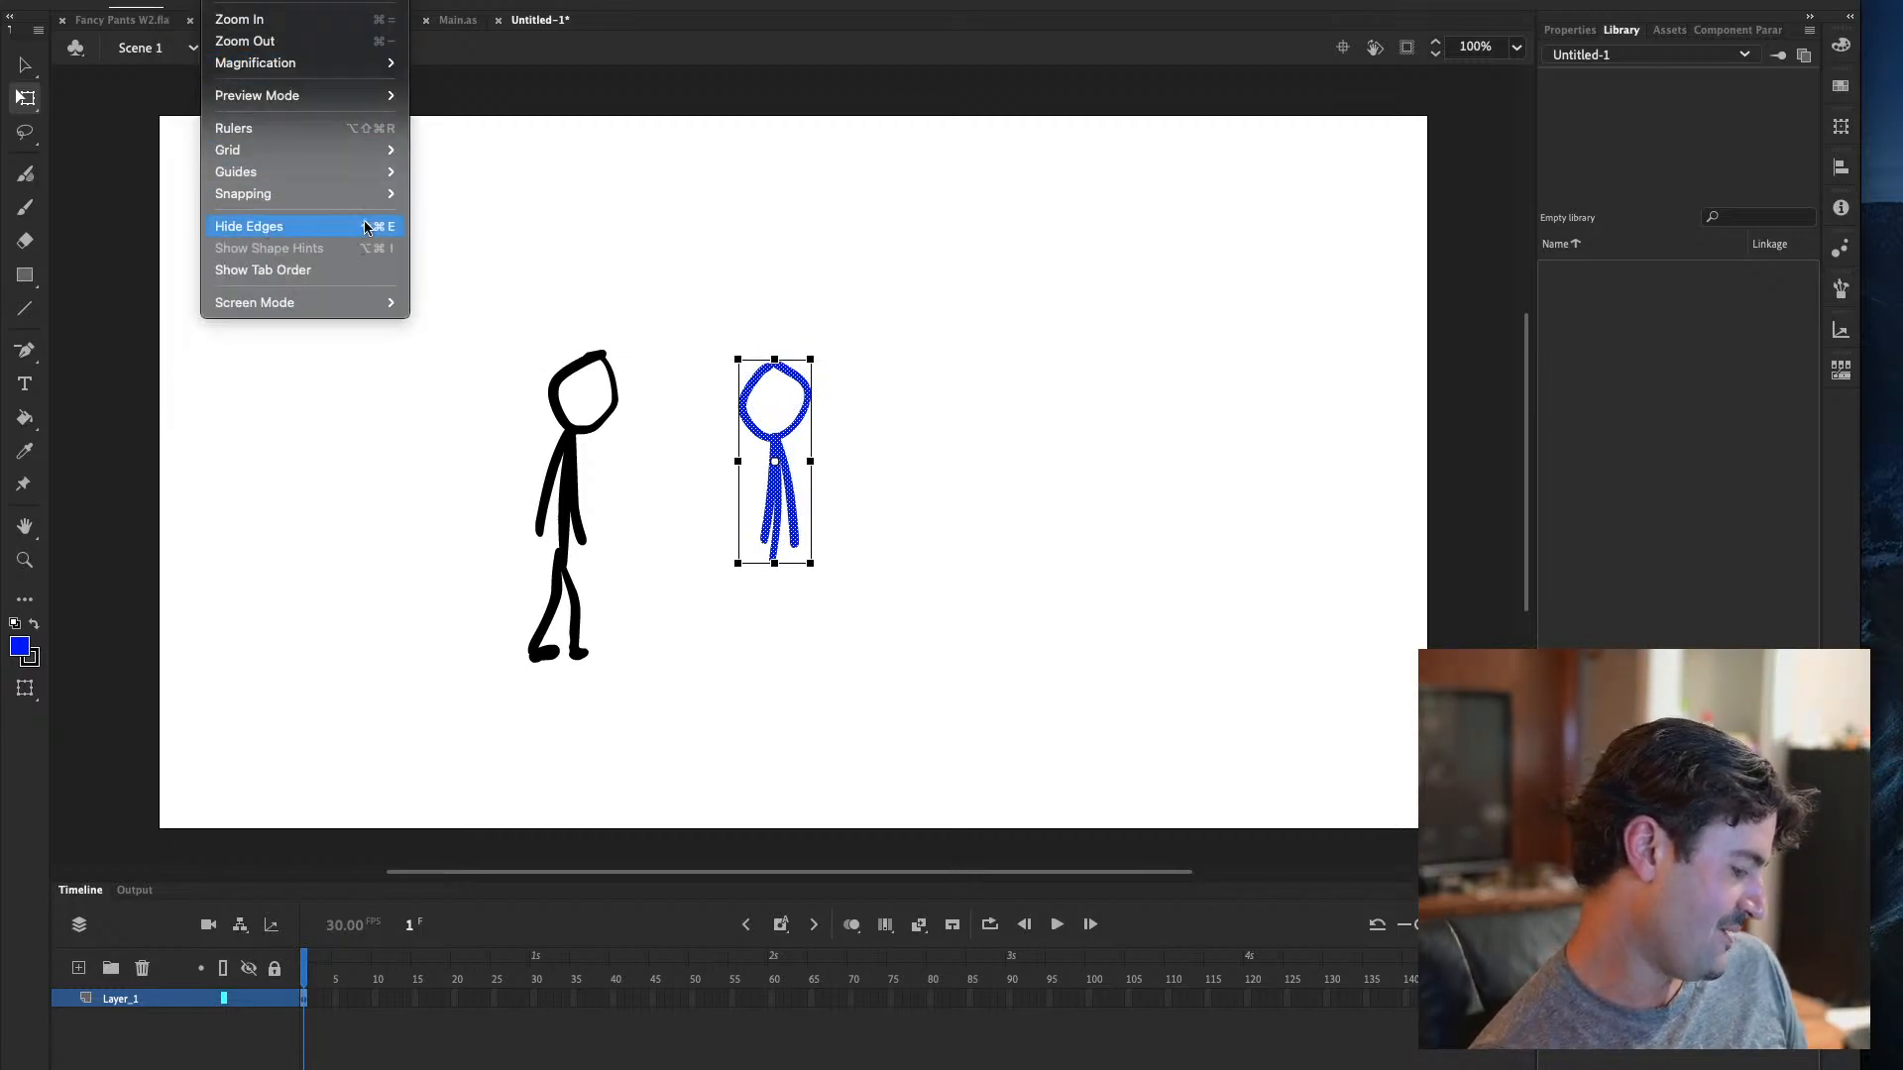
mouse_move(377, 193)
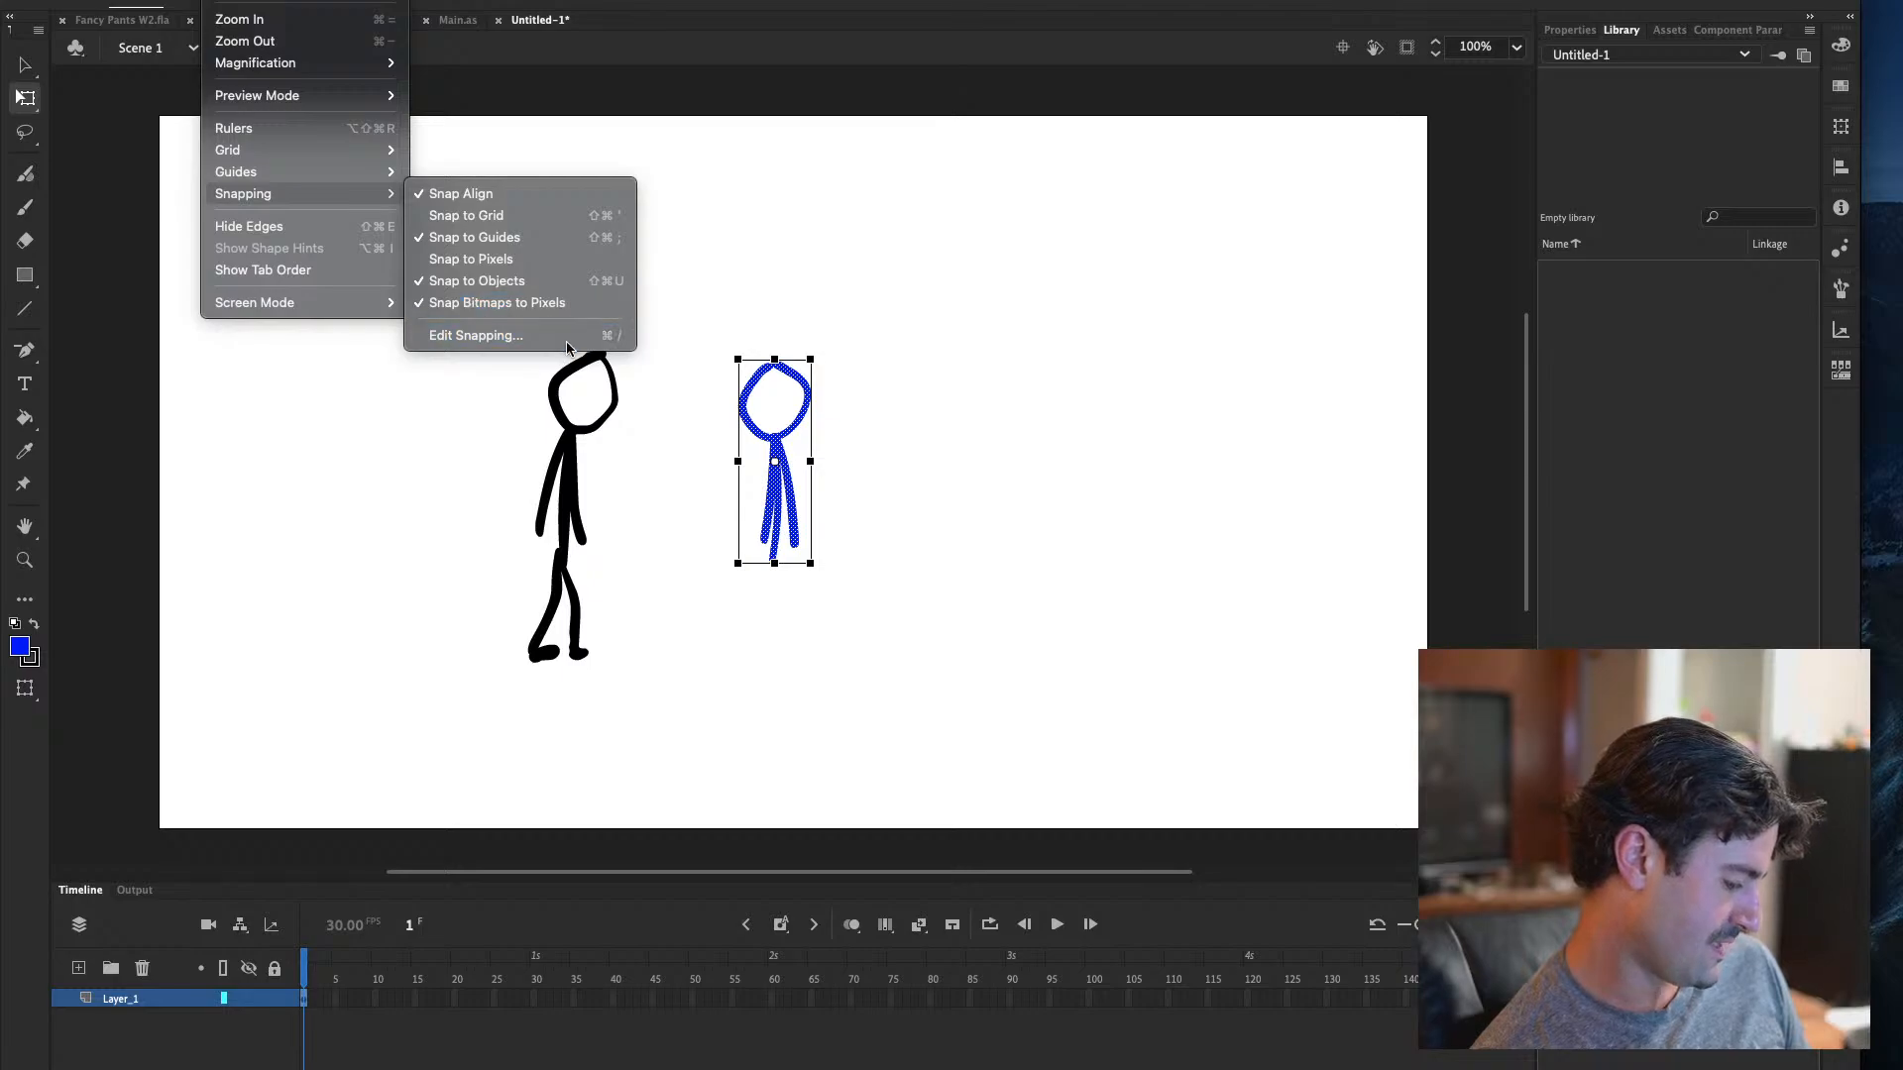
left_click(495, 335)
left_click(781, 298)
left_click(781, 365)
left_click(781, 433)
left_click(781, 466)
left_click(1005, 307)
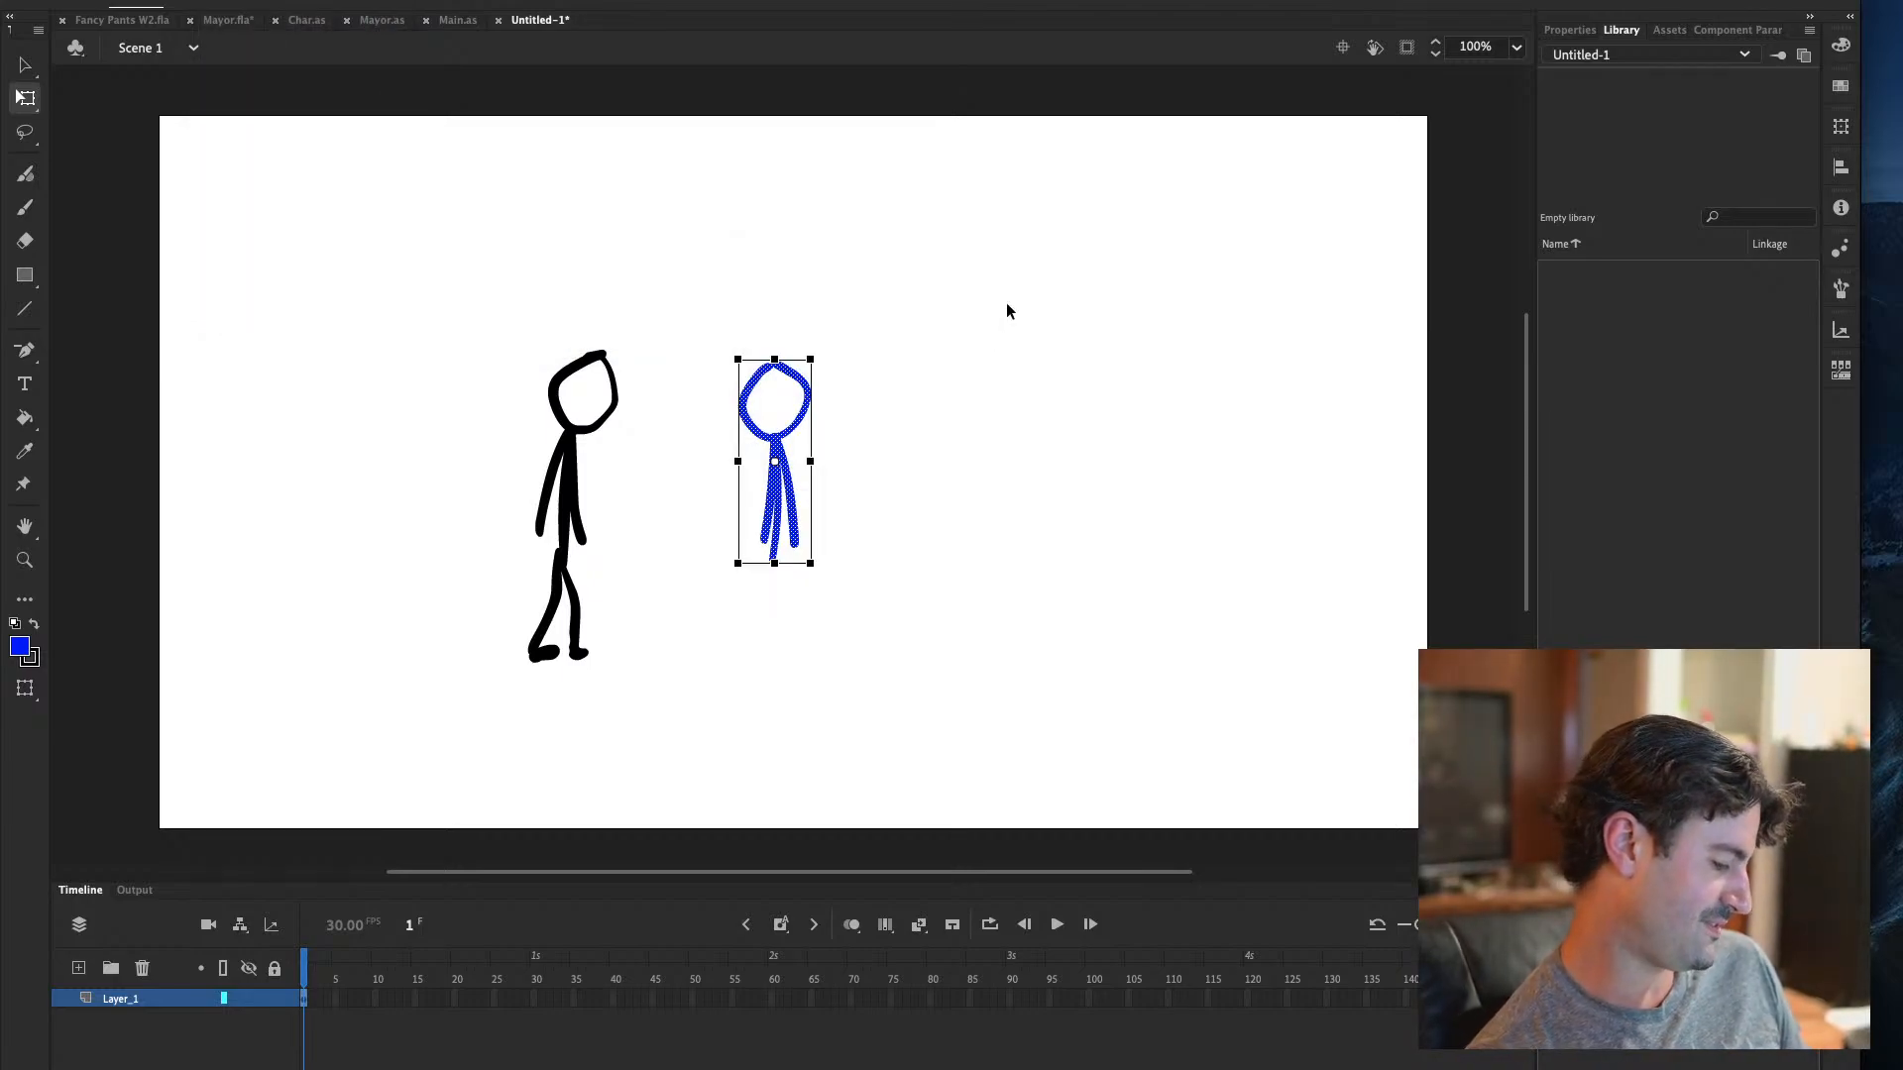
Draw the blue figure's two legs and feet with the Classic Brush, undoing the first attempt
left_click(27, 207)
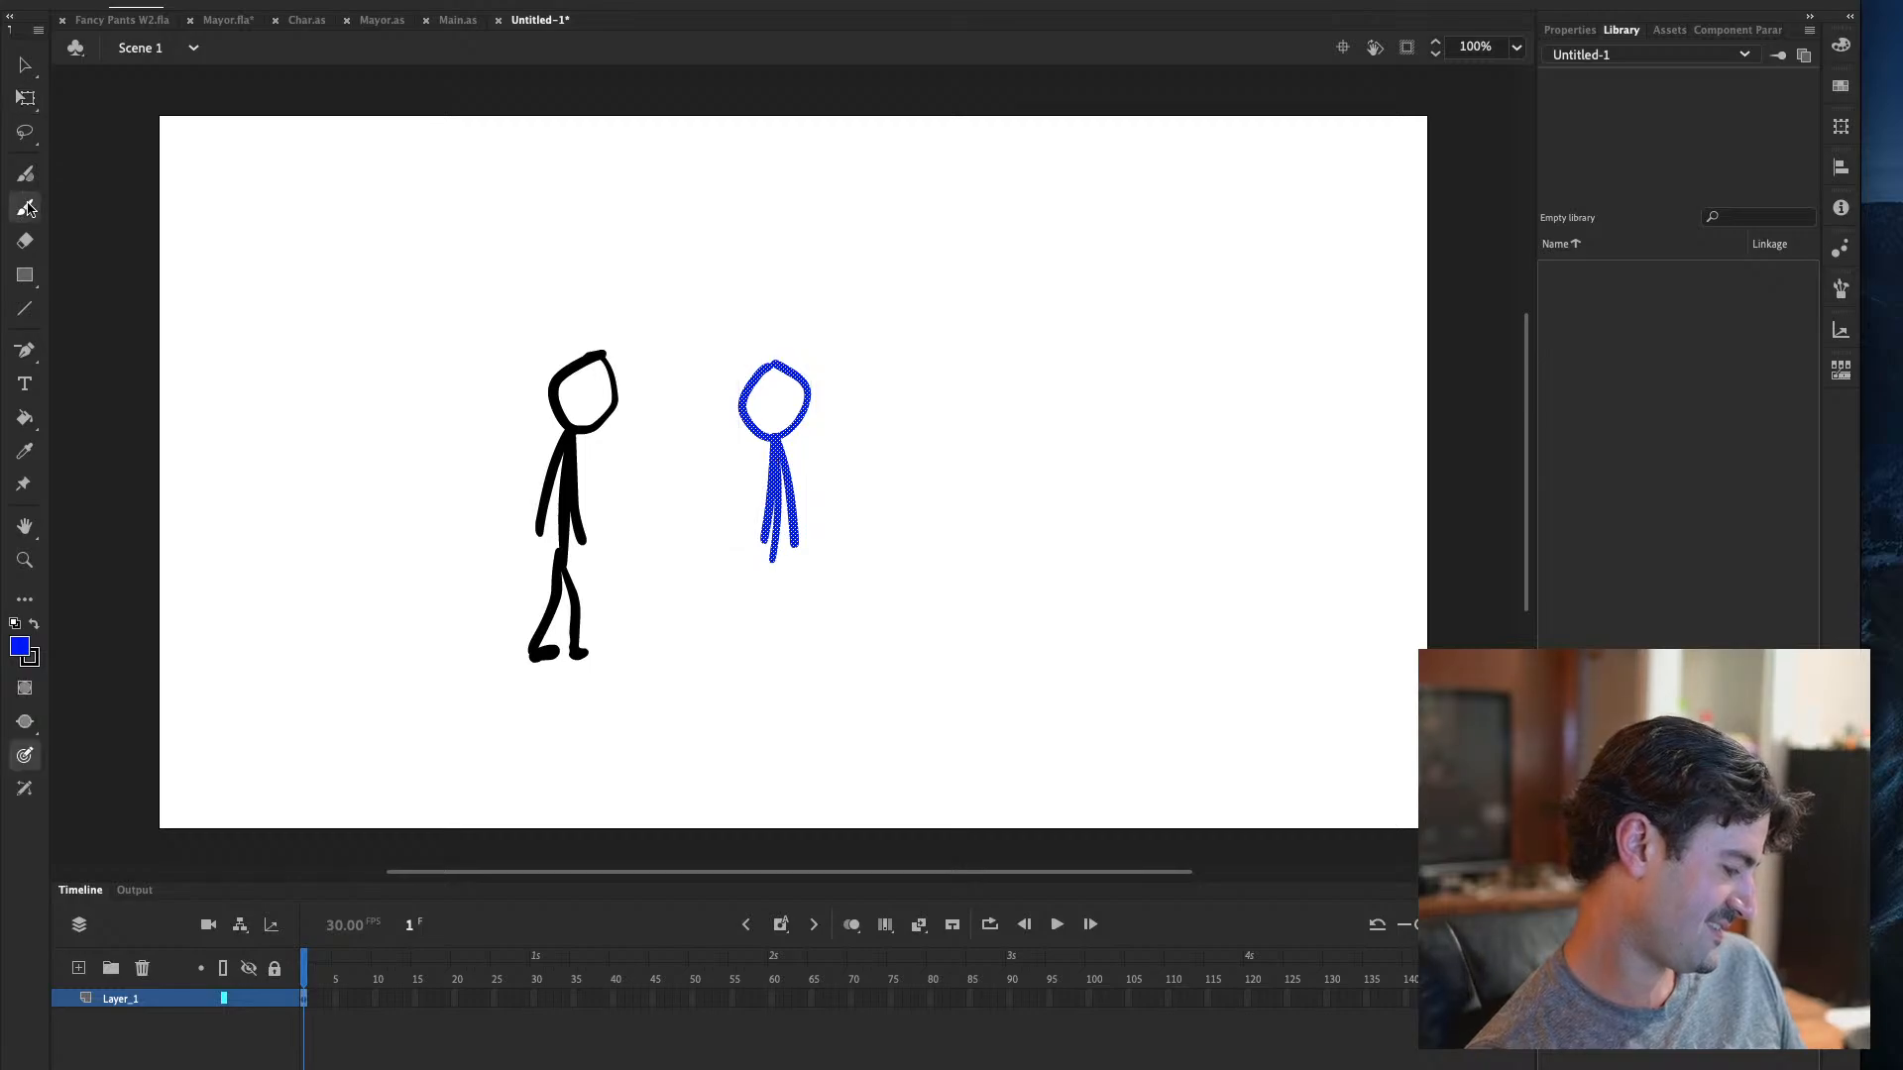
left_click_drag(772, 555, 754, 645)
key("super+z")
left_click_drag(774, 552, 790, 652)
Insert a blank keyframe at frame 31 of Layer_1 and turn on onion skinning
left_click(171, 998)
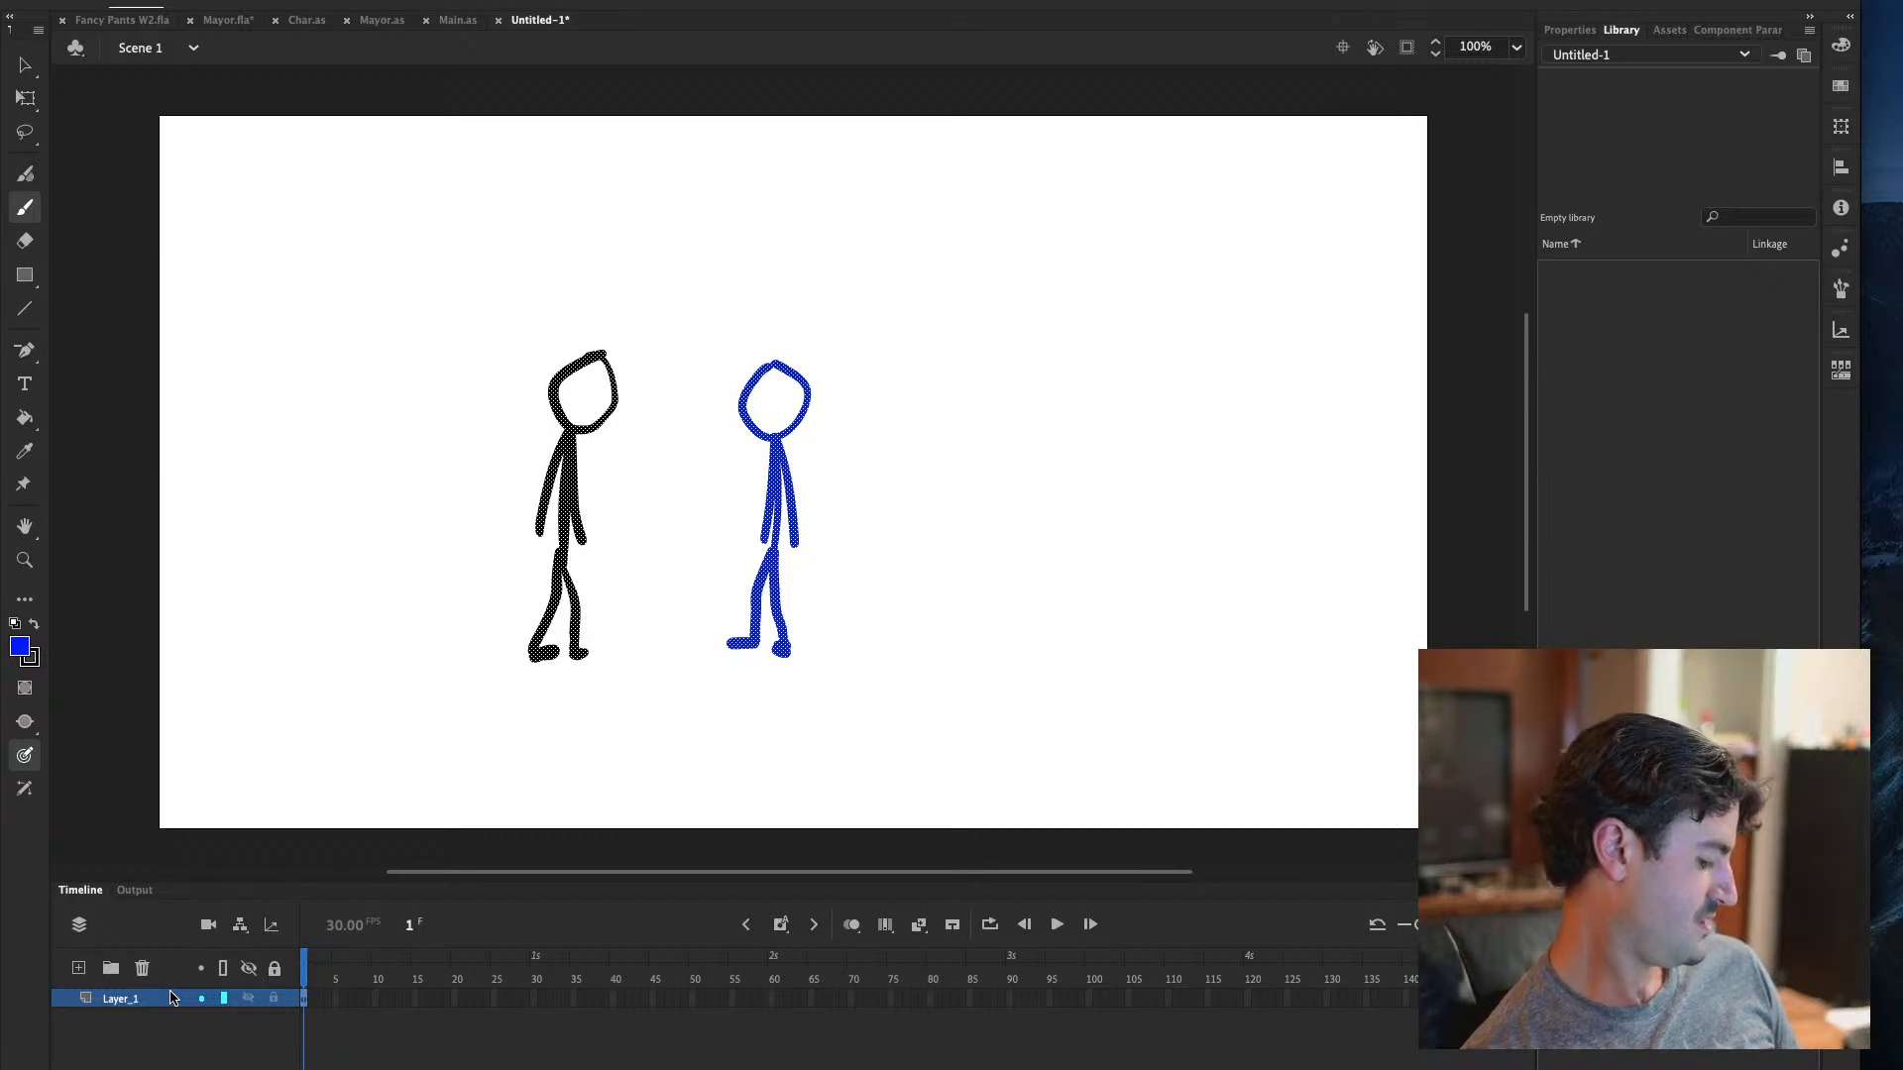
left_click(539, 998)
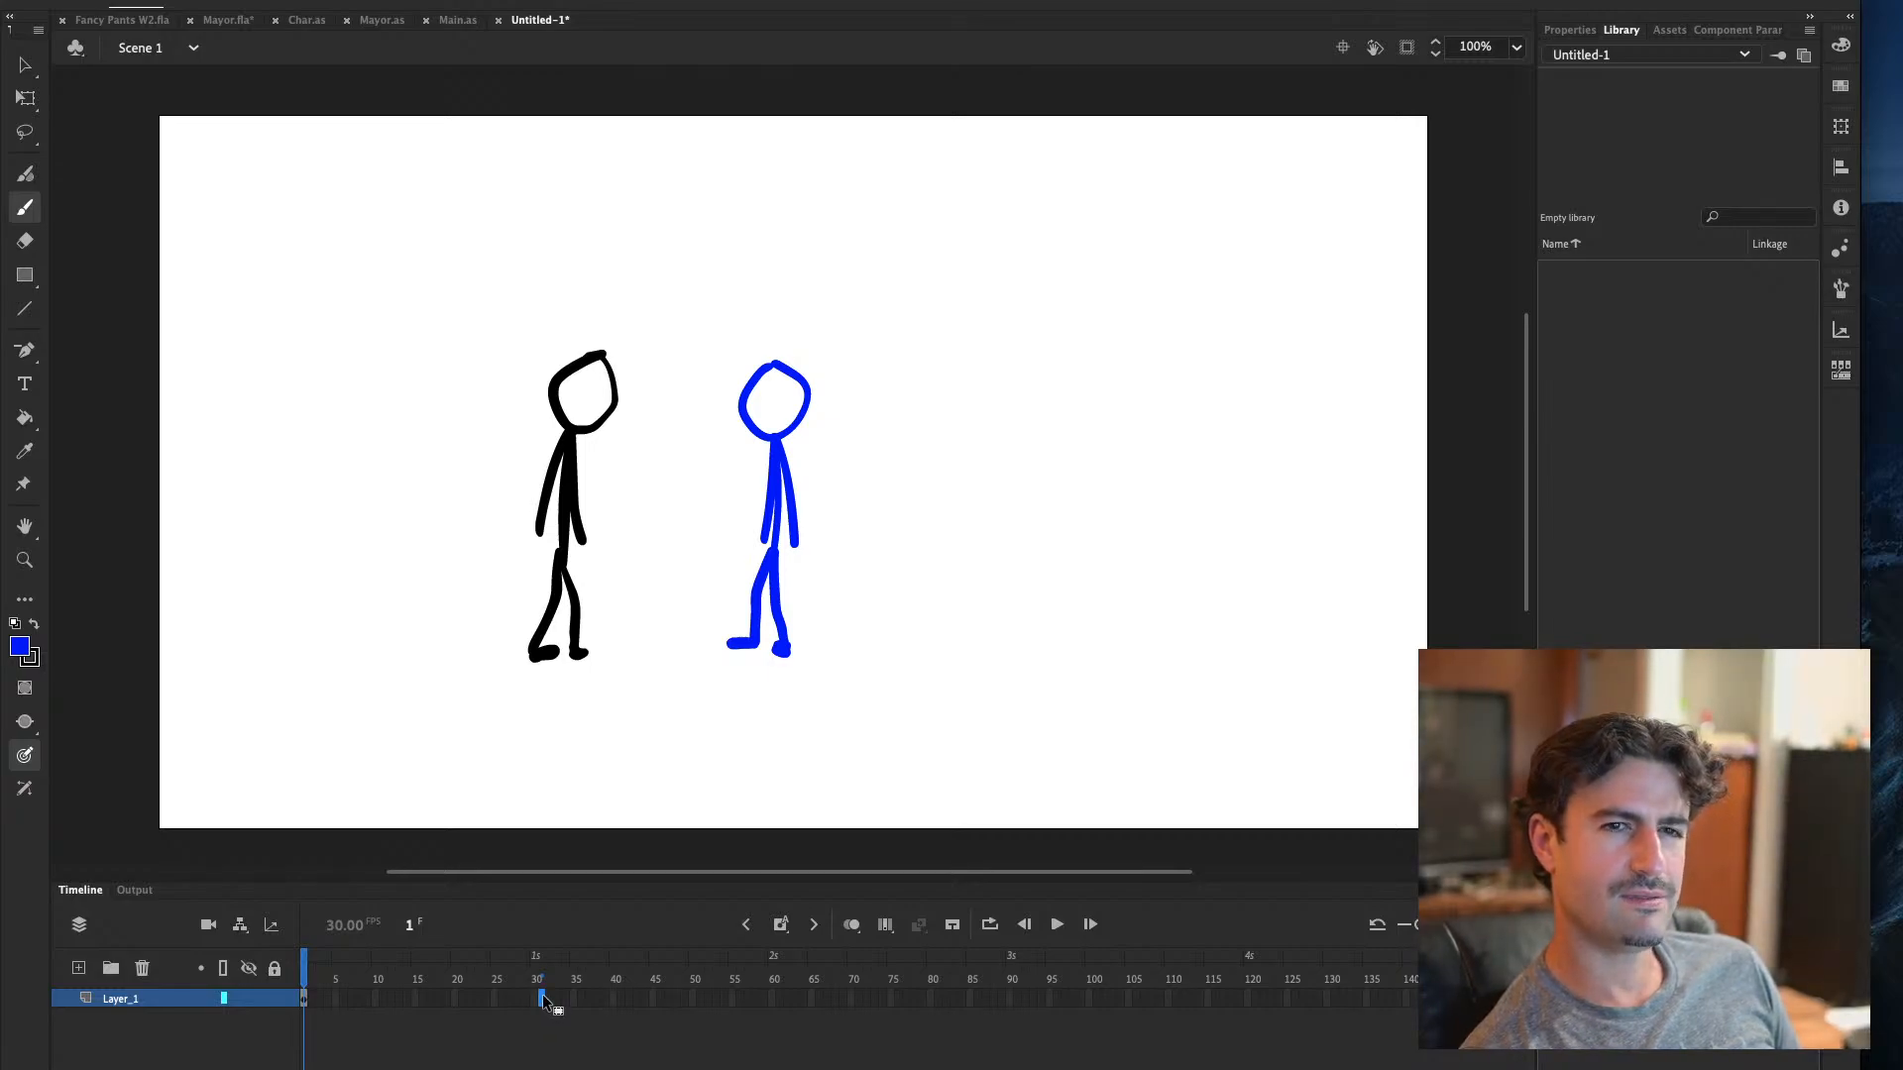
key("F7")
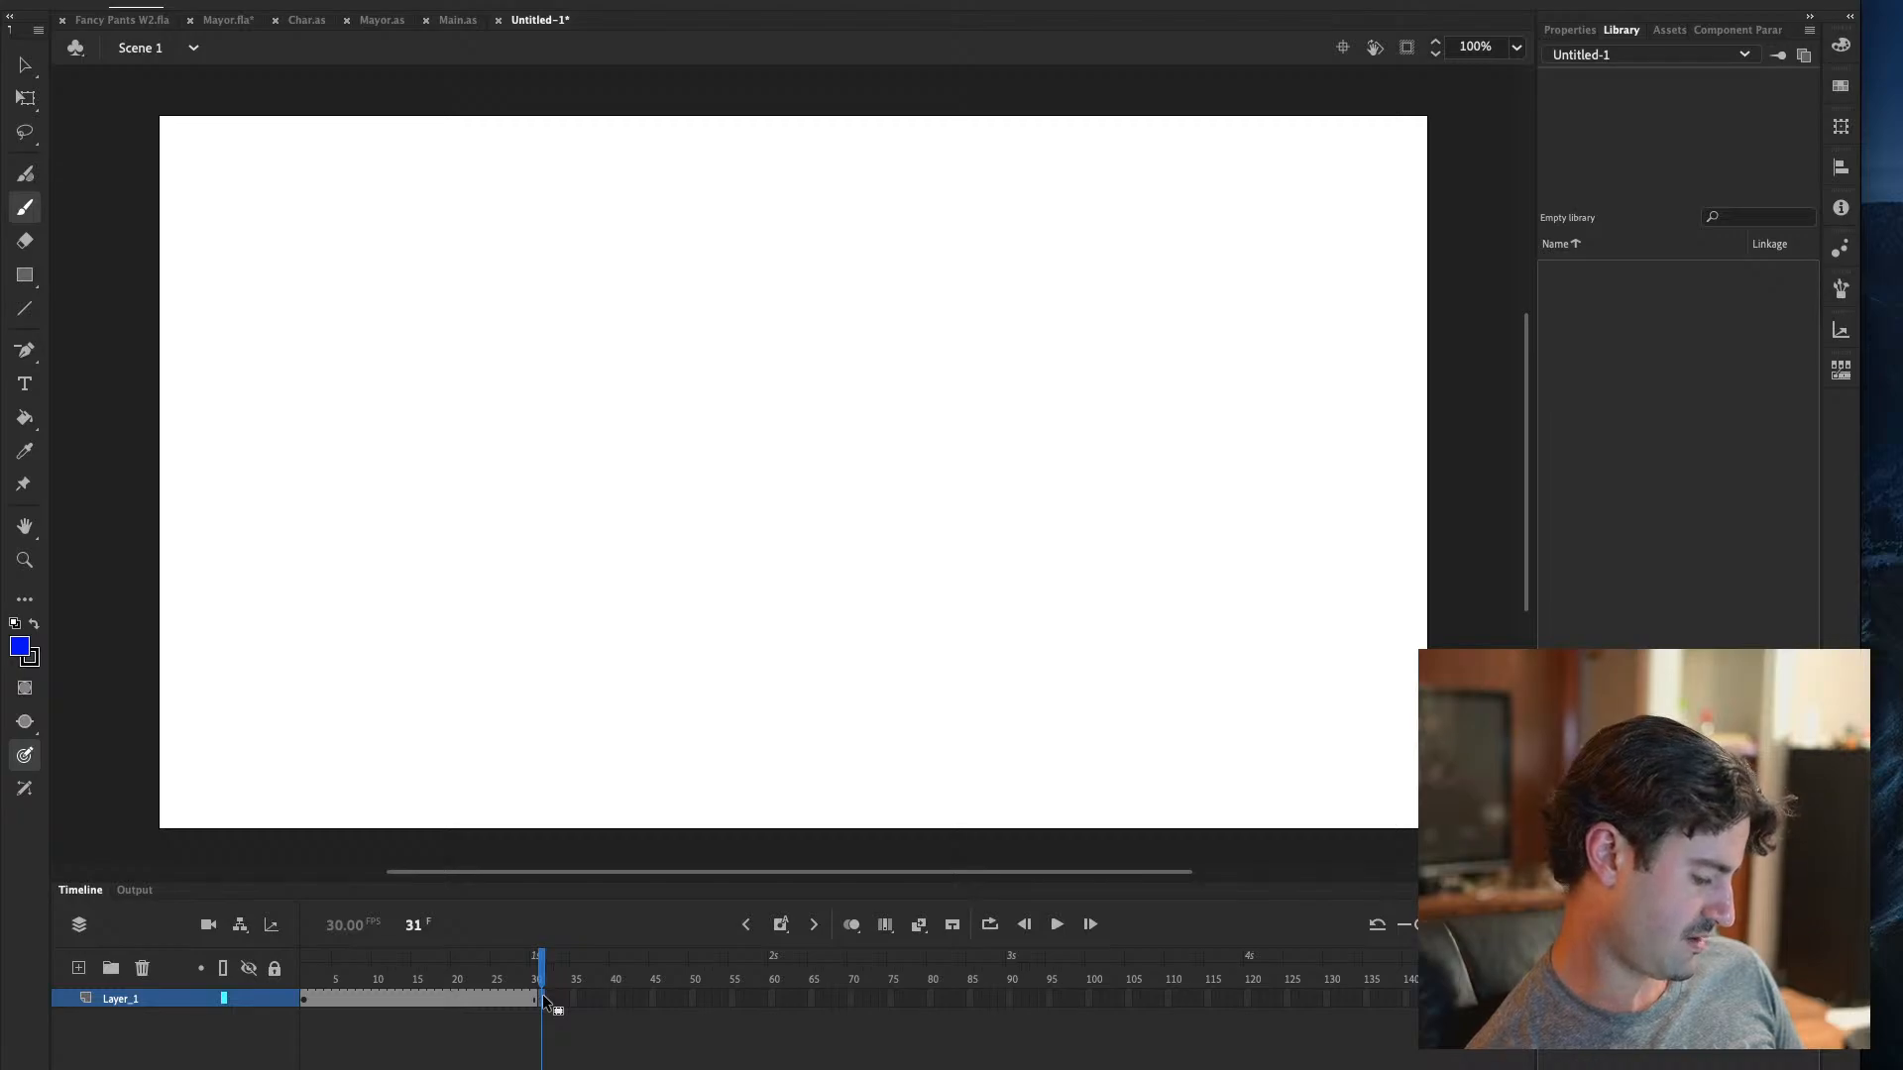
left_click(850, 928)
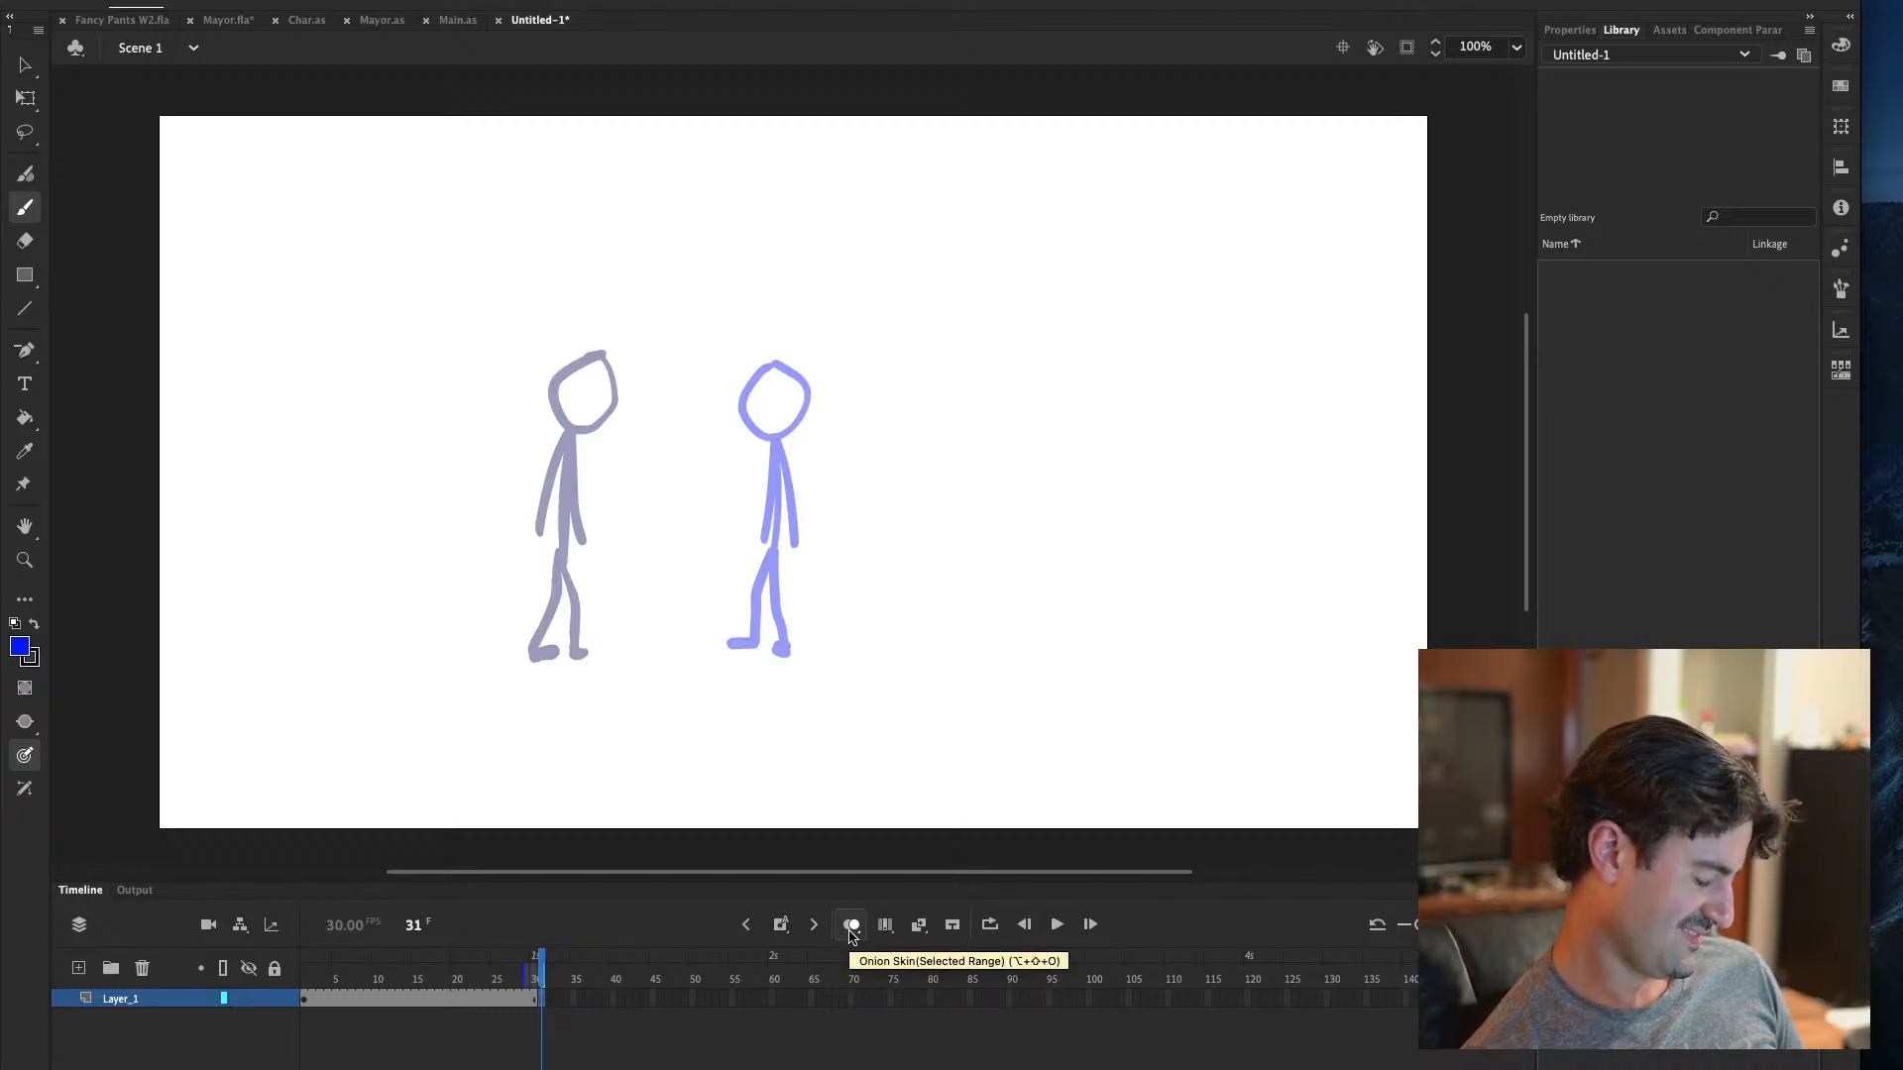
Switch the fill to black and redraw the black figure with legs apart and one arm drawn back at shoulder height
left_click(36, 627)
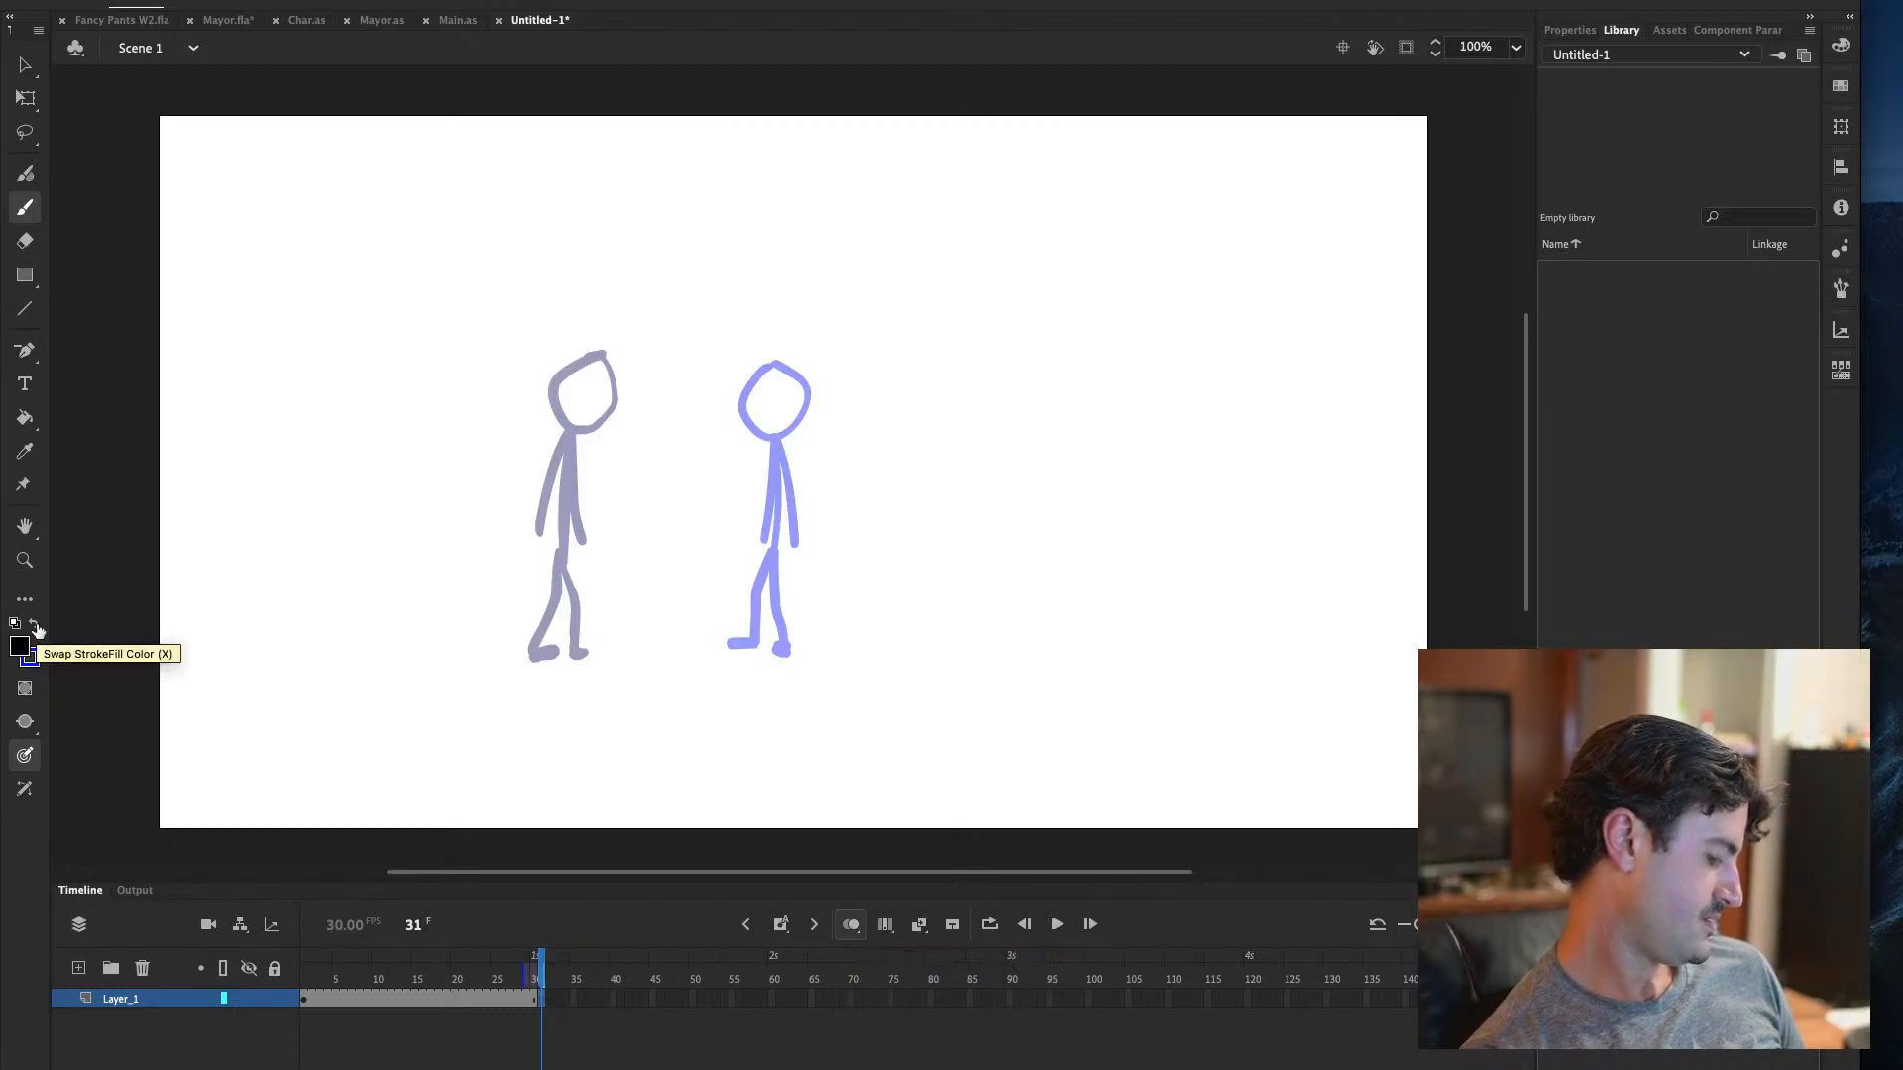
mouse_move(557, 347)
left_mouse_down()
mouse_move(521, 377)
mouse_move(551, 349)
left_mouse_up()
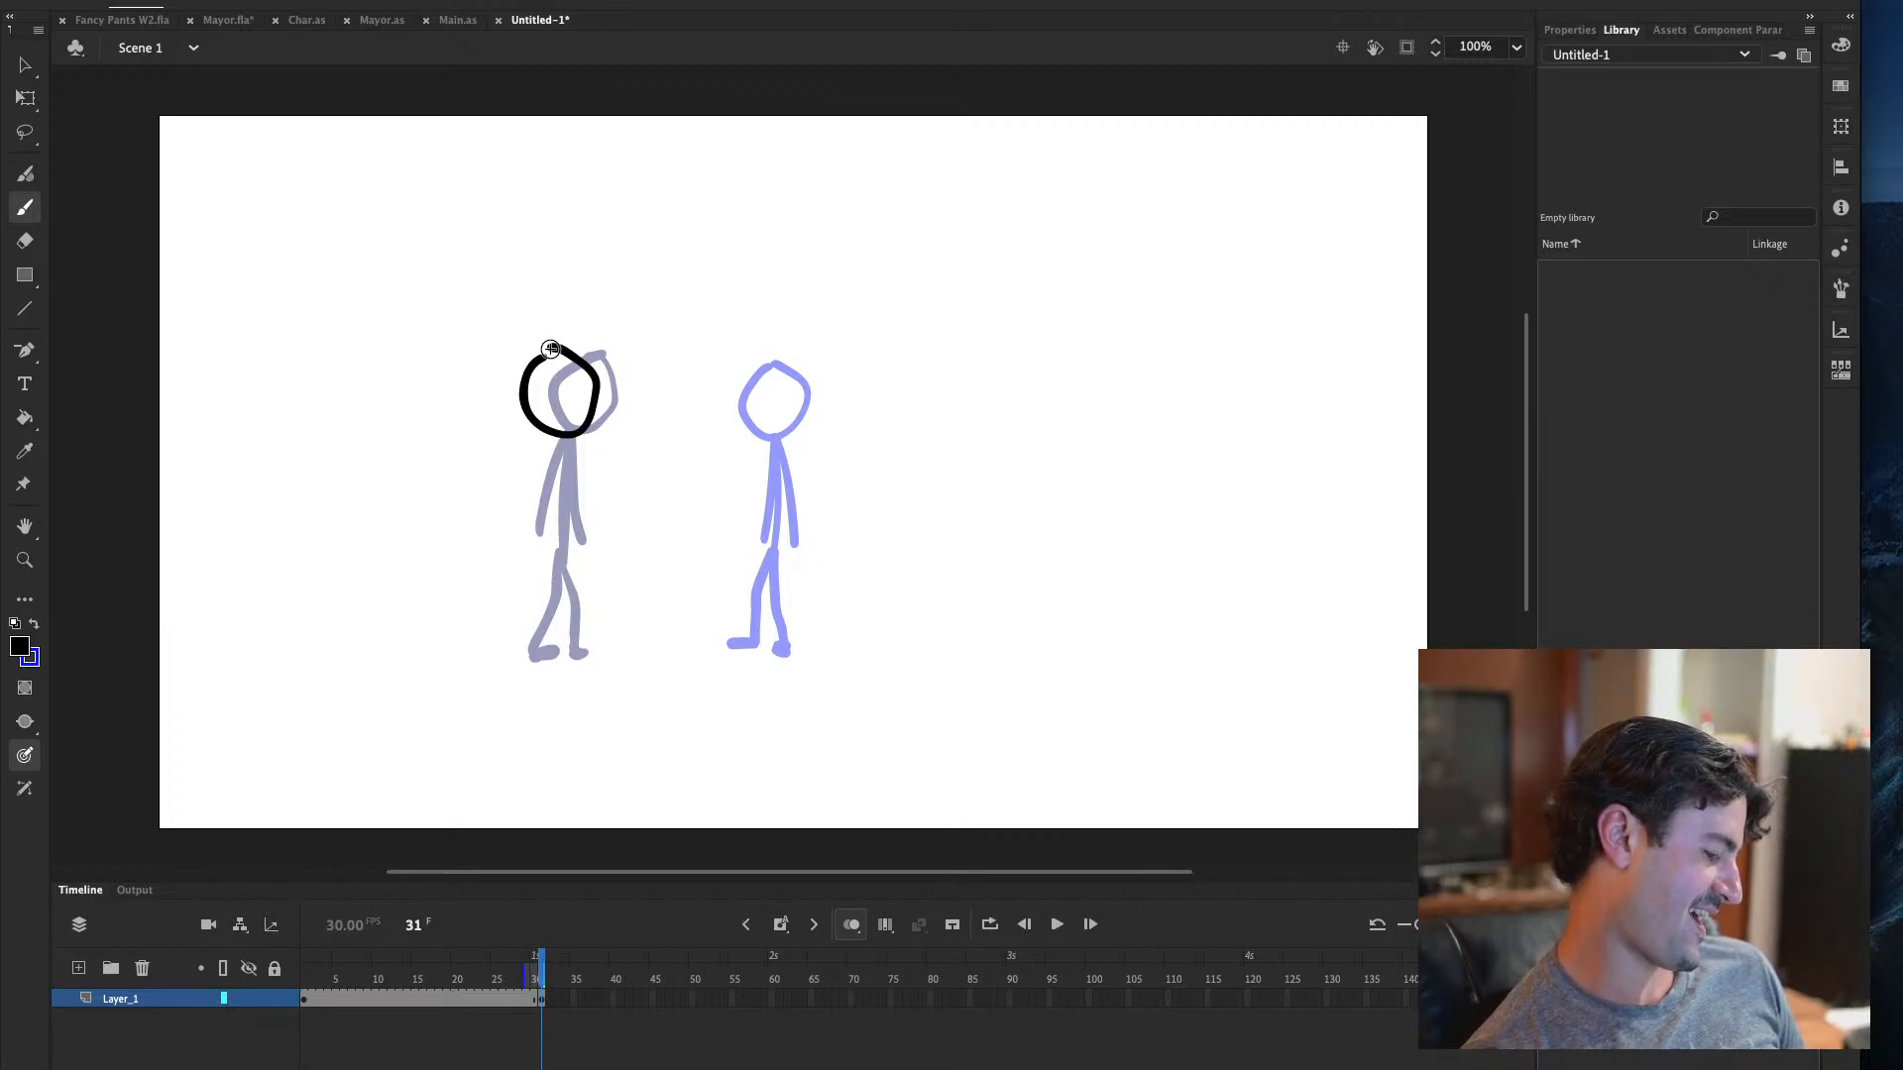
key("ctrl+z")
mouse_move(550, 350)
left_mouse_down()
mouse_move(529, 405)
mouse_move(586, 396)
mouse_move(553, 360)
left_mouse_up()
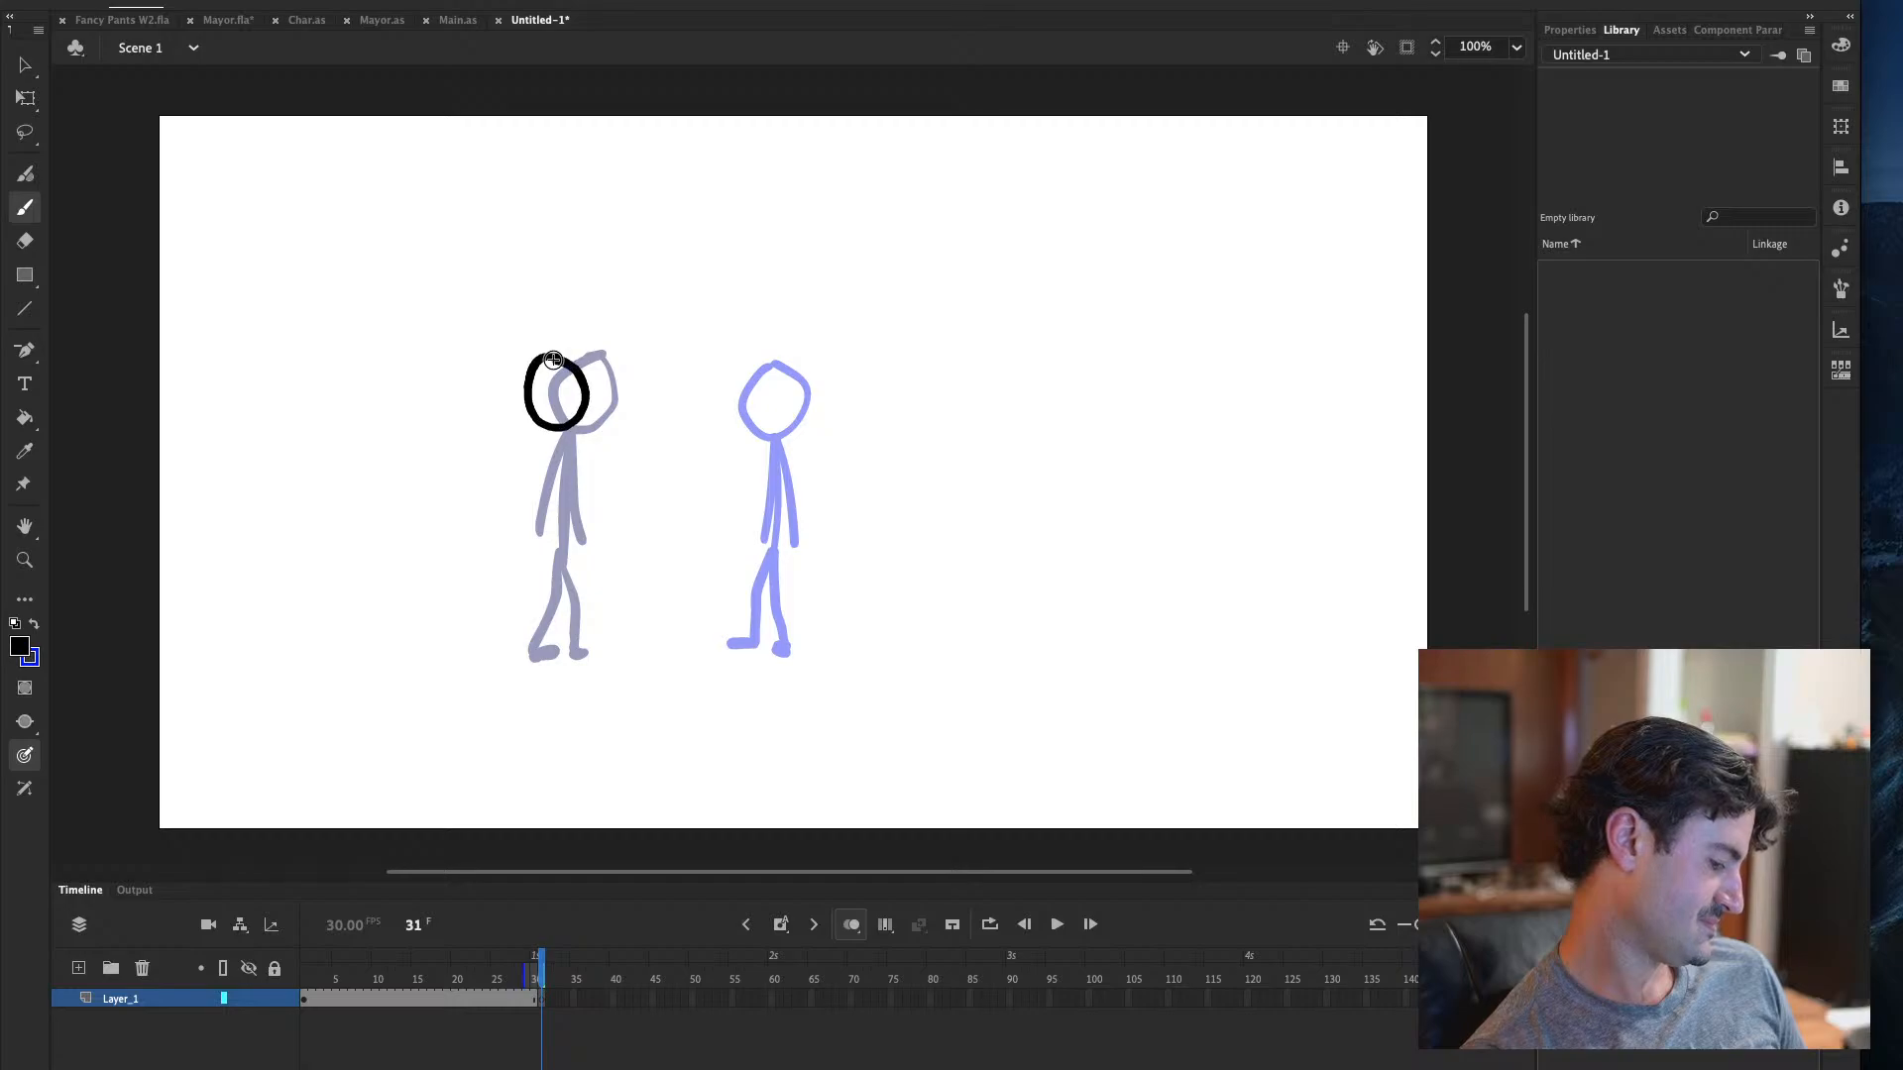
mouse_move(546, 429)
left_mouse_down()
mouse_move(551, 540)
mouse_move(480, 435)
mouse_move(538, 449)
mouse_move(578, 540)
mouse_move(494, 639)
mouse_move(523, 639)
left_mouse_up()
left_click_drag(548, 538, 591, 642)
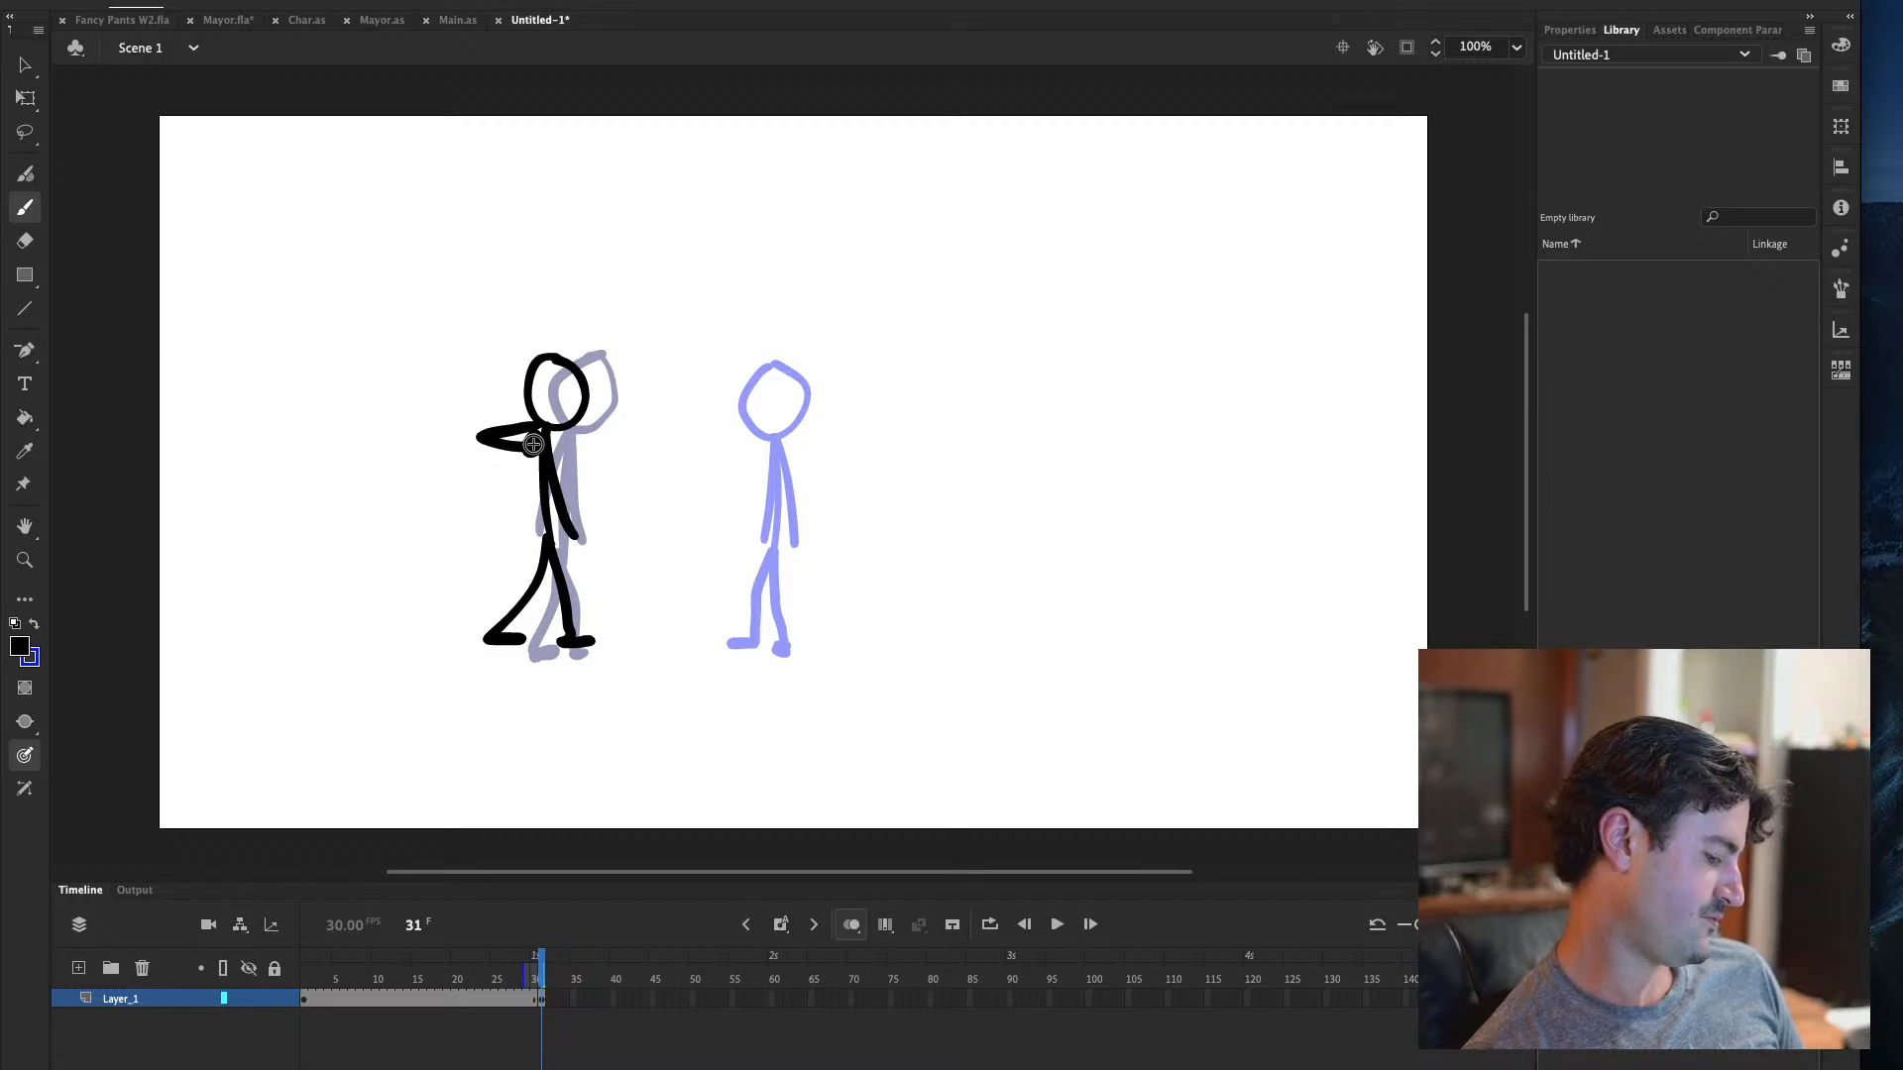
Switch the fill to blue and redraw the blue figure closer to the black one, with arms trailing behind and legs apart
left_click(33, 626)
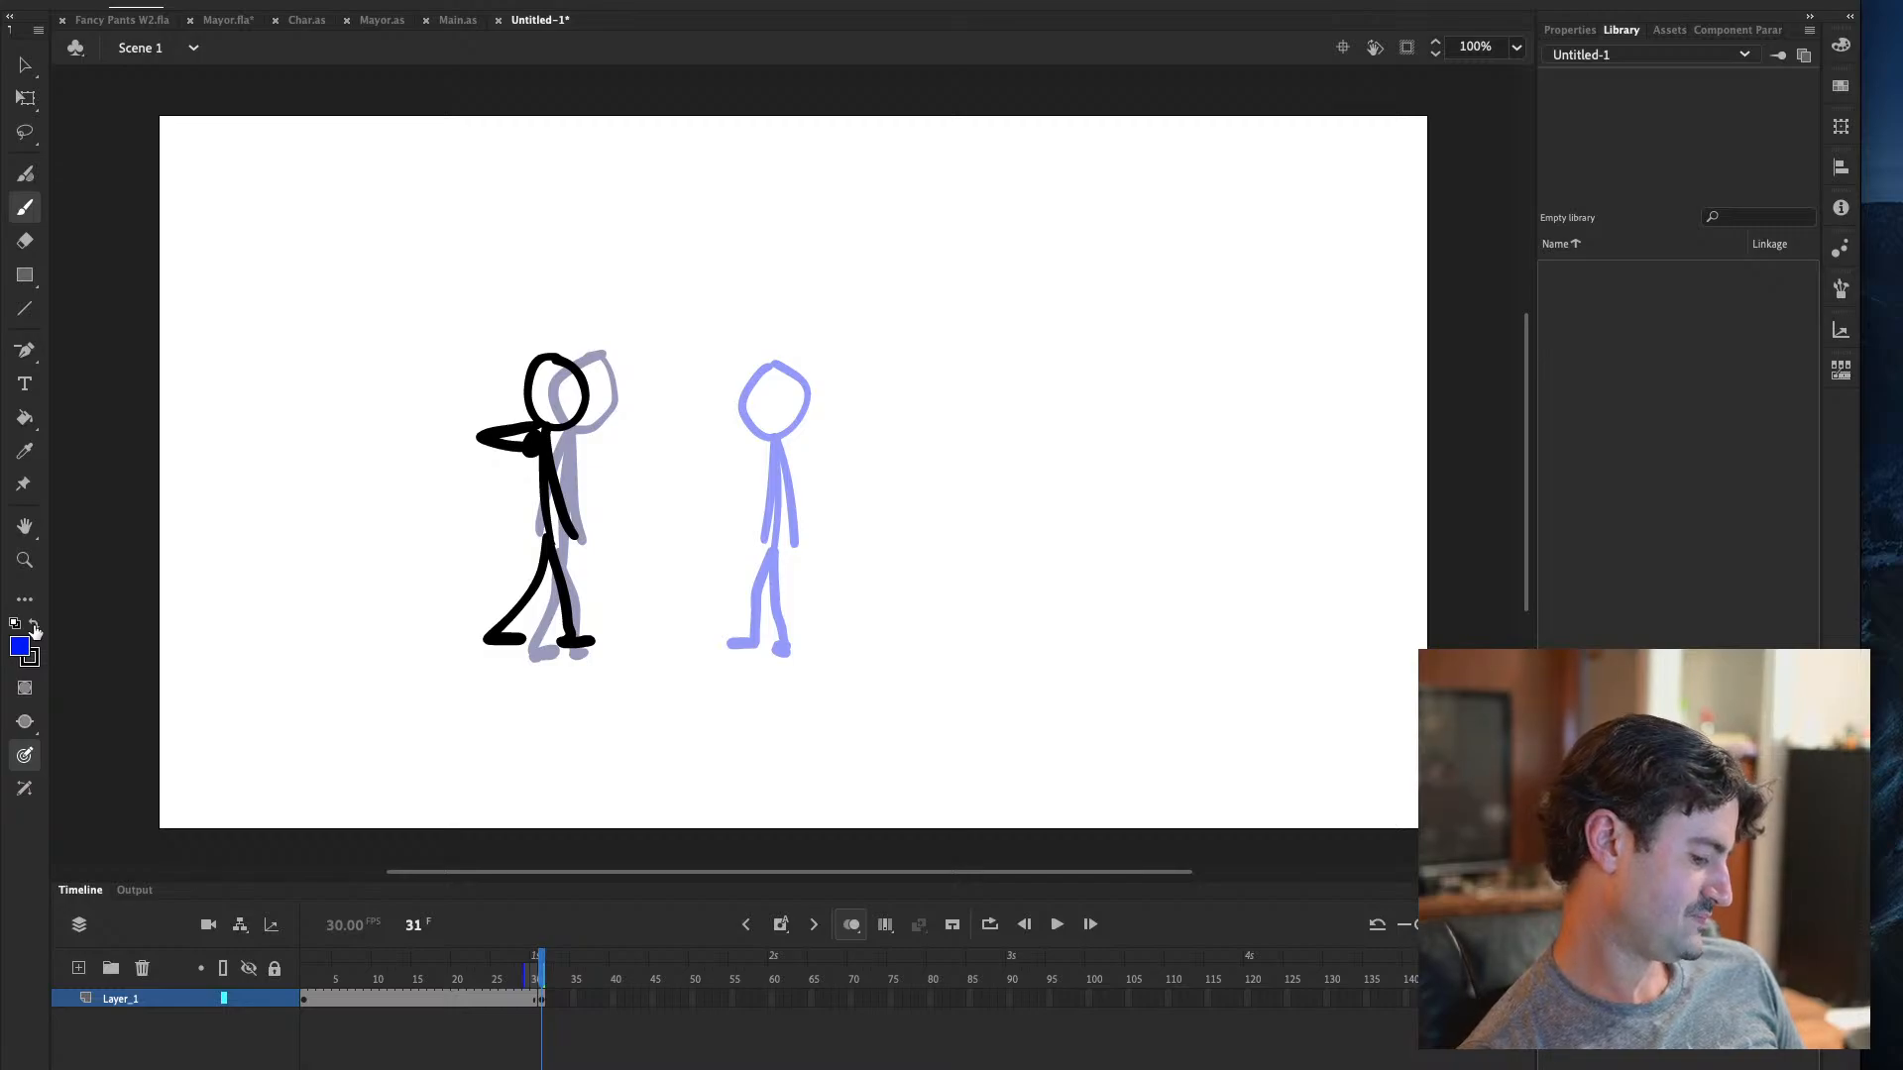
mouse_move(664, 357)
left_mouse_down()
mouse_move(632, 417)
mouse_move(693, 407)
mouse_move(662, 359)
left_mouse_up()
left_click_drag(662, 436, 678, 556)
left_click_drag(668, 438, 722, 559)
key("ctrl+z")
mouse_move(669, 436)
left_mouse_down()
mouse_move(713, 534)
mouse_move(750, 531)
mouse_move(652, 634)
left_mouse_up()
left_click_drag(682, 545, 704, 633)
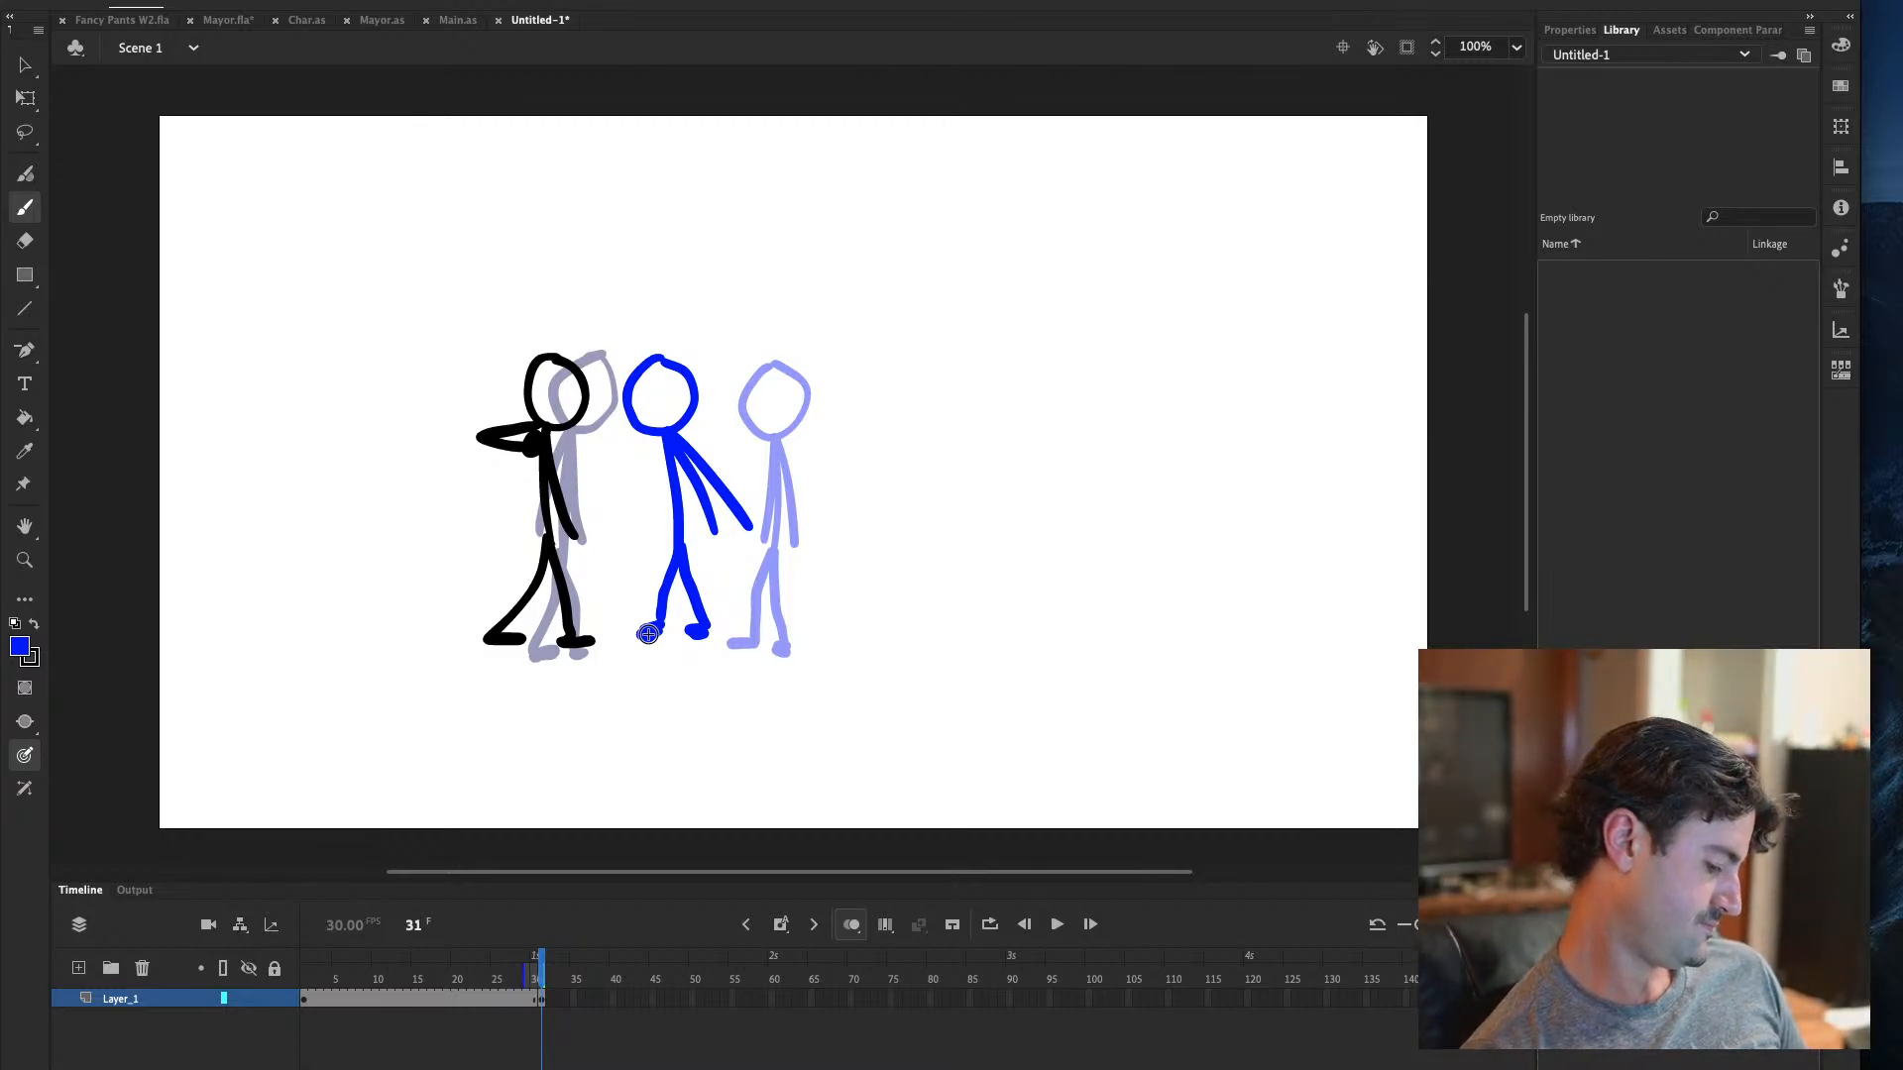
Add a new layer above Layer_1, target its frame 31 and set the fill colour to red
left_click(78, 967)
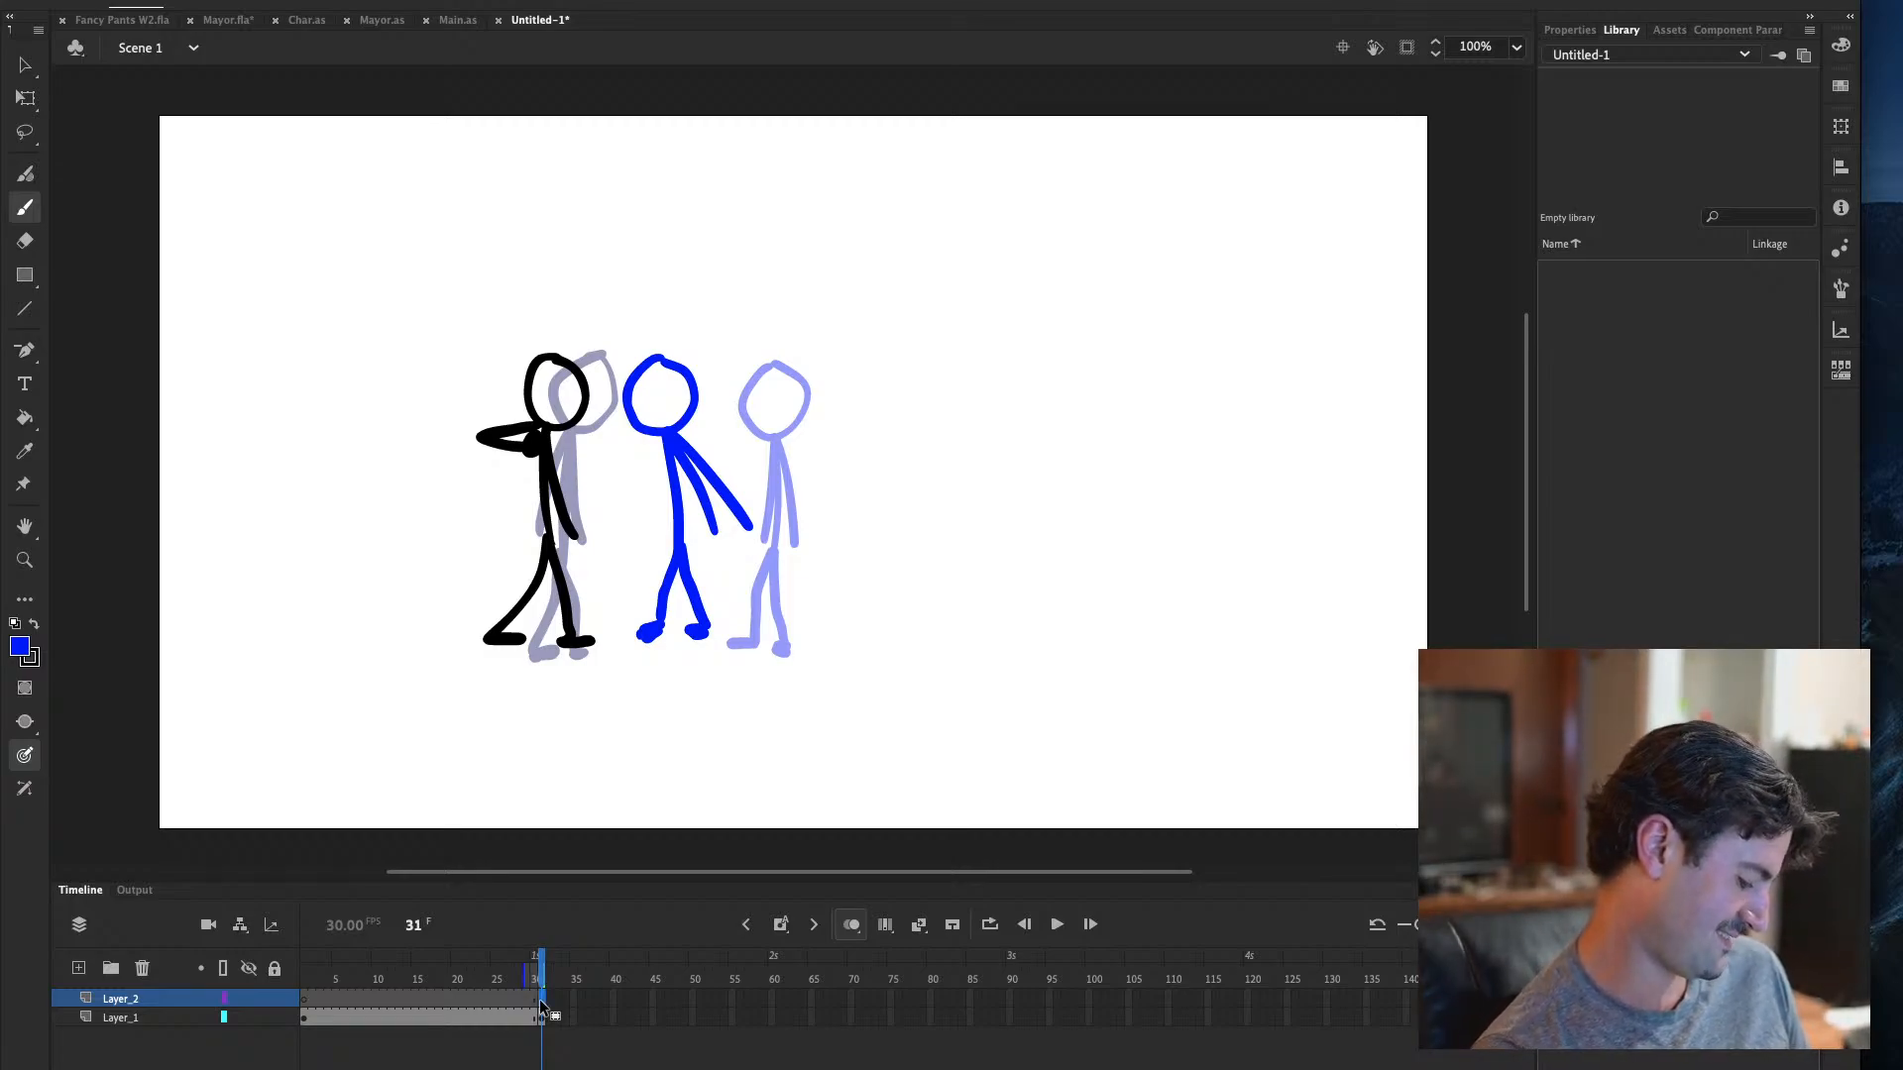
left_click_drag(541, 1006, 543, 1006)
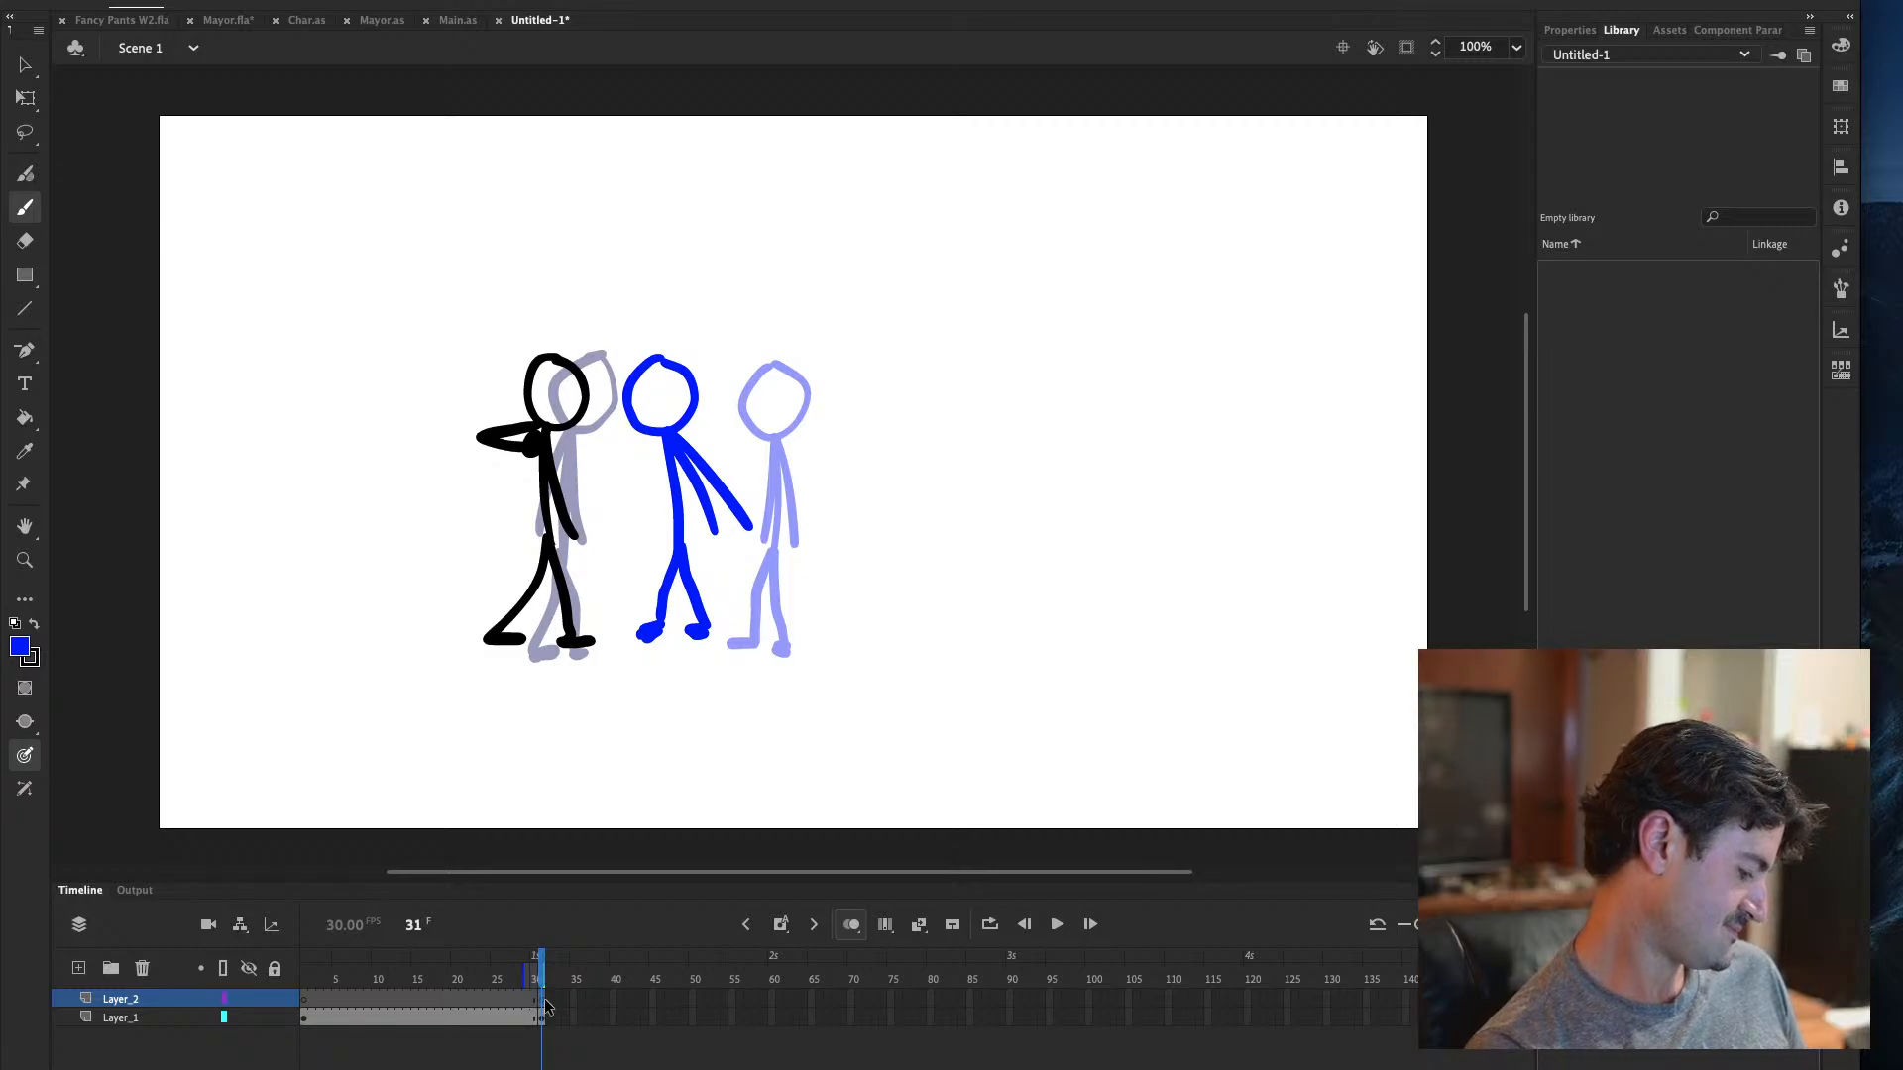
left_click(33, 625)
left_click(19, 649)
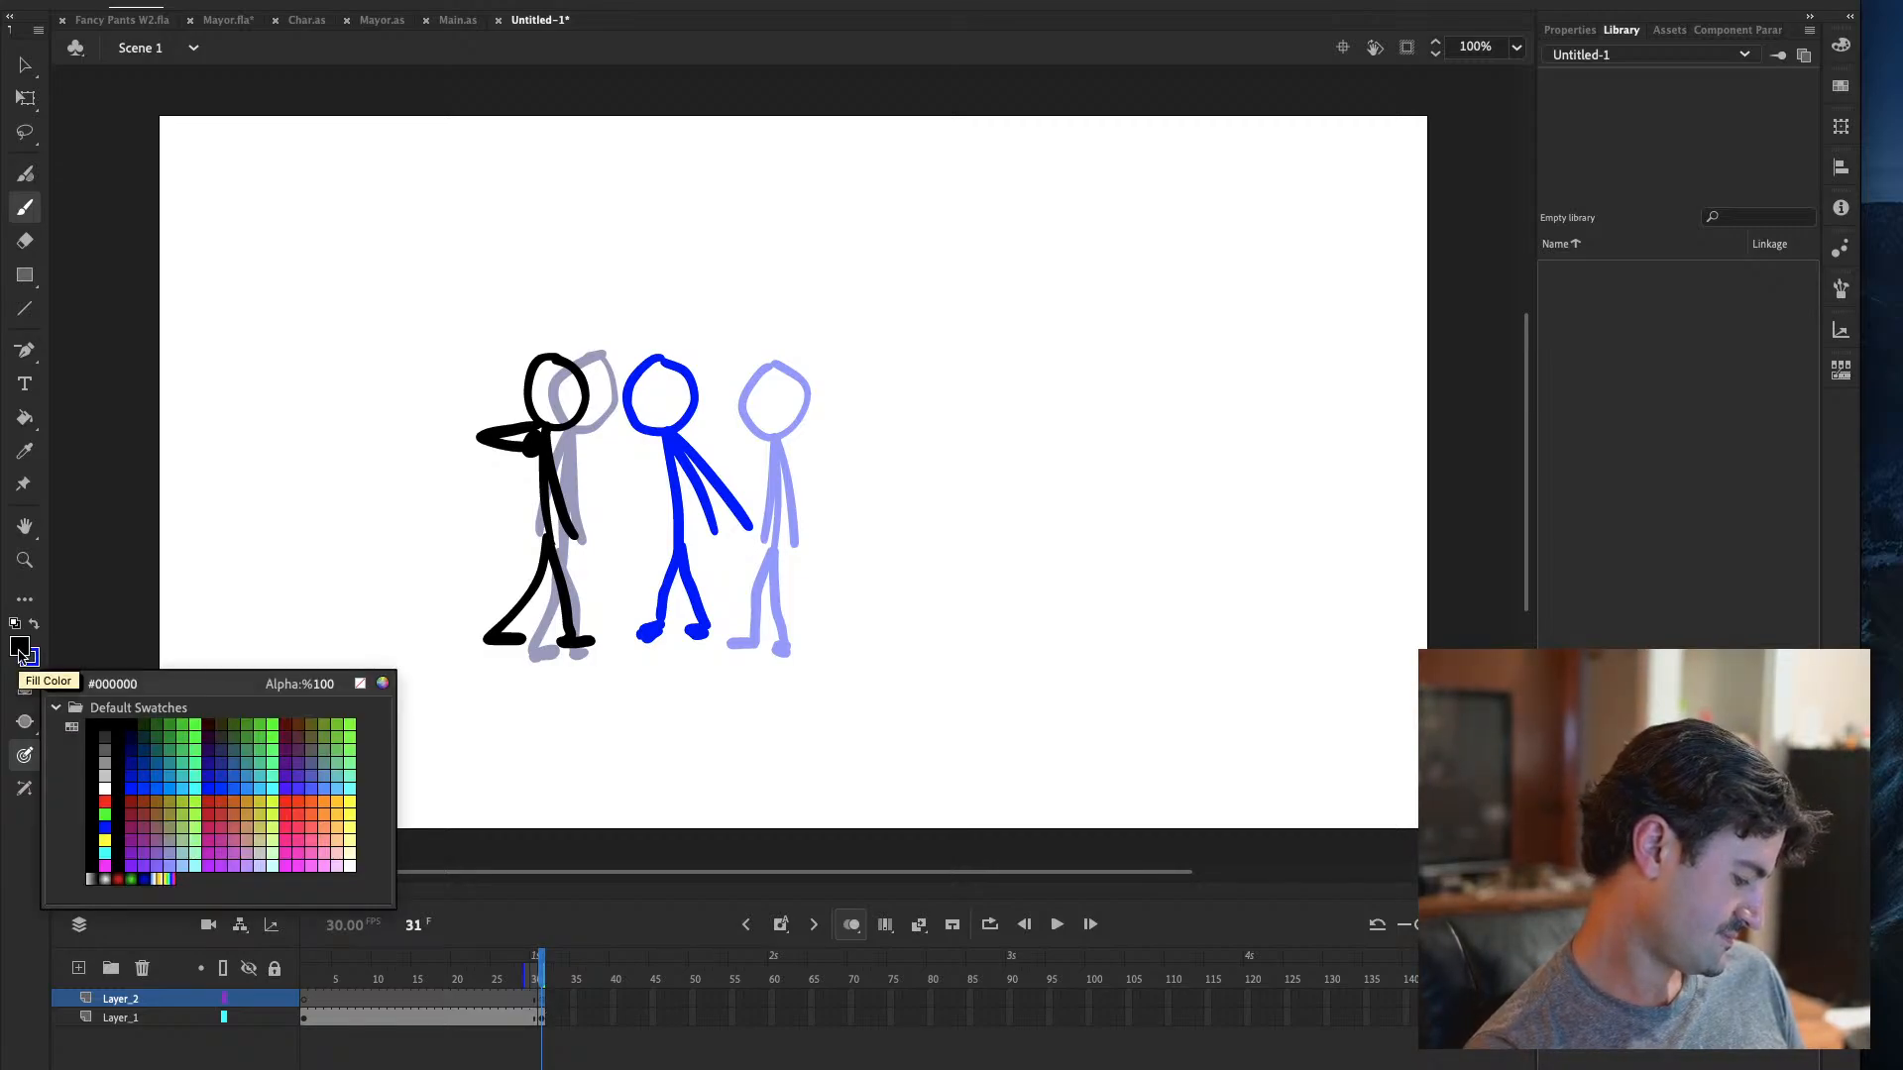
left_click(106, 801)
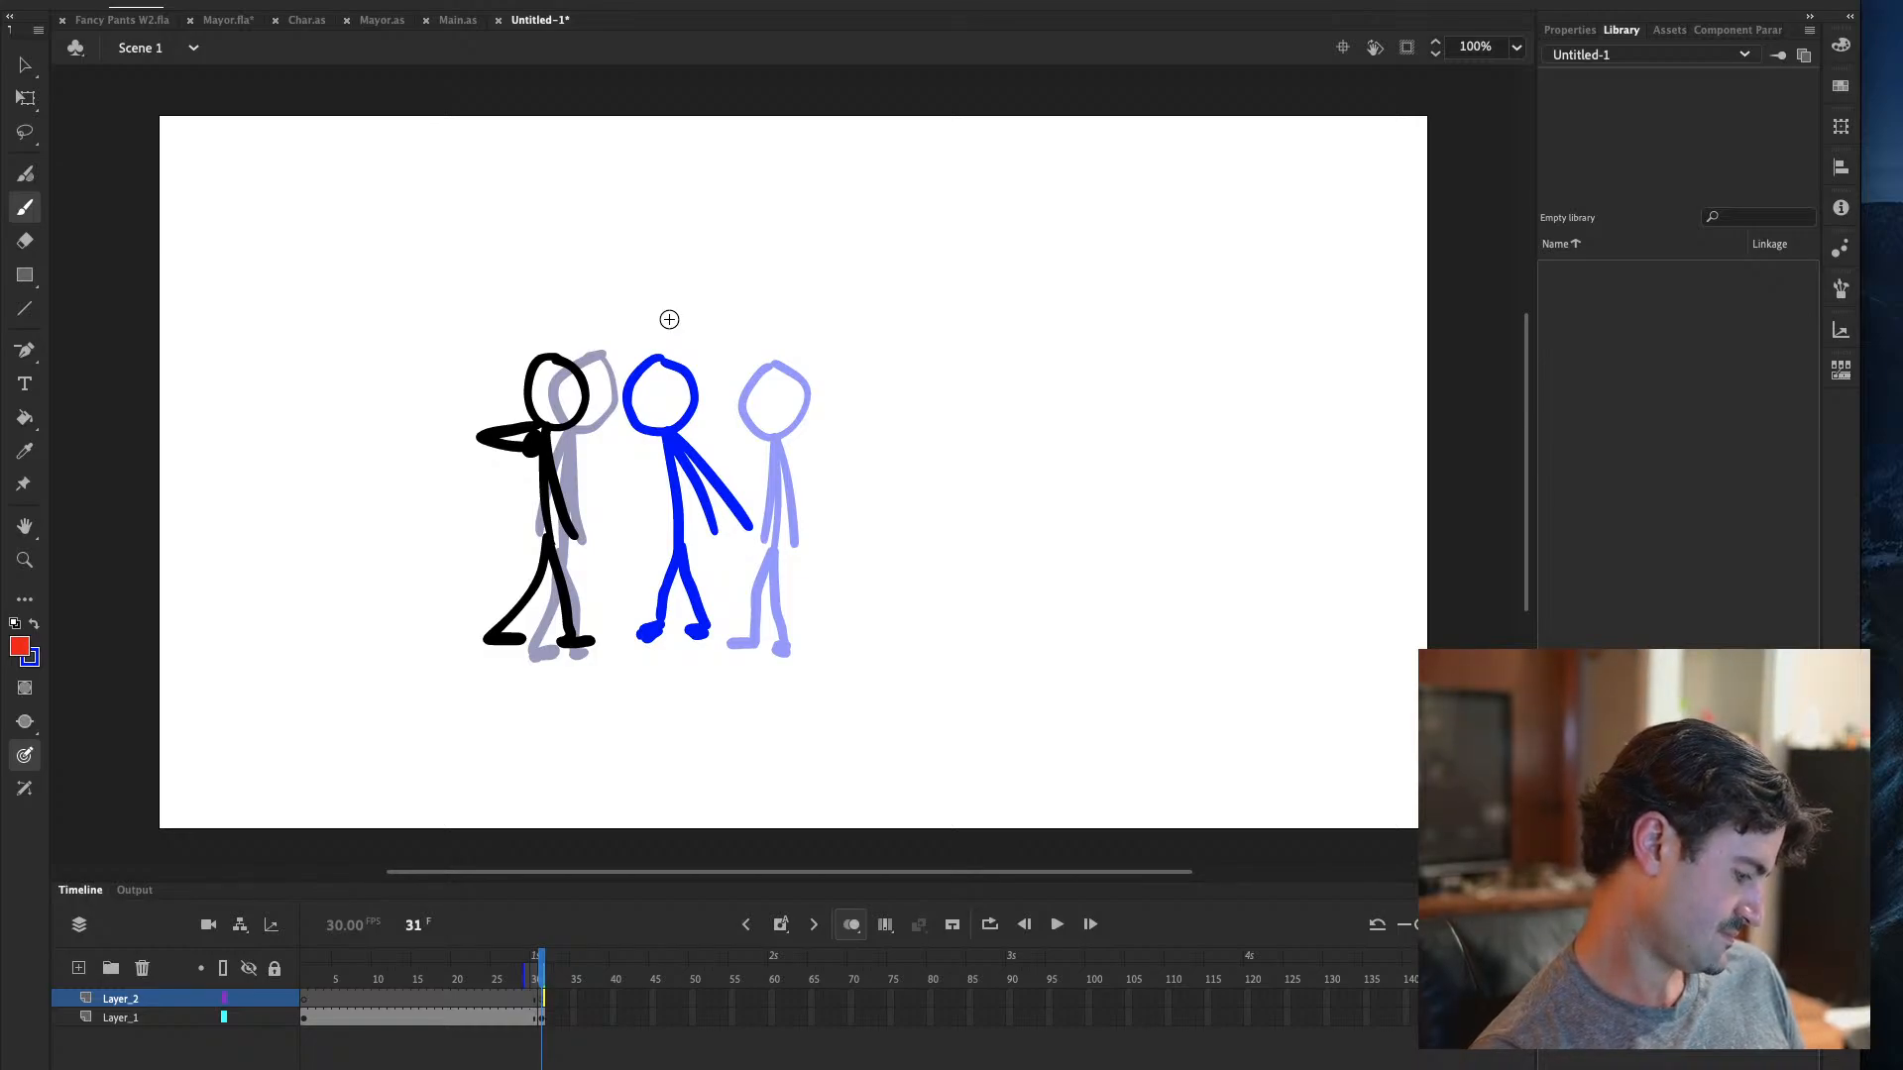
left_click_drag(661, 294, 672, 315)
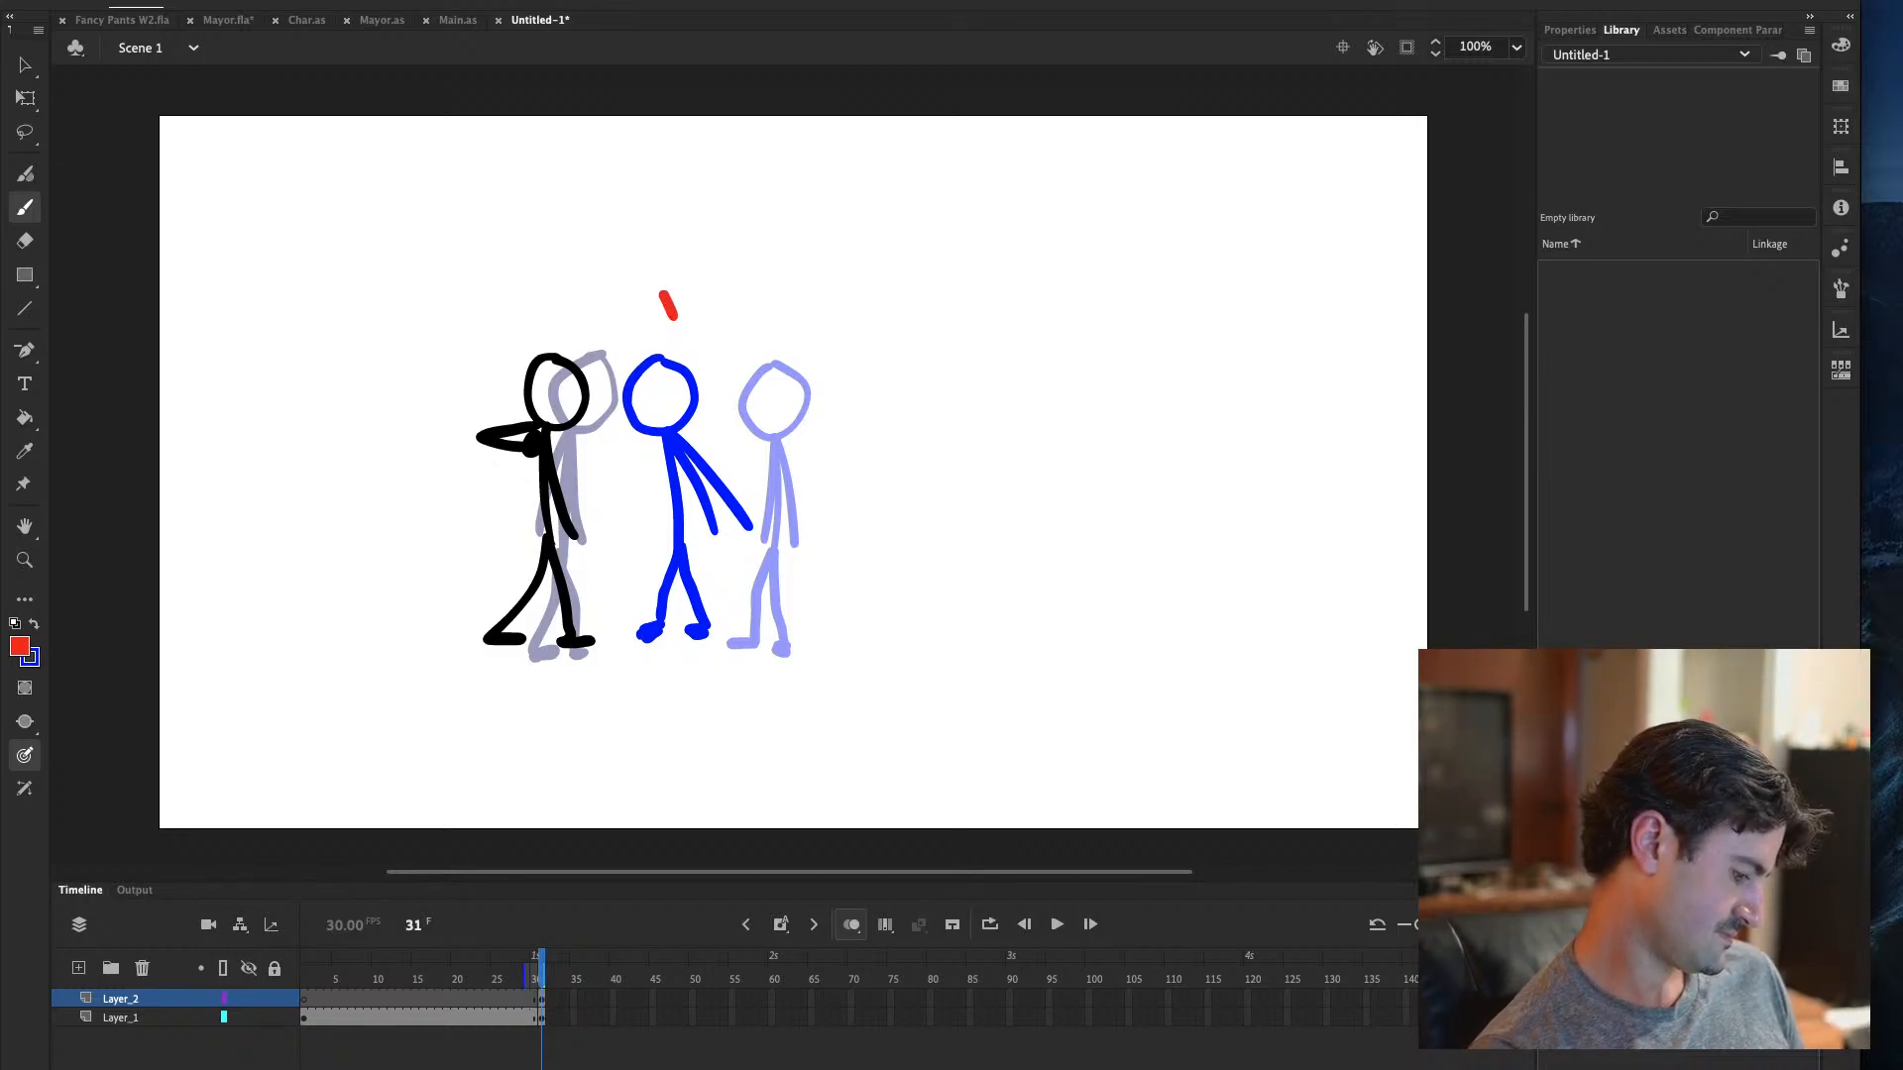
left_click_drag(639, 248, 680, 319)
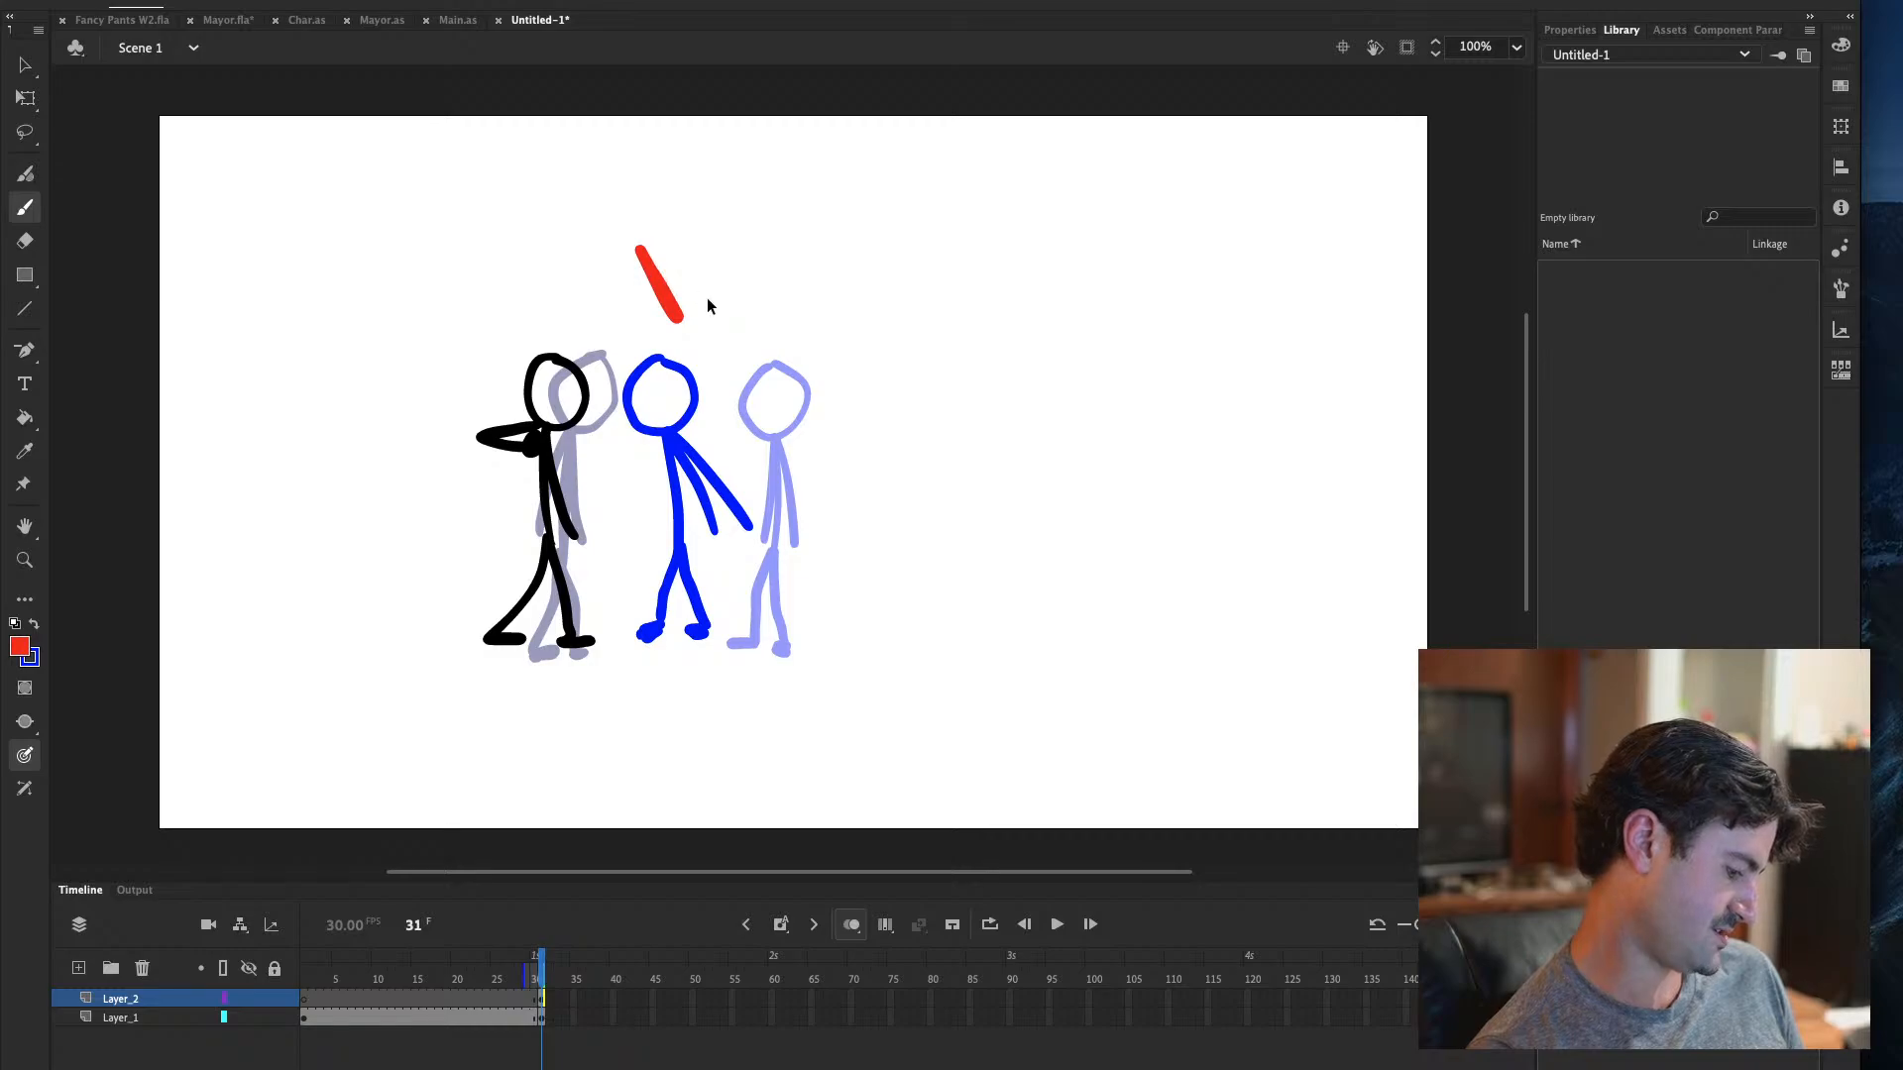
key("ctrl+z")
key("ctrl+z")
Write "Fite words" in red slanting above the two figures, with a short dash leading from the blue figure's head
mouse_move(643, 260)
left_mouse_down()
mouse_move(670, 331)
mouse_move(677, 244)
mouse_move(690, 282)
mouse_move(737, 289)
left_mouse_up()
left_click(700, 219)
mouse_move(750, 204)
left_mouse_down()
mouse_move(736, 294)
mouse_move(768, 224)
mouse_move(825, 248)
left_mouse_up()
mouse_move(760, 339)
left_mouse_down()
mouse_move(824, 306)
mouse_move(872, 333)
mouse_move(878, 298)
left_mouse_up()
mouse_move(904, 319)
left_mouse_down()
mouse_move(942, 274)
mouse_move(992, 289)
left_mouse_up()
left_click_drag(1045, 220, 993, 285)
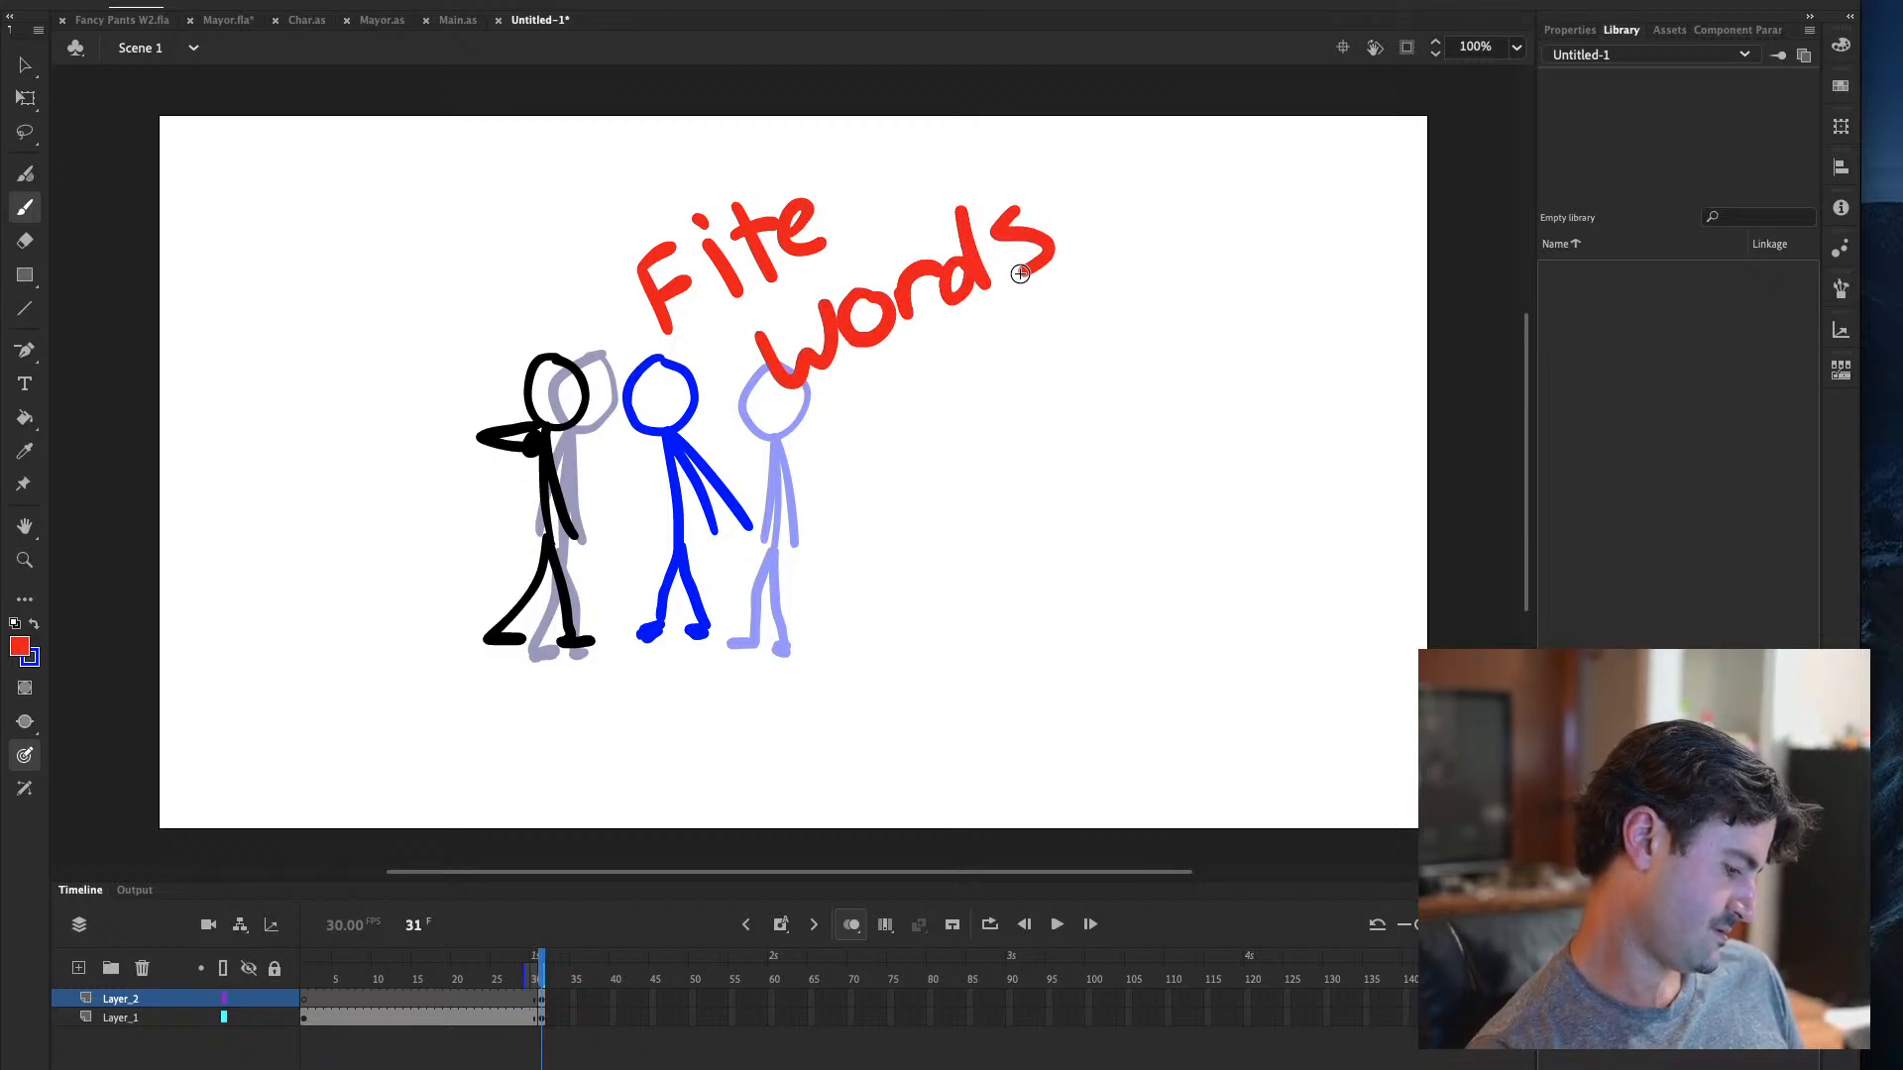
left_click_drag(748, 362, 725, 382)
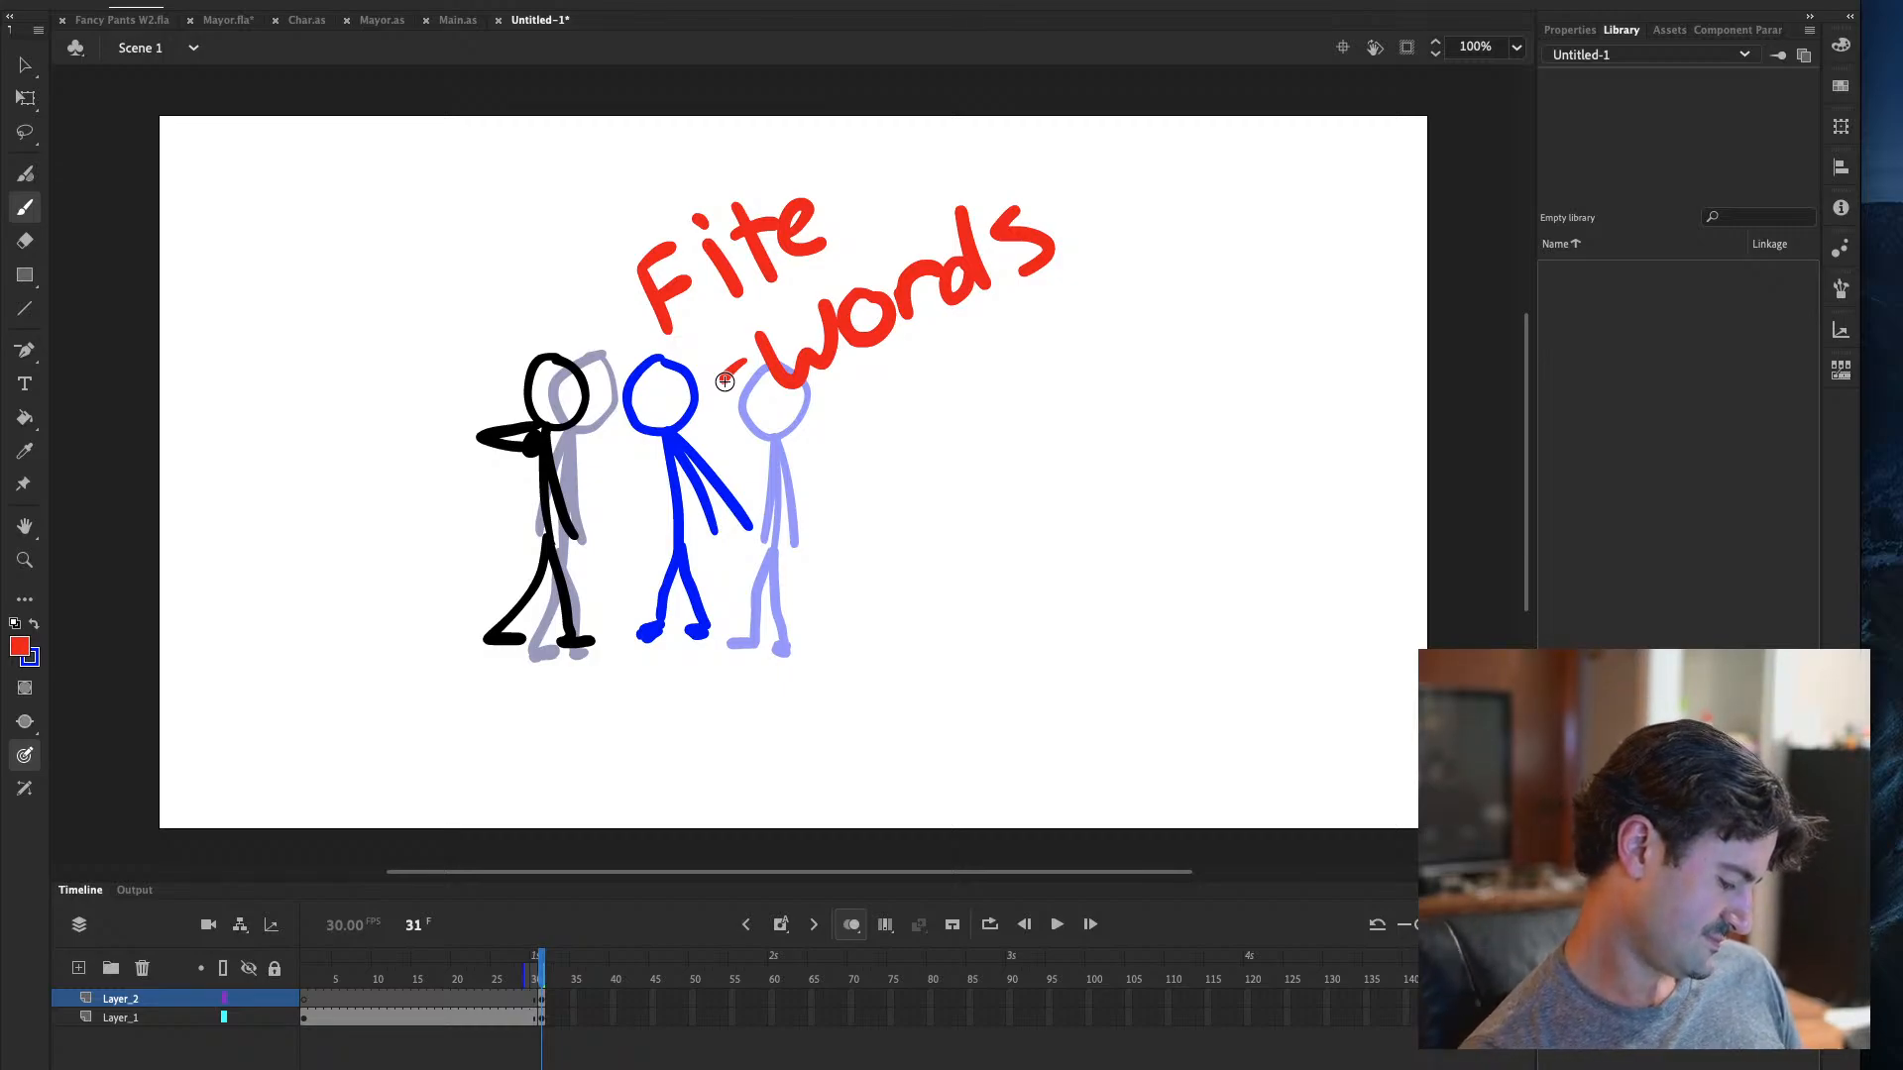
Insert a blank keyframe at frame 47 of Layer_1 and end the Layer_2 words just before that frame
left_click(670, 1018)
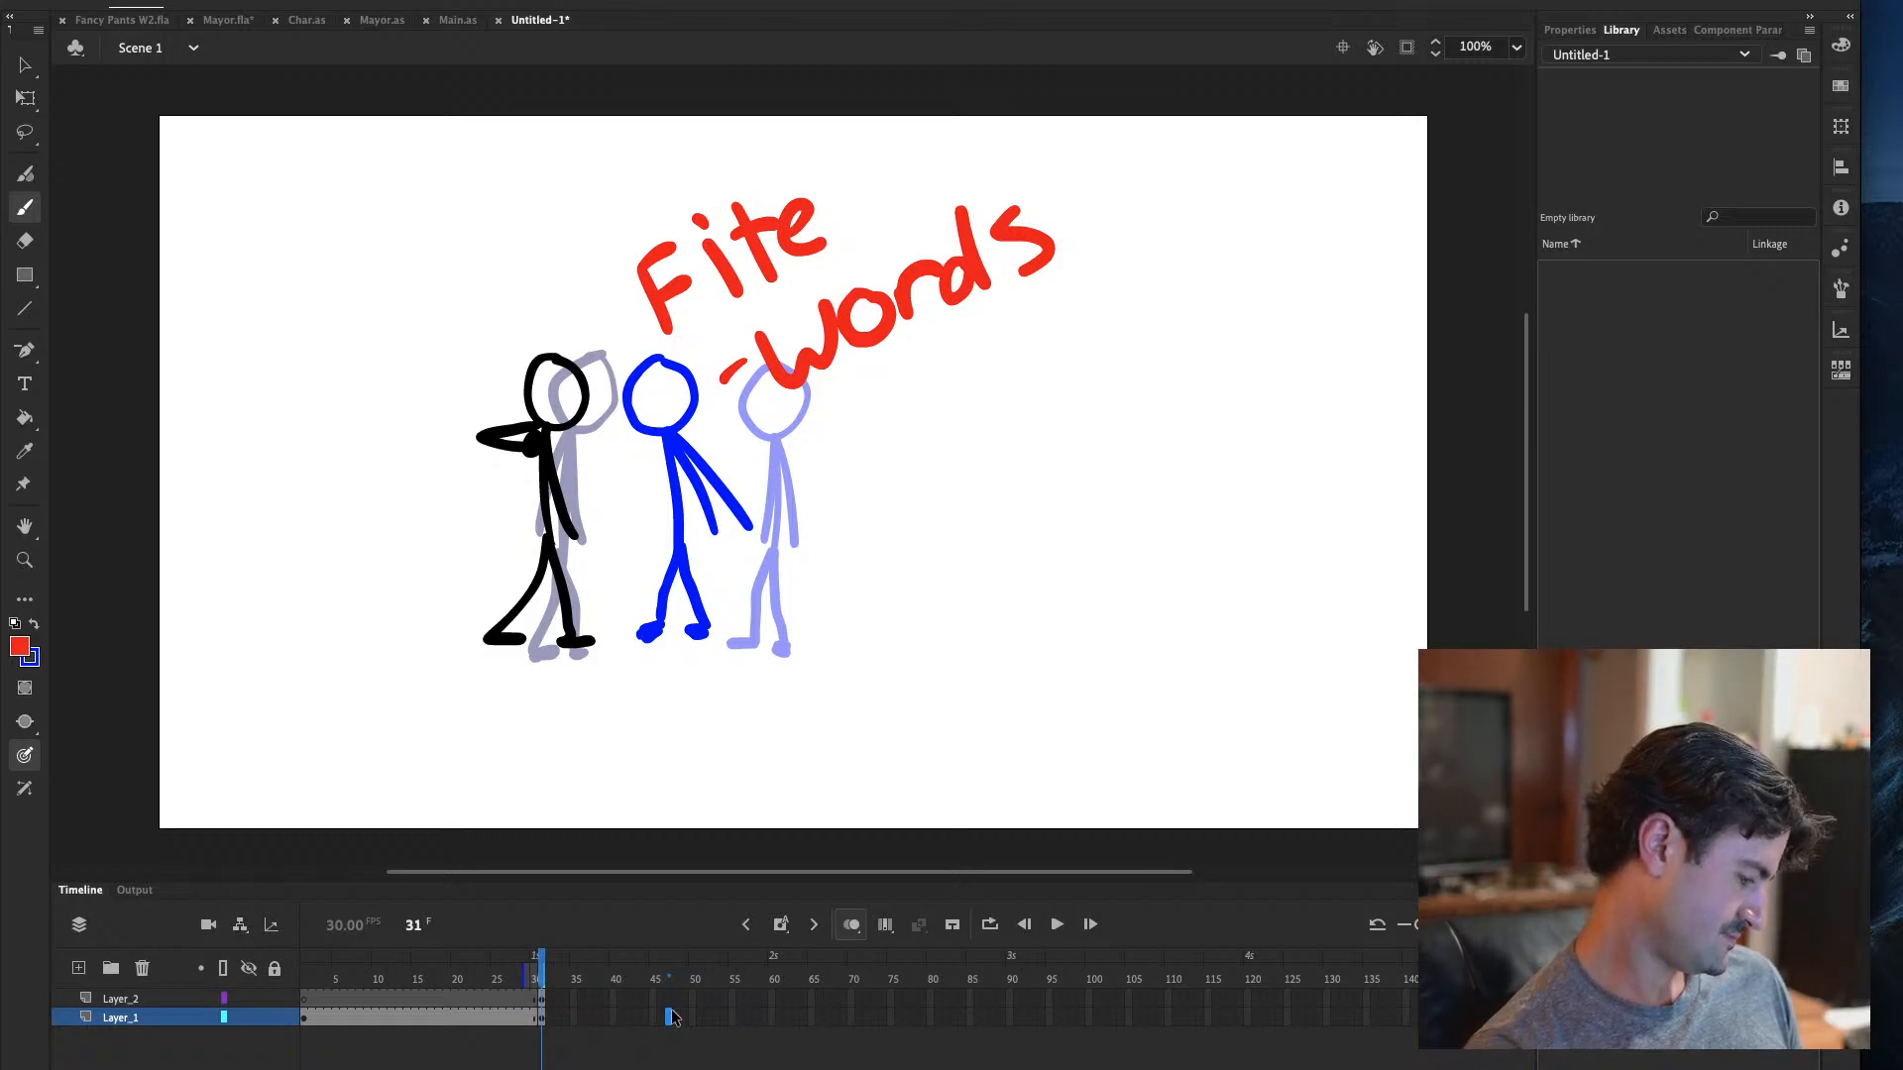
key("F7")
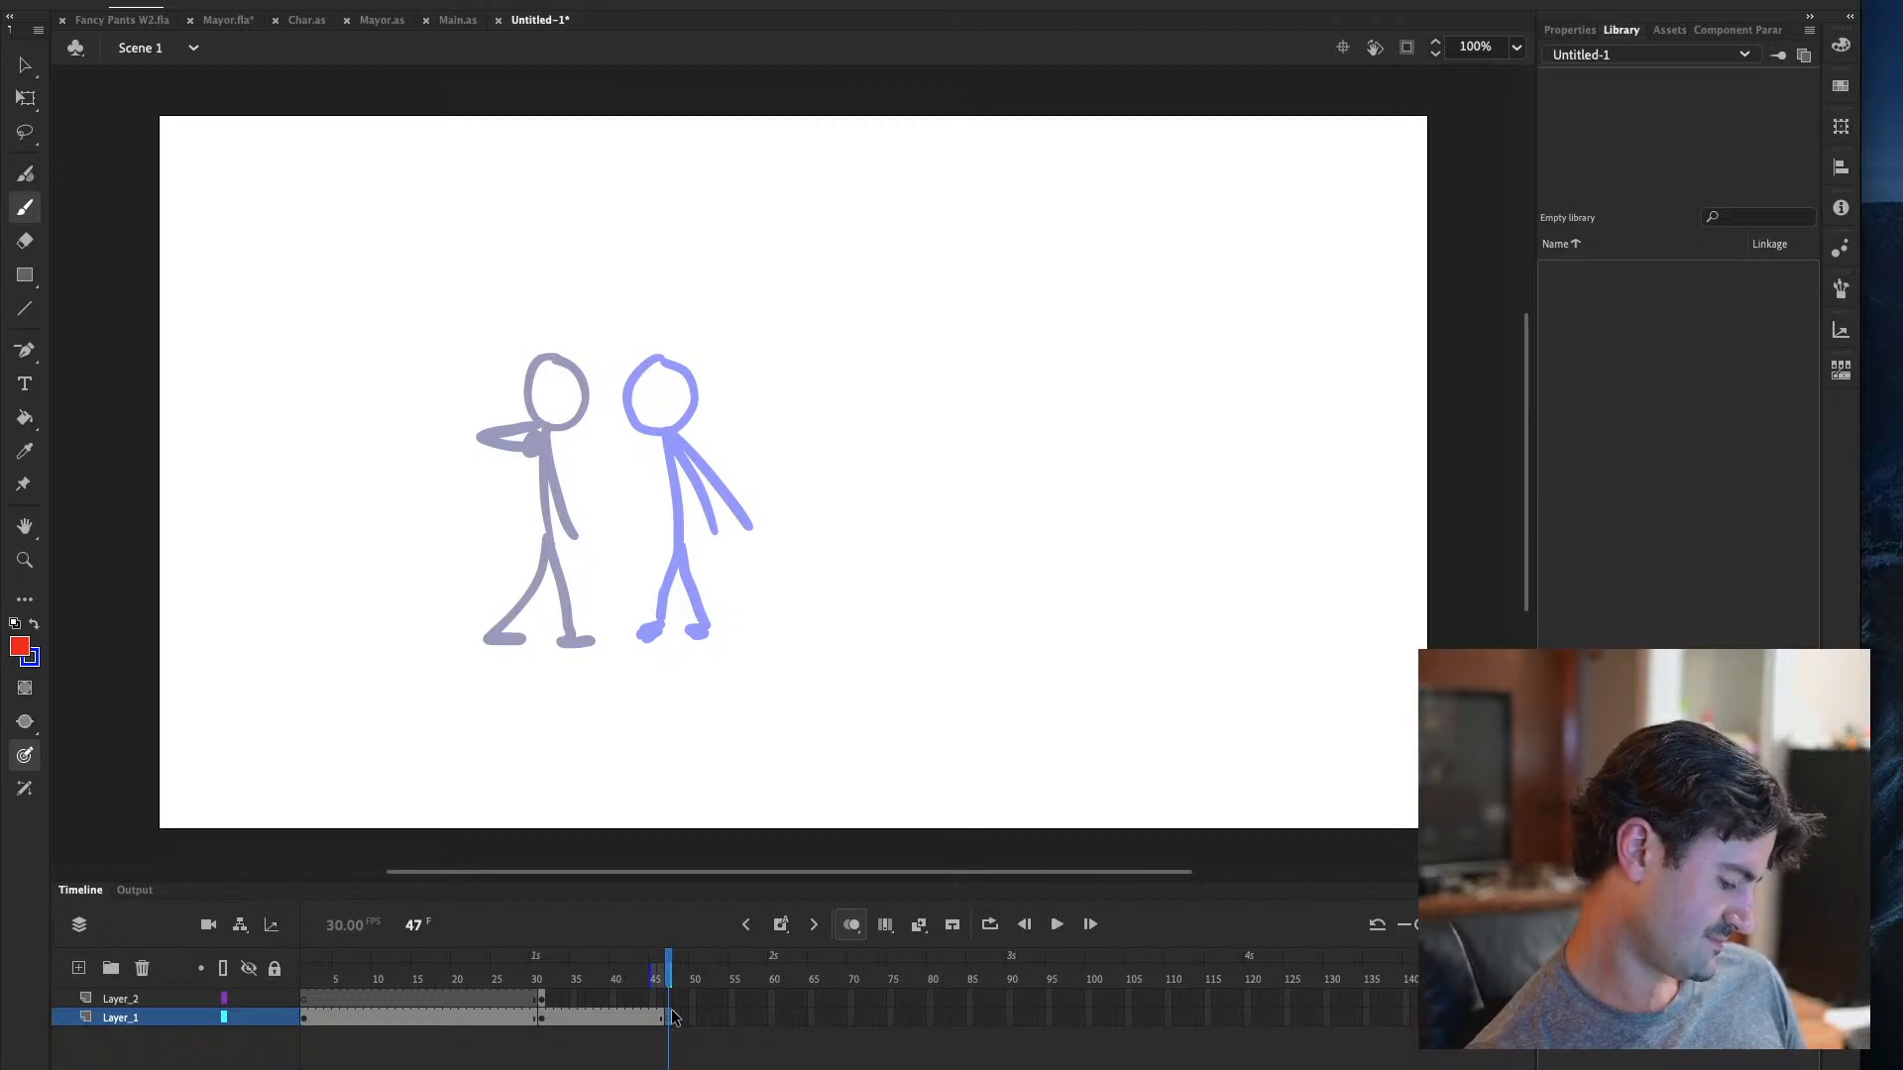
left_click(664, 1001)
left_click(670, 1001)
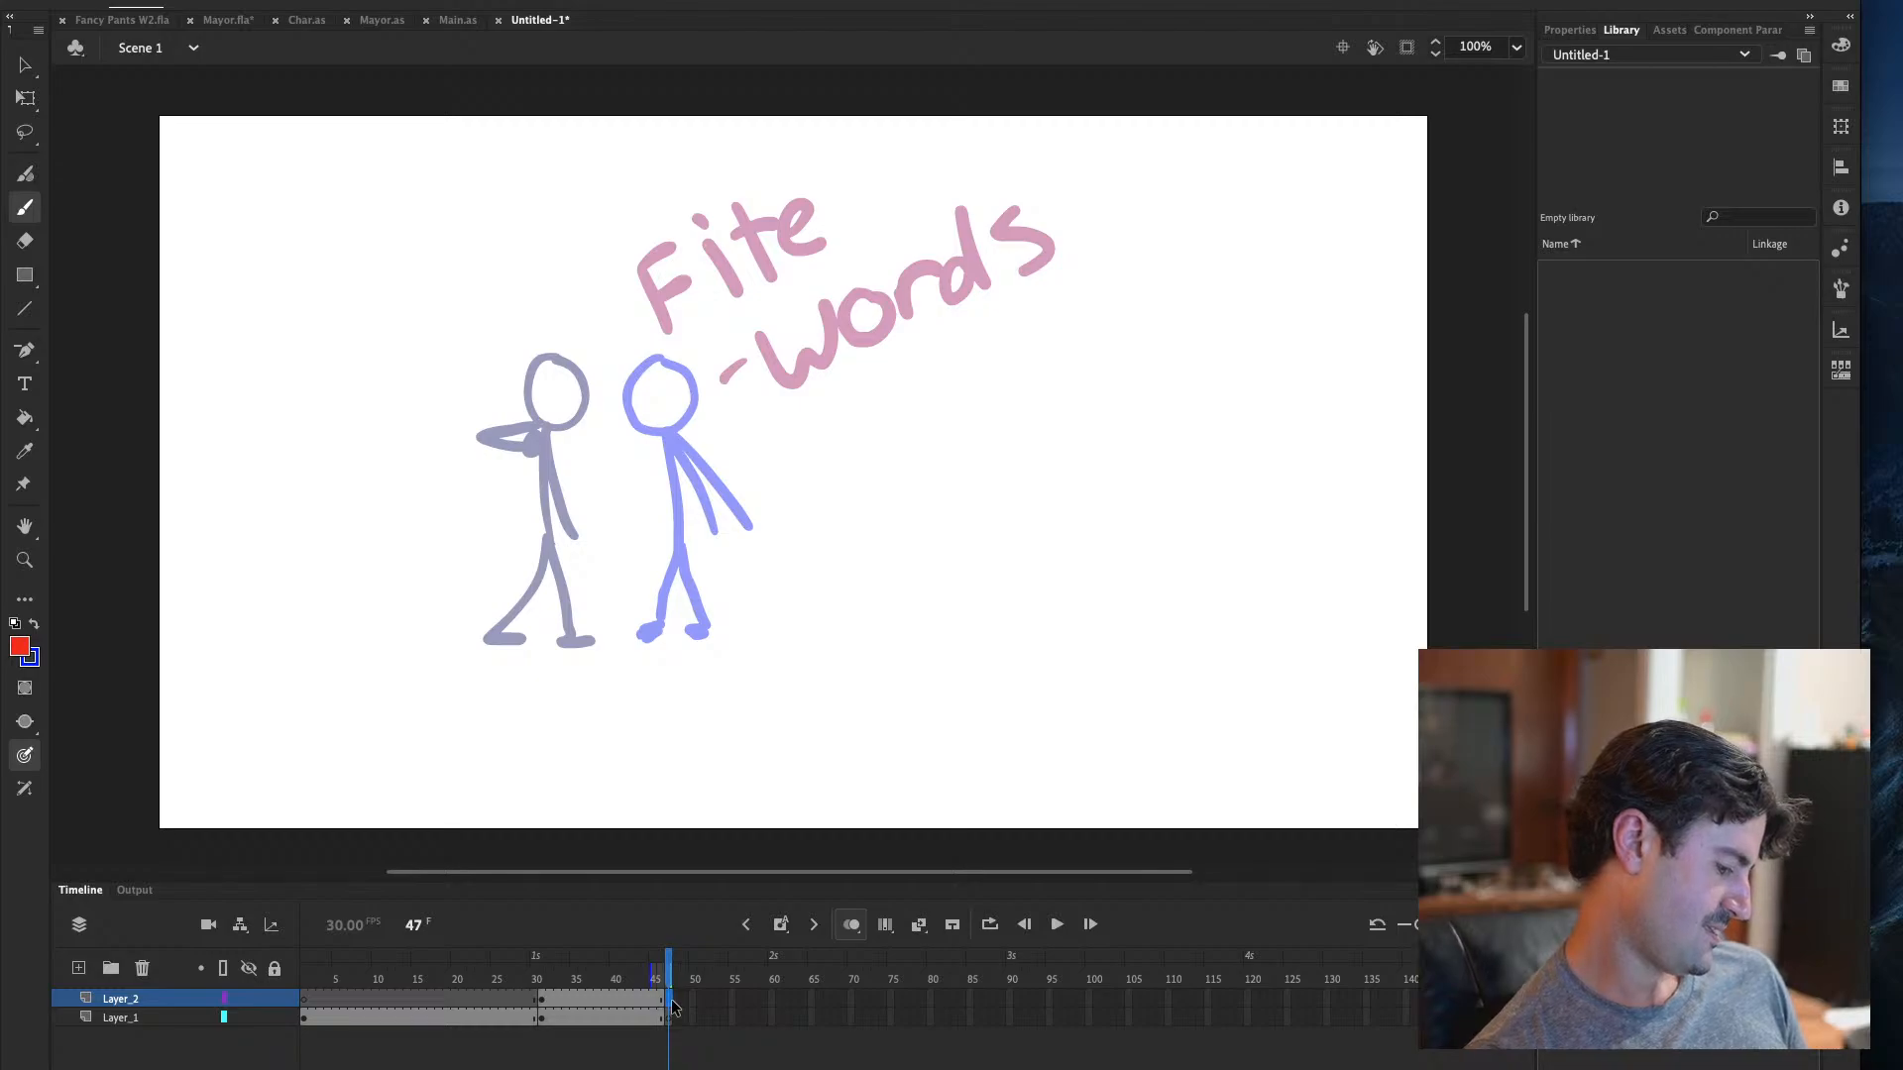
Switch the fill to black and draw the black figure's head, torso and spread legs on Layer_1's frame 47, nearer the blue figure
left_click(674, 1018)
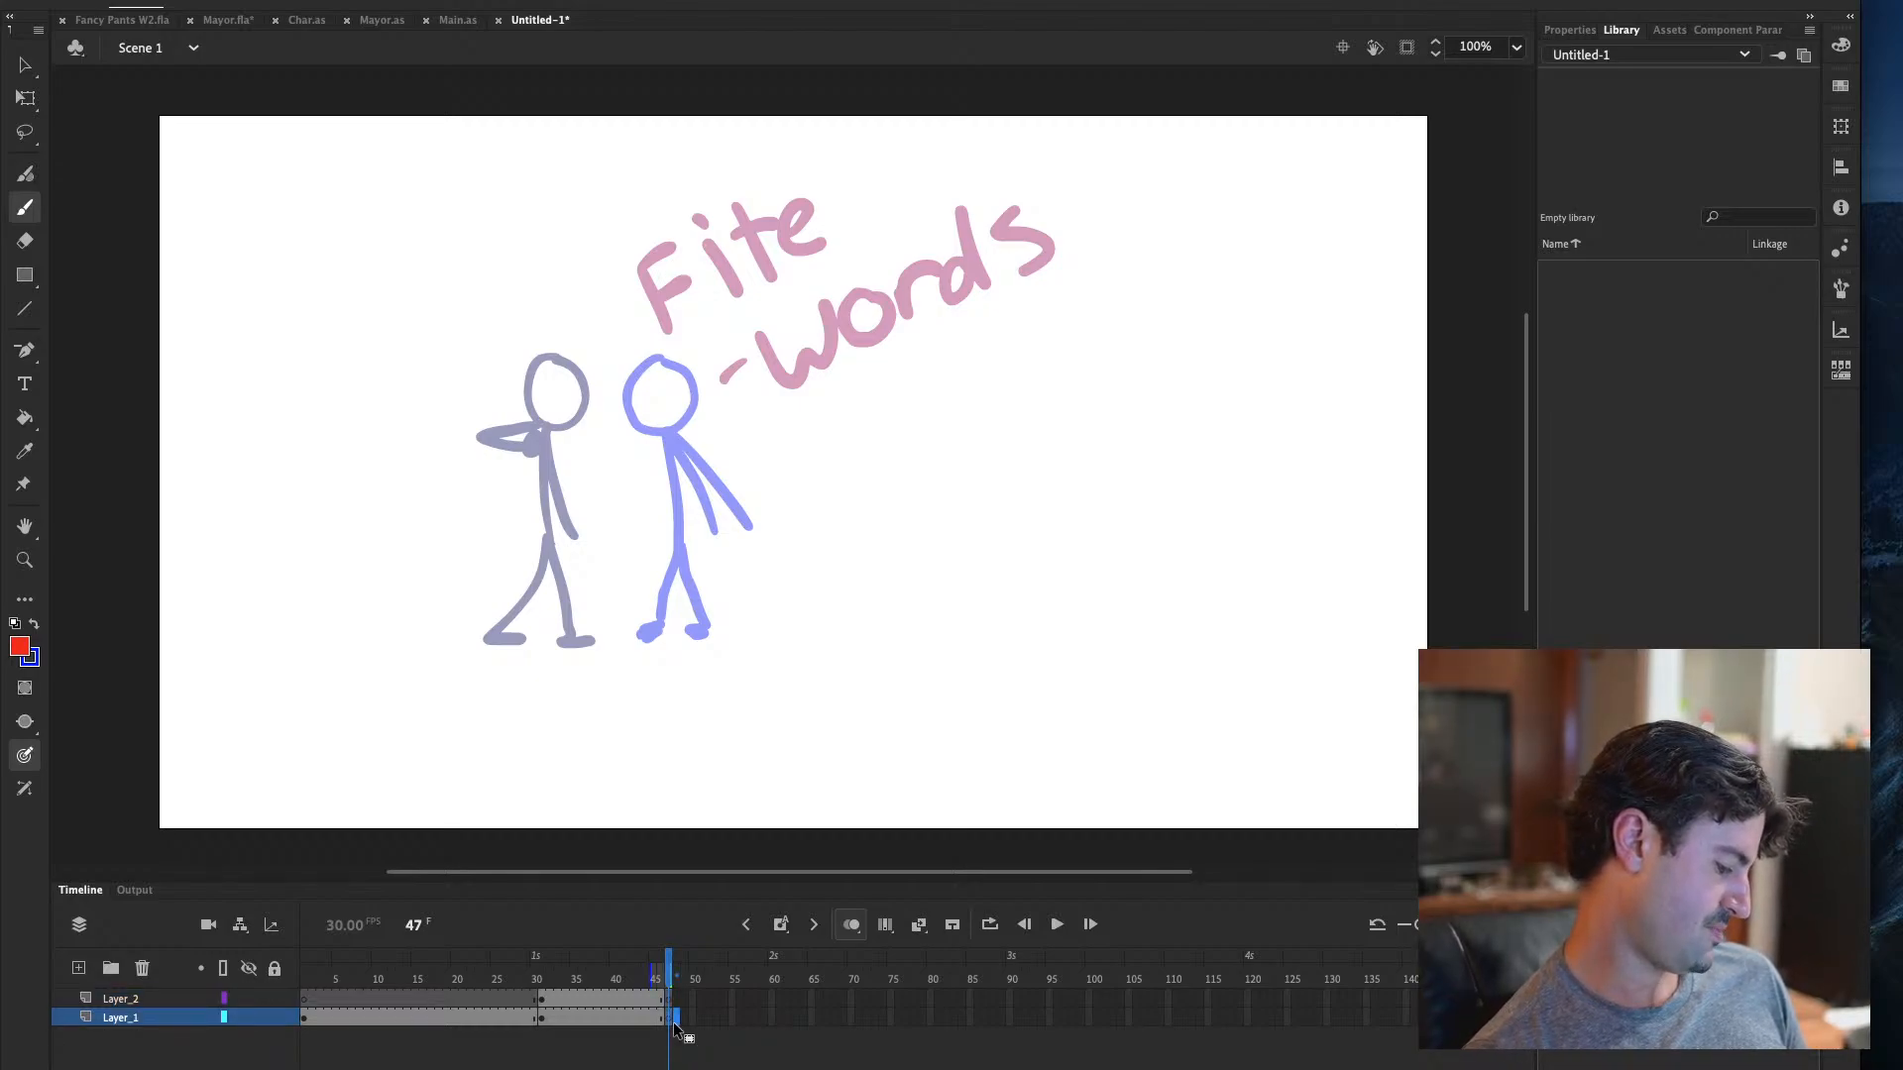
left_click(21, 648)
left_click(99, 723)
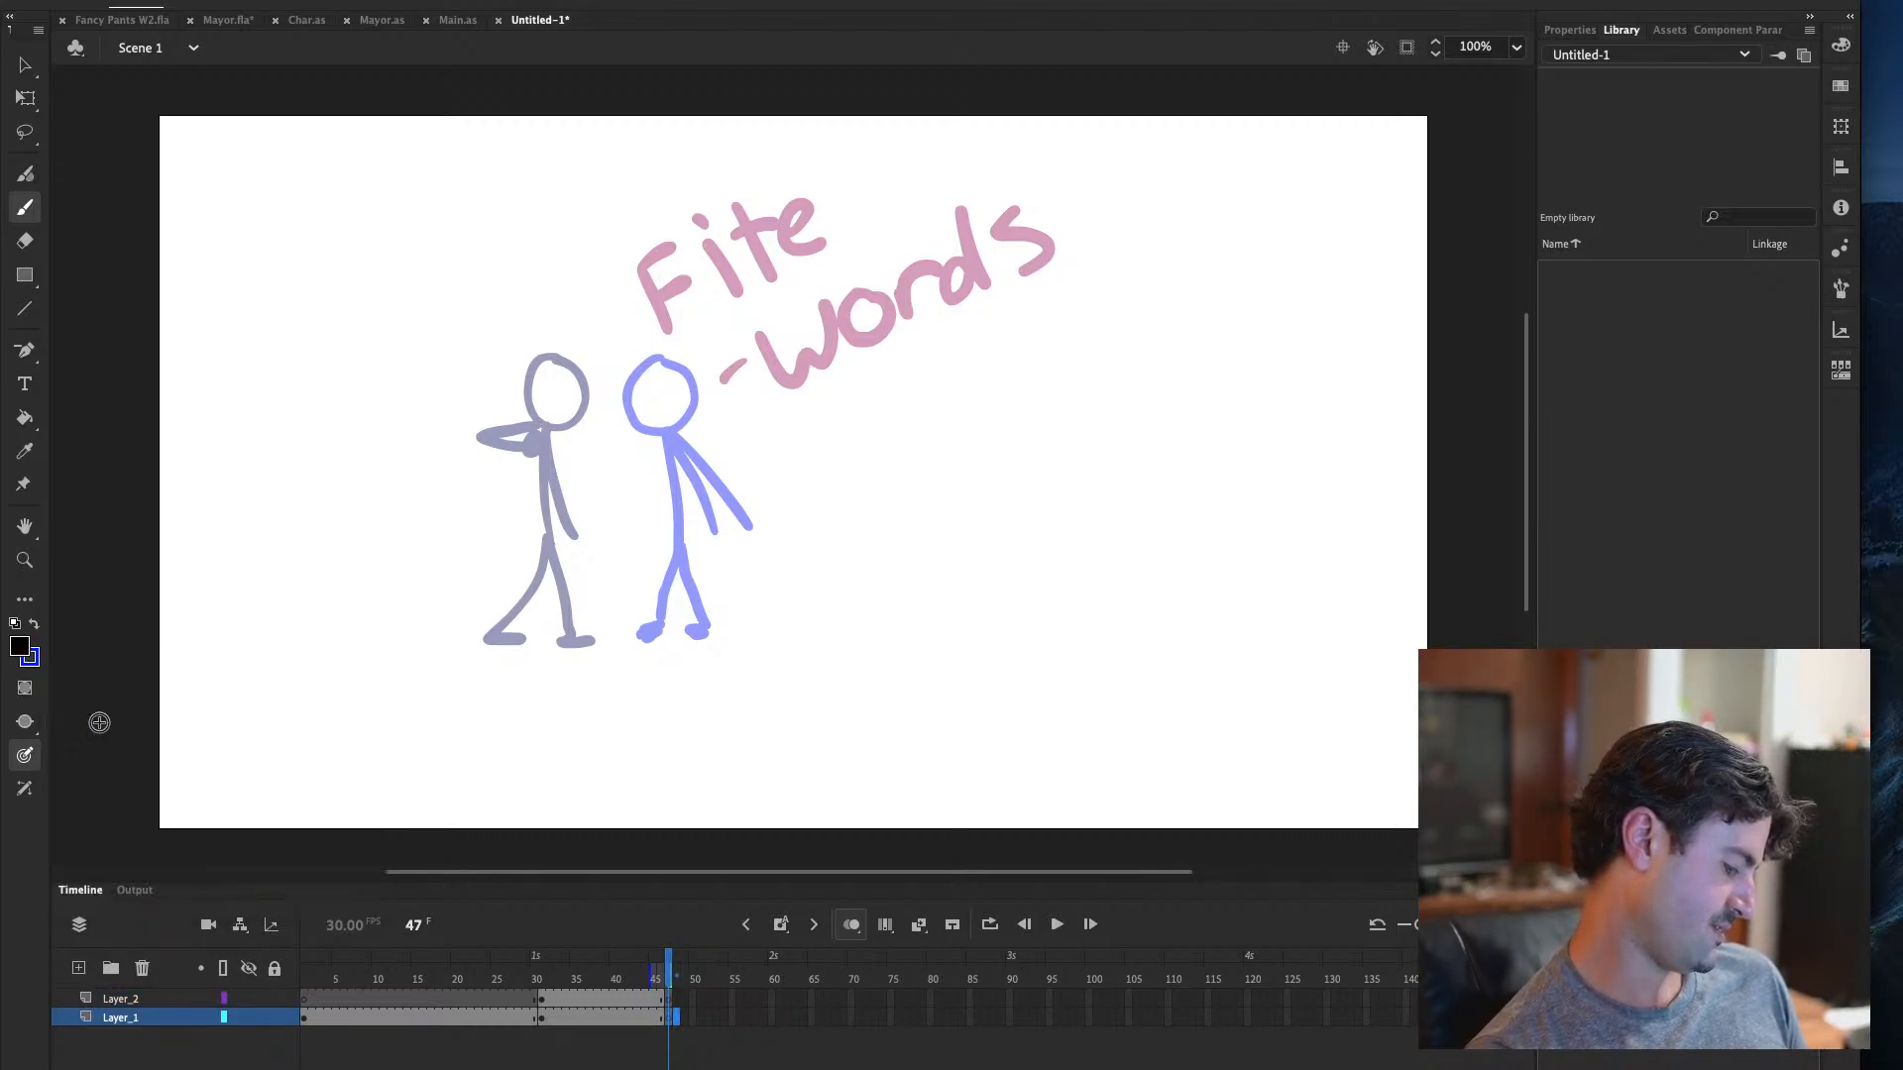
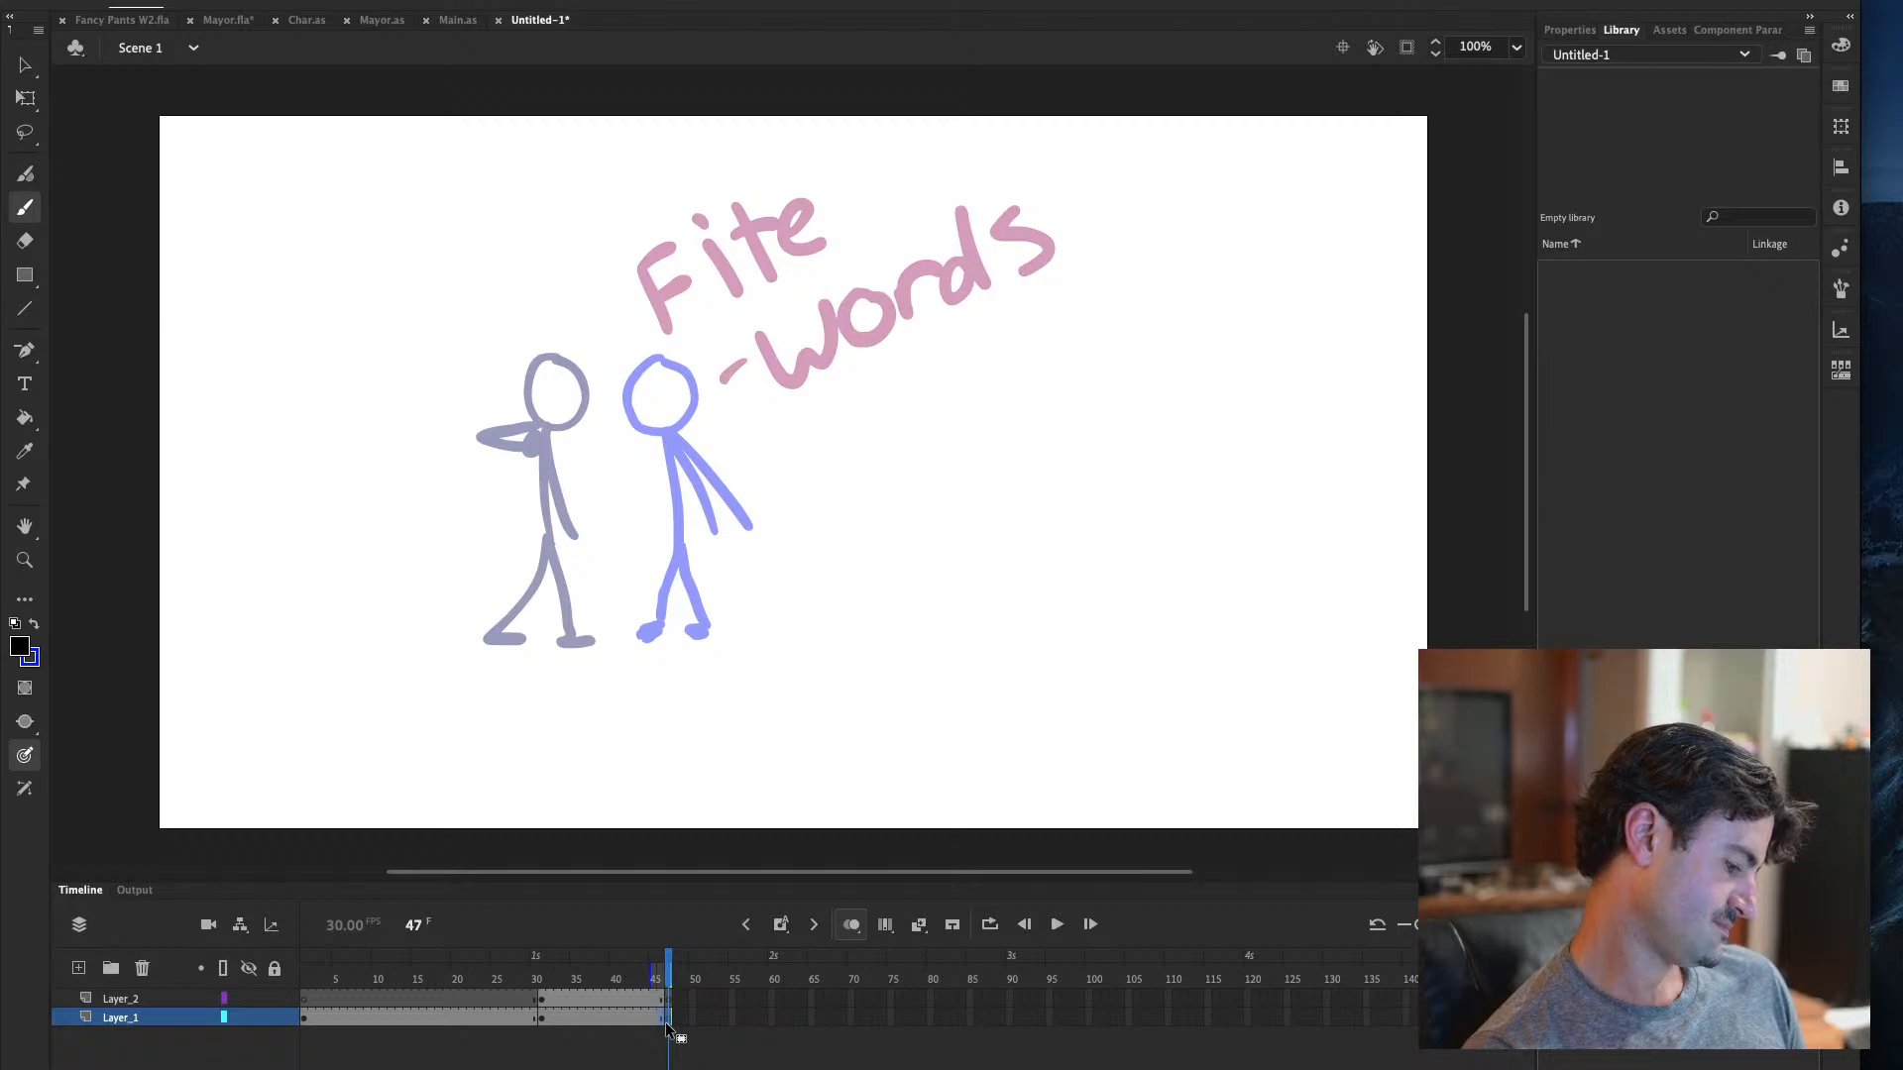
mouse_move(600, 363)
left_mouse_down()
mouse_move(557, 424)
mouse_move(598, 366)
left_mouse_up()
mouse_move(573, 429)
left_mouse_down()
mouse_move(574, 634)
mouse_move(596, 642)
left_mouse_up()
left_click_drag(557, 537, 514, 638)
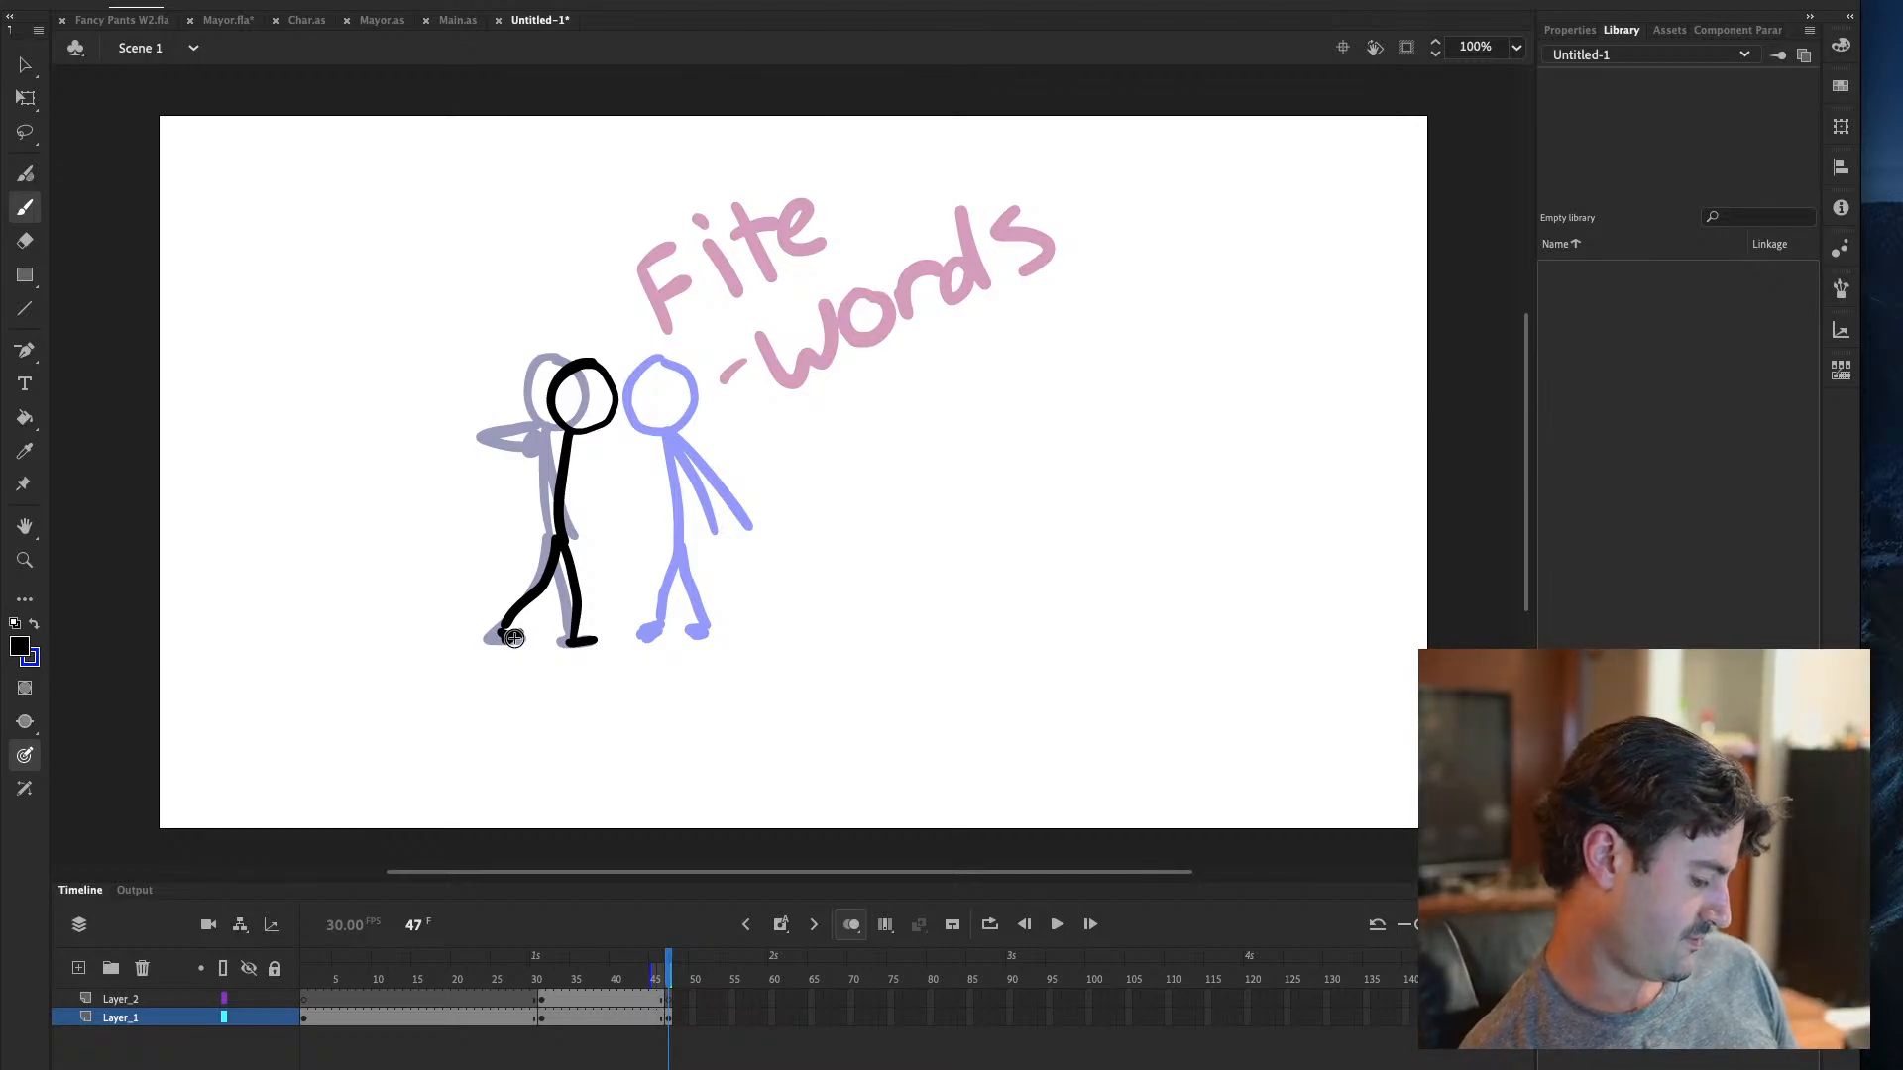
left_click(671, 1021)
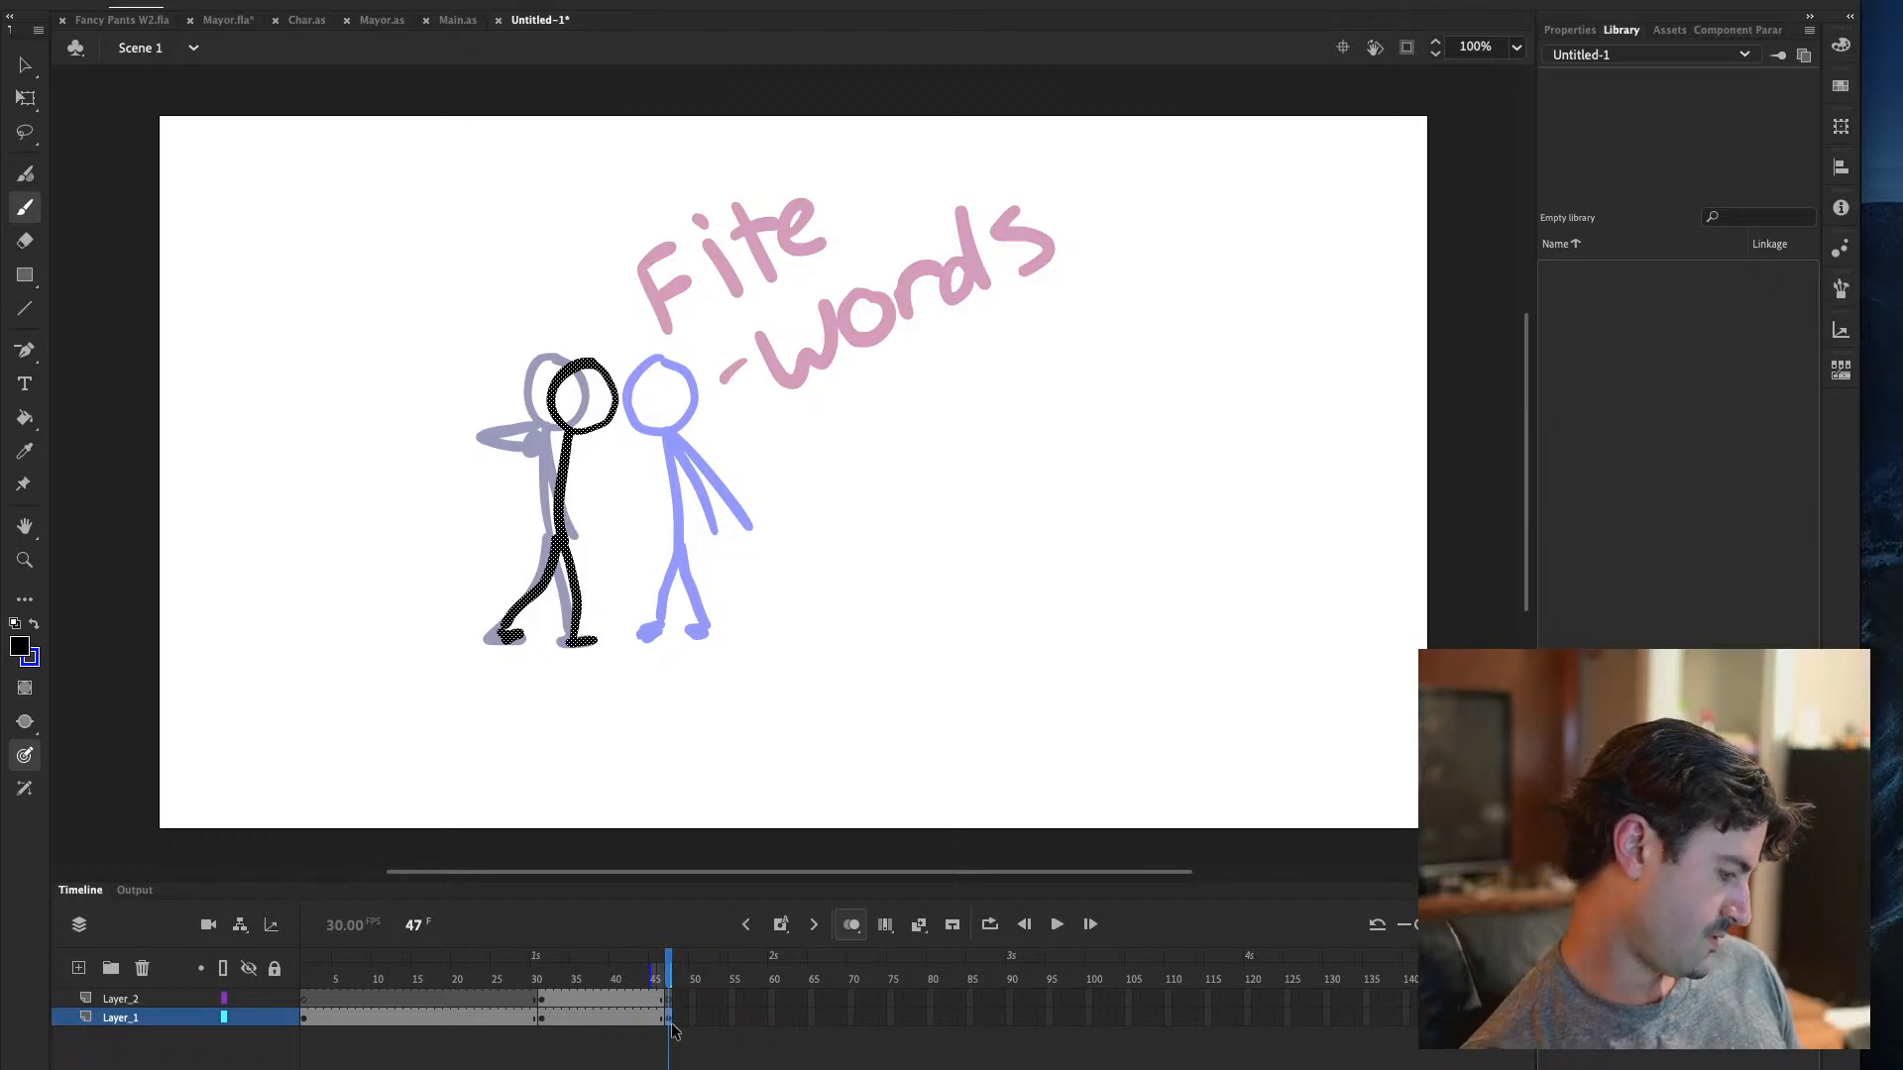
Cut the blue figure from frame 45 of Layer_1, leaving only the black figure there
left_click(27, 65)
left_click(652, 1019)
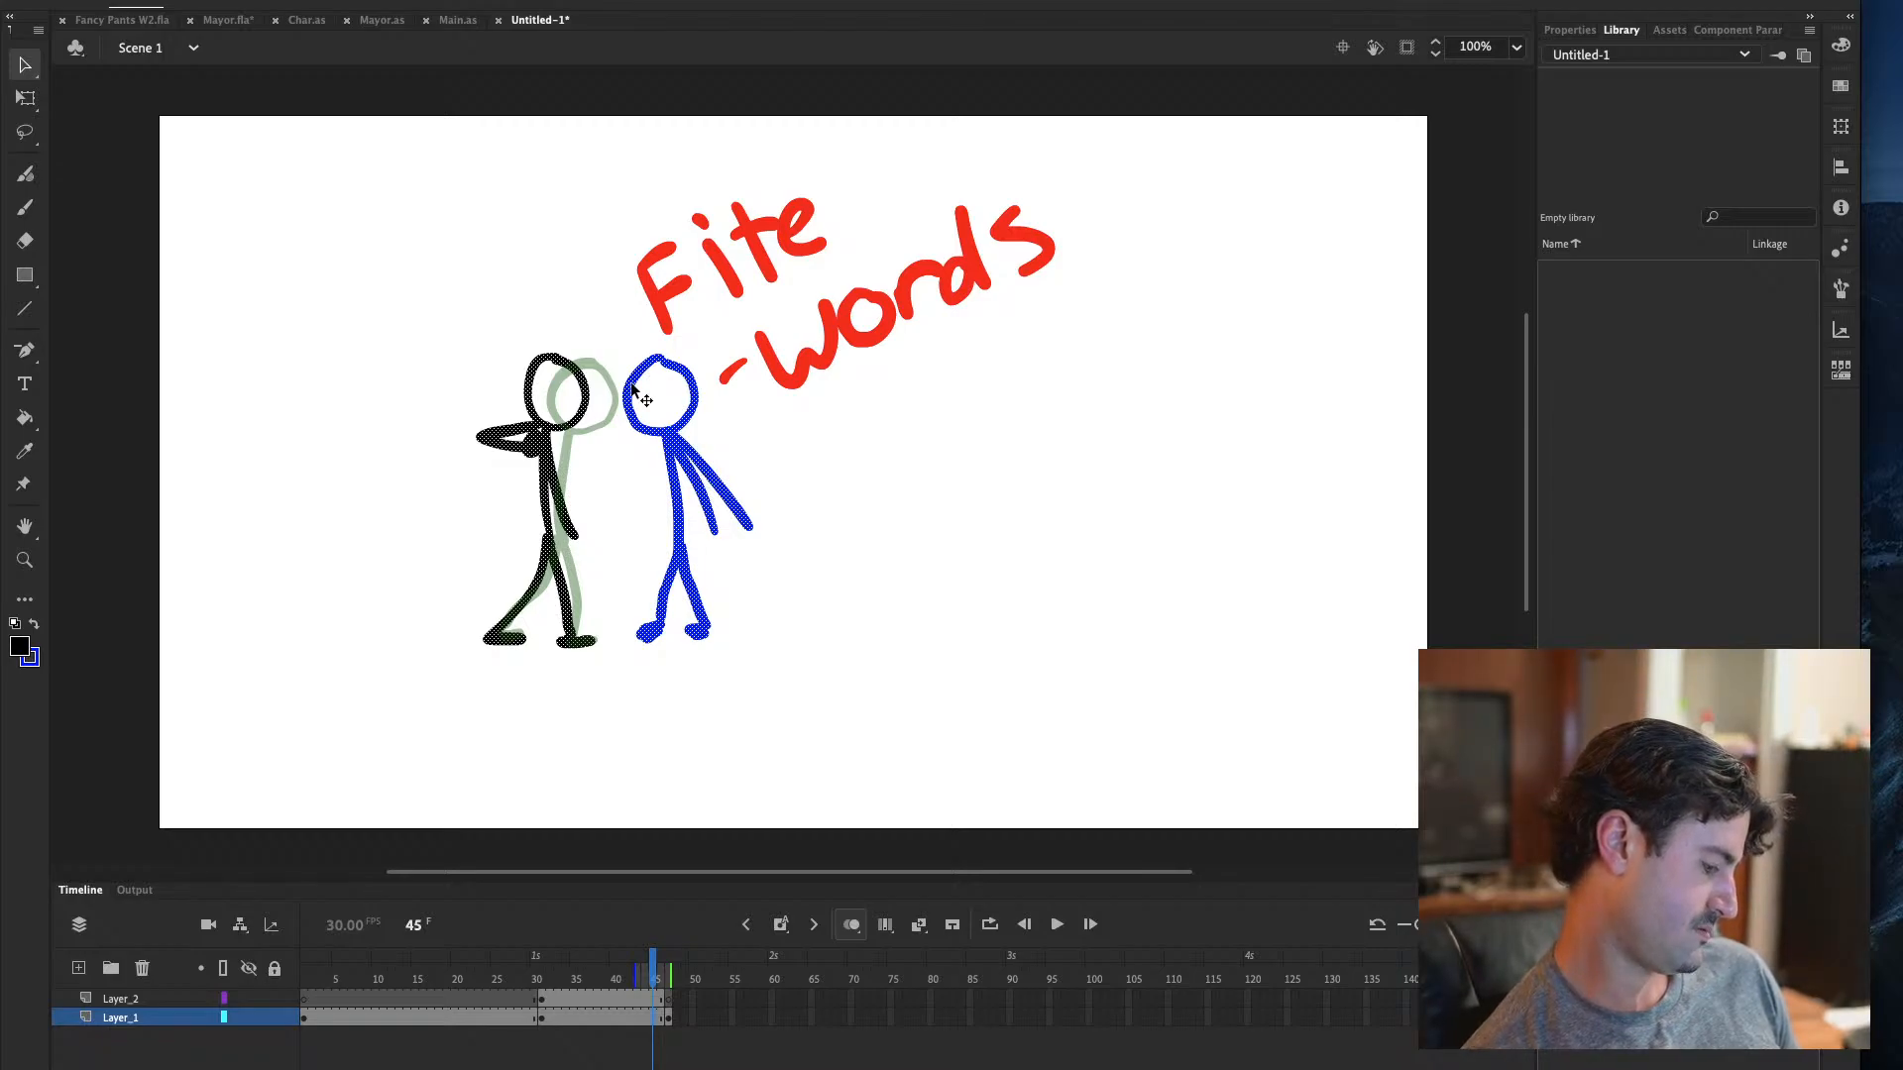
left_click(247, 42)
key("super+shift+v")
left_click(687, 562)
left_click(188, 2)
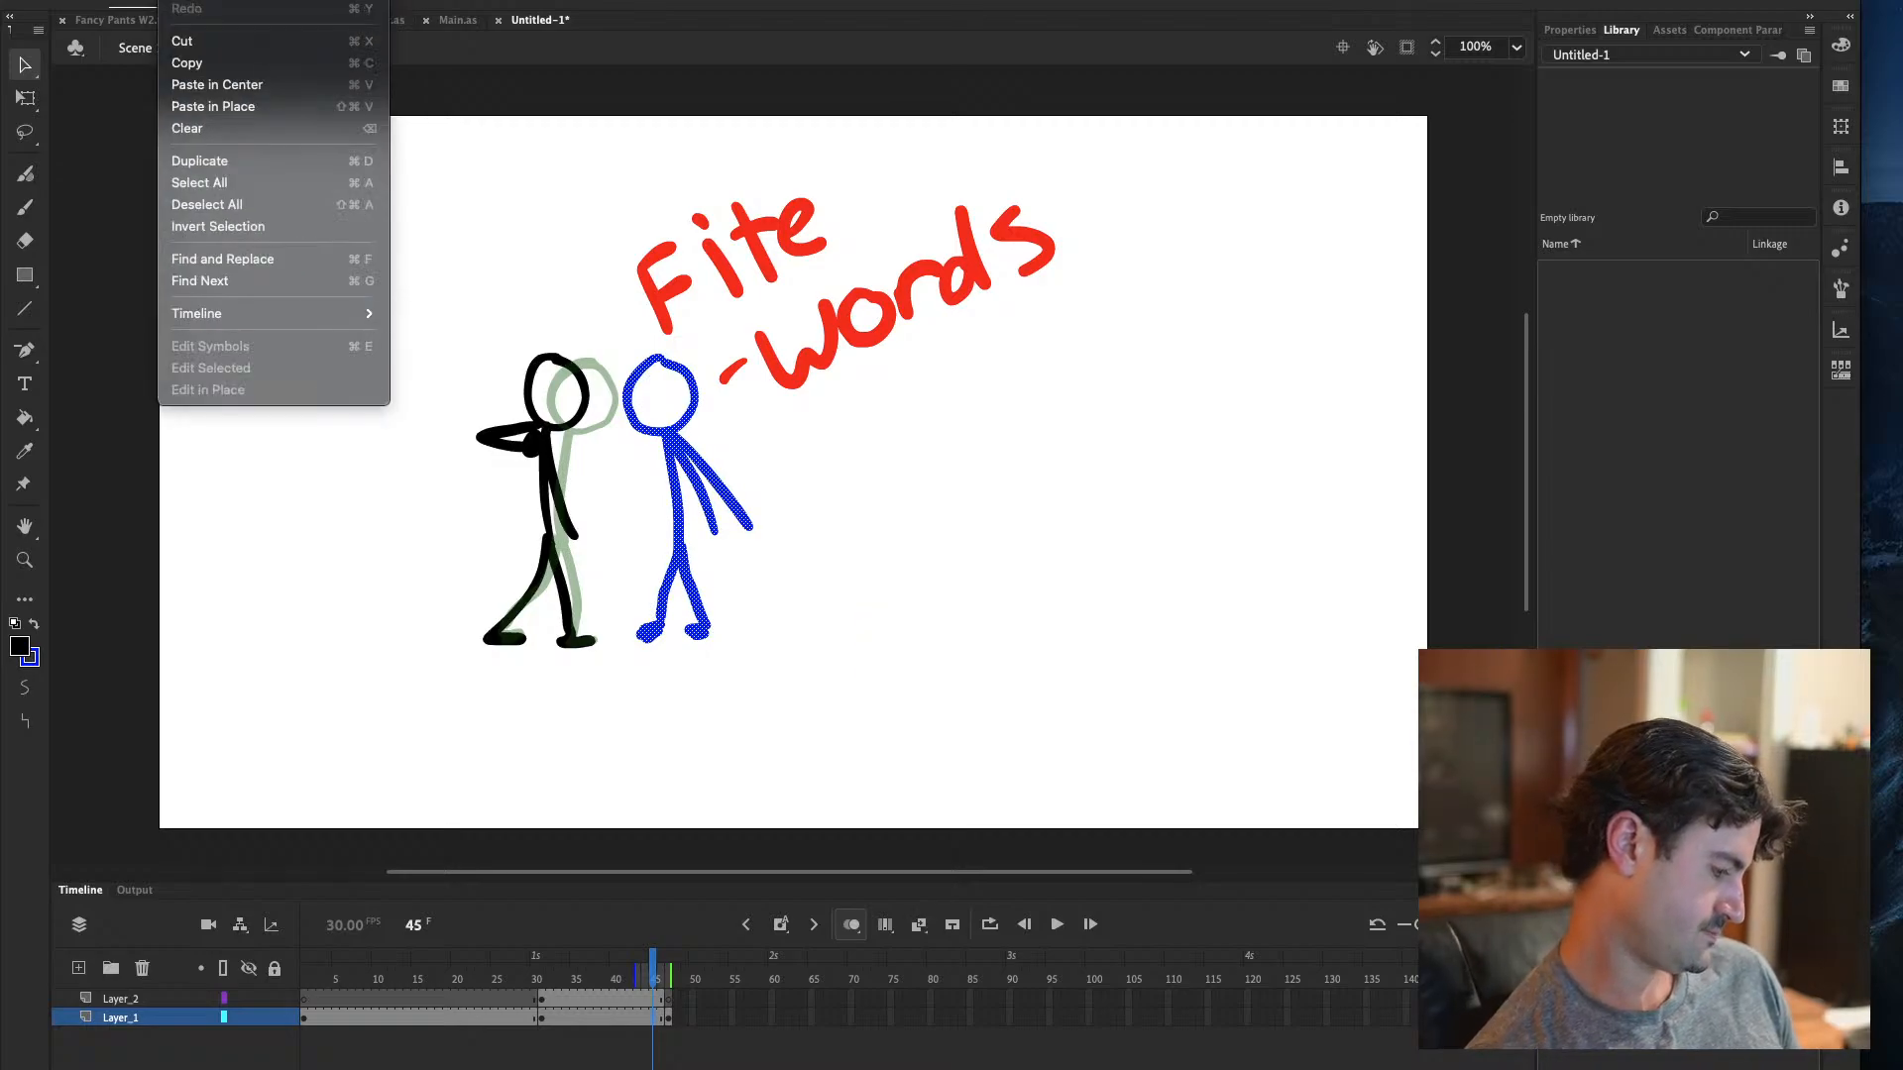
left_click(222, 42)
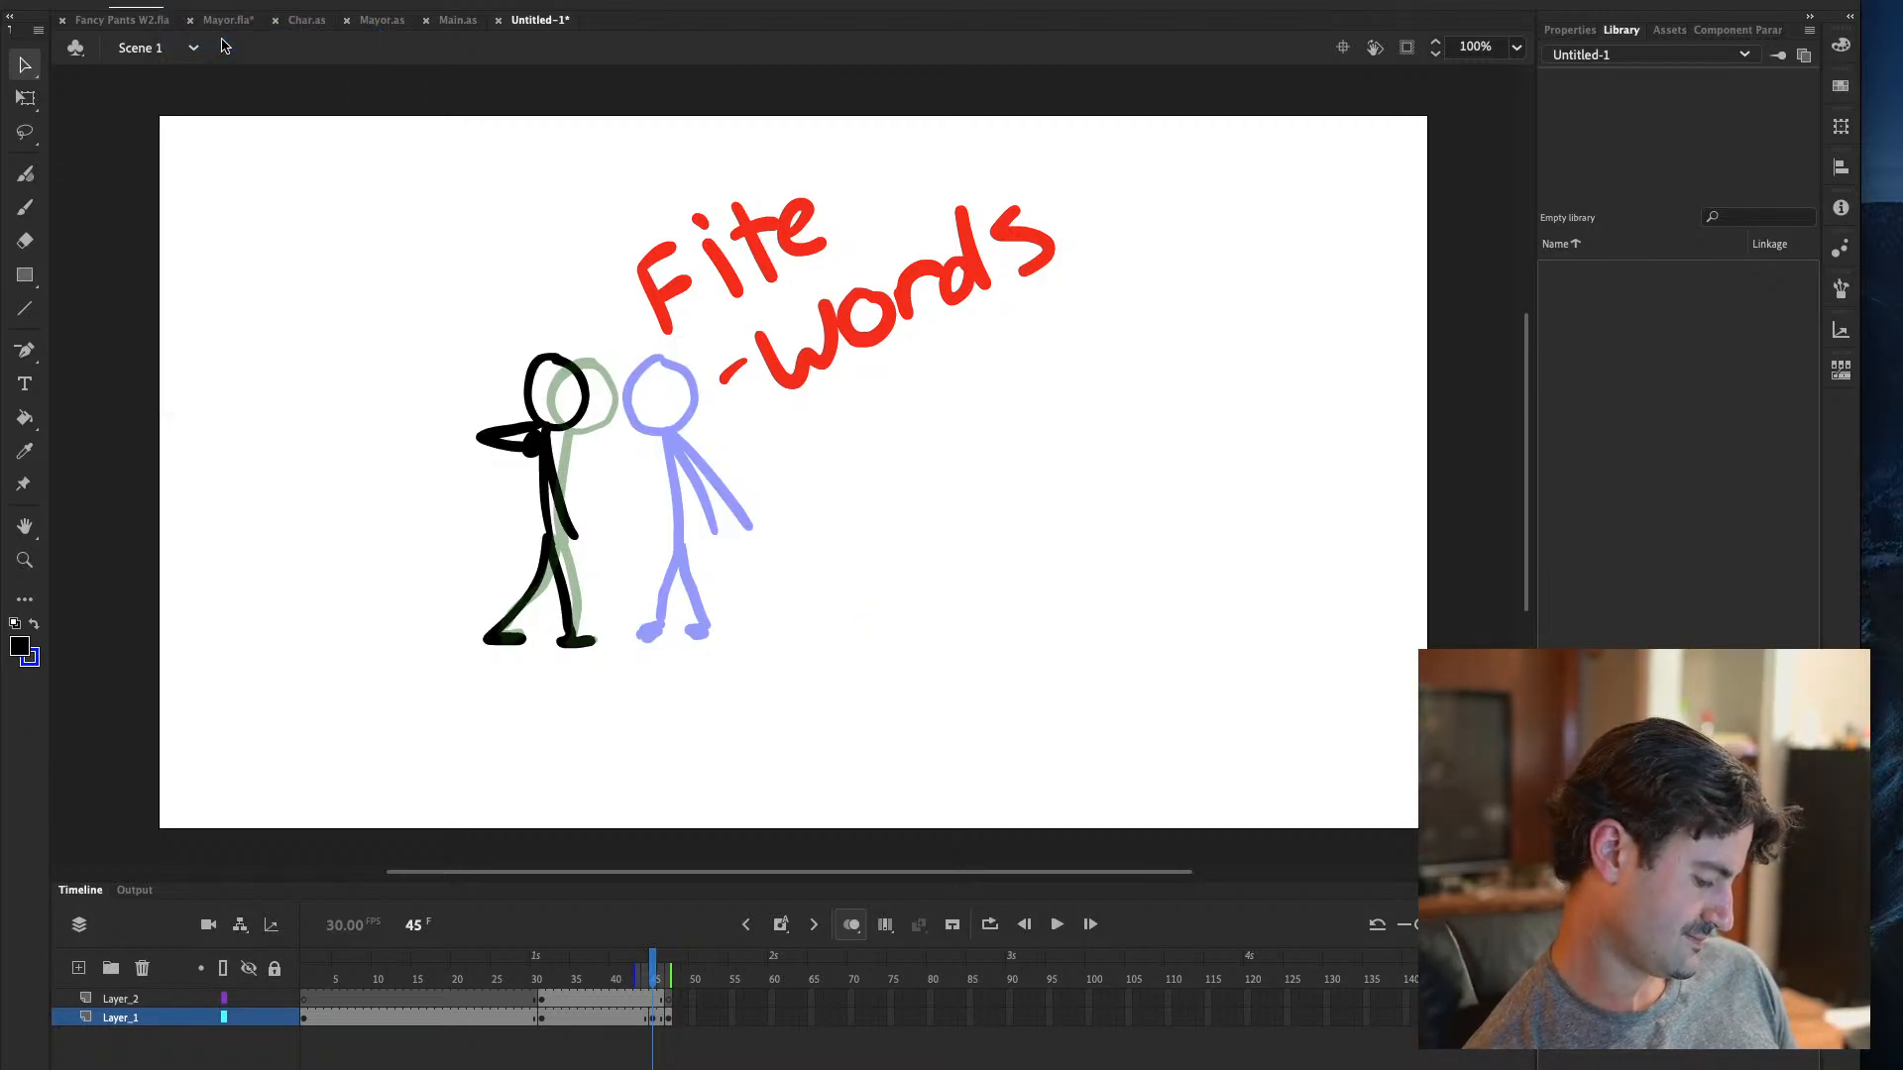
Try cutting both figures from frame 40 of Layer_1 and pasting them in place, and undo both changes
left_click(655, 1019)
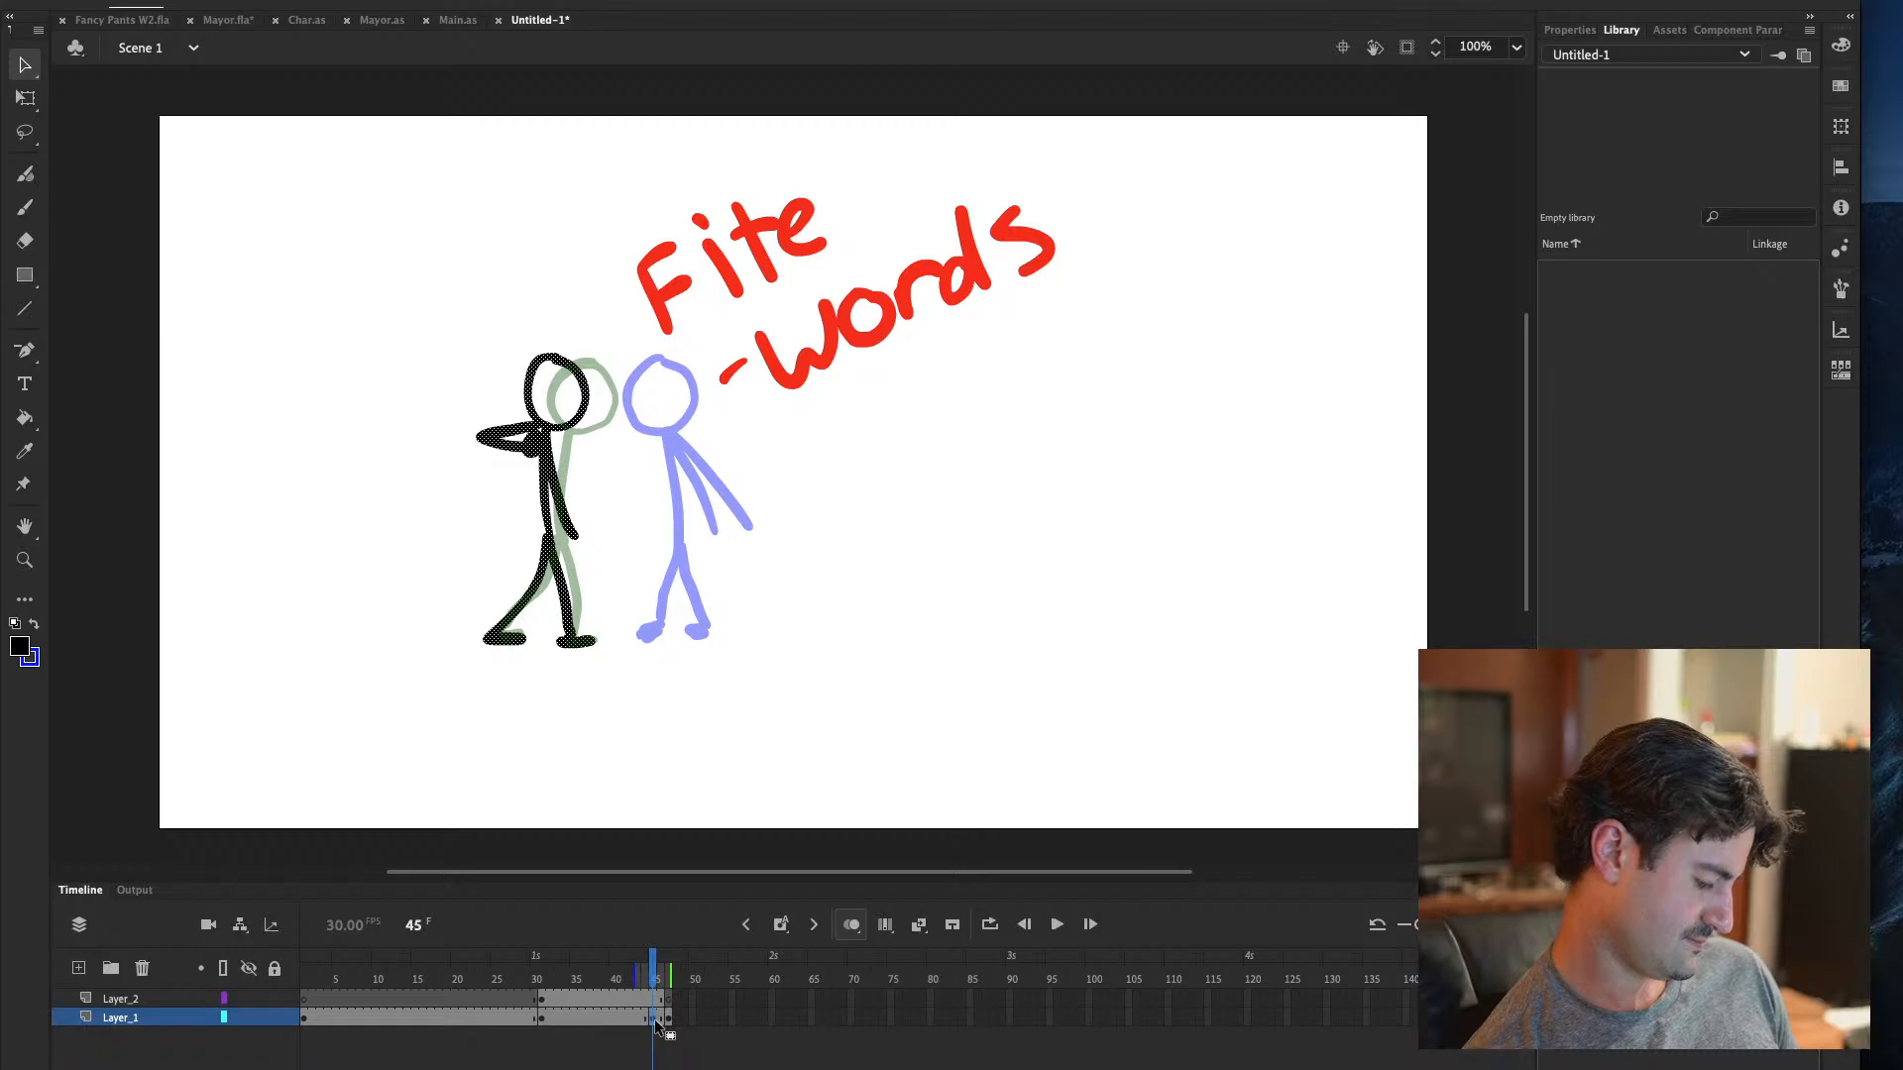
left_click(610, 1019)
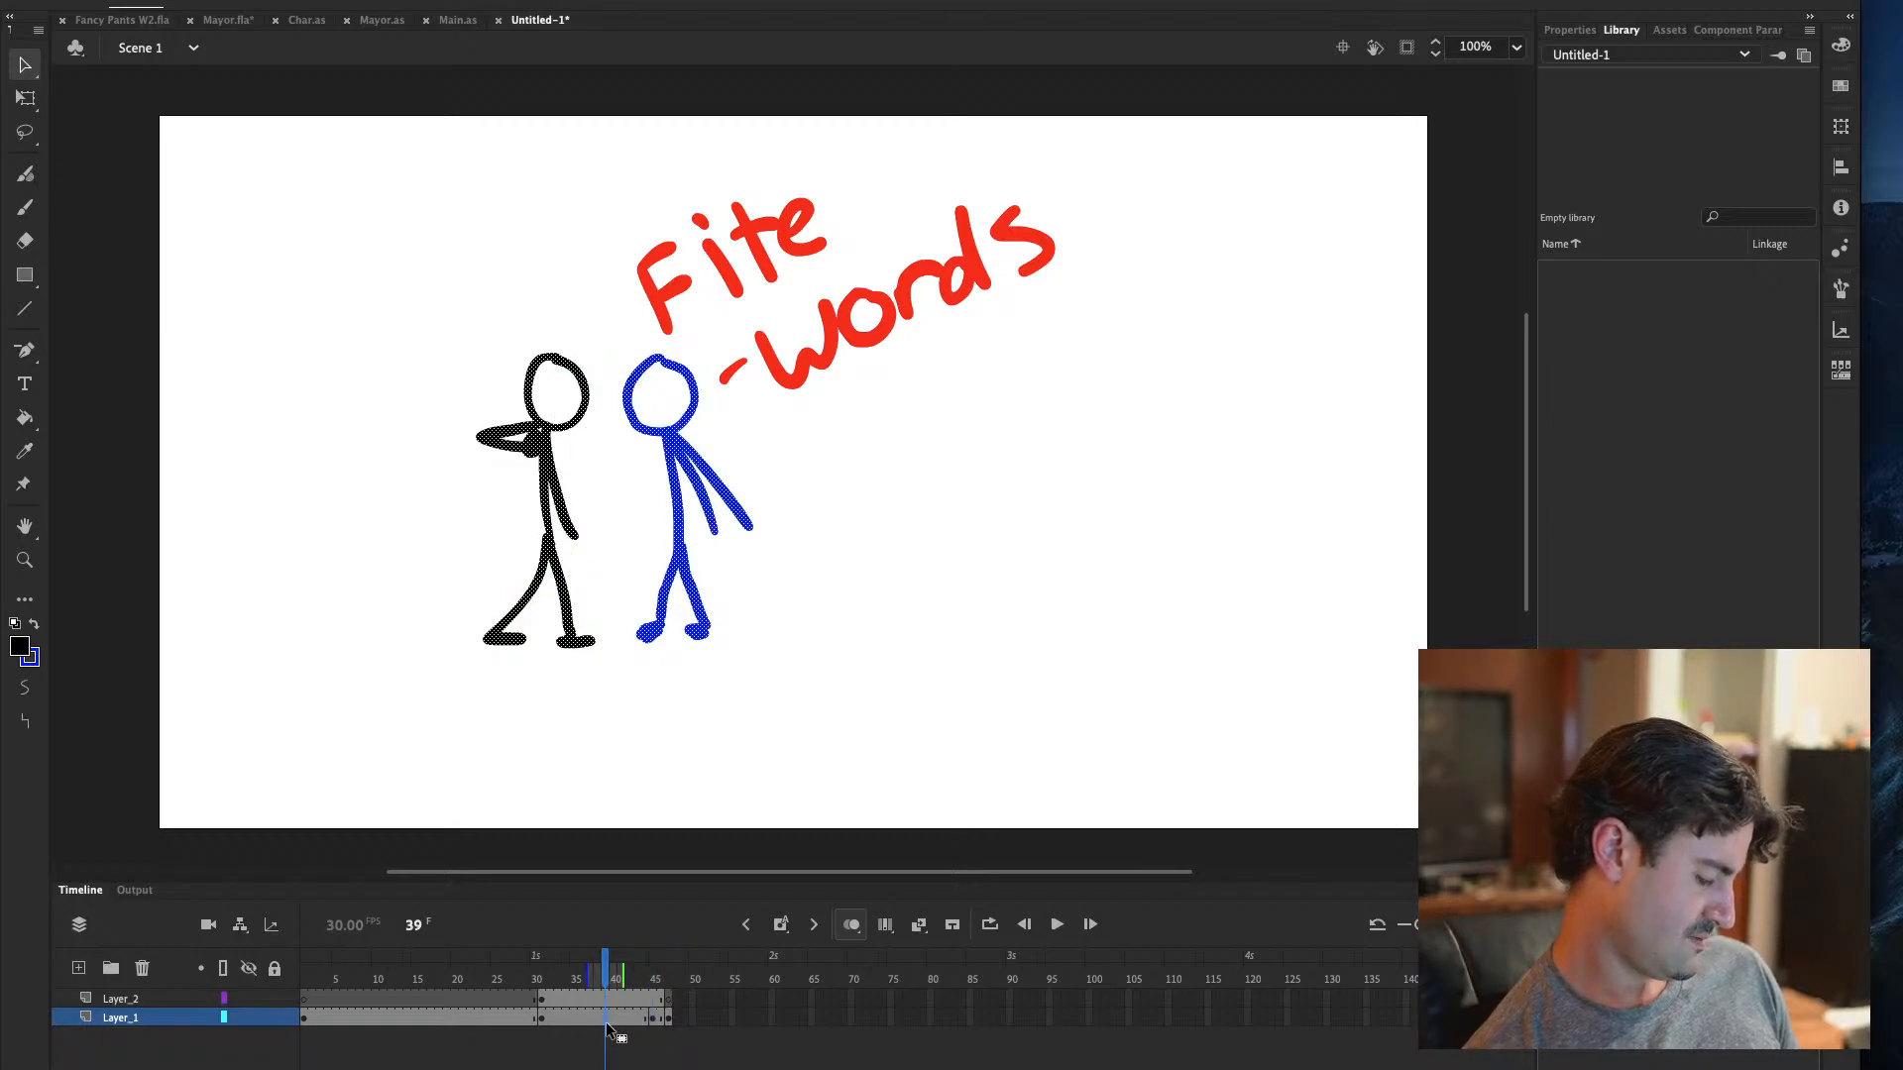
left_click(653, 1019)
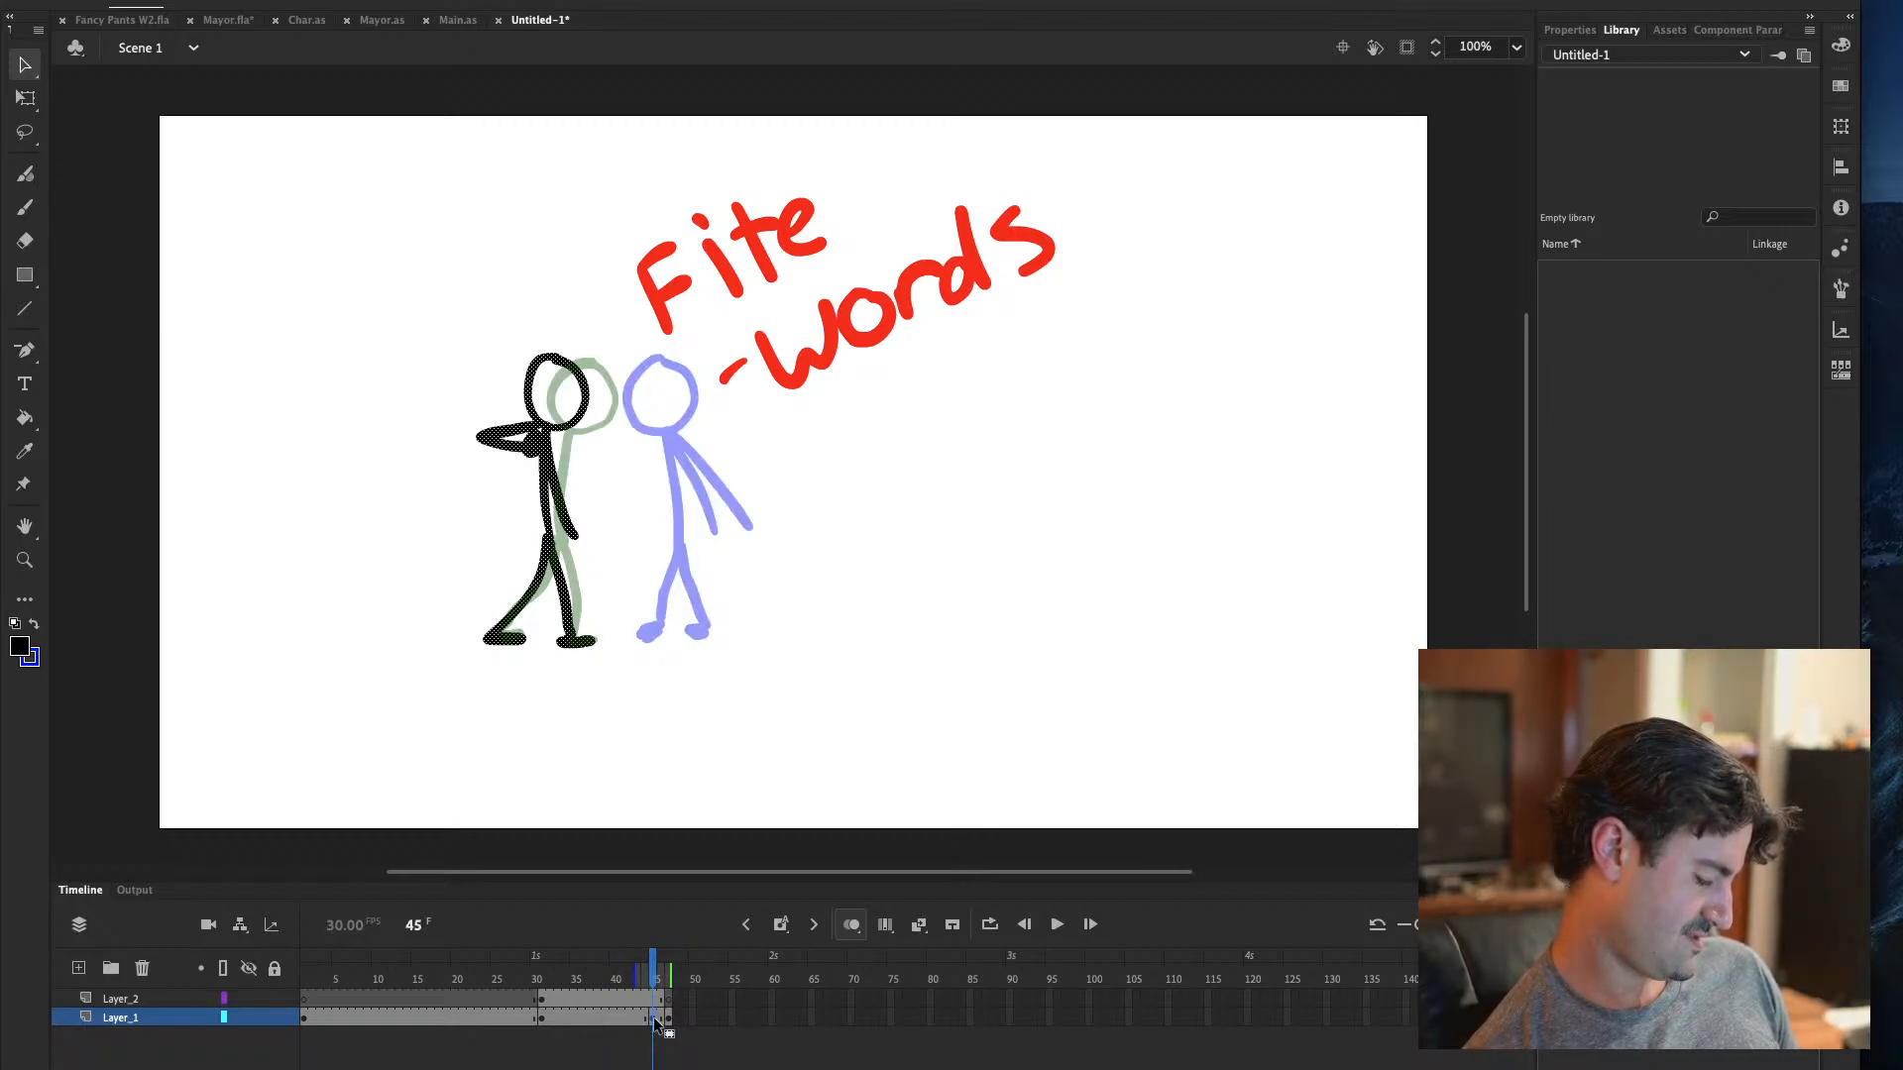
left_click(615, 1019)
left_click(188, 2)
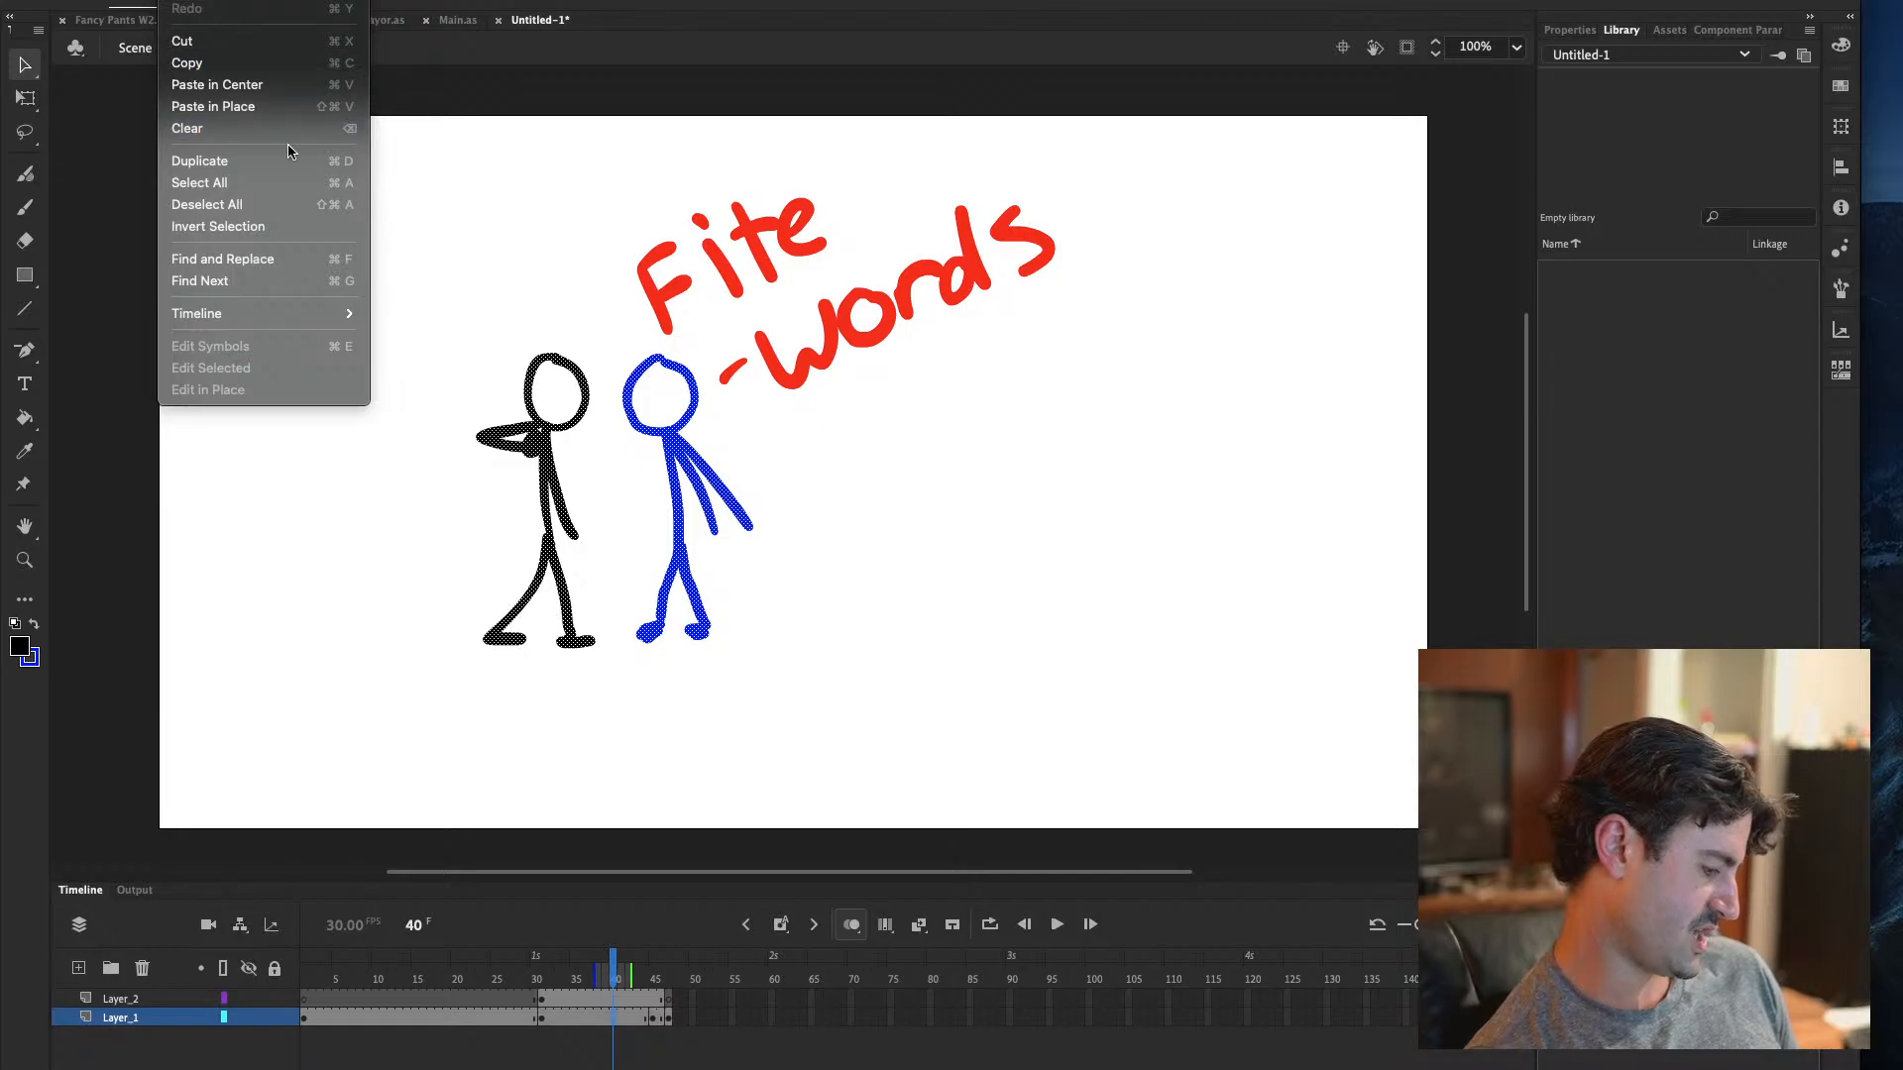
left_click(255, 43)
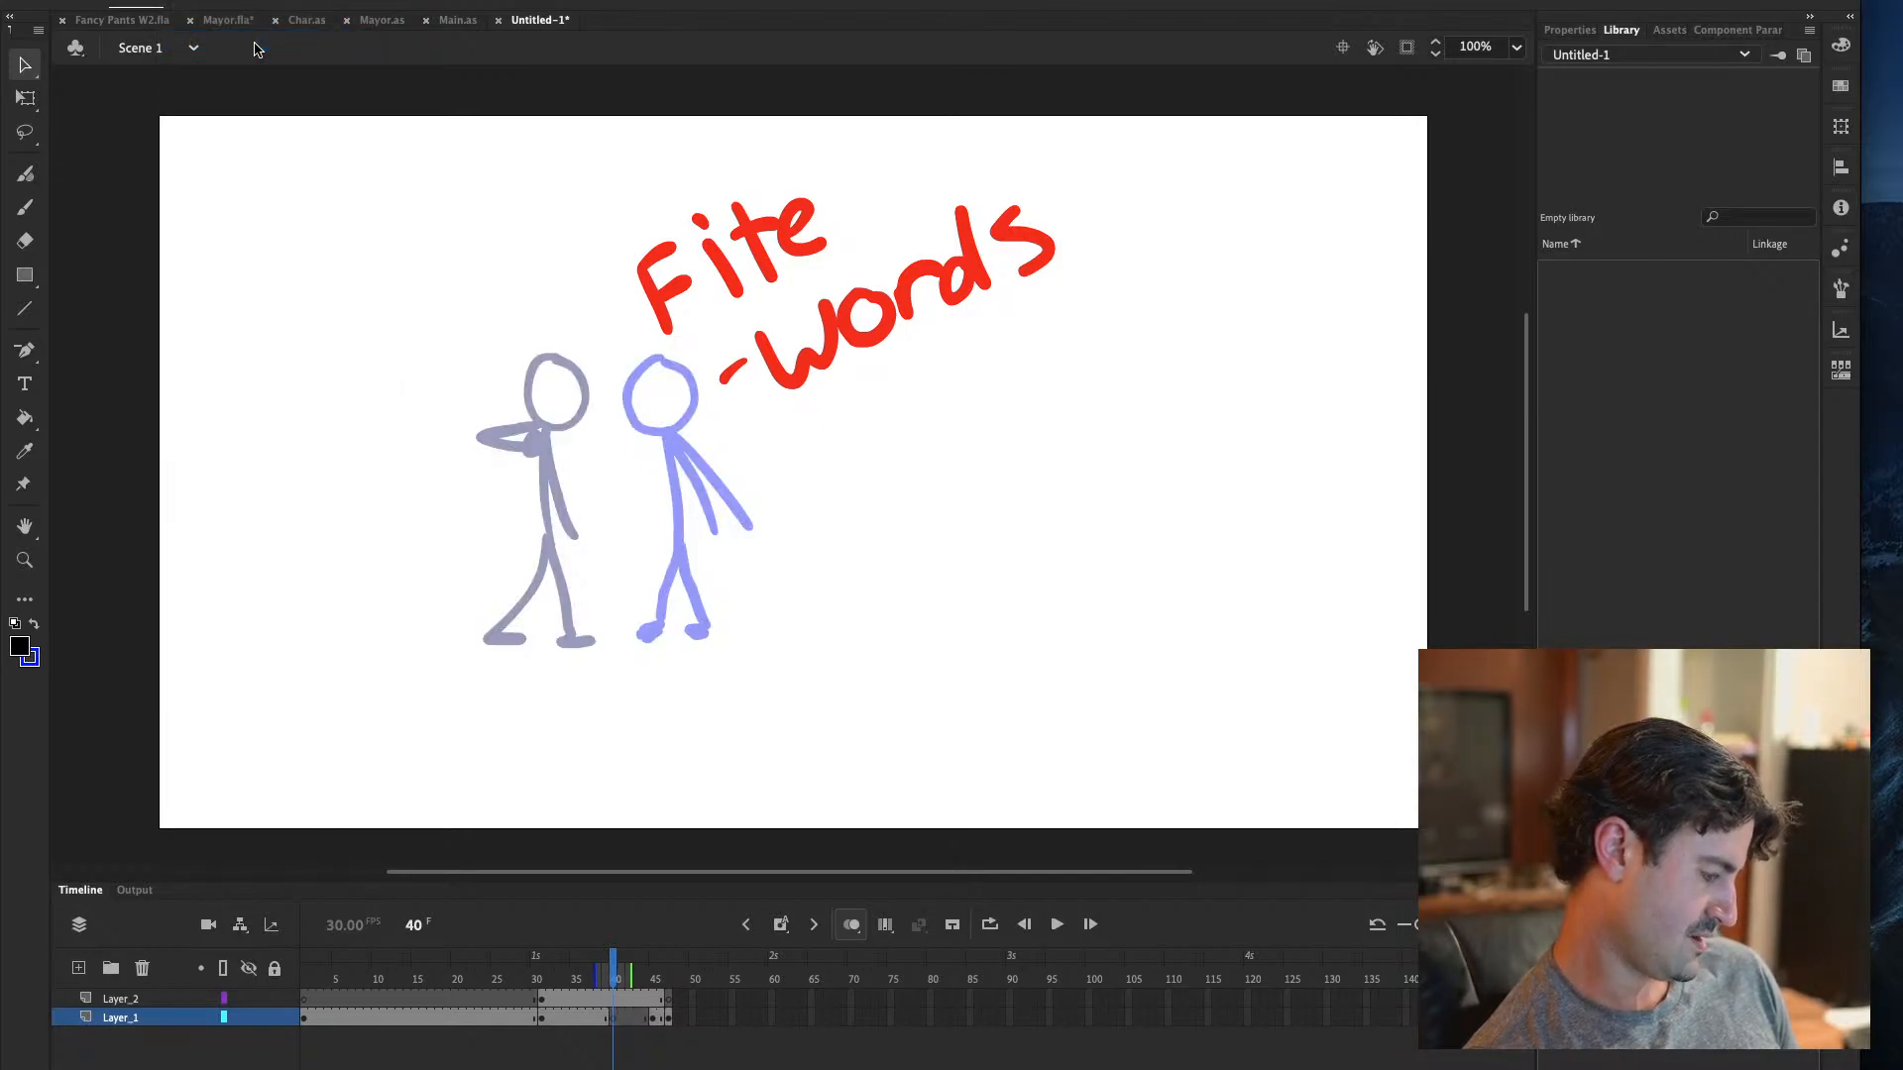
key("ctrl+shift+v")
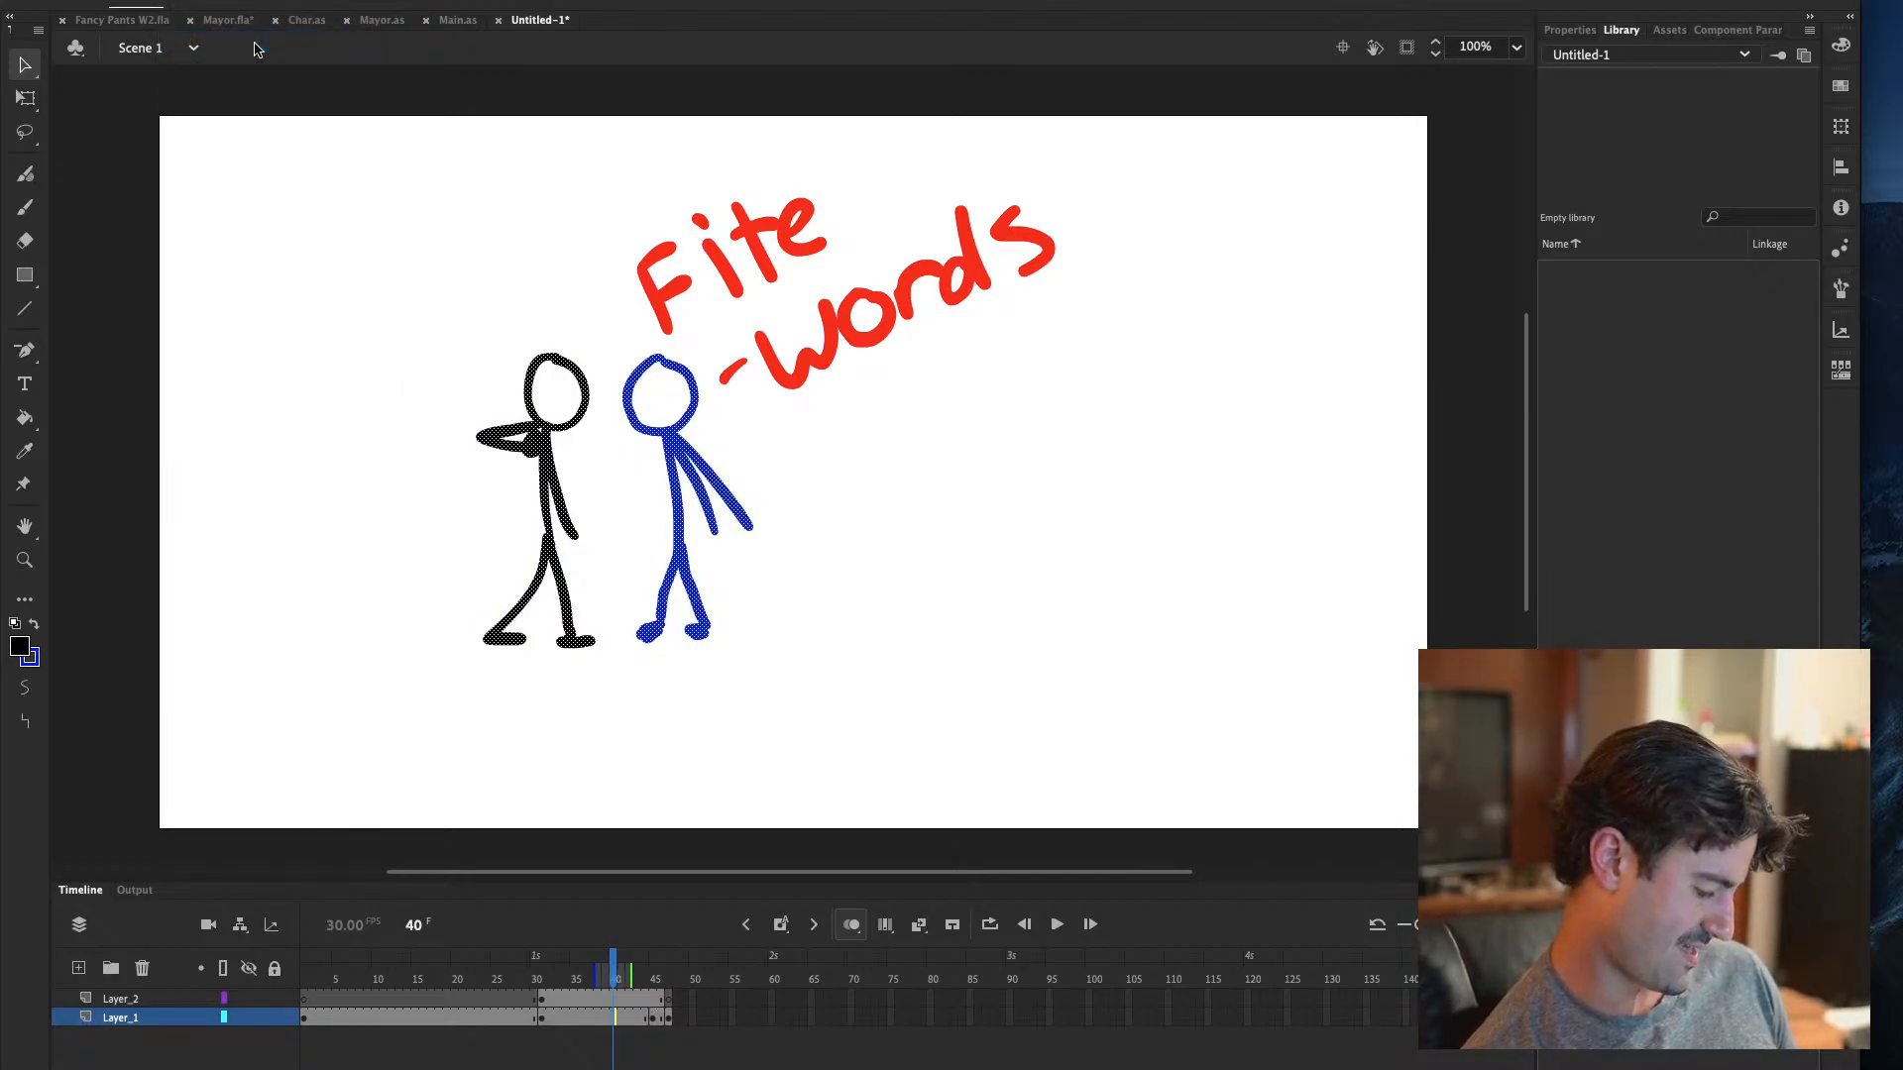
key("ctrl+z")
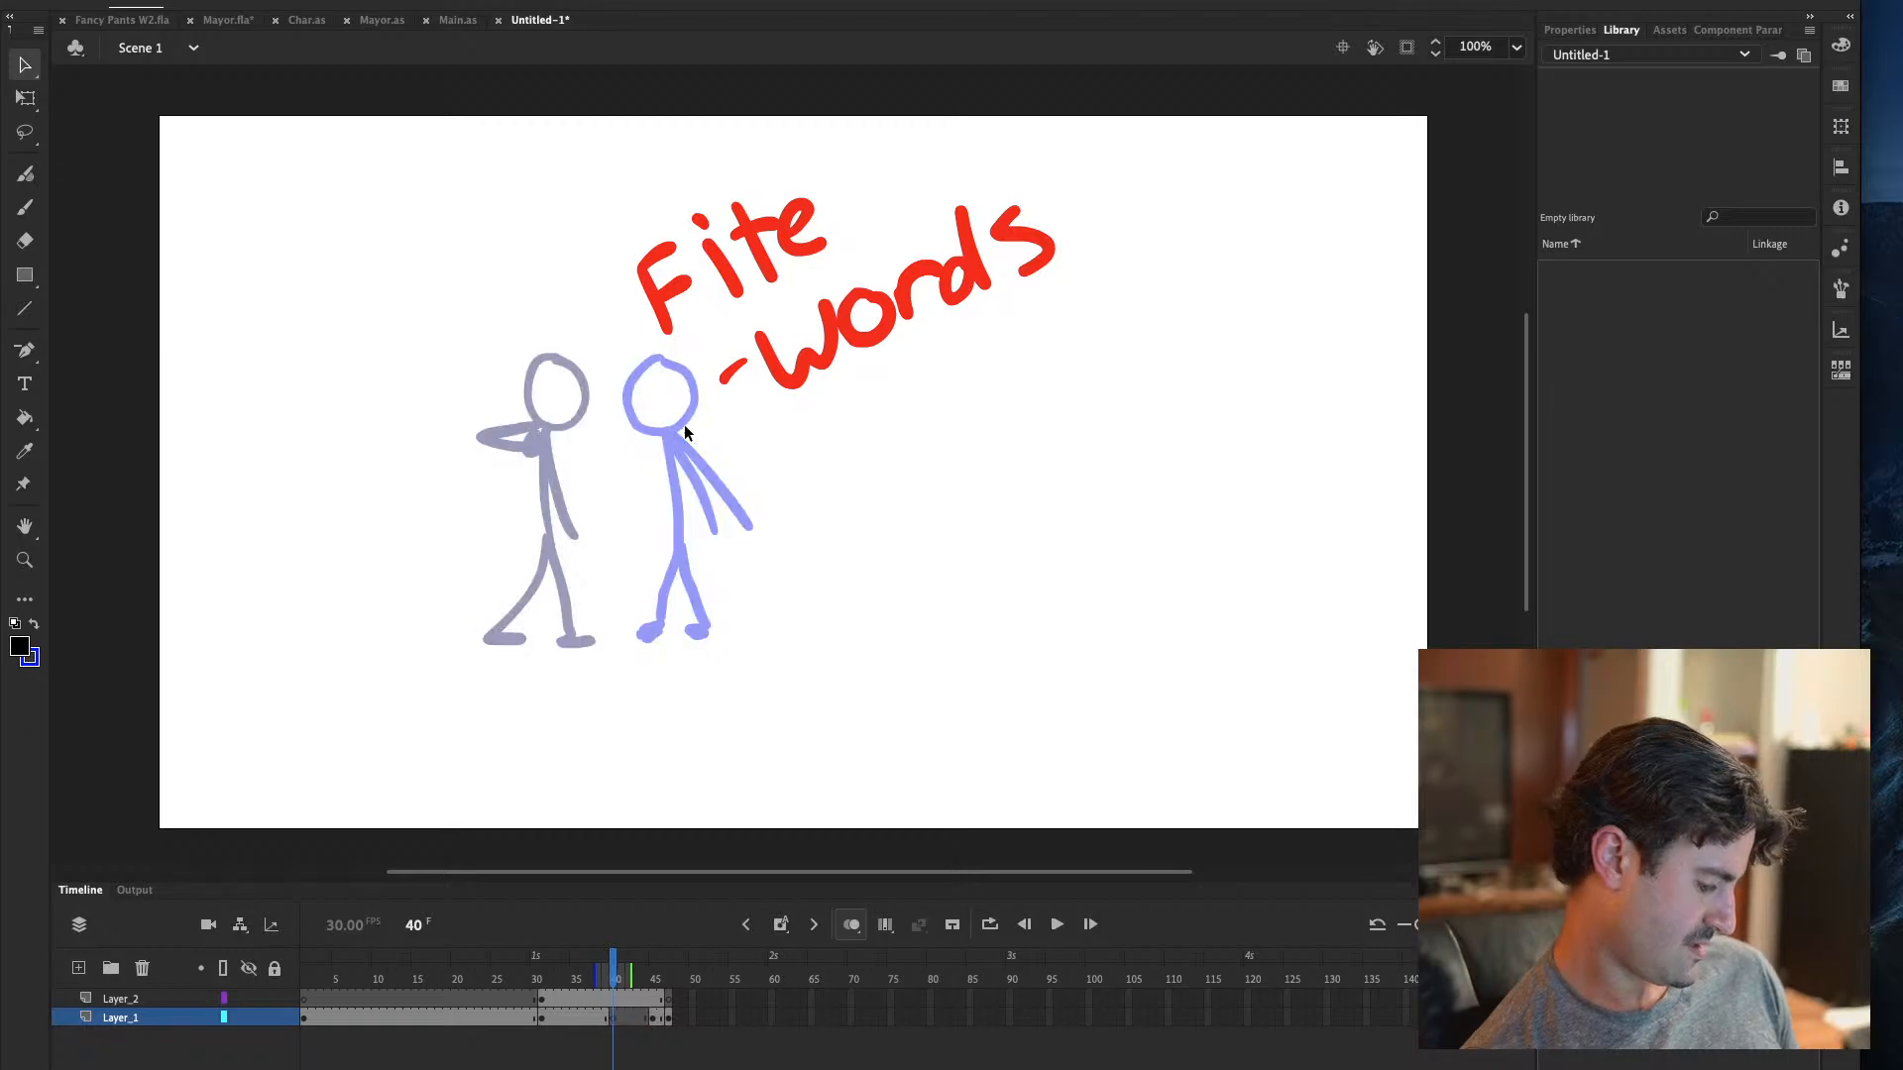
key("ctrl+z")
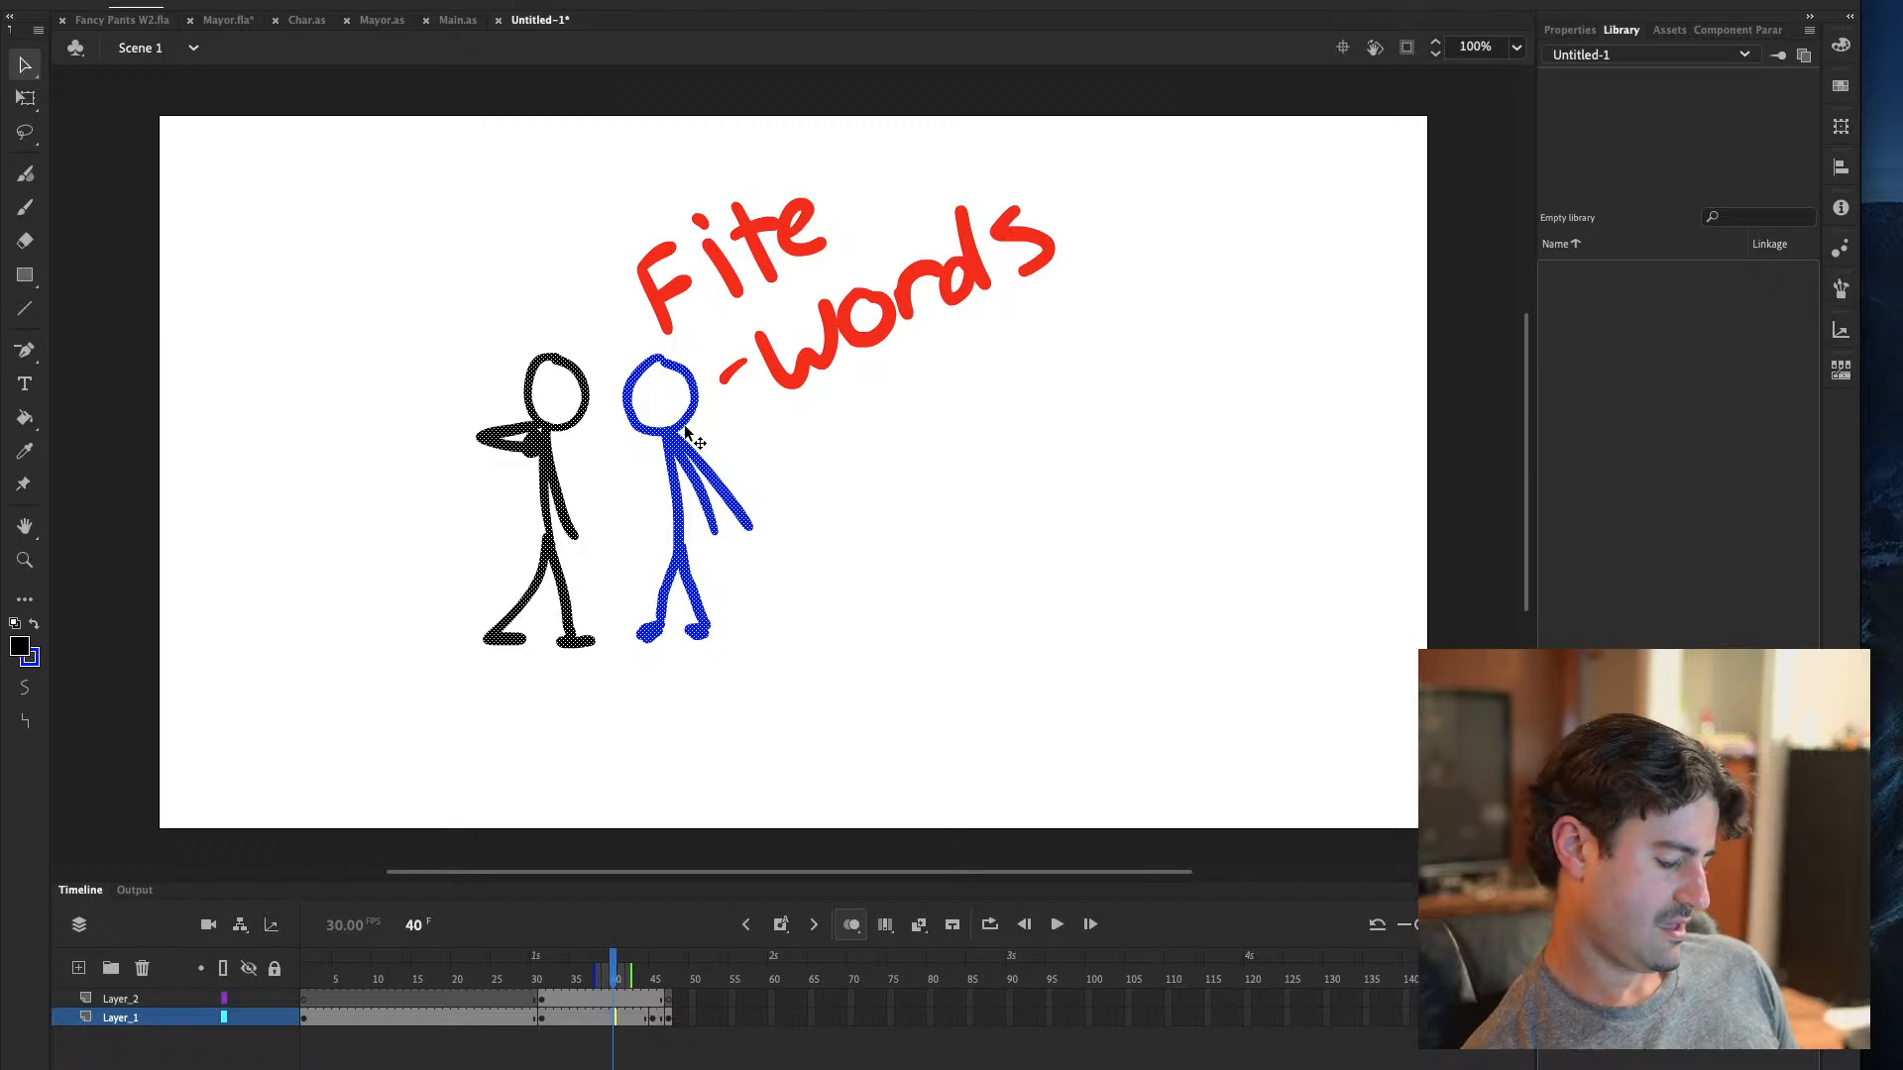
Add a layer above Layer_1, give it a blank keyframe at frame 31 and paste the copied figures in place
left_click(654, 1019)
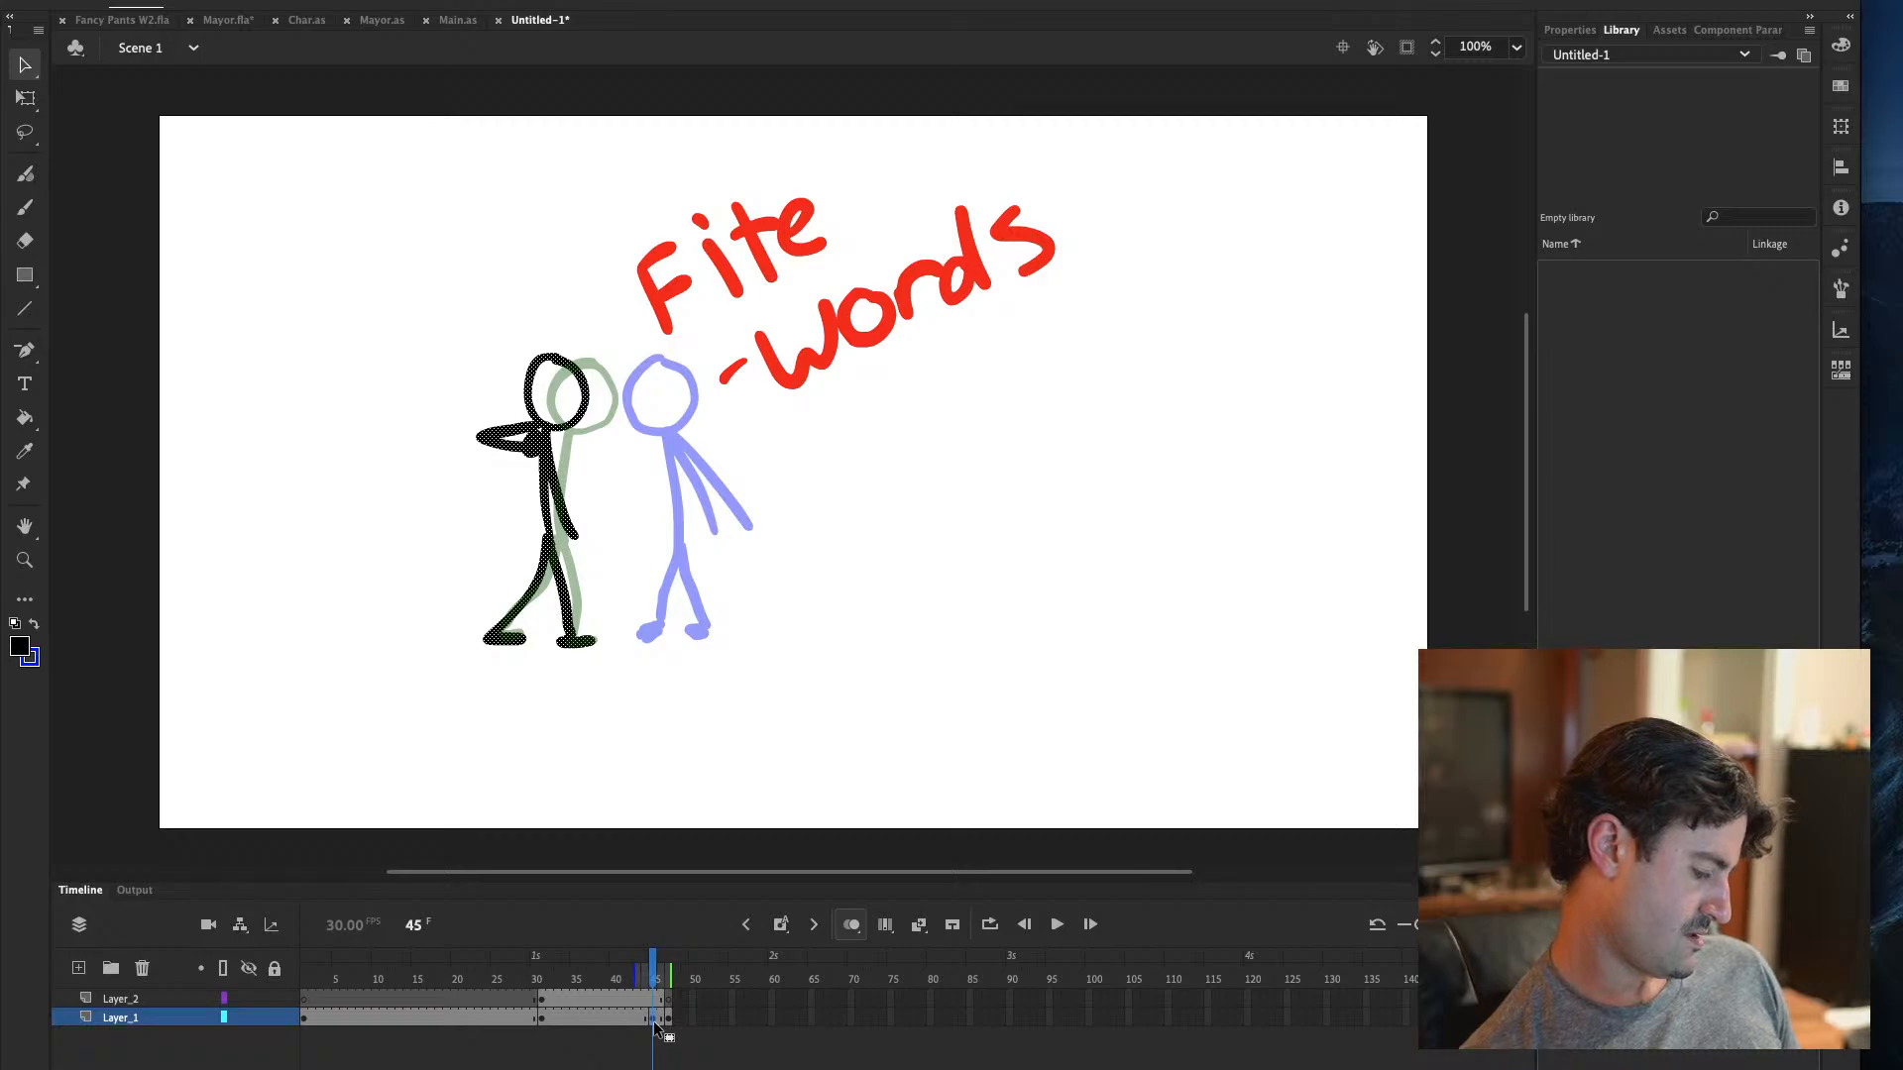
left_click(78, 967)
left_click(543, 1017)
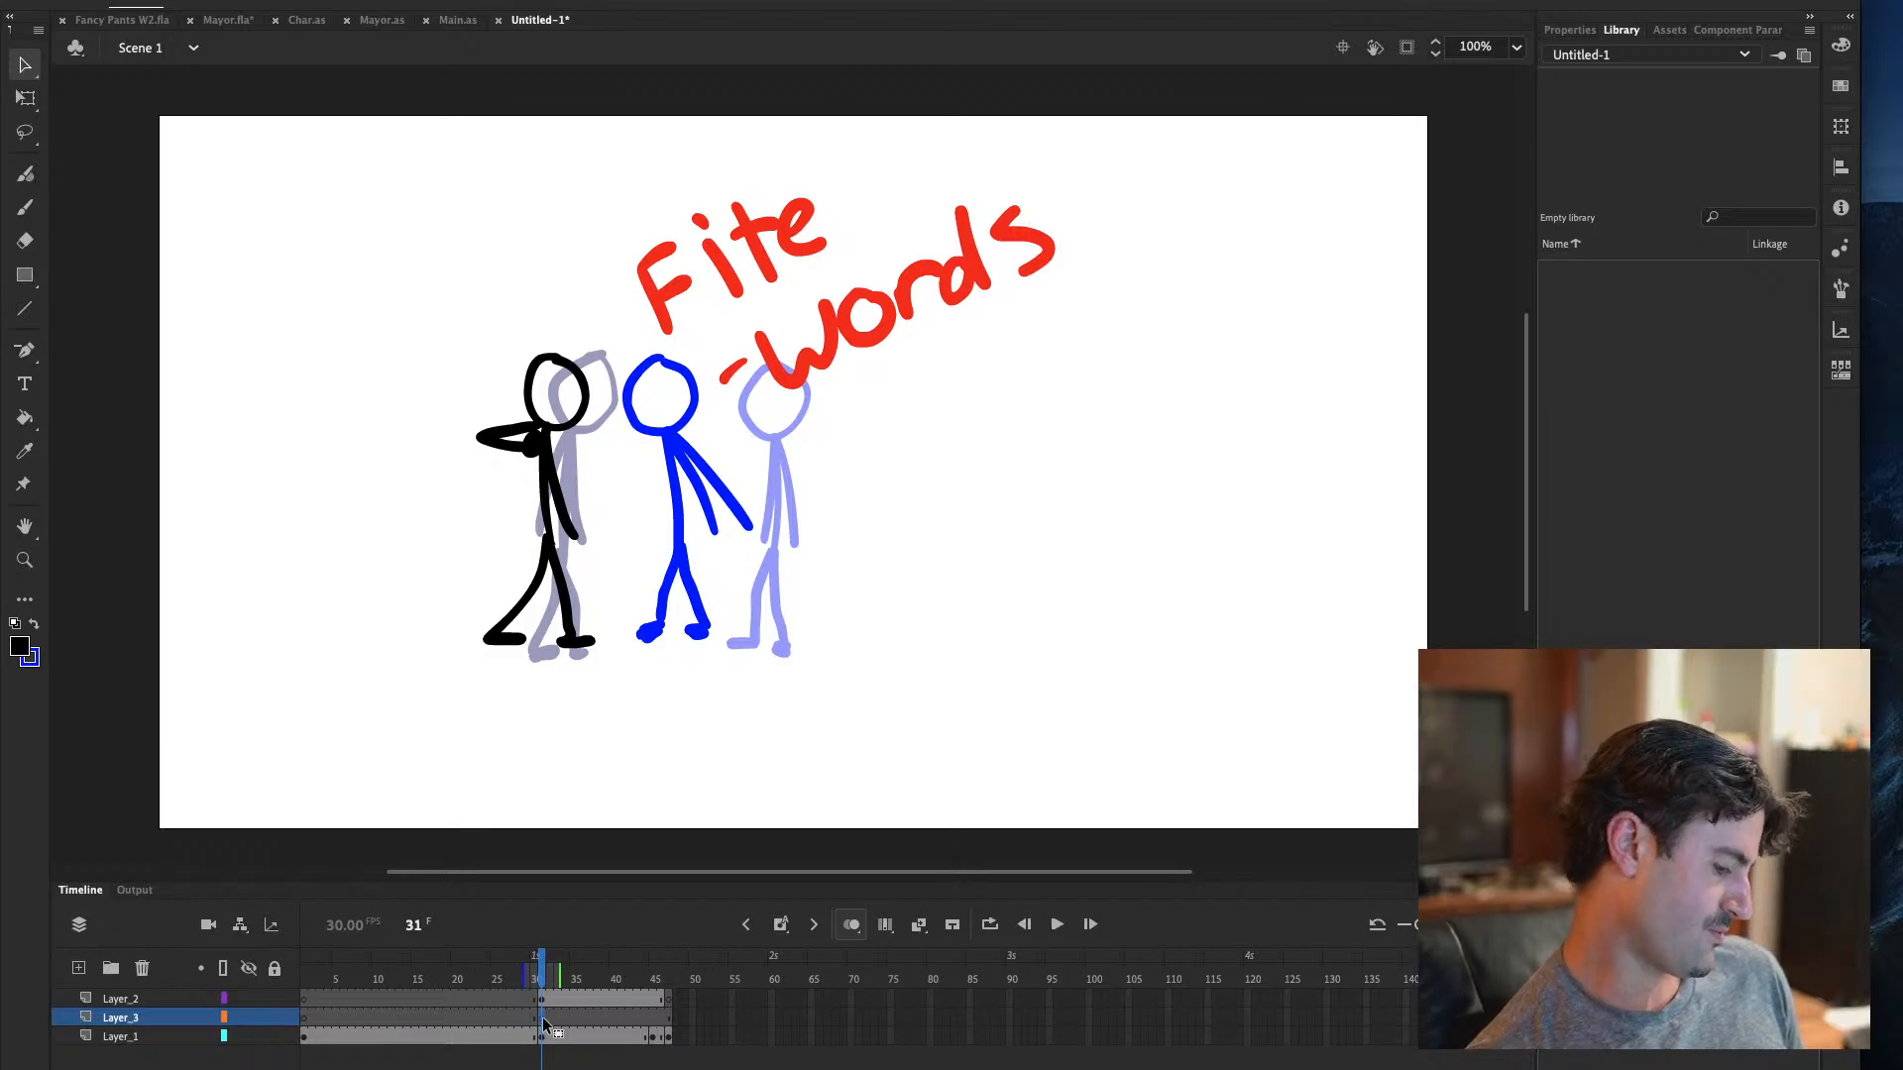
left_click(188, 0)
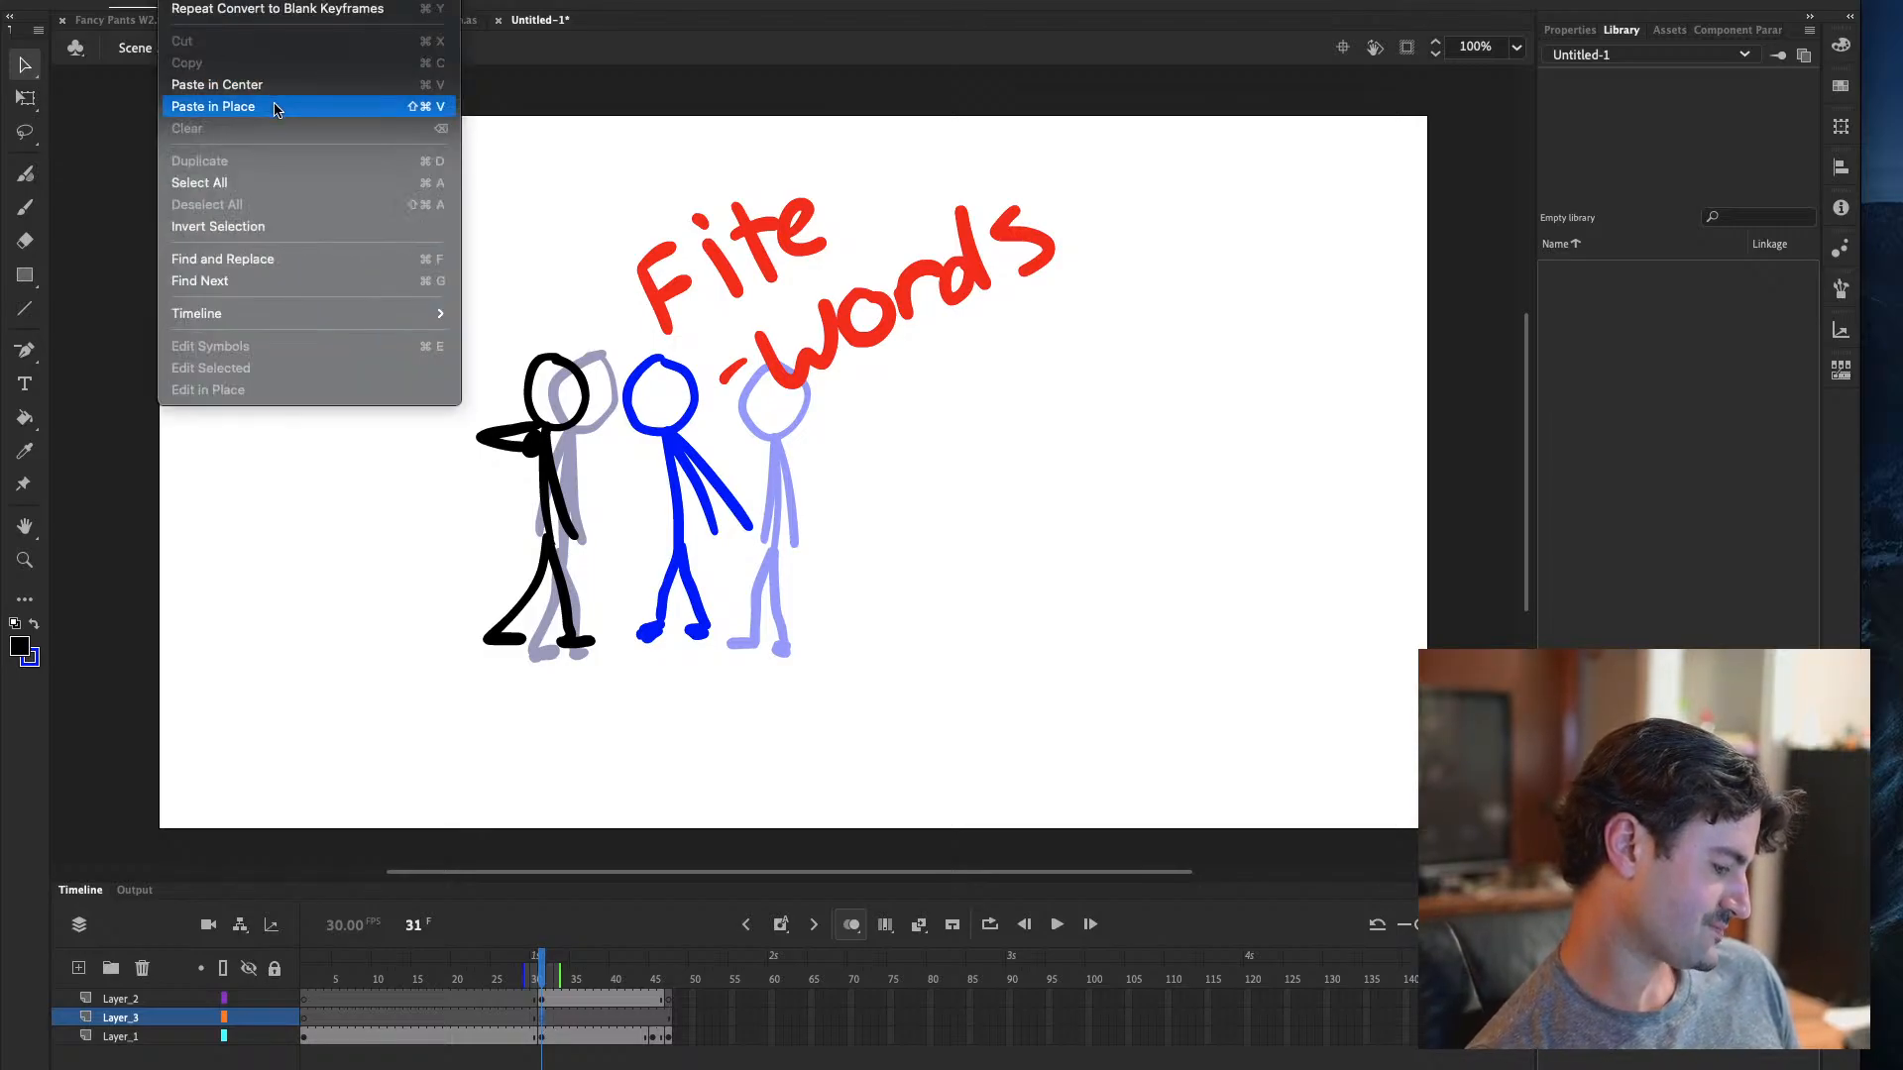
left_click(255, 103)
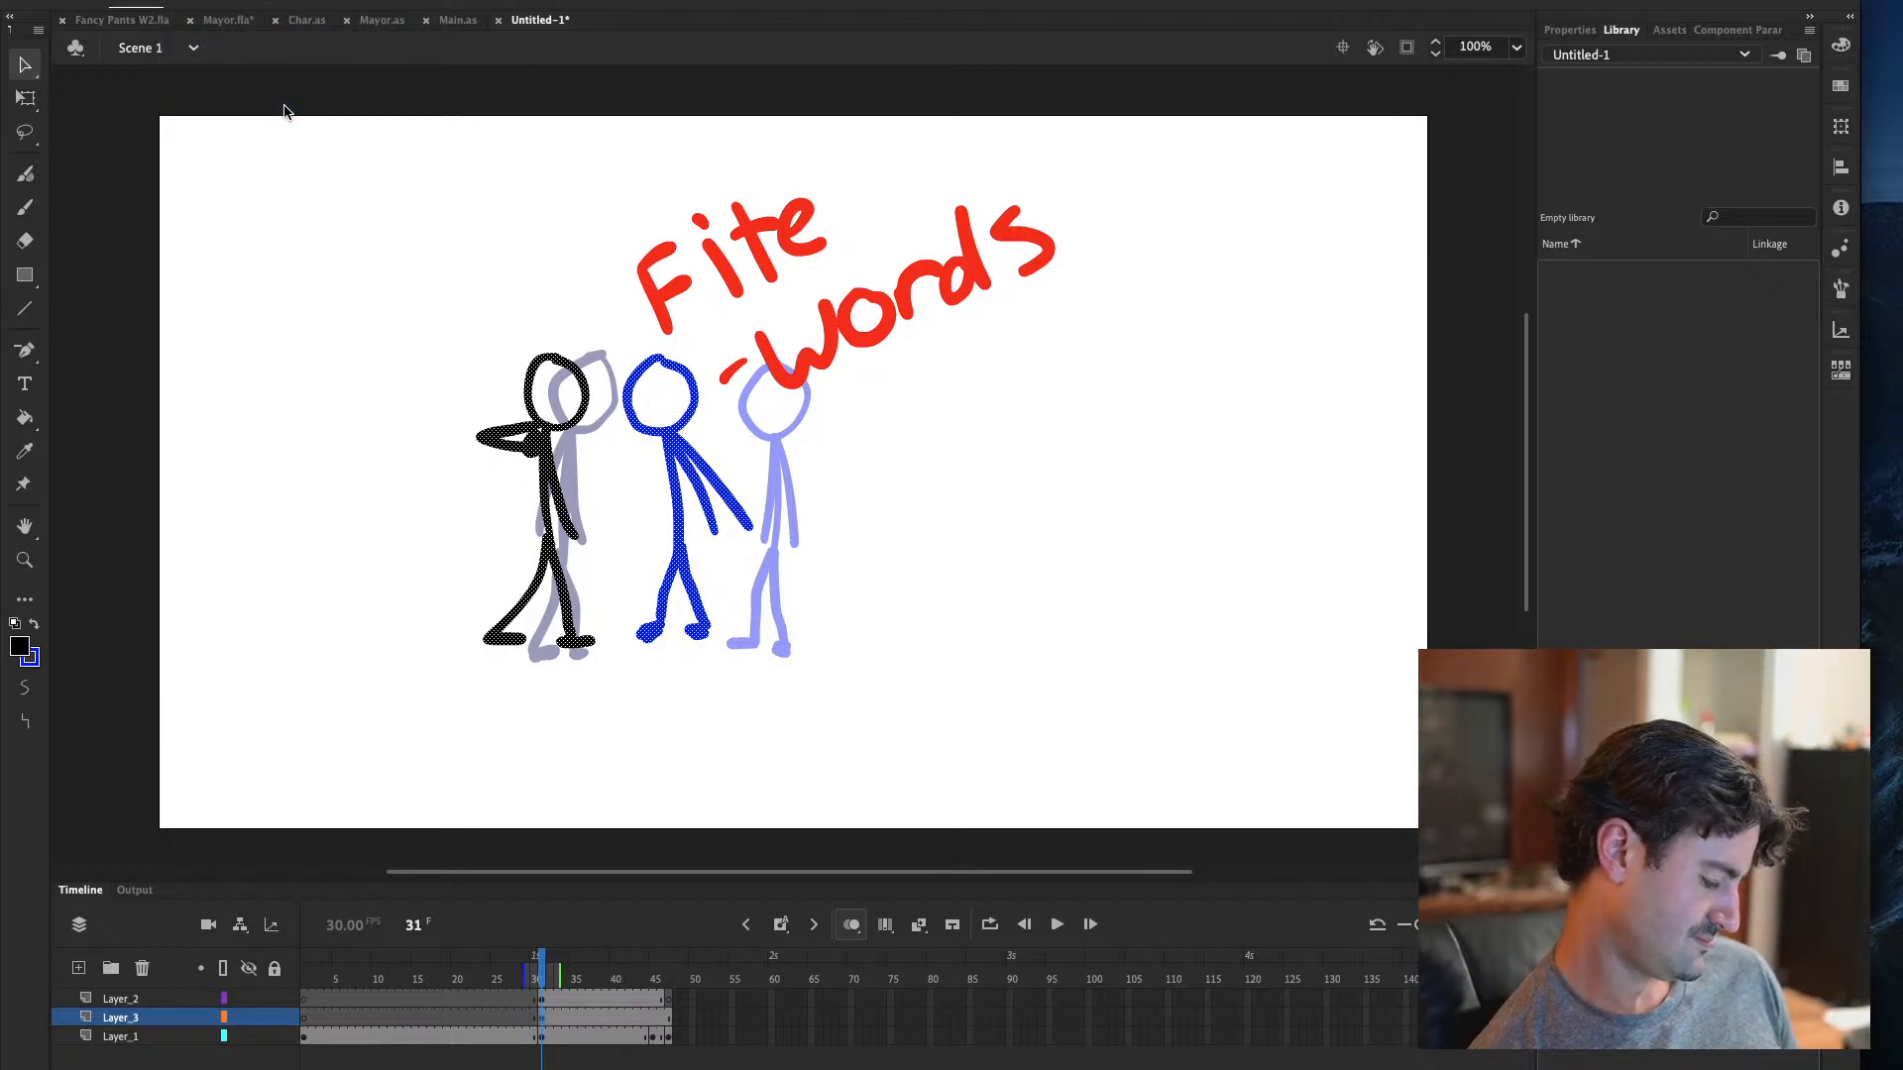
With Layer_3 locked, delete the blue figure from Layer_1 at frame 31 and briefly hide Layer_3 to check the separation
left_click(544, 1039)
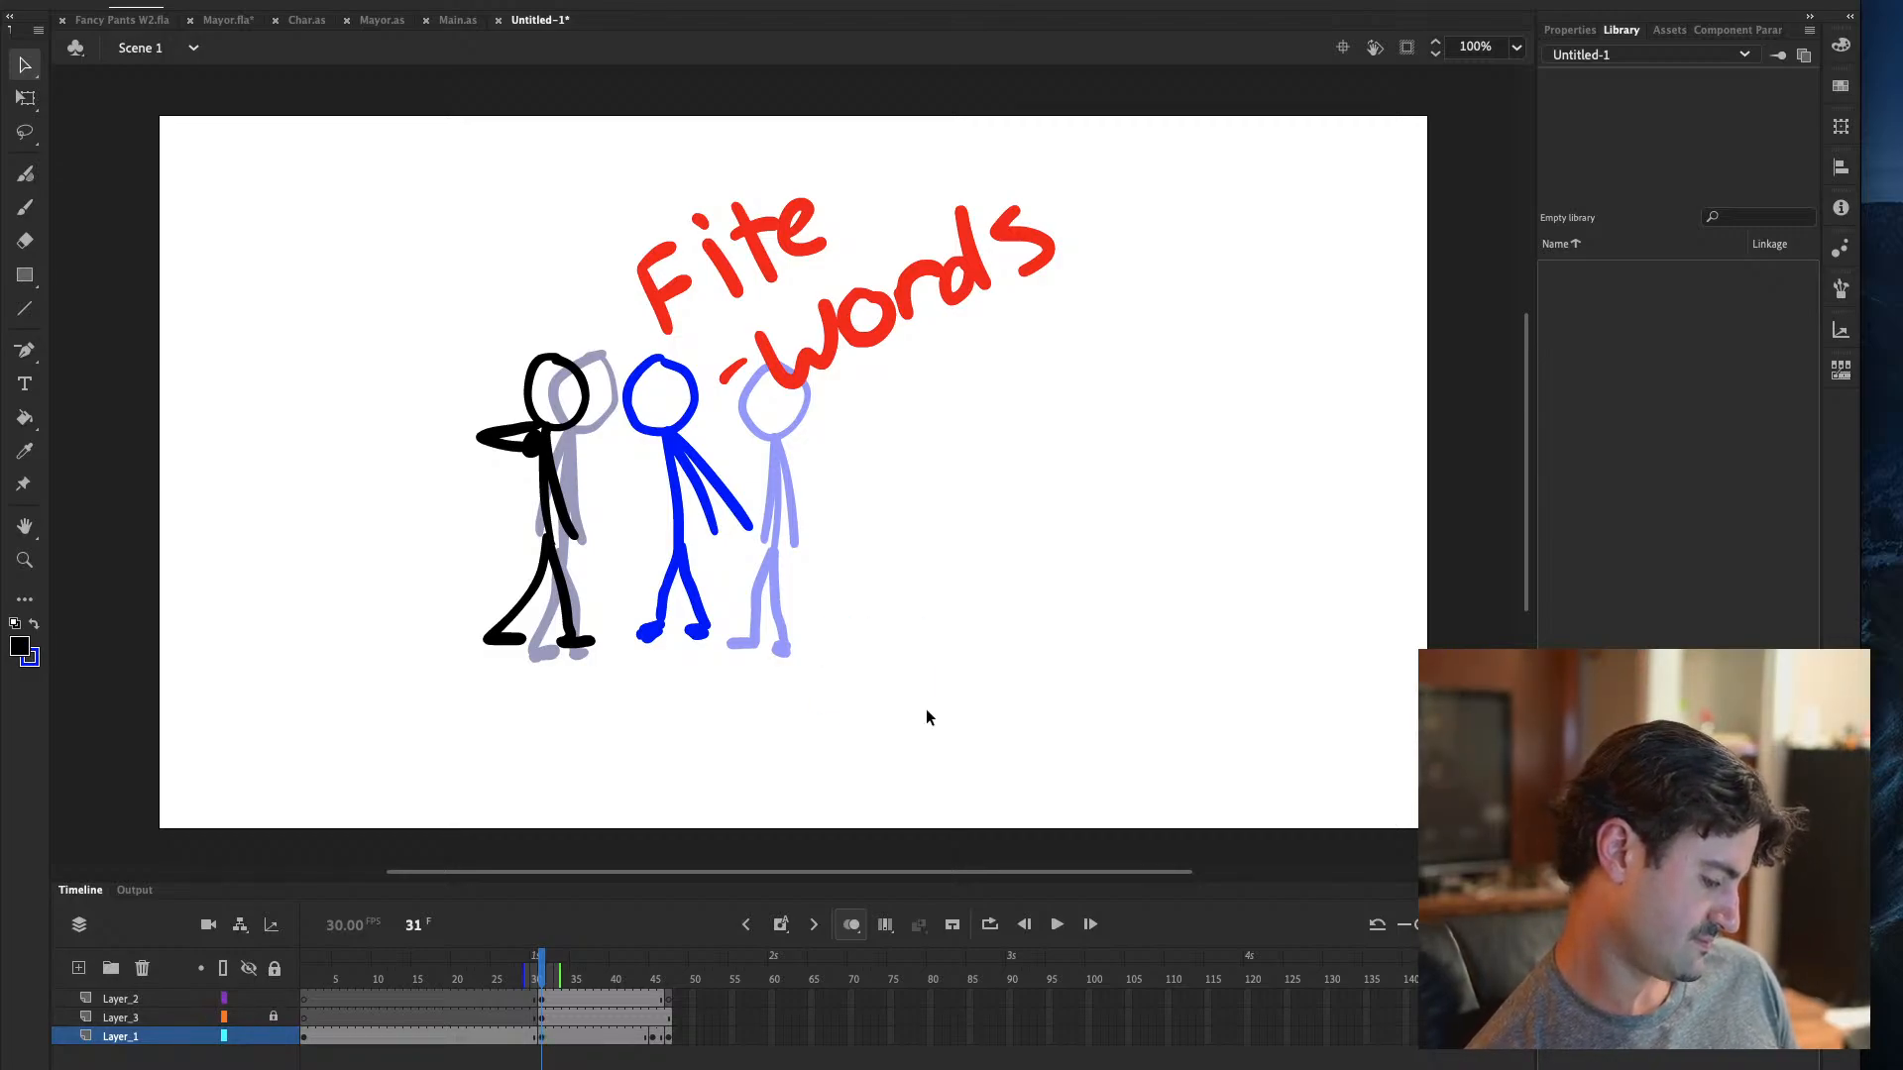
left_click(683, 552)
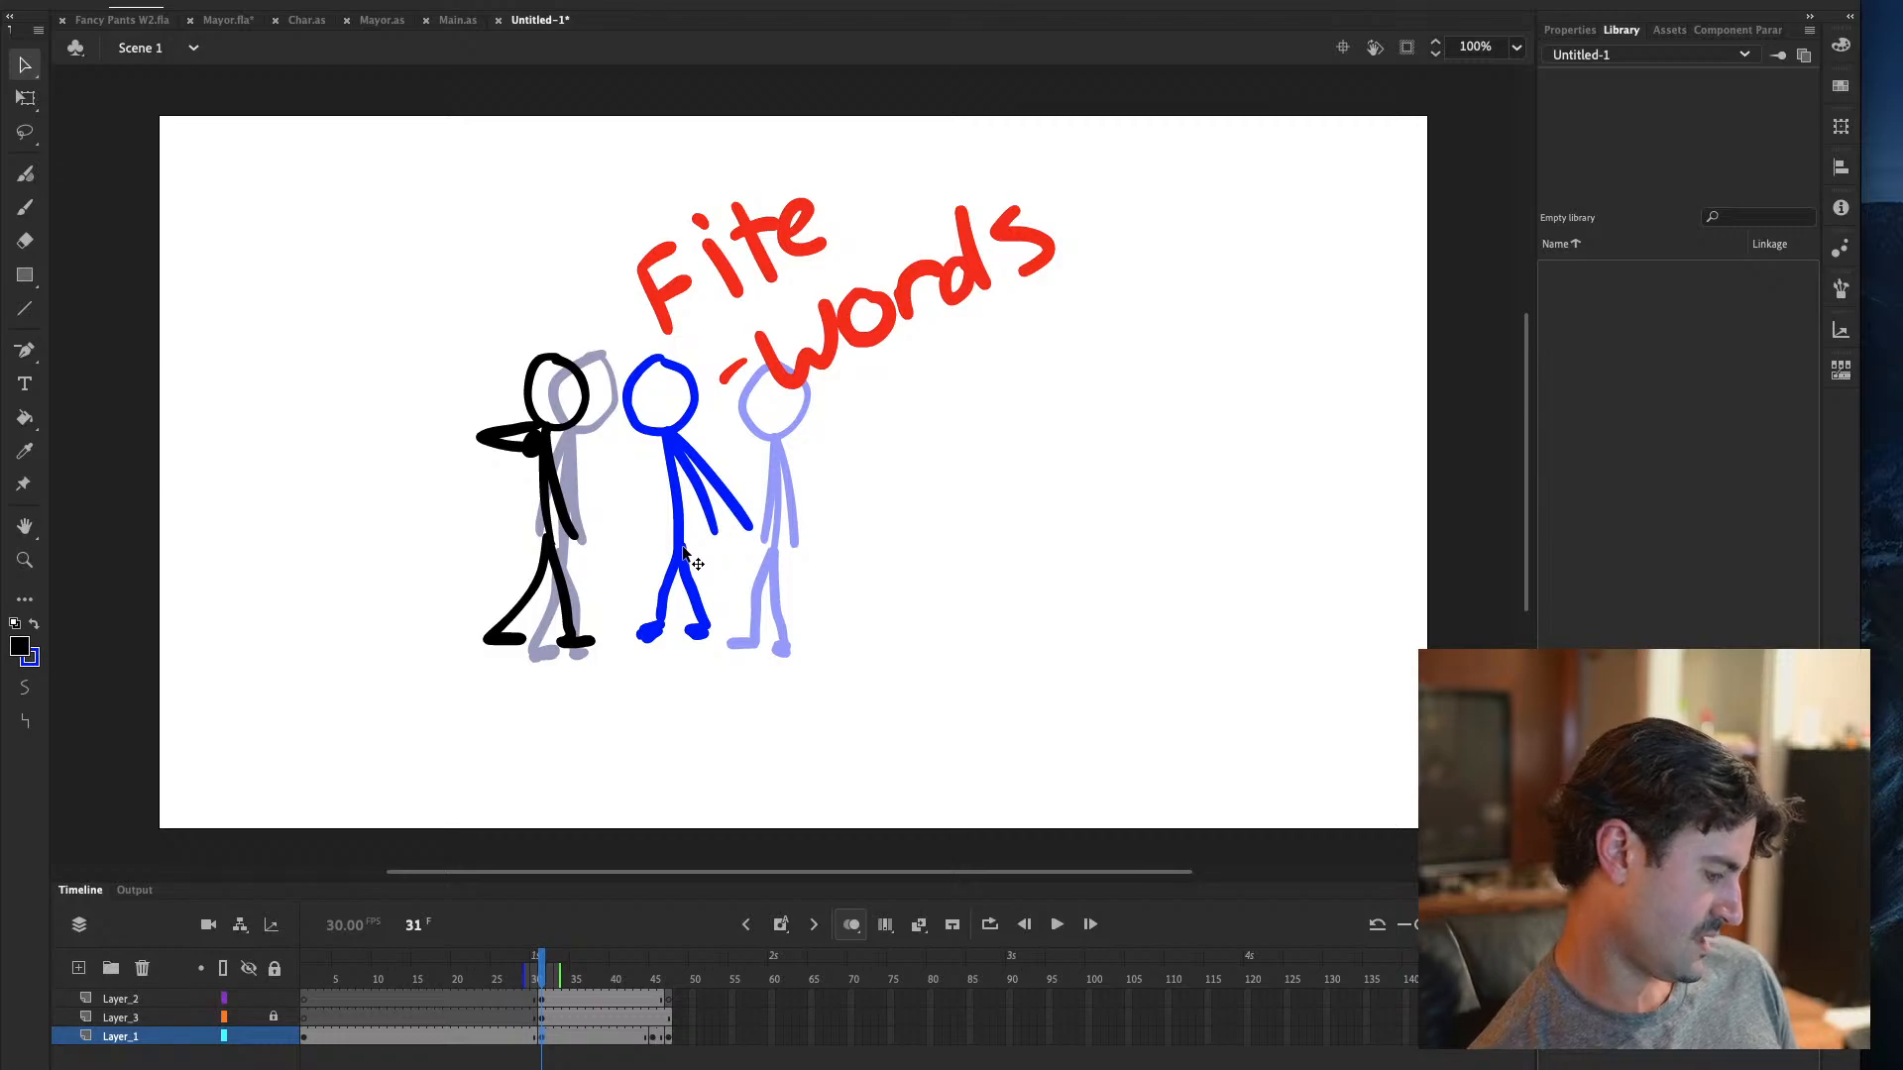
key("Escape")
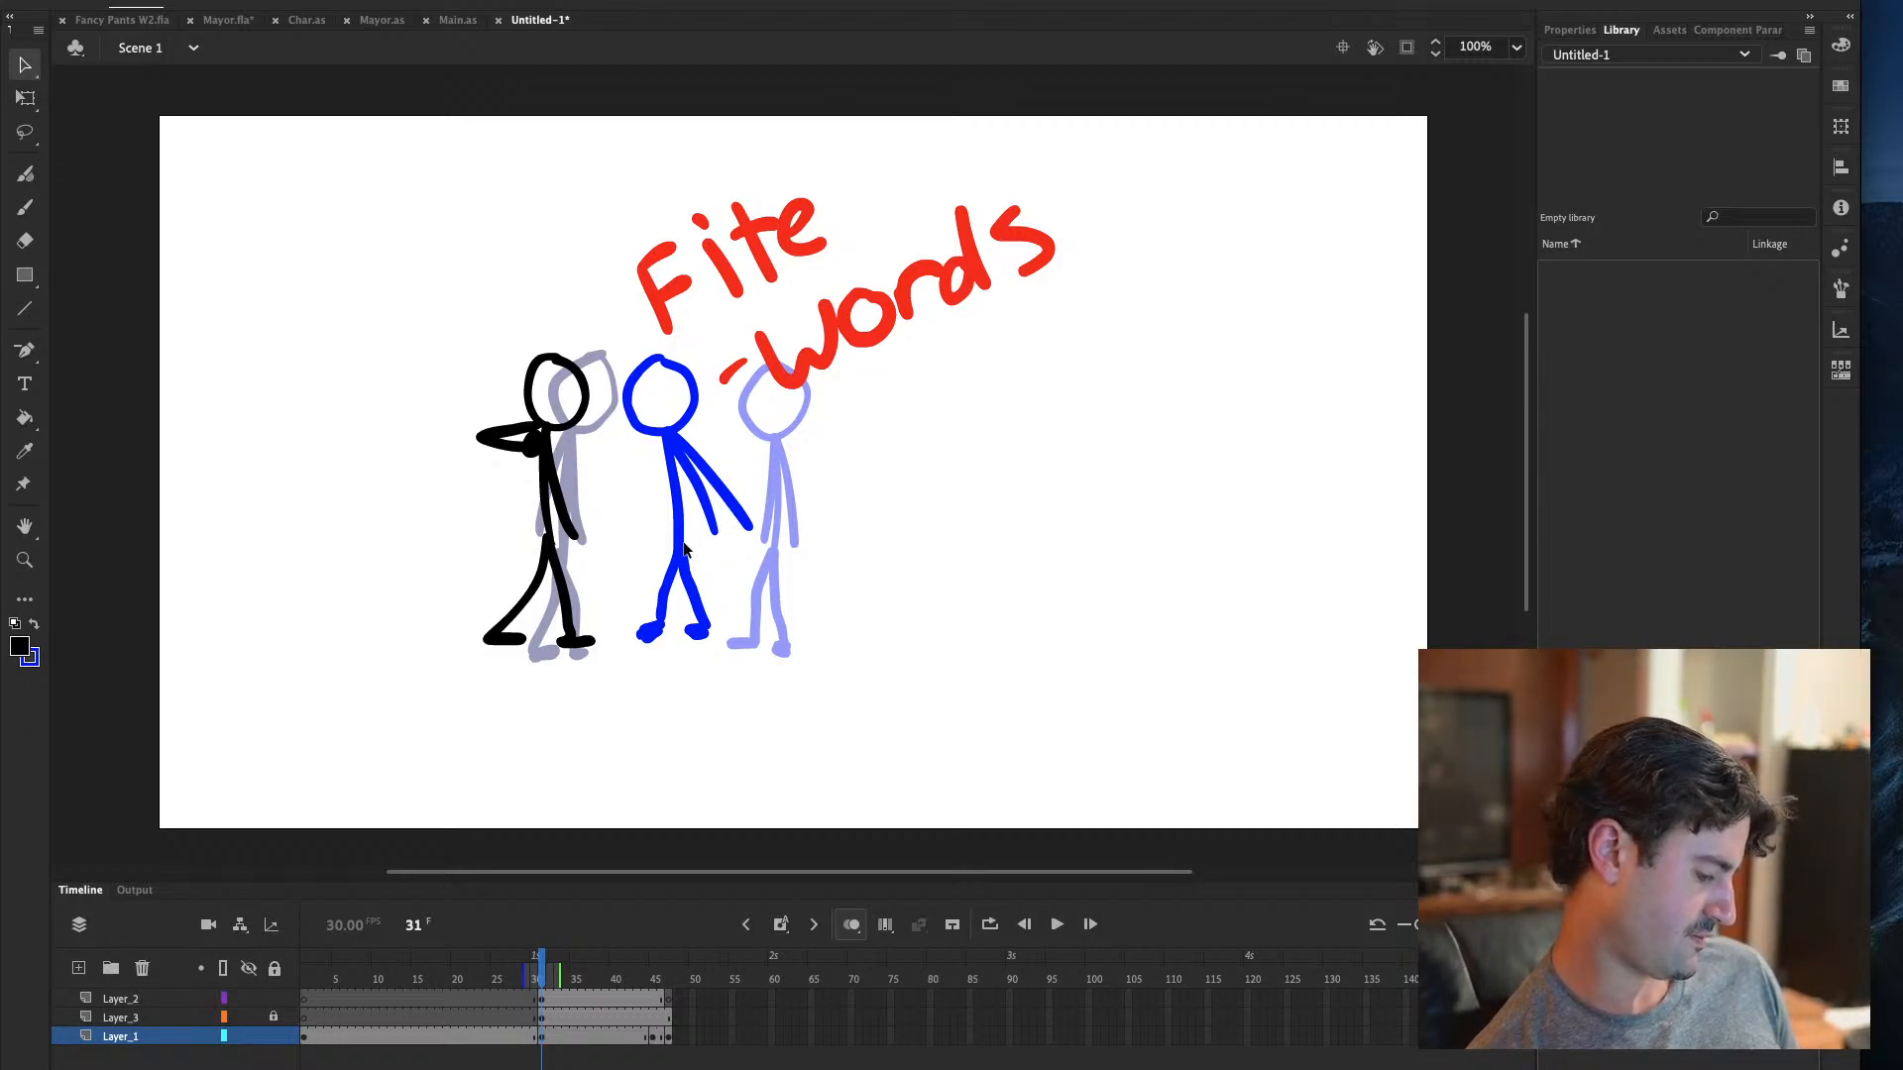
left_click(249, 1018)
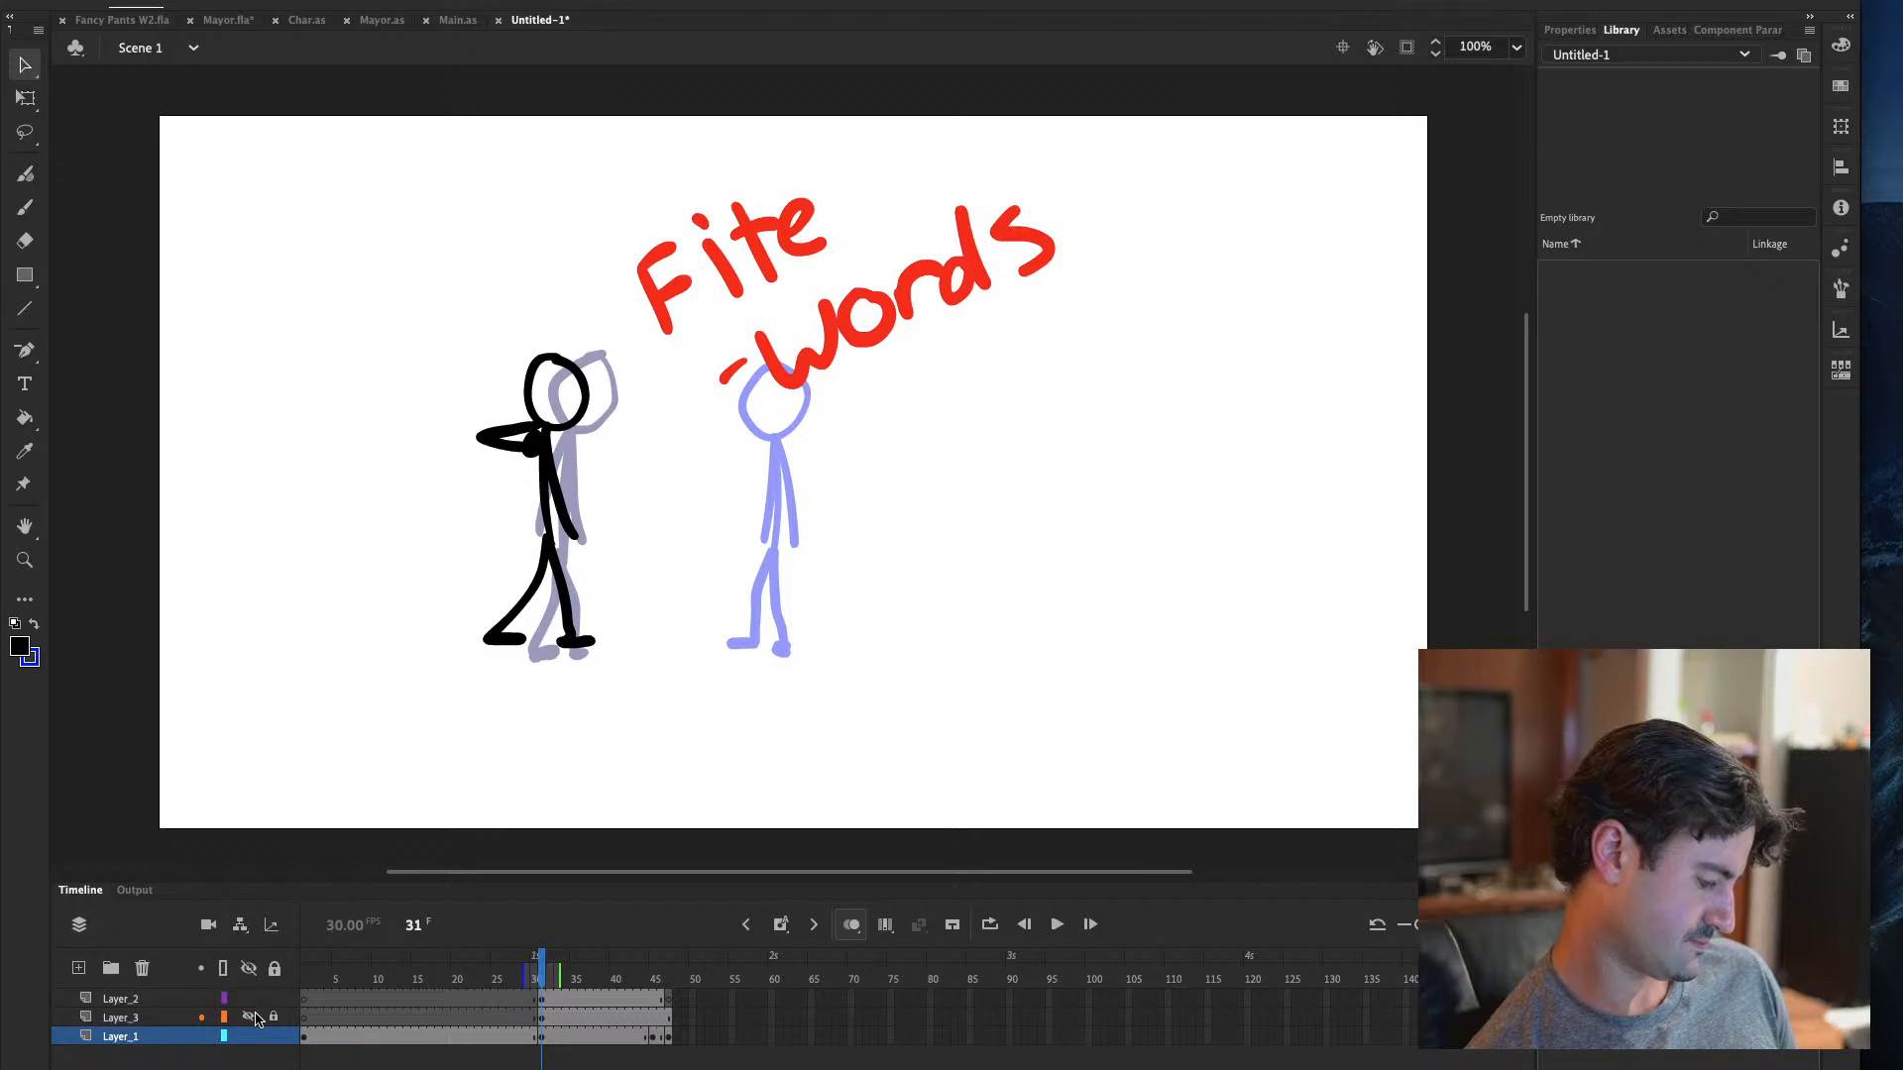
key("comma")
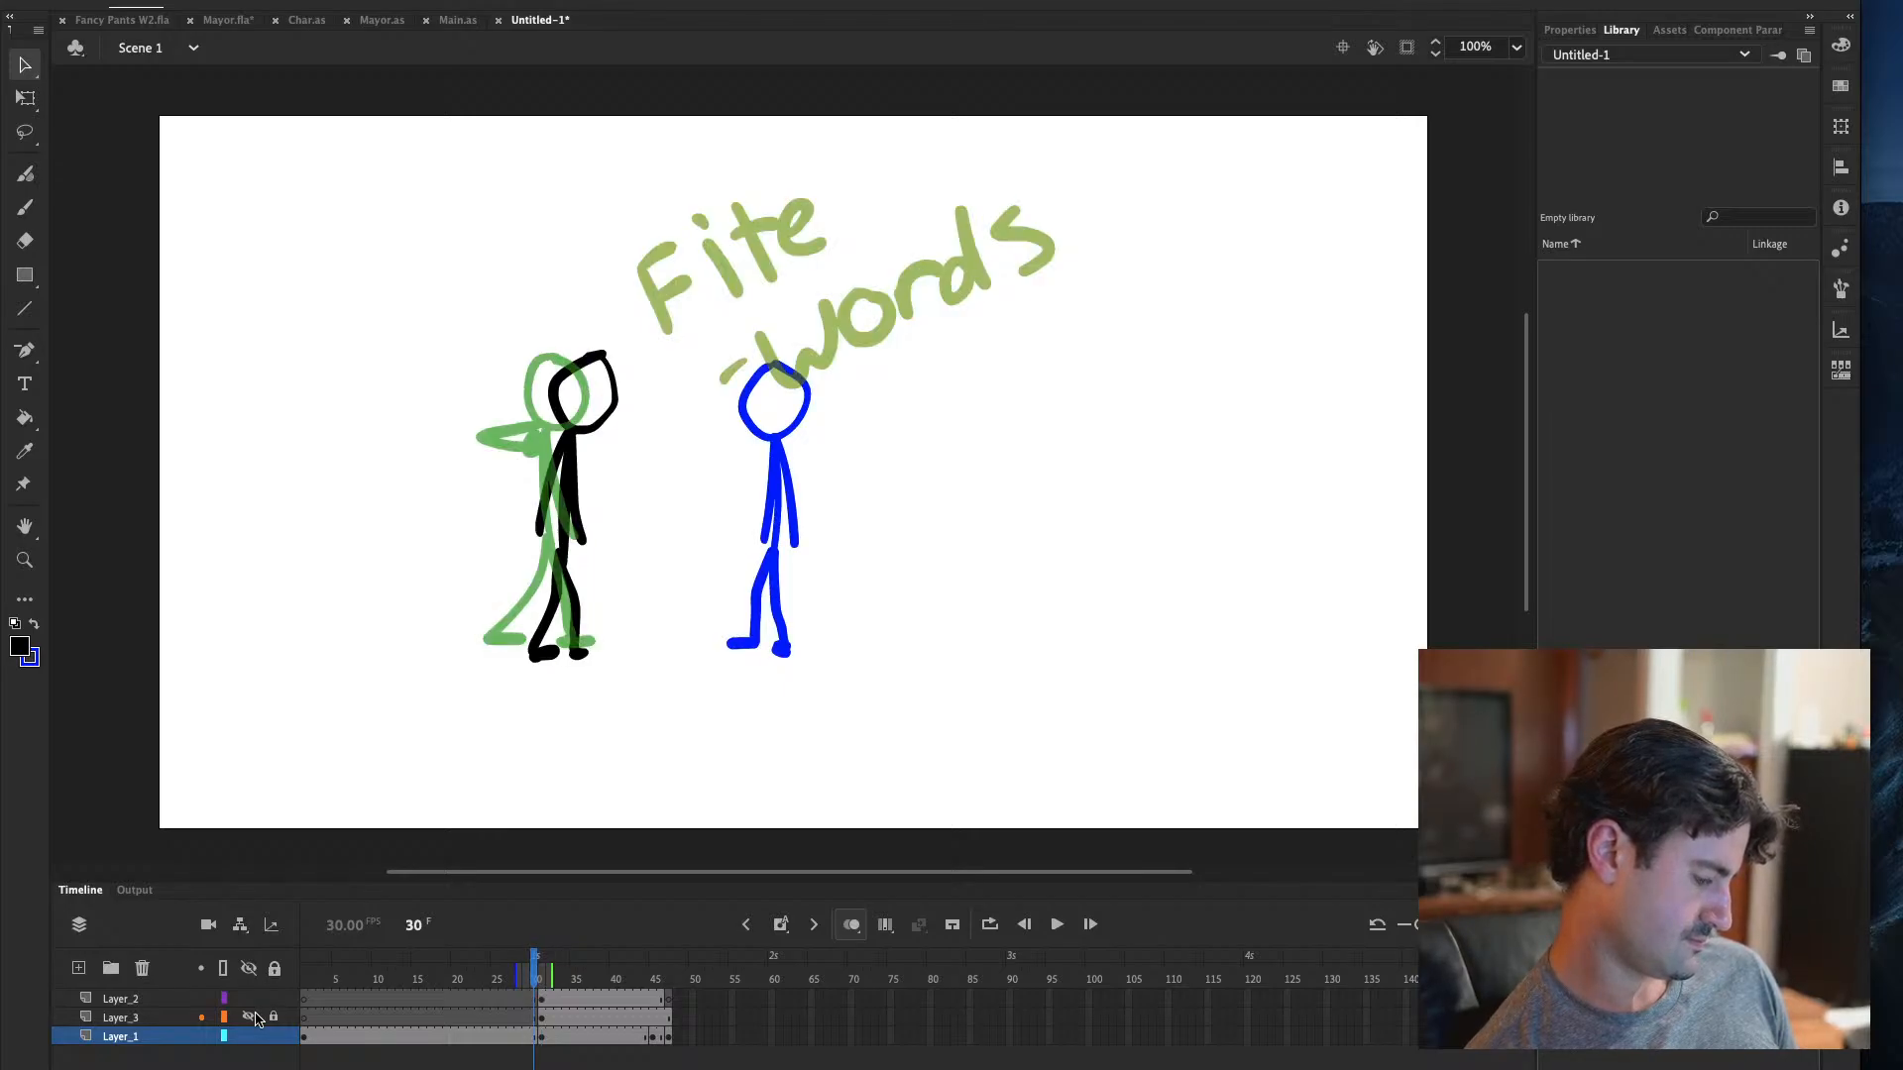
key("period")
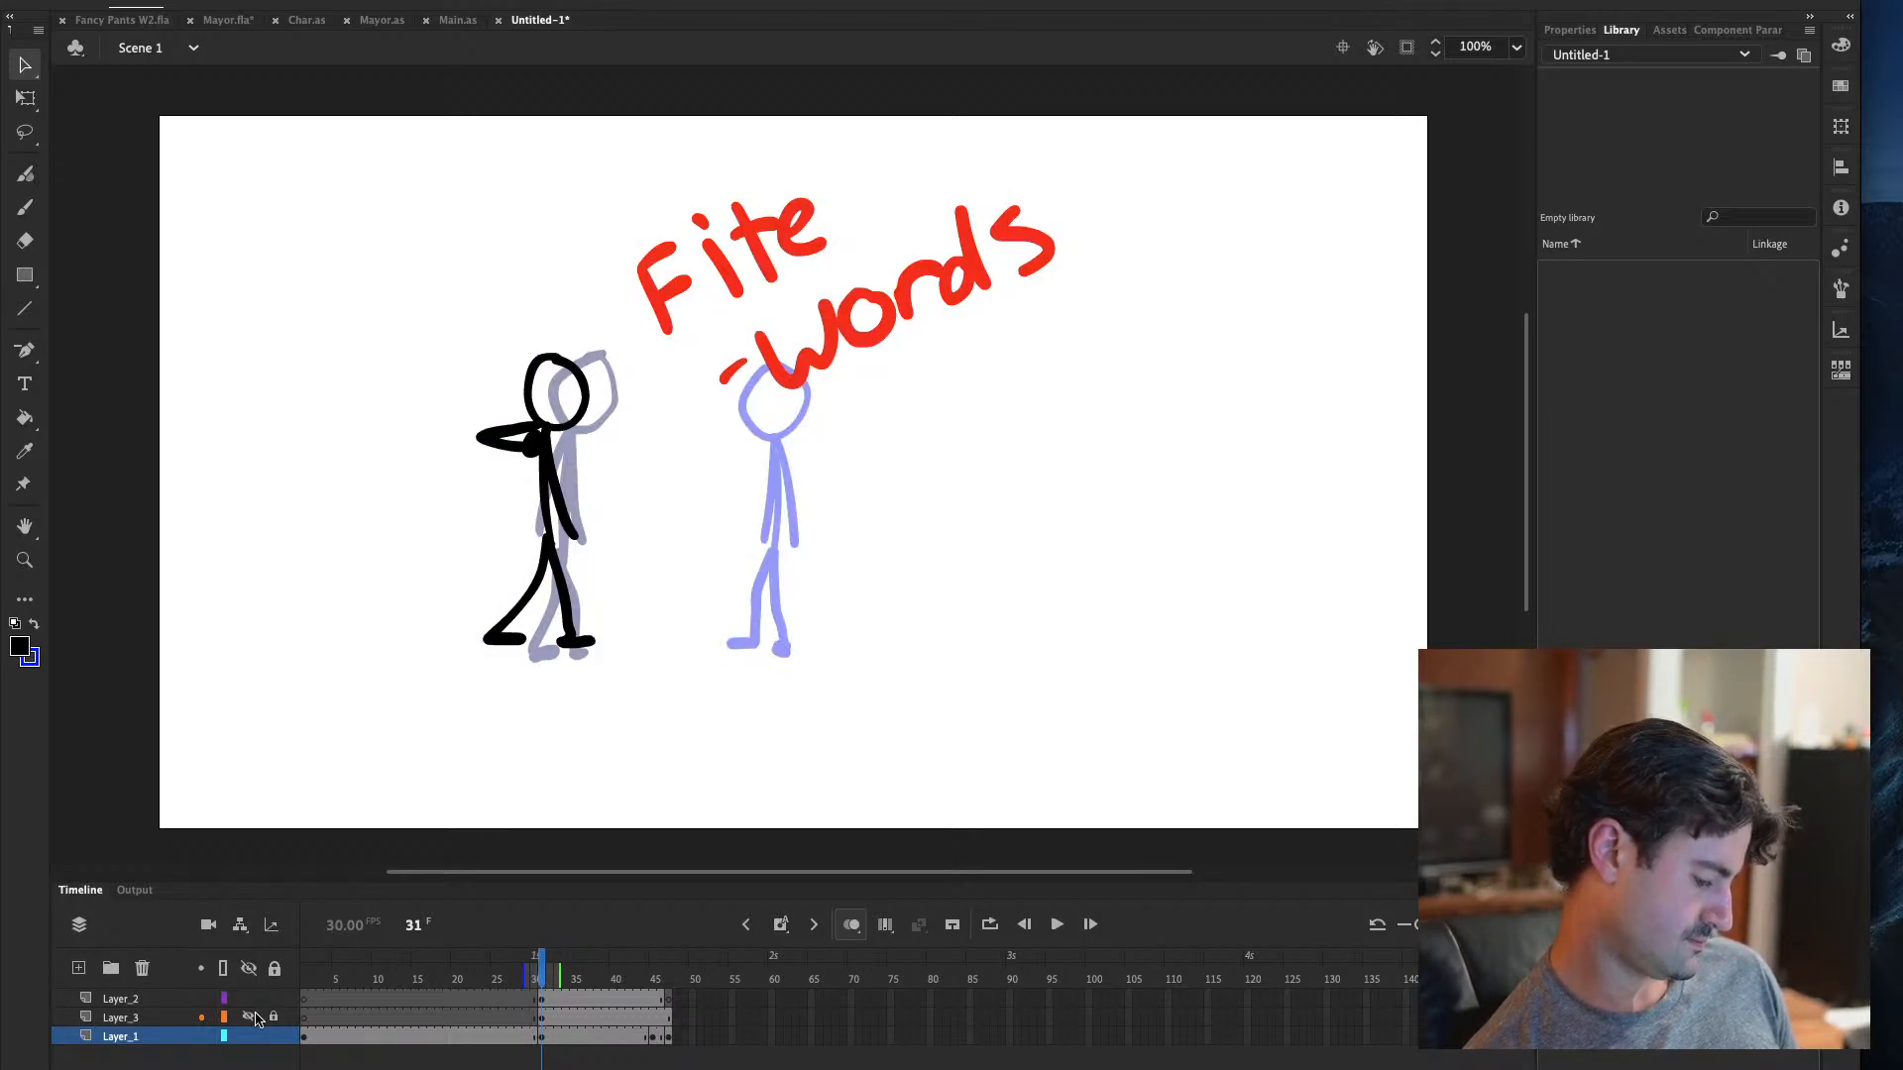
left_click(251, 1017)
left_click(275, 1018)
Clear the keyframe at frame 45 of Layer_1
left_click(548, 1037)
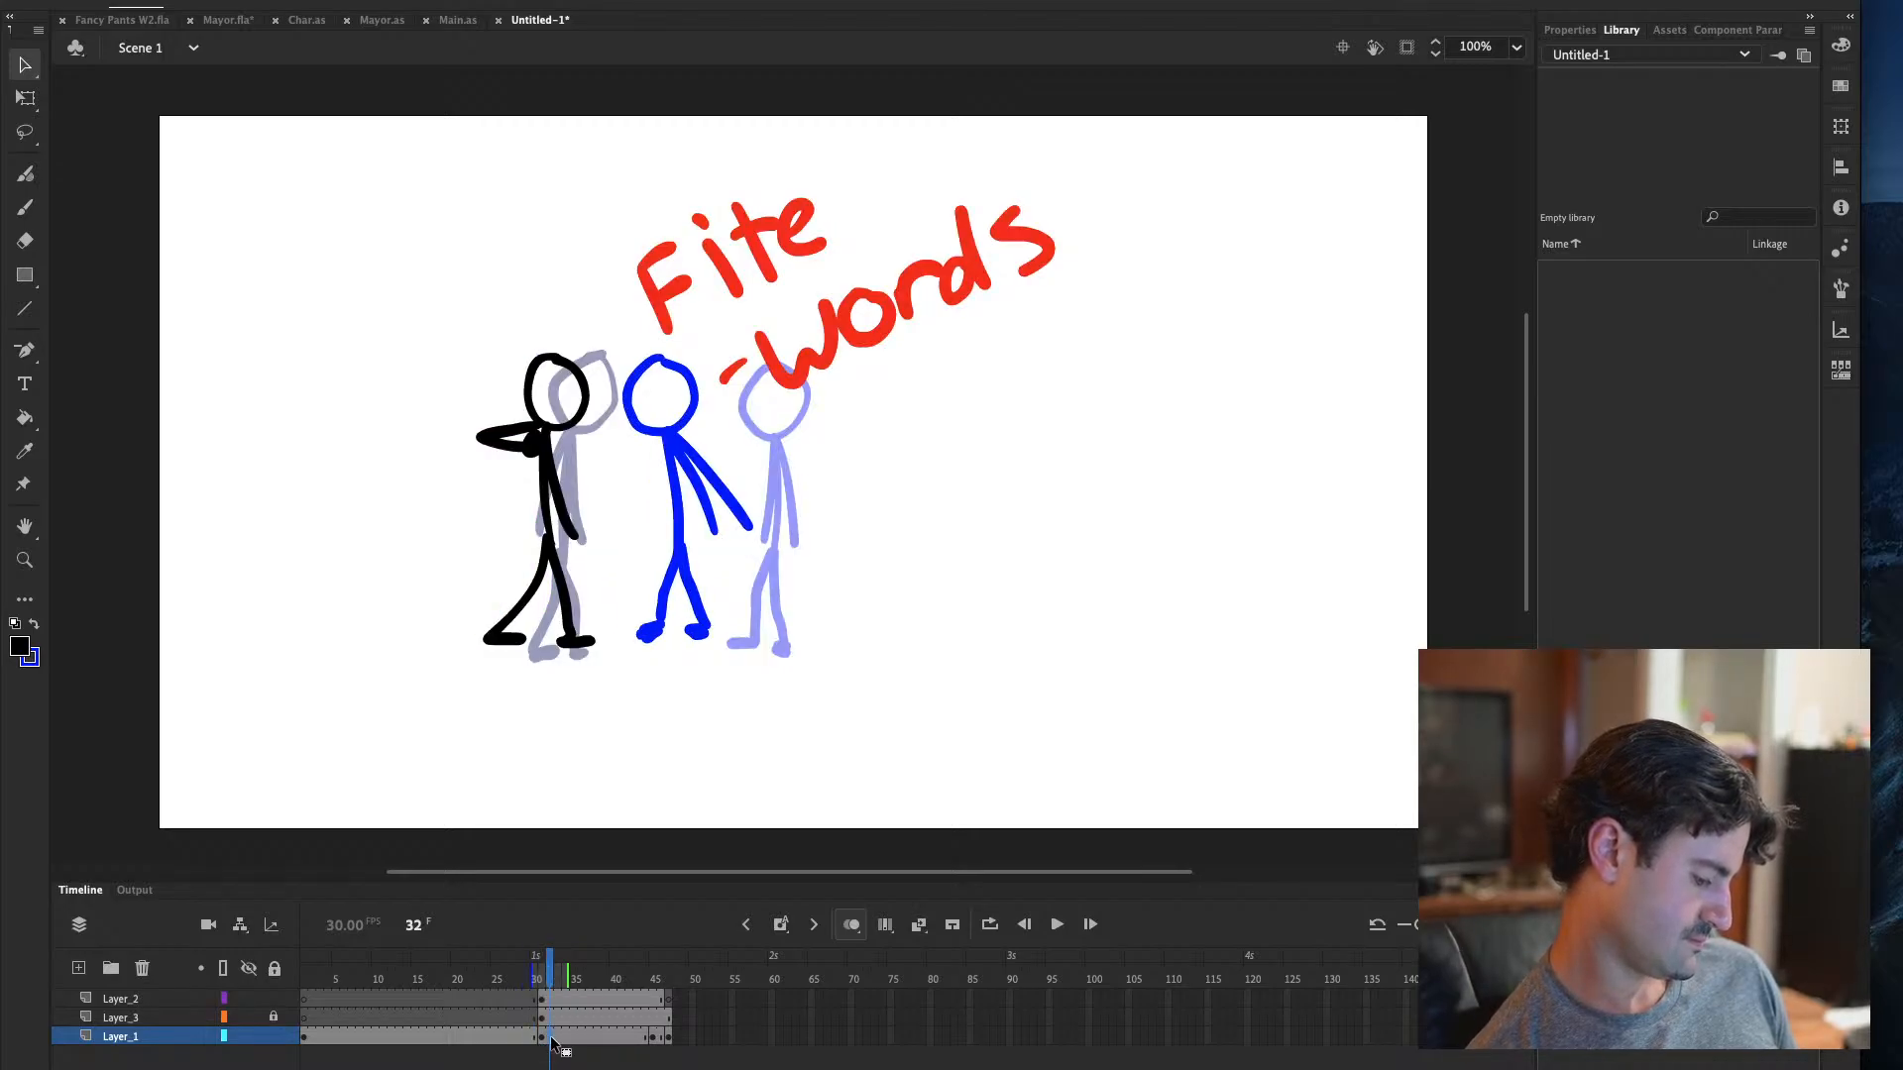
left_click(655, 1037)
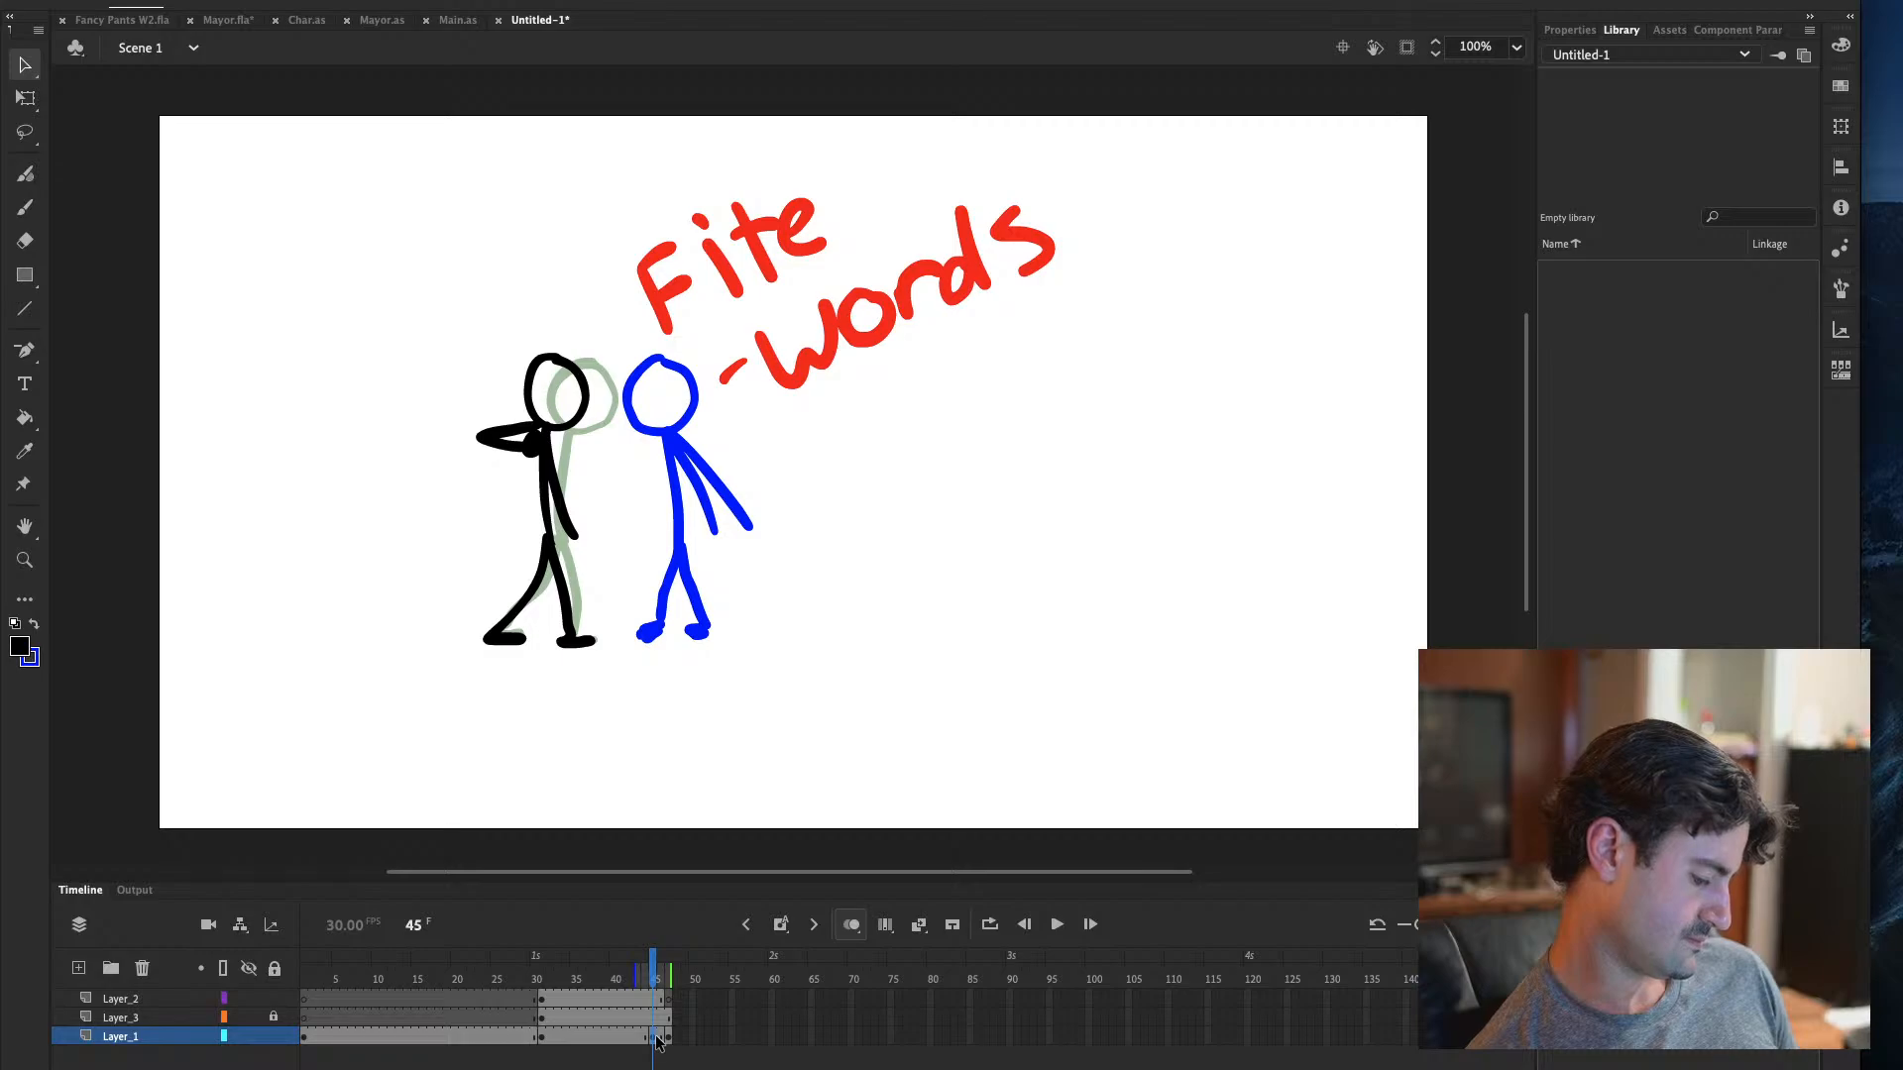
left_click(189, 2)
mouse_move(327, 327)
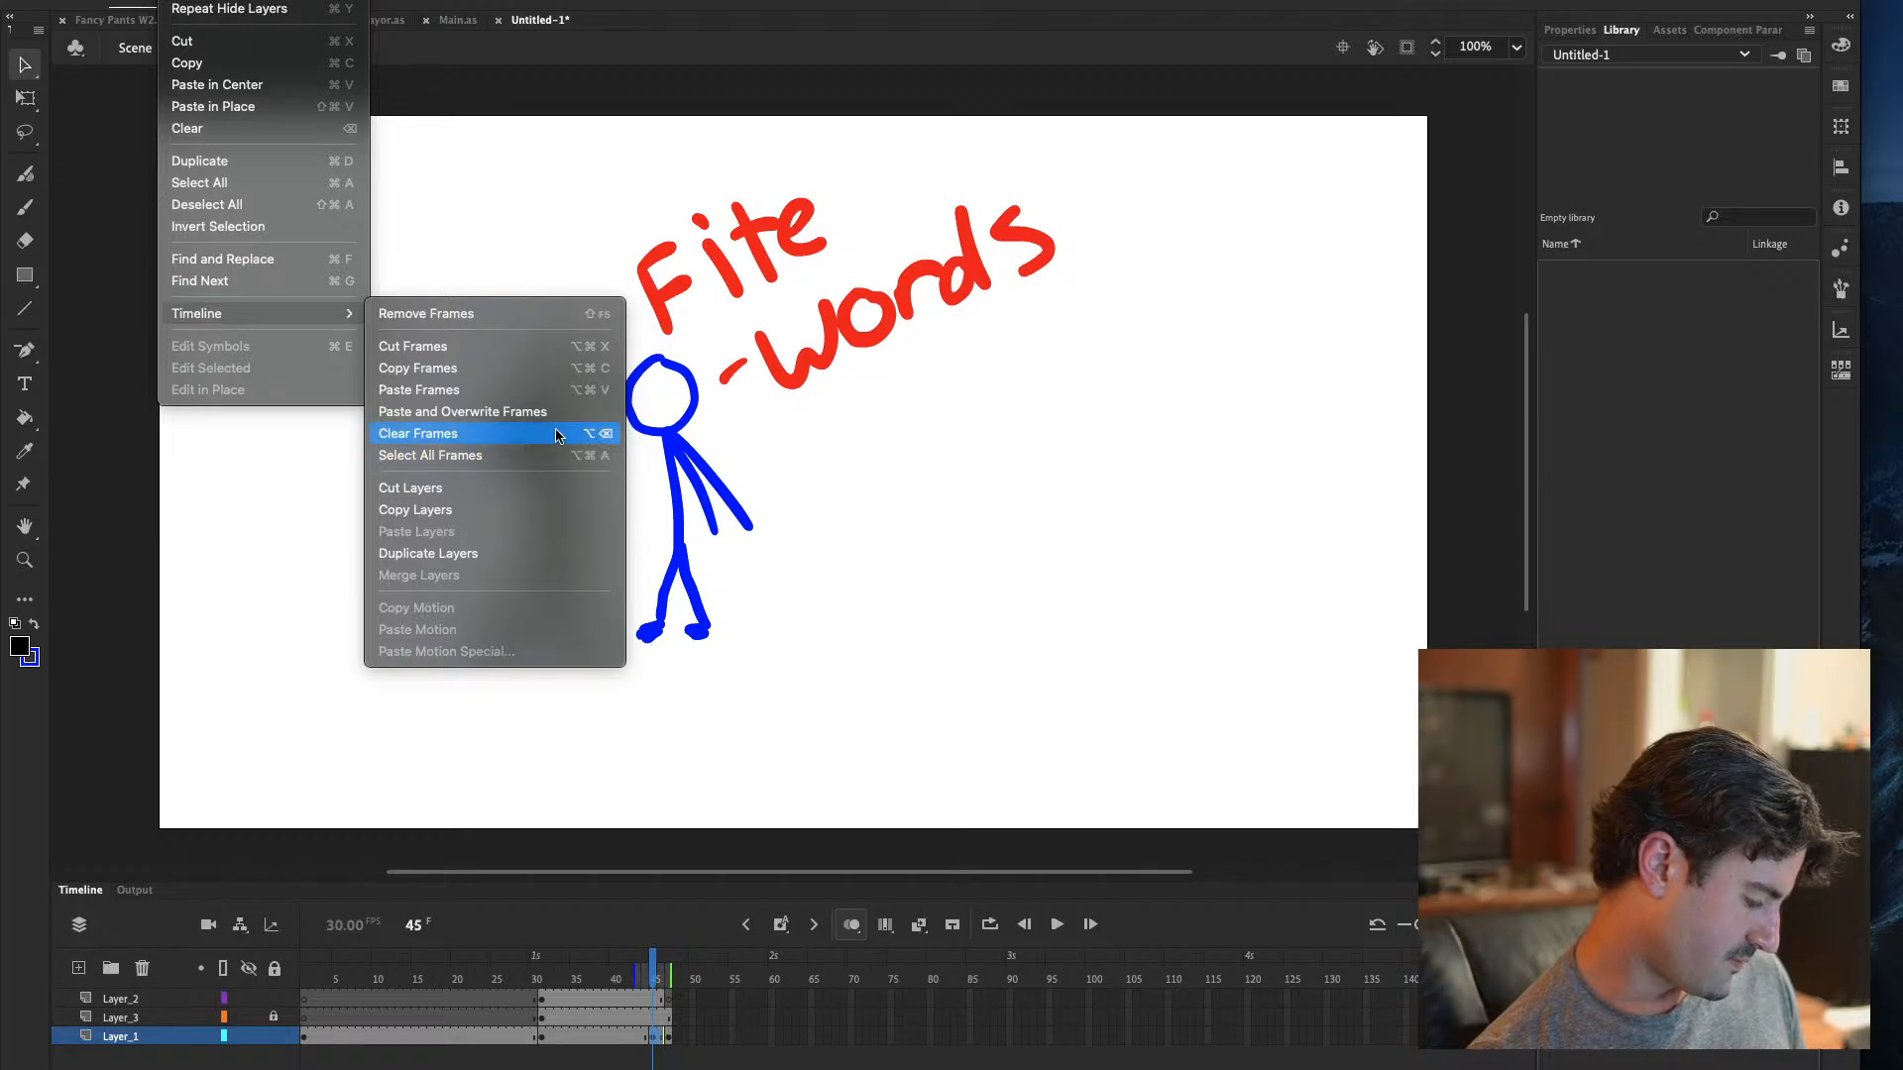
key("Escape")
key("Escape")
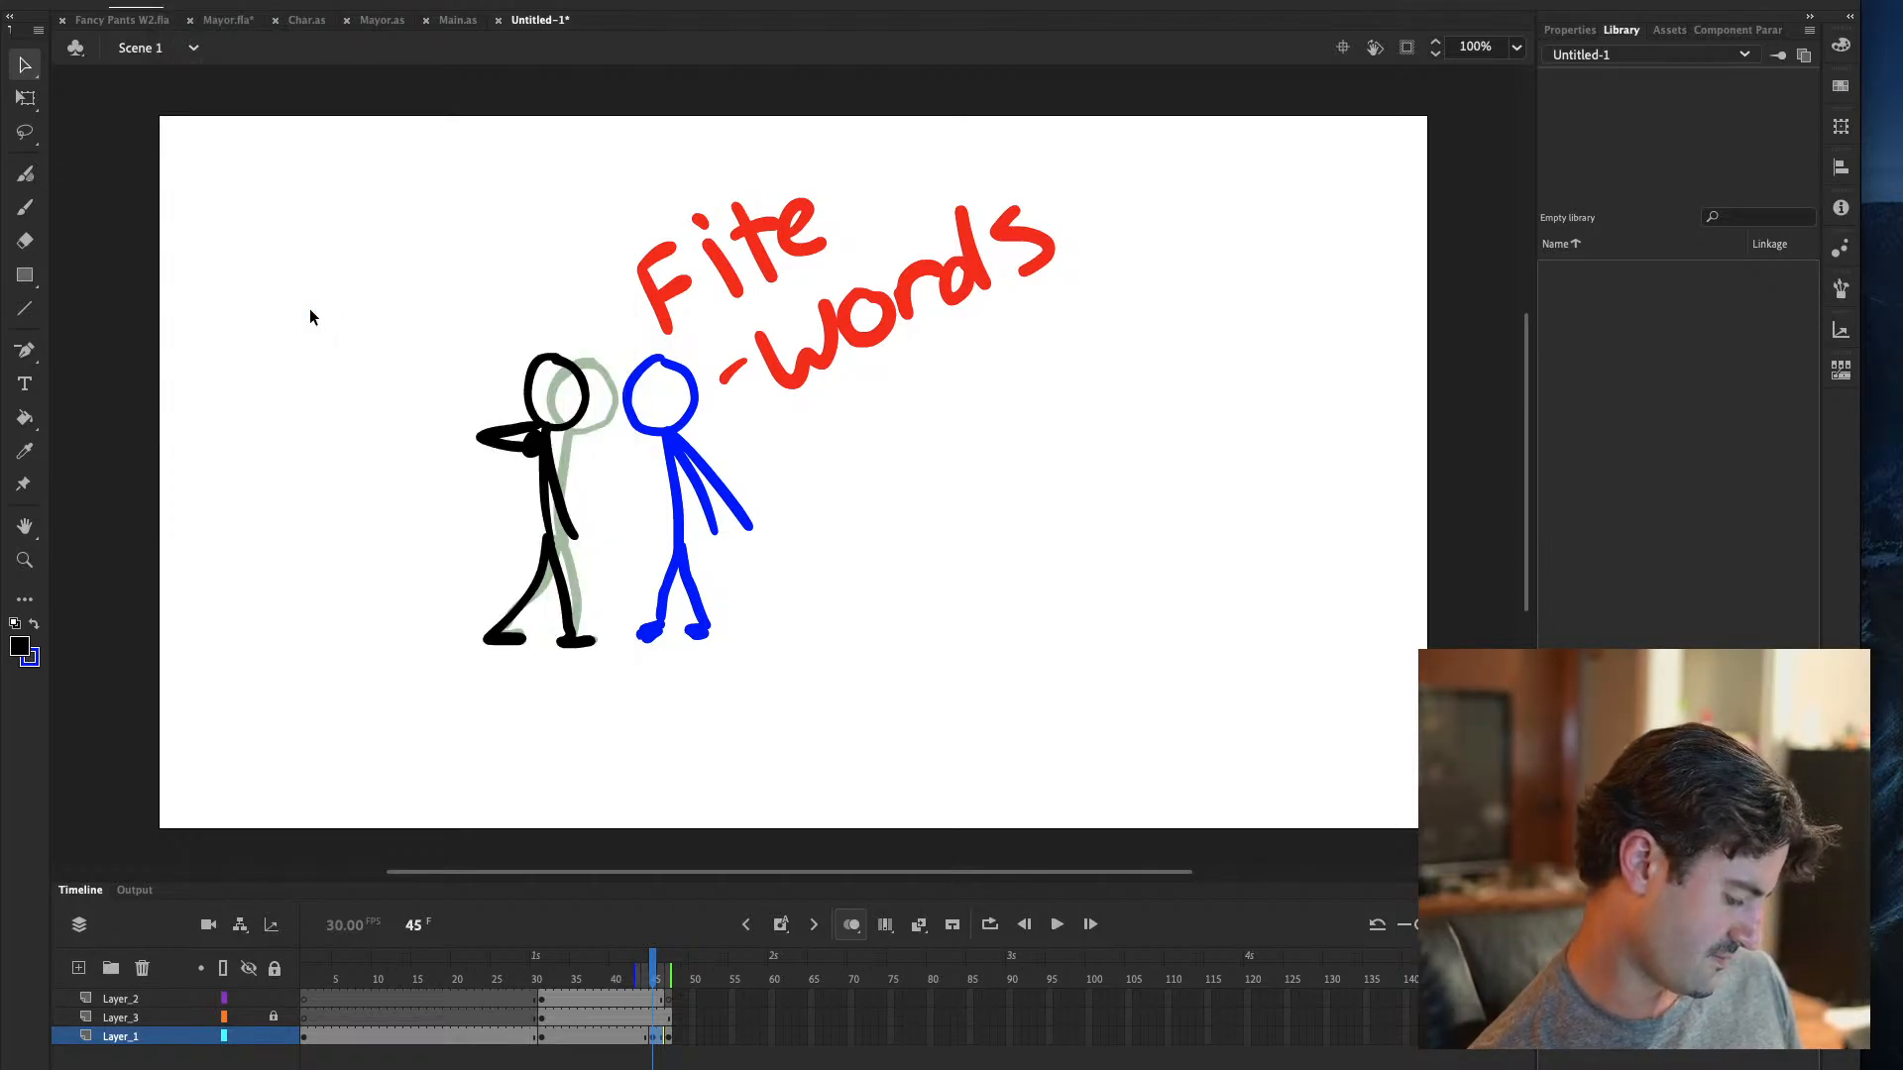
left_click(658, 1048)
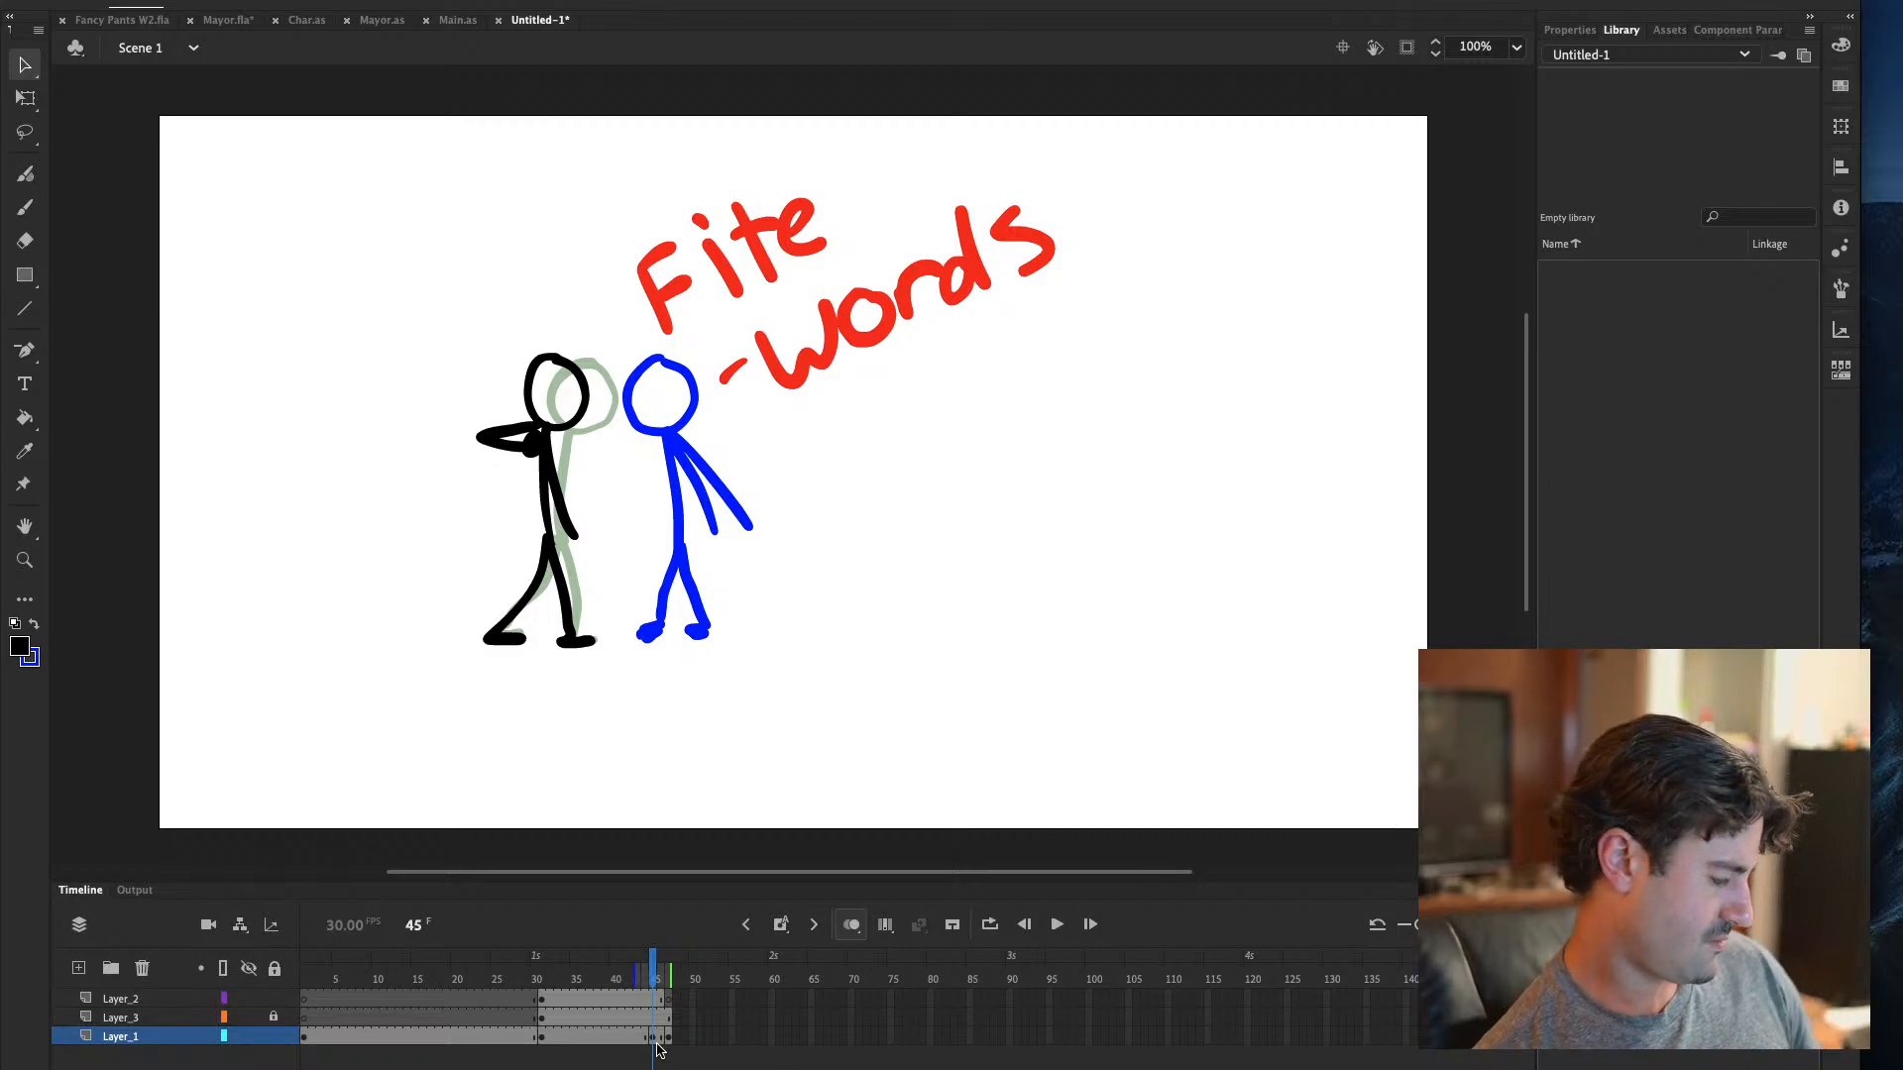
right_click(655, 1044)
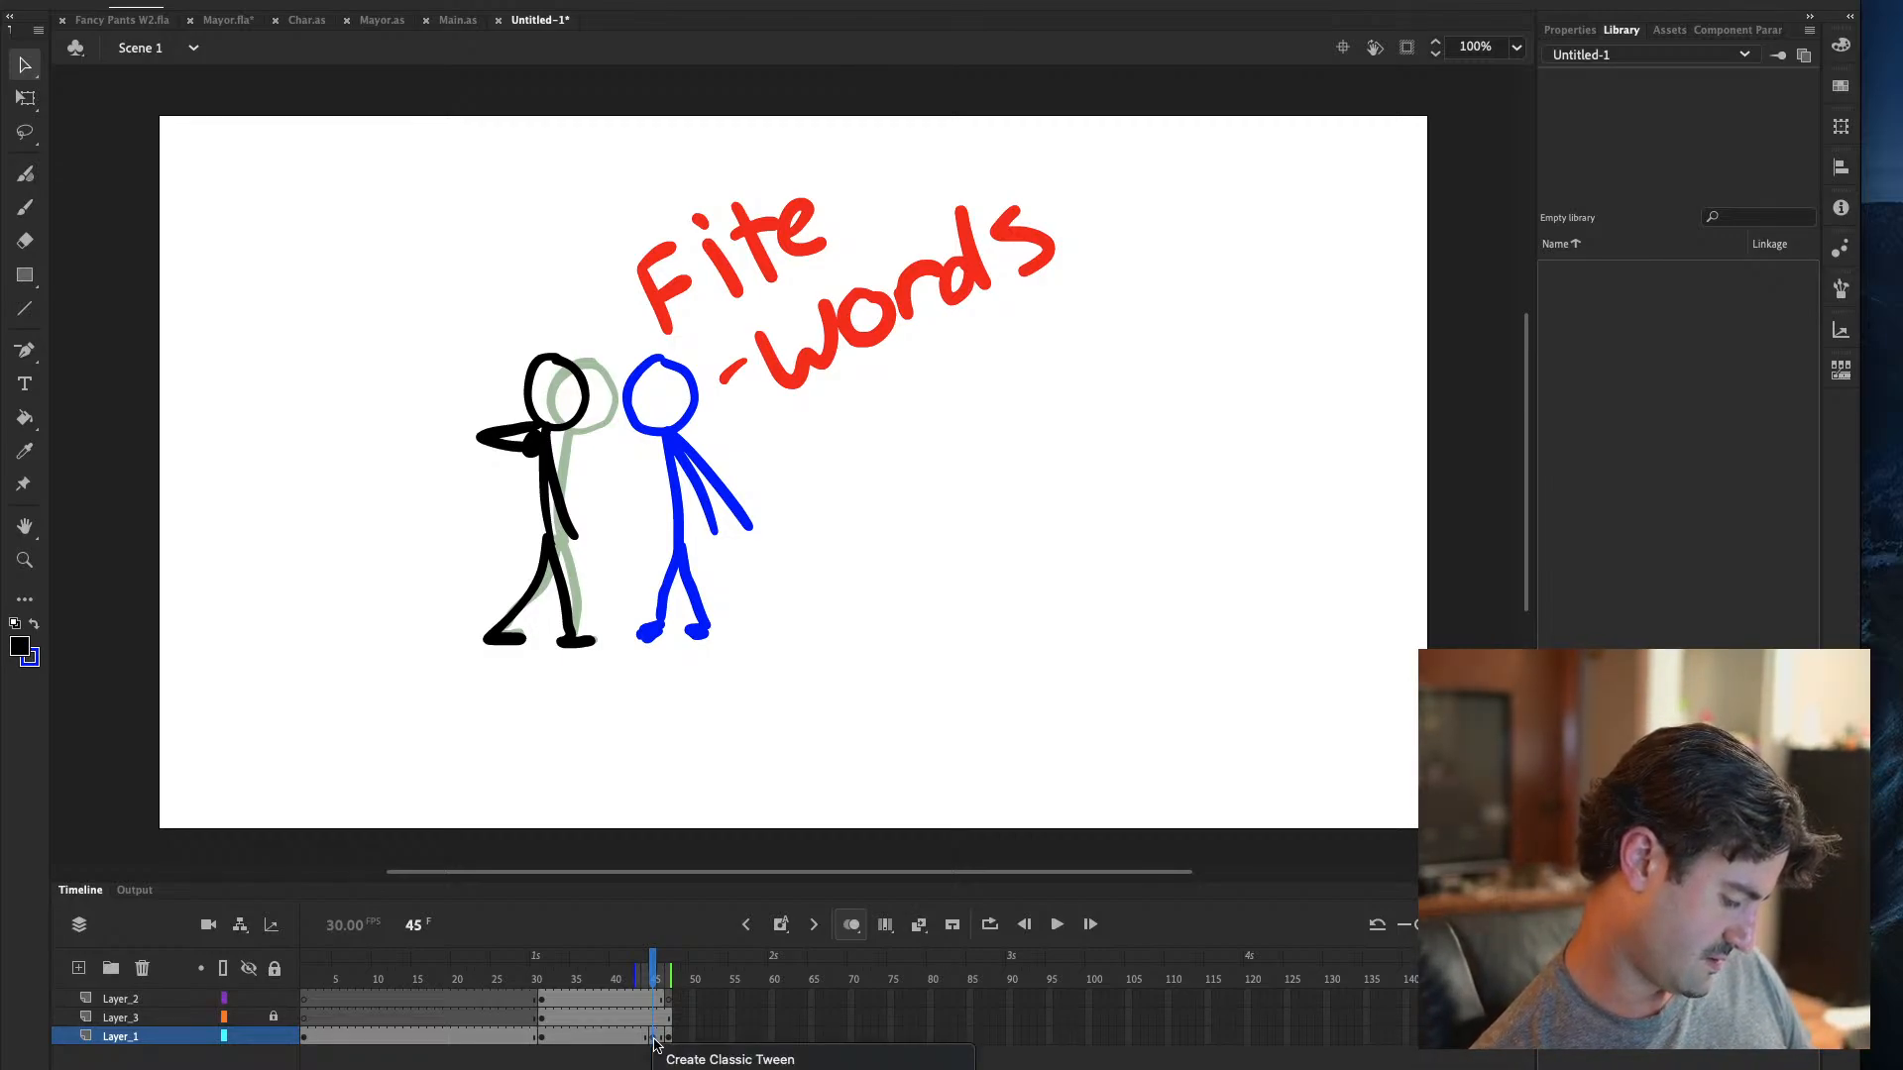
left_click(731, 1059)
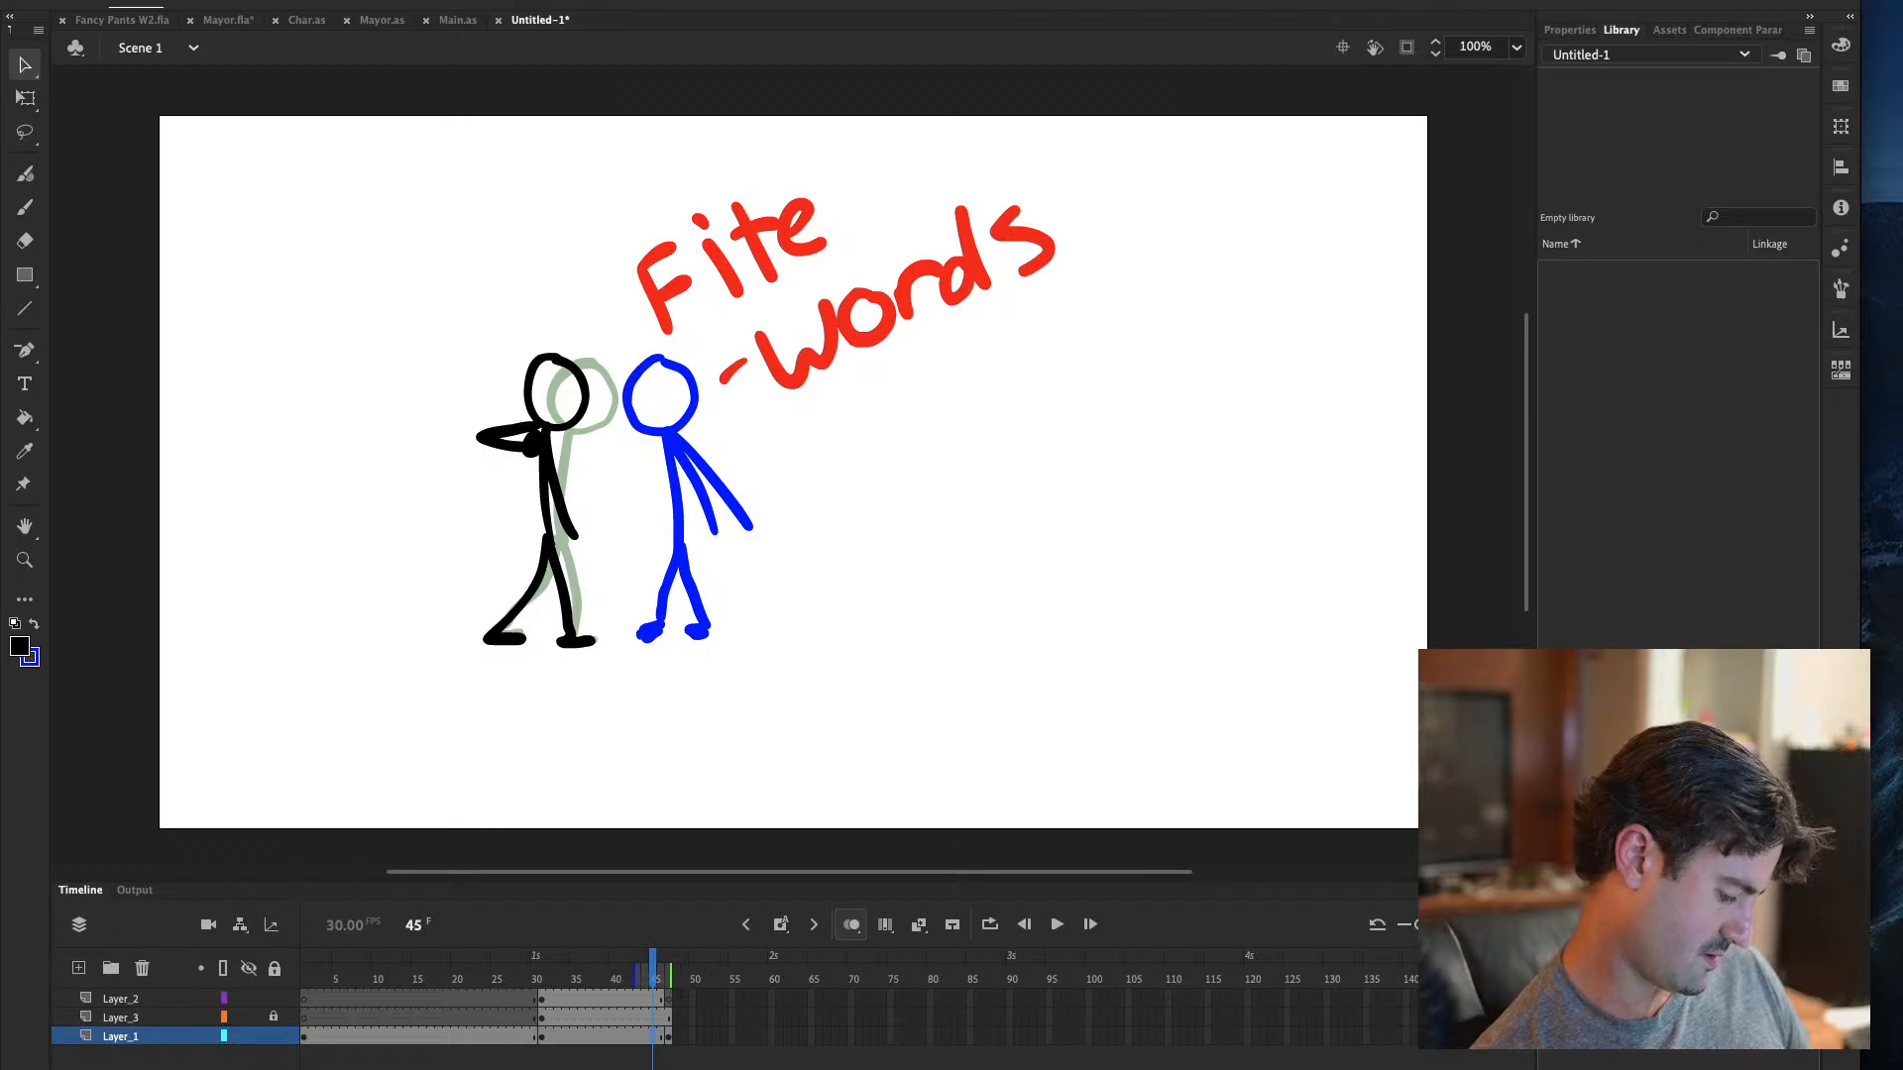
Try to erase the black figure's outstretched arm on Layer_1 around frames 31 and 32, and undo it
left_click(628, 1038)
left_click(536, 1038)
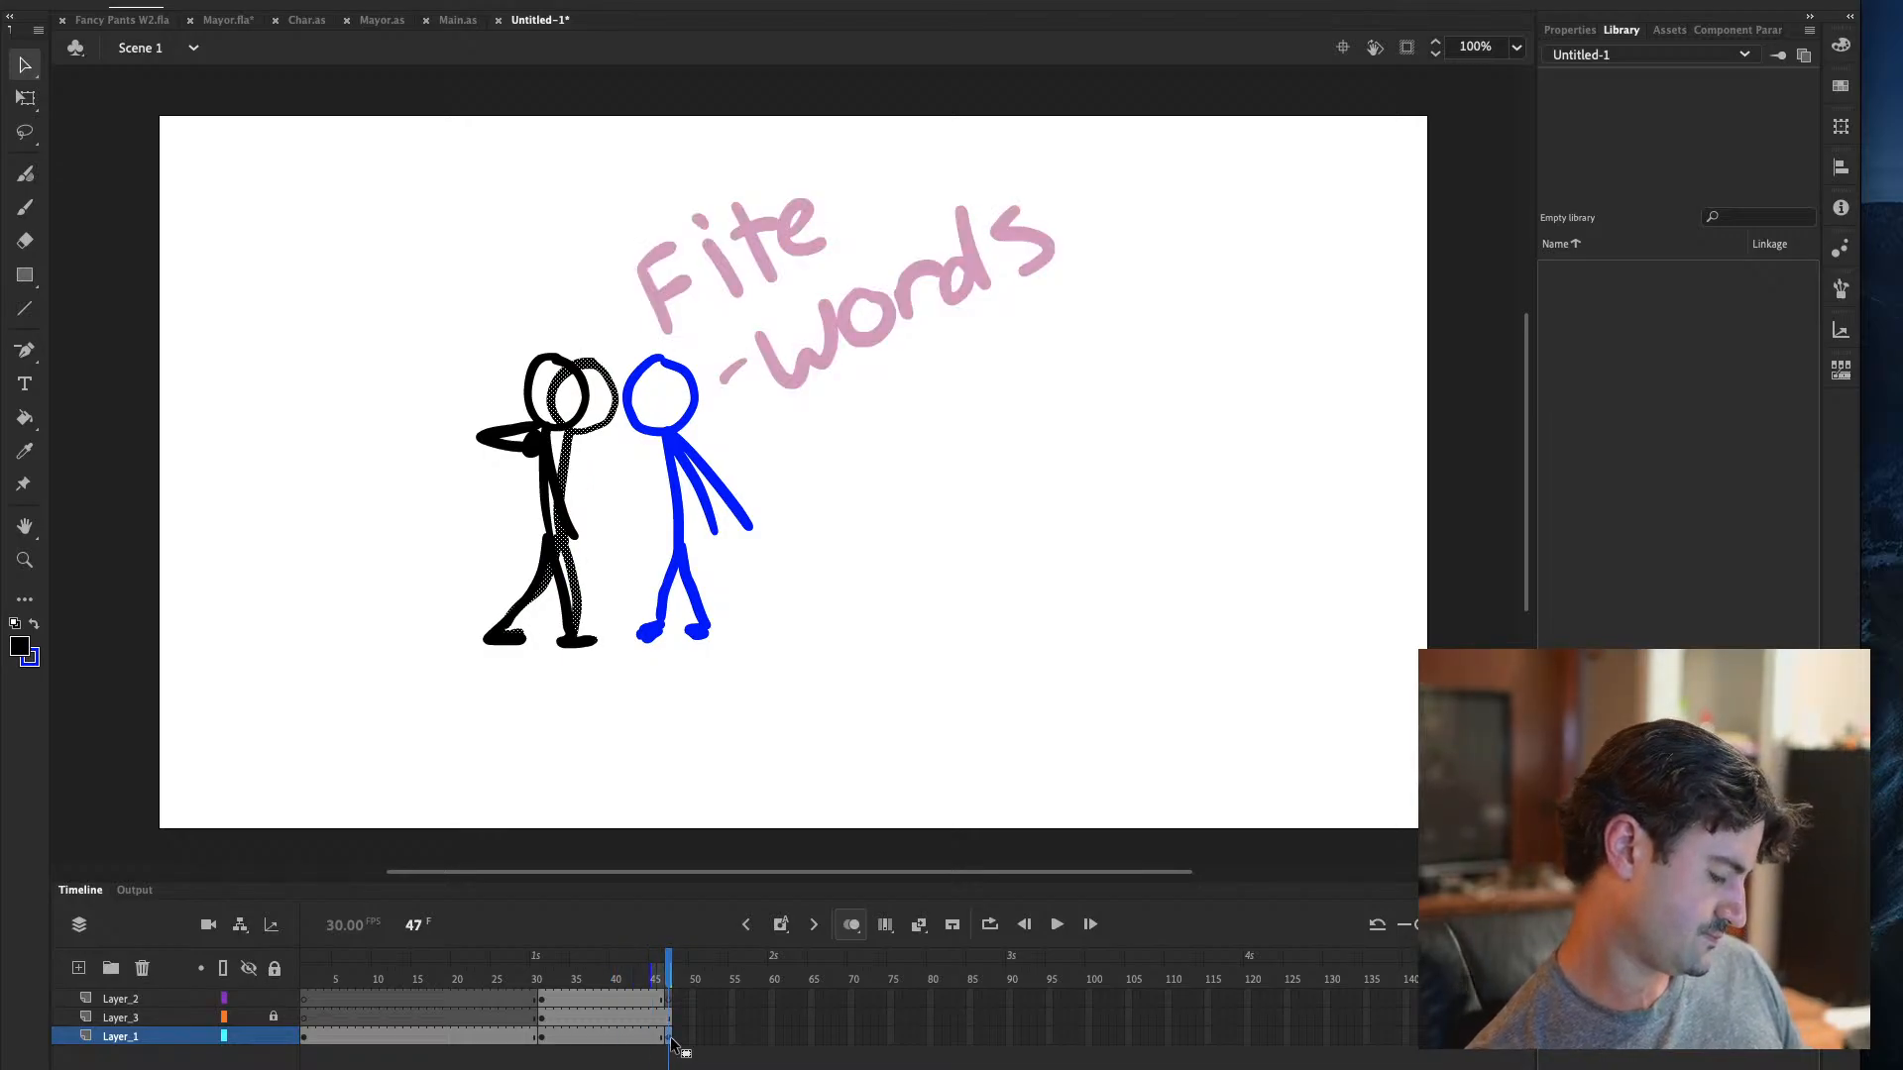
left_click(550, 1039)
mouse_move(550, 1039)
left_mouse_down()
mouse_move(517, 1038)
mouse_move(550, 1039)
left_mouse_up()
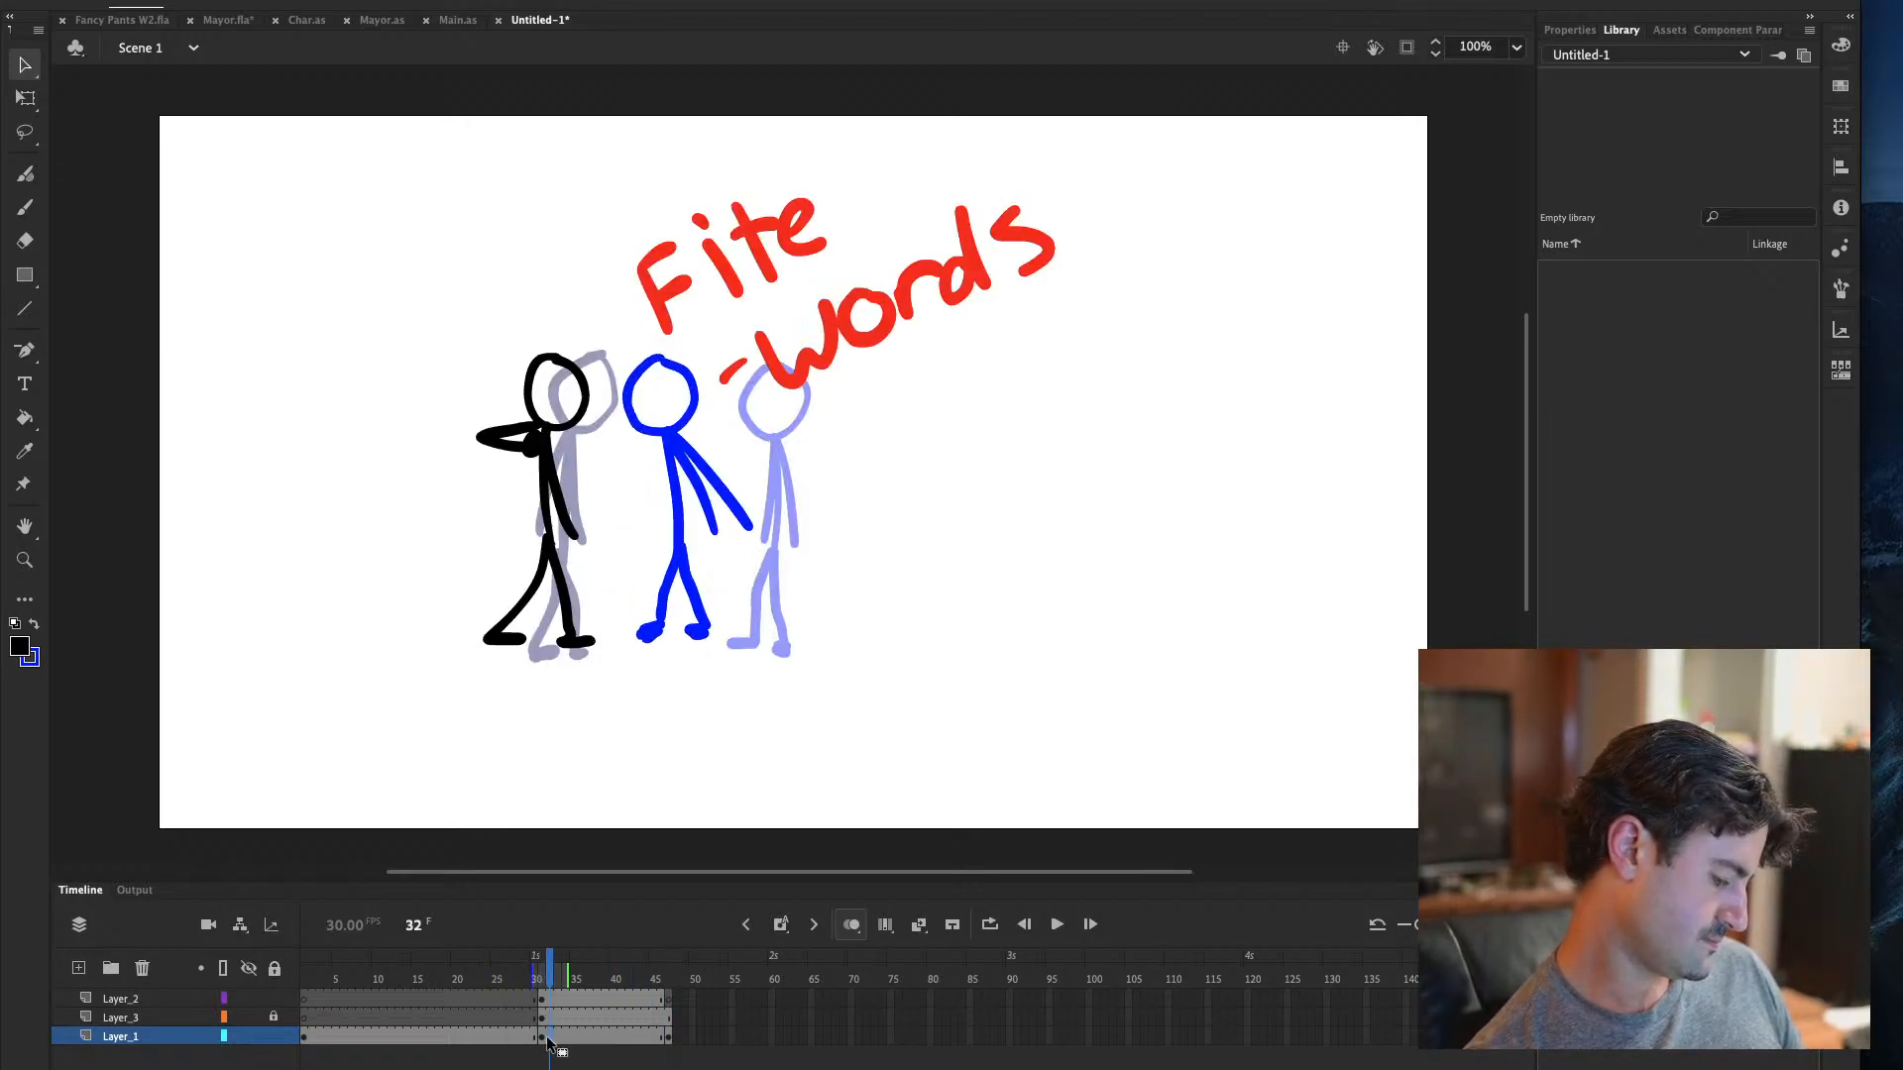
key("e")
left_click(481, 436)
left_click_drag(488, 438, 530, 438)
key("ctrl+z")
left_click(545, 1037)
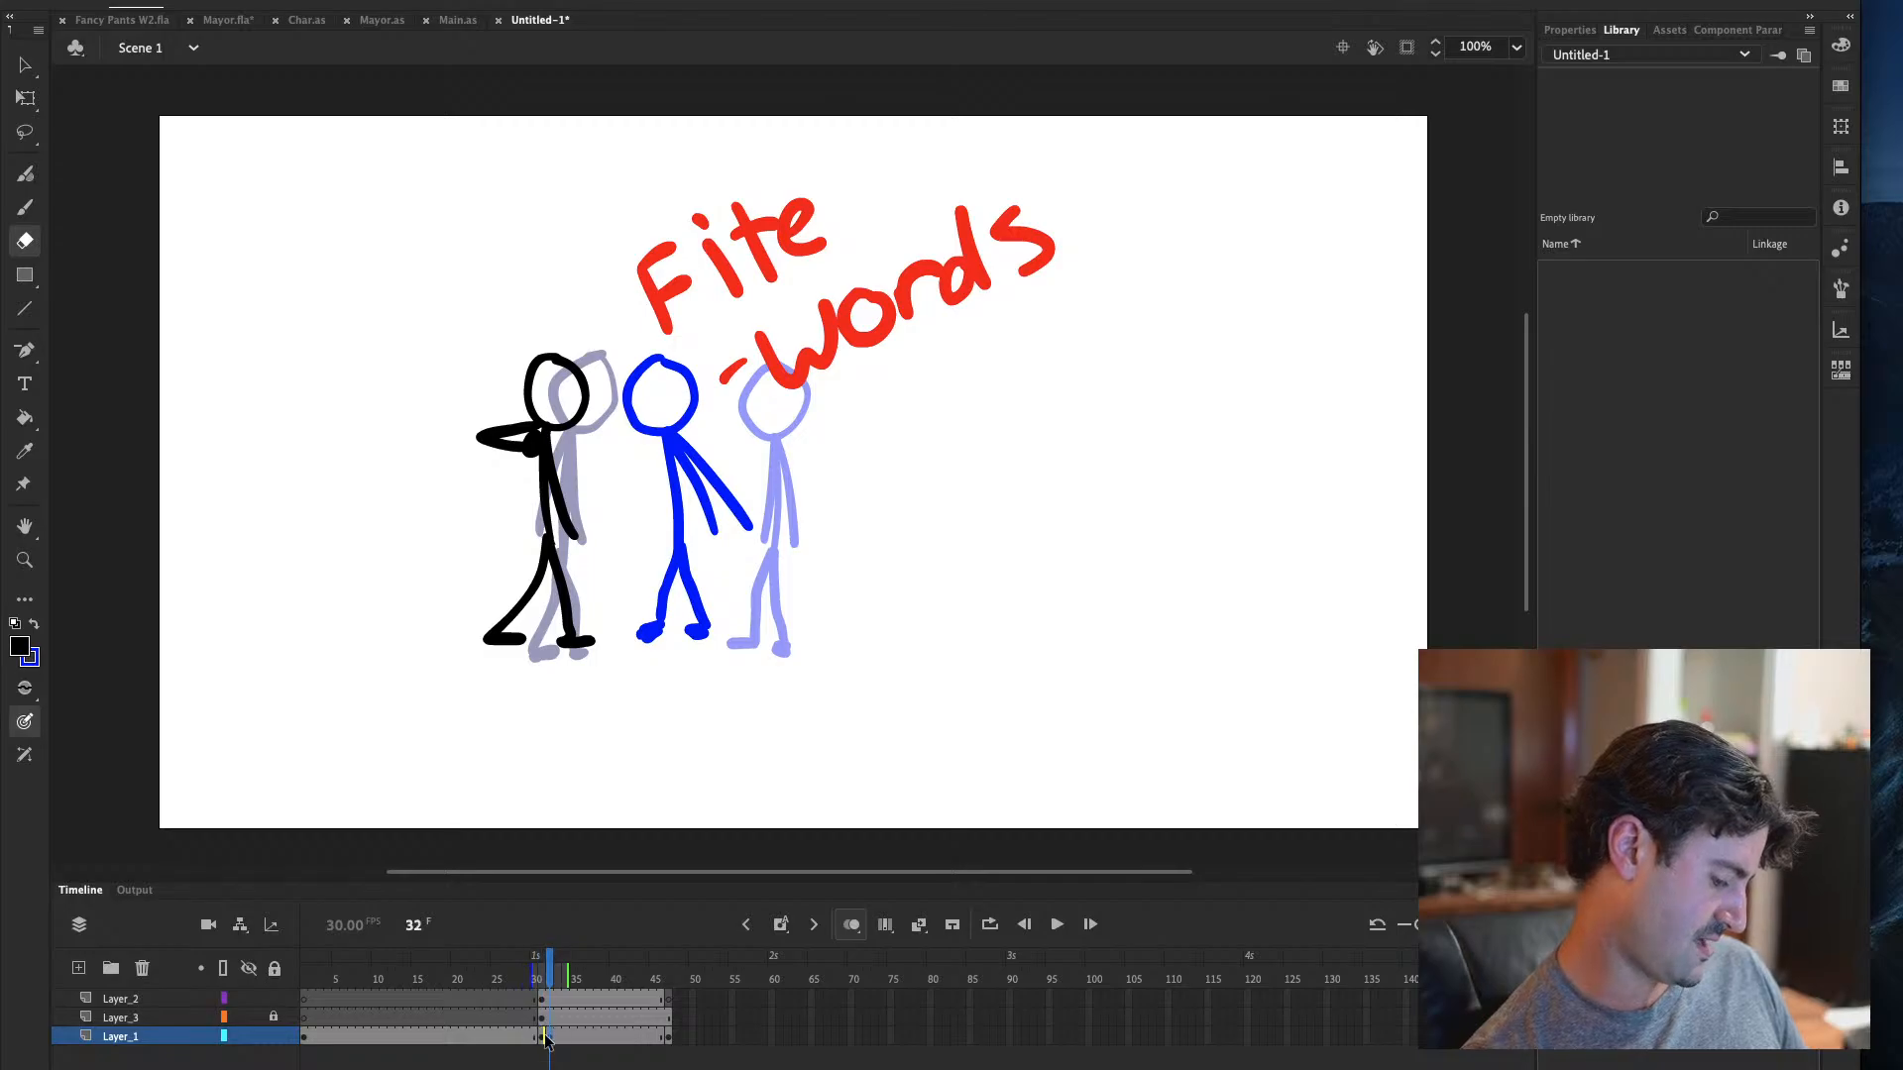
left_click(532, 1037)
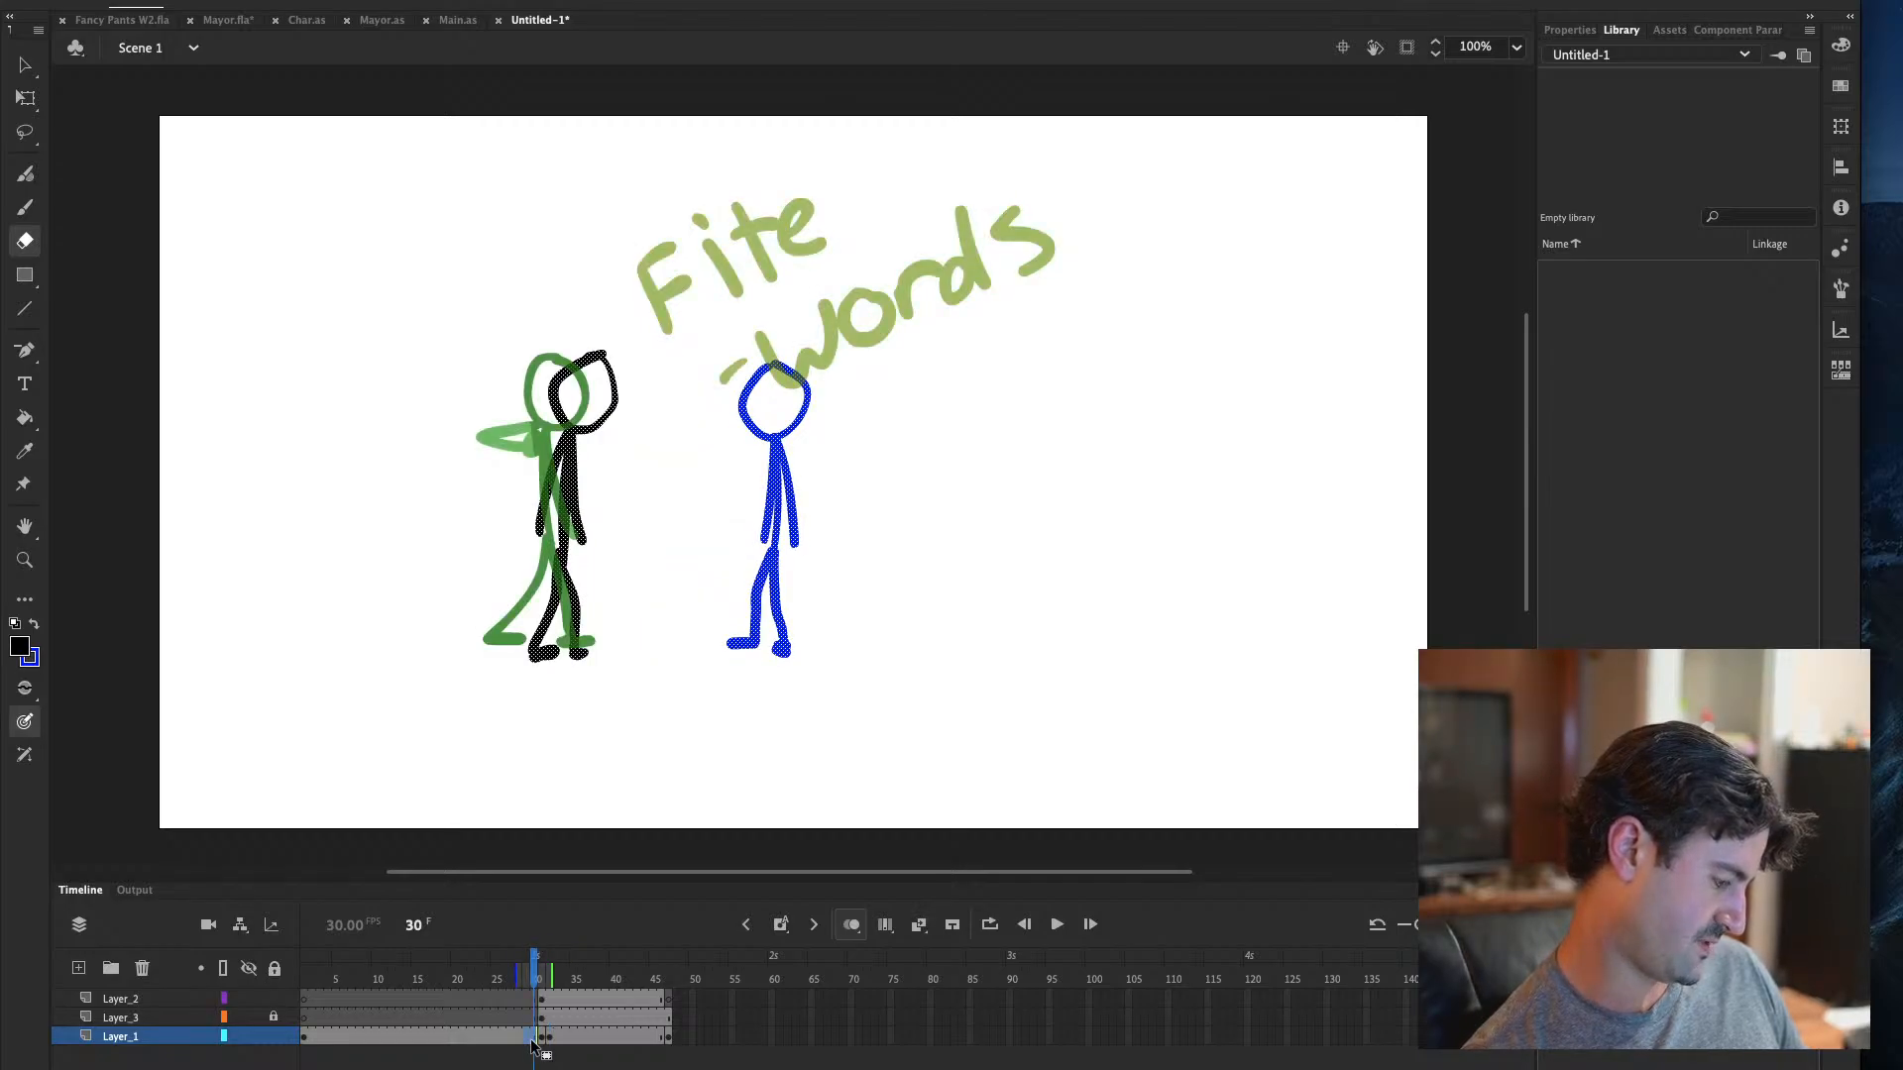
key("period")
key("period")
left_click(541, 1038)
left_click(526, 1038)
left_click(541, 1038)
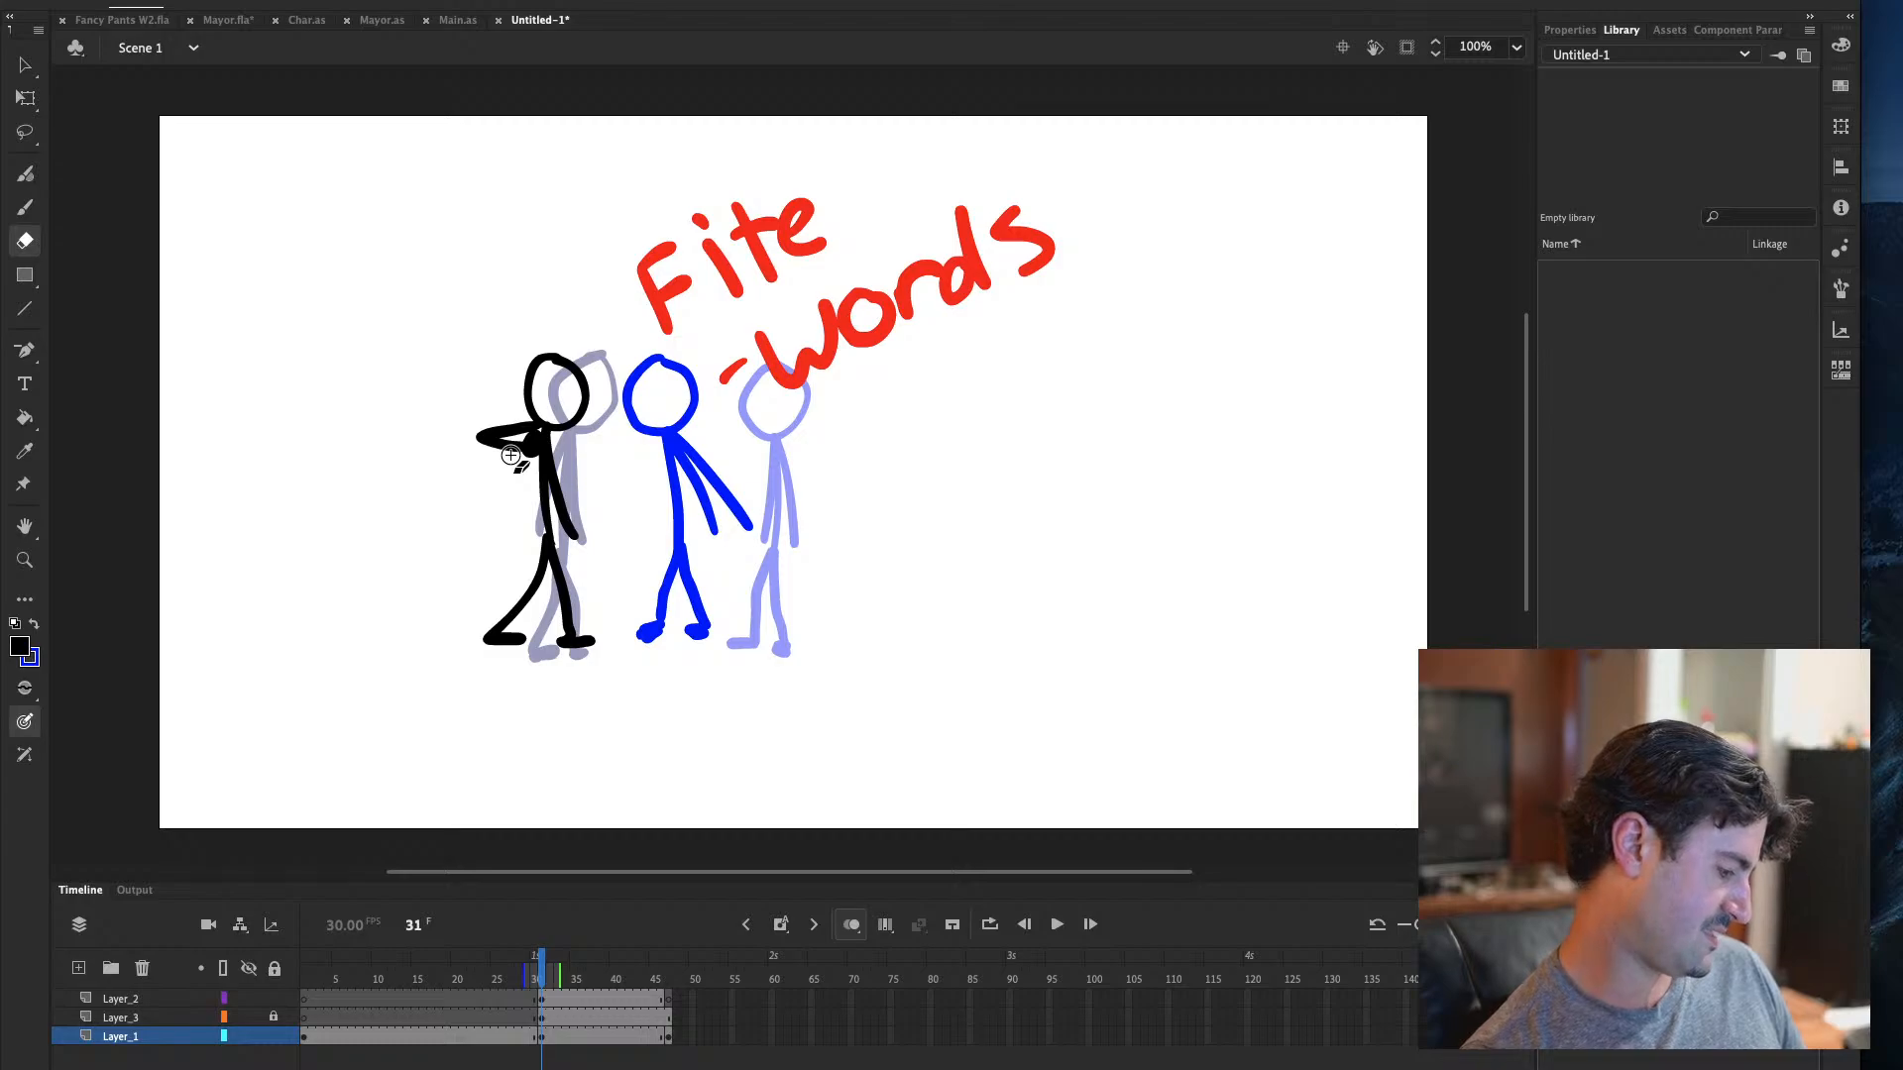
Hide and show Layer_3 at frame 31 to examine which layers hold the black figure
left_click(25, 64)
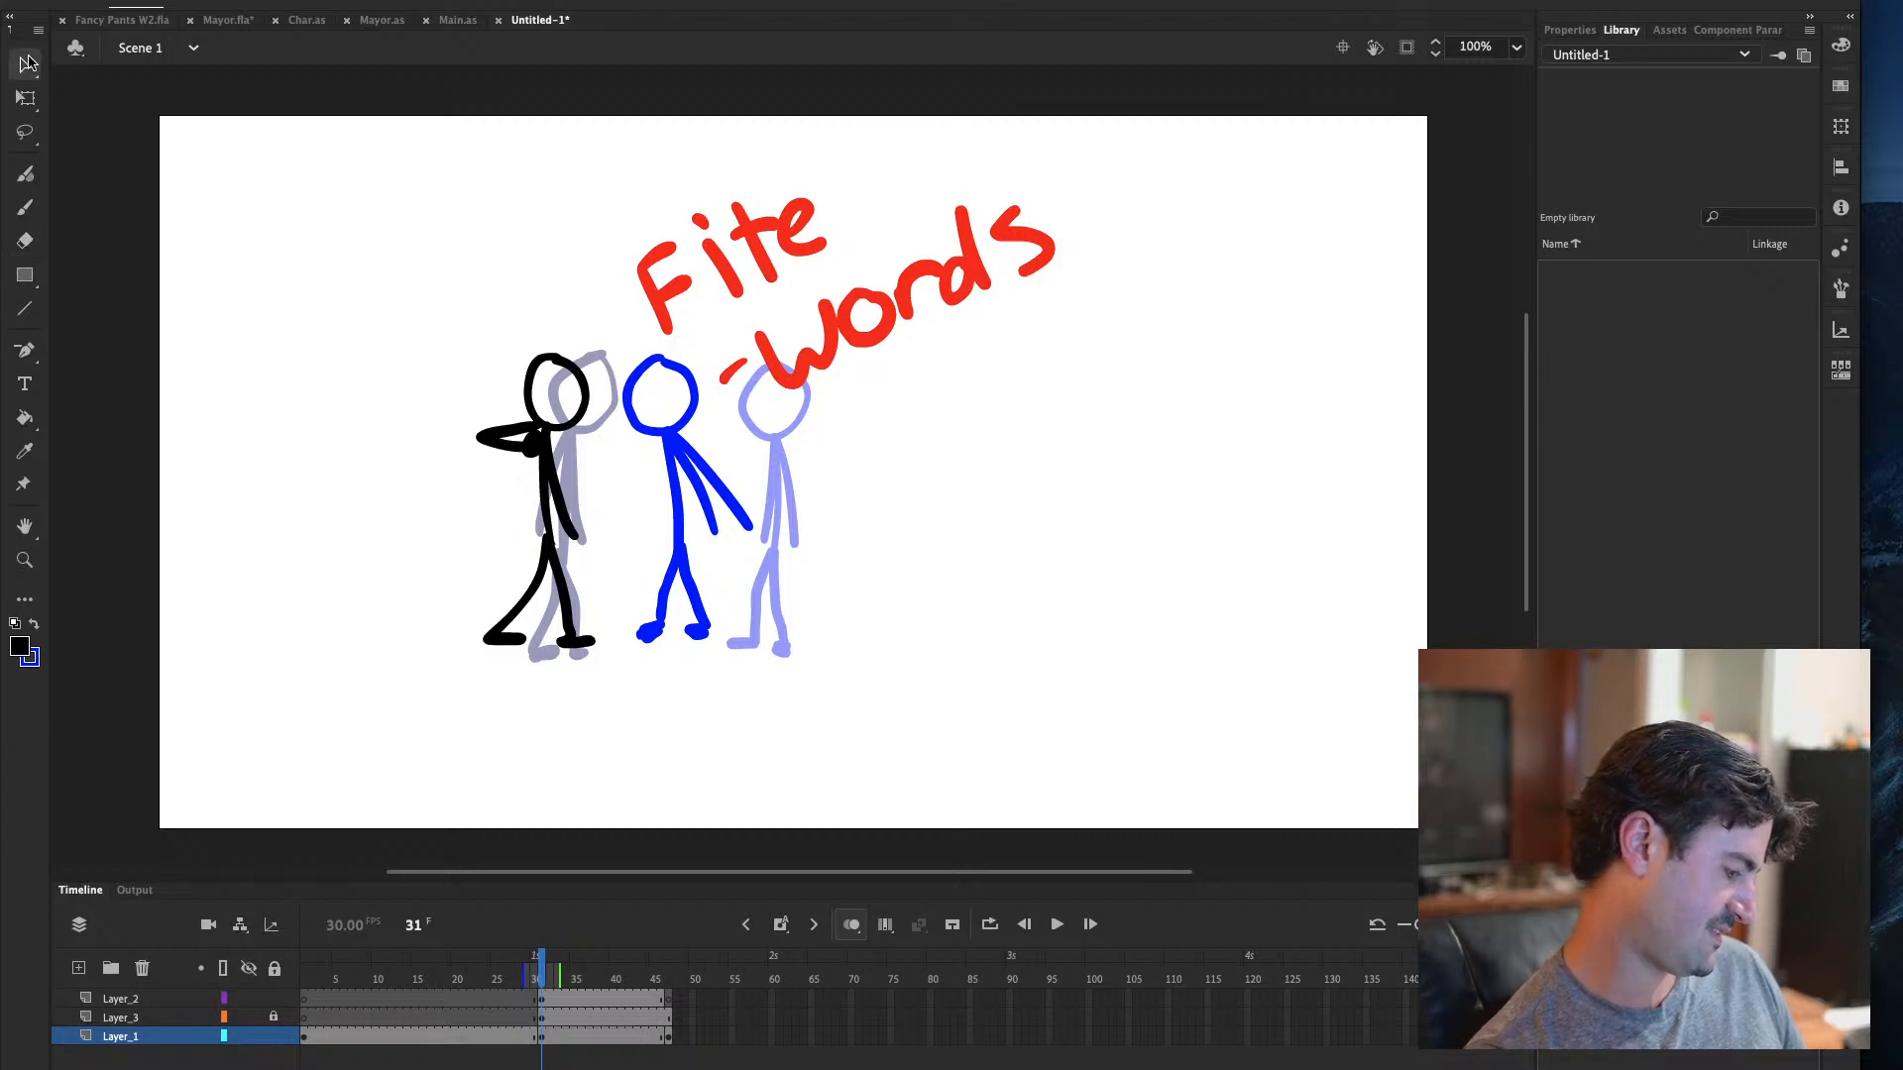
left_click(543, 1022)
left_click(248, 1020)
left_click(248, 1021)
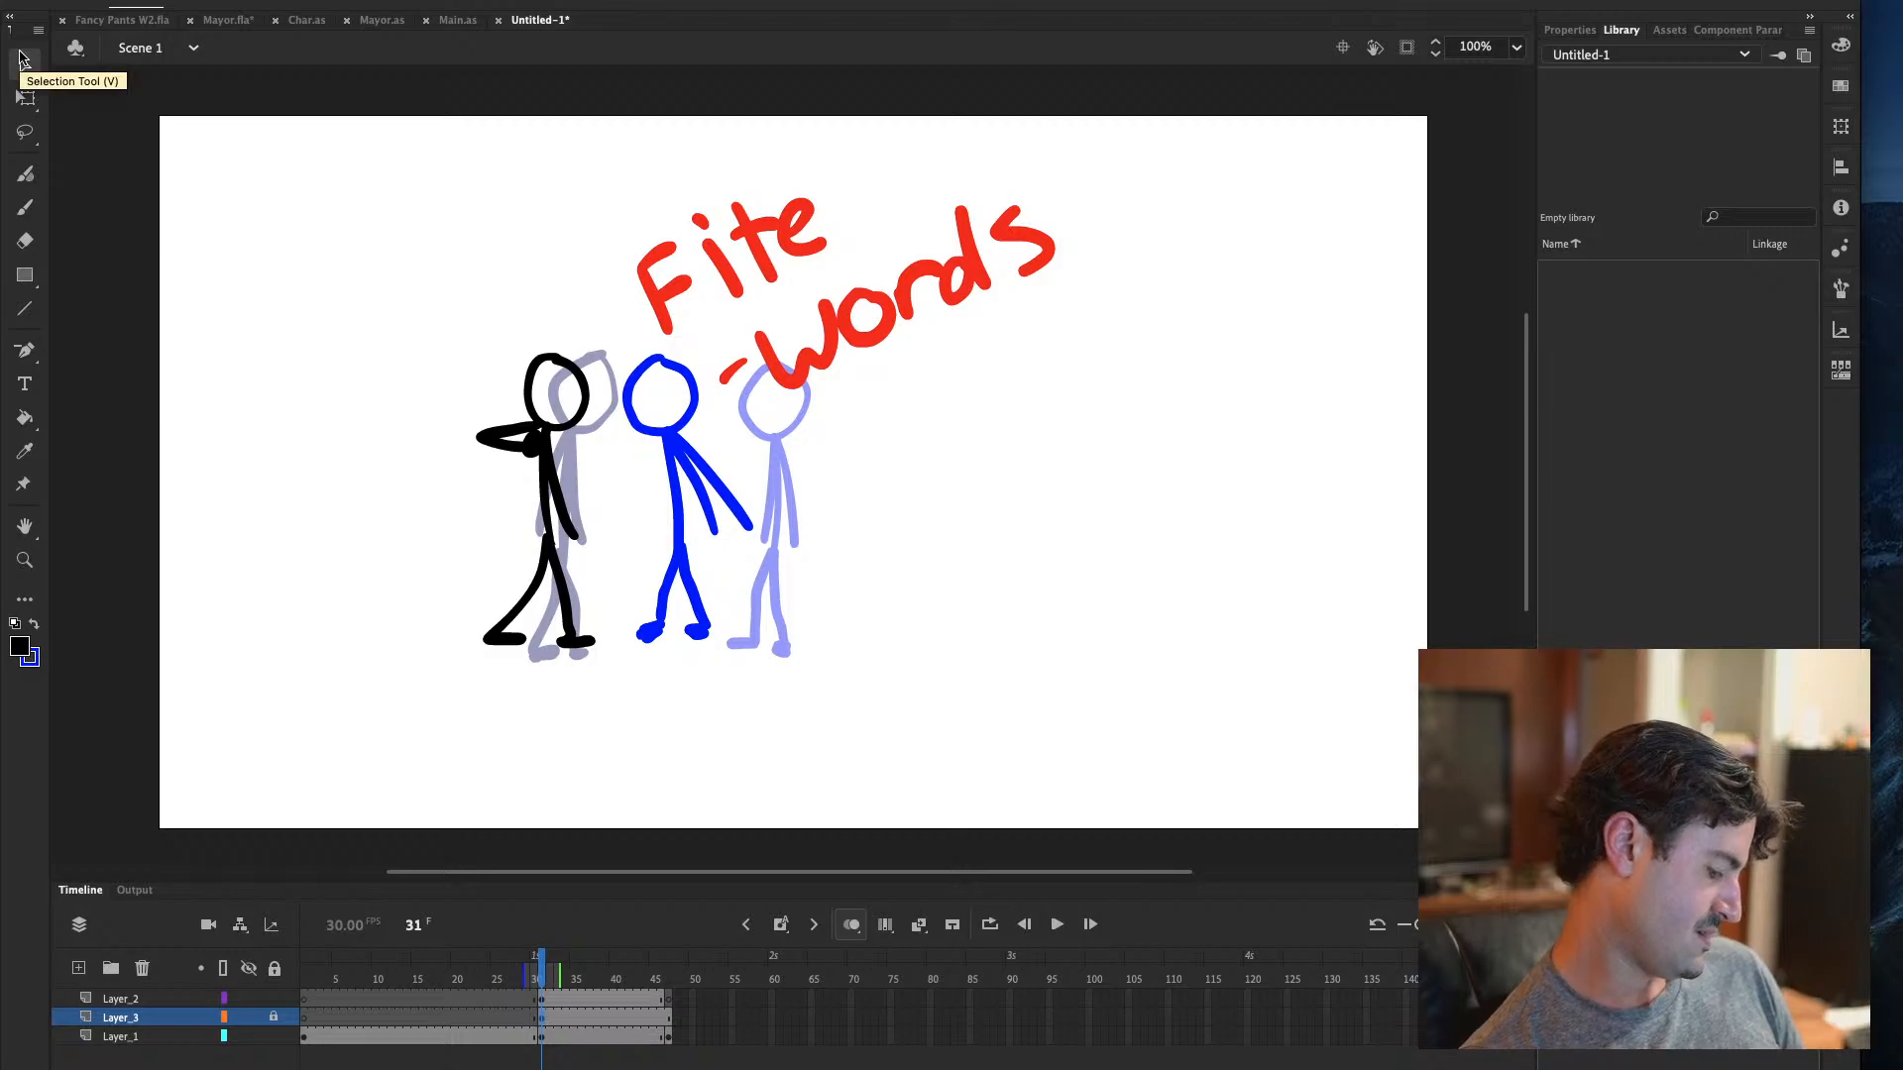
left_click(250, 1019)
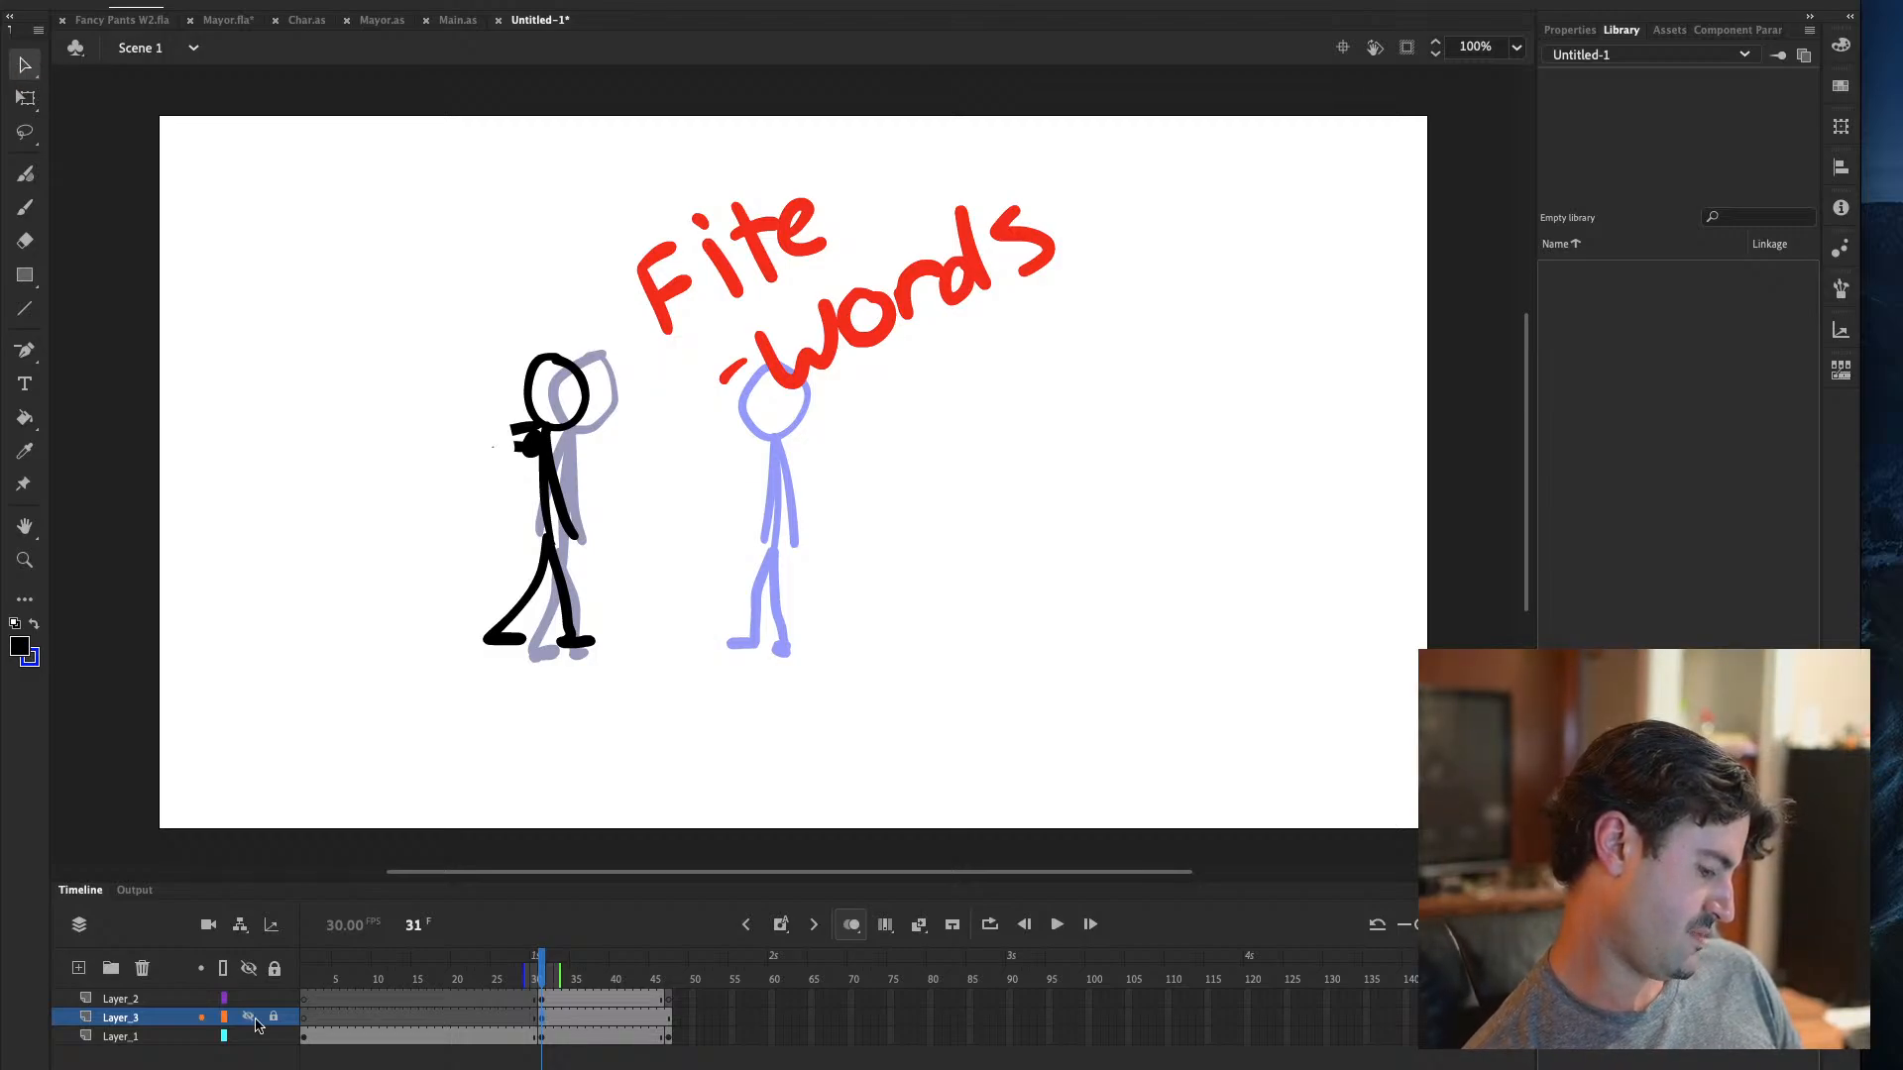
left_click(249, 1019)
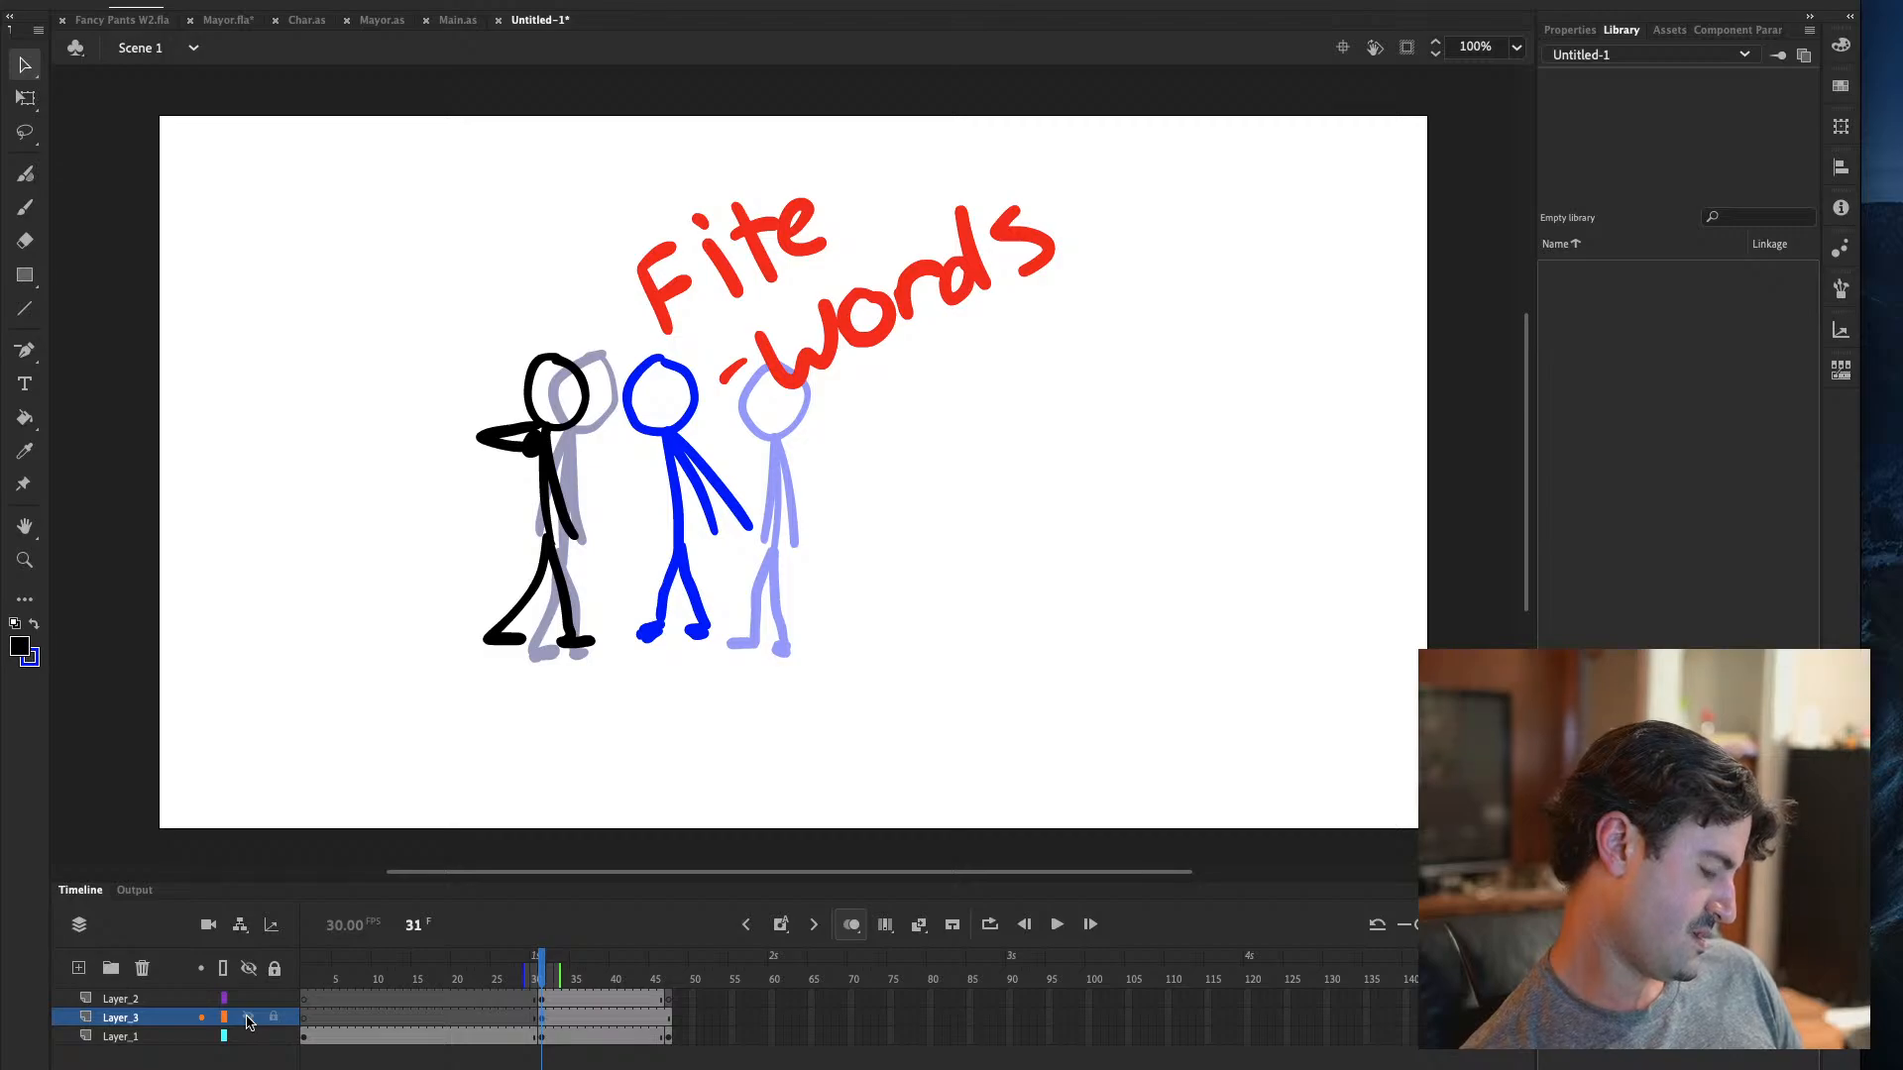
Cut the black figure at frame 31, paste it in place on Layer_1 and toggle Layer_3's visibility to check it
left_click_drag(434, 321, 611, 748)
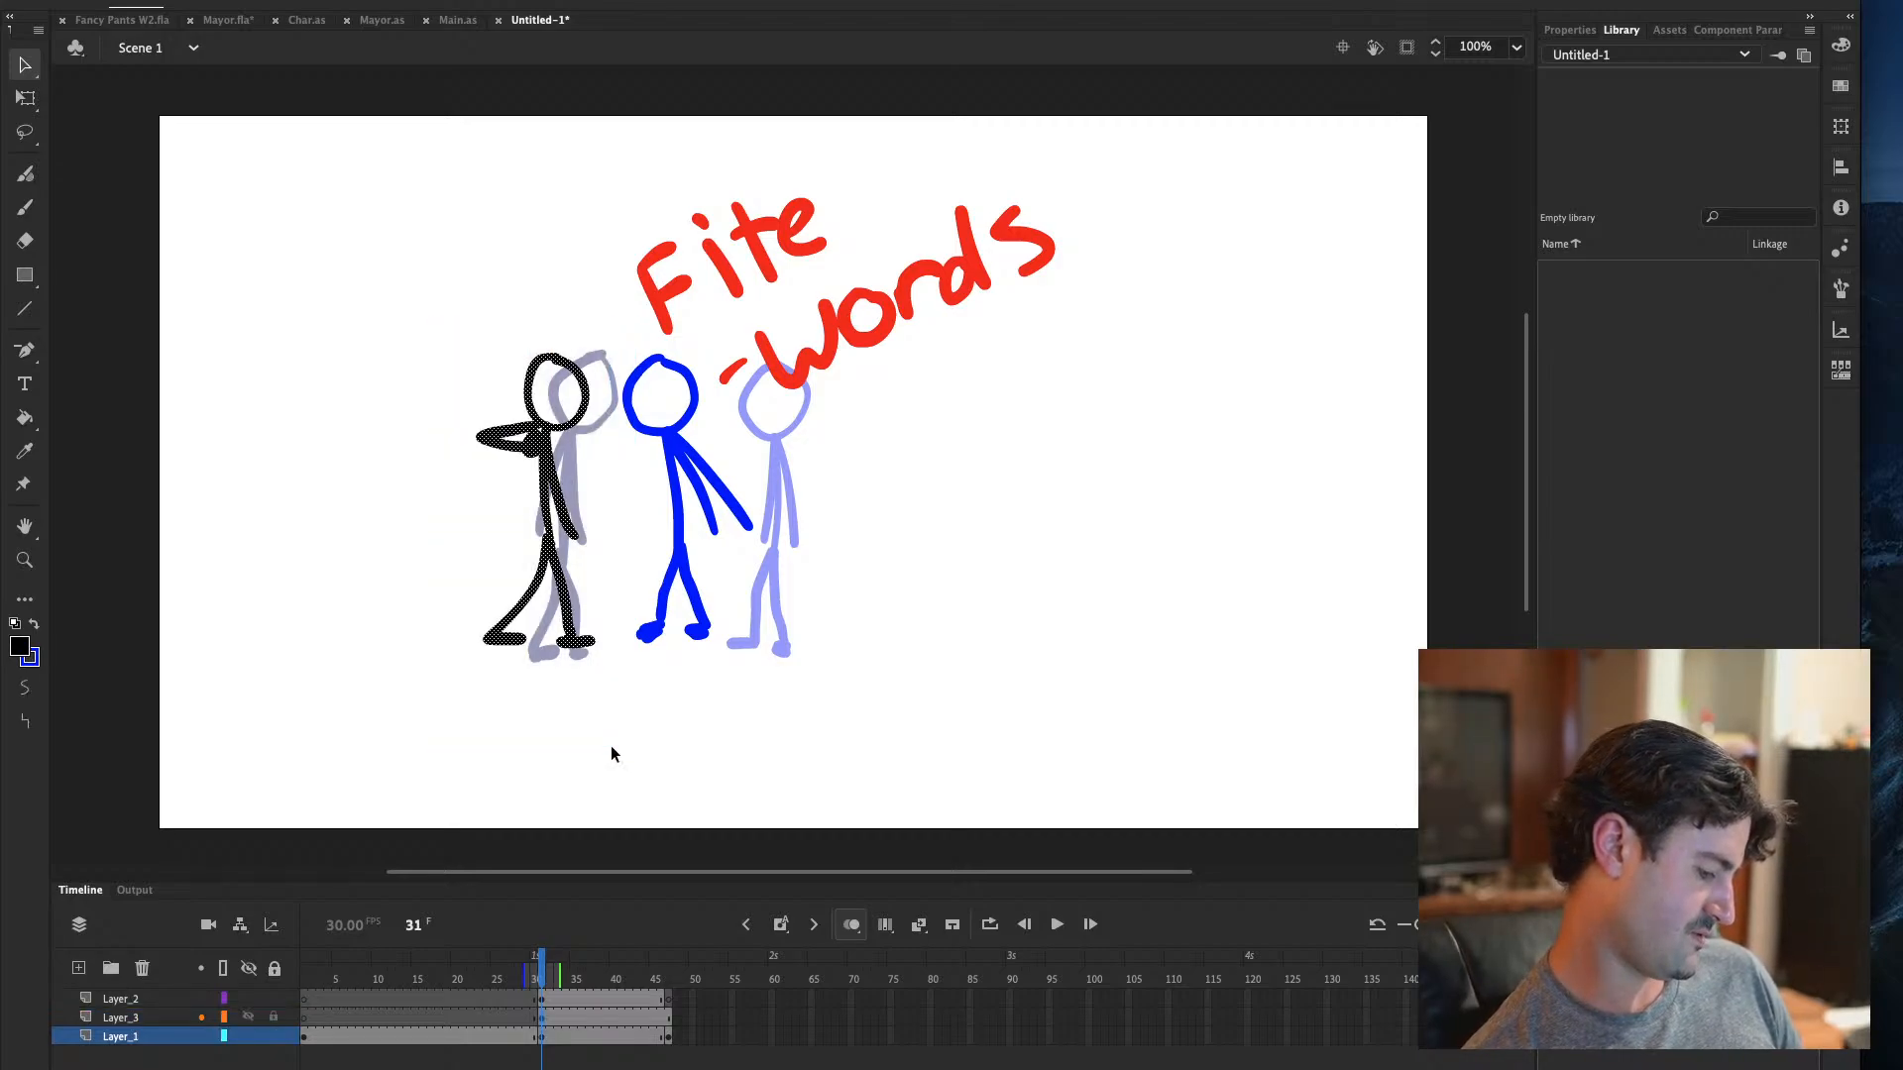
left_click(216, 0)
mouse_move(176, 0)
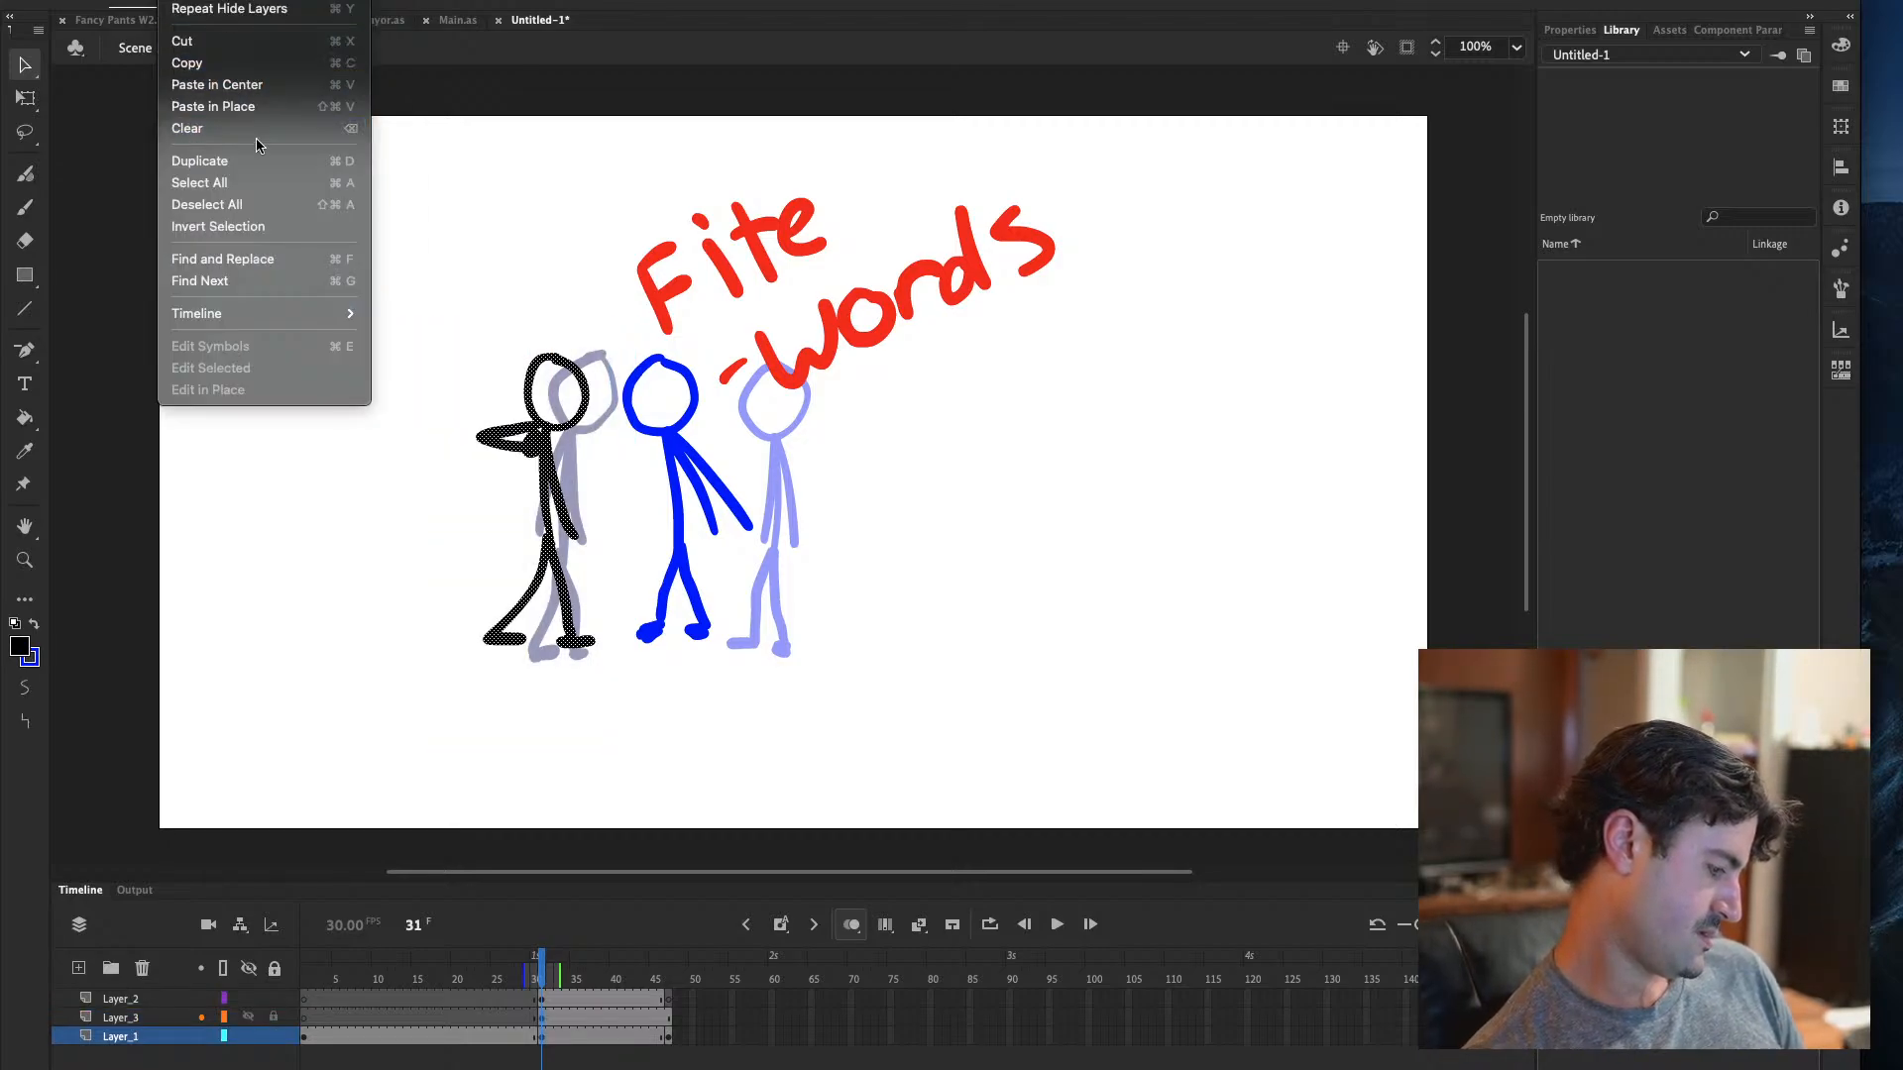
left_click(238, 44)
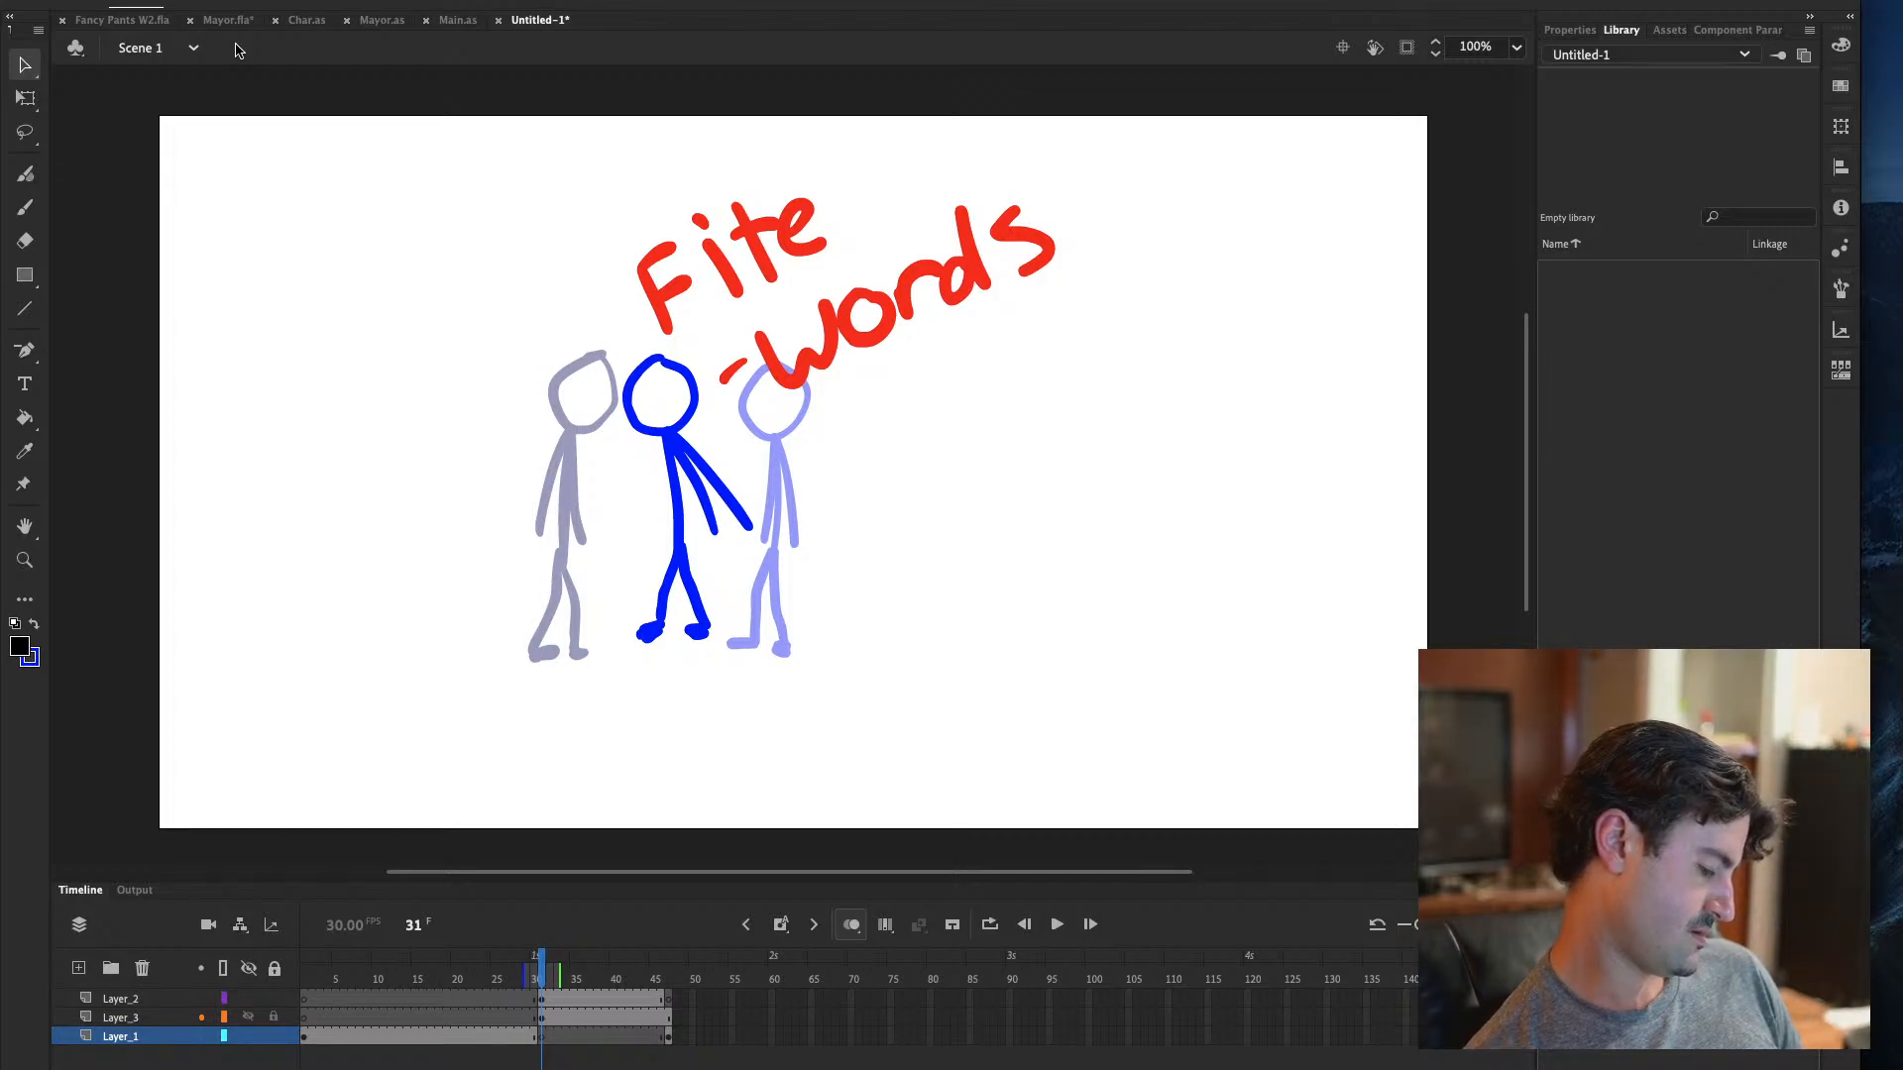
left_click(544, 1039)
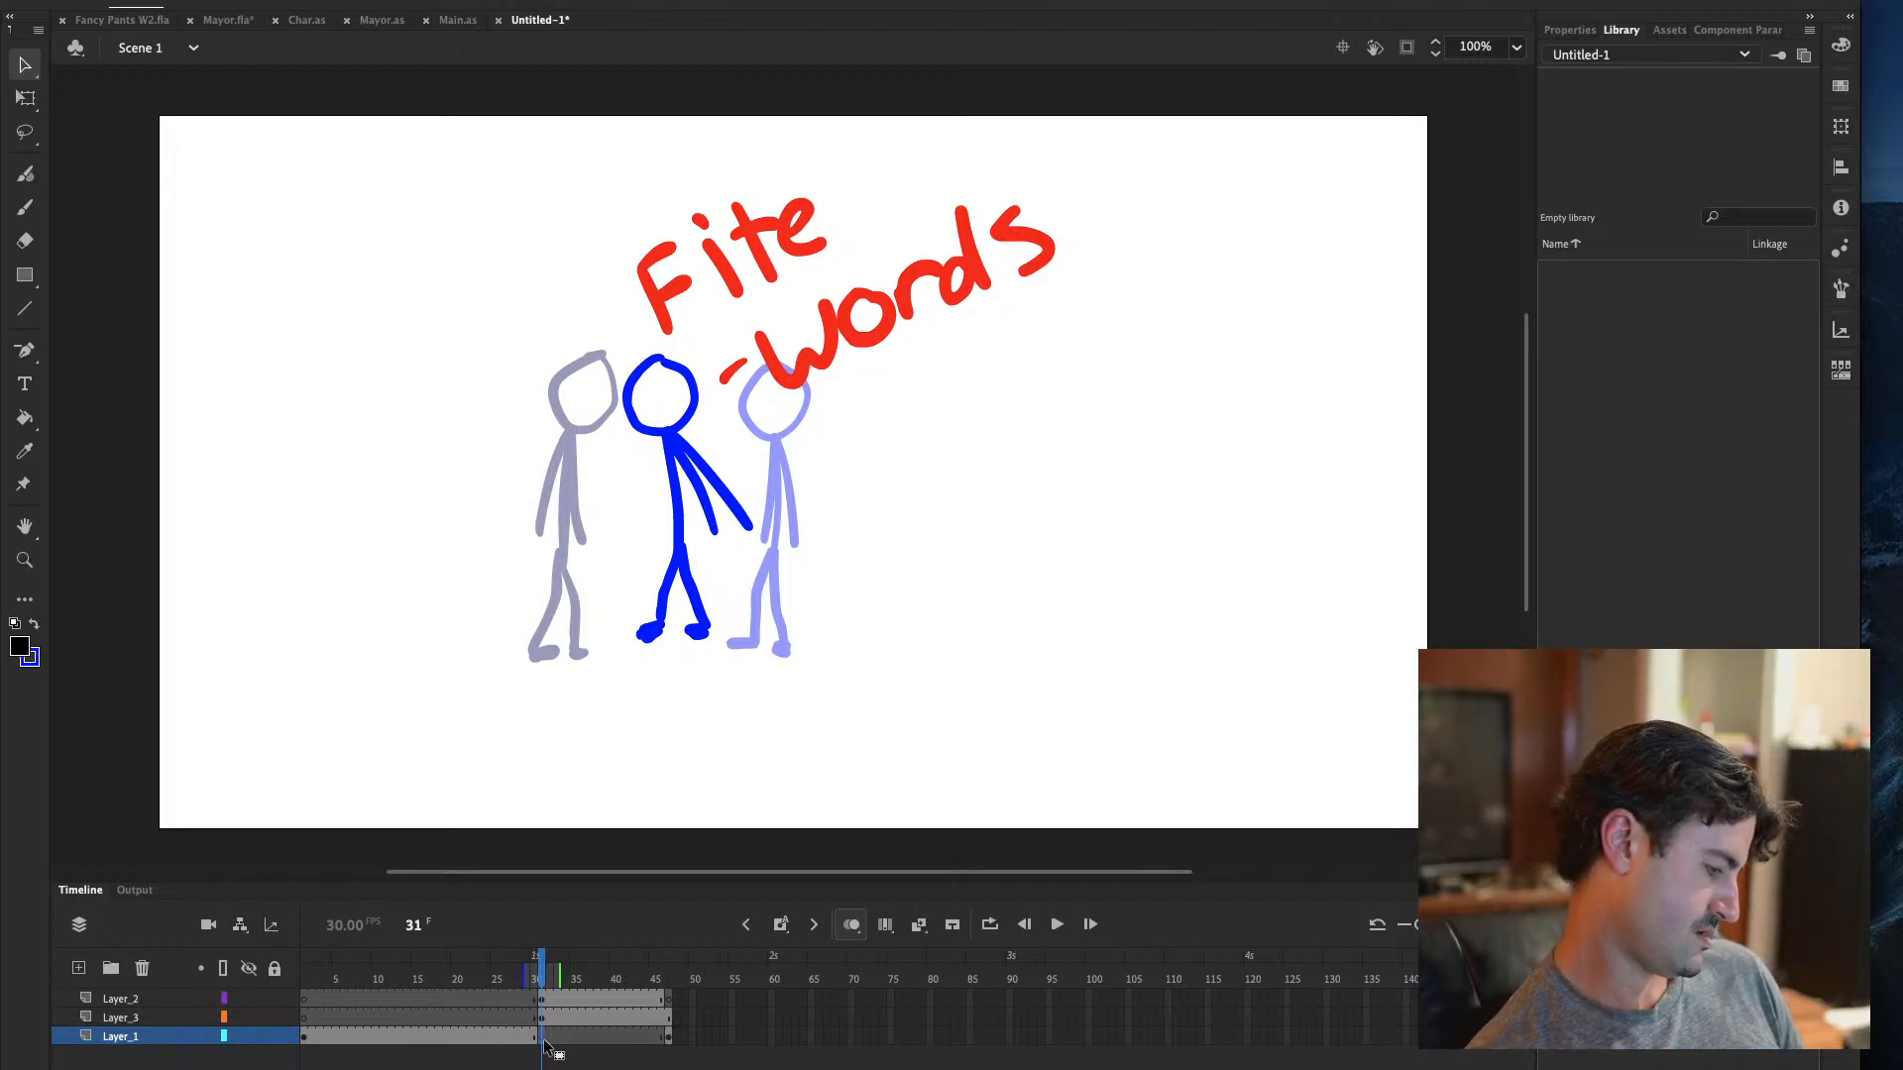
left_click(233, 2)
left_click(306, 110)
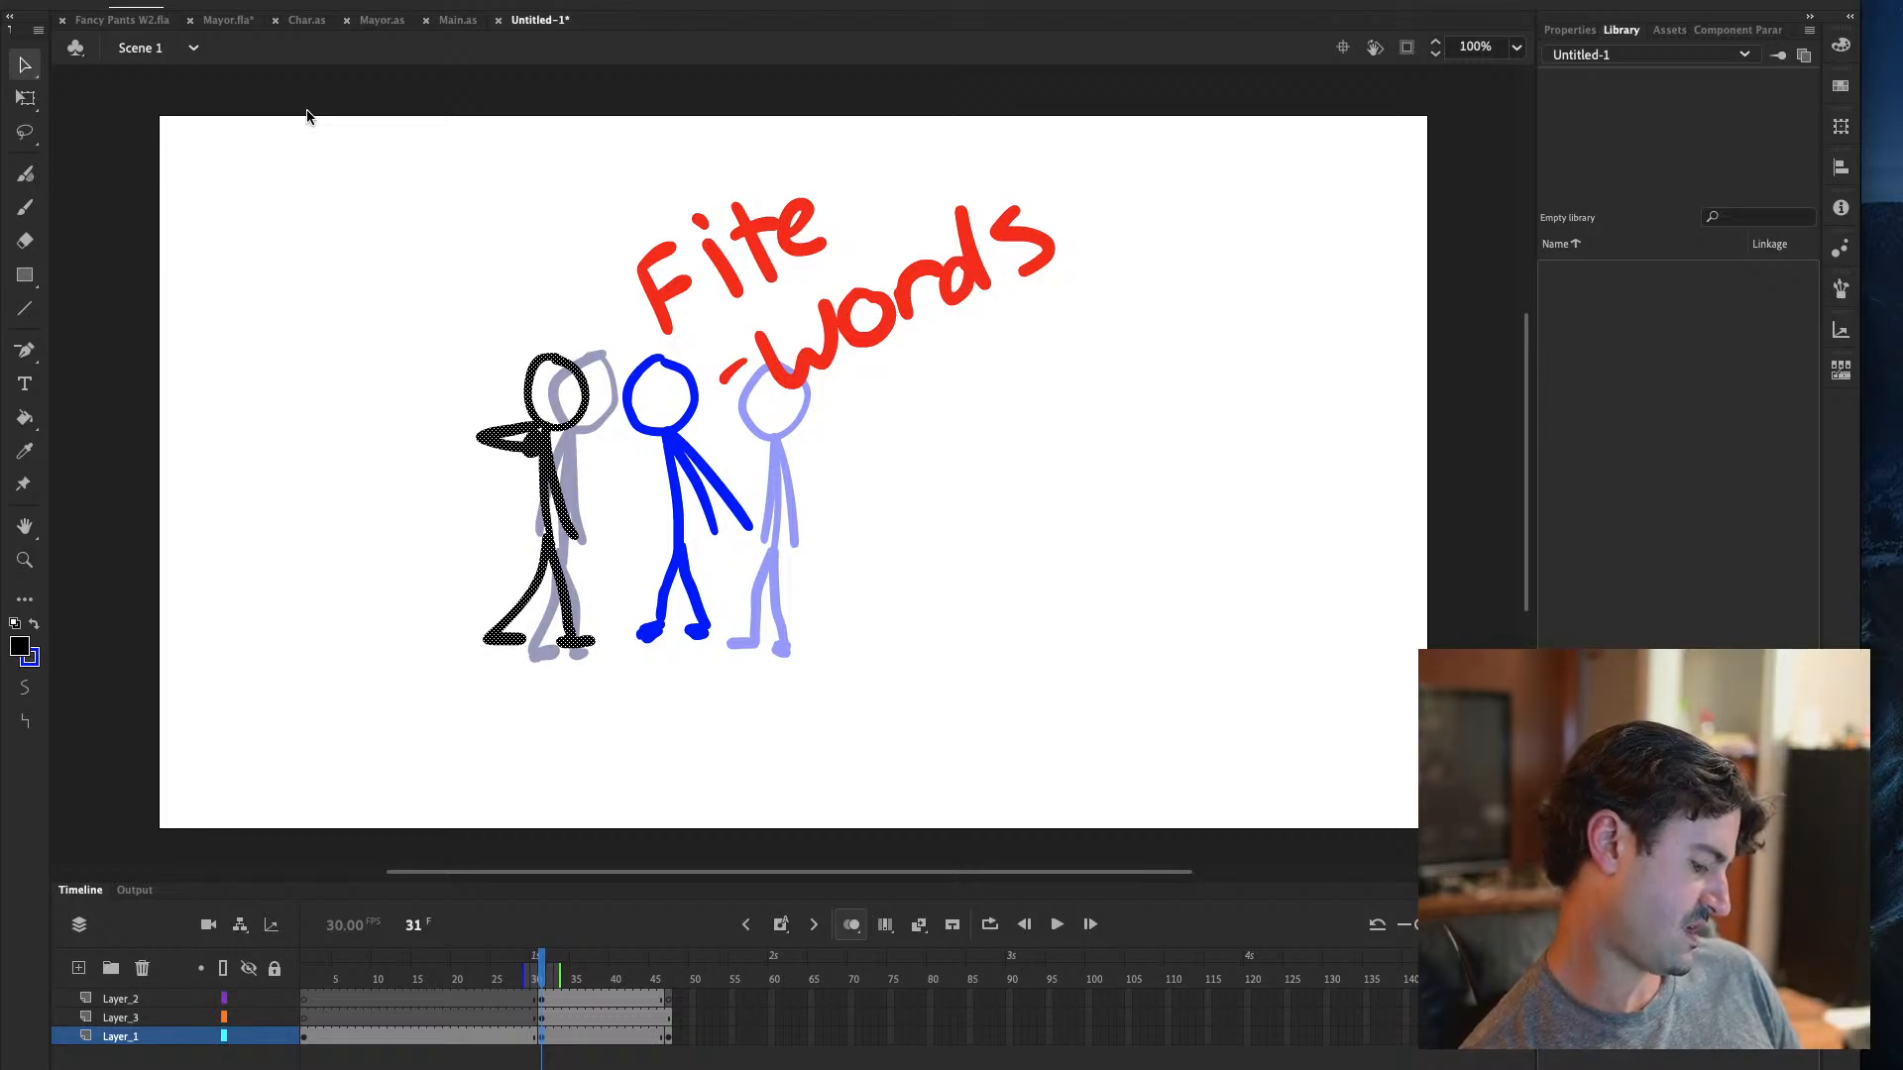
left_click(249, 1018)
left_click(249, 1018)
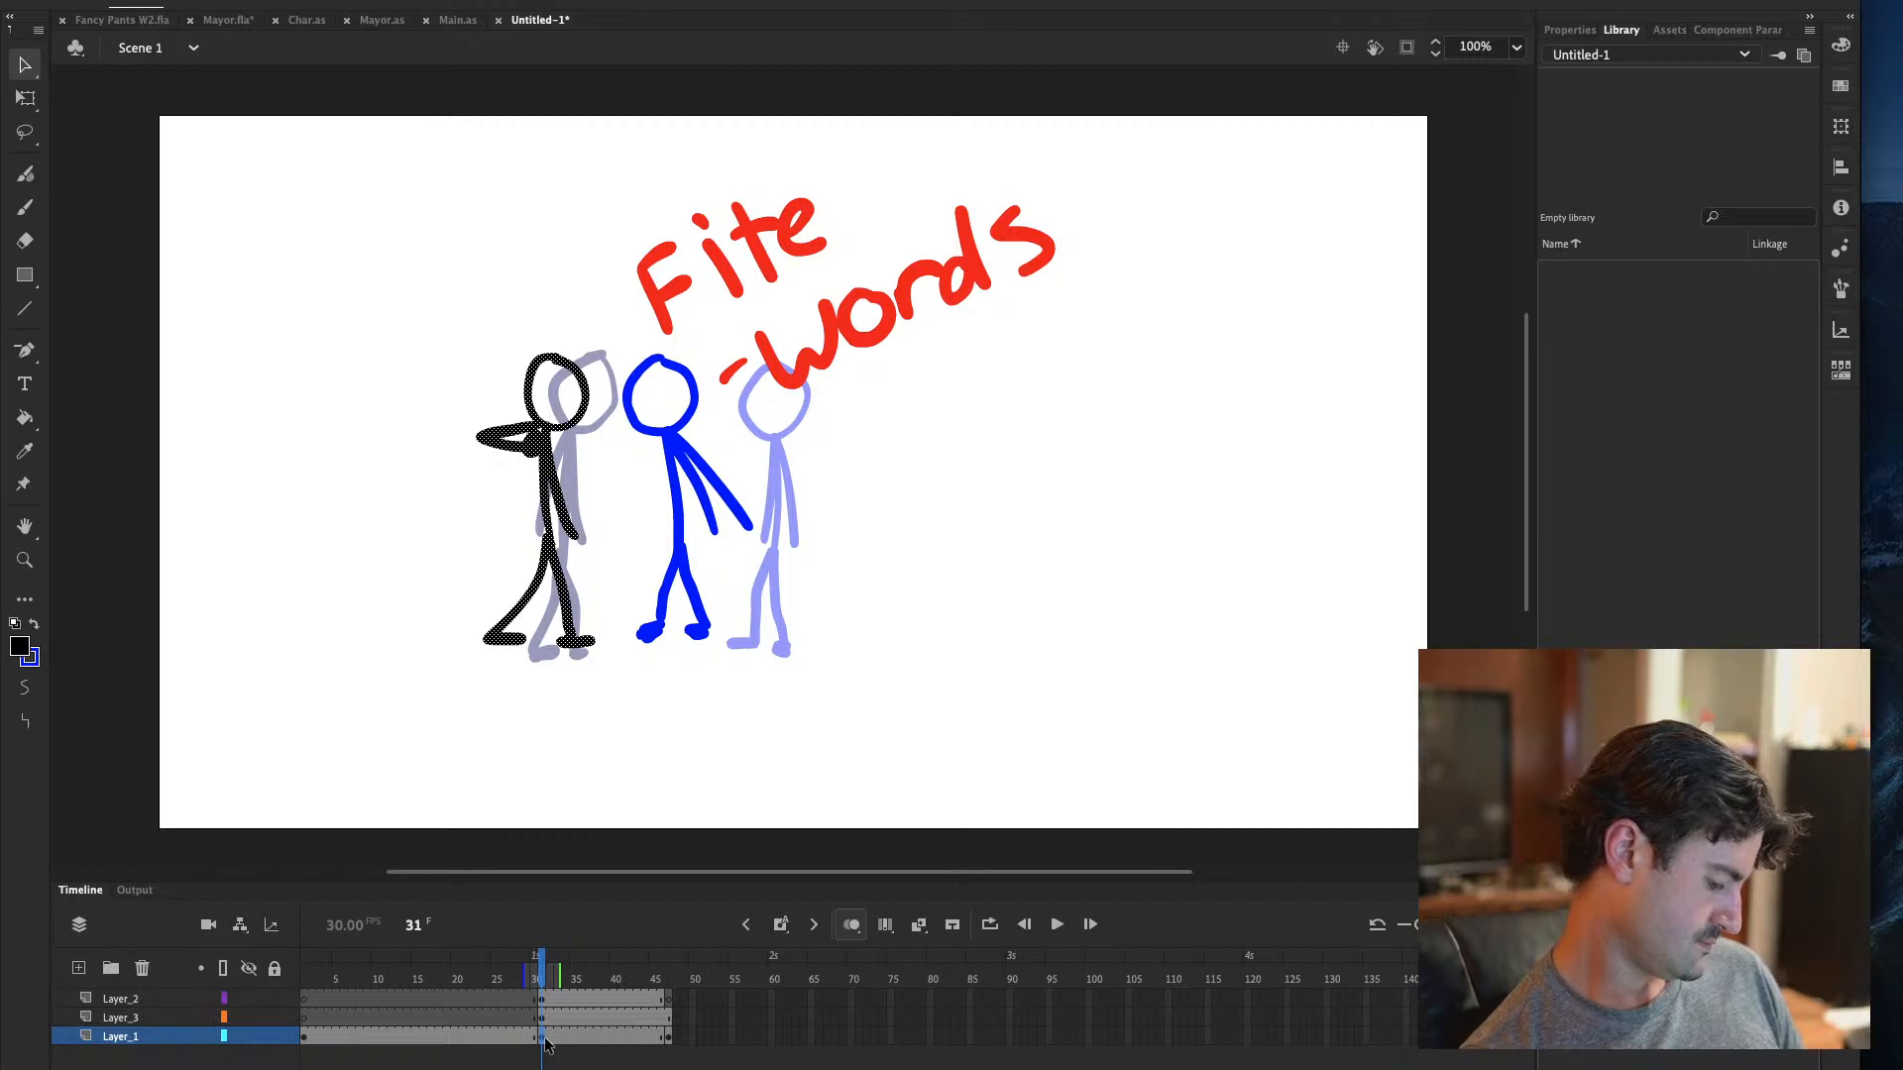
Erase the black figure's outstretched arm at frame 31 of Layer_1, and delete the rest of that figure
left_click(25, 241)
left_click_drag(481, 436, 537, 437)
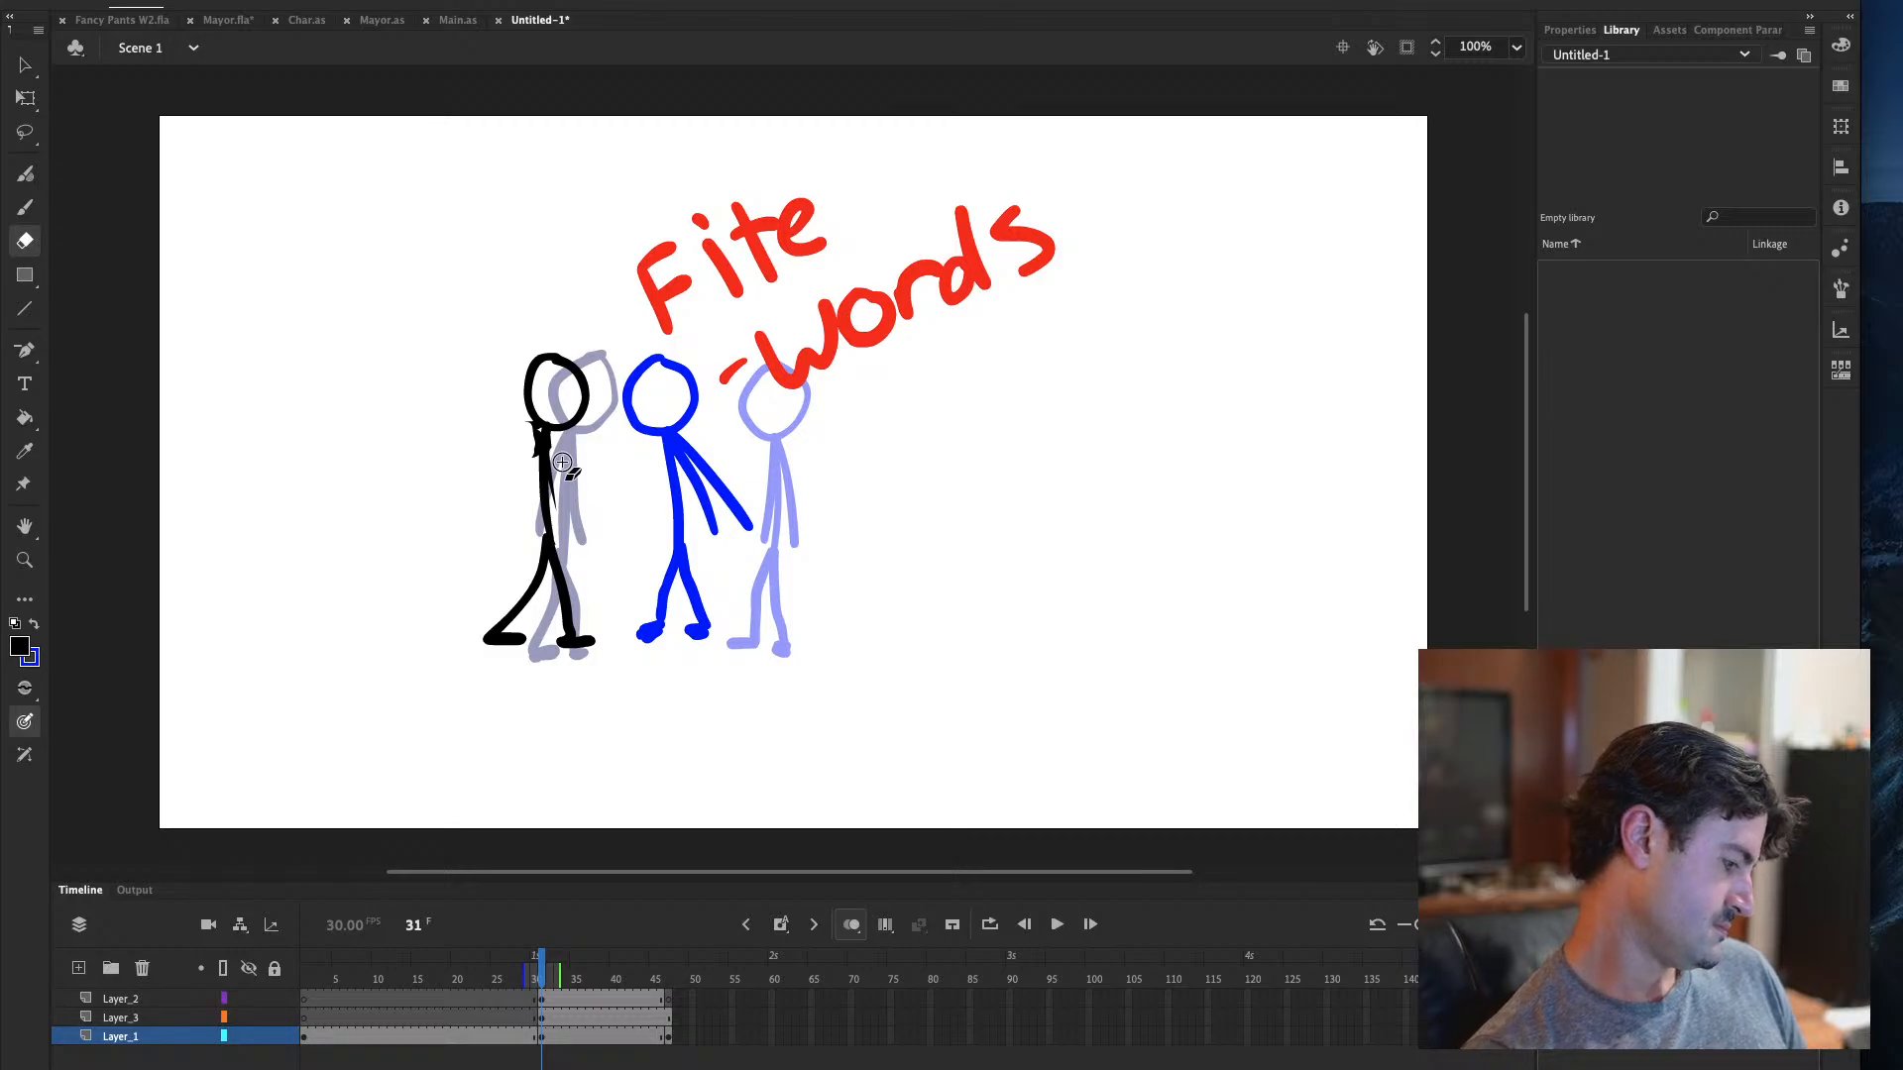
key("v")
double_click(590, 401)
key("Delete")
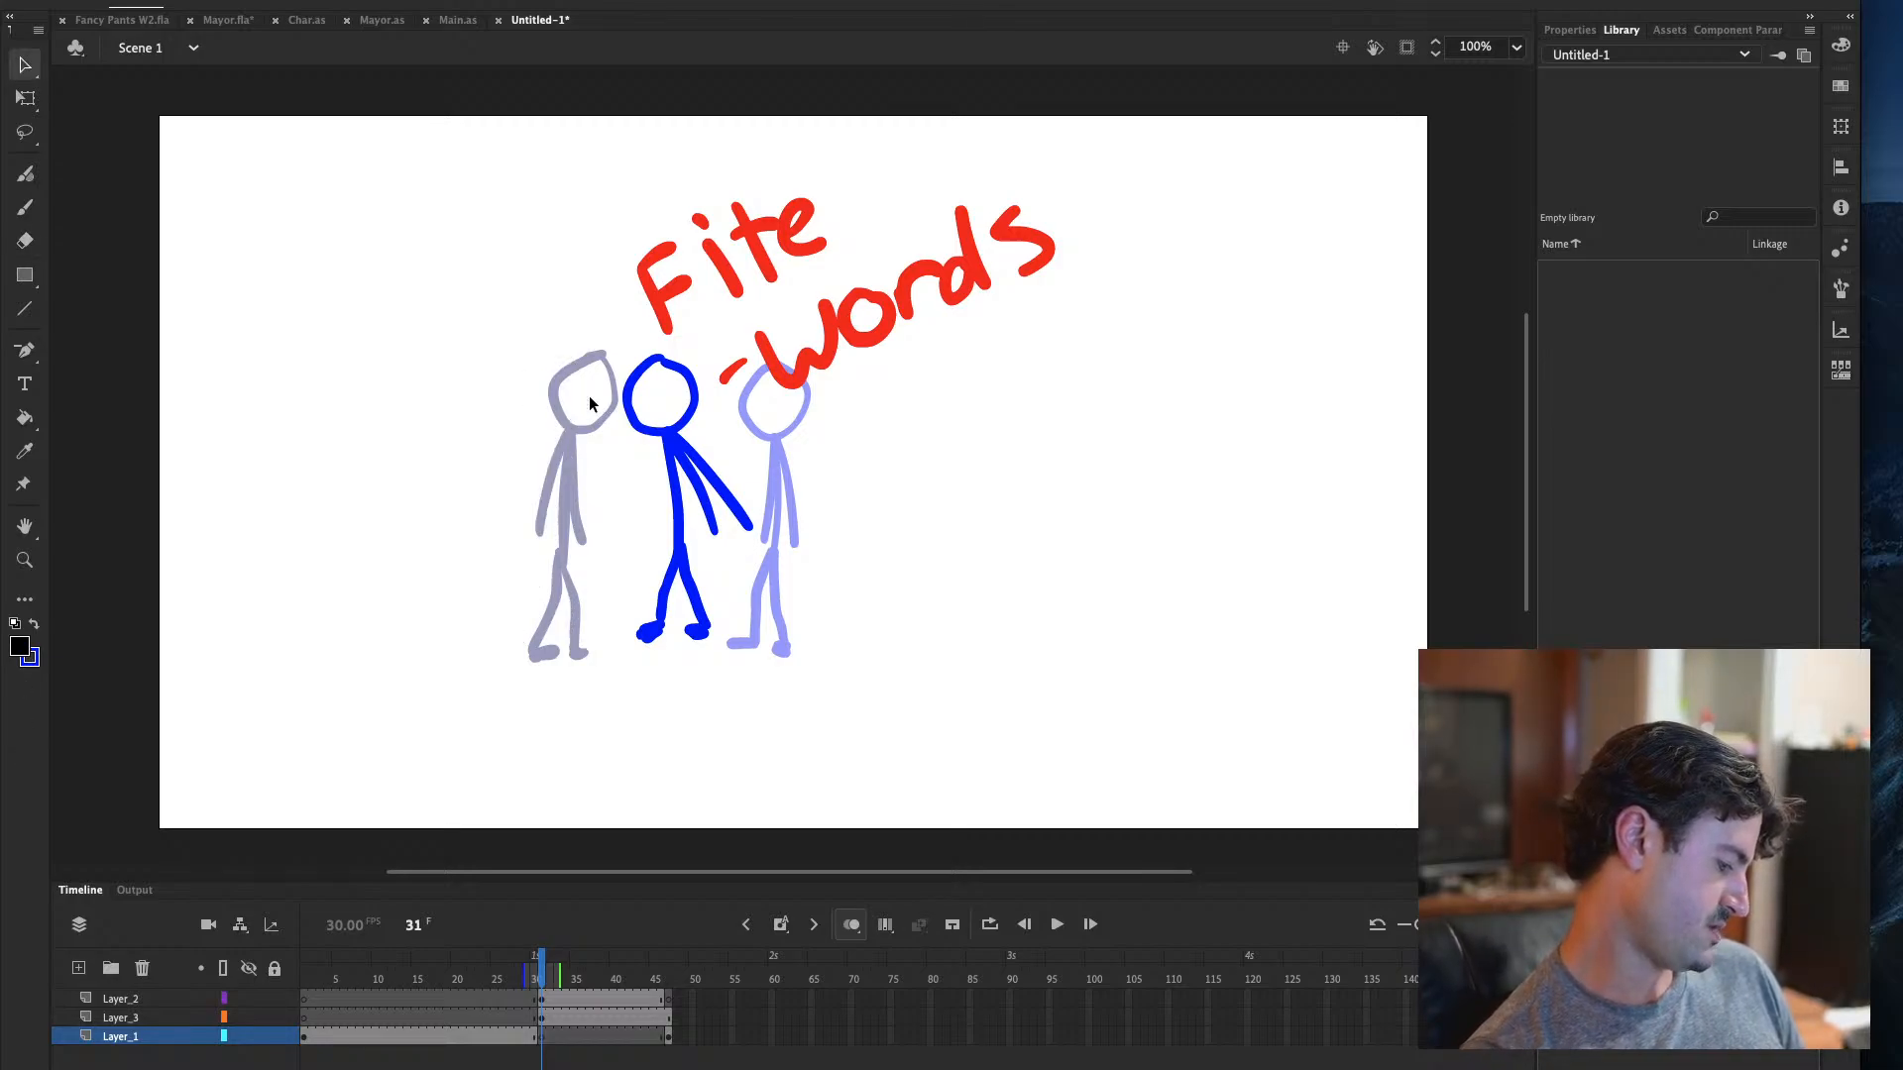
Brush a new black stick figure at frame 31 of Layer_1, leaning back with both hands raised to its head
left_click(27, 209)
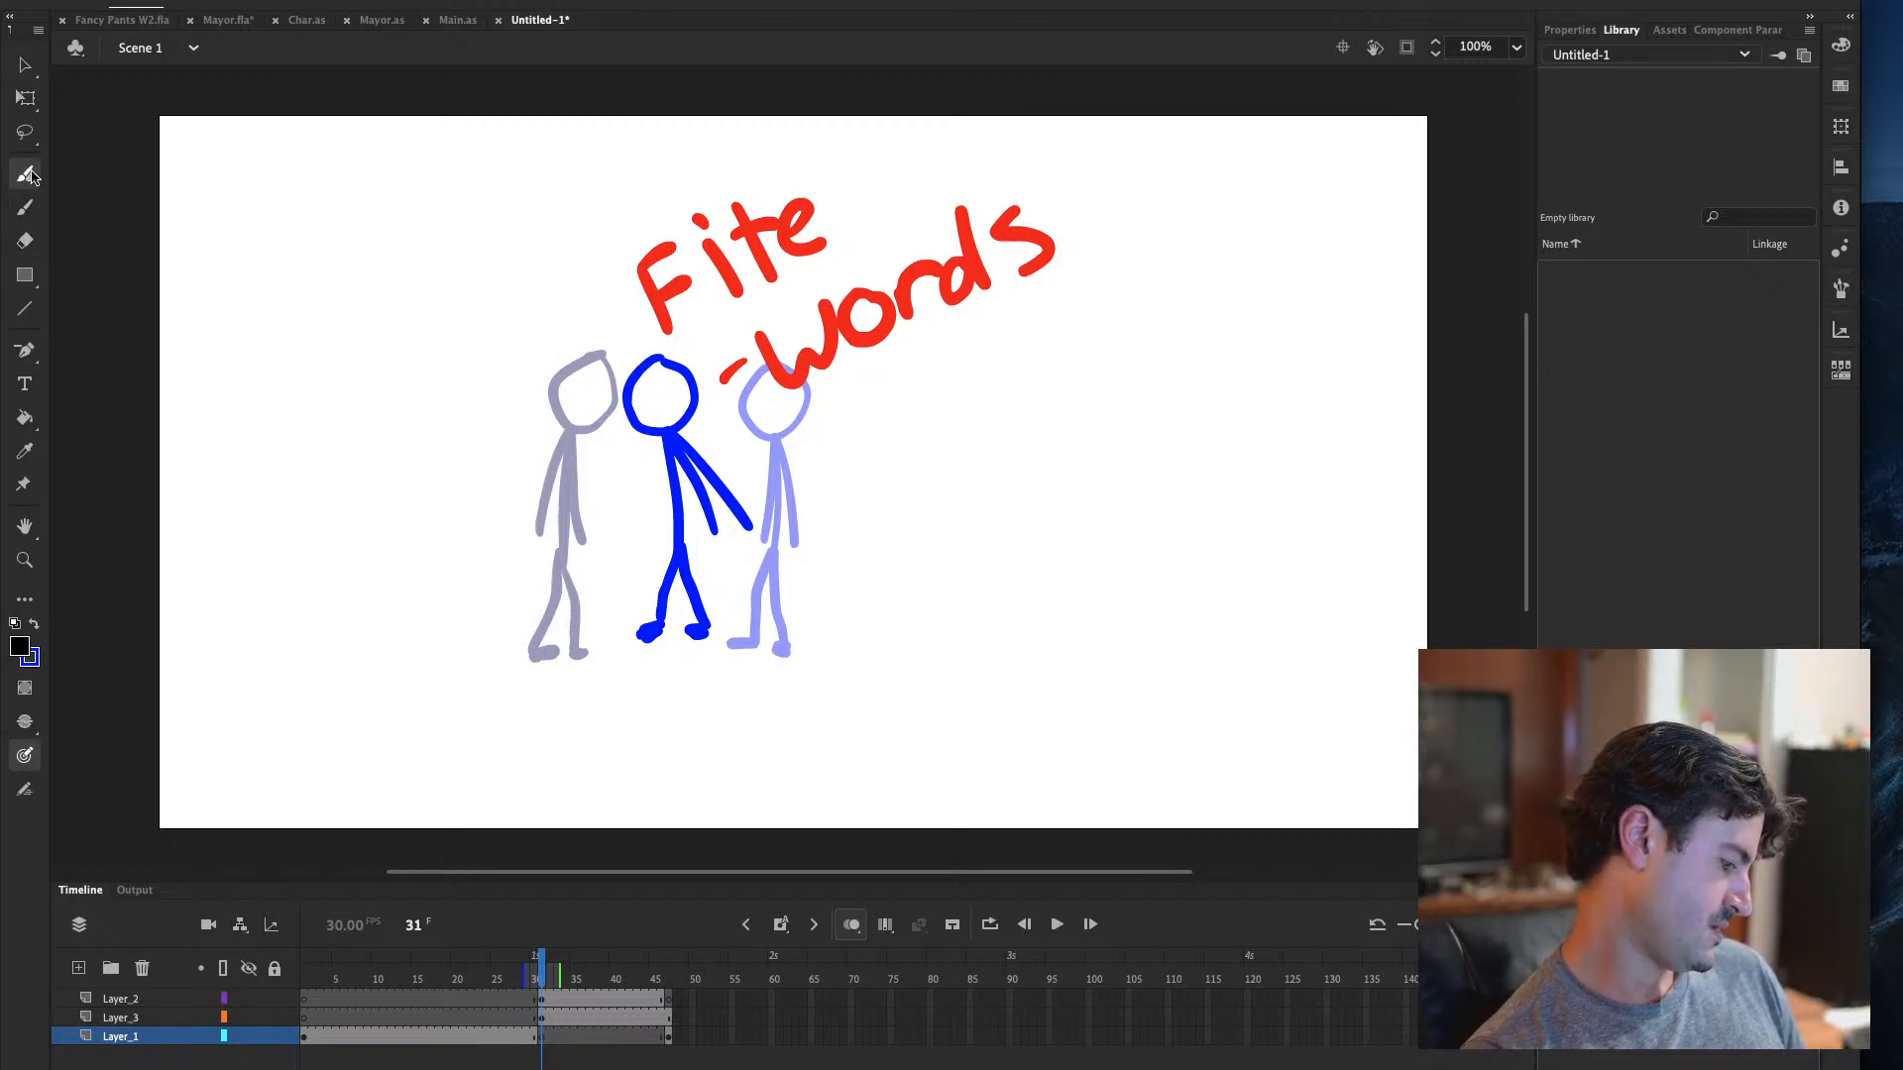
left_click_drag(511, 367, 510, 369)
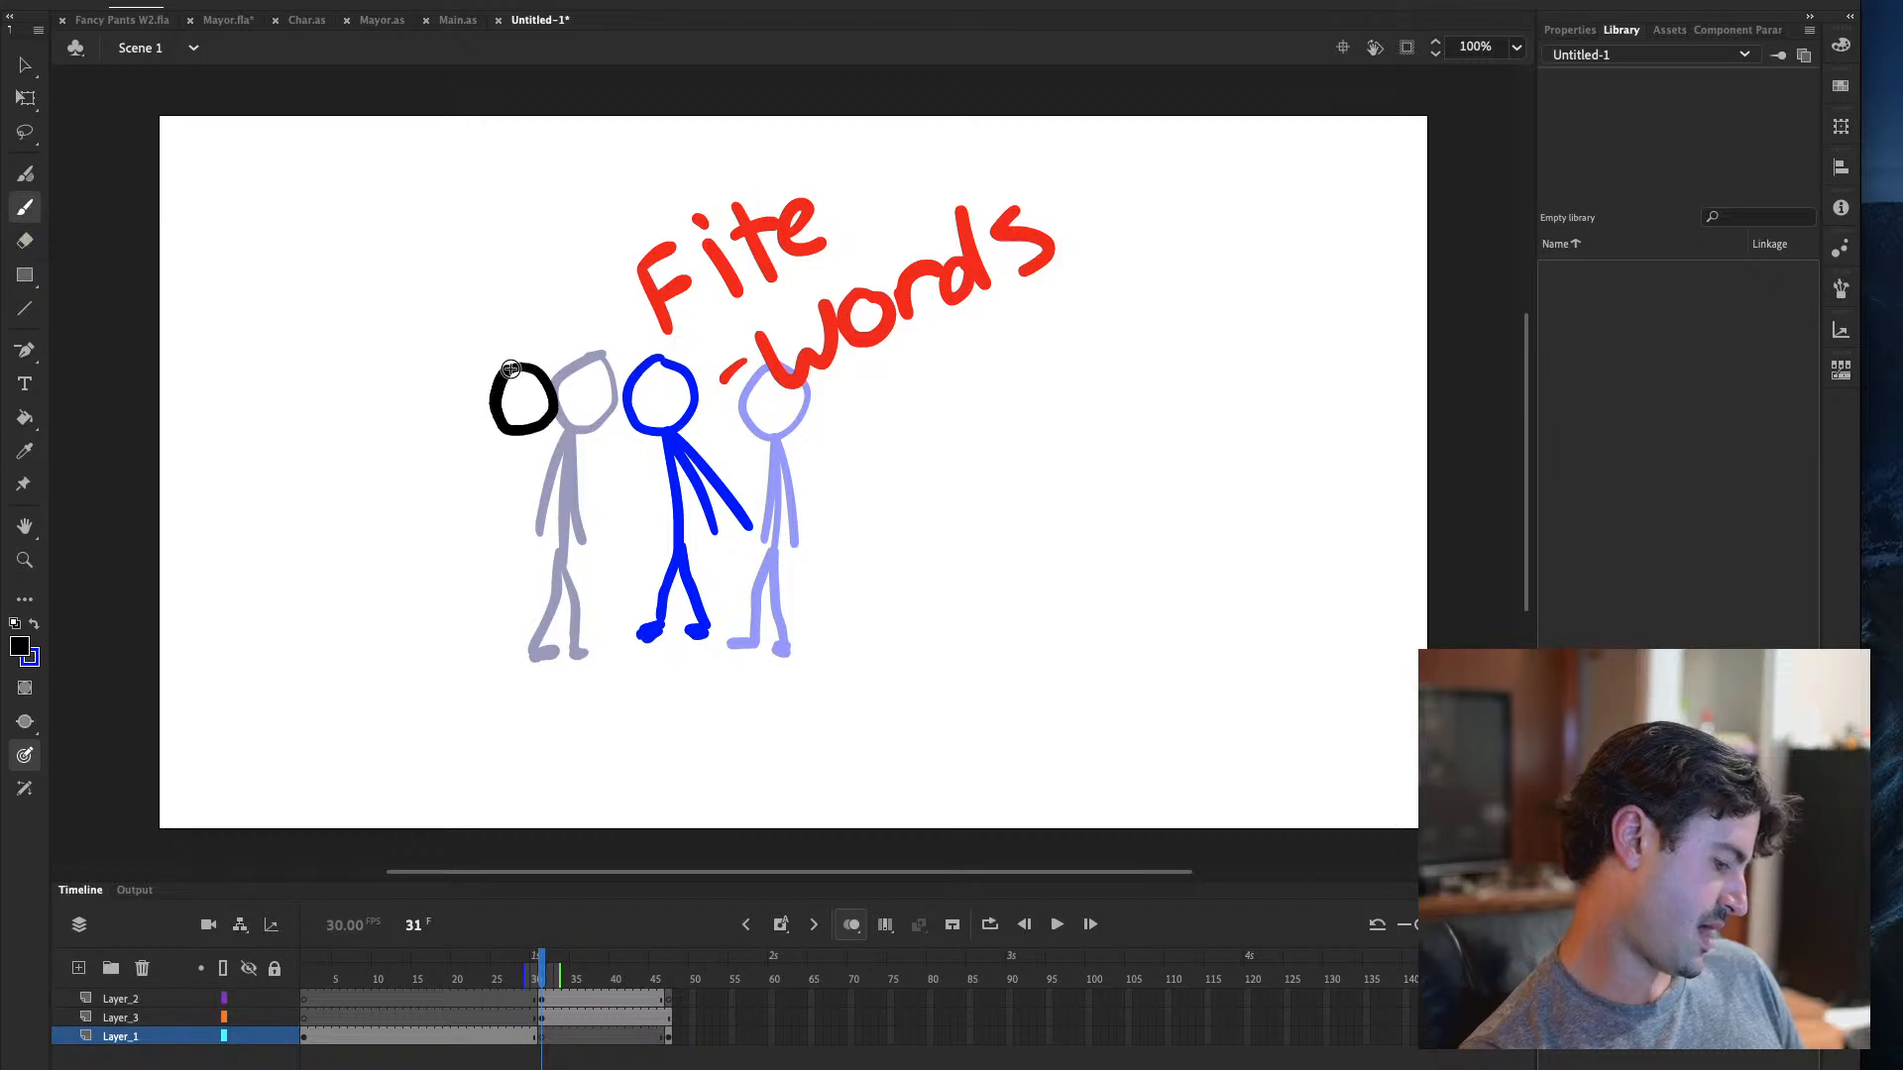
mouse_move(525, 436)
left_mouse_down()
mouse_move(470, 466)
mouse_move(485, 399)
mouse_move(545, 448)
mouse_move(605, 441)
mouse_move(552, 520)
left_mouse_up()
key("ctrl+z")
key("ctrl+z")
left_click_drag(529, 430, 582, 660)
mouse_move(553, 555)
left_mouse_down()
mouse_move(510, 642)
mouse_move(537, 651)
left_mouse_up()
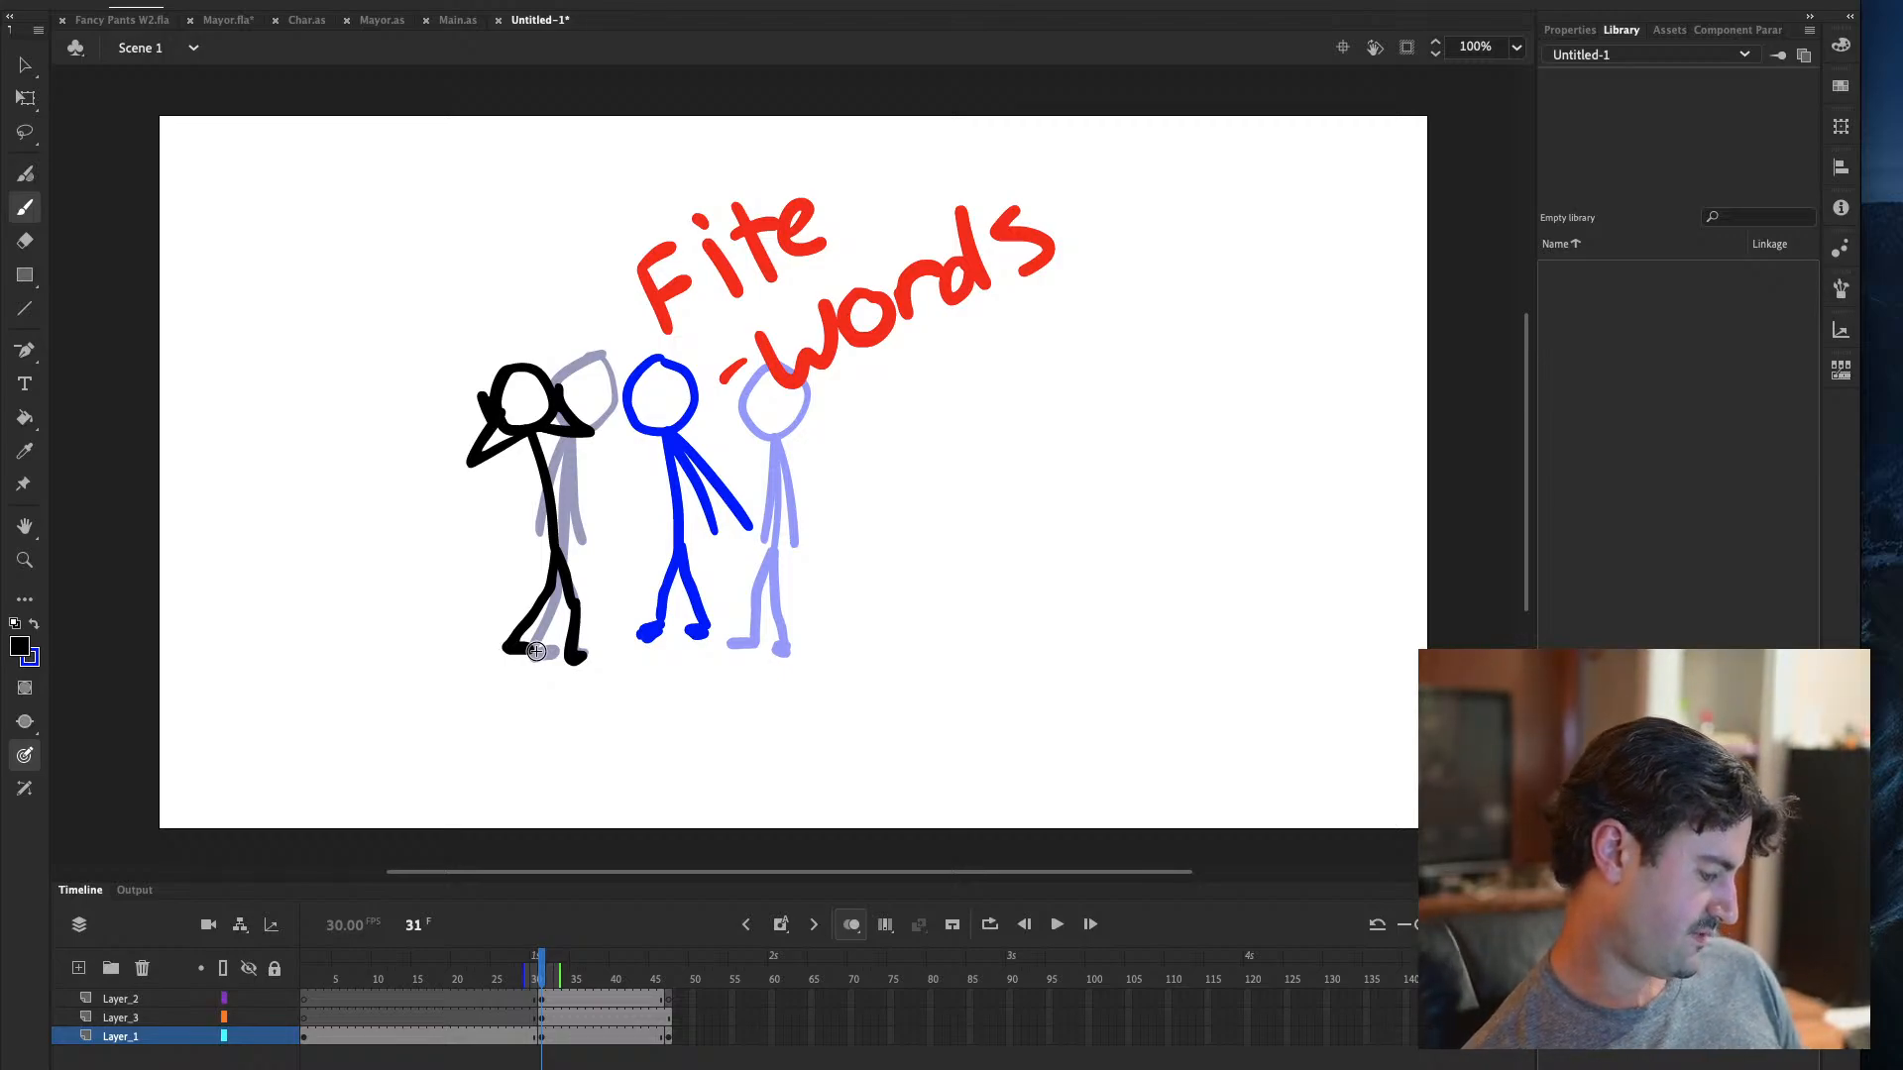
Delete the old black figure from Layer_1 at frame 47
key("period")
key("period")
key("period")
key("period")
key("period")
left_click(668, 1025)
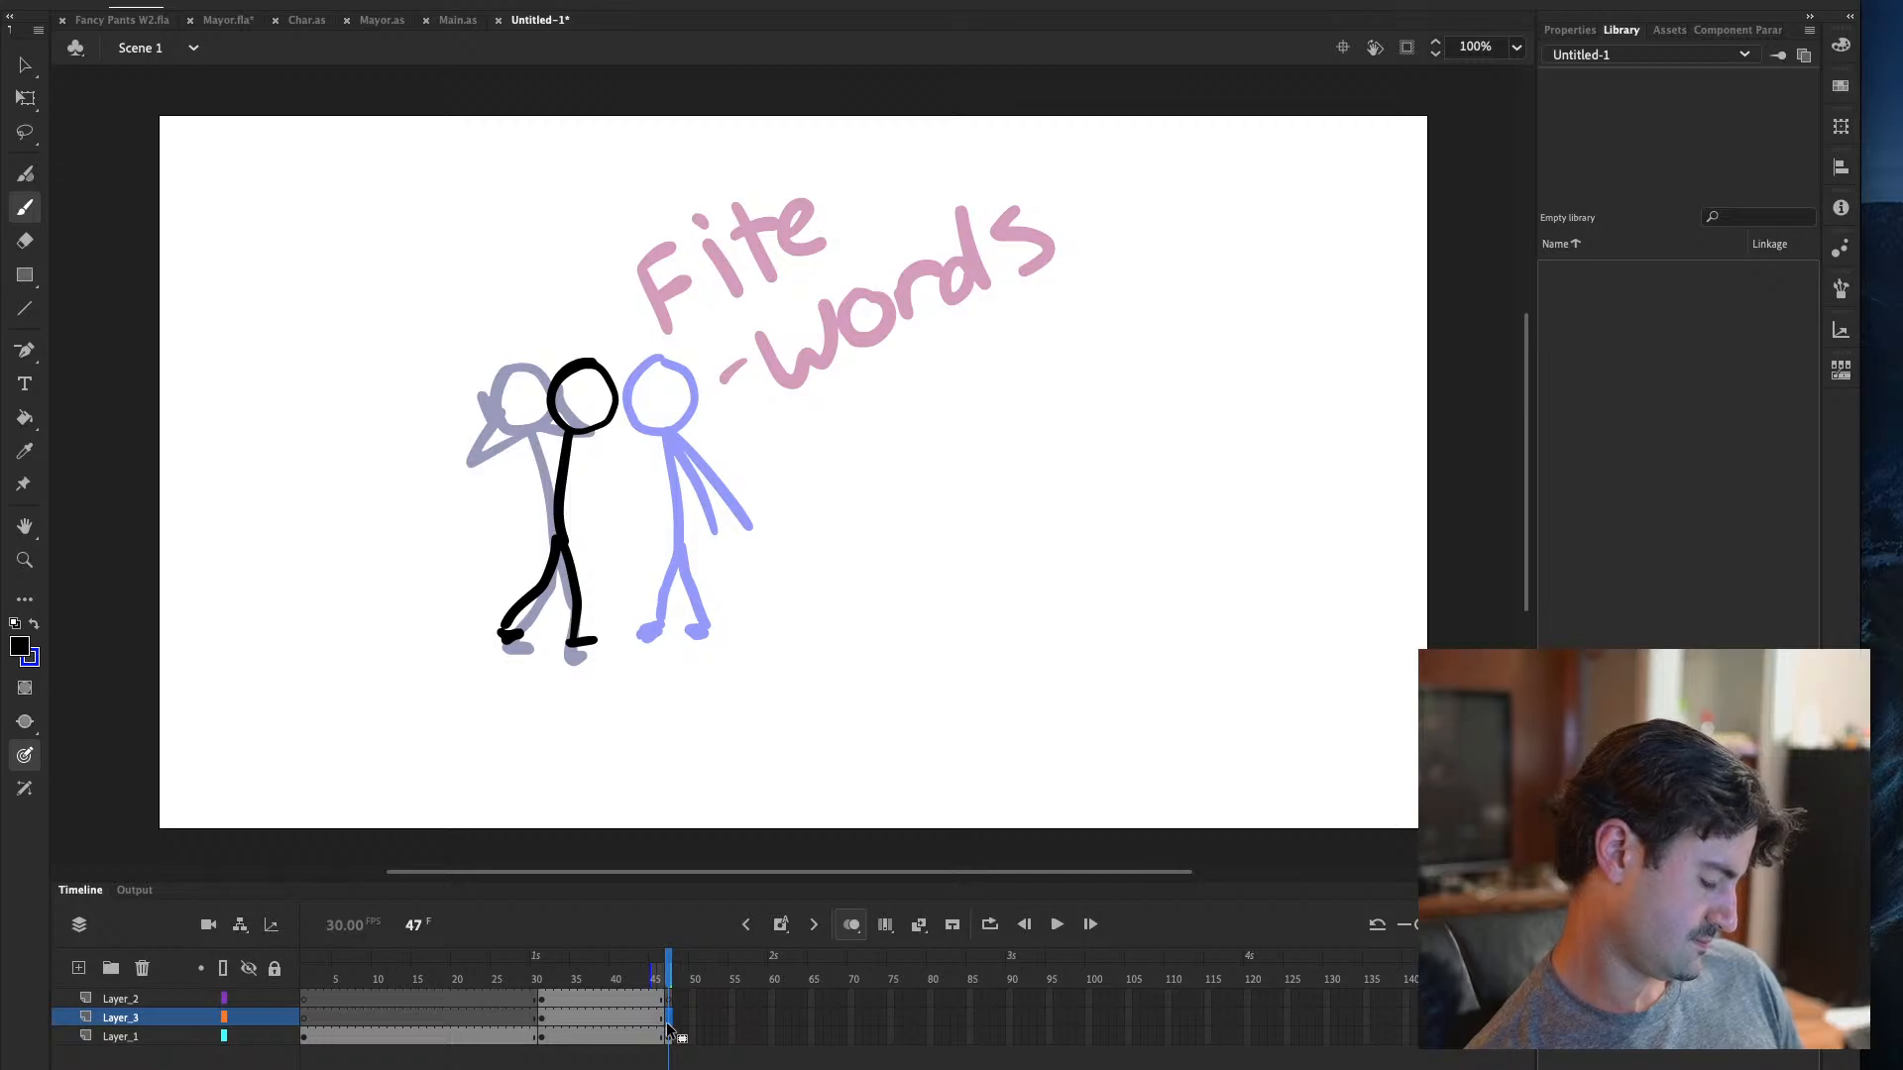
left_click(670, 1037)
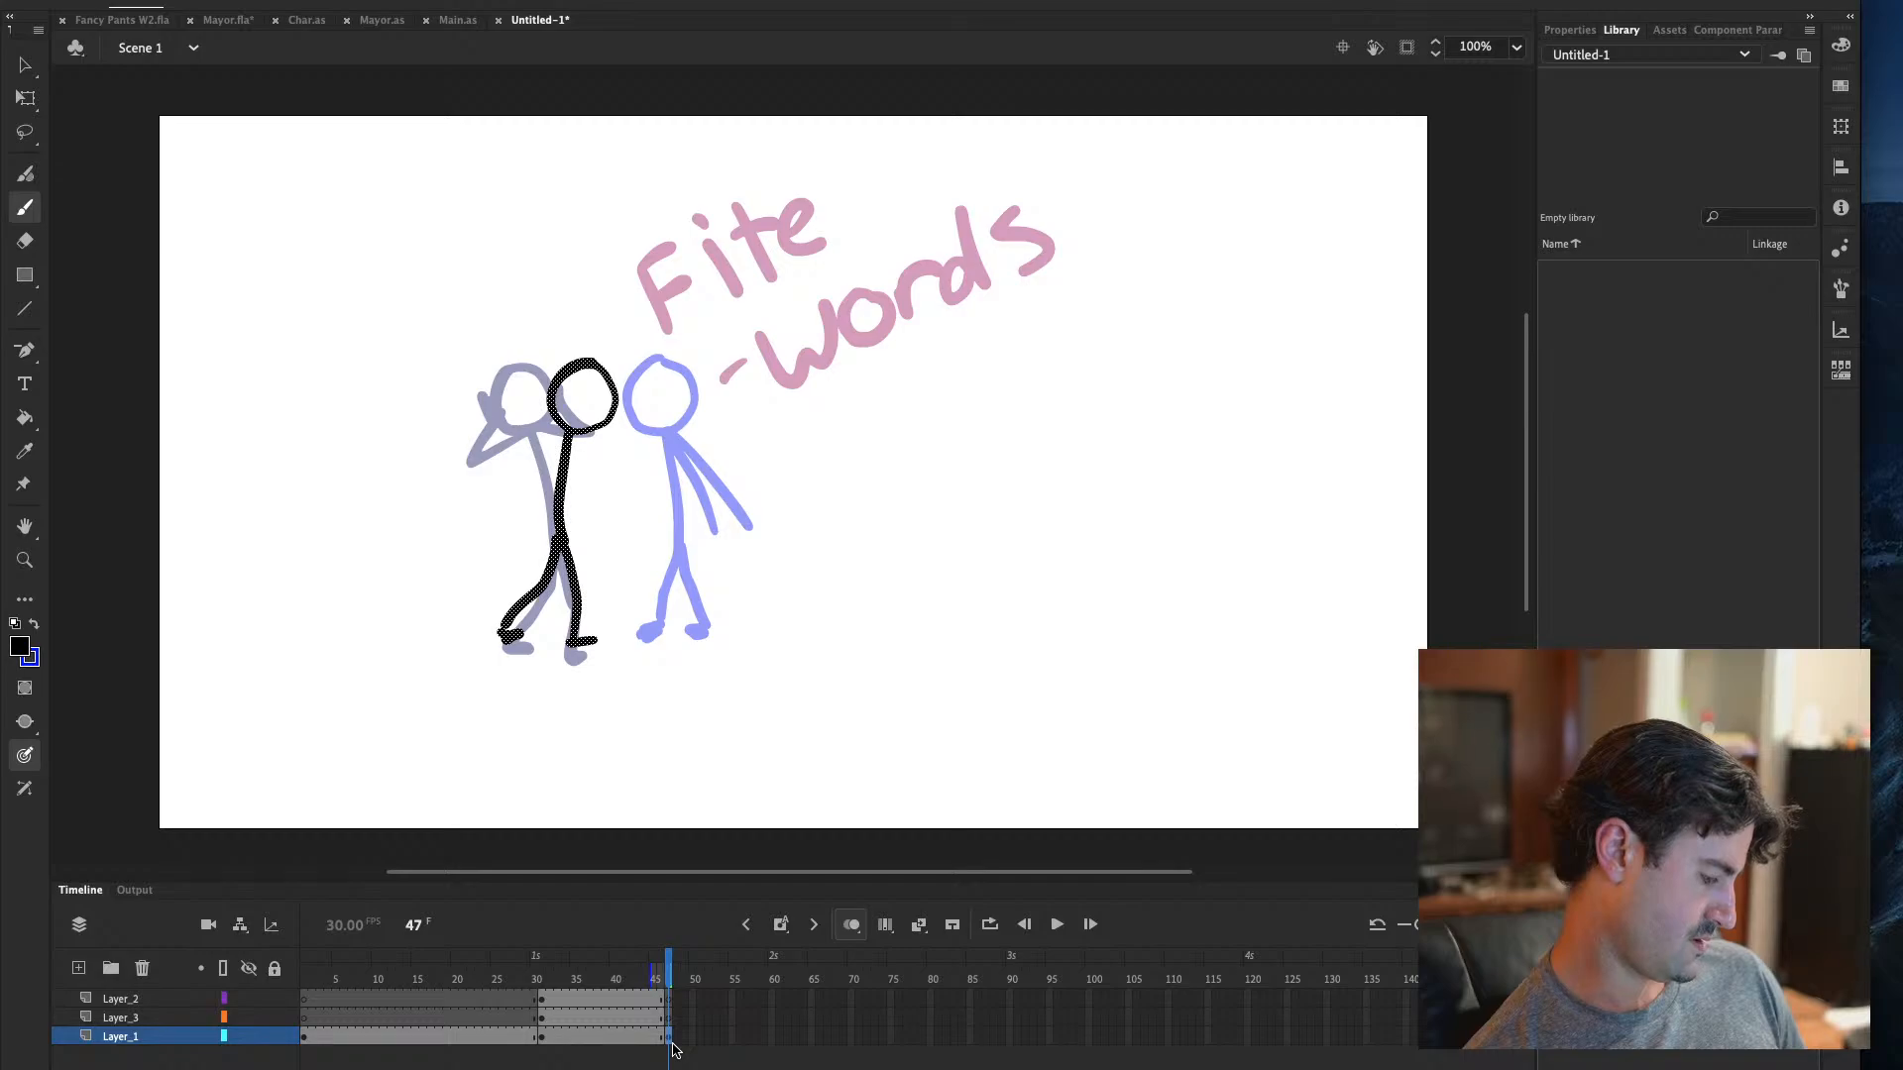
key("Delete")
Continue the blue figure on Layer_3 through frame 47 and return to that frame on Layer_1
left_click(668, 1020)
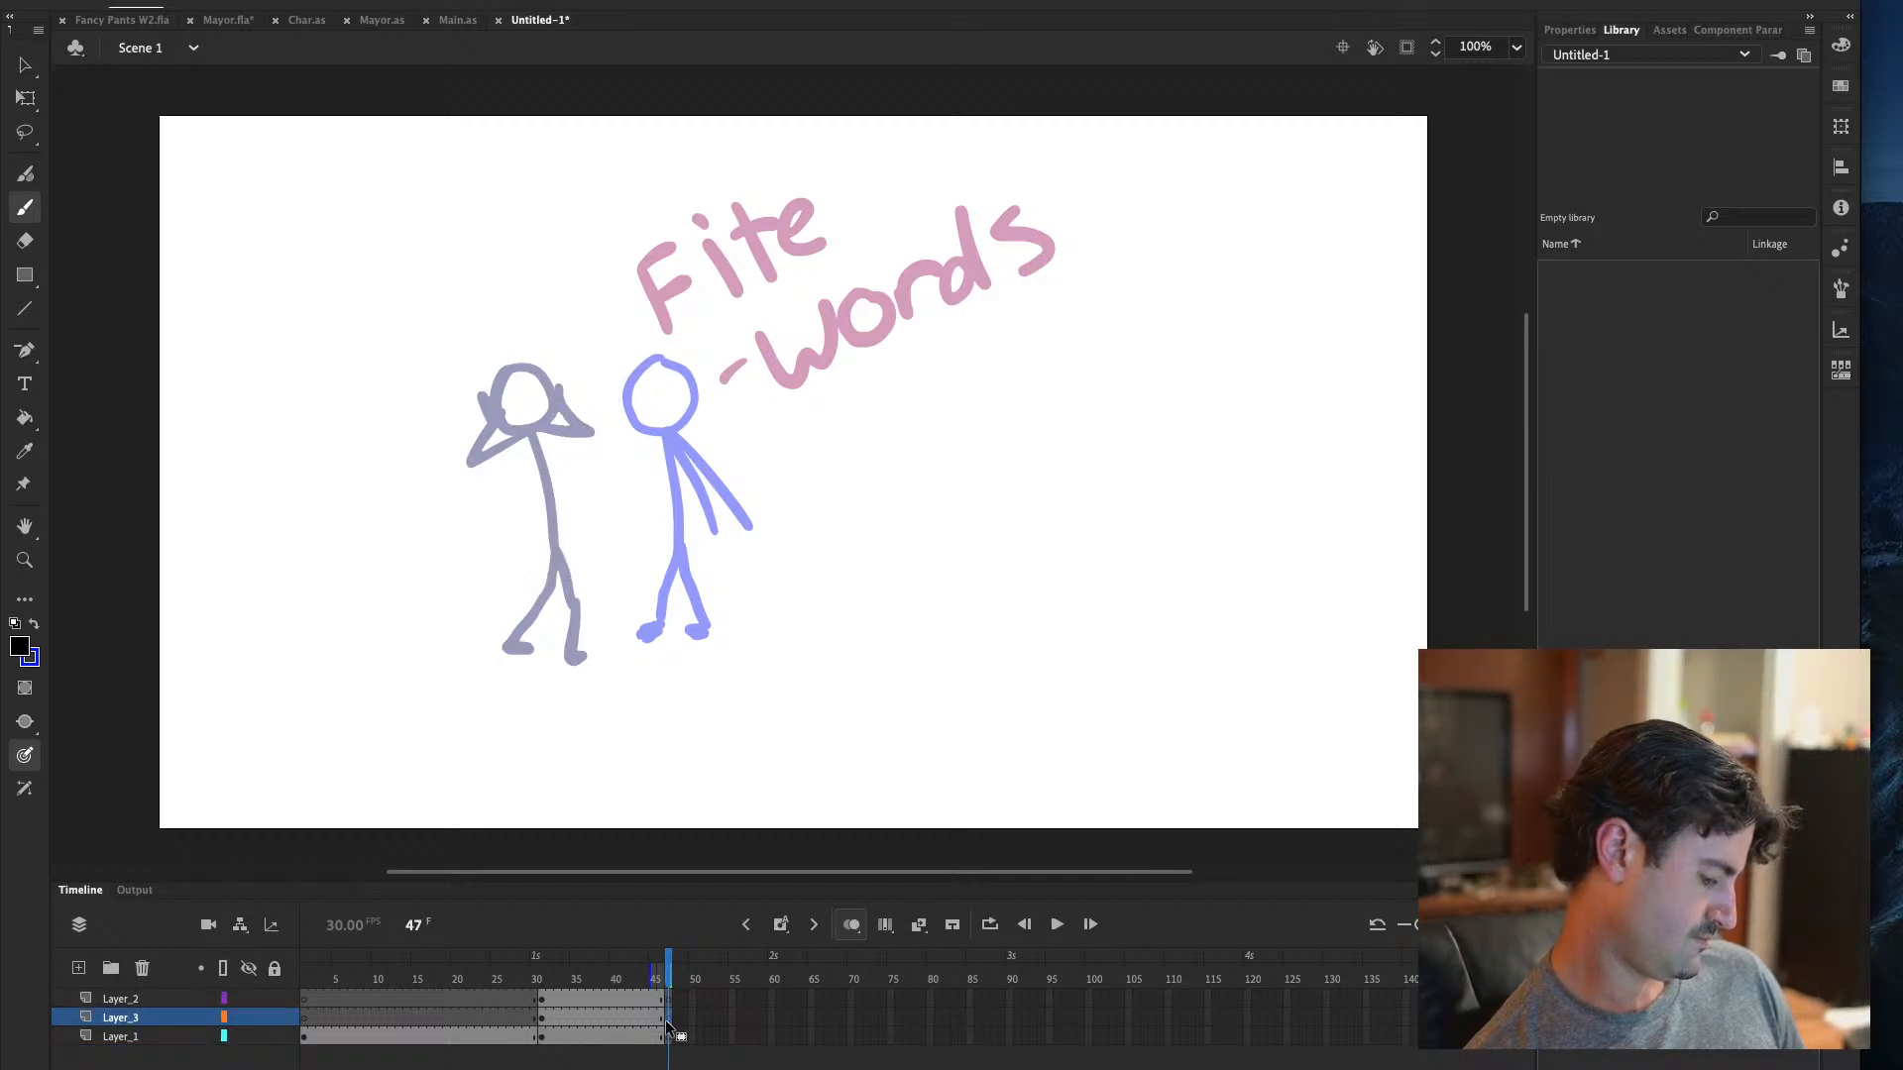
right_click(669, 1027)
left_click(671, 1039)
left_click(672, 1041)
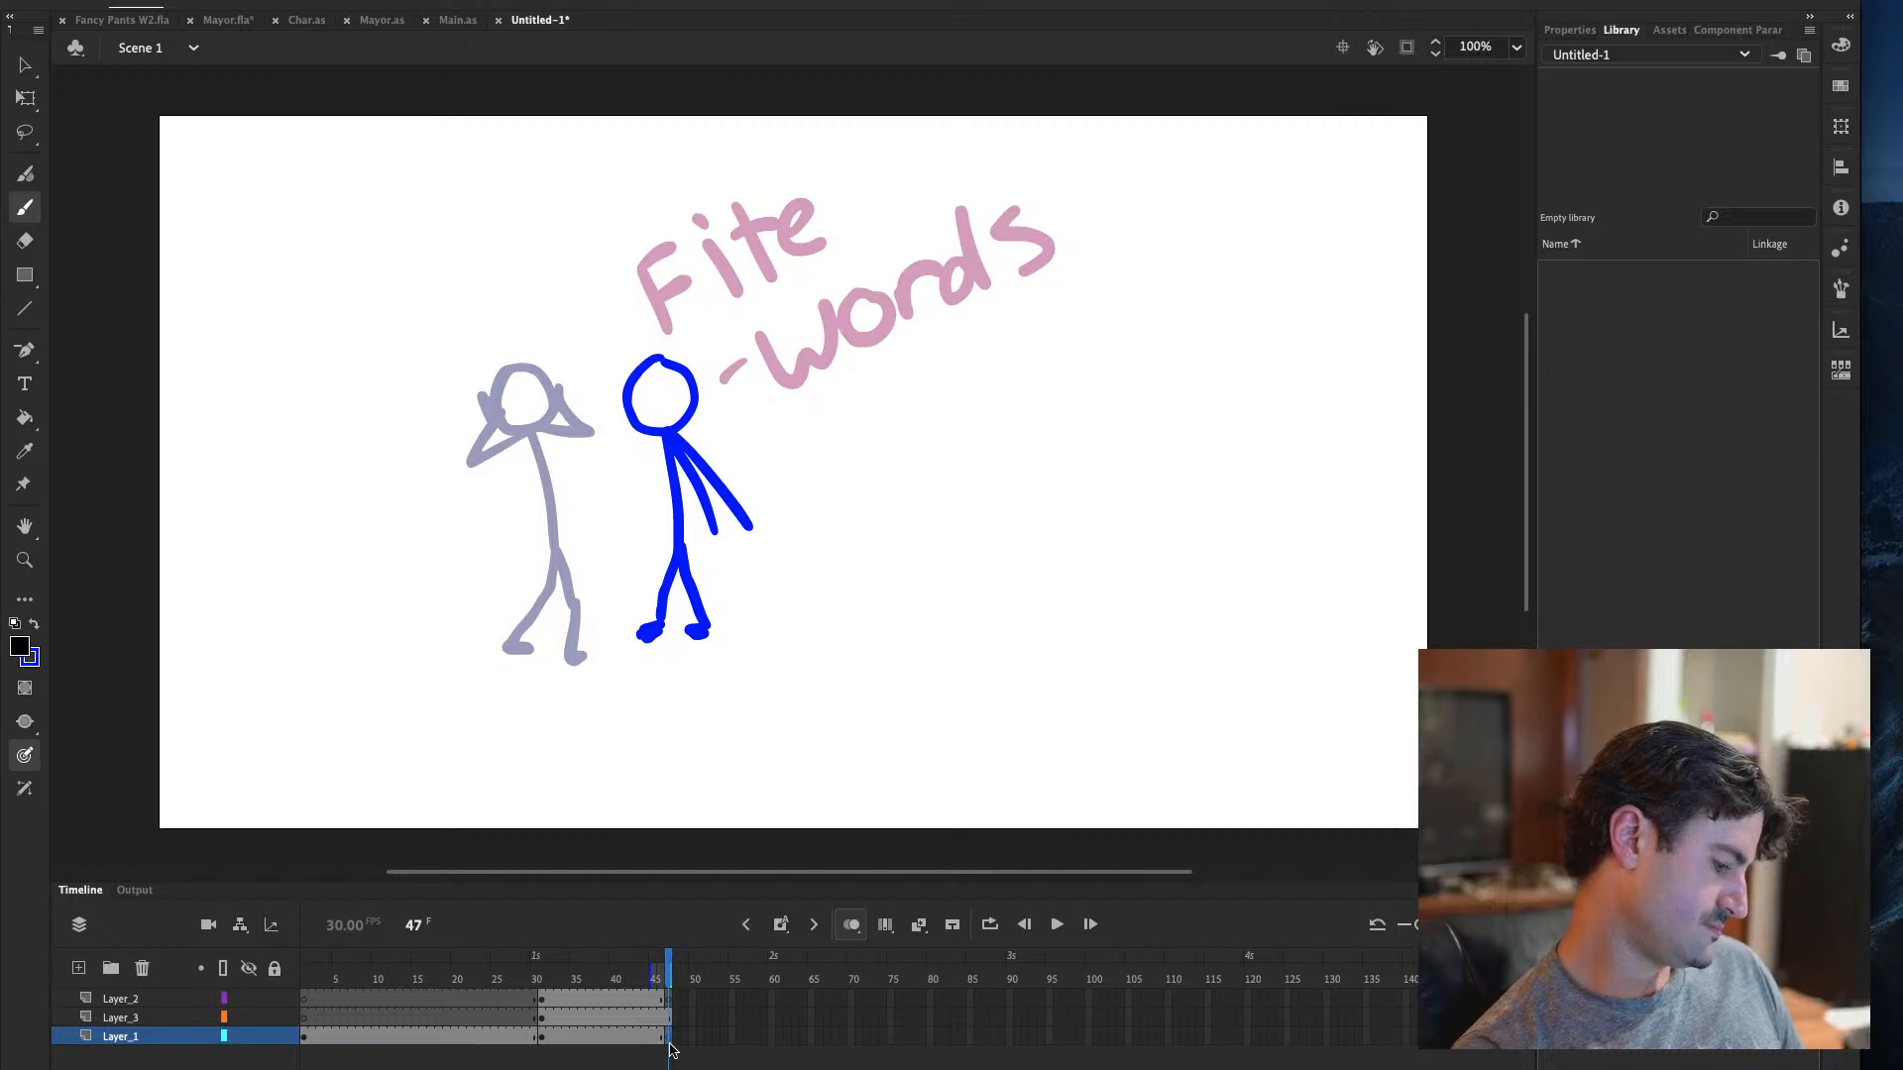
Brush a new black stick figure with both arms bent at chest height at frame 47 of Layer_1, and extend the layers to frame 50
mouse_move(535, 380)
left_mouse_down()
mouse_move(507, 399)
mouse_move(528, 387)
mouse_move(551, 563)
mouse_move(533, 649)
left_mouse_up()
left_click_drag(547, 555, 584, 654)
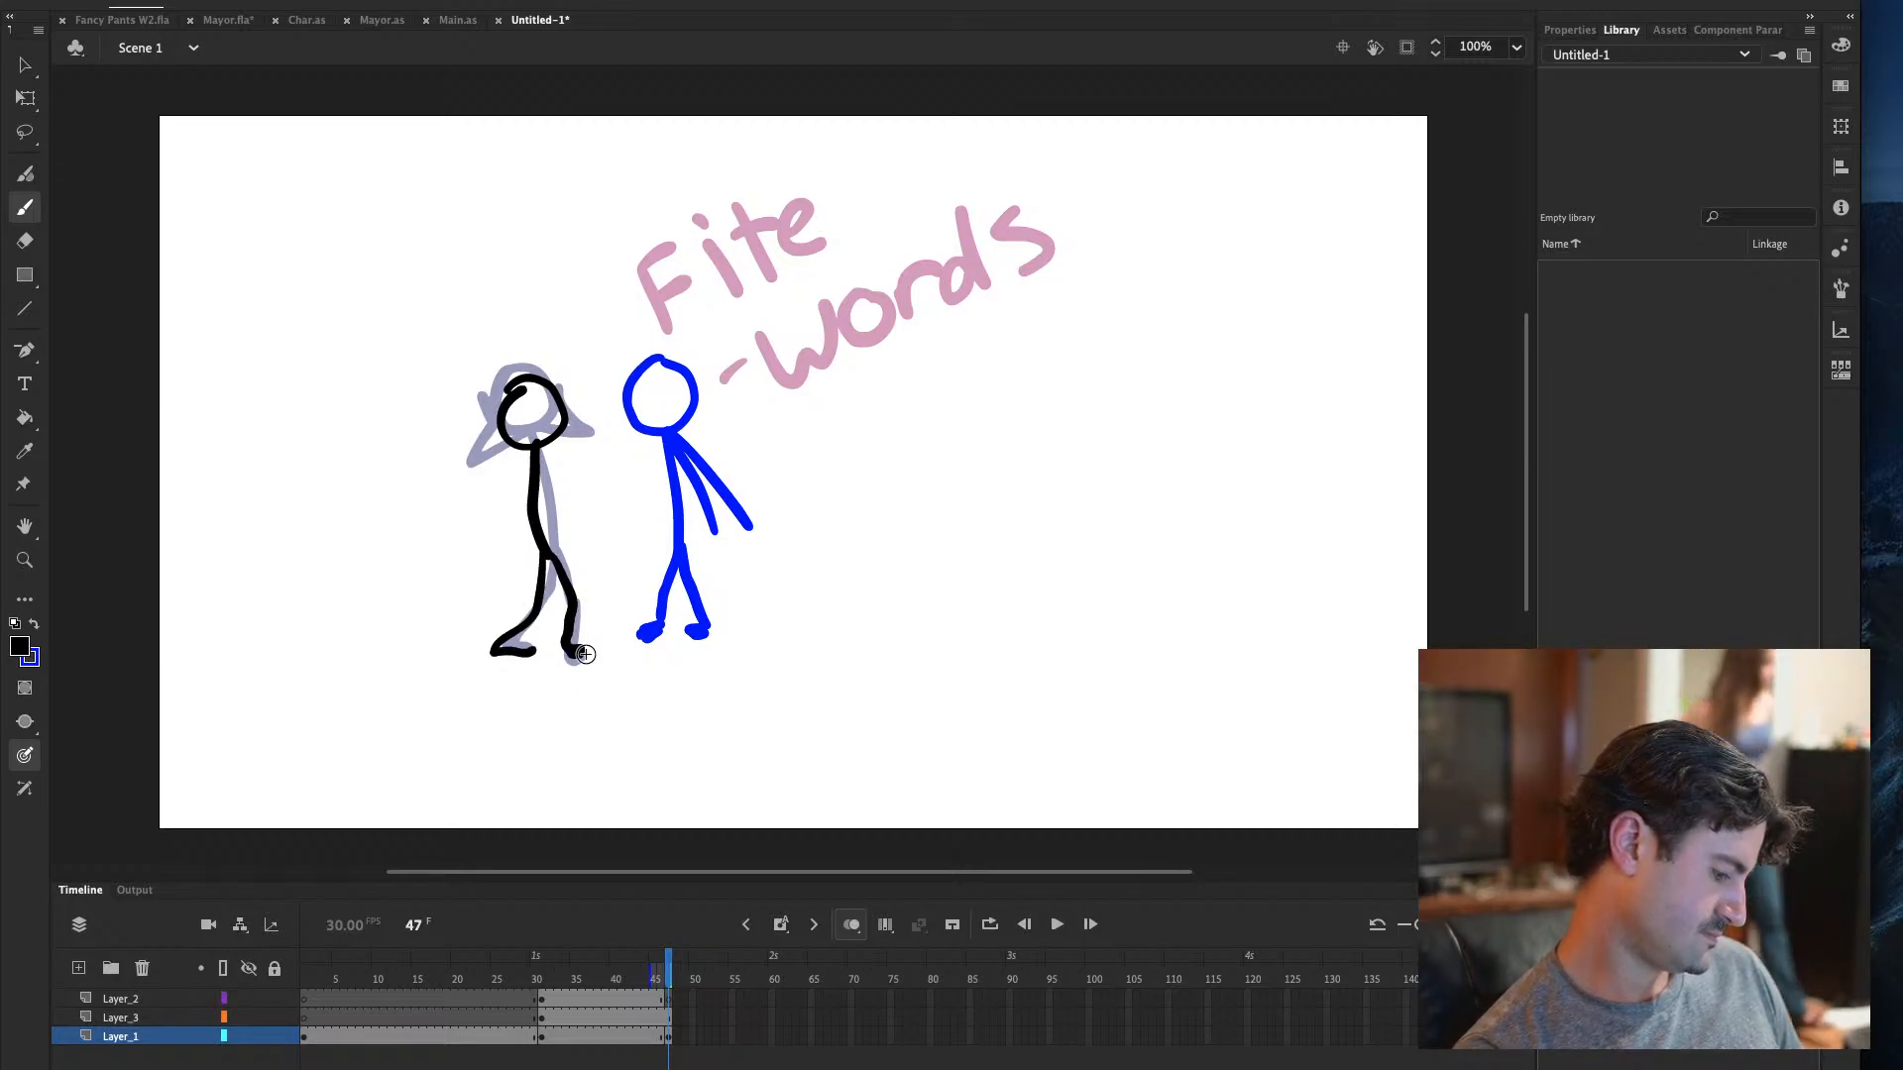
mouse_move(533, 453)
left_mouse_down()
mouse_move(472, 476)
mouse_move(569, 477)
left_mouse_up()
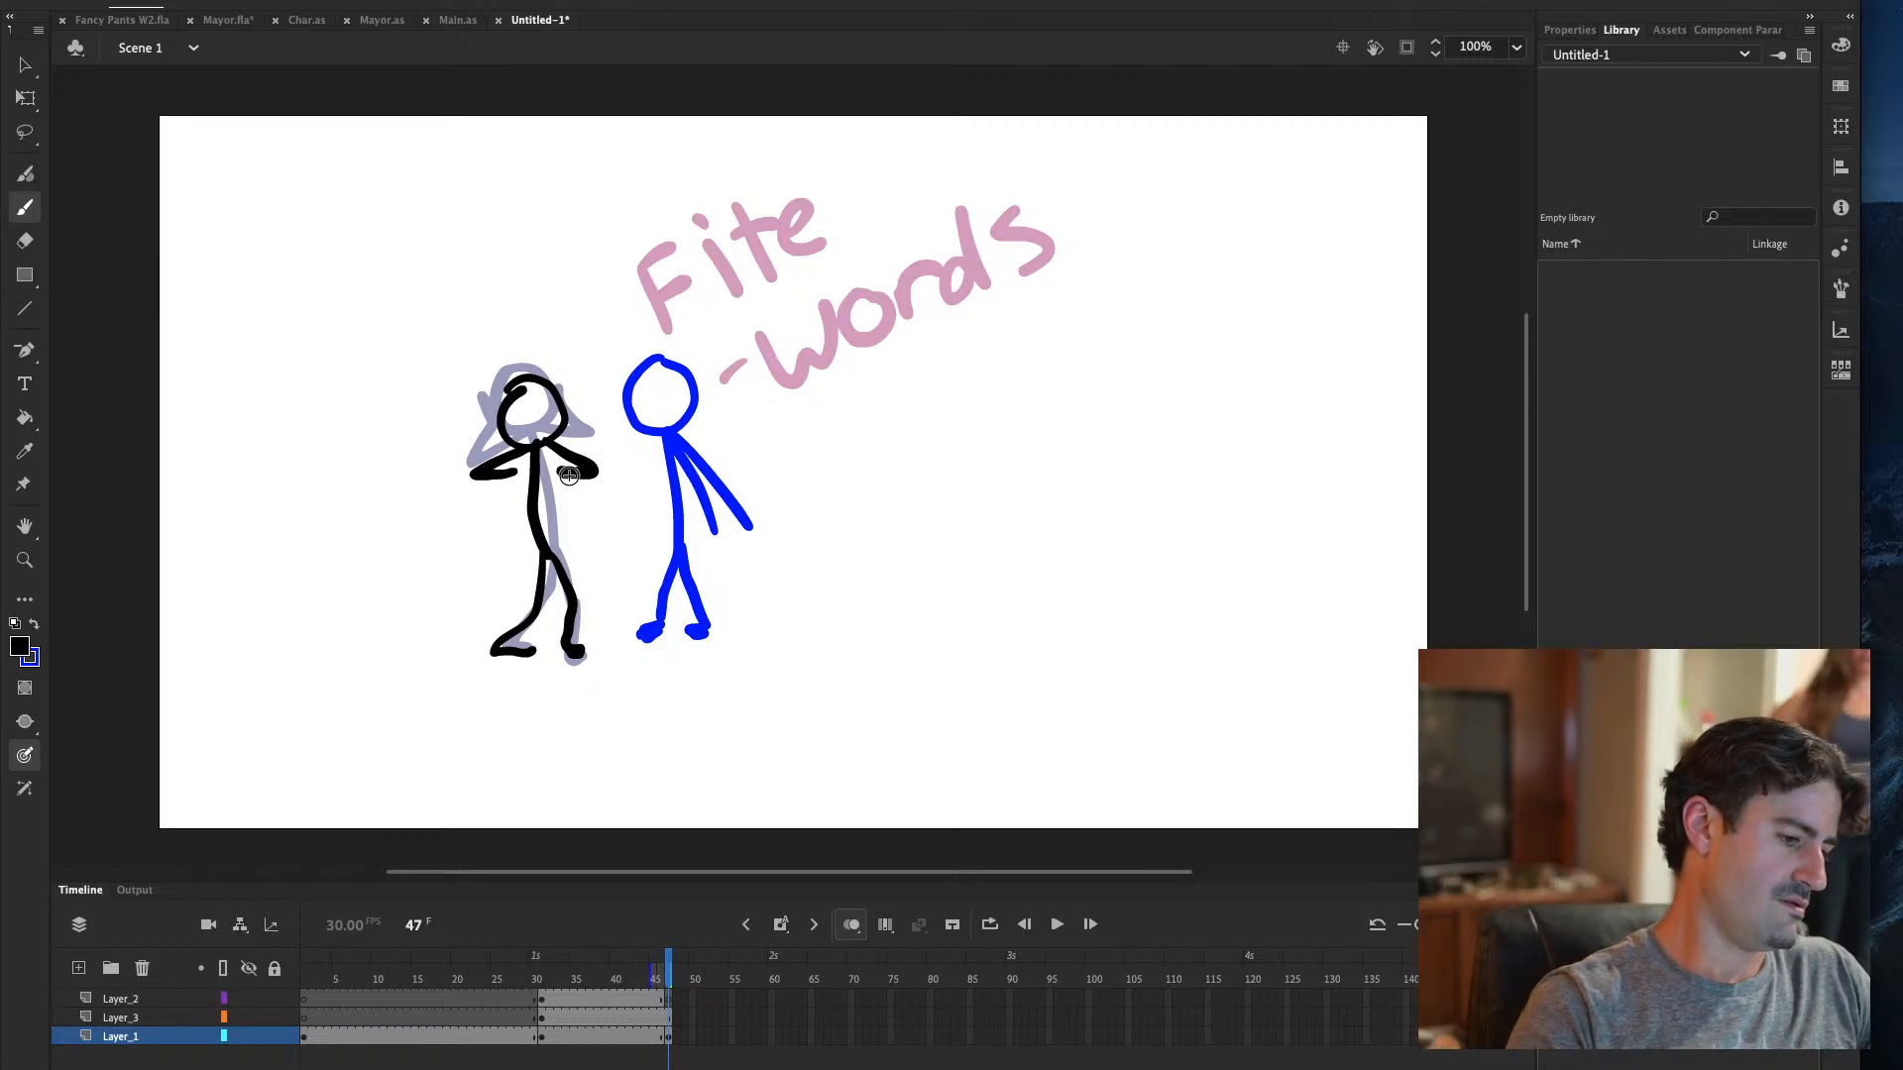
key("period")
key("period")
key("period")
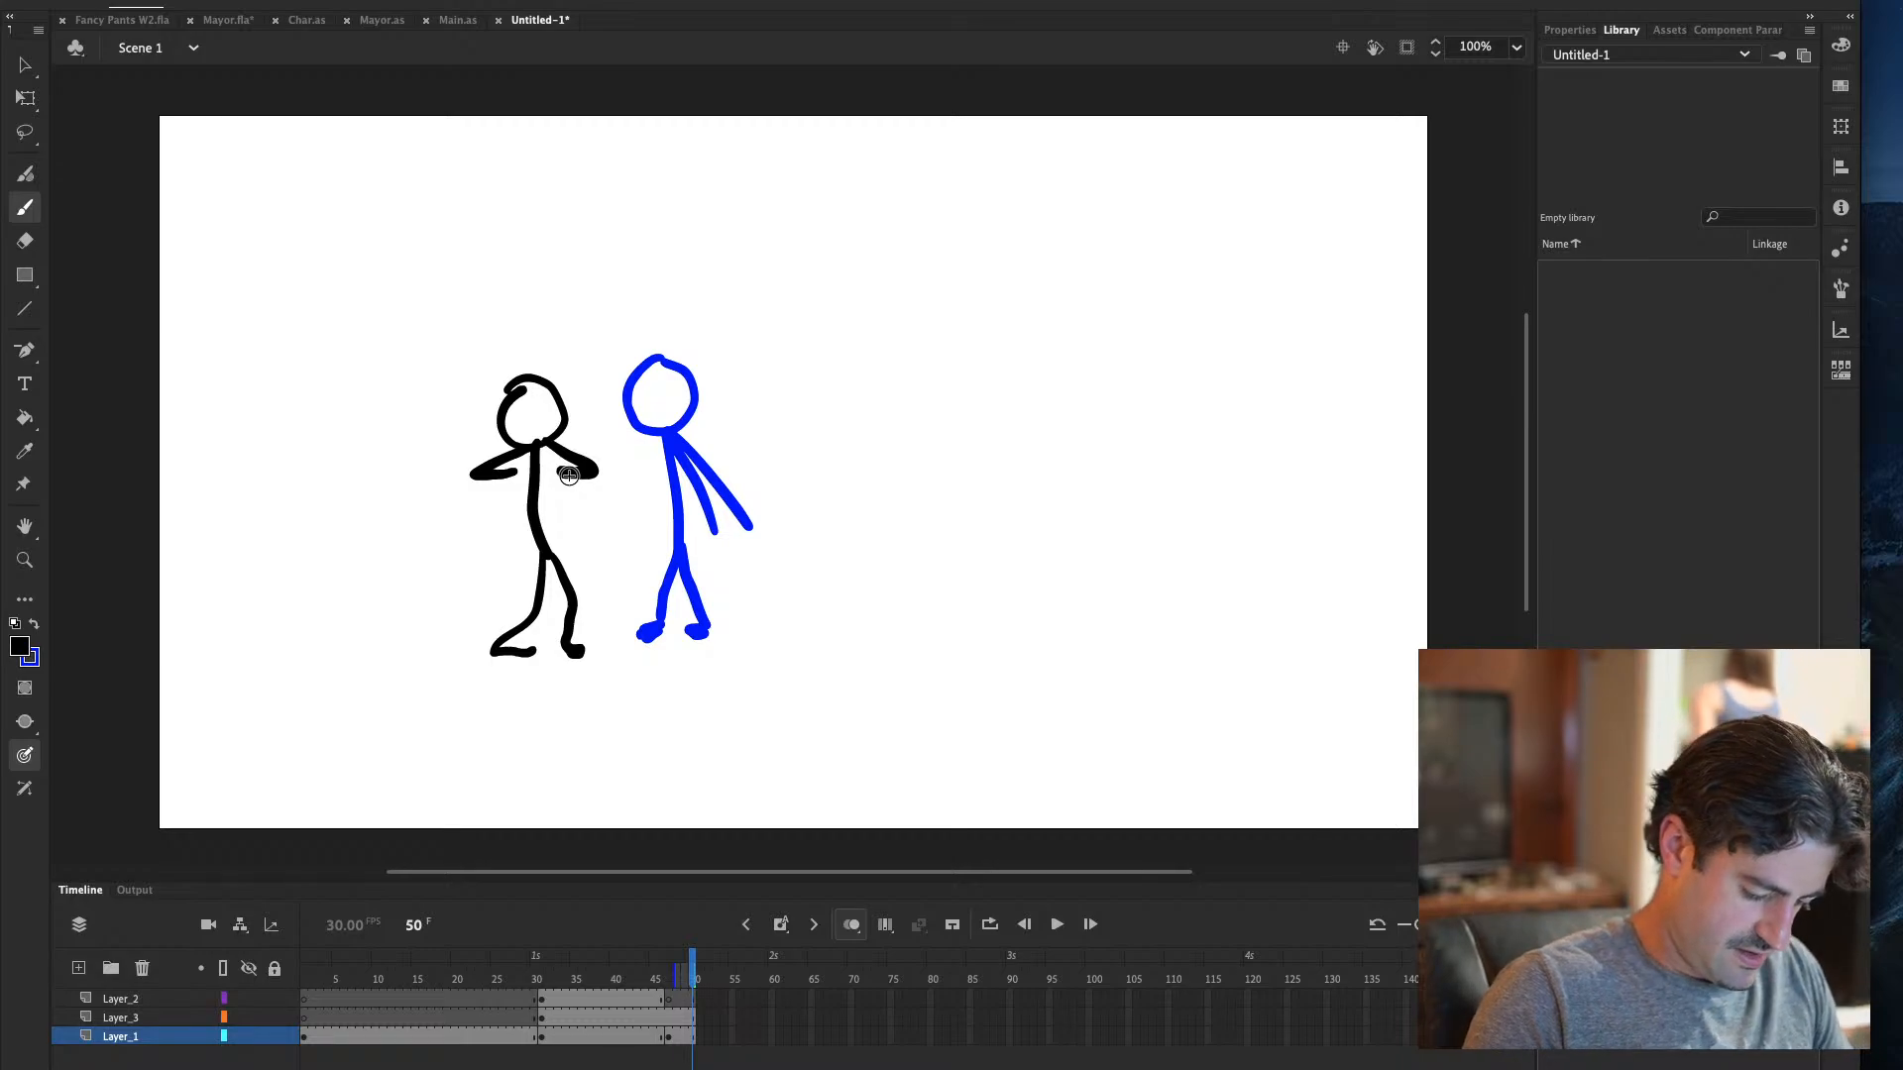
Clear the red words on Layer_2 from frame 47 onward and continue the blue figure on Layer_3 through frame 50
left_click(669, 999)
left_click(671, 1013)
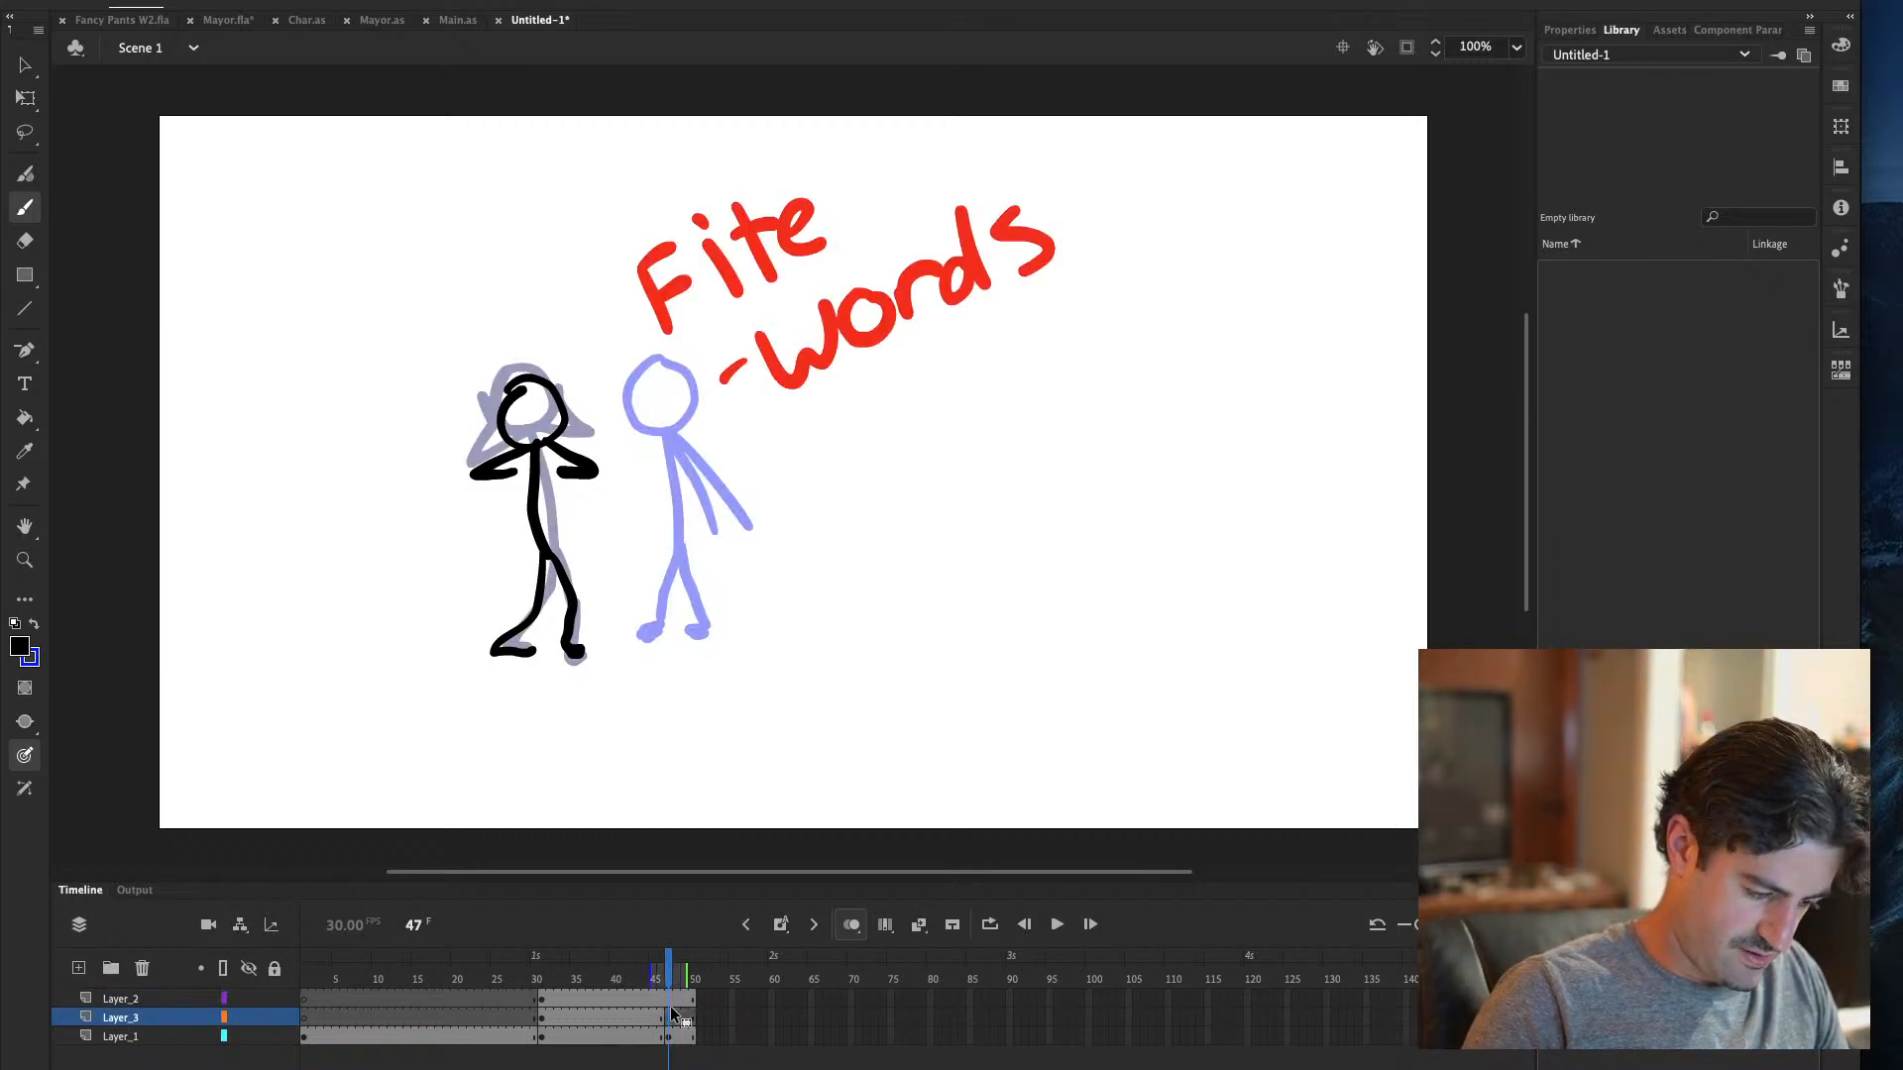
left_click(688, 1019)
left_click(668, 1019)
right_click(667, 1020)
left_click(666, 1022)
left_click(666, 1024)
left_click(668, 997)
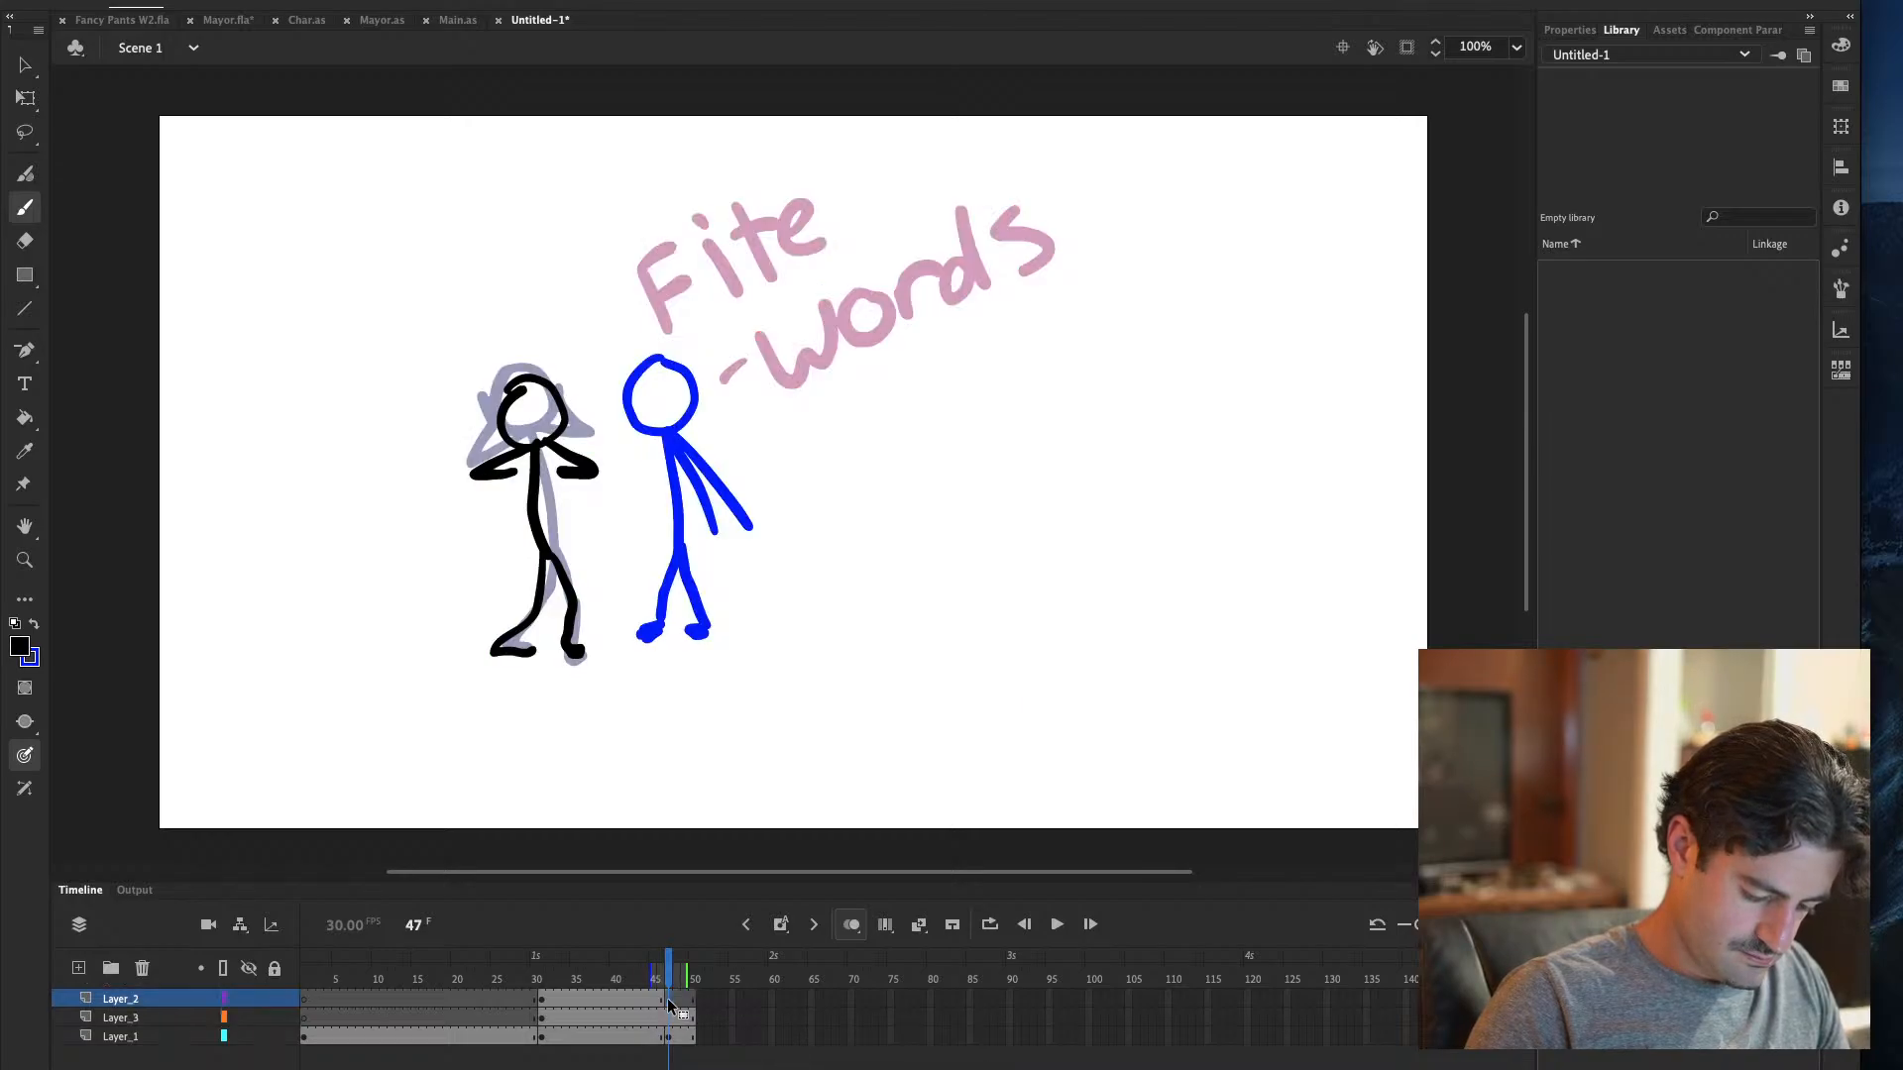
Insert a blank keyframe at frame 49 of Layer_1 and brush the black figure slightly lowered with its elbows bent and hands near the waist
left_click(671, 1018)
left_click(674, 1037)
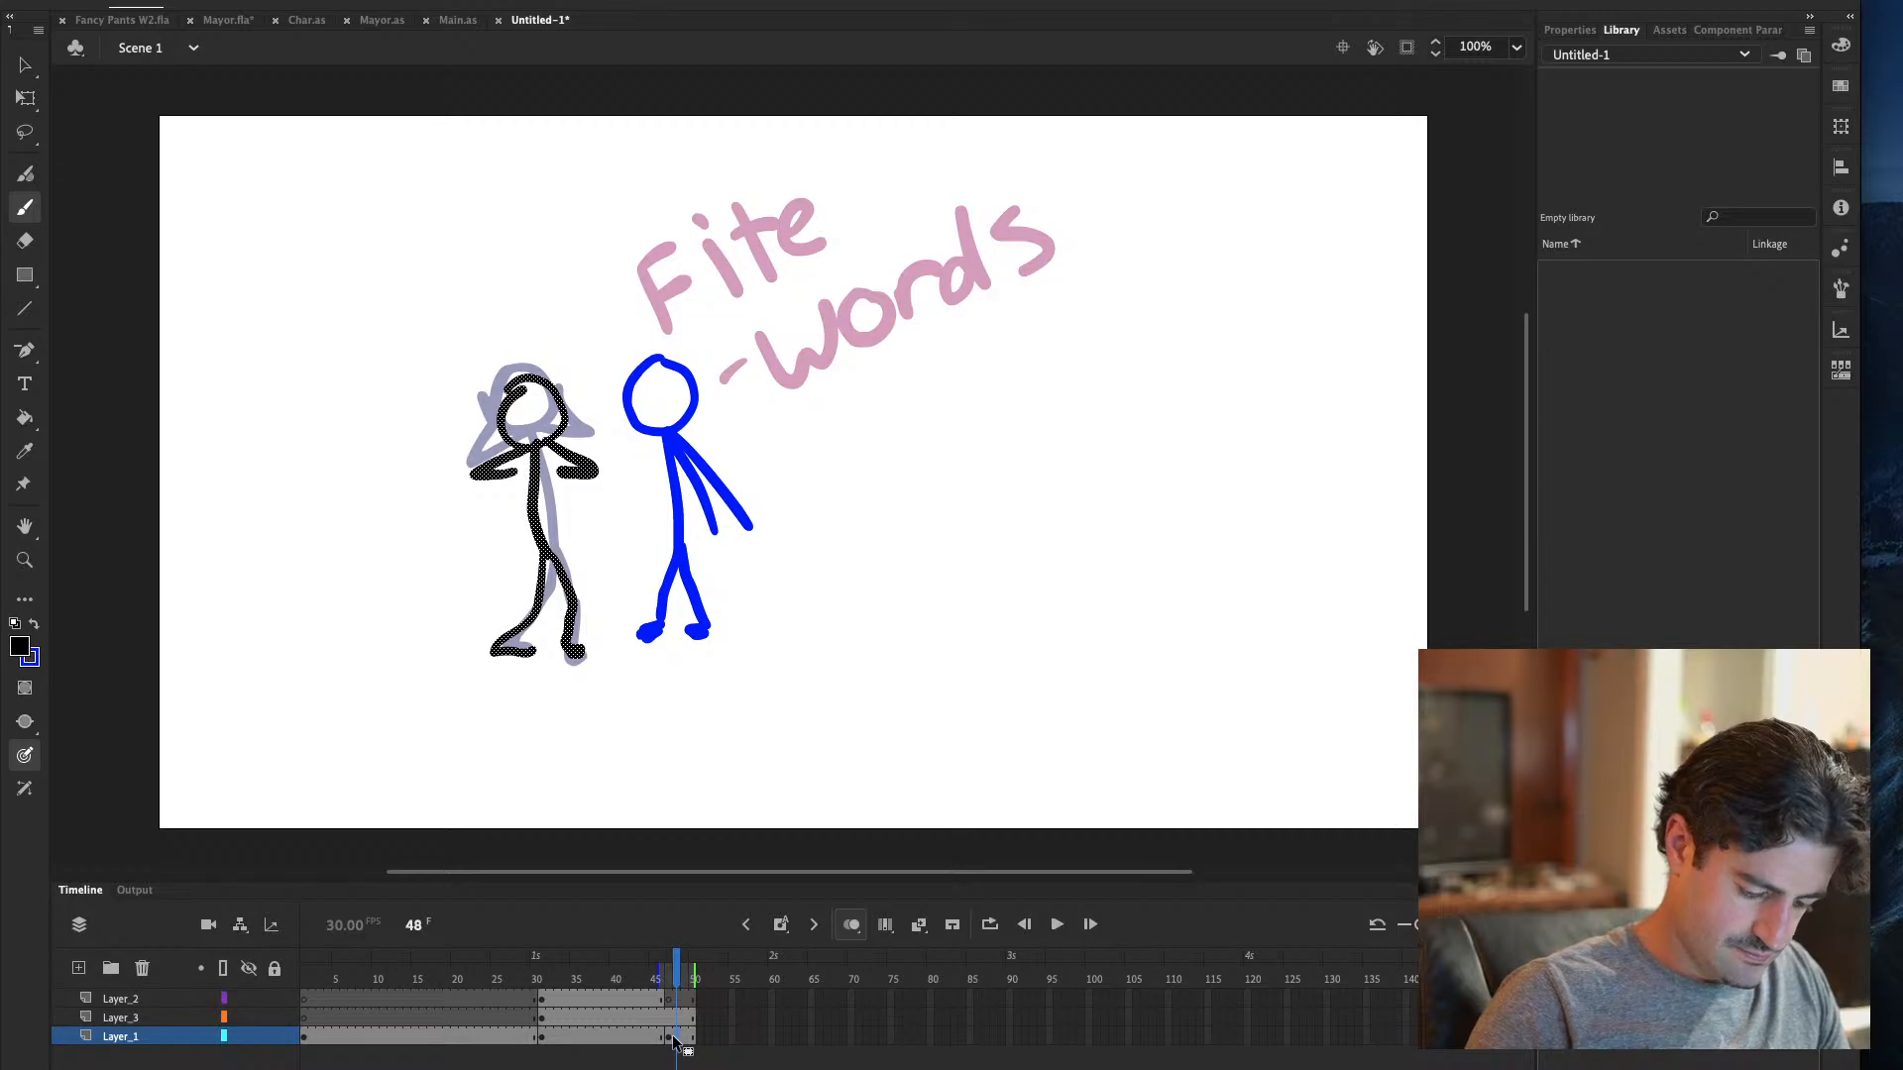
left_click(687, 1038)
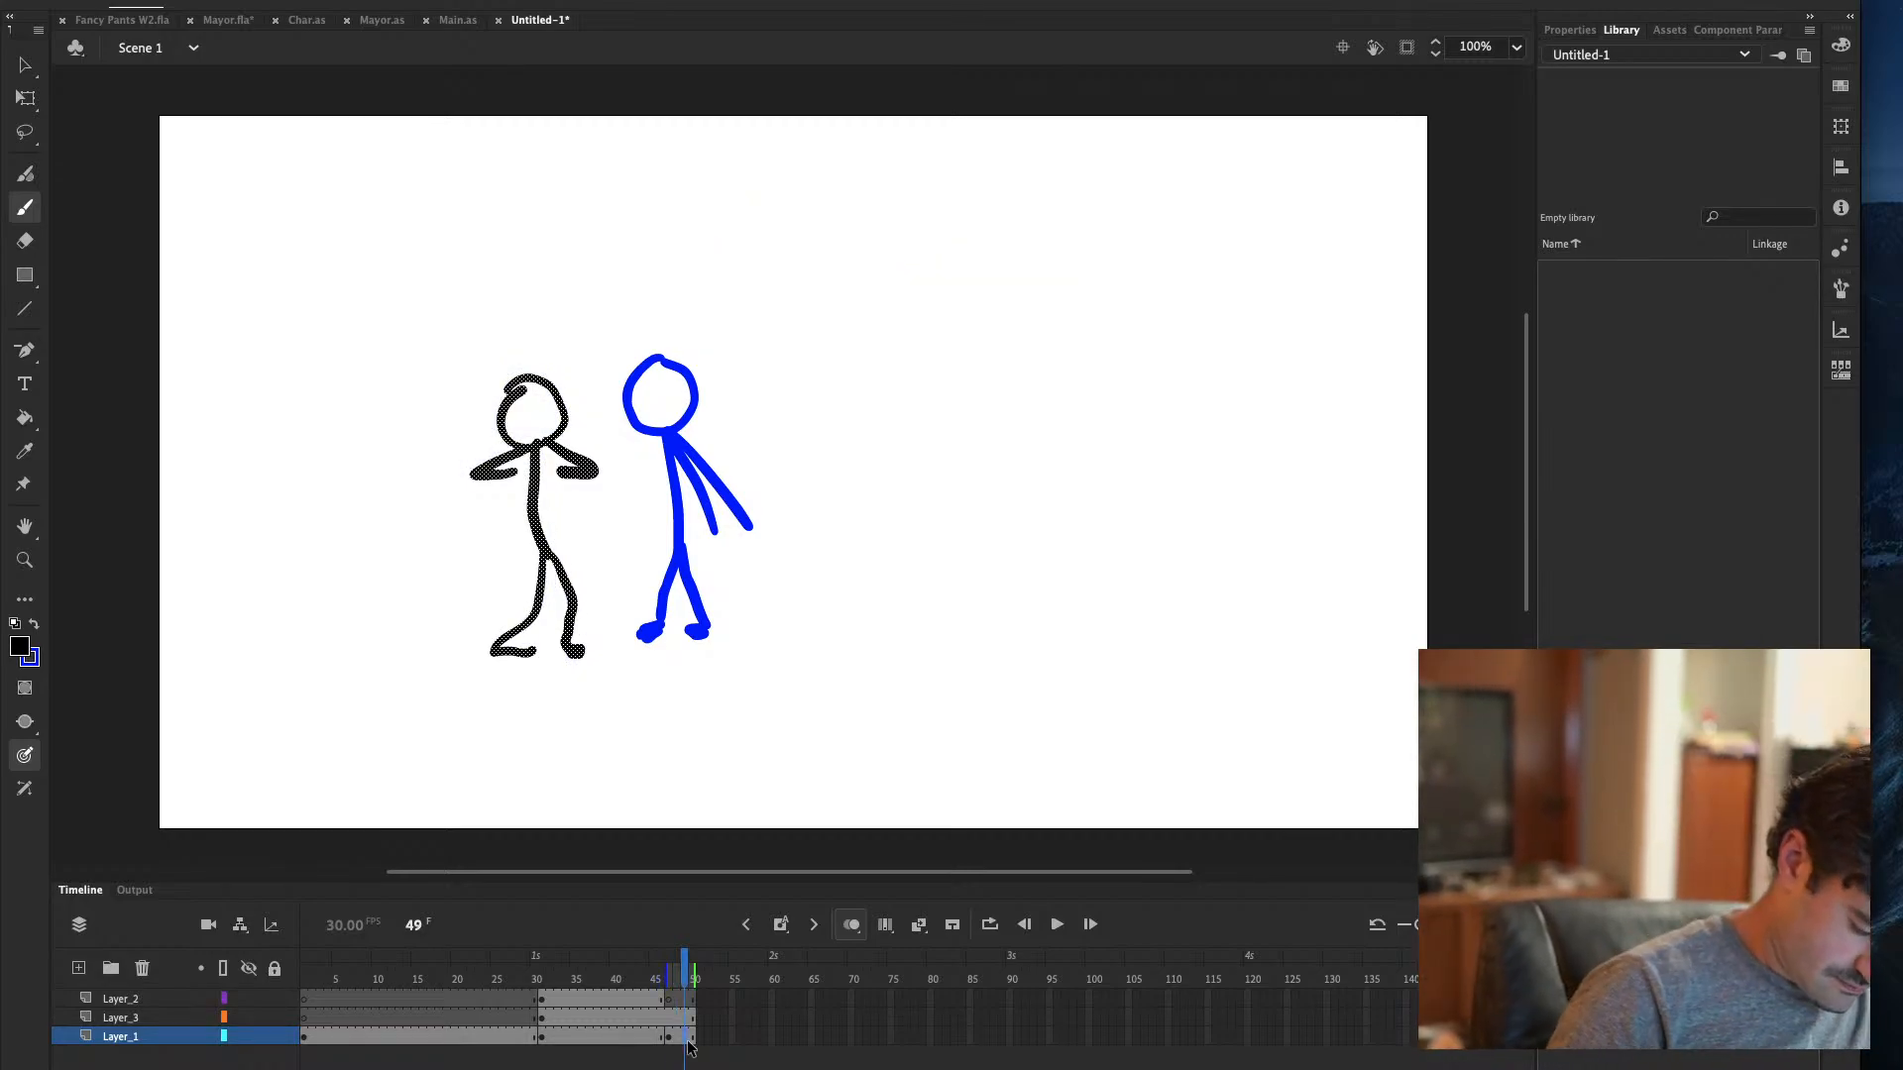
key("Delete")
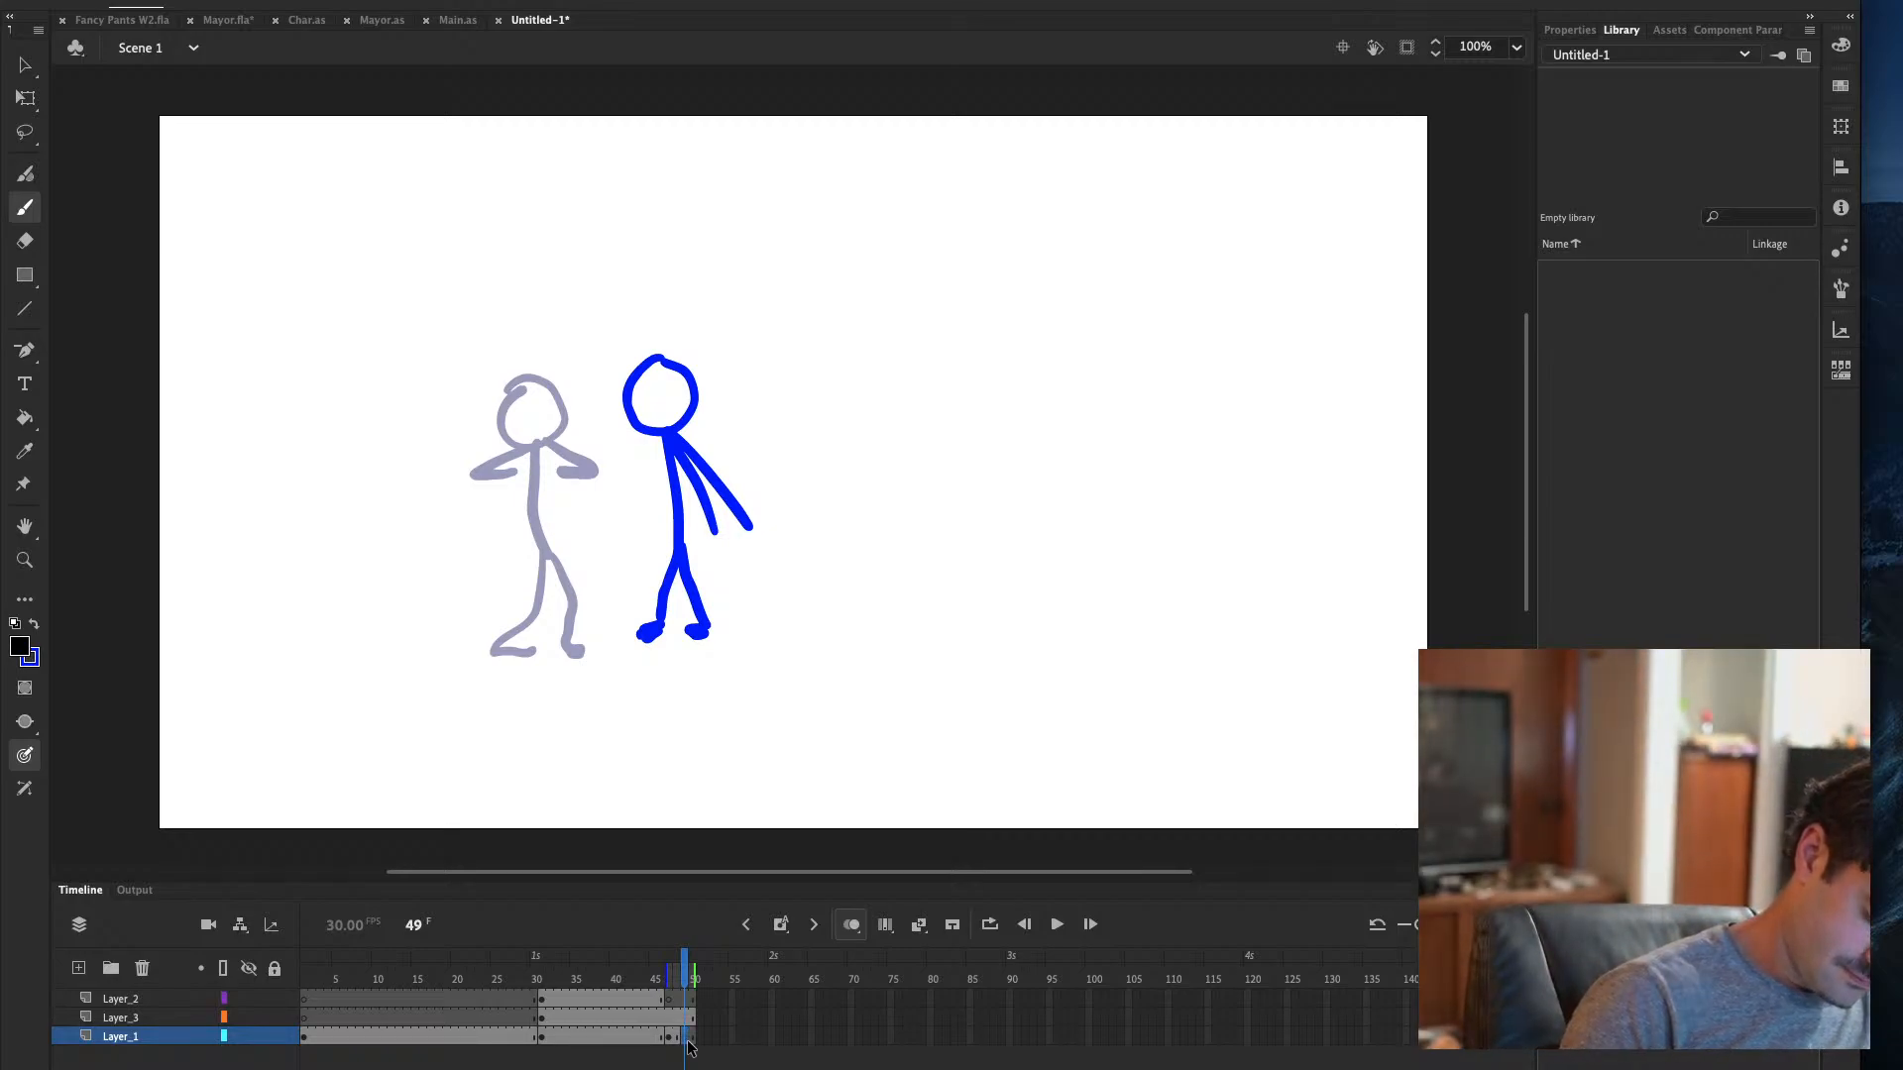
left_click_drag(669, 969, 657, 968)
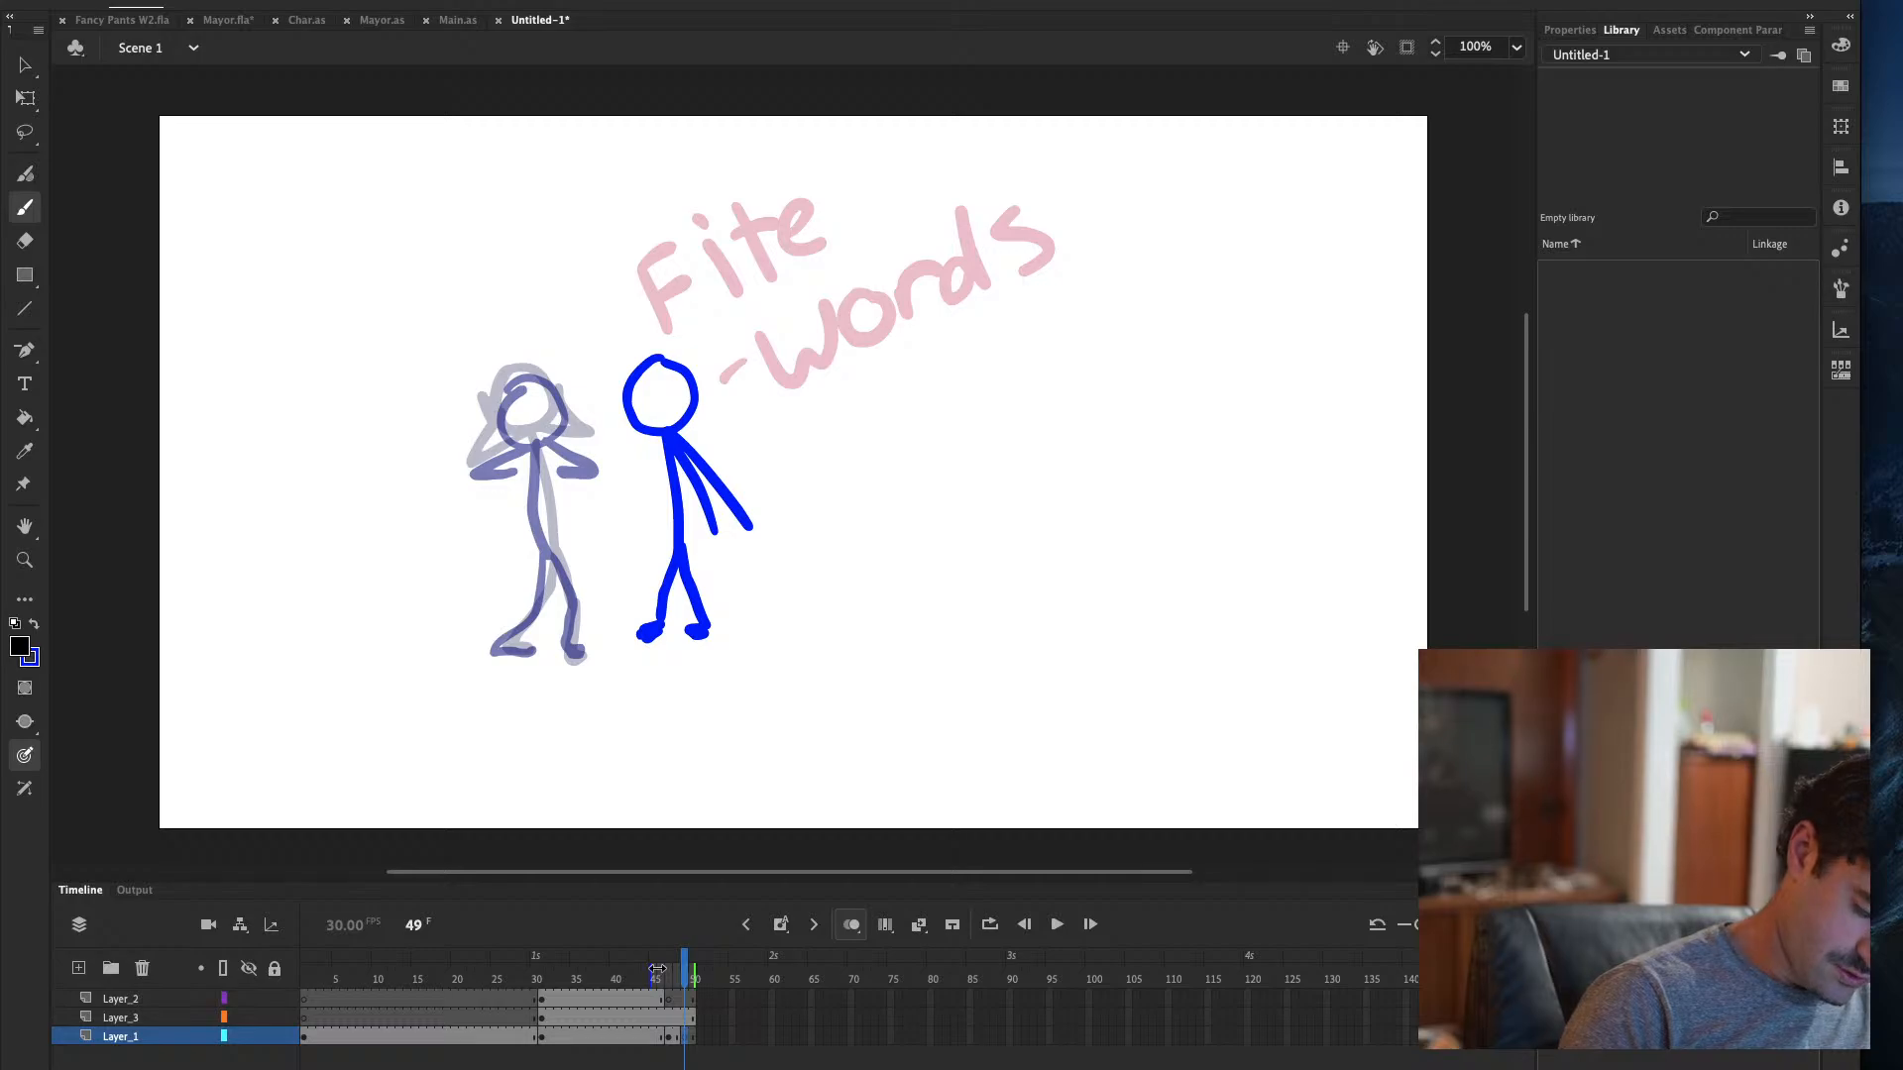
mouse_move(545, 401)
left_mouse_down()
mouse_move(510, 451)
mouse_move(570, 433)
mouse_move(522, 505)
mouse_move(581, 656)
left_mouse_up()
mouse_move(533, 551)
left_mouse_down()
mouse_move(540, 595)
mouse_move(496, 649)
mouse_move(527, 647)
left_mouse_up()
mouse_move(523, 483)
left_mouse_down()
mouse_move(491, 513)
mouse_move(541, 514)
left_mouse_up()
Insert a blank keyframe at frame 51 of Layer_1 and brush the black figure crouching lower with bent knees and arms
key("F6")
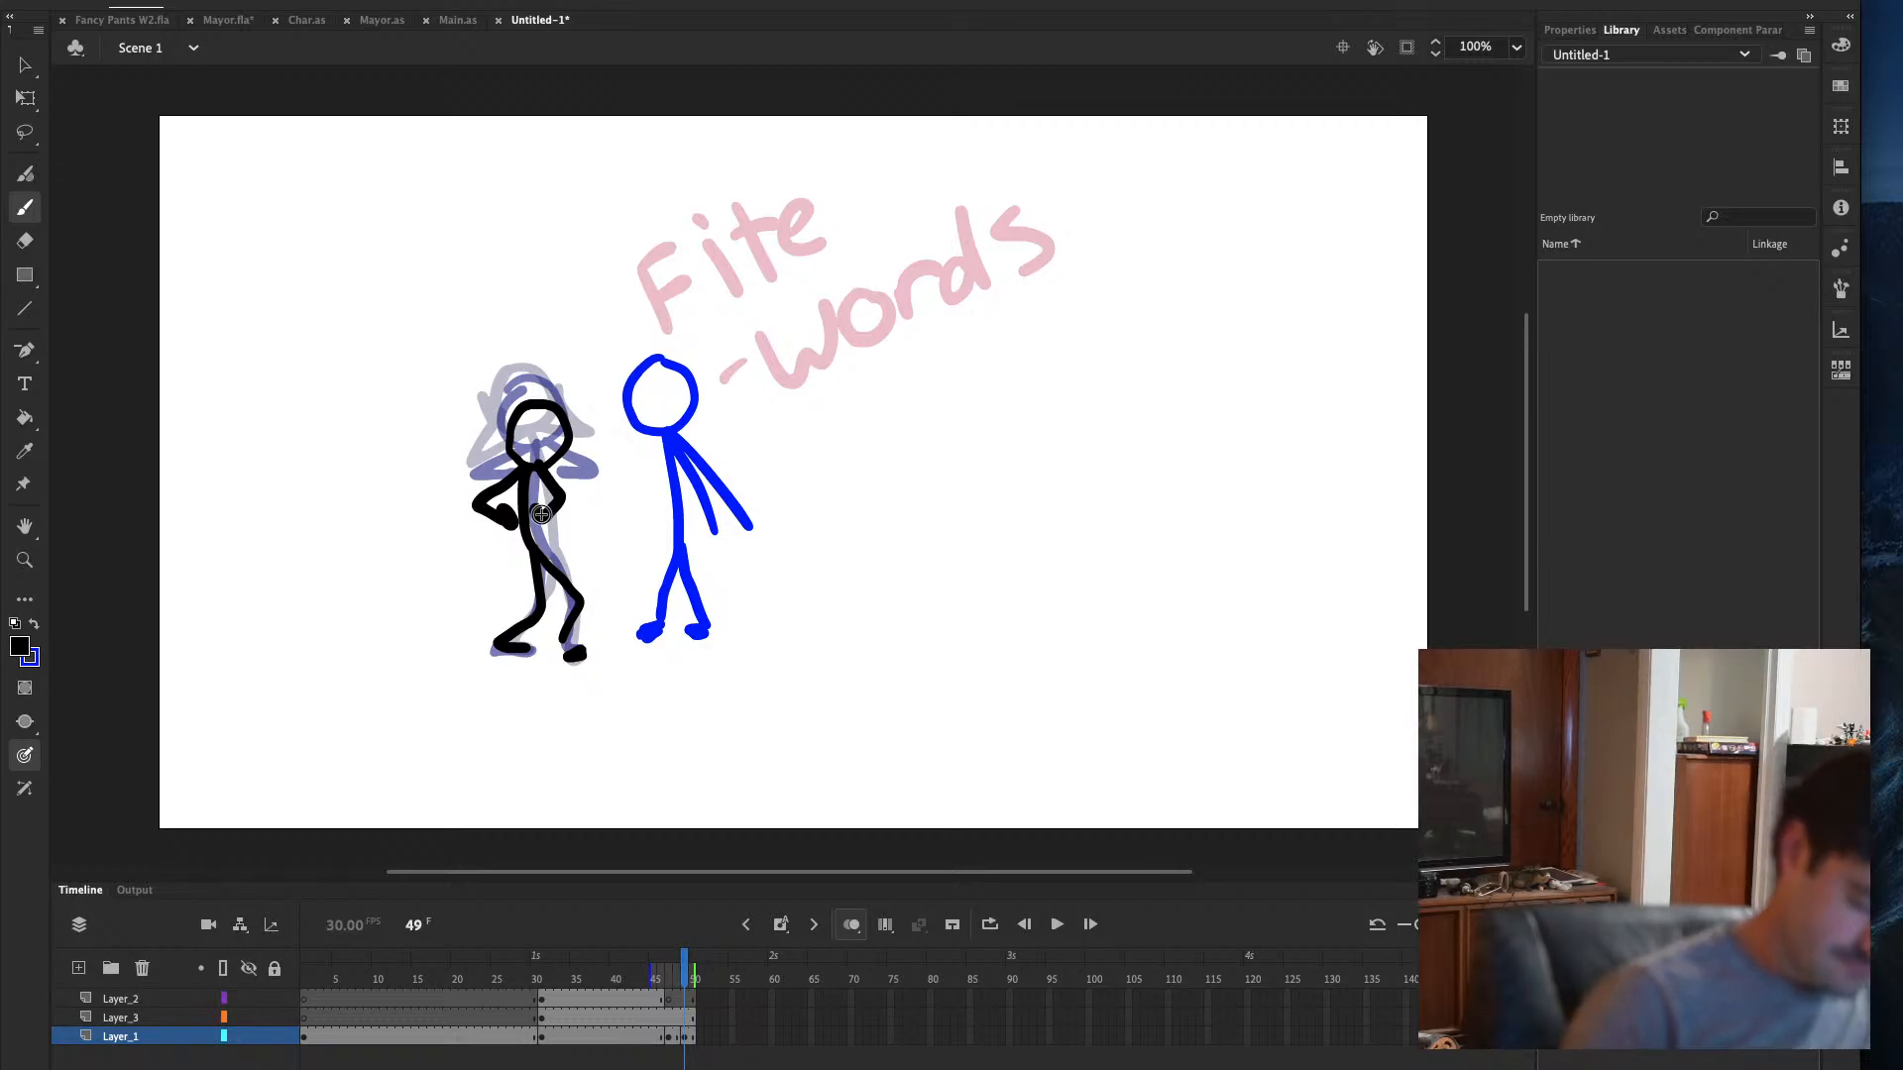
key("F7")
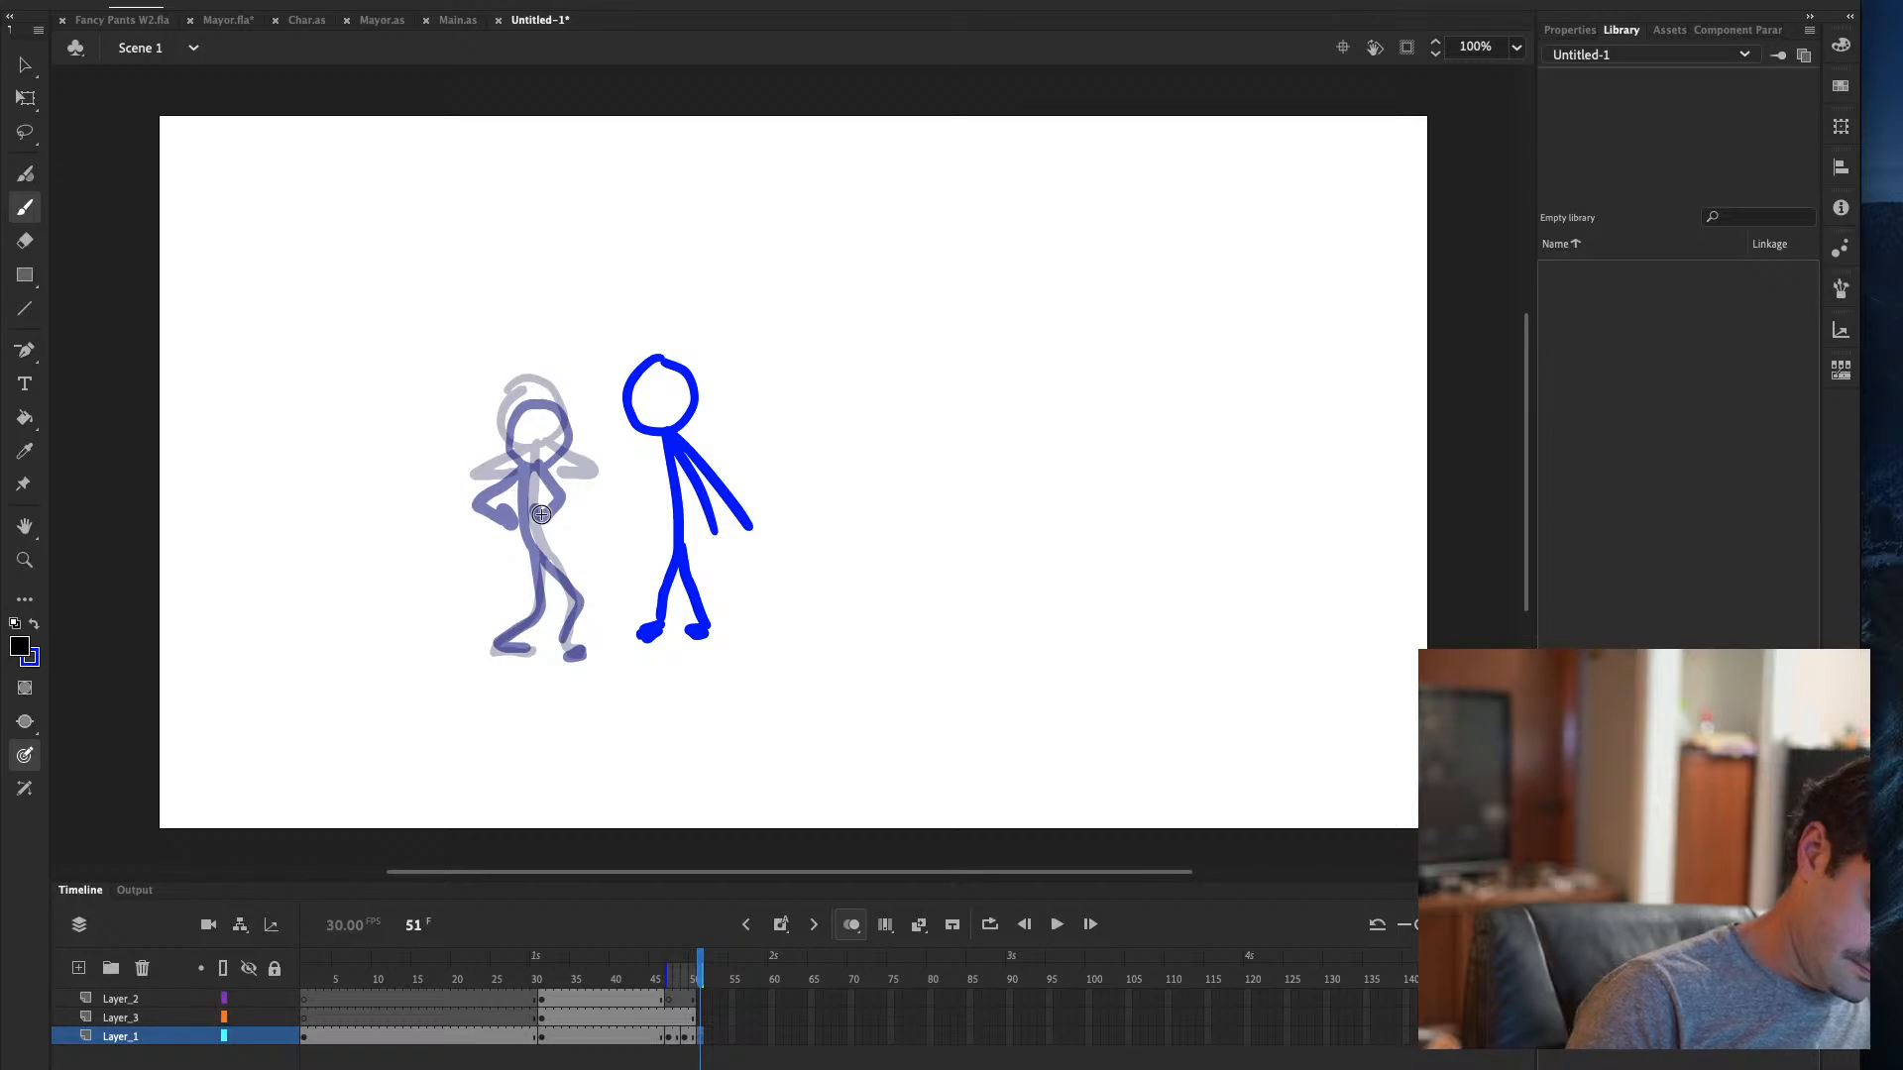
mouse_move(508, 466)
left_mouse_down()
mouse_move(552, 429)
mouse_move(535, 429)
left_mouse_up()
mouse_move(535, 570)
left_mouse_down()
mouse_move(583, 635)
mouse_move(572, 651)
mouse_move(500, 635)
mouse_move(517, 651)
left_mouse_up()
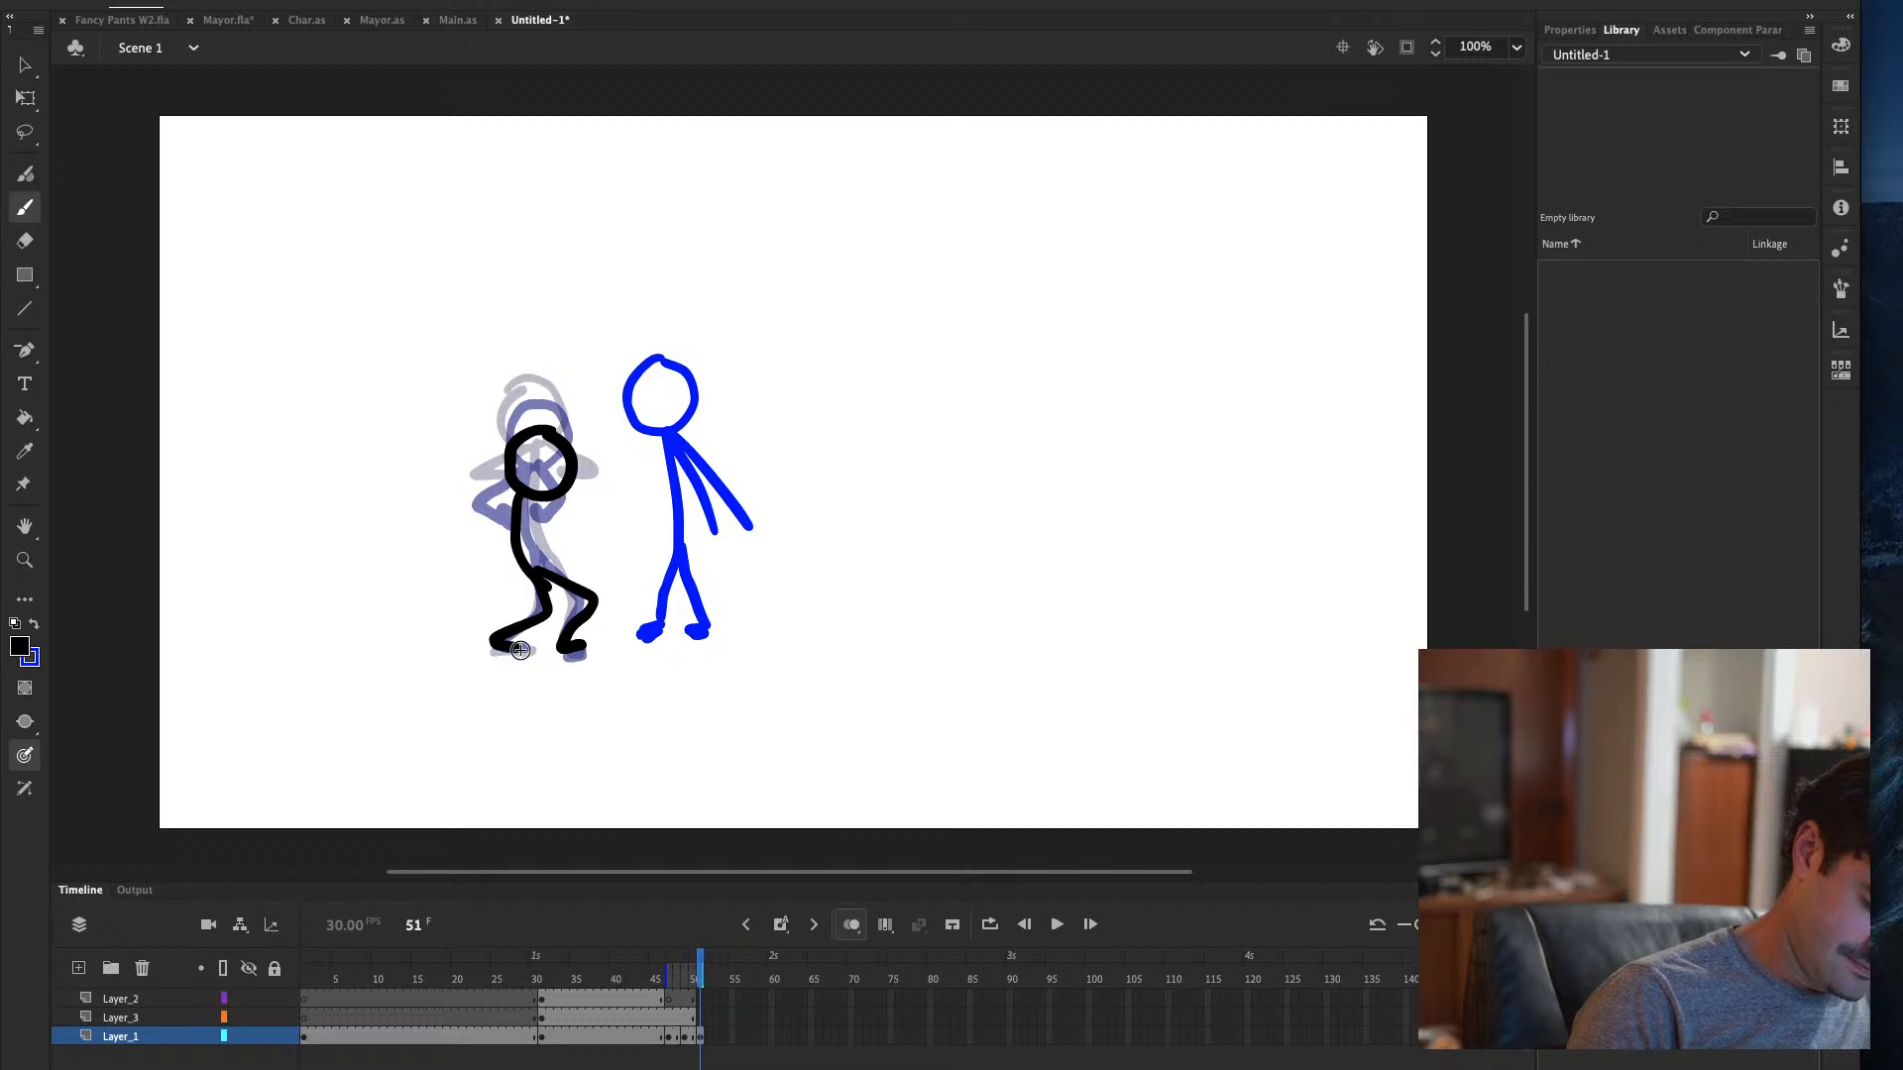
mouse_move(513, 501)
left_mouse_down()
mouse_move(509, 548)
mouse_move(551, 523)
mouse_move(536, 542)
left_mouse_up()
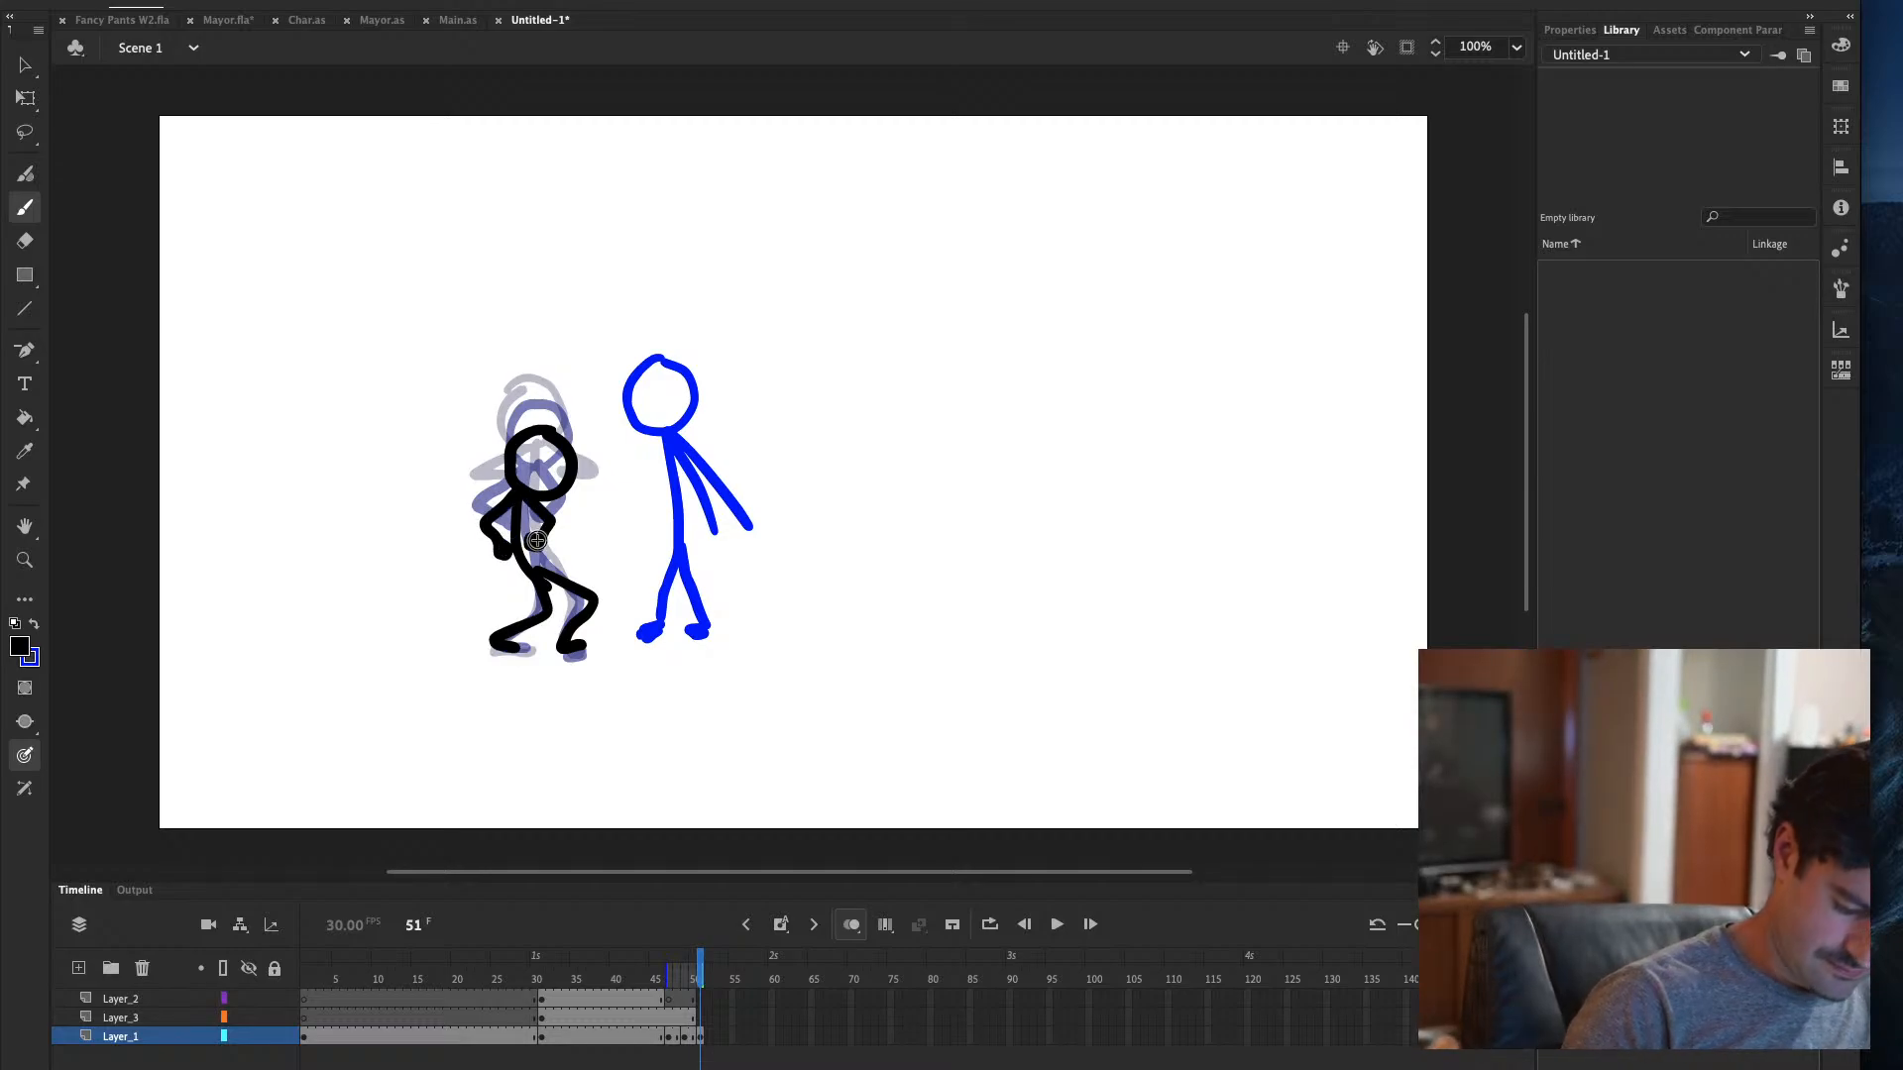
Brush the black figure at frame 53 of Layer_1, leaning away from the blue figure with its rear arm bent back
left_click(717, 1037)
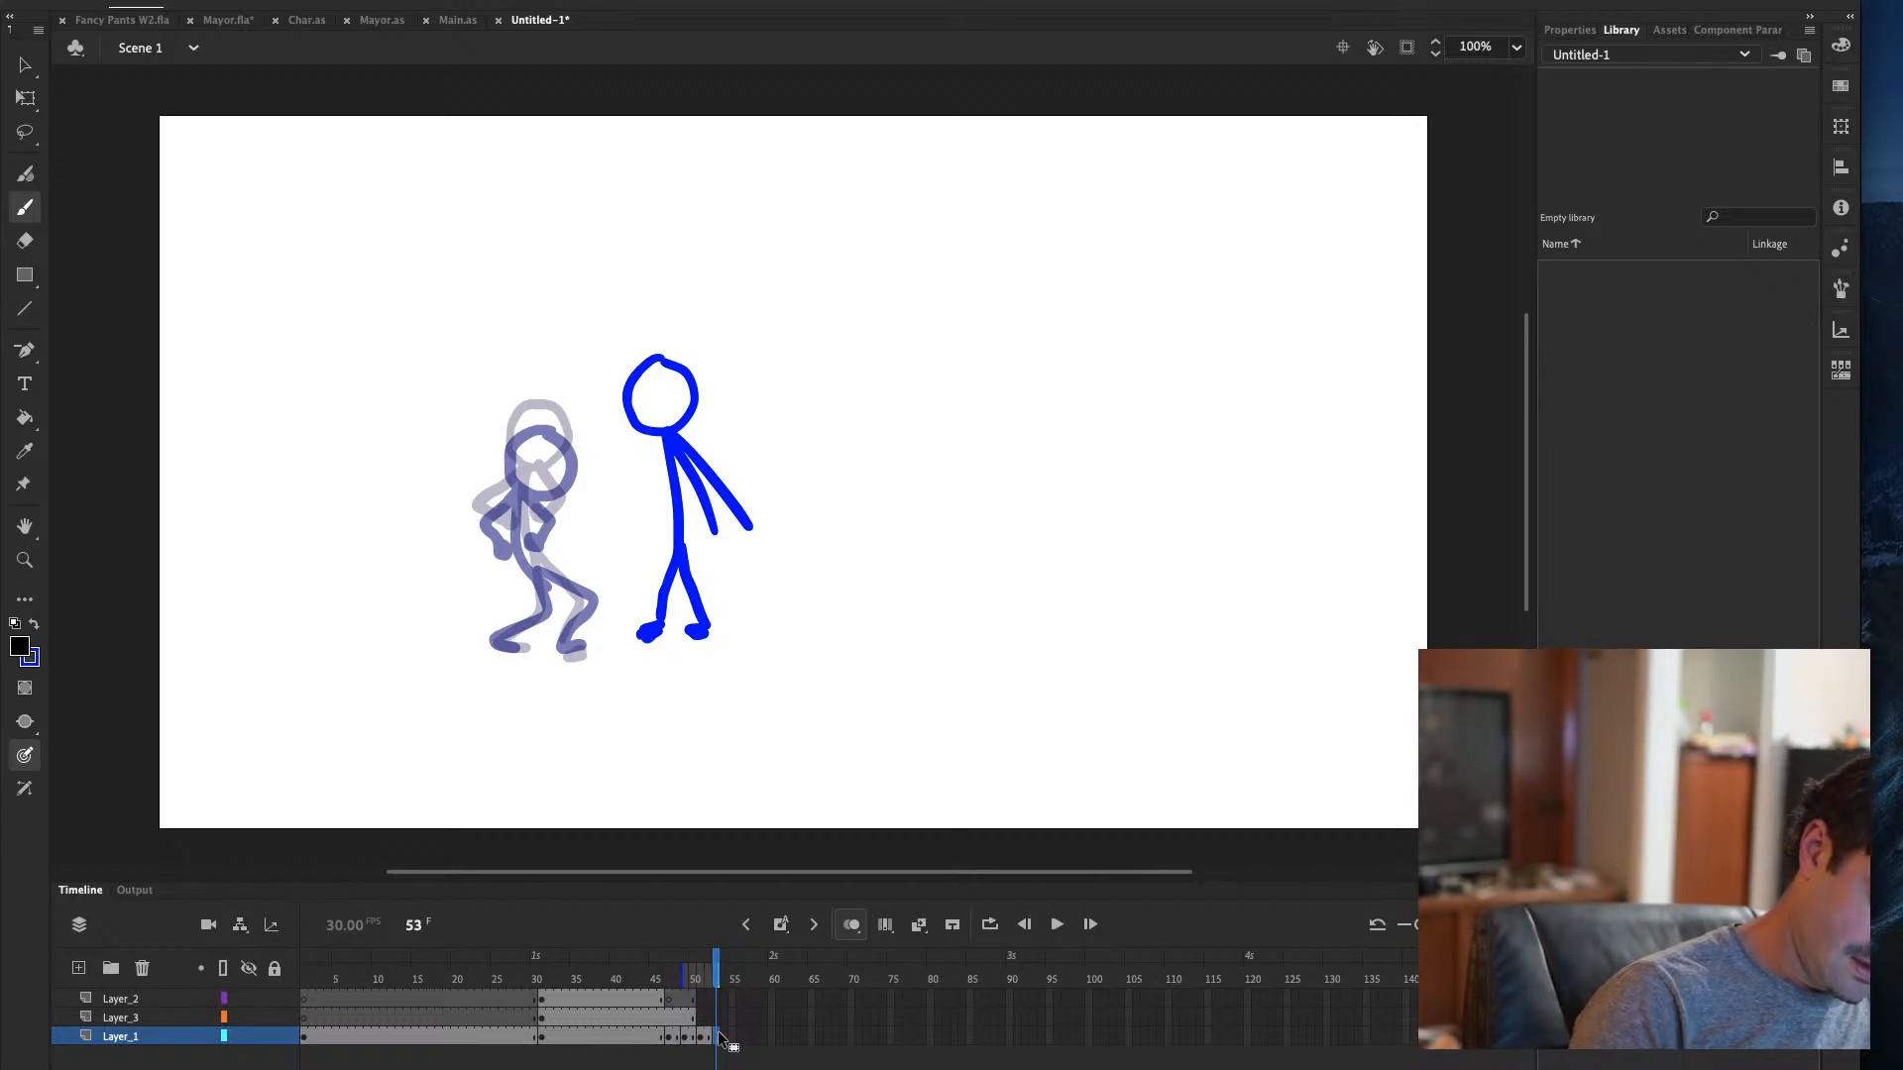
mouse_move(524, 443)
left_mouse_down()
mouse_move(495, 487)
mouse_move(561, 483)
mouse_move(518, 451)
mouse_move(520, 563)
mouse_move(563, 584)
mouse_move(587, 641)
left_mouse_up()
mouse_move(523, 567)
left_mouse_down()
mouse_move(500, 639)
mouse_move(526, 638)
left_mouse_up()
left_click_drag(499, 496, 458, 517)
mouse_move(458, 517)
left_mouse_down()
mouse_move(473, 551)
mouse_move(526, 545)
left_mouse_up()
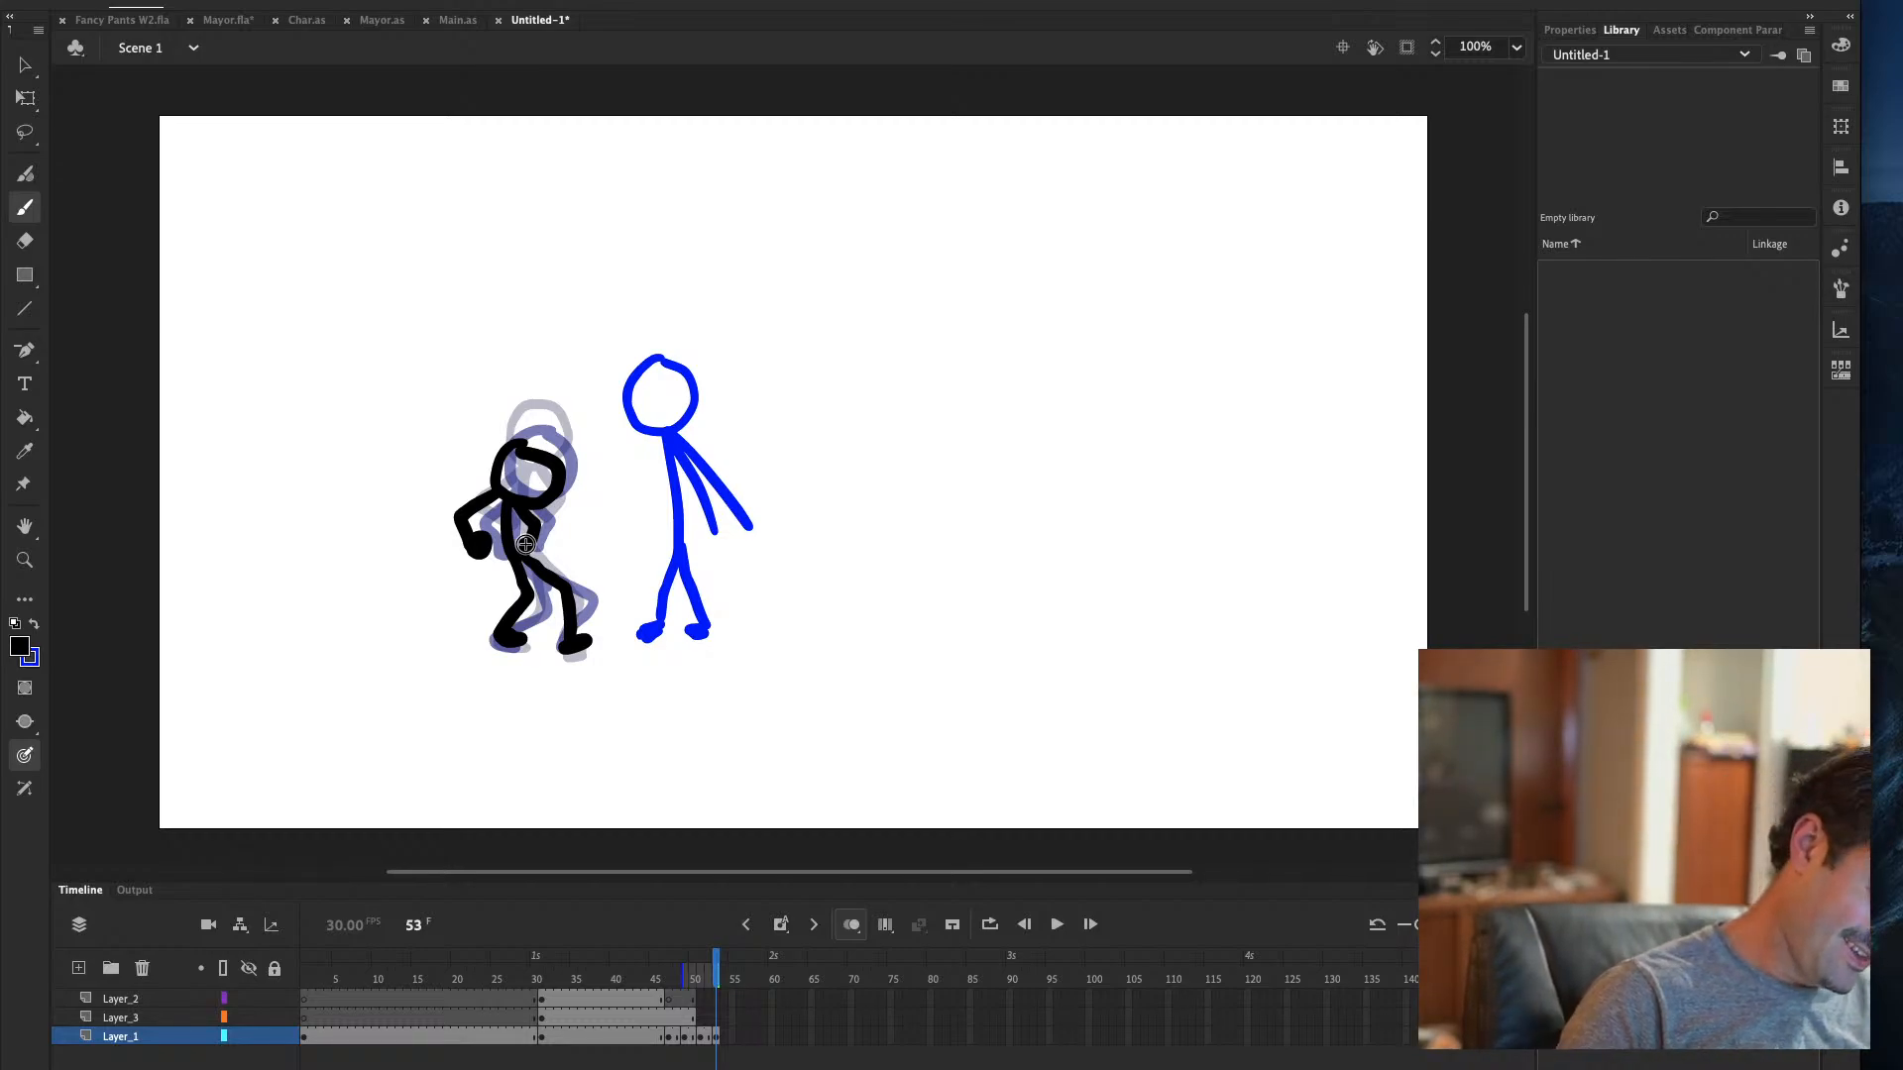
Add a blank keyframe at frame 55 of Layer_1, extend the other layers to frame 55, and return to Layer_1
left_click_drag(725, 1037, 732, 1037)
left_click(732, 1038)
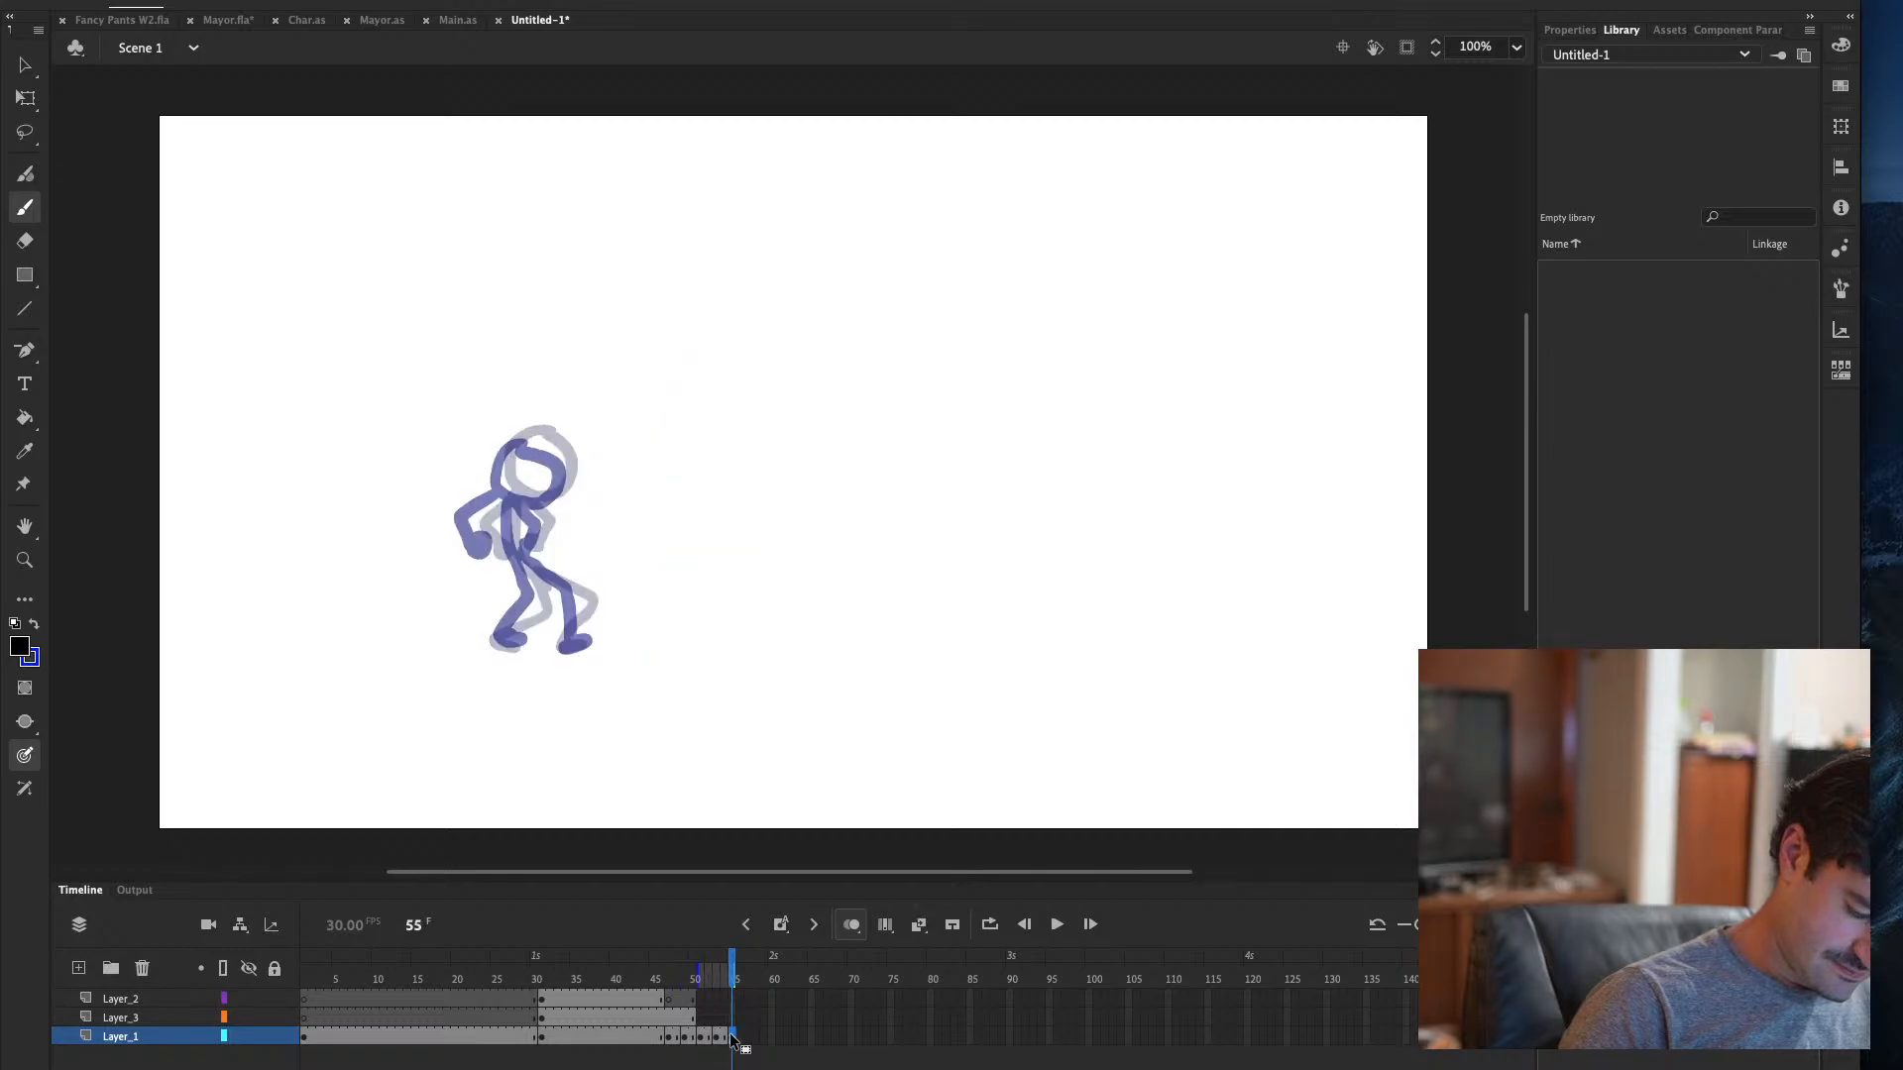
left_click(739, 1017)
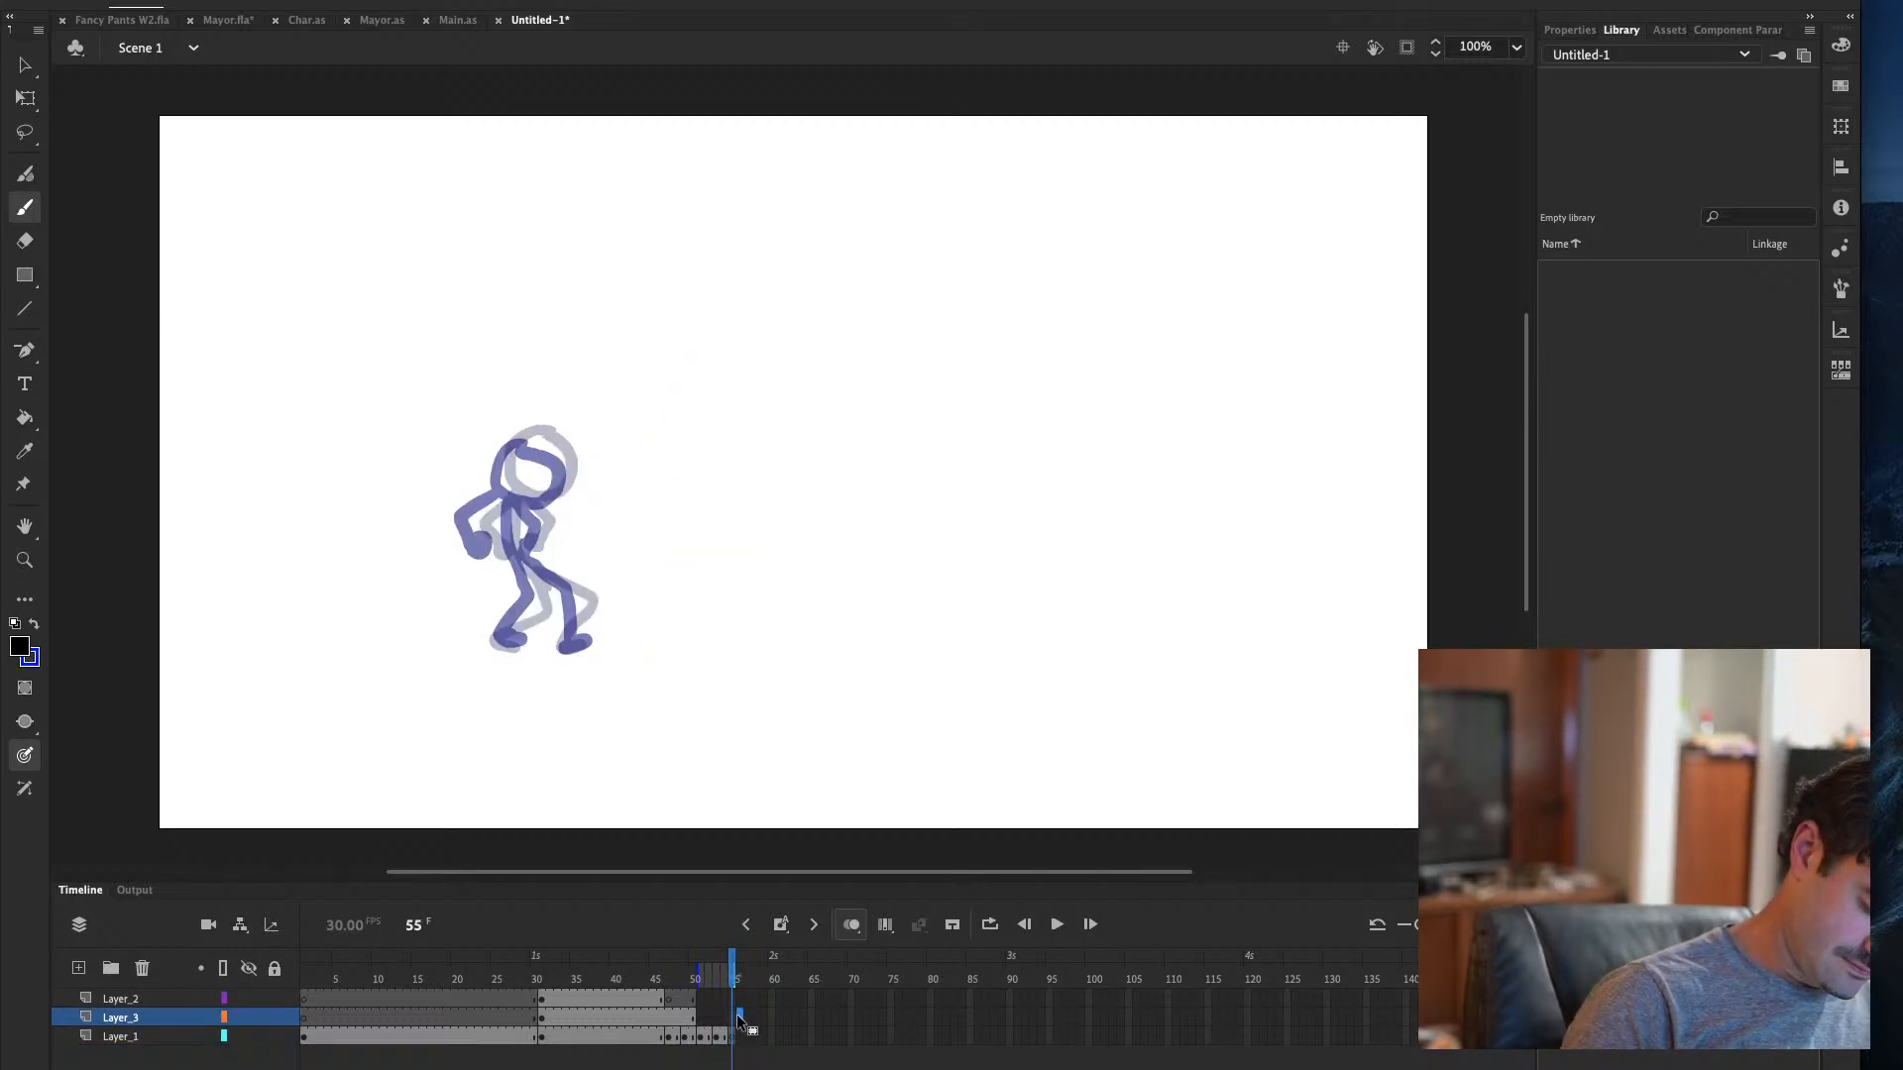
key("ctrl+shift+v")
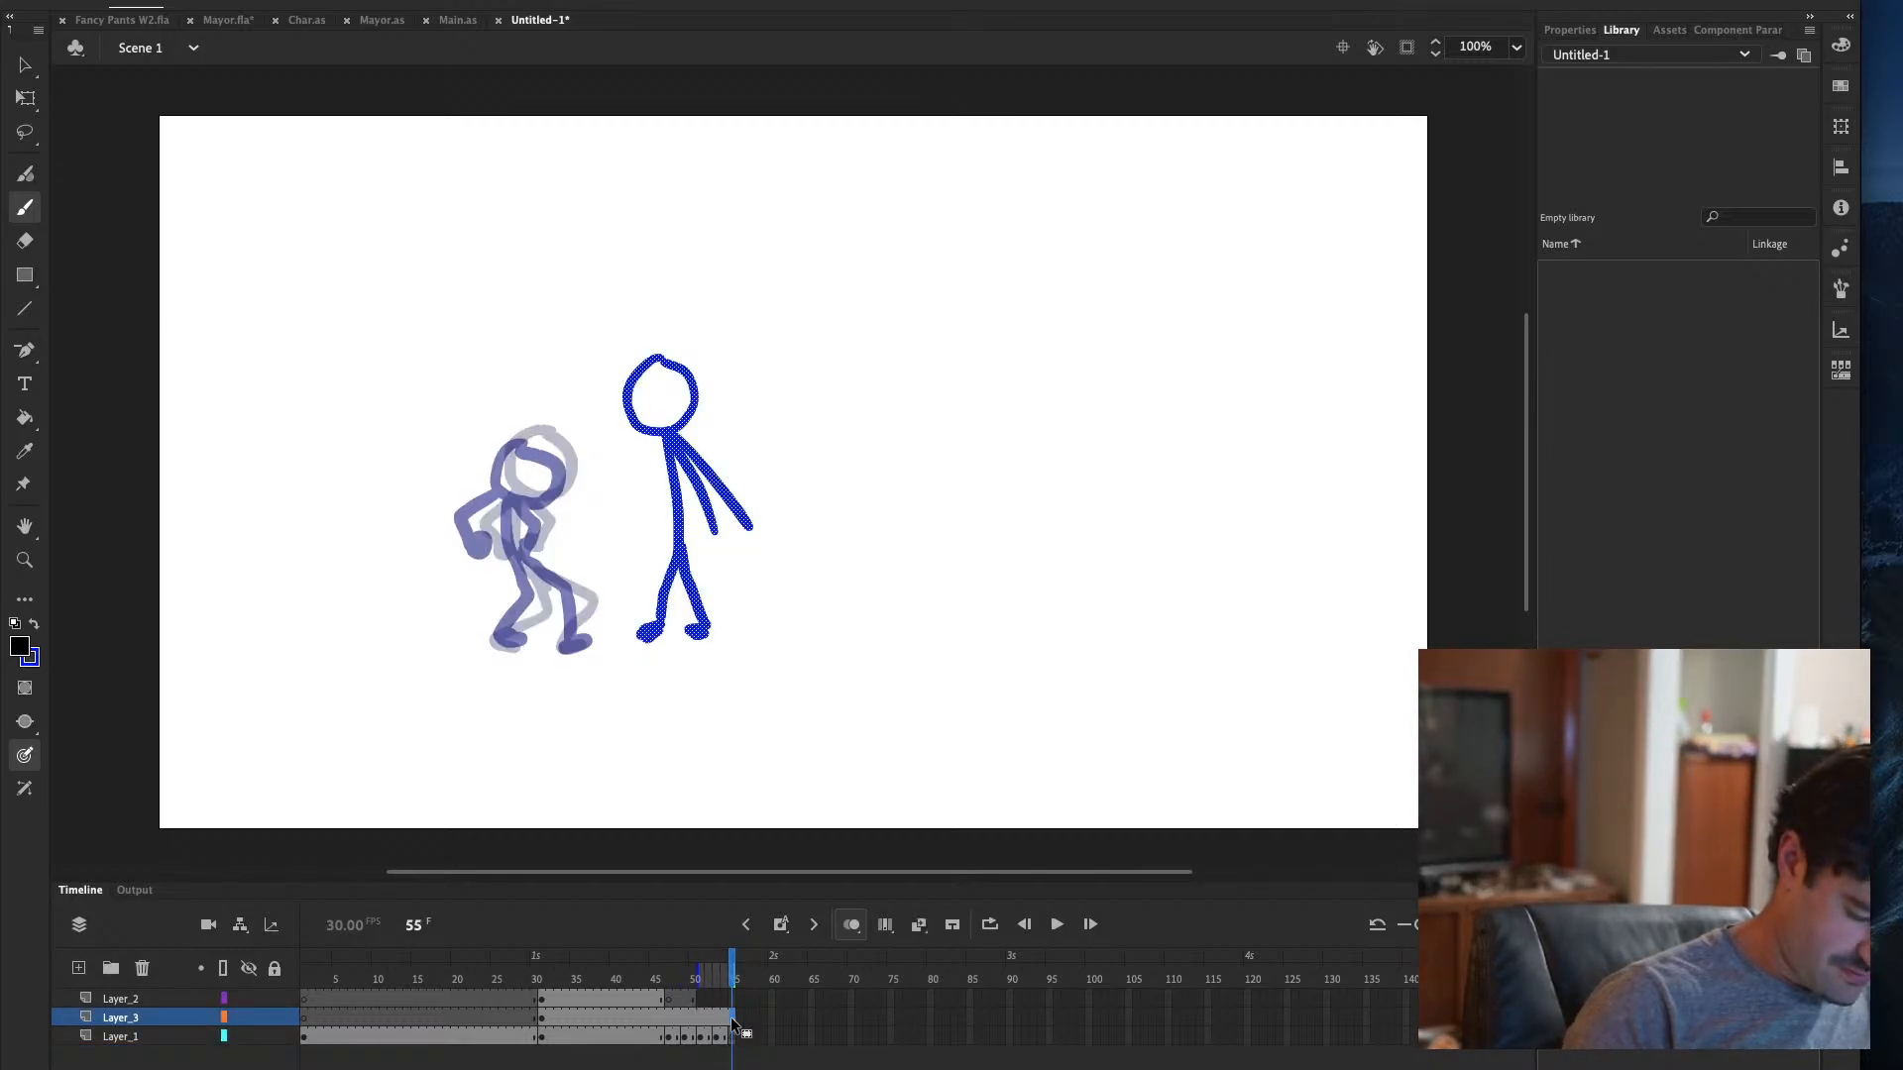
left_click(730, 997)
left_click(733, 1039)
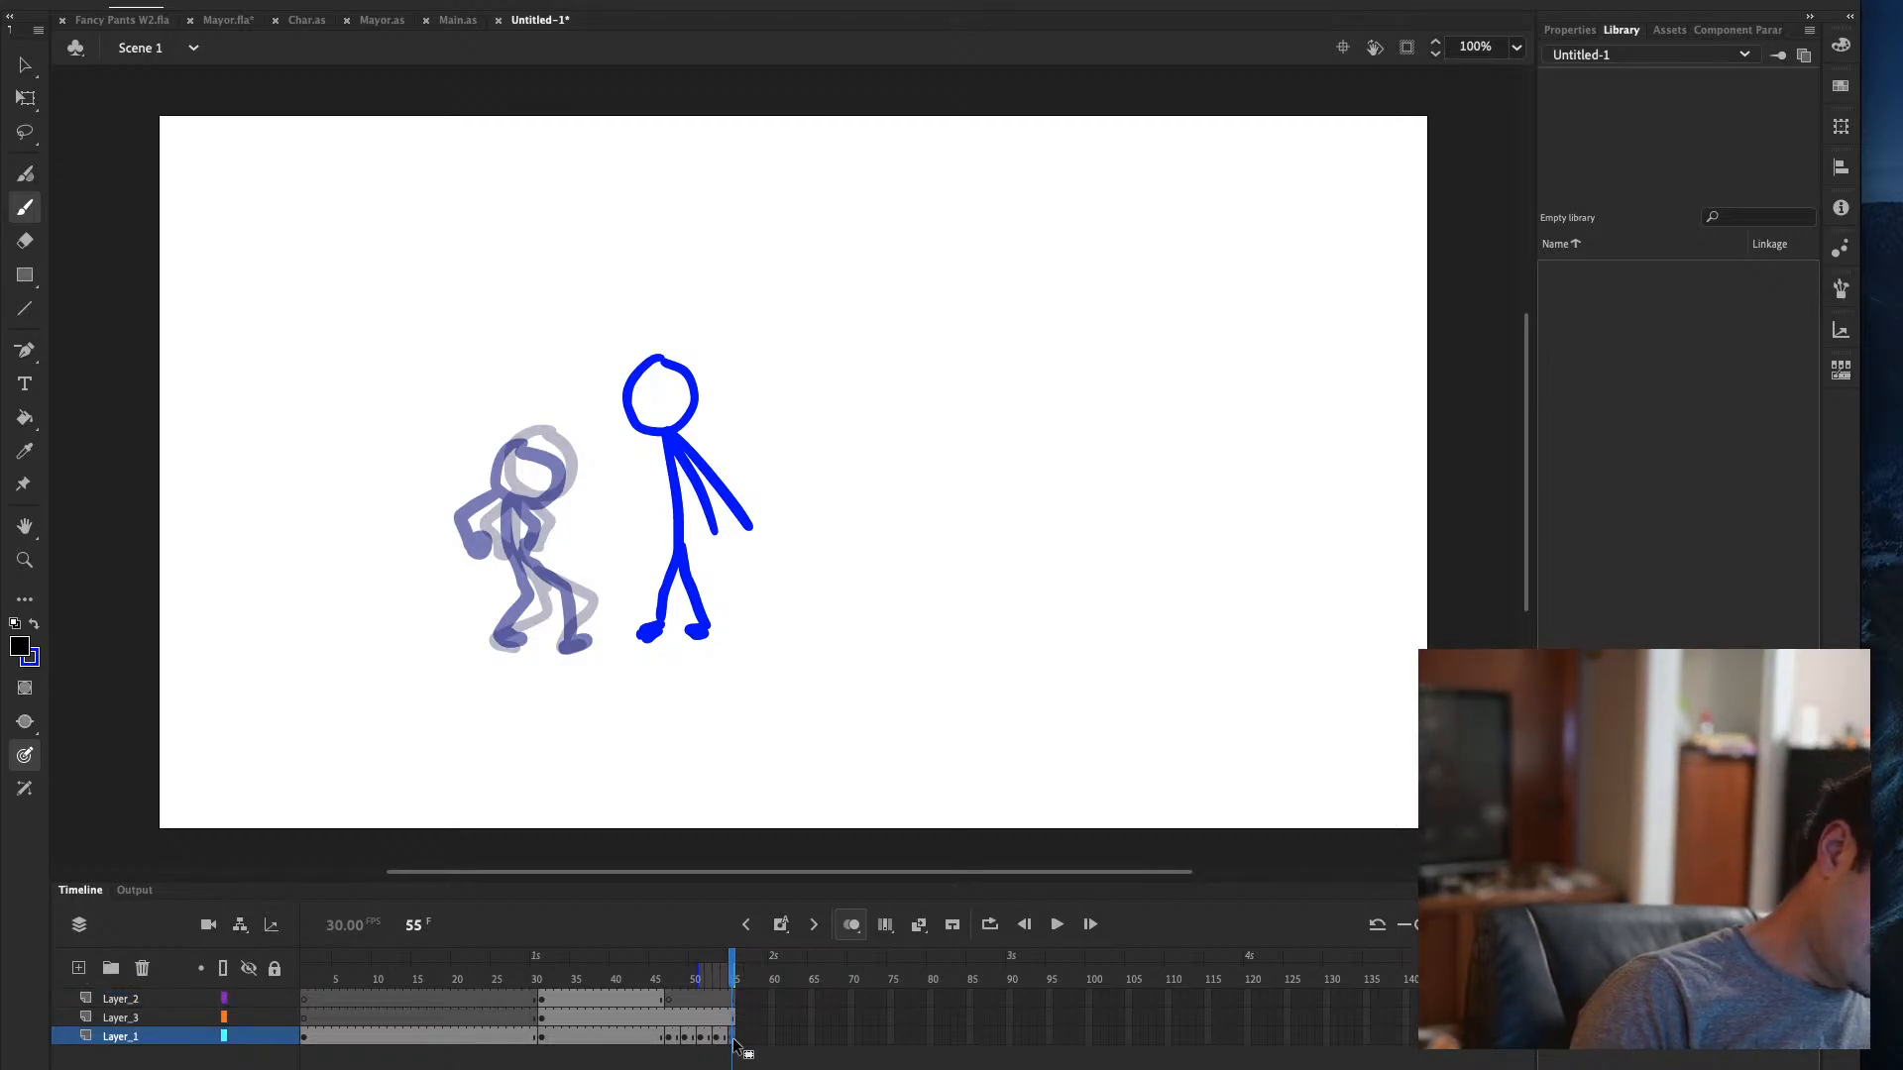
Brush only the black figure's head on successive keyframes of Layer_1 from frame 55 to 60, easing it away from the blue figure
mouse_move(525, 446)
left_mouse_down()
mouse_move(486, 466)
mouse_move(550, 490)
mouse_move(517, 449)
left_mouse_up()
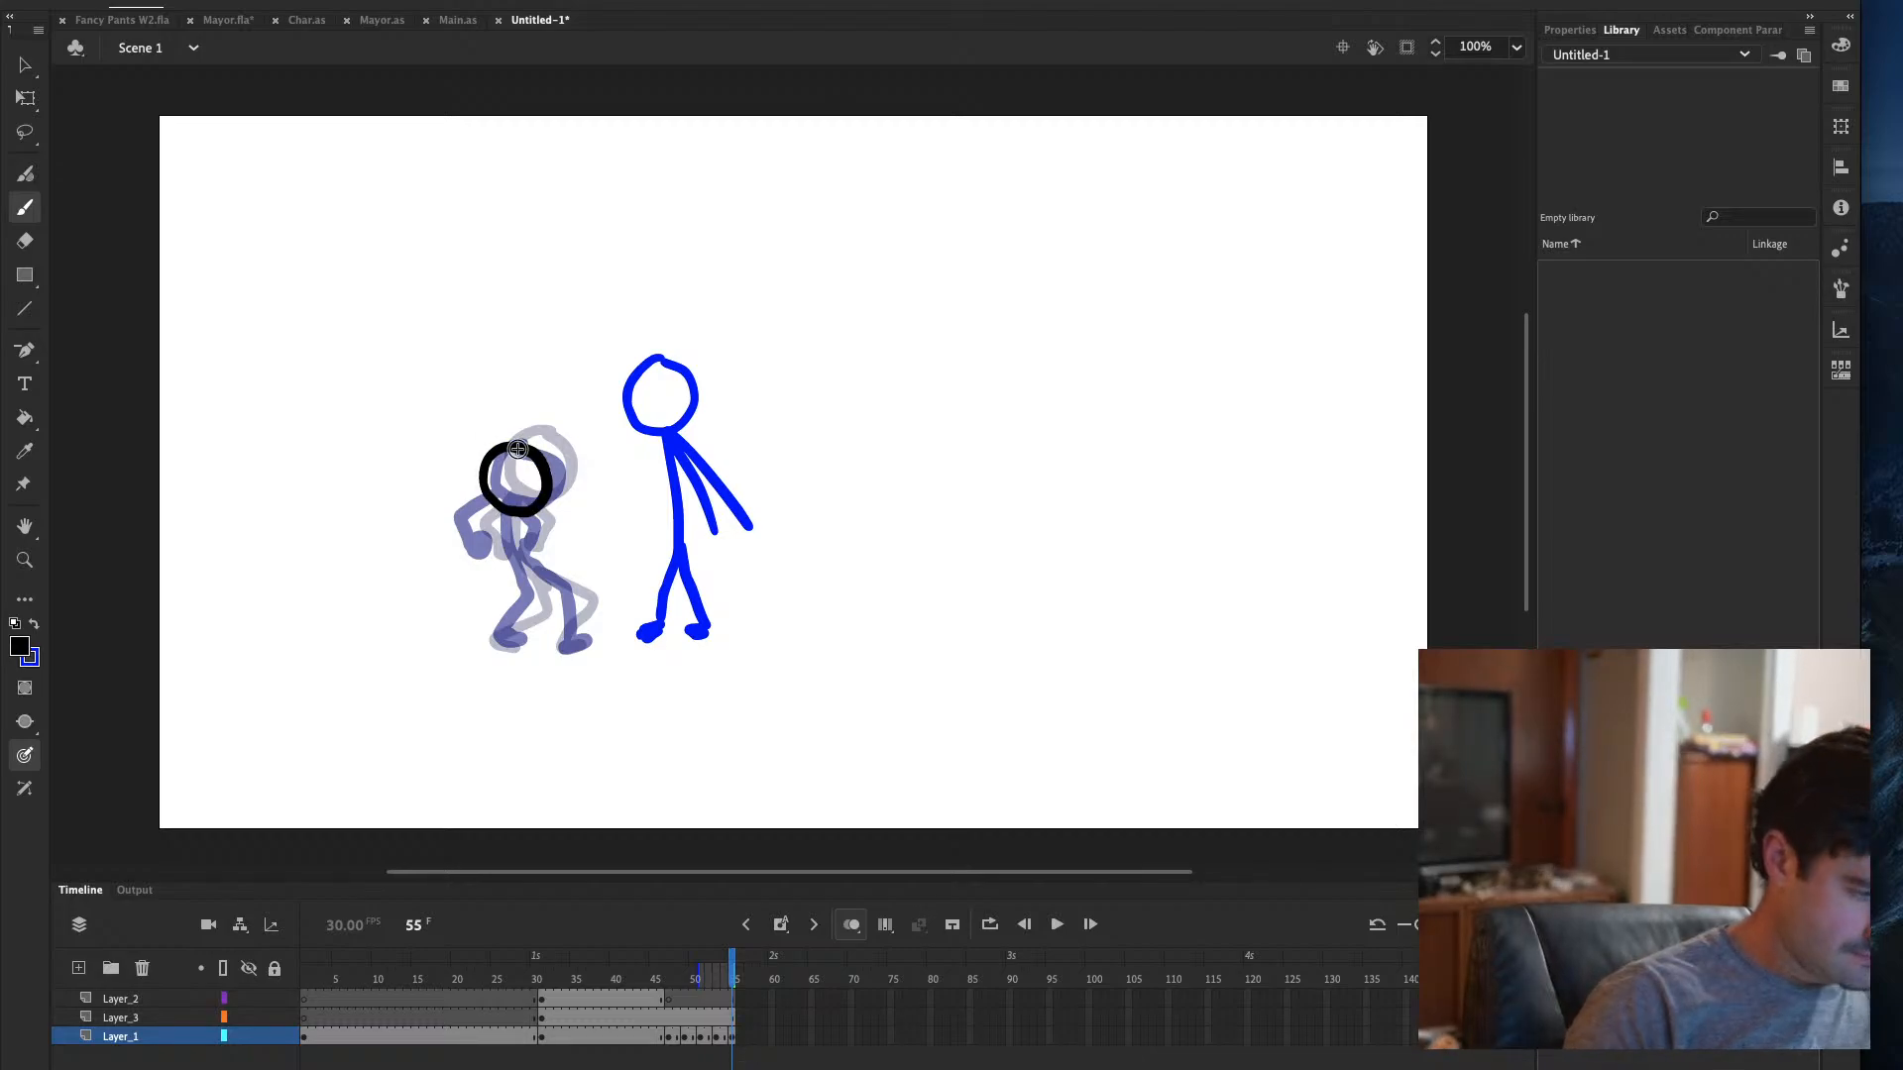
key("F7")
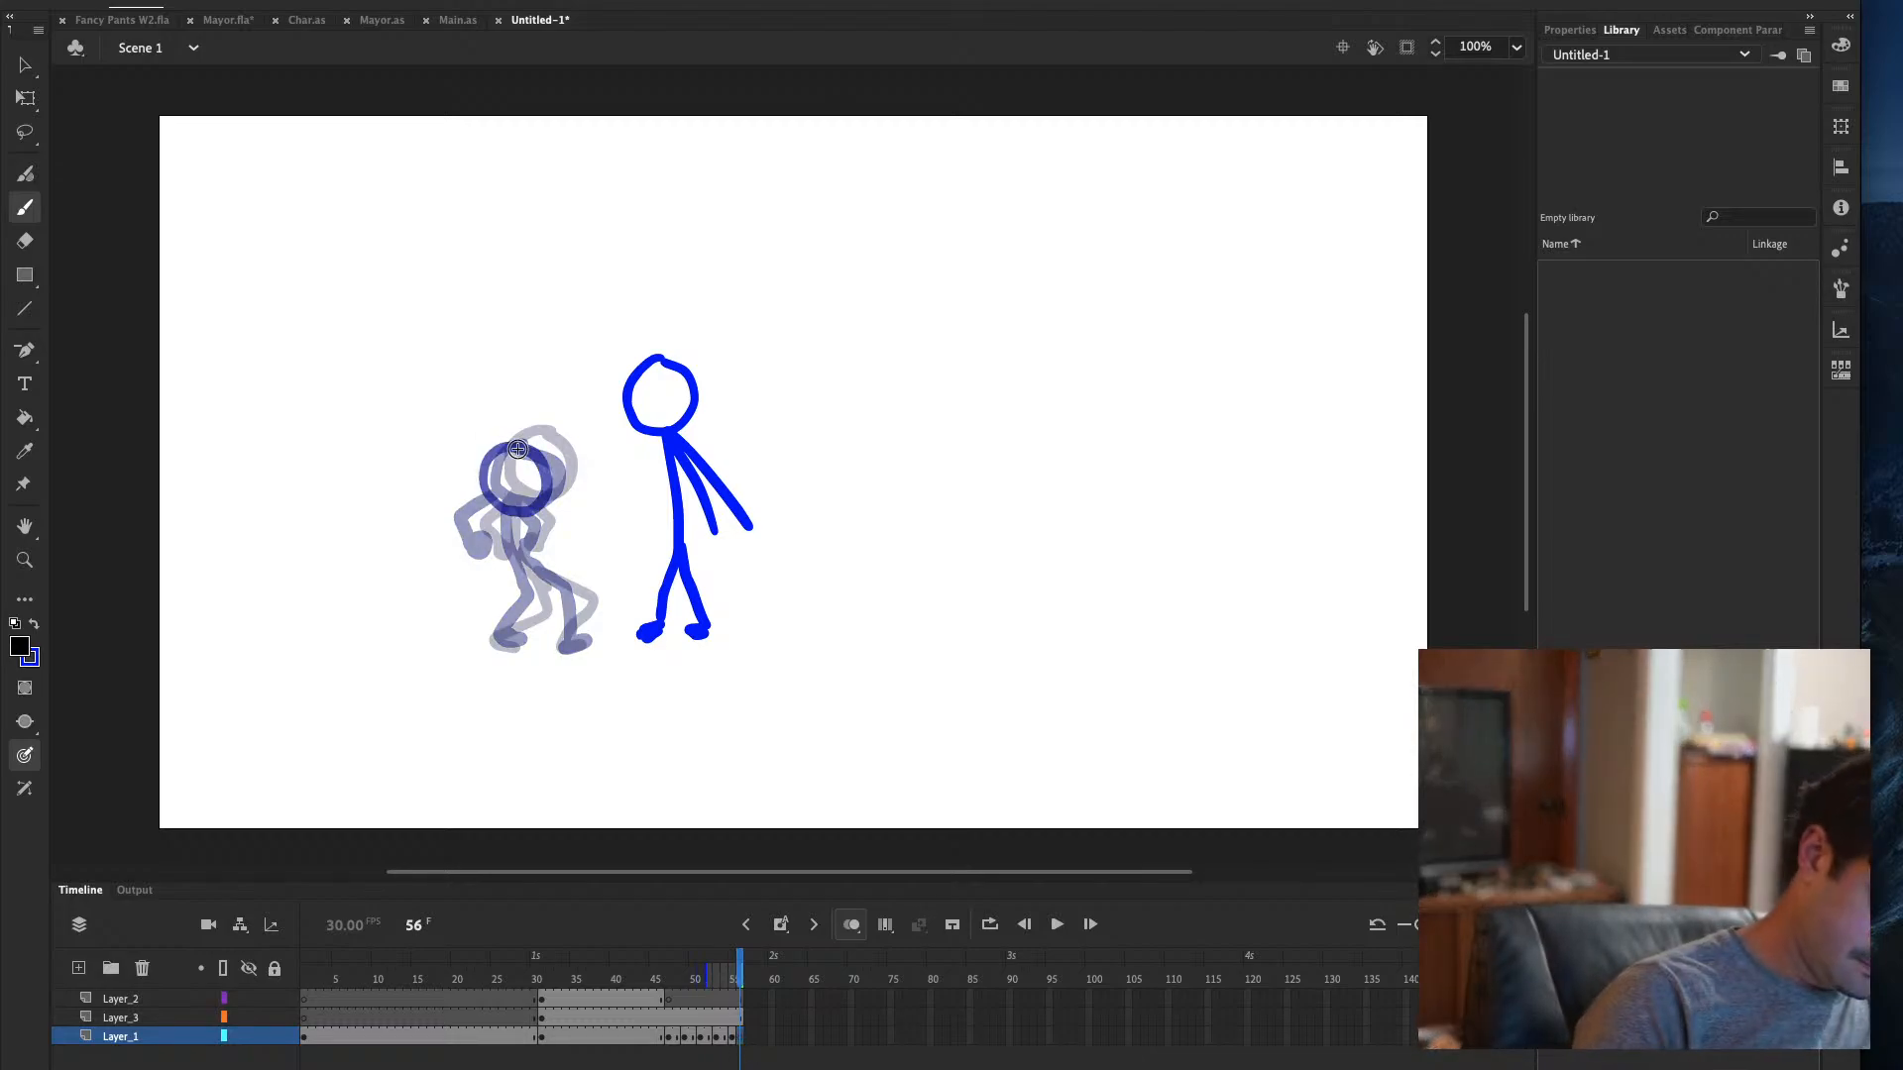
mouse_move(515, 446)
left_mouse_down()
mouse_move(476, 464)
mouse_move(505, 515)
mouse_move(514, 453)
mouse_move(469, 458)
mouse_move(497, 518)
mouse_move(505, 450)
left_mouse_up()
key("F7")
left_click_drag(716, 979, 734, 983)
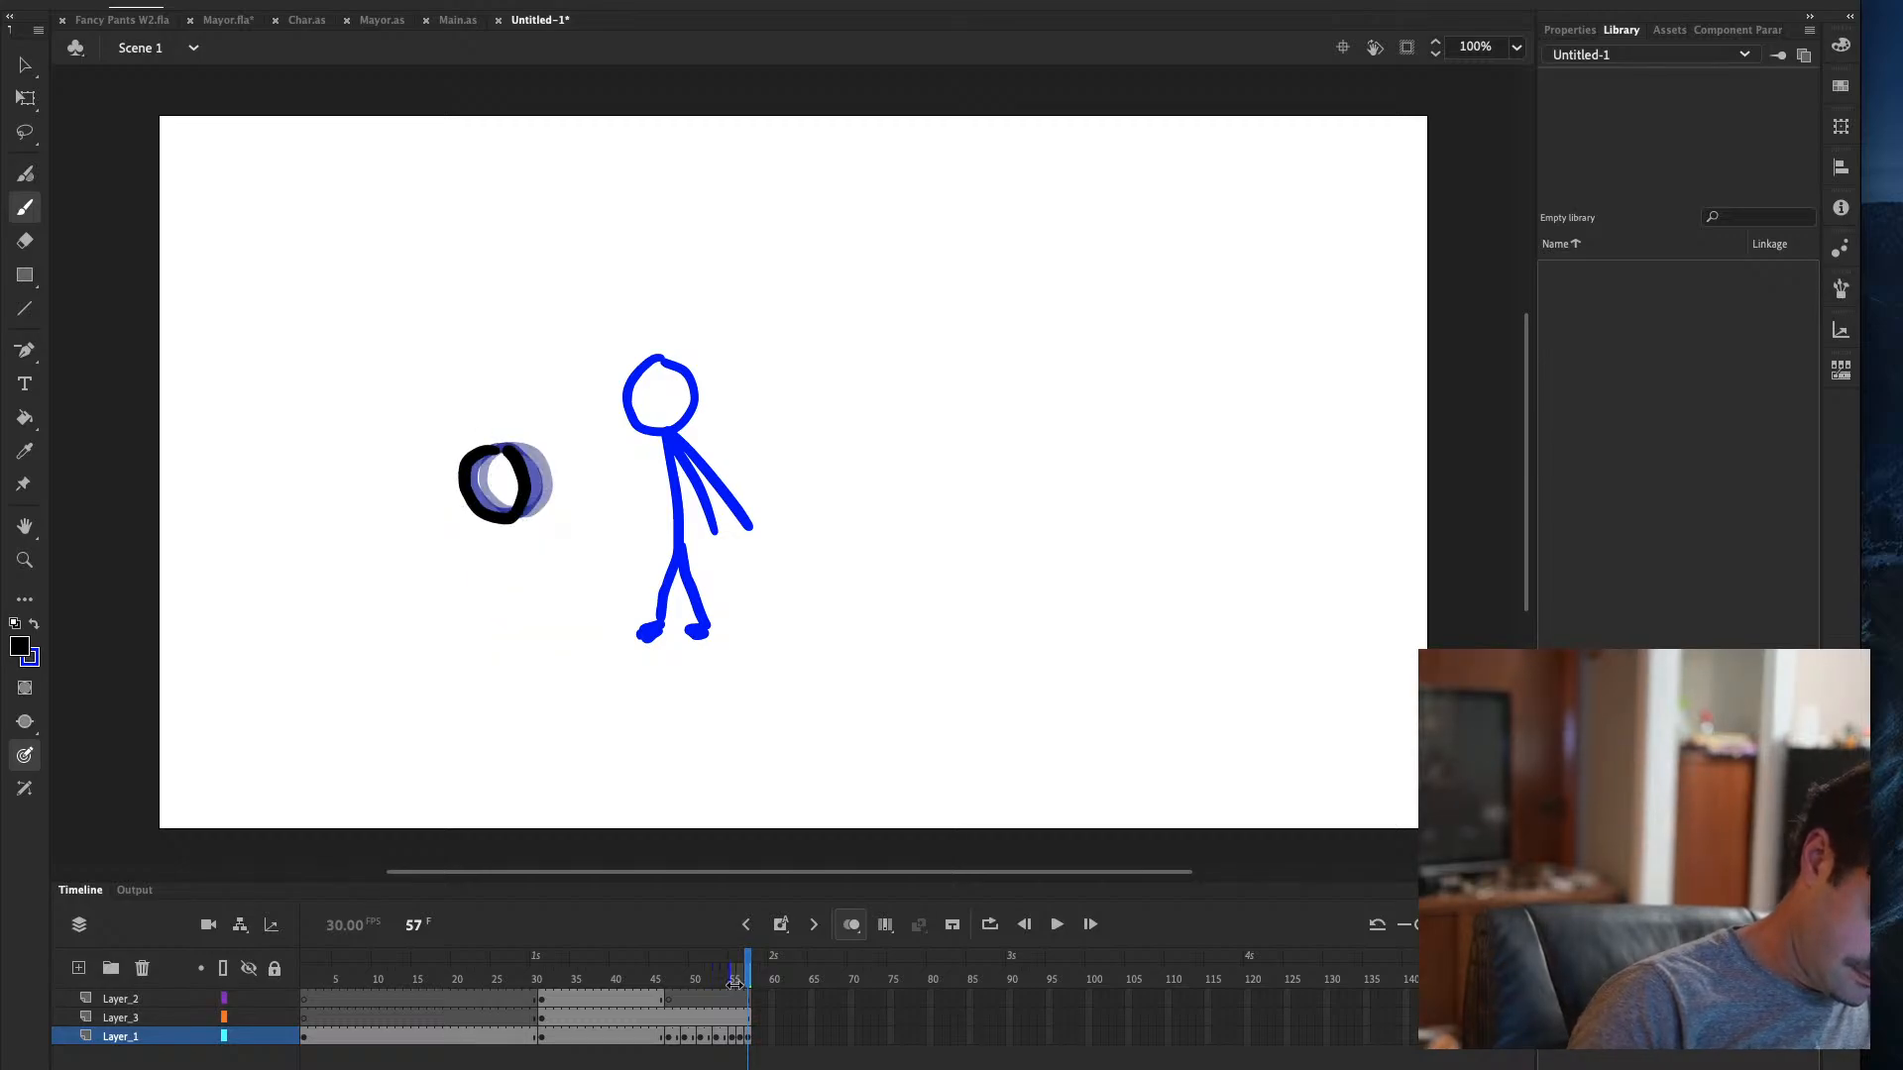
key("F7")
mouse_move(491, 444)
left_mouse_down()
mouse_move(482, 515)
mouse_move(517, 466)
mouse_move(490, 449)
mouse_move(461, 484)
mouse_move(518, 489)
mouse_move(490, 445)
mouse_move(459, 484)
mouse_move(522, 484)
mouse_move(484, 429)
mouse_move(465, 496)
mouse_move(522, 463)
mouse_move(492, 436)
left_mouse_up()
key("F7")
key("F7")
key("F7")
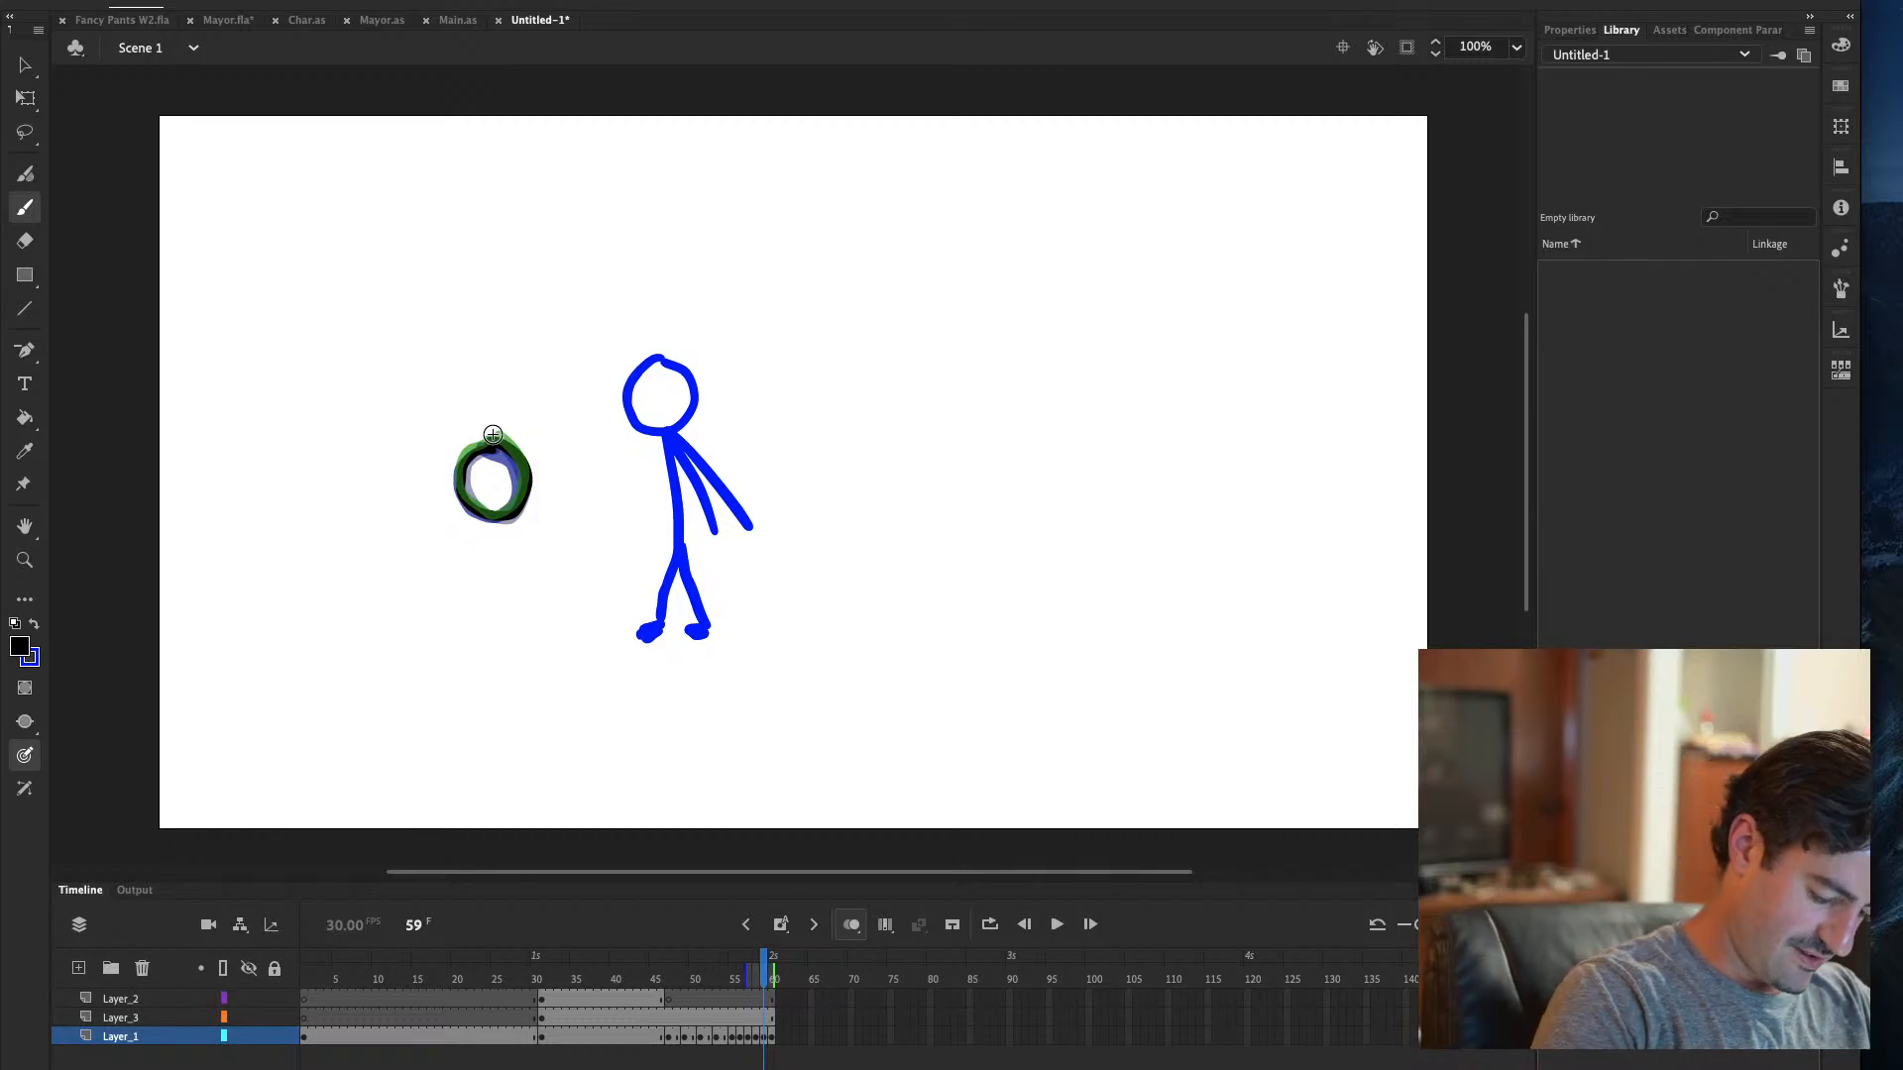
Go back to frame 55 of Layer_1 and brush the black figure's torso, both legs and both arms beneath the head
key(".")
key(".")
key(".")
key(".")
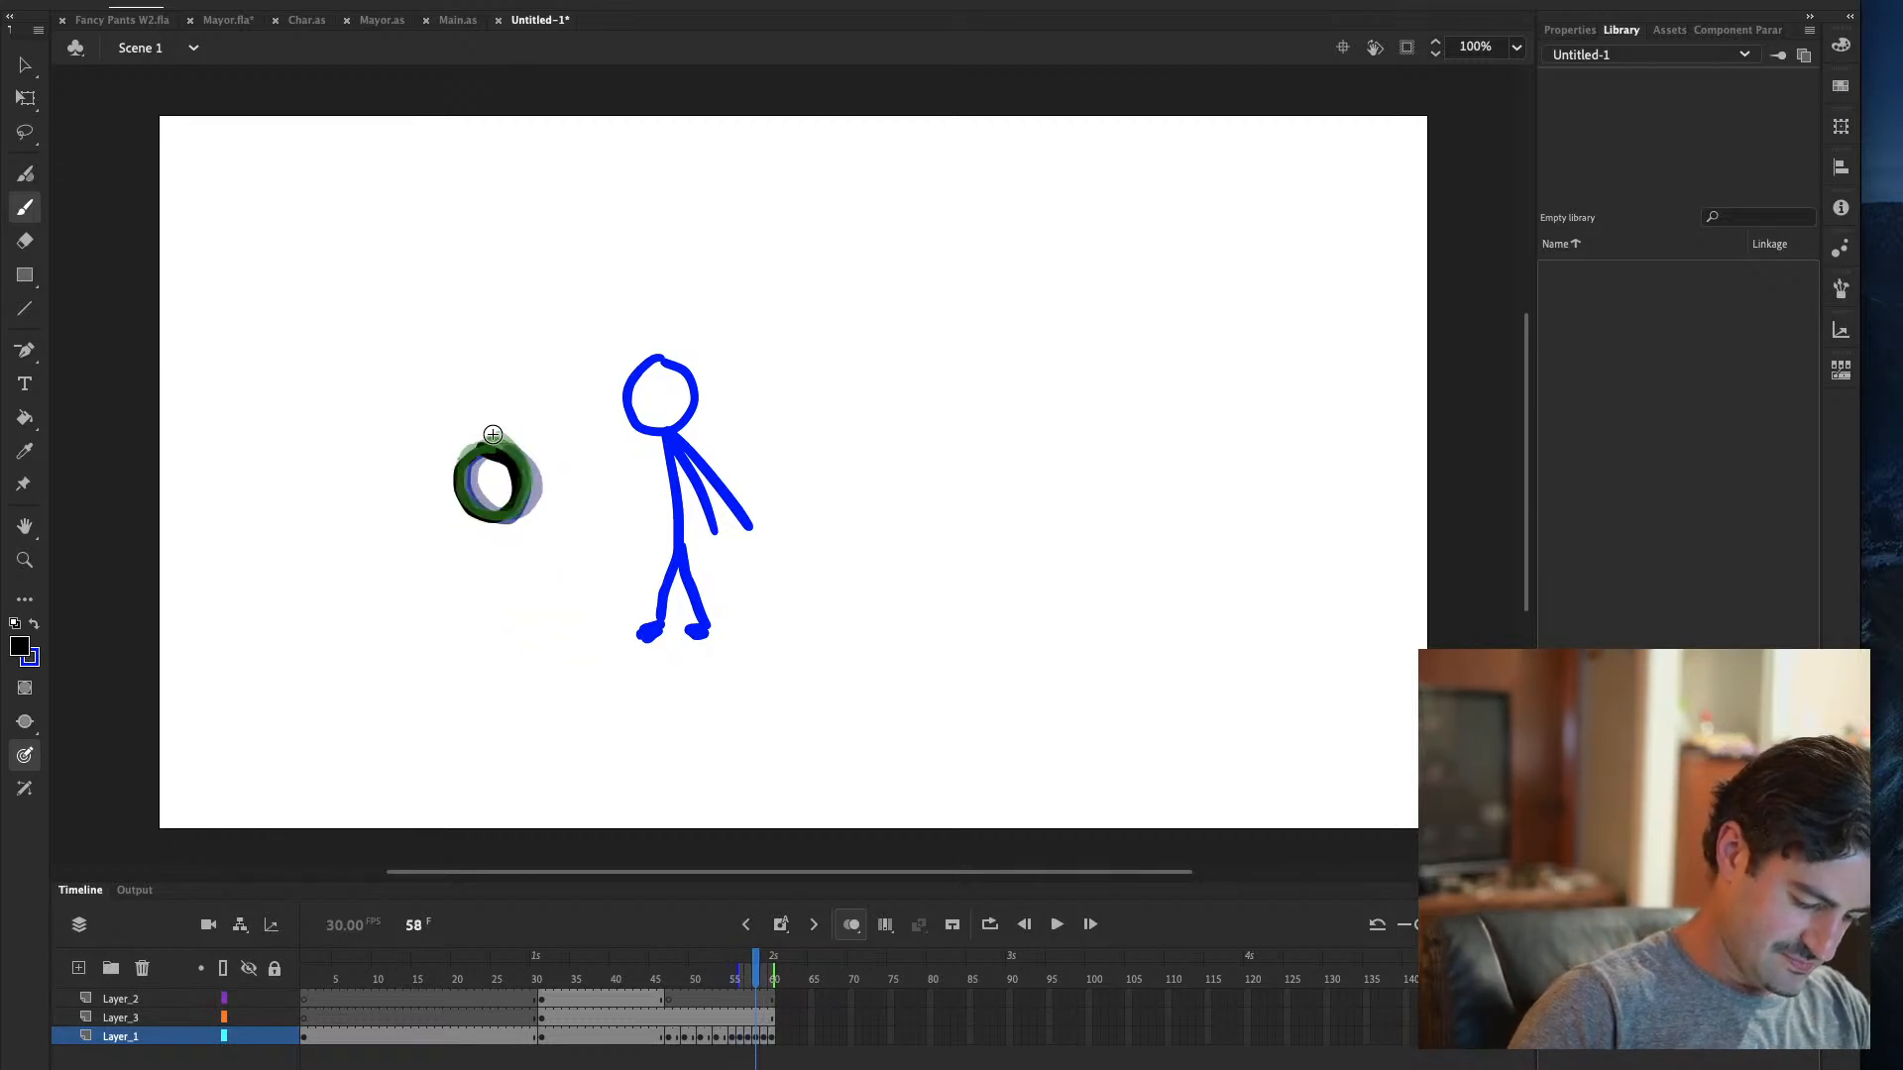
key(".")
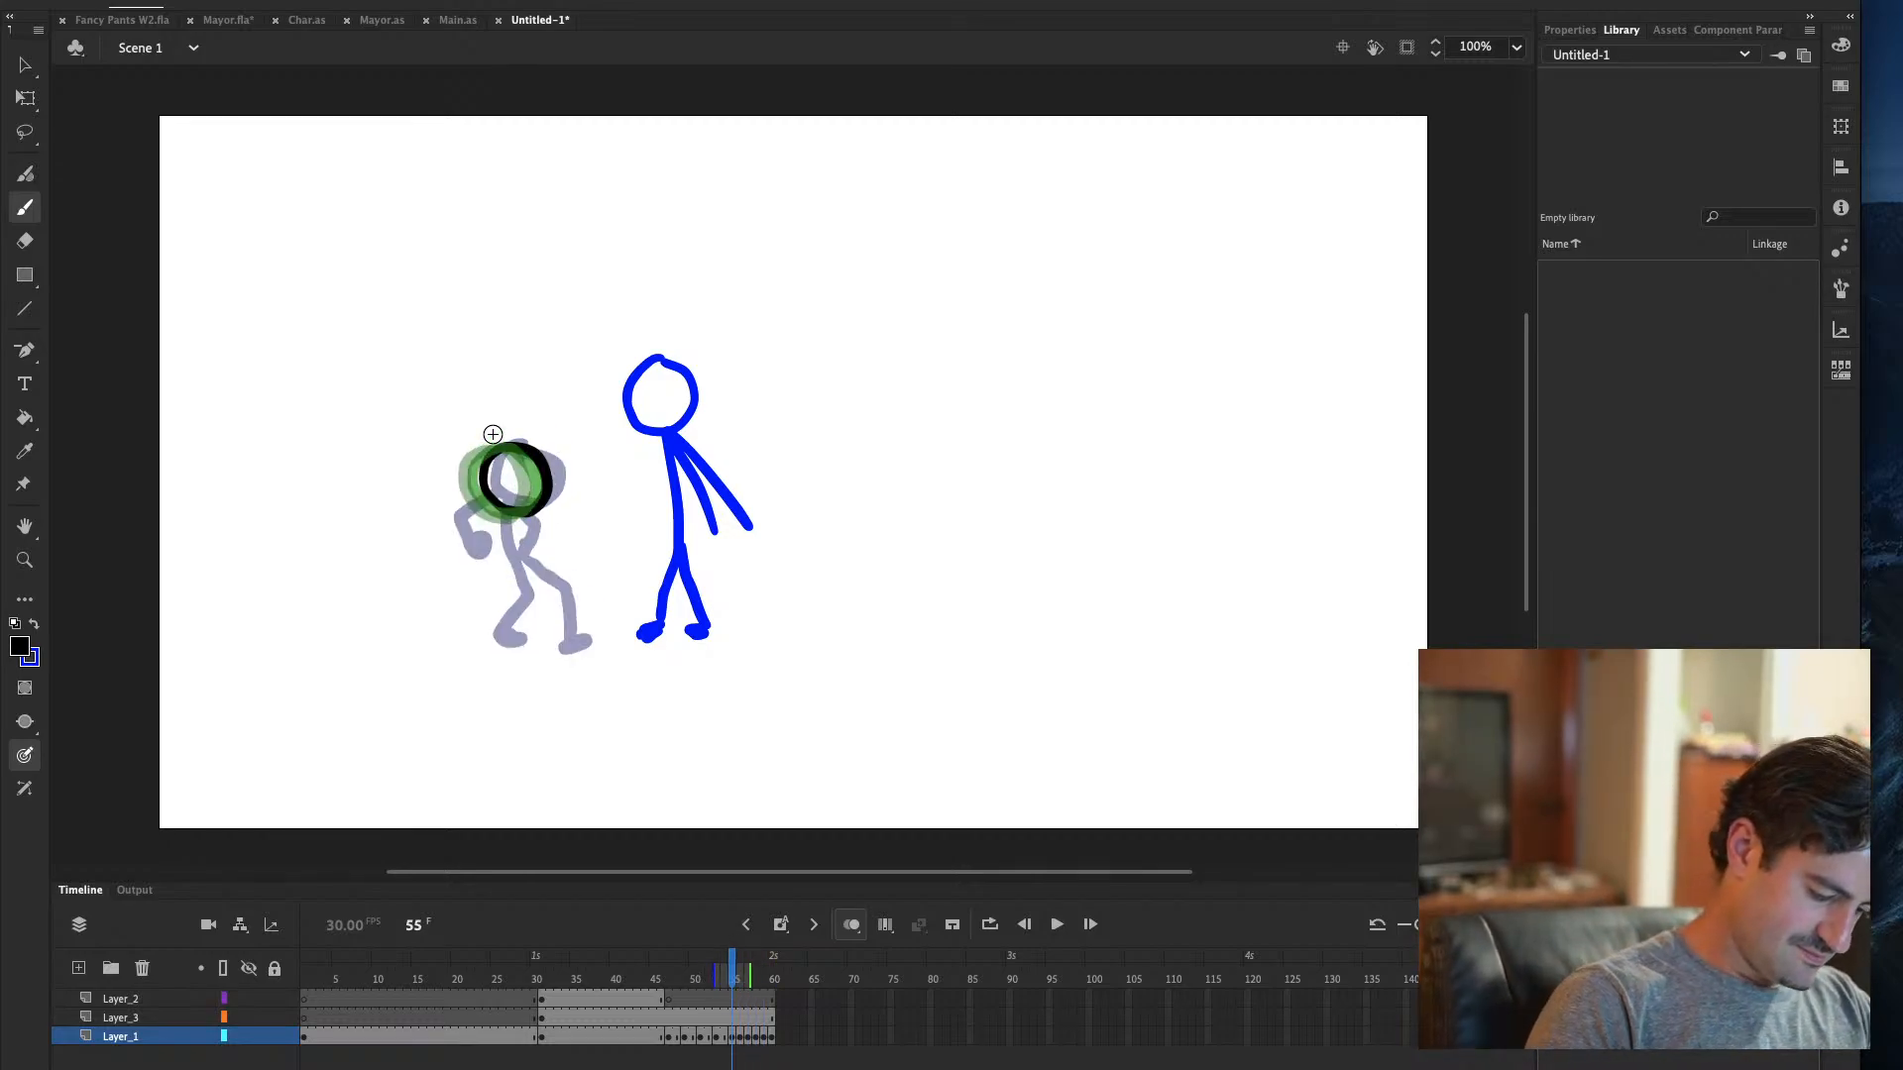
mouse_move(500, 501)
left_mouse_down()
mouse_move(515, 572)
mouse_move(561, 599)
mouse_move(581, 643)
left_mouse_up()
left_click_drag(509, 569, 519, 631)
mouse_move(495, 501)
left_mouse_down()
mouse_move(446, 550)
mouse_move(514, 514)
mouse_move(528, 555)
left_mouse_up()
Brush the black figure's body at frame 56 with its rear arm bent farther back, limiting onion skinning to the preceding frames
key("period")
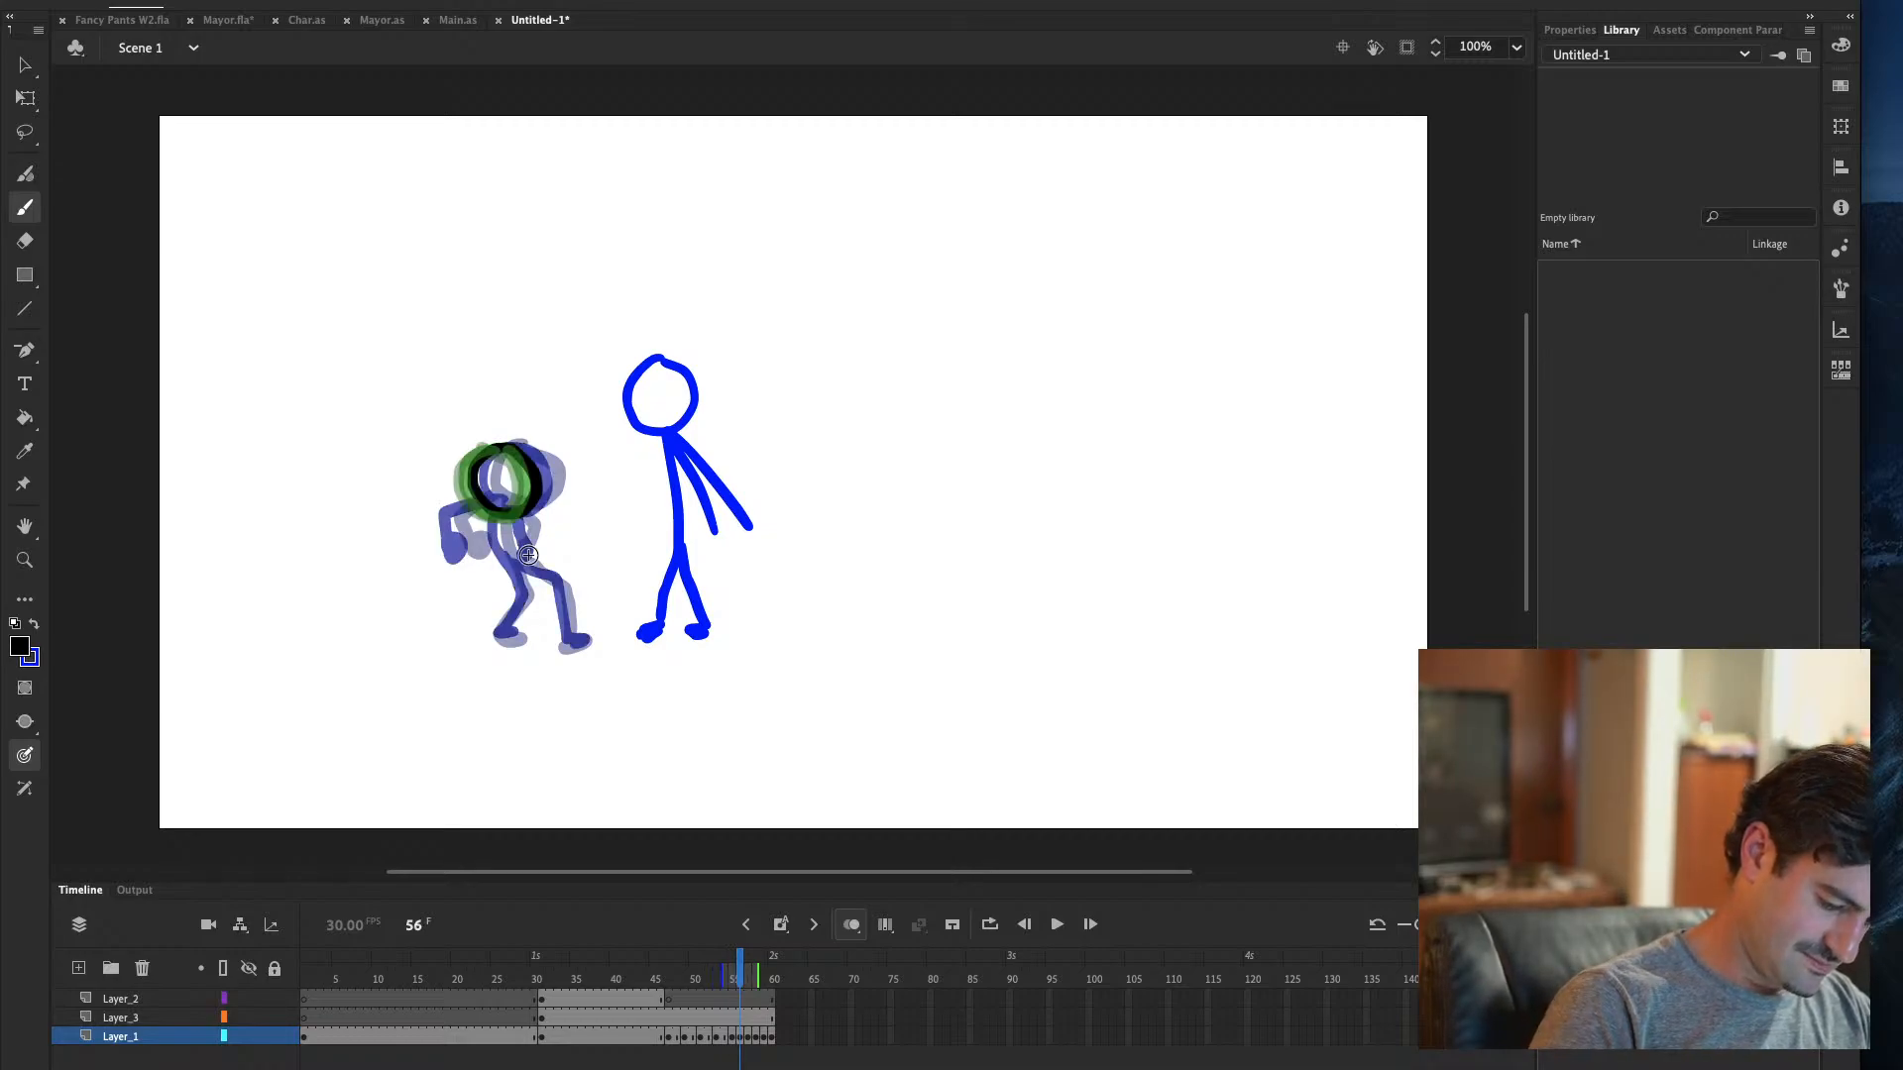
mouse_move(493, 505)
left_mouse_down()
mouse_move(507, 592)
mouse_move(500, 637)
left_mouse_up()
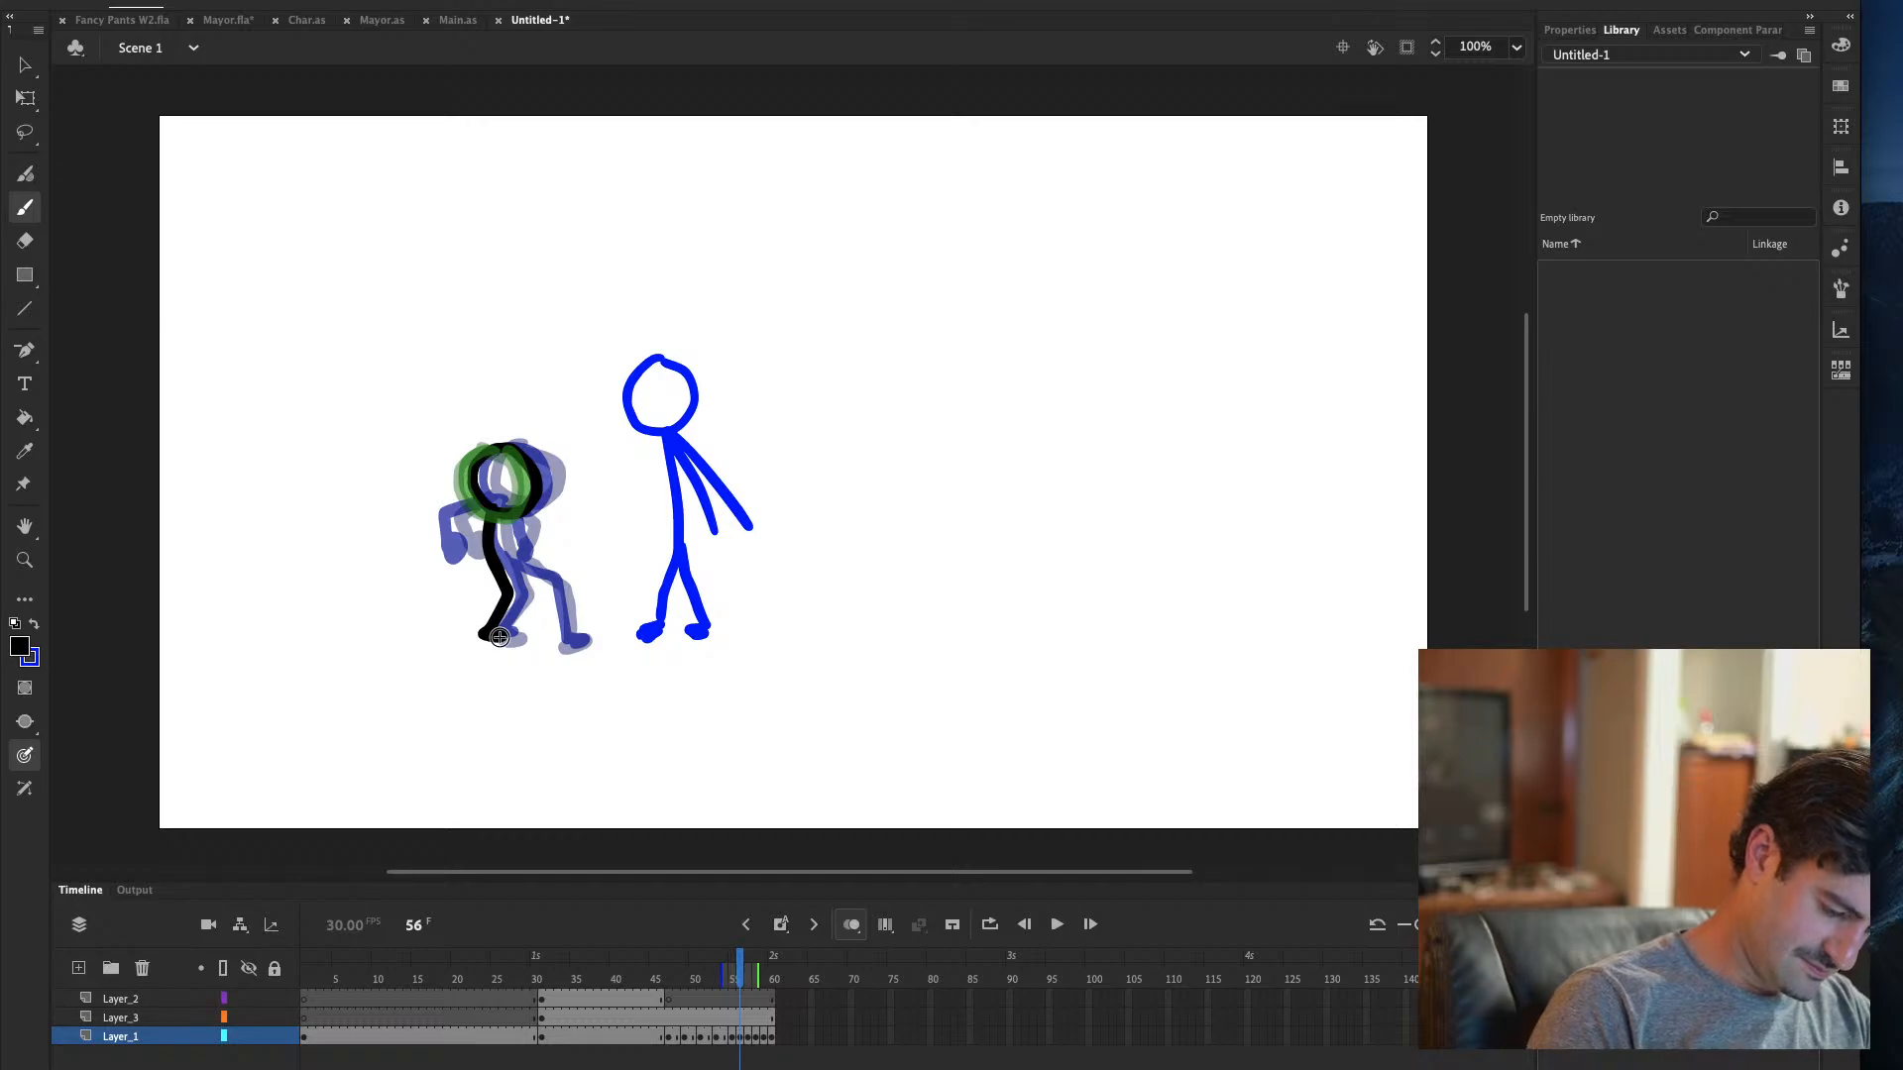
left_click_drag(505, 567, 583, 637)
left_click_drag(493, 513, 521, 558)
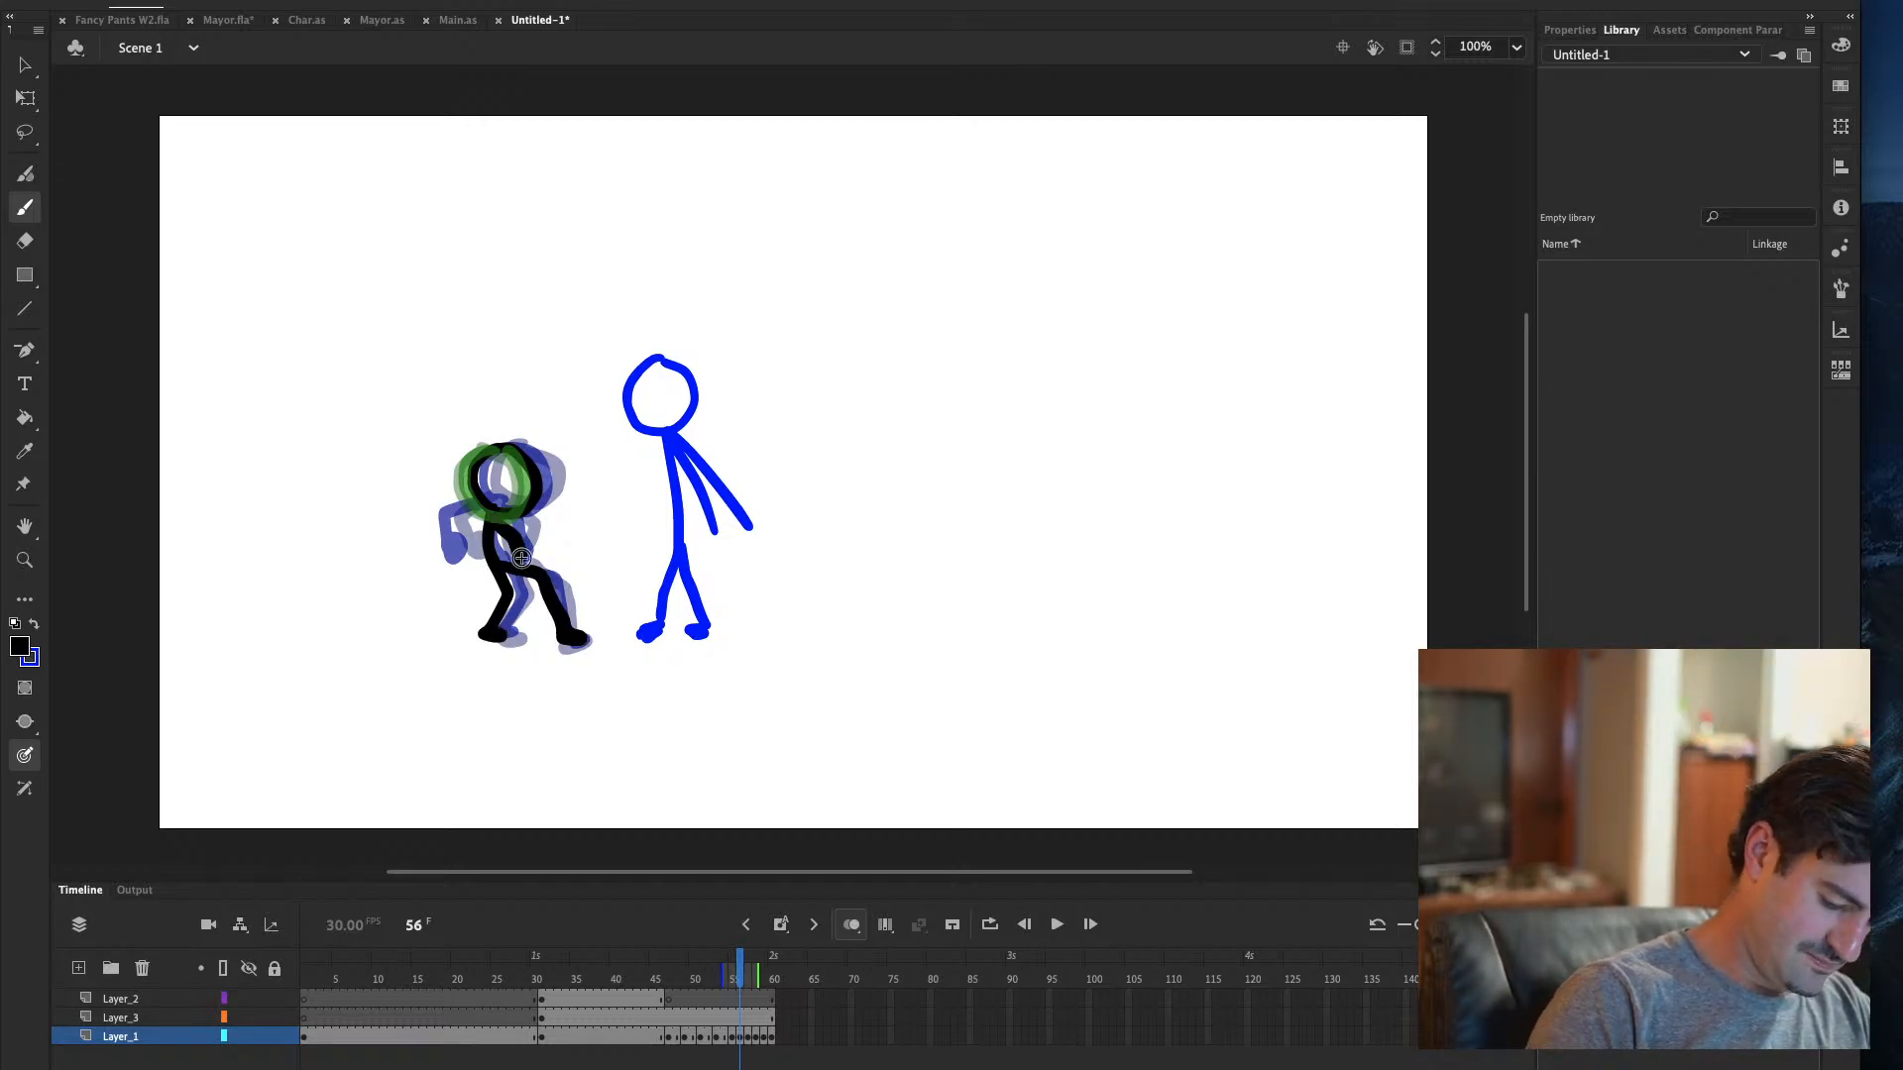
left_click_drag(758, 976, 735, 998)
key(".")
left_click_drag(487, 505, 436, 538)
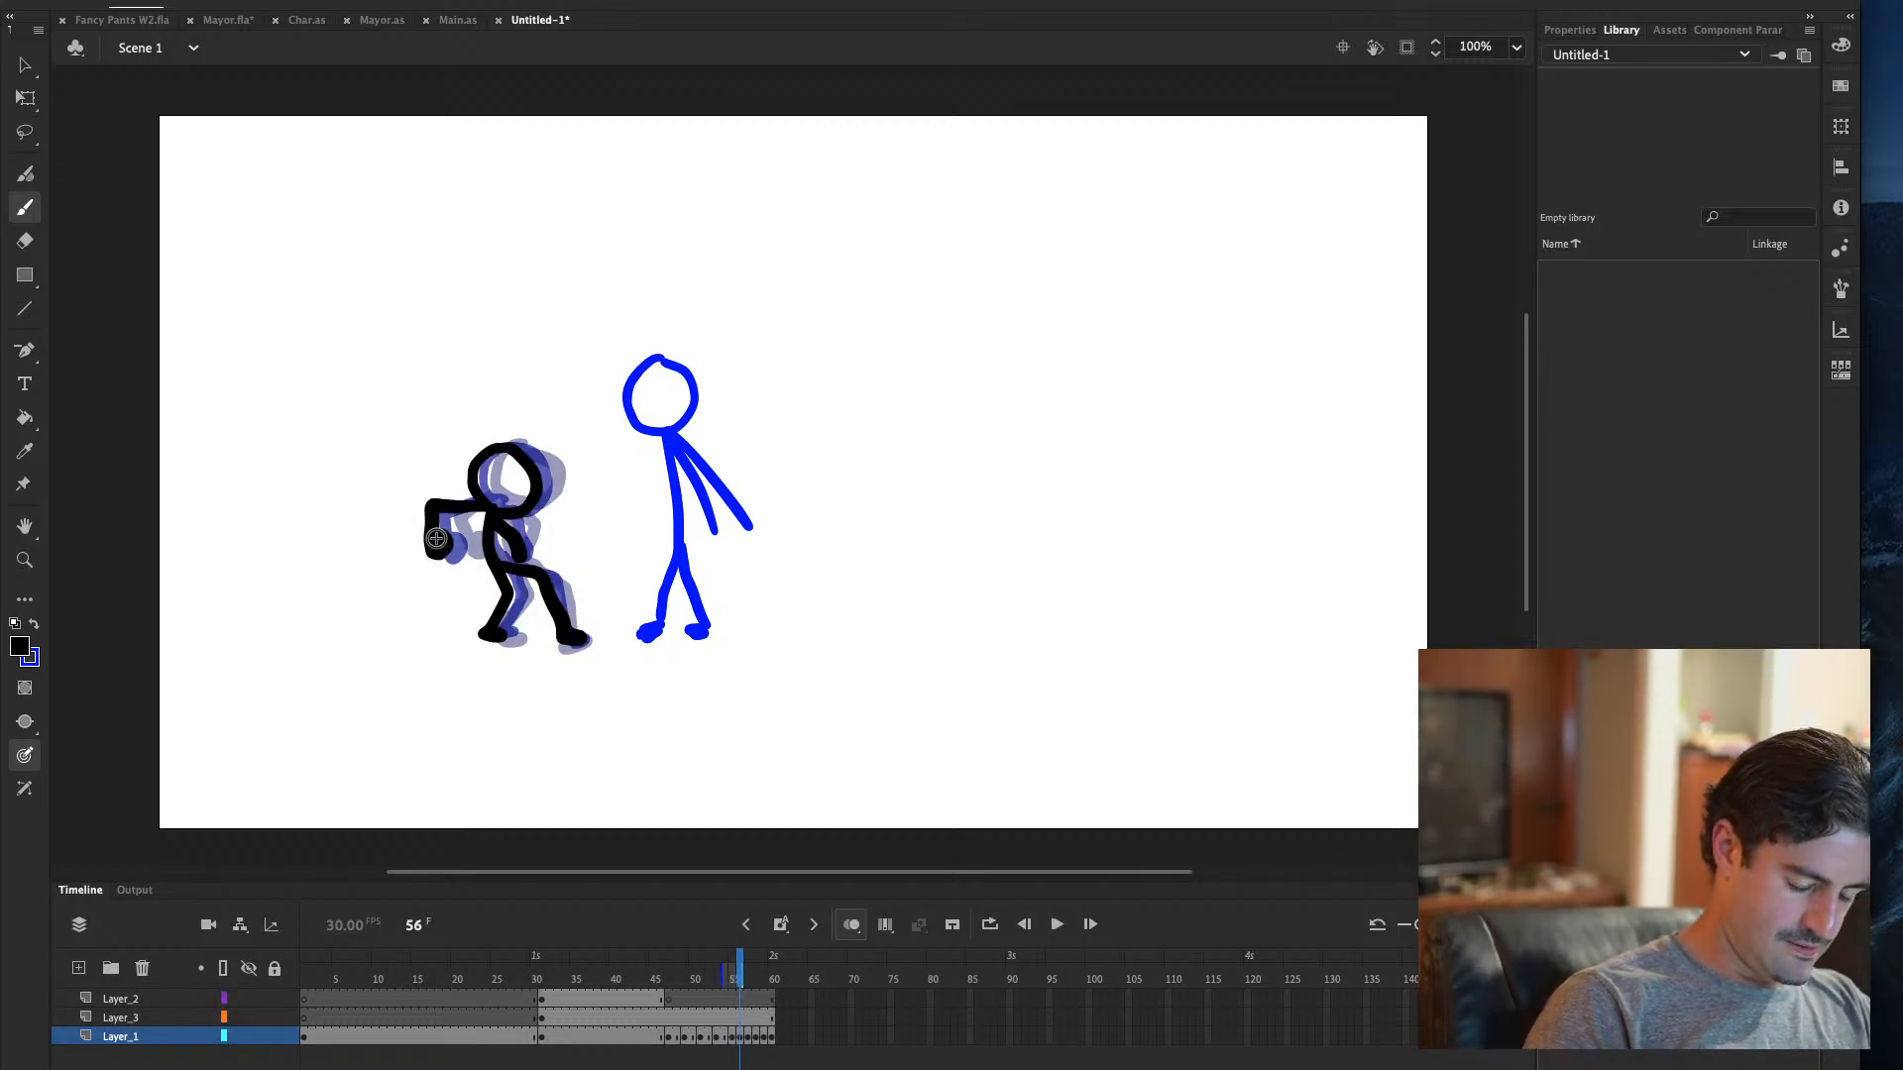
Brush the black figure's body at frame 57 of Layer_1 in a wider stance, with its rear arm stretched backward
key(".")
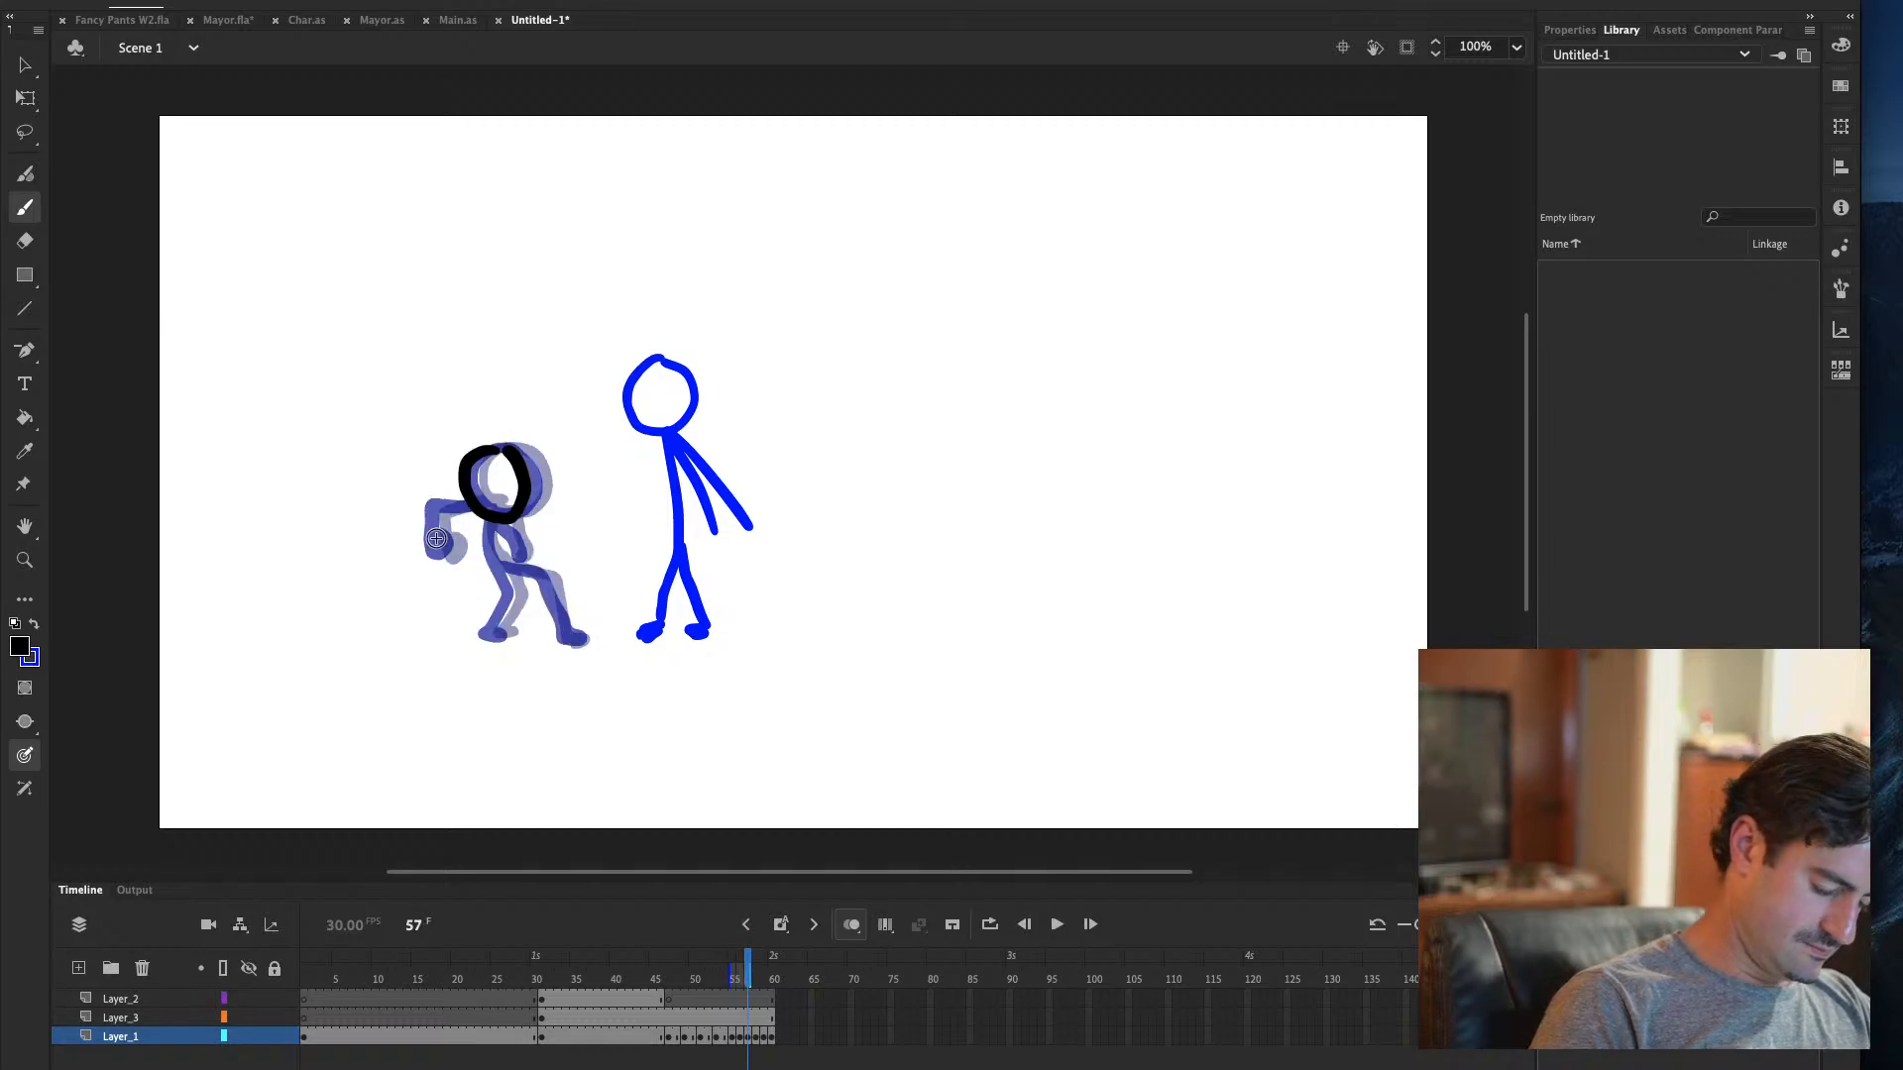
mouse_move(488, 515)
left_mouse_down()
mouse_move(474, 563)
mouse_move(505, 570)
mouse_move(478, 637)
mouse_move(506, 628)
left_mouse_up()
left_click_drag(500, 563, 587, 638)
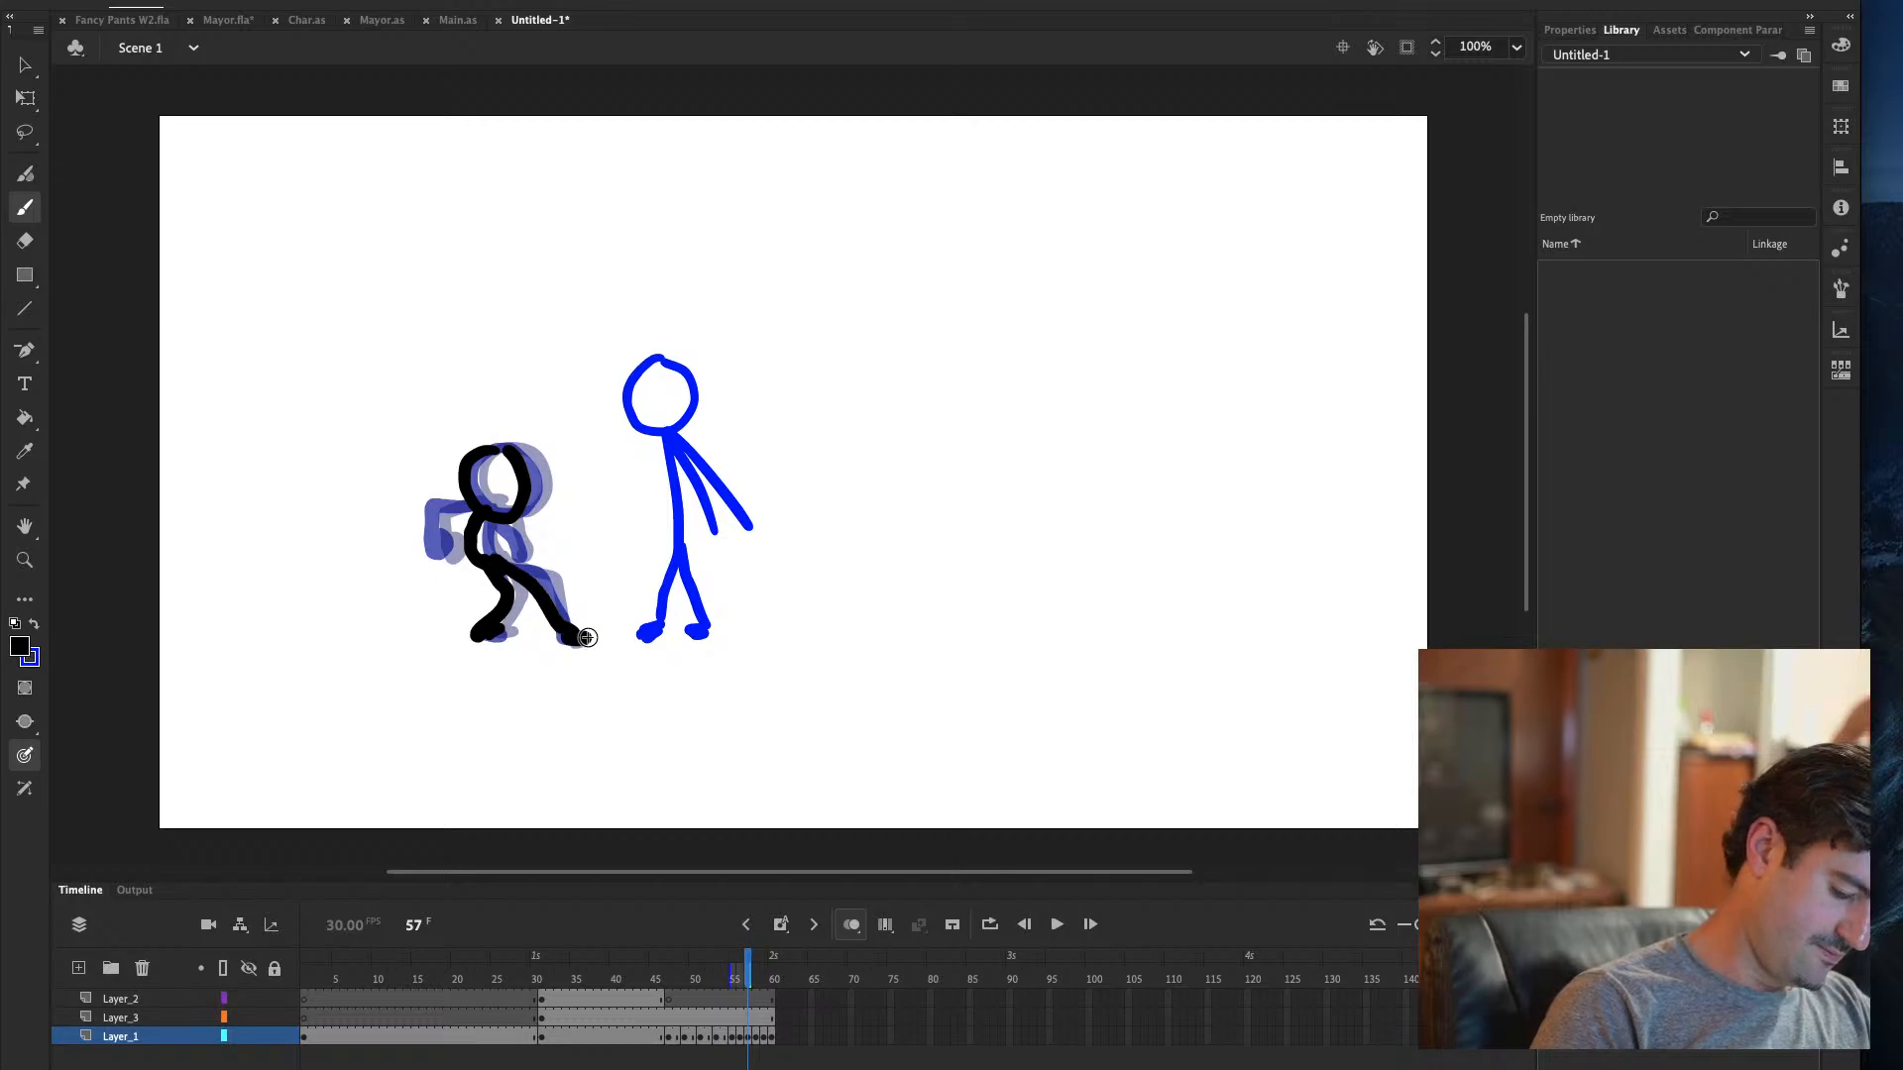
mouse_move(465, 493)
left_mouse_down()
mouse_move(410, 487)
mouse_move(400, 533)
left_mouse_up()
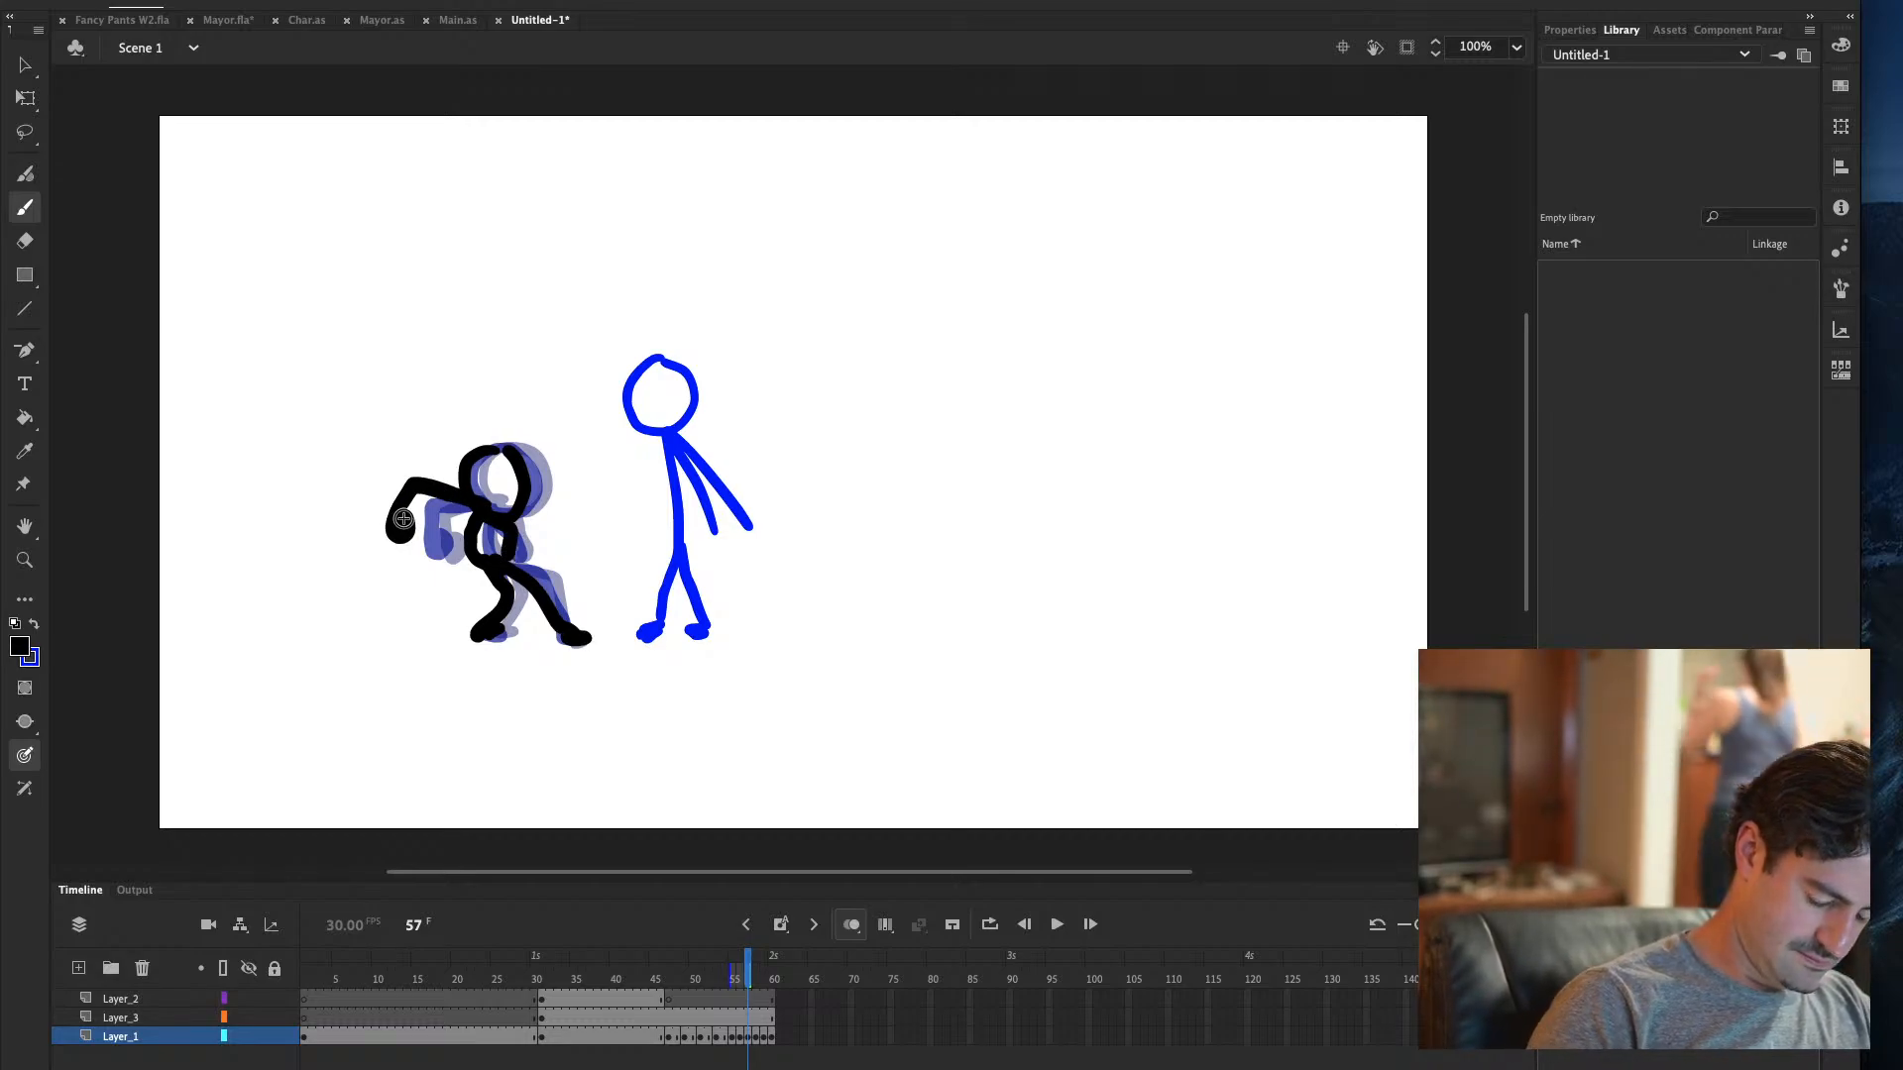
Brush the black figure's rear arm at frames 58 and 59 of Layer_1, swinging progressively higher behind the head
key("period")
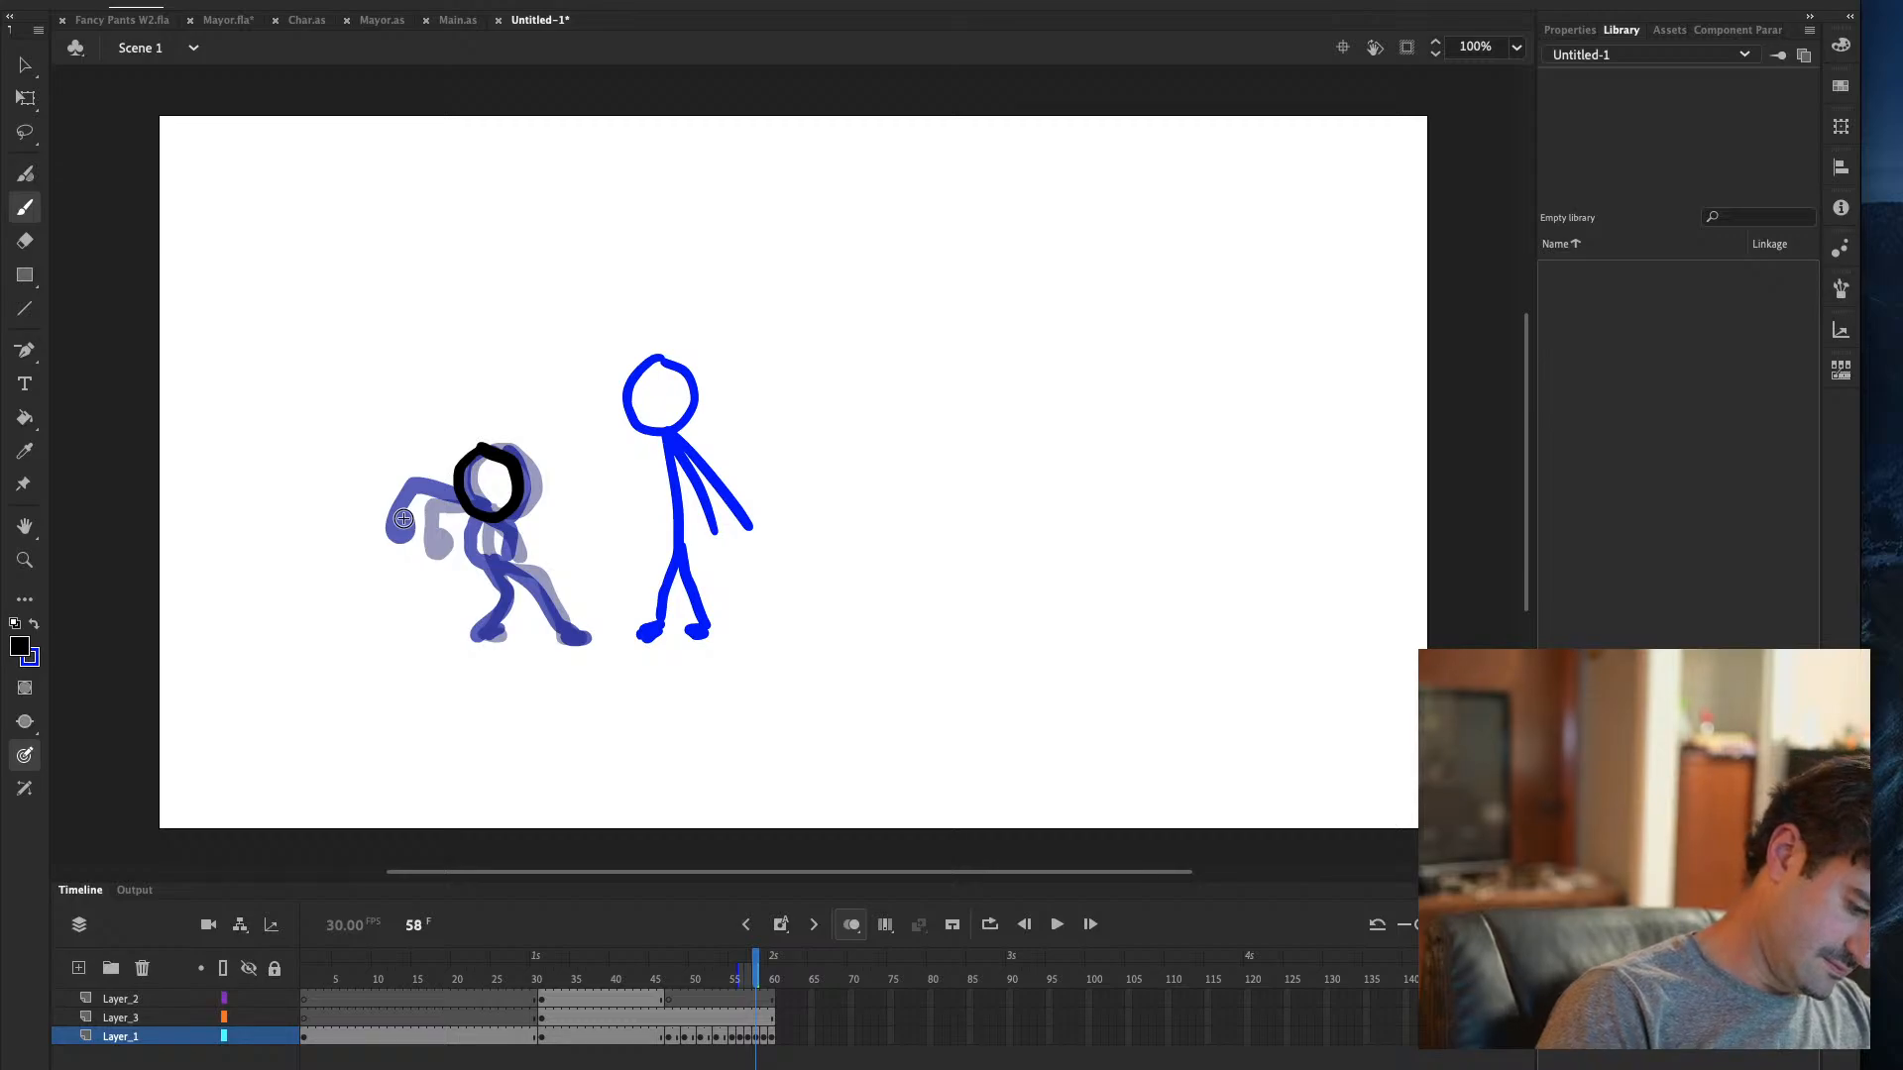
key("comma")
key("period")
mouse_move(454, 483)
left_mouse_down()
mouse_move(352, 485)
mouse_move(430, 459)
mouse_move(397, 433)
mouse_move(338, 447)
mouse_move(362, 444)
mouse_move(364, 394)
mouse_move(470, 508)
left_mouse_up()
key("period")
key("period")
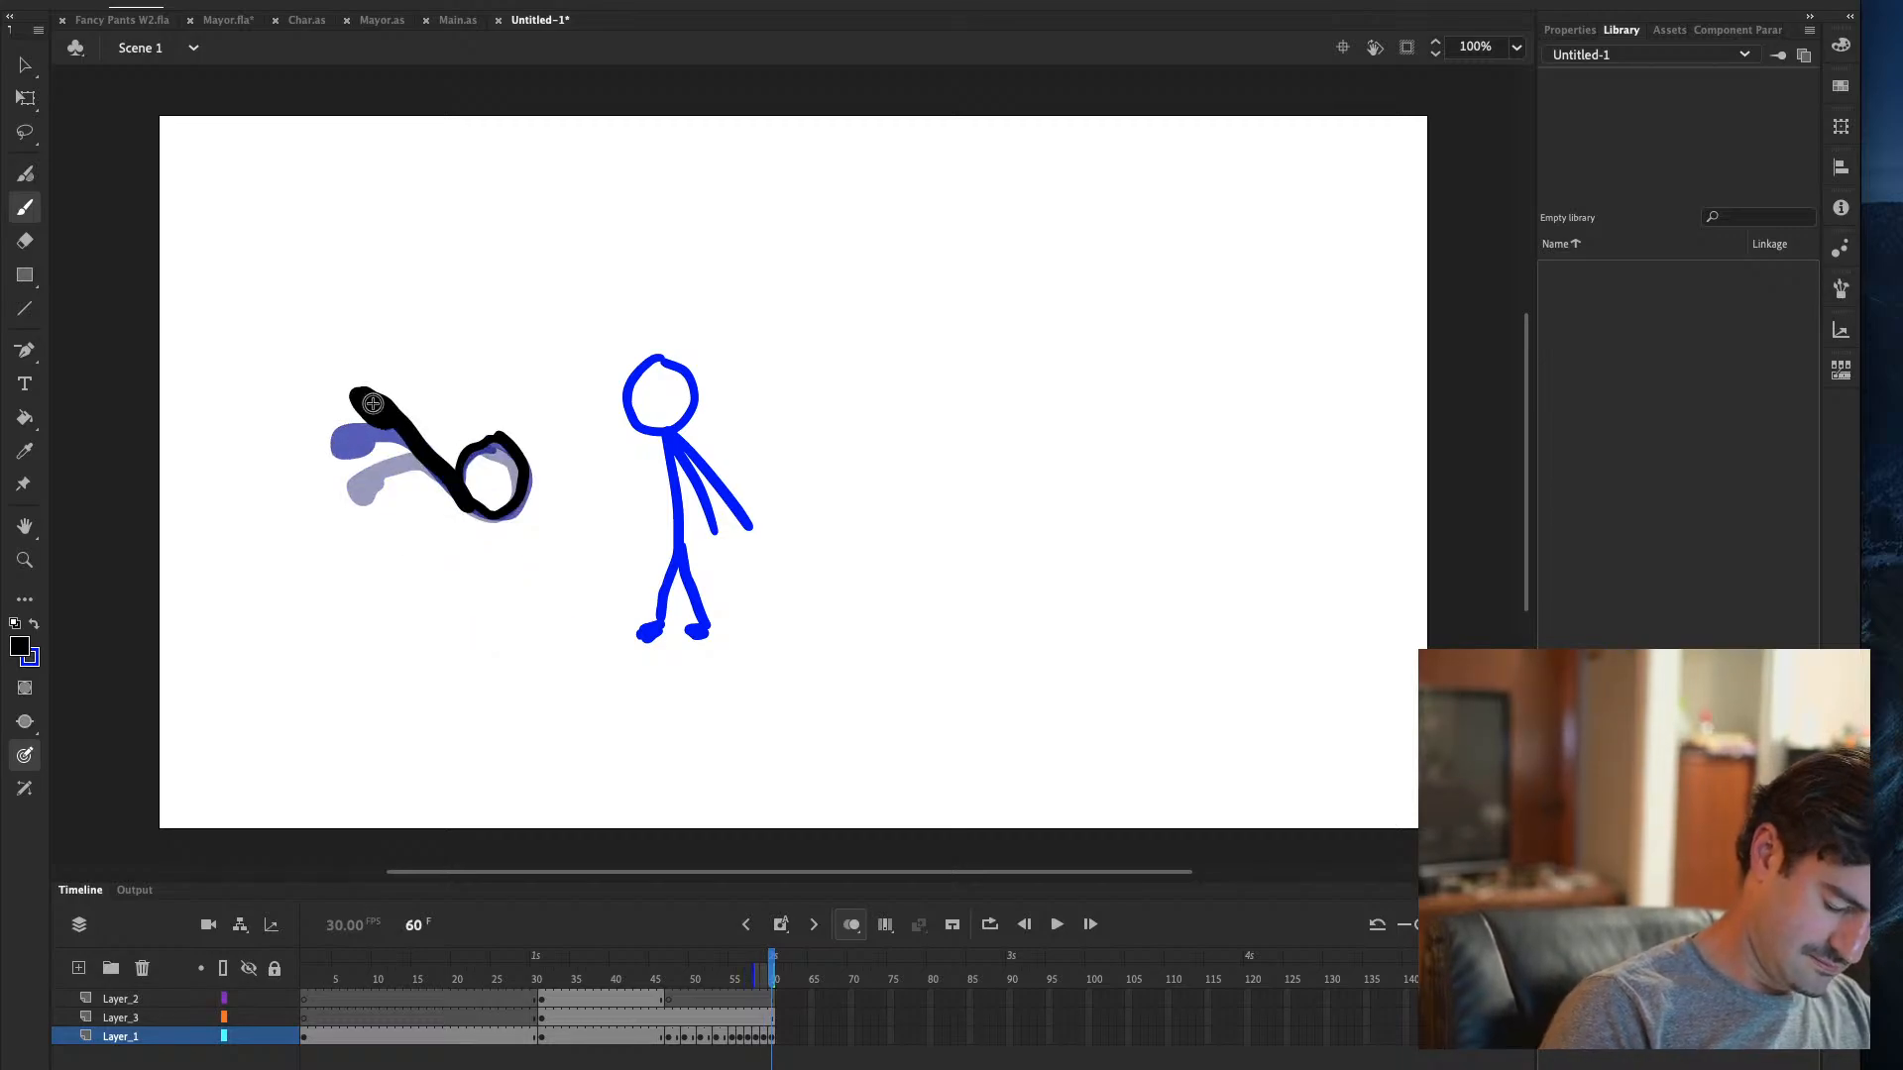
left_click_drag(372, 403, 346, 401)
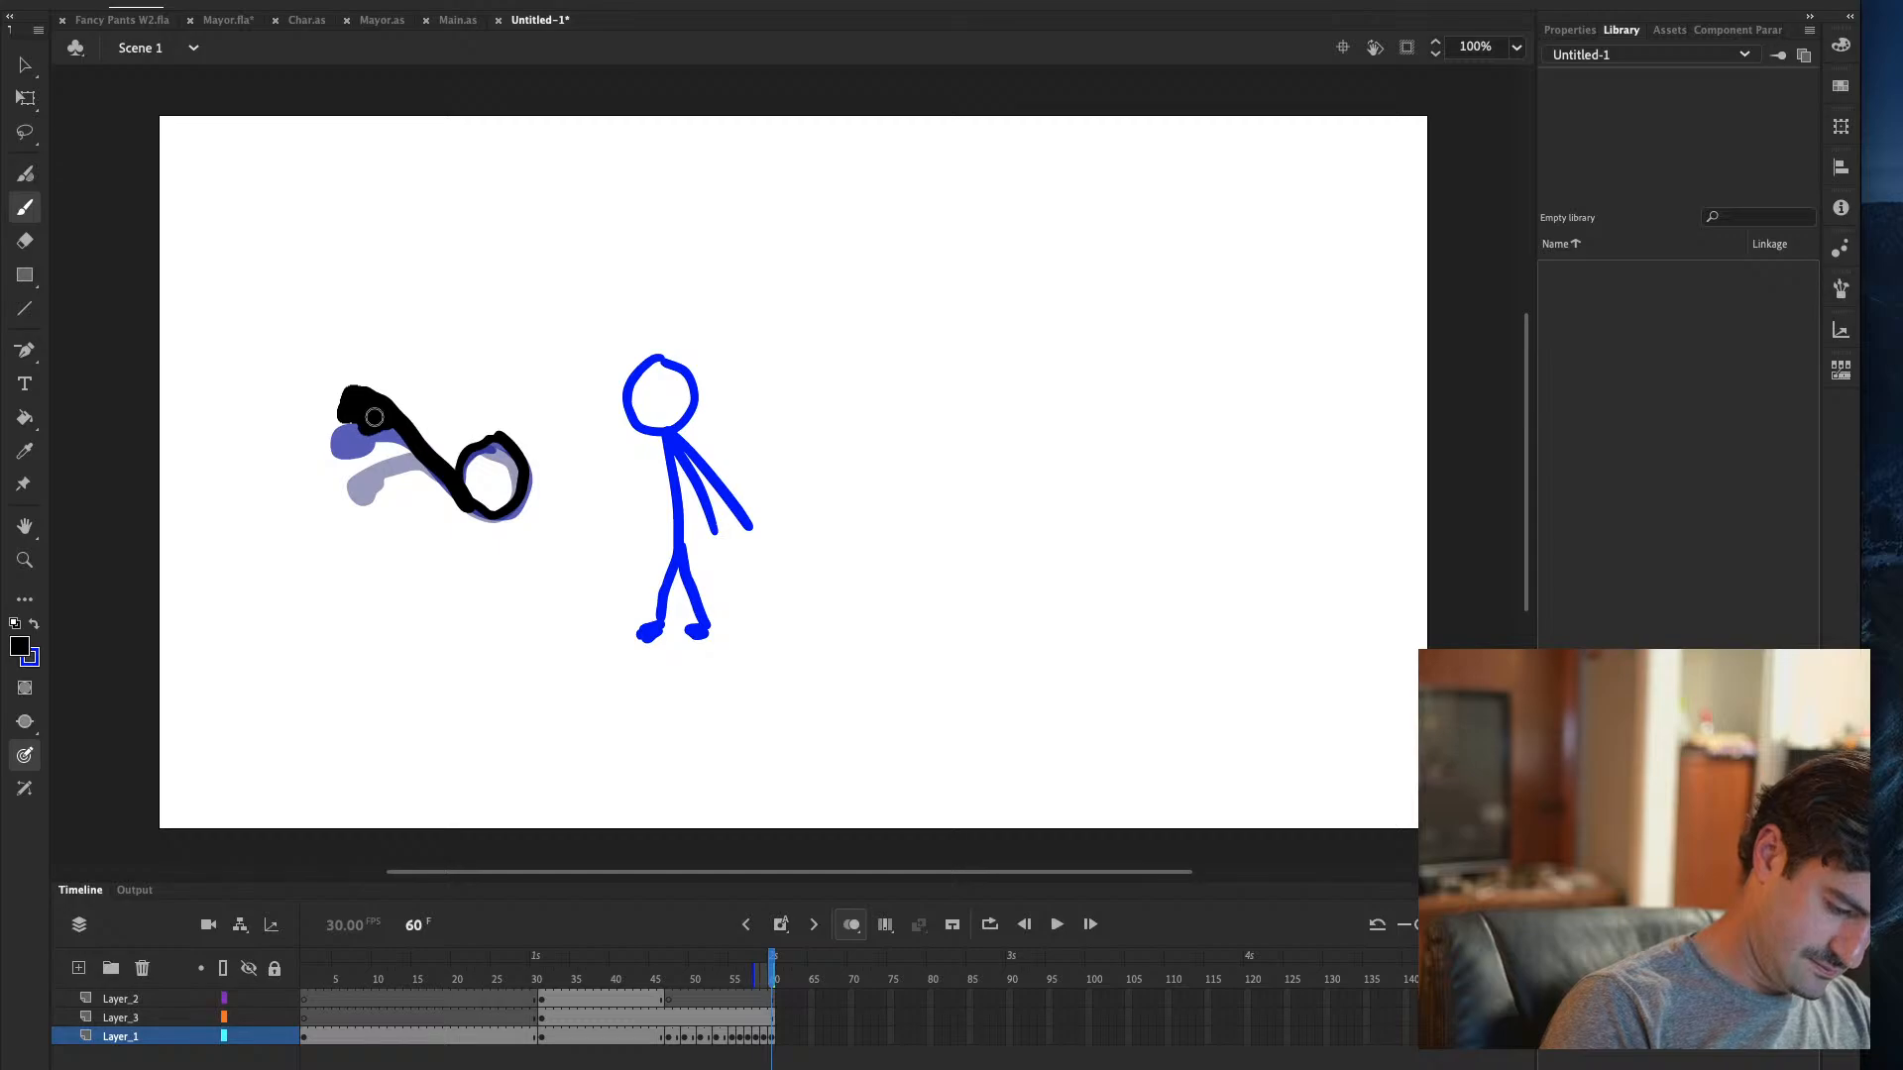
key("comma")
key("period")
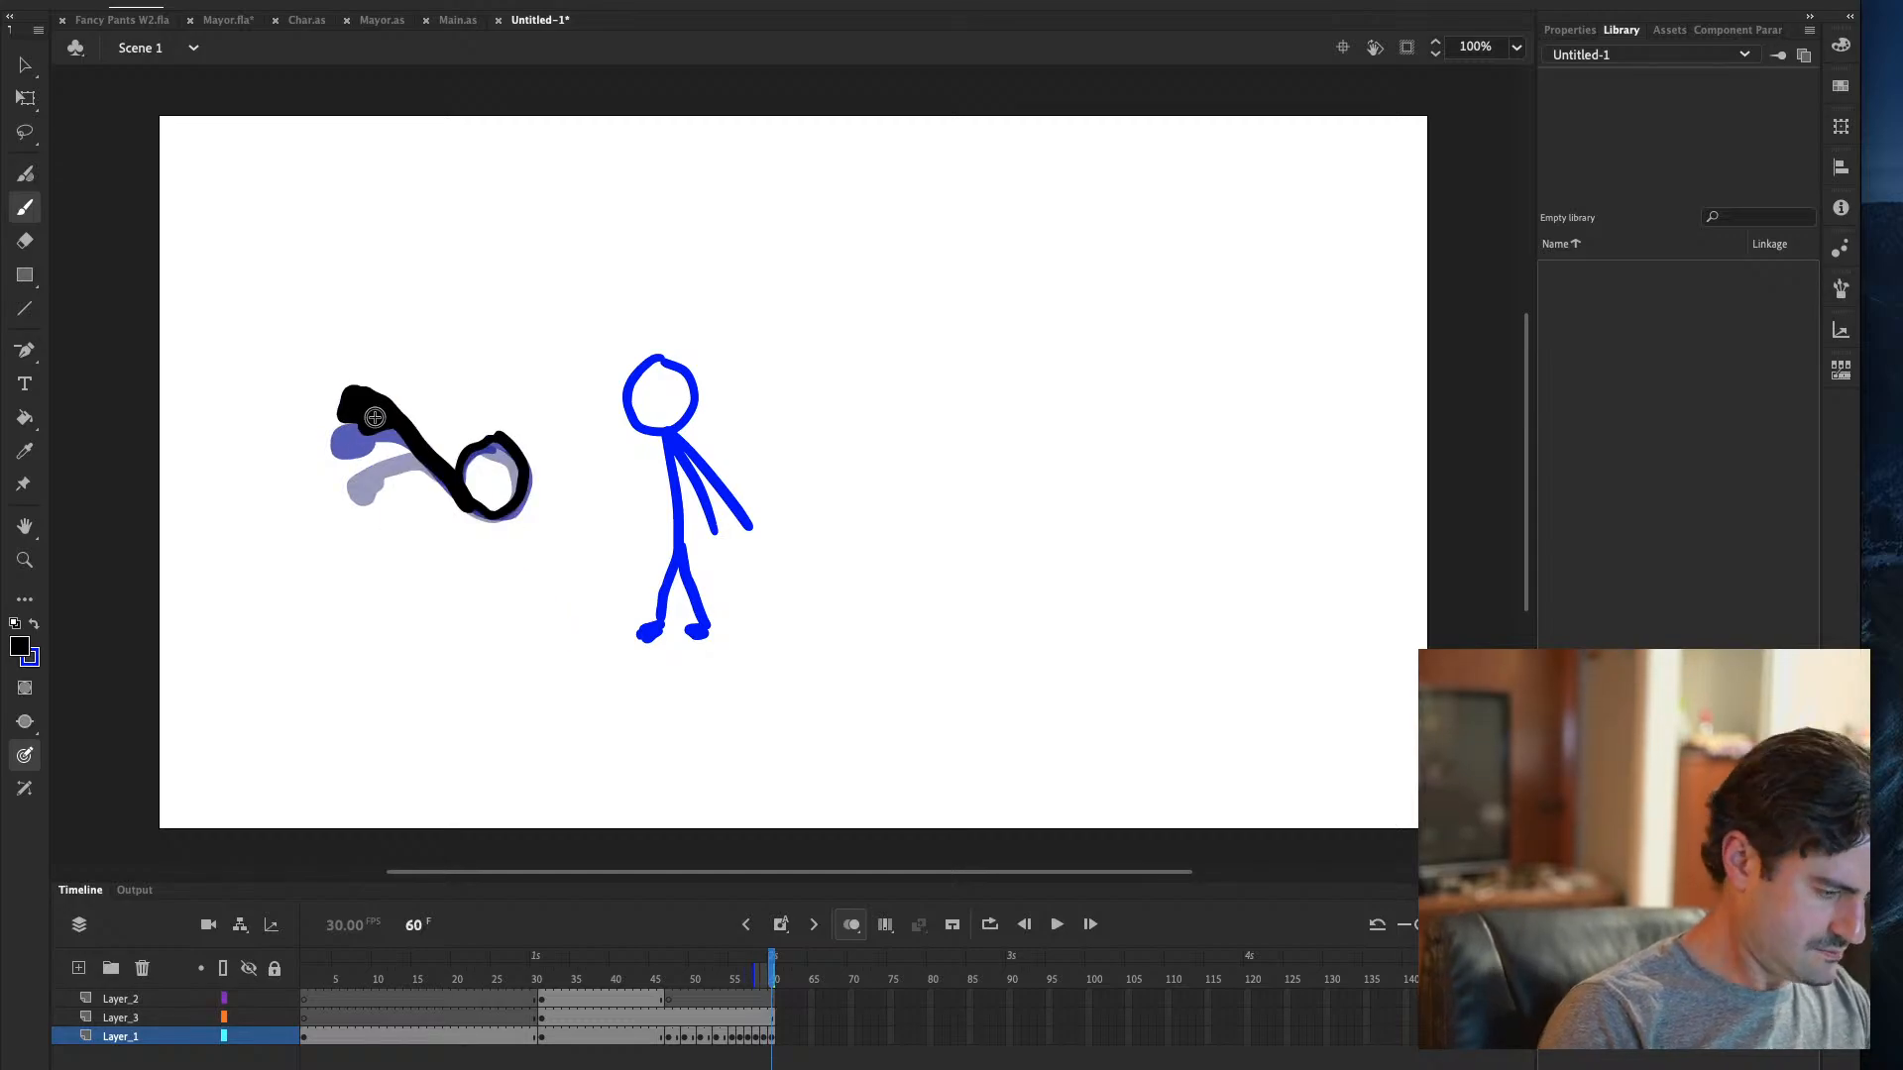
key("ctrl+z")
key("ctrl+z")
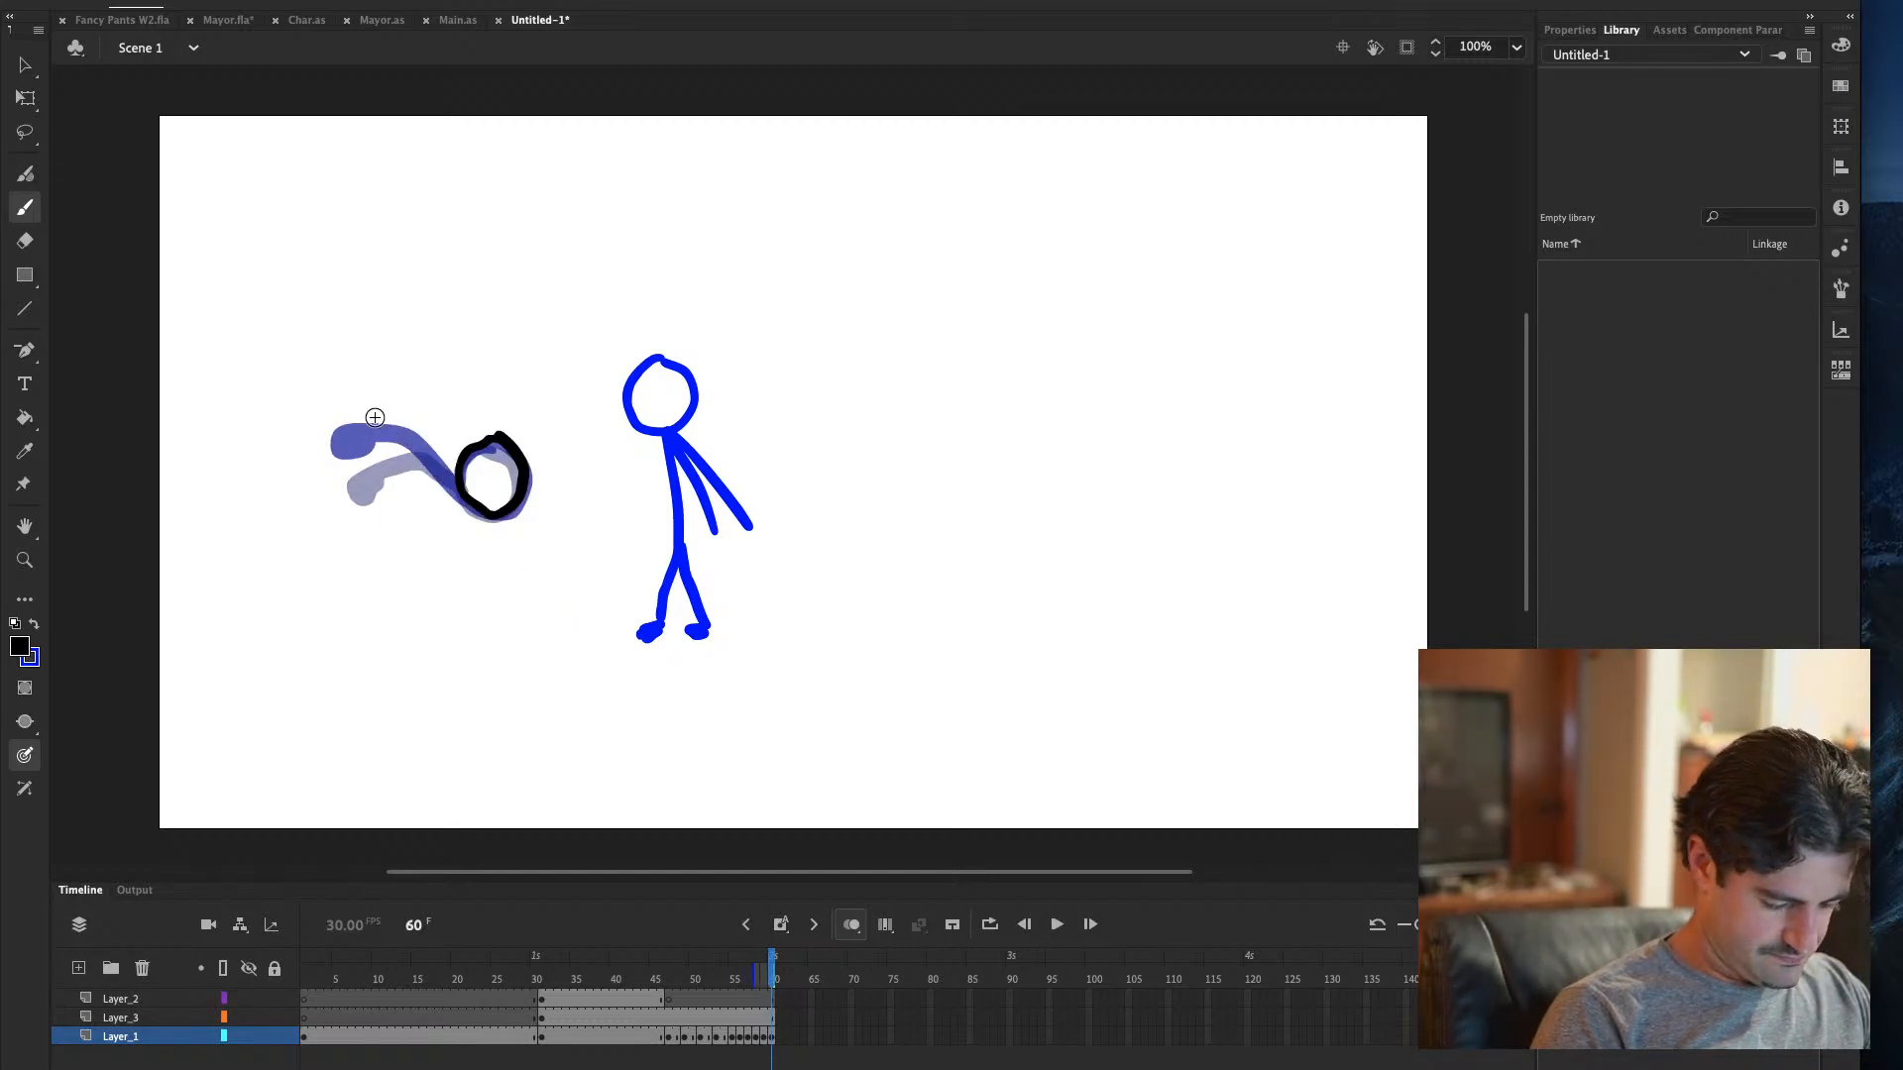
mouse_move(382, 382)
left_mouse_down()
mouse_move(451, 471)
mouse_move(373, 384)
mouse_move(389, 382)
mouse_move(375, 408)
left_mouse_up()
key("ctrl+z")
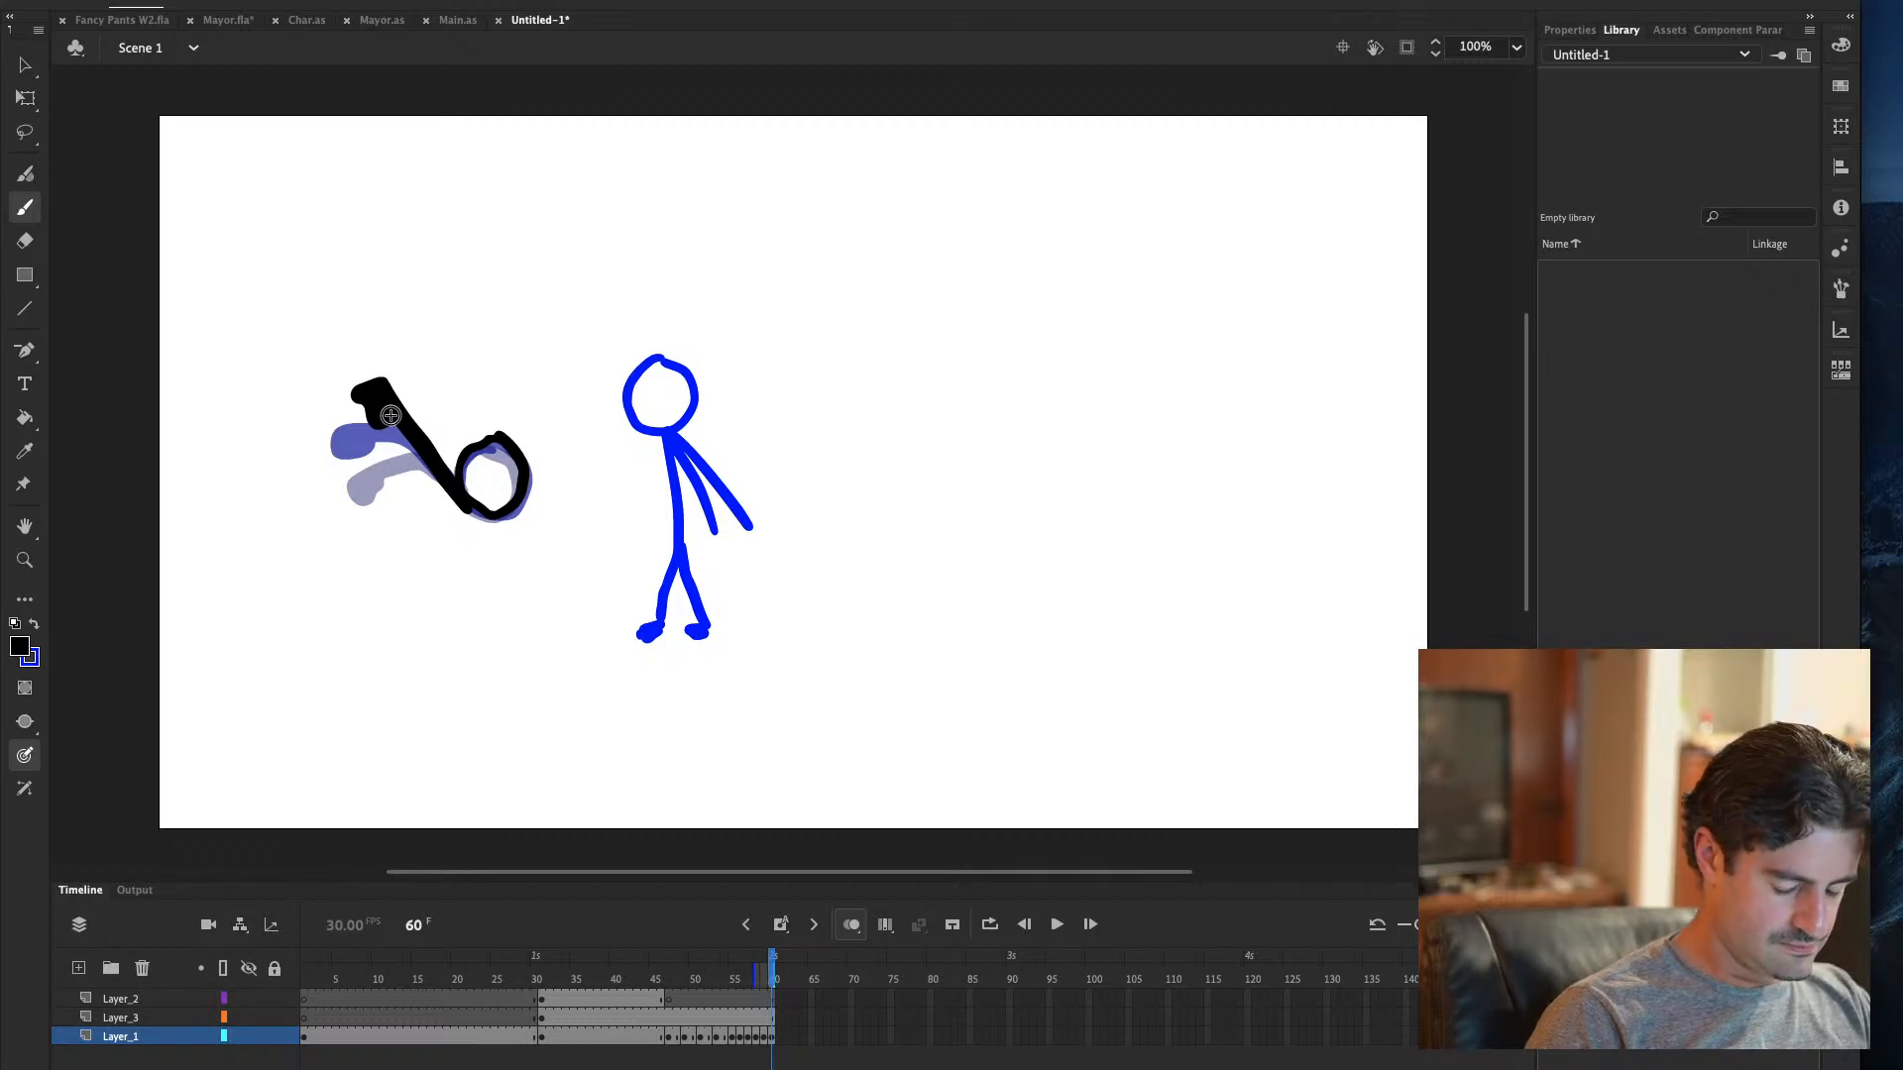
key("comma")
key("period")
key("comma")
key("period")
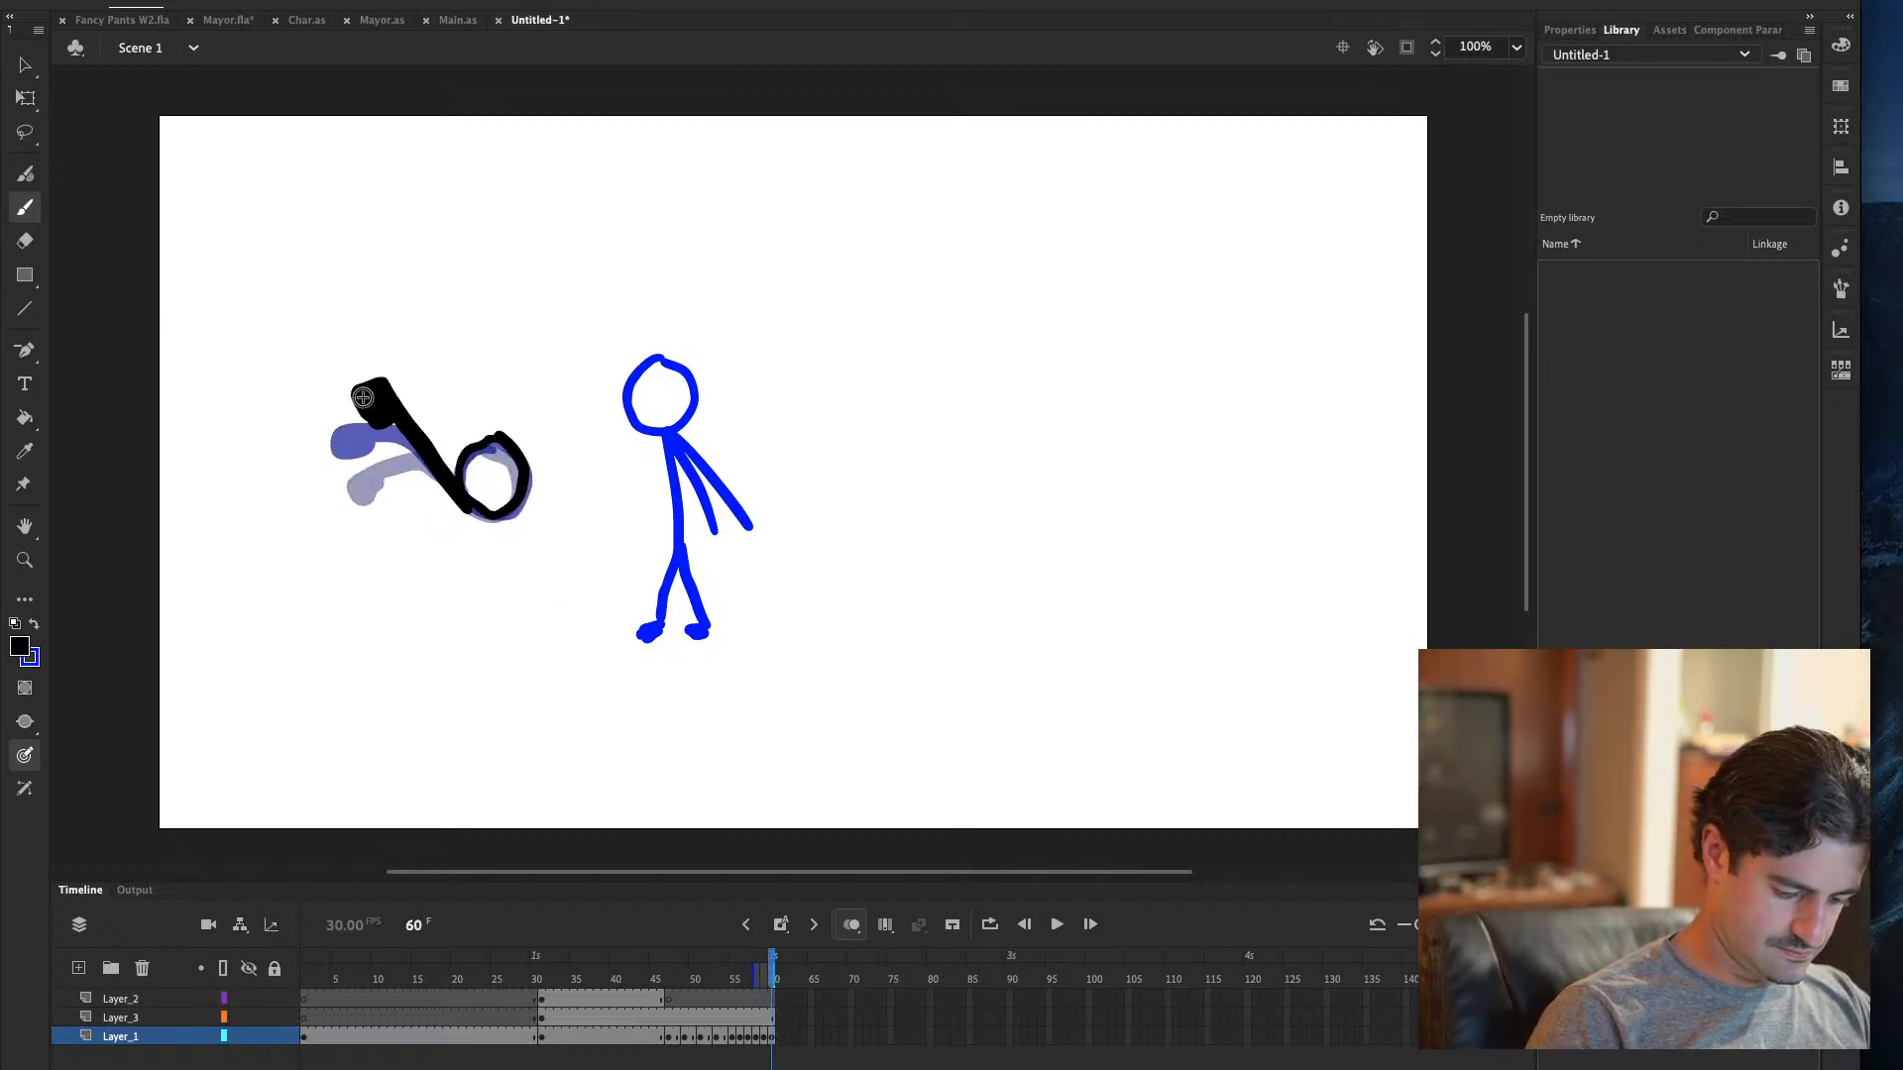
key("comma")
key("comma")
key("period")
key("period")
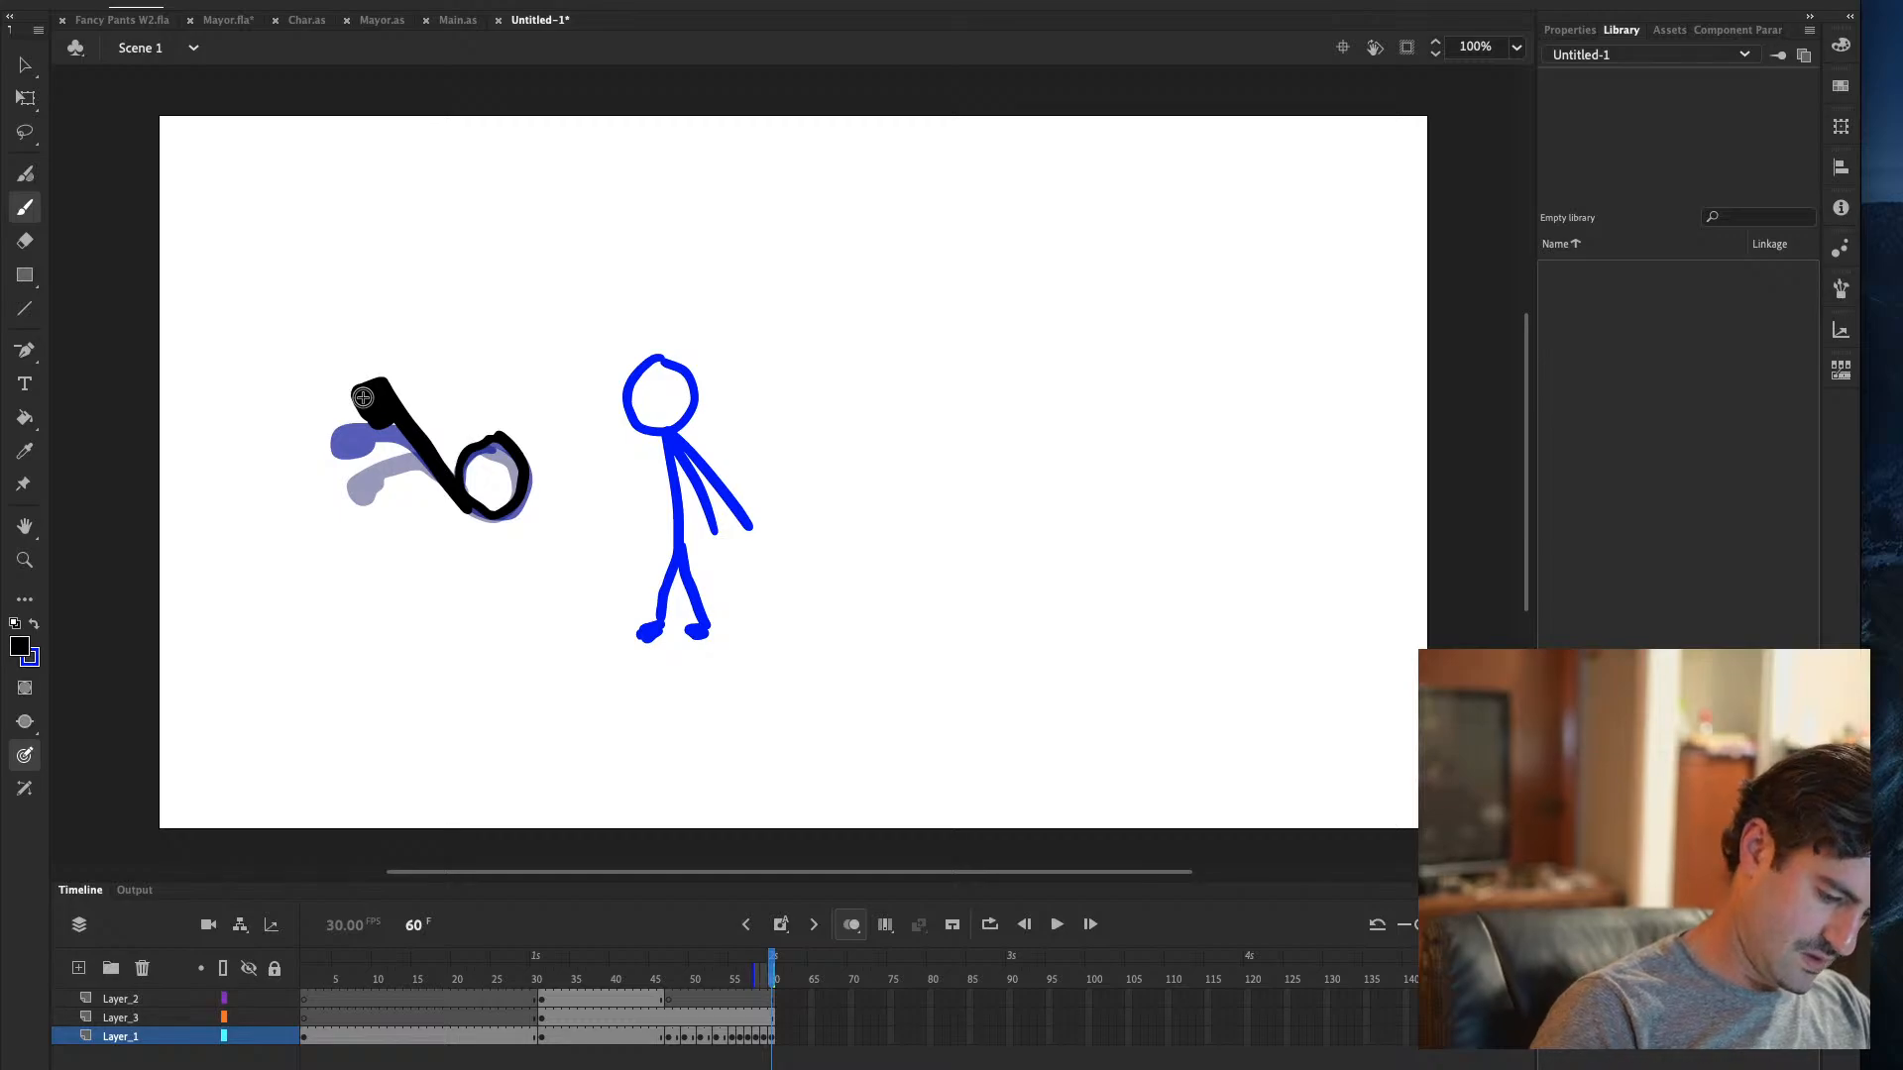
key("ctrl+z")
key("ctrl+z")
left_click_drag(363, 397, 464, 504)
mouse_move(371, 420)
left_mouse_down()
mouse_move(387, 432)
mouse_move(352, 426)
mouse_move(372, 435)
left_mouse_up()
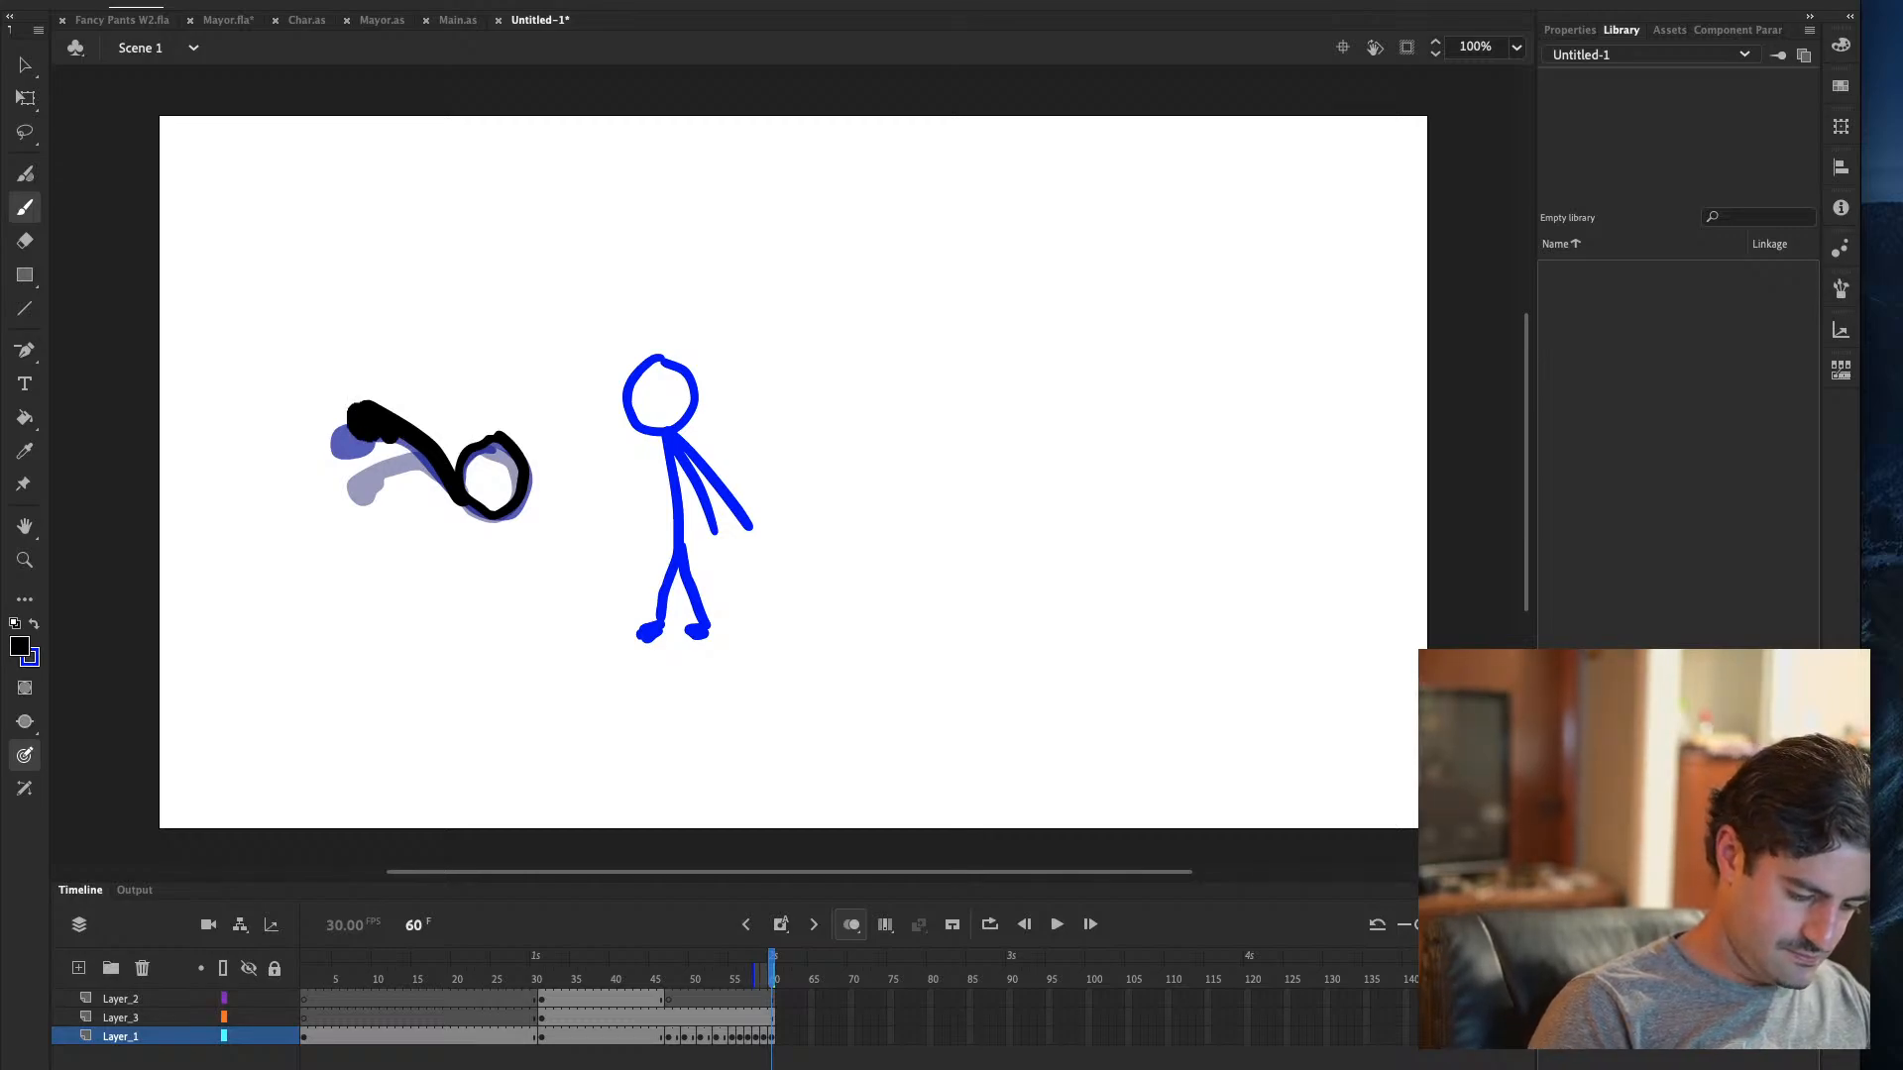
key("comma")
key("period")
key("super+z")
key("super+z")
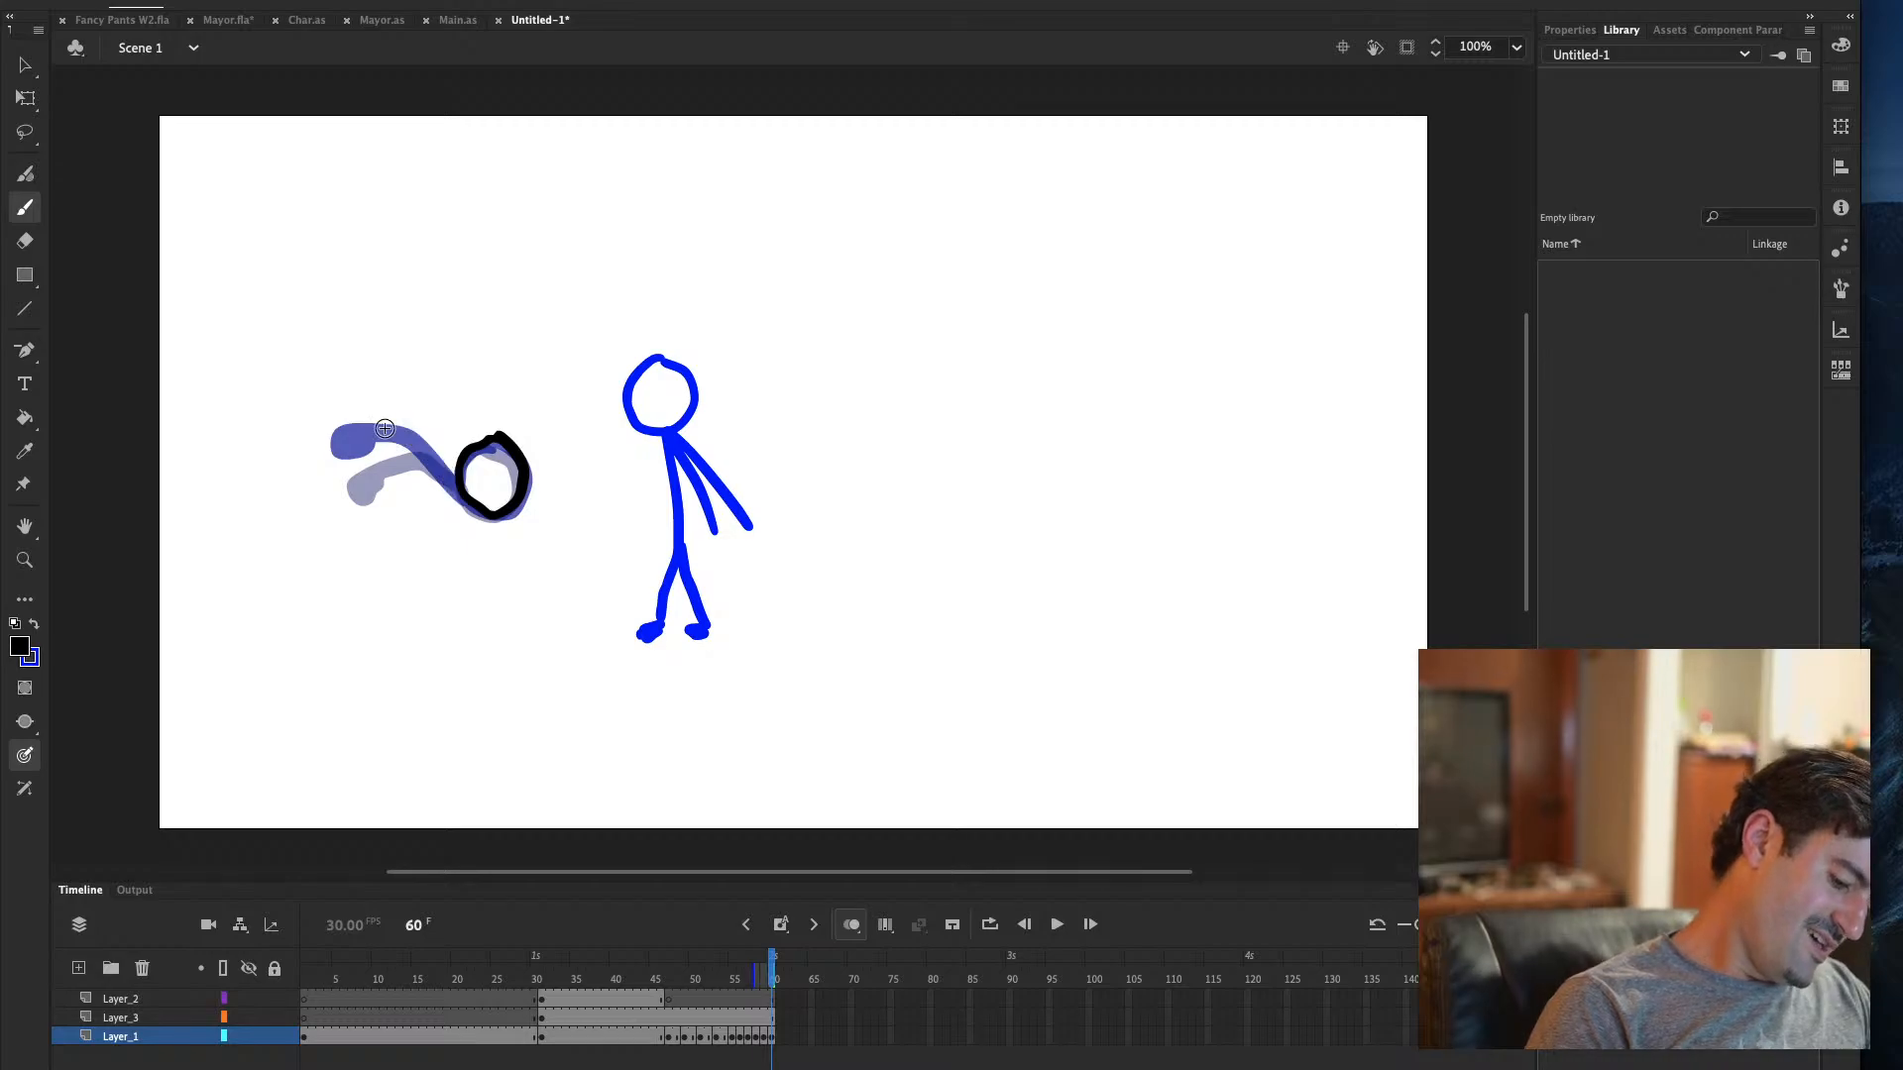
Brush the black figure's rear arm and fist at frame 60 of Layer_1, raised above and behind the head
mouse_move(359, 392)
left_mouse_down()
mouse_move(397, 407)
mouse_move(466, 495)
left_mouse_up()
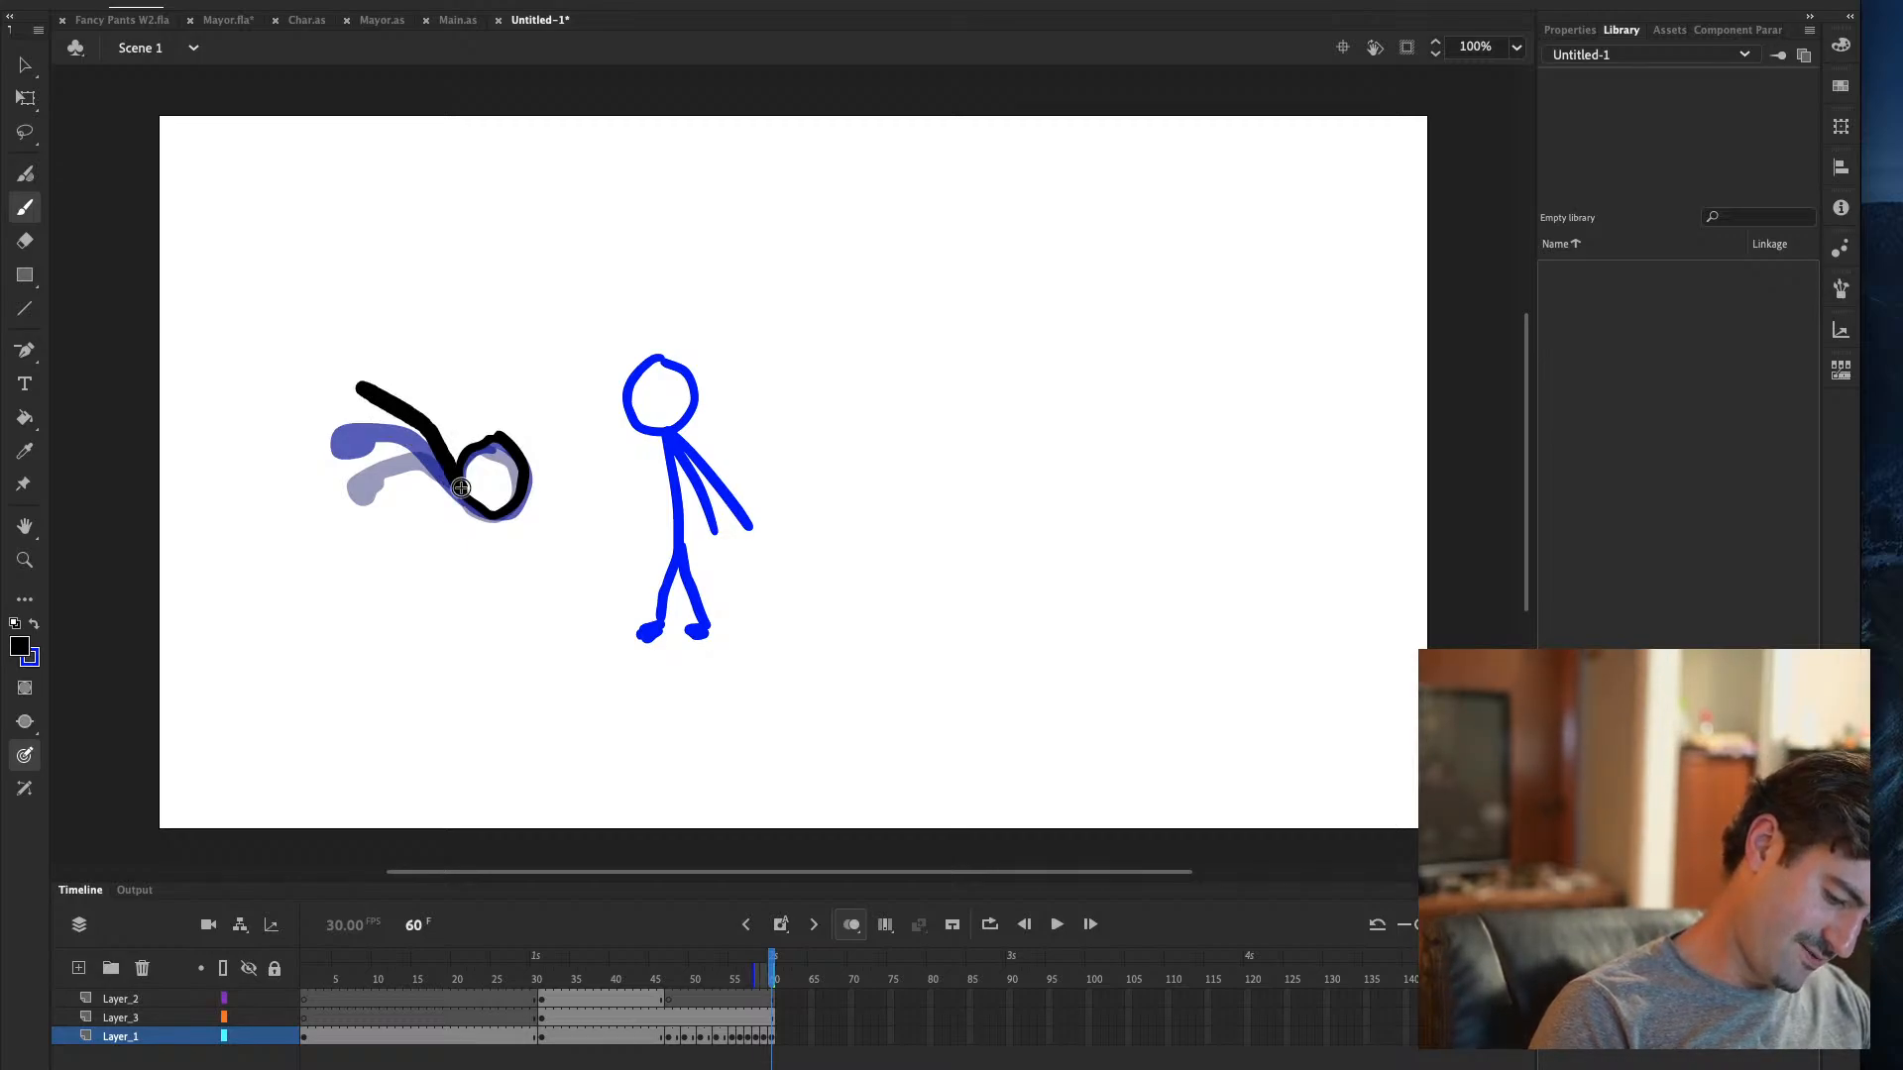
left_click_drag(355, 394, 369, 423)
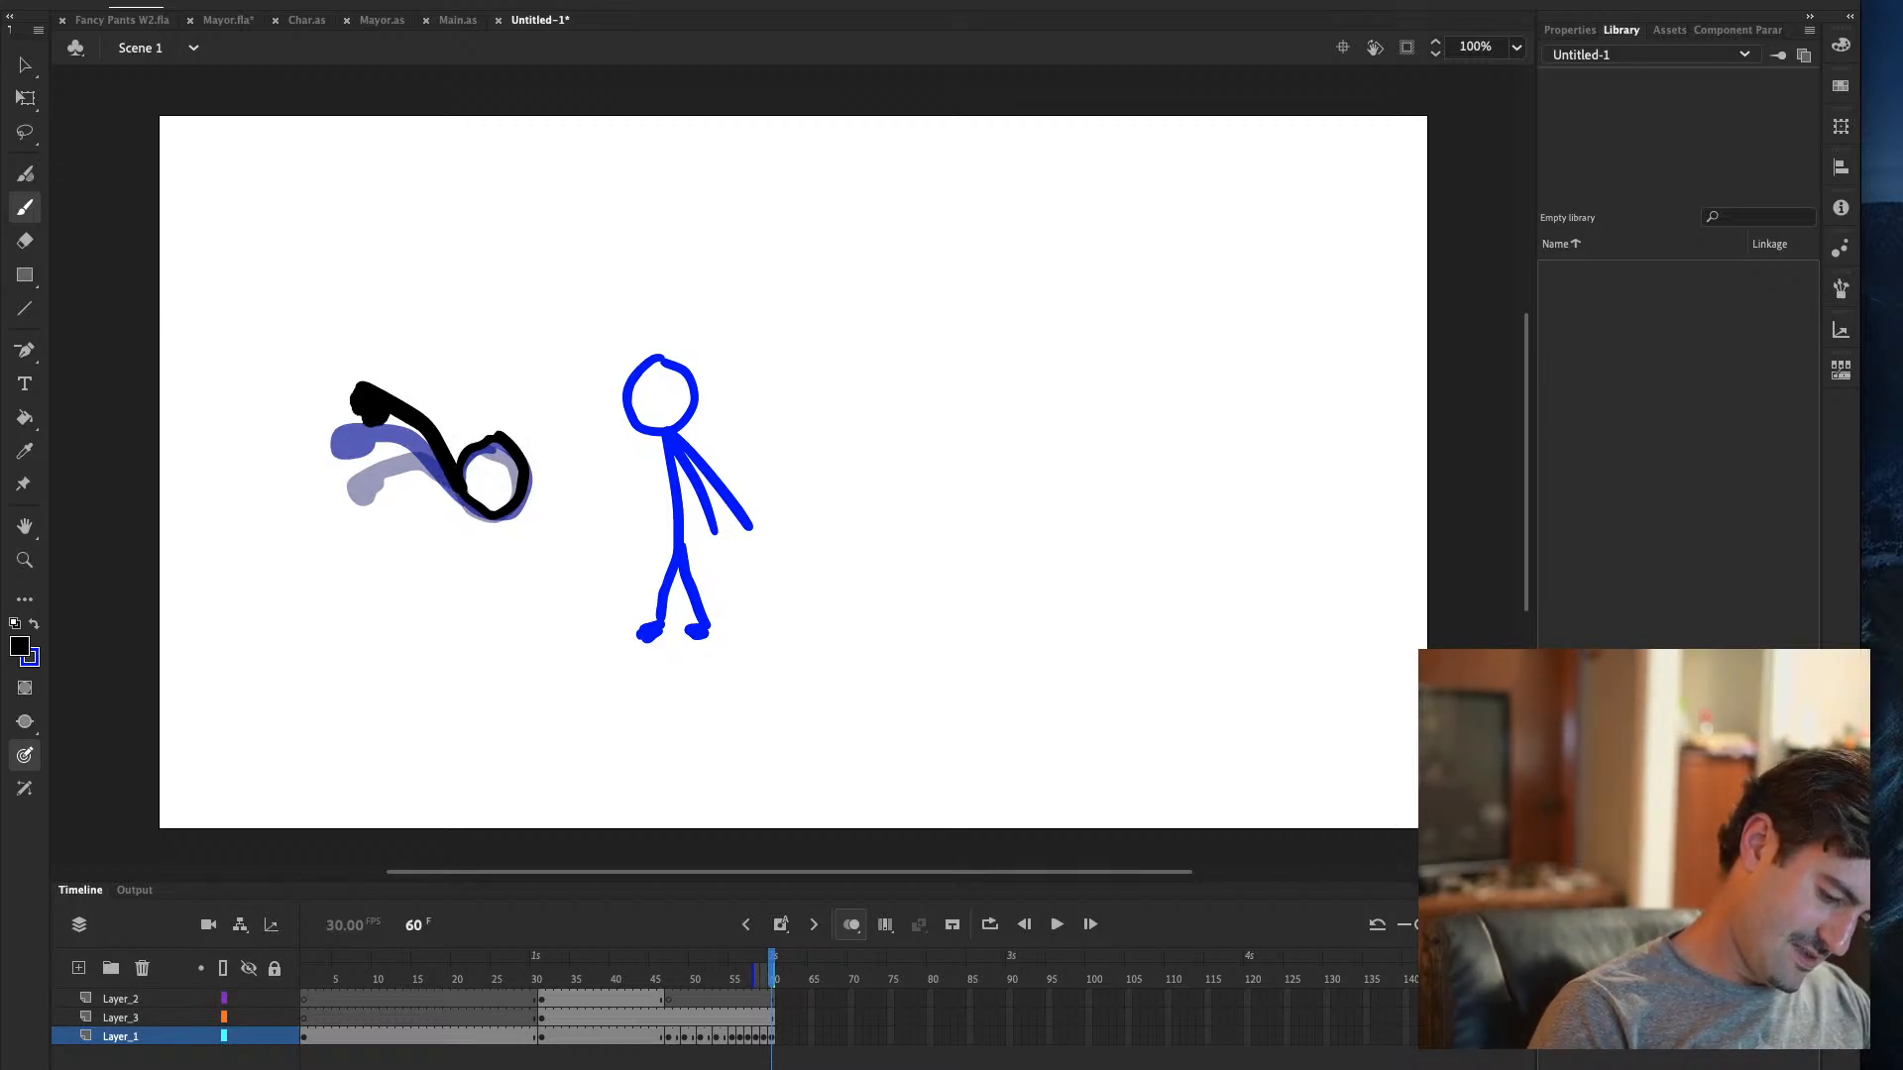
key("comma")
key("comma")
key("comma")
key("comma")
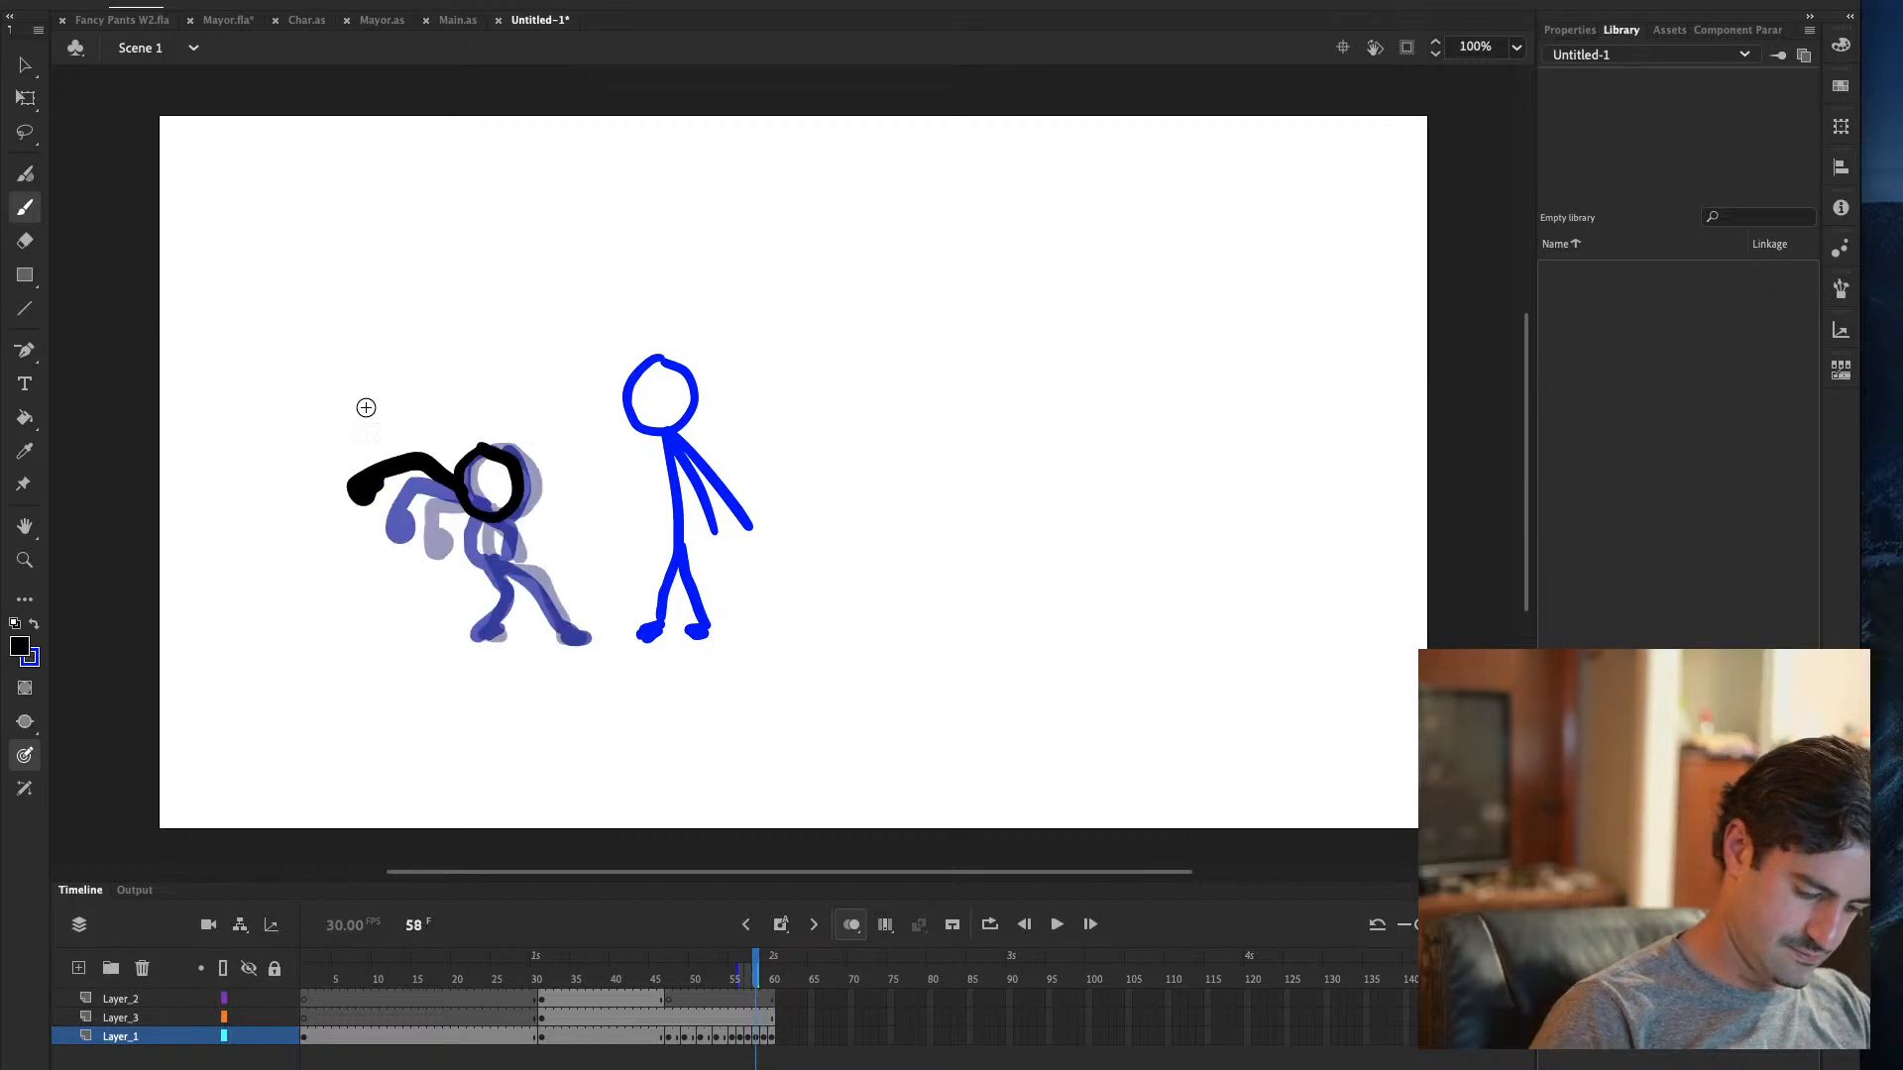
Brush the black figure's torso, both legs and bent front arm at frame 58 of Layer_1 in a wide stance
key("period")
key("period")
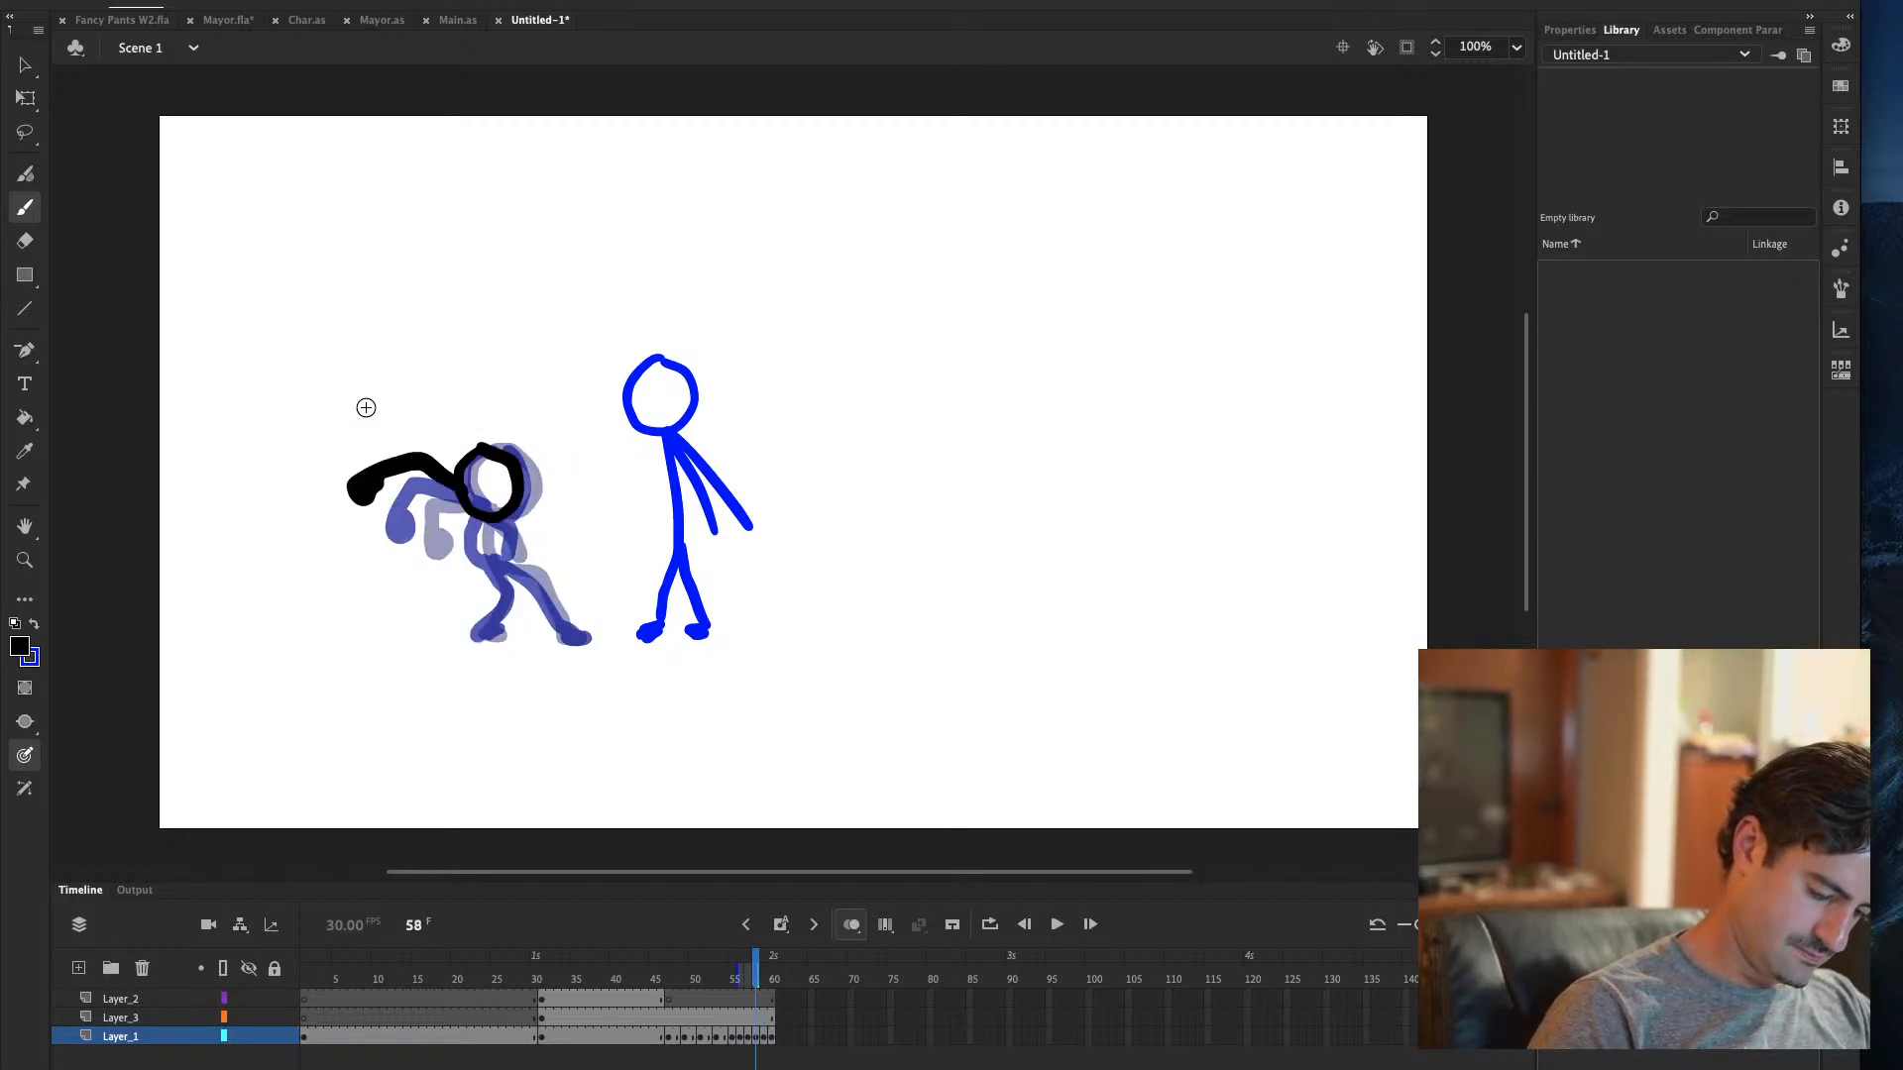
mouse_move(461, 504)
left_mouse_down()
mouse_move(452, 594)
mouse_move(425, 623)
mouse_move(530, 596)
mouse_move(583, 635)
left_mouse_up()
mouse_move(481, 504)
left_mouse_down()
mouse_move(523, 540)
mouse_move(513, 557)
left_mouse_up()
key("comma")
key("period")
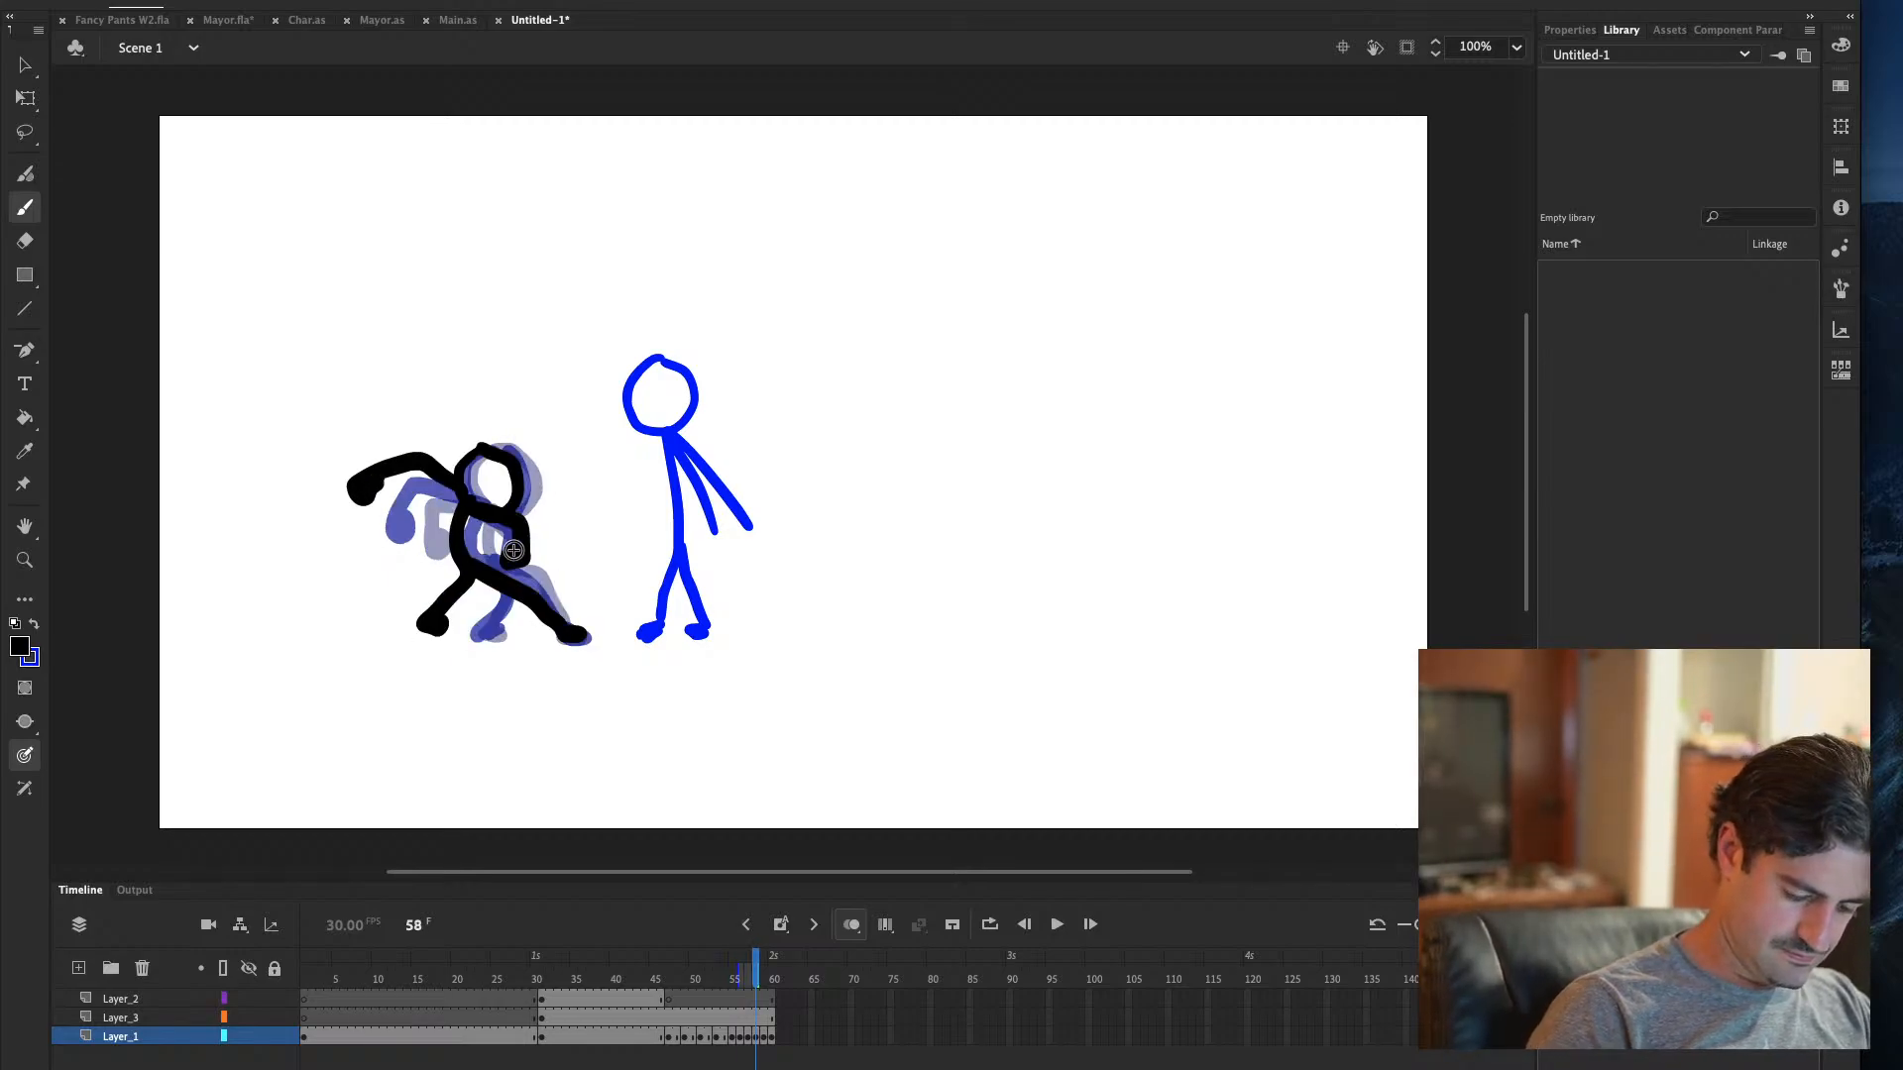
Shift the black figure's head and rear arm at frame 59 slightly backward, away from the blue figure
key("period")
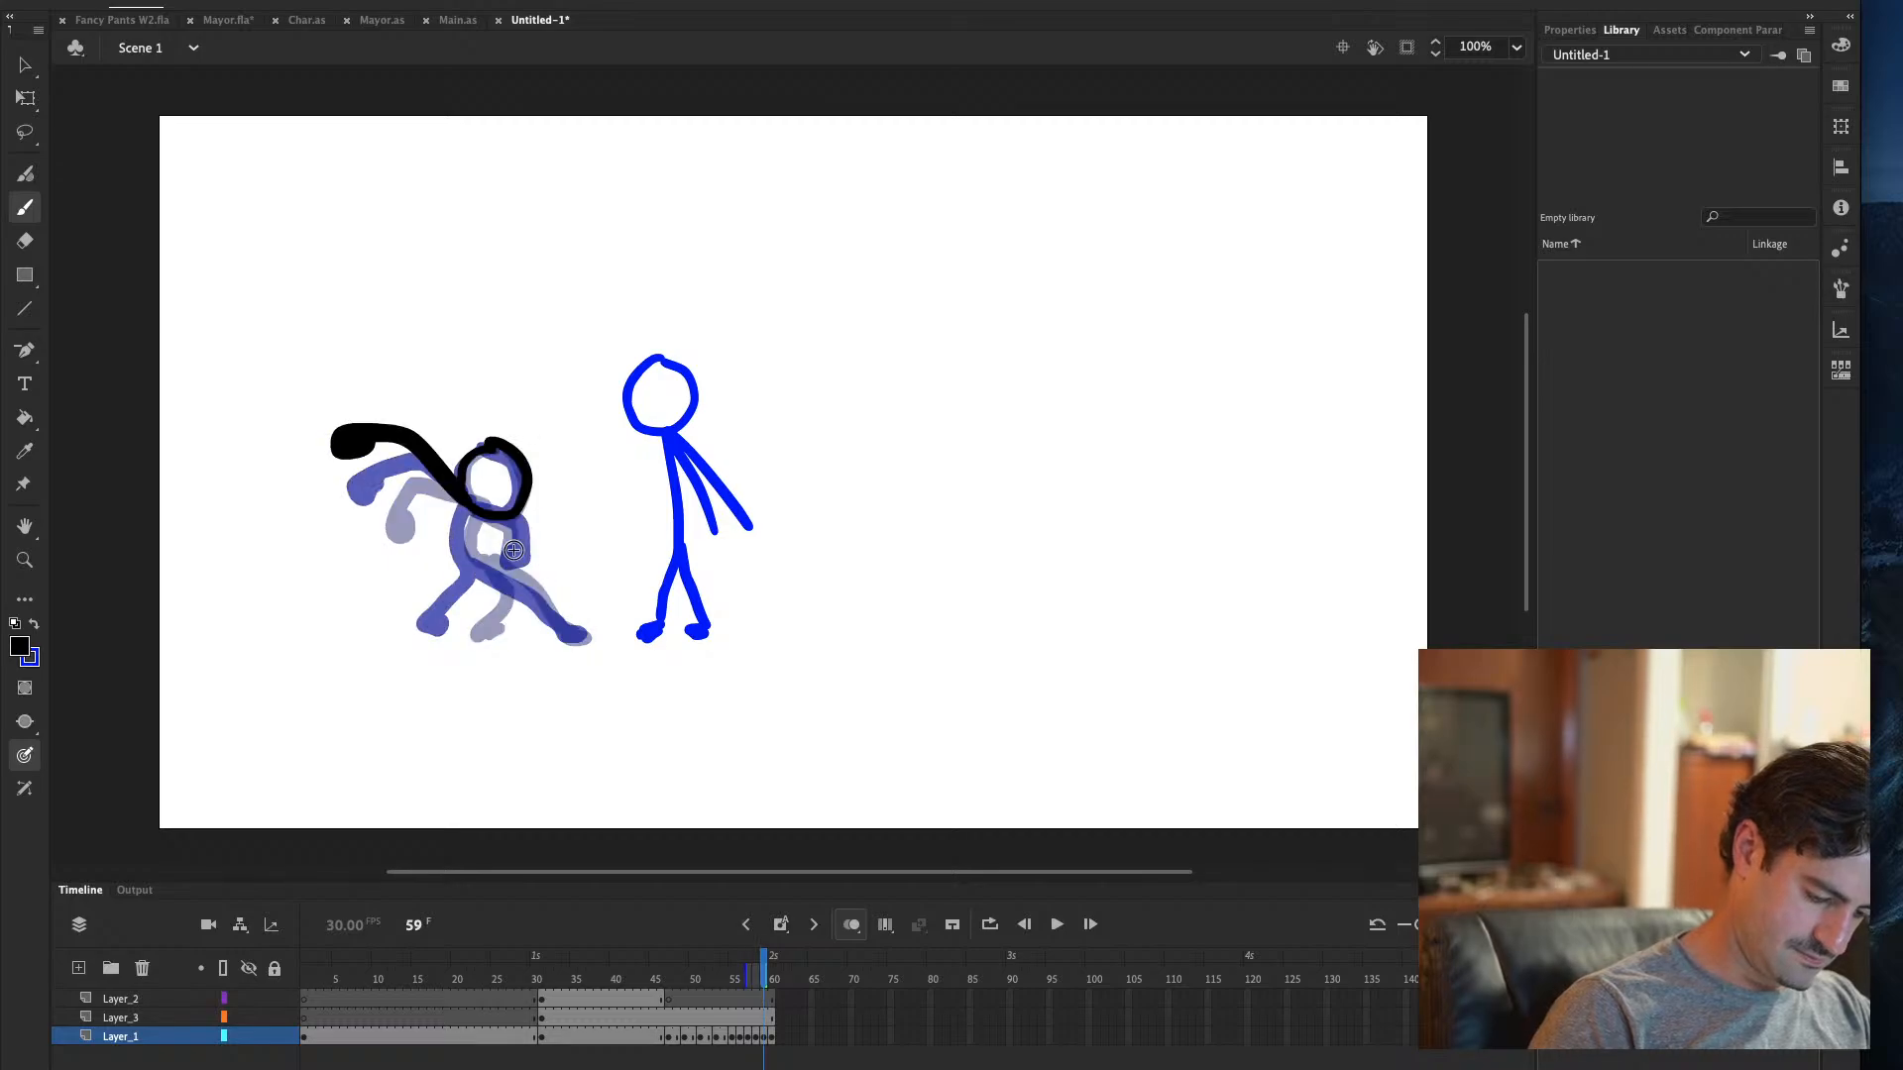
key("v")
left_click(519, 494)
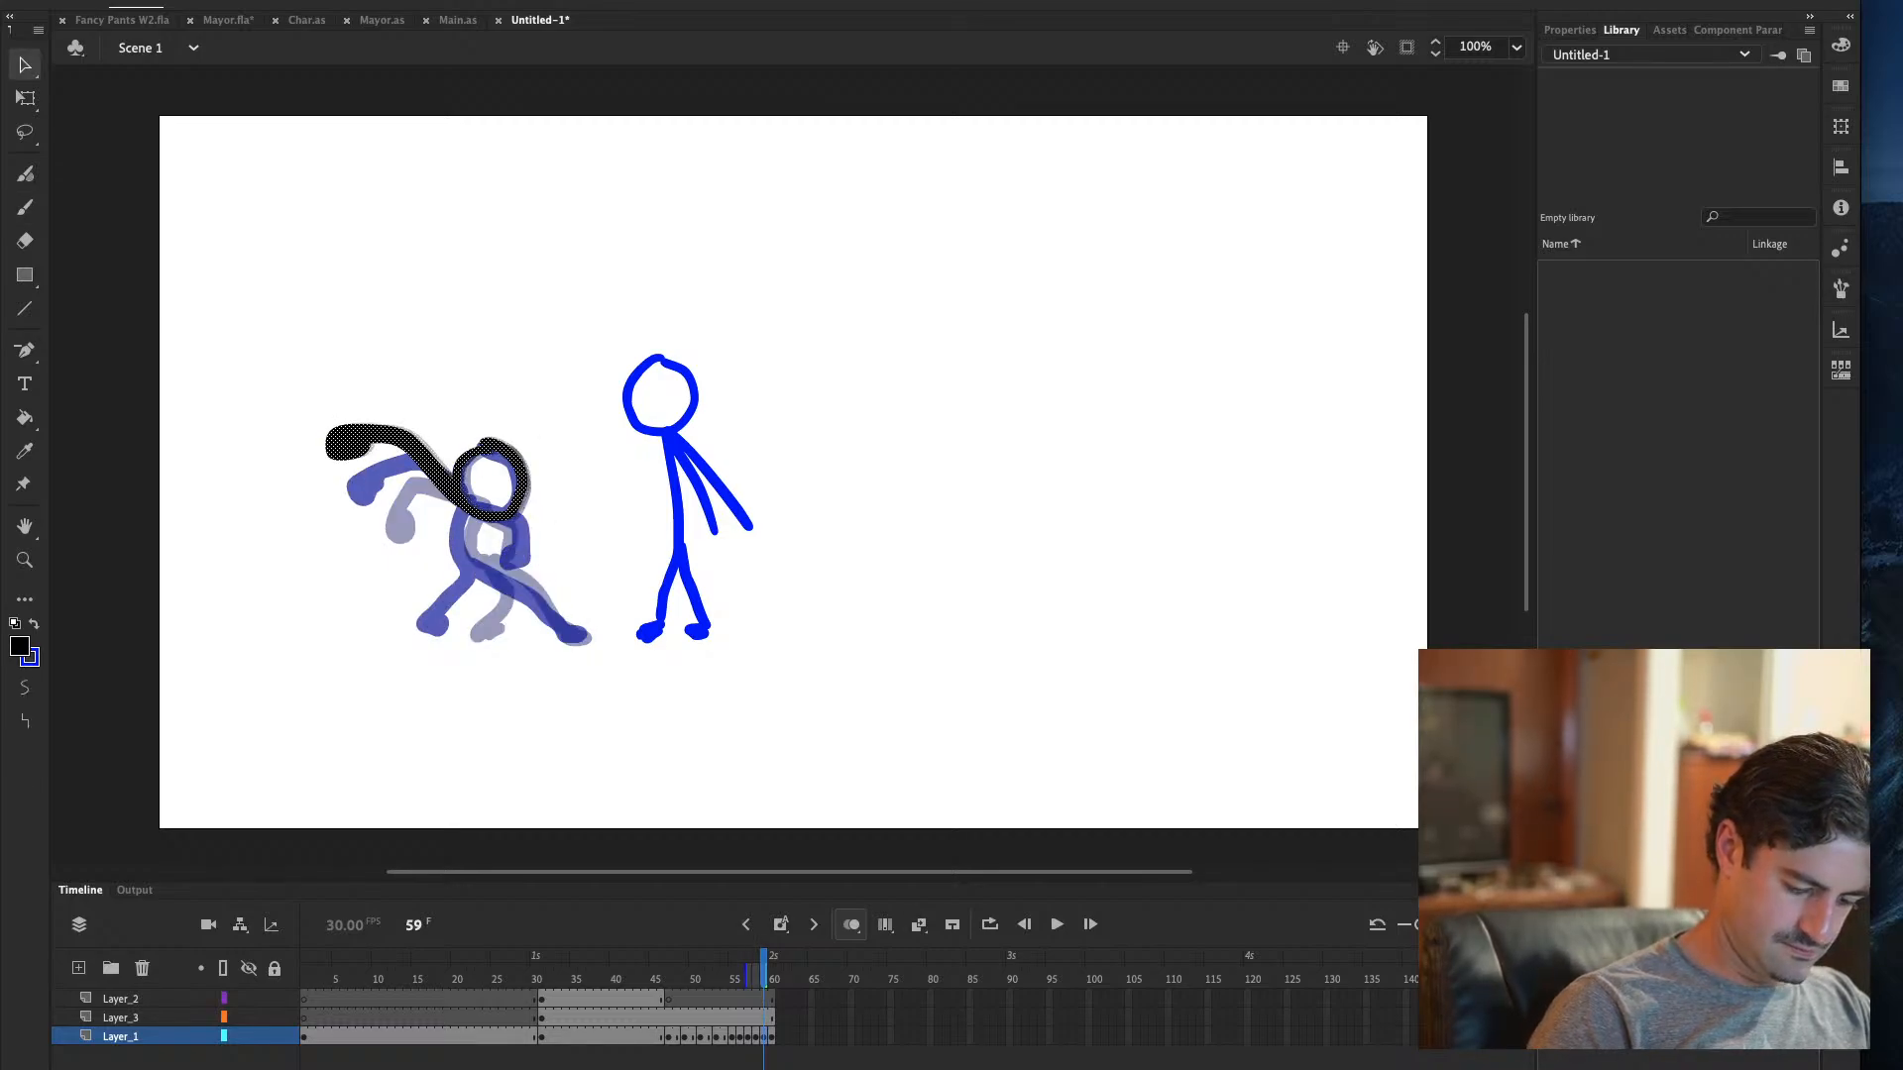
key("comma")
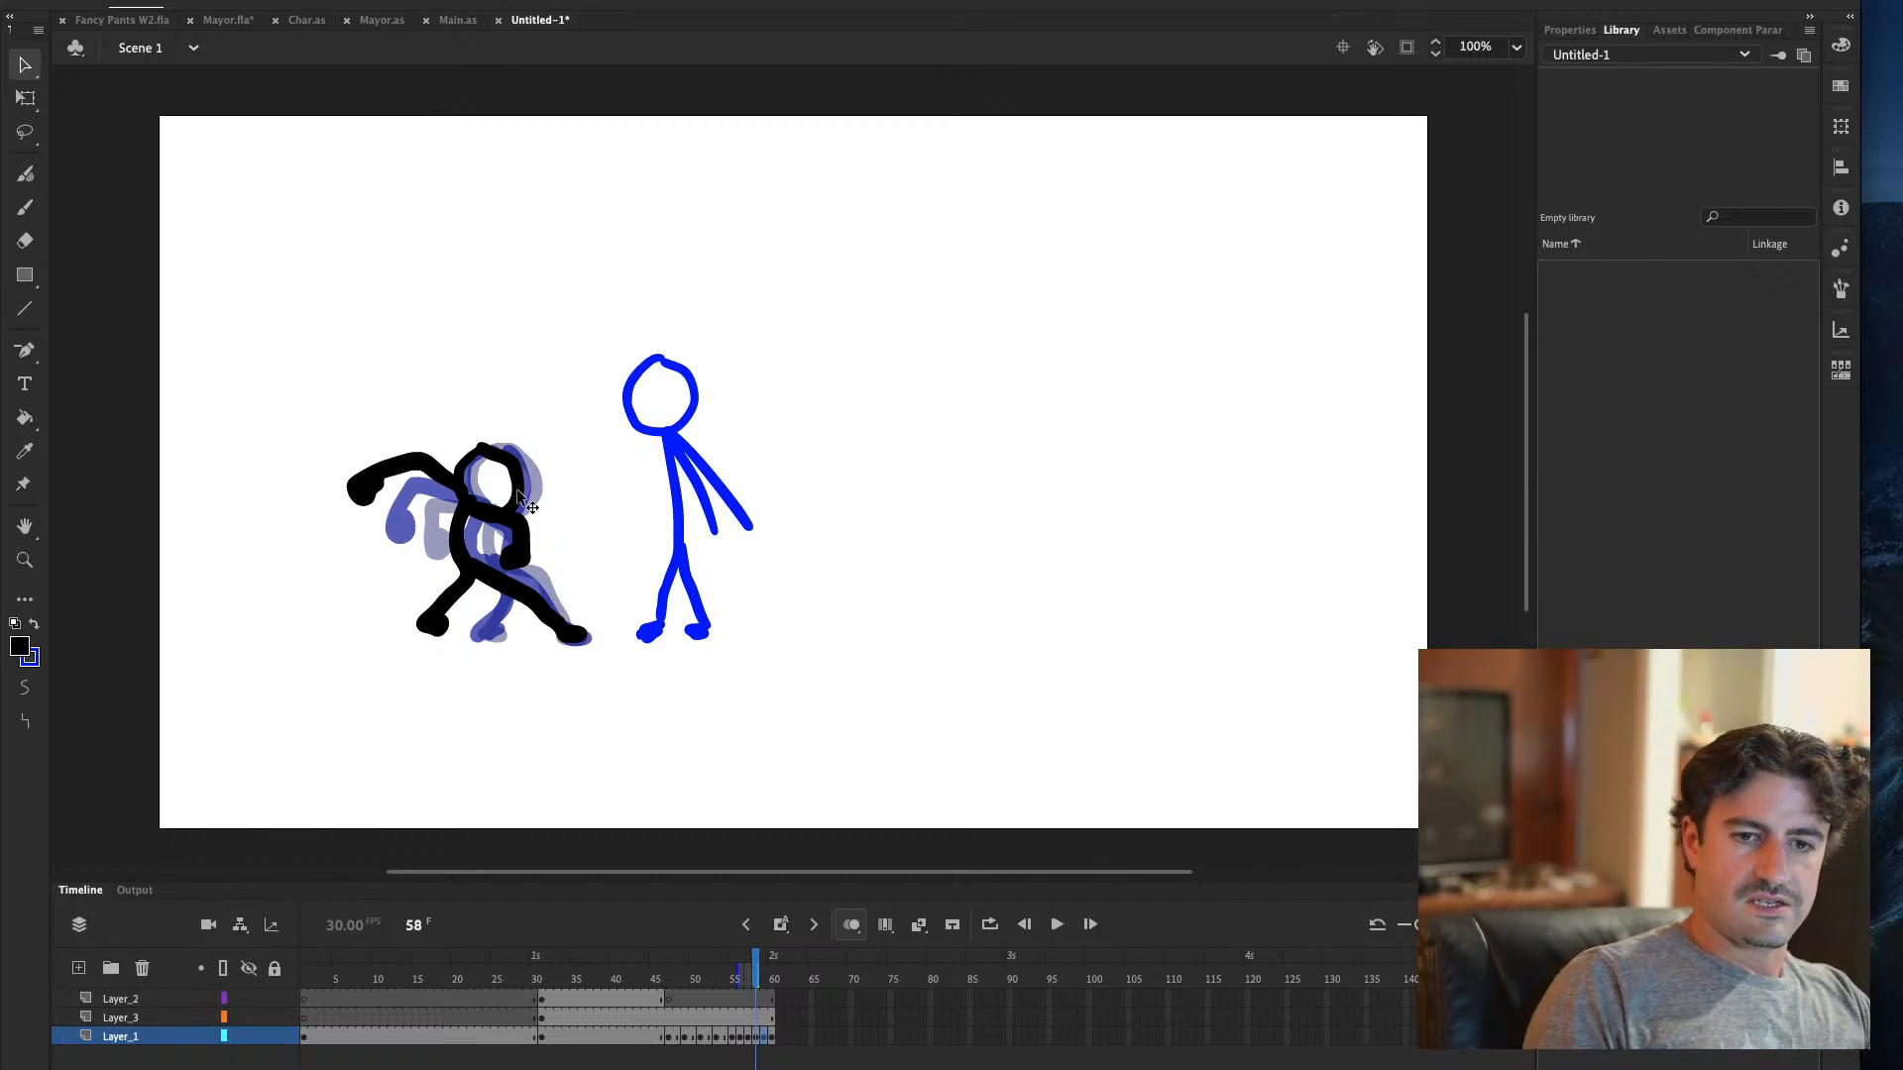
Switch back to the Classic Brush Tool and compare the black figure's poses at frames 58 and 59
left_click(26, 206)
key("period")
key("comma")
key("period")
key("comma")
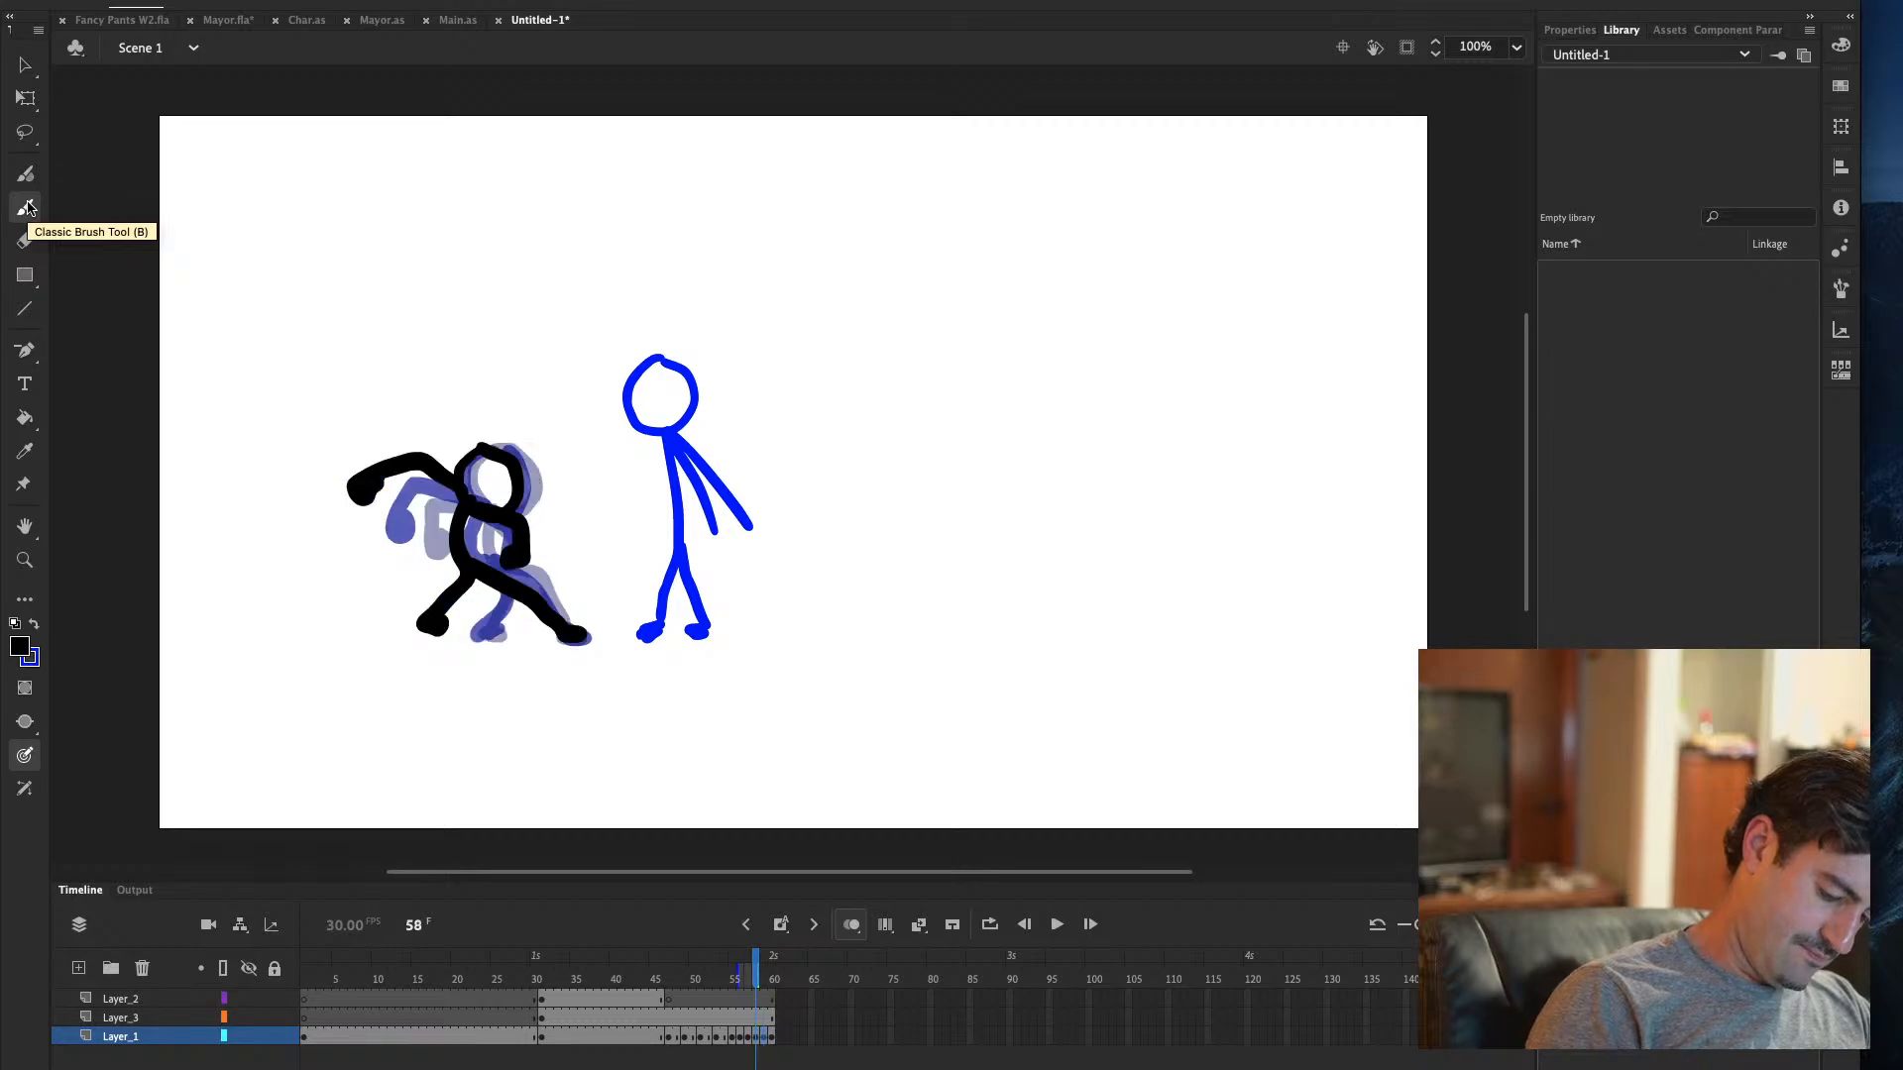
key("period")
key("period")
key("comma")
left_click(26, 207)
mouse_move(451, 494)
left_mouse_down()
mouse_move(459, 554)
mouse_move(456, 494)
mouse_move(442, 522)
mouse_move(474, 590)
left_mouse_up()
key("comma")
key("period")
key("super+z")
key("super+z")
Brush the black figure's torso, both legs and front arm at frame 59 of Layer_1, leaning farther back than frame 58
left_click_drag(462, 488, 433, 620)
key("period")
key("comma")
mouse_move(462, 540)
left_mouse_down()
mouse_move(489, 581)
mouse_move(580, 633)
left_mouse_up()
key("comma")
key("period")
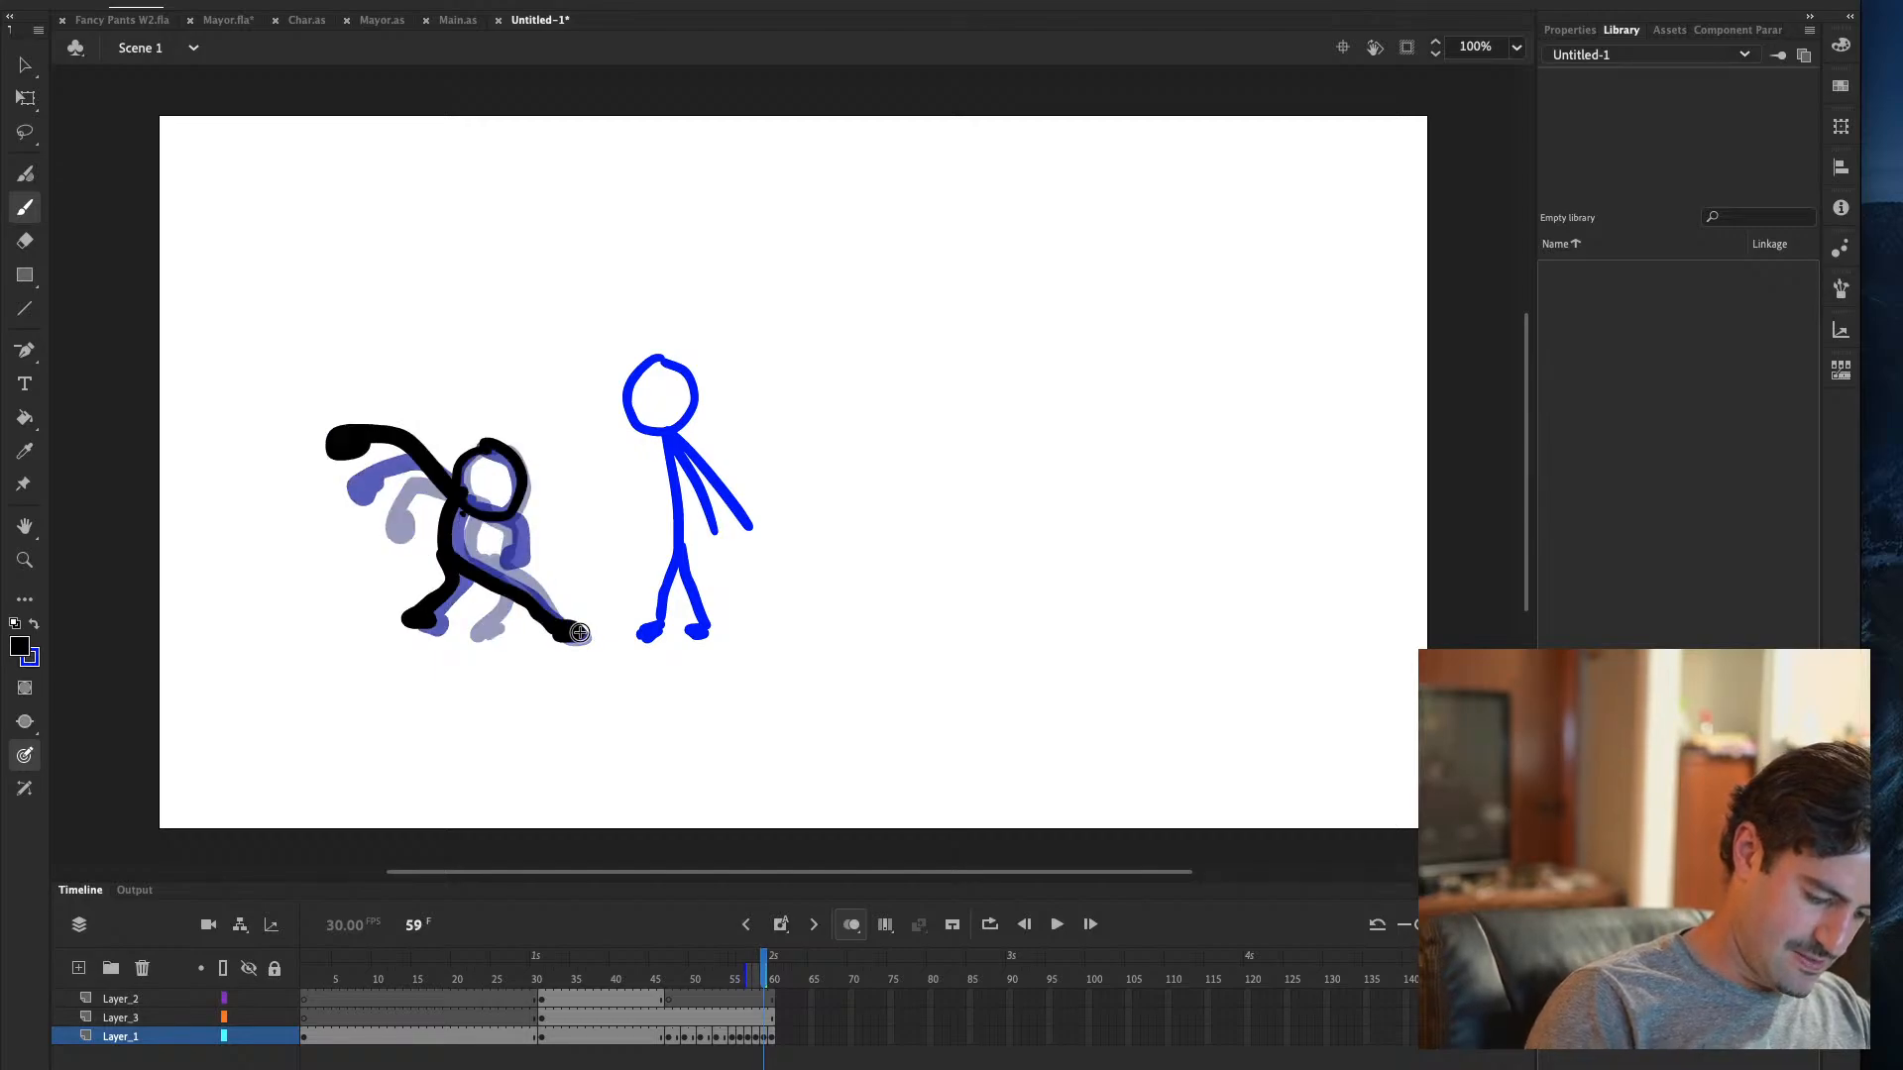
mouse_move(523, 516)
left_mouse_down()
mouse_move(513, 565)
mouse_move(523, 547)
left_mouse_up()
key("comma")
key("period")
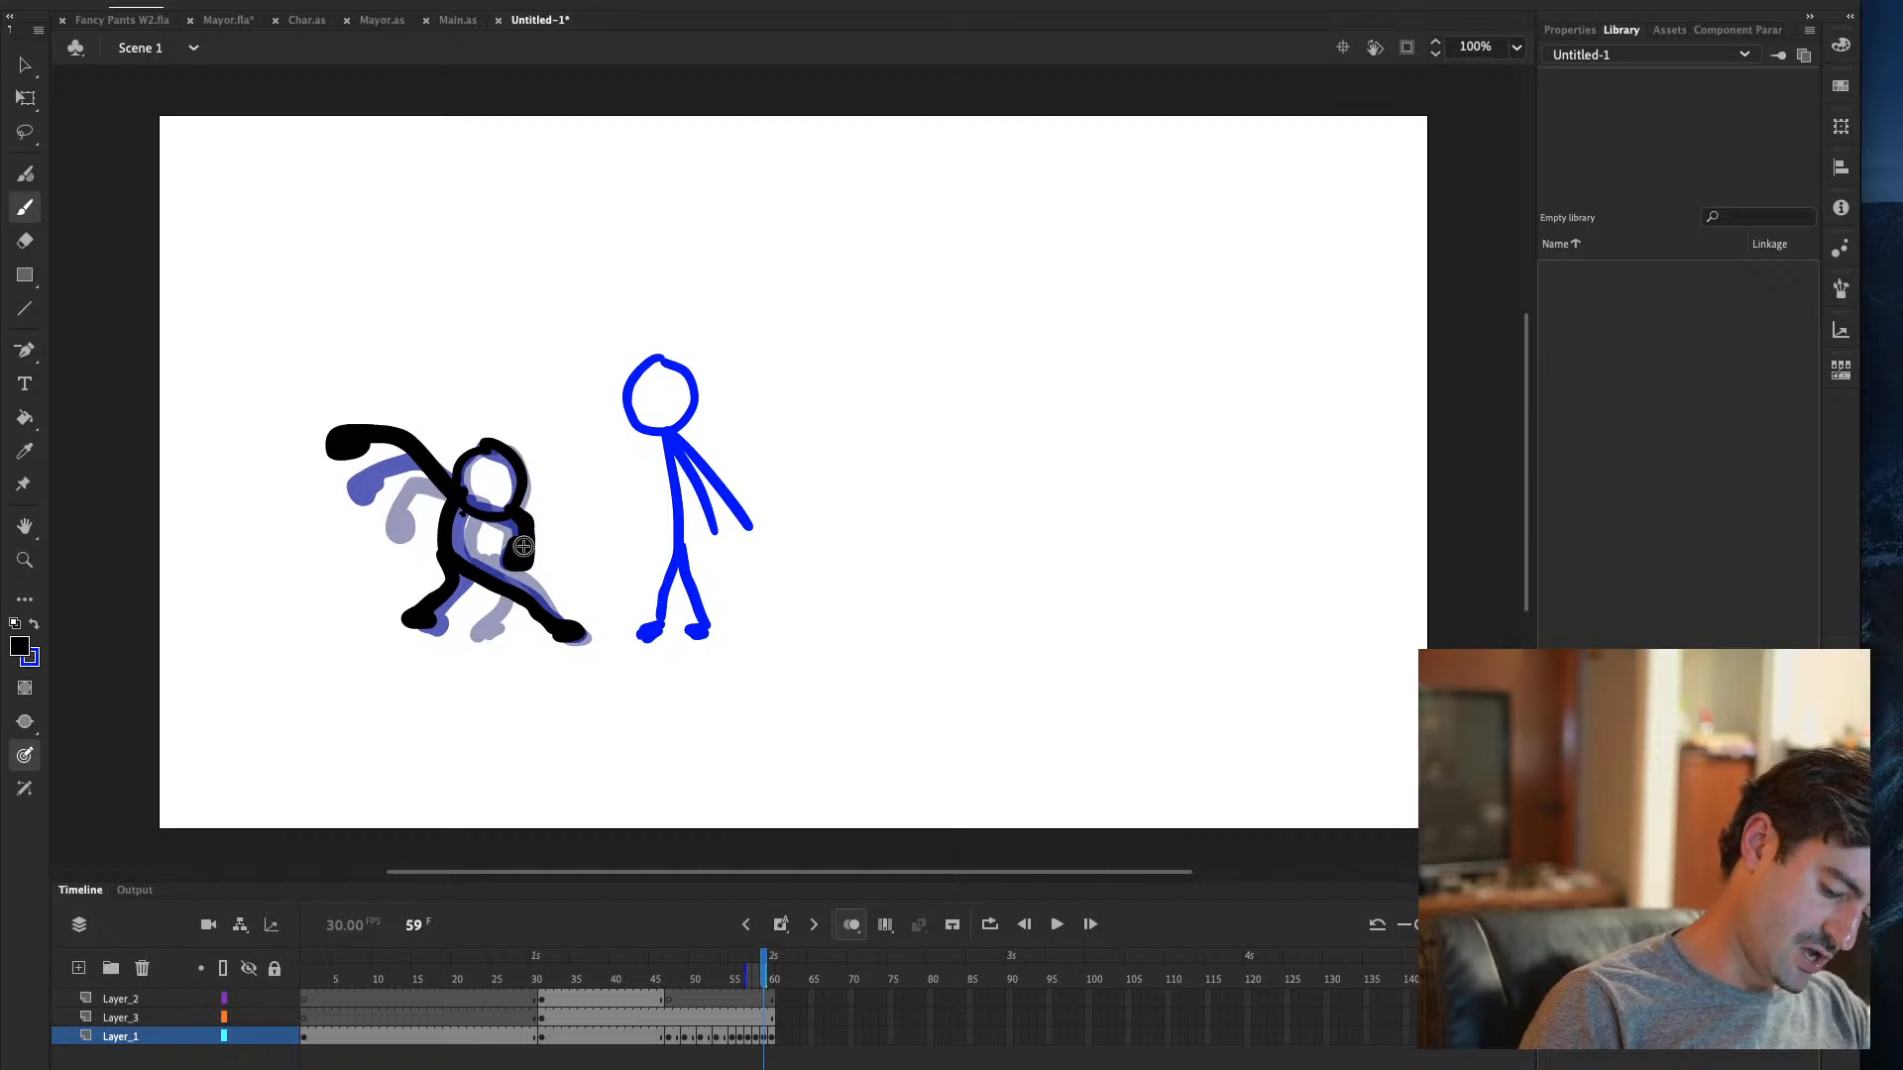
Brush the black figure's torso, widely spread legs and bent front arm at frame 60 of Layer_1
key("period")
mouse_move(464, 488)
left_mouse_down()
mouse_move(434, 521)
mouse_move(457, 572)
mouse_move(394, 613)
mouse_move(525, 610)
mouse_move(572, 635)
left_mouse_up()
key("comma")
key("period")
key("ctrl+z")
left_click_drag(451, 558, 579, 634)
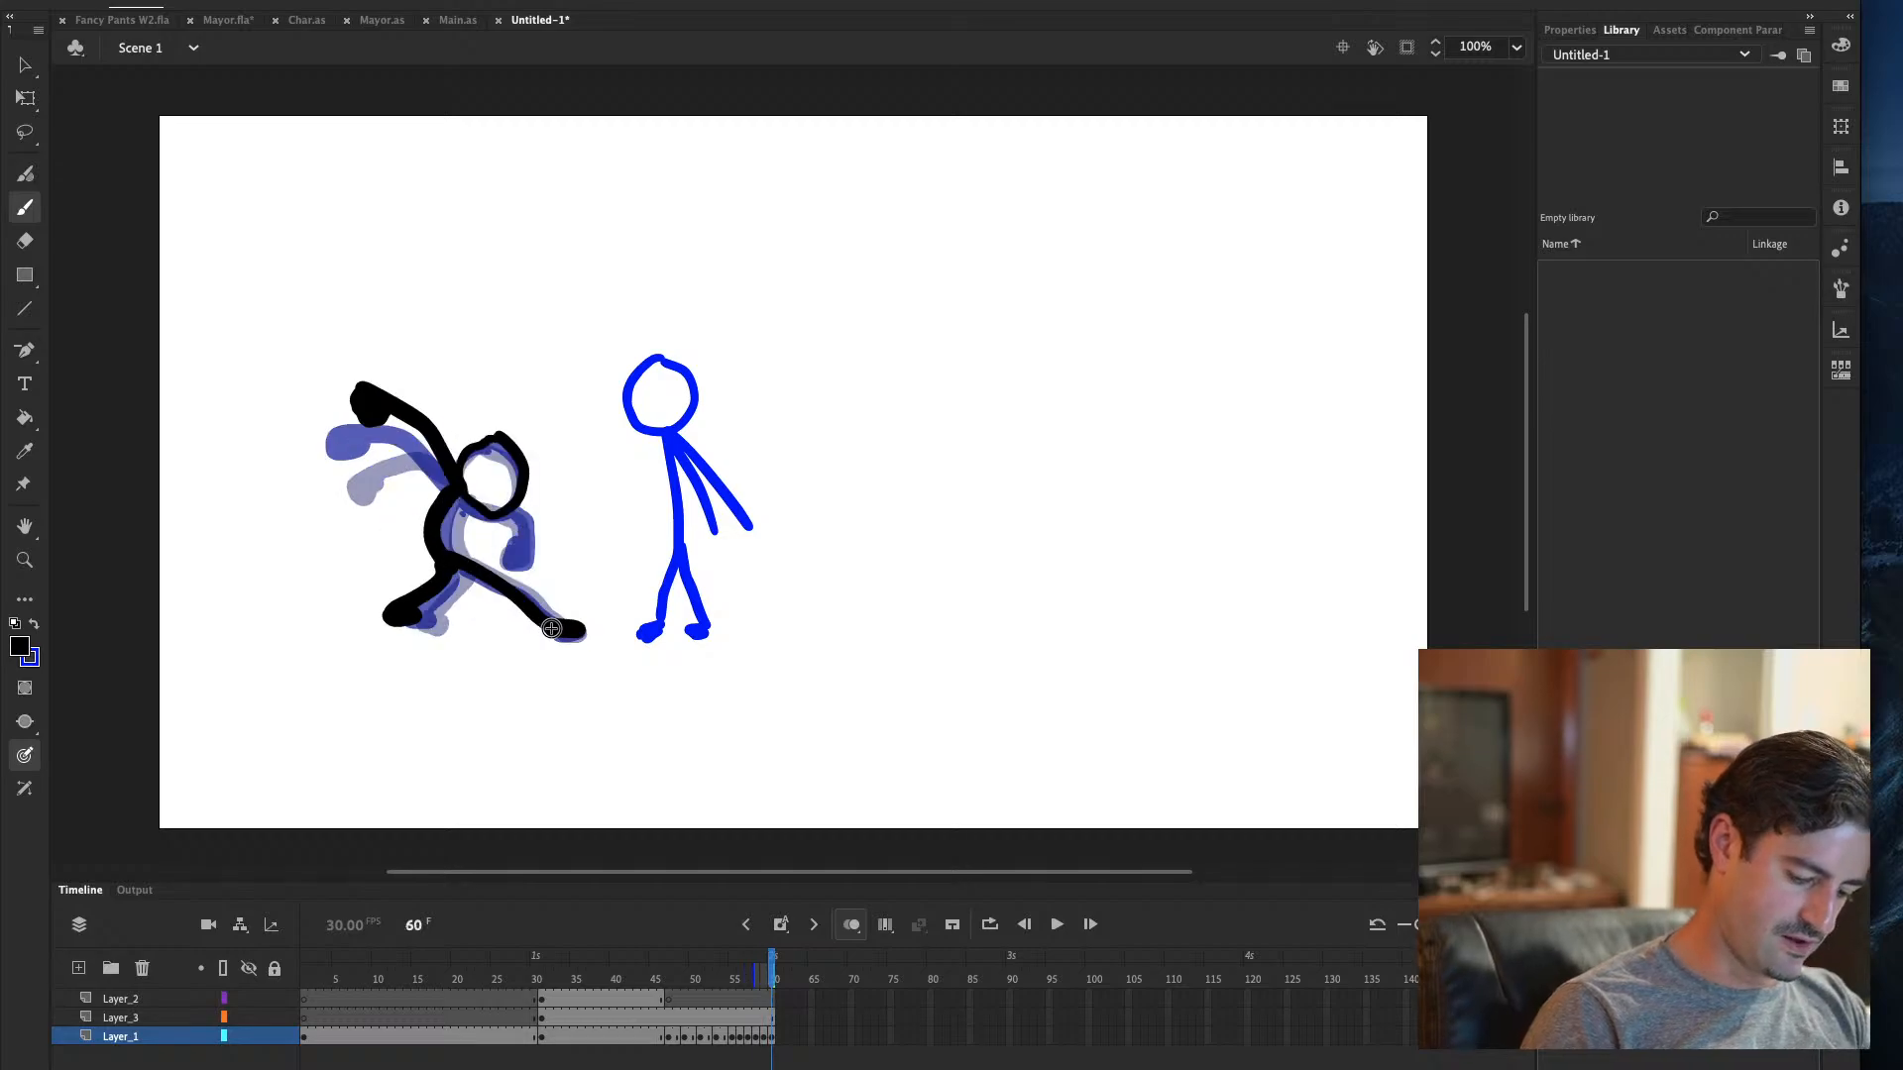
left_click_drag(522, 503, 526, 557)
key("comma")
key("period")
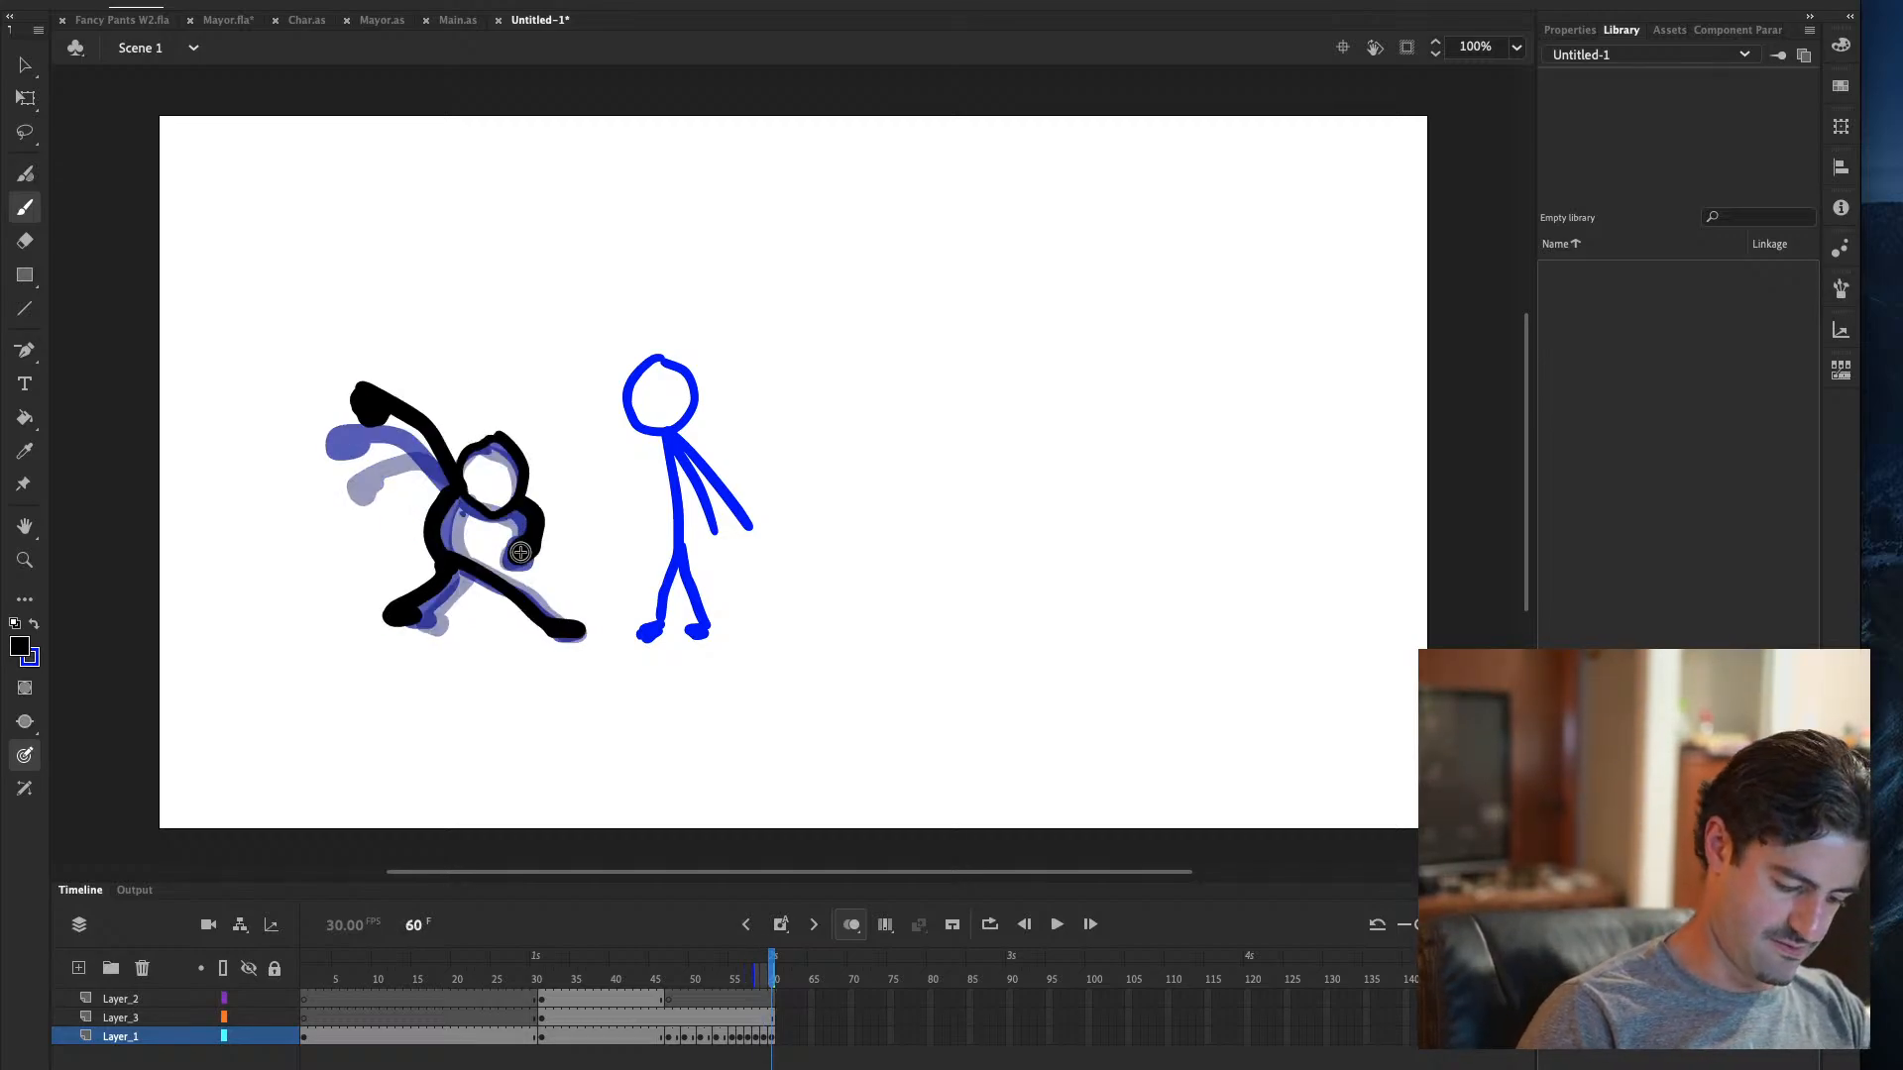
Extend the animation to frame 61 and brush the black figure's head and bent front arm on an empty Layer_1 keyframe
key("F5")
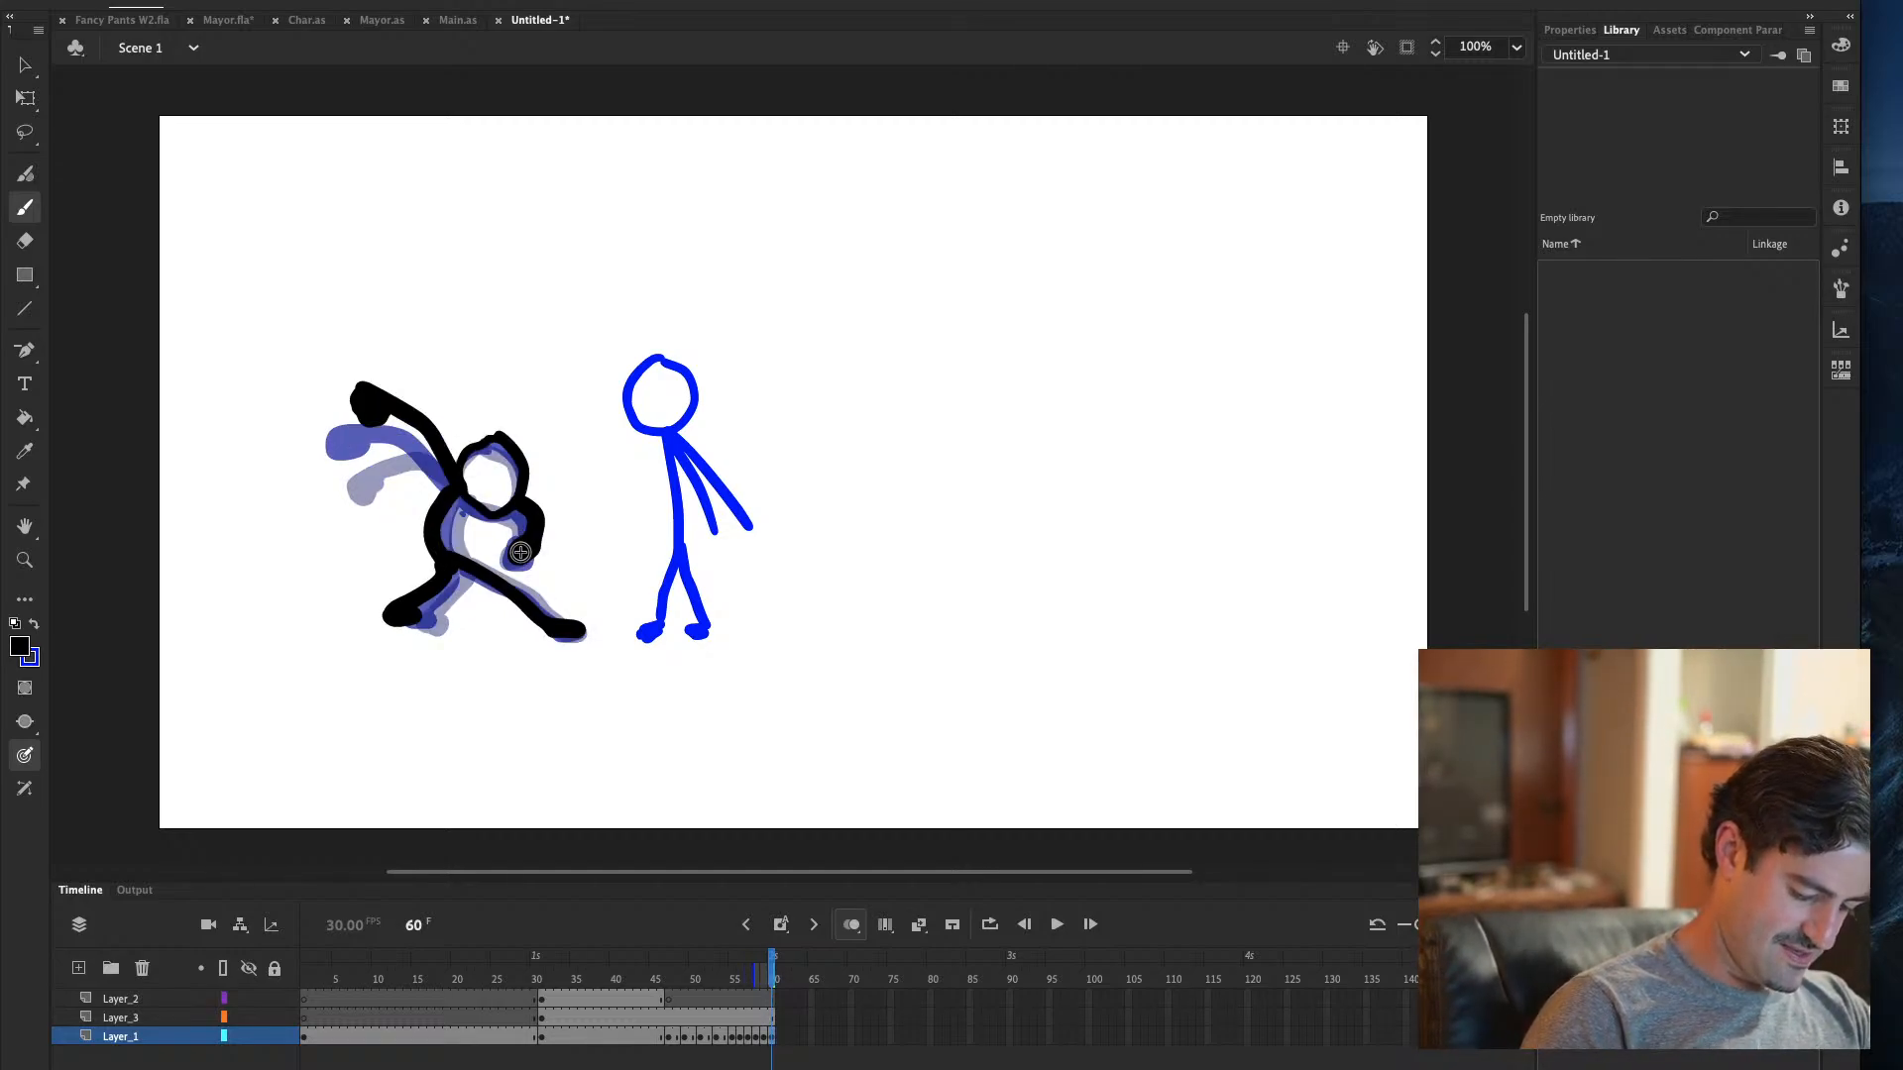
key("period")
key("comma")
key("period")
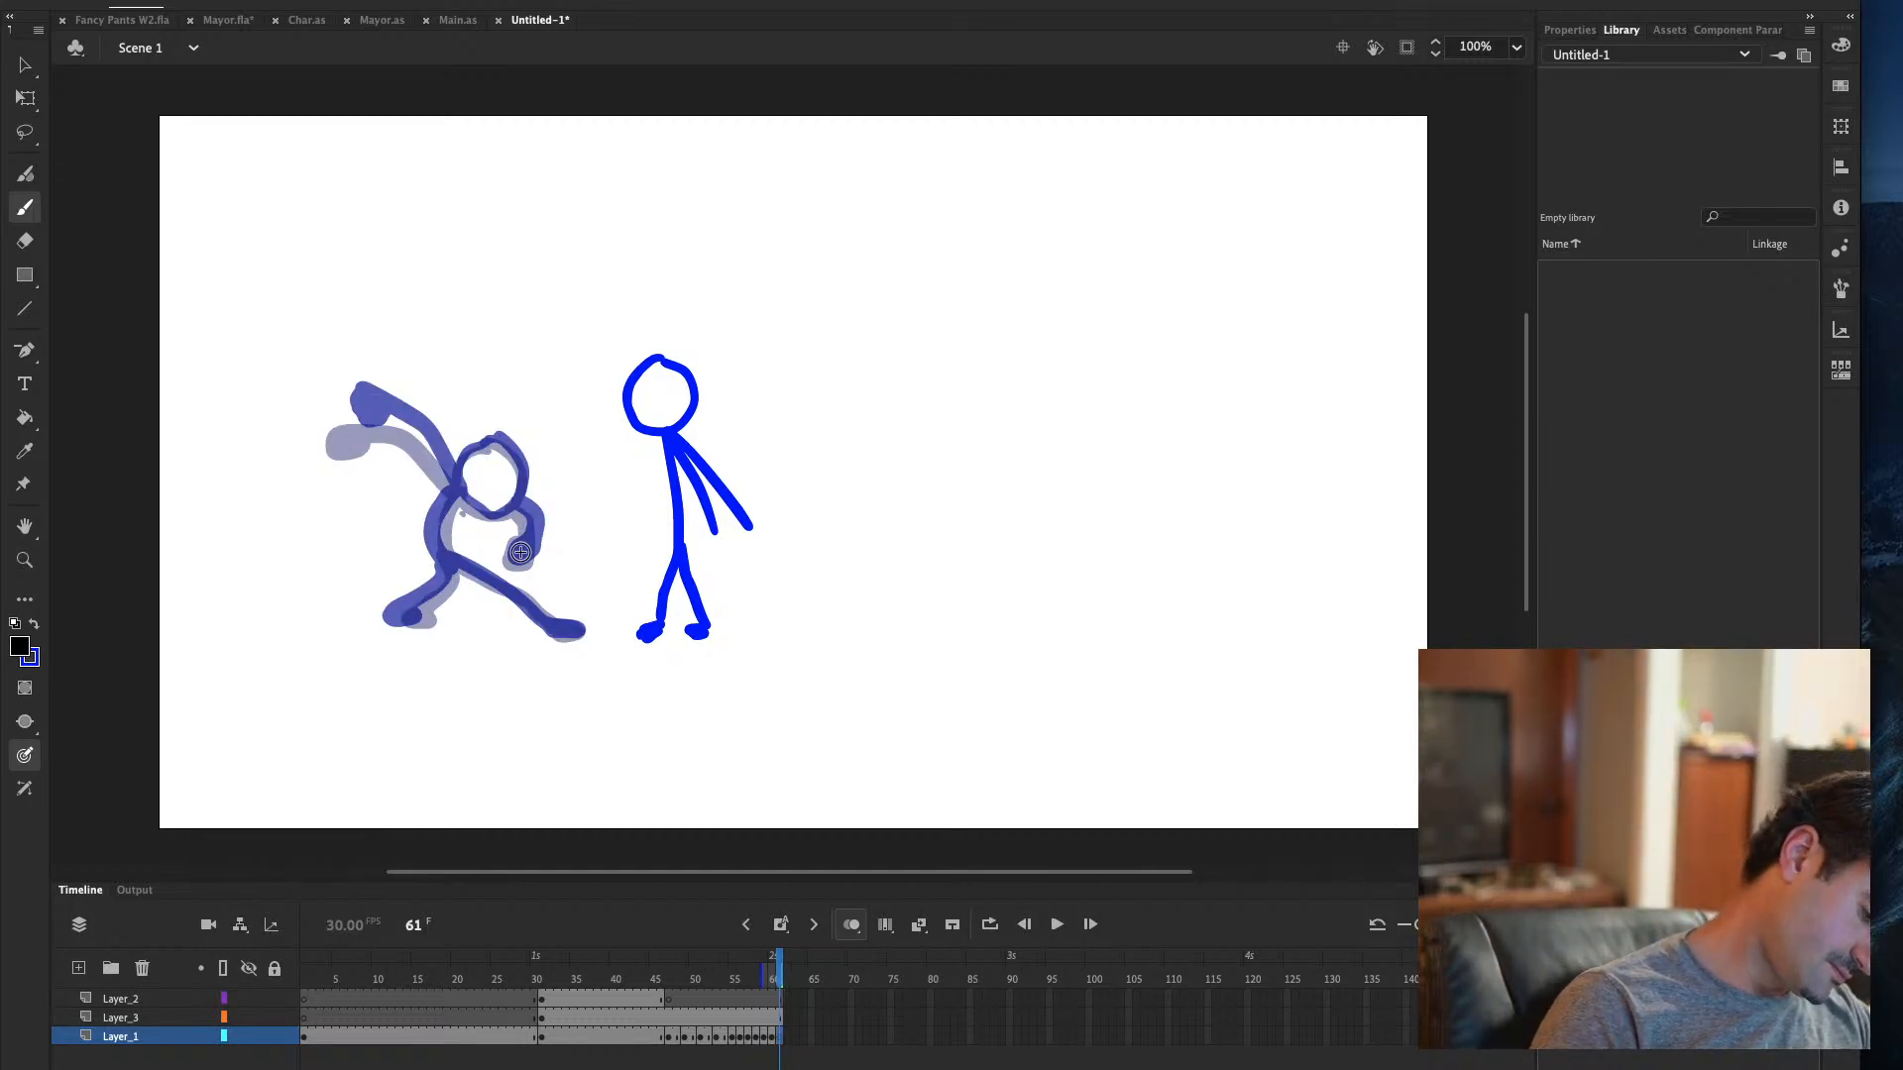
mouse_move(459, 451)
left_mouse_down()
mouse_move(514, 441)
mouse_move(466, 511)
mouse_move(481, 443)
mouse_move(448, 458)
mouse_move(501, 510)
mouse_move(482, 430)
mouse_move(525, 538)
left_mouse_up()
key("ctrl+z")
key("comma")
key("period")
key("comma")
key("period")
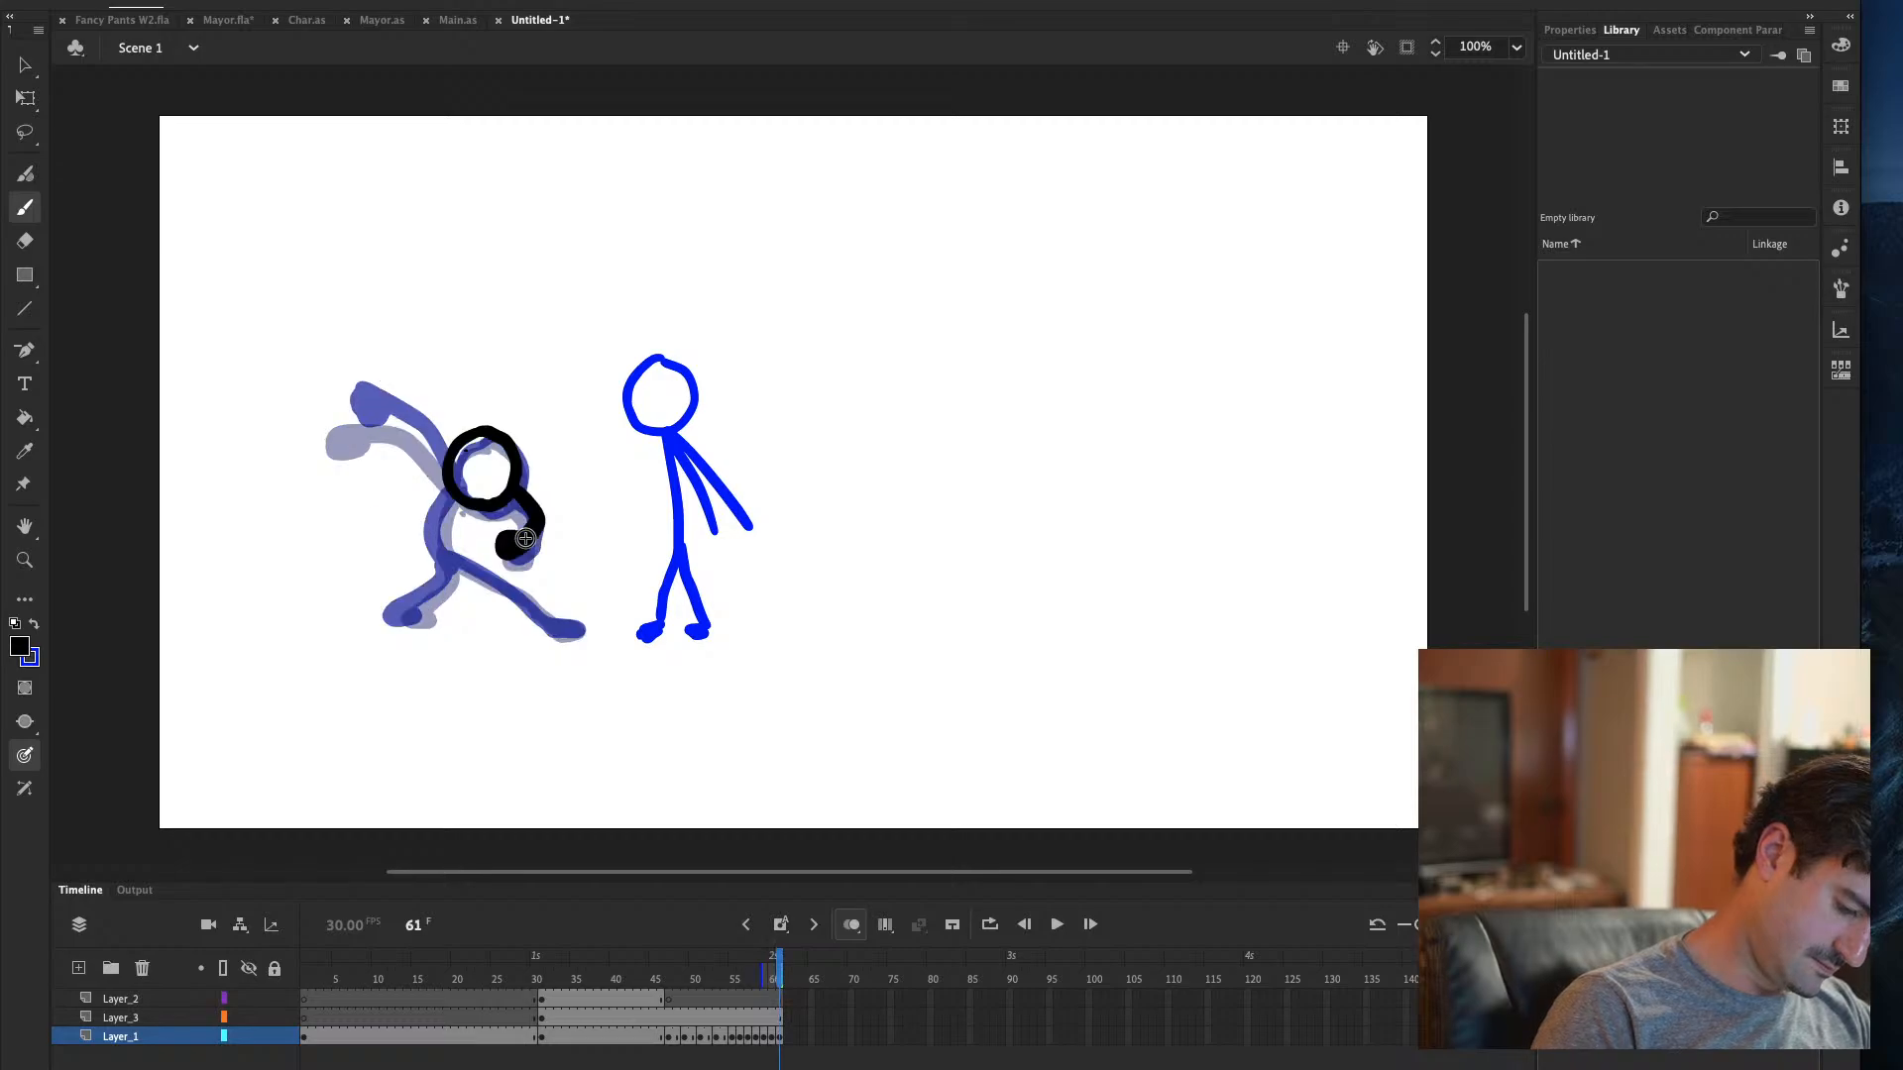
mouse_move(450, 483)
left_mouse_down()
mouse_move(420, 507)
mouse_move(438, 558)
left_mouse_up()
key("comma")
key("period")
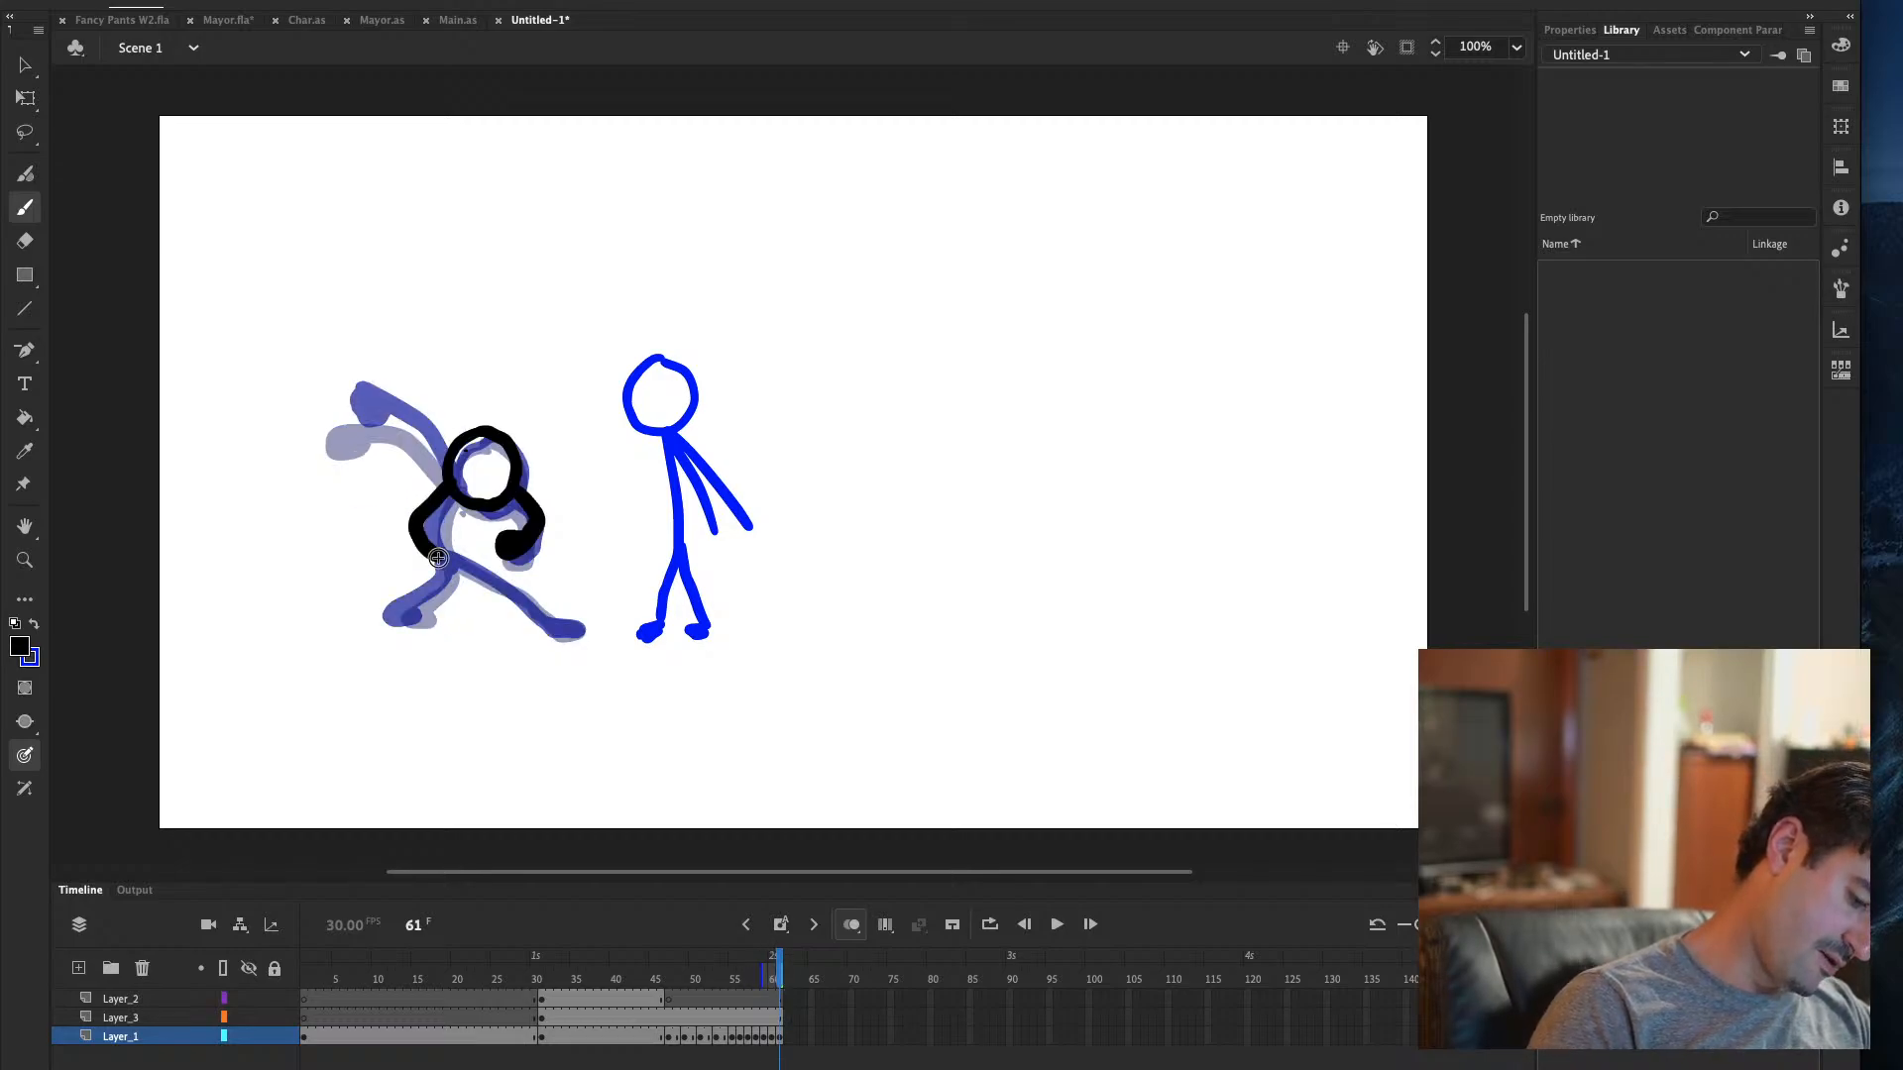
mouse_move(447, 477)
left_mouse_down()
mouse_move(421, 525)
mouse_move(441, 548)
left_mouse_up()
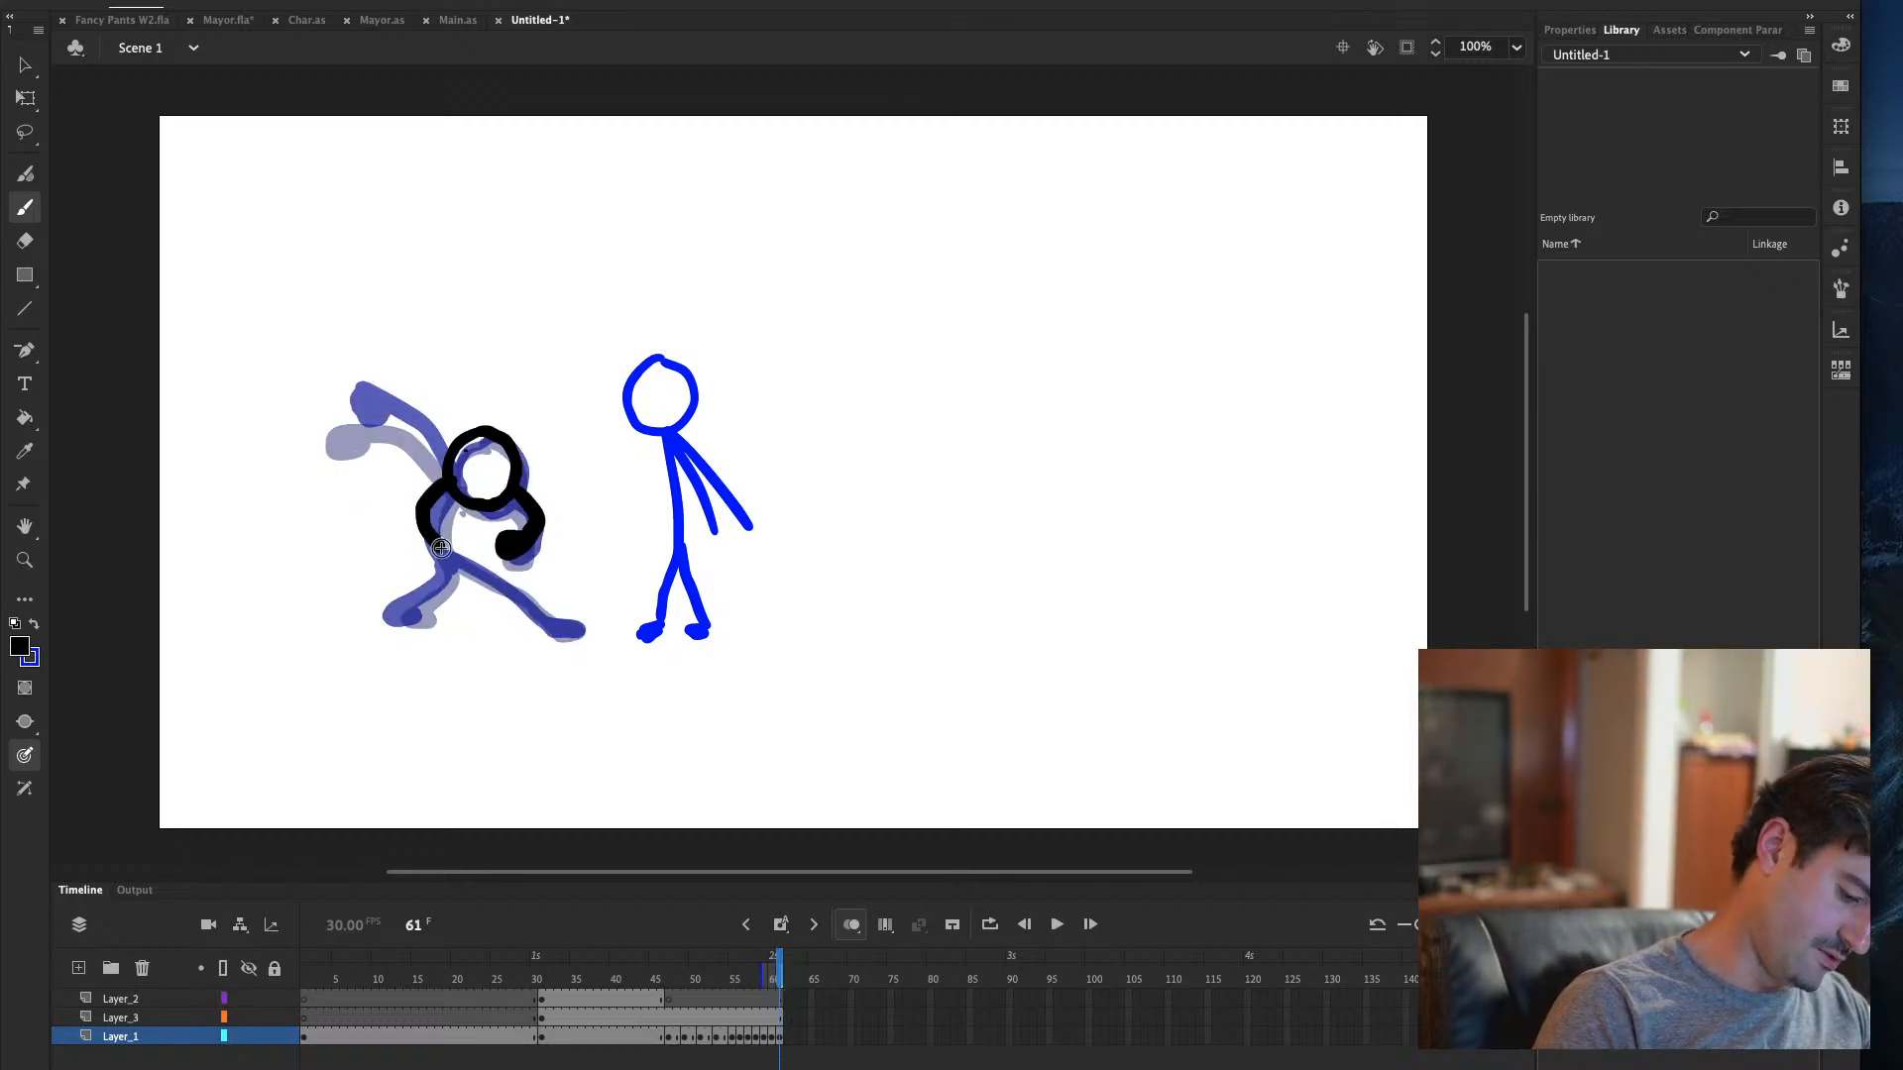
key("comma")
key("period")
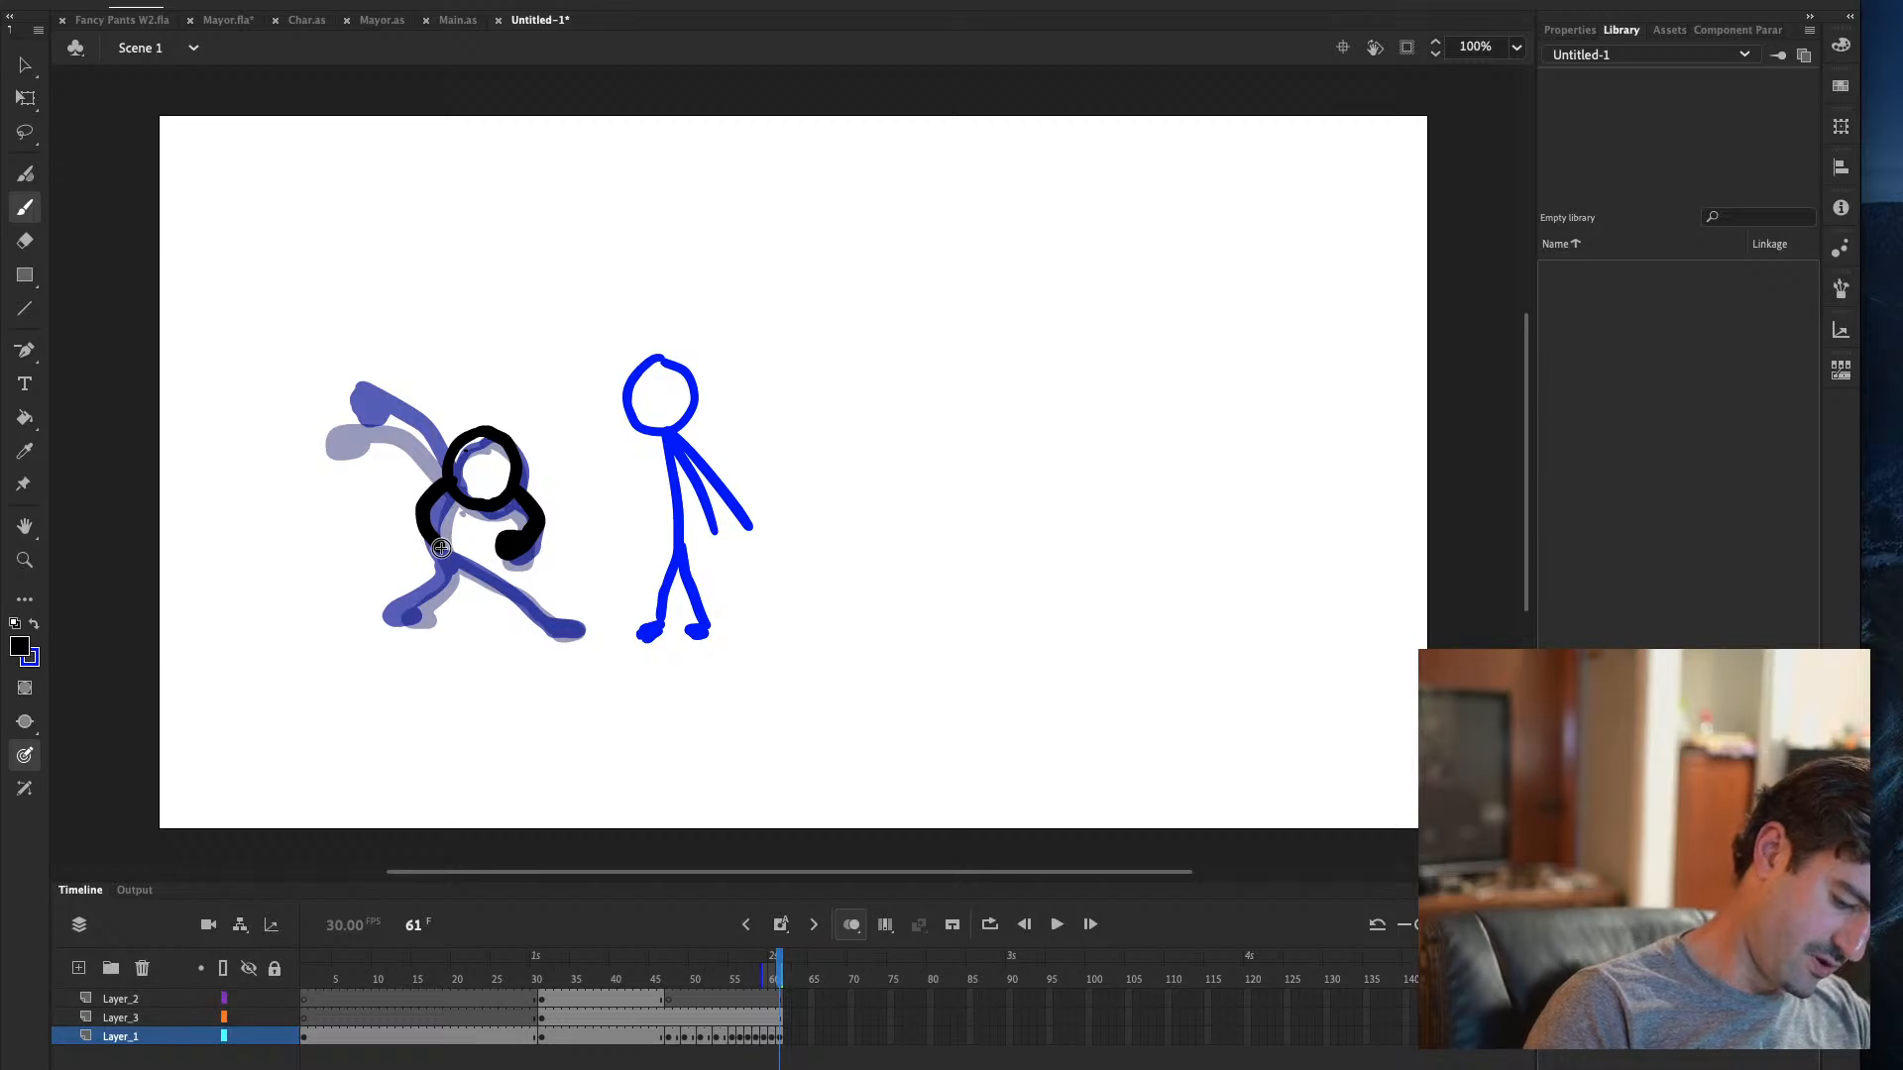
key("ctrl+z")
Brush the black figure's torso, both legs and raised rear arm at frame 61 of Layer_1
mouse_move(443, 483)
left_mouse_down()
mouse_move(414, 593)
mouse_move(371, 614)
mouse_move(389, 611)
left_mouse_up()
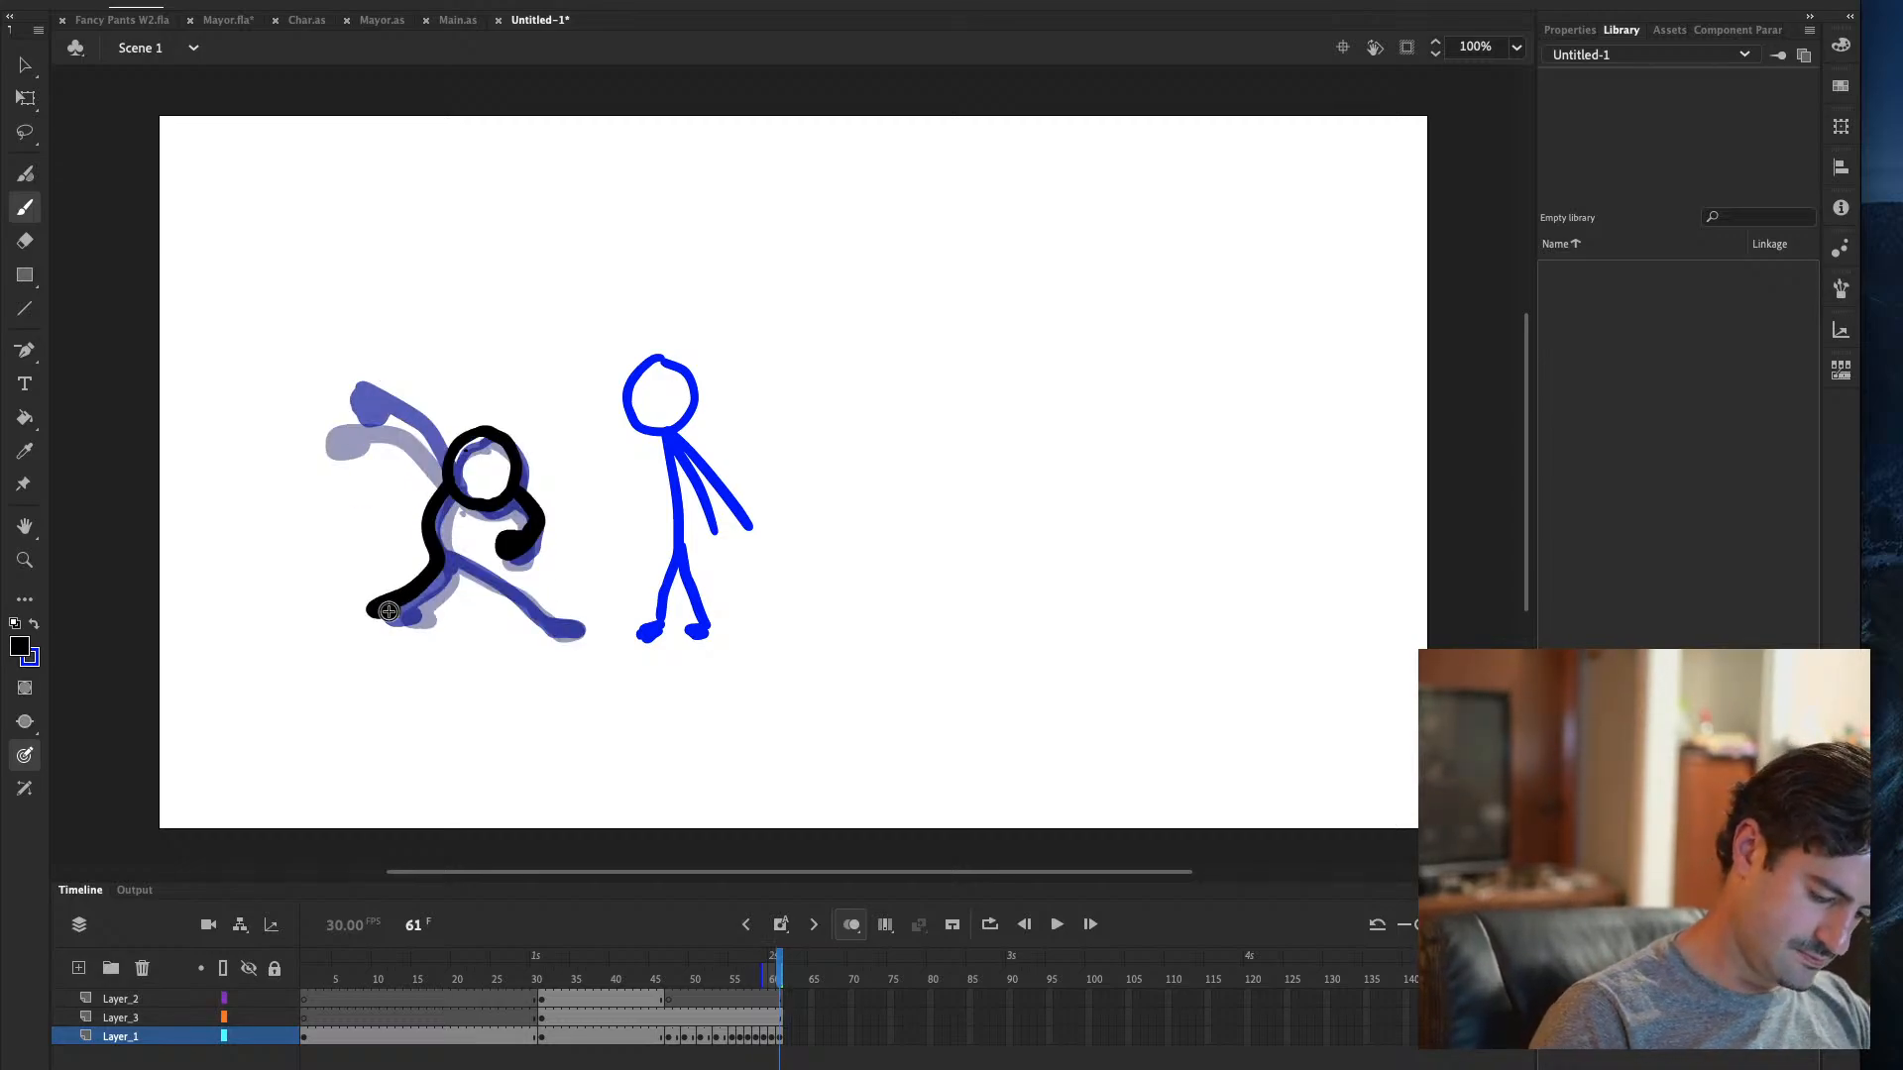
left_click_drag(446, 551, 564, 625)
key("comma")
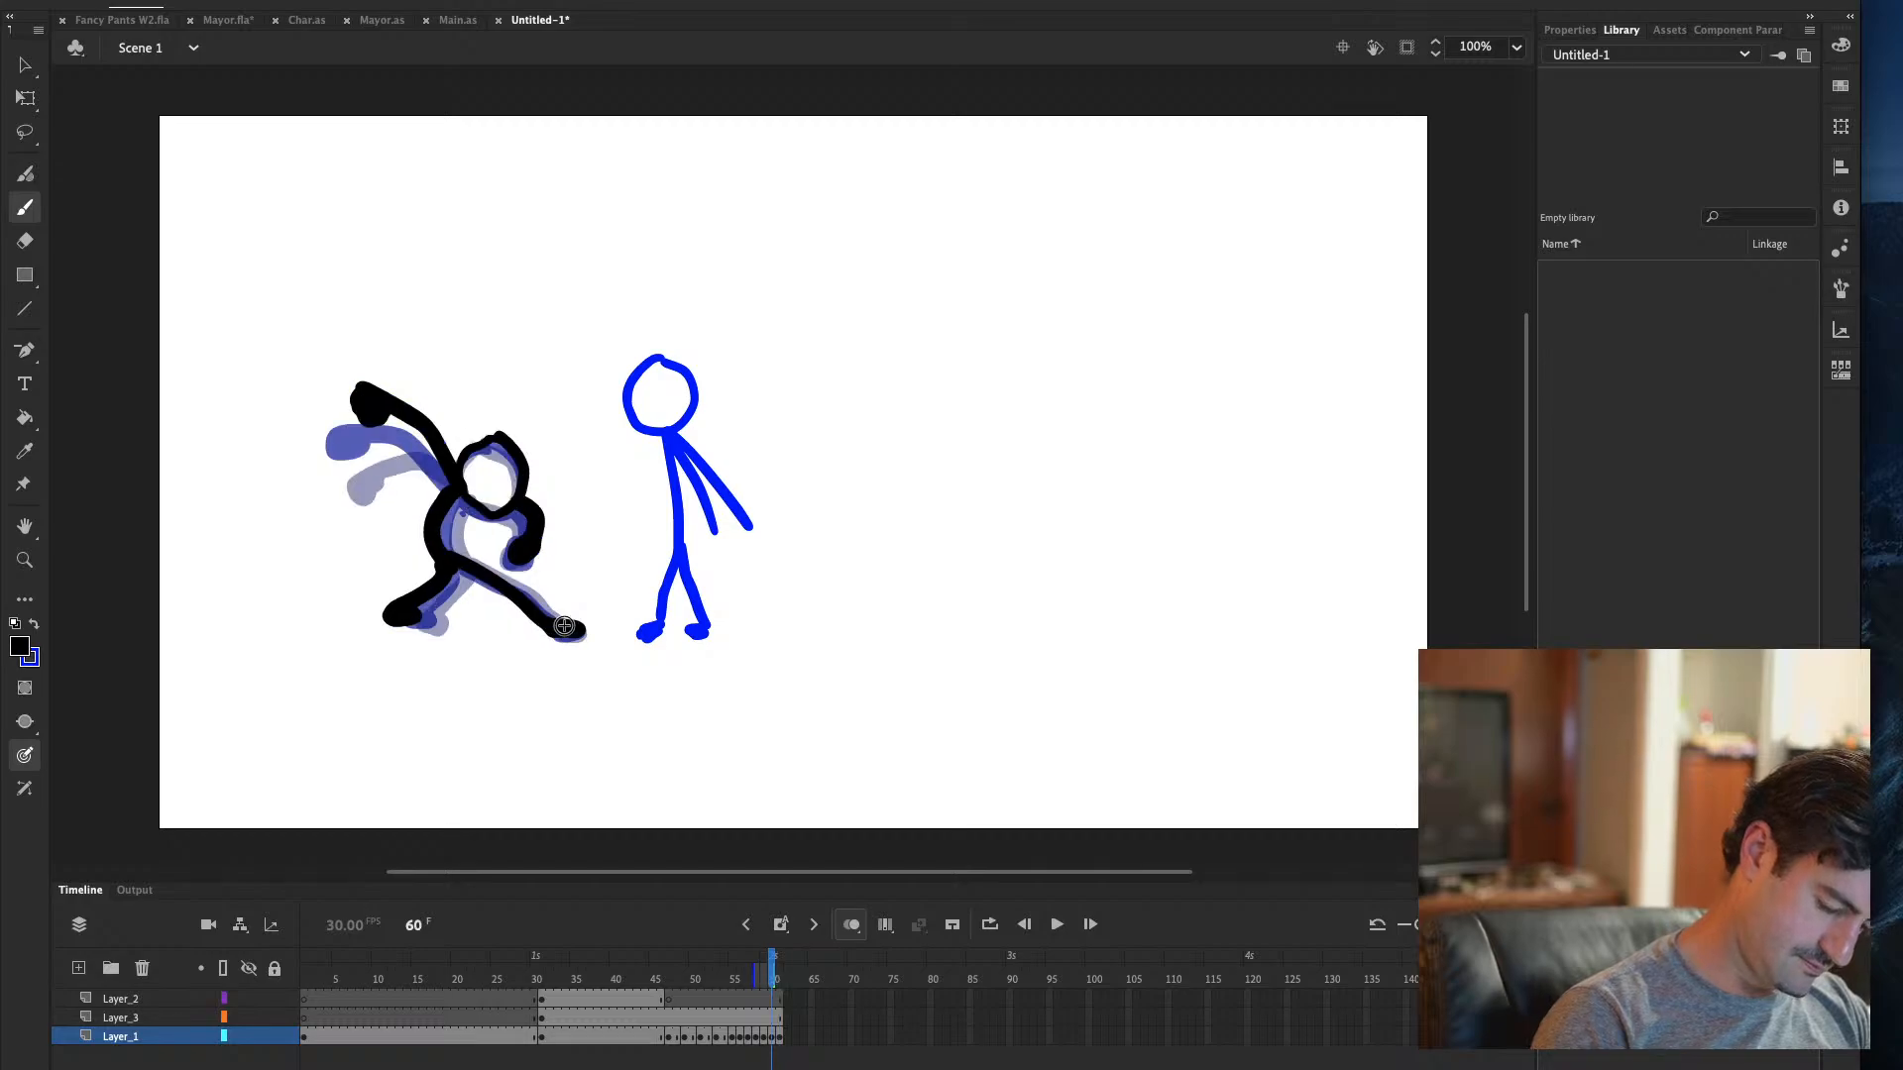
key("period")
left_click_drag(374, 364, 451, 479)
left_click_drag(367, 371, 385, 383)
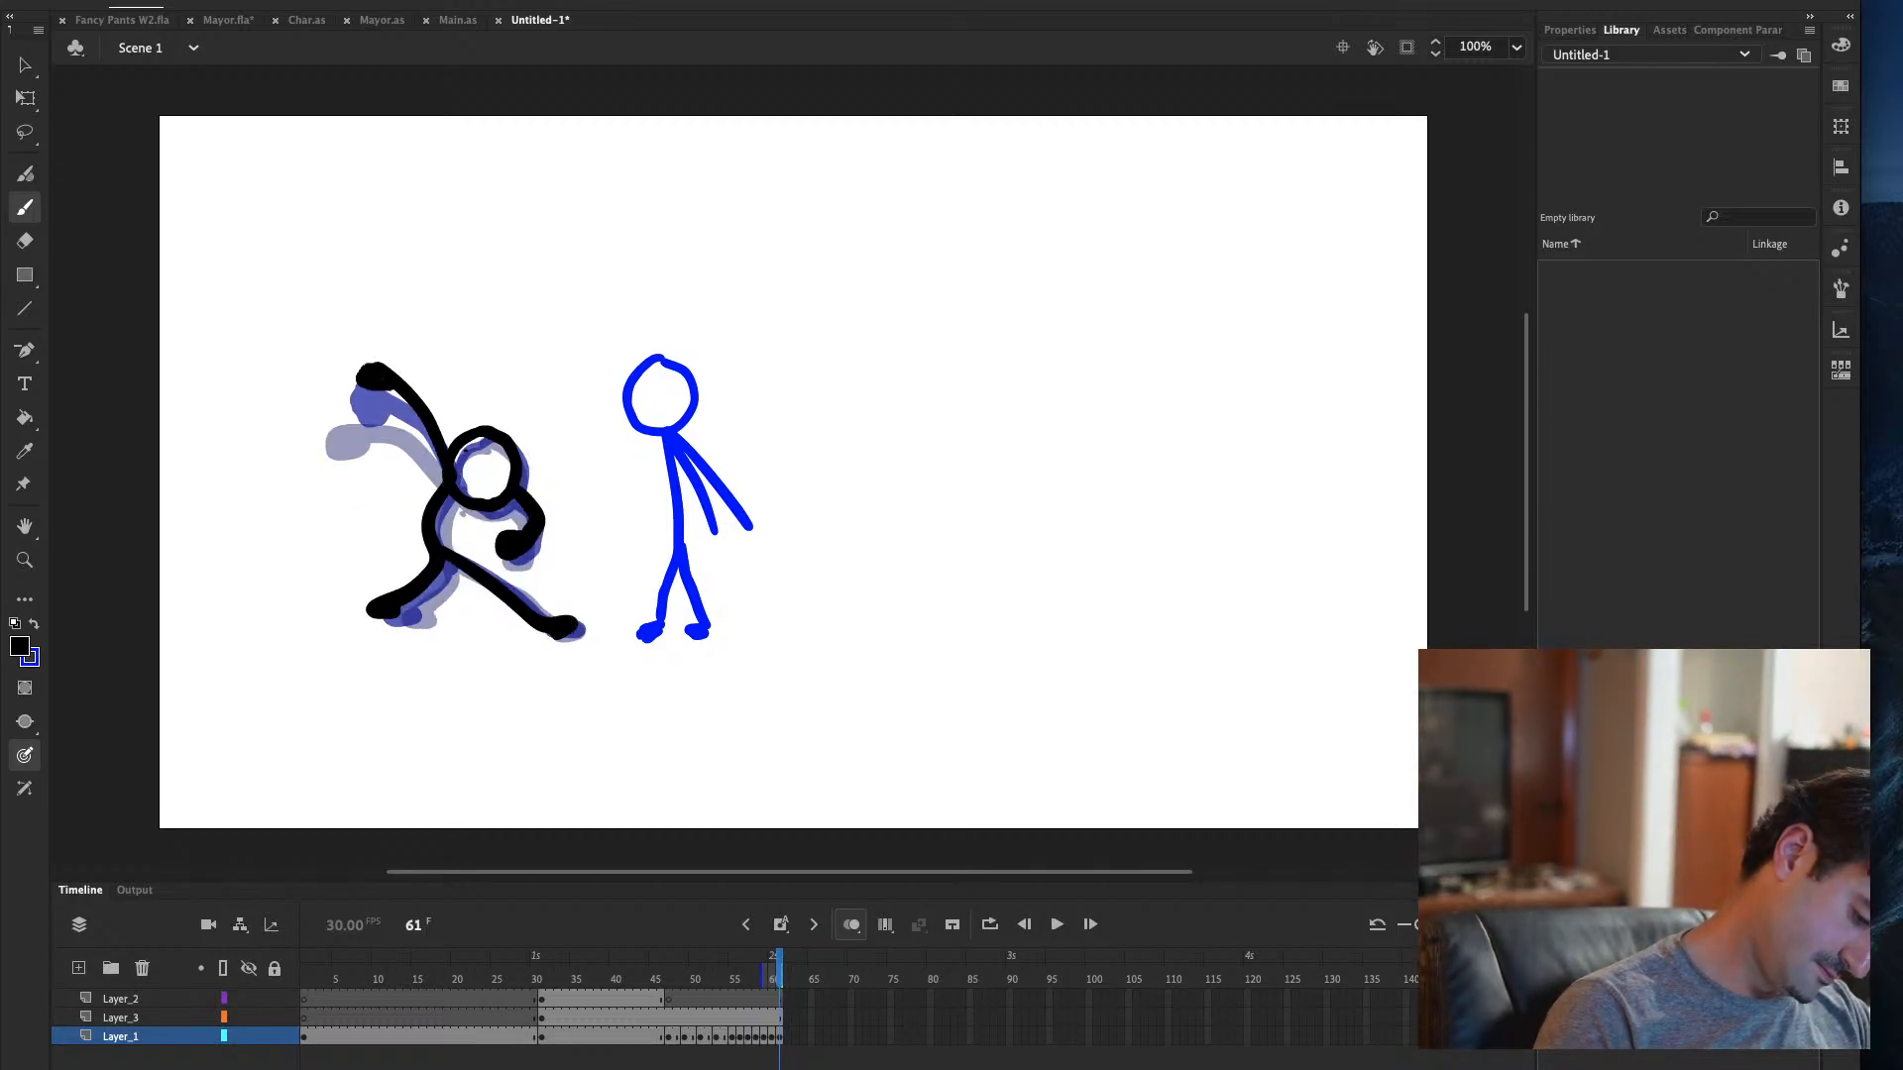
key("comma")
key("period")
Step back through the wind-up to frame 45, test the movie, and close the preview
key("comma")
key("comma")
key("comma")
key("comma")
key("comma")
key("comma")
key("comma")
key("comma")
key("comma")
key("comma")
key("comma")
key("comma")
key("comma")
key("comma")
key("comma")
key("comma")
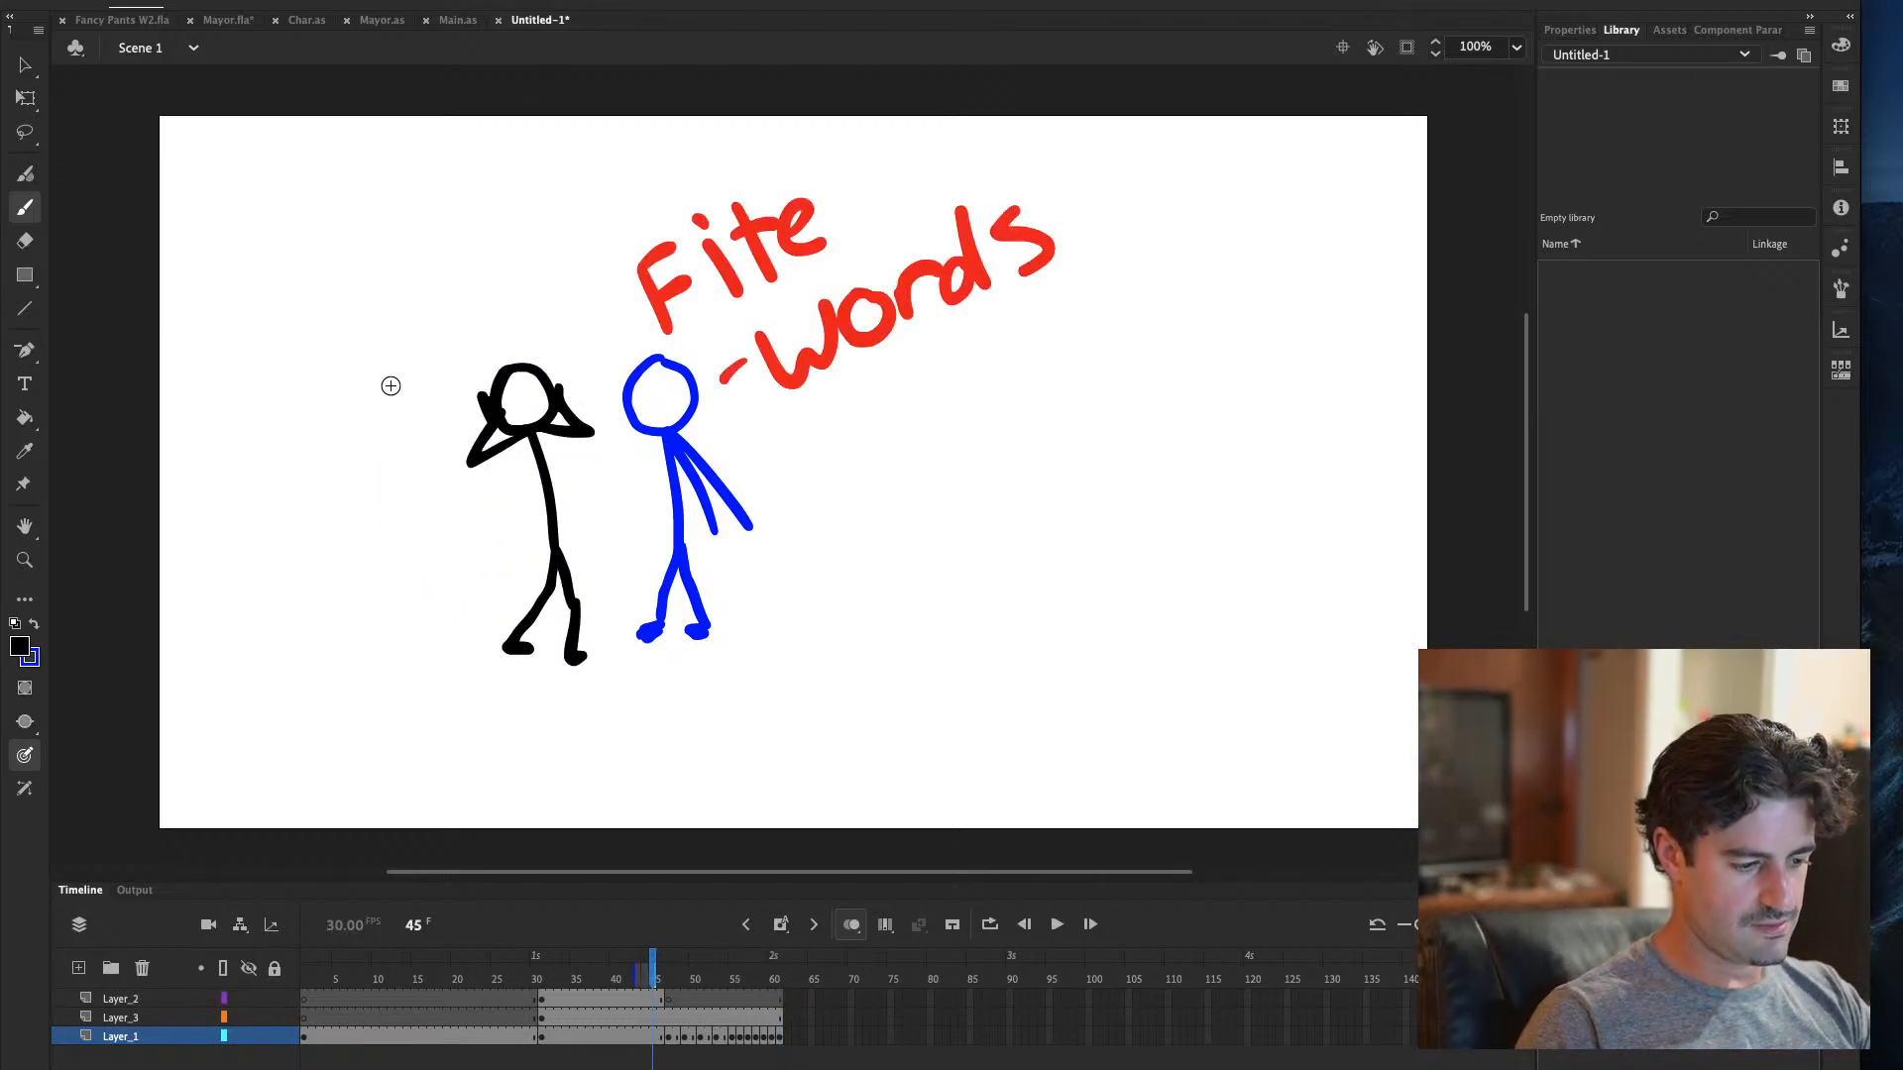
key("super+Return")
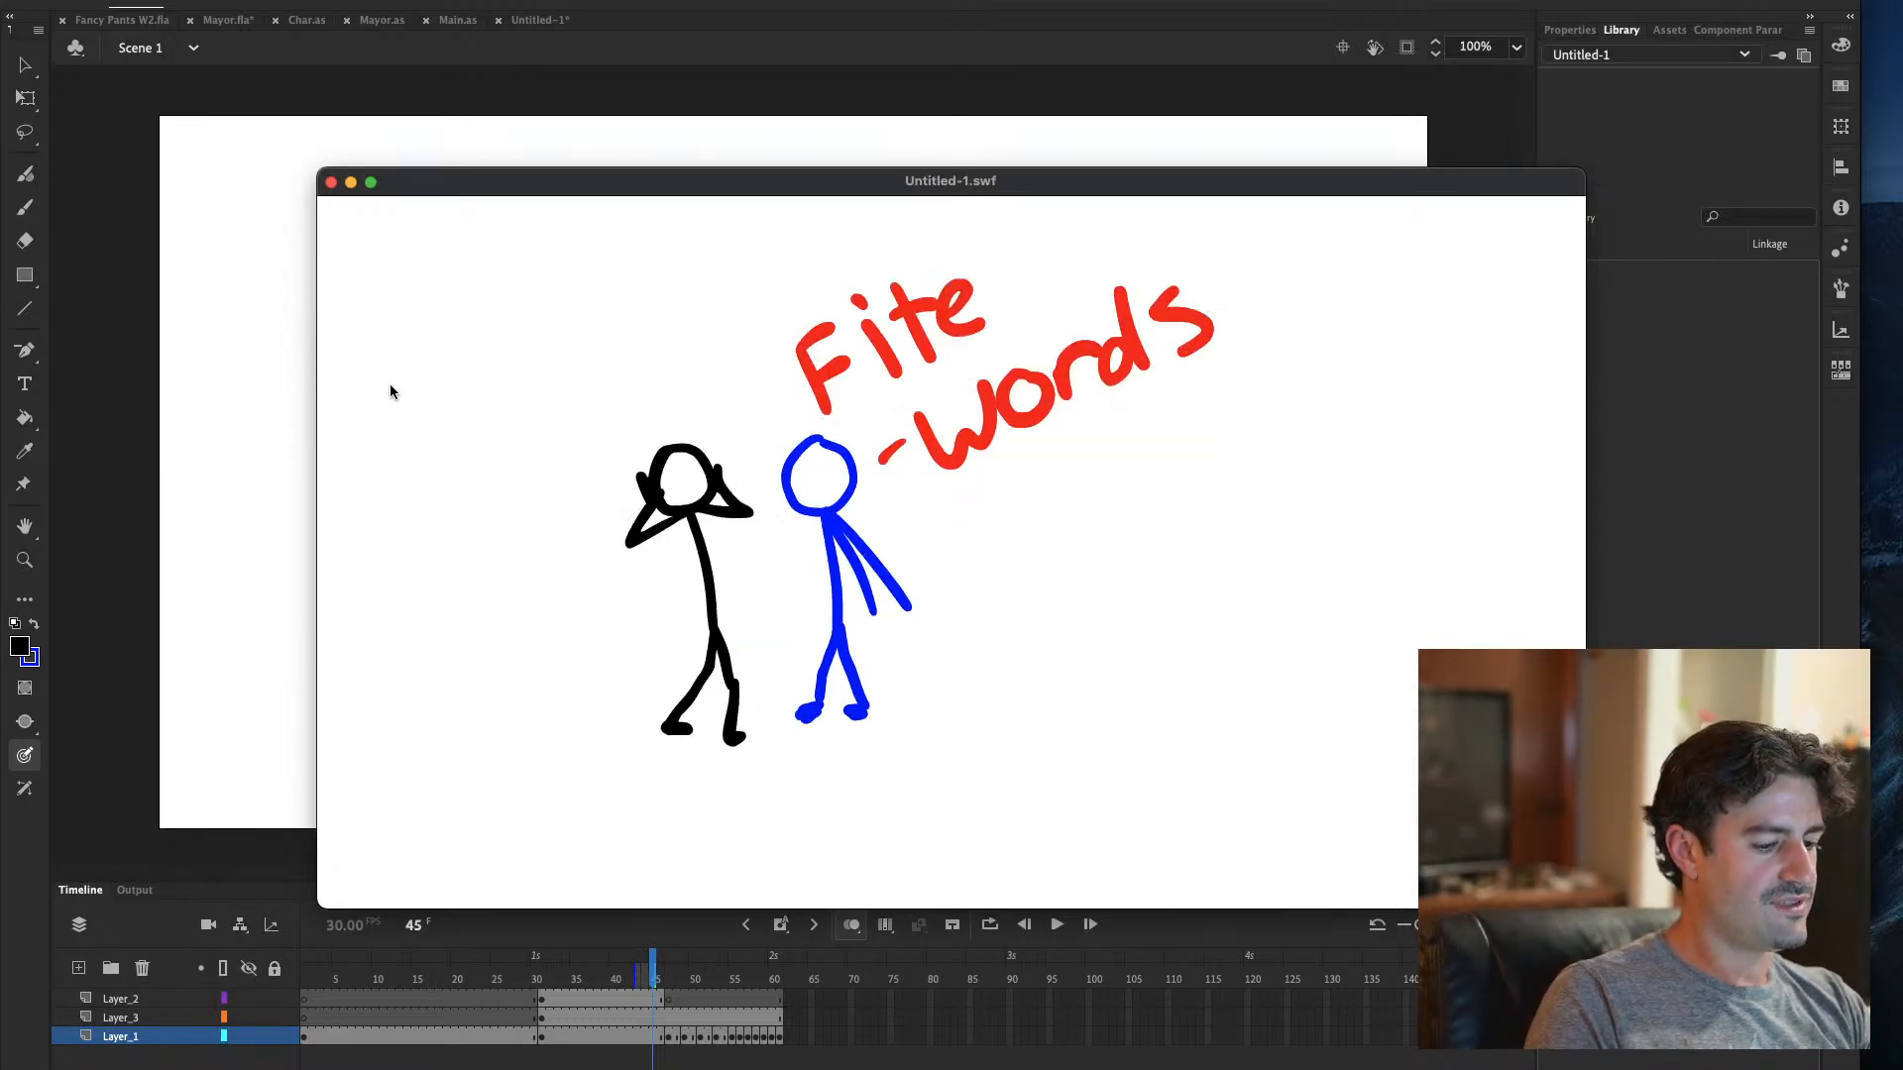
left_click(332, 183)
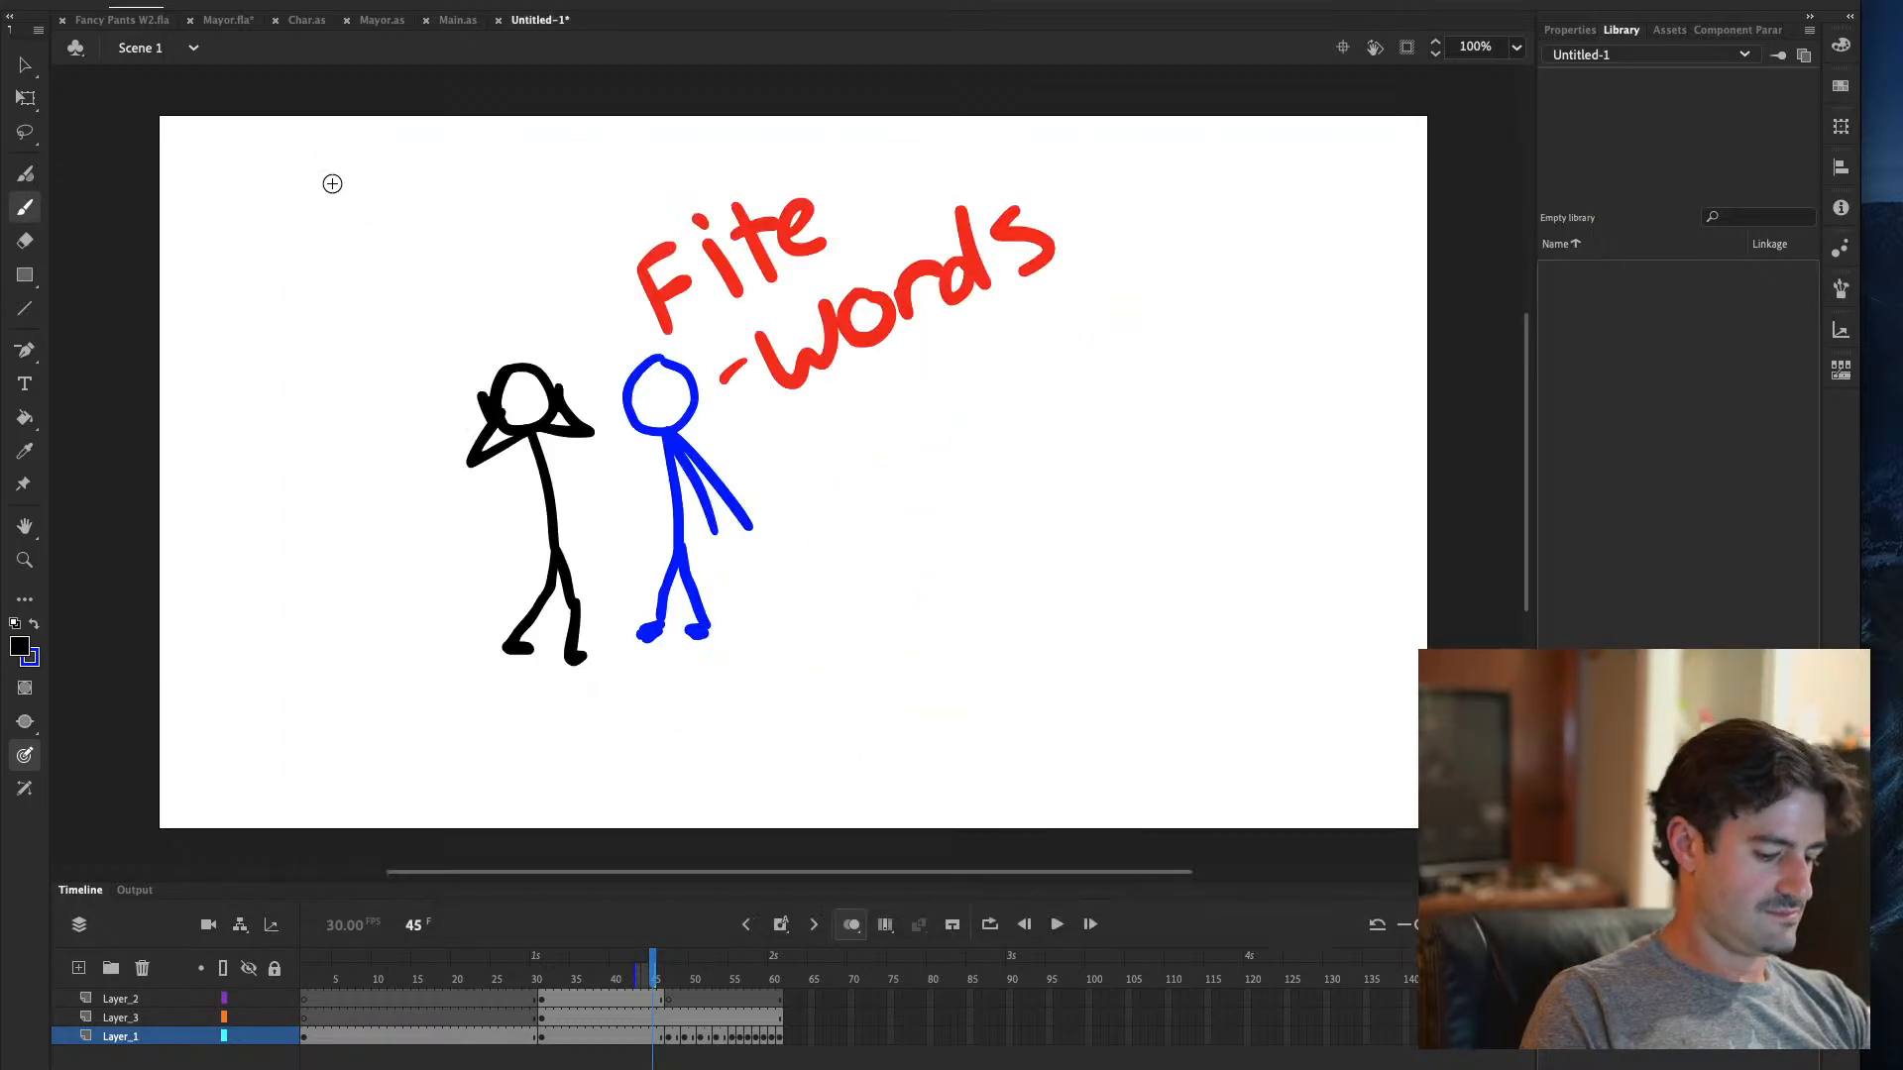
Clear the black figure from frame 48 of Layer_1 and limit onion skinning to one frame before and one after
left_click(680, 1037)
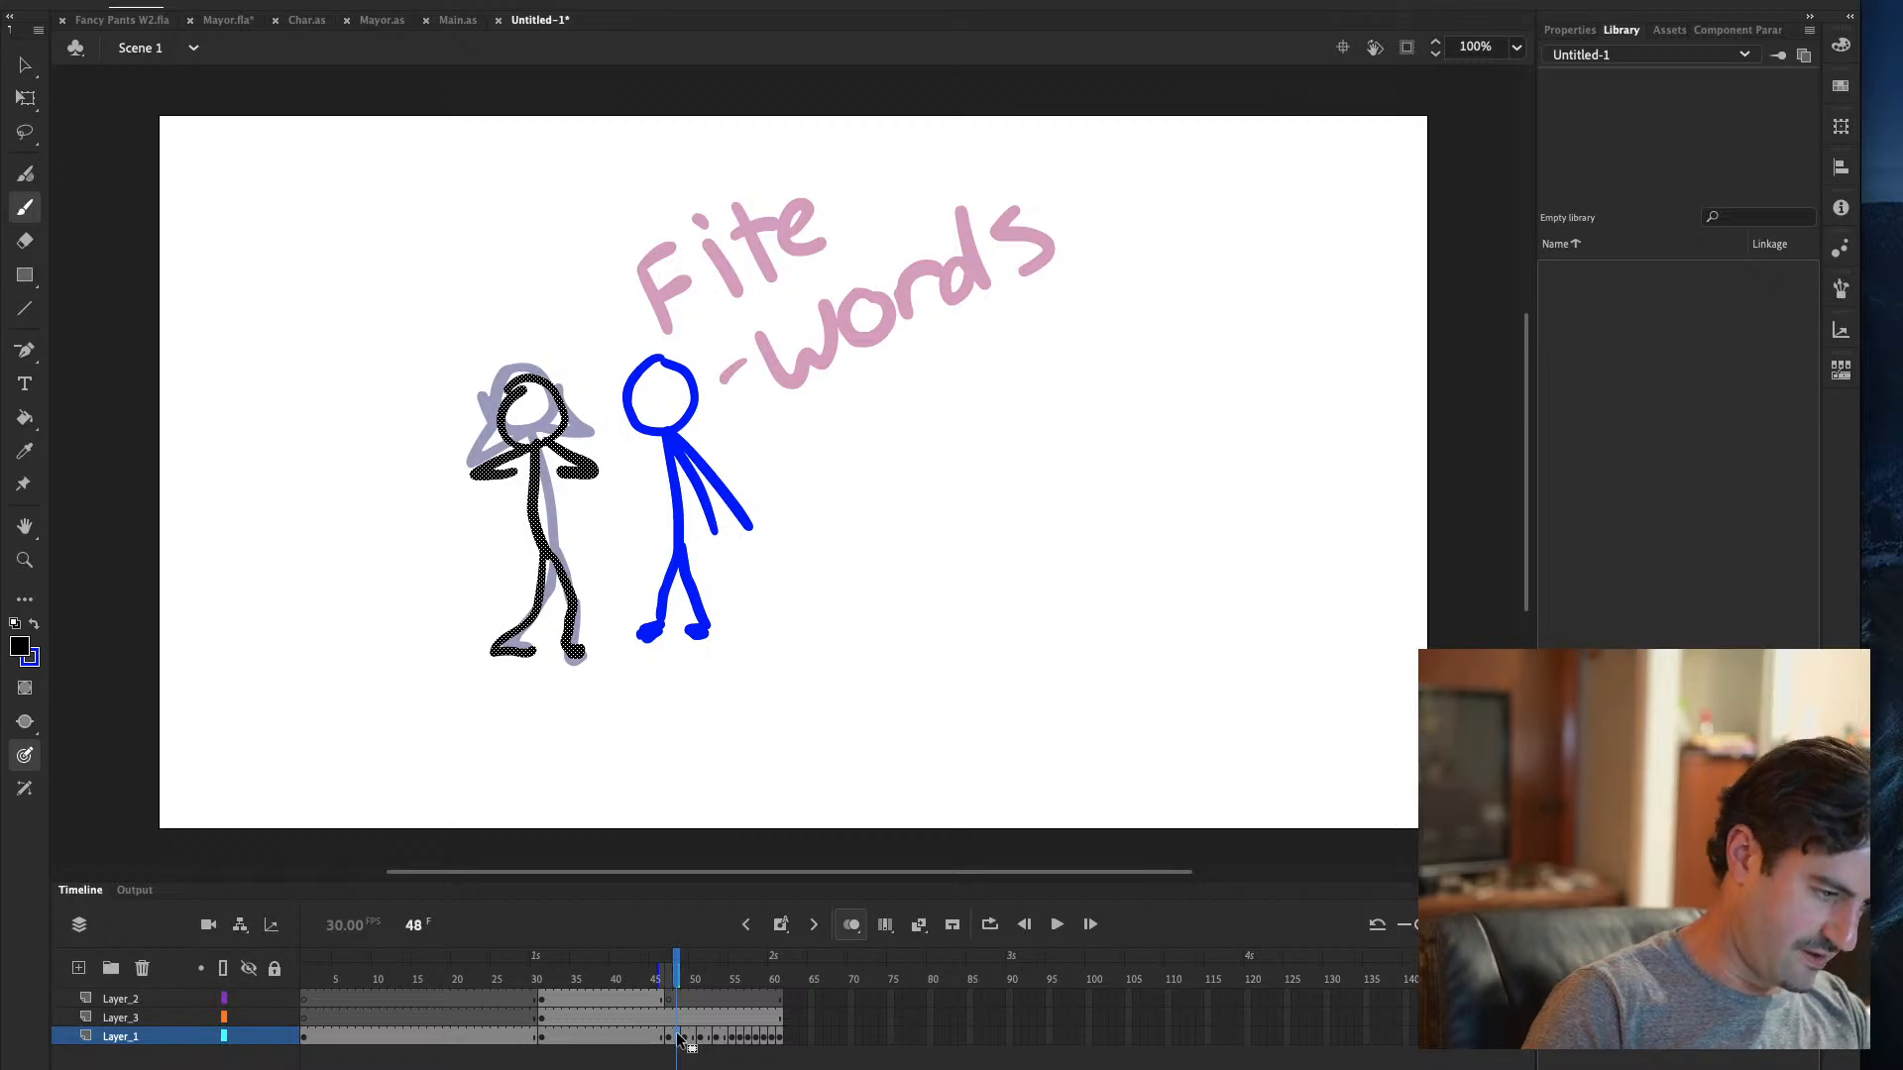
key("Delete")
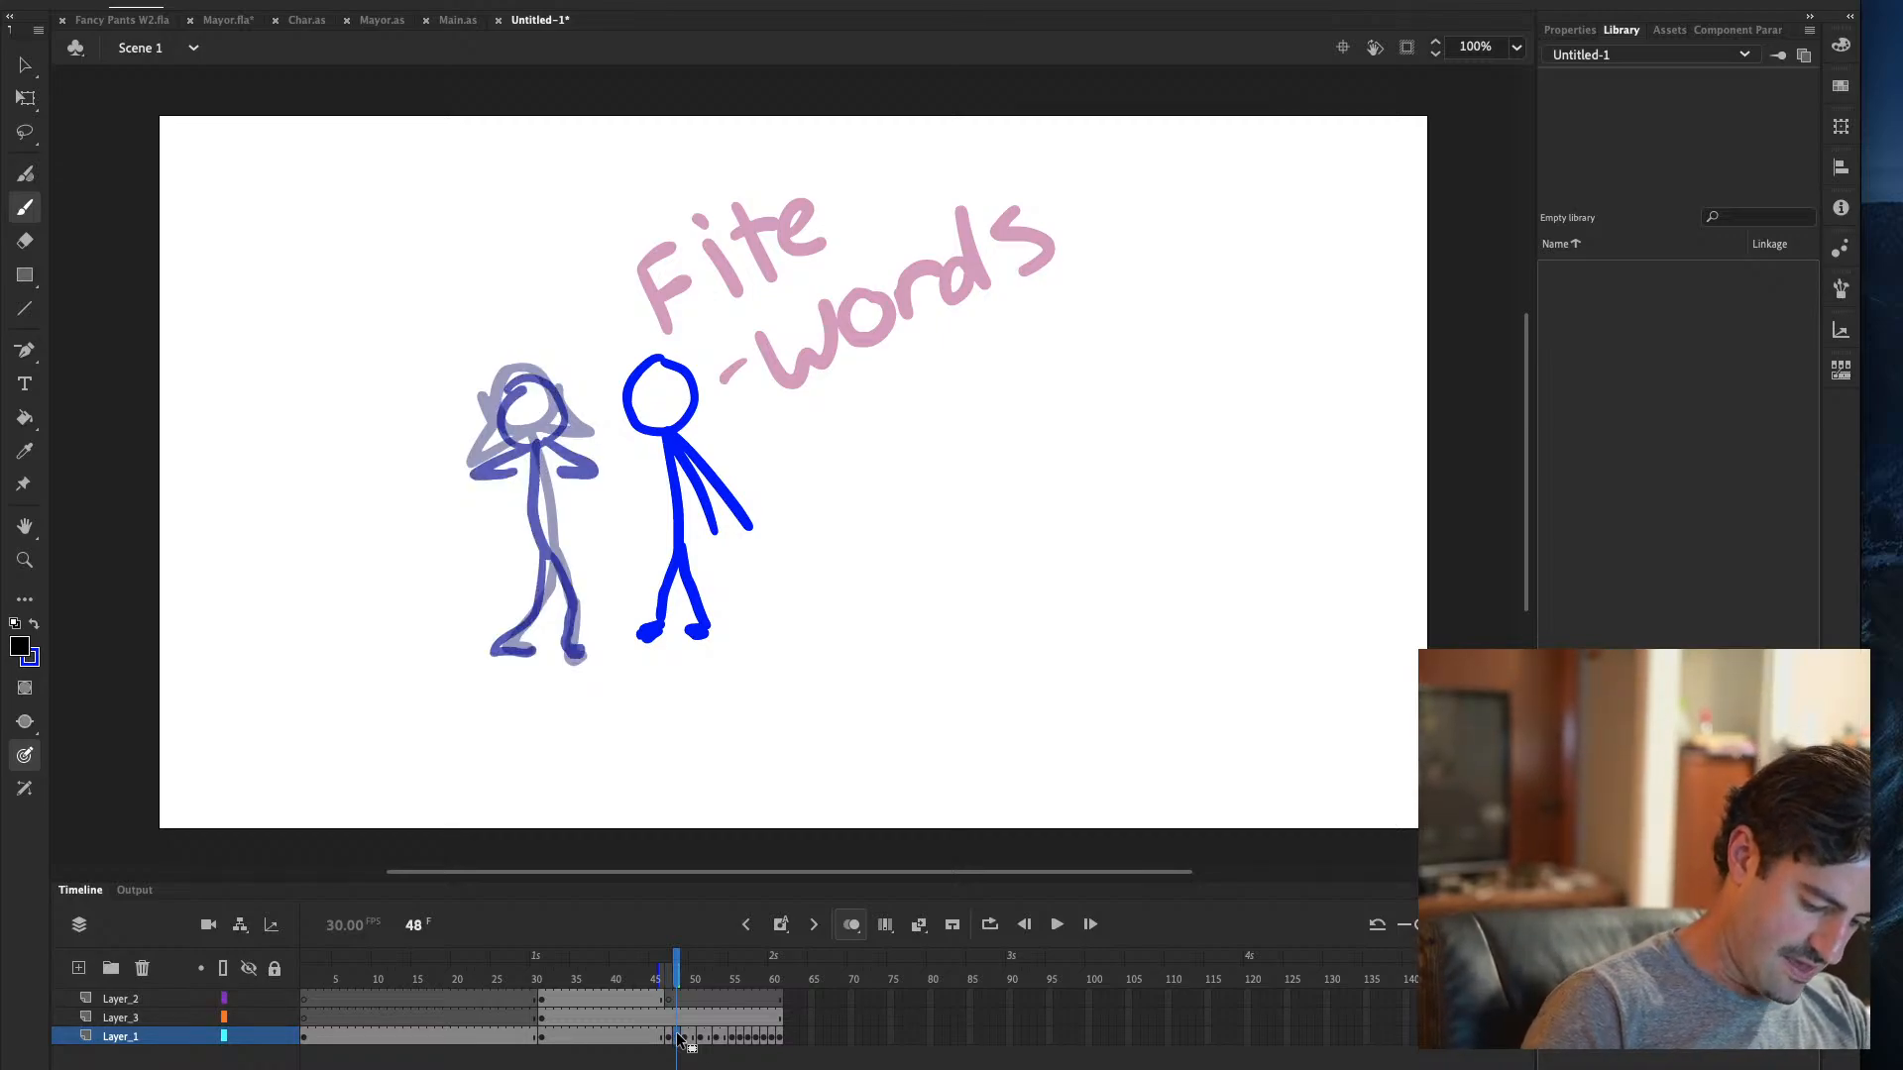
key("comma")
key("period")
left_click_drag(662, 979, 671, 979)
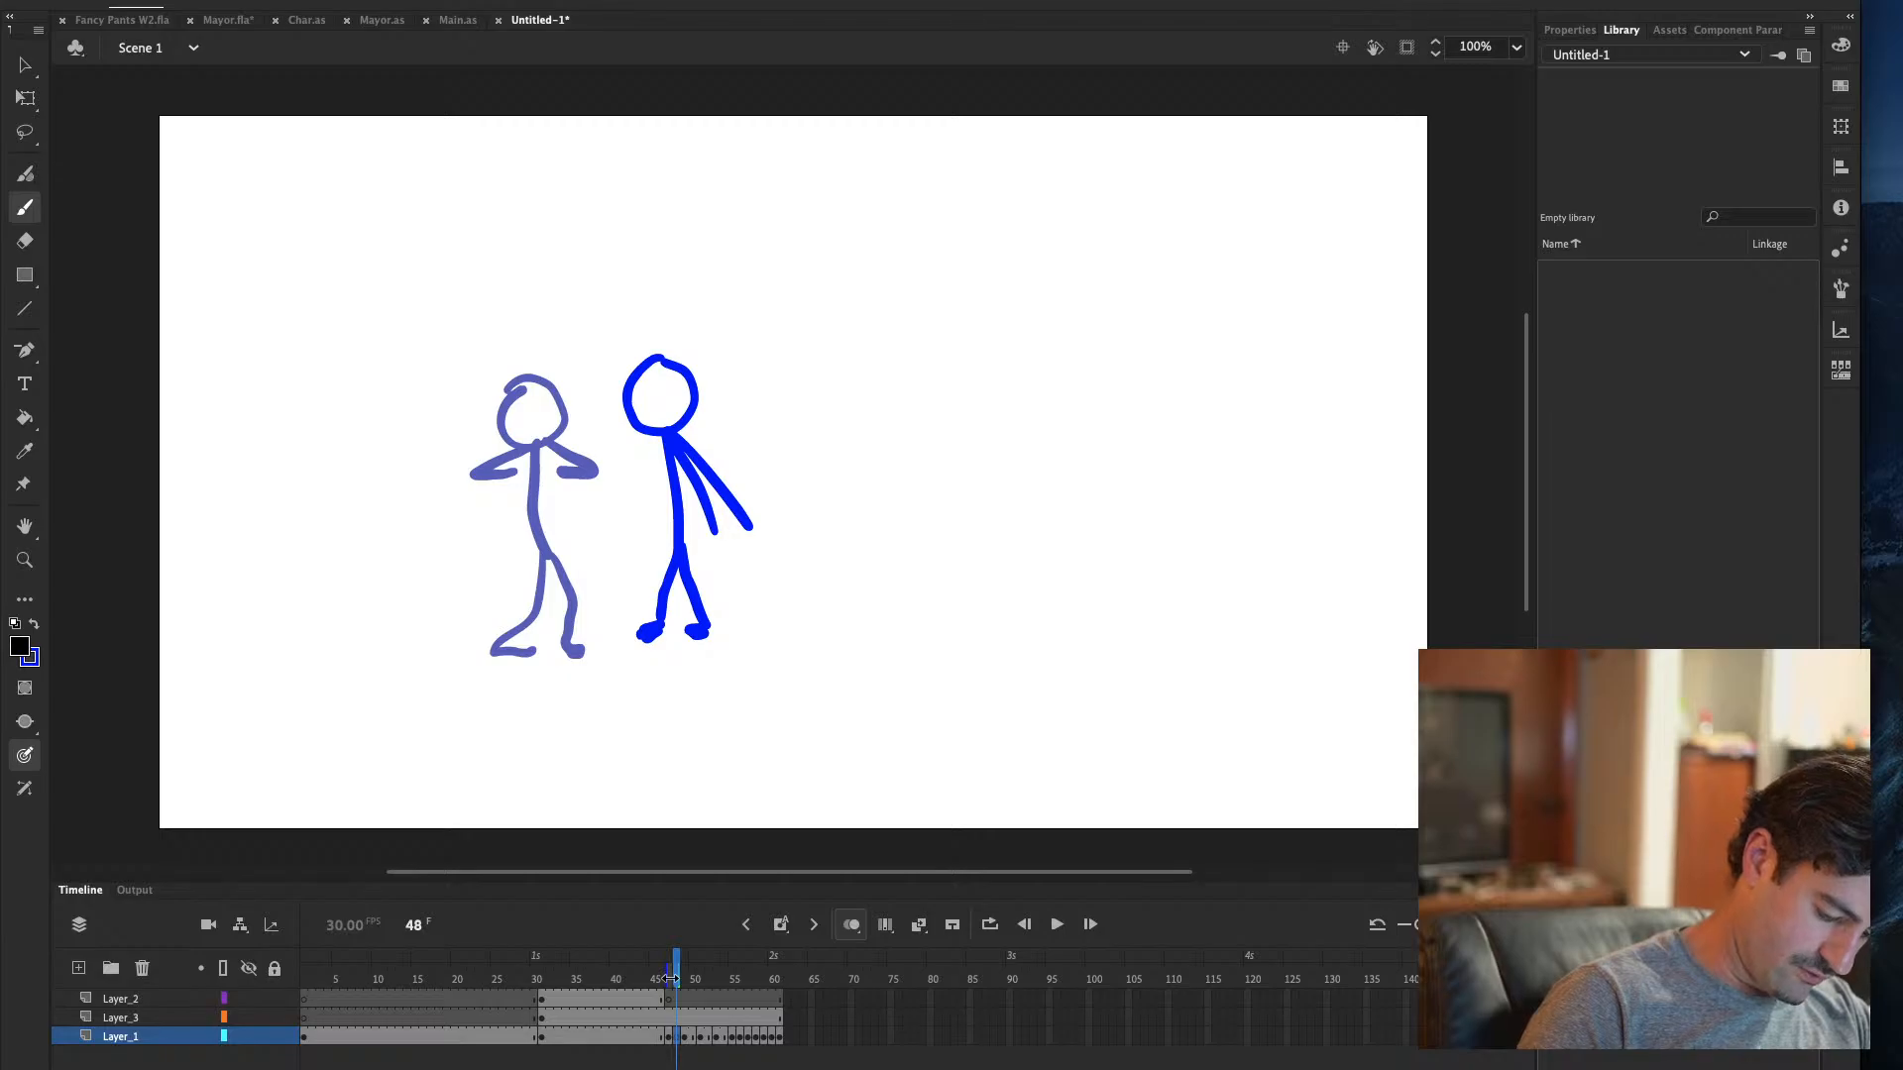
key("period")
key("comma")
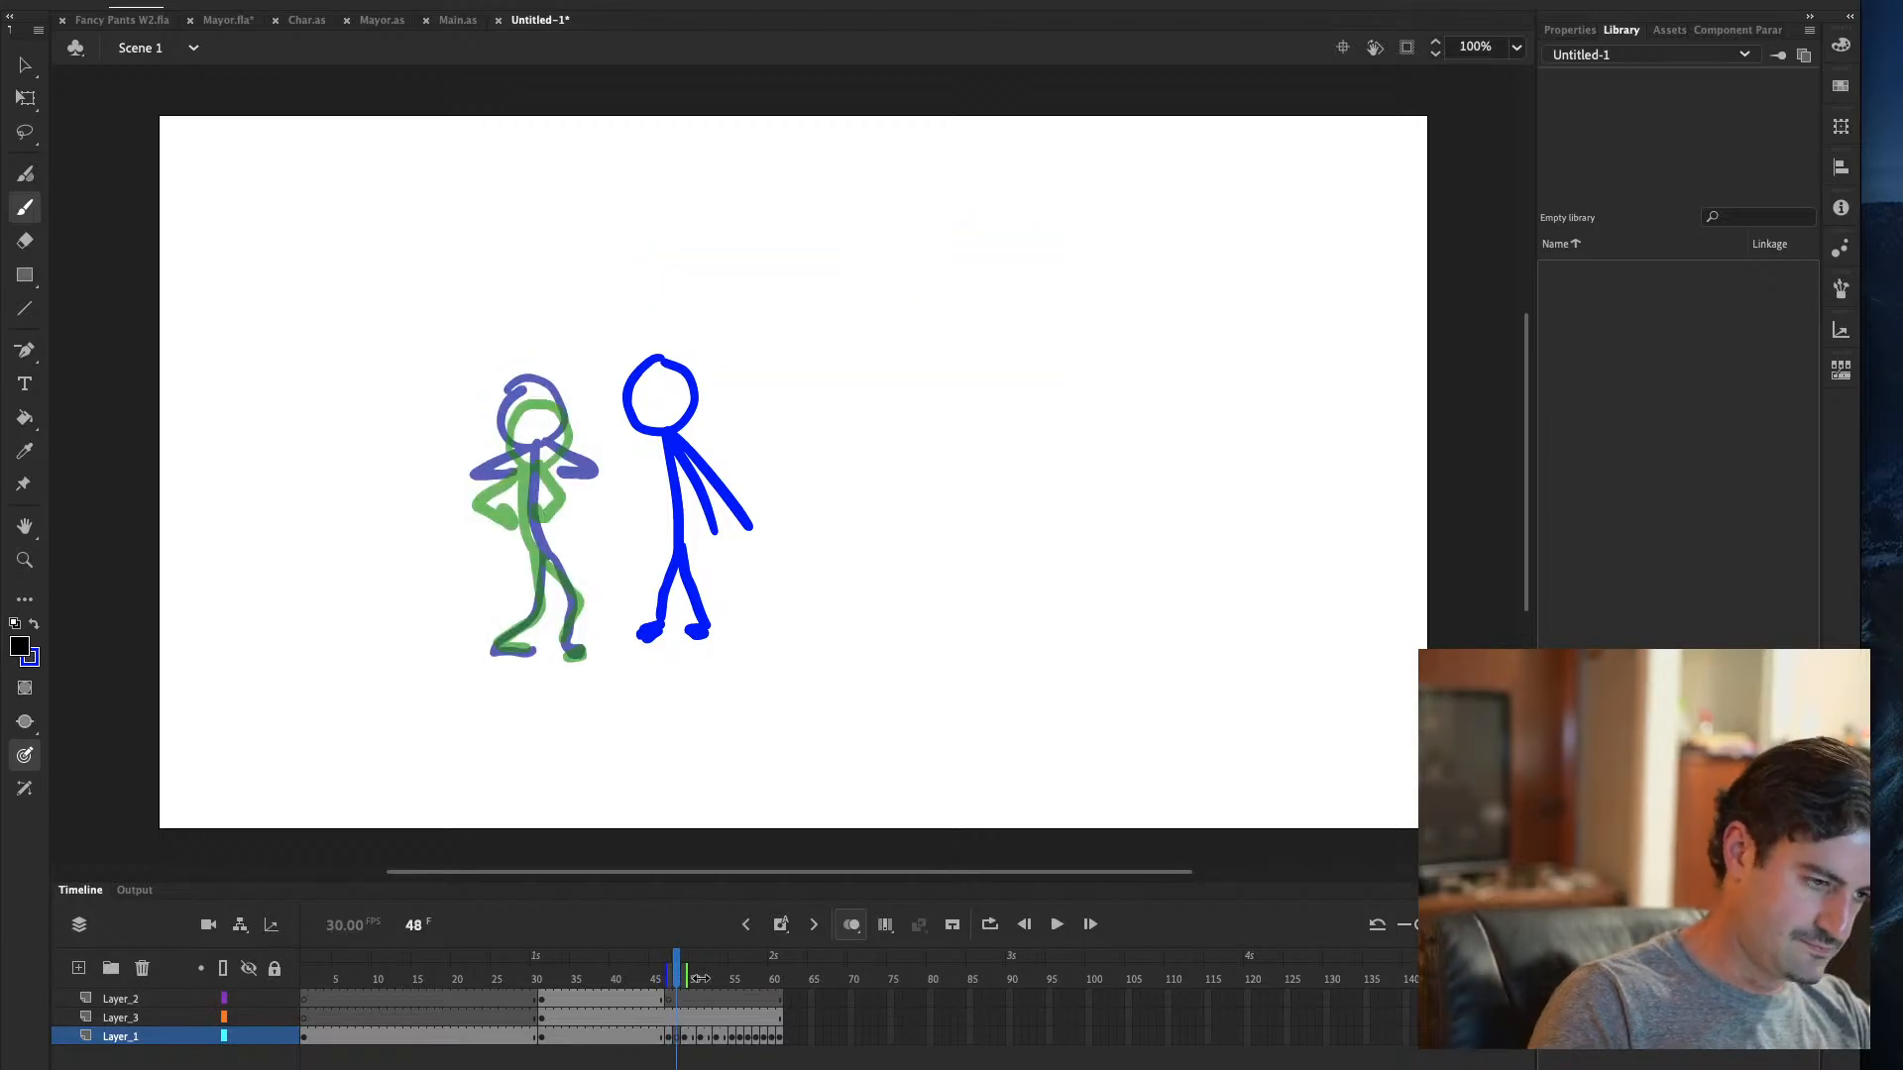
Brush a new in-between pose of the black figure at frame 48 of Layer_1, midway between the onion-skinned poses
mouse_move(530, 389)
left_mouse_down()
mouse_move(516, 447)
mouse_move(563, 419)
mouse_move(549, 382)
left_mouse_up()
mouse_move(525, 457)
left_mouse_down()
mouse_move(485, 500)
mouse_move(580, 493)
mouse_move(527, 512)
mouse_move(541, 559)
mouse_move(495, 651)
left_mouse_up()
left_click_drag(543, 547, 584, 653)
key("period")
key("period")
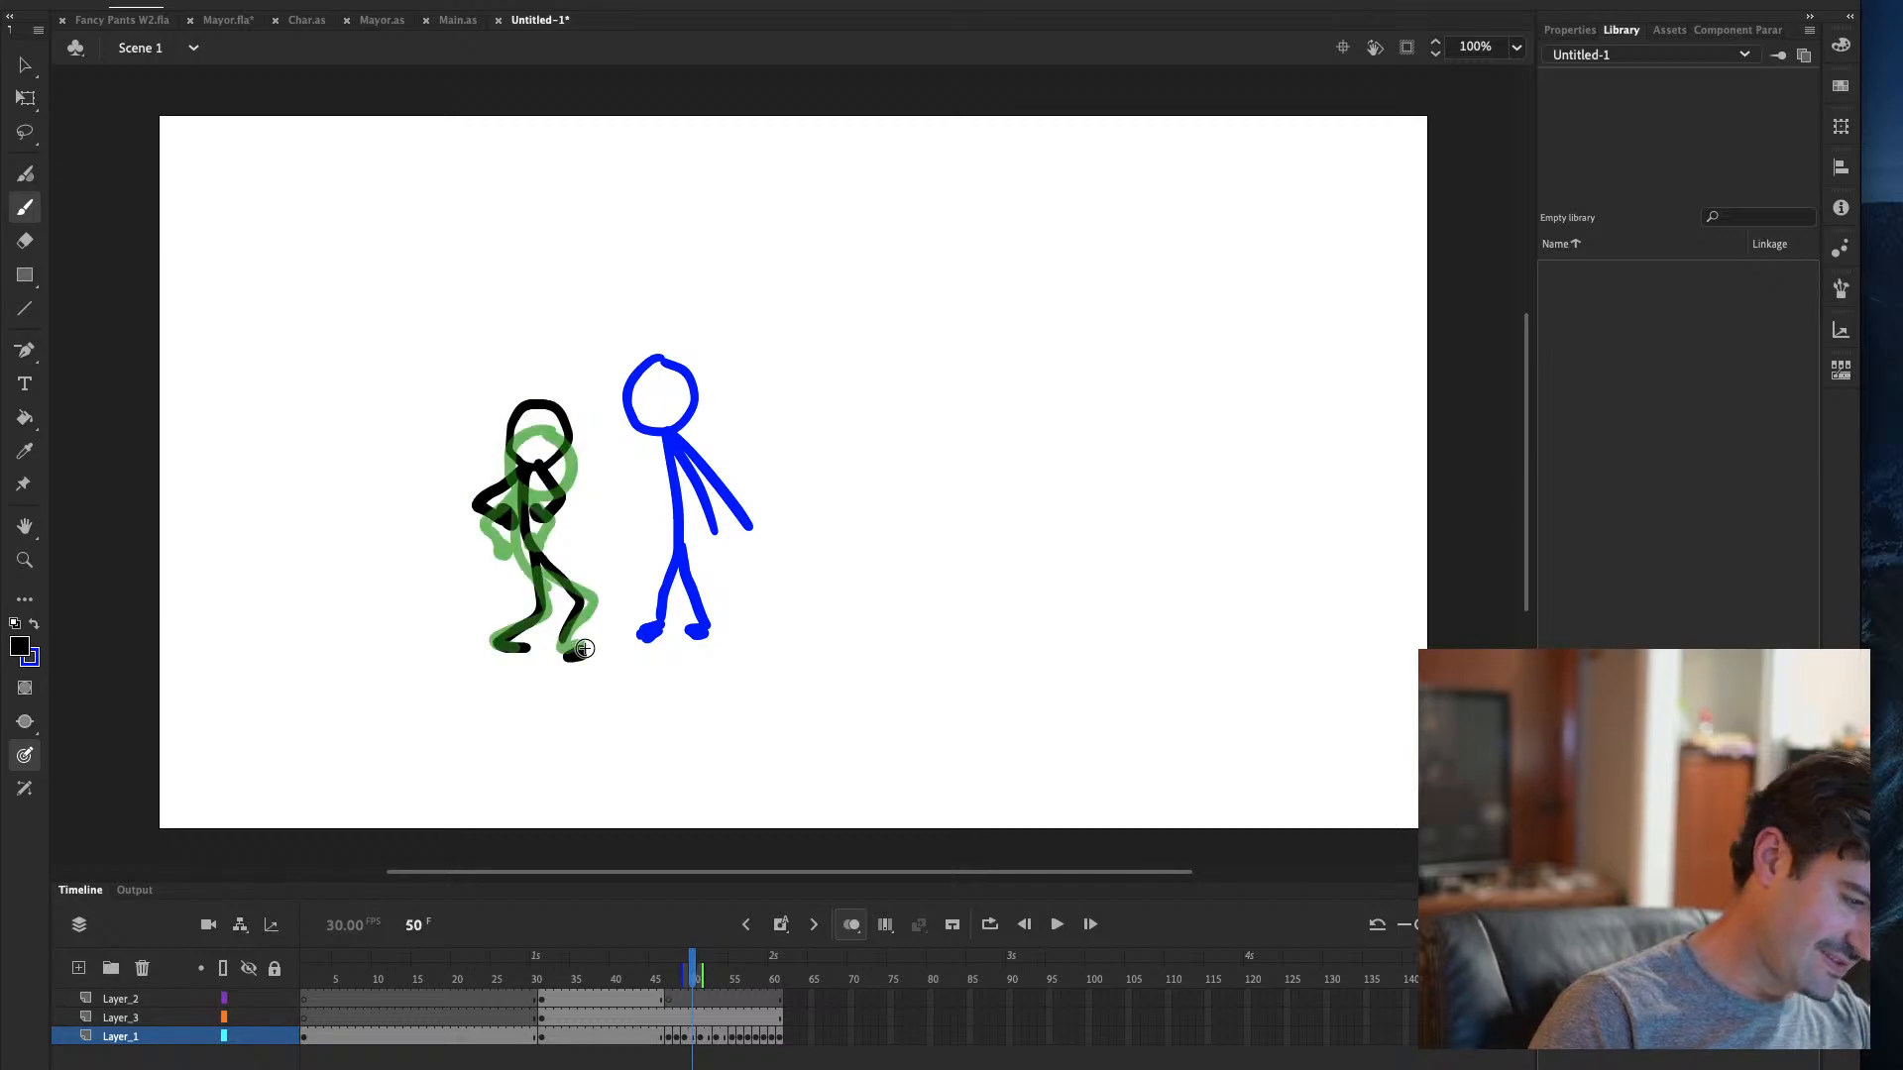
Clear the black figure from frame 50 of Layer_1 and brush its new in-between head and rear arm
key("F7")
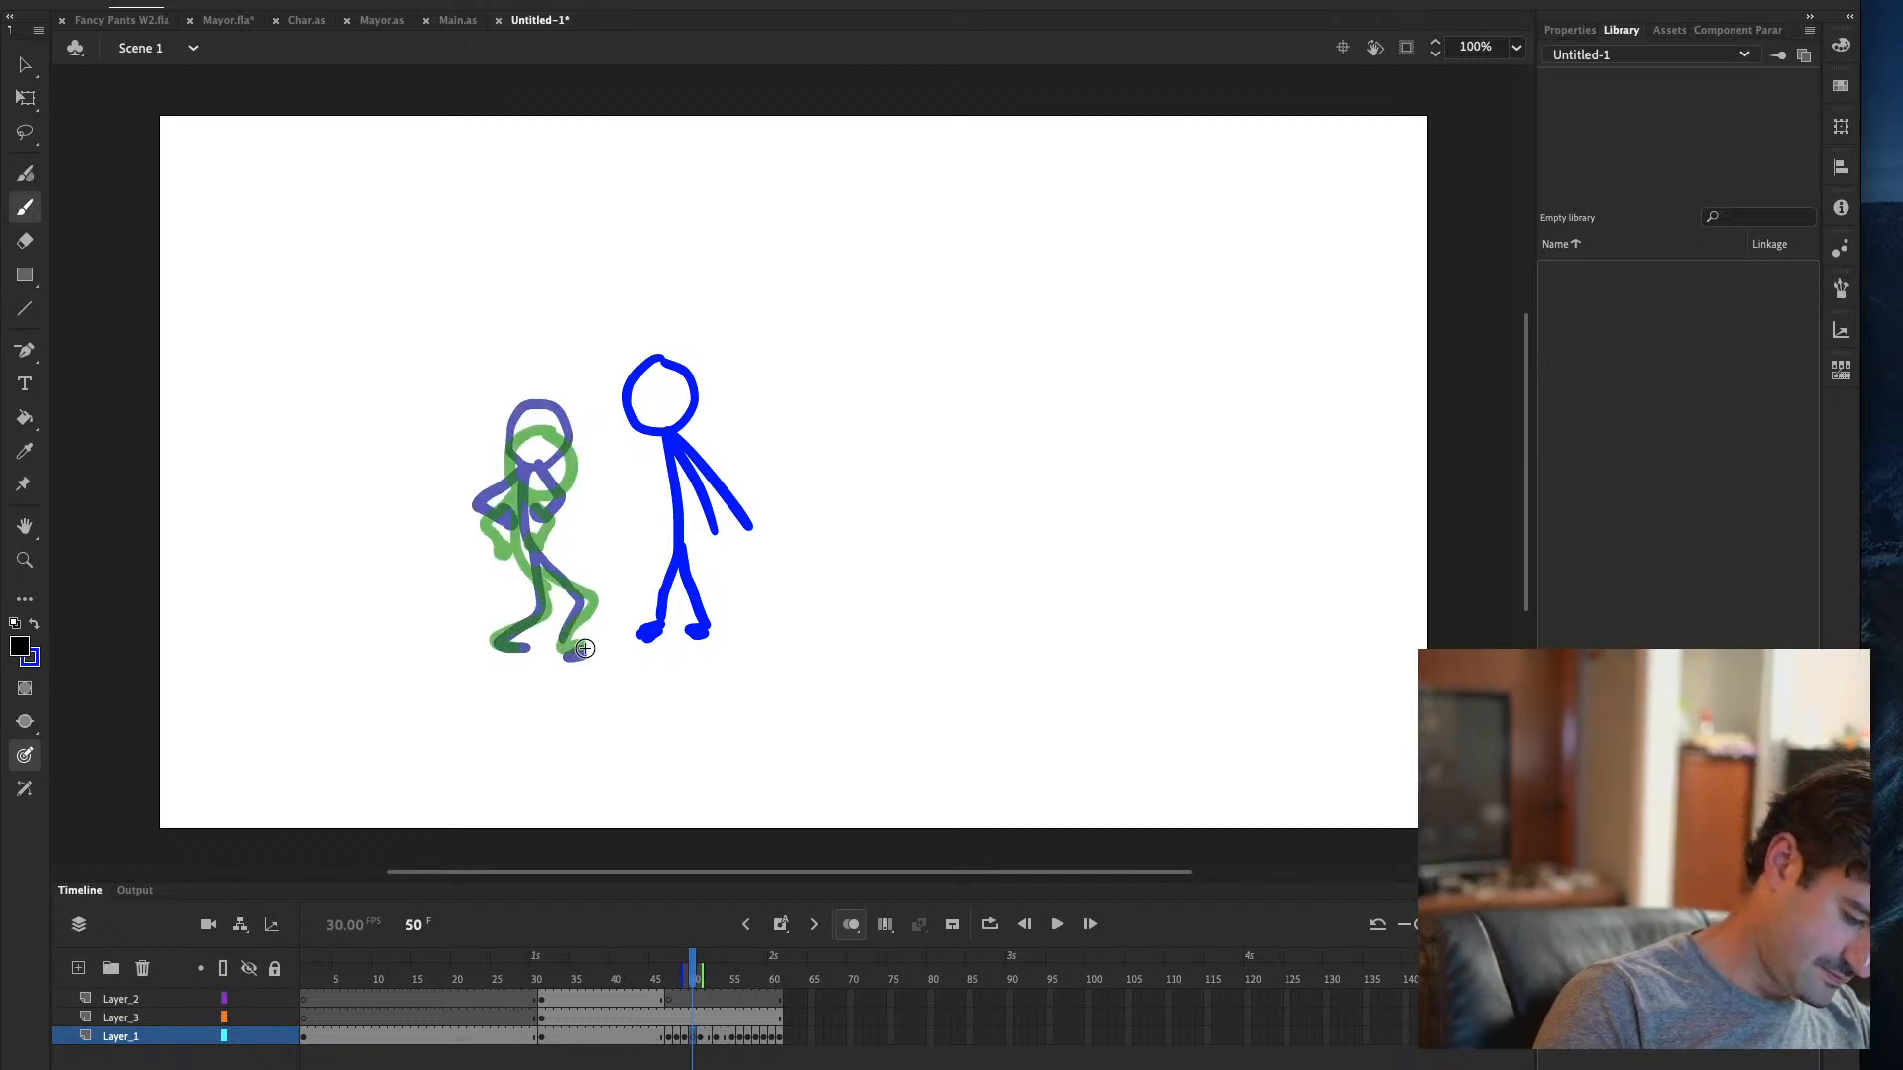
mouse_move(558, 414)
left_mouse_down()
mouse_move(510, 453)
mouse_move(538, 487)
mouse_move(571, 463)
mouse_move(556, 424)
left_mouse_up()
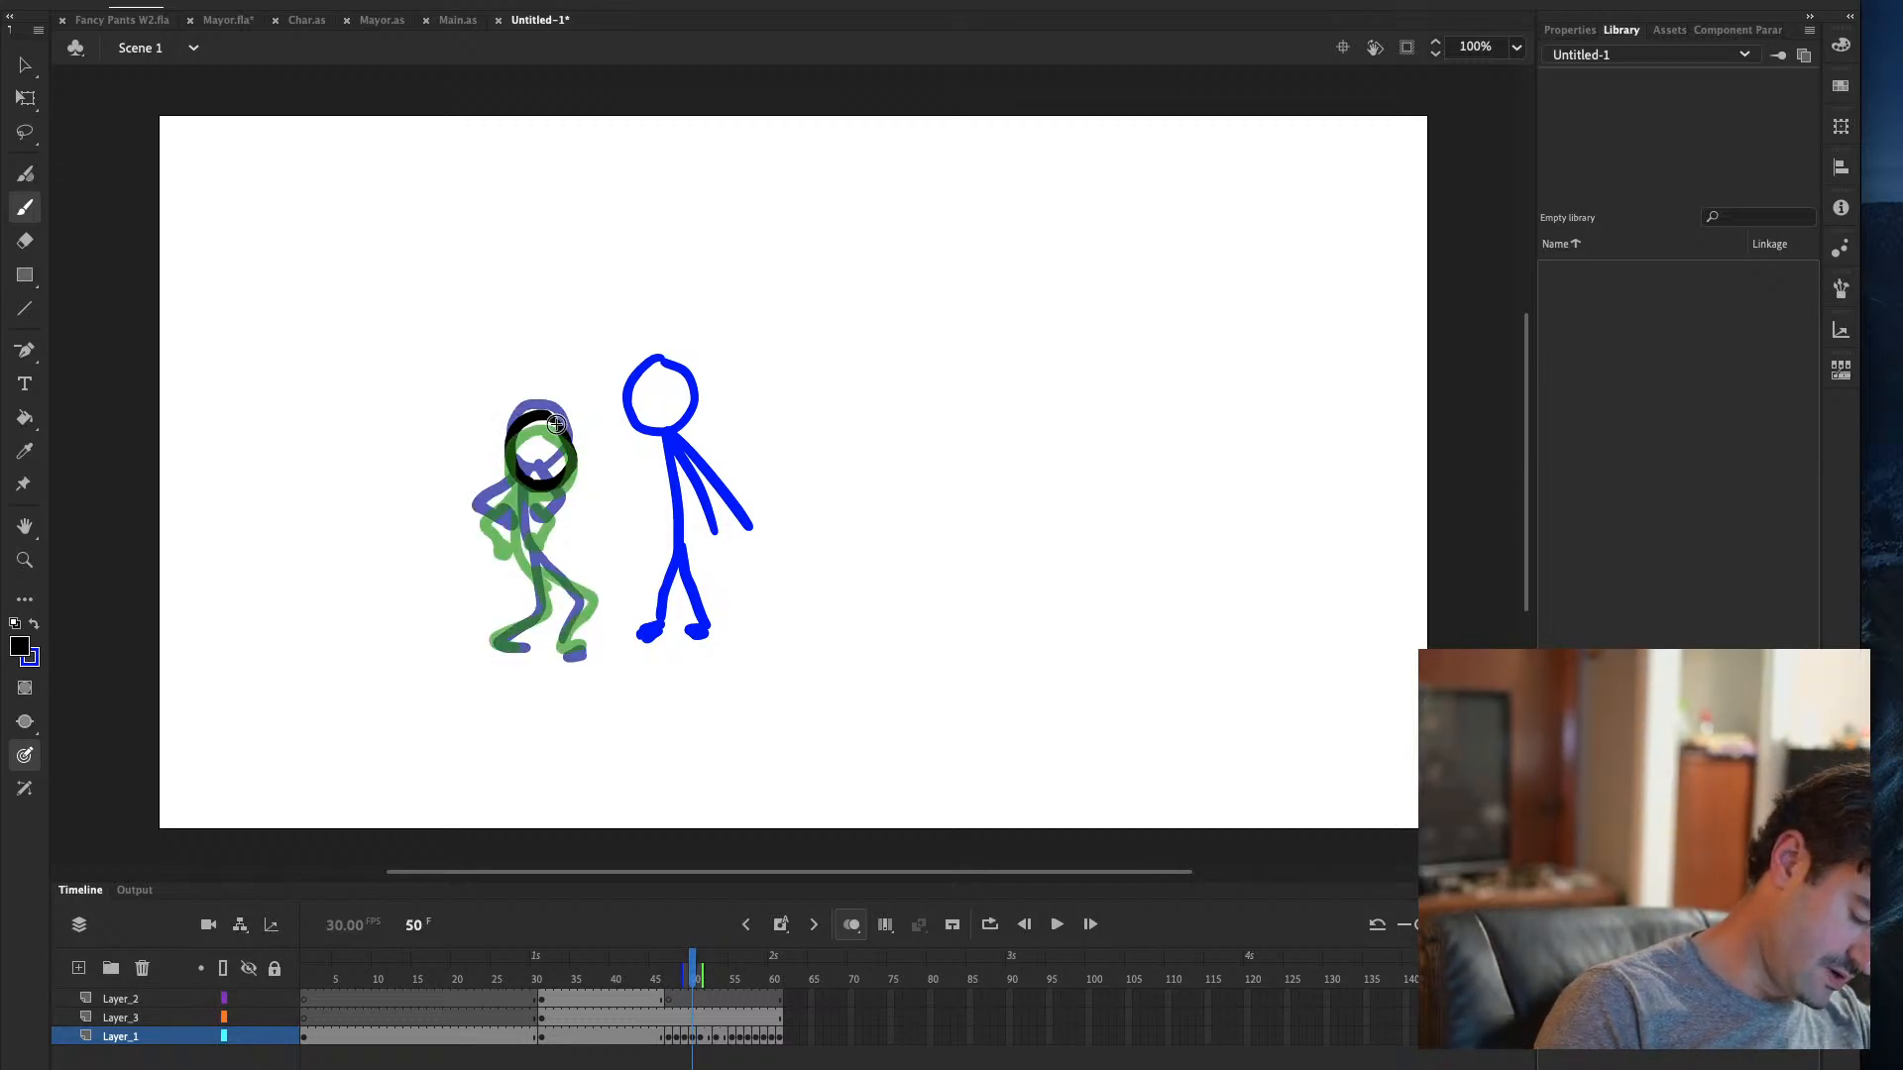
left_click_drag(499, 493, 479, 514)
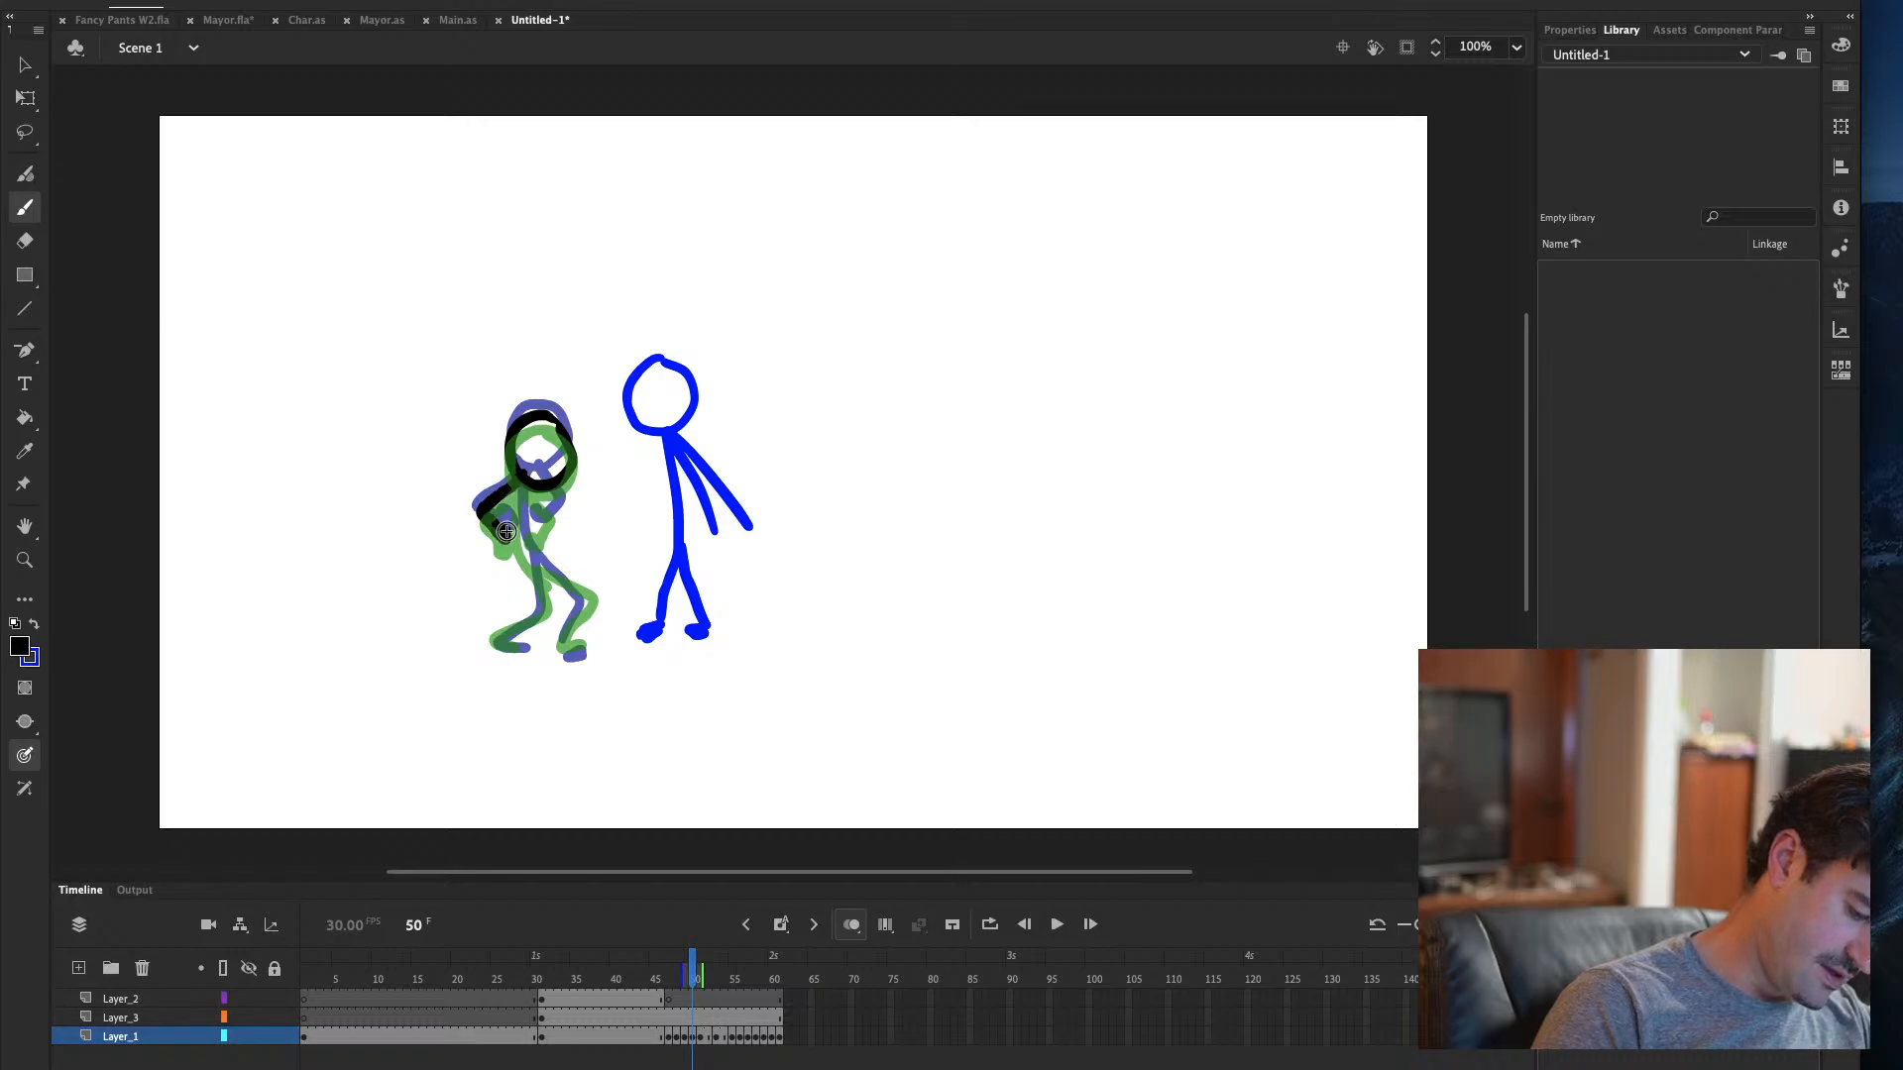
key("comma")
key("period")
key("comma")
key("period")
Brush the black figure's front arm, torso and both legs at frame 50 of Layer_1, between the onion-skinned poses
mouse_move(506, 532)
left_mouse_down()
mouse_move(556, 522)
mouse_move(509, 523)
mouse_move(541, 605)
mouse_move(495, 643)
left_mouse_up()
key("comma")
key("period")
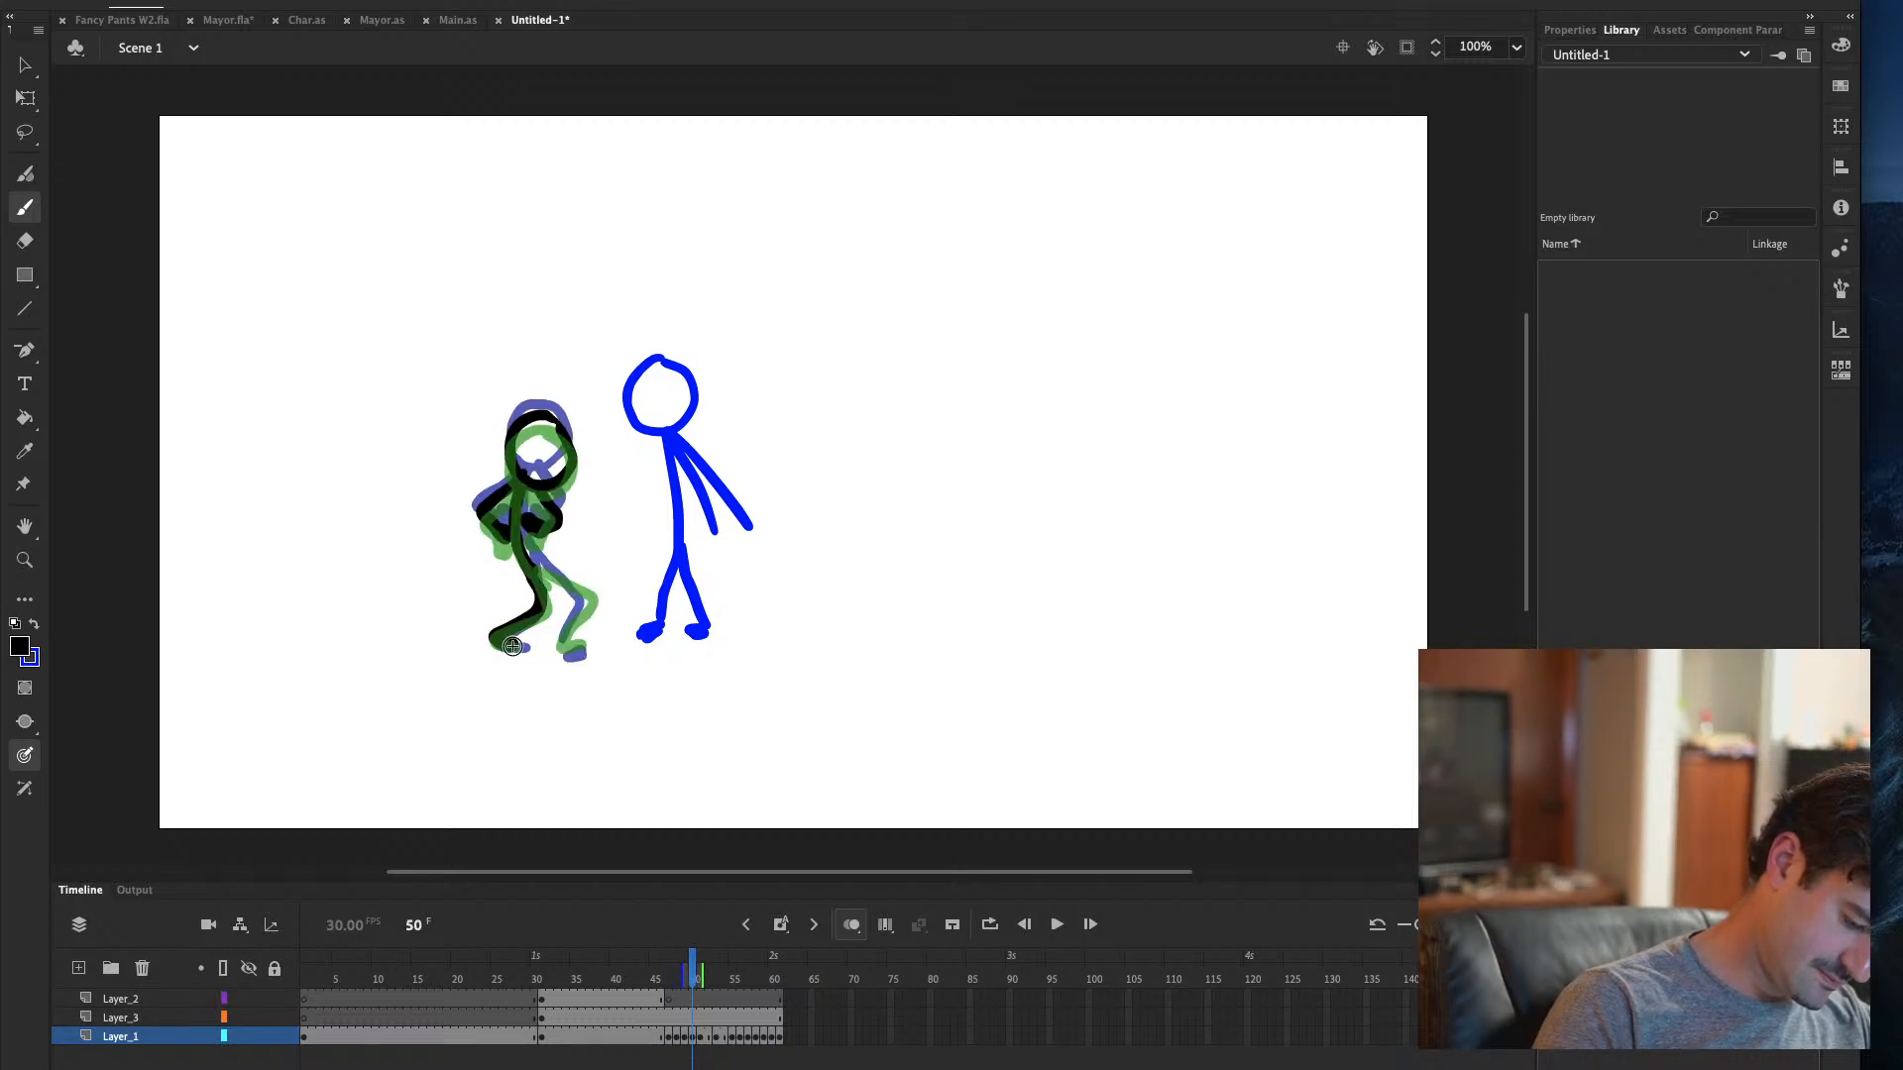
mouse_move(536, 566)
left_mouse_down()
mouse_move(579, 600)
mouse_move(573, 649)
left_mouse_up()
key("comma")
key("period")
Clear the black figure from frame 52 of Layer_1 and brush its in-between head, arms and torso
key("period")
key("period")
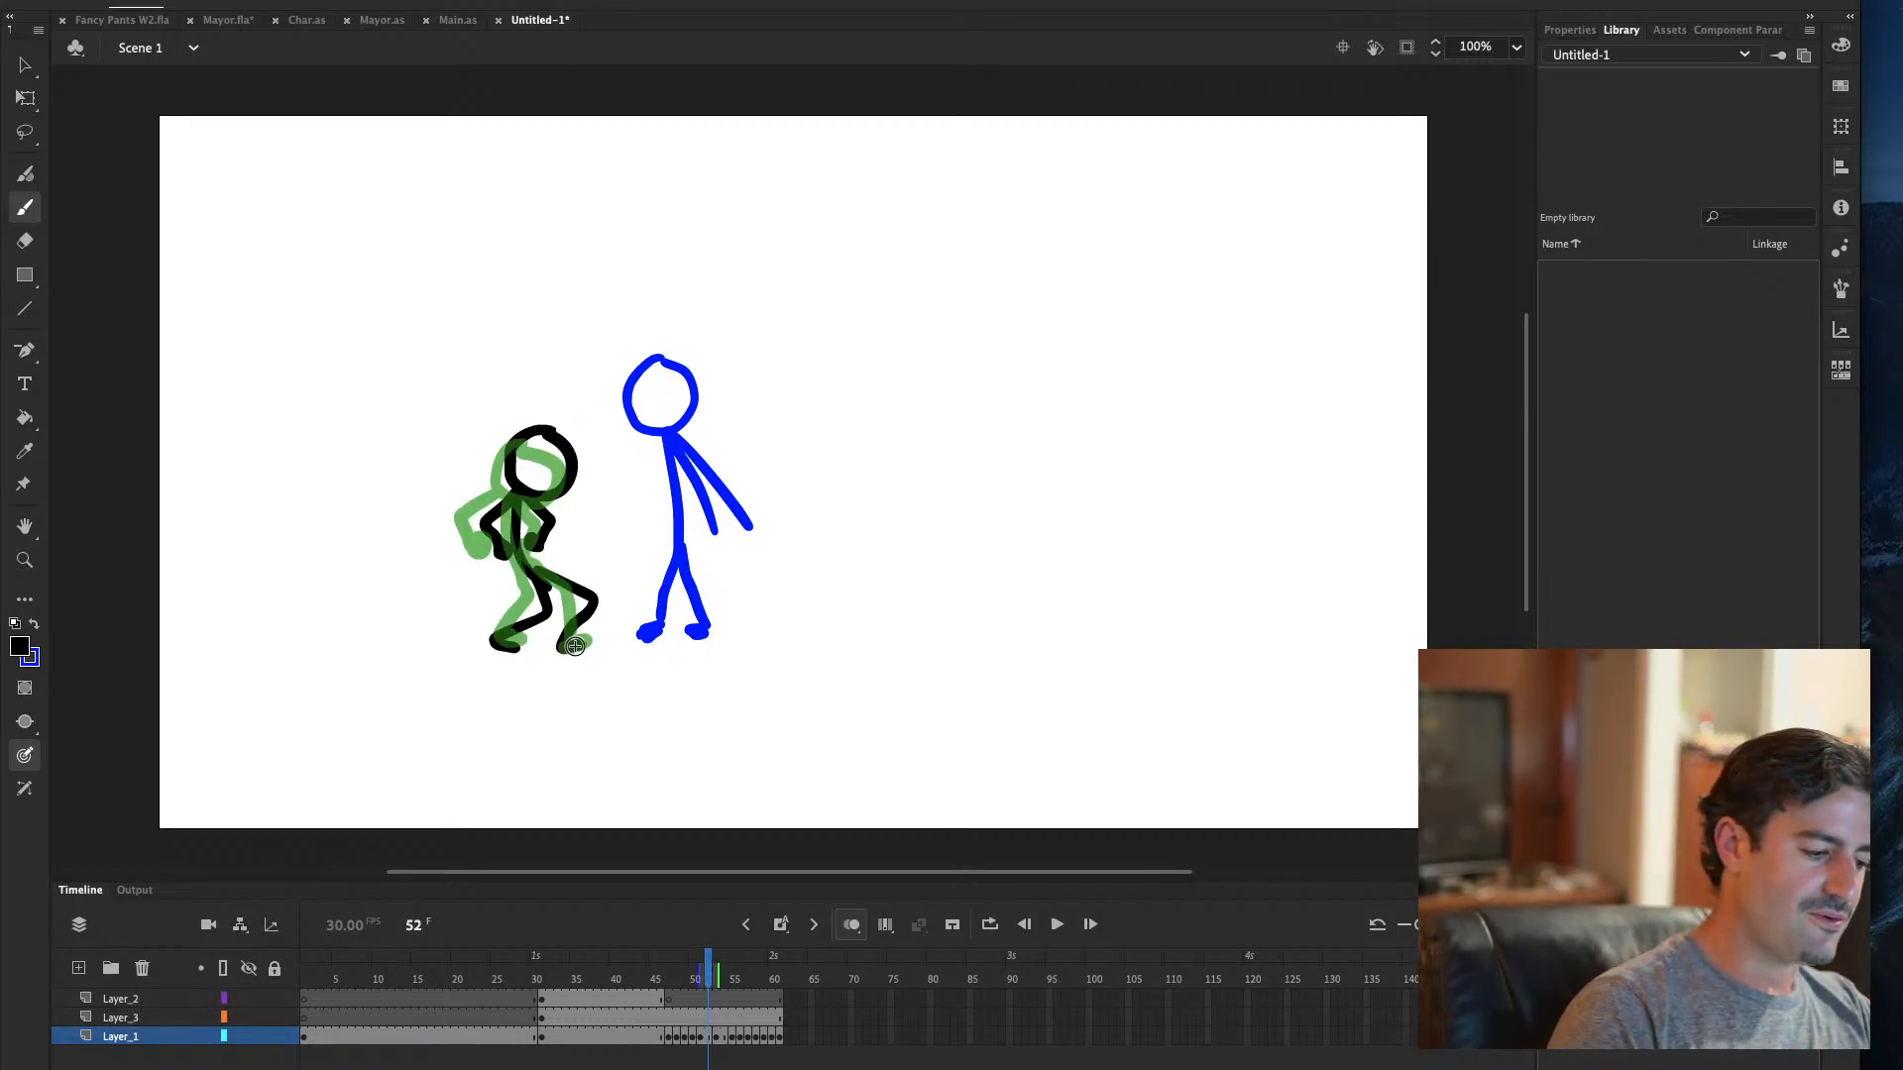
key("F7")
key("comma")
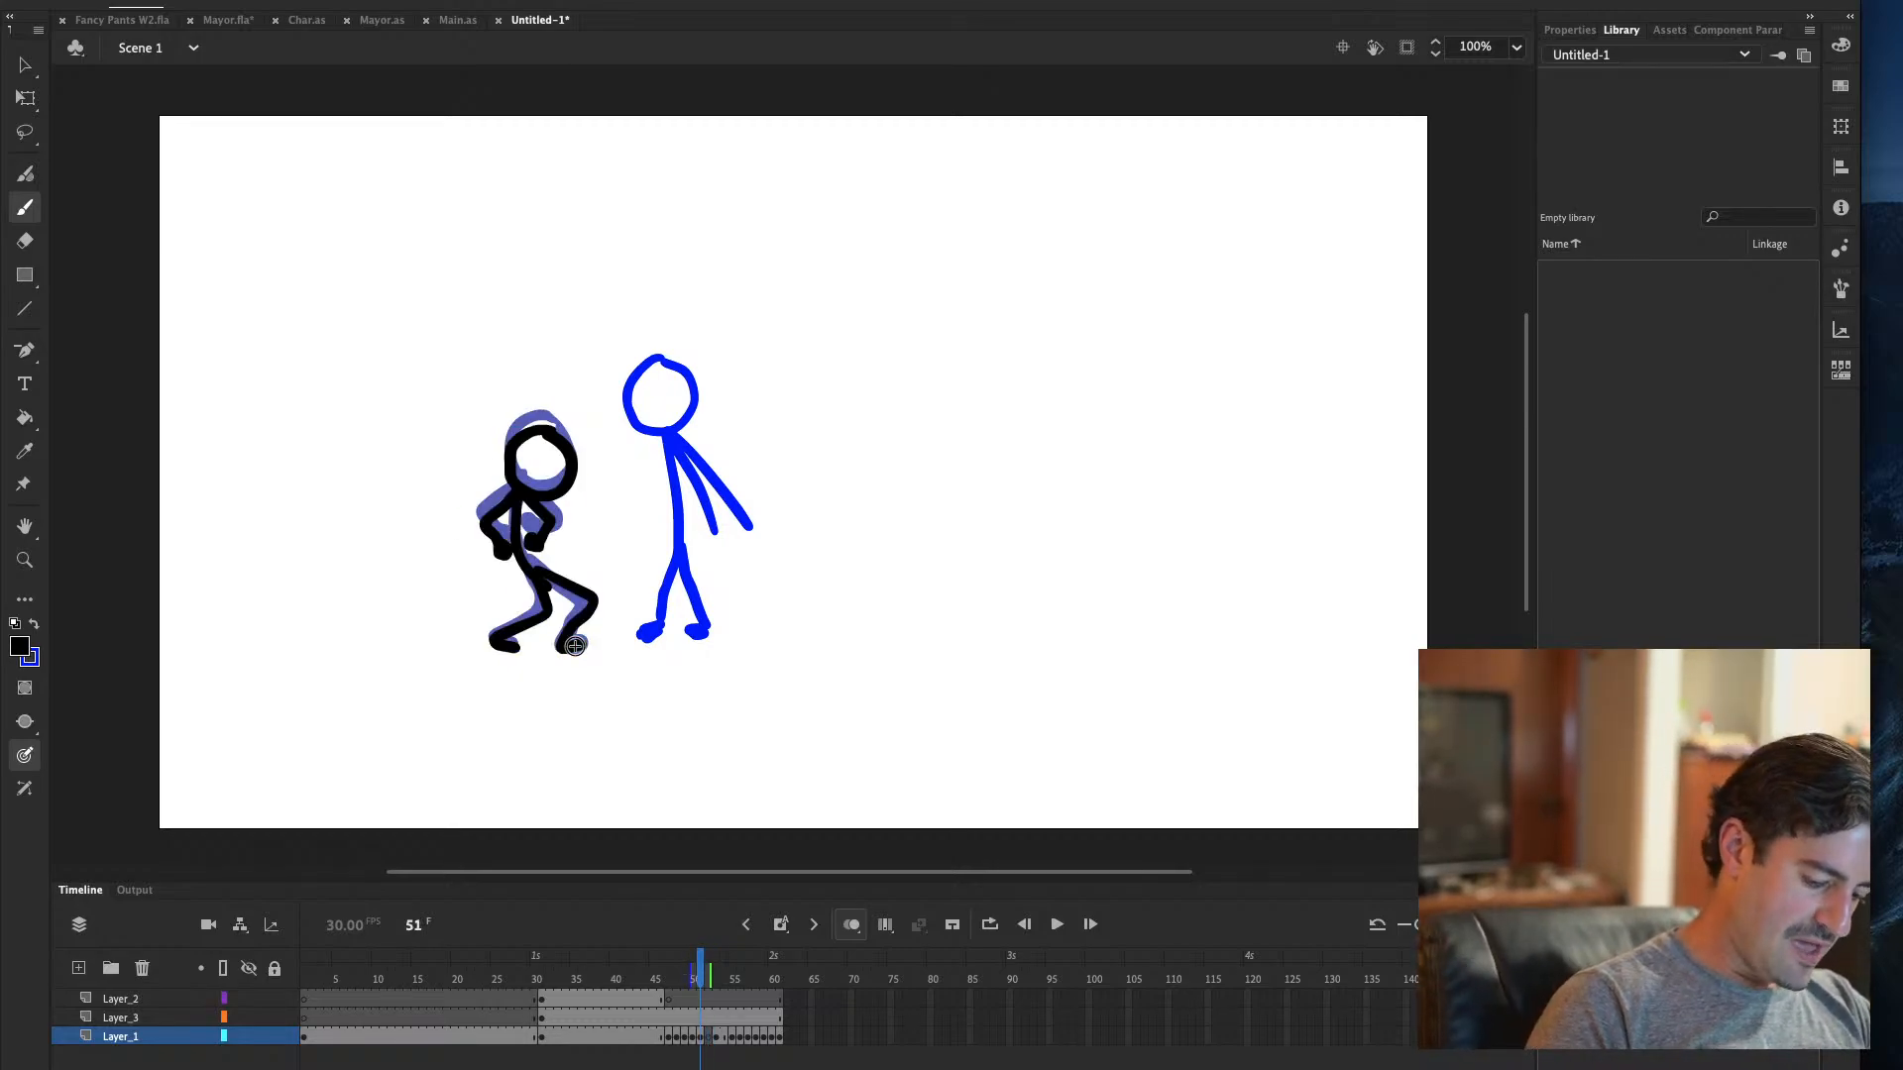
key("period")
mouse_move(535, 434)
left_mouse_down()
mouse_move(504, 468)
mouse_move(520, 496)
mouse_move(558, 488)
mouse_move(550, 443)
mouse_move(492, 547)
left_mouse_up()
key("comma")
key("period")
left_click_drag(530, 539, 526, 570)
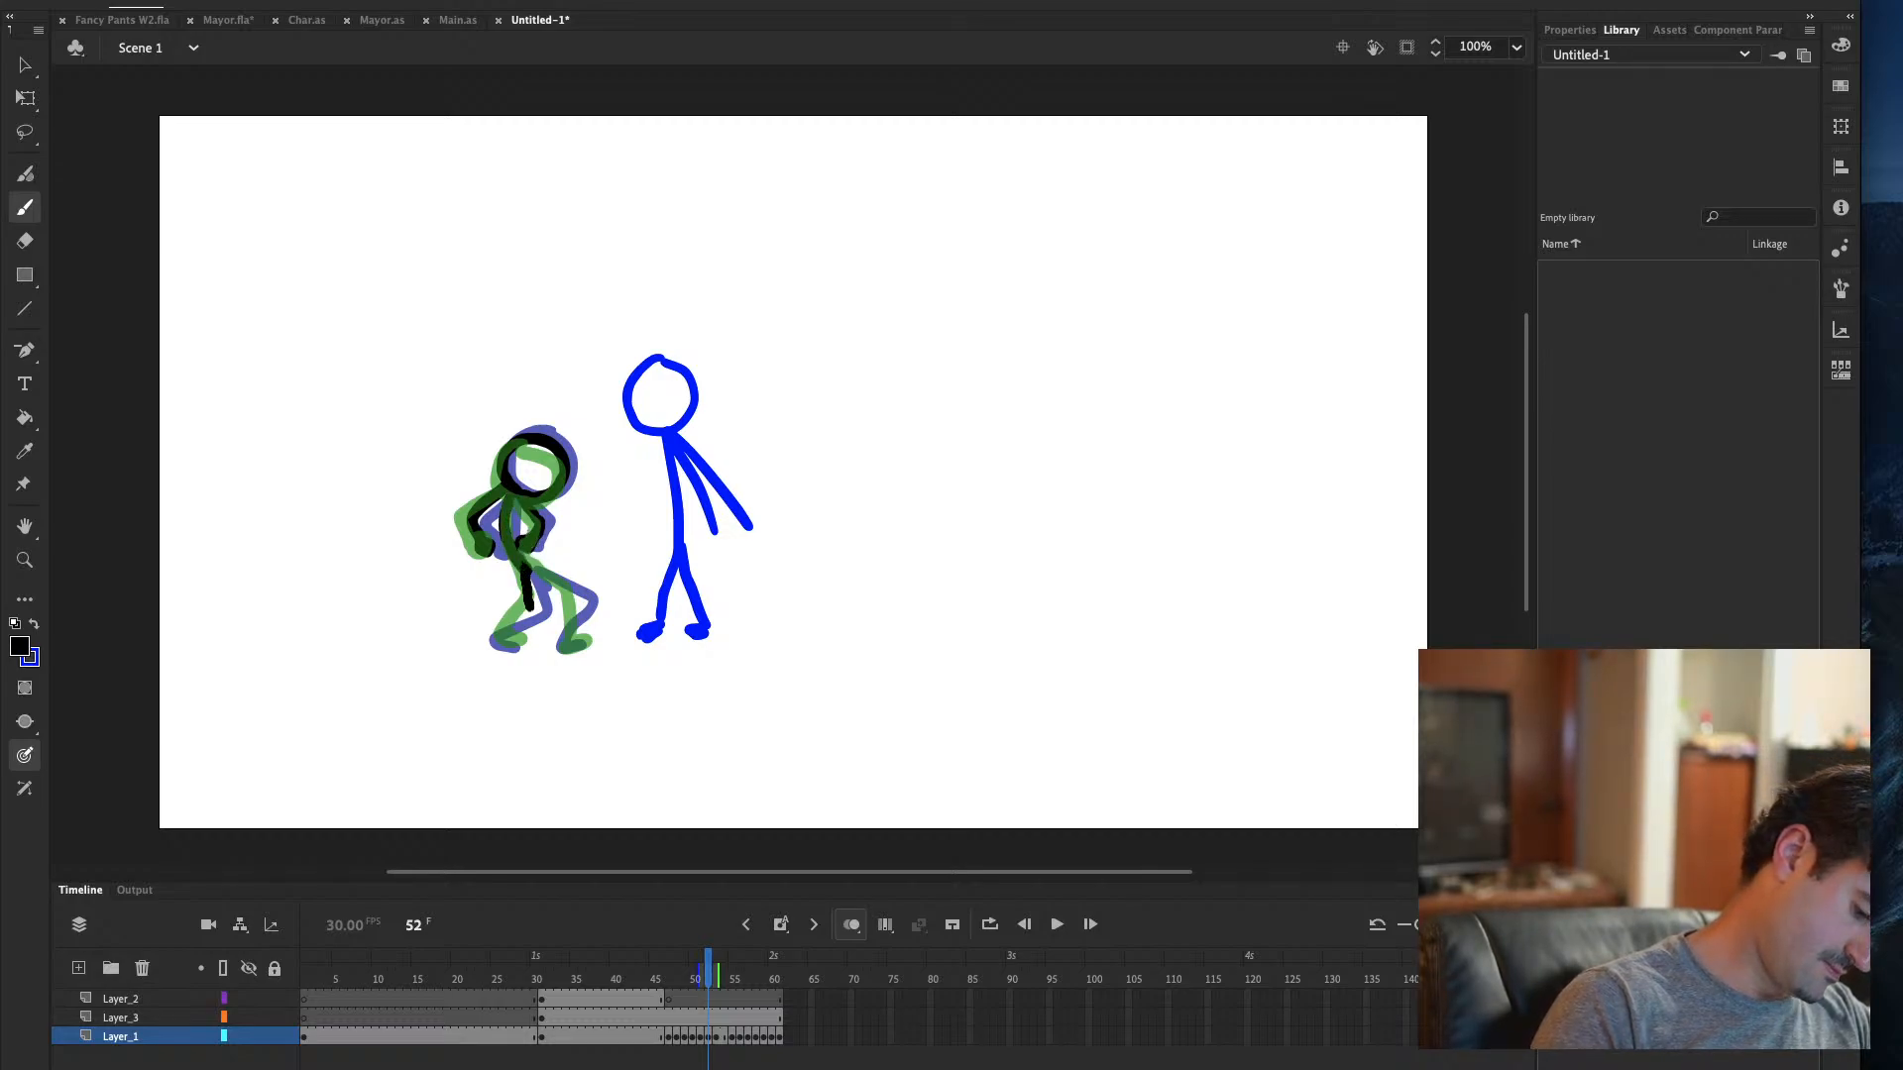
Undo the straight leg stroke and brush both of the black figure's legs and feet at frame 52
key("ctrl+z")
key("comma")
key("period")
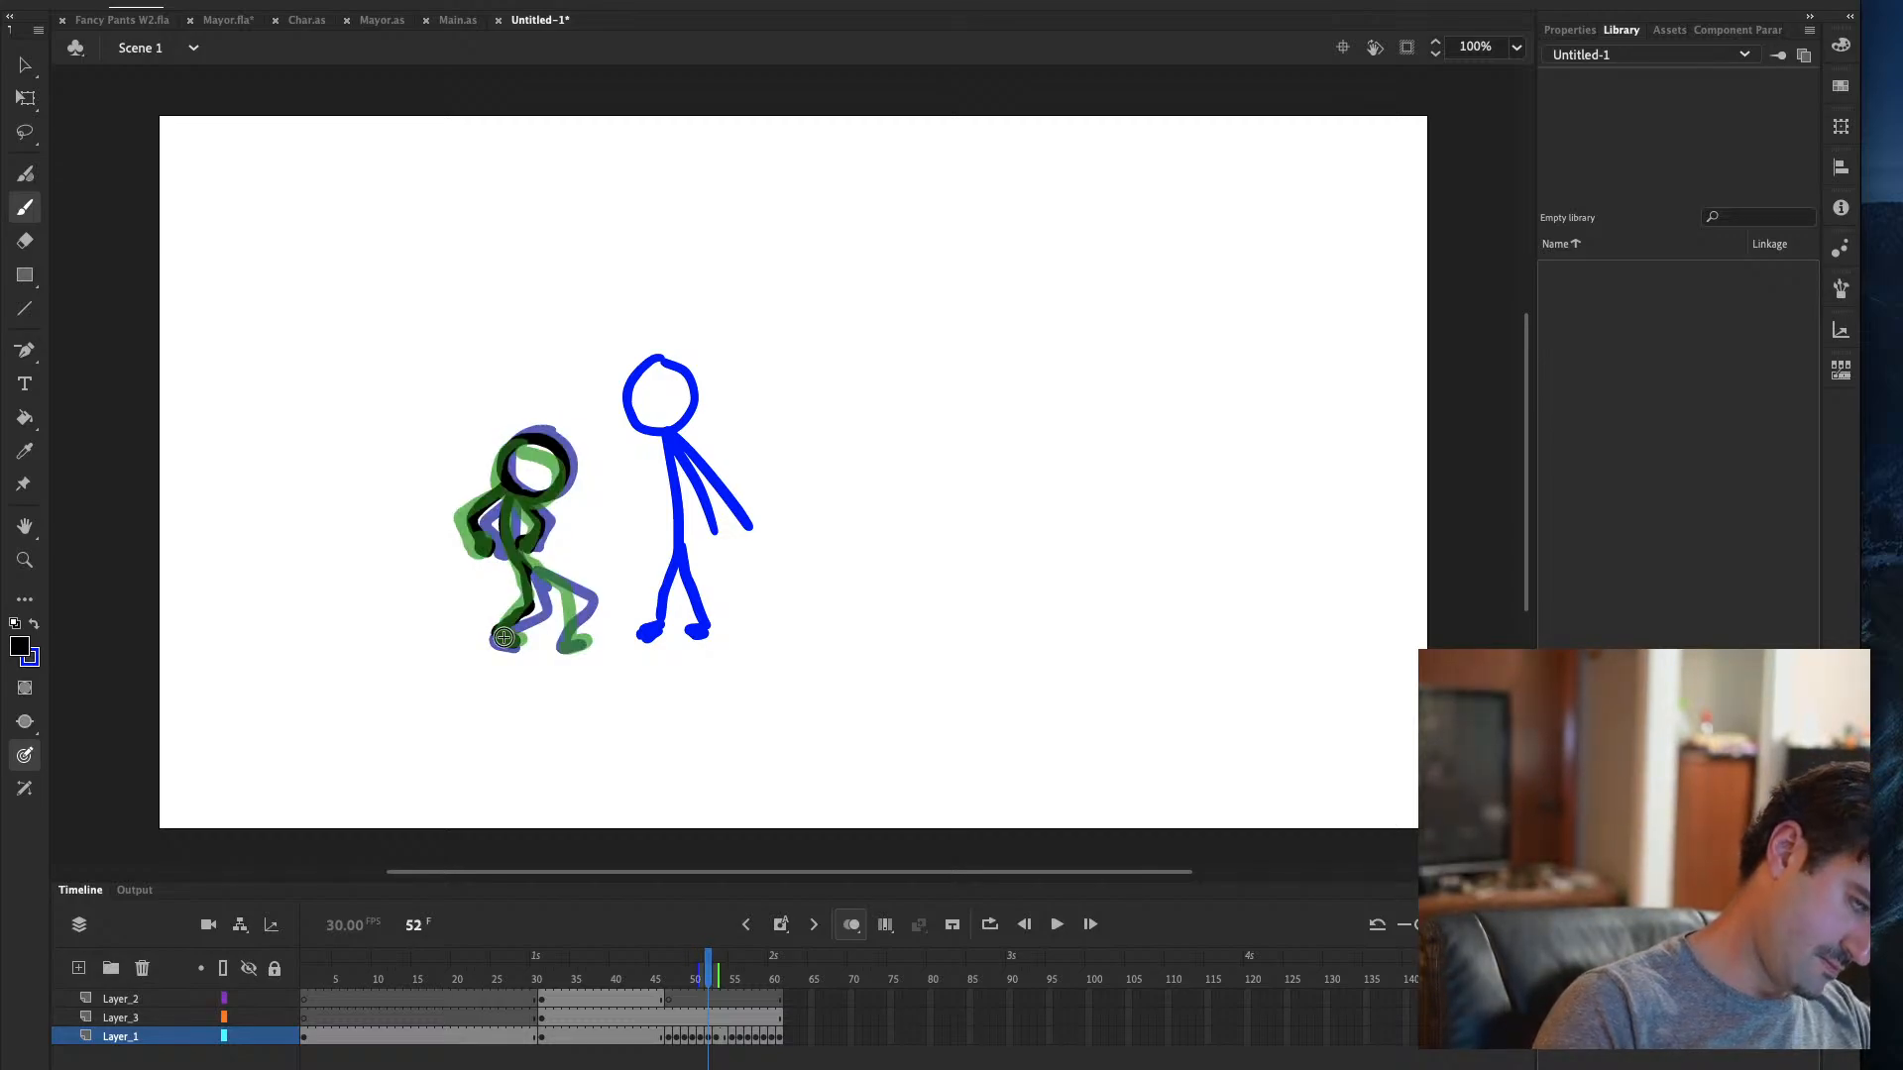
mouse_move(504, 637)
left_mouse_down()
mouse_move(569, 585)
mouse_move(549, 575)
mouse_move(585, 642)
left_mouse_up()
key("ctrl+z")
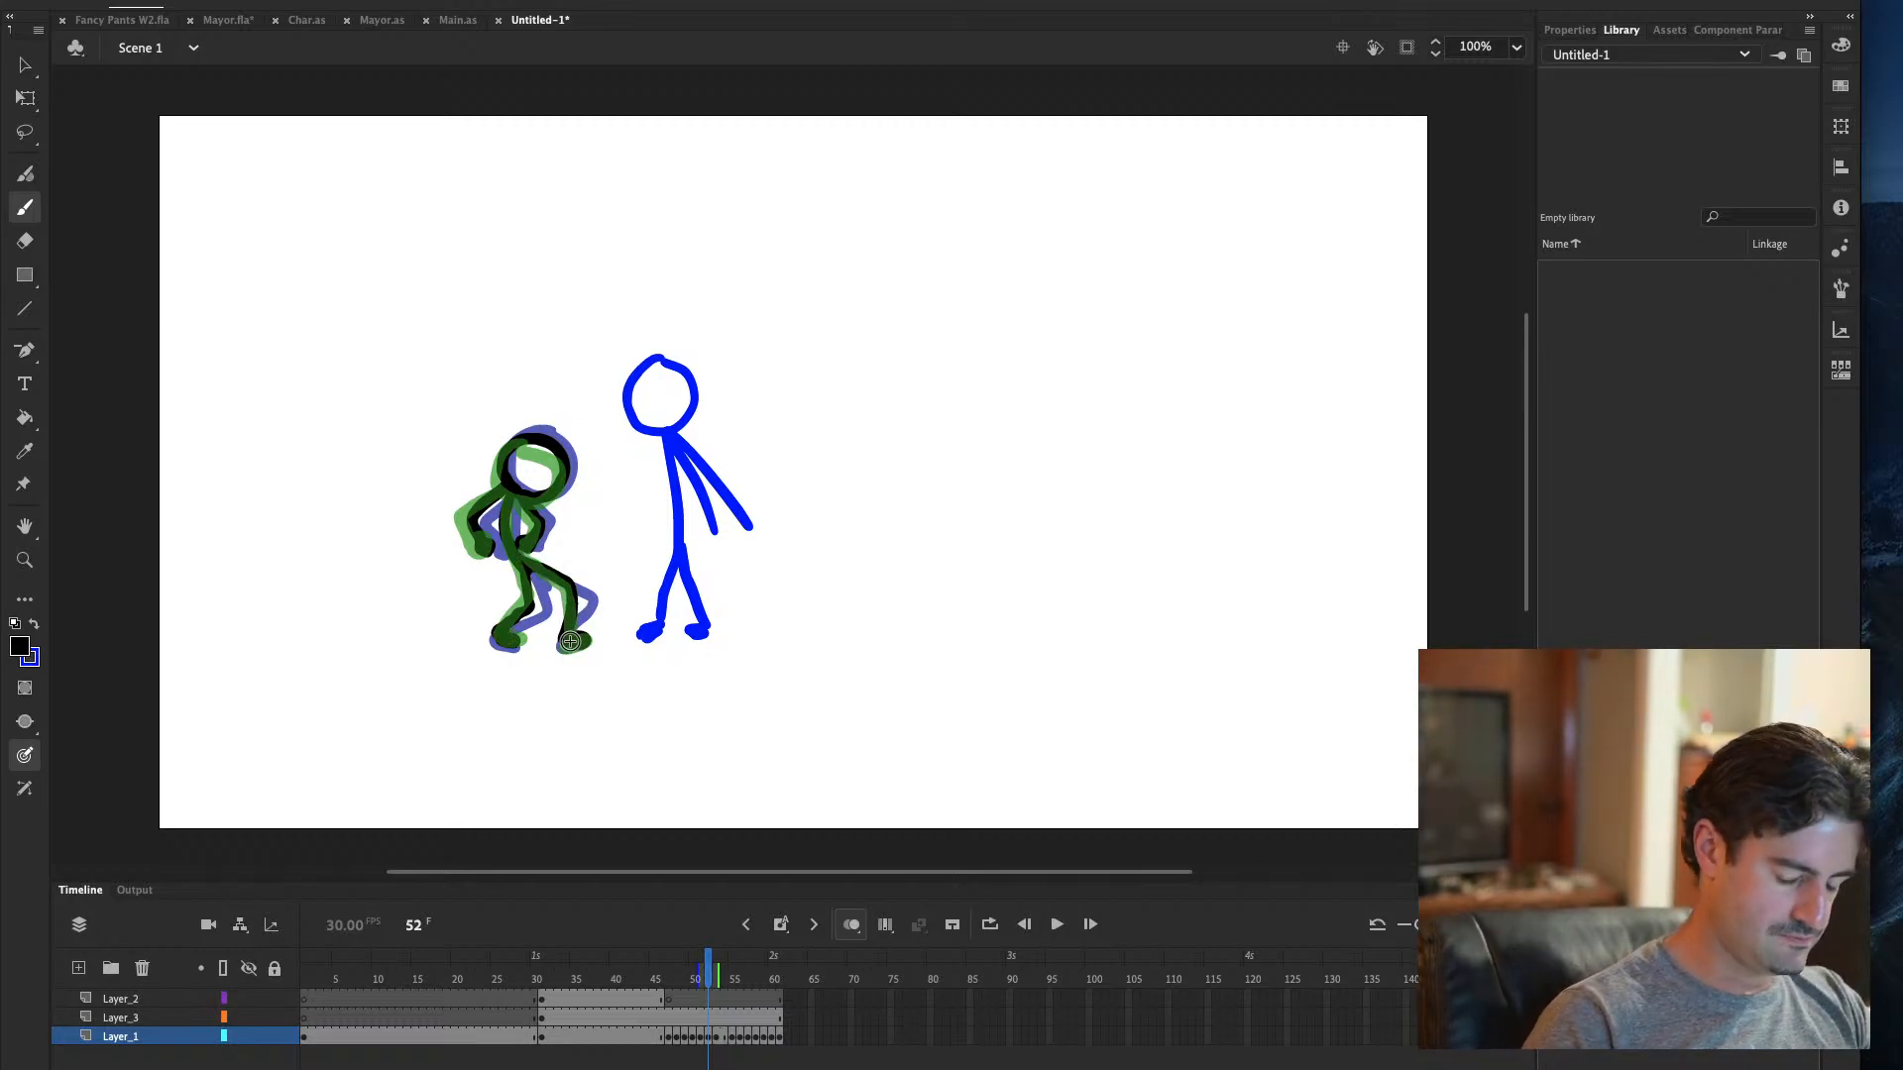
Compare the neighbouring frames and erase the black figure's front leg above the foot at frame 52
key(".")
key(".")
key(".")
key(".")
key("e")
left_click_drag(572, 578, 567, 634)
key("b")
Rebrush the black figure's front leg at frame 52 with the knee bent farther forward, undoing the unsatisfactory strokes
key("ctrl+z")
key("comma")
key("period")
key("comma")
key("period")
key("ctrl+z")
mouse_move(523, 560)
left_mouse_down()
mouse_move(565, 587)
mouse_move(569, 633)
left_mouse_up()
key("ctrl+z")
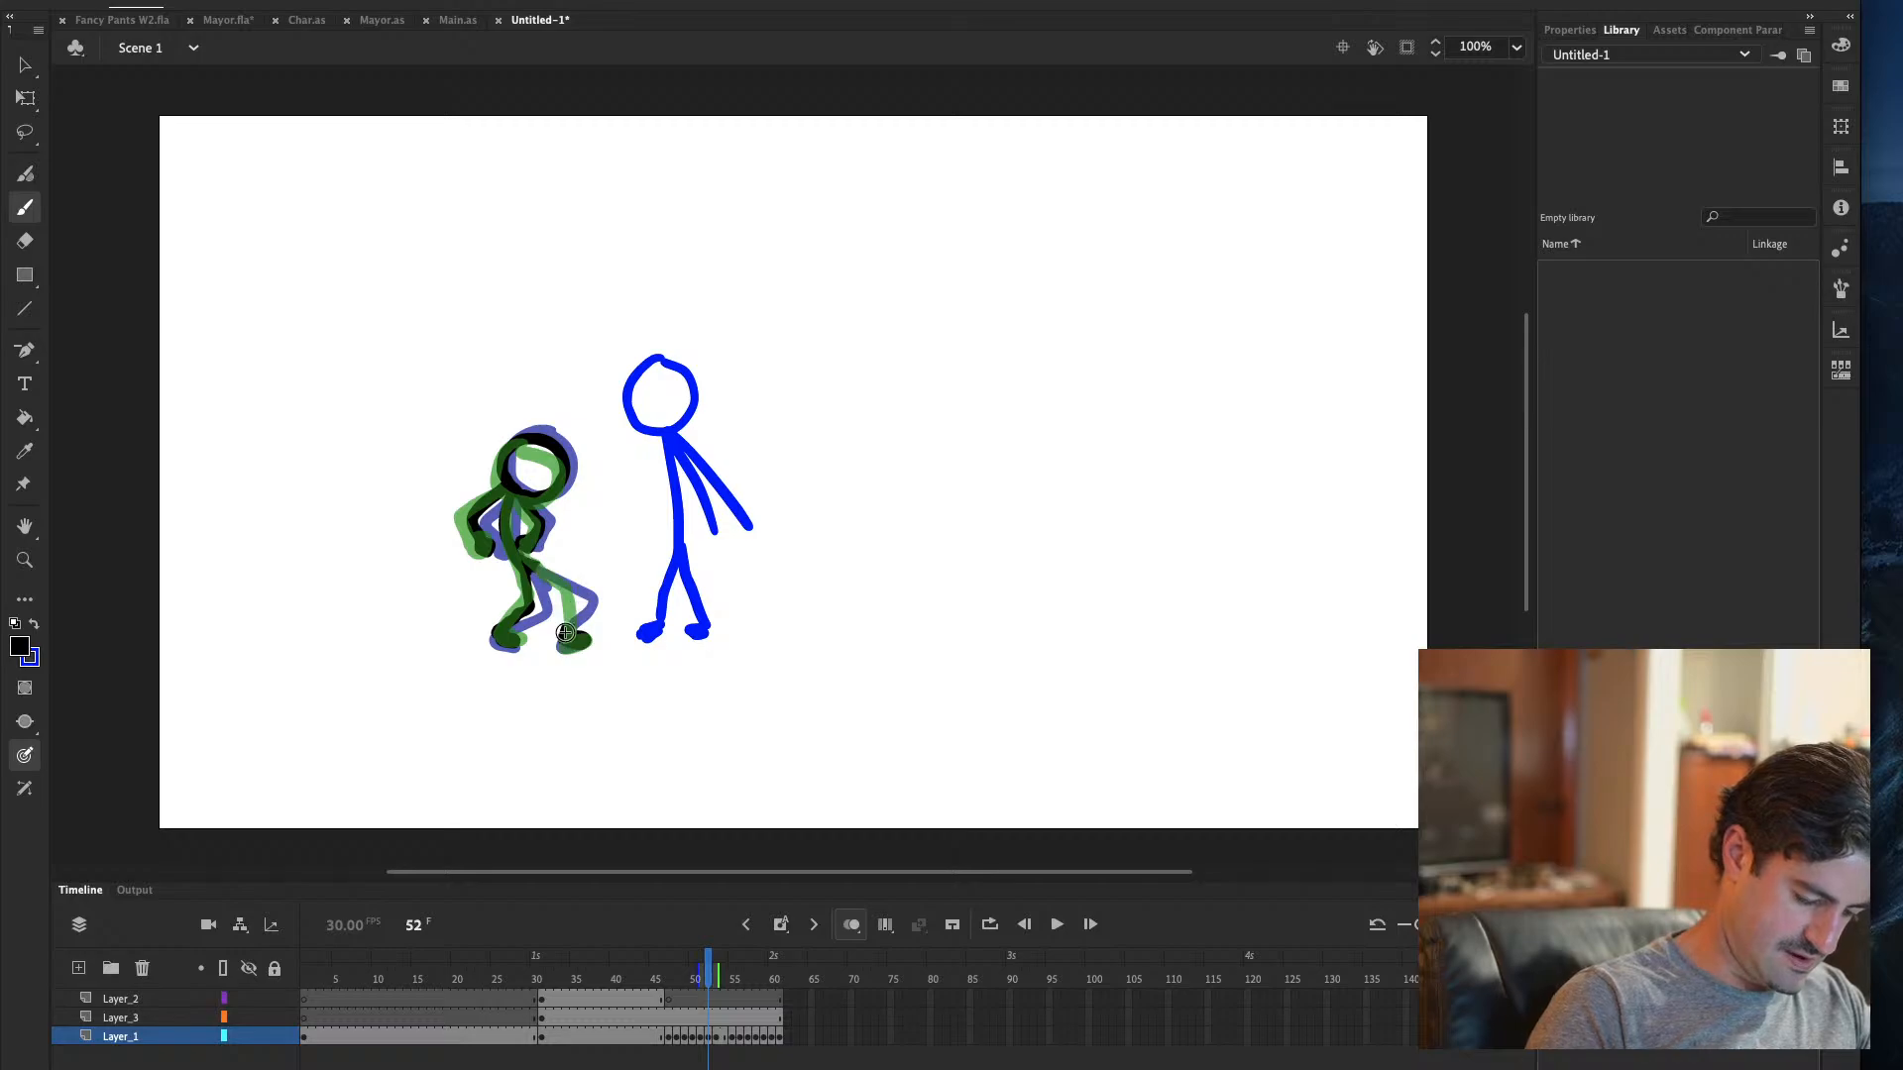
mouse_move(523, 561)
left_mouse_down()
mouse_move(573, 584)
mouse_move(568, 641)
left_mouse_up()
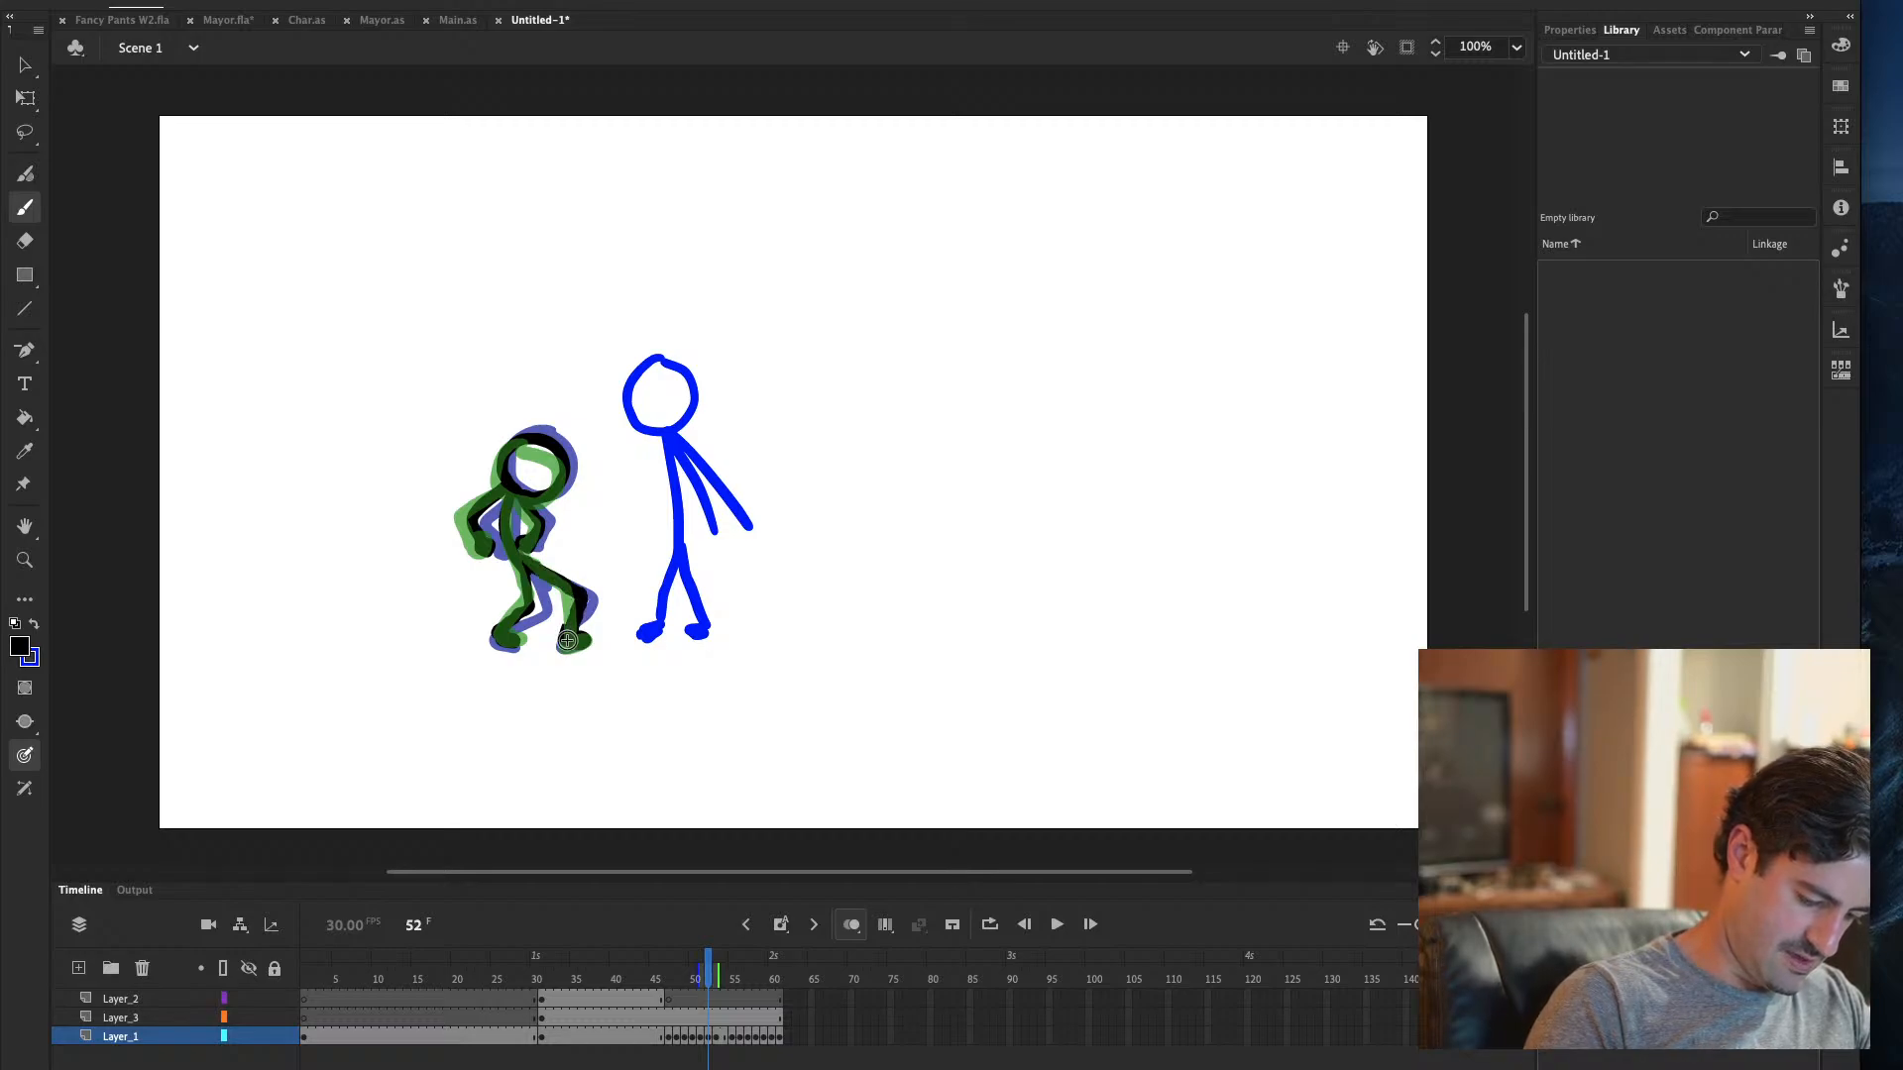
Flip back and forth through frames 52 to 54 to compare the black figure's neighbouring poses
key("period")
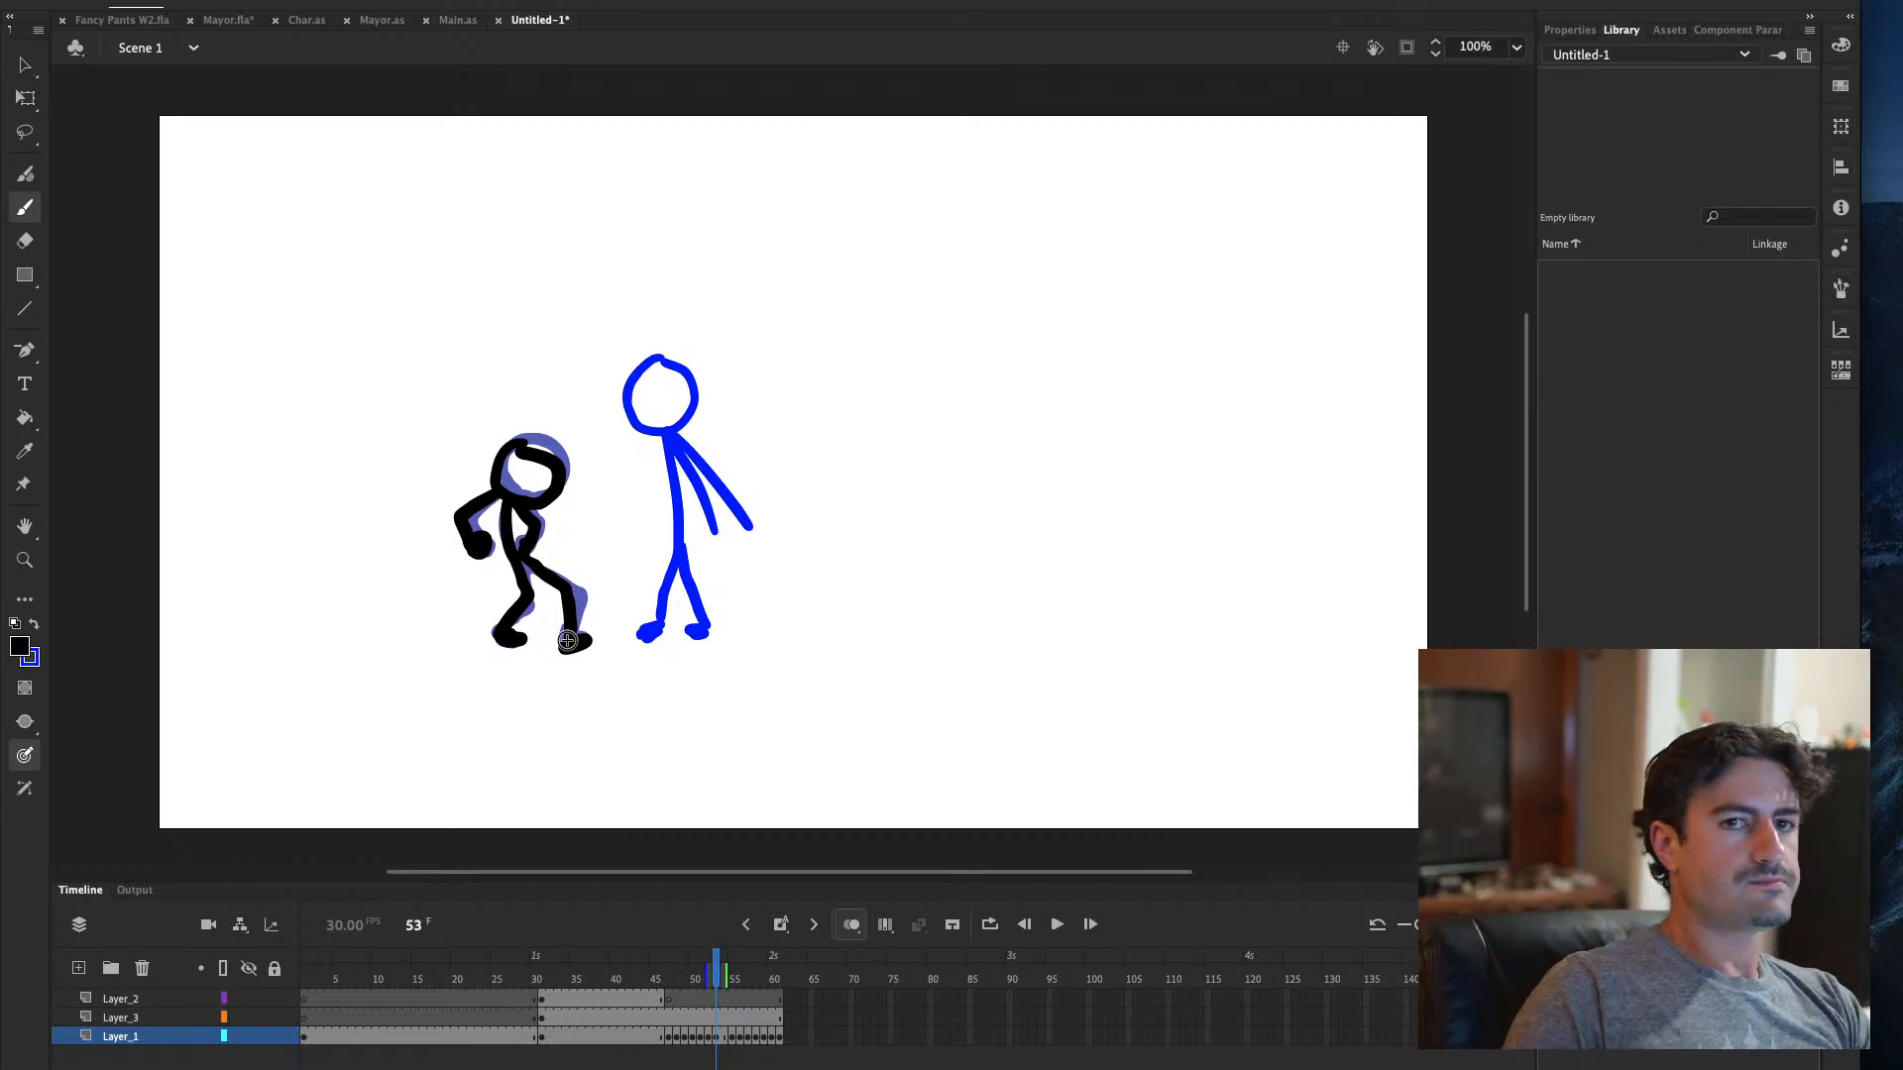
key("period")
key("comma")
key("comma")
key("period")
key("period")
key("comma")
key("period")
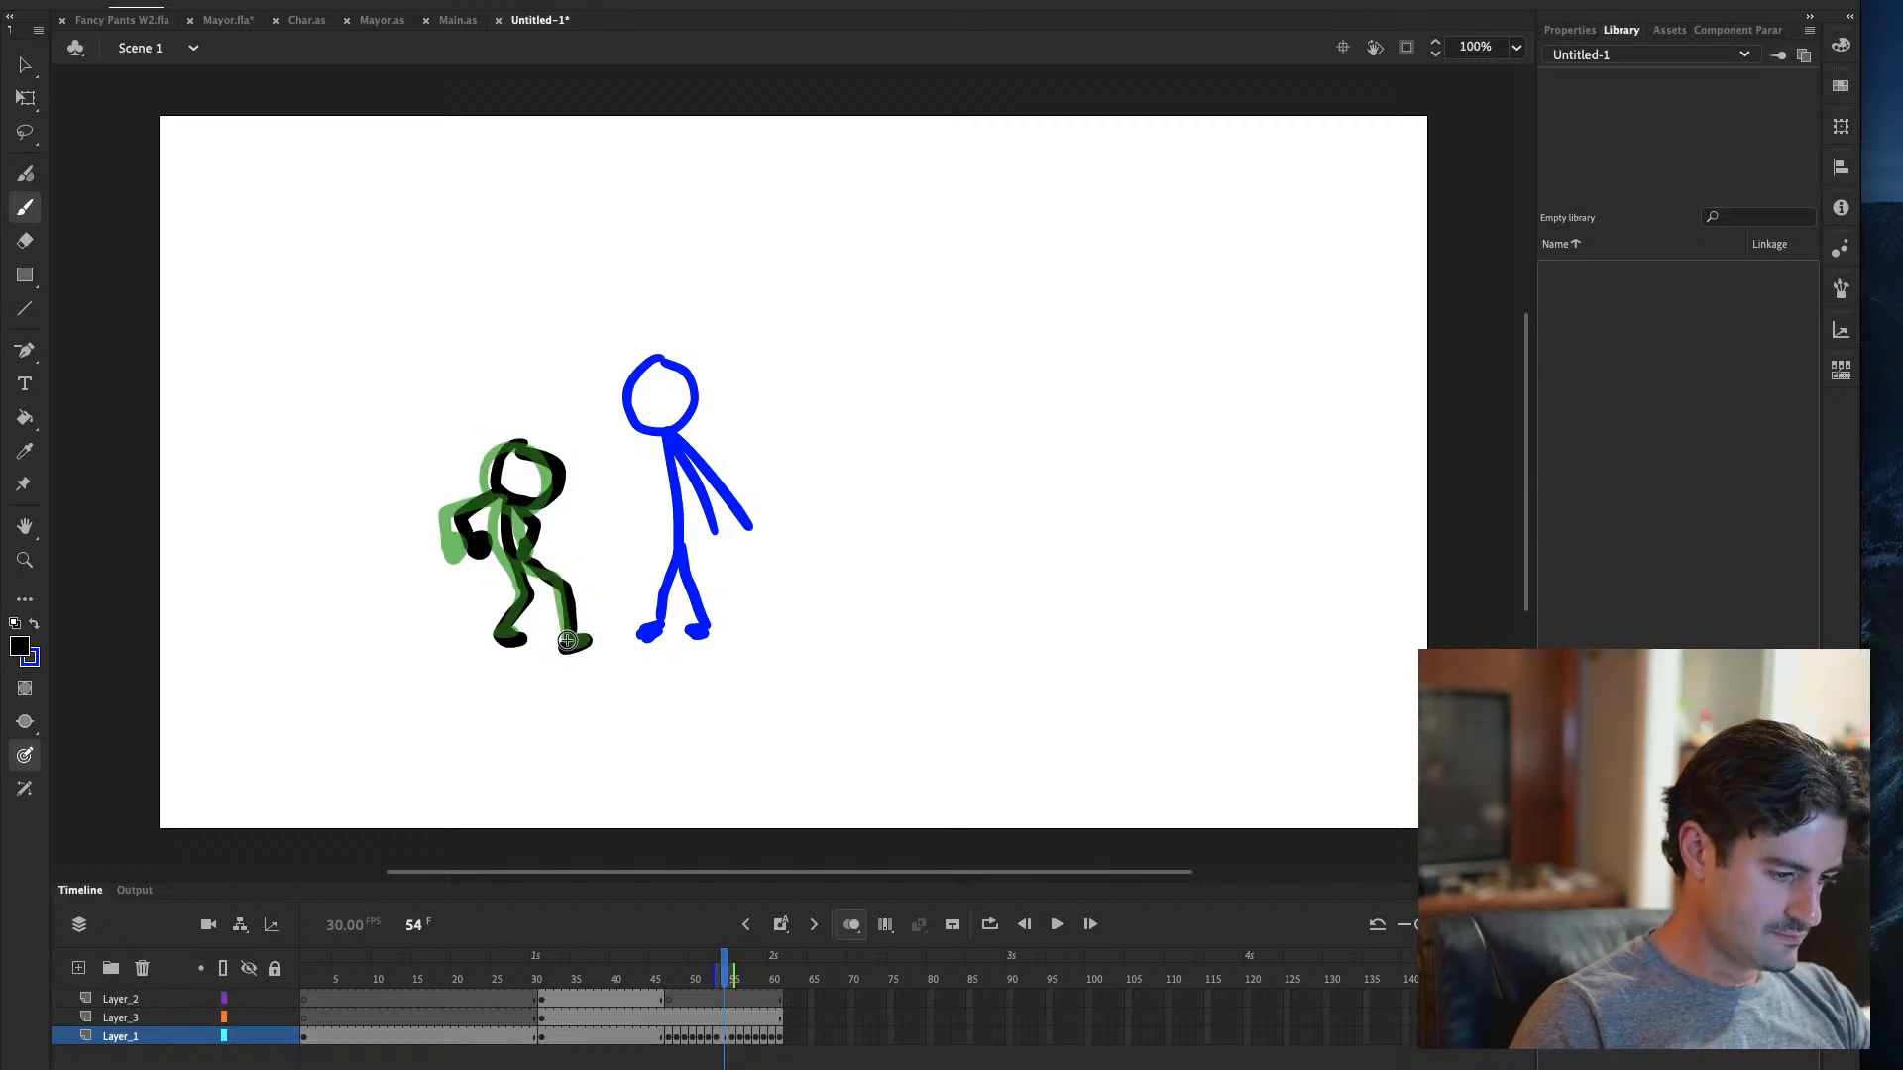
Clean up the black figure's head outline at frame 53 of Layer_1 by erasing the excess inside and retouching it
key("comma")
key("e")
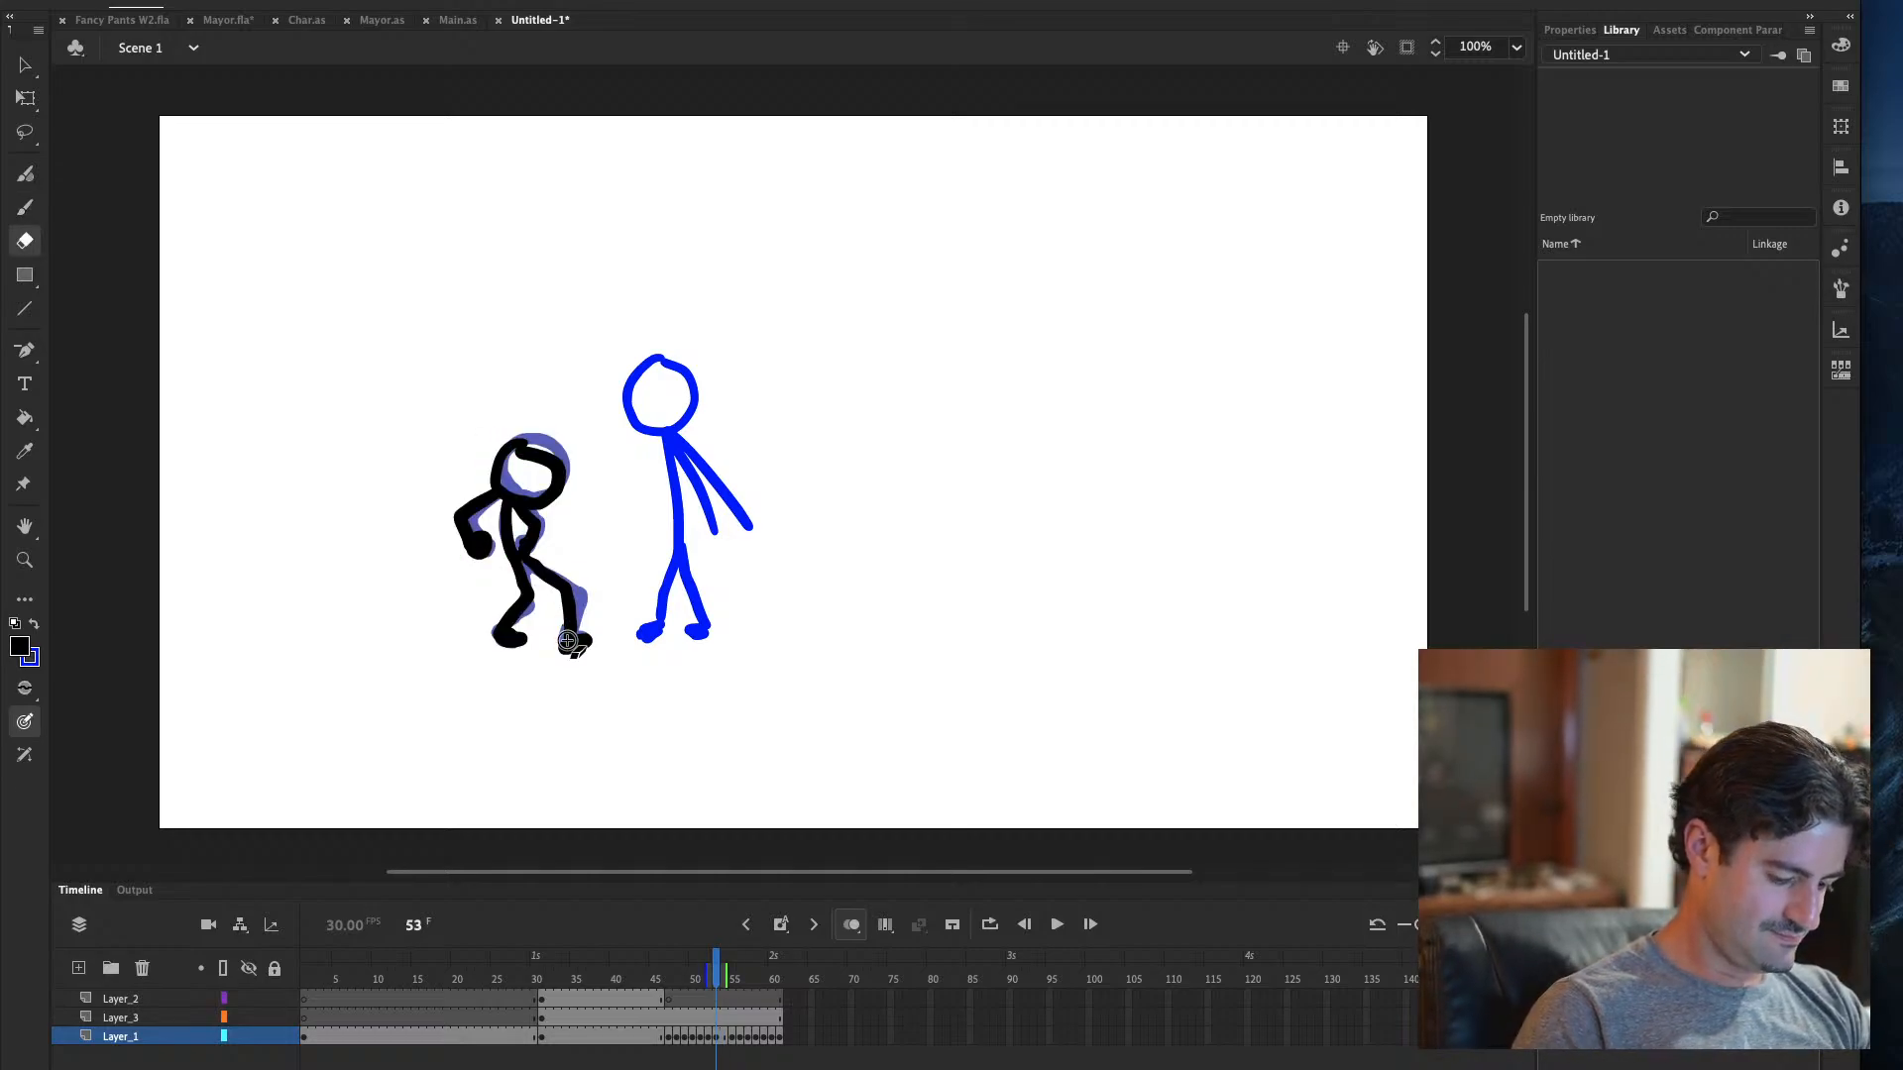
key("period")
key("comma")
left_click_drag(522, 452, 553, 491)
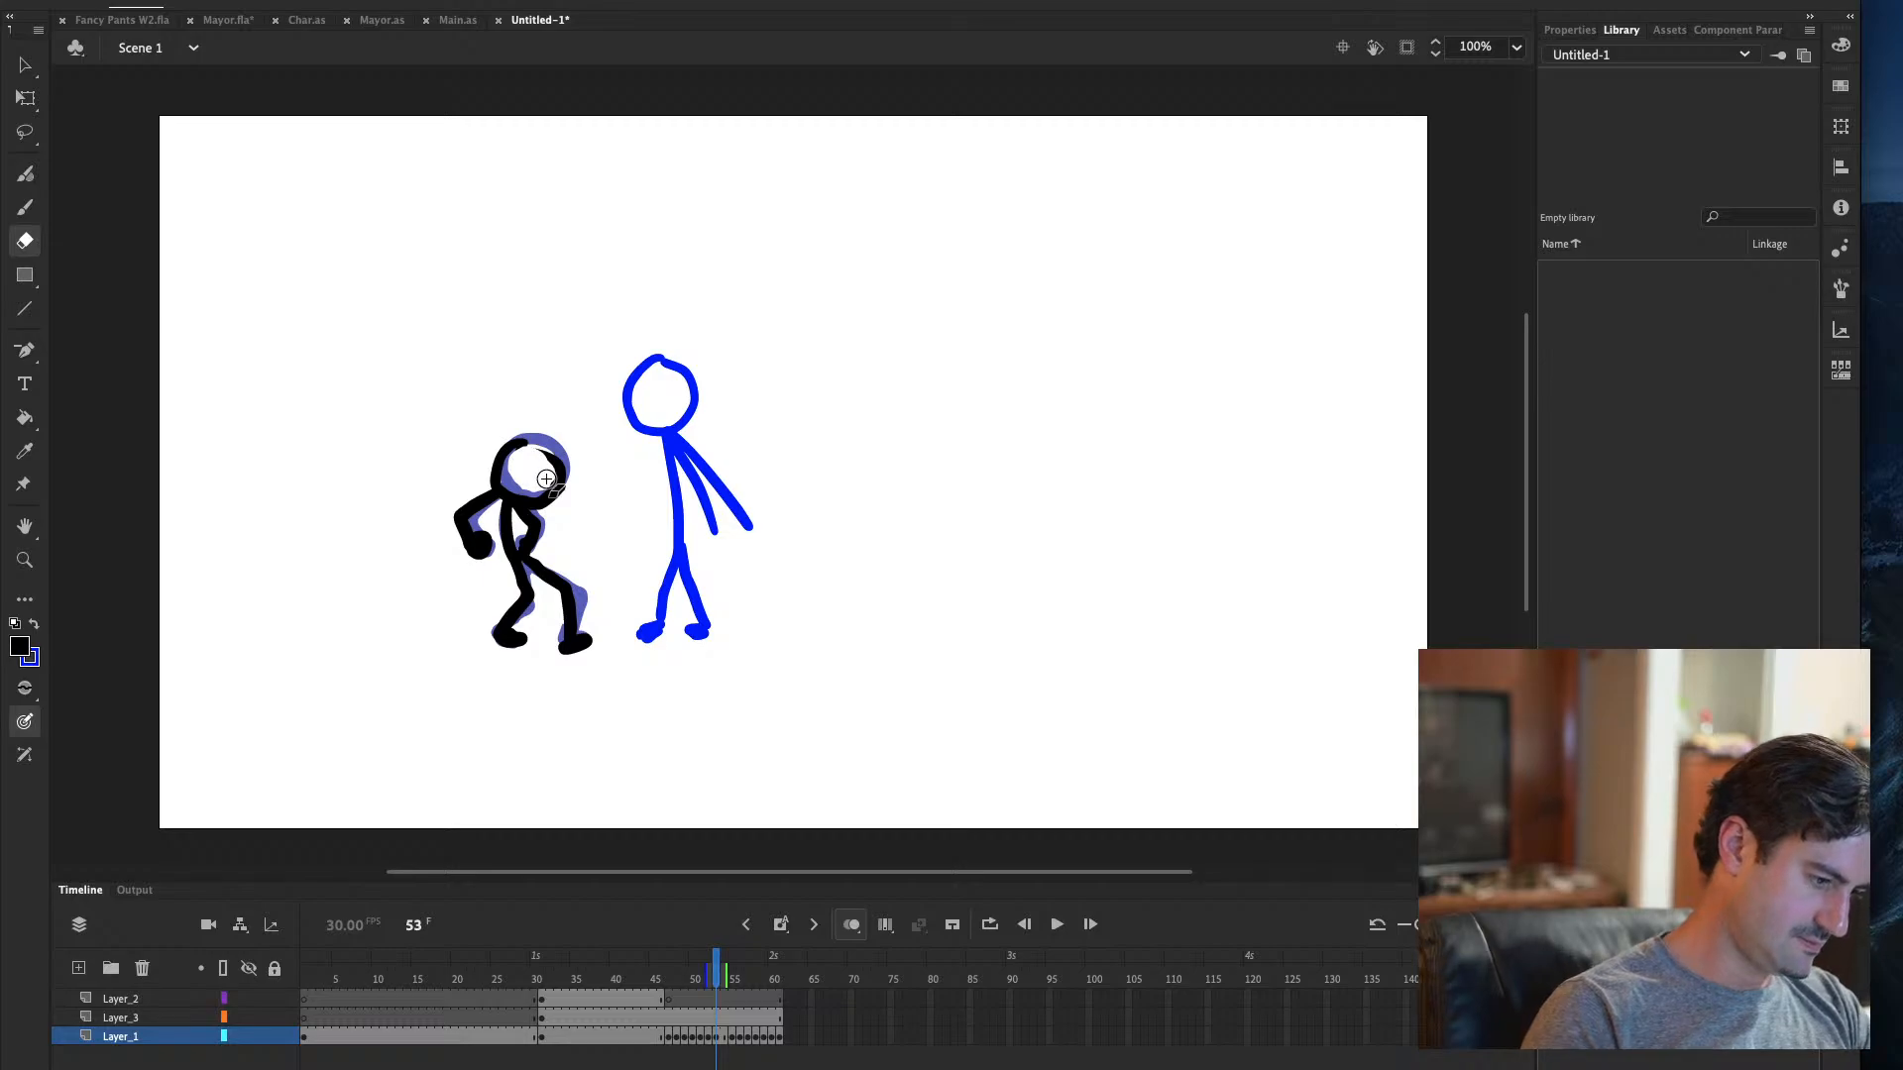
key("b")
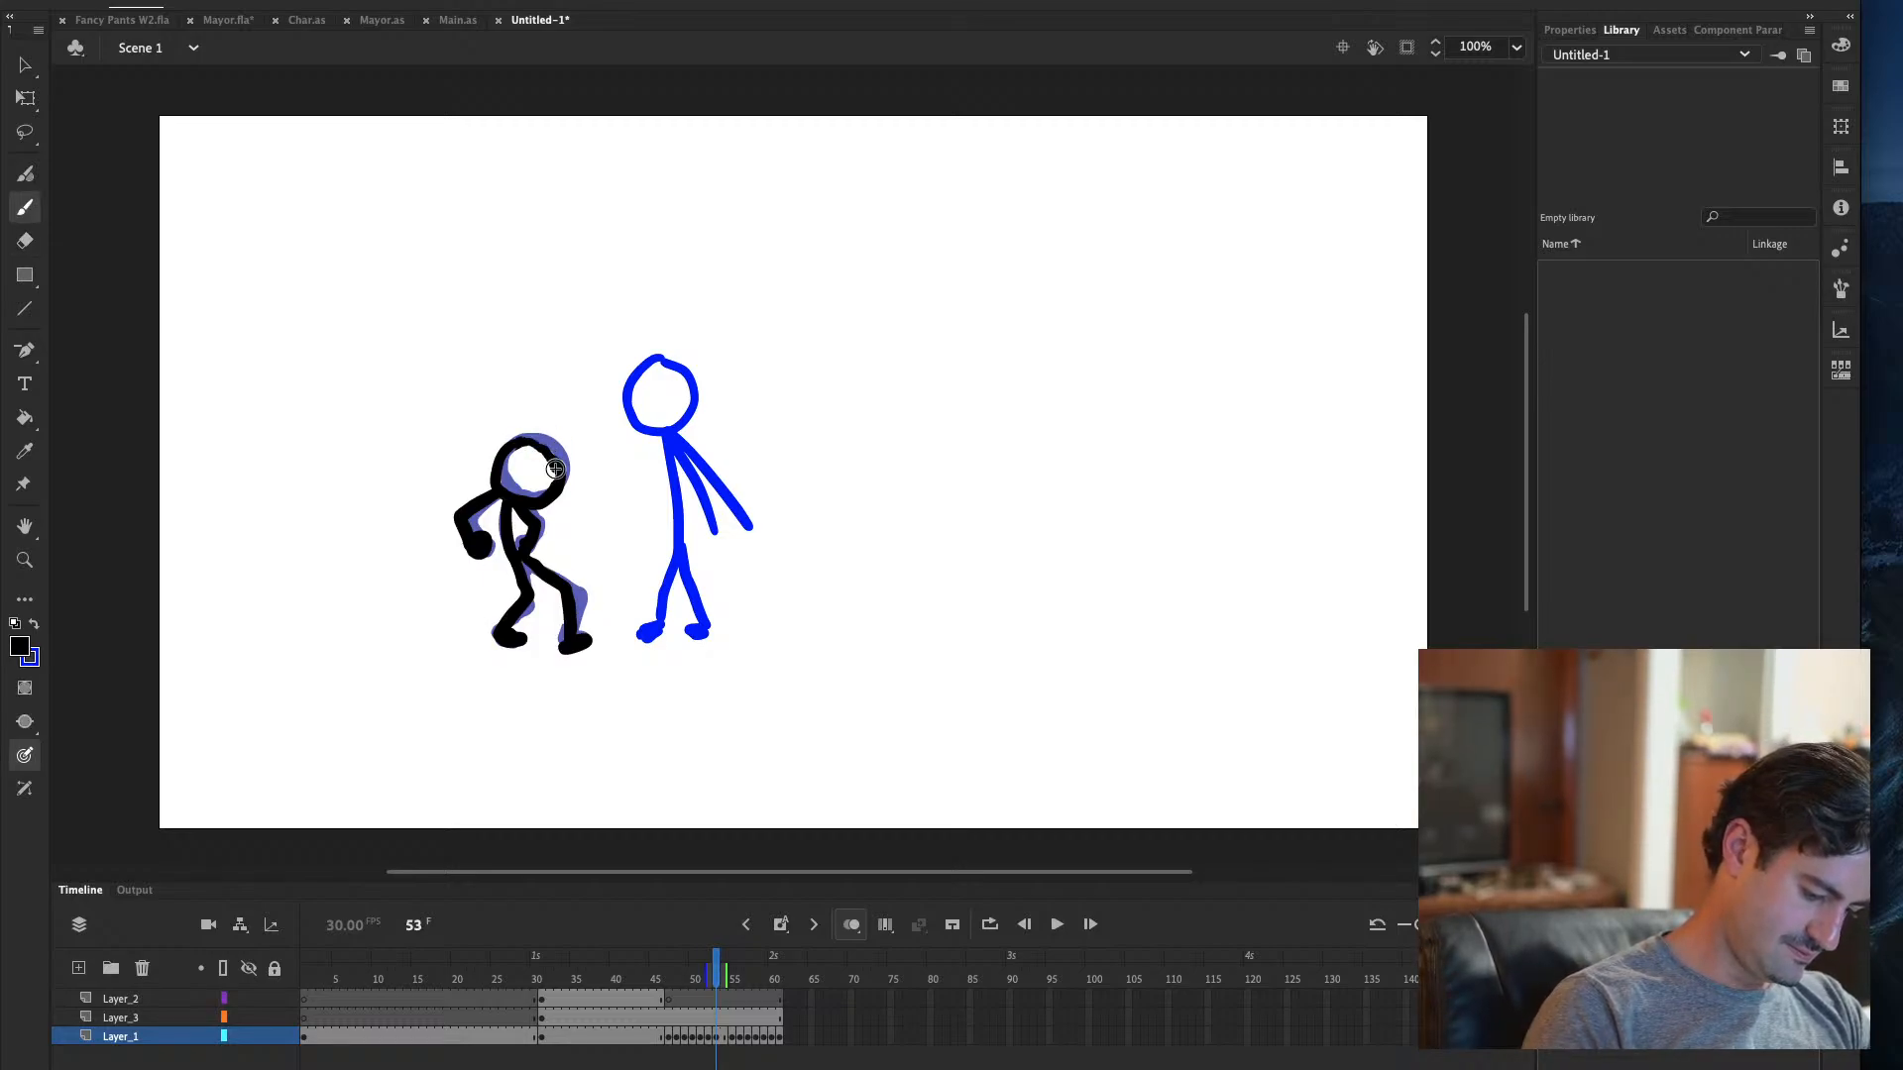
Replace the black figure at frame 54 of Layer_1 with a newly brushed in-between pose following the onion-skinned figures
key("period")
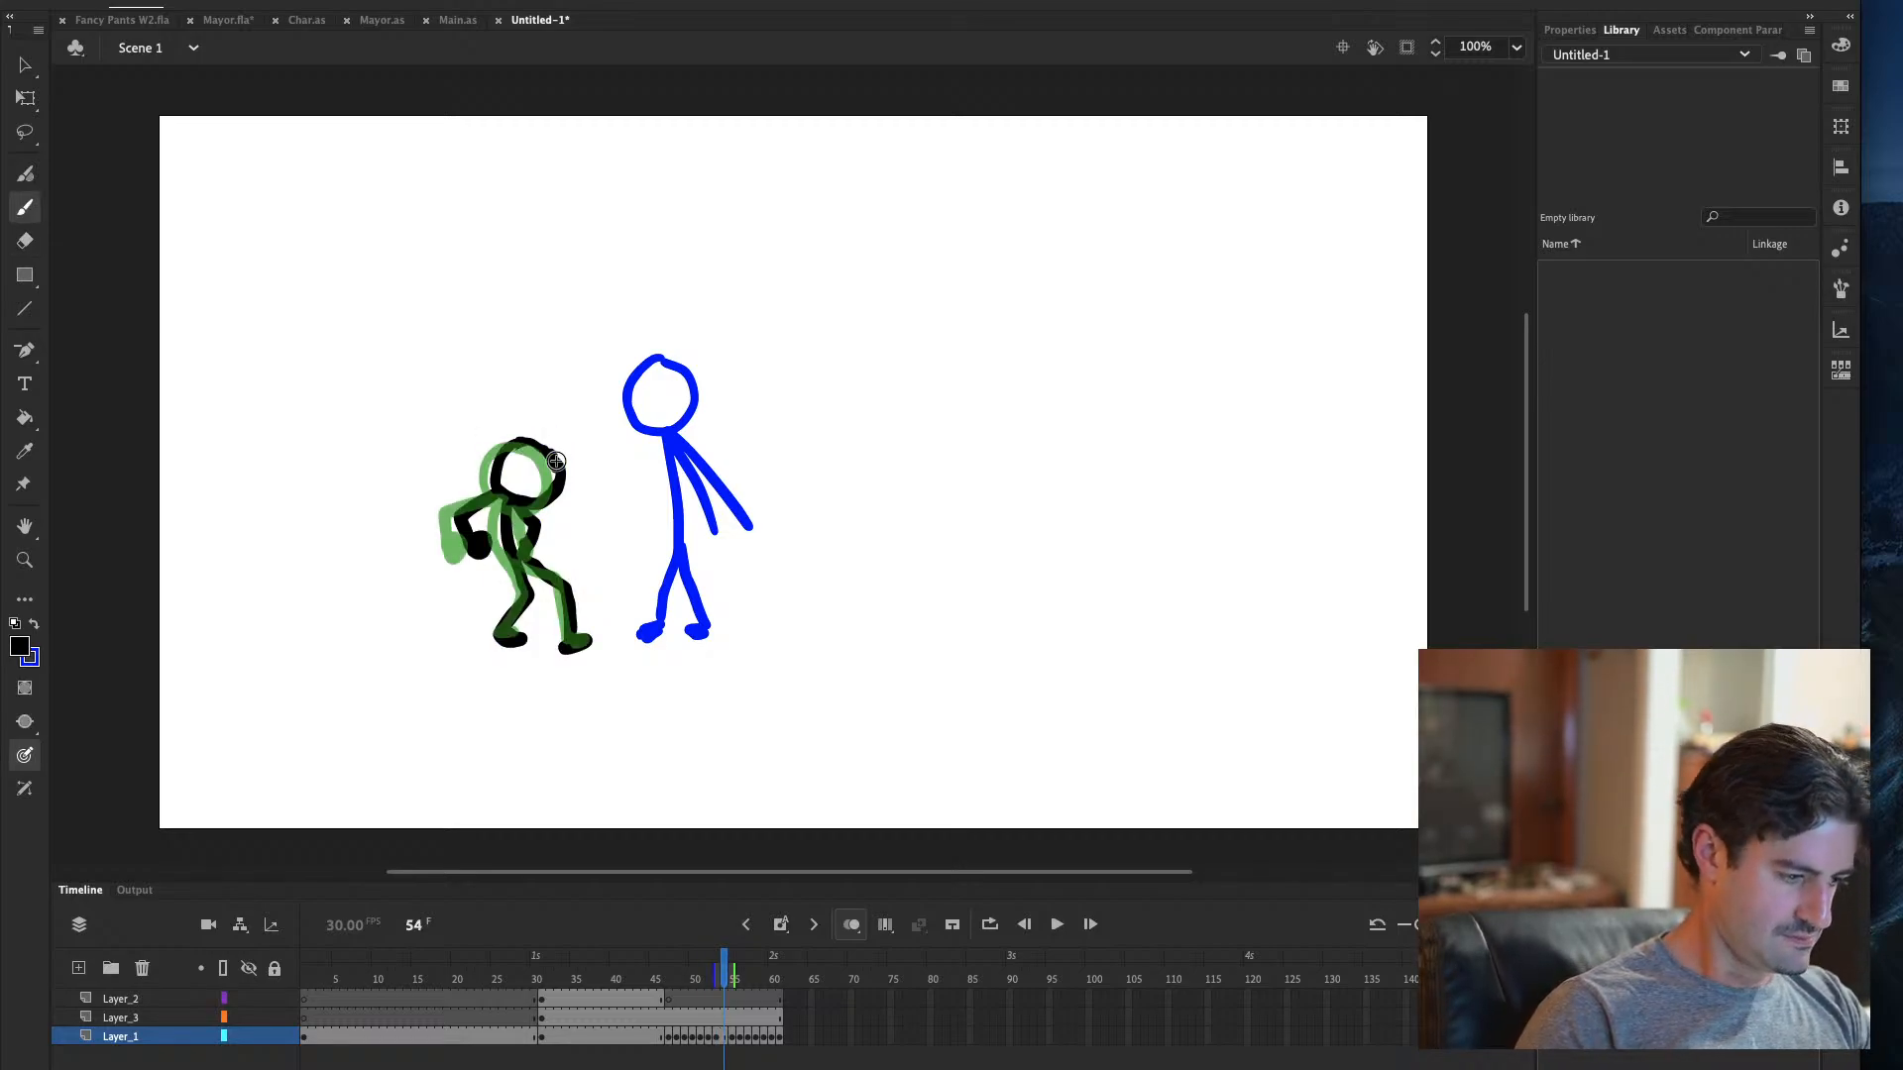
key("ctrl+a")
mouse_move(556, 461)
left_mouse_down()
mouse_move(494, 459)
mouse_move(528, 499)
mouse_move(551, 480)
mouse_move(516, 444)
mouse_move(499, 524)
mouse_move(512, 618)
left_mouse_up()
key("ctrl+z")
mouse_move(499, 491)
left_mouse_down()
mouse_move(452, 508)
mouse_move(459, 551)
left_mouse_up()
left_click_drag(463, 555, 471, 551)
key("comma")
key("period")
left_click_drag(515, 504, 584, 644)
key("comma")
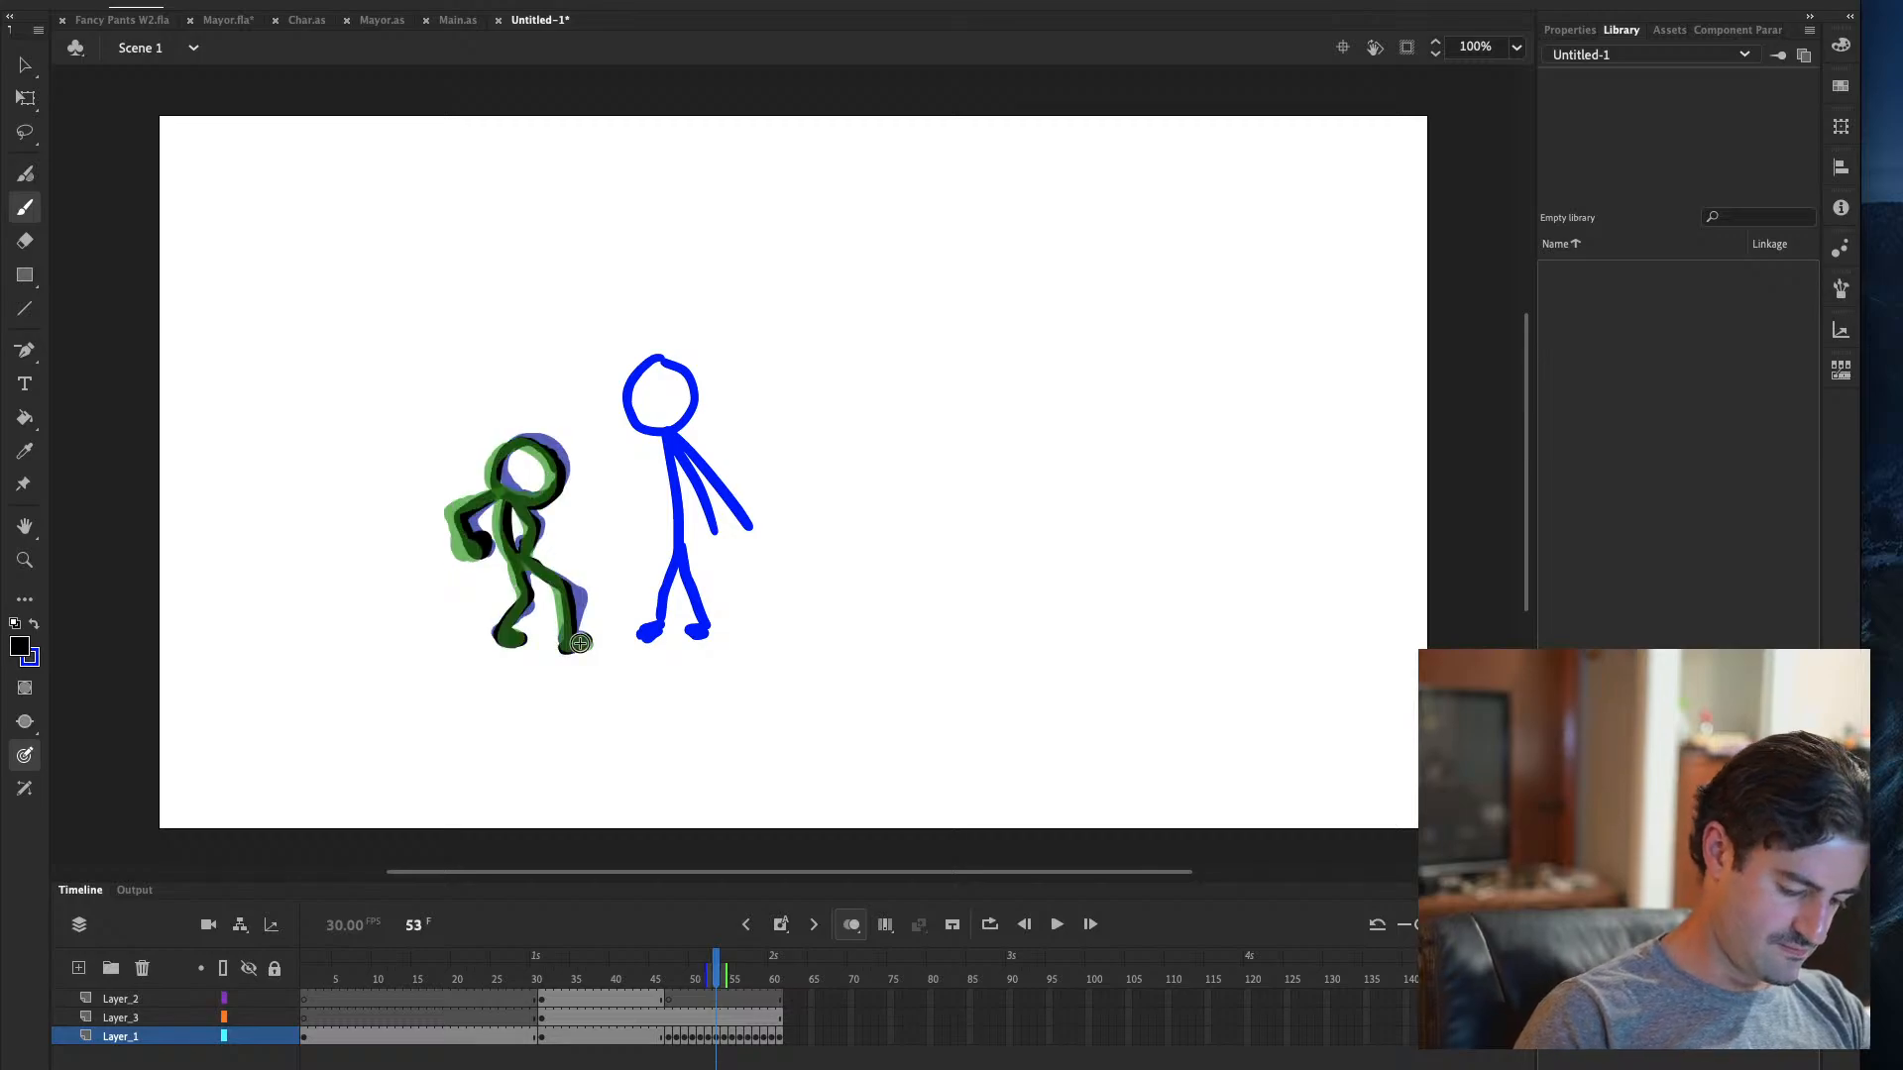
Save the document as Stick Fite.fla
key("period")
key("period")
key("period")
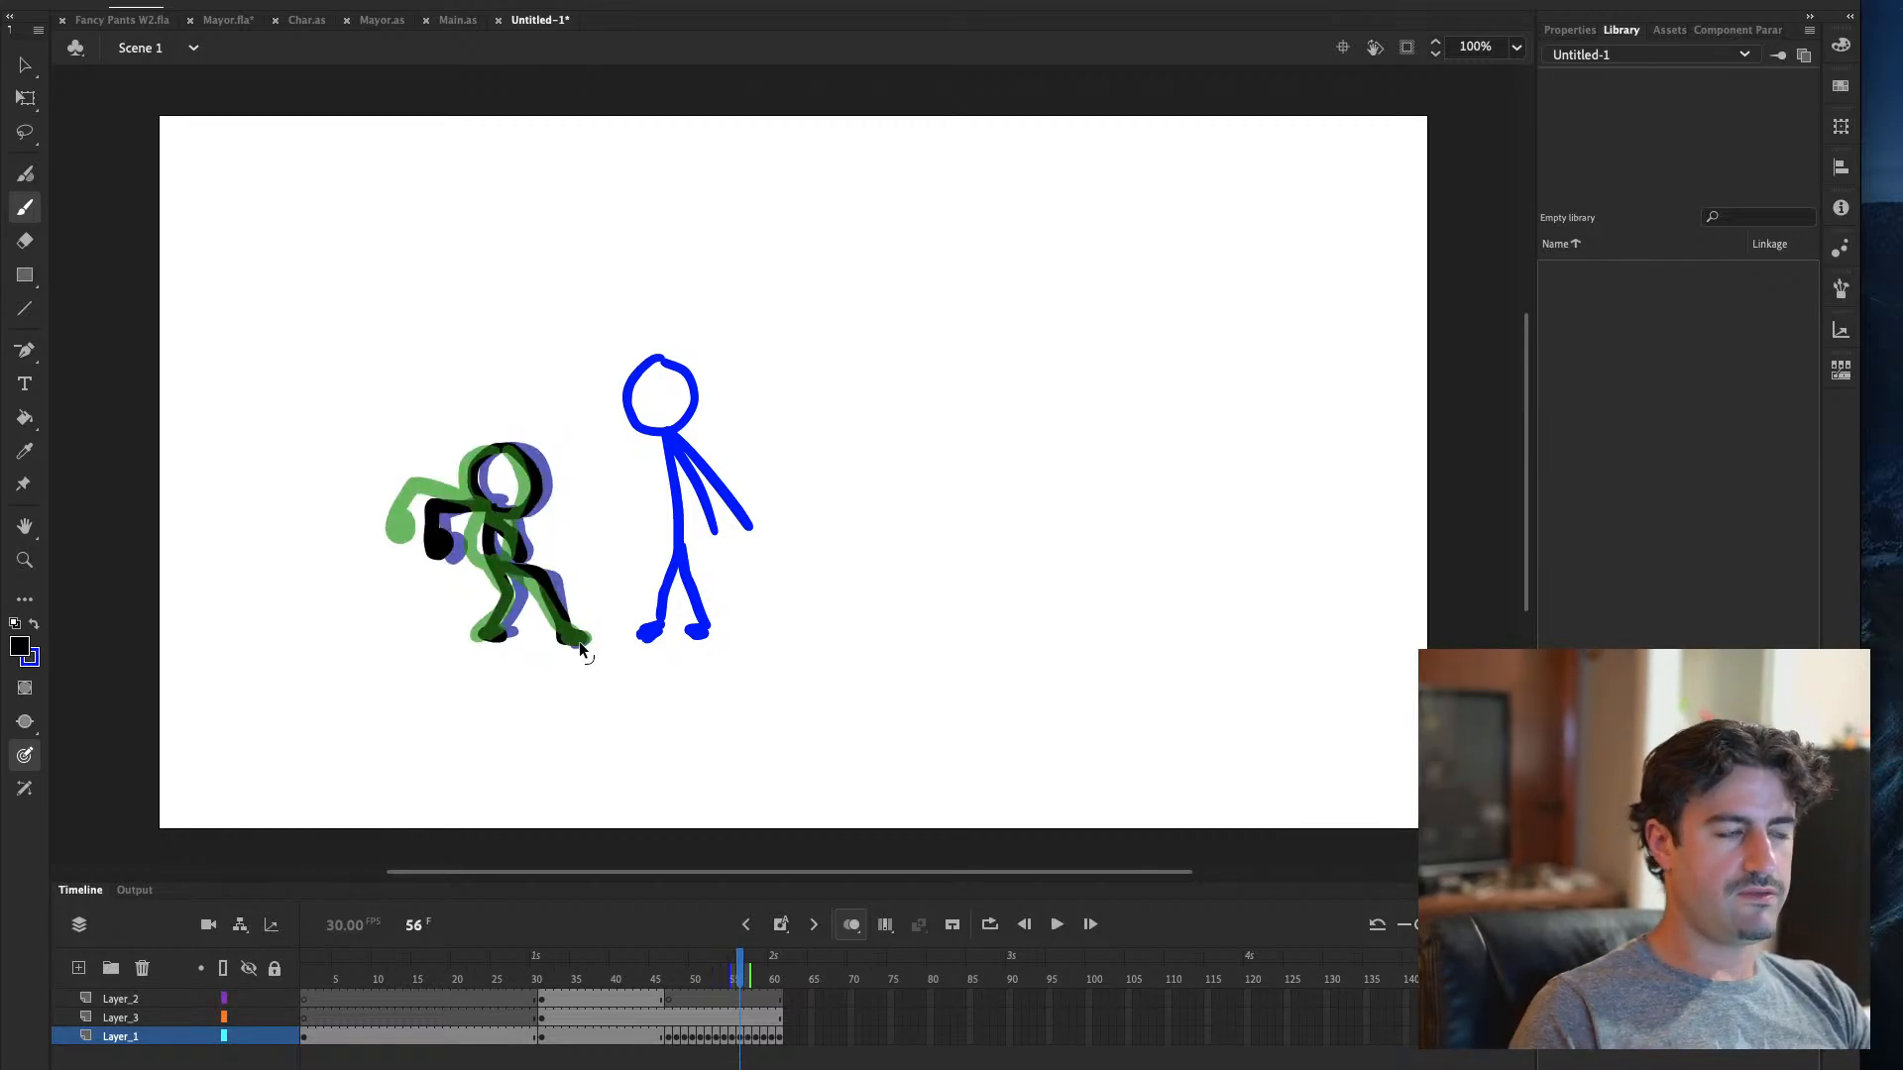
key("super+s")
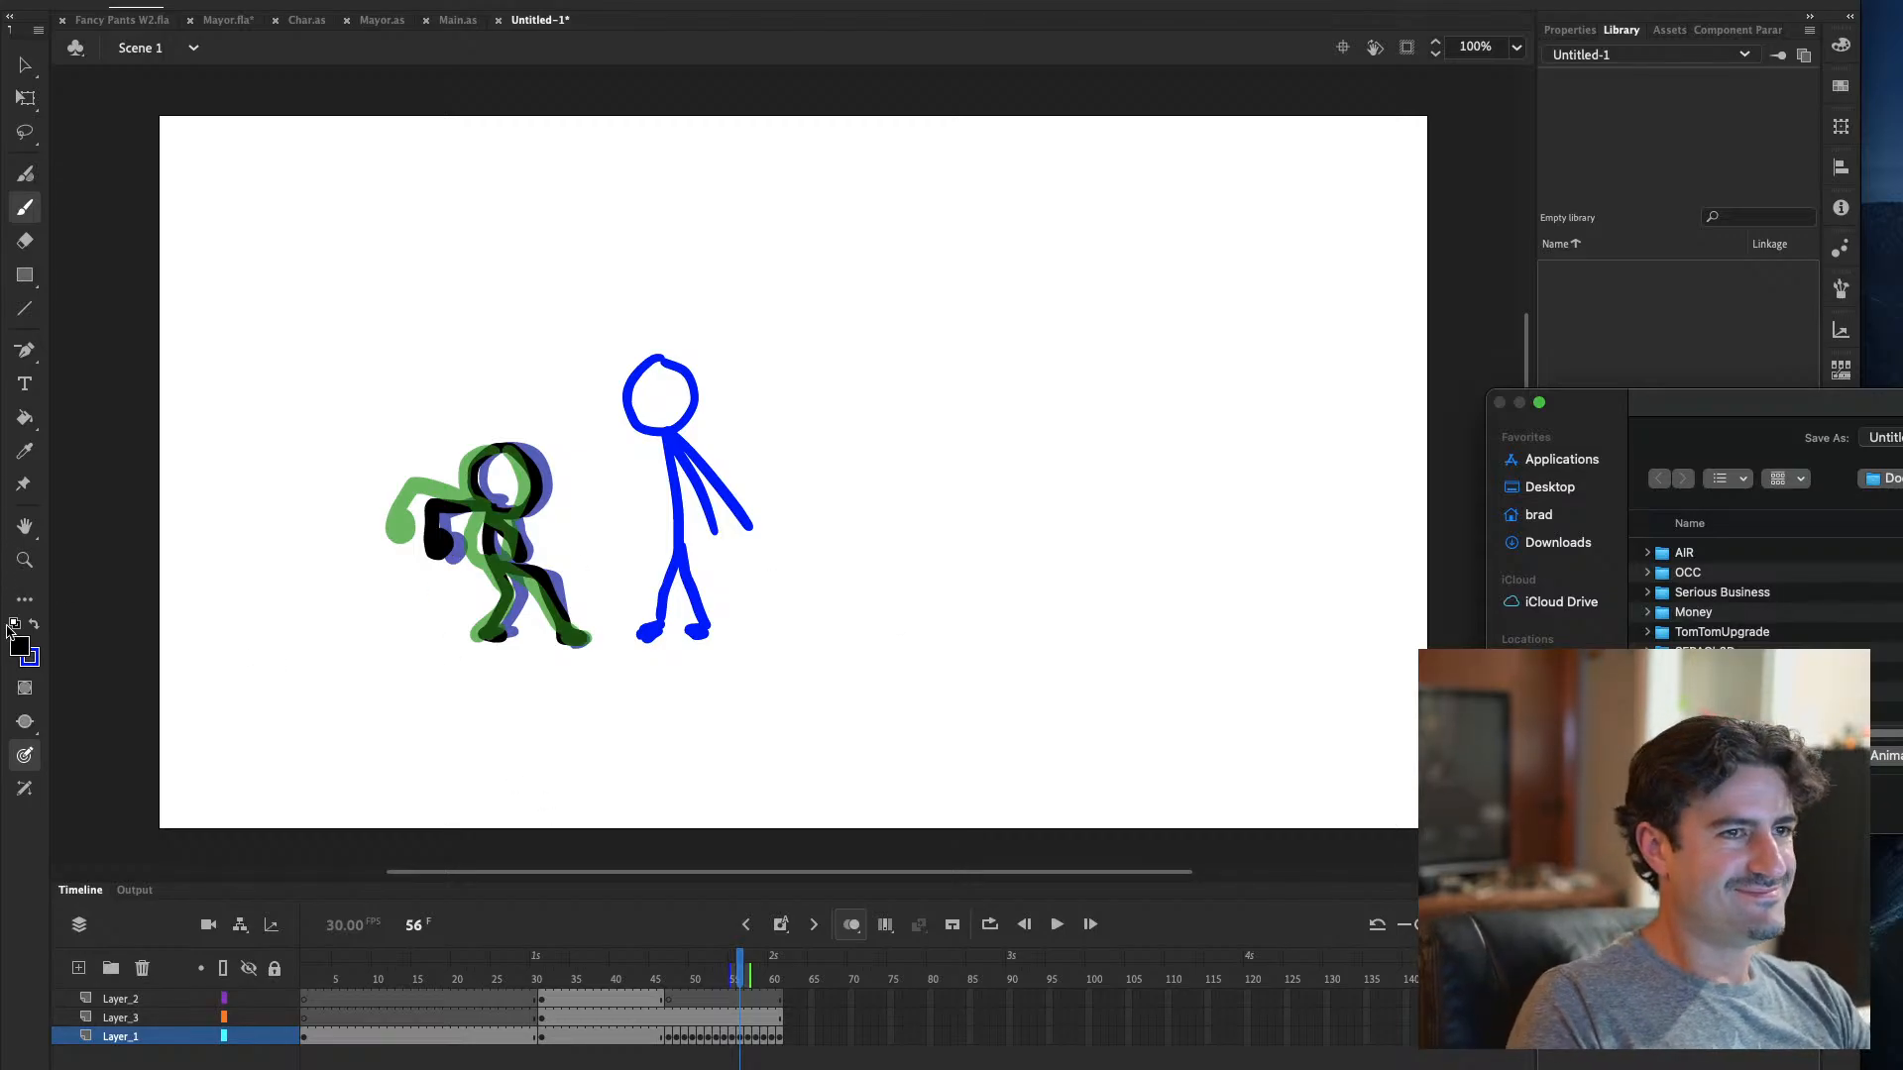
left_click_drag(1756, 401, 1577, 1030)
key("Escape")
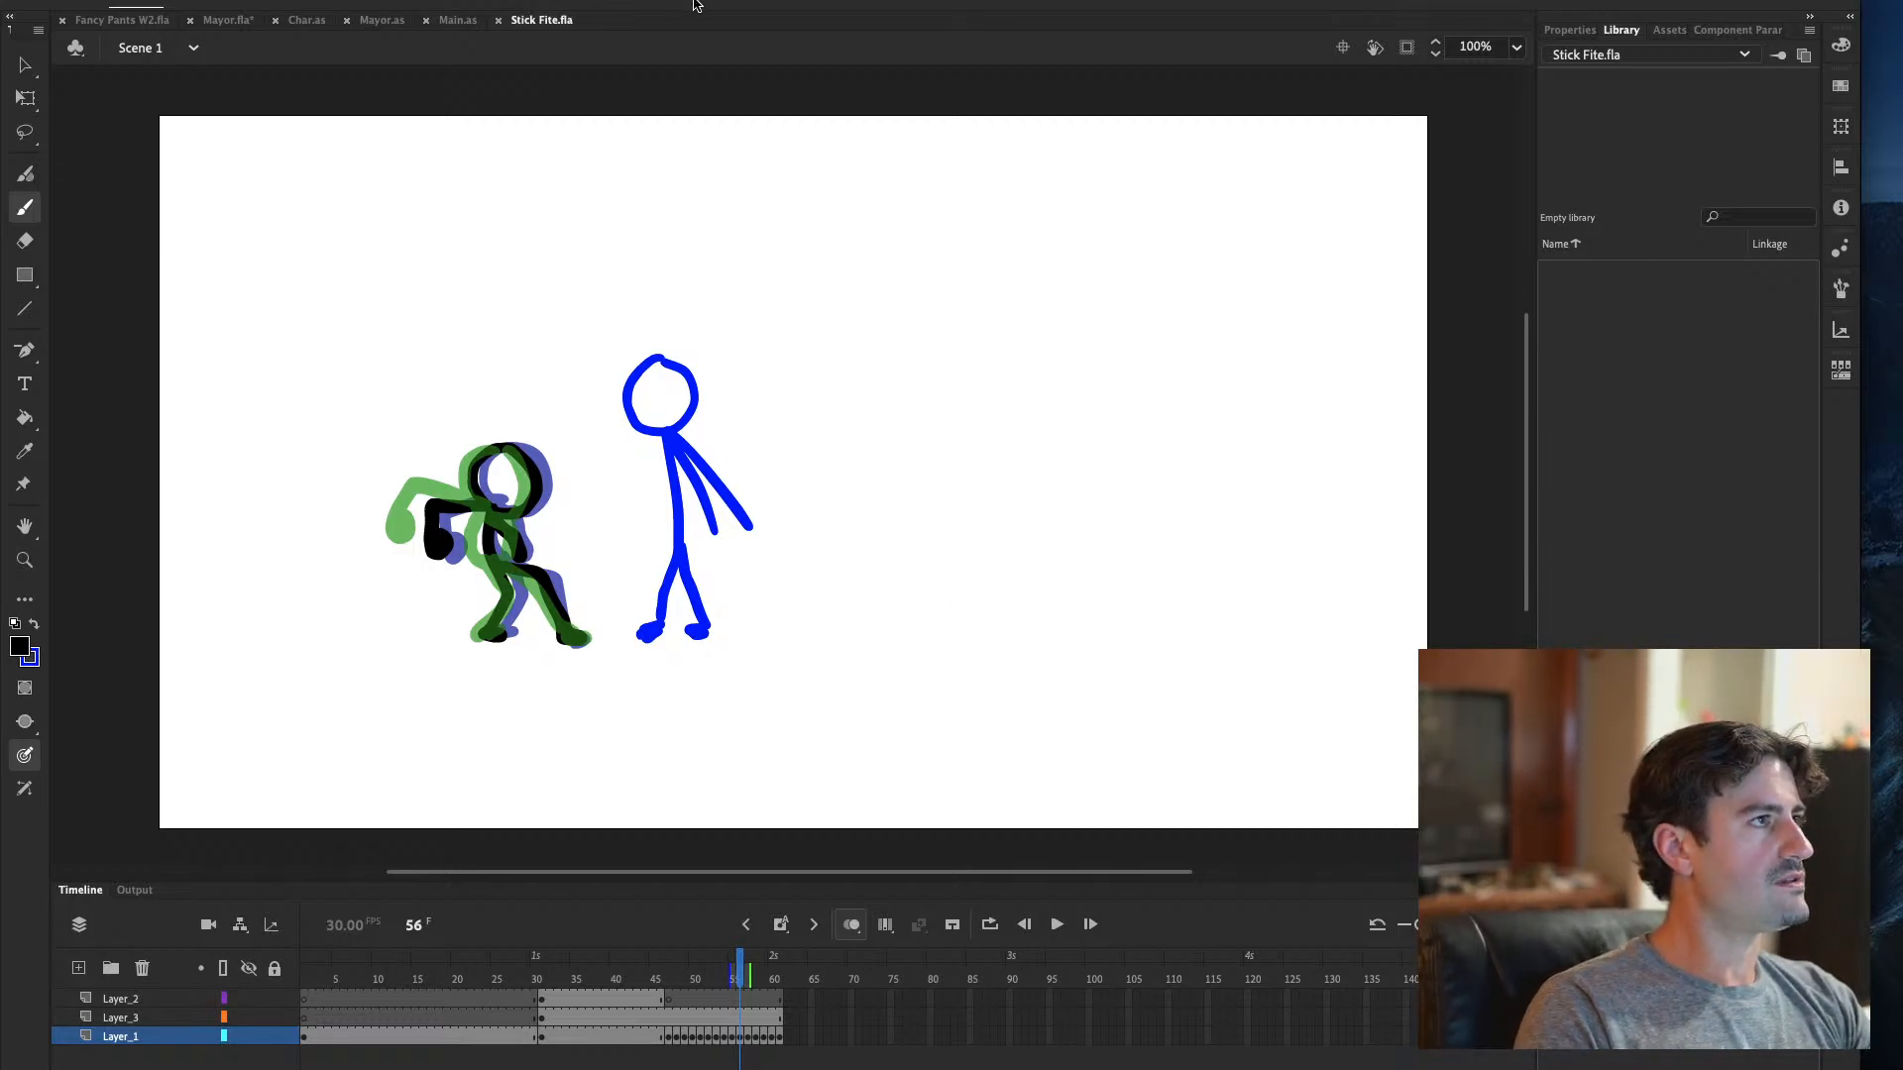
Test the movie, close the preview and play the animation briefly on the timeline
key("super+Return")
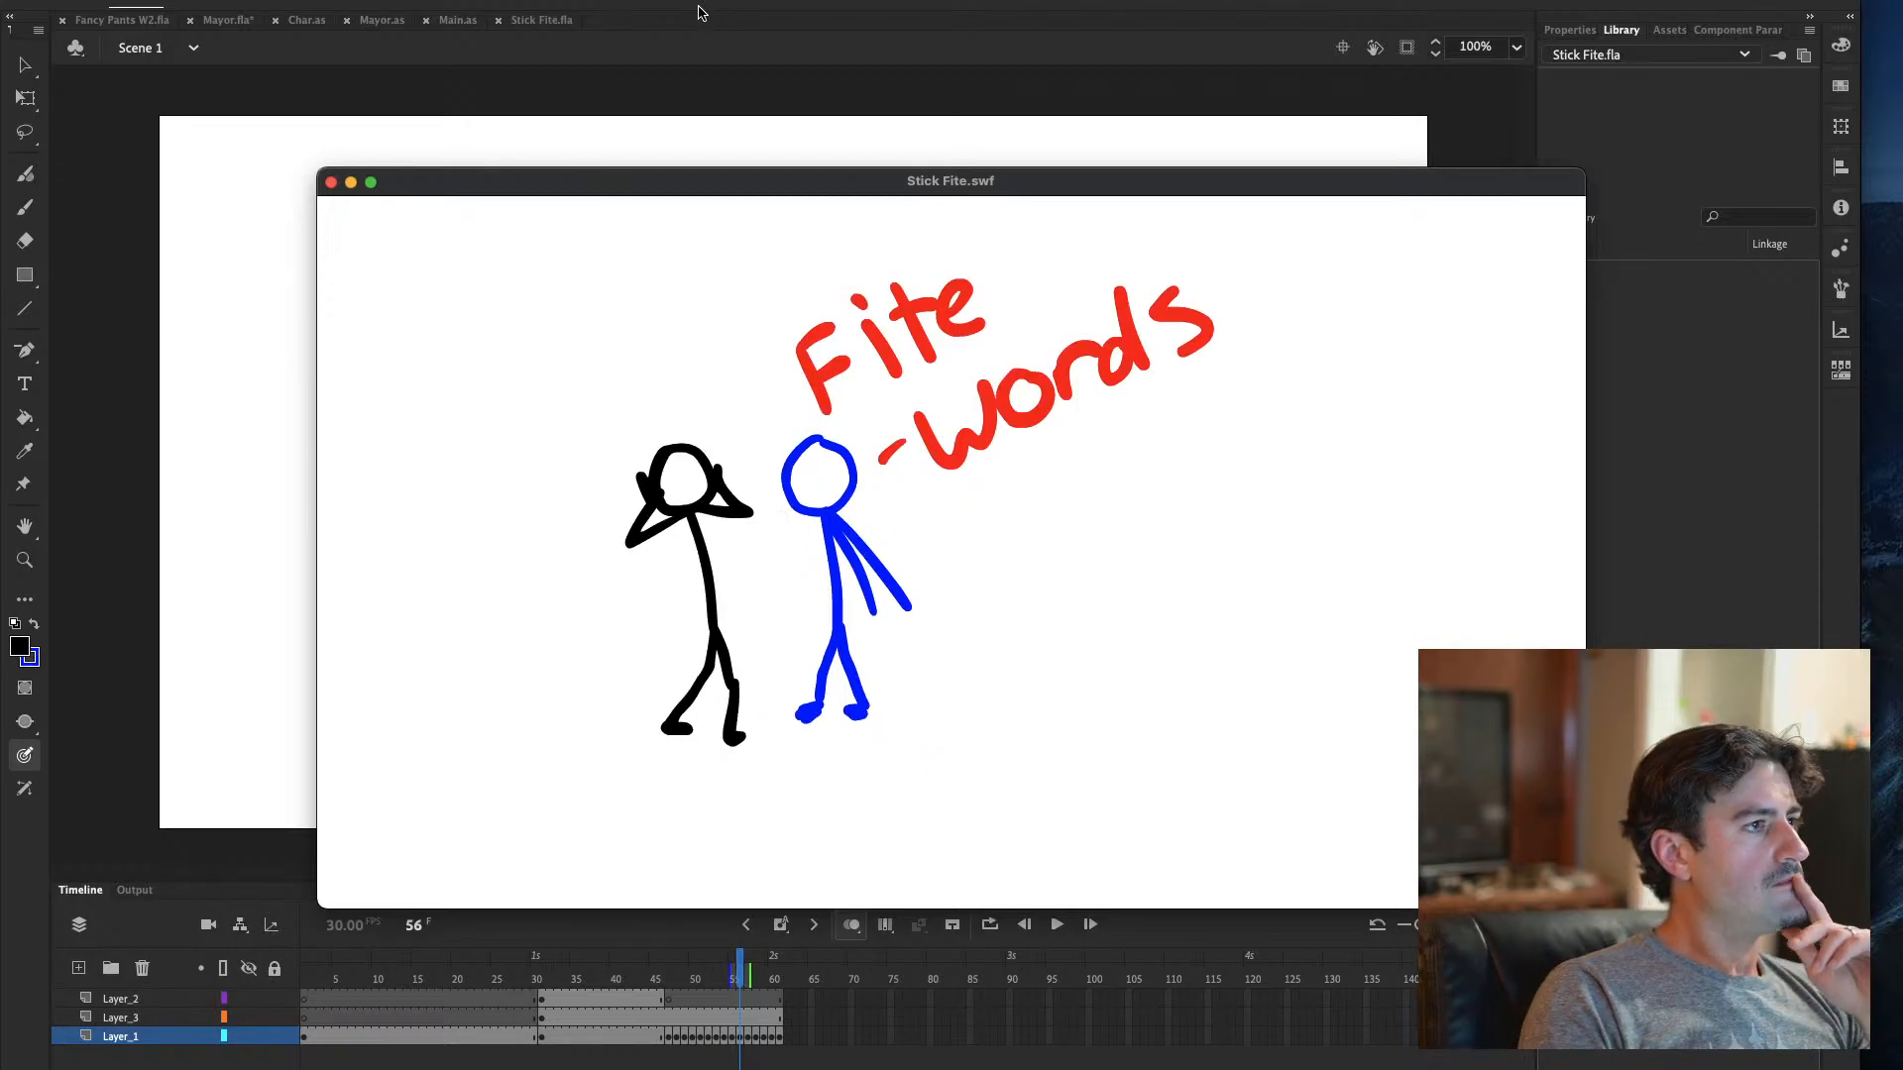
left_click(331, 182)
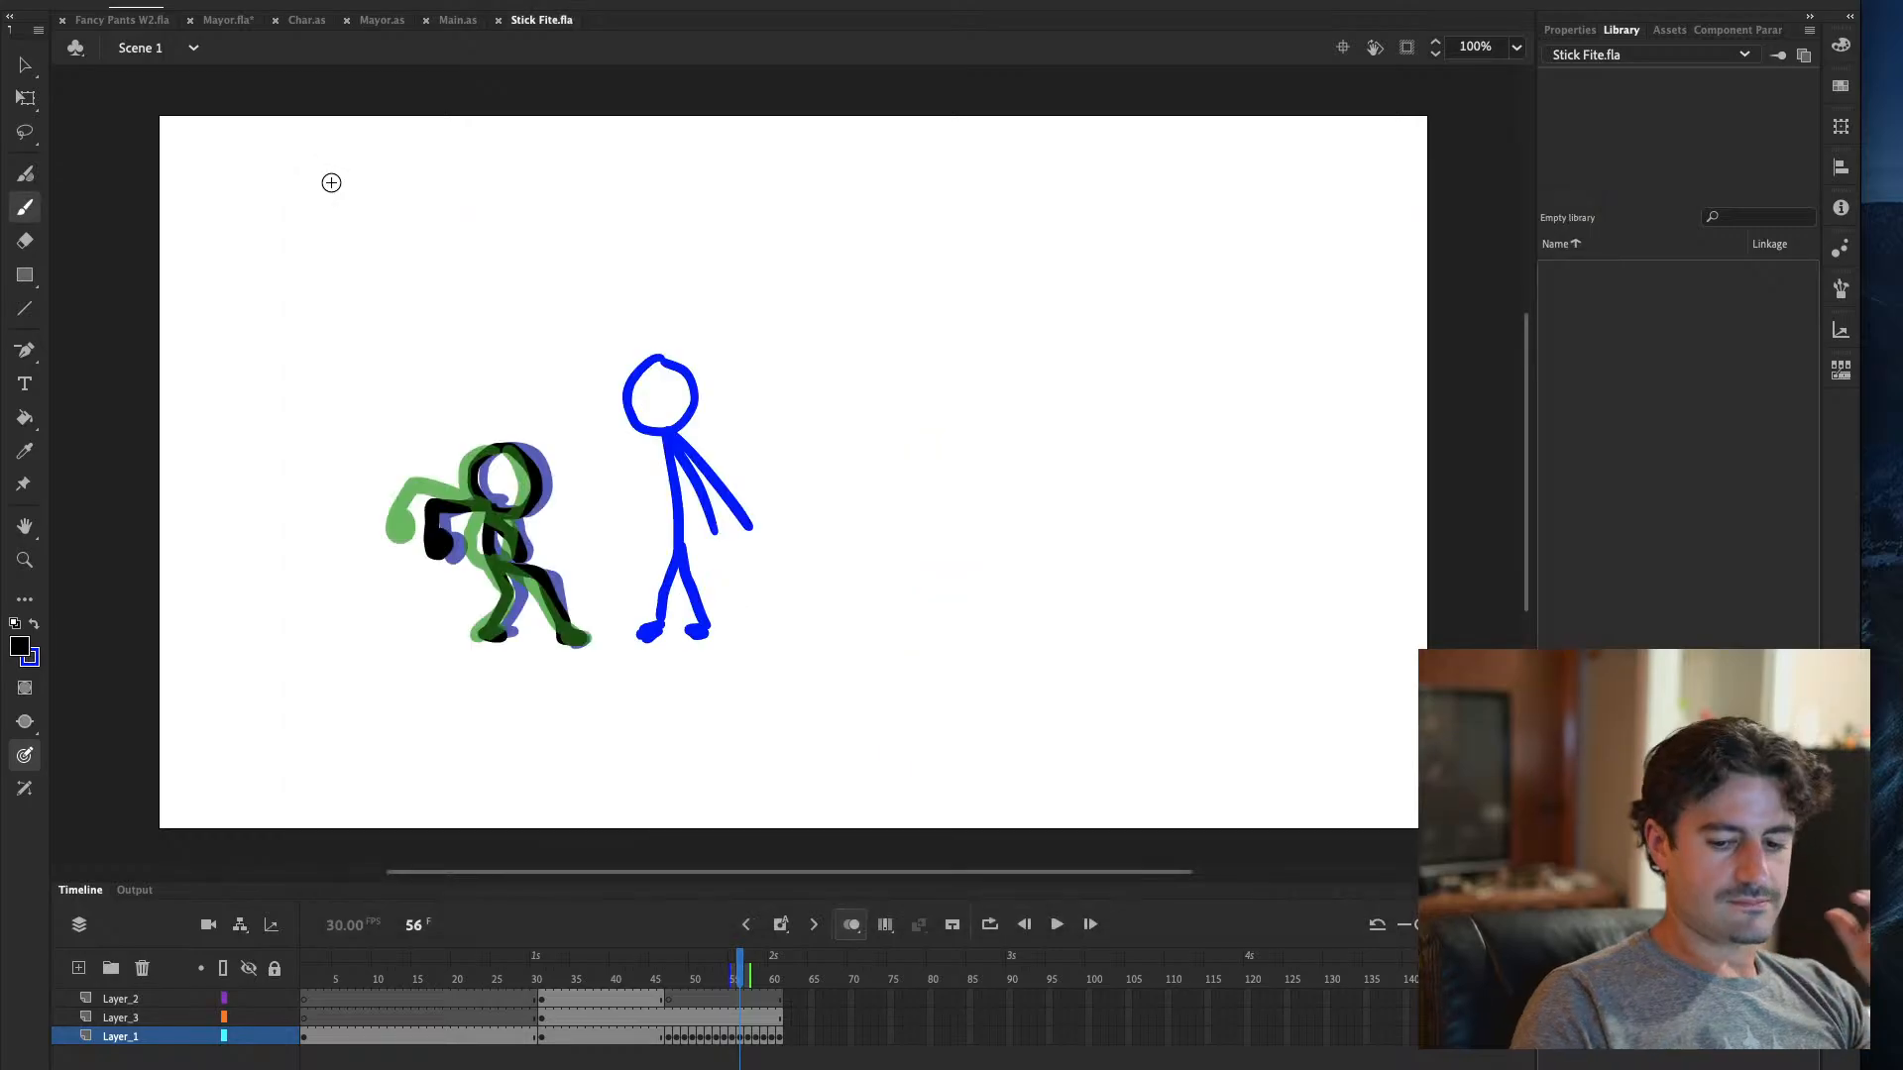
key("Return")
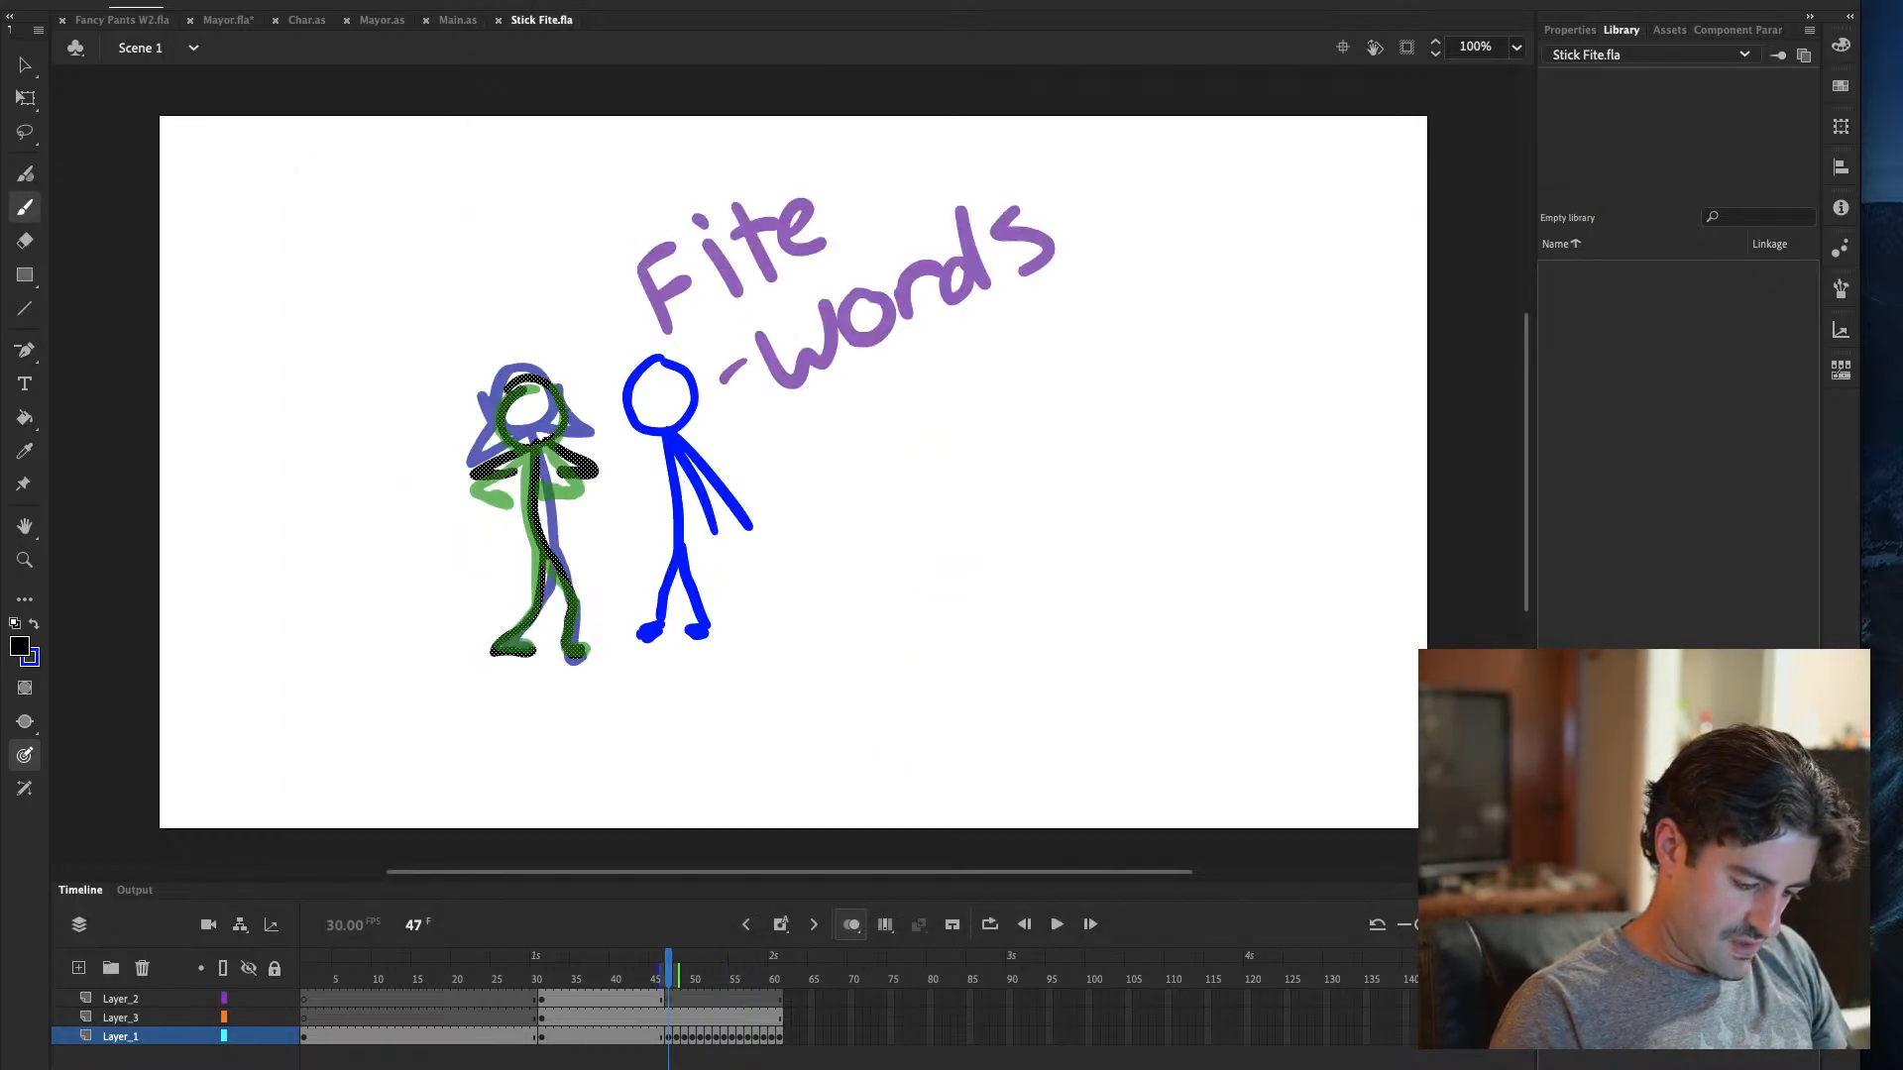
key("Return")
Add an empty keyframe at frame 62 of Layer_1, right after the last wind-up pose
key("period")
key("period")
key("period")
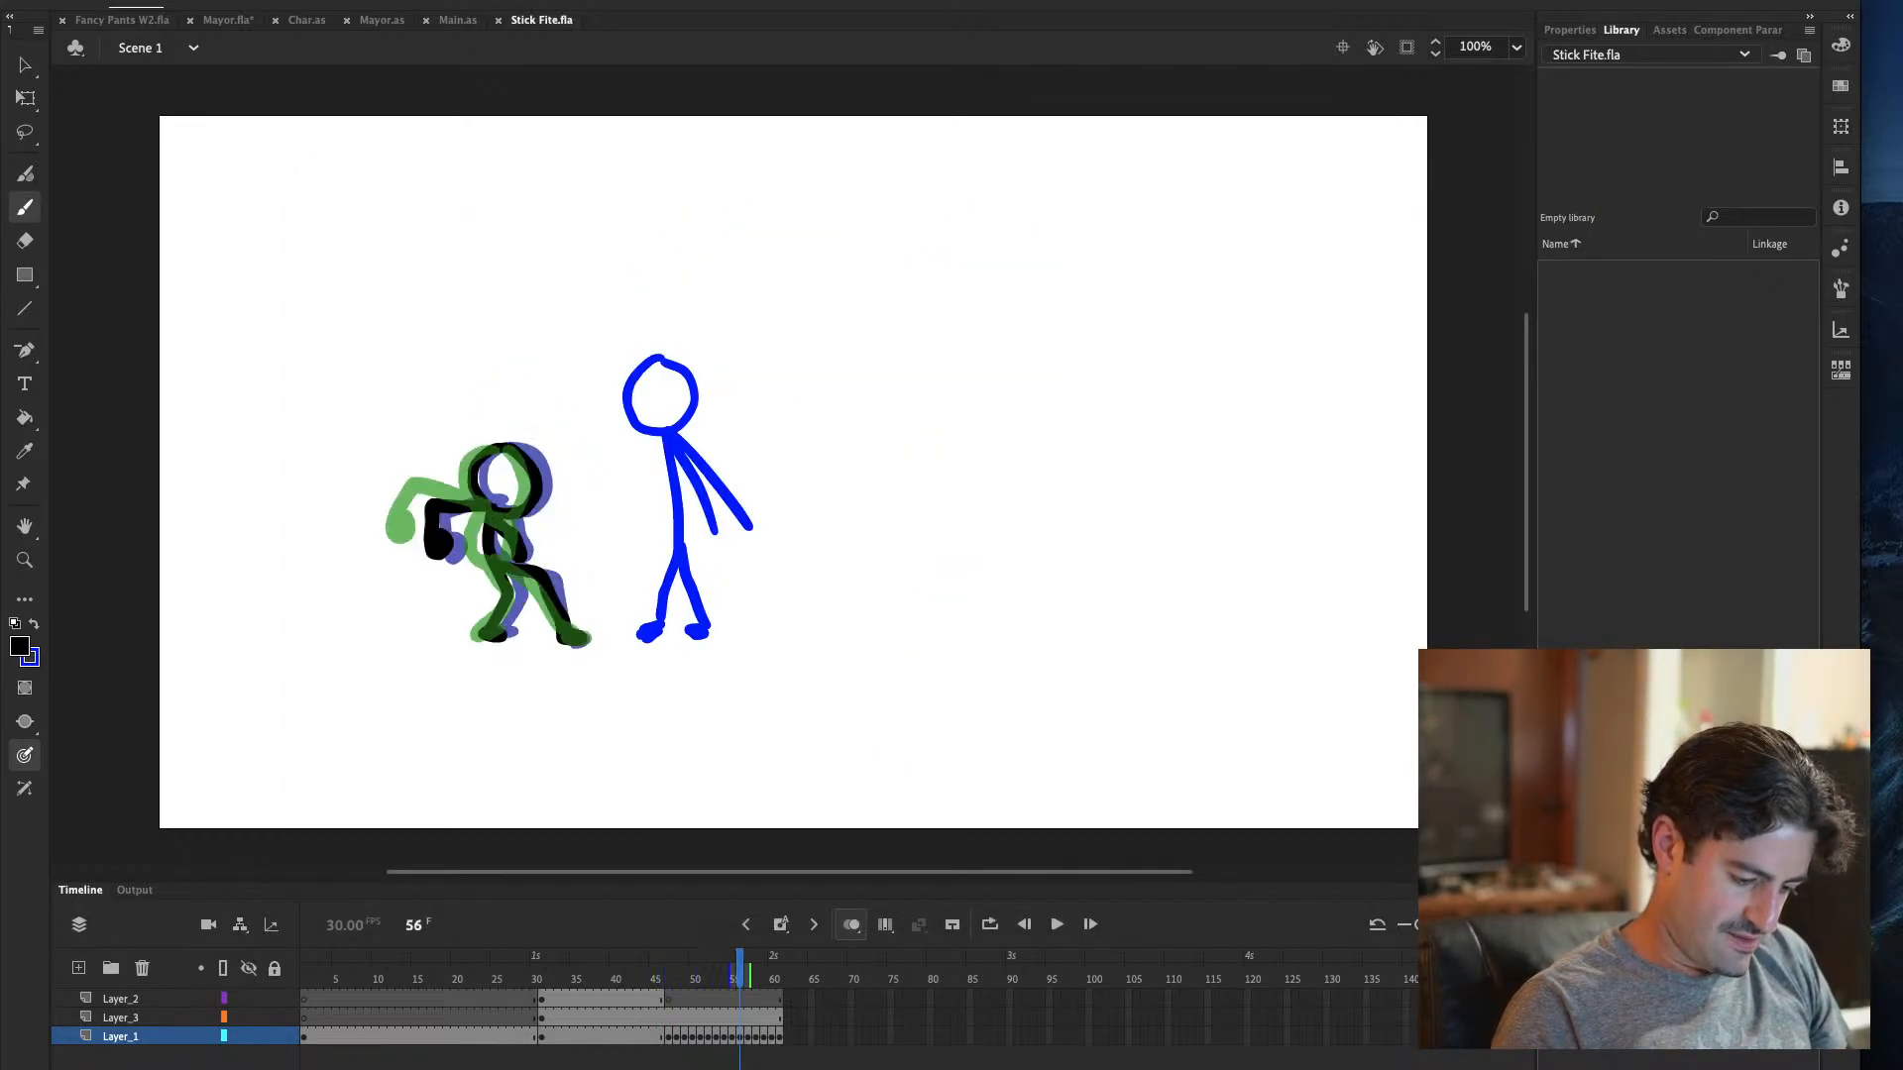
key("period")
key("period")
key("period")
key("period")
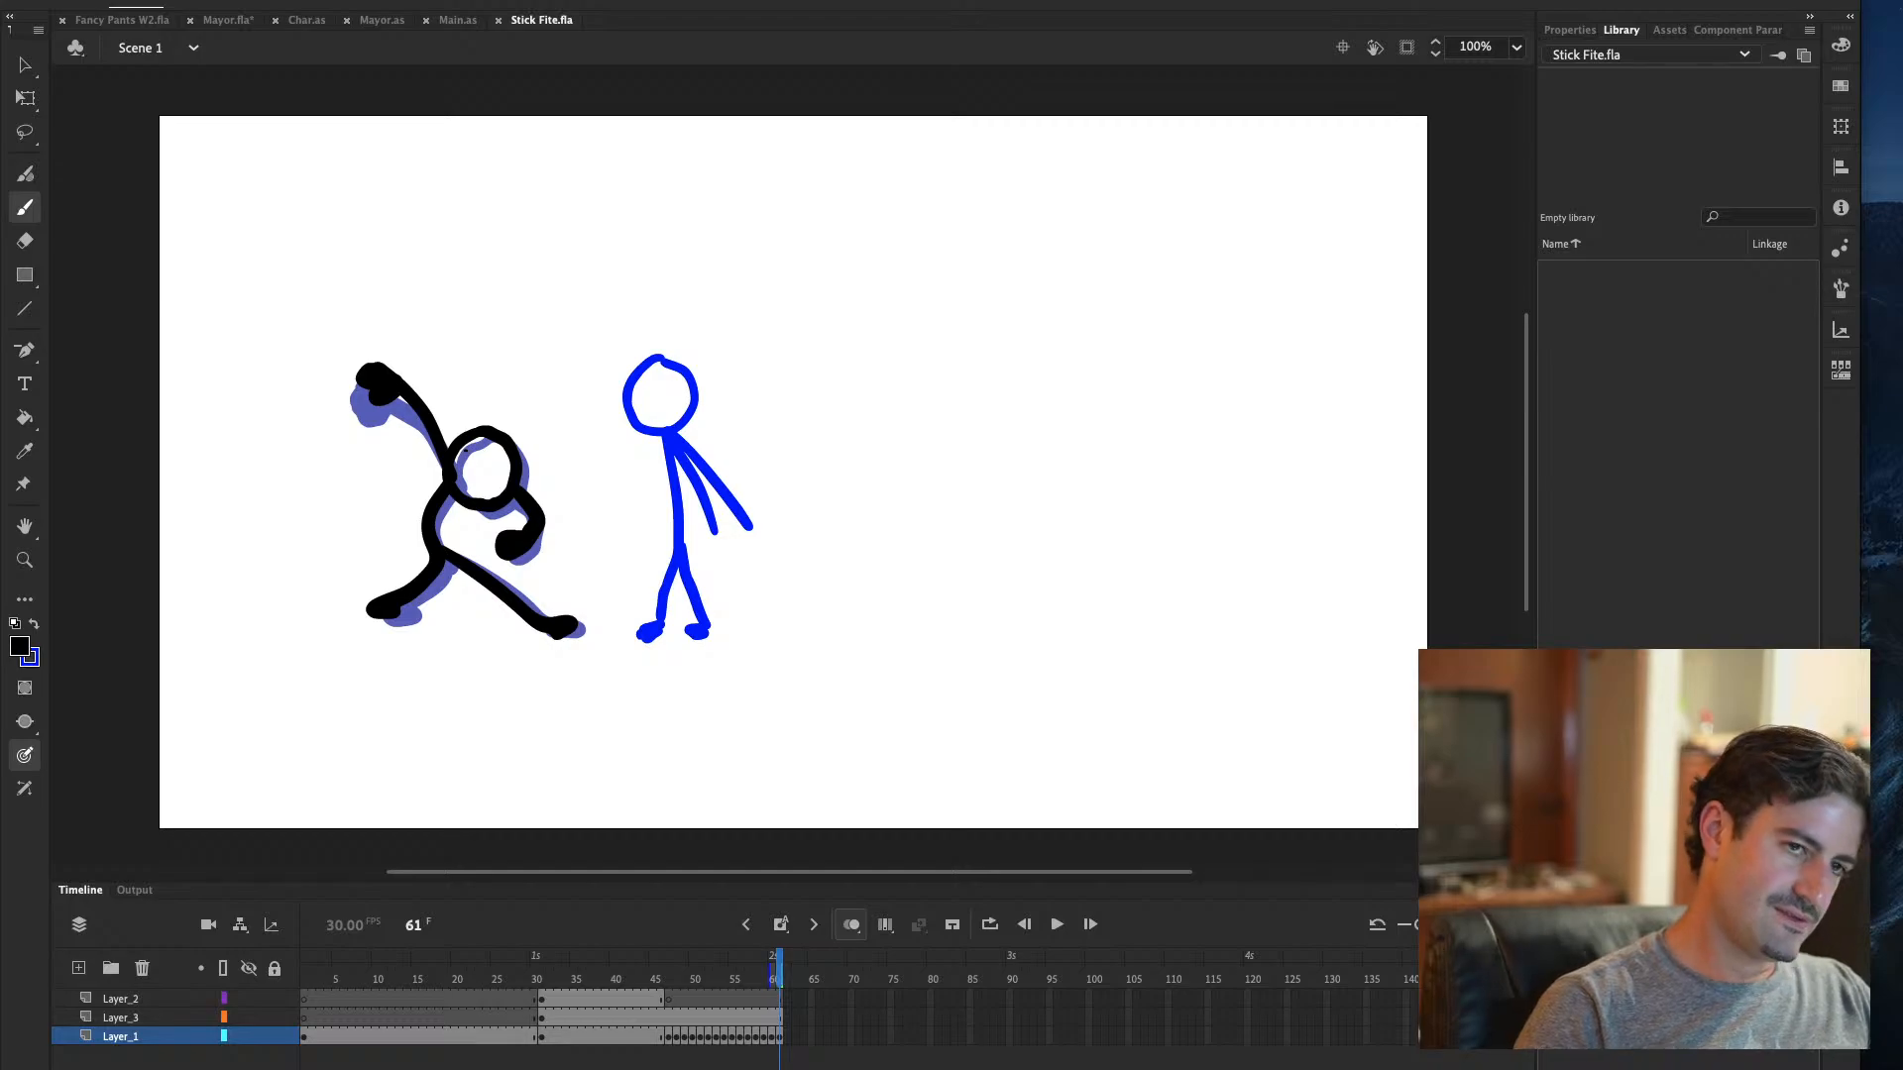
left_click_drag(788, 972, 790, 973)
key("F6")
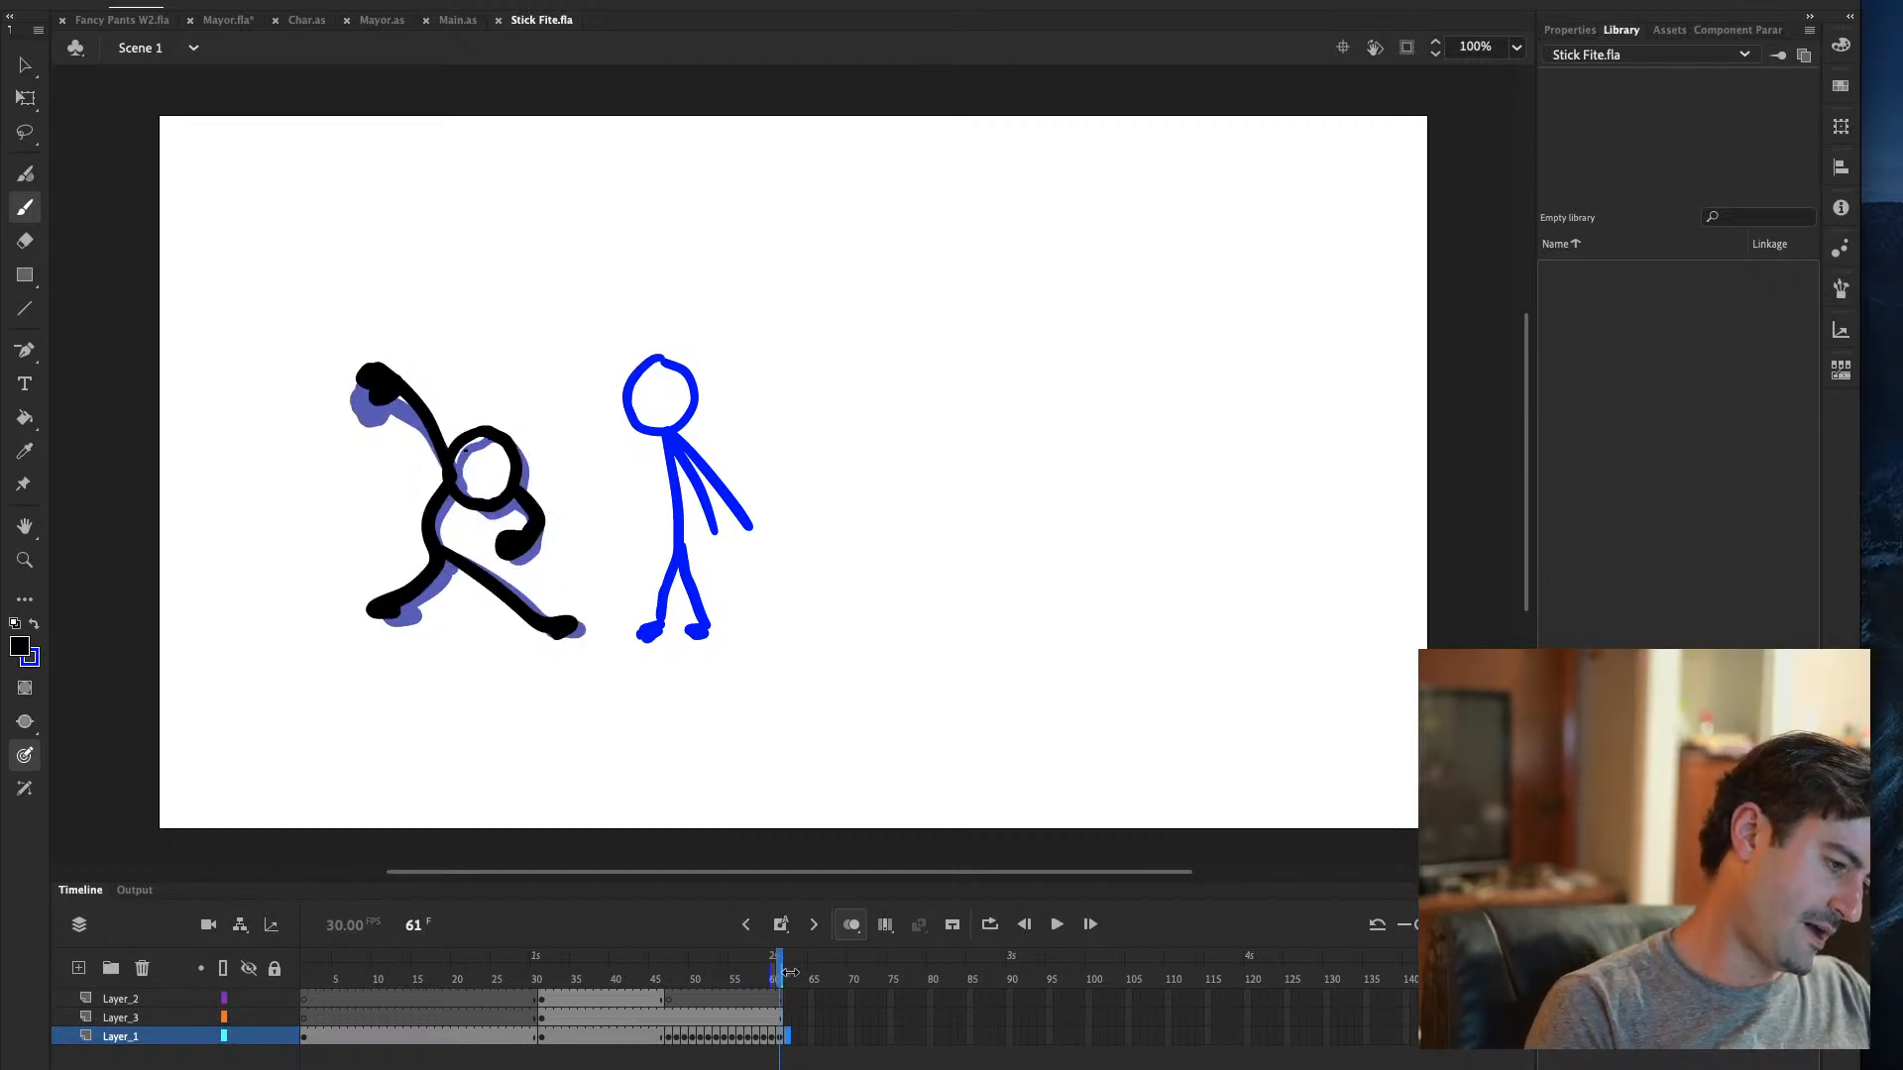
key("F7")
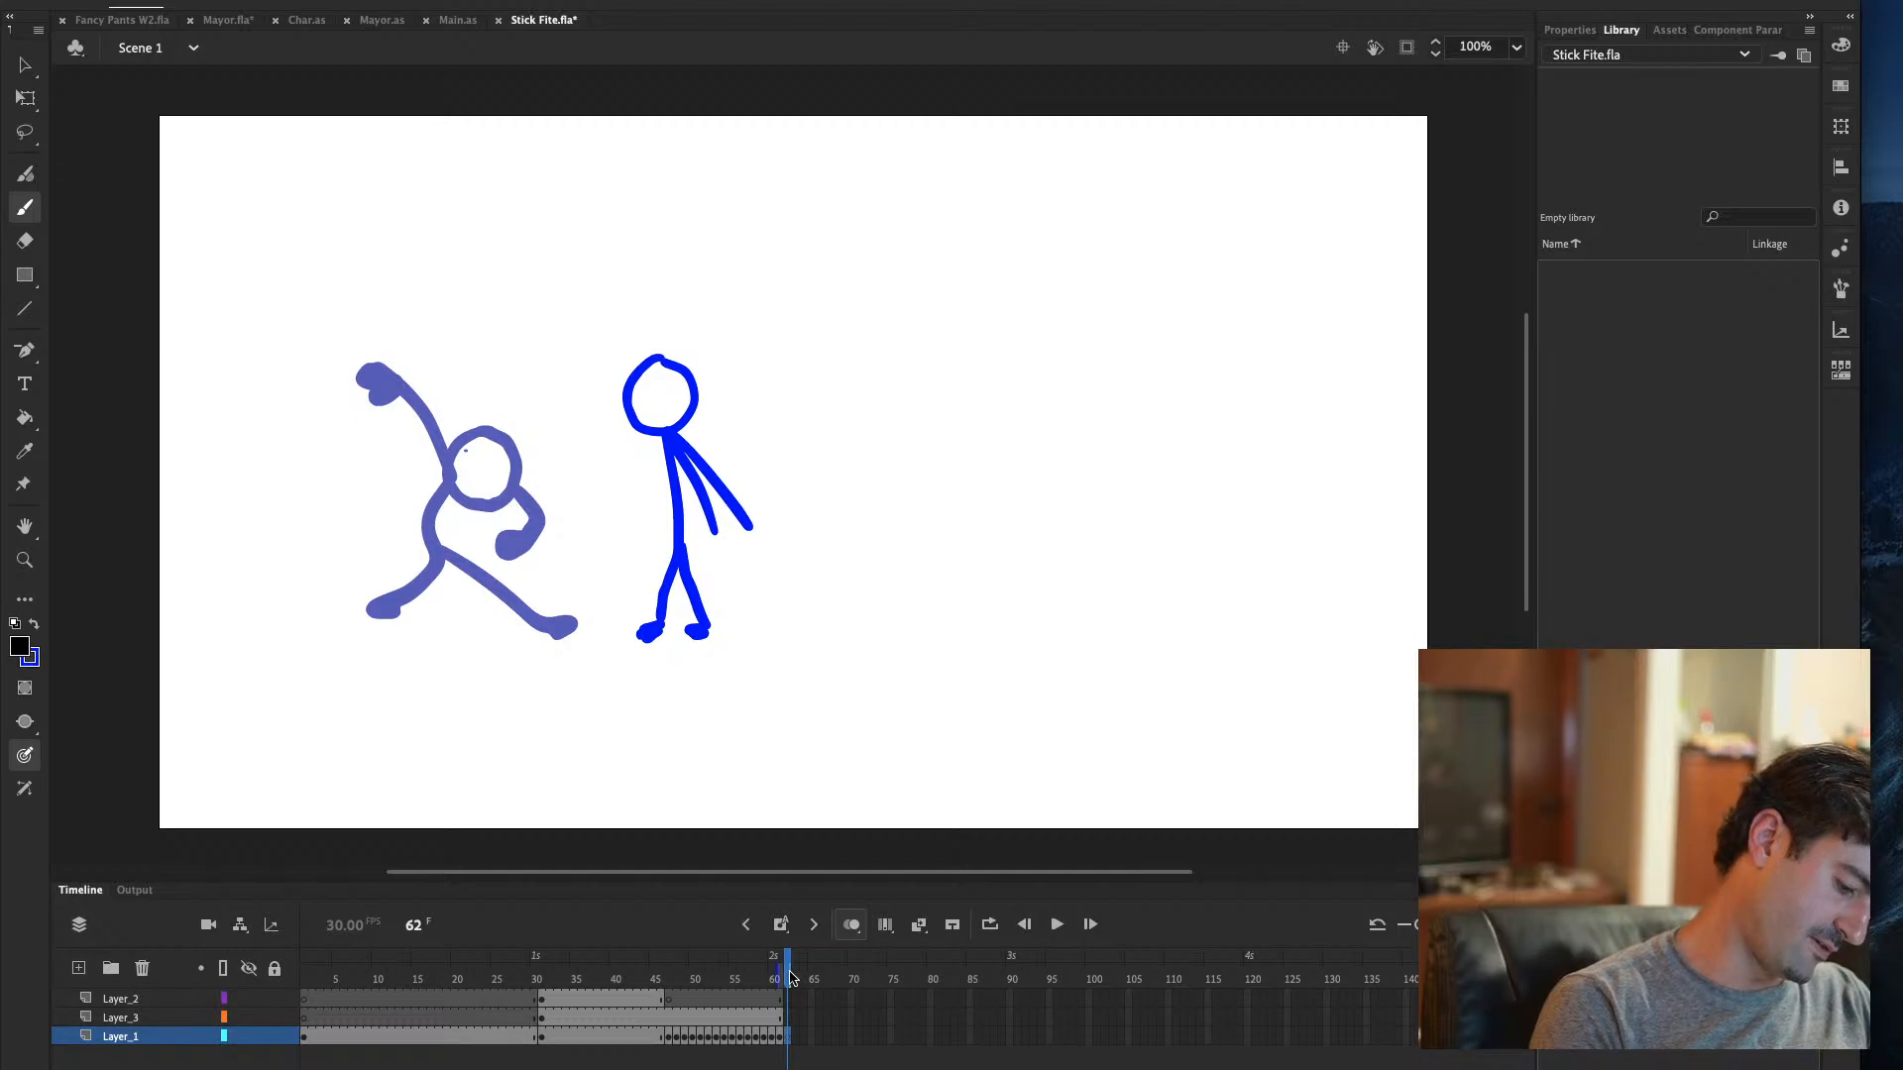
Brush the black figure's head, raised rear arm and bent front arm with fists at frame 62 of Layer_1
mouse_move(449, 459)
left_mouse_down()
mouse_move(517, 461)
mouse_move(445, 458)
mouse_move(392, 362)
mouse_move(441, 461)
mouse_move(375, 367)
mouse_move(394, 386)
left_mouse_up()
key("comma")
key("period")
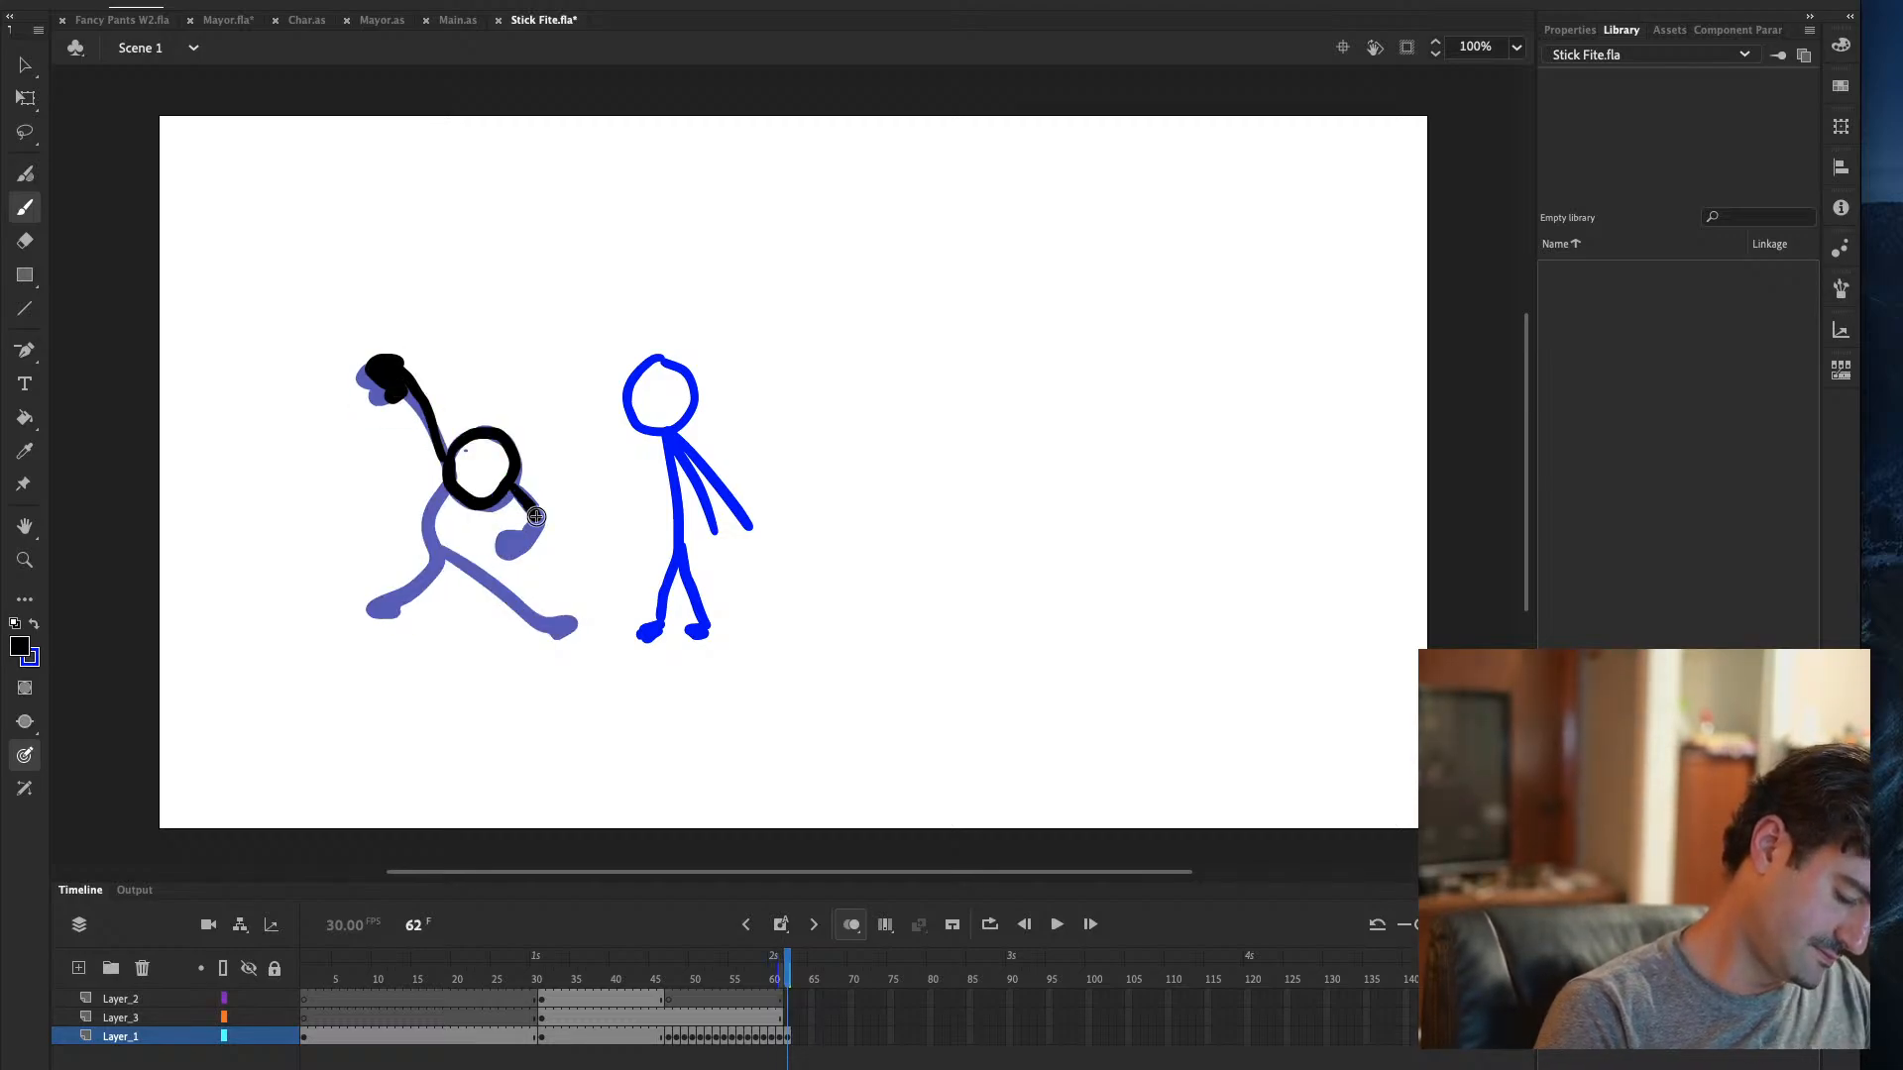
mouse_move(510, 484)
left_mouse_down()
mouse_move(523, 499)
mouse_move(494, 531)
mouse_move(510, 539)
left_mouse_up()
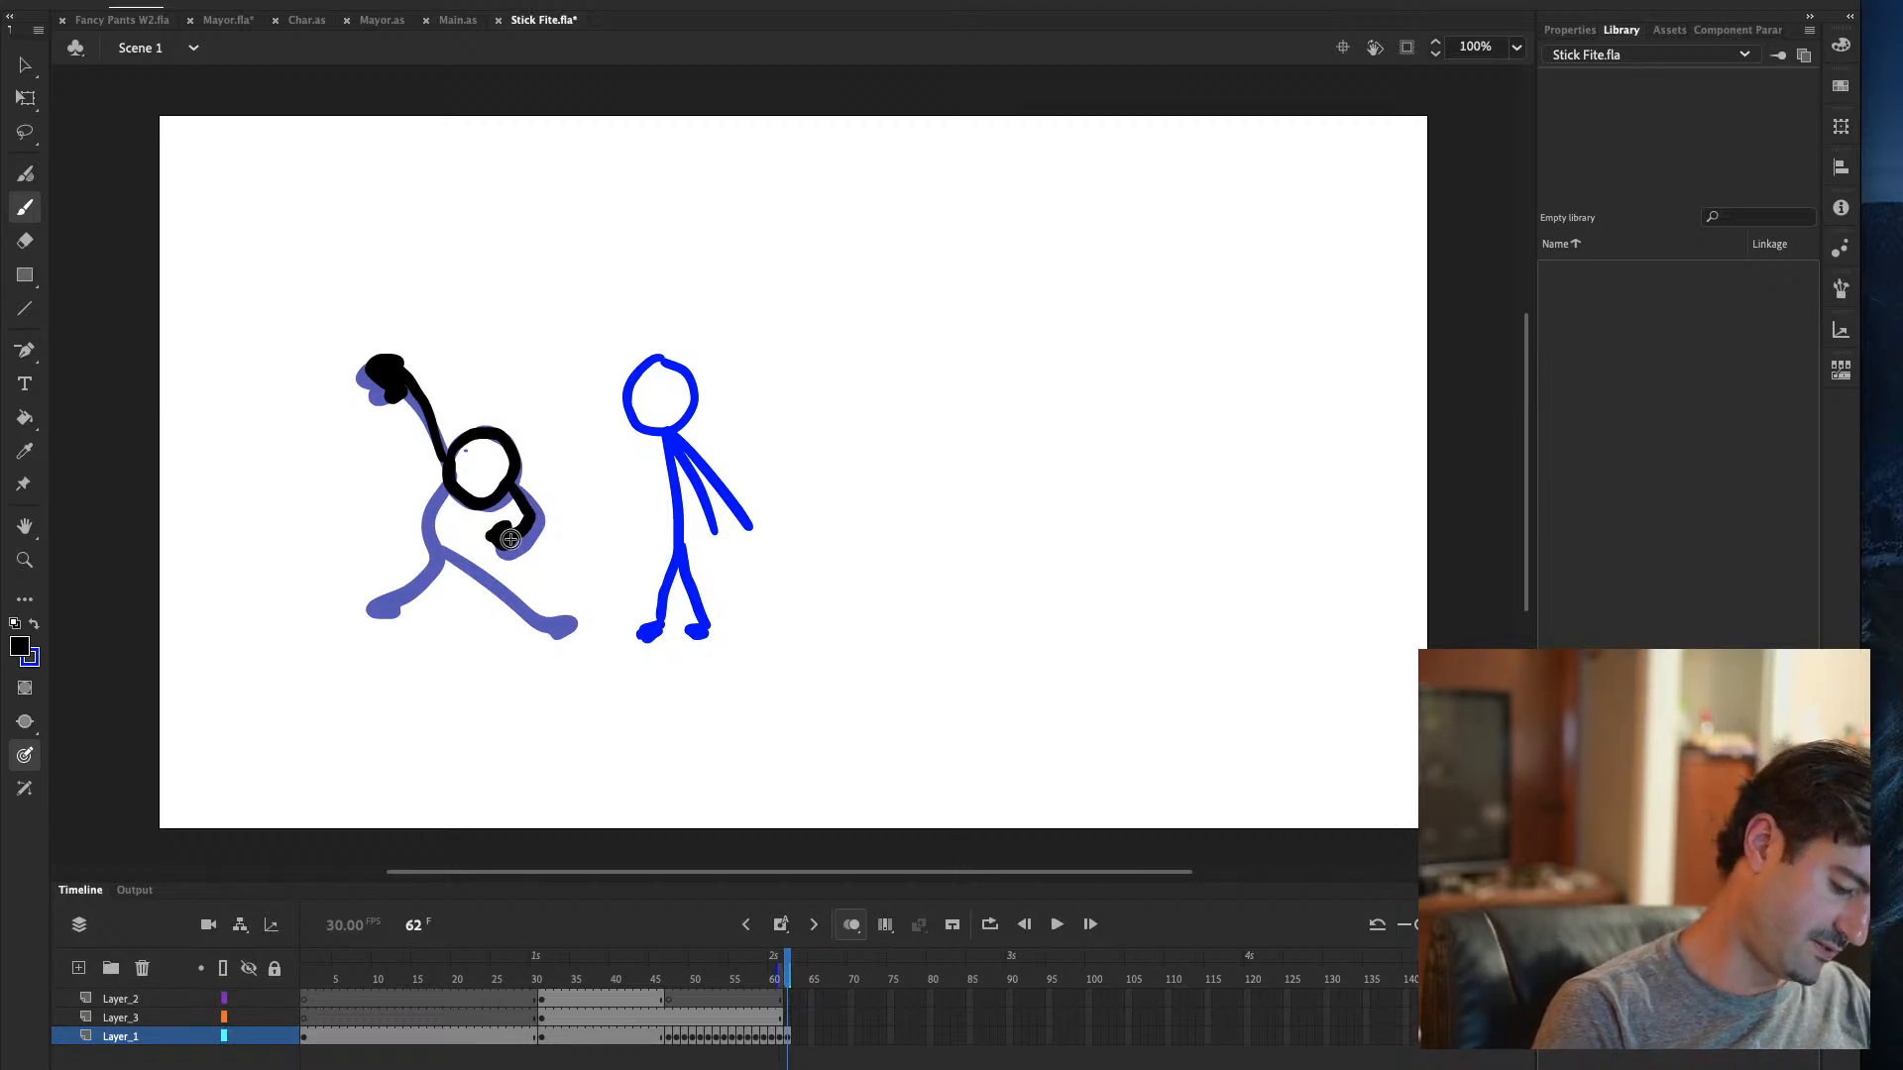
key("comma")
key("period")
left_click_drag(501, 533, 511, 541)
Brush the black figure's torso and both legs at frame 62, undoing the extra stroke over the back
mouse_move(444, 484)
left_mouse_down()
mouse_move(420, 503)
mouse_move(432, 575)
mouse_move(401, 612)
left_mouse_up()
key("comma")
key("period")
left_click_drag(436, 547, 556, 628)
key("comma")
key("period")
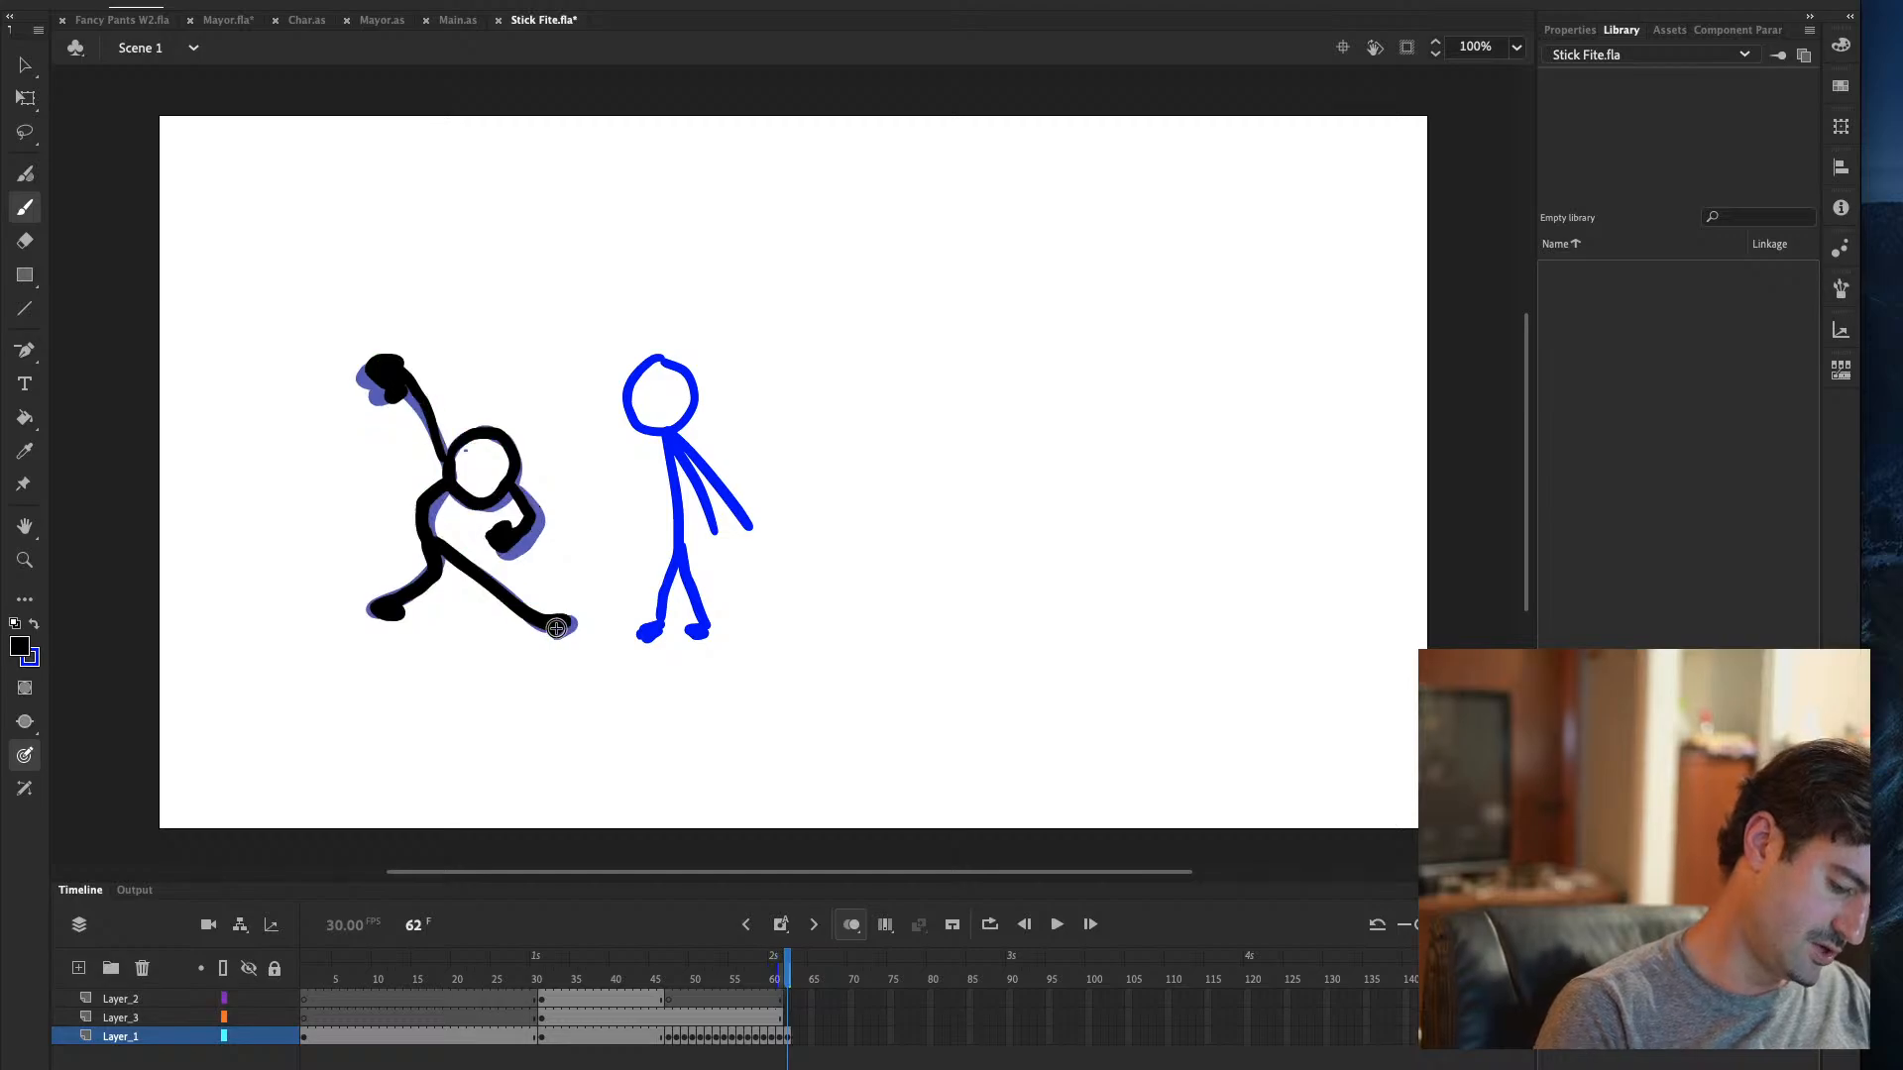
mouse_move(438, 481)
left_mouse_down()
mouse_move(417, 525)
mouse_move(434, 543)
mouse_move(431, 494)
mouse_move(424, 526)
left_mouse_up()
key("super+z")
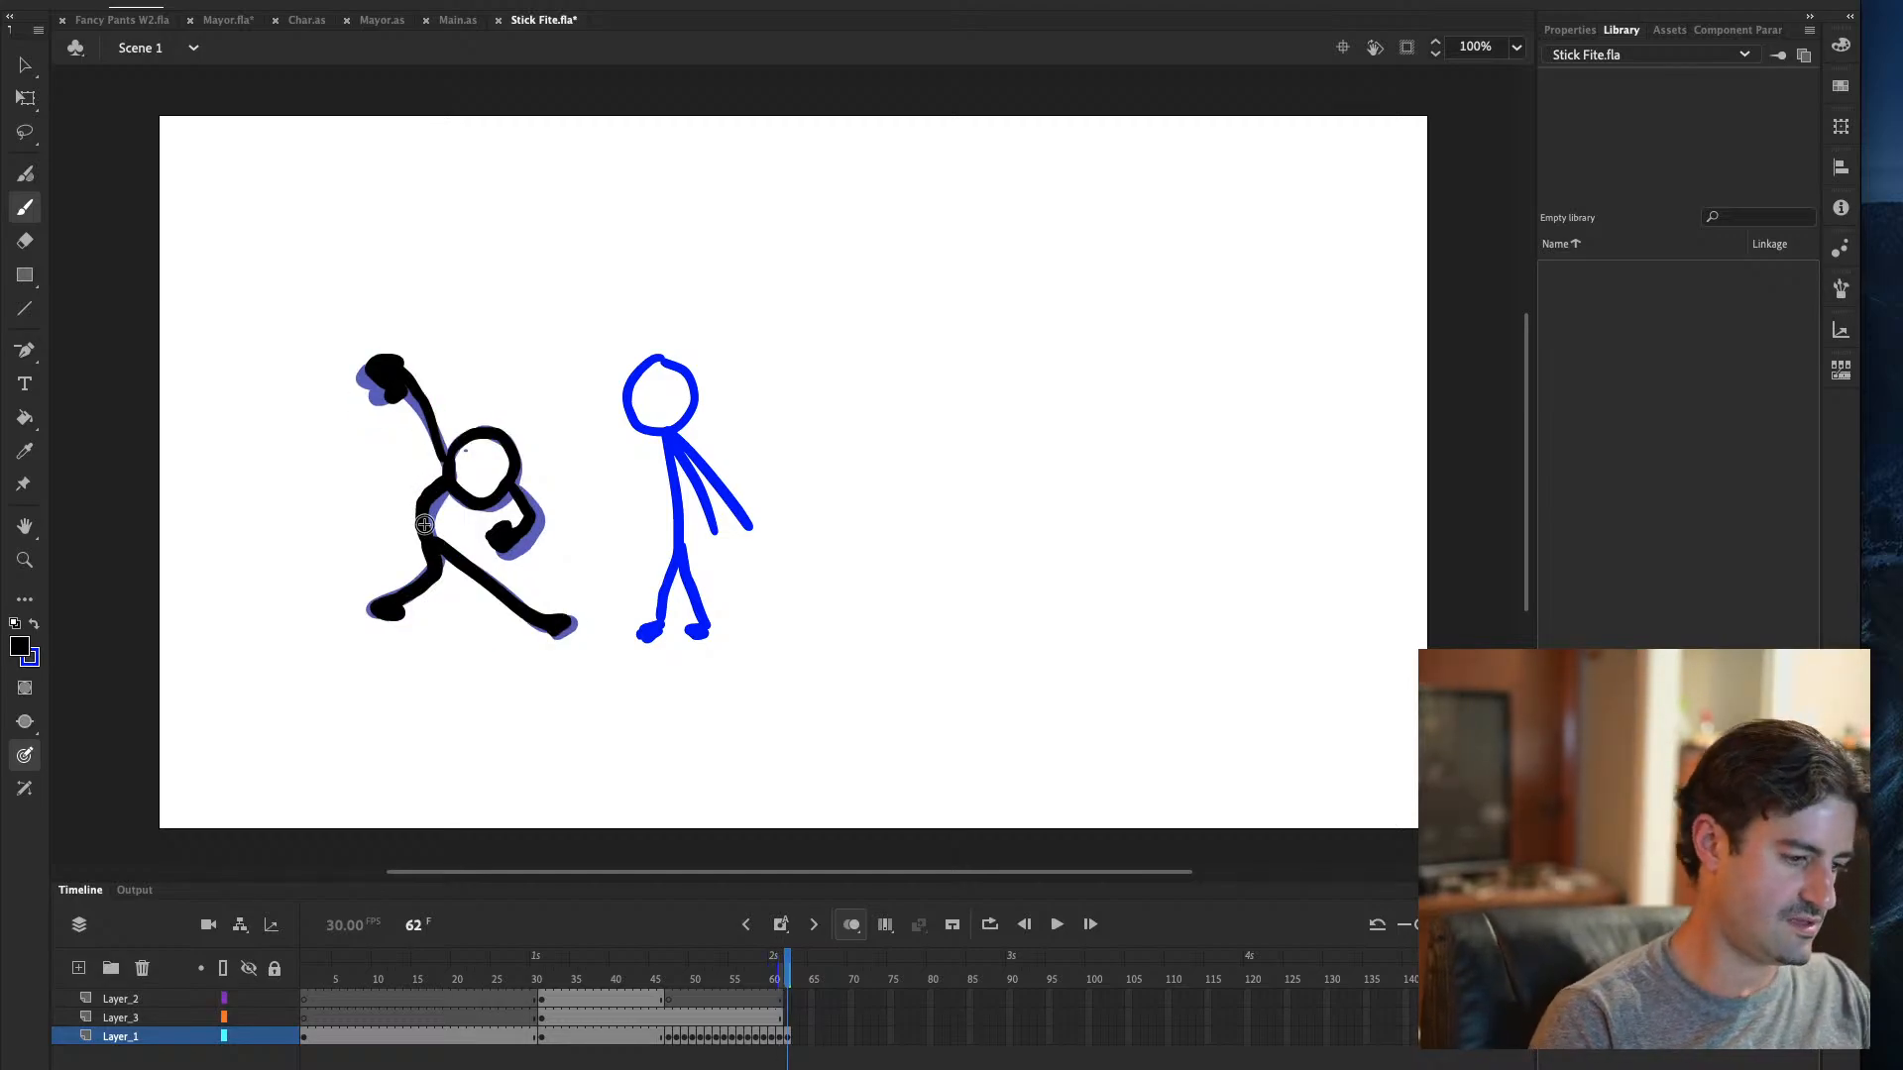
Add an empty keyframe at frame 63 of Layer_1, return to frame 62 and open the onion skin options
key("F7")
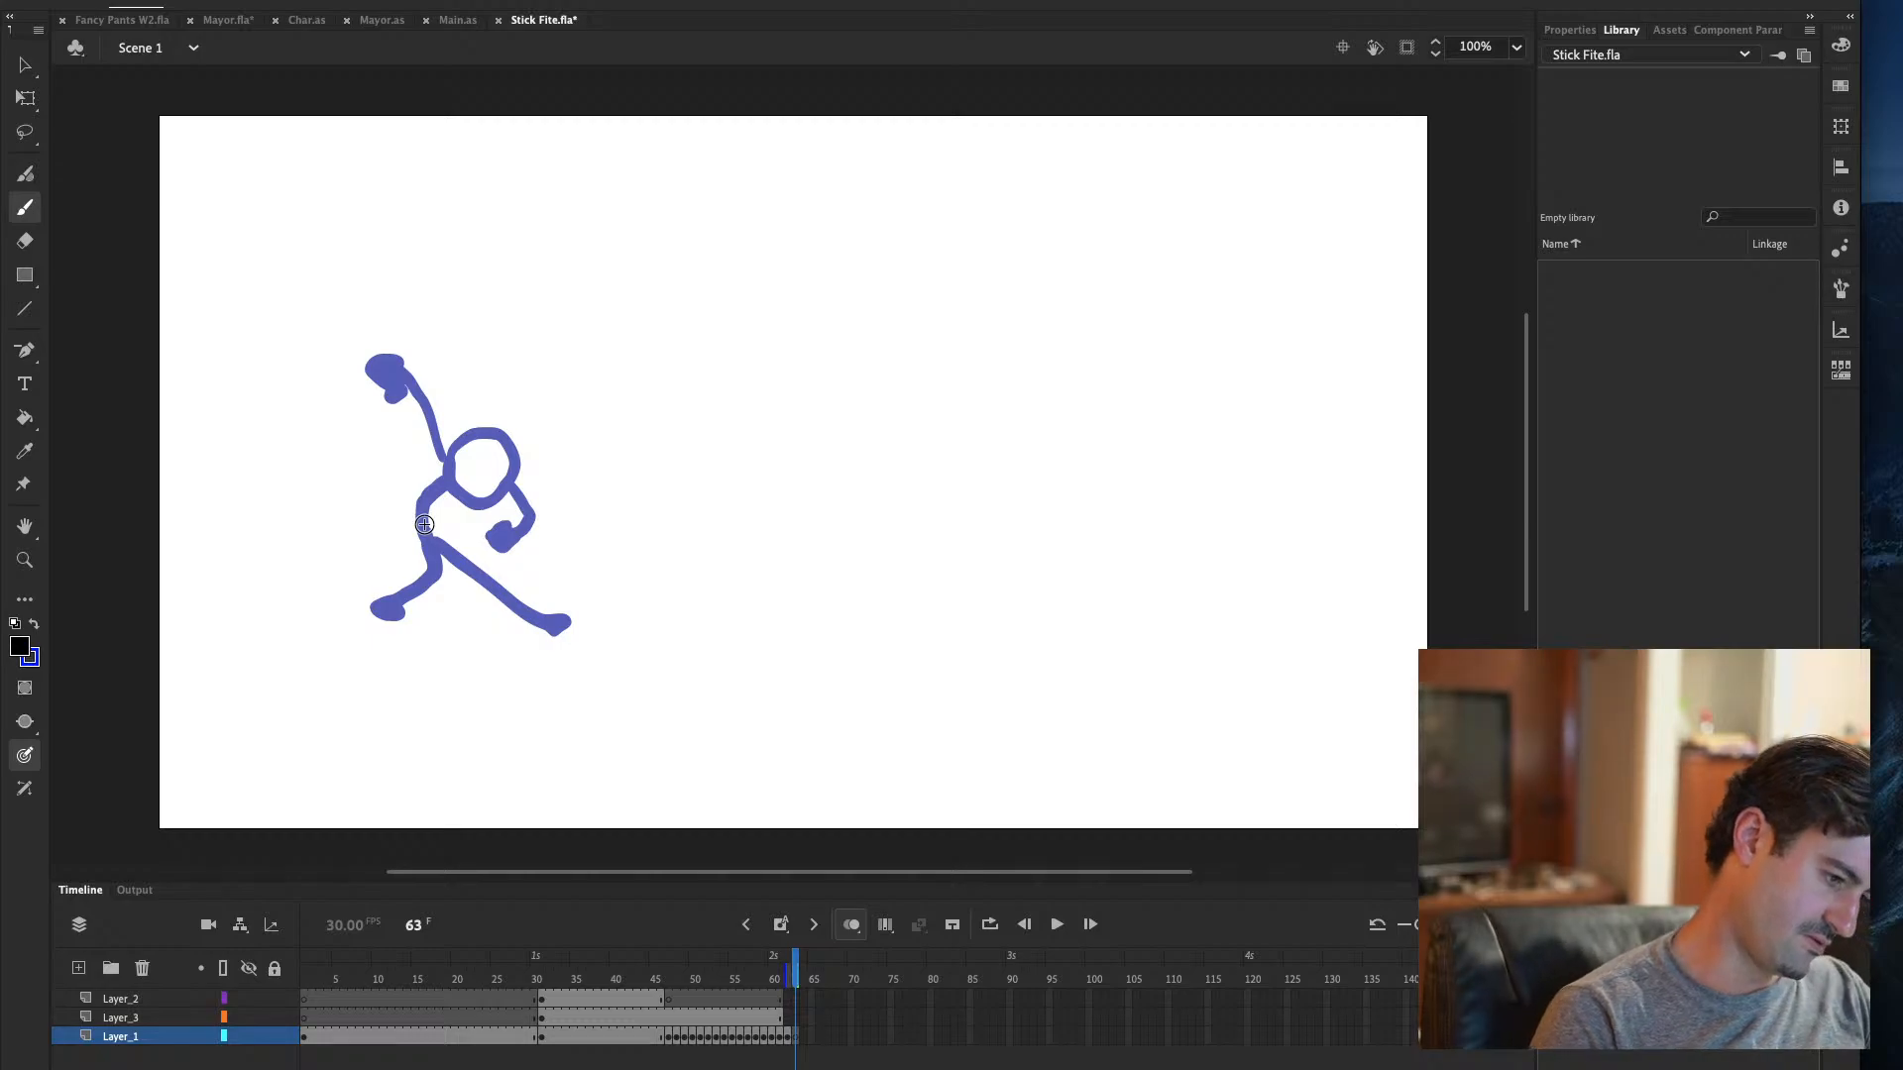
key("comma")
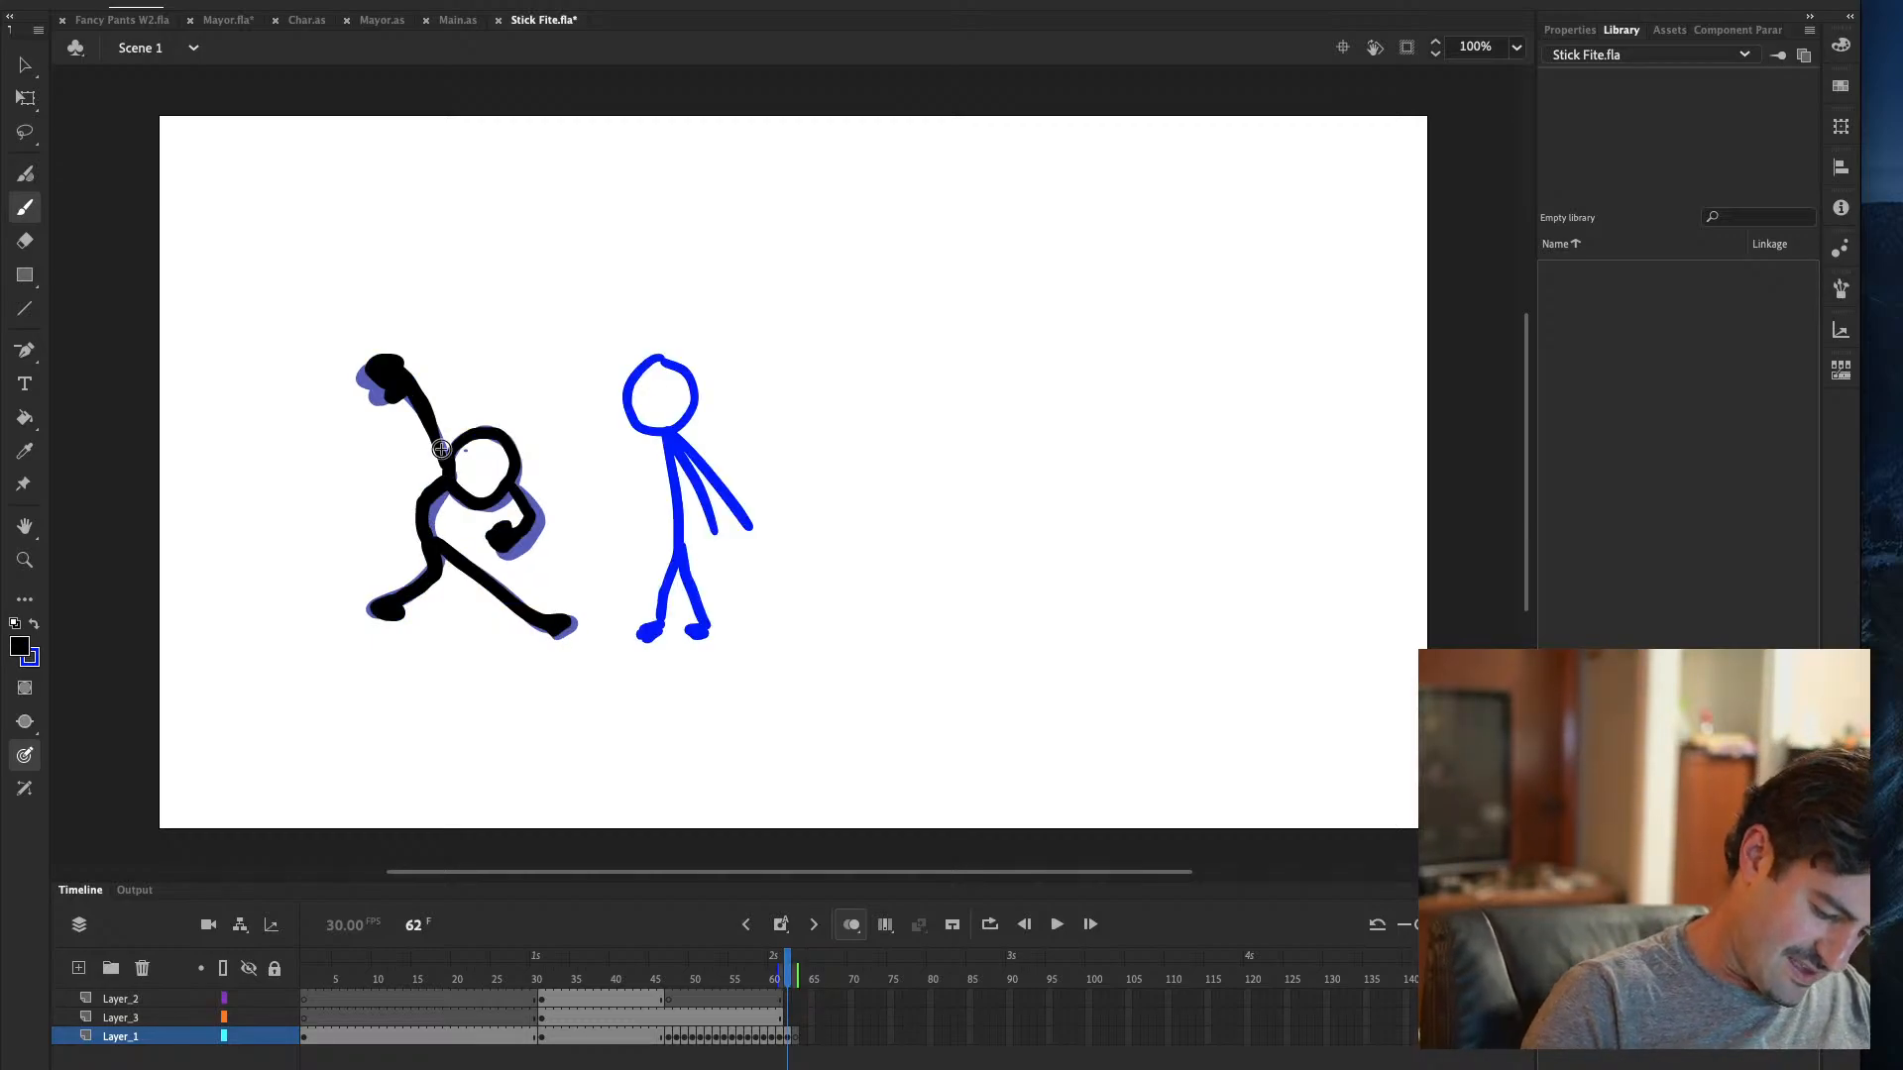
left_click(853, 926)
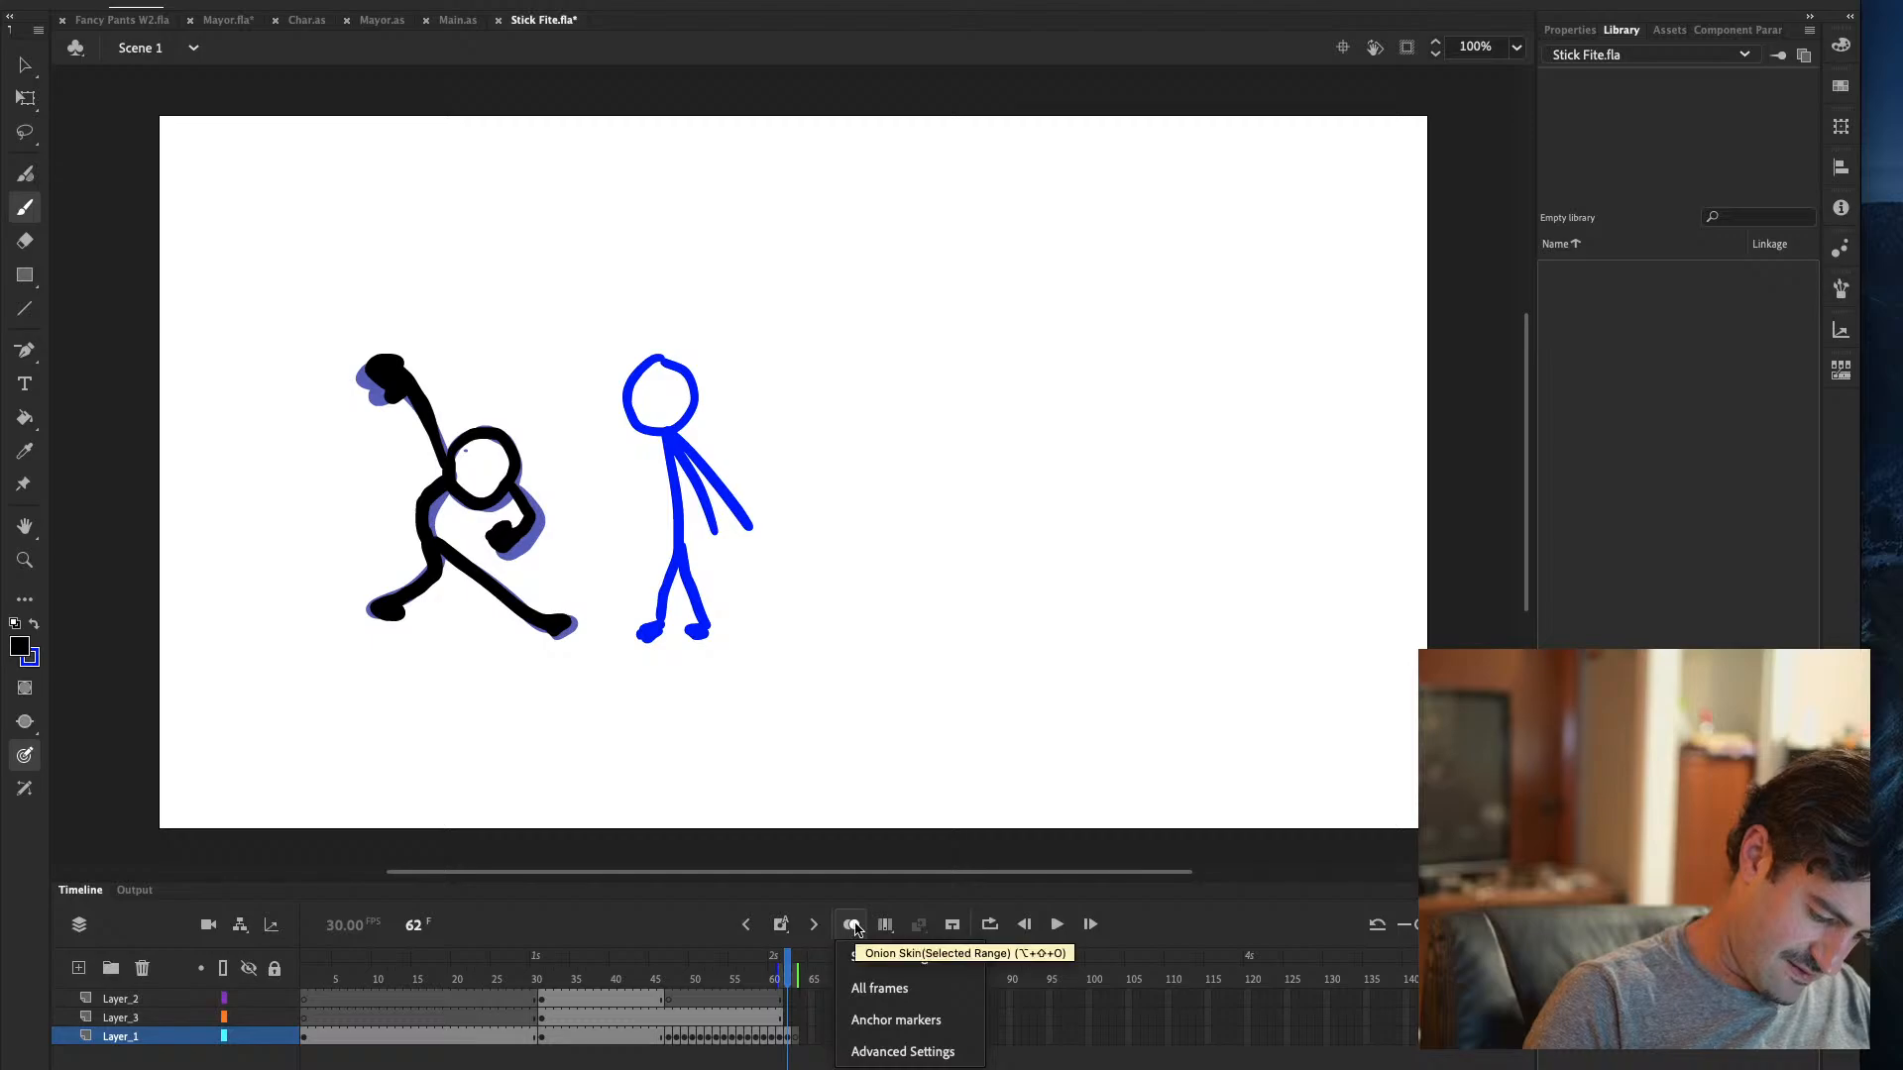
Adjust the advanced onion skin settings so the previous drawing shows in faint grey, and check it against neighbouring frames
left_click(949, 1054)
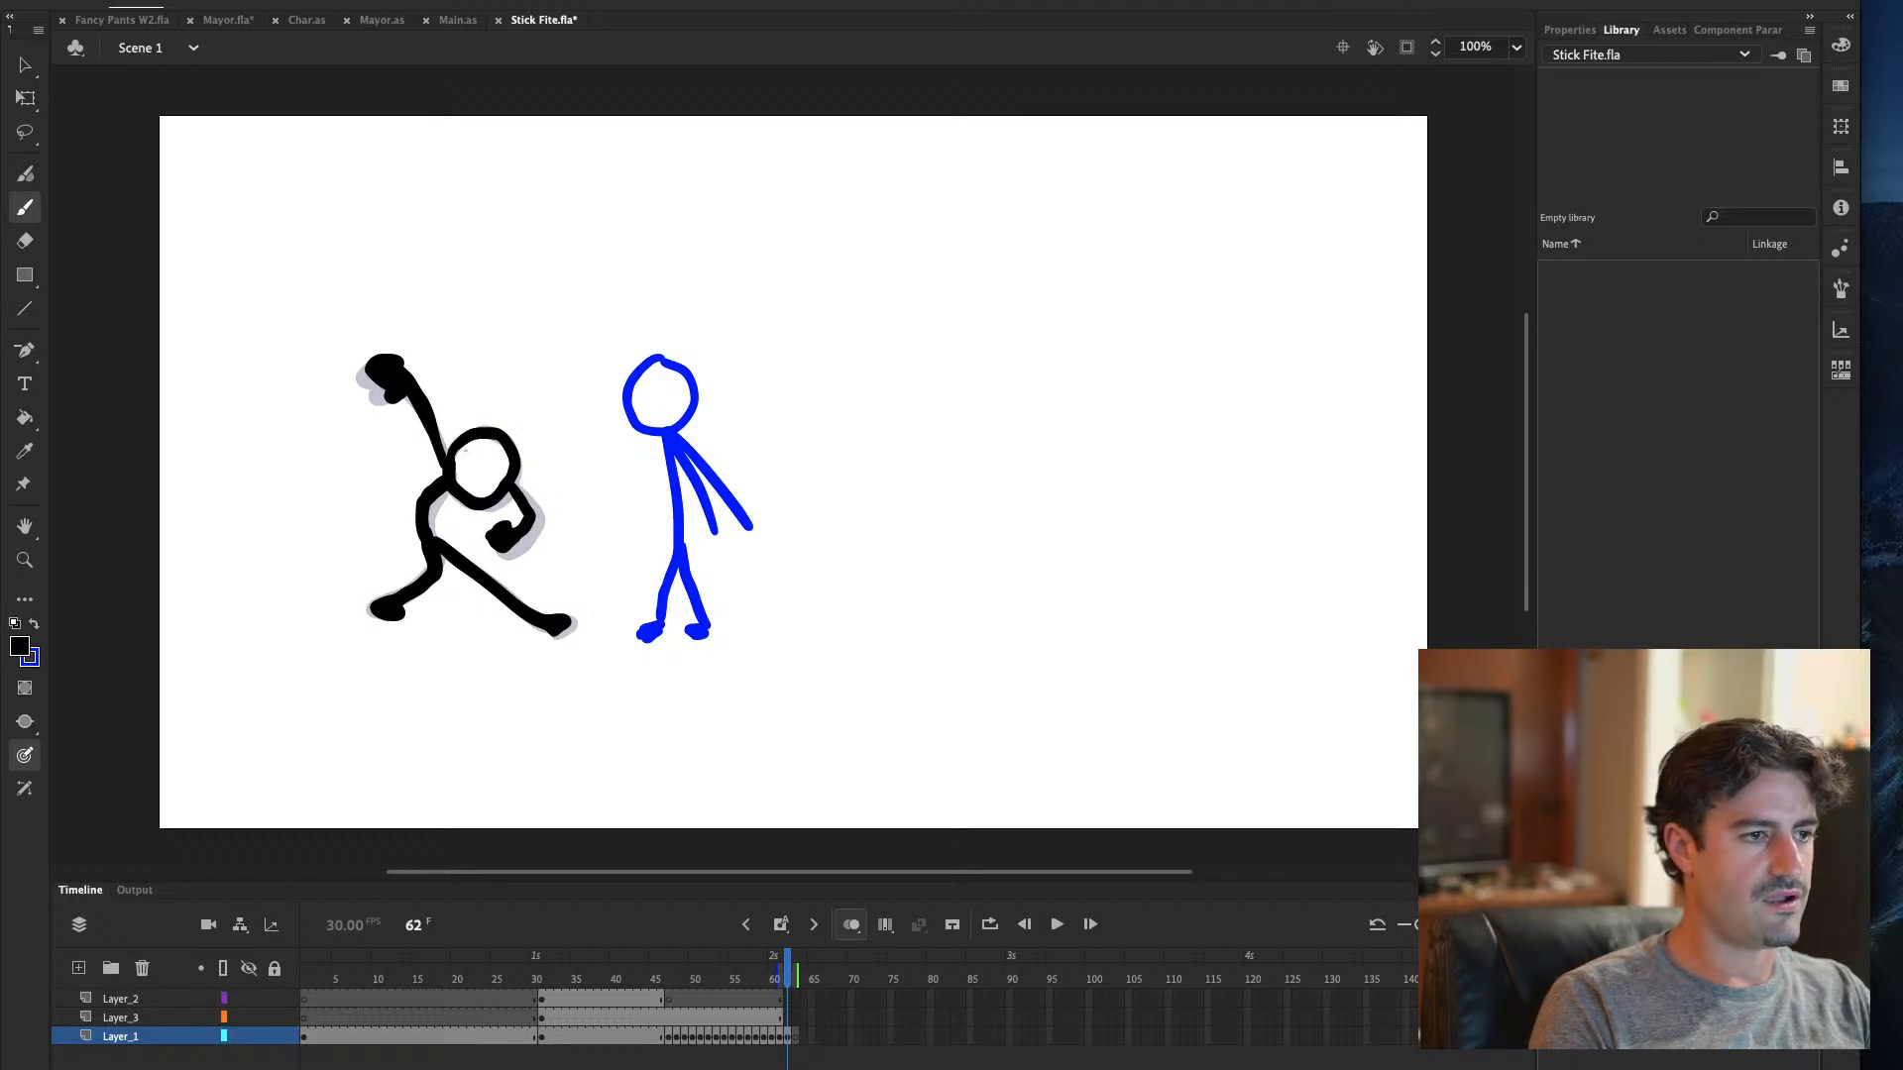
key(".")
key("period")
key("comma")
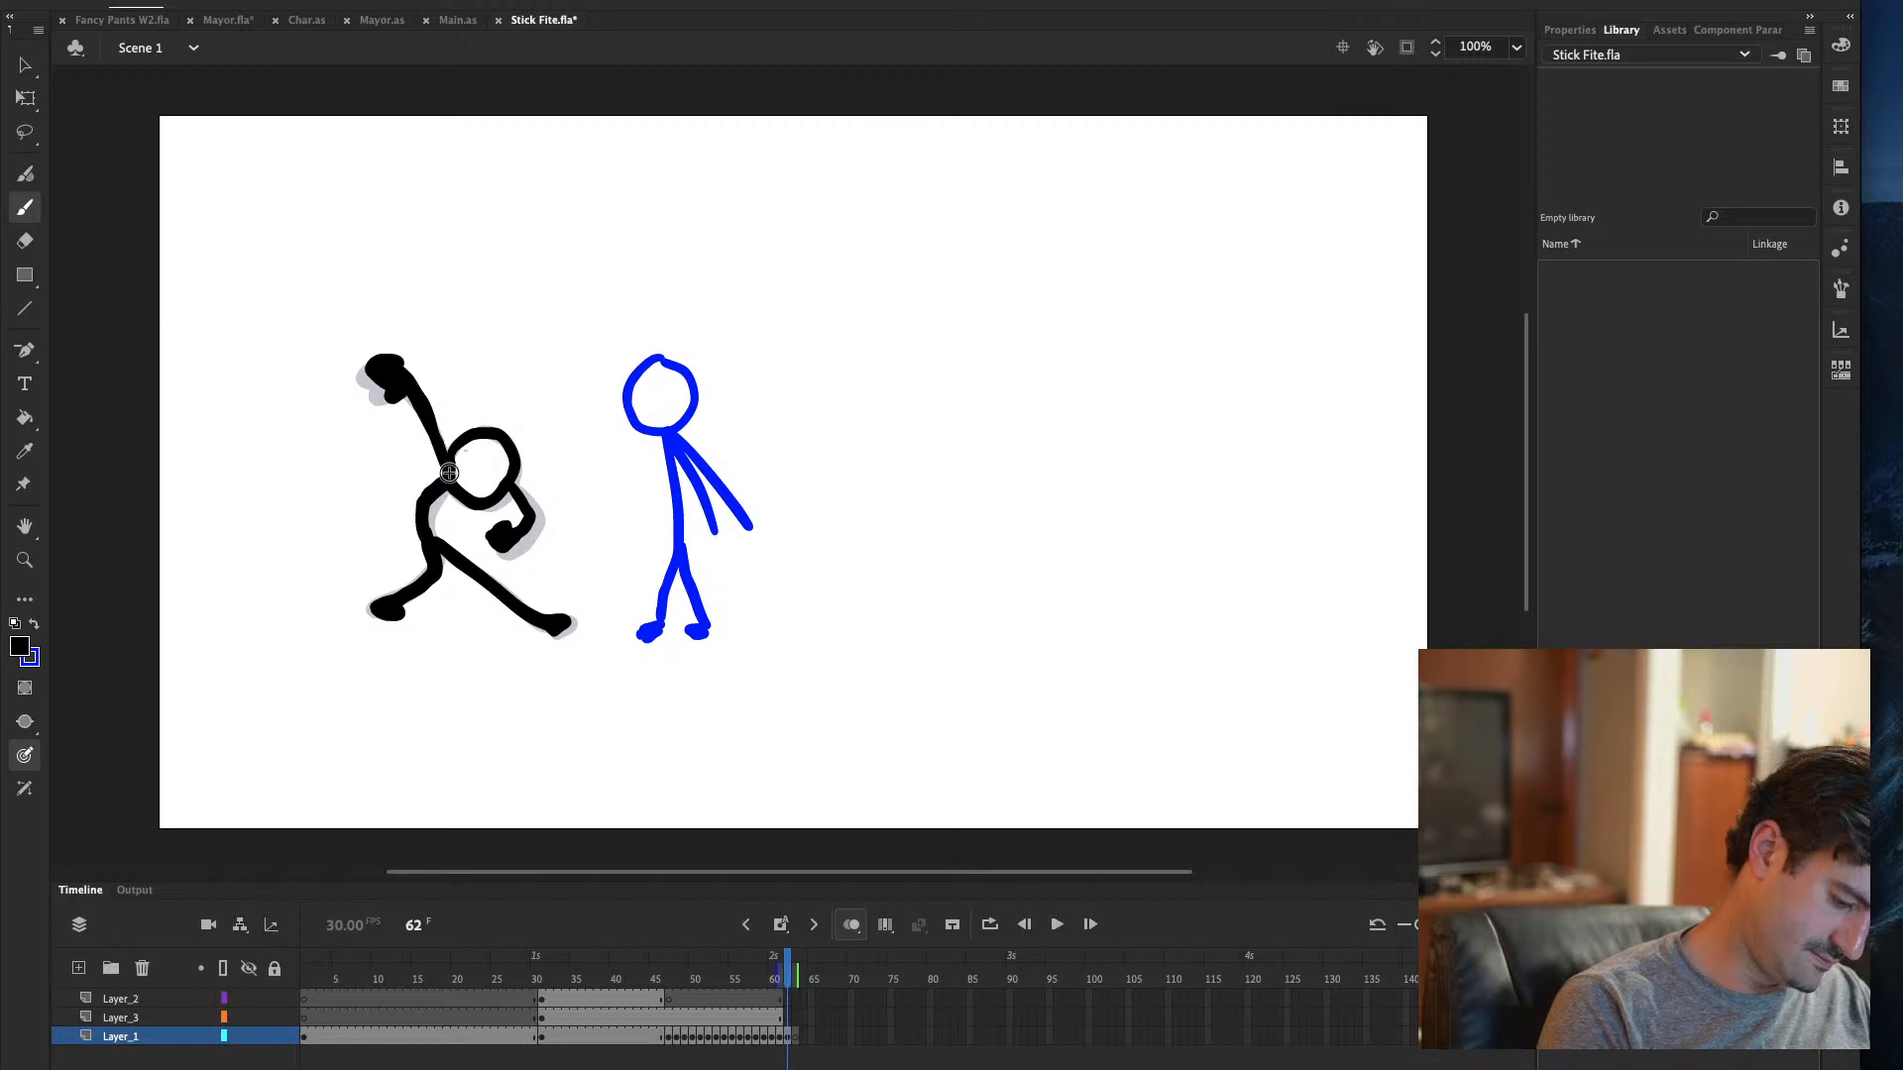
Retouch the black stick figure's raised arm between the shoulder and fist on frame 62
key("e")
mouse_move(447, 465)
left_mouse_down()
mouse_move(407, 369)
mouse_move(443, 433)
left_mouse_up()
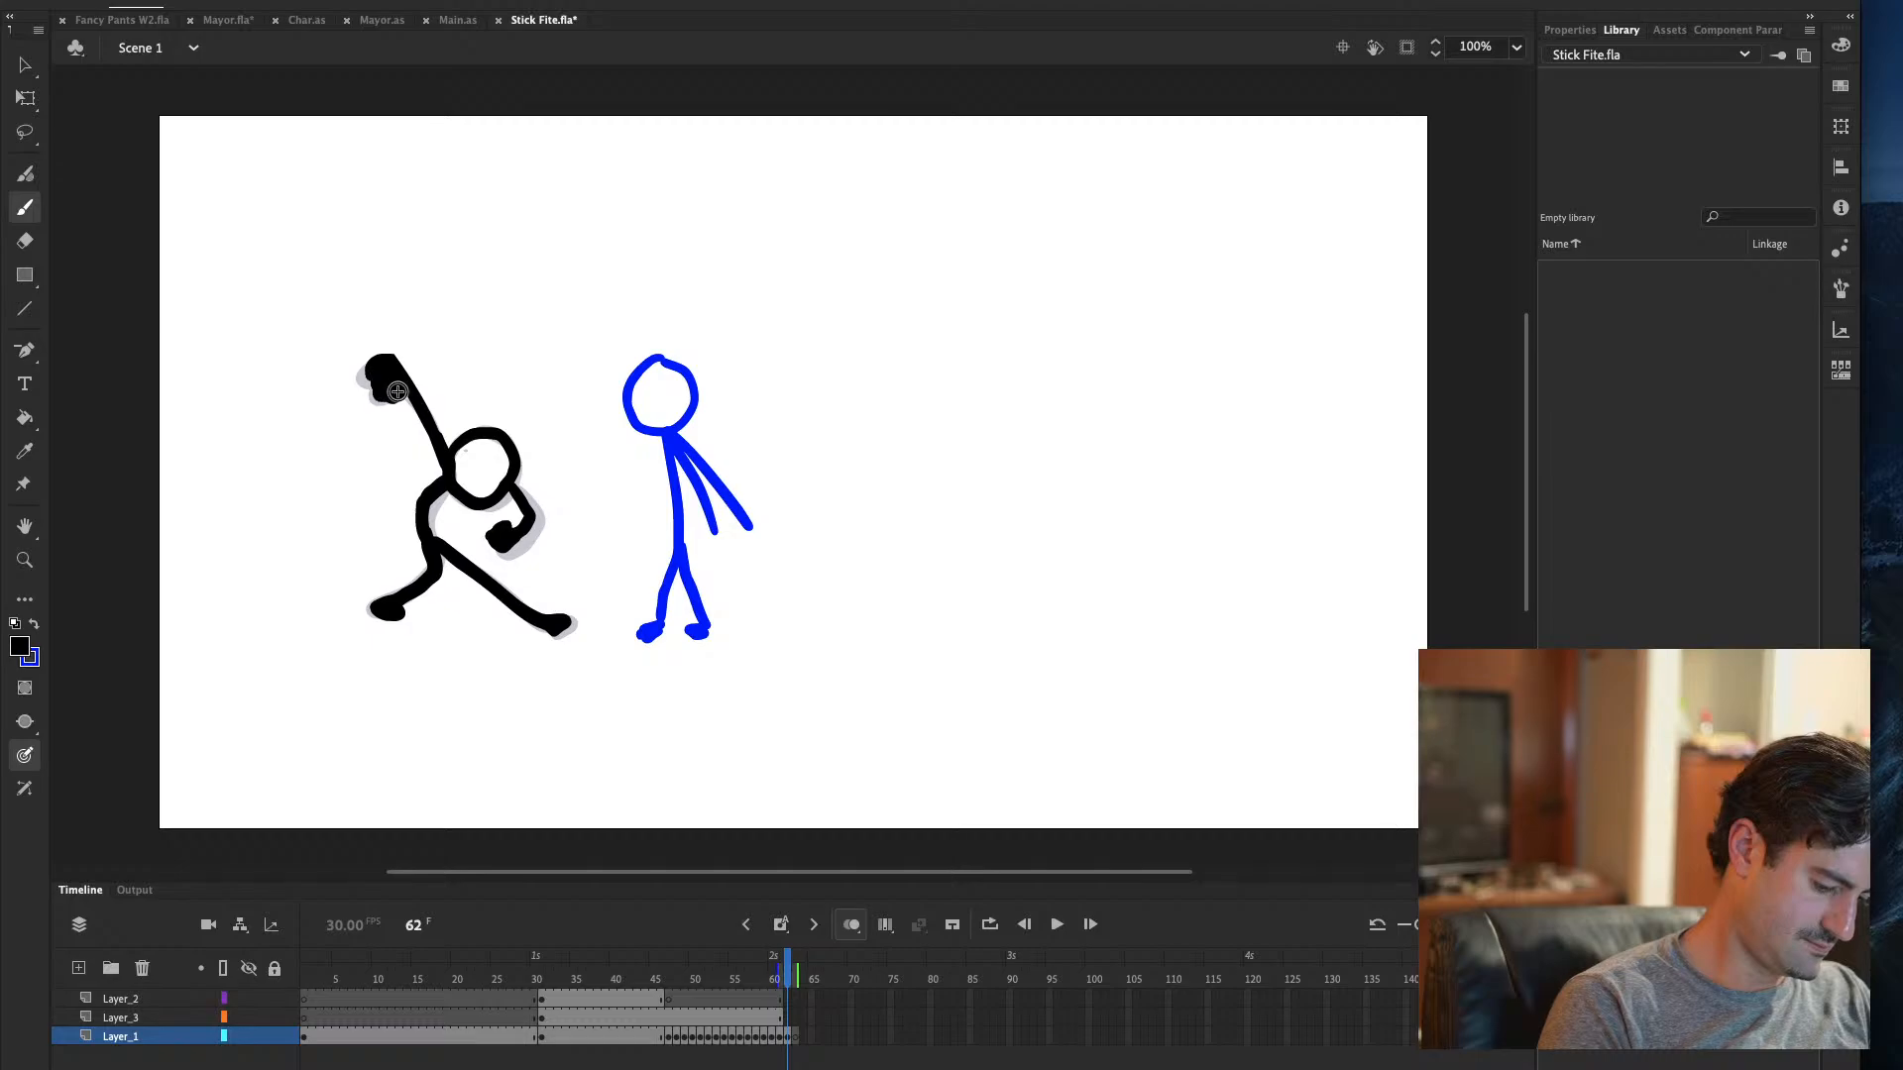
key(".")
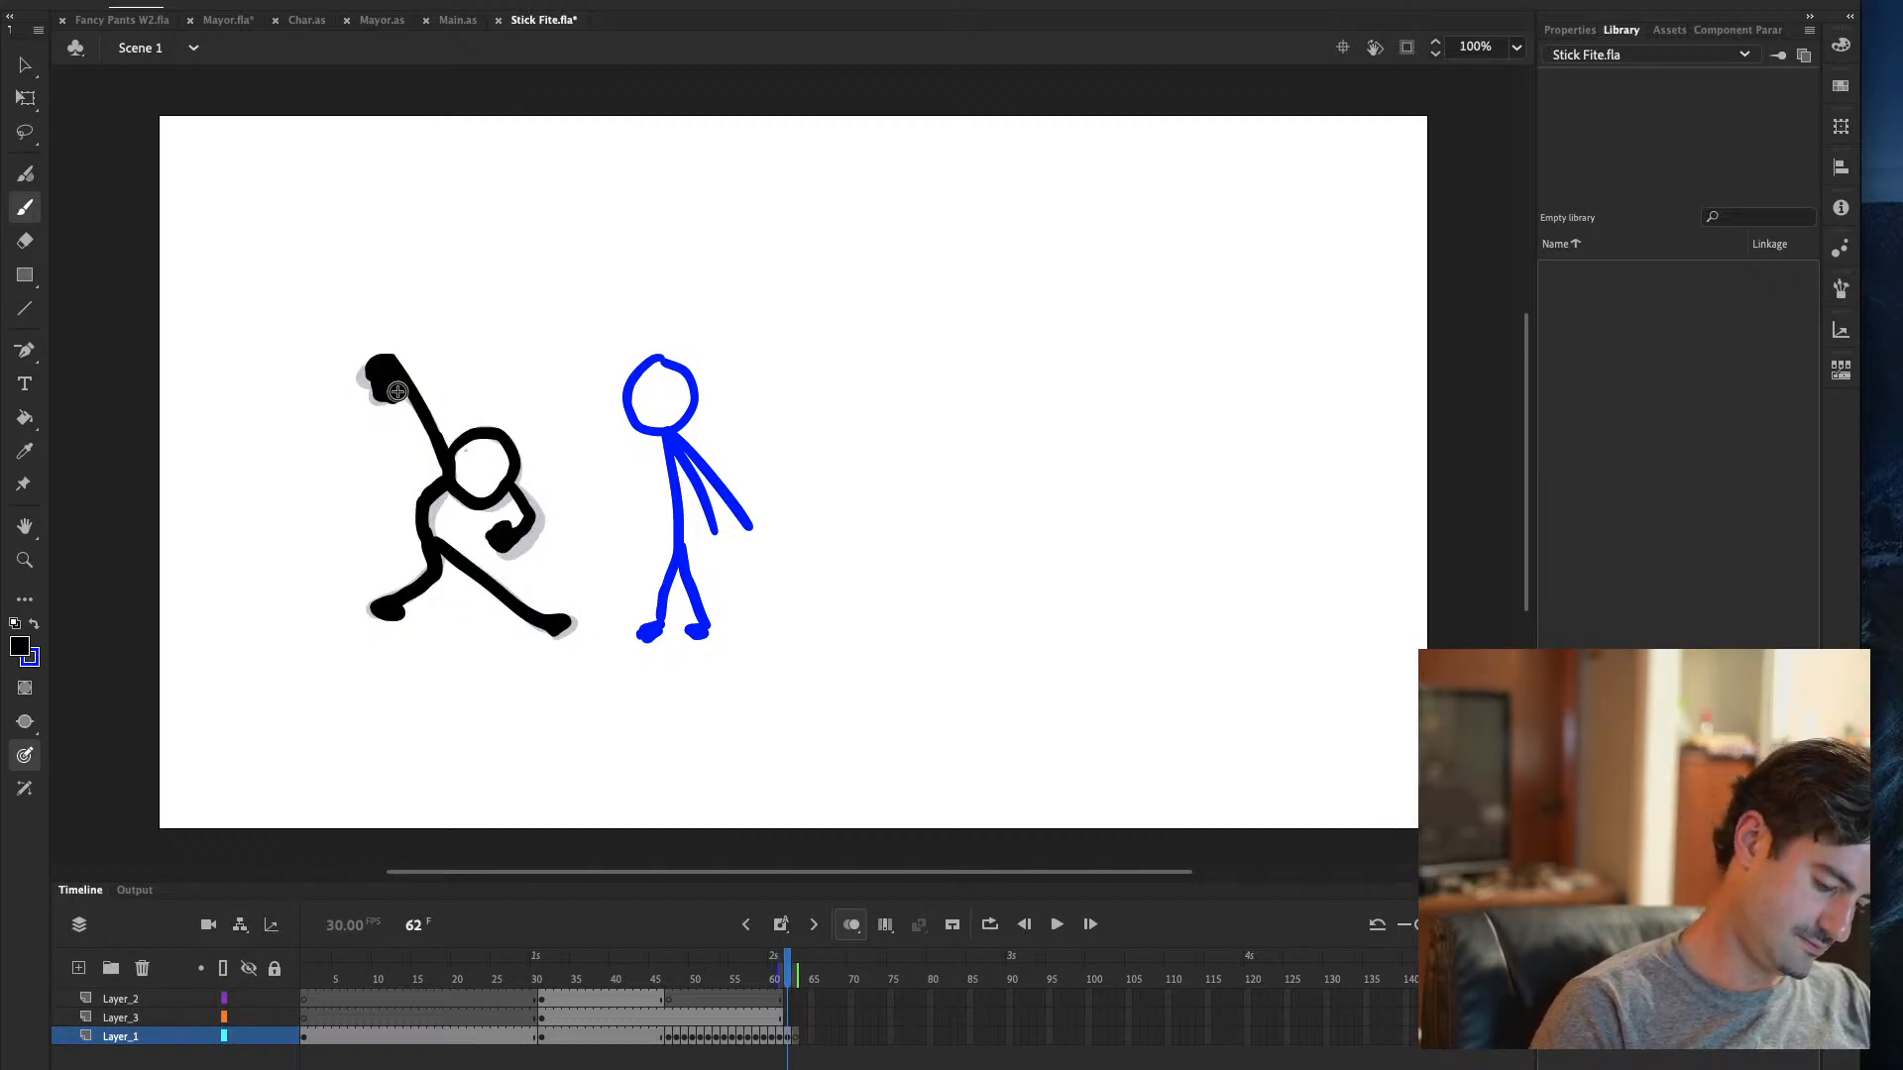
Draw the black stick figure's full wind-up pose on frame 63, closely following the onion skin with the raised fist slightly farther back
key(".")
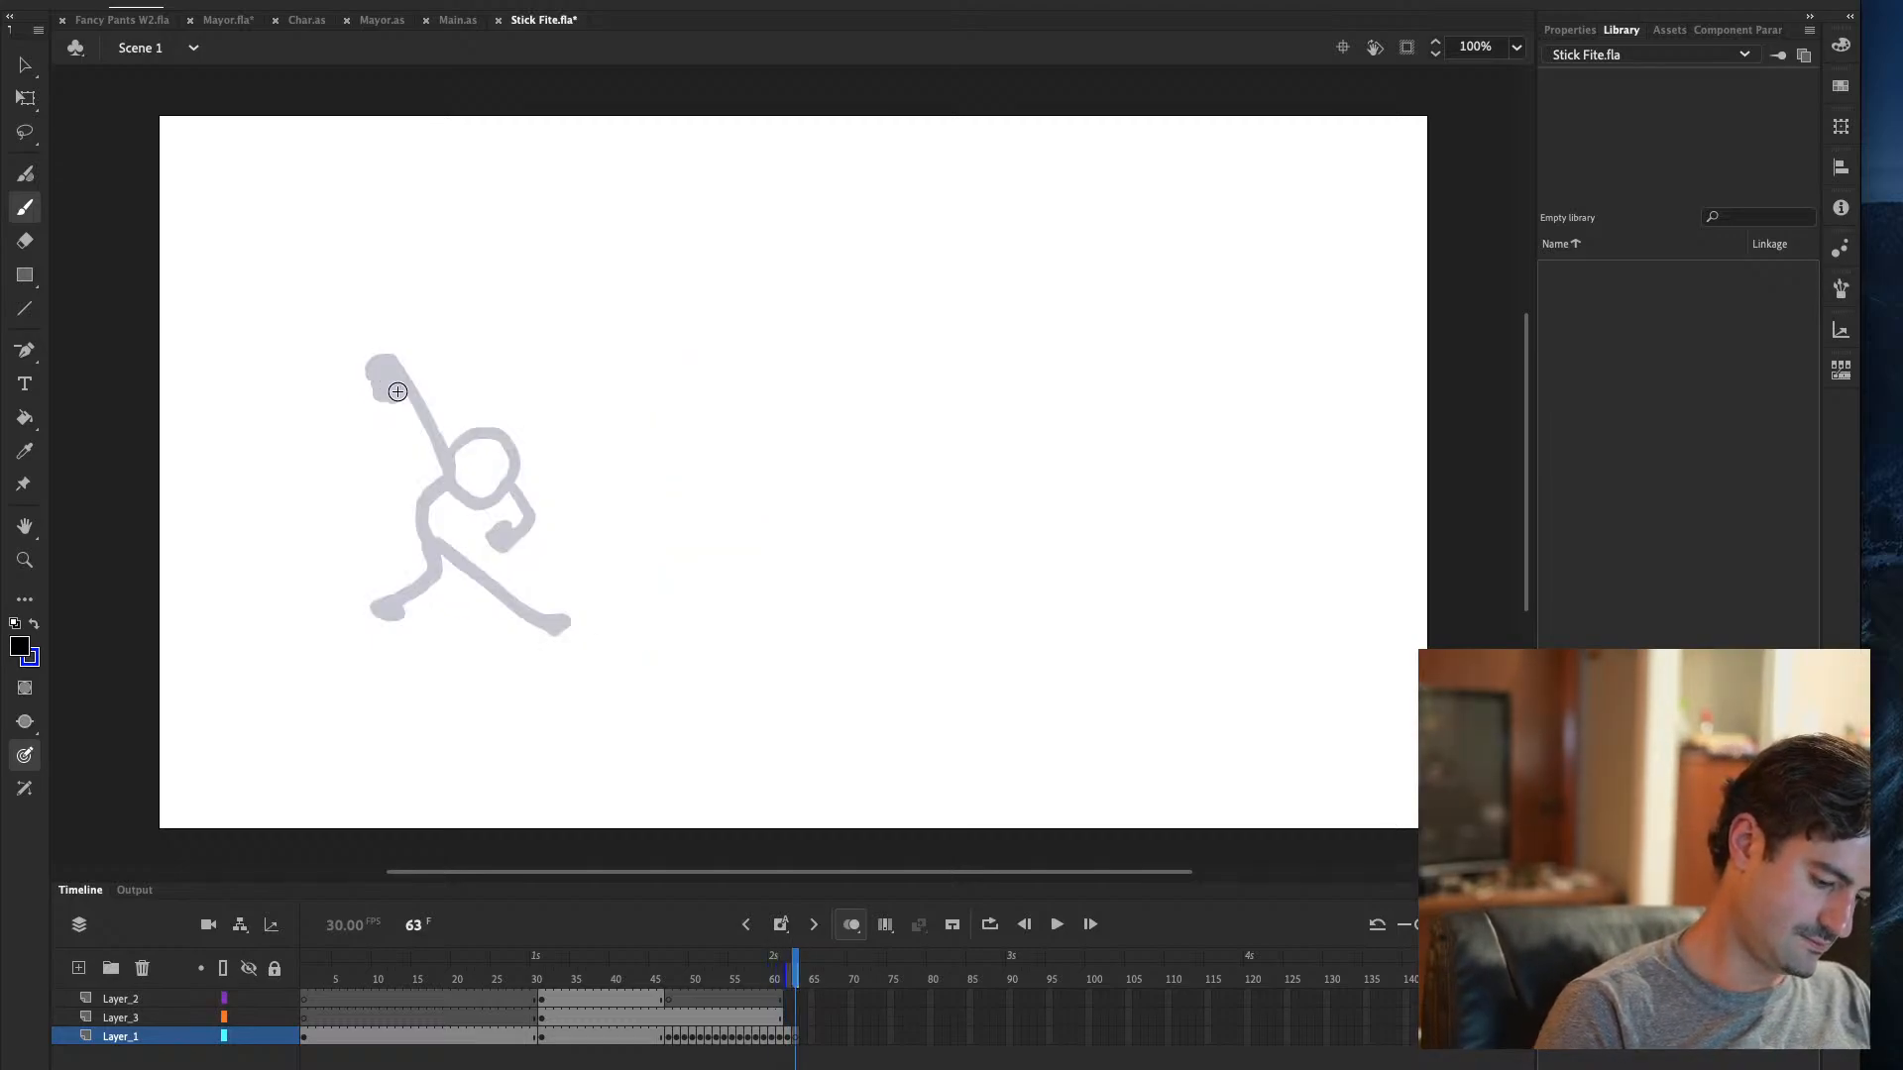
mouse_move(451, 449)
left_mouse_down()
mouse_move(496, 433)
mouse_move(510, 485)
mouse_move(483, 502)
mouse_move(458, 483)
mouse_move(464, 439)
mouse_move(498, 535)
left_mouse_up()
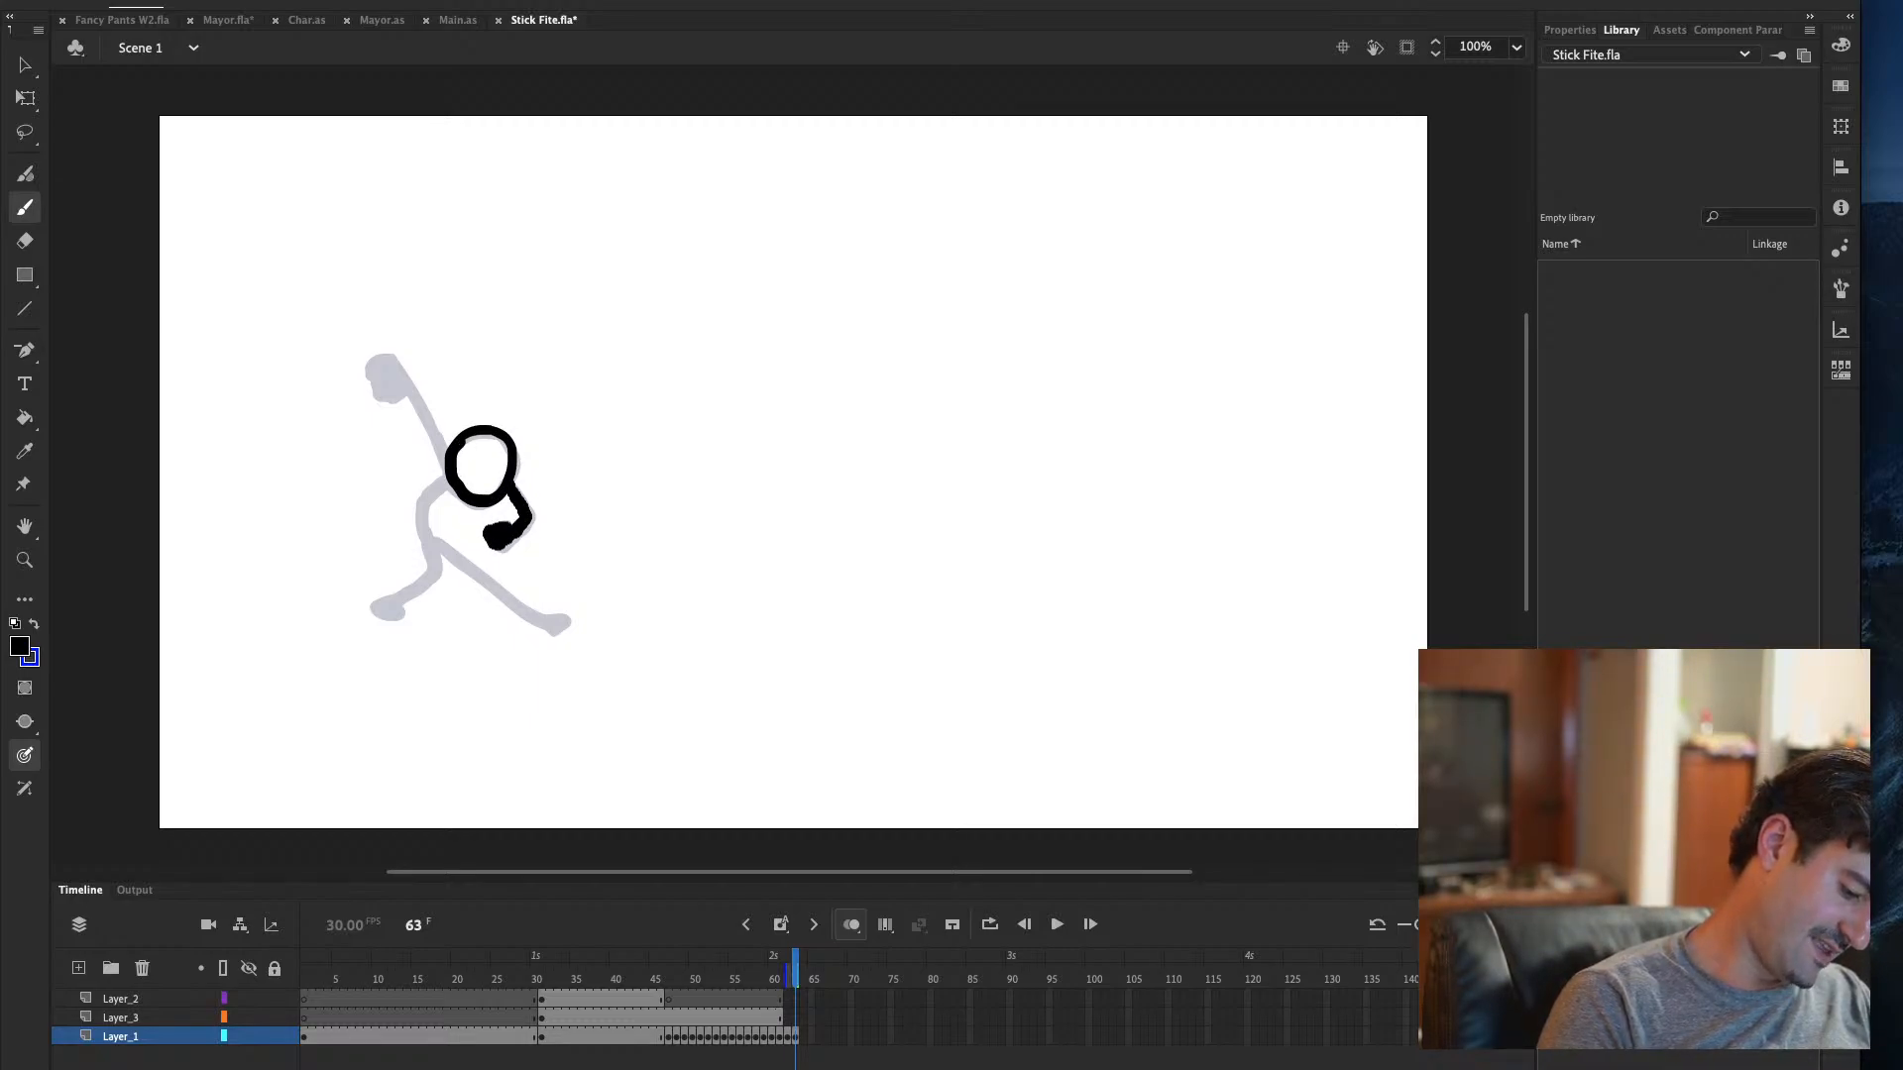
mouse_move(431, 493)
left_mouse_down()
mouse_move(417, 595)
mouse_move(376, 610)
mouse_move(402, 613)
left_mouse_up()
key("comma")
key("period")
left_click_drag(433, 535, 536, 619)
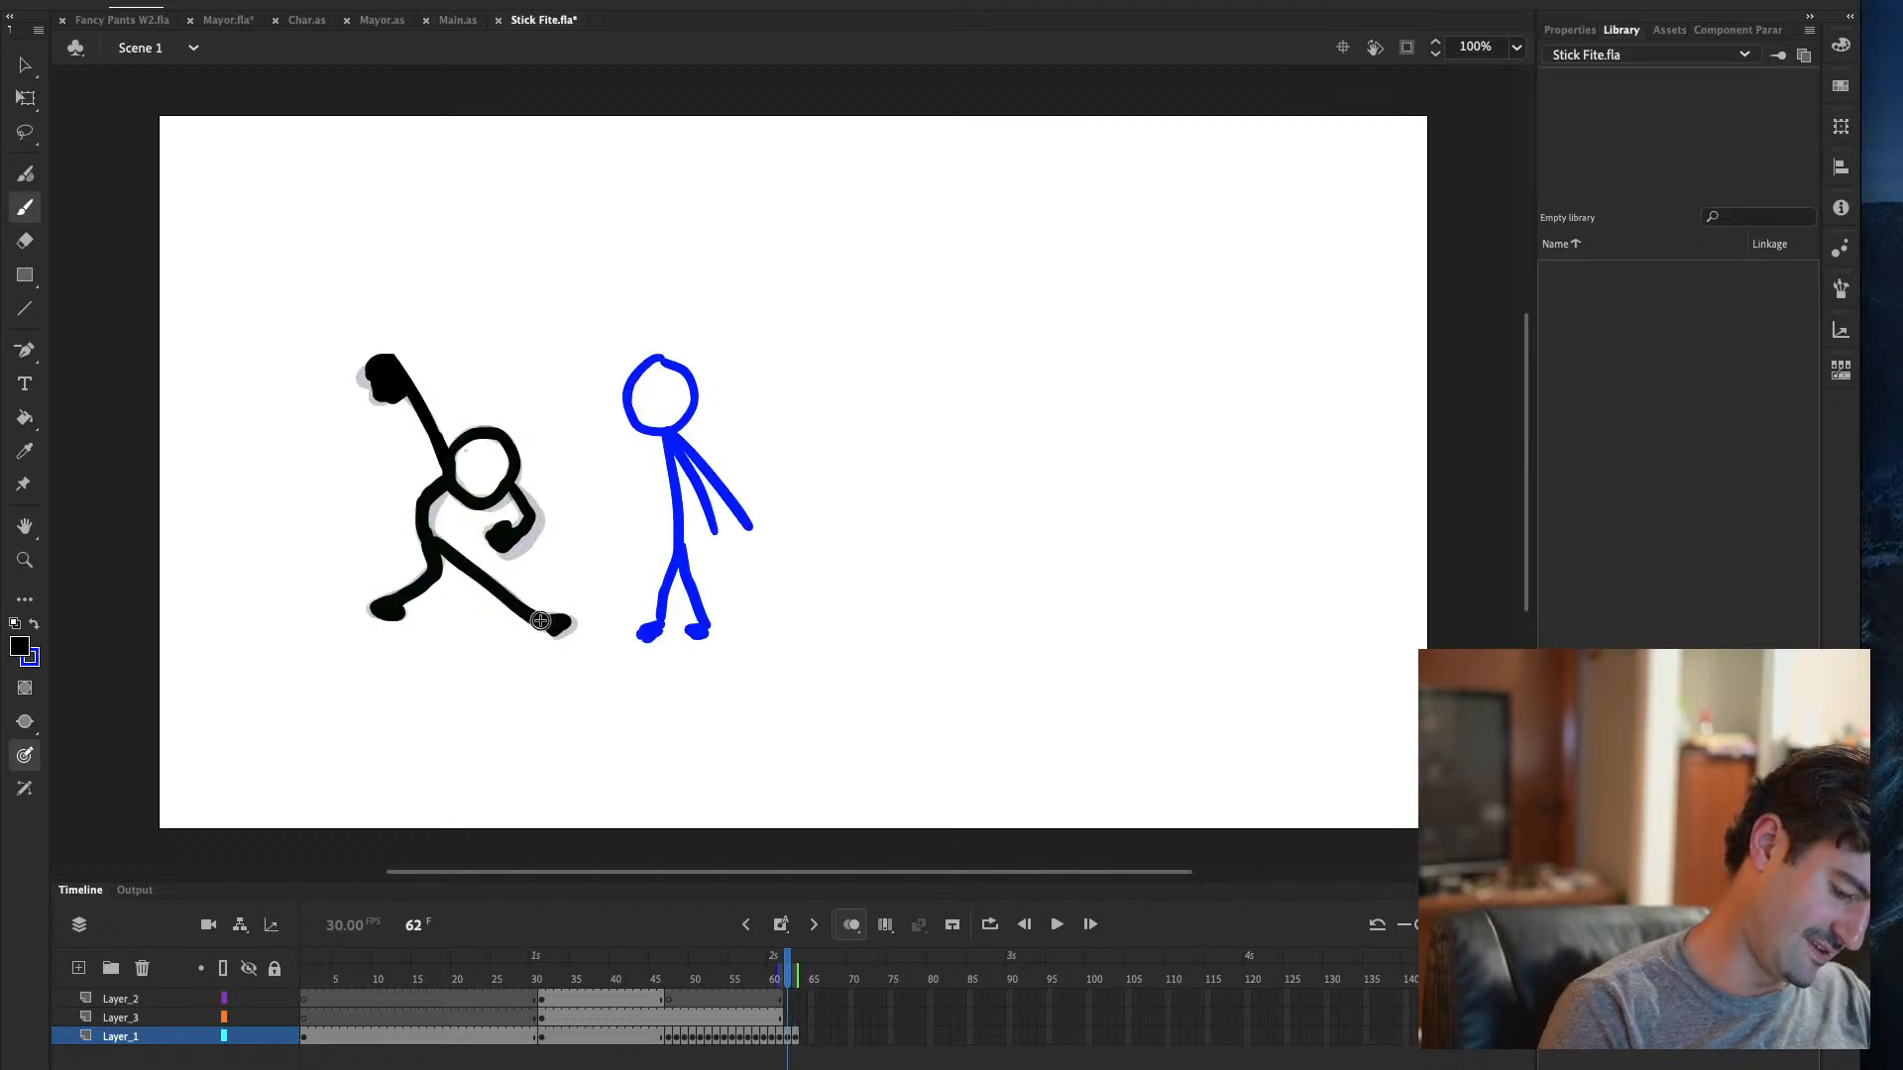
left_click_drag(377, 362, 449, 472)
left_click_drag(373, 367, 364, 383)
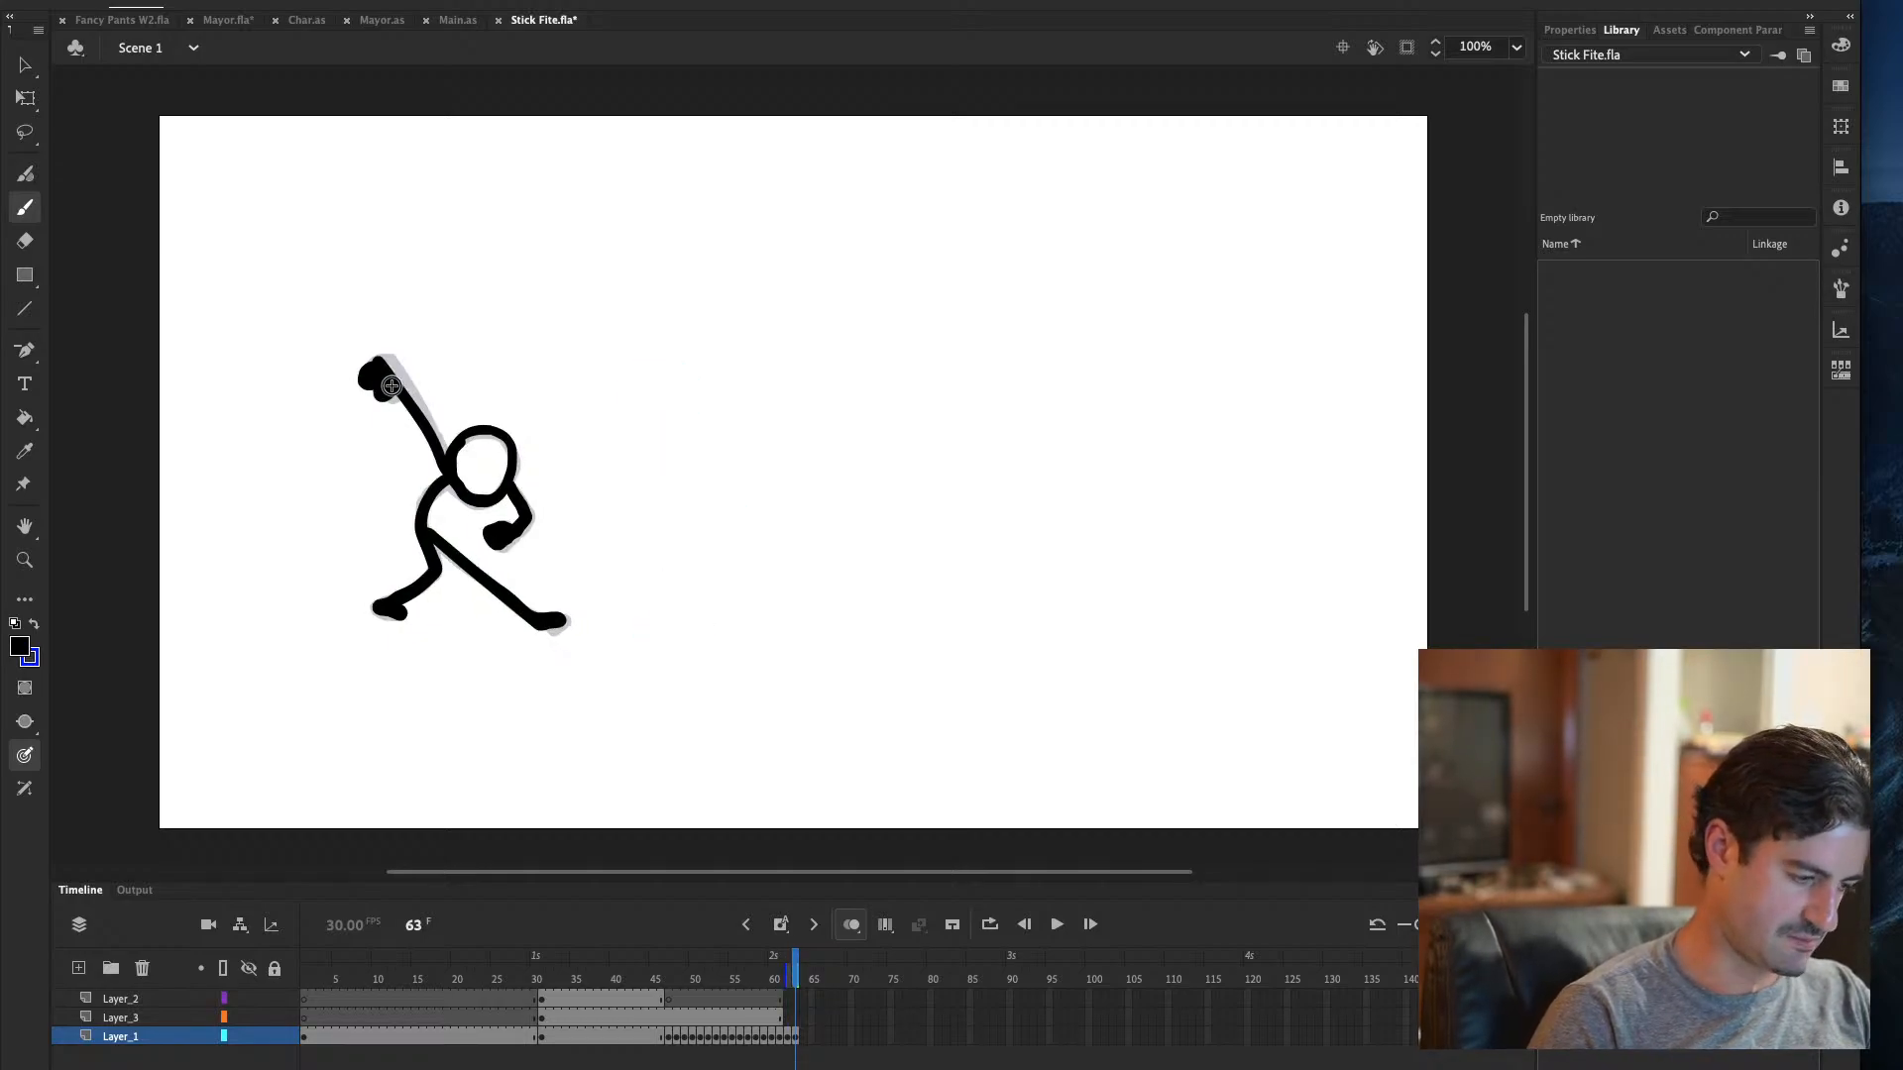
Add a blank keyframe at frame 64 and draw the black figure's head and raised arm, with the fist higher and more forward
key("F7")
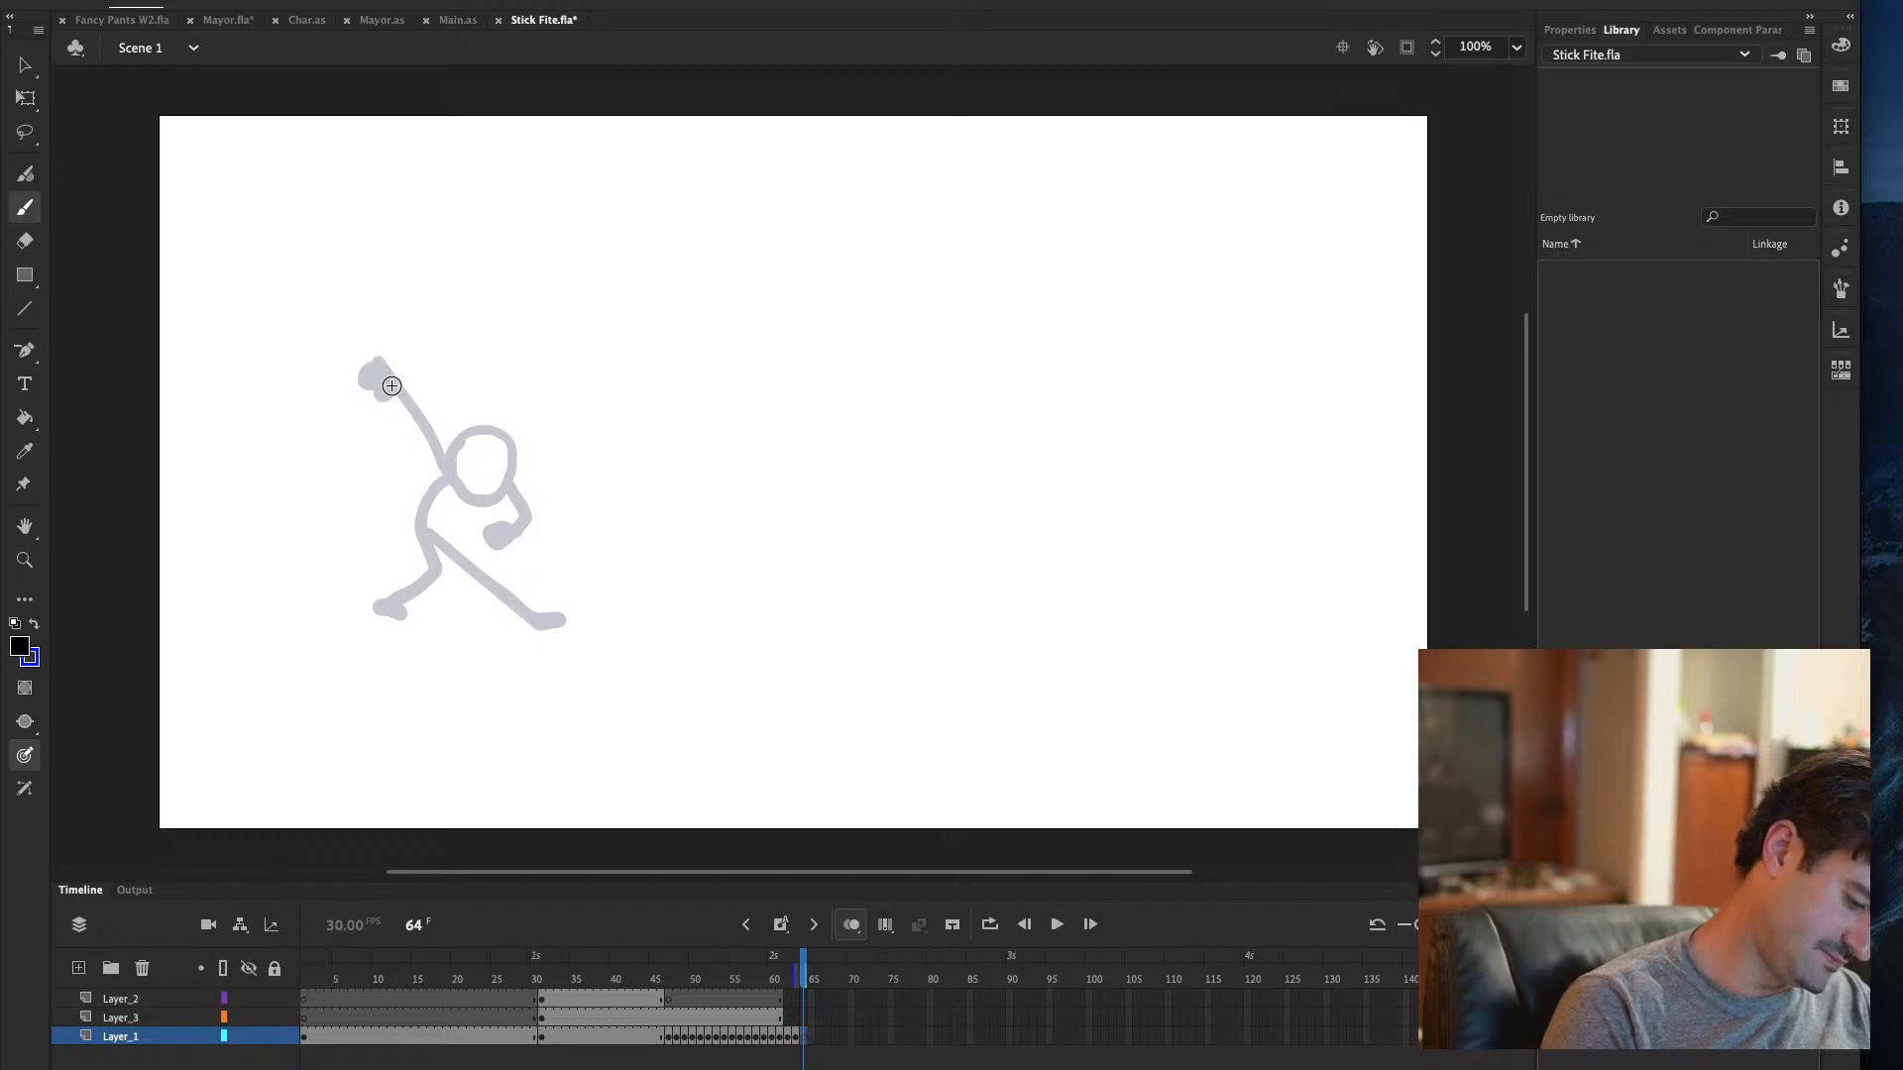
mouse_move(481, 420)
left_mouse_down()
mouse_move(451, 468)
mouse_move(479, 502)
mouse_move(511, 476)
mouse_move(483, 419)
left_mouse_up()
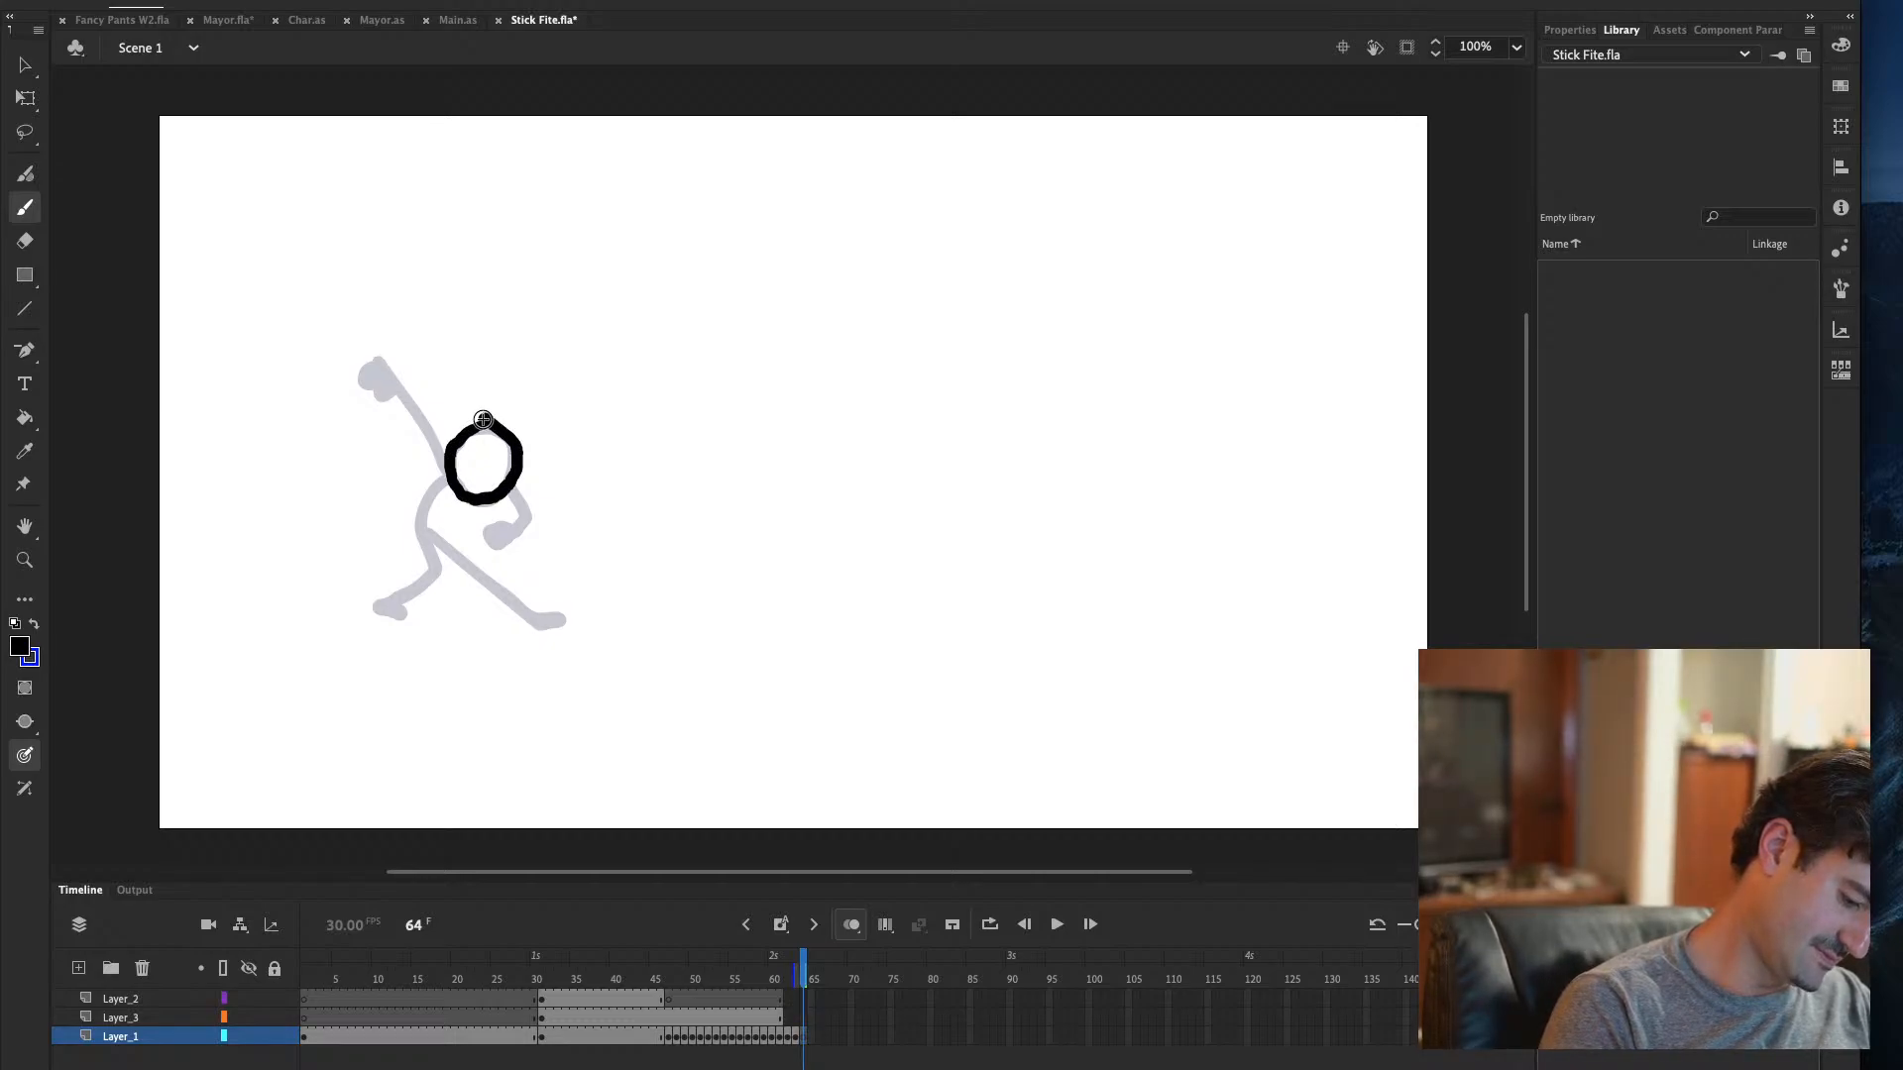
left_click_drag(404, 353, 446, 487)
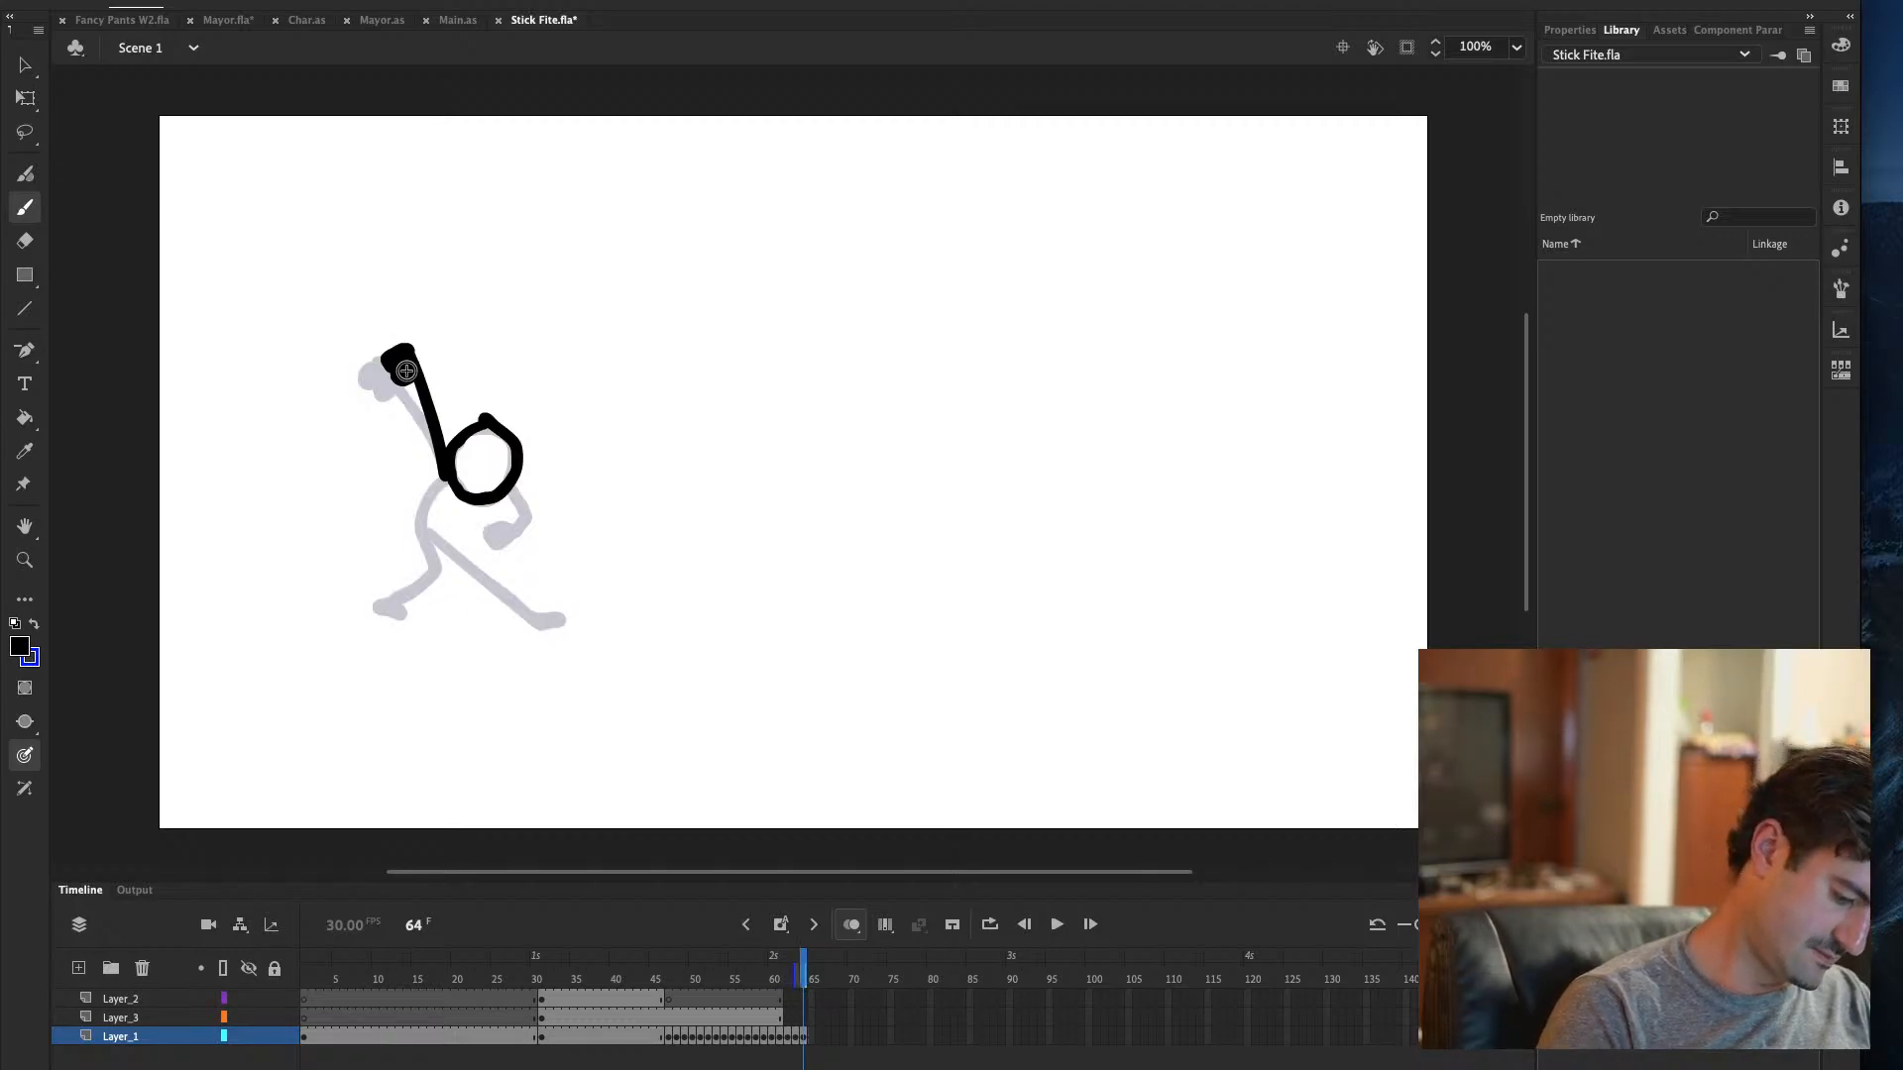
Complete the black figure on frame 64 with its curved torso, both legs and the bent front arm over the onion skin
mouse_move(441, 476)
left_mouse_down()
mouse_move(421, 507)
mouse_move(429, 570)
mouse_move(383, 608)
mouse_move(404, 612)
left_mouse_up()
key("comma")
key("period")
left_click_drag(436, 535, 553, 618)
key("comma")
key("period")
mouse_move(510, 484)
left_mouse_down()
mouse_move(528, 519)
mouse_move(503, 535)
left_mouse_up()
key("comma")
key("period")
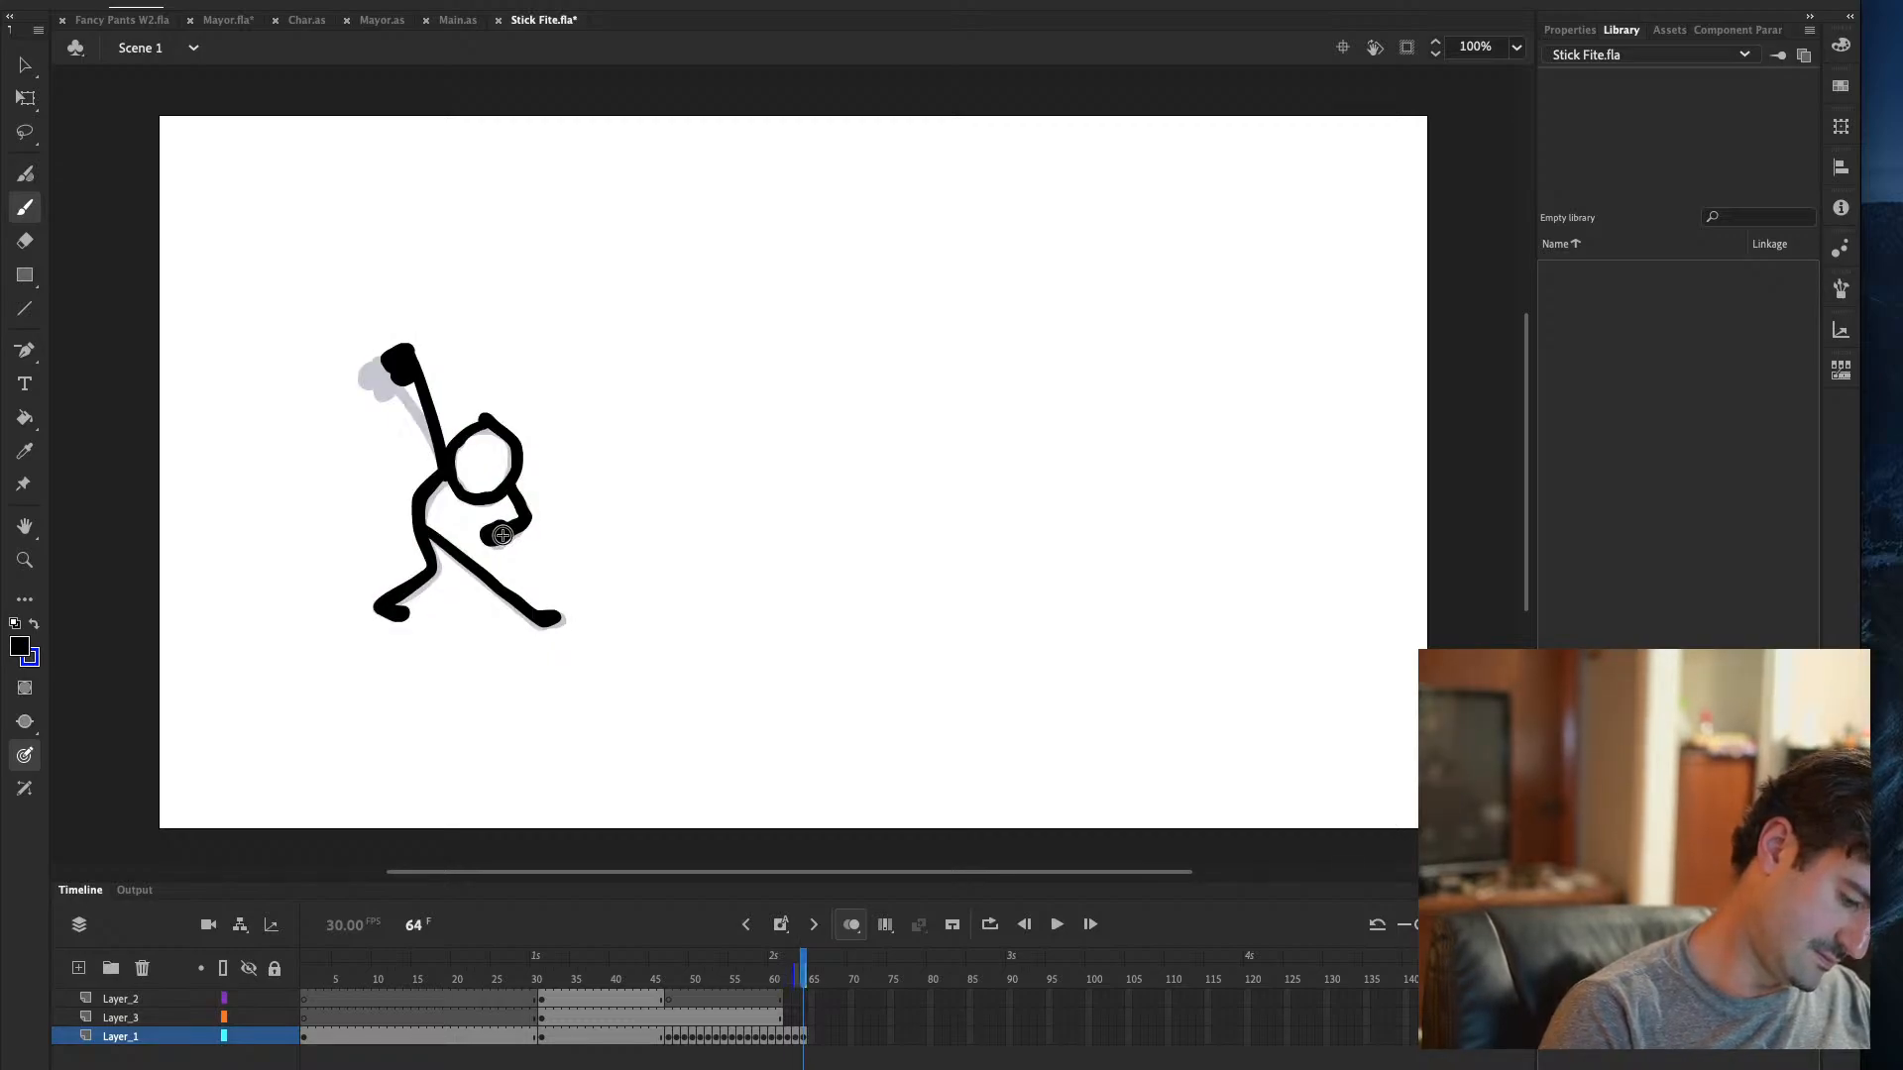
Start frame 65 with the black figure's head, a raised arm whose fist swings back down, and a short motion line beside it
key("period")
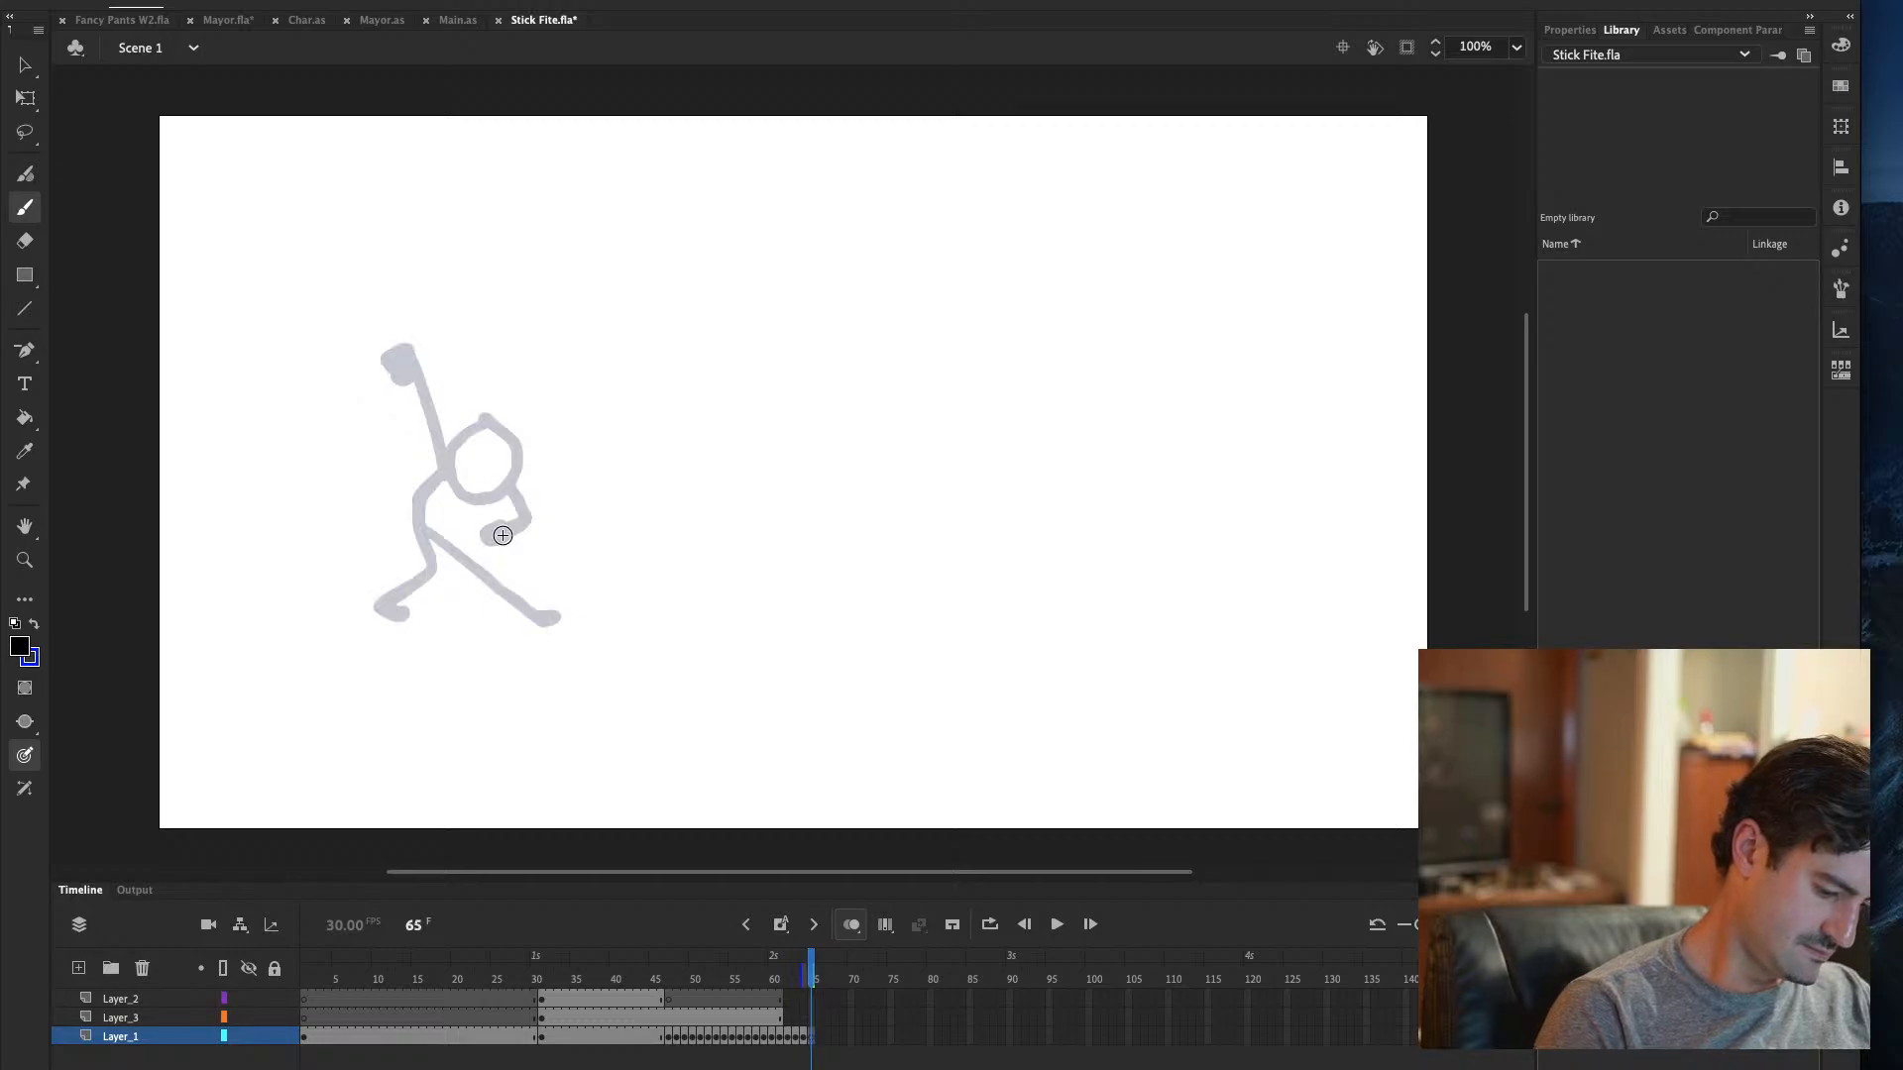
mouse_move(452, 453)
left_mouse_down()
mouse_move(482, 425)
mouse_move(518, 451)
mouse_move(513, 483)
mouse_move(472, 499)
mouse_move(456, 440)
left_mouse_up()
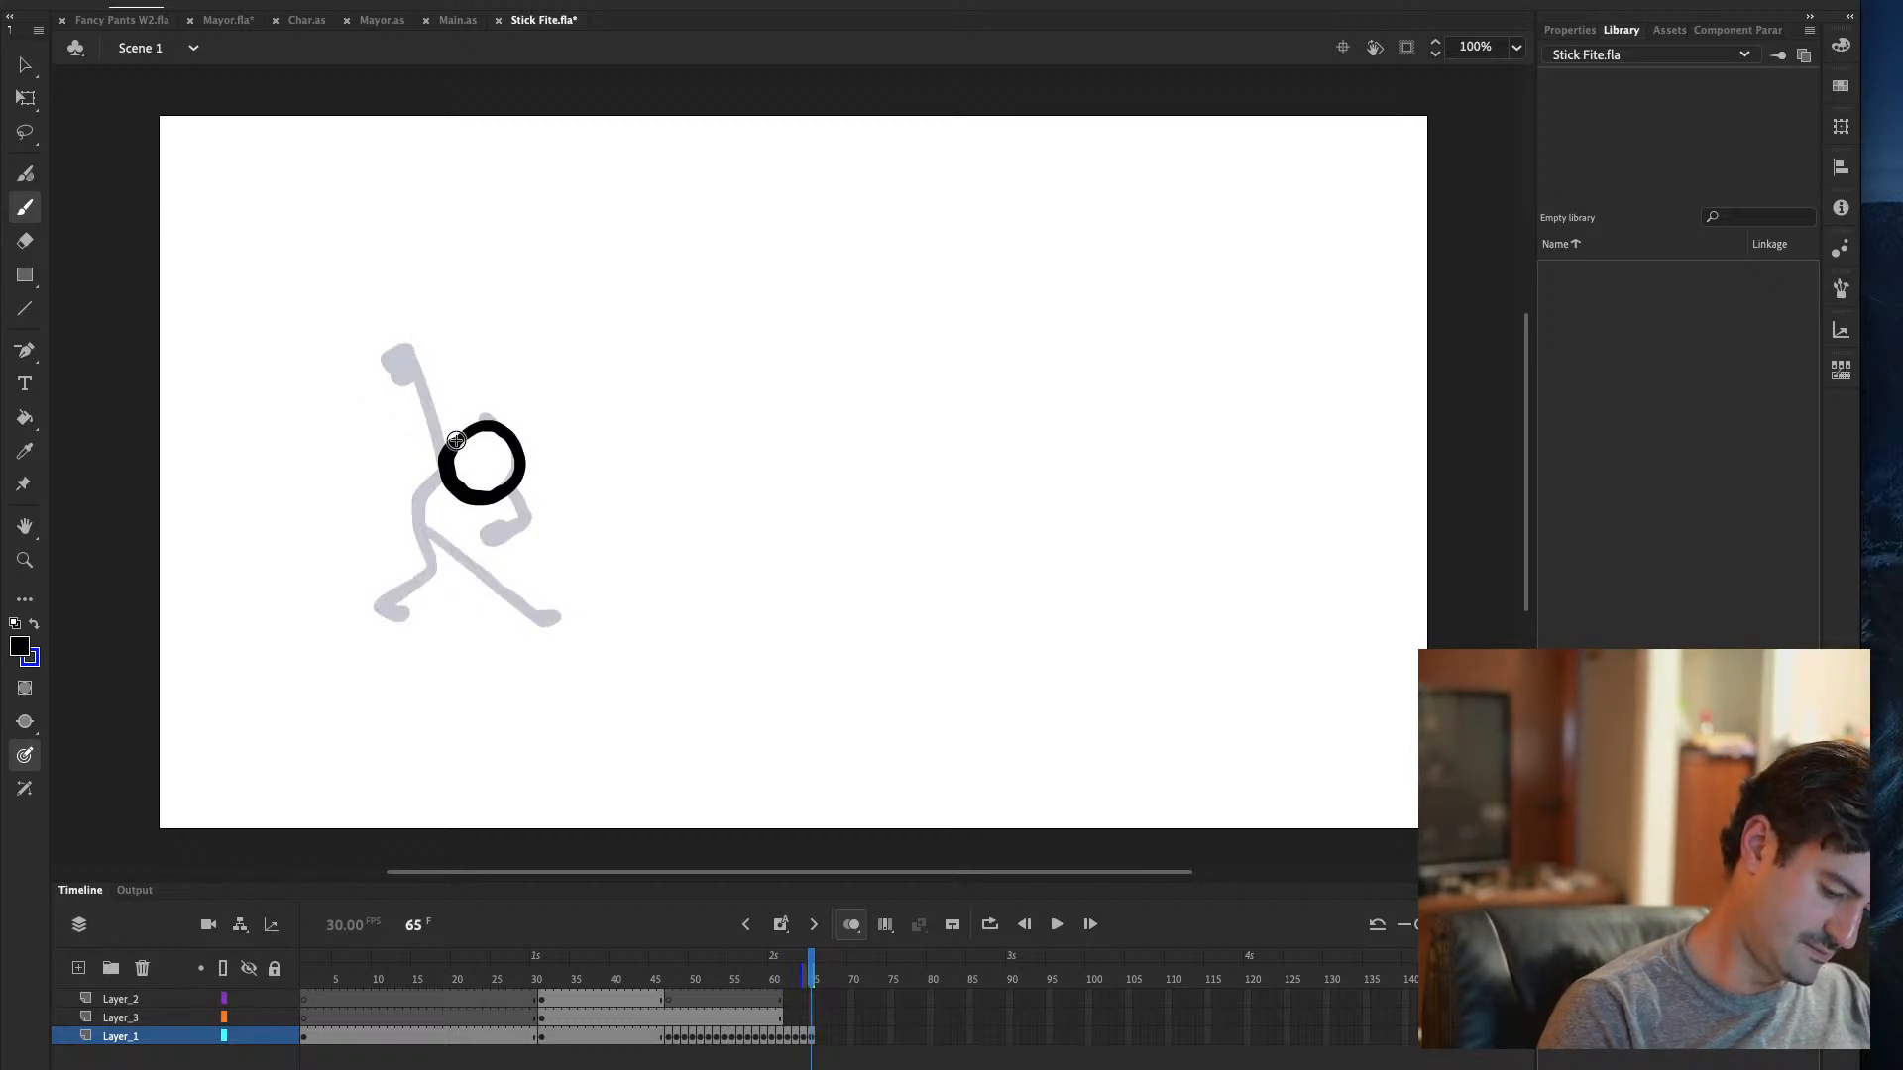
left_click_drag(380, 370, 443, 460)
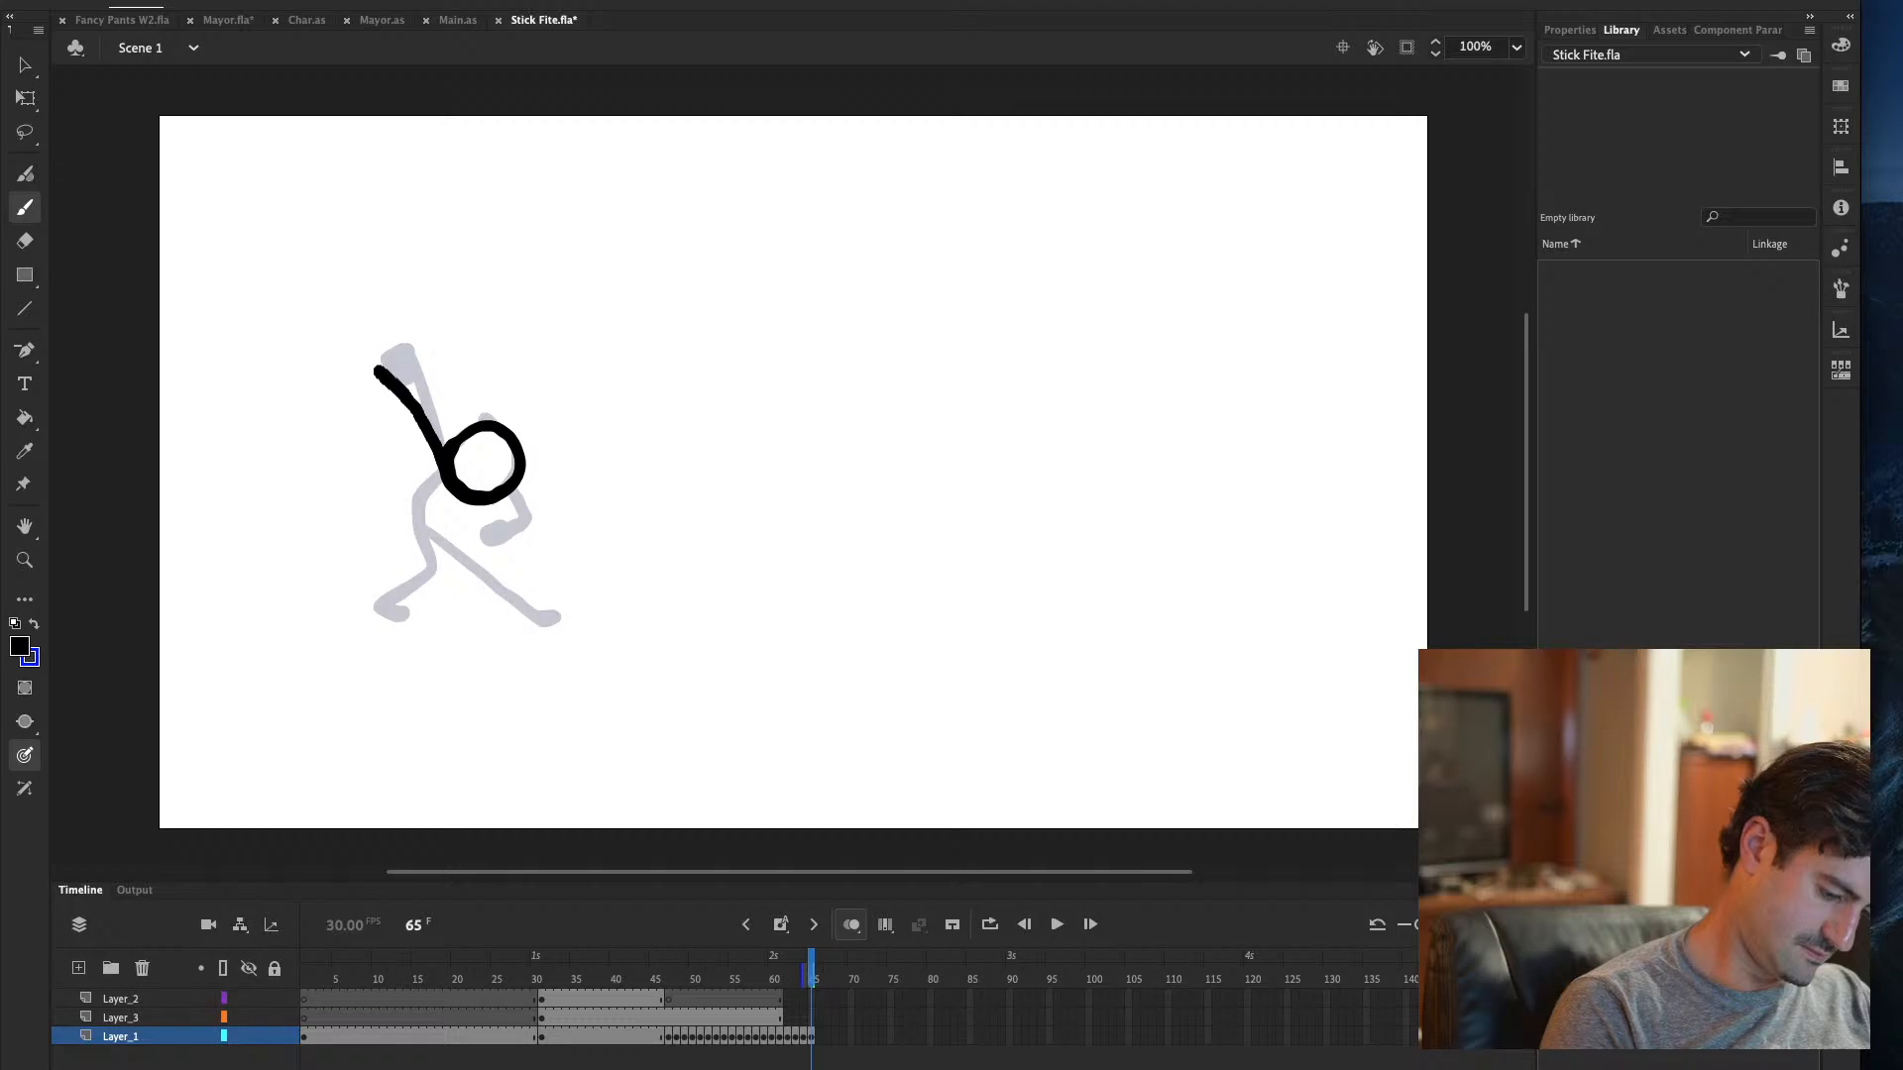
mouse_move(387, 380)
left_mouse_down()
mouse_move(367, 386)
mouse_move(432, 424)
mouse_move(432, 406)
left_mouse_up()
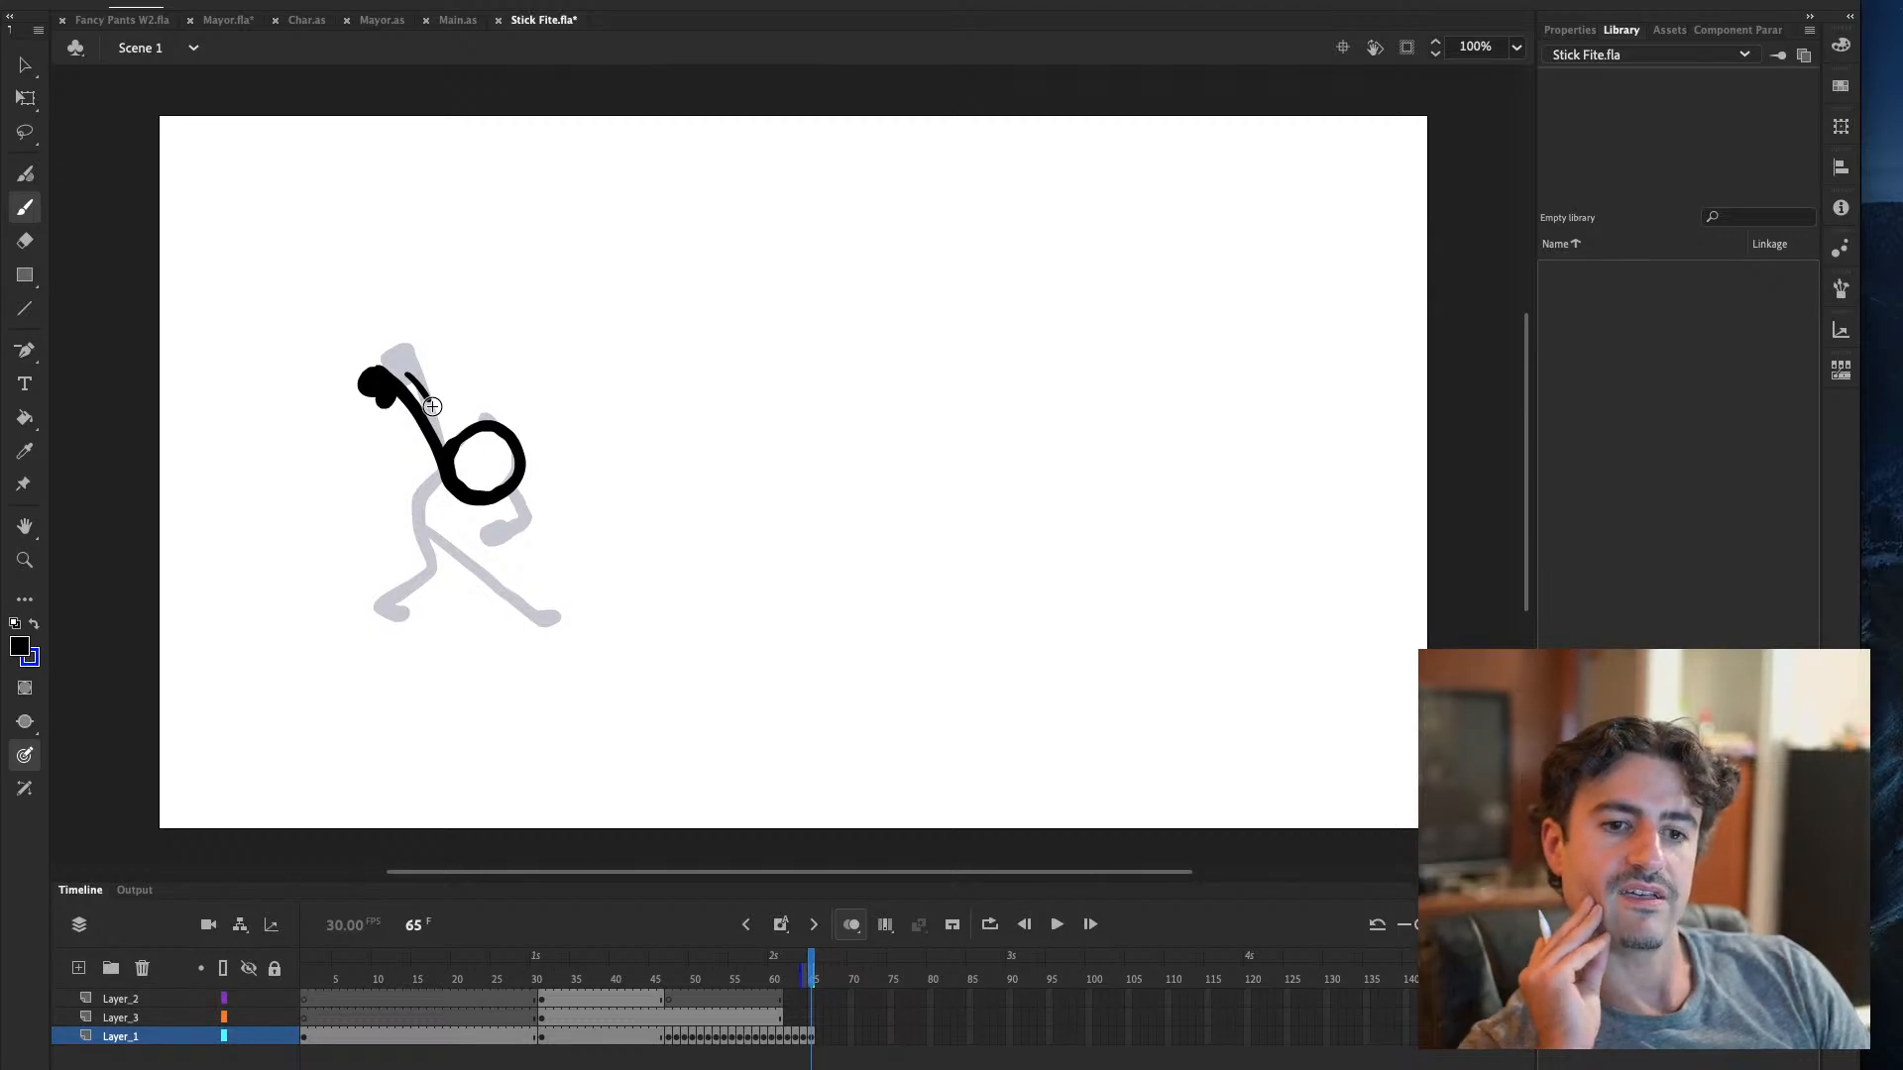
Compare the raised fist's position across frames 63, 64 and 65 by flipping between the drawings
key("comma")
key("comma")
key("period")
key("period")
key("comma")
key("comma")
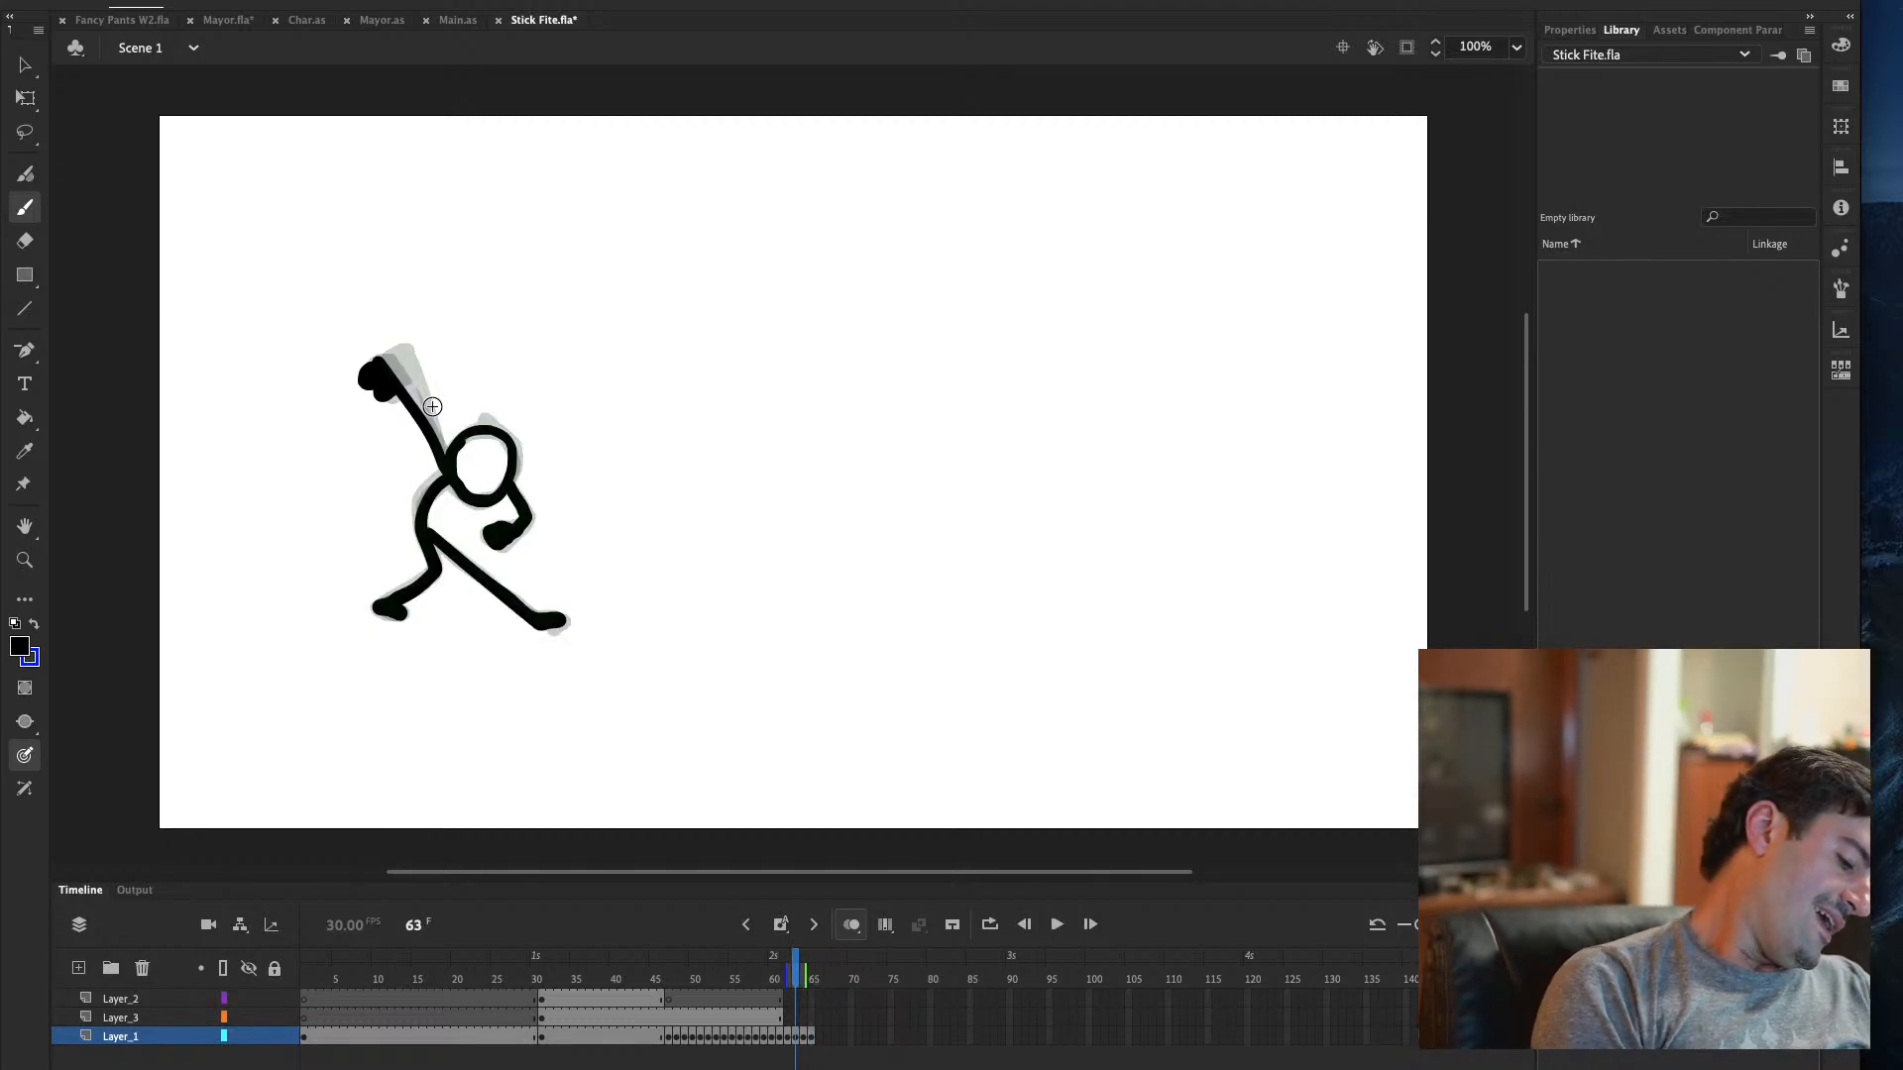
key("period")
left_click_drag(379, 375, 380, 387)
left_click(404, 399)
key("comma")
key("period")
key("period")
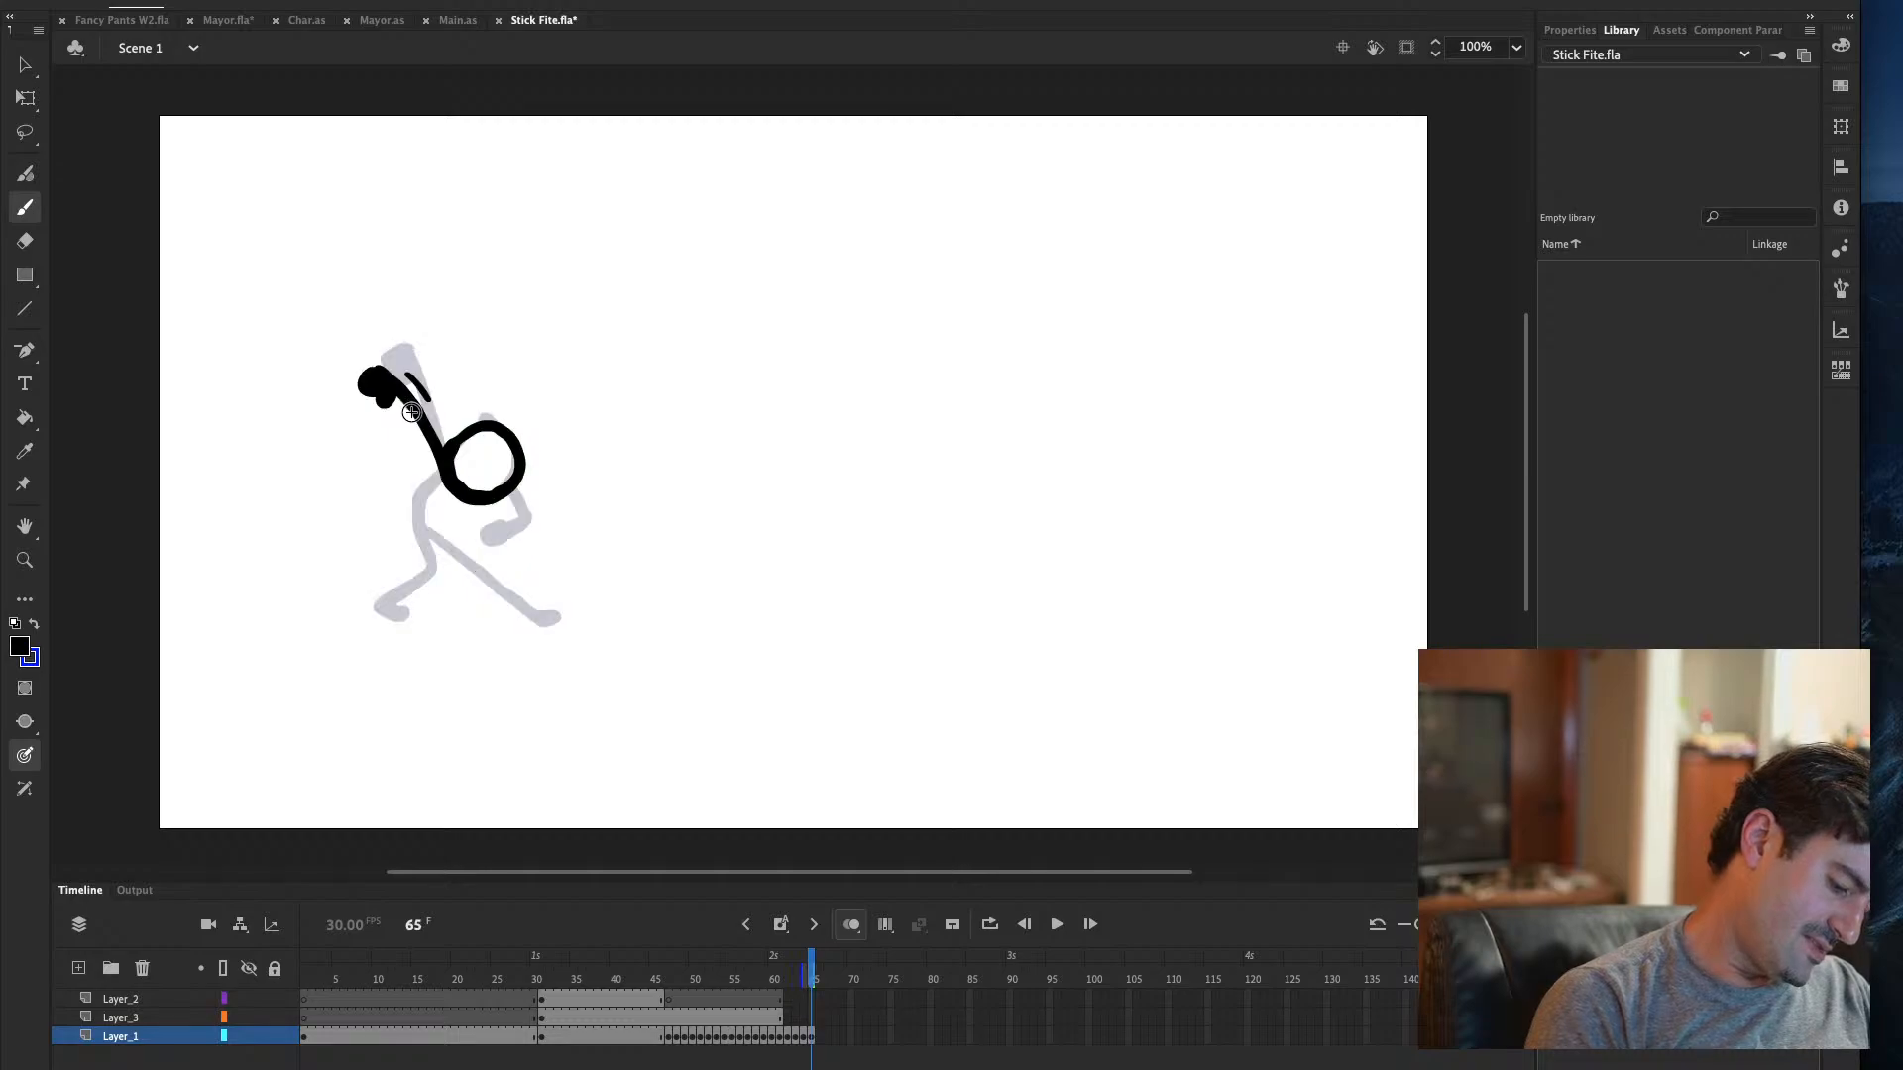
key("comma")
key("period")
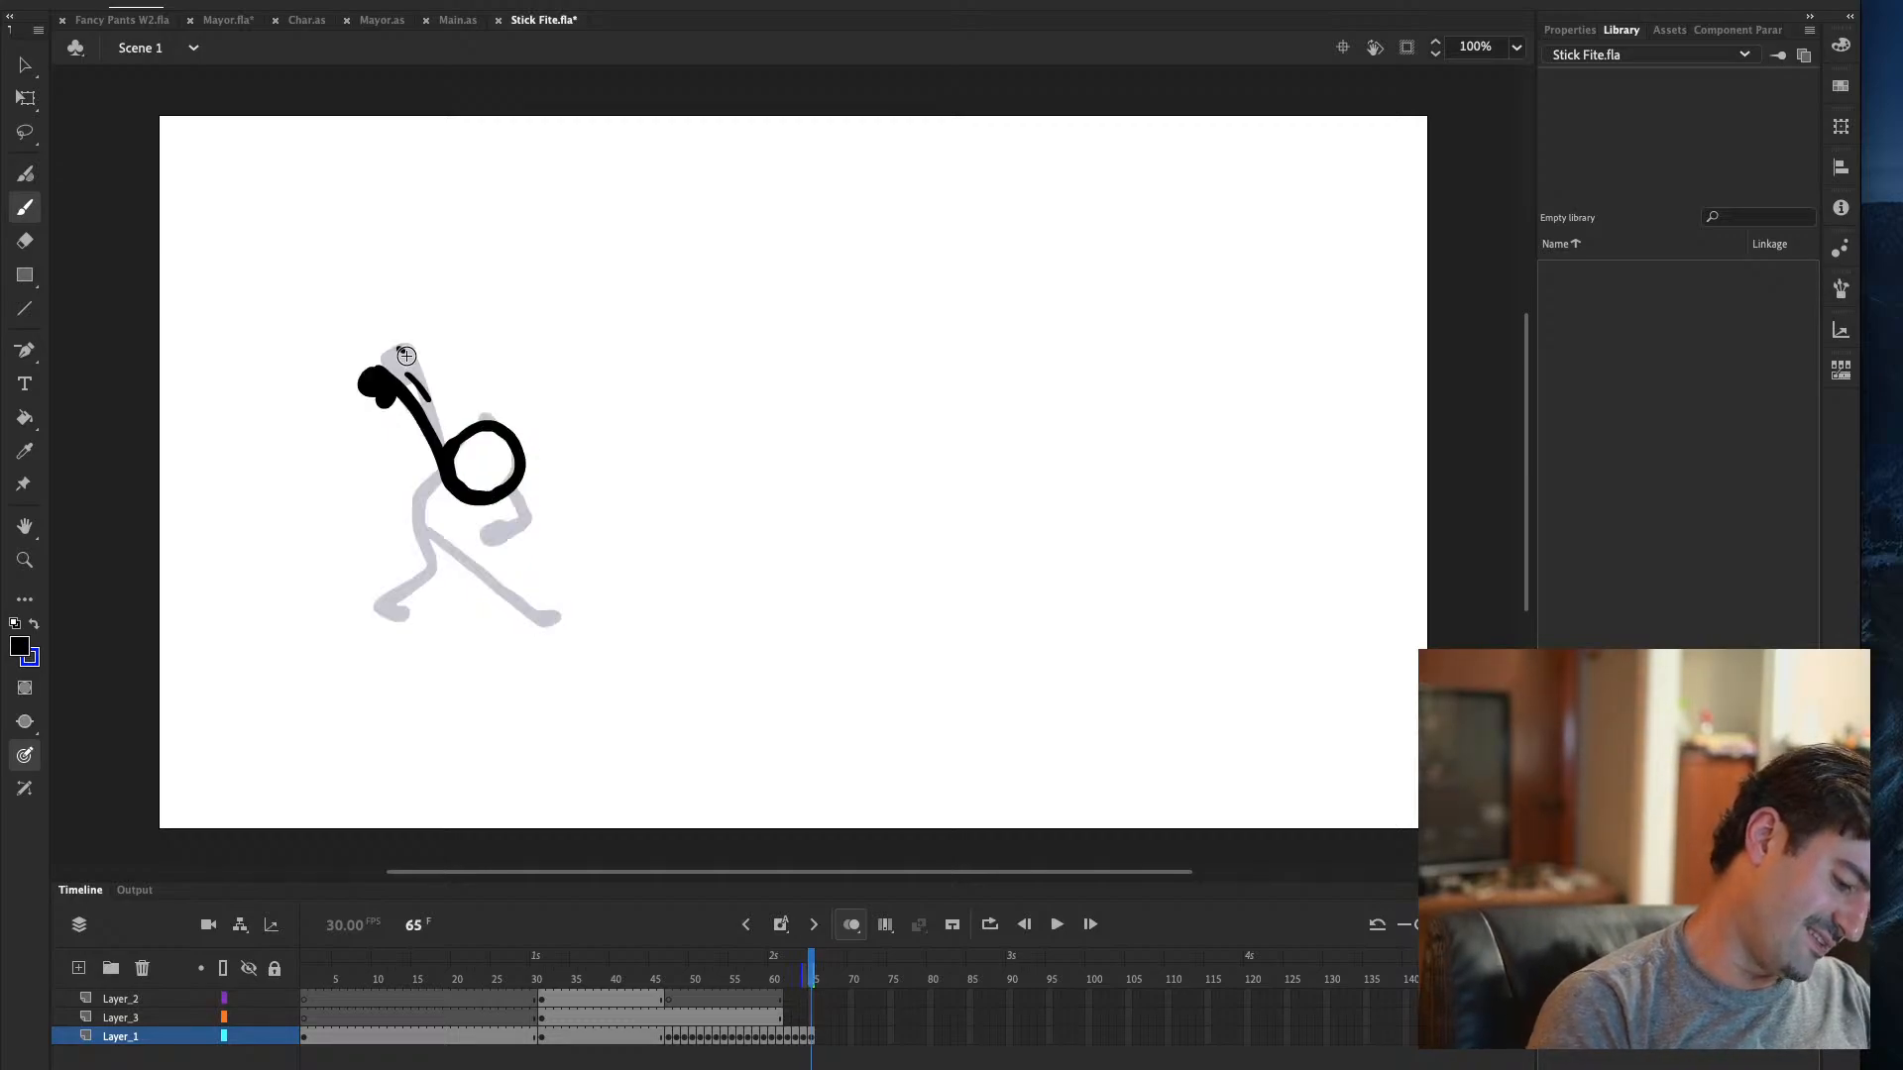
Complete the black figure on frame 65 with its torso, both legs and a redrawn bent front arm ending in a fist
mouse_move(436, 474)
left_mouse_down()
mouse_move(429, 573)
mouse_move(382, 602)
mouse_move(401, 609)
left_mouse_up()
key("comma")
key("period")
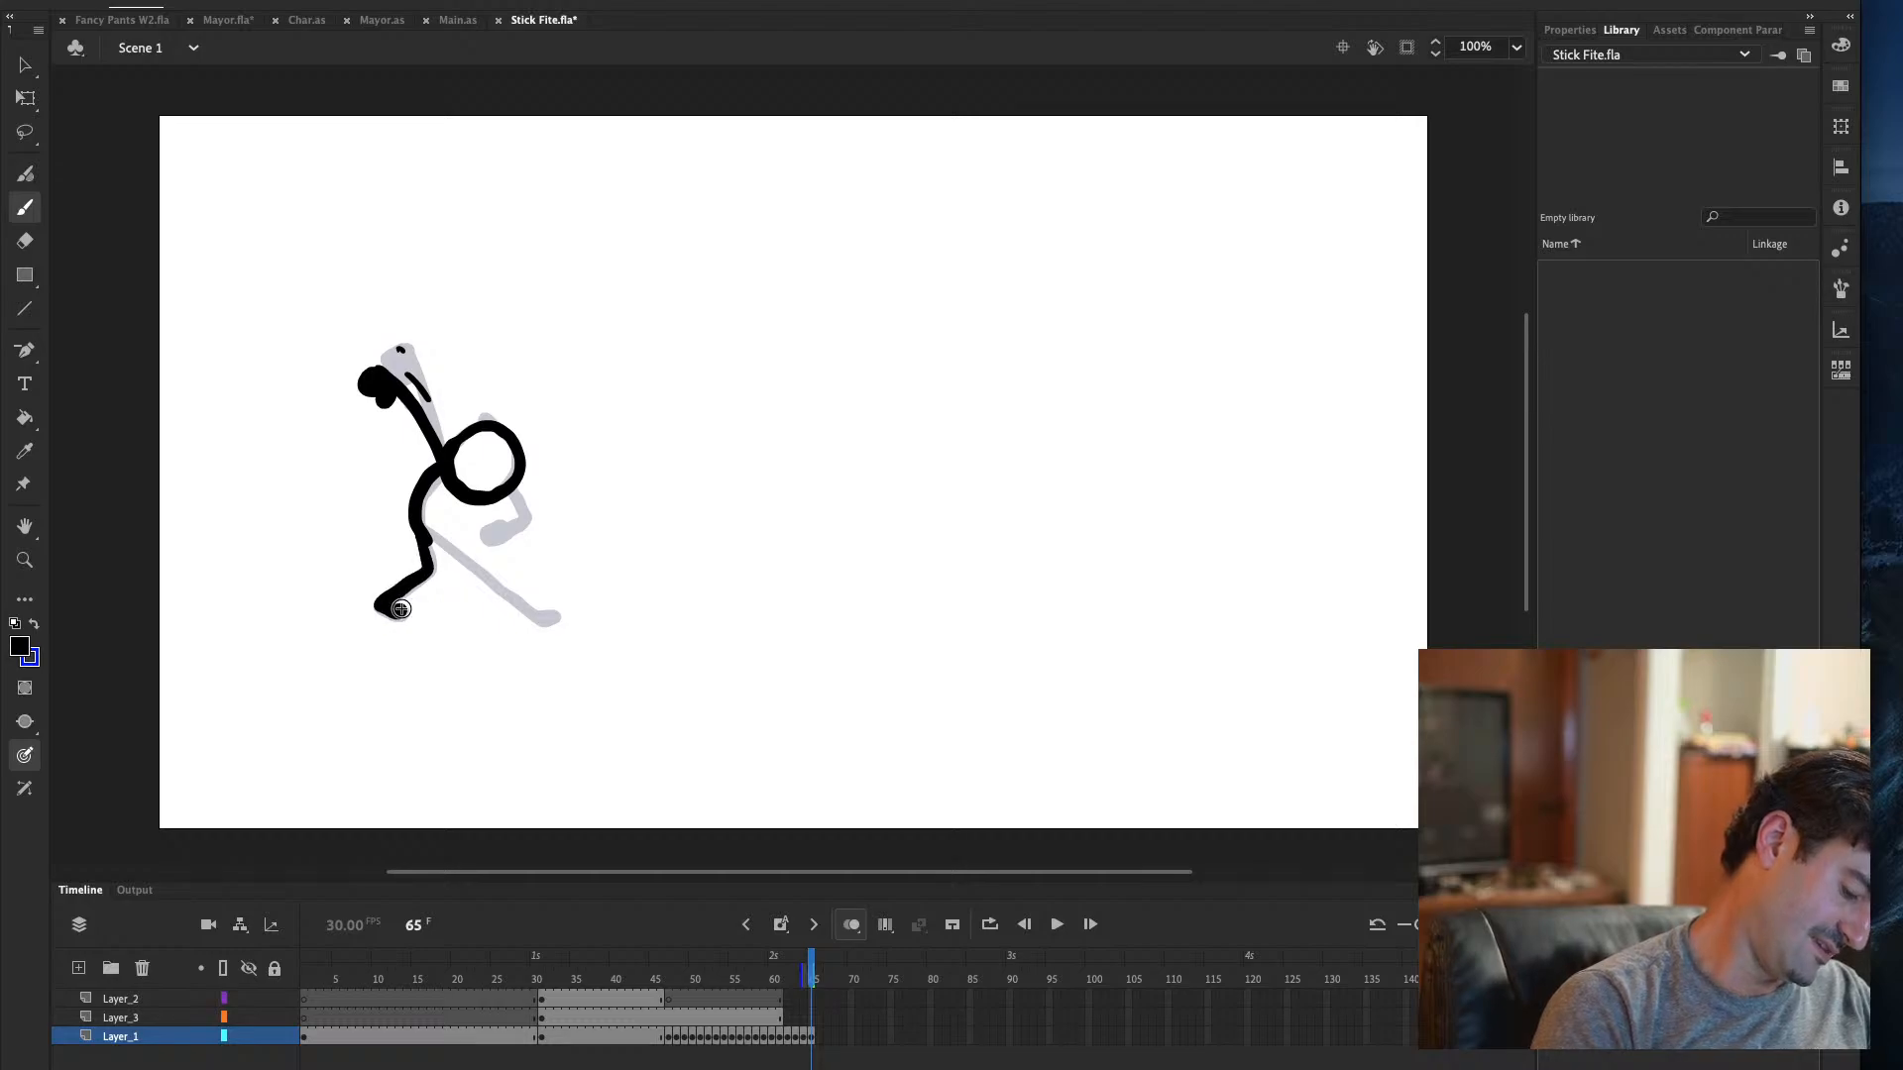
left_click_drag(438, 542, 545, 613)
key("comma")
key("period")
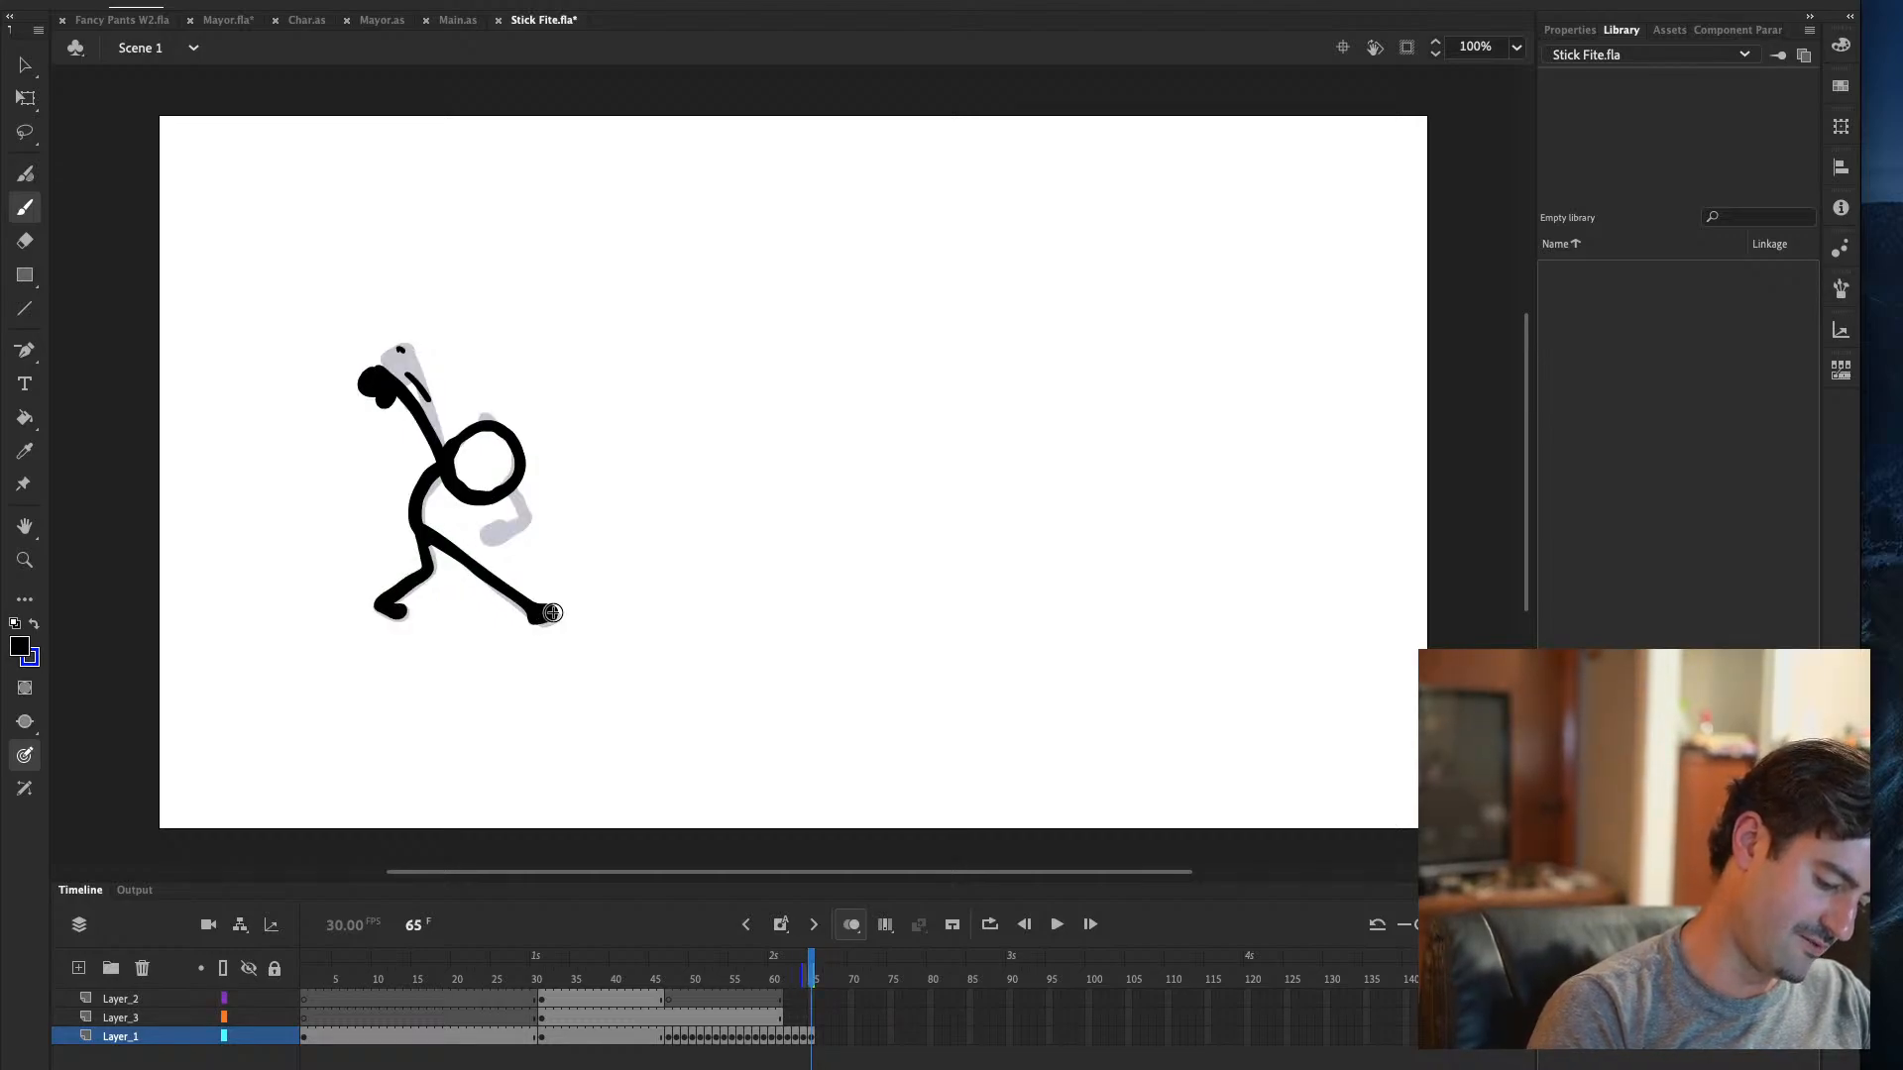
mouse_move(524, 493)
left_mouse_down()
mouse_move(484, 537)
mouse_move(498, 532)
left_mouse_up()
key("super+z")
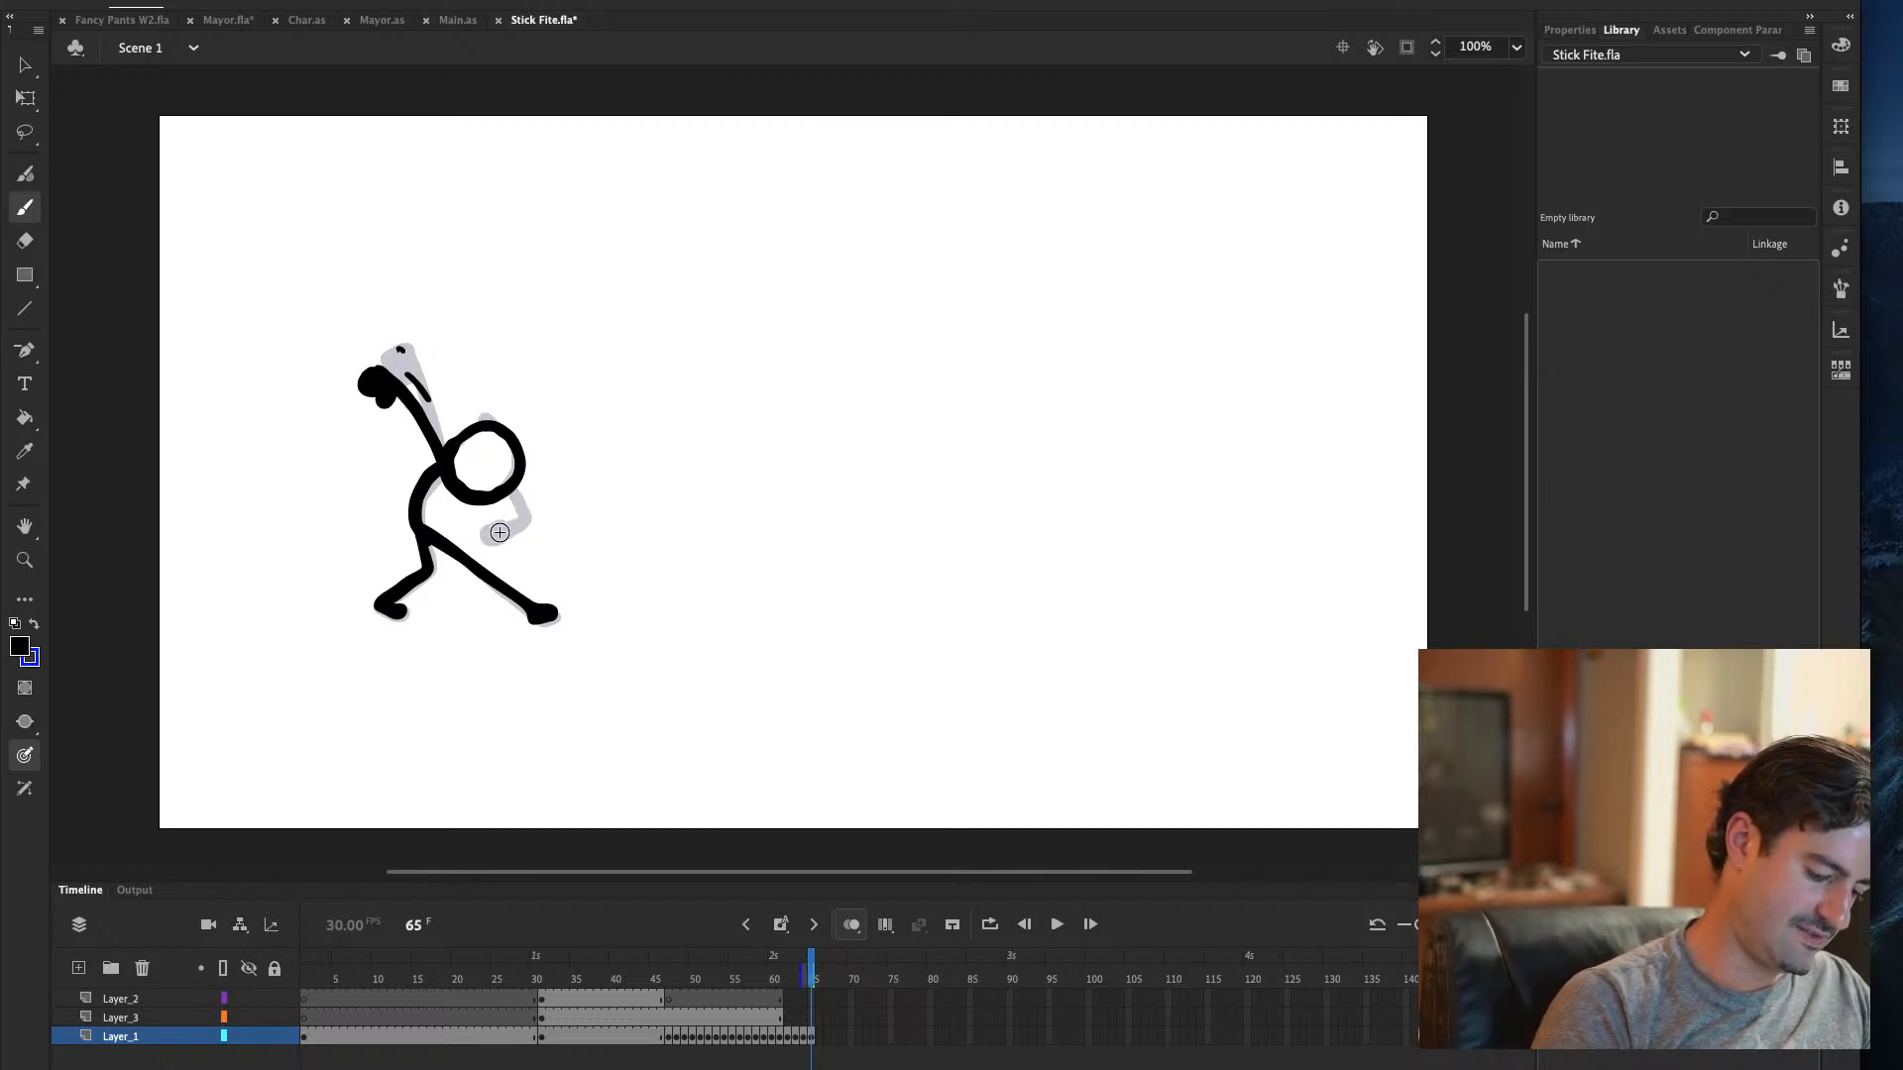
left_click_drag(519, 501, 490, 539)
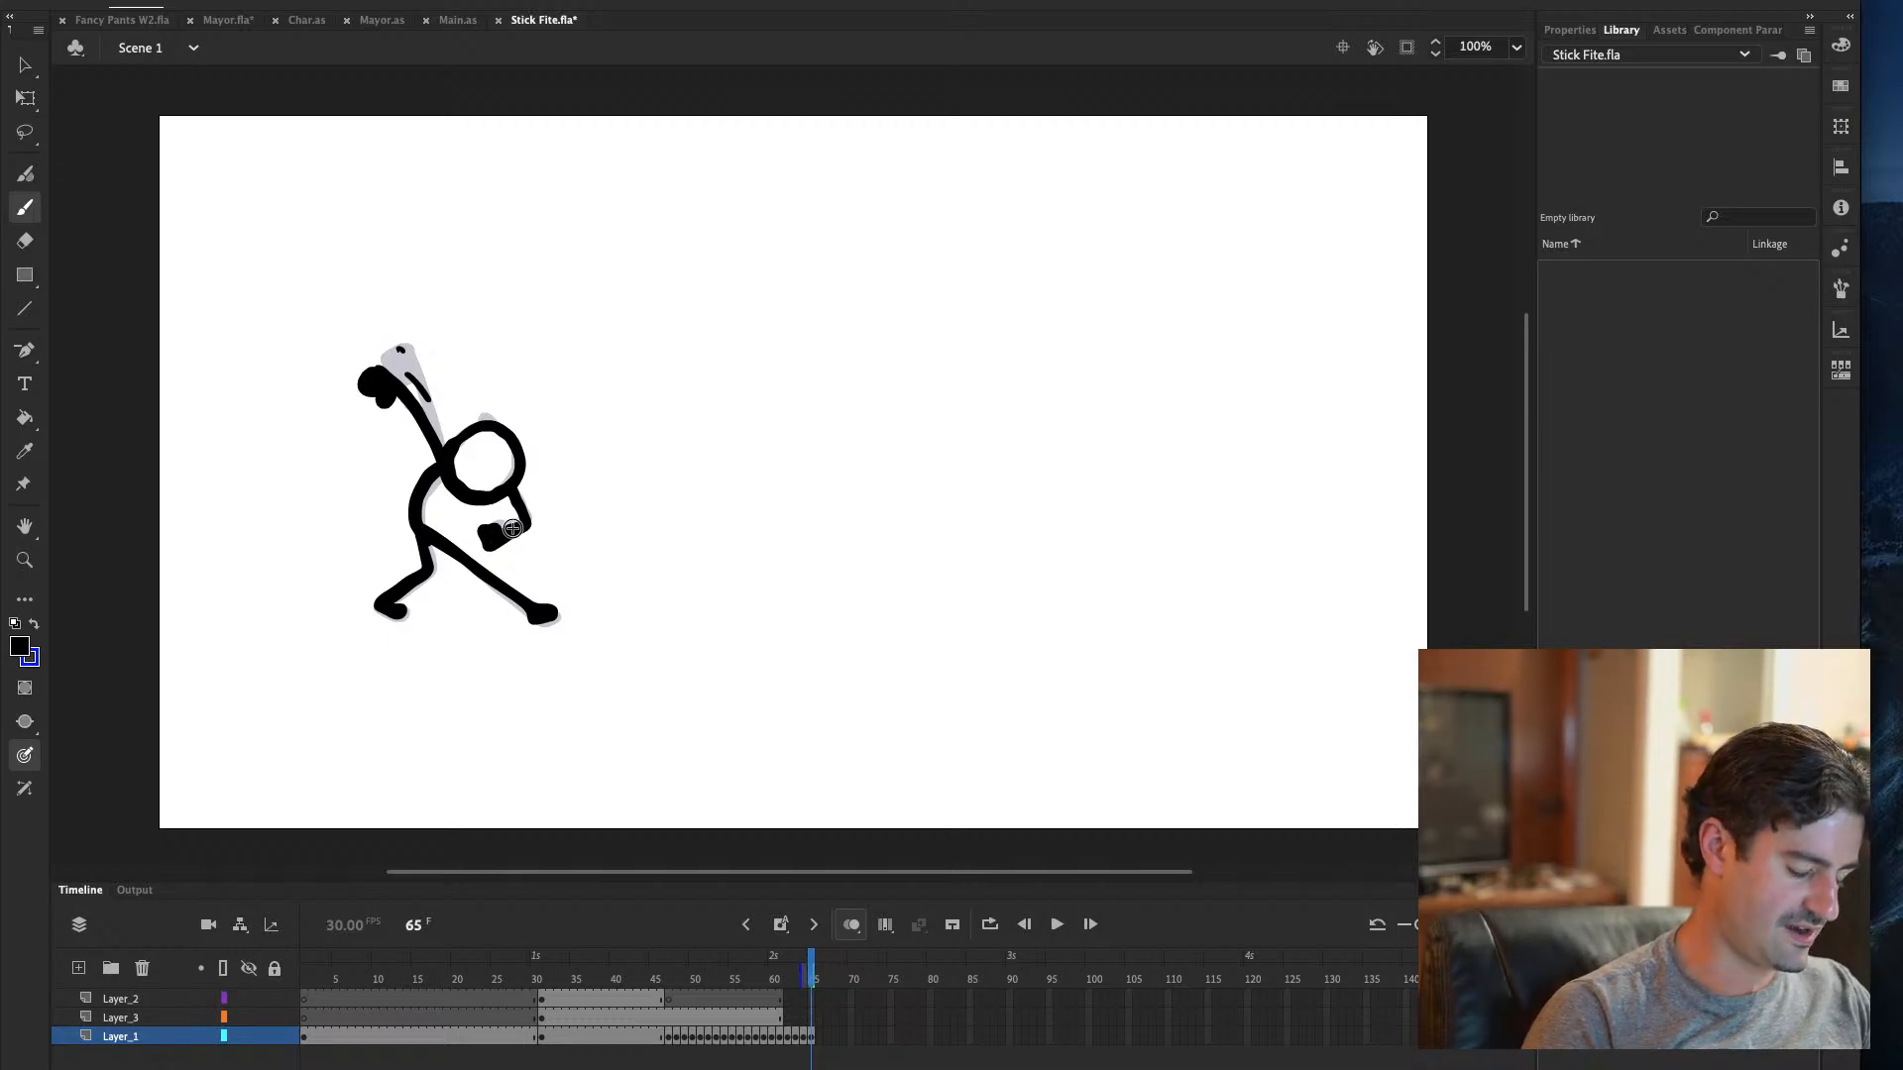
Add a blank keyframe at frame 66 and draw the black figure's full pose with a more arched back and the fist raised nearly upright
key("F7")
mouse_move(445, 474)
left_mouse_down()
mouse_move(494, 426)
mouse_move(513, 458)
mouse_move(500, 488)
mouse_move(451, 461)
left_mouse_up()
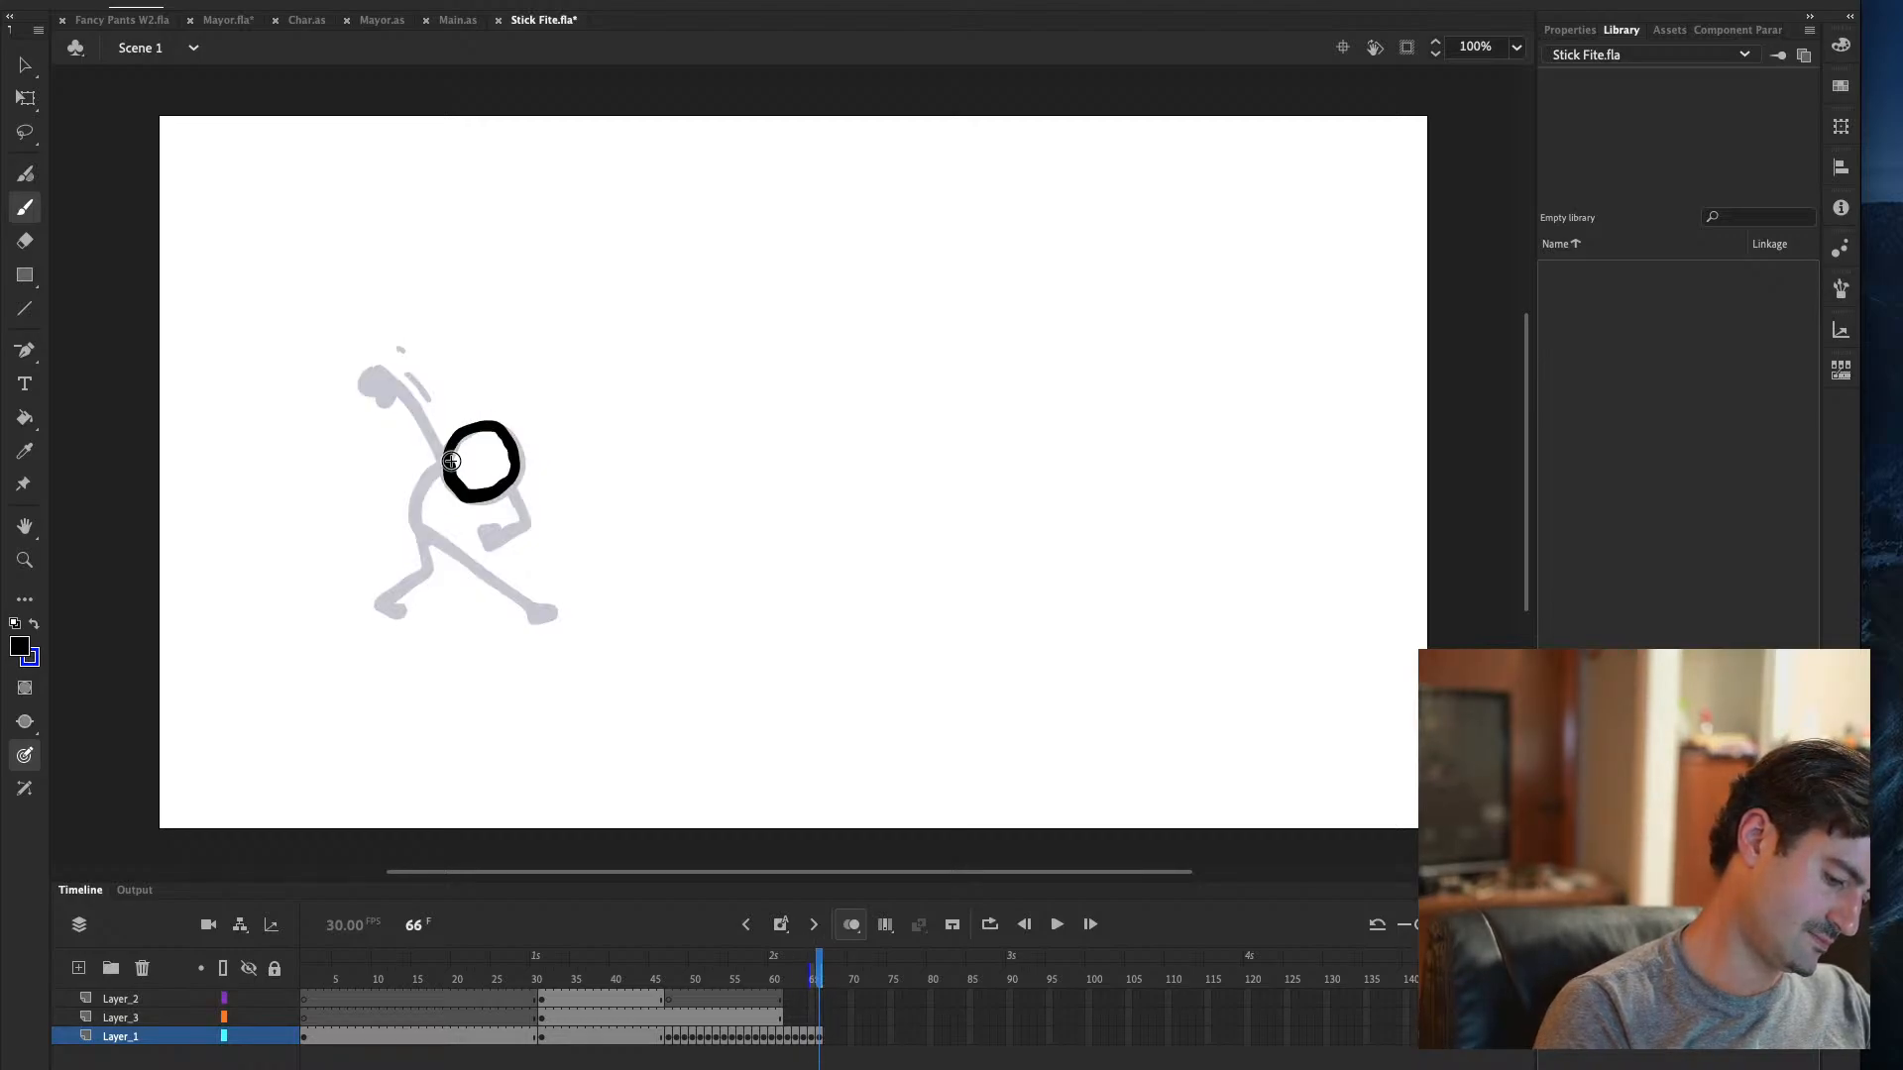
mouse_move(451, 461)
left_mouse_down()
mouse_move(420, 355)
mouse_move(441, 466)
mouse_move(405, 356)
left_mouse_up()
mouse_move(506, 488)
left_mouse_down()
mouse_move(531, 522)
mouse_move(481, 531)
mouse_move(498, 527)
left_mouse_up()
key("comma")
key("period")
mouse_move(441, 466)
left_mouse_down()
mouse_move(416, 482)
mouse_move(428, 583)
mouse_move(382, 604)
mouse_move(398, 608)
left_mouse_up()
left_click_drag(432, 533, 550, 612)
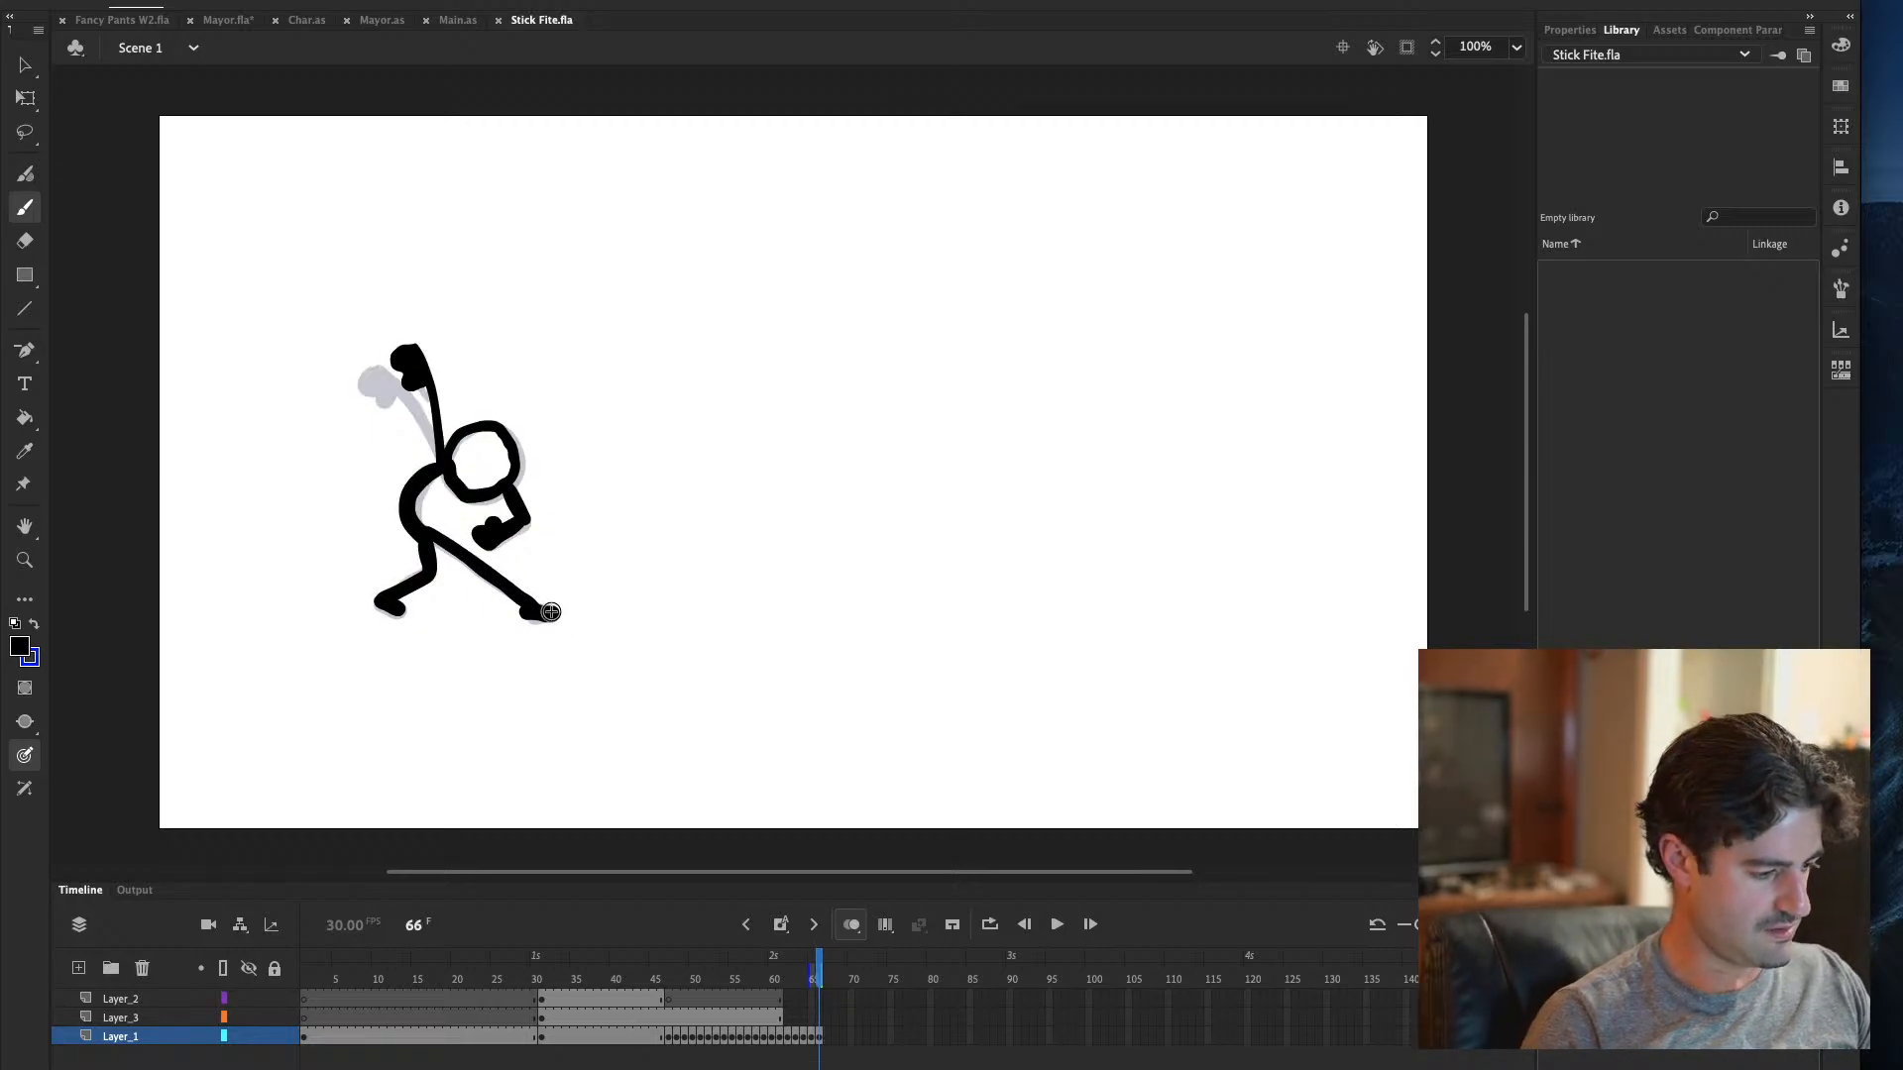
Preview the animation as a test movie, close the preview, and review the wind-up drawings on the timeline
key("super+Return")
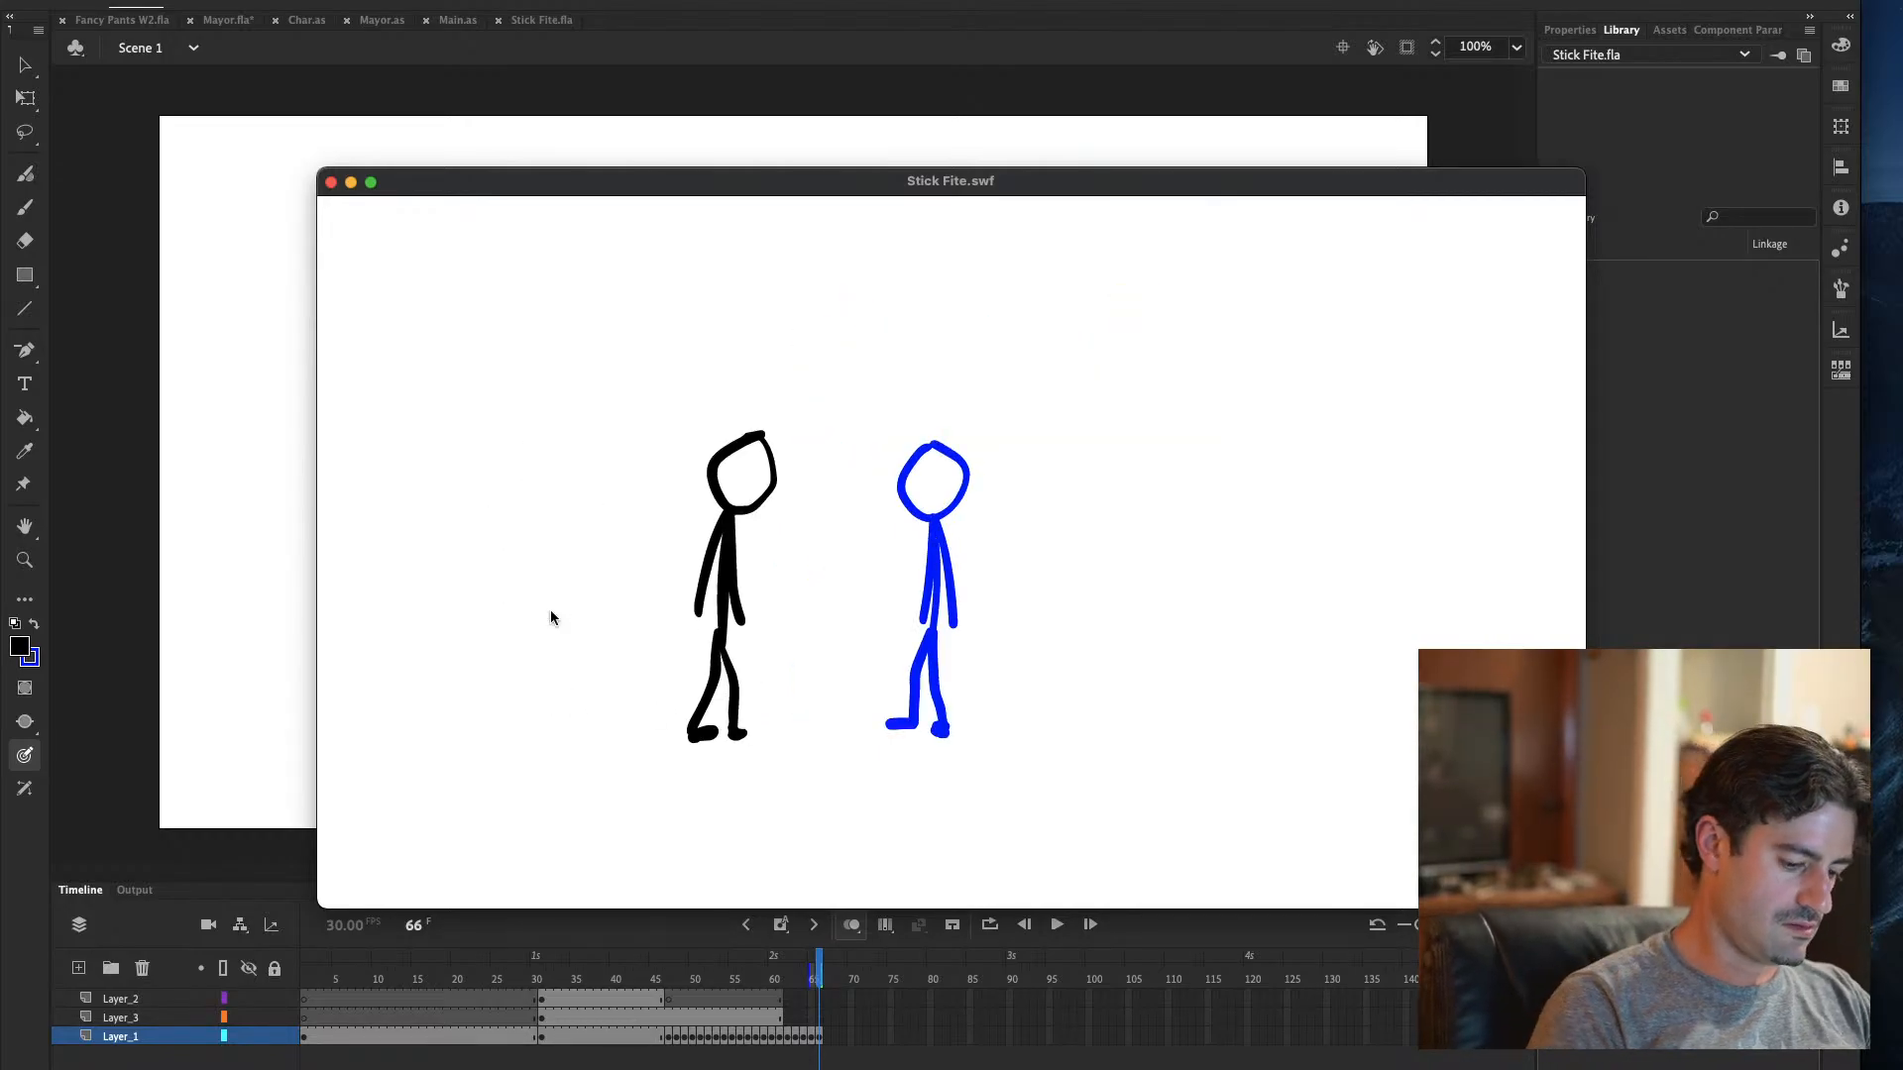
left_click(331, 181)
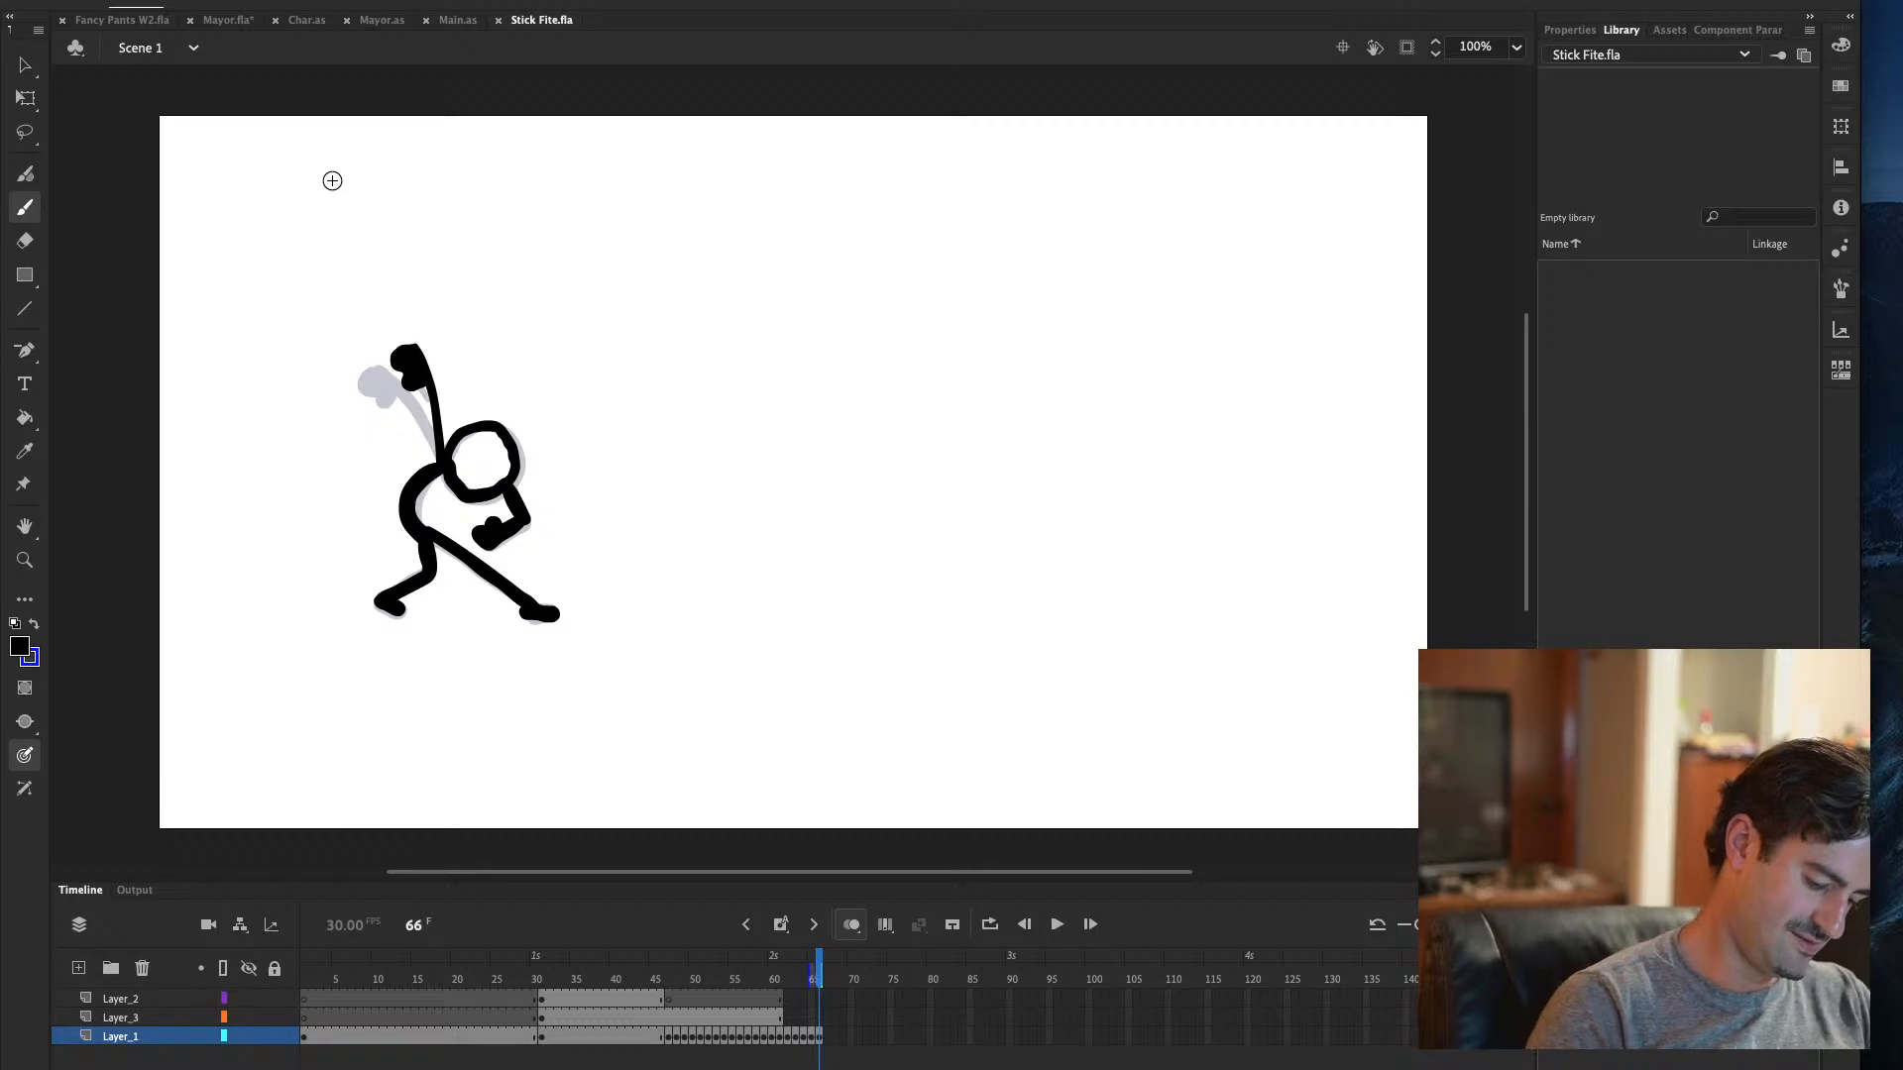
key("Return")
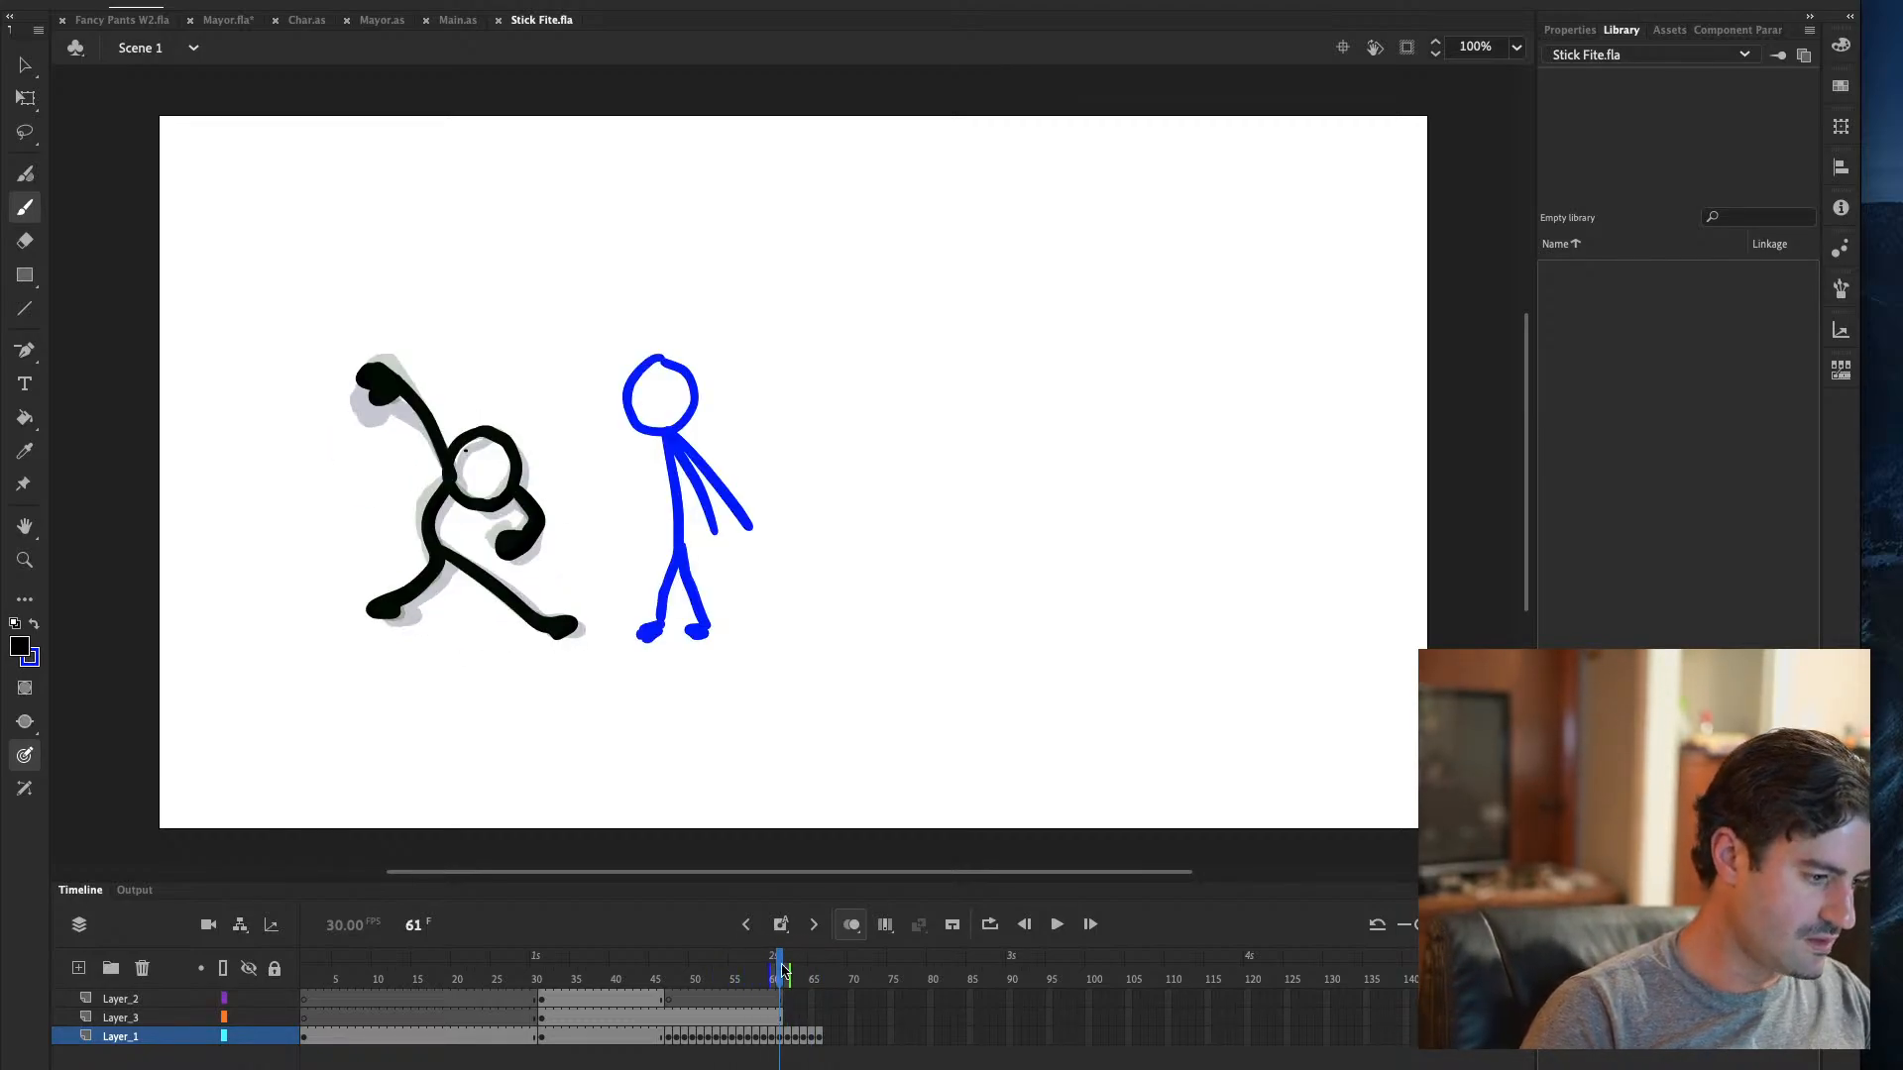
Insert extra hold frames in the wind-up from frame 61 onward so its drawings stay on screen longer
key("F6")
key("F6")
key("F6")
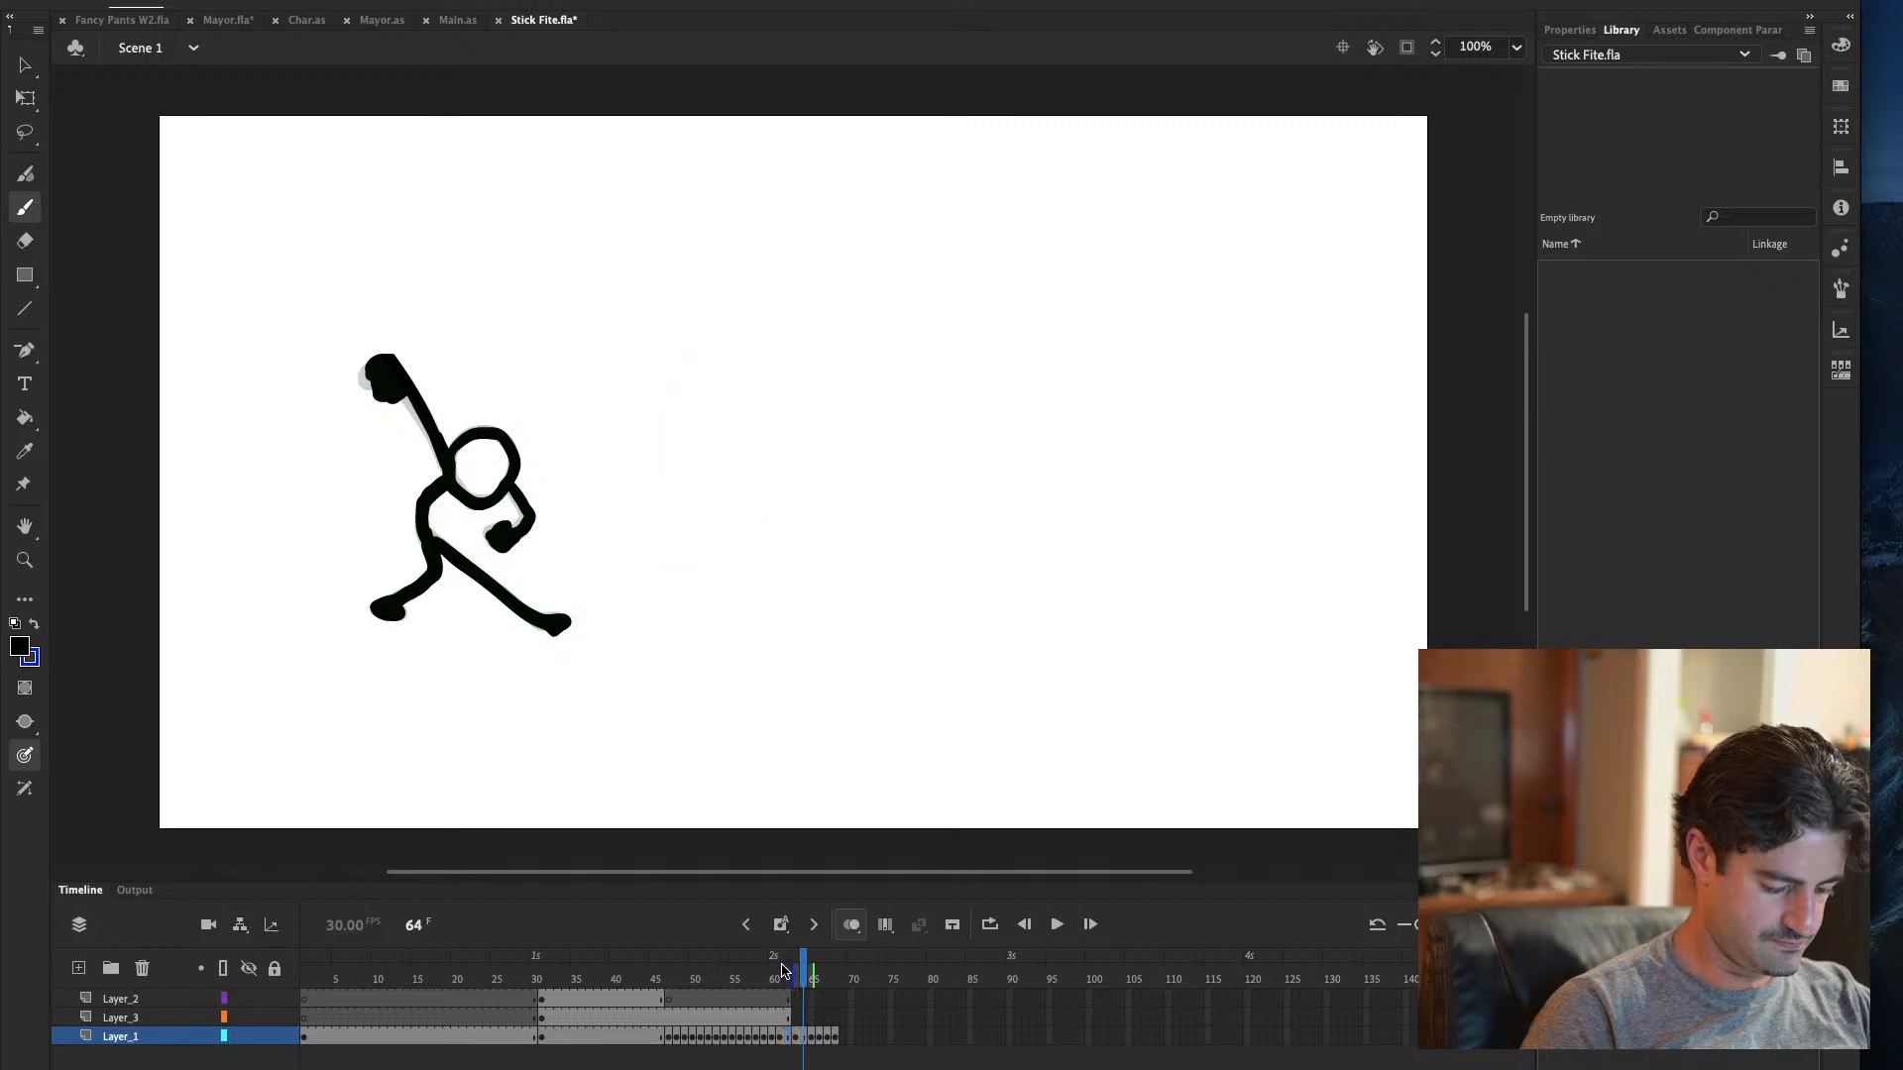
key("Return")
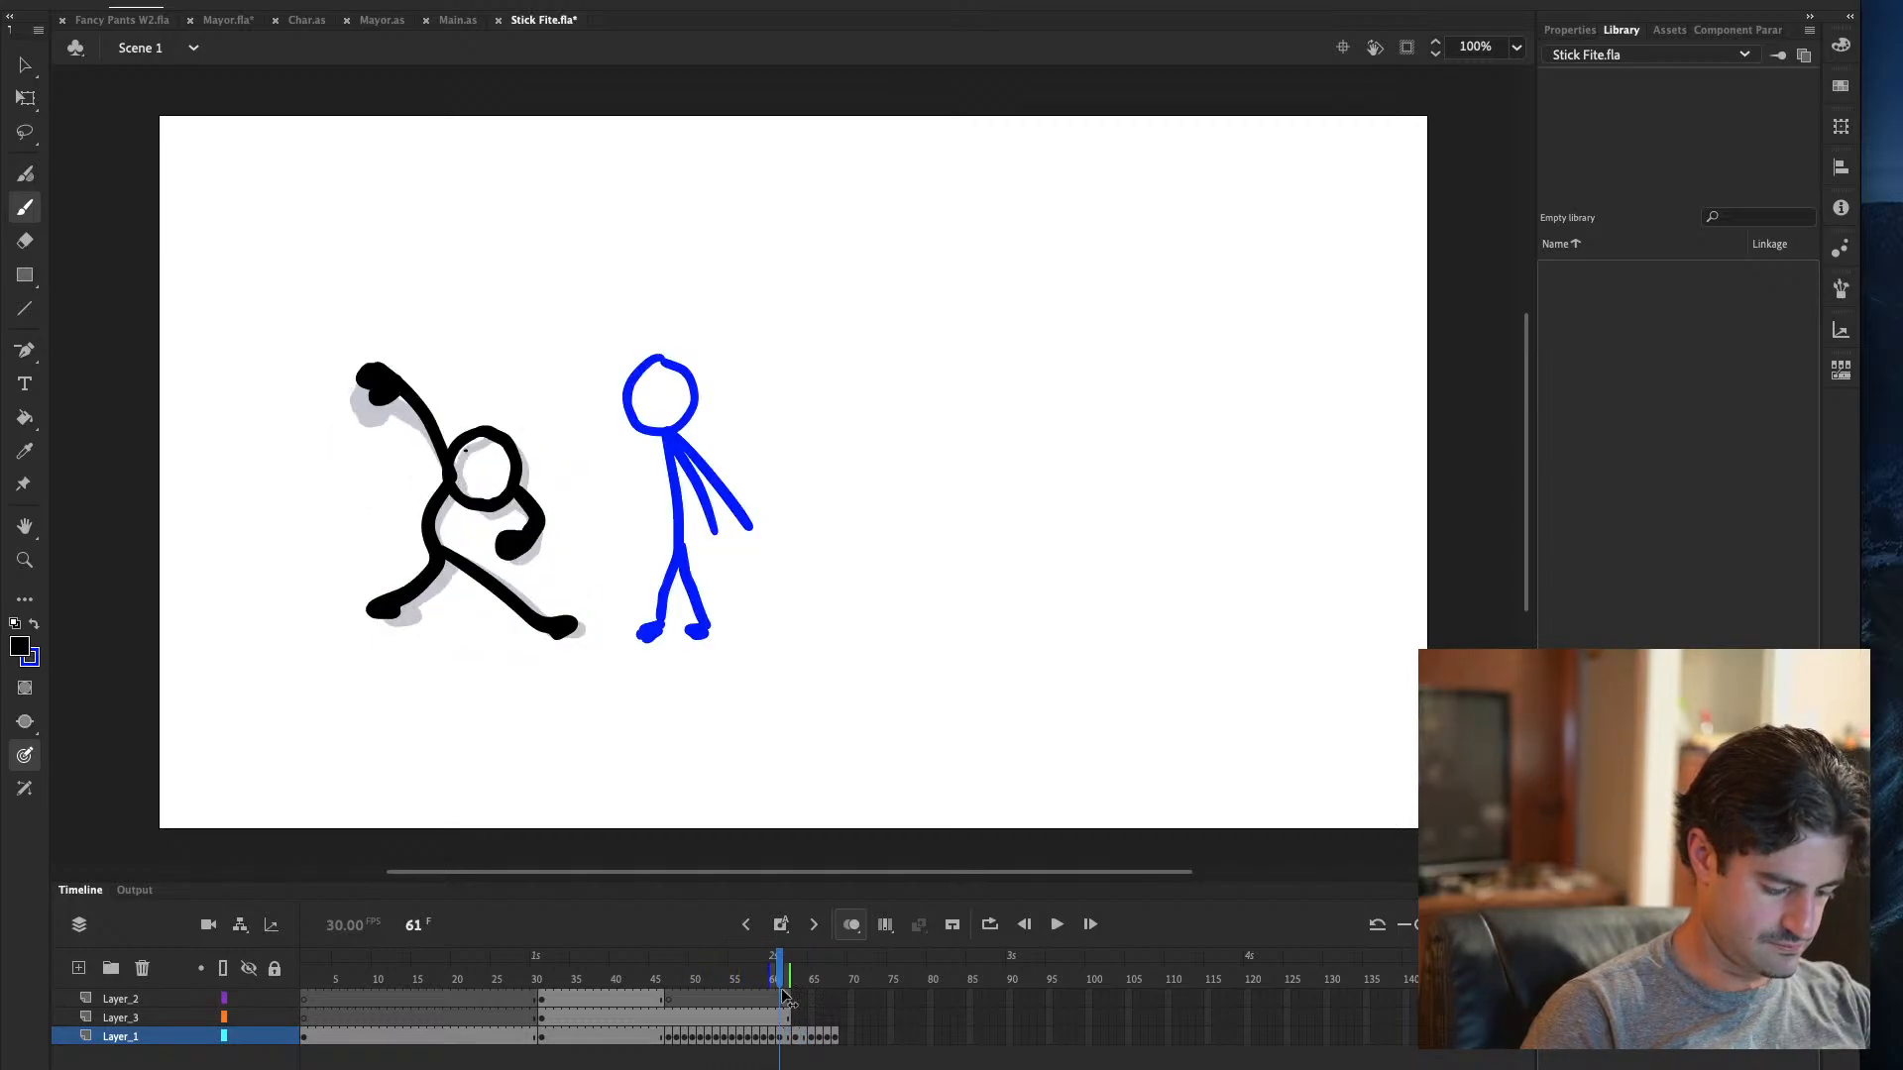
key("F6")
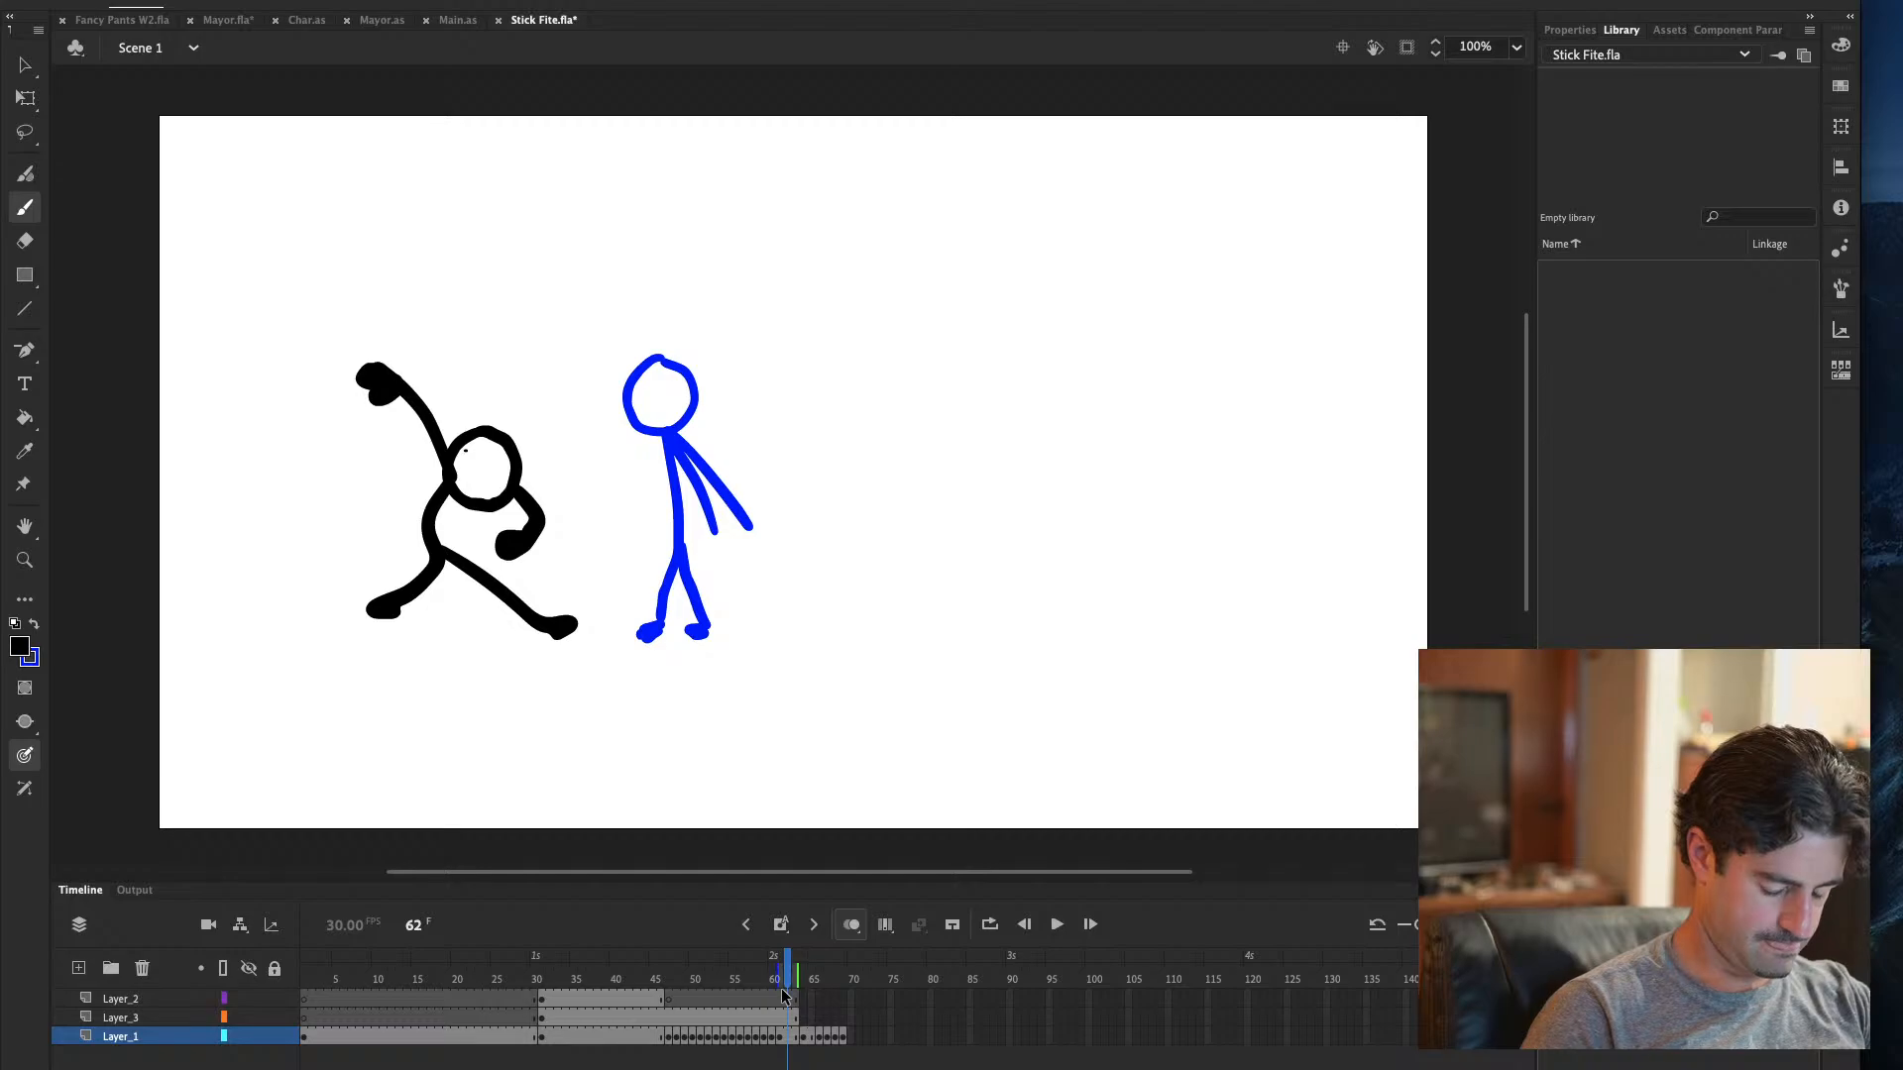
key("ctrl+z")
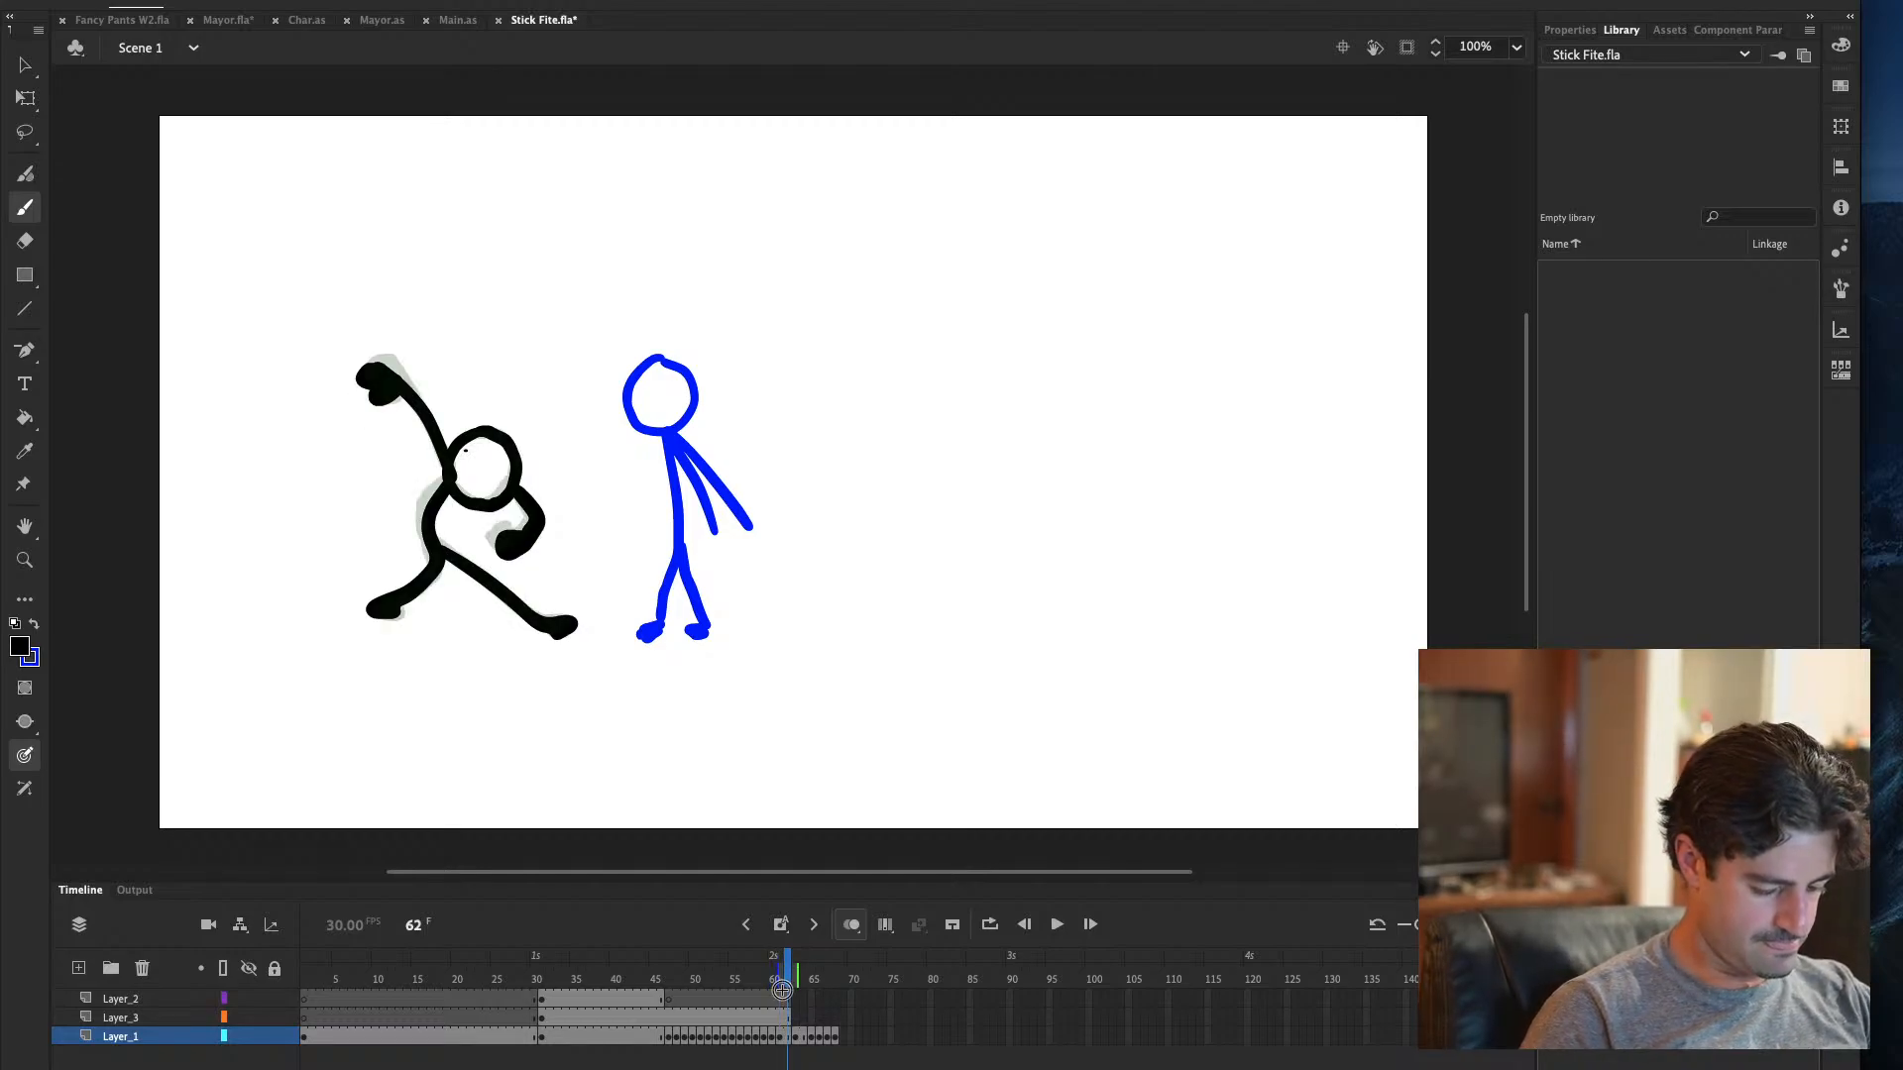
Insert more hold frames among the remaining wind-up drawings from frame 62 onward to slow the fist's shaking
key("F6")
key("F6")
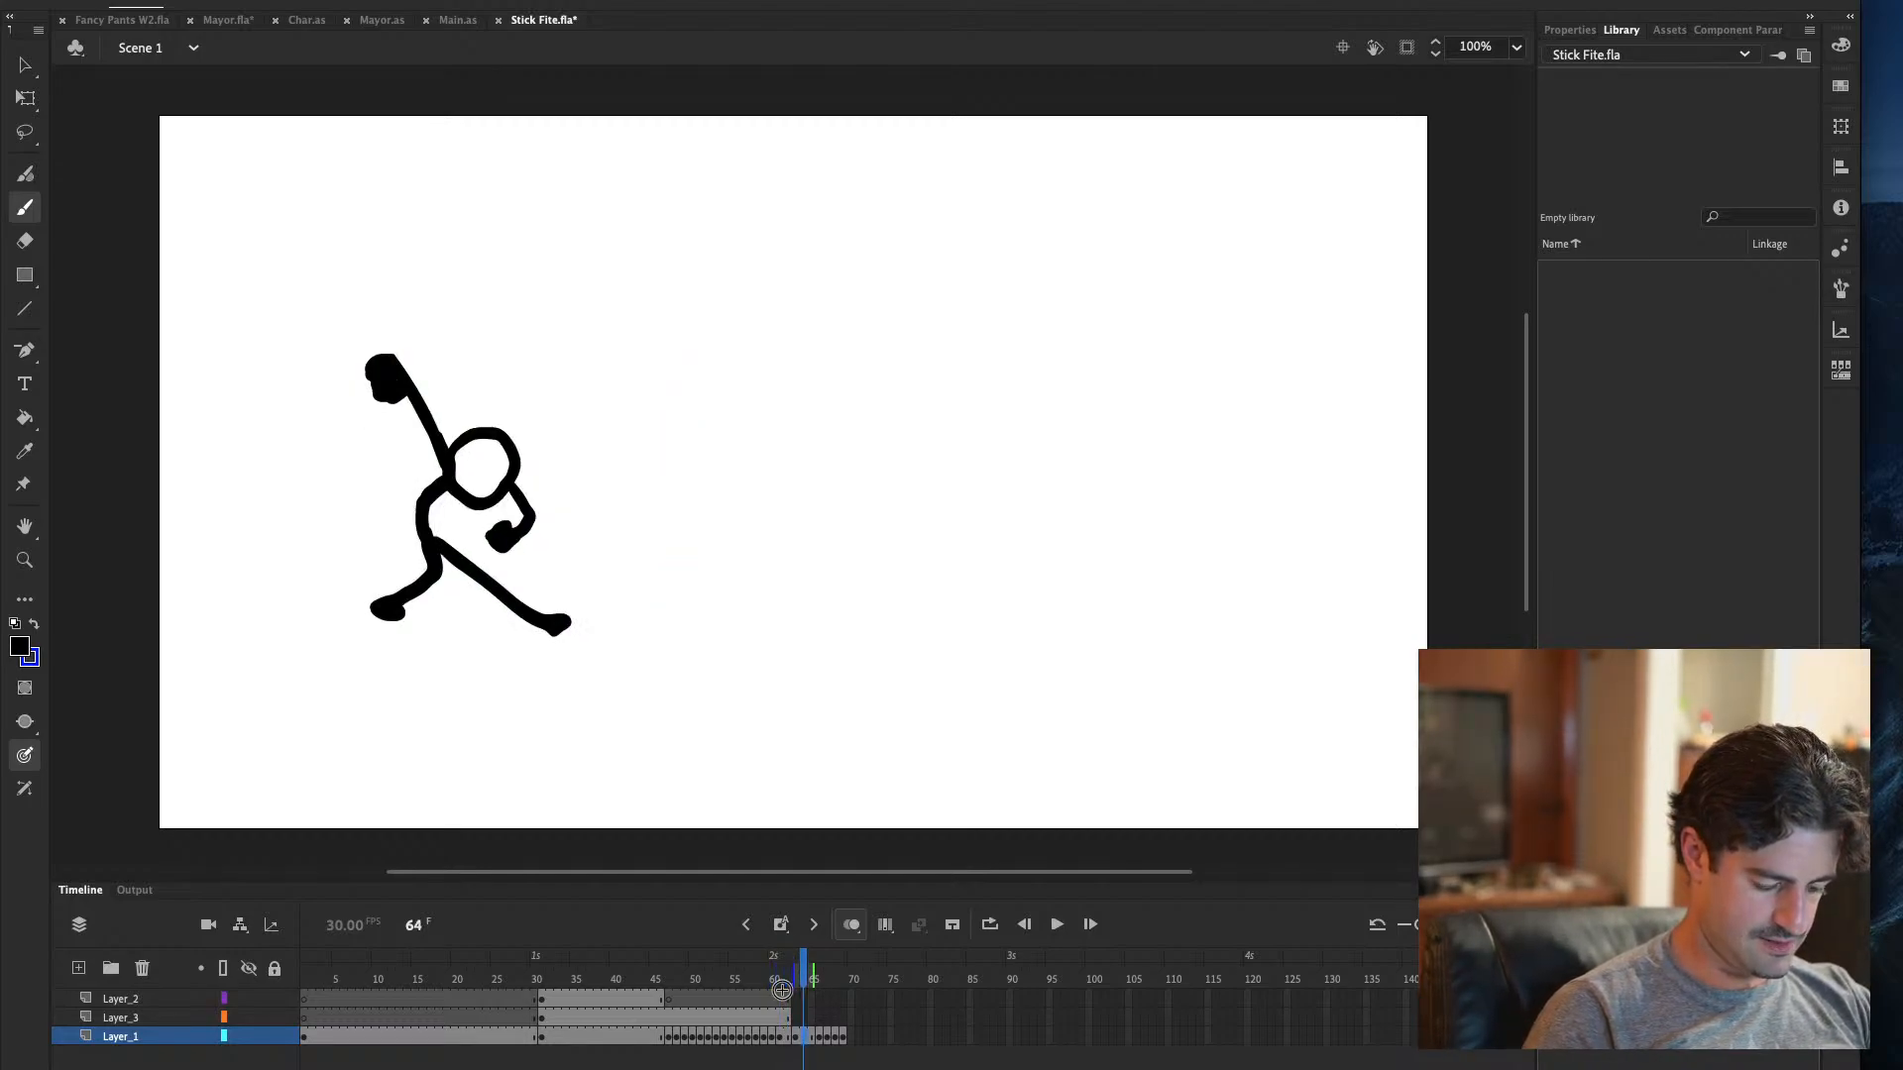
key("period")
key("period")
key("F6")
Go to frame 64 and preview the retimed stick fight as a test movie
mouse_move(782, 990)
left_mouse_down()
mouse_move(709, 982)
mouse_move(804, 980)
left_mouse_up()
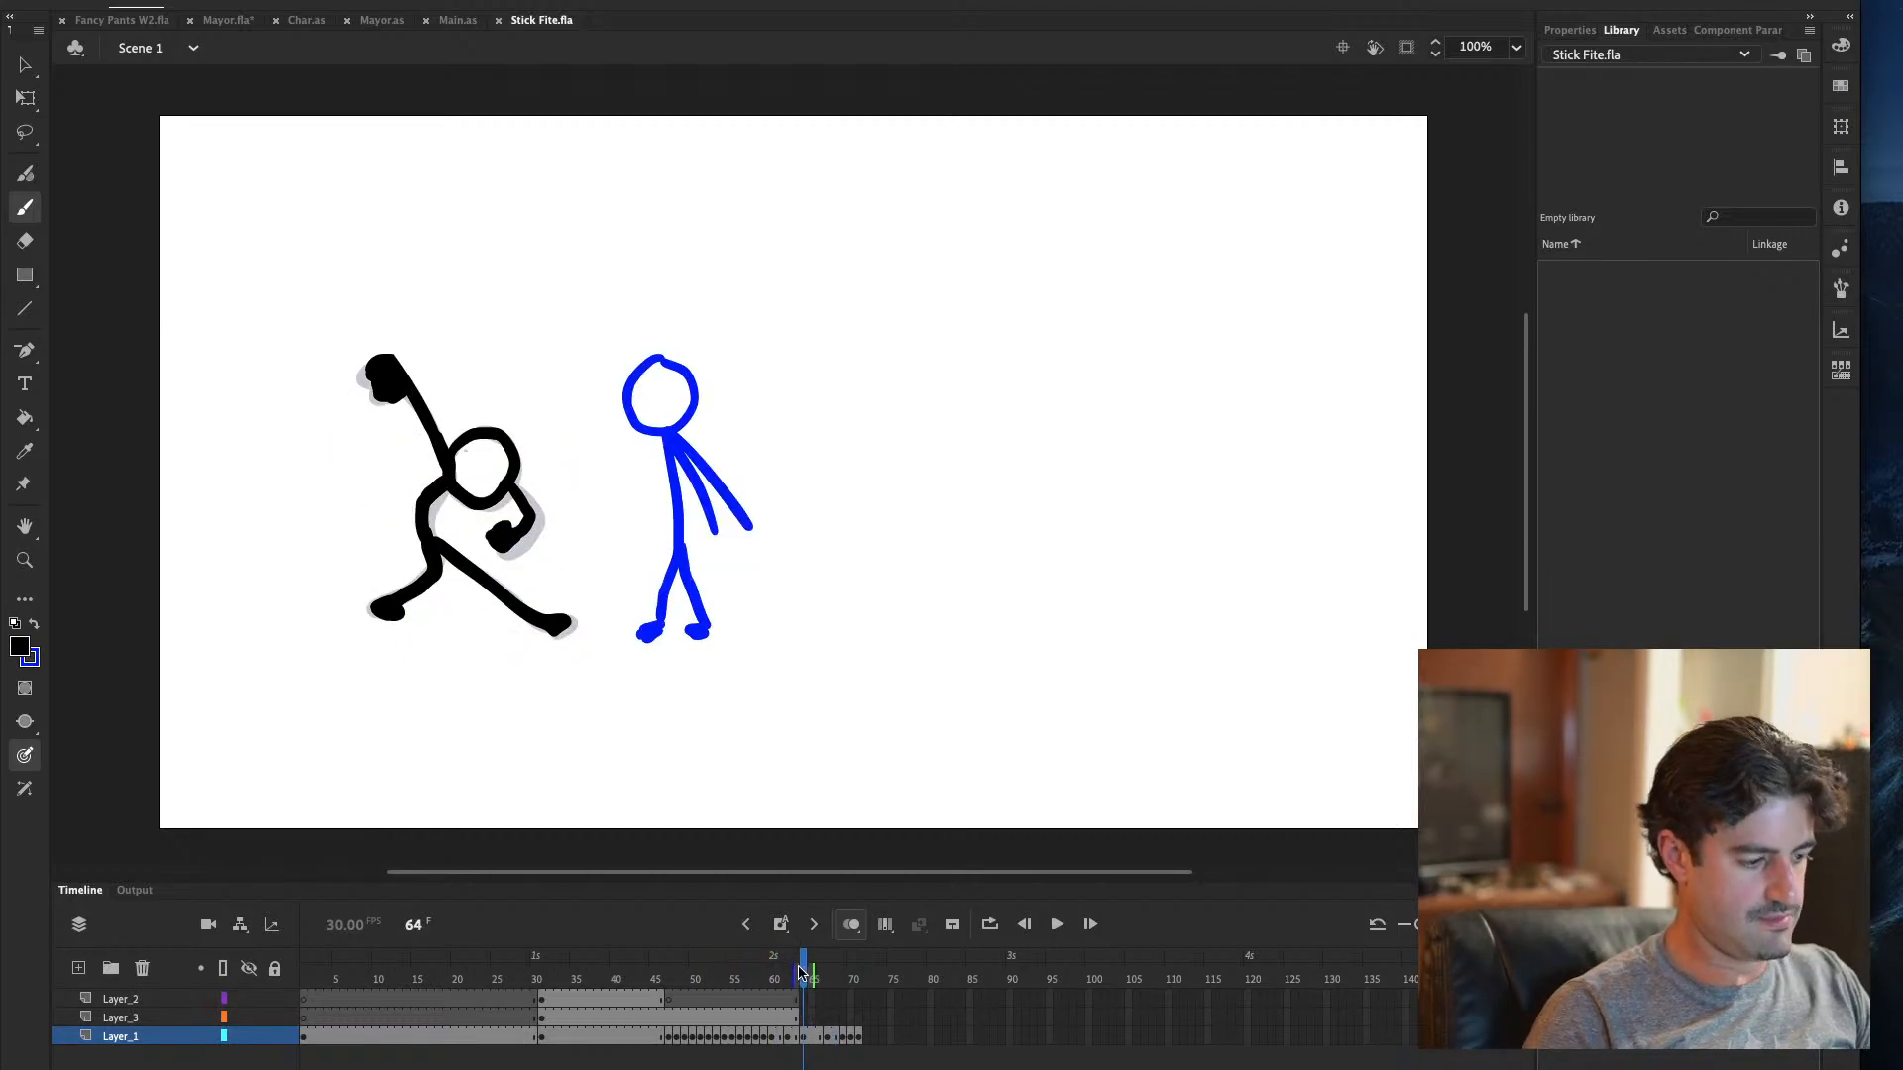
key("ctrl+Return")
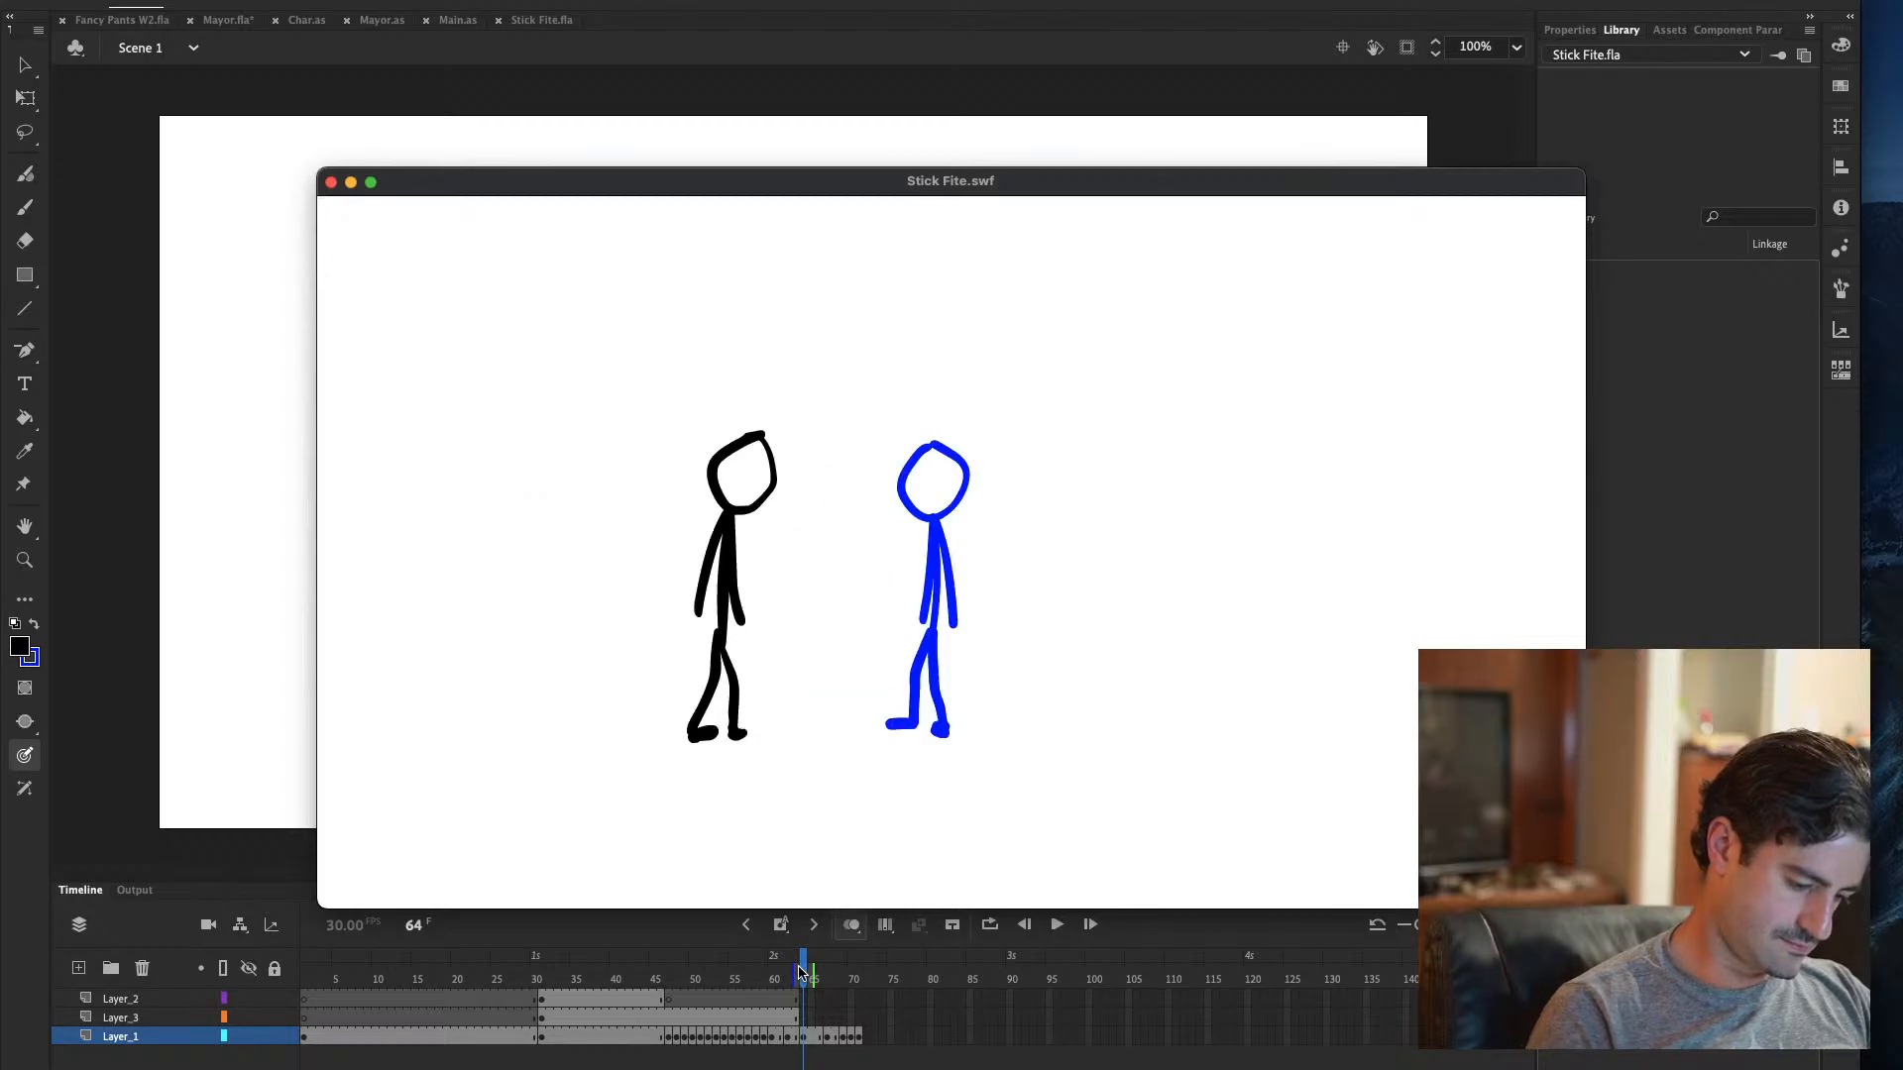
Close the test movie preview and review the wind-up drawings frame by frame around frame 65
left_click(331, 183)
key(".")
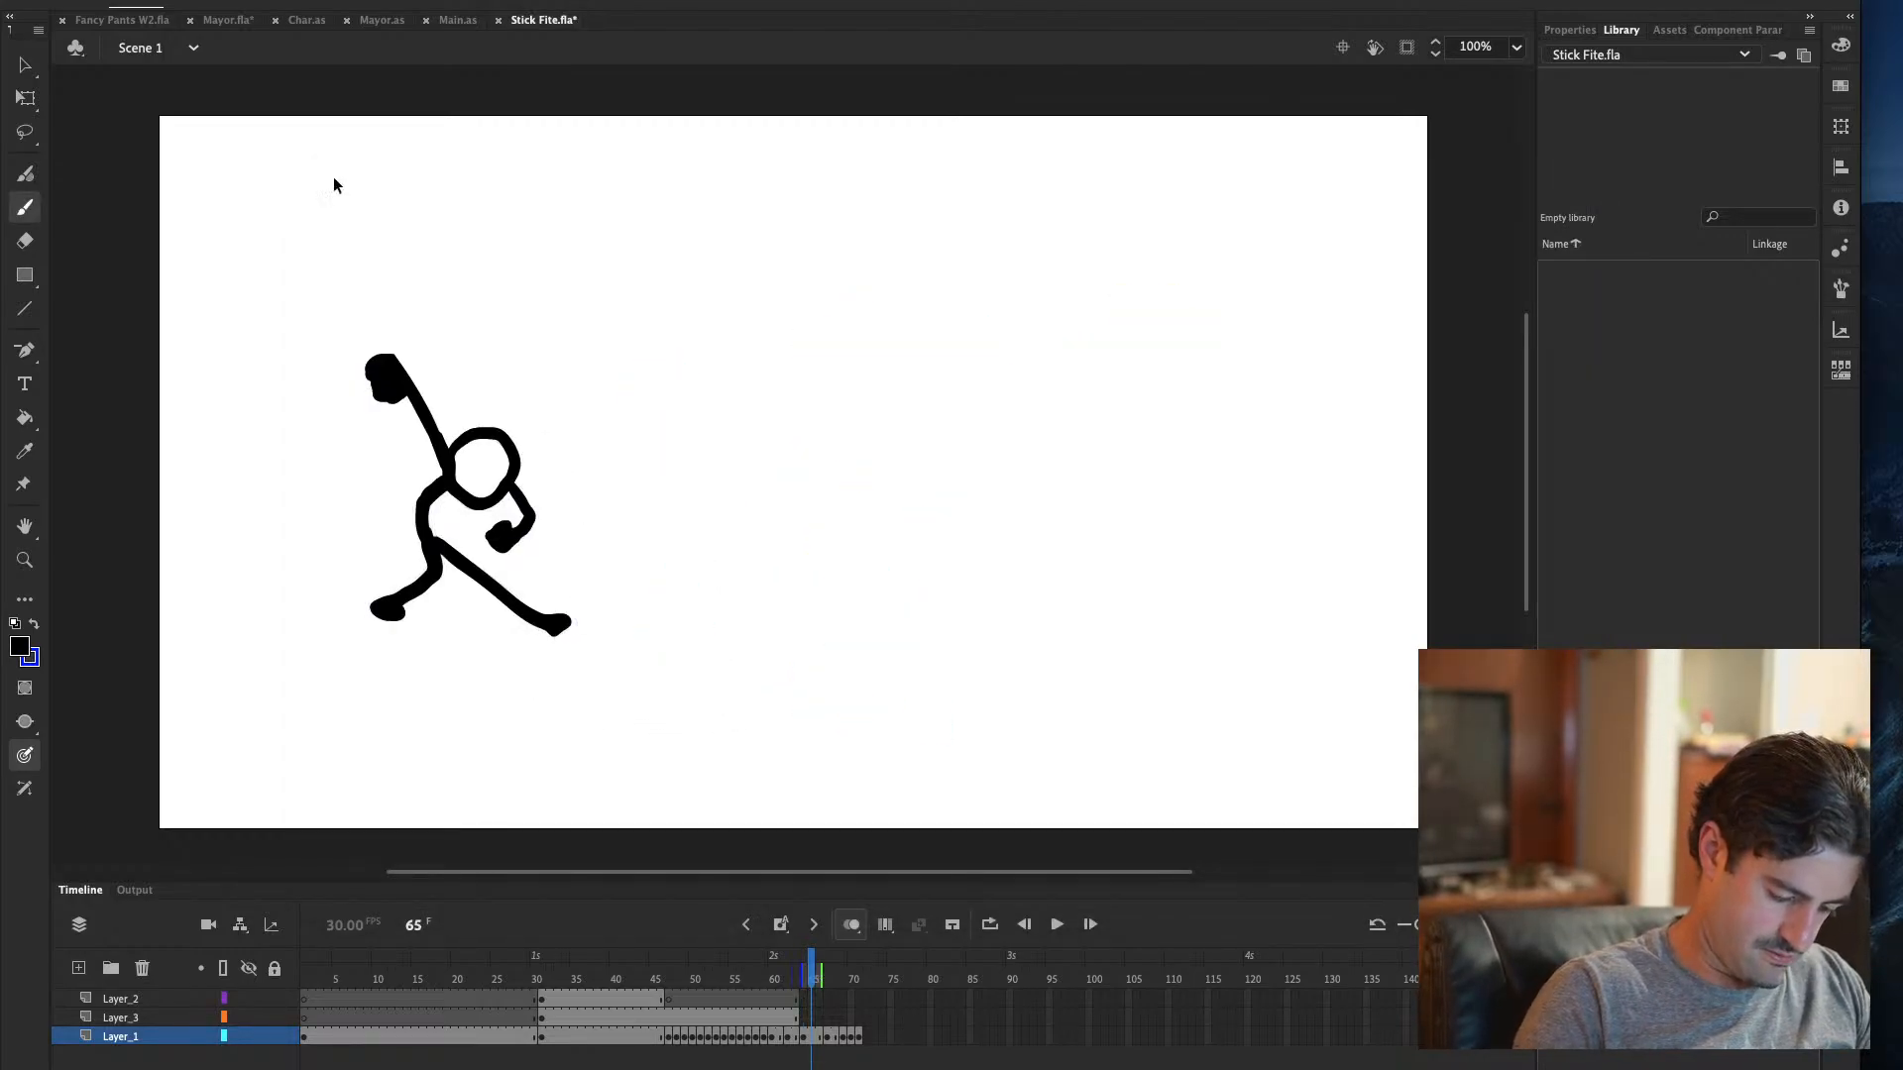
key("comma")
key("comma")
key("comma")
key("comma")
key("period")
key("period")
key("period")
key("period")
key("period")
key("period")
key("comma")
key("comma")
key("comma")
key("comma")
key("comma")
Remove surplus hold frames from the wind-up near frame 64 and return to frame 60
left_click(813, 1037)
right_click(813, 1037)
key("Escape")
key("comma")
key("comma")
key("comma")
key("comma")
key("comma")
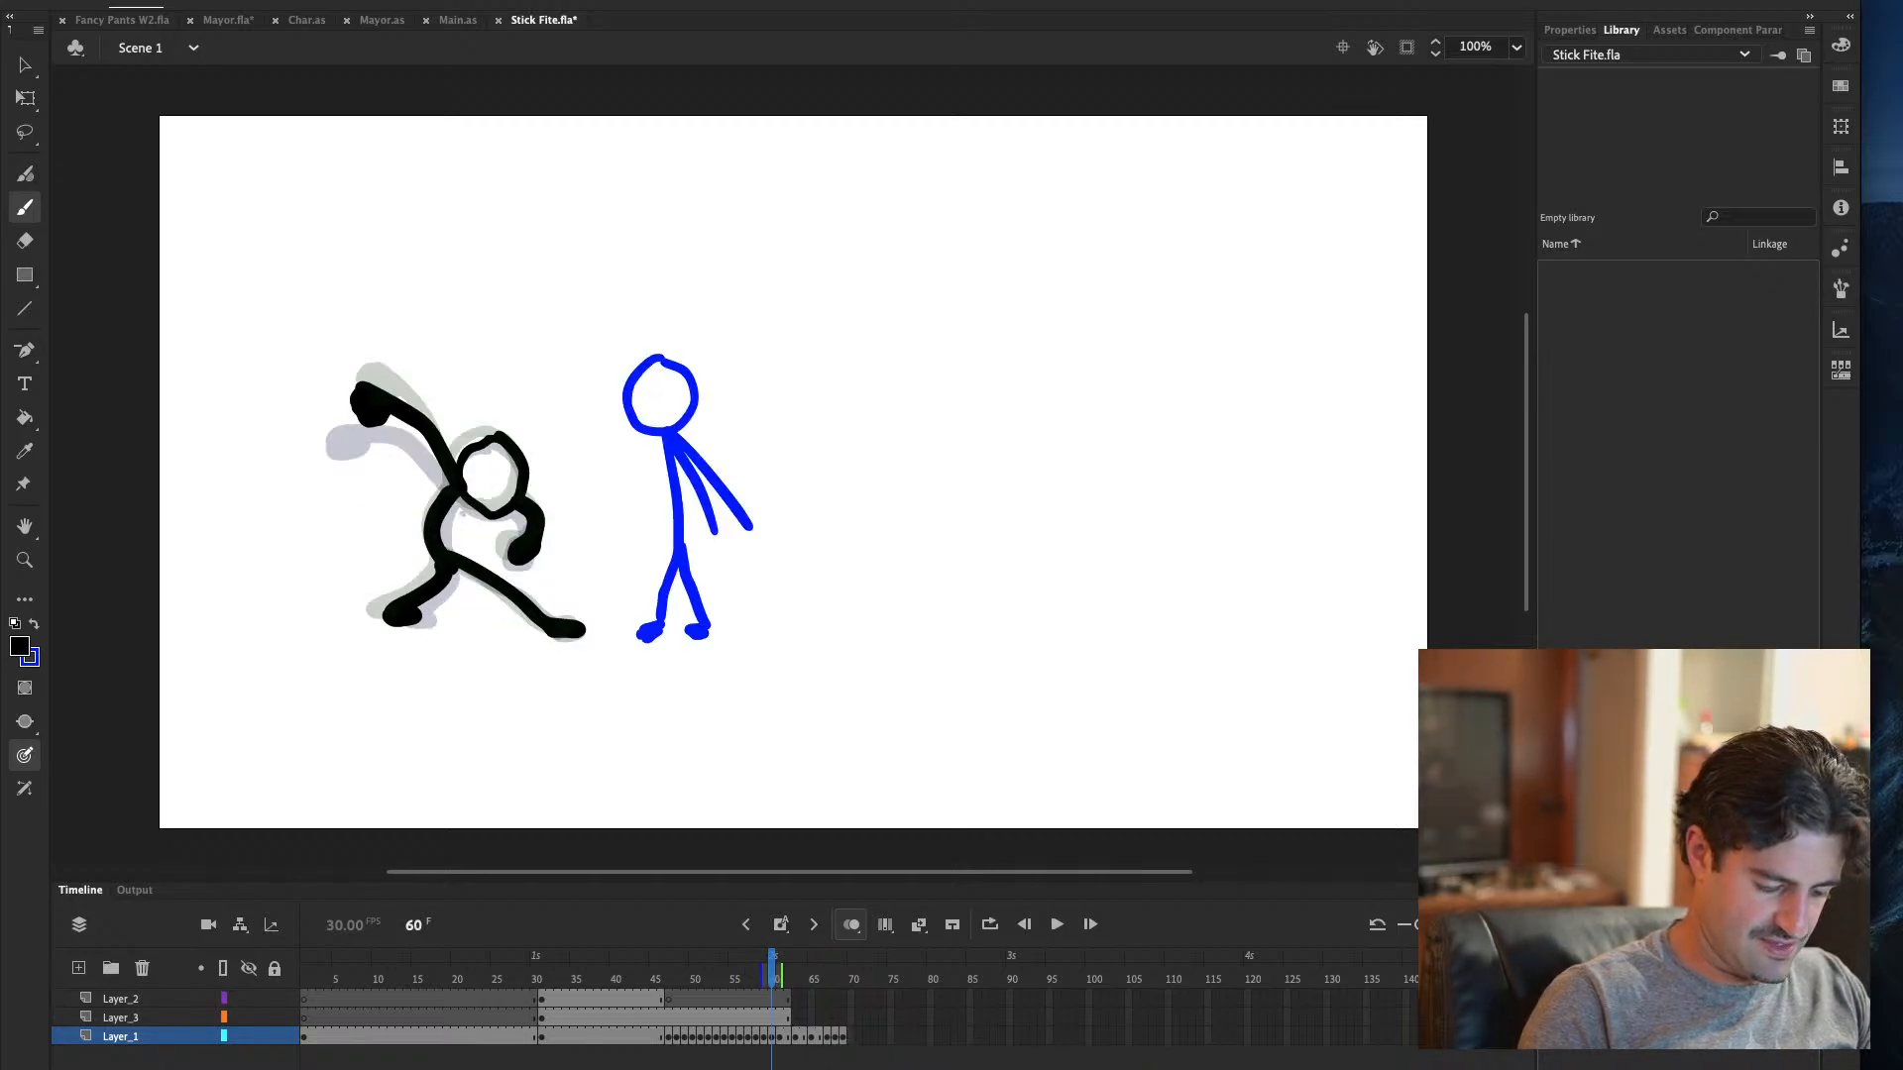
key("comma")
key("comma")
key("comma")
key("period")
key("period")
key("period")
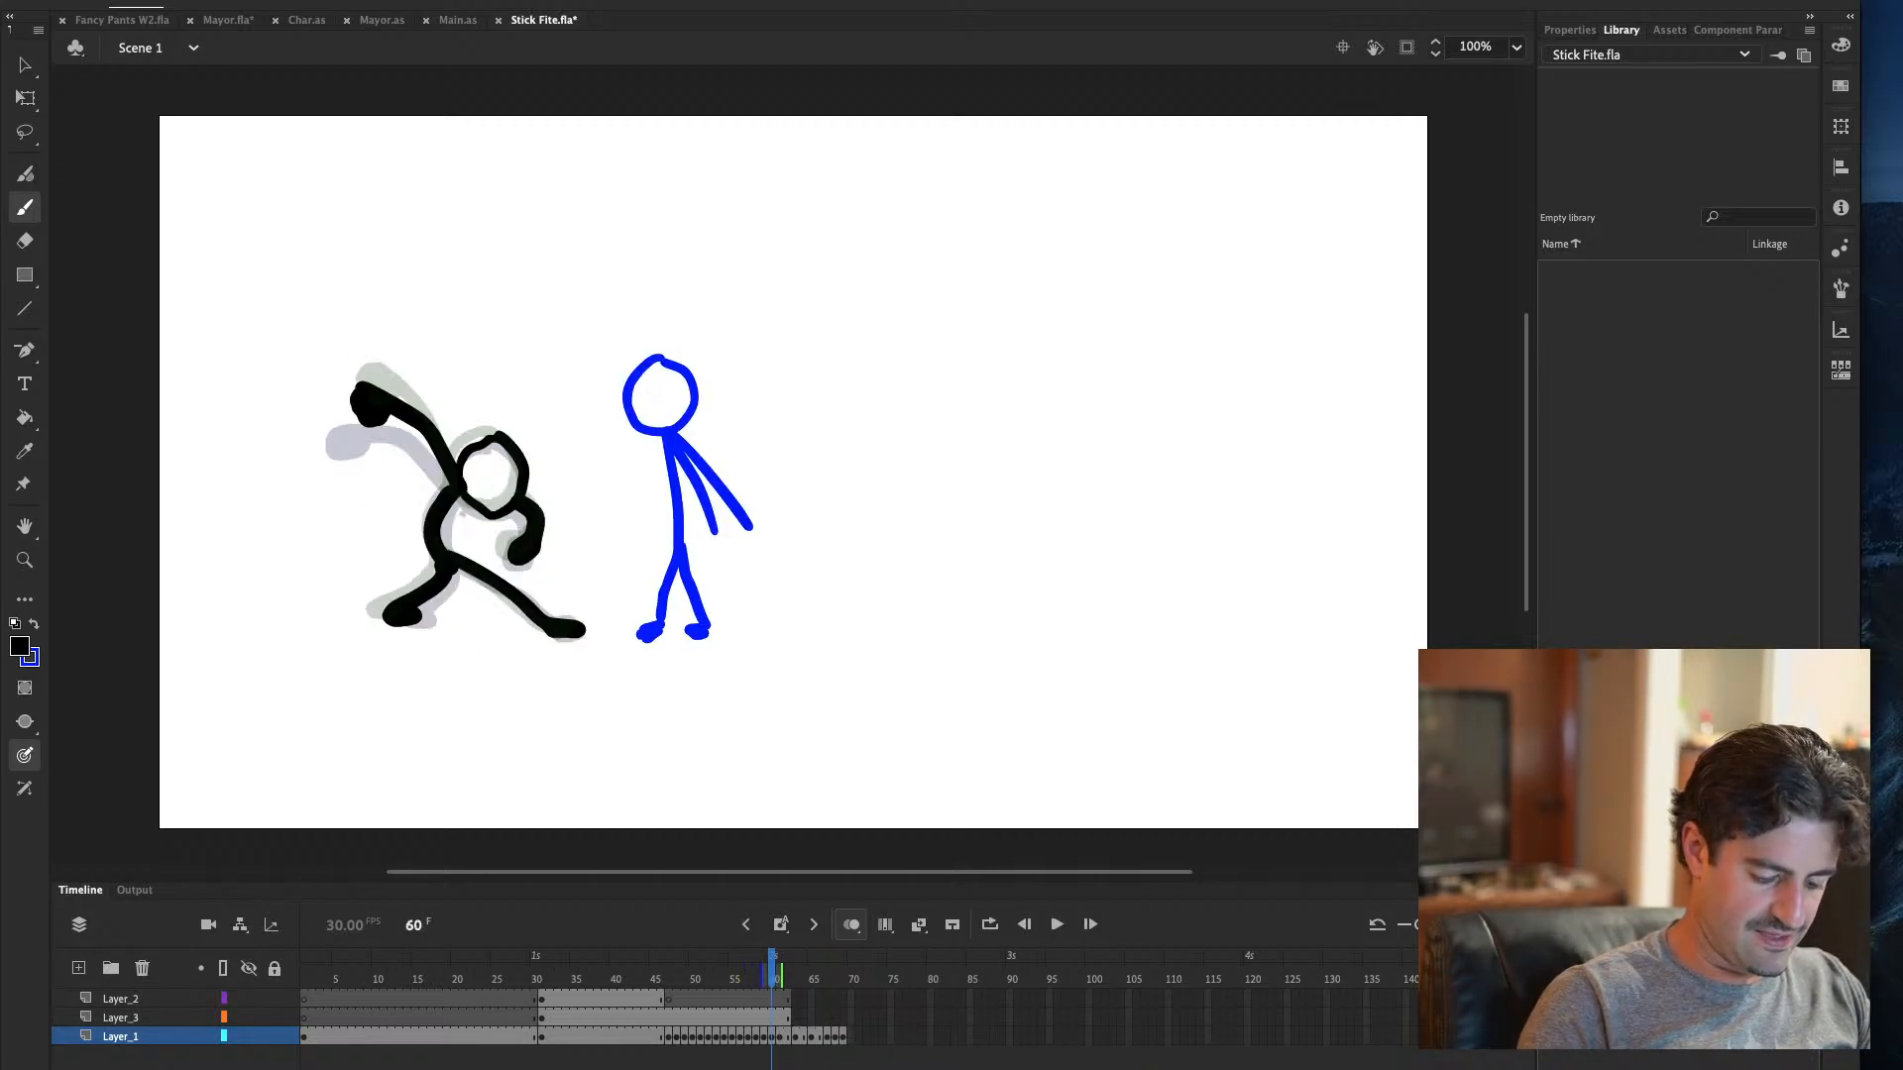
Insert one hold frame after each of frames 60, 59 and 62, and preview the retimed fight as a test movie
key("period")
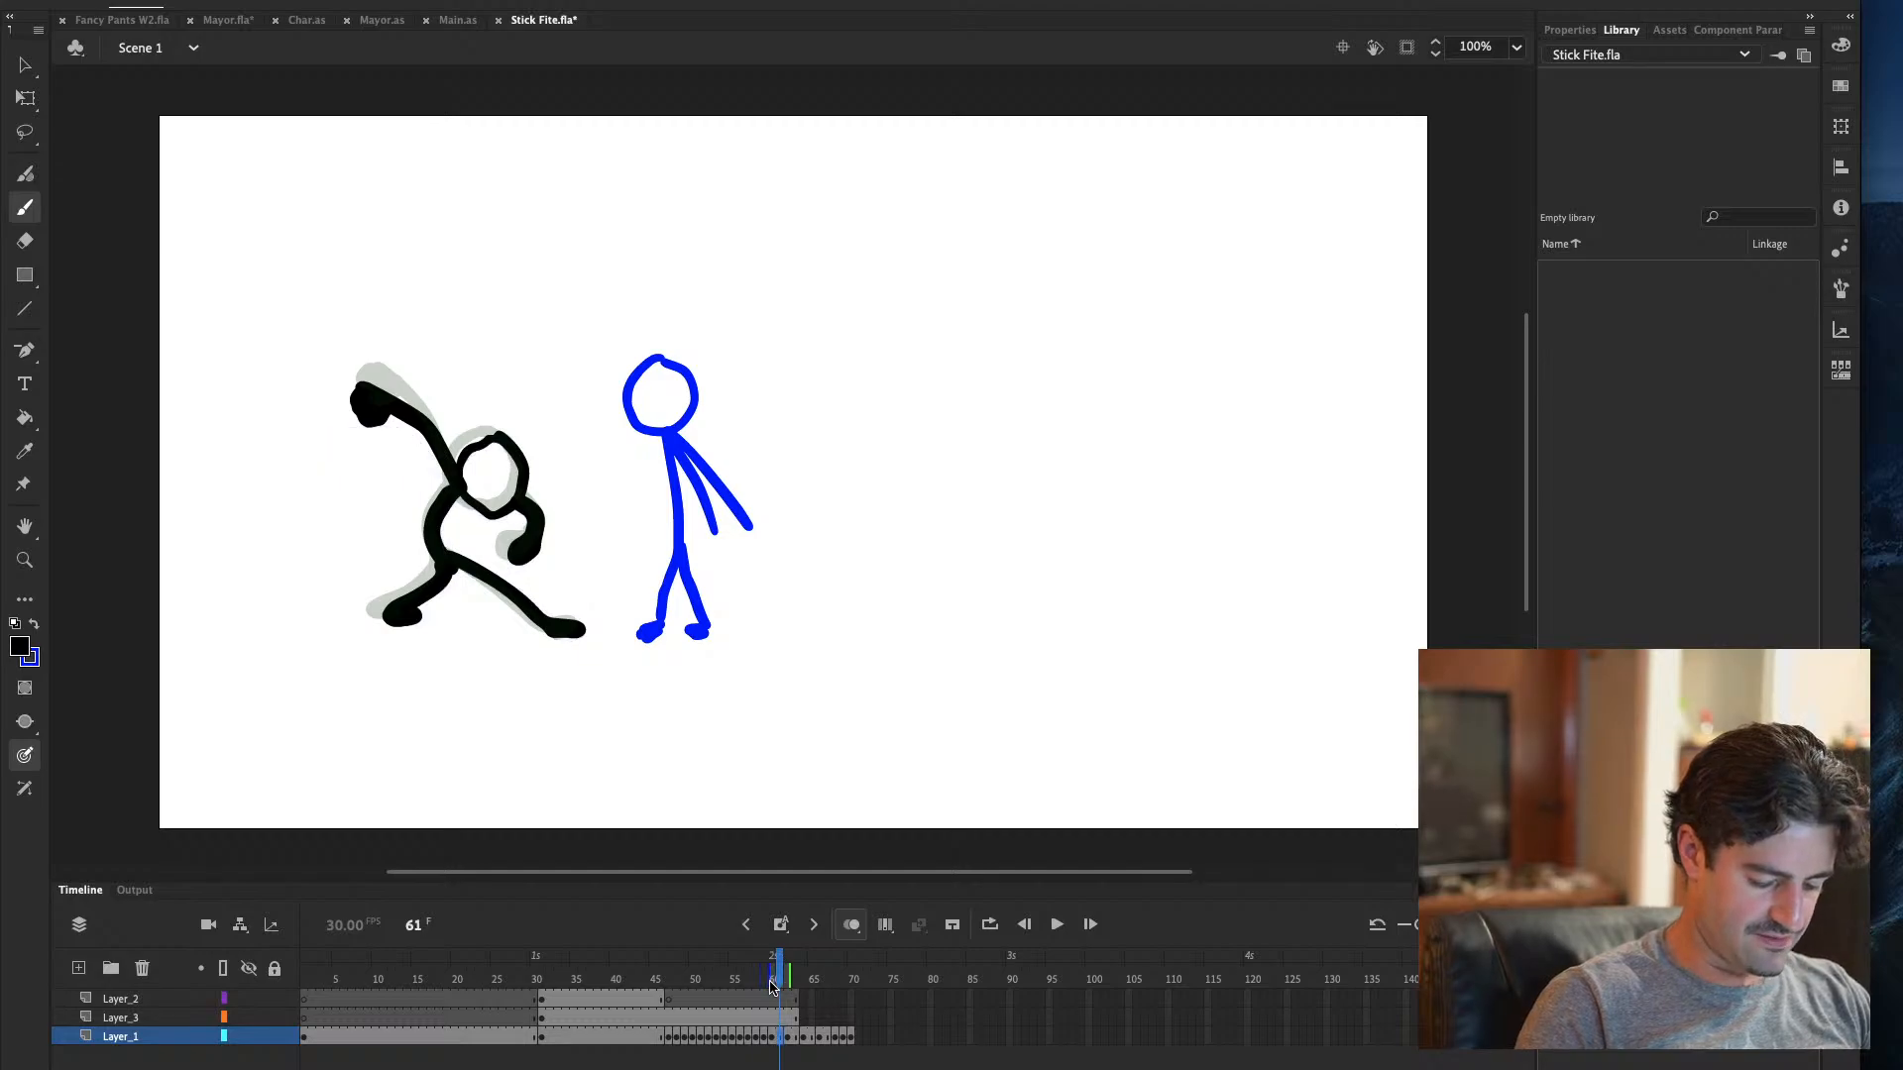
key("comma")
key("comma")
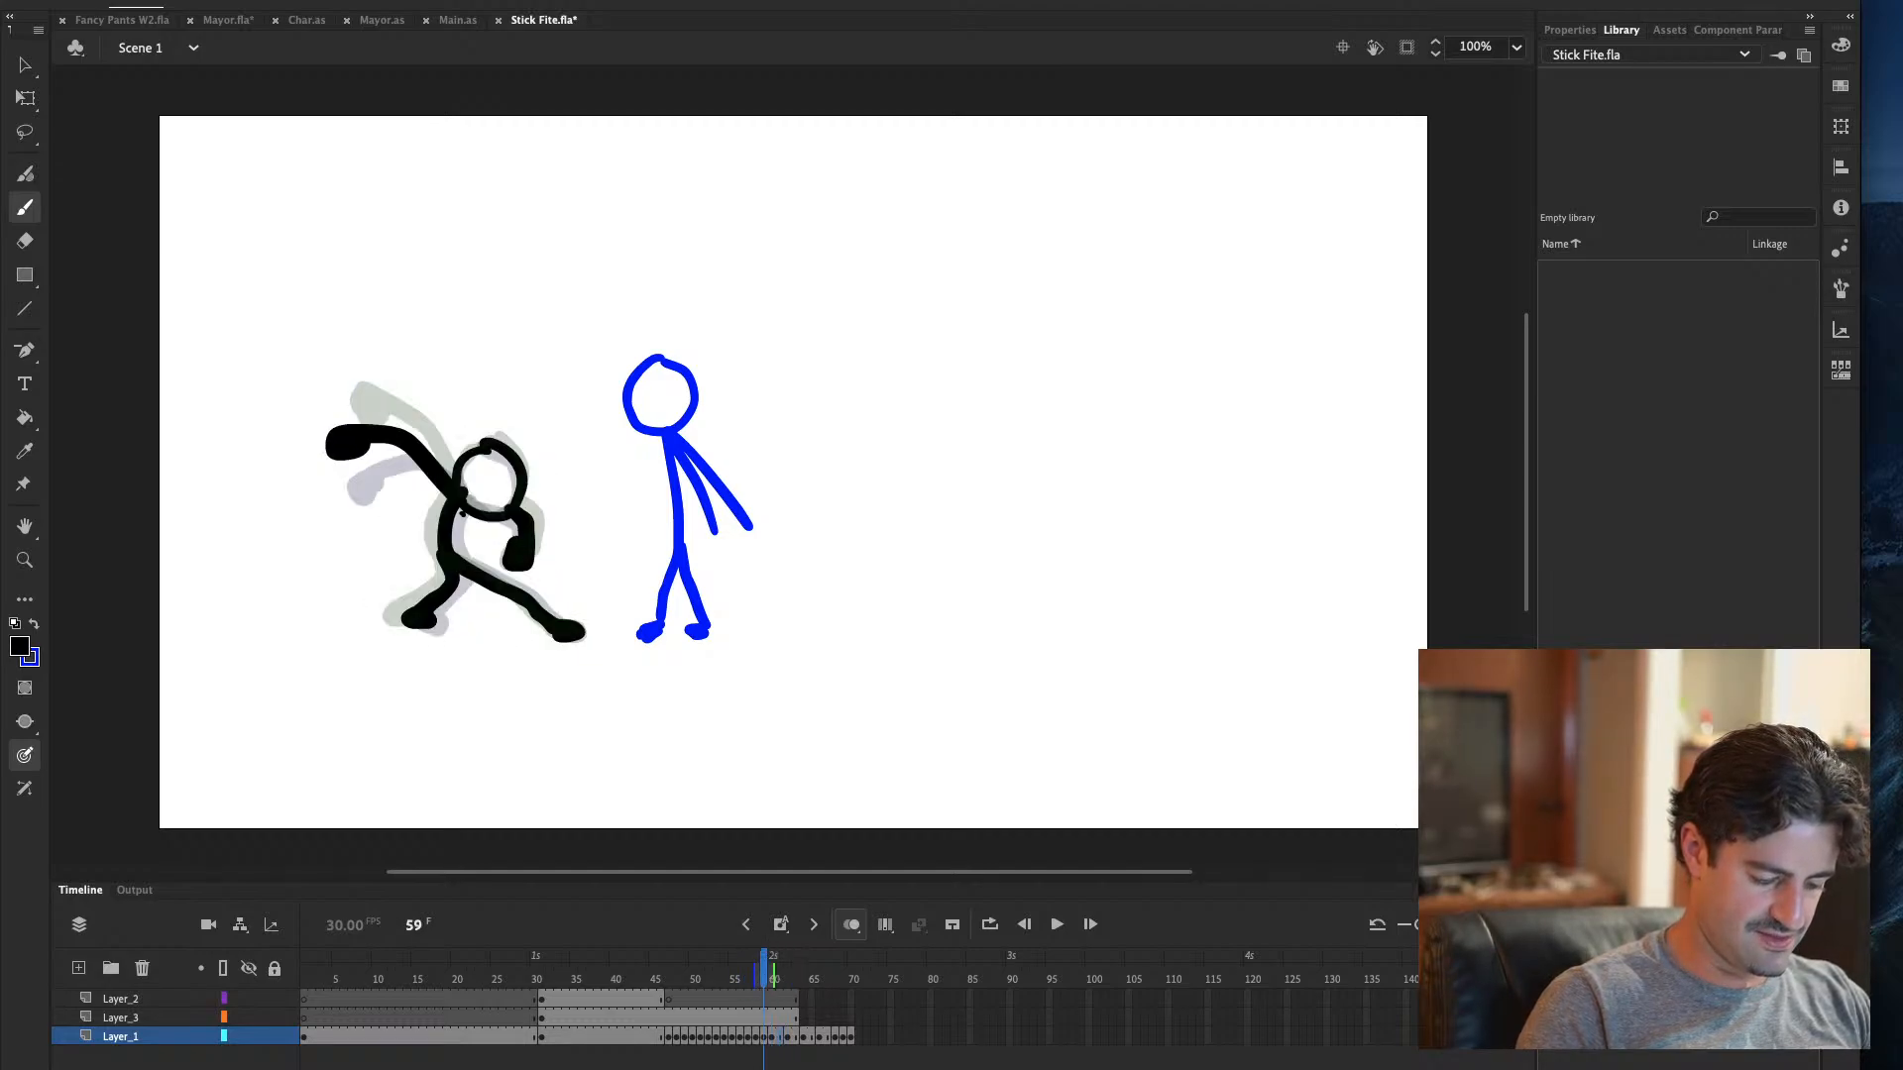
key("F5")
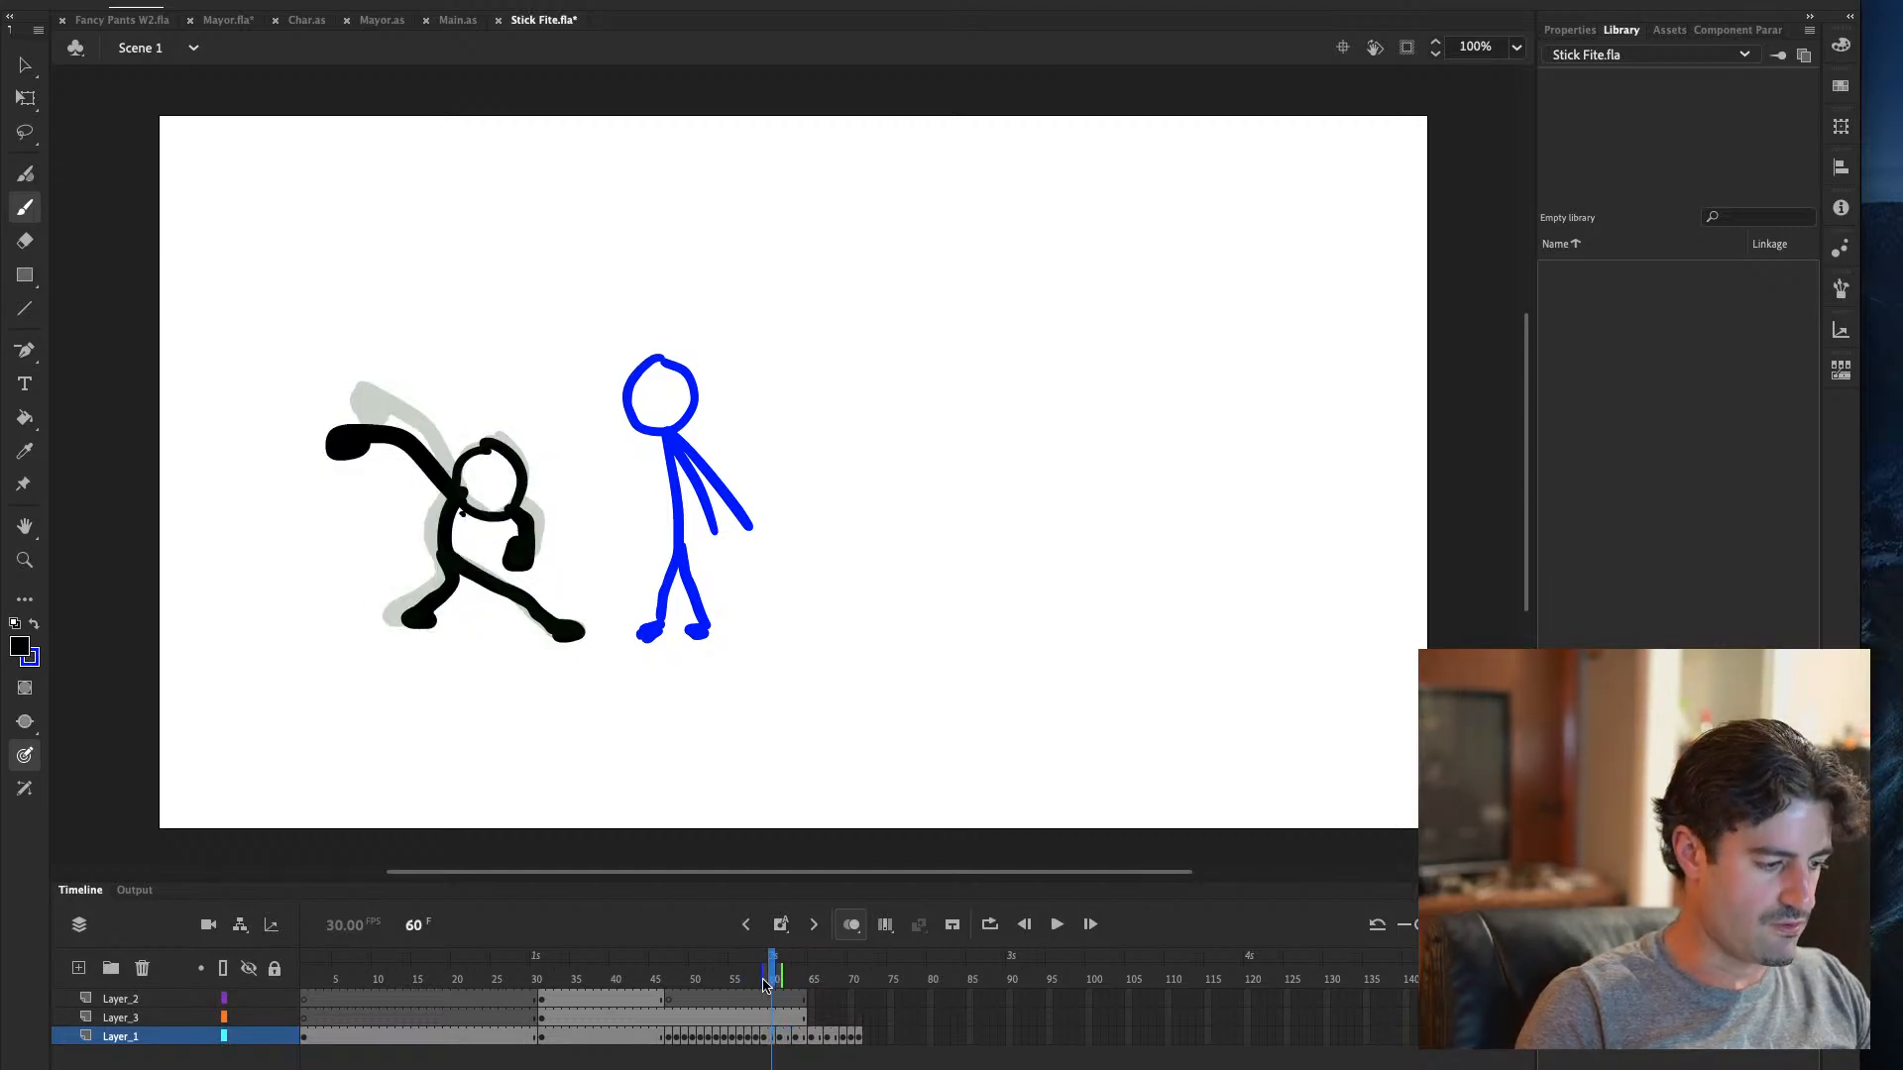
left_click_drag(773, 976, 786, 979)
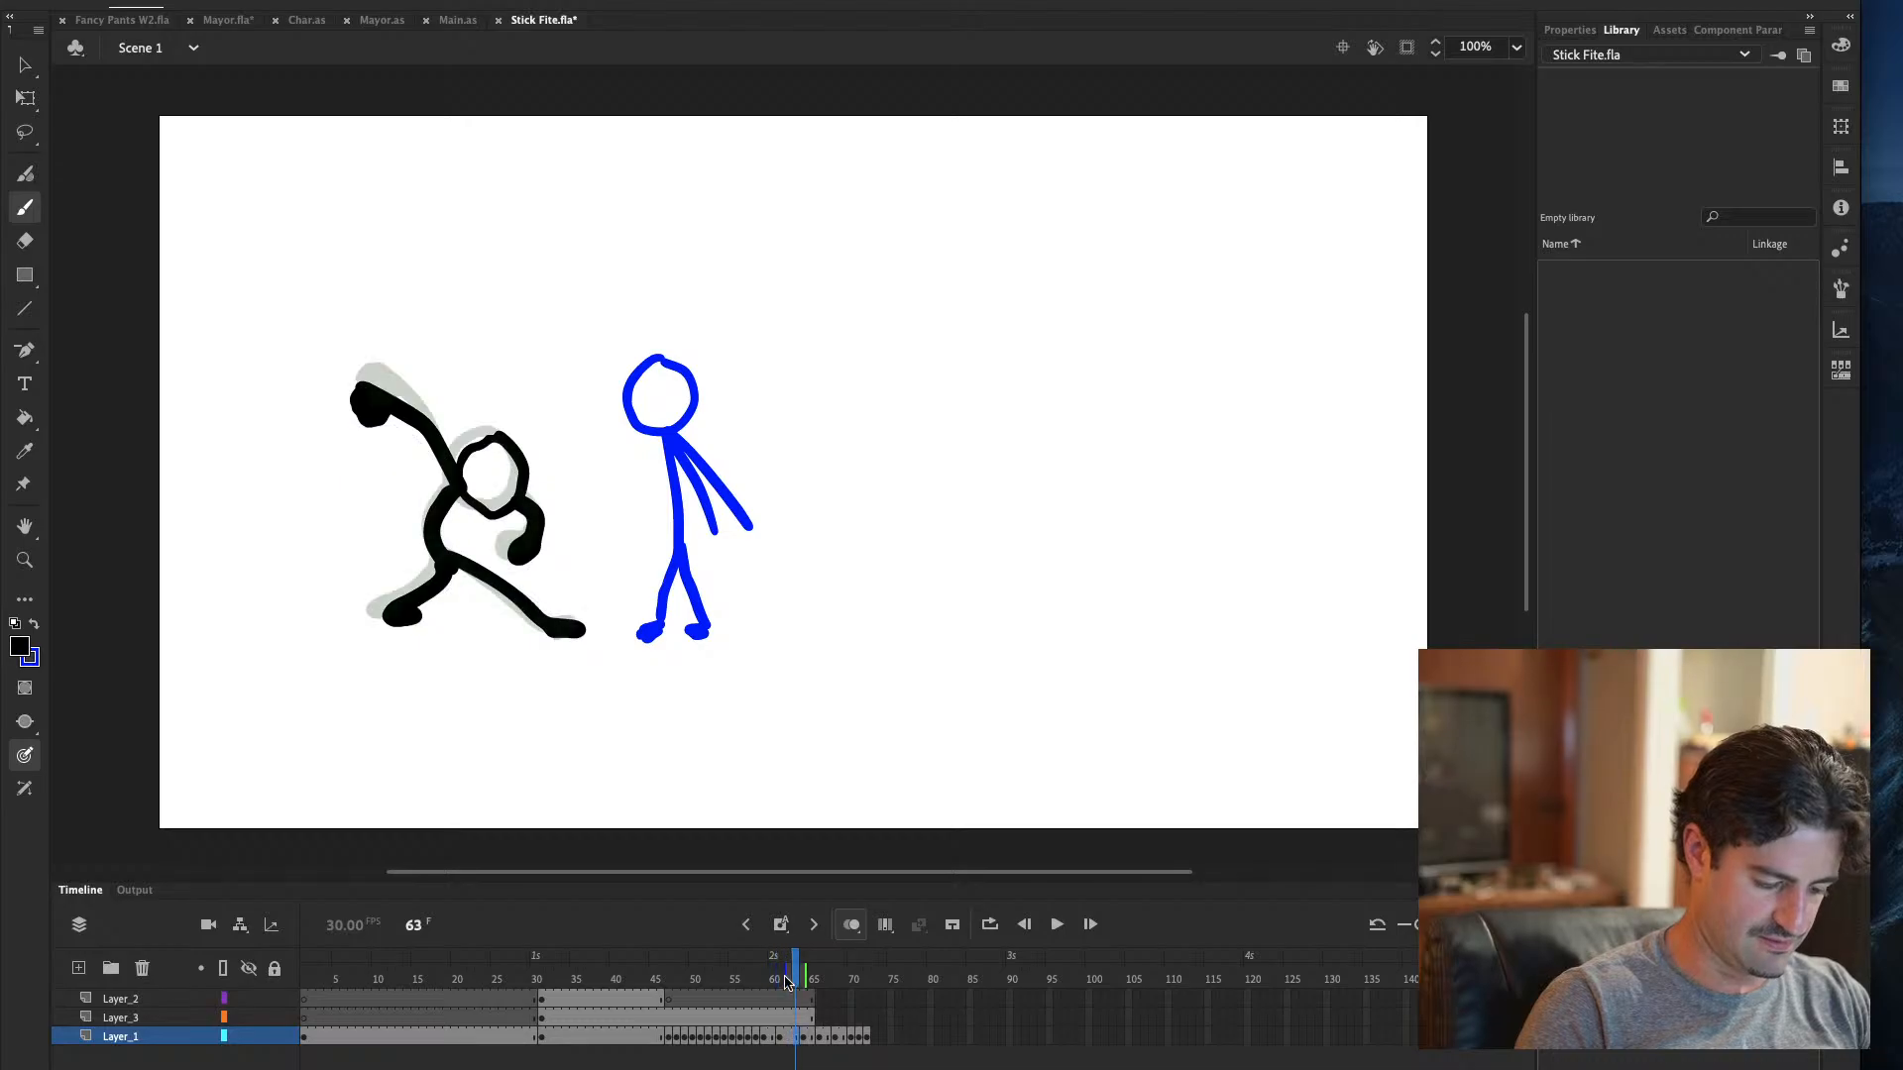
key("super+Return")
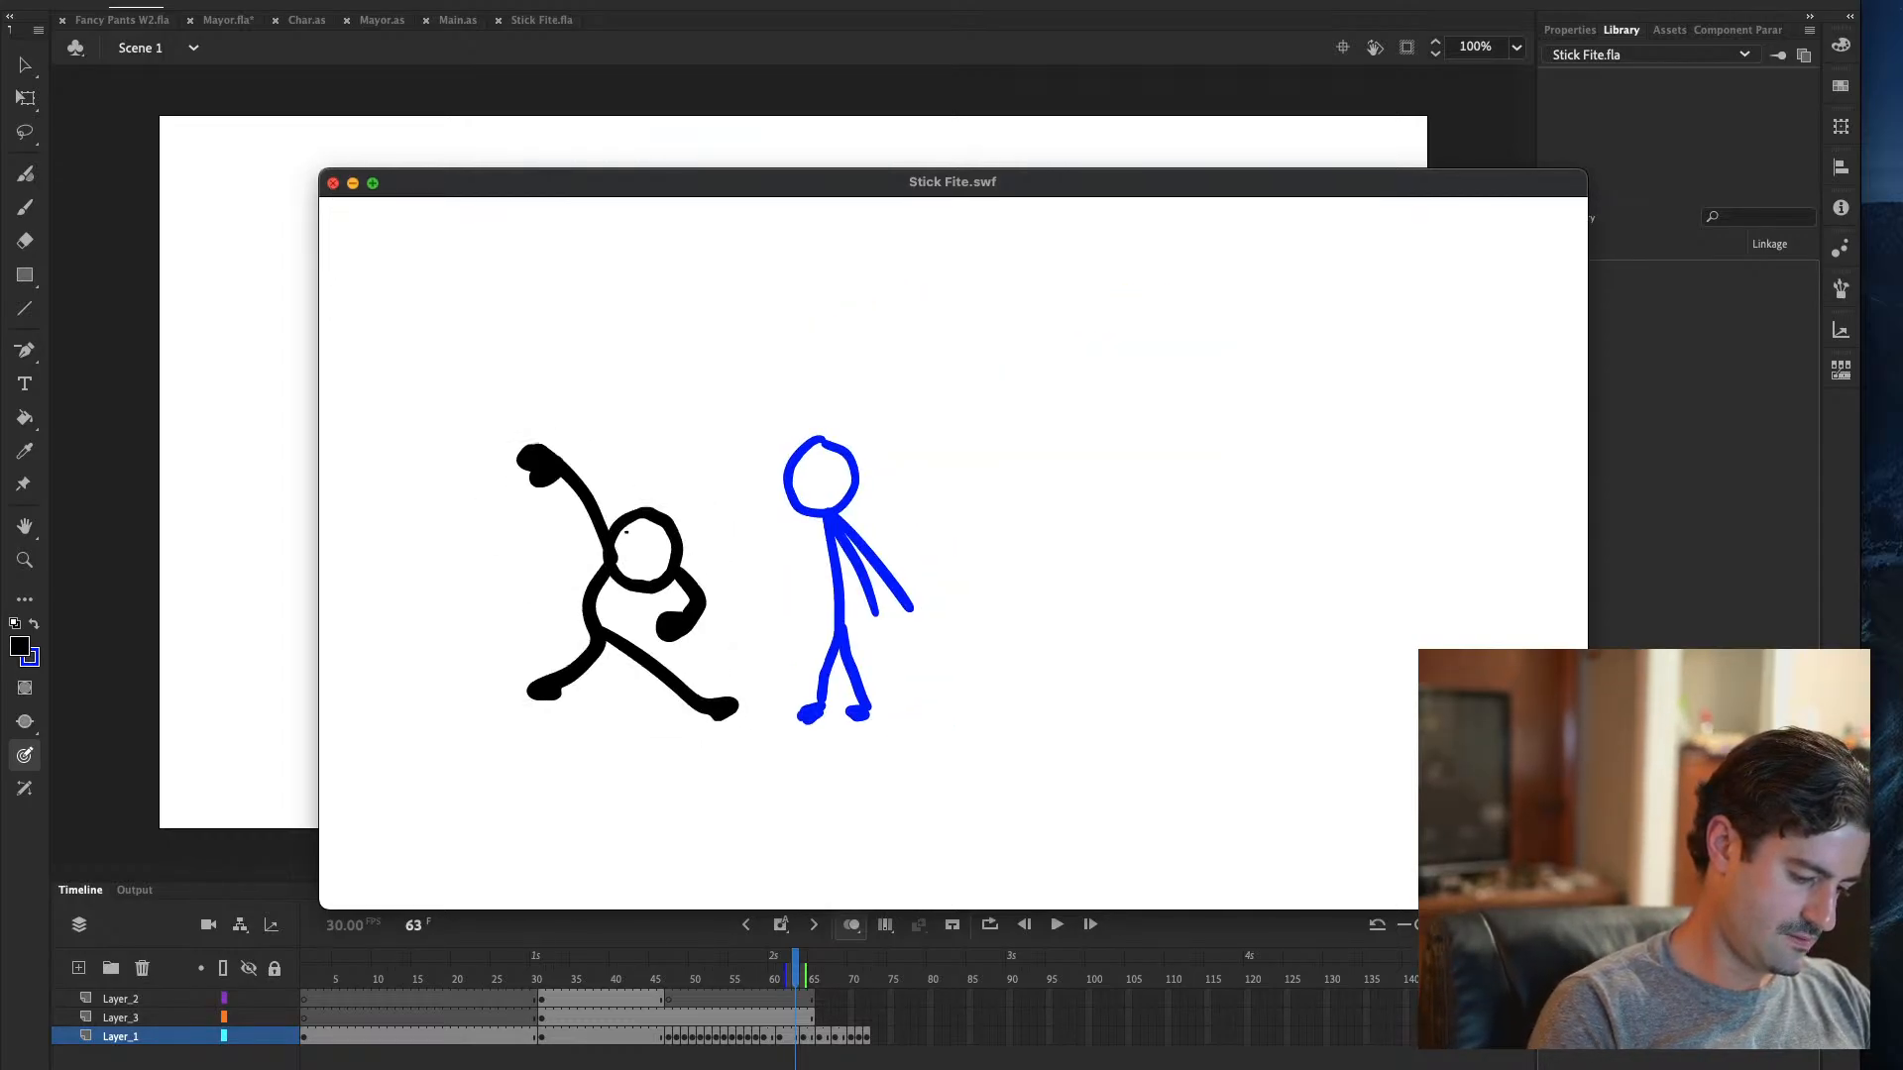
left_click(332, 182)
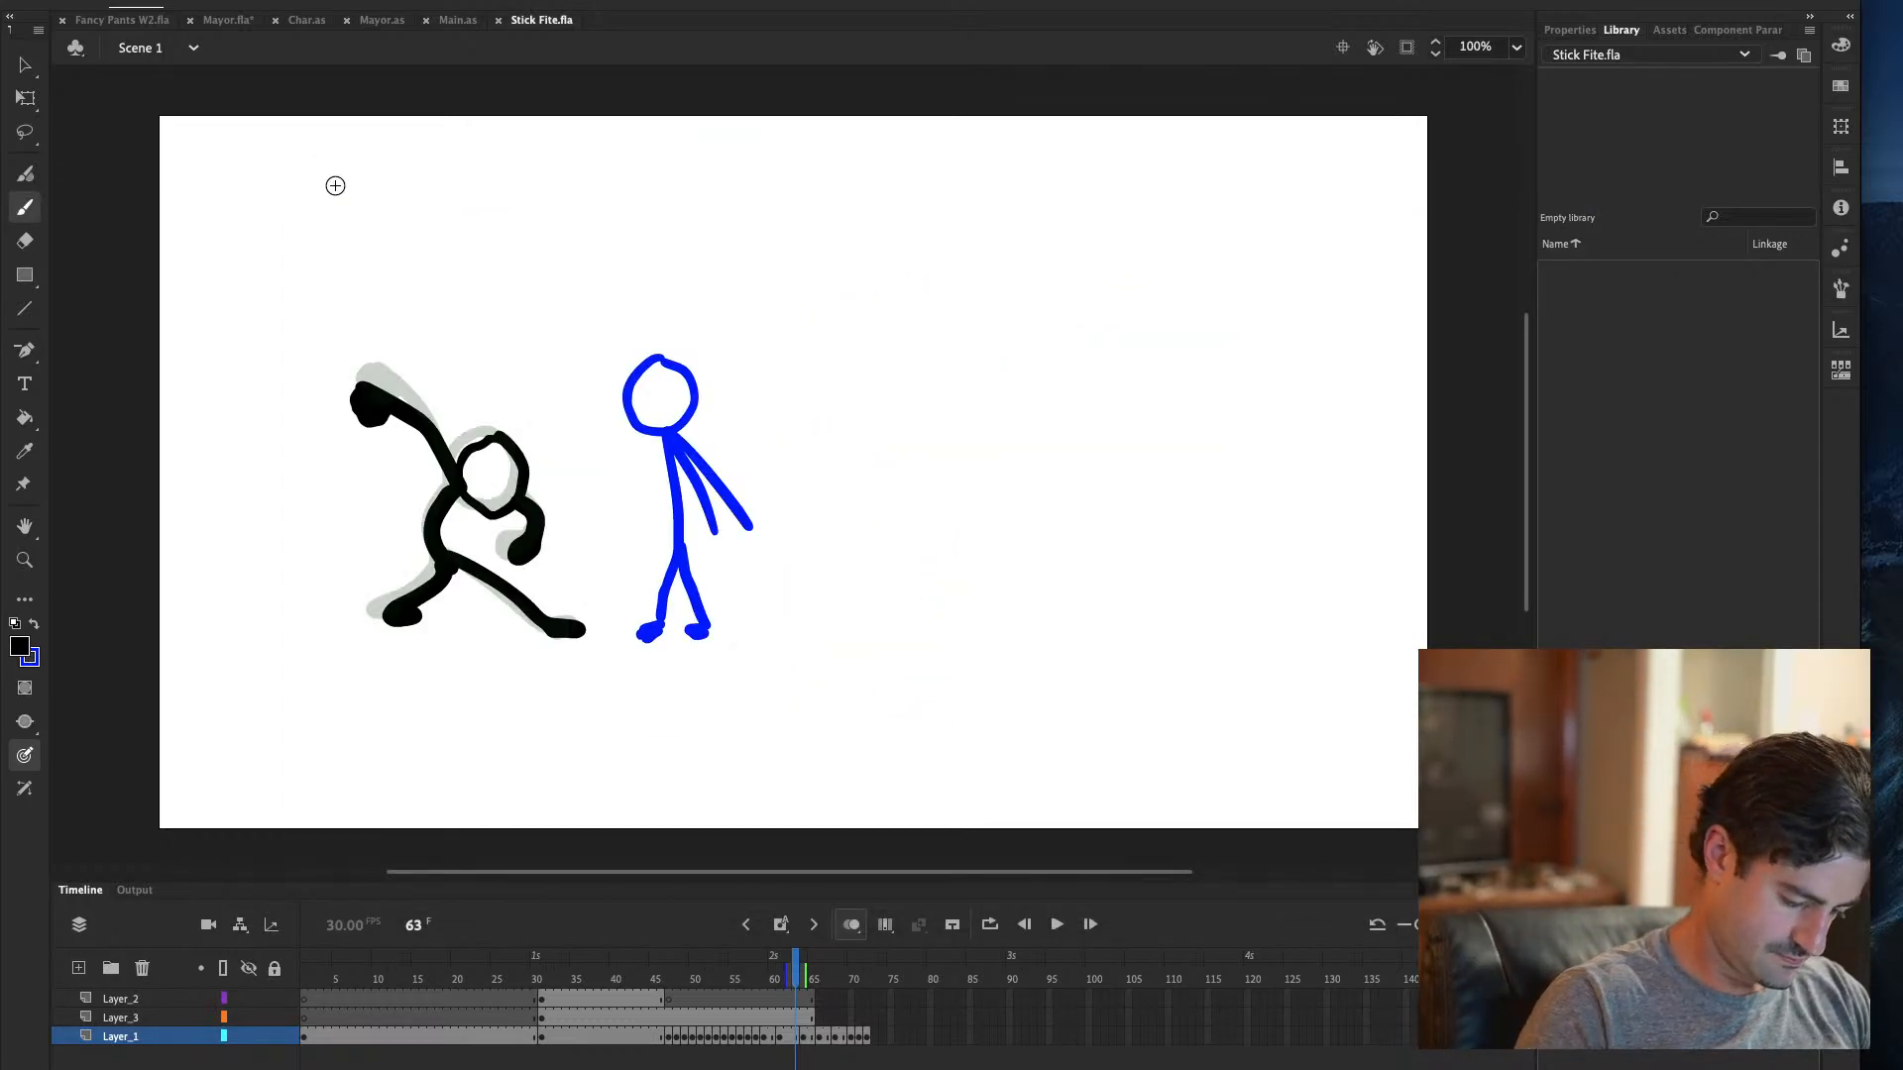
Turn frame 60 on Layer_1 into its own keyframe and clear the black figure's drawing from it
left_click(771, 1037)
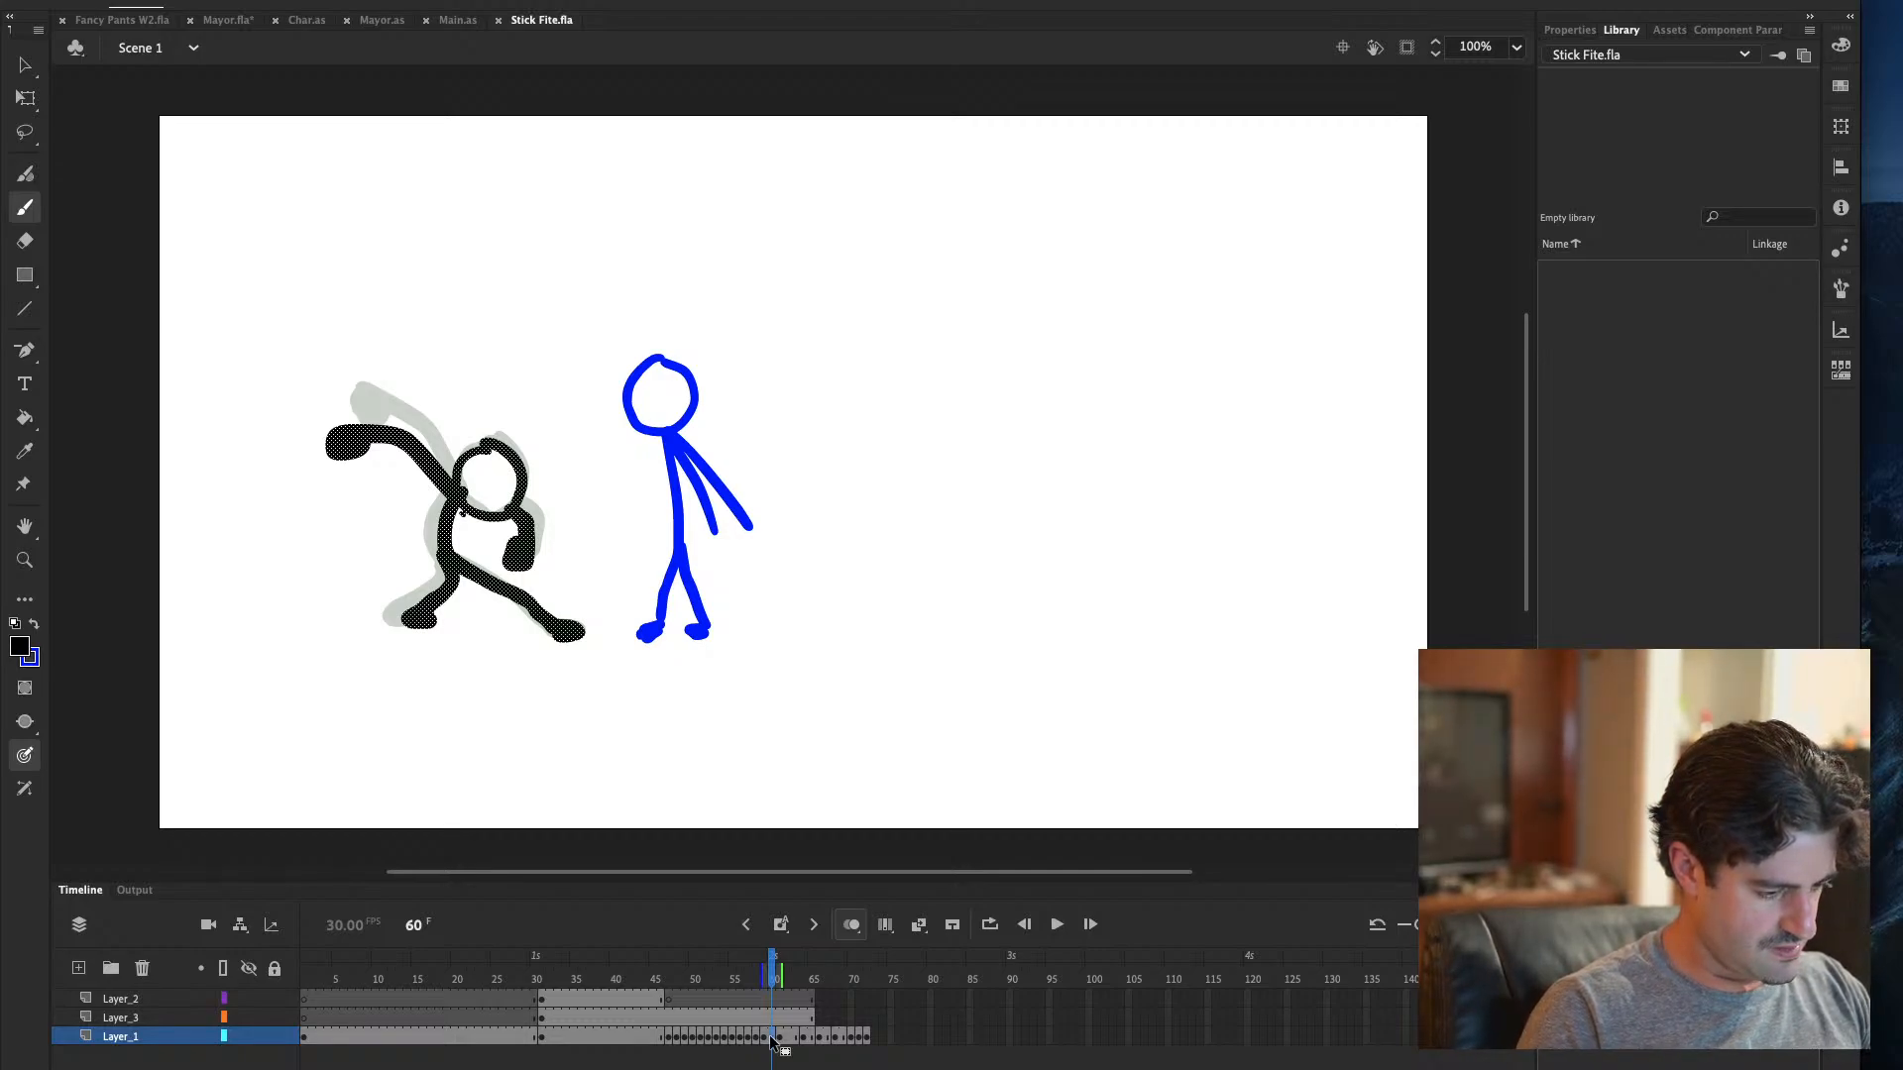
key("period")
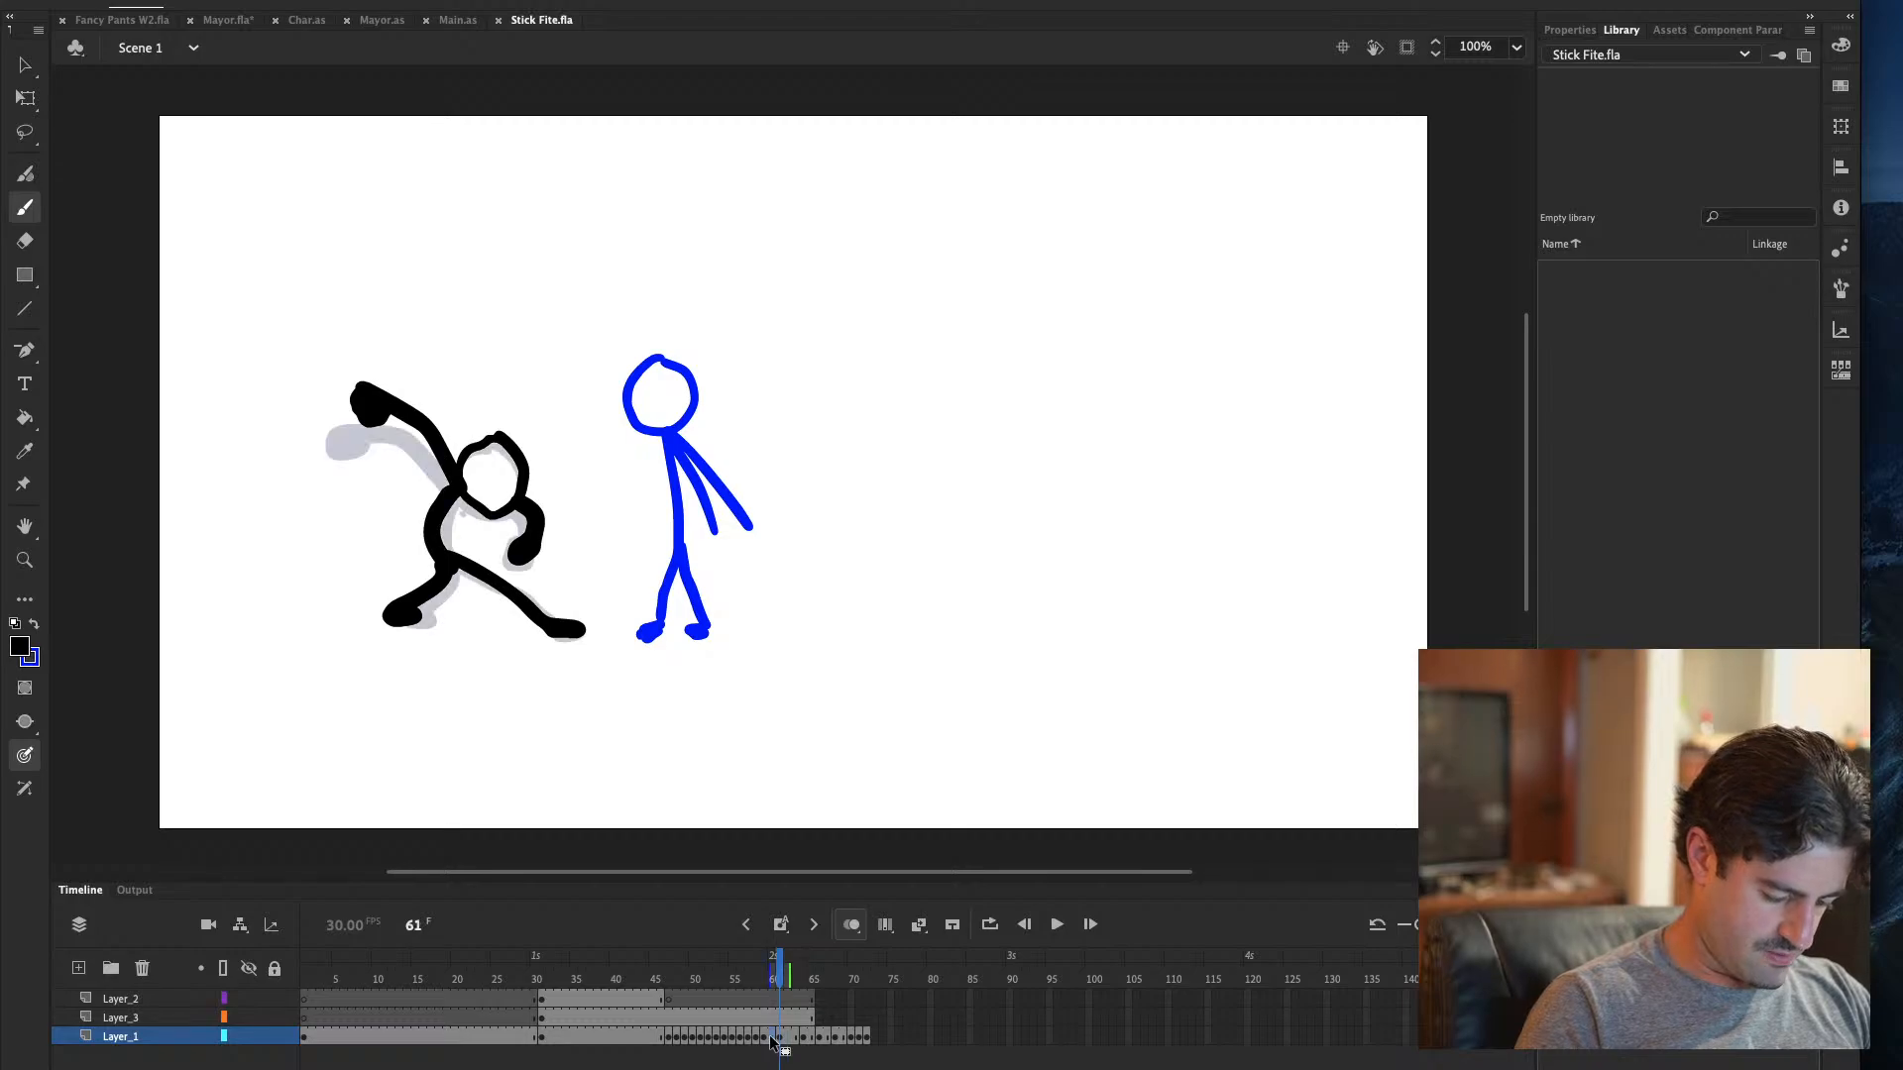
key("comma")
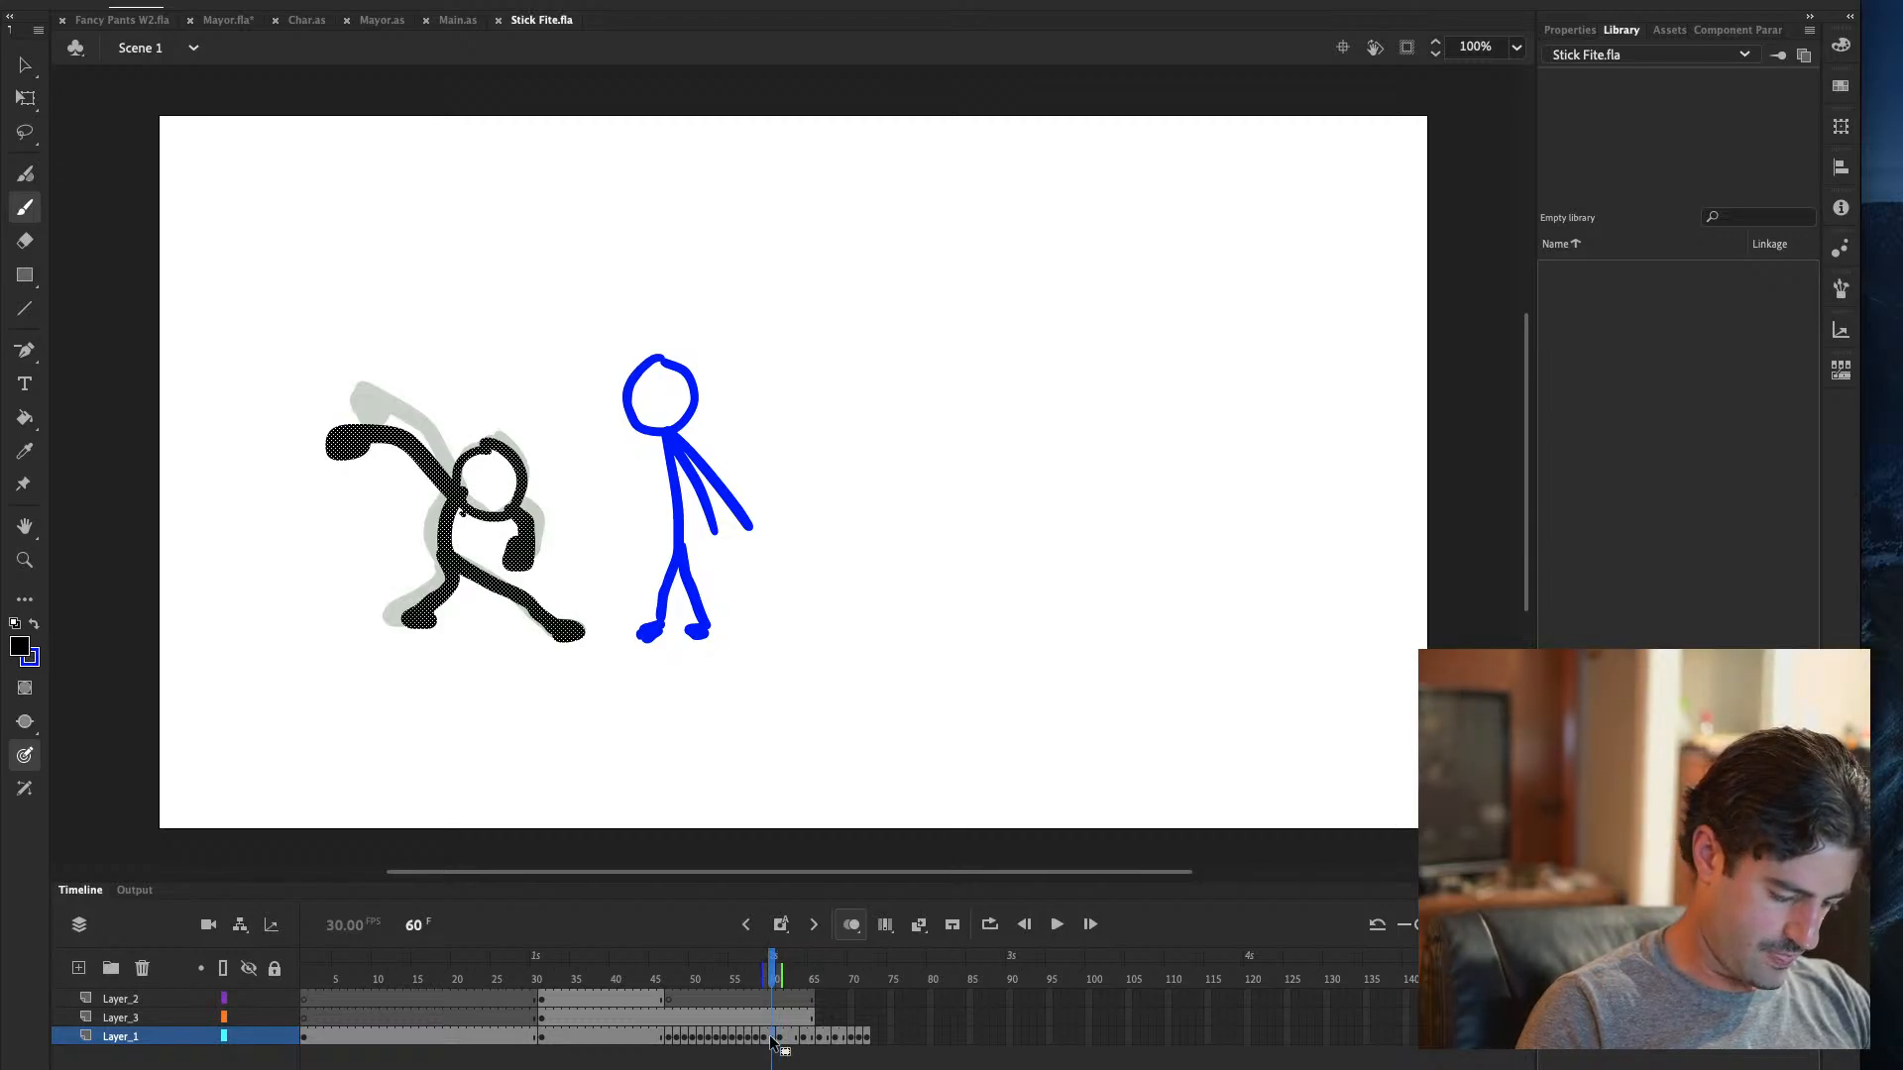
mouse_move(478, 464)
left_mouse_down()
mouse_move(501, 448)
mouse_move(511, 483)
left_mouse_up()
key("period")
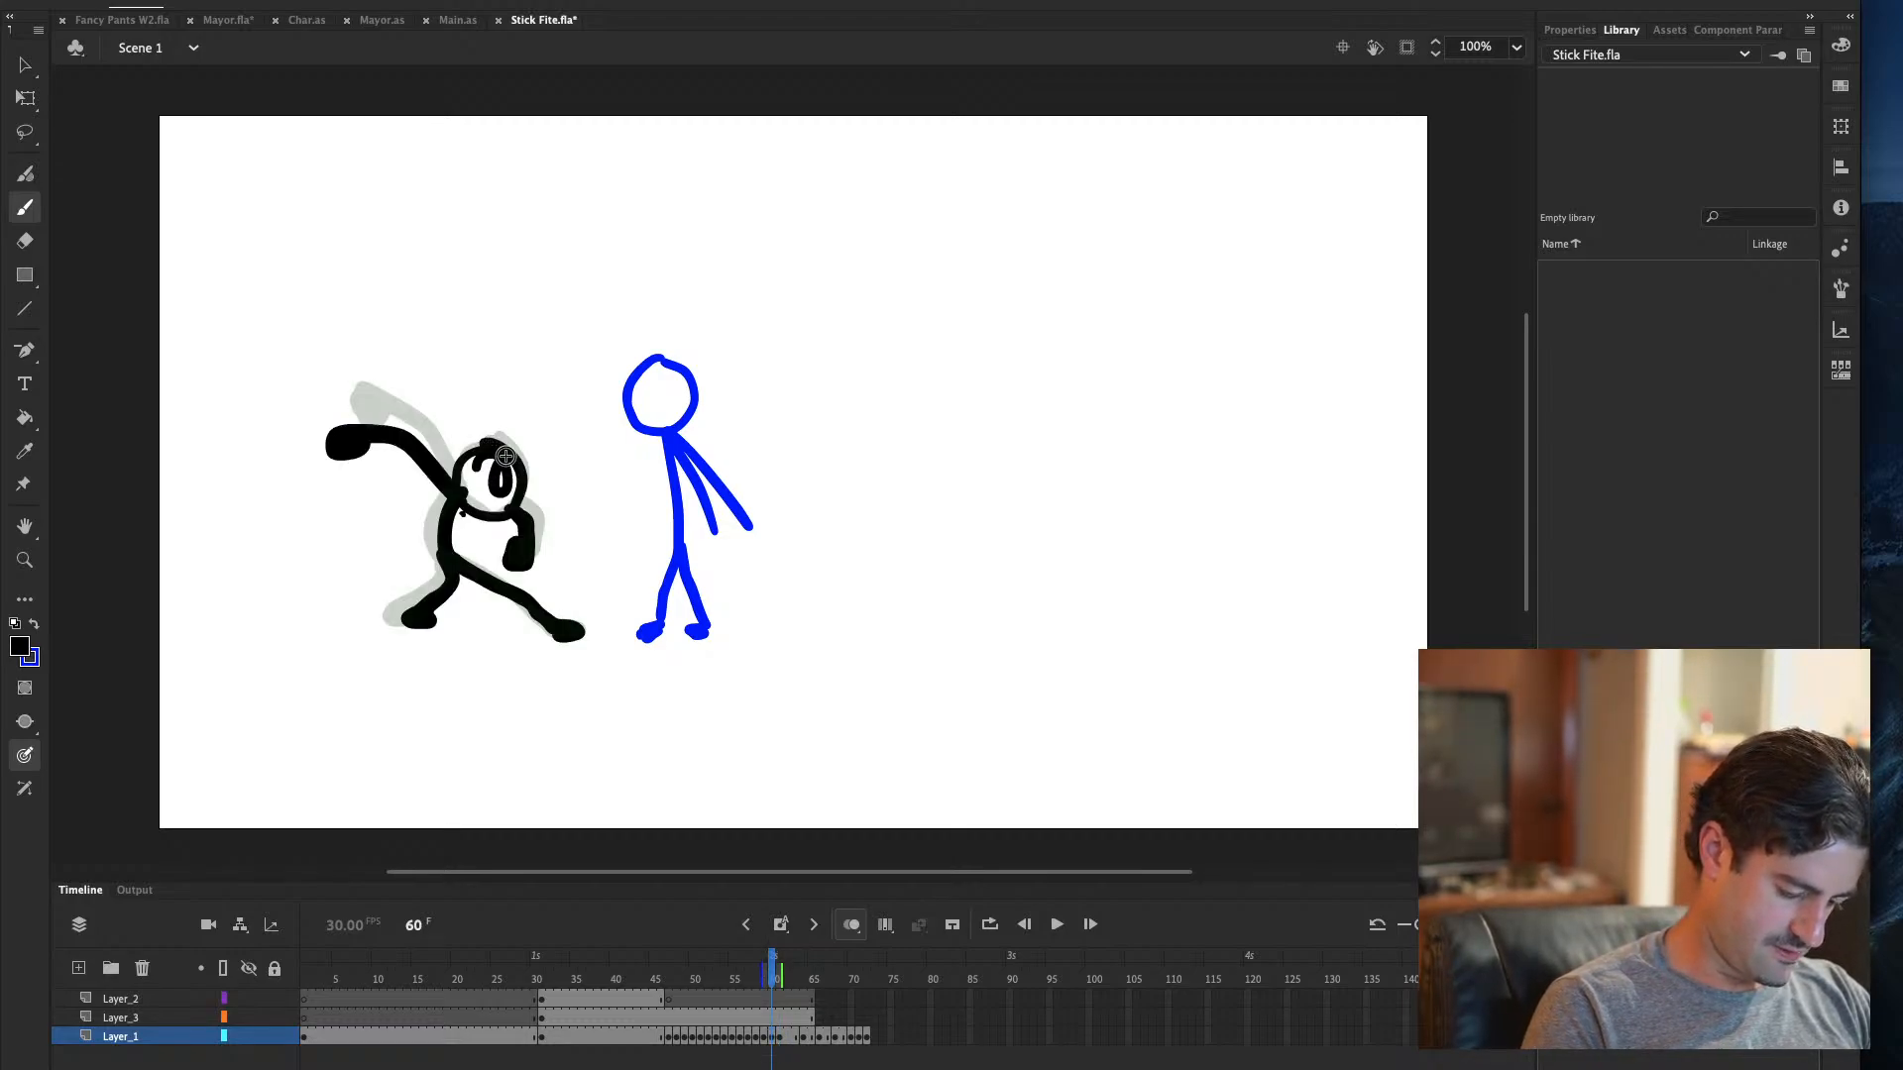
key("comma")
key("Delete")
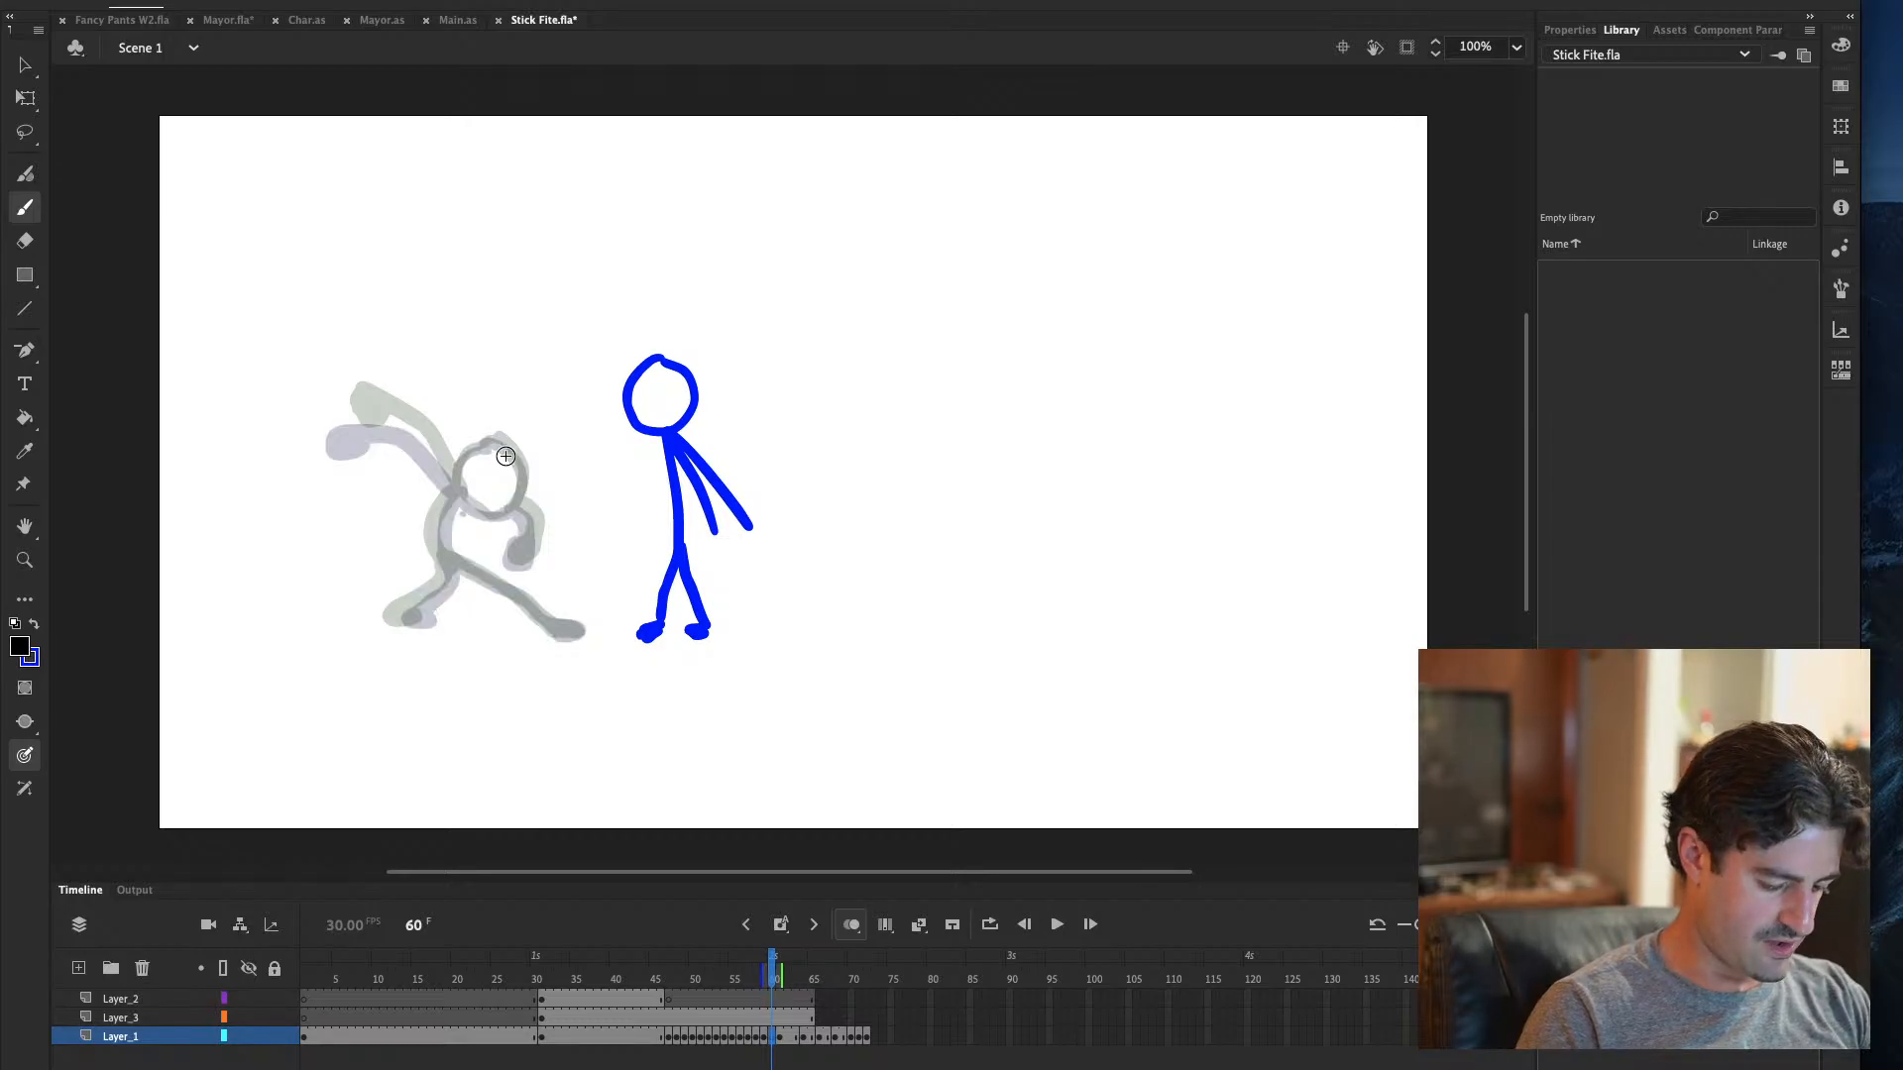
key("ctrl+z")
key("ctrl+y")
Compare the emptied frame 60 with its neighbouring drawings, temporarily extending the onion-skin range to frame 64
left_click_drag(782, 981, 803, 977)
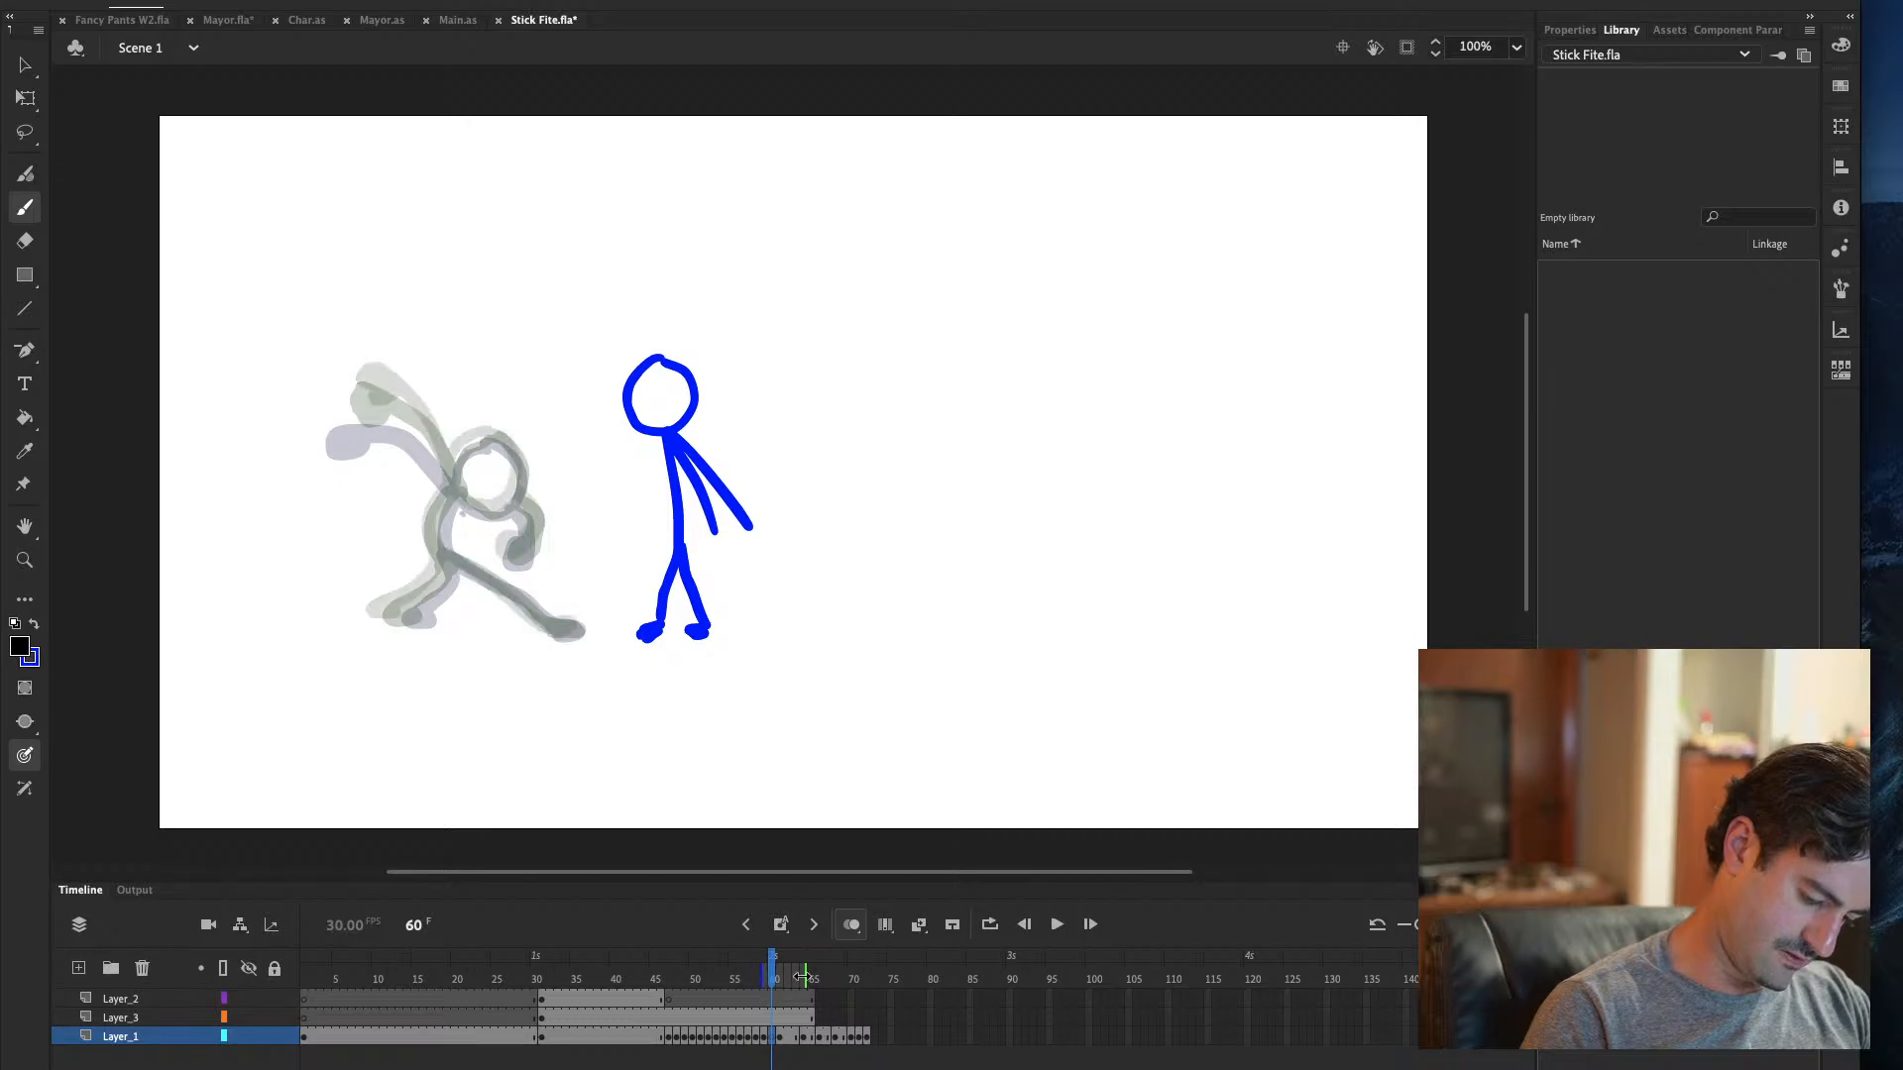
key("comma")
key("period")
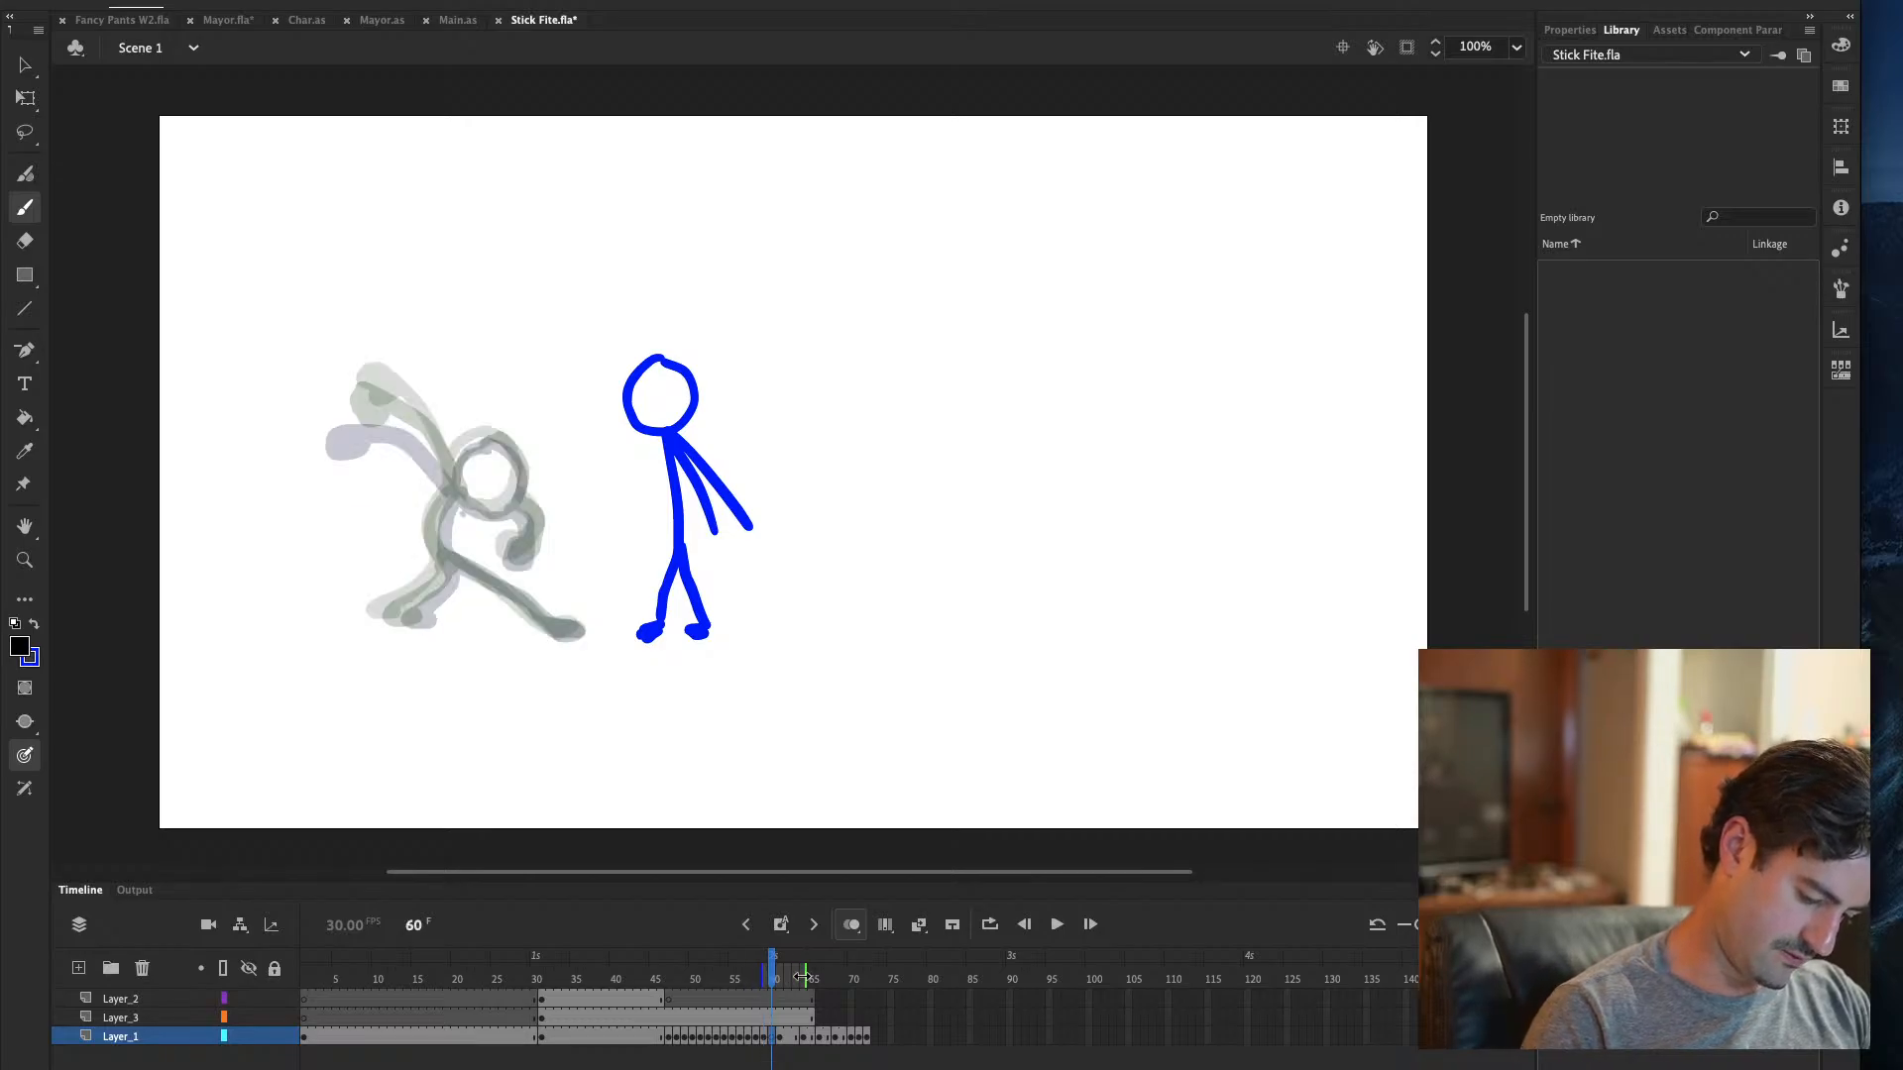
left_click_drag(805, 979, 783, 982)
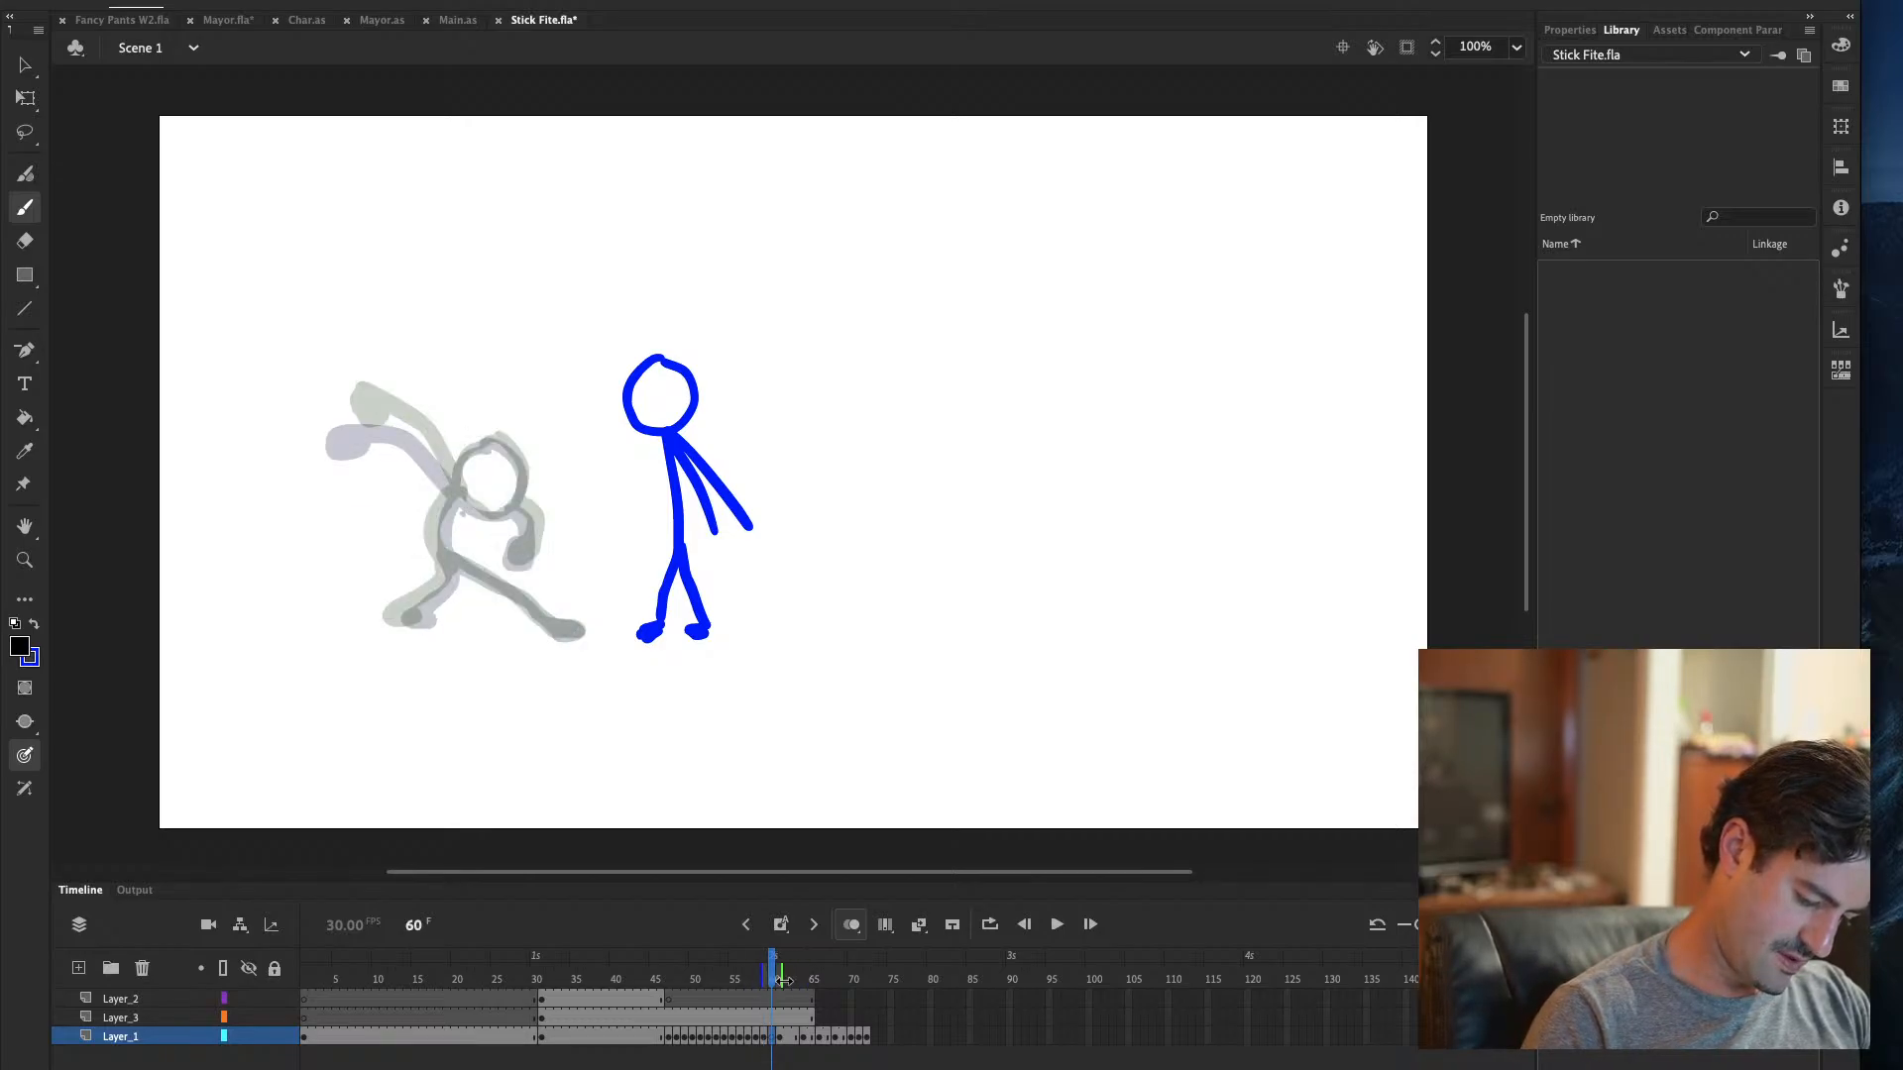
key("comma")
key("period")
key("comma")
key("period")
mouse_move(349, 405)
left_mouse_down()
mouse_move(416, 438)
mouse_move(448, 491)
left_mouse_up()
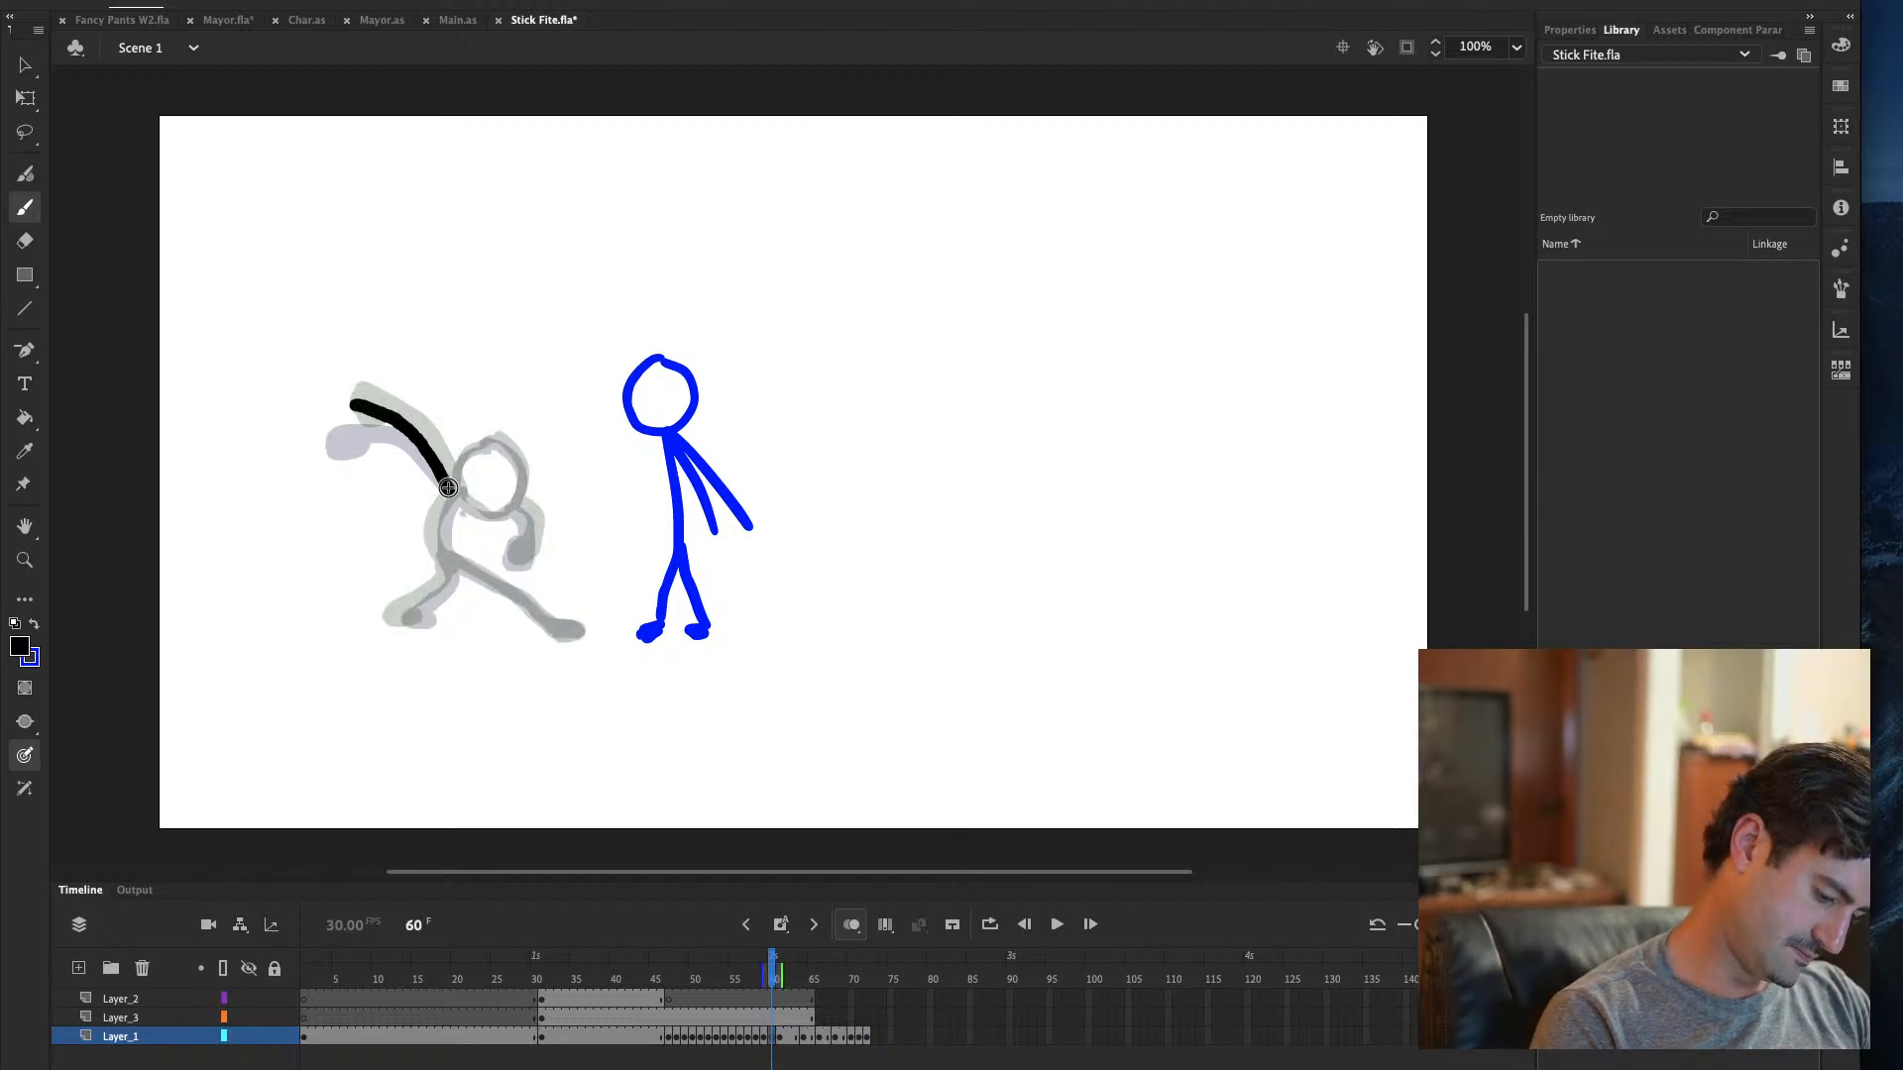
left_click(352, 425)
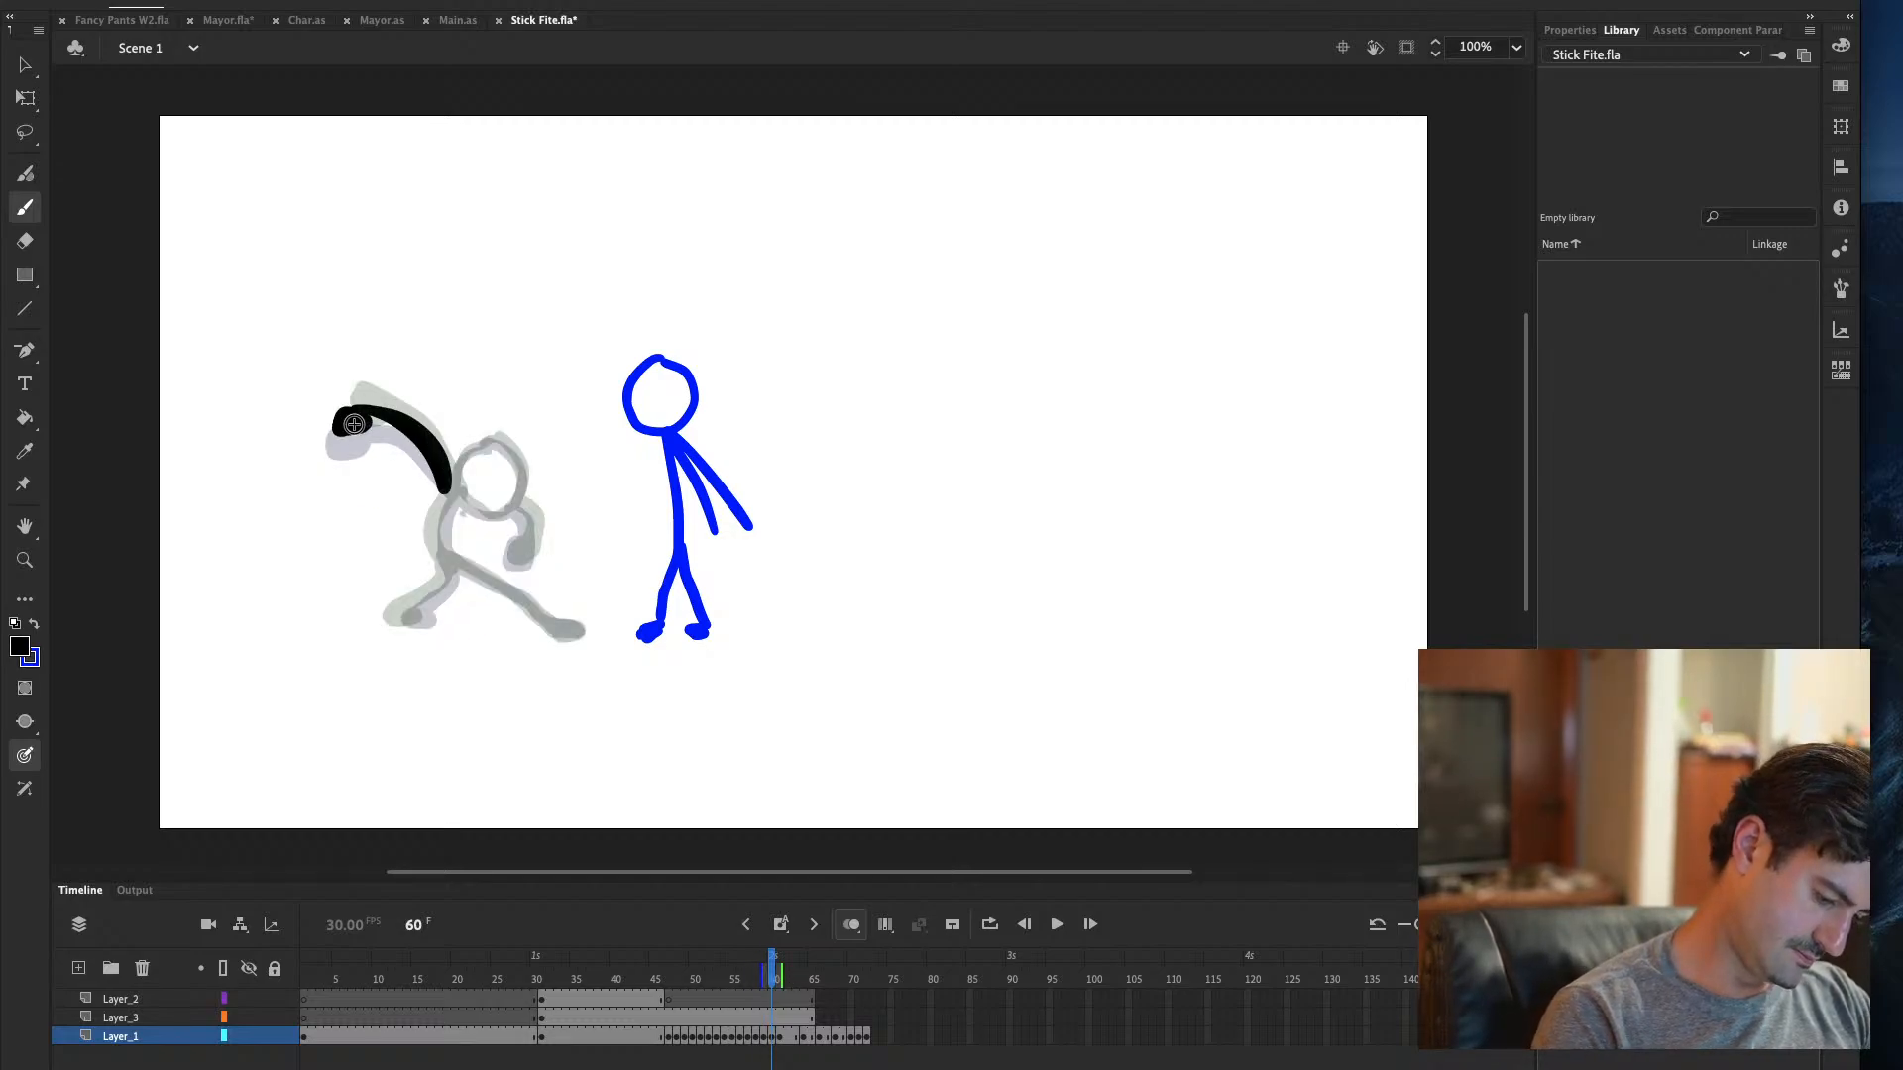
key("super+z")
key("super+z")
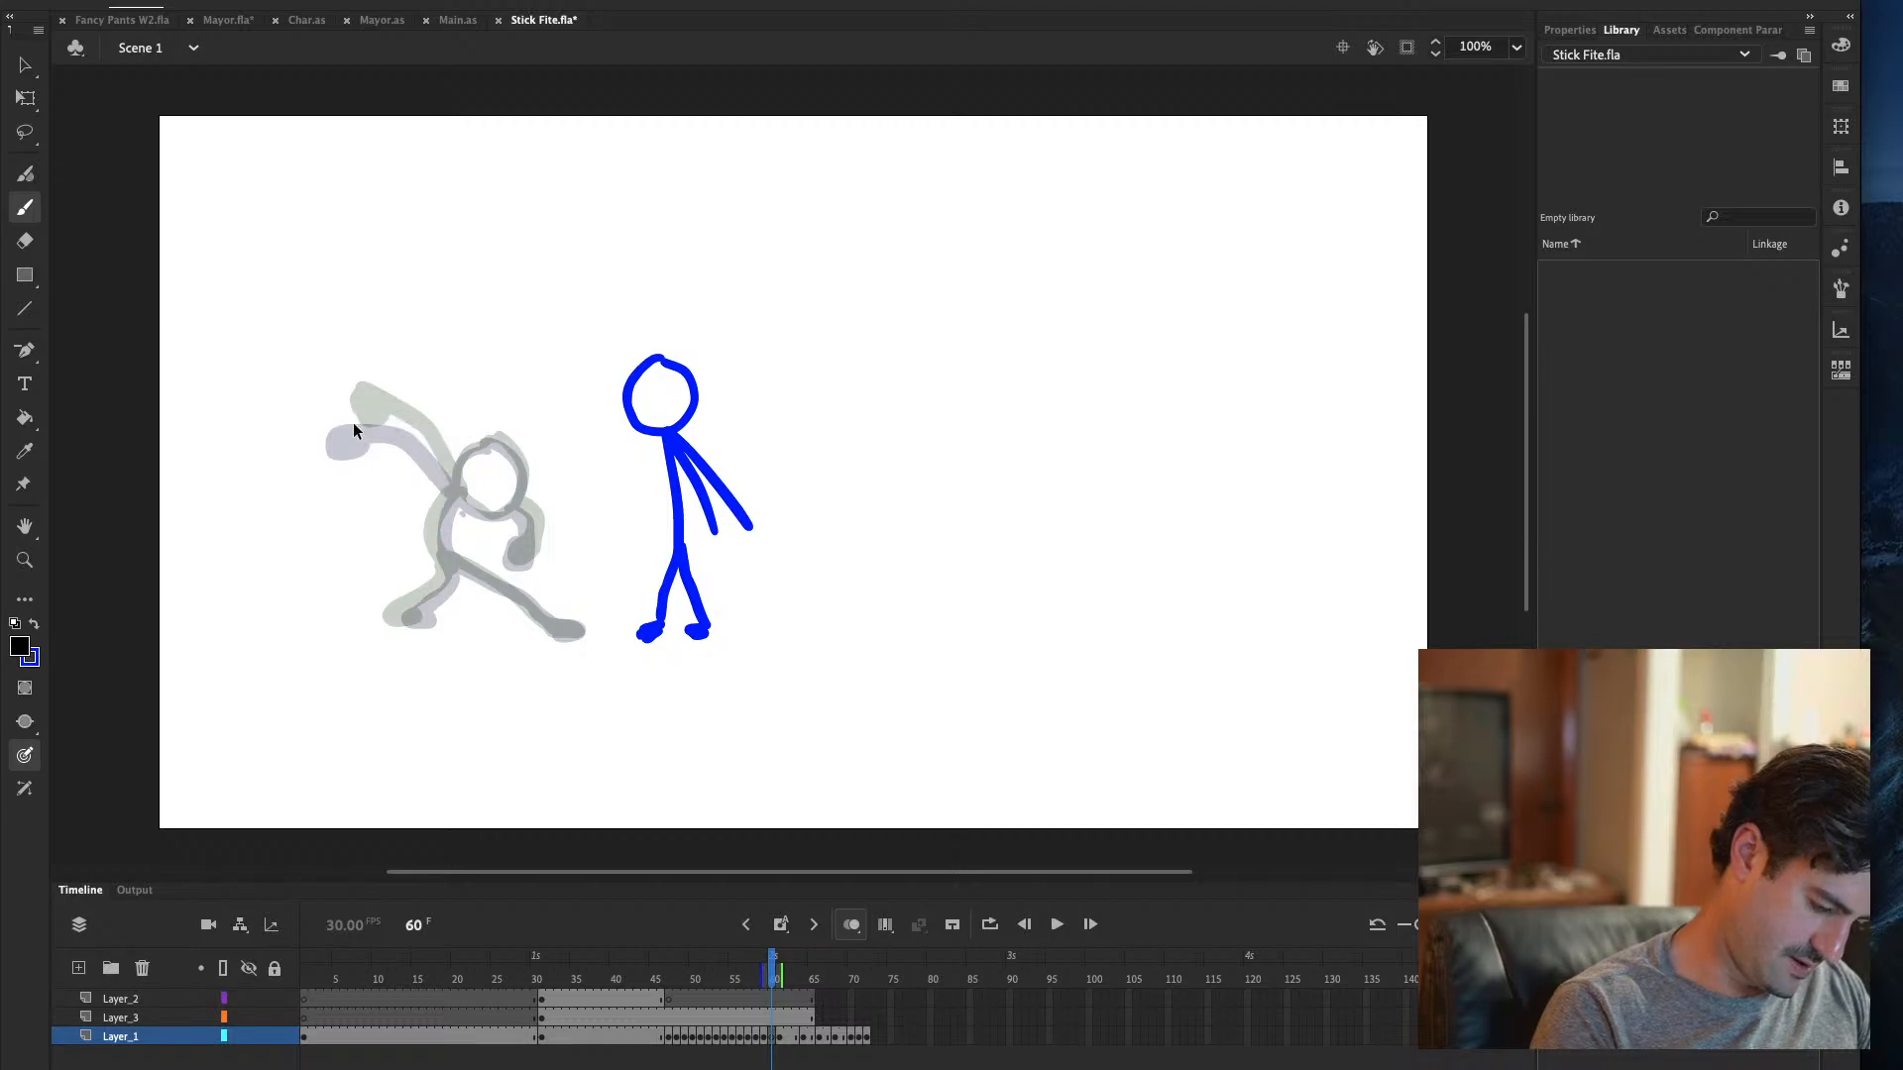
mouse_move(354, 424)
left_mouse_down()
mouse_move(398, 429)
mouse_move(454, 493)
left_mouse_up()
key("super+z")
Draw the black figure's in-between pose on frame 60, with the raised fist midway between the two onion-skinned fists
left_click(355, 402)
mouse_move(355, 402)
left_mouse_down()
mouse_move(454, 483)
mouse_move(346, 412)
left_mouse_up()
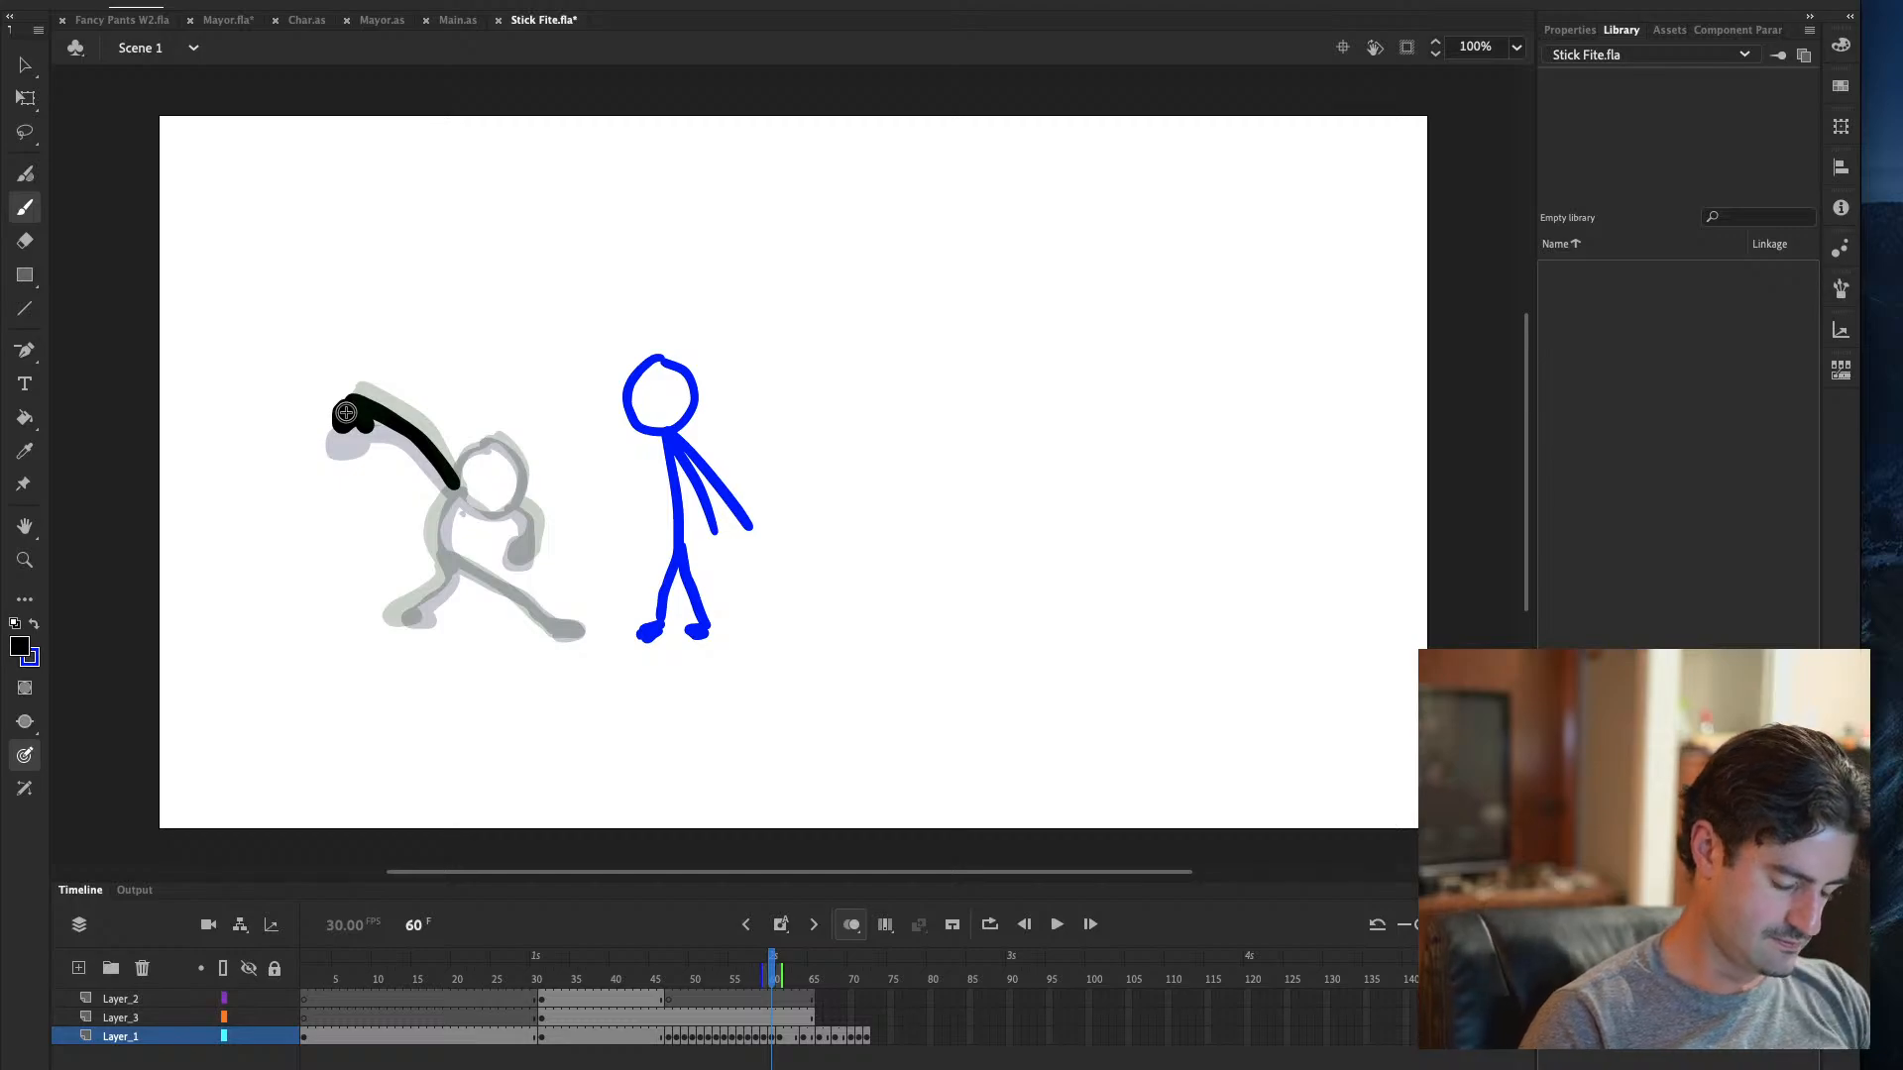
mouse_move(456, 480)
left_mouse_down()
mouse_move(524, 464)
mouse_move(476, 523)
mouse_move(456, 478)
mouse_move(540, 530)
mouse_move(520, 563)
mouse_move(516, 542)
mouse_move(441, 514)
mouse_move(451, 570)
mouse_move(421, 616)
mouse_move(481, 582)
mouse_move(565, 632)
left_mouse_up()
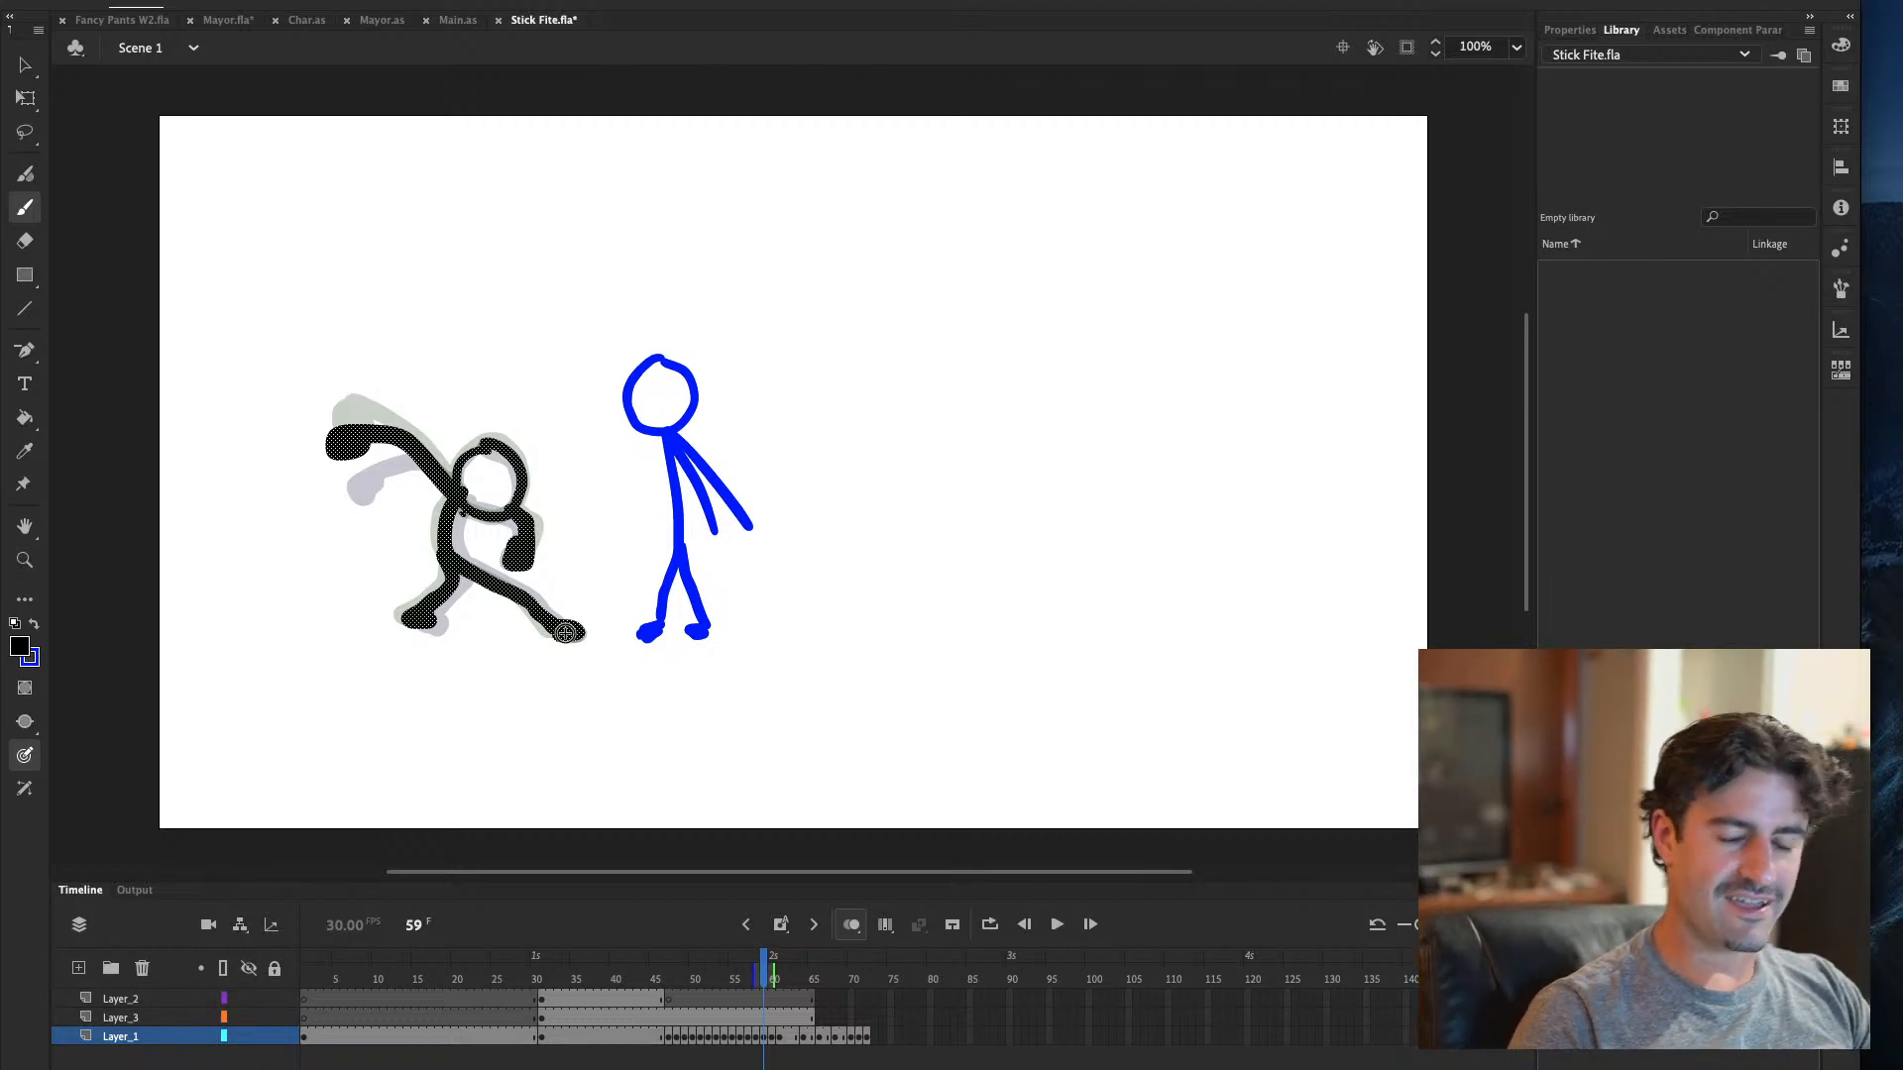
Compare frames 59 to 61 and touch up the black figure's head outline on frame 61
key("period")
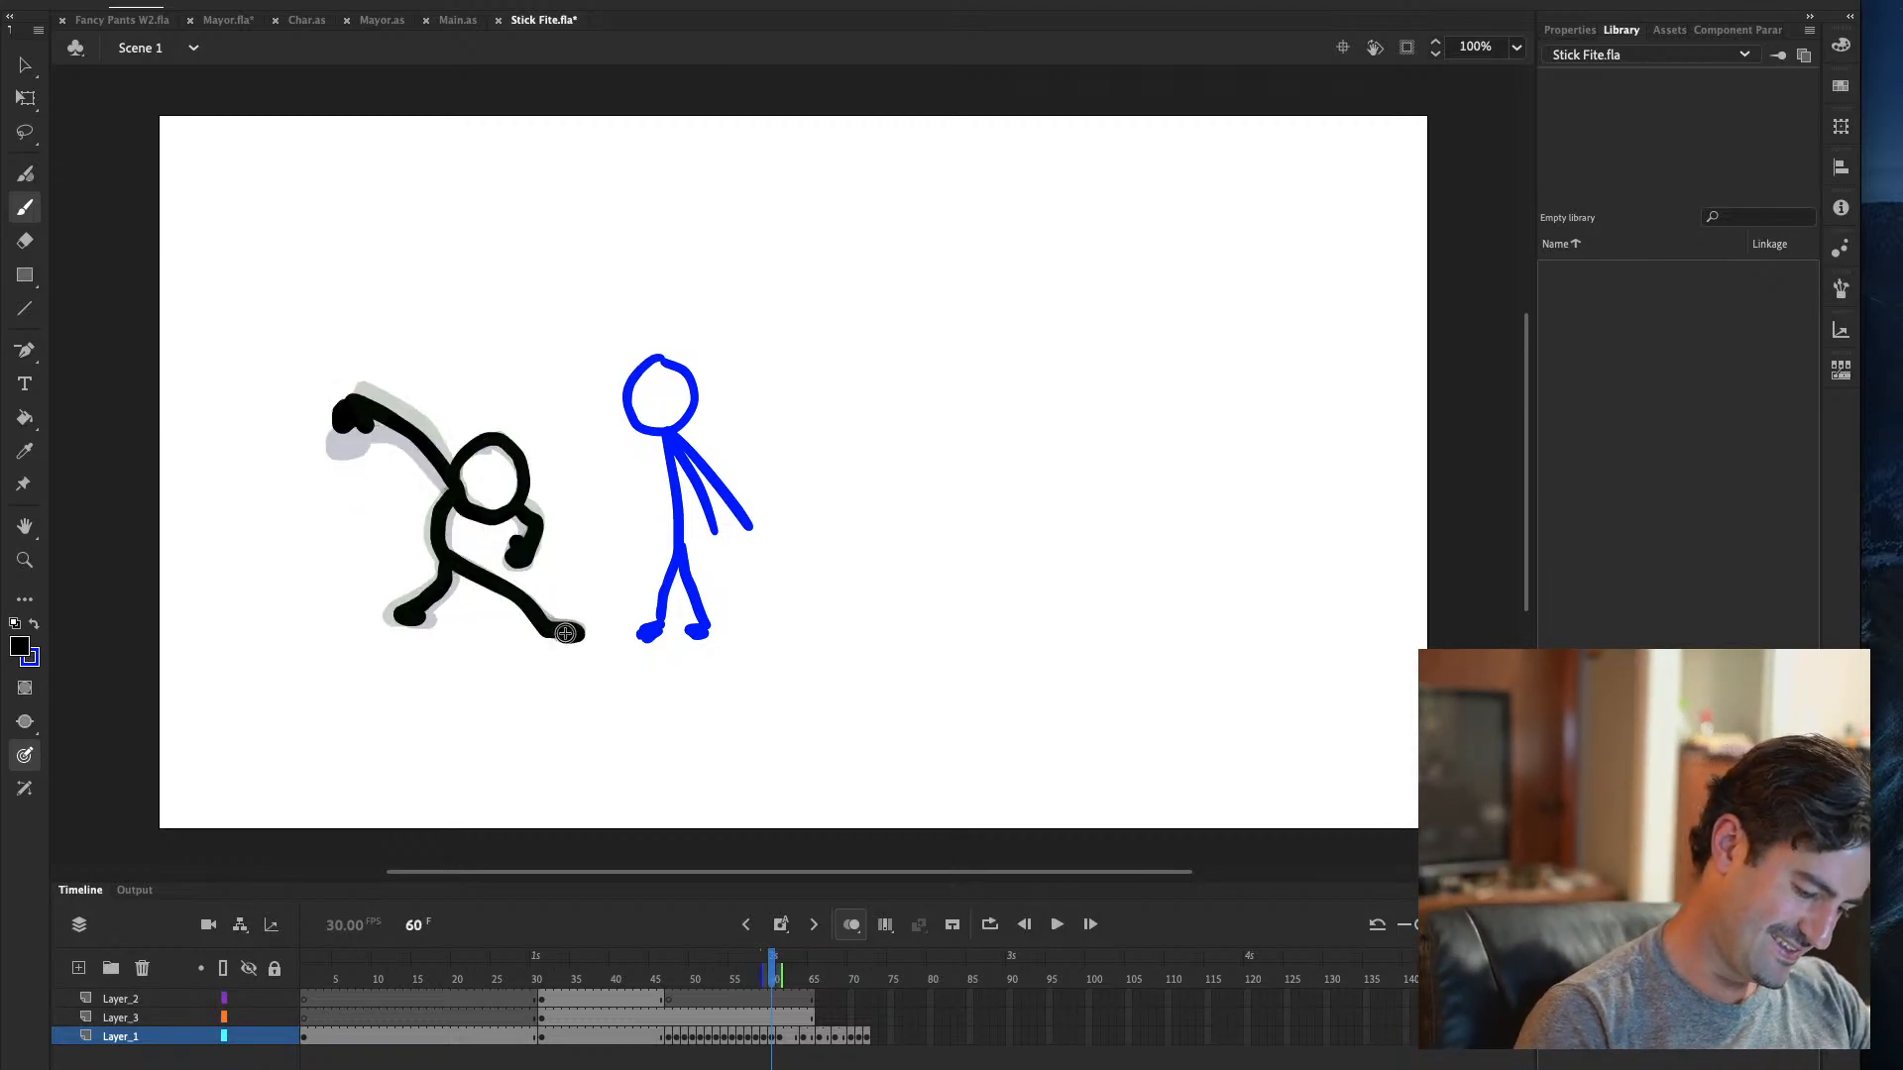
key("period")
key("comma")
key("period")
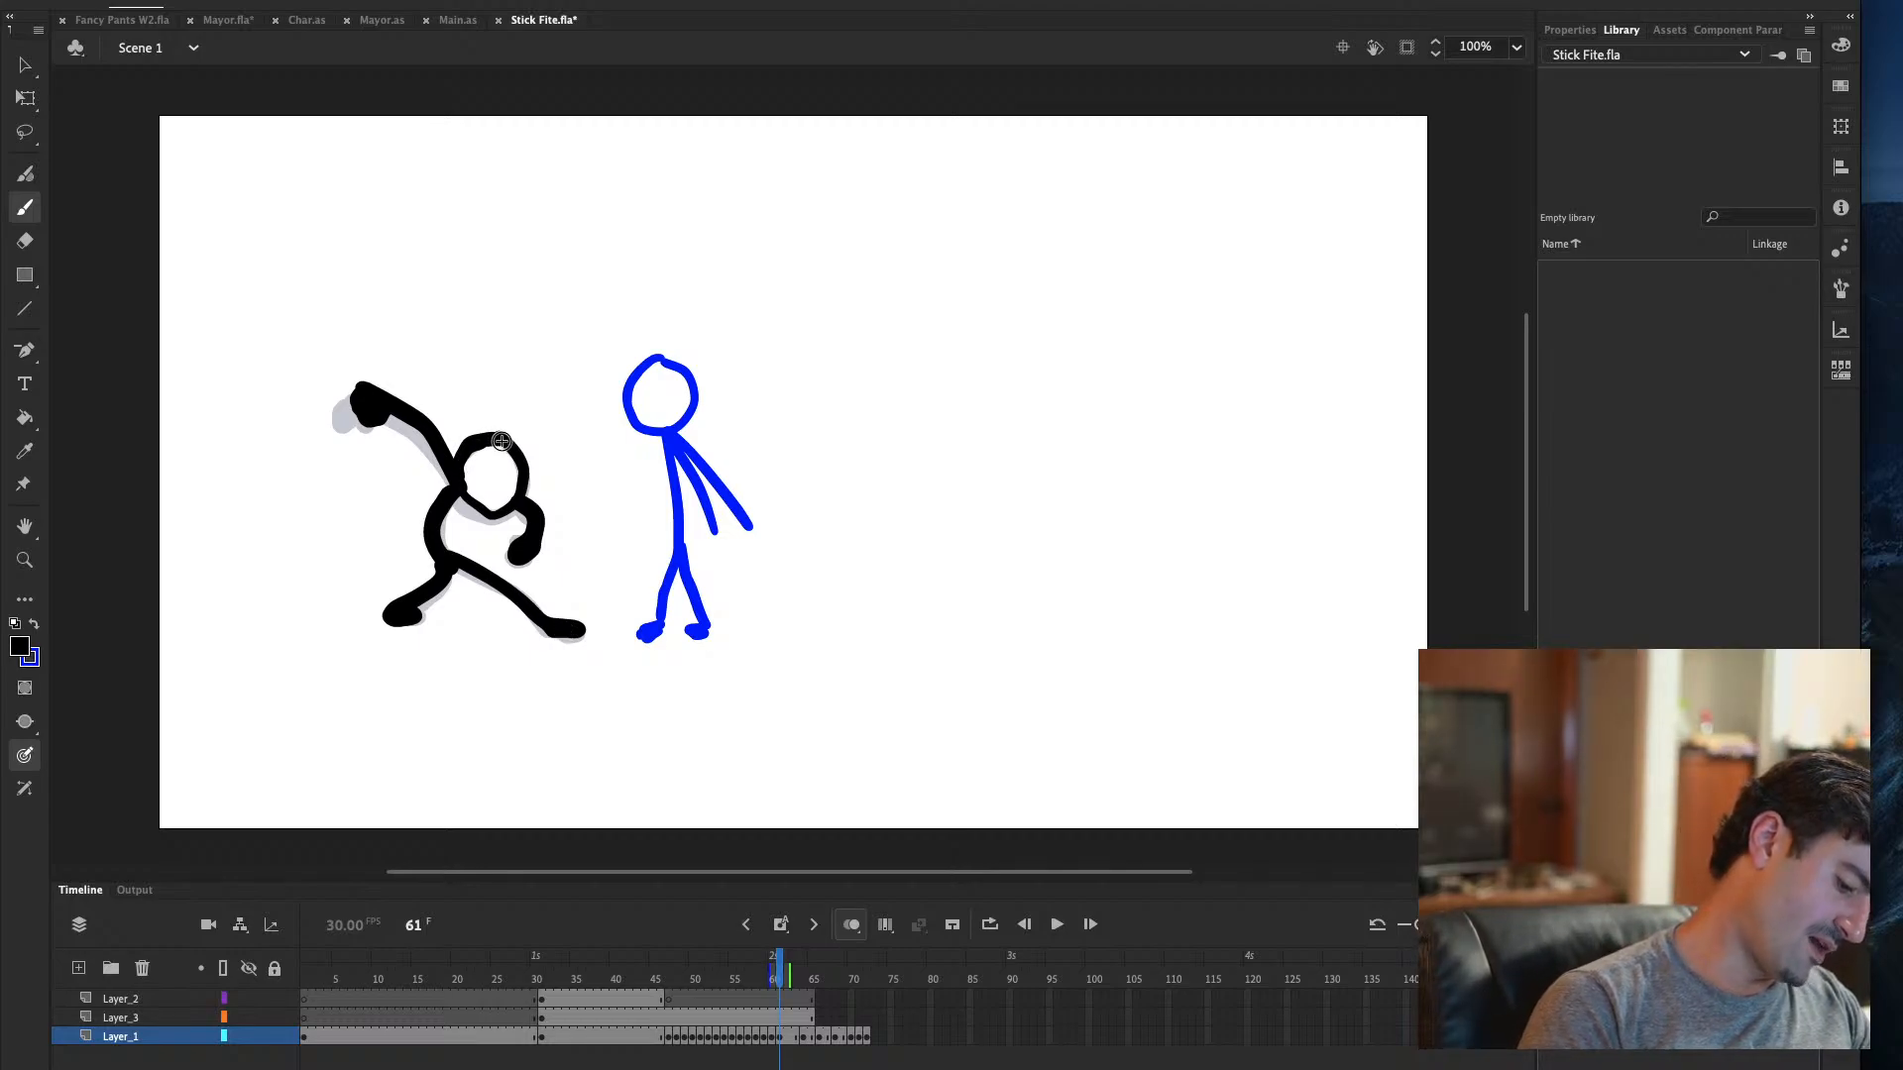
key("comma")
key("period")
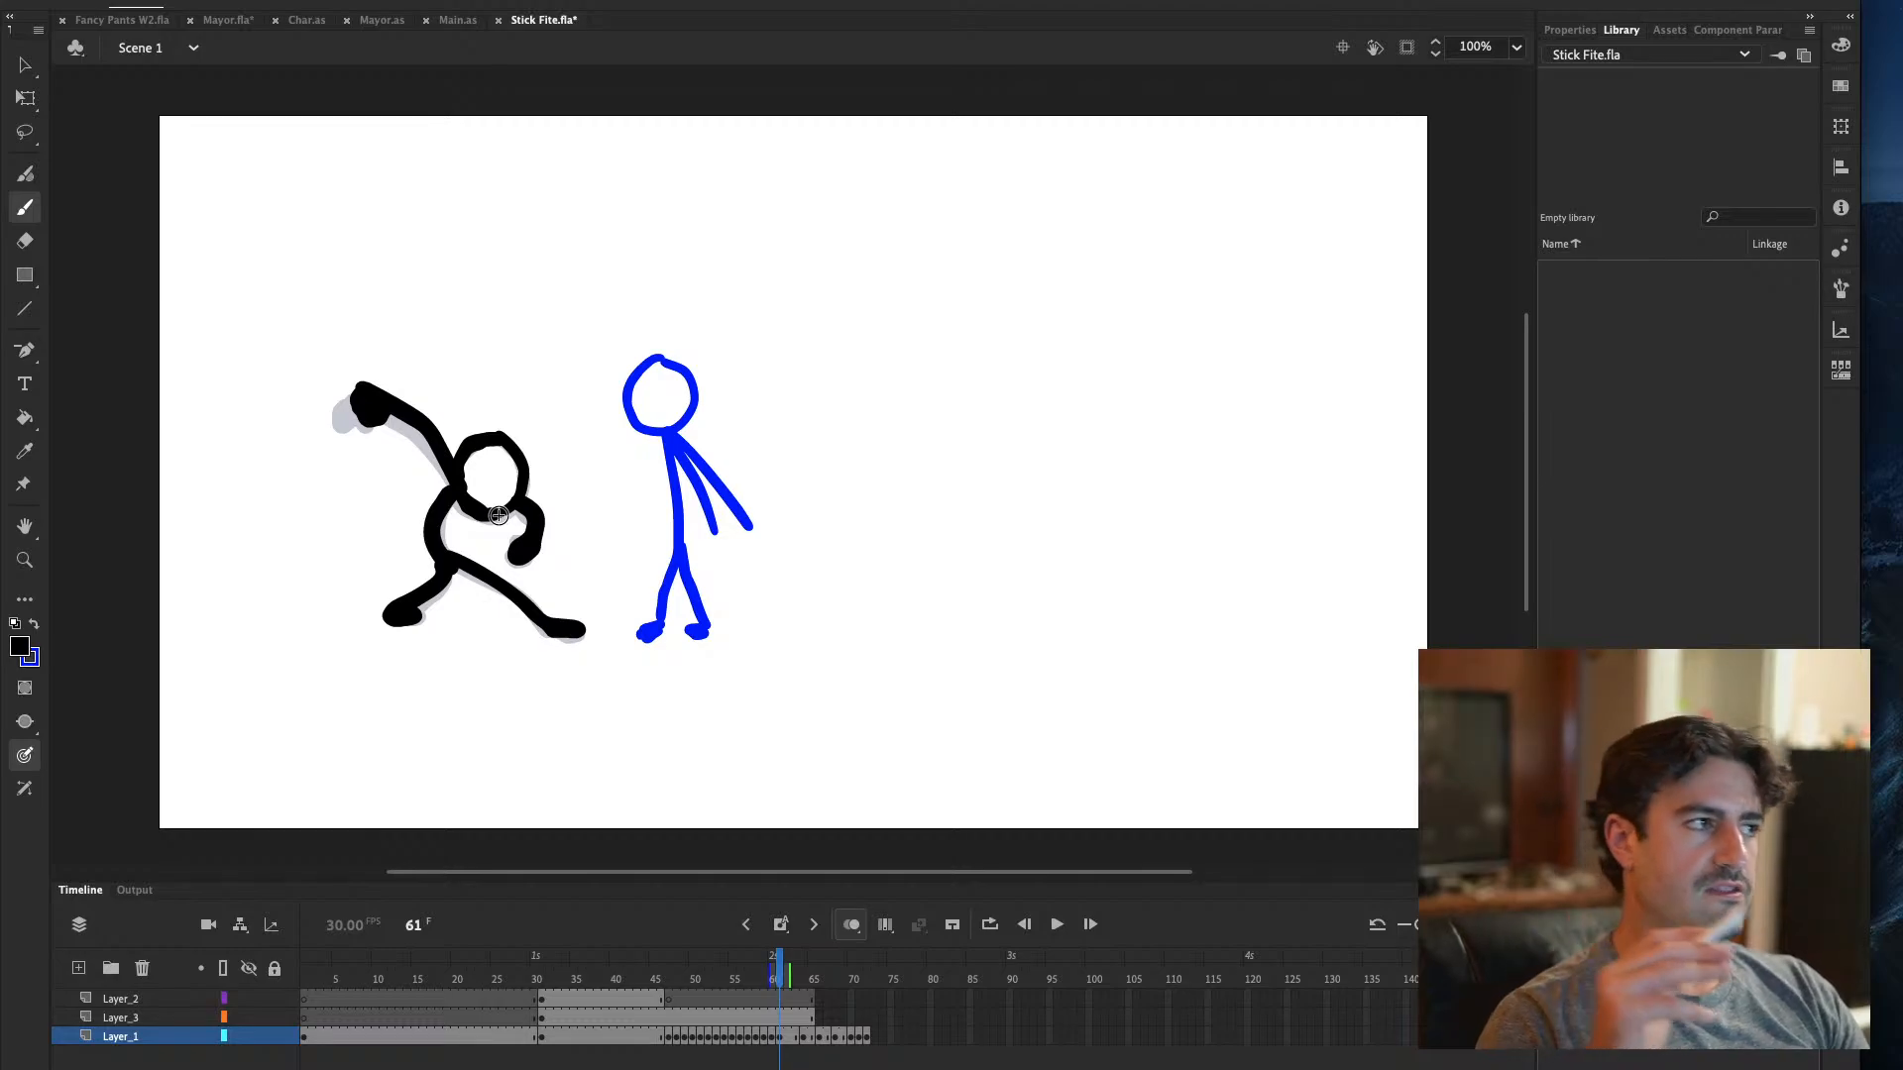
key("comma")
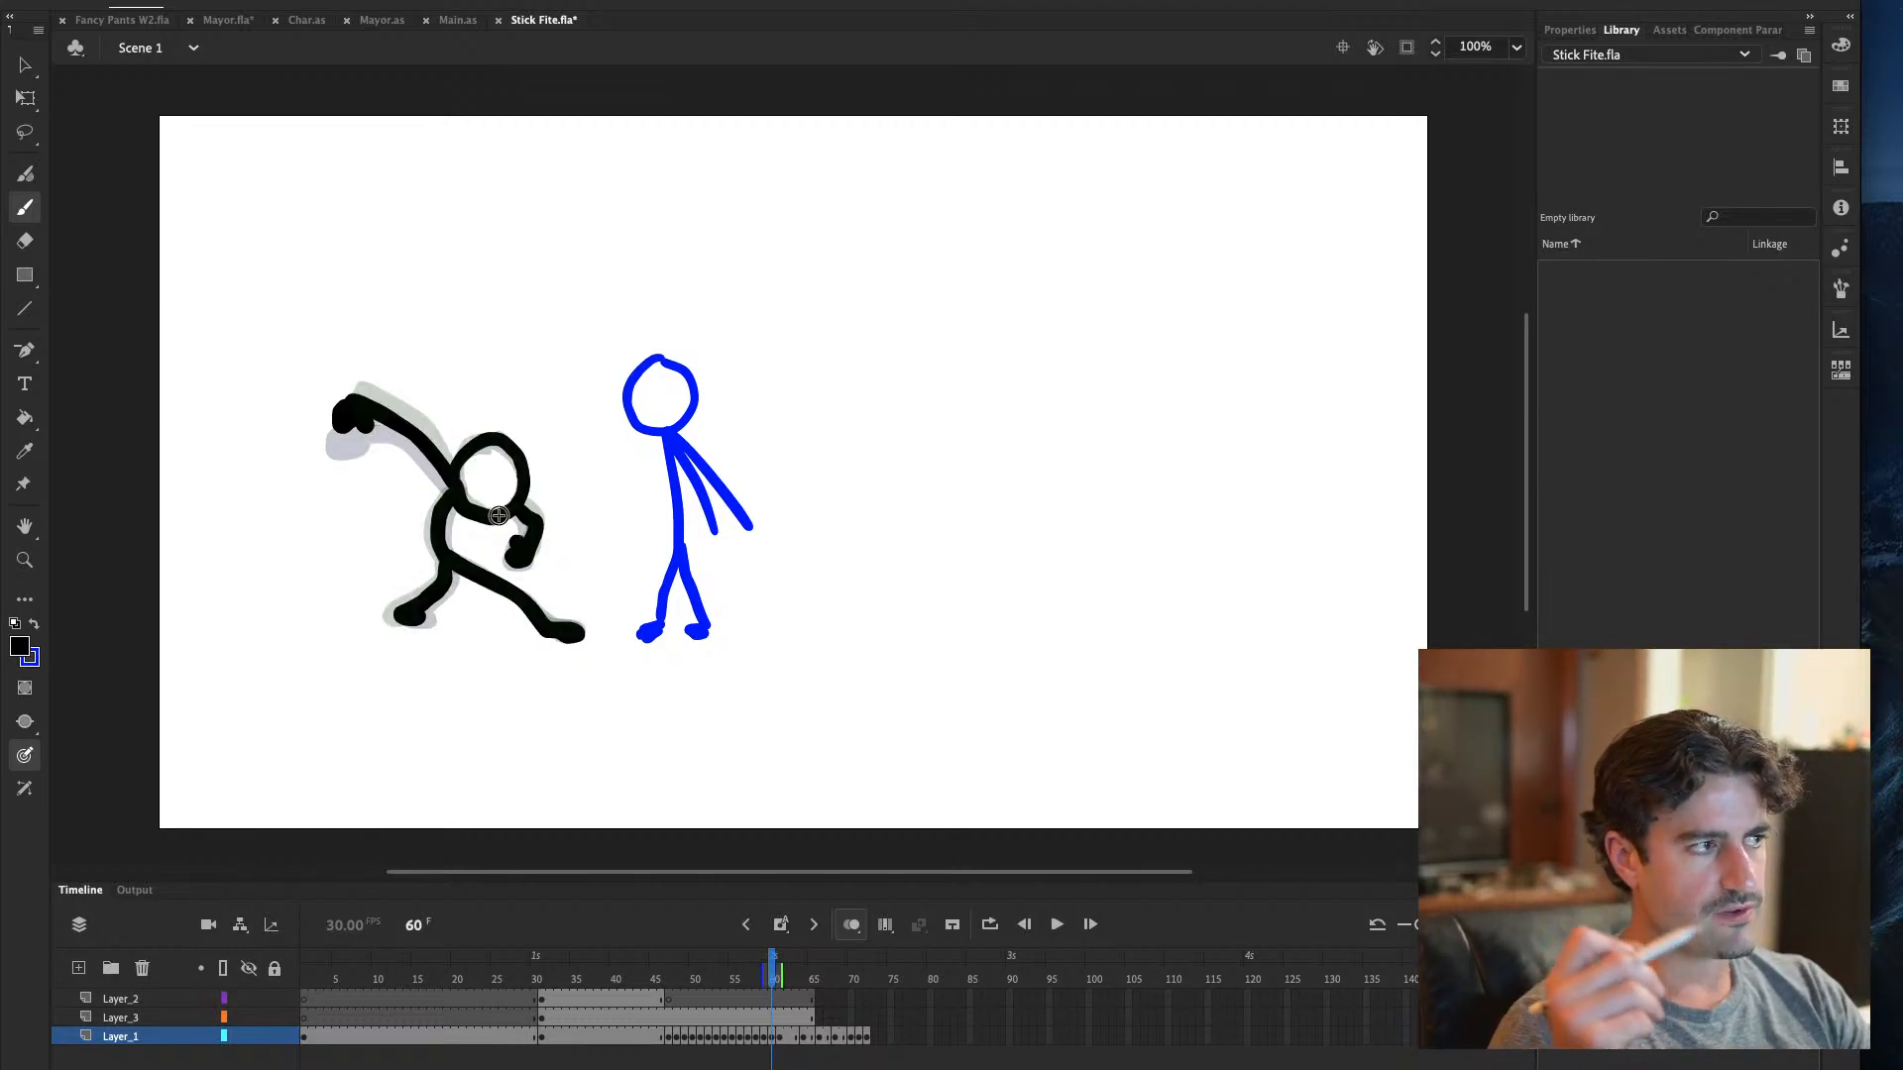
Insert a blank keyframe at frame 63 on Layer_1 and check it against the following frame
key("period")
key("period")
key("period")
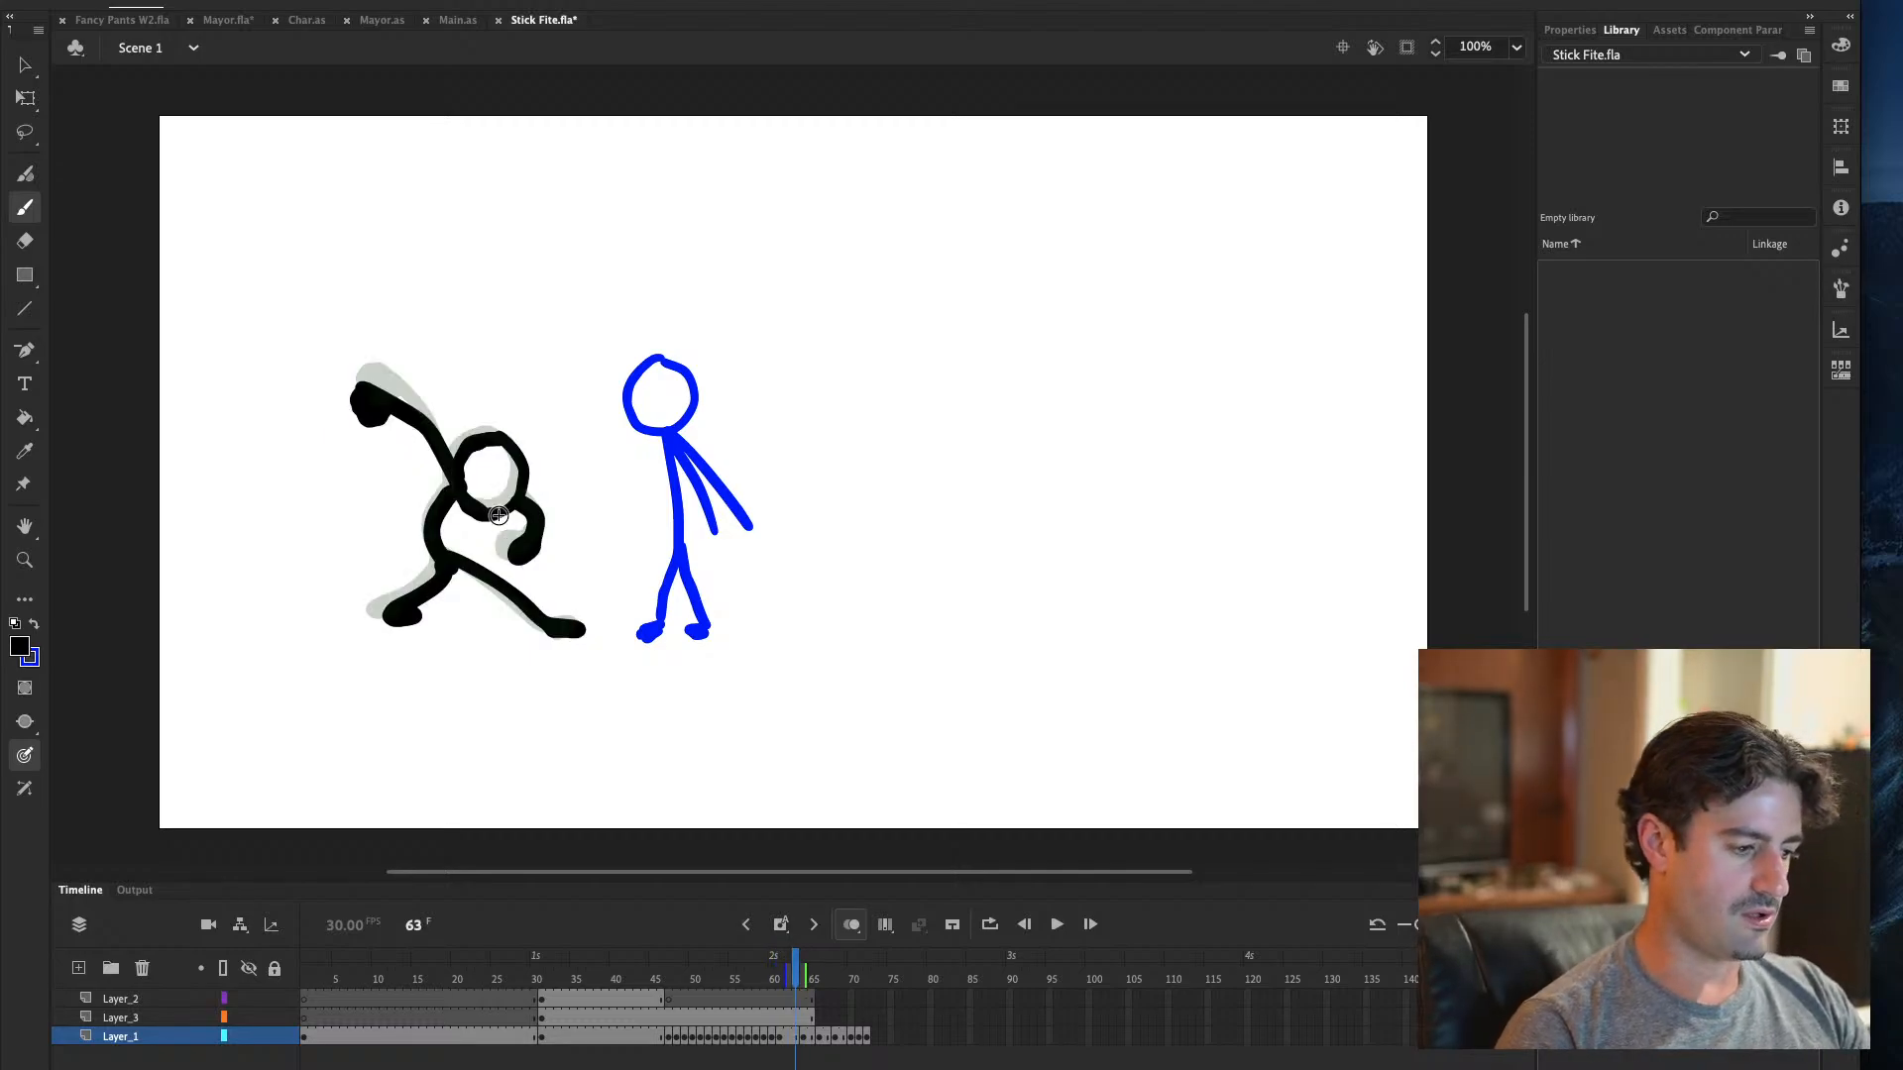
key("F7")
key("period")
key("comma")
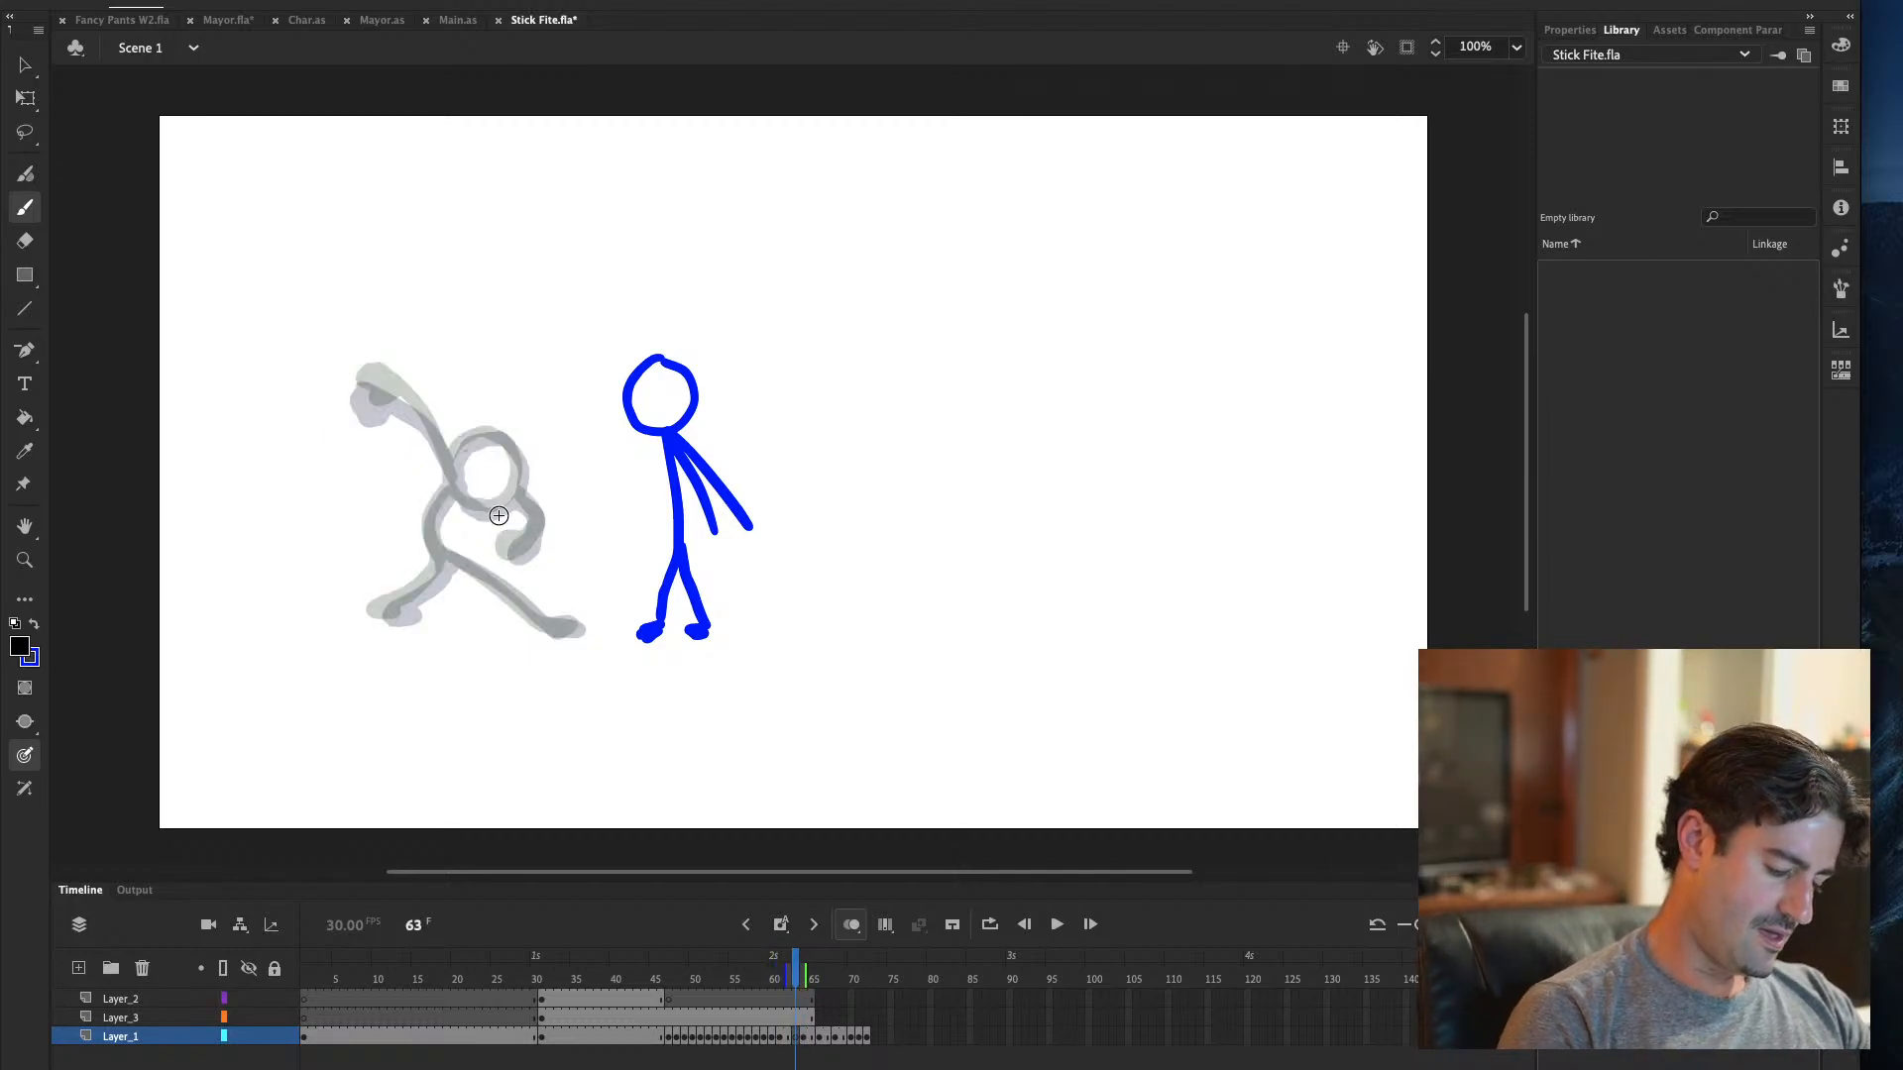
Draw the black figure's full in-between pose on frame 63, with the raised fist between the onion-skinned drawings
mouse_move(363, 378)
left_mouse_down()
mouse_move(416, 392)
mouse_move(454, 483)
mouse_move(382, 399)
left_mouse_up()
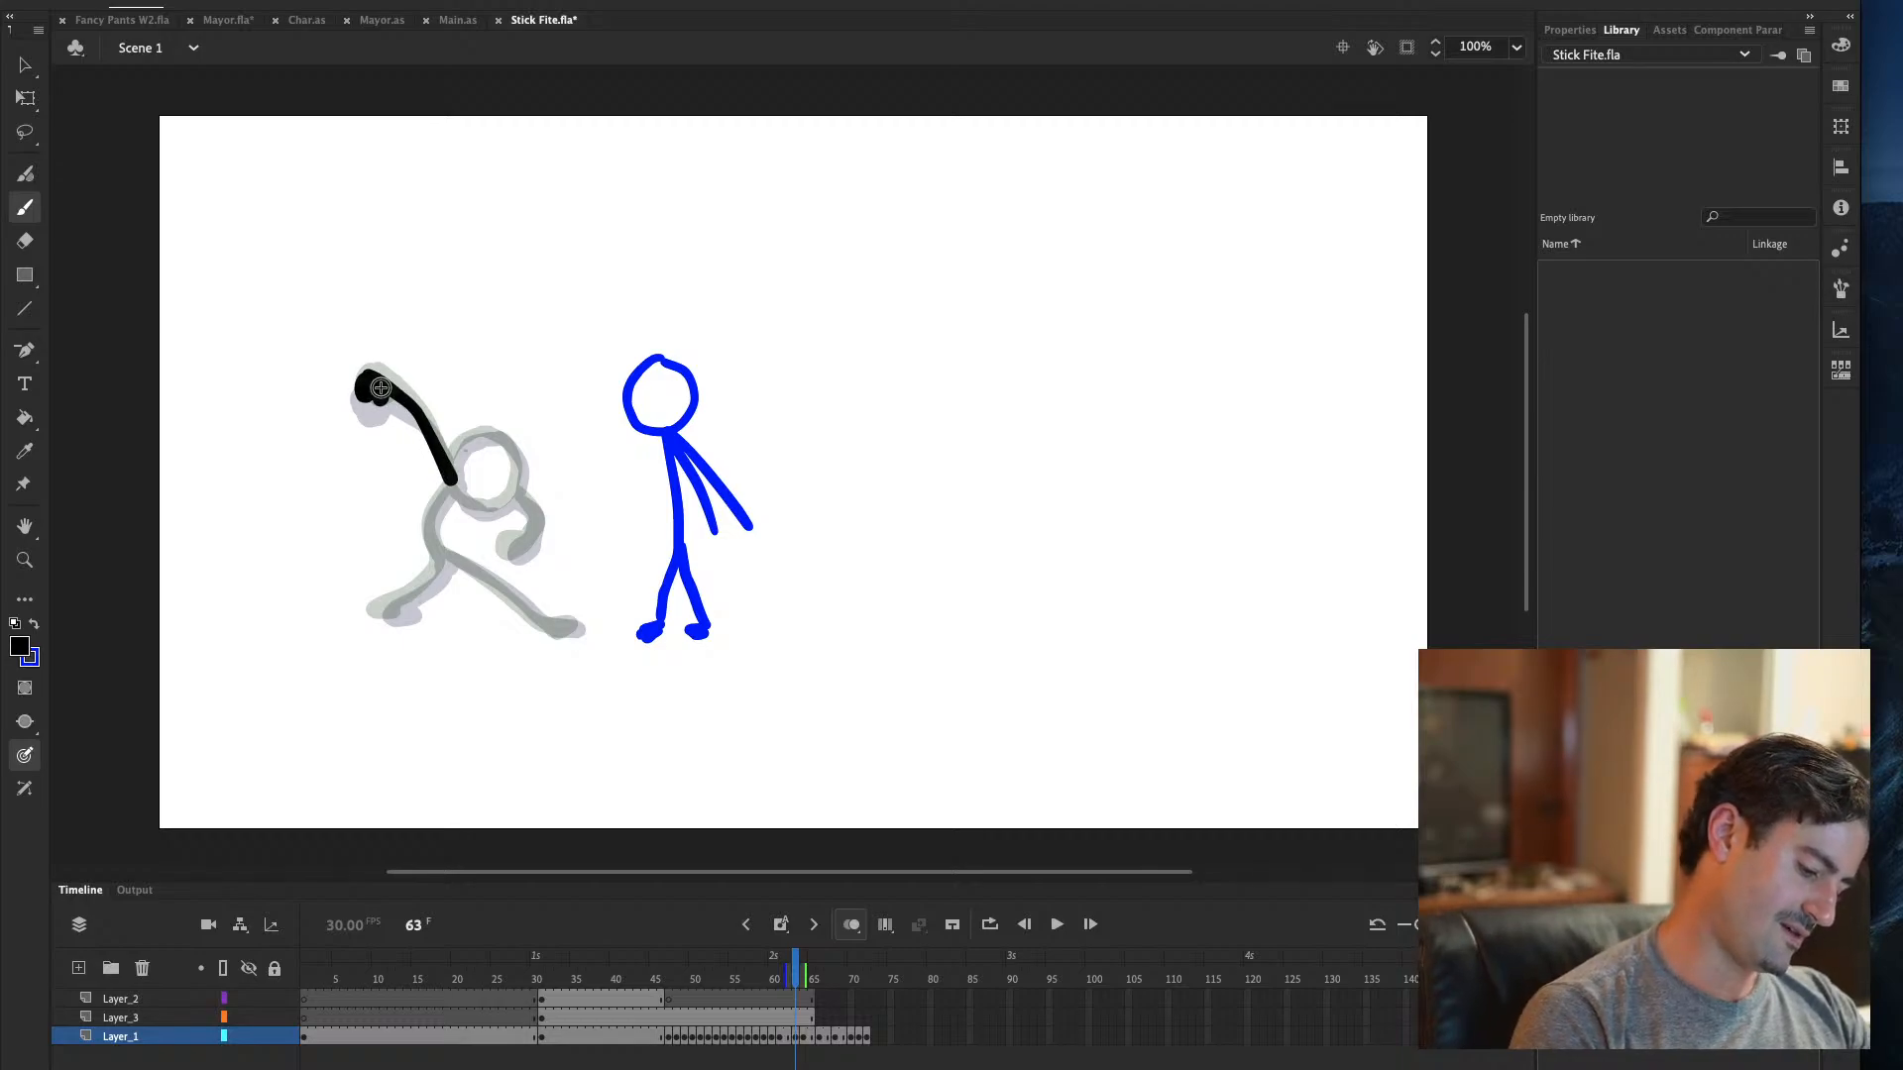
mouse_move(456, 458)
left_mouse_down()
mouse_move(487, 511)
mouse_move(520, 487)
mouse_move(507, 443)
mouse_move(472, 441)
mouse_move(451, 476)
mouse_move(495, 510)
mouse_move(515, 442)
mouse_move(486, 432)
mouse_move(456, 476)
mouse_move(510, 545)
left_mouse_up()
key("ctrl+z")
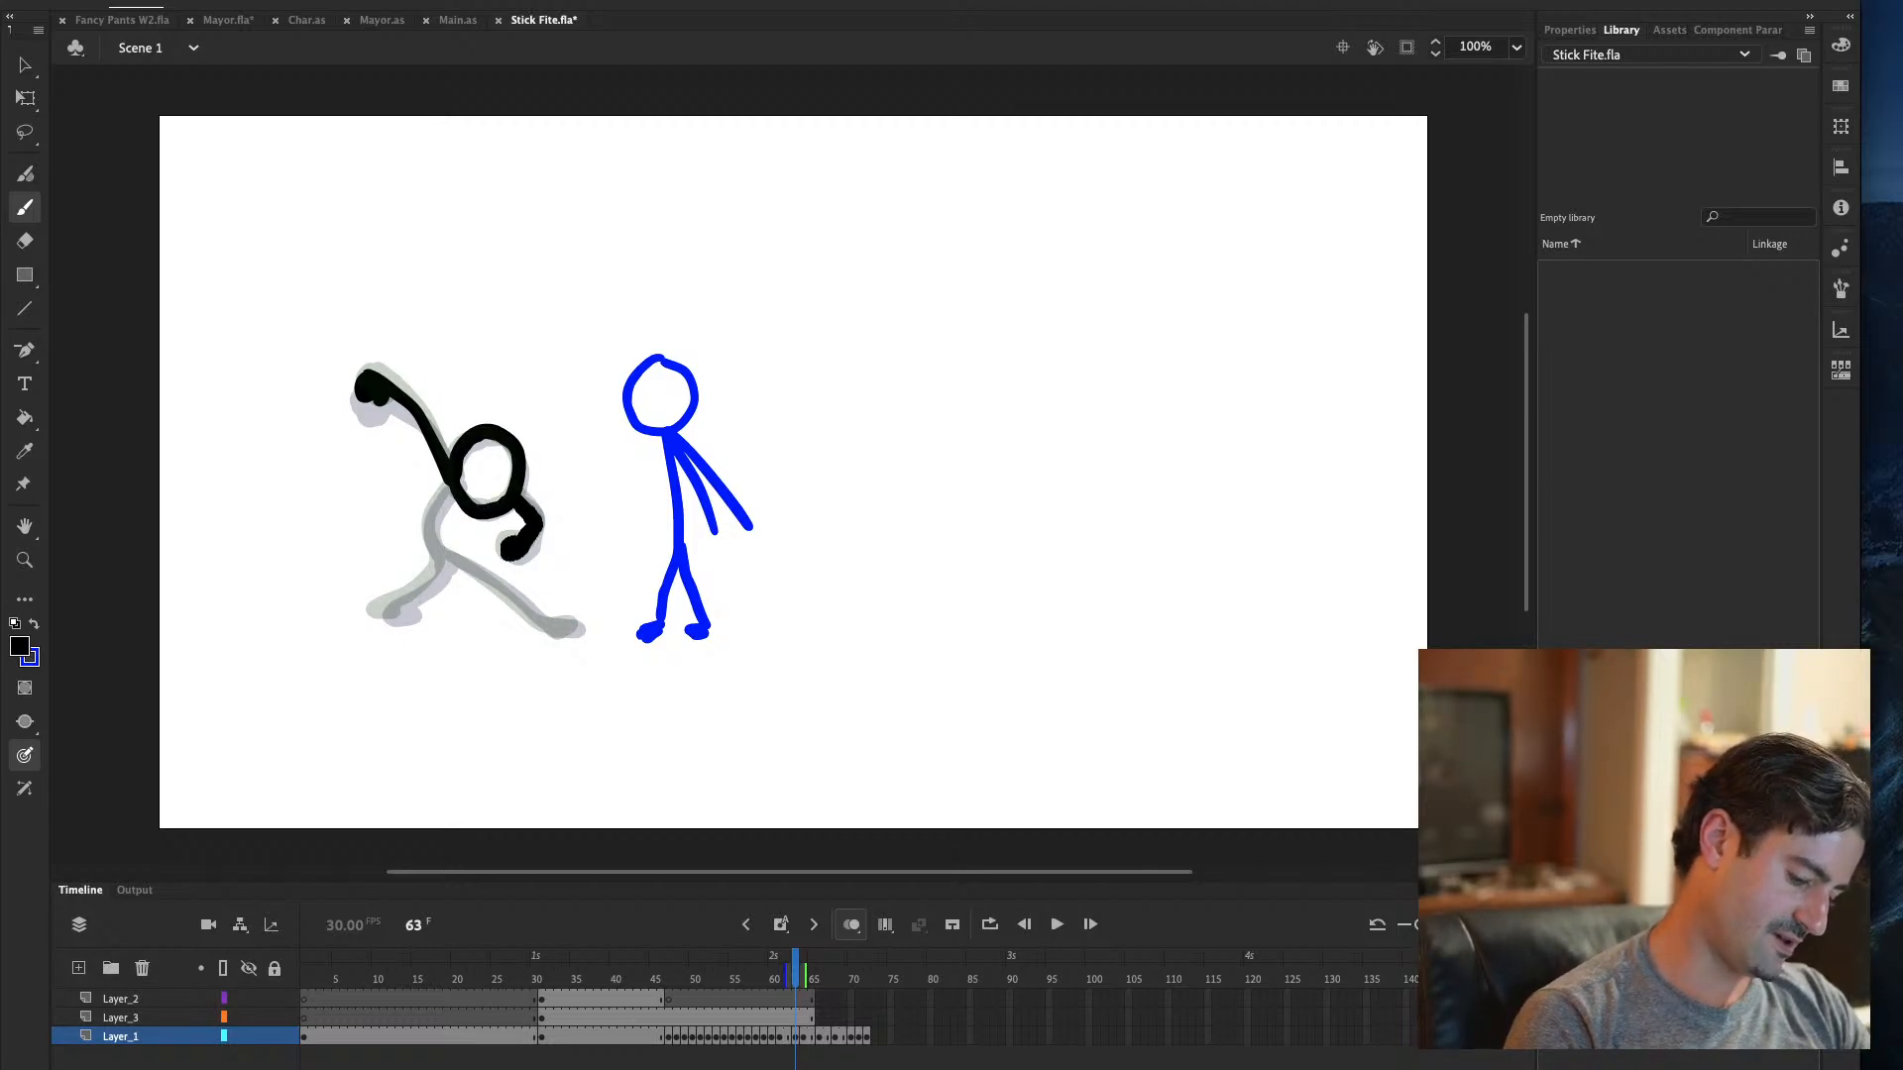
mouse_move(456, 486)
left_mouse_down()
mouse_move(441, 569)
mouse_move(385, 611)
mouse_move(476, 569)
mouse_move(577, 632)
left_mouse_up()
Compare frame 63 with the preceding drawing and clear frame 62 for a new in-between drawing
key("comma")
key("period")
key("comma")
key("period")
key("comma")
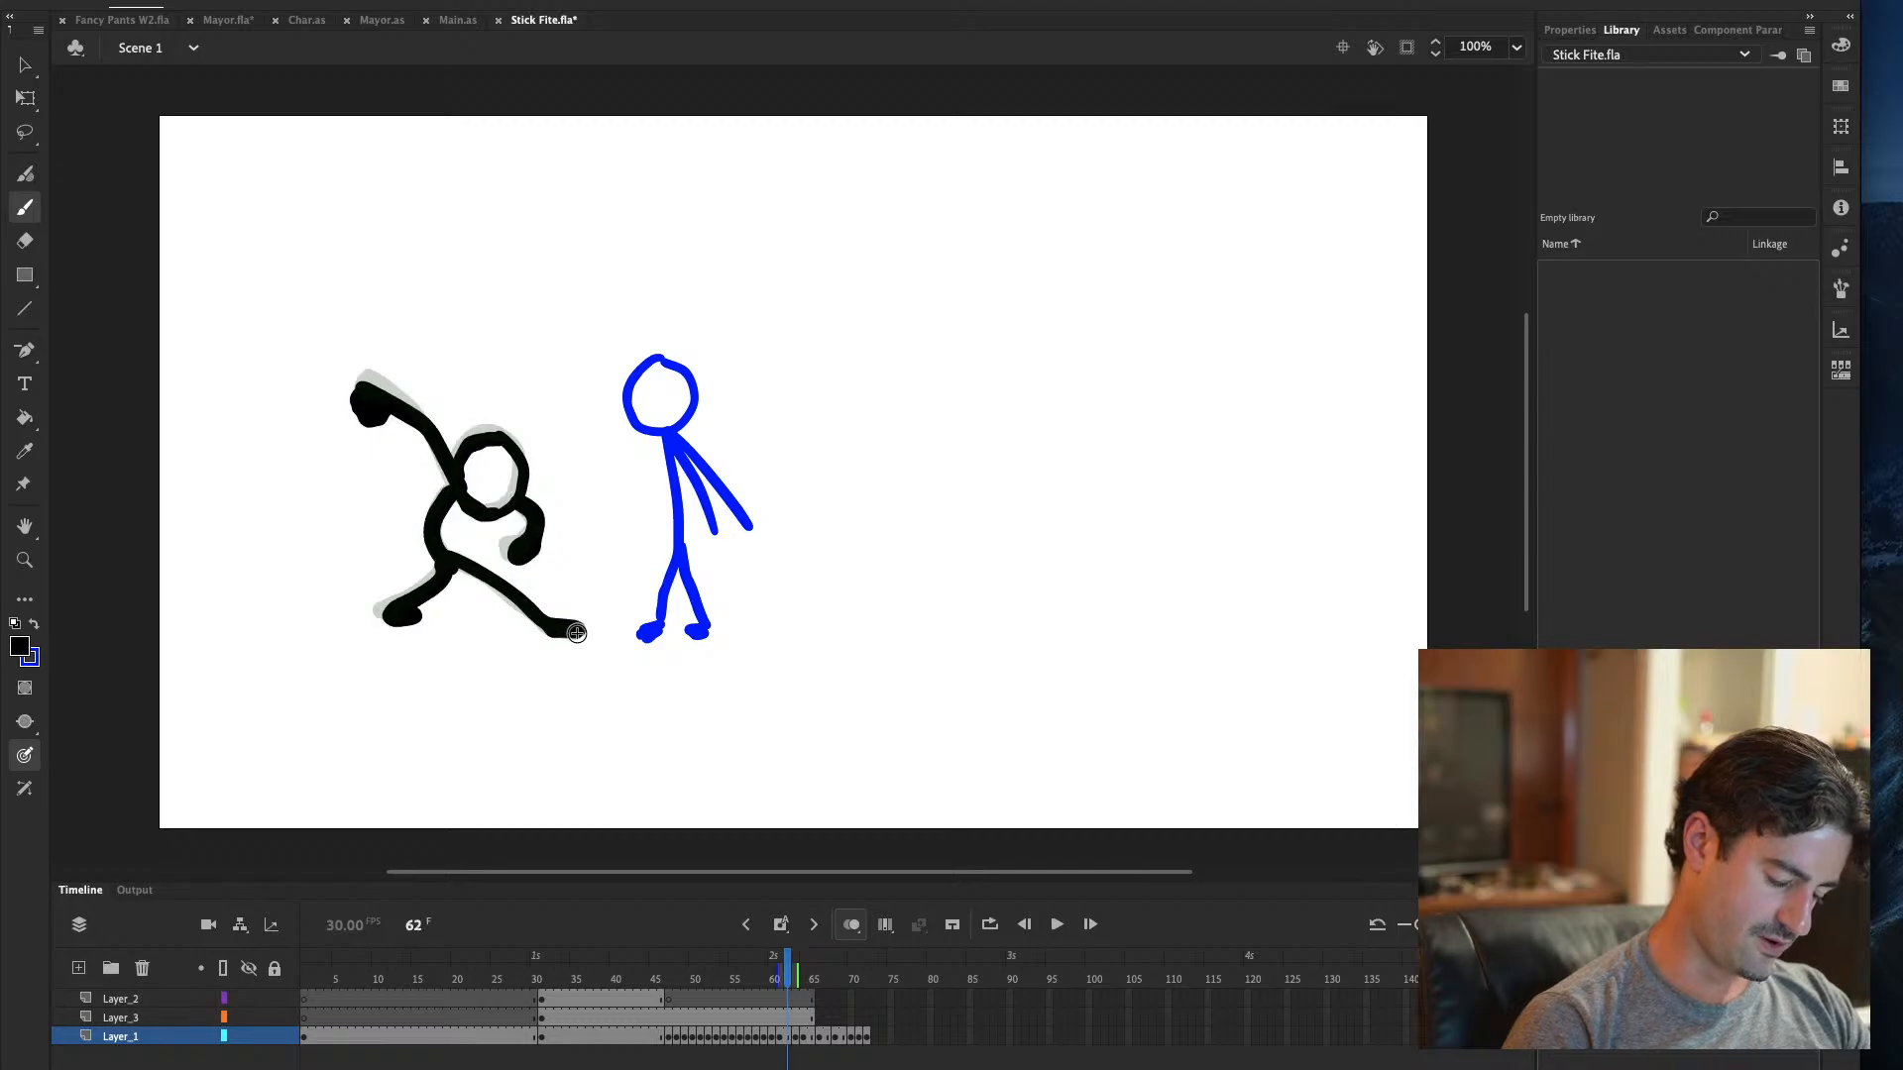
key("ctrl+a")
key("Delete")
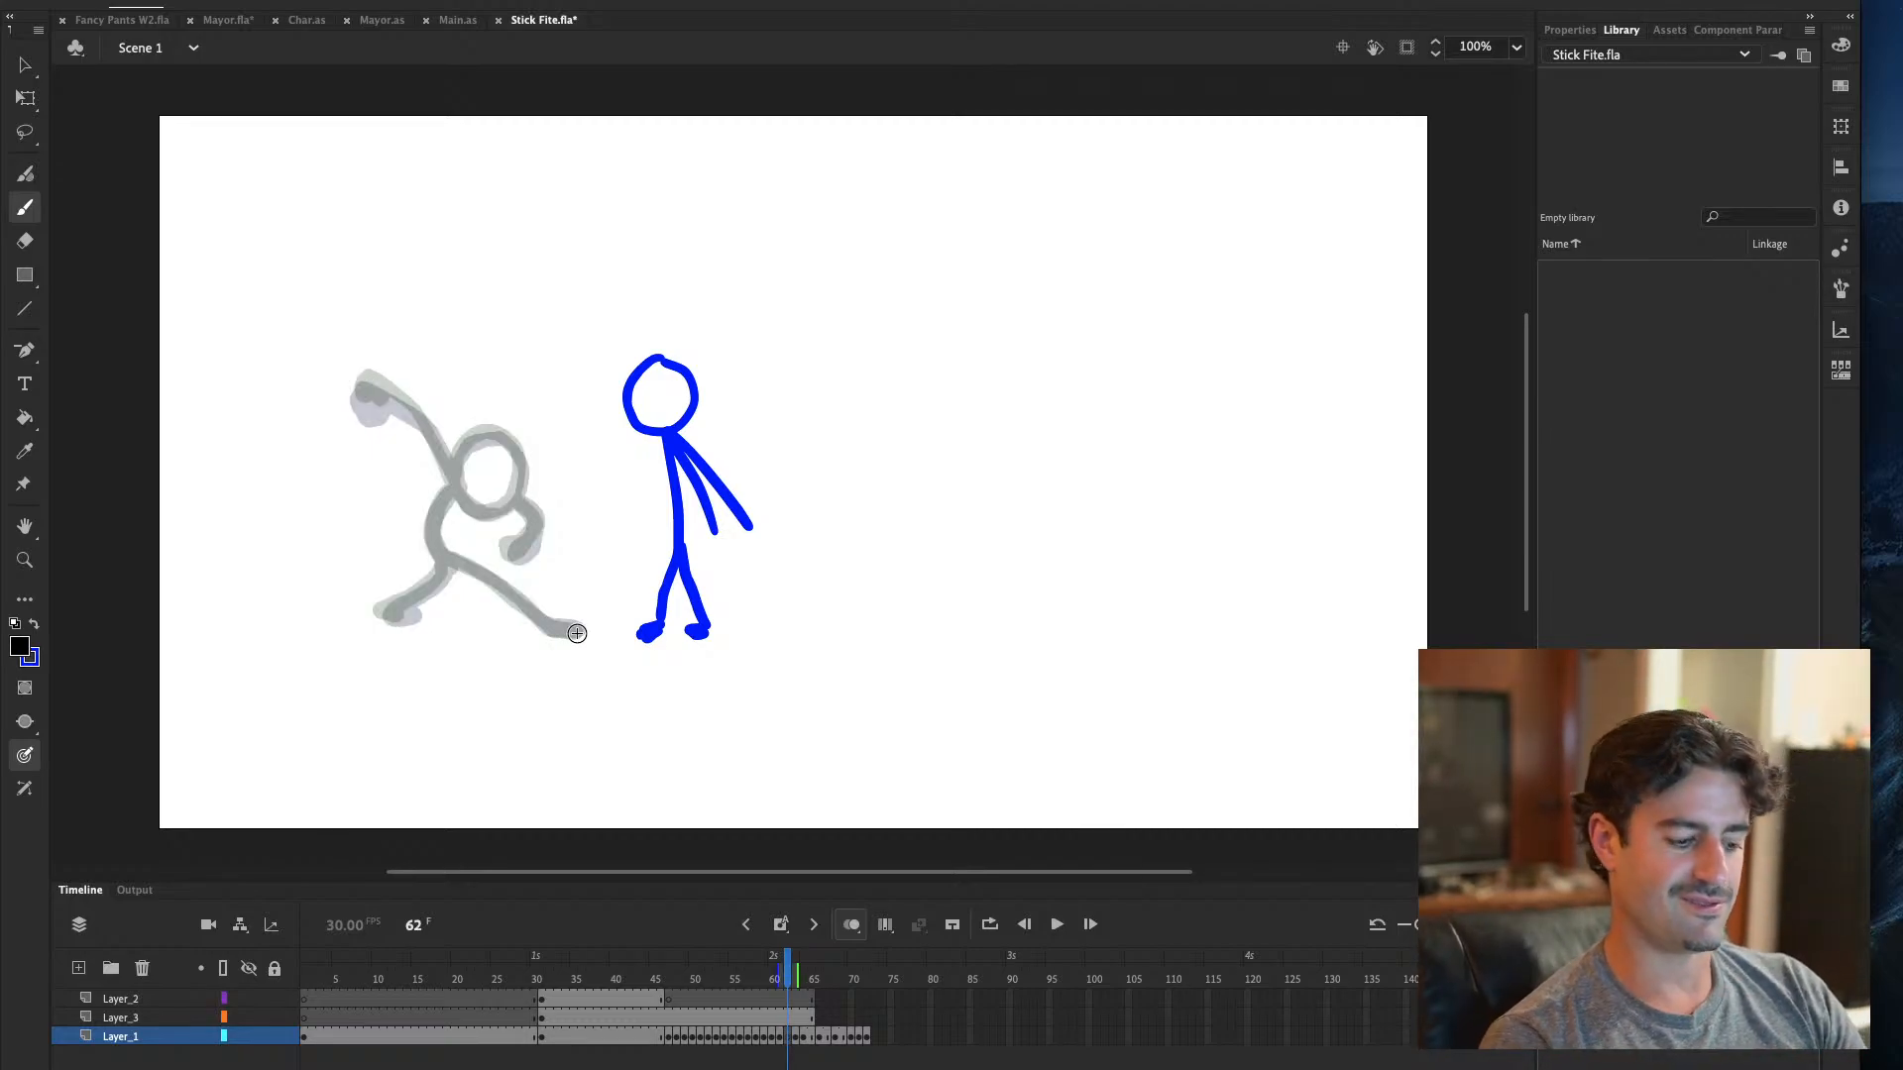
Draw the black figure's in-between pose on frame 62 over the onion skins, redoing the torso and front leg strokes
left_click_drag(358, 383, 451, 482)
mouse_move(357, 389)
left_mouse_down()
mouse_move(381, 406)
mouse_move(367, 398)
left_mouse_up()
mouse_move(456, 474)
left_mouse_down()
mouse_move(505, 504)
mouse_move(516, 445)
mouse_move(481, 437)
mouse_move(457, 484)
mouse_move(526, 505)
mouse_move(511, 555)
left_mouse_up()
left_click_drag(451, 481, 451, 561)
key("ctrl+z")
key("ctrl+z")
left_click_drag(453, 485, 443, 553)
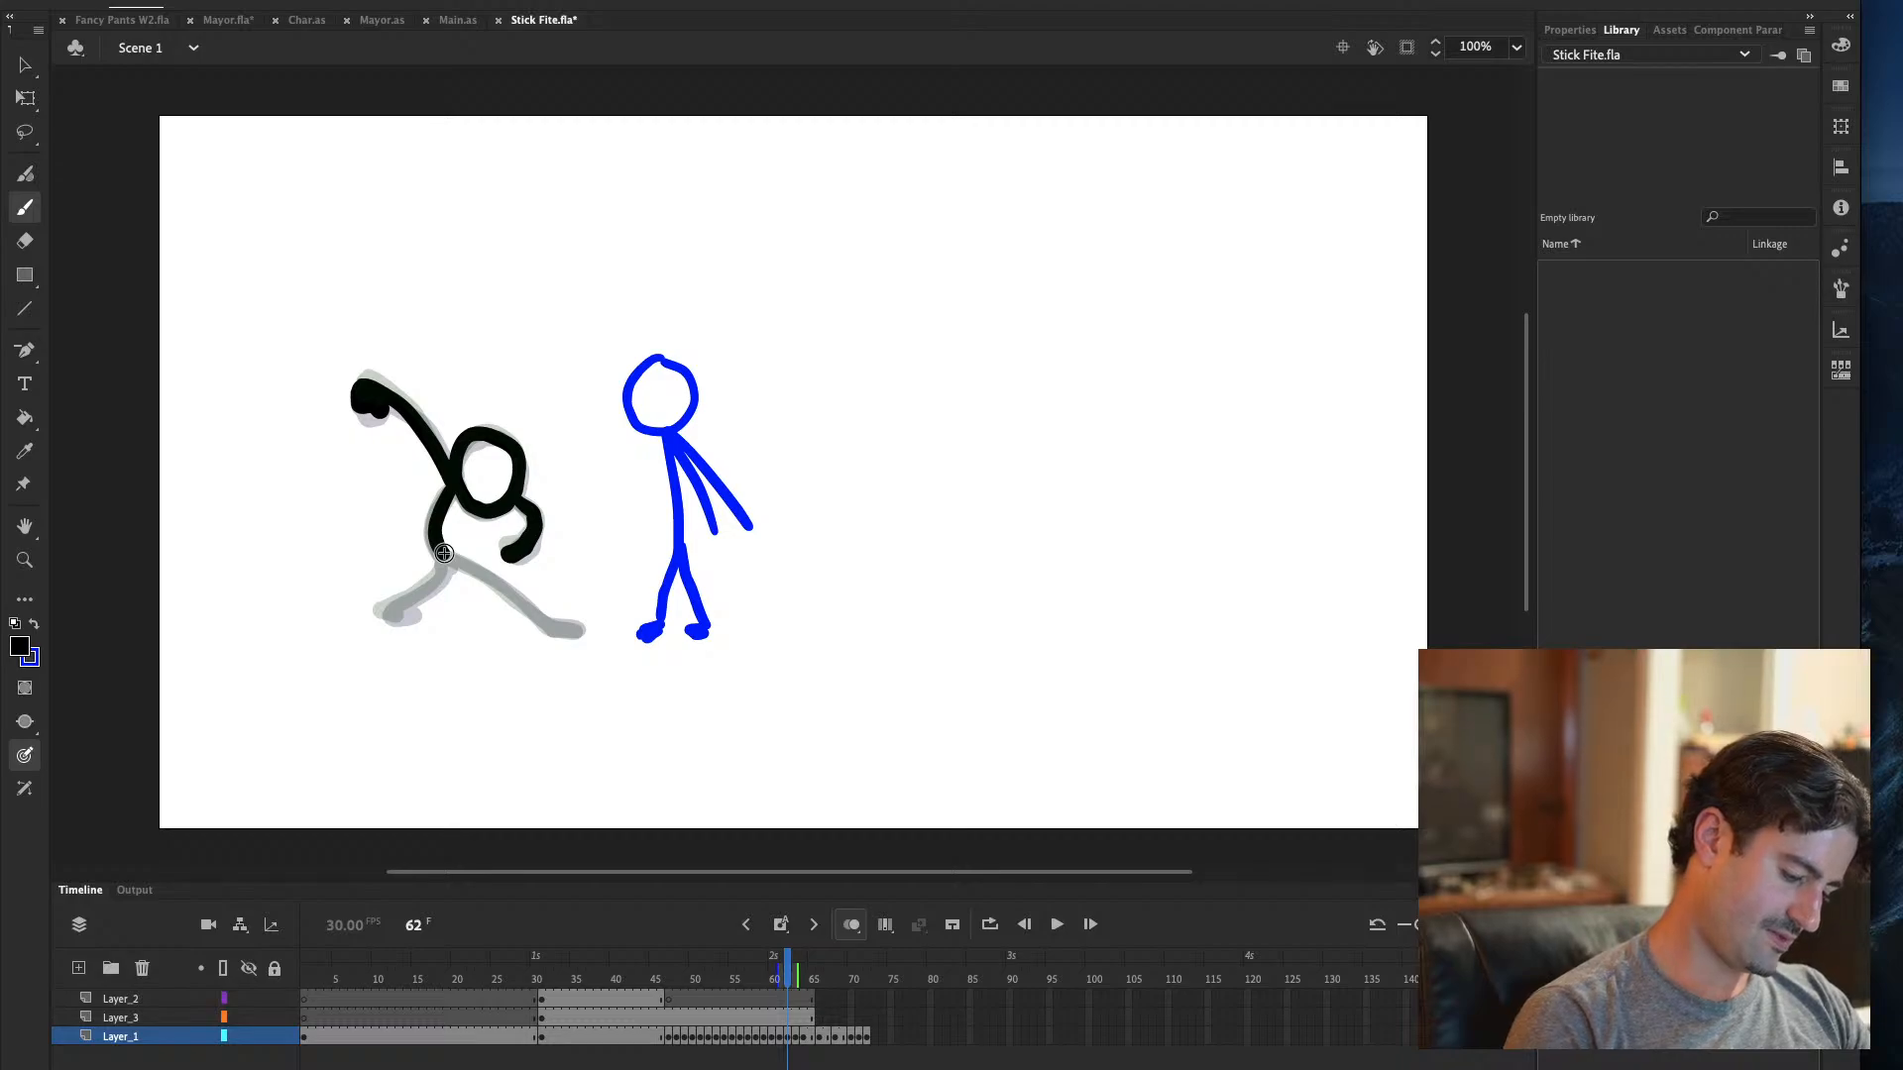
mouse_move(444, 557)
left_mouse_down()
mouse_move(387, 615)
mouse_move(492, 575)
mouse_move(579, 628)
left_mouse_up()
key("ctrl+z")
left_click_drag(451, 553, 578, 630)
Advance to frame 65 and make it a blank keyframe on Layer_1
key("period")
key("period")
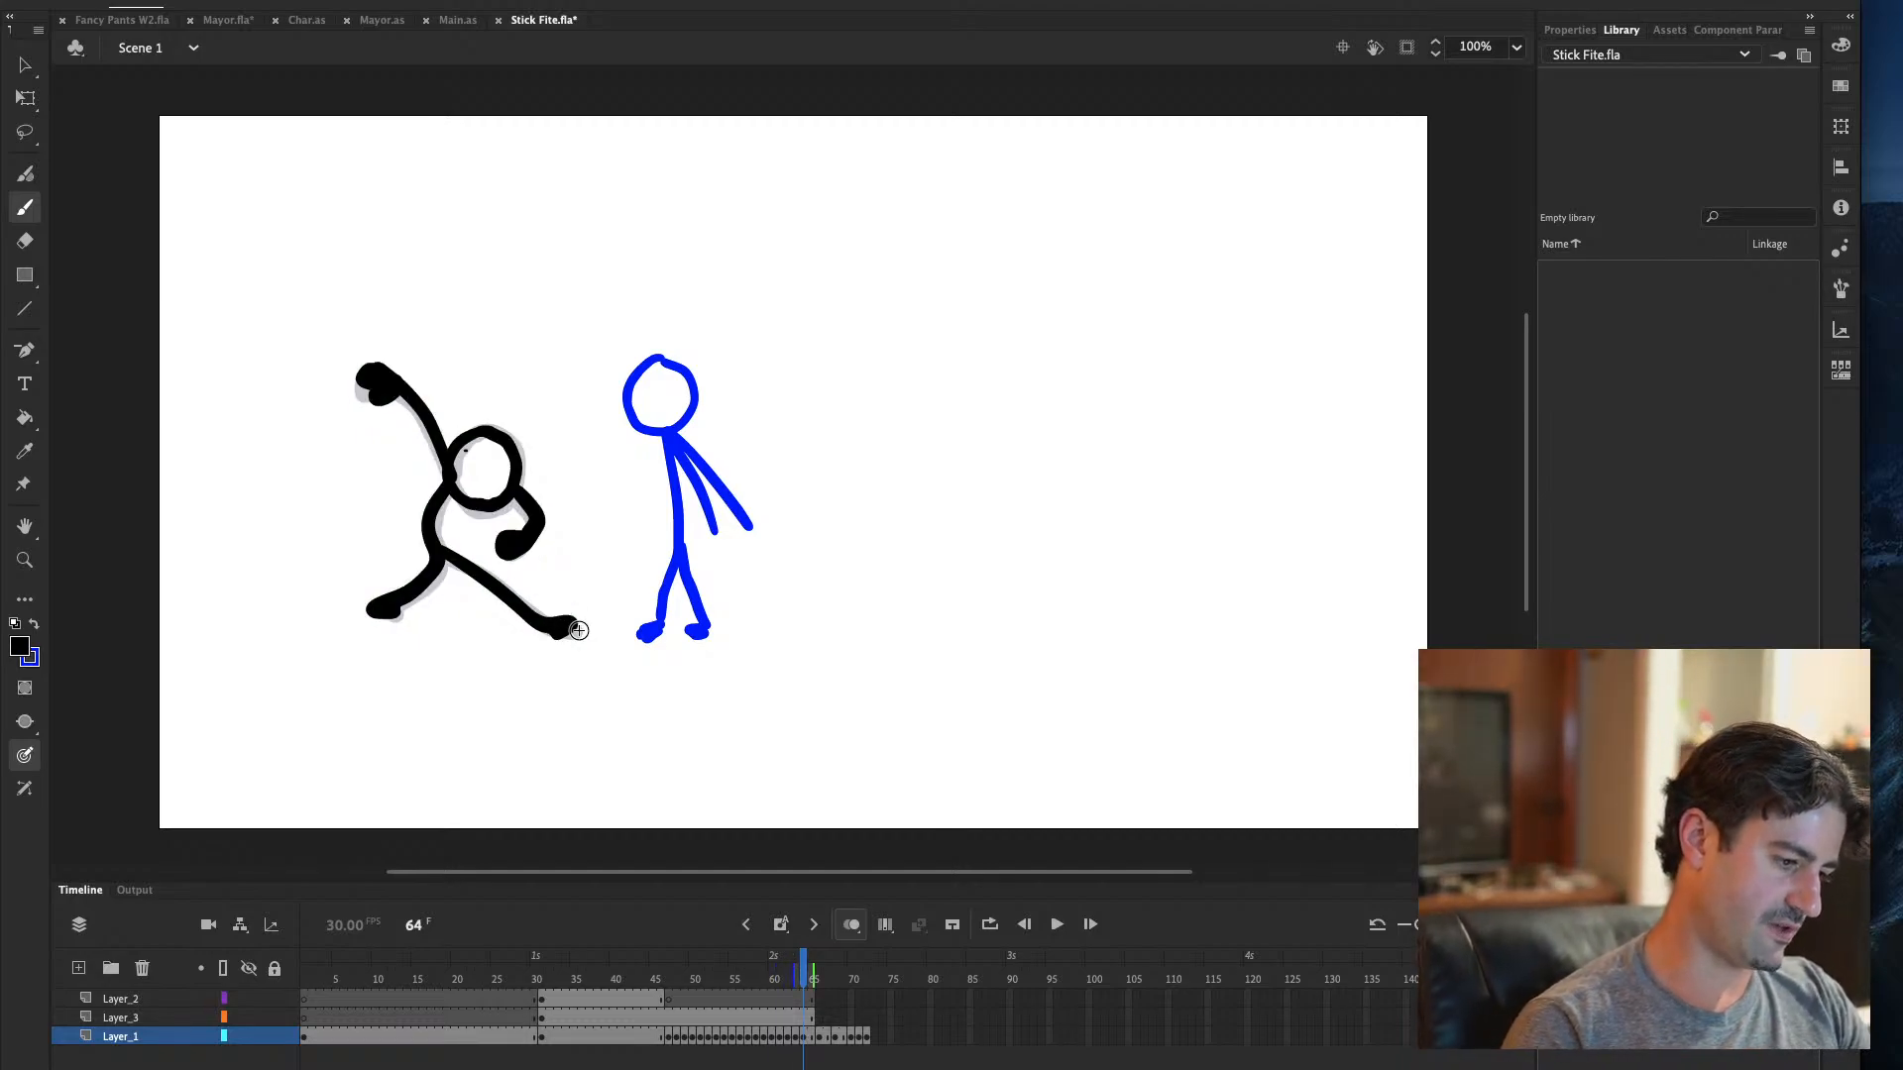
key("period")
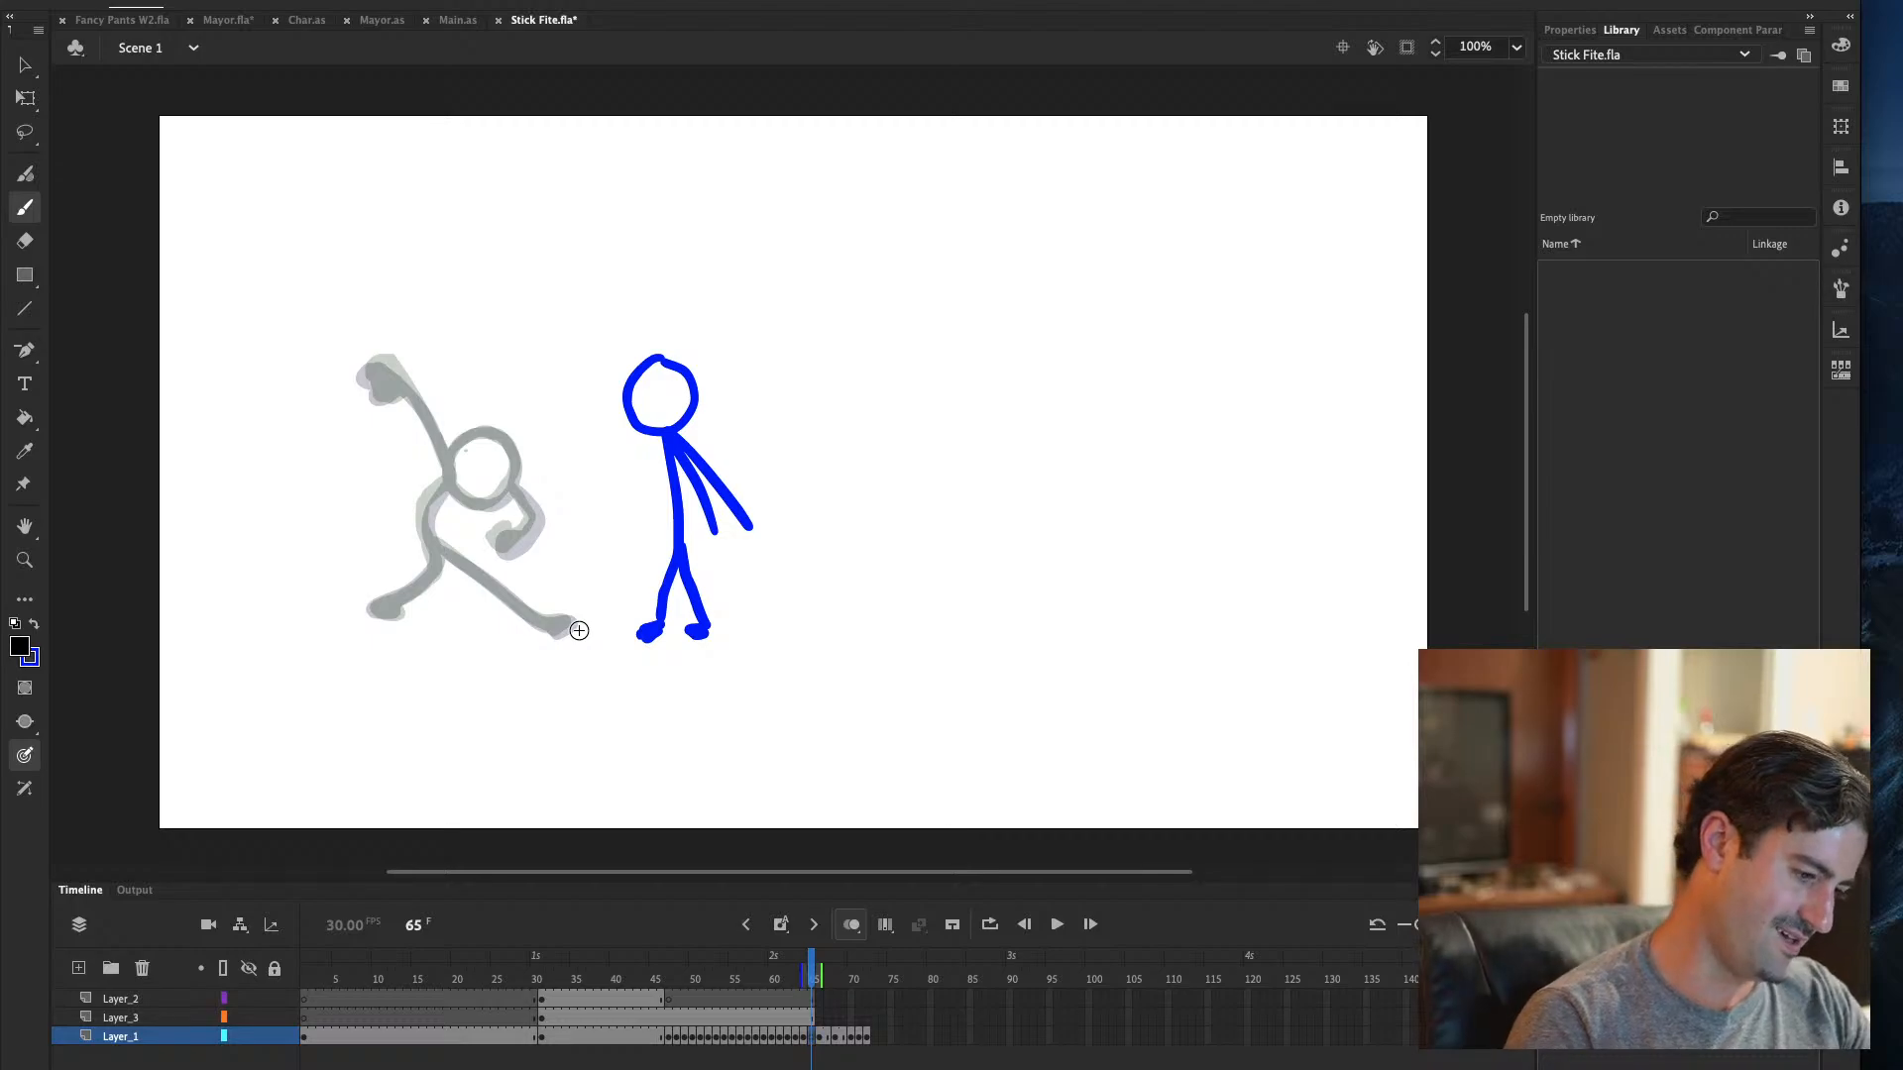
Draw the black figure's head and raised arm with its fist on frame 65, tracing between the onion-skinned drawings
mouse_move(483, 430)
left_mouse_down()
mouse_move(454, 489)
mouse_move(500, 498)
mouse_move(519, 453)
mouse_move(483, 429)
left_mouse_up()
left_click_drag(369, 360, 443, 463)
left_click_drag(365, 367, 396, 388)
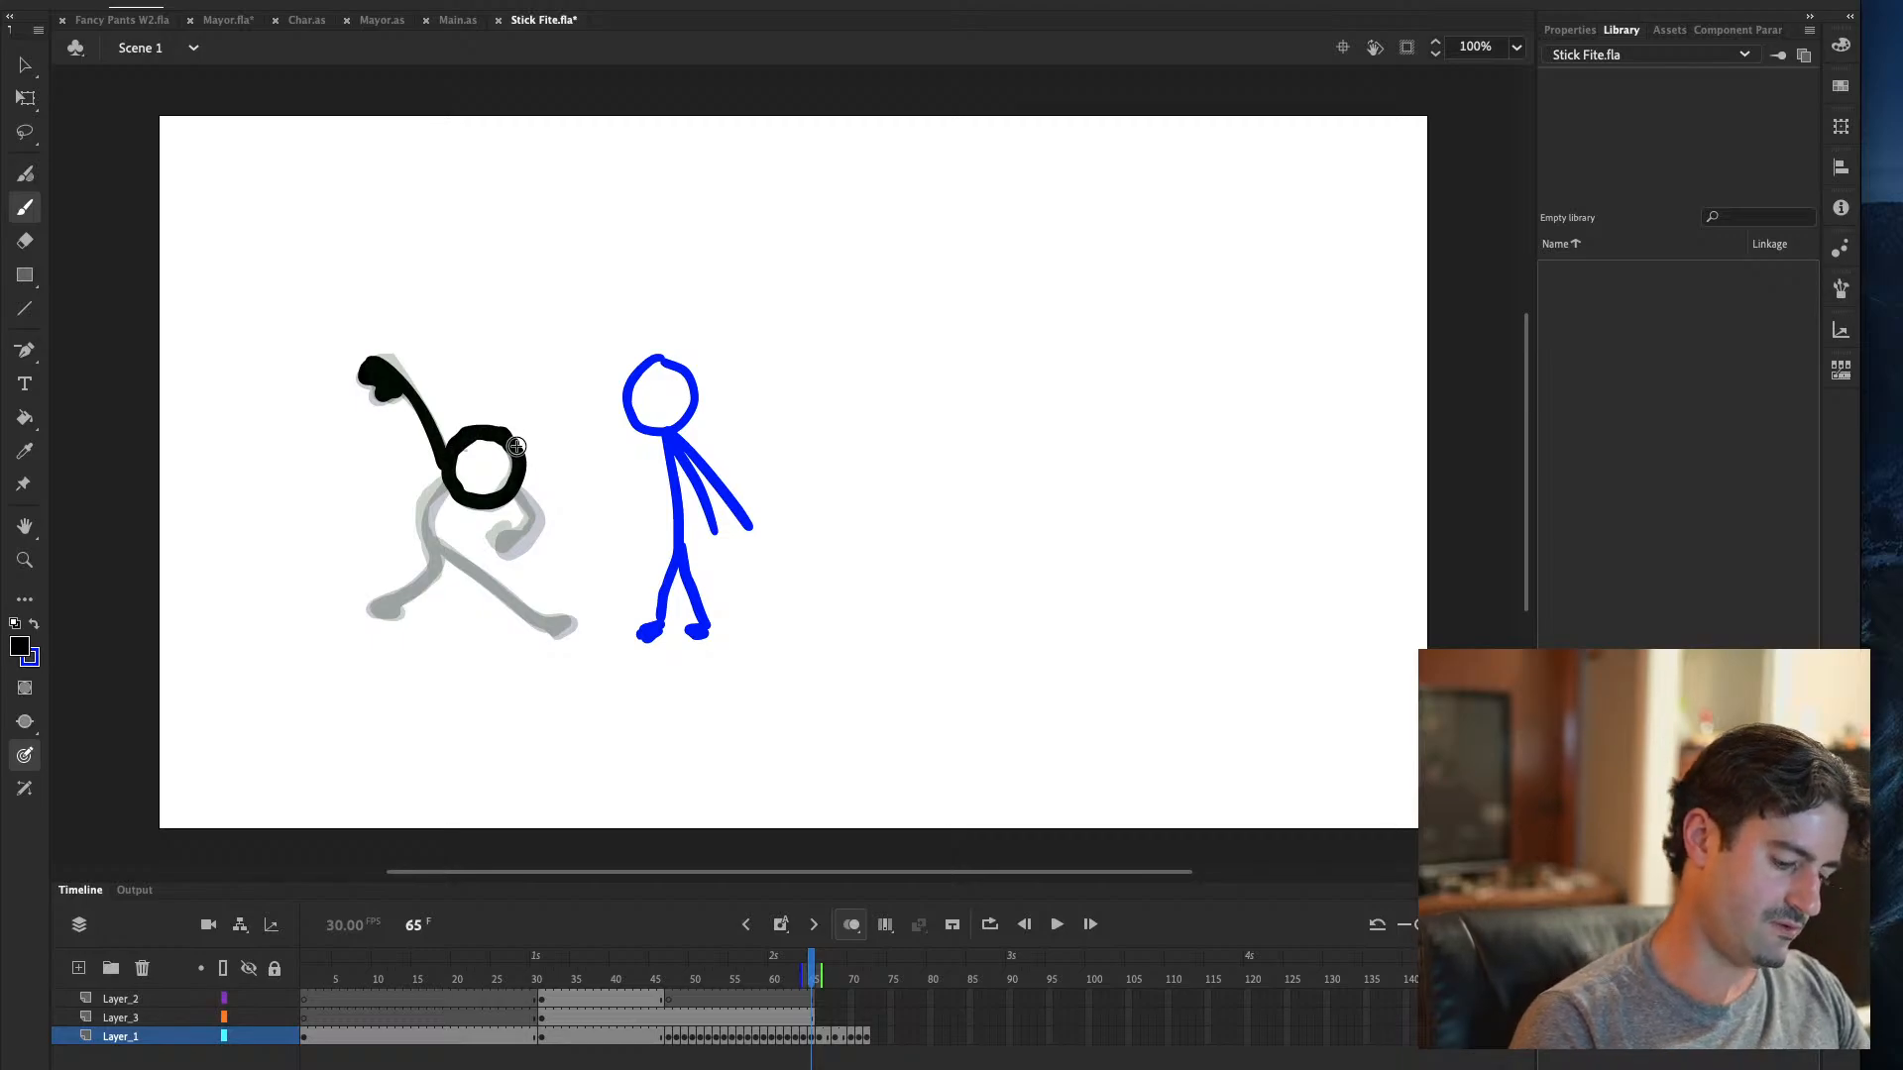
Select the upper part of the black figure's head on frame 65 and adjust it against the neighbouring drawings
mouse_move(455, 442)
left_mouse_down()
mouse_move(519, 445)
mouse_move(517, 395)
left_mouse_up()
key("l")
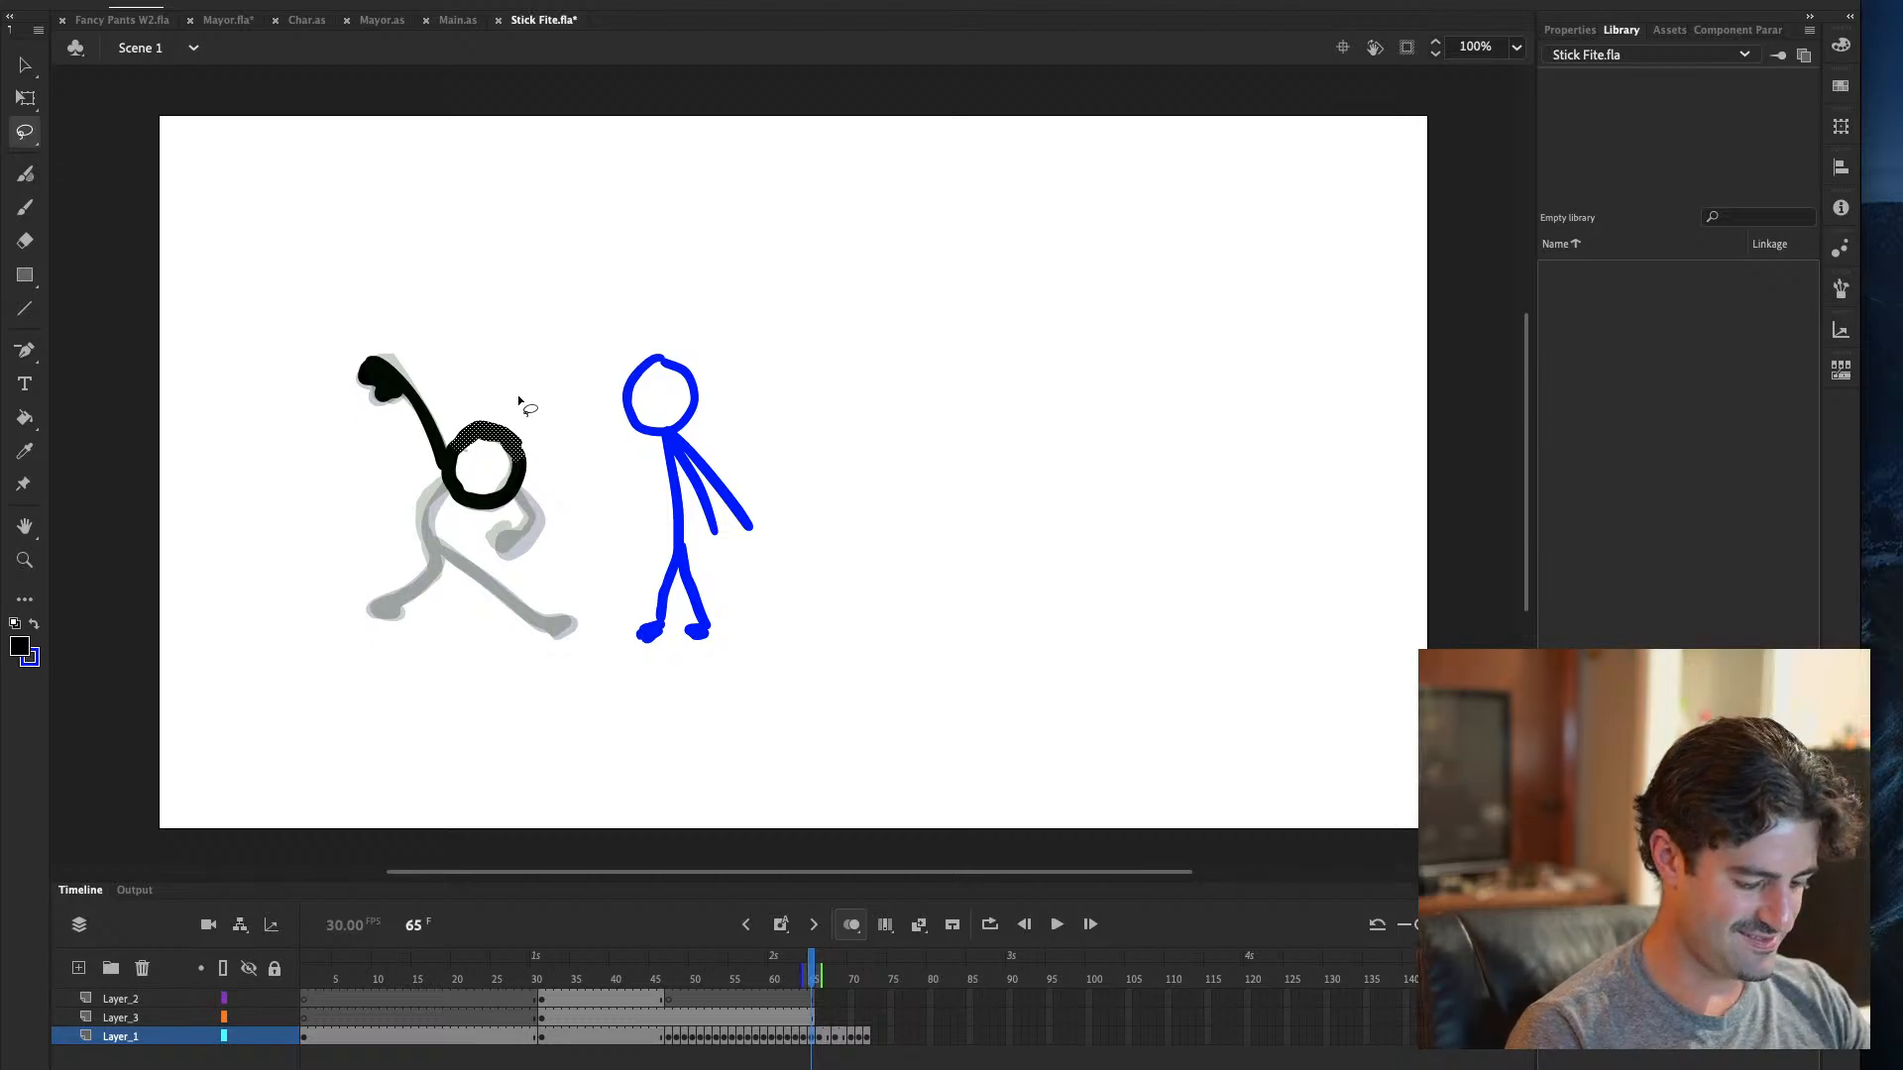
key("v")
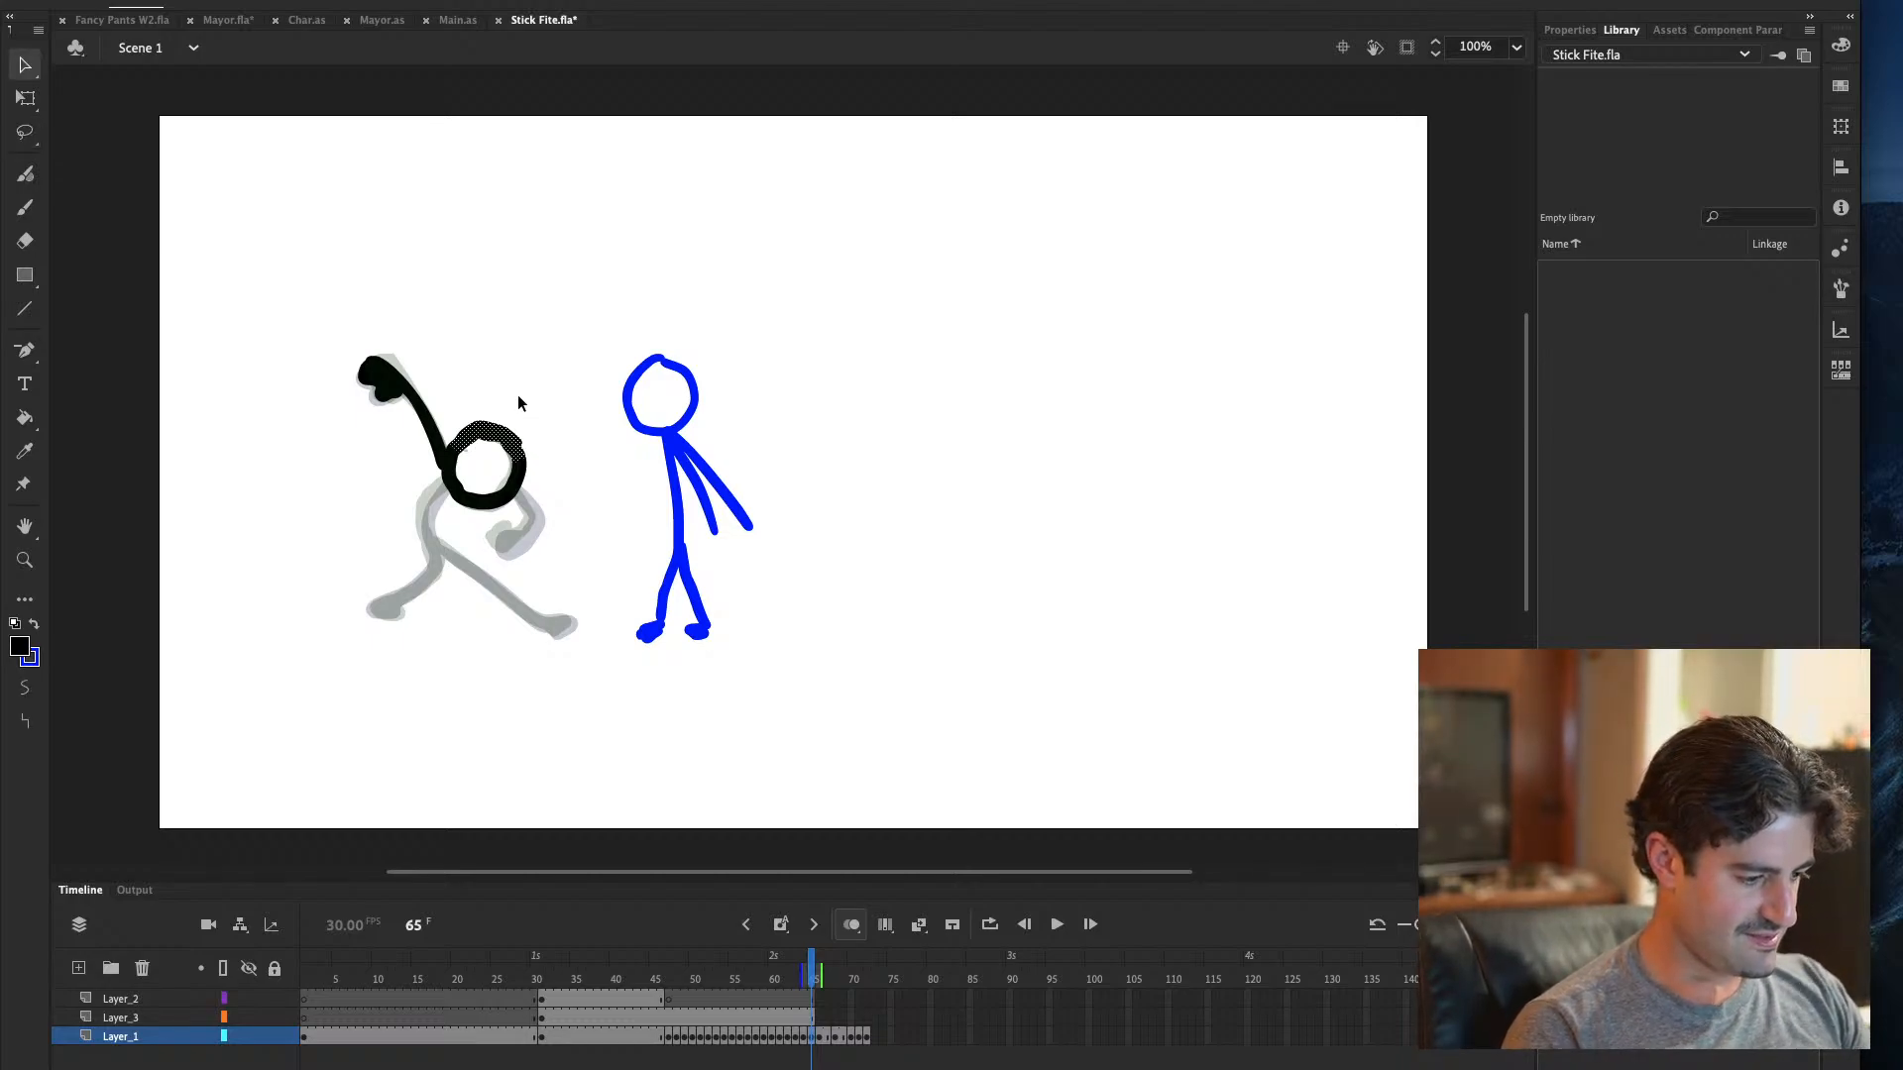
key("period")
key("comma")
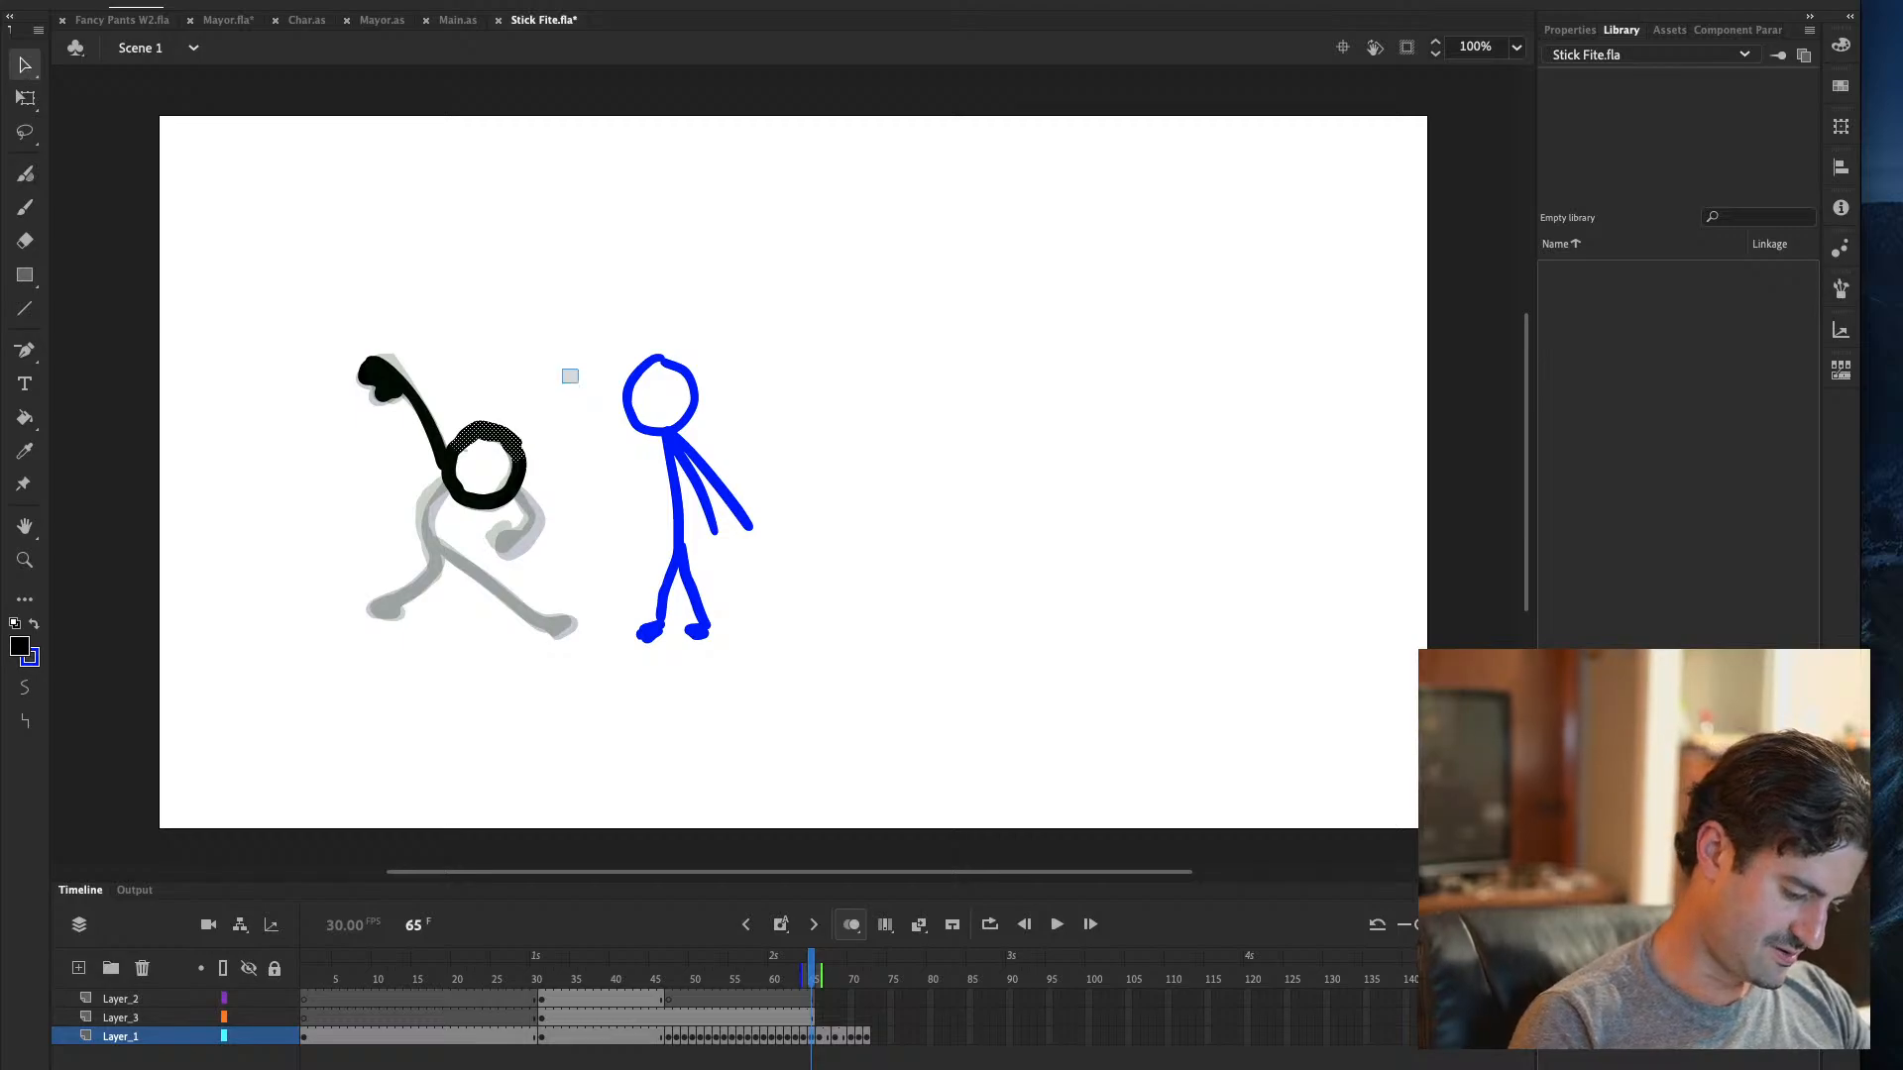
left_click(555, 459)
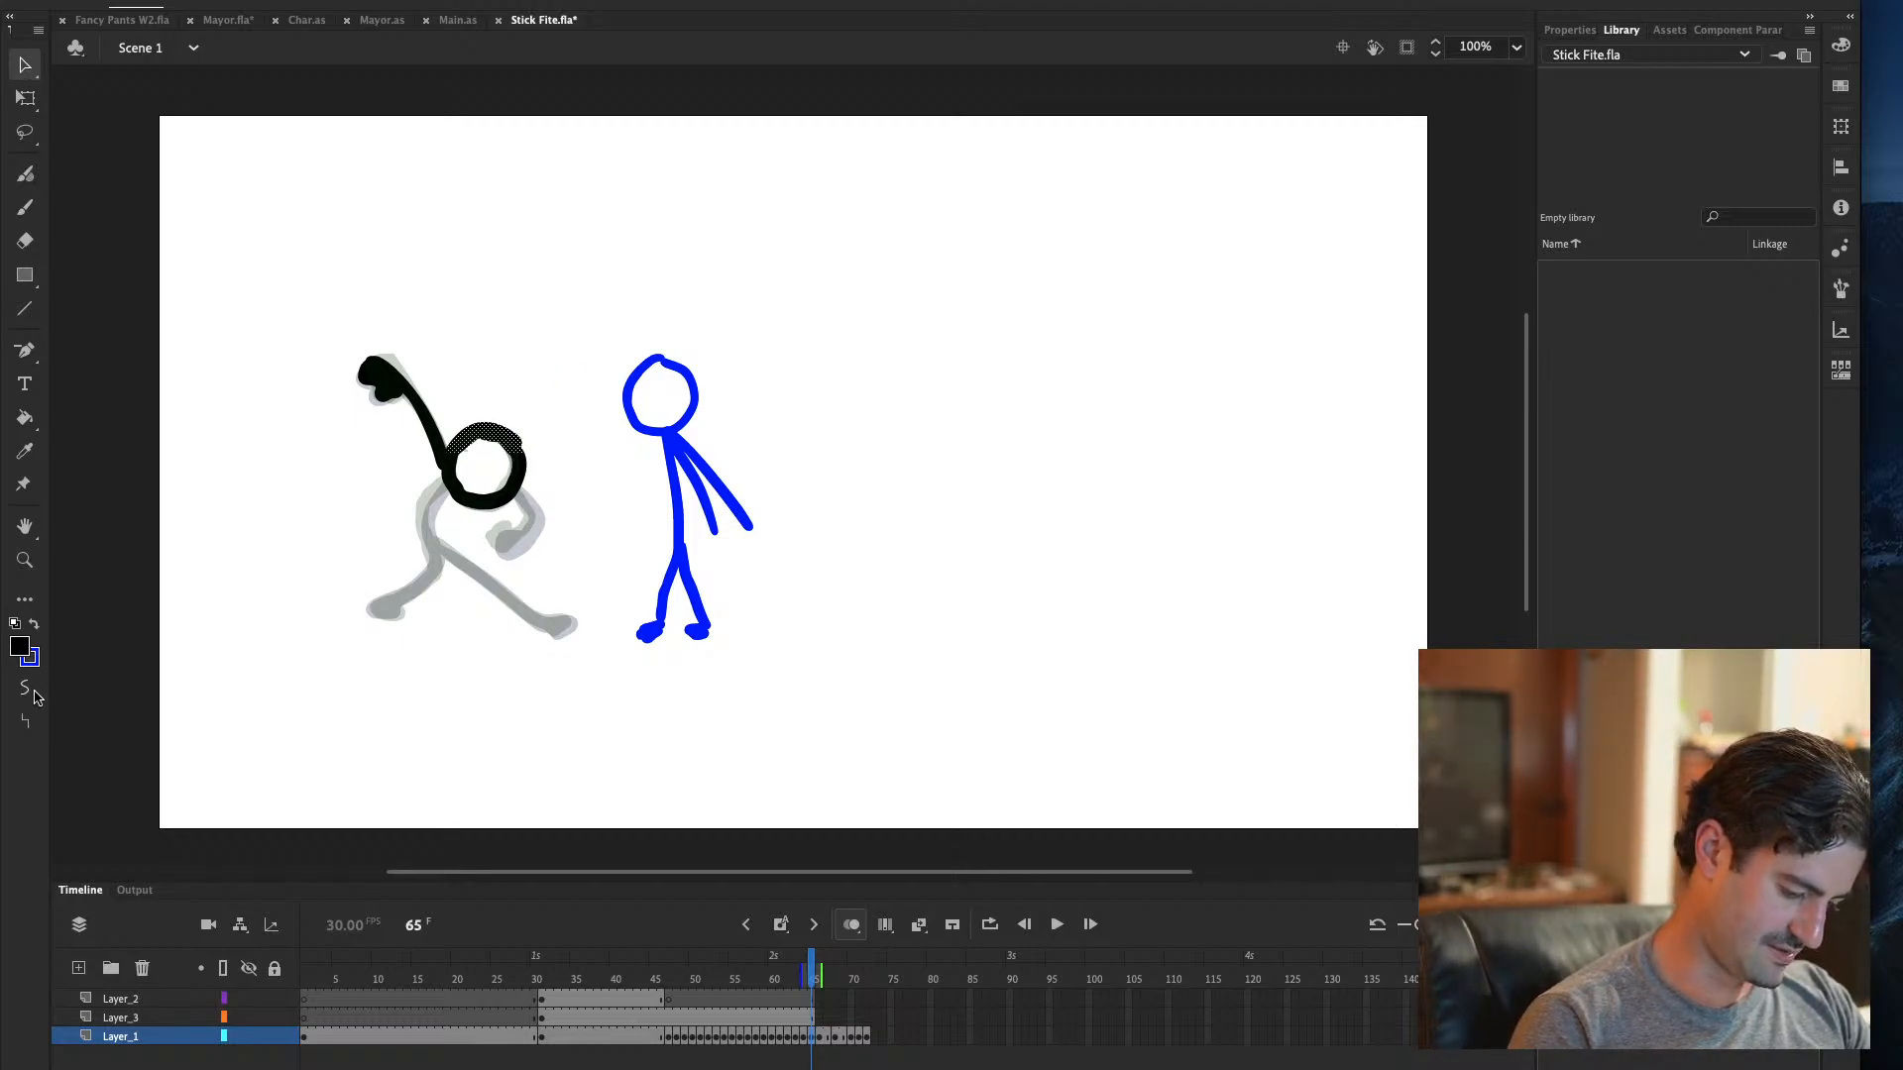
left_click_drag(651, 294, 503, 488)
left_click(360, 580)
Draw the black figure's torso, both legs and bent front arm on frame 65 with the brush
key("period")
key("comma")
key("b")
key("comma")
key("period")
mouse_move(446, 478)
left_mouse_down()
mouse_move(424, 515)
mouse_move(433, 560)
mouse_move(379, 613)
mouse_move(427, 548)
mouse_move(562, 624)
left_mouse_up()
key("ctrl+z")
left_click_drag(516, 486, 498, 540)
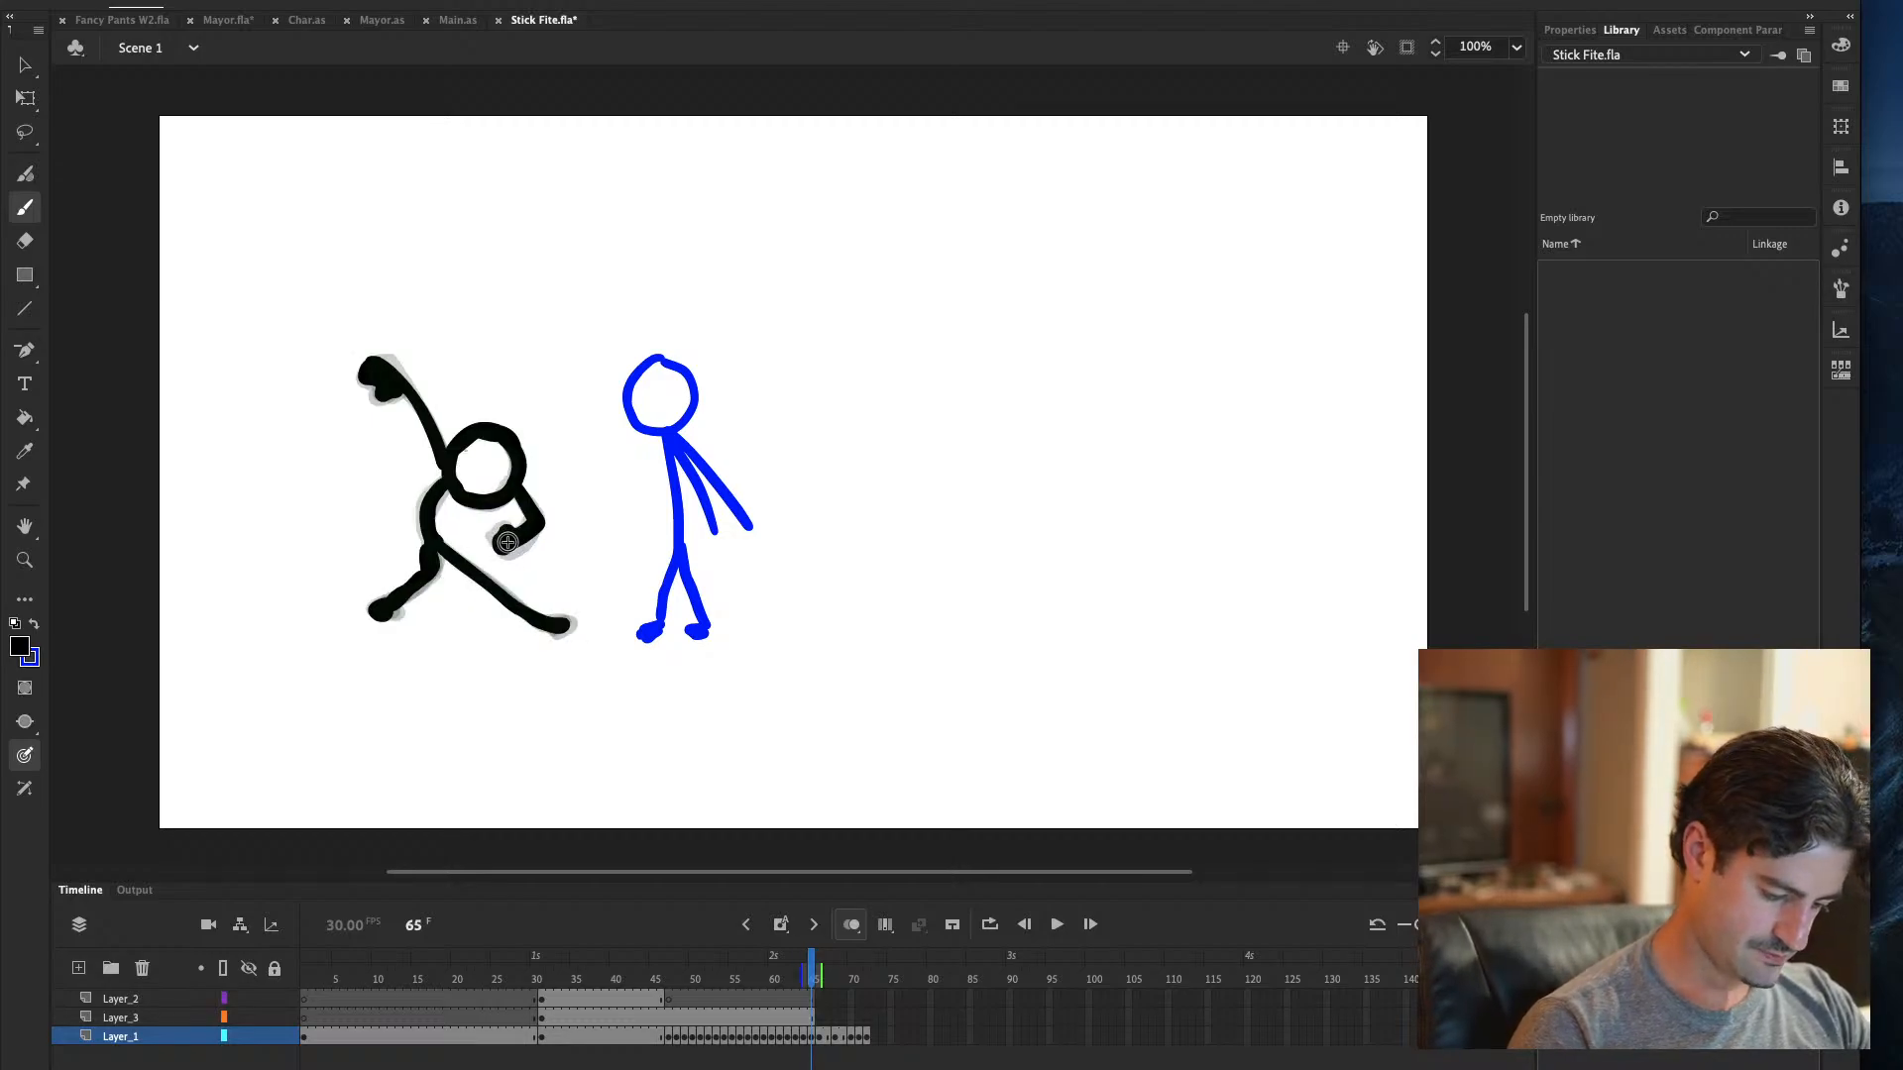
Make frame 67 a blank keyframe on Layer_1 and compare it with the preceding drawing
key(".")
key(".")
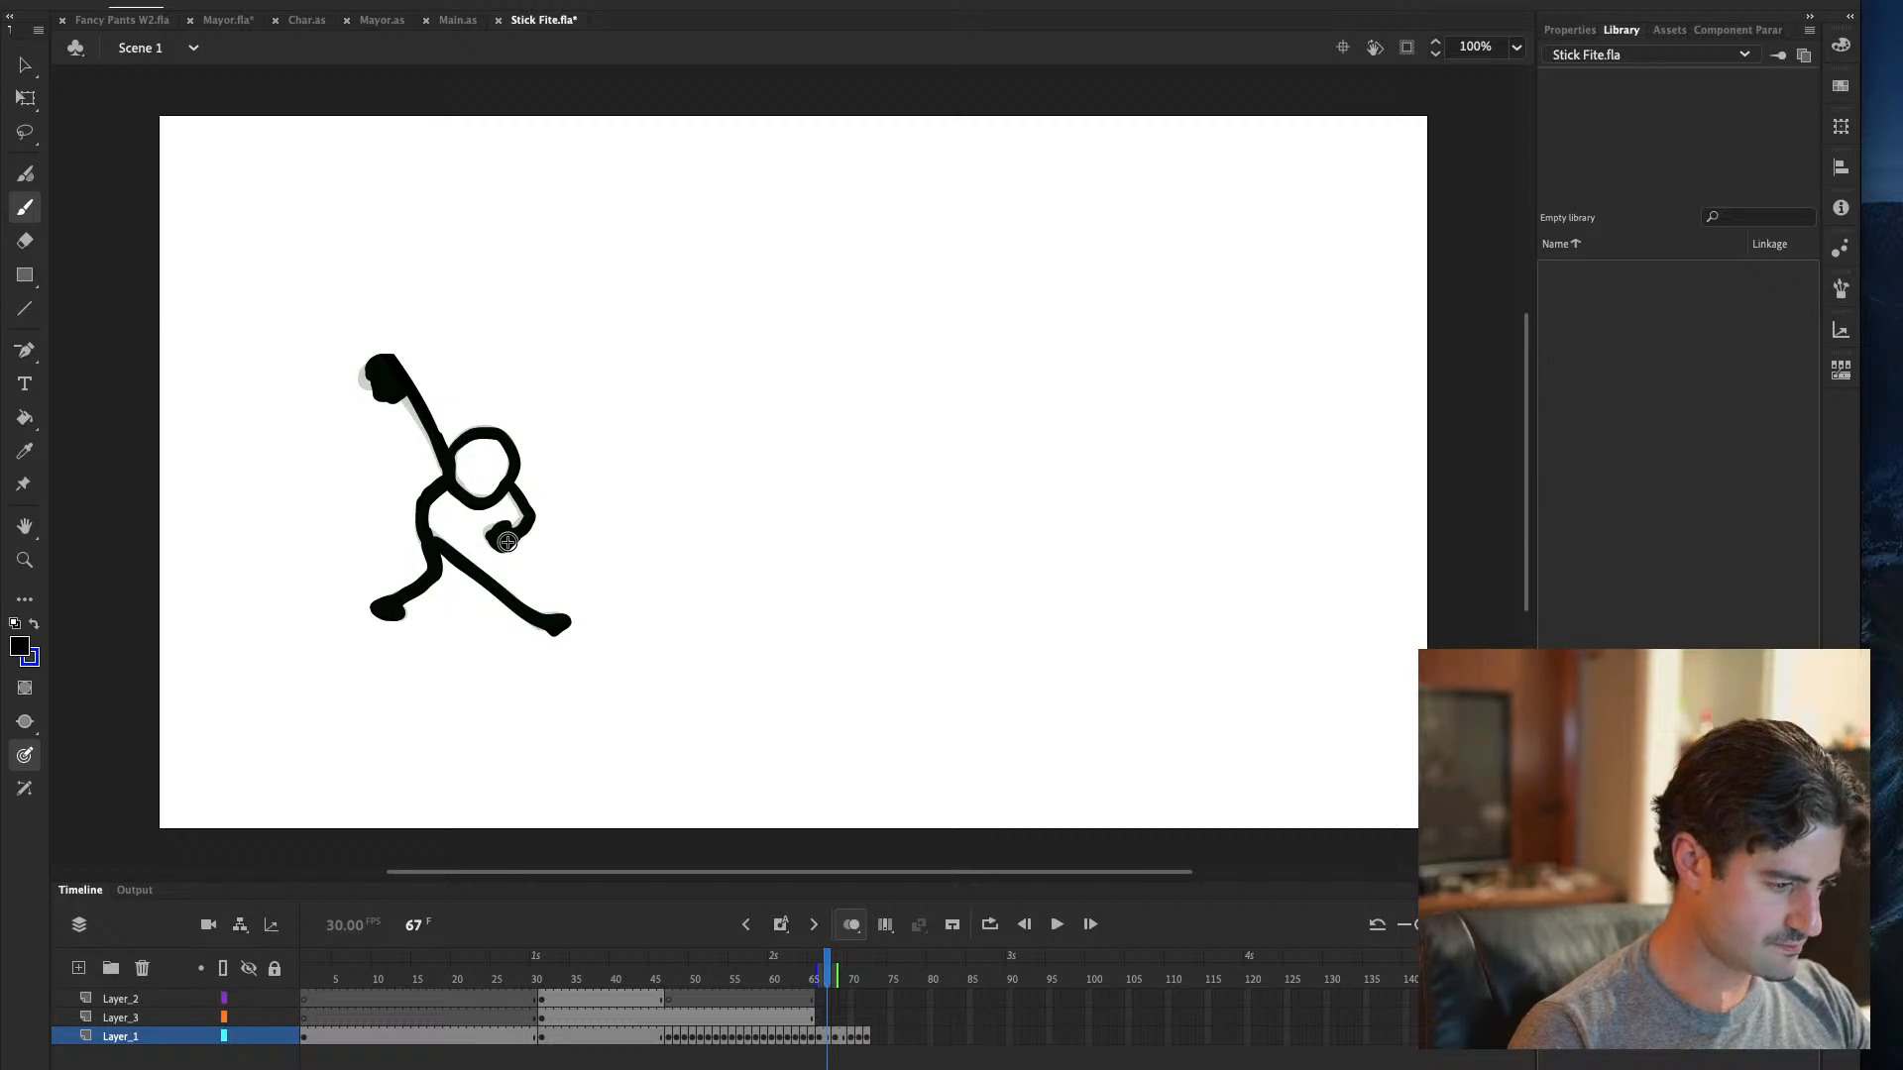
key("F7")
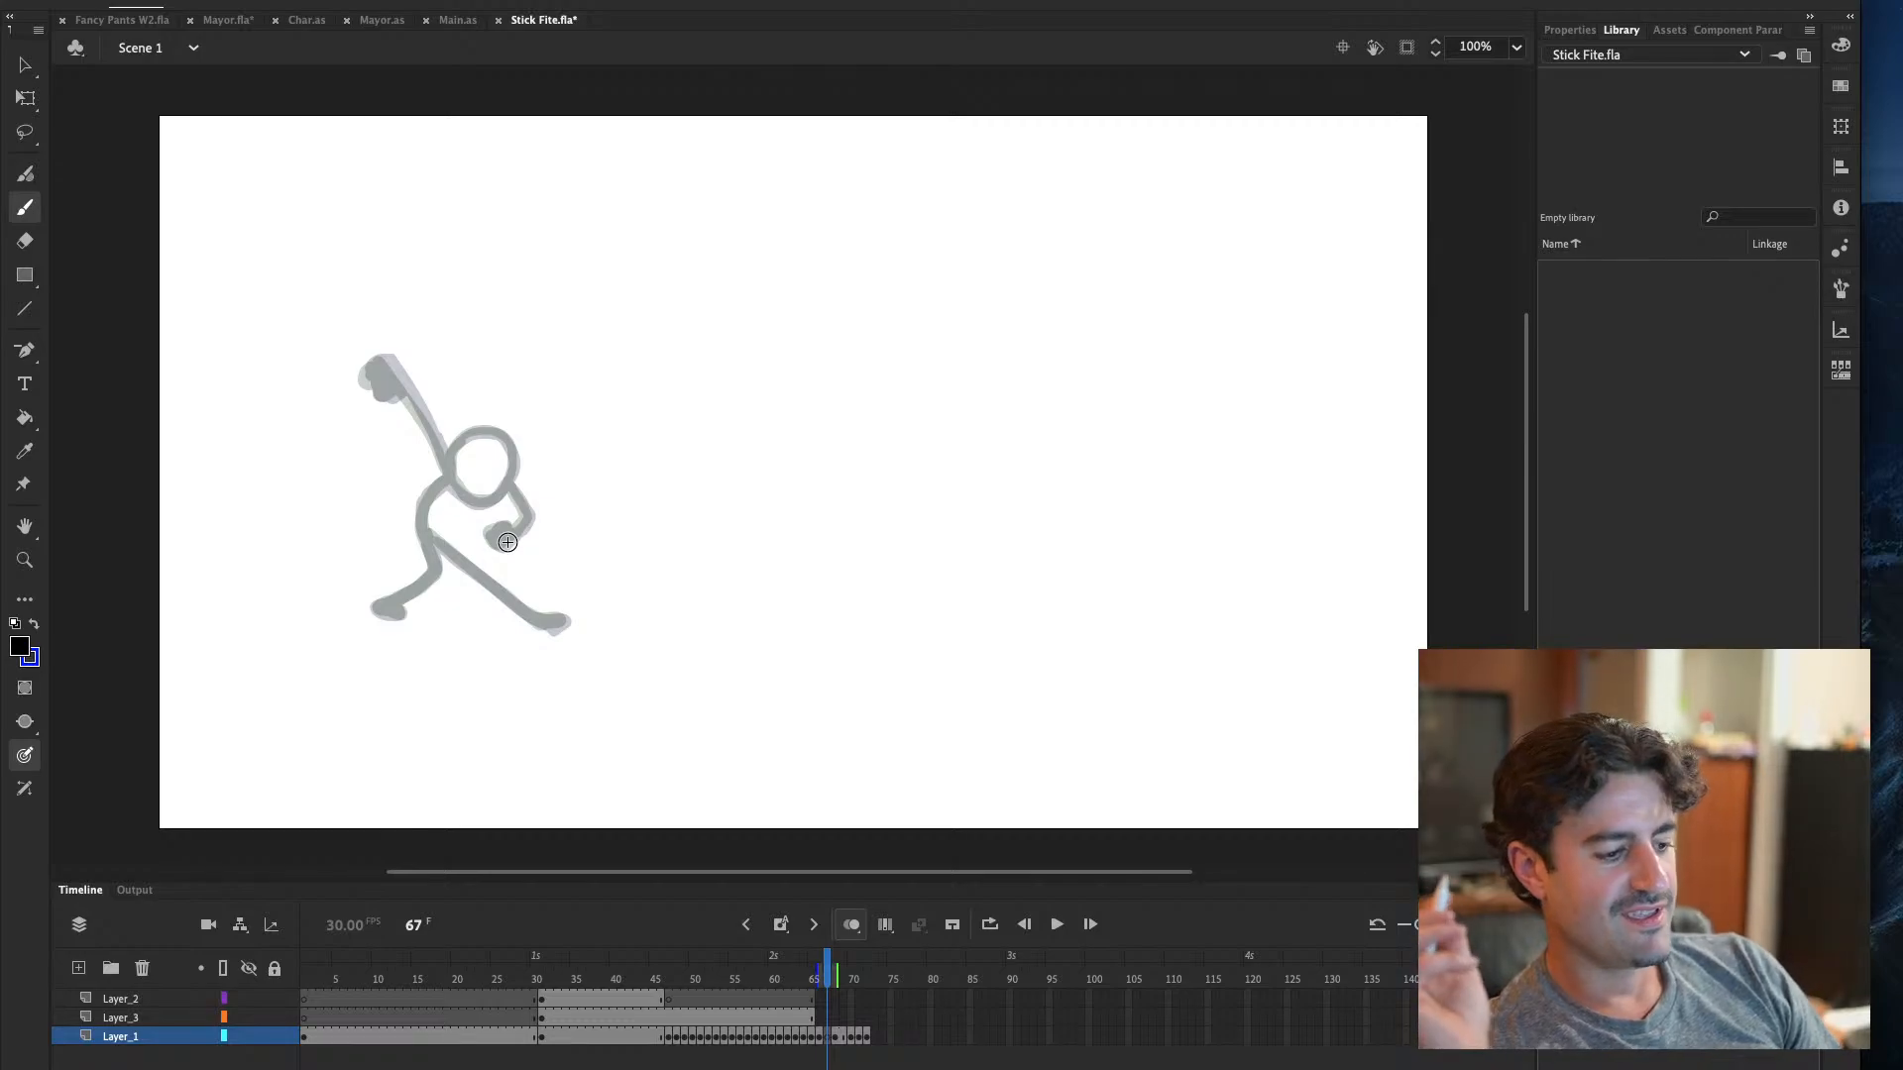
key("comma")
key("period")
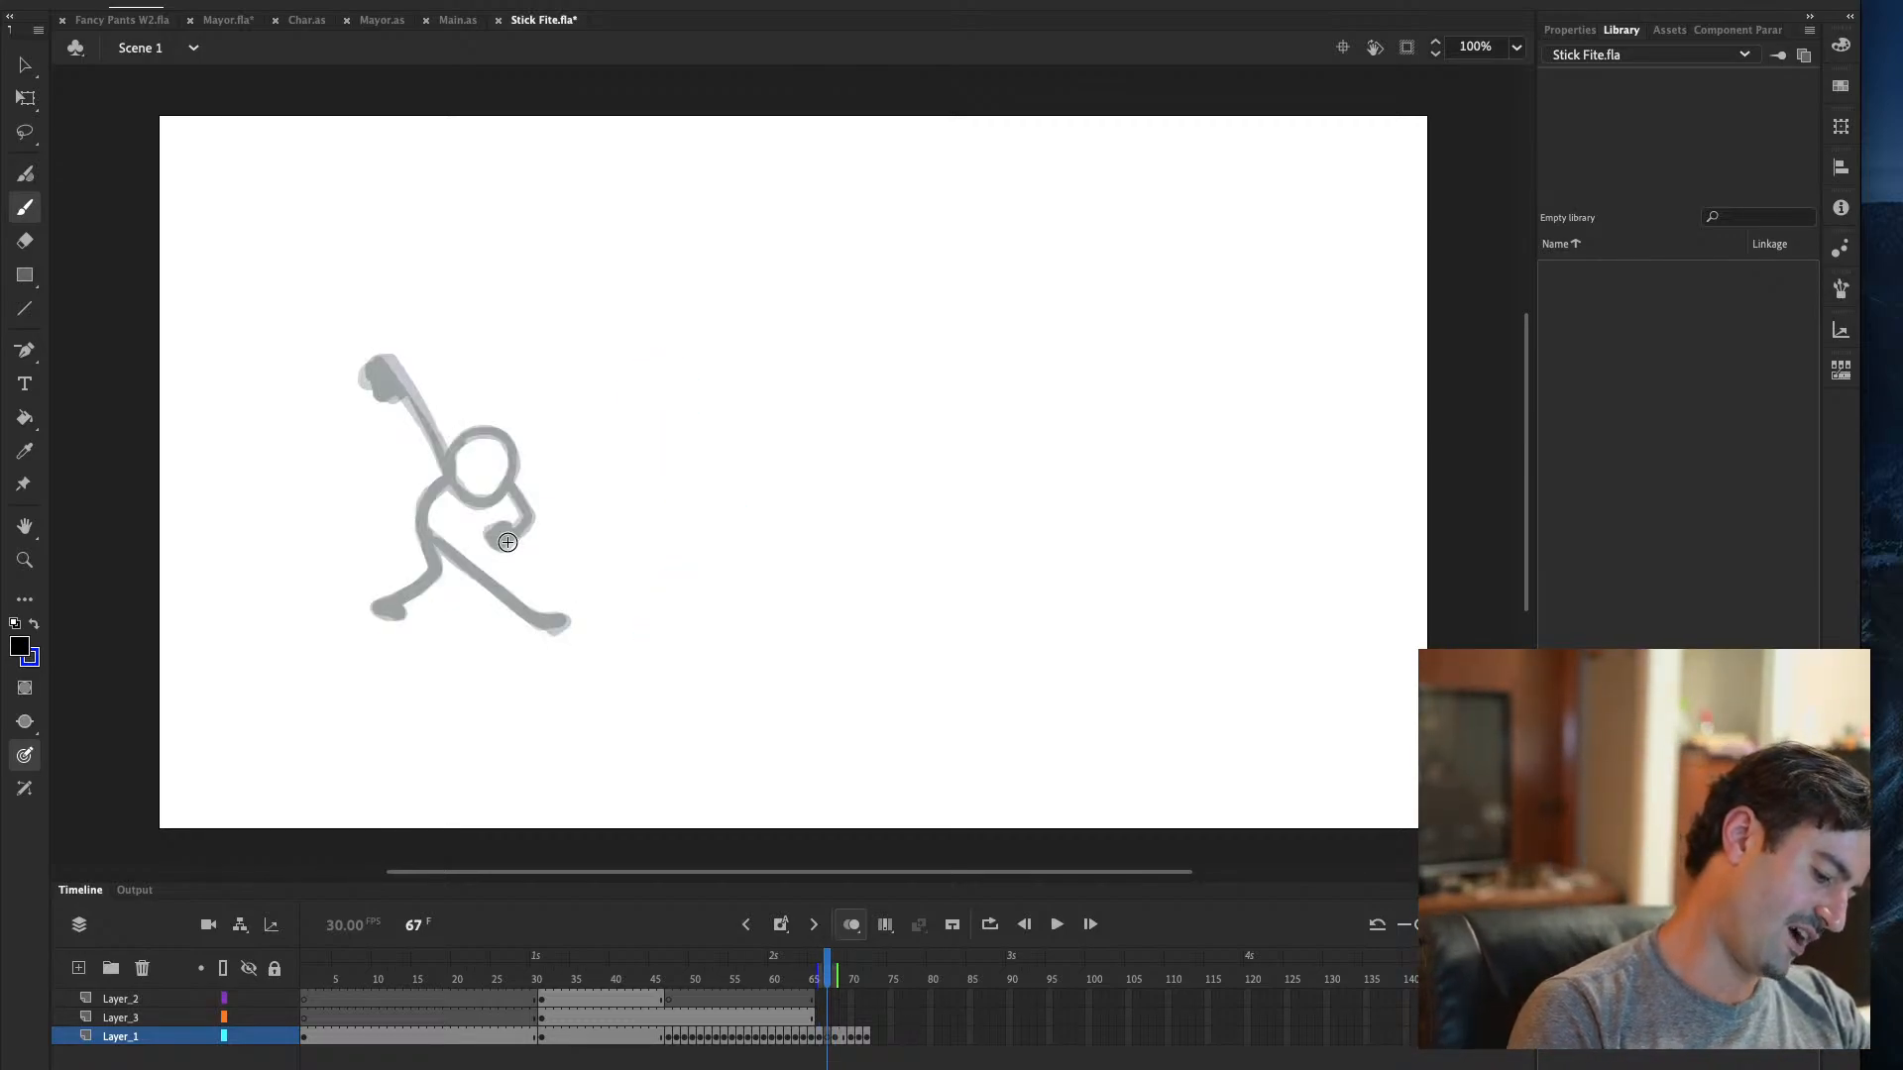
Draw the black figure's head and raised arm with its fist on frame 67, redoing strokes that miss the onion skins
mouse_move(464, 429)
left_mouse_down()
mouse_move(453, 469)
mouse_move(477, 498)
mouse_move(516, 476)
mouse_move(513, 434)
mouse_move(455, 447)
mouse_move(454, 488)
mouse_move(491, 498)
mouse_move(517, 460)
mouse_move(466, 435)
mouse_move(452, 471)
mouse_move(481, 502)
mouse_move(512, 462)
mouse_move(461, 436)
left_mouse_up()
key("ctrl+z")
key("ctrl+z")
left_click_drag(377, 357, 448, 475)
key("ctrl+z")
mouse_move(382, 361)
left_mouse_down()
mouse_move(449, 467)
mouse_move(368, 372)
mouse_move(403, 384)
left_mouse_up()
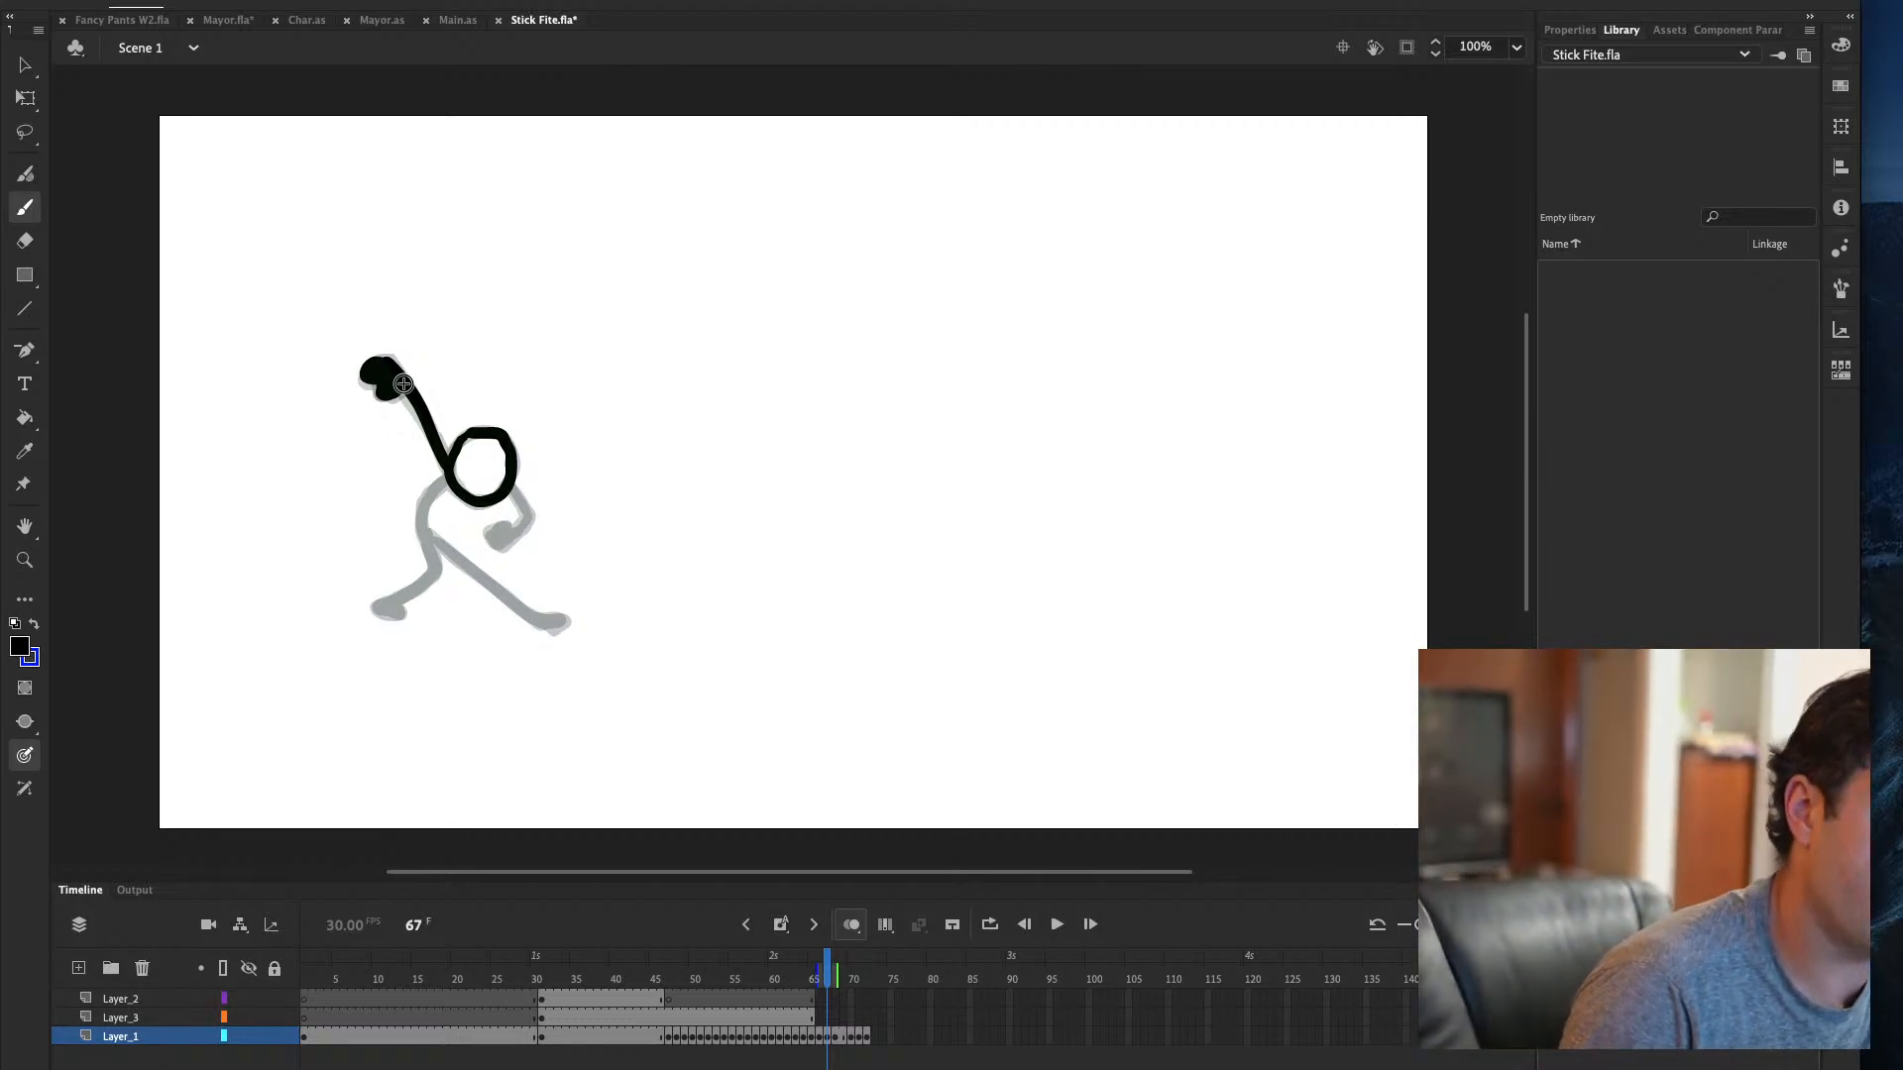
left_click_drag(369, 370, 402, 406)
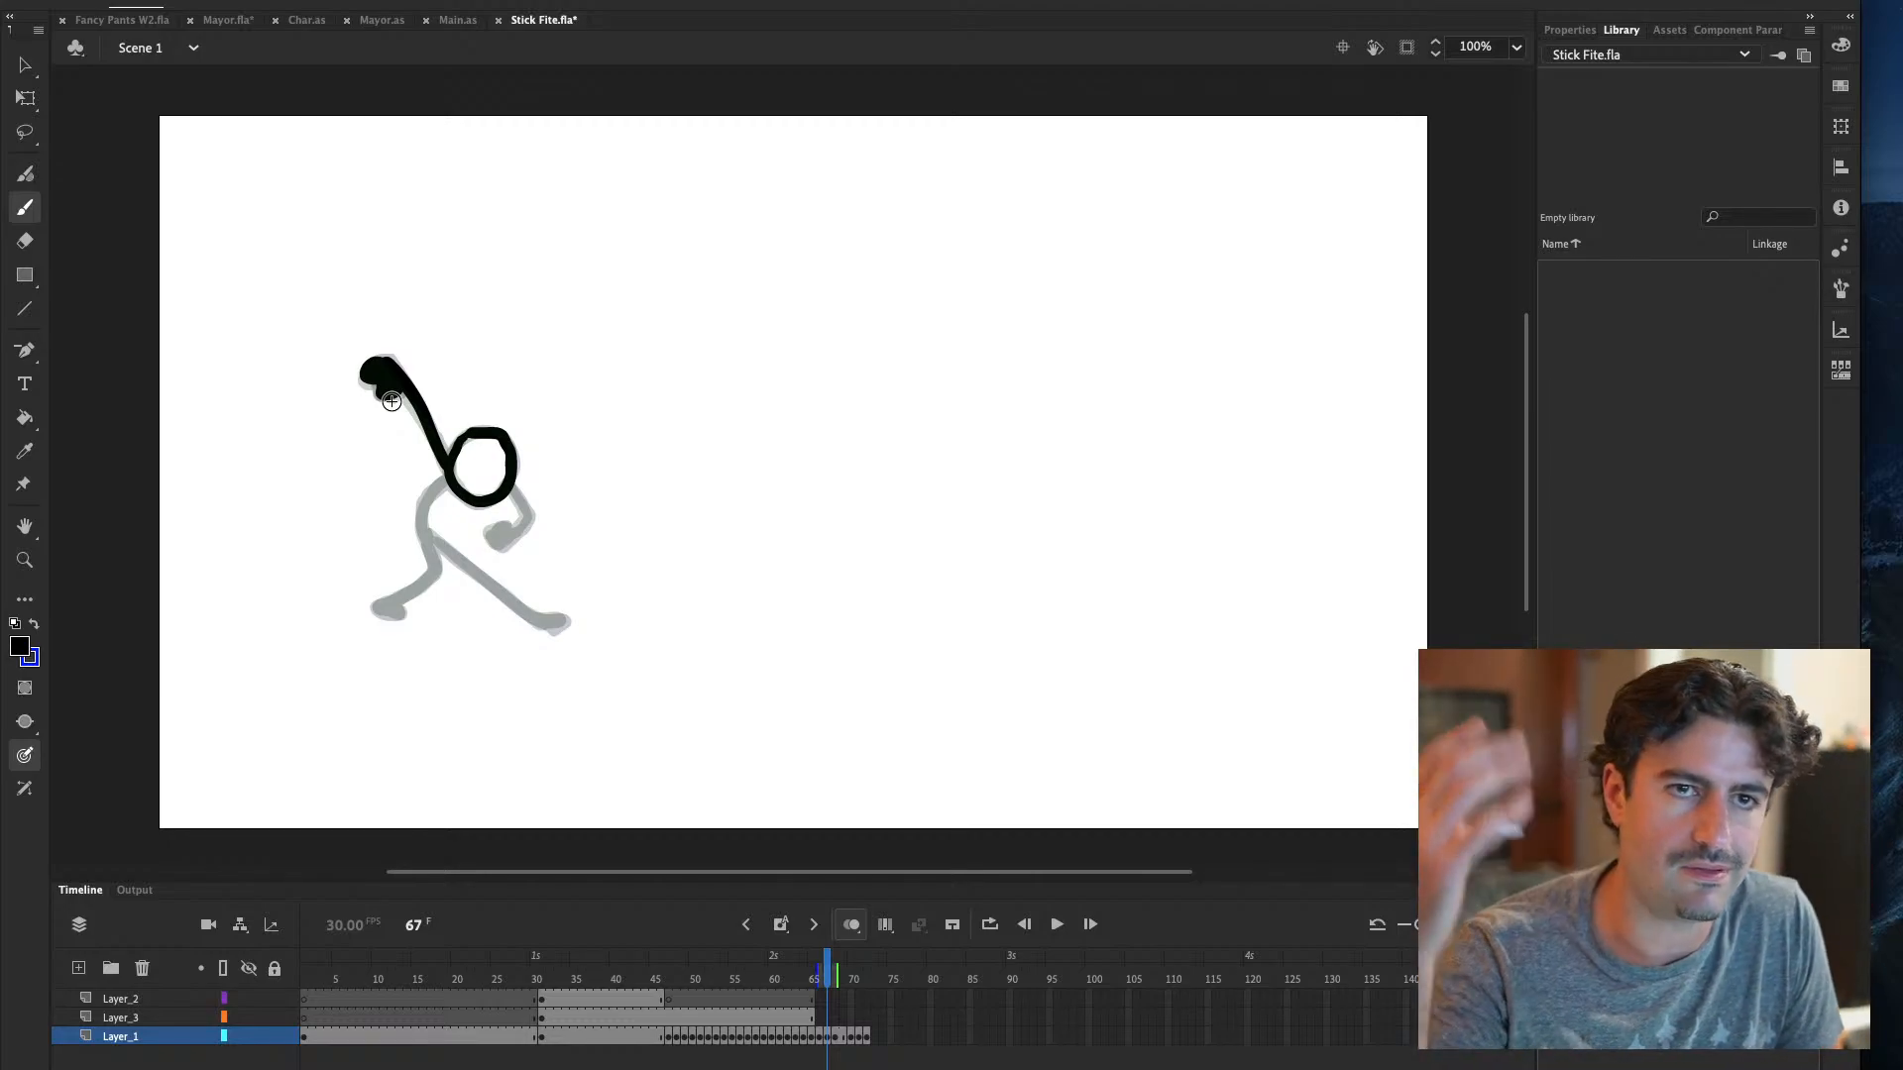
Draw the bent front arm, torso and legs on frame 67, redoing the front leg stroke along the onion skin
mouse_move(500, 491)
left_mouse_down()
mouse_move(527, 518)
mouse_move(492, 540)
left_mouse_up()
mouse_move(446, 478)
left_mouse_down()
mouse_move(429, 575)
mouse_move(399, 609)
left_mouse_up()
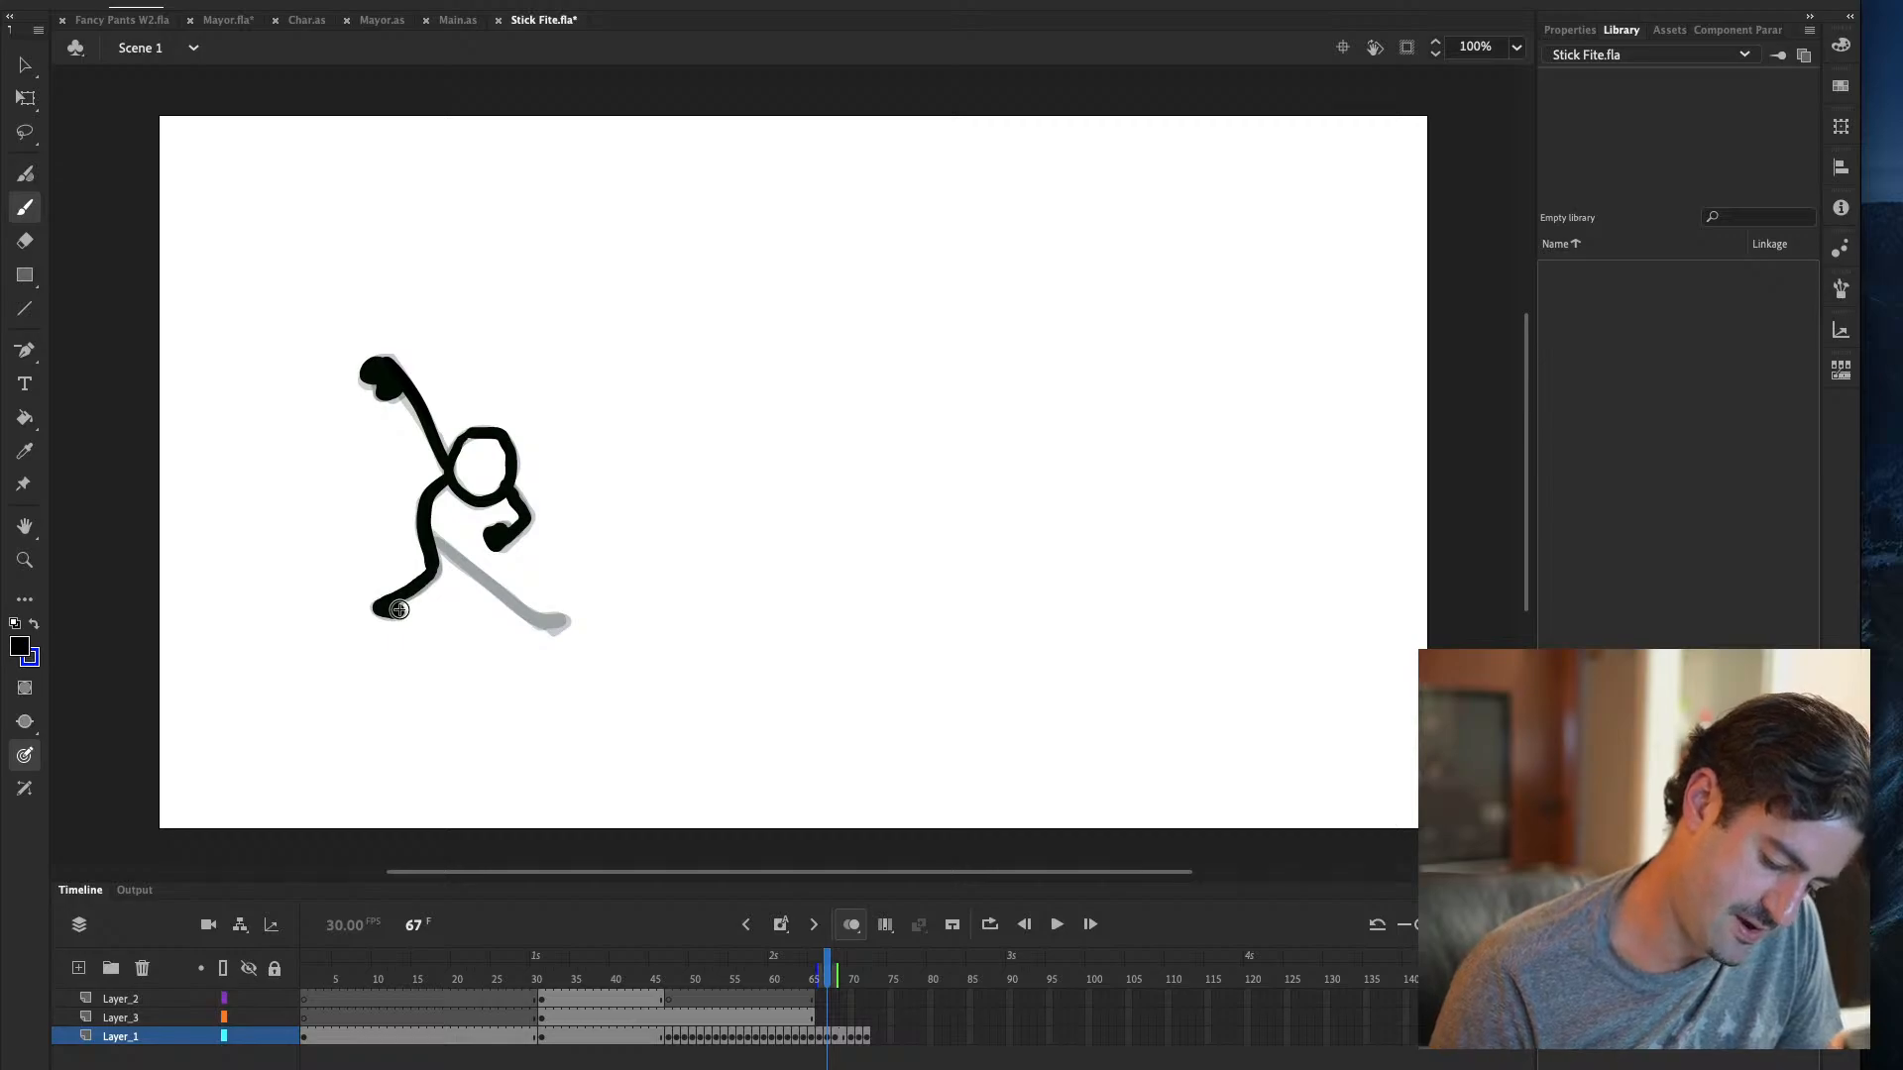
left_click_drag(436, 541, 541, 621)
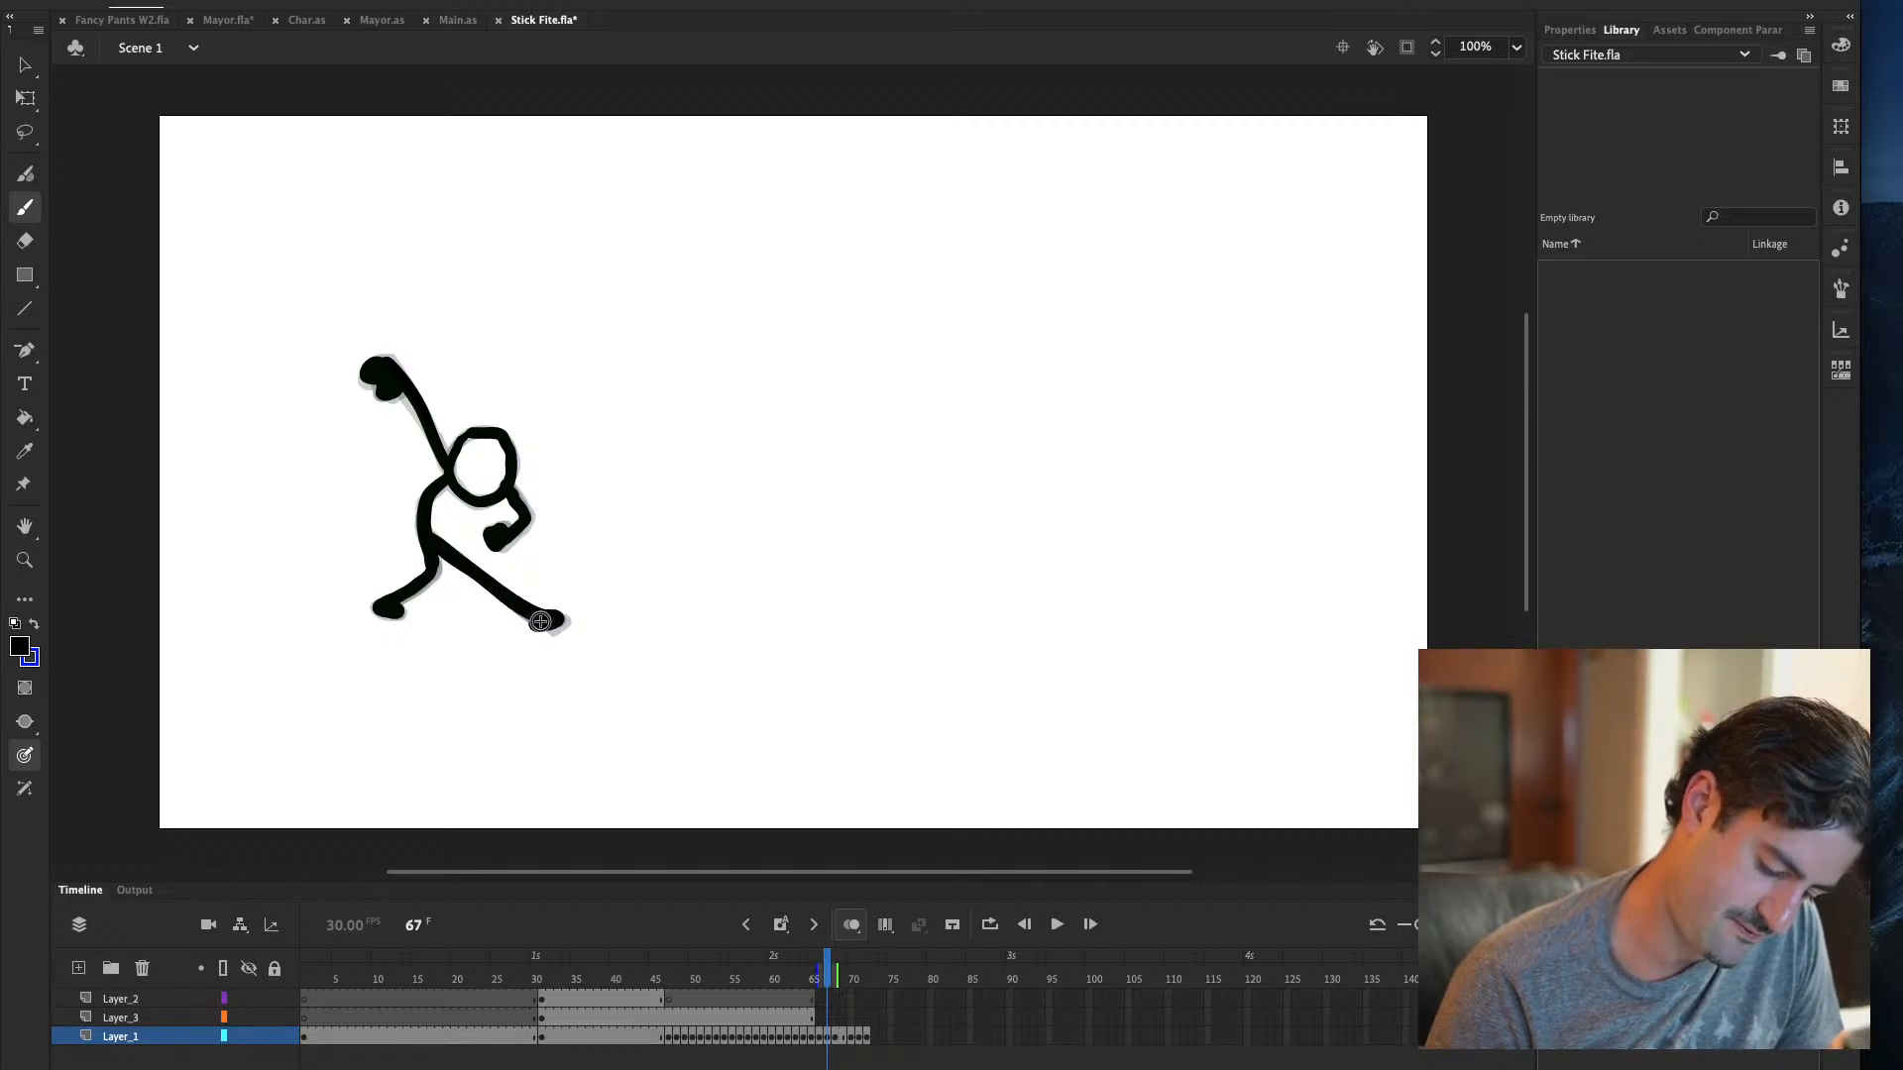
key("ctrl+z")
left_click_drag(436, 540, 554, 618)
key("ctrl+z")
left_click_drag(436, 536, 508, 601)
key("ctrl+z")
left_click_drag(436, 537, 555, 621)
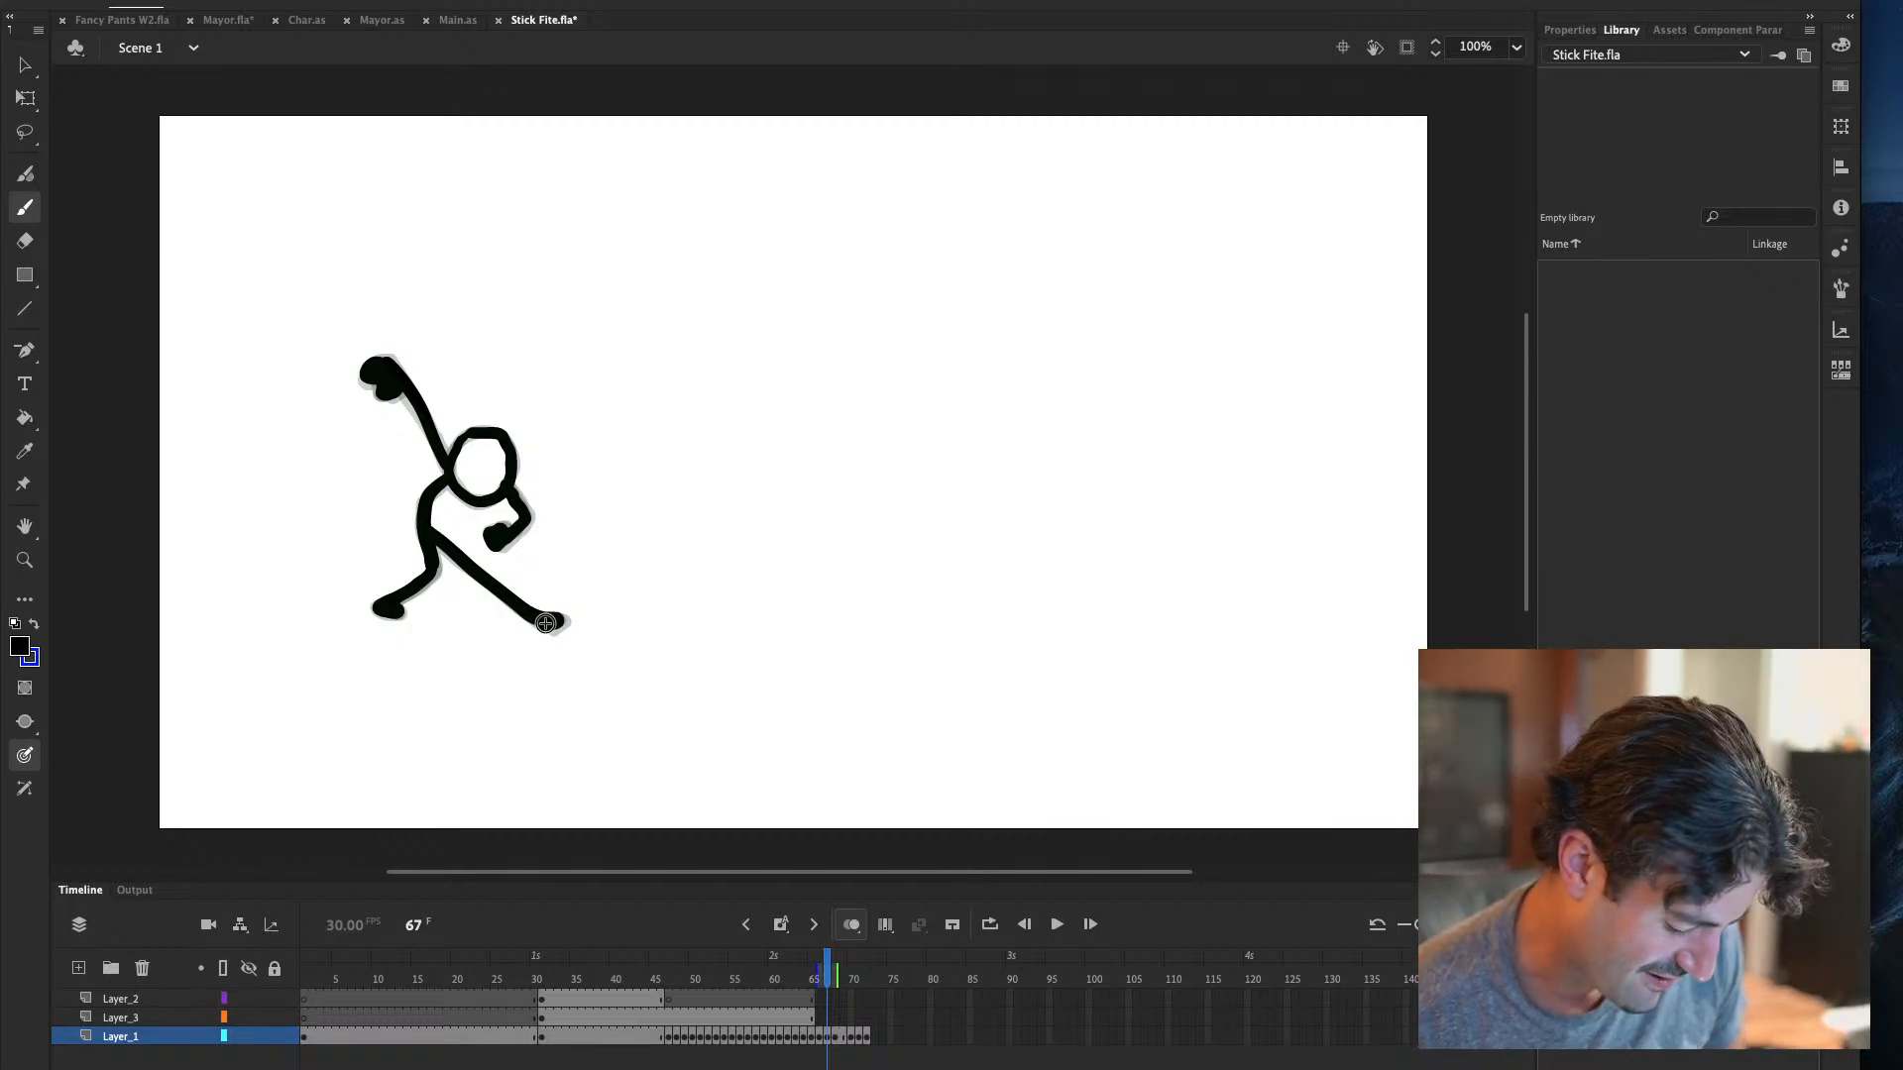
Step through frames 68 to 72 and examine the fist's movement to pick the next in-between frame
key(".")
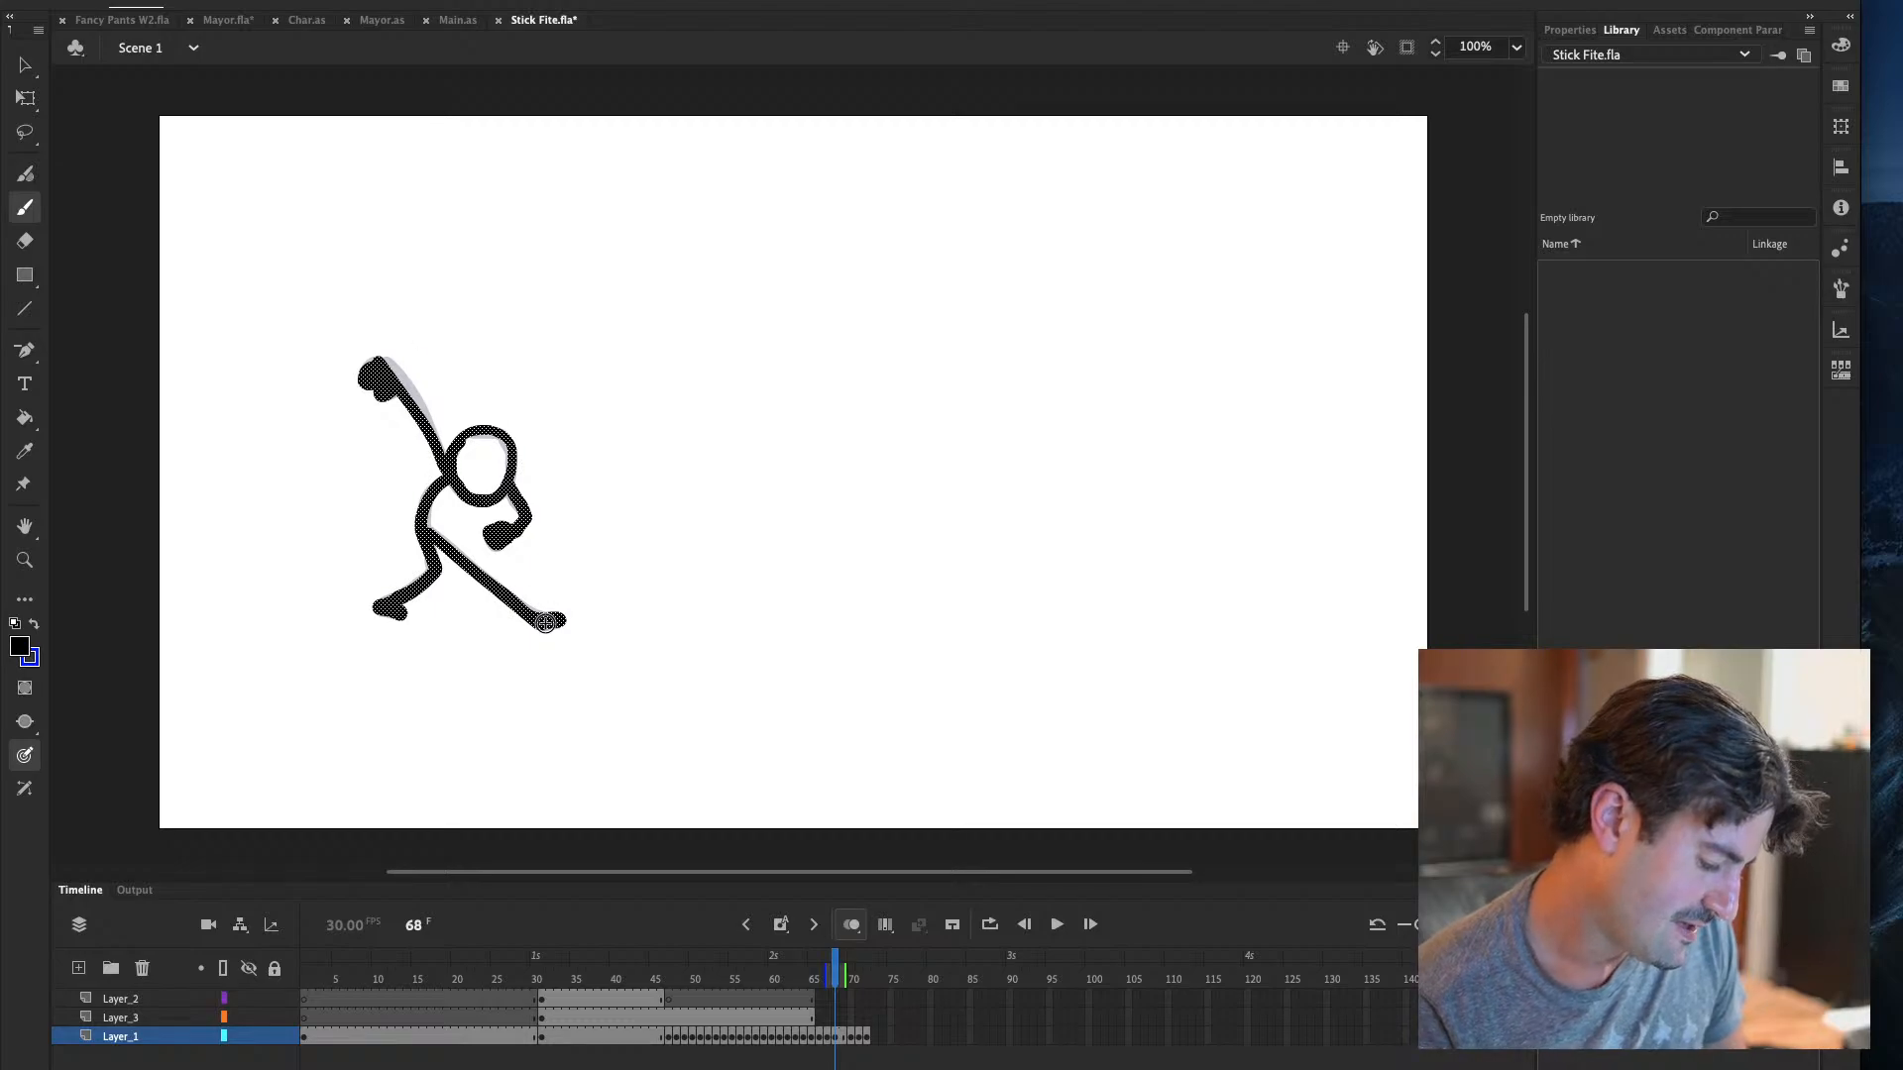
key("period")
key("period")
key("period")
key("period")
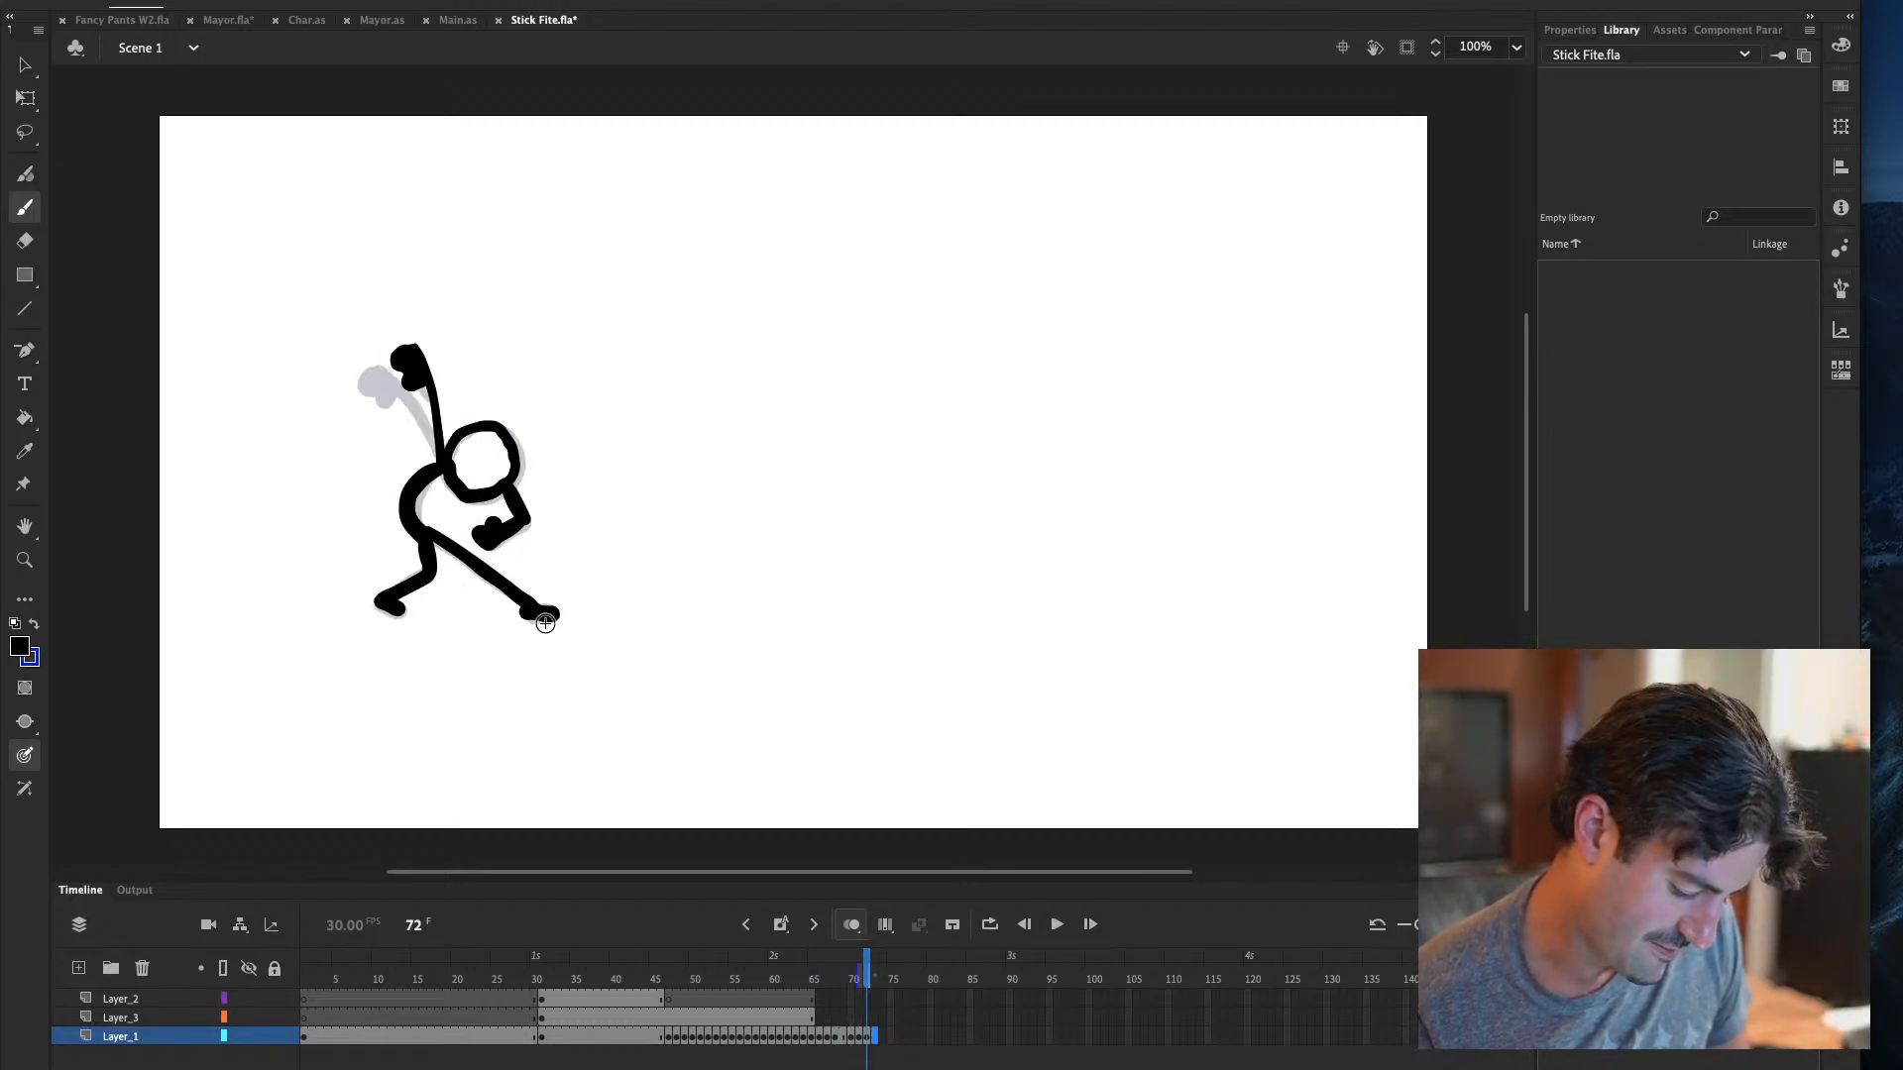
left_click_drag(819, 976, 845, 976)
key("period")
key("comma")
key("comma")
key("comma")
key("period")
key("period")
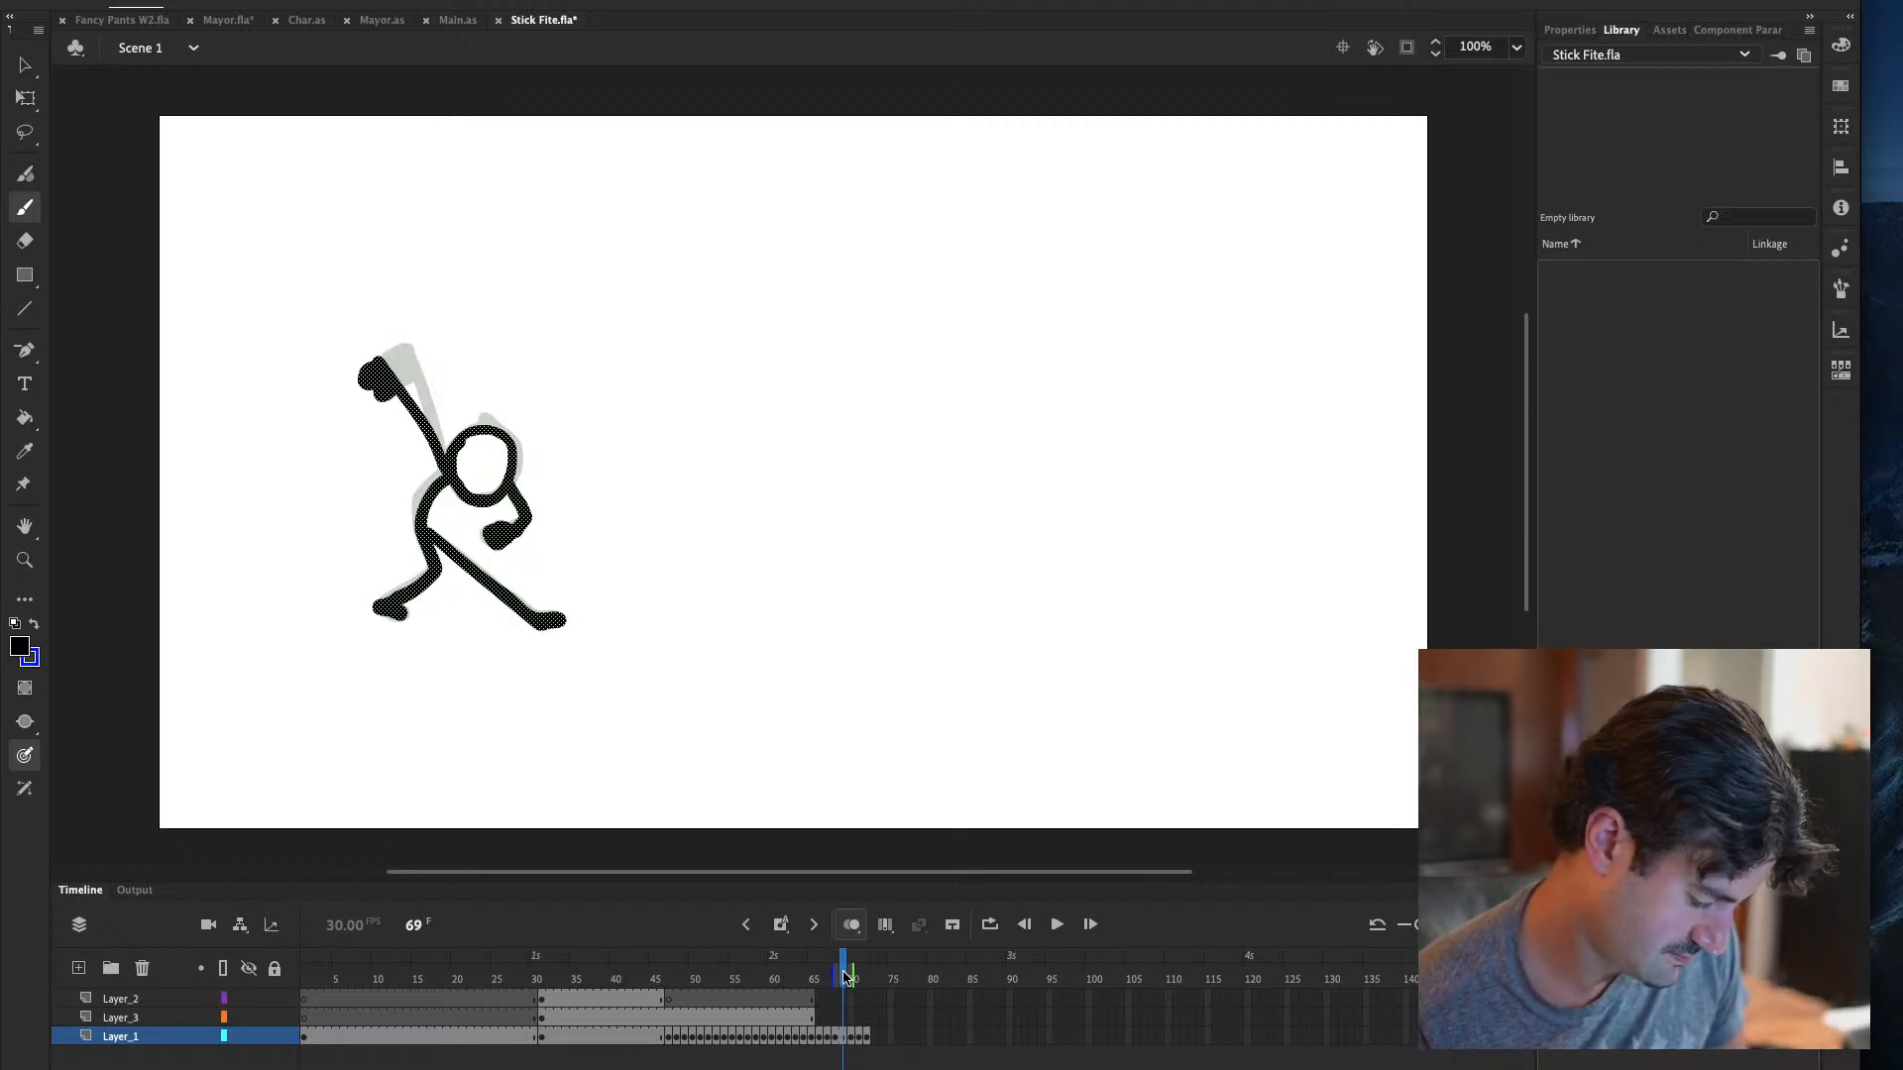
Clear frame 69 and draw the black figure's full in-between pose, with the raised fist between the onion-skinned drawings
key("Delete")
mouse_move(482, 424)
left_mouse_down()
mouse_move(450, 479)
mouse_move(492, 494)
mouse_move(510, 465)
mouse_move(486, 420)
left_mouse_up()
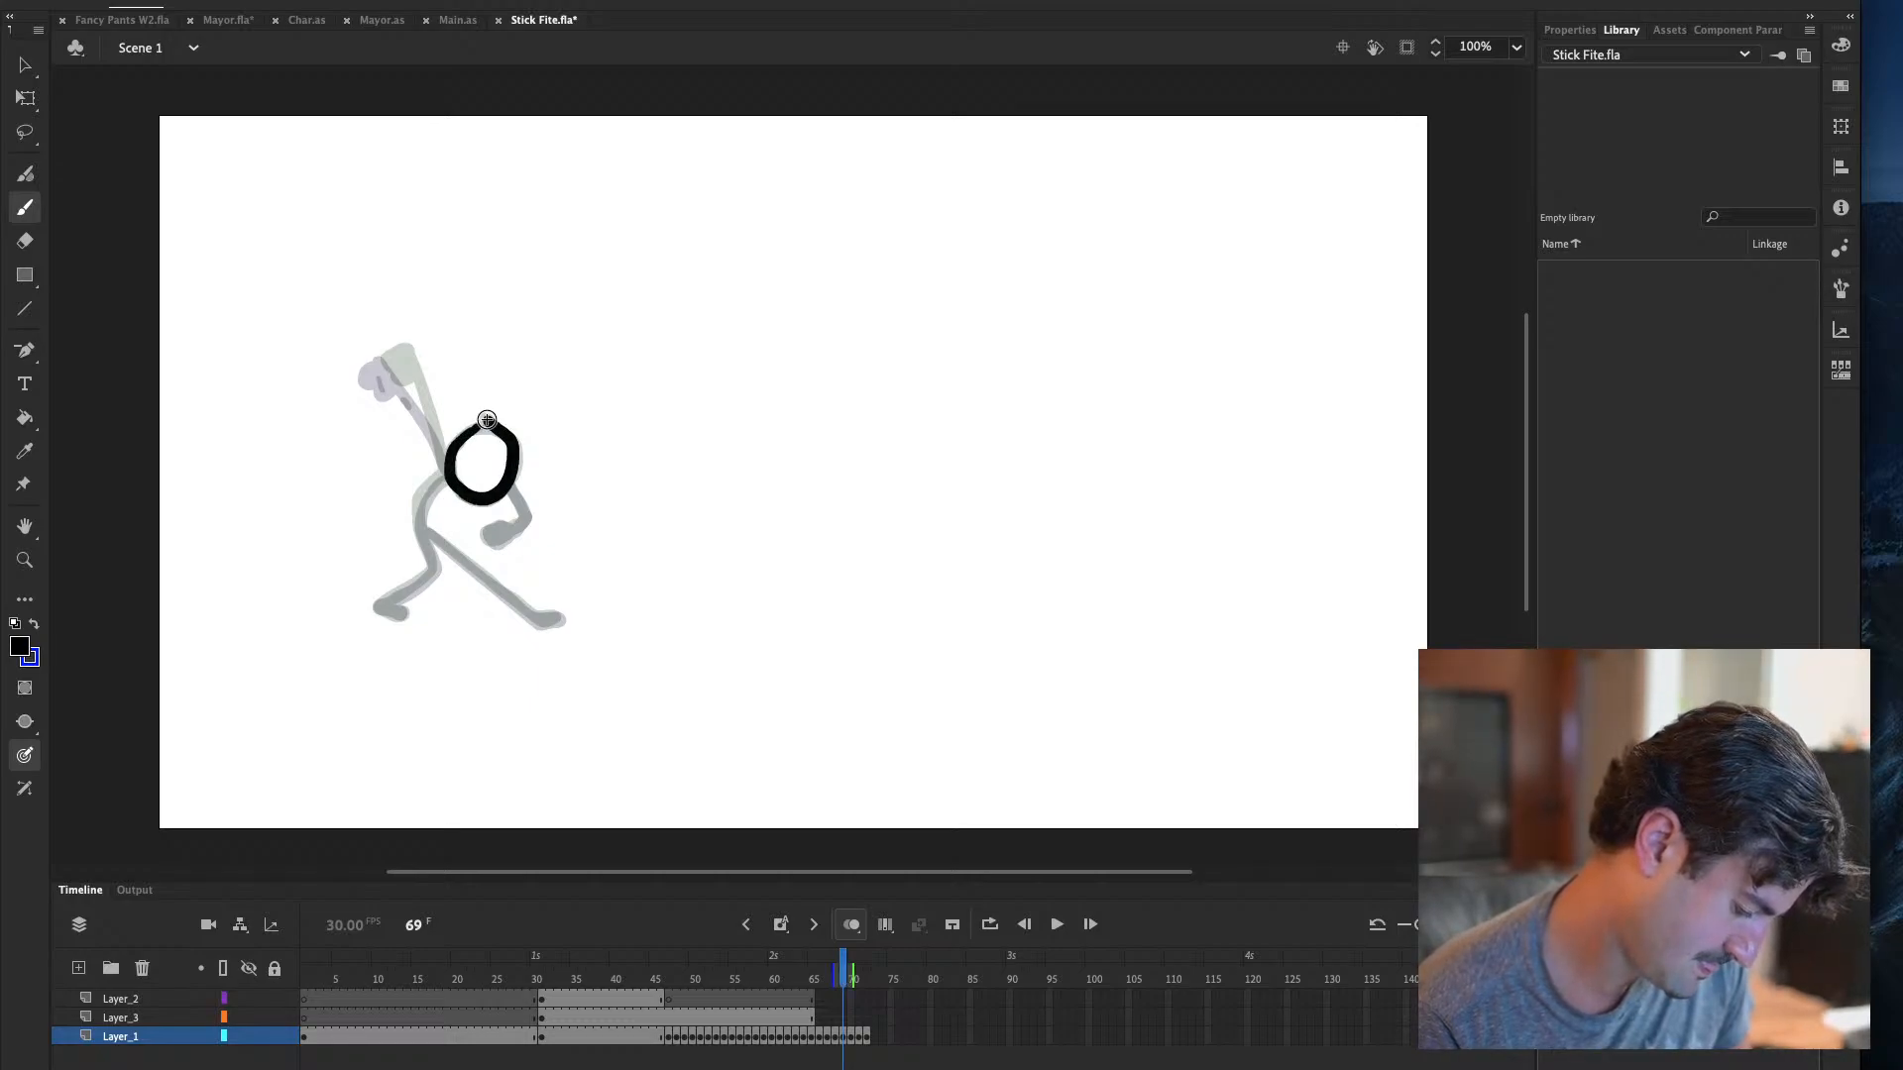
left_click_drag(389, 357, 448, 483)
left_click_drag(379, 357, 399, 382)
mouse_move(439, 477)
left_mouse_down()
mouse_move(414, 585)
mouse_move(389, 609)
mouse_move(405, 616)
left_mouse_up()
left_click_drag(428, 525, 561, 620)
mouse_move(510, 484)
left_mouse_down()
mouse_move(531, 513)
mouse_move(505, 540)
left_mouse_up()
Compare frame 69 with its neighbouring drawings and preview the fight animation in a test movie
key("comma")
key("period")
key("comma")
key("period")
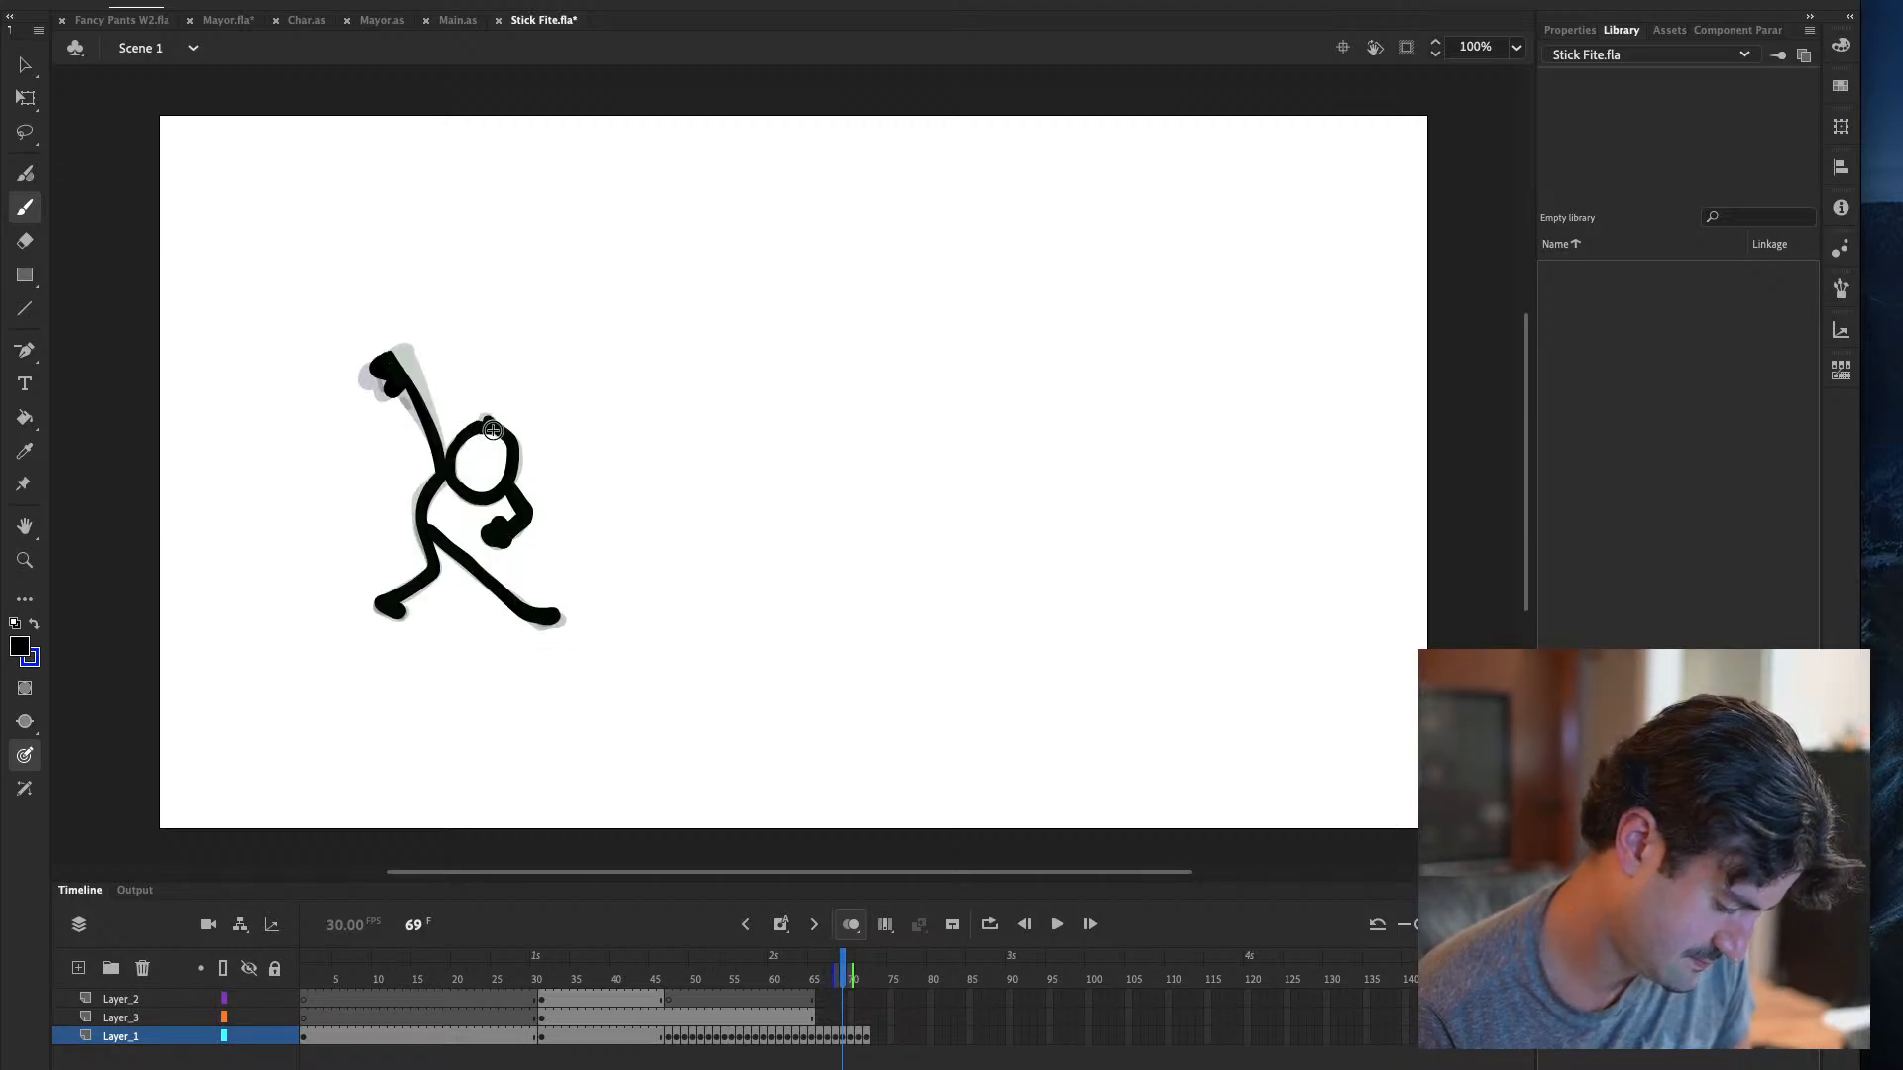
key("period")
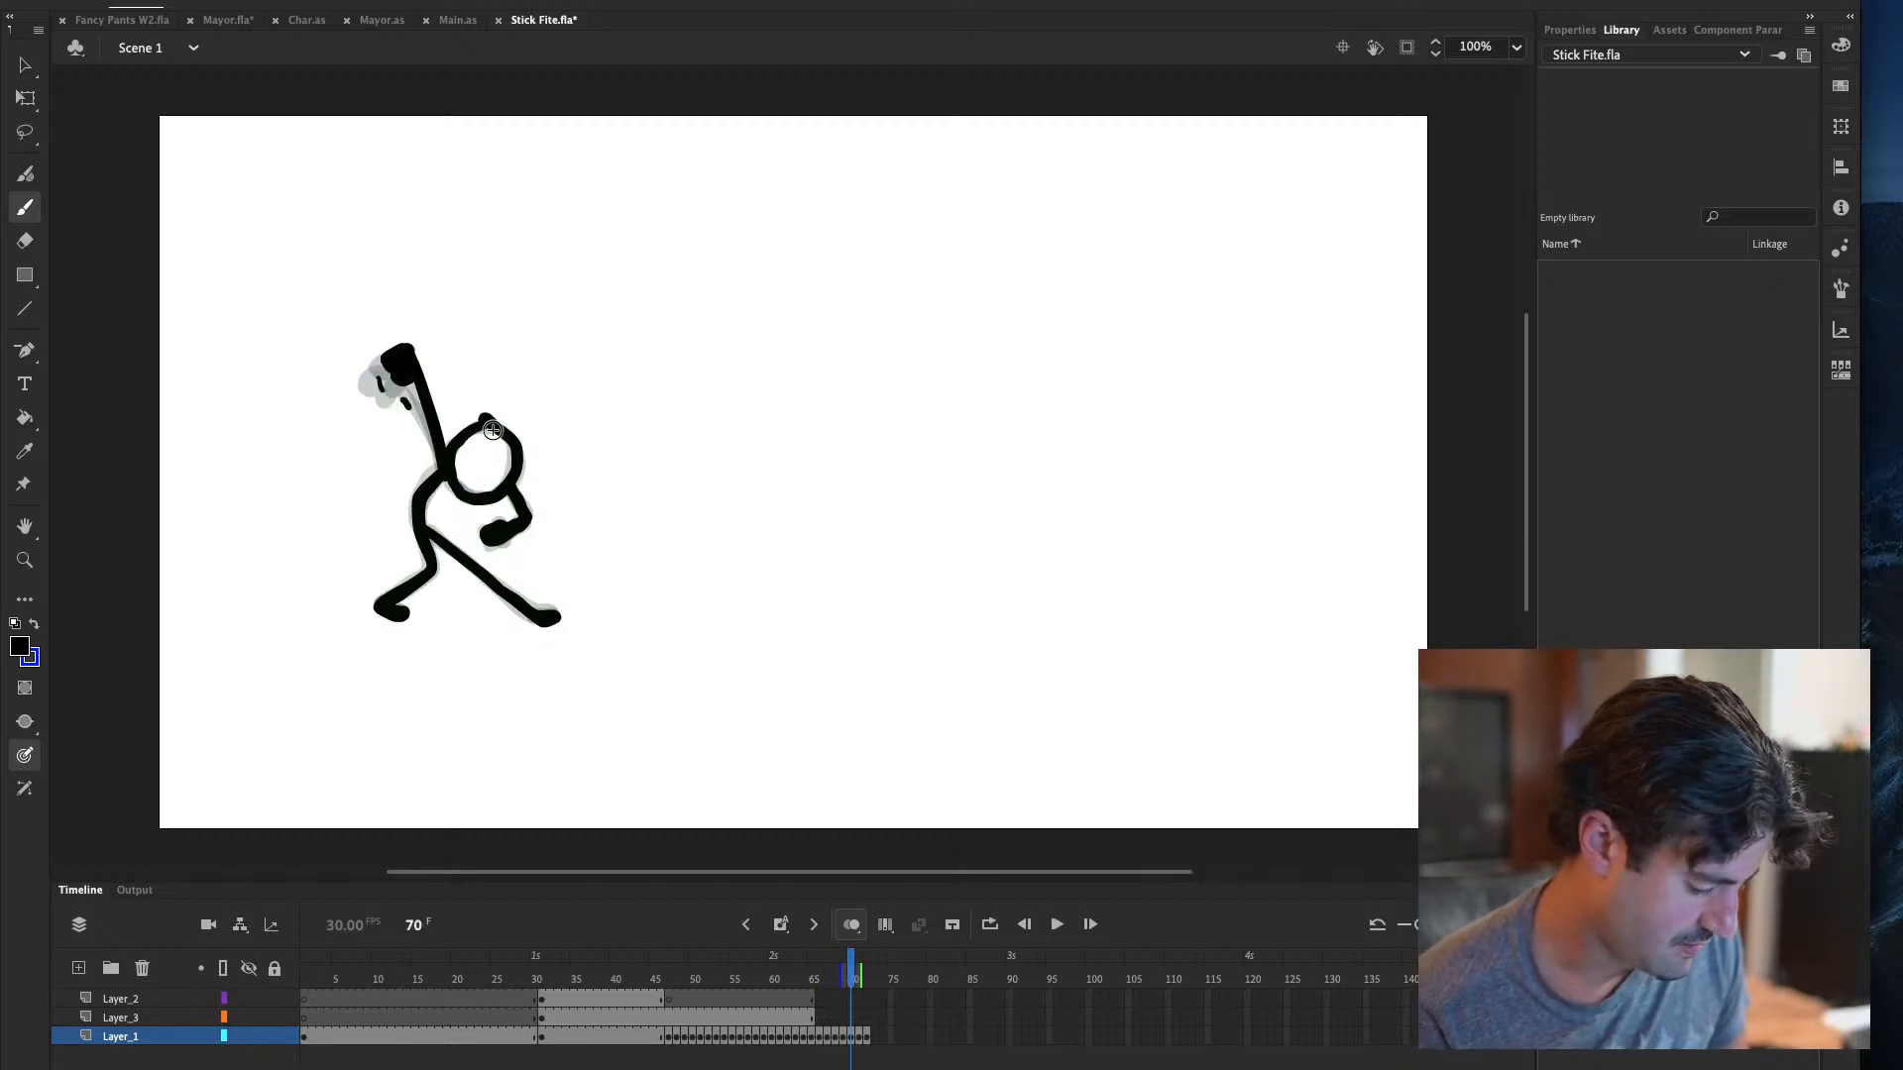
key("super+Return")
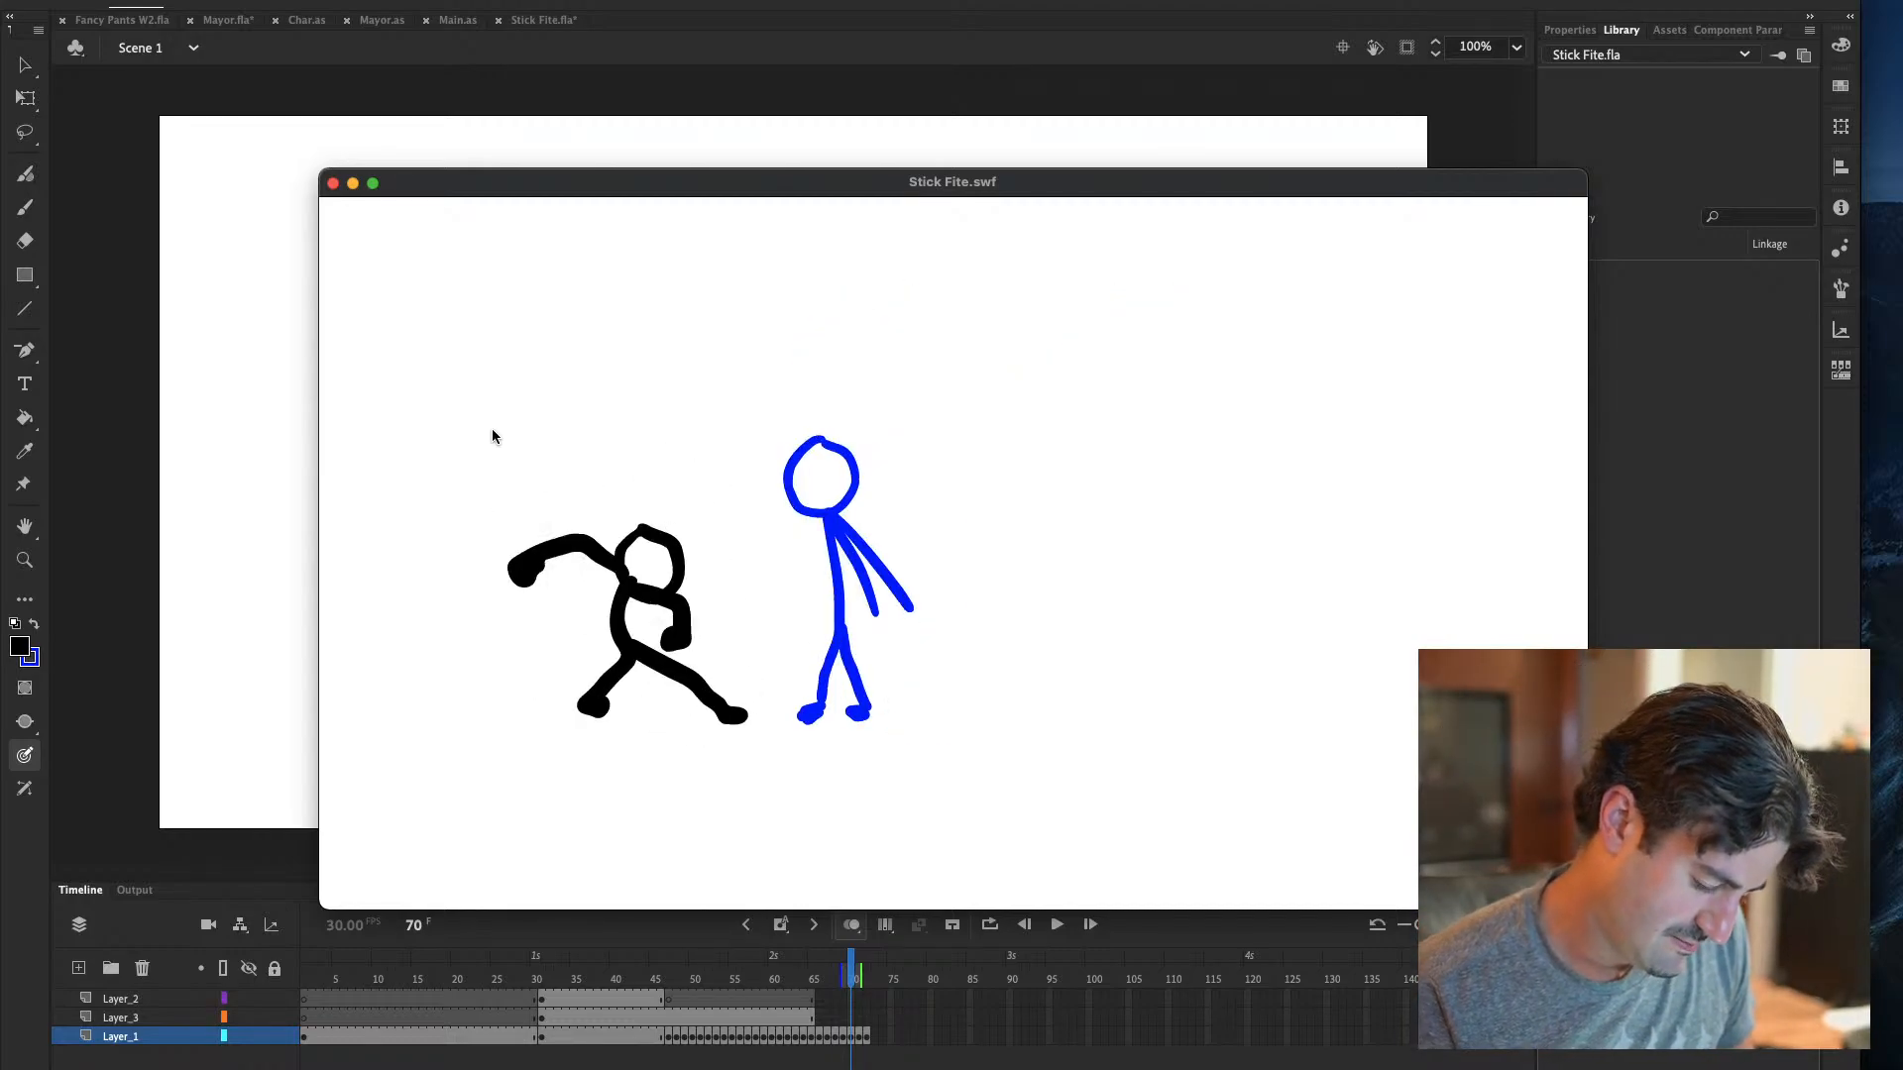
left_click(332, 184)
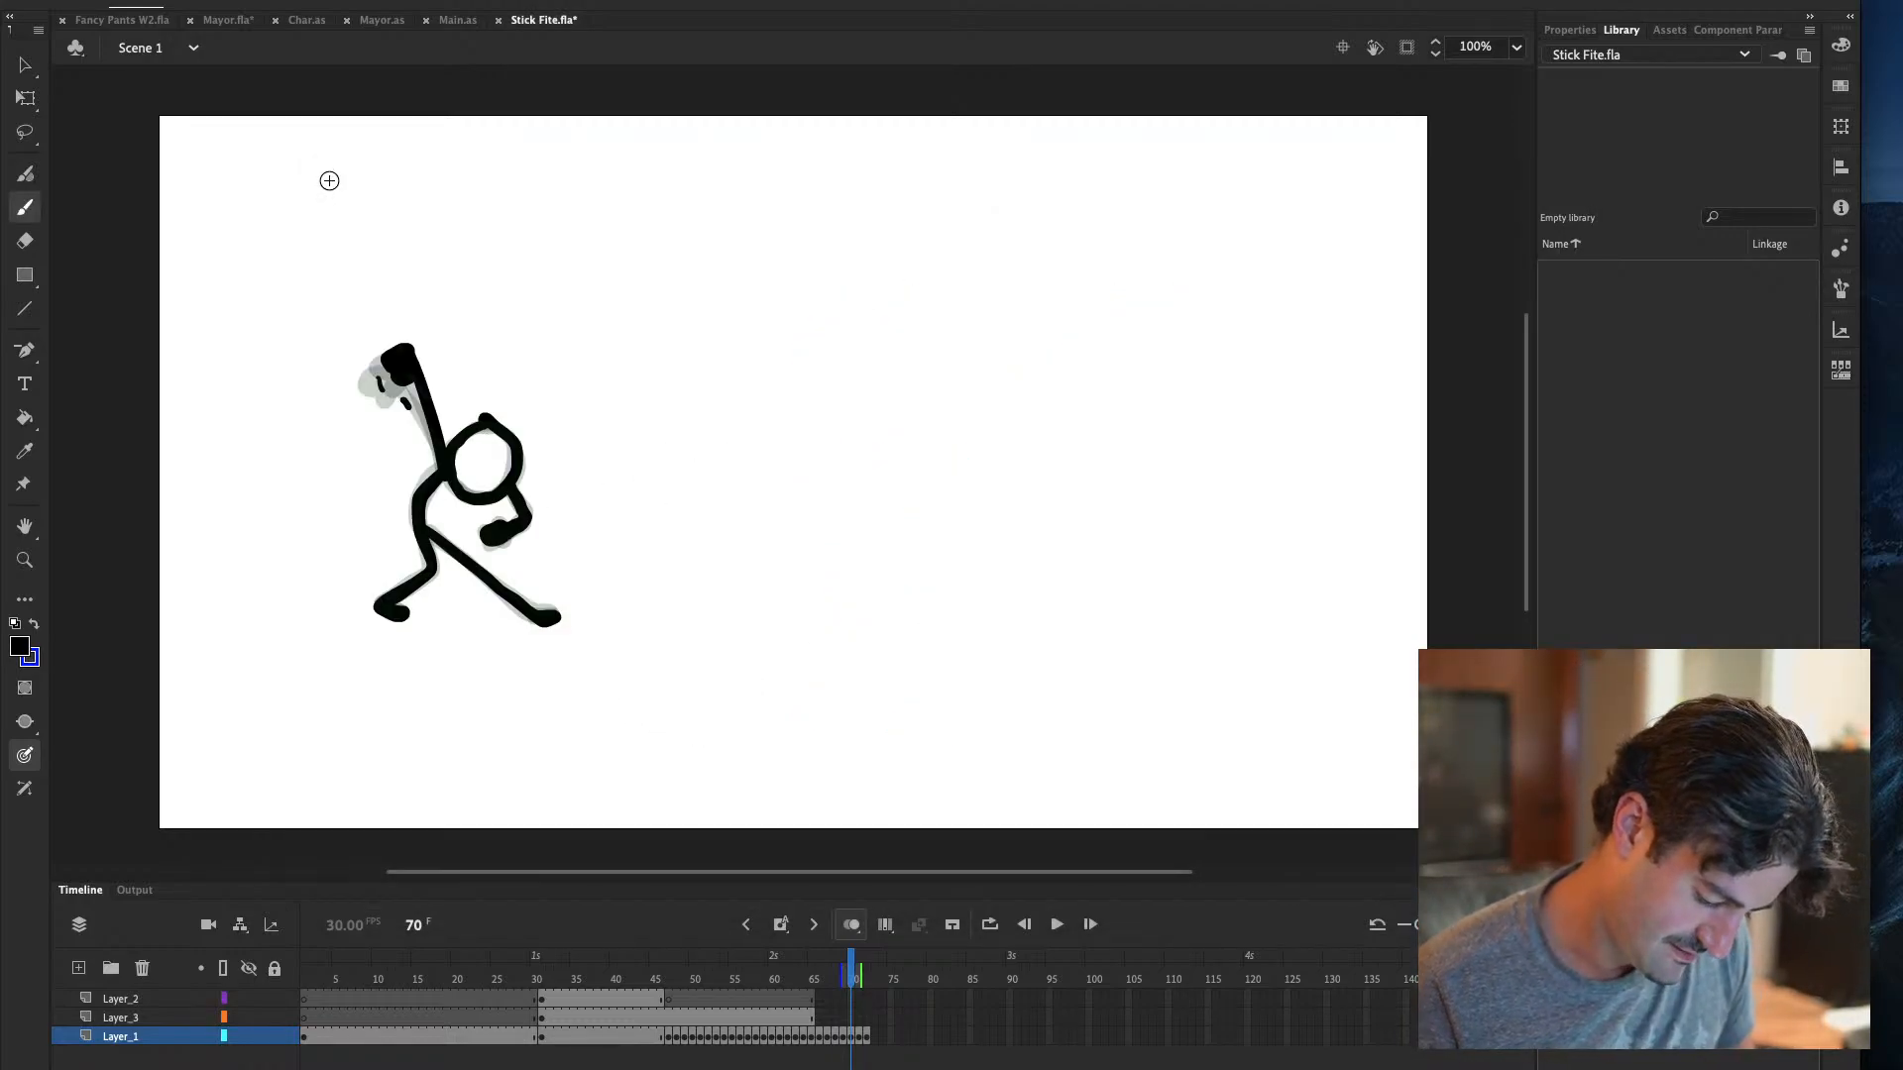
Extend the blue figure on Layer_3 with a keyframe at frame 72 and preview the animation in a test movie
left_click(866, 1017)
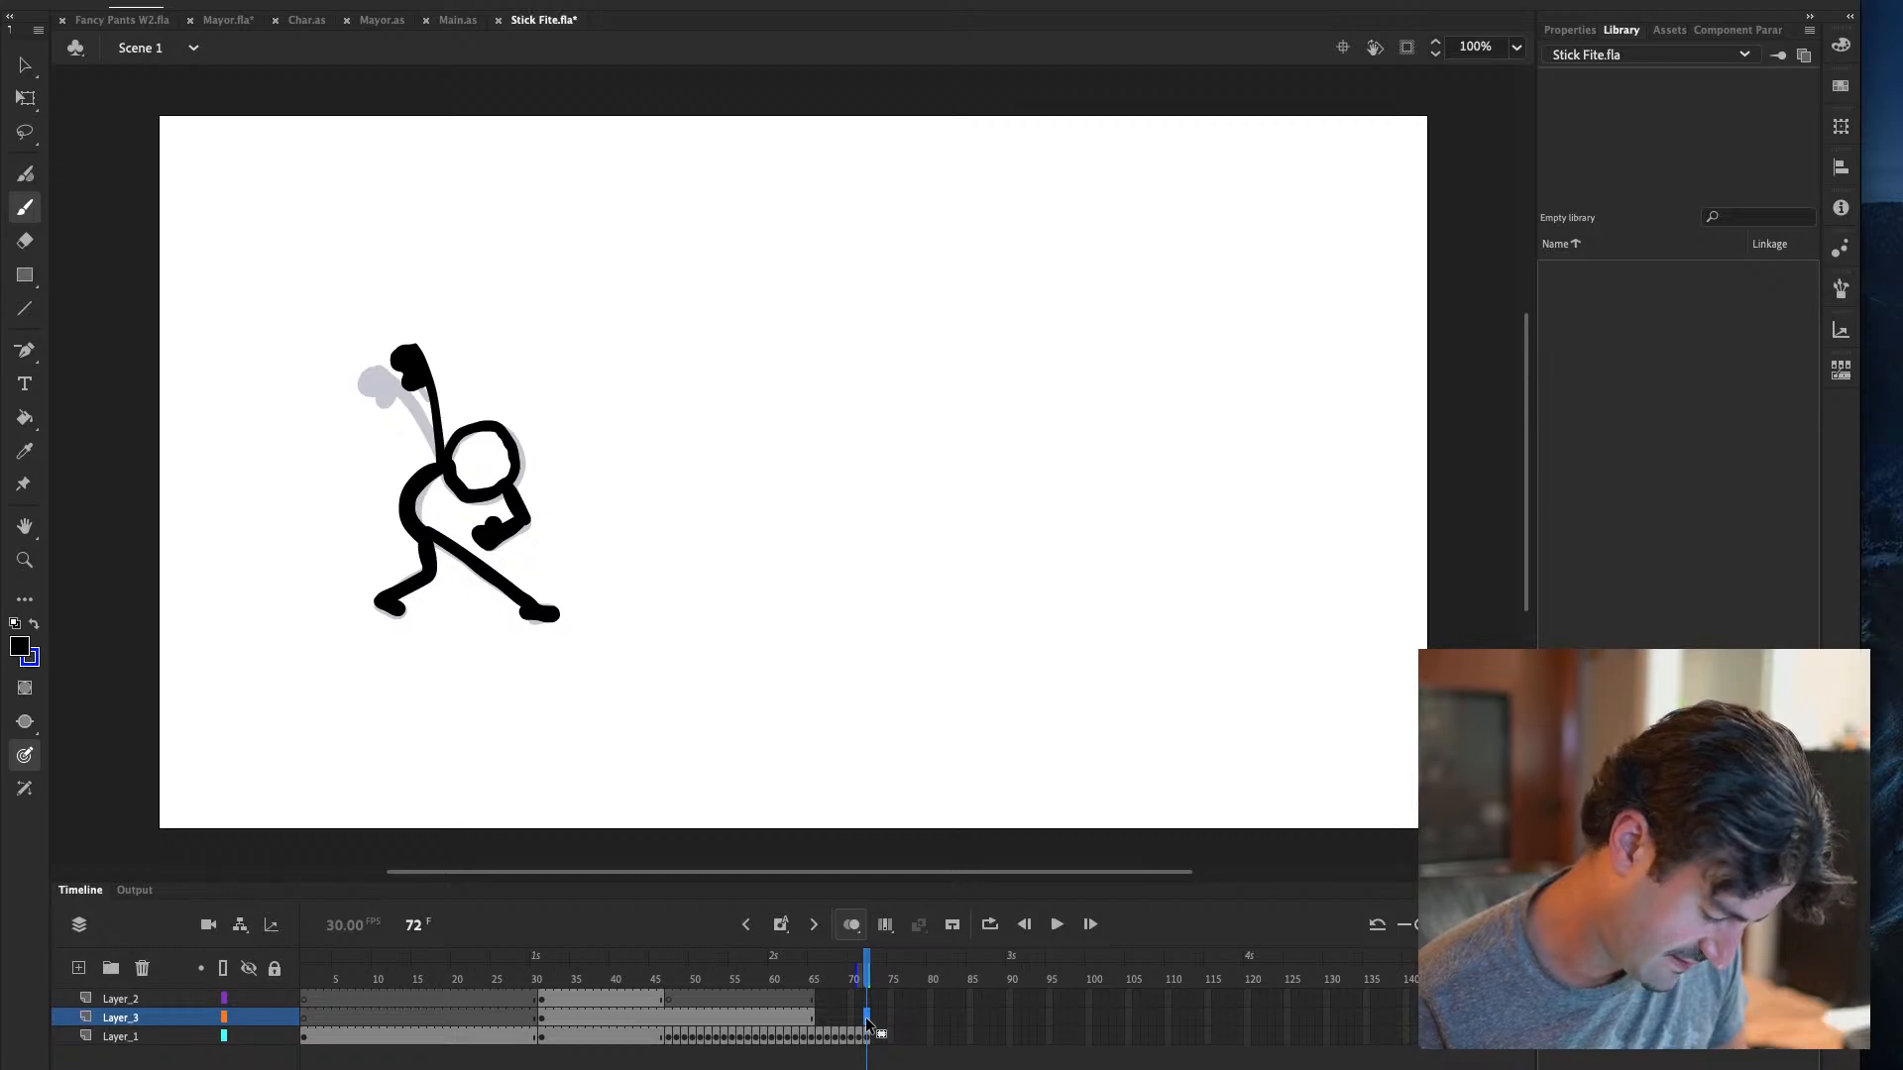
key("F7")
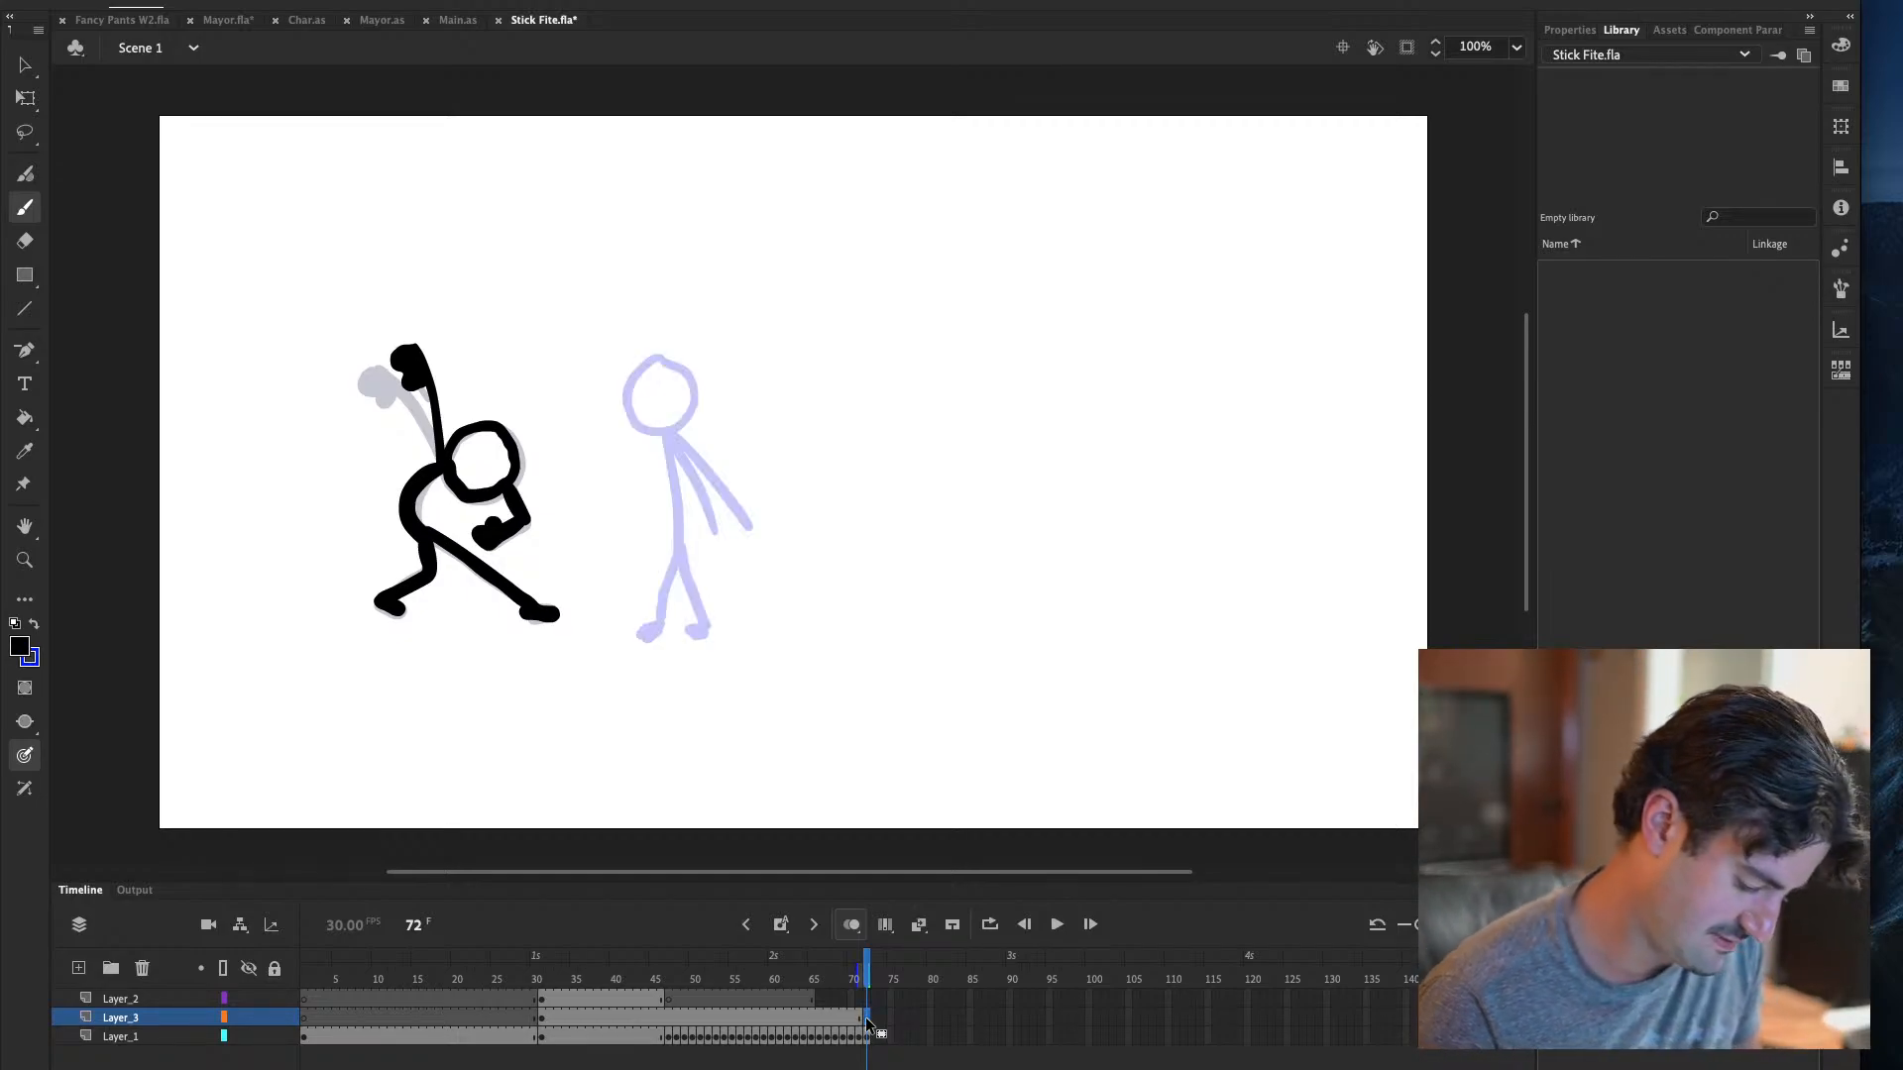
key("ctrl+z")
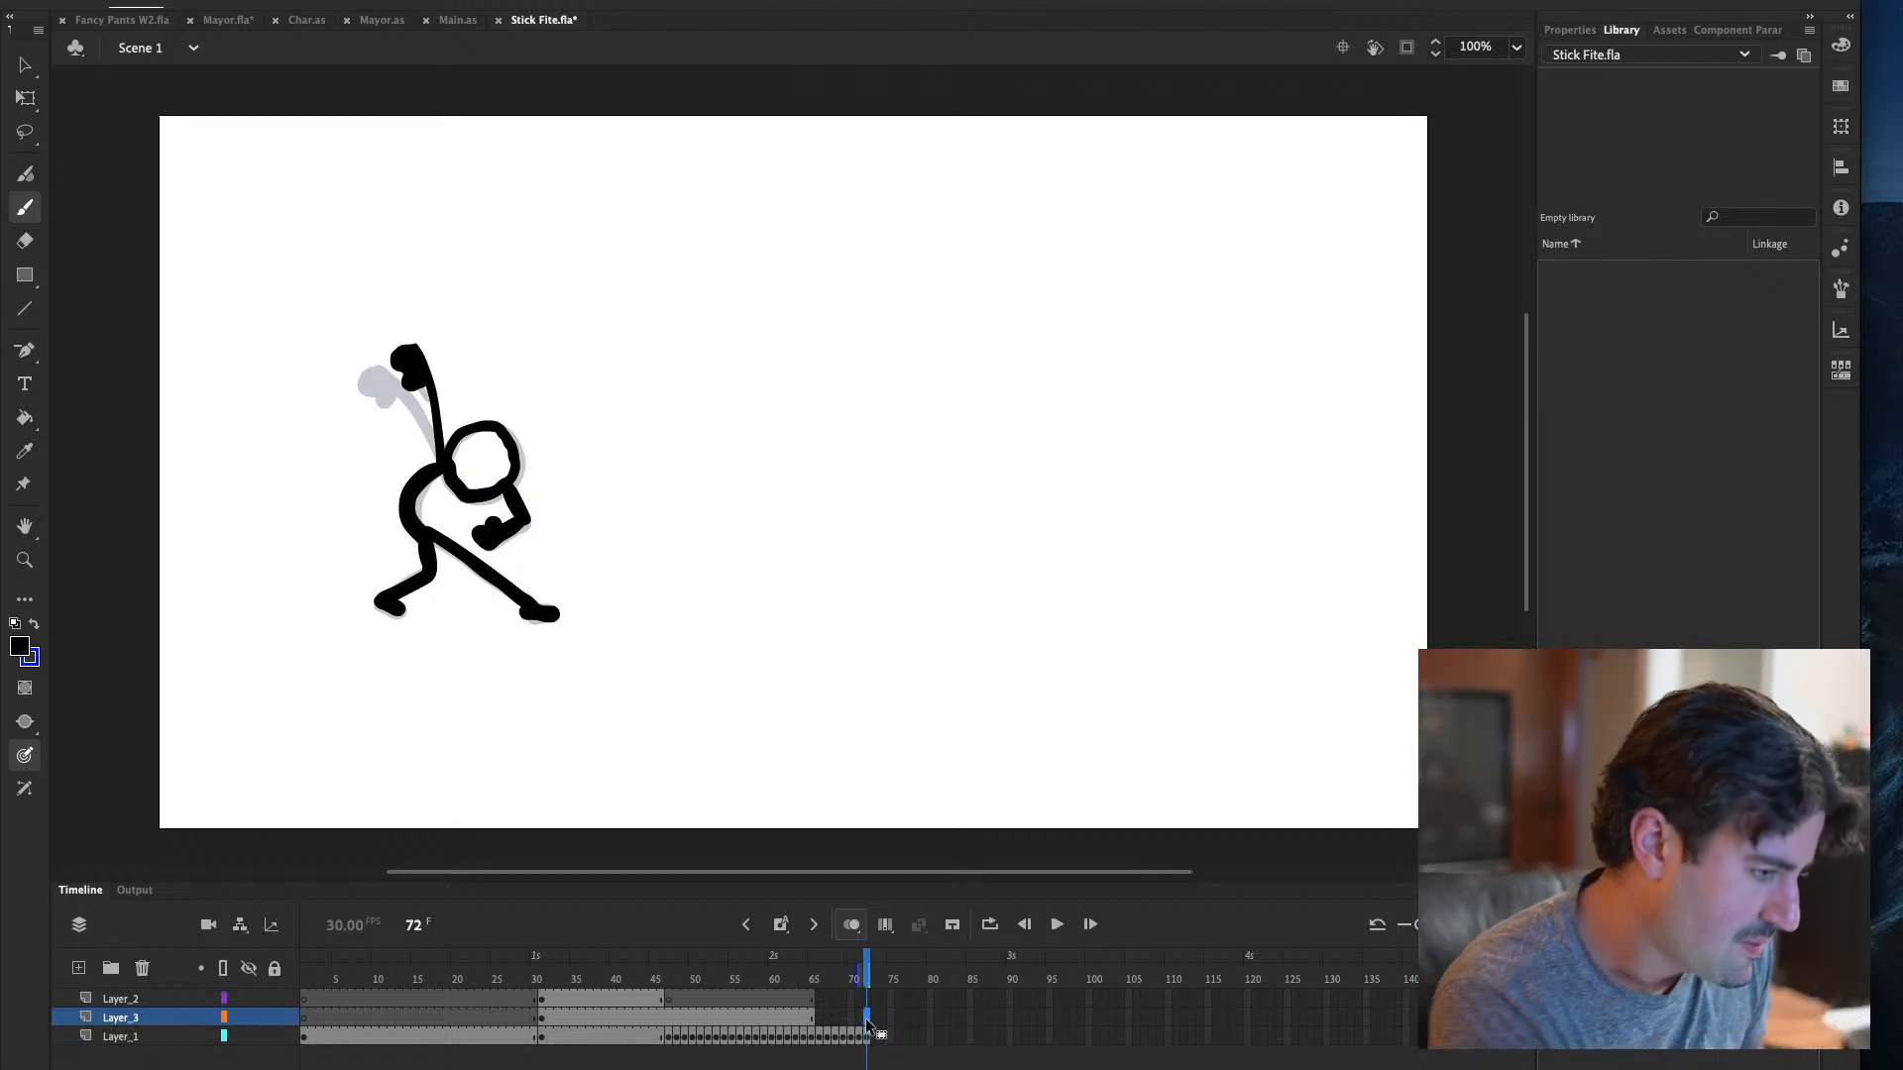
key("F6")
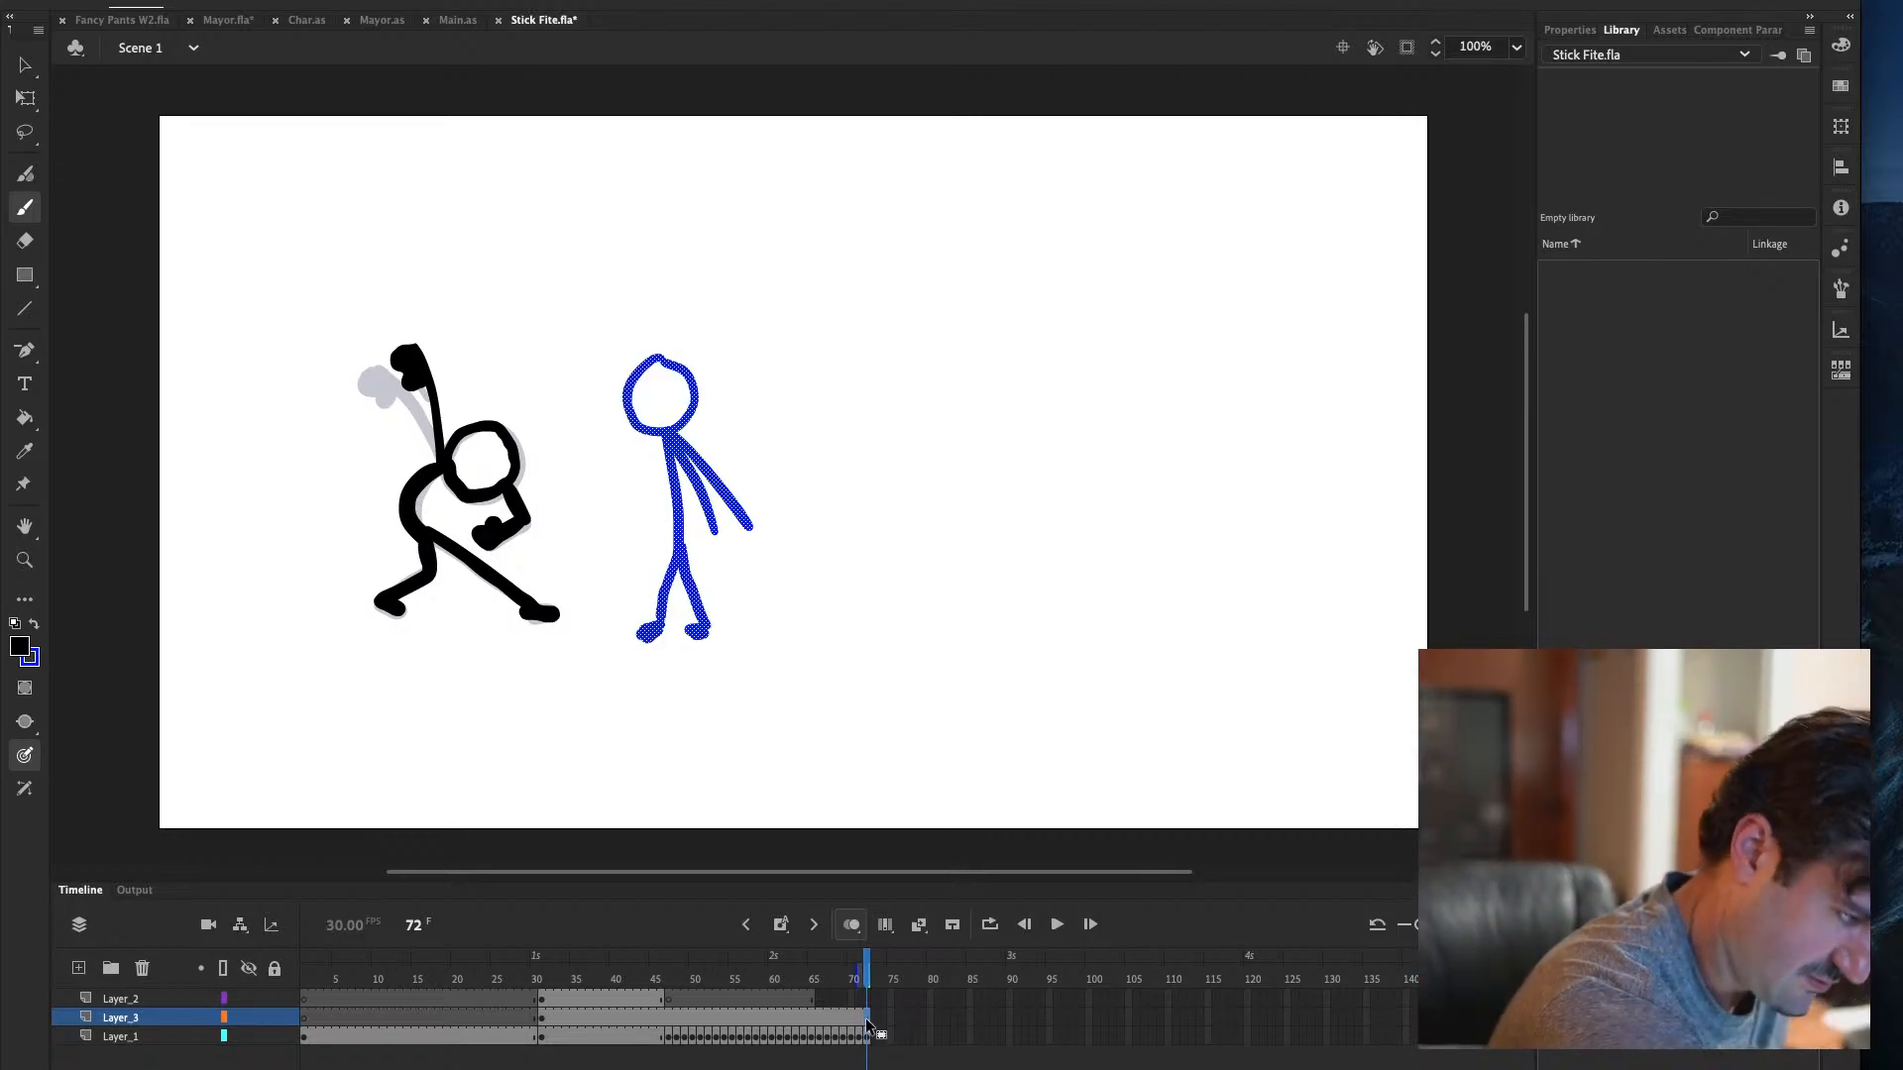
key("comma")
key("period")
left_click_drag(867, 1026, 868, 1026)
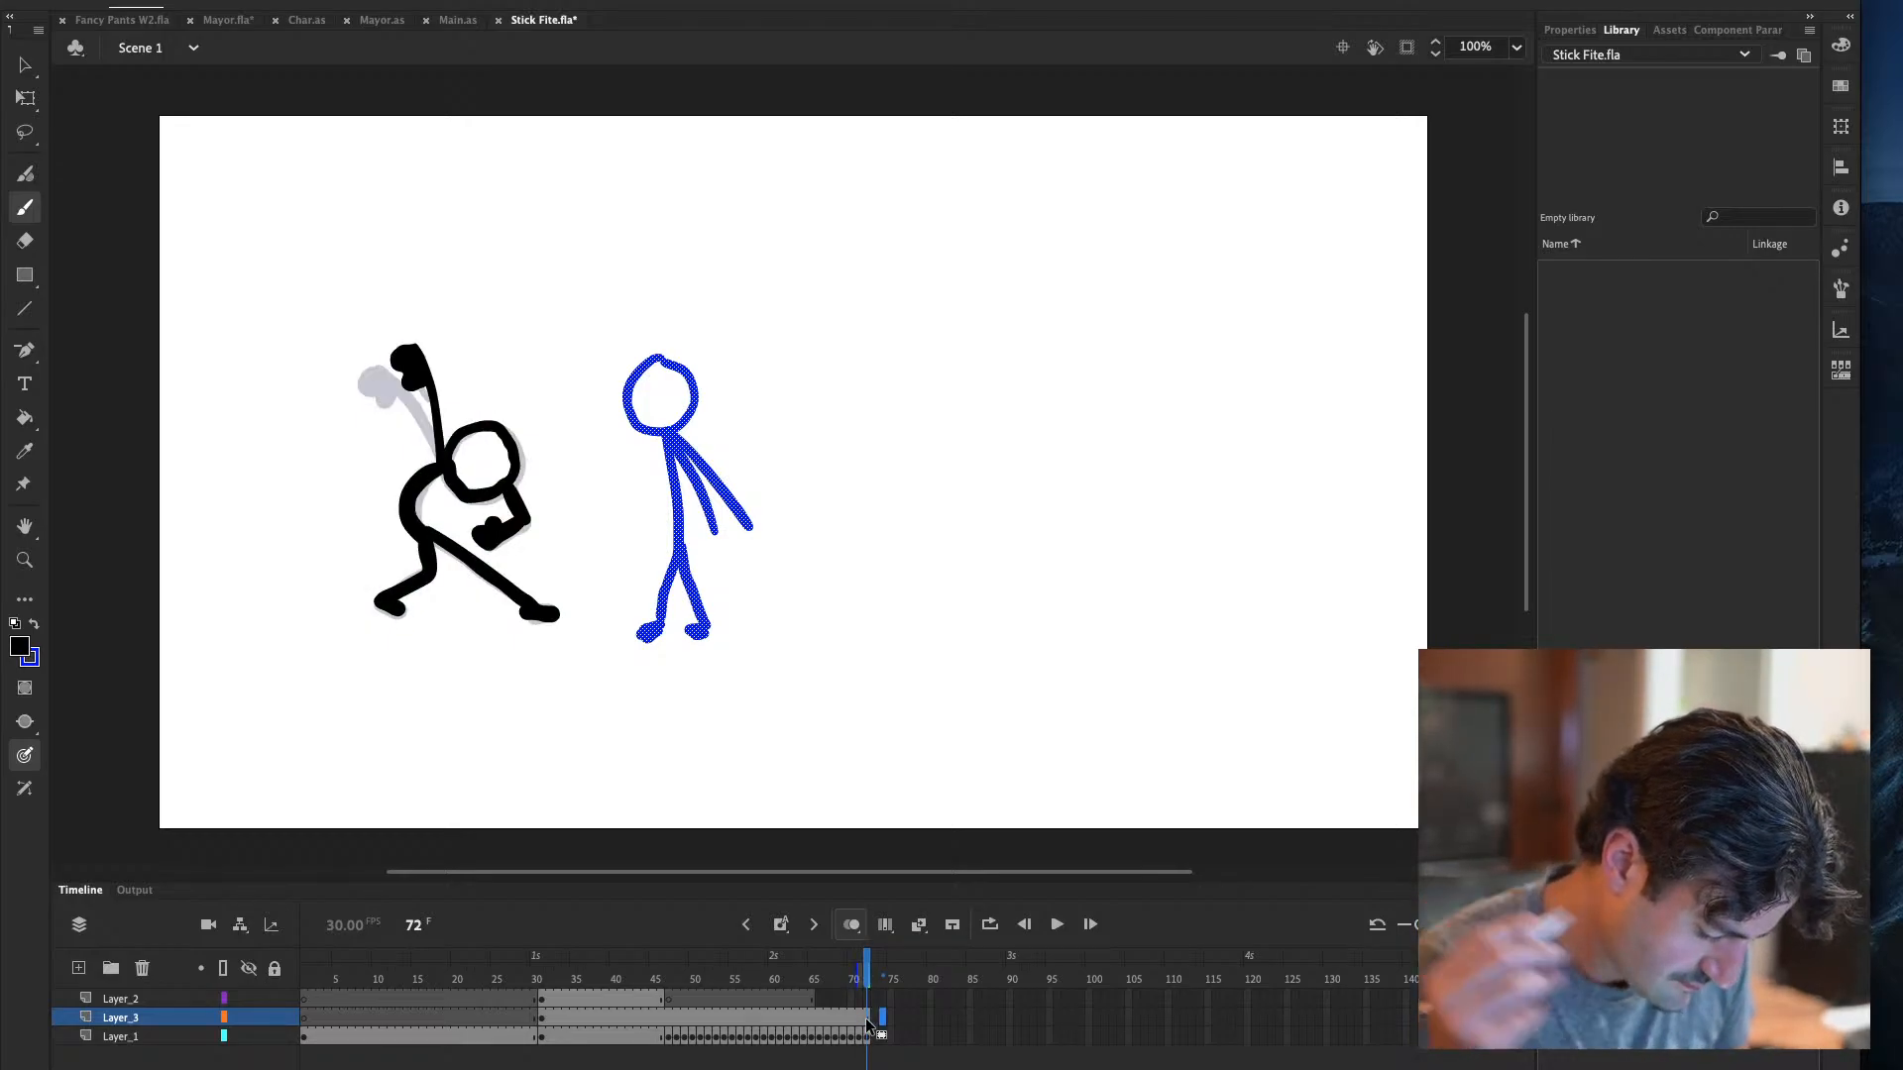
key("super+Return")
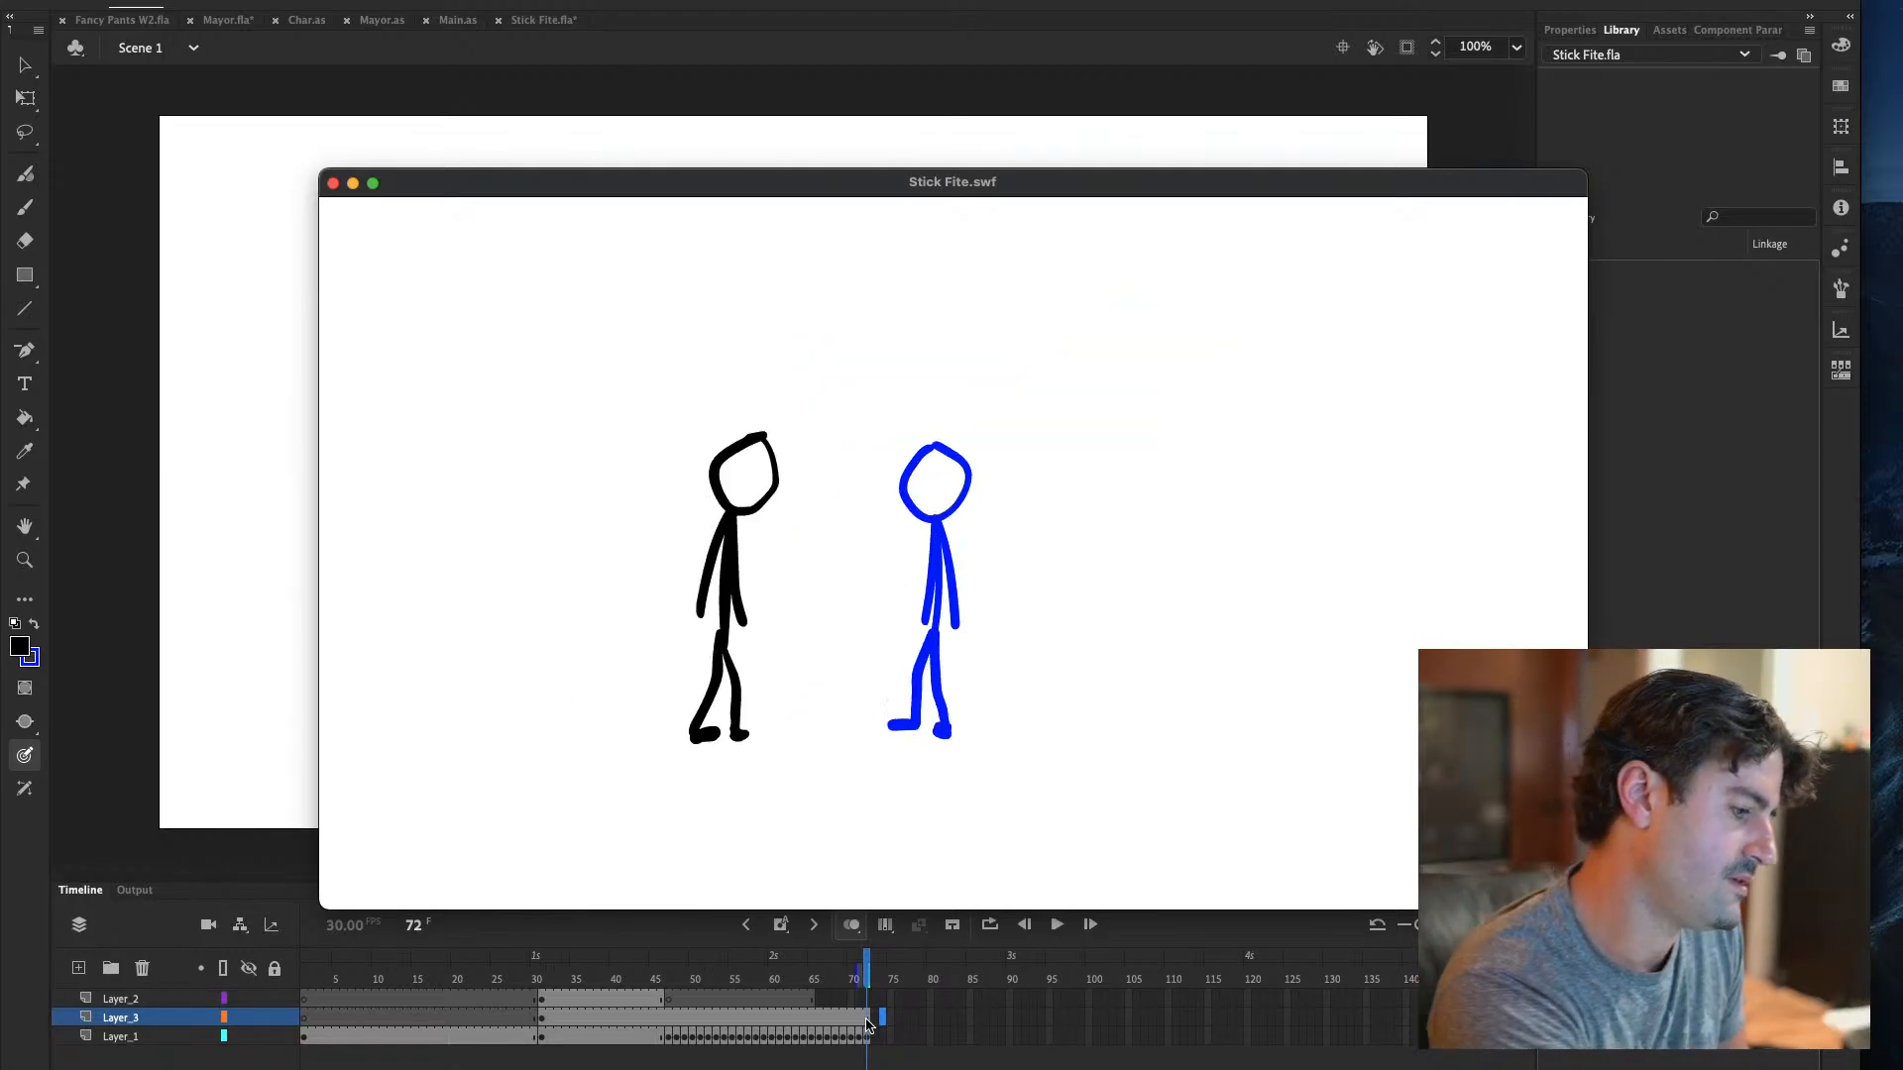
key("super+w")
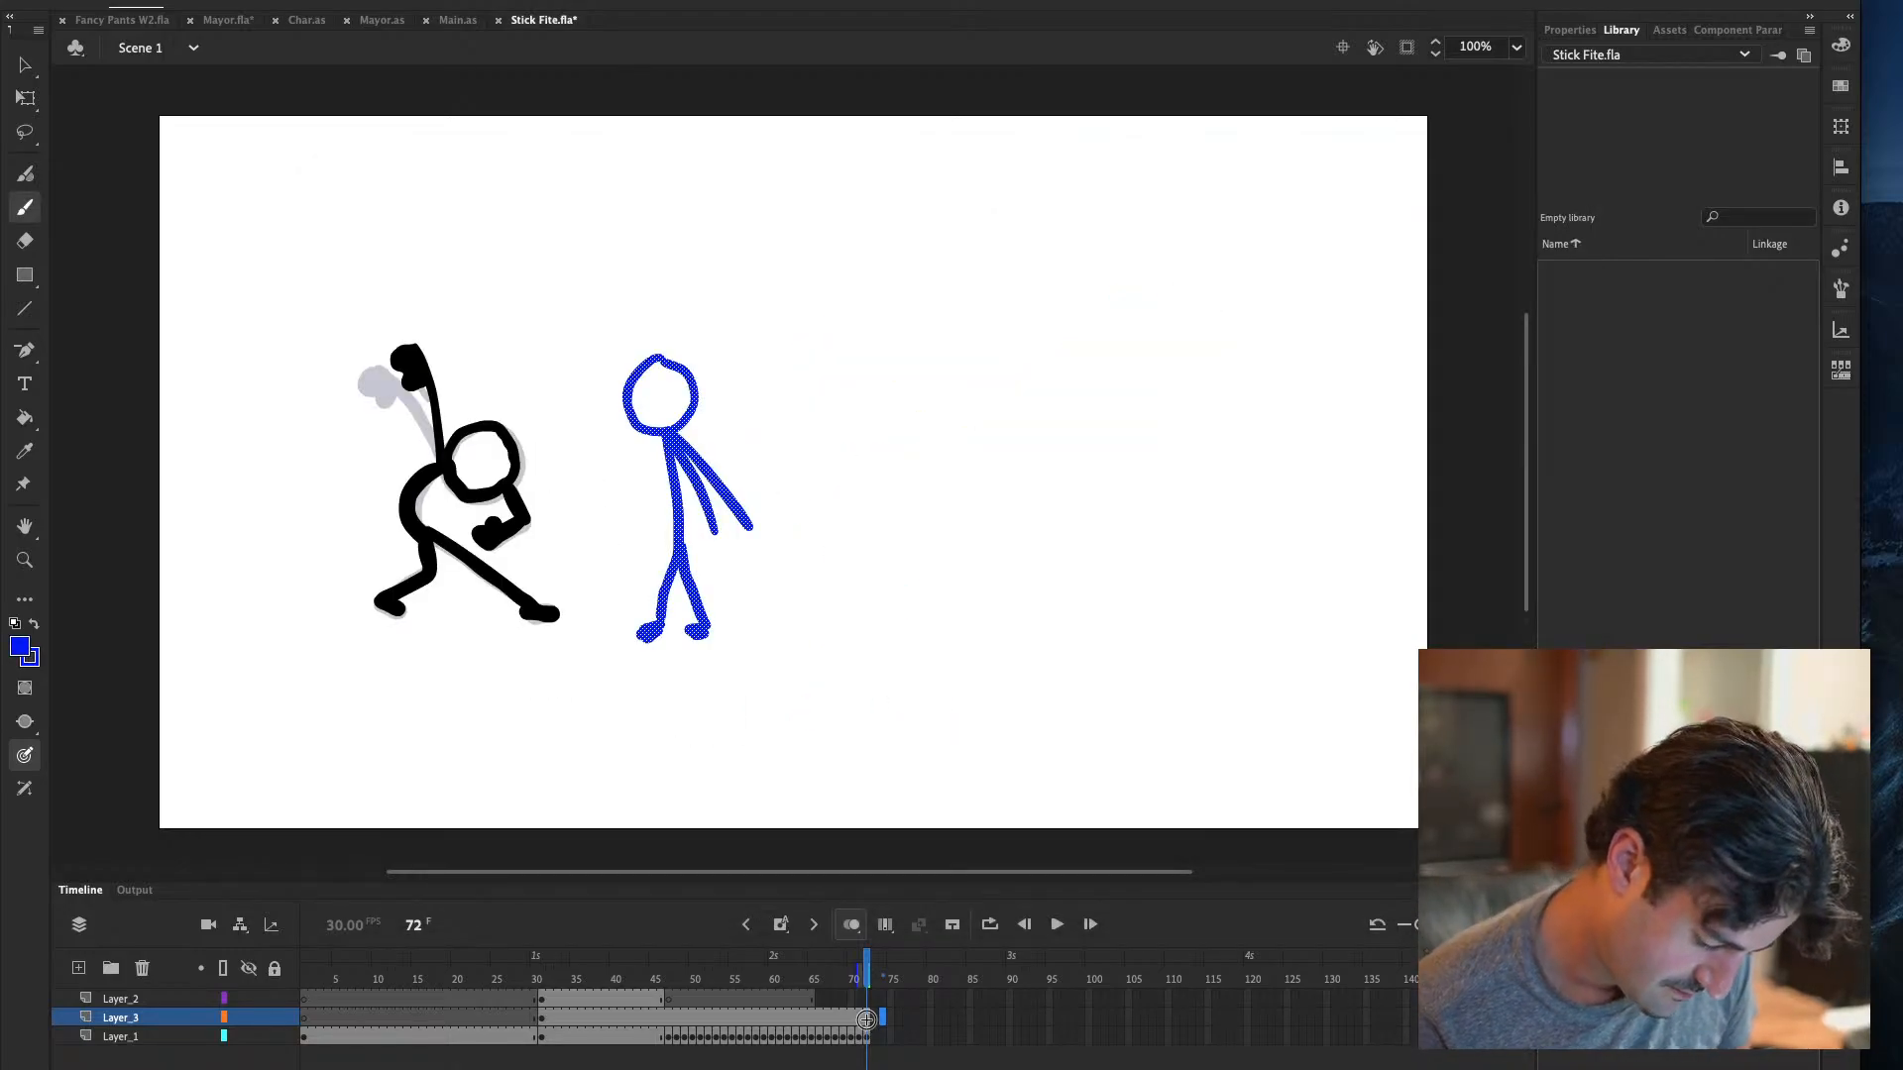
Add a blank keyframe at frame 73 on Layer_1 for the black figure's next pose
left_click(875, 1037)
left_click(876, 1037)
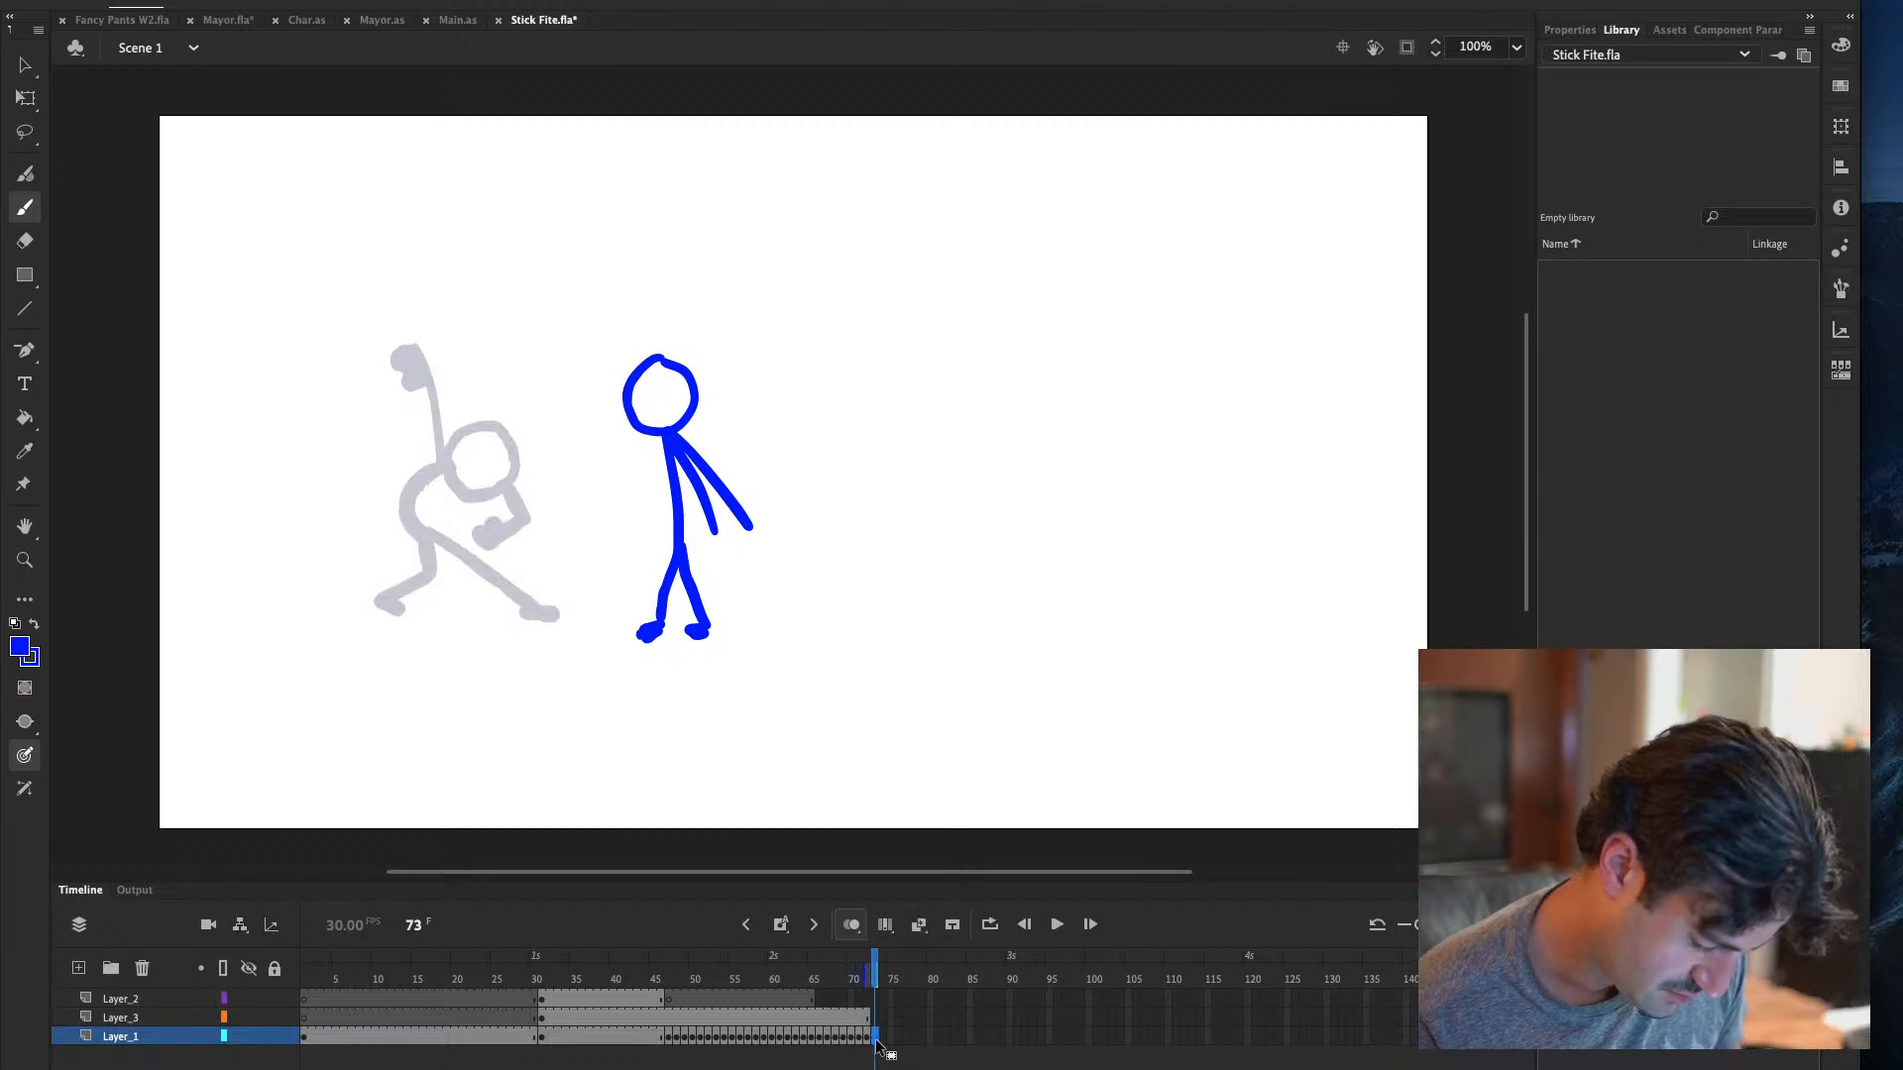
key("comma")
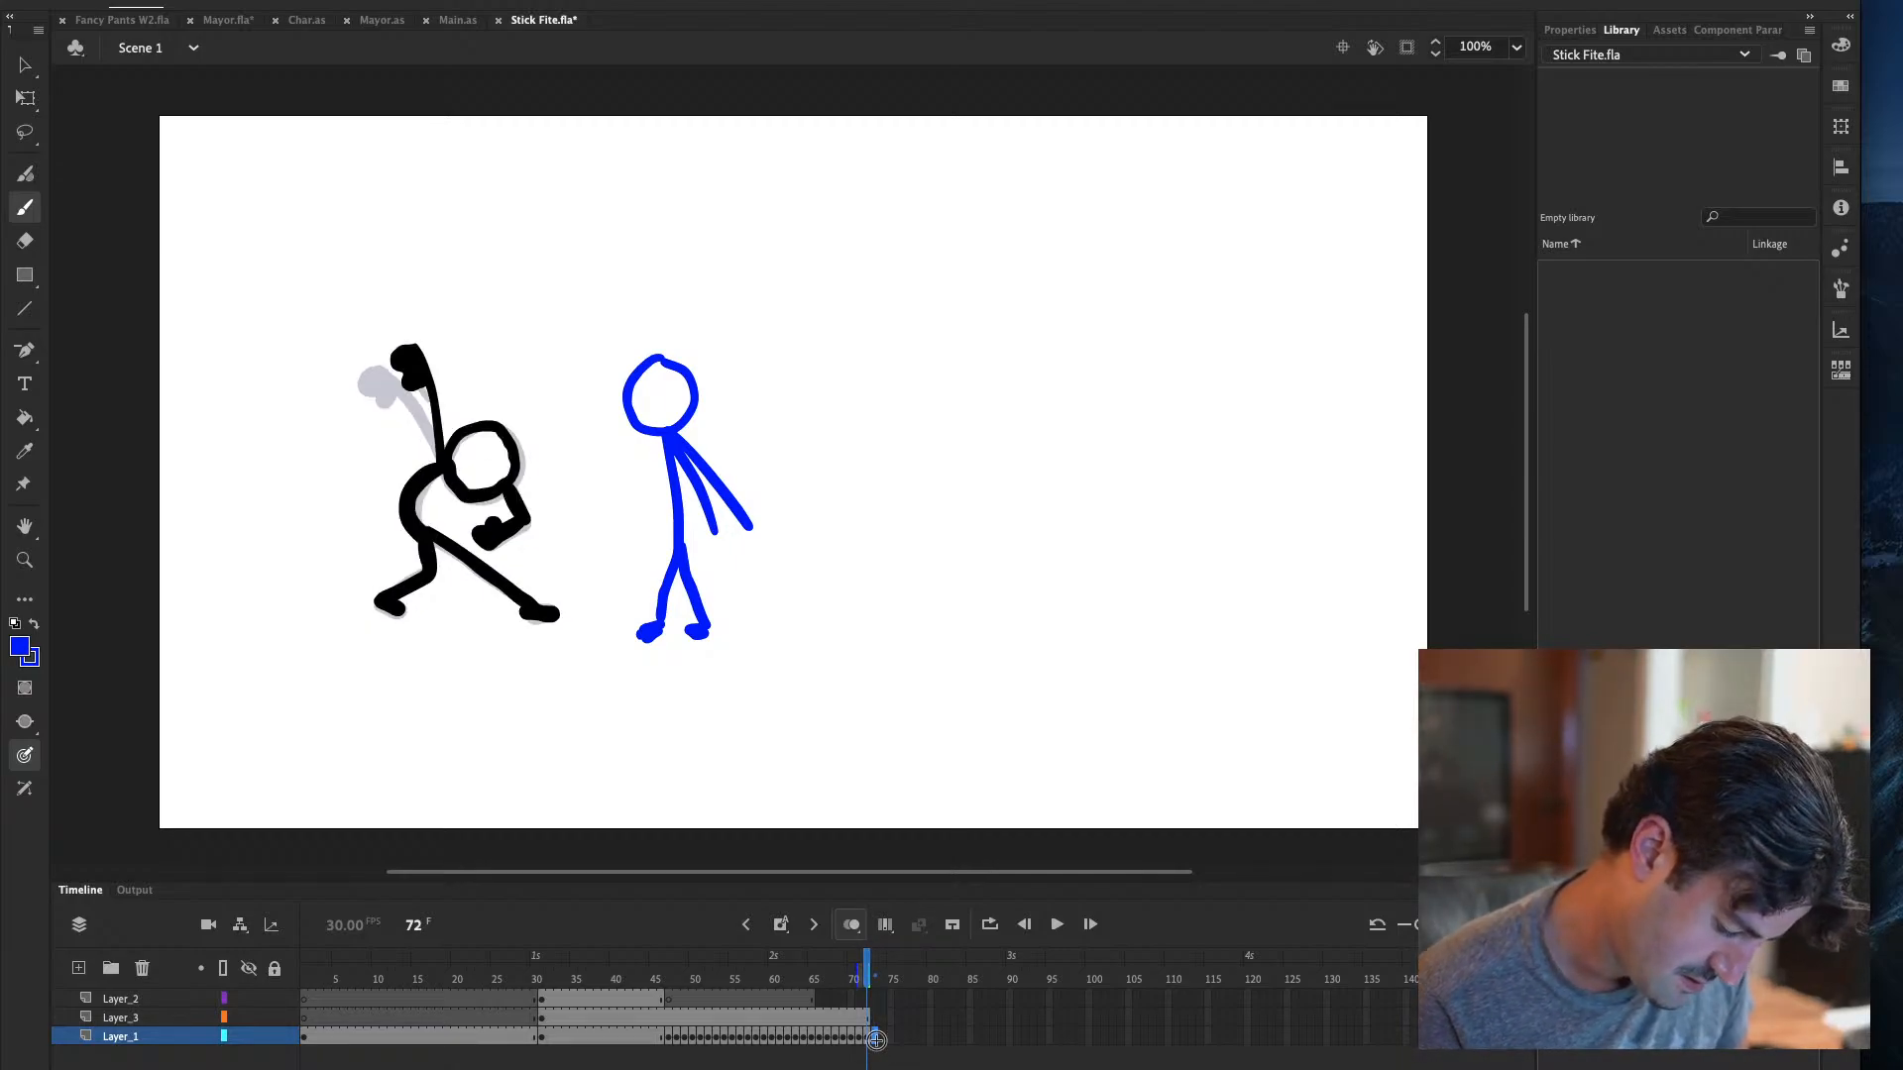
left_click(873, 976)
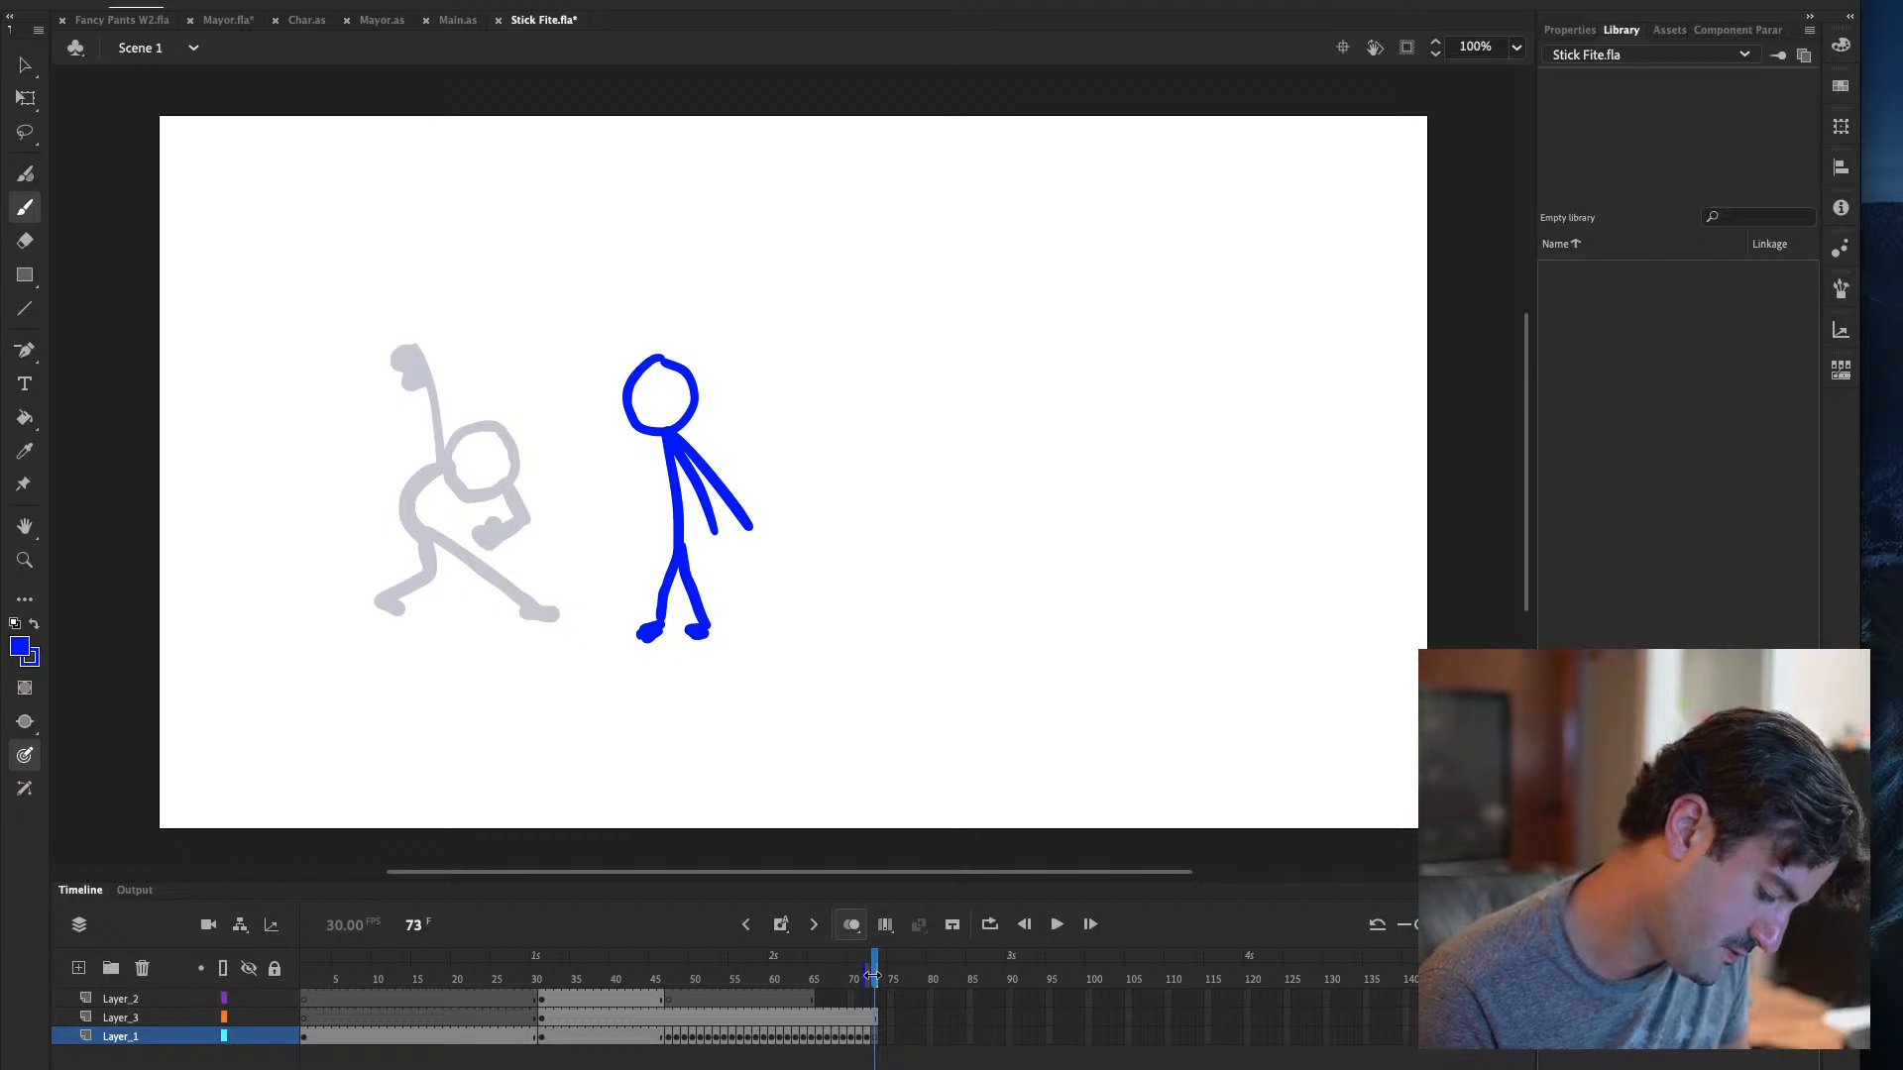
Switch the brush colour to black and draw the figure's head and bent front arm with its fist on frame 73
mouse_move(488, 423)
left_mouse_down()
mouse_move(451, 438)
mouse_move(452, 487)
mouse_move(493, 488)
left_mouse_up()
key("ctrl+z")
left_click(18, 646)
left_click(100, 728)
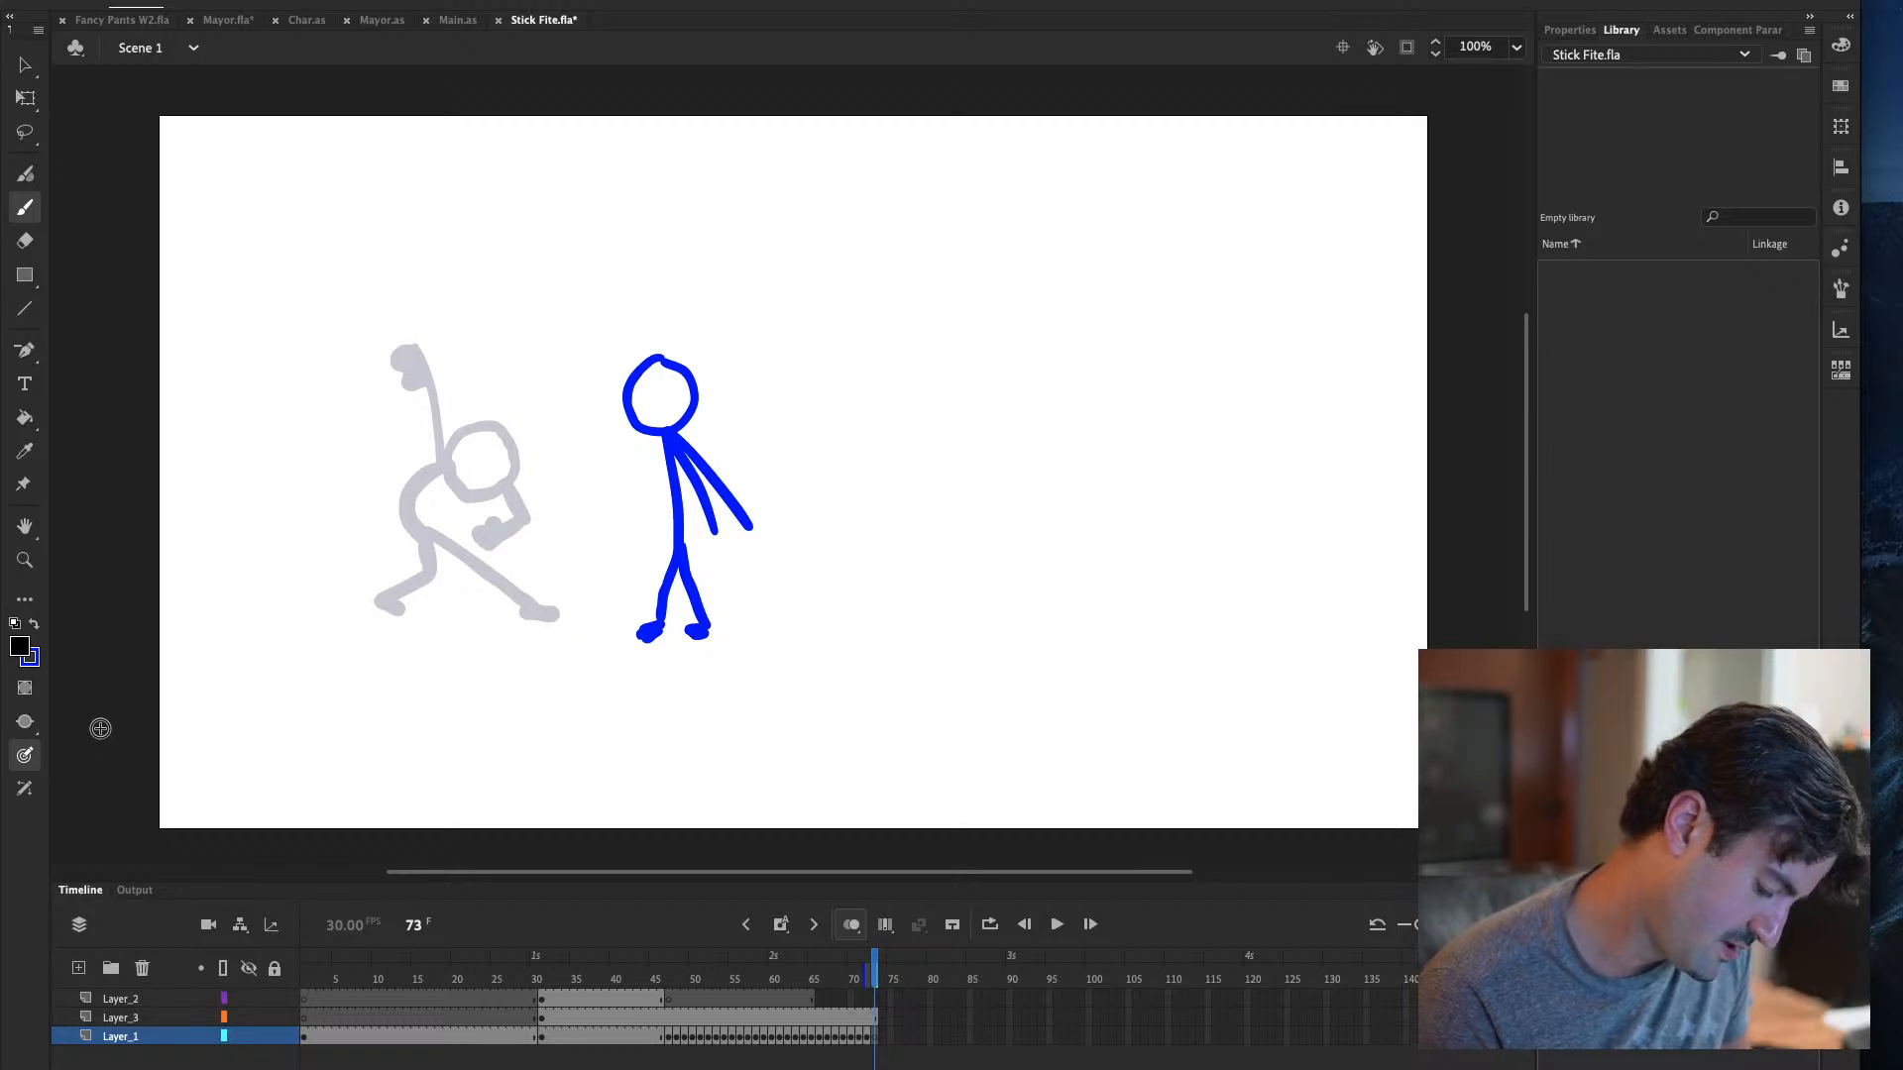
mouse_move(481, 421)
left_mouse_down()
mouse_move(446, 481)
mouse_move(494, 496)
mouse_move(487, 418)
left_mouse_up()
left_click_drag(509, 491, 479, 538)
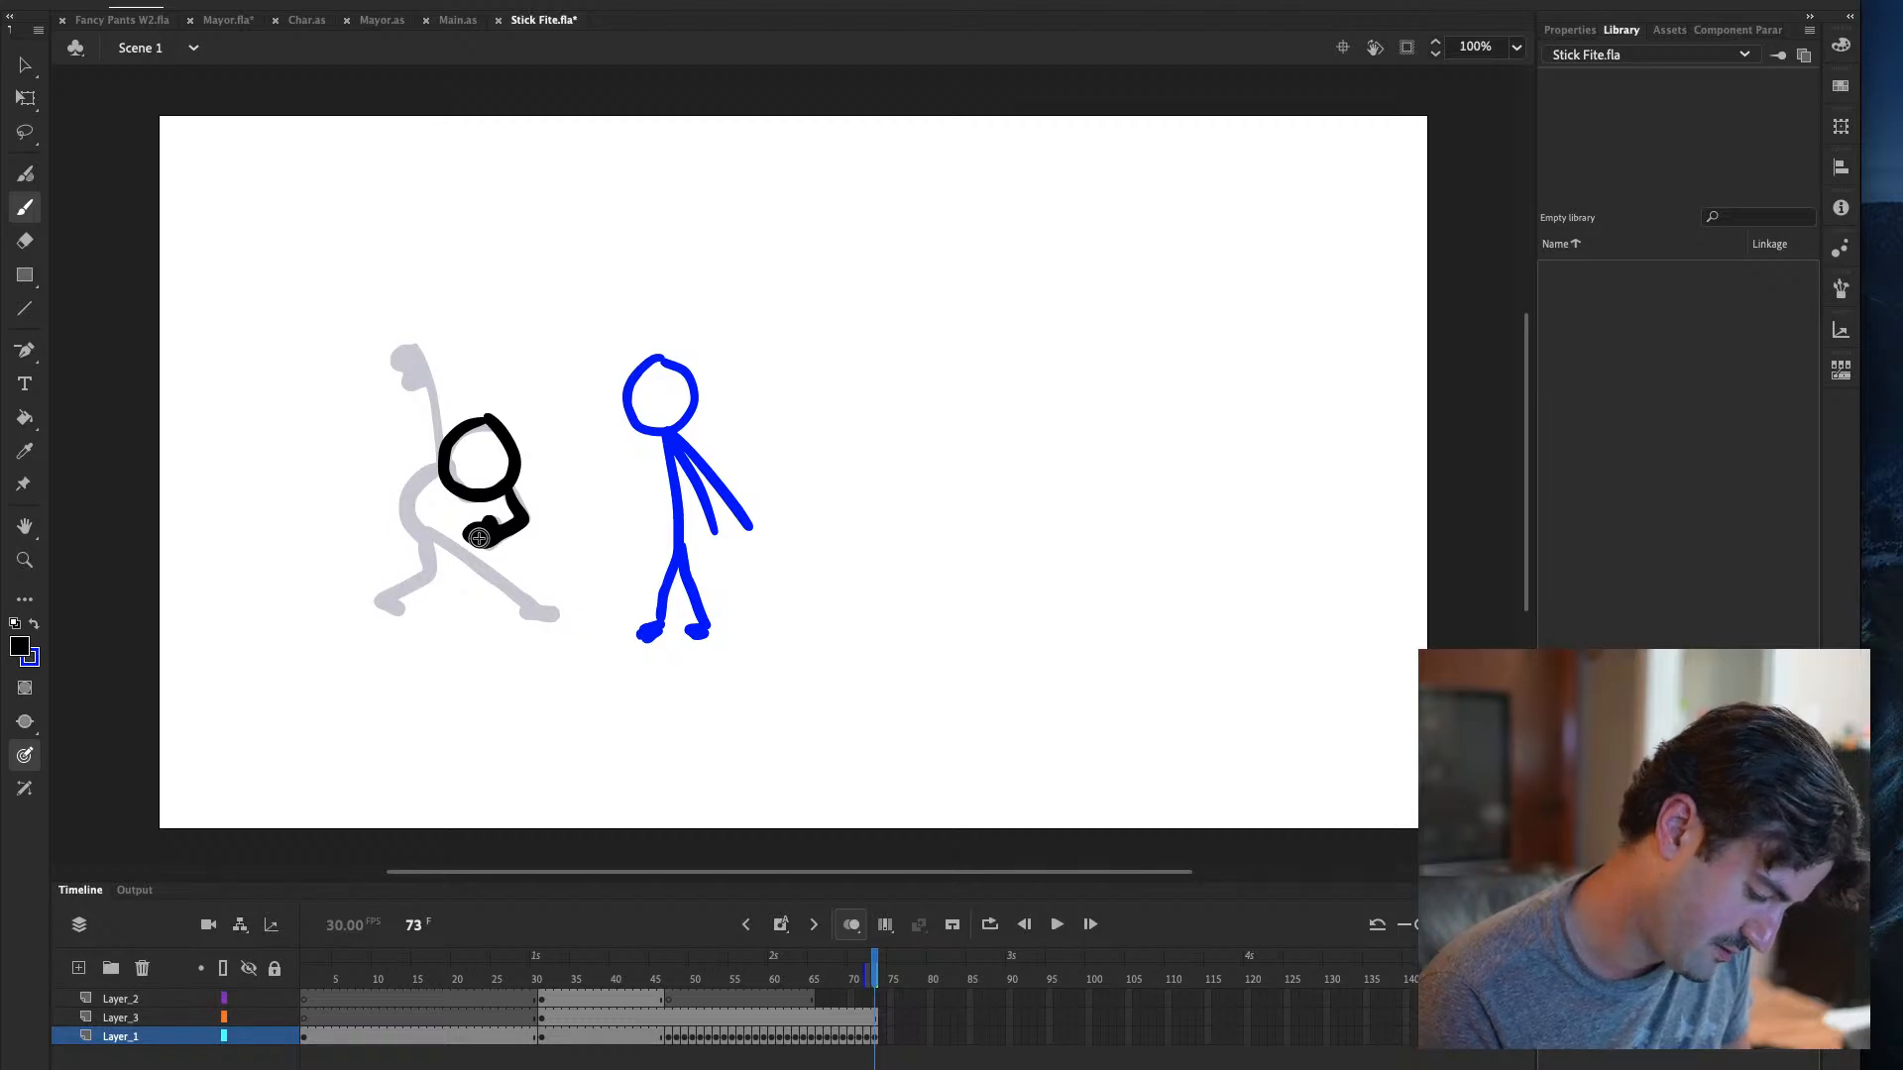
key("comma")
key("period")
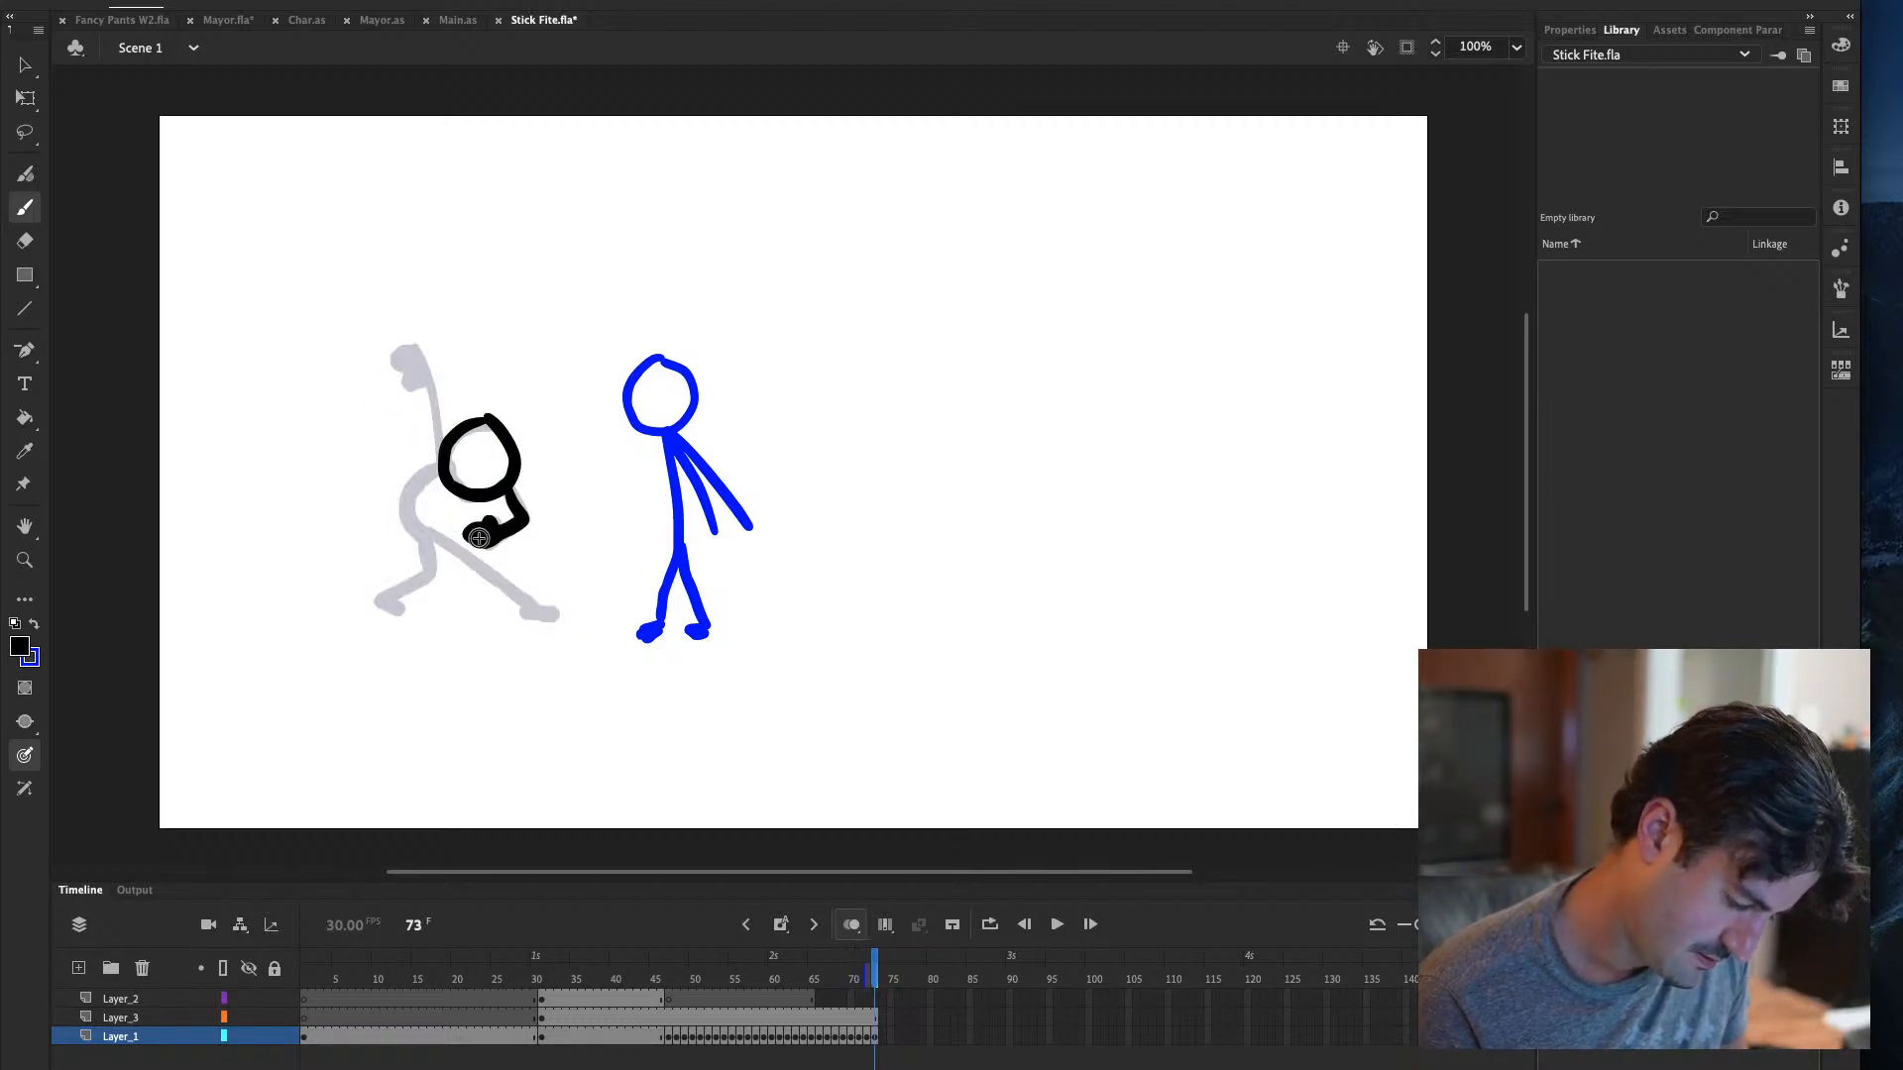
Draw the raised arm bent farther back with its fist, and trace the torso and both legs on frame 73
left_click_drag(370, 373, 440, 457)
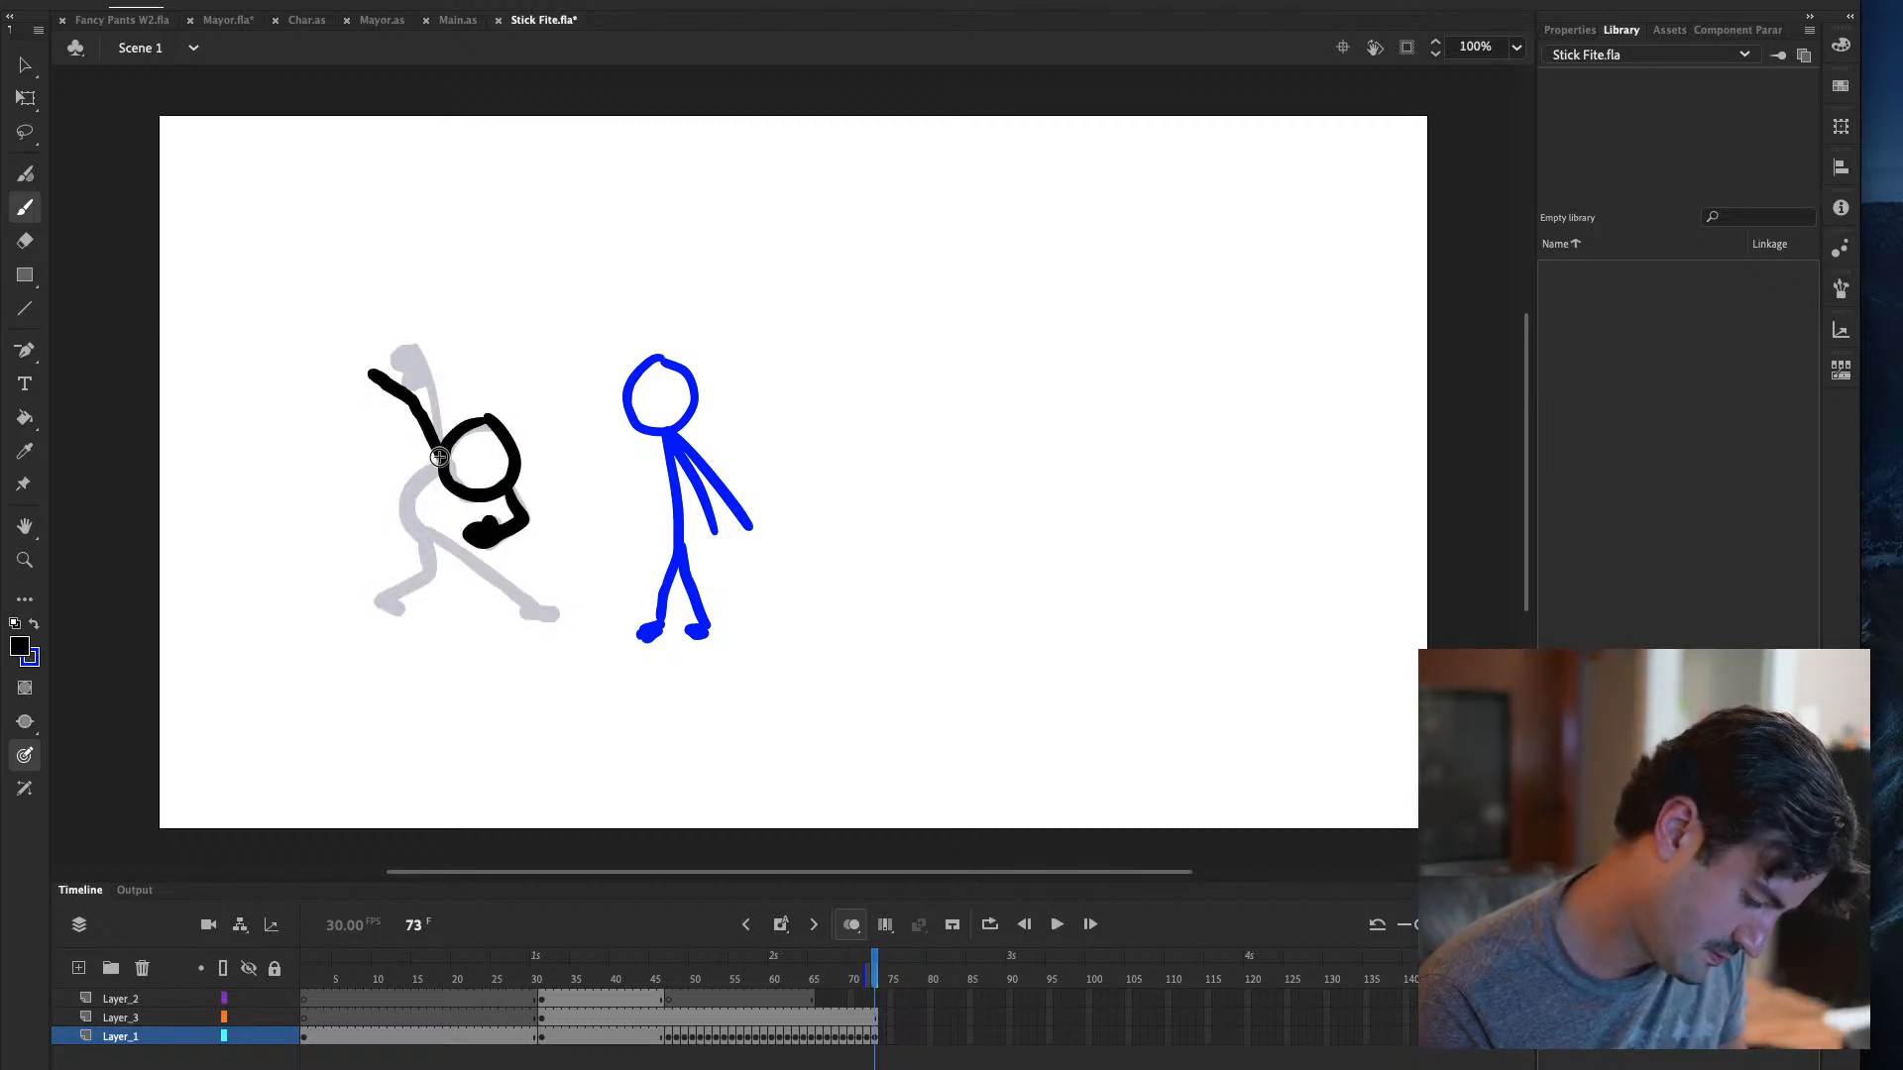
left_click_drag(364, 378, 389, 402)
mouse_move(439, 461)
left_mouse_down()
mouse_move(413, 543)
mouse_move(426, 580)
mouse_move(400, 608)
left_mouse_up()
left_click_drag(426, 530, 530, 603)
key("ctrl+z")
left_click_drag(428, 531, 553, 609)
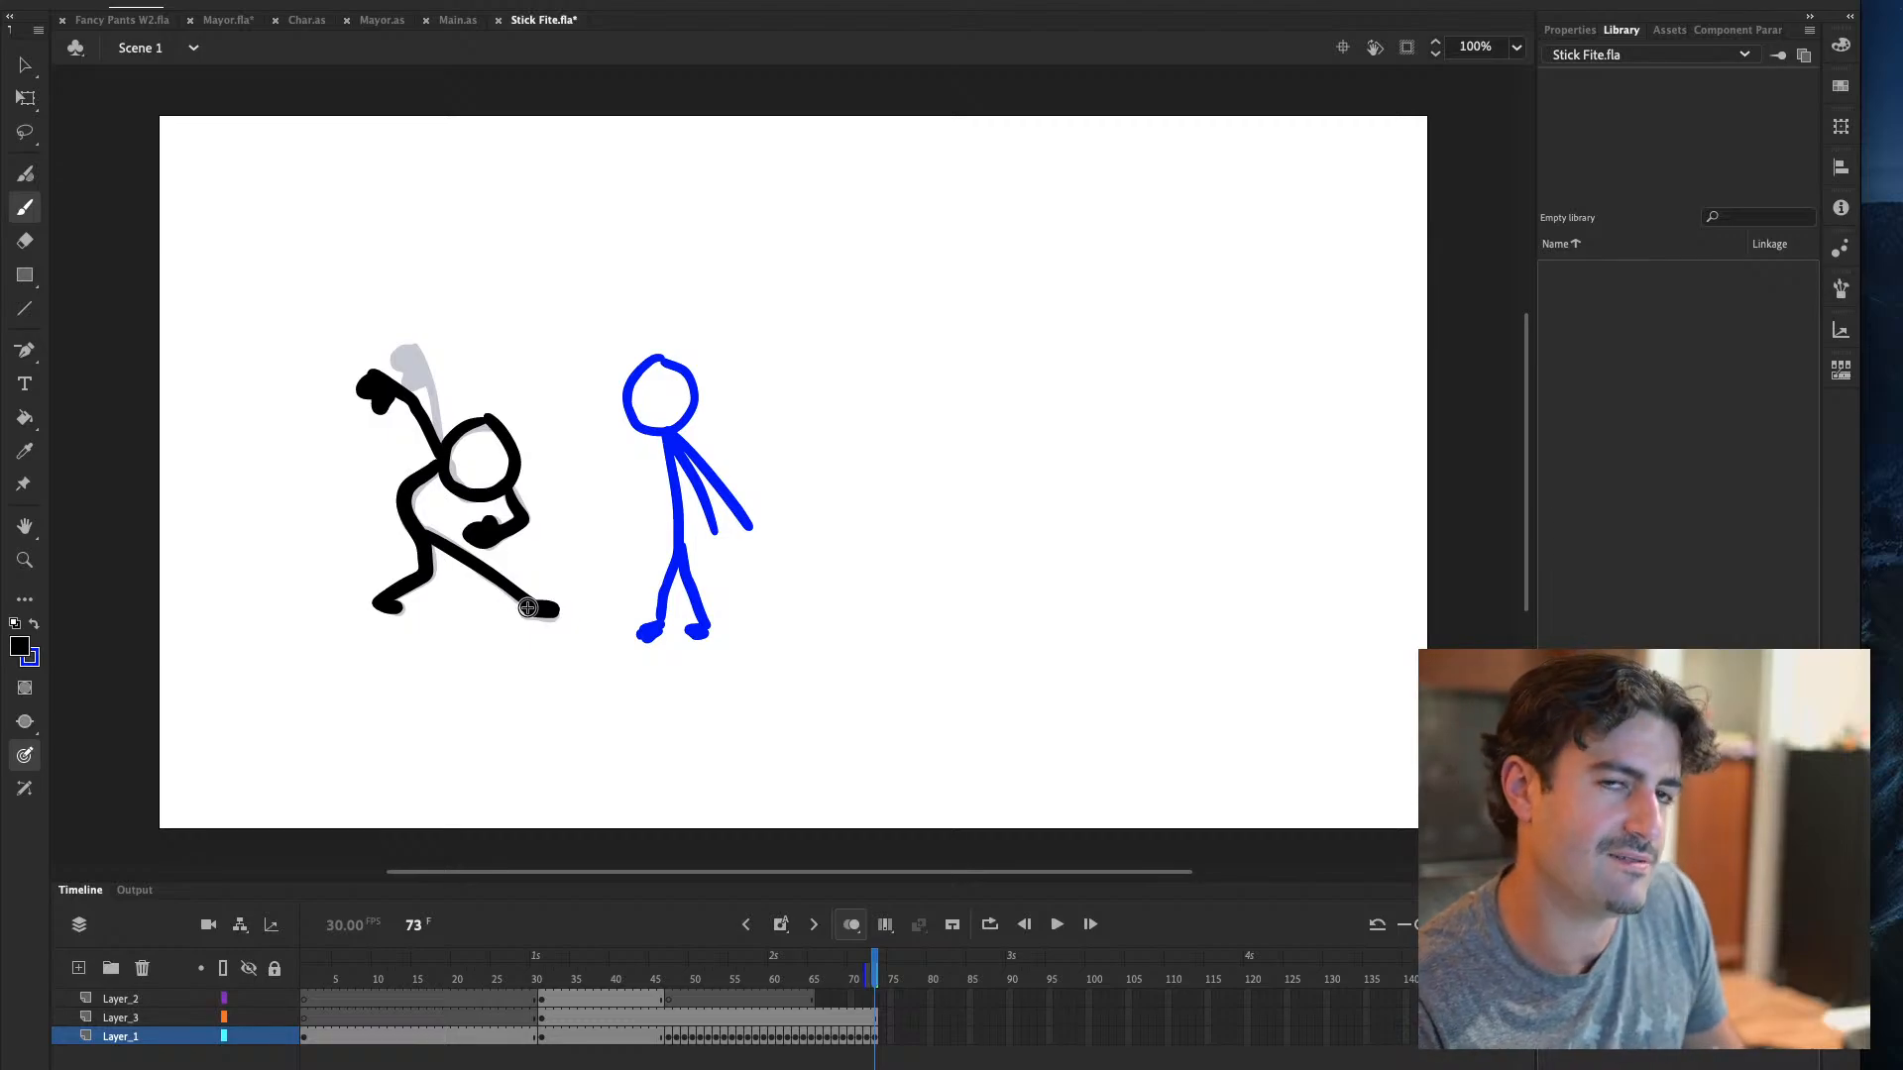
Add a blank keyframe at frame 74 on Layer_1 and keep the blue figure on Layer_3 extended to it
key("F6")
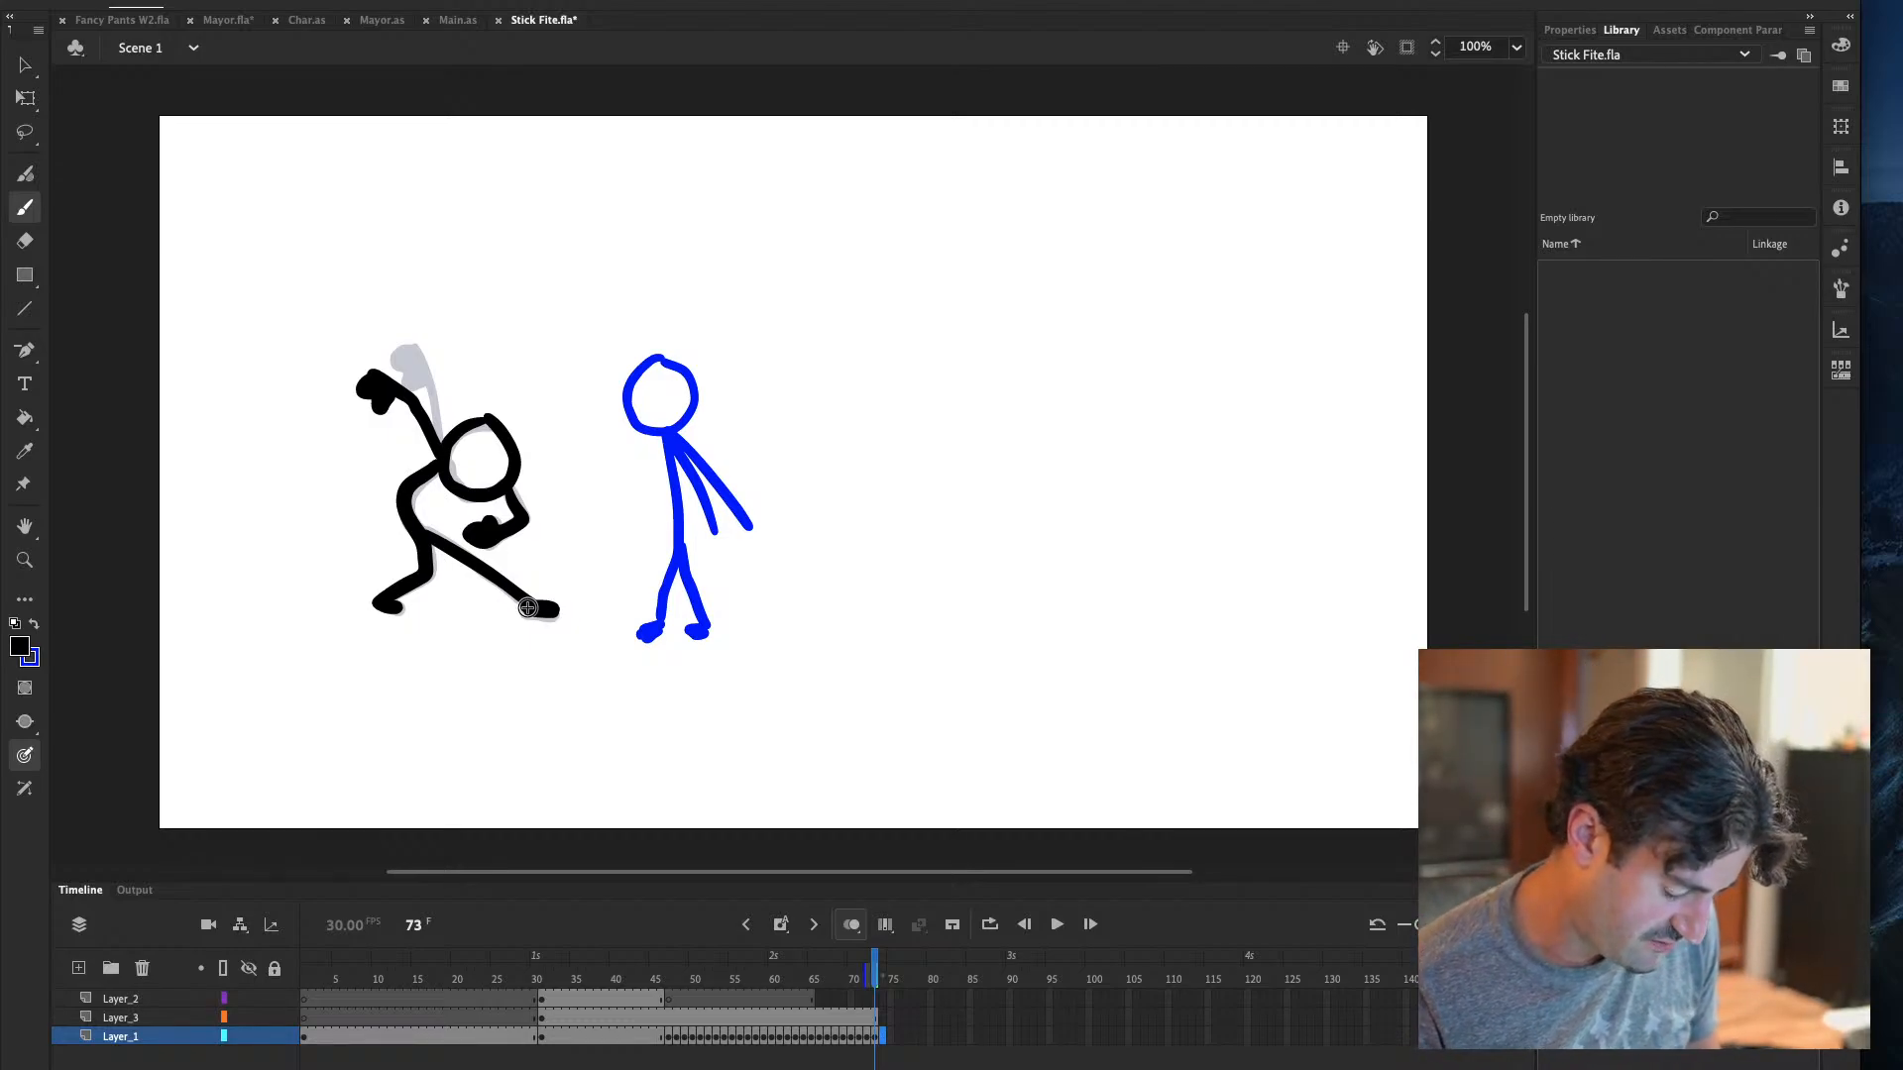
key("ctrl+z")
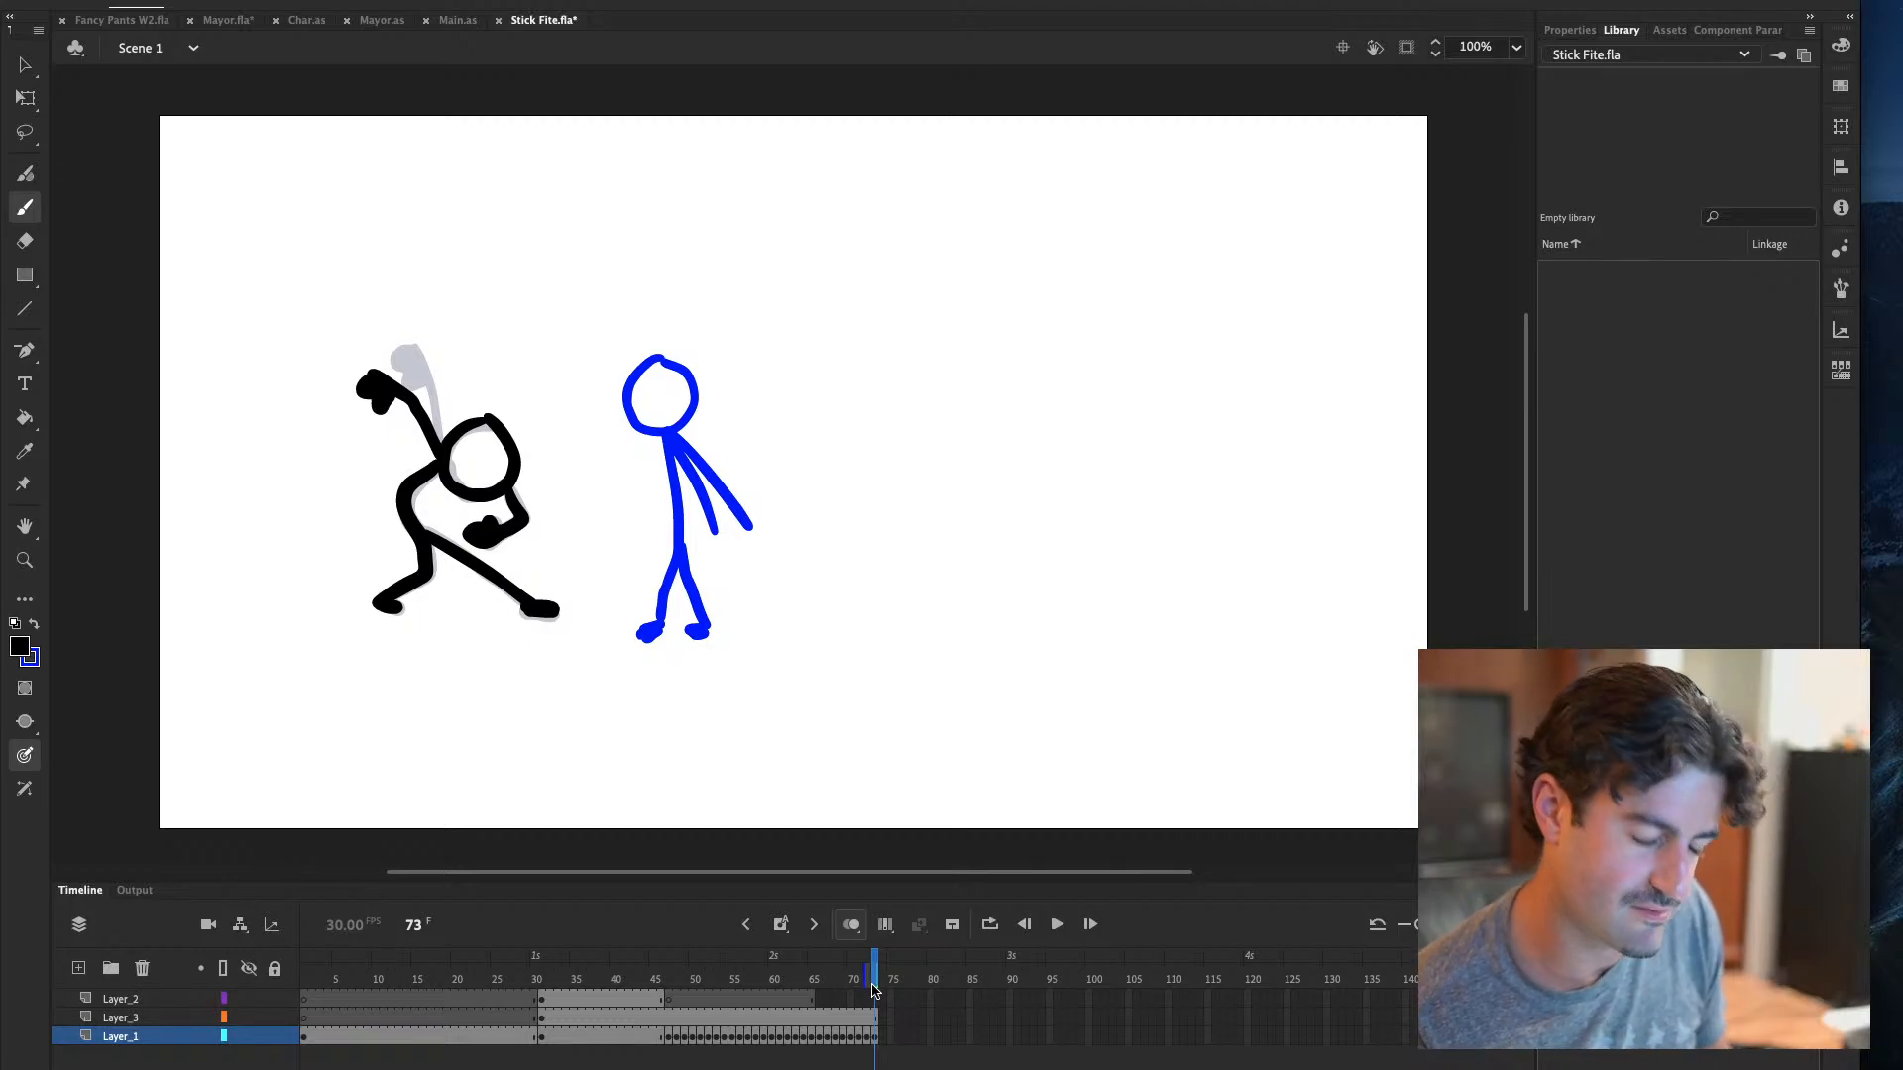
key("F7")
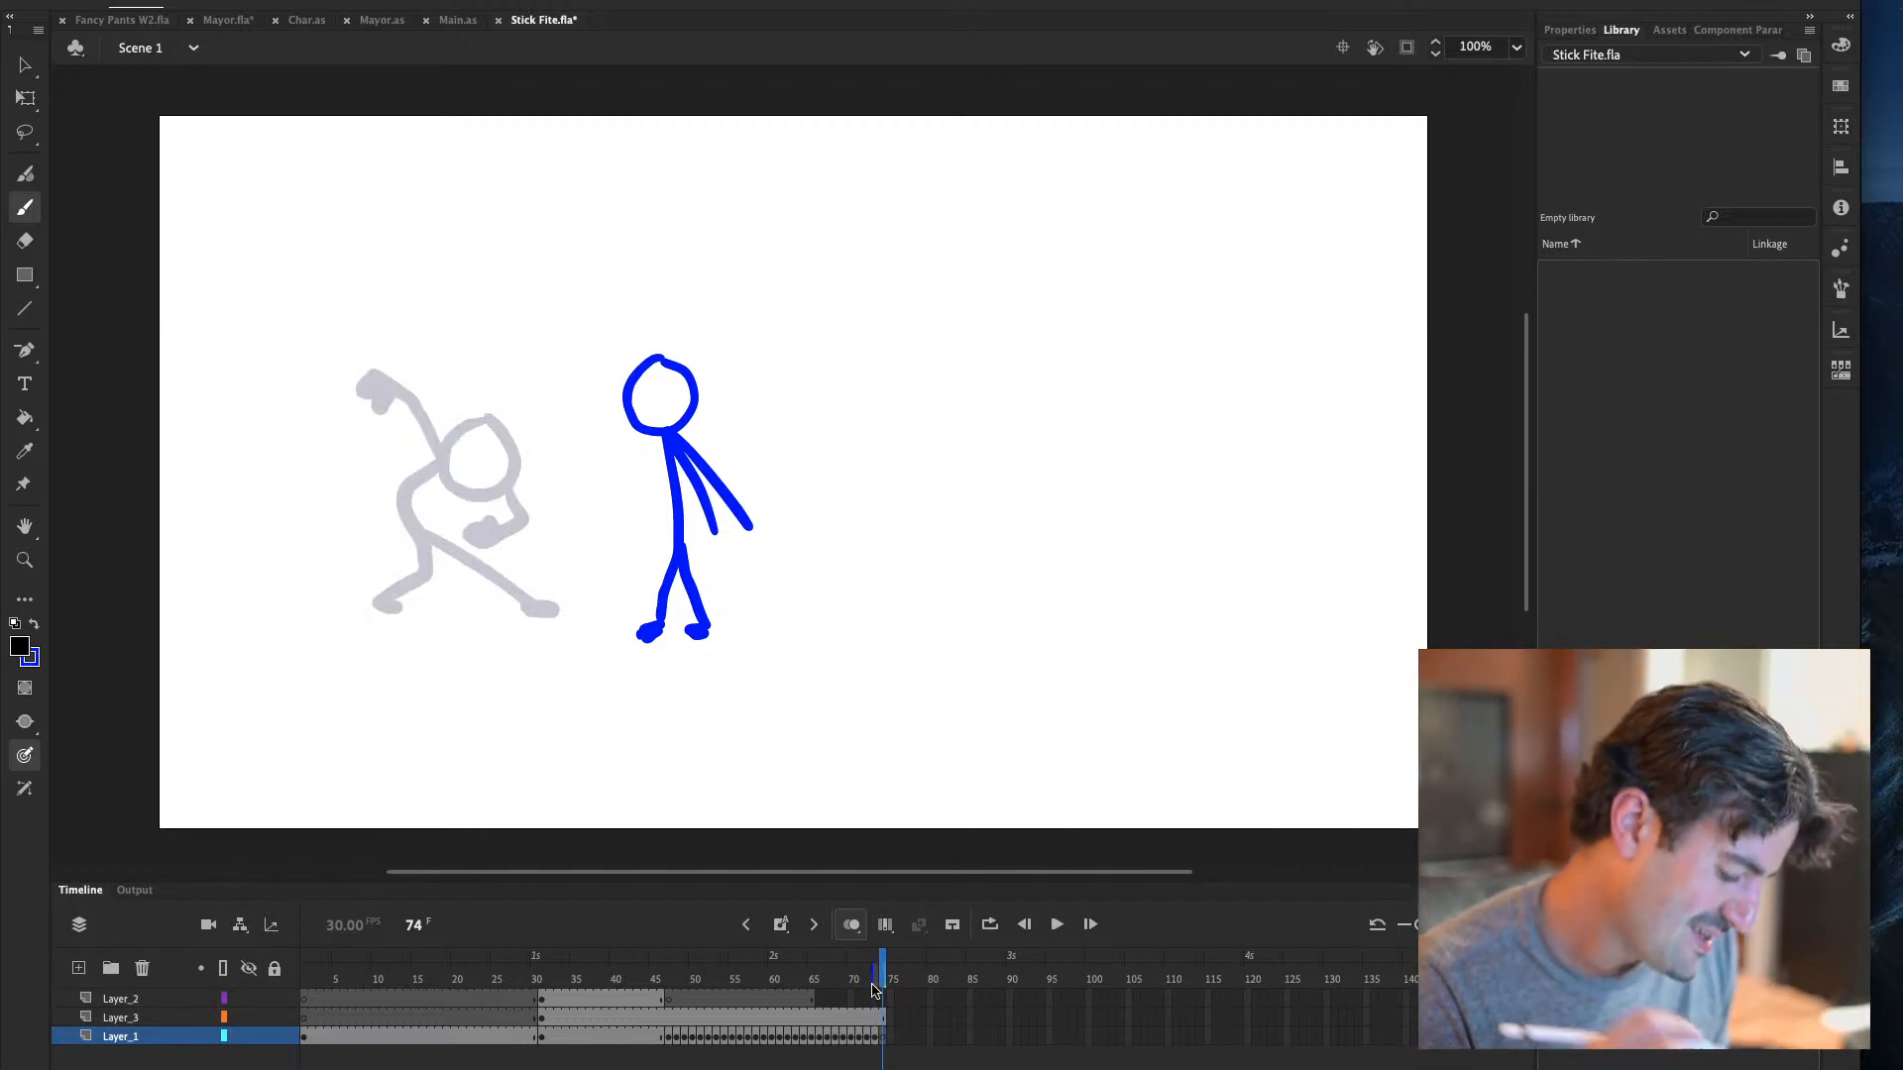
Step through the black figure's drawings on frames 69 to 73 and preview the animation in a test movie
key("comma")
key("comma")
key("comma")
key("comma")
key("comma")
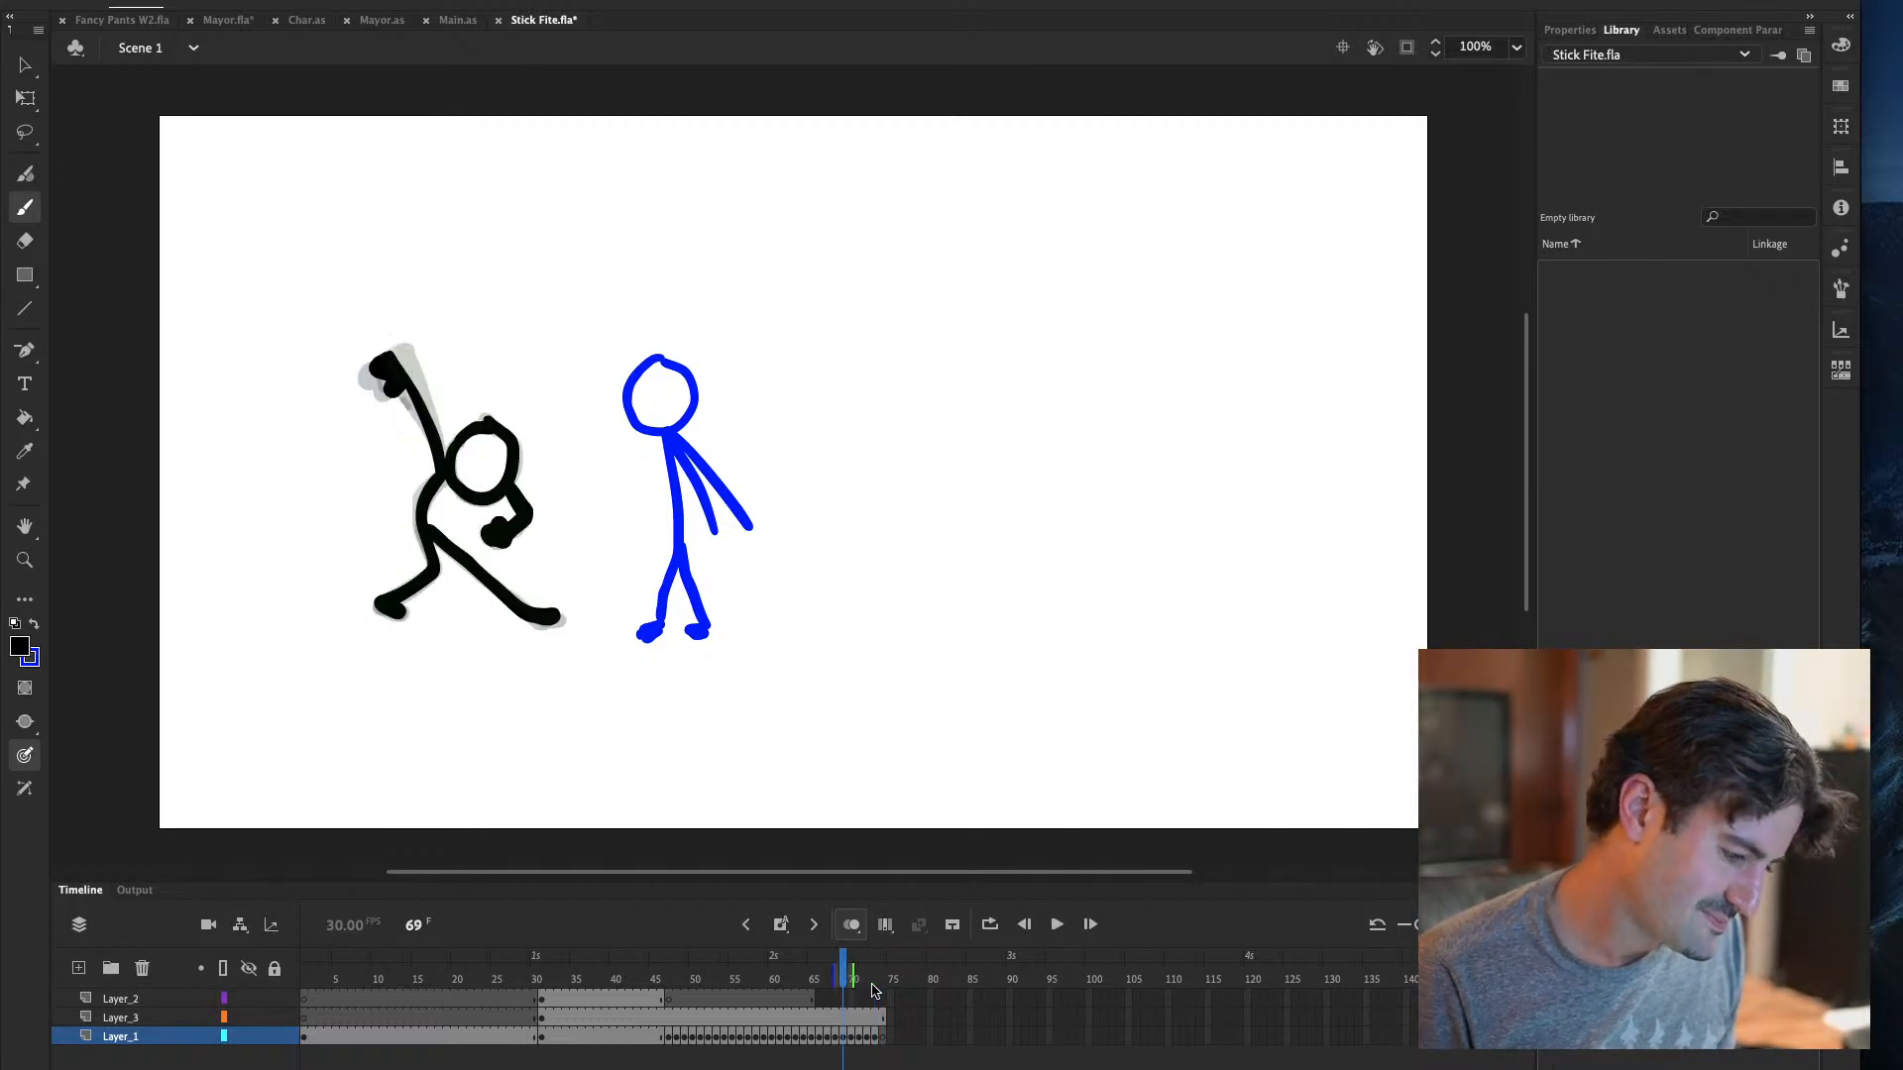
key("period")
key("period")
key("period")
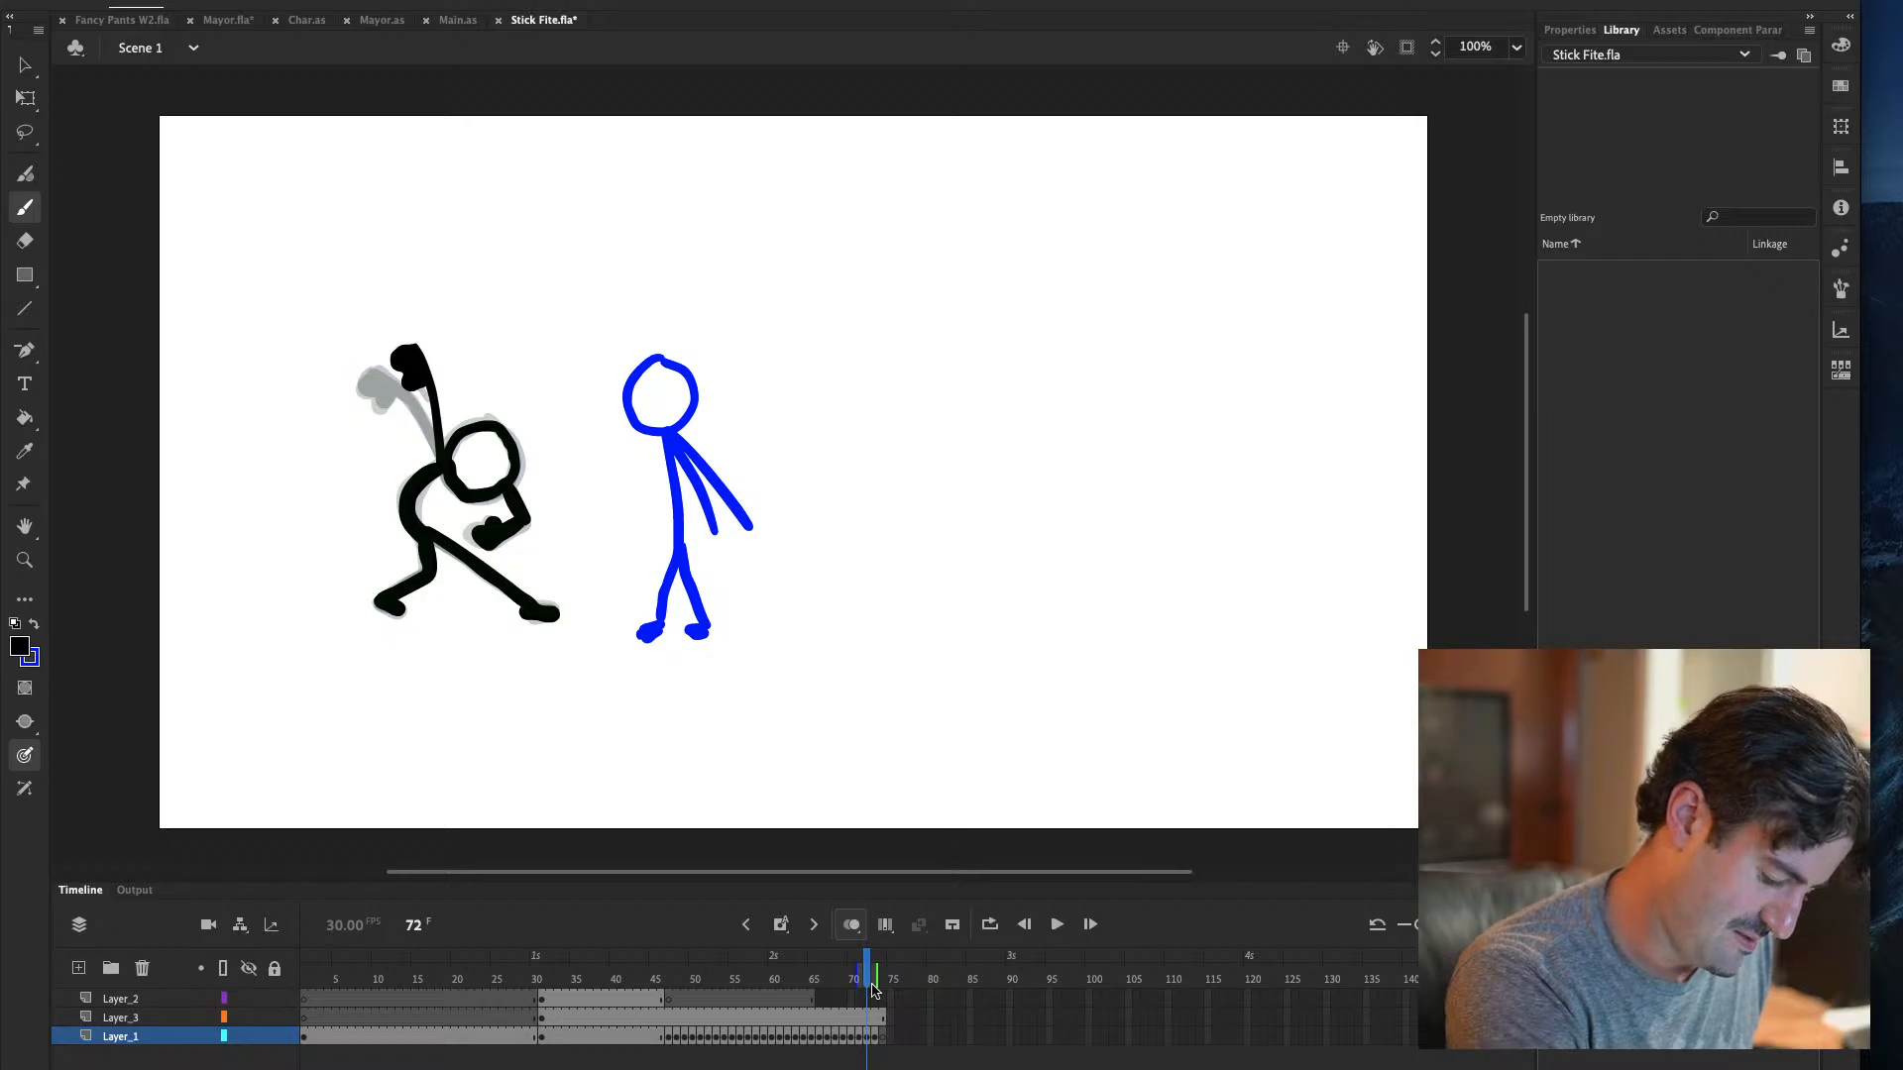
key("period")
key("super+Return")
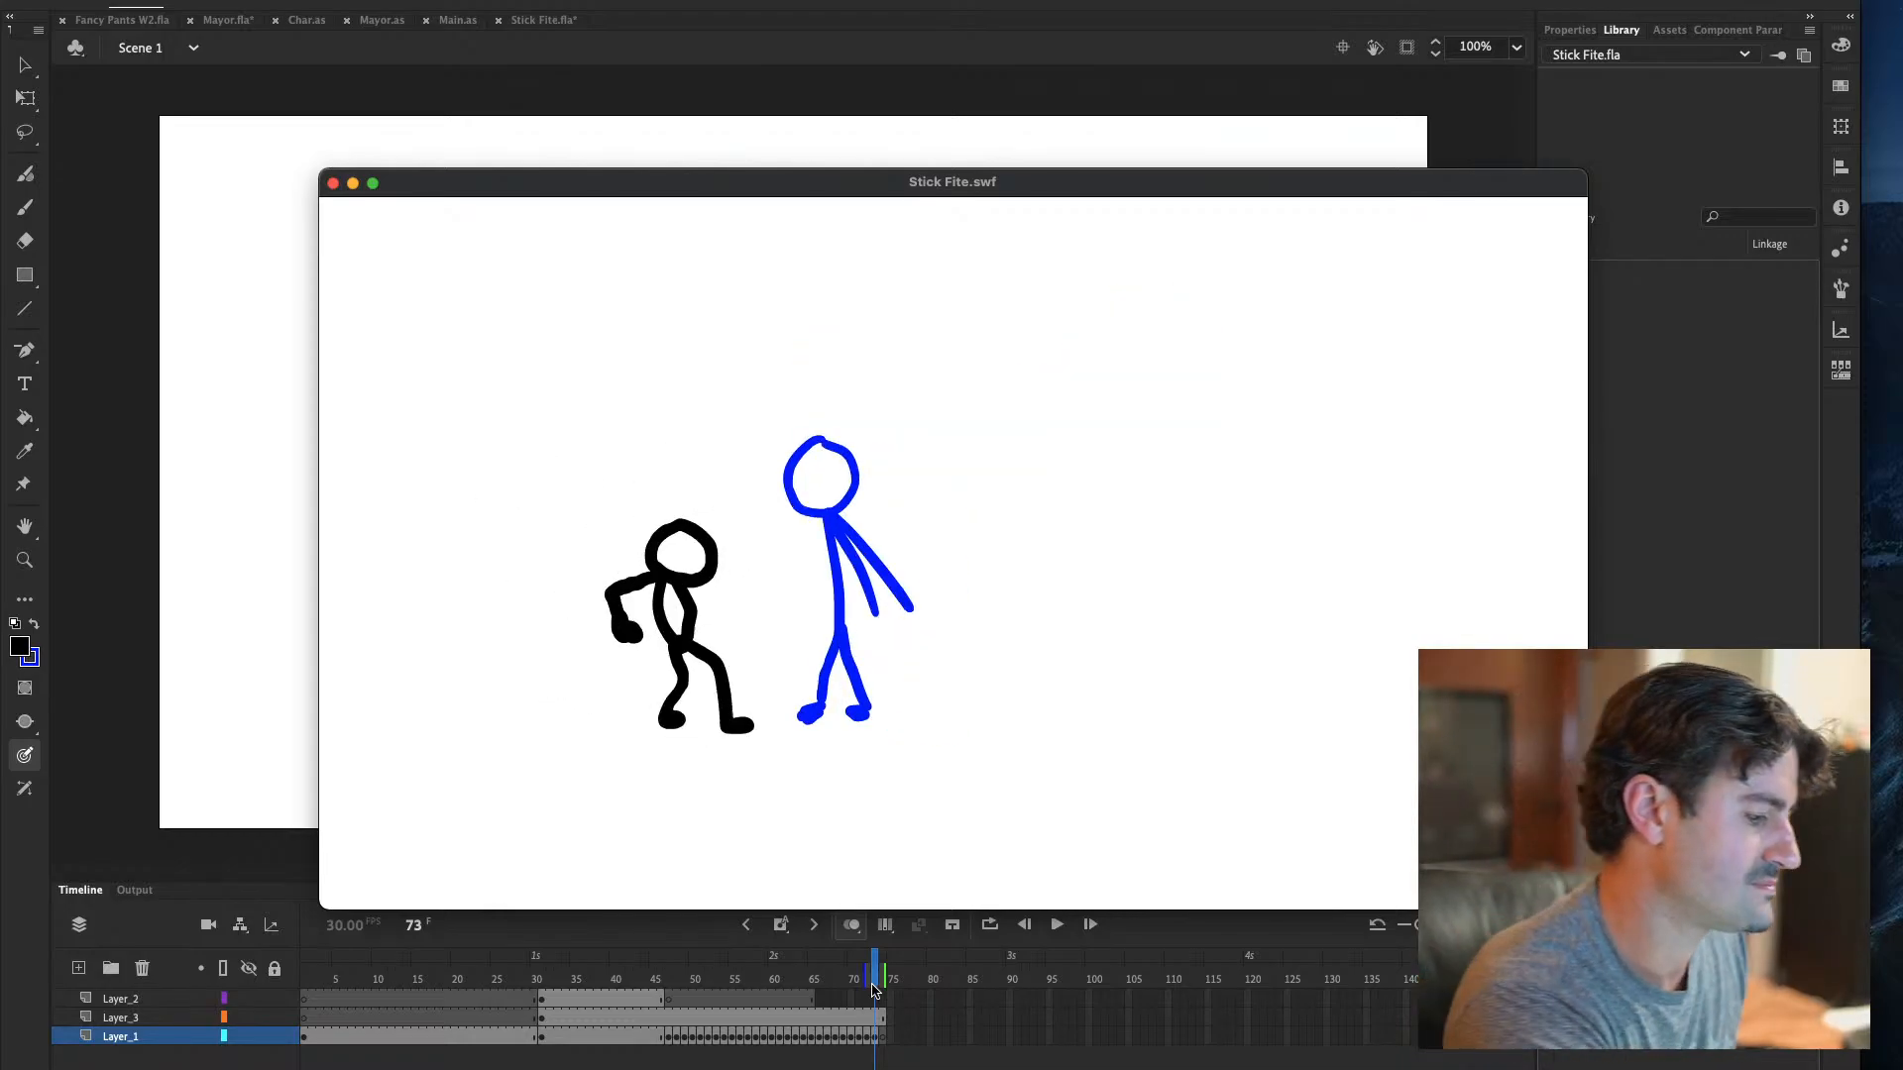
key("super+w")
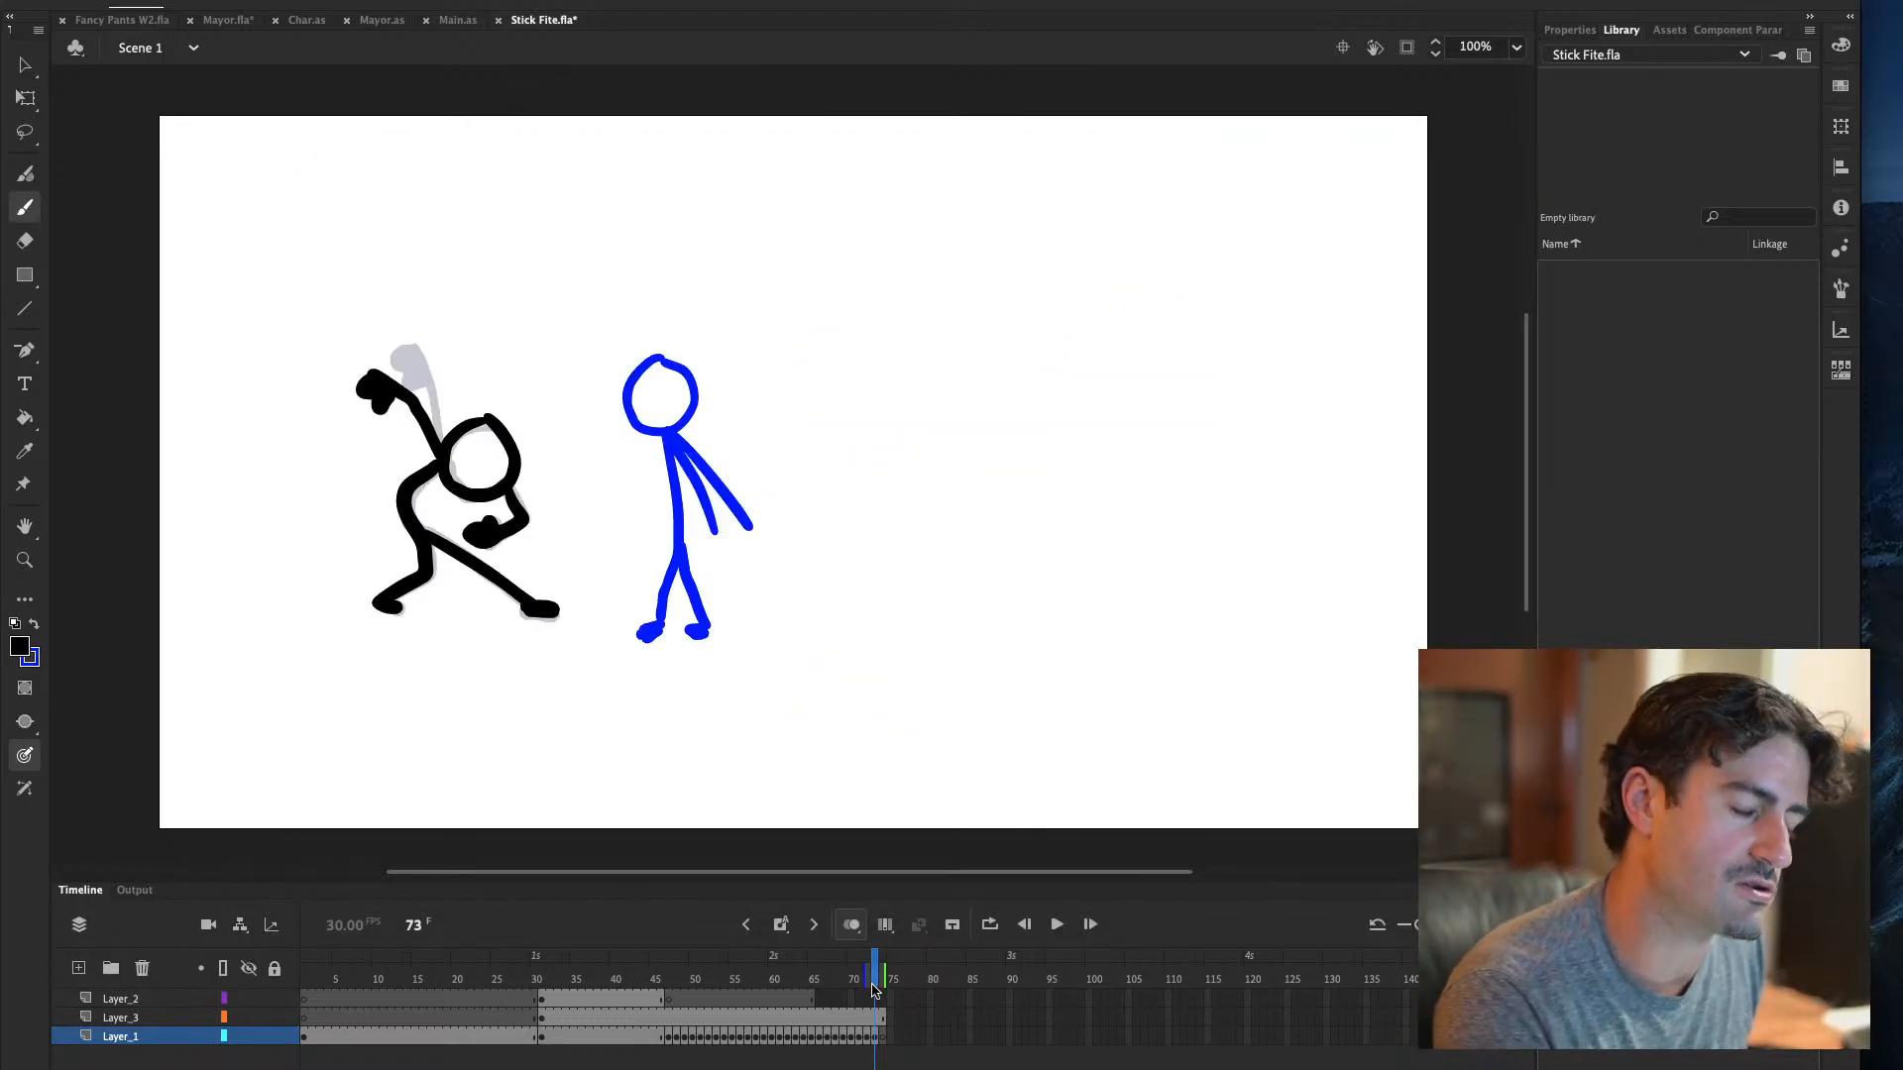
Draw the black figure's full pose on frame 74, with the raised fist higher than in the onion-skinned drawing
key(".")
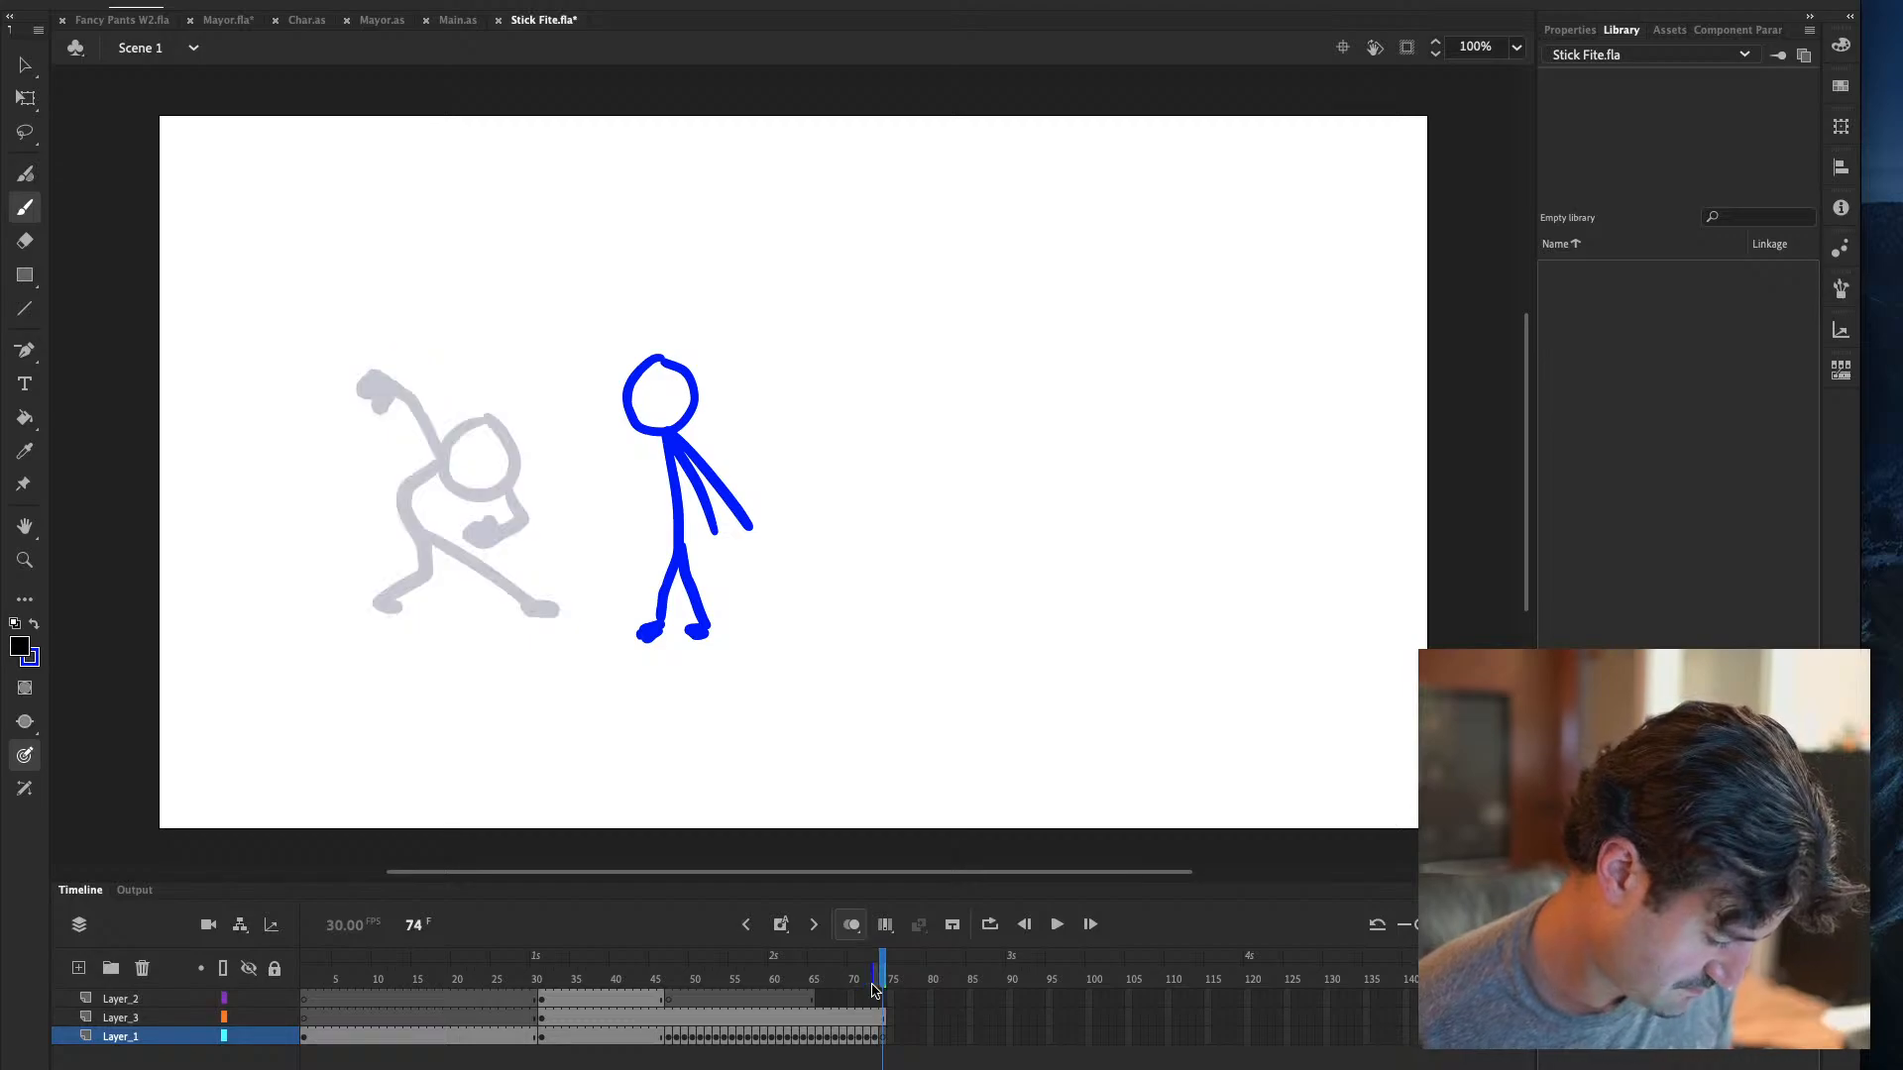
mouse_move(454, 432)
left_mouse_down()
mouse_move(506, 425)
mouse_move(516, 466)
mouse_move(473, 495)
mouse_move(443, 454)
mouse_move(524, 513)
mouse_move(489, 531)
left_mouse_up()
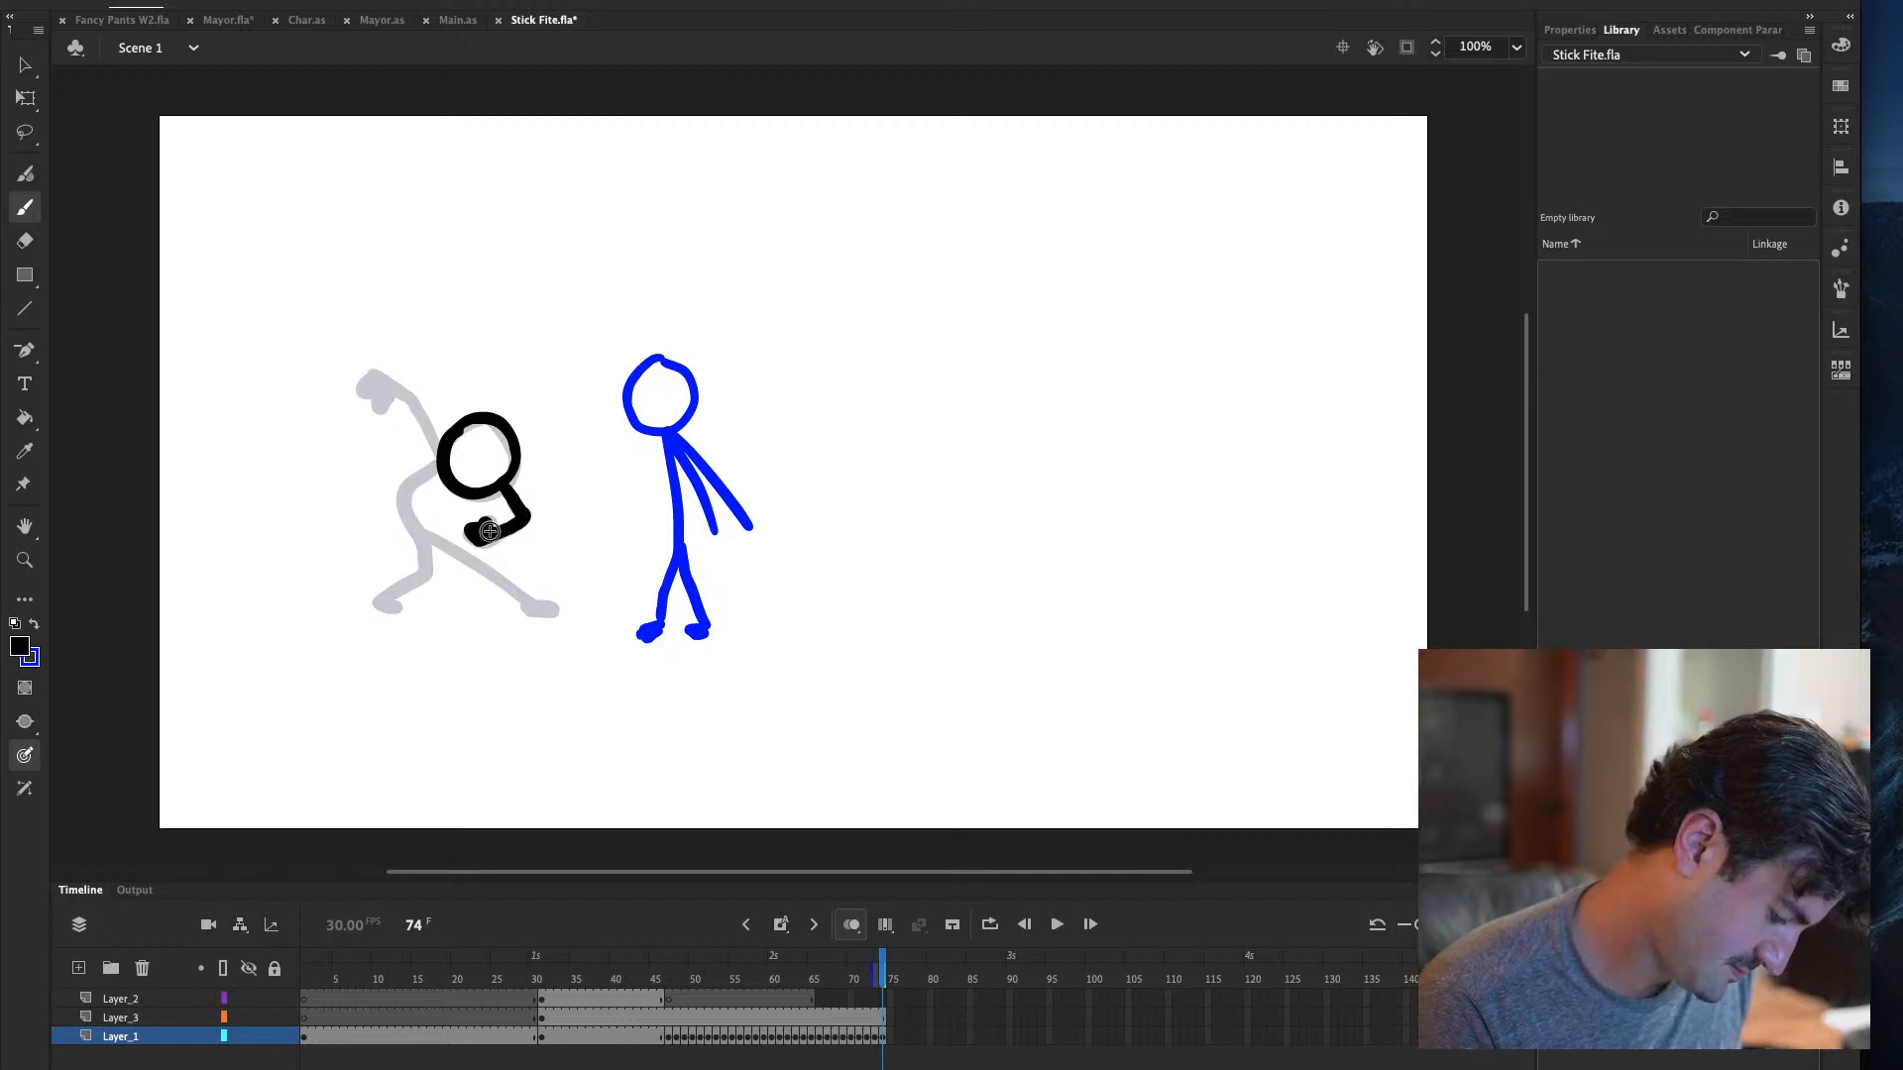
left_click_drag(395, 346, 435, 457)
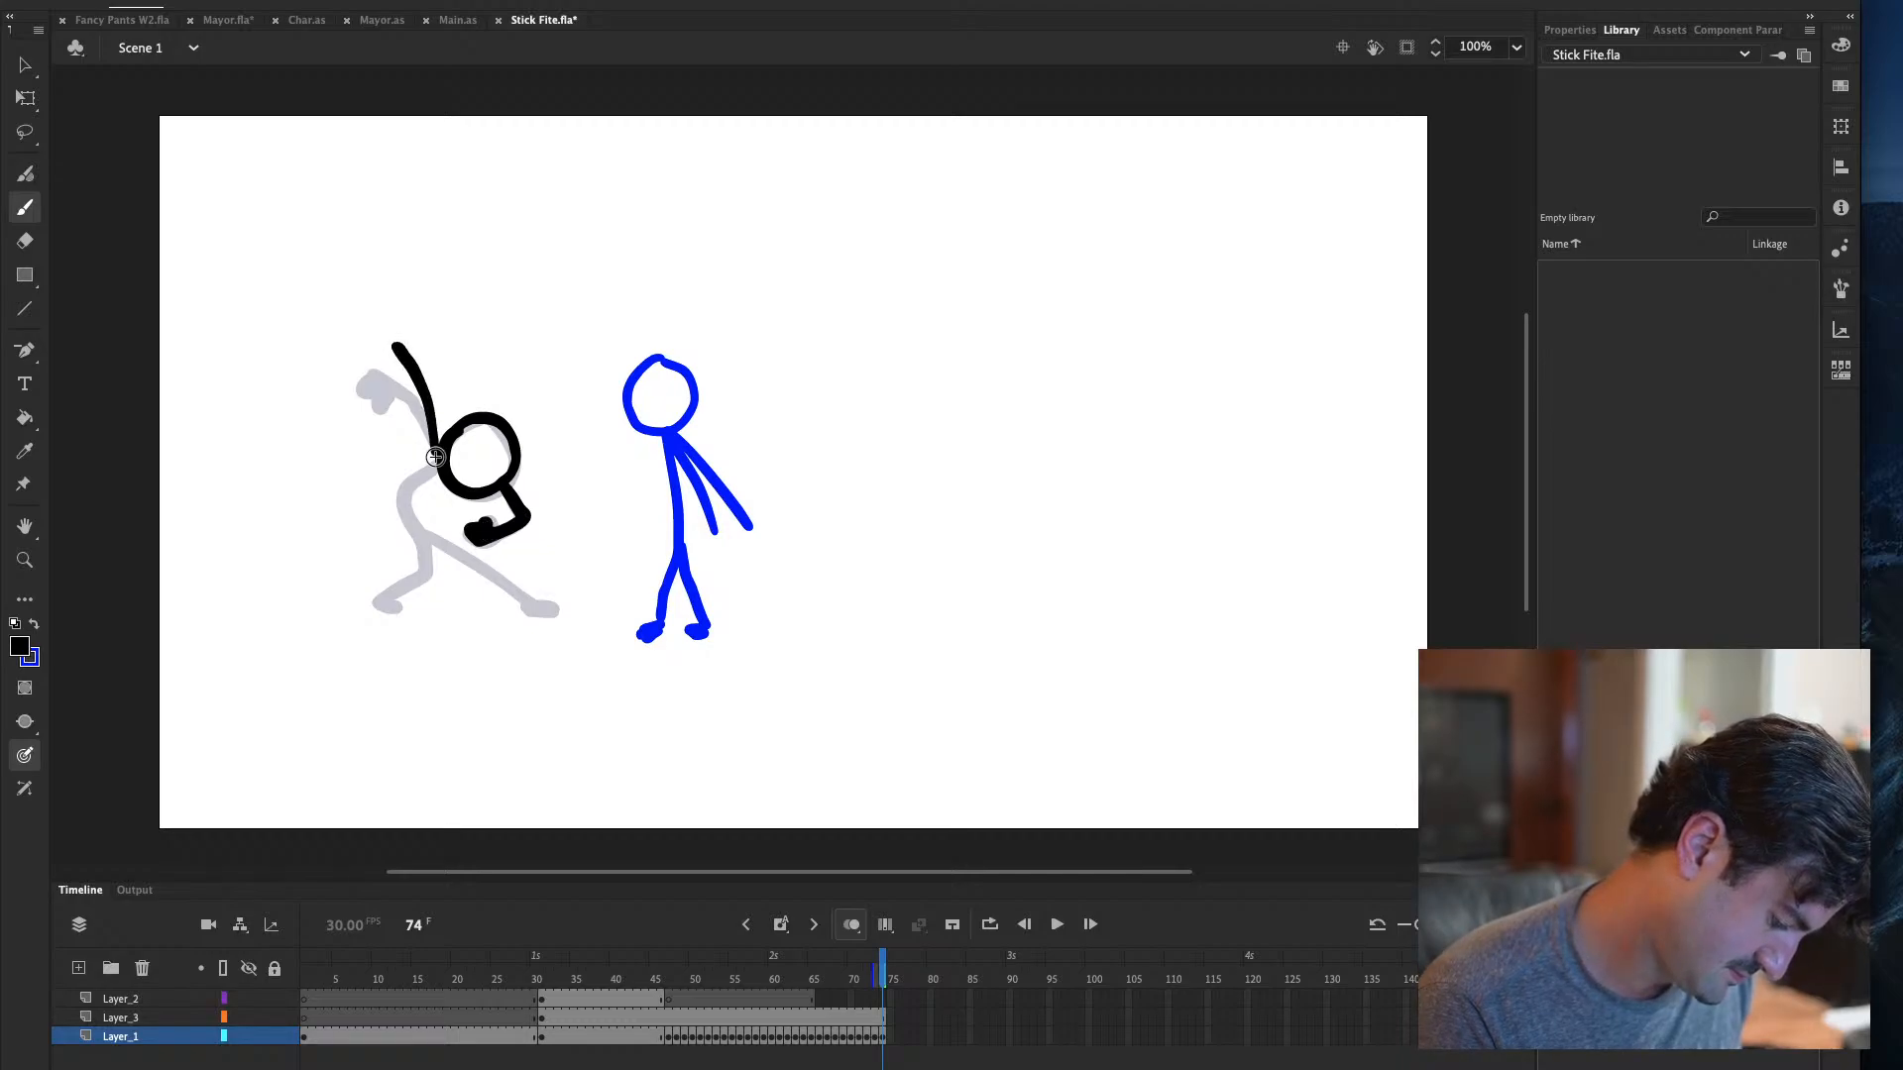
left_click_drag(392, 347, 402, 372)
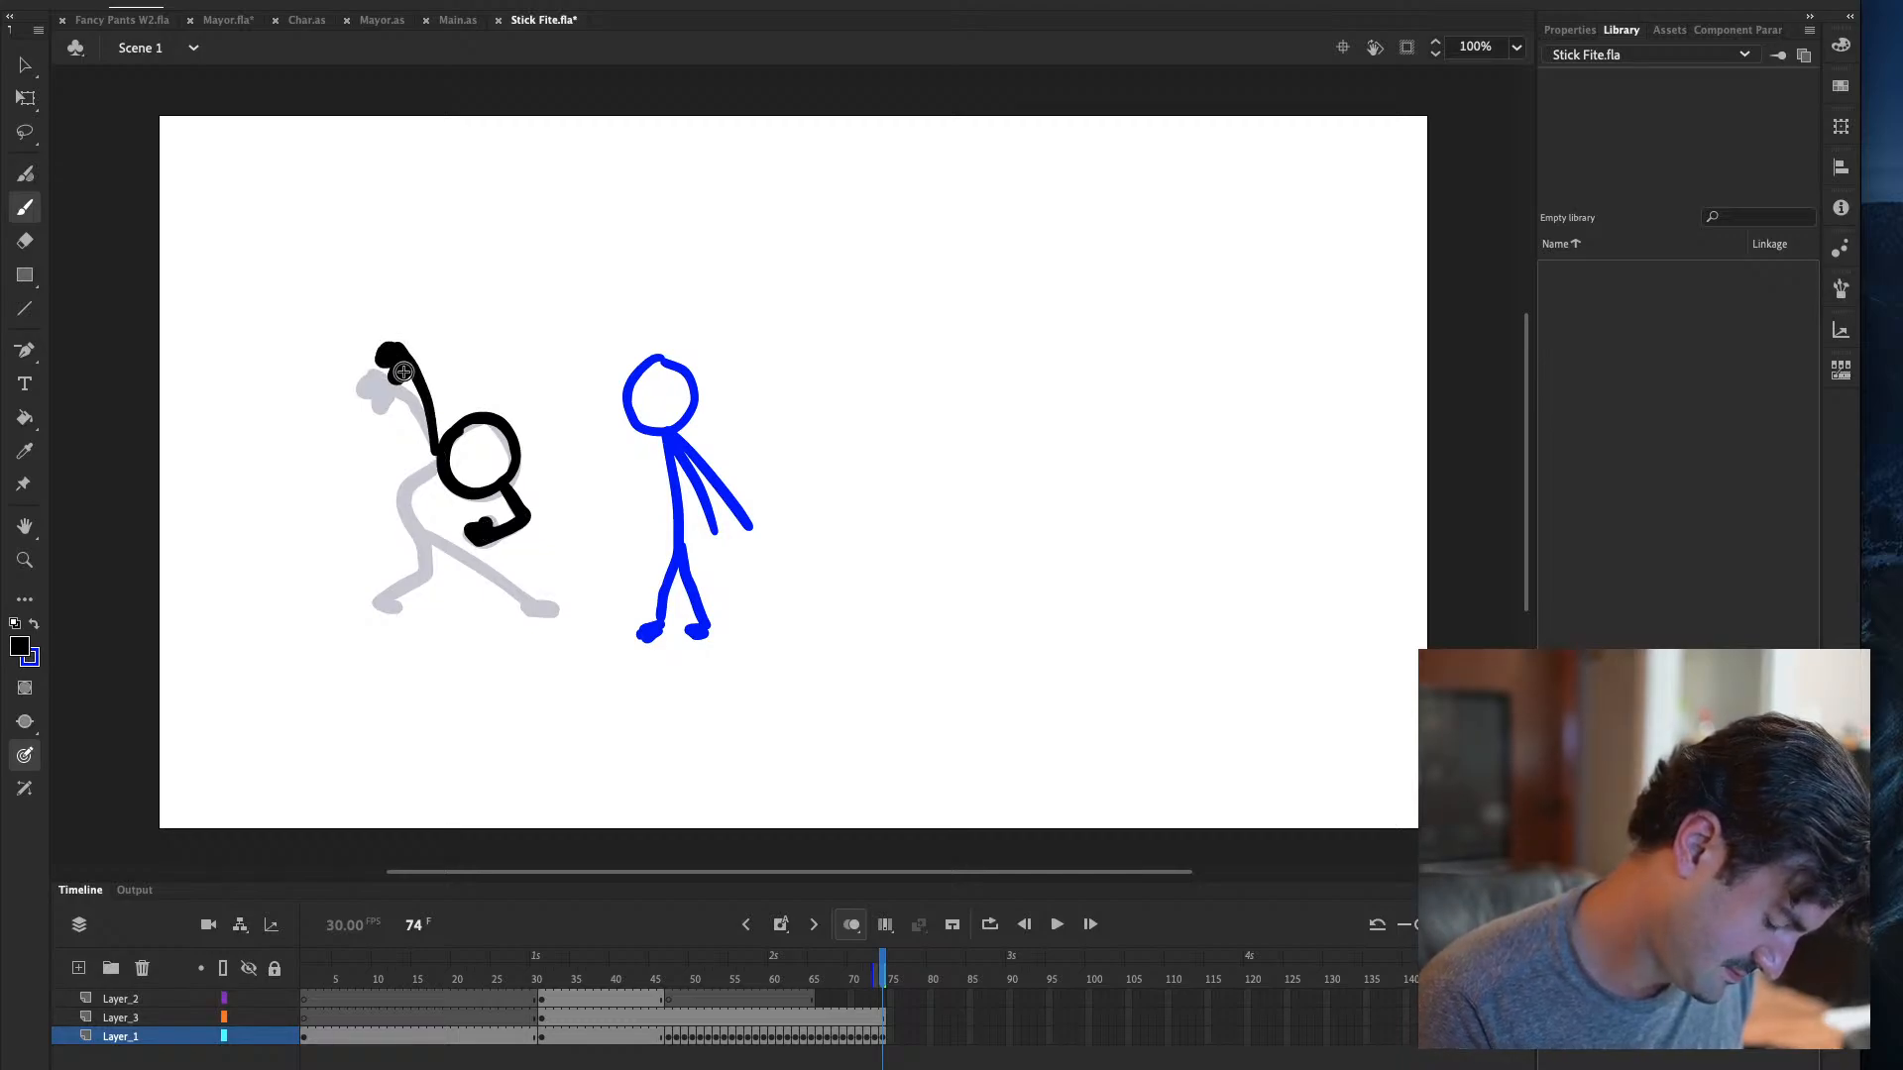
mouse_move(434, 457)
left_mouse_down()
mouse_move(405, 489)
mouse_move(421, 565)
mouse_move(394, 607)
left_mouse_up()
left_click_drag(426, 535, 548, 605)
key("ctrl+z")
left_click_drag(426, 535, 549, 609)
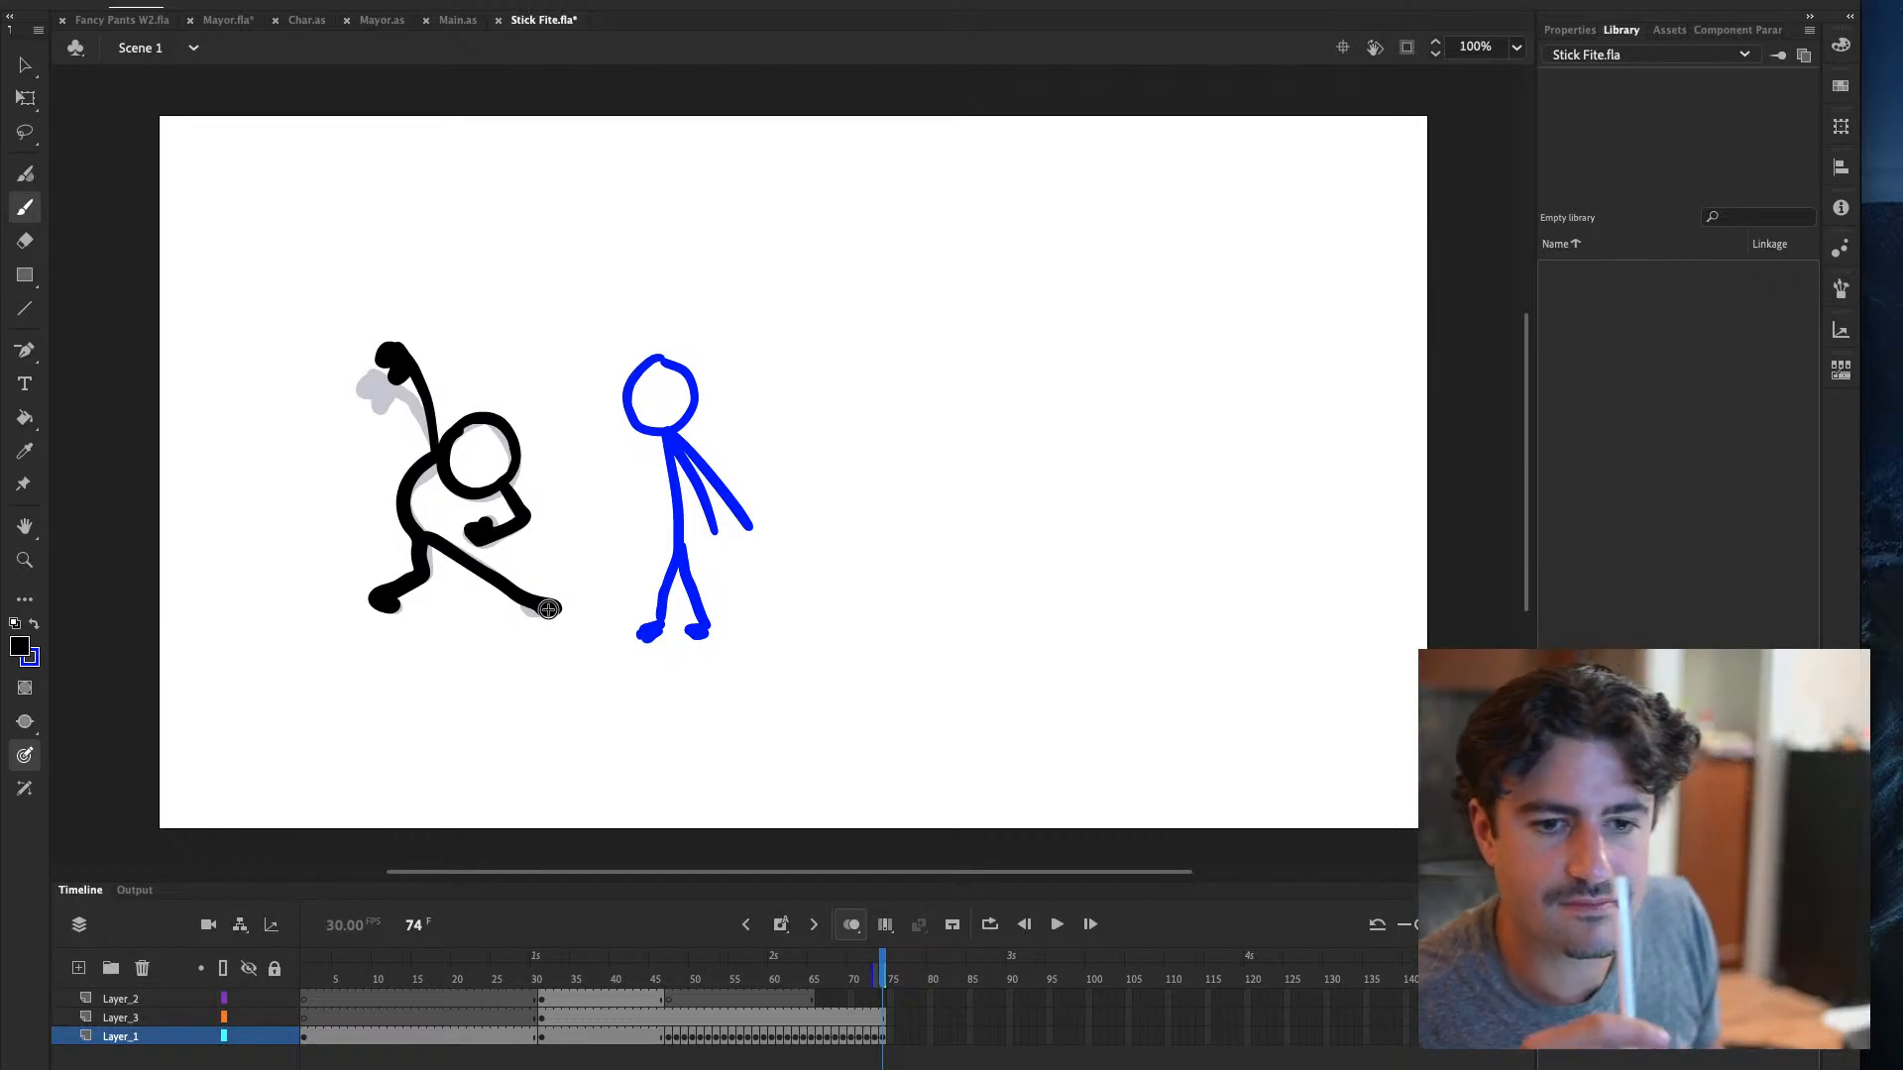
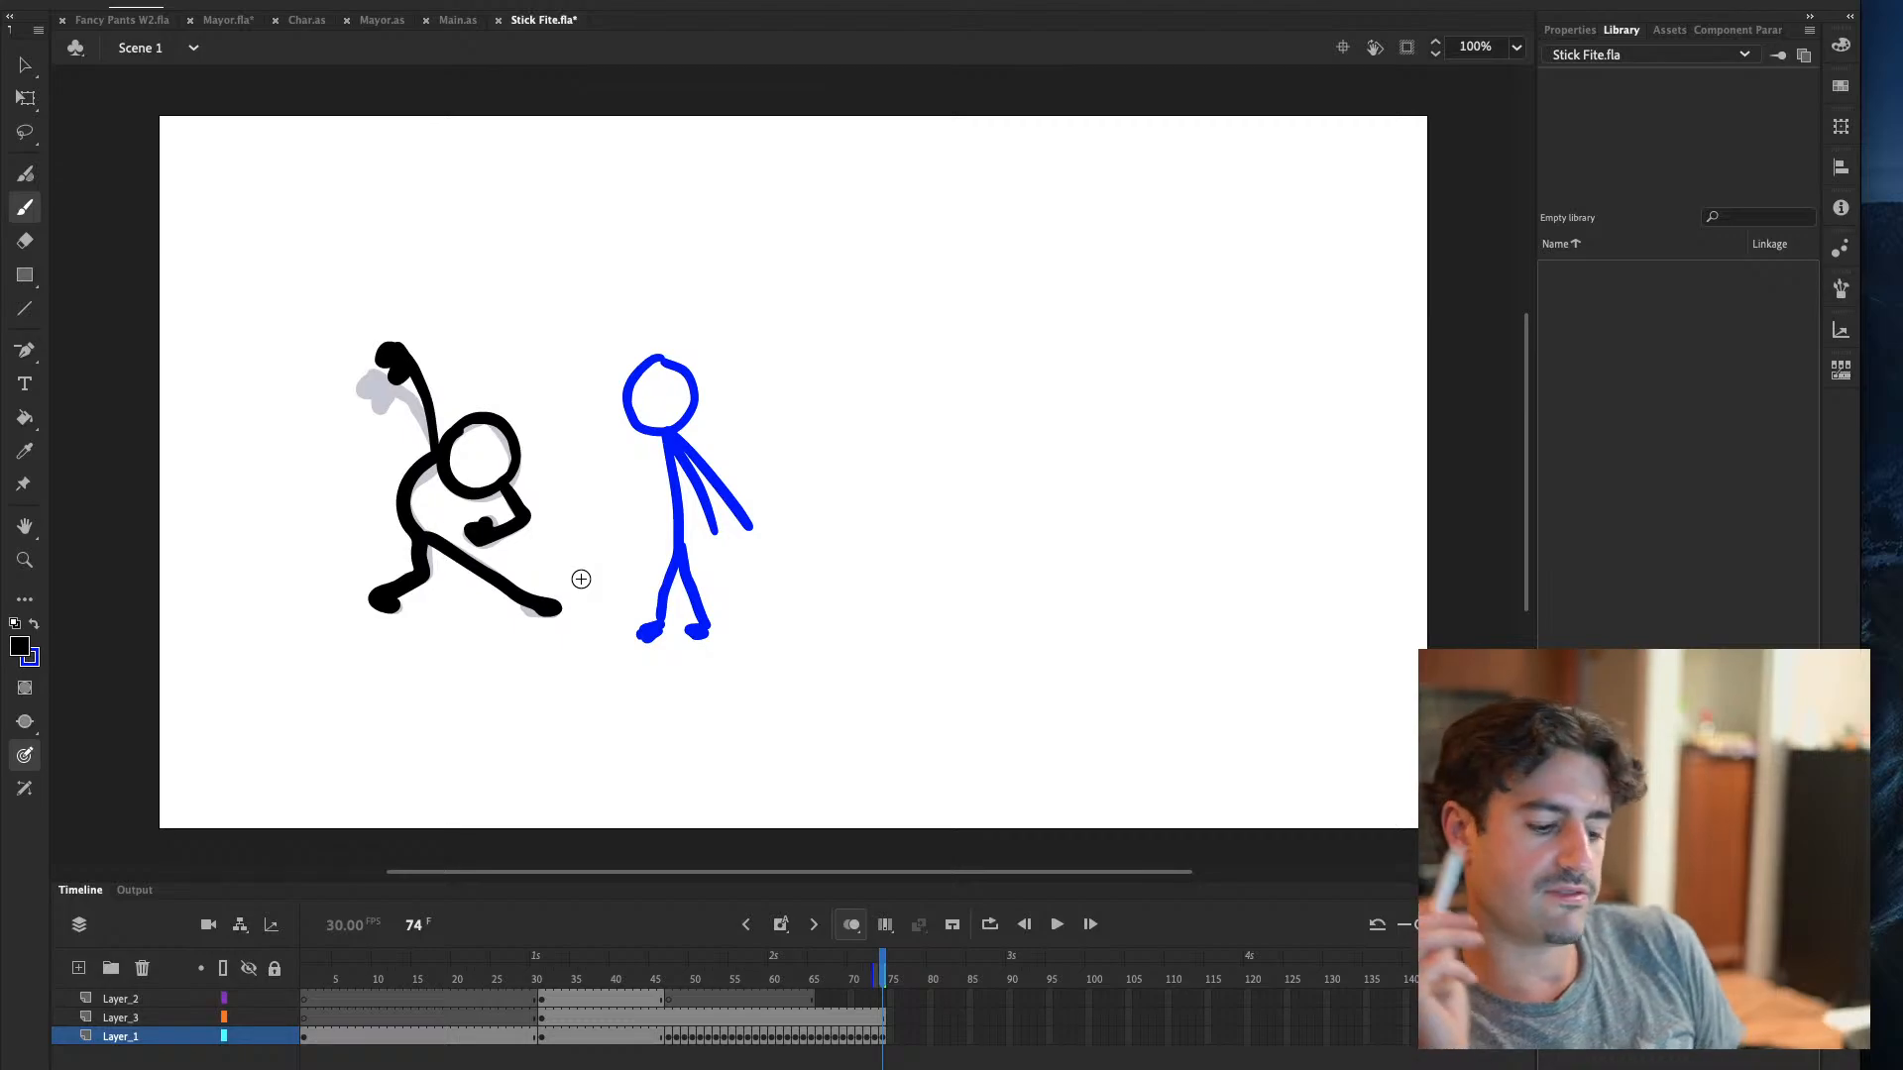
Add a blank keyframe at frame 75 on Layer_1 and compare the preceding poses
key("period")
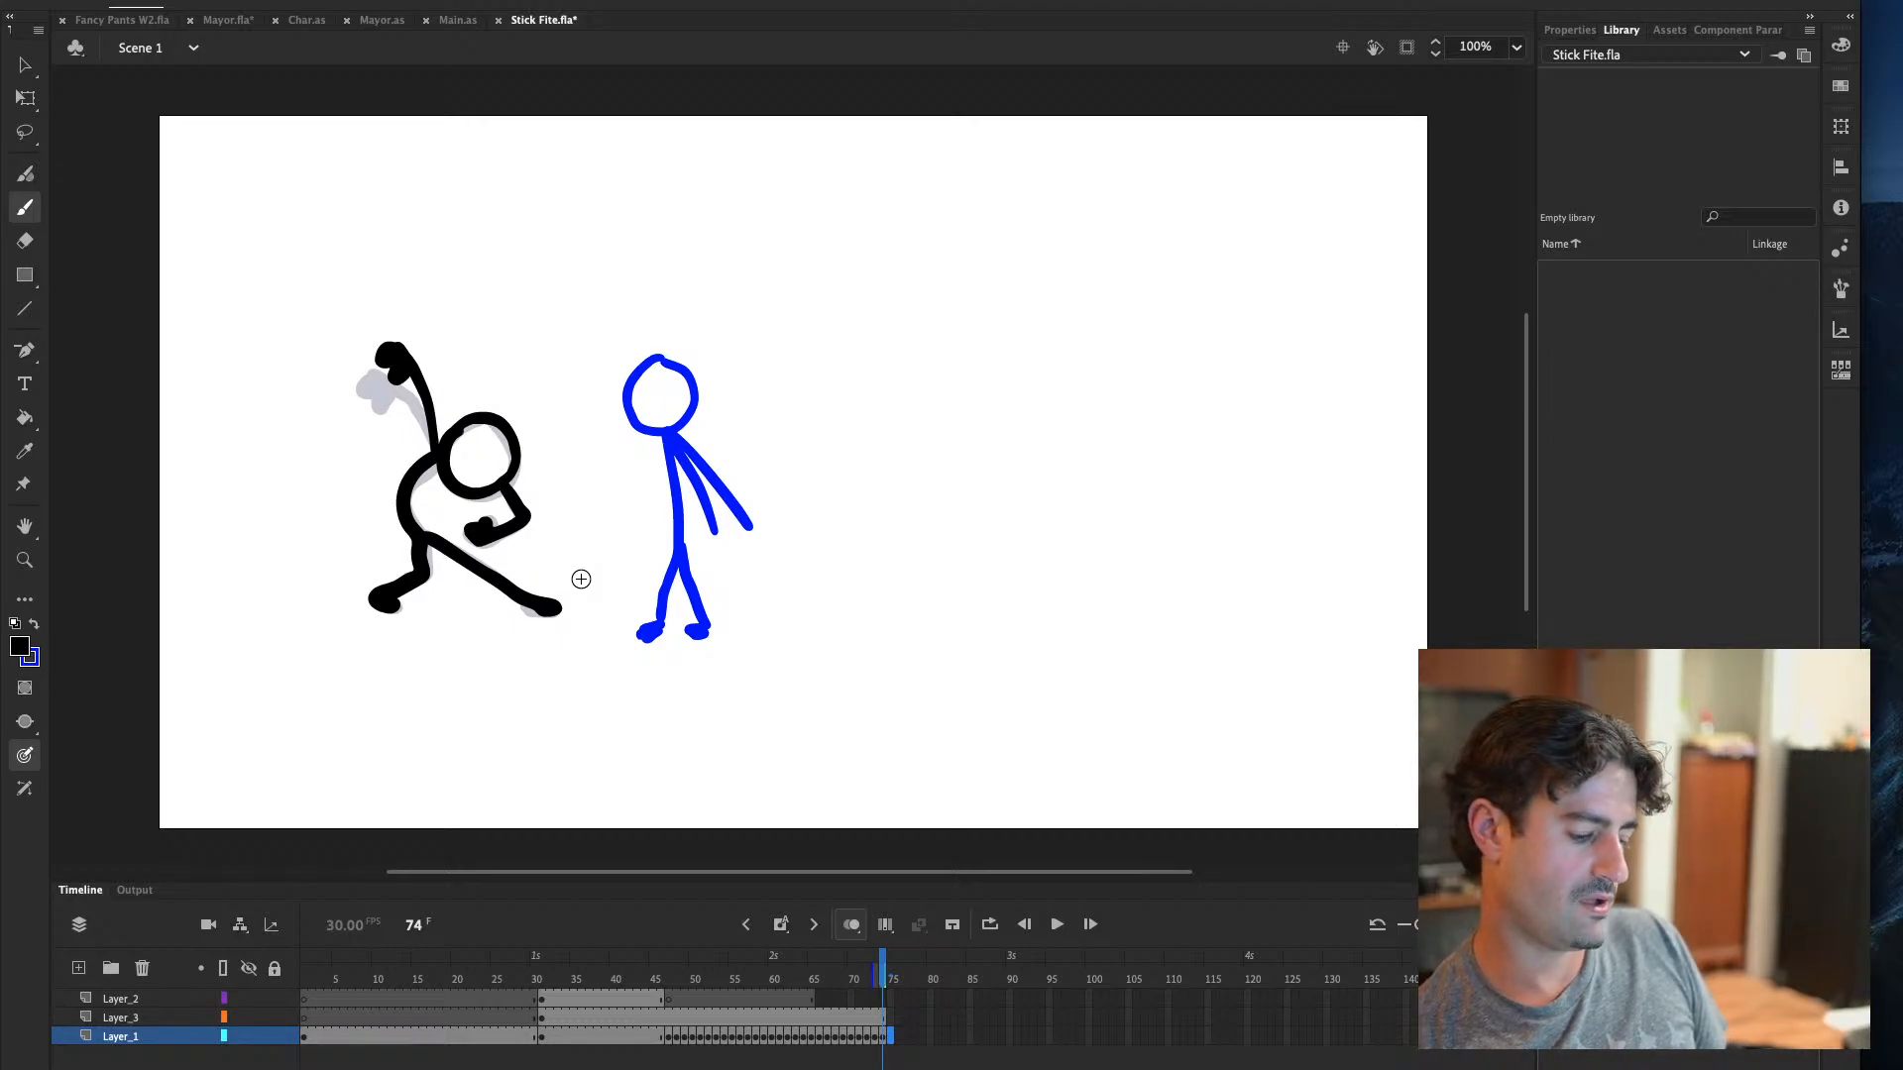
key("comma")
key("comma")
key("period")
key("period")
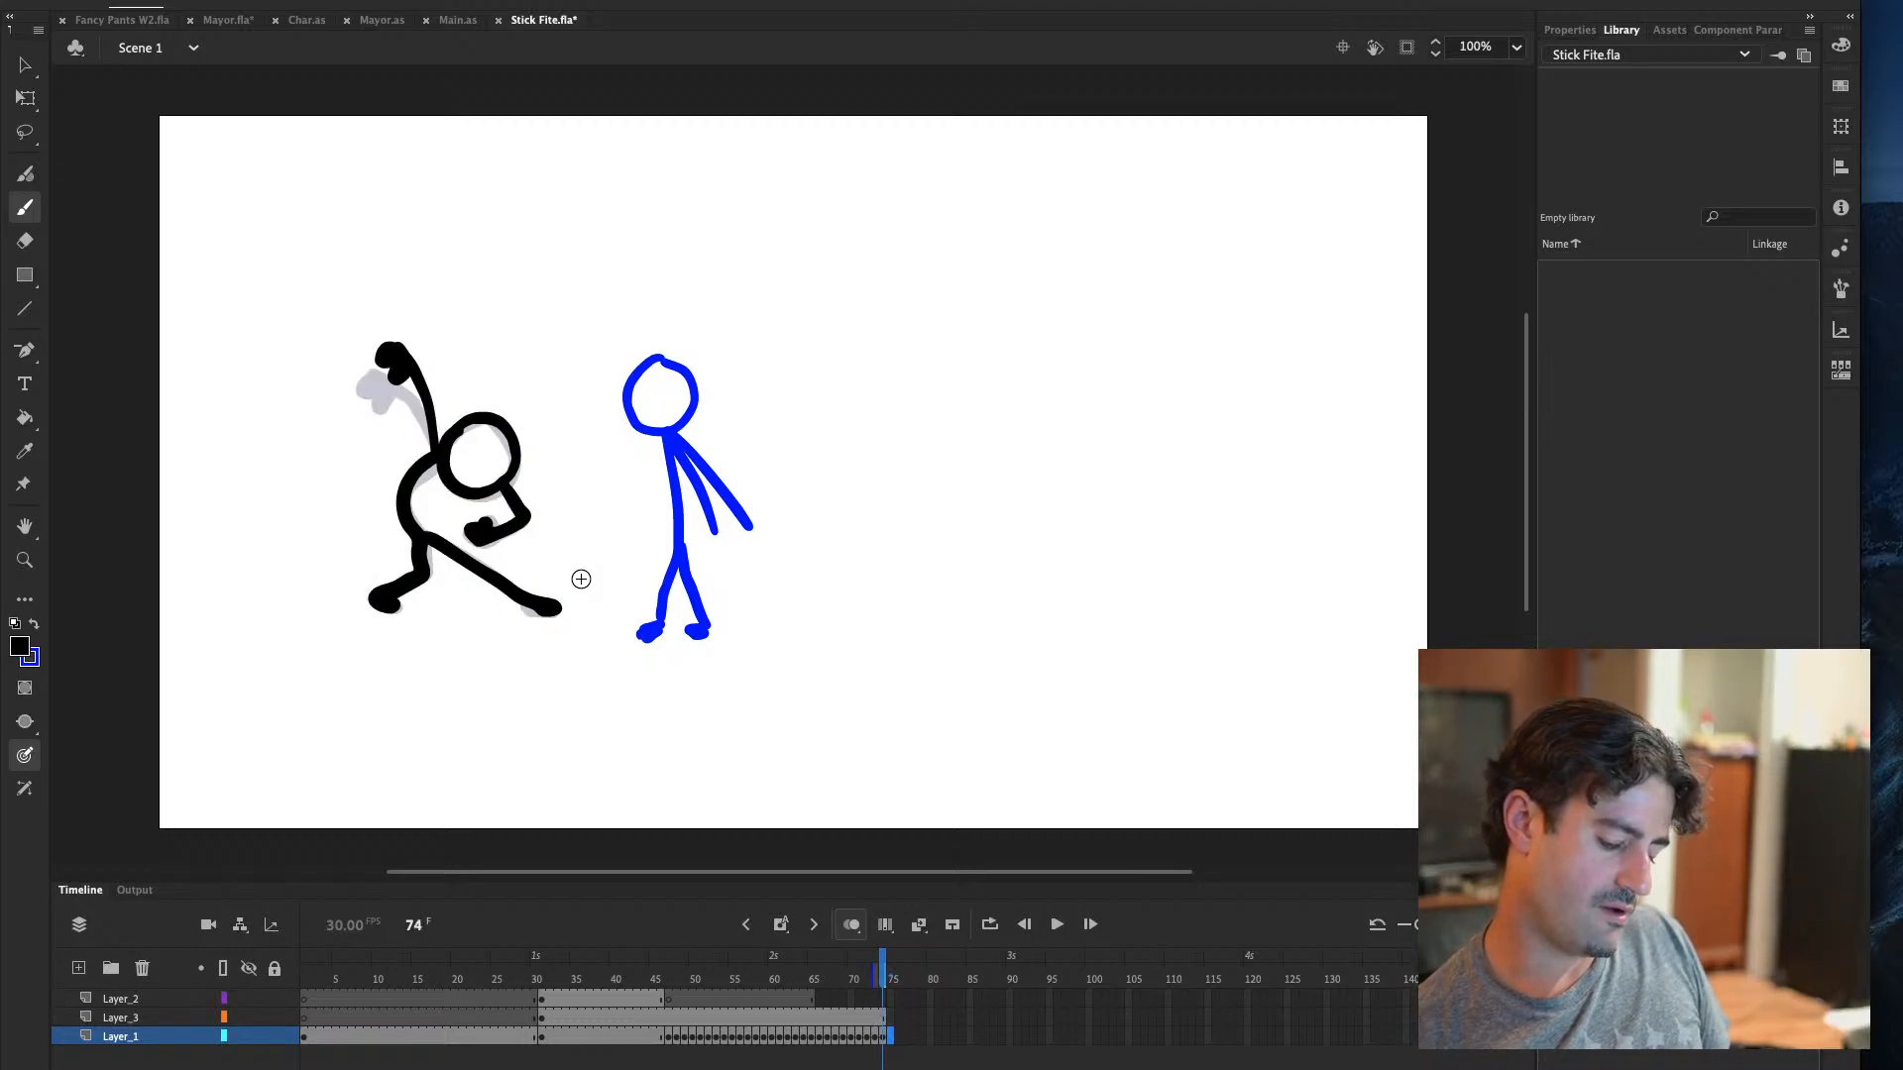
key("period")
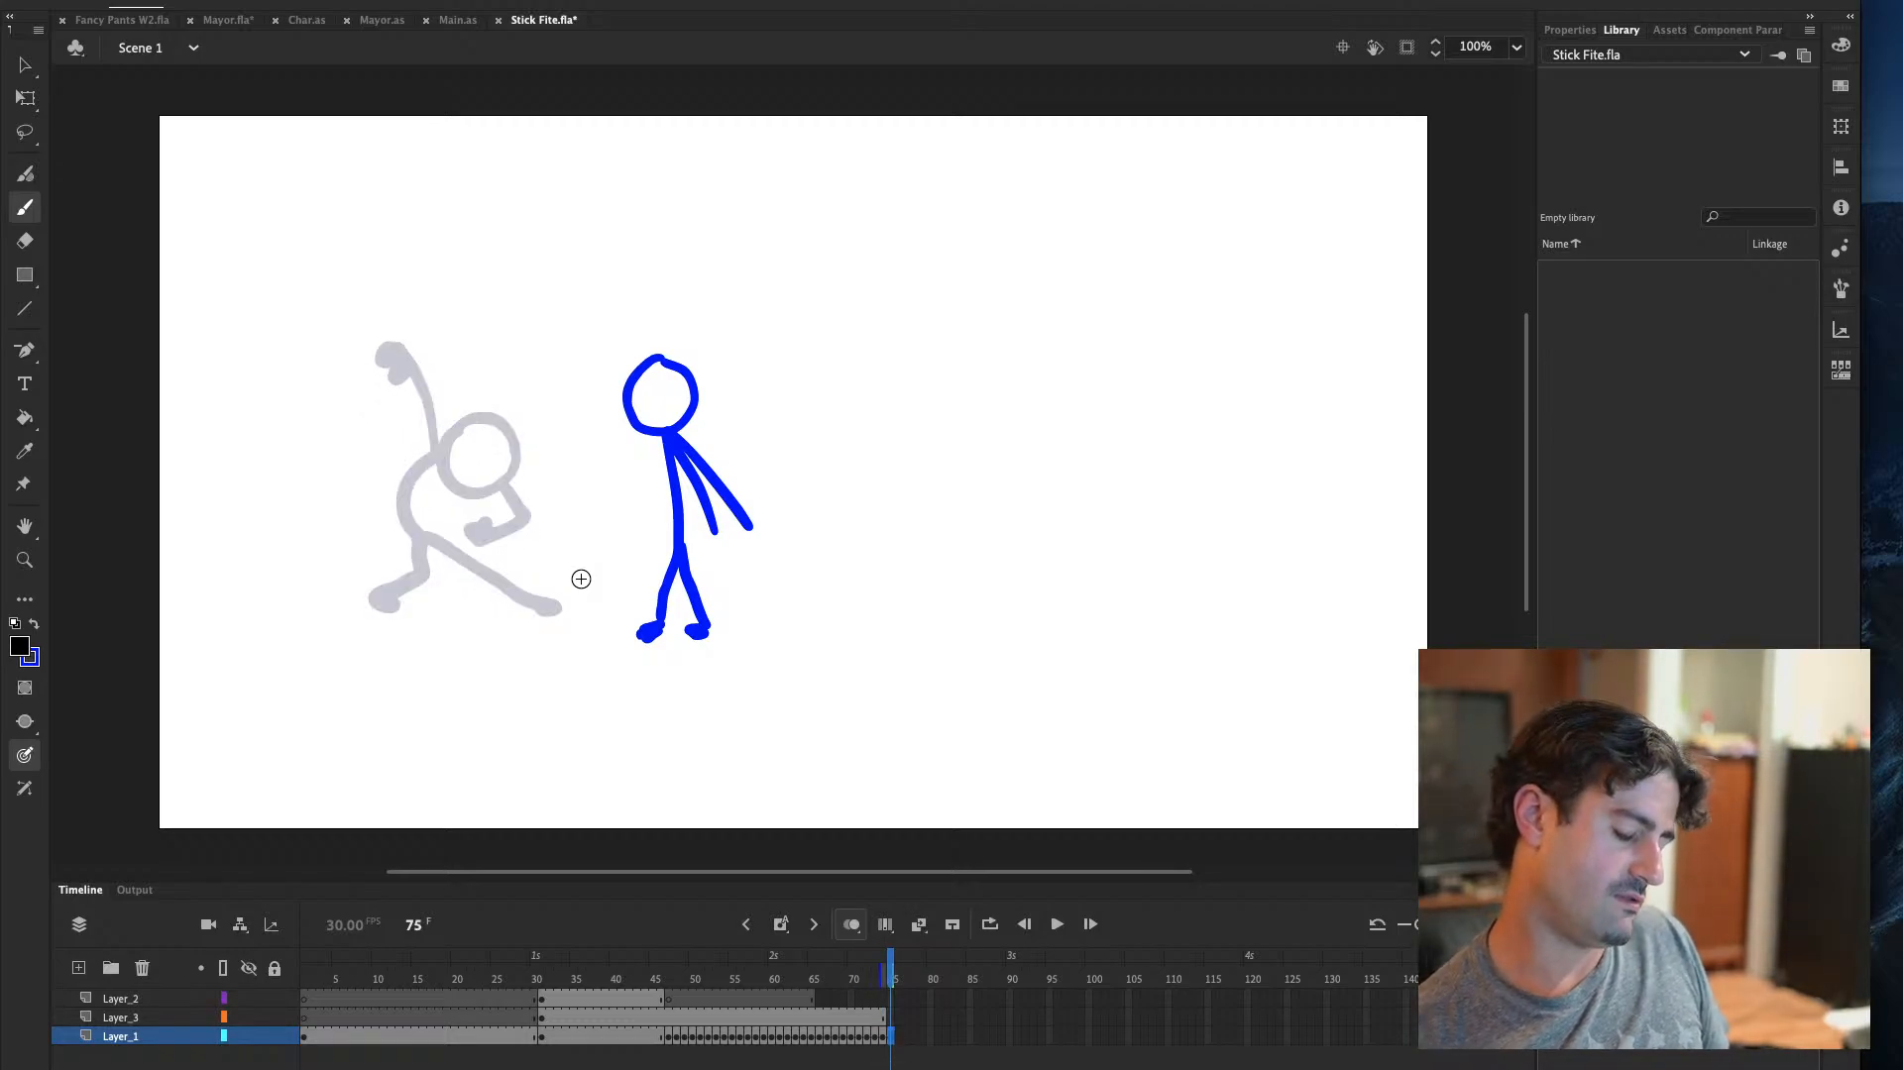
Draw the black figure's raised arm and fist on frame 75, straighter and higher than the onion-skinned arm
left_click_drag(424, 319, 440, 451)
left_click_drag(406, 321, 421, 347)
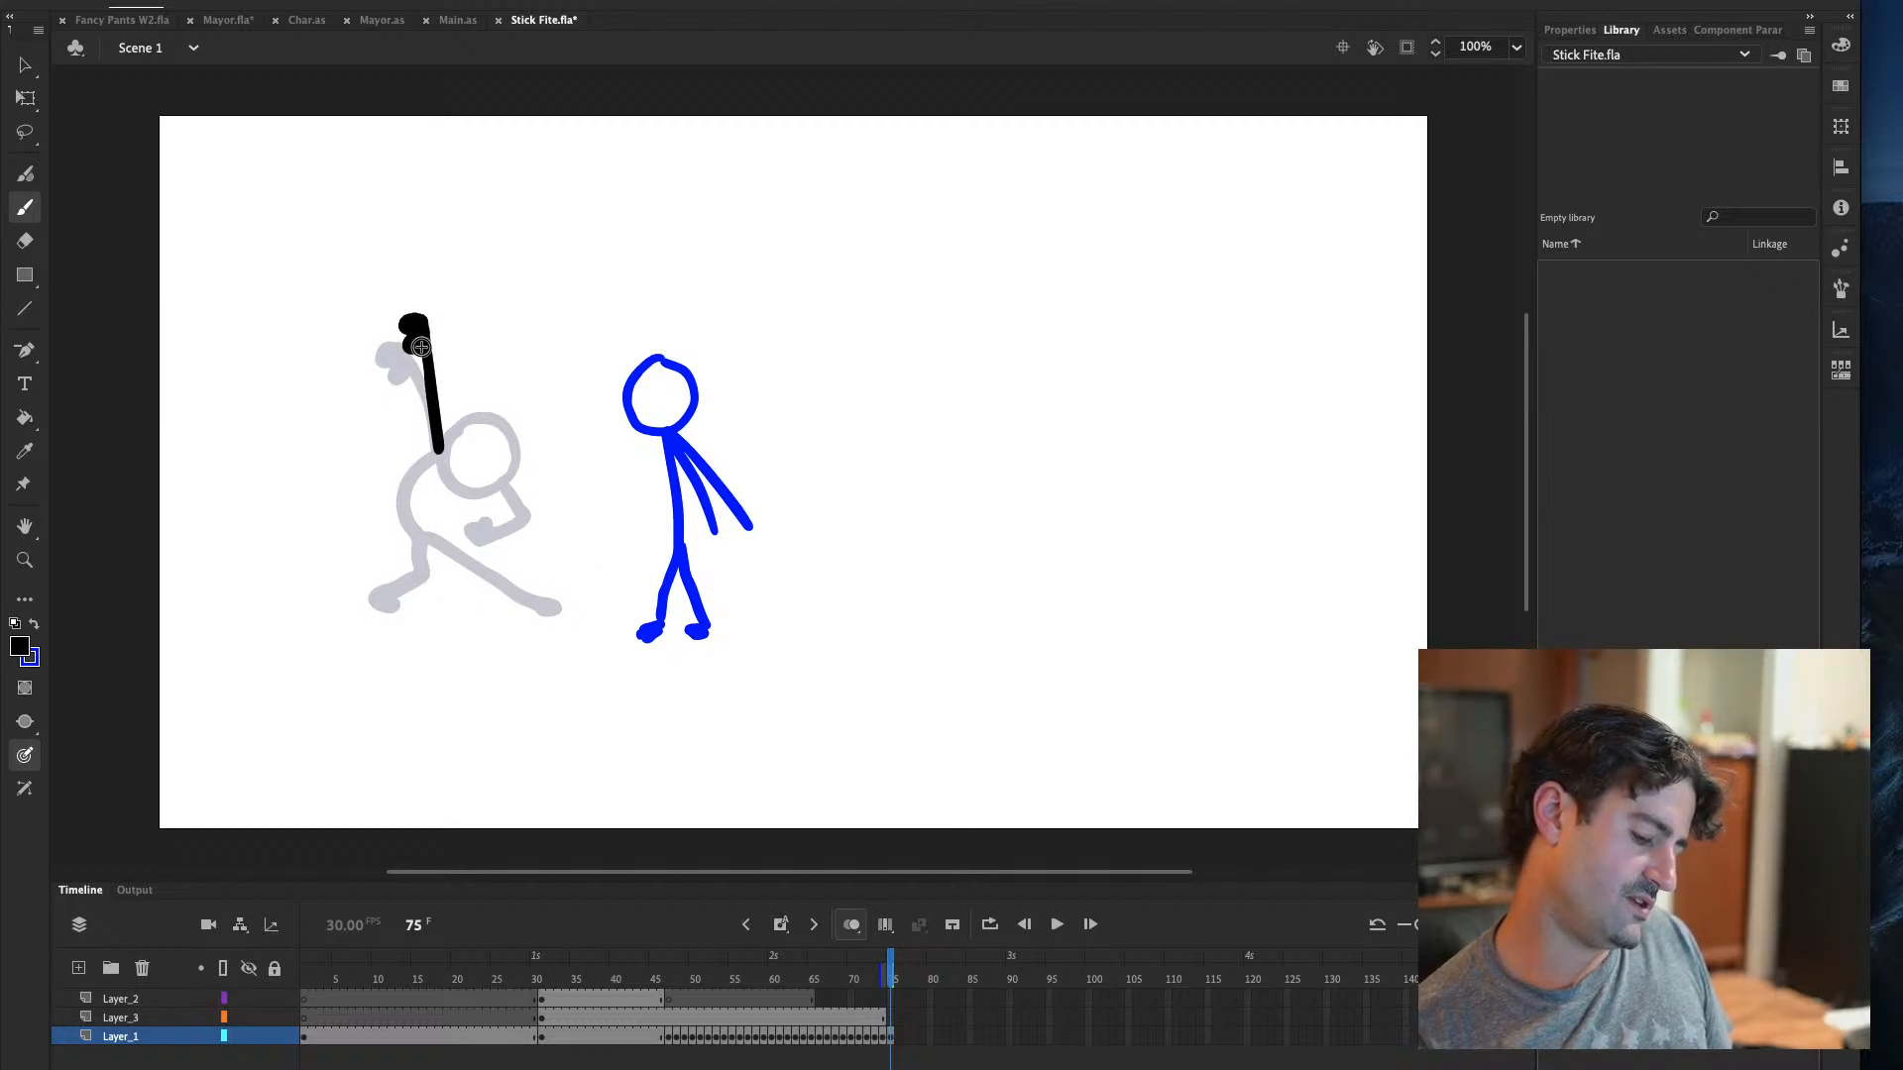
key("comma")
key("period")
Draw the black figure's head on frame 75 beside the raised arm, slightly above and ahead of the onion-skinned head
mouse_move(451, 436)
left_mouse_down()
mouse_move(506, 419)
mouse_move(503, 476)
mouse_move(484, 416)
mouse_move(447, 441)
mouse_move(454, 480)
mouse_move(513, 469)
mouse_move(493, 420)
mouse_move(453, 429)
mouse_move(452, 481)
mouse_move(513, 475)
mouse_move(509, 423)
mouse_move(483, 415)
mouse_move(531, 443)
left_mouse_up()
key("ctrl+z")
key("ctrl+z")
key("ctrl+z")
key("ctrl+z")
left_click(26, 65)
left_click(526, 453)
left_click(30, 209)
key("comma")
key("period")
Complete the black figure on frame 75 with a curved torso, two legs and the bent front arm with its fist
mouse_move(451, 442)
left_mouse_down()
mouse_move(428, 466)
mouse_move(422, 580)
mouse_move(374, 597)
mouse_move(390, 600)
left_mouse_up()
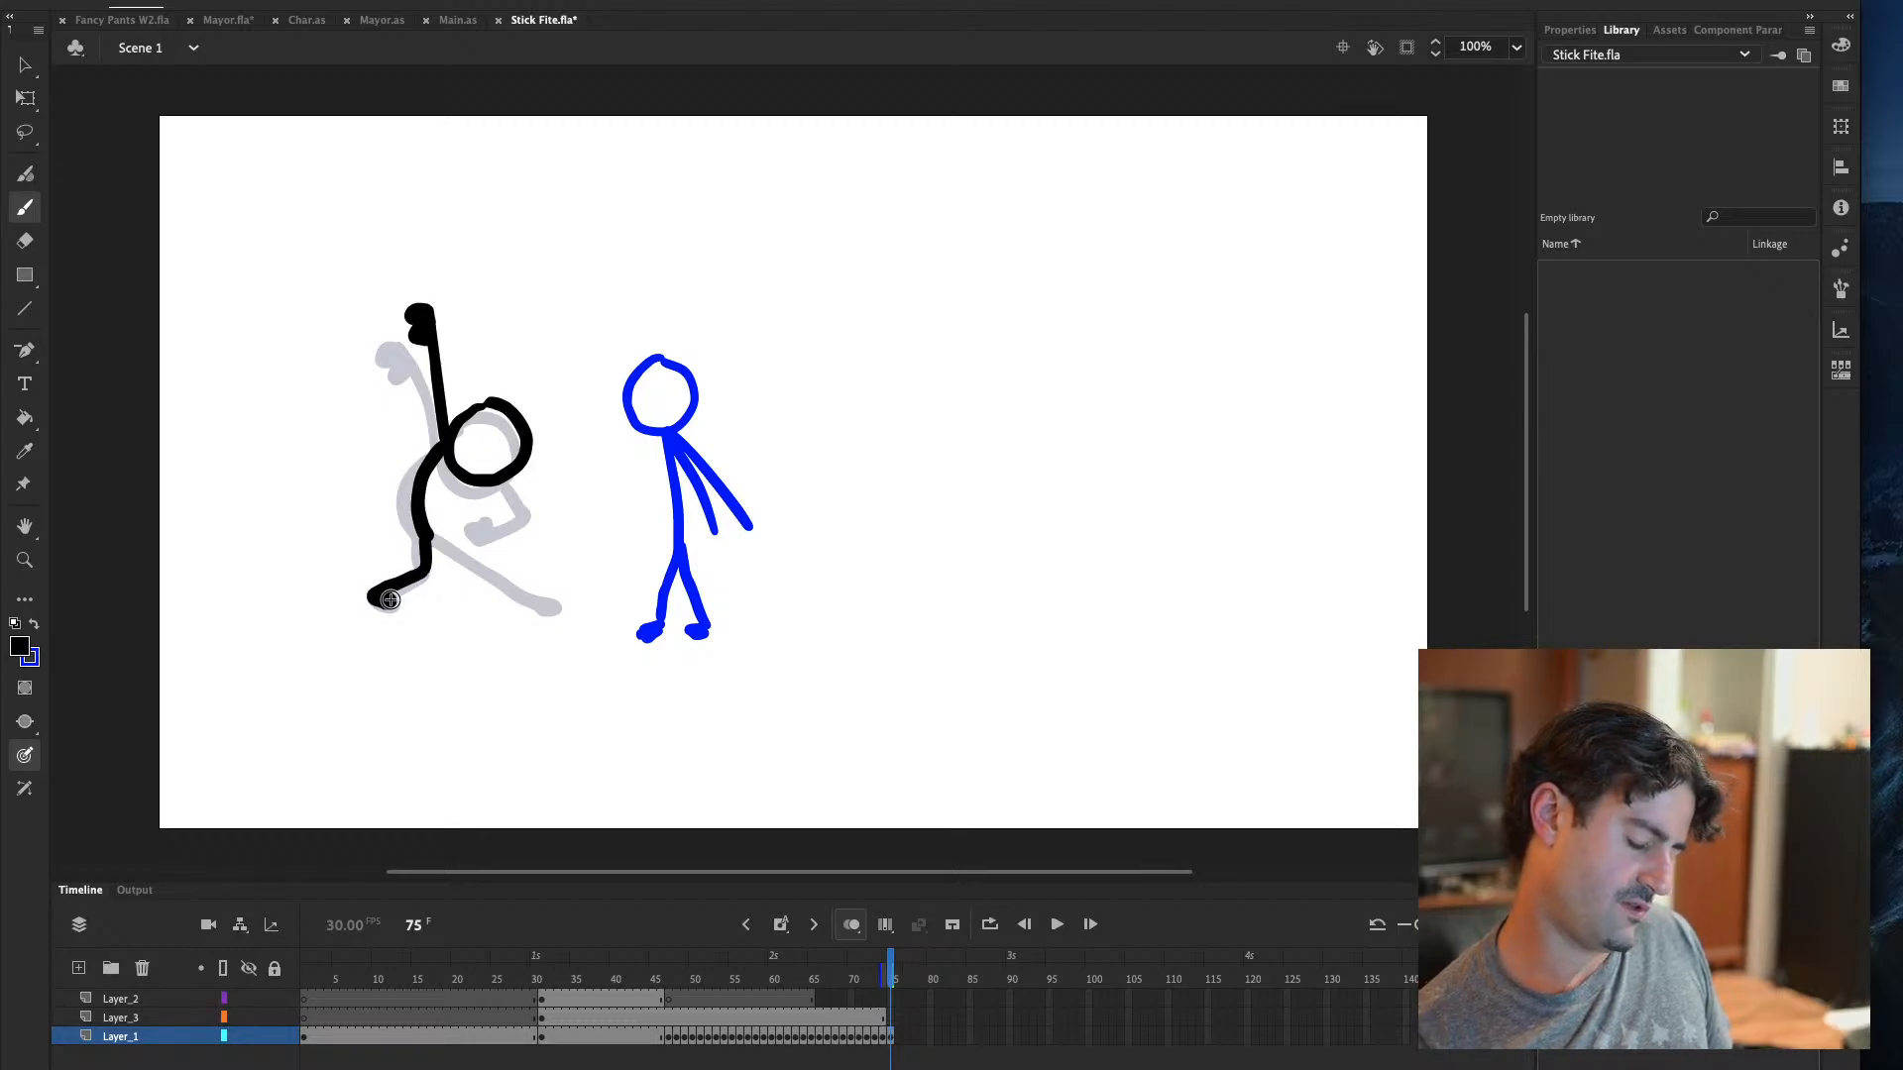
left_click_drag(431, 530, 523, 589)
key("ctrl+z")
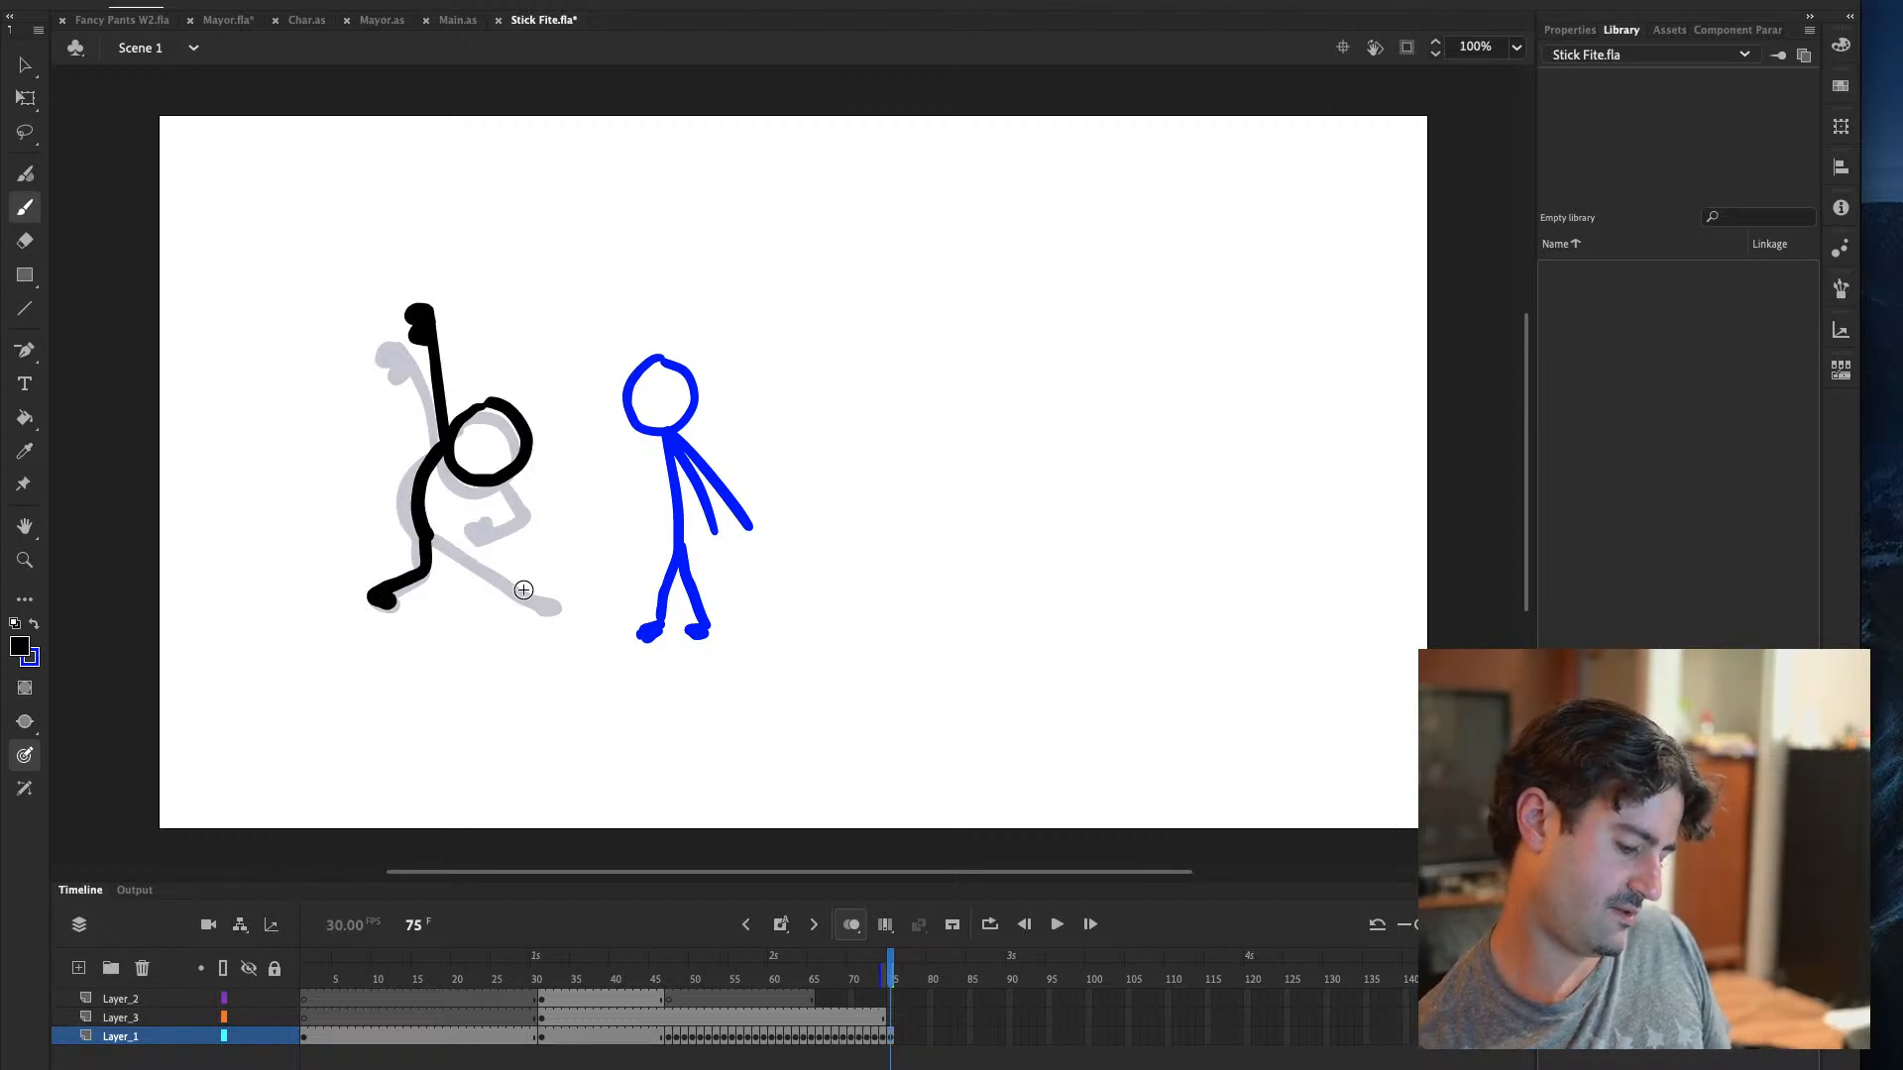
left_click_drag(433, 535, 552, 605)
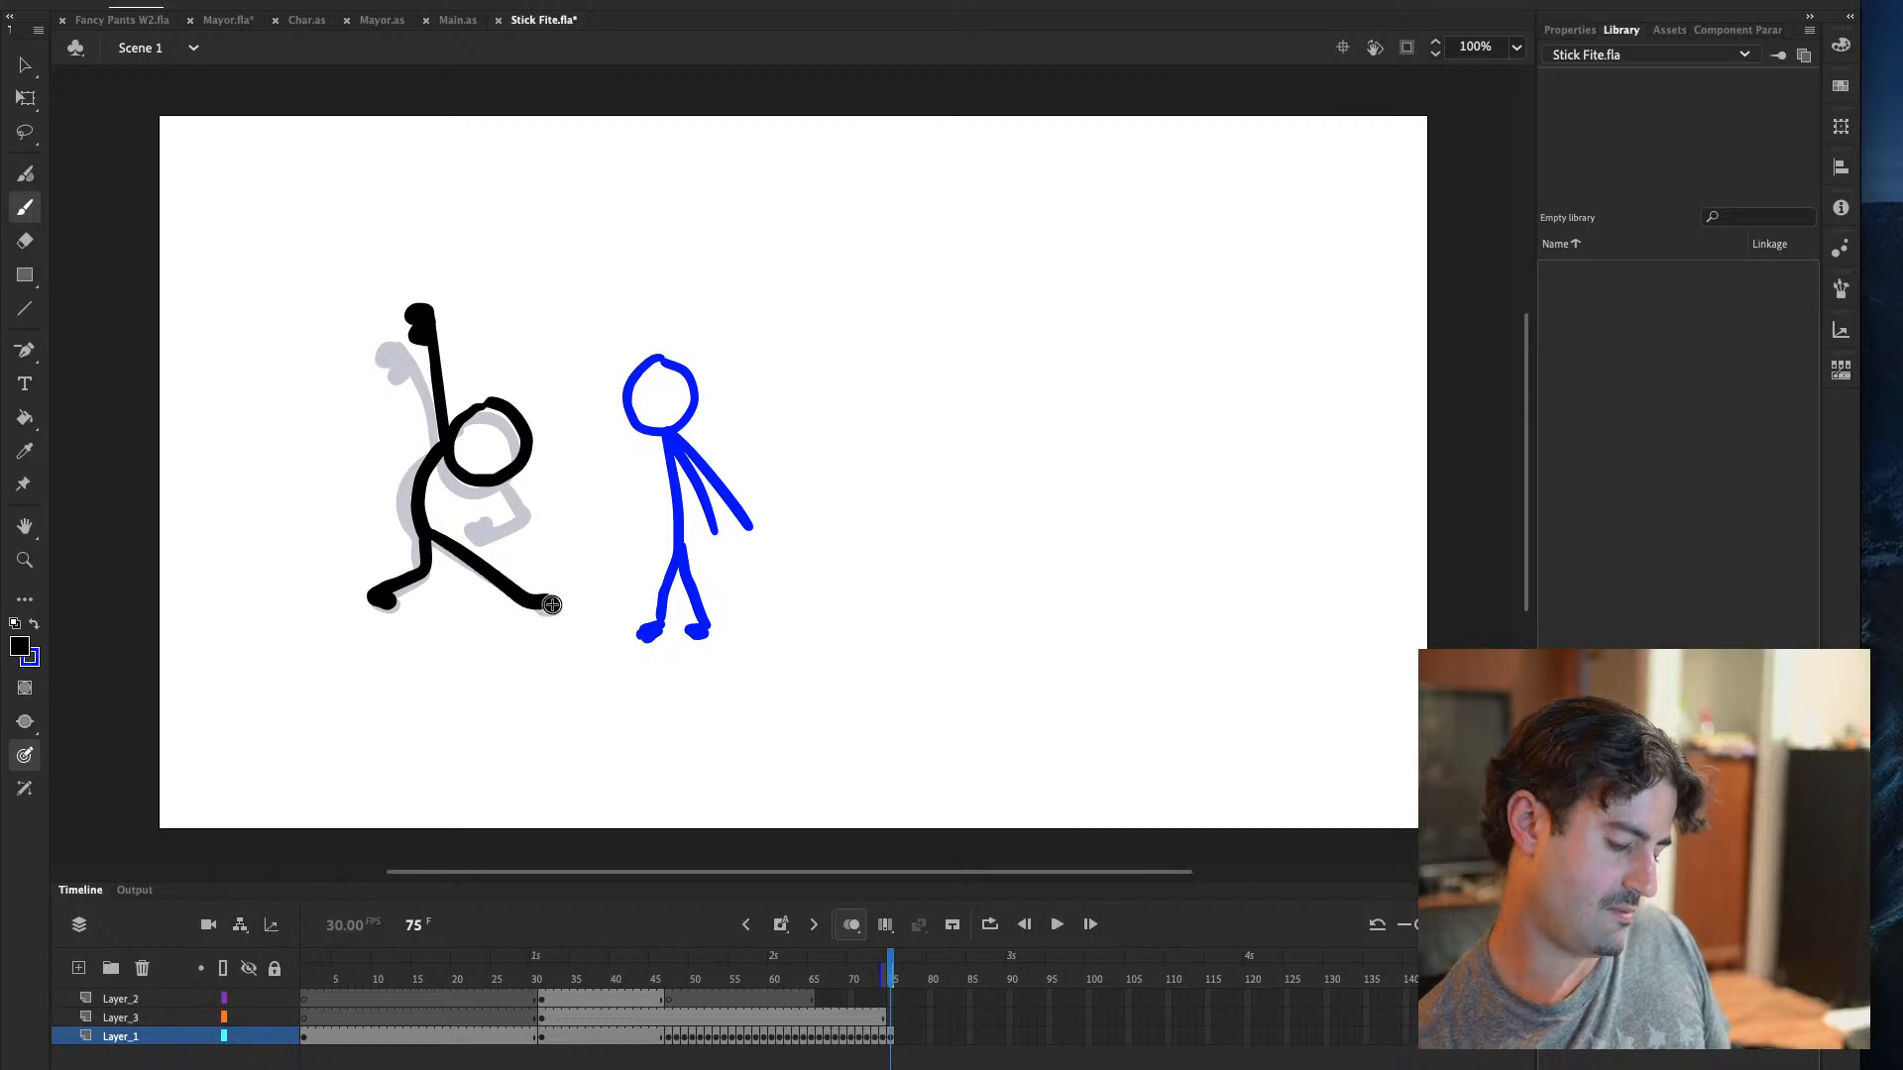
key("comma")
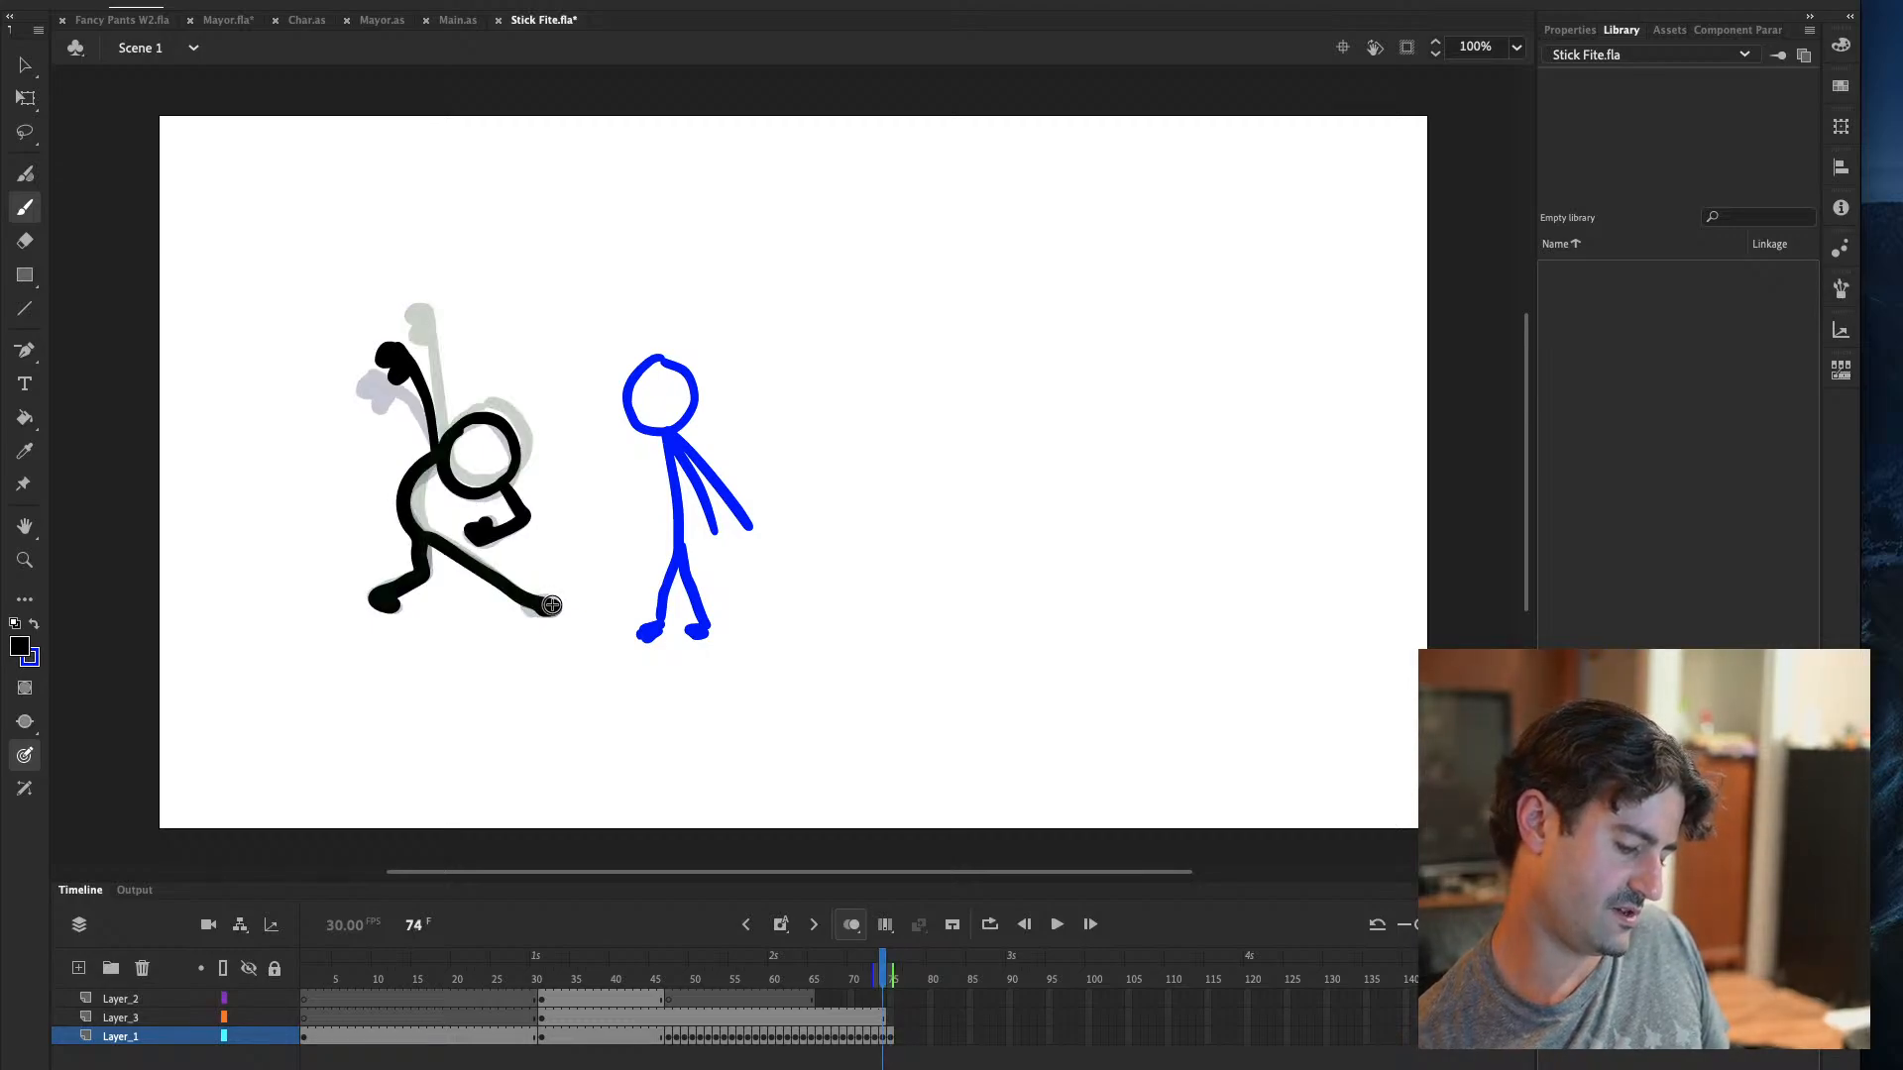
key("period")
mouse_move(520, 476)
left_mouse_down()
mouse_move(523, 511)
mouse_move(490, 536)
mouse_move(480, 520)
left_mouse_up()
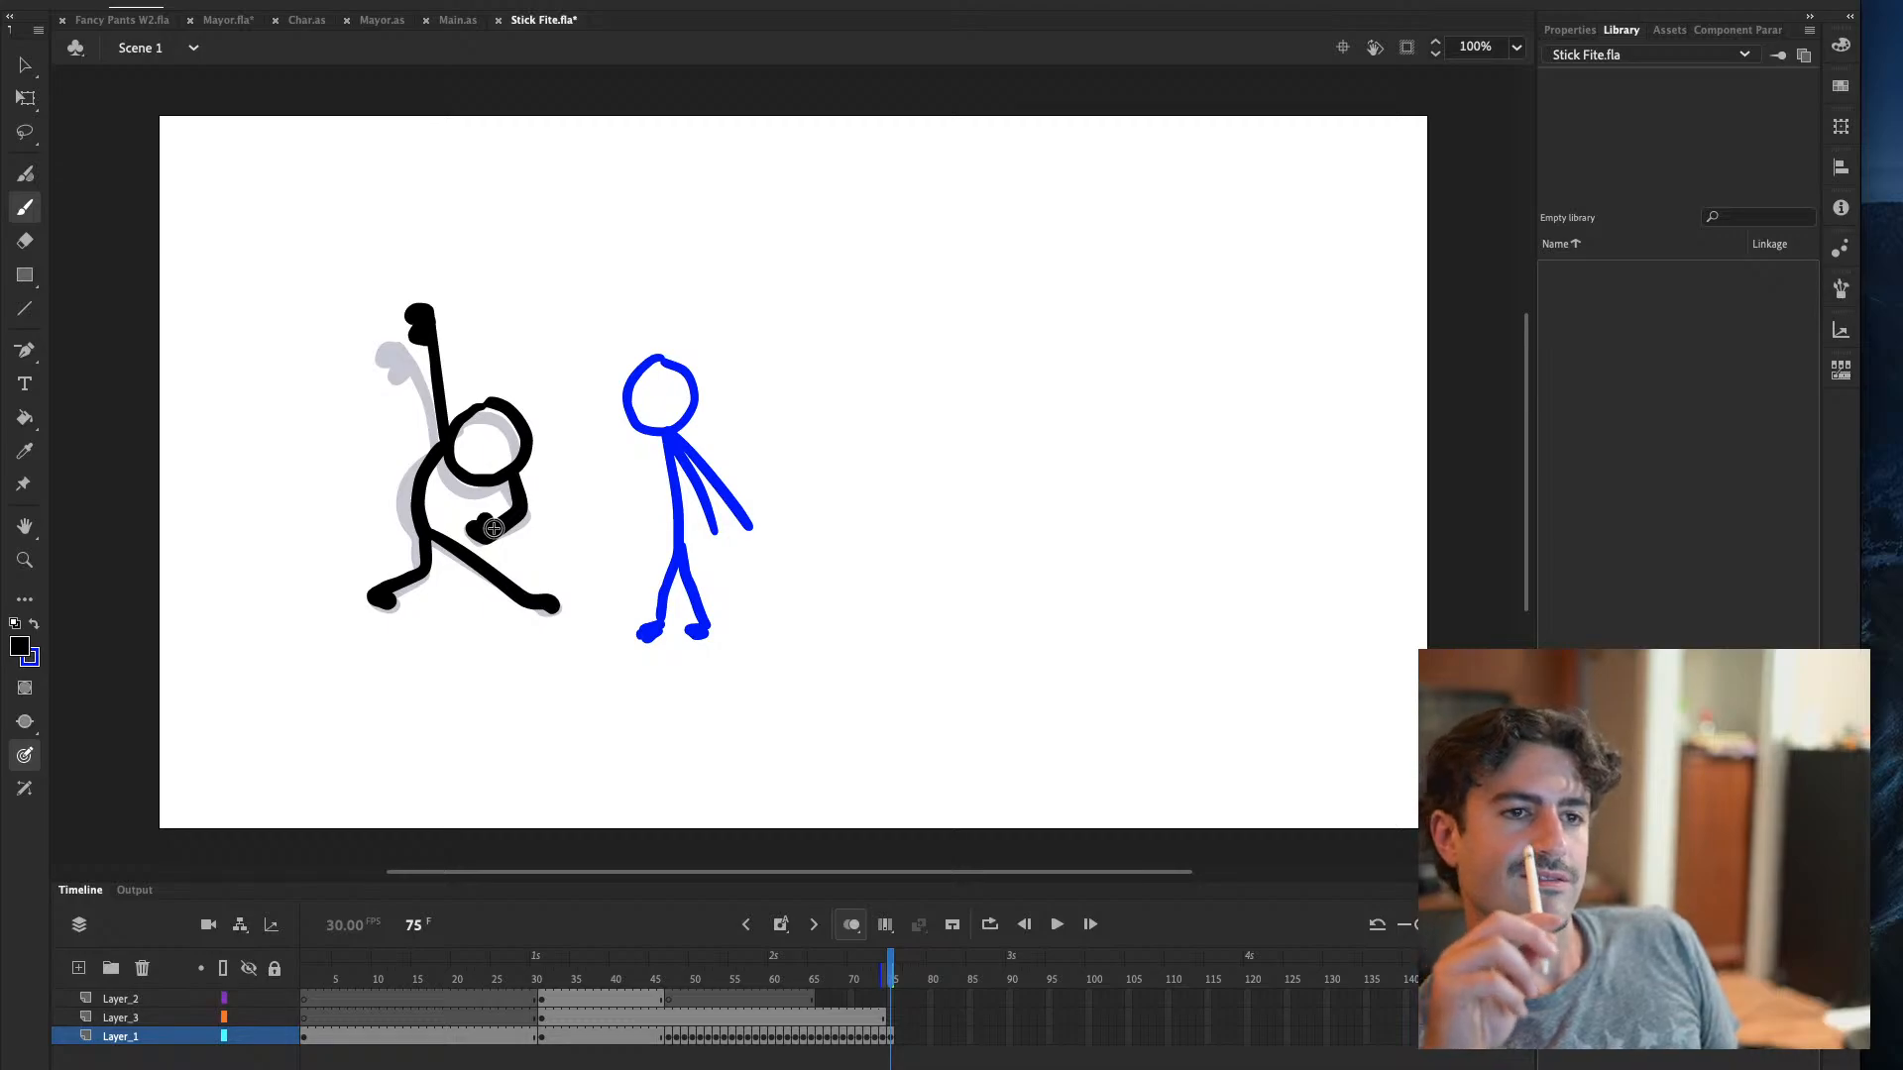
key("comma")
key("period")
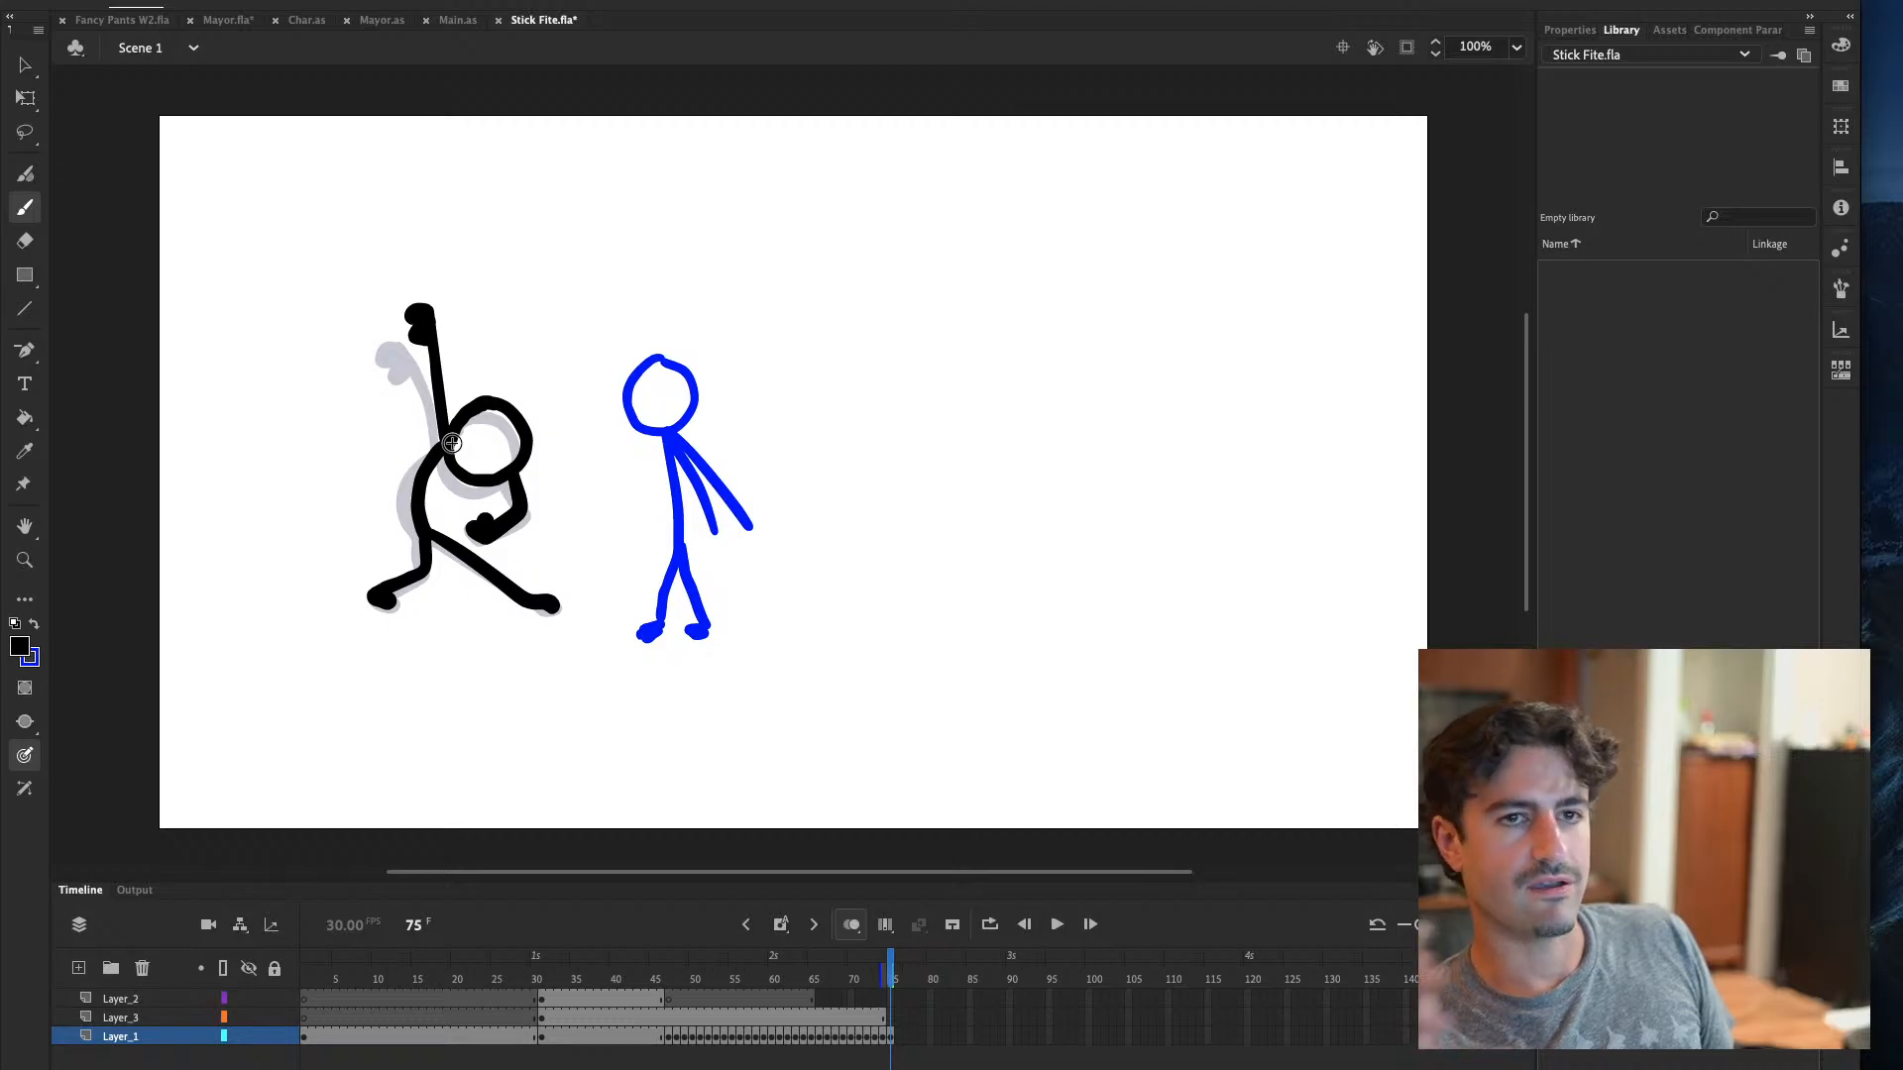
Add a blank keyframe at frame 76 on Layer_1 and extend the blue figure on Layer_3 to frame 76
key("period")
key("period")
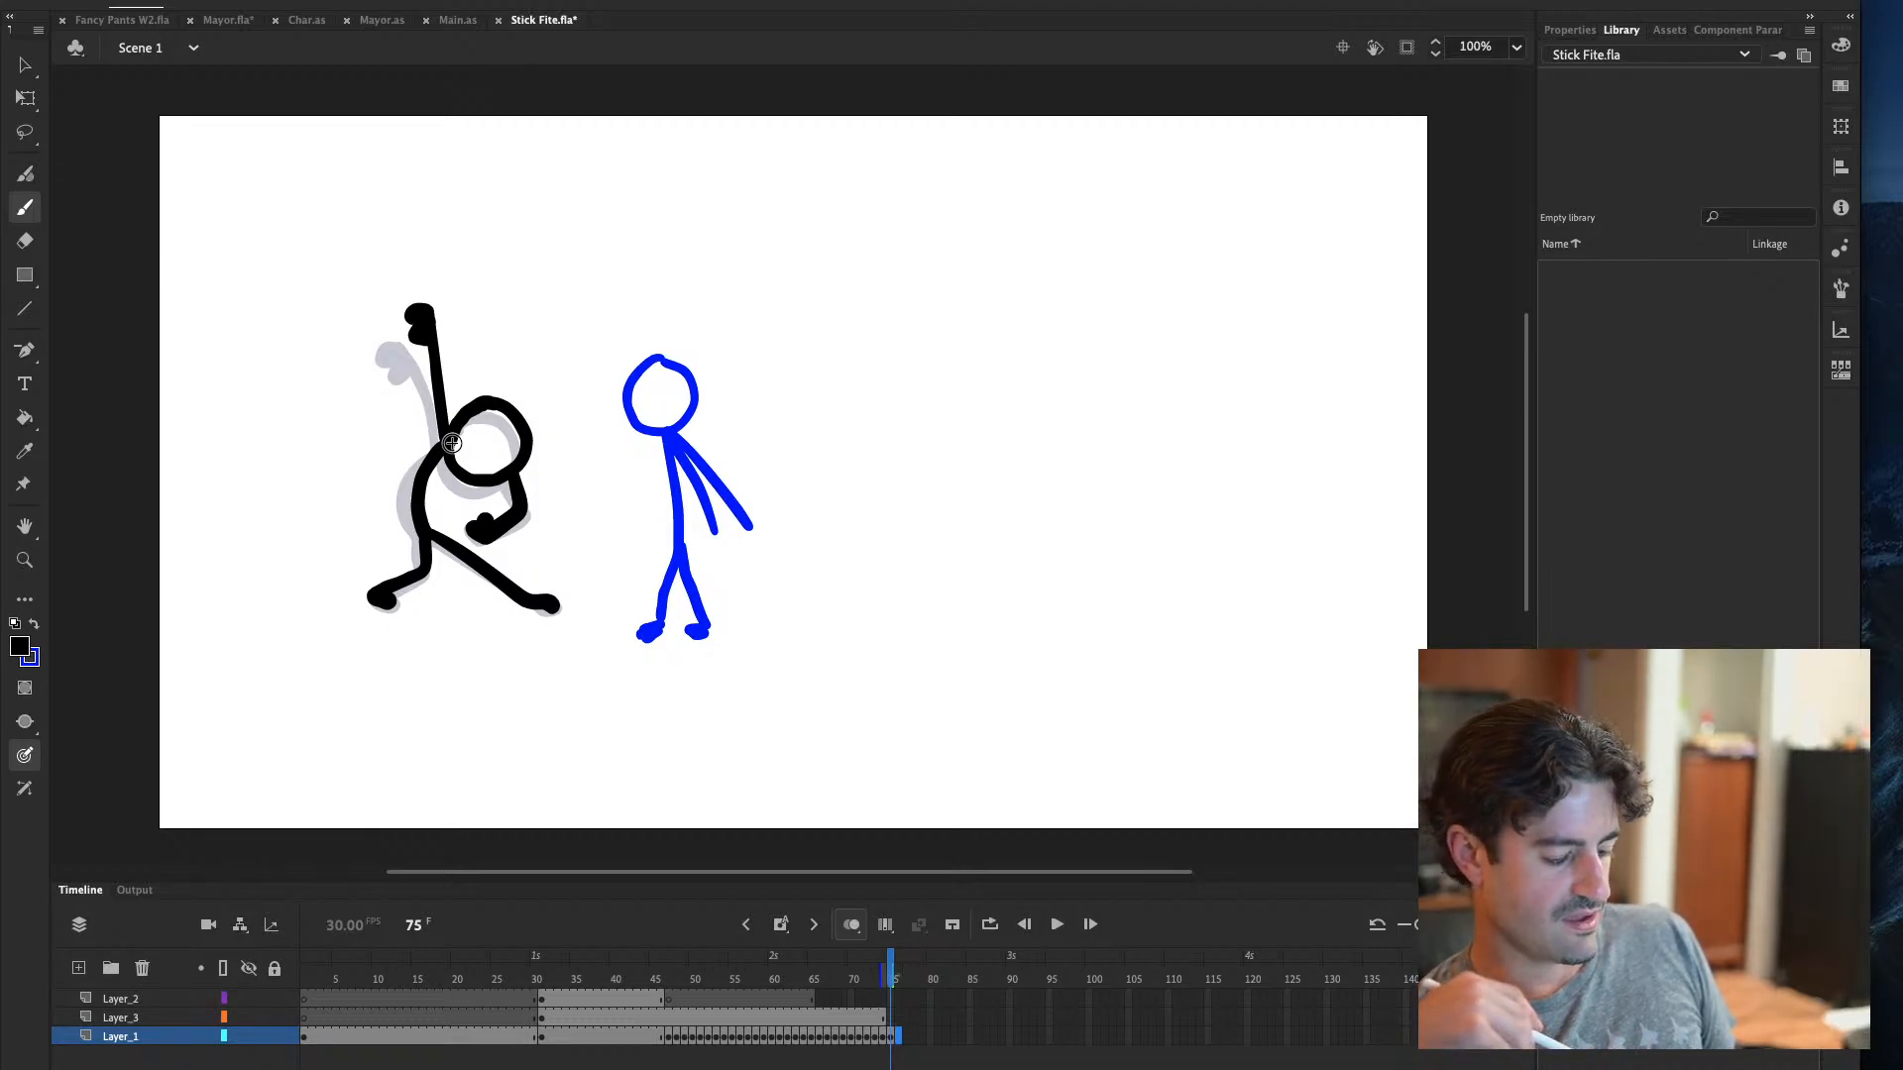
key("comma")
key("comma")
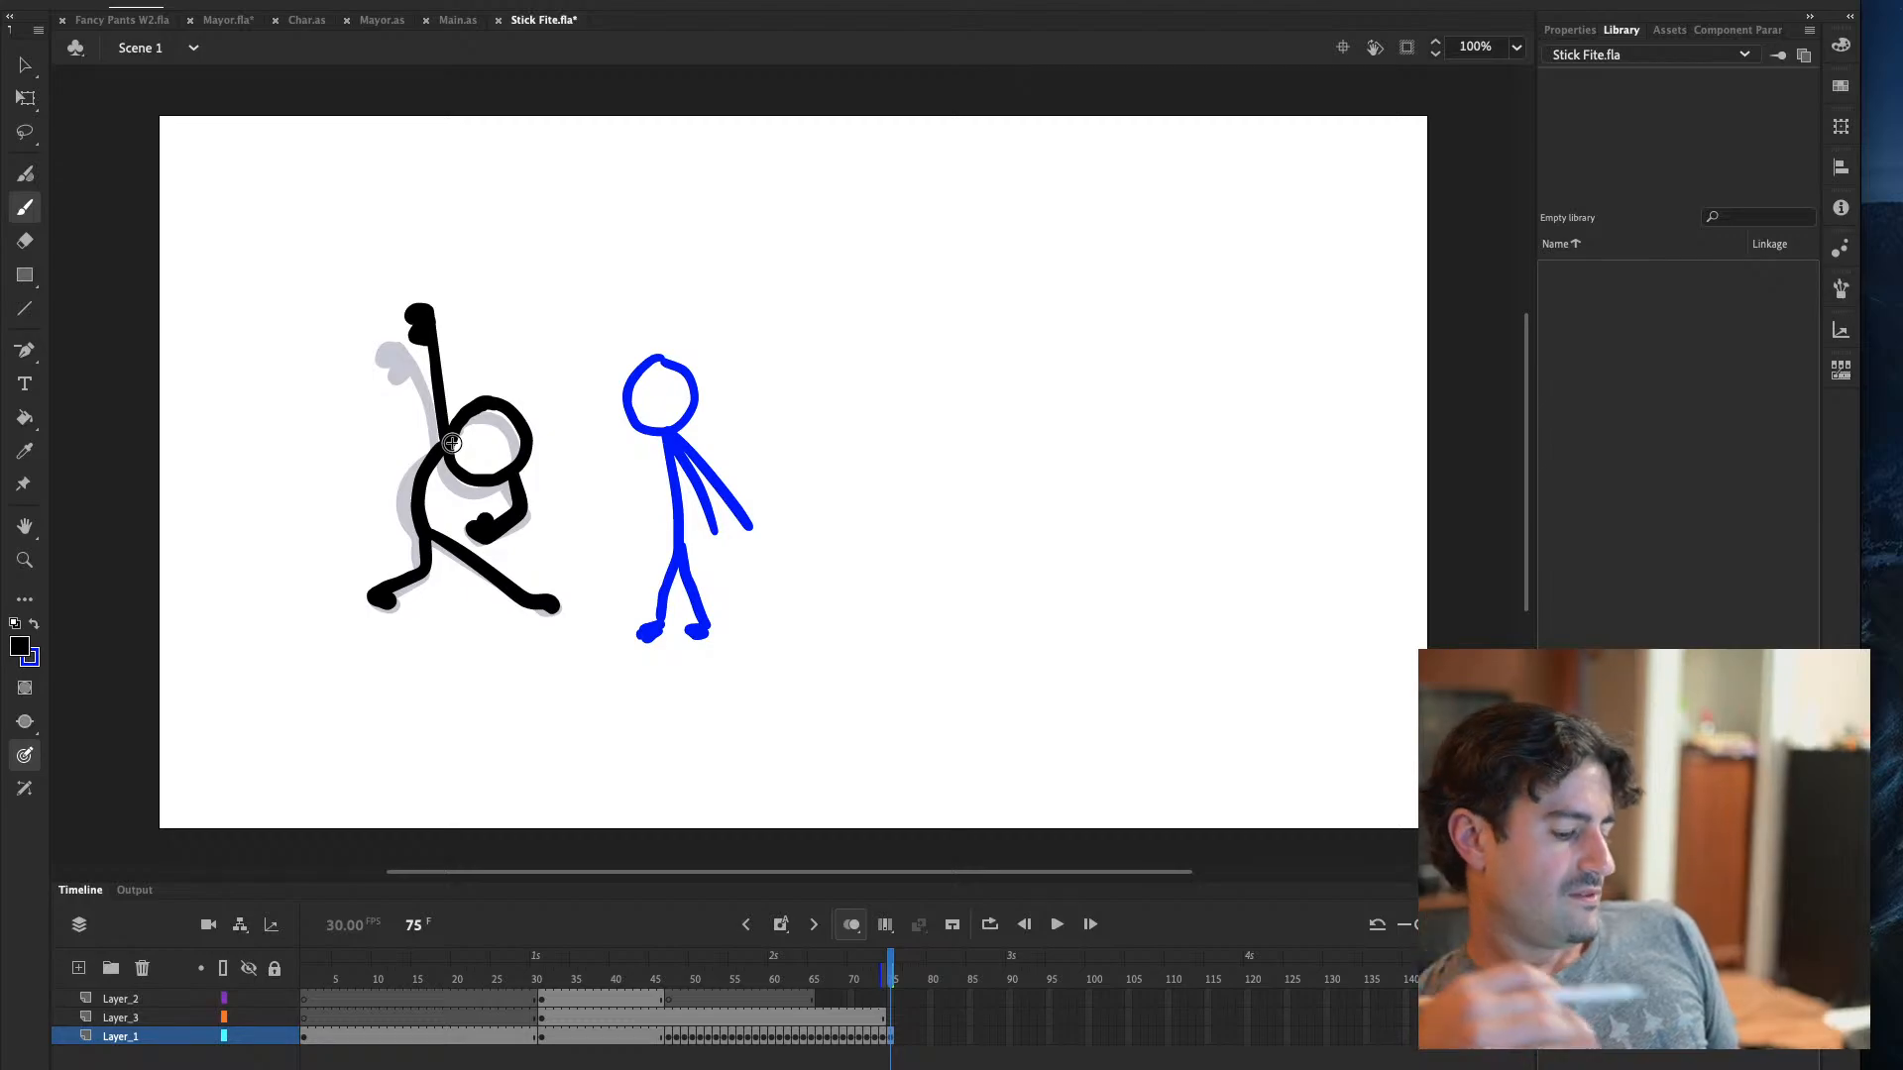
key("period")
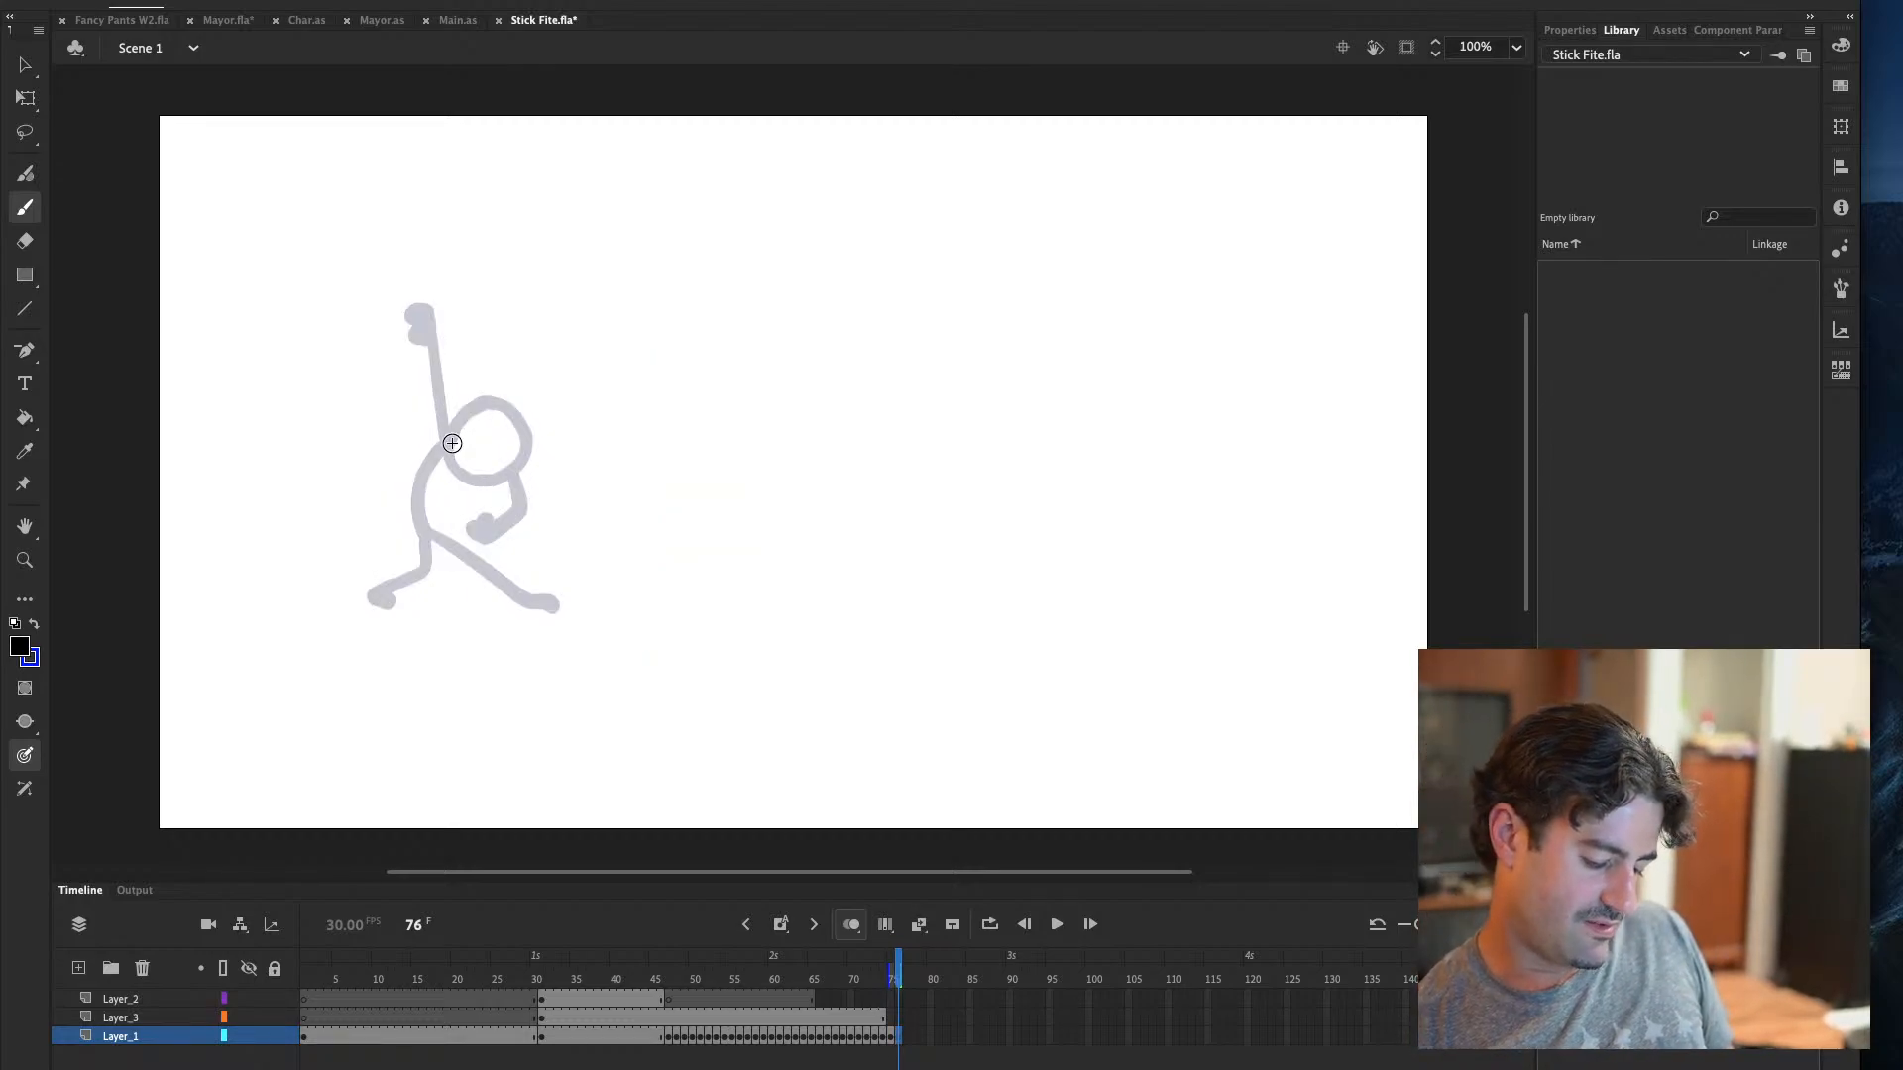
left_click(120, 1017)
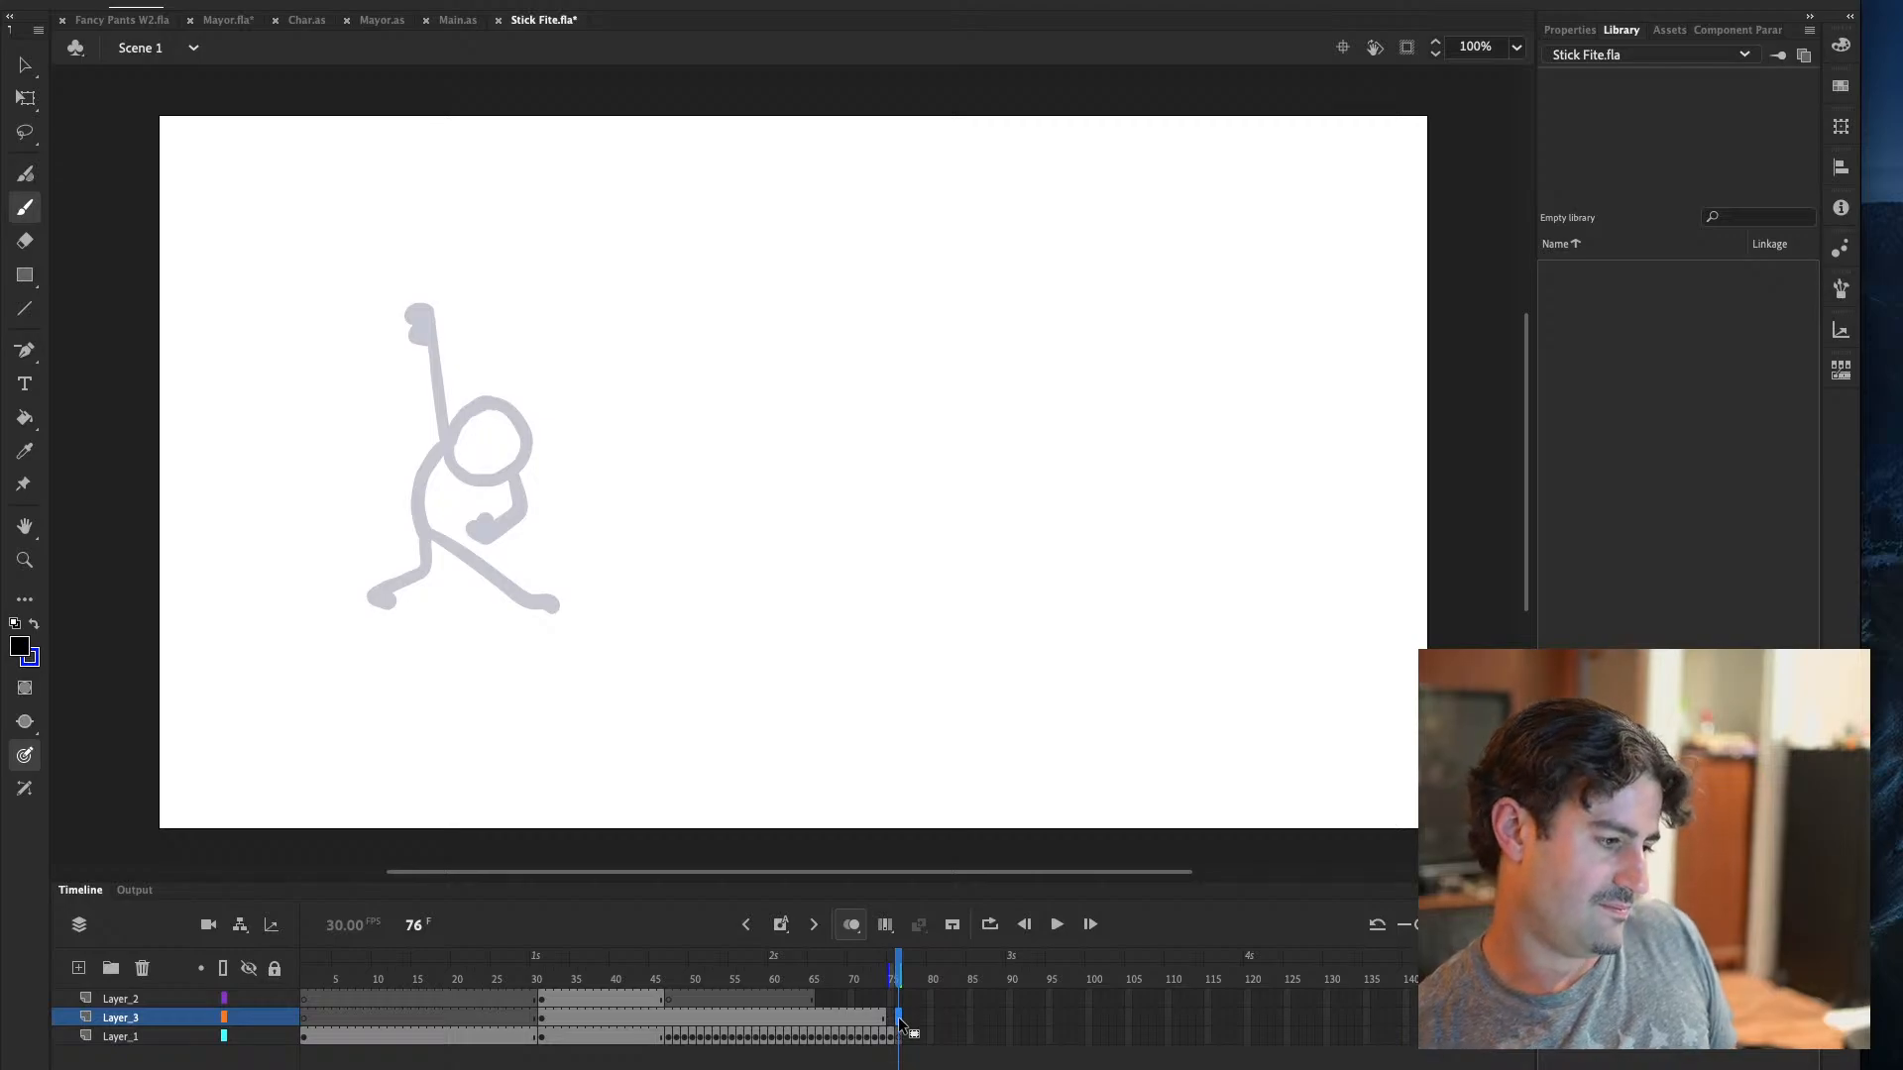
key("ctrl+shift+v")
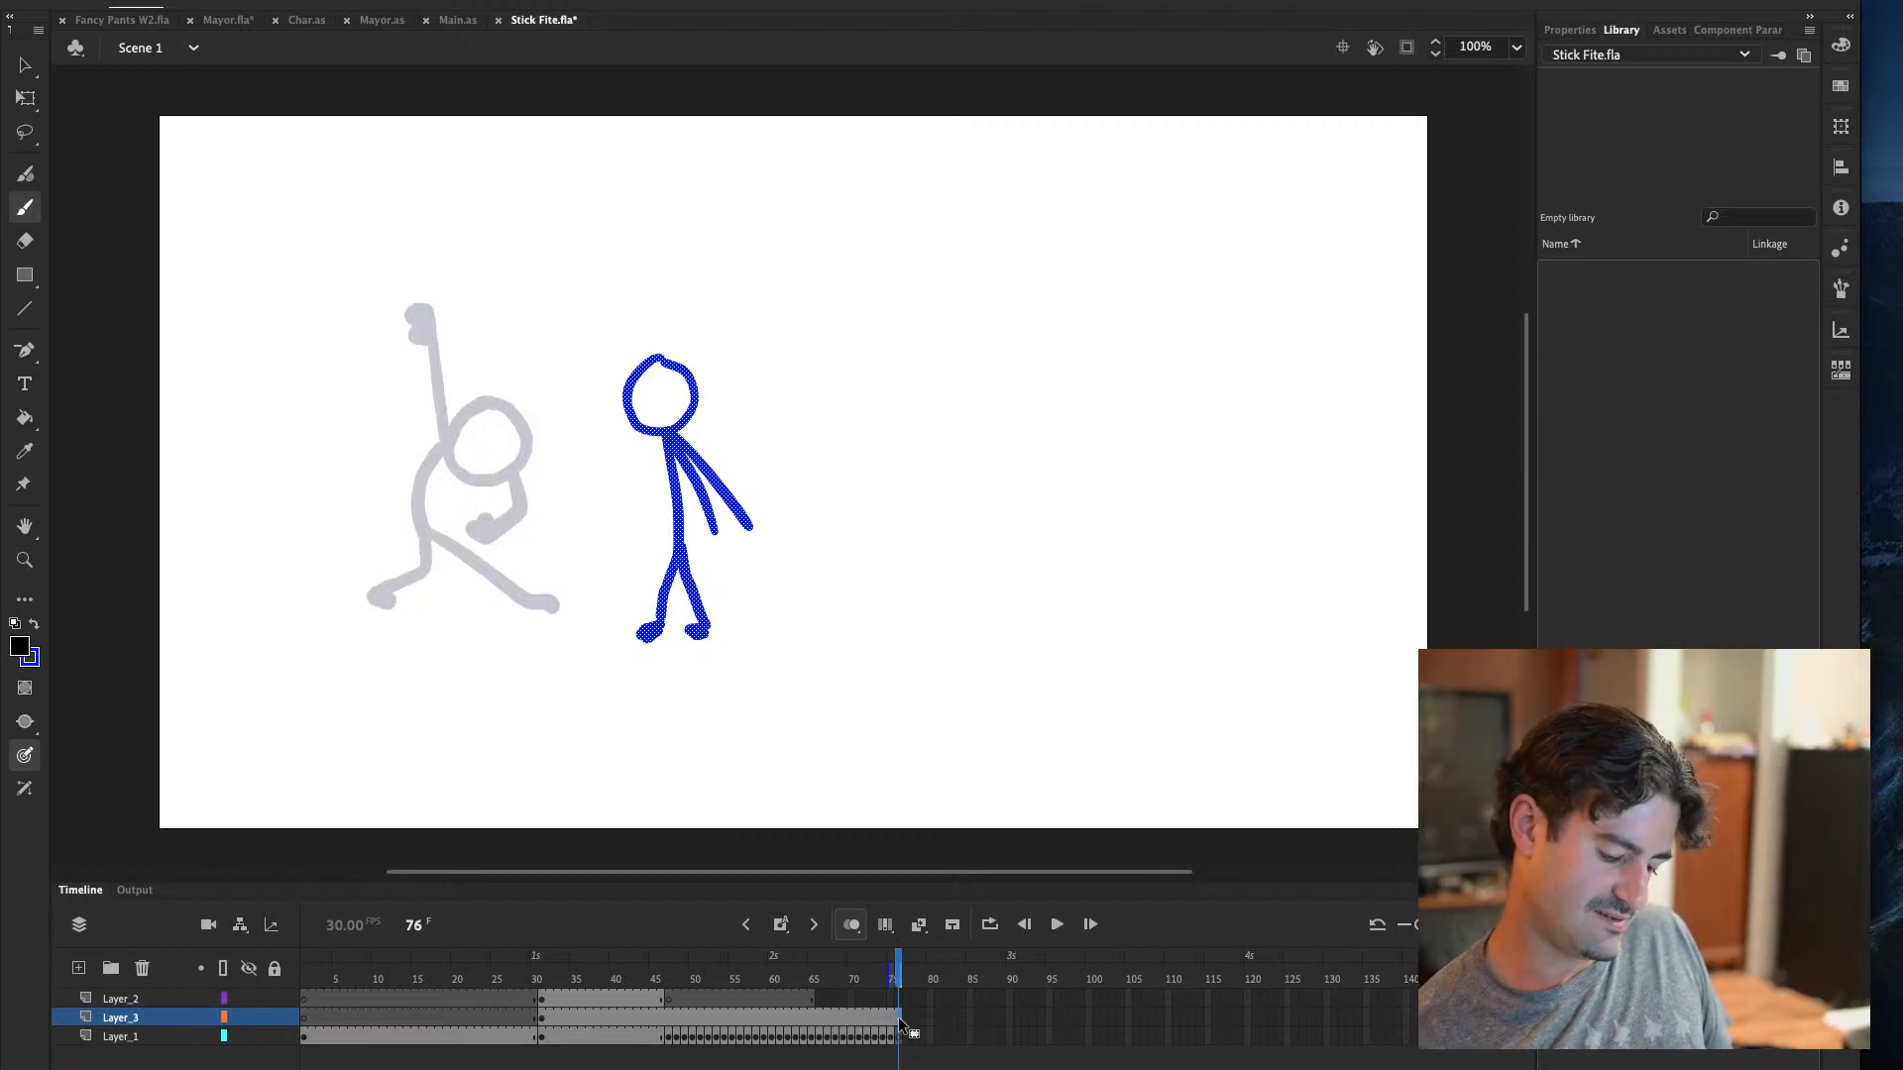
Draw the black figure's head on frame 76 of Layer_1 with the raised arm and fist swung back behind it
left_click(899, 1036)
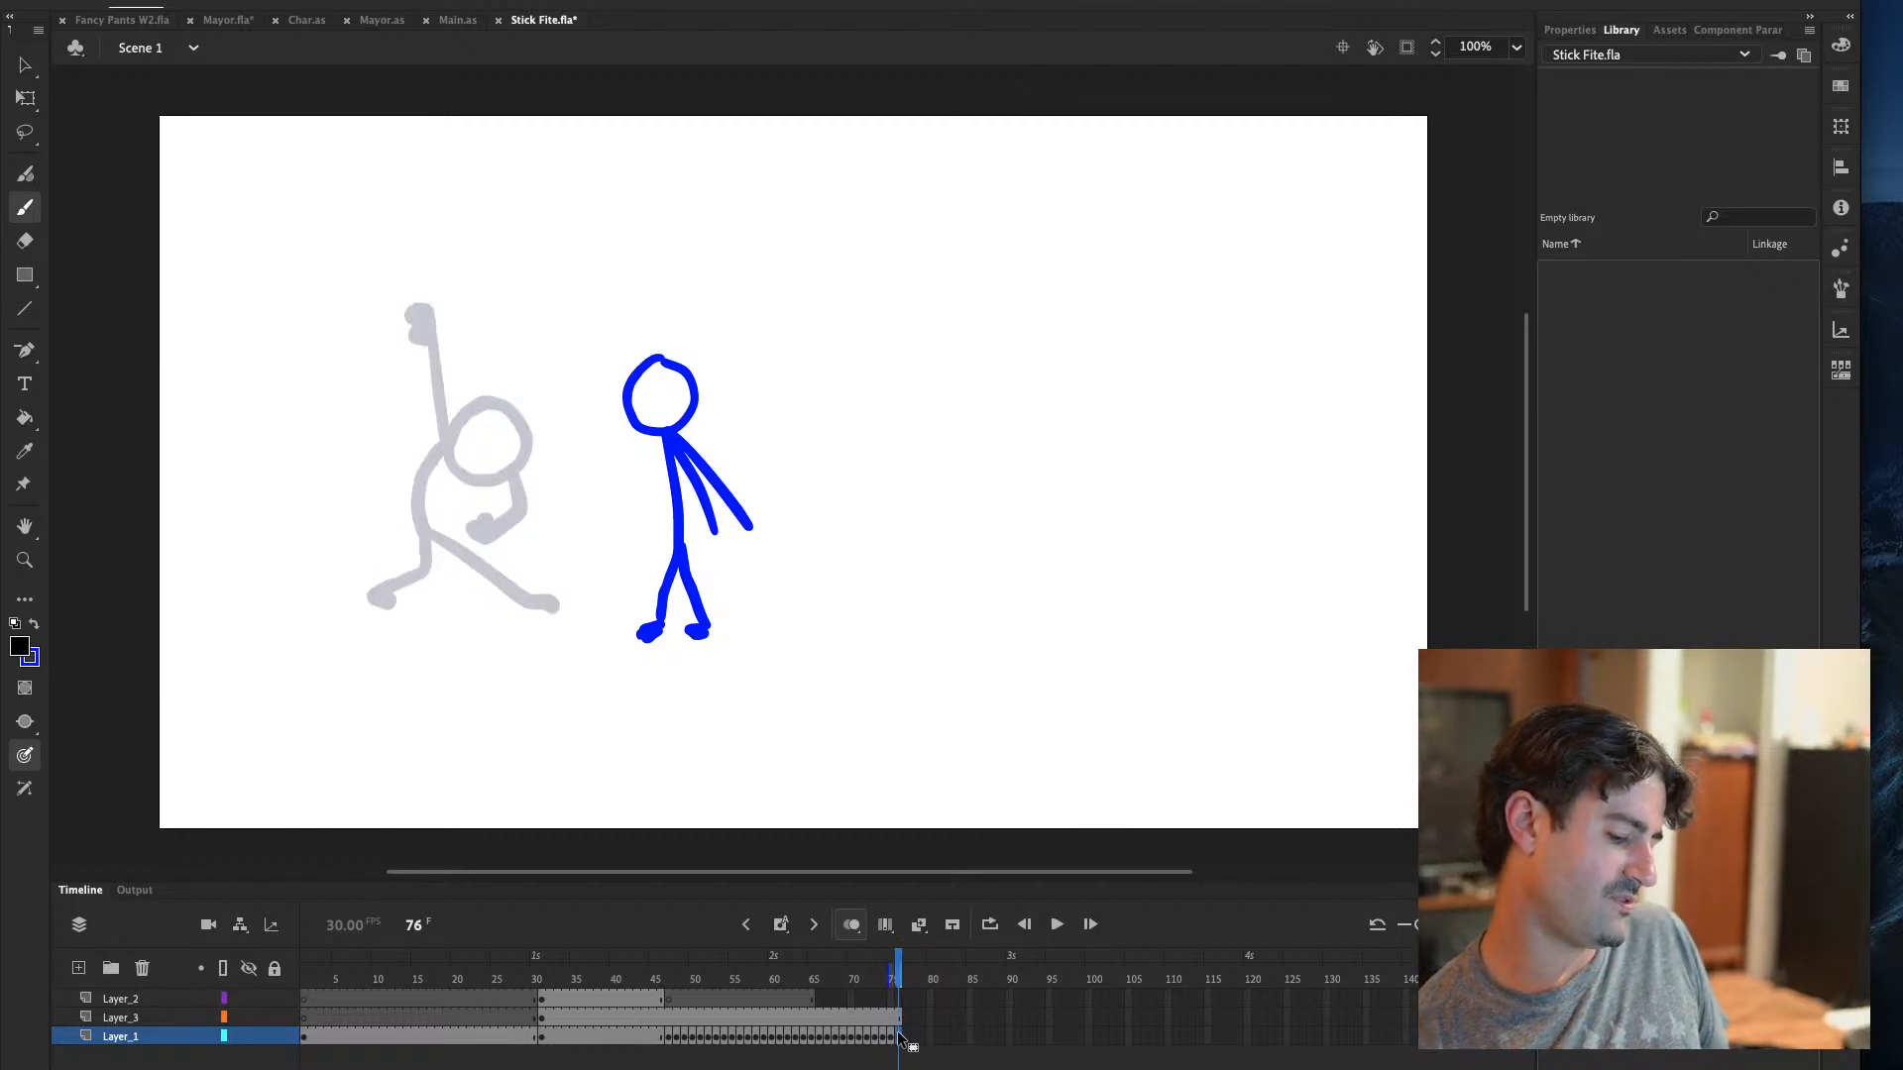
mouse_move(506, 403)
left_mouse_down()
mouse_move(454, 428)
mouse_move(501, 474)
mouse_move(497, 394)
mouse_move(448, 424)
mouse_move(522, 469)
mouse_move(480, 403)
left_mouse_up()
key("ctrl+z")
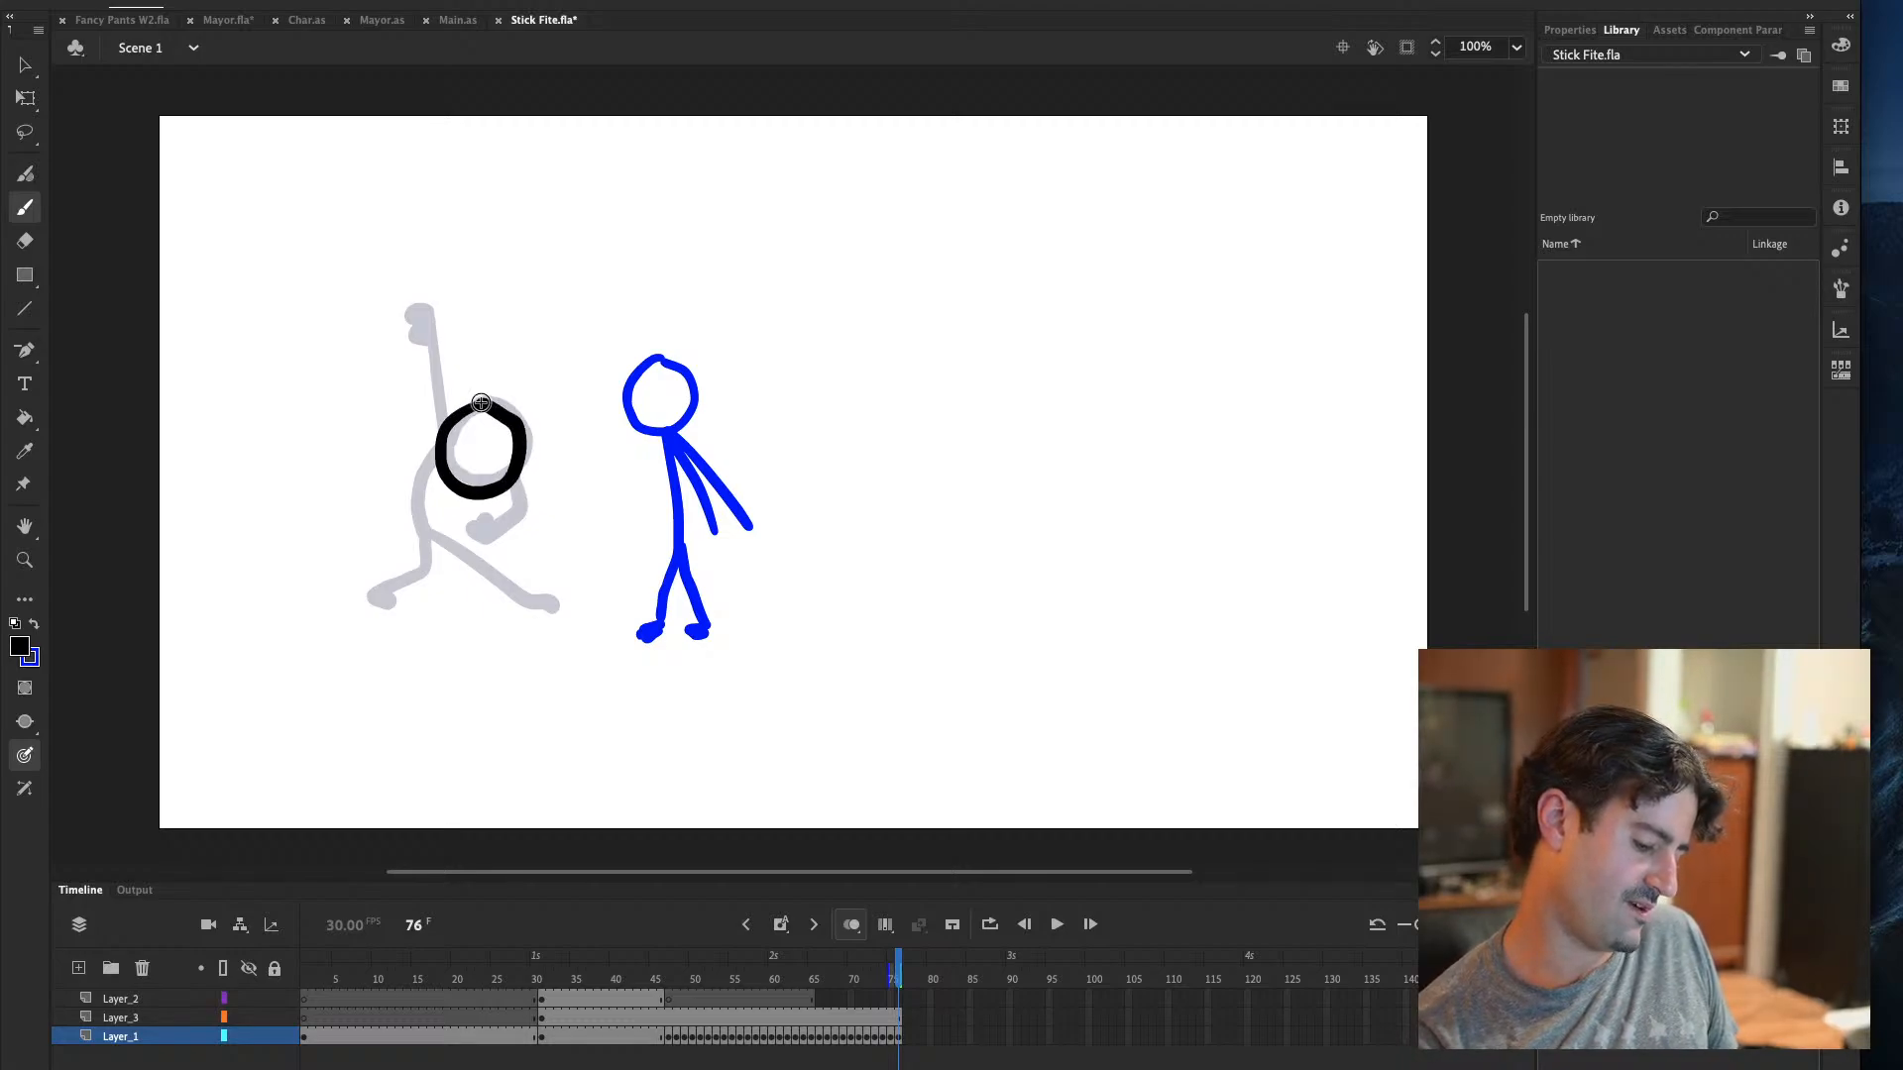
key("comma")
key("period")
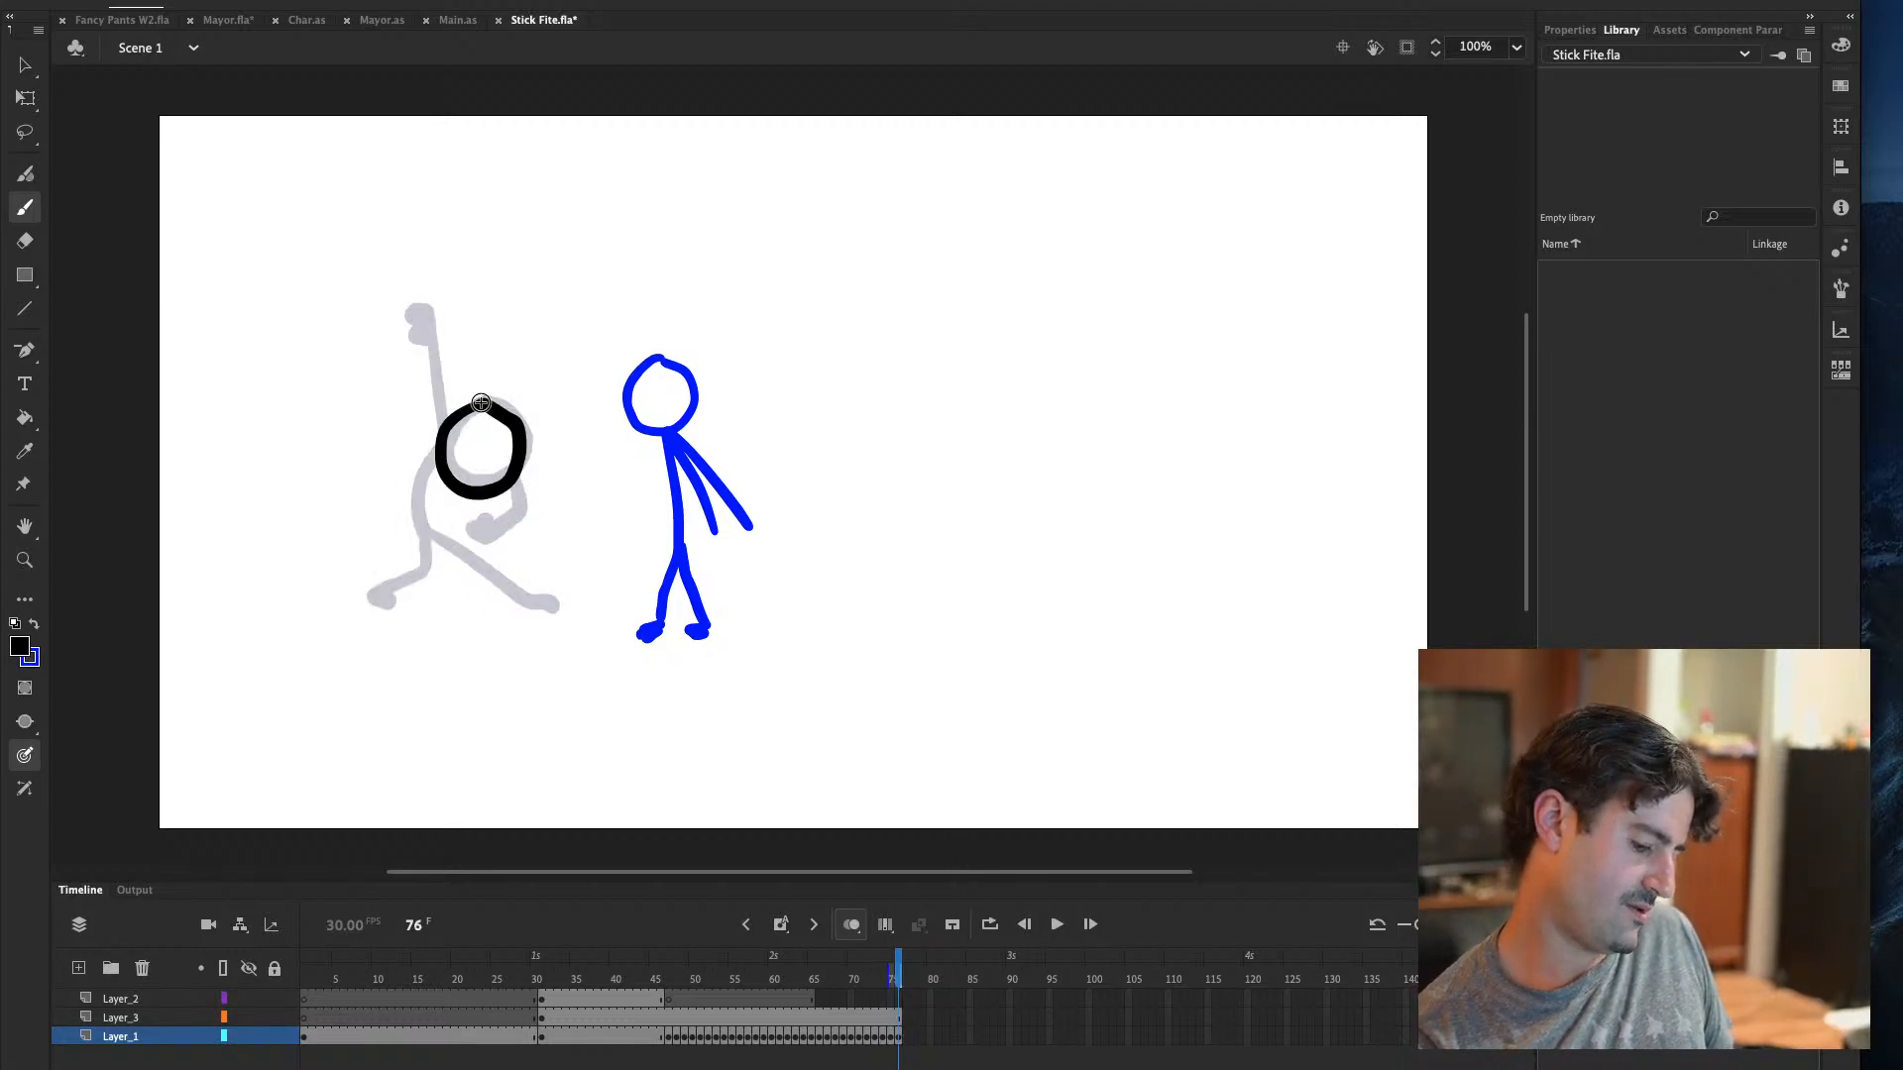
left_click_drag(371, 335, 439, 433)
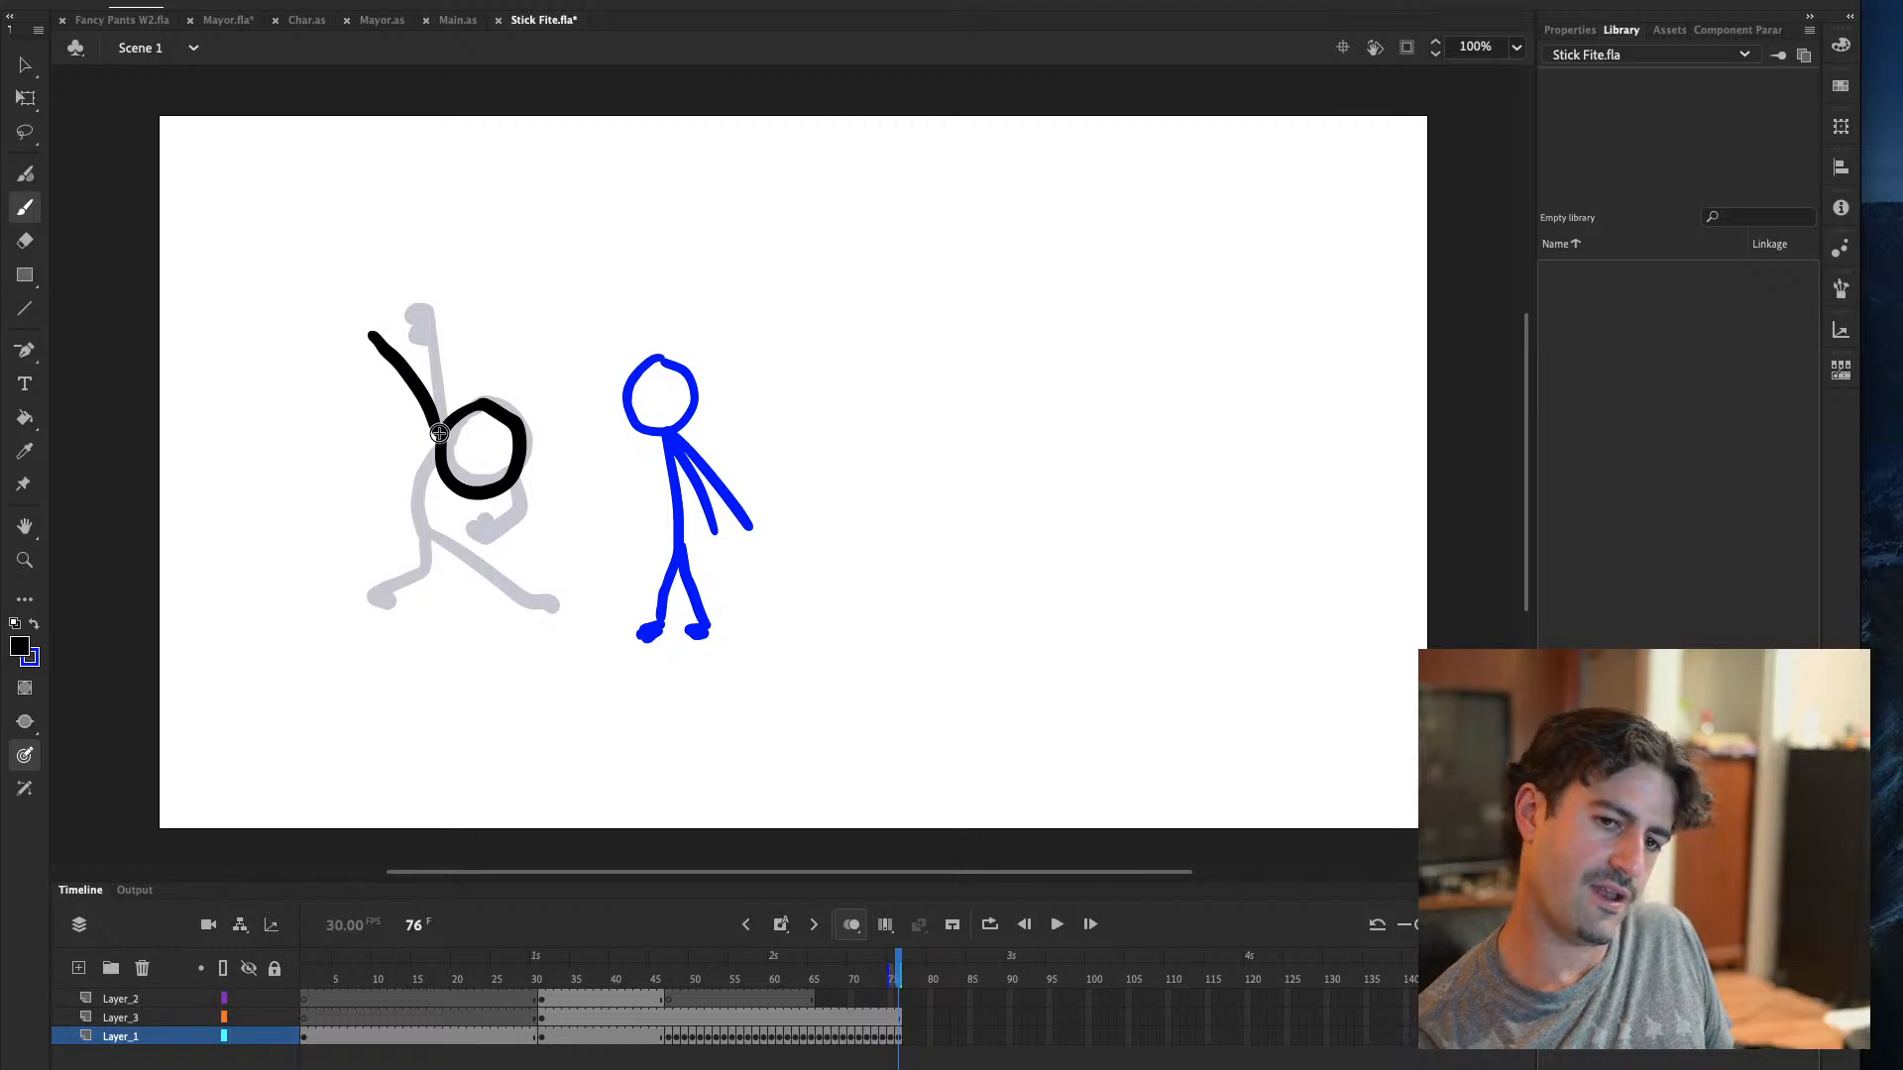
left_click_drag(362, 342, 369, 357)
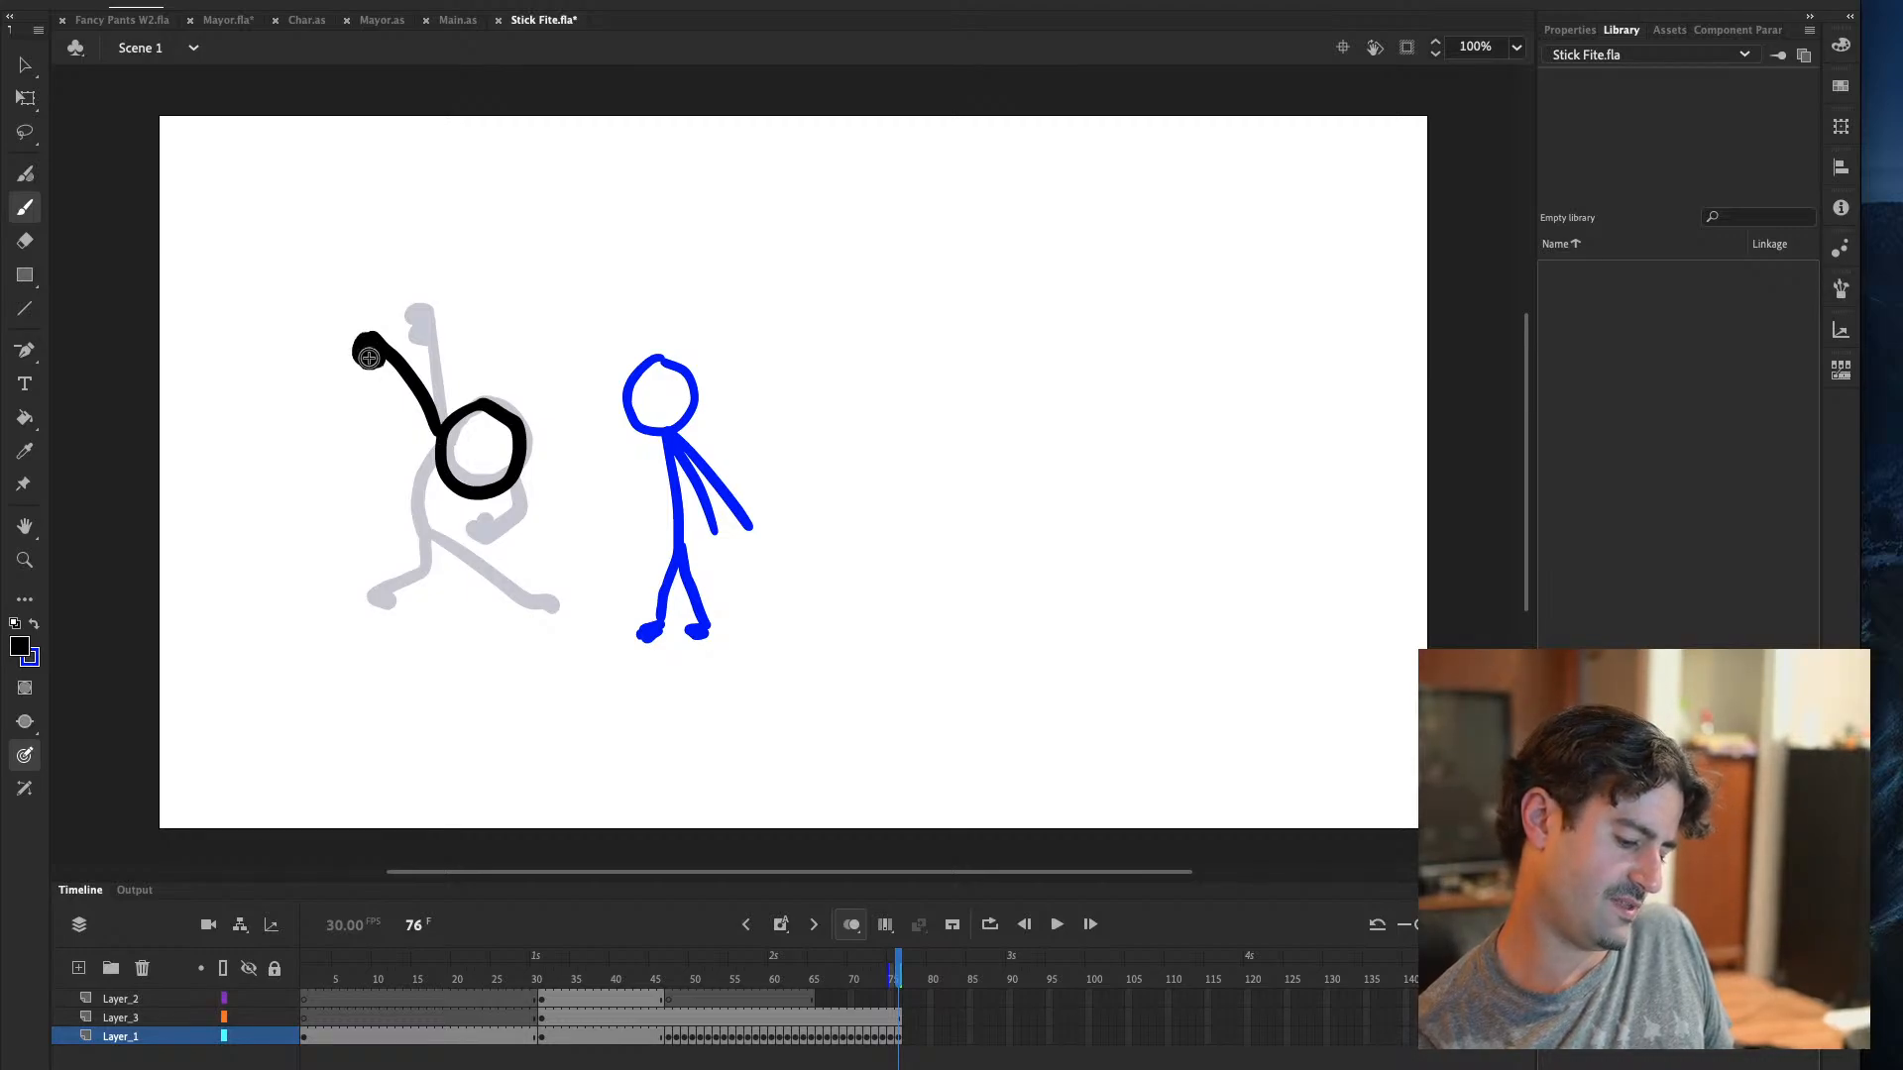
Compare the black figure's head and raised arm on frame 76 with the poses on the preceding frames
key("comma")
key("period")
key("comma")
key("comma")
key("comma")
key("period")
key("period")
key("period")
key("comma")
key("comma")
key("period")
key("period")
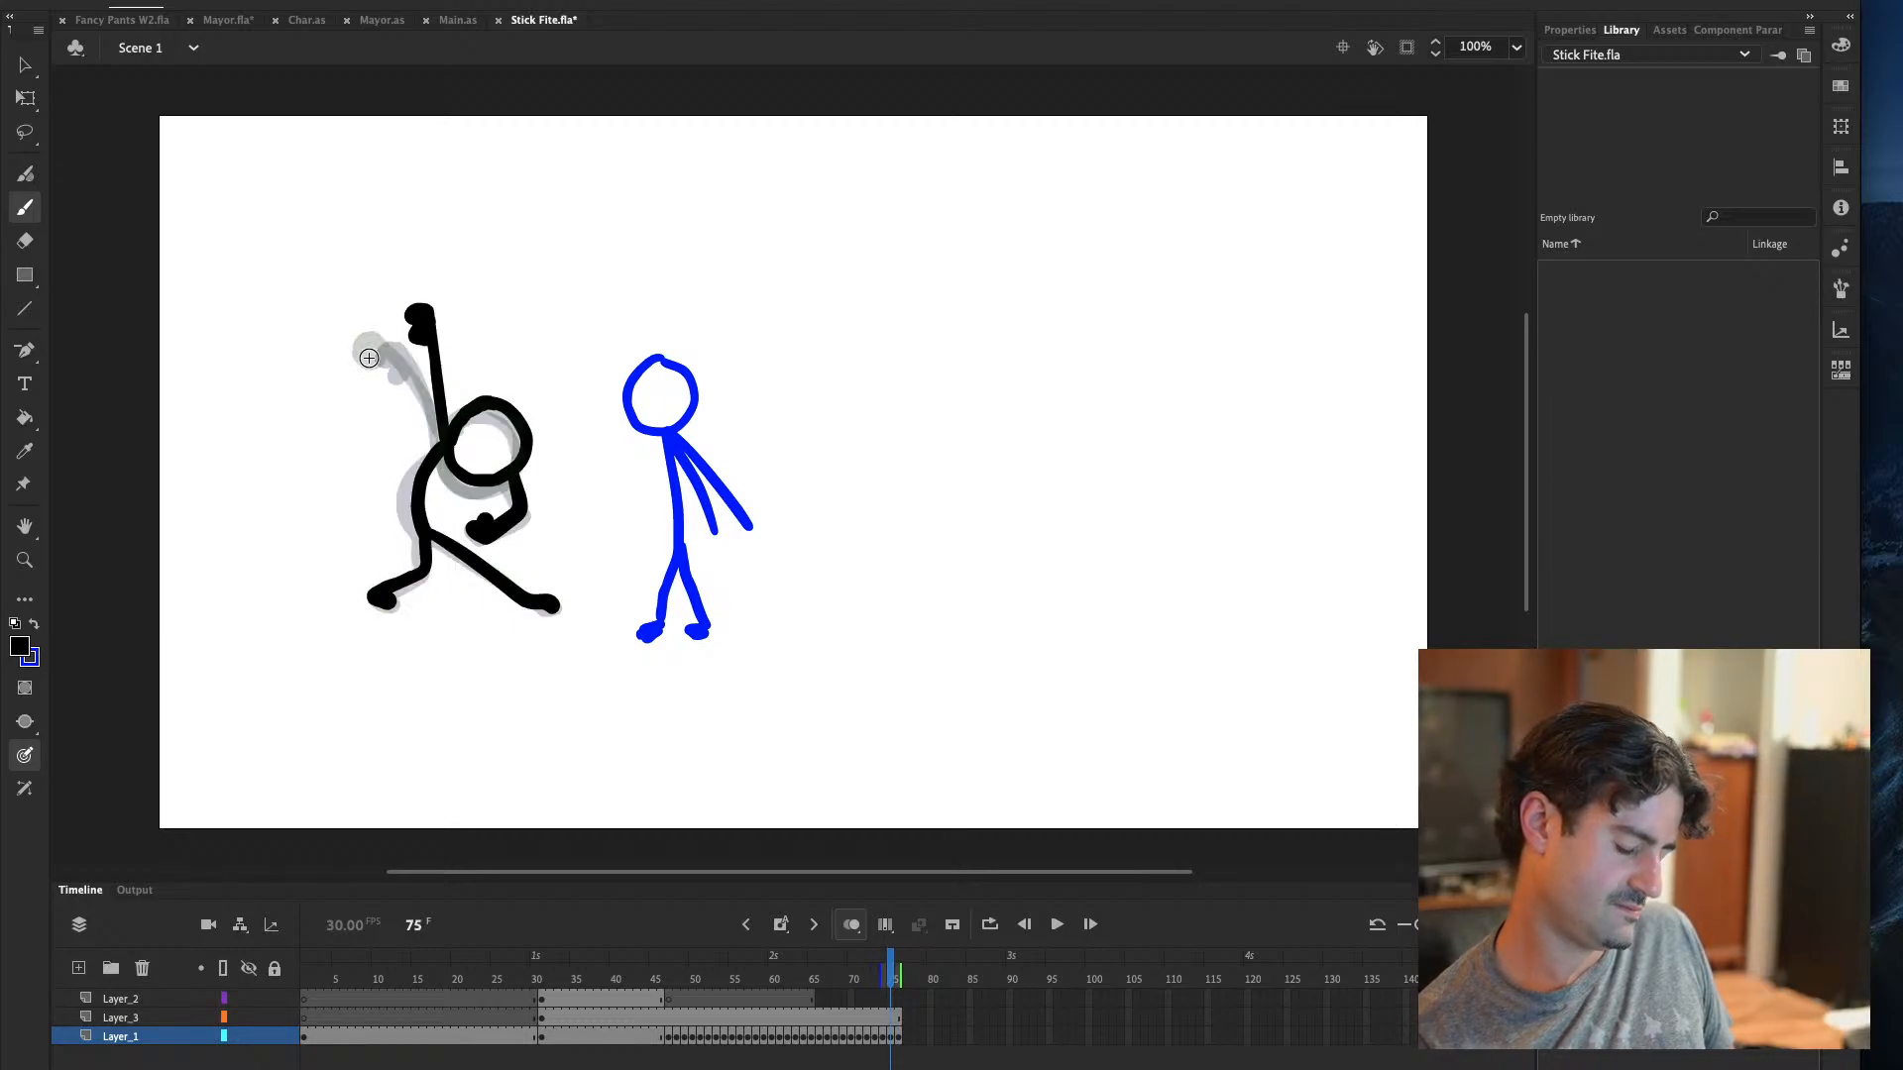
Draw the black figure's bent front arm with its fist, curved torso and rear leg on frame 76
mouse_move(518, 477)
left_mouse_down()
mouse_move(533, 504)
mouse_move(497, 523)
left_mouse_up()
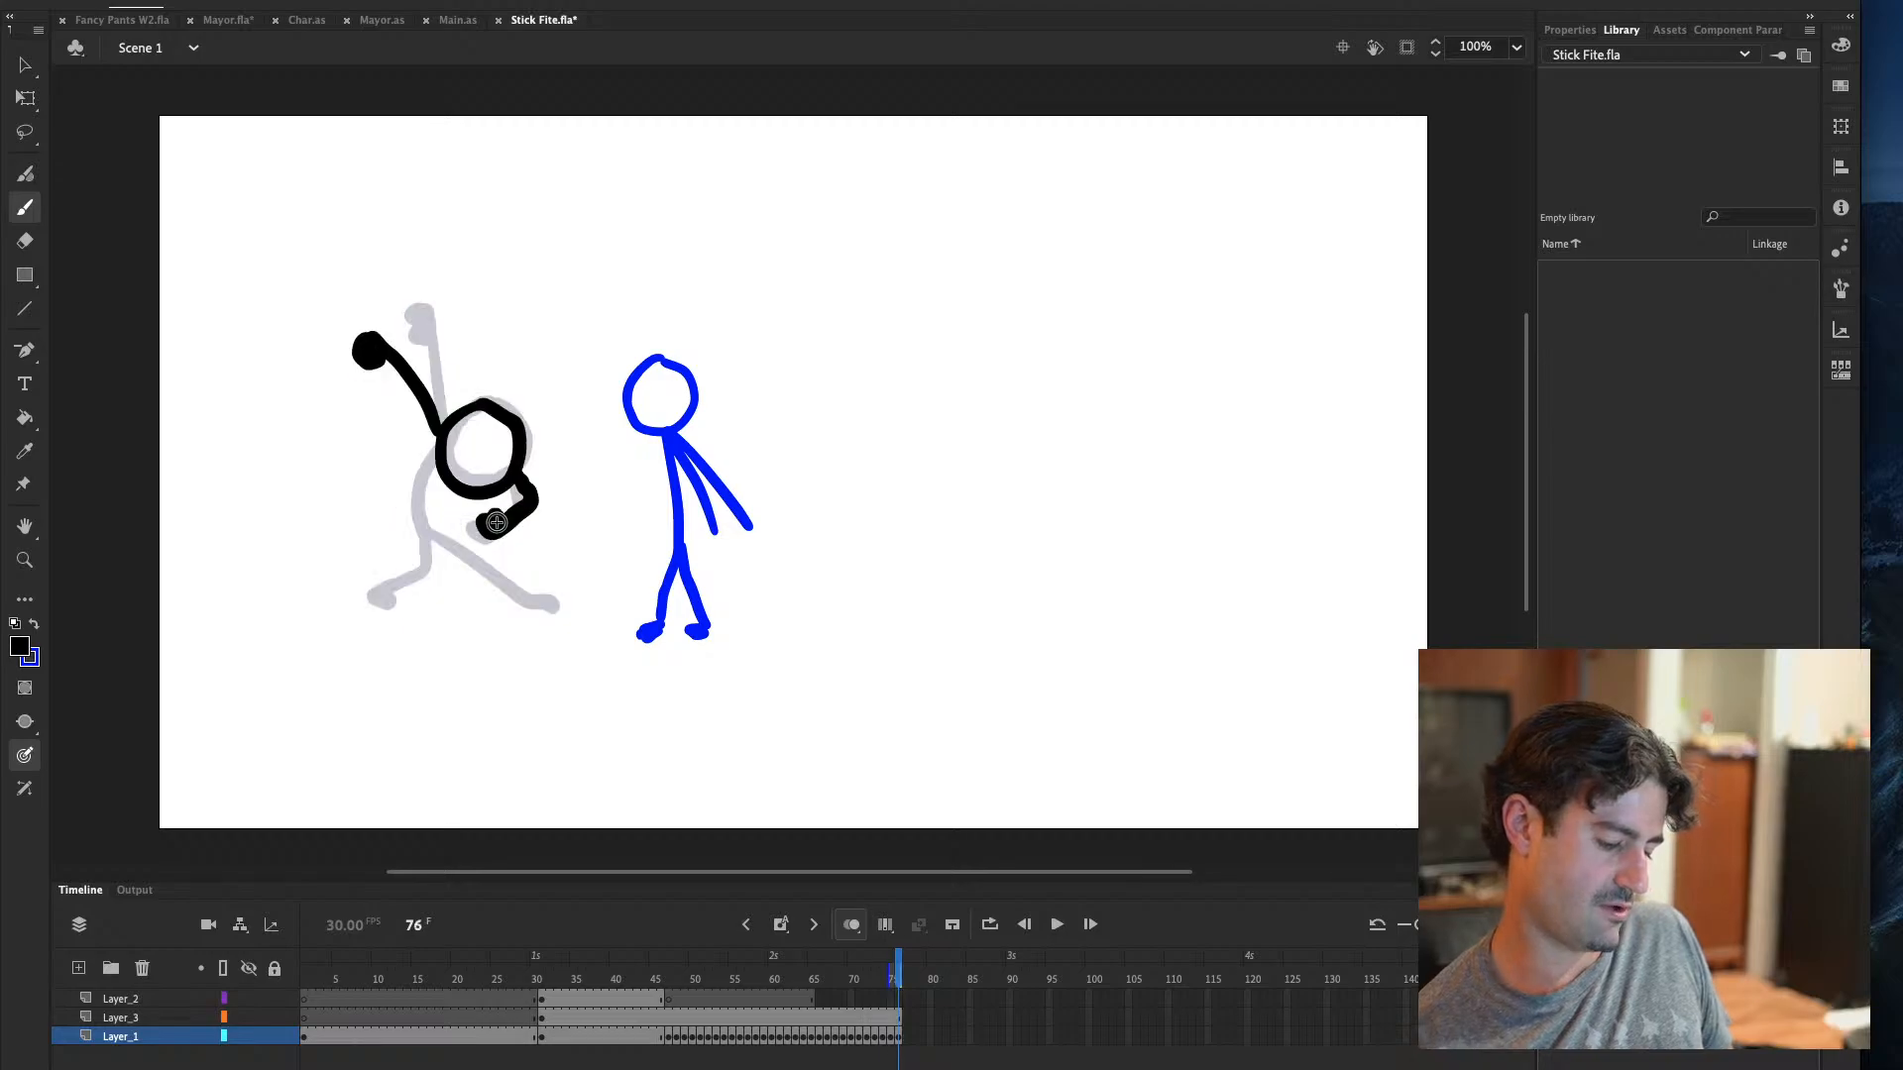
mouse_move(436, 448)
left_mouse_down()
mouse_move(436, 557)
mouse_move(369, 598)
mouse_move(391, 601)
left_mouse_up()
left_click_drag(436, 534, 534, 609)
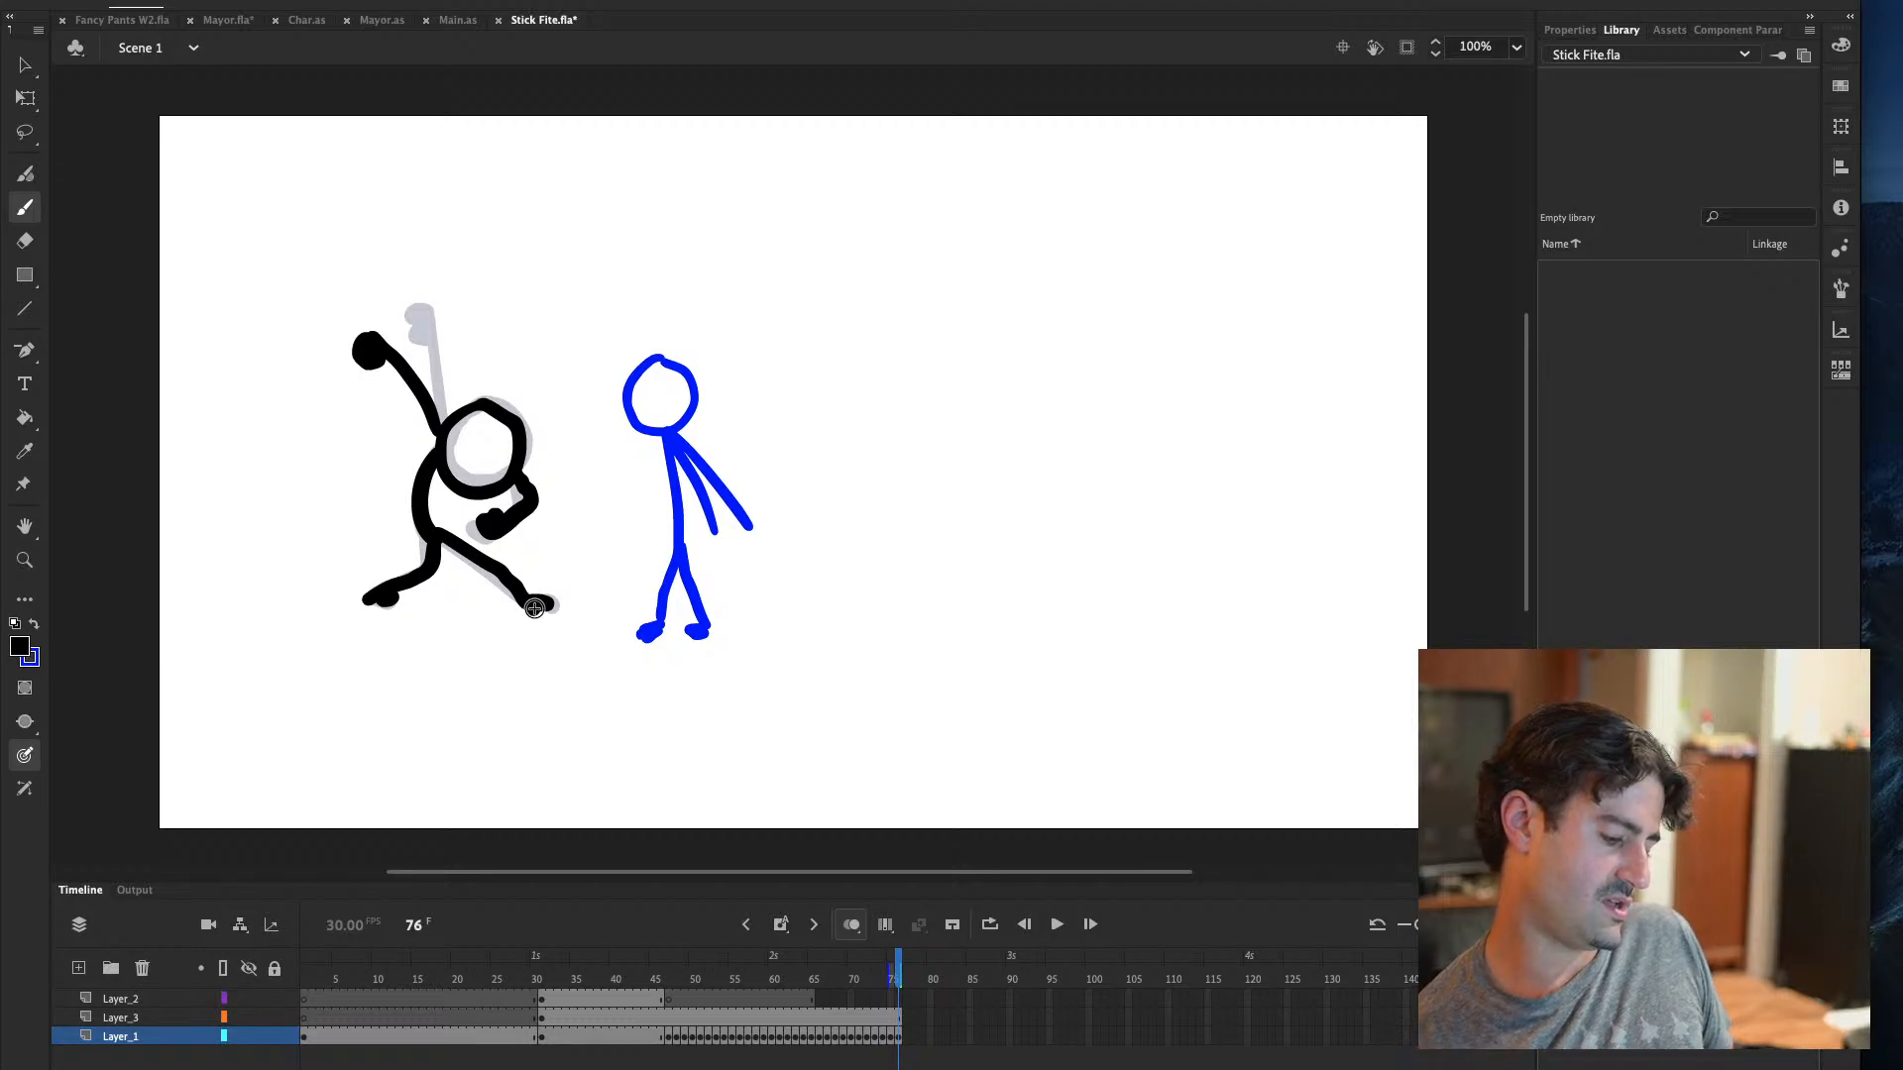
key("ctrl+z")
left_click_drag(438, 531, 539, 603)
key("ctrl+z")
left_click_drag(436, 527, 548, 608)
key("ctrl+z")
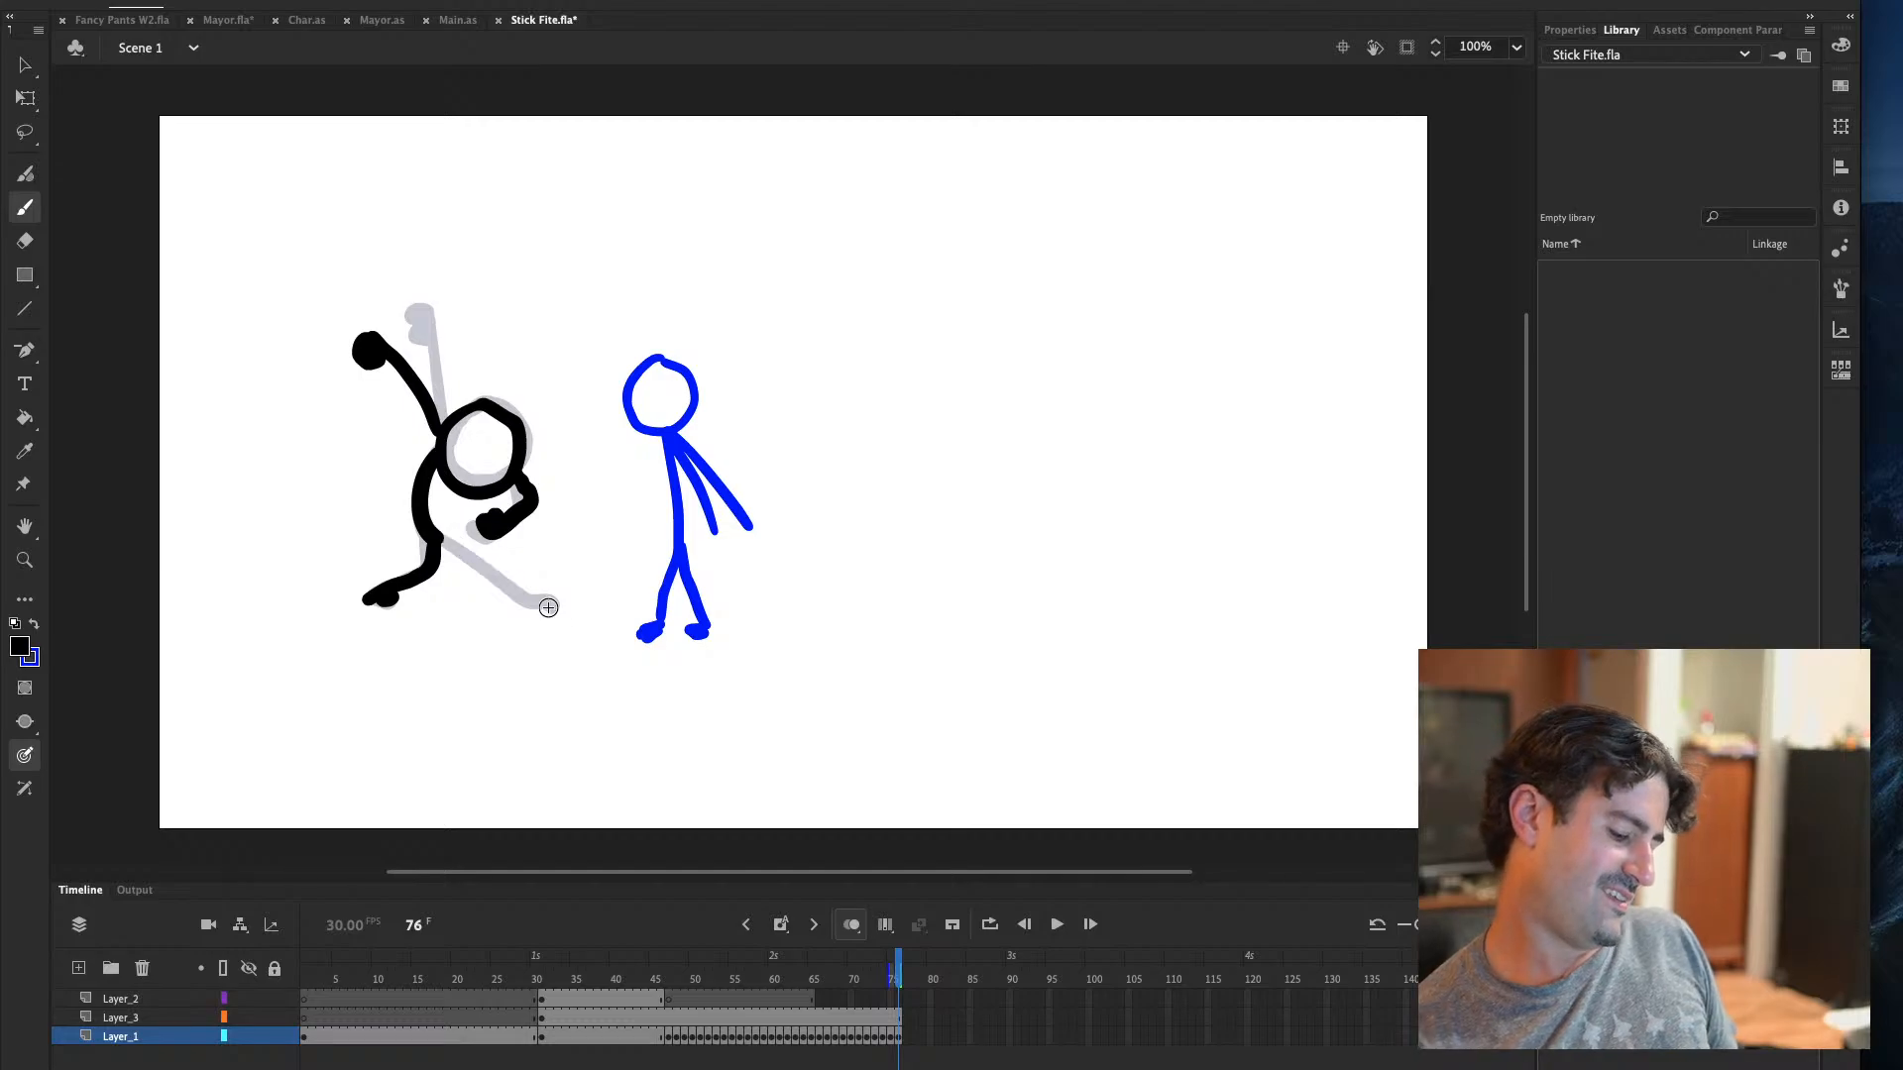
left_click_drag(441, 536, 517, 601)
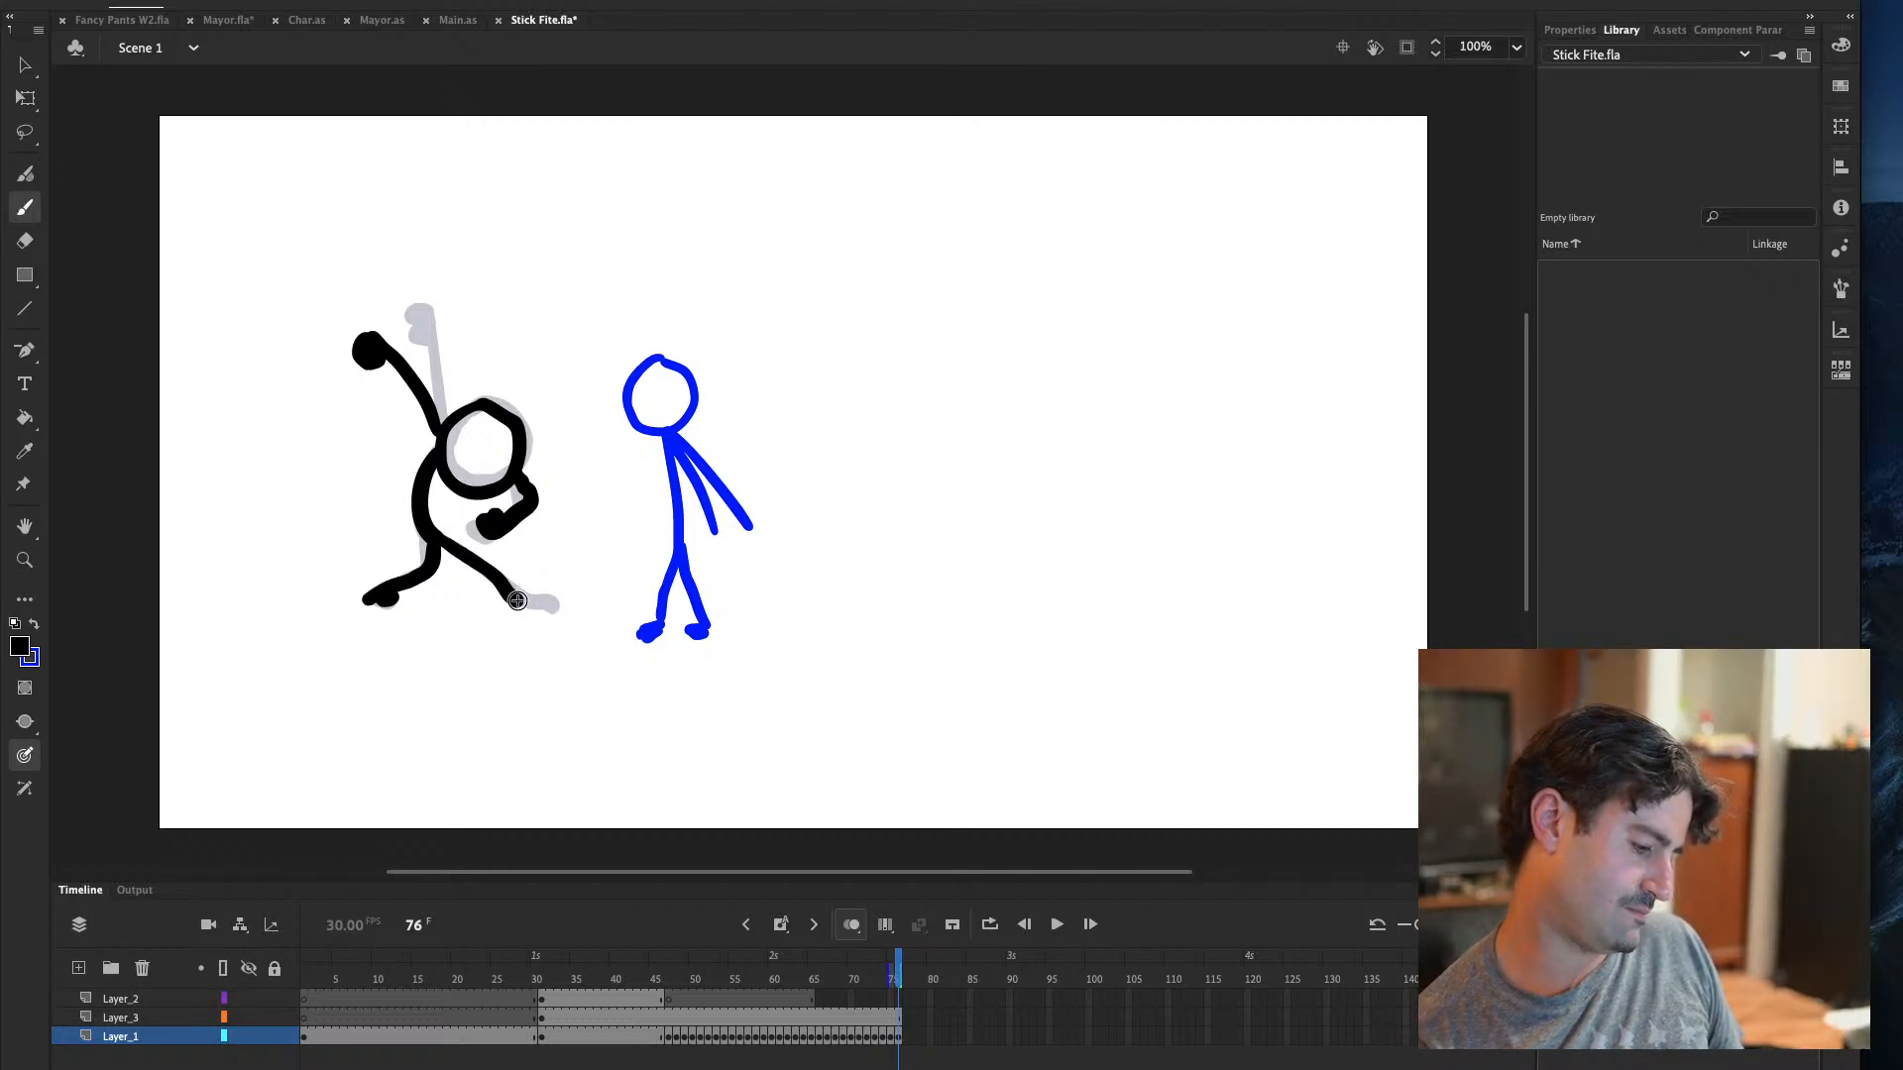
key("ctrl+z")
left_click_drag(441, 536, 549, 605)
key("ctrl+z")
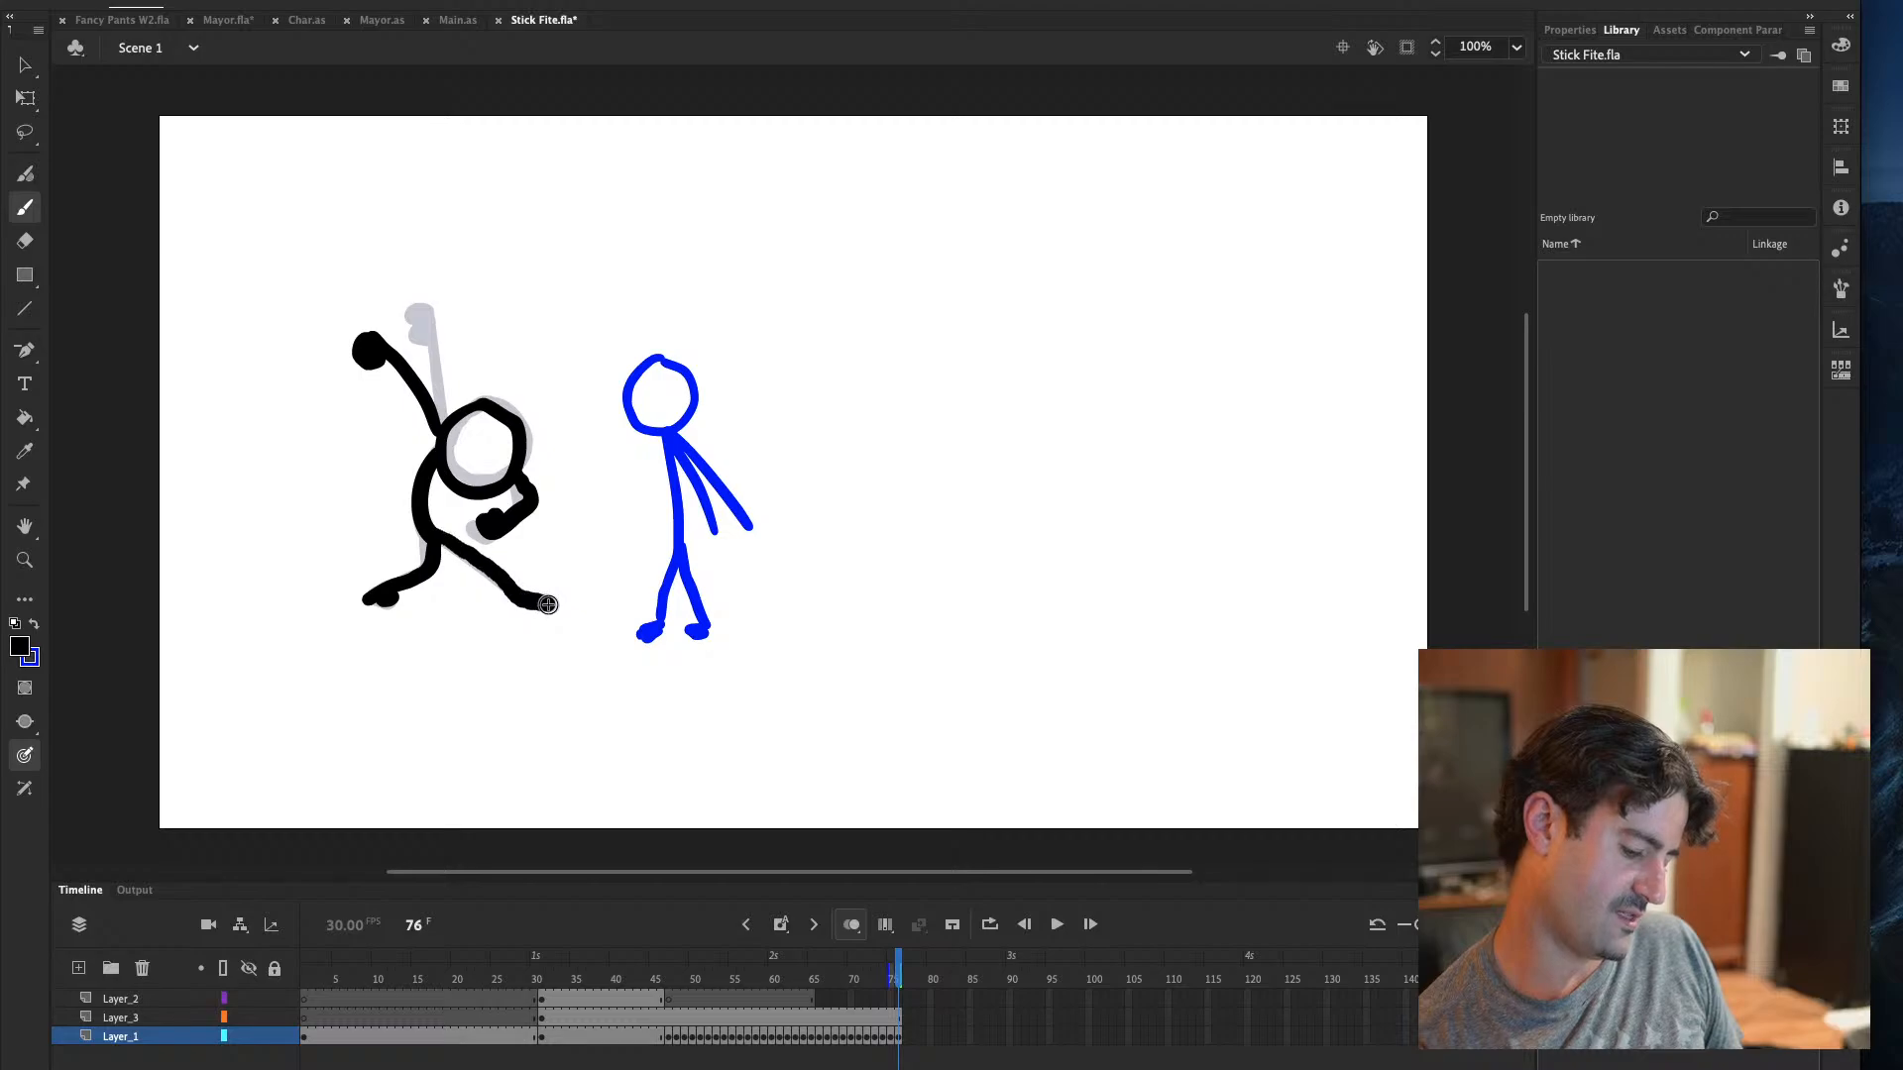
key("ctrl+z")
Draw the black figure's front leg on frame 76, and add a blank keyframe at frame 77 with the blue figure extended to it
left_click_drag(441, 535, 539, 600)
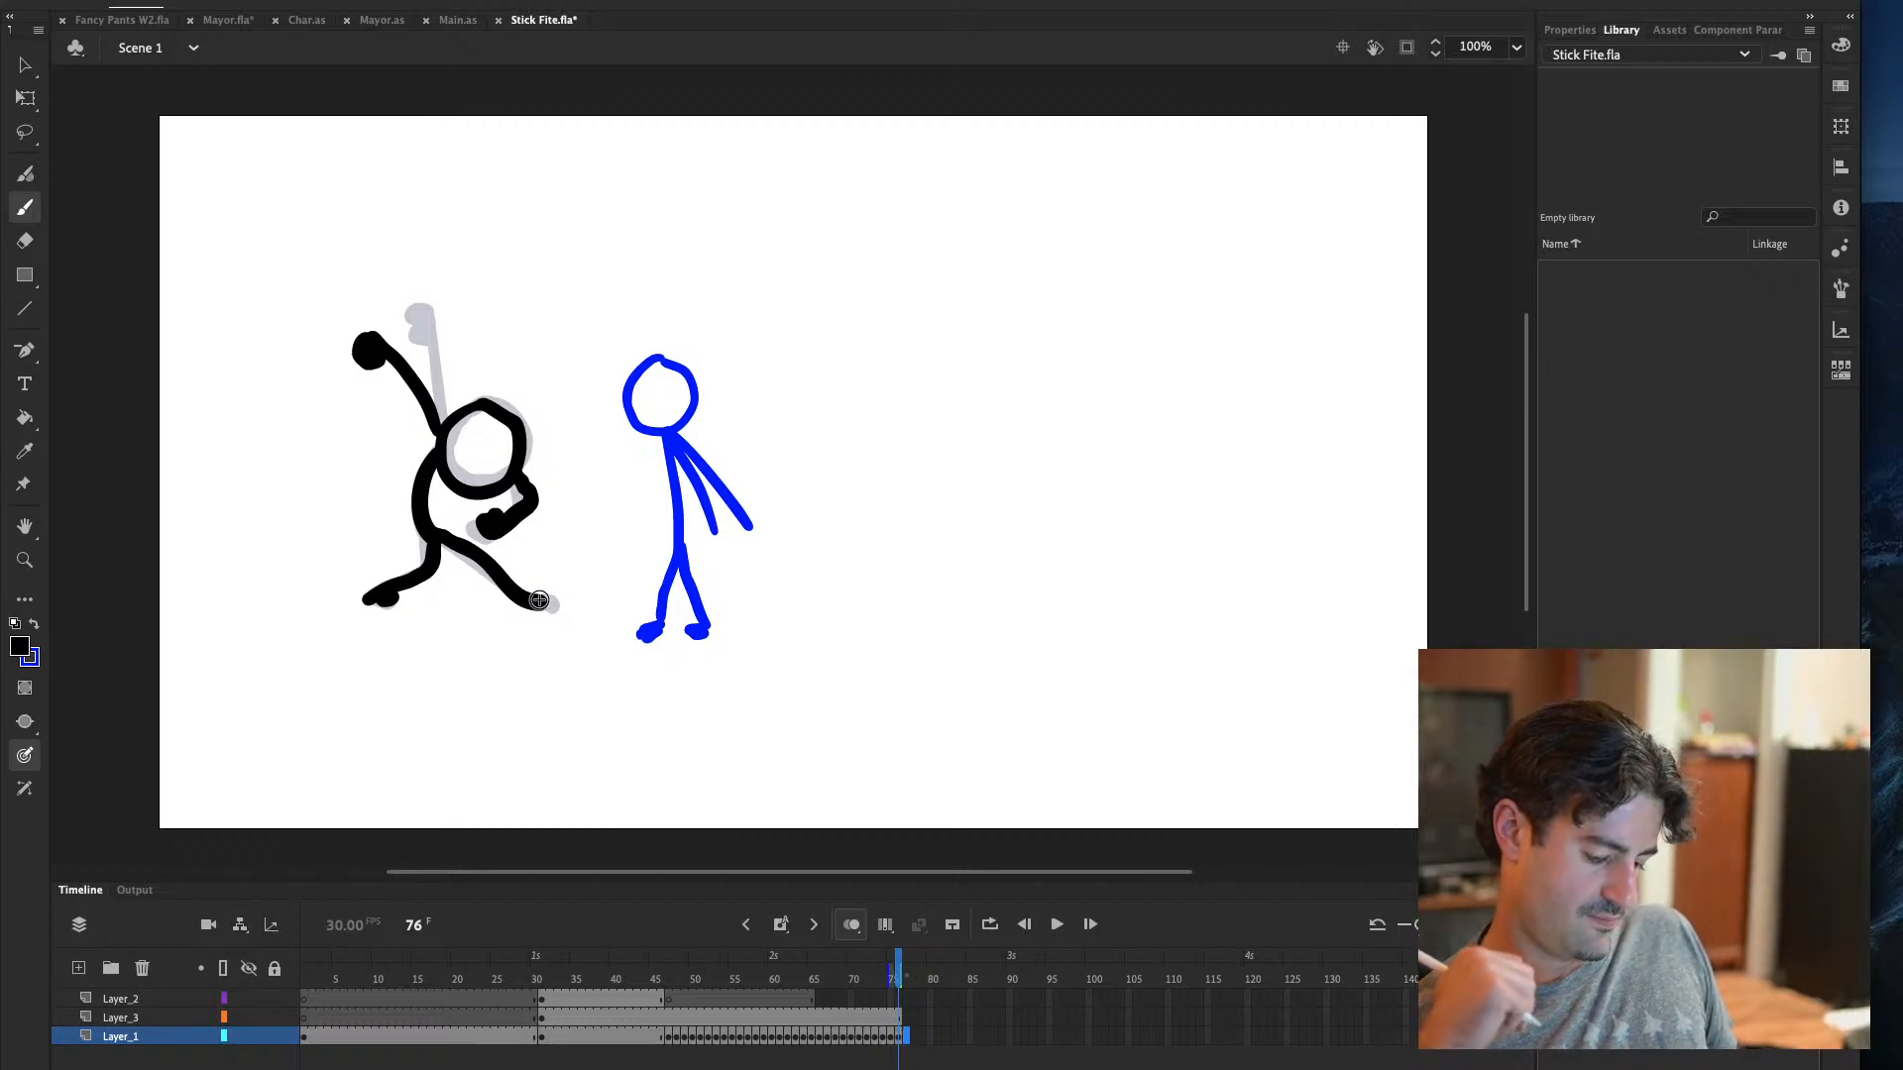
key("F7")
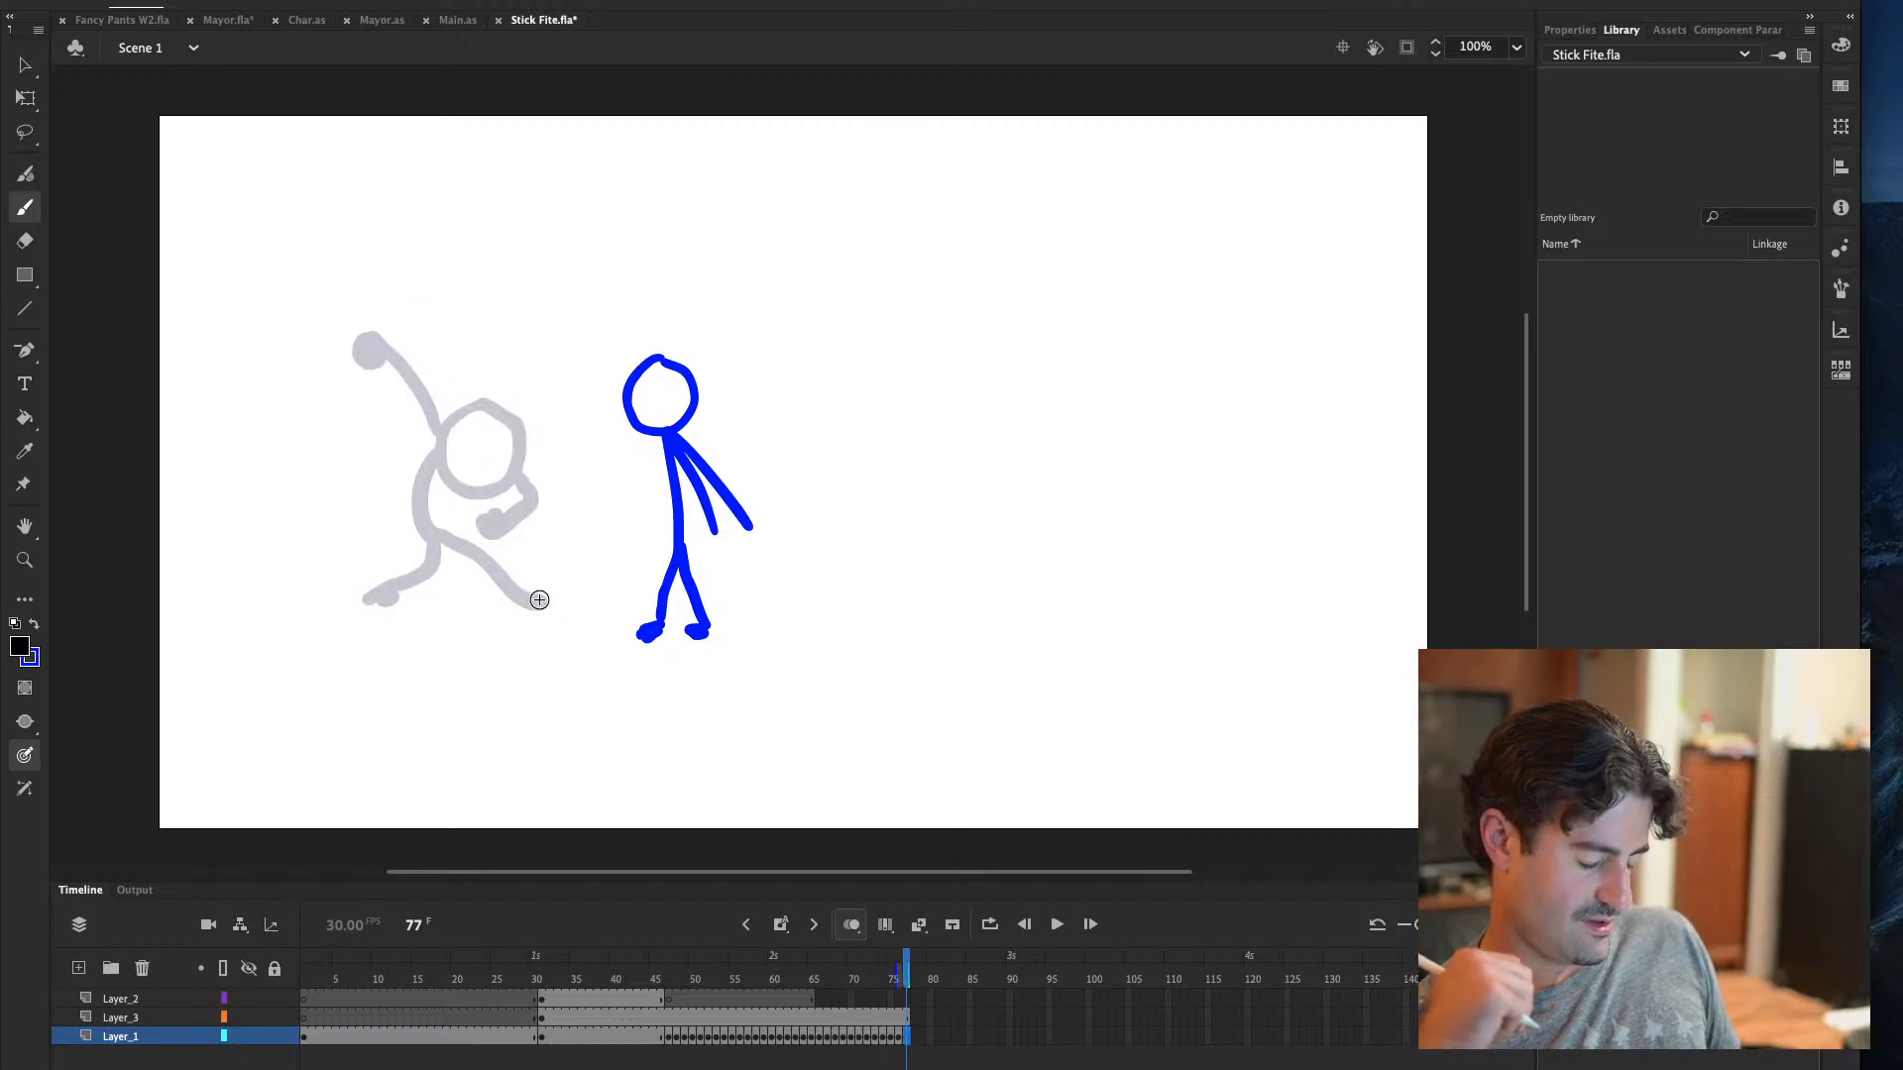
key("comma")
key("comma")
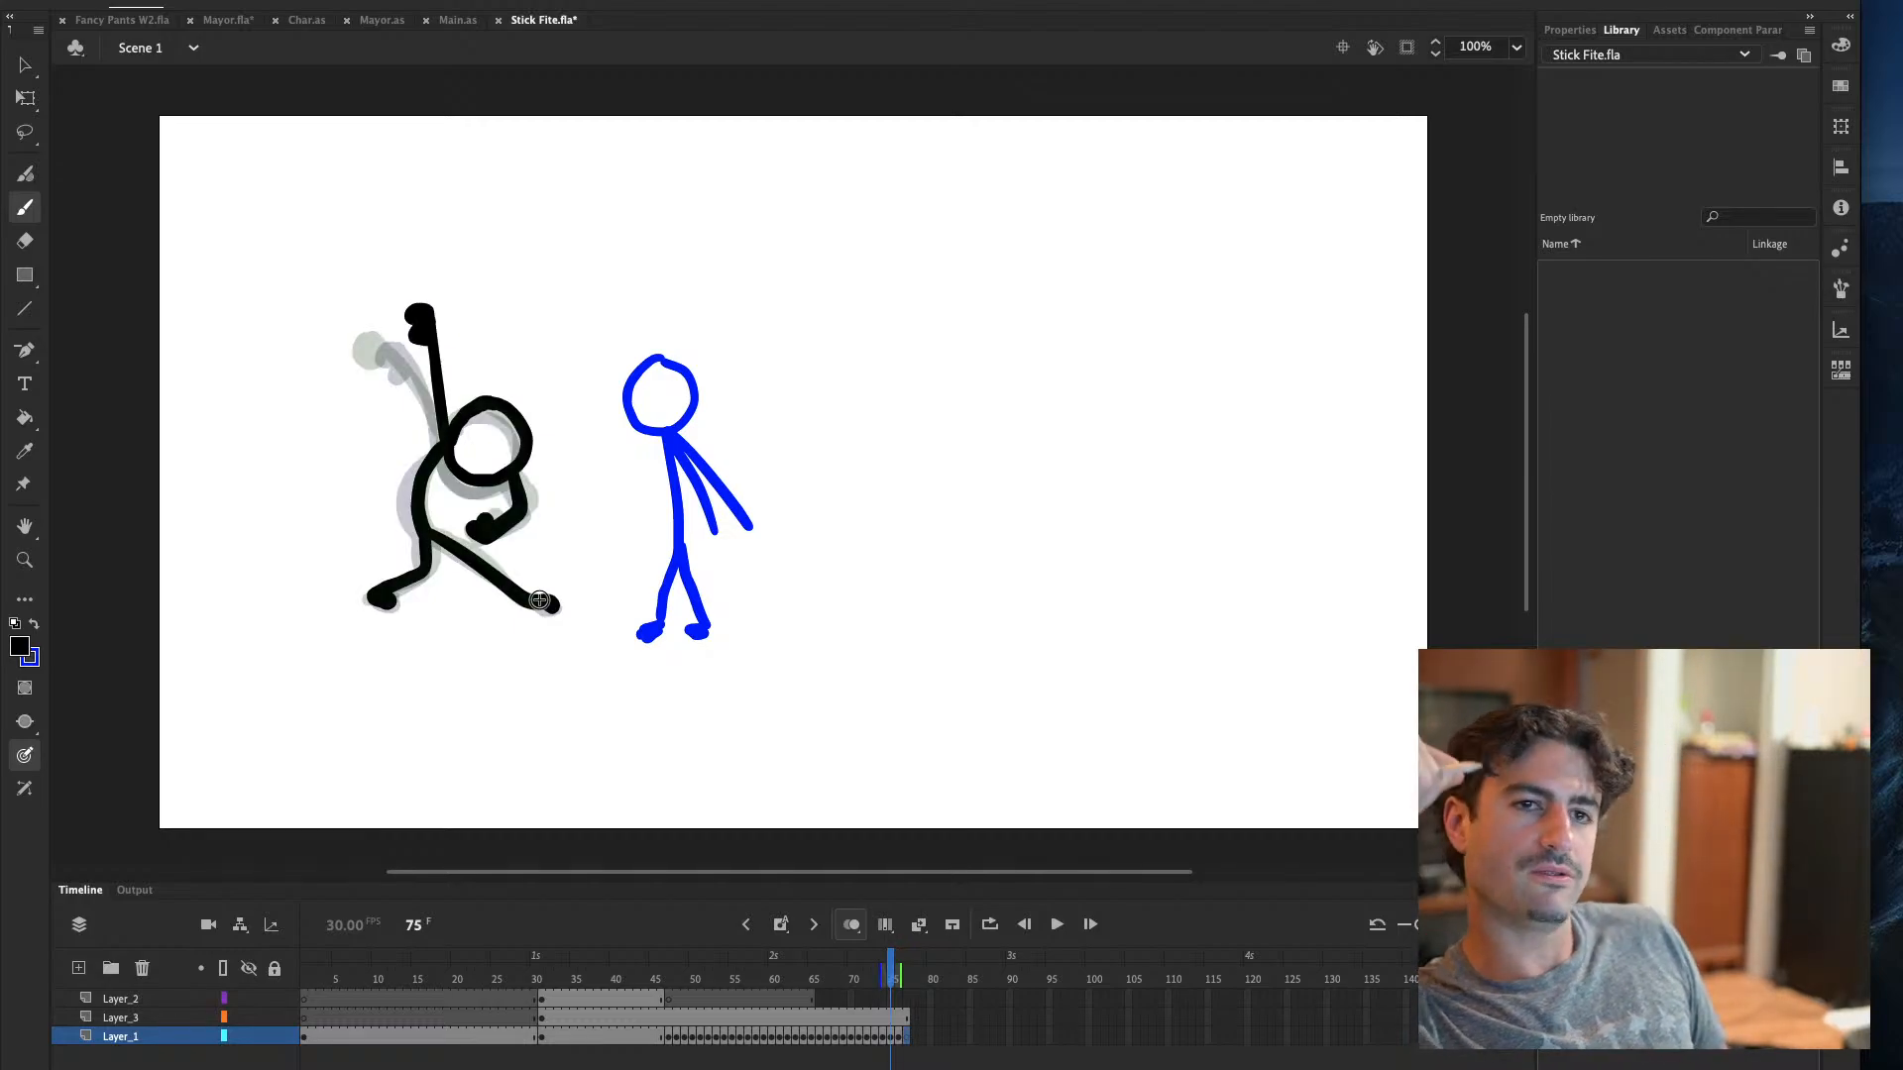
key("period")
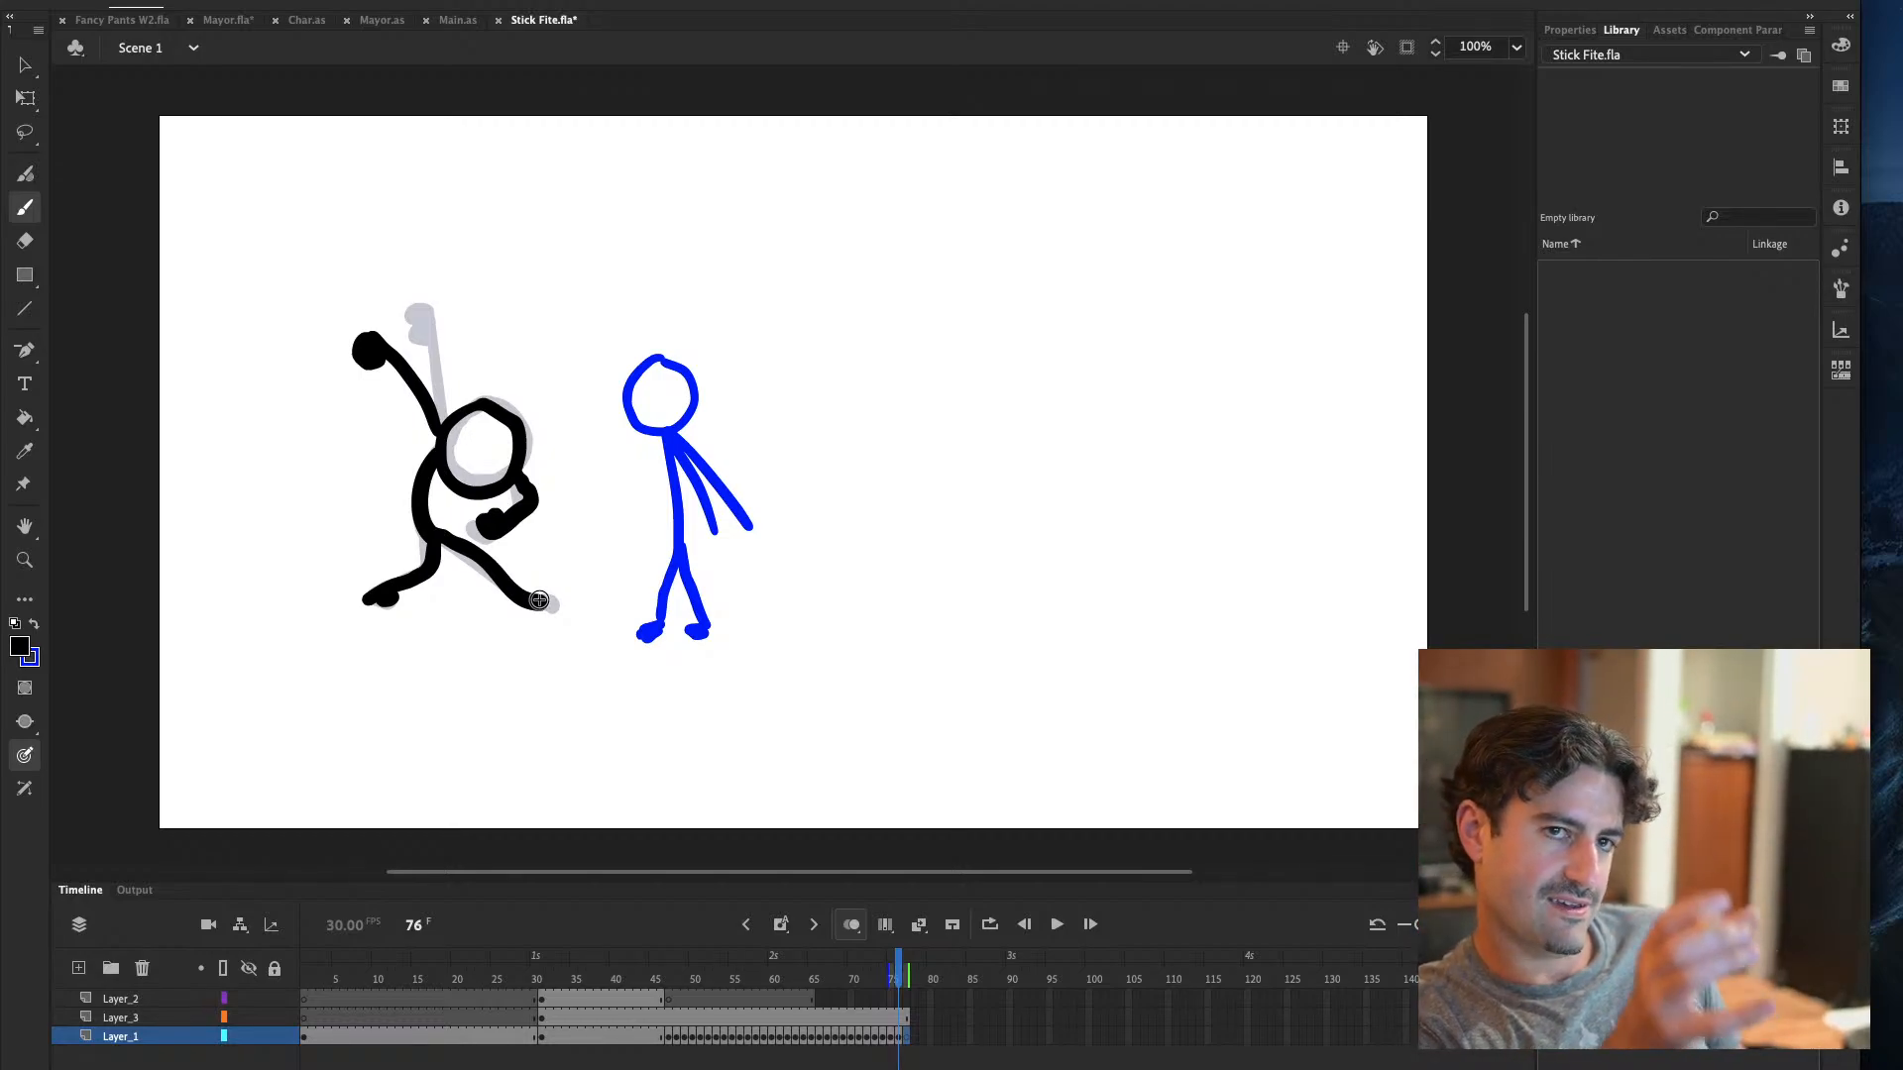
key("comma")
key("period")
key("period")
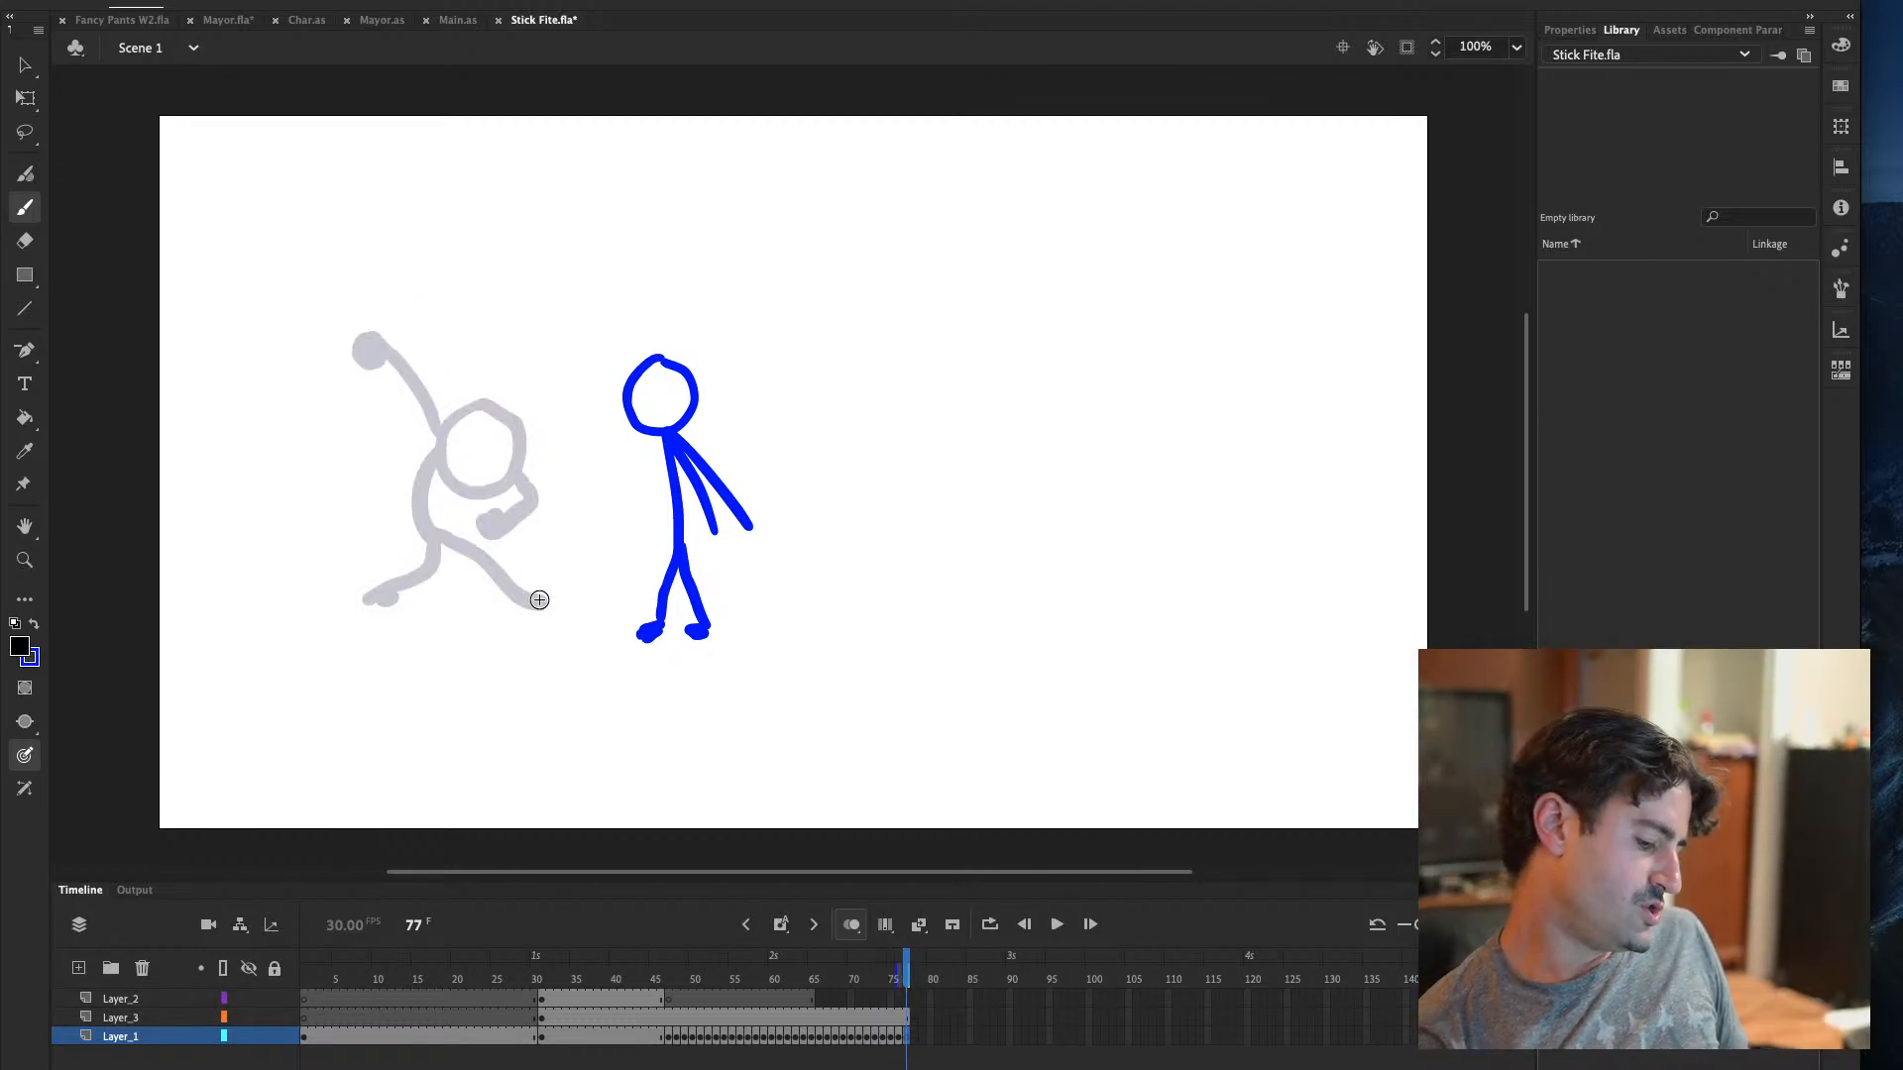
Draw the black figure's head on frame 77, slightly lower and farther forward than the onion-skinned head
mouse_move(515, 433)
left_mouse_down()
mouse_move(476, 505)
mouse_move(519, 429)
left_mouse_up()
key("comma")
key("period")
key("comma")
key("period")
mouse_move(519, 430)
left_mouse_down()
mouse_move(406, 486)
mouse_move(449, 549)
left_mouse_up()
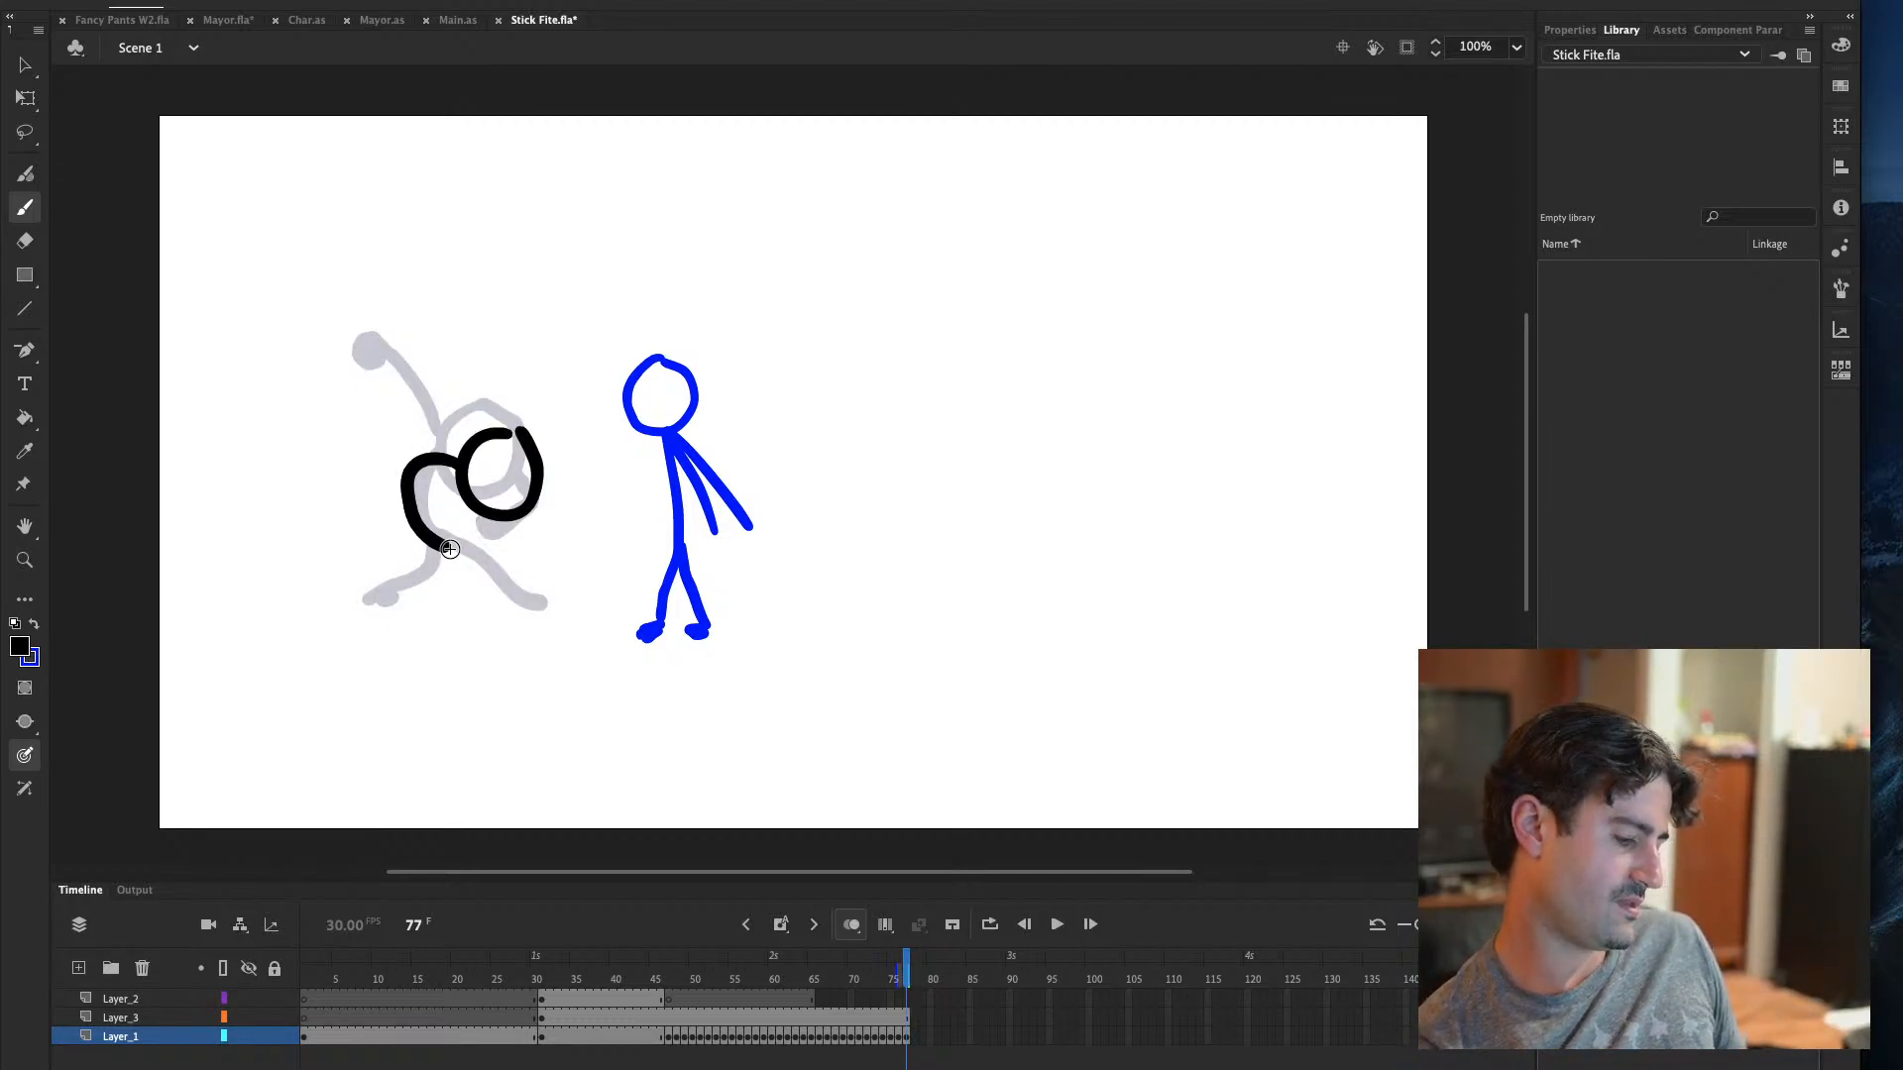
key("ctrl+z")
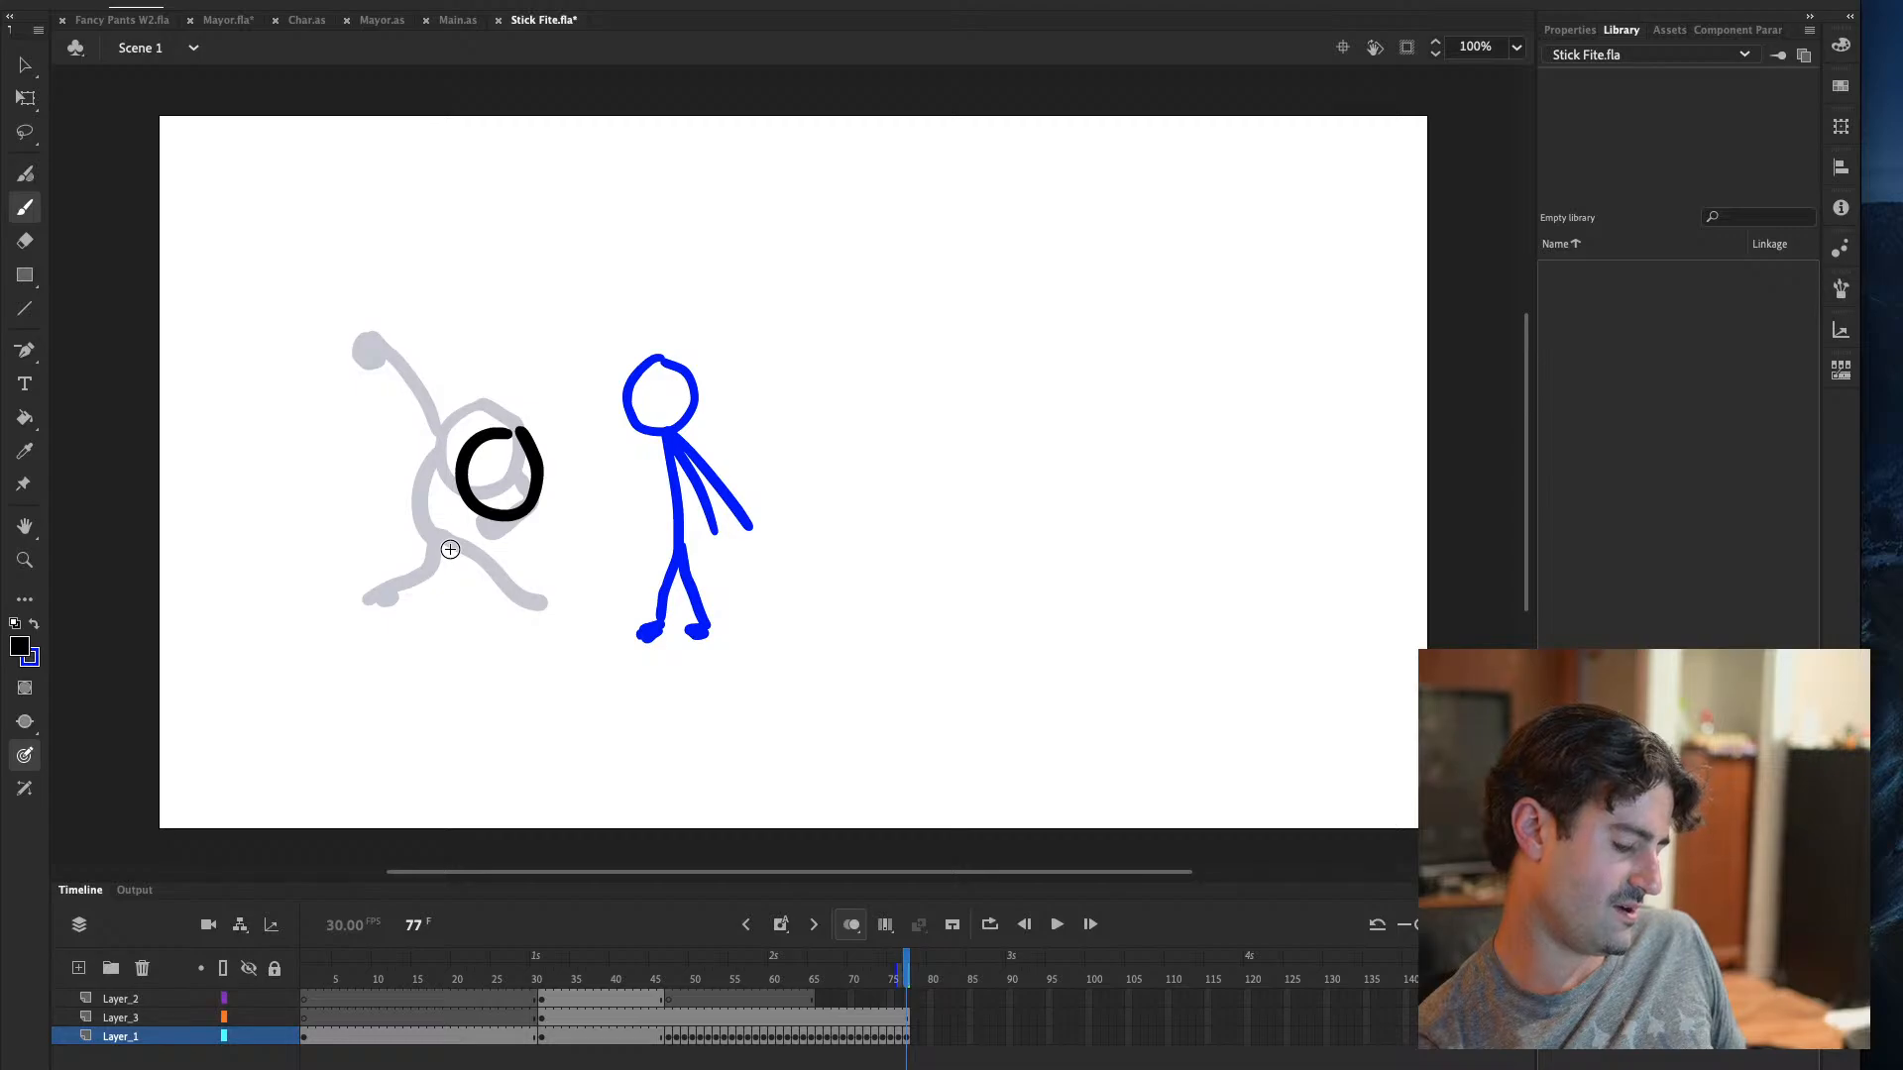
mouse_move(459, 459)
left_mouse_down()
mouse_move(430, 497)
mouse_move(442, 539)
left_mouse_up()
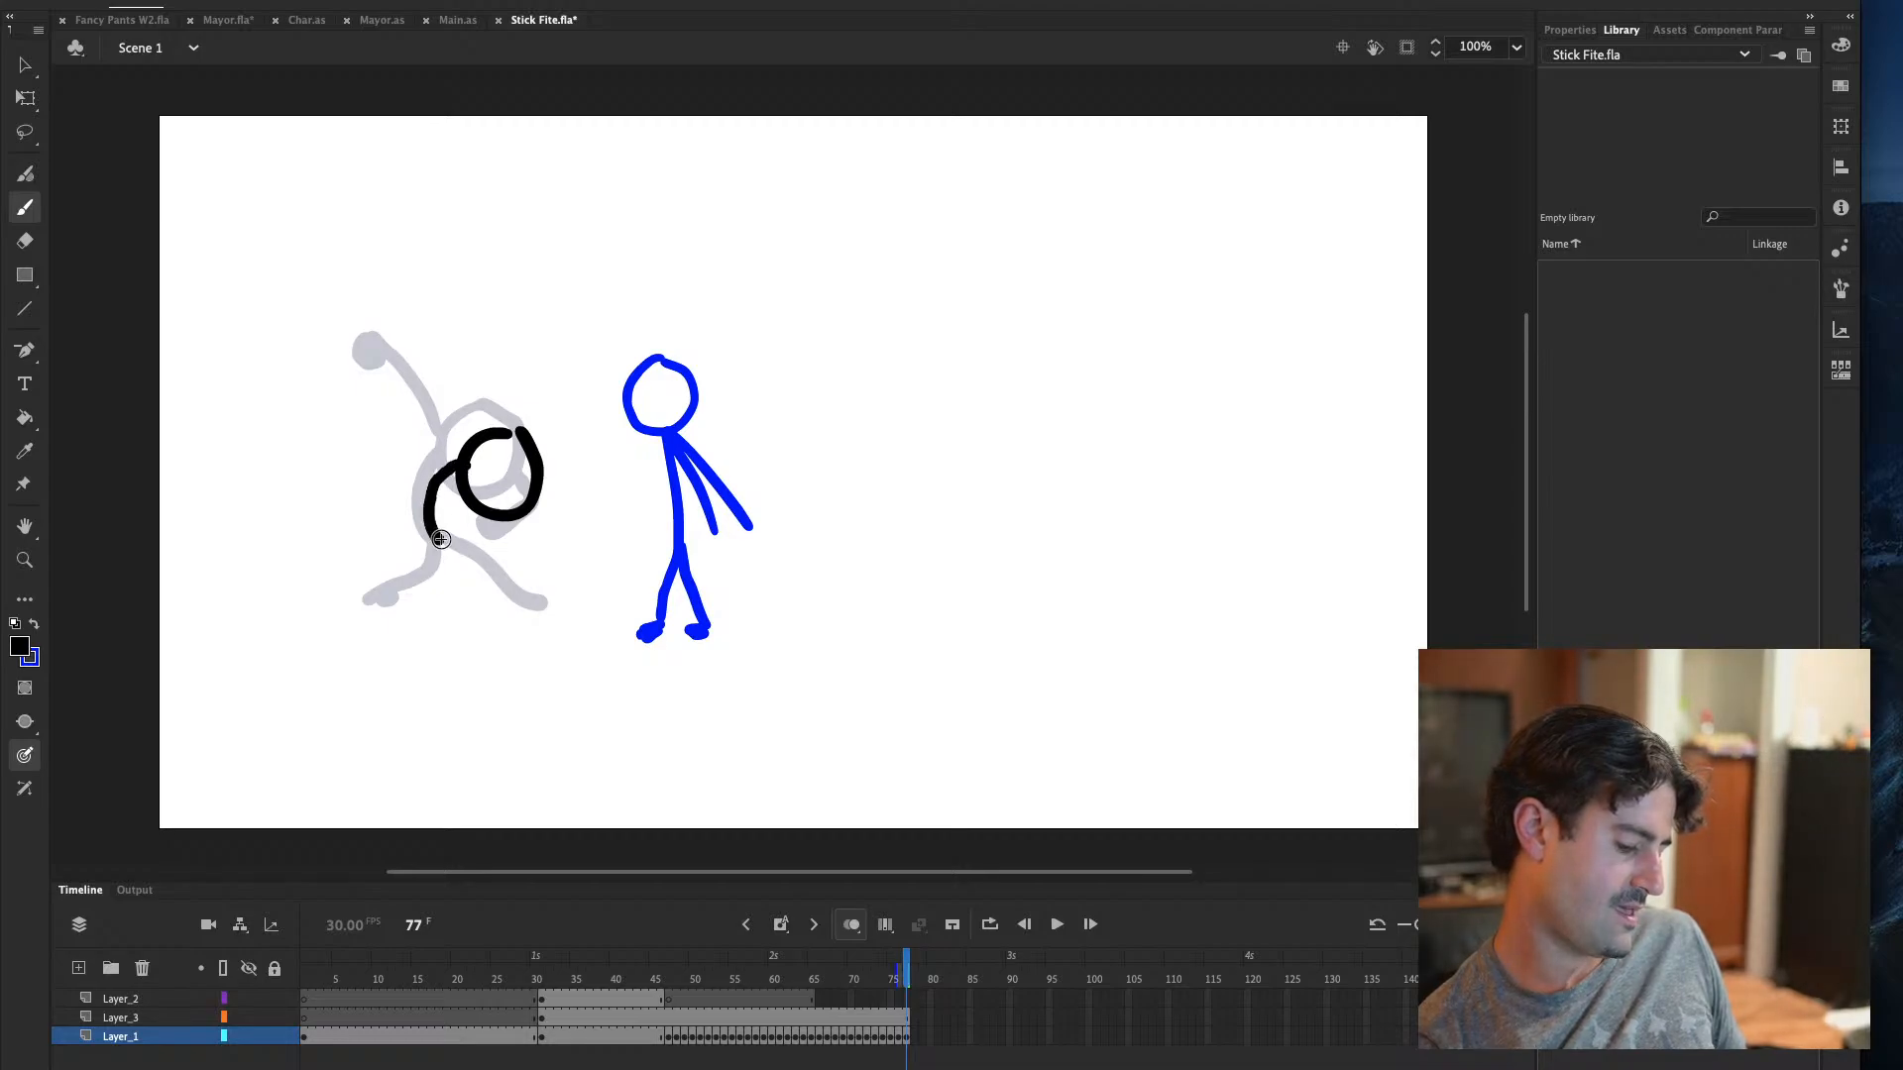
key("ctrl+z")
mouse_move(458, 459)
left_mouse_down()
mouse_move(423, 474)
mouse_move(443, 545)
left_mouse_up()
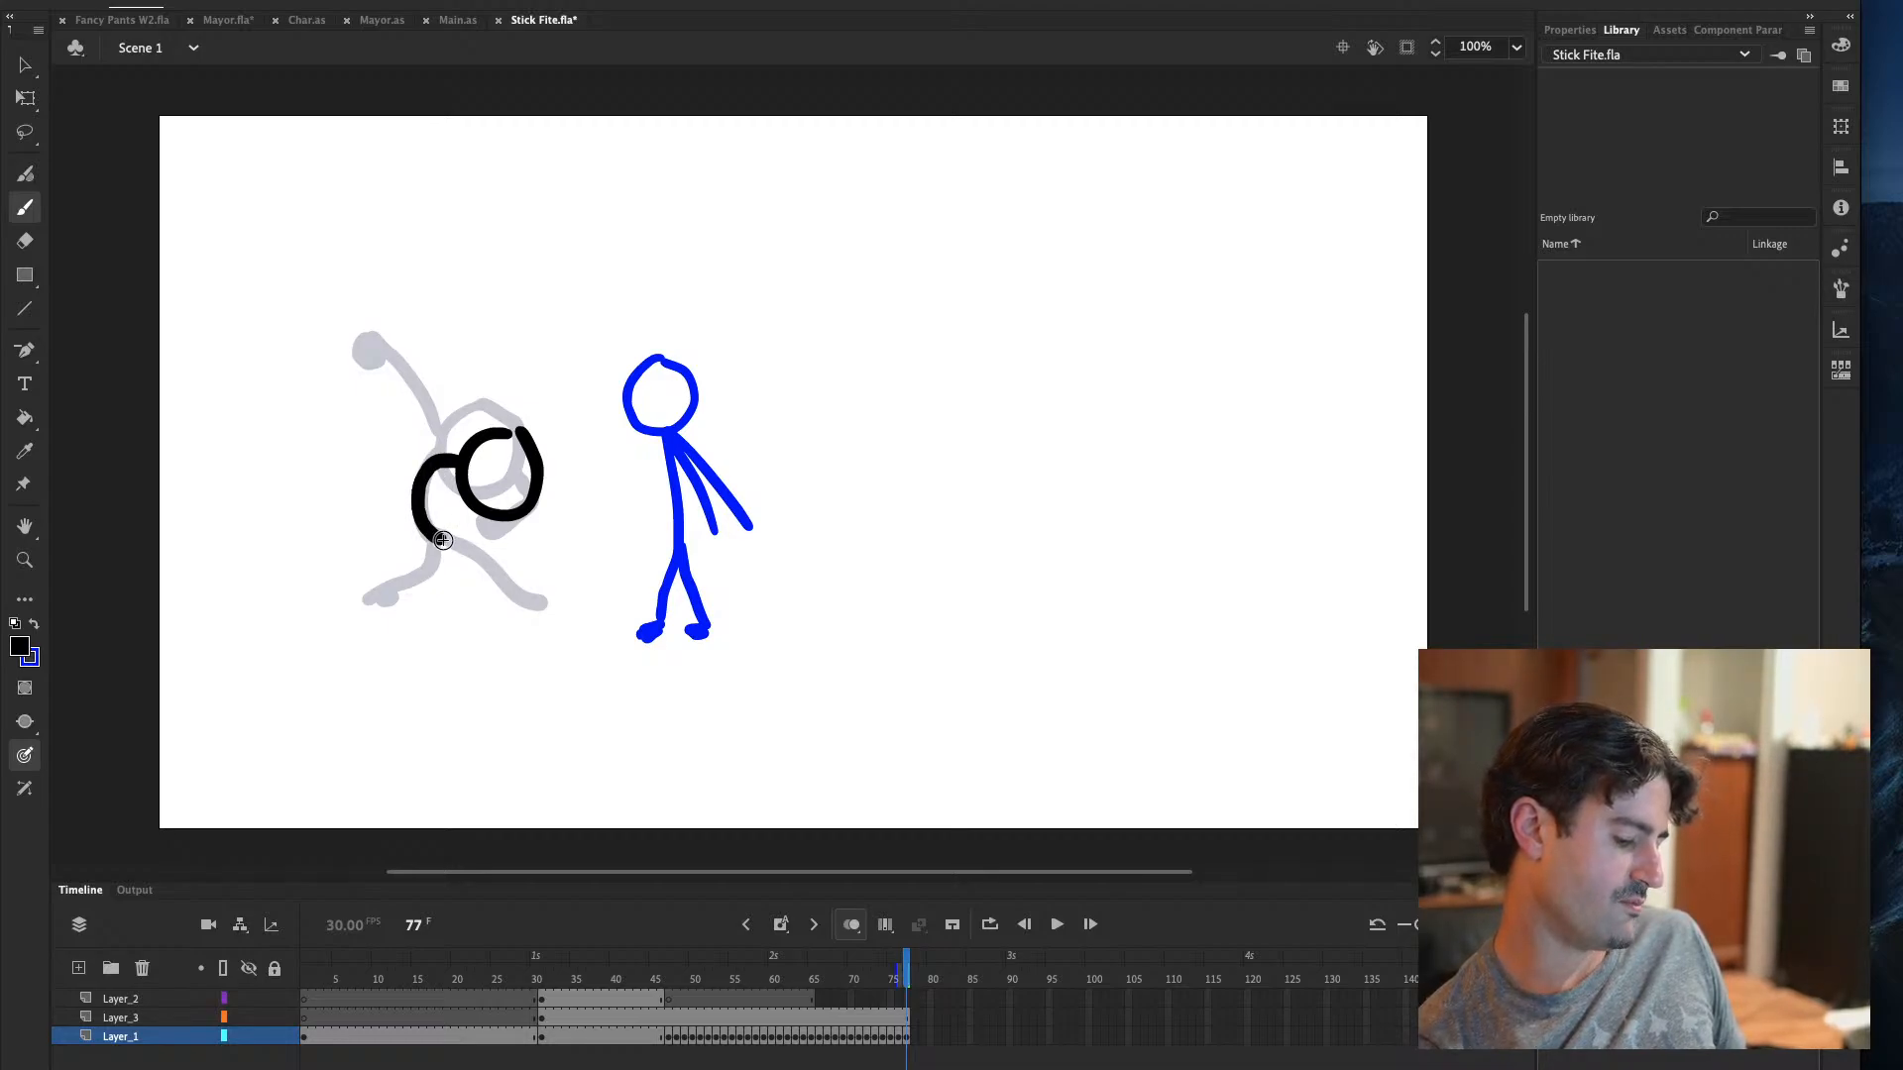
key("comma")
key("period")
key("ctrl+z")
mouse_move(456, 463)
left_mouse_down()
mouse_move(432, 505)
mouse_move(454, 553)
left_mouse_up()
key("comma")
key("period")
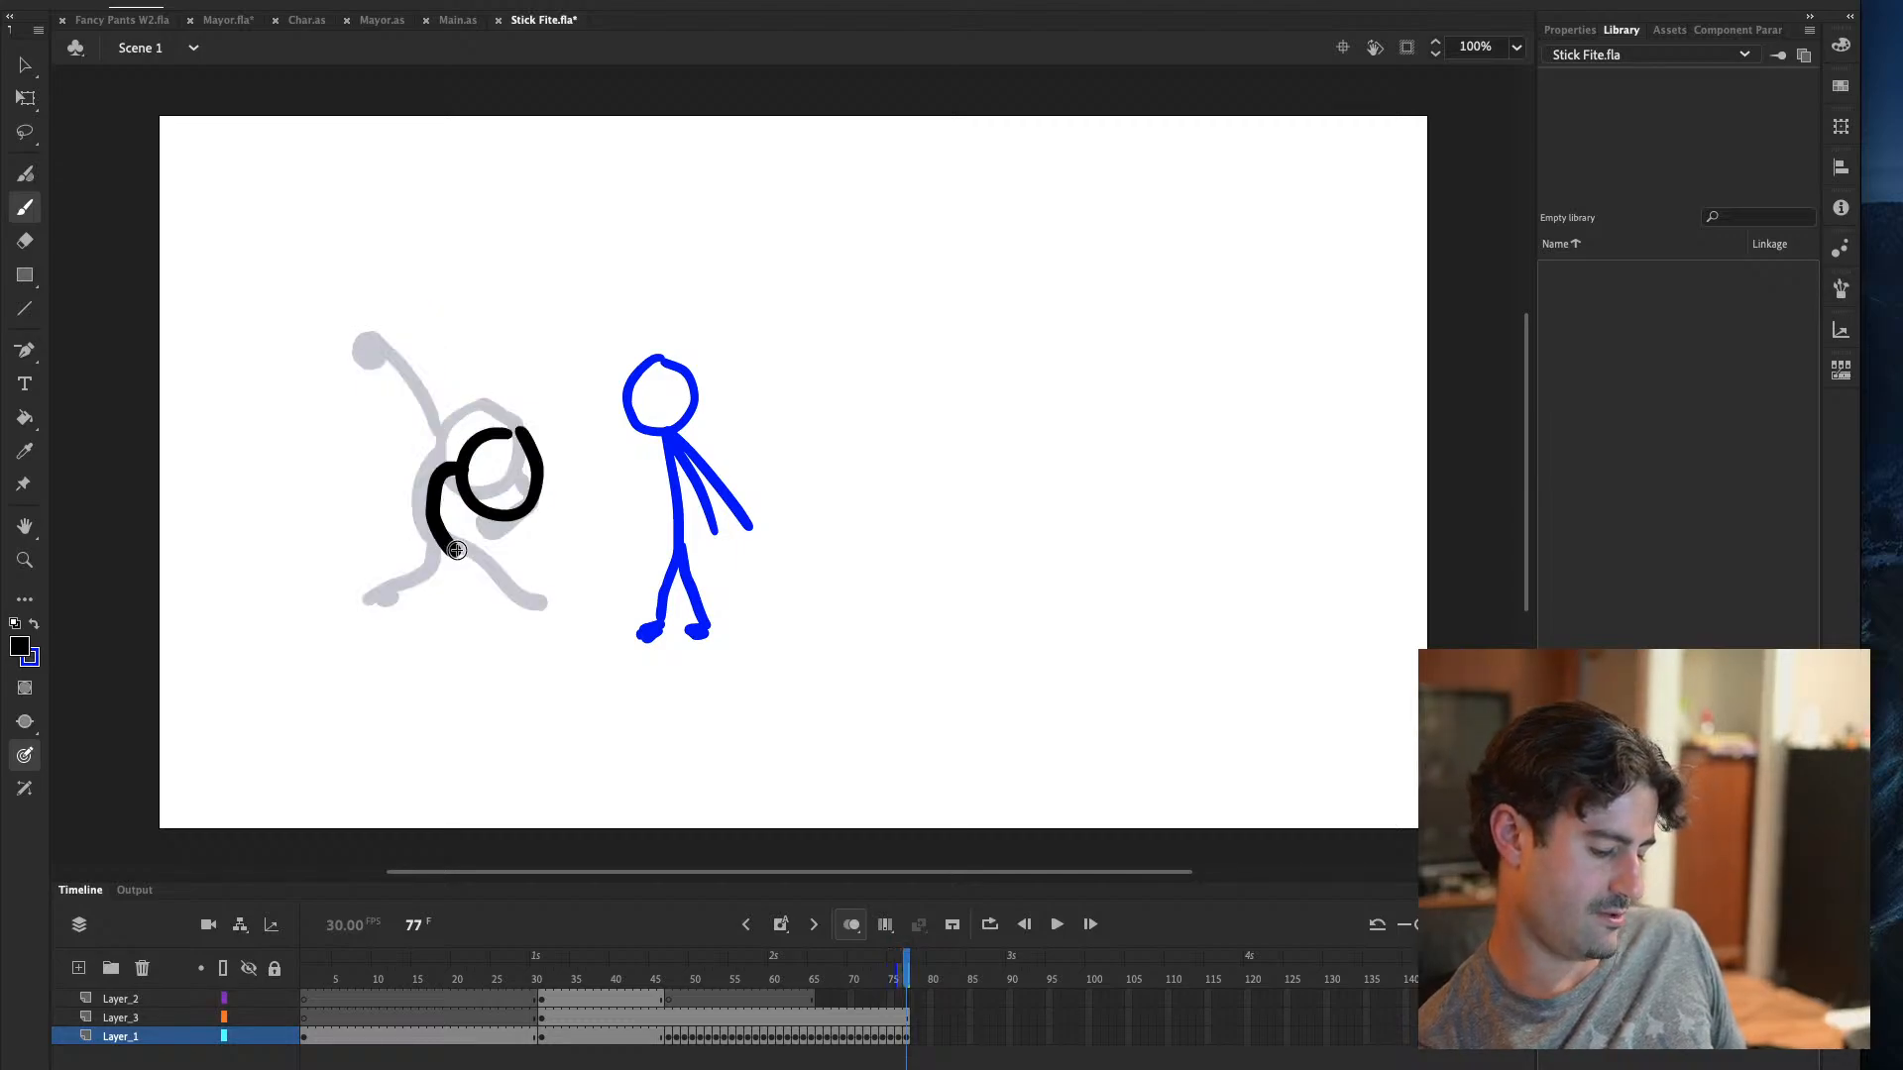
key("ctrl+z")
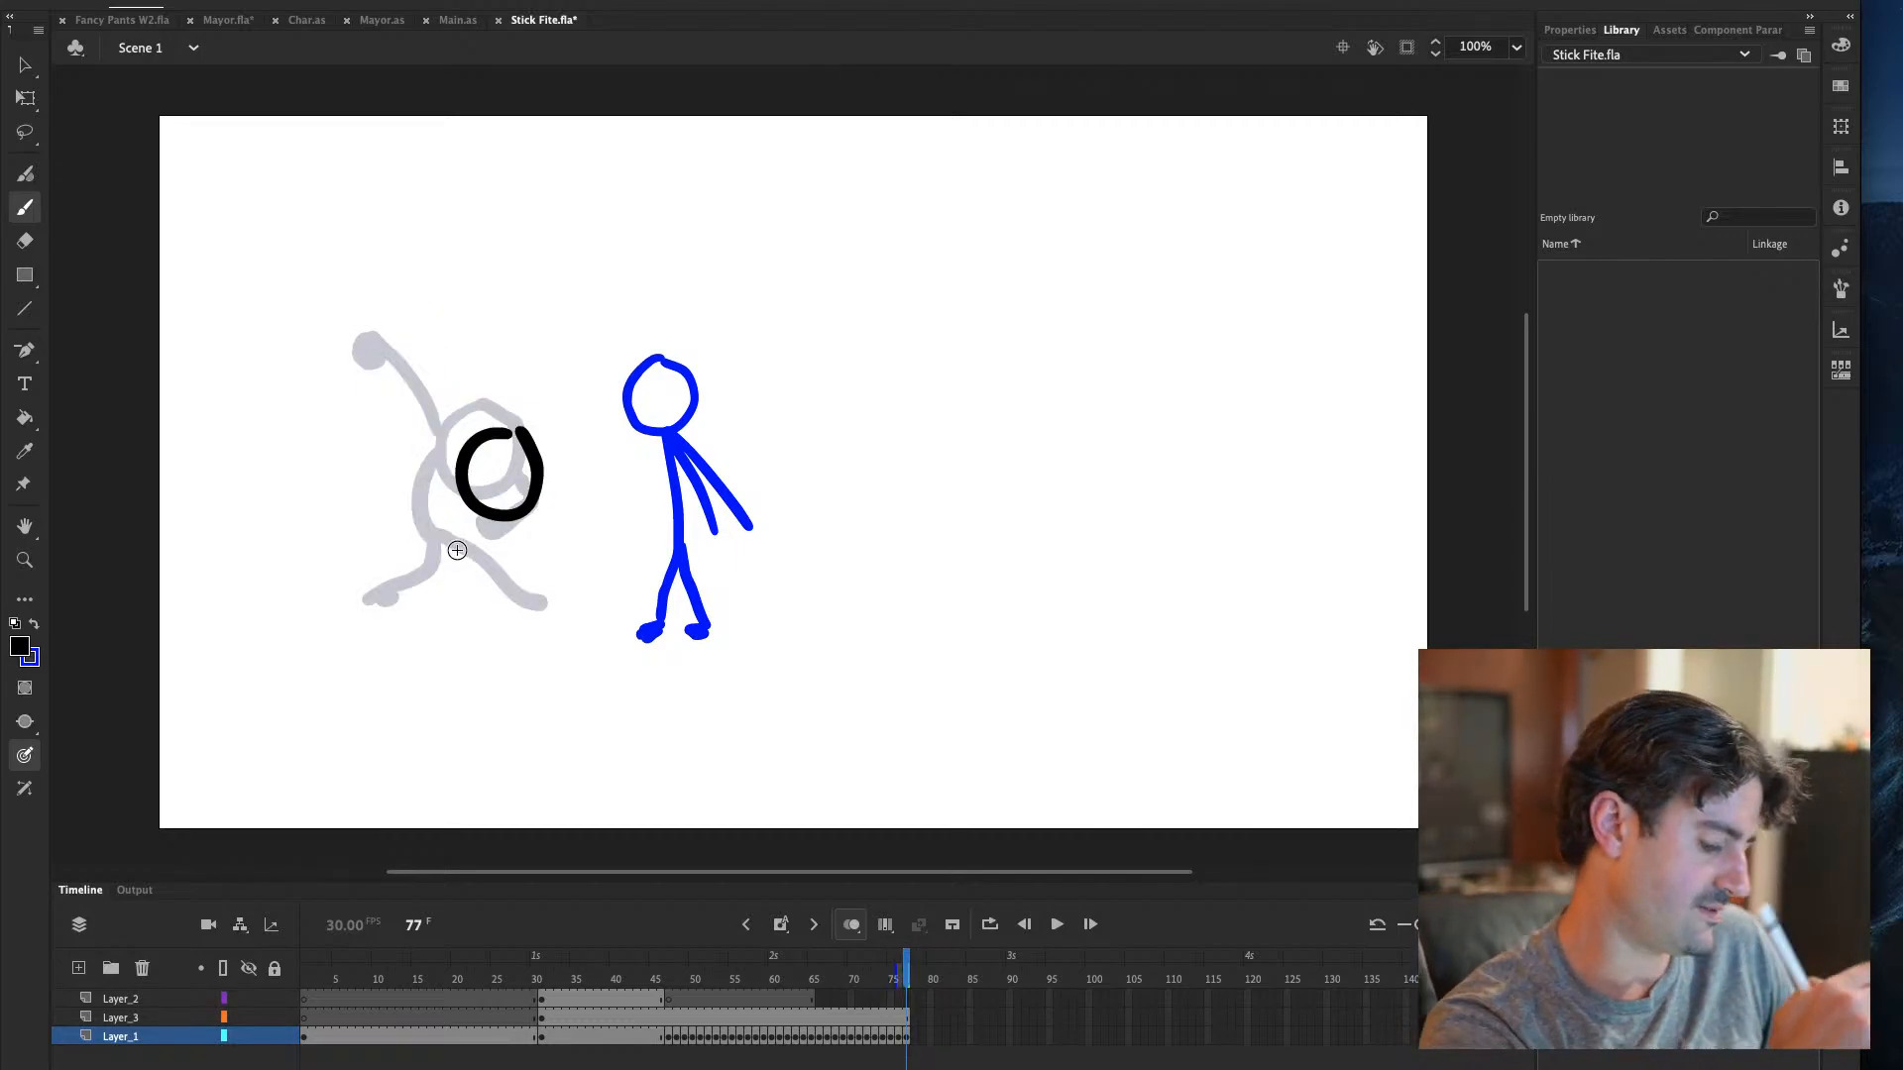
Draw the black figure's bent front leg and rear leg on frame 77, following the onion-skinned feet
left_click_drag(443, 533, 540, 597)
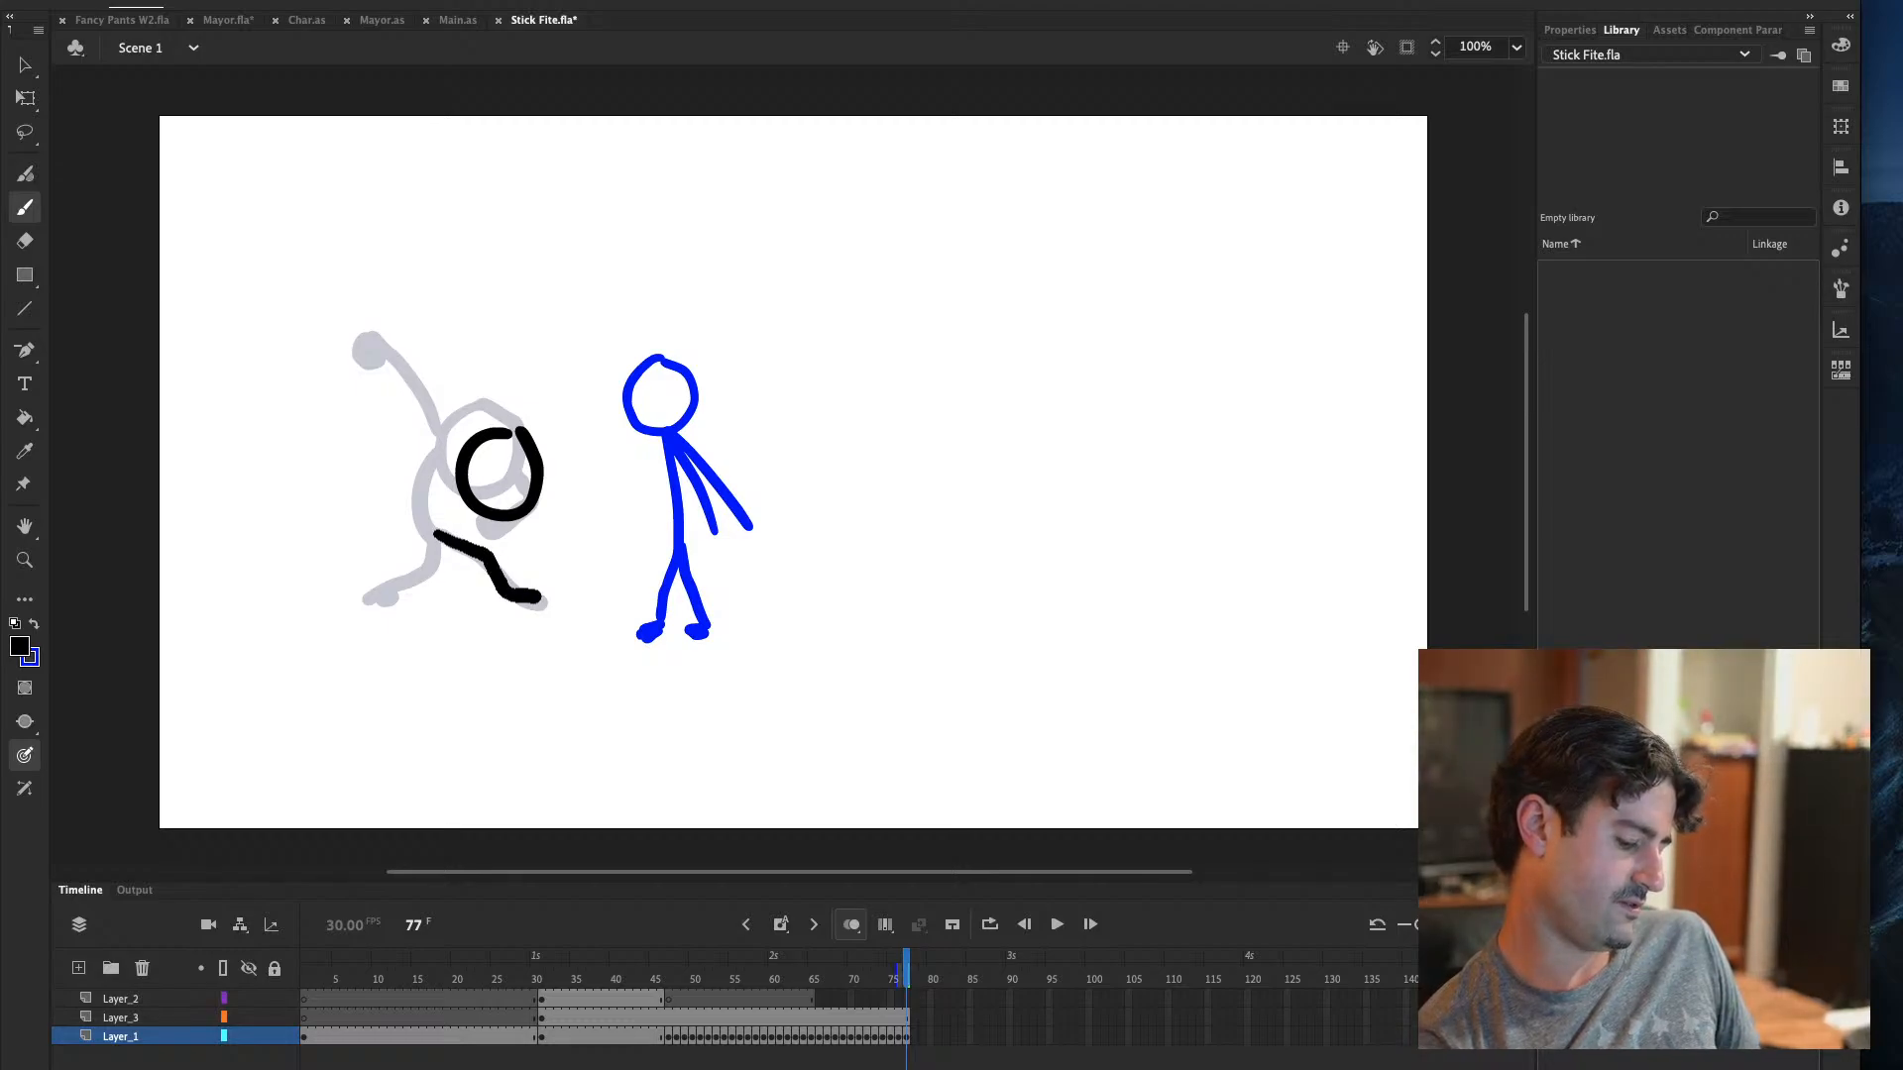
left_click_drag(436, 540, 394, 598)
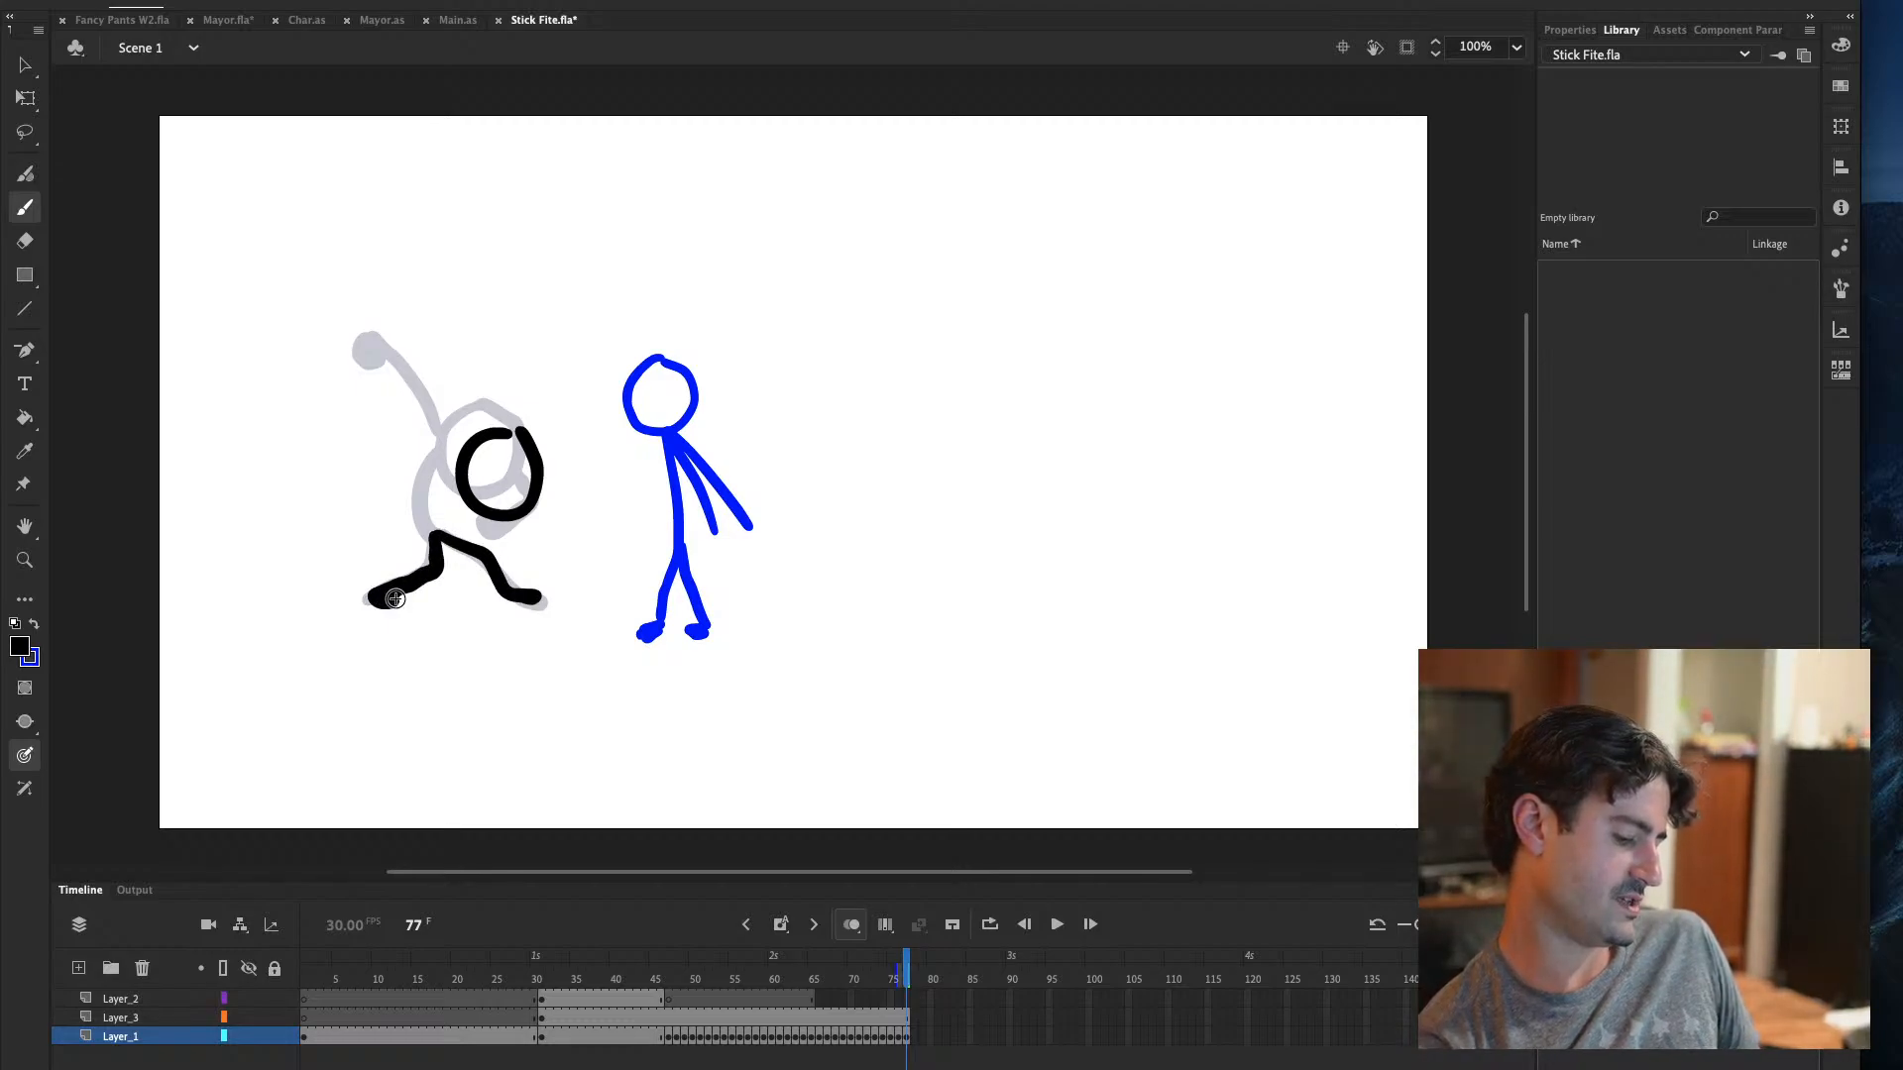
key("ctrl+z")
mouse_move(437, 530)
left_mouse_down()
mouse_move(426, 578)
mouse_move(377, 597)
left_mouse_up()
key("comma")
key("period")
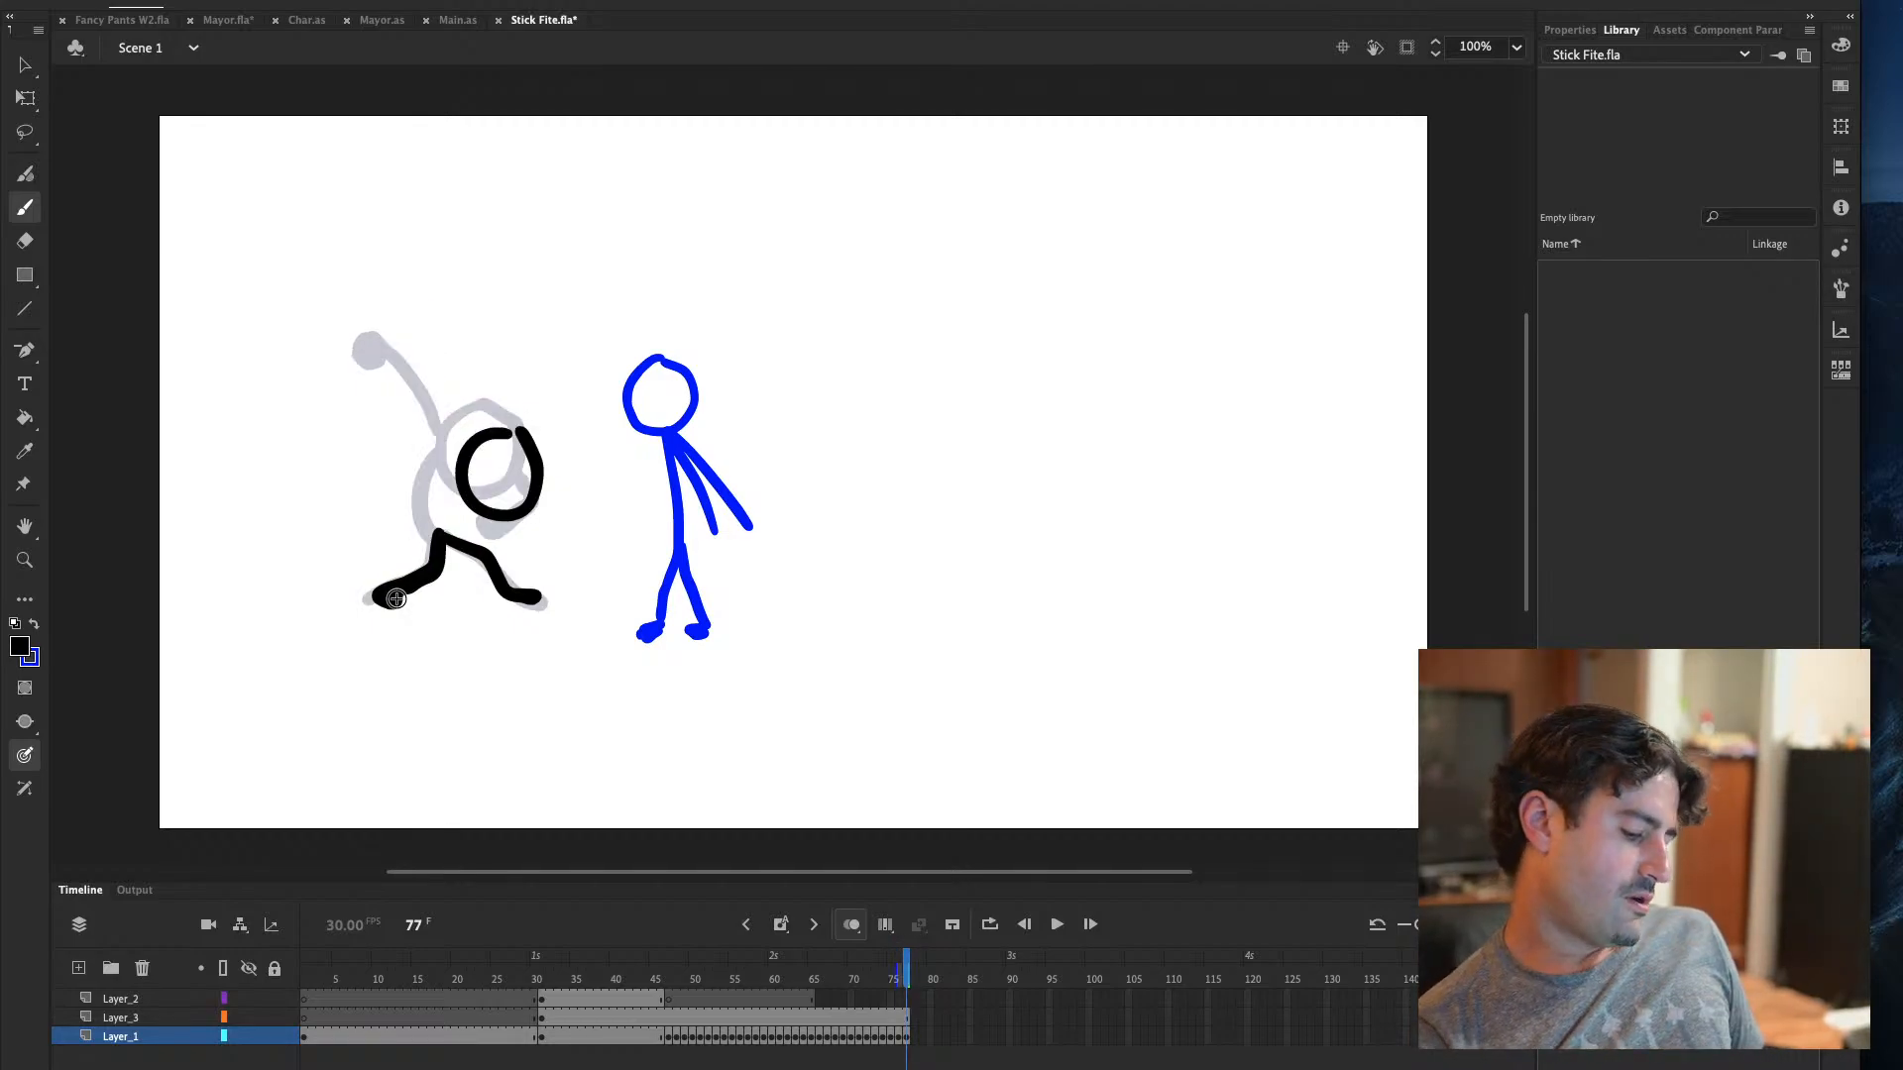
mouse_move(458, 451)
left_mouse_down()
mouse_move(426, 510)
mouse_move(440, 532)
left_mouse_up()
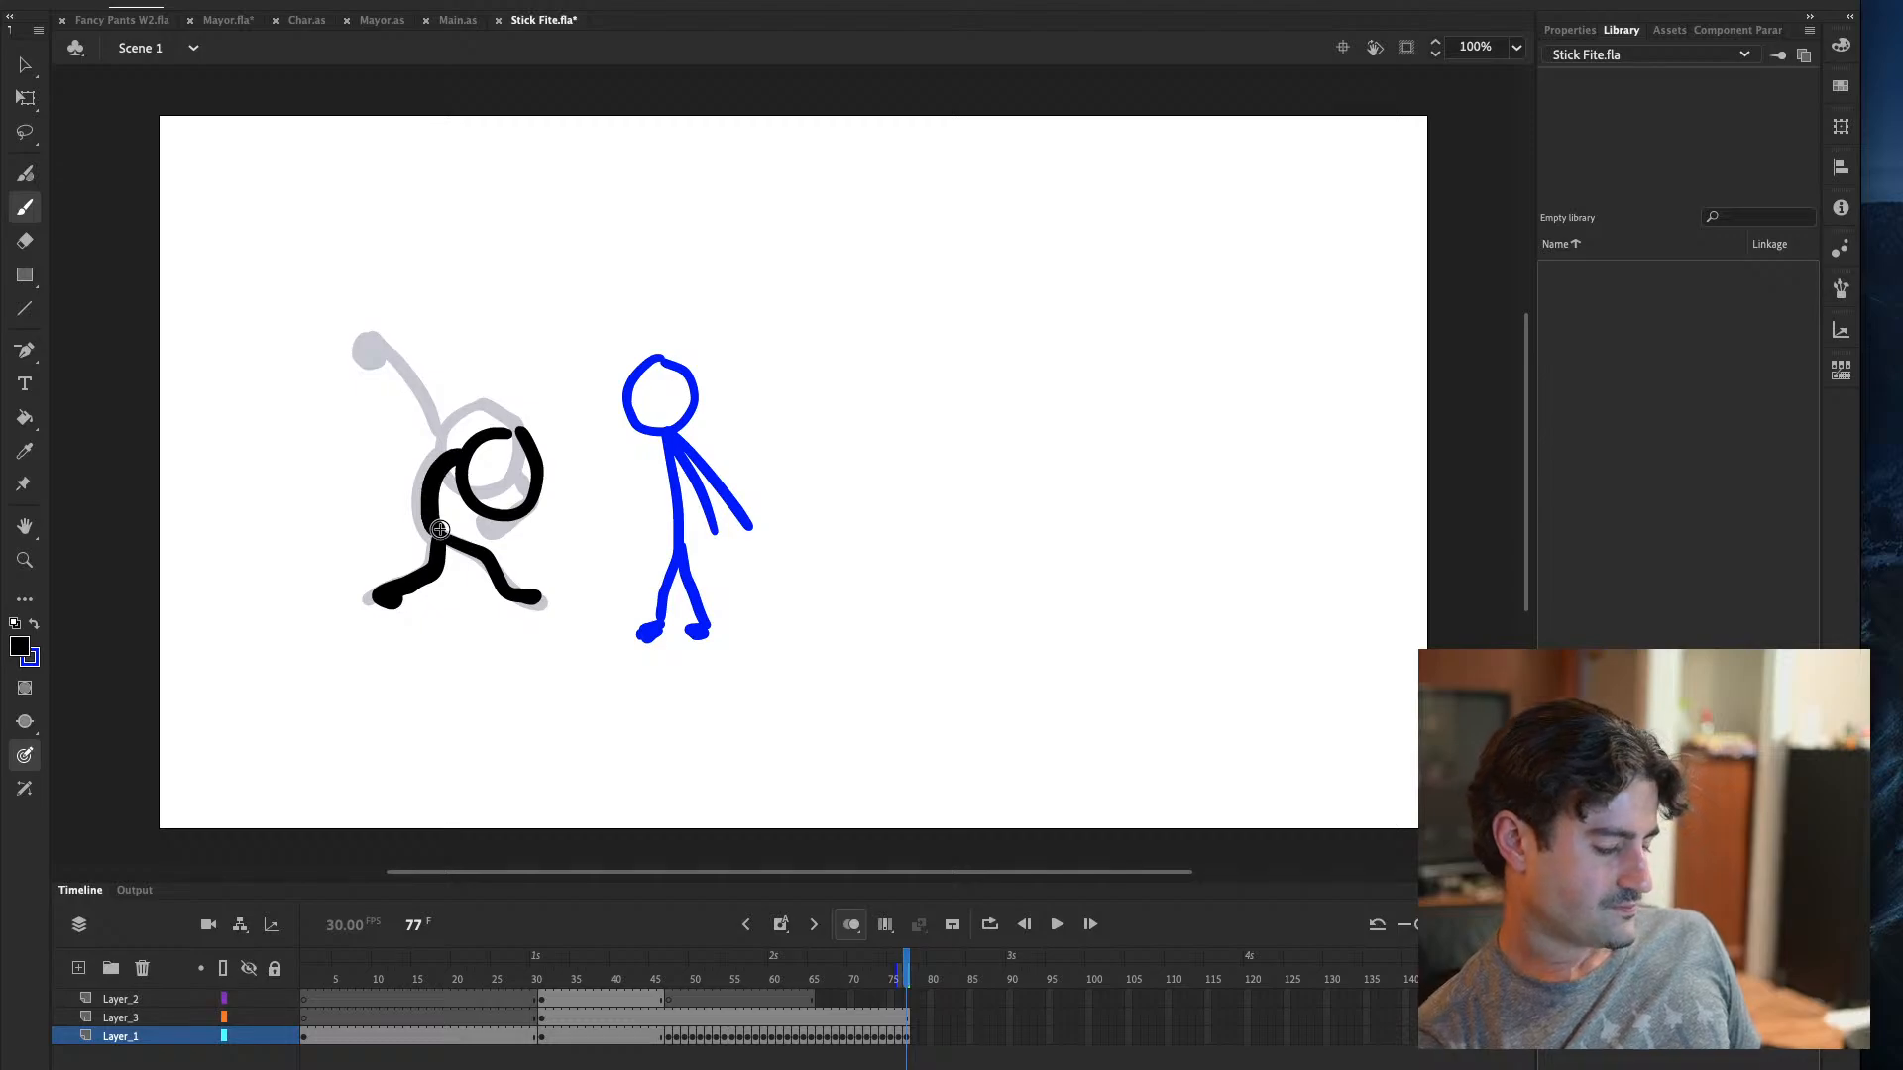
key("ctrl+z")
left_click_drag(459, 462, 439, 533)
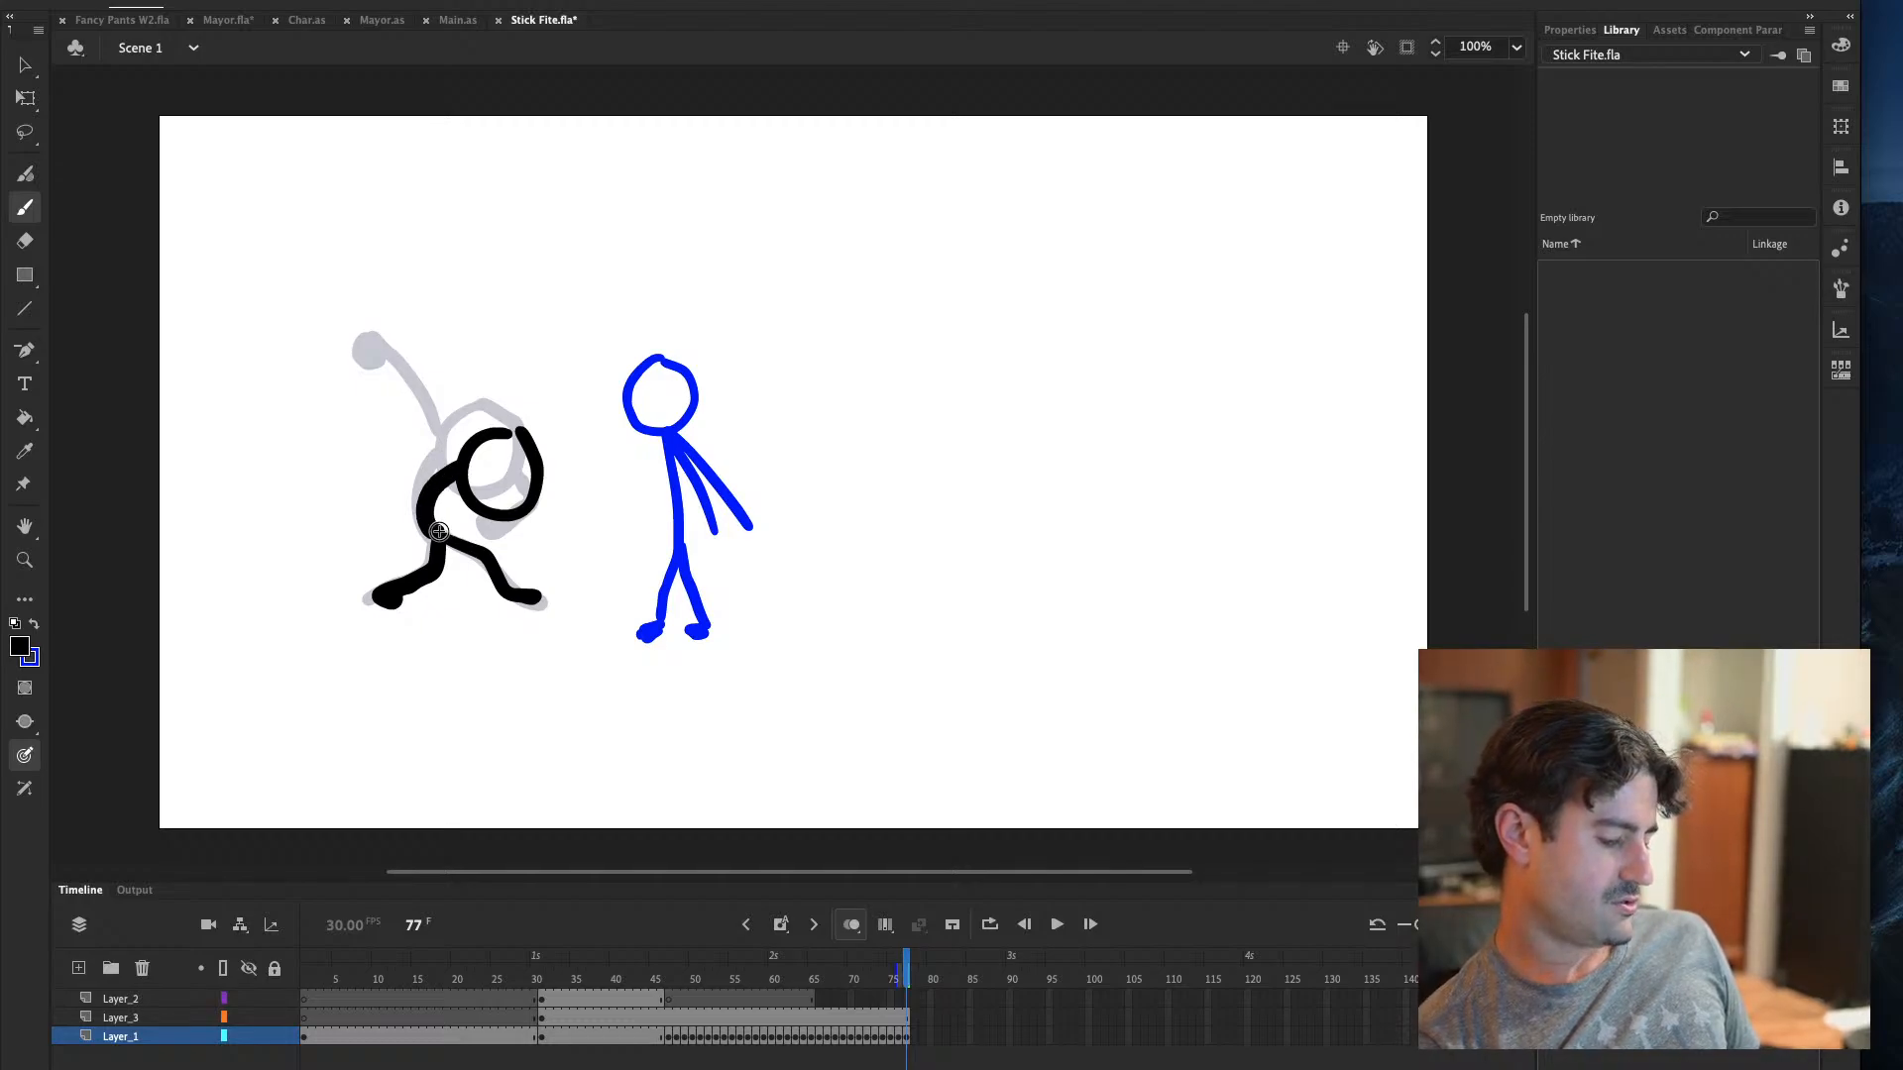
key("ctrl+z")
Draw the black figure's curved torso on frame 77, joining the back of the head to the hips
left_click_drag(458, 459, 445, 537)
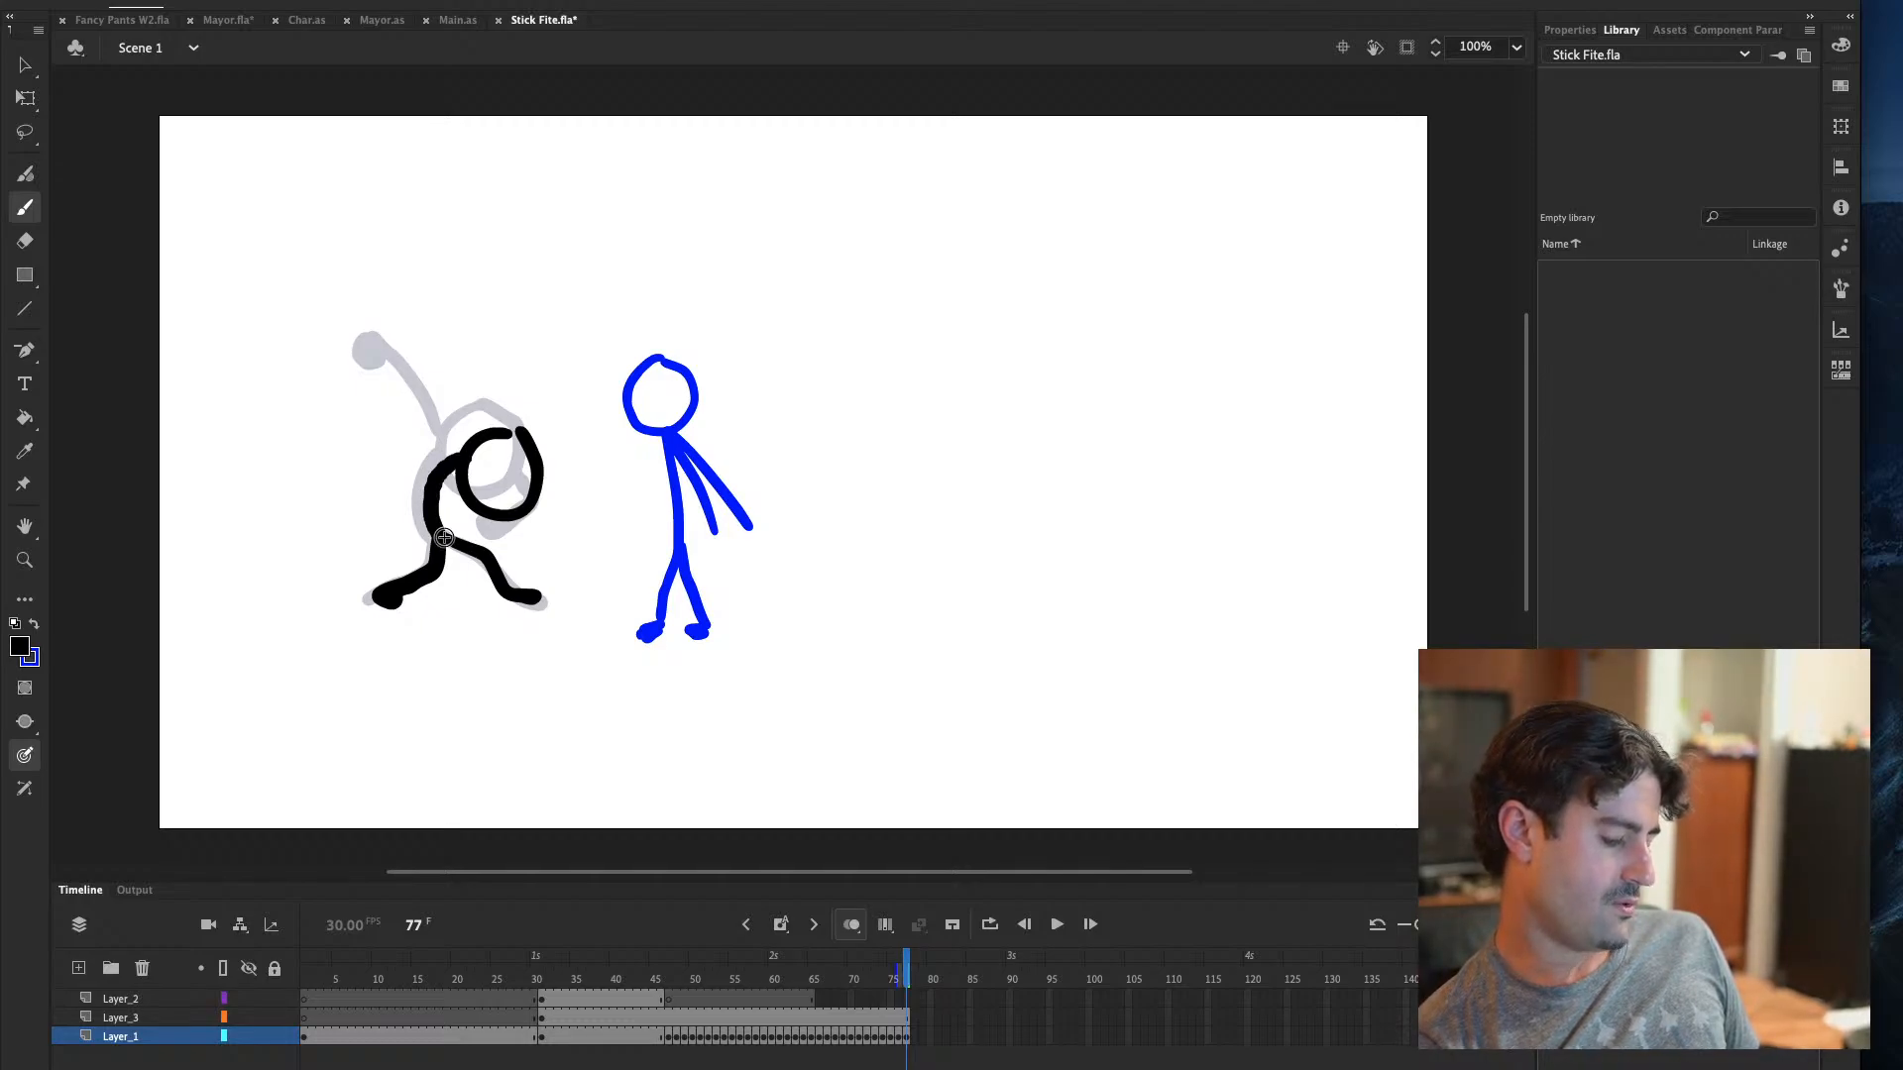
key("comma")
key("period")
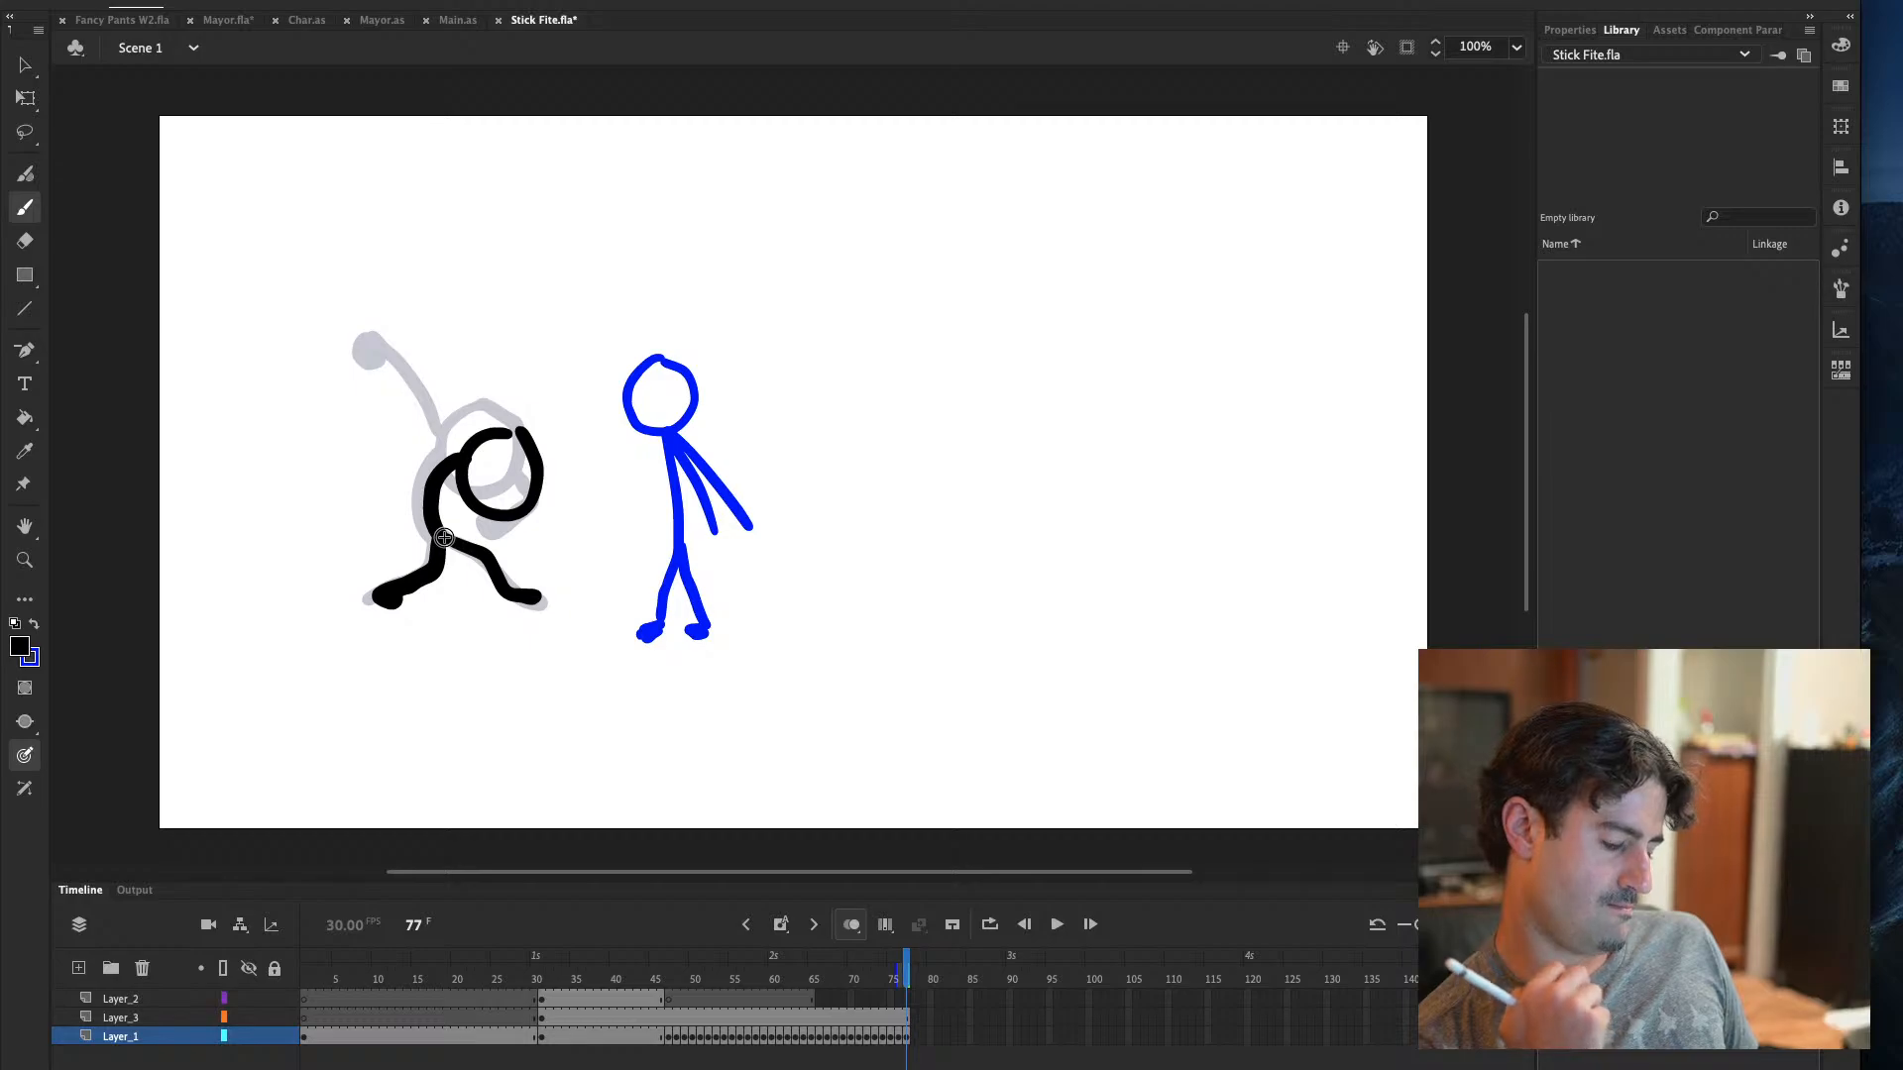
key("comma")
key("period")
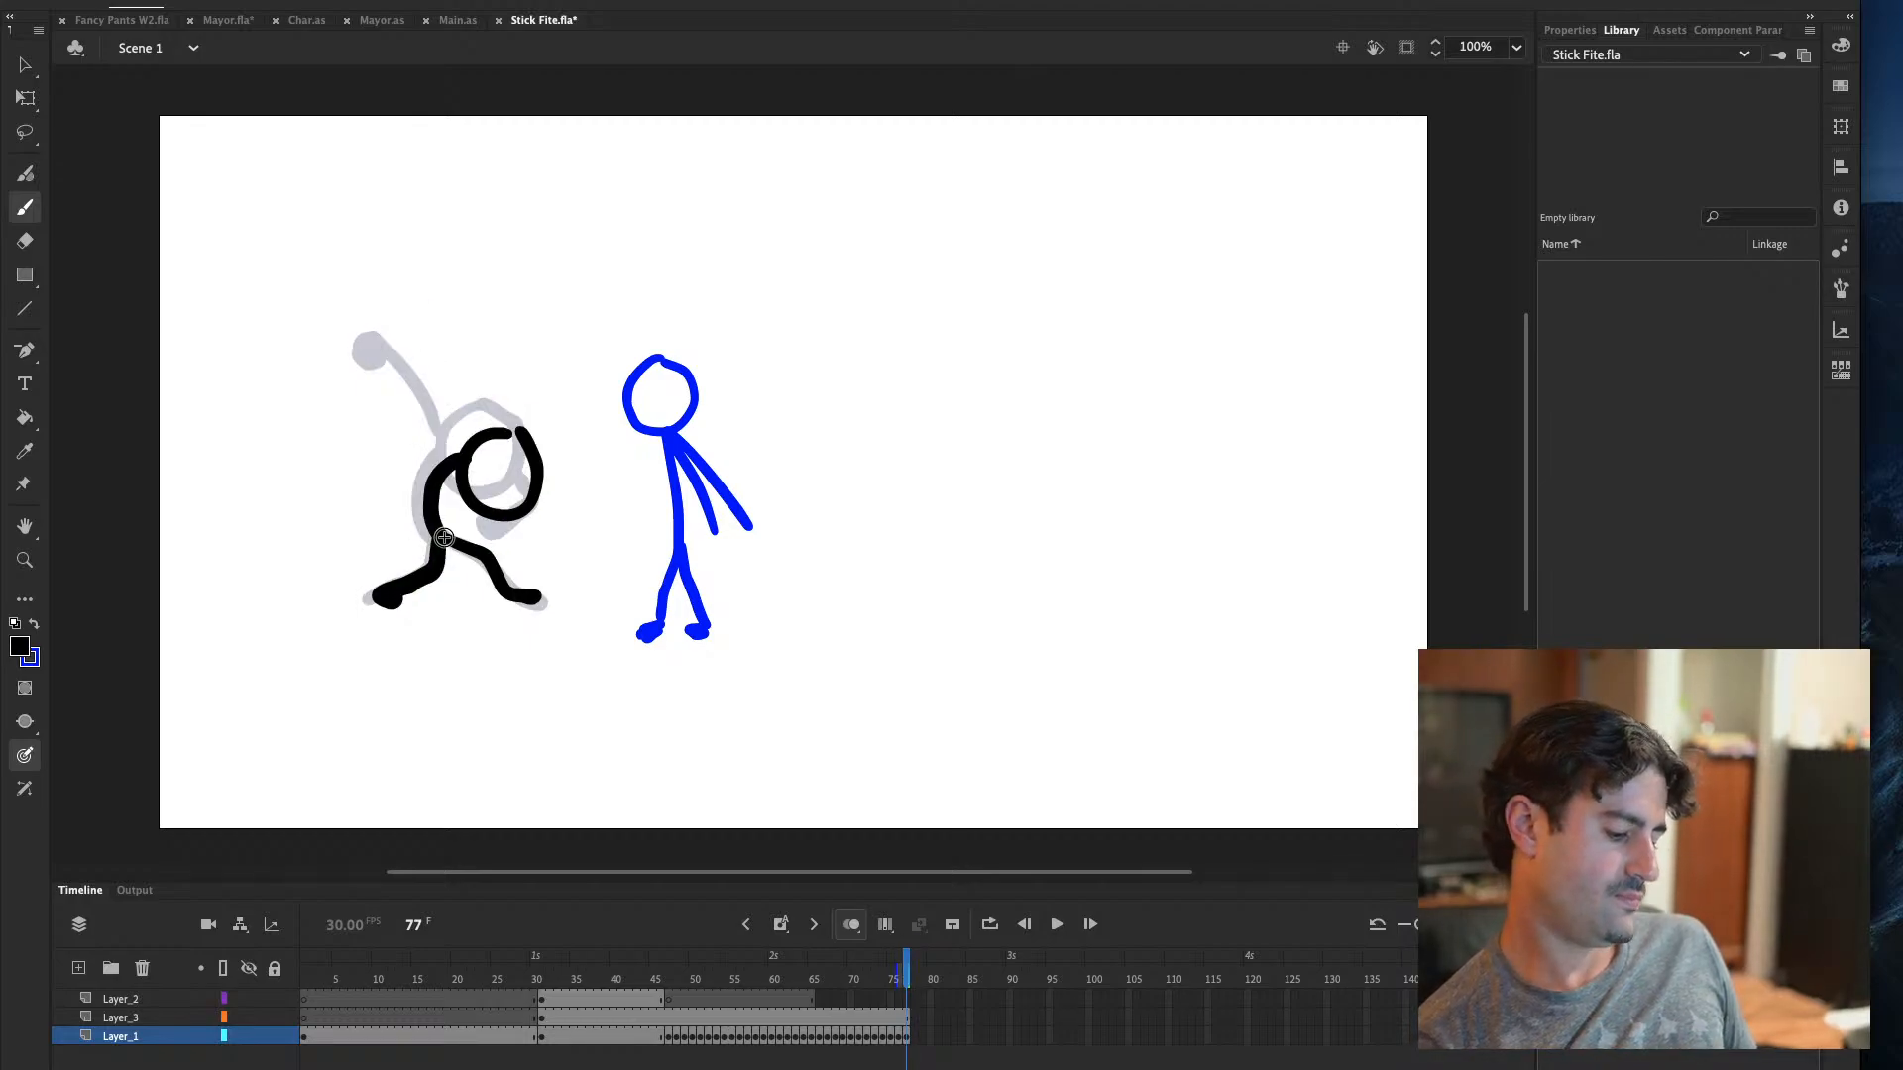
key("comma")
key("period")
Draw the black figure's bent front arm and fist tucked directly beneath the head on frame 77
mouse_move(522, 509)
left_mouse_down()
mouse_move(497, 535)
mouse_move(480, 526)
mouse_move(523, 537)
mouse_move(478, 523)
mouse_move(498, 531)
left_mouse_up()
key("super+z")
key("comma")
key("period")
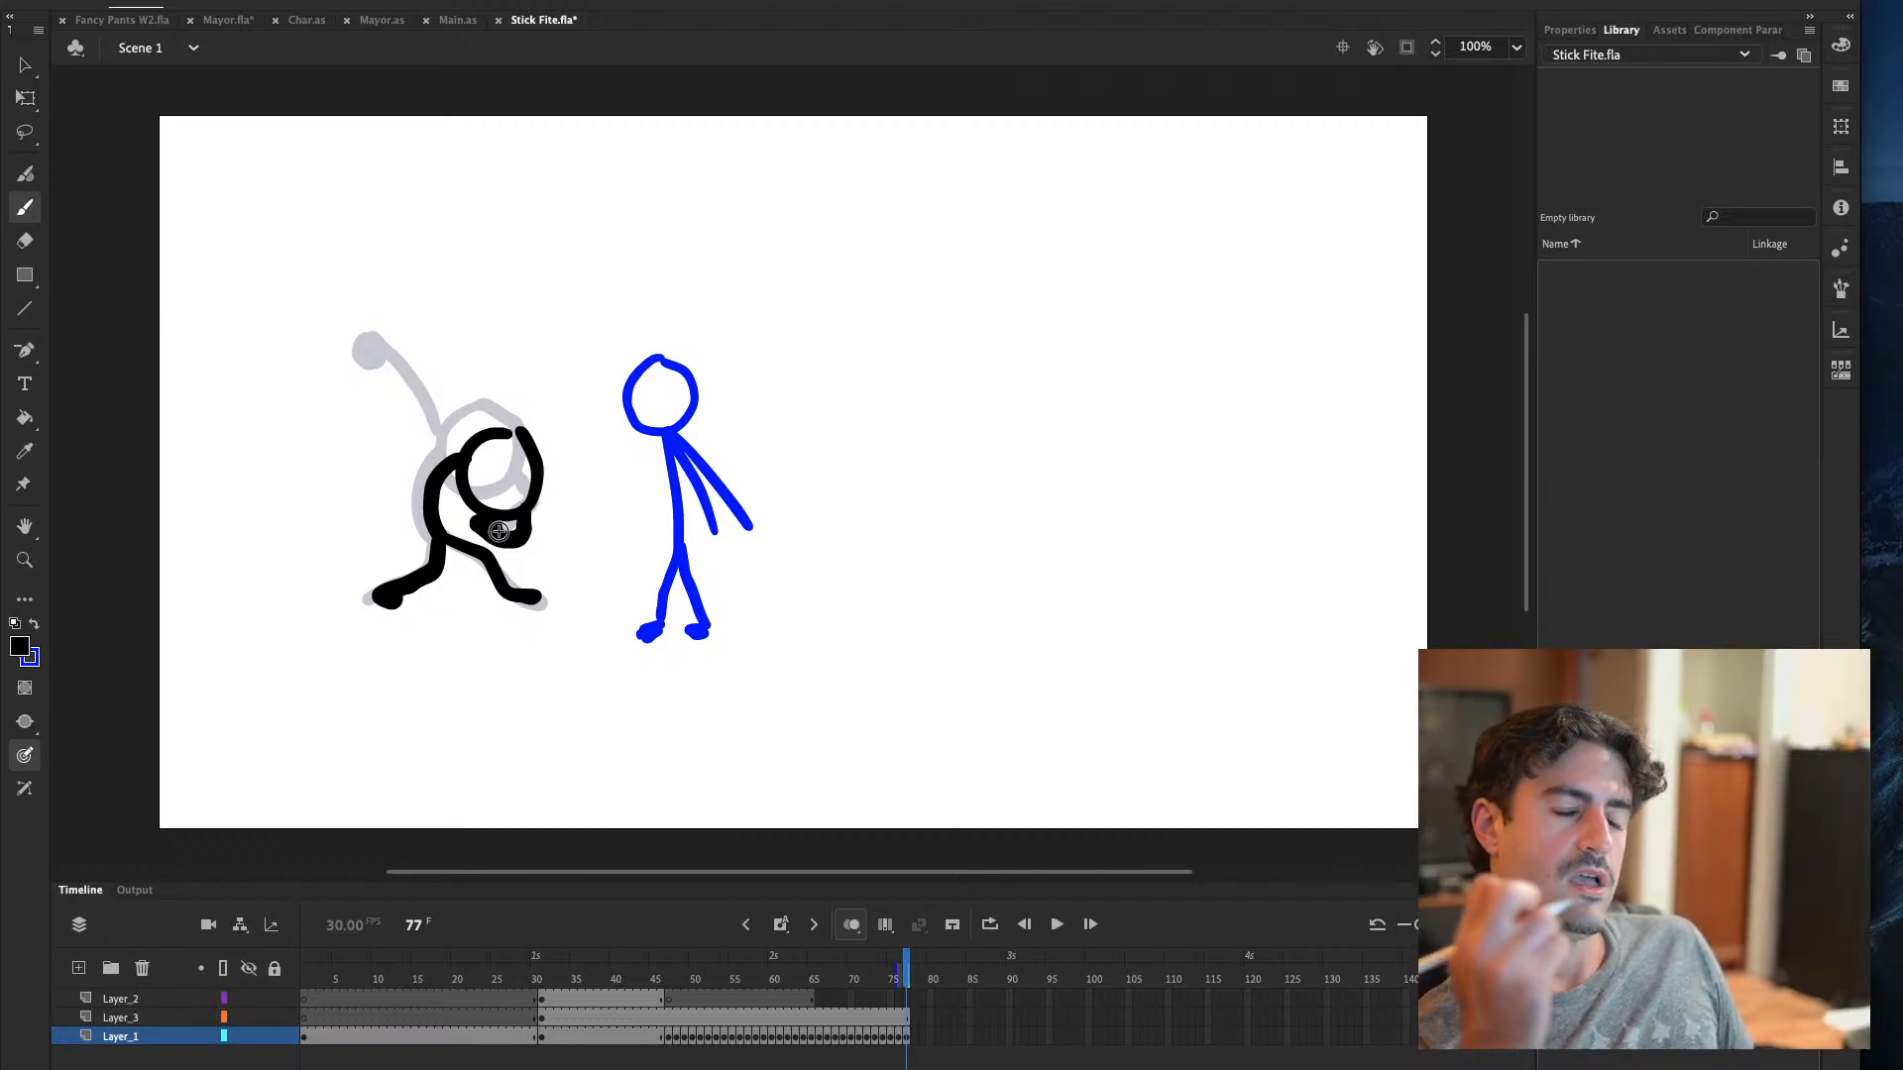
key("comma")
key("period")
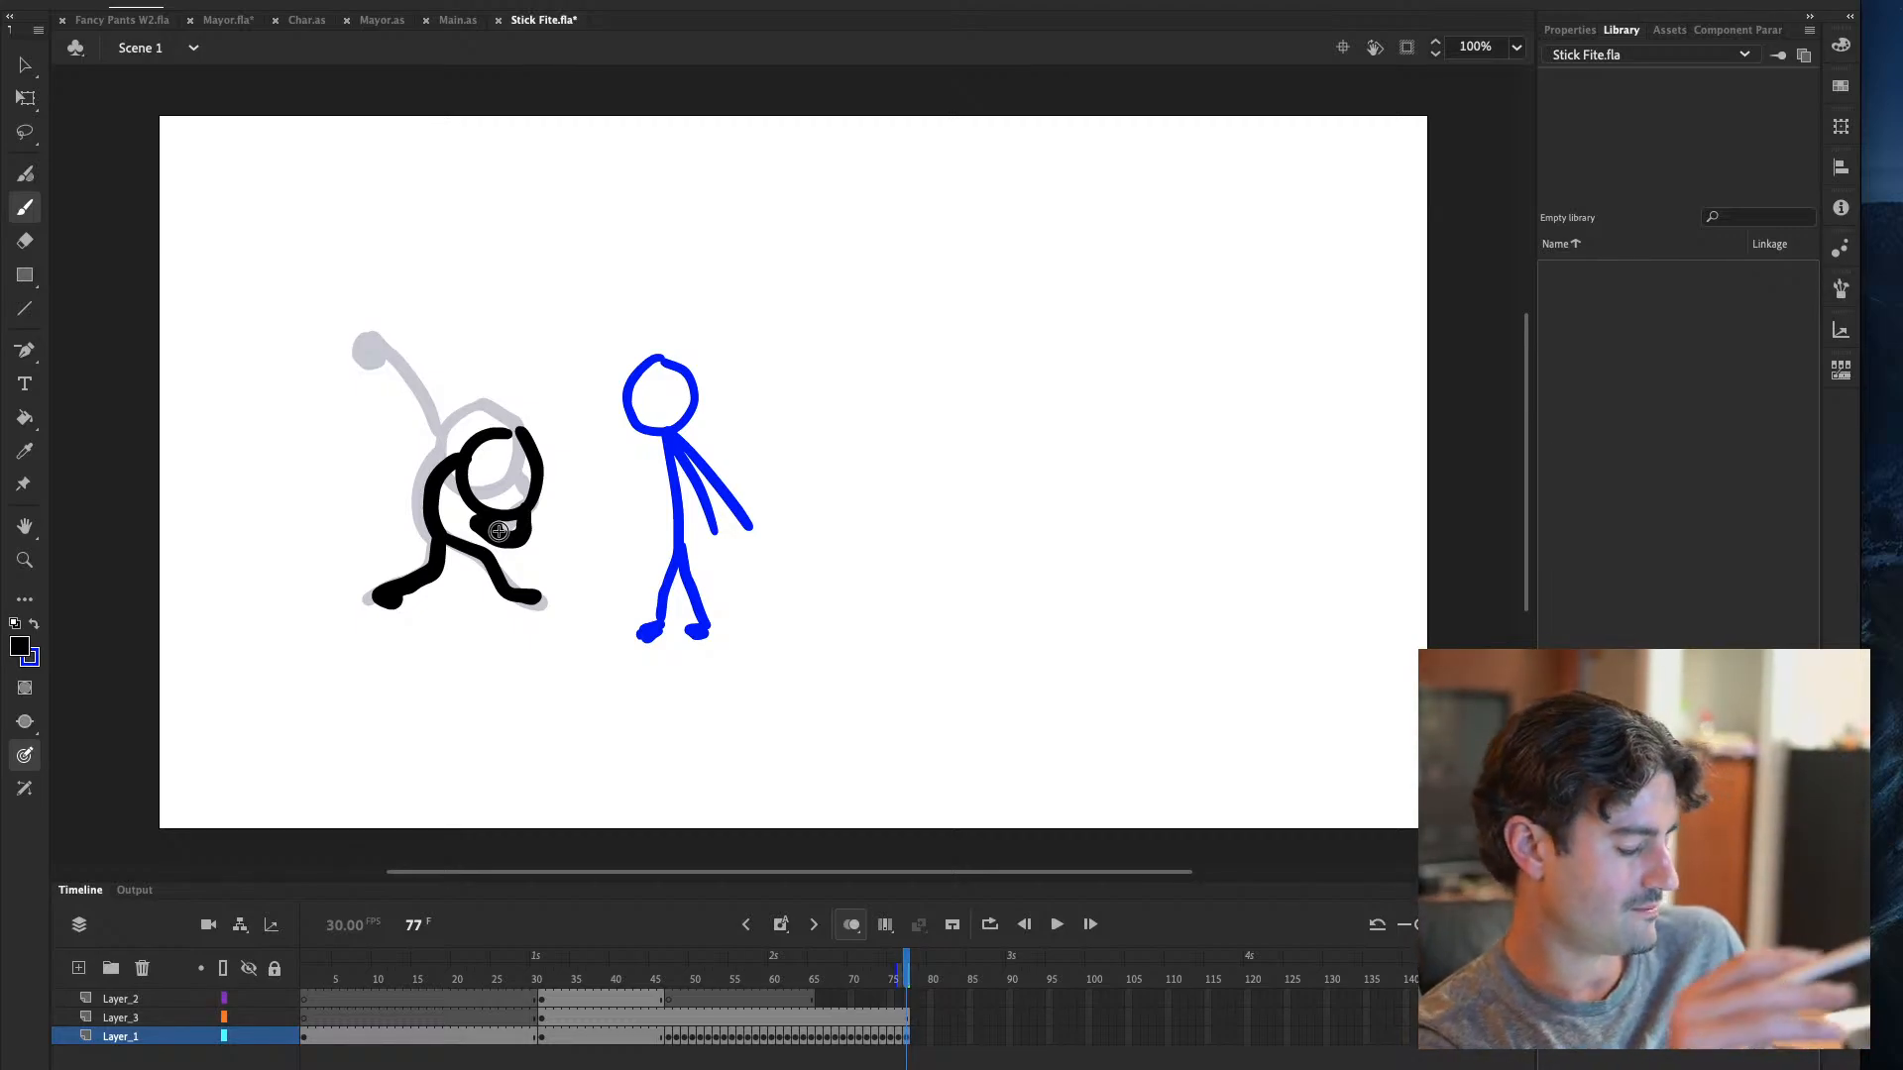
Draw the black figure's raised rear arm and fist on frame 77, slightly below the onion-skinned arm
key("comma")
key("period")
key("comma")
key("comma")
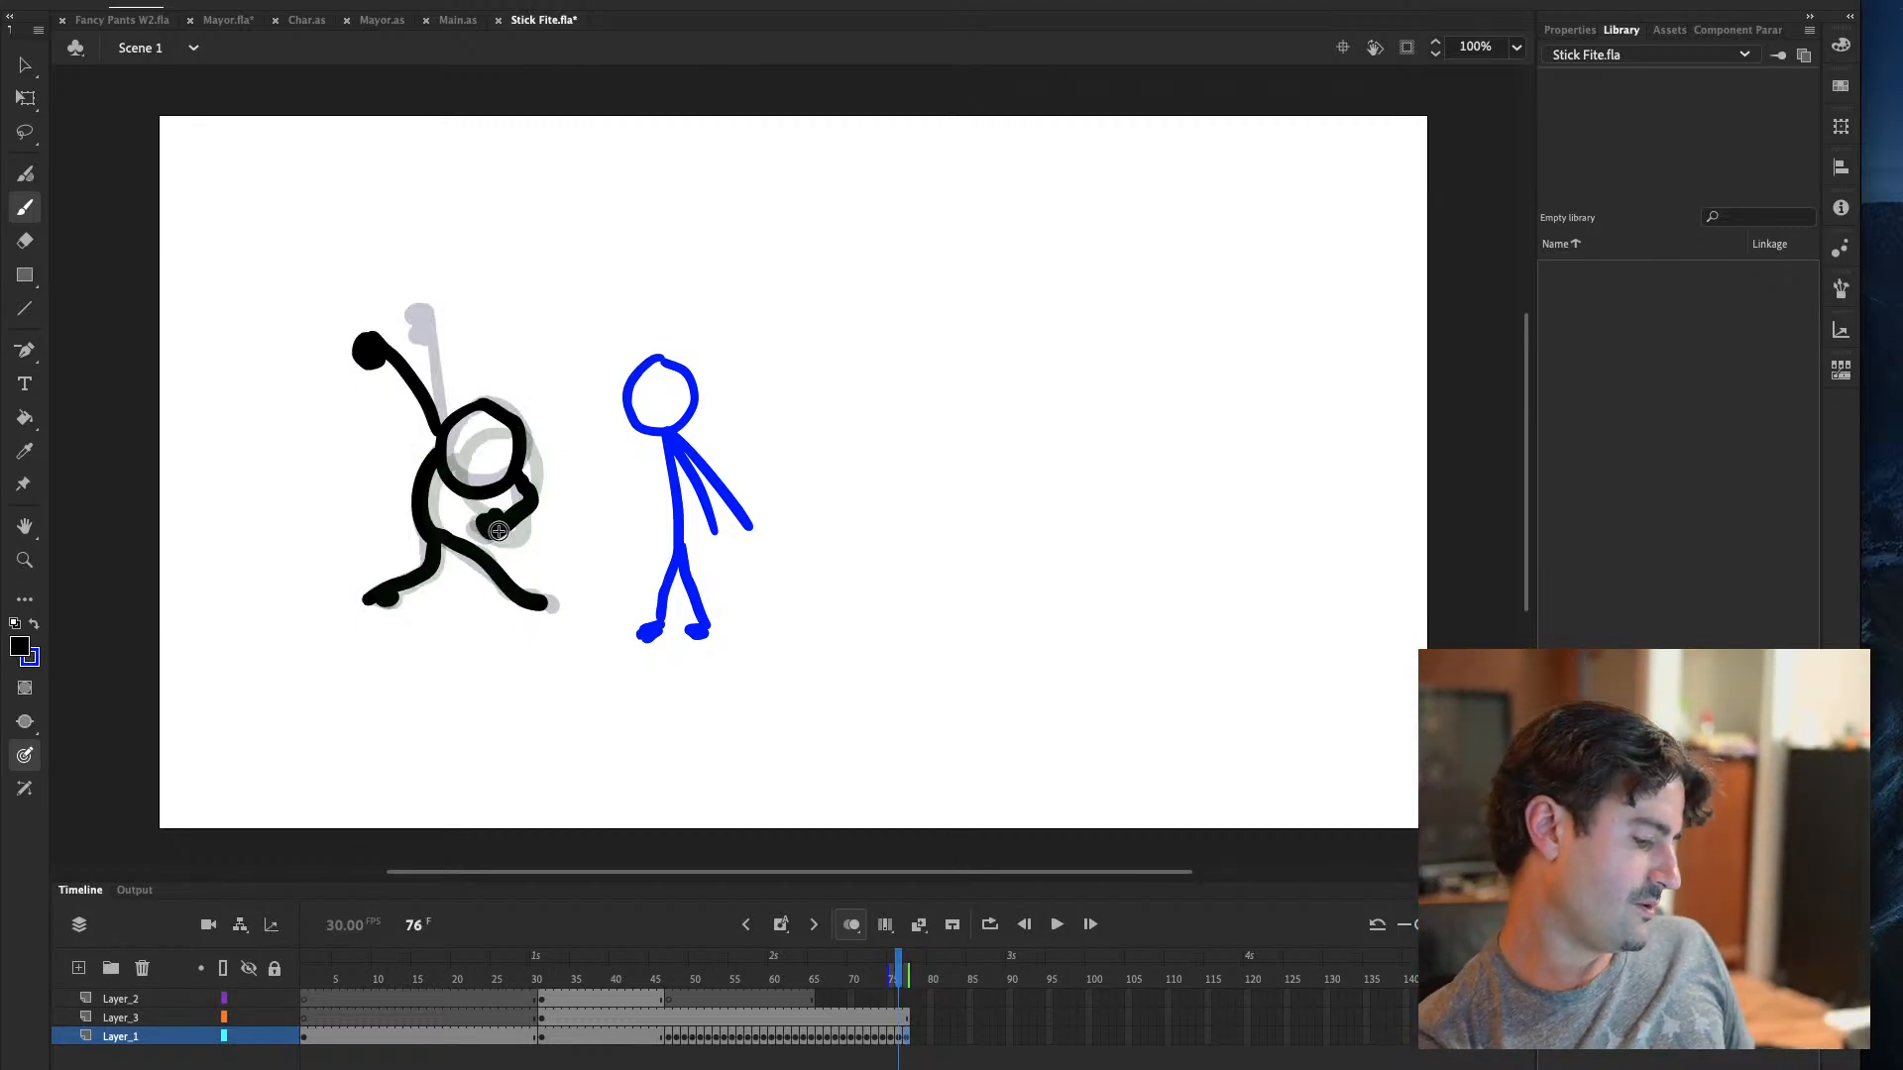
key("period")
key("period")
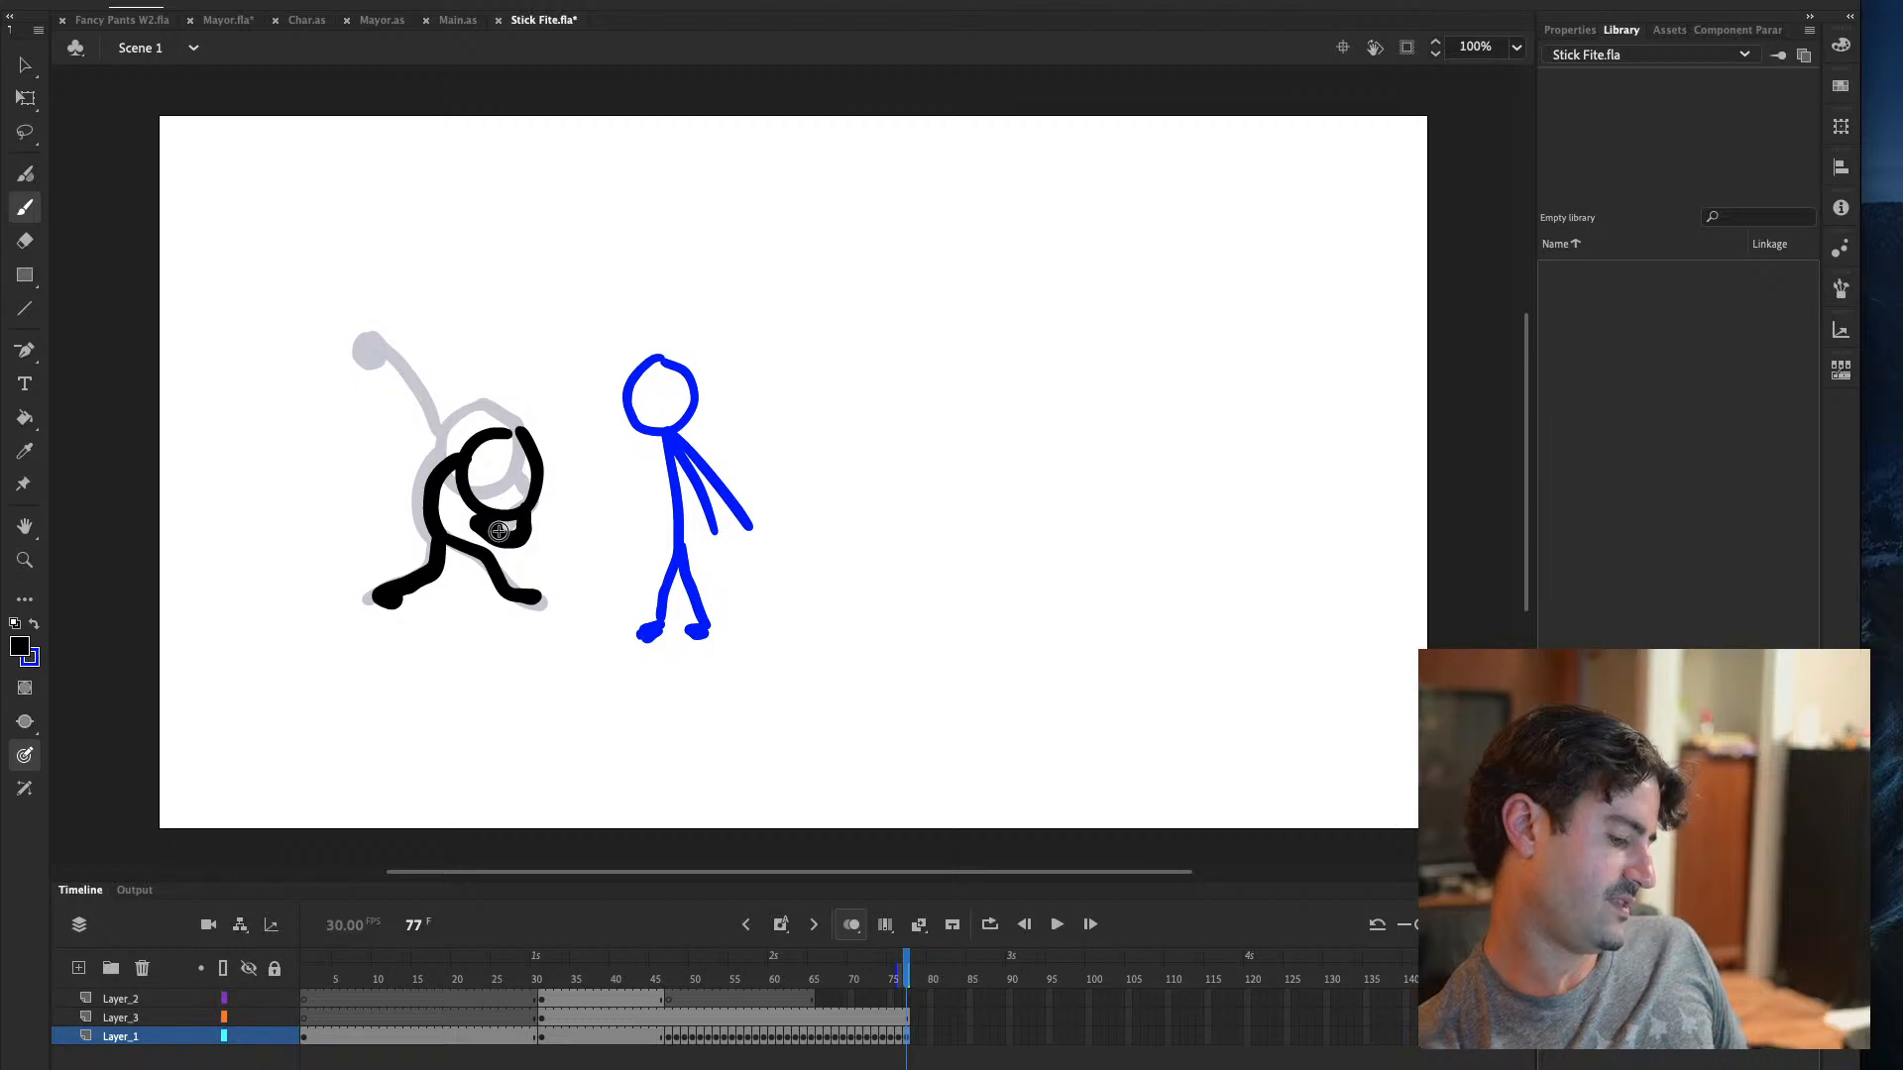
left_click_drag(381, 358, 464, 476)
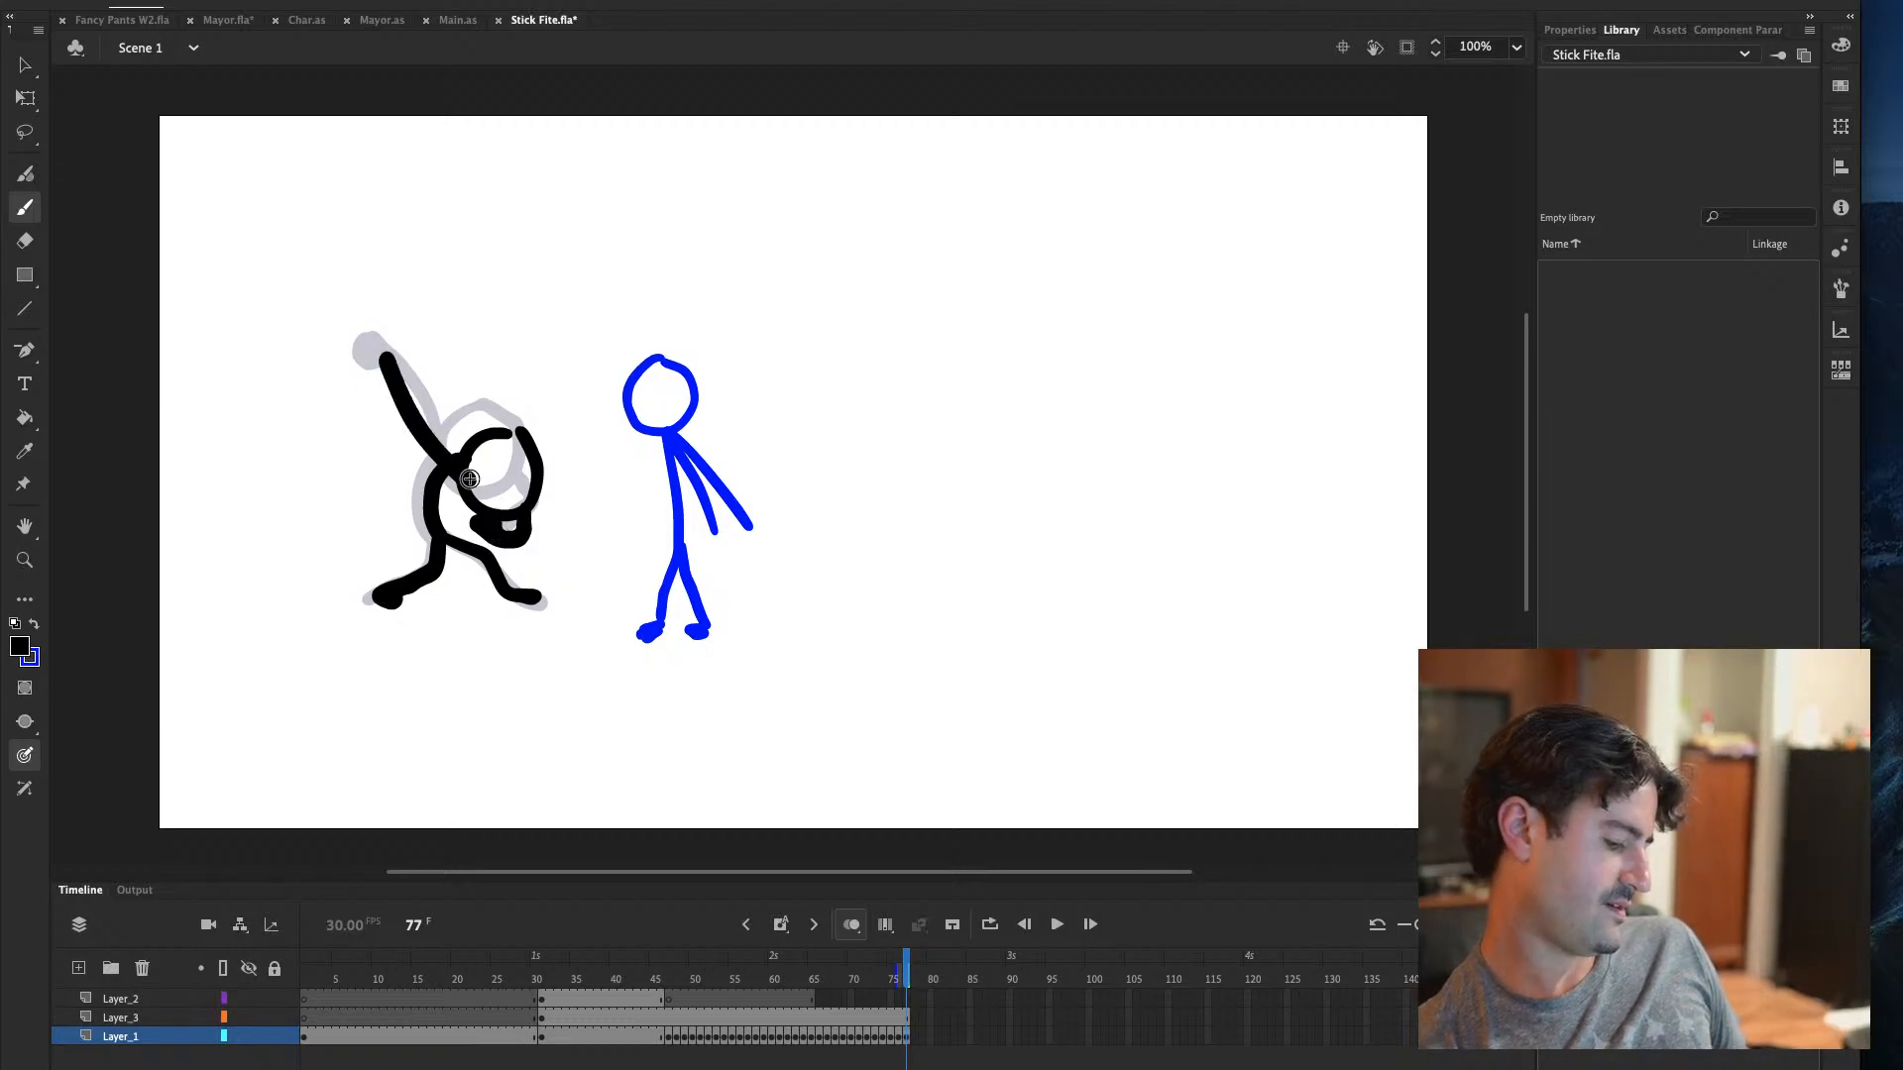
left_click_drag(367, 359, 381, 389)
Erase the black figure's raised rear arm and fist from frame 76
key("comma")
key("period")
key("comma")
key("period")
key("comma")
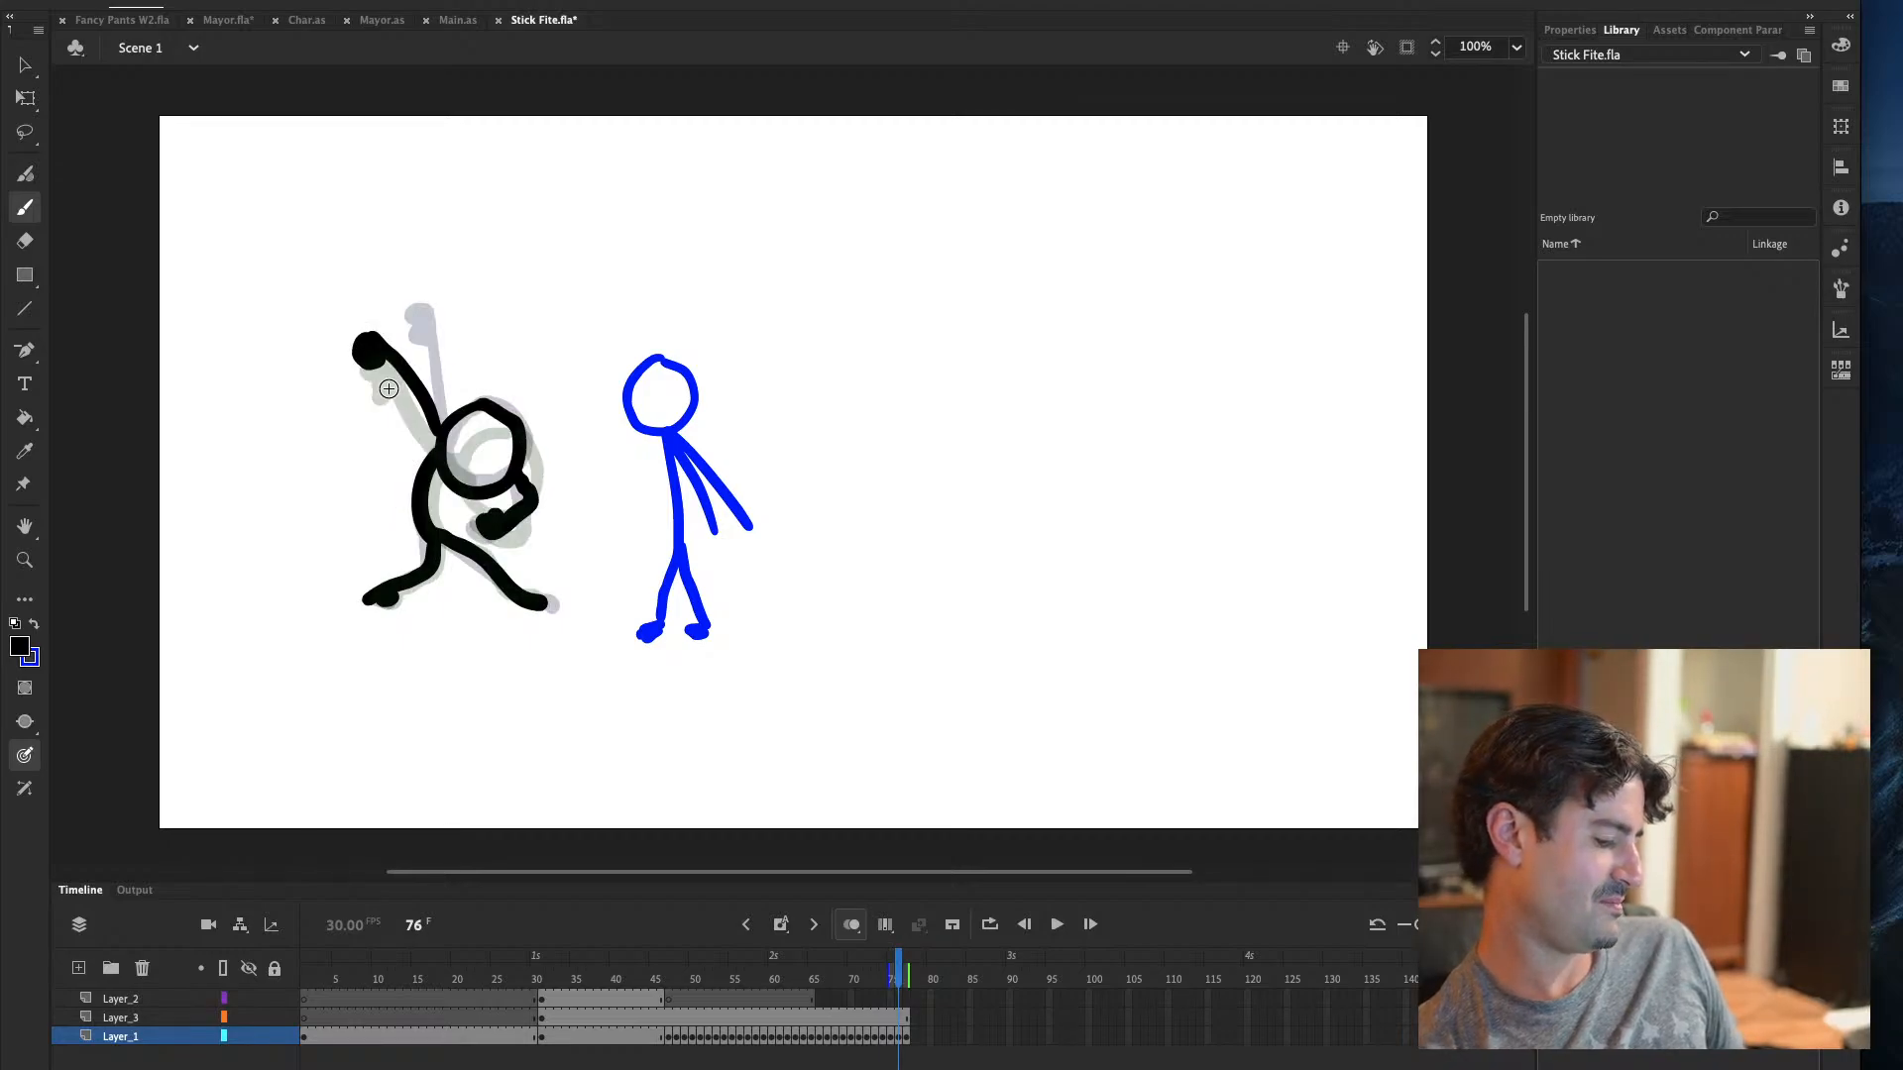
left_click(24, 241)
mouse_move(412, 392)
left_mouse_down()
mouse_move(432, 438)
mouse_move(402, 358)
left_mouse_up()
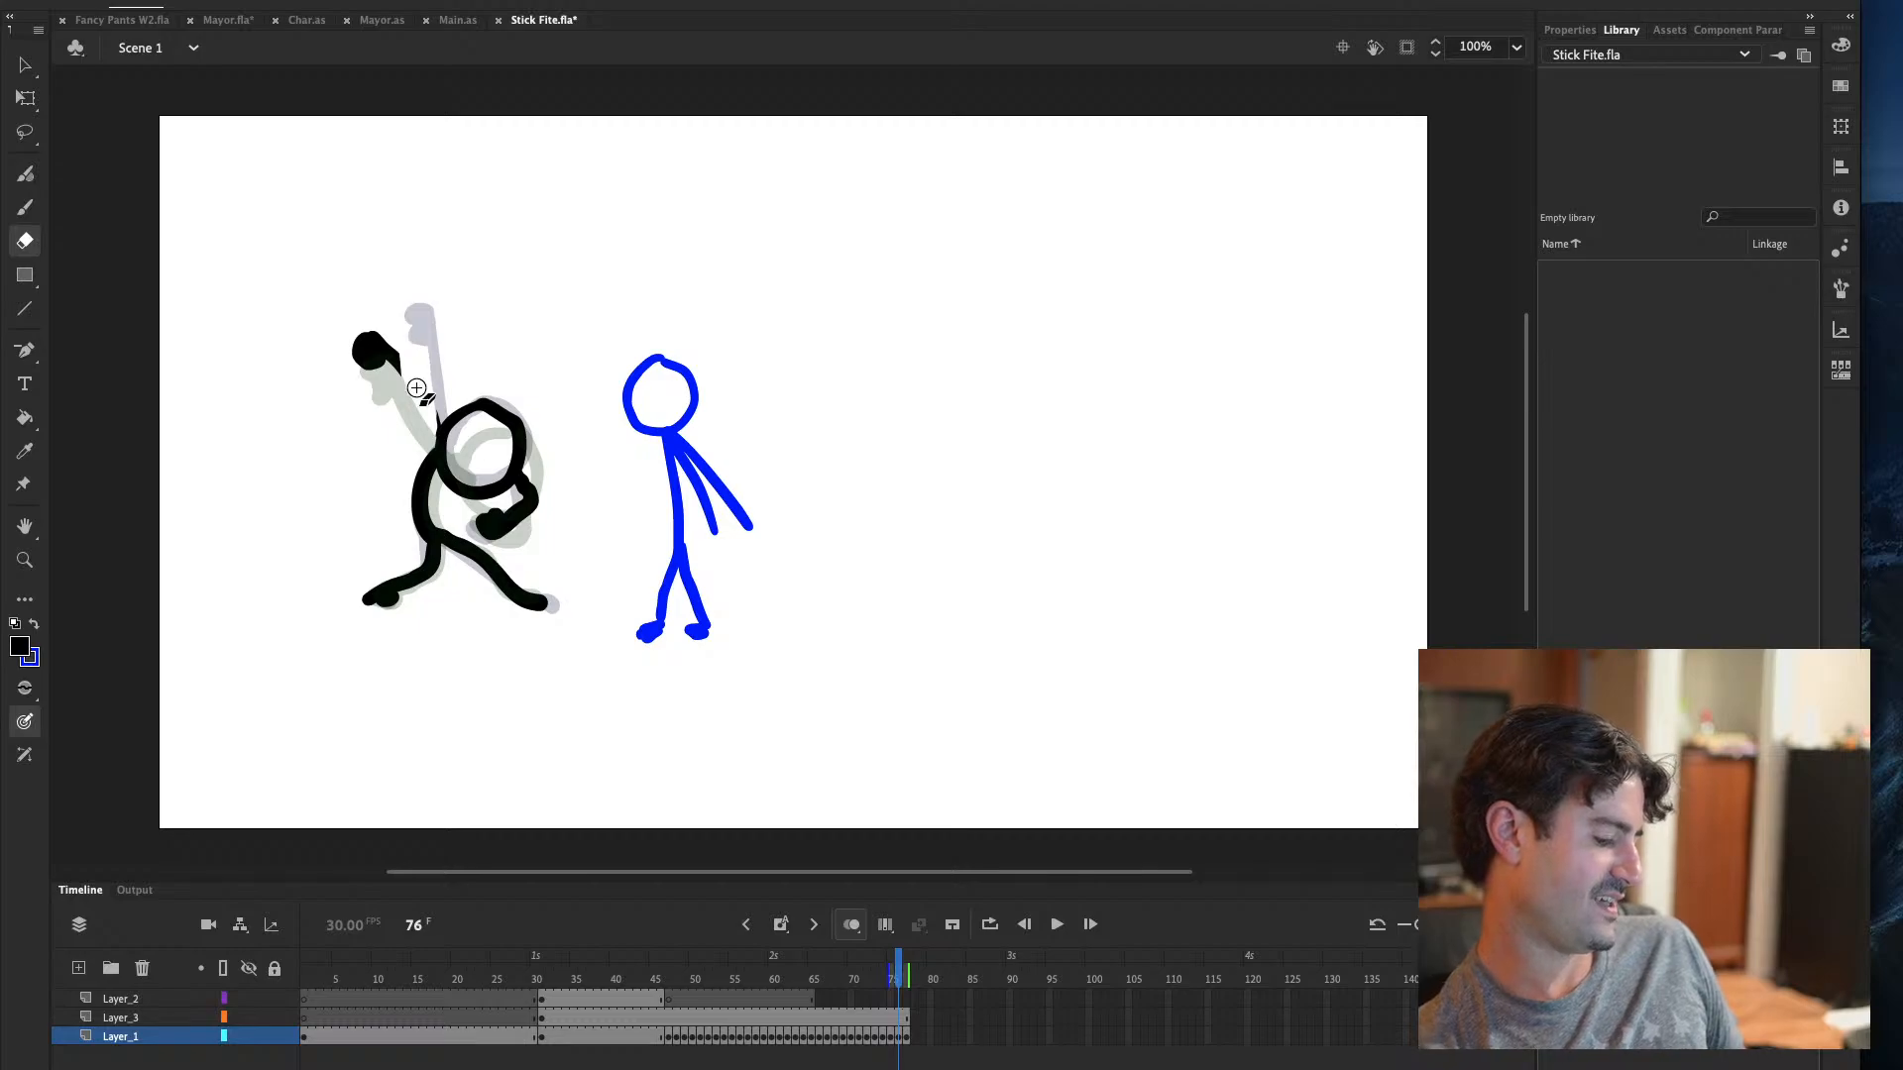
left_click(25, 207)
key("period")
key("comma")
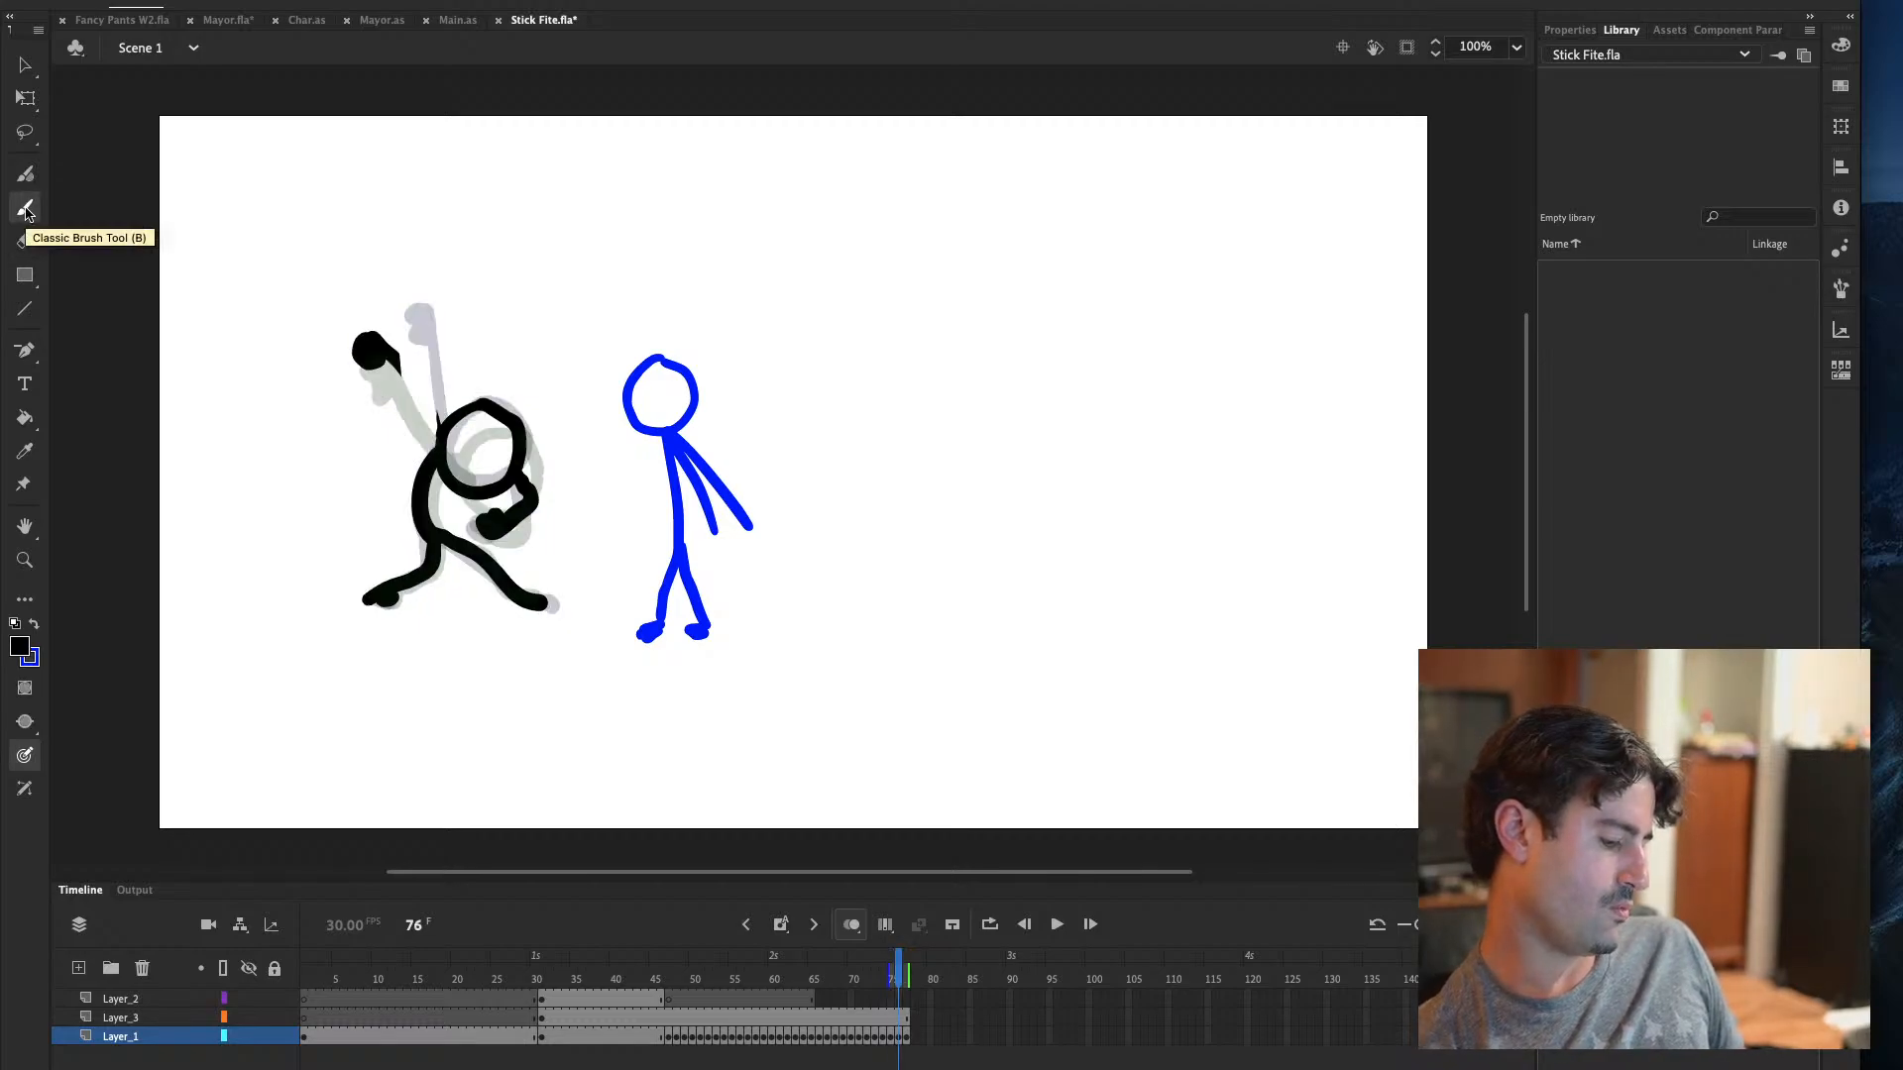
left_click(25, 64)
mouse_move(284, 287)
left_mouse_down()
mouse_move(459, 359)
mouse_move(459, 391)
left_mouse_up()
key("Delete")
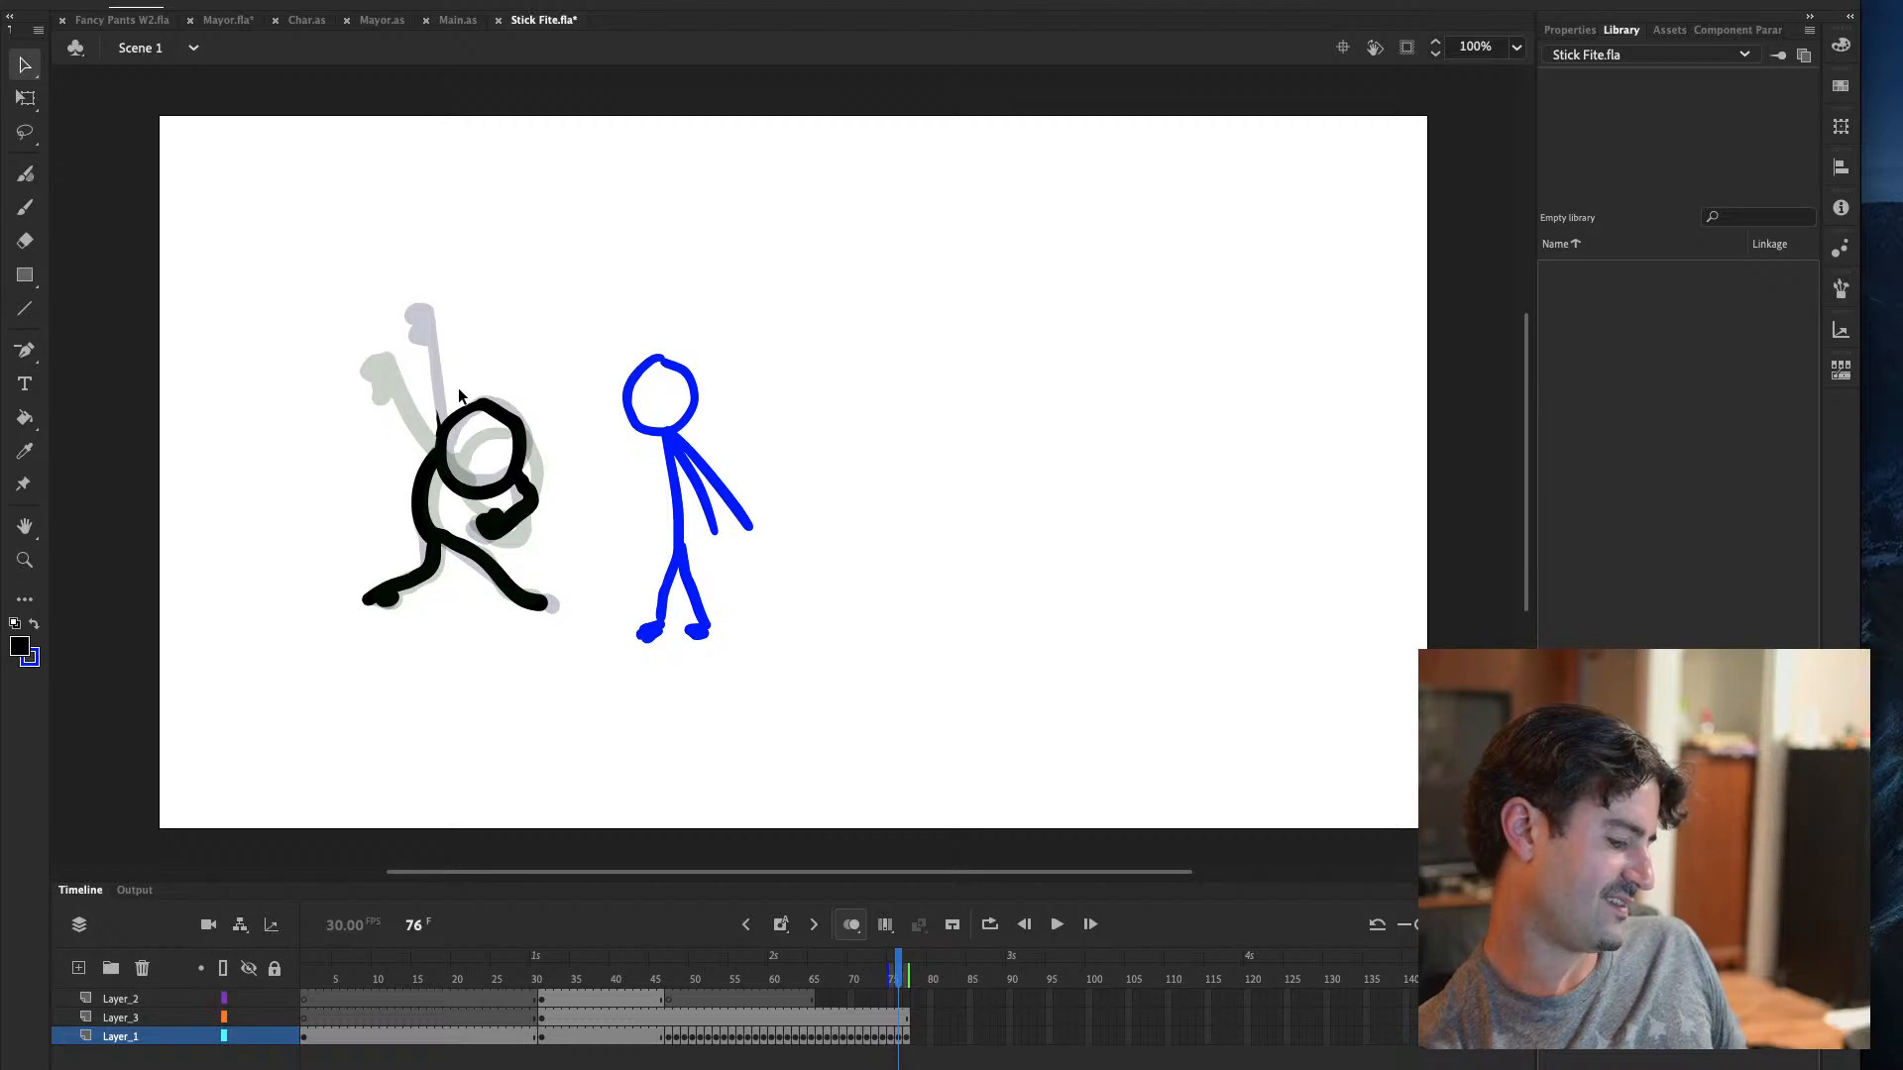
Redraw the black figure's rear arm on frame 76 nearly vertical, with the fist above the head and short motion lines around it
left_click(25, 207)
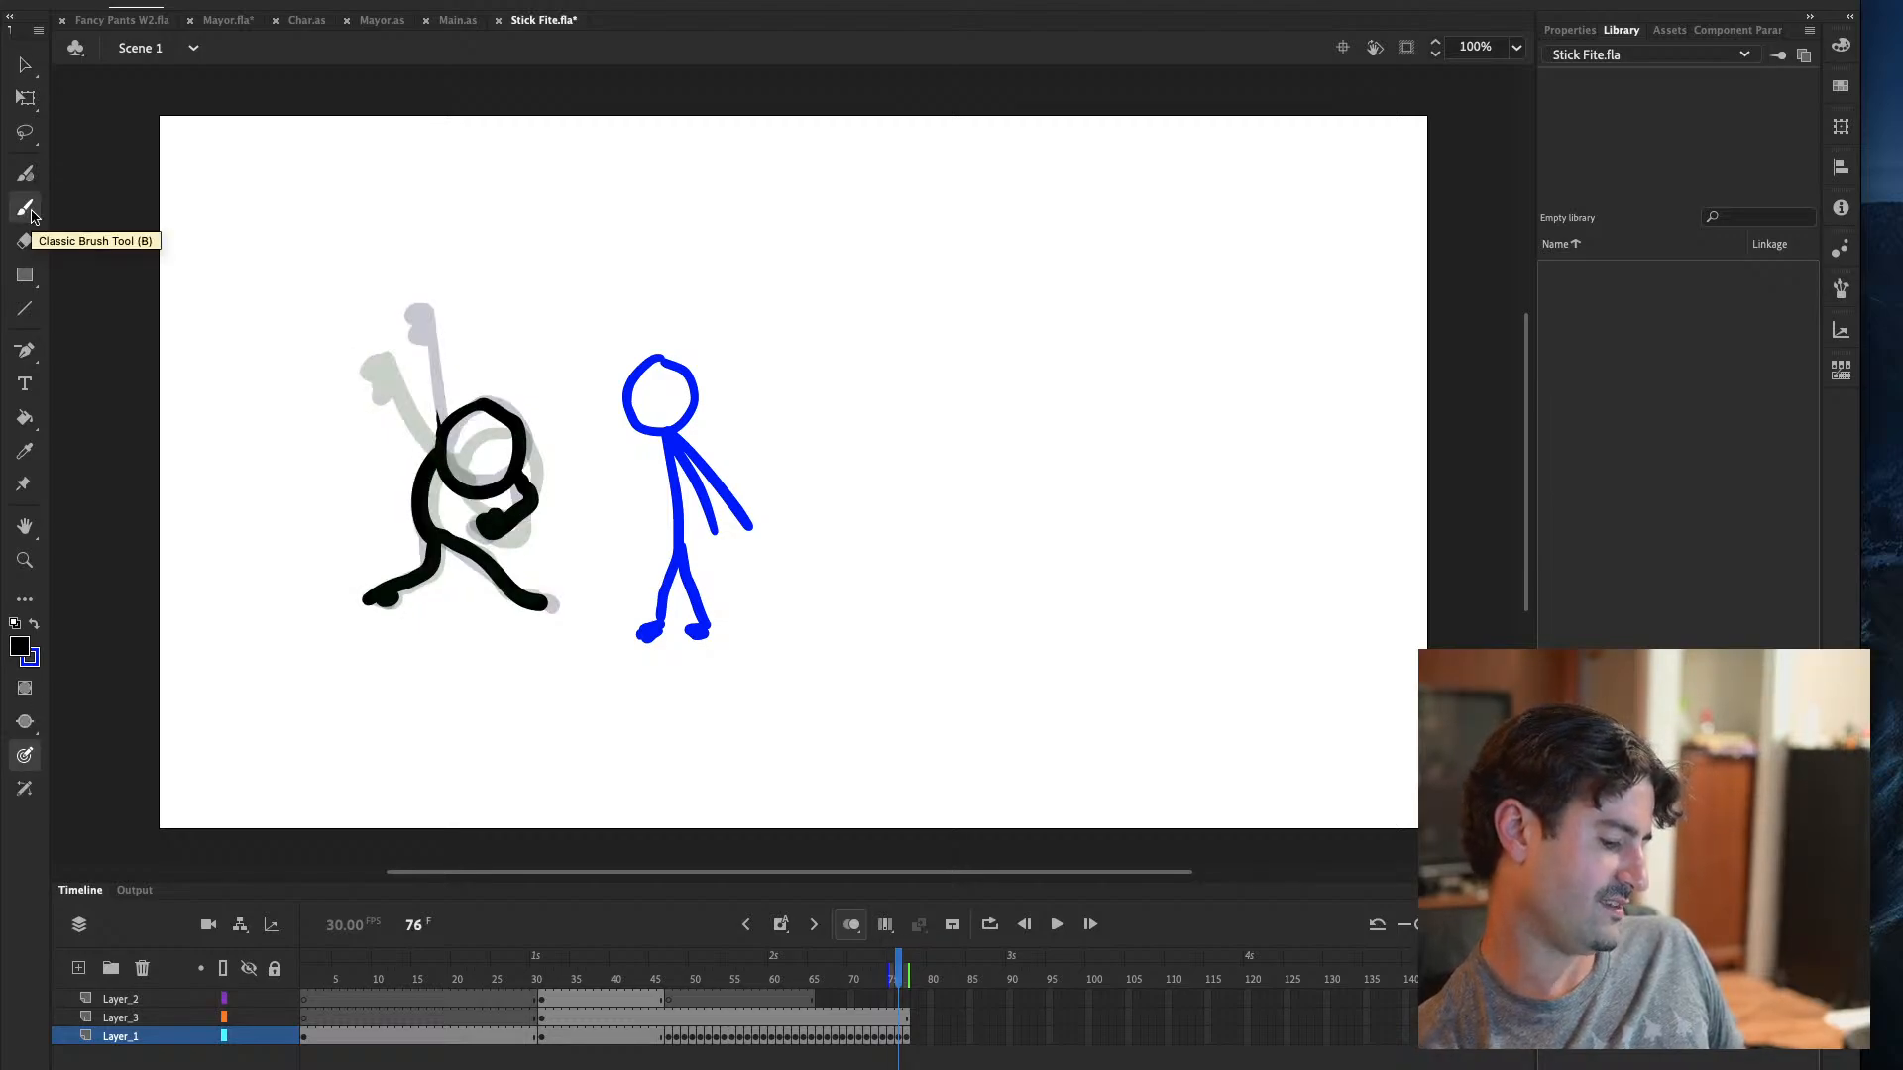
left_click_drag(397, 325, 449, 460)
key("super+z")
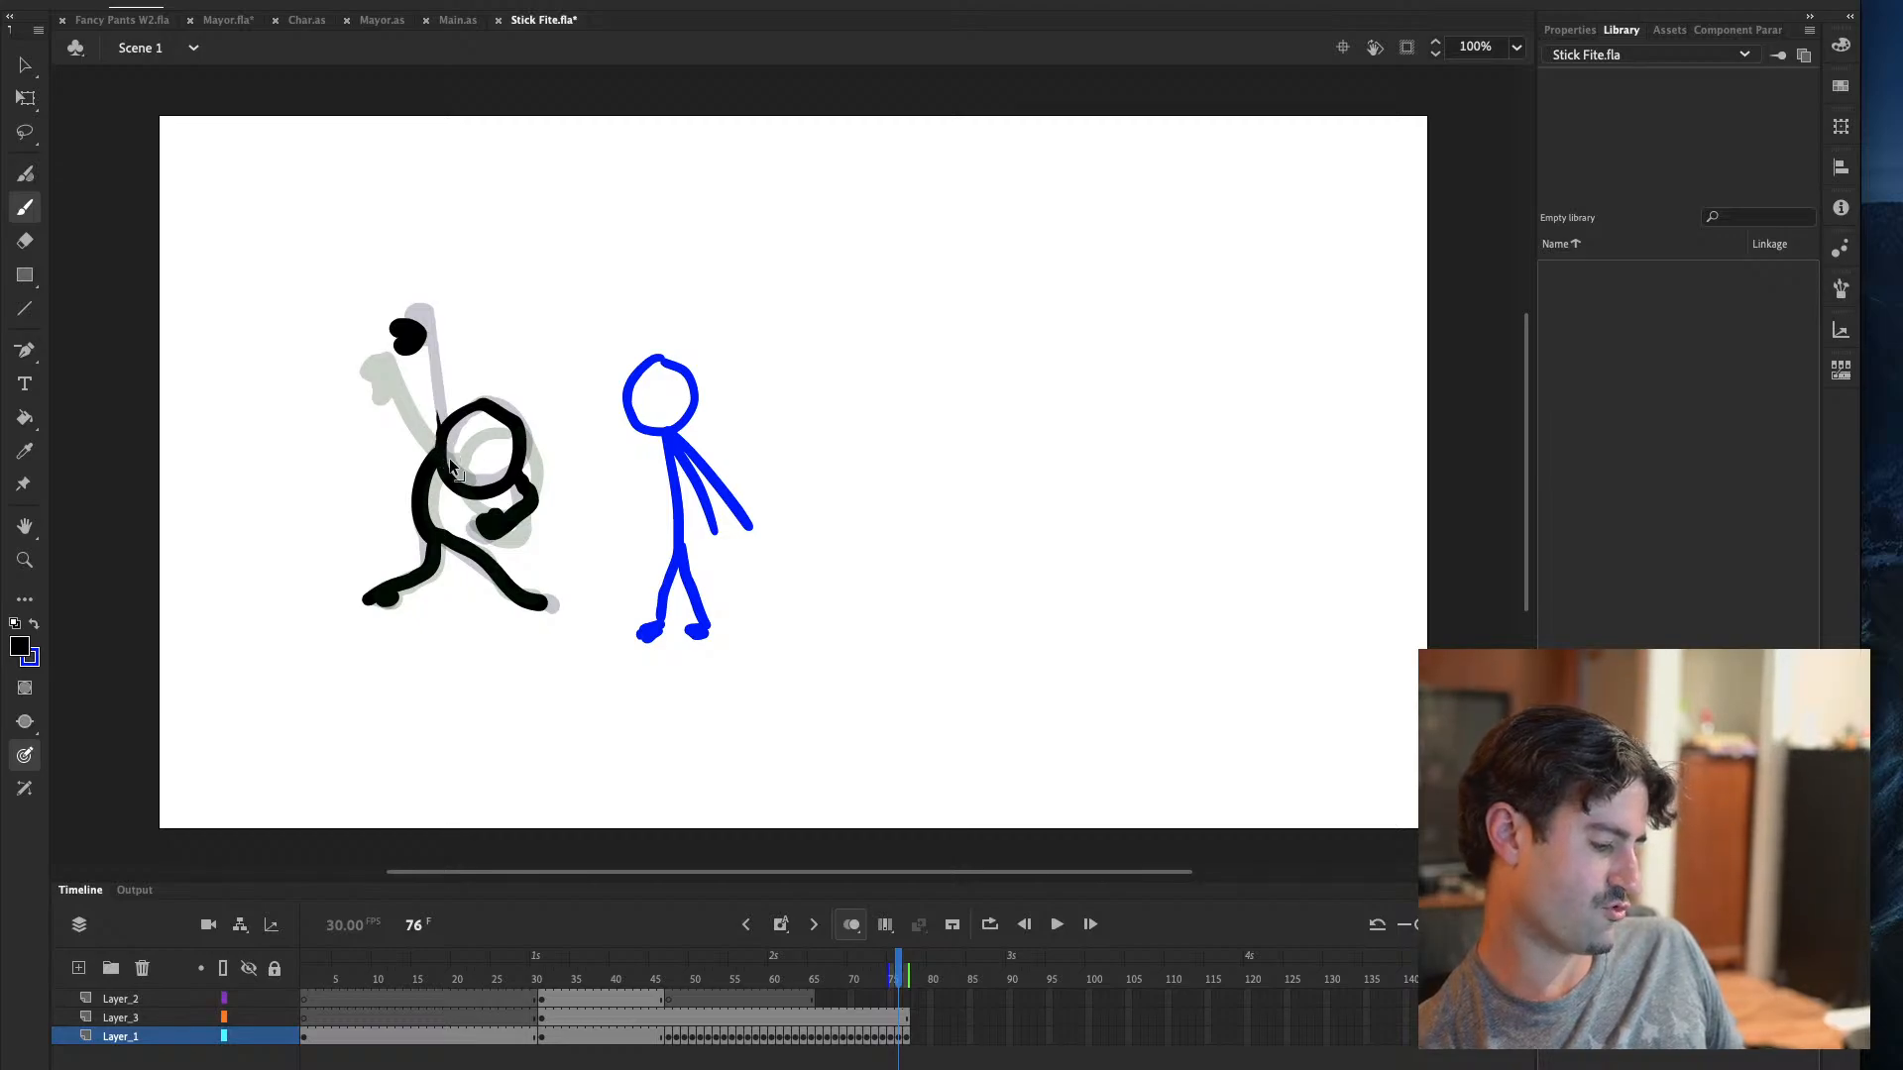
key("super+shift+z")
mouse_move(439, 458)
left_mouse_down()
mouse_move(401, 361)
mouse_move(420, 304)
mouse_move(437, 346)
left_mouse_up()
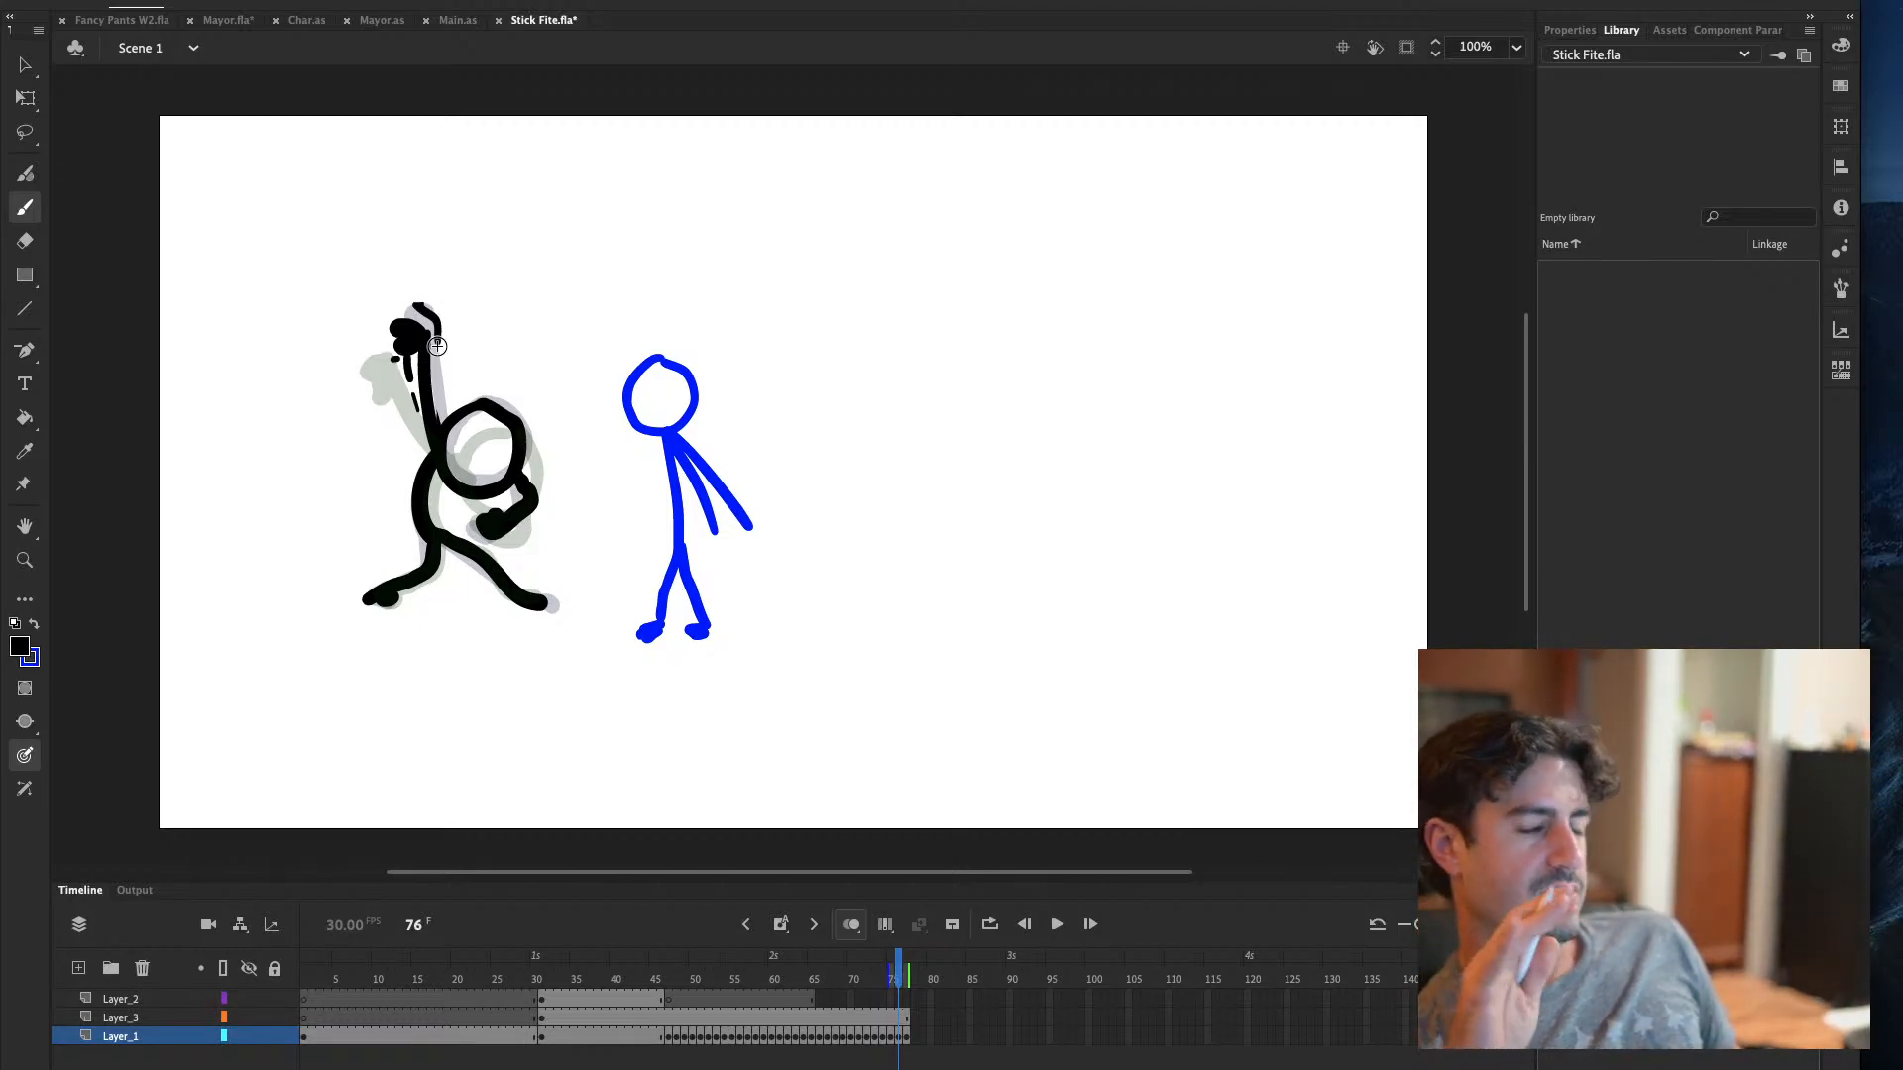
Erase the black figure's raised rear arm and fist from frame 77
key("period")
key("comma")
key("period")
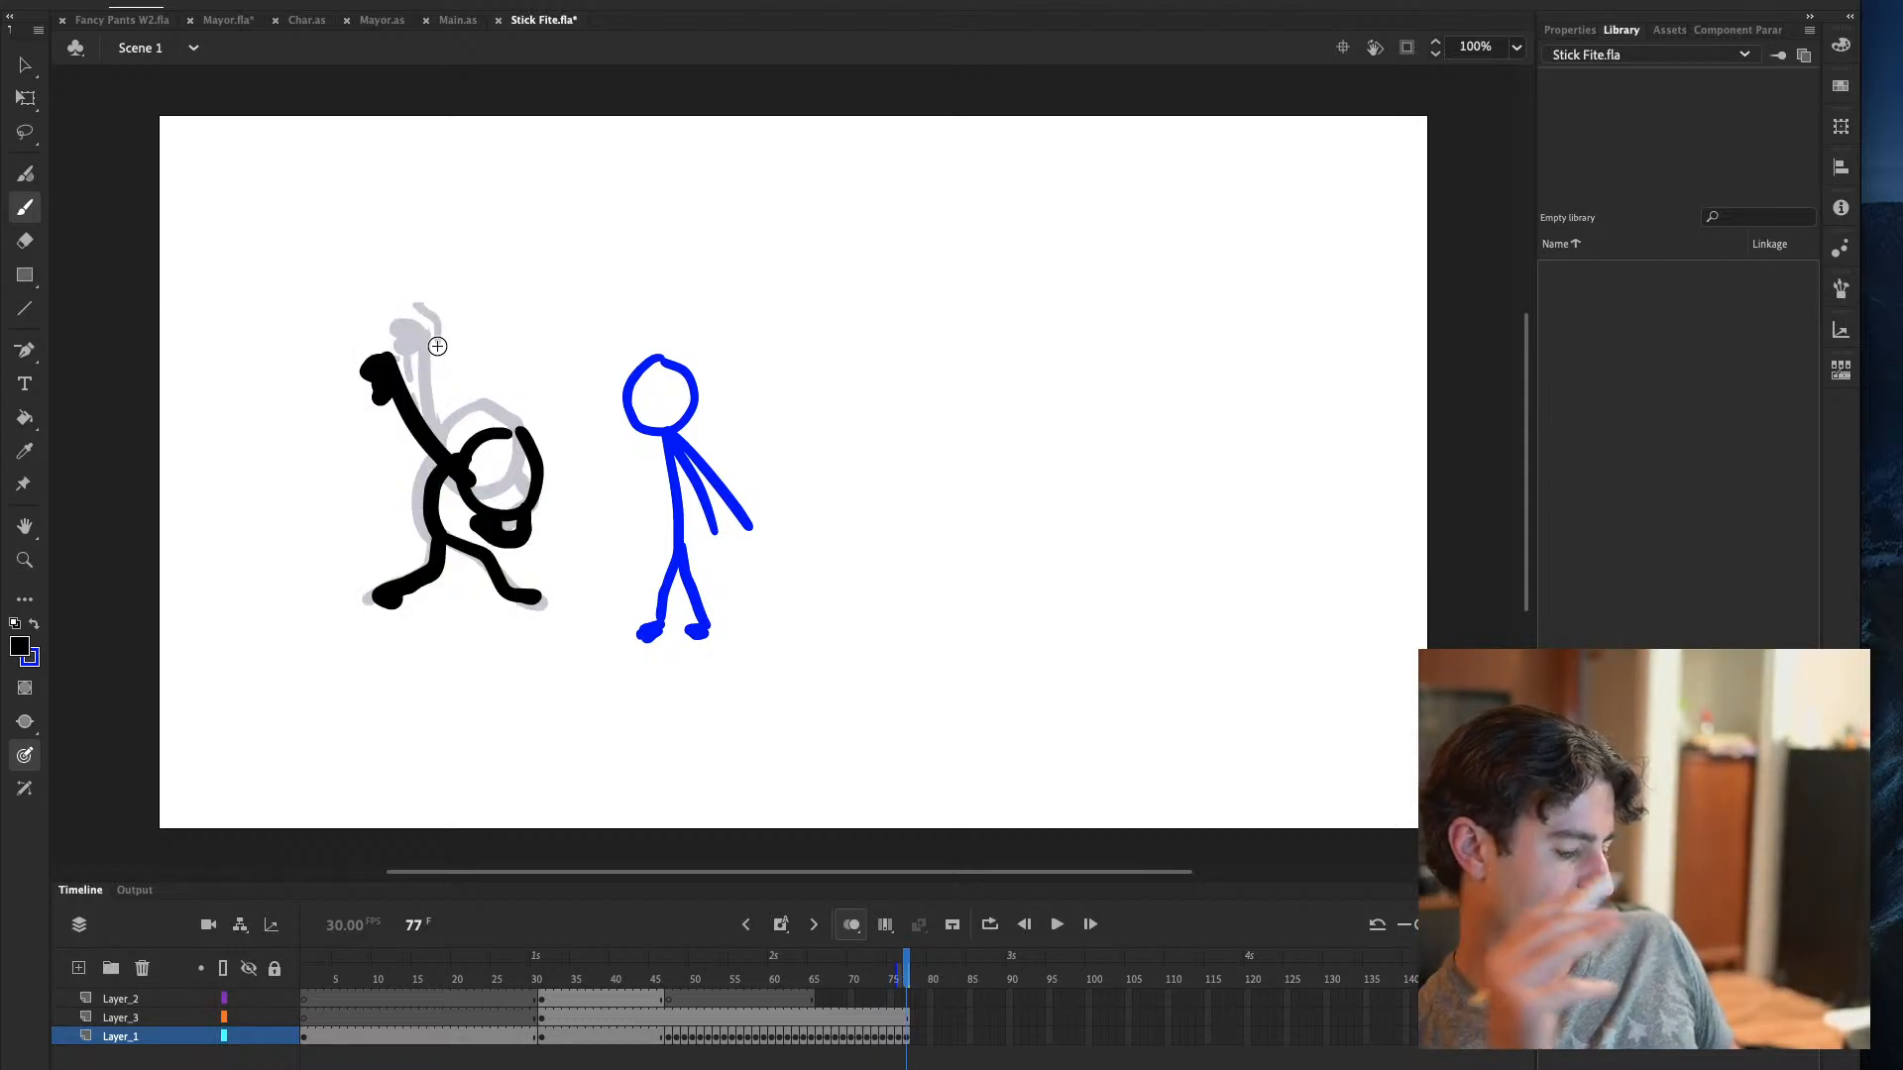
key("e")
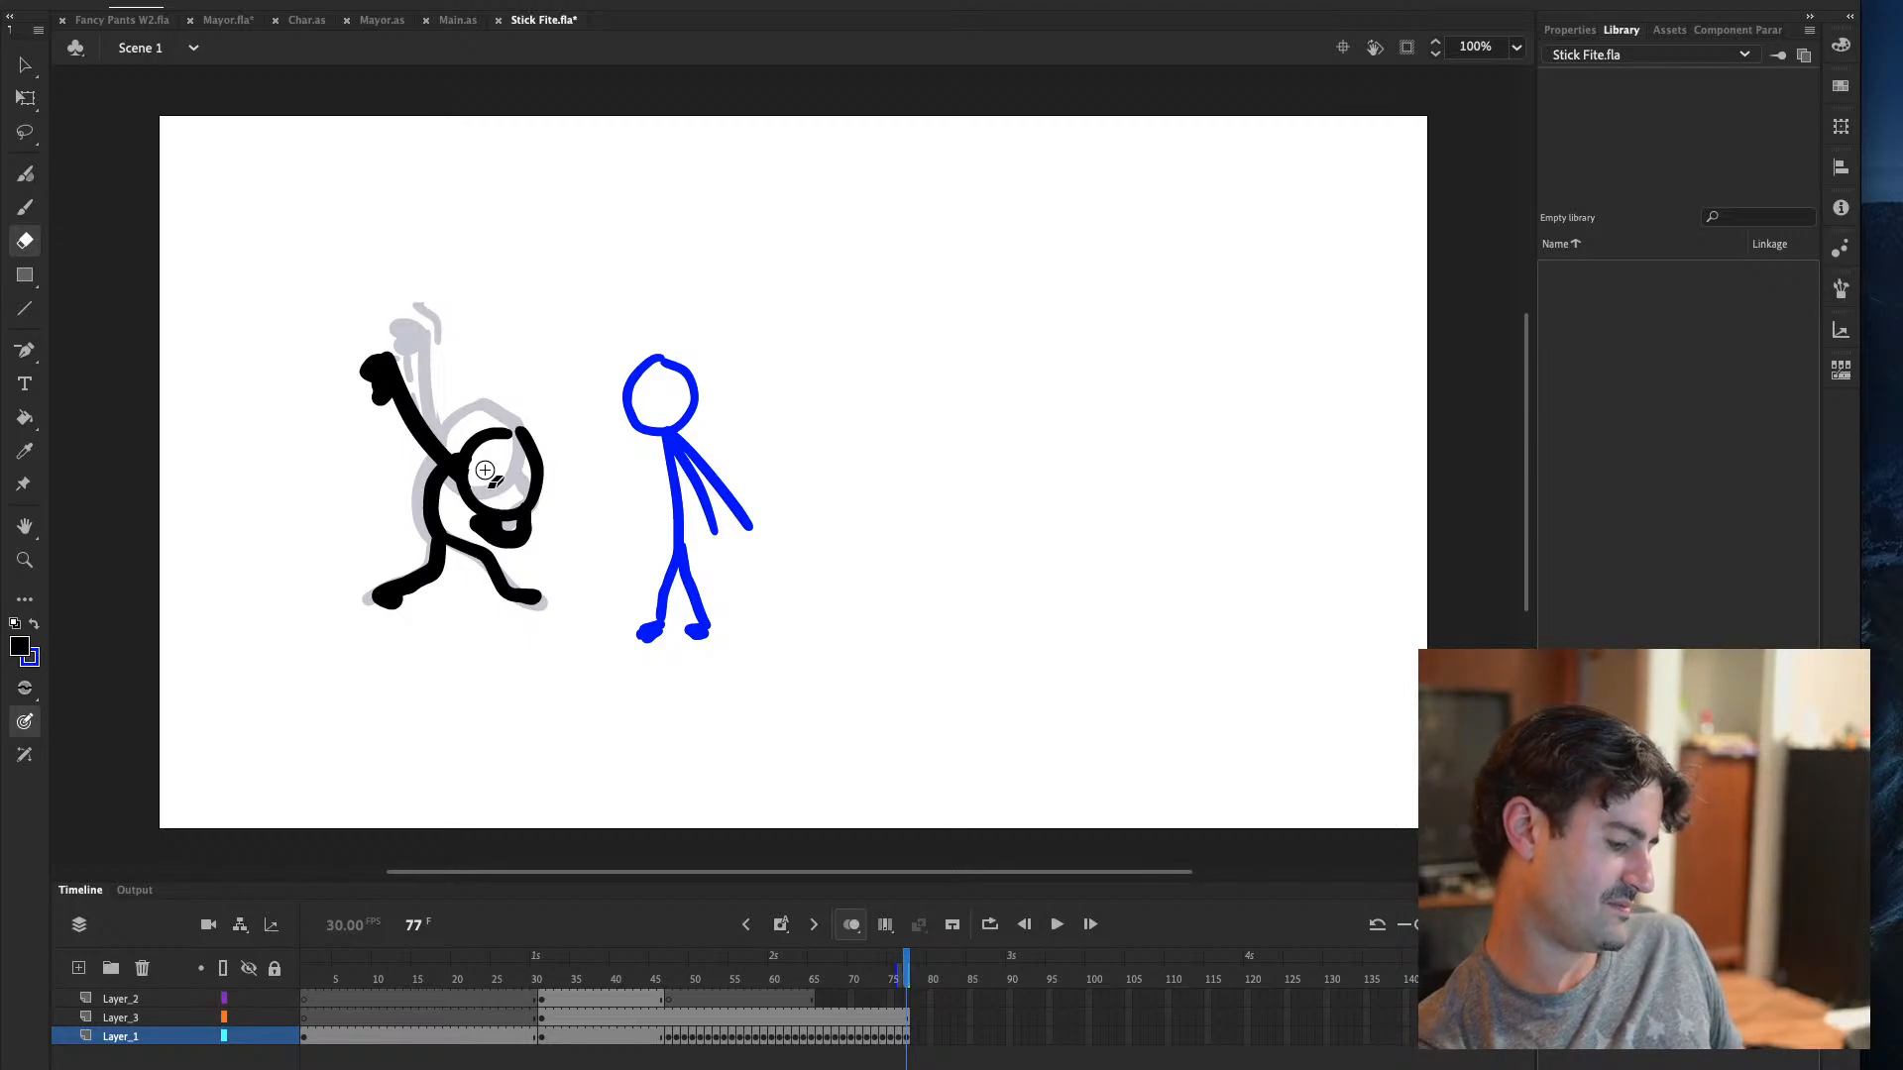
key("b")
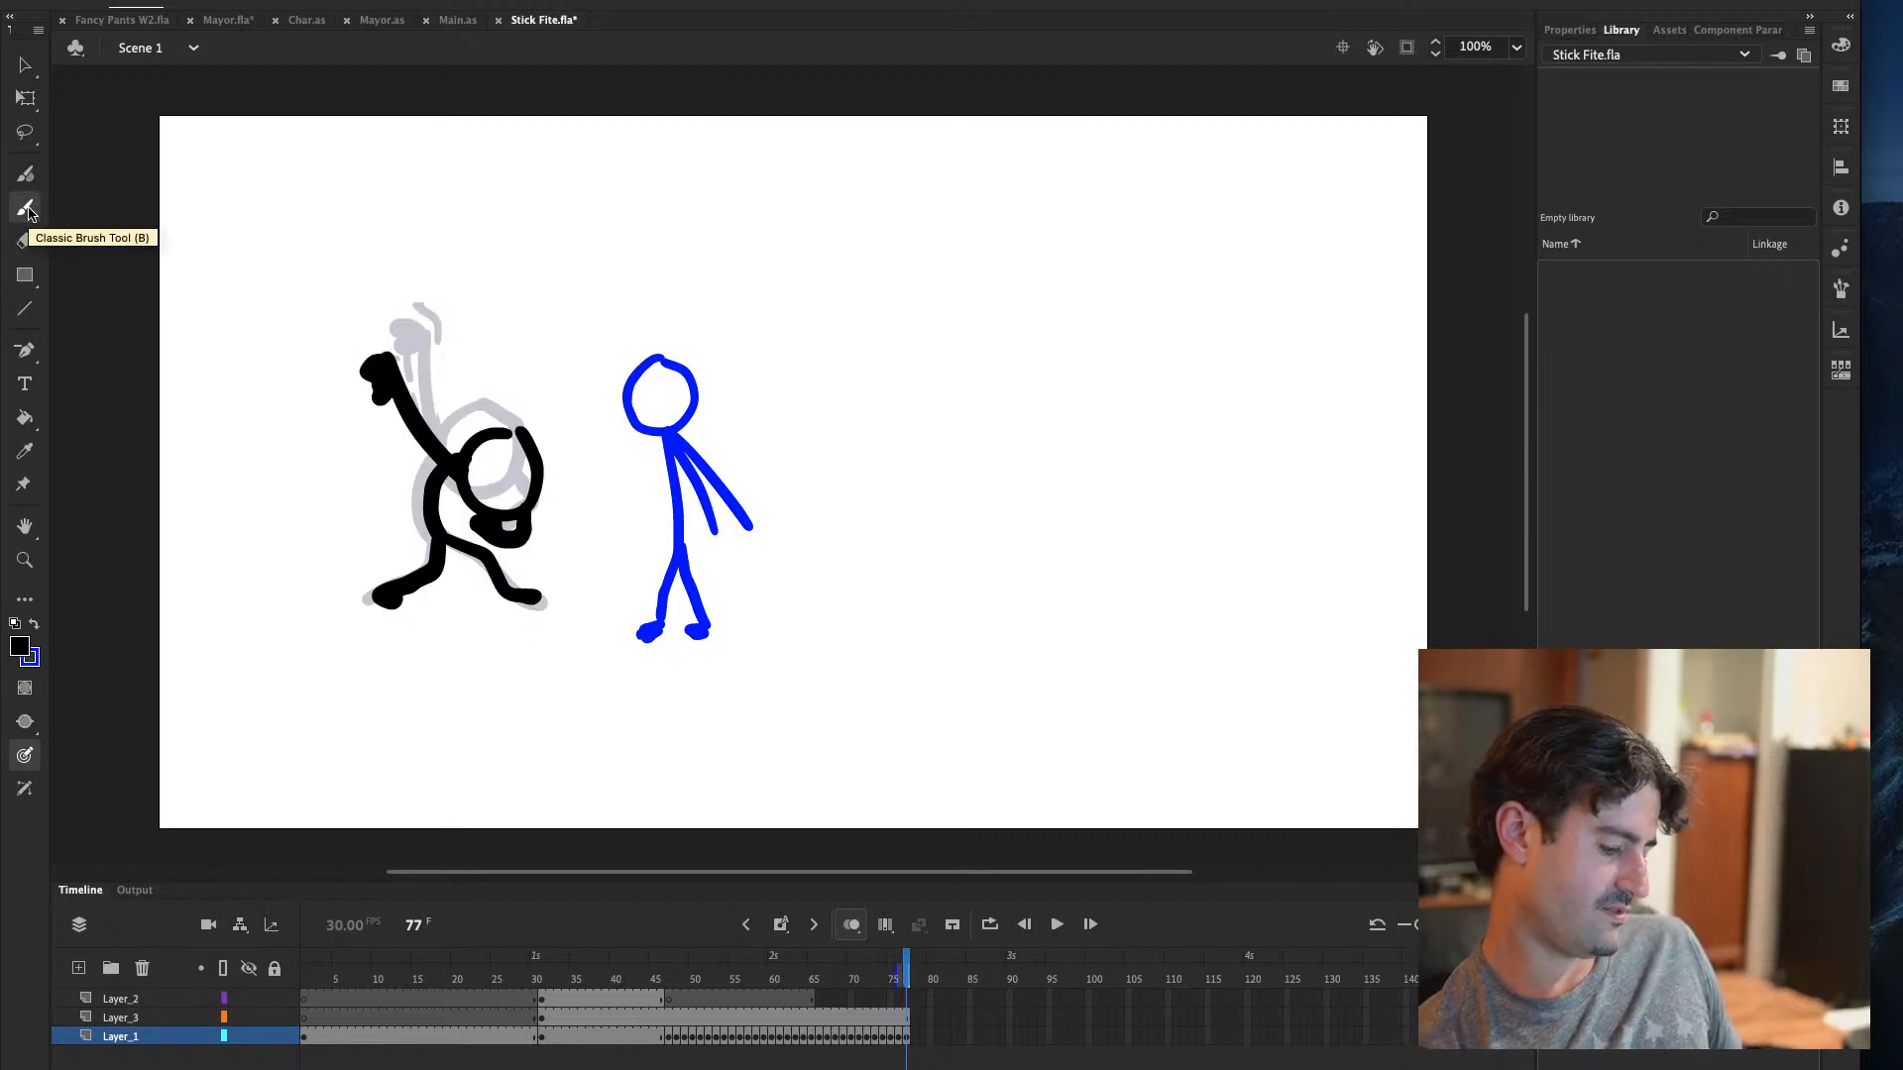
left_click_drag(401, 342, 447, 431)
key("ctrl+z")
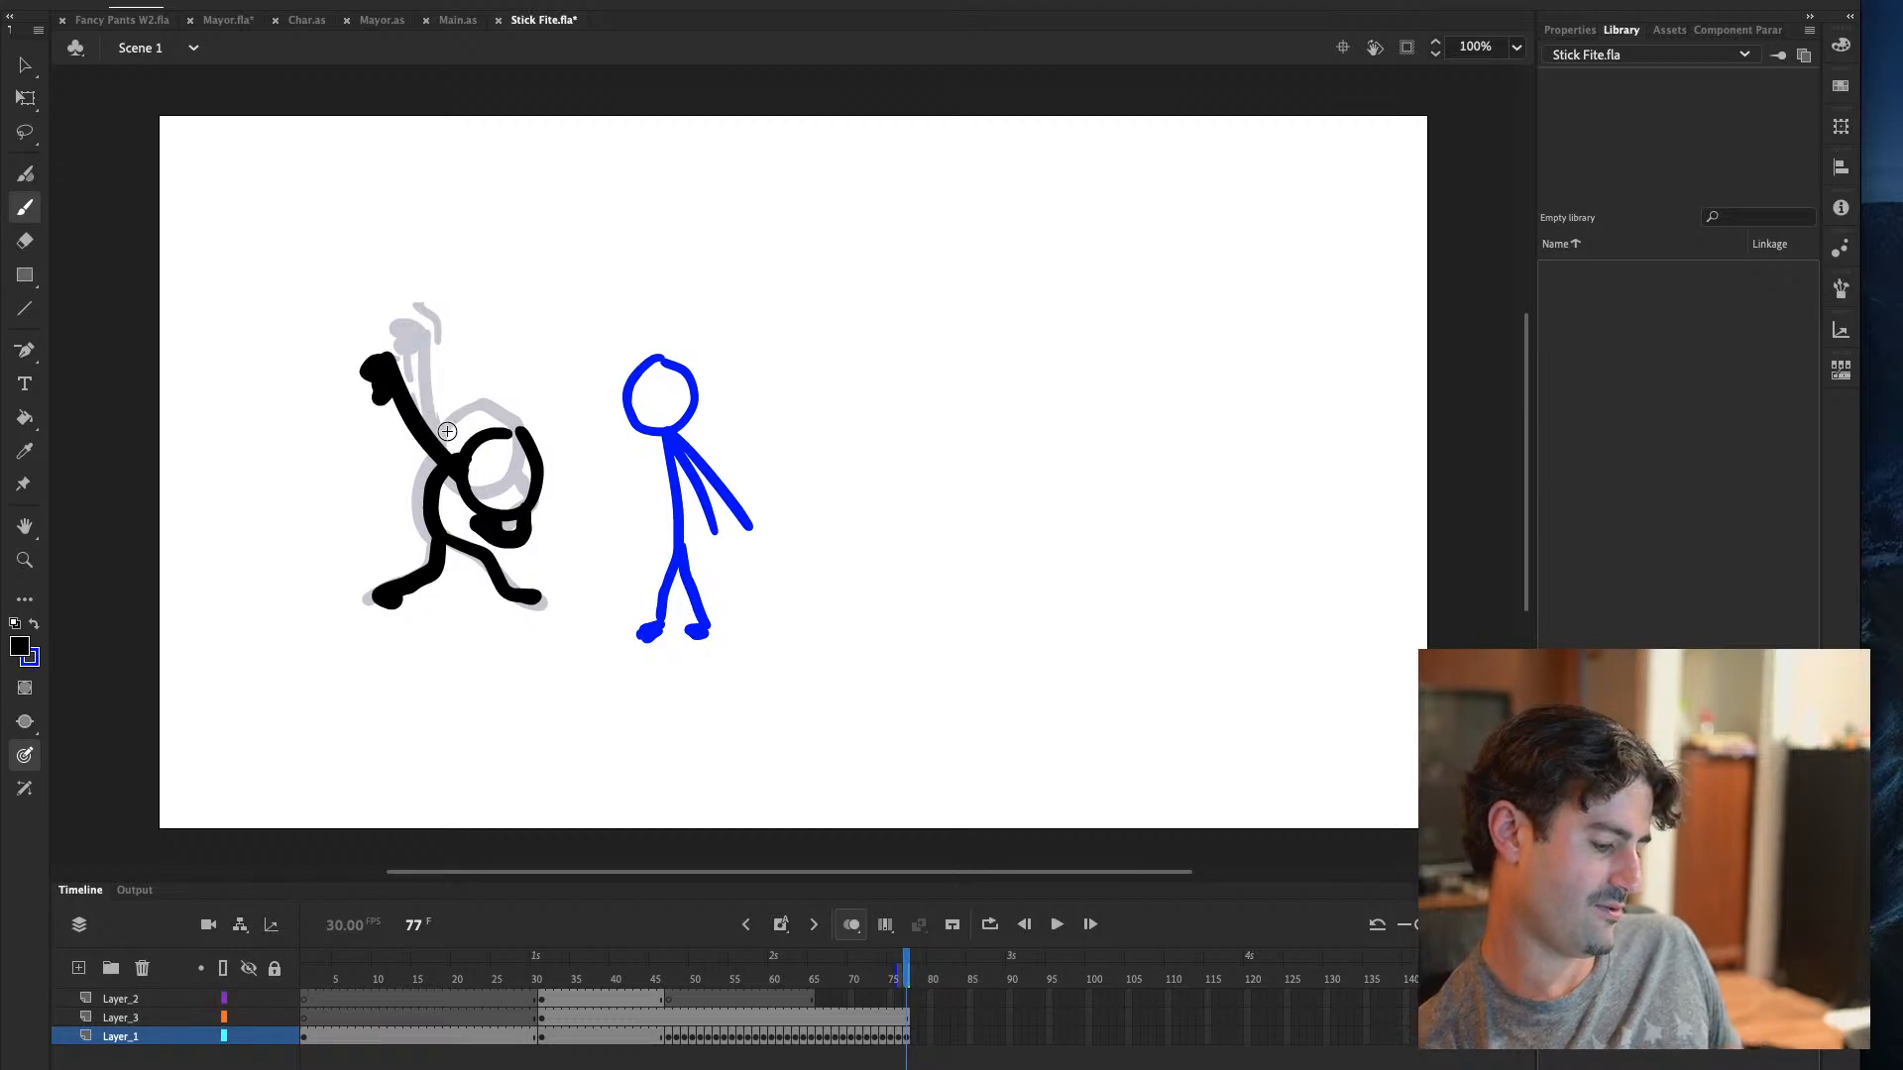
left_click(25, 97)
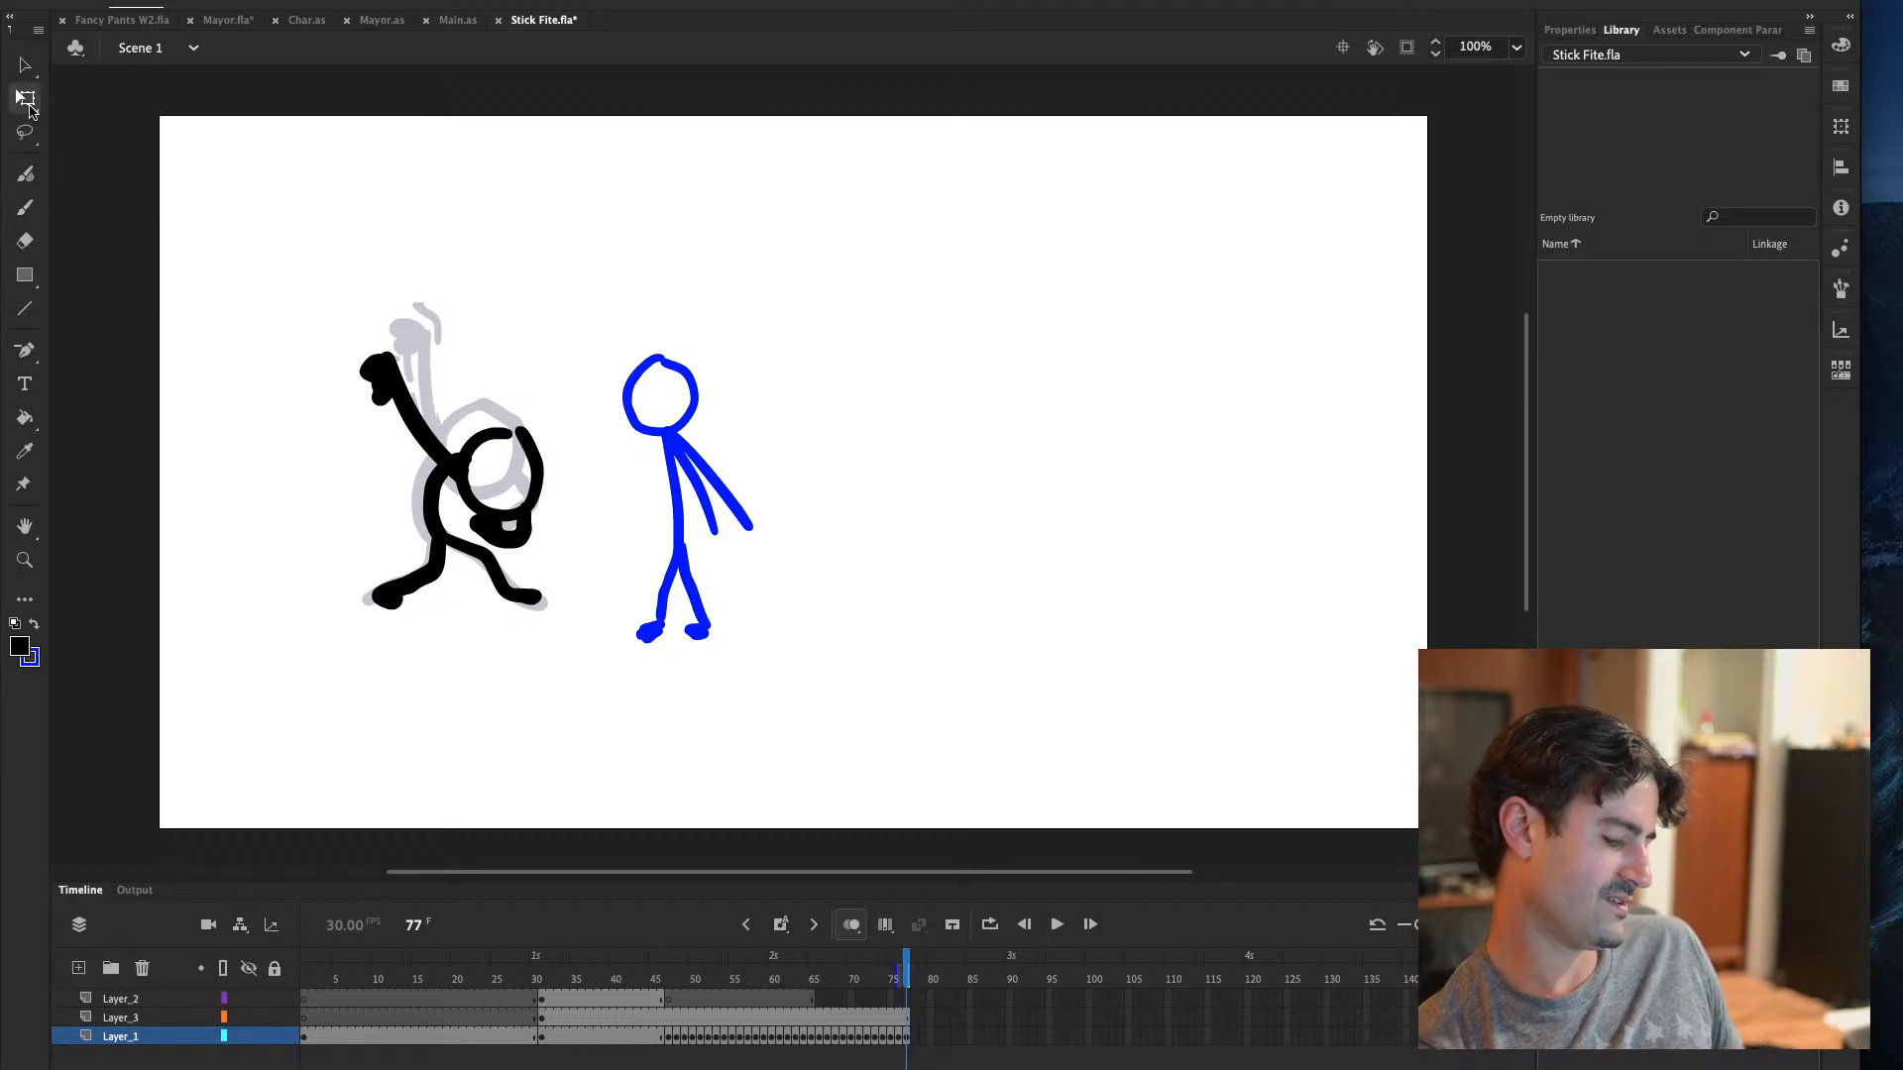
left_click(25, 241)
mouse_move(448, 456)
left_mouse_down()
mouse_move(426, 391)
mouse_move(372, 367)
mouse_move(399, 357)
mouse_move(446, 416)
left_mouse_up()
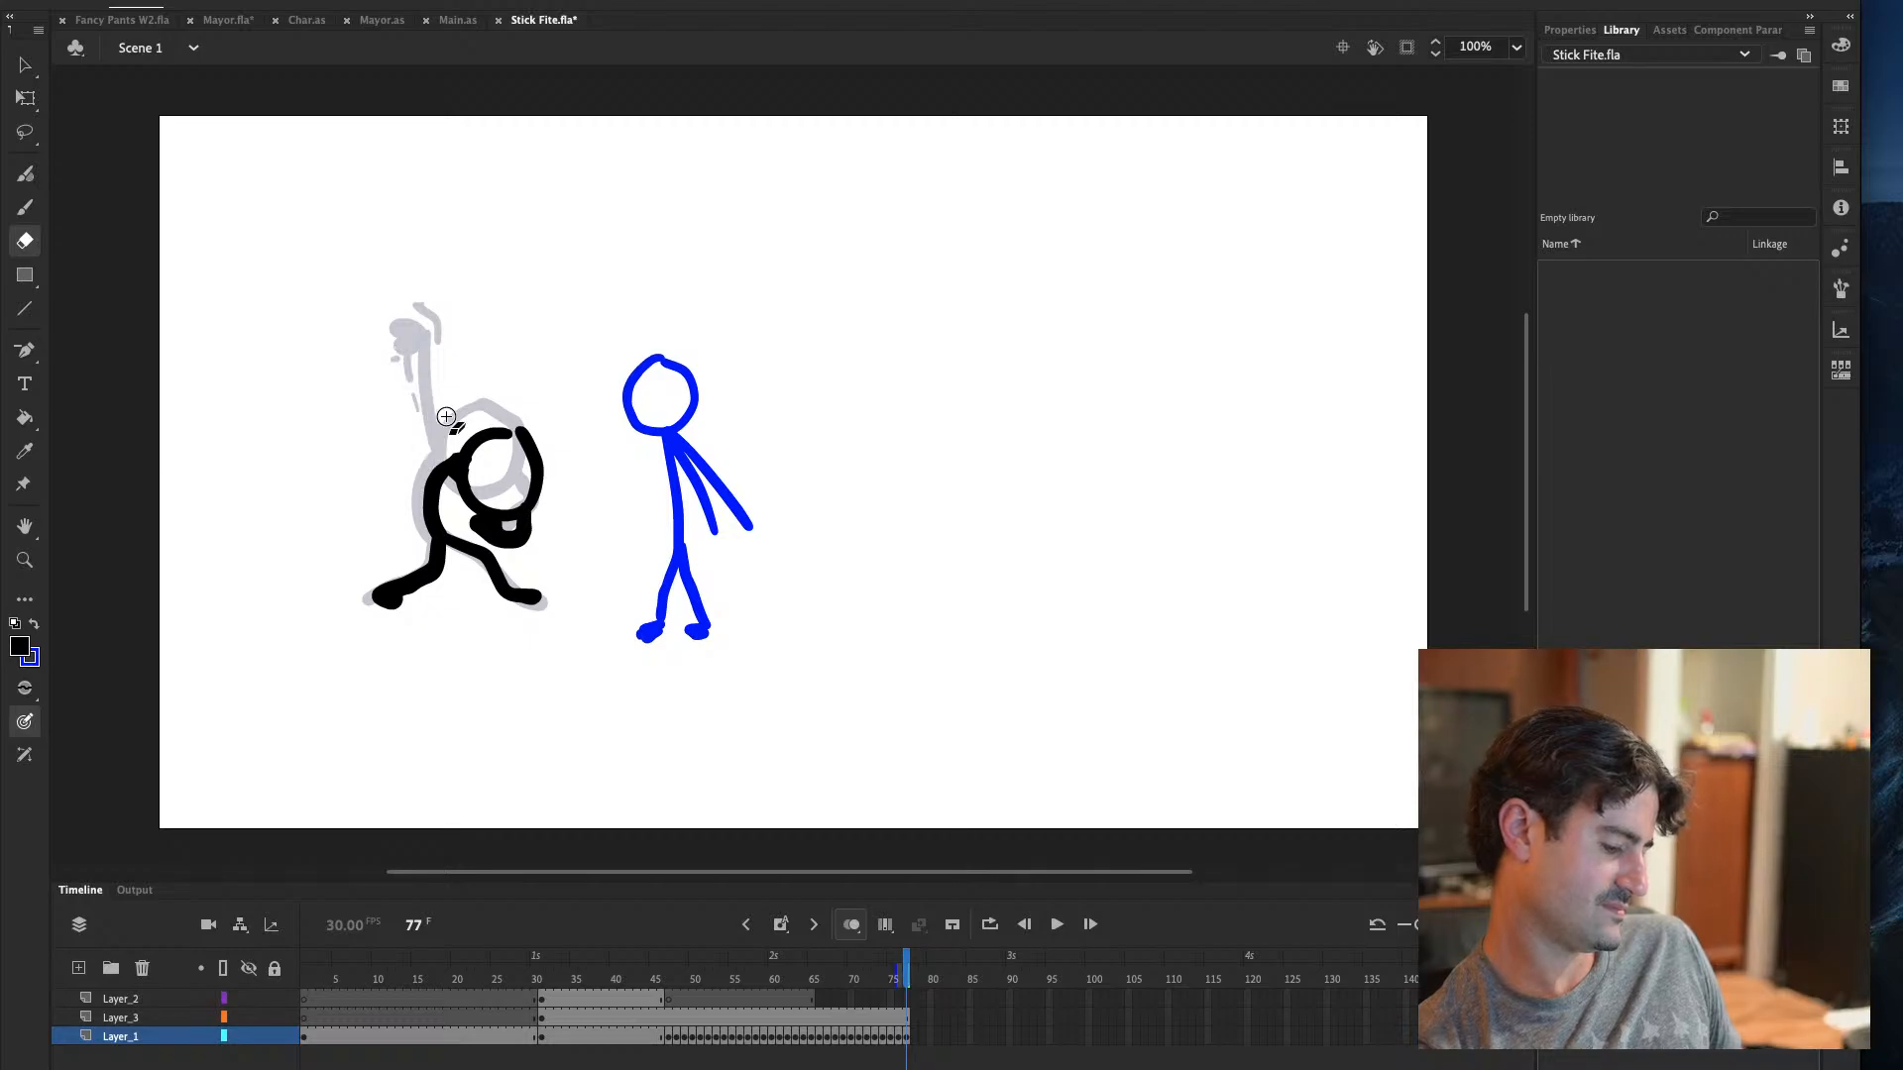
left_click(24, 207)
key("comma")
key("period")
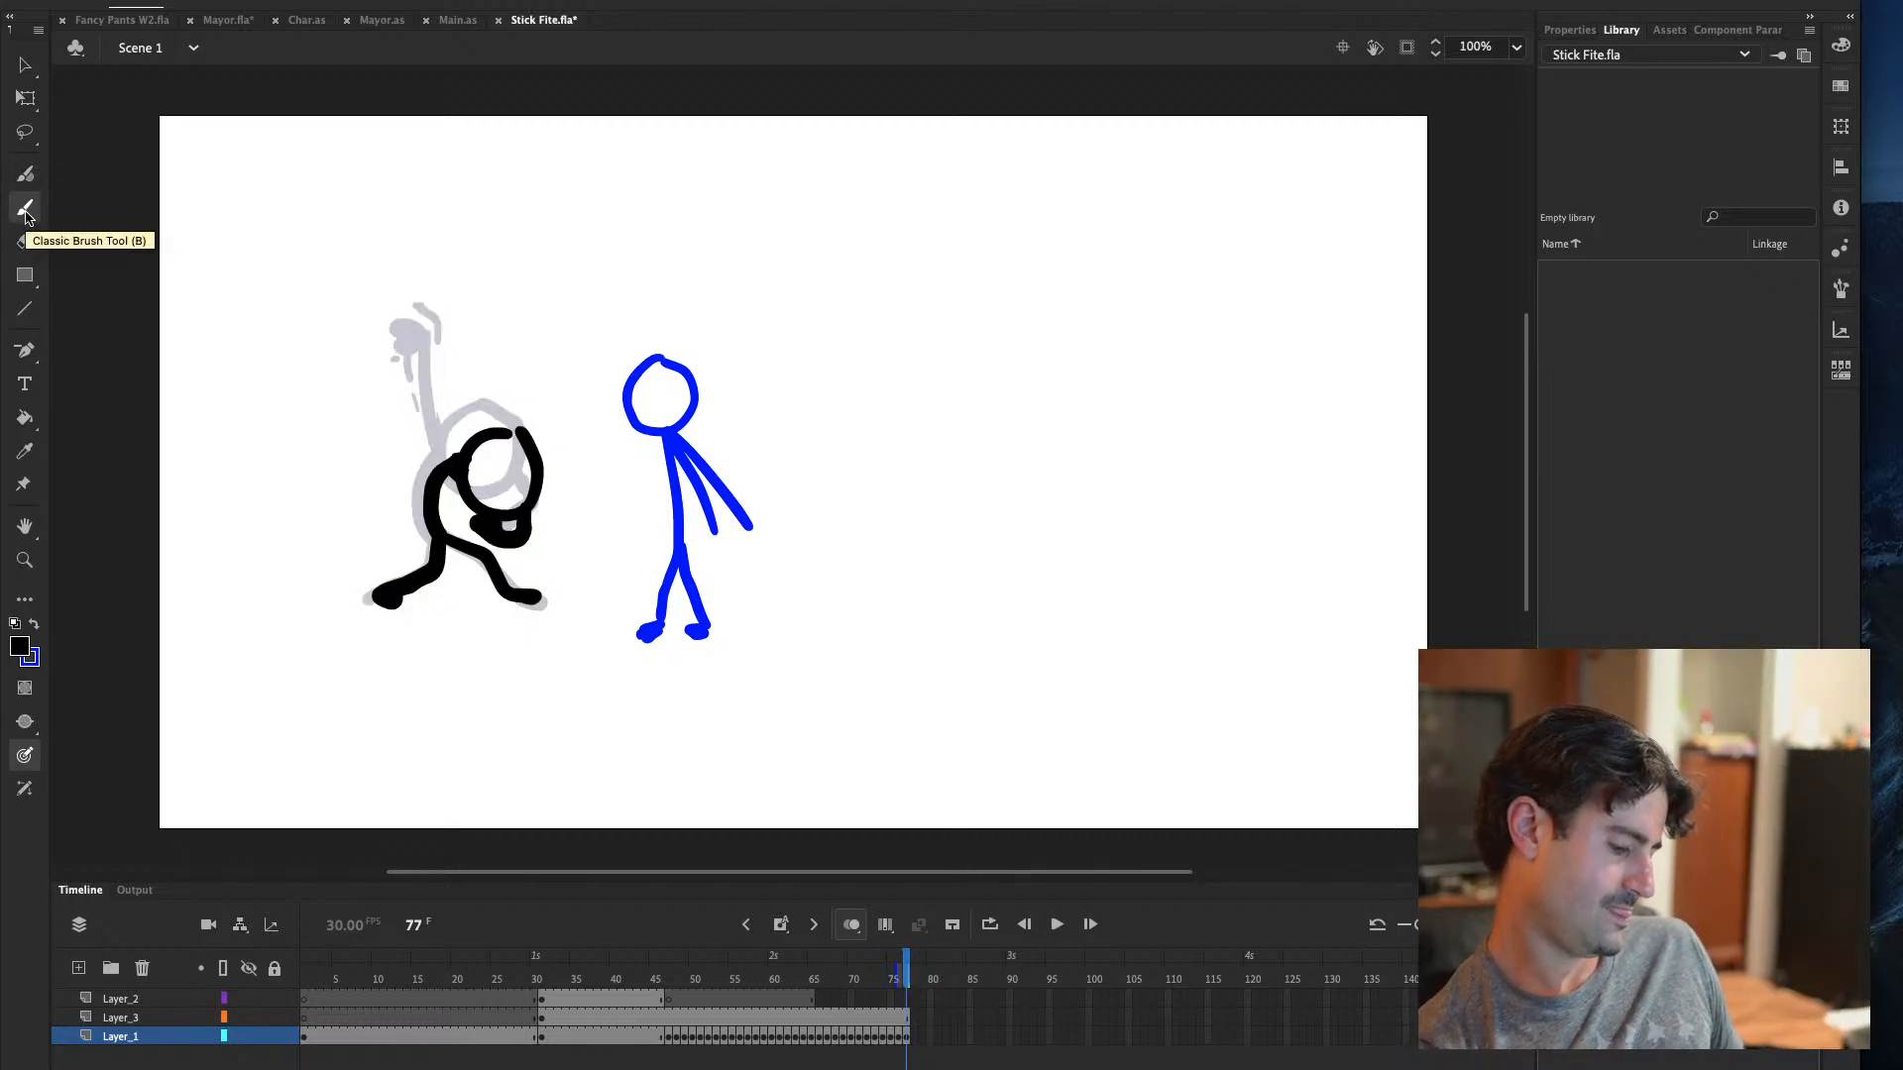
left_click_drag(388, 358, 468, 467)
key("ctrl+z")
key("ctrl+z")
mouse_move(375, 367)
left_mouse_down()
mouse_move(401, 371)
mouse_move(438, 446)
left_mouse_up()
key("ctrl+z")
key("ctrl+z")
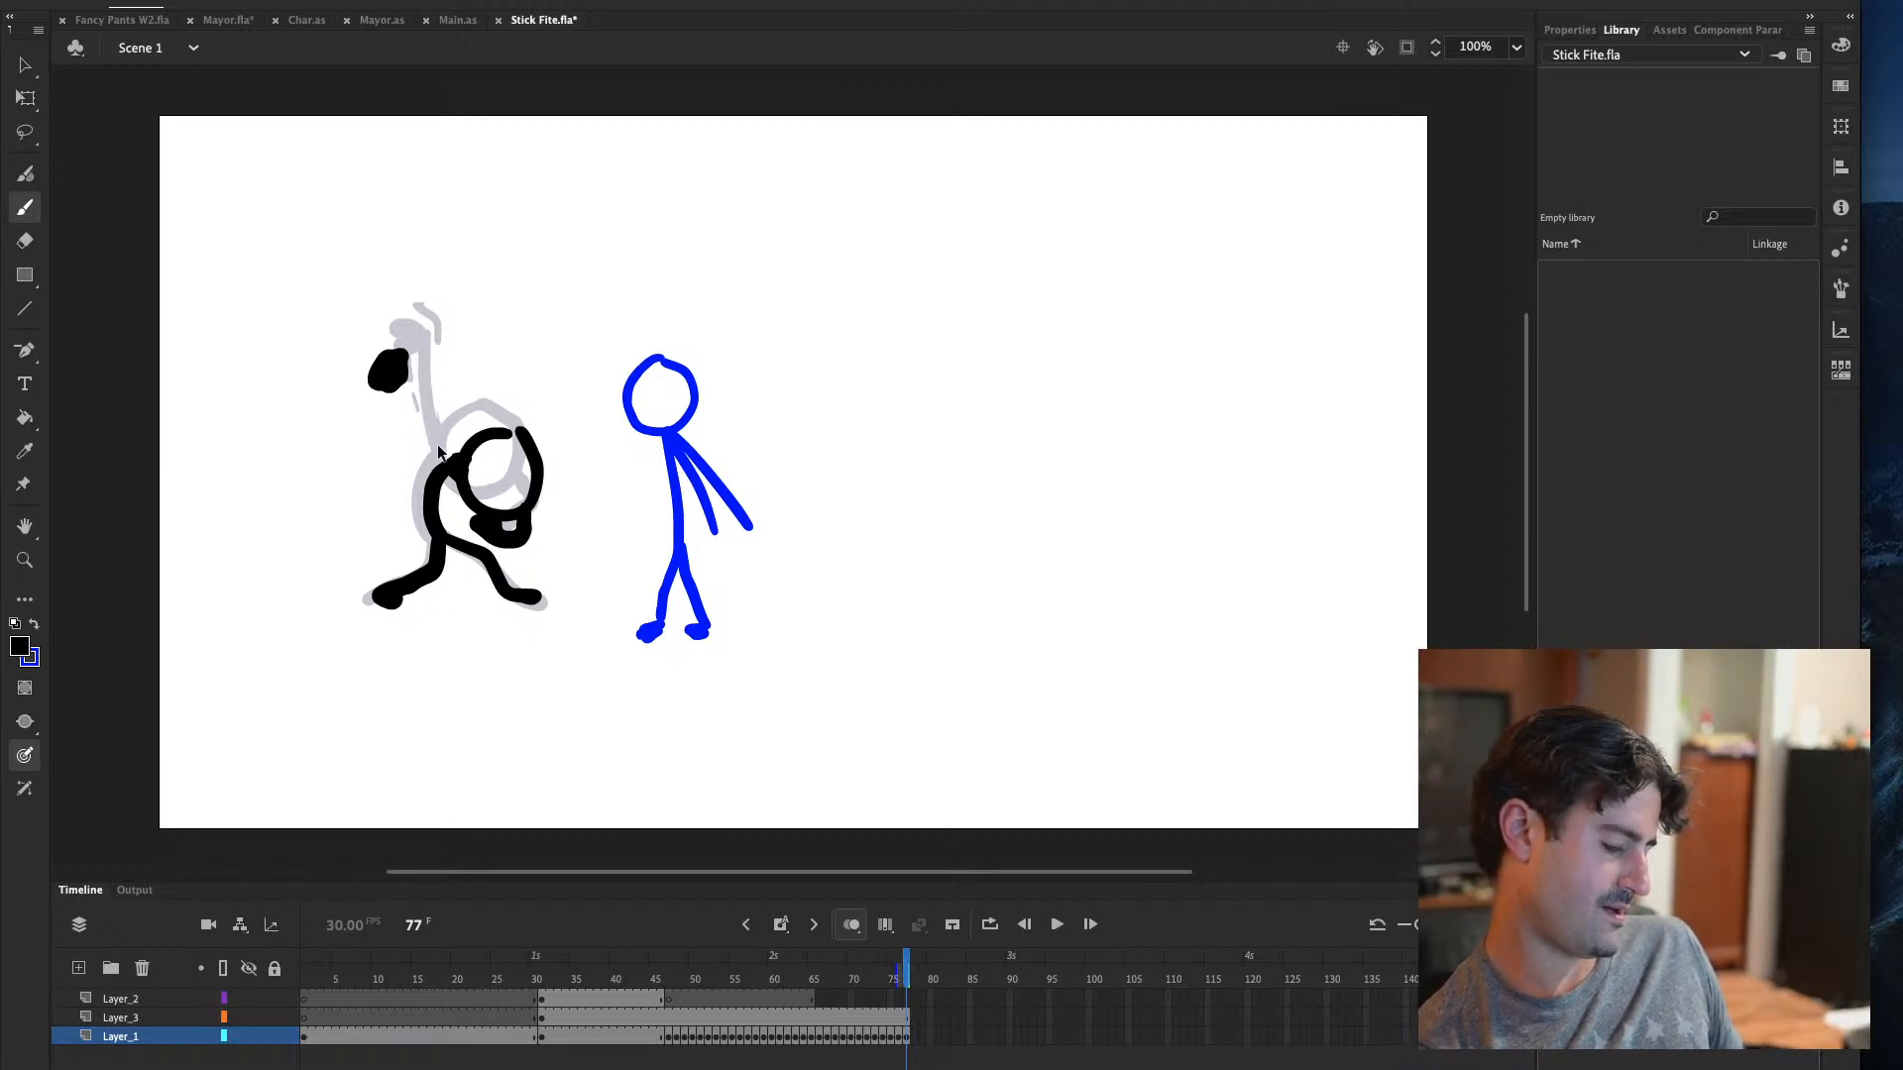
left_click_drag(379, 345, 471, 488)
key("ctrl+z")
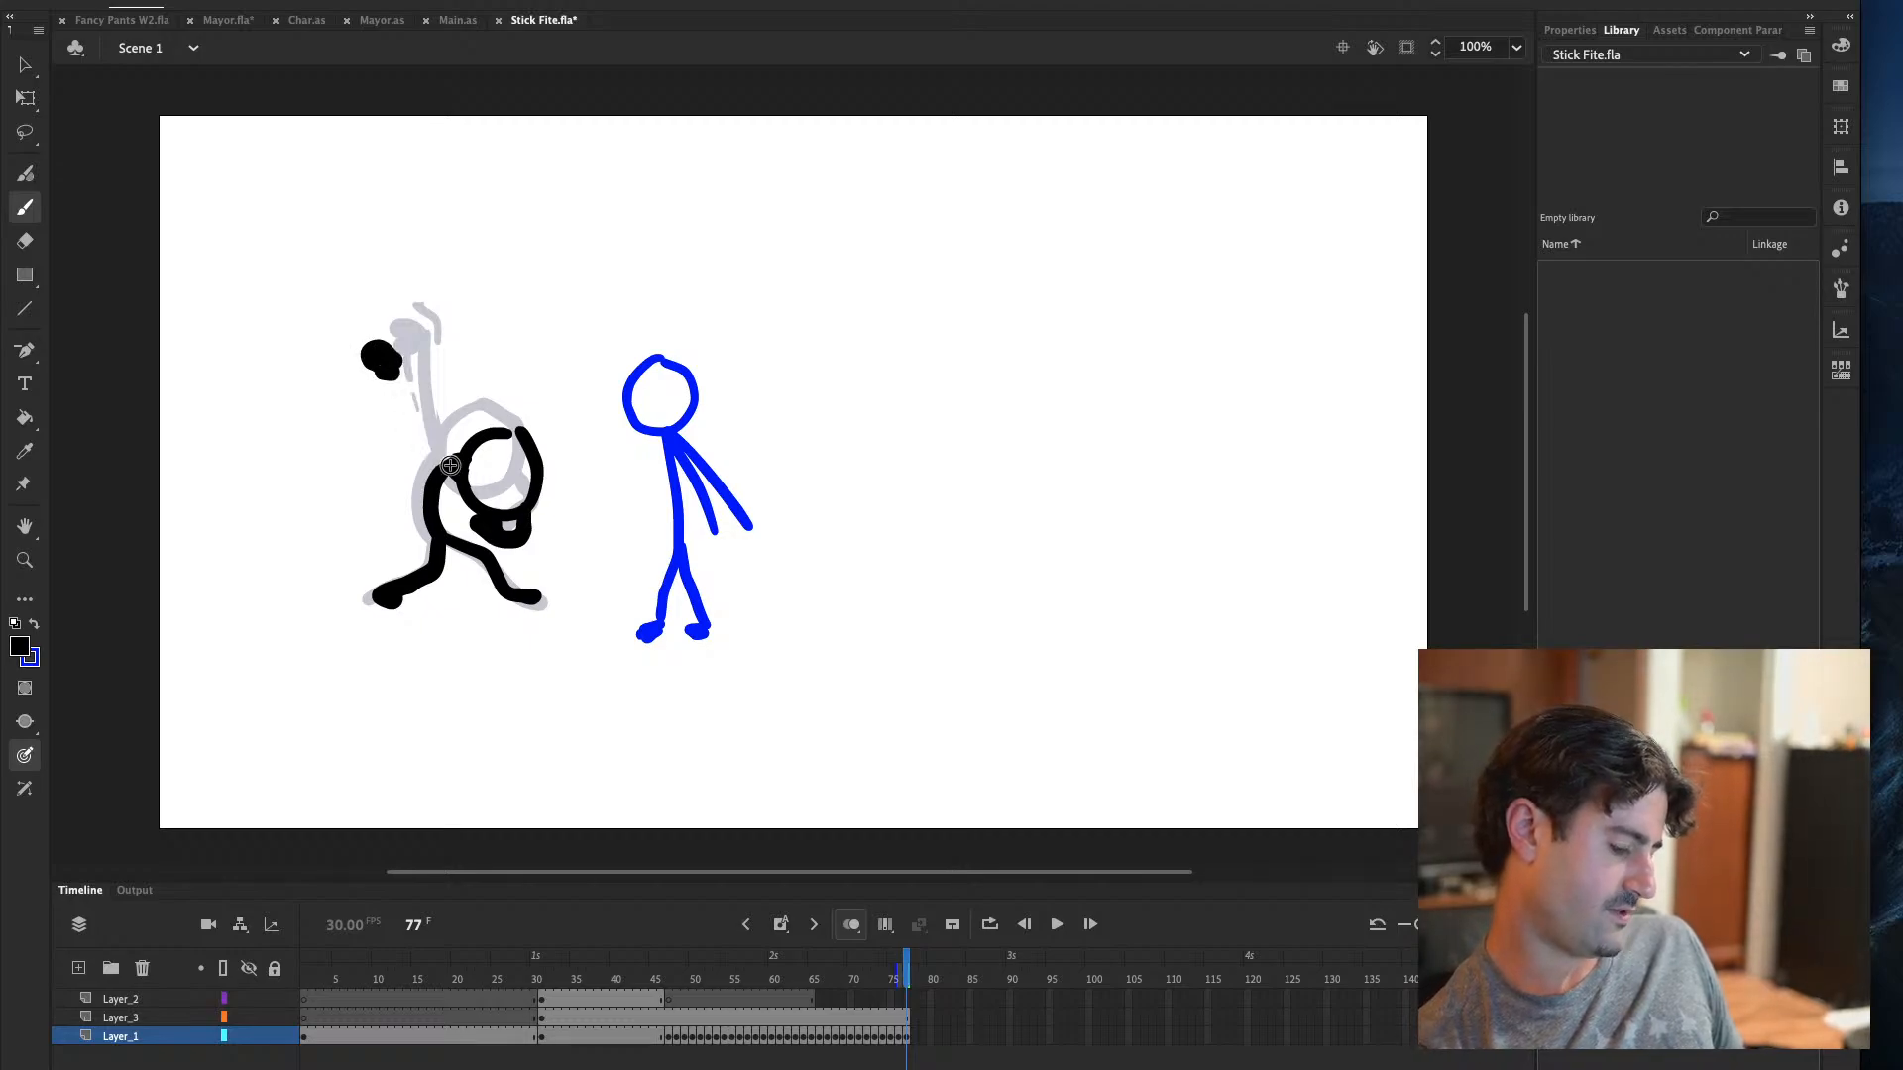
key("ctrl+z")
Redraw the black figure's rear fist and arm on frame 77, leaning behind the onion-skinned arm, and add small motion marks
mouse_move(394, 364)
left_mouse_down()
mouse_move(387, 342)
mouse_move(444, 444)
left_mouse_up()
key("ctrl+z")
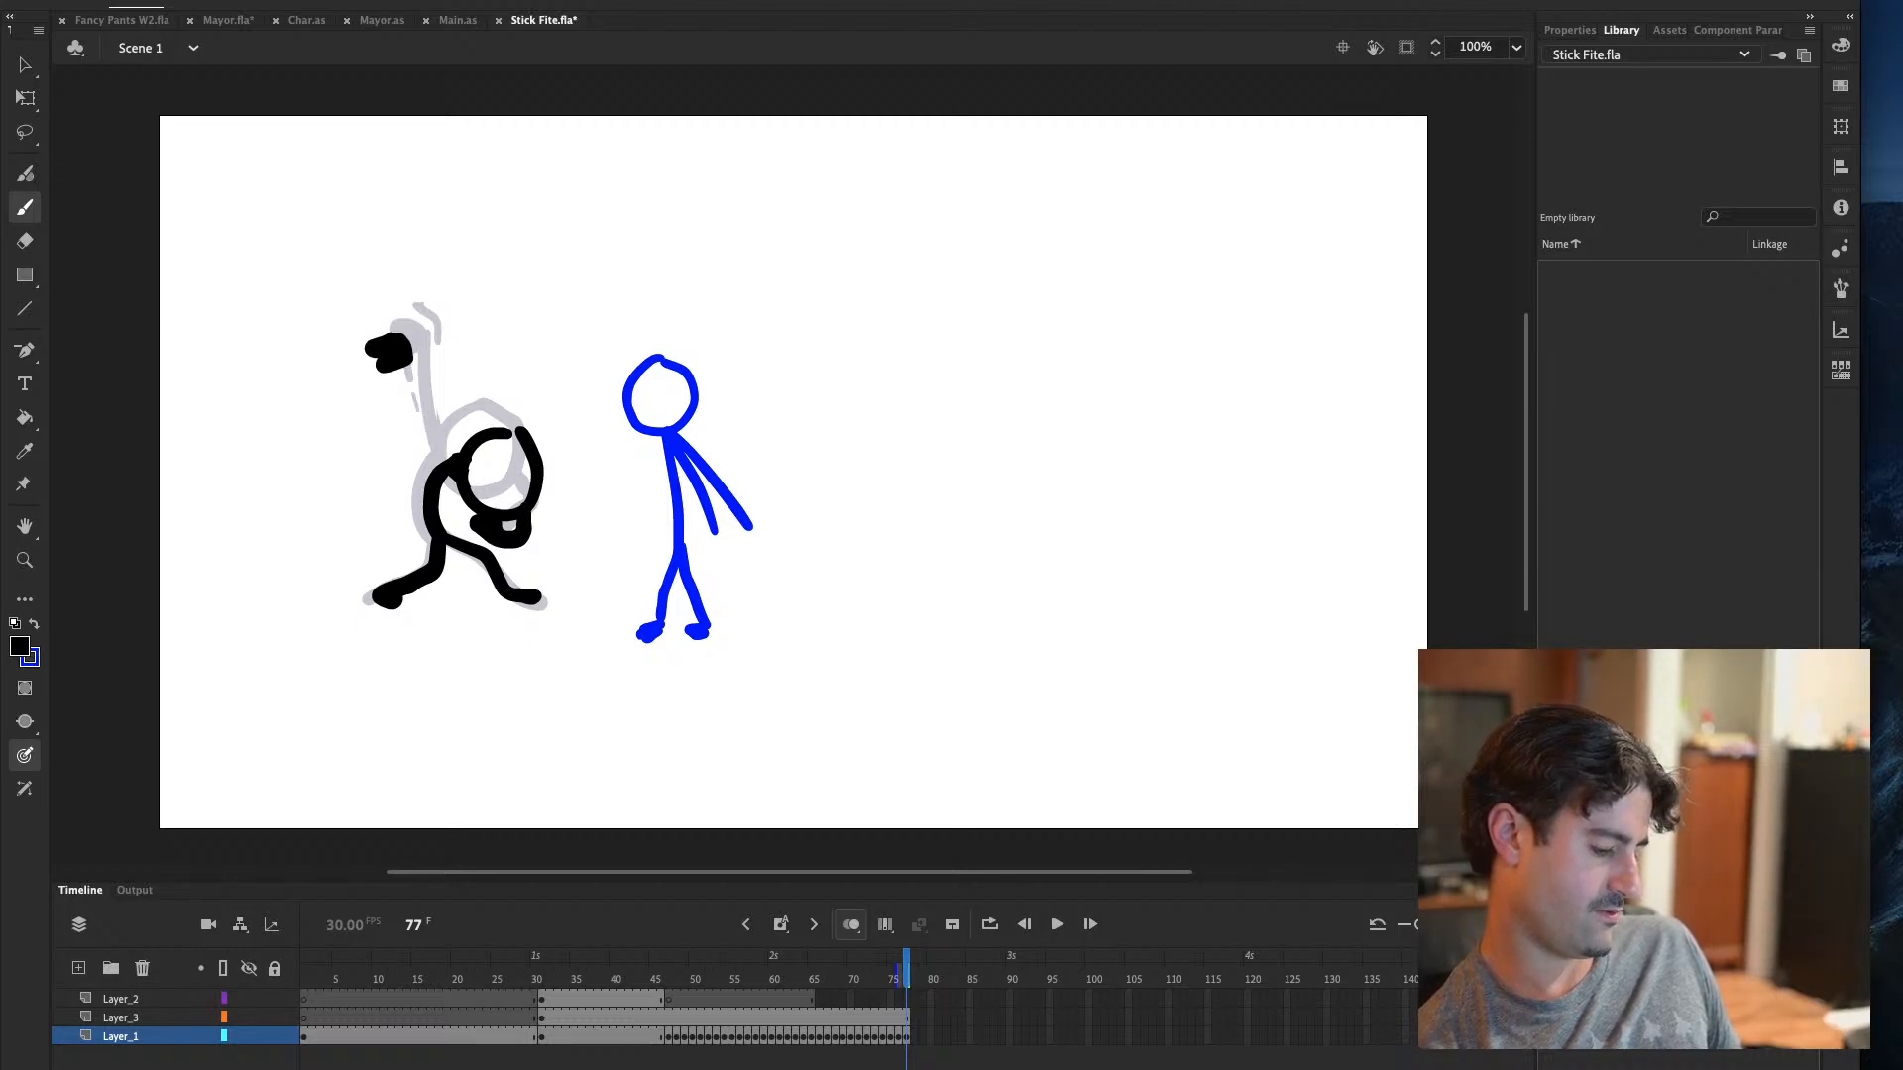
left_click_drag(399, 360, 452, 460)
key("ctrl+z")
left_click_drag(399, 359, 452, 460)
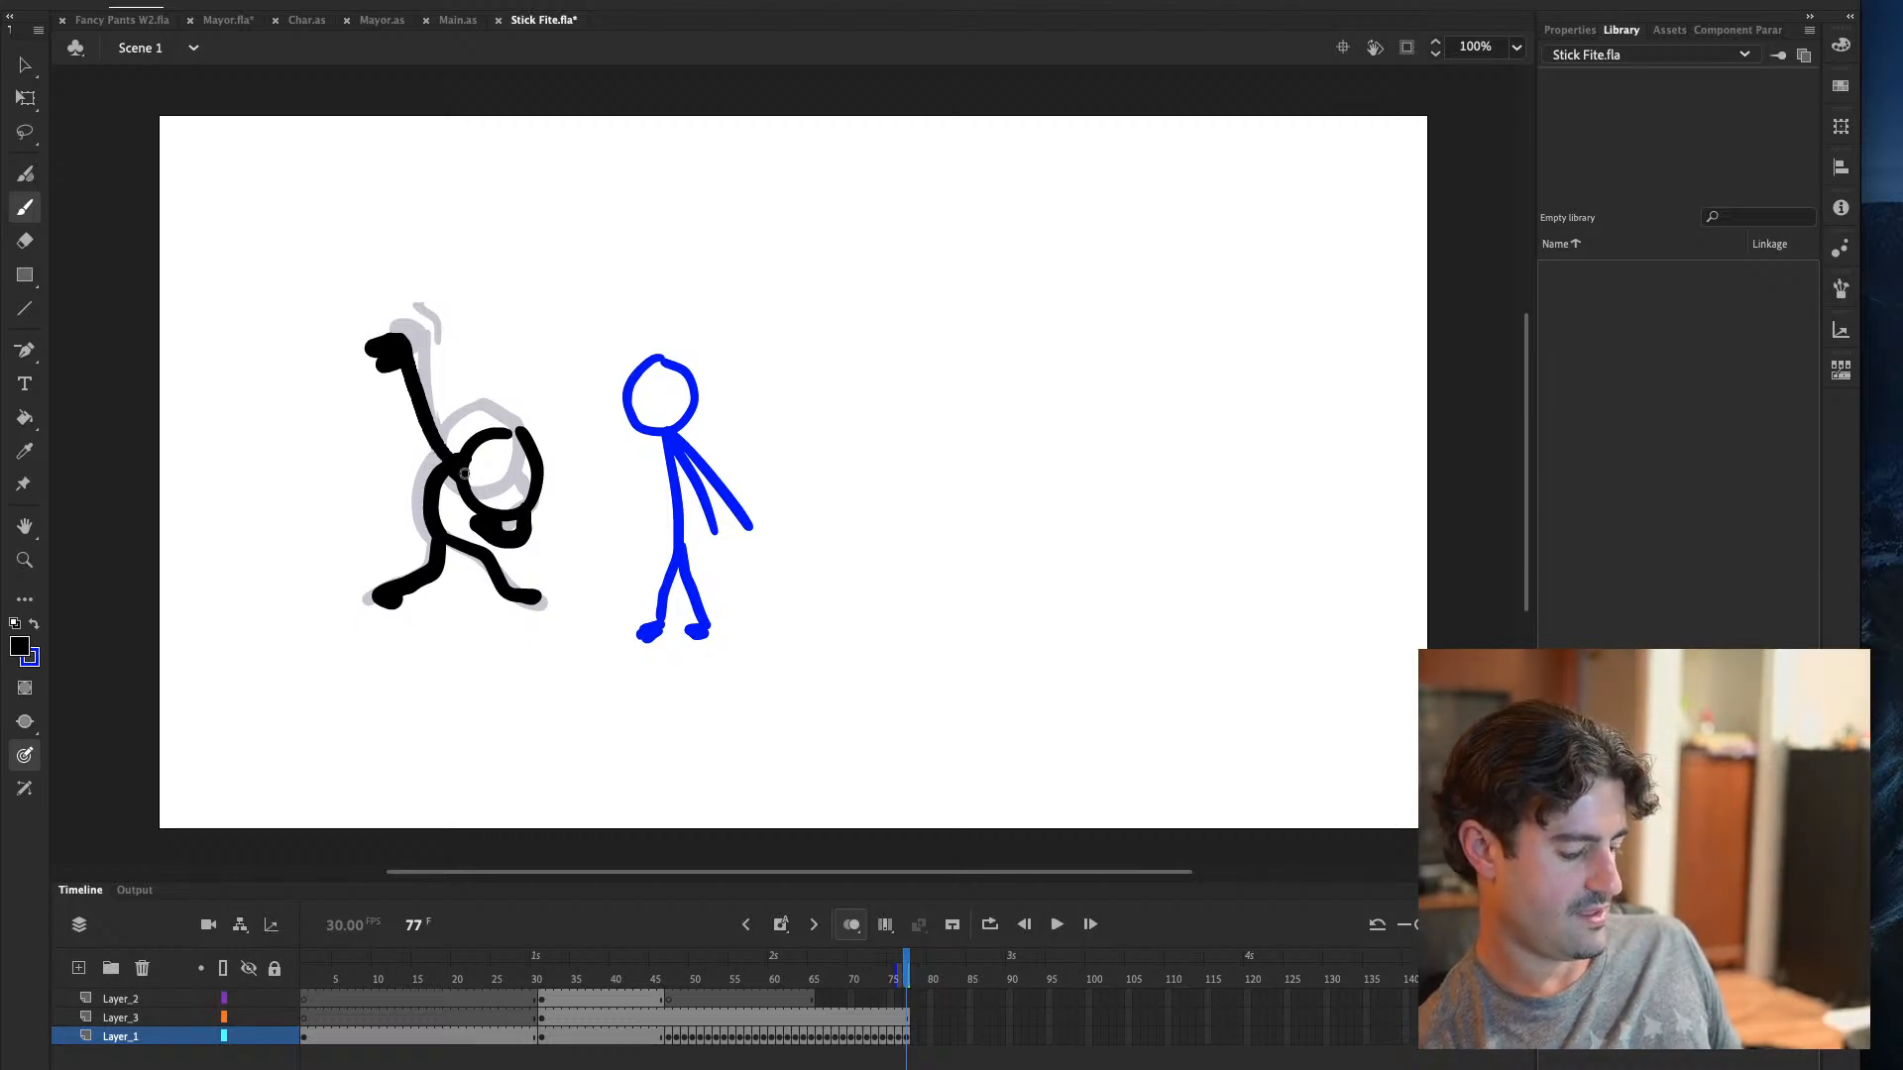
key("ctrl+z")
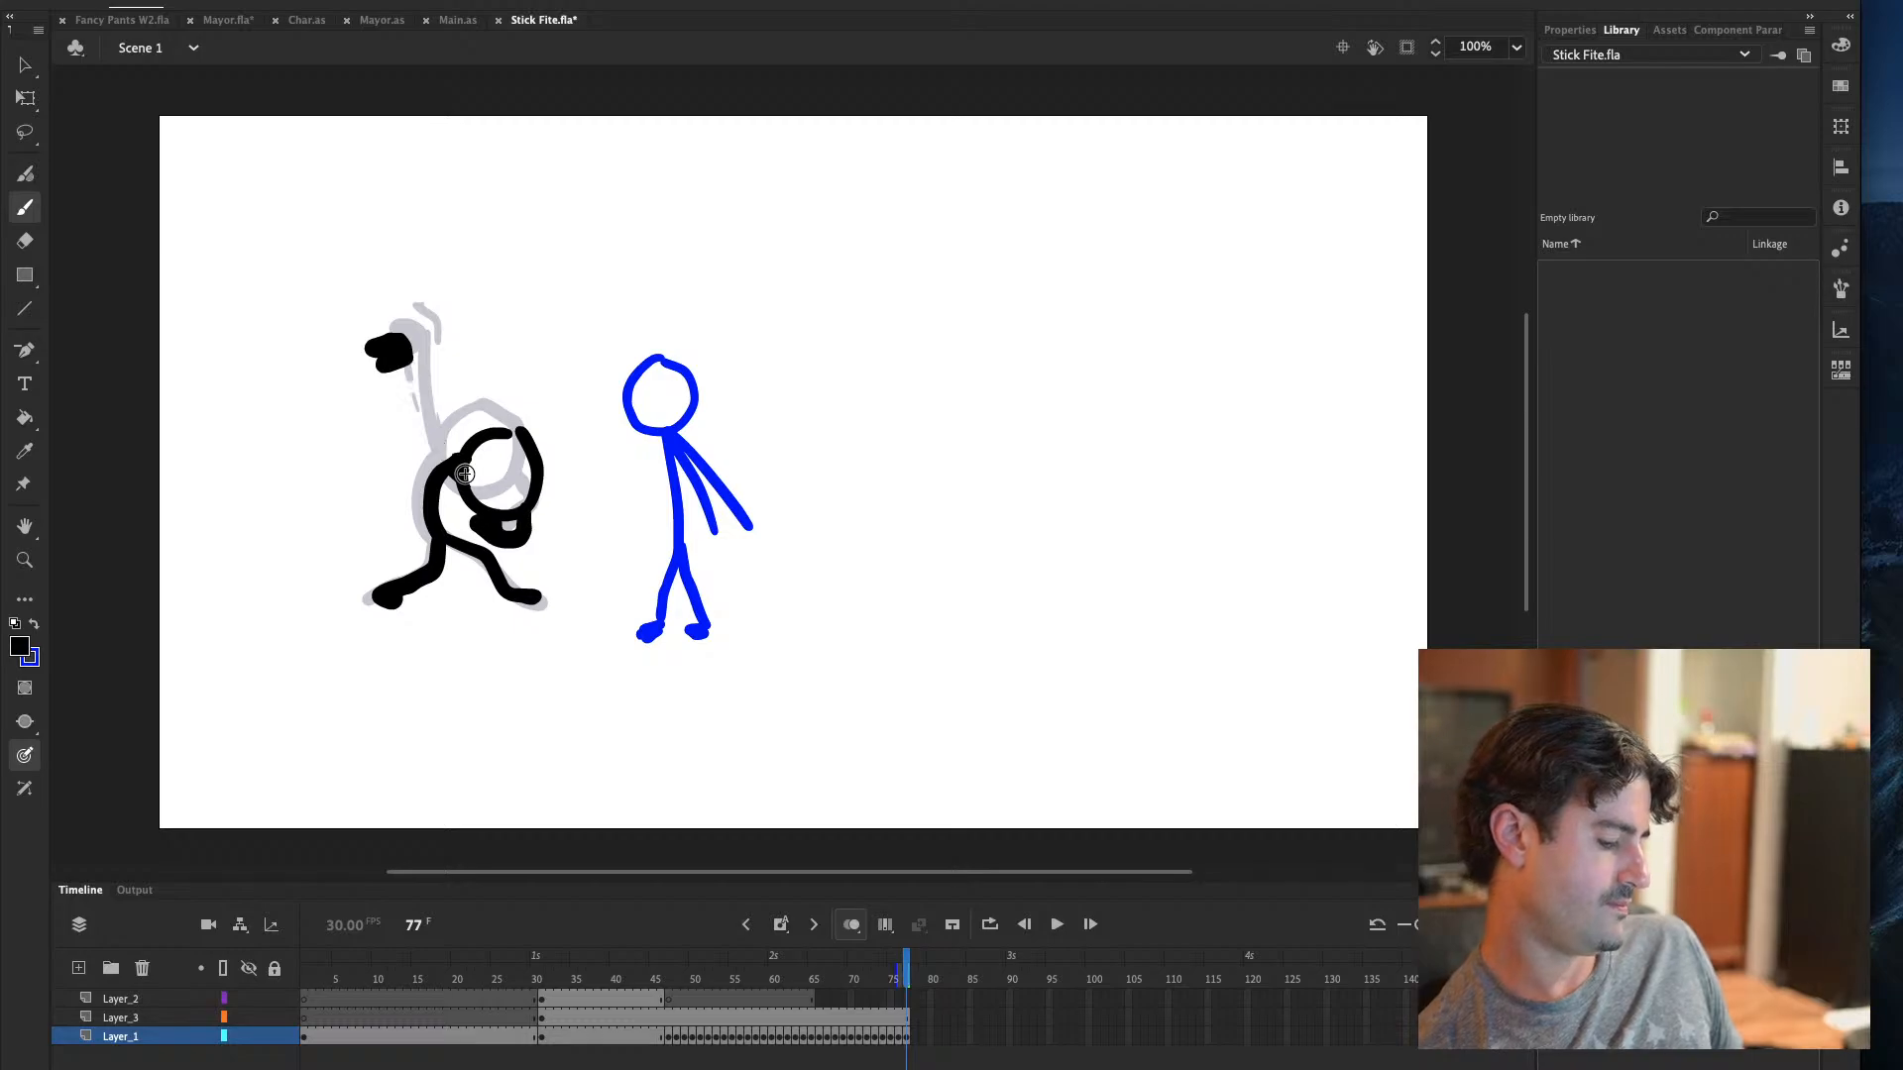
left_click_drag(394, 348, 465, 468)
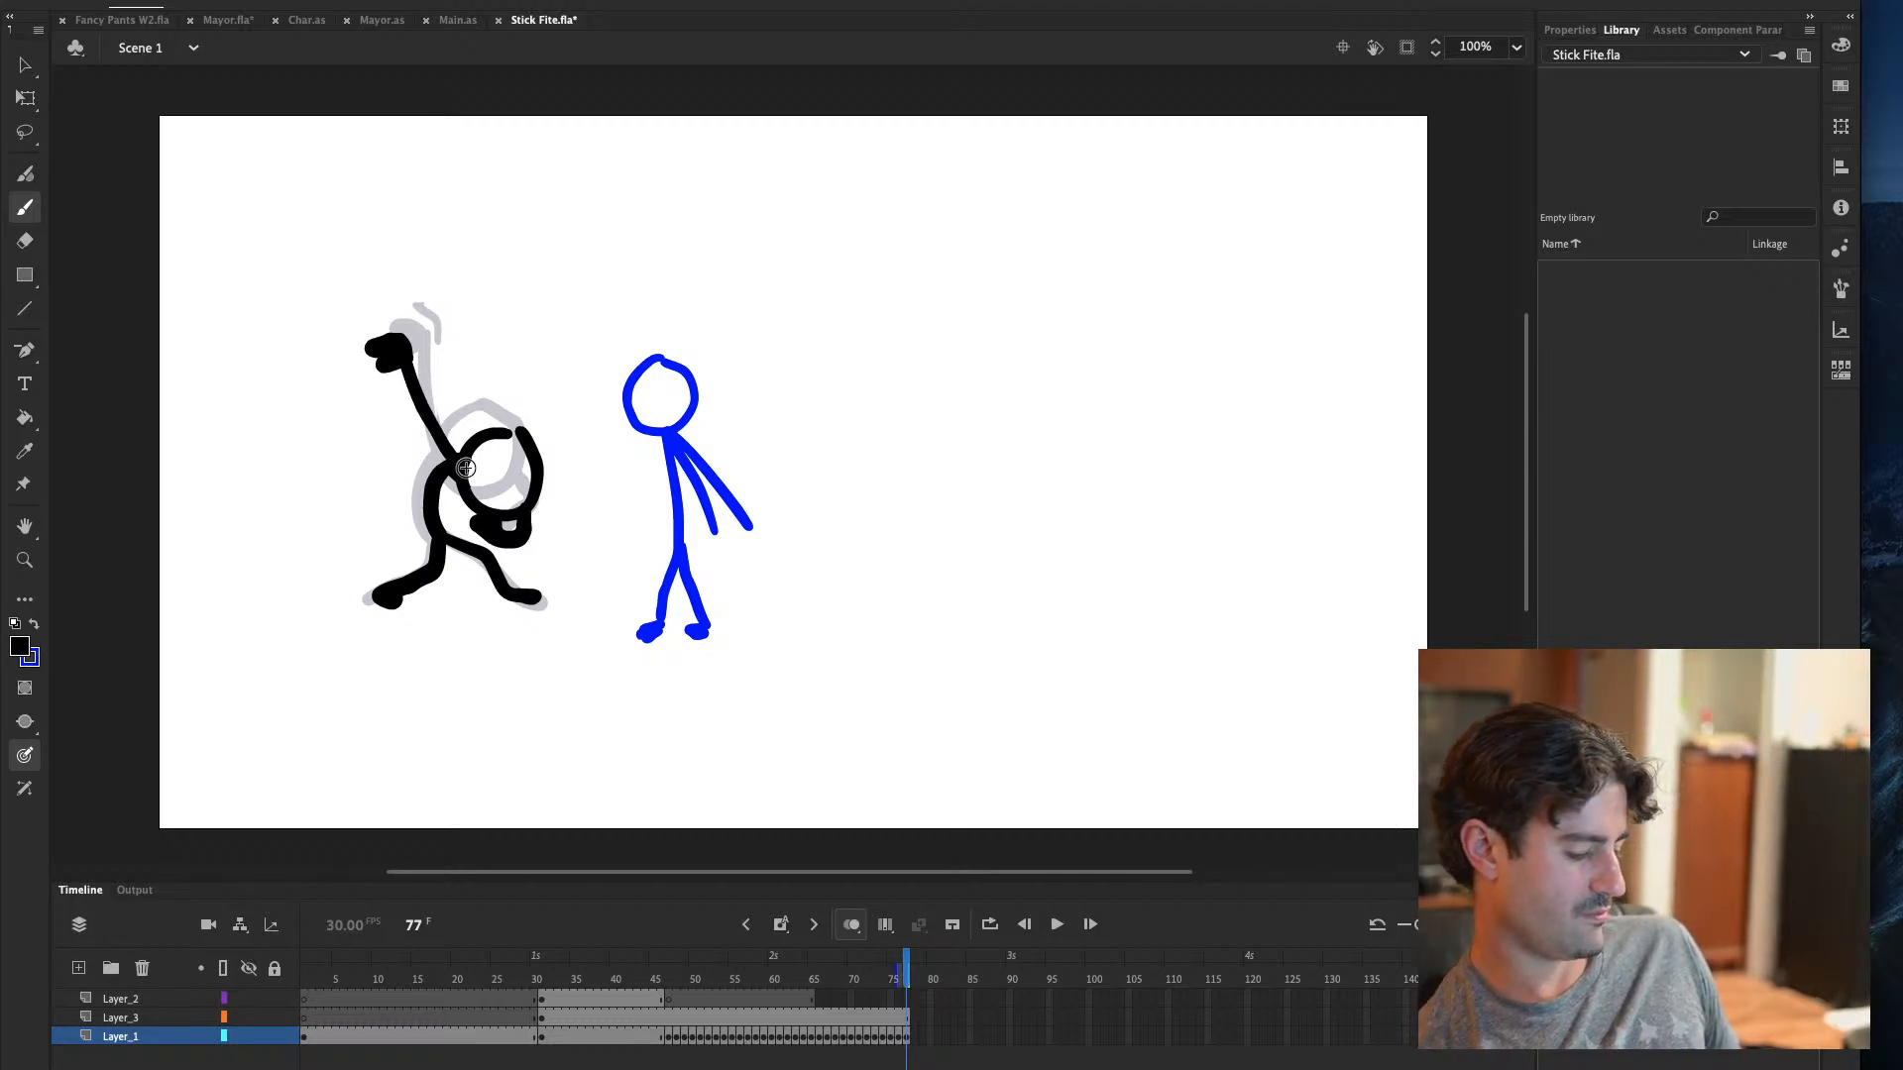
key("ctrl+z")
left_click_drag(412, 340, 470, 462)
key("ctrl+z")
left_click_drag(404, 357, 457, 470)
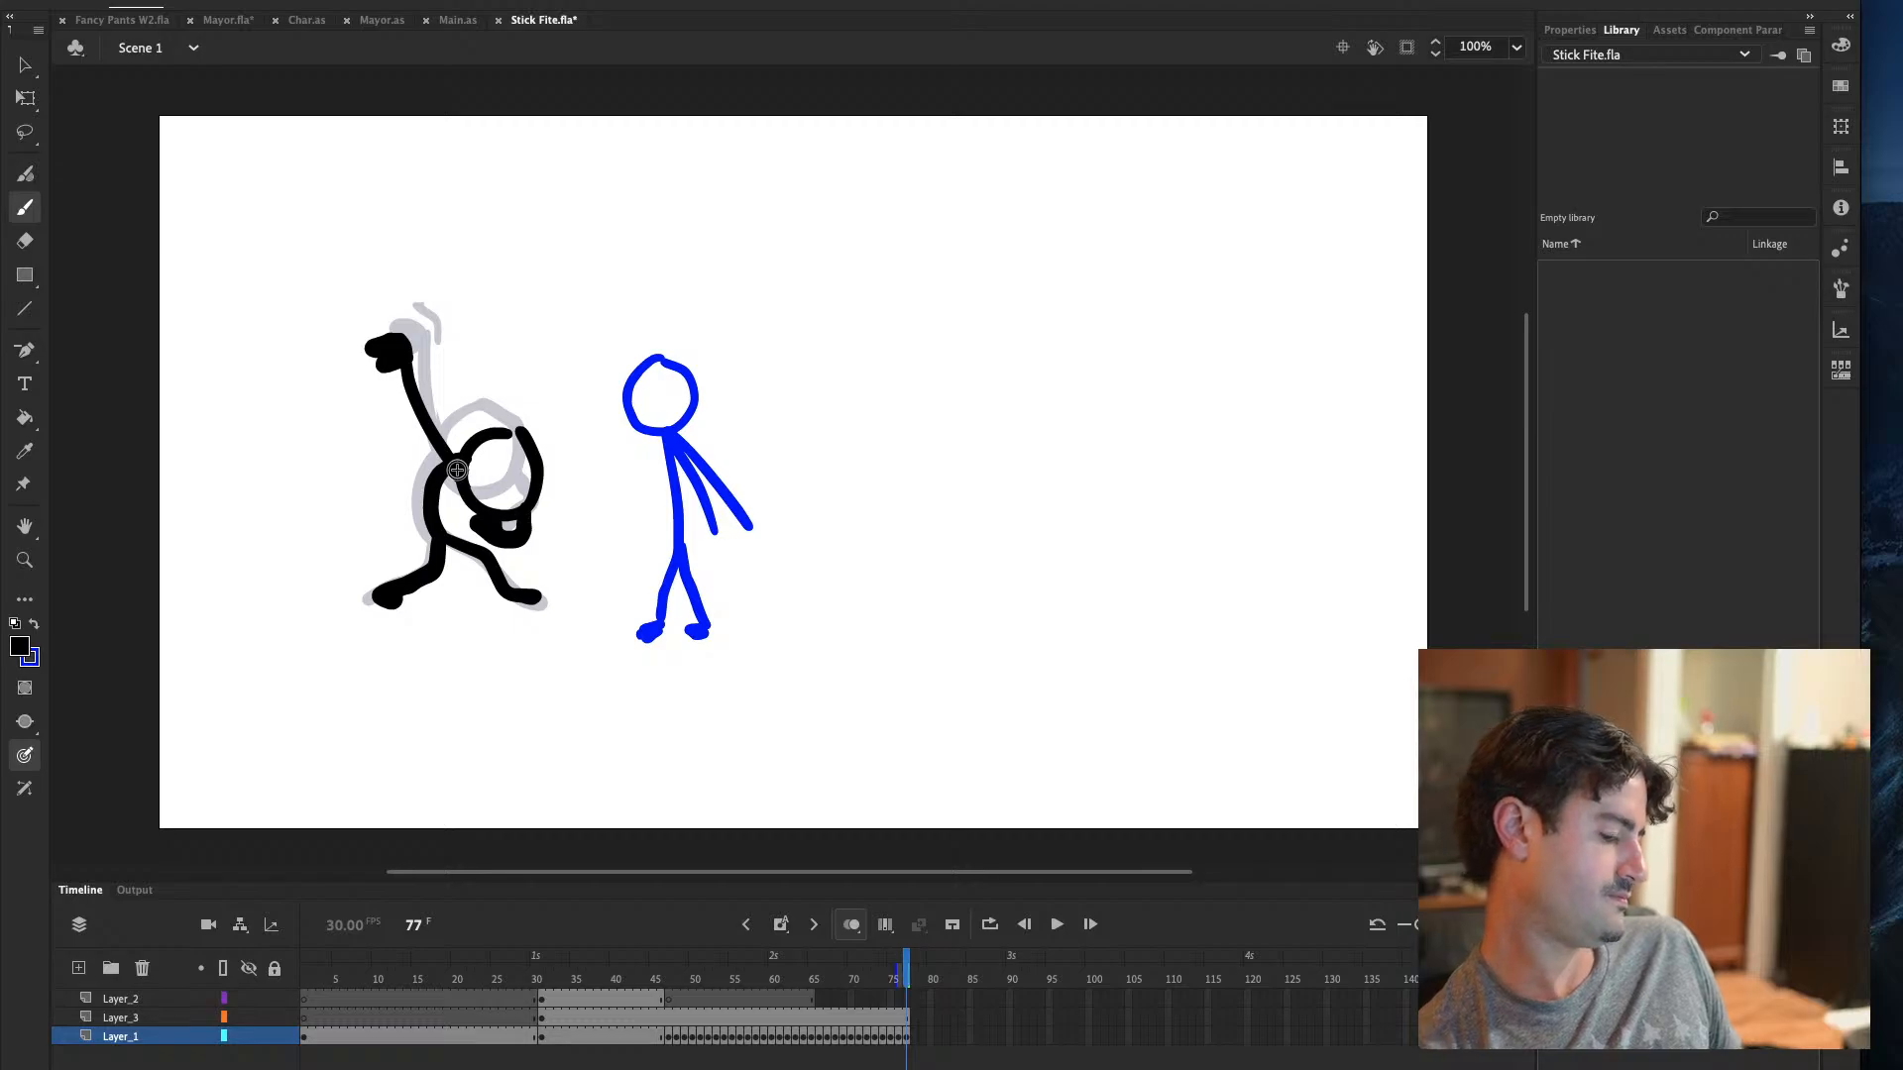
left_click_drag(409, 319, 423, 339)
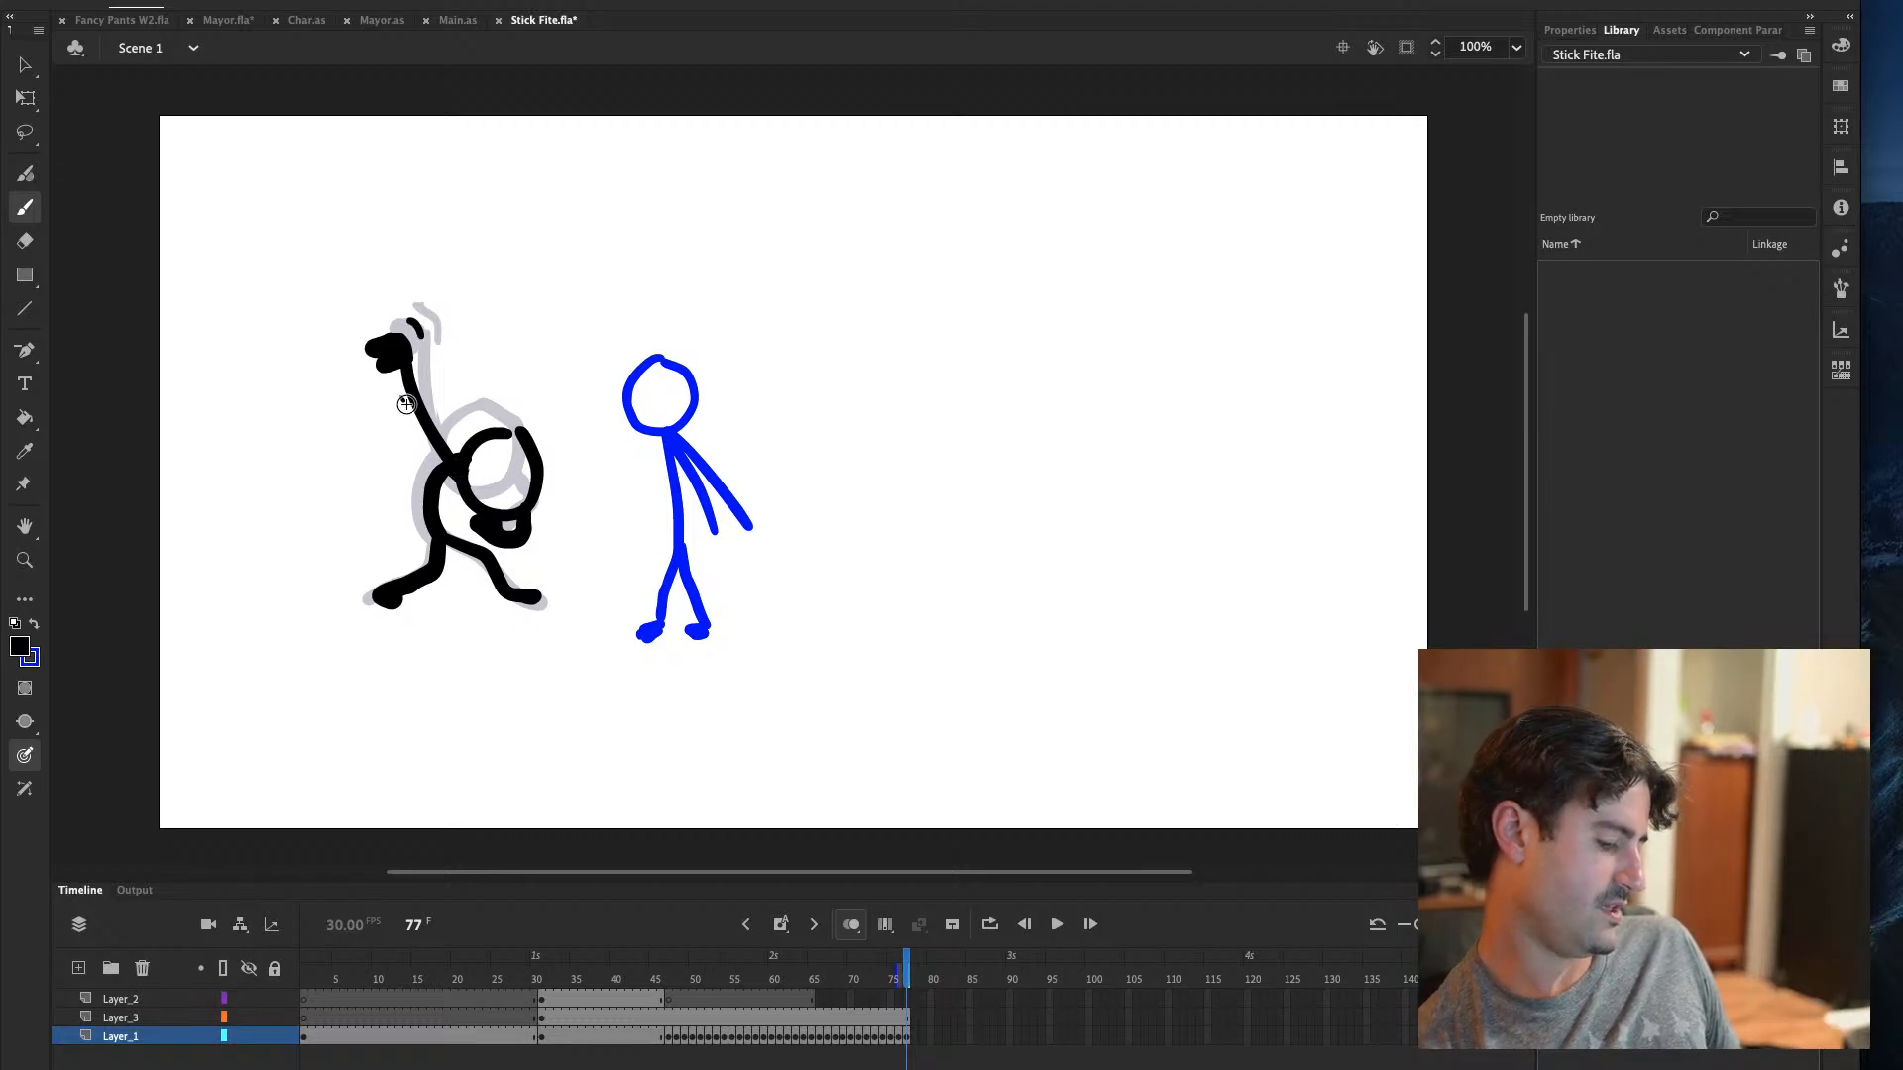
key("comma")
key("period")
key("F7")
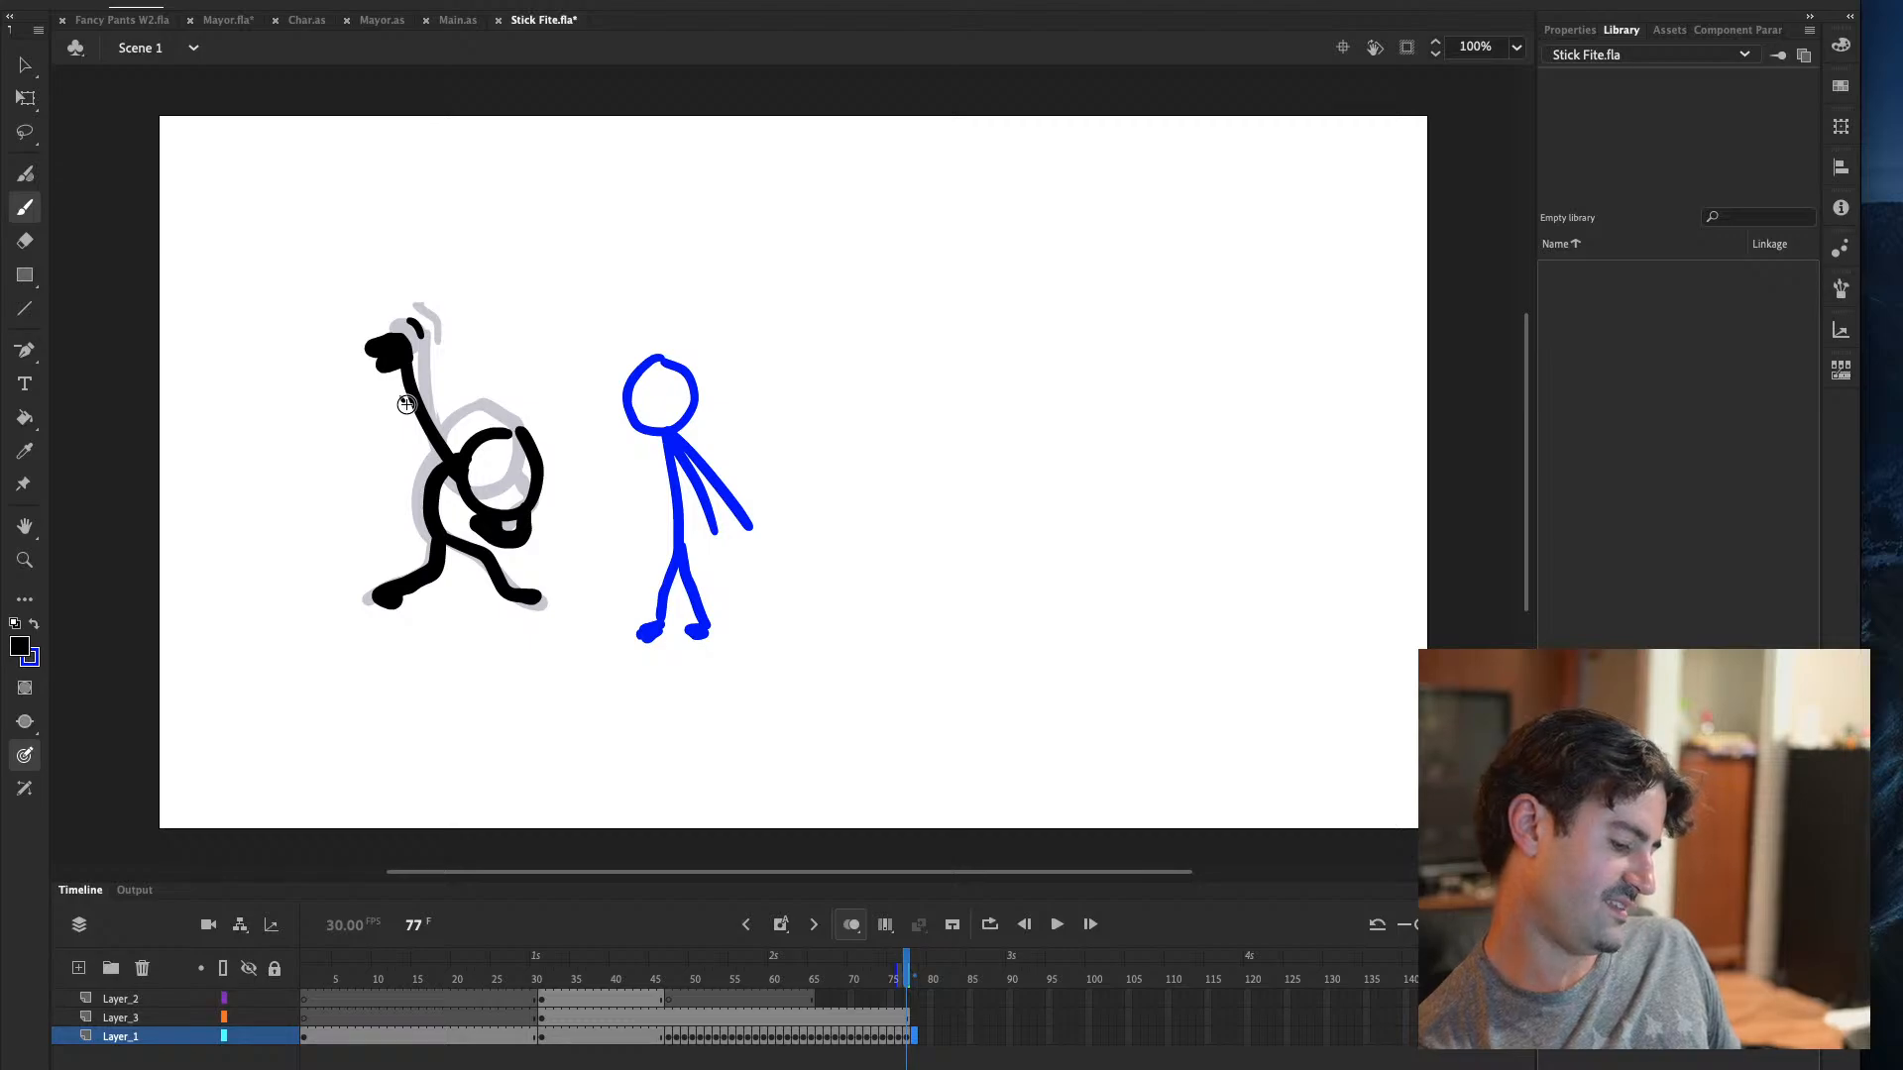
key("period")
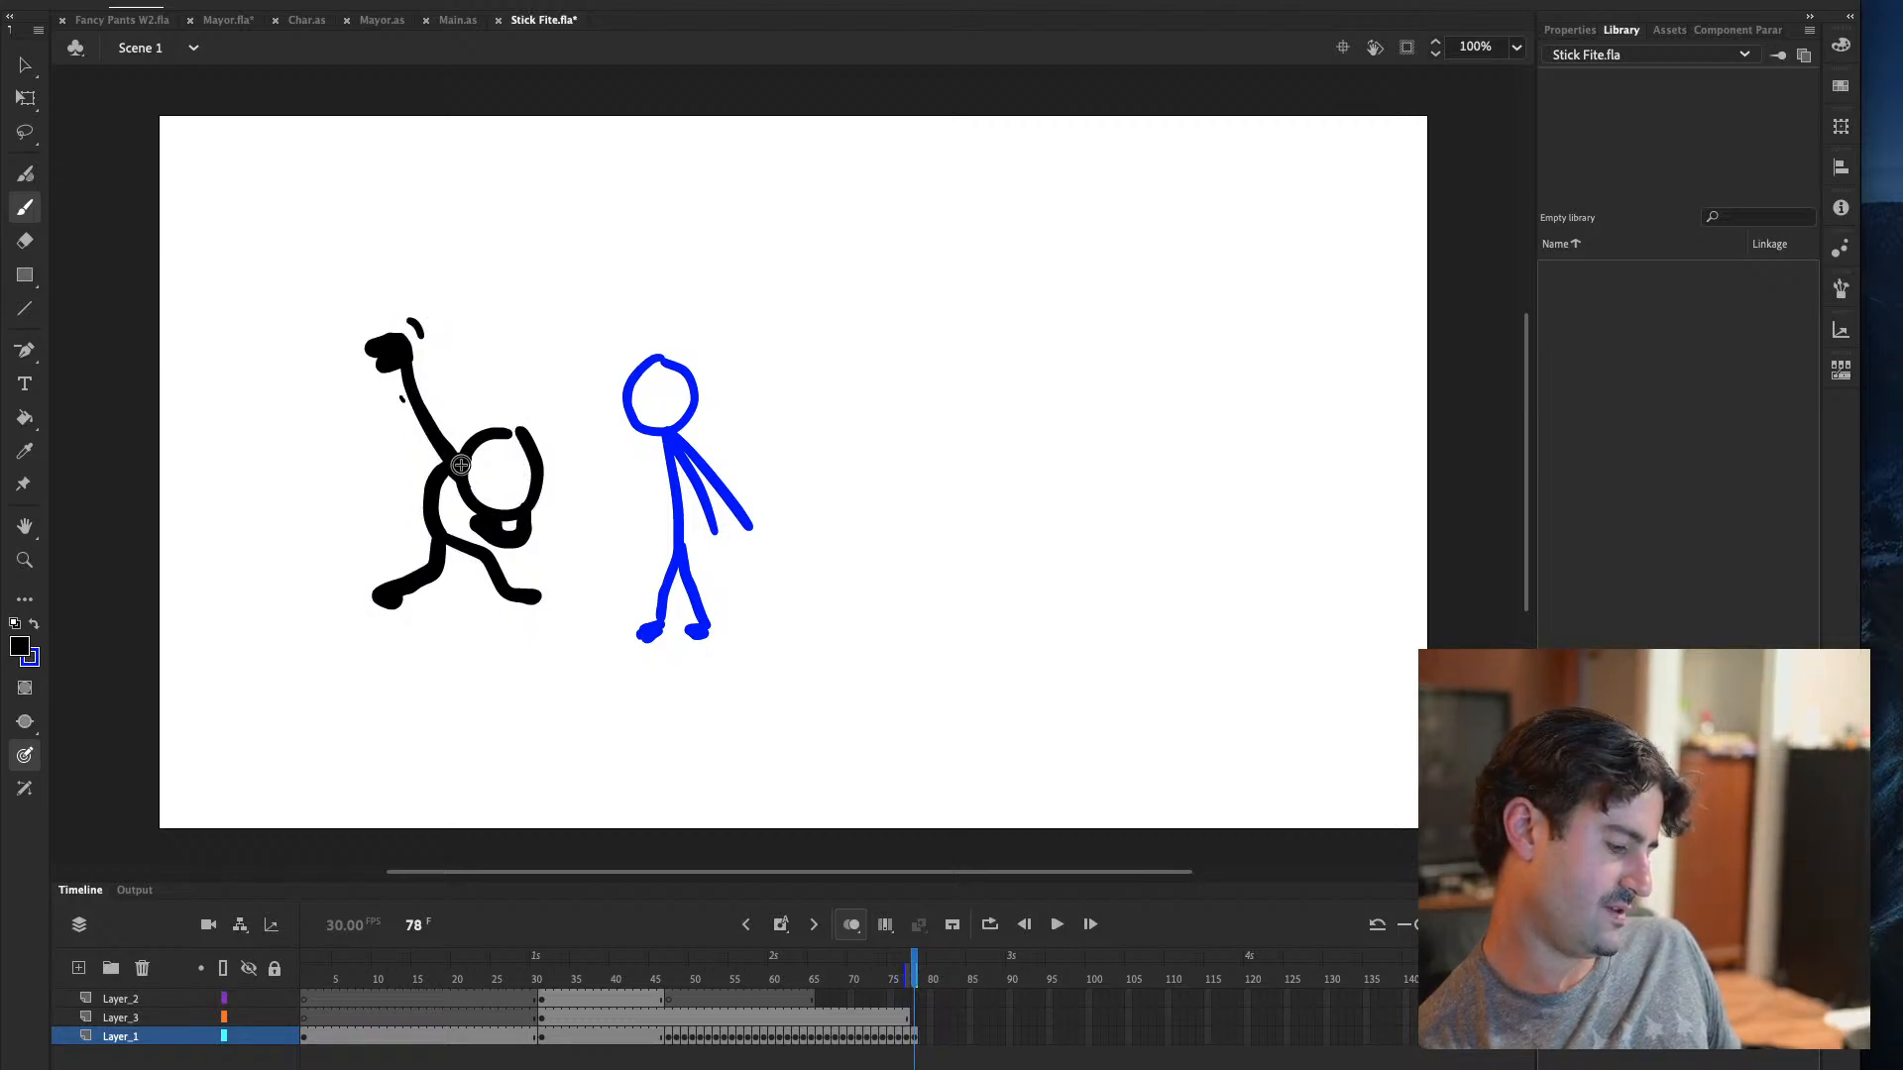
key("comma")
key("shift+F5")
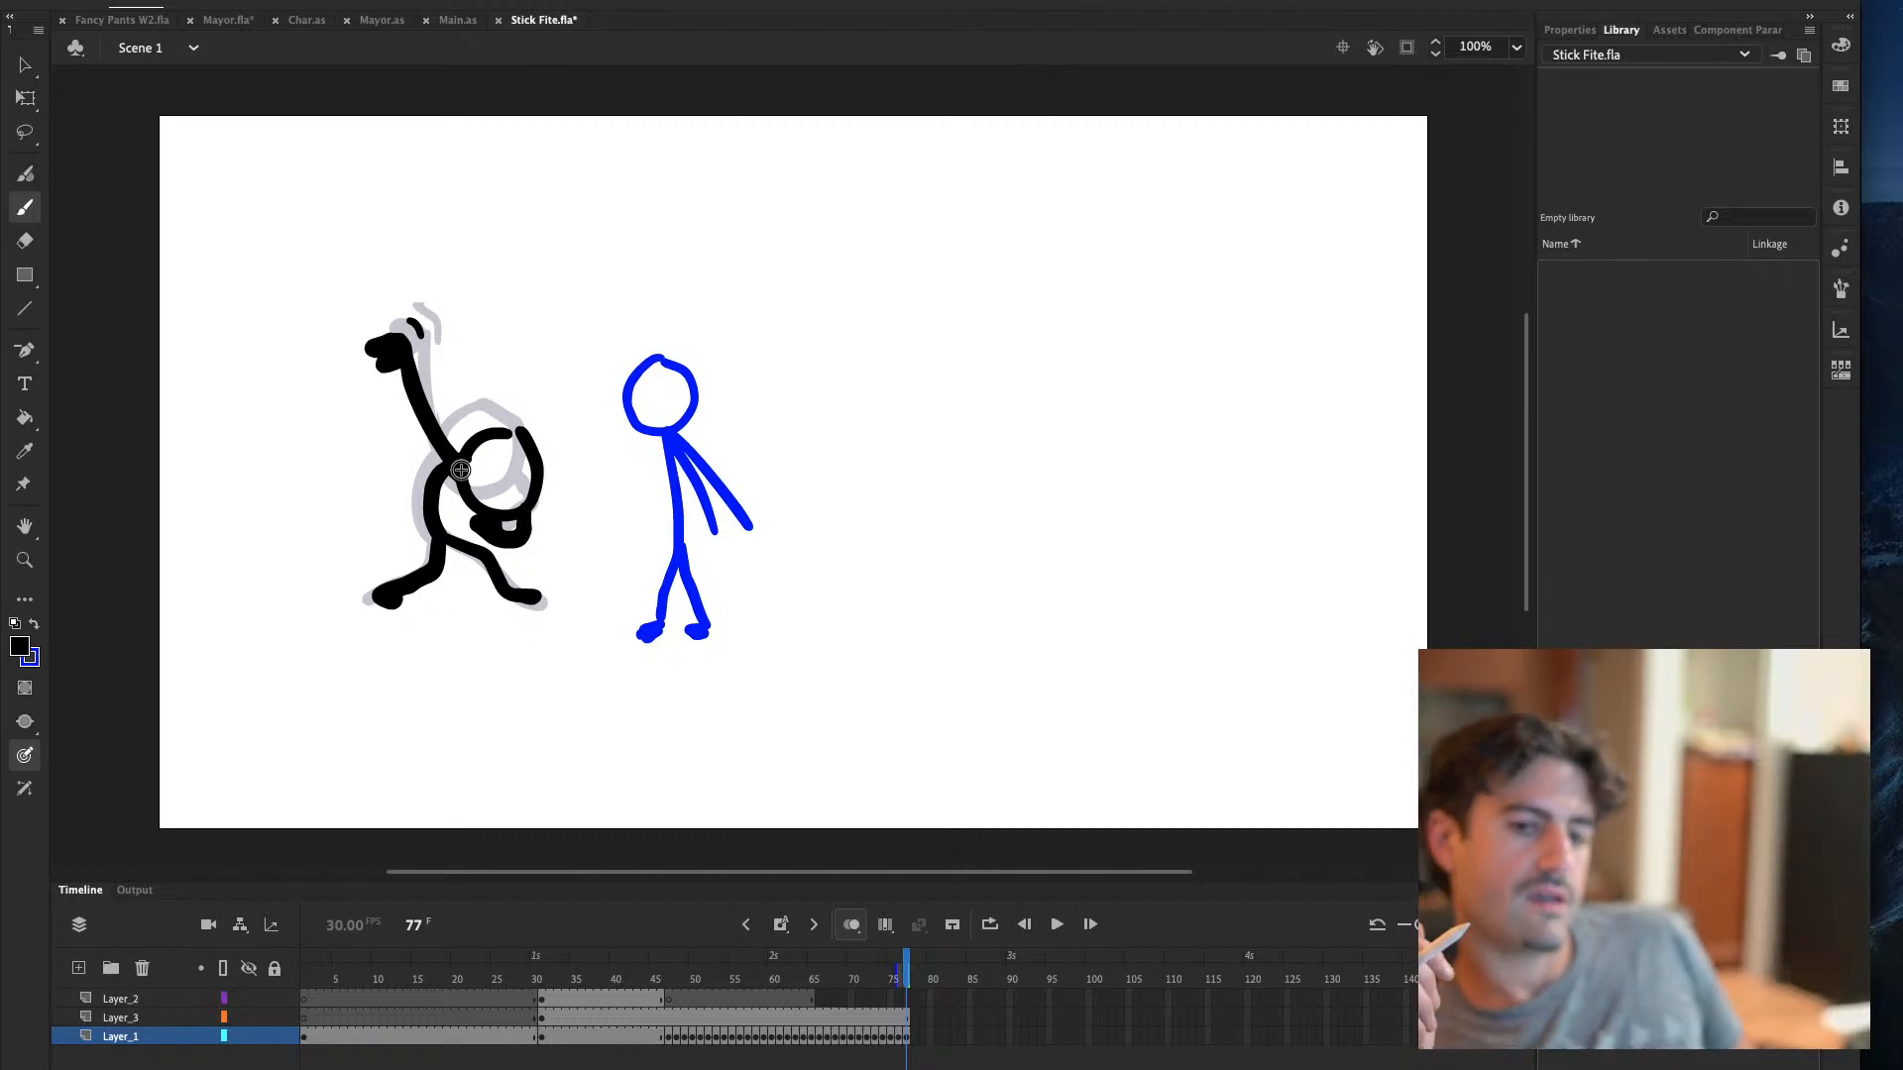
Step back and forth between frames 76 and 77 to compare the black figure's wind-up poses
key("comma")
key("period")
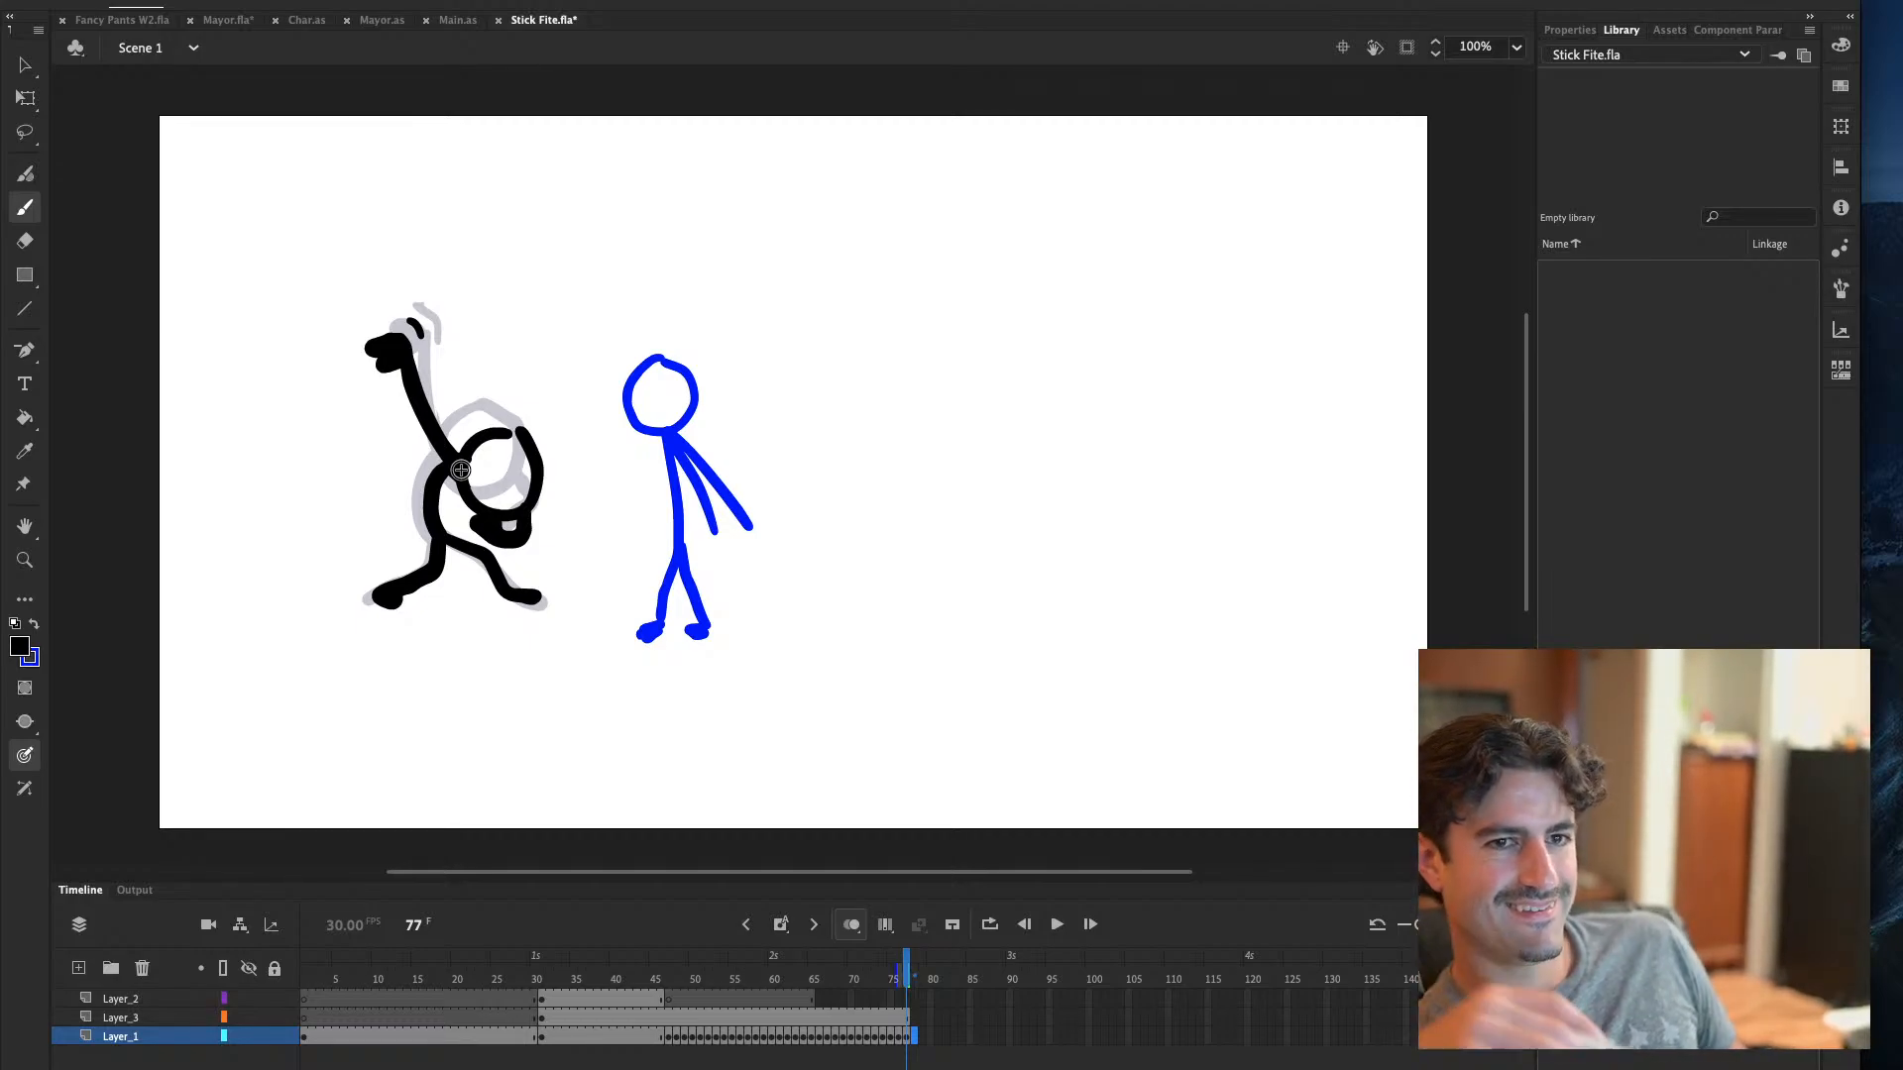
key("comma")
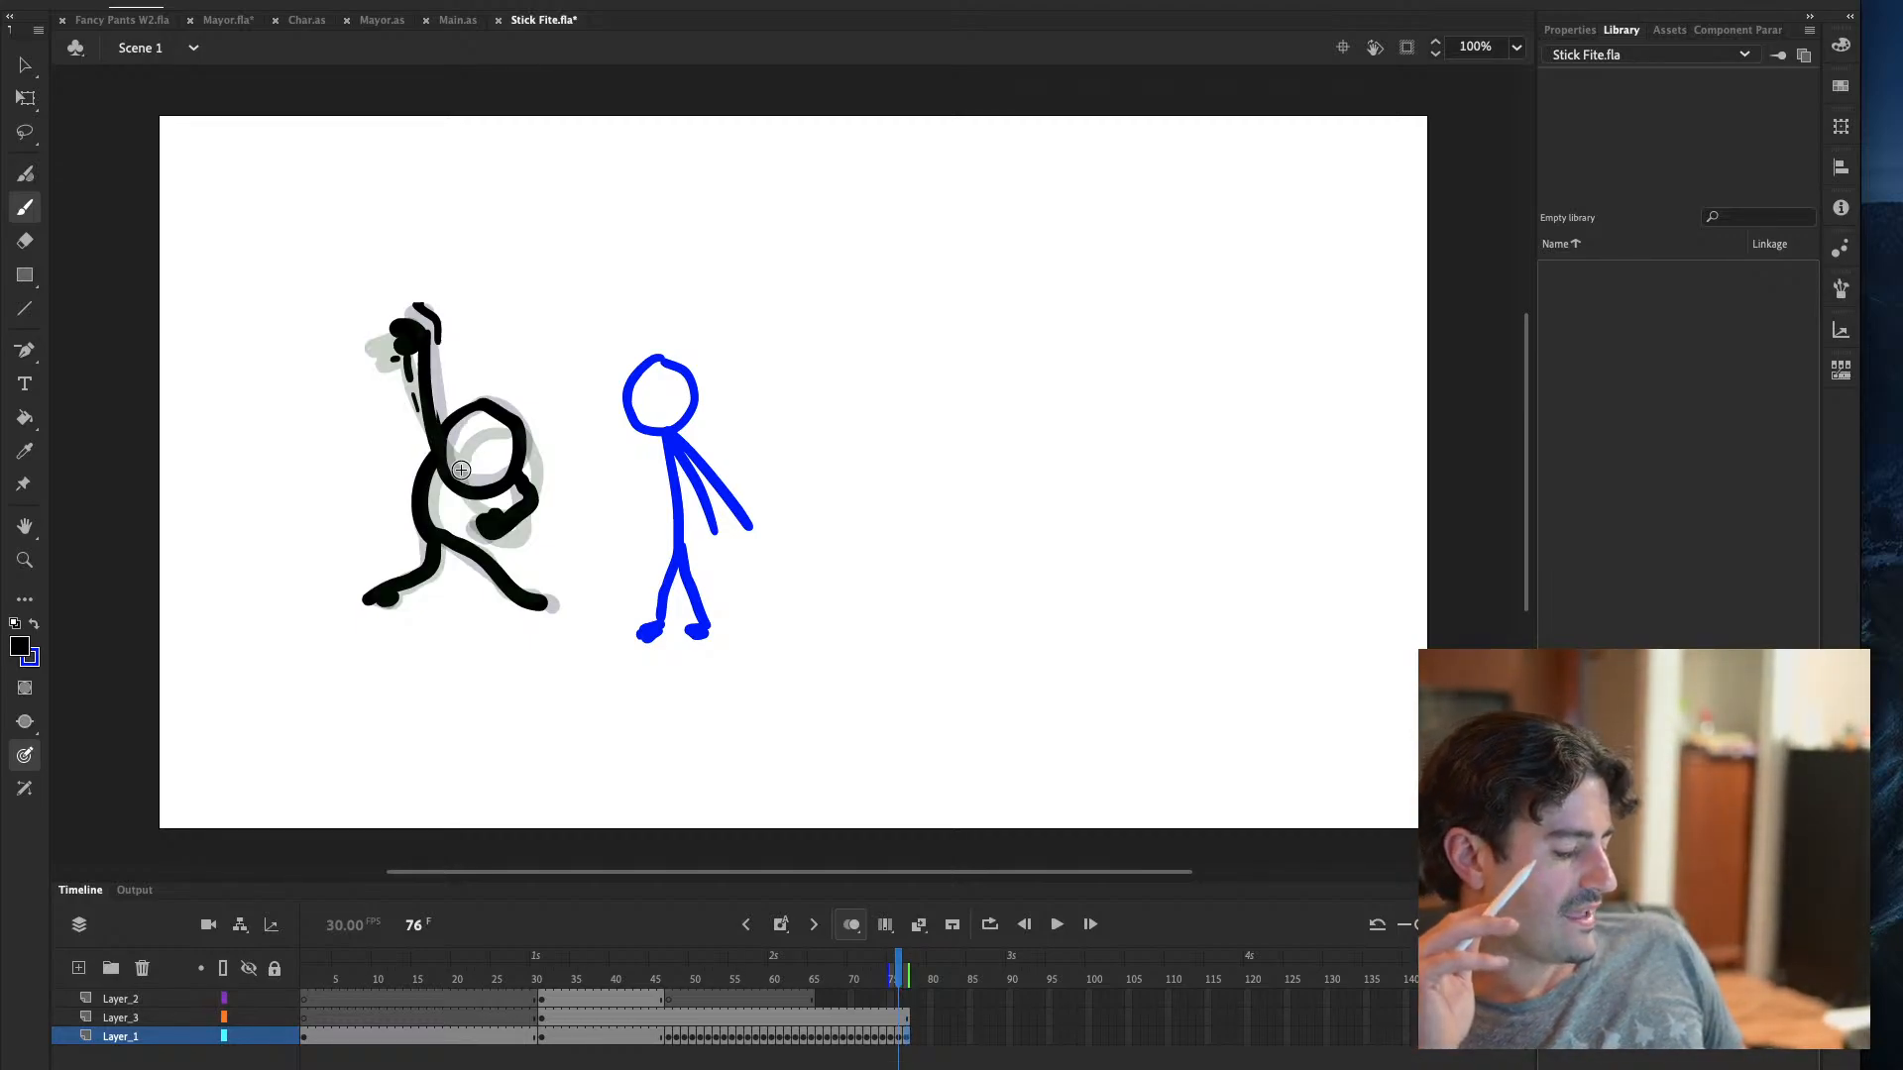
key("period")
key("period")
key("comma")
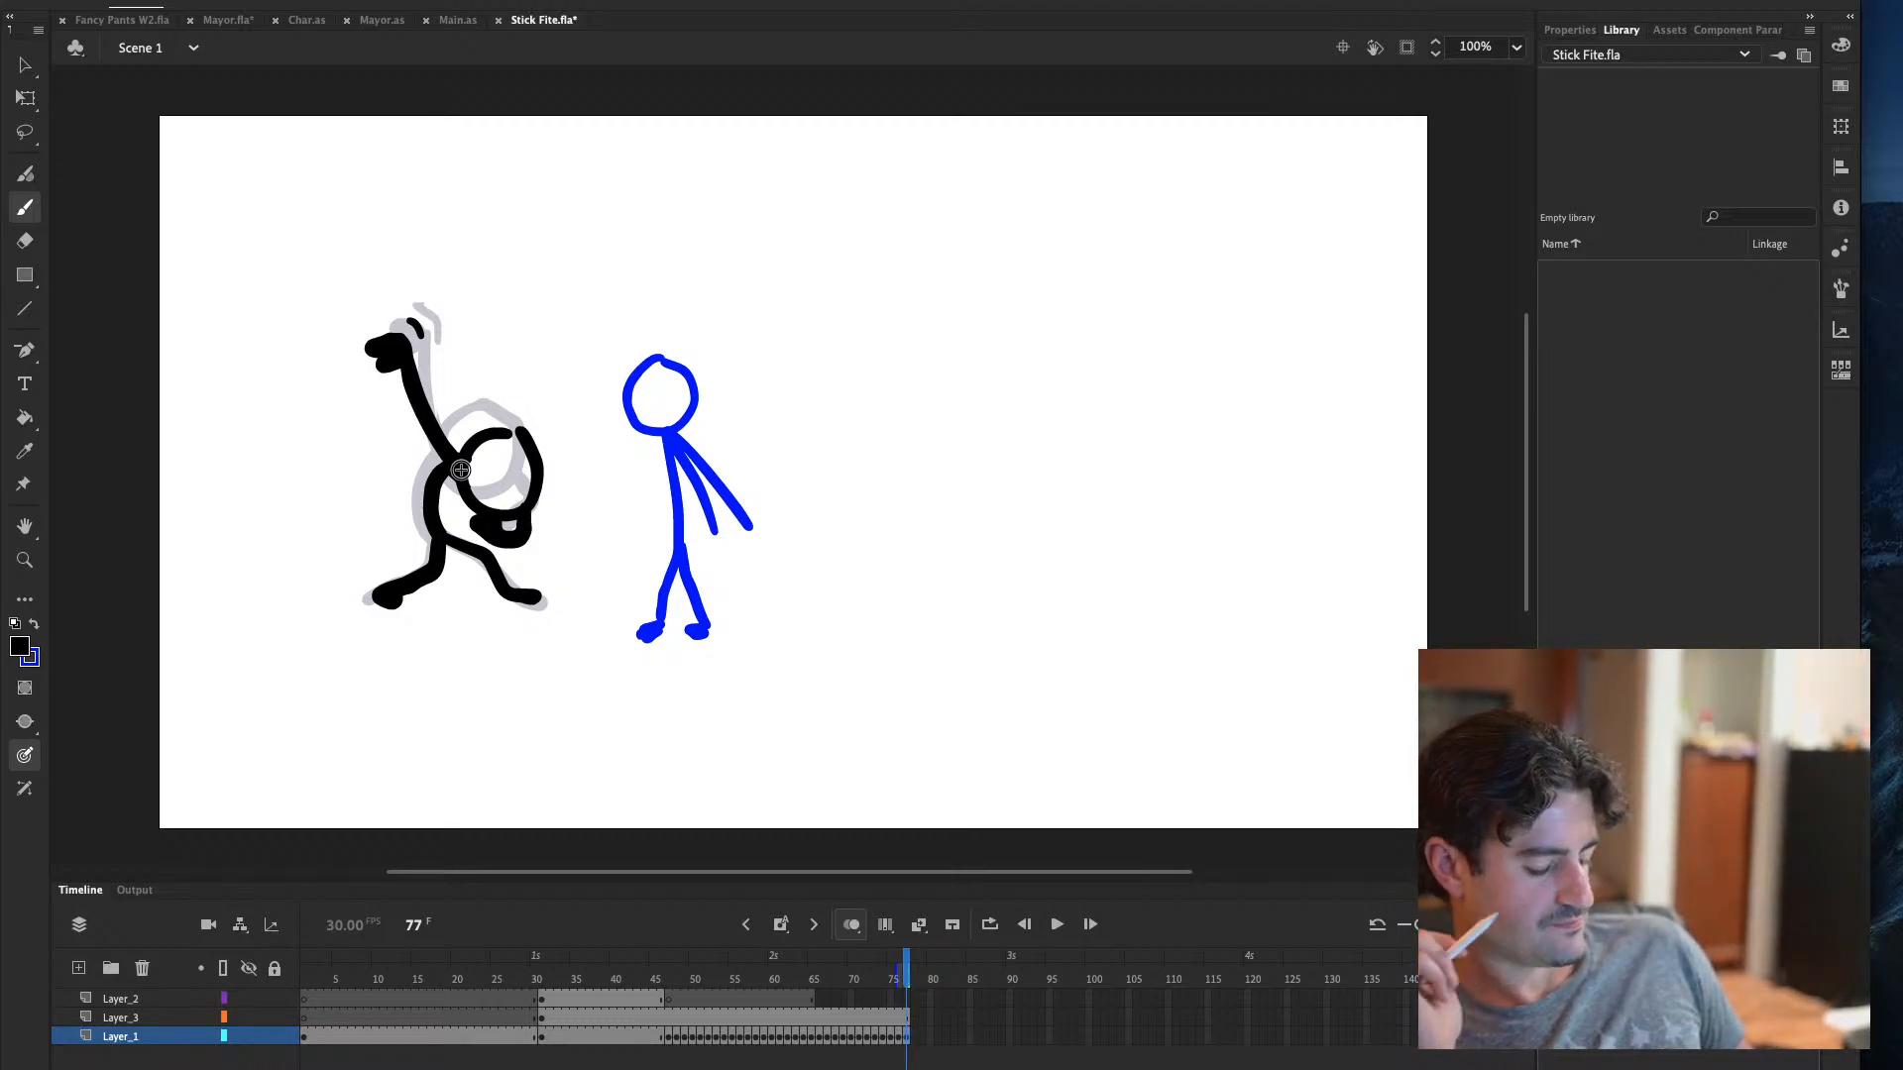
key("period")
key("comma")
key("comma")
key("period")
Draw the black figure's head on a blank frame 78, farther forward than the onion-skinned head, keeping the blue figure held
key("period")
mouse_move(531, 428)
left_mouse_down()
mouse_move(497, 481)
mouse_move(549, 518)
mouse_move(555, 428)
mouse_move(512, 458)
mouse_move(524, 521)
mouse_move(581, 476)
mouse_move(555, 426)
left_mouse_up()
key("ctrl+z")
key("comma")
key("period")
Draw the black figure's curved rear arm and fist on frame 78, trailing back from the head below the onion-skinned fist
left_click_drag(398, 391, 507, 492)
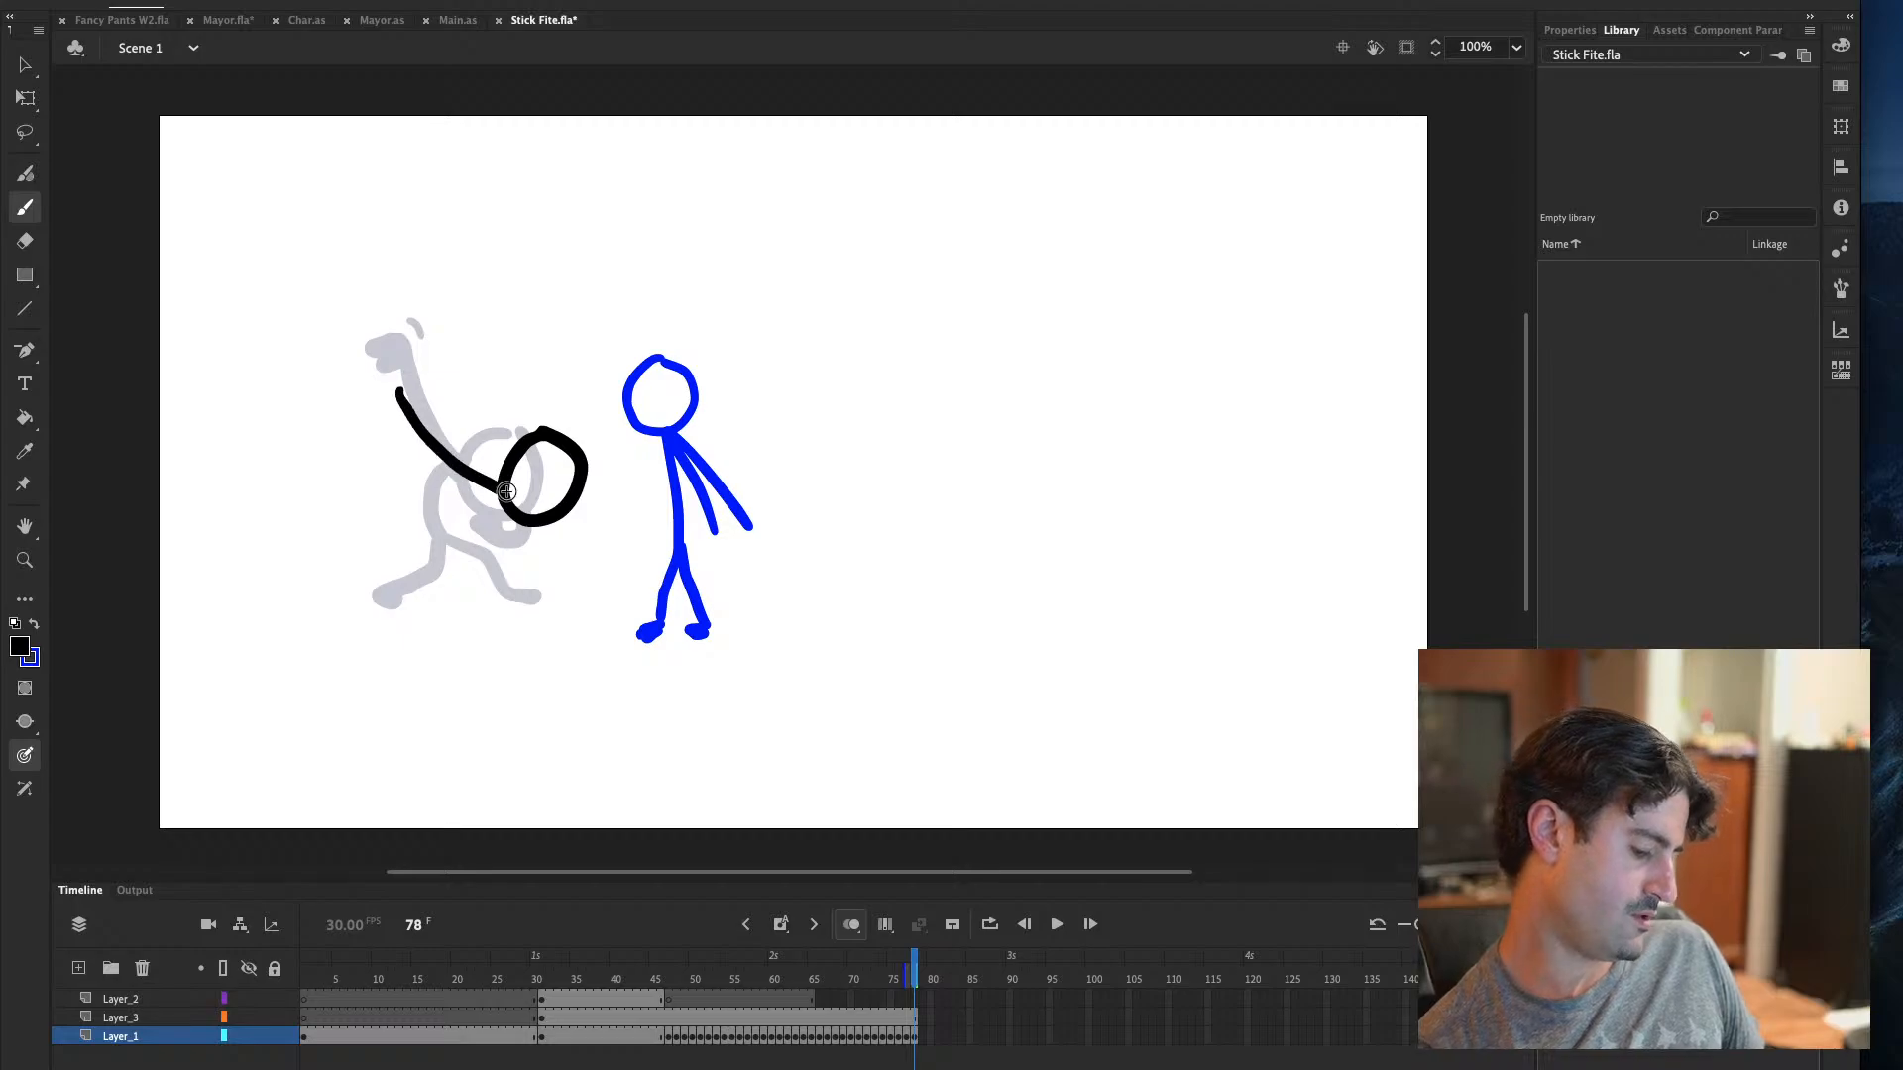
key("ctrl+z")
mouse_move(398, 390)
left_mouse_down()
mouse_move(511, 501)
mouse_move(387, 408)
mouse_move(408, 430)
left_mouse_up()
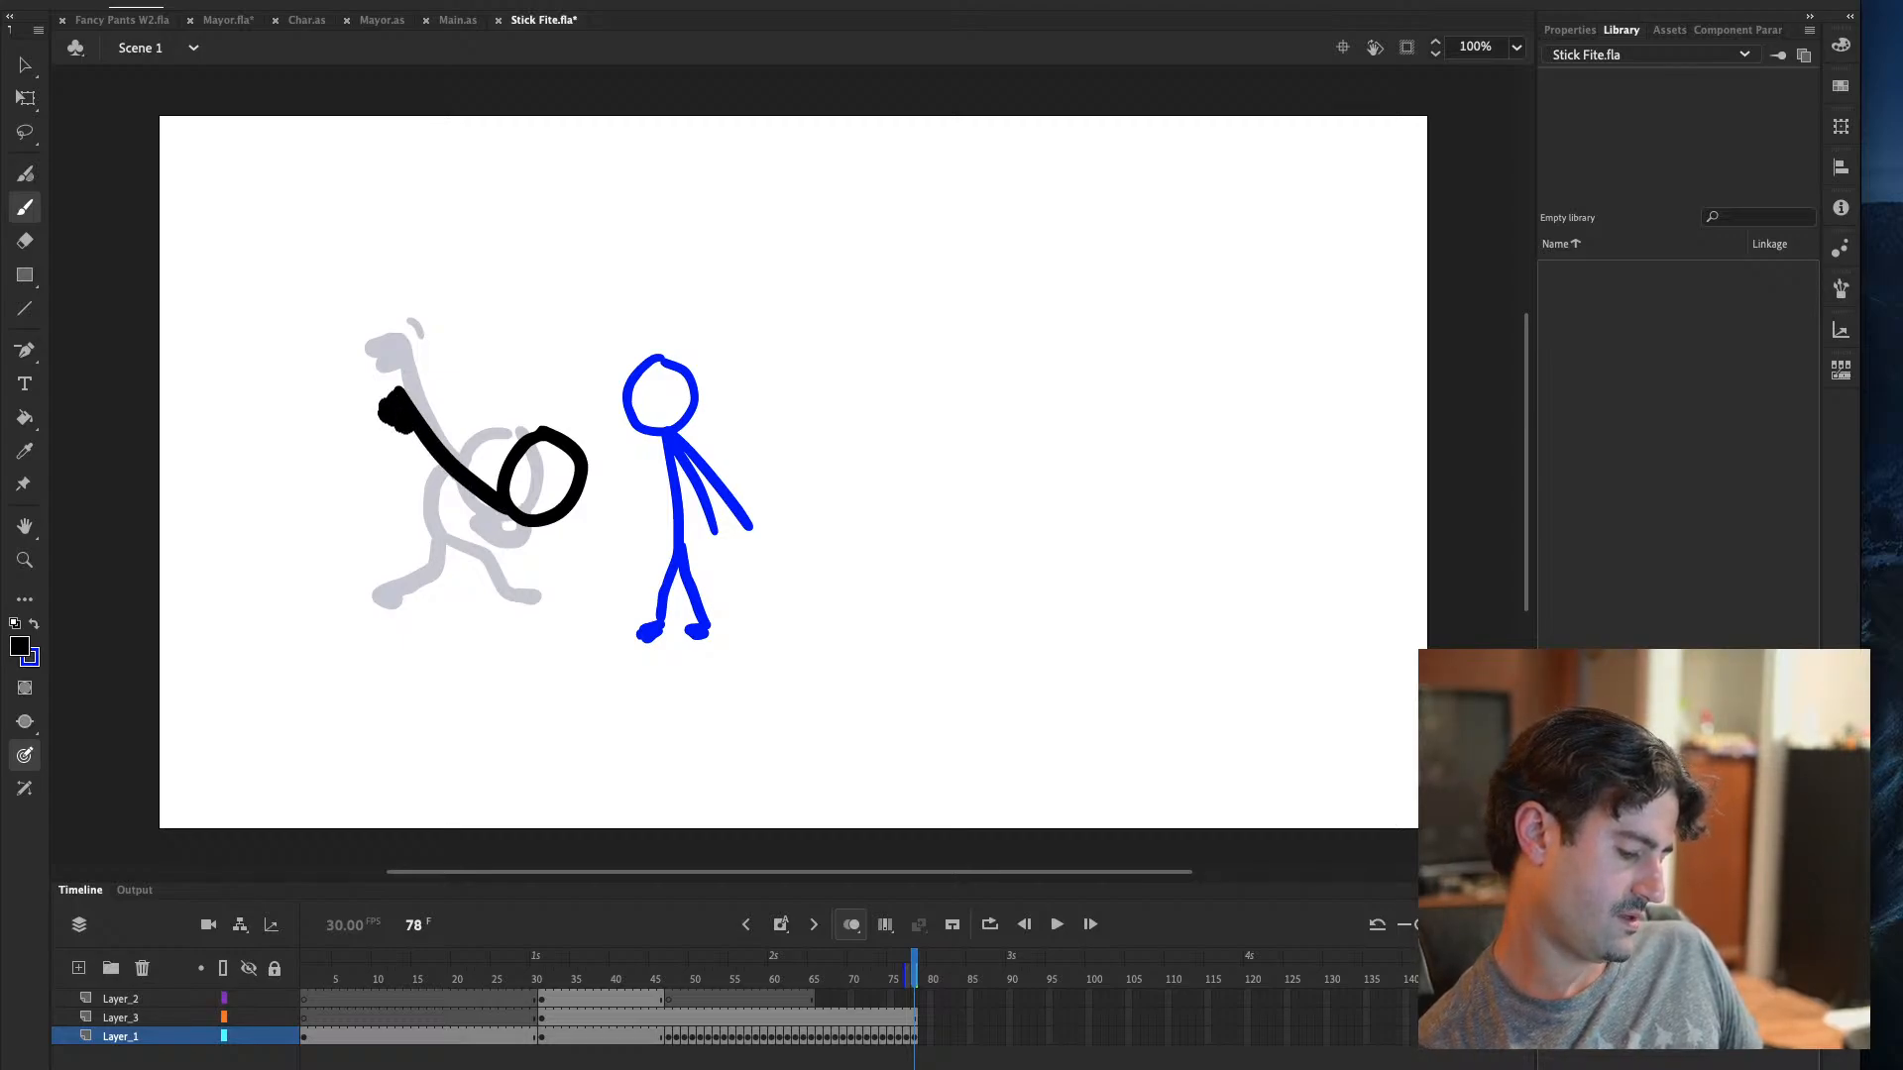
Draw the black figure's bent torso and both legs on frame 78, planting the feet over the onion-skinned feet
key("comma")
key("period")
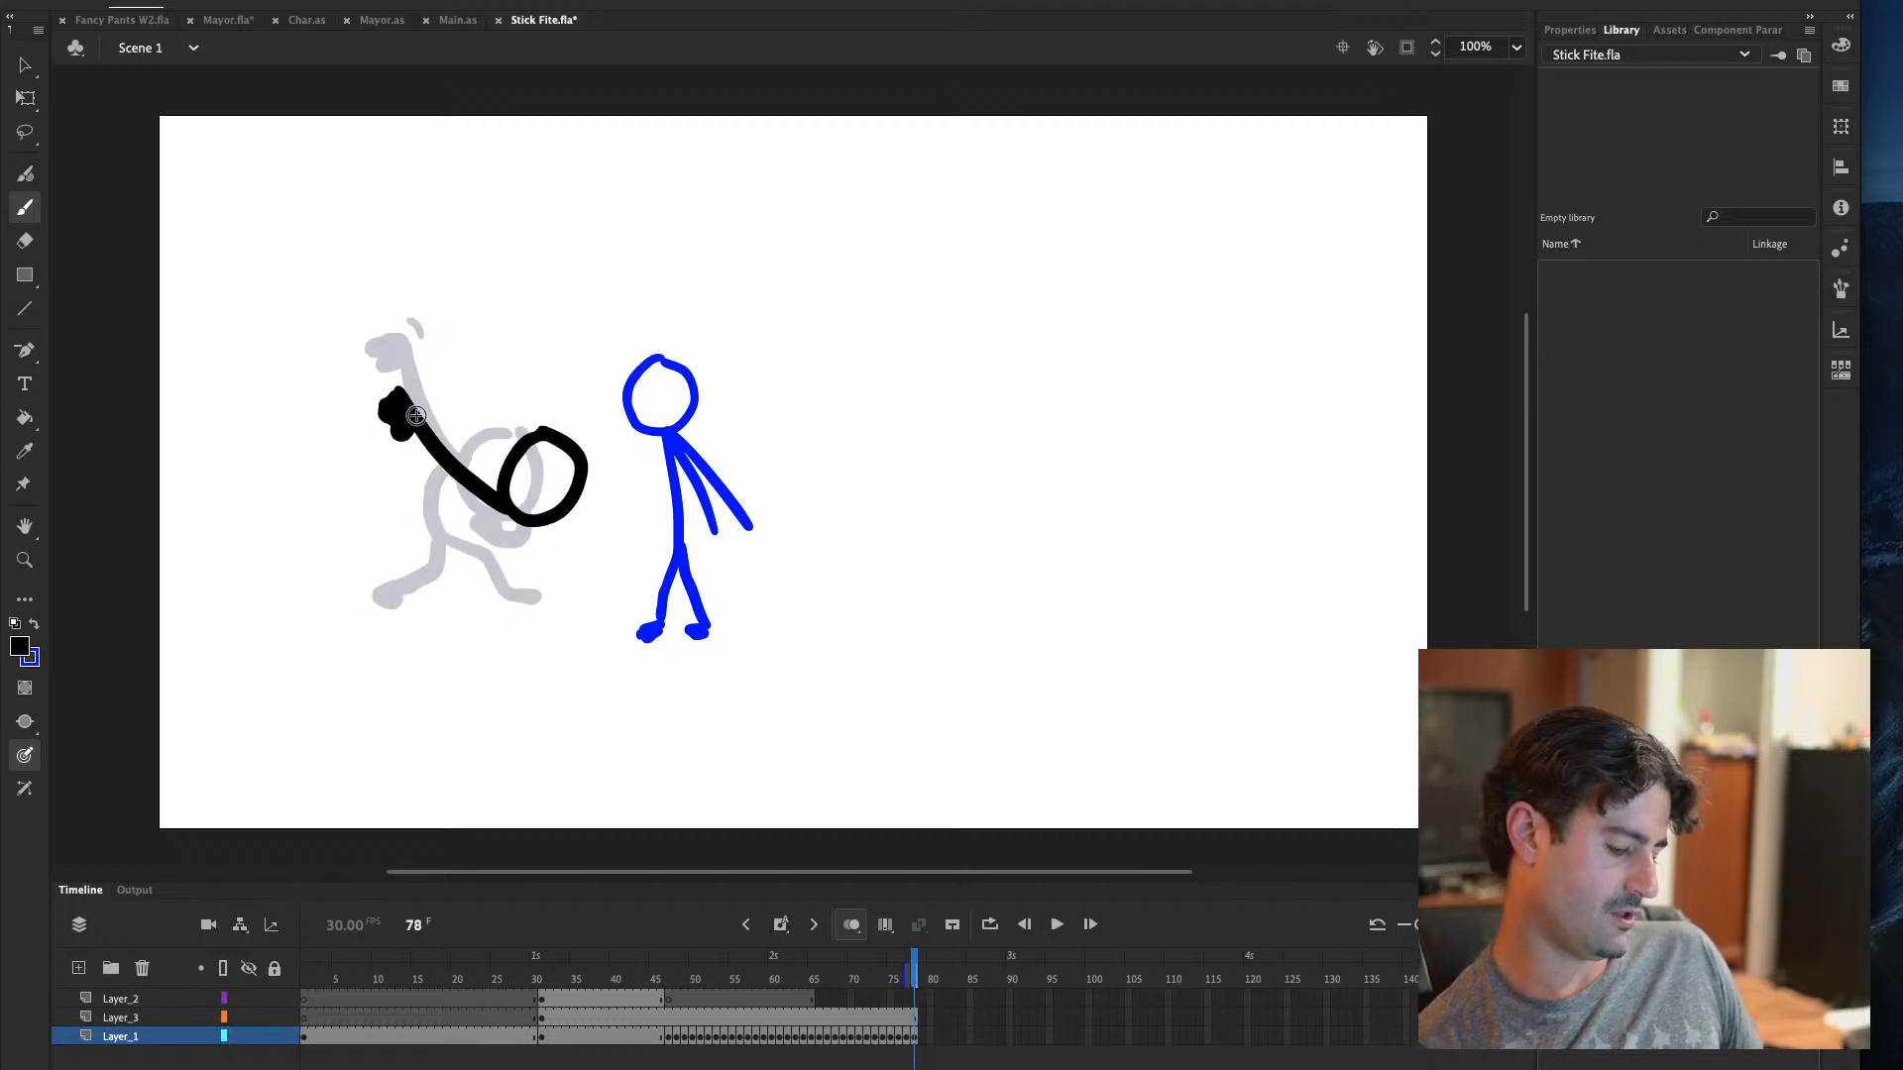
mouse_move(416, 416)
left_mouse_down()
mouse_move(493, 481)
mouse_move(444, 533)
left_mouse_up()
key("super+z")
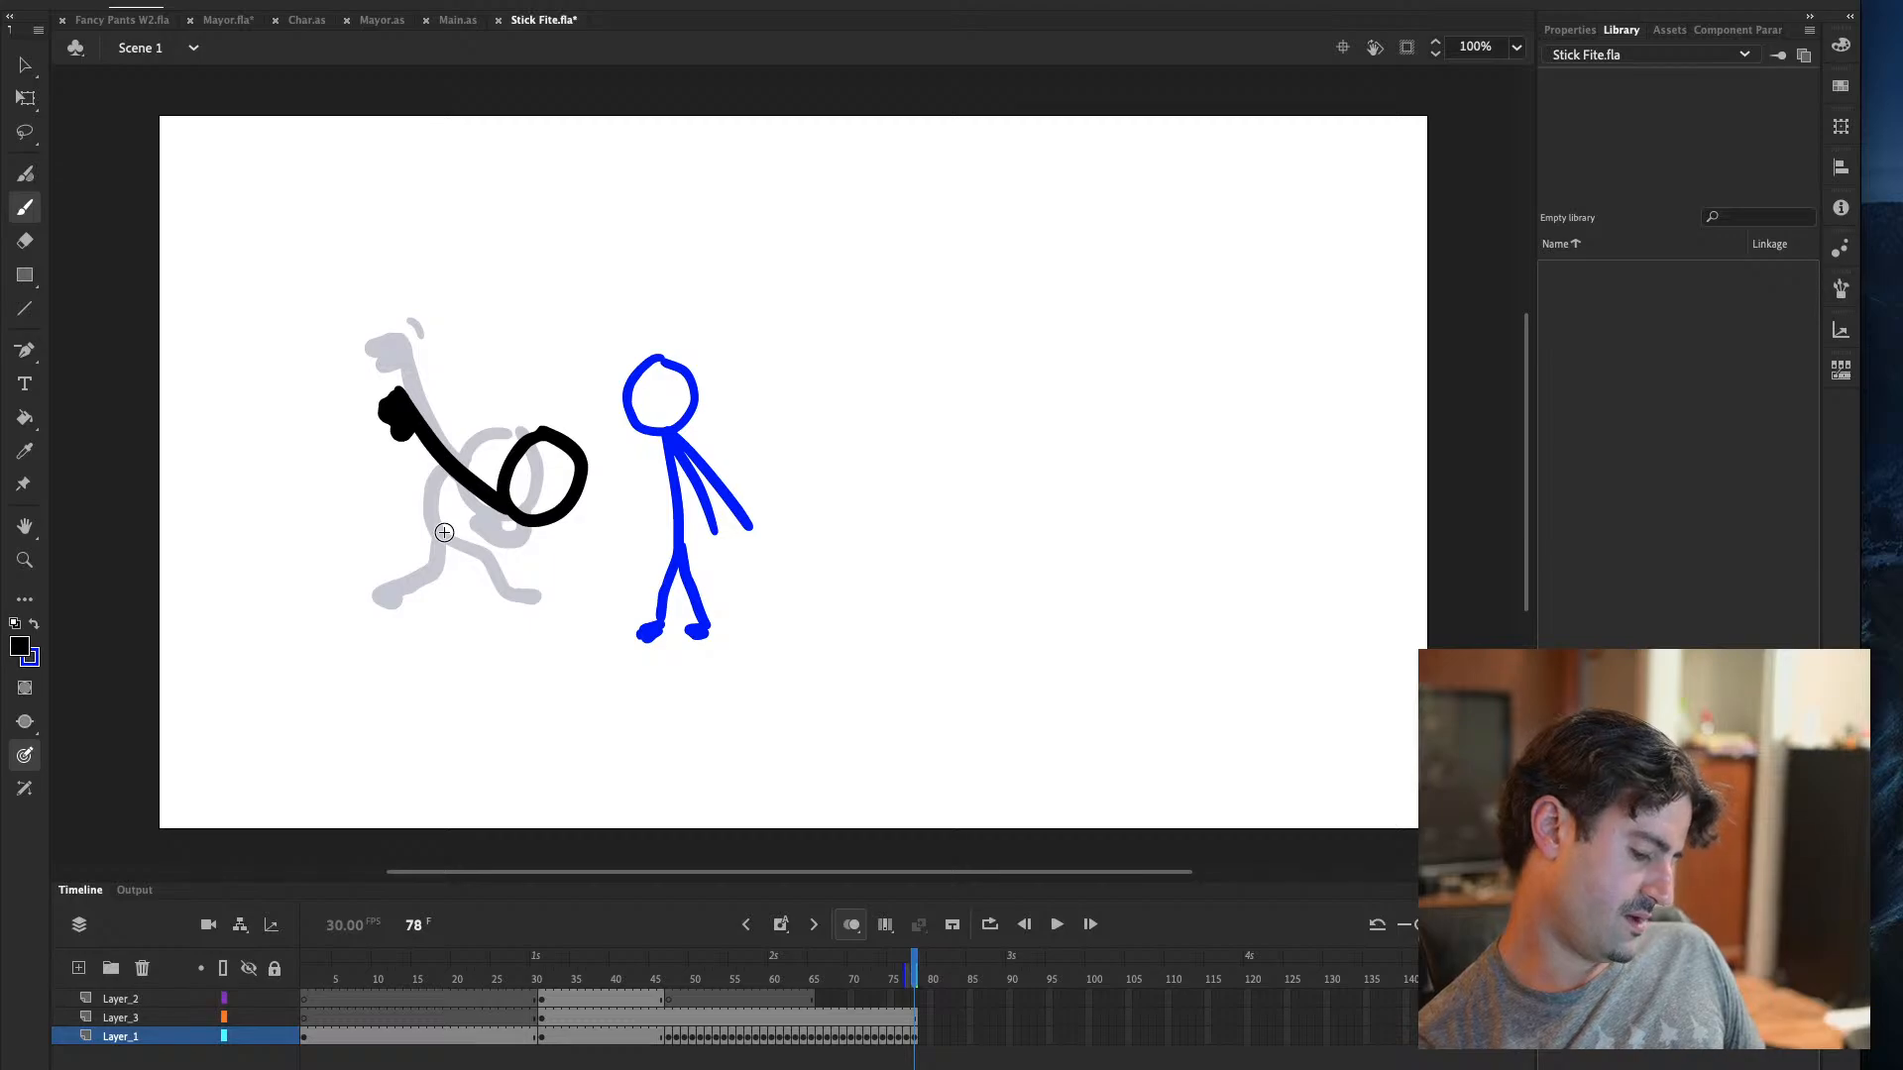
left_click_drag(491, 496, 460, 547)
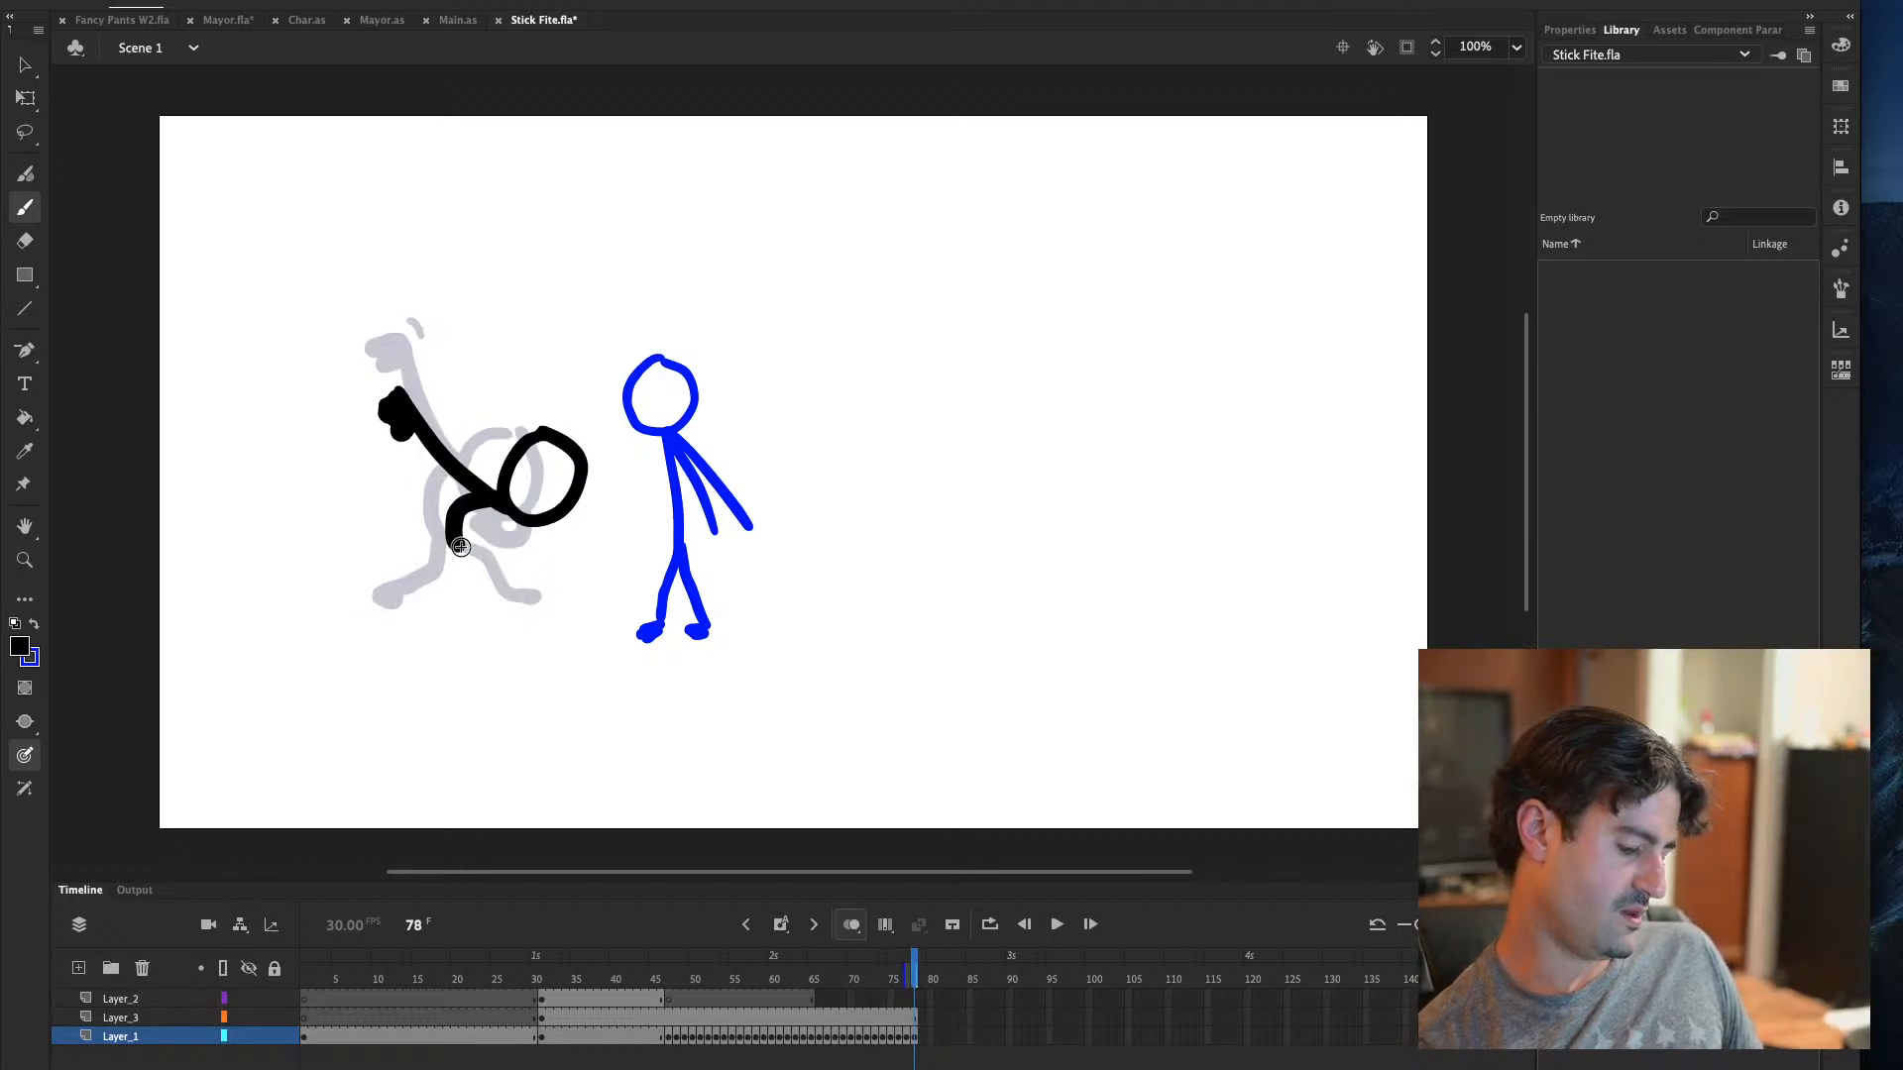
mouse_move(460, 547)
left_mouse_down()
mouse_move(451, 583)
mouse_move(395, 592)
mouse_move(452, 558)
mouse_move(393, 593)
mouse_move(398, 610)
left_mouse_up()
key("super+z")
key(".")
left_click_drag(464, 537, 530, 598)
key(".")
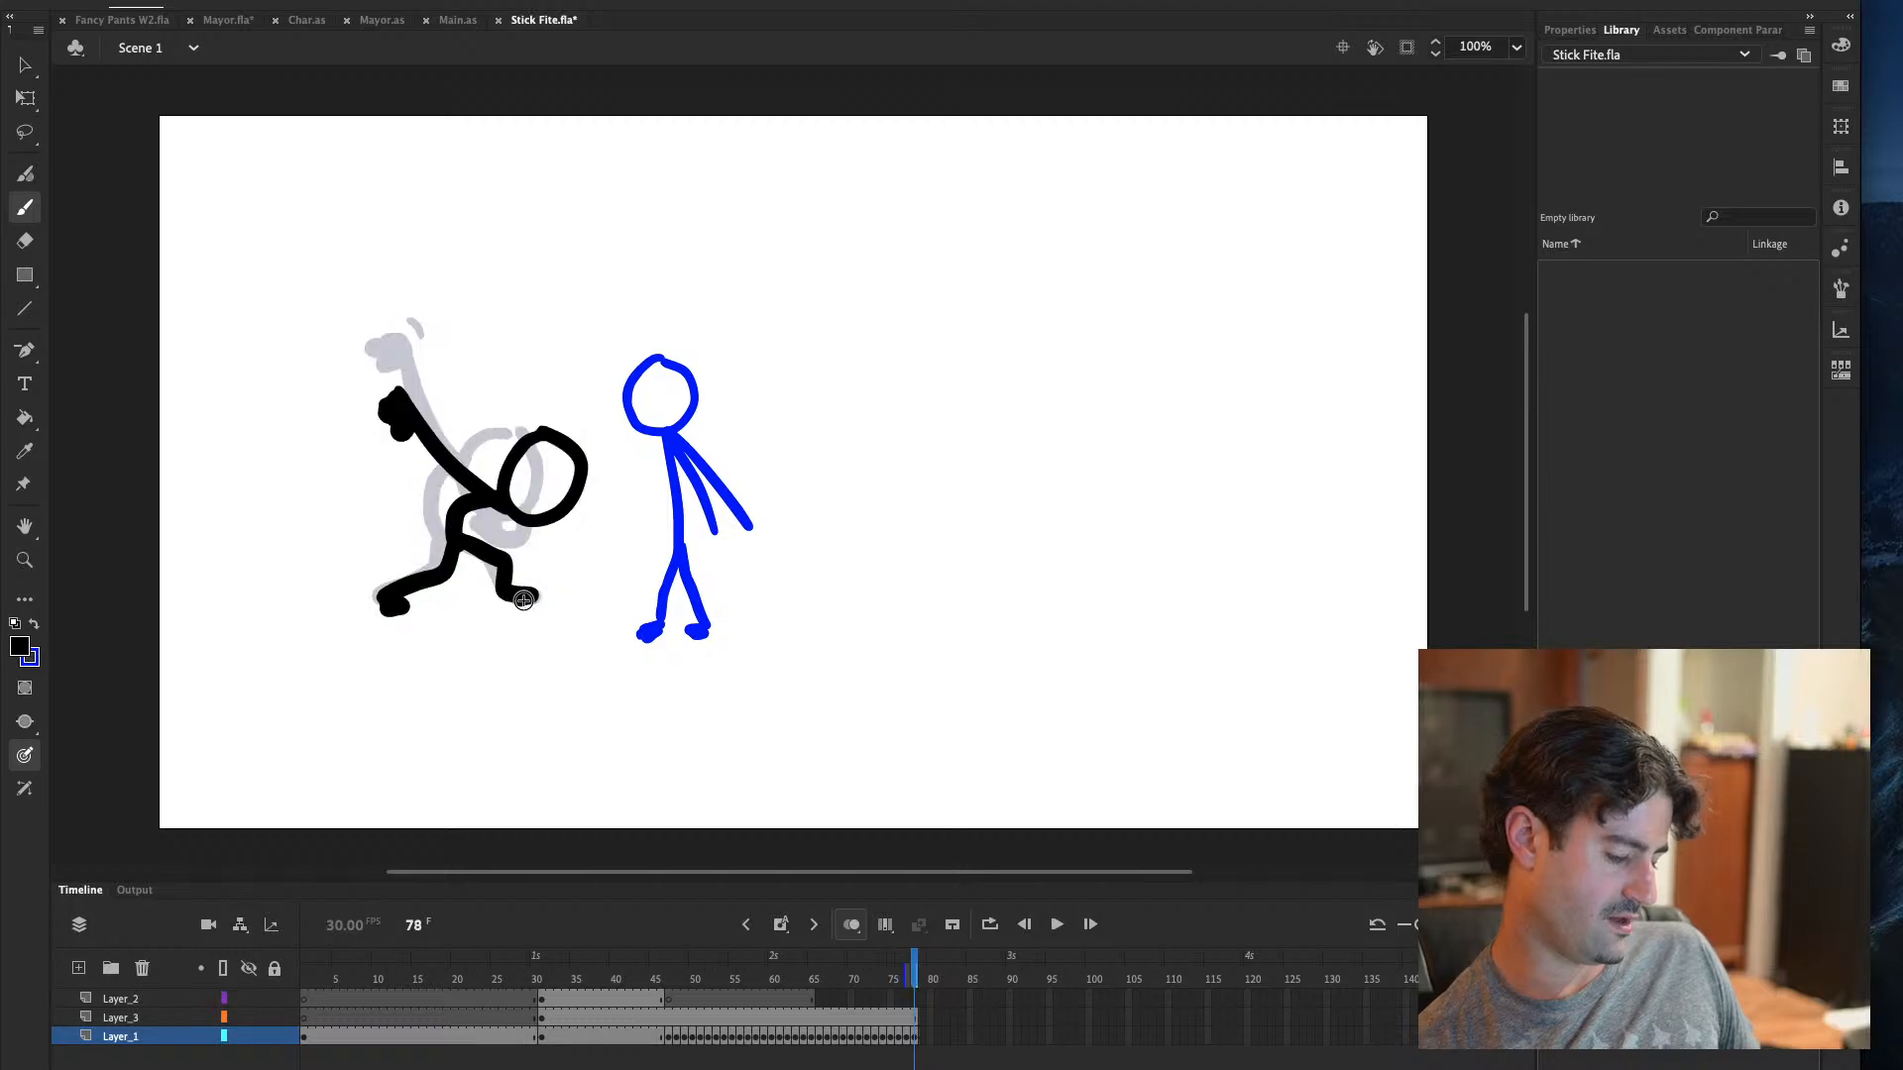
Draw the black figure's front arm tucked under the head on frame 78 and add small motion marks above the rear fist
key(".")
left_click_drag(561, 525, 514, 541)
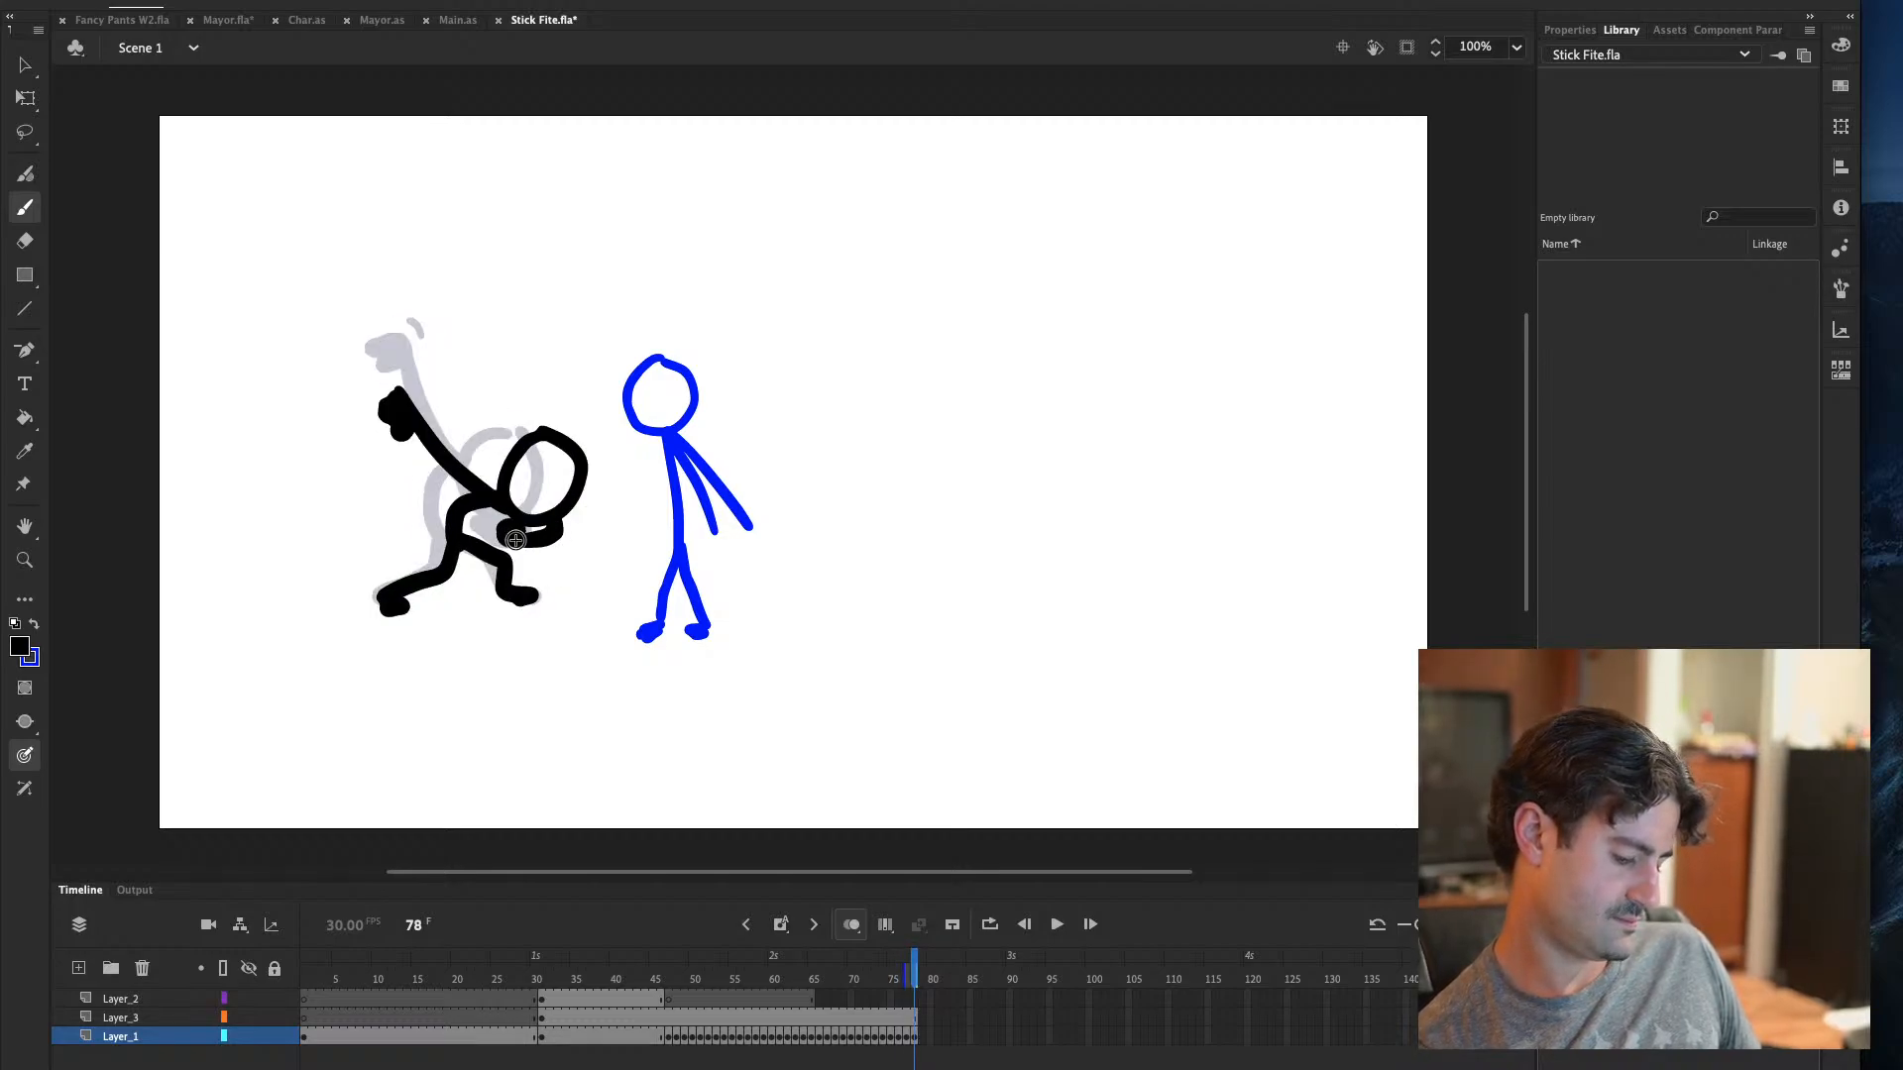
key(".")
left_click_drag(383, 387, 401, 362)
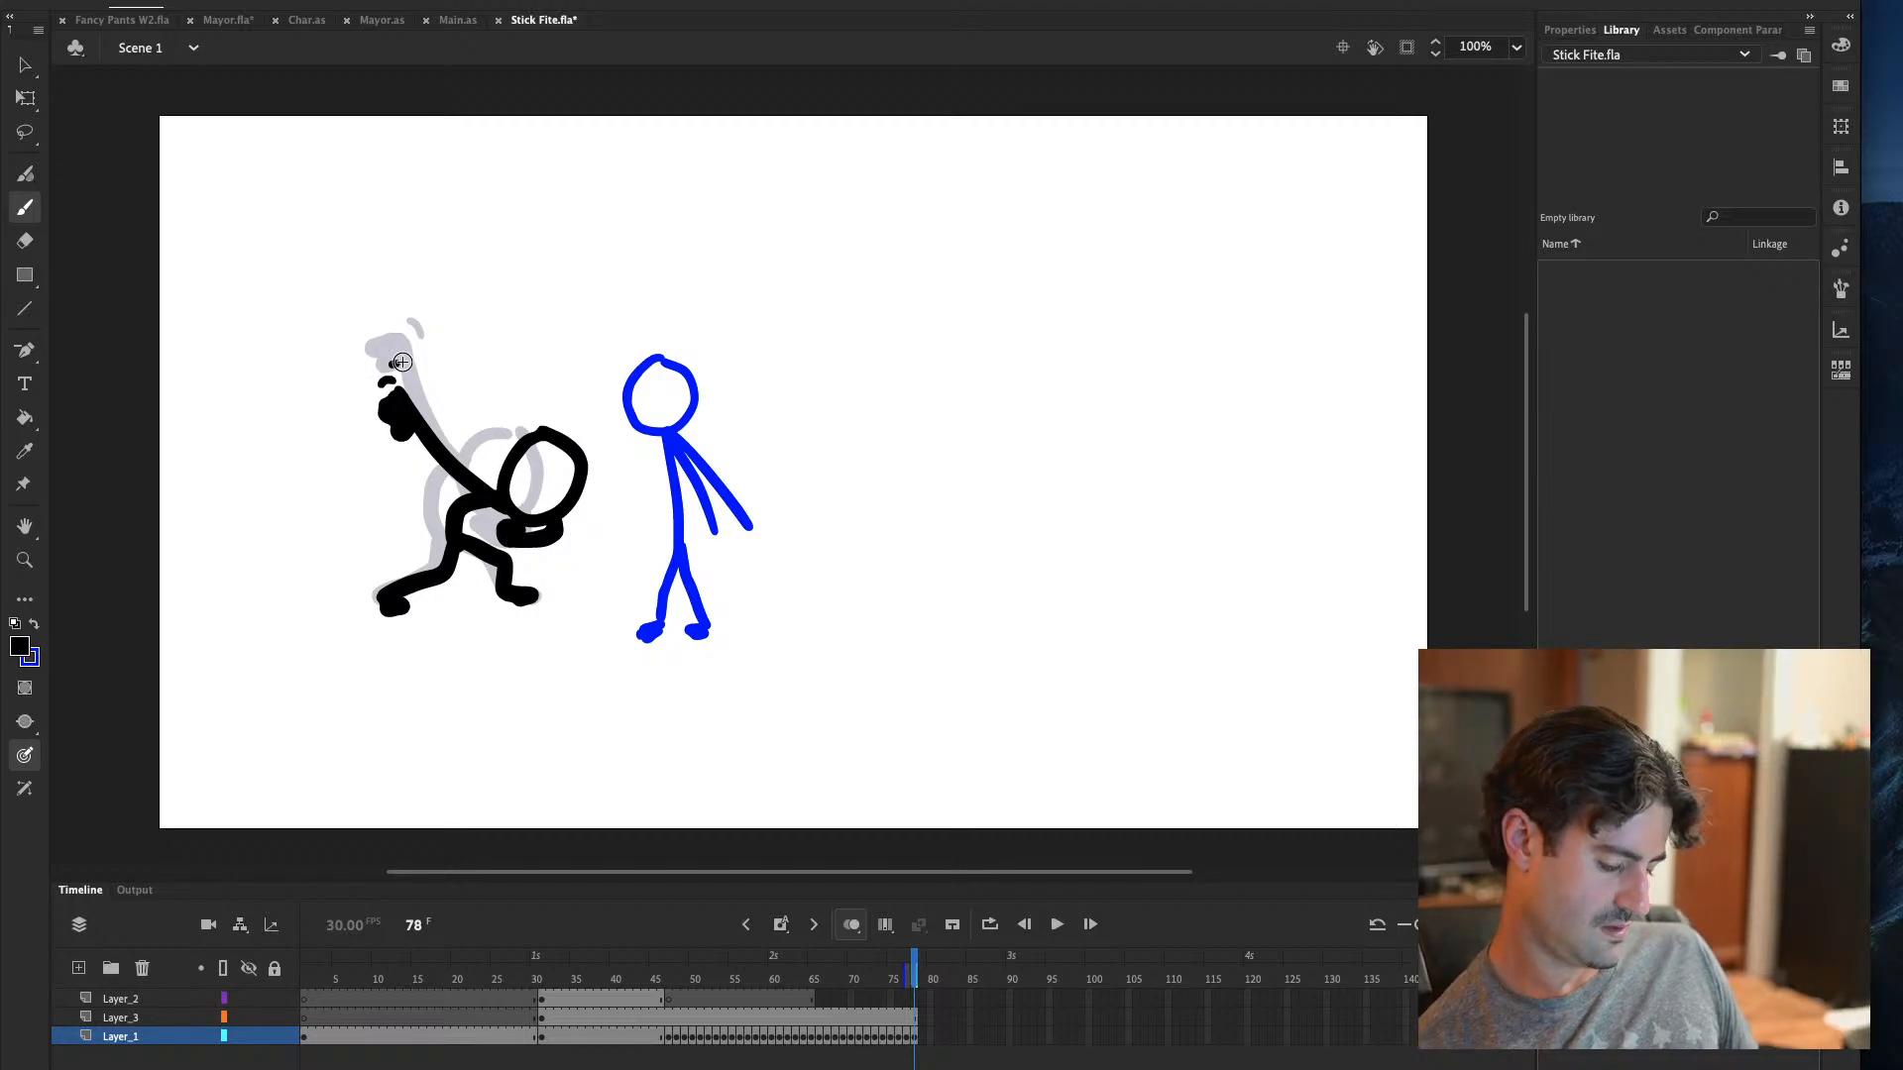
Add a blank frame 79 and draw the black figure's head, torso and legs, with the head slightly higher than the onion-skinned one
key("F7")
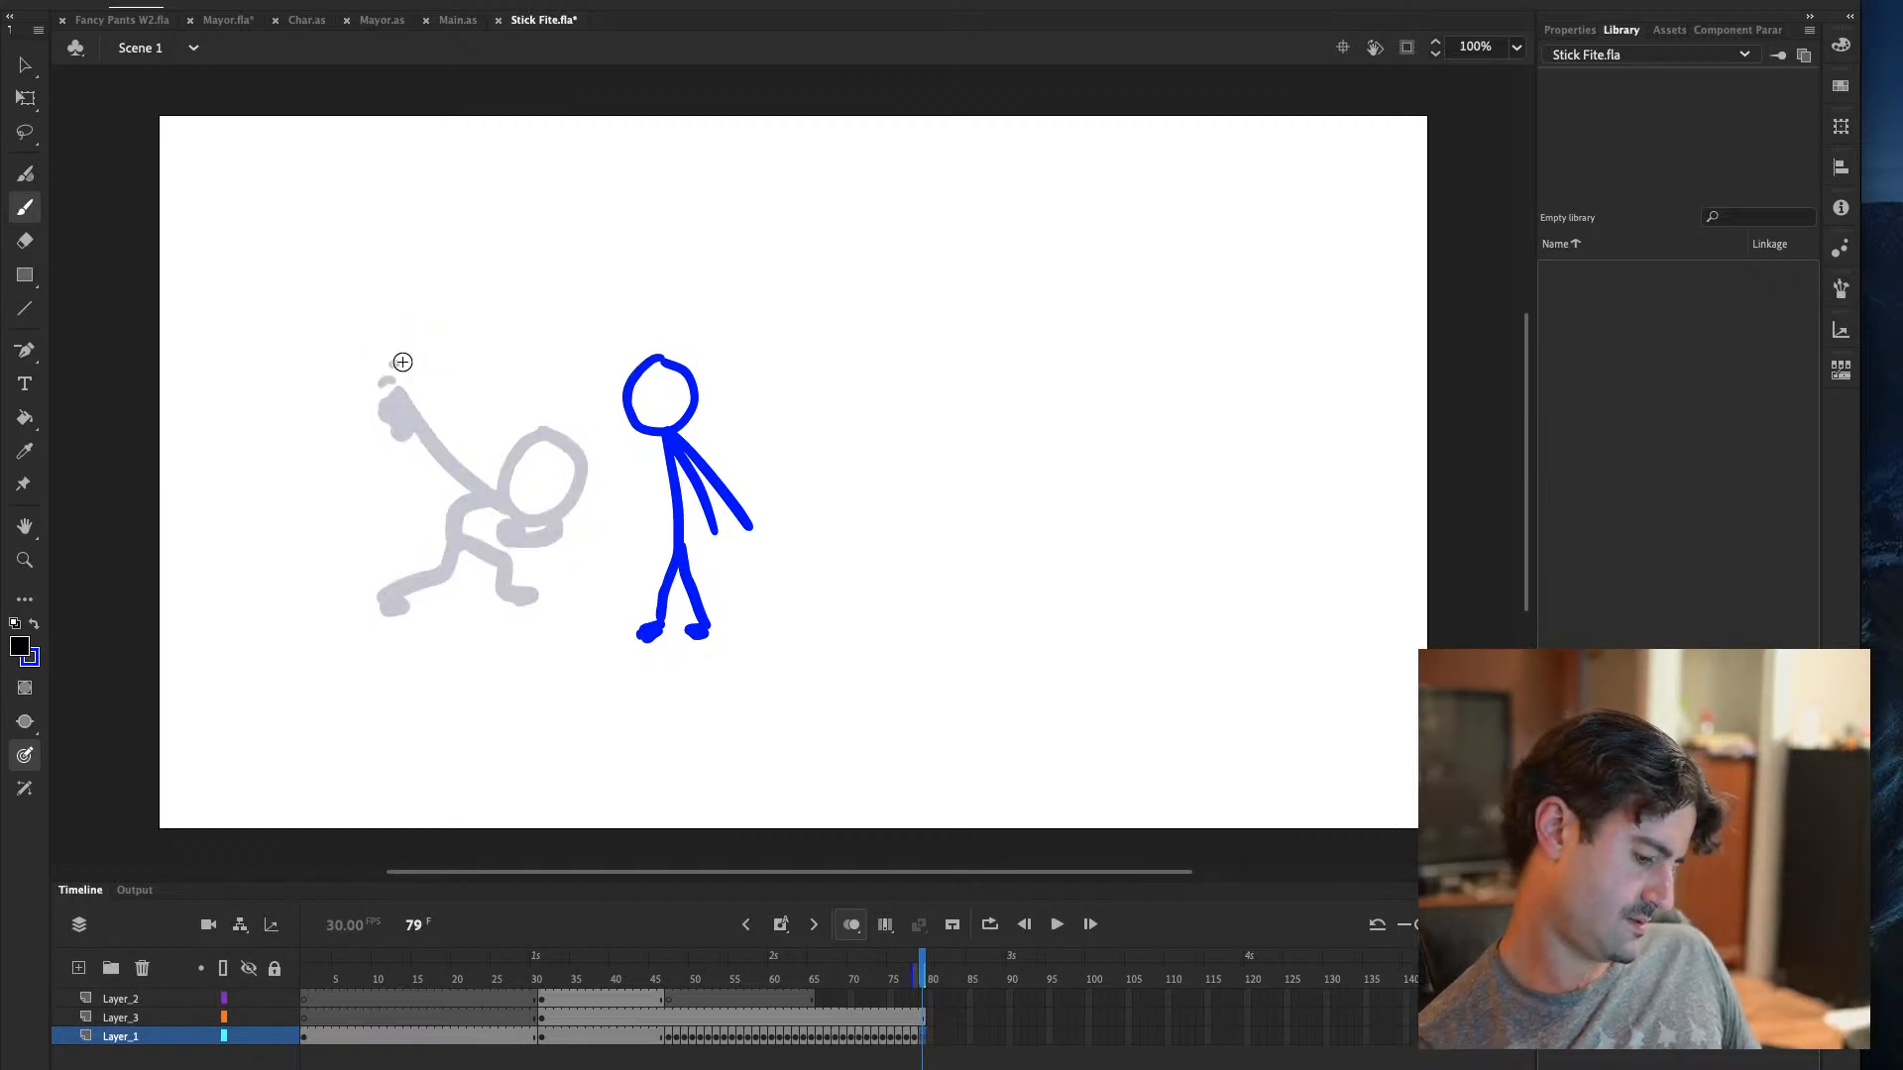
mouse_move(557, 414)
left_mouse_down()
mouse_move(505, 462)
mouse_move(557, 507)
mouse_move(572, 433)
mouse_move(552, 413)
mouse_move(509, 455)
mouse_move(559, 503)
mouse_move(557, 417)
left_mouse_up()
key("ctrl+z")
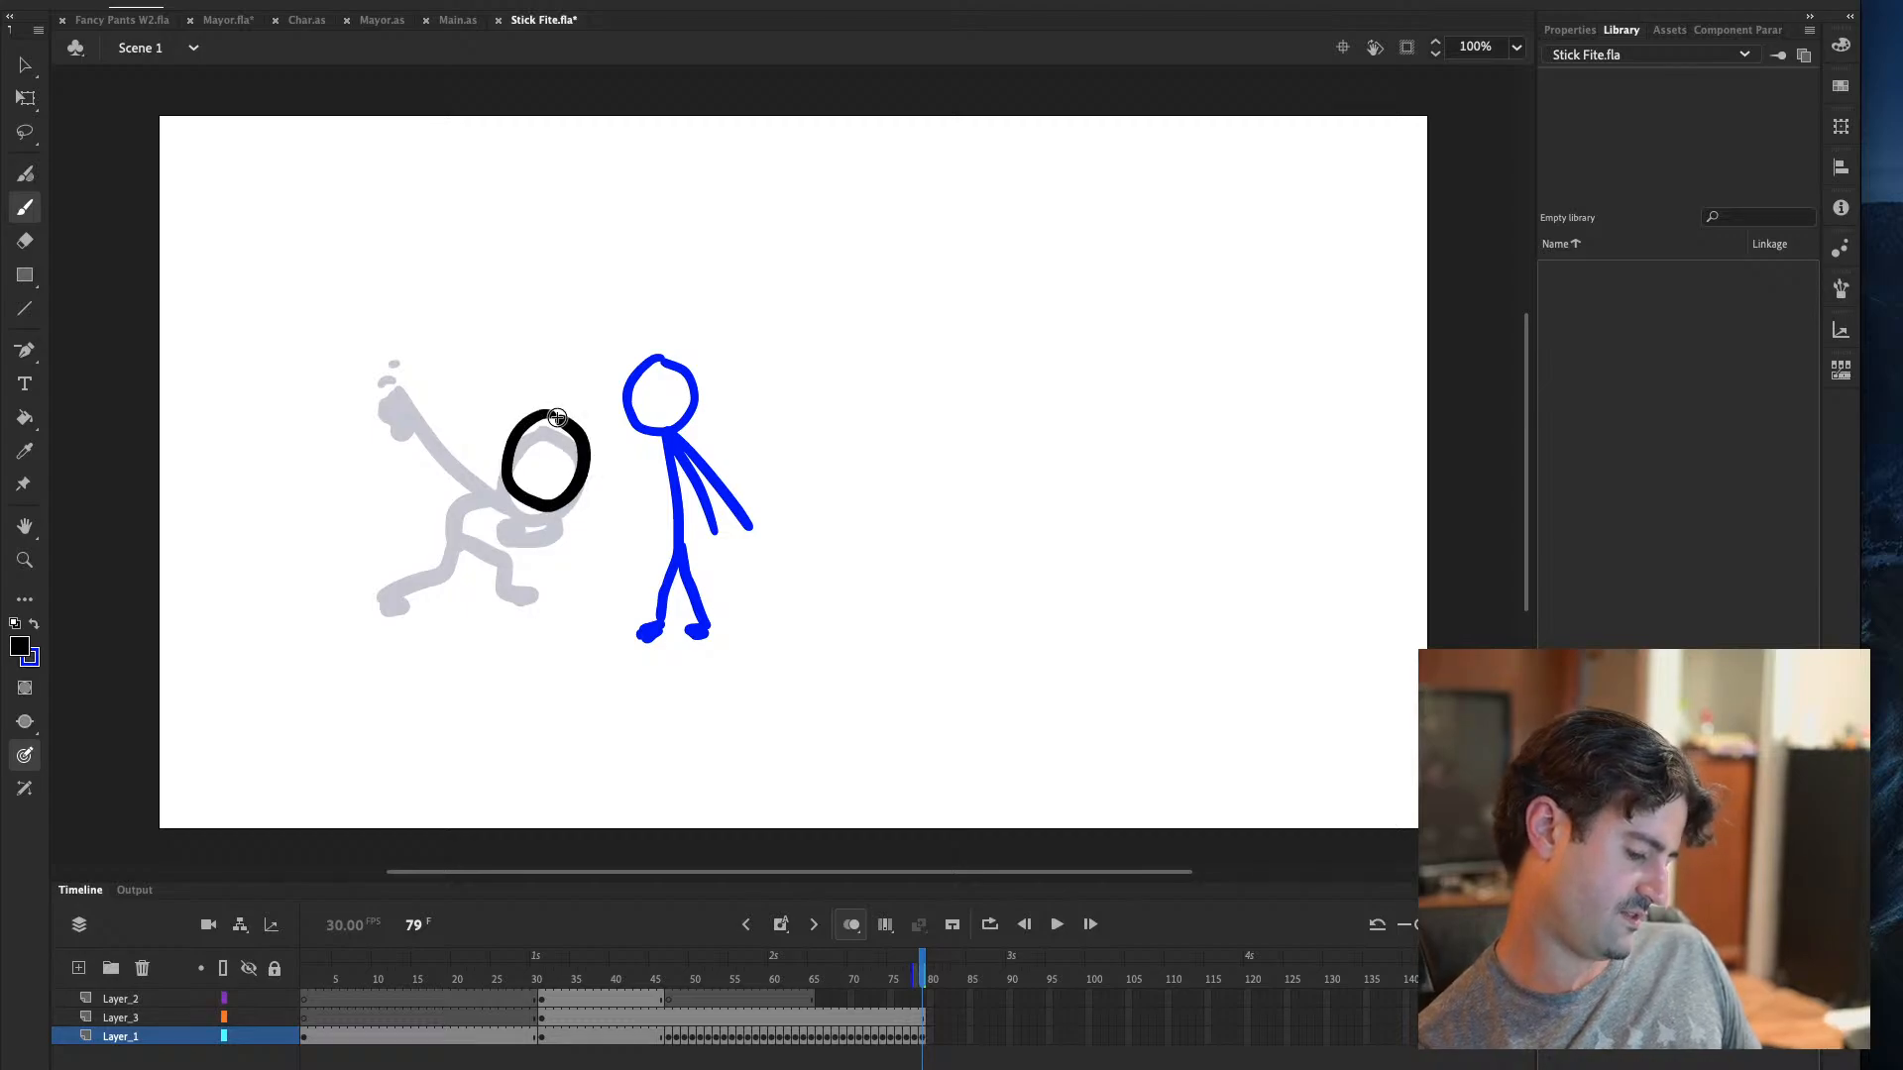
key(".")
key(".")
key(".")
mouse_move(557, 418)
left_mouse_down()
mouse_move(476, 481)
mouse_move(454, 573)
mouse_move(393, 588)
mouse_move(401, 605)
left_mouse_up()
left_click_drag(468, 540, 530, 595)
Draw the black figure's rear arm on frame 79 stretched low behind the body, with short motion marks above the fist
mouse_move(501, 459)
left_mouse_down()
mouse_move(437, 471)
mouse_move(401, 510)
mouse_move(418, 503)
left_mouse_up()
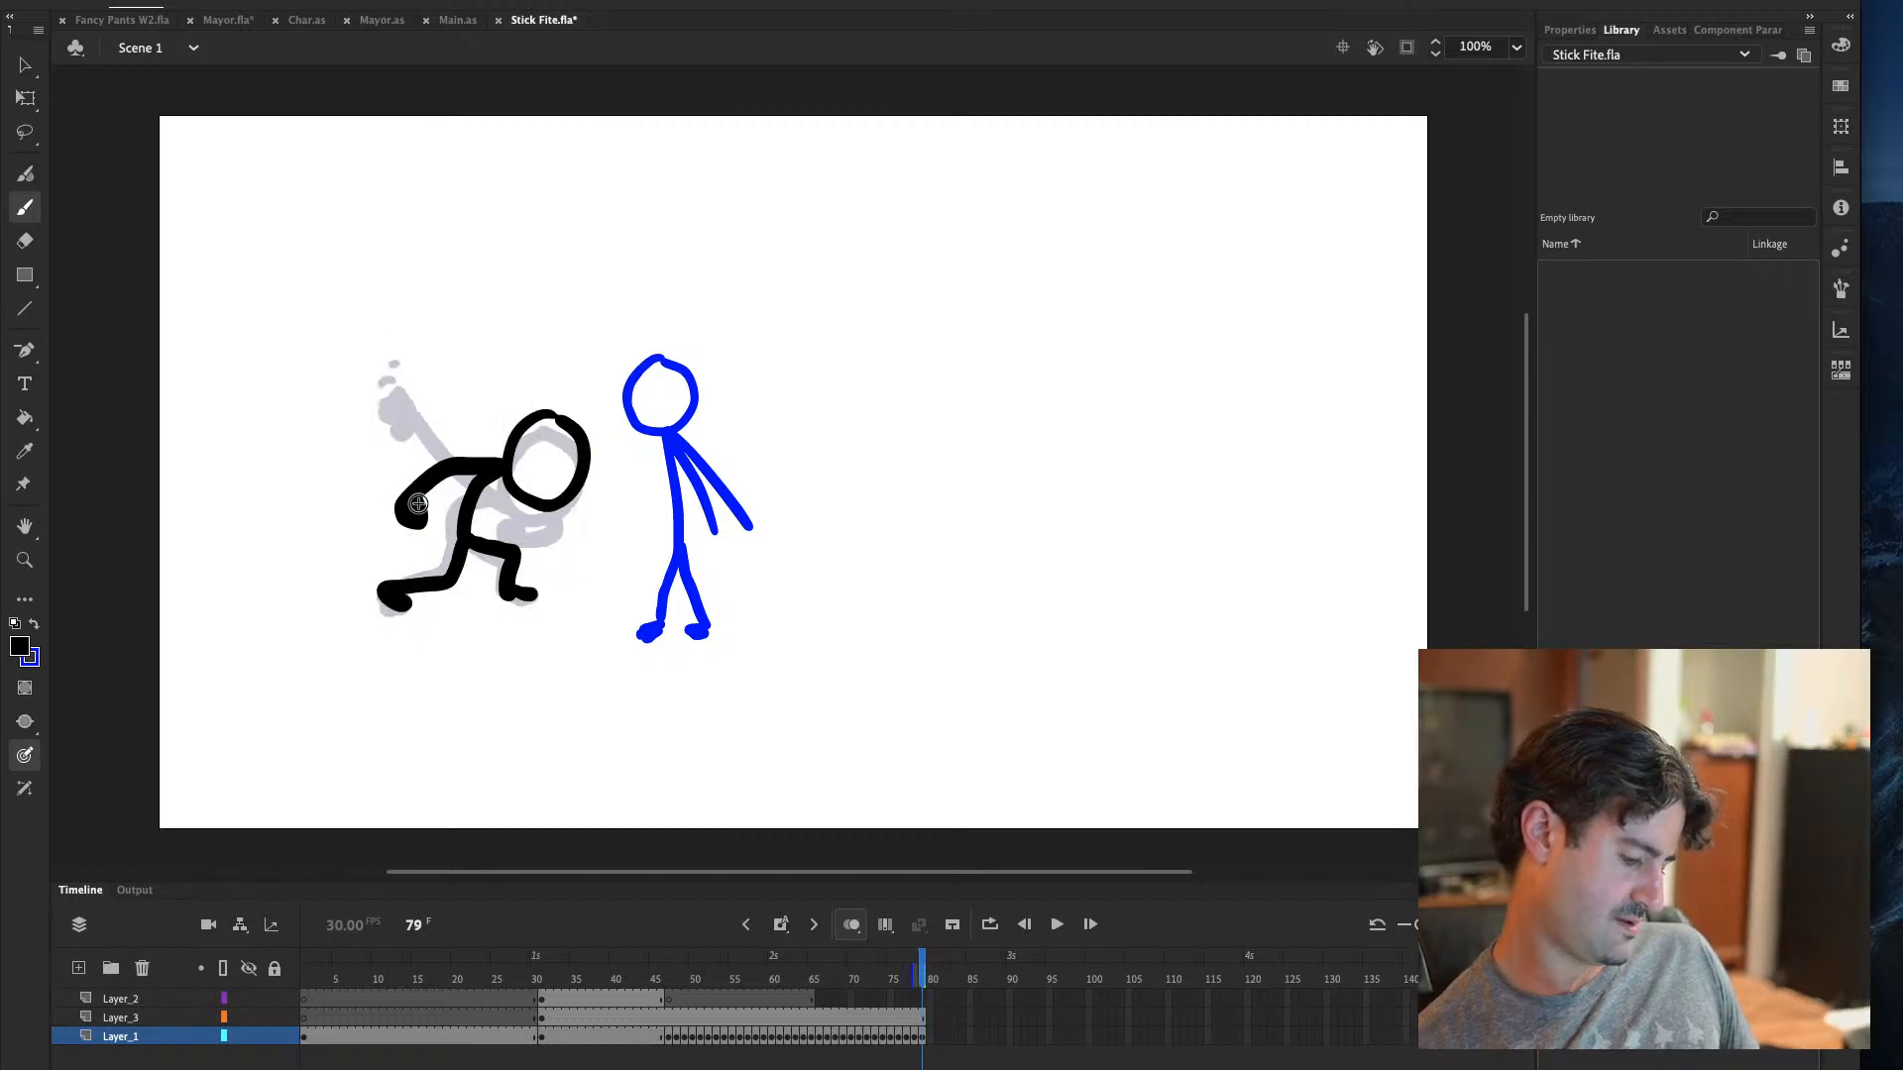
key("ctrl+z")
mouse_move(500, 459)
left_mouse_down()
mouse_move(392, 473)
mouse_move(389, 492)
mouse_move(472, 459)
mouse_move(380, 506)
left_mouse_up()
key("ctrl+z")
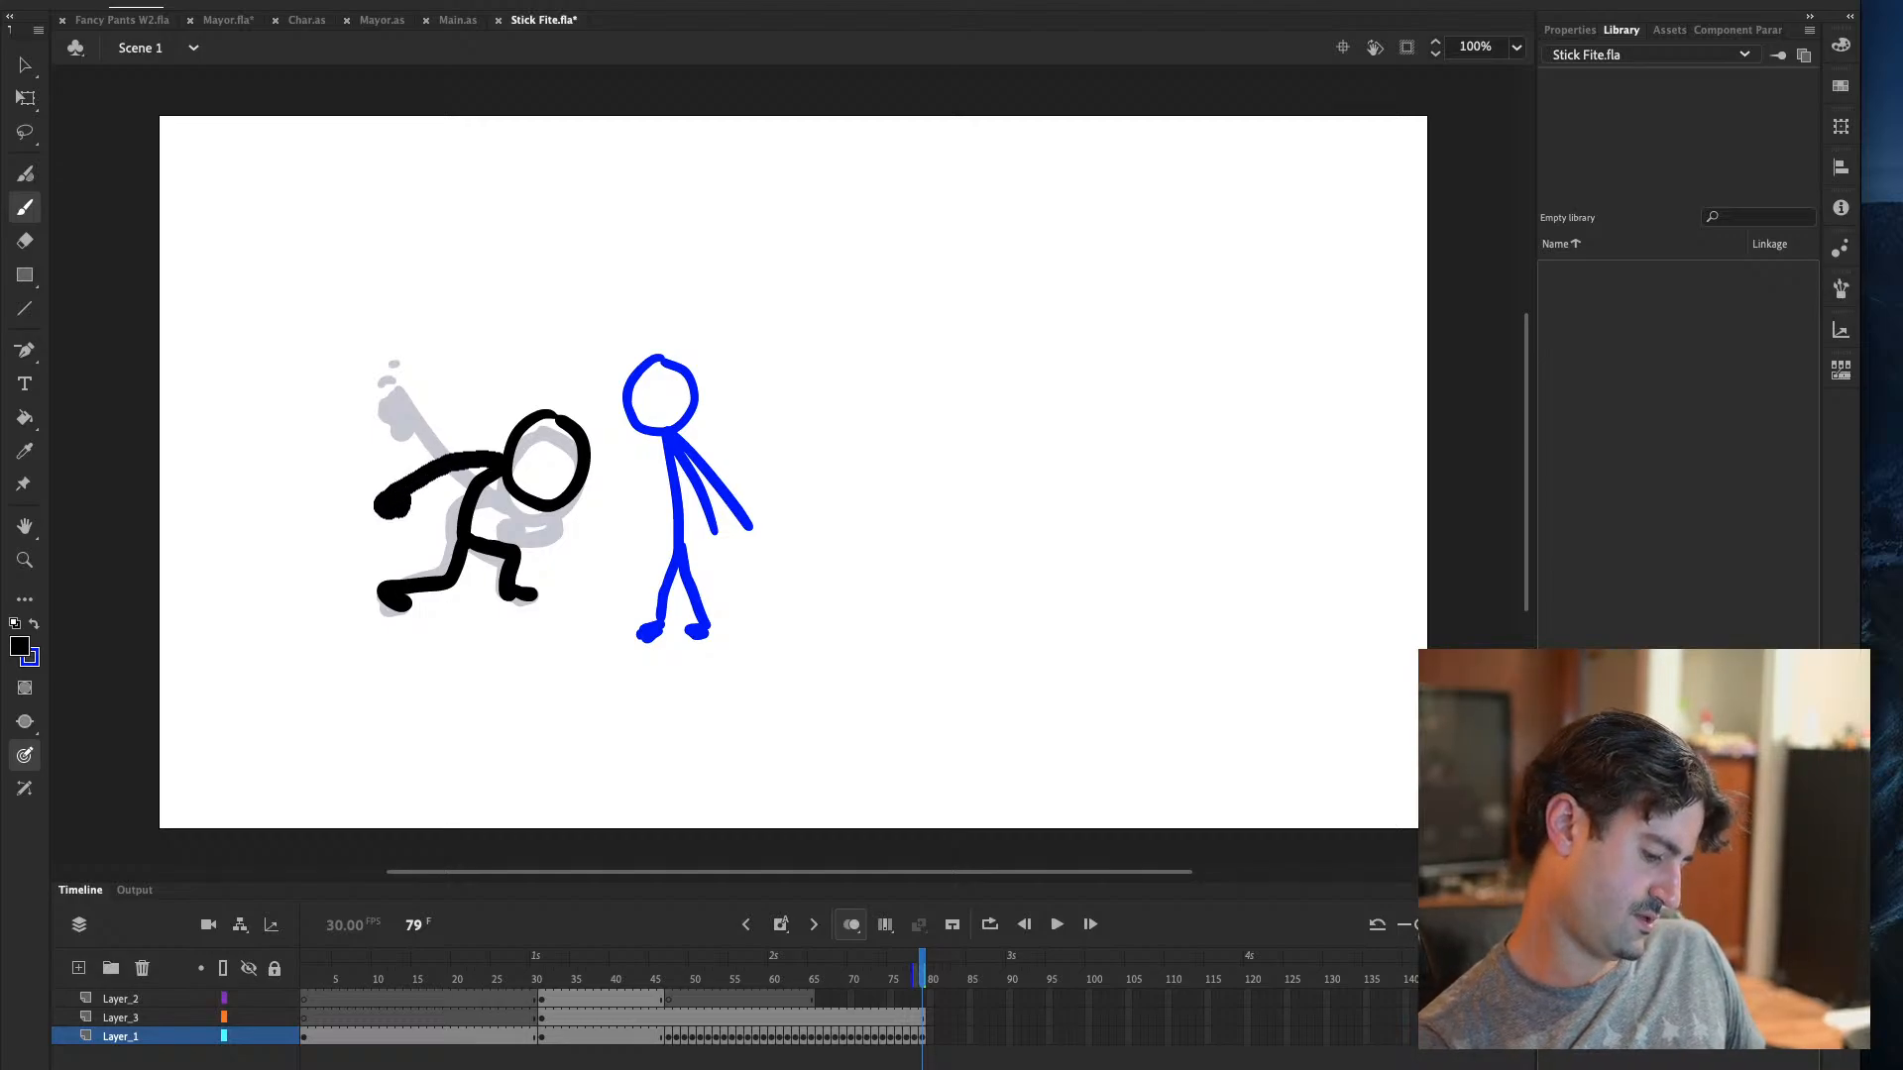
left_click_drag(385, 471, 411, 428)
key("comma")
key("period")
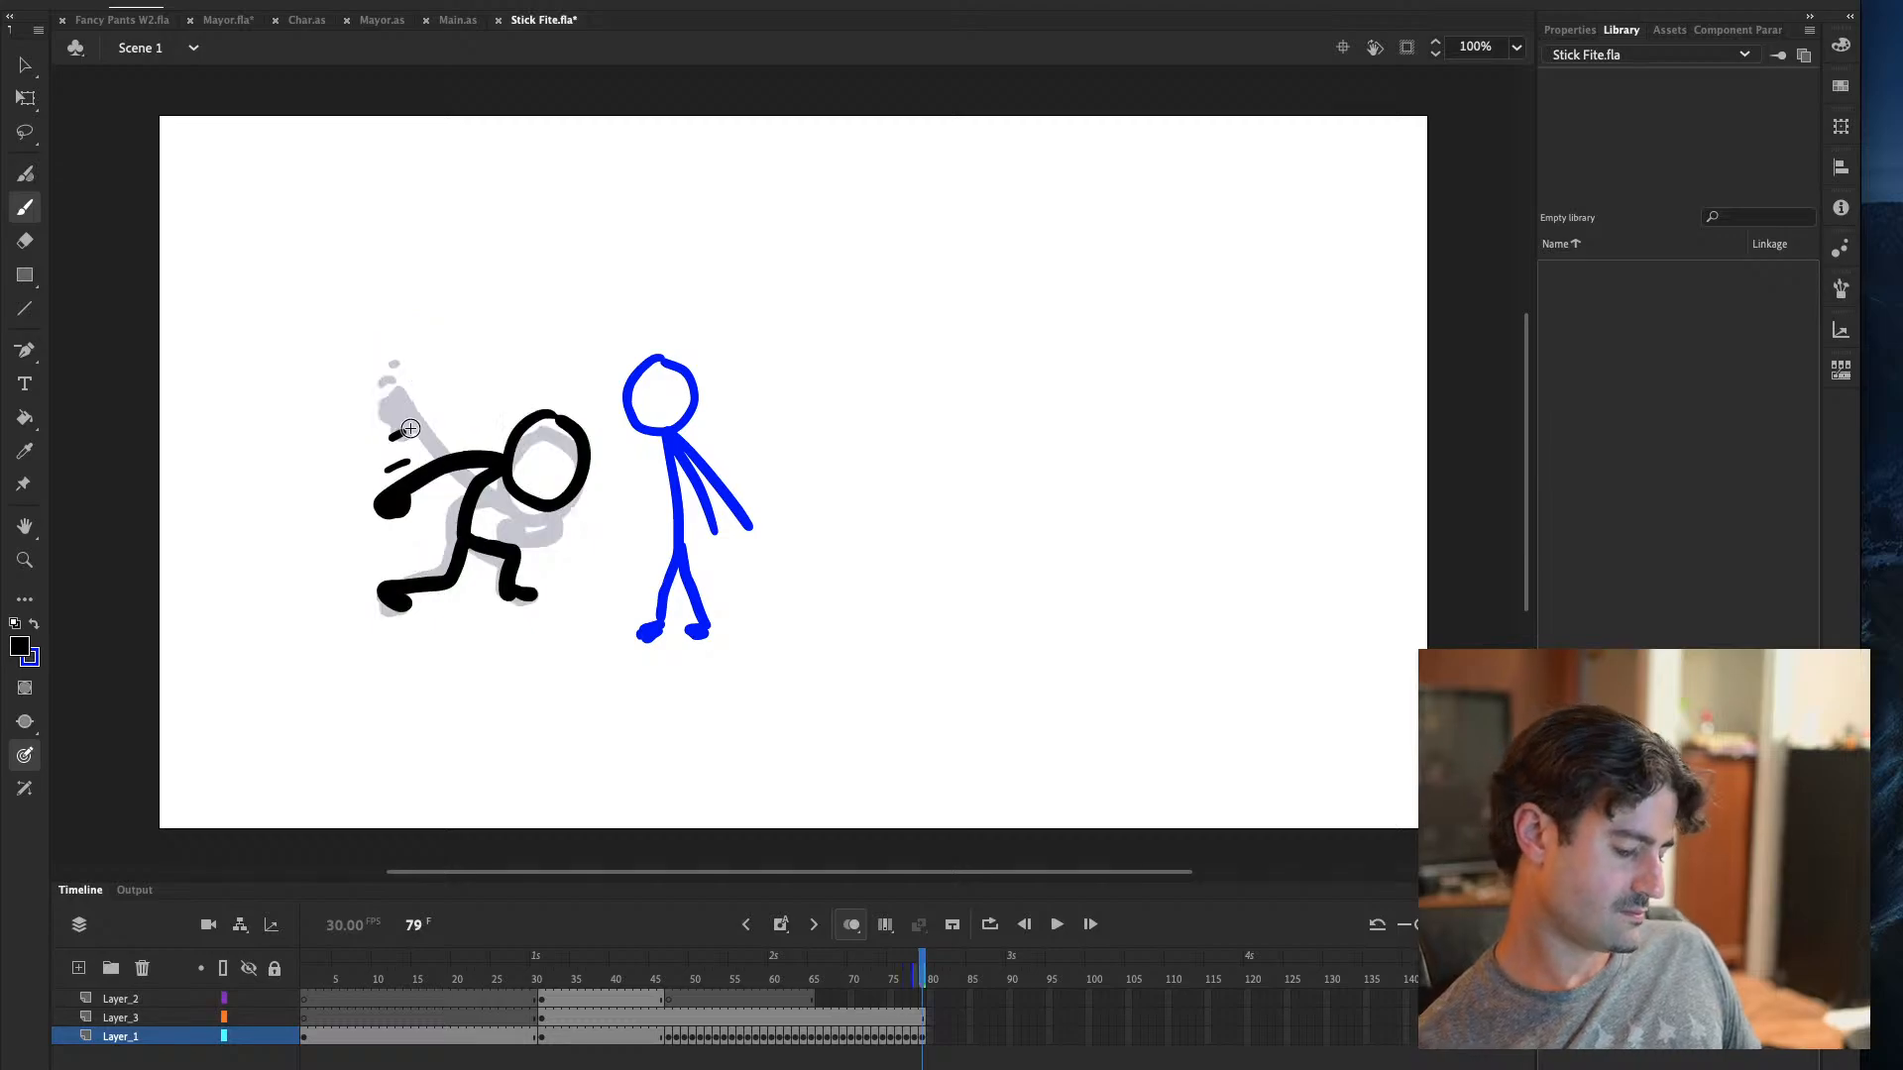
Draw the black figure's bent front arm on frame 79 with the fist tucked under the chin, redrawing it until it fits frame 78
left_click_drag(561, 512, 512, 534)
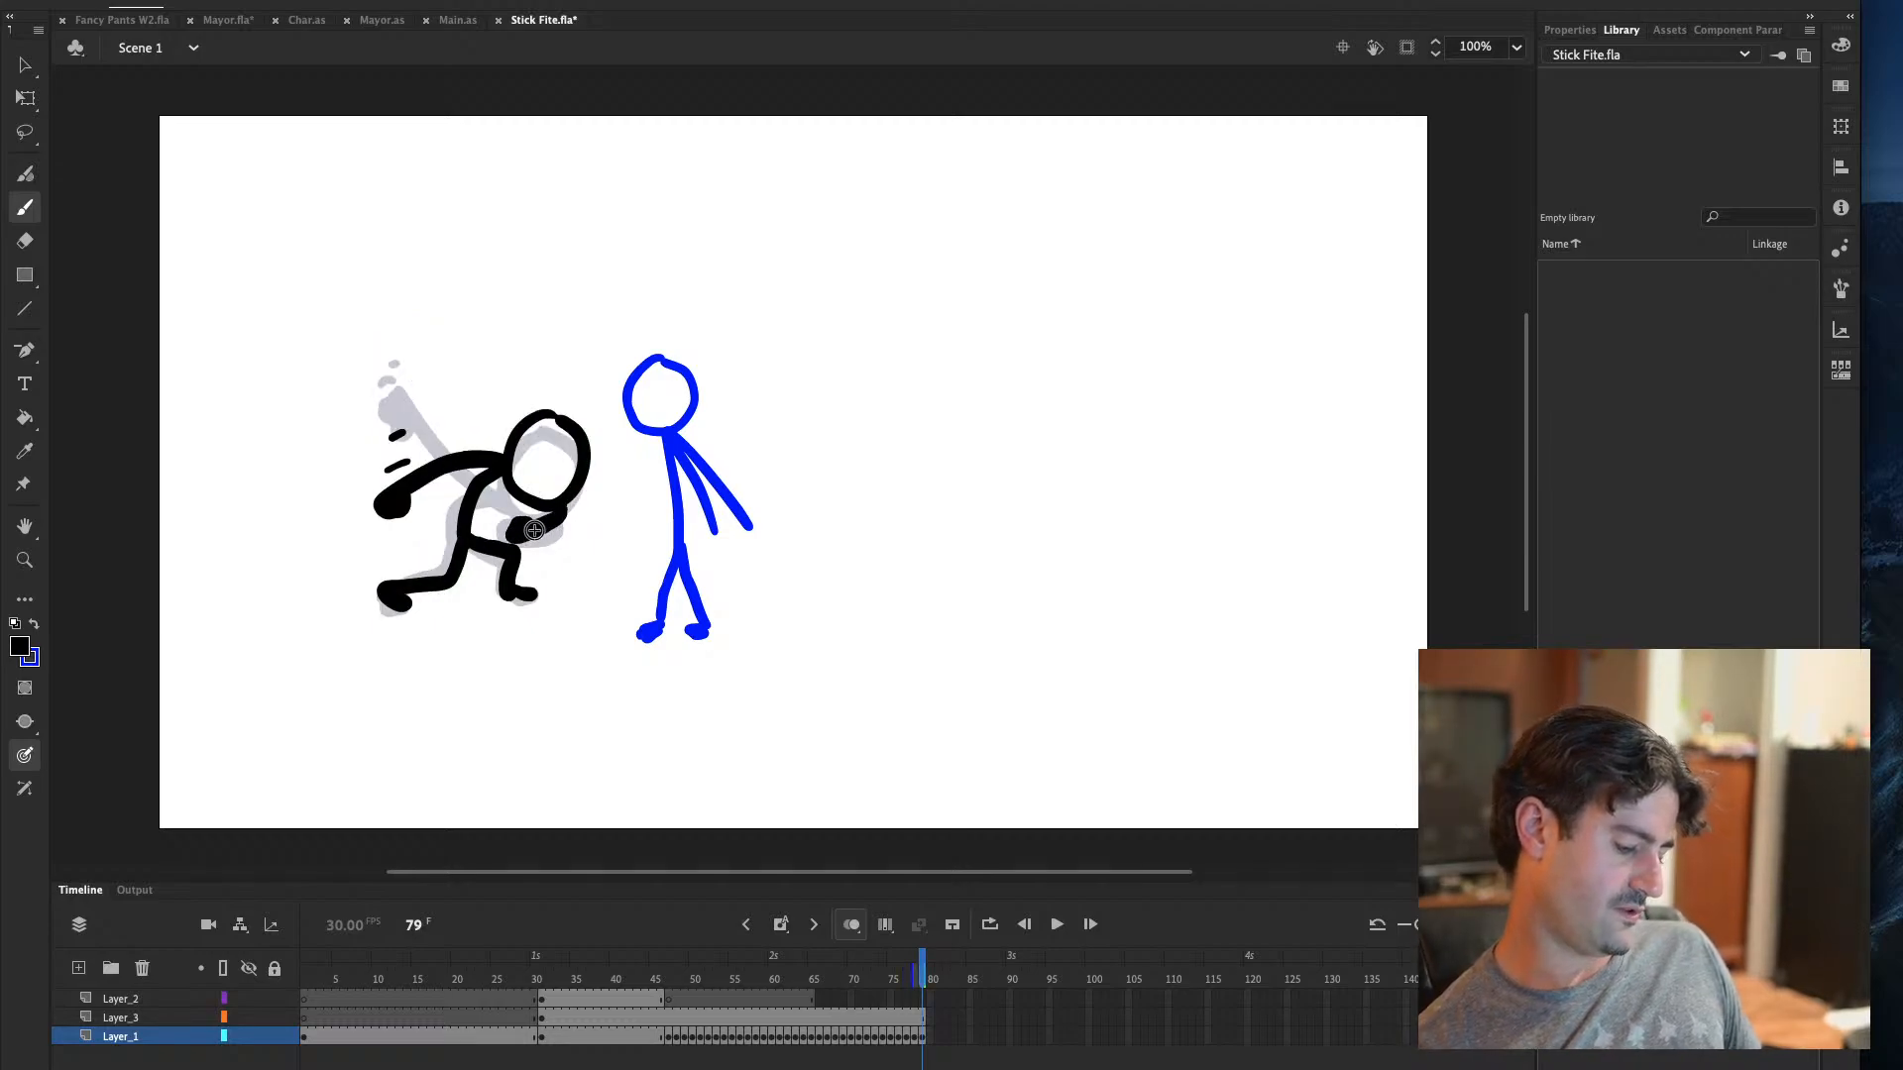
key("comma")
key("period")
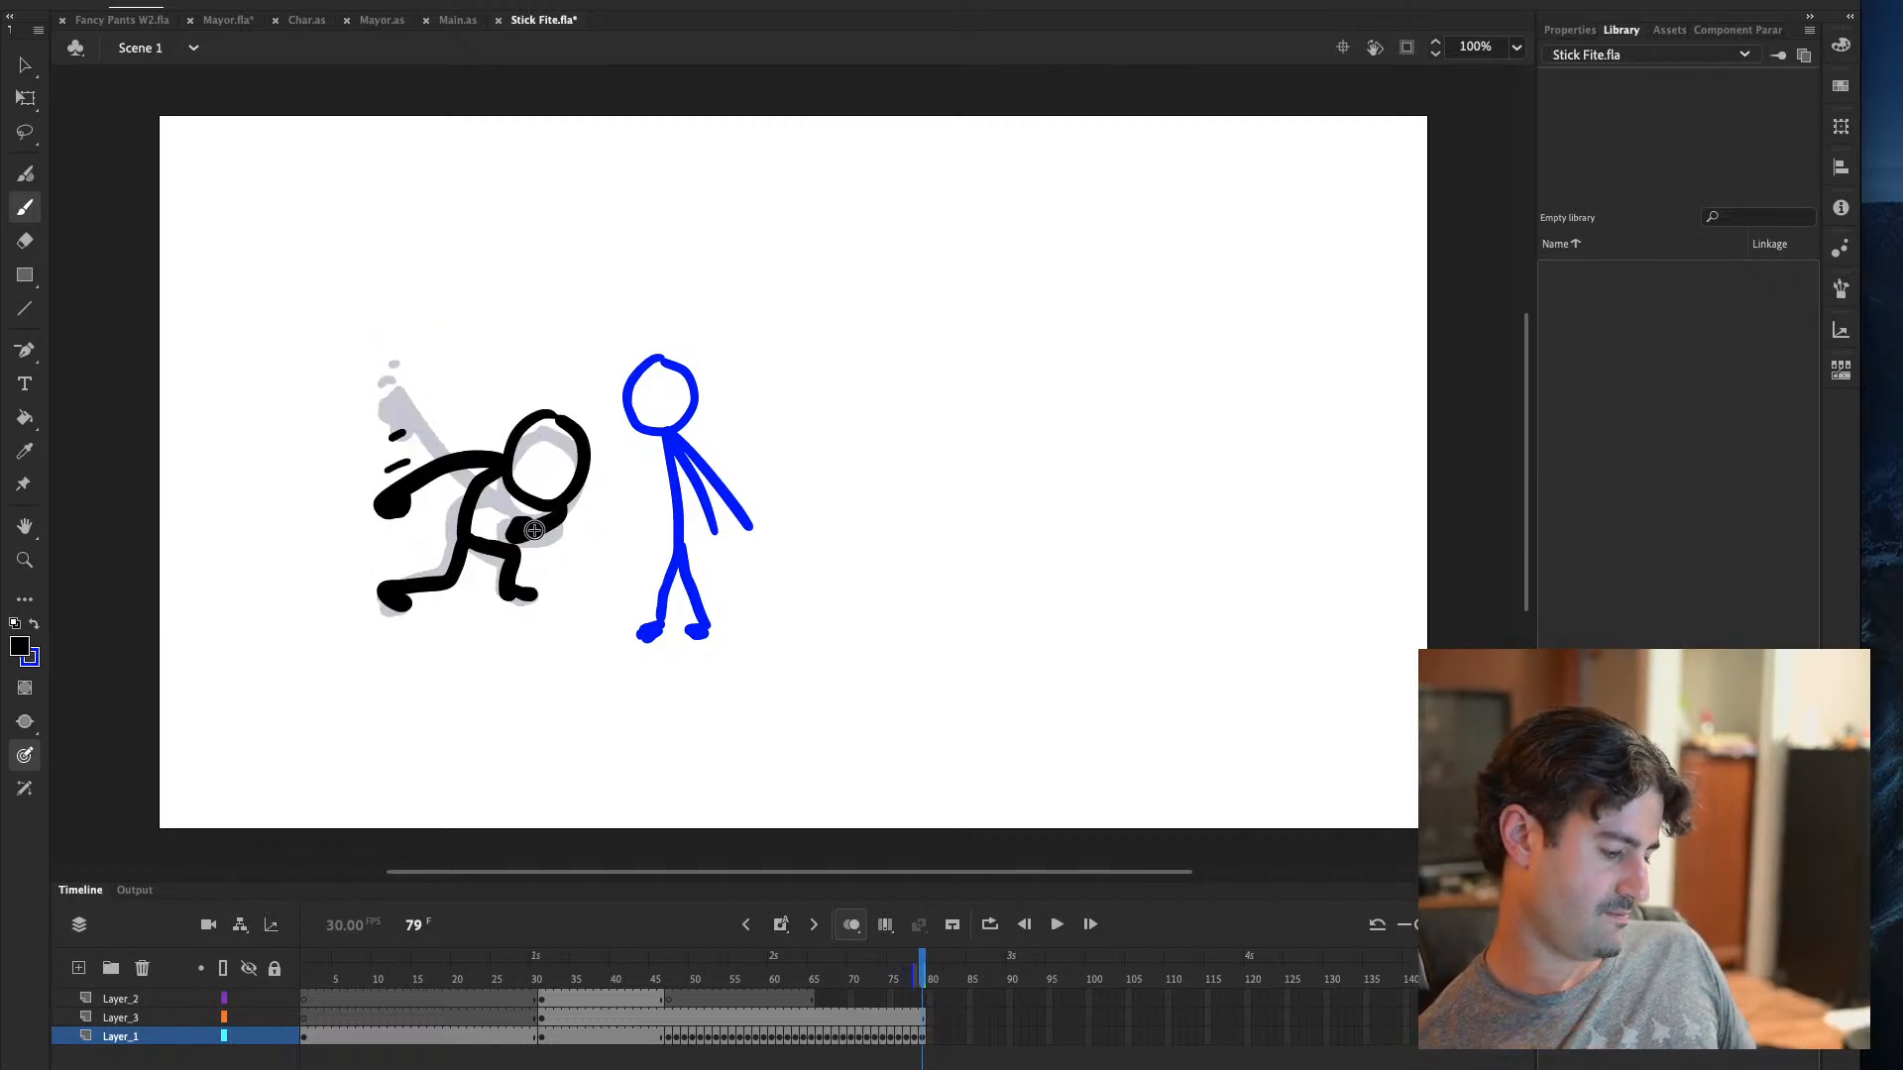
key("comma")
key("comma")
key("period")
key("period")
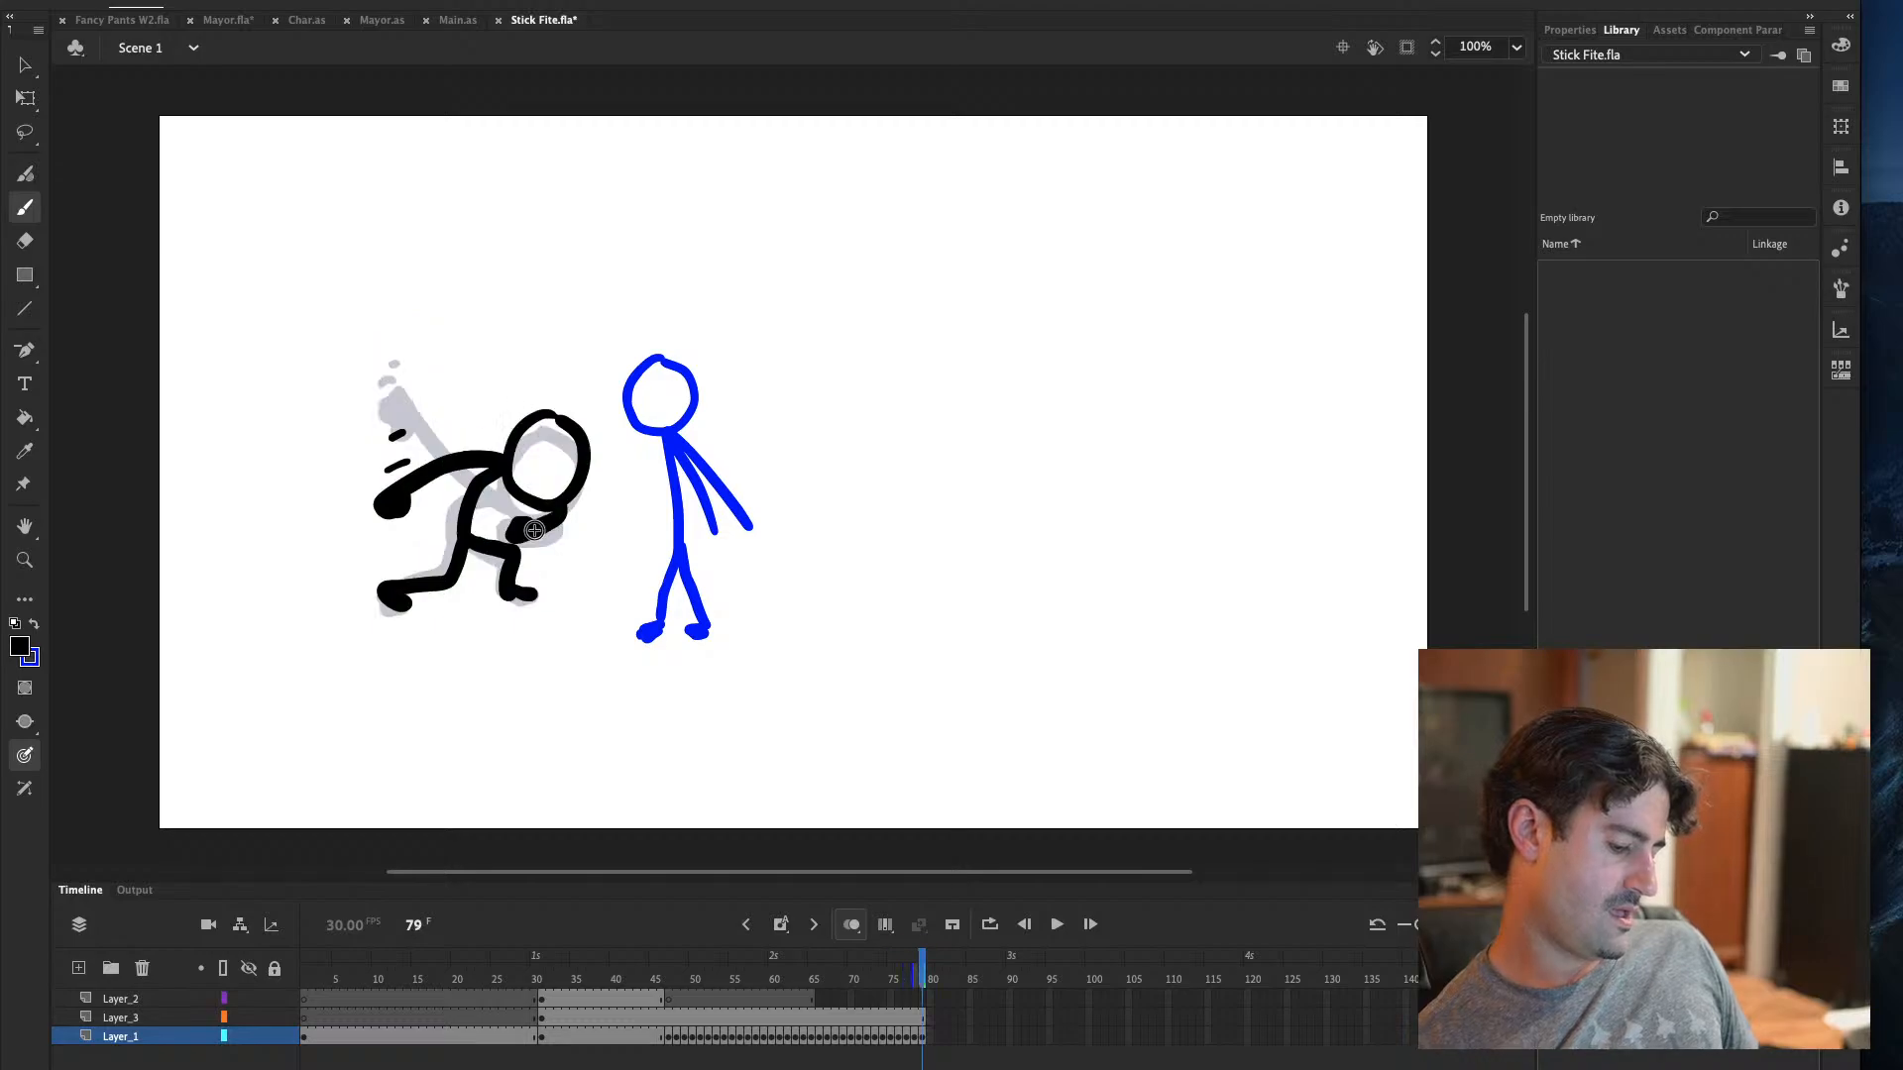
key("ctrl+z")
left_click_drag(569, 503, 535, 532)
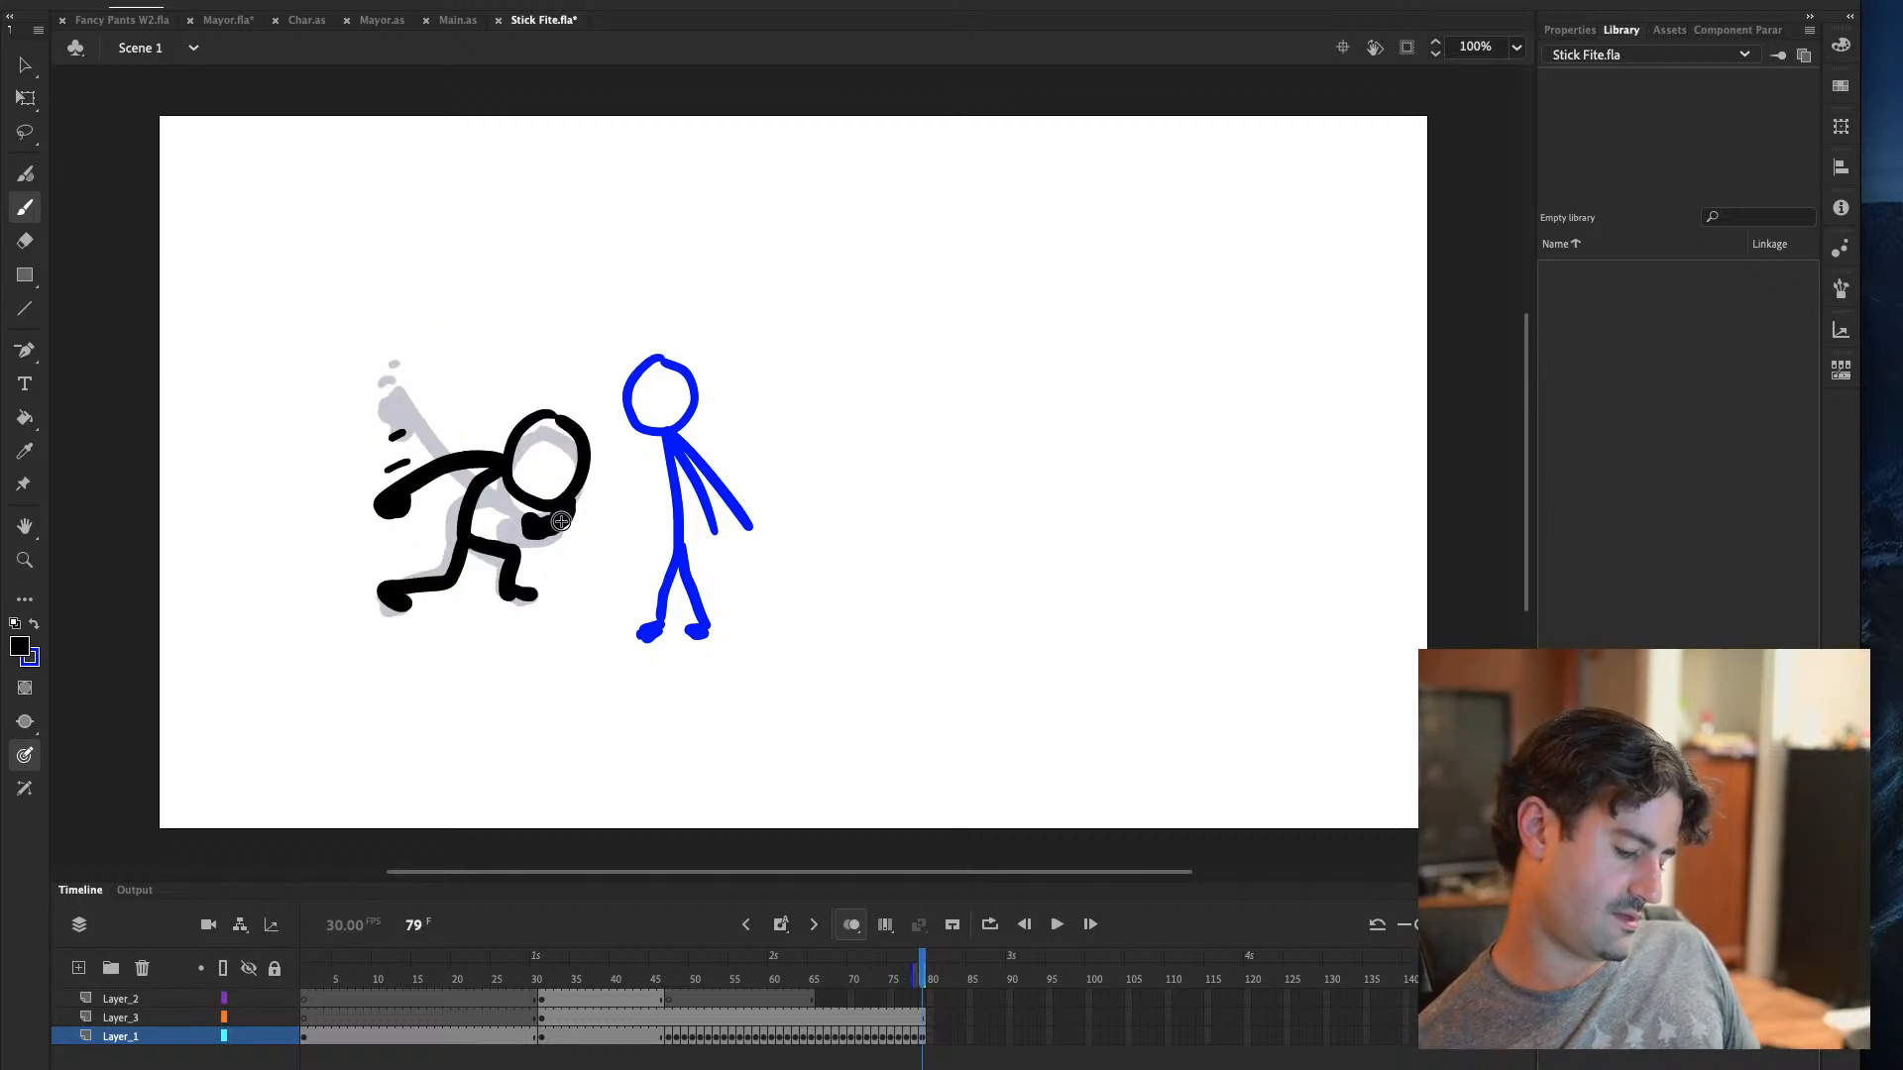
key("ctrl+z")
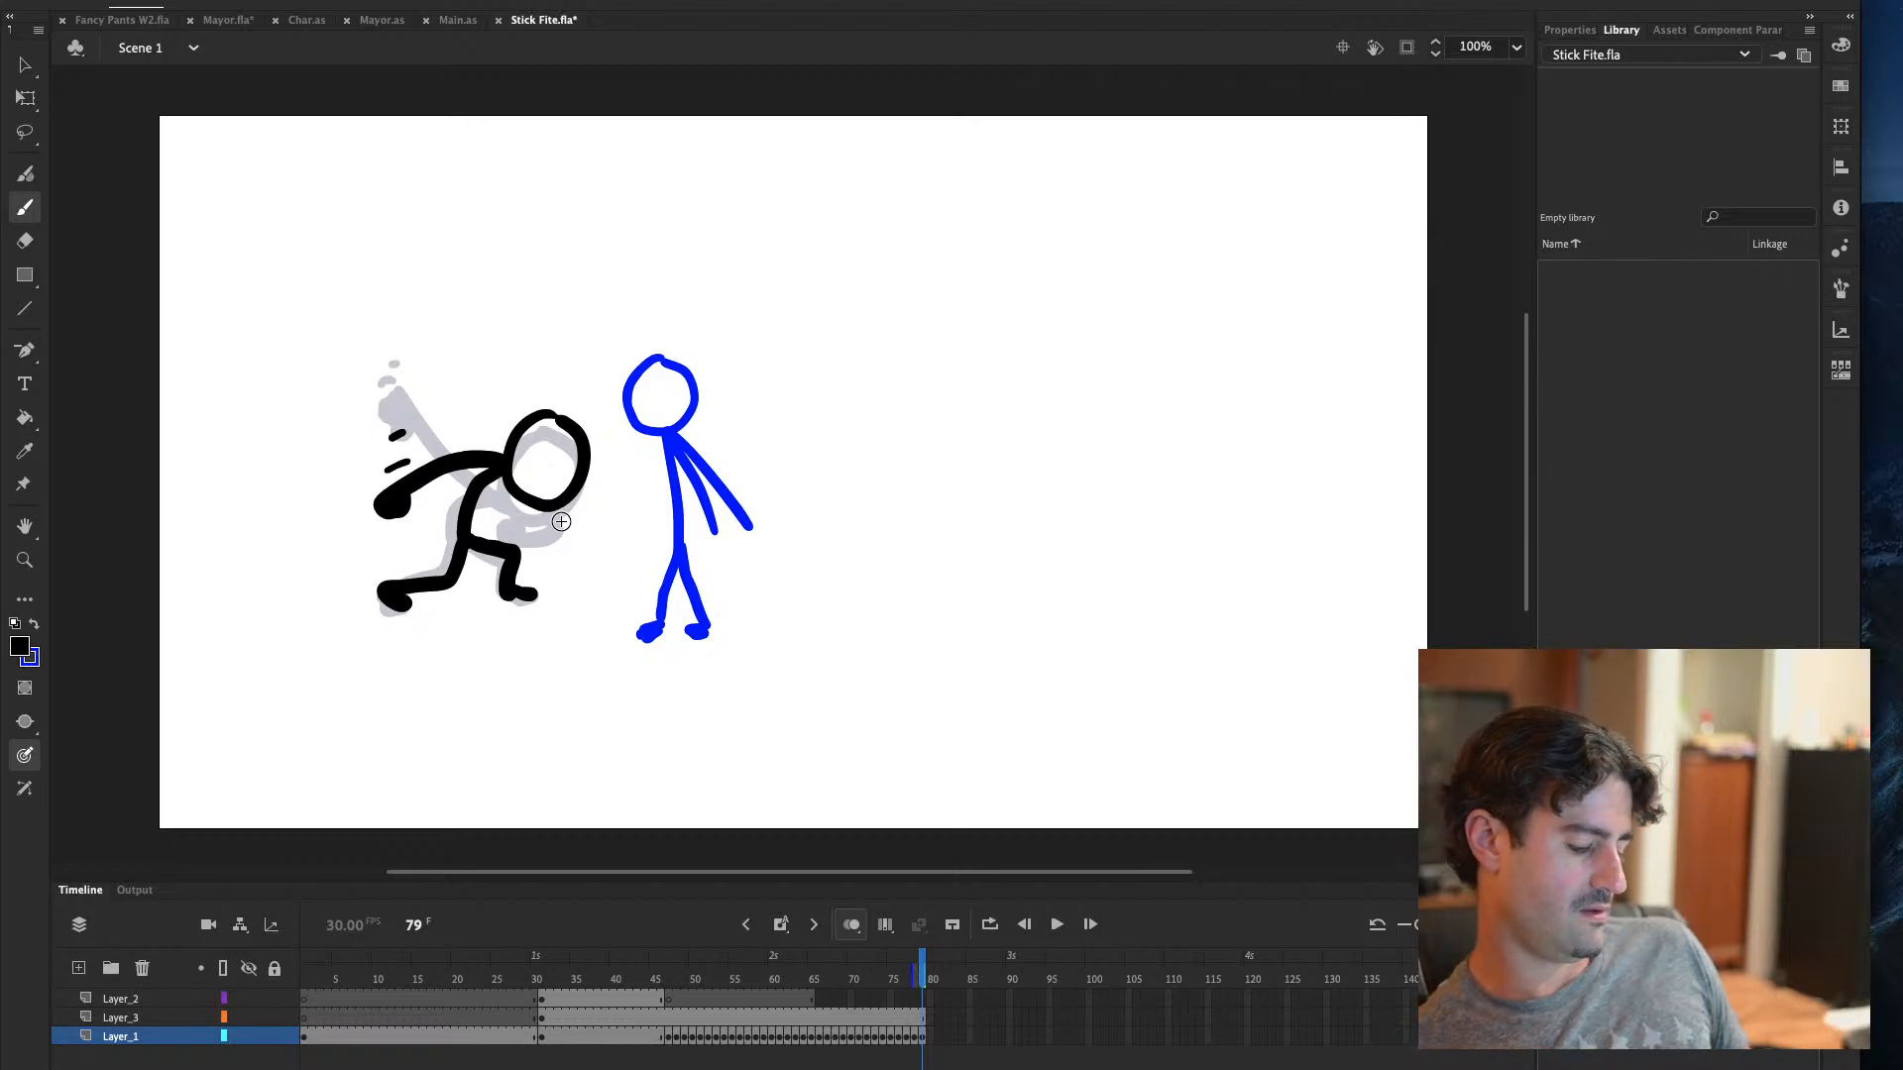
left_click_drag(577, 494, 516, 531)
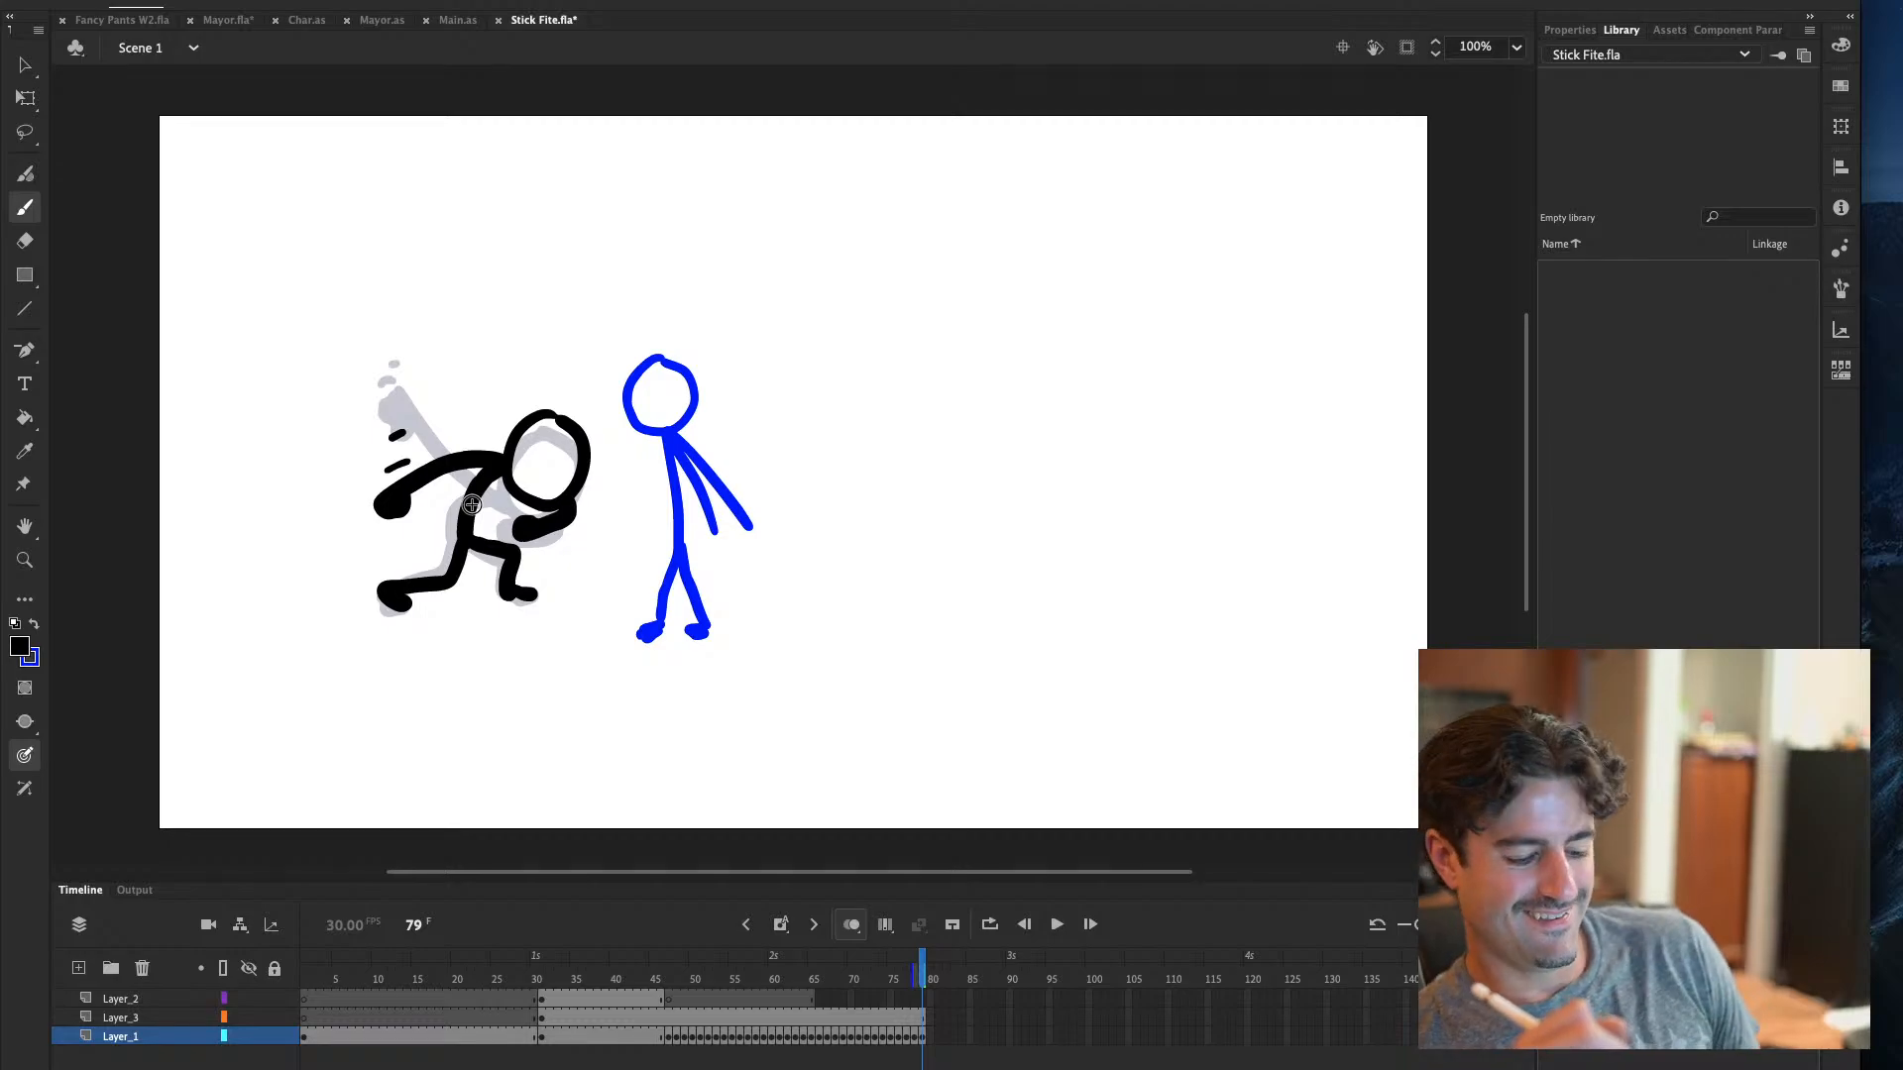
Save the animation file and watch it in a test movie, then close the preview
key("super+s")
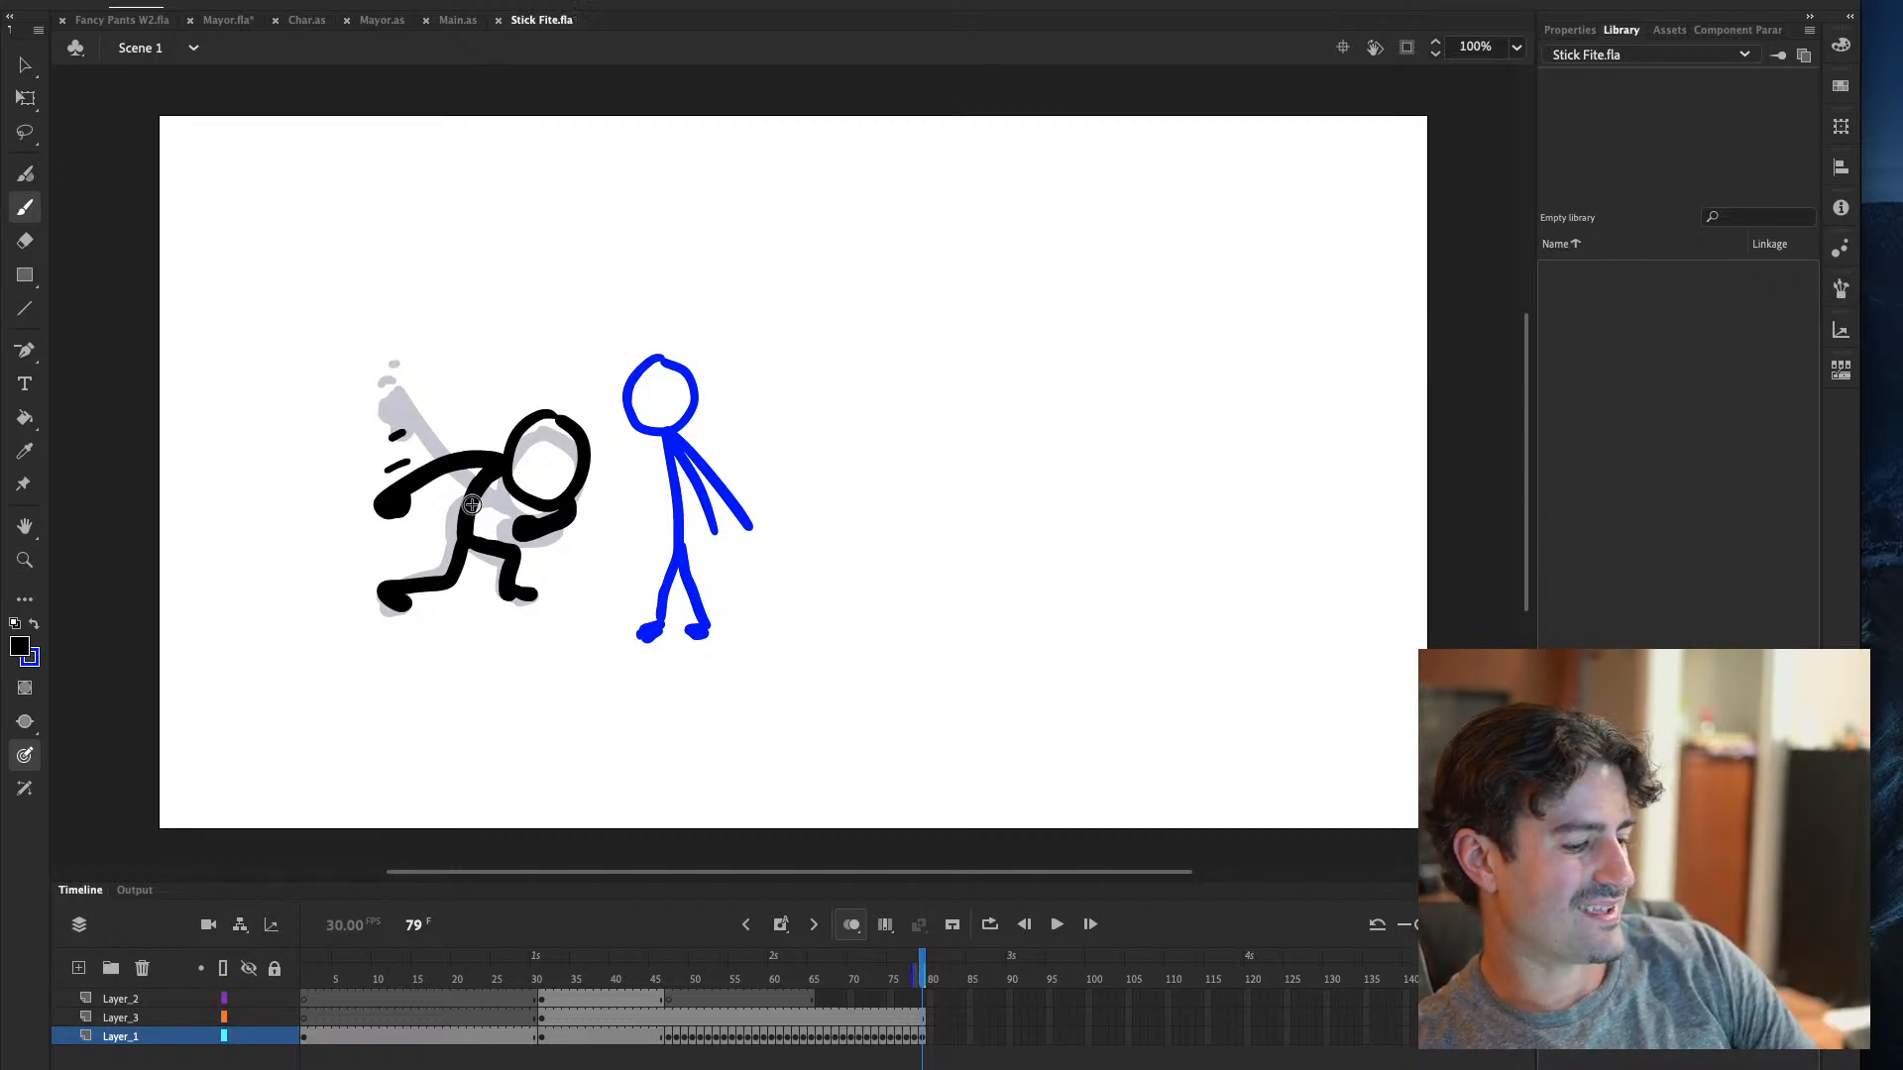
key("super+Return")
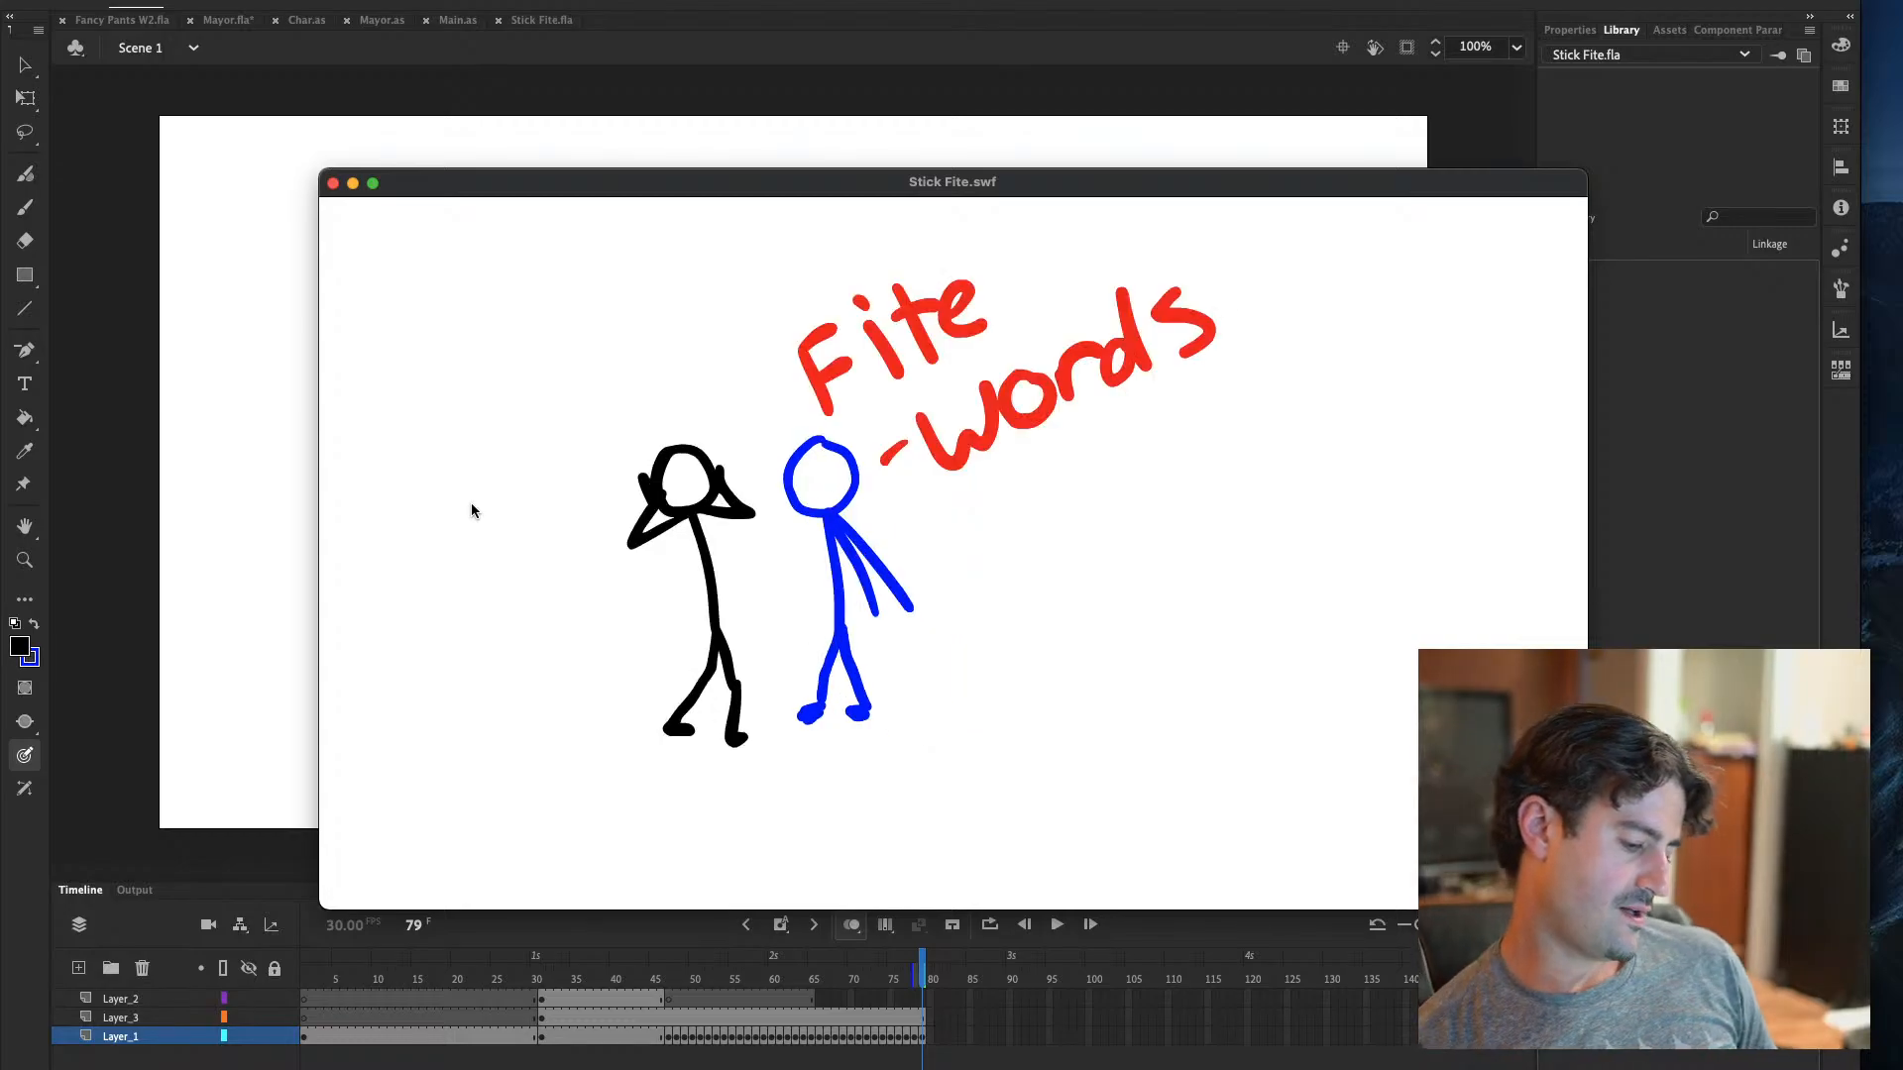
left_click(333, 182)
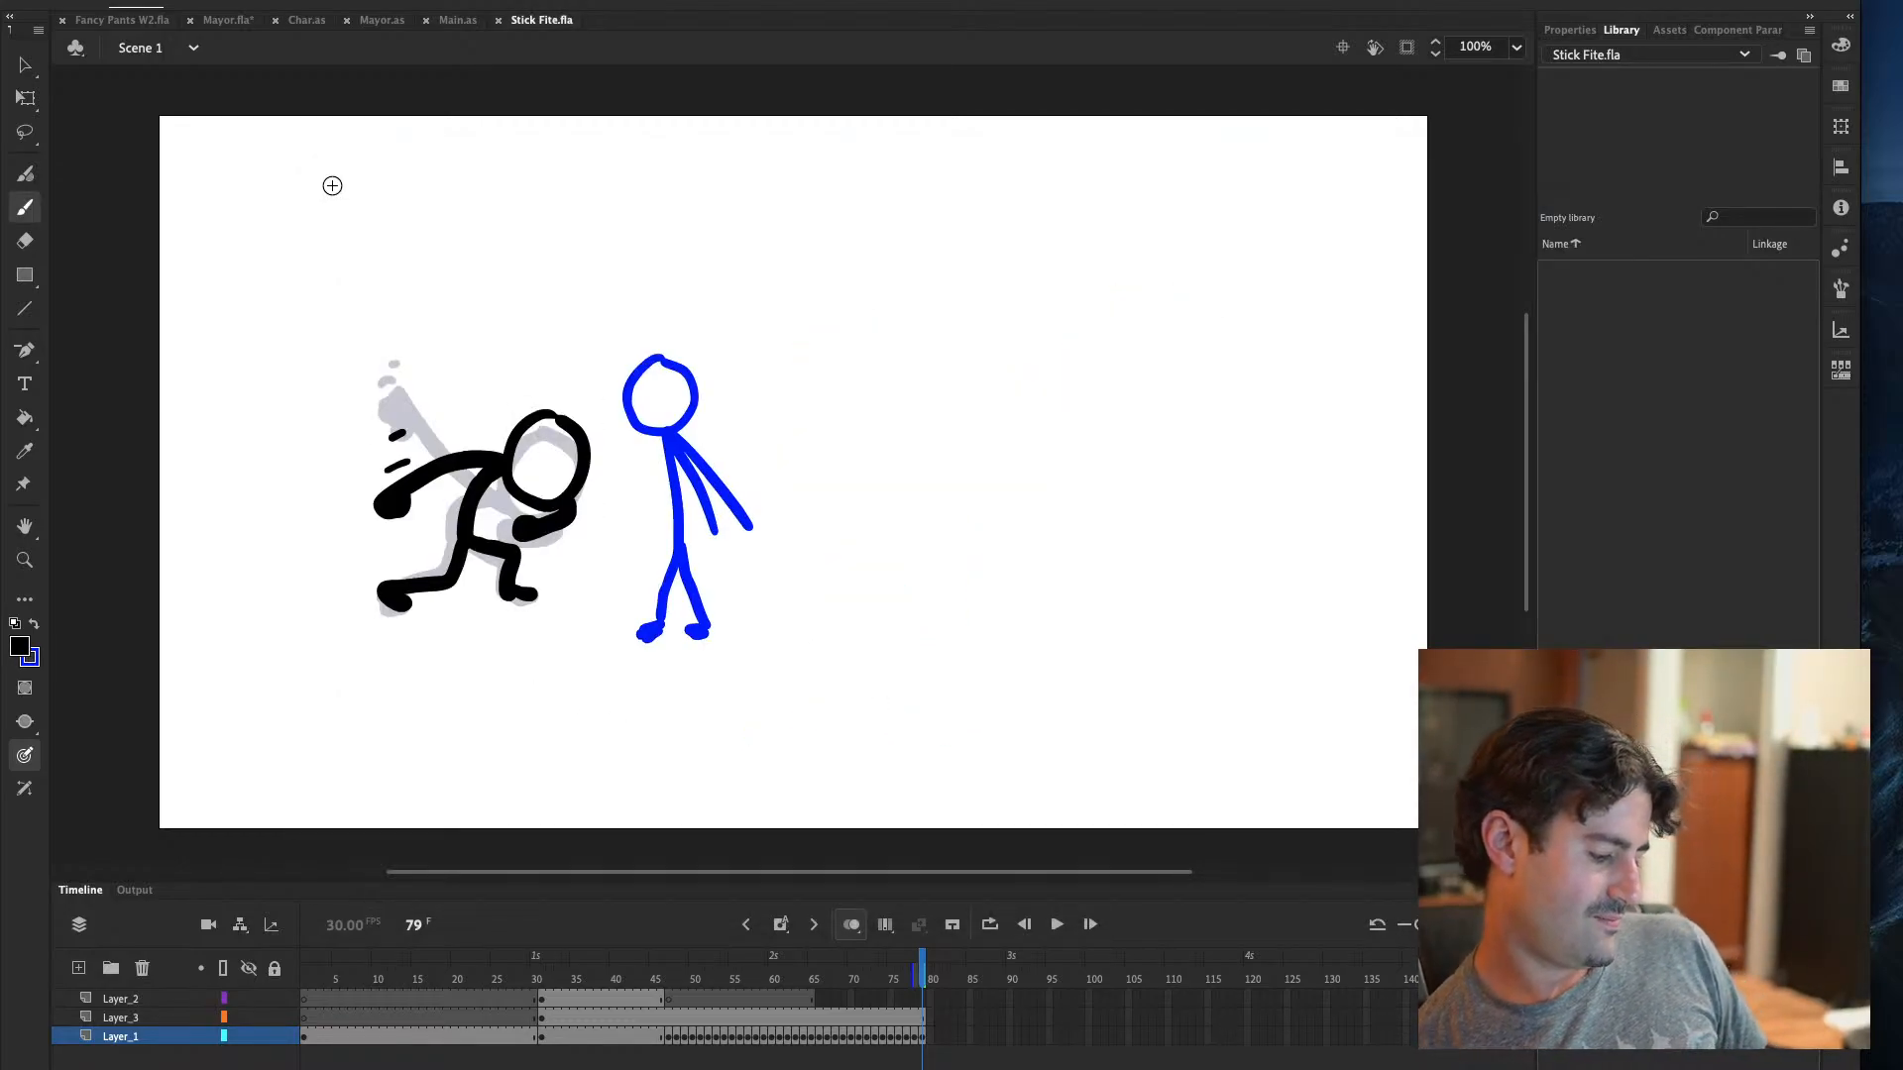
key("ctrl+z")
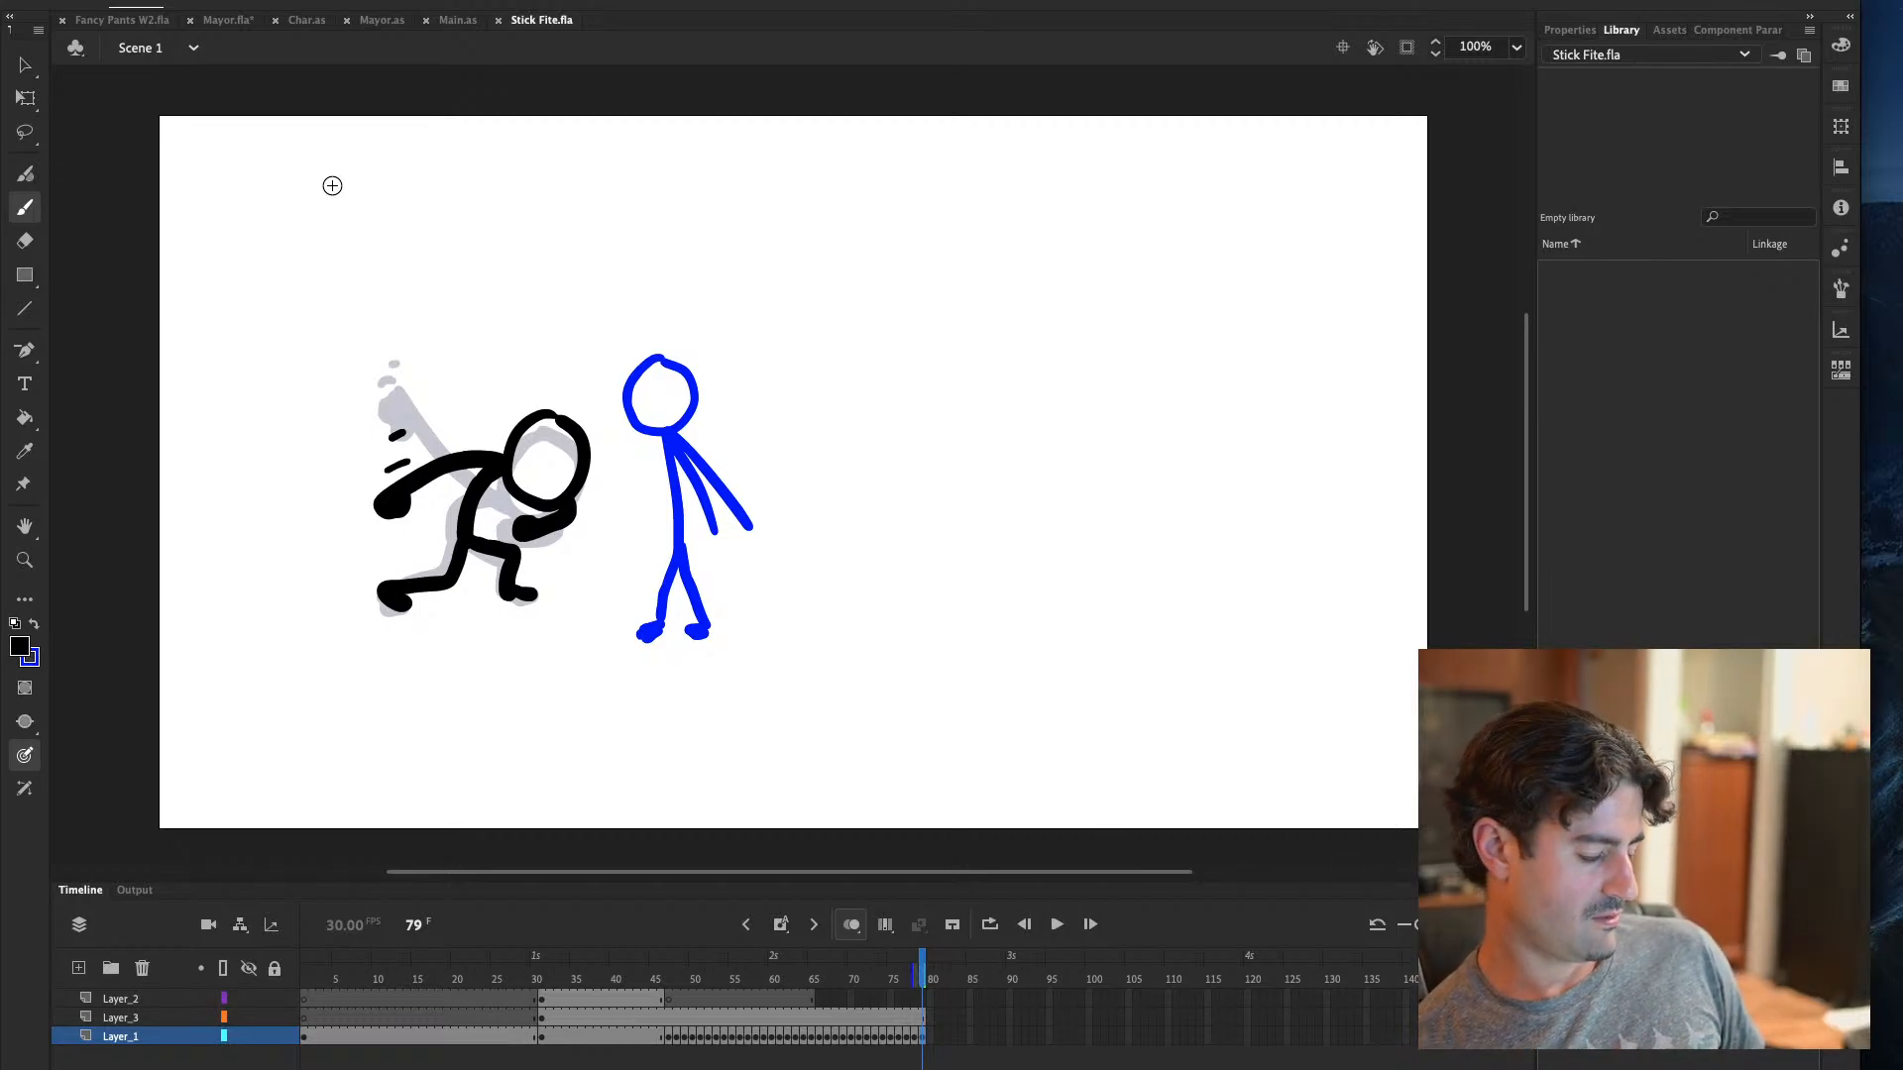
Add a blank frame 80 and draw the black figure's head slightly higher and farther forward than the onion-skinned head
key("F7")
key("comma")
key("period")
mouse_move(563, 402)
left_mouse_down()
mouse_move(527, 440)
mouse_move(562, 492)
mouse_move(541, 414)
mouse_move(590, 434)
mouse_move(549, 484)
mouse_move(542, 398)
mouse_move(537, 474)
mouse_move(598, 430)
mouse_move(573, 396)
mouse_move(526, 449)
mouse_move(563, 397)
mouse_move(525, 461)
mouse_move(569, 400)
left_mouse_up()
key("ctrl+z")
key("ctrl+z")
key("ctrl+z")
key("ctrl+z")
key("comma")
key("period")
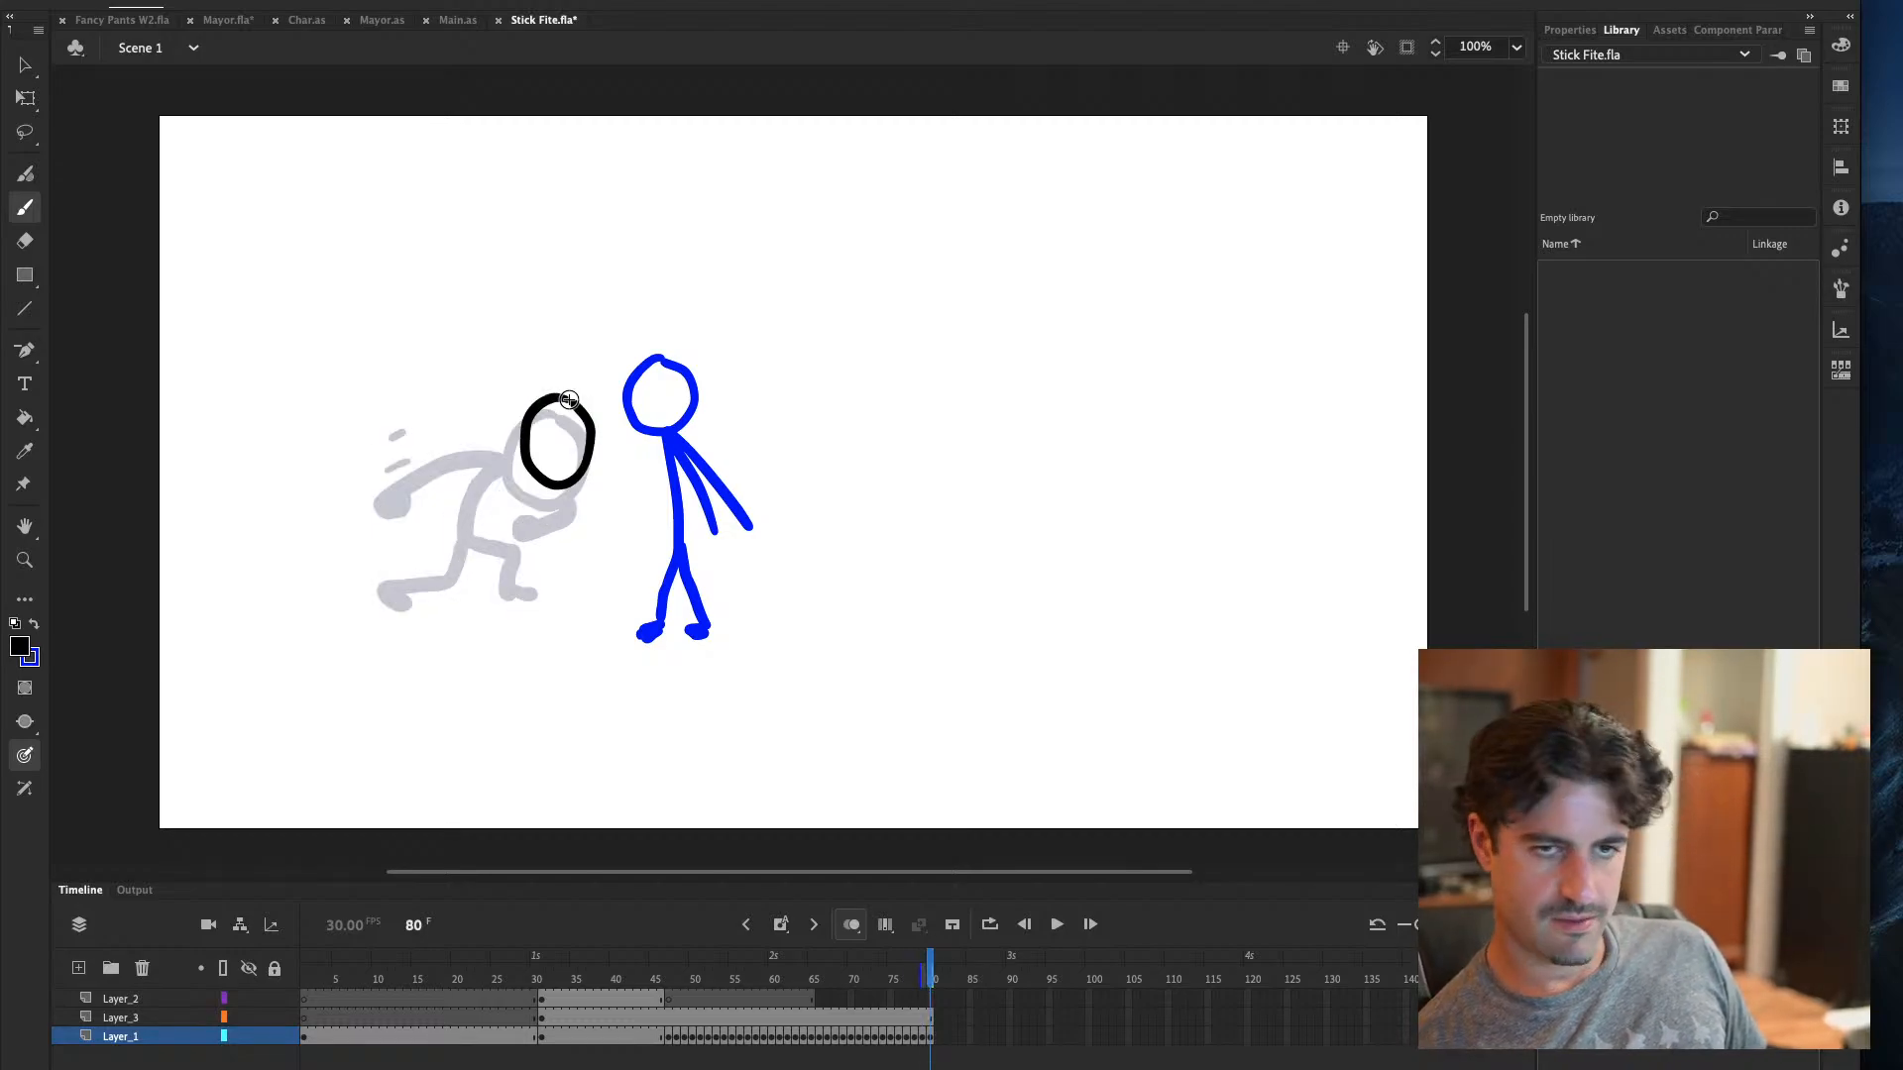
Draw the black figure's torso, both legs and tucked front arm on frame 80, keeping the feet over the onion-skinned feet
mouse_move(521, 438)
left_mouse_down()
mouse_move(481, 488)
mouse_move(483, 537)
left_mouse_up()
left_click_drag(483, 537, 406, 594)
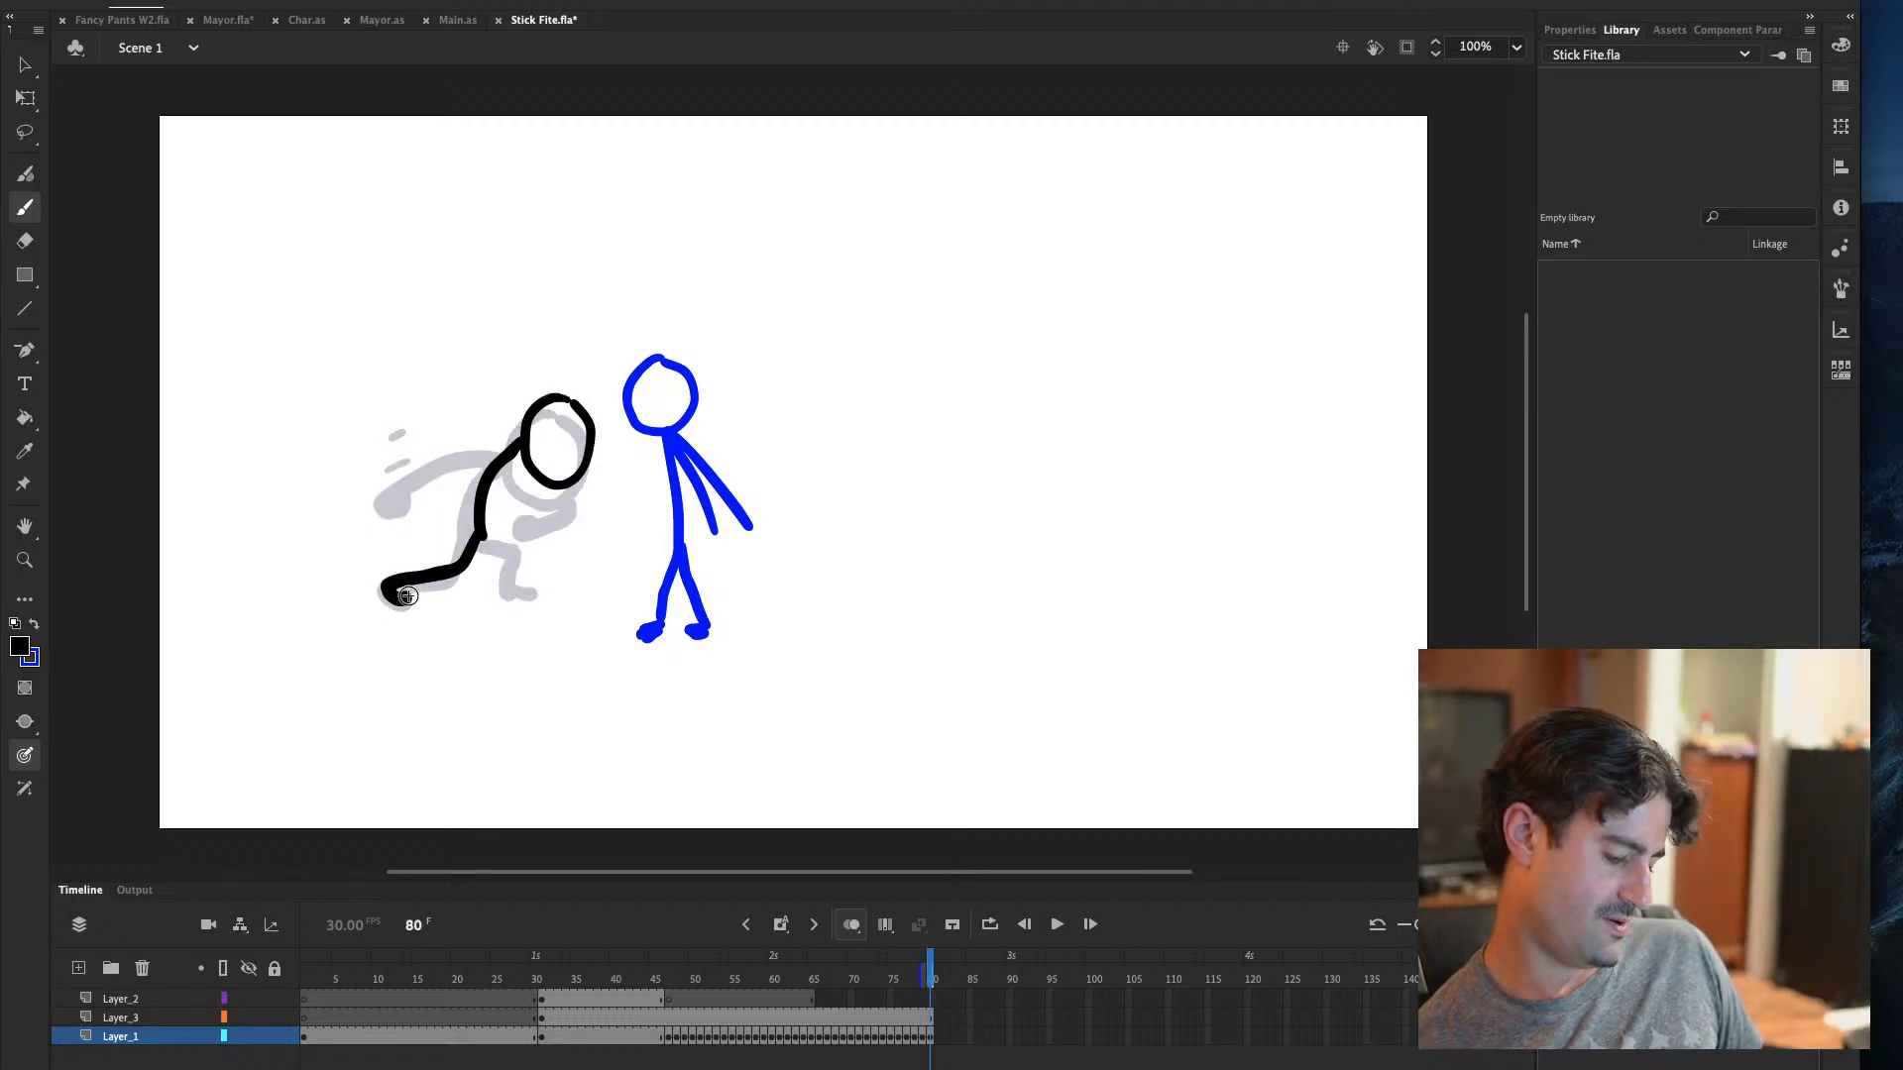
mouse_move(583, 476)
left_mouse_down()
mouse_move(508, 533)
mouse_move(504, 585)
mouse_move(529, 591)
left_mouse_up()
key("comma")
key("period")
key("ctrl+z")
key("comma")
key("period")
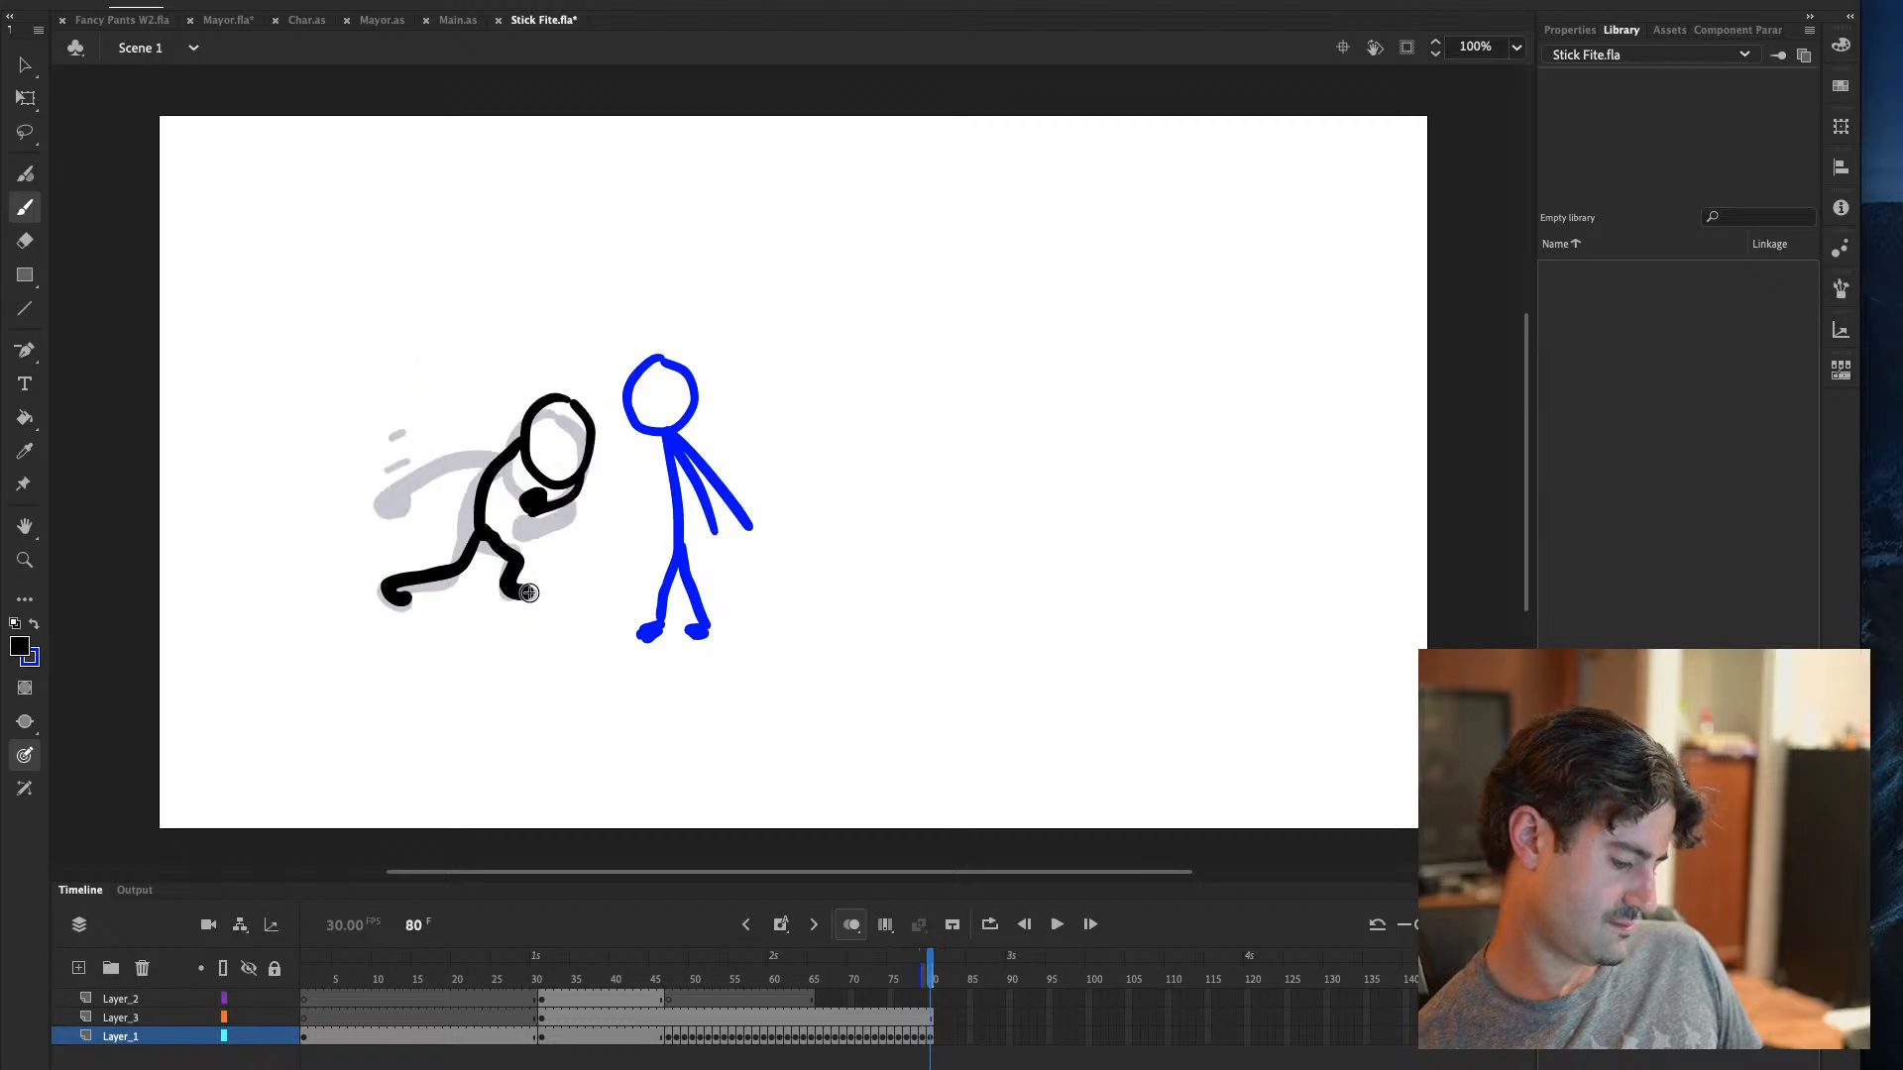
Draw the black figure's bent rear arm on frame 80 with the fist pulled in beside the hip, checking it against the previous frames
key("comma")
key("comma")
key("comma")
key("period")
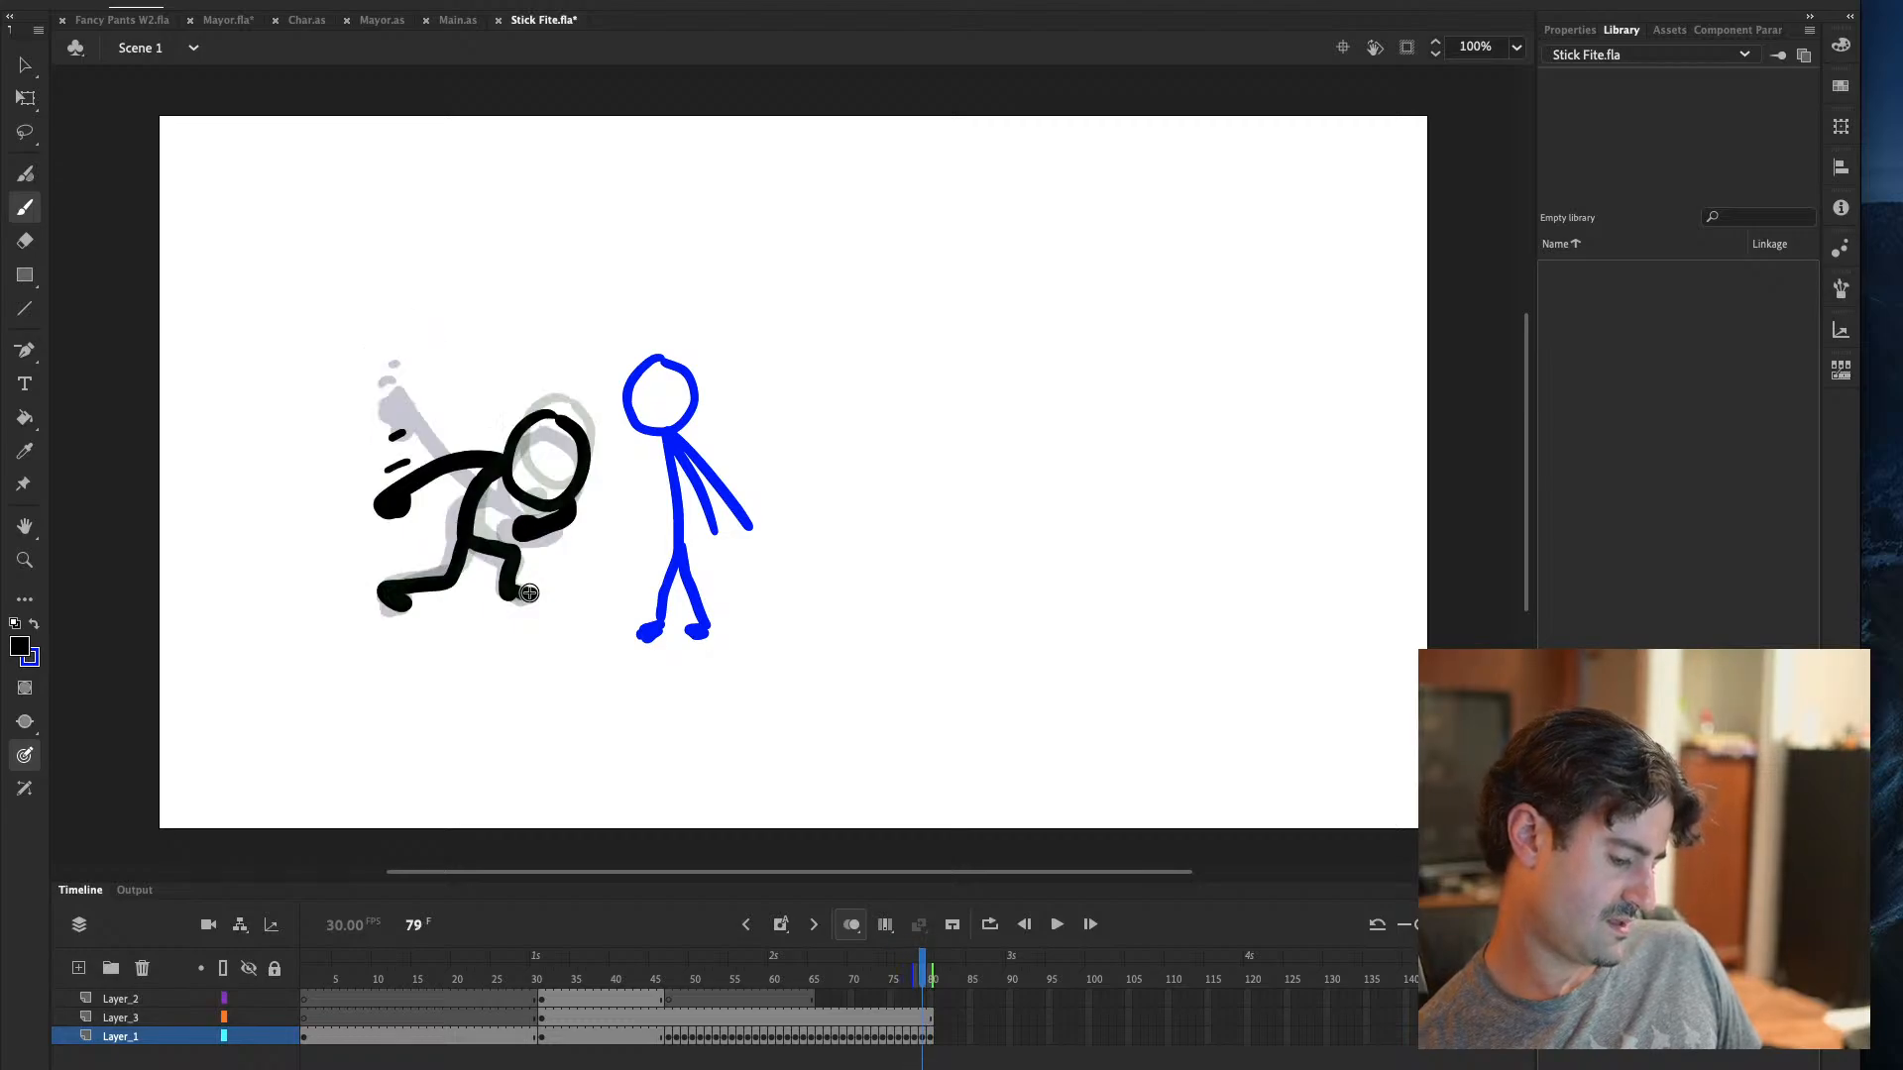
key("period")
key("period")
mouse_move(507, 448)
left_mouse_down()
mouse_move(446, 488)
mouse_move(444, 540)
mouse_move(469, 520)
left_mouse_up()
key("comma")
key("comma")
key("period")
key("period")
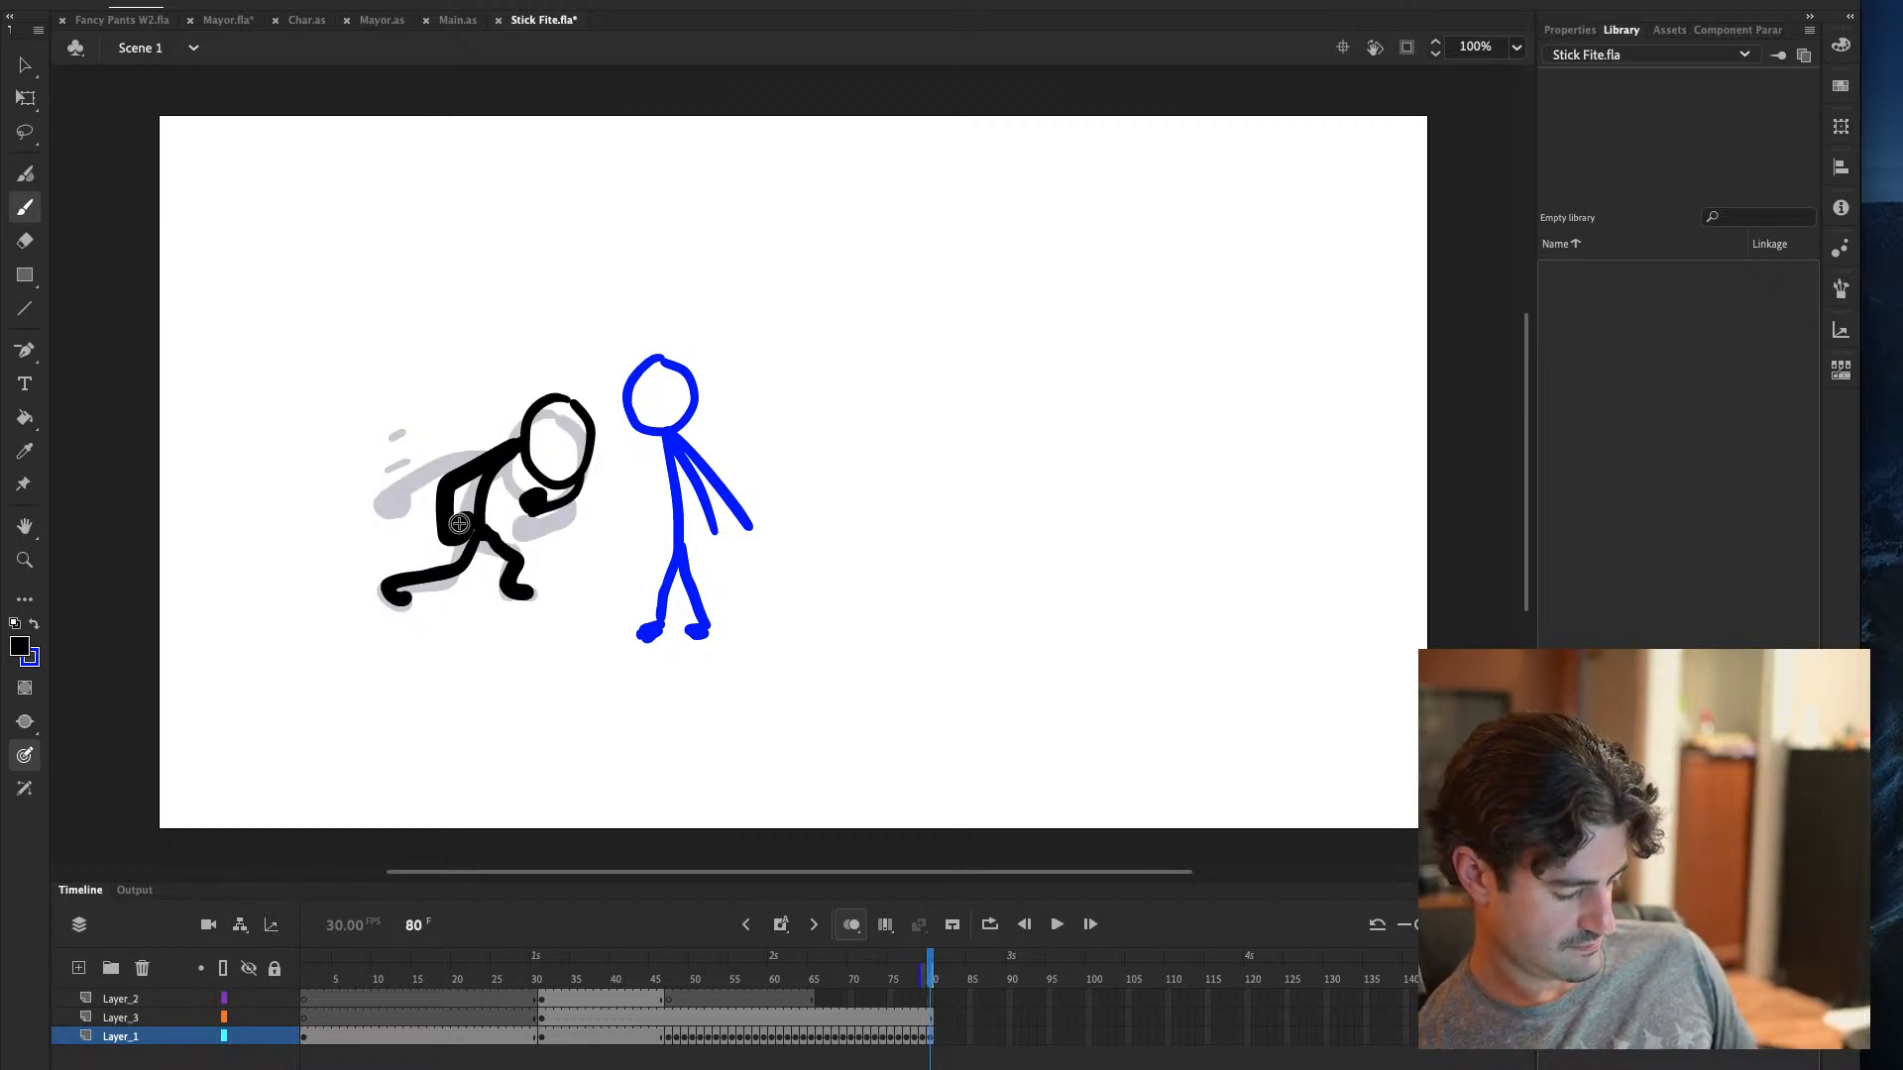
Add a blank frame 81 for the black figure, keeping the blue figure held
key("period")
key("comma")
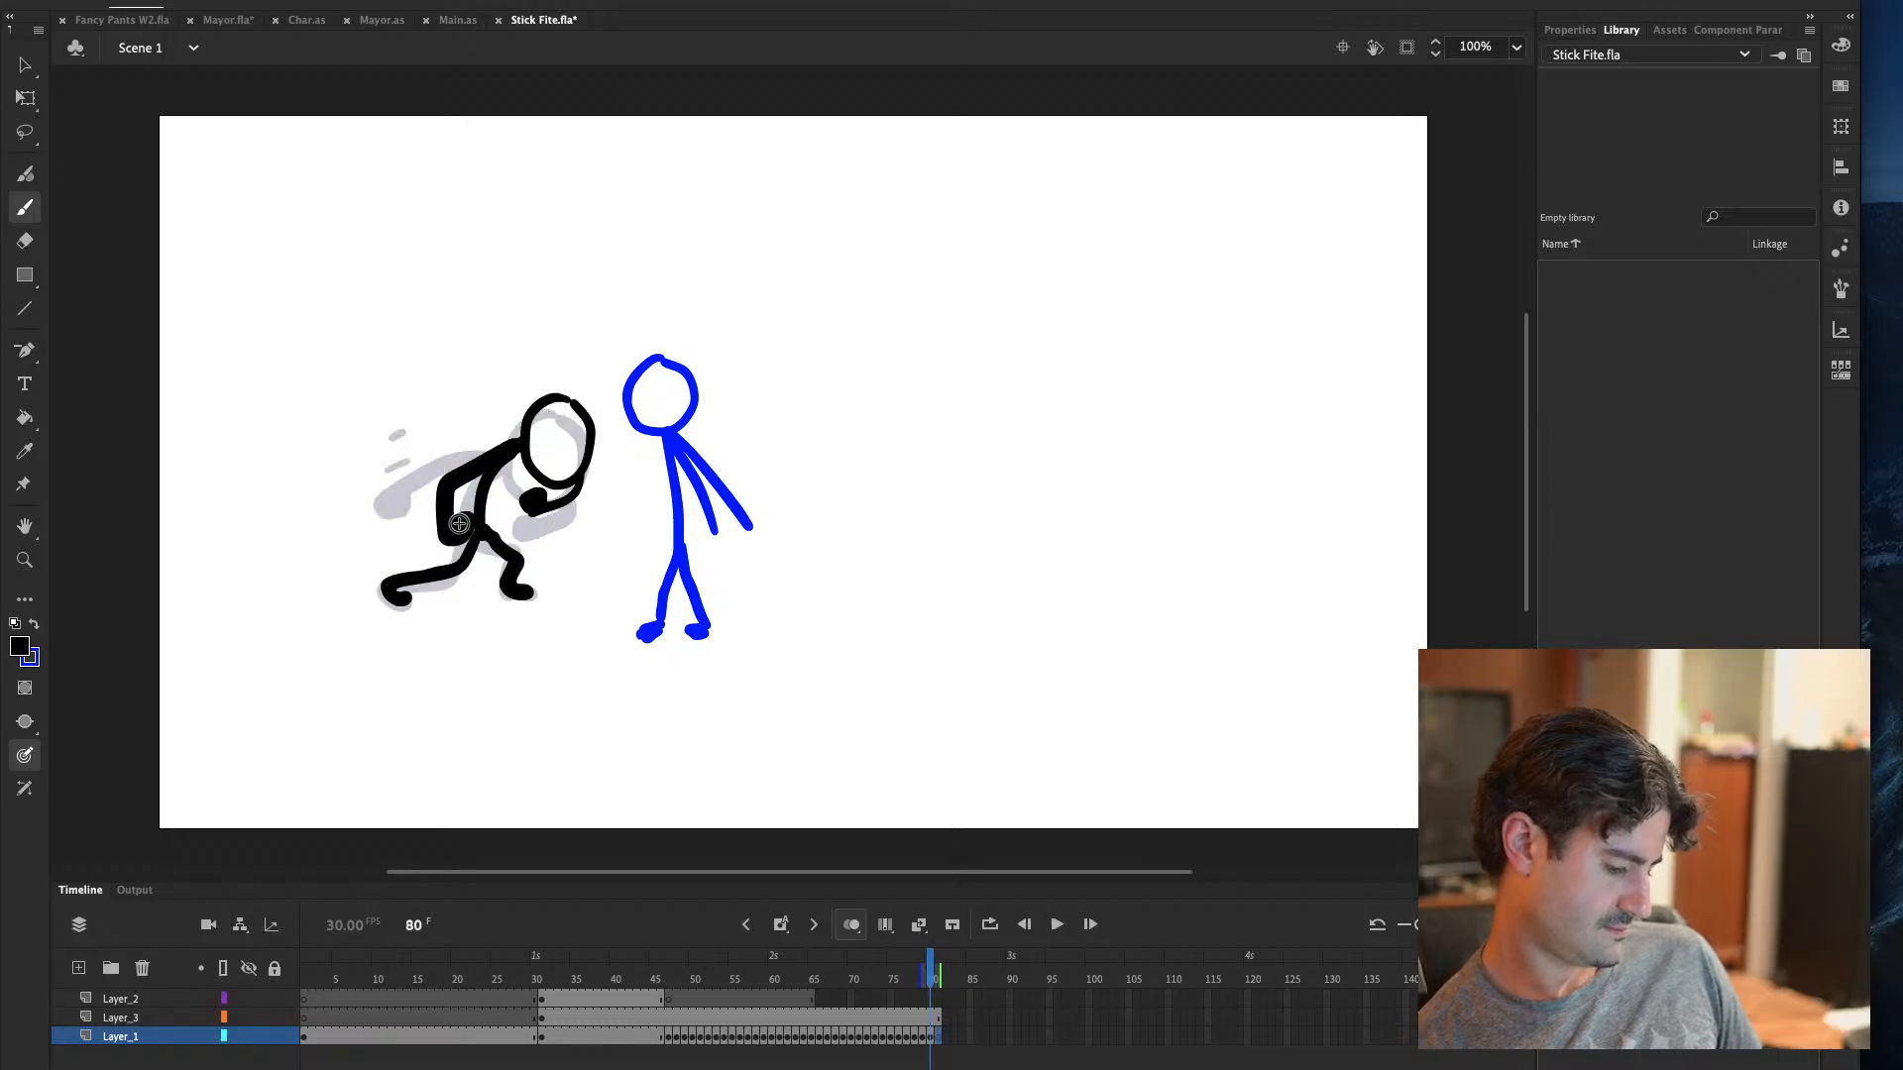
key("period")
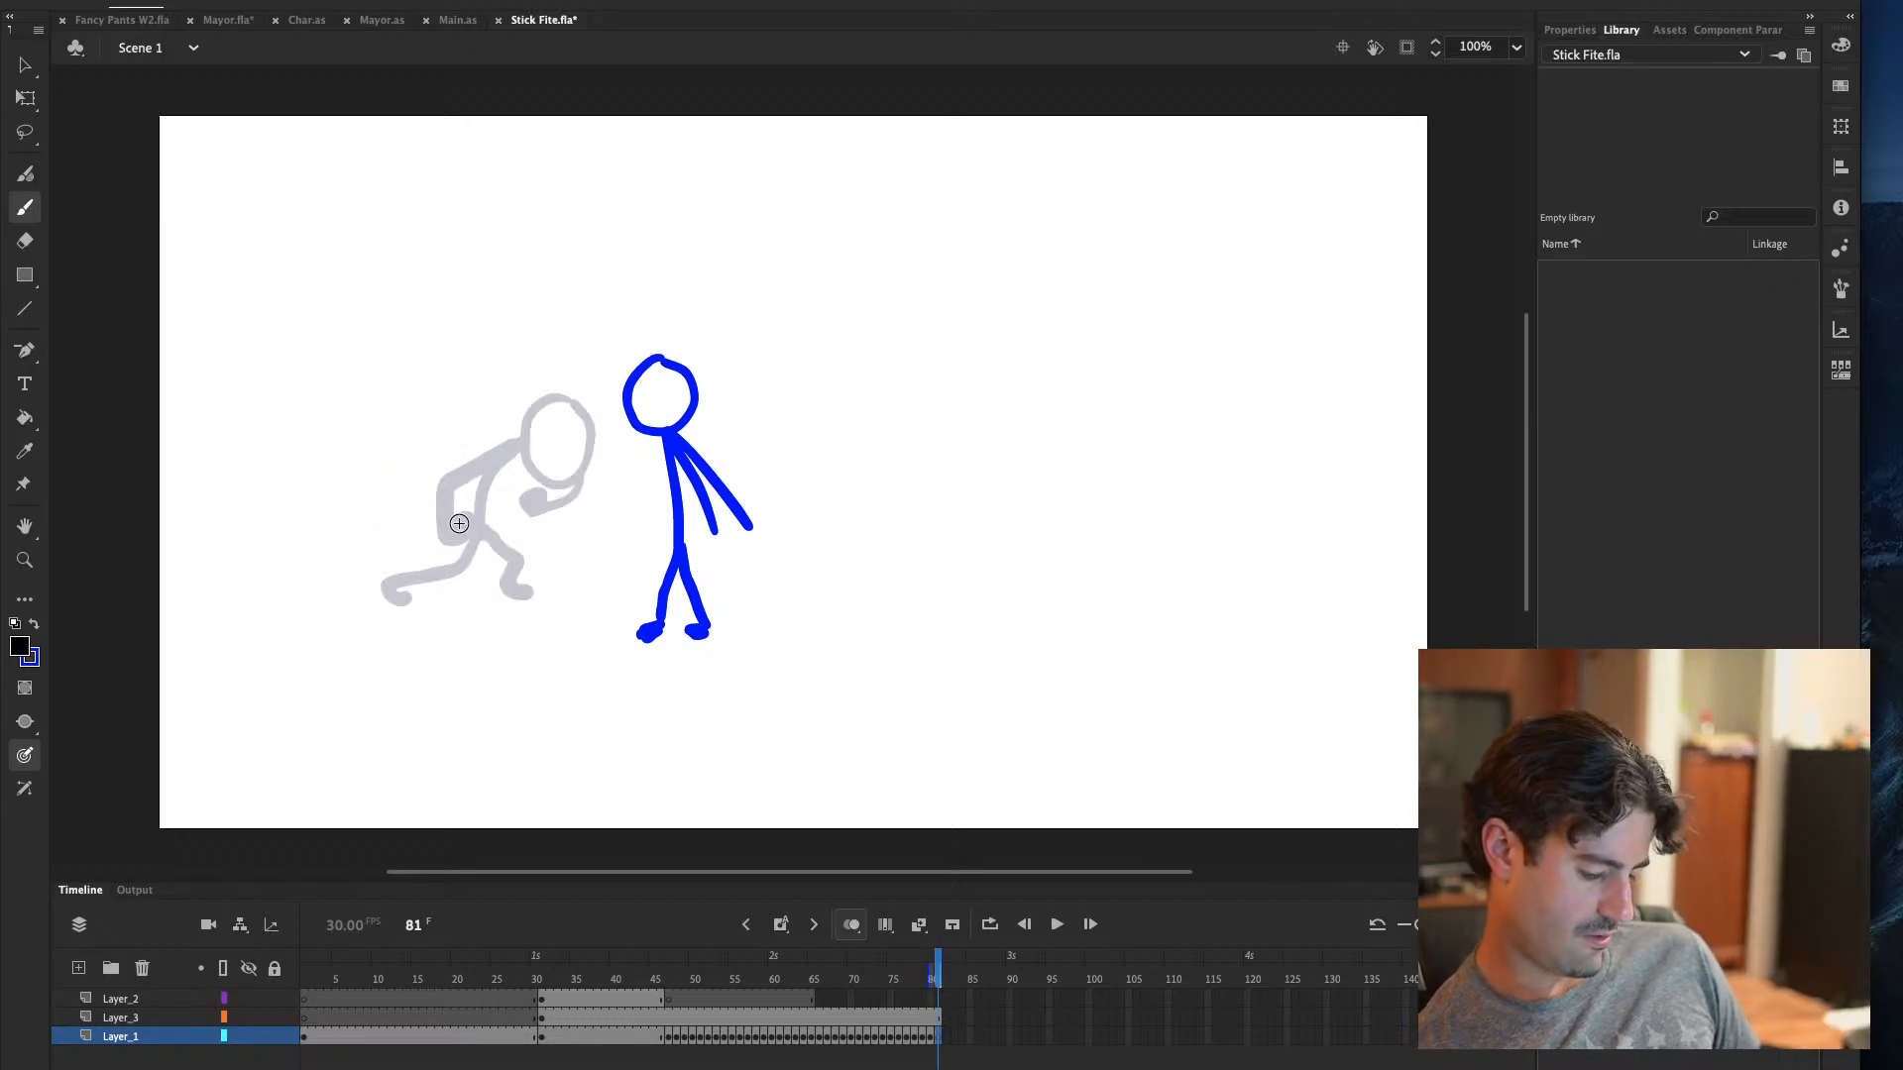
Step back and forth between frames 79 and 81 to review the black figure's arm swing
key("Return")
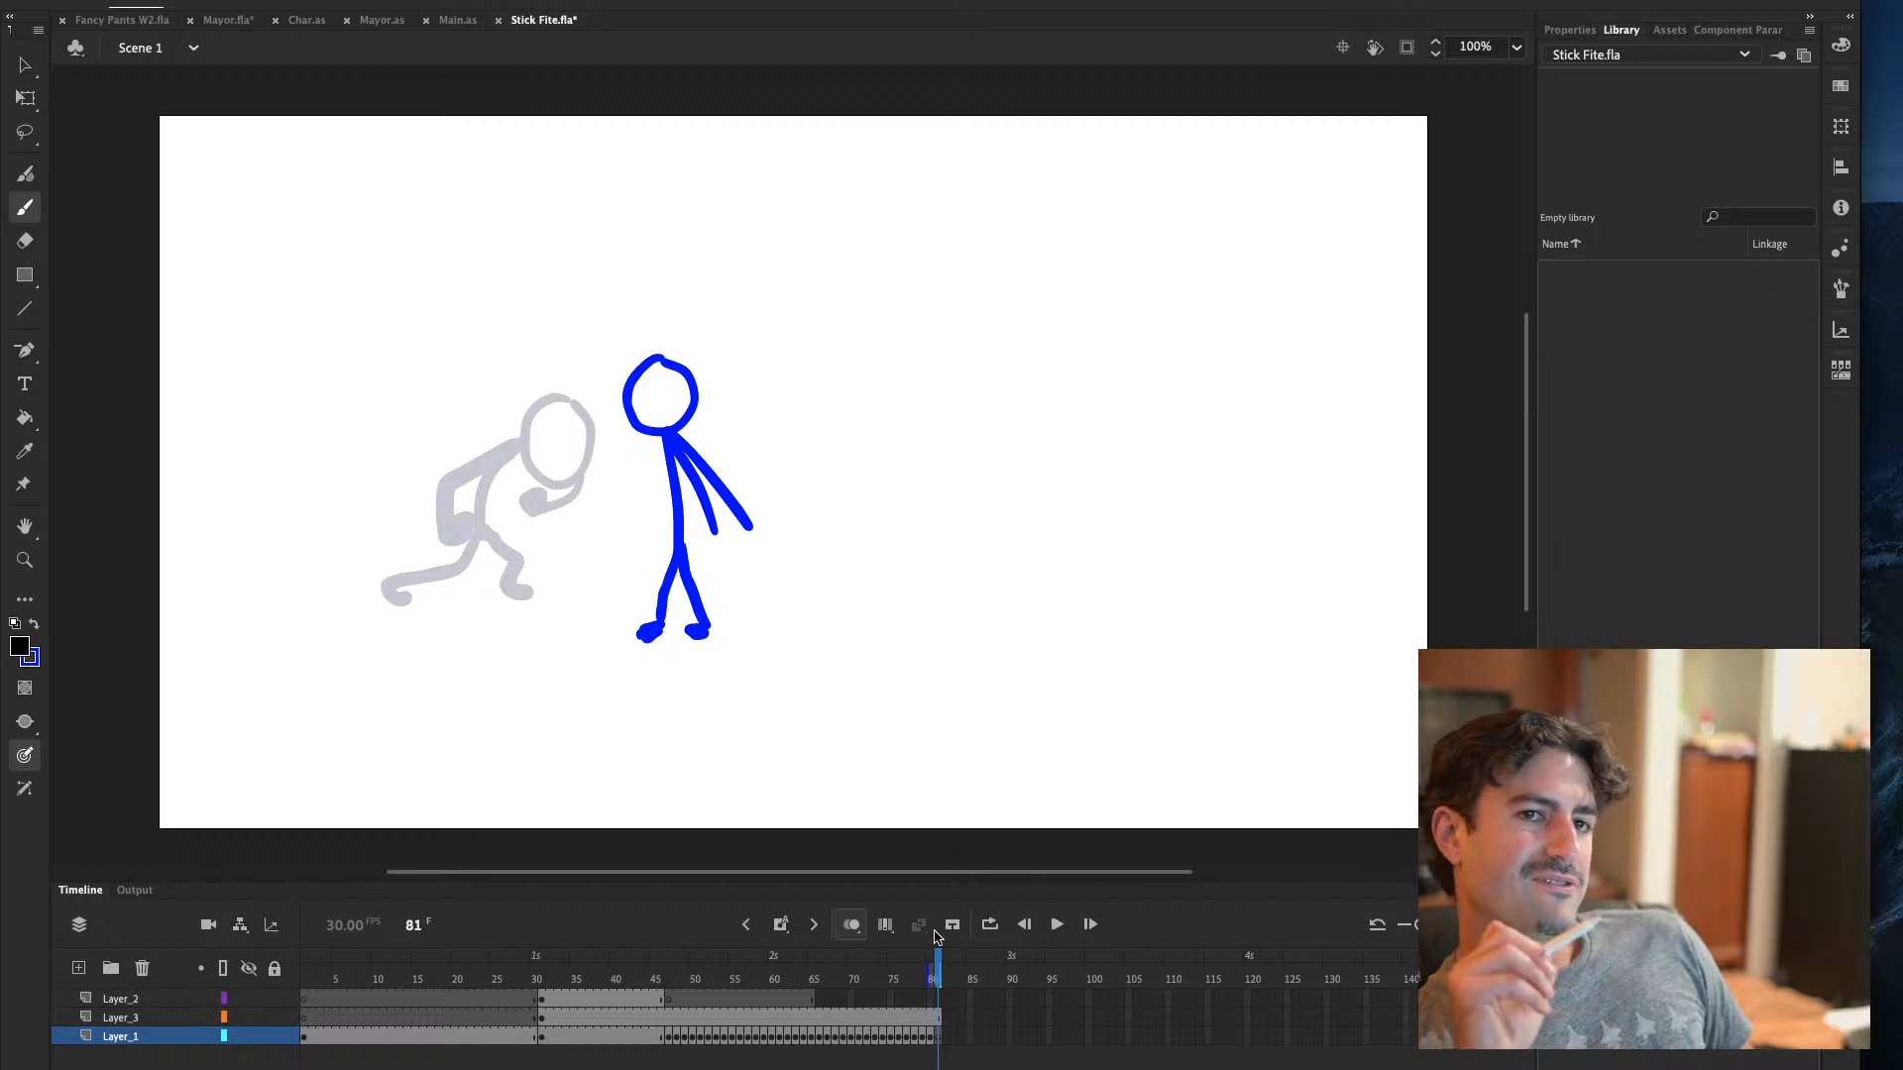
key("comma")
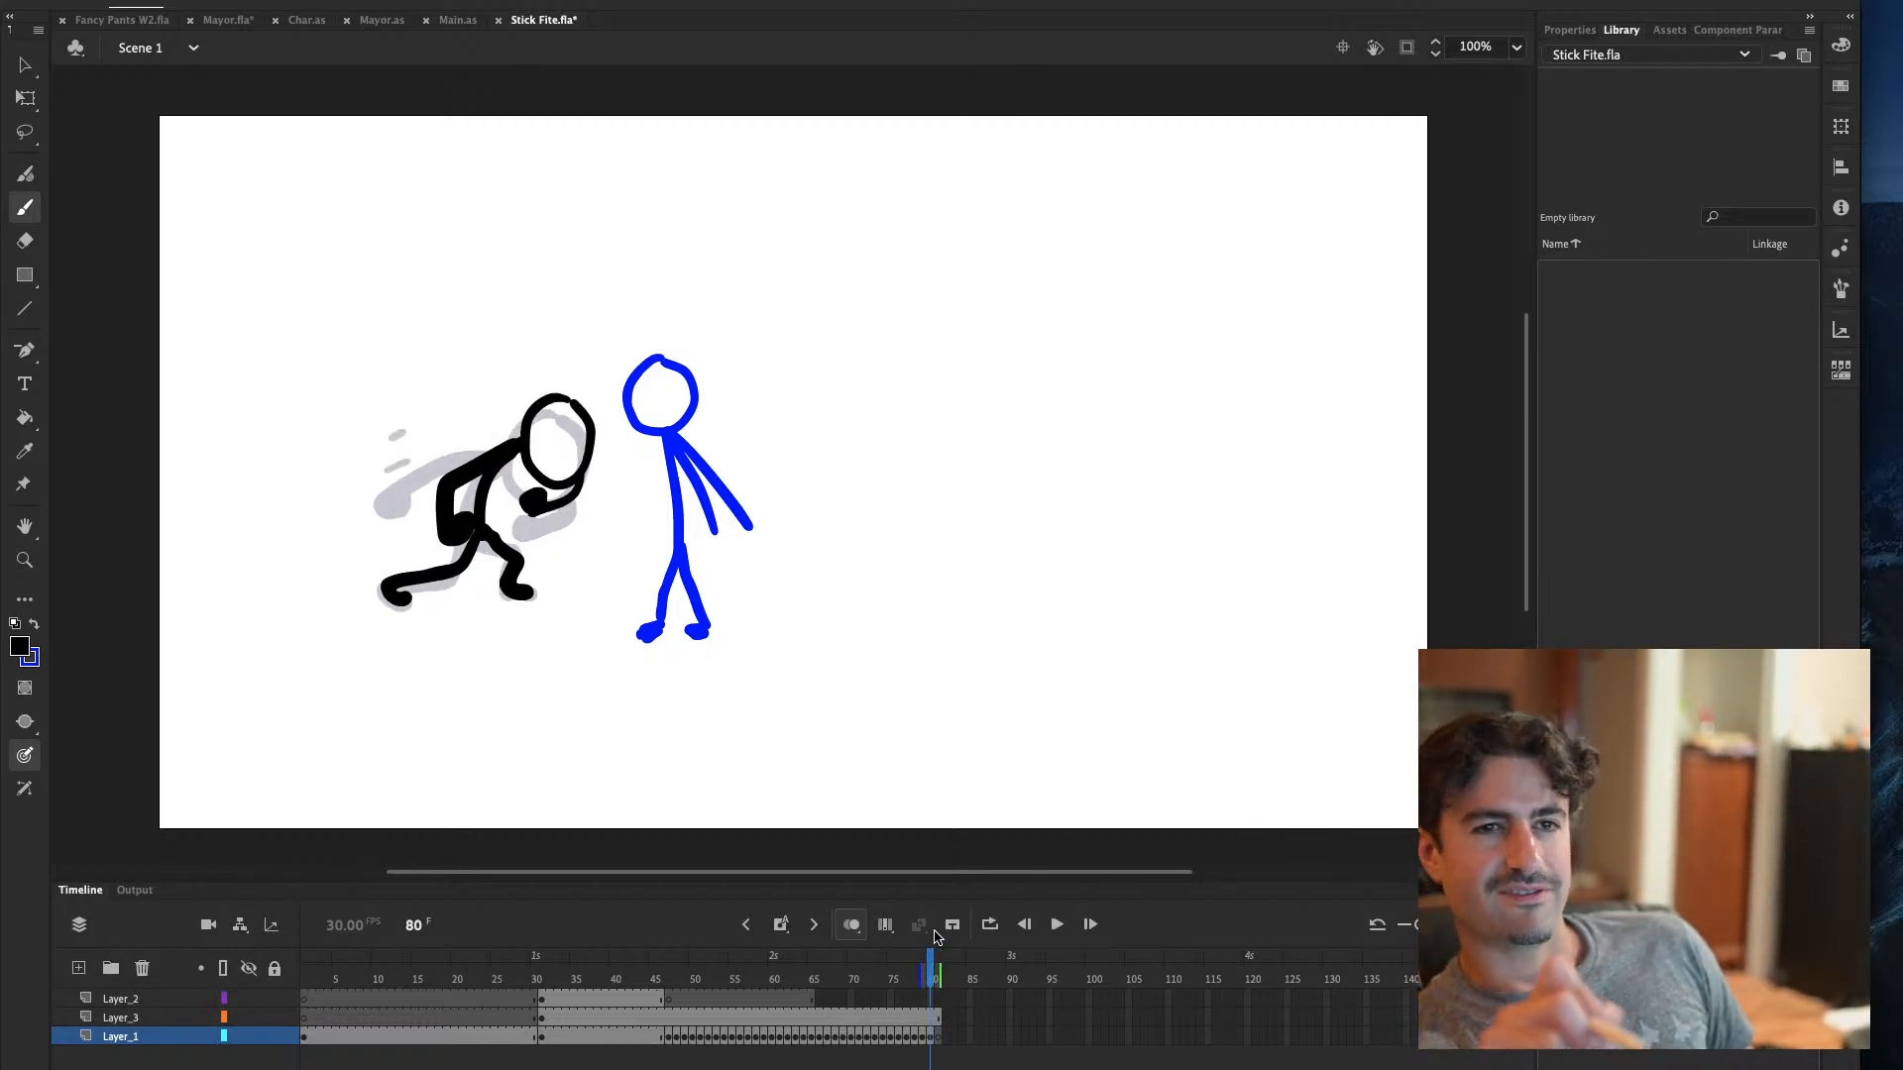
key("comma")
key("period")
key("period")
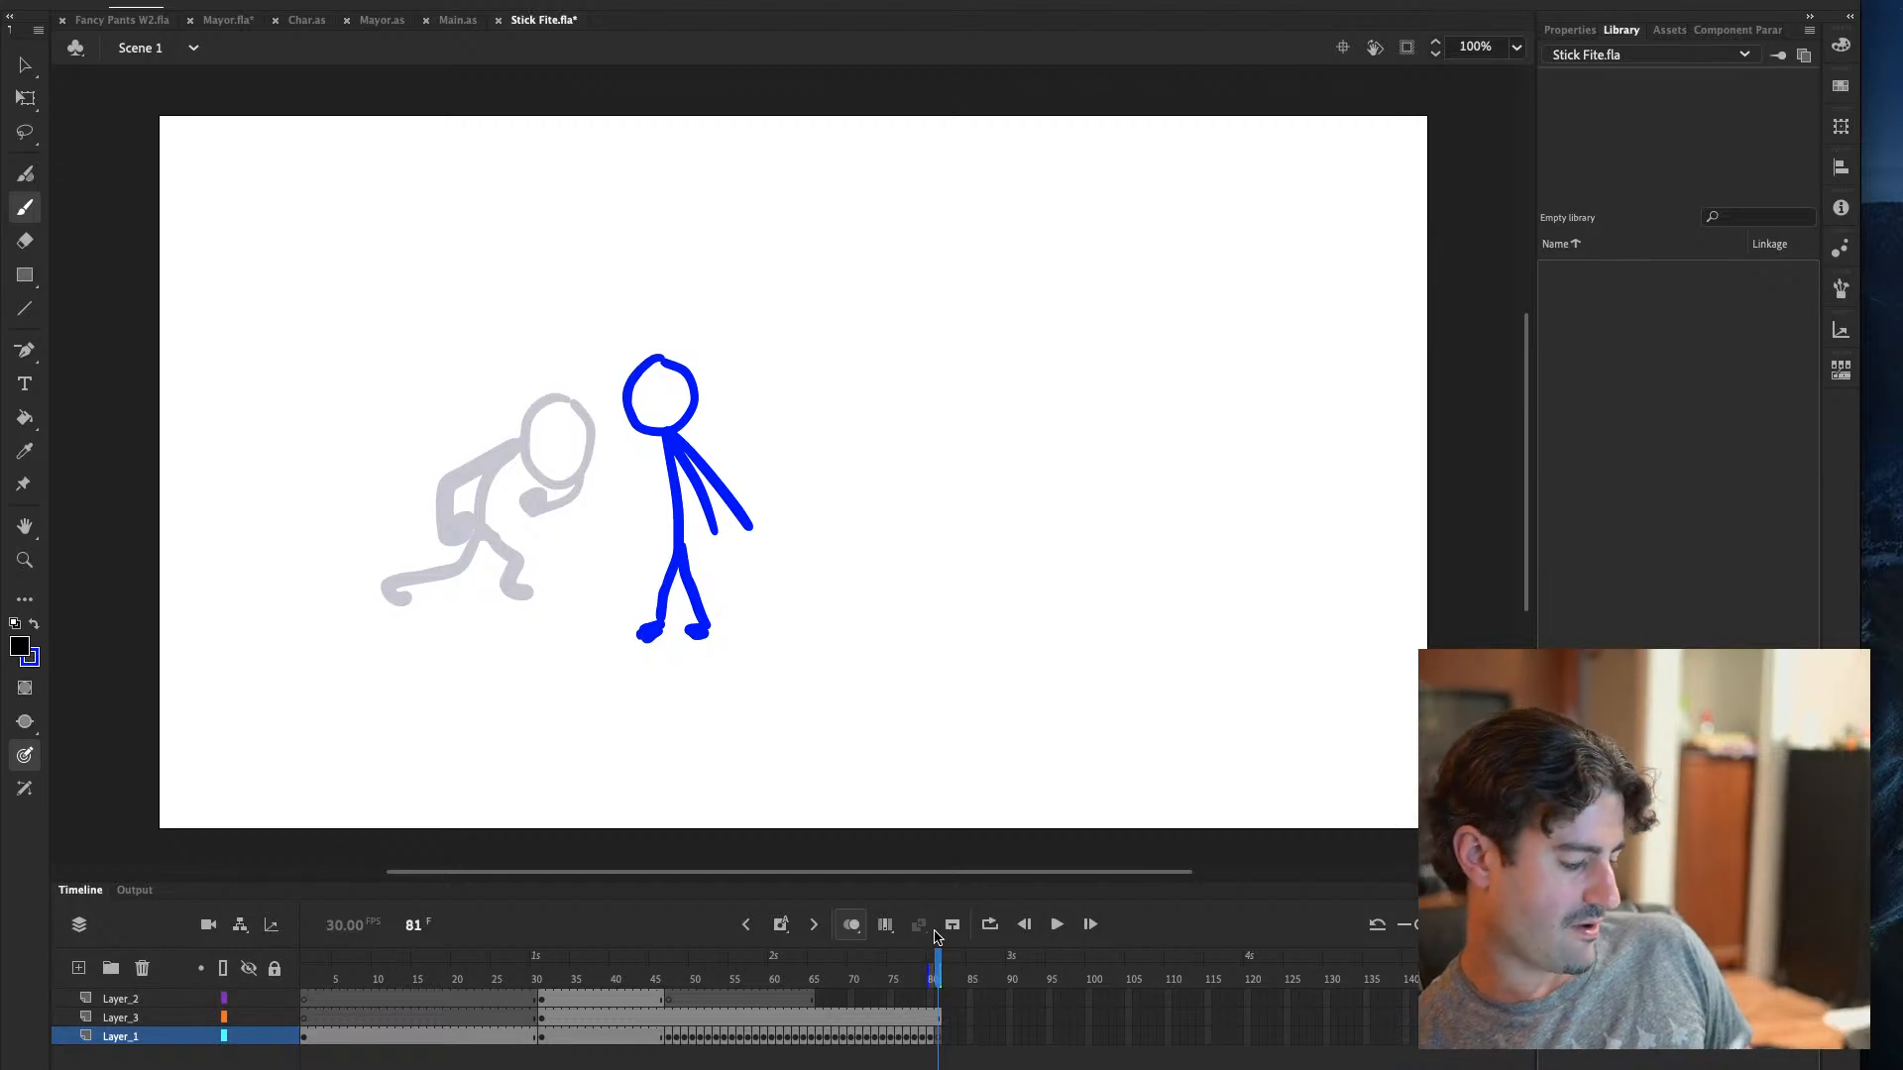
key("comma")
key("comma")
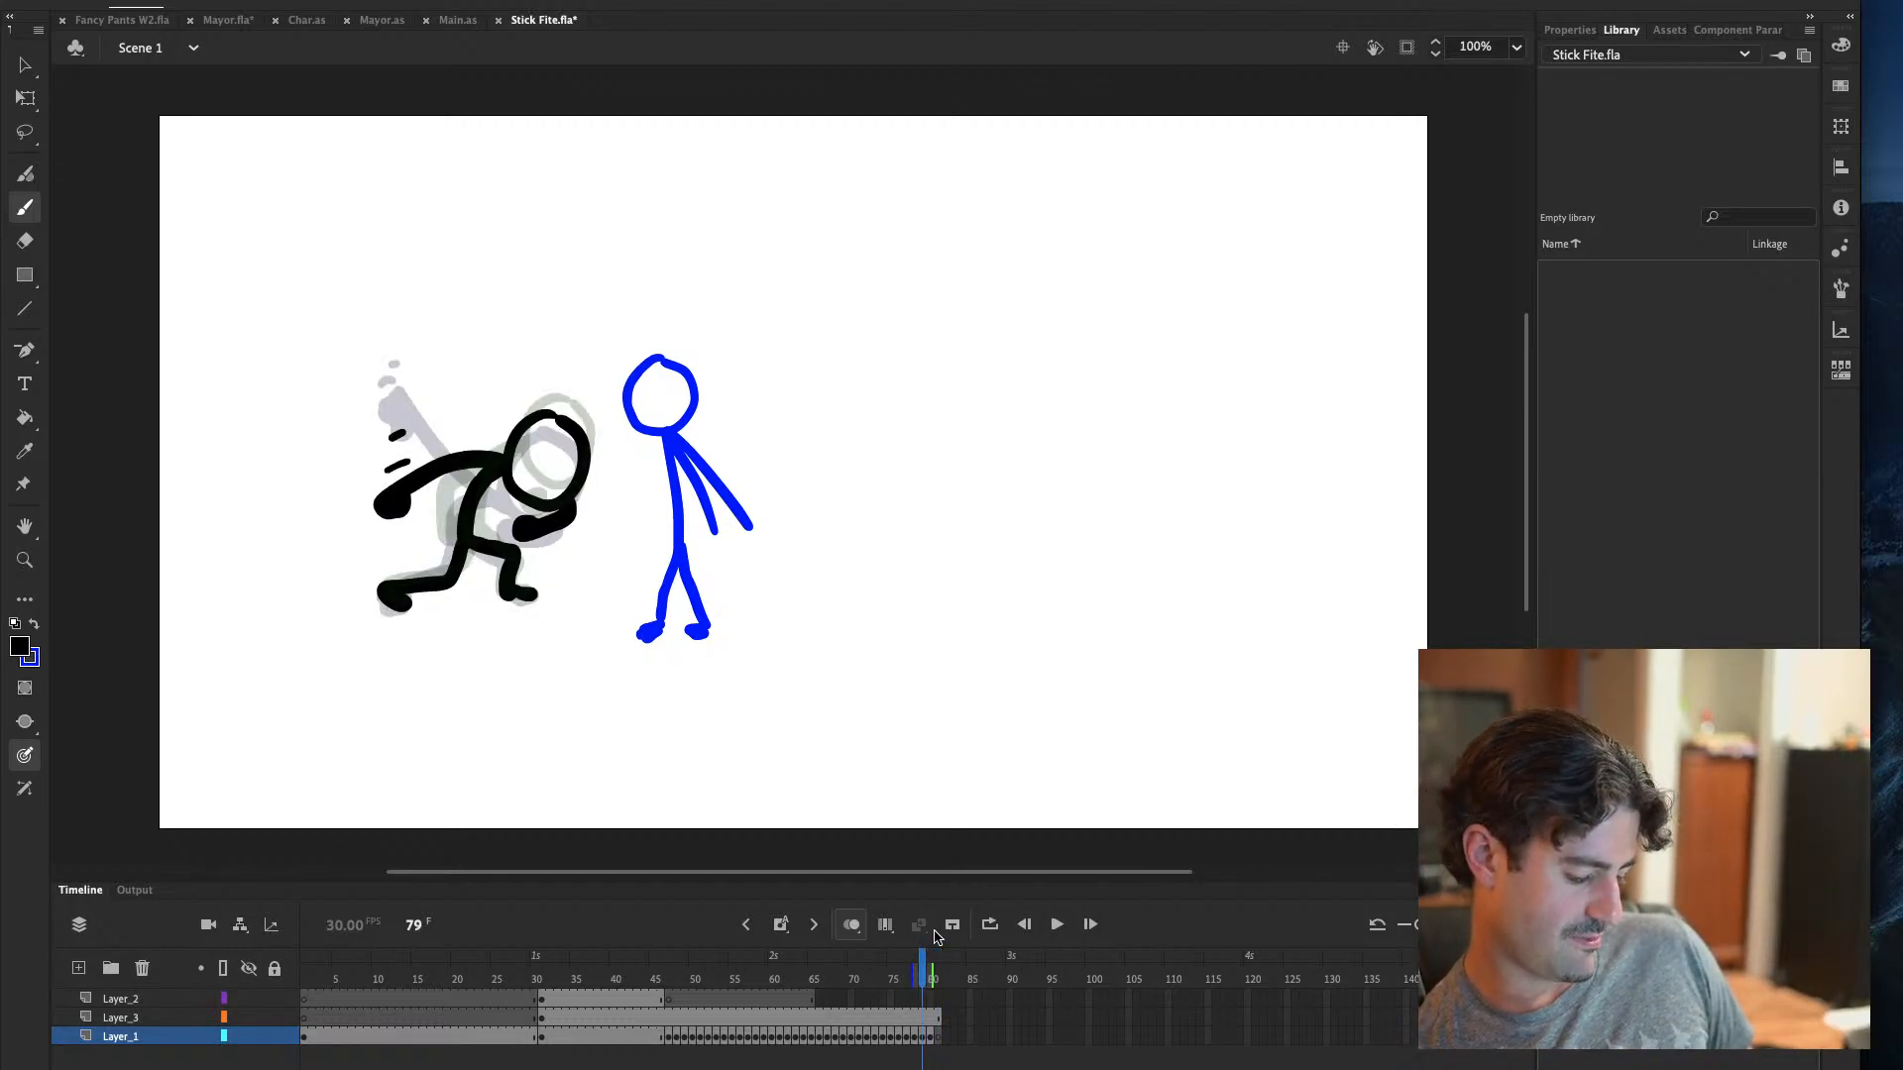
Draw the black figure's head on frame 81, slightly above the onion-skinned head
left_click(940, 1038)
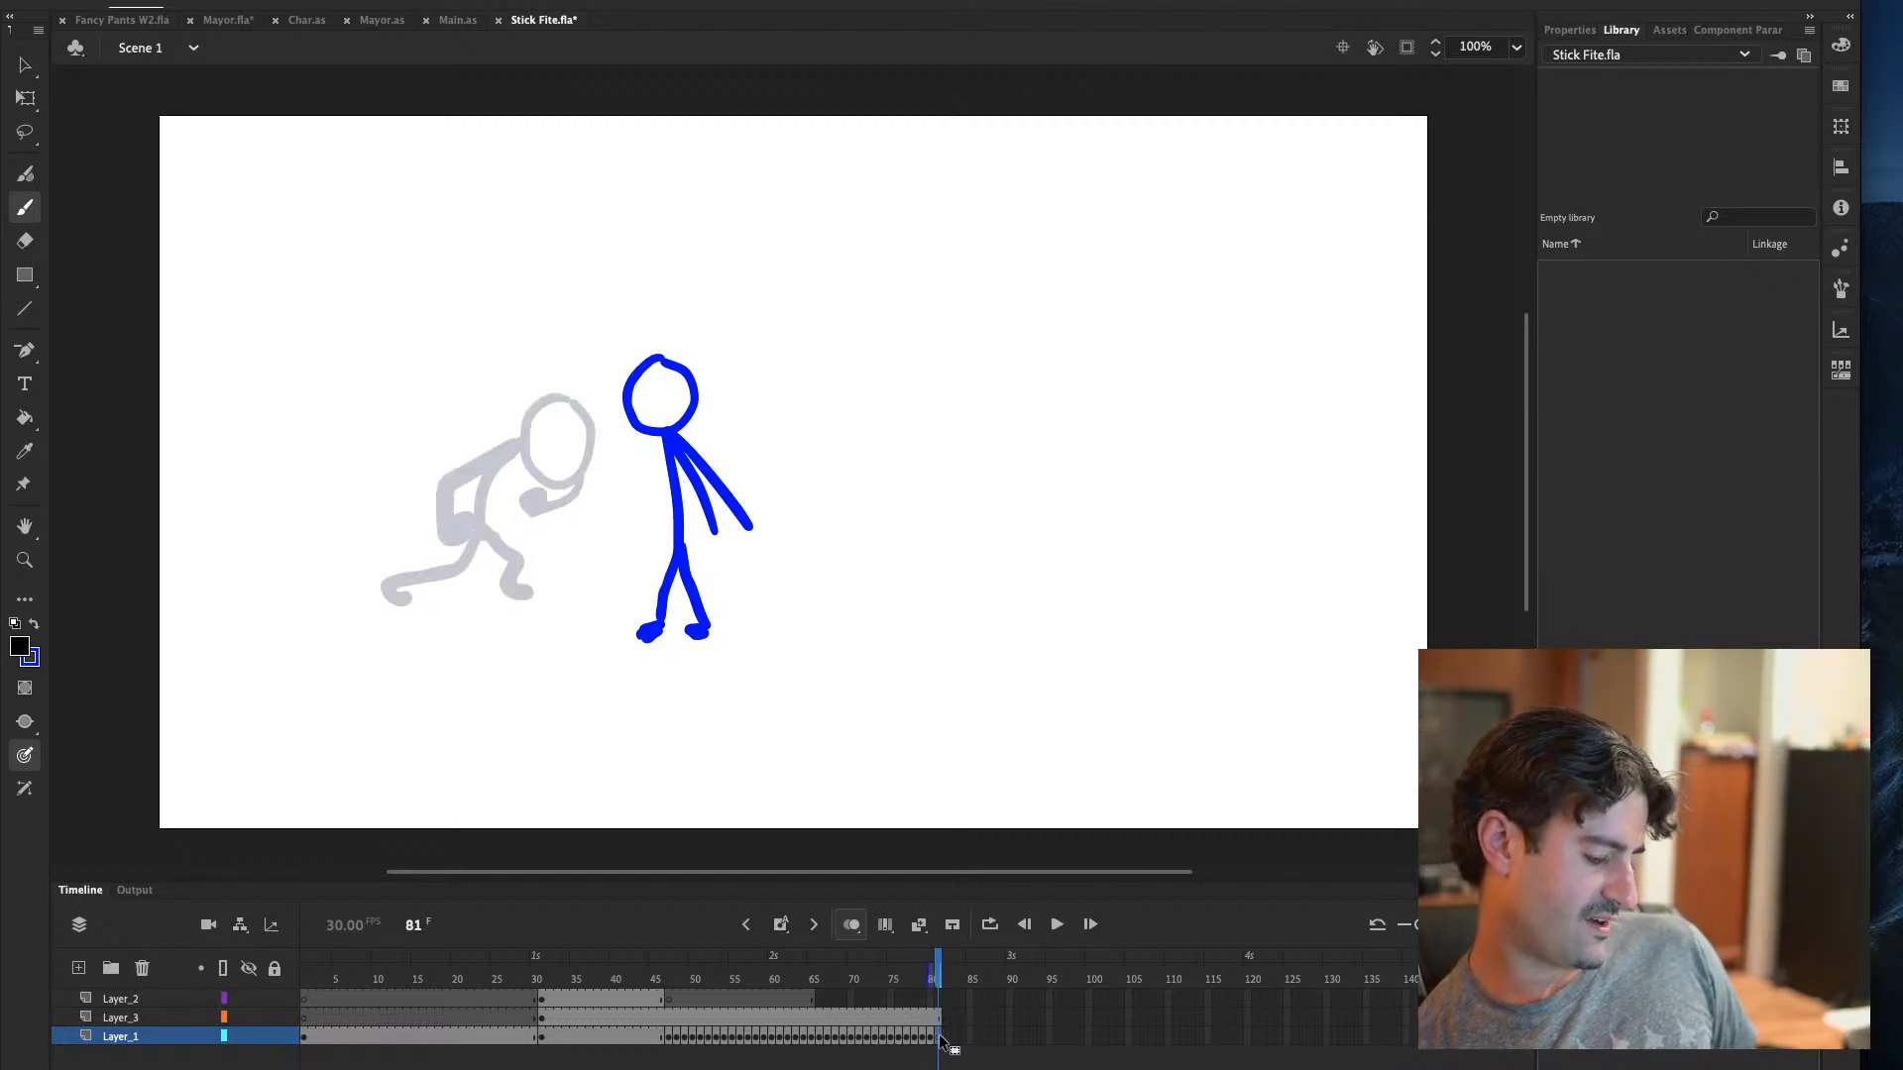
mouse_move(541, 396)
left_mouse_down()
mouse_move(584, 449)
mouse_move(536, 394)
left_mouse_up()
key("ctrl+z")
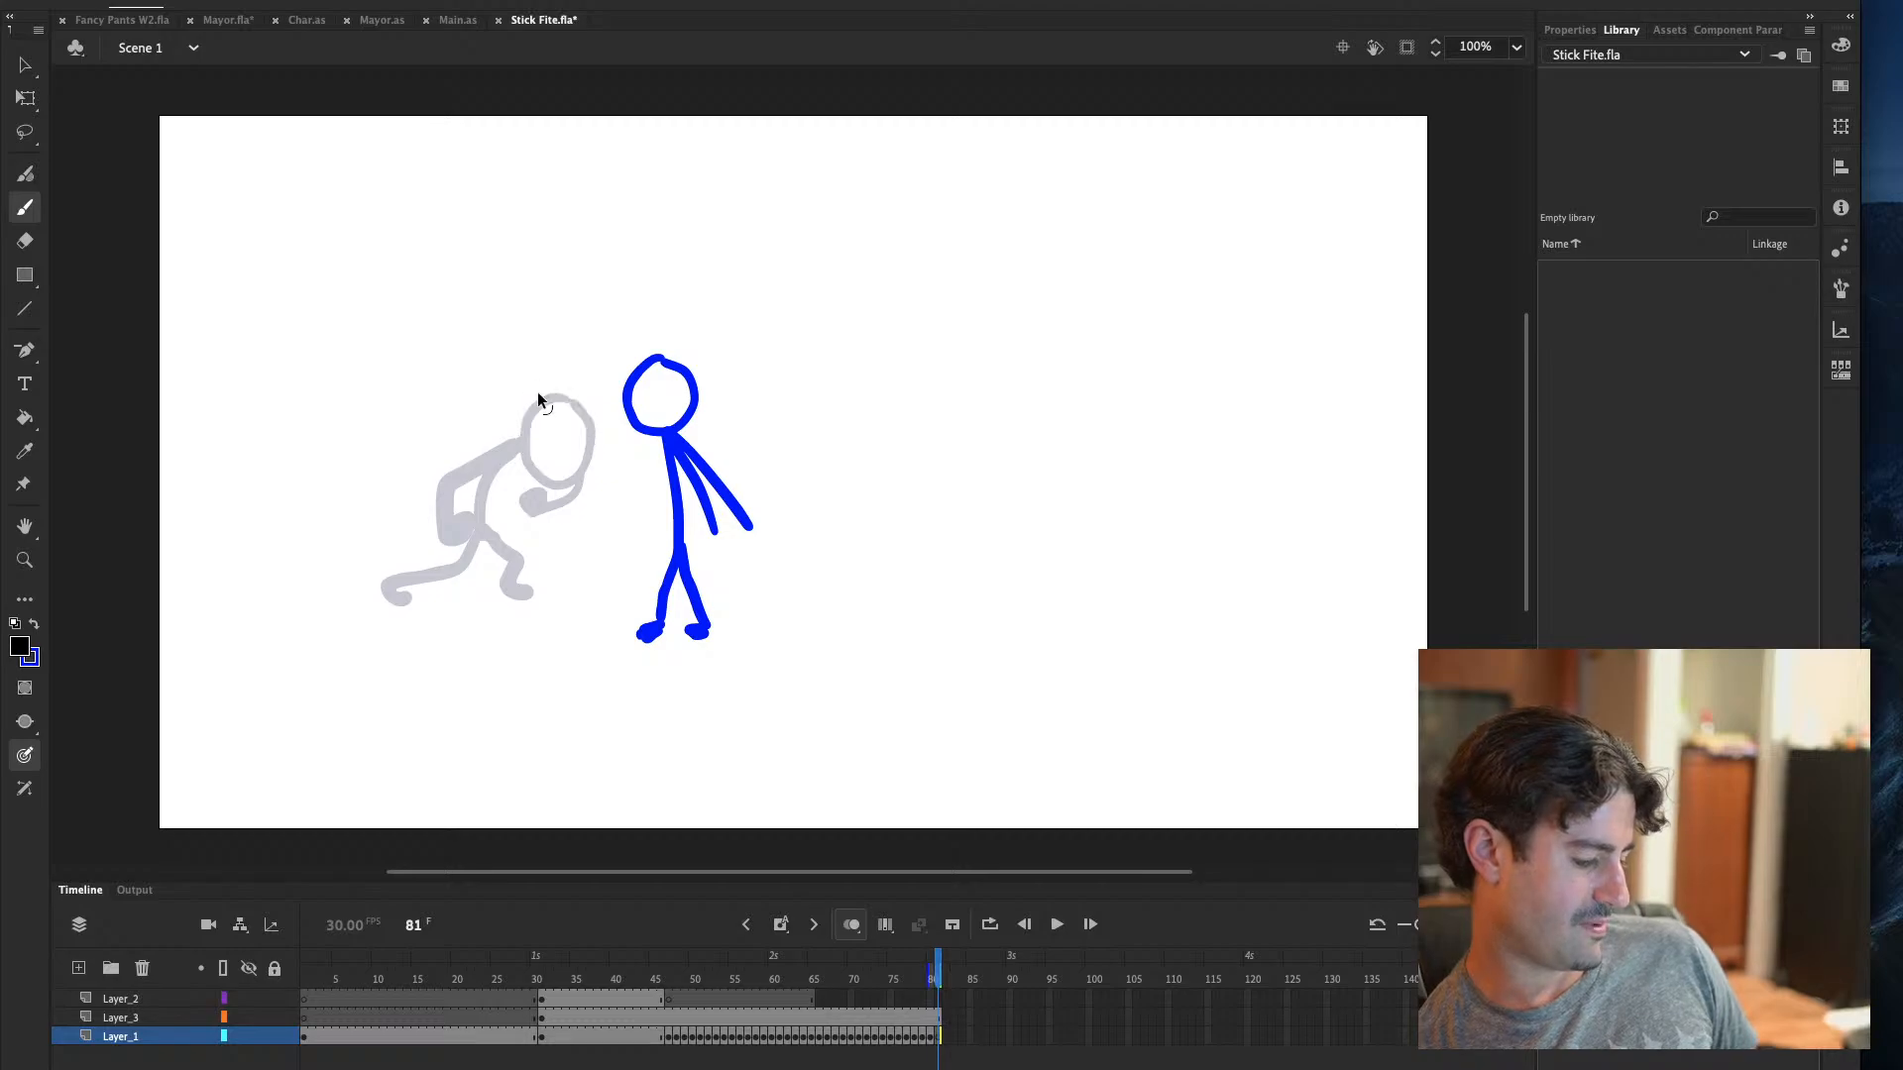
mouse_move(539, 394)
left_mouse_down()
mouse_move(591, 445)
mouse_move(541, 394)
left_mouse_up()
key("comma")
key("period")
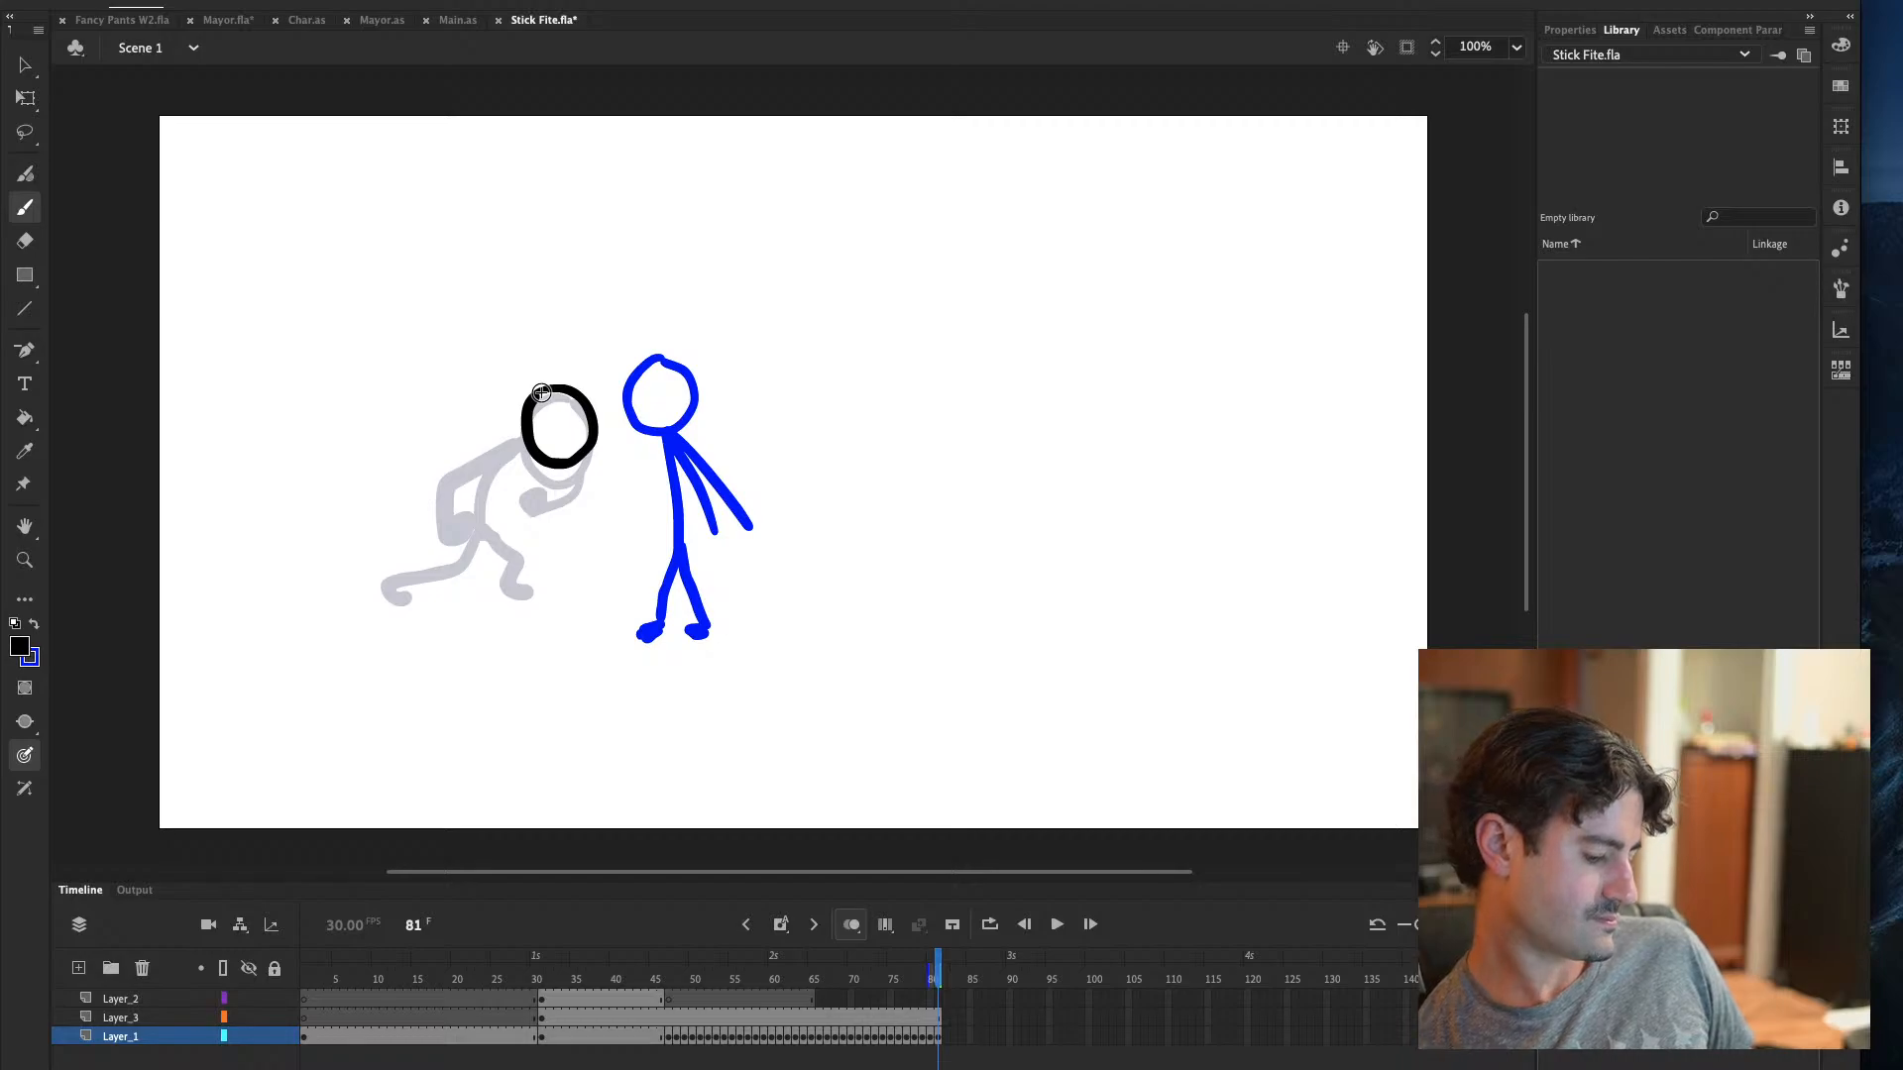
Draw the black figure's short front forearm and fist tucked directly beneath the head on frame 81, checking it against the previous frames
mouse_move(562, 470)
left_mouse_down()
mouse_move(537, 505)
mouse_move(551, 496)
left_mouse_up()
key("super+z")
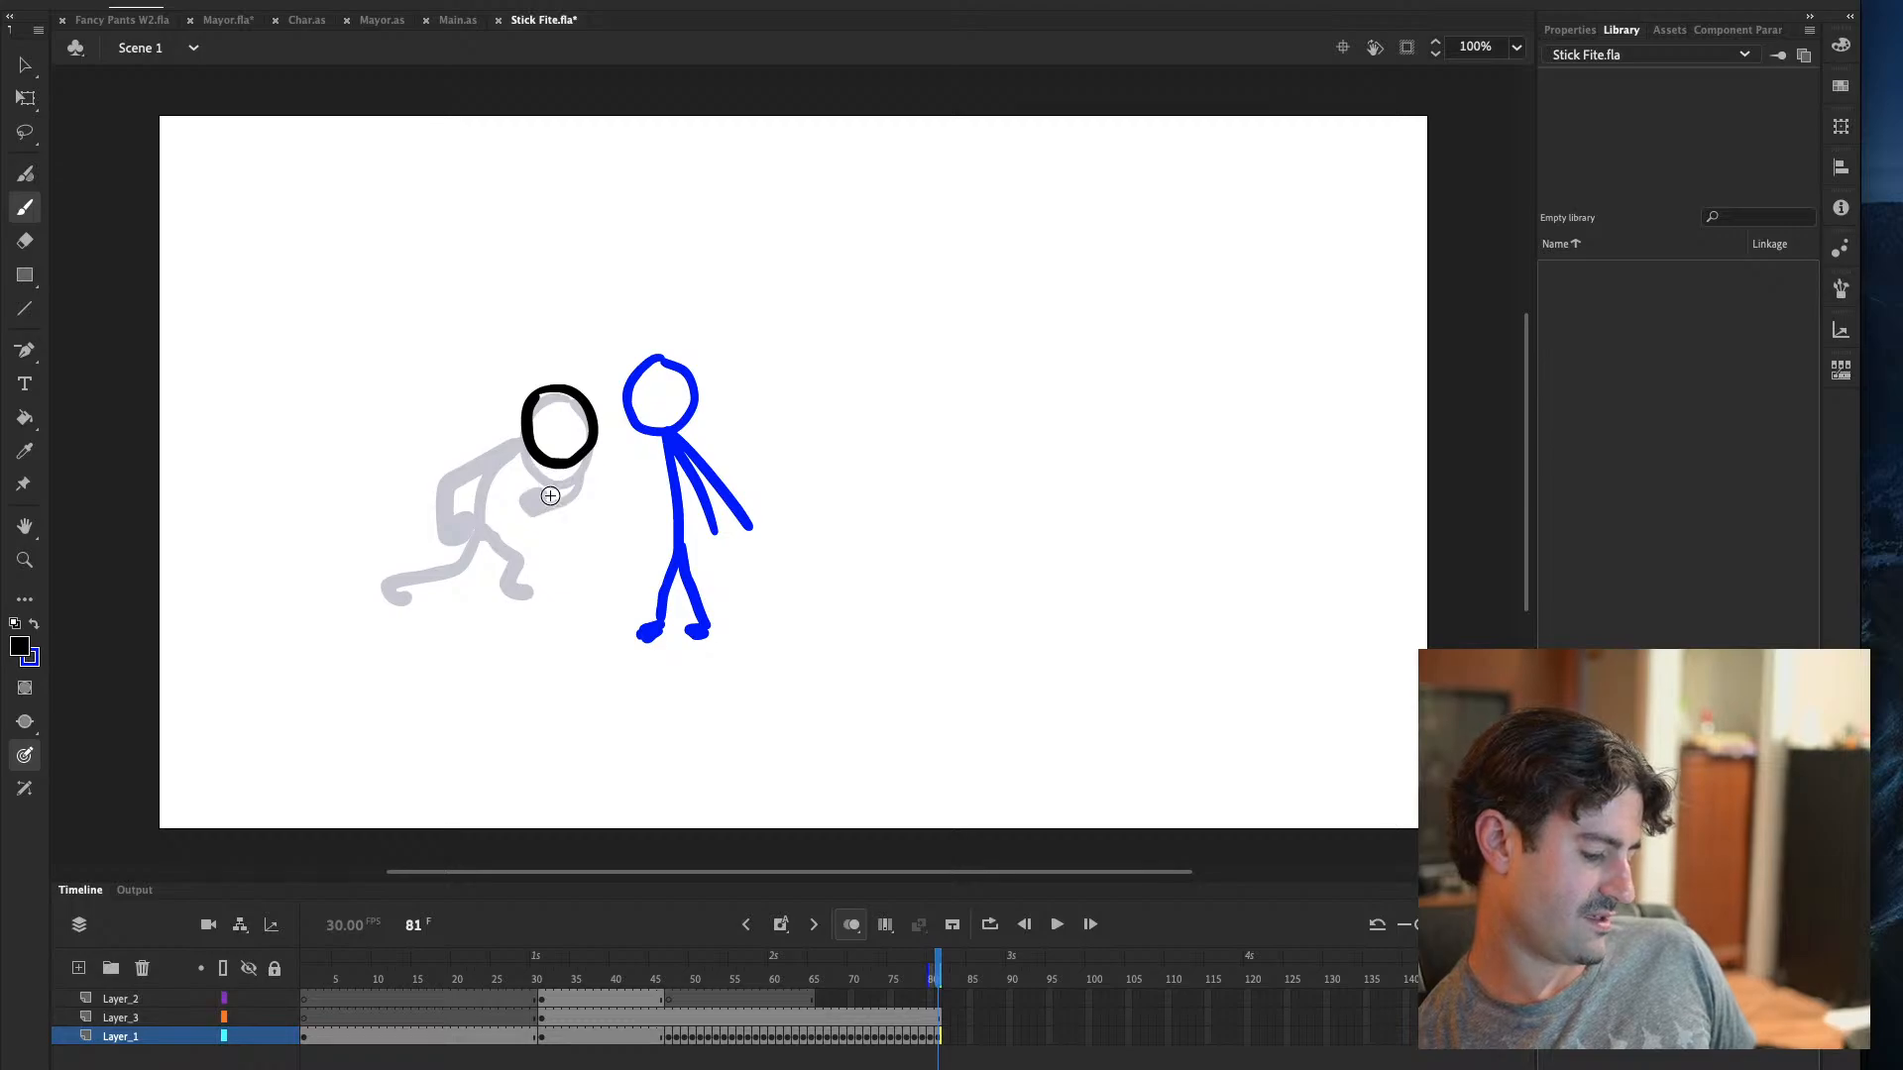
mouse_move(561, 468)
left_mouse_down()
mouse_move(540, 506)
mouse_move(559, 496)
left_mouse_up()
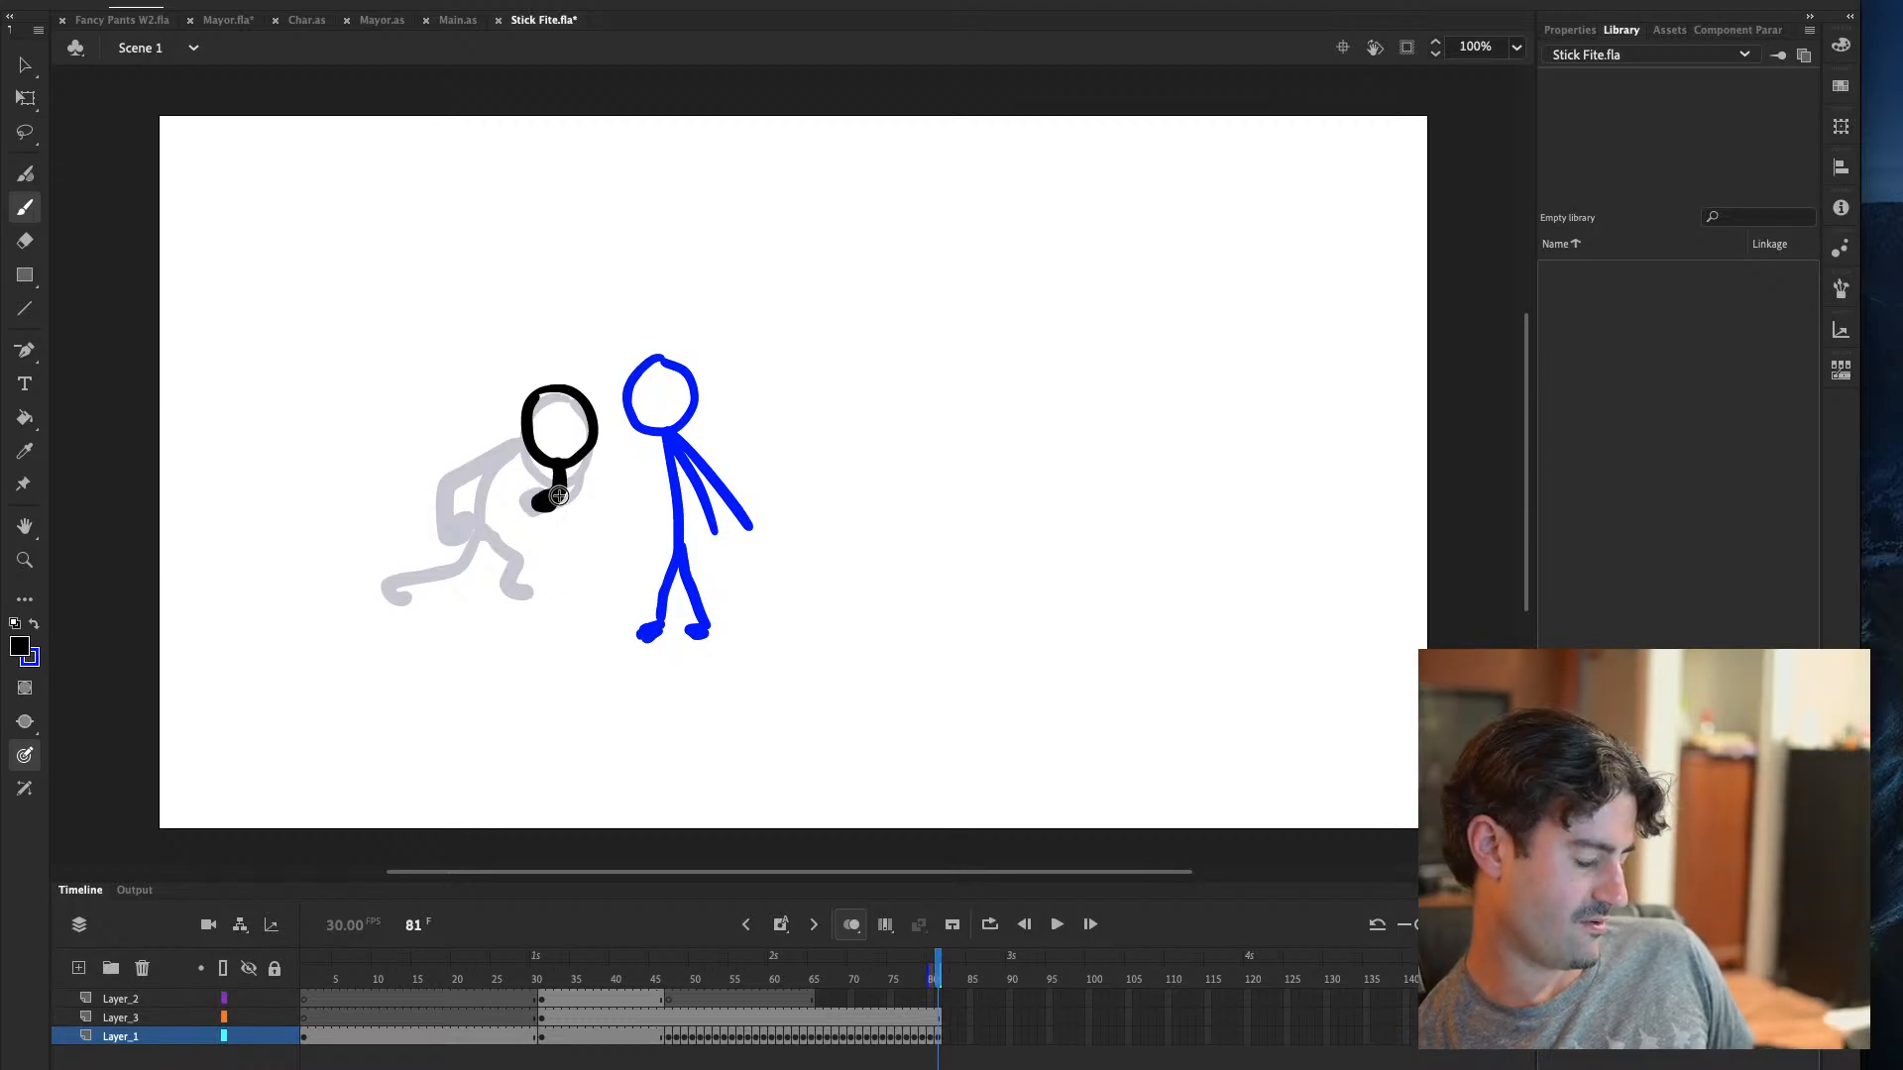
key("ctrl+z")
left_click_drag(561, 468, 553, 493)
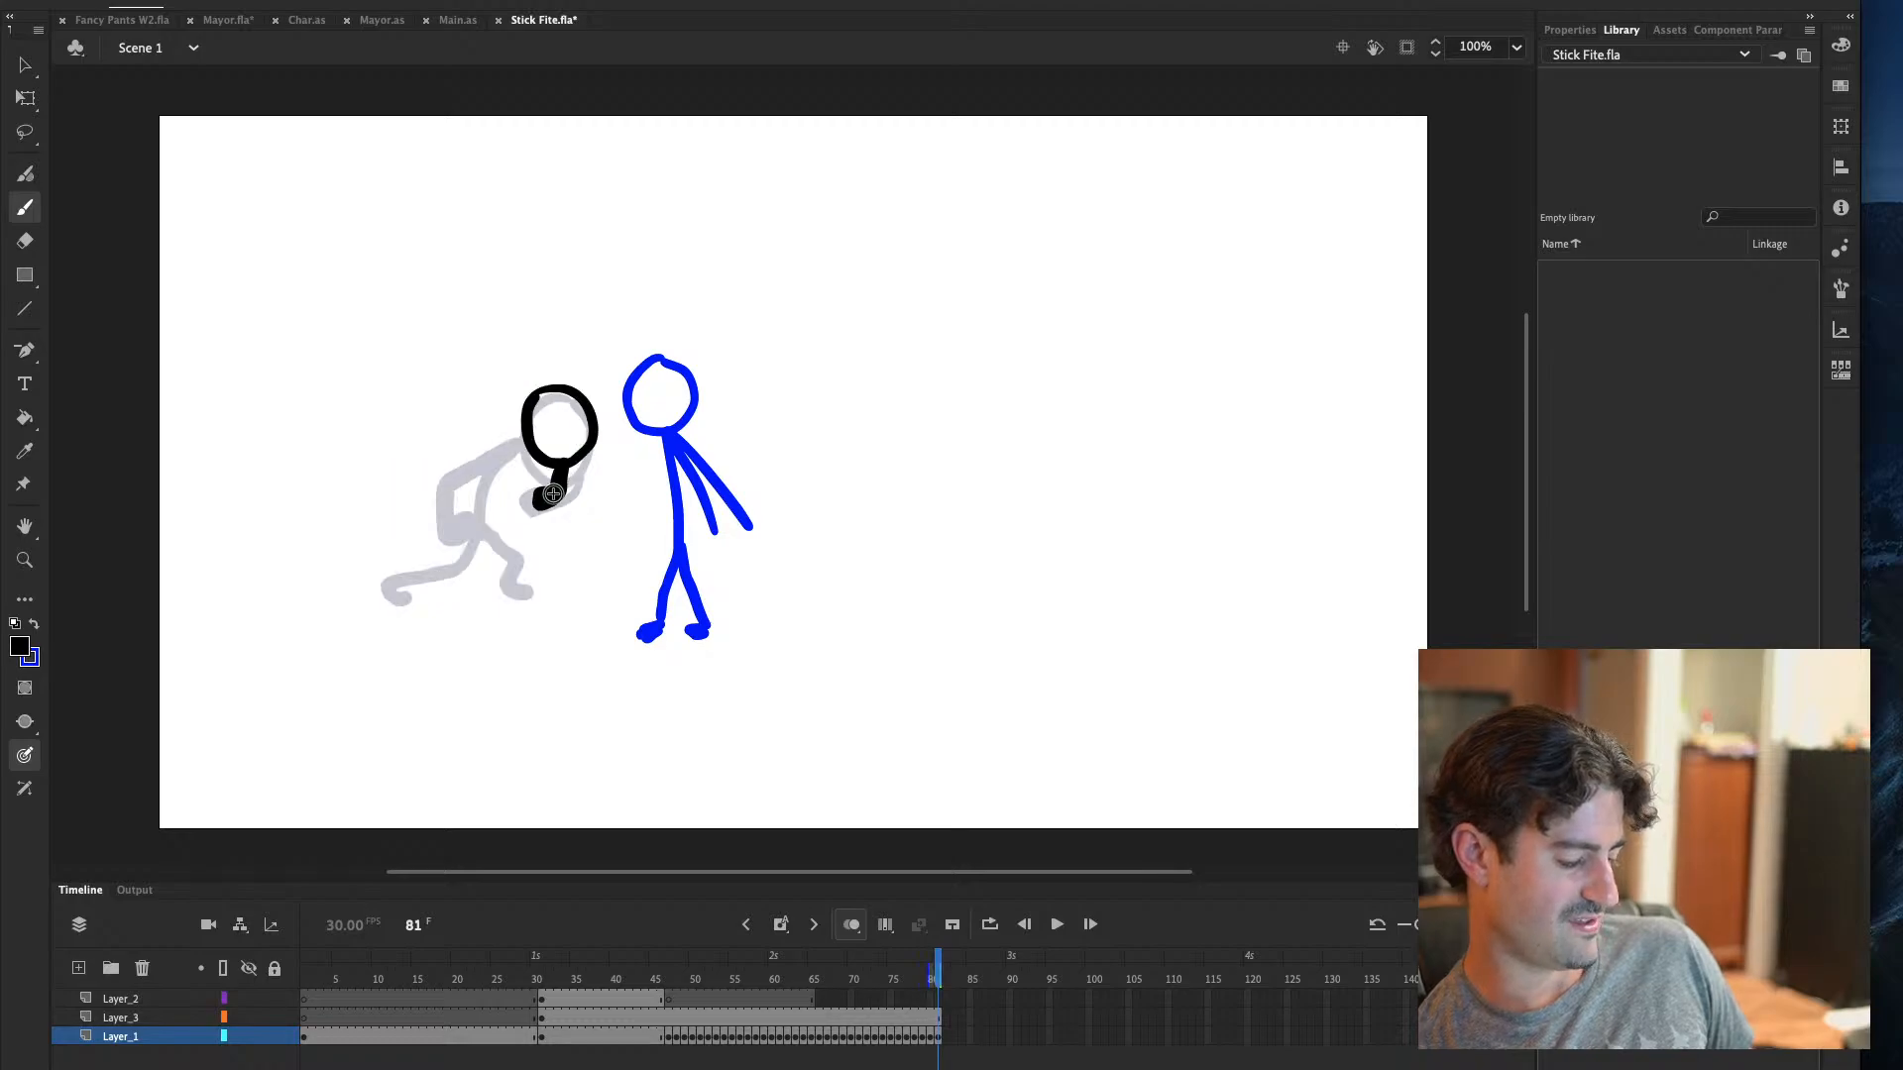
key("comma")
key("comma")
key("period")
key("period")
Draw the black figure's curved torso and extended rear leg with foot on frame 81, following the onion-skinned pose
left_click_drag(533, 436, 406, 598)
key("comma")
key("period")
Draw the black figure's bent front leg and foot on frame 81, redoing the stroke until it fits the onion-skinned leg
left_click_drag(483, 523, 528, 589)
key("ctrl+z")
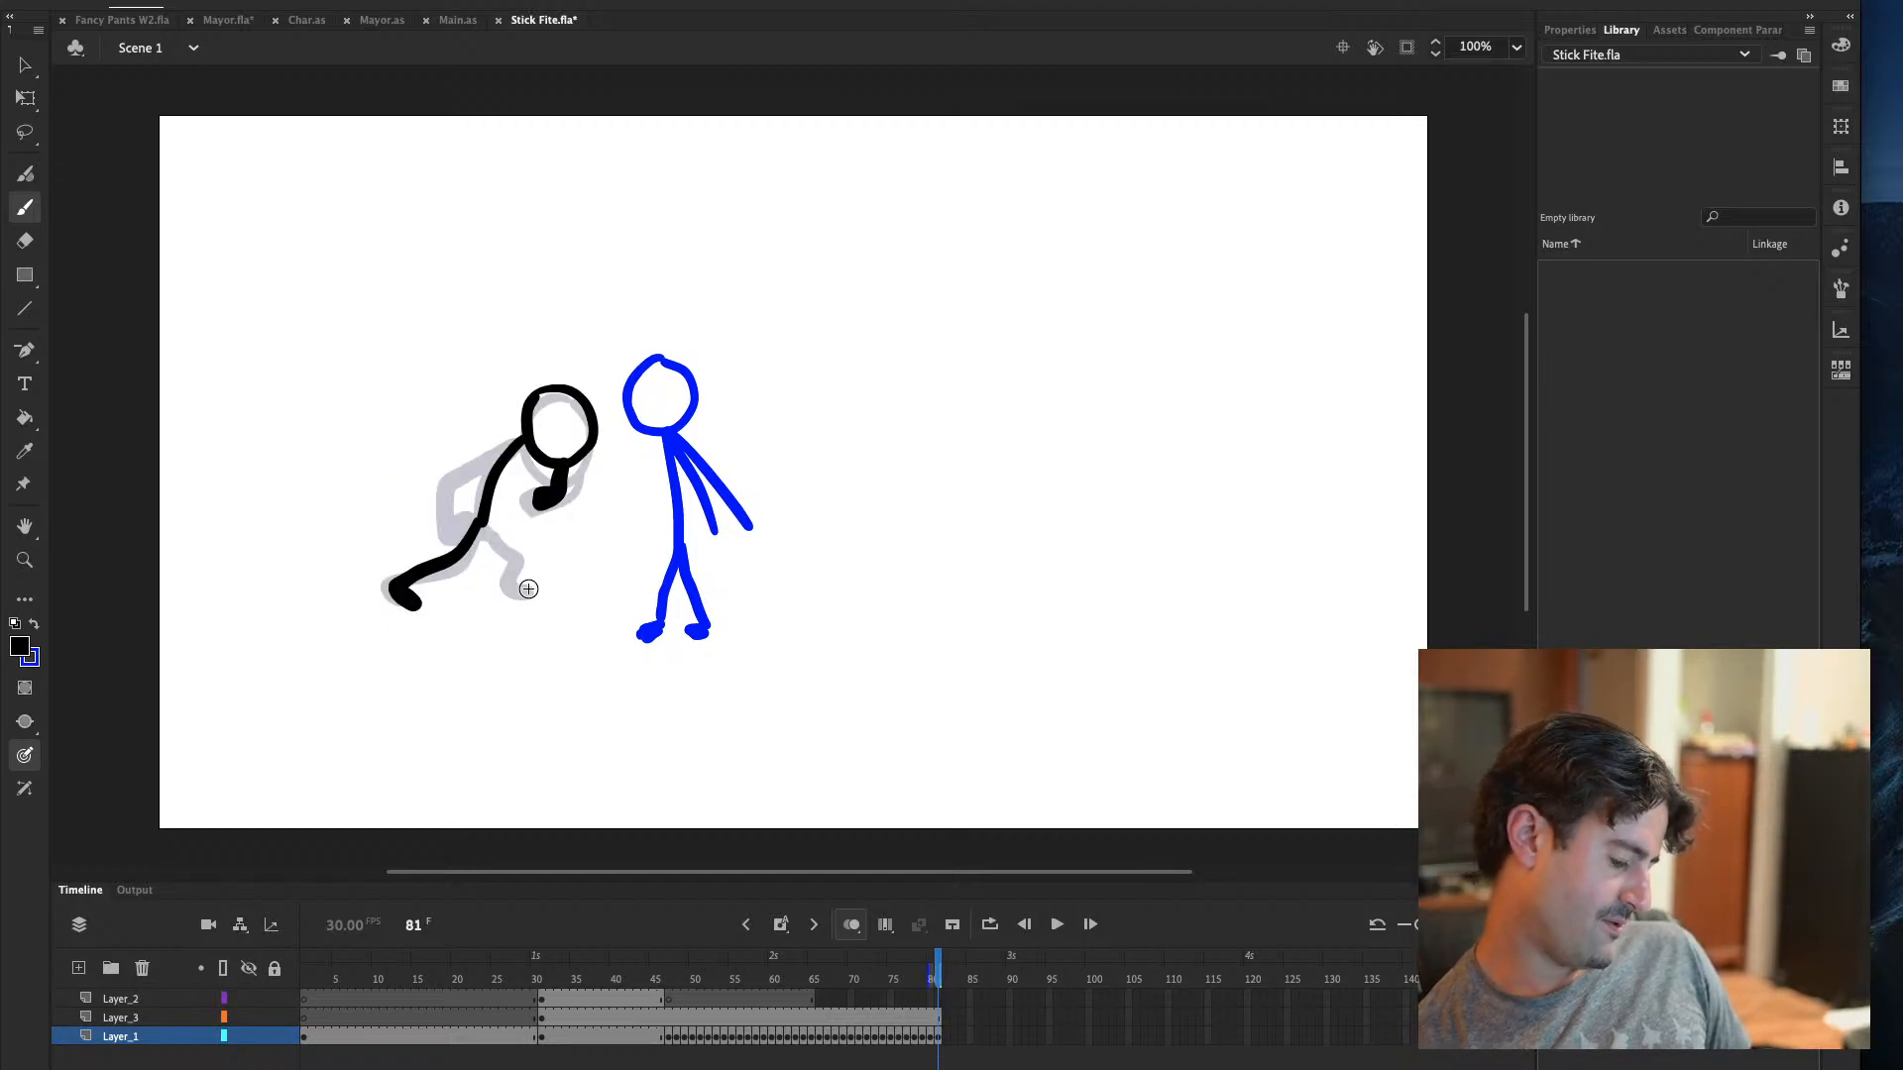
mouse_move(483, 523)
left_mouse_down()
mouse_move(518, 551)
mouse_move(524, 588)
left_mouse_up()
key("ctrl+z")
left_click_drag(483, 523, 522, 593)
key("ctrl+z")
mouse_move(484, 520)
left_mouse_down()
mouse_move(517, 548)
mouse_move(508, 587)
mouse_move(533, 591)
left_mouse_up()
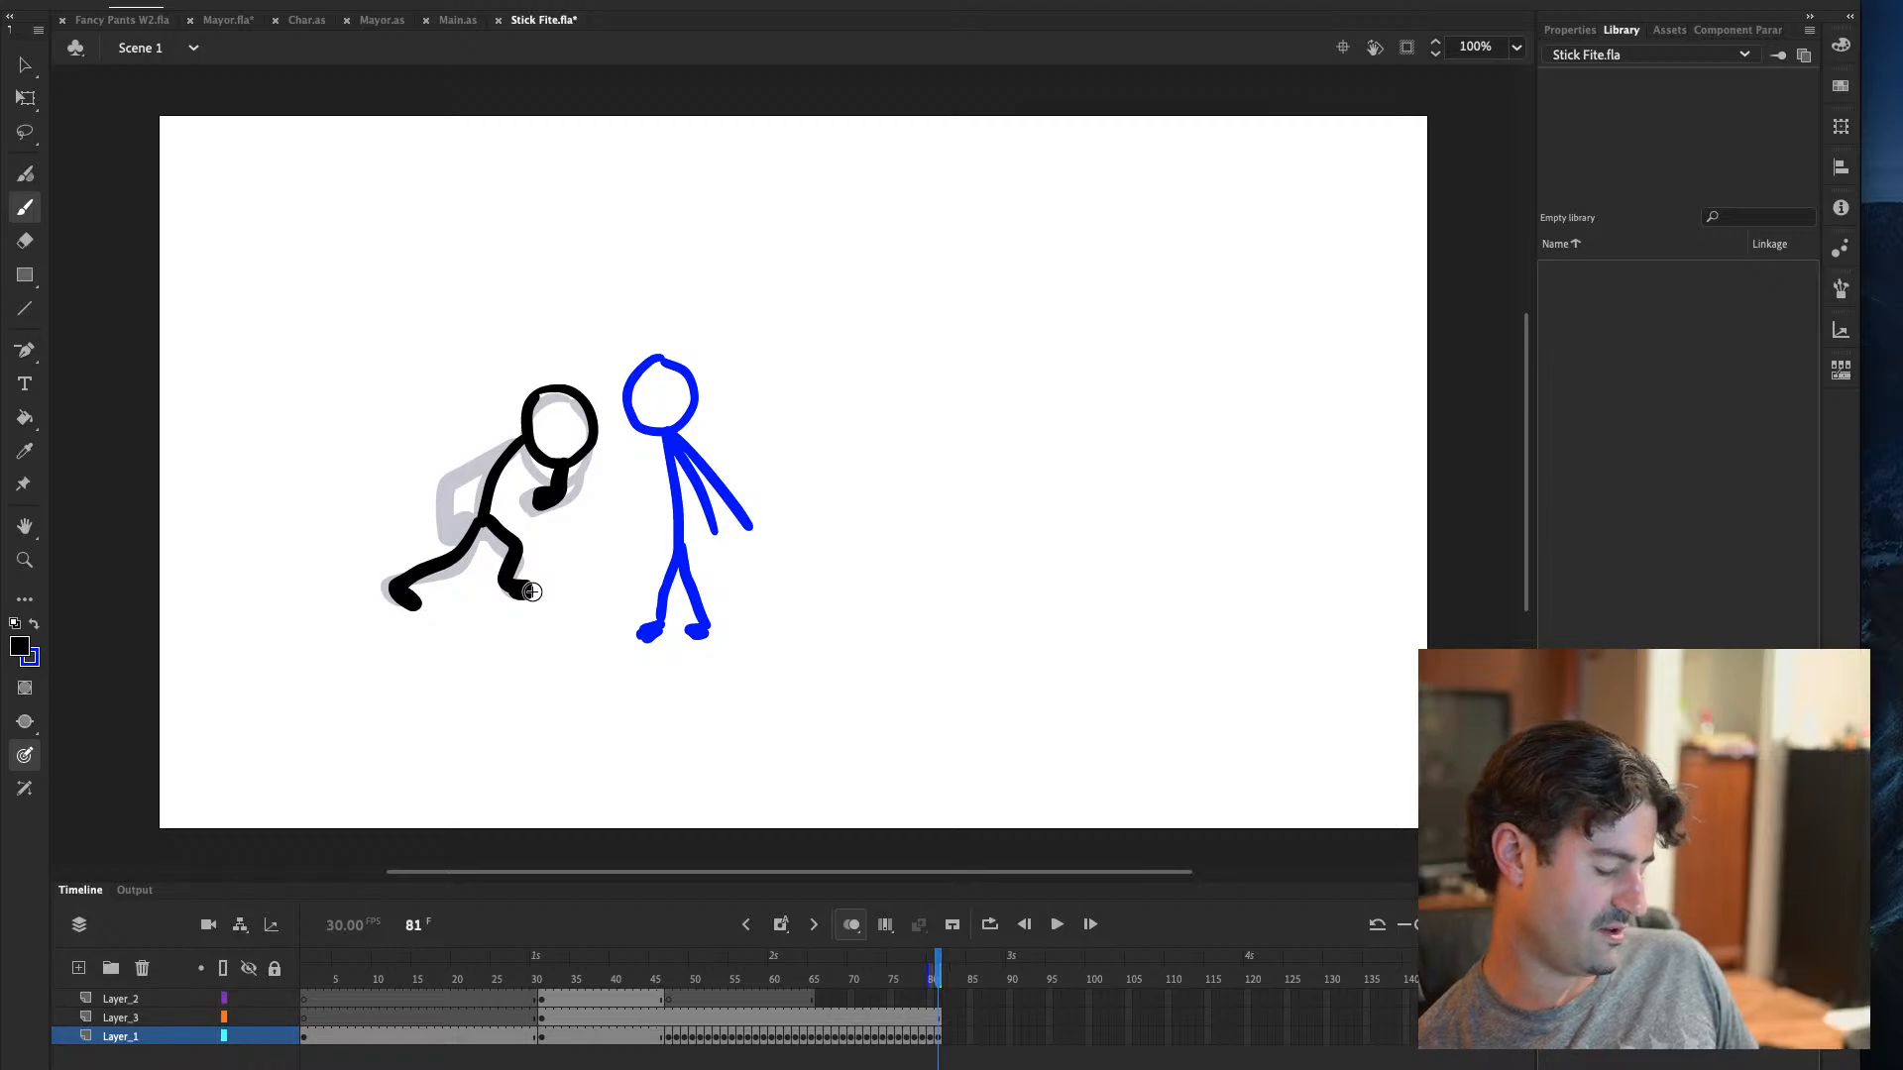
Draw the black figure's swinging arm on frame 81, bent low from the shoulder with a large fist in front of the body
left_click_drag(486, 486, 528, 524)
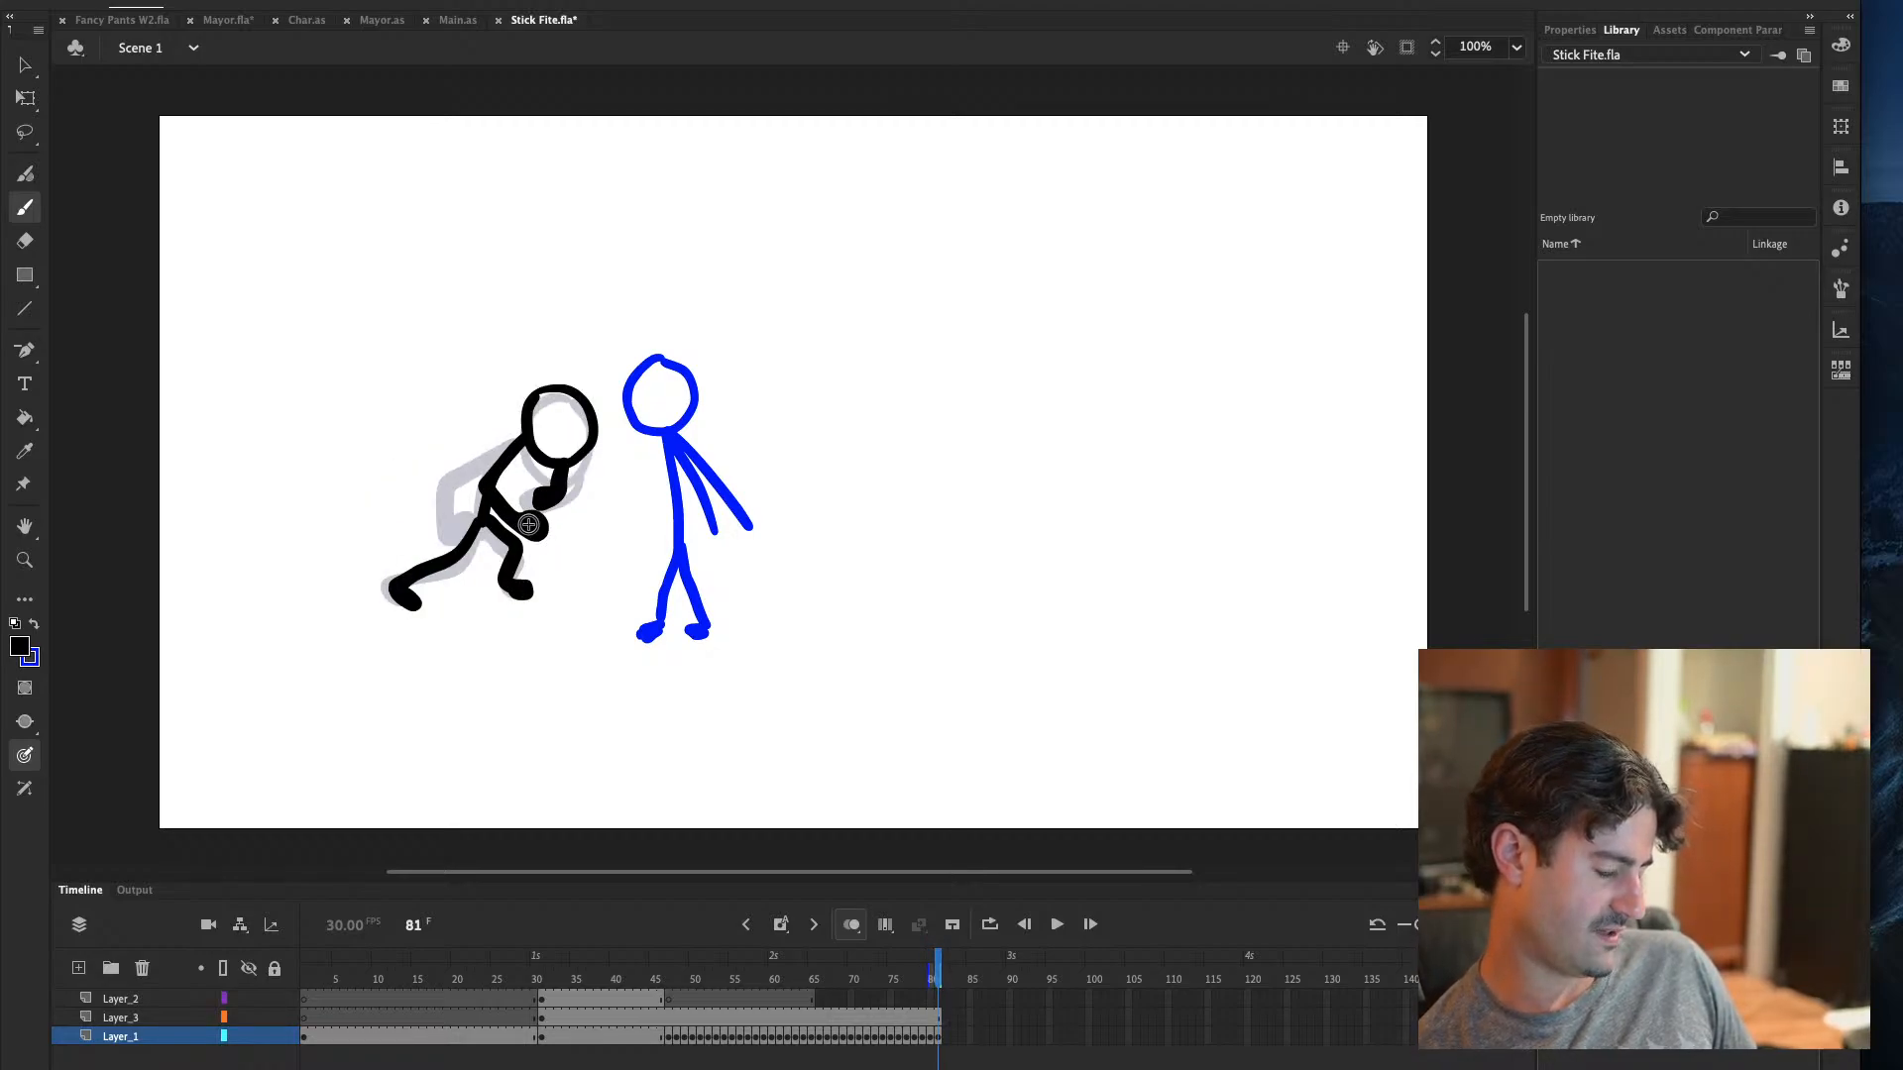
key("ctrl+z")
mouse_move(515, 448)
left_mouse_down()
mouse_move(501, 495)
mouse_move(541, 540)
mouse_move(536, 525)
left_mouse_up()
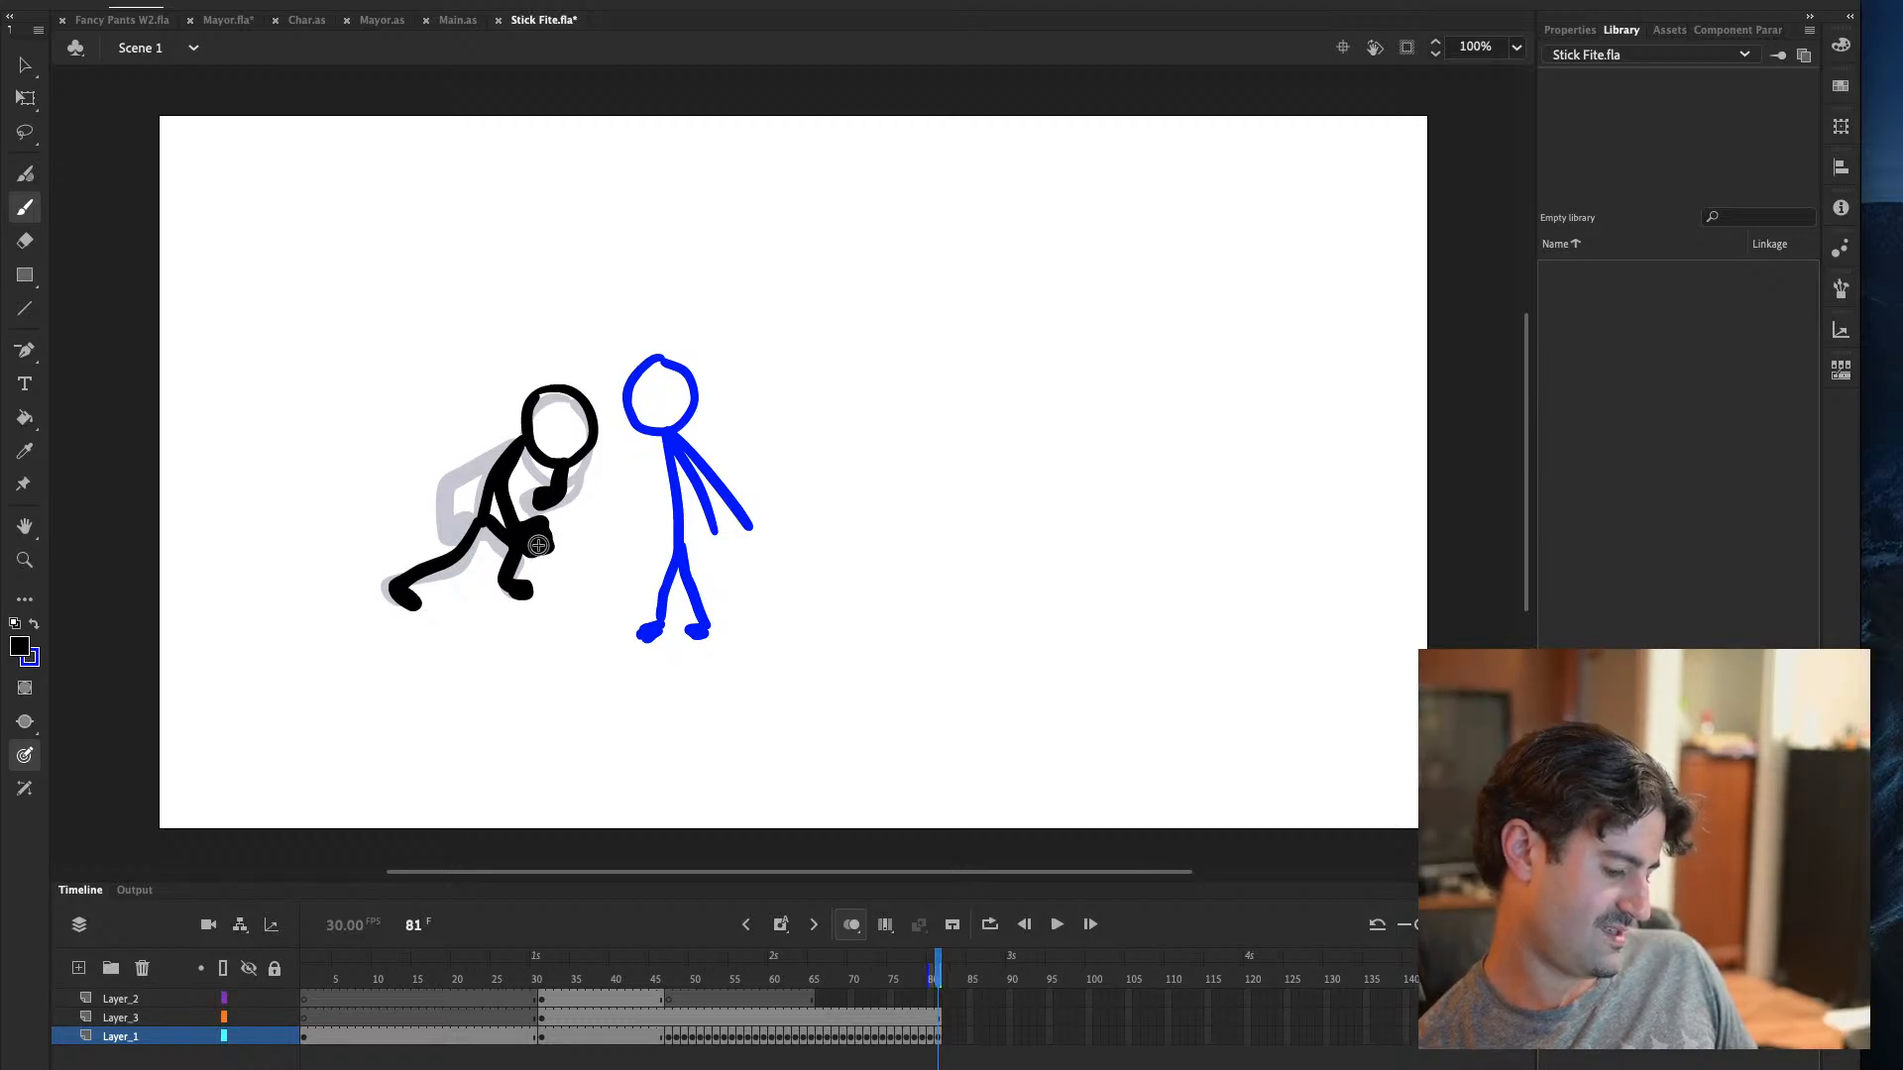
key("ctrl+z")
mouse_move(518, 448)
left_mouse_down()
mouse_move(508, 495)
mouse_move(536, 536)
left_mouse_up()
key("ctrl+z")
mouse_move(523, 446)
left_mouse_down()
mouse_move(522, 513)
mouse_move(573, 535)
left_mouse_up()
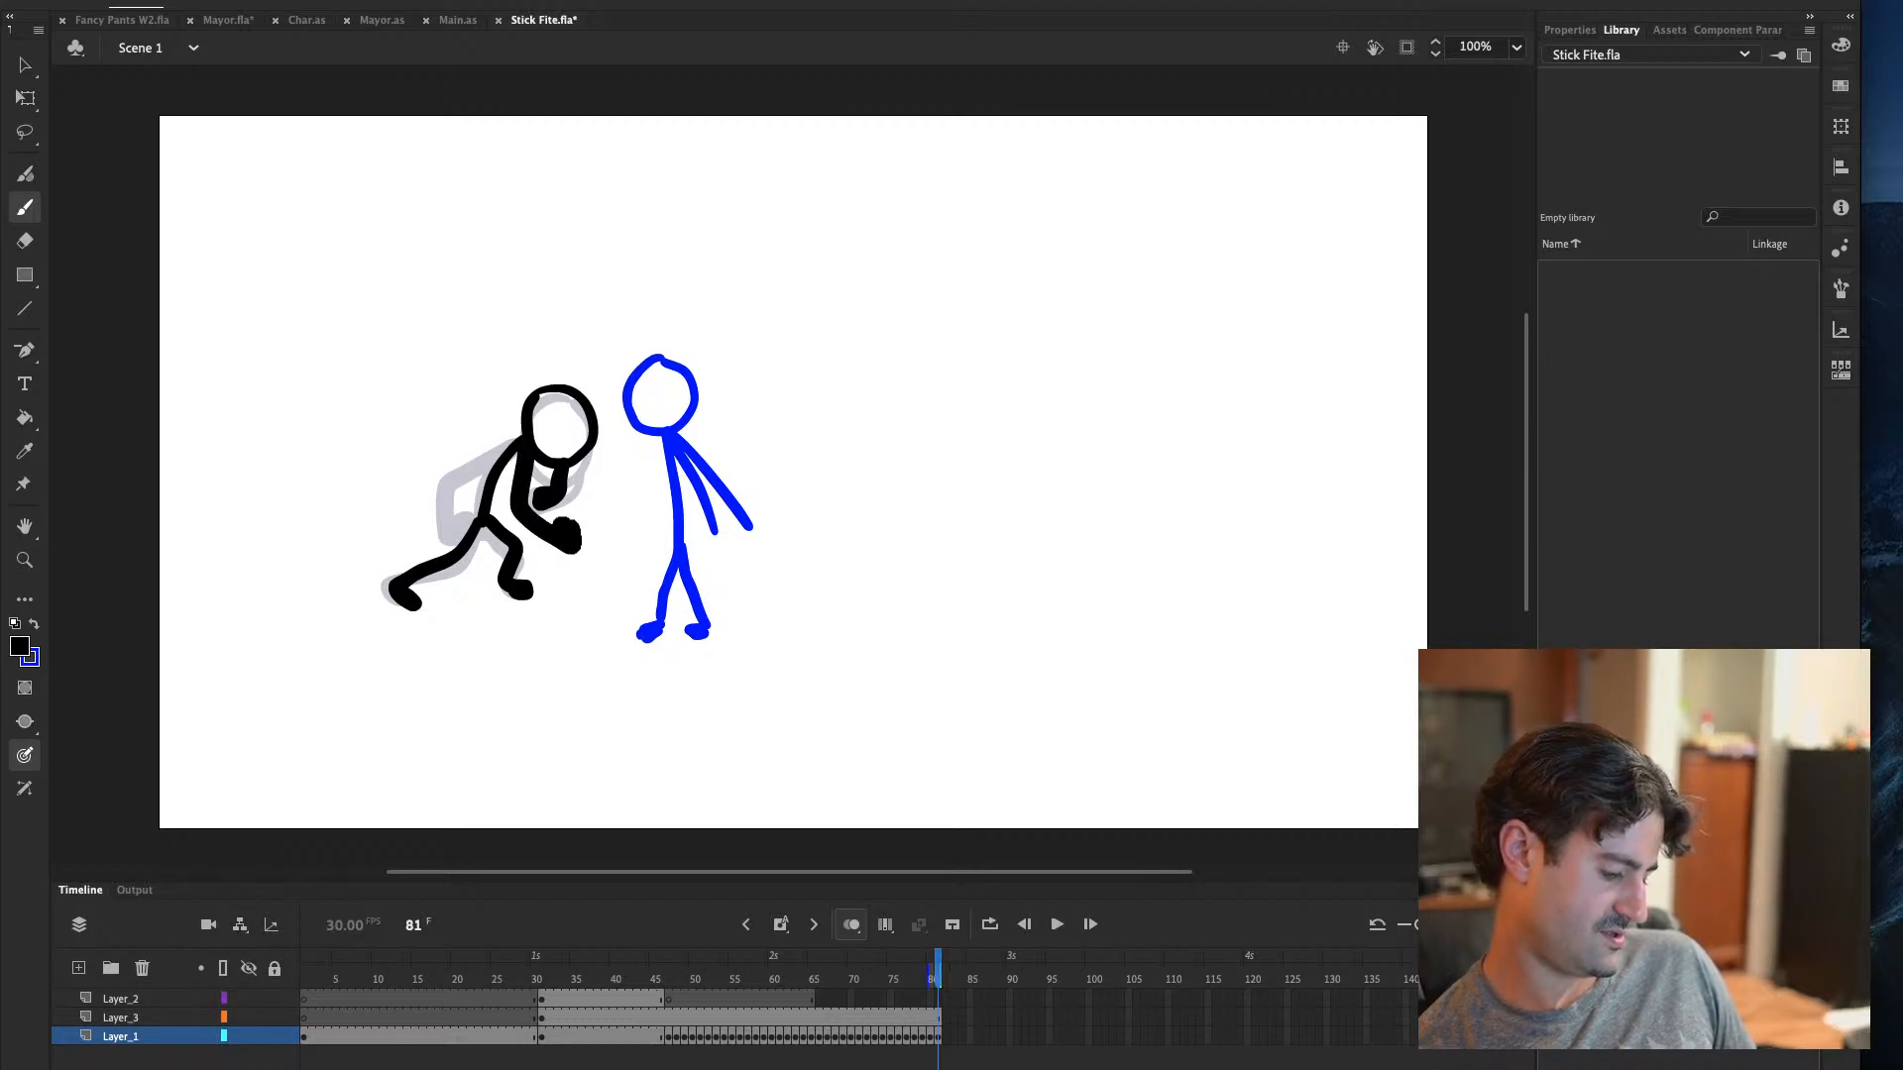
Step back from frame 81 and forward again to examine the black figure's arm swing
key("comma")
key("comma")
key("comma")
key("comma")
key("comma")
key("period")
key("period")
key("period")
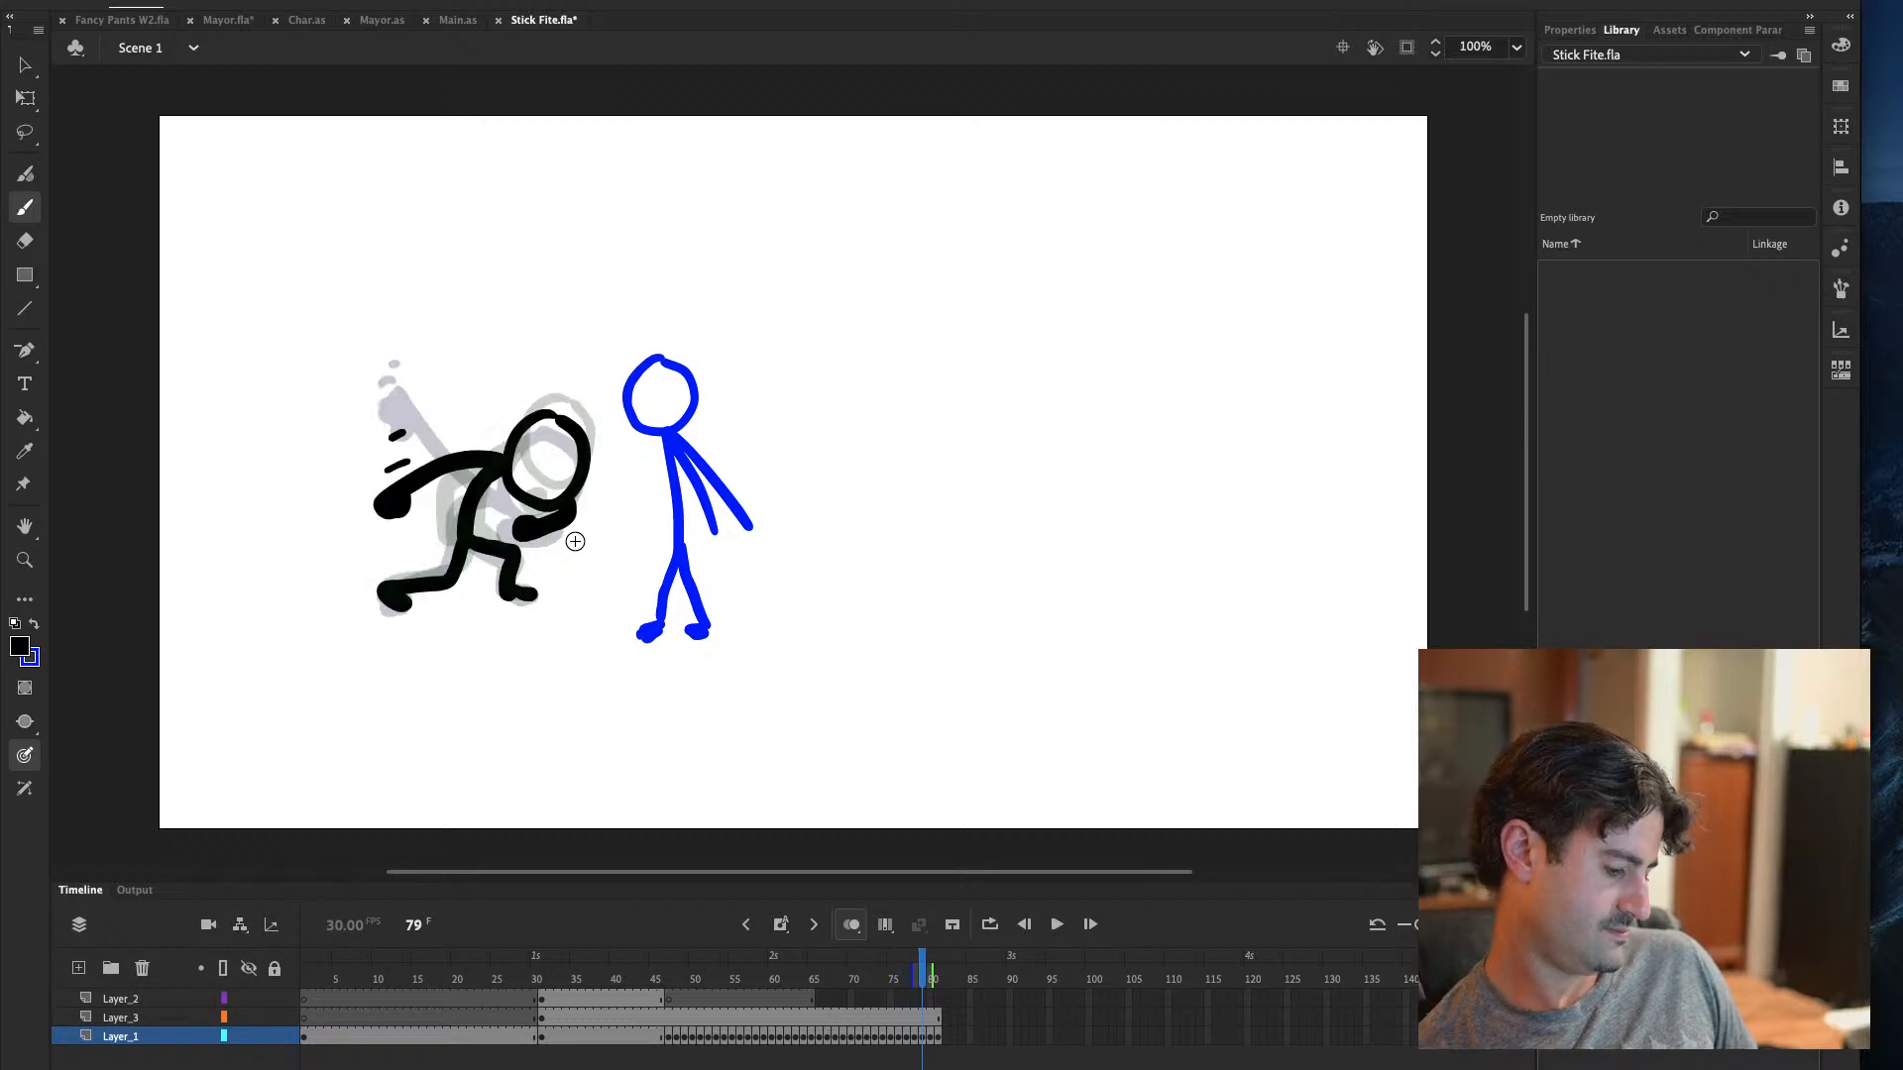
Add motion streaks on frame 80 behind the black figure's swinging fist, trailing from the previous frame's hand position
key("period")
left_click_drag(386, 490, 464, 547)
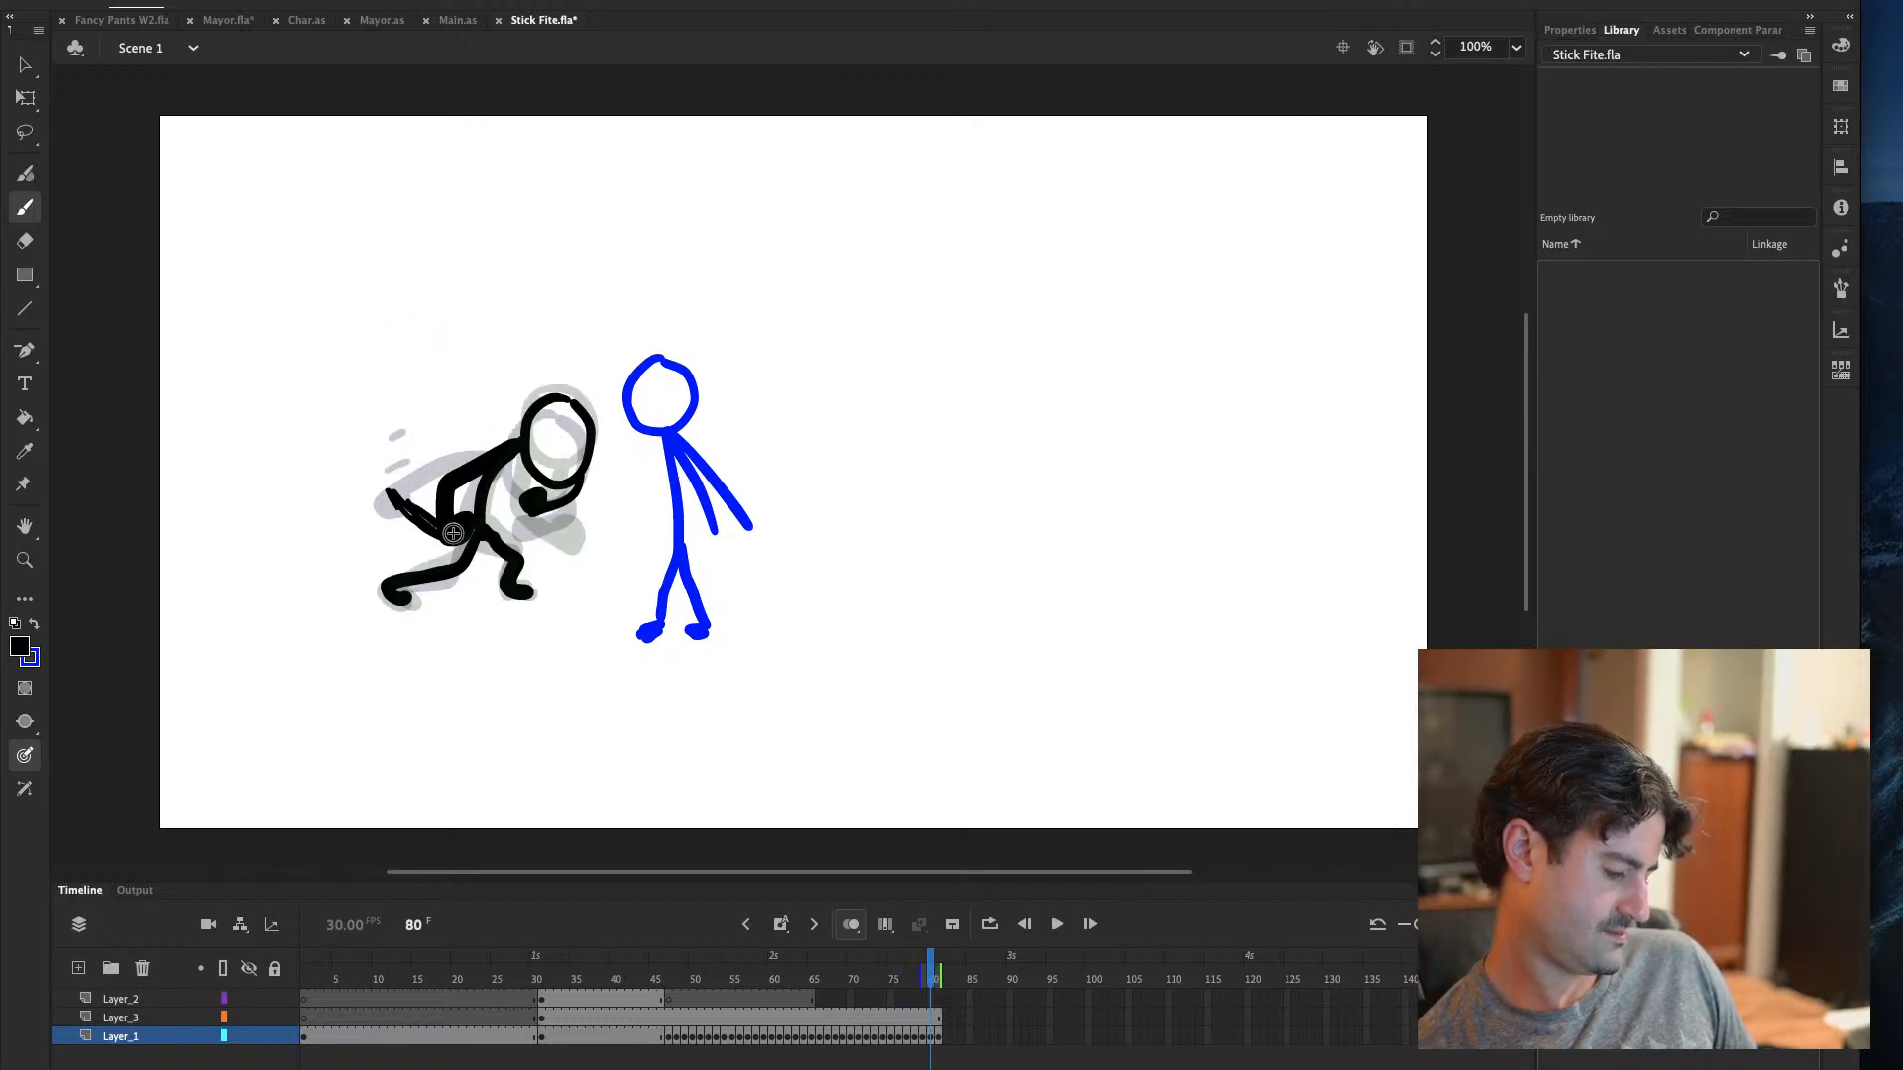
key("comma")
key("period")
left_click_drag(397, 463, 417, 501)
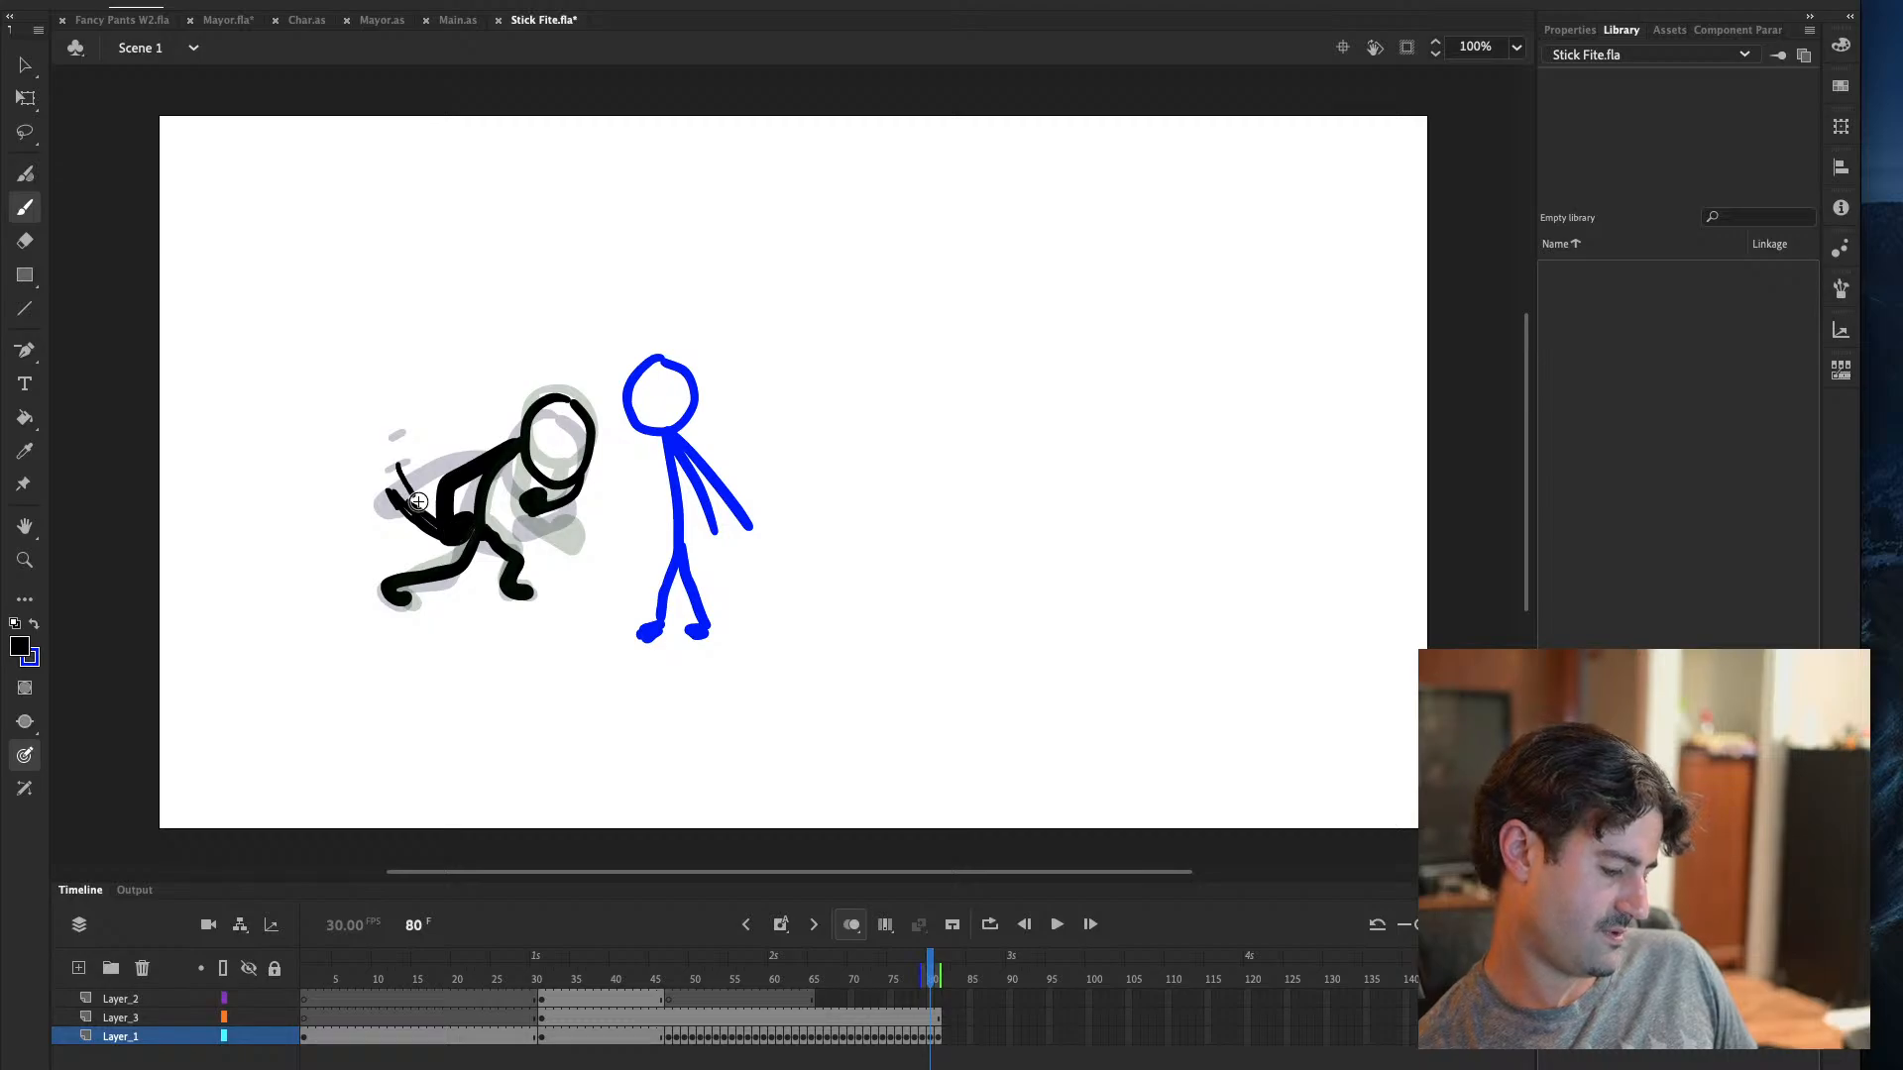
Add motion streaks on frame 81 running across the black figure's hips to the large fist
key("period")
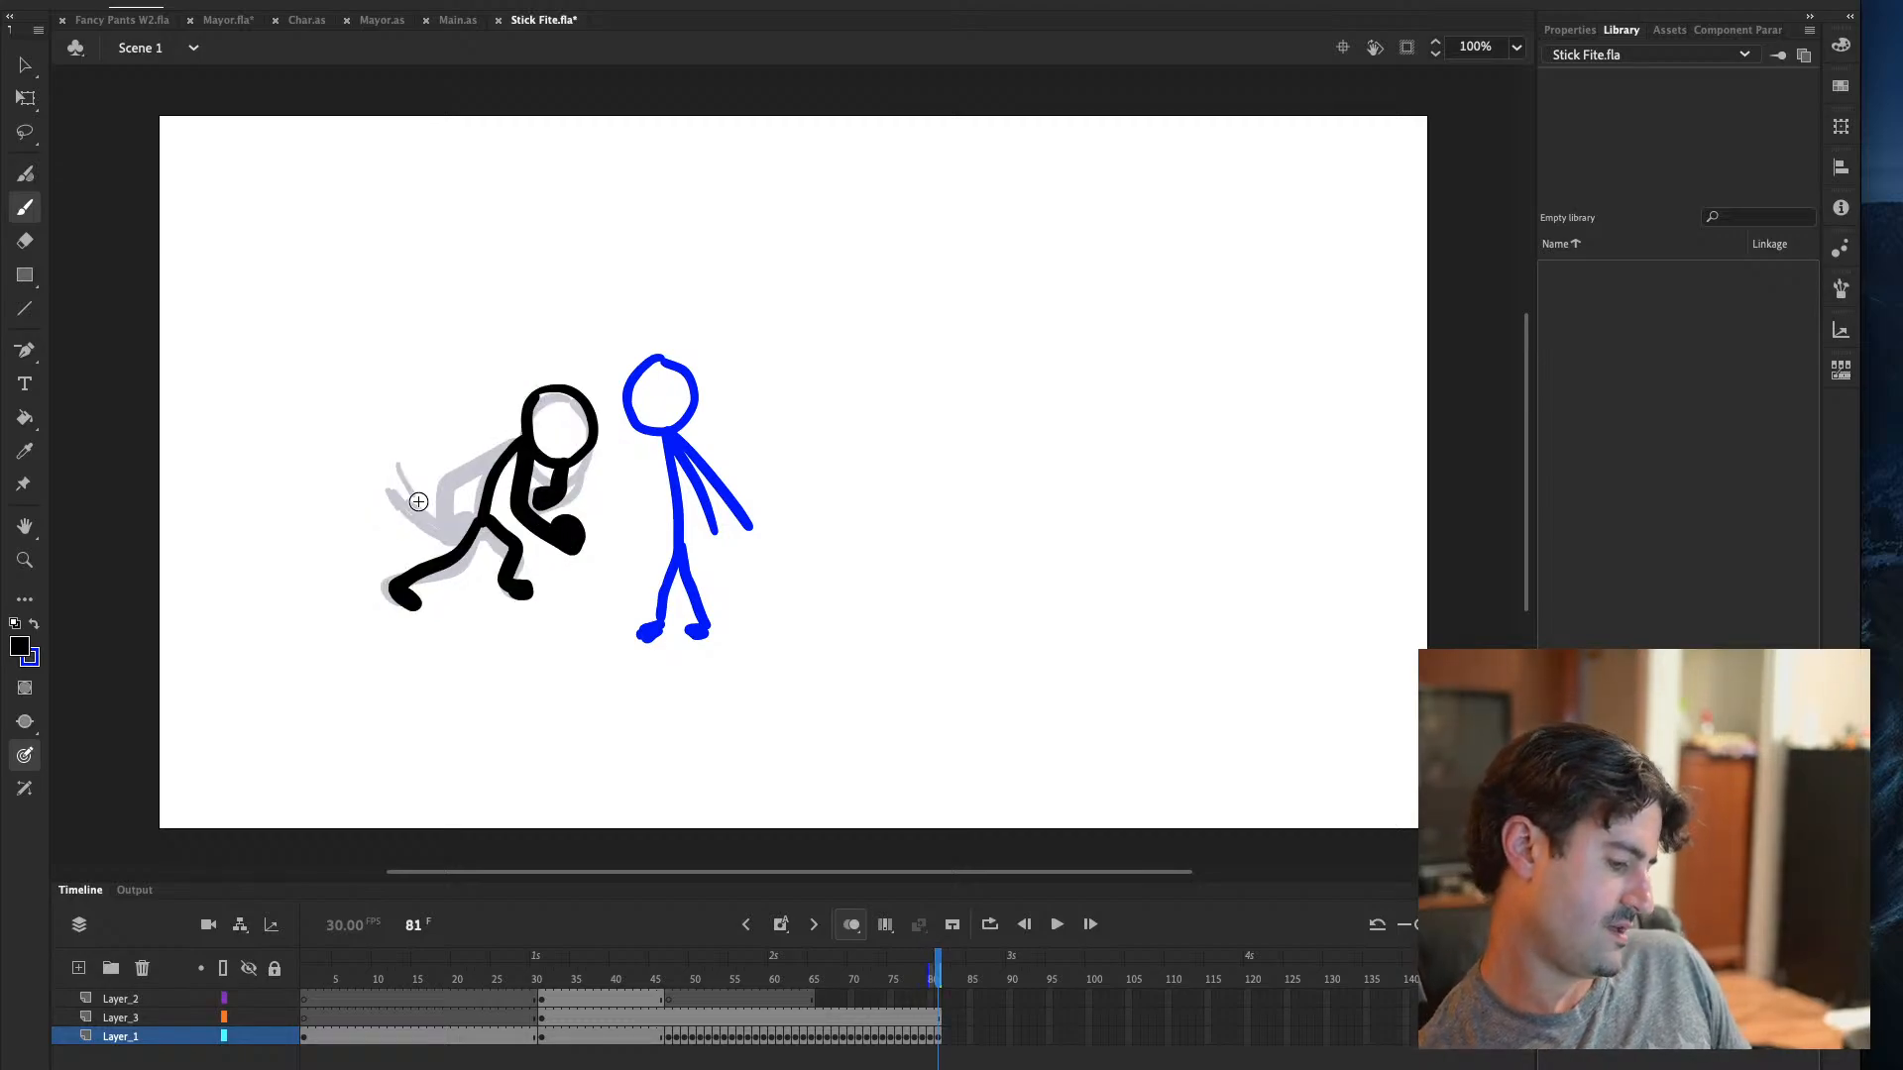
mouse_move(434, 508)
left_mouse_down()
mouse_move(565, 551)
mouse_move(548, 552)
left_mouse_up()
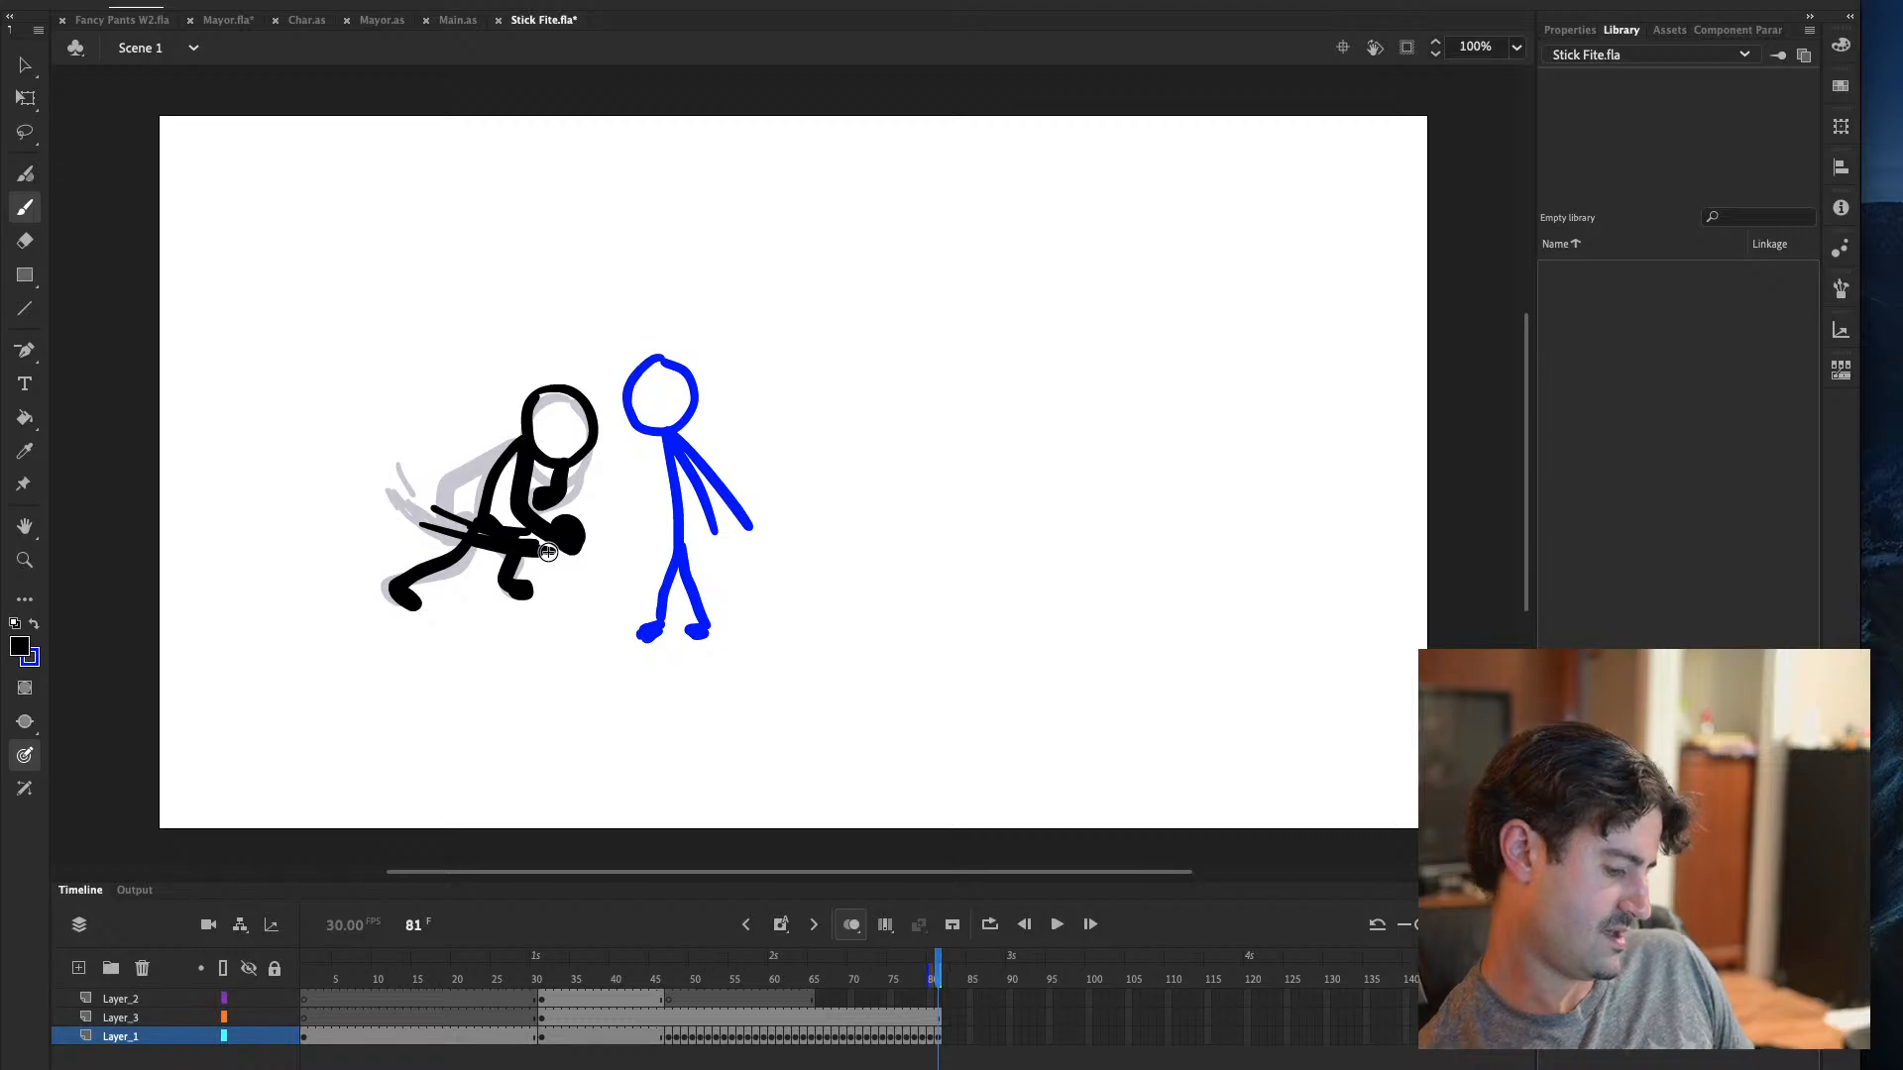
key("comma")
key("period")
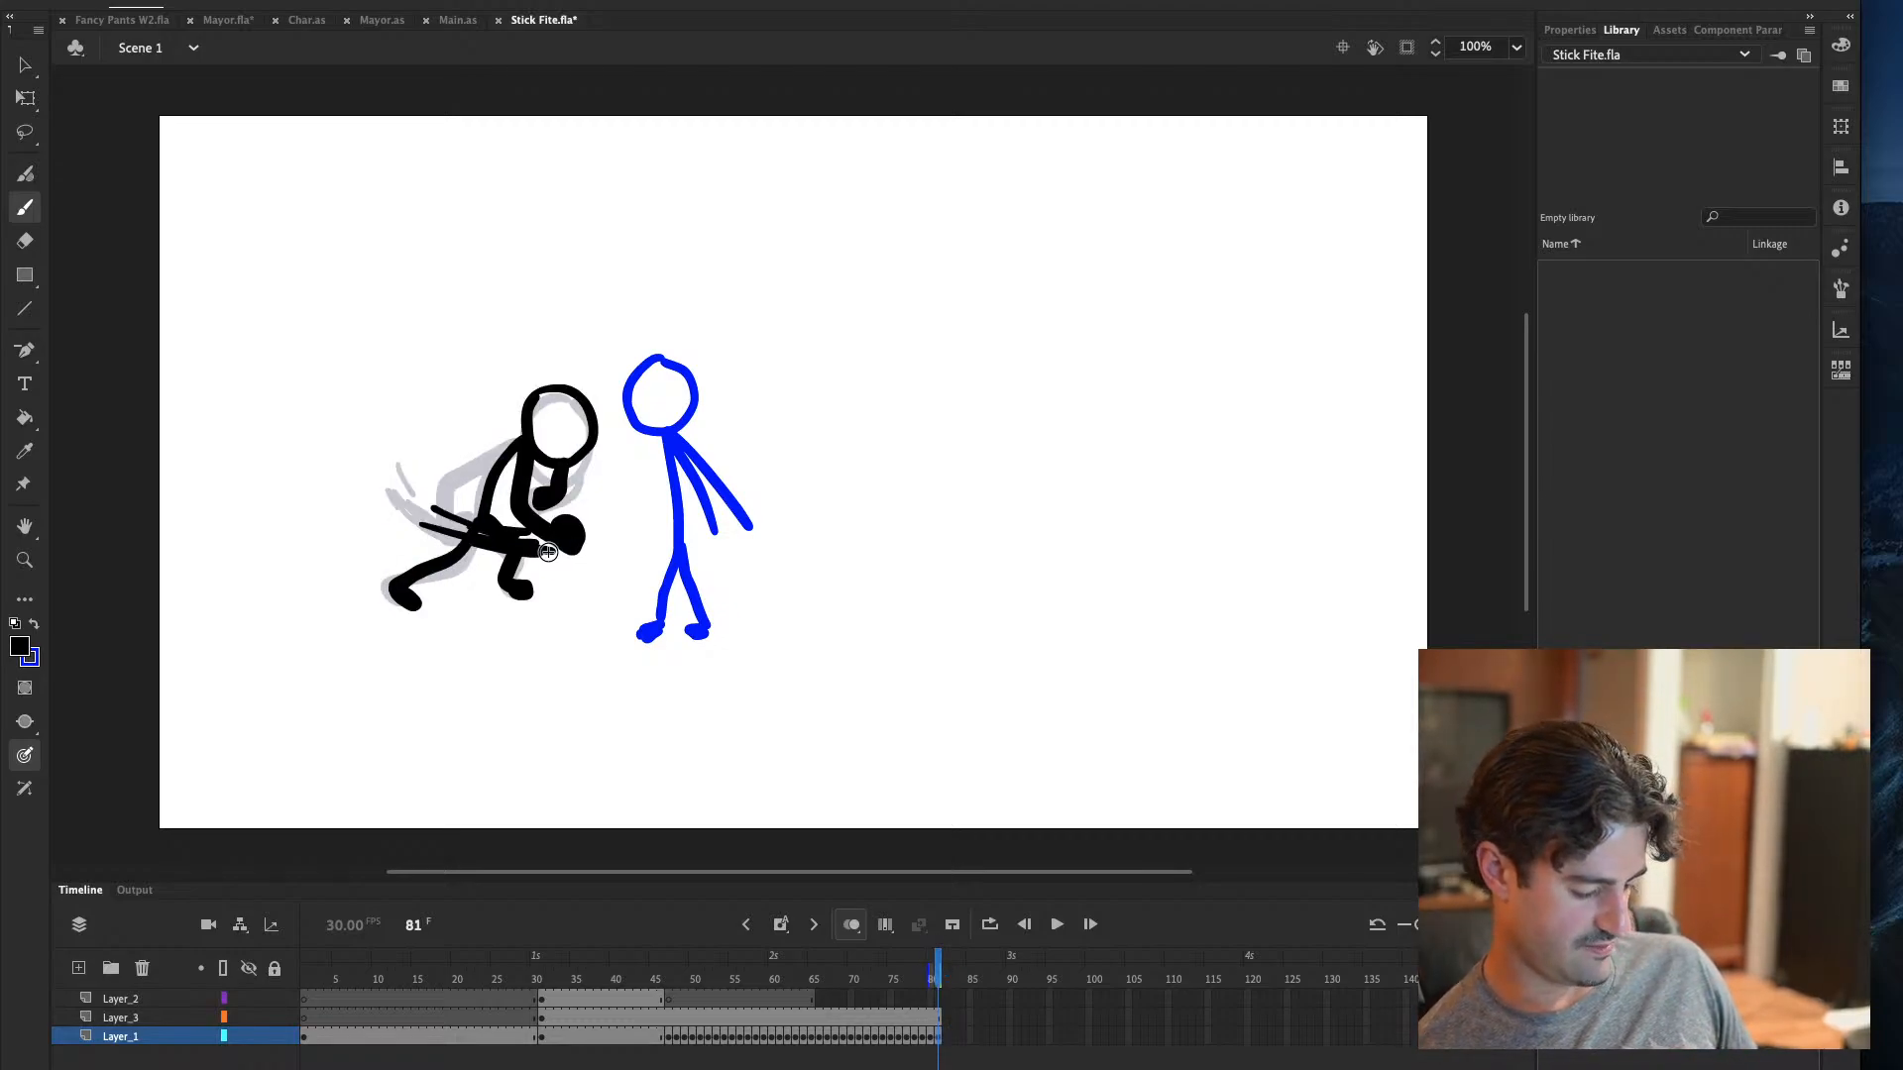
Add a blank frame 82 for the black figure, keeping the blue figure held, and compare it with the preceding frames
key("F7")
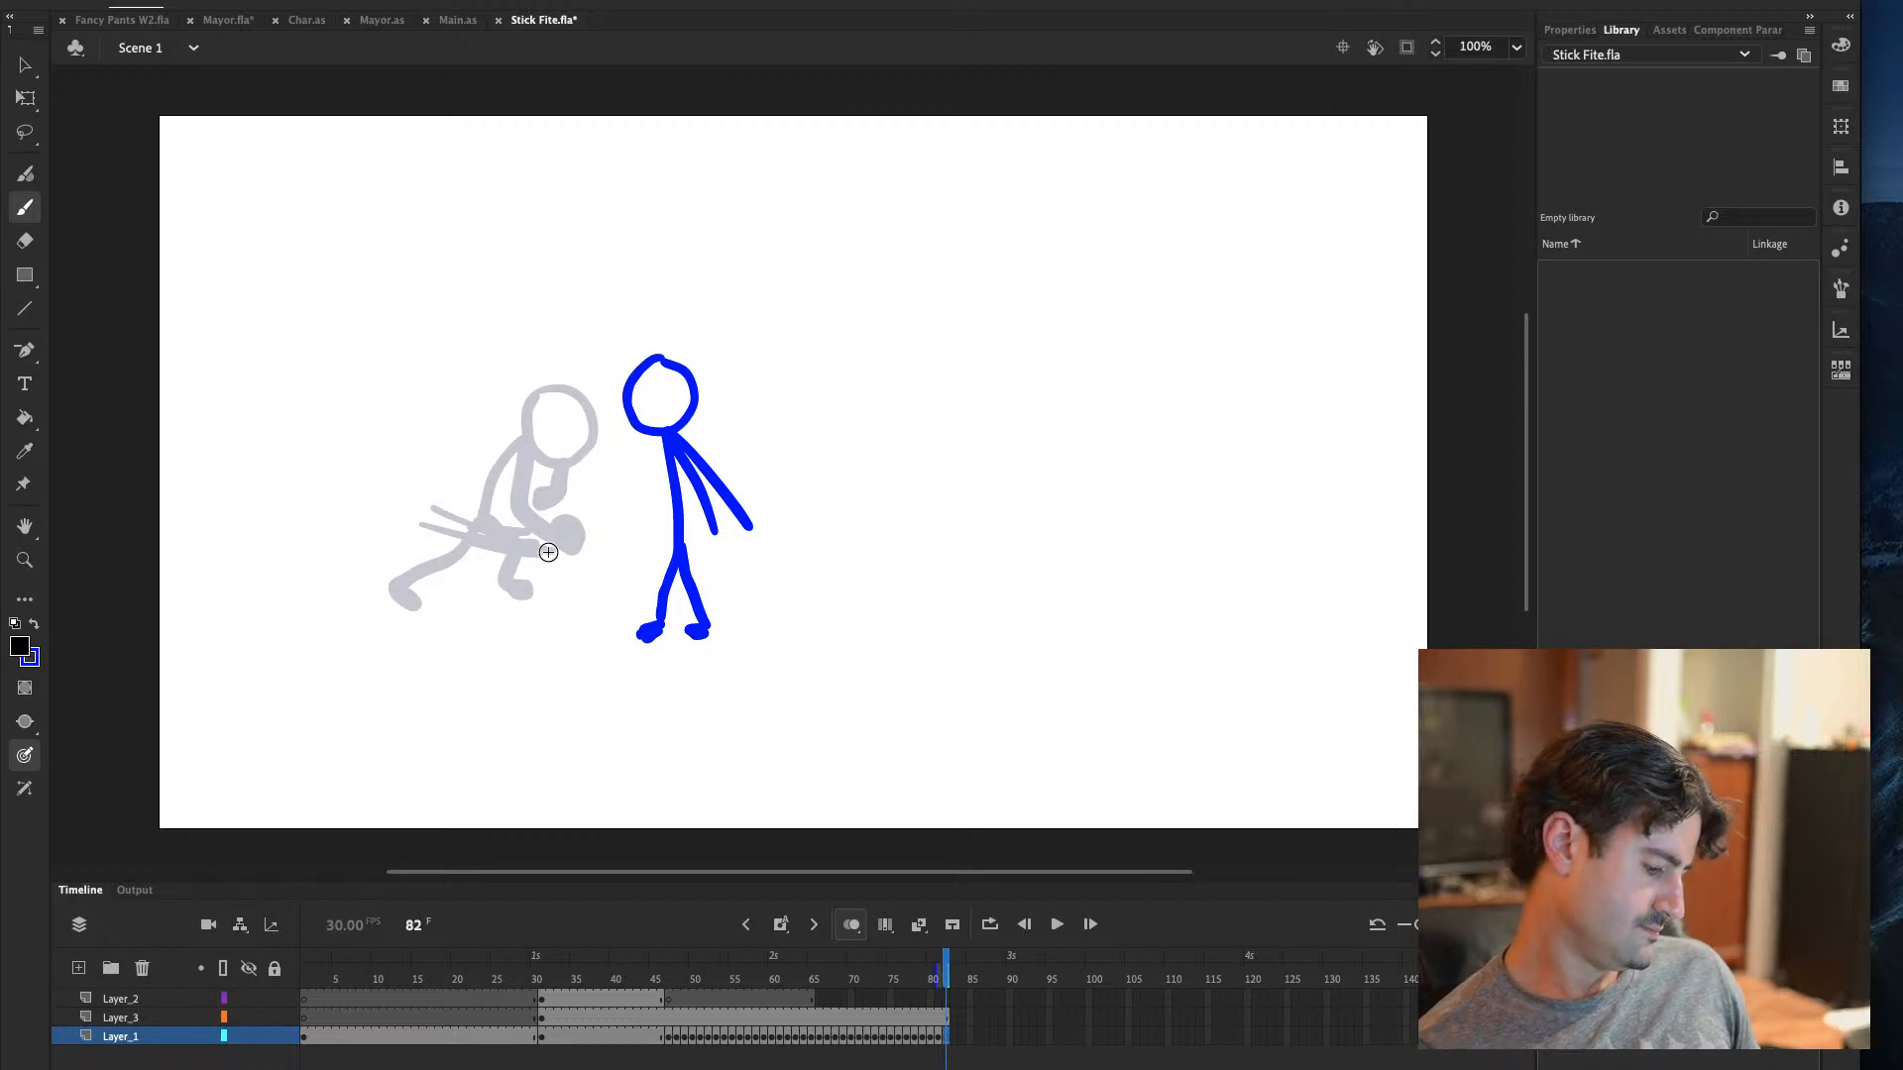
key("comma")
key("comma")
key("period")
key("period")
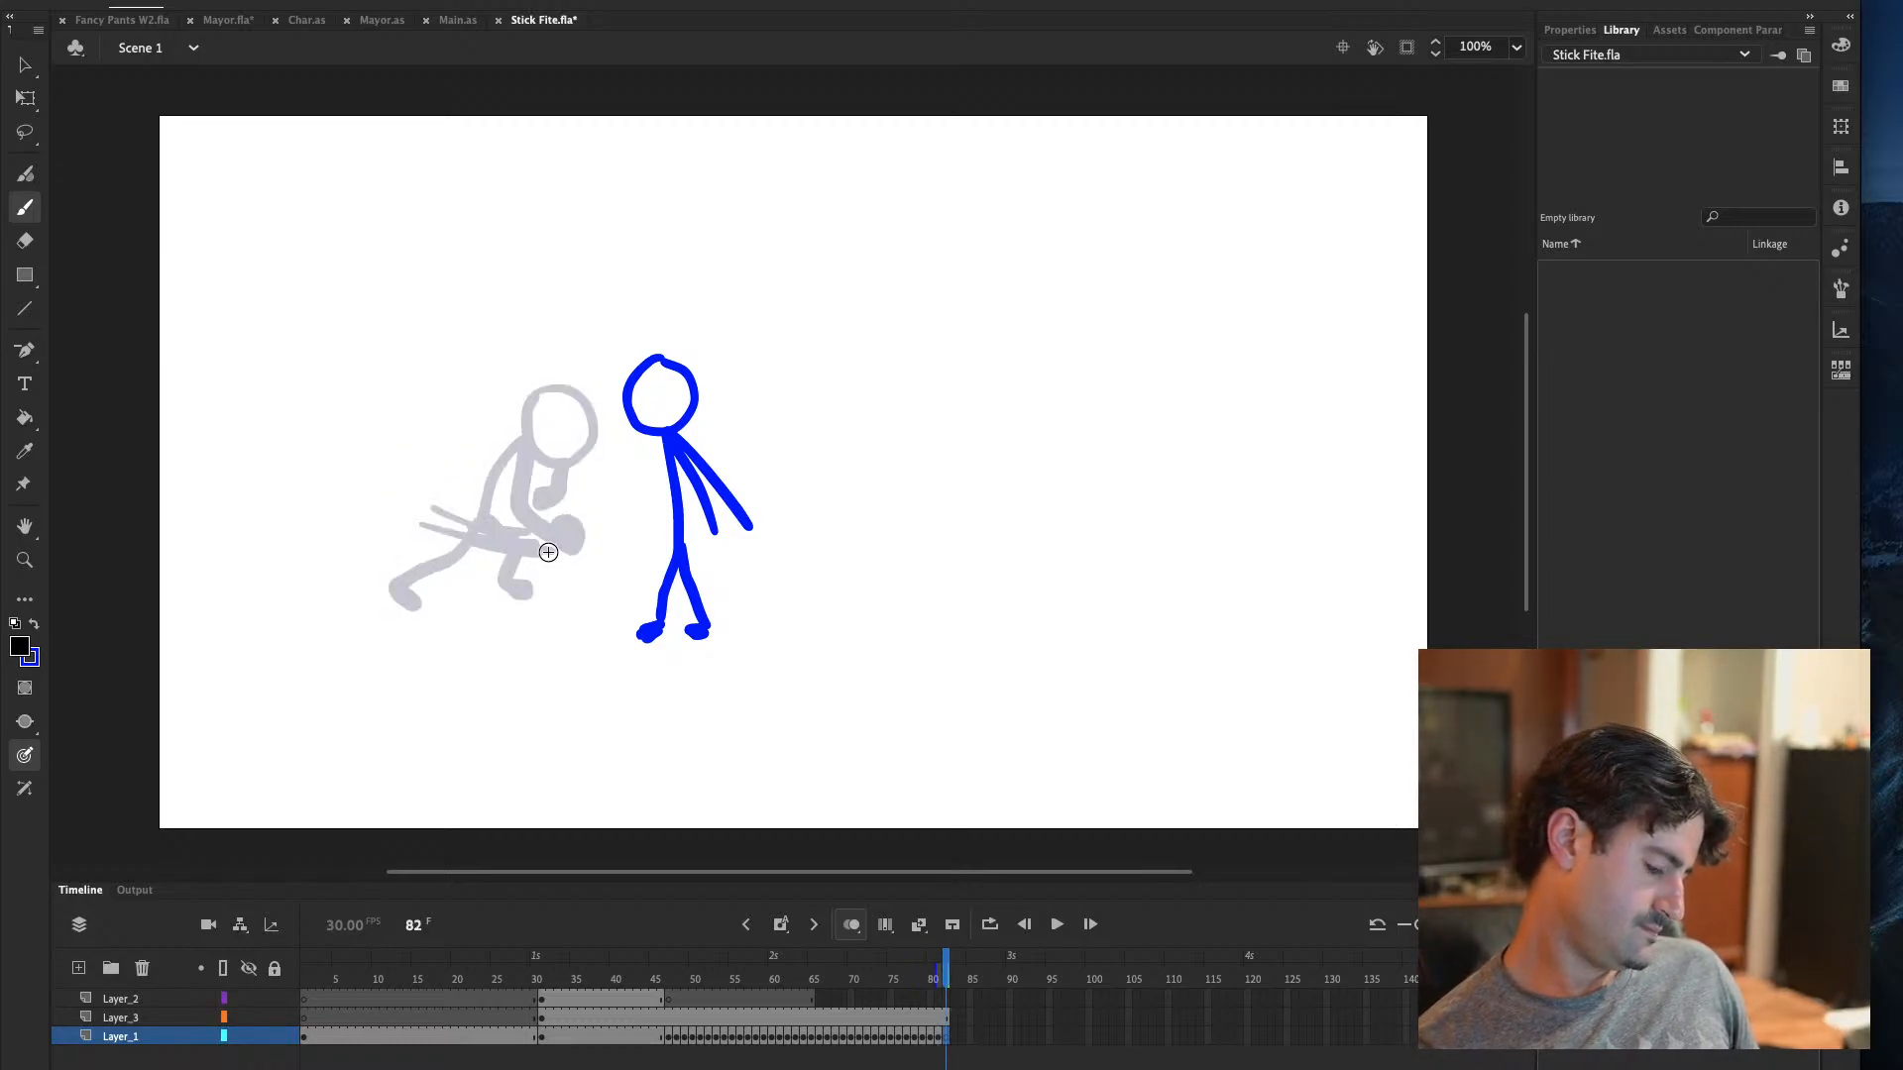
Draw the black figure's head on frame 82, slightly higher and further back than the onion-skinned head, checking it against previous frames
mouse_move(513, 397)
left_mouse_down()
mouse_move(578, 435)
mouse_move(532, 377)
left_mouse_up()
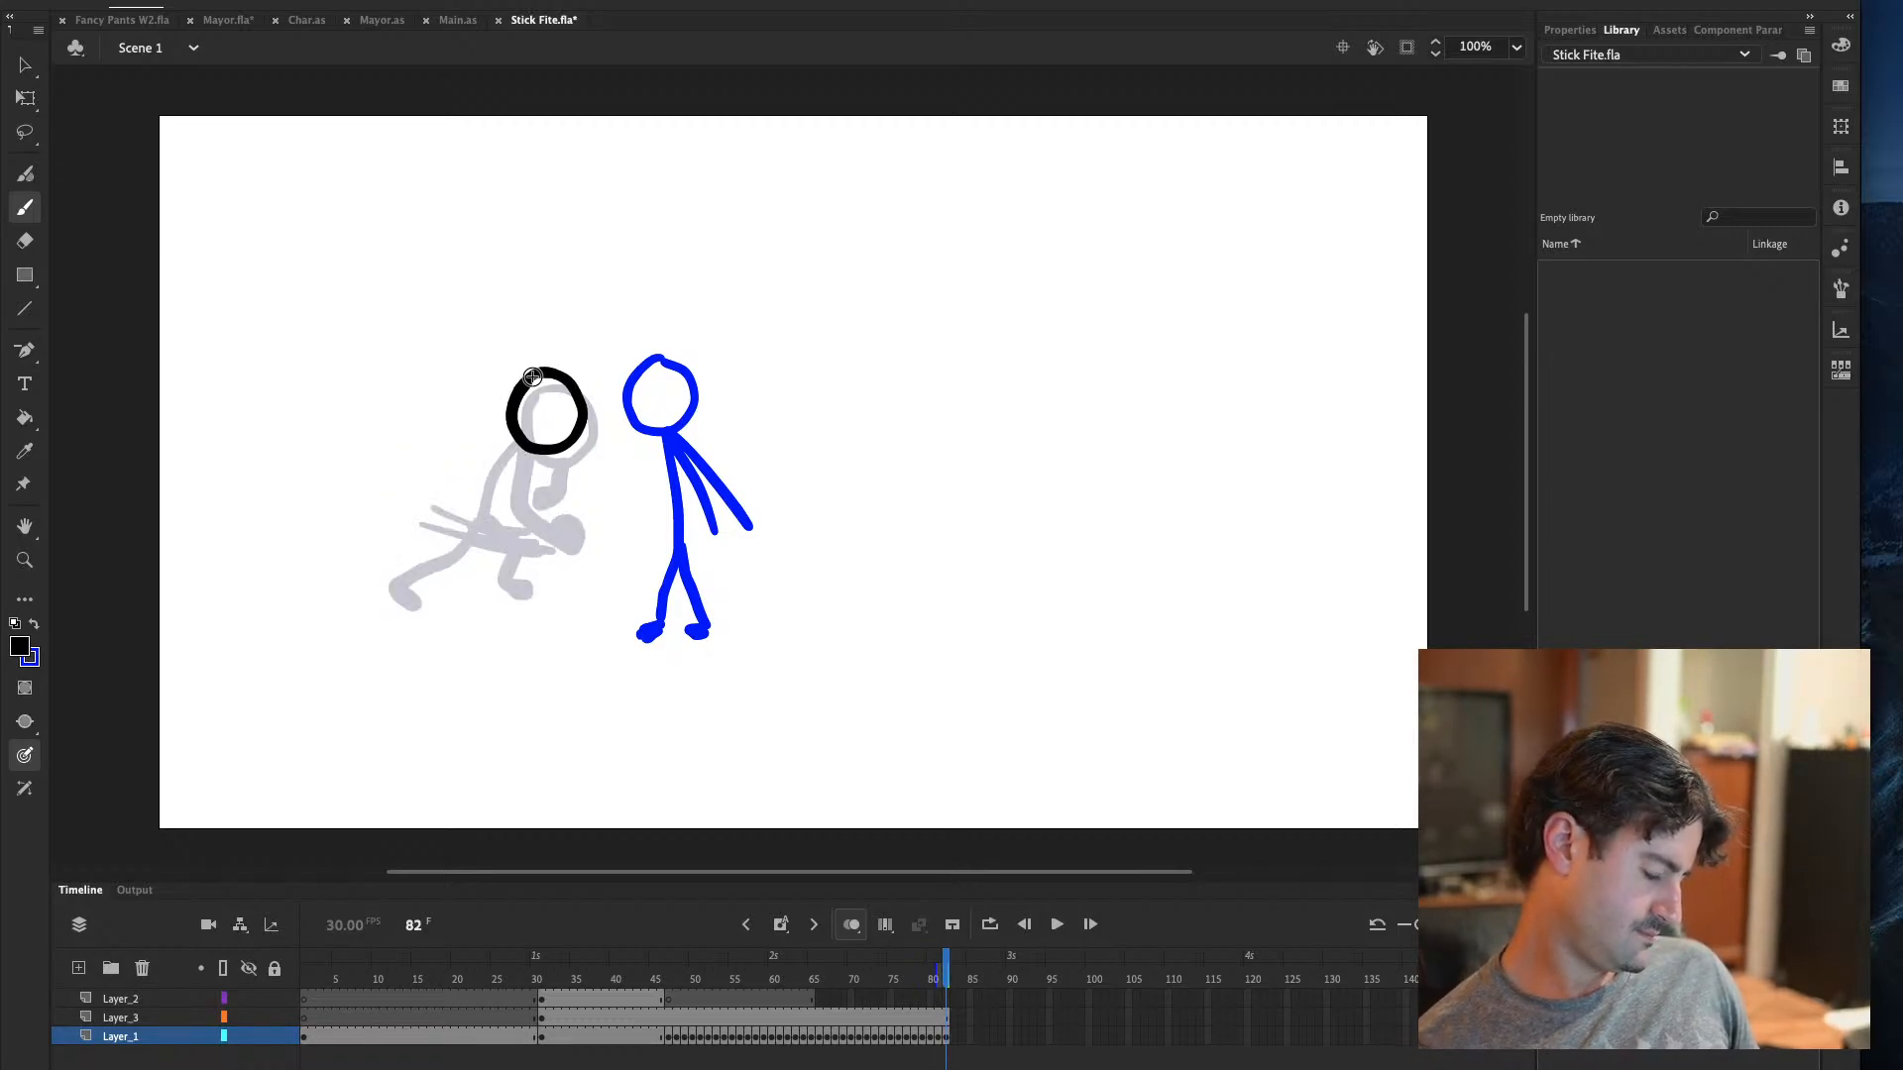
key("comma")
key("comma")
key("period")
key("period")
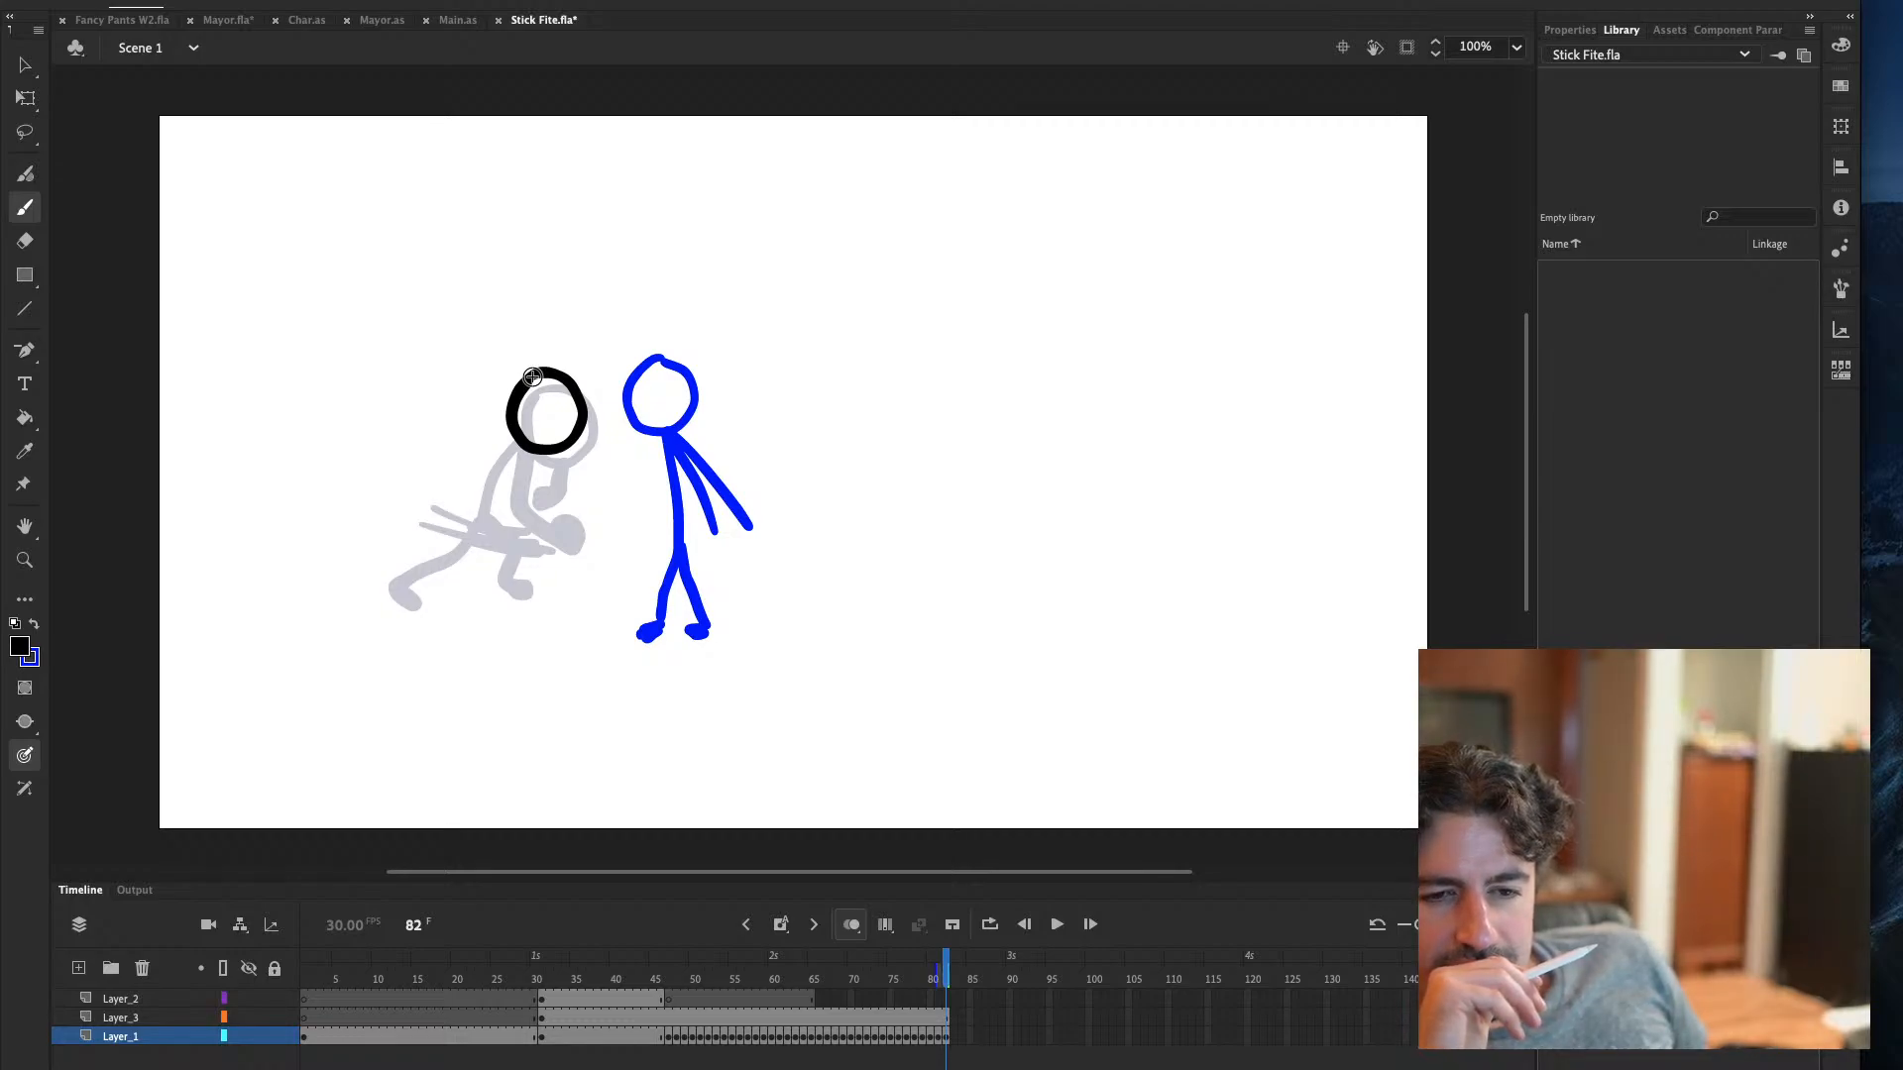
key("comma")
key("period")
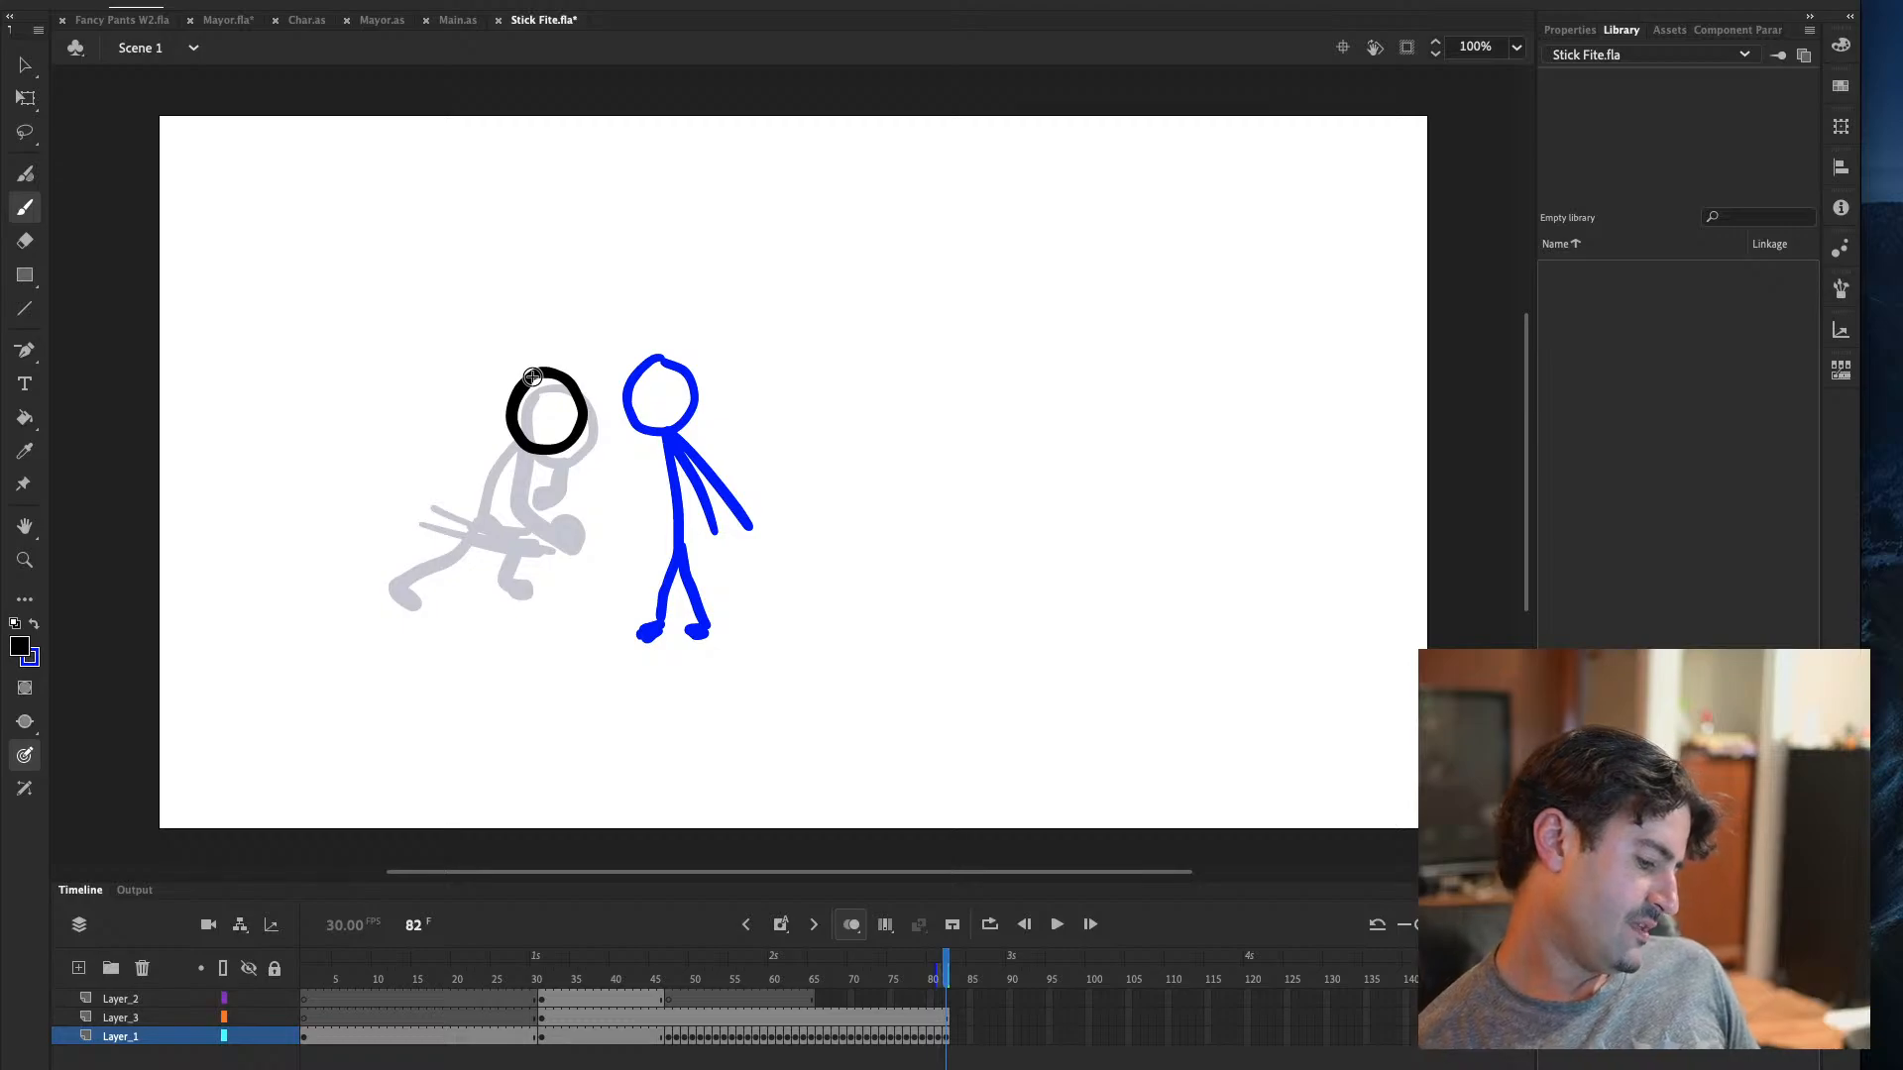
left_click_drag(532, 377, 487, 523)
key("ctrl+z")
left_click_drag(513, 430, 478, 517)
key("comma")
key("period")
key("ctrl+z")
left_click_drag(513, 430, 475, 532)
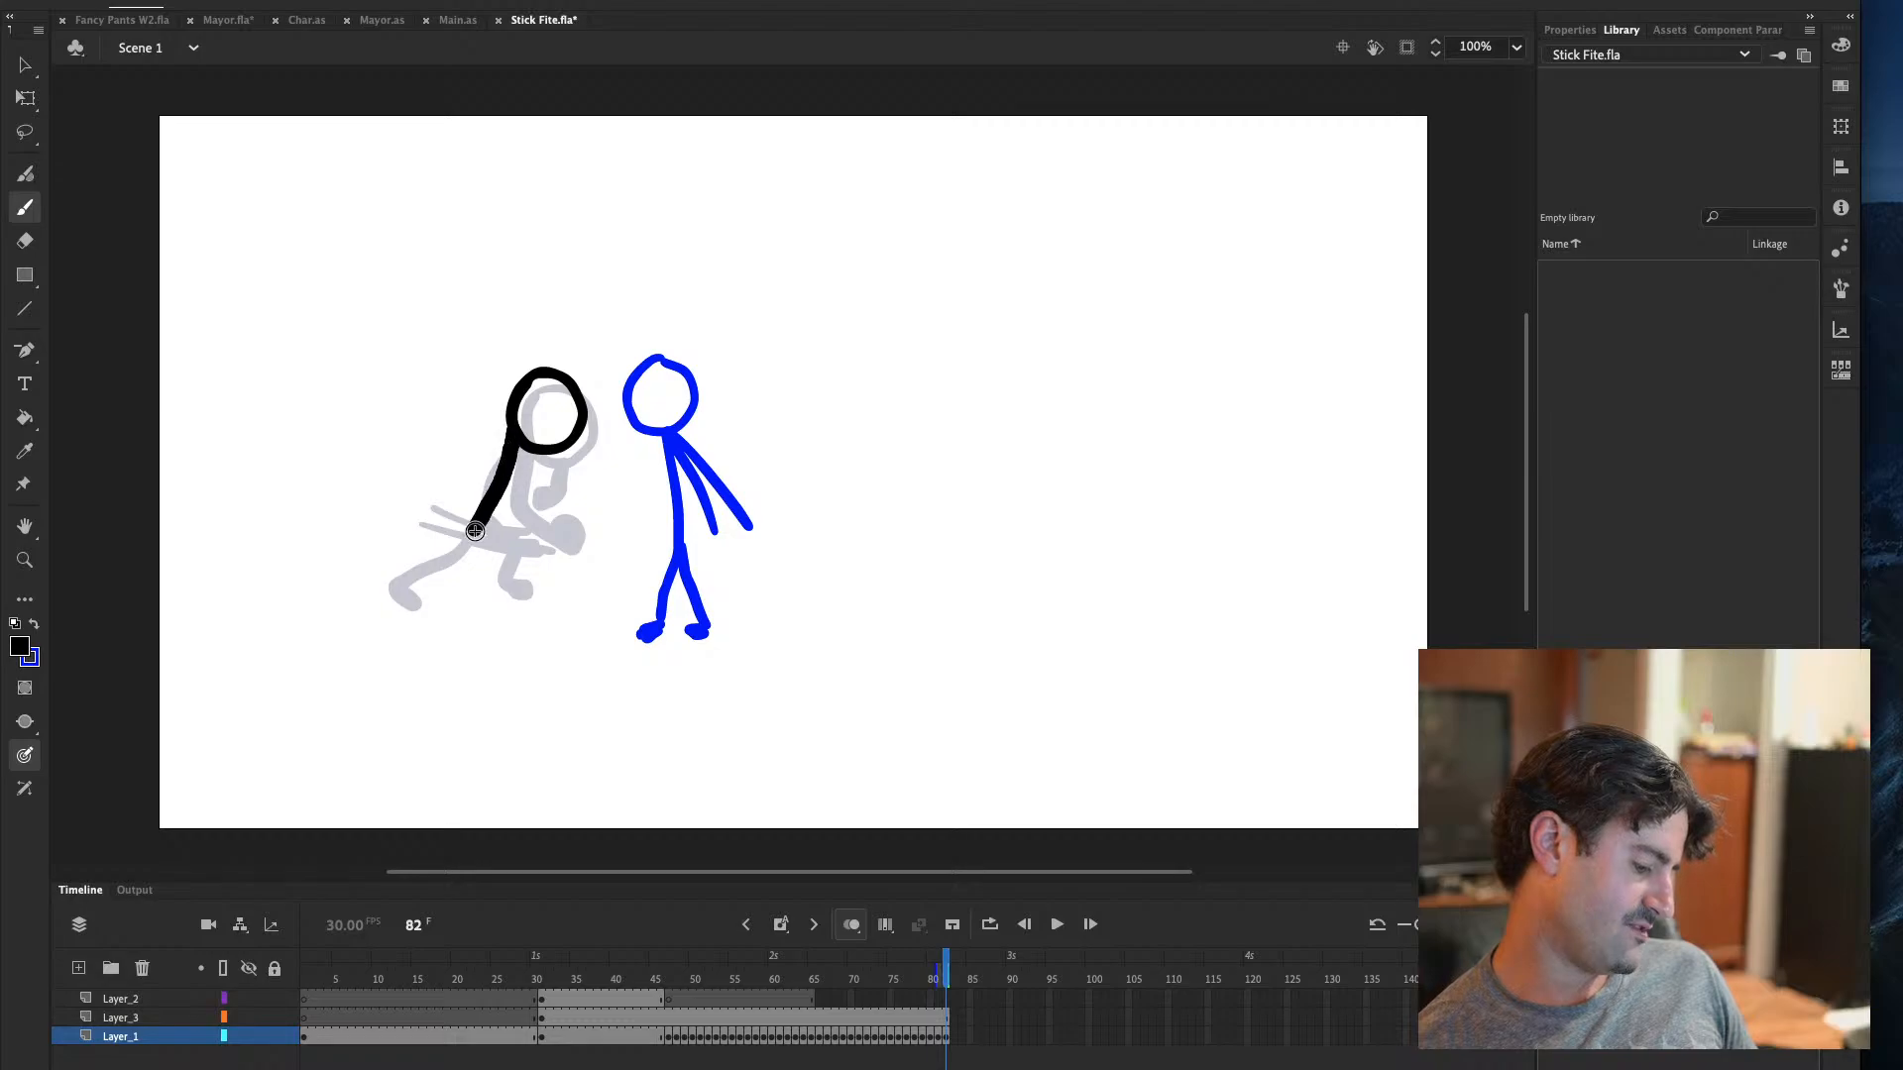
key("ctrl+z")
left_click_drag(523, 438, 482, 541)
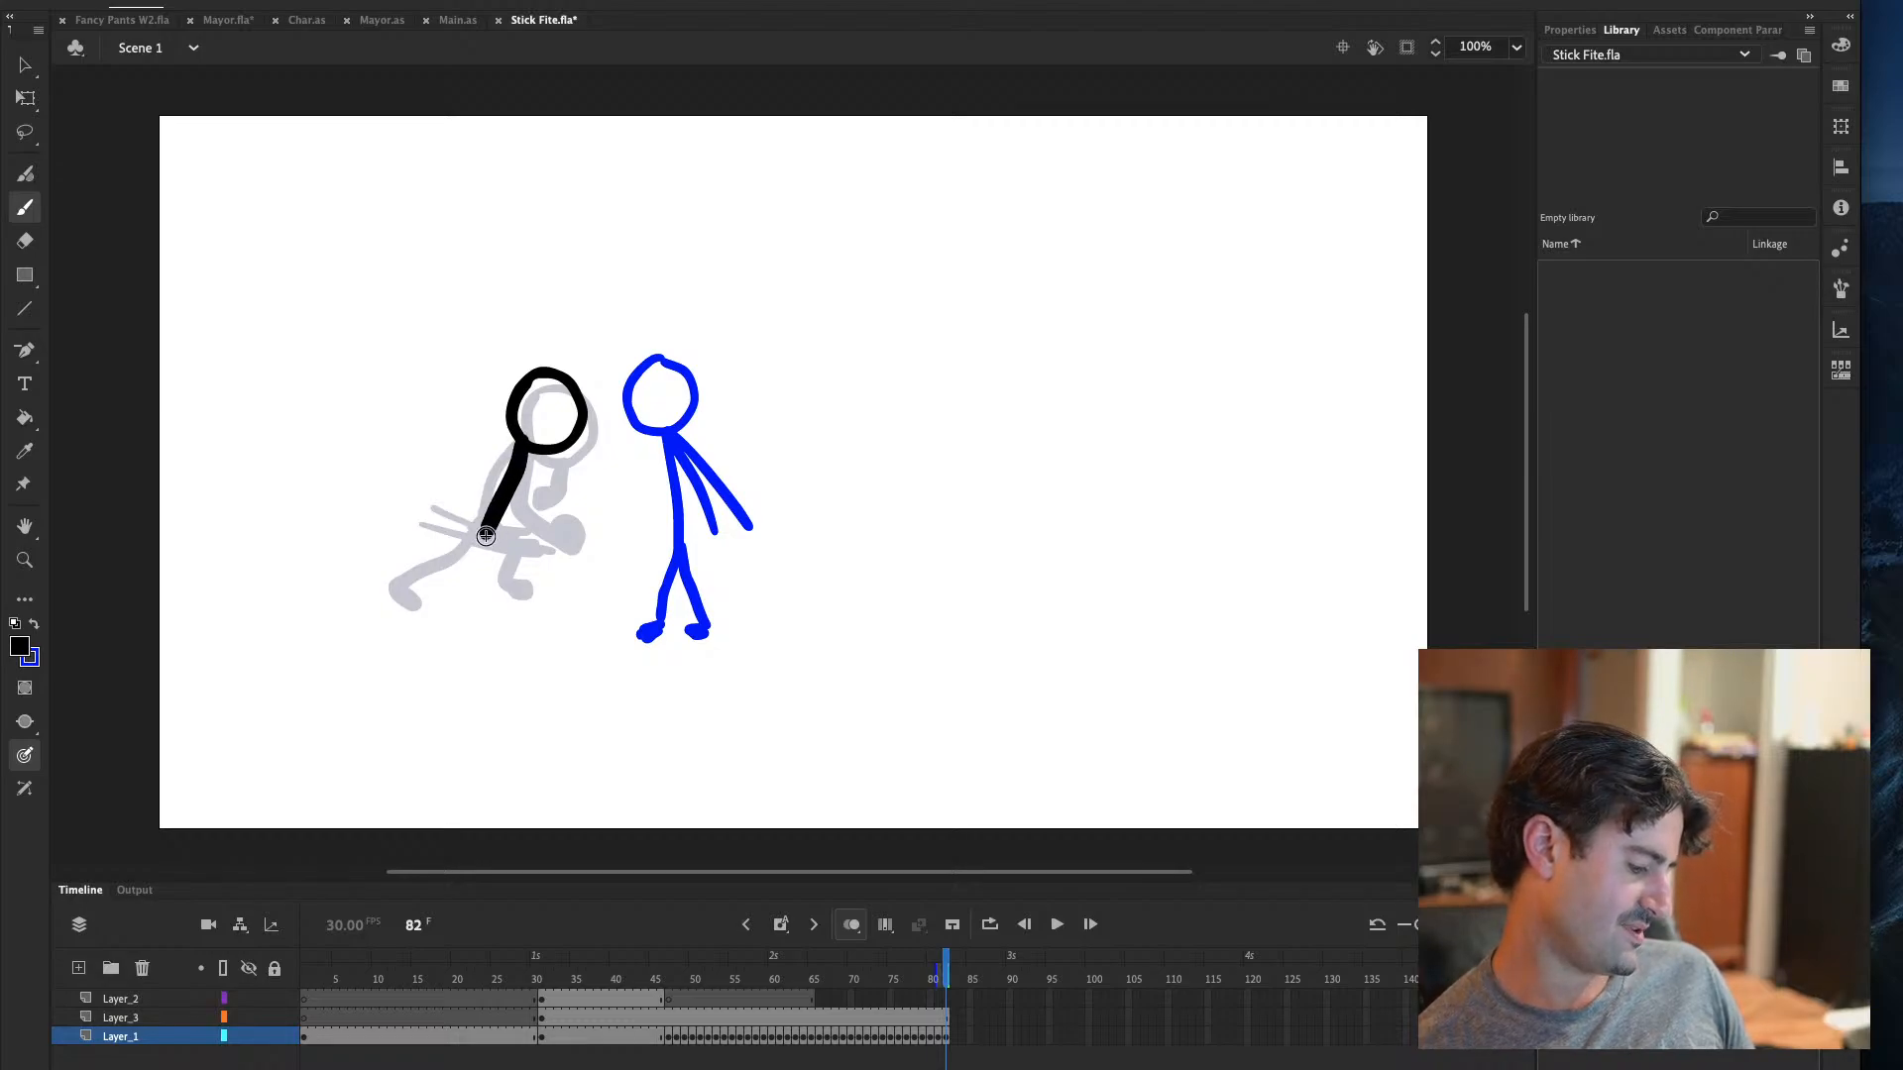
key("comma")
key("comma")
key("period")
key("period")
key("ctrl+z")
Draw the black figure's straighter torso and bent rear leg with foot on frame 82, redoing the leg to reach further back
mouse_move(522, 438)
left_mouse_down()
mouse_move(490, 523)
mouse_move(421, 598)
mouse_move(453, 596)
left_mouse_up()
key("comma")
key("period")
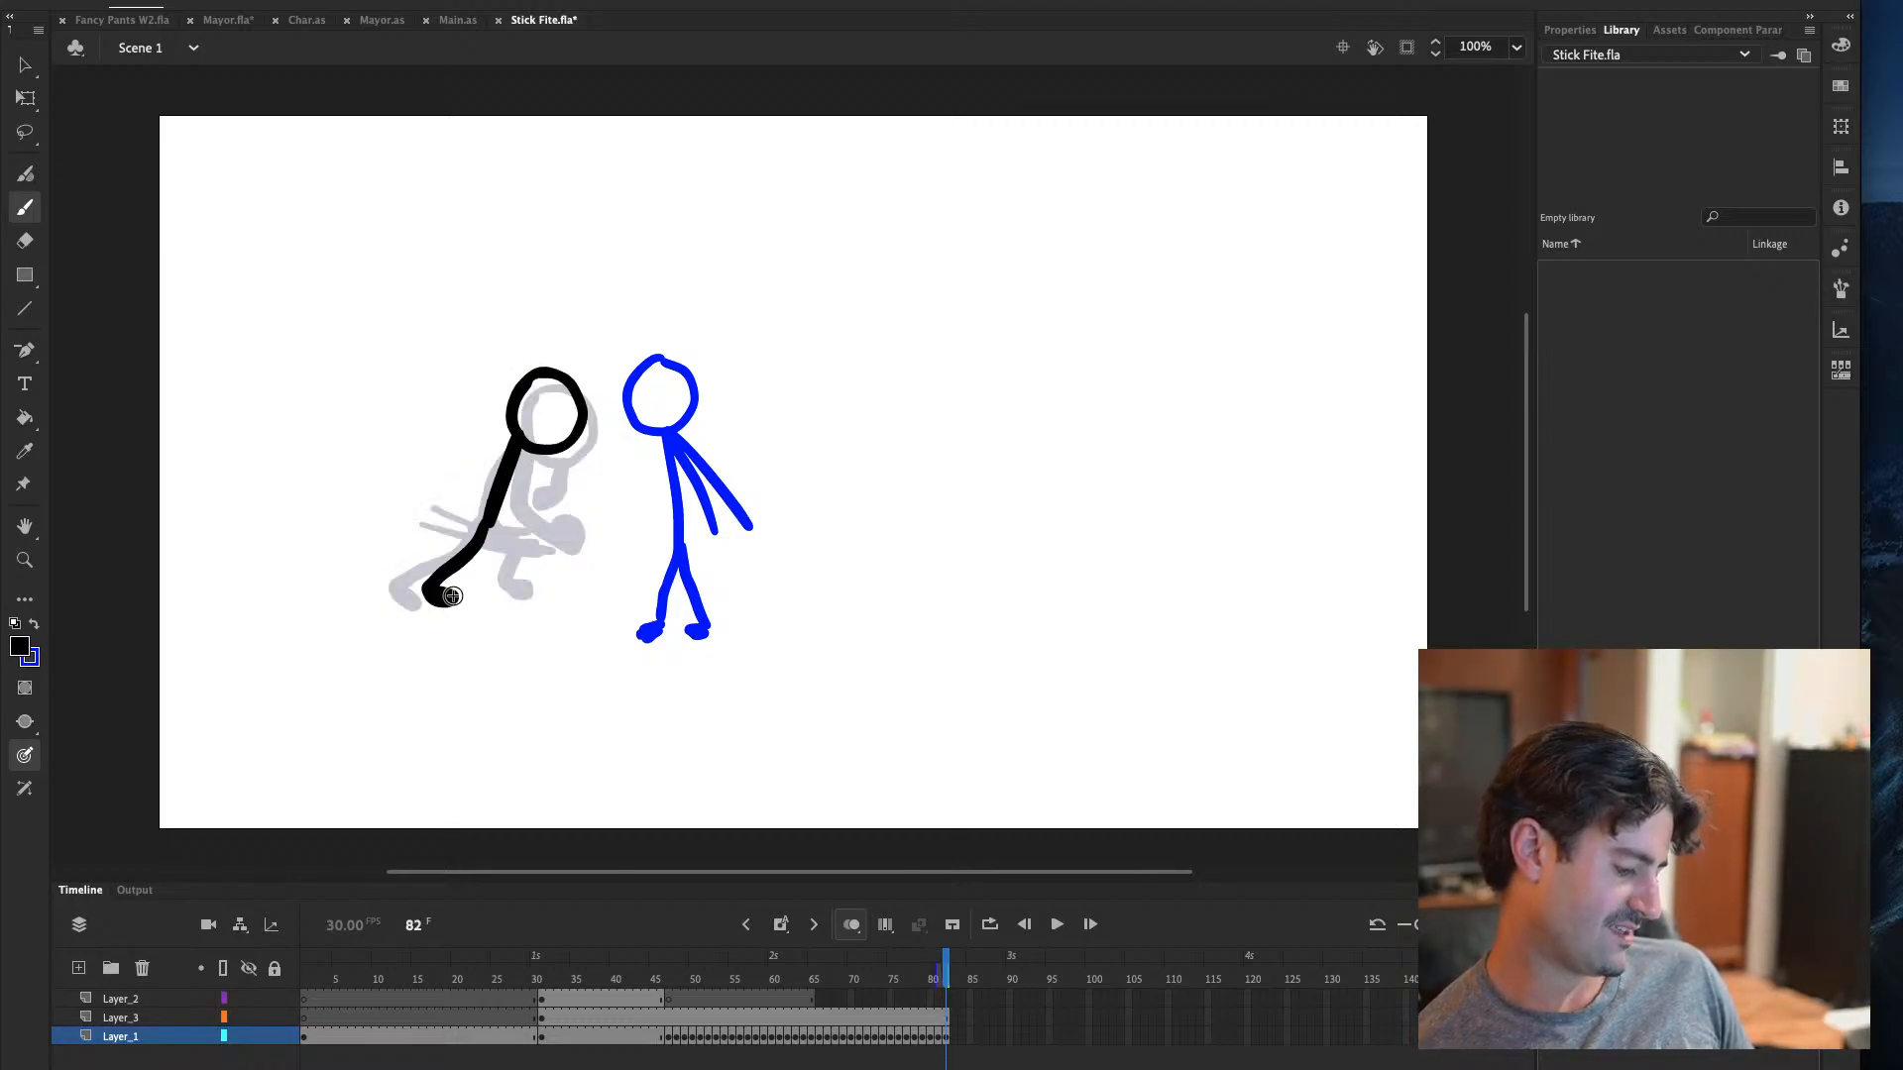
key("ctrl+z")
mouse_move(489, 521)
left_mouse_down()
mouse_move(406, 593)
mouse_move(422, 602)
left_mouse_up()
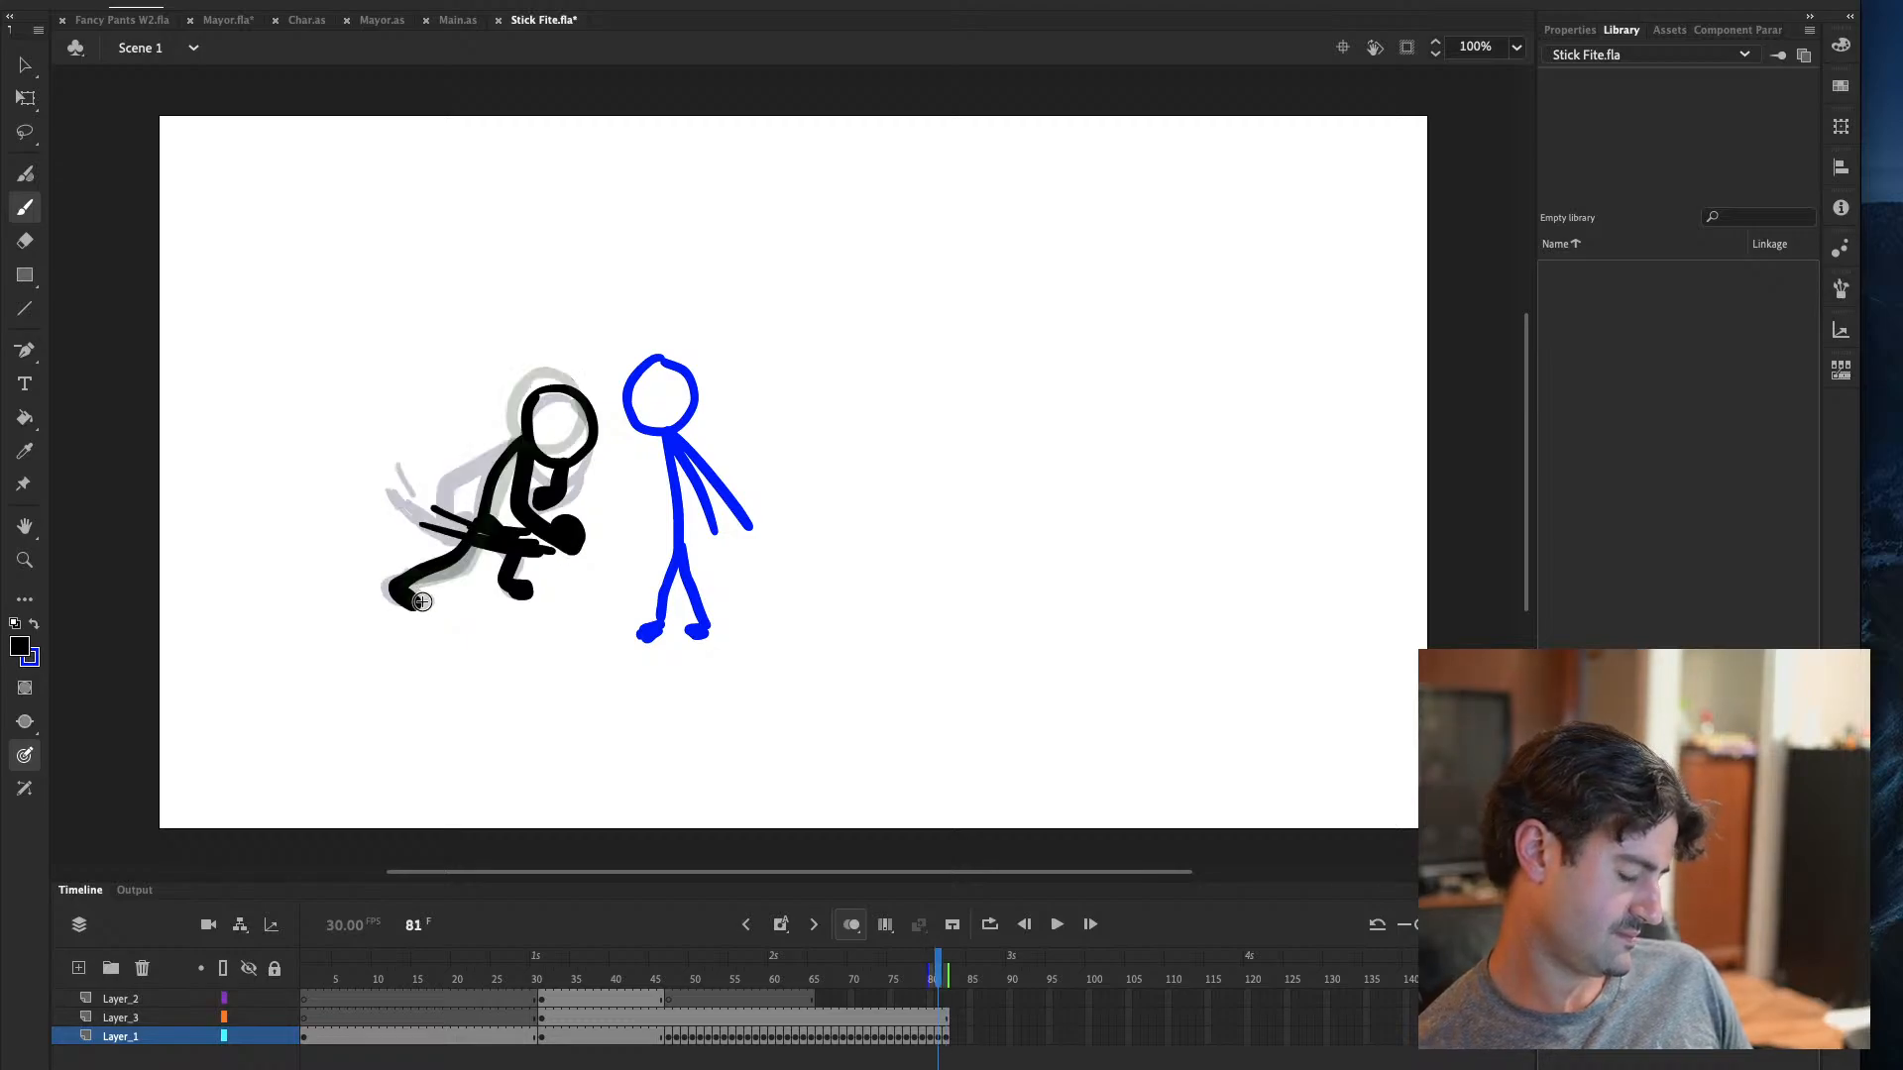
Draw the black figure's bent front leg and foot on frame 82, redoing it until it matches the planted foot
mouse_move(491, 521)
left_mouse_down()
mouse_move(536, 553)
mouse_move(529, 595)
left_mouse_up()
key("ctrl+z")
mouse_move(491, 520)
left_mouse_down()
mouse_move(519, 558)
mouse_move(528, 595)
left_mouse_up()
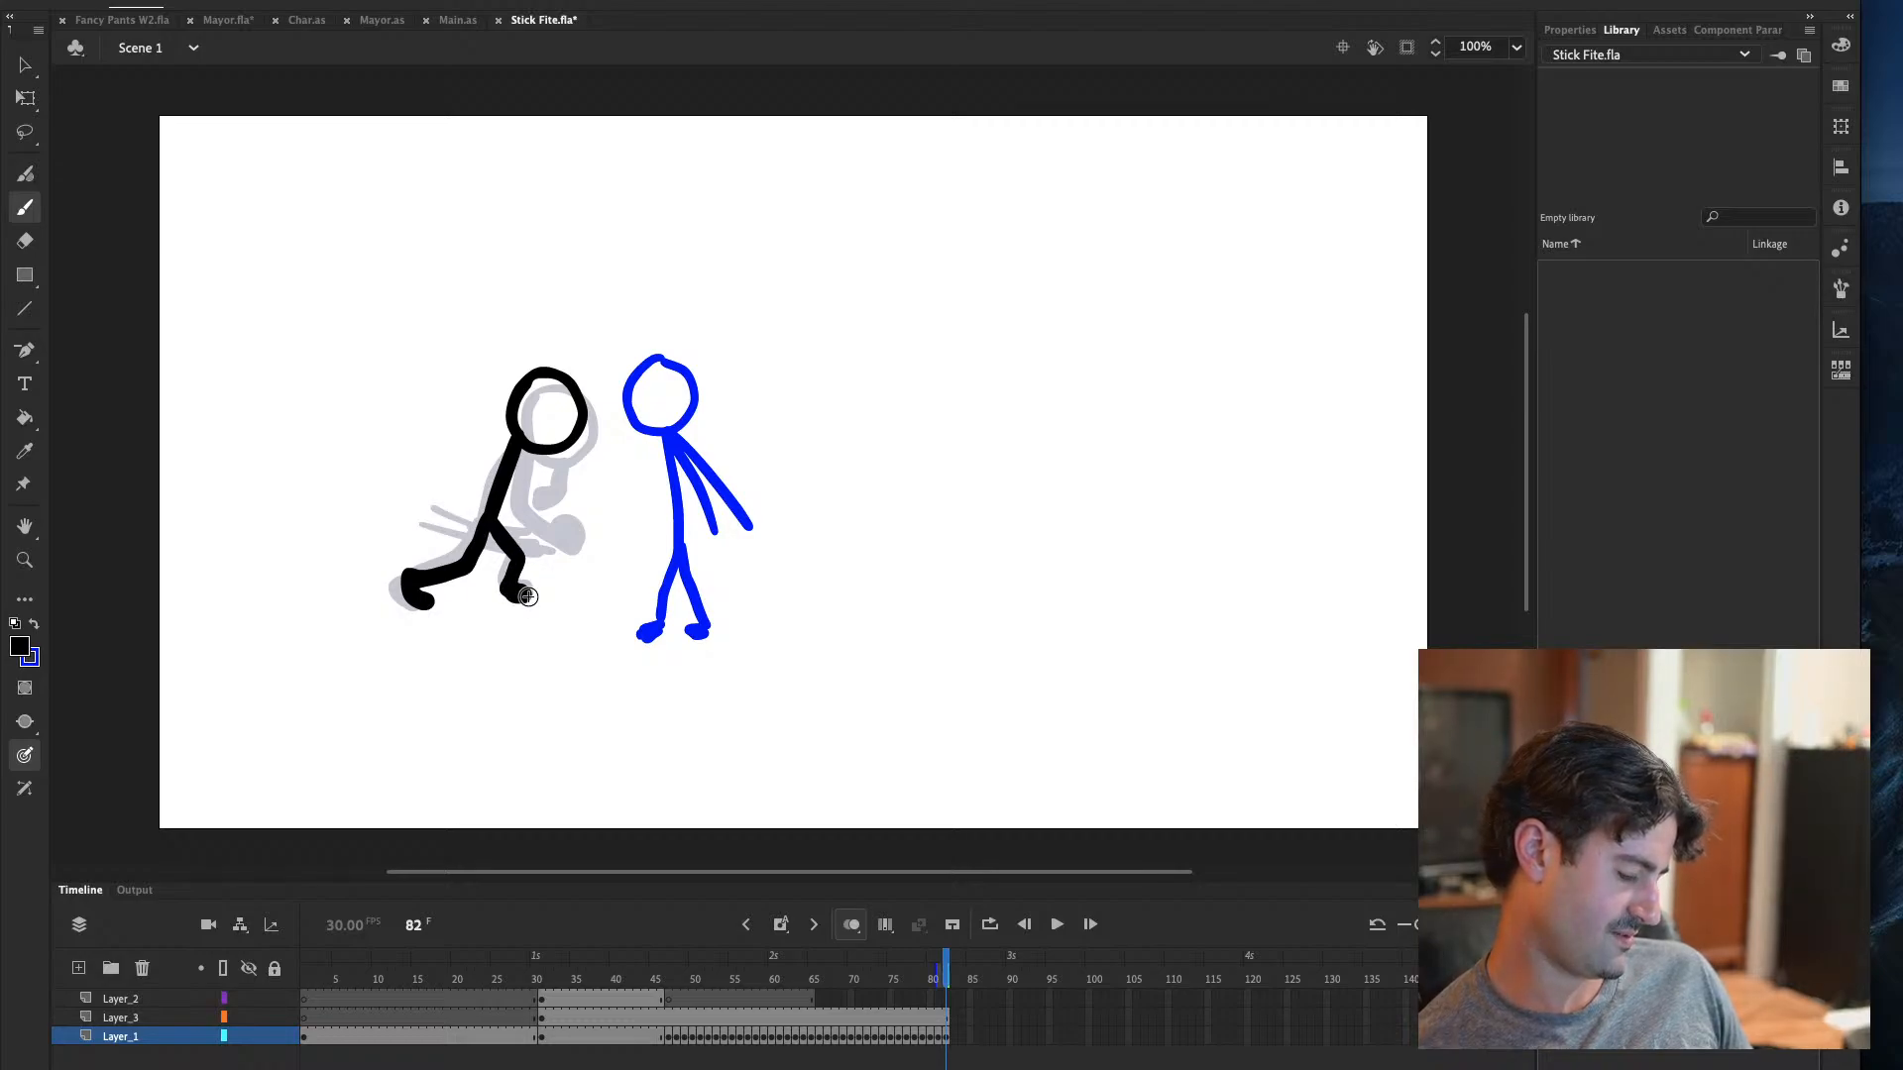
key("ctrl+z")
left_click_drag(493, 517, 515, 595)
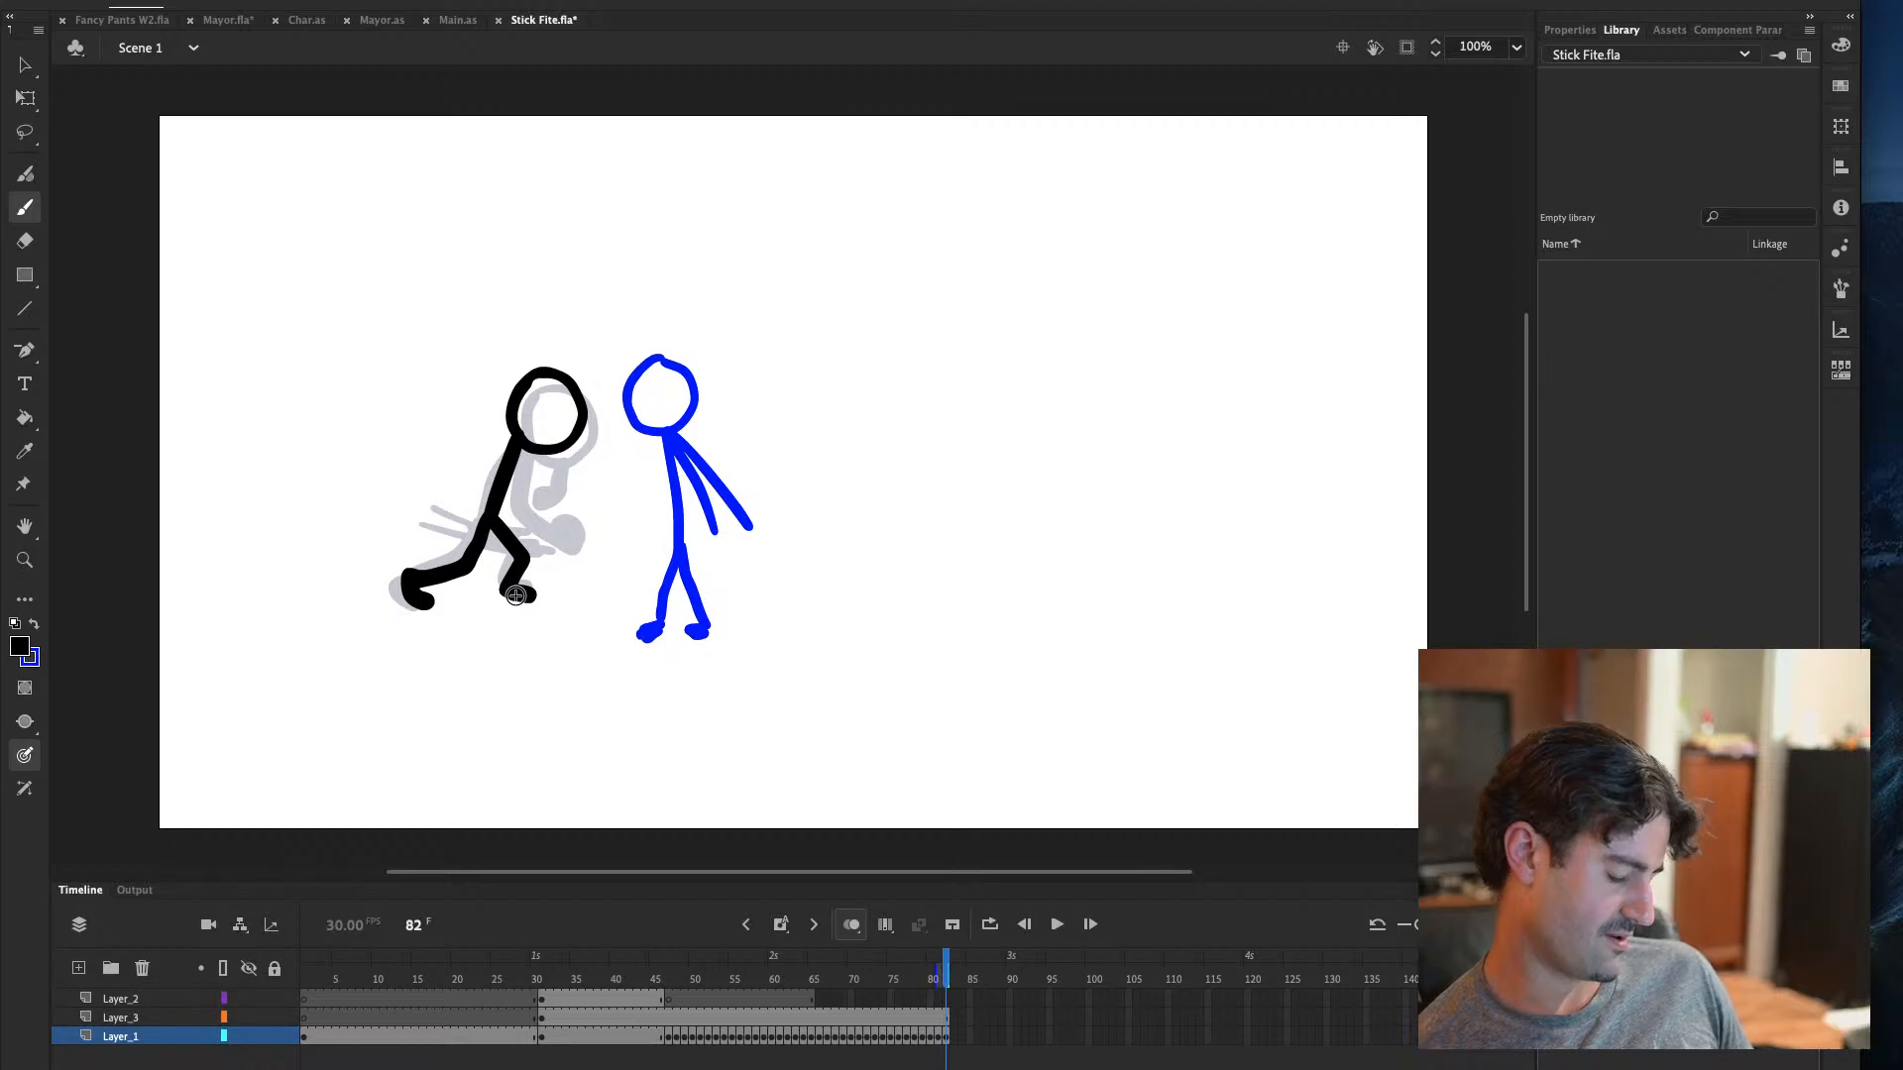
key("comma")
key("period")
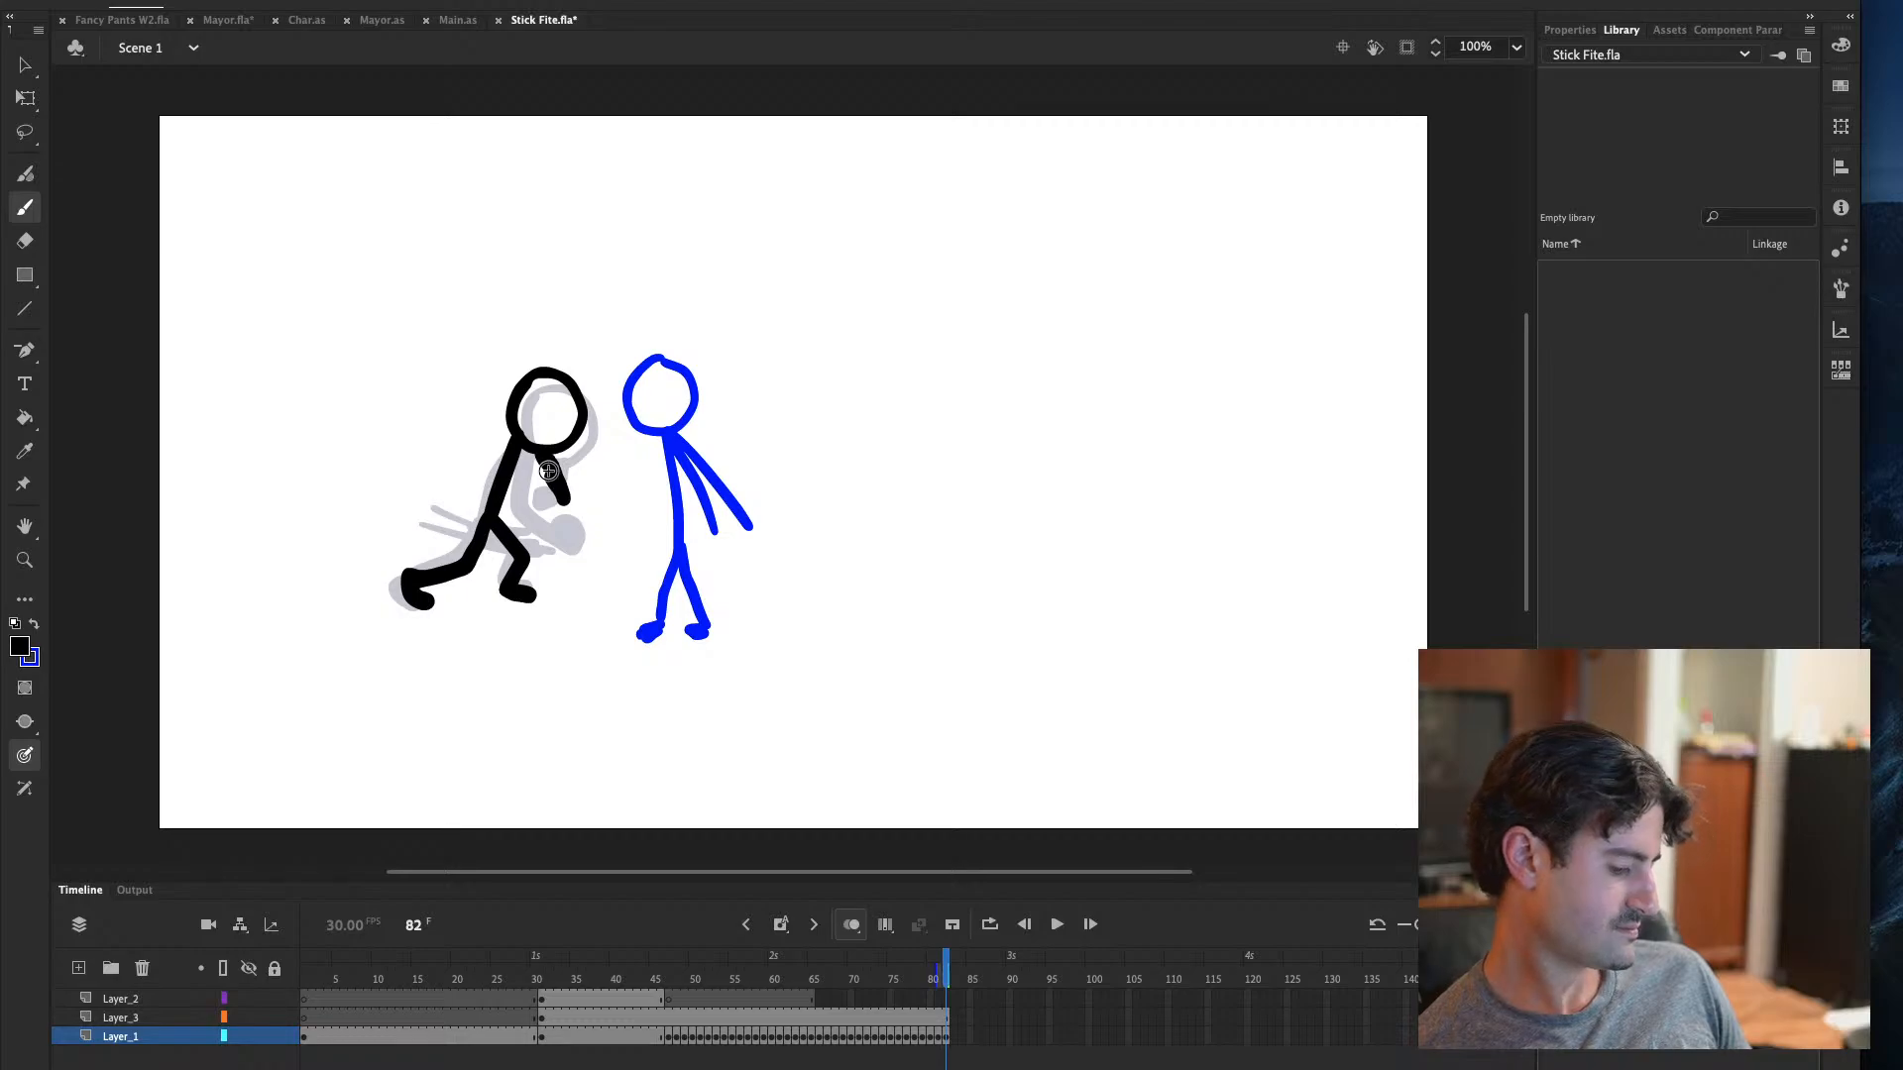
Draw a short upper arm hanging from the black figure's shoulder on frame 82, comparing it with frames 80 and 81
key("comma")
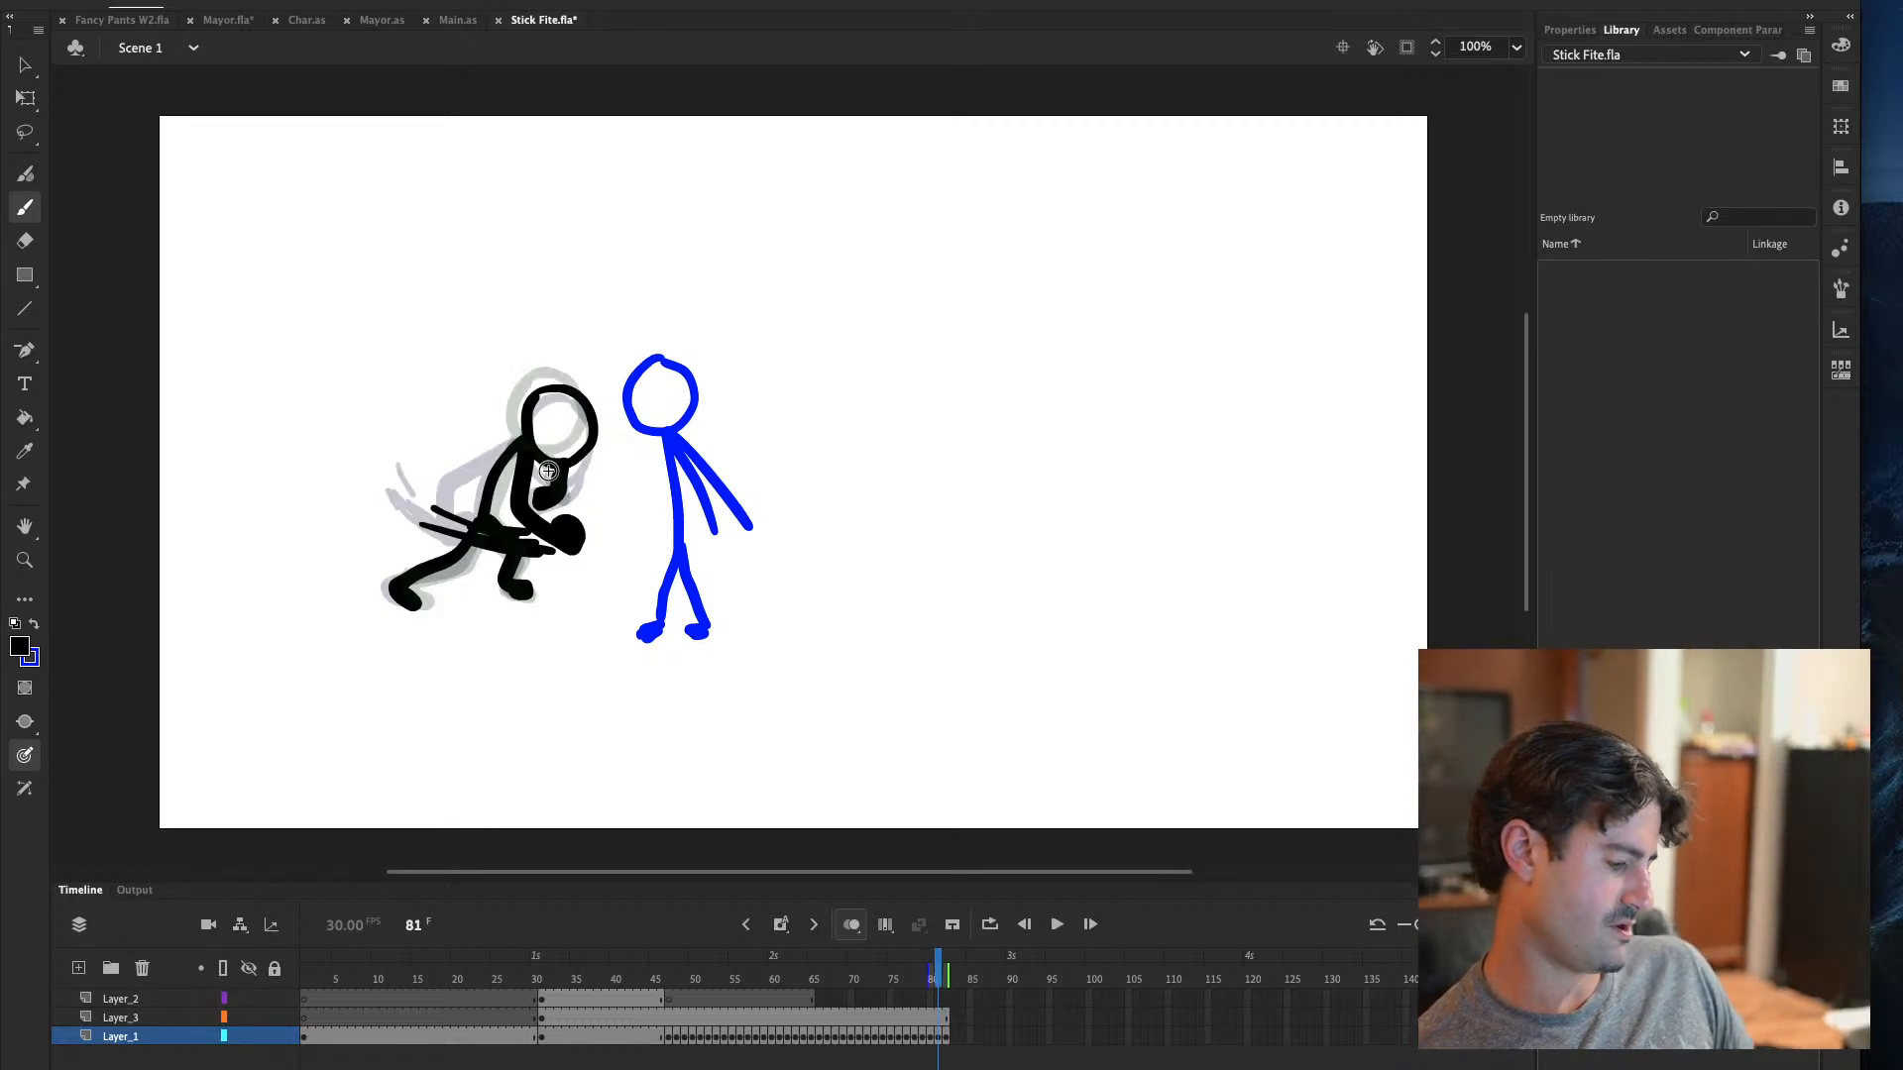
key("period")
key("comma")
key("comma")
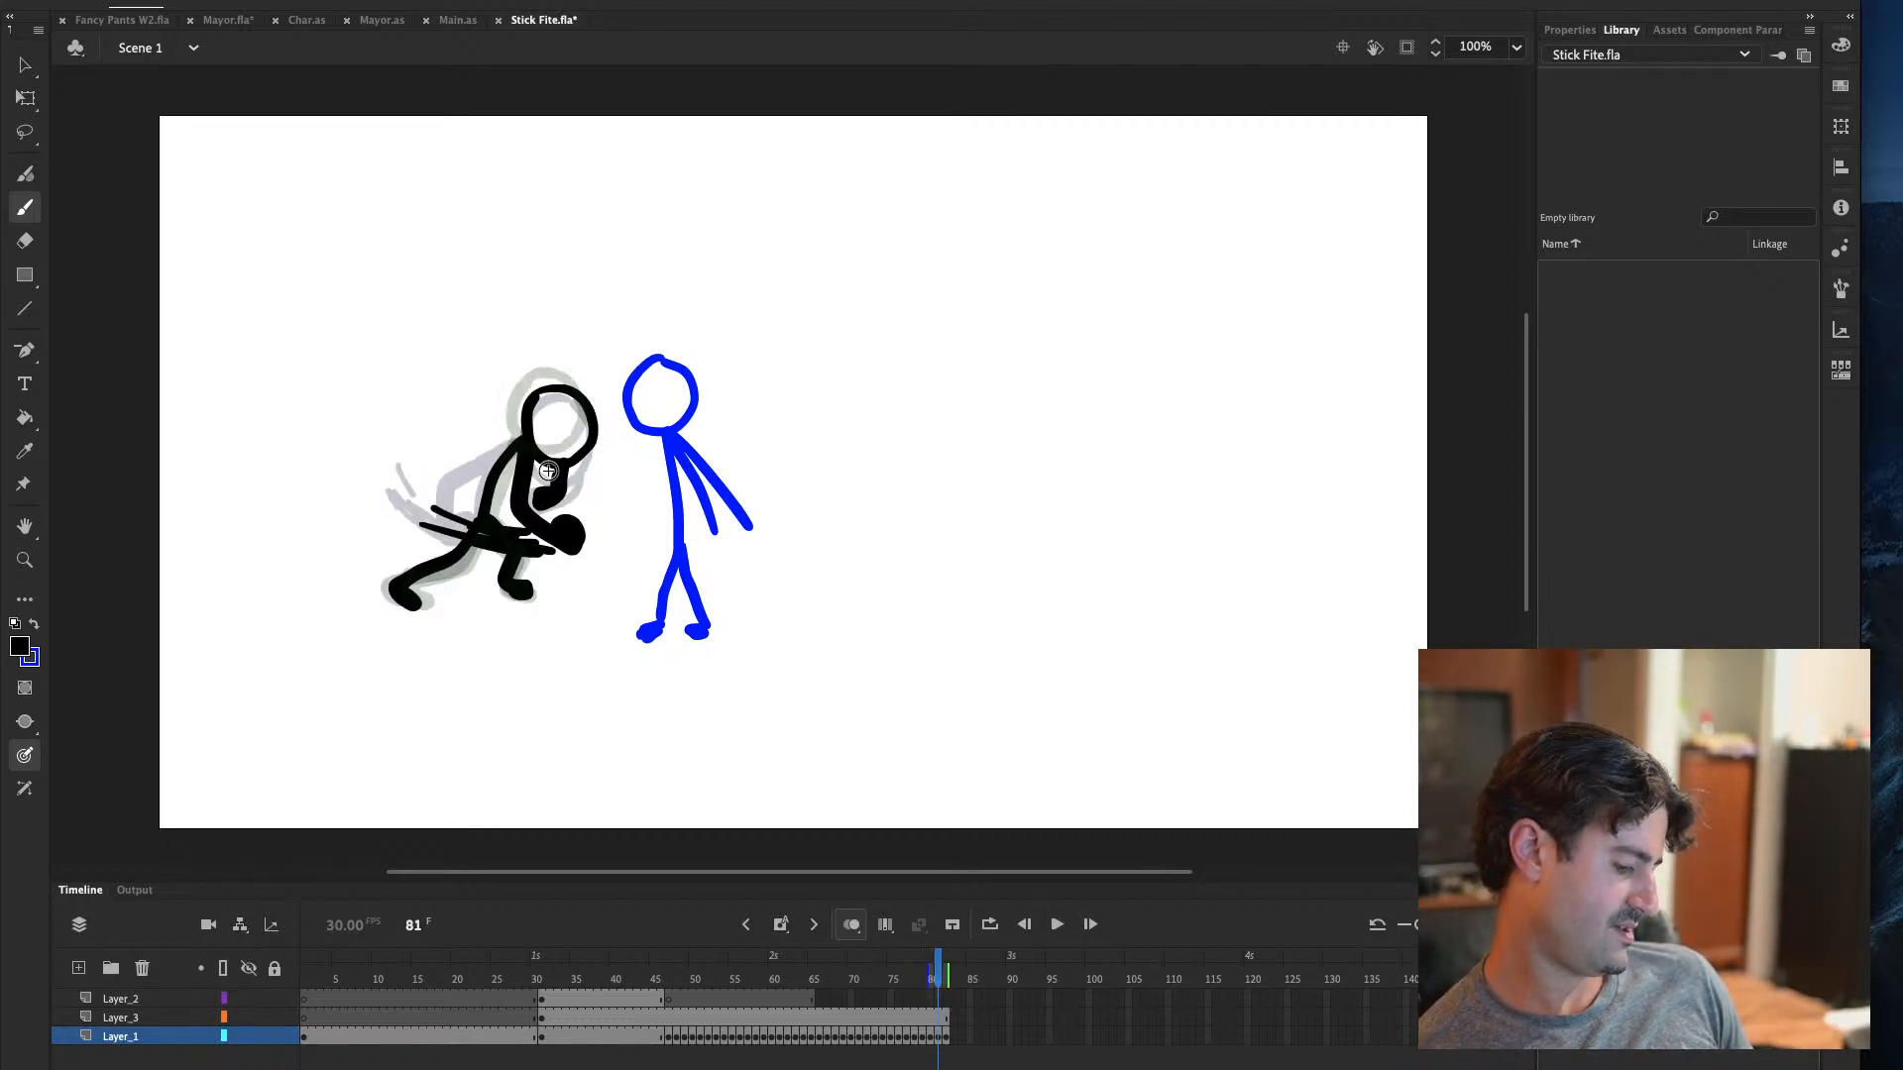
key("period")
key("period")
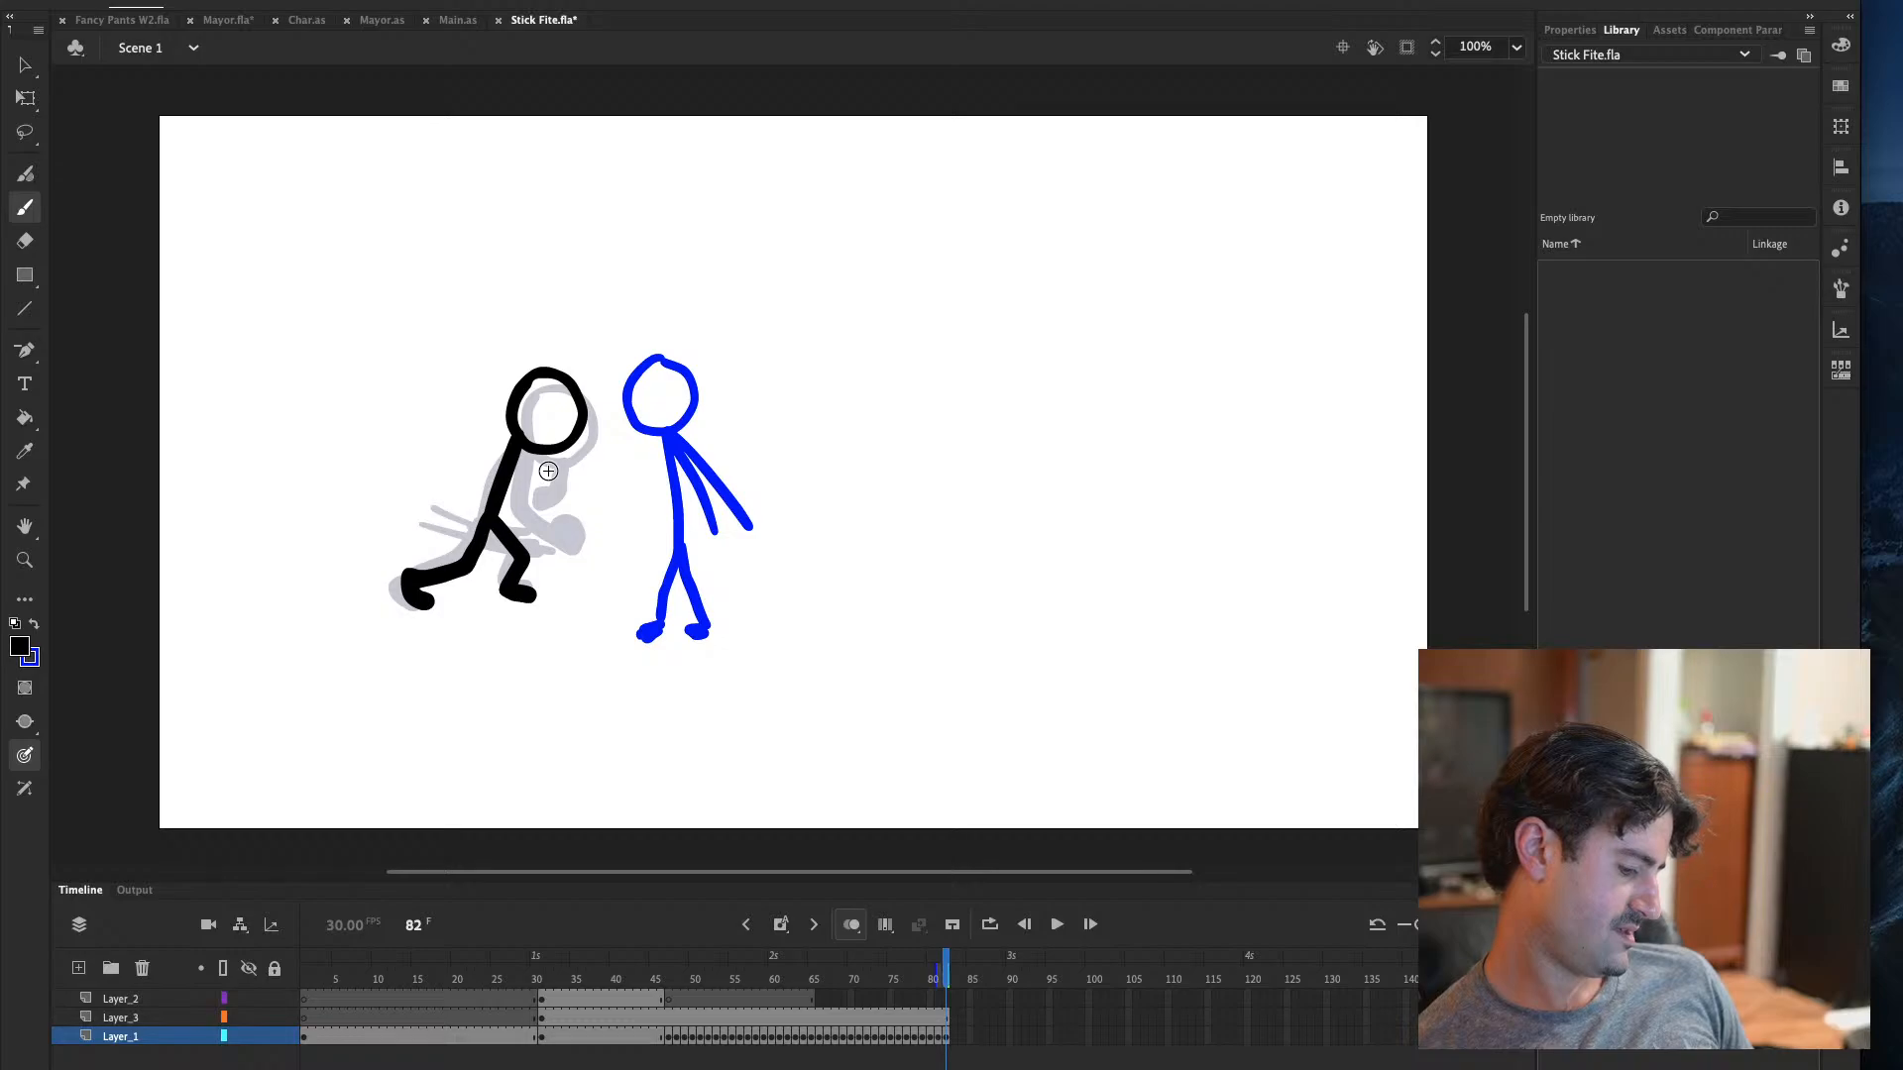
left_click_drag(527, 467, 538, 514)
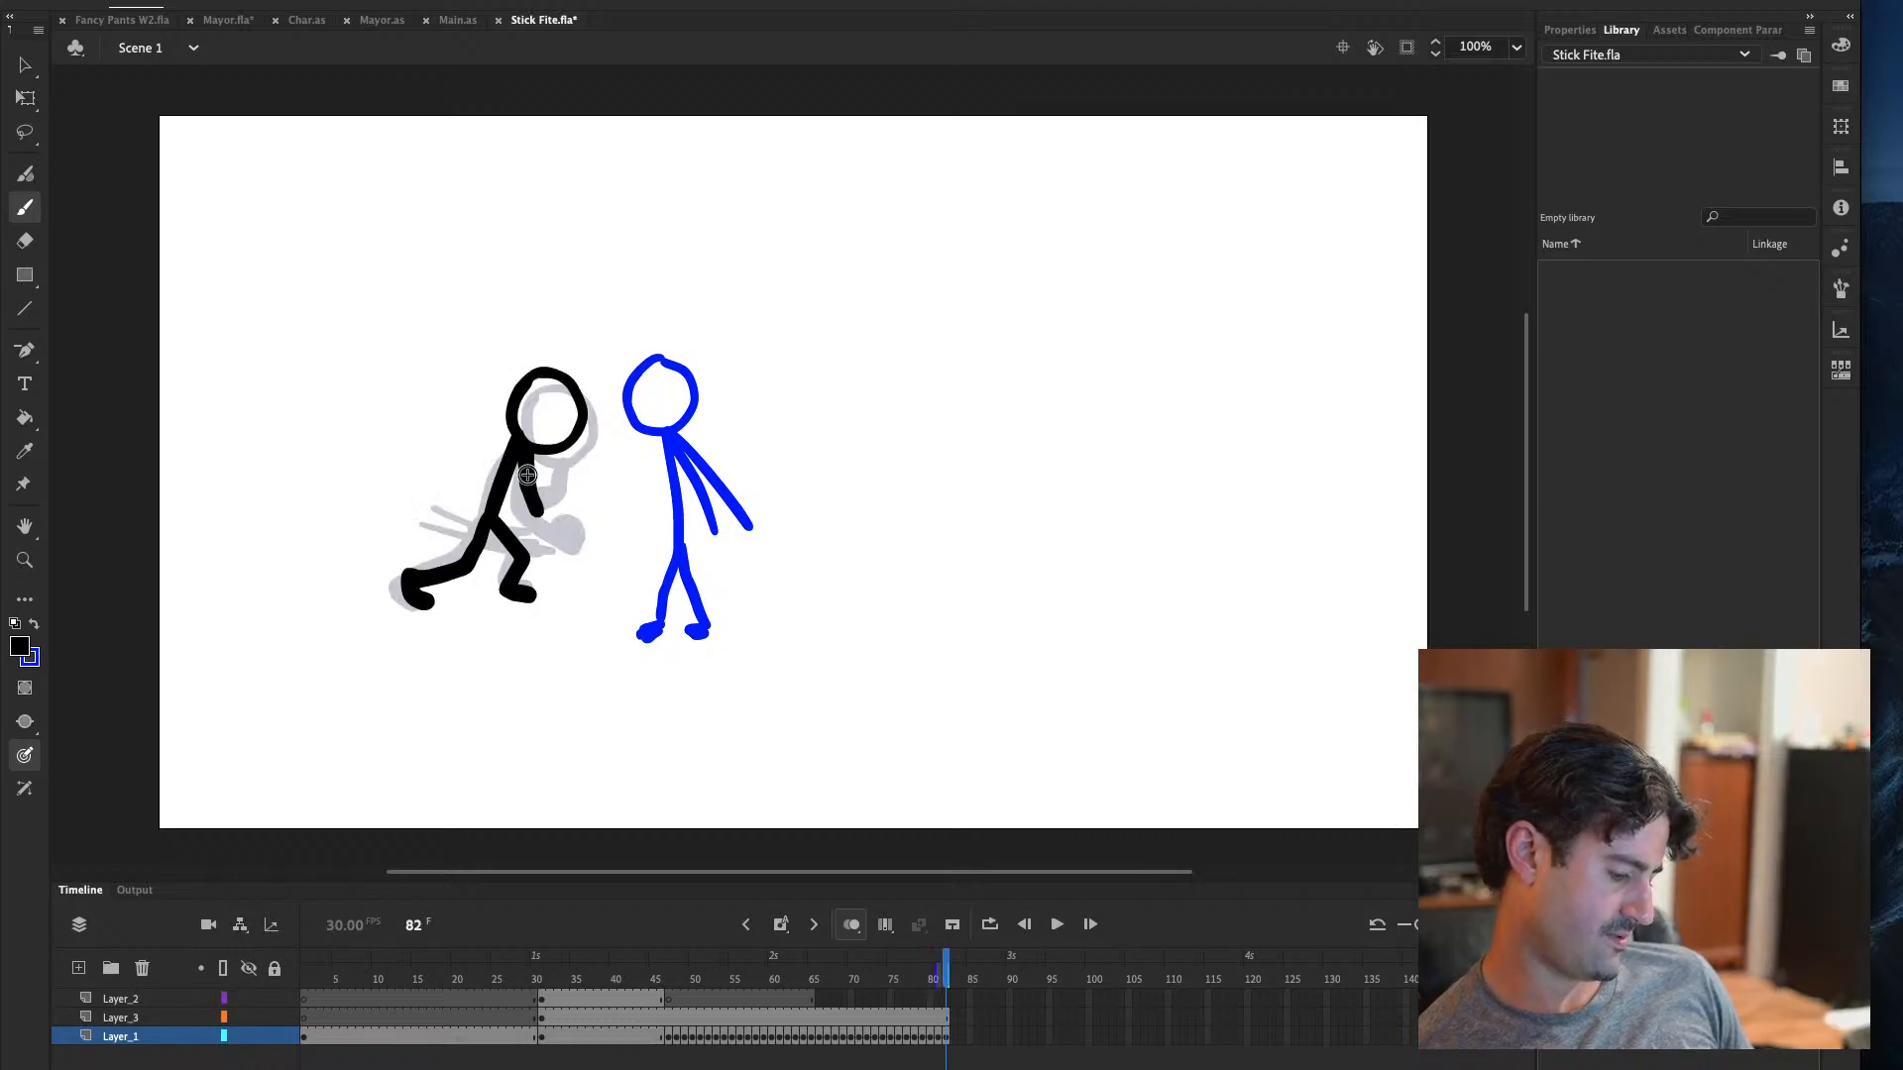
key("comma")
key("comma")
key("period")
key("period")
Draw the black figure's swinging forearm on frame 82 with a large fist raised in front of the chin, checking the motion
left_click_drag(527, 475, 624, 514)
key("ctrl+z")
mouse_move(533, 454)
left_mouse_down()
mouse_move(580, 513)
mouse_move(619, 480)
mouse_move(578, 511)
mouse_move(609, 476)
mouse_move(594, 462)
mouse_move(575, 484)
left_mouse_up()
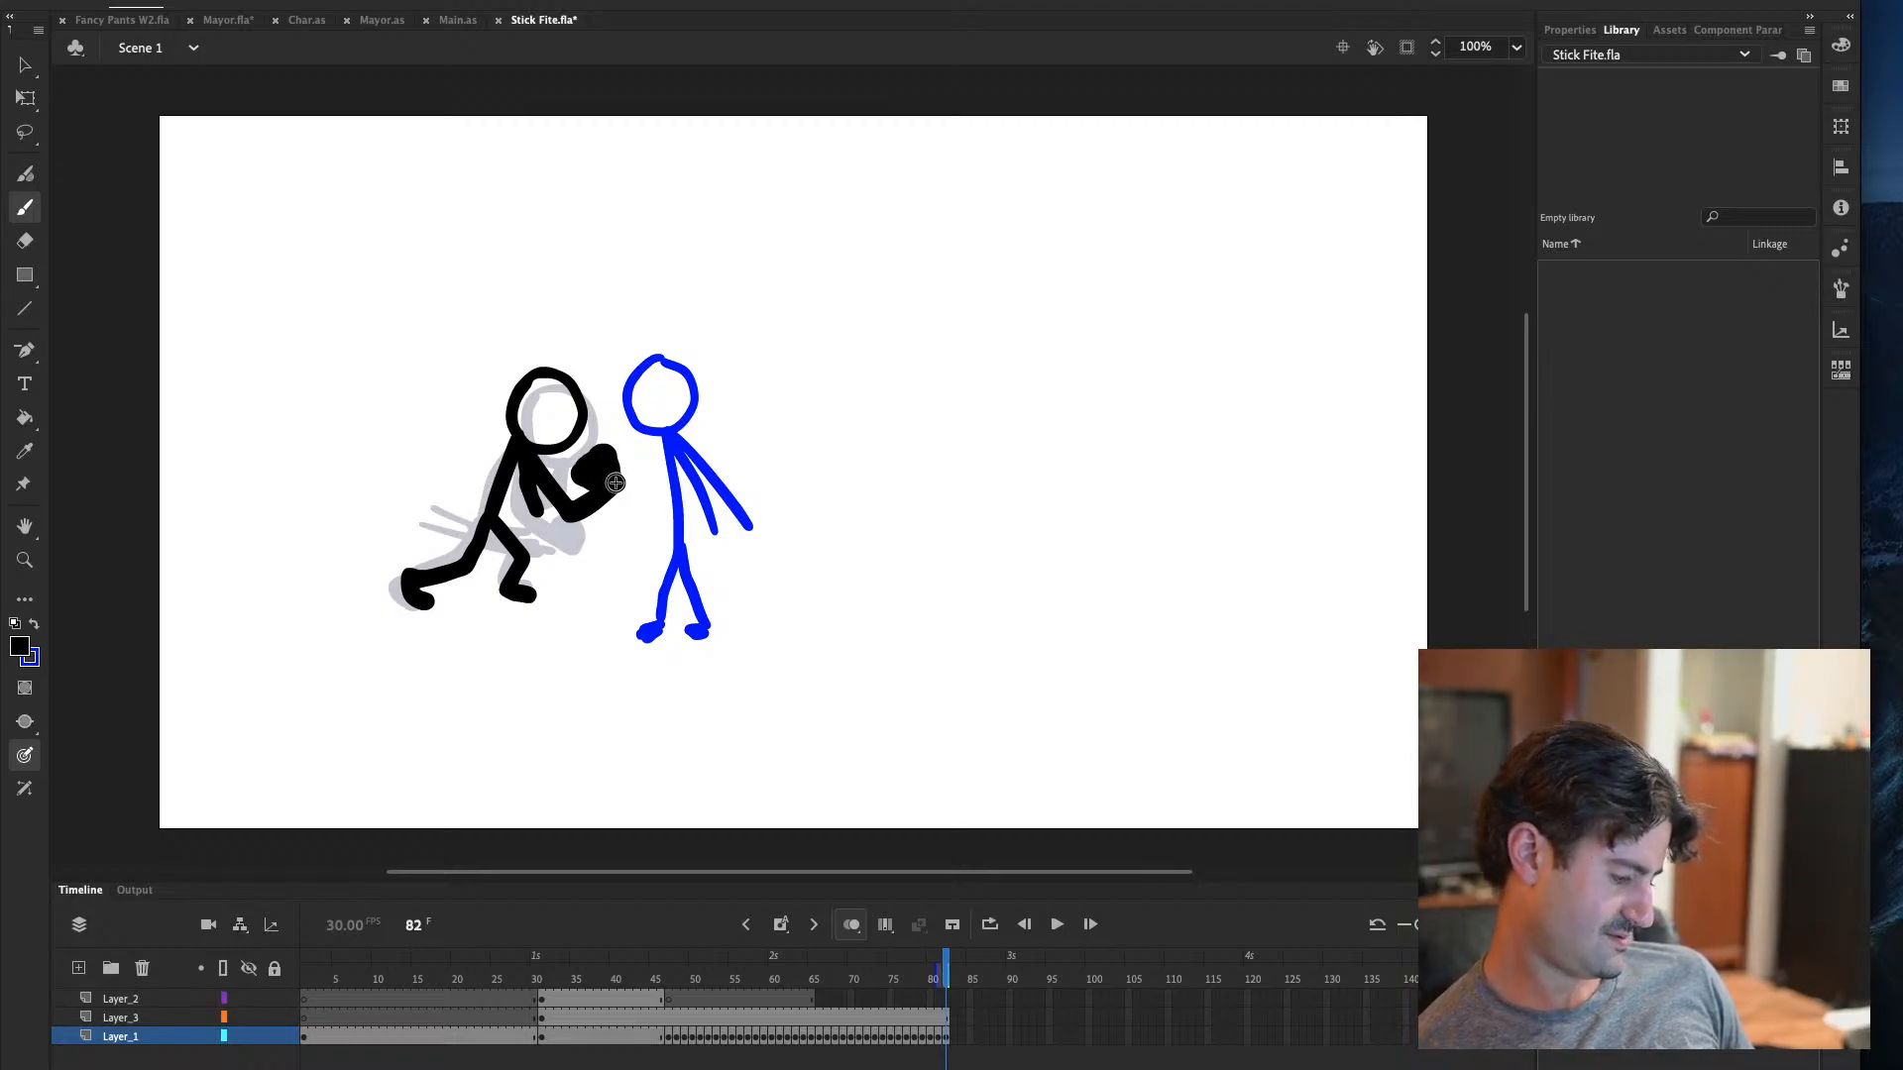
key("comma")
key("comma")
key("period")
key("period")
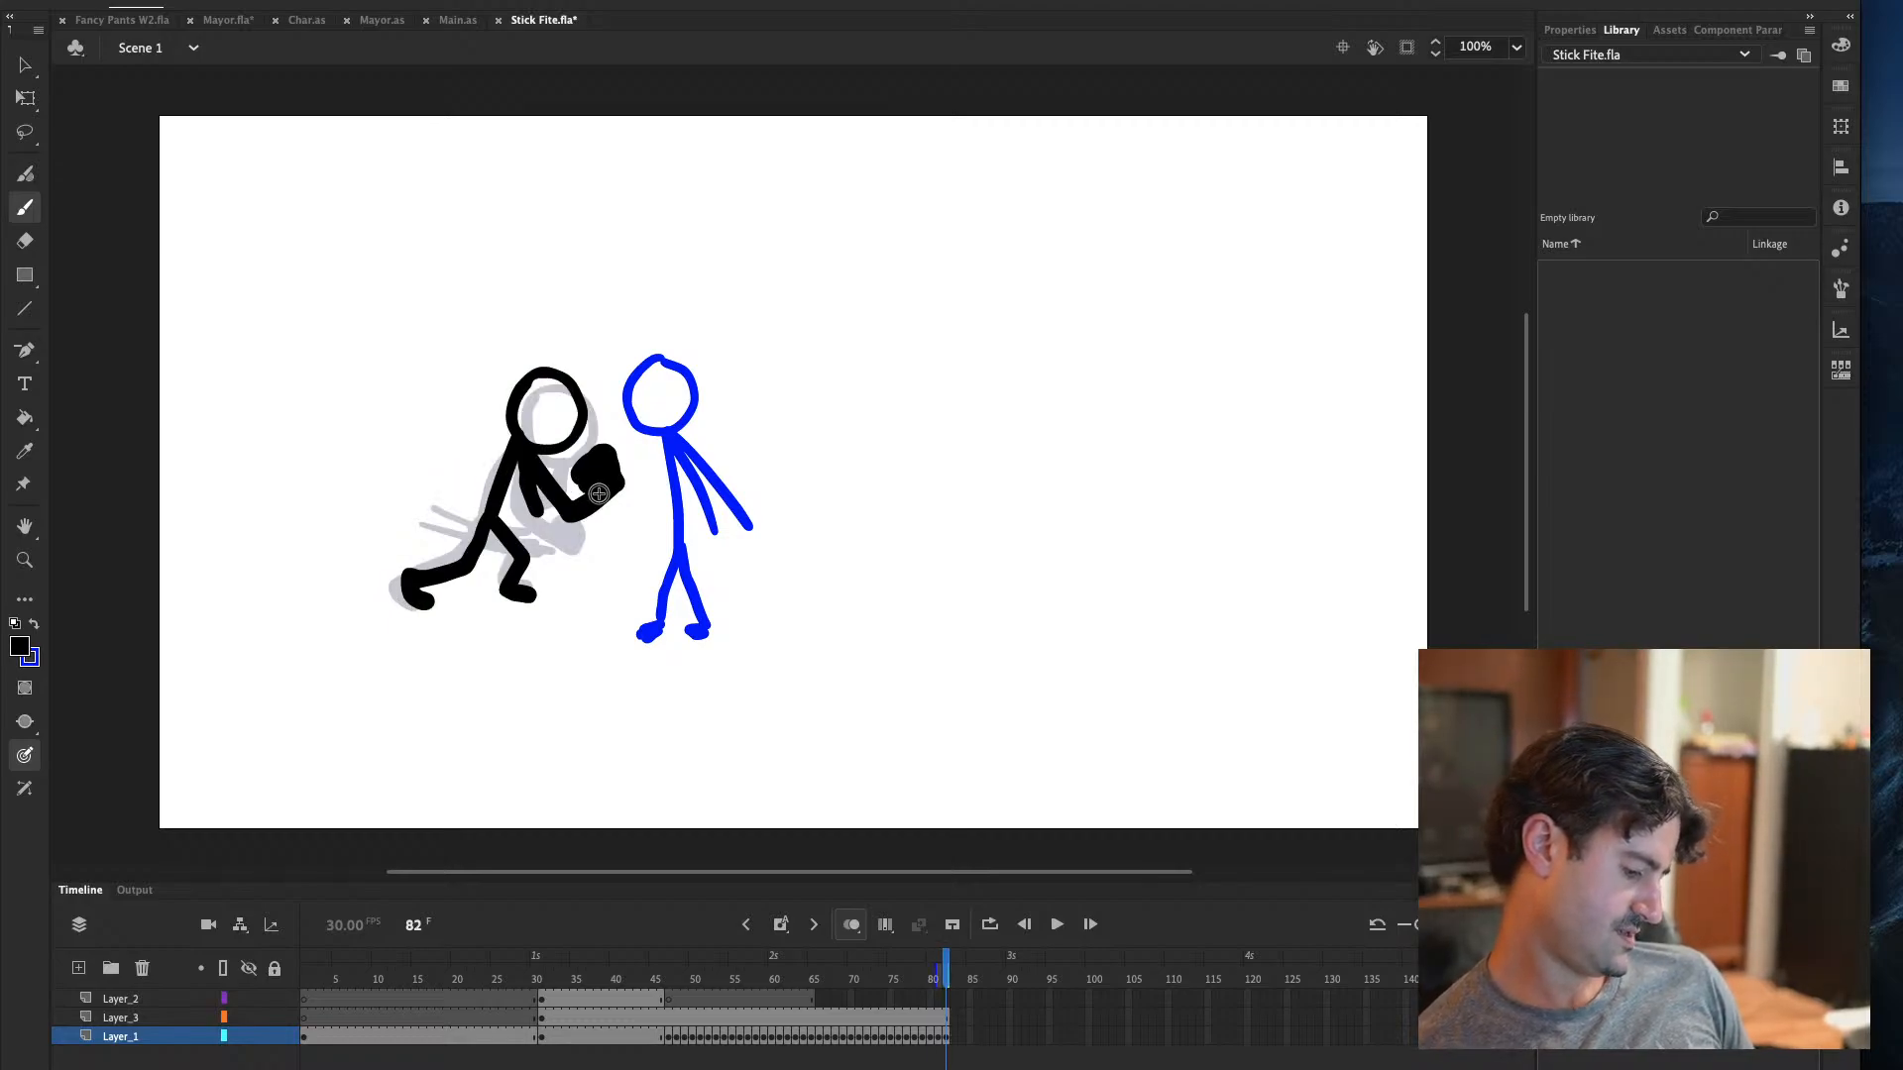
Thicken the black figure's swinging arm around the elbow on frame 82 and trim its inner edge with the Eraser
mouse_move(597, 493)
left_mouse_down()
mouse_move(545, 496)
mouse_move(573, 521)
left_mouse_up()
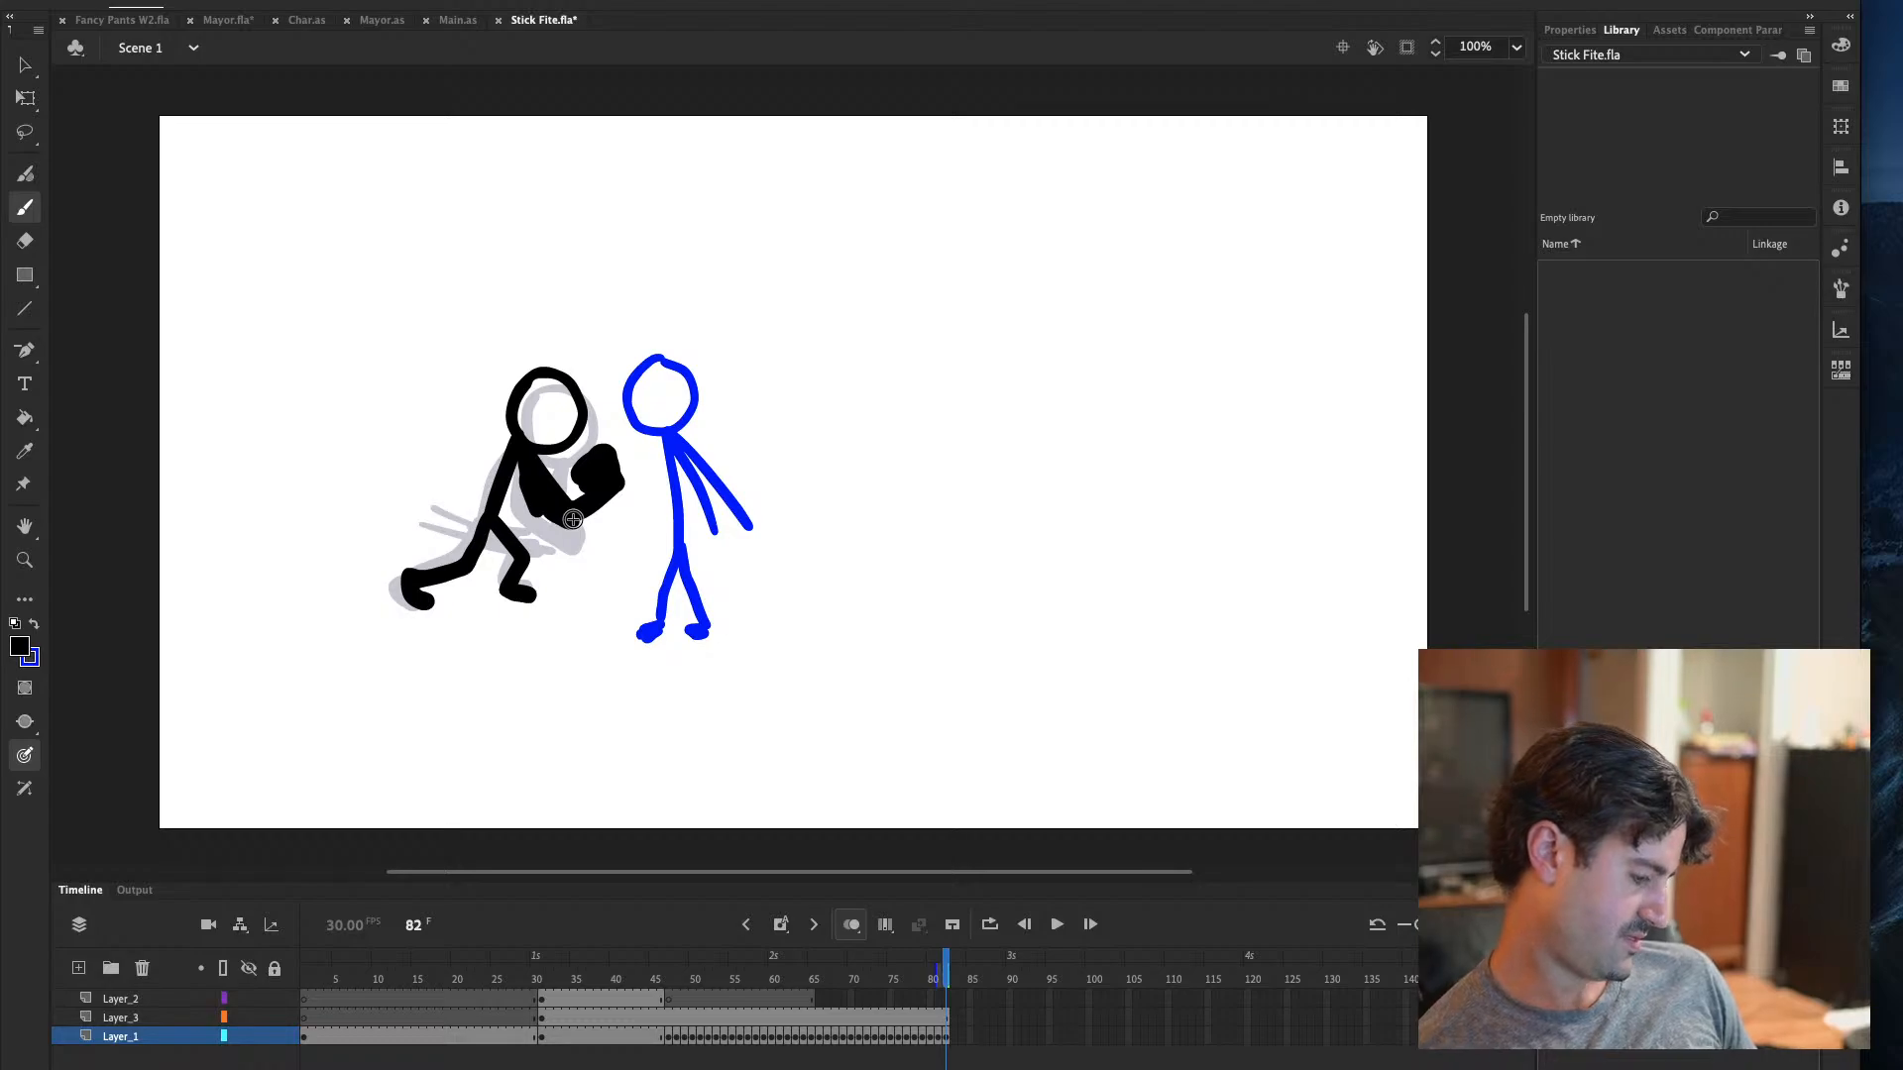
left_click(24, 241)
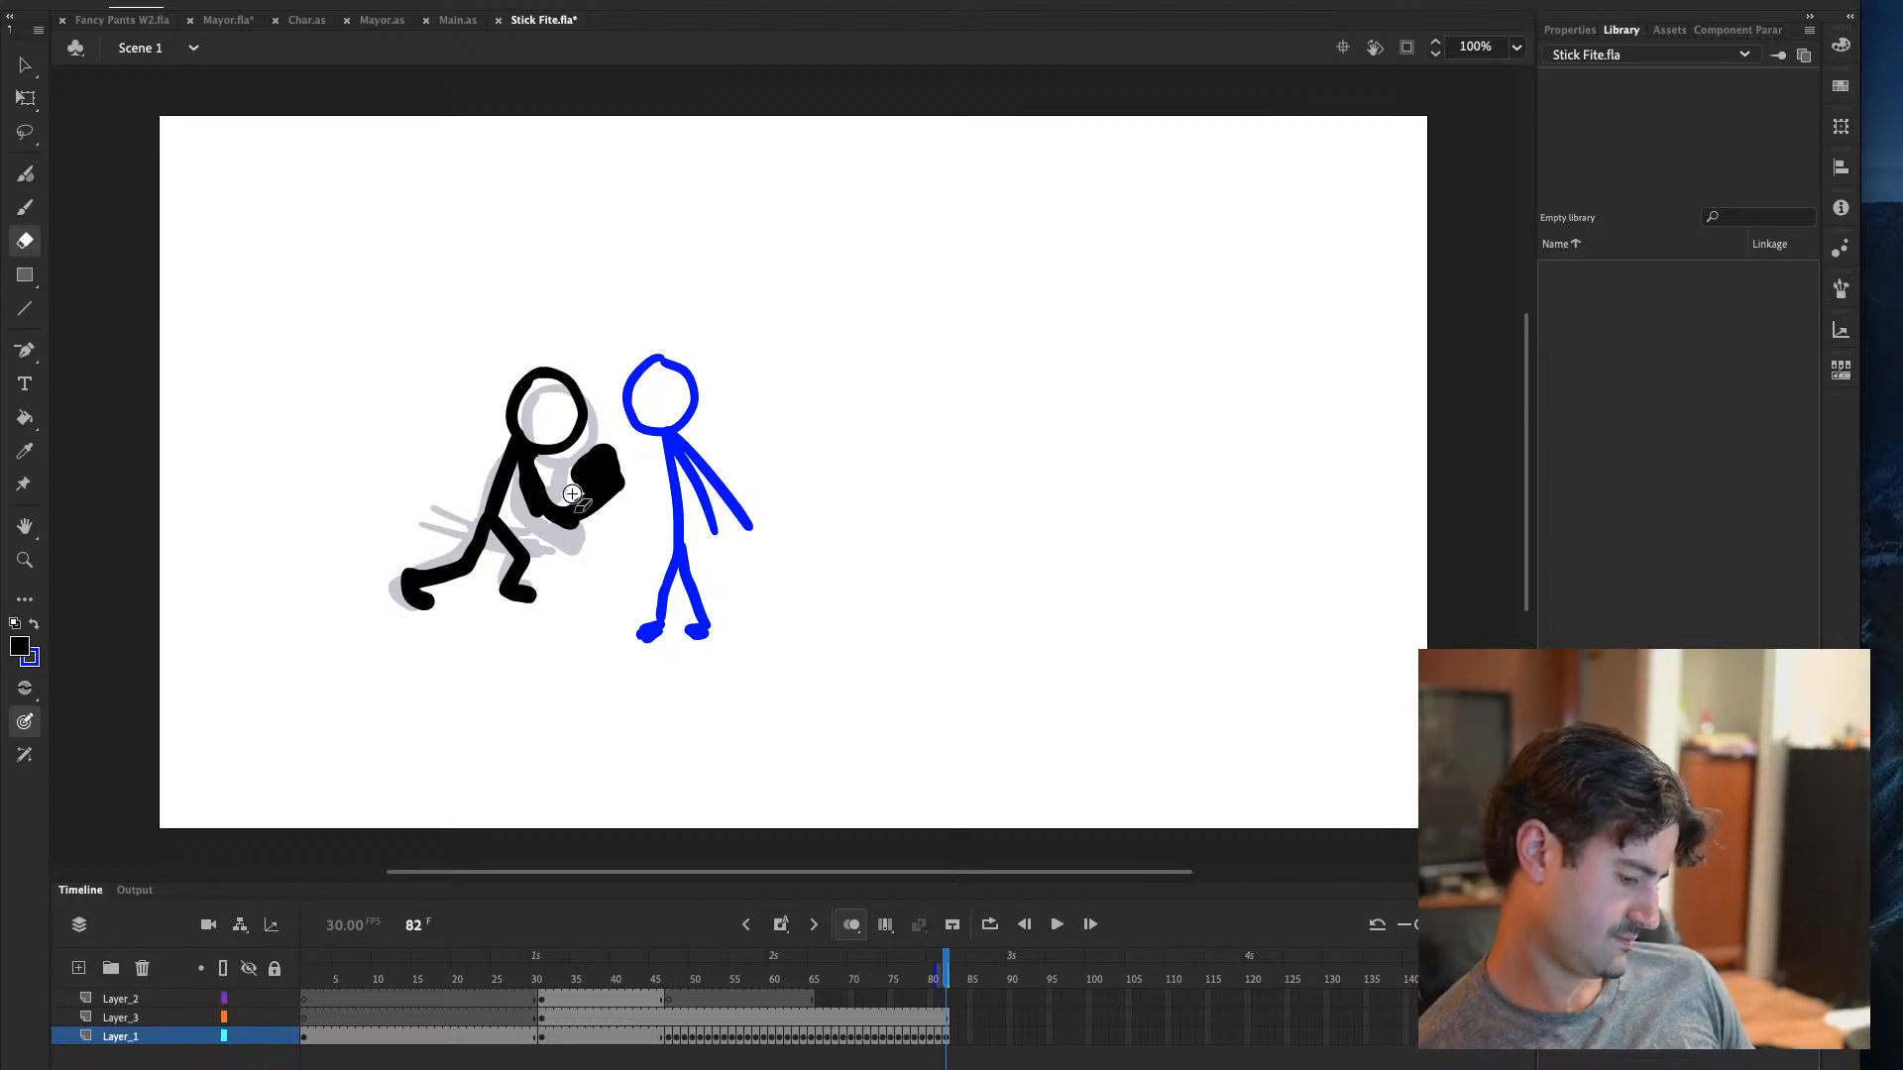
key("comma")
key("period")
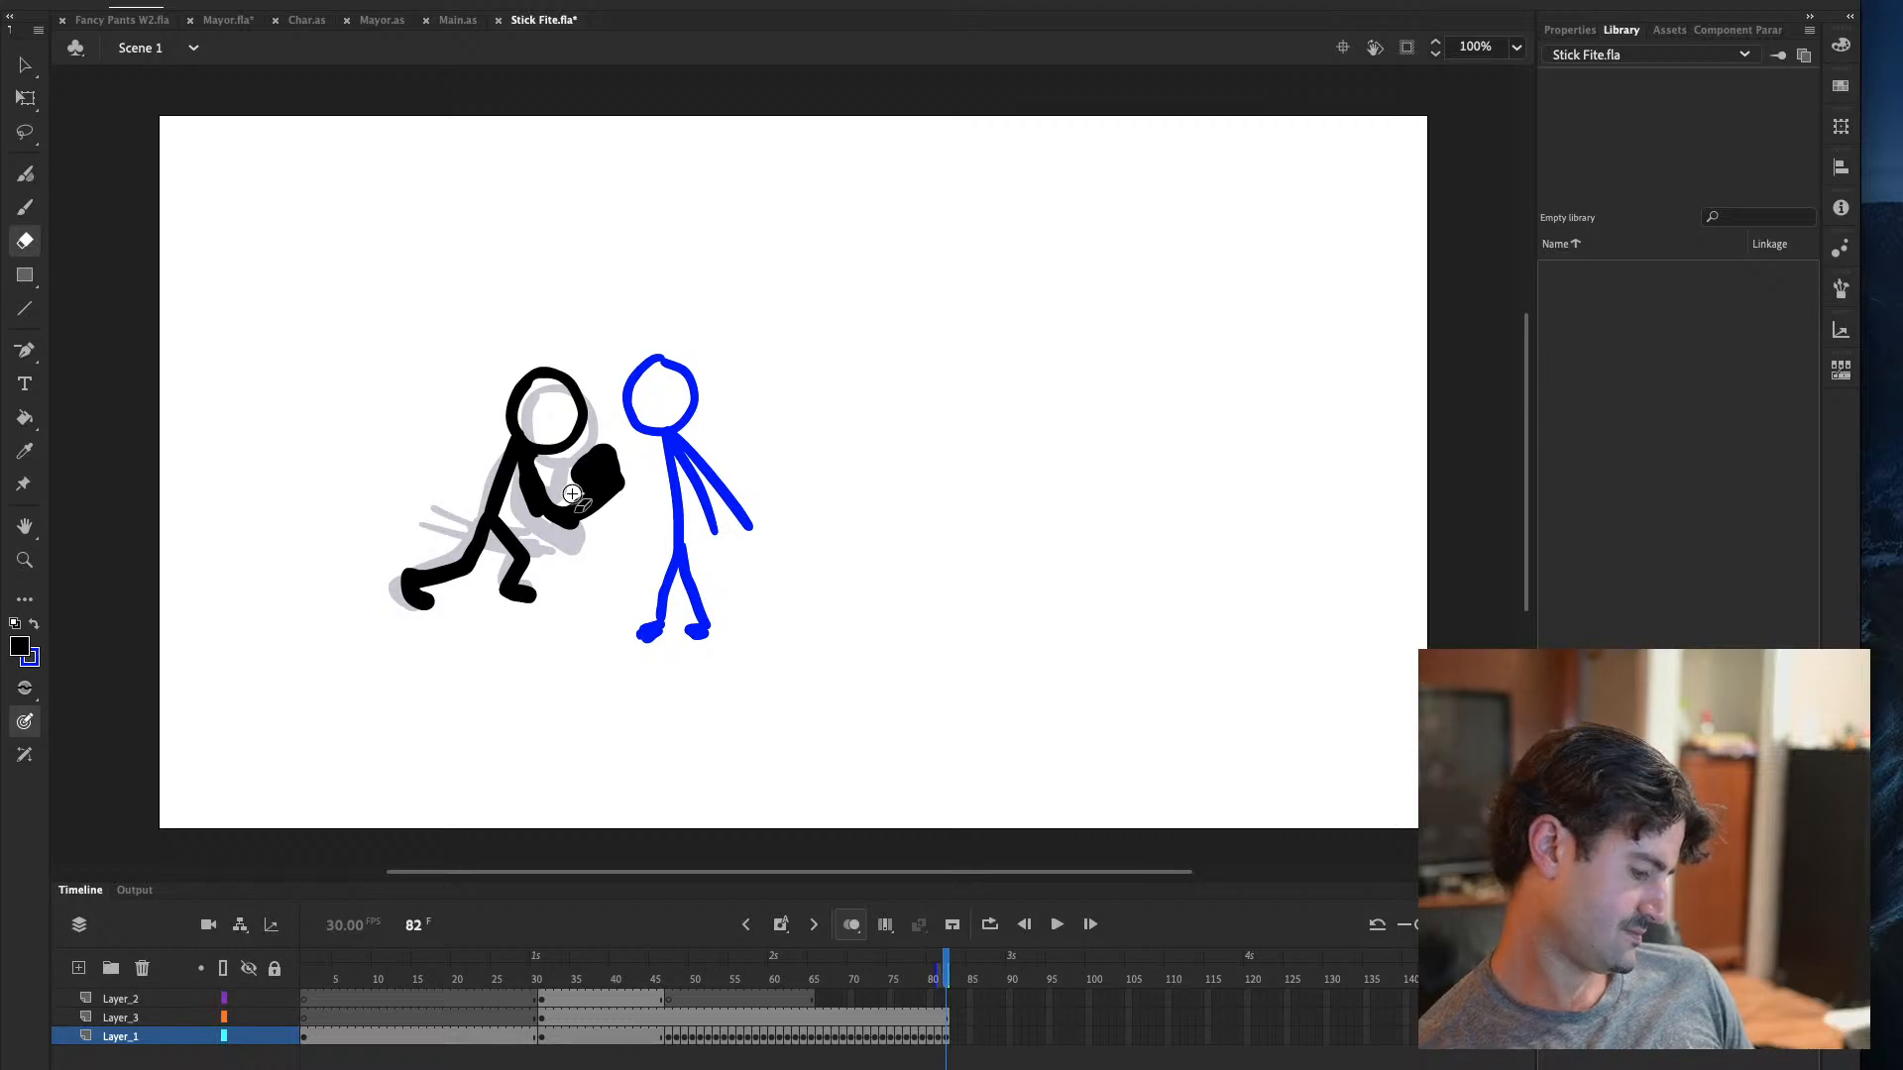
Trim the outer edge of the black figure's swinging arm with the Eraser on frame 82, checking it against the previous frames
left_click(25, 207)
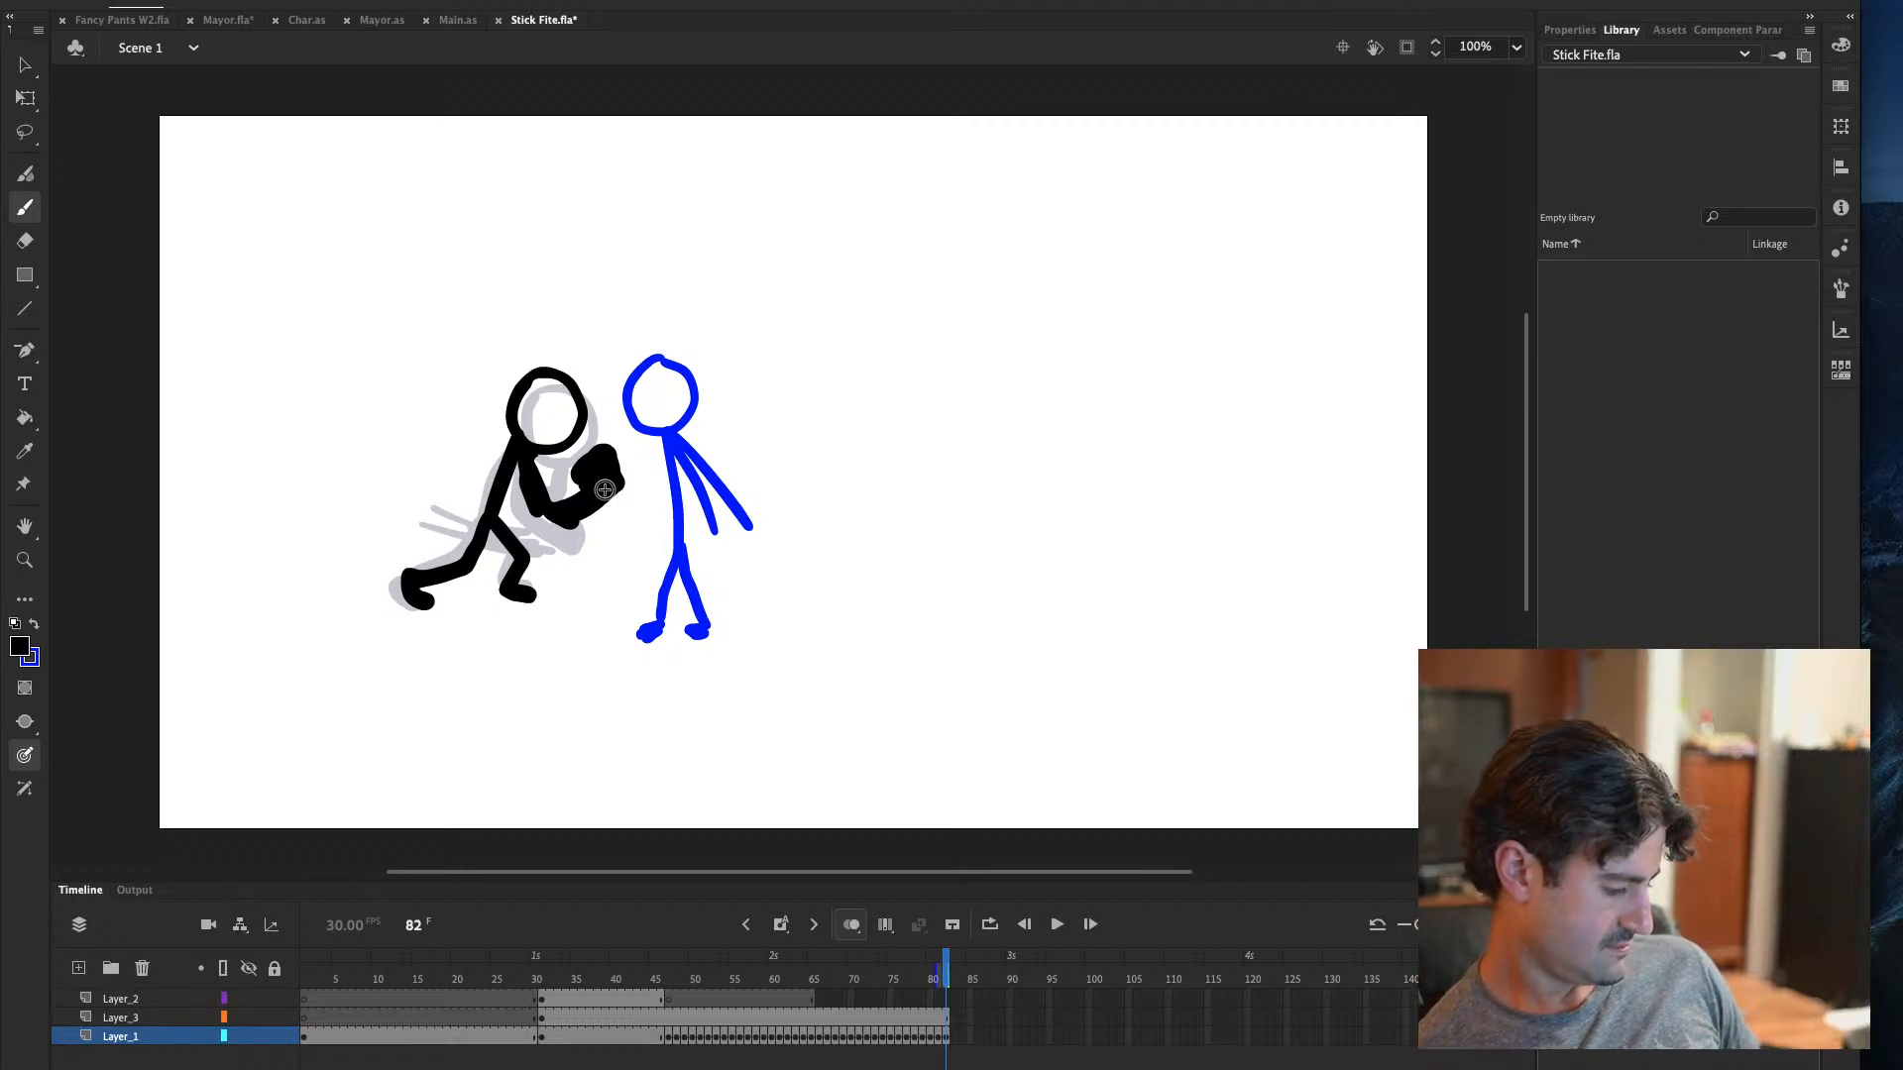
key("e")
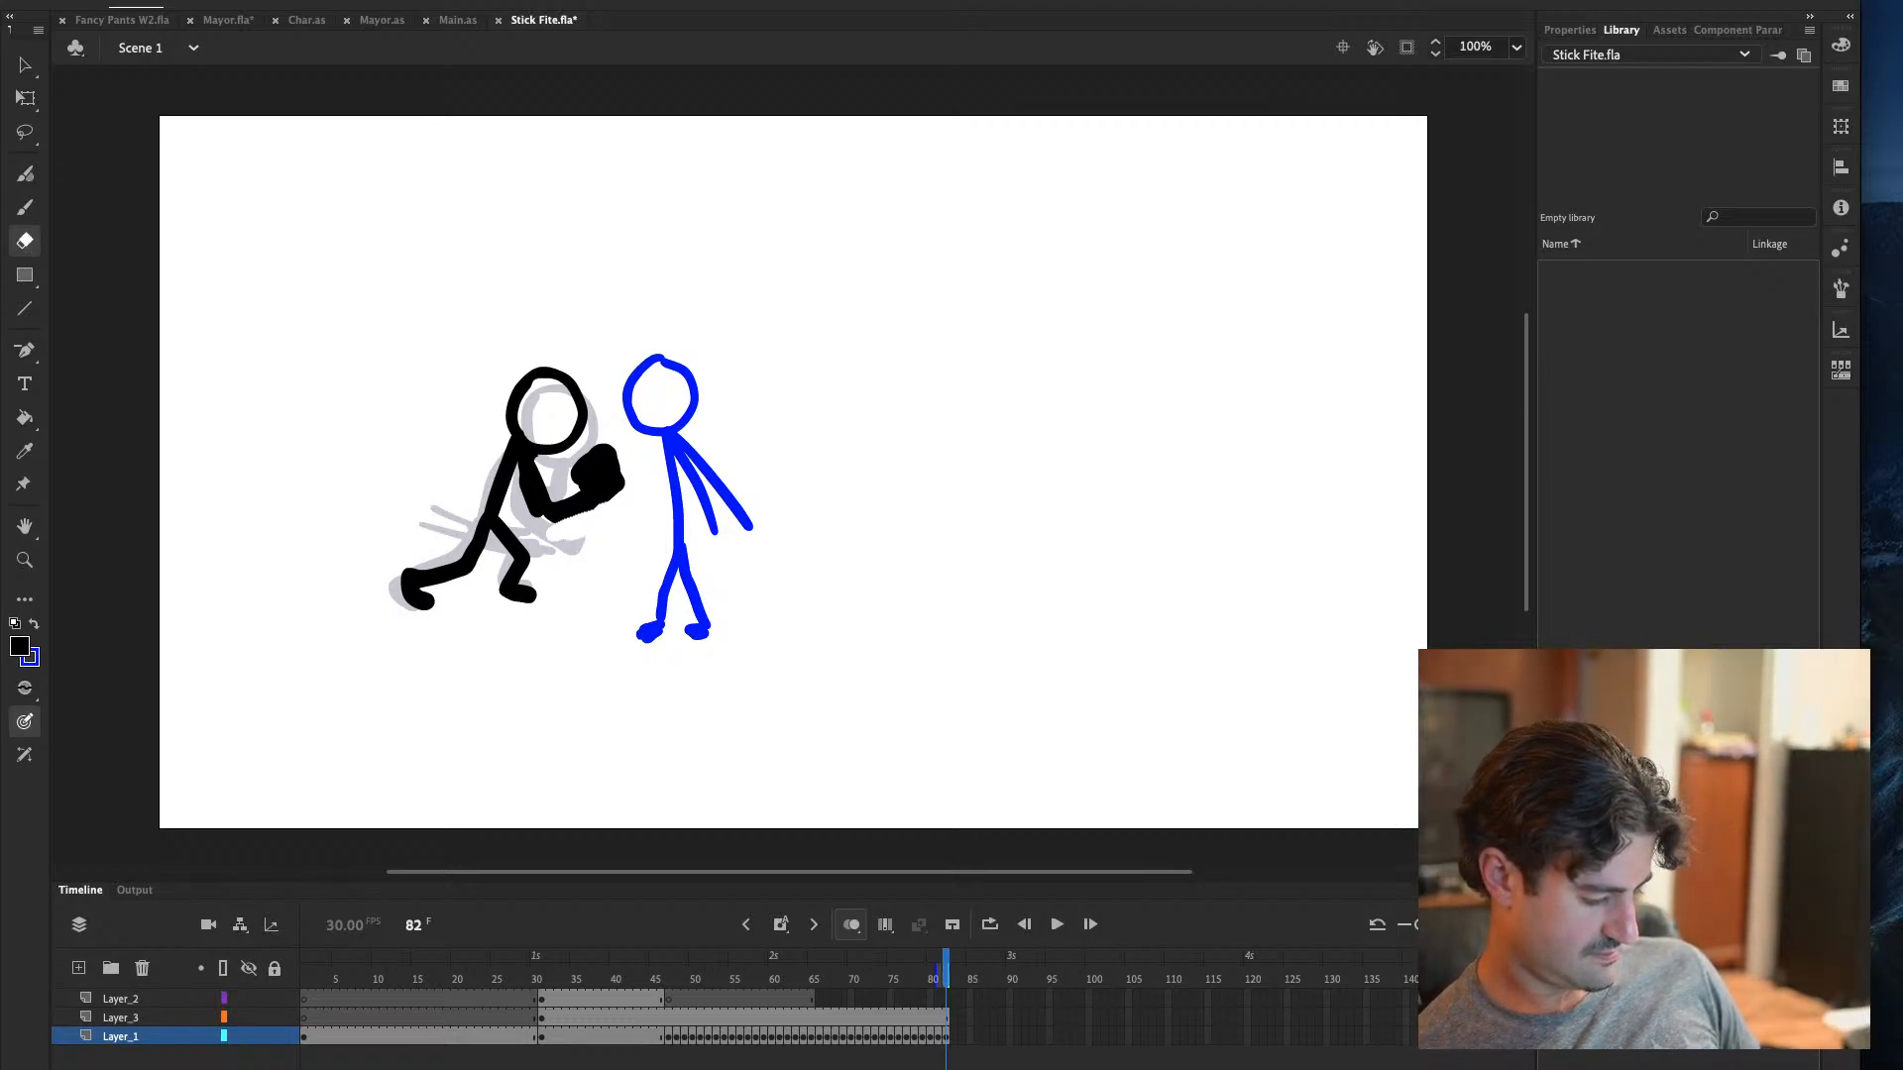
key("comma")
key("comma")
key("period")
key("period")
Clear the stray keyframe at frame 82 on Layer_3, toggling the layer's visibility to check its content
left_click(954, 1018)
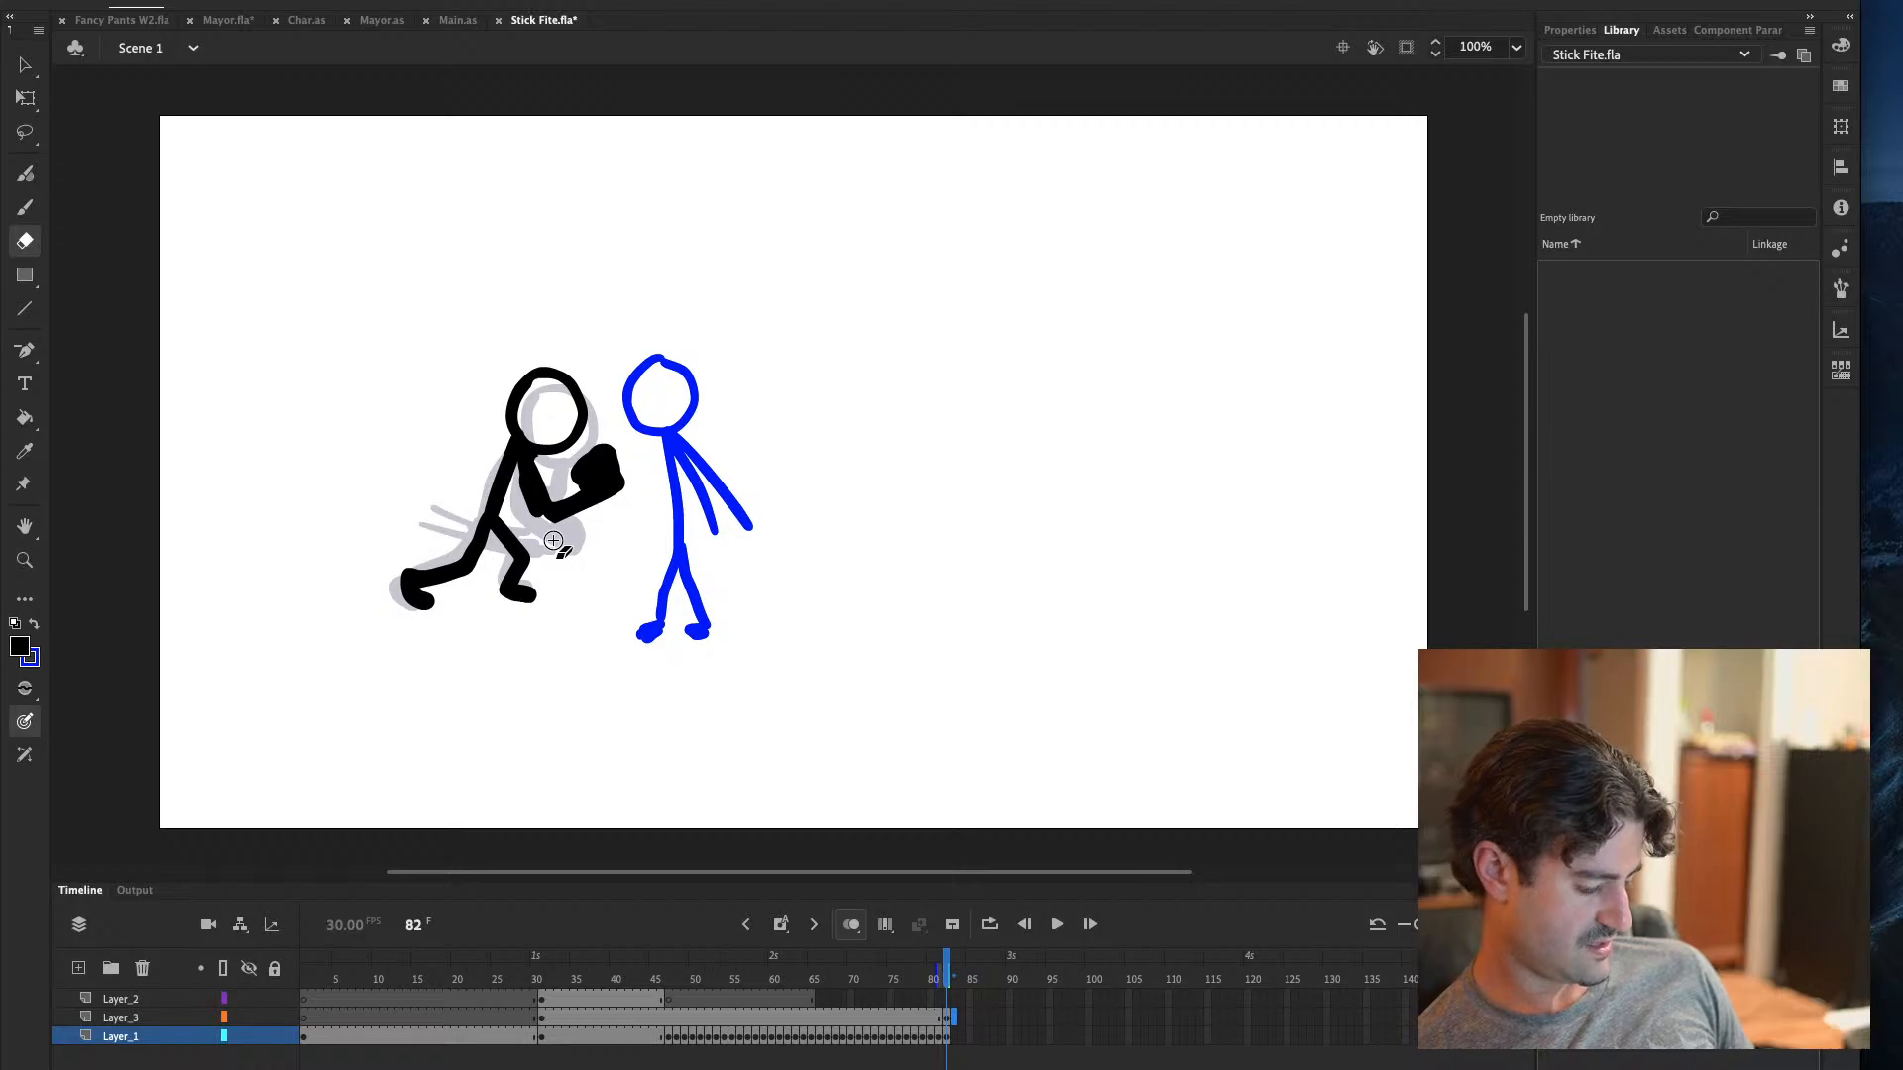
left_click(945, 1018)
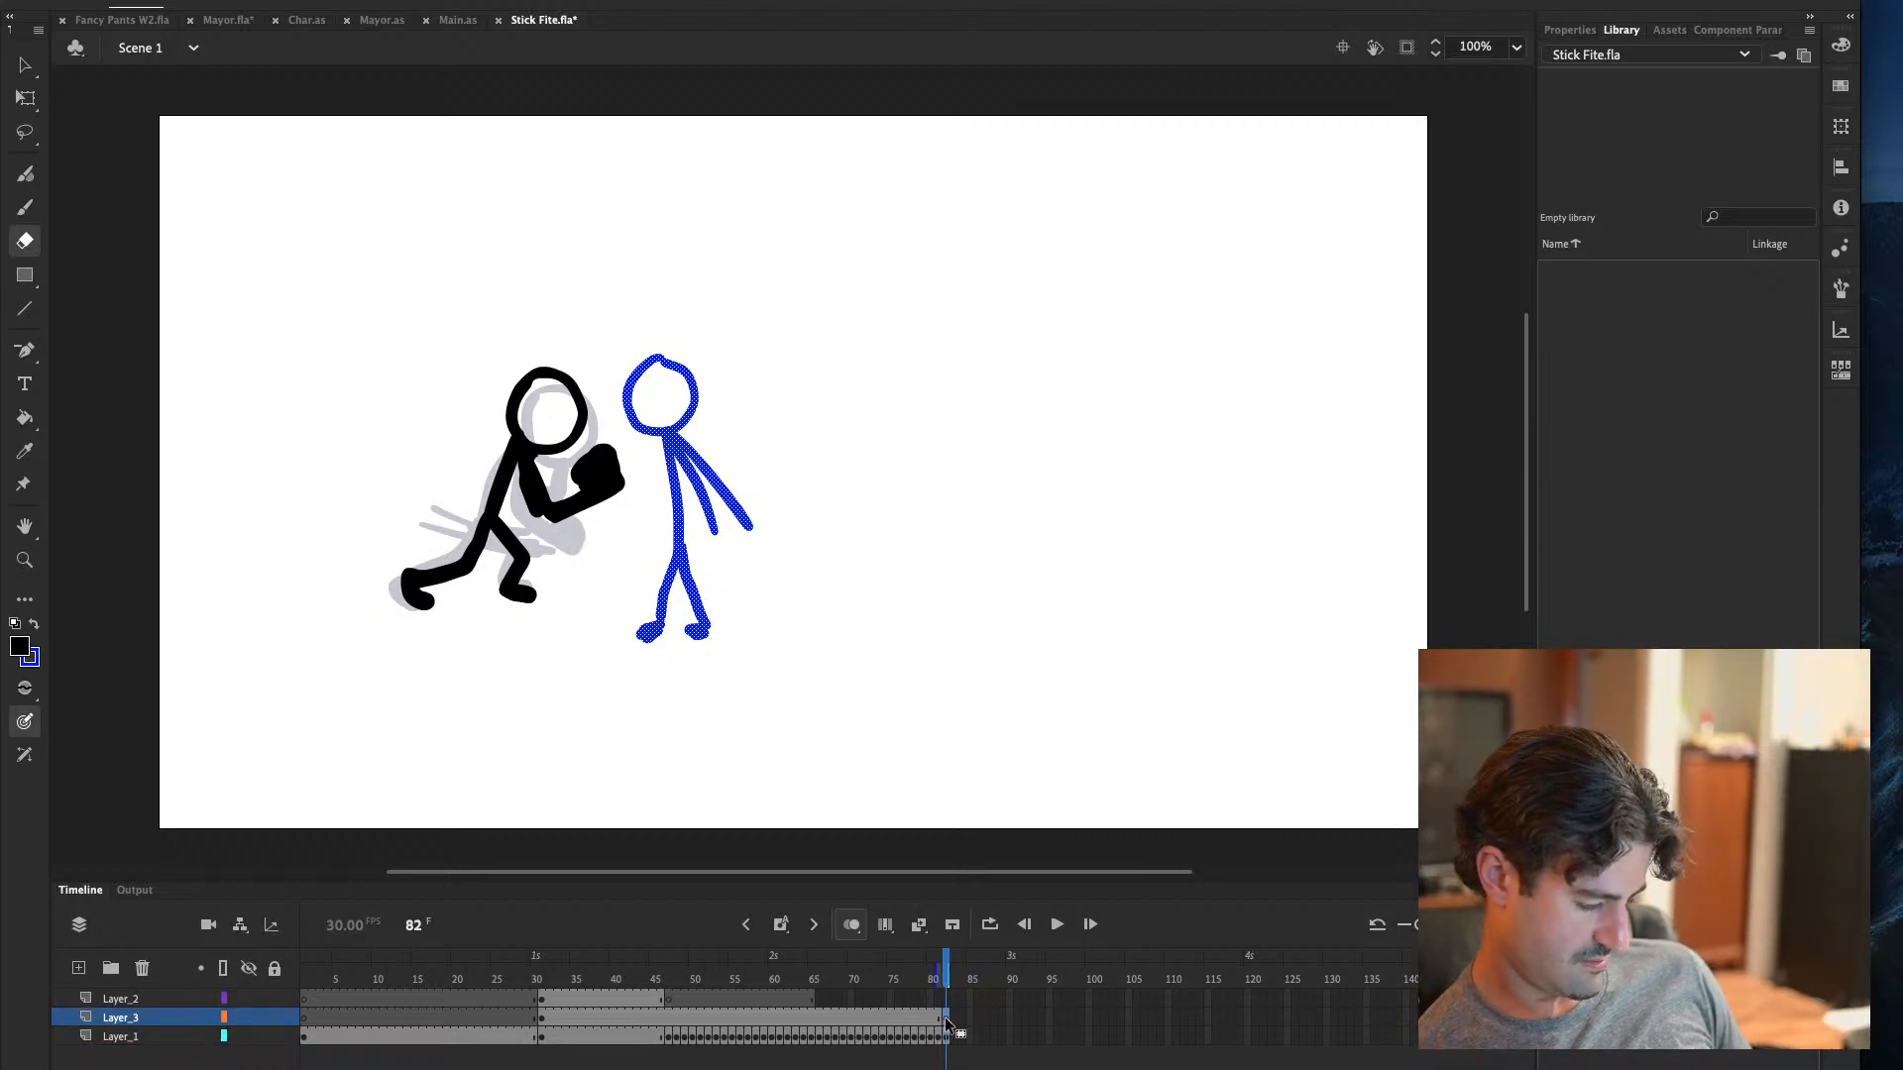
left_click(249, 1018)
left_click(249, 1018)
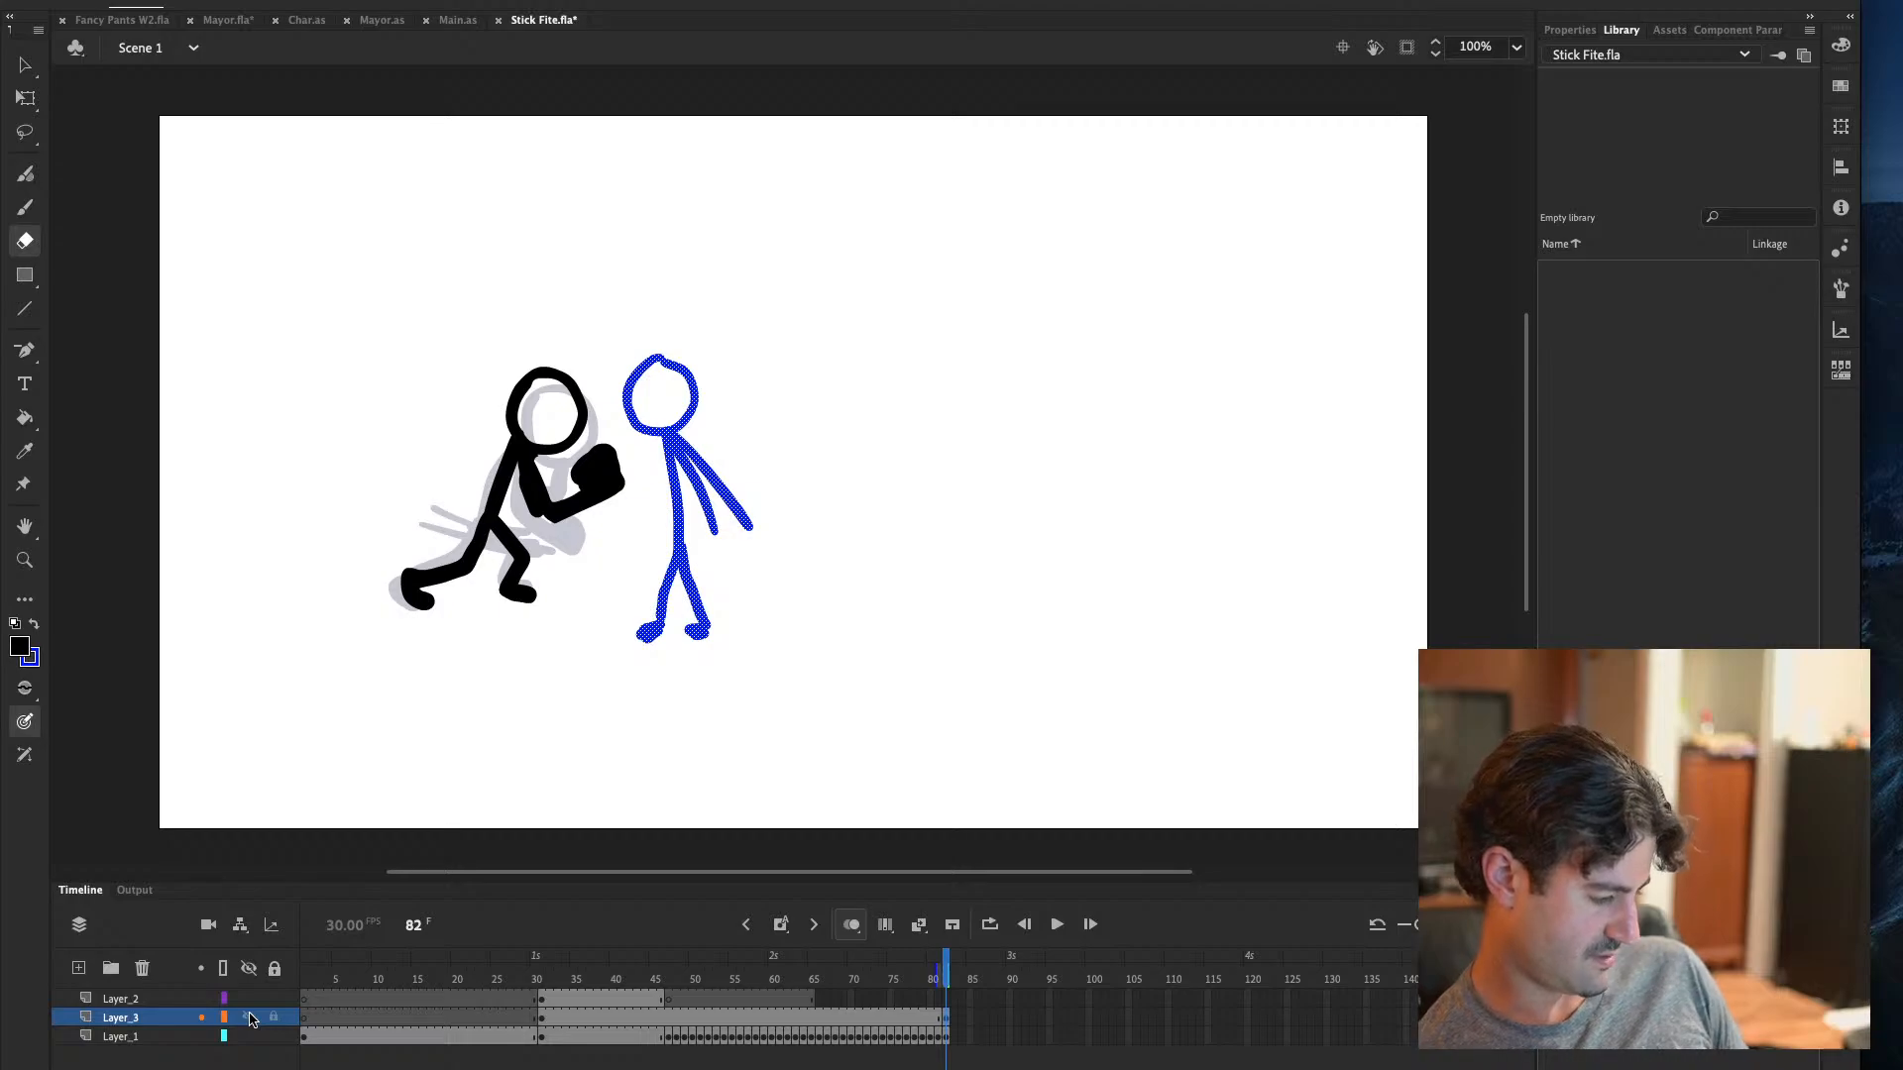
right_click(947, 1018)
key("Escape")
Lean the black figure on frame 82 of Layer_1 slightly further forward with Free Transform and compare it with frames 80 and 81
left_click(946, 1037)
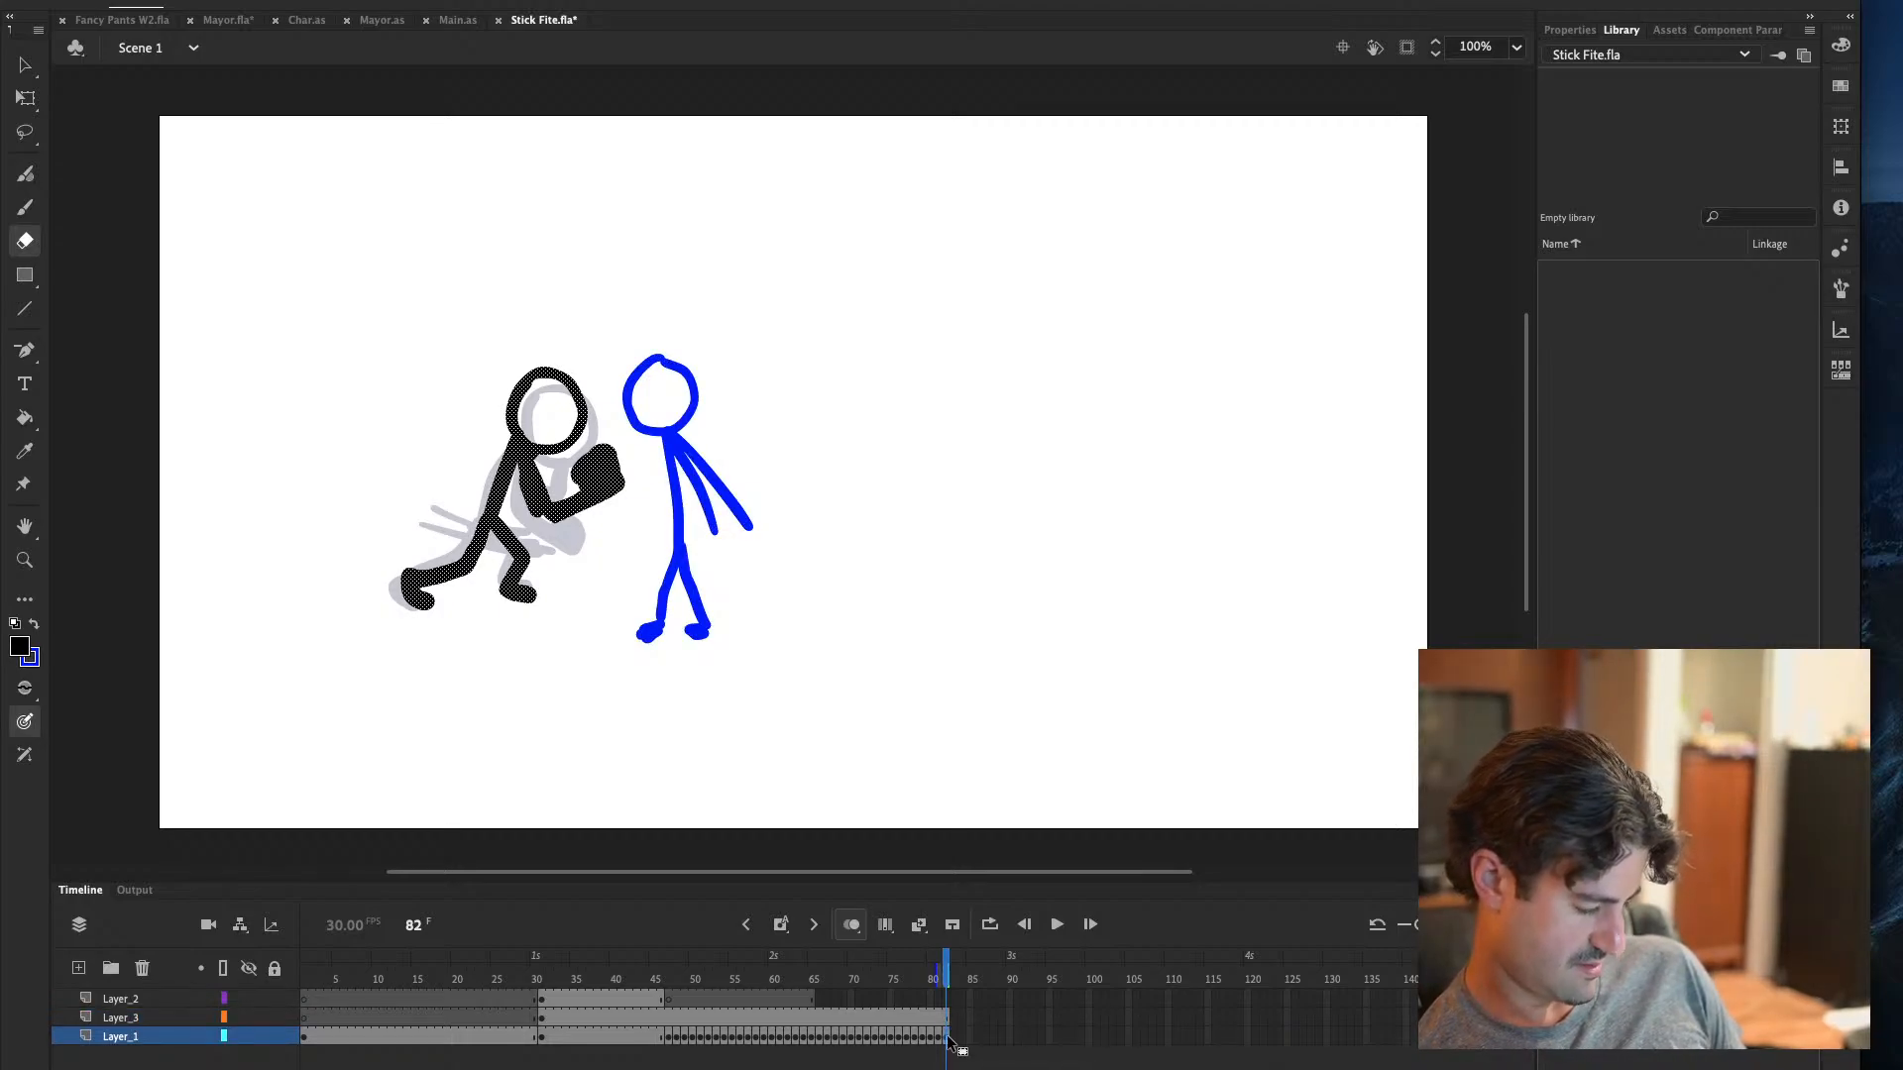
left_click(25, 98)
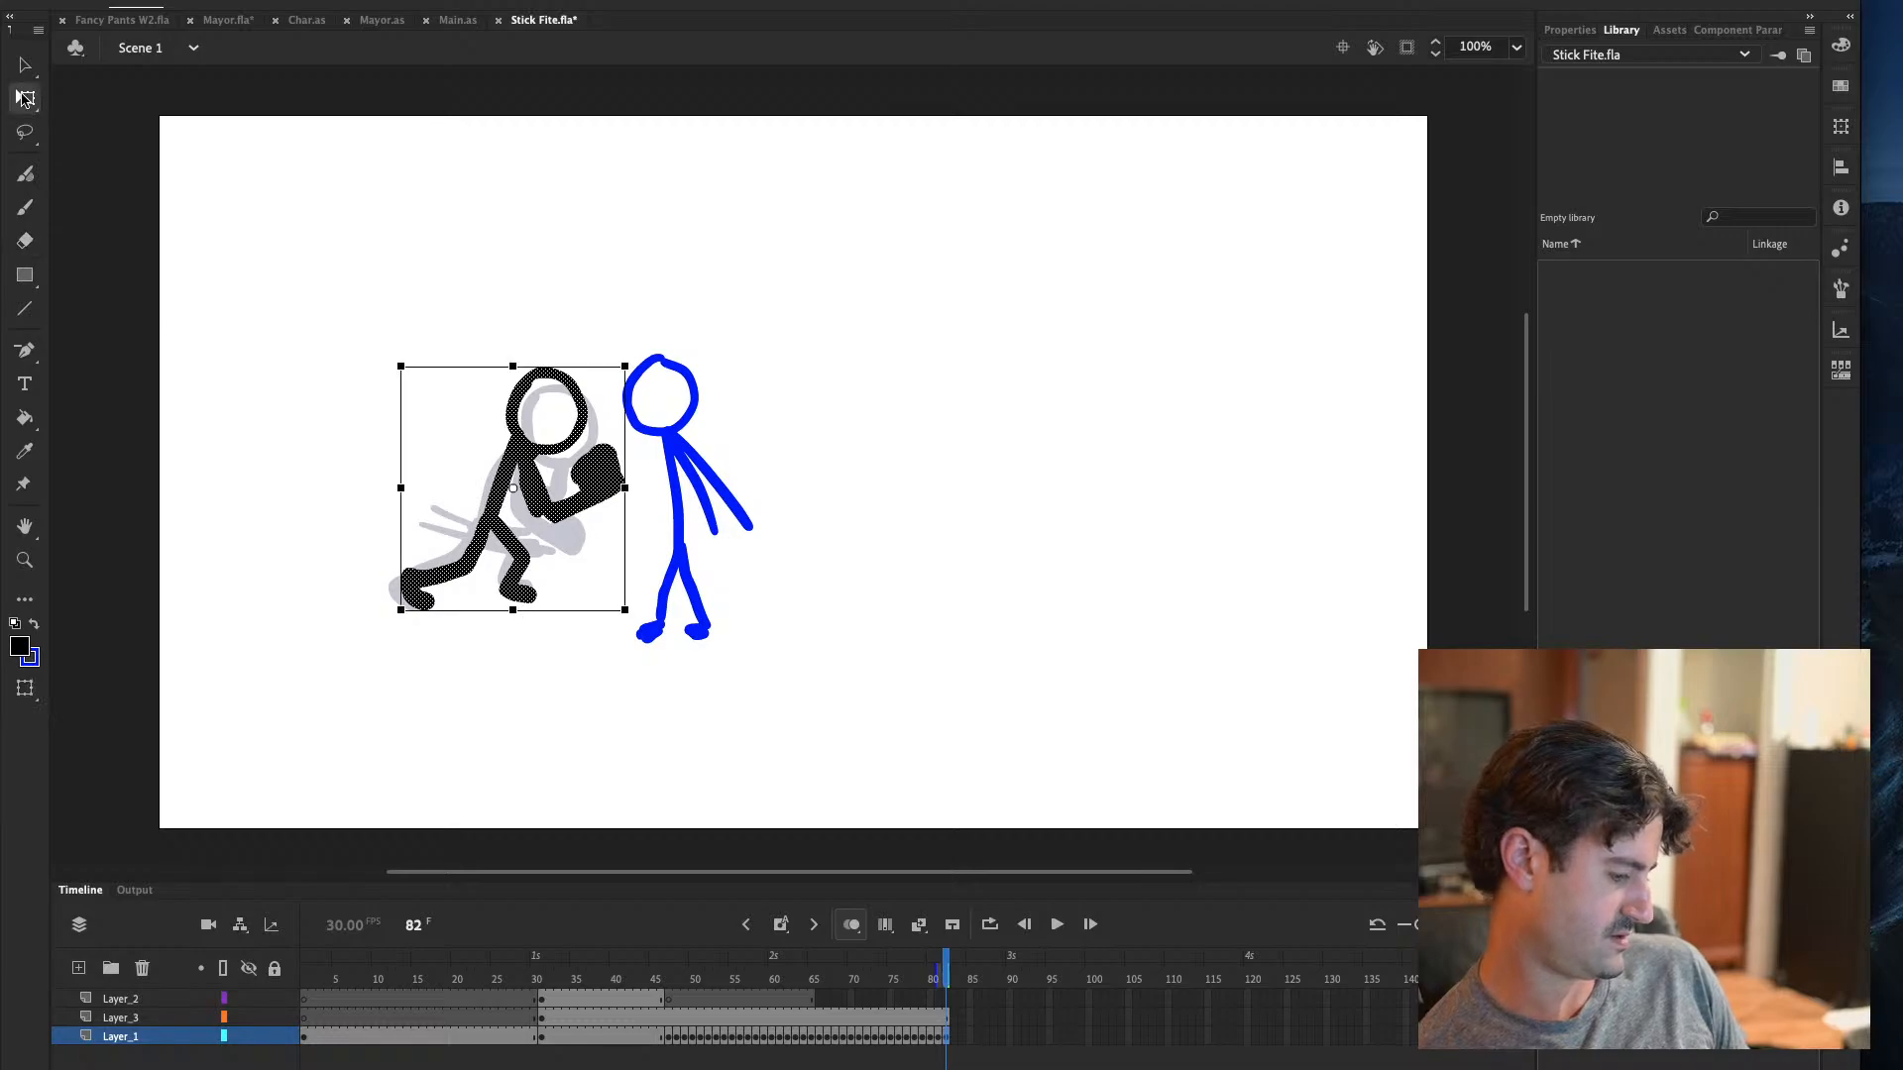
left_click_drag(526, 366, 533, 372)
key("comma")
key("comma")
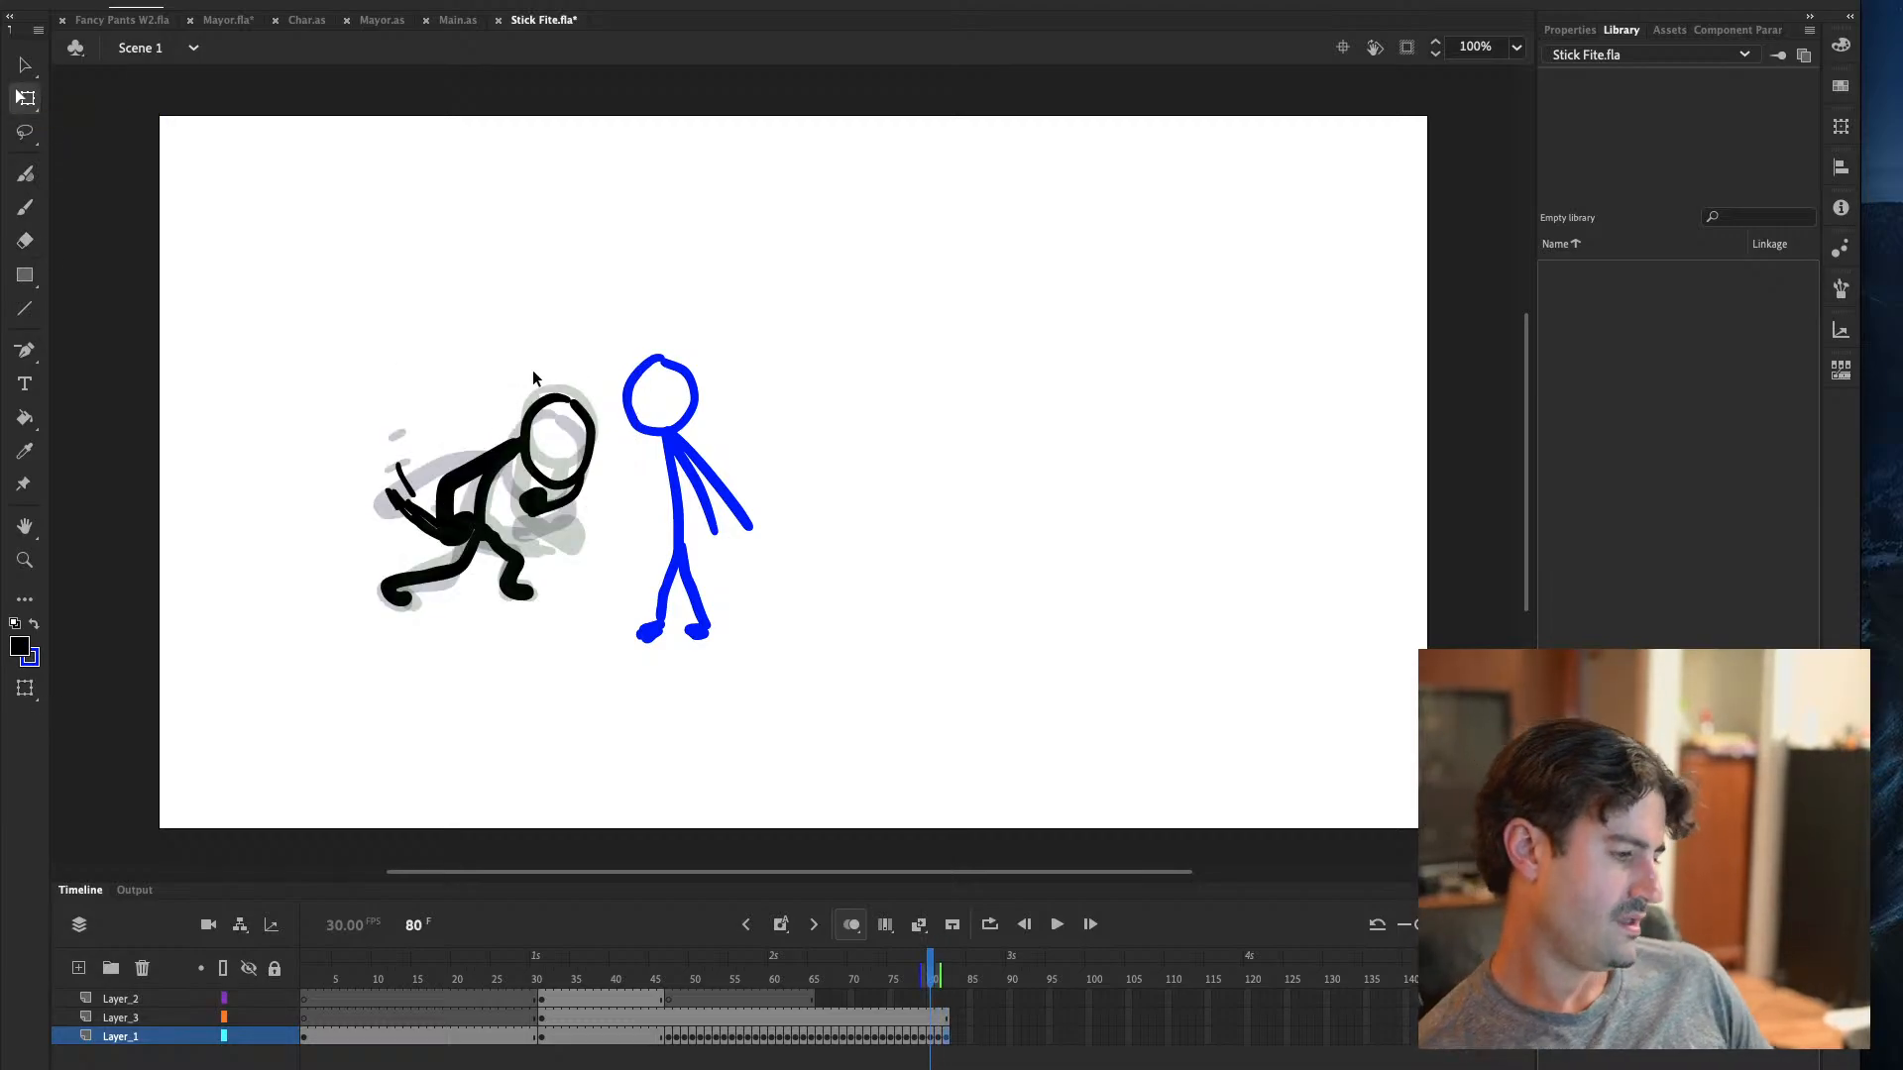
Save Stick Fite.fla and play a test movie of the fight, closing the preview after watching
key("ctrl+s")
key("ctrl+Return")
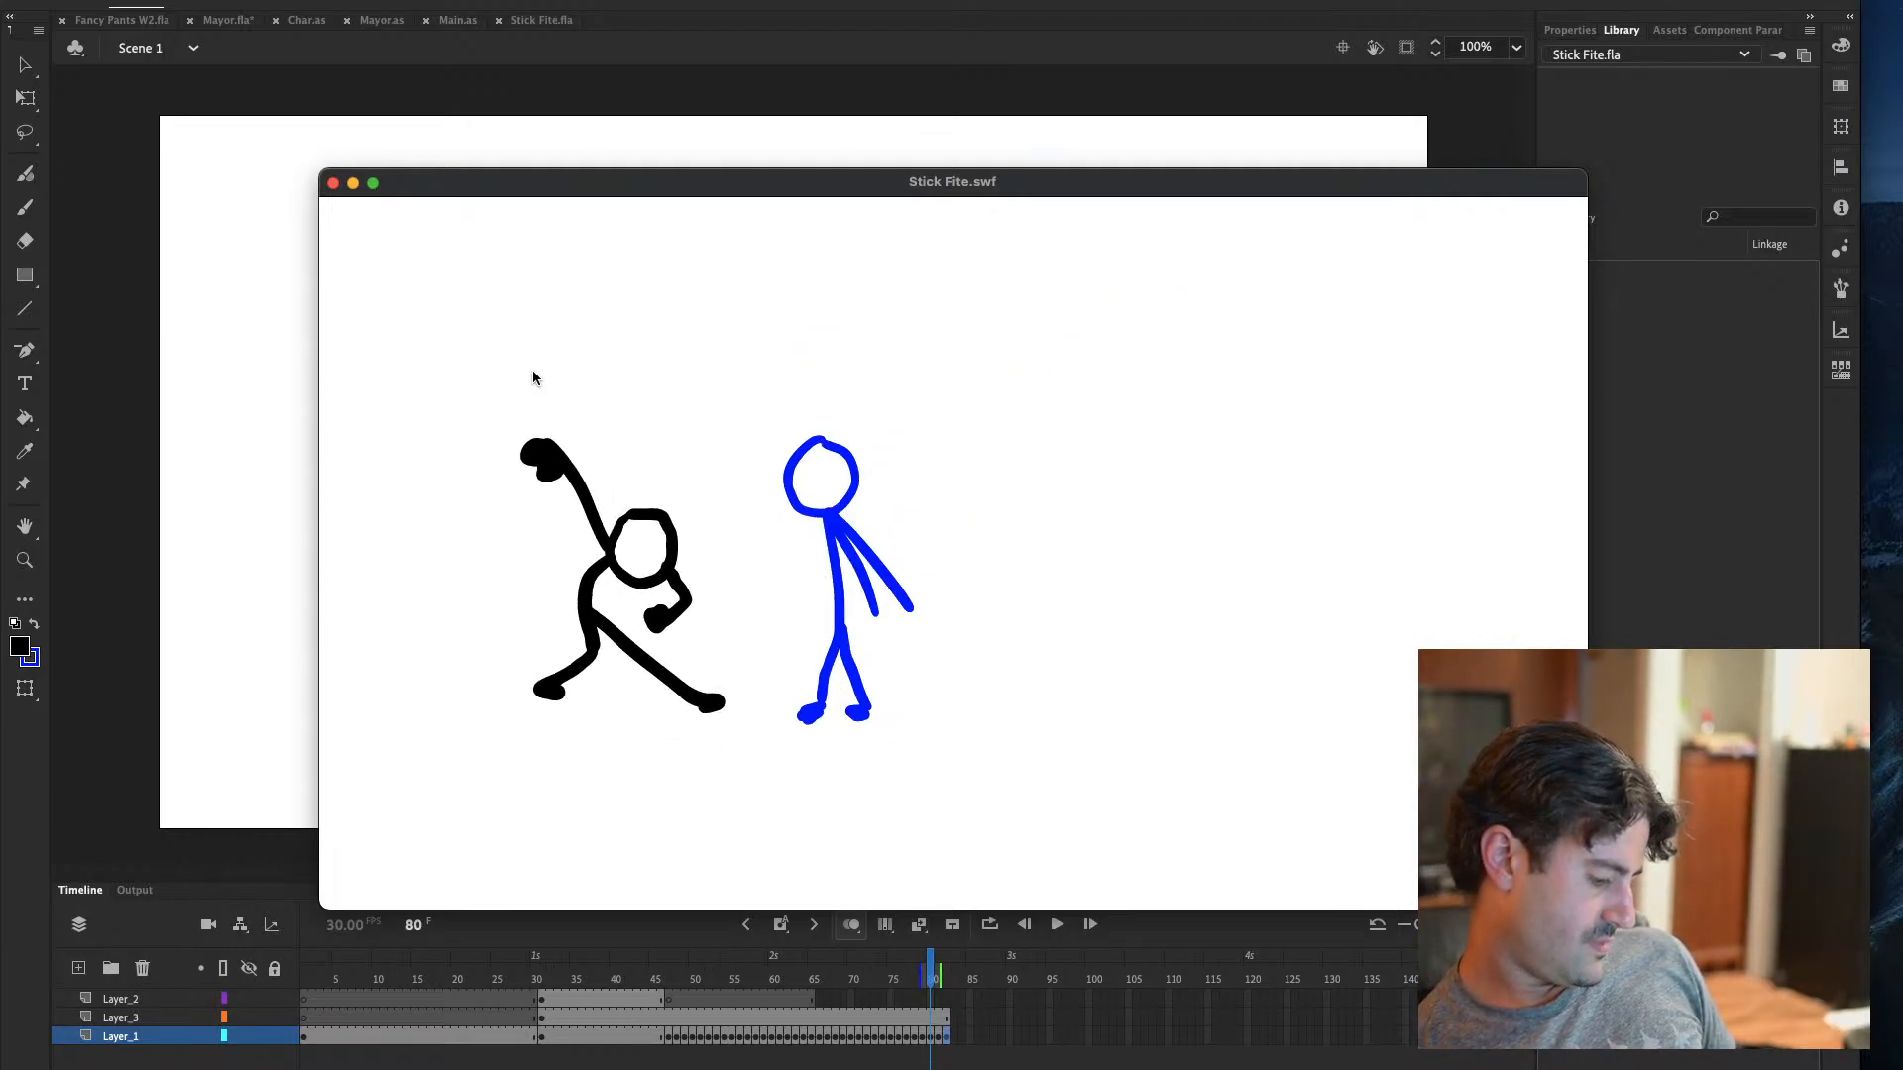
left_click(333, 182)
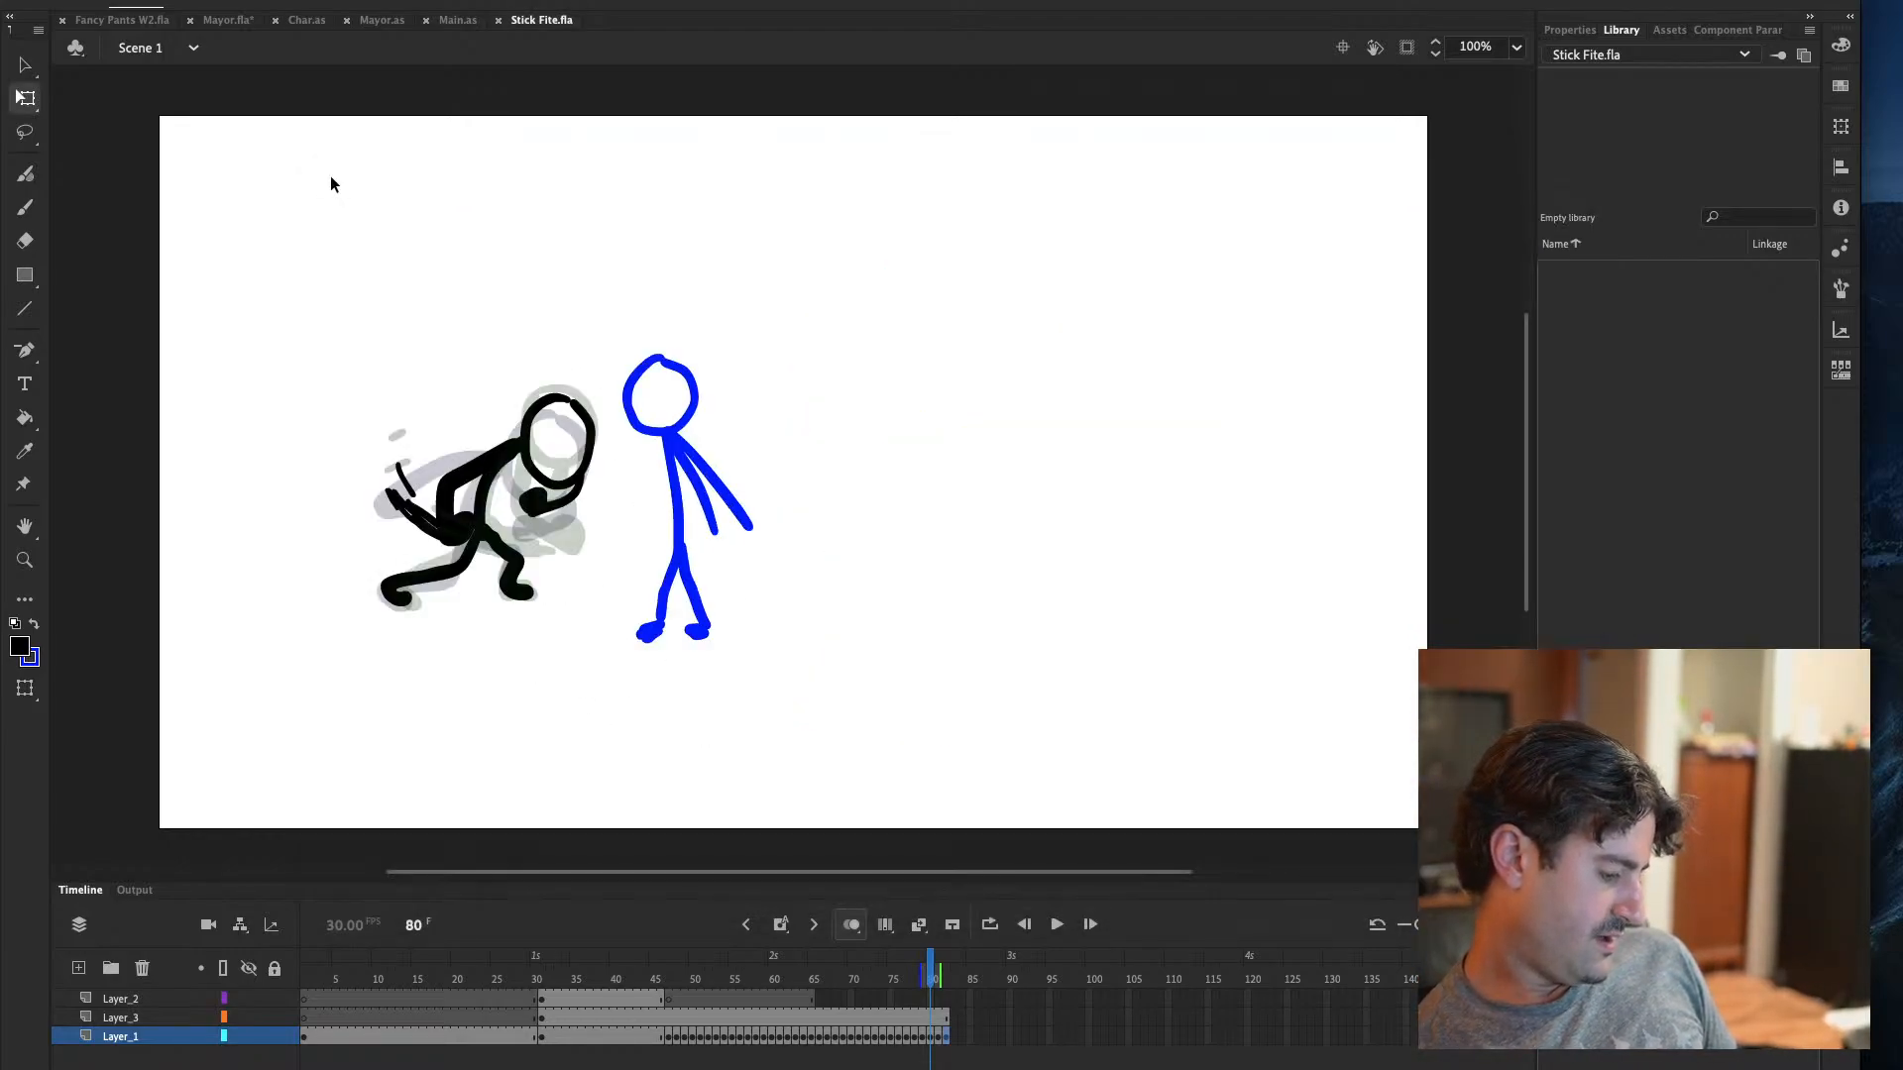
Step back and forth through the frames leading up to frame 80 to examine the black figure's wind-up
key("comma")
key("comma")
key("comma")
key("comma")
key("comma")
key("comma")
key("comma")
key("period")
key("period")
key("period")
key("period")
key("period")
key("period")
key("period")
key("period")
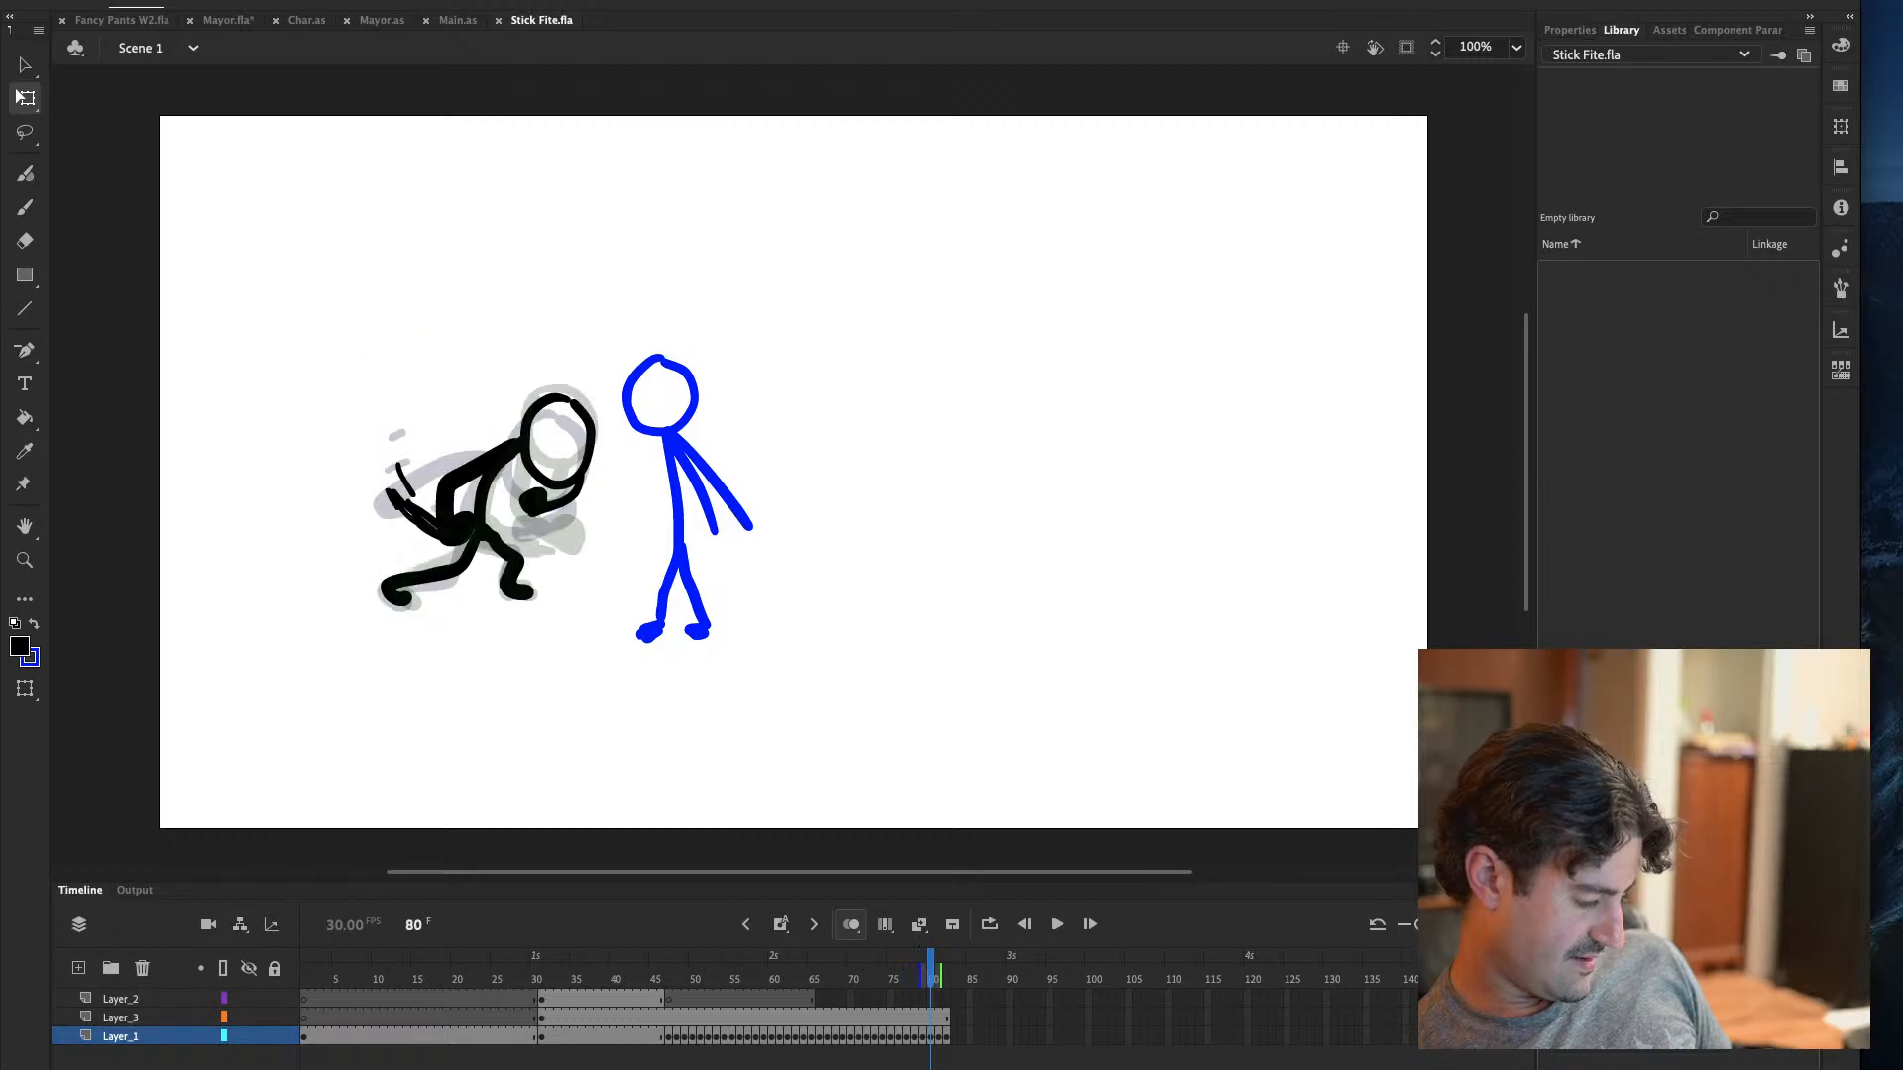
Erase the black figure's swinging arm and fist on frame 82
key("period")
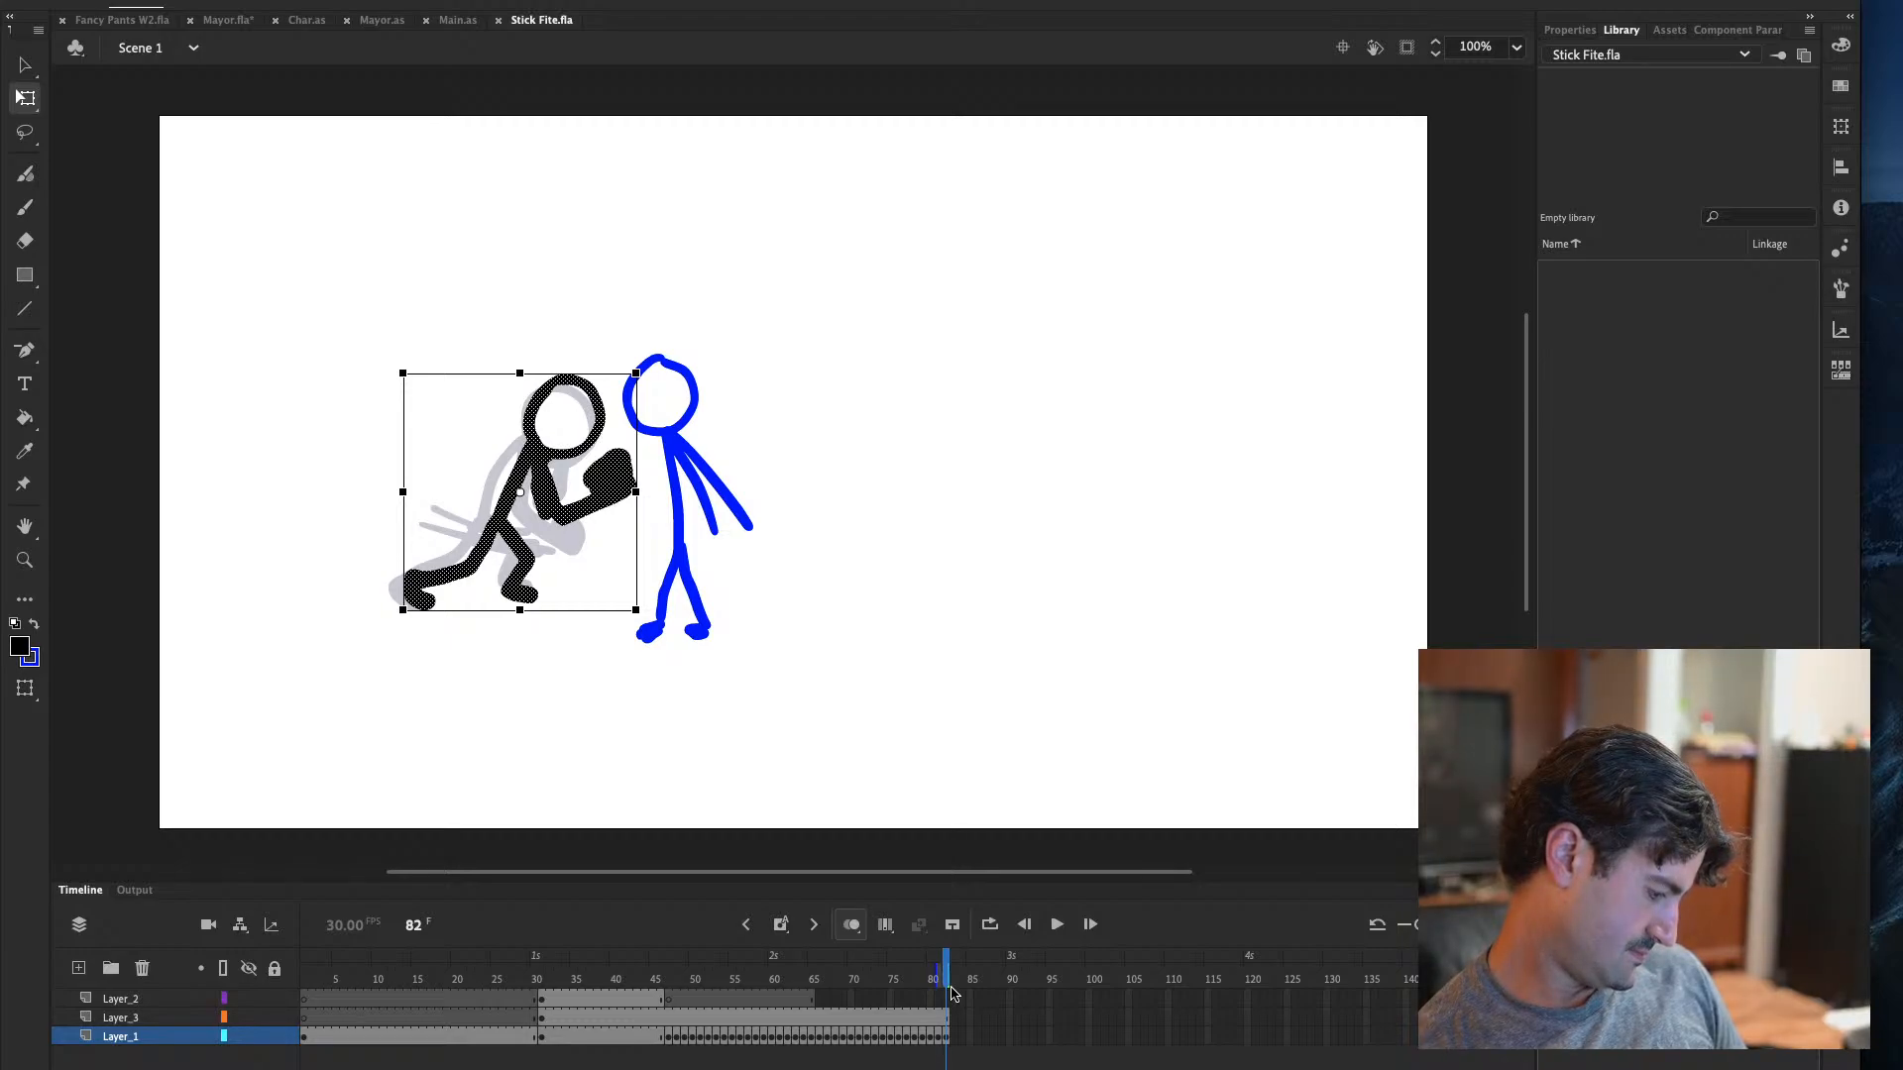
left_click(25, 246)
mouse_move(575, 510)
left_mouse_down()
mouse_move(588, 476)
mouse_move(605, 503)
mouse_move(560, 501)
mouse_move(535, 471)
mouse_move(576, 549)
left_mouse_up()
Paint a new blocky black fist with the Brush on frame 82, close to the blue figure's chest
left_click(26, 174)
left_click(27, 209)
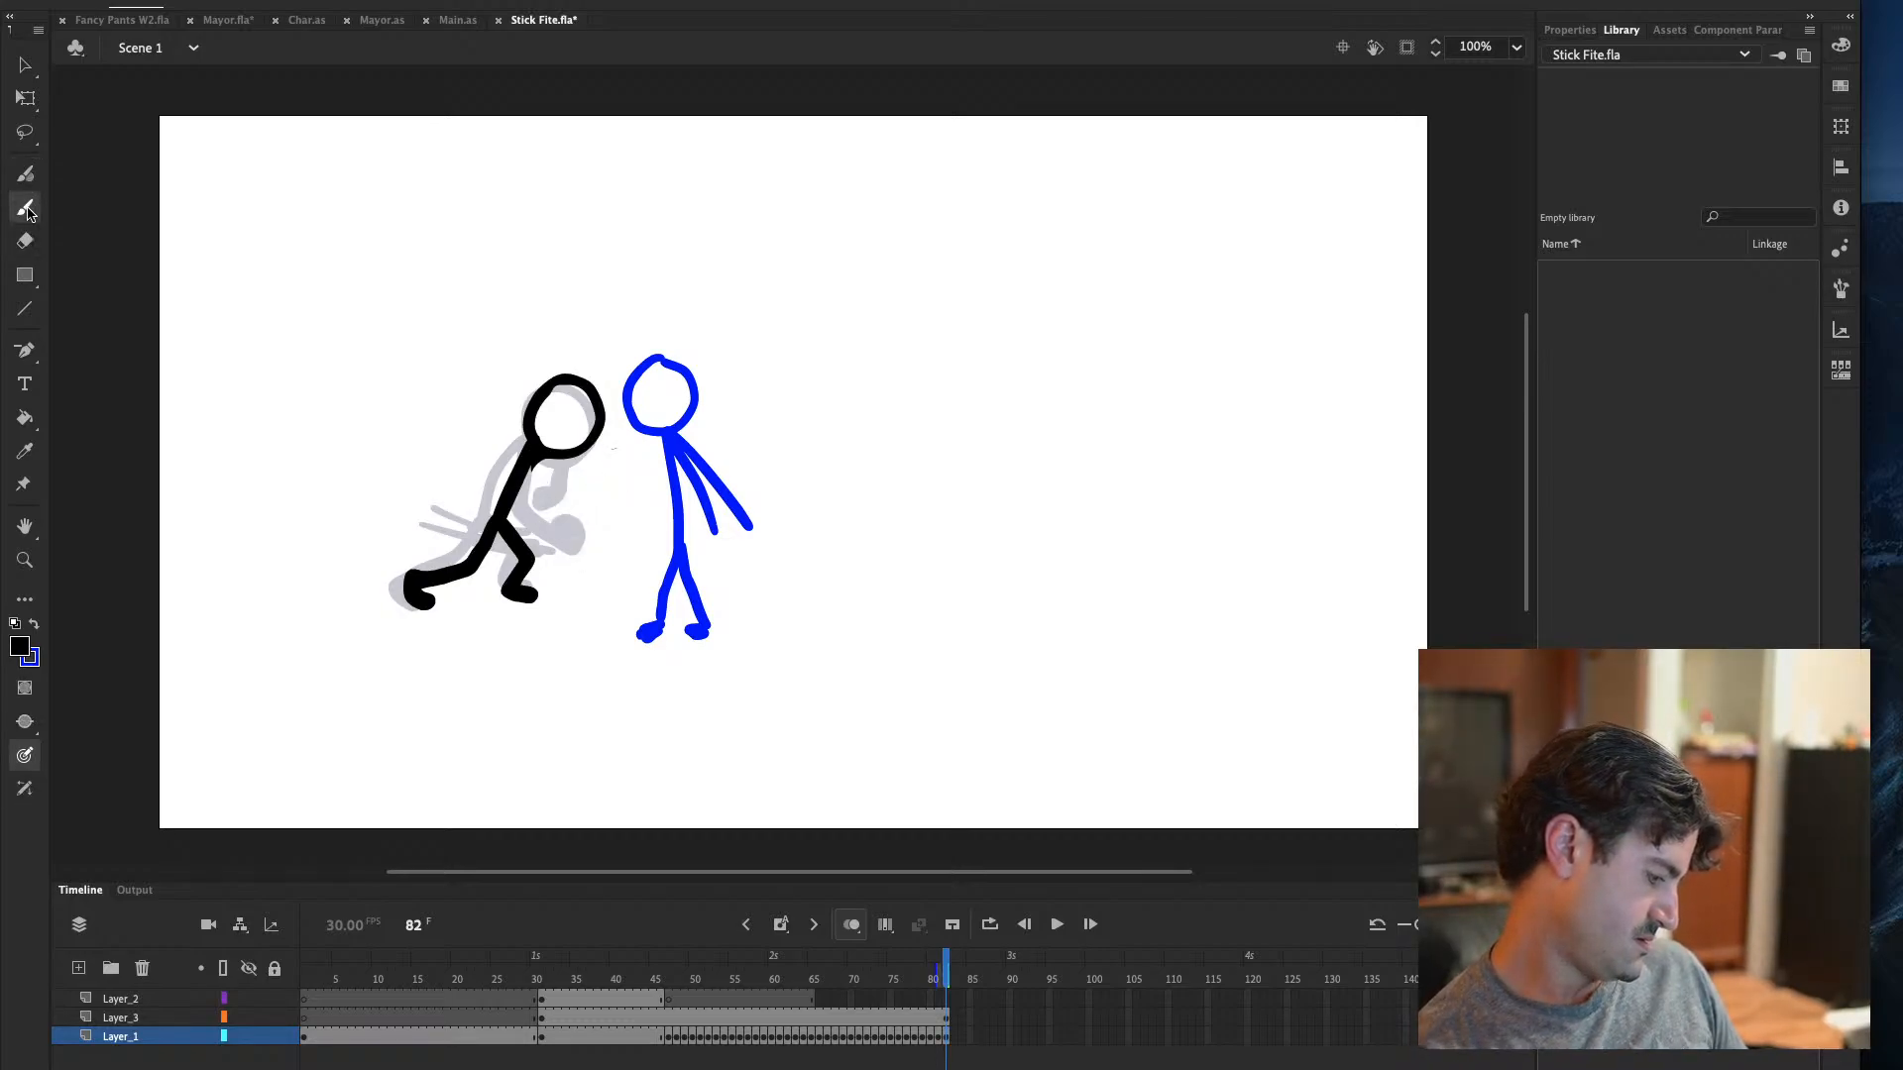
mouse_move(599, 468)
left_mouse_down()
mouse_move(647, 474)
mouse_move(605, 510)
mouse_move(607, 472)
mouse_move(638, 477)
mouse_move(603, 476)
mouse_move(619, 494)
left_mouse_up()
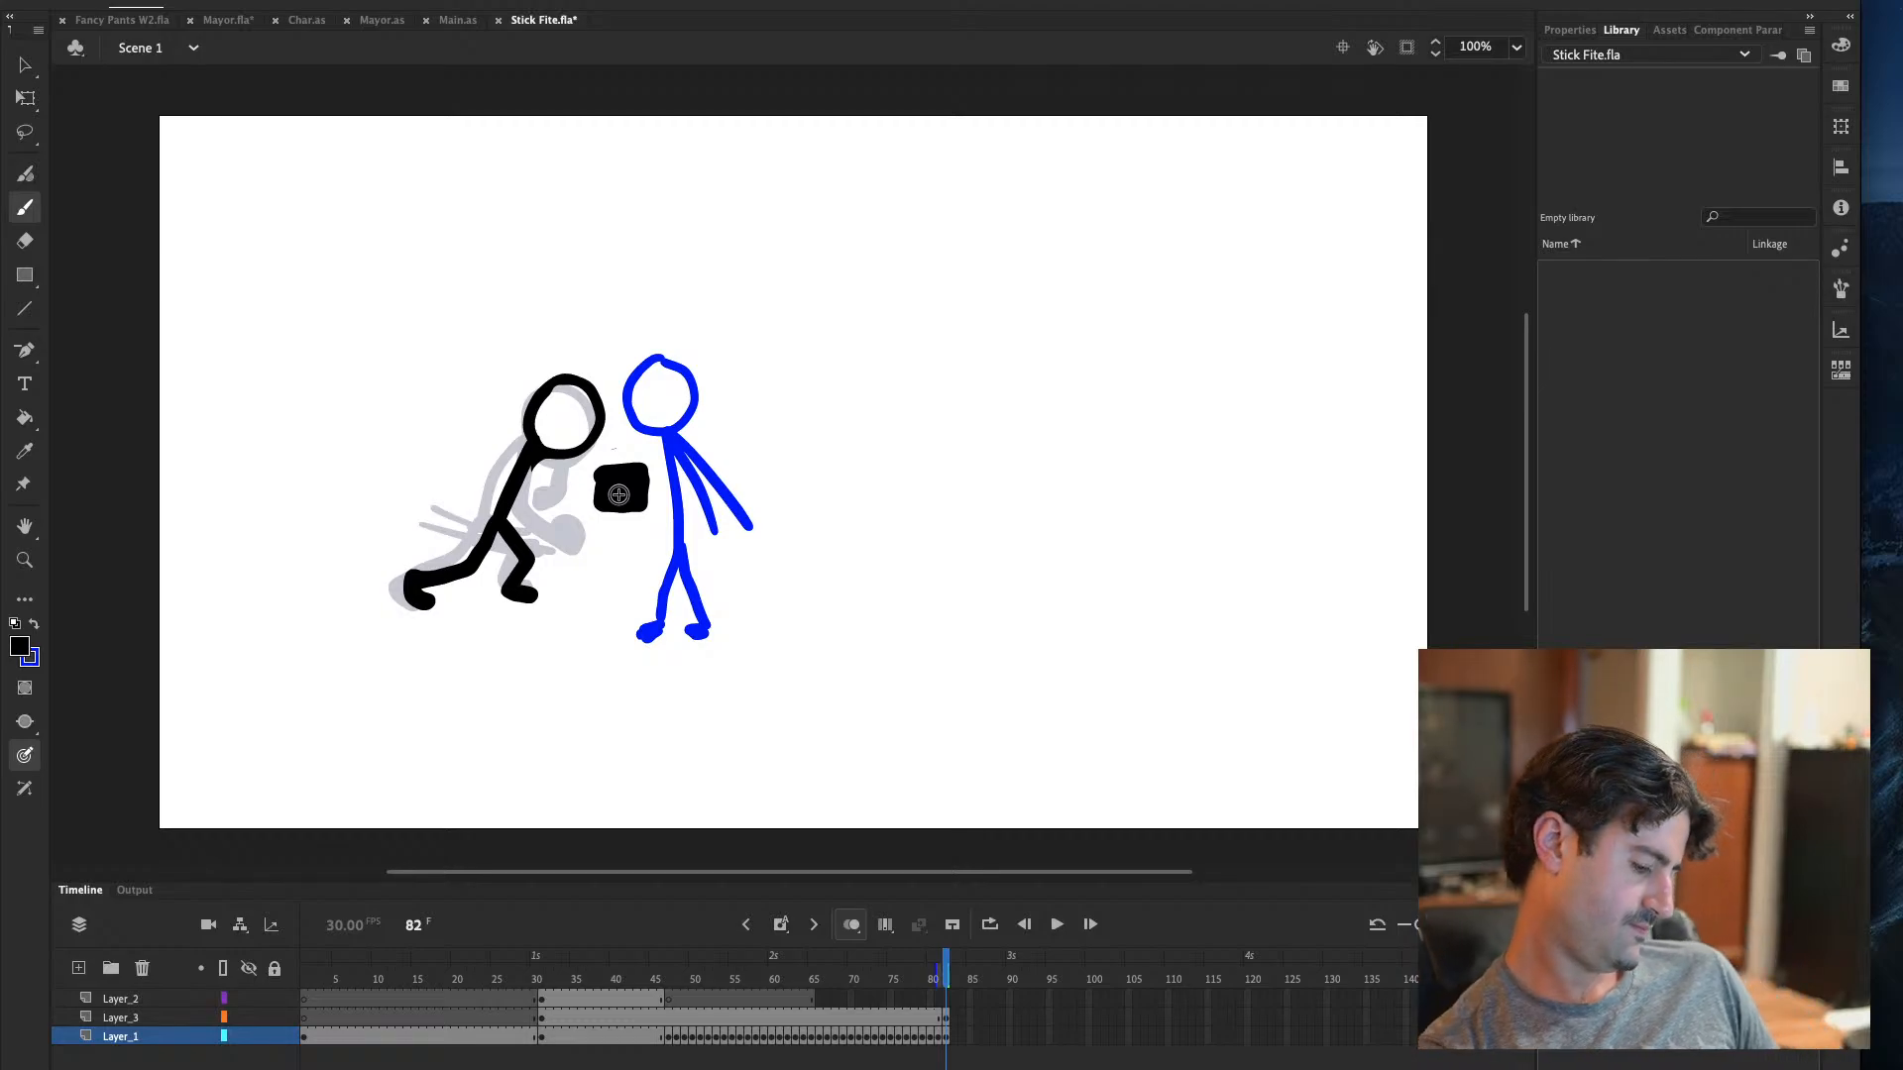
left_click_drag(602, 490, 629, 508)
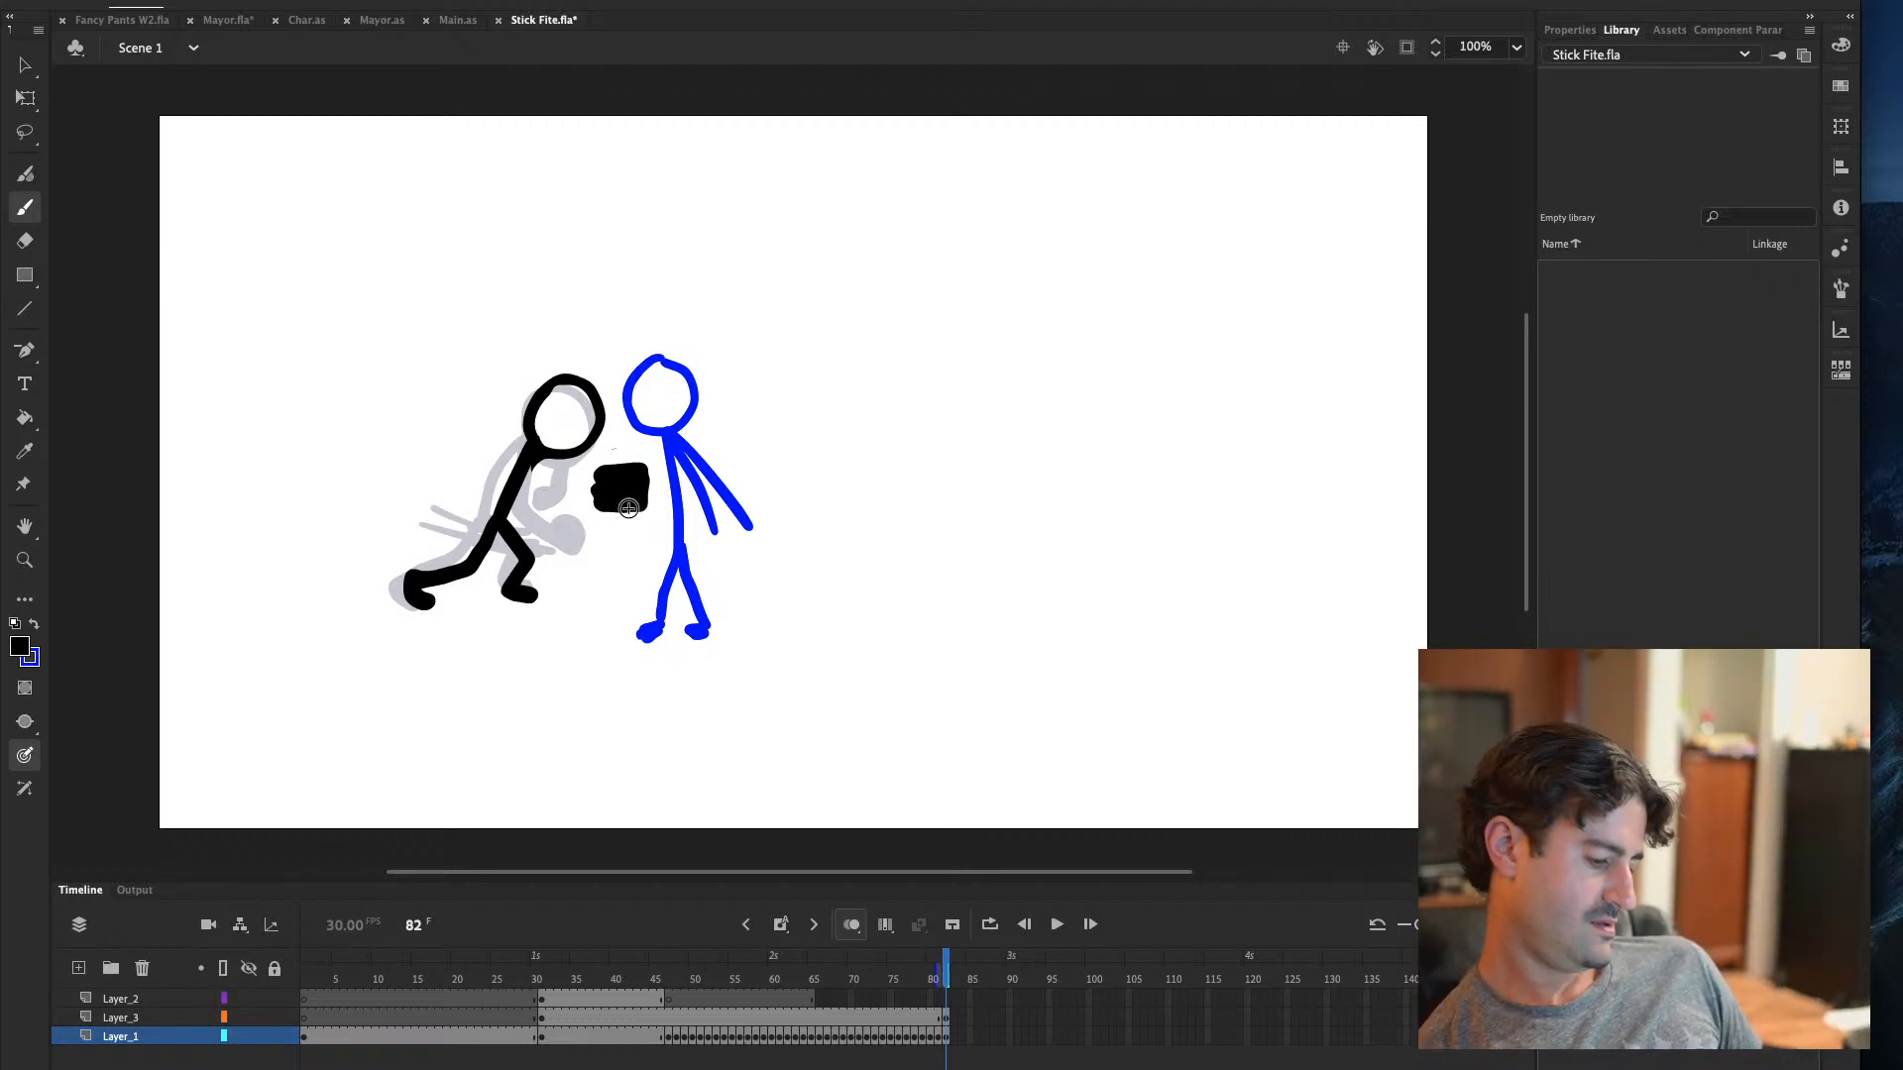
Flip through frames 78 to 82 to examine how the new fist position follows the arm's swing
key("comma")
key("comma")
key("period")
key("period")
key("comma")
key("comma")
key("comma")
key("comma")
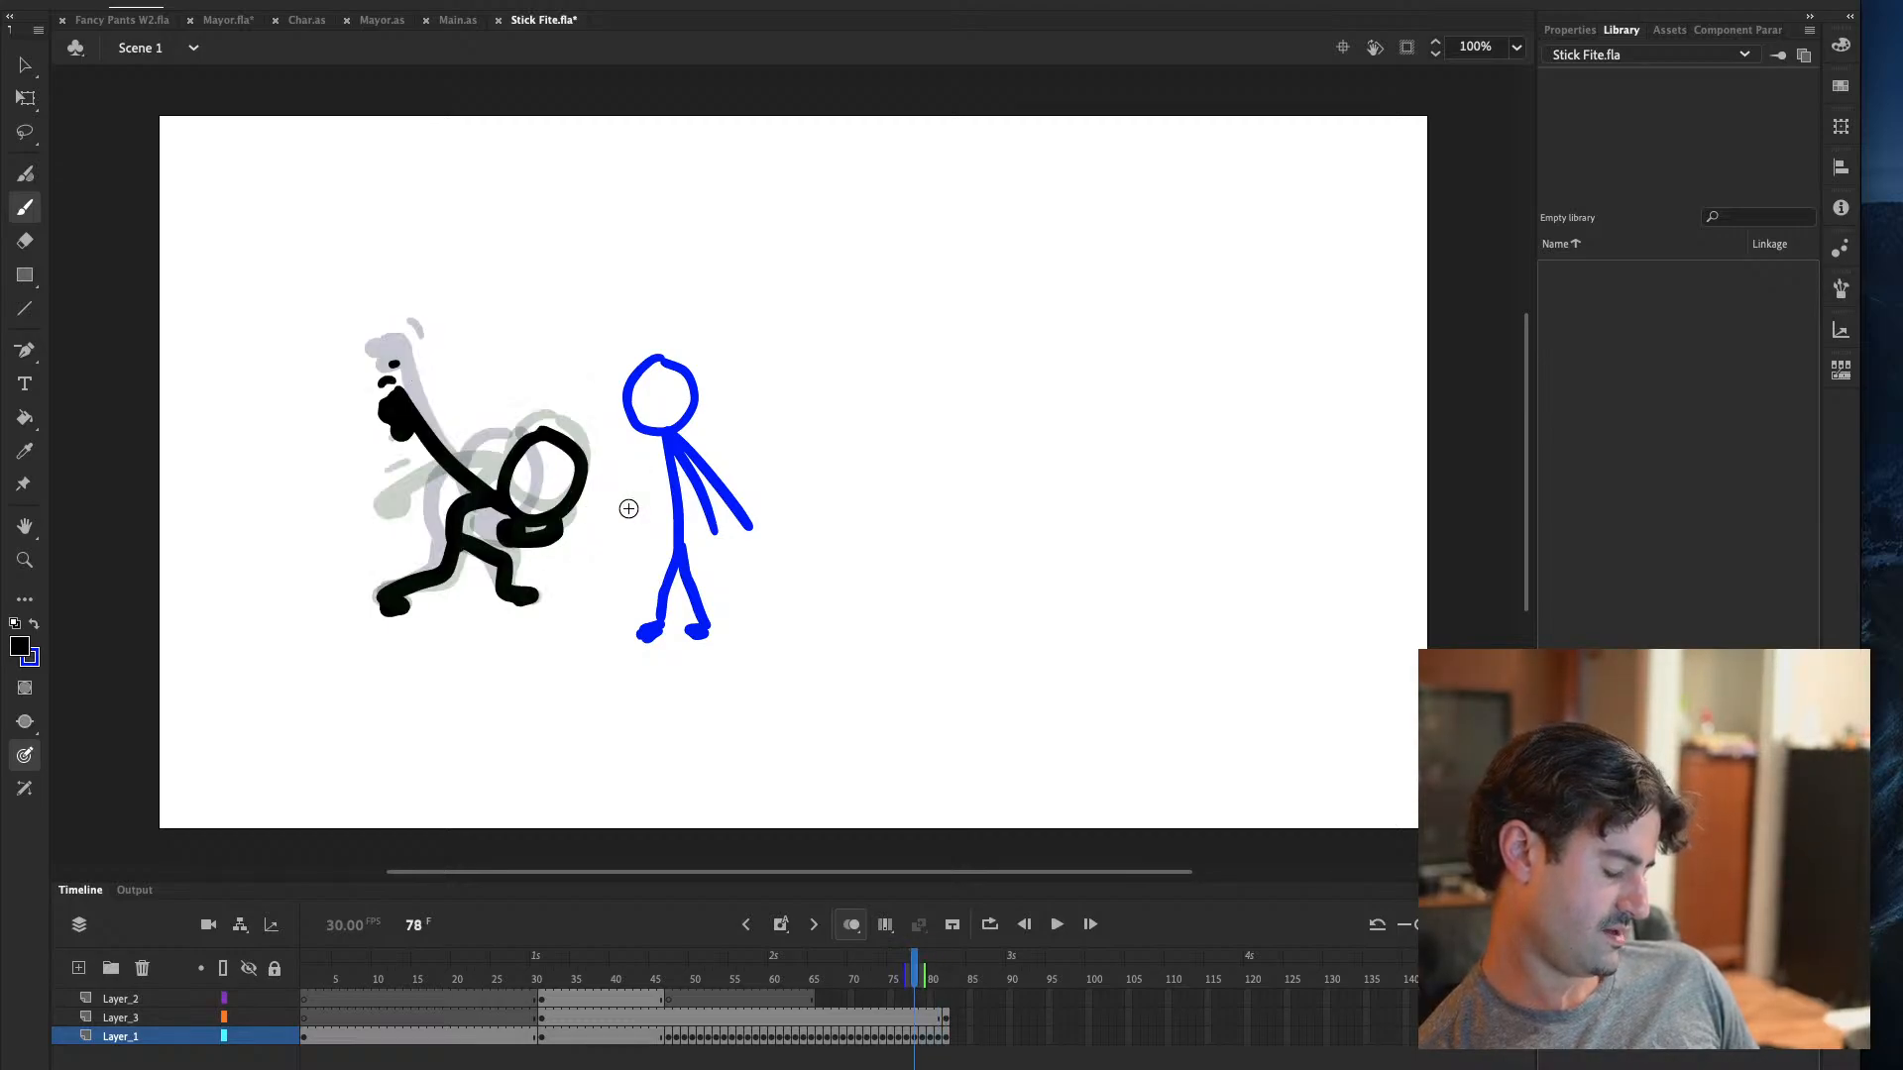
key("period")
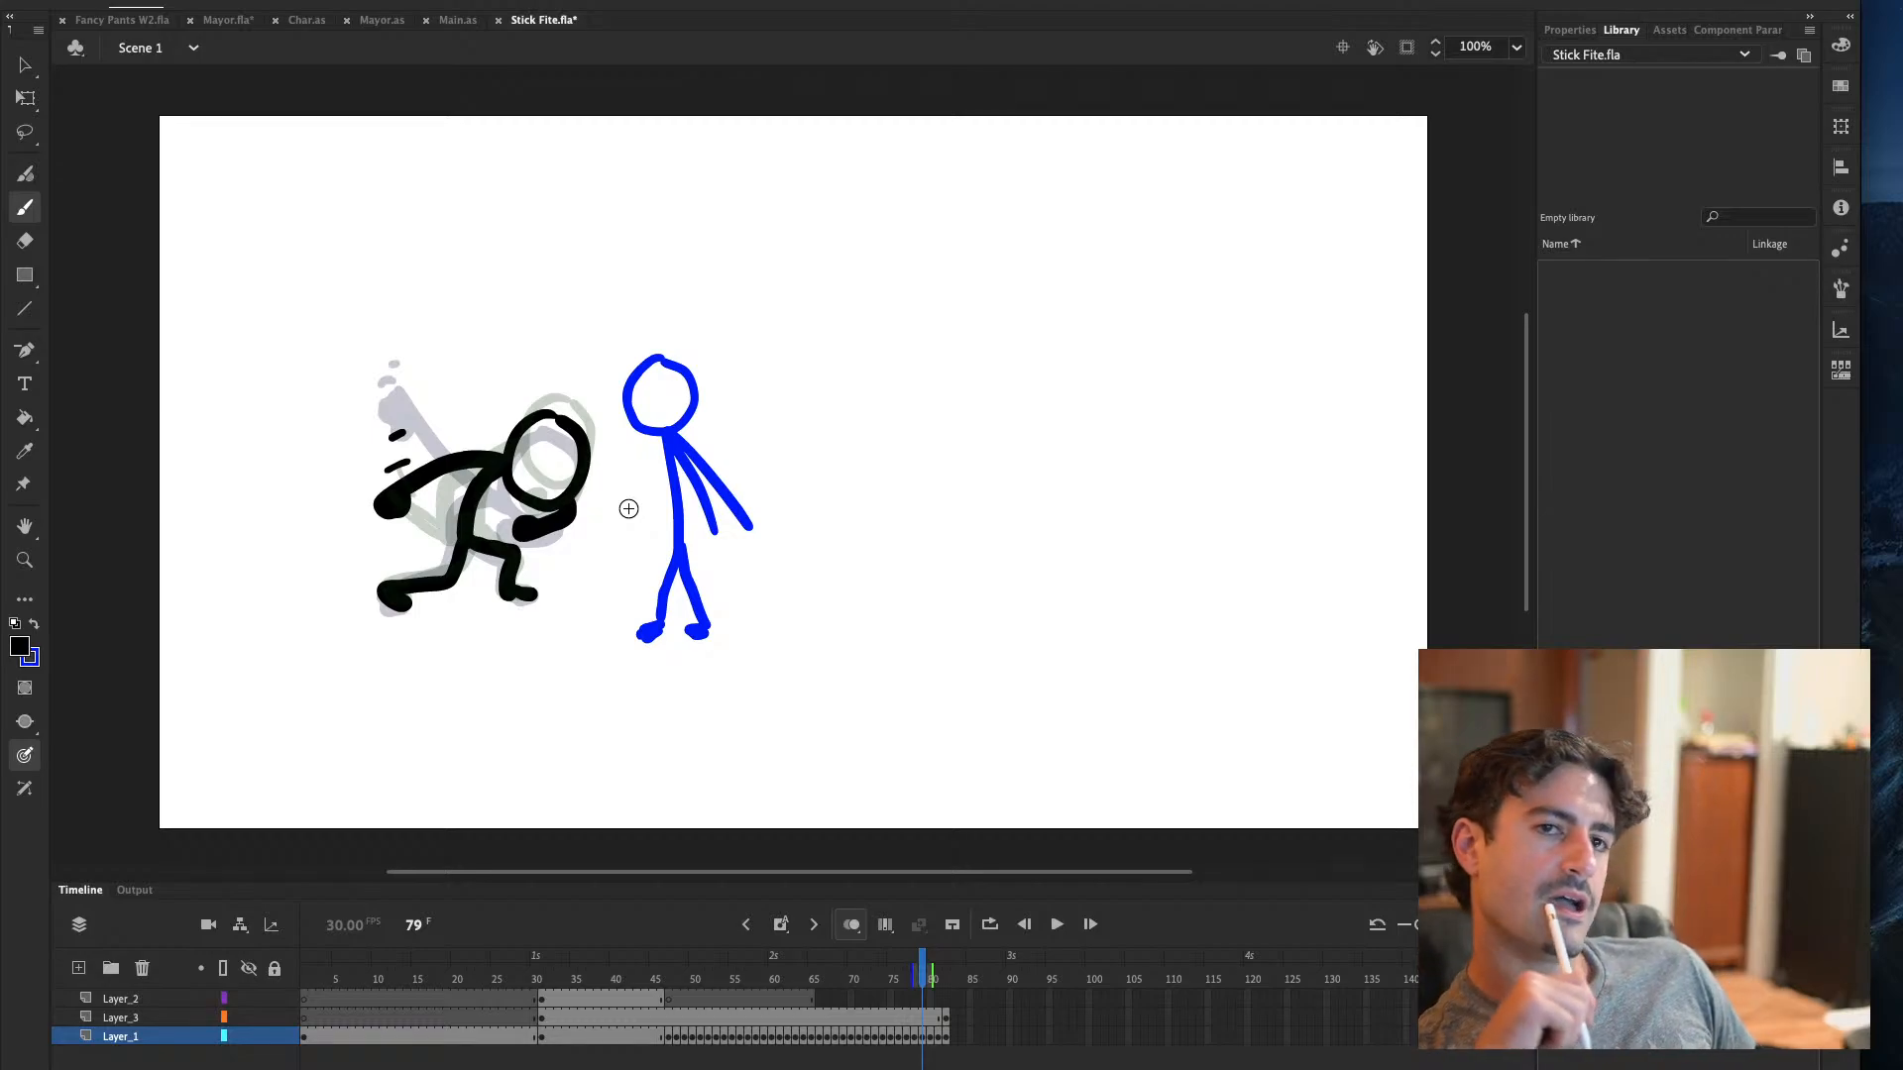
key("period")
key("comma")
key("period")
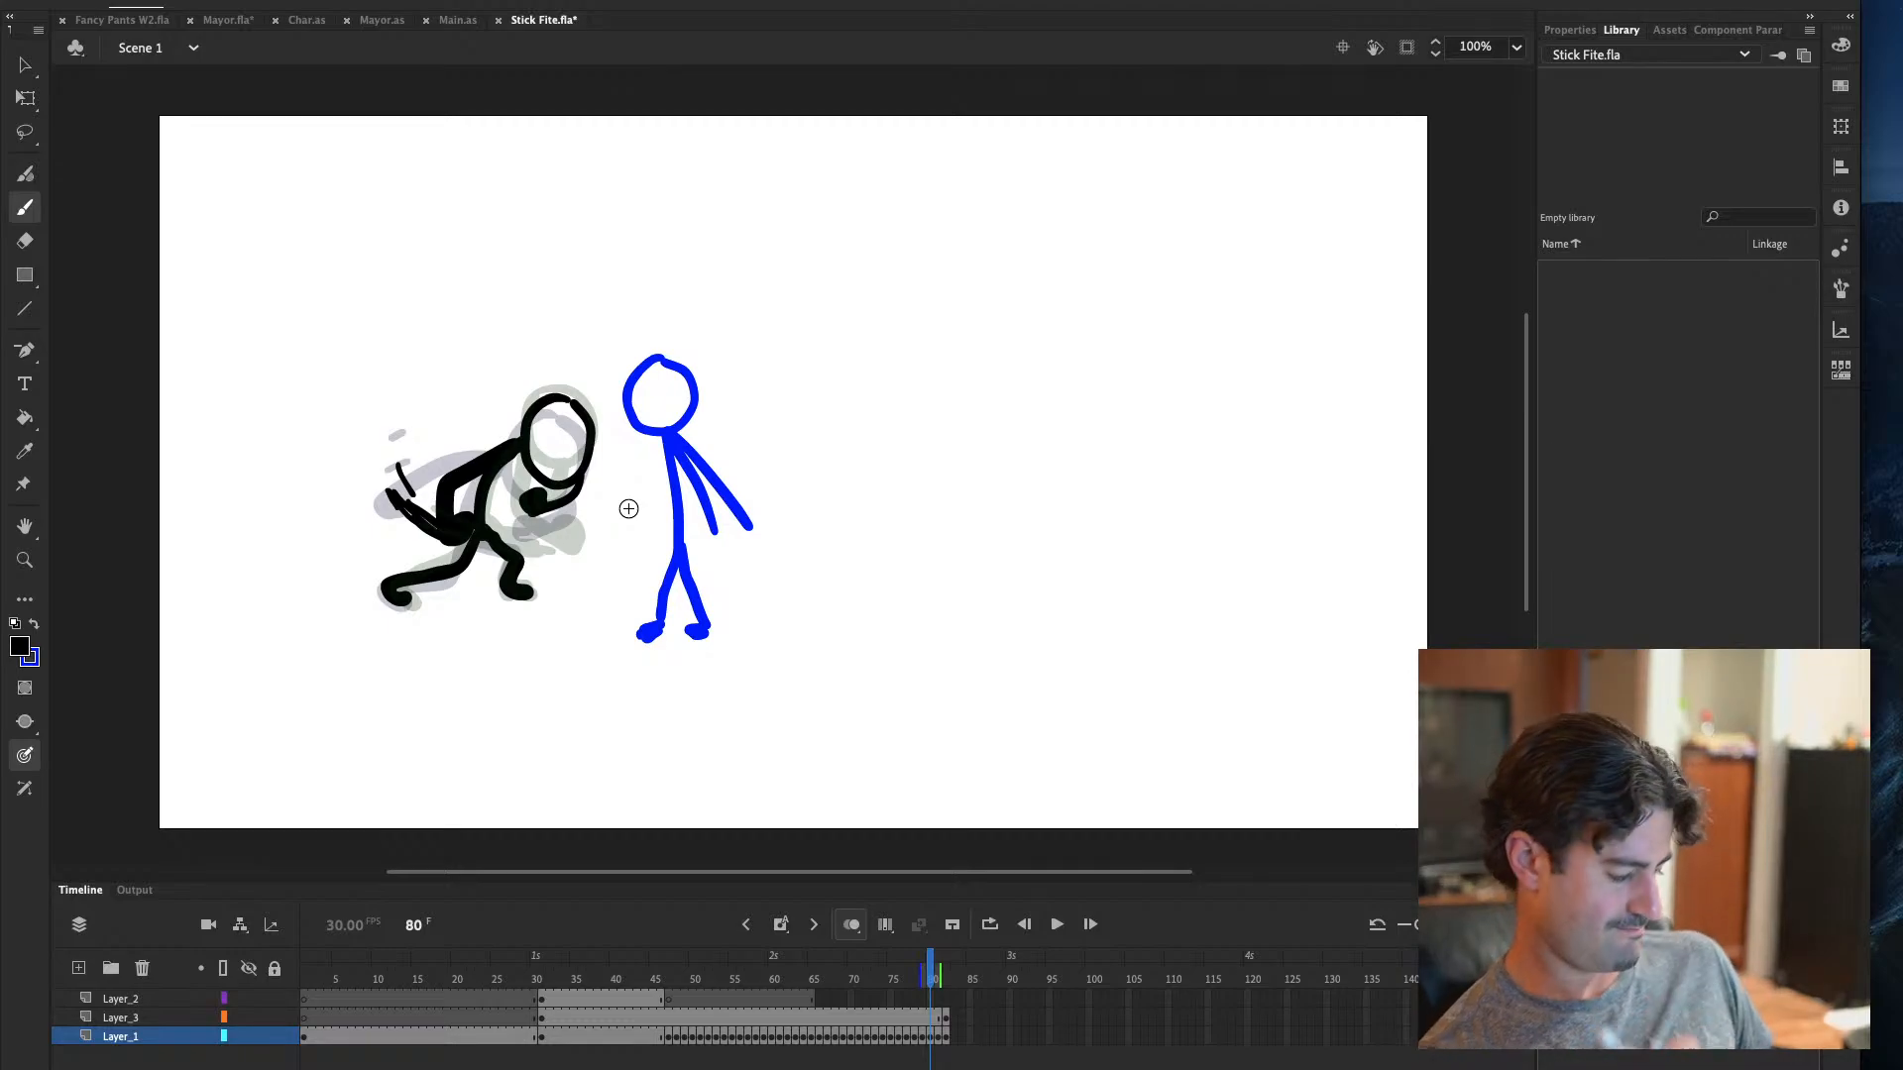
key("period")
key("comma")
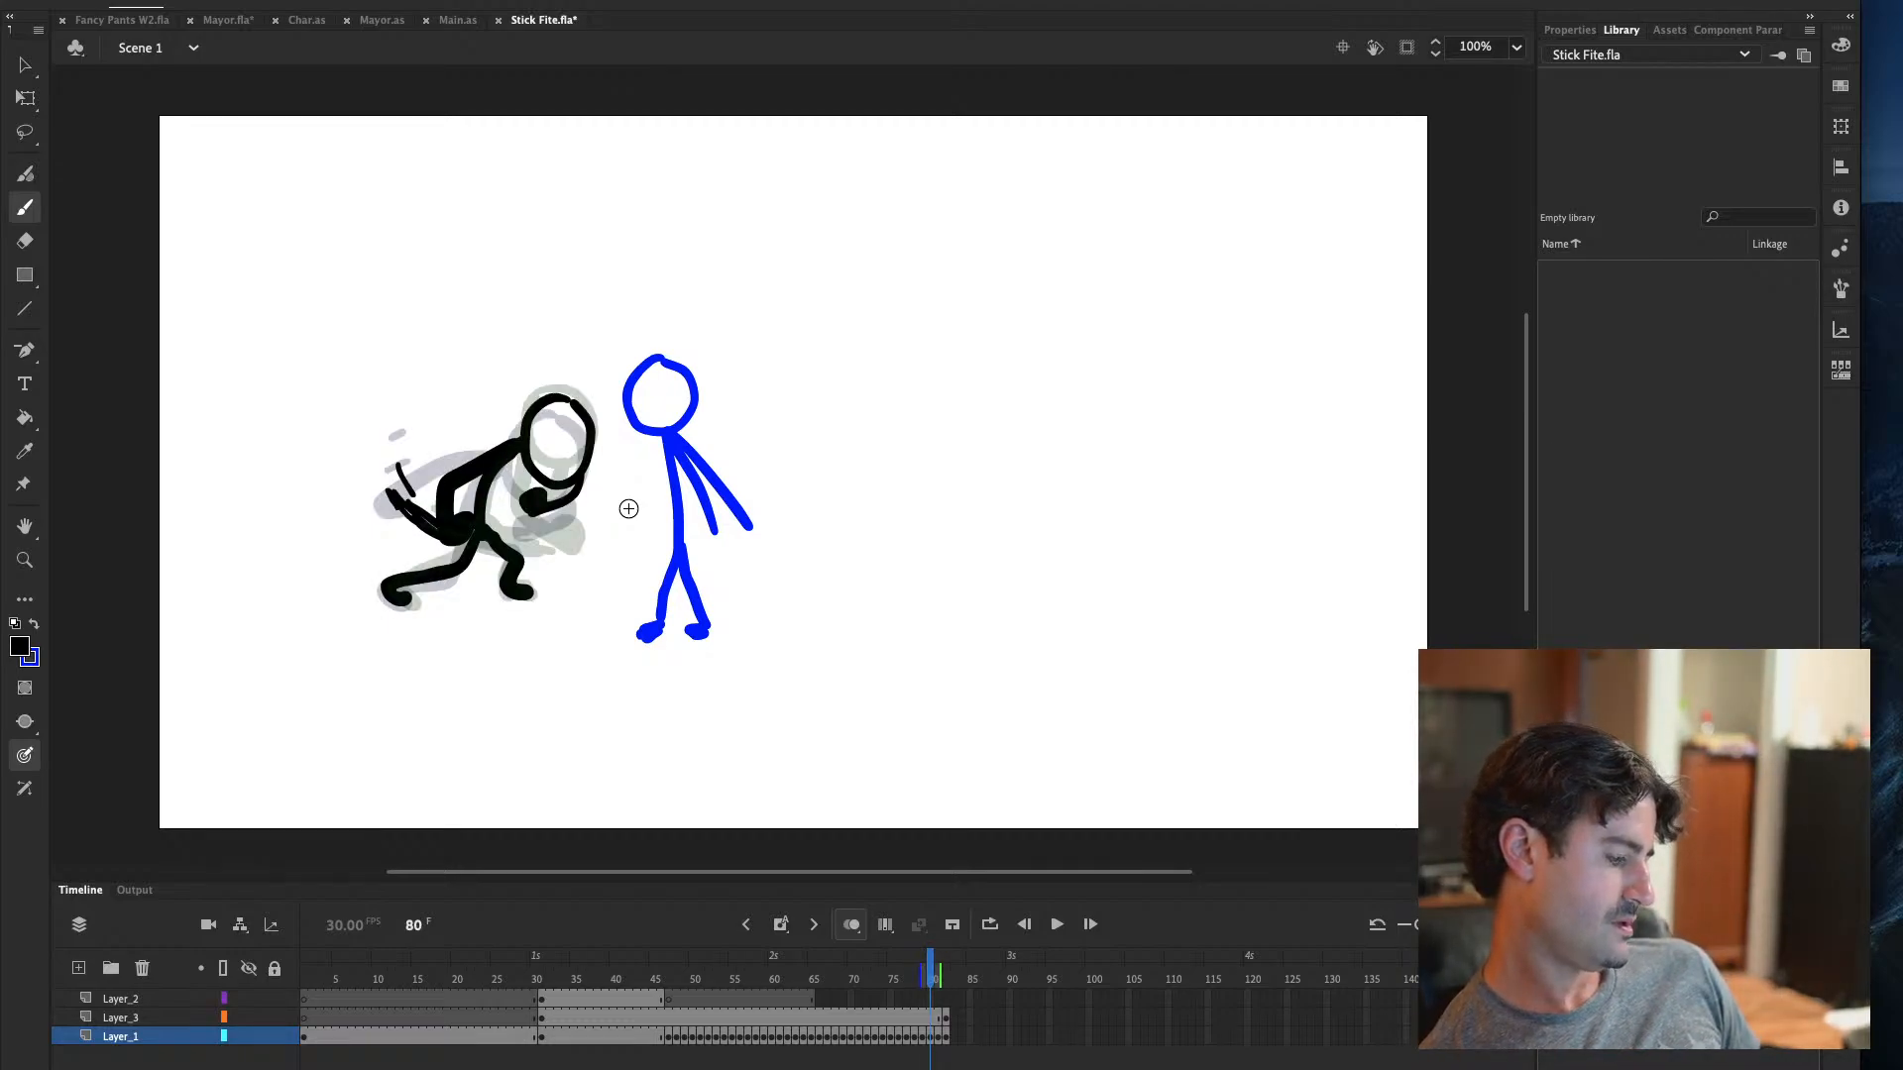
key("period")
key("period")
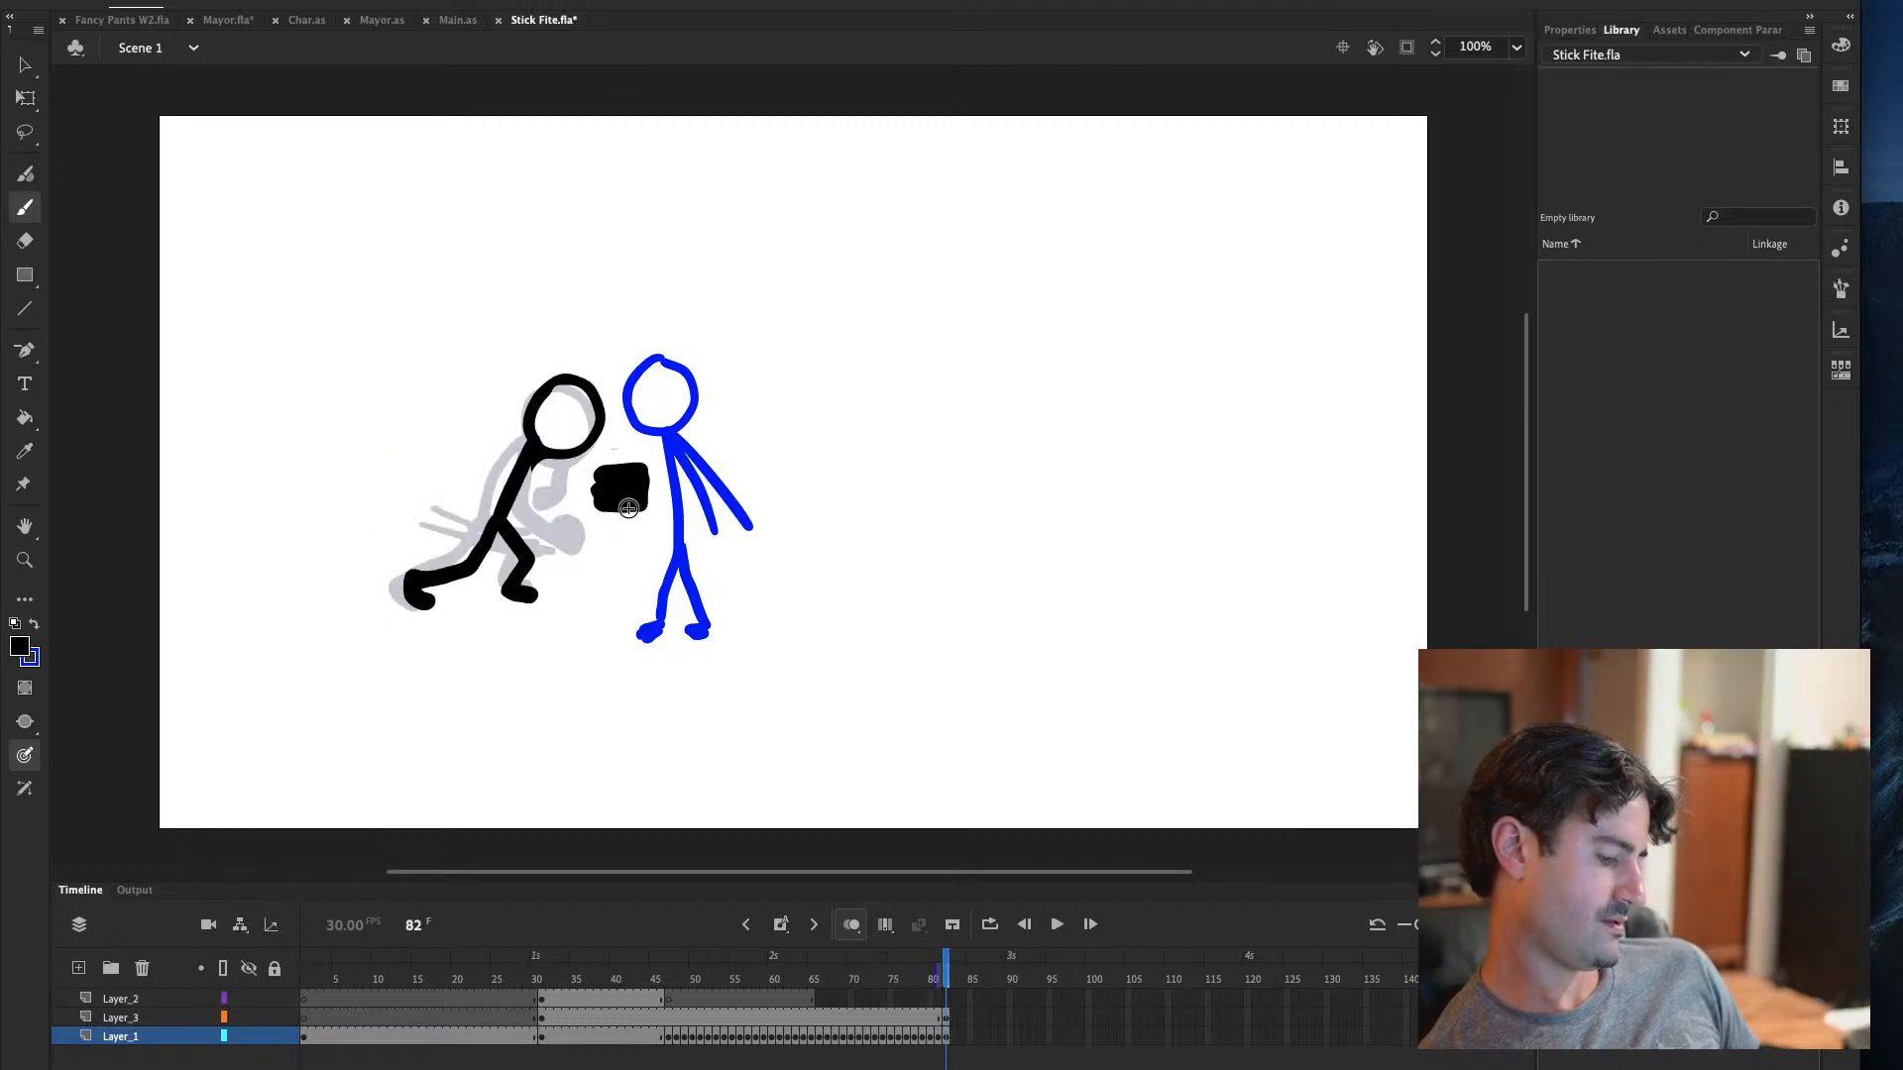
key("comma")
key("period")
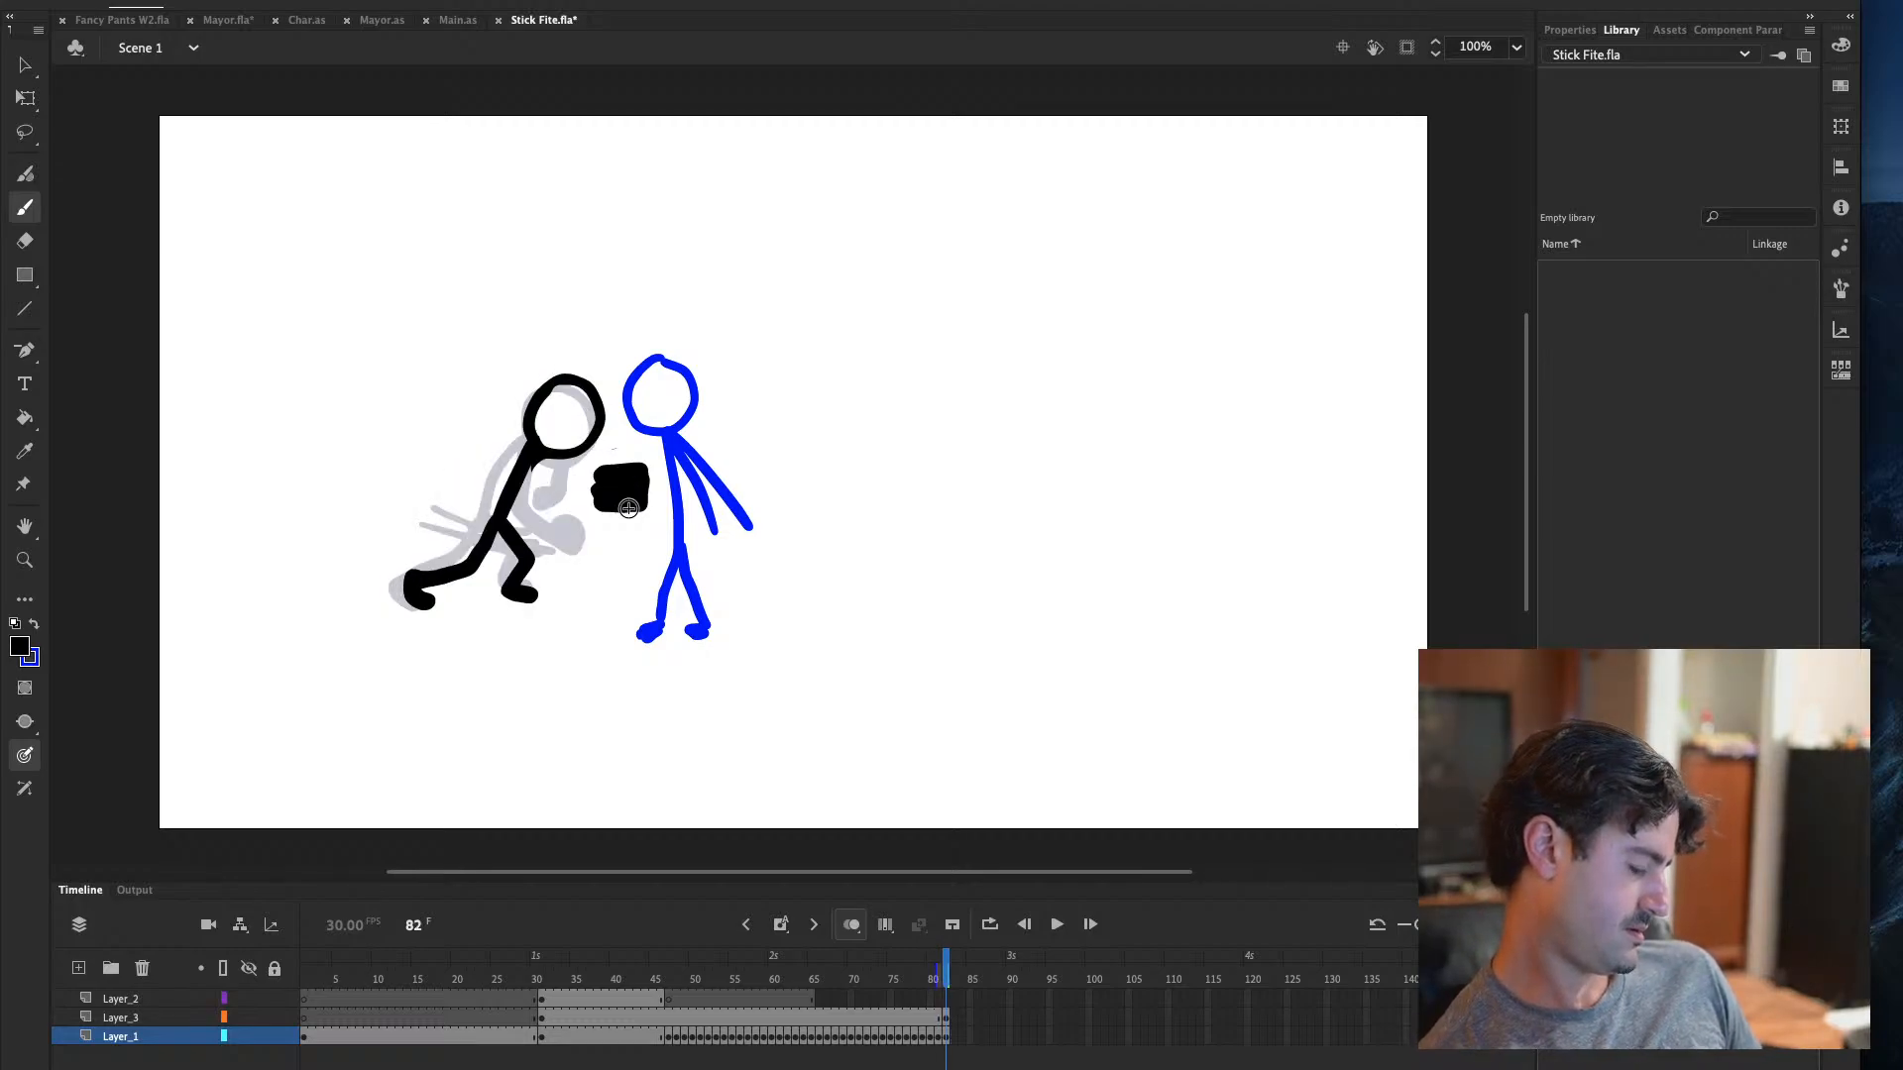
Rotate the new fist on frame 82 slightly clockwise with Free Transform
key("q")
left_click(636, 499)
left_click_drag(649, 508, 674, 499)
left_click(25, 207)
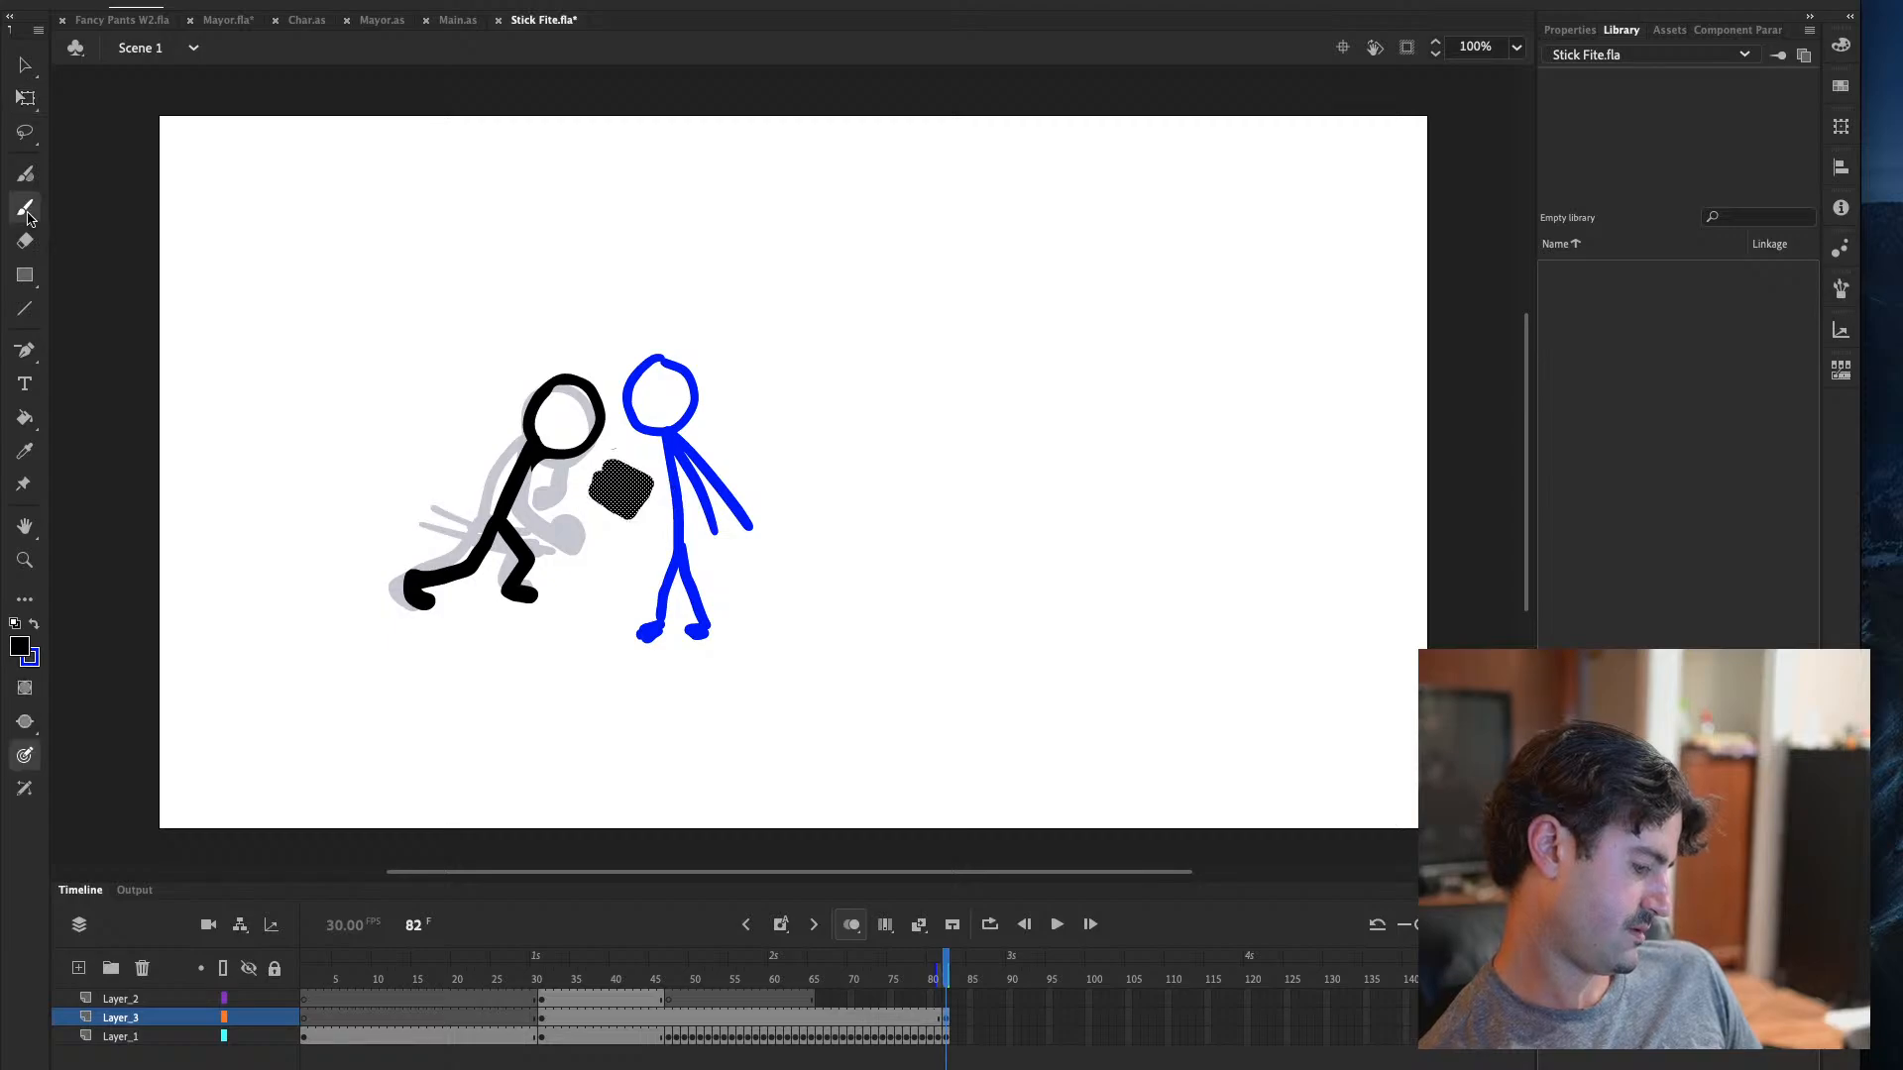
Draw the black figure's bent arm from the shoulder to the new fist on frame 82, redoing the stroke with a shallower elbow
mouse_move(538, 461)
left_mouse_down()
mouse_move(555, 517)
mouse_move(631, 514)
left_mouse_up()
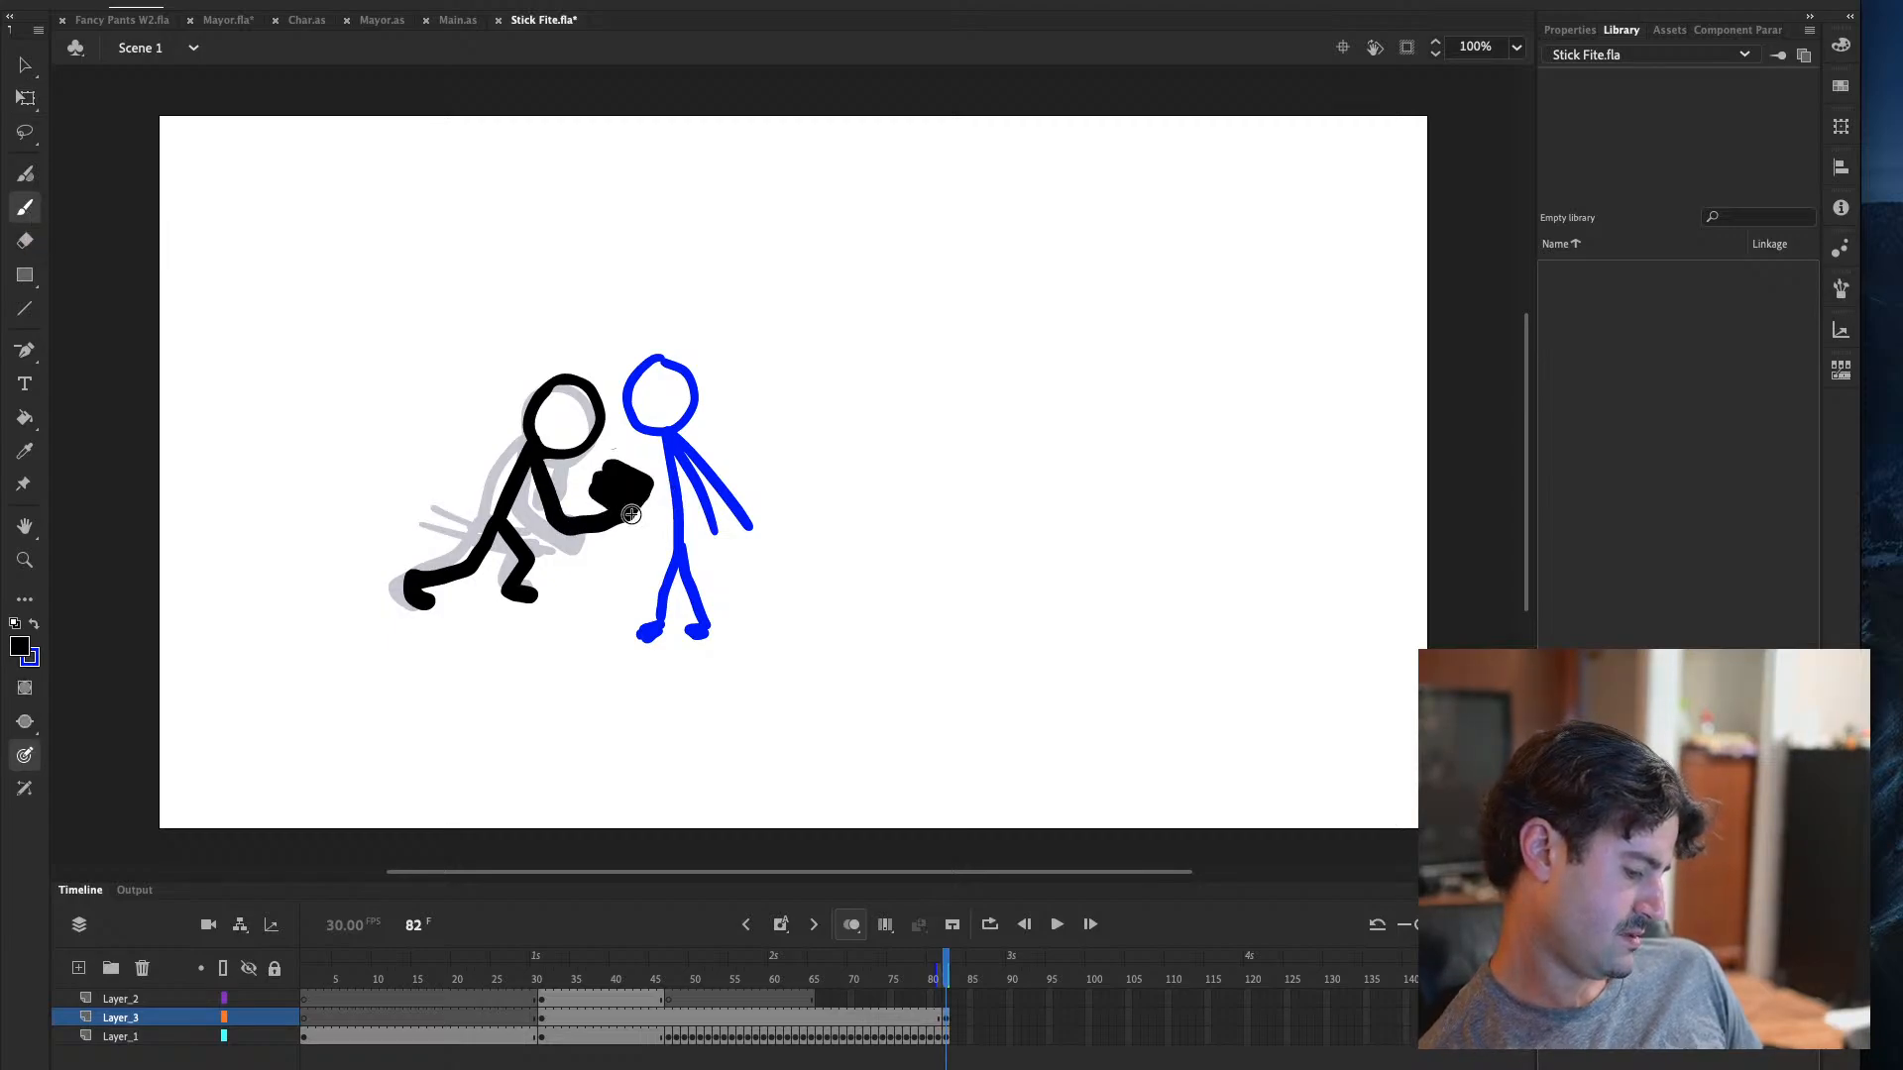
key("ctrl+z")
mouse_move(537, 461)
left_mouse_down()
mouse_move(553, 498)
mouse_move(623, 516)
left_mouse_up()
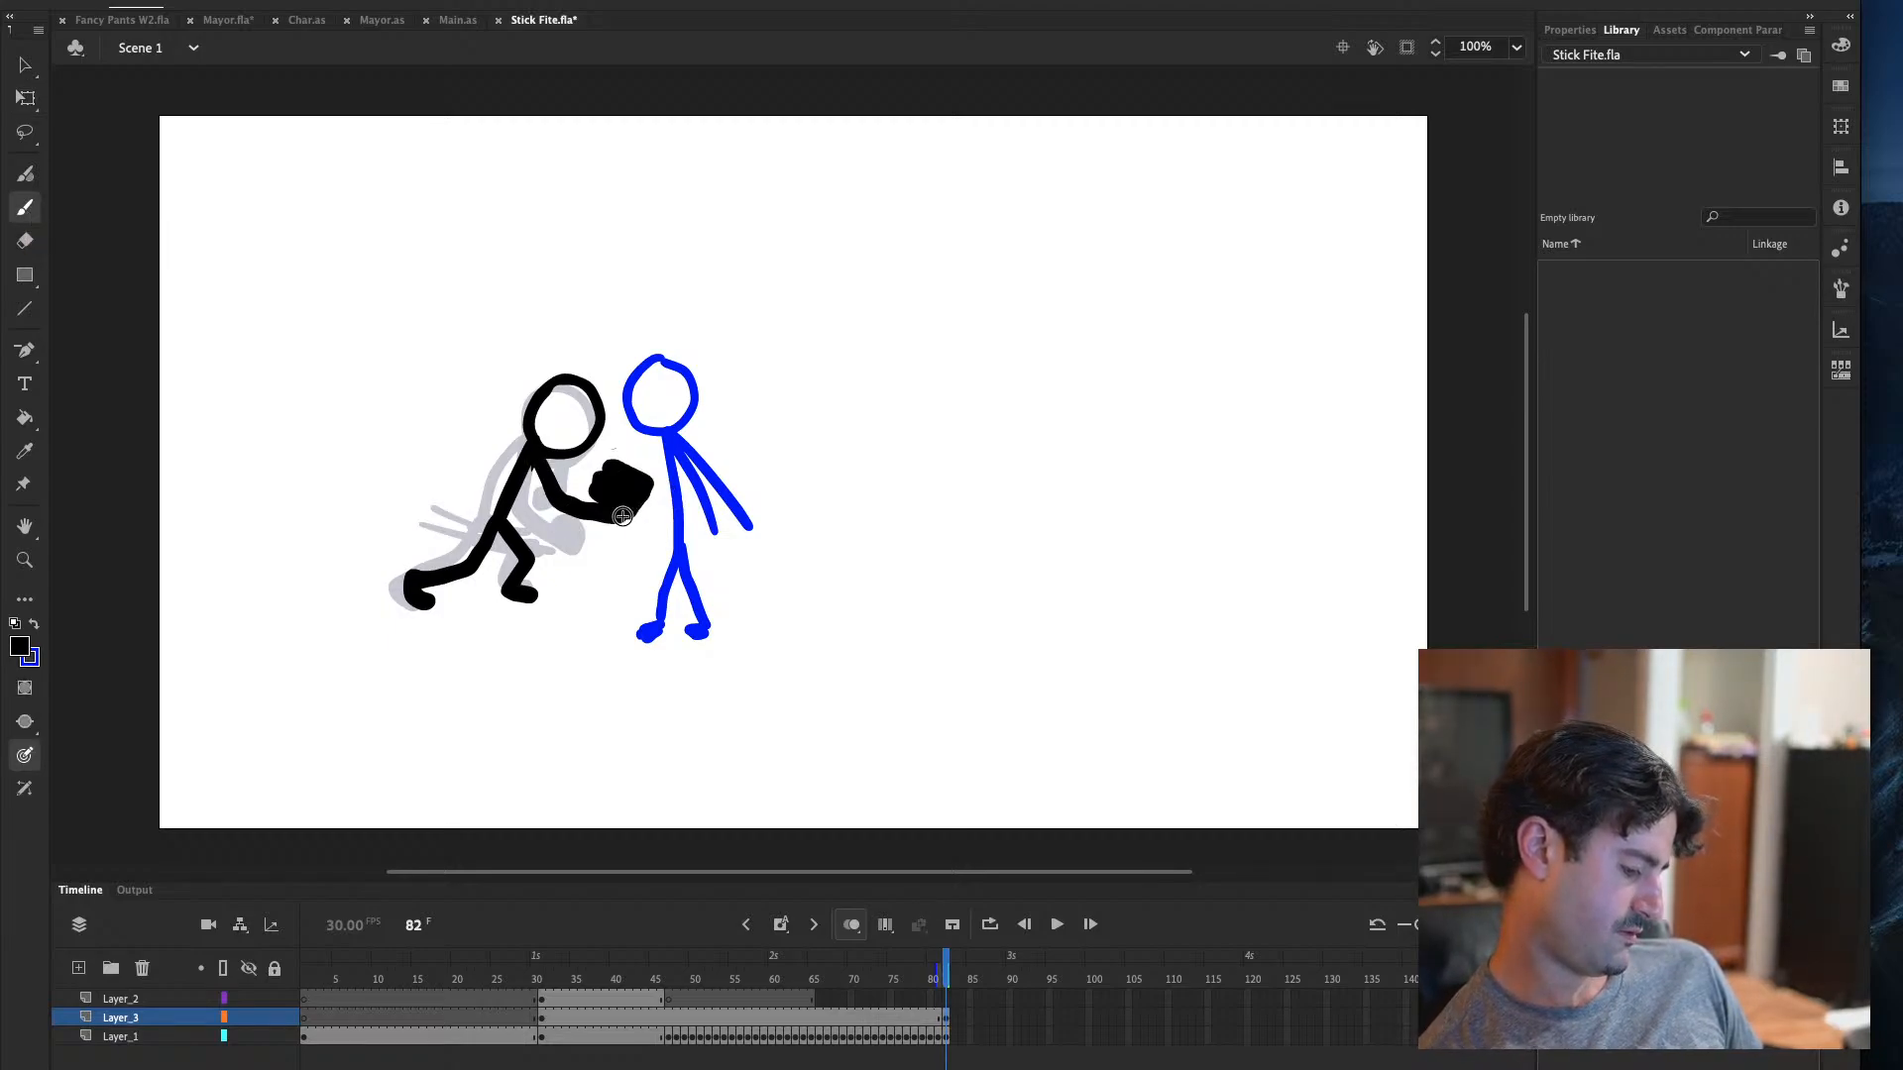
key("comma")
key("period")
Check what Layer_3 holds on frame 82 by selecting its frame and toggling the layer's visibility
key("F5")
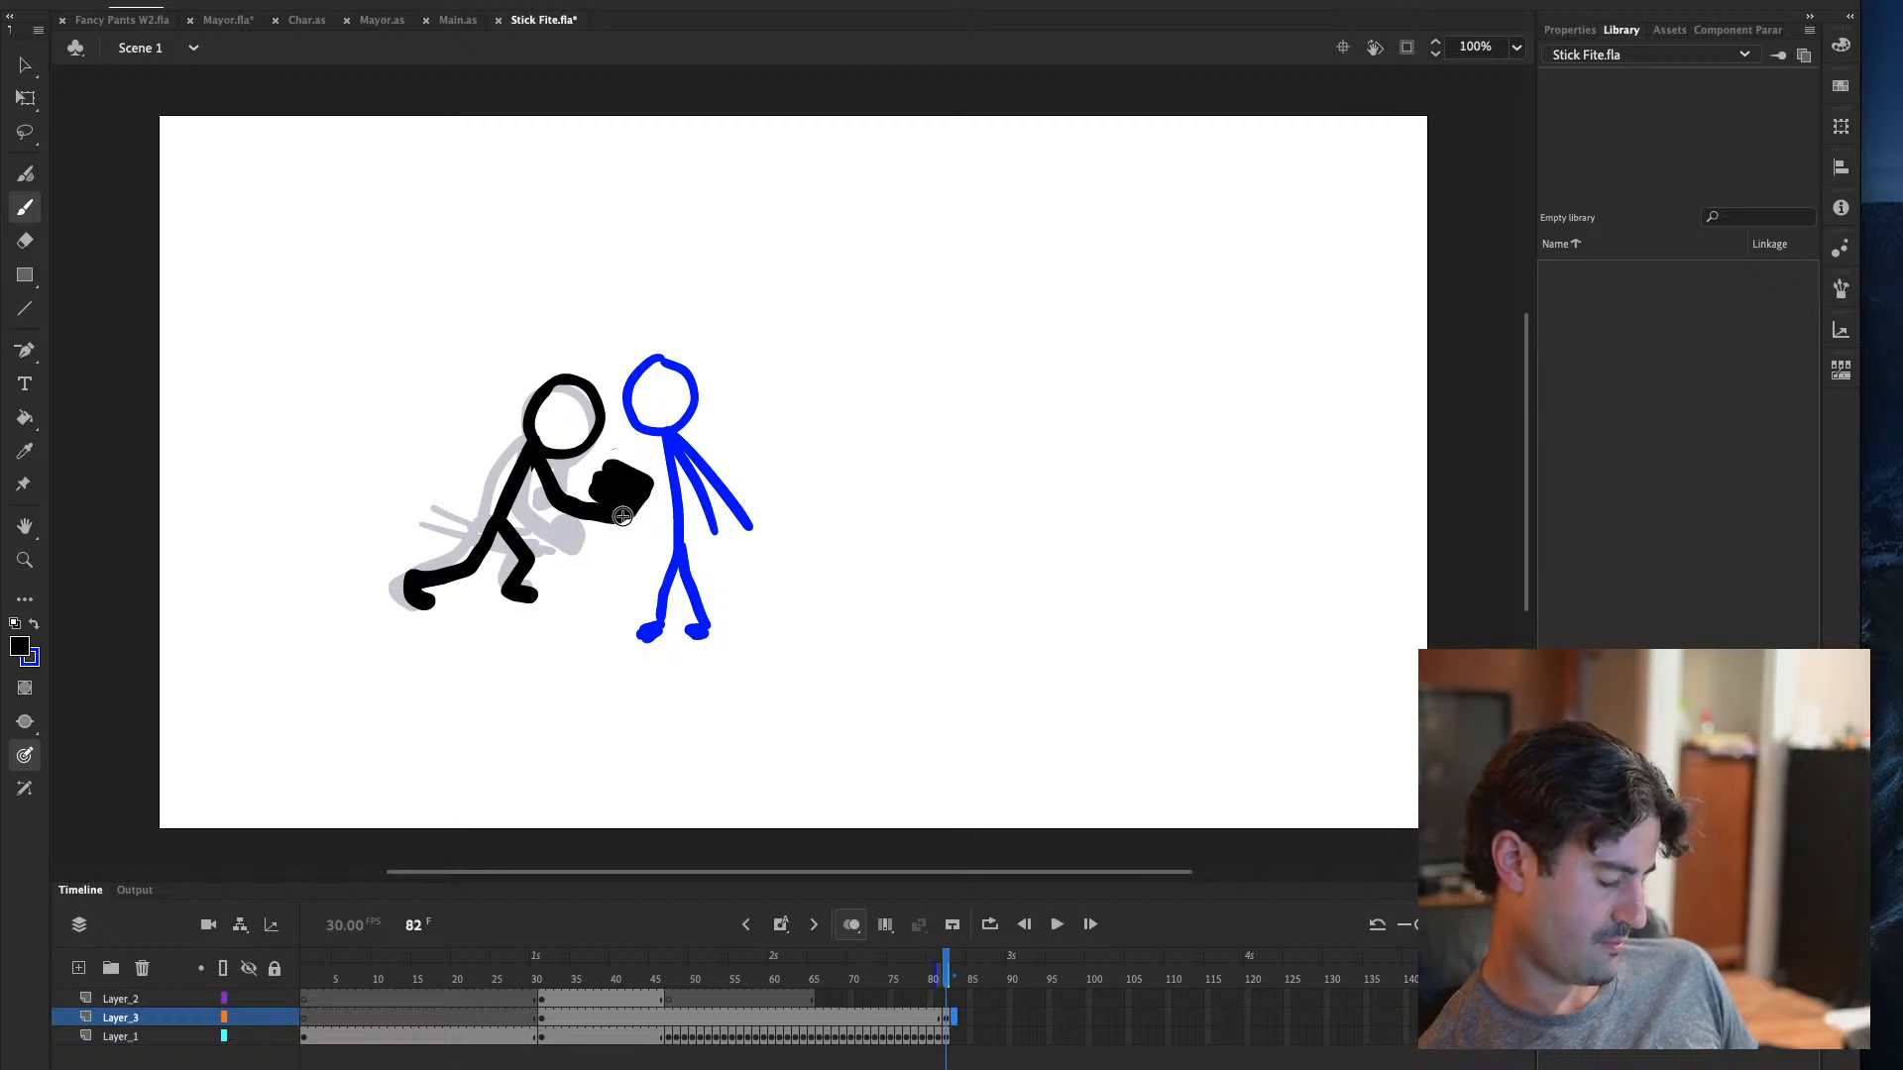
key("ctrl+z")
left_click(946, 1017)
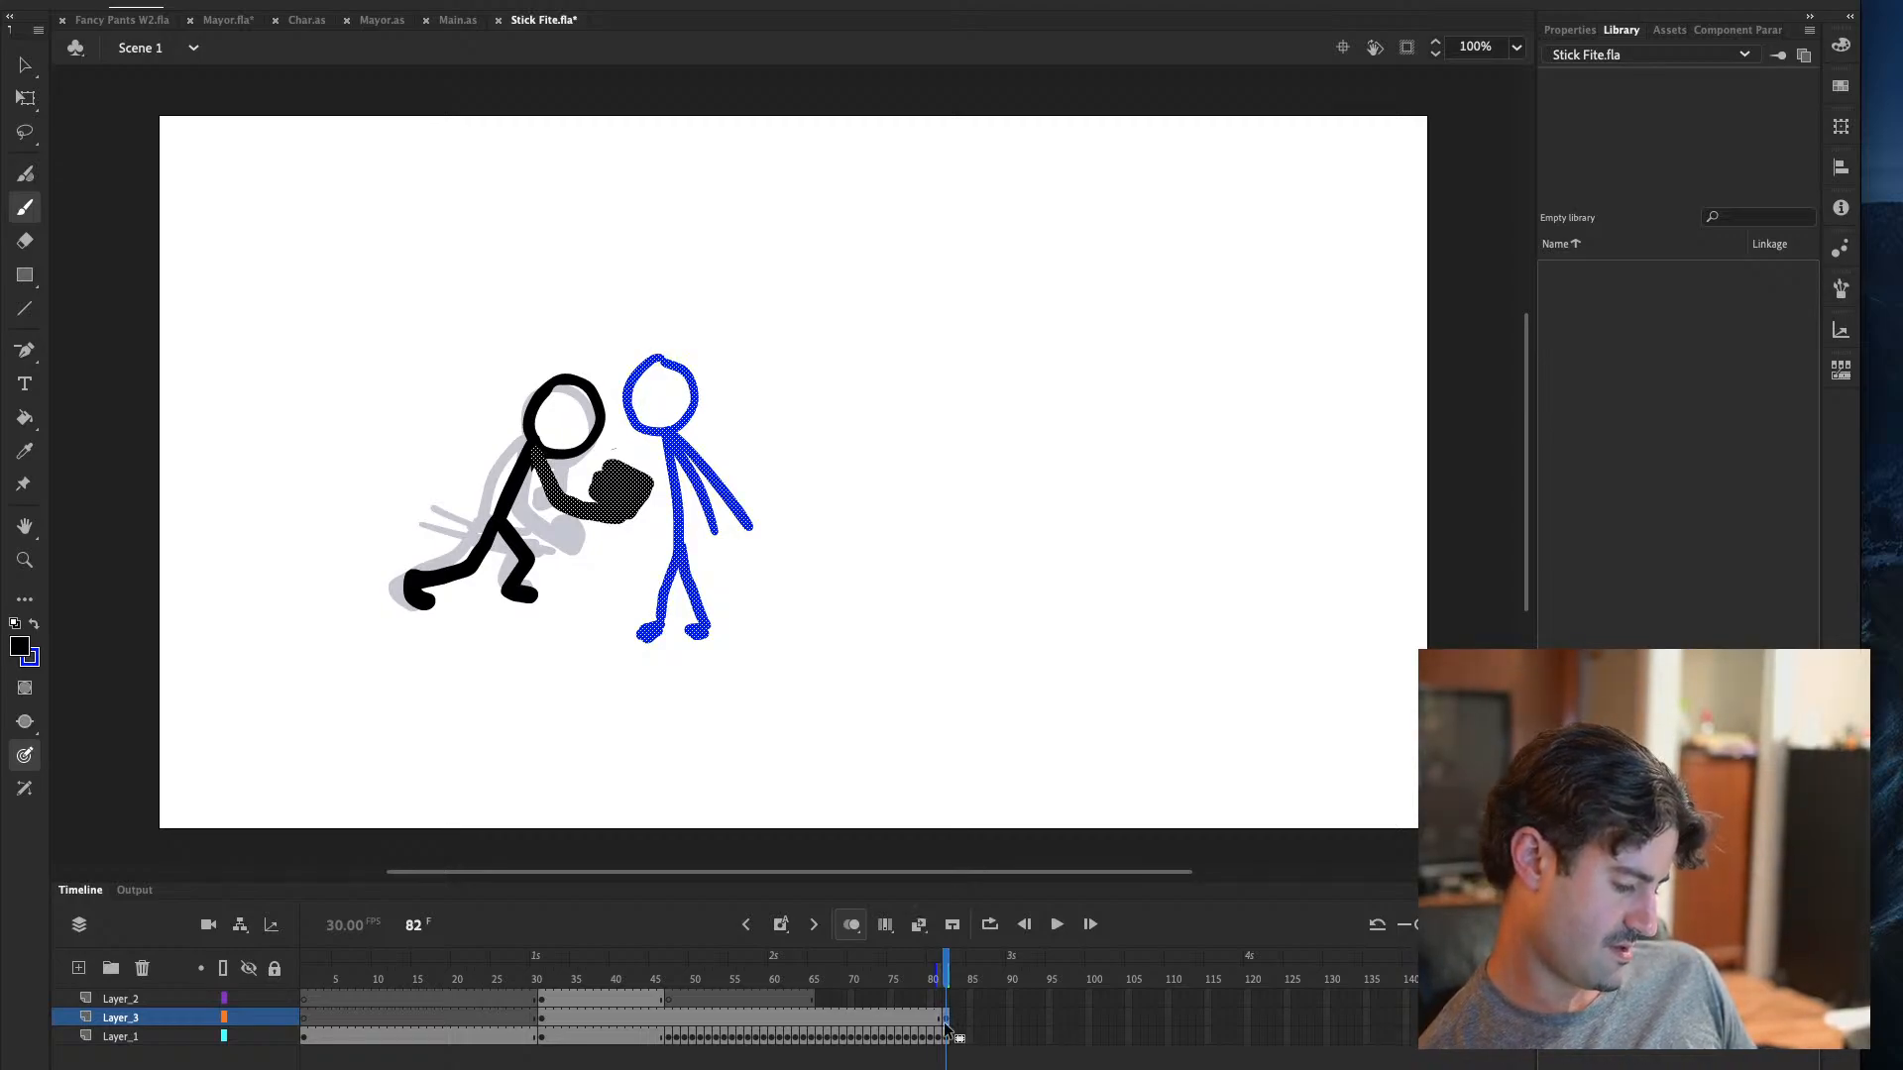
left_click(265, 1021)
left_click(249, 1023)
left_click(249, 1023)
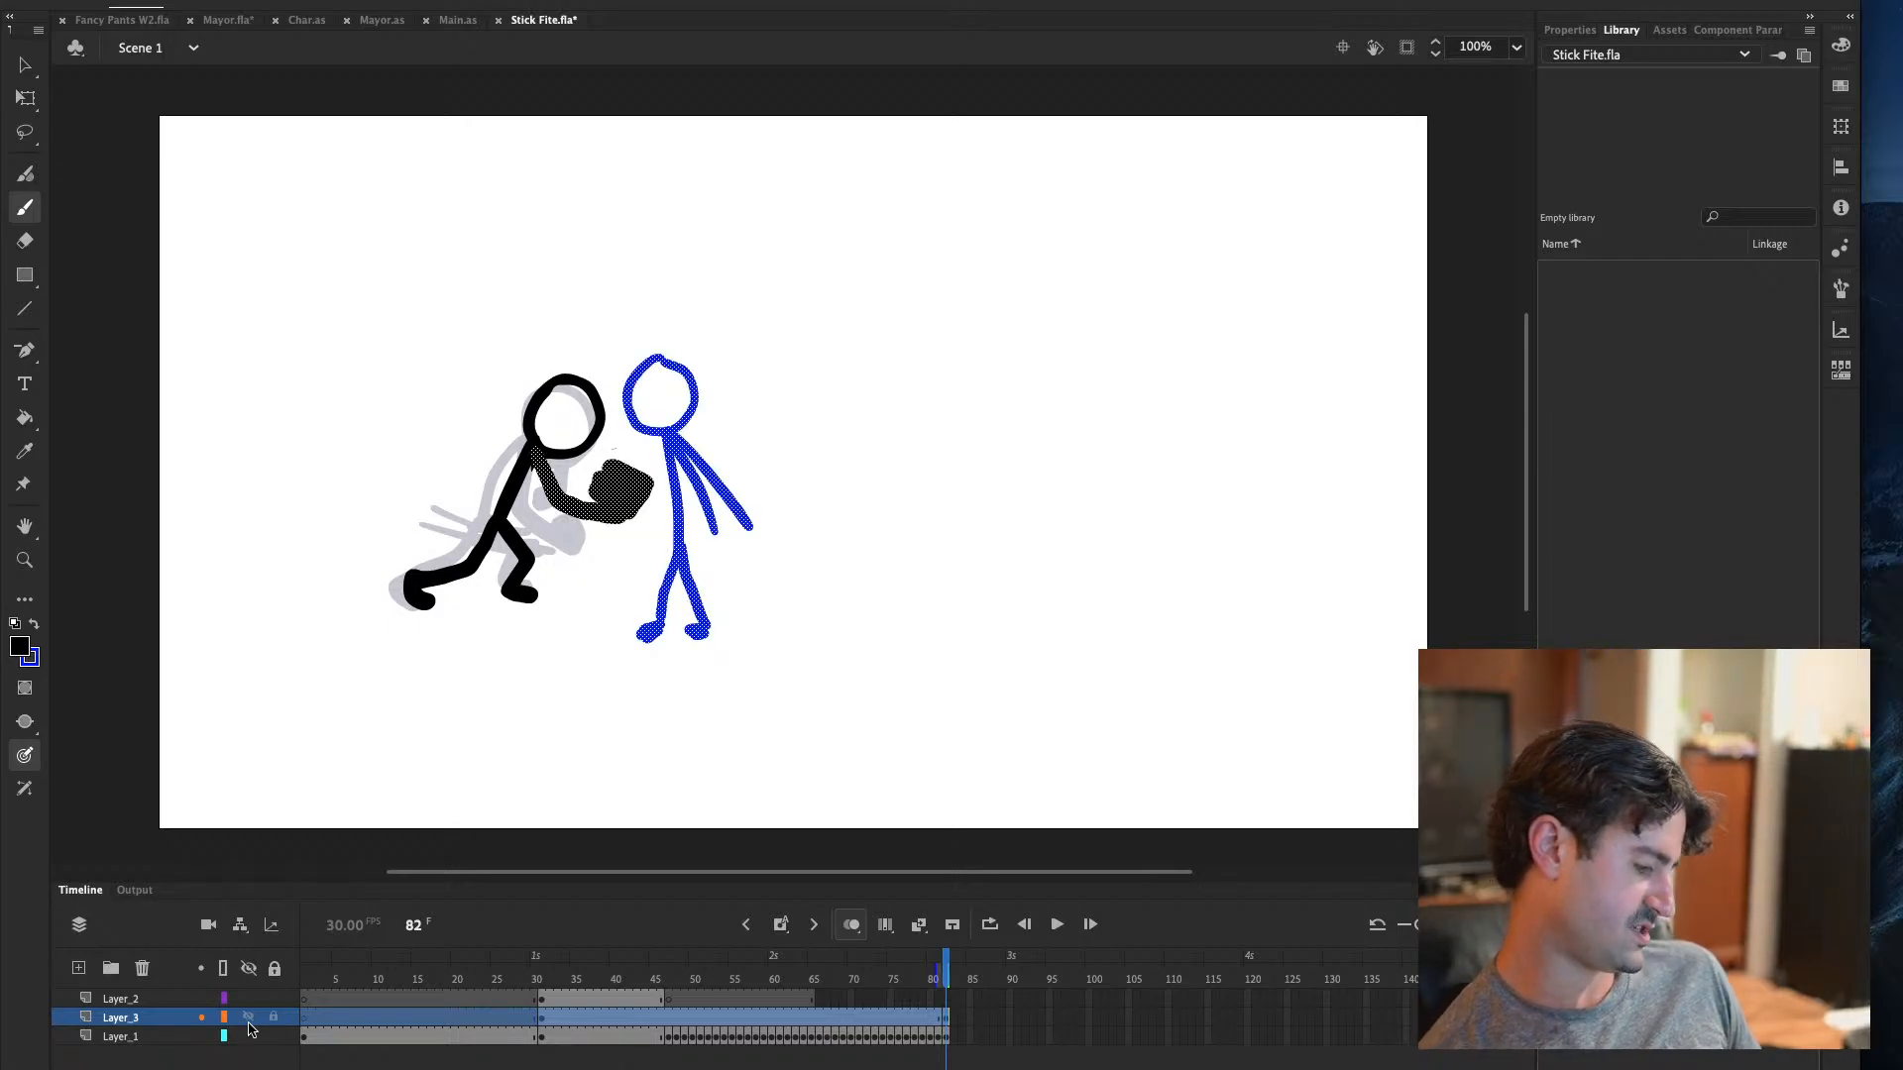
Select the black arm and fist on Layer_3 at frame 82 and cut them from the layer
key("v")
left_click(842, 392)
left_click(634, 500)
left_click_drag(632, 498, 628, 495)
left_click(613, 593)
left_click(644, 515)
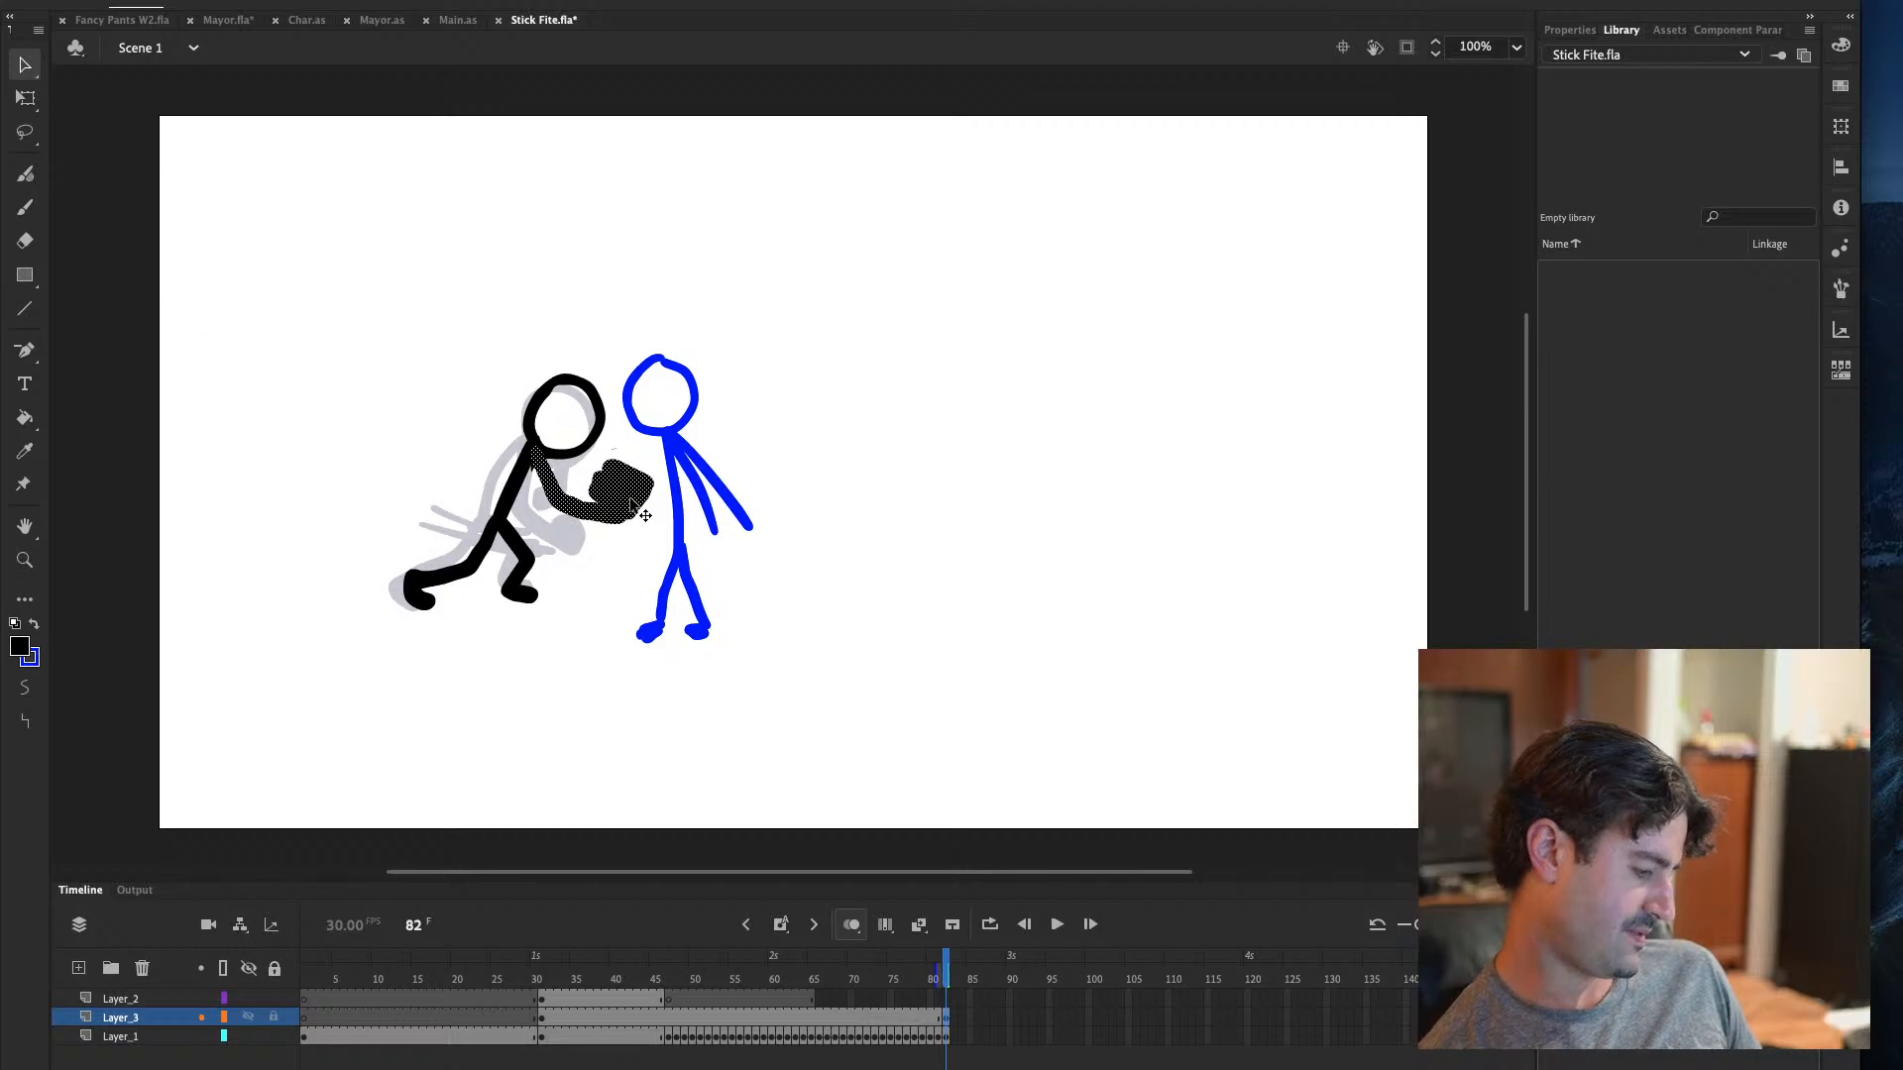
left_click(223, 1)
left_click(229, 39)
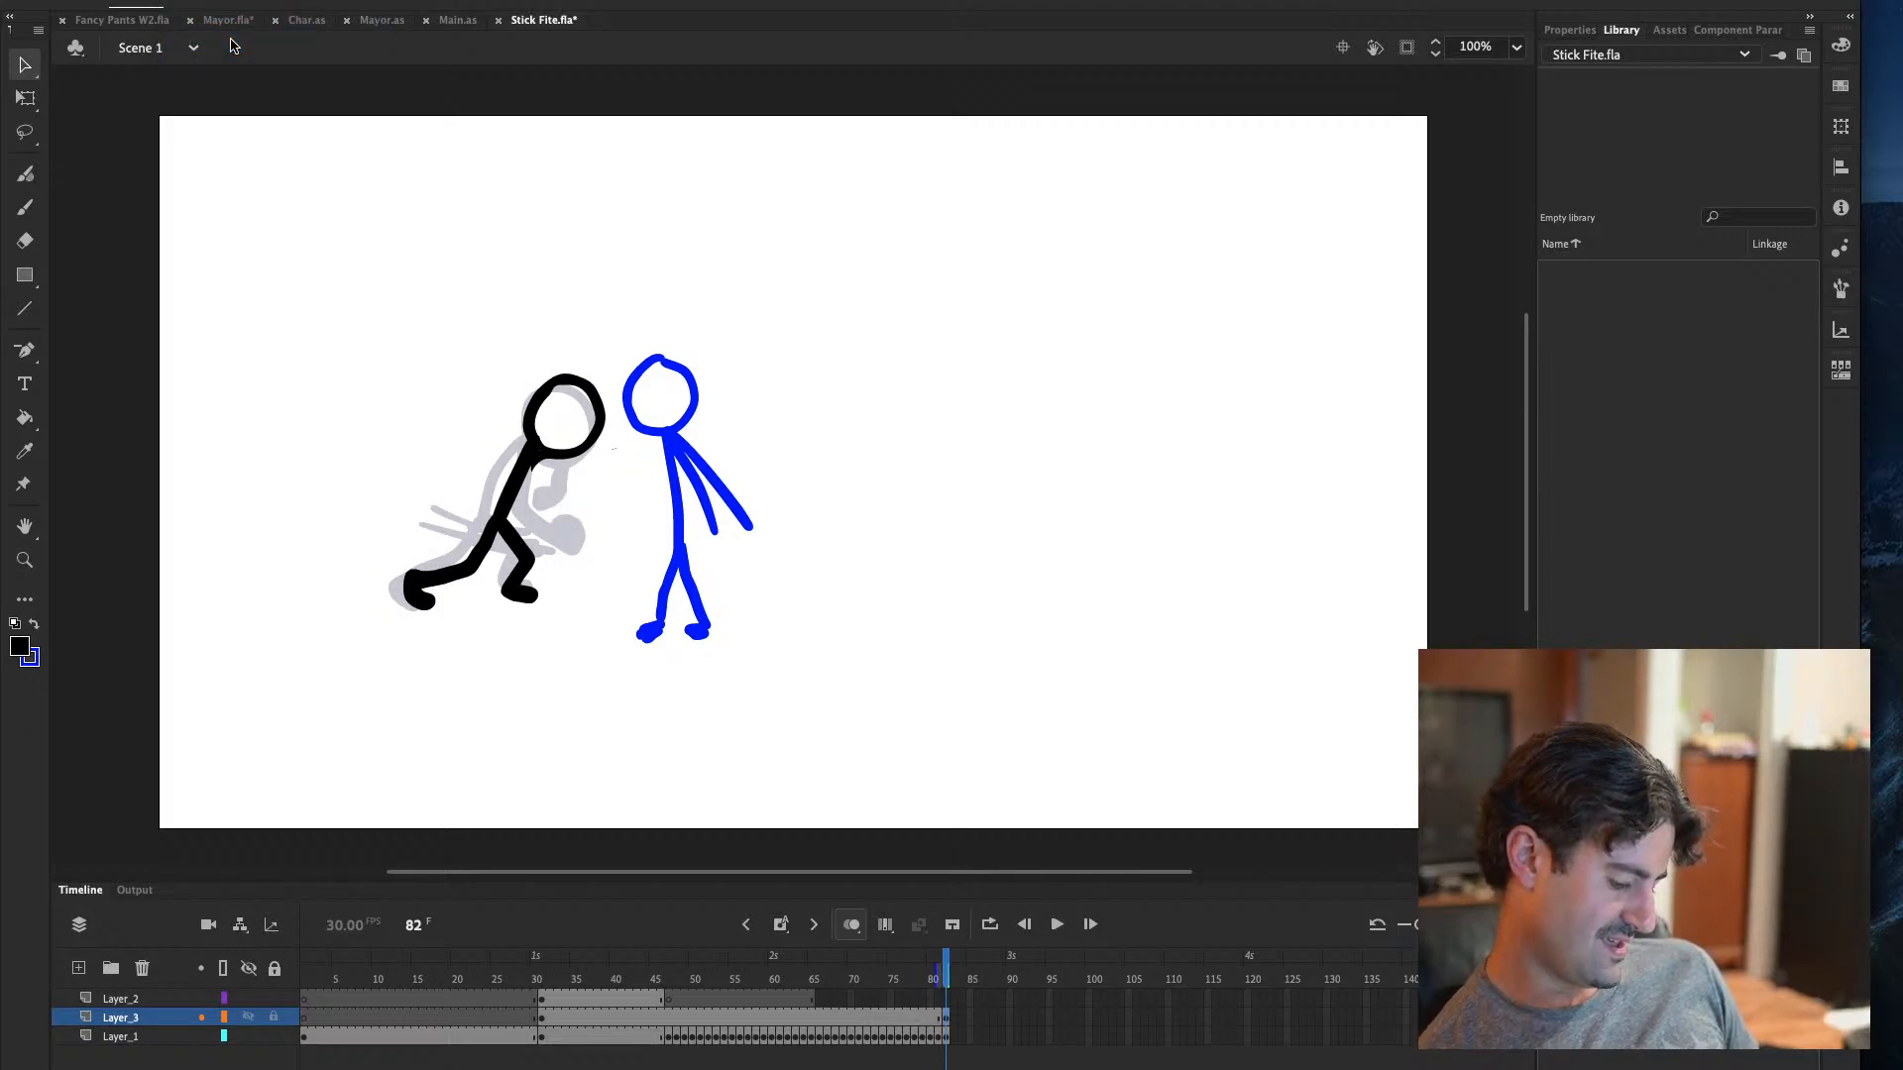
left_click(944, 1018)
right_click(946, 1031)
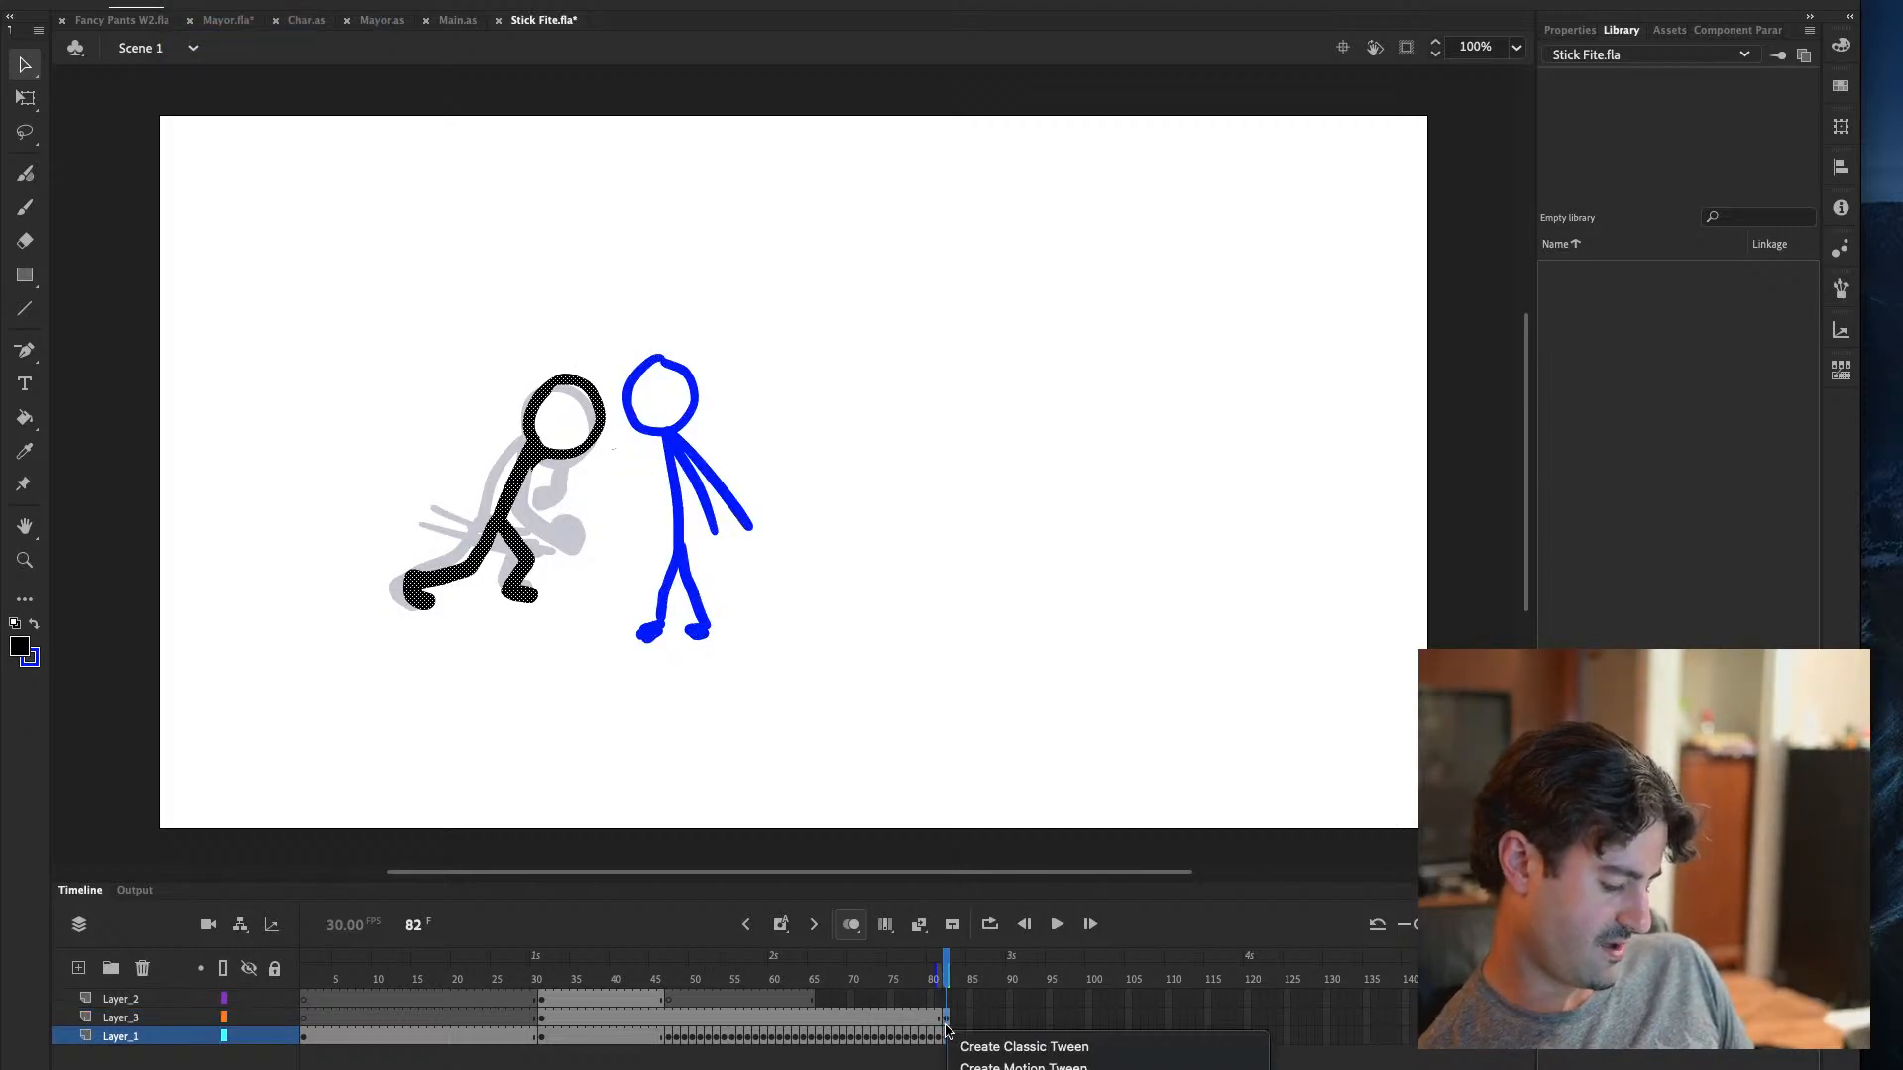
left_click(1024, 1047)
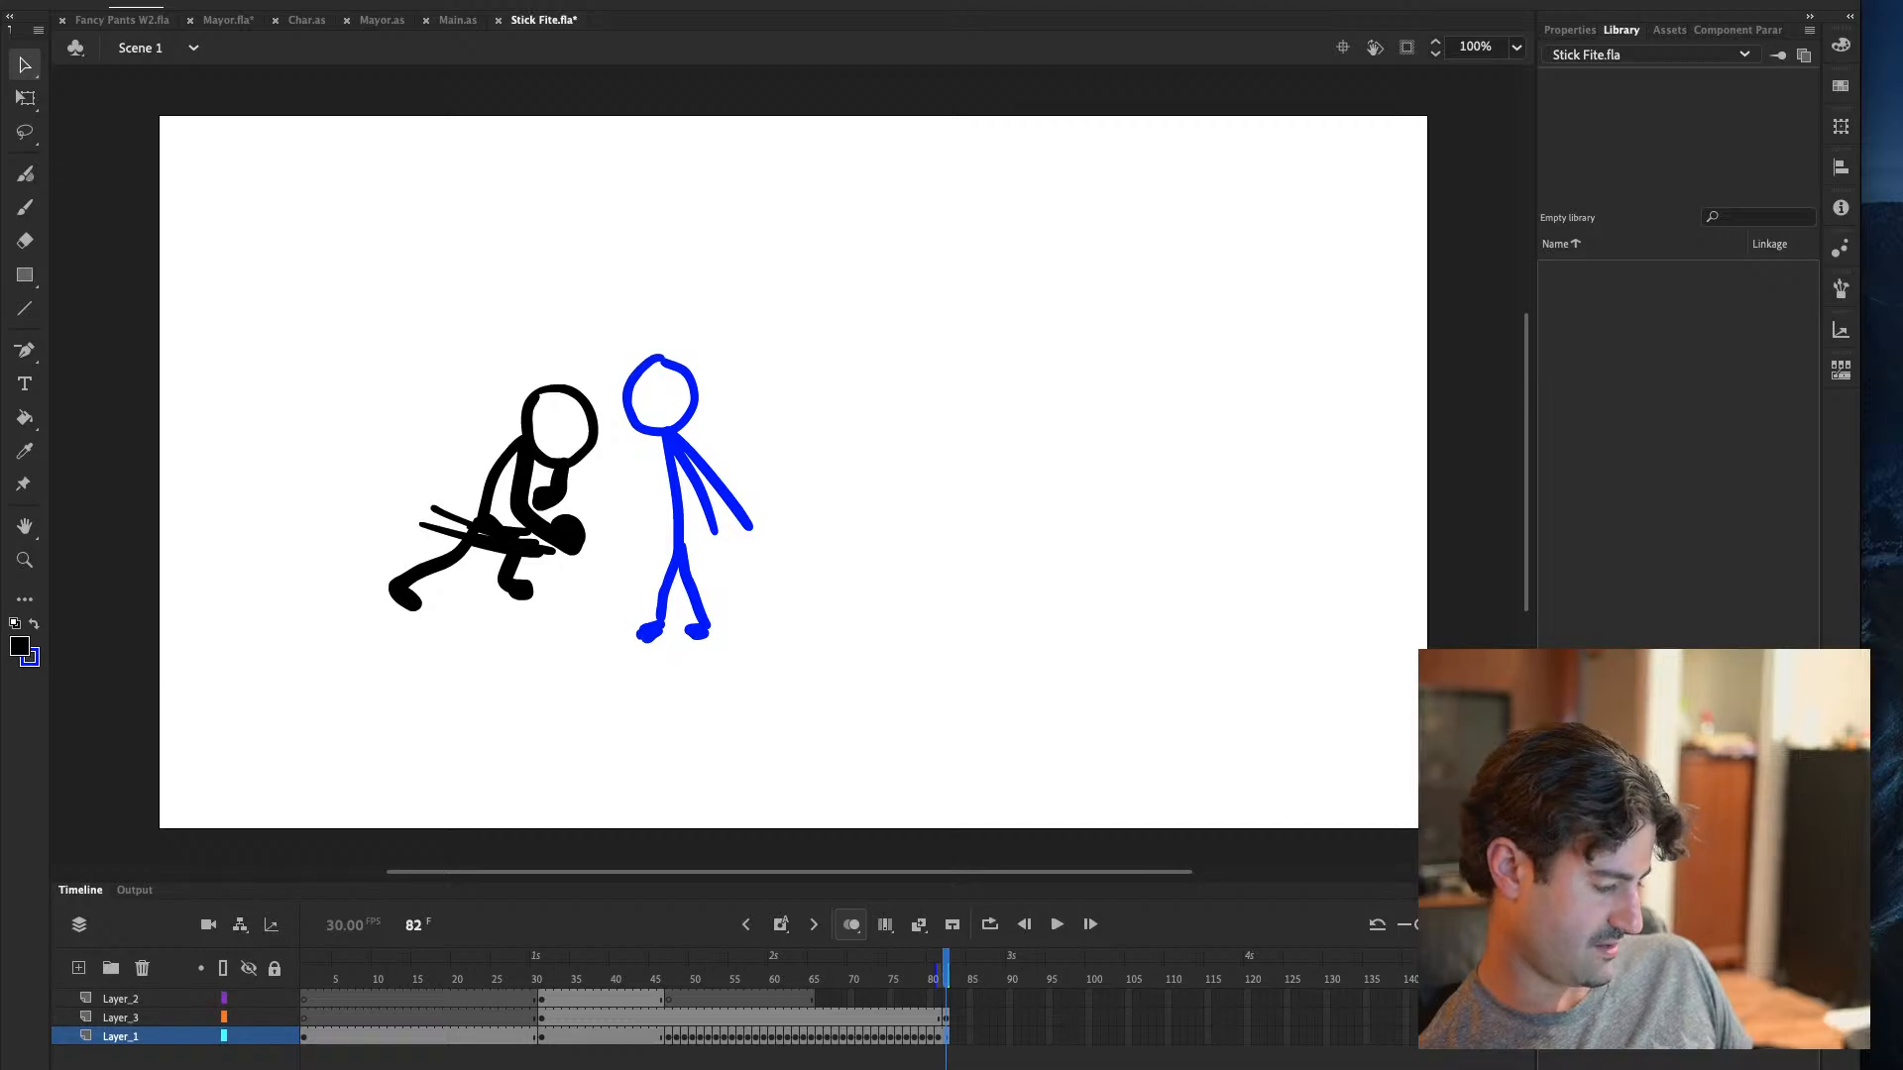
key("super+z")
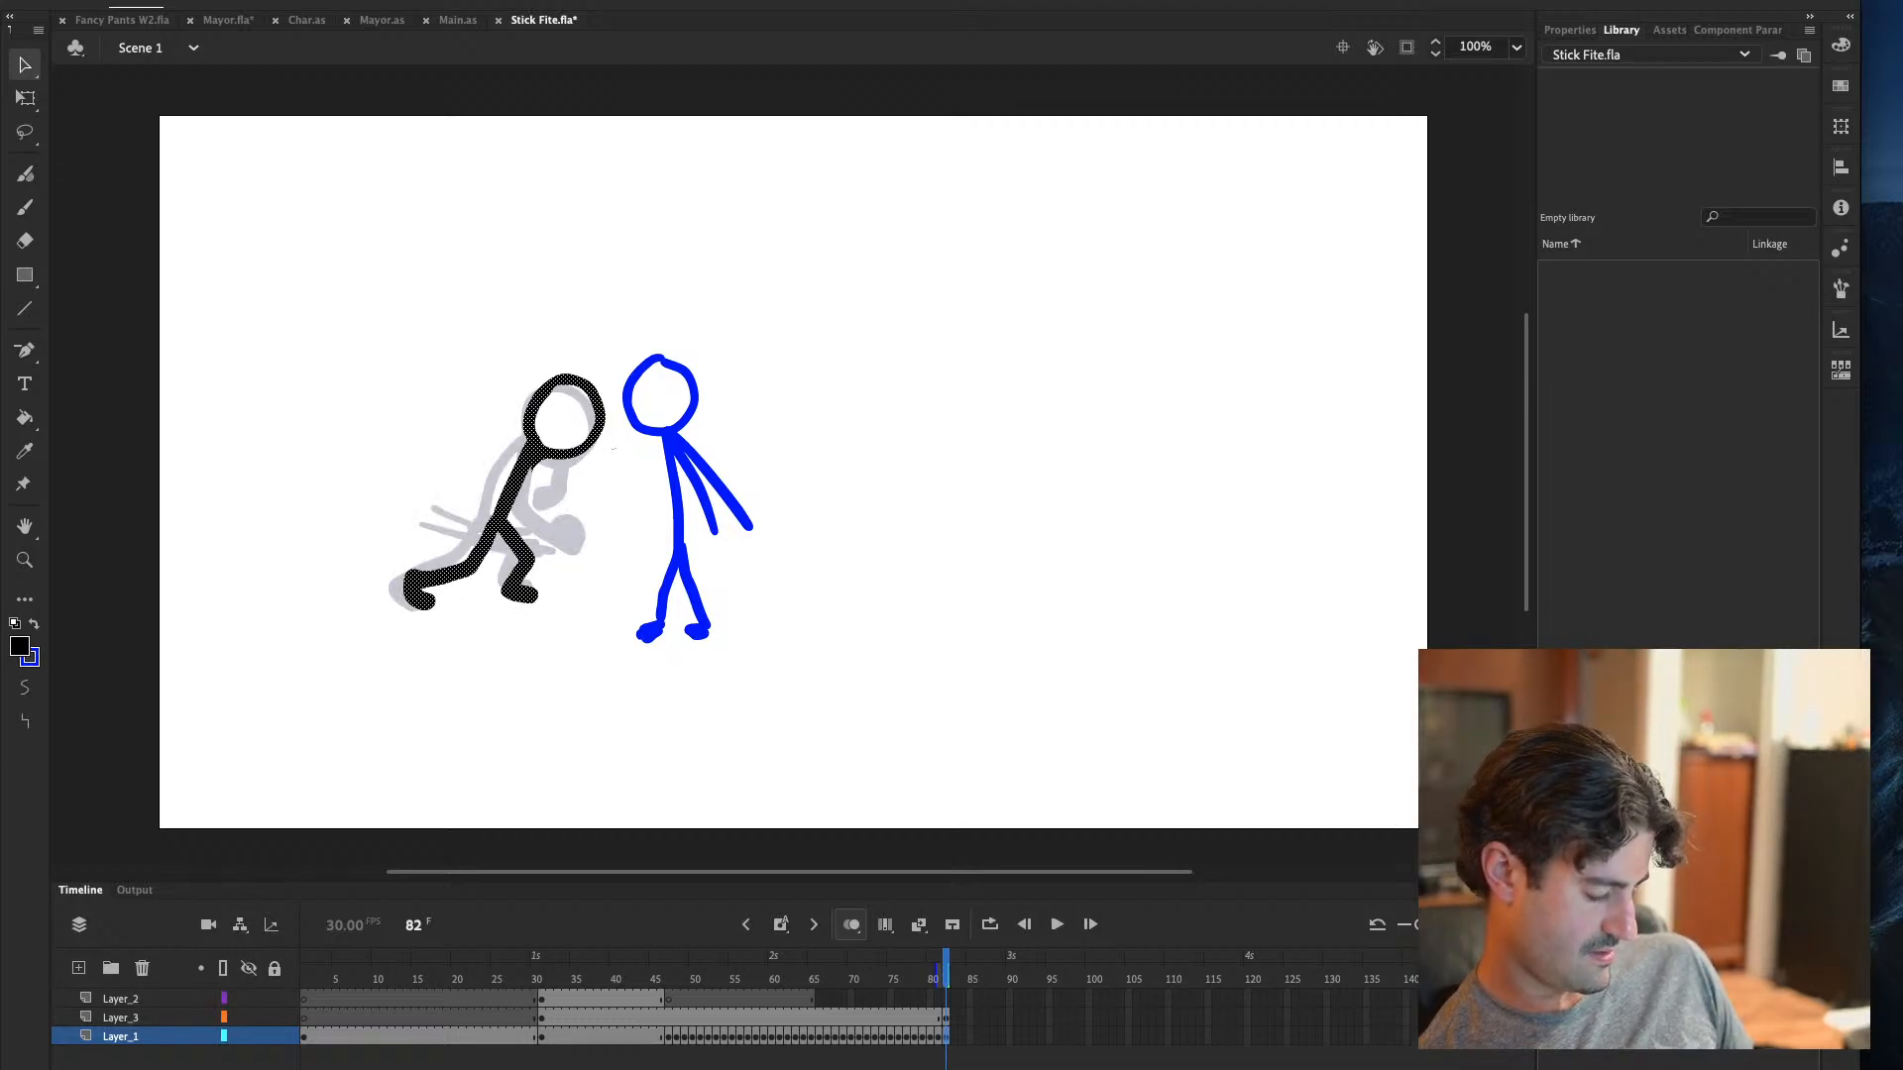
Clear the keyframe at frame 82 on Layer_3, lock that layer and select frame 82 of Layer_1
left_click(945, 1020)
right_click(946, 1020)
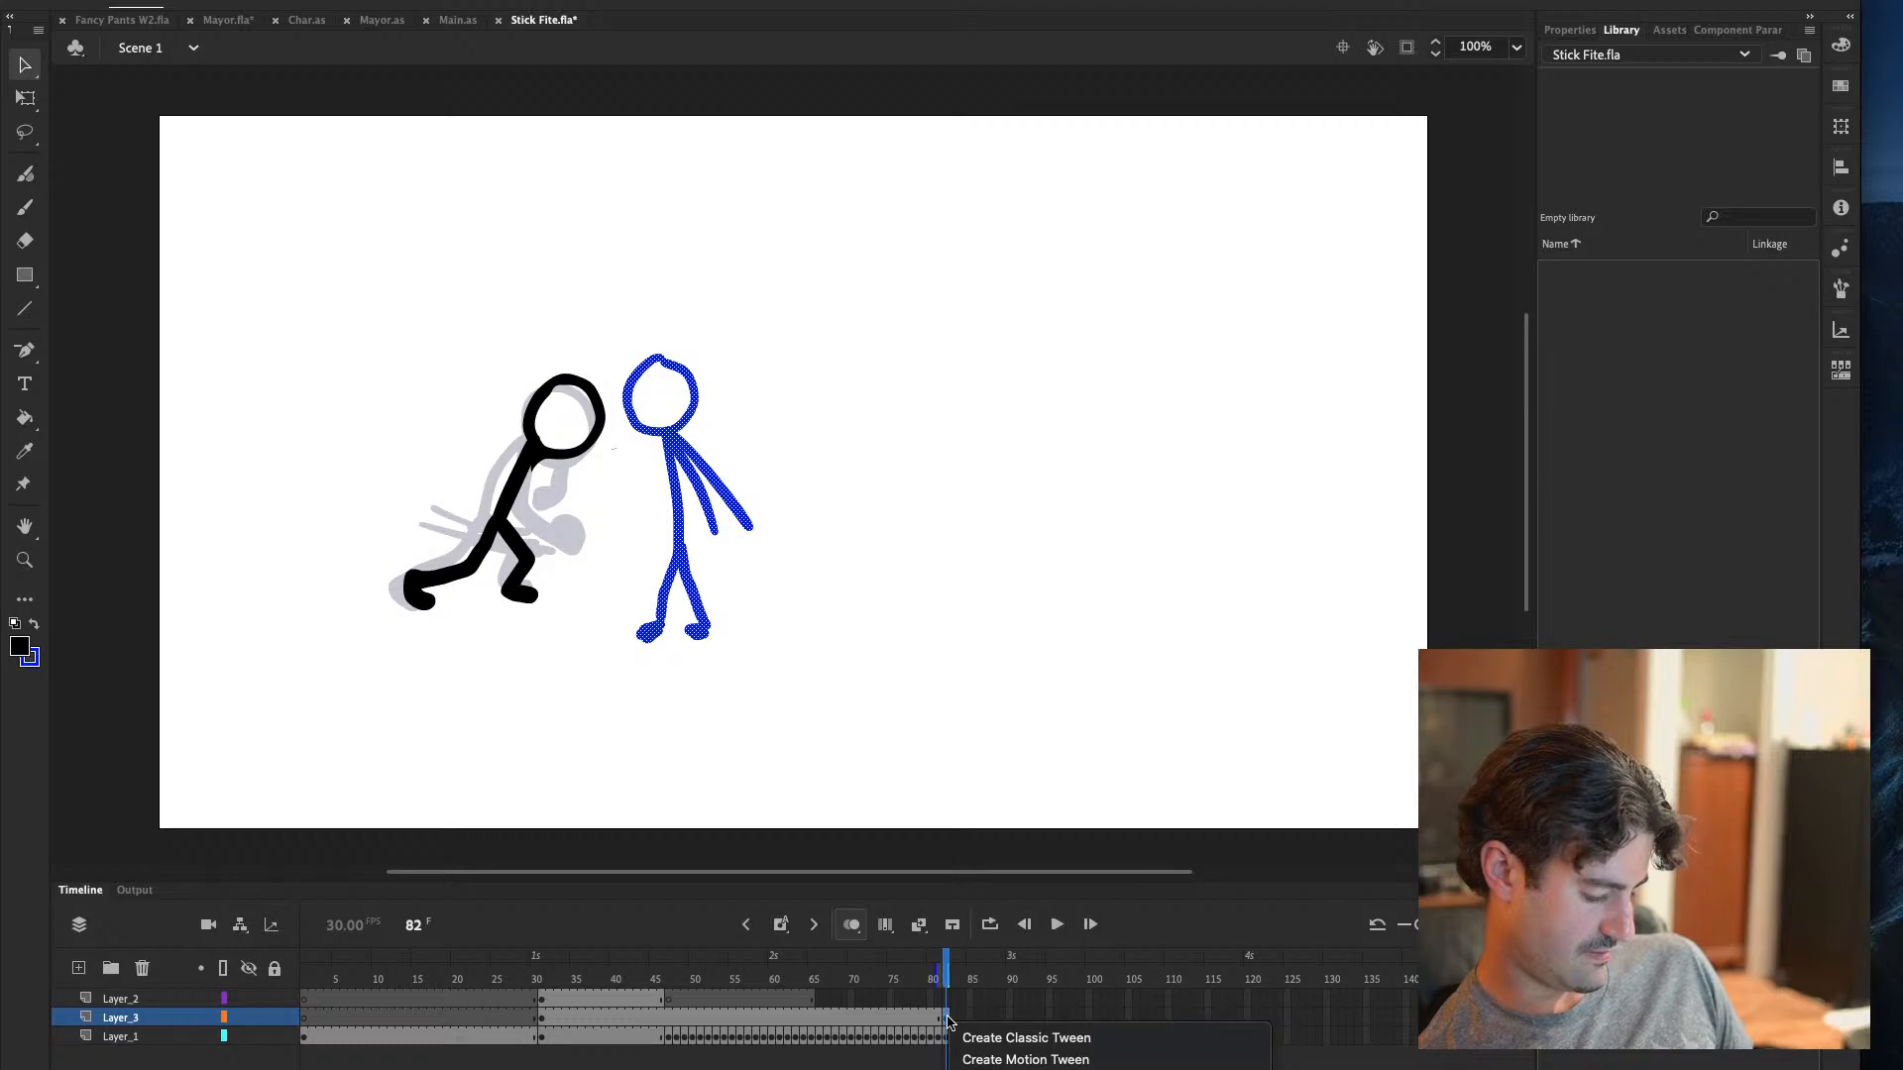
left_click(1025, 1038)
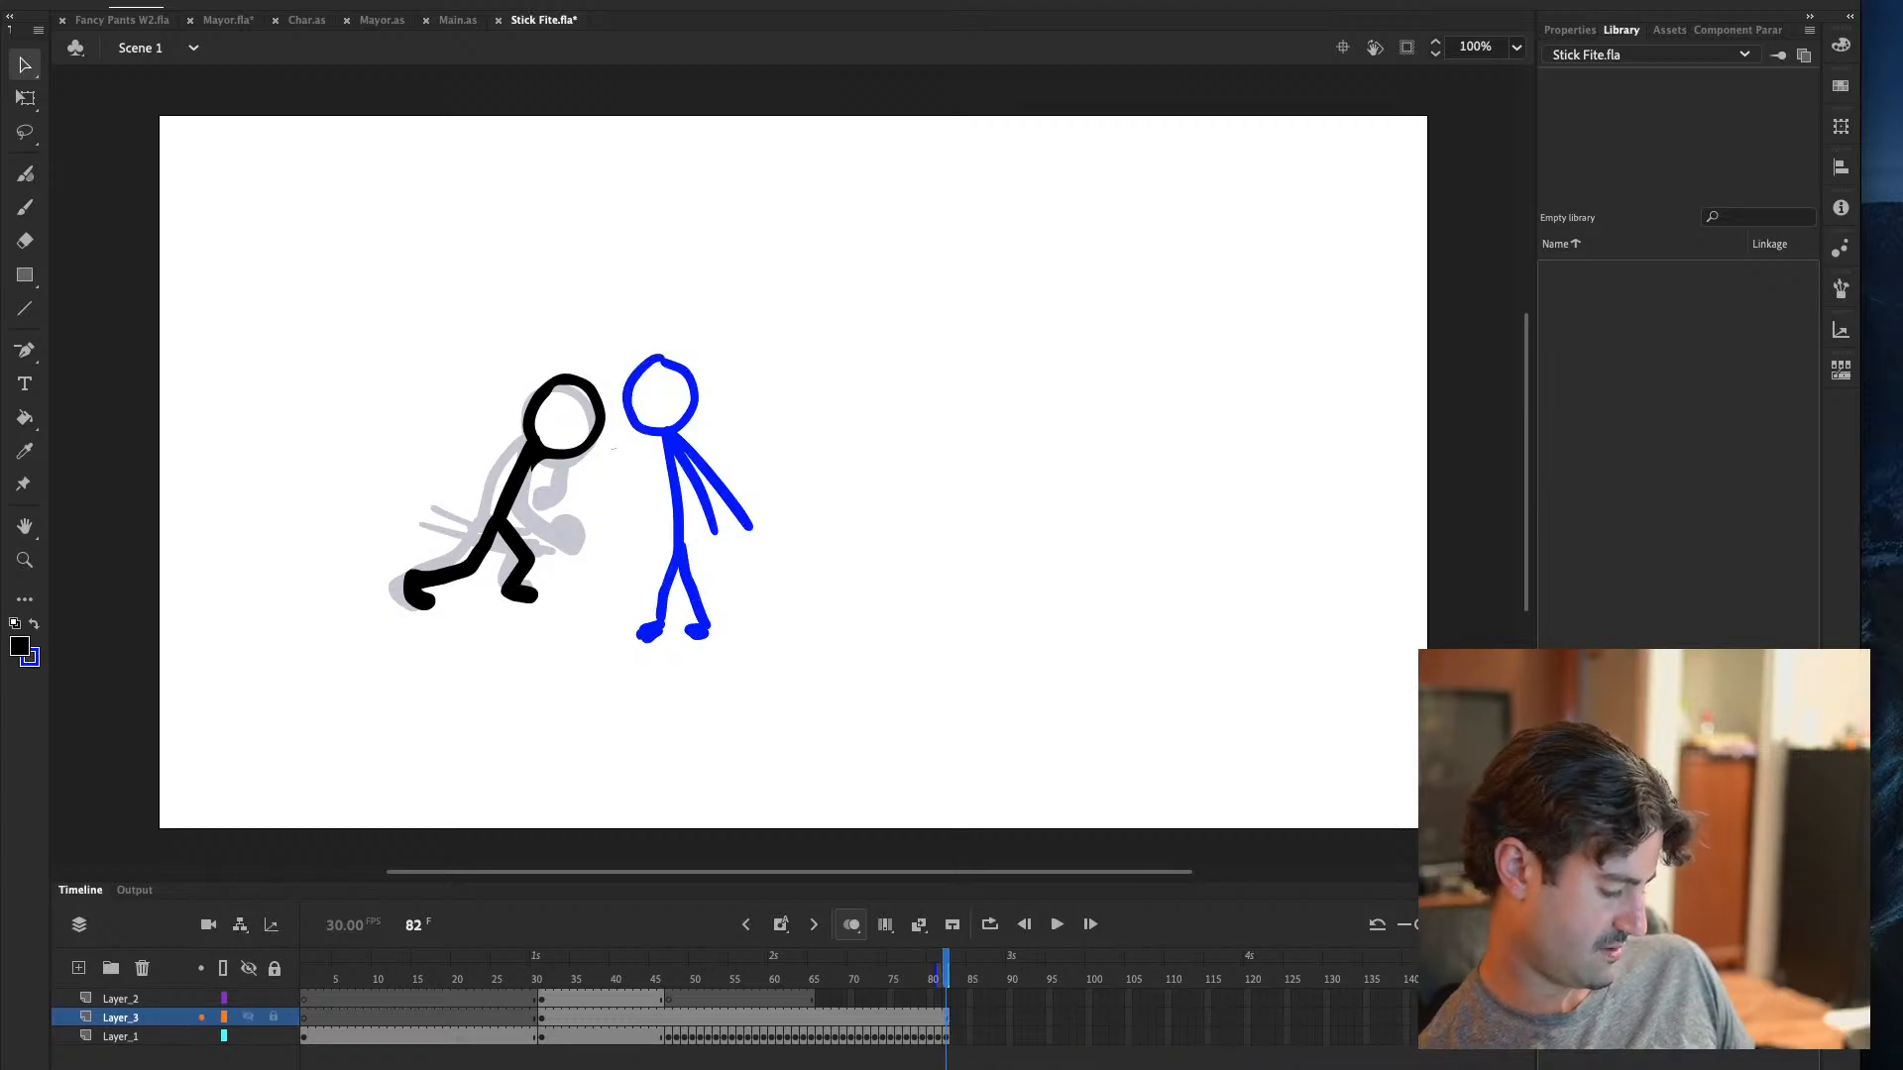
left_click(273, 1018)
left_click(947, 1036)
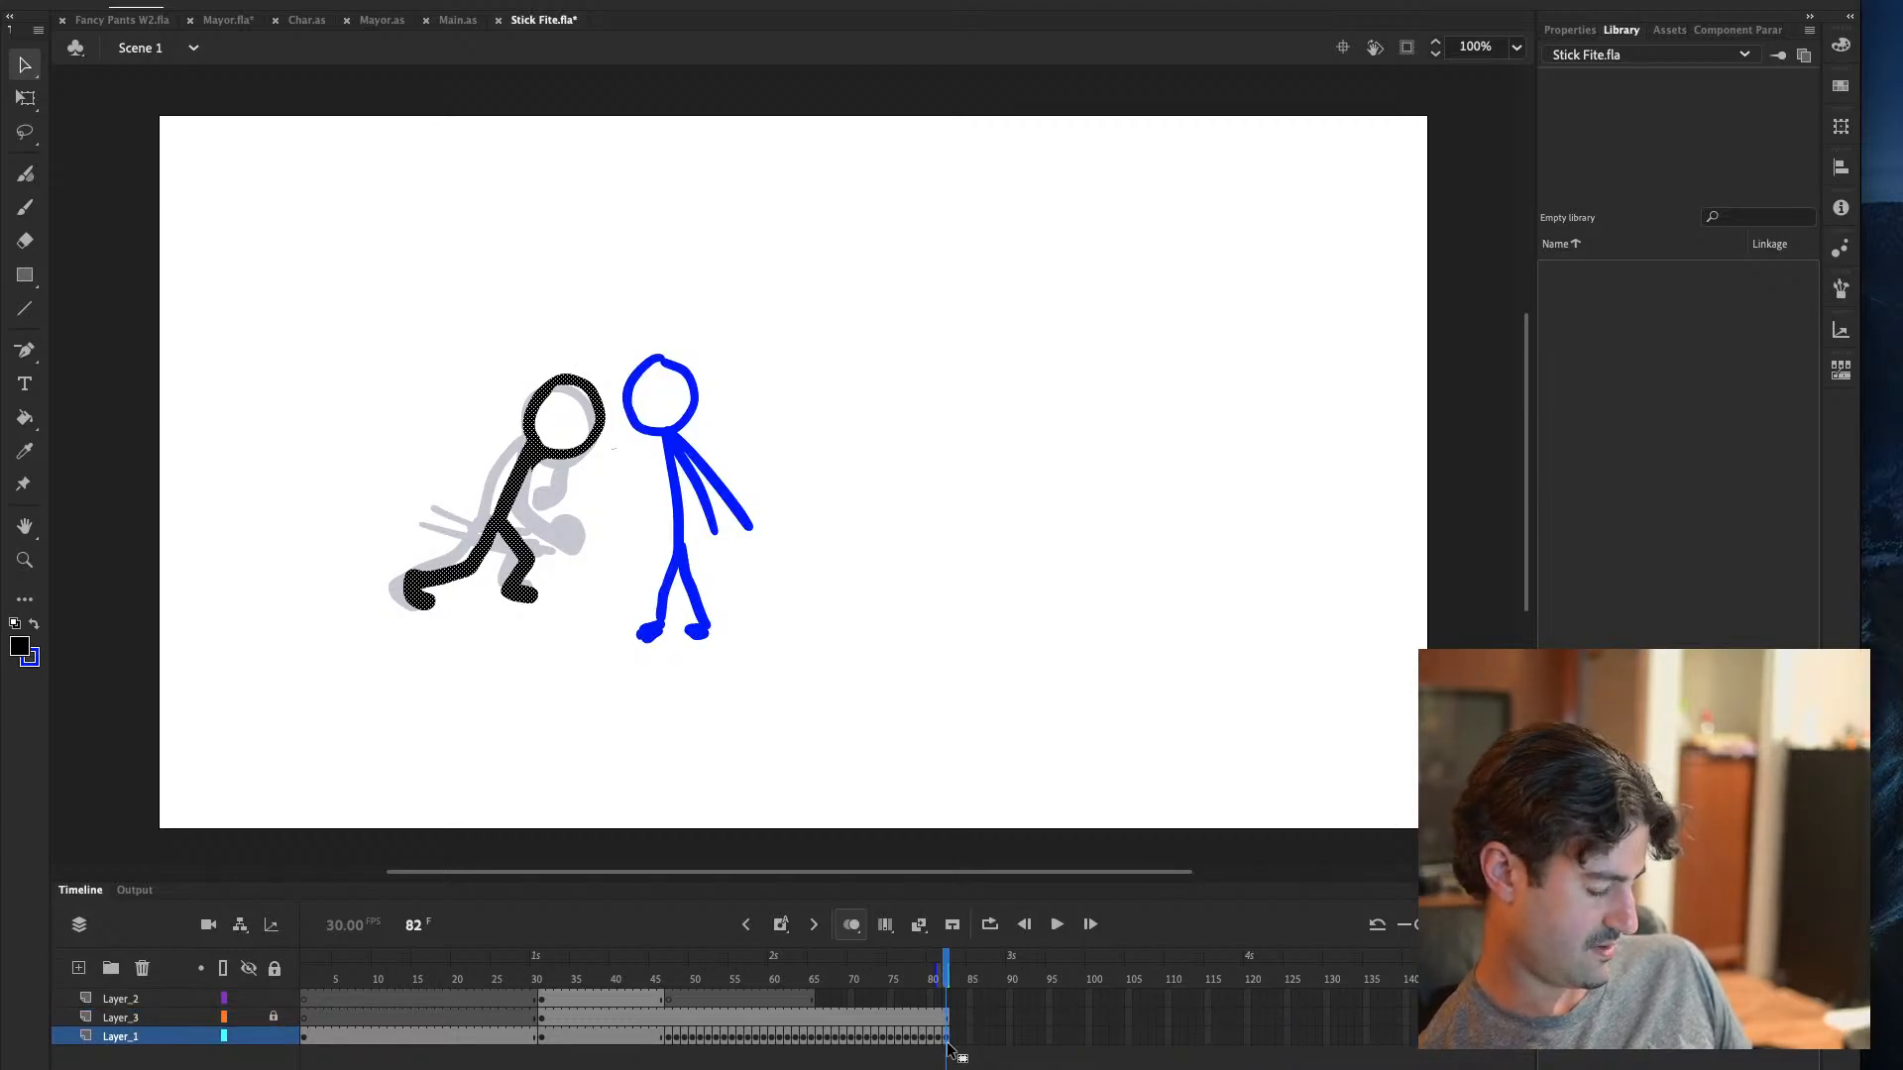
Paste the cut arm and fist in place on frame 82 of Layer_1 and add a blank keyframe at frame 83
left_click(189, 2)
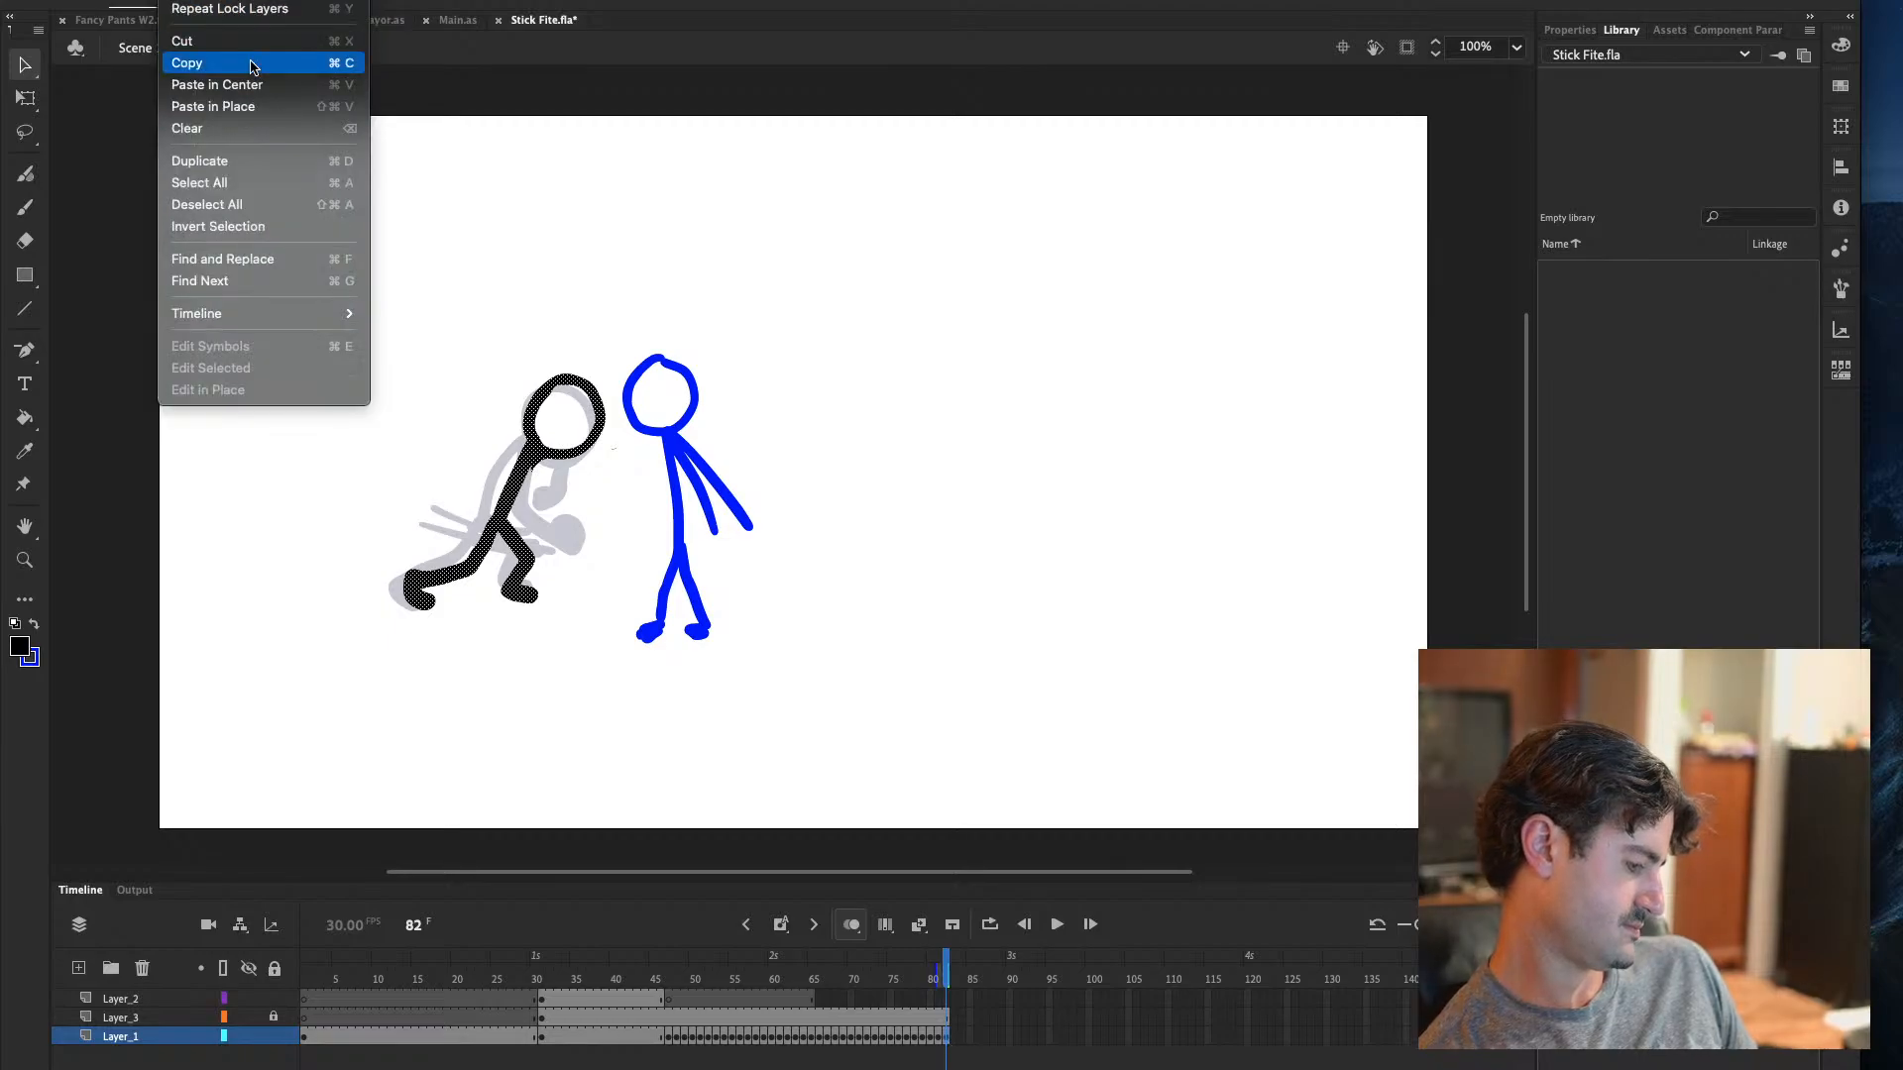
left_click(306, 111)
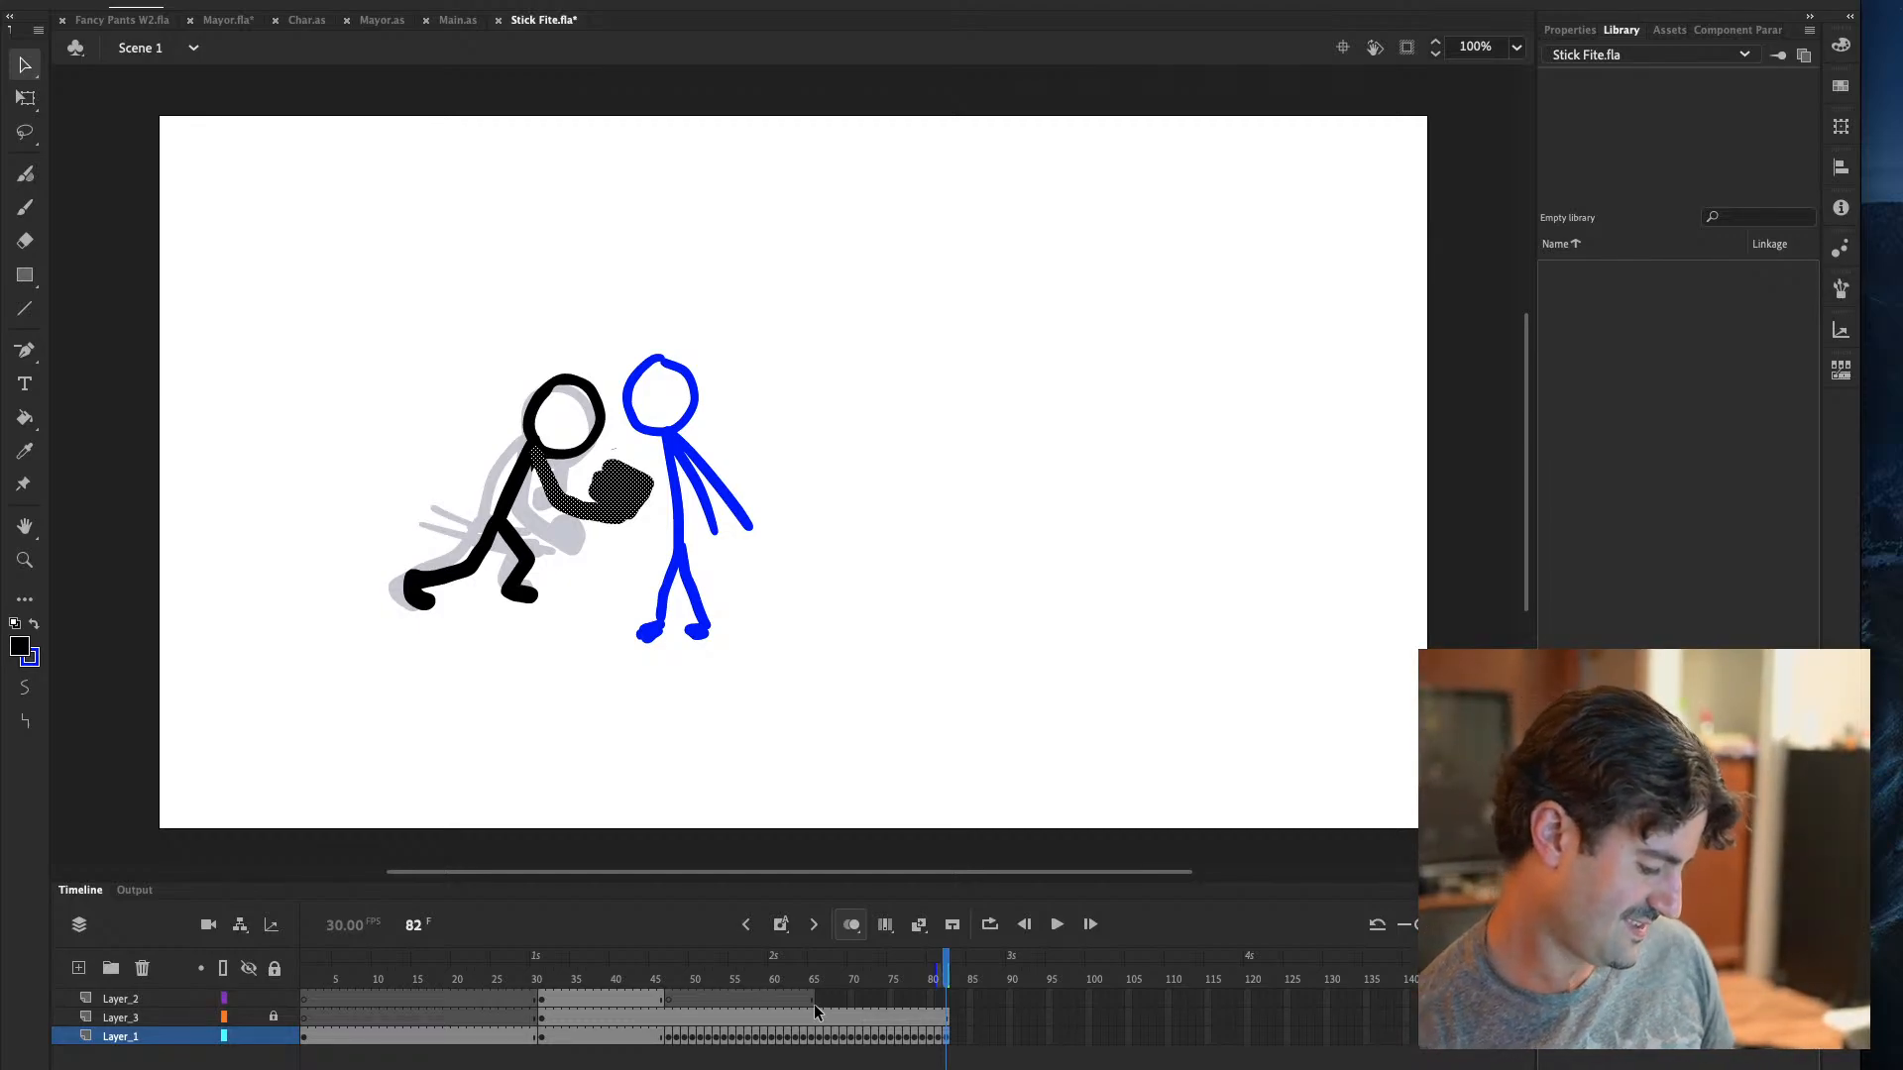
left_click(960, 1039)
left_click_drag(946, 972, 950, 972)
key("F7")
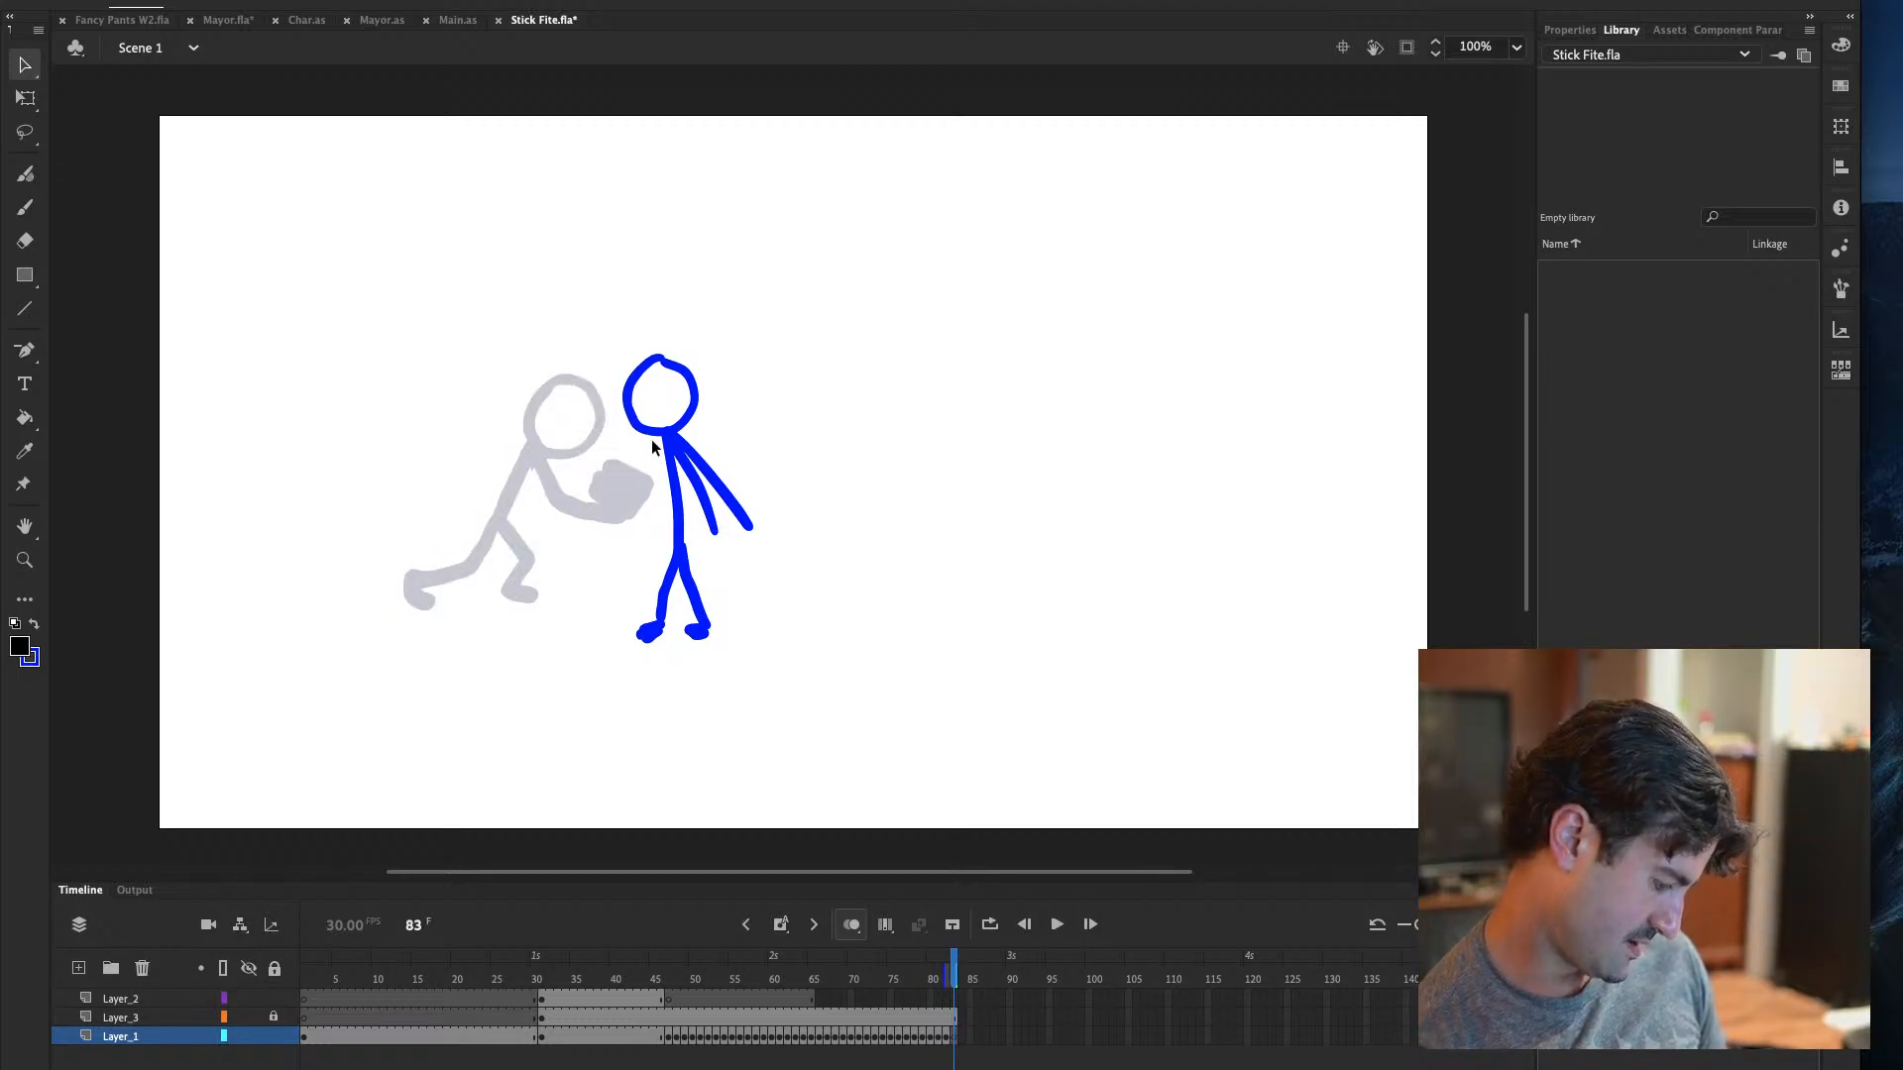
Brush the black figure's raised fist, bent arm and head on frame 83 of Layer_1, with the head leaning back from its previous position
left_click(25, 207)
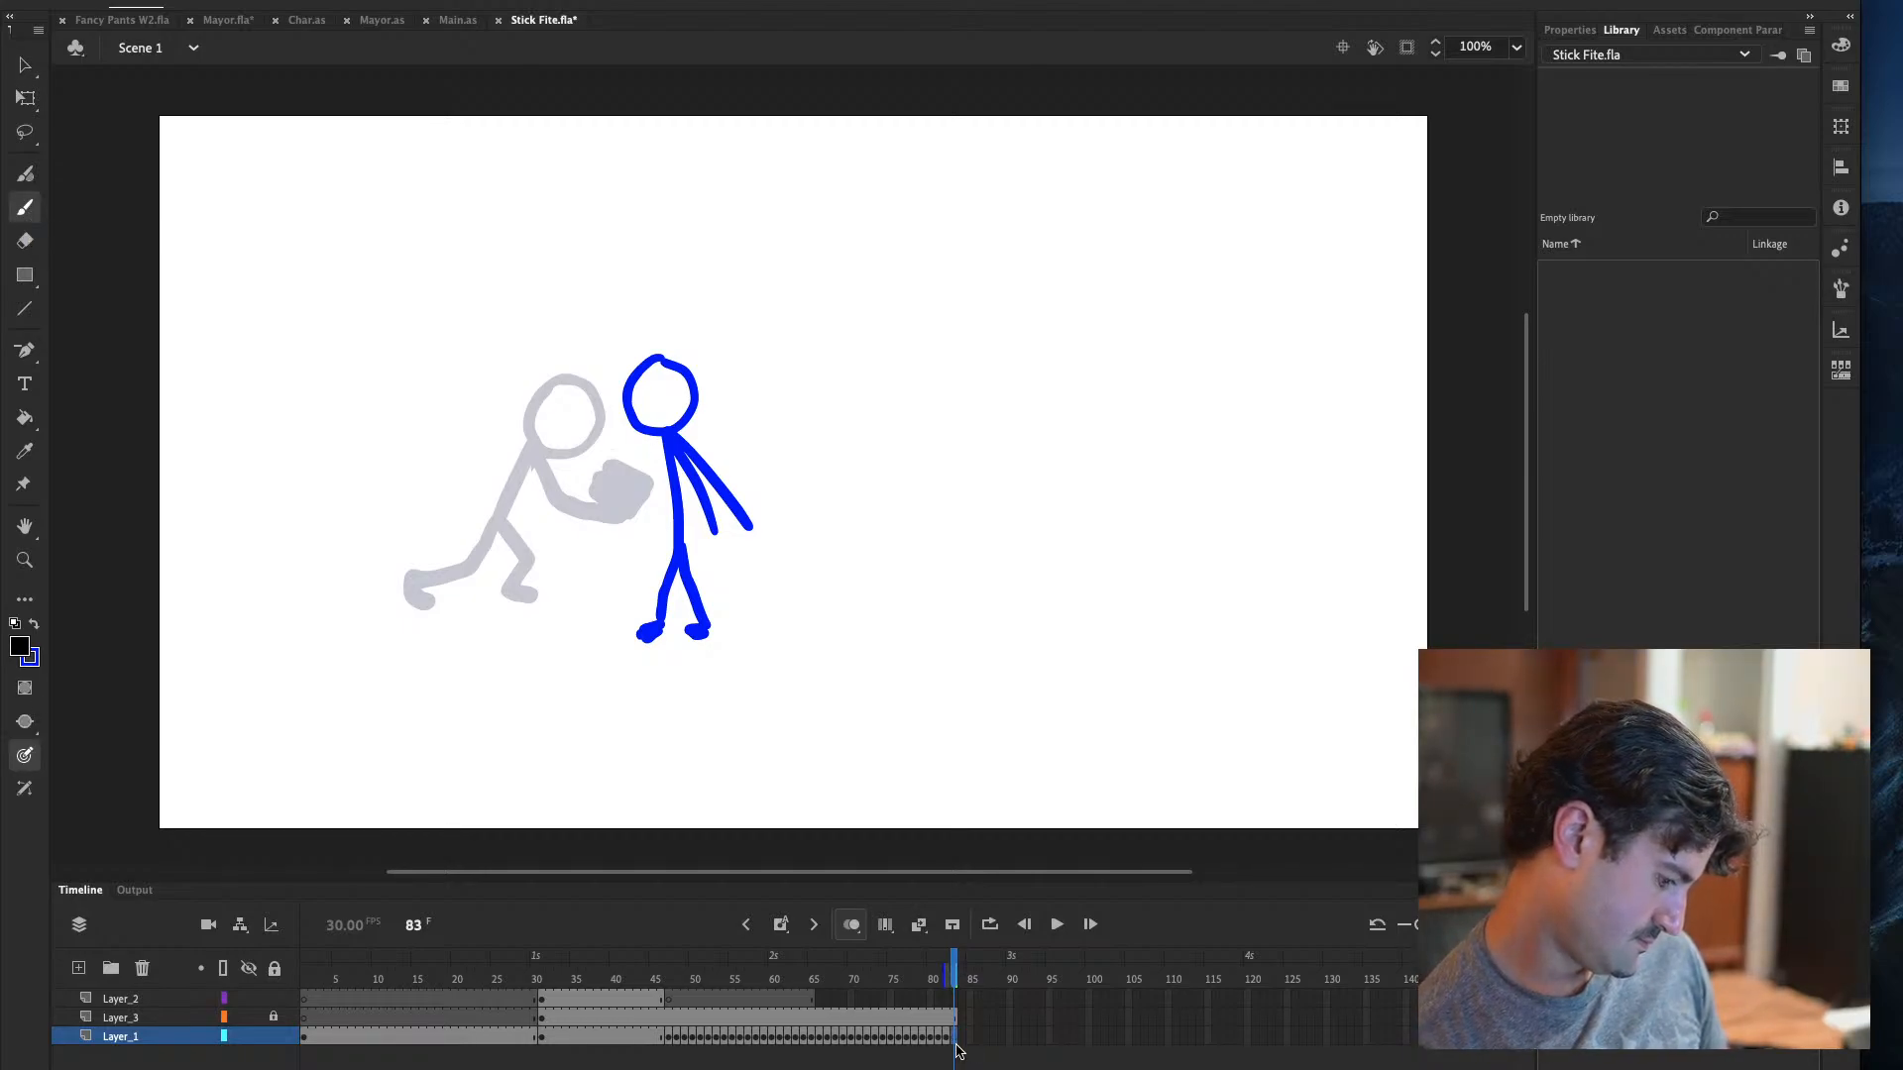
mouse_move(603, 421)
left_mouse_down()
mouse_move(662, 416)
mouse_move(650, 456)
mouse_move(597, 457)
mouse_move(661, 445)
mouse_move(594, 448)
mouse_move(632, 474)
mouse_move(587, 504)
mouse_move(525, 452)
left_mouse_up()
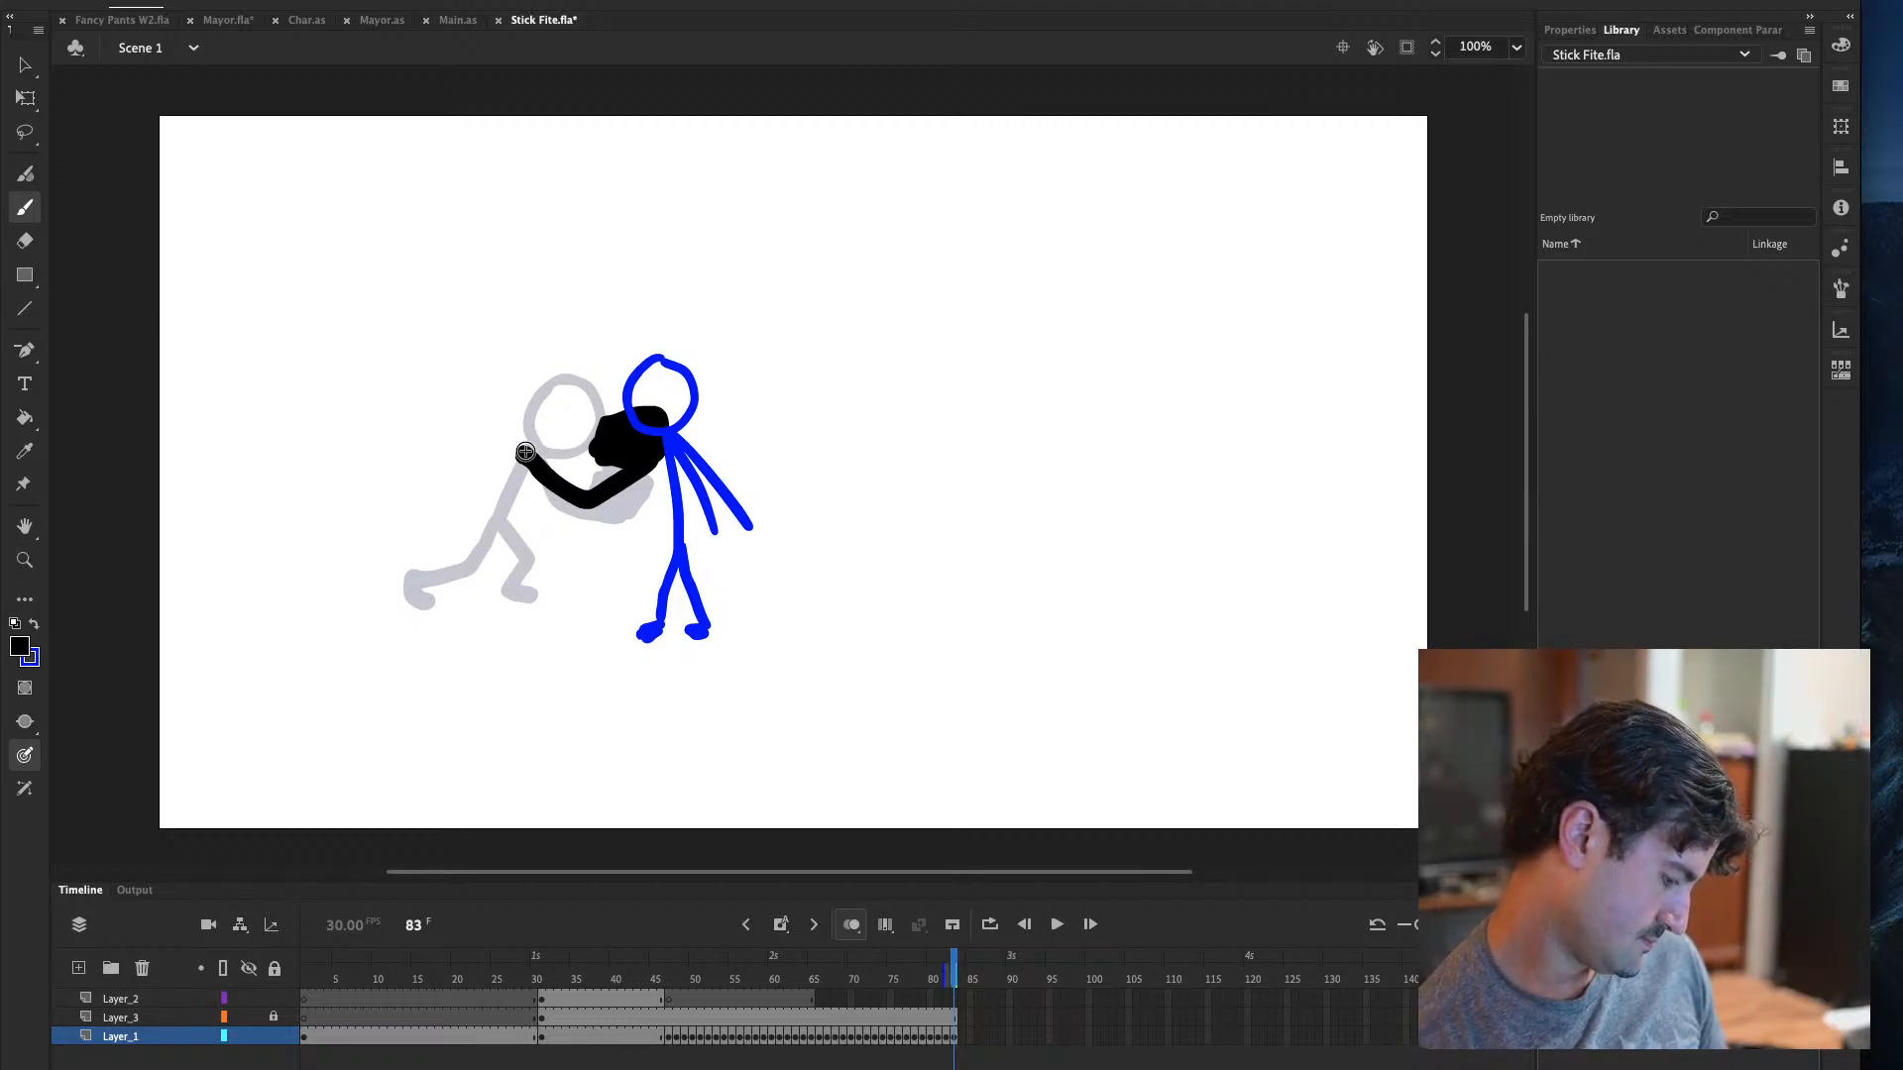
mouse_move(556, 368)
left_mouse_down()
mouse_move(514, 386)
mouse_move(523, 445)
mouse_move(548, 367)
left_mouse_up()
key("comma")
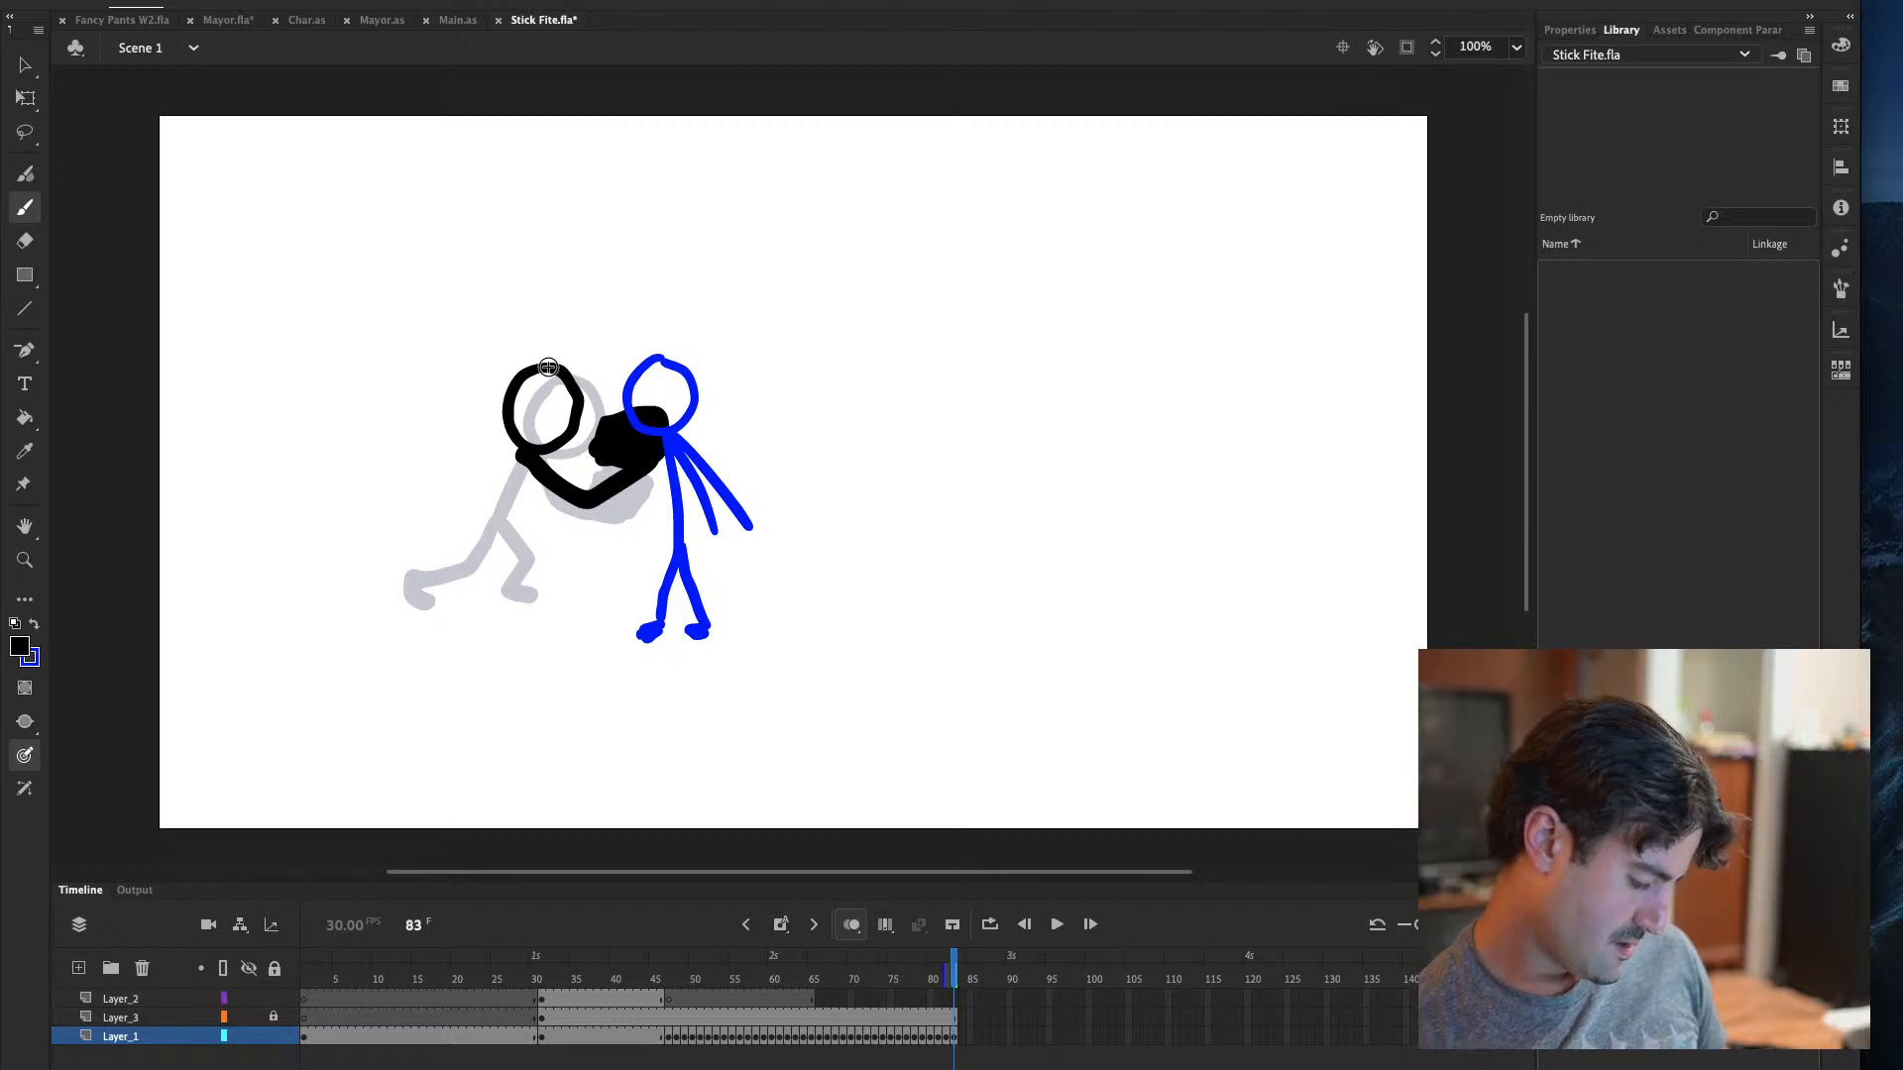
Make frame 83 of Layer_3 a blank keyframe and swap the fill colour to blue
left_click(950, 1017)
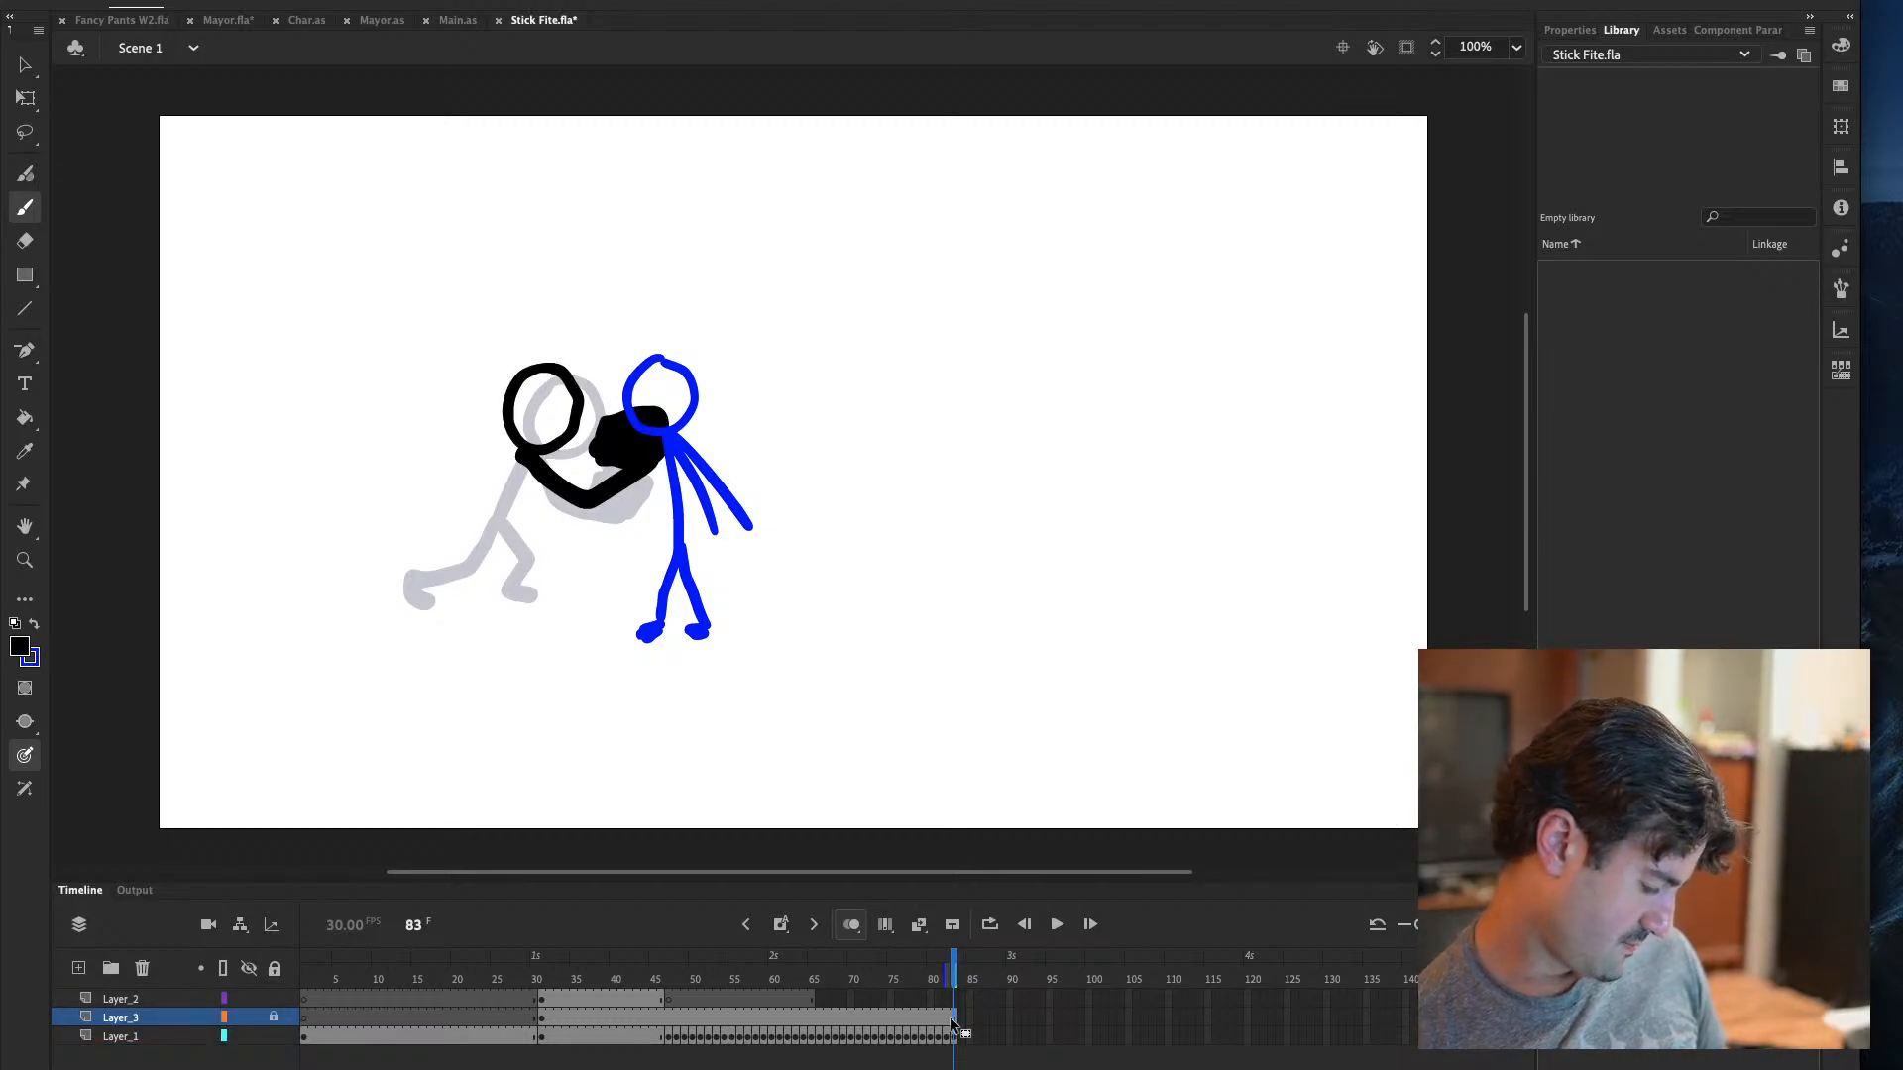
key("Delete")
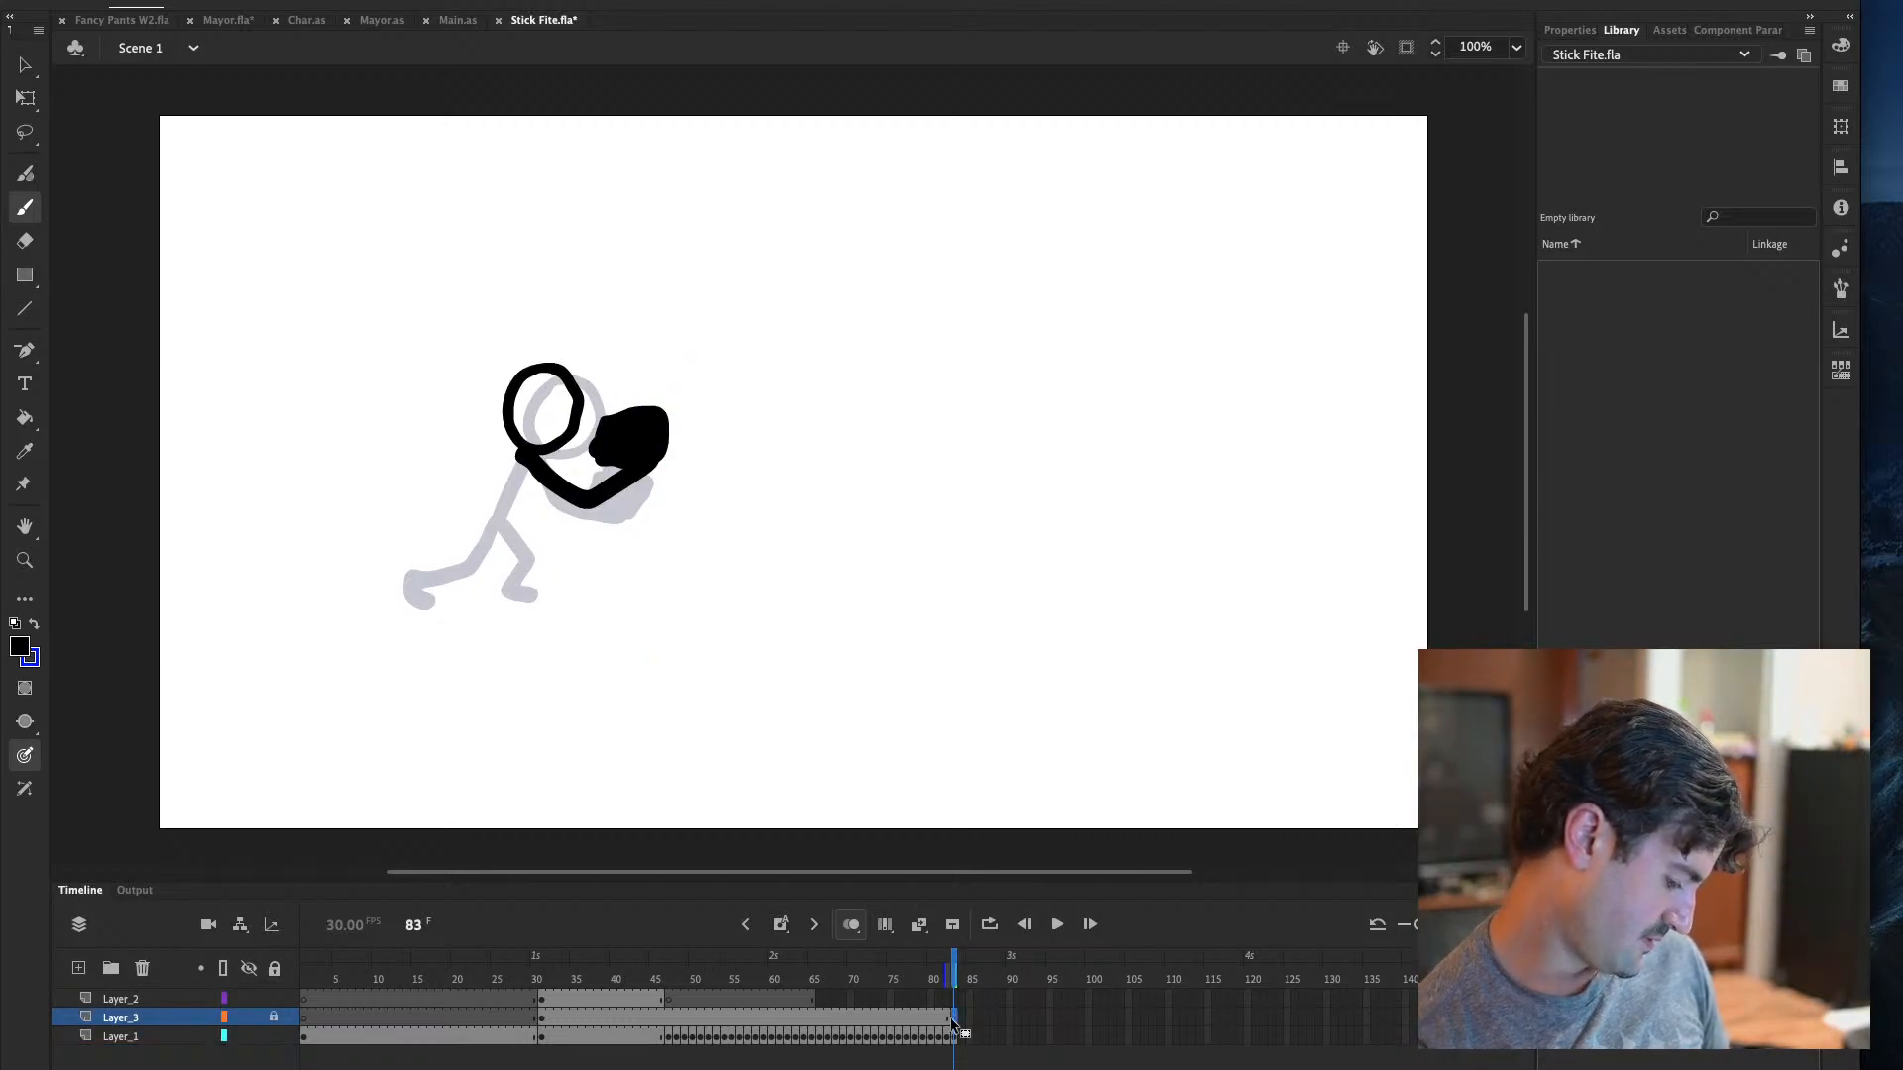
left_click(37, 625)
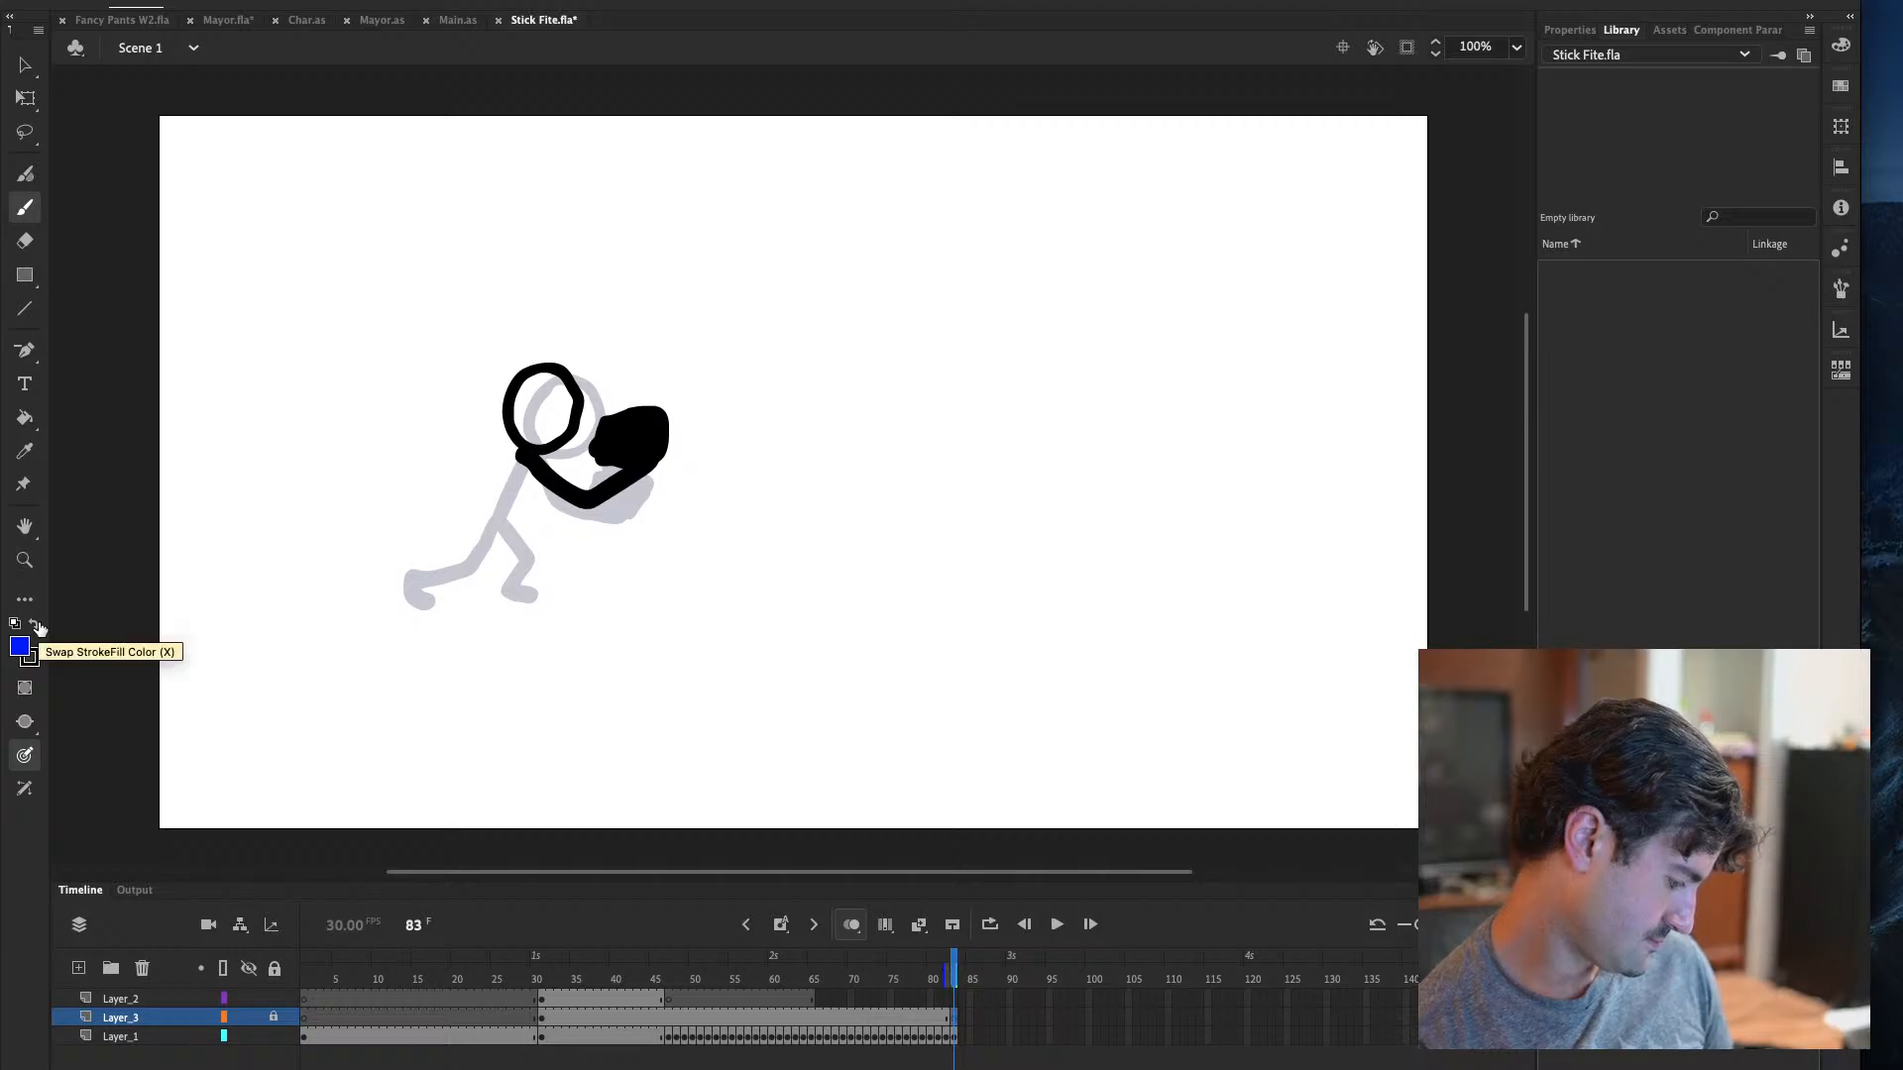
Unlock Layer_3 and select its frame 83 with the brush ready for drawing
left_click(26, 67)
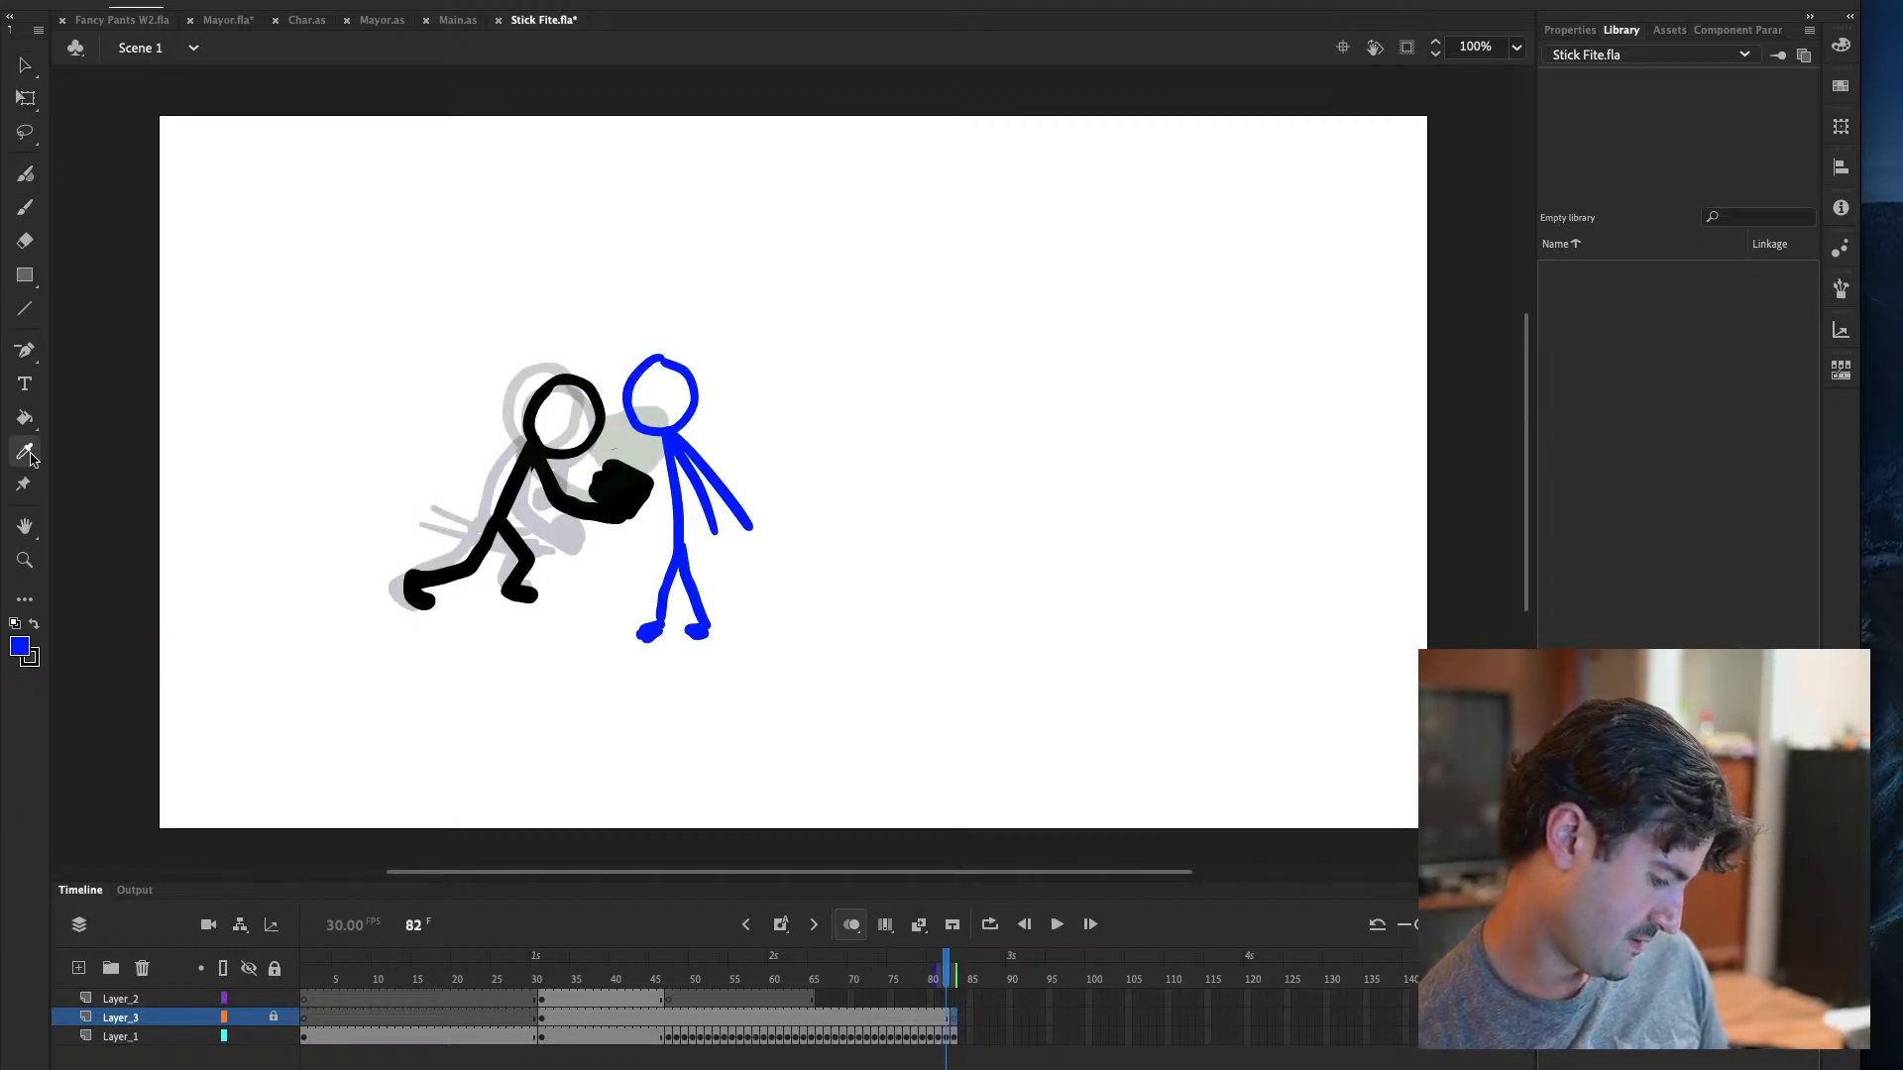
left_click(25, 417)
key("b")
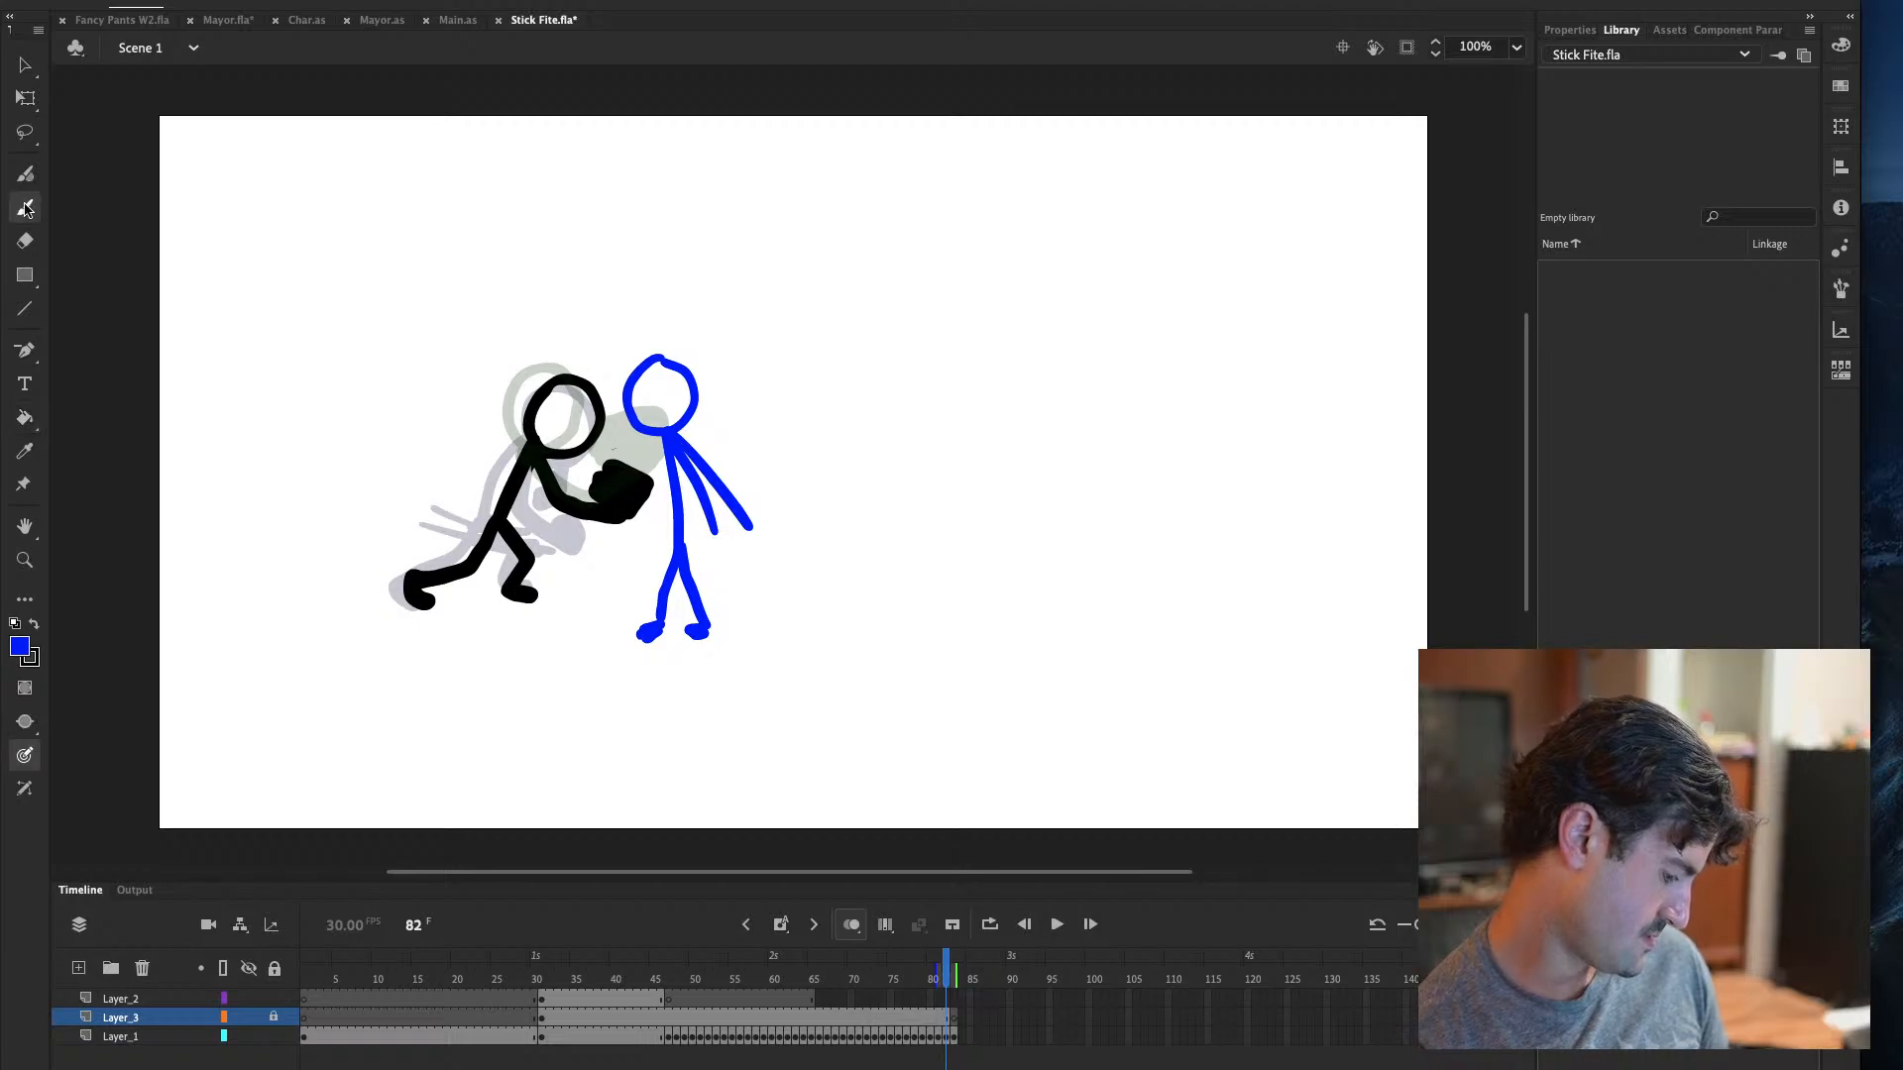
left_click(1084, 591)
left_click(1052, 592)
left_click(276, 1018)
left_click(955, 1017)
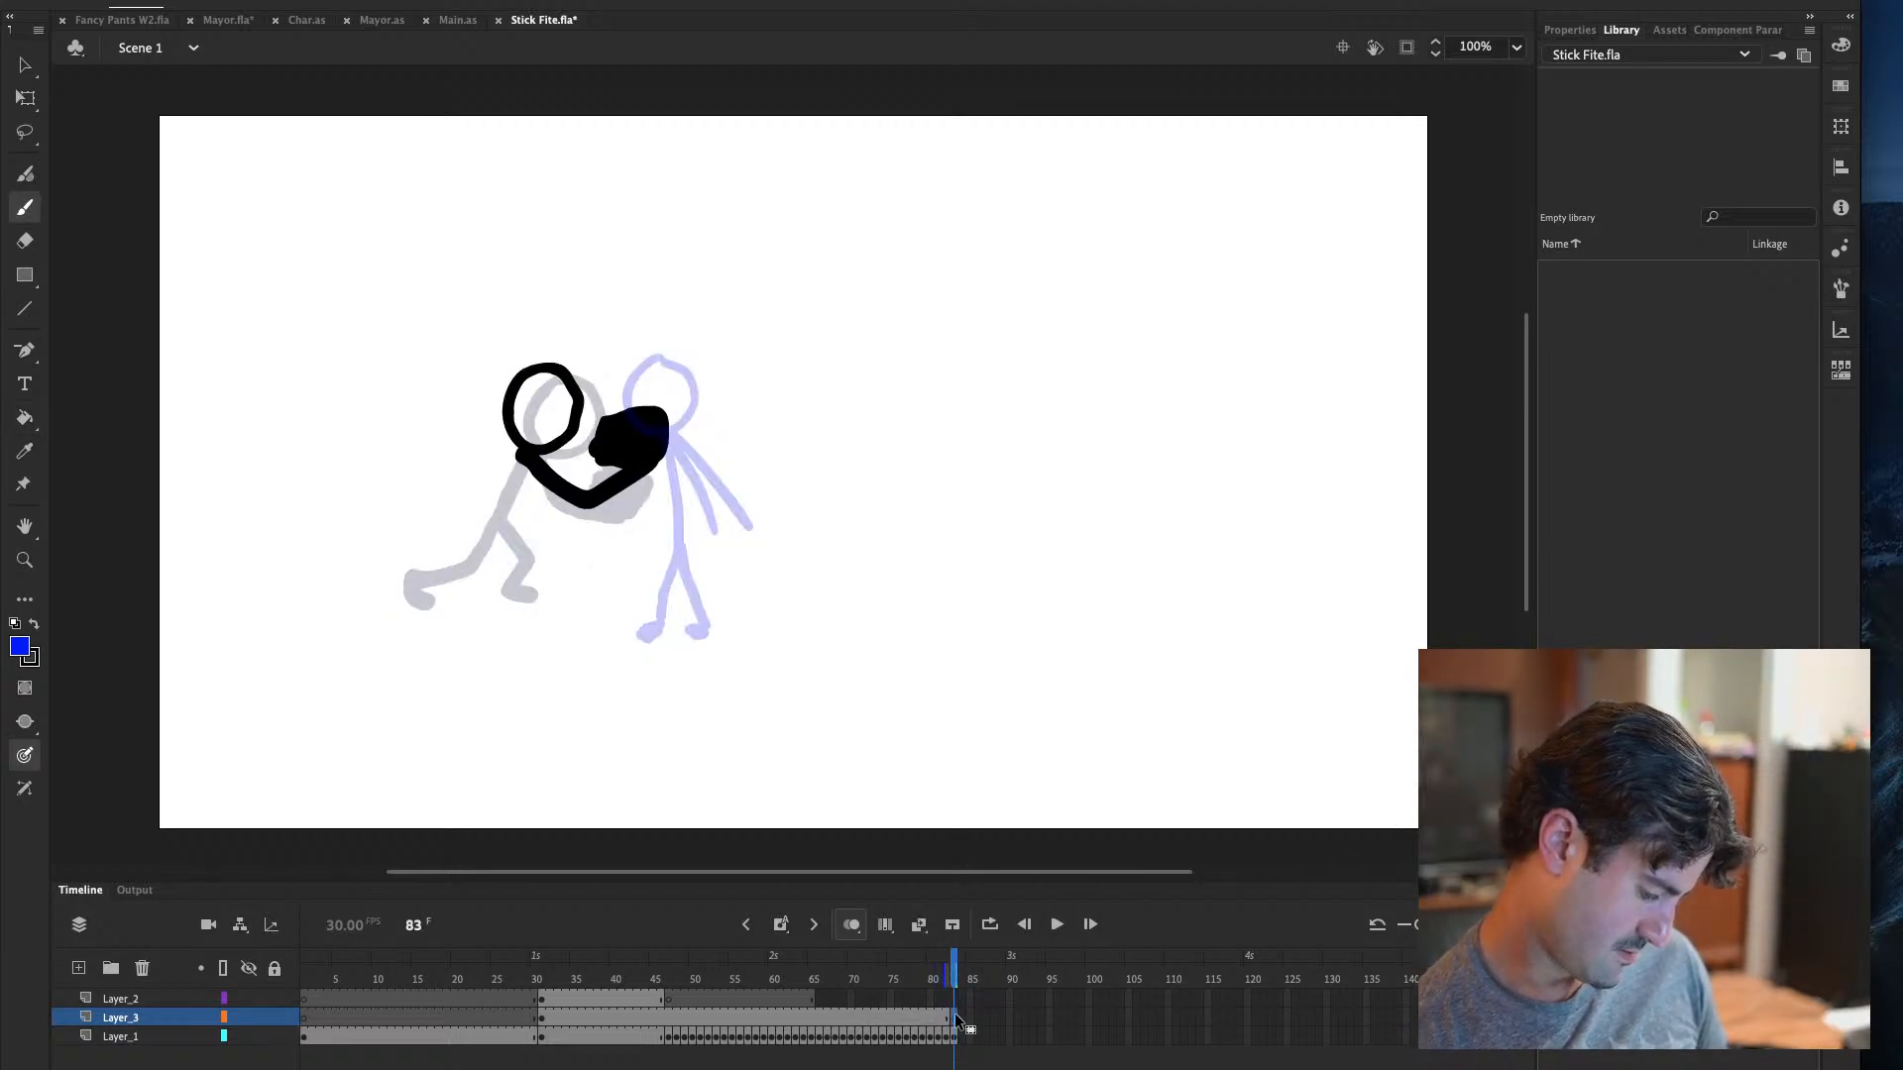
left_click_drag(687, 464, 749, 518)
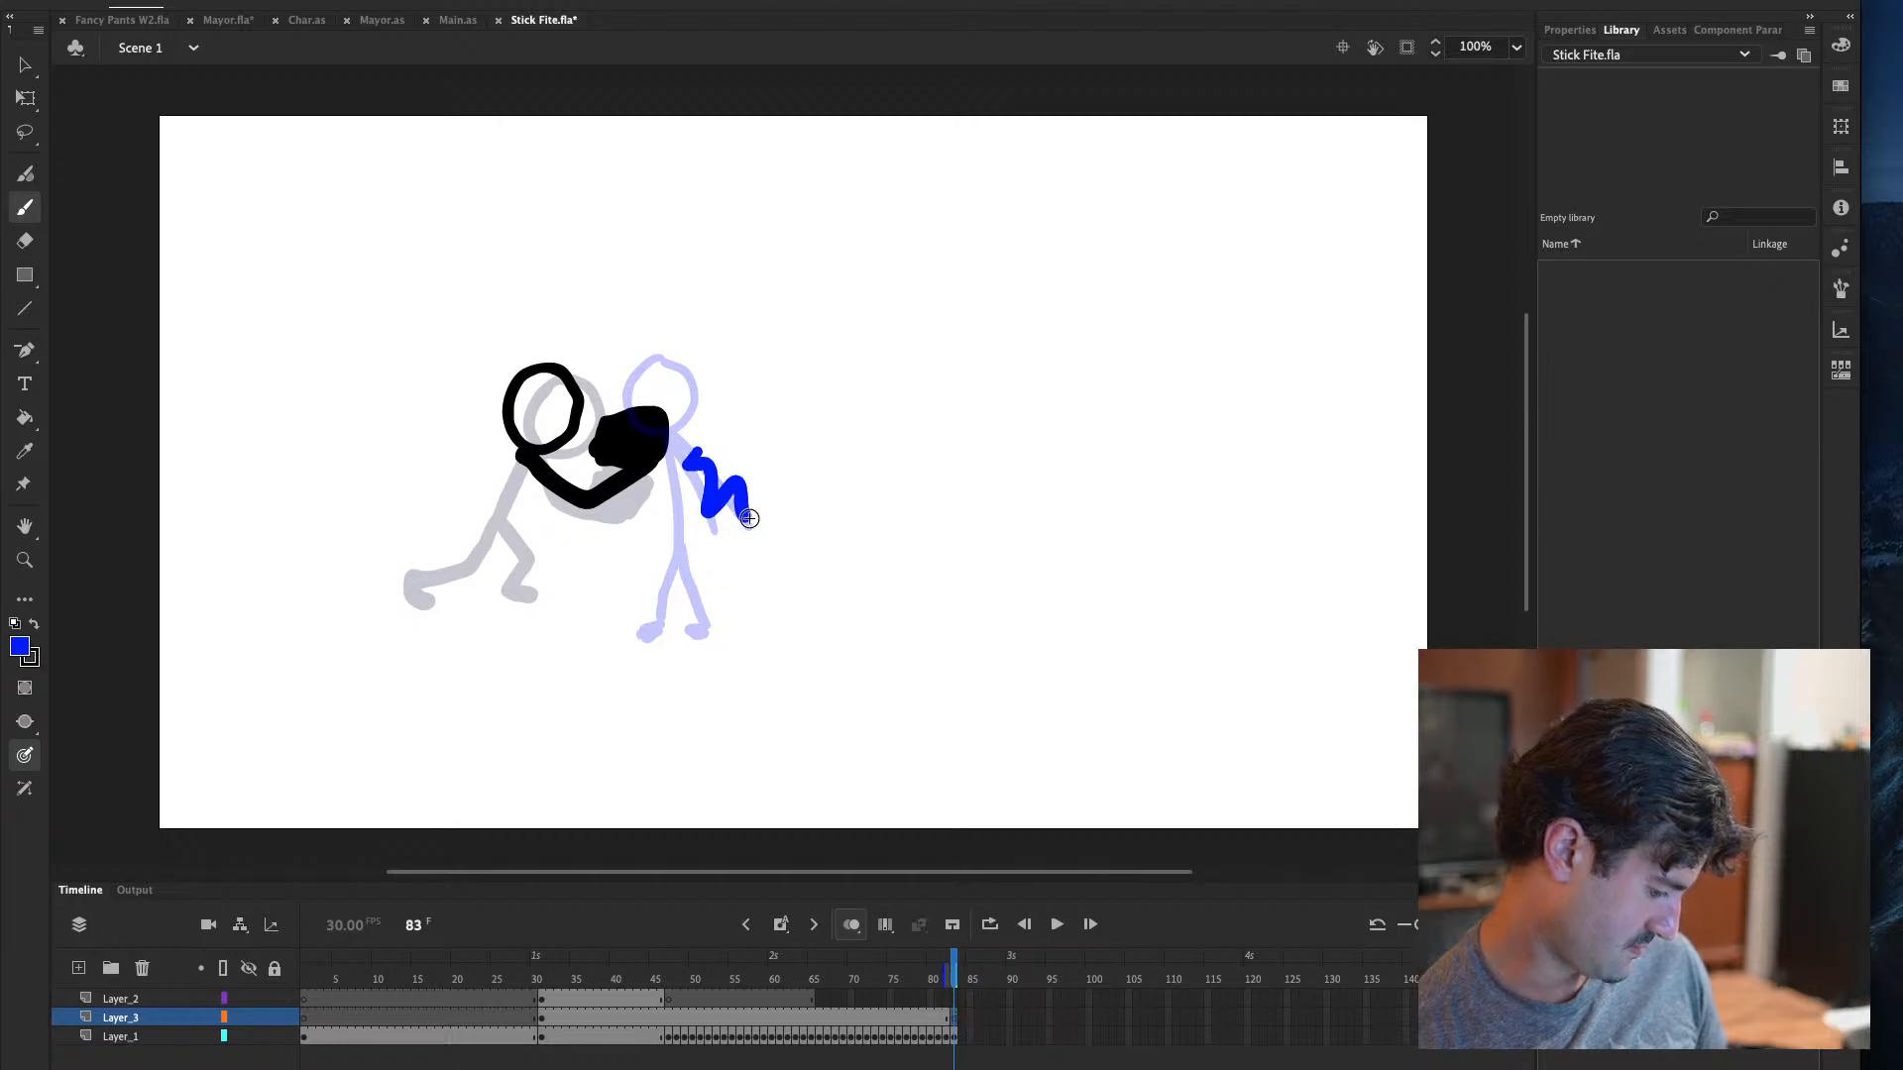
key("ctrl+z")
left_click_drag(731, 449, 710, 491)
left_click_drag(715, 523, 764, 497)
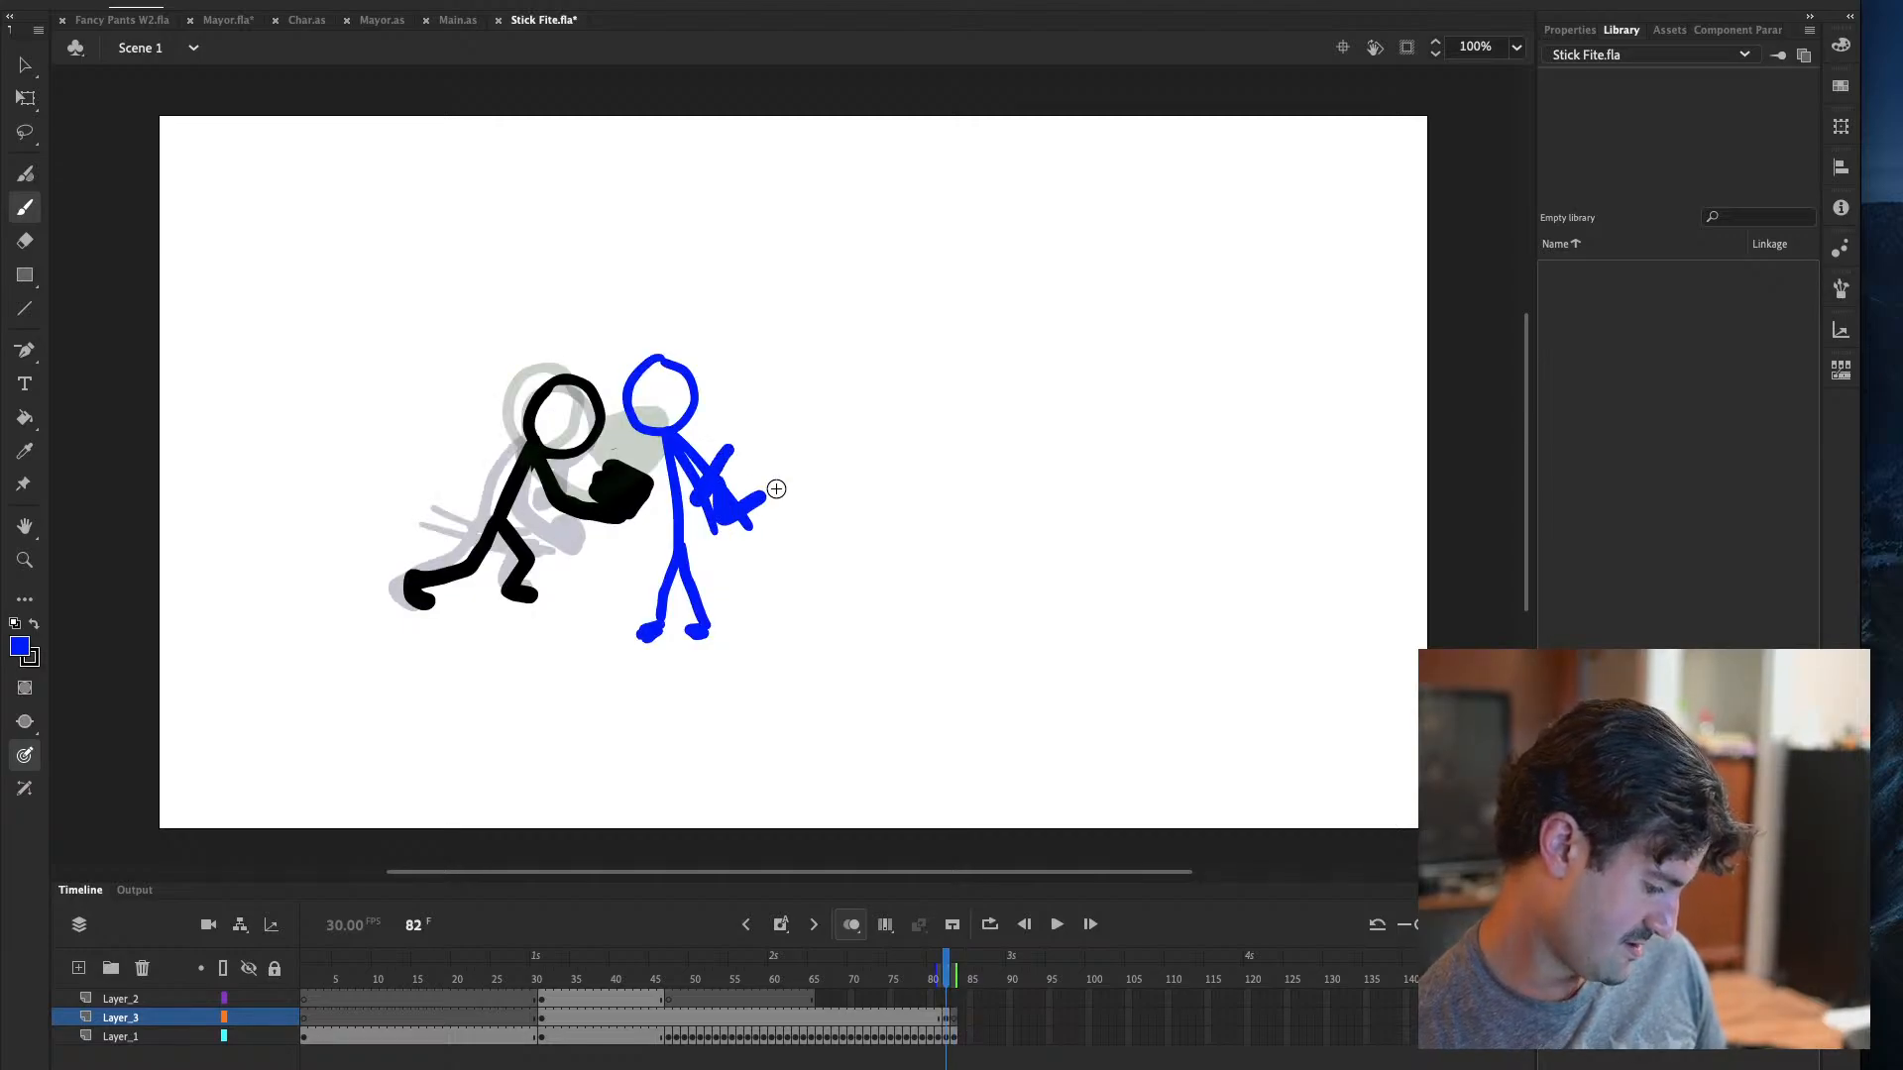
key("v")
left_click(721, 460)
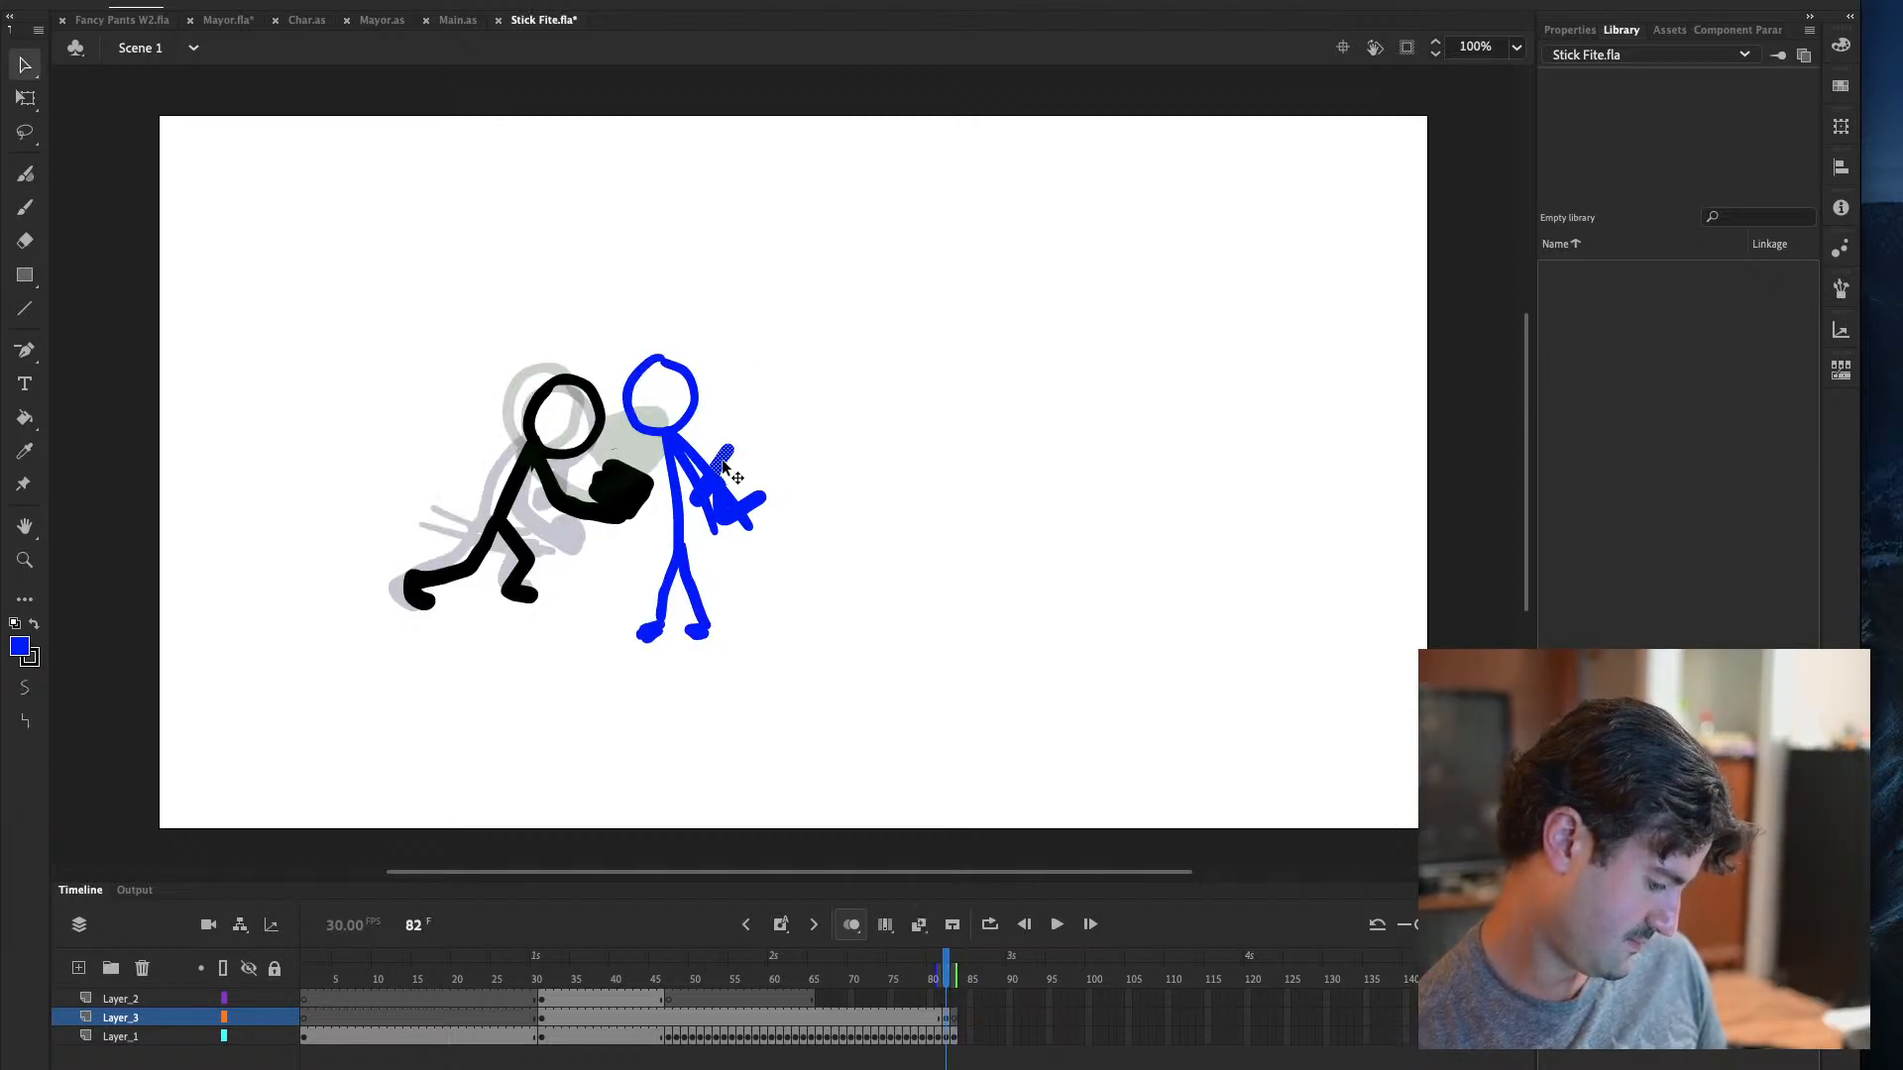
left_click_drag(721, 460, 791, 442)
key("ctrl+z")
key("ctrl+z")
key("ctrl+z")
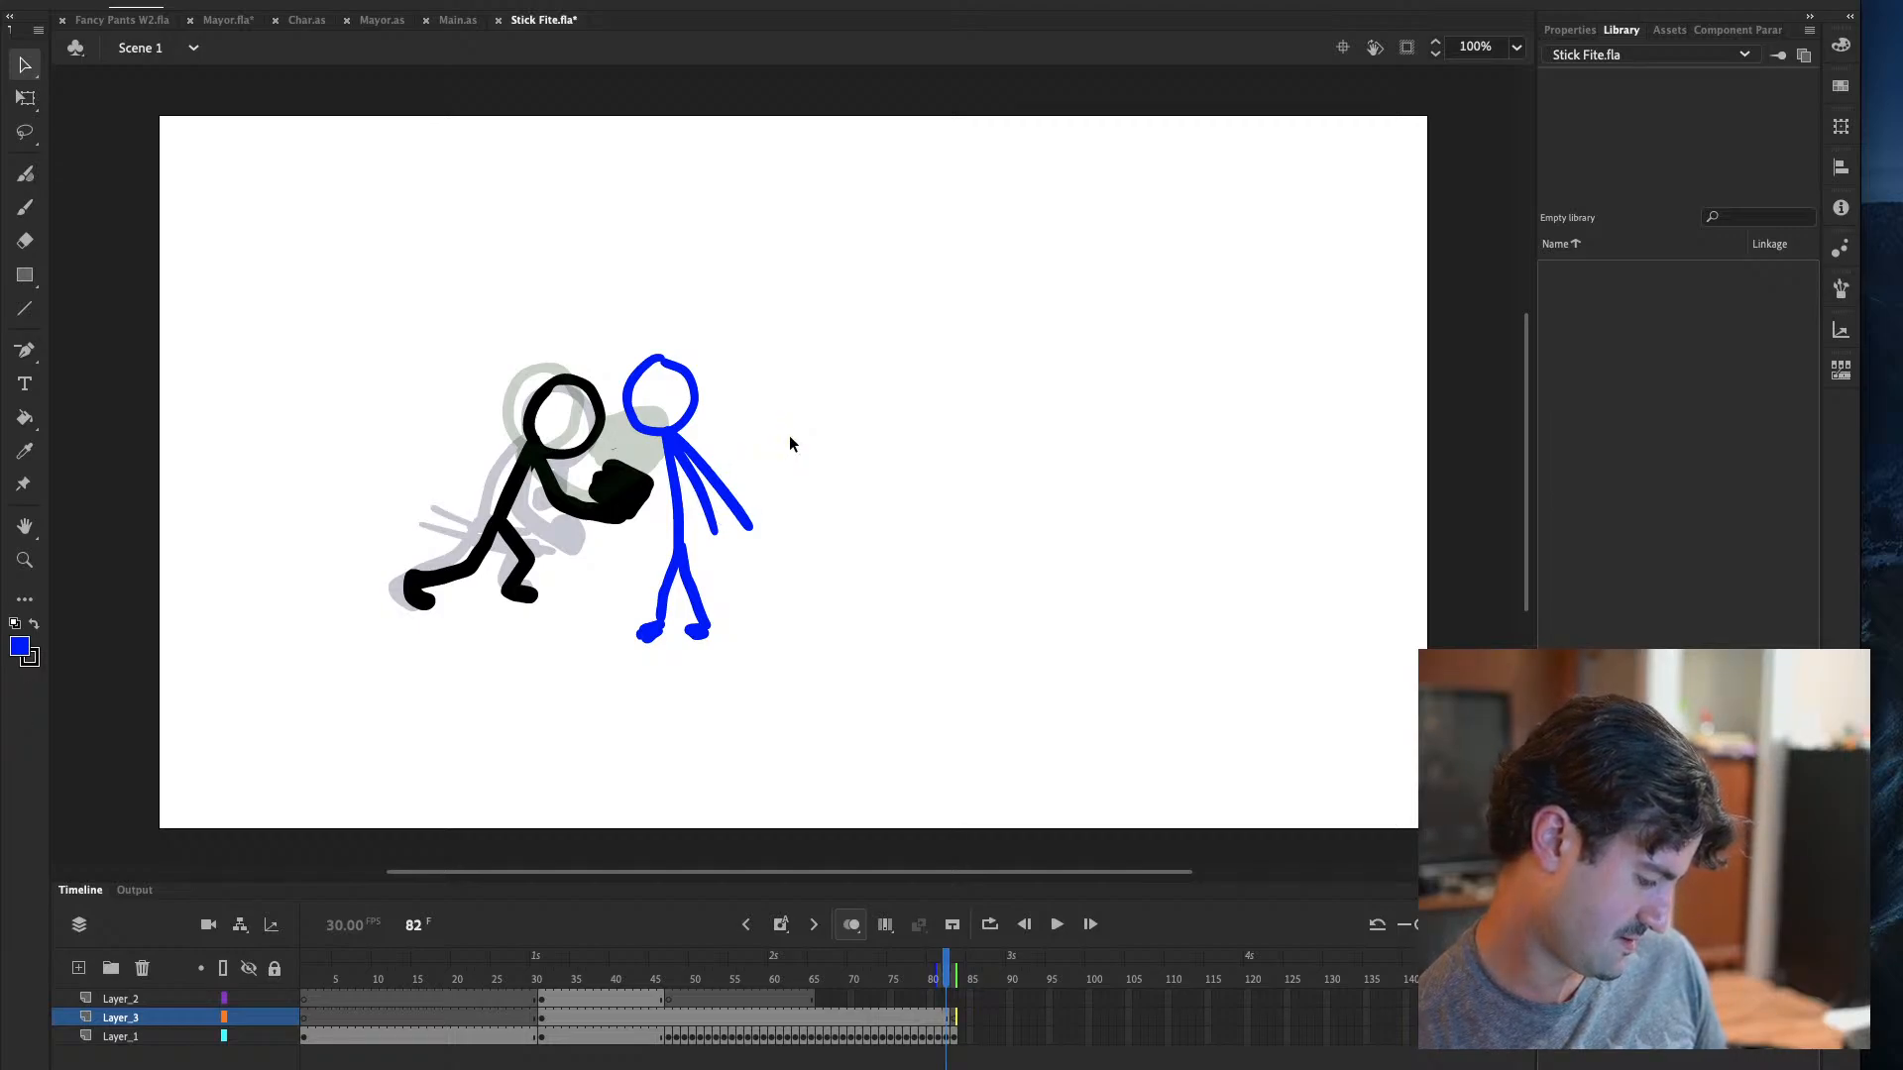
double_click(679, 451)
key("ctrl+v")
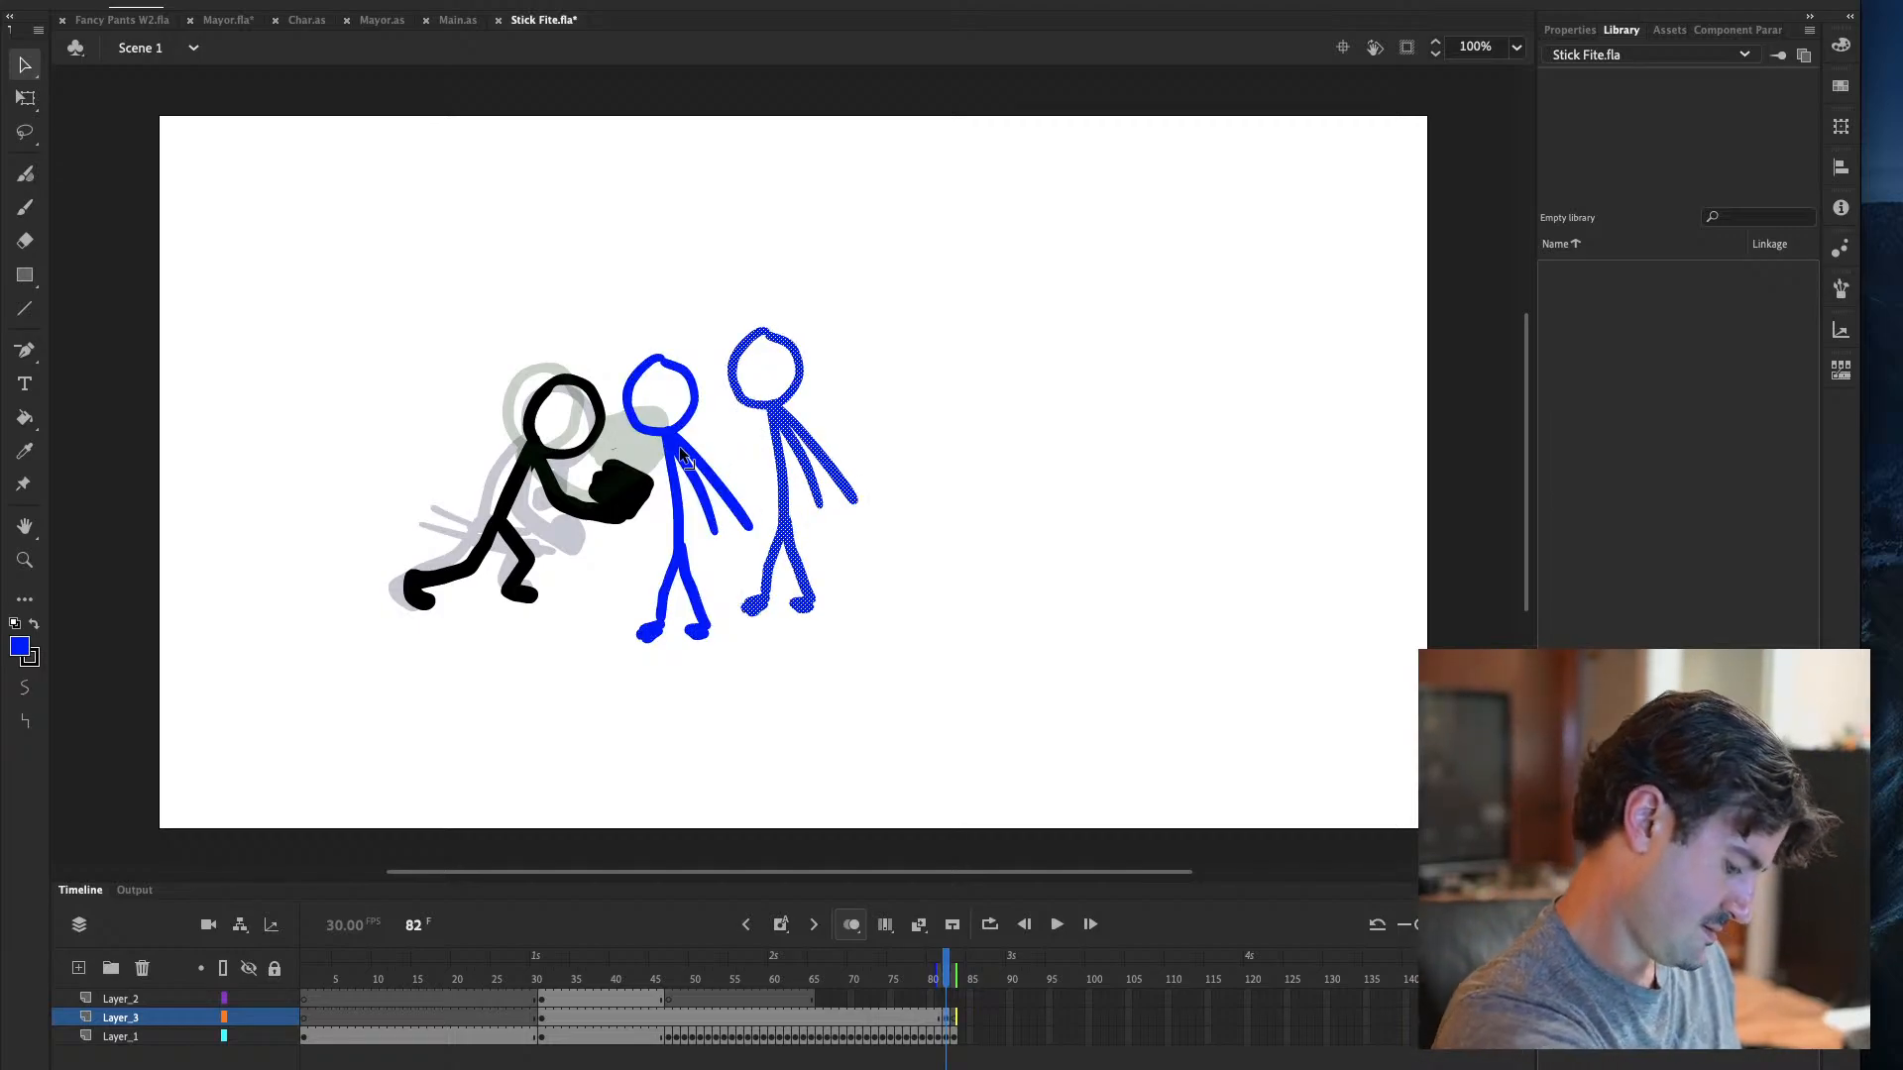
key("p")
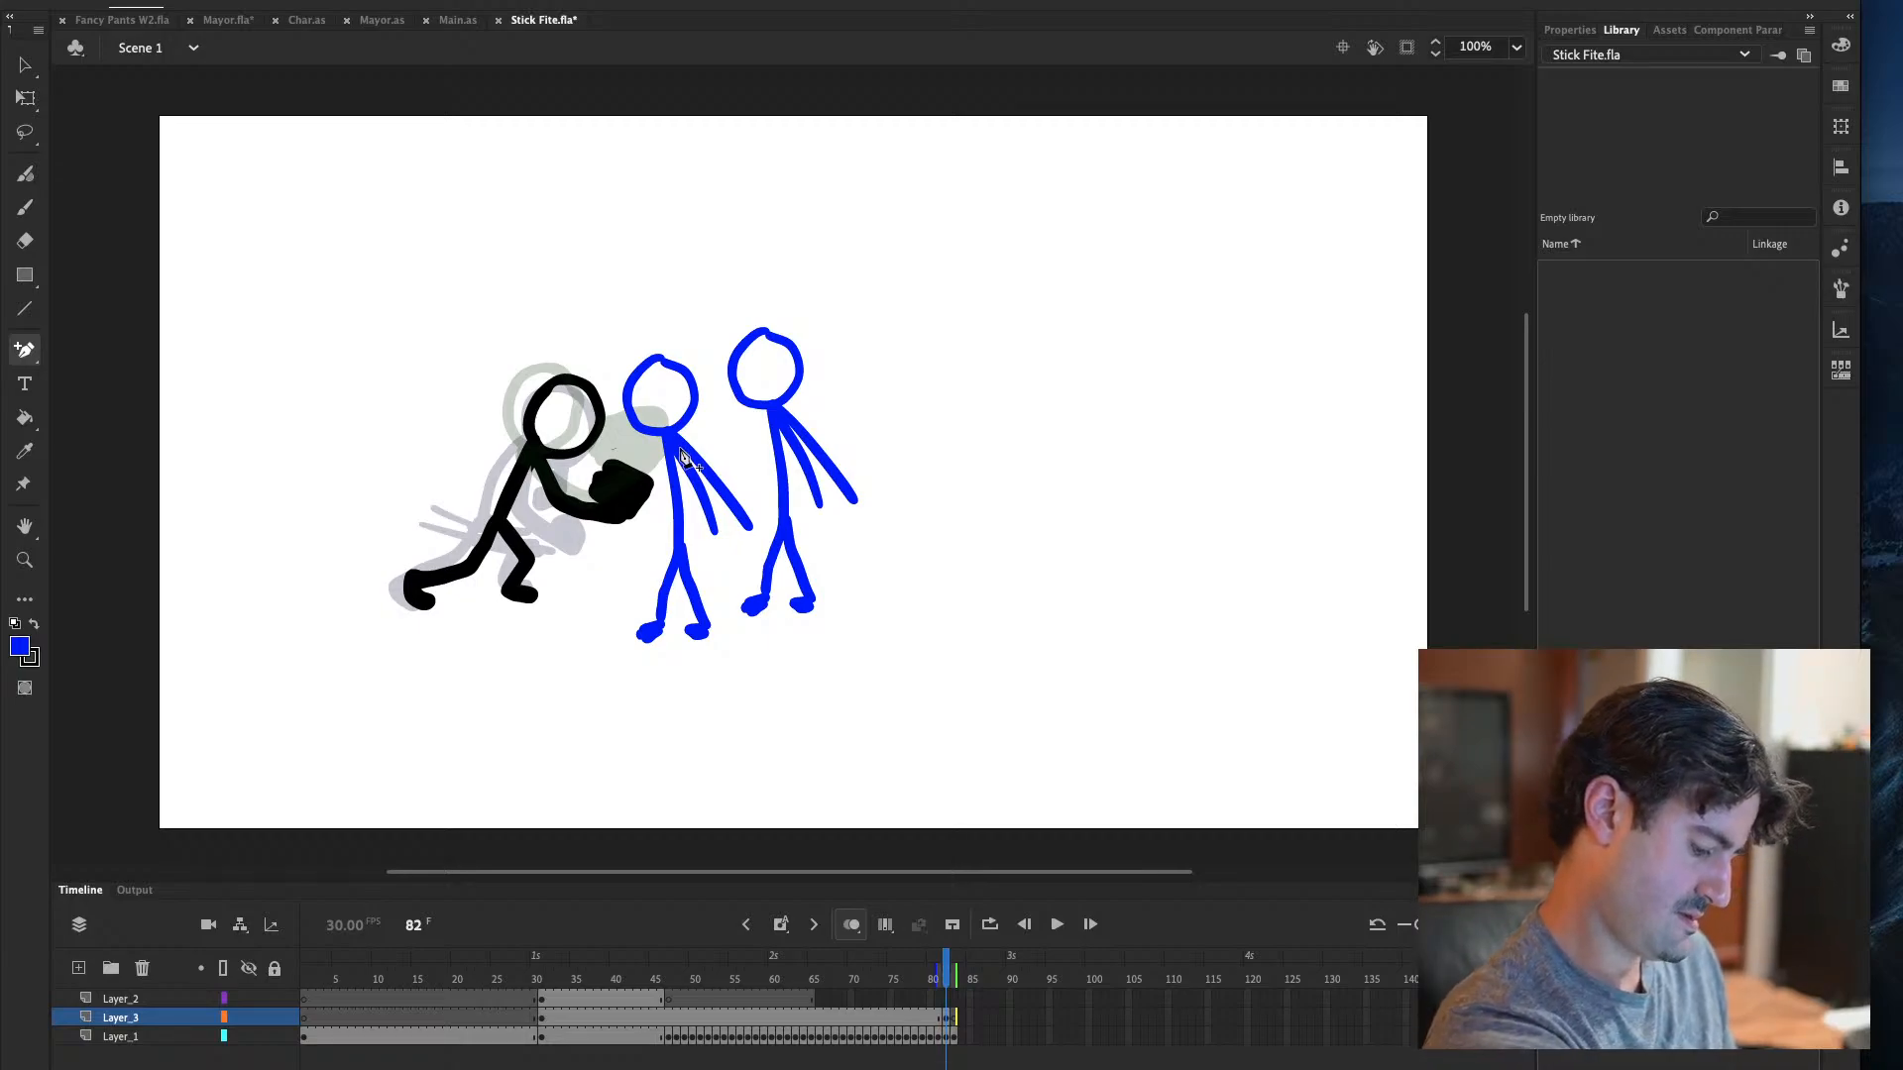
key("z")
key("ctrl+z")
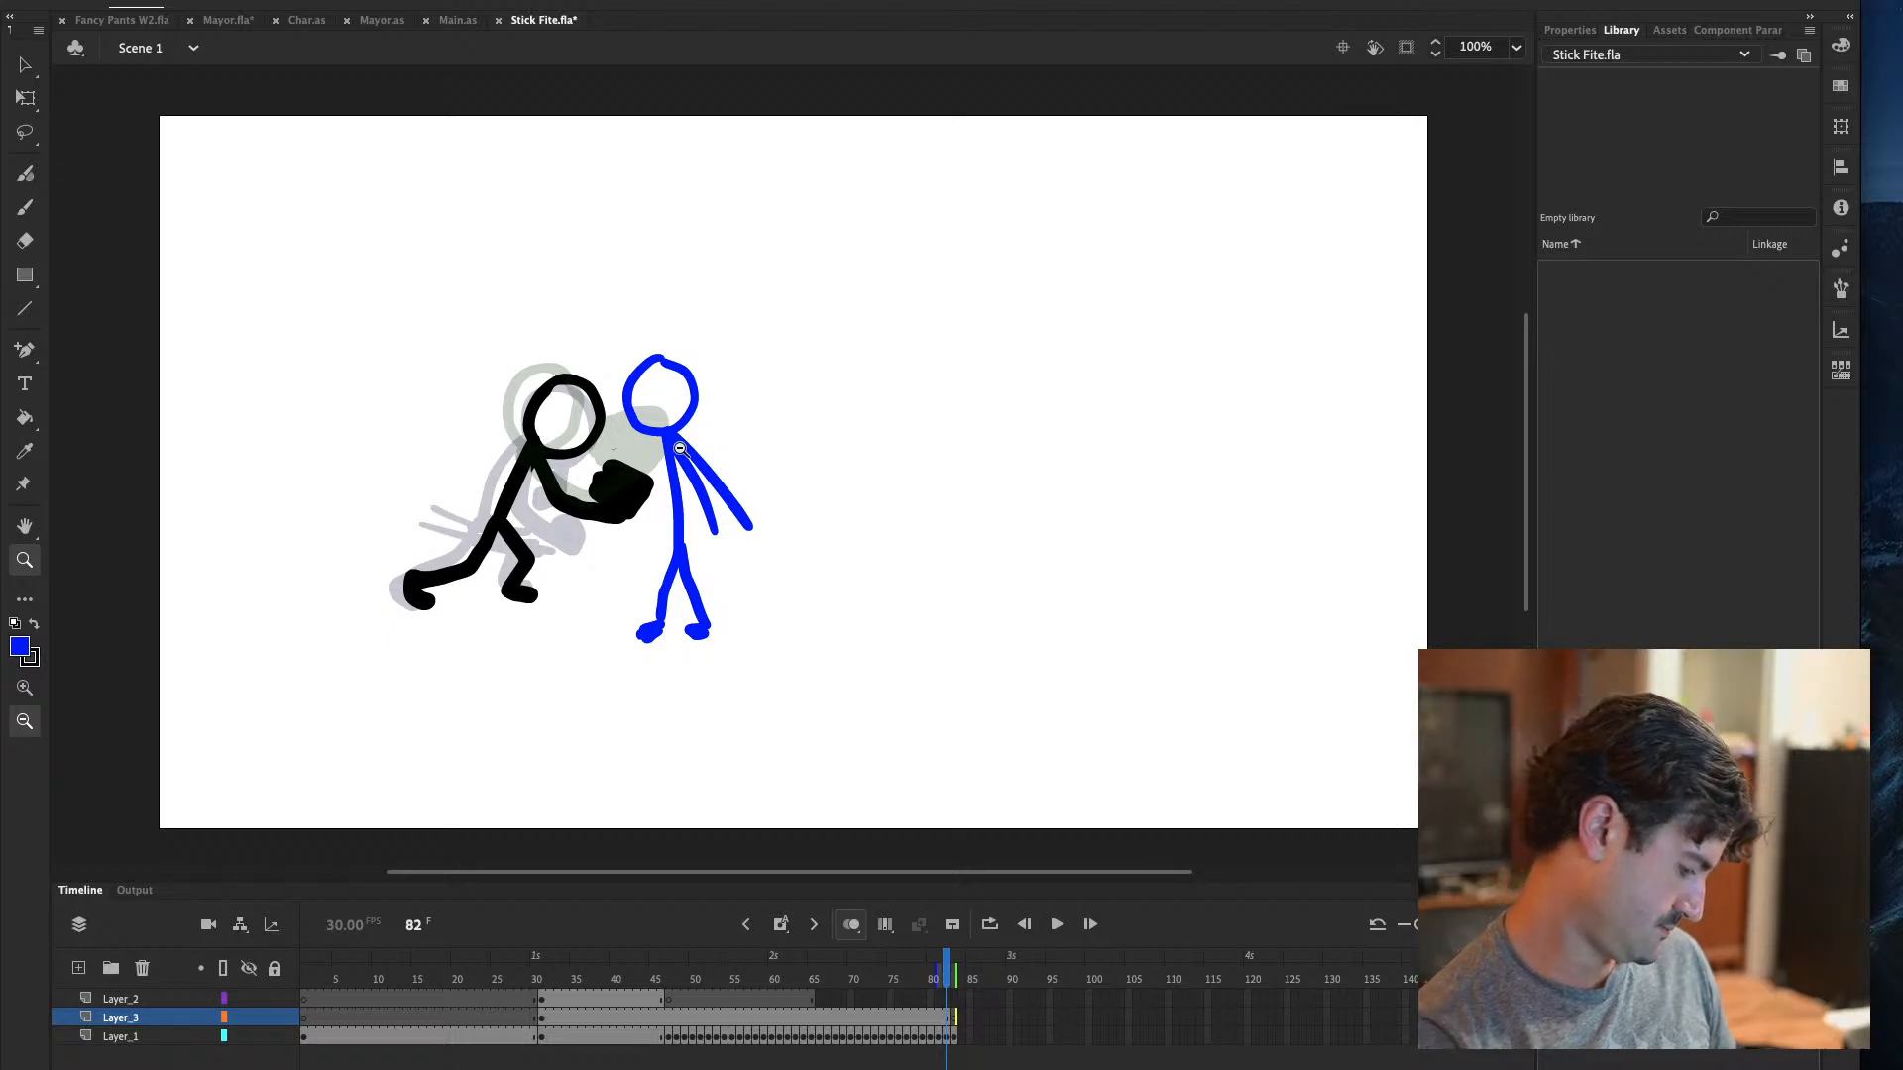
Brush the blue figure's head on frame 83 of Layer_3 as a wide squashed outline wrapping over the black fist
left_click(25, 207)
key(".")
left_click(953, 1020)
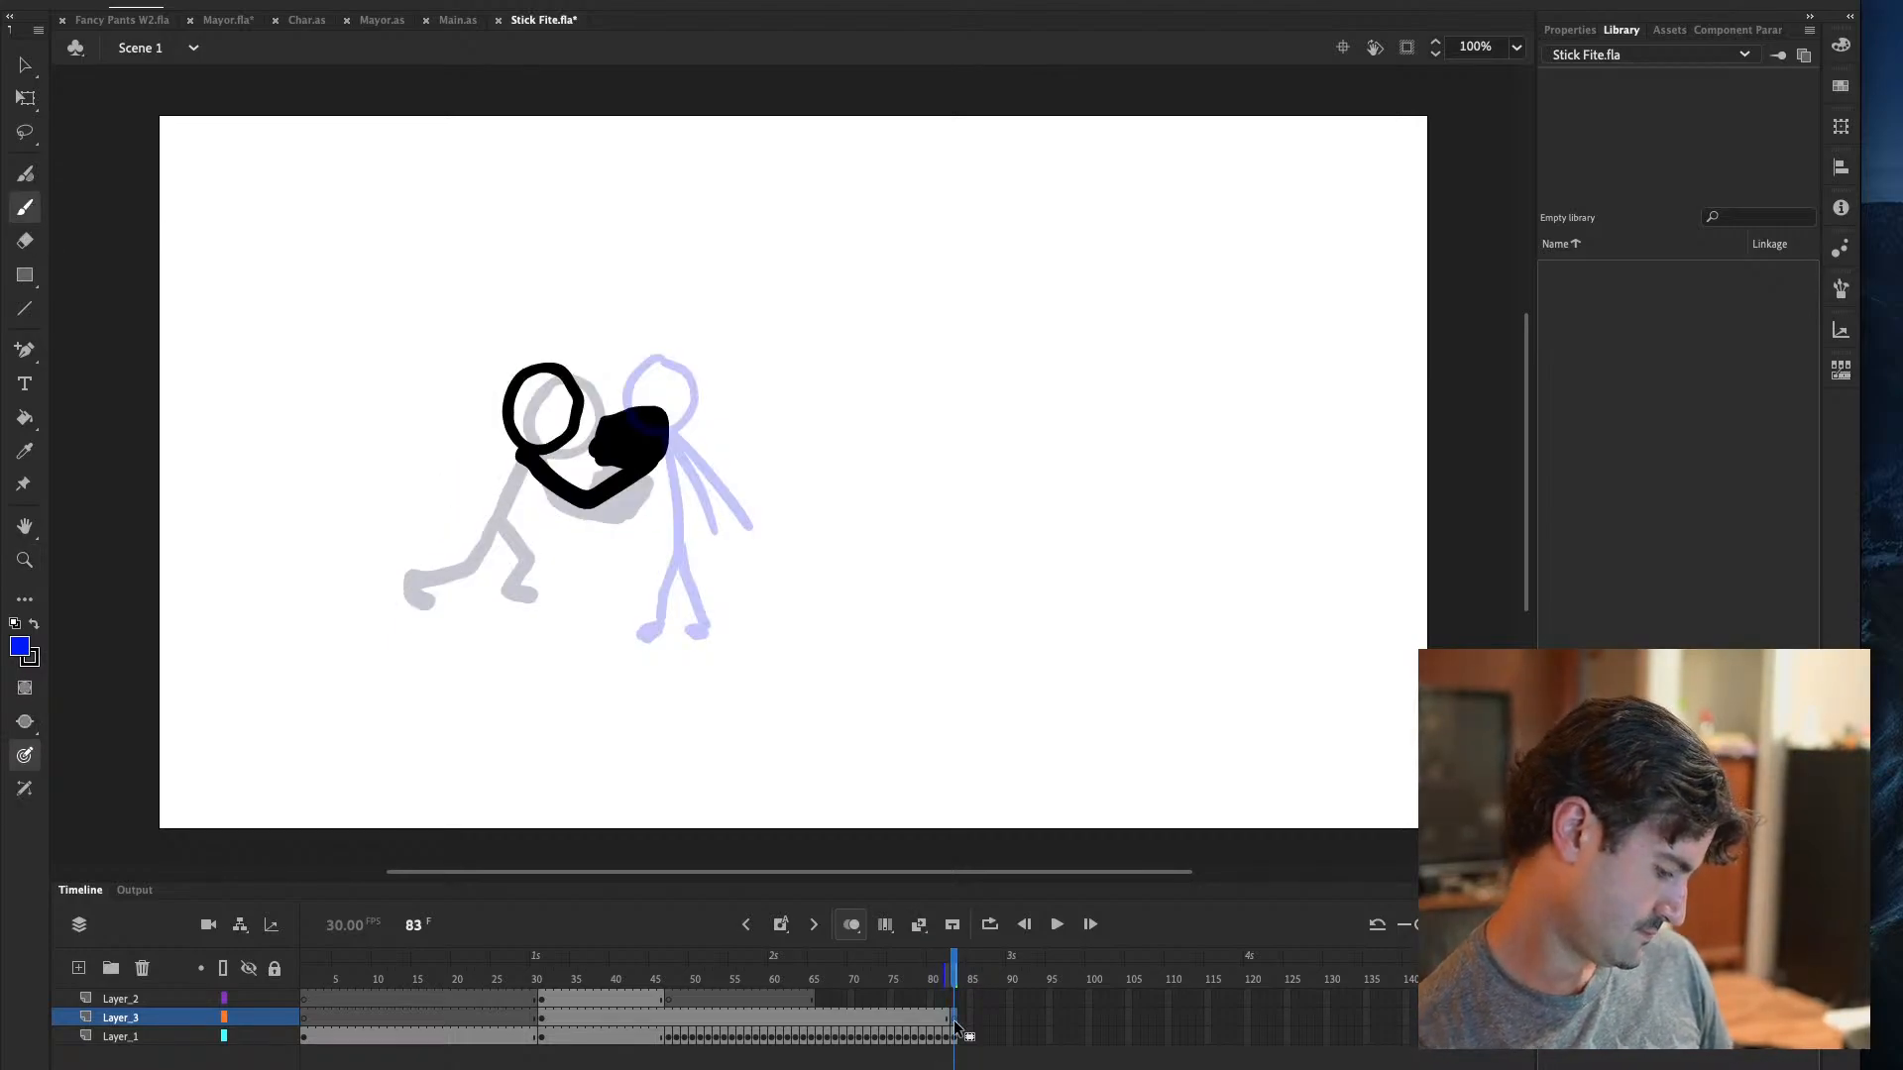
mouse_move(600, 418)
left_mouse_down()
mouse_move(571, 389)
mouse_move(647, 356)
mouse_move(711, 418)
mouse_move(563, 400)
mouse_move(611, 363)
mouse_move(697, 357)
mouse_move(650, 411)
left_mouse_up()
key("ctrl+z")
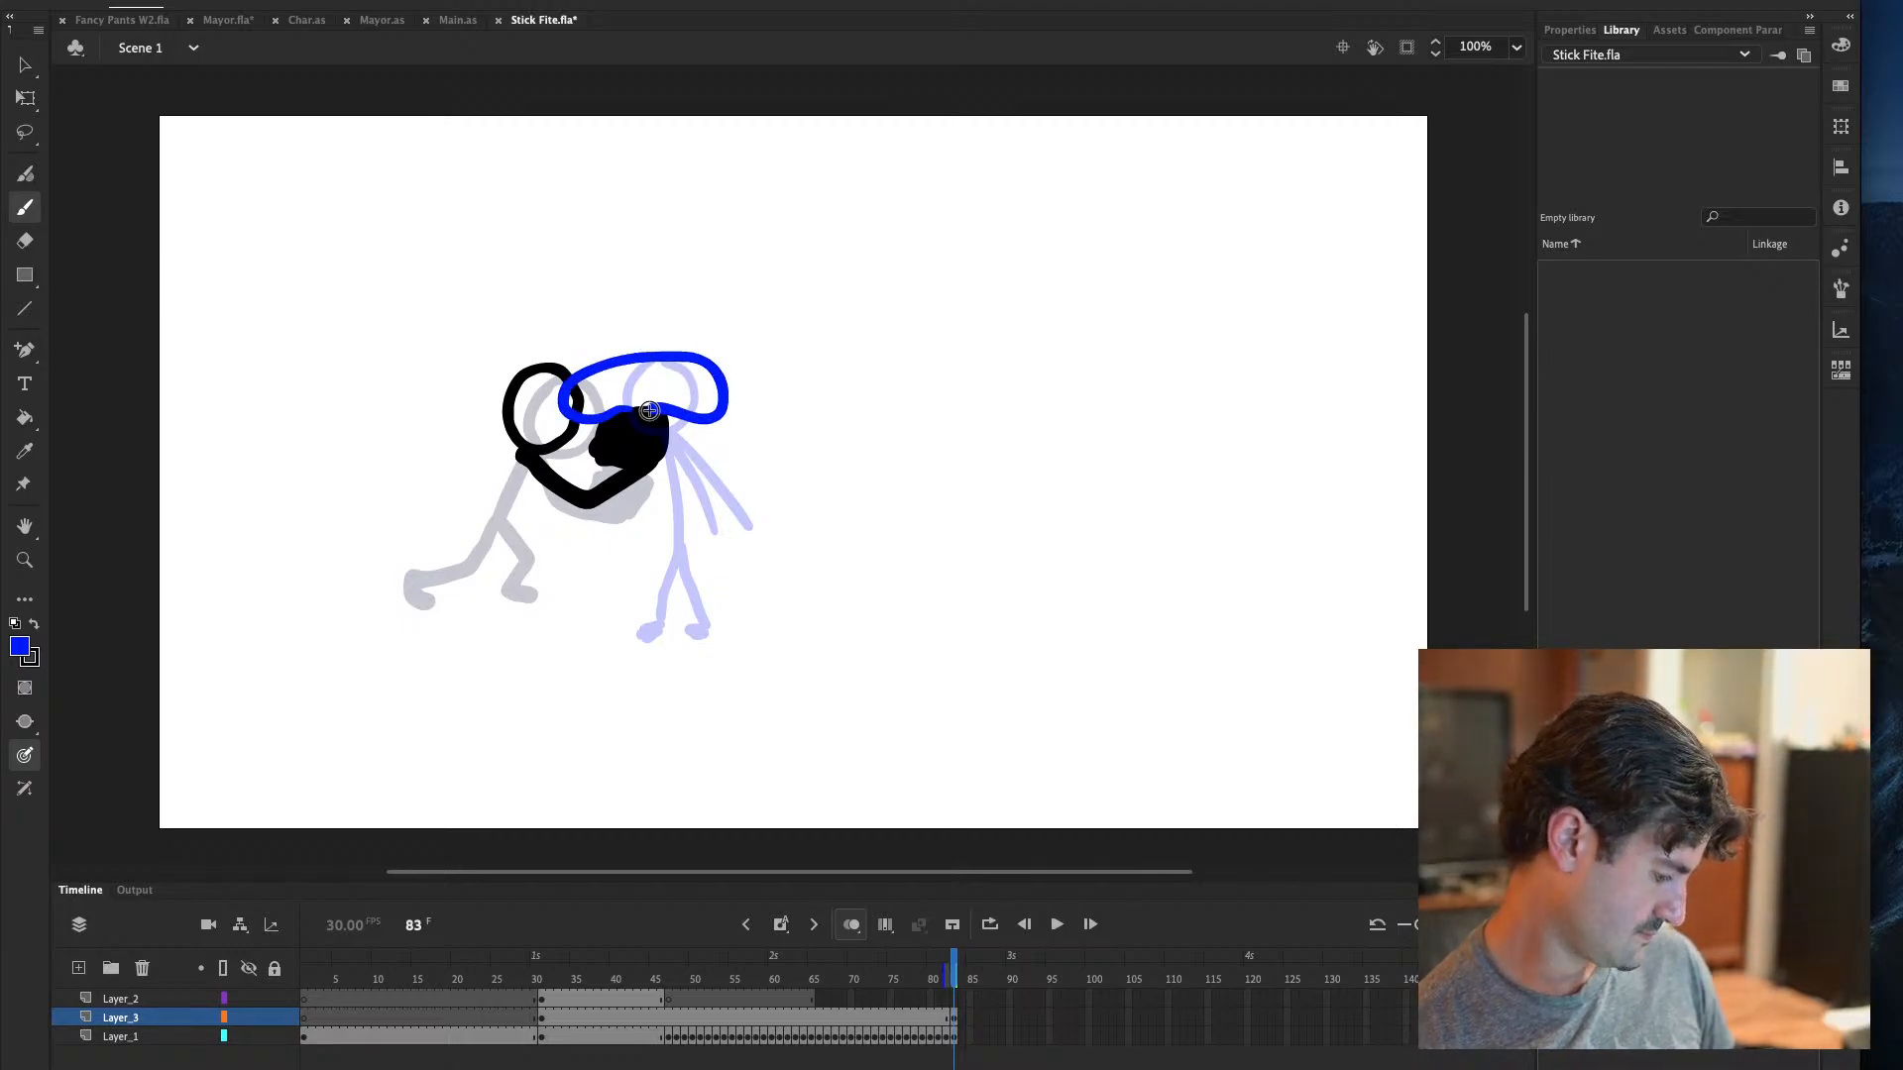
left_click(954, 1019)
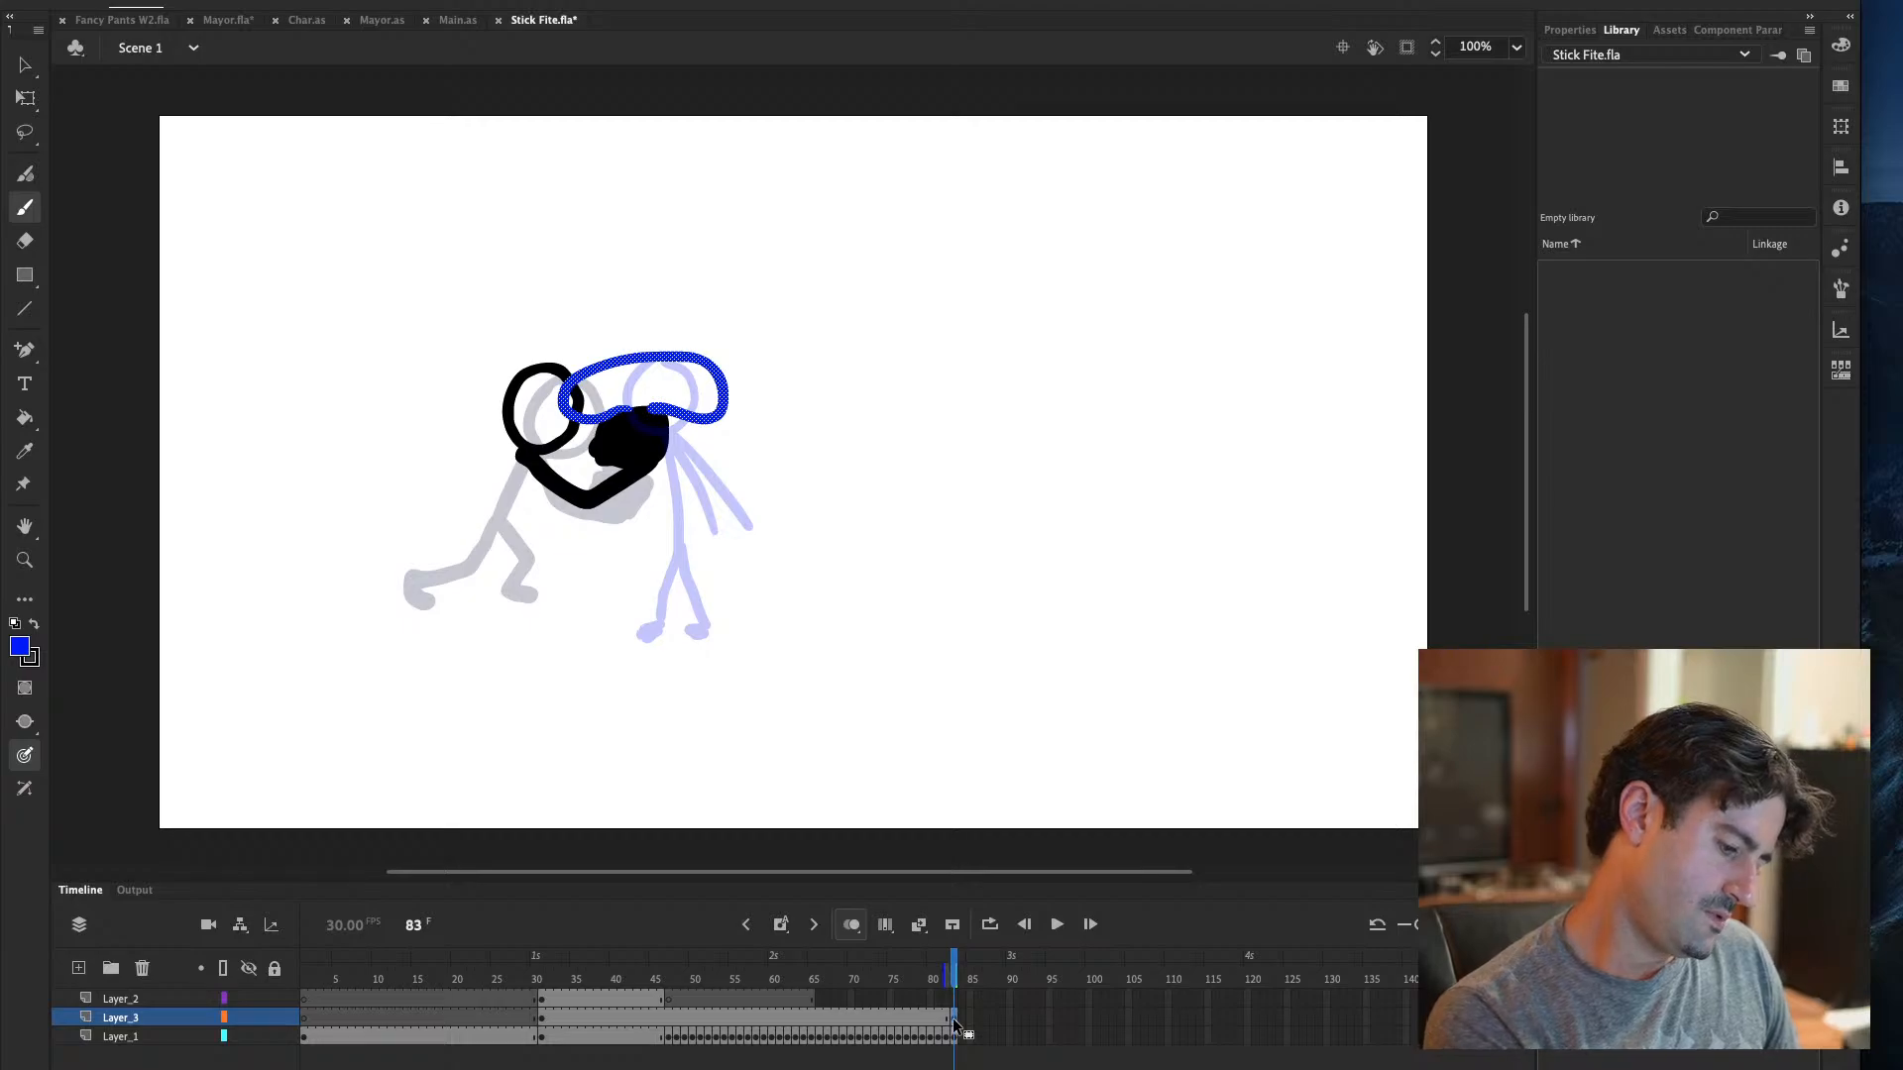
Try a blue body stretched out sideways with spread legs on frame 83, and undo the strokes
key("Escape")
mouse_move(678, 422)
left_mouse_down()
mouse_move(864, 478)
mouse_move(693, 335)
mouse_move(610, 486)
left_mouse_up()
mouse_move(860, 466)
left_mouse_down()
mouse_move(989, 421)
mouse_move(982, 573)
left_mouse_up()
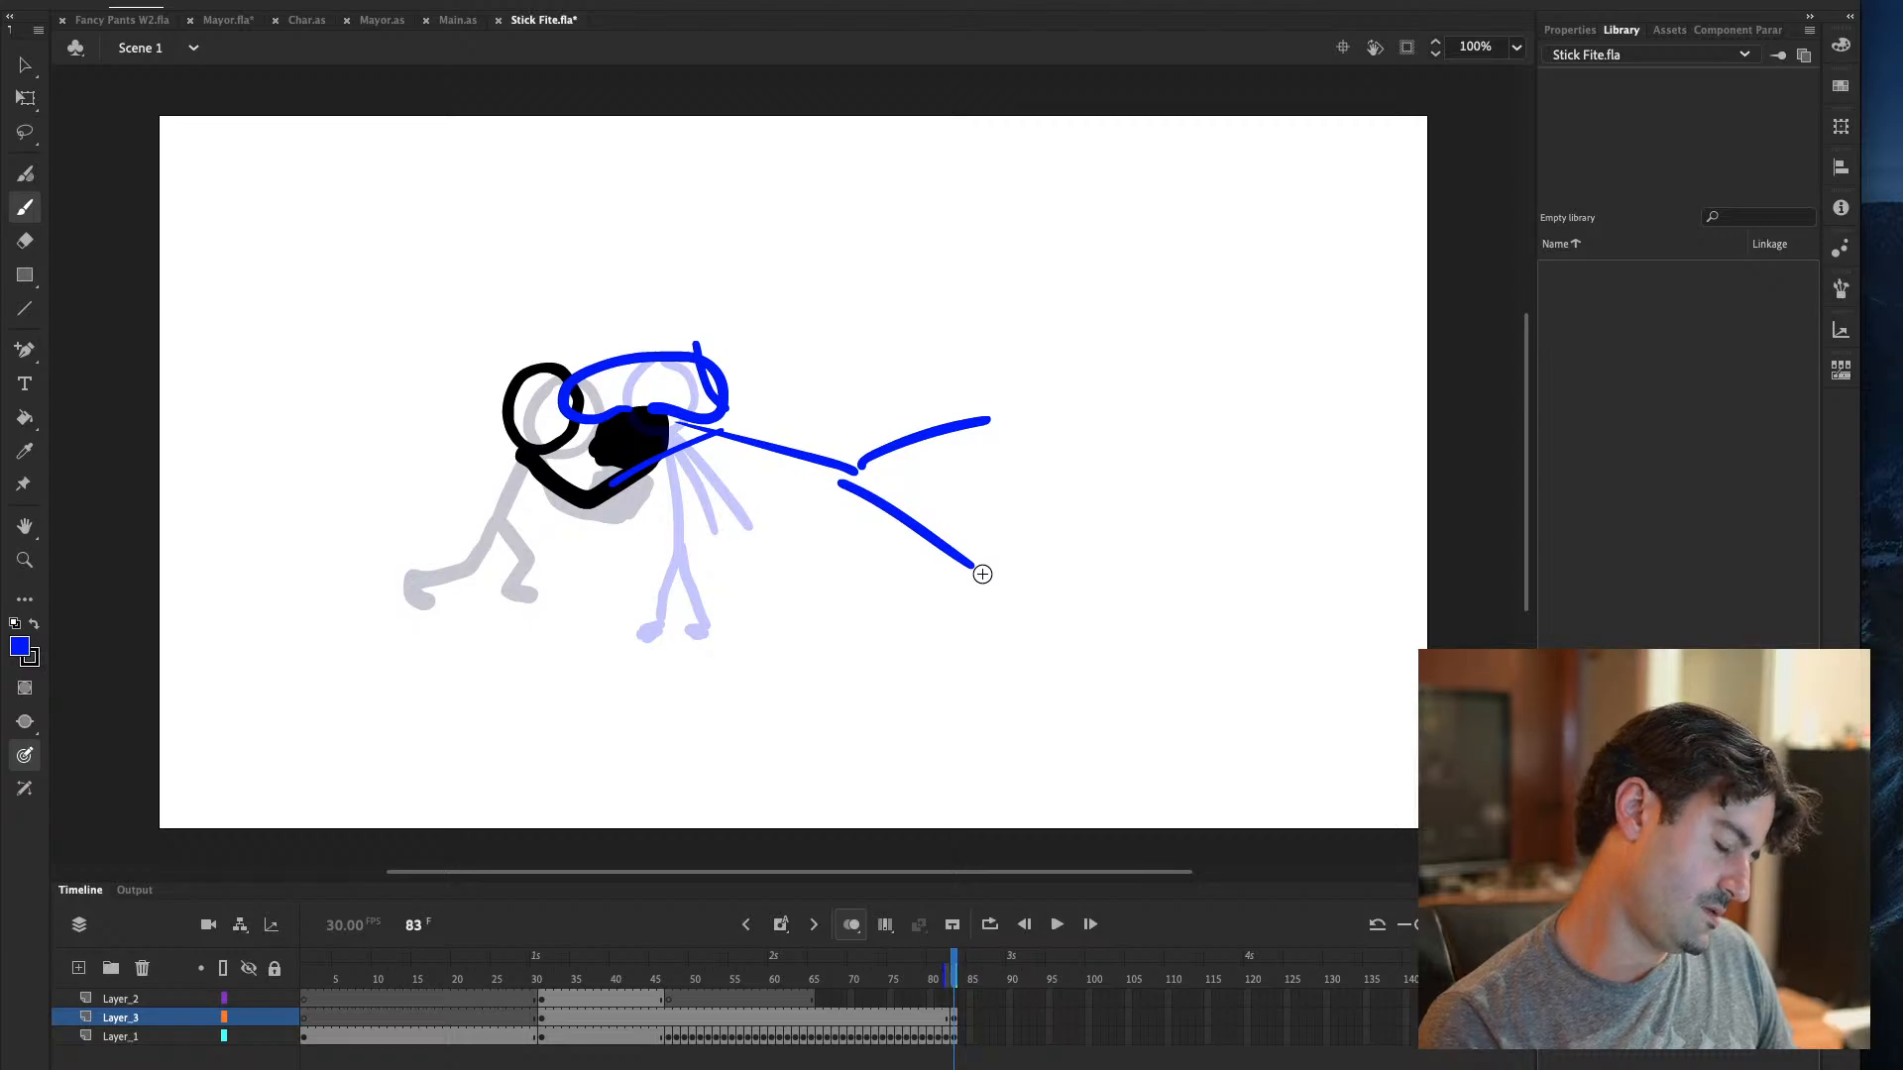
key("super+z")
key("super+z")
key("super+z")
key("super+z")
key("super+z")
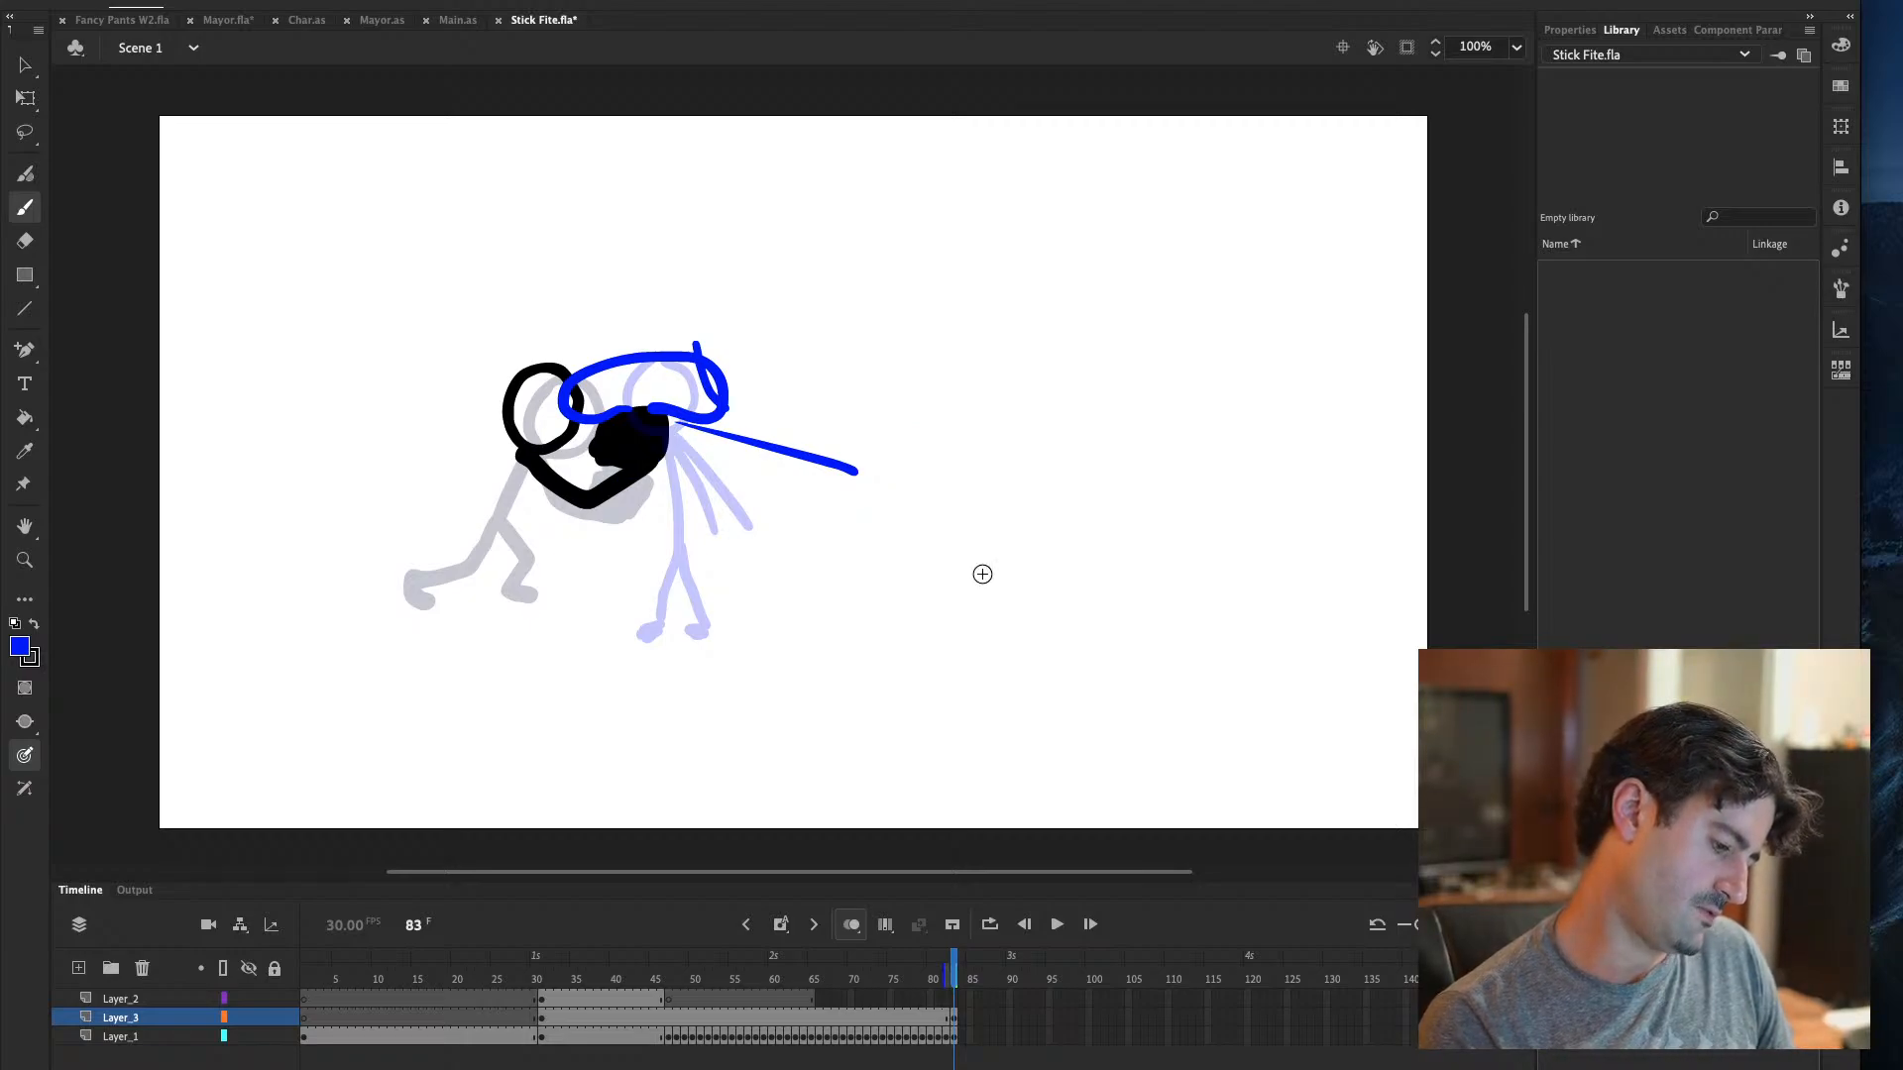
mouse_move(662, 398)
left_mouse_down()
mouse_move(698, 435)
mouse_move(682, 563)
left_mouse_up()
key("super+z")
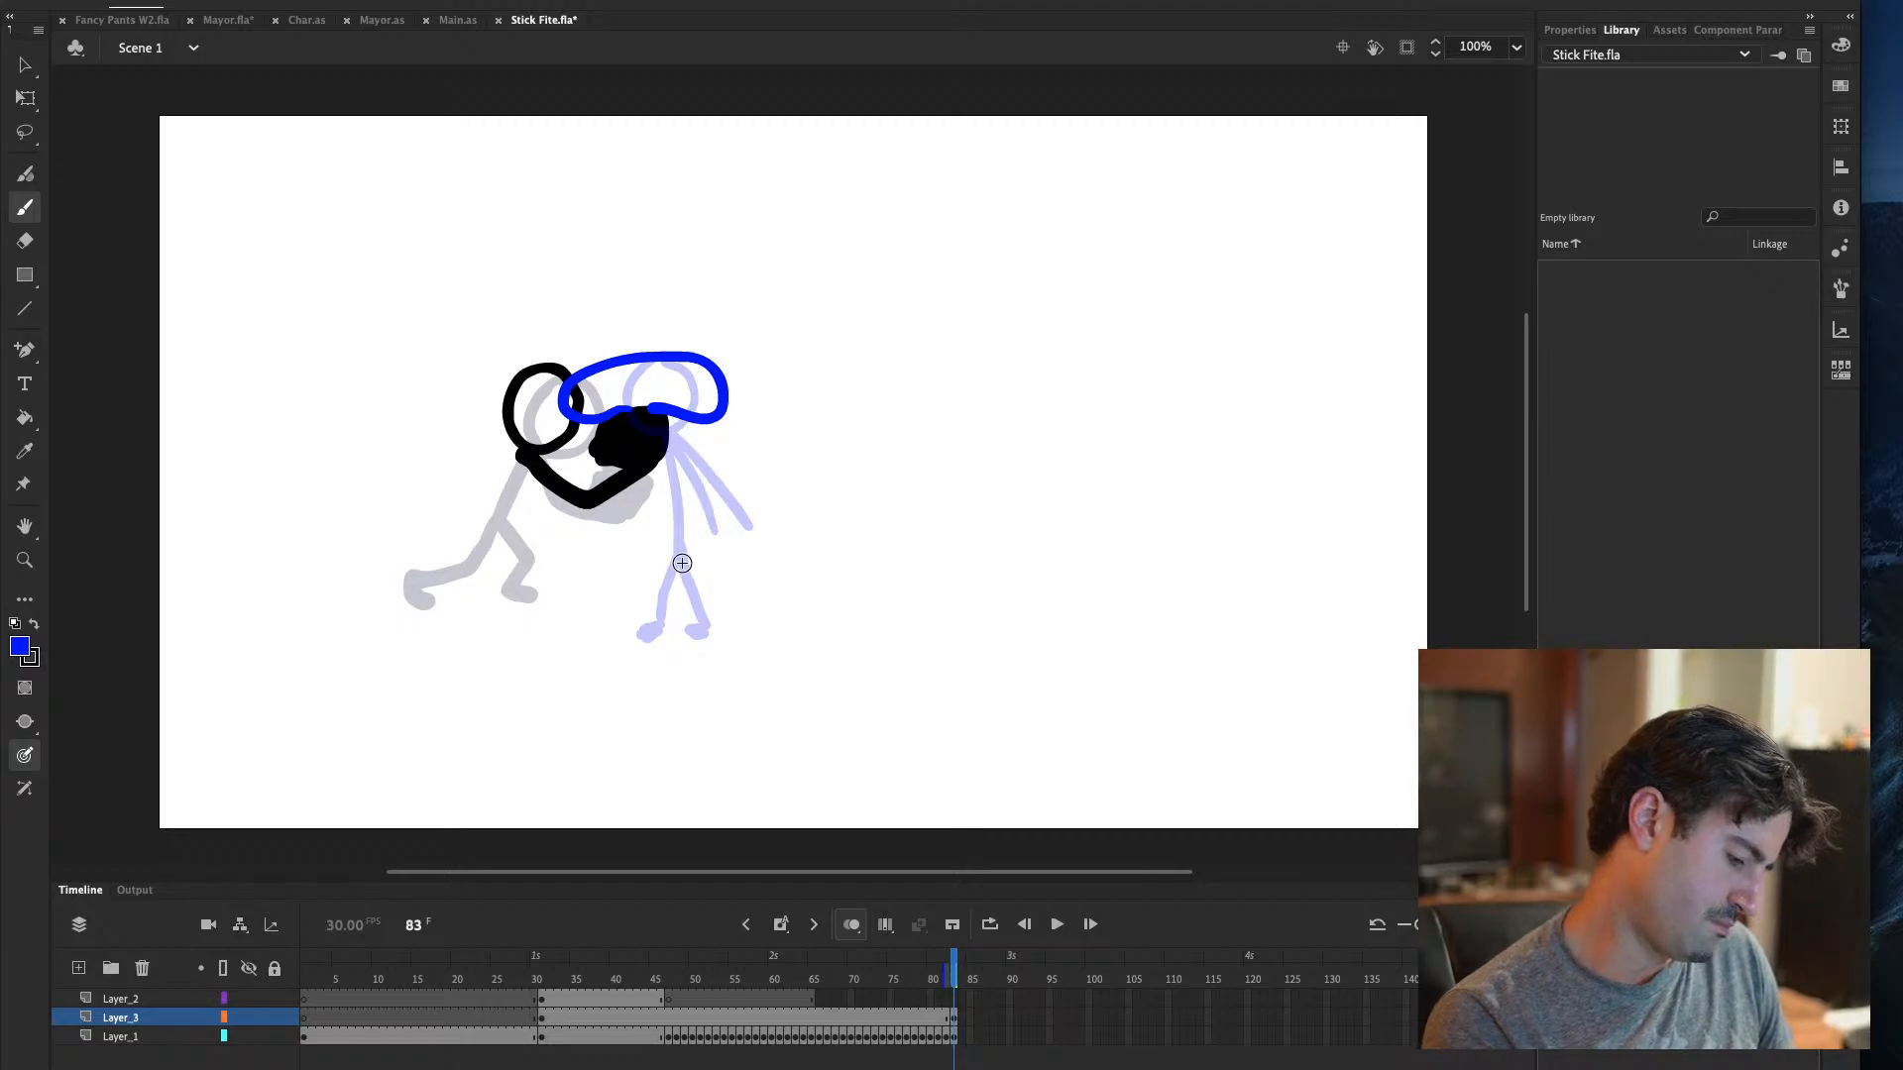
Try a curved blue body with two bent legs below the squashed head, and undo the strokes
mouse_move(654, 409)
left_mouse_down()
mouse_move(711, 496)
mouse_move(684, 562)
left_mouse_up()
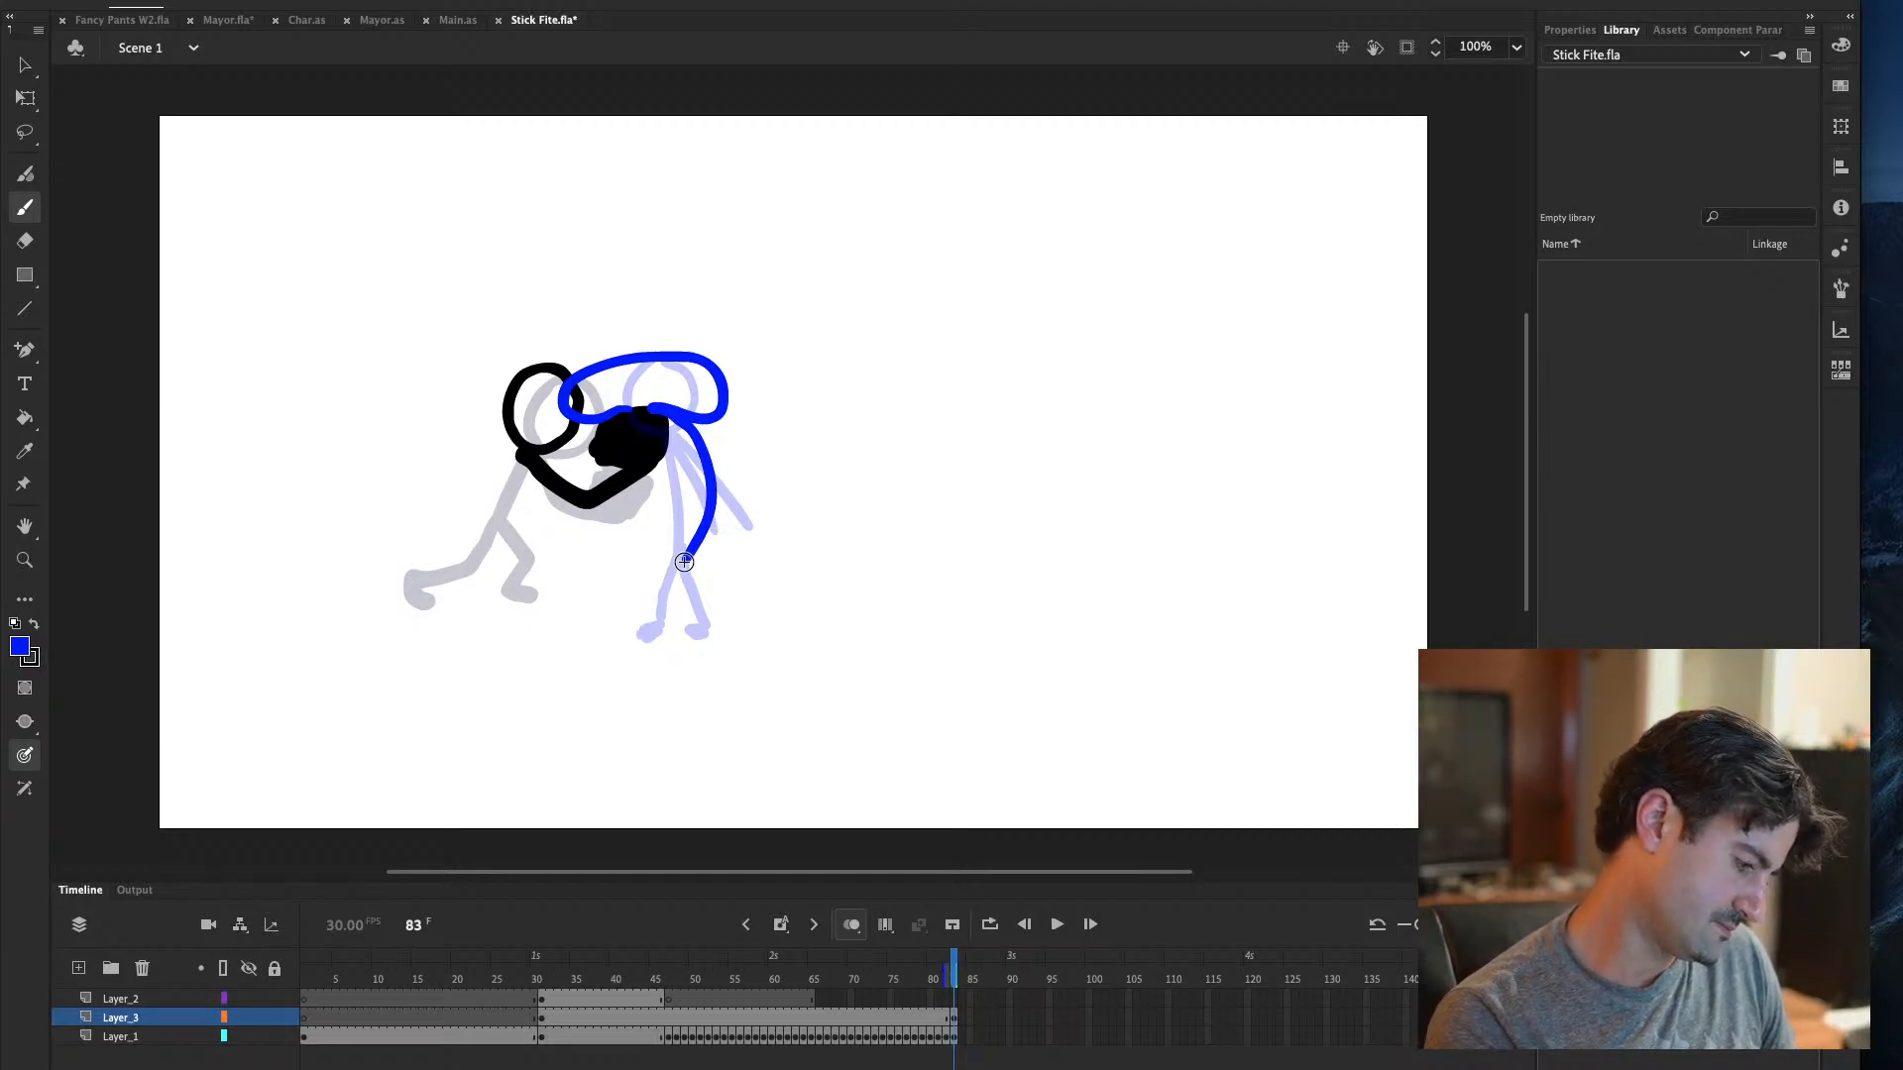
key("comma")
key("period")
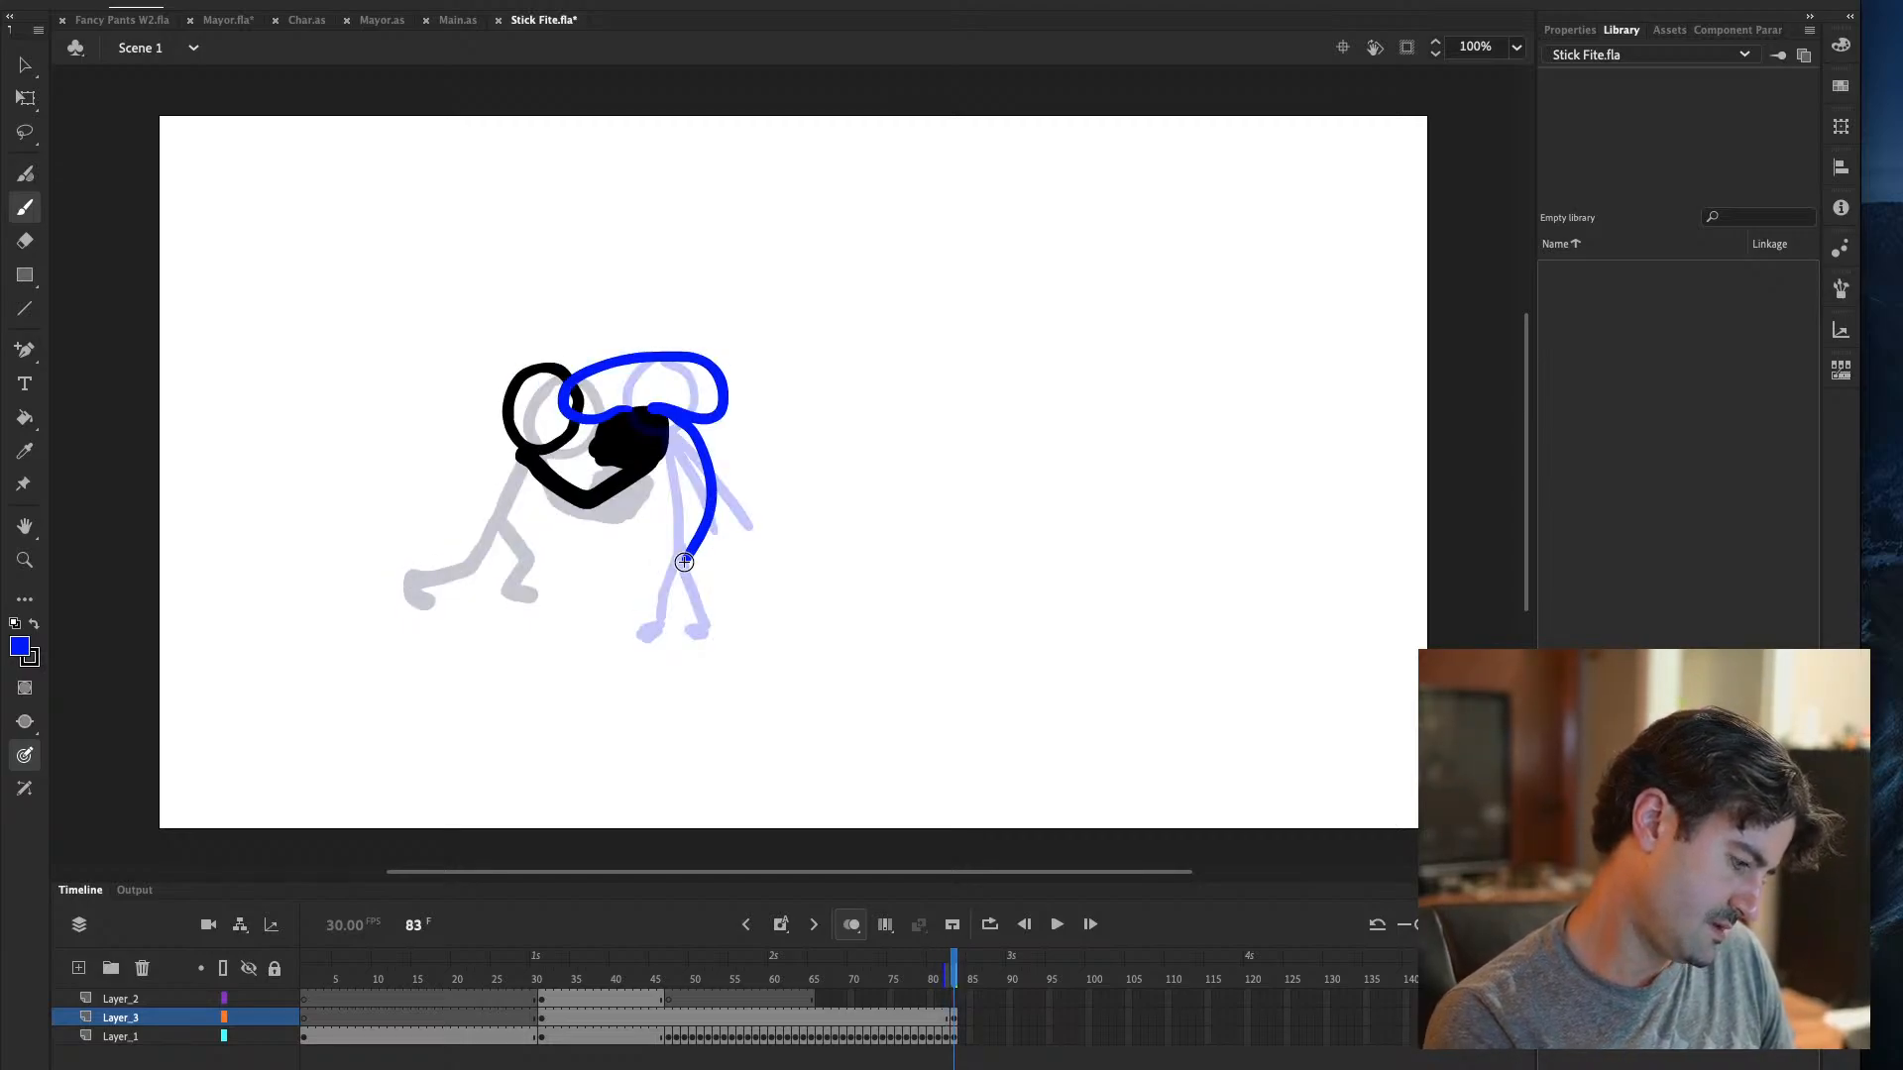
left_click_drag(692, 547, 662, 628)
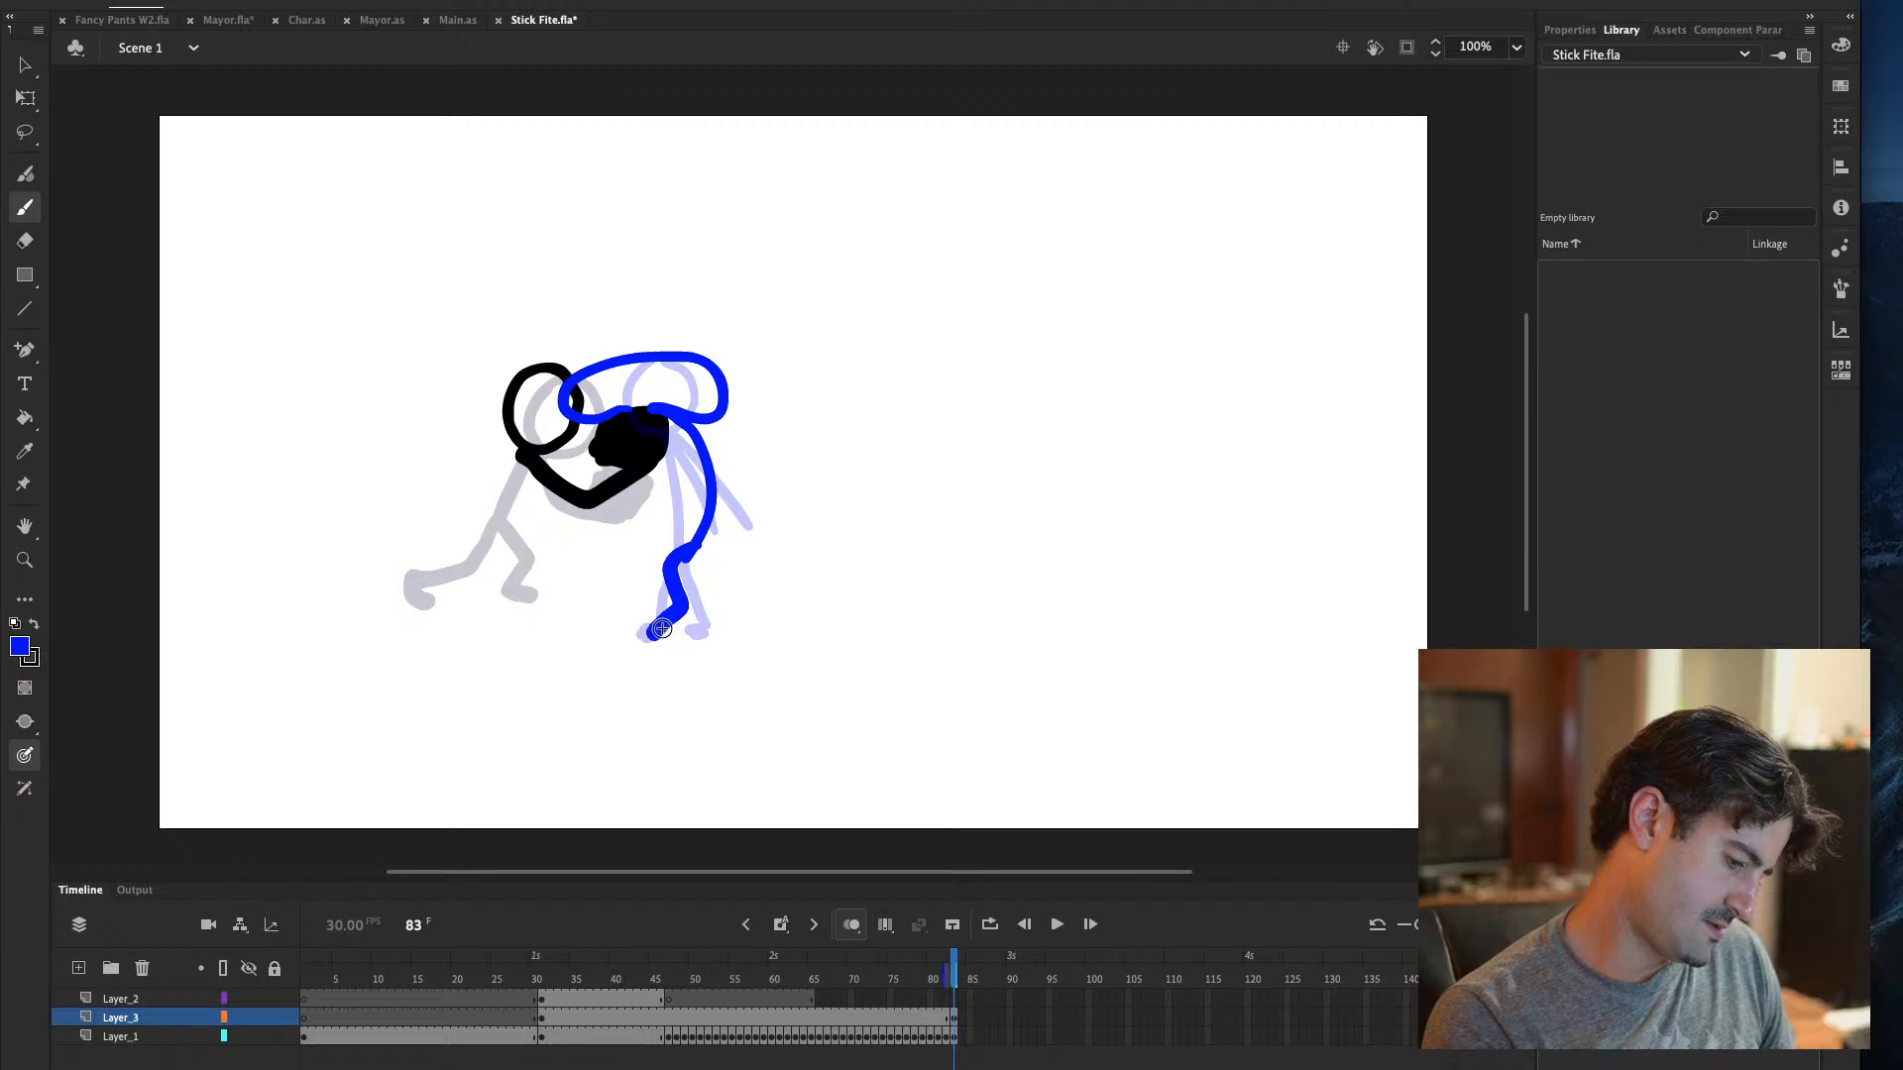
left_click_drag(687, 543, 623, 605)
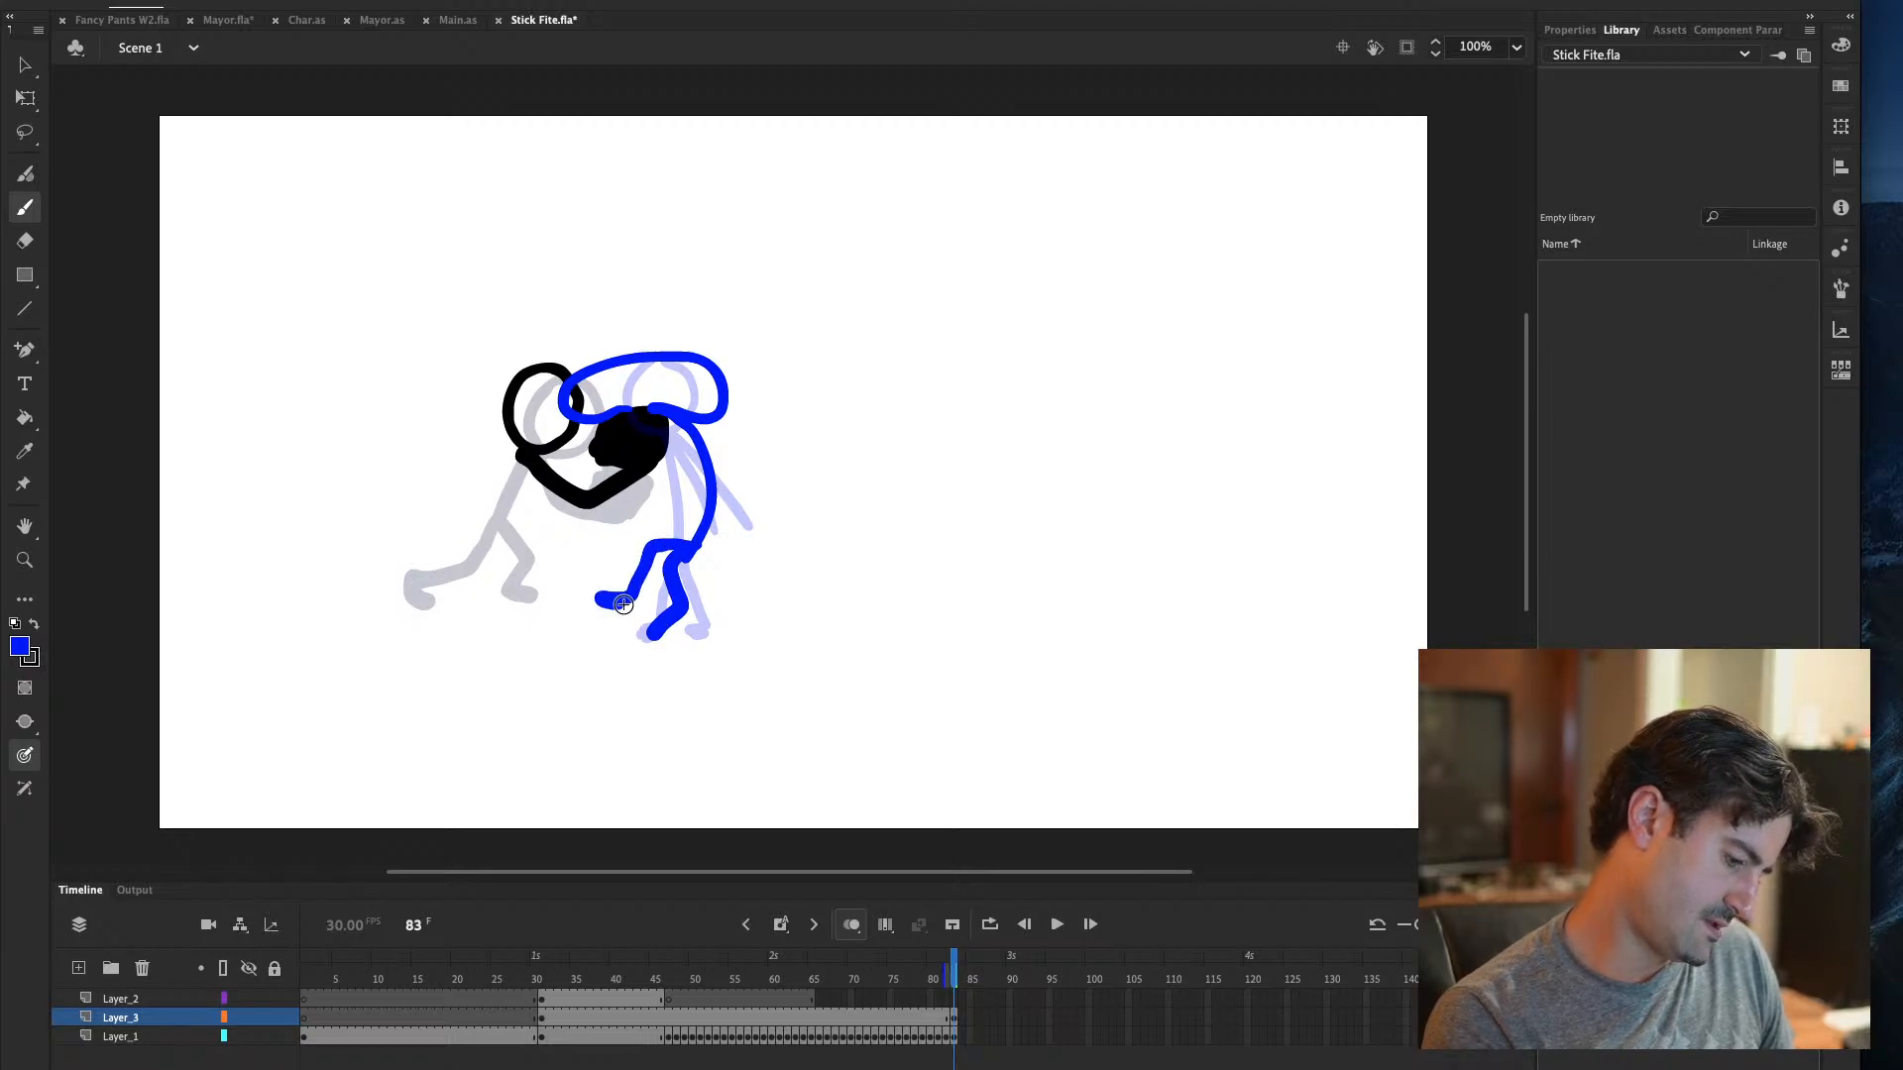
mouse_move(676, 421)
left_mouse_down()
mouse_move(738, 547)
mouse_move(689, 519)
left_mouse_up()
key("ctrl+z")
key("ctrl+z")
key("ctrl+z")
key("ctrl+z")
key("ctrl+z")
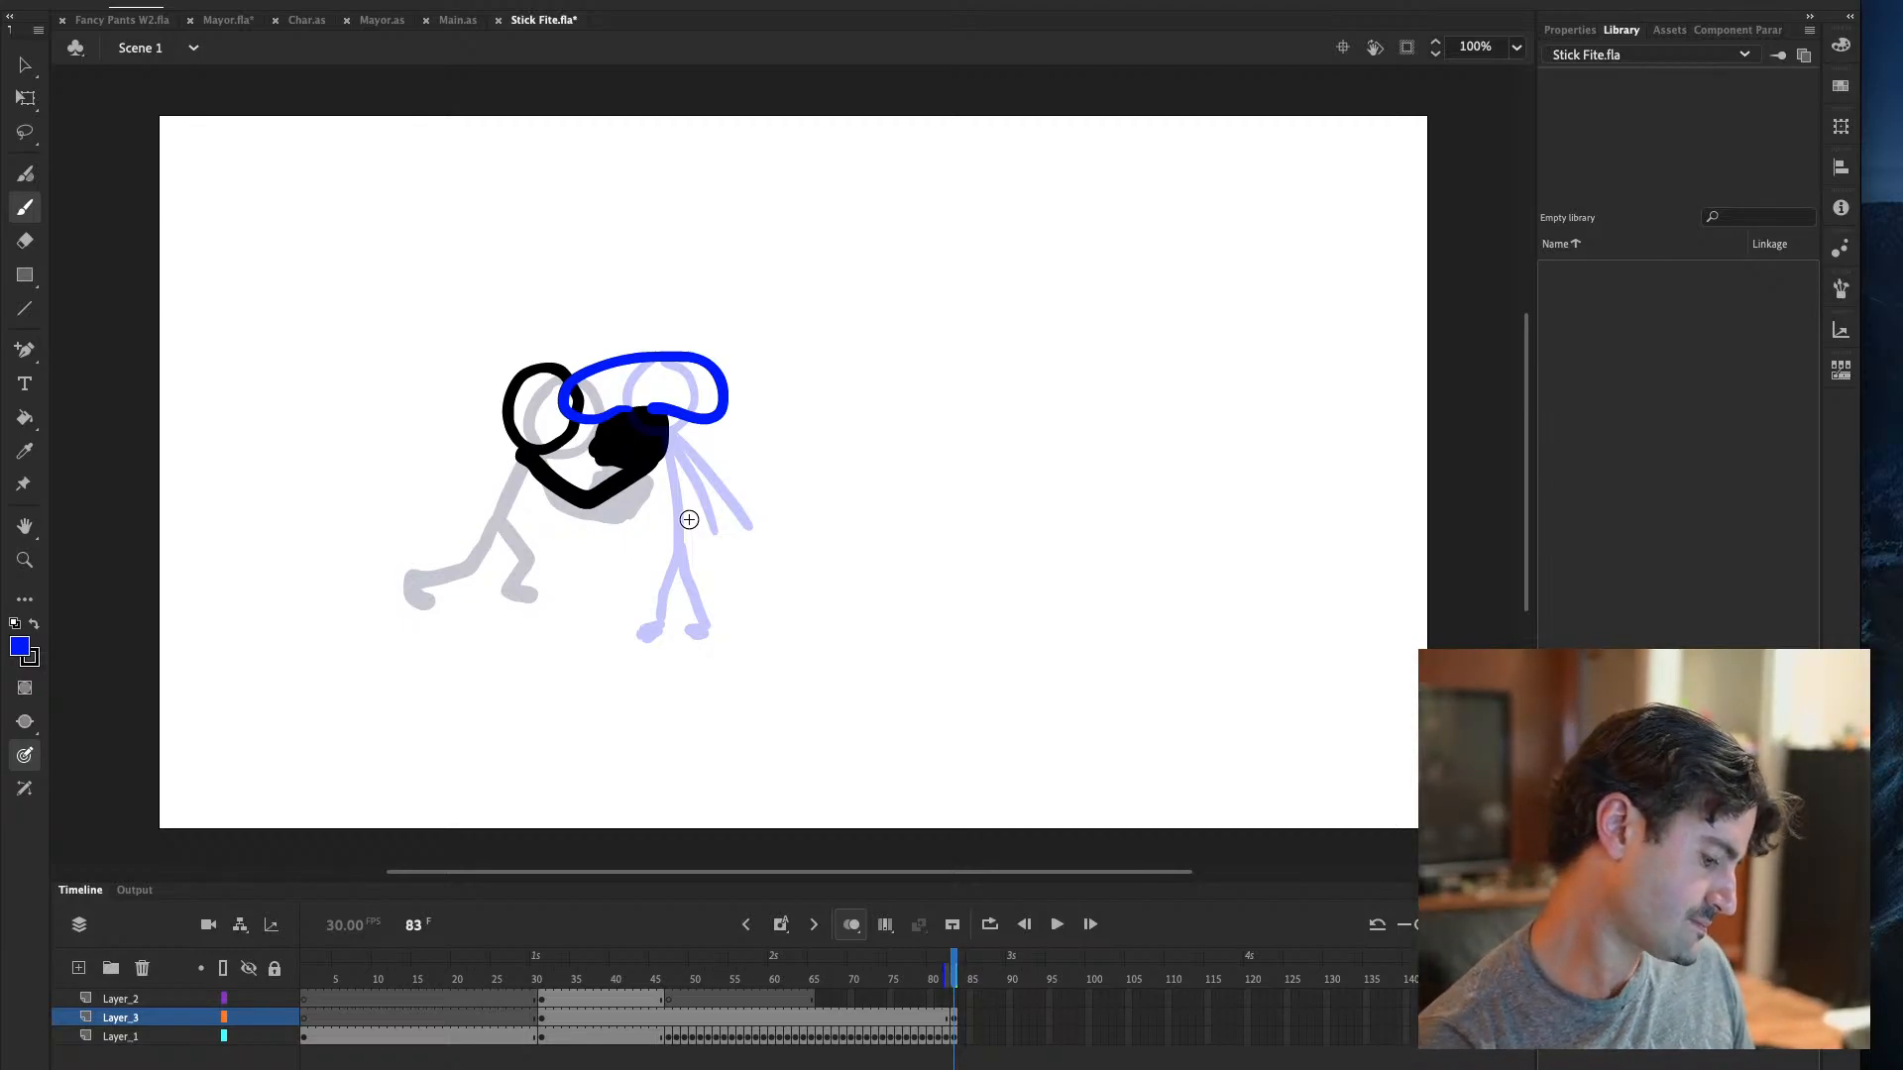
Draw the blue figure's straight body, two splayed legs with feet and one arm flung backward on frame 83, redoing the arm stroke
mouse_move(654, 409)
left_mouse_down()
mouse_move(691, 536)
mouse_move(619, 616)
left_mouse_up()
mouse_move(691, 536)
left_mouse_down()
mouse_move(760, 590)
mouse_move(763, 555)
mouse_move(763, 599)
left_mouse_up()
left_click_drag(666, 417, 776, 475)
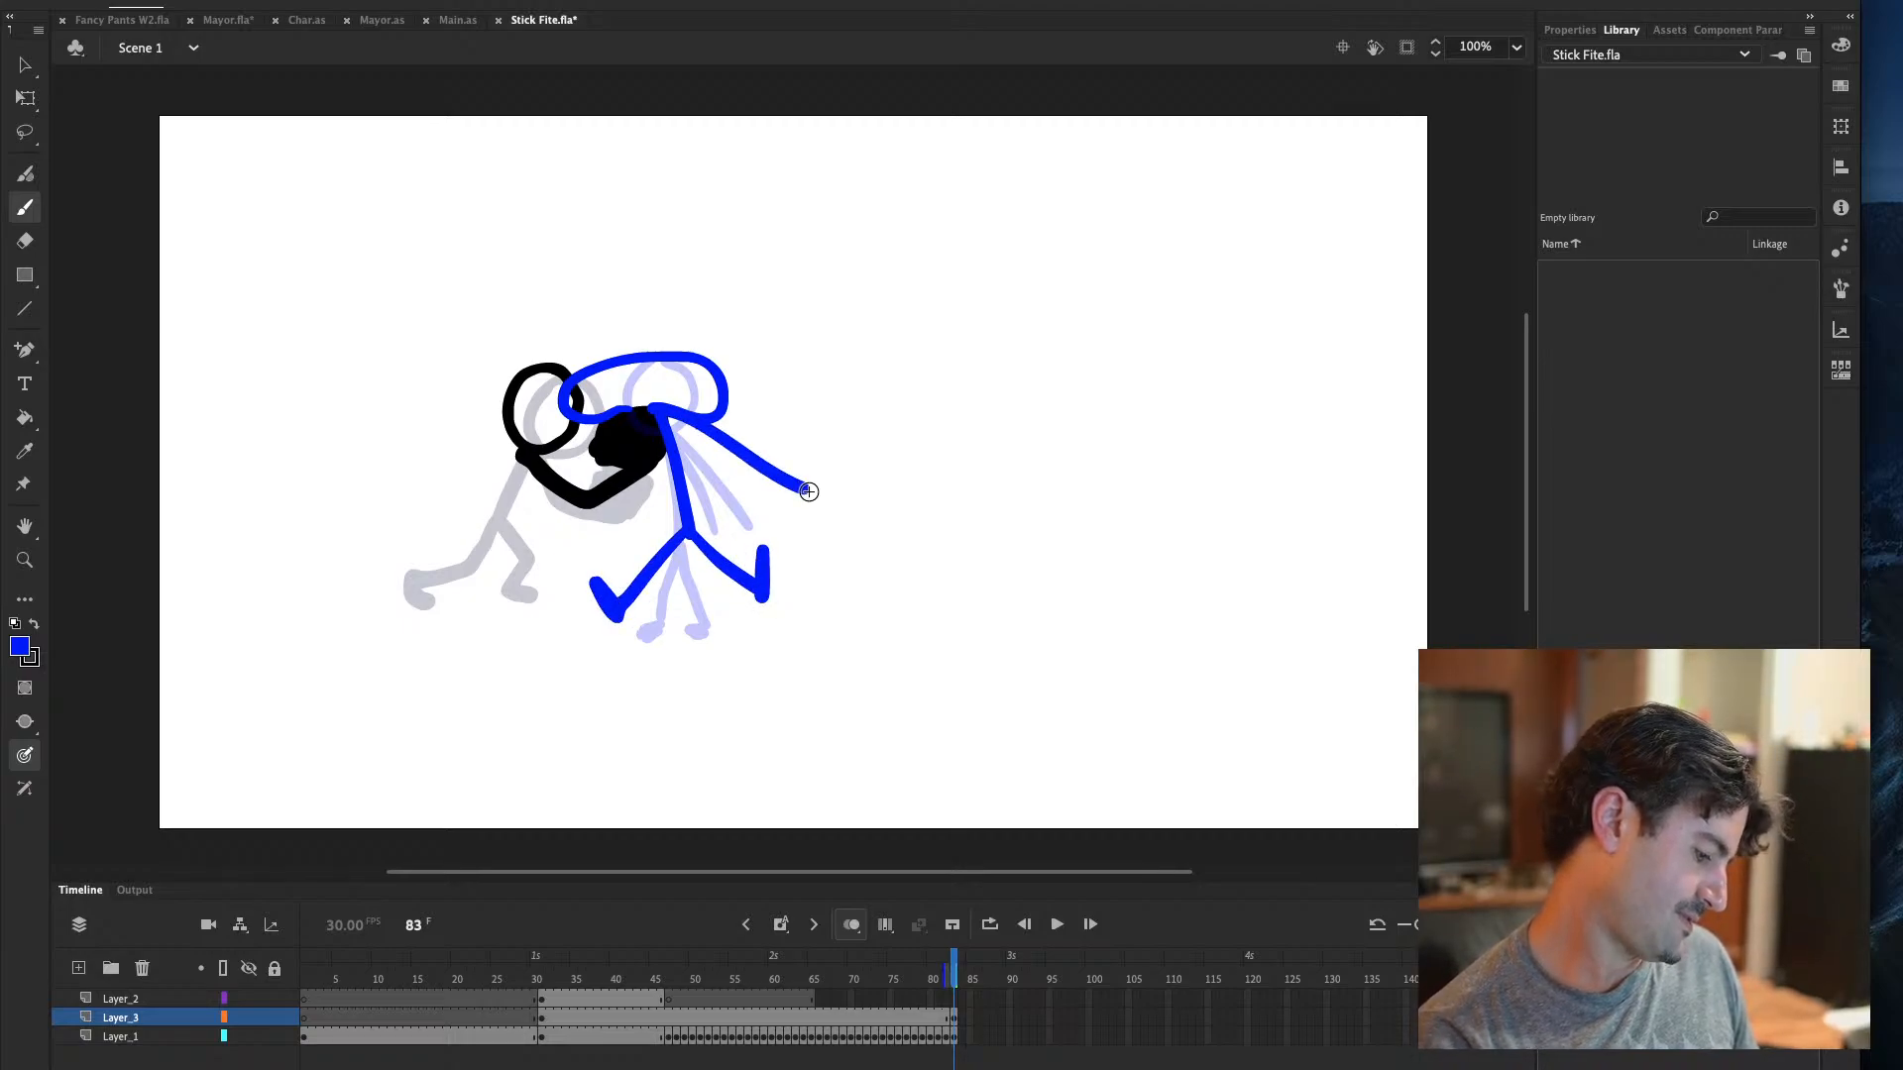
key("ctrl+z")
left_click_drag(666, 416, 802, 489)
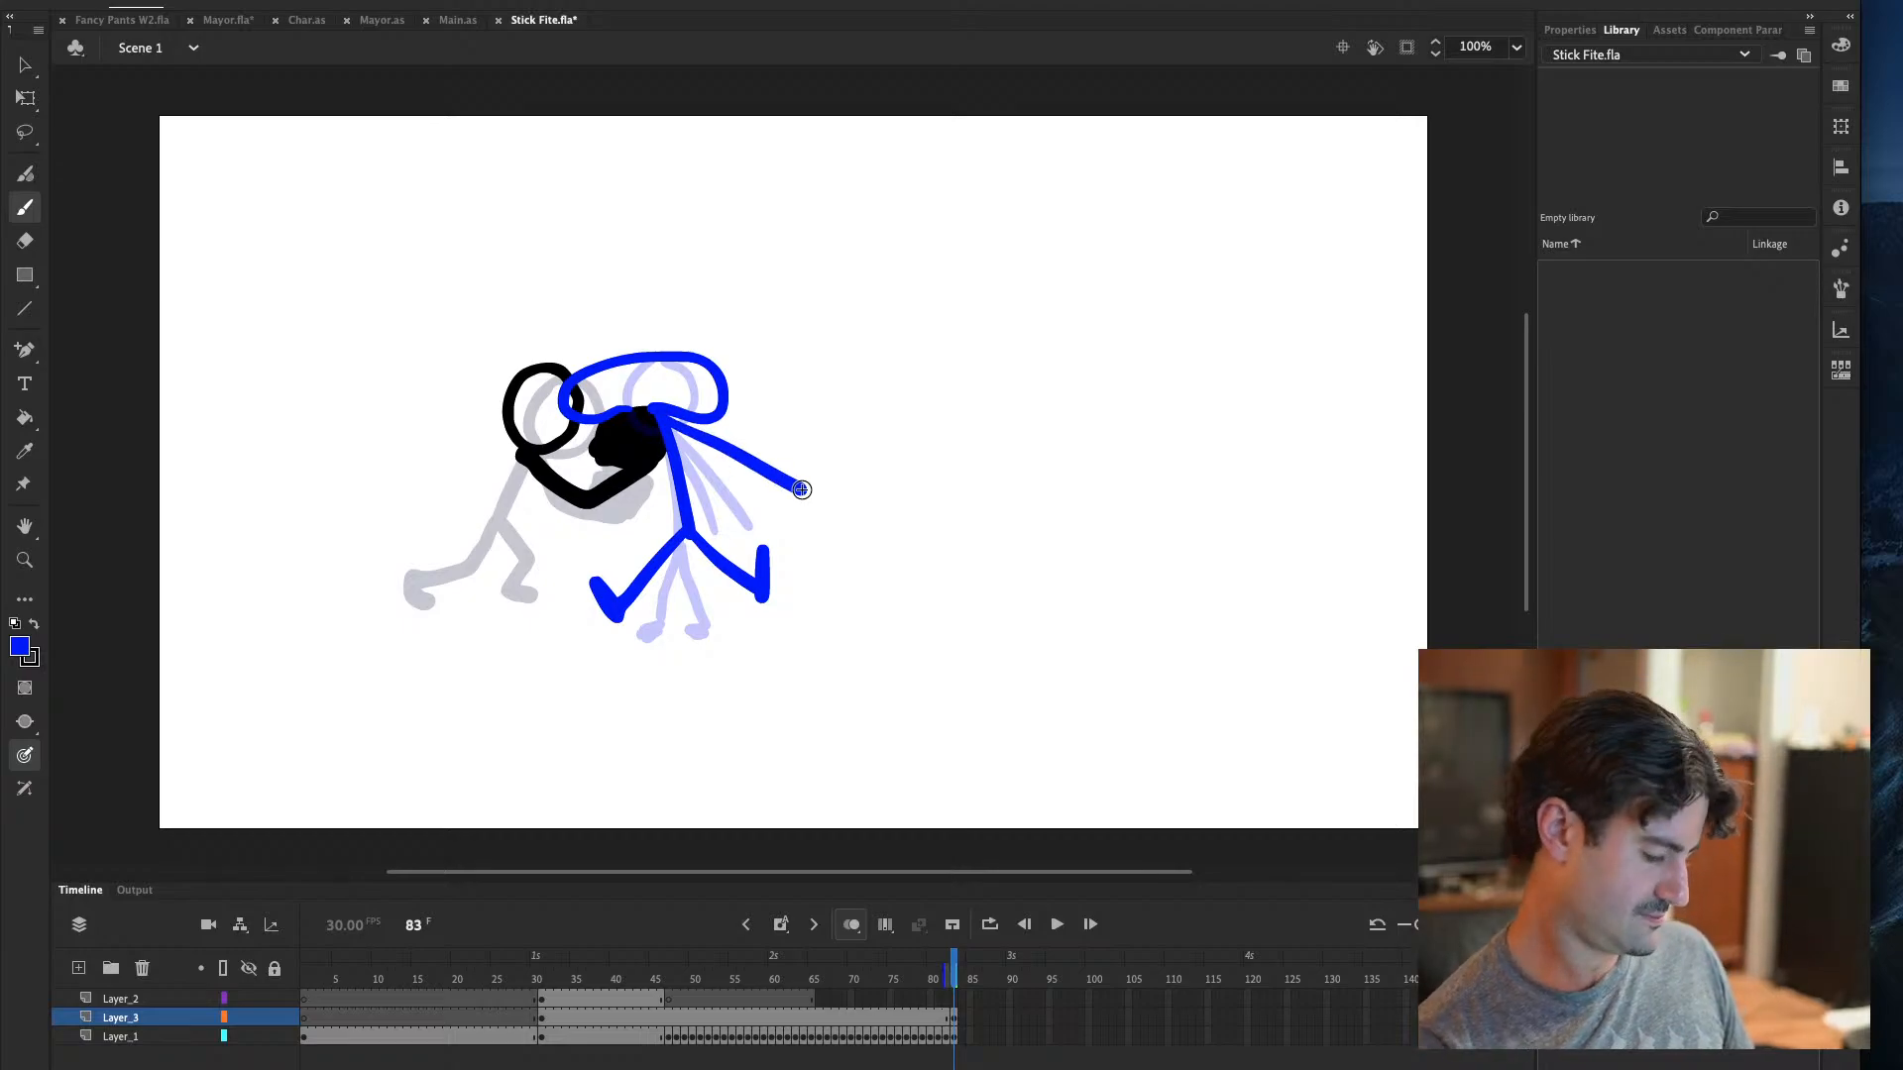
left_click_drag(710, 255, 790, 136)
left_click_drag(730, 288, 765, 226)
key("ctrl+z")
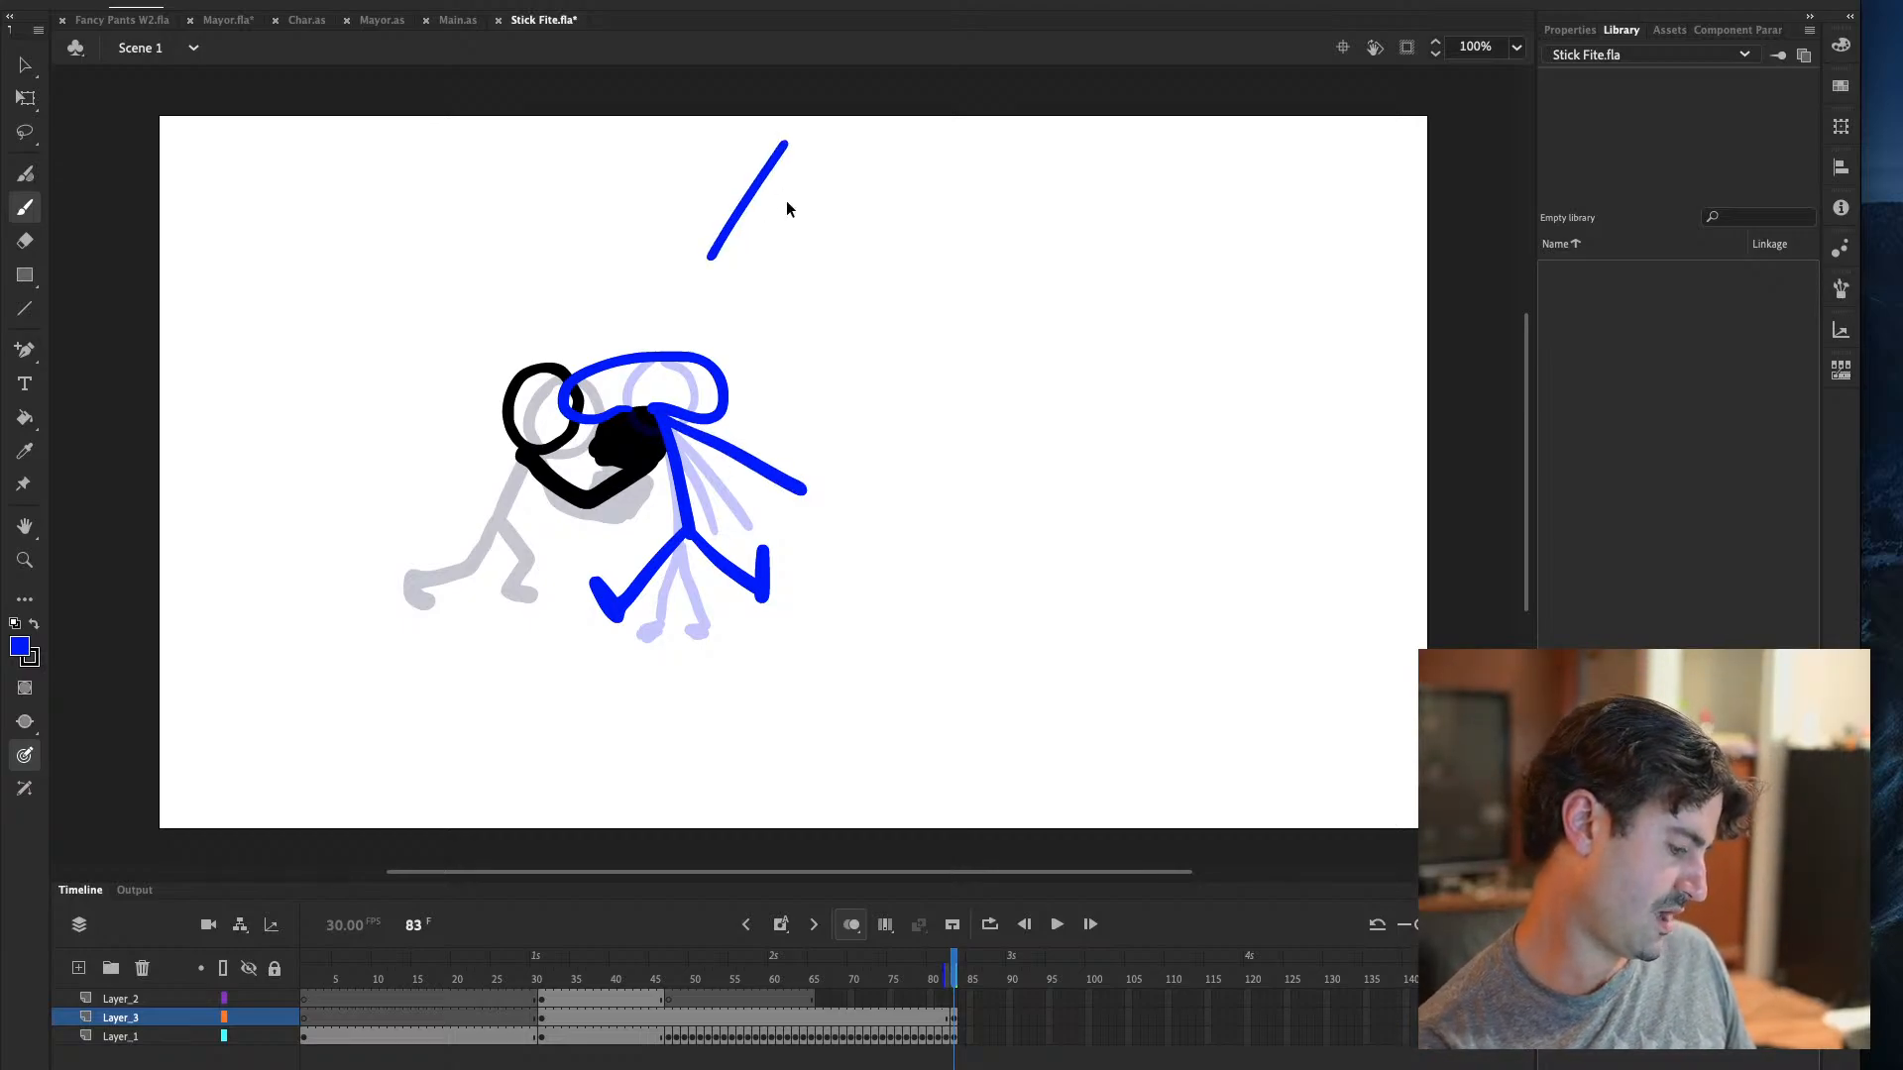
key("ctrl+z")
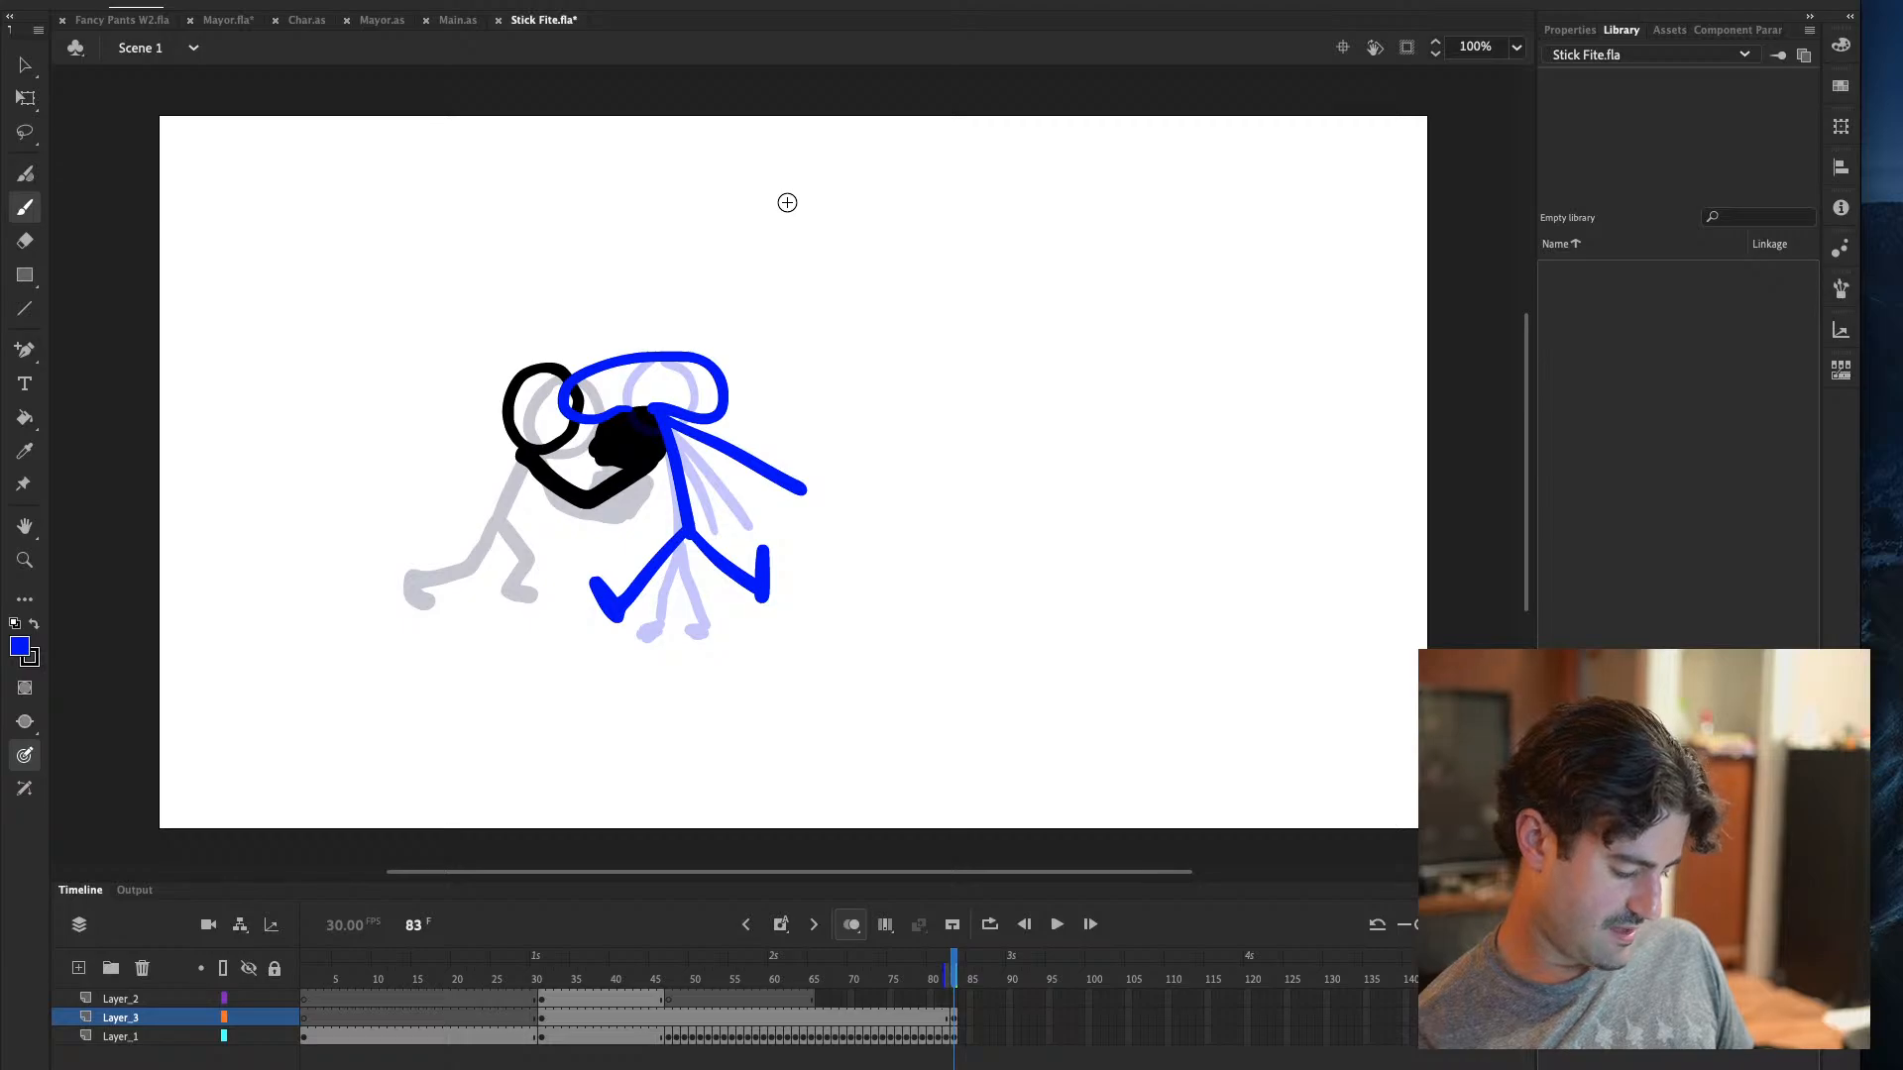
Select frame 83 of Layer_1, swap the fill colour back to black and compare the pose with frames 81 and 82
left_click(953, 1020)
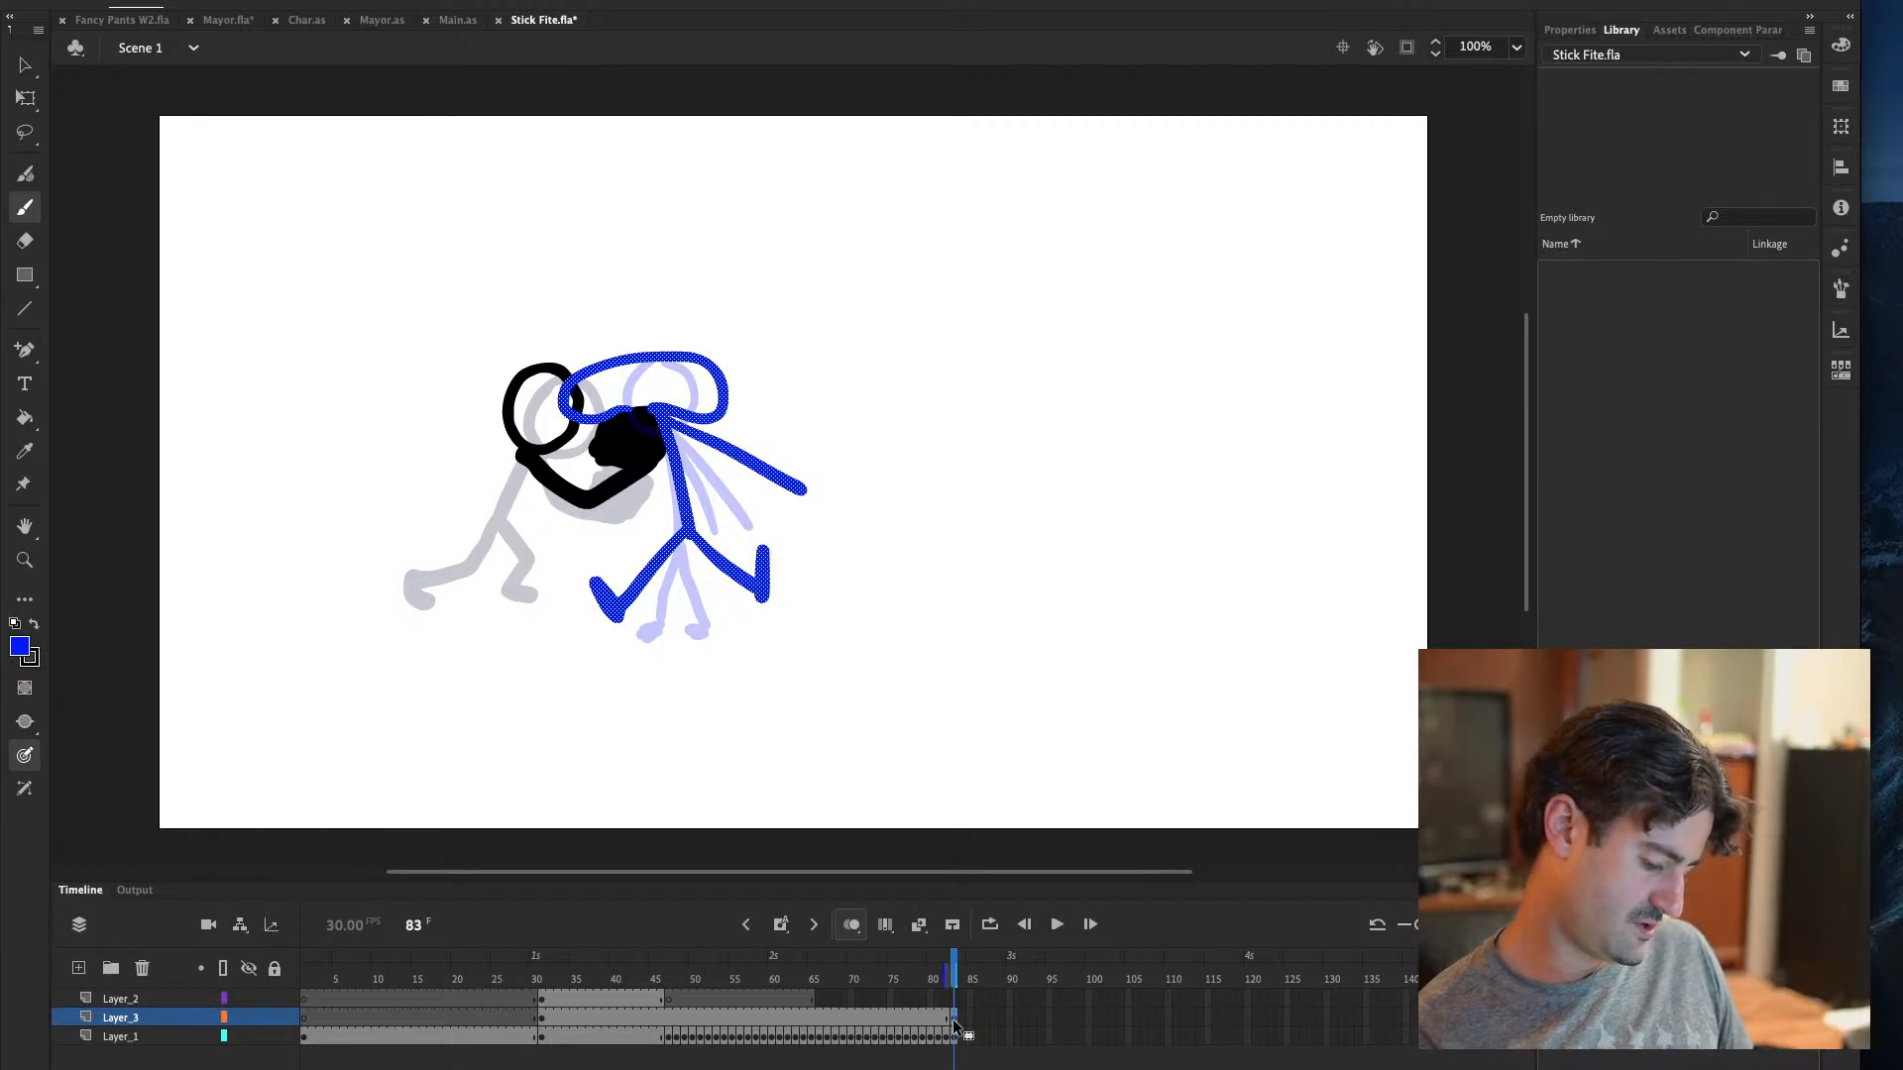
left_click(956, 1036)
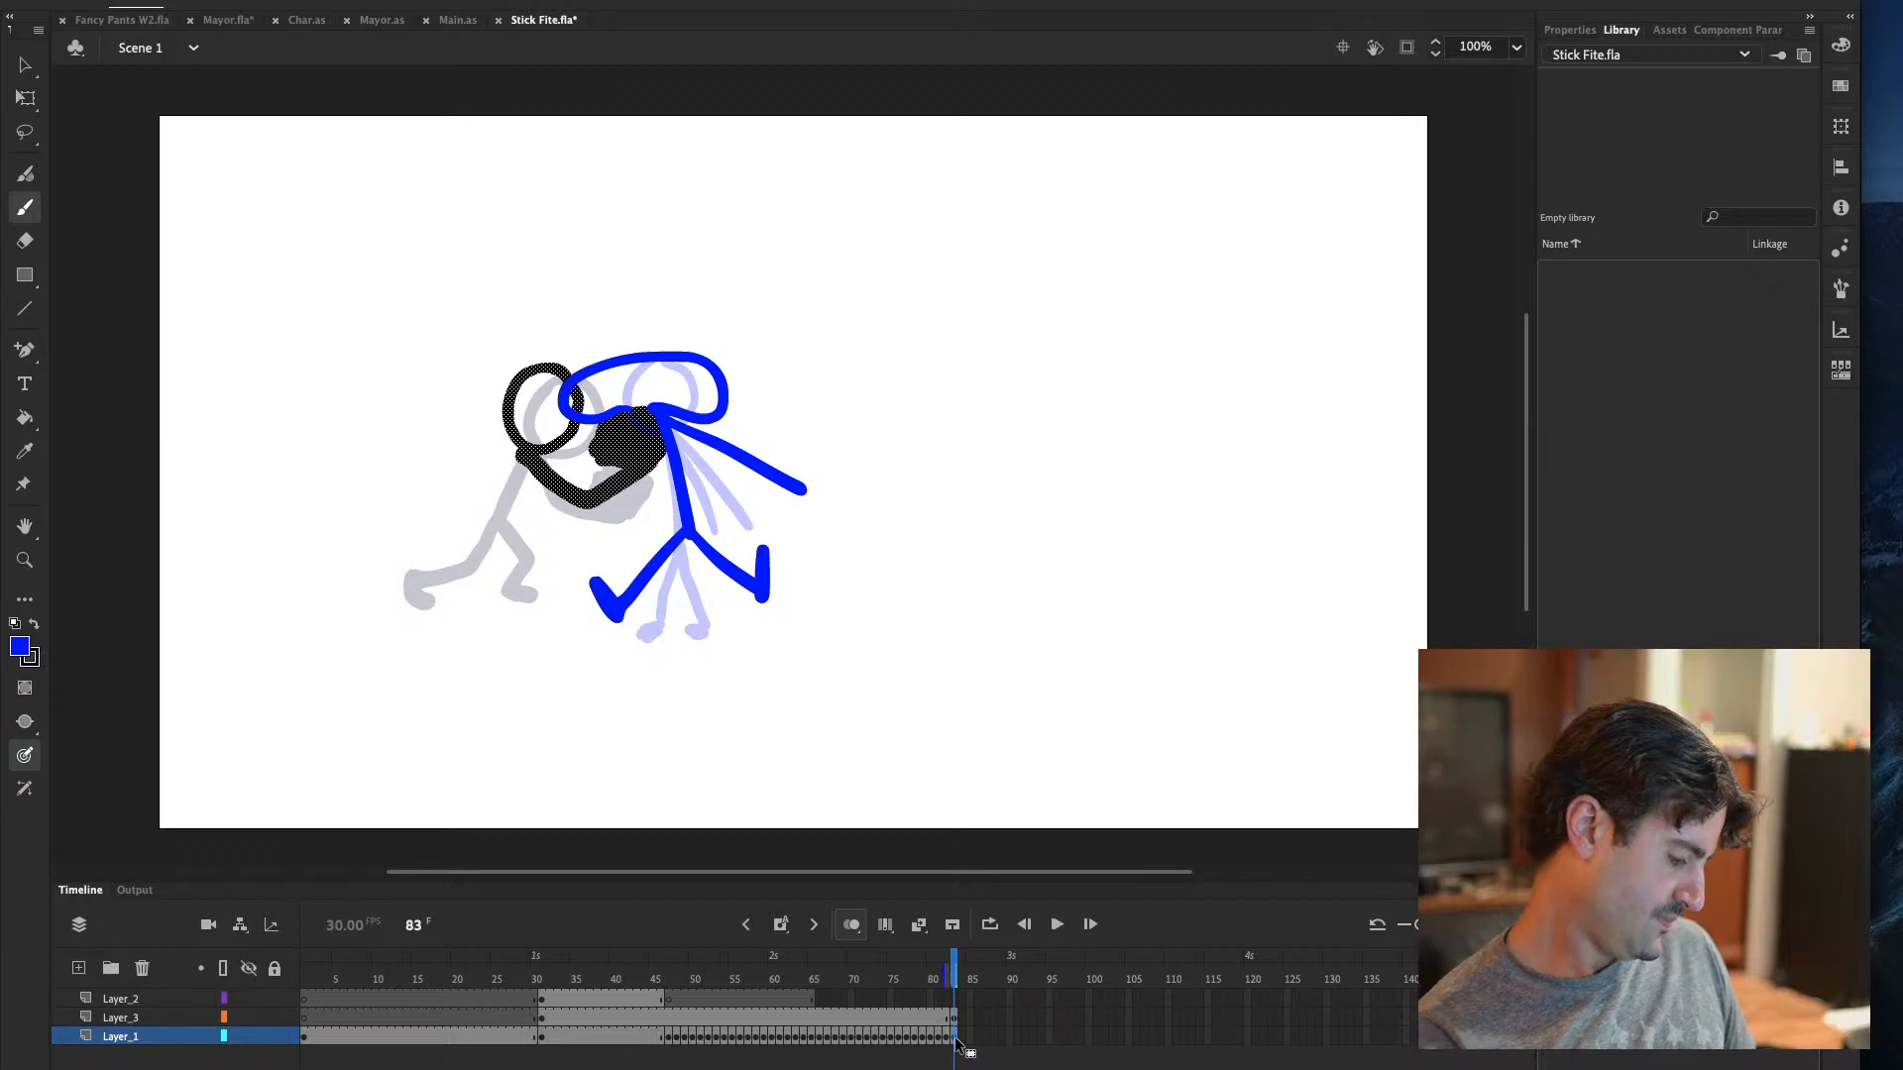
left_click(35, 627)
key("comma")
key("comma")
key("period")
key("period")
key("comma")
key("comma")
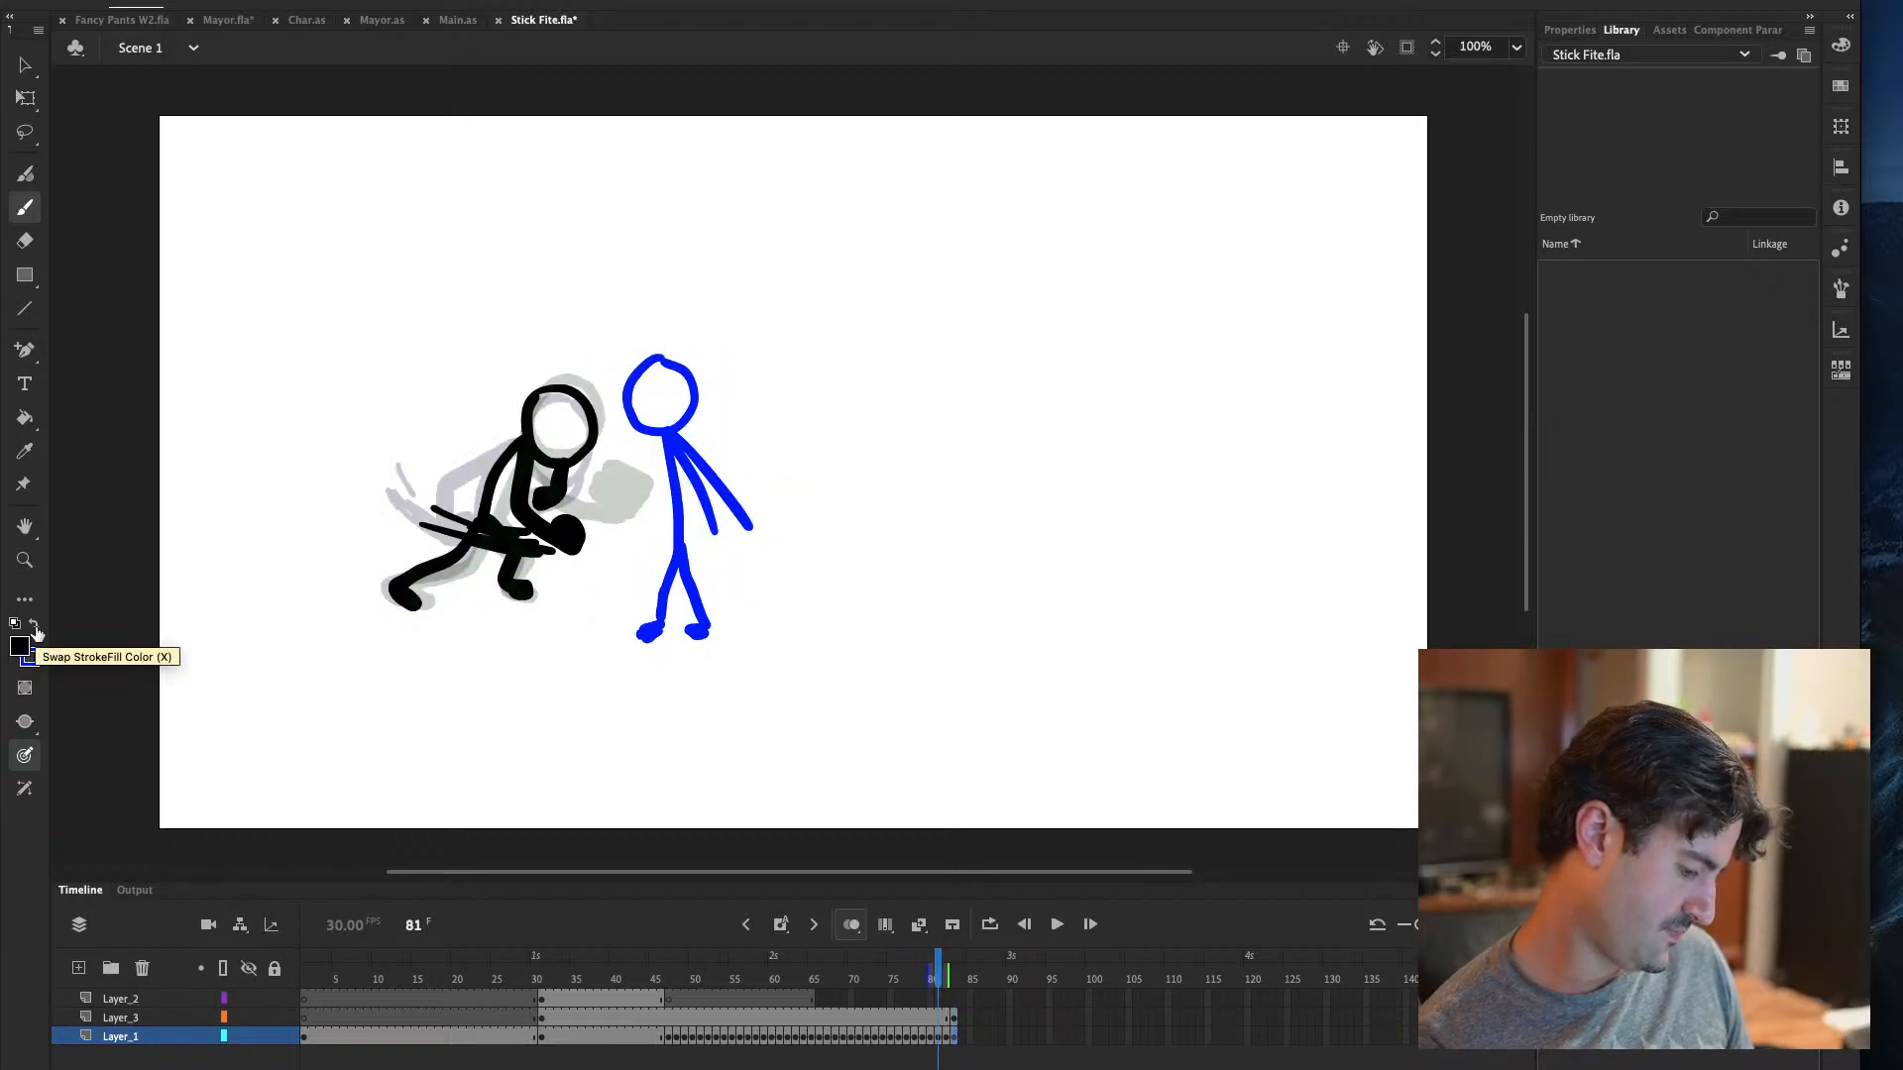
On frame 83, draw the black figure's back arm extending behind the shoulder, bent downward at the elbow, ending in a hand
key("period")
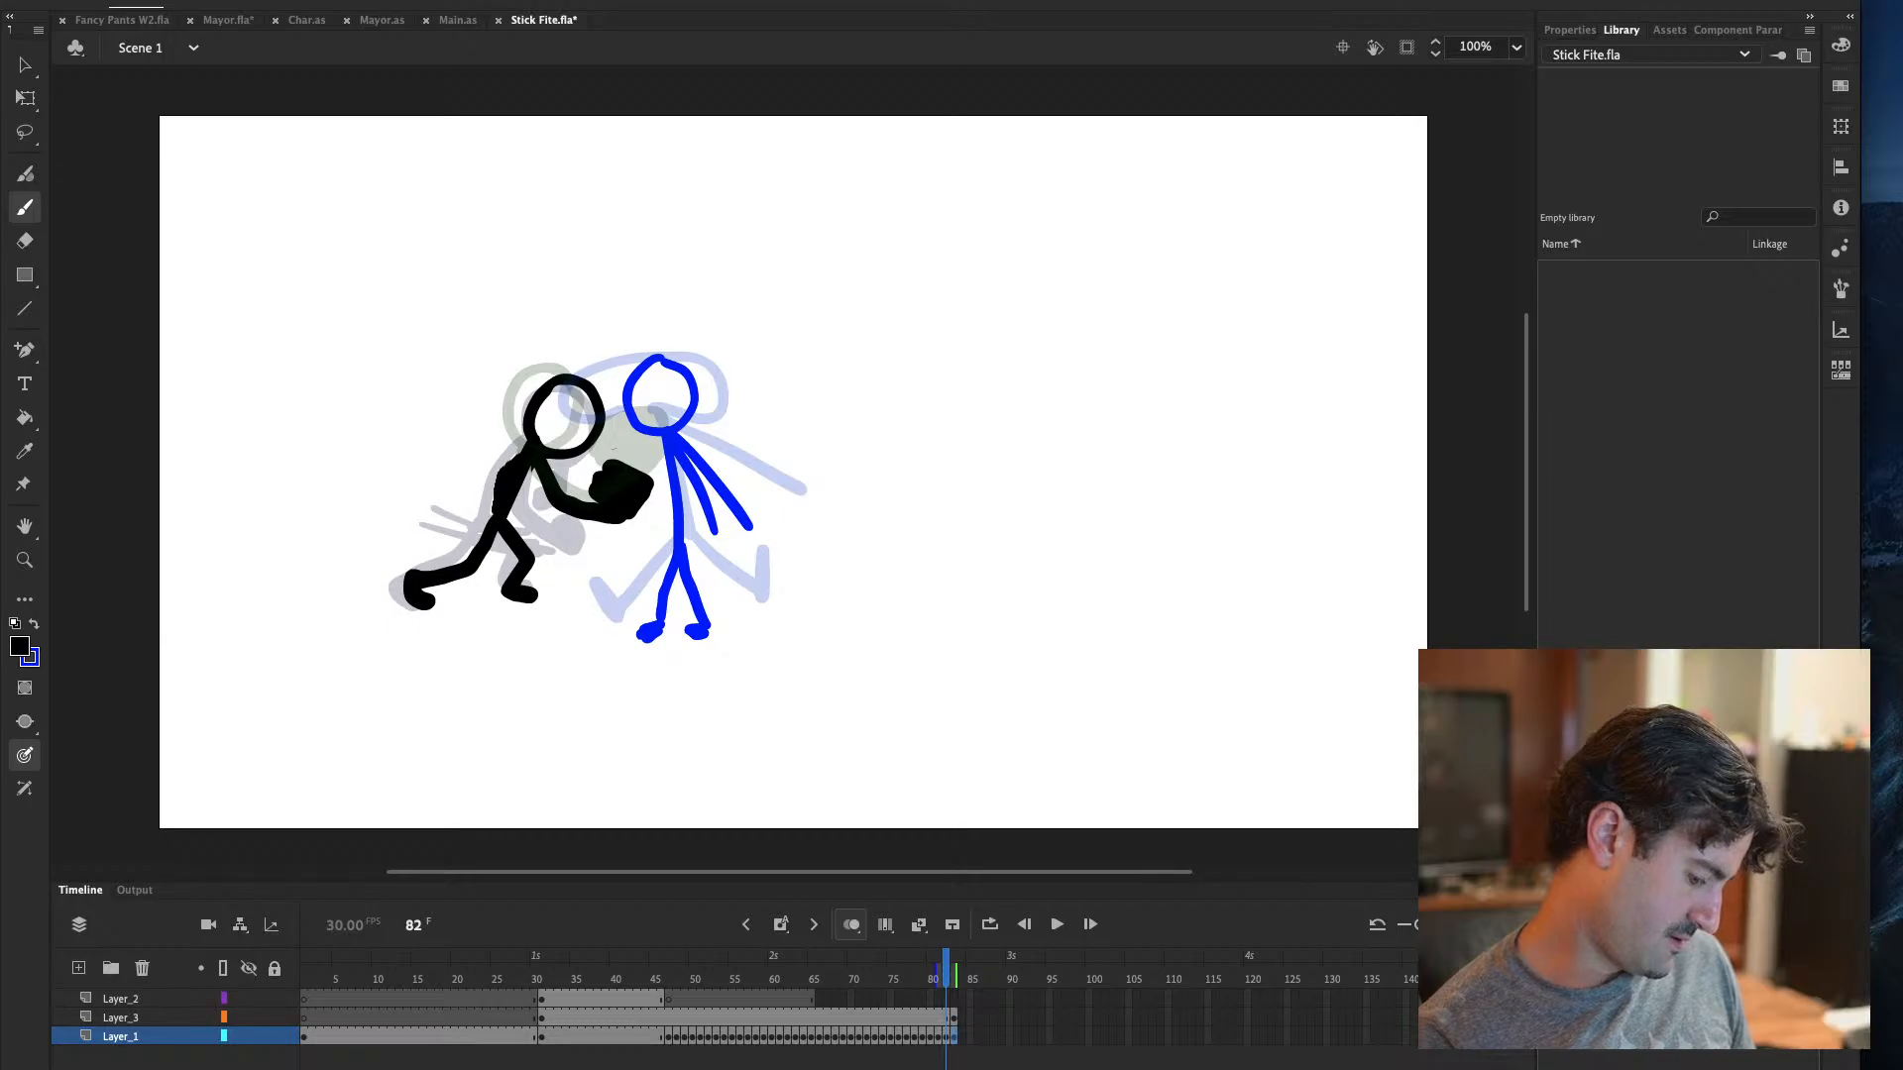
key("period")
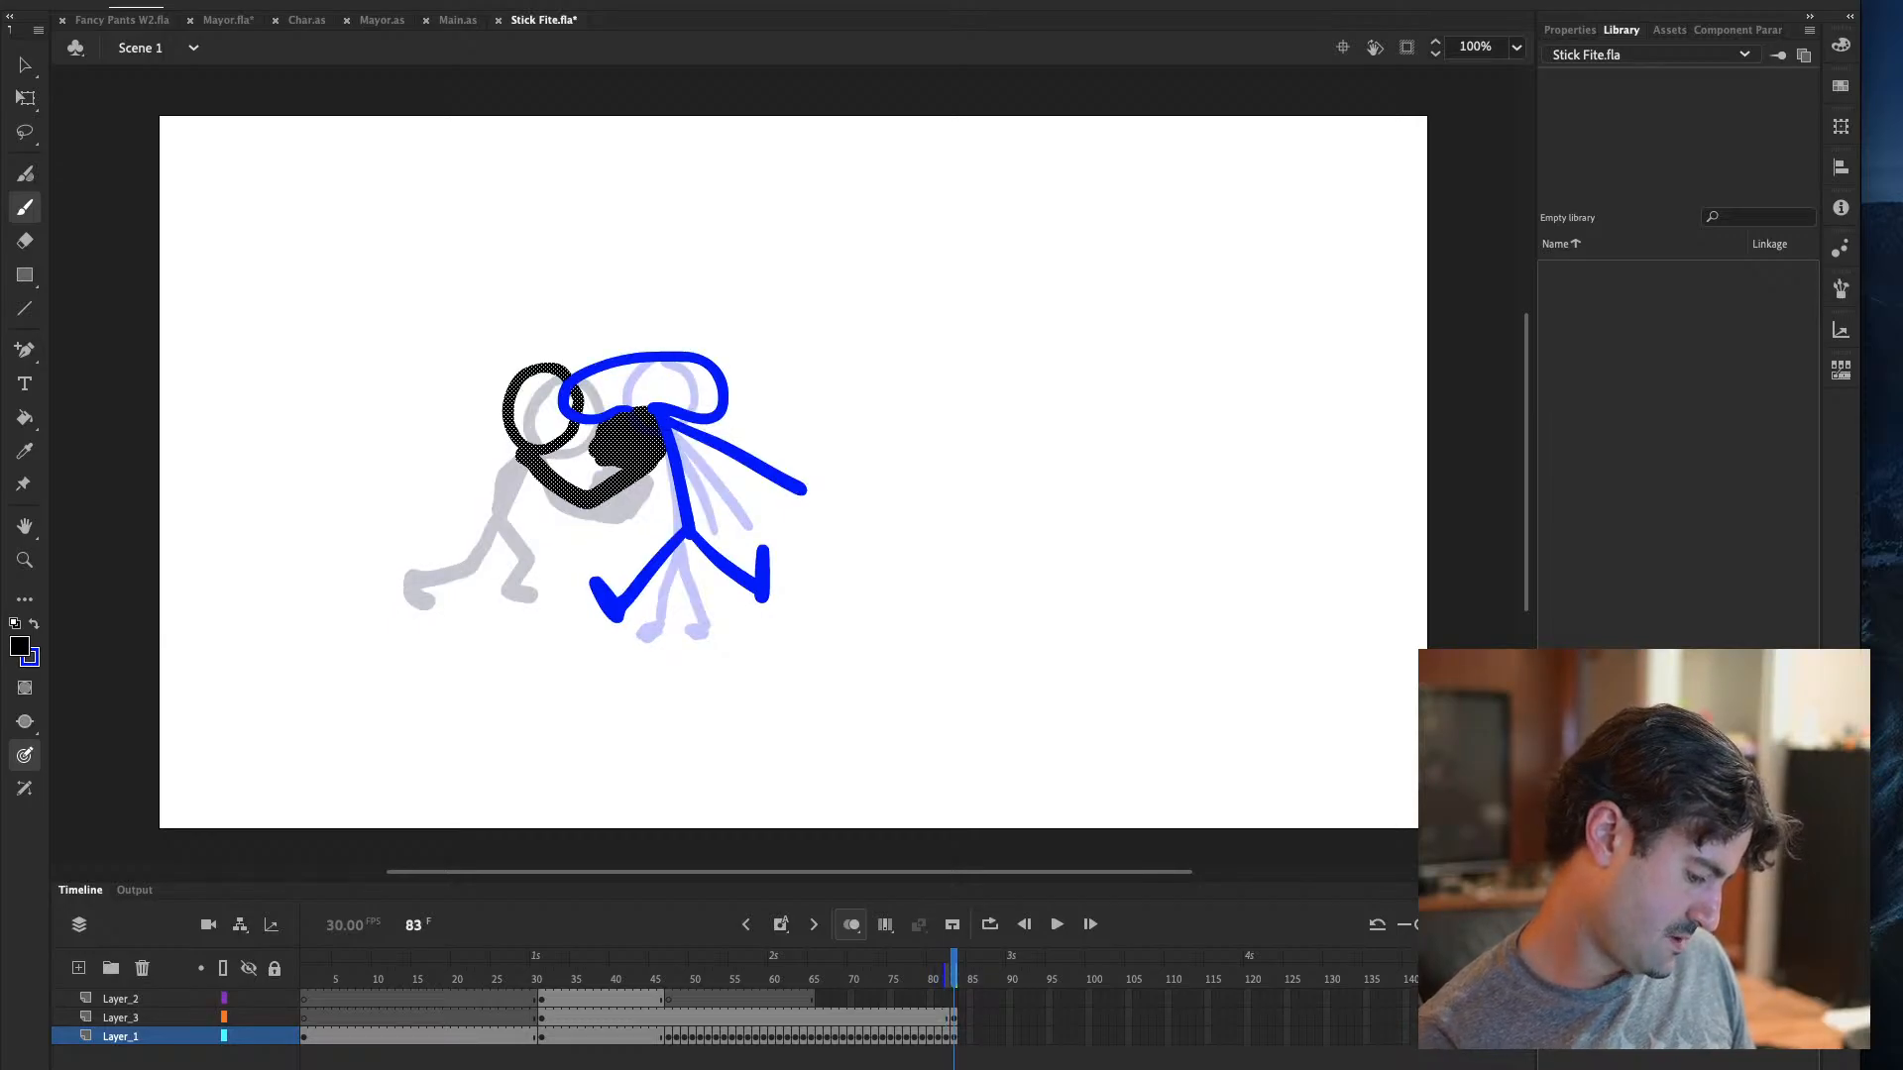
key("Escape")
mouse_move(519, 450)
left_mouse_down()
mouse_move(446, 463)
mouse_move(427, 510)
left_mouse_up()
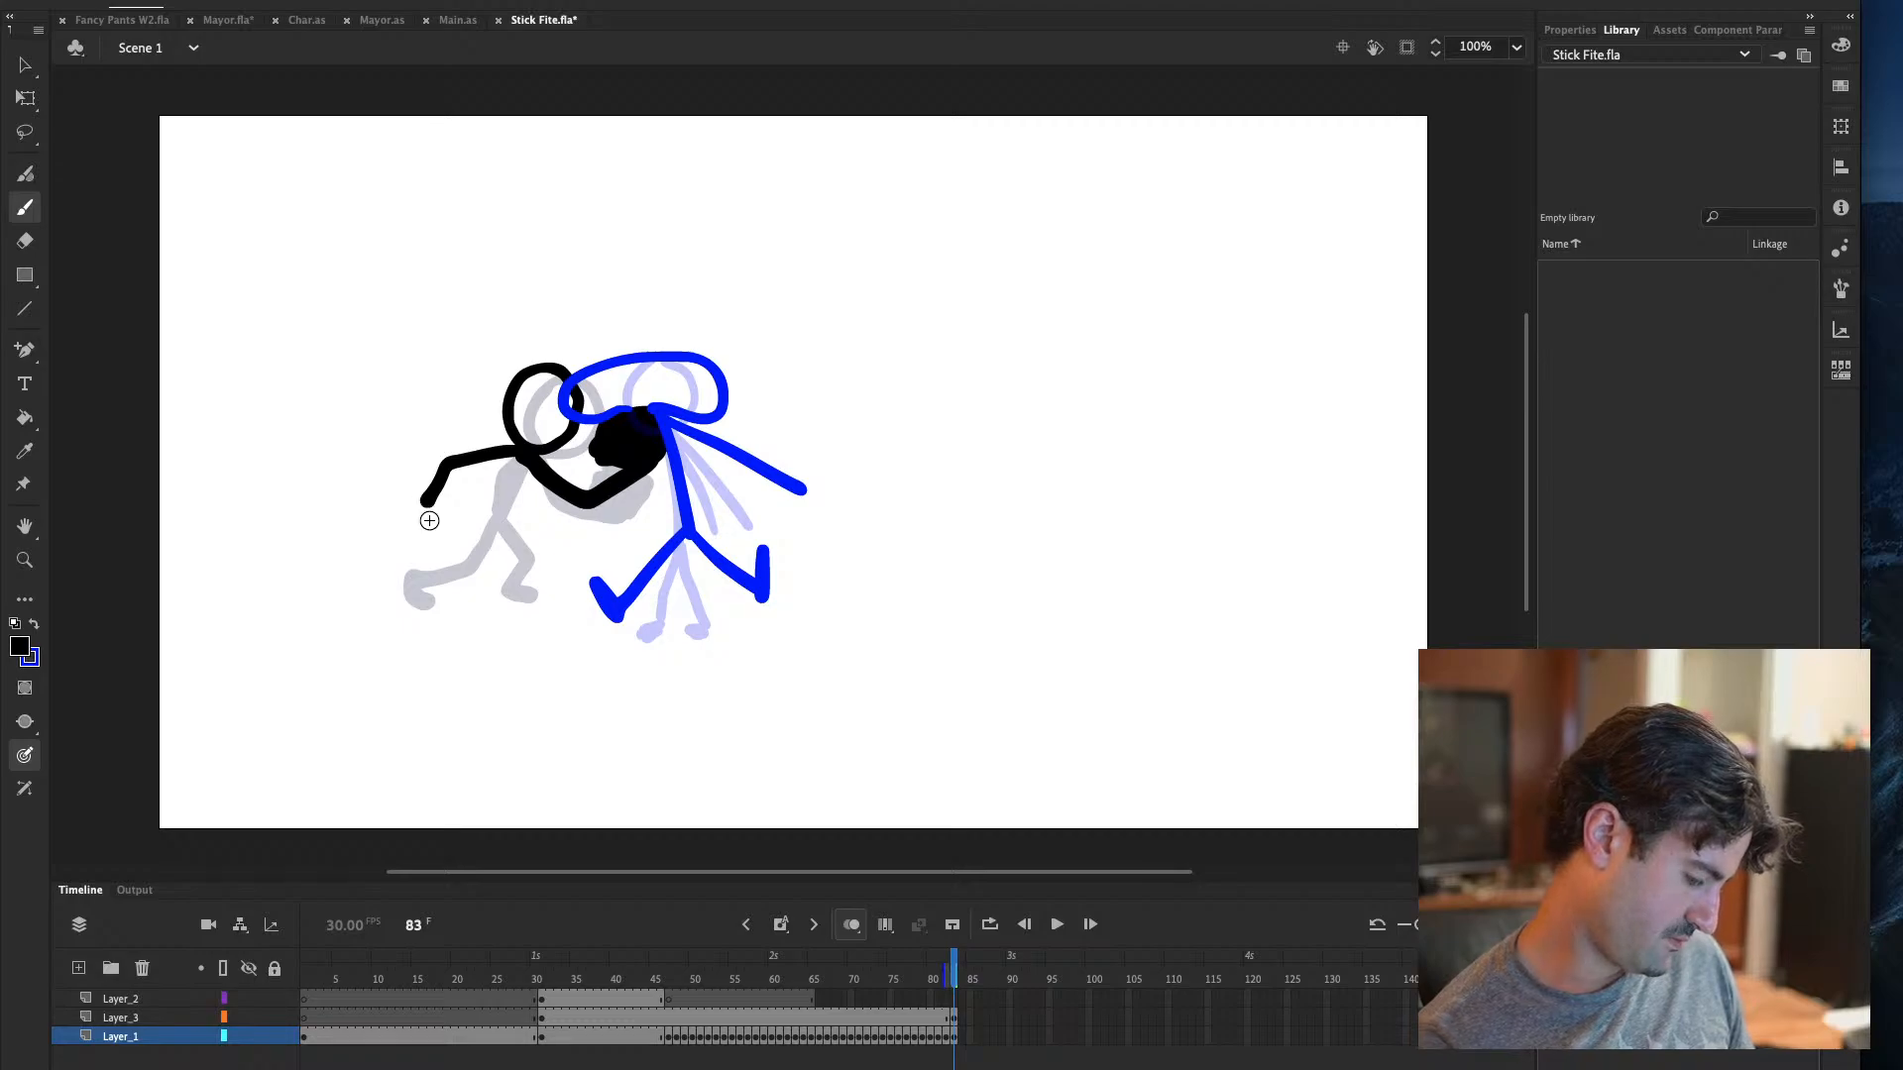
key("comma")
key("period")
Draw the black figure's torso with a curved back, plus a bent front leg and a trailing back leg
left_click_drag(503, 458, 495, 531)
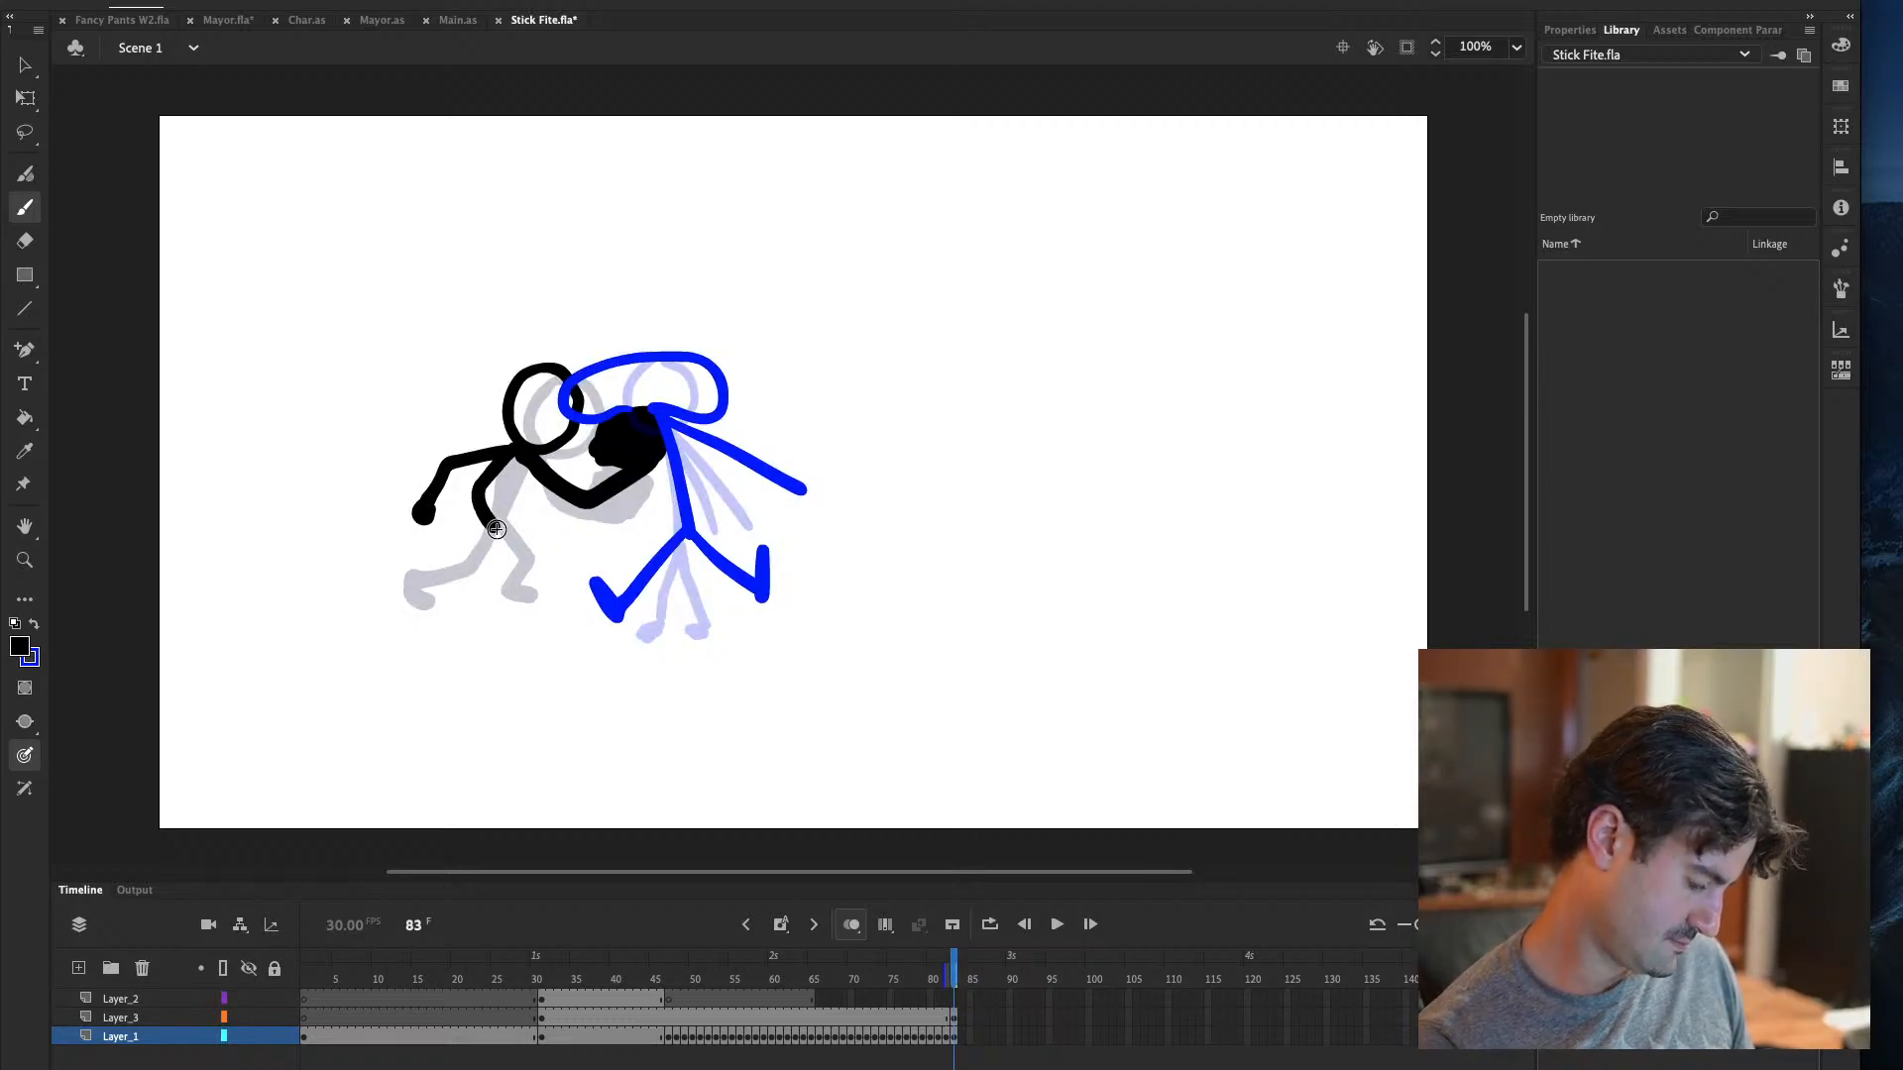
key("super+z")
mouse_move(510, 460)
left_mouse_down()
mouse_move(487, 537)
mouse_move(506, 541)
mouse_move(511, 587)
mouse_move(543, 595)
left_mouse_up()
key("comma")
key("period")
mouse_move(484, 535)
left_mouse_down()
mouse_move(482, 565)
mouse_move(436, 577)
mouse_move(429, 601)
left_mouse_up()
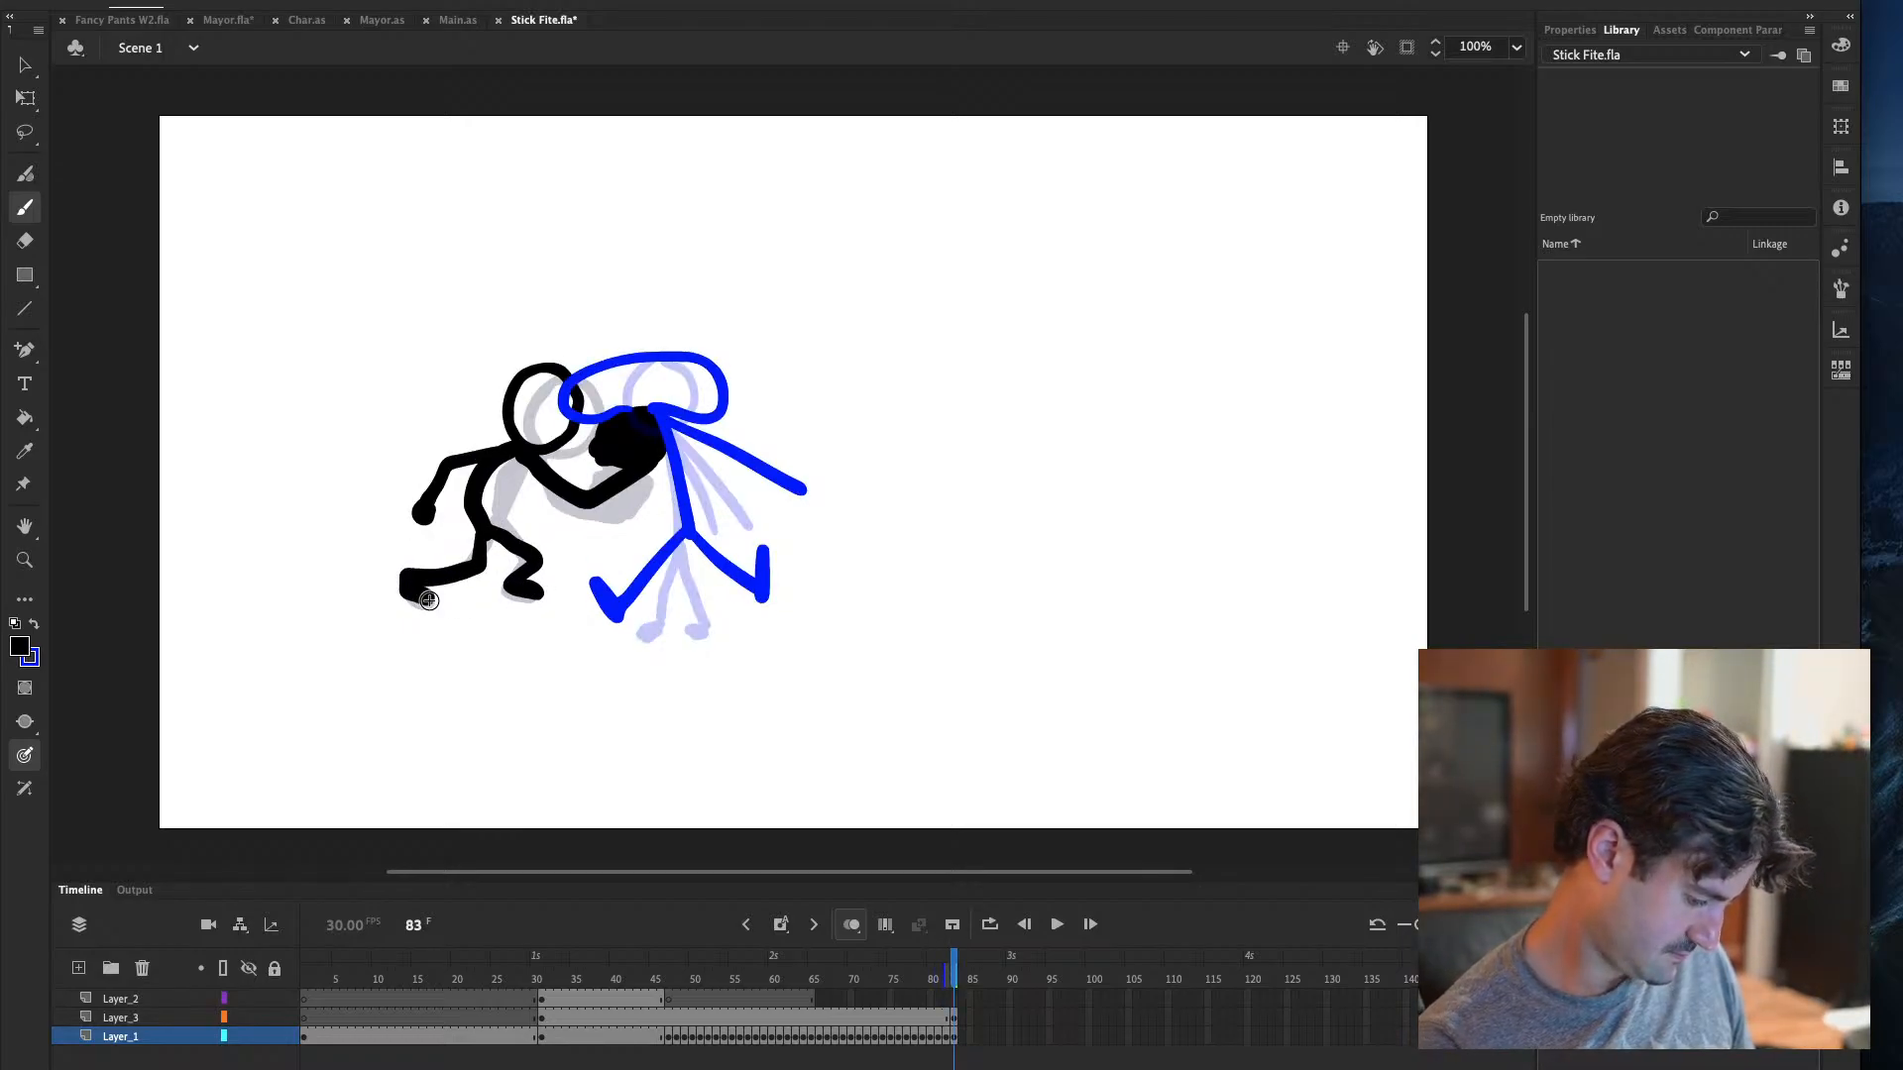
Flip back and forth between frames 79 and 83 to check the motion of the punch
key("comma")
key("period")
key("comma")
key("comma")
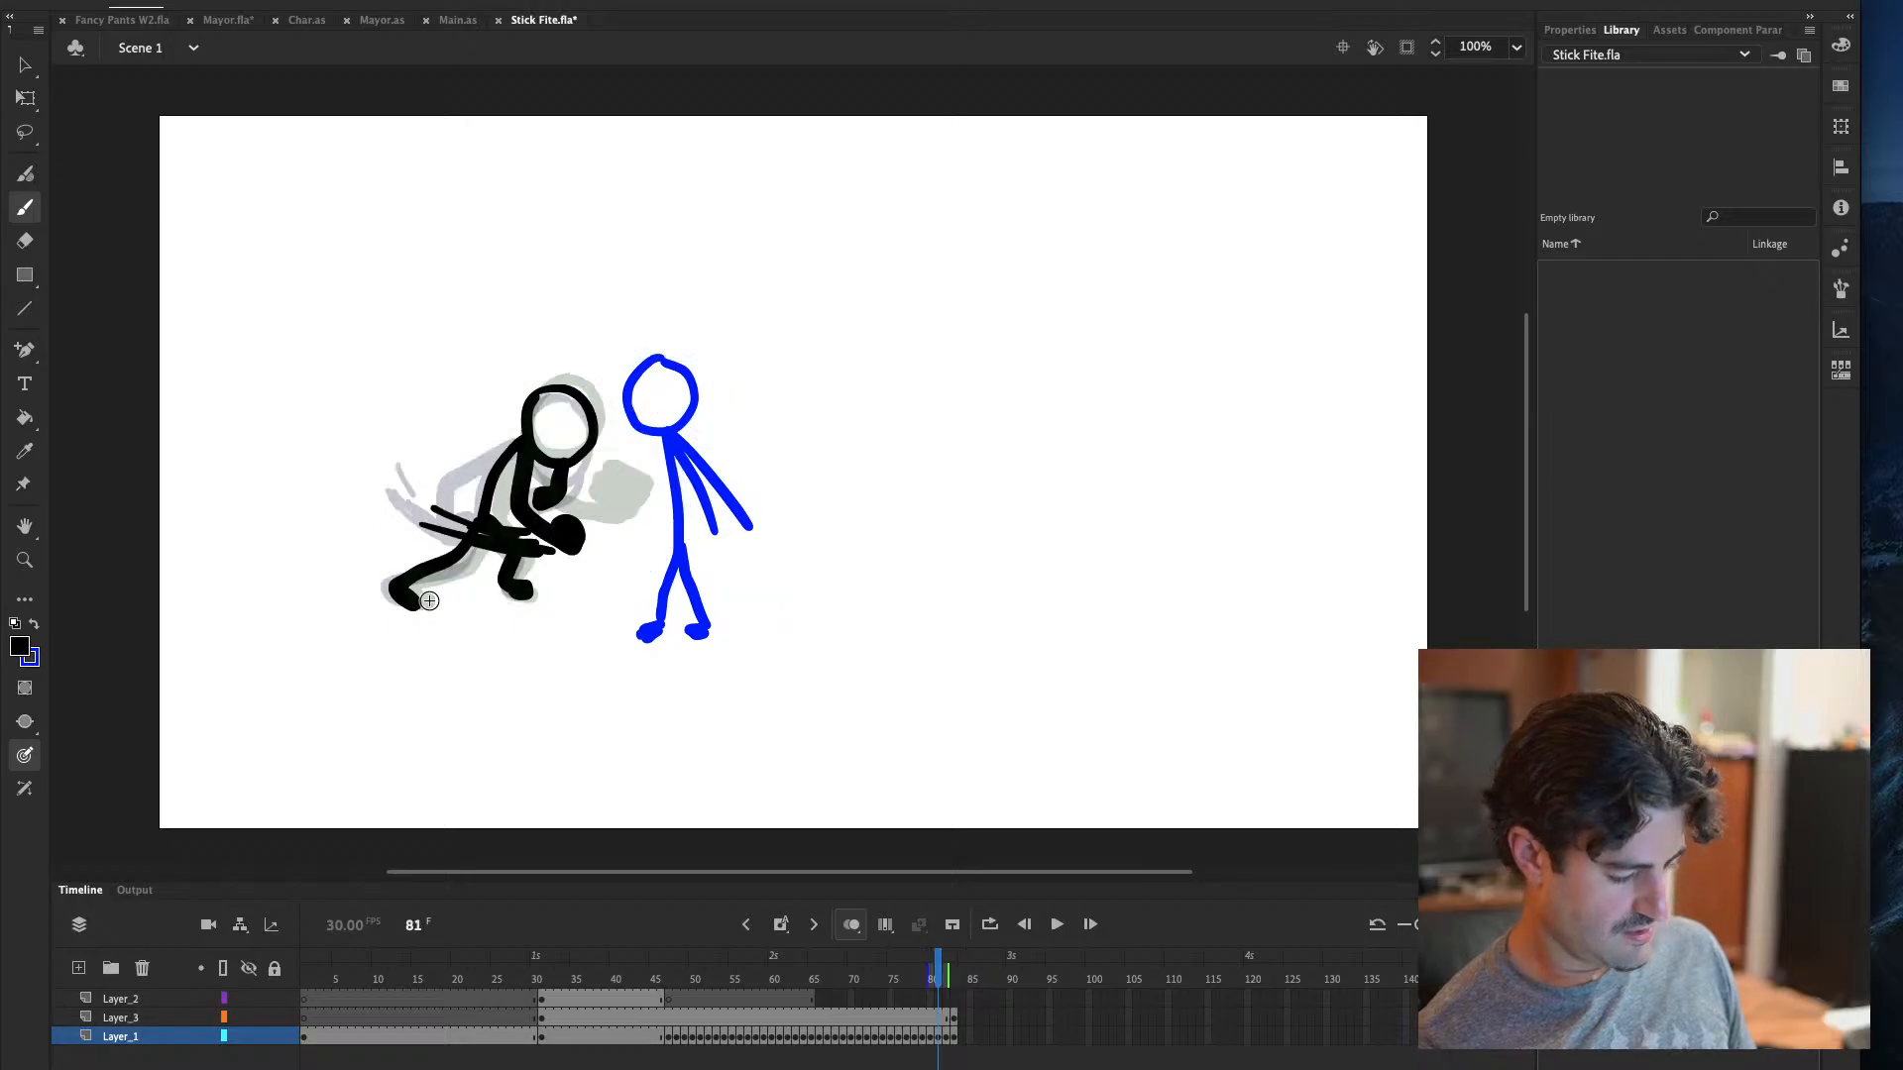
key("period")
key("period")
key("comma")
key("comma")
key("comma")
key("comma")
key("period")
key("period")
key("period")
key("period")
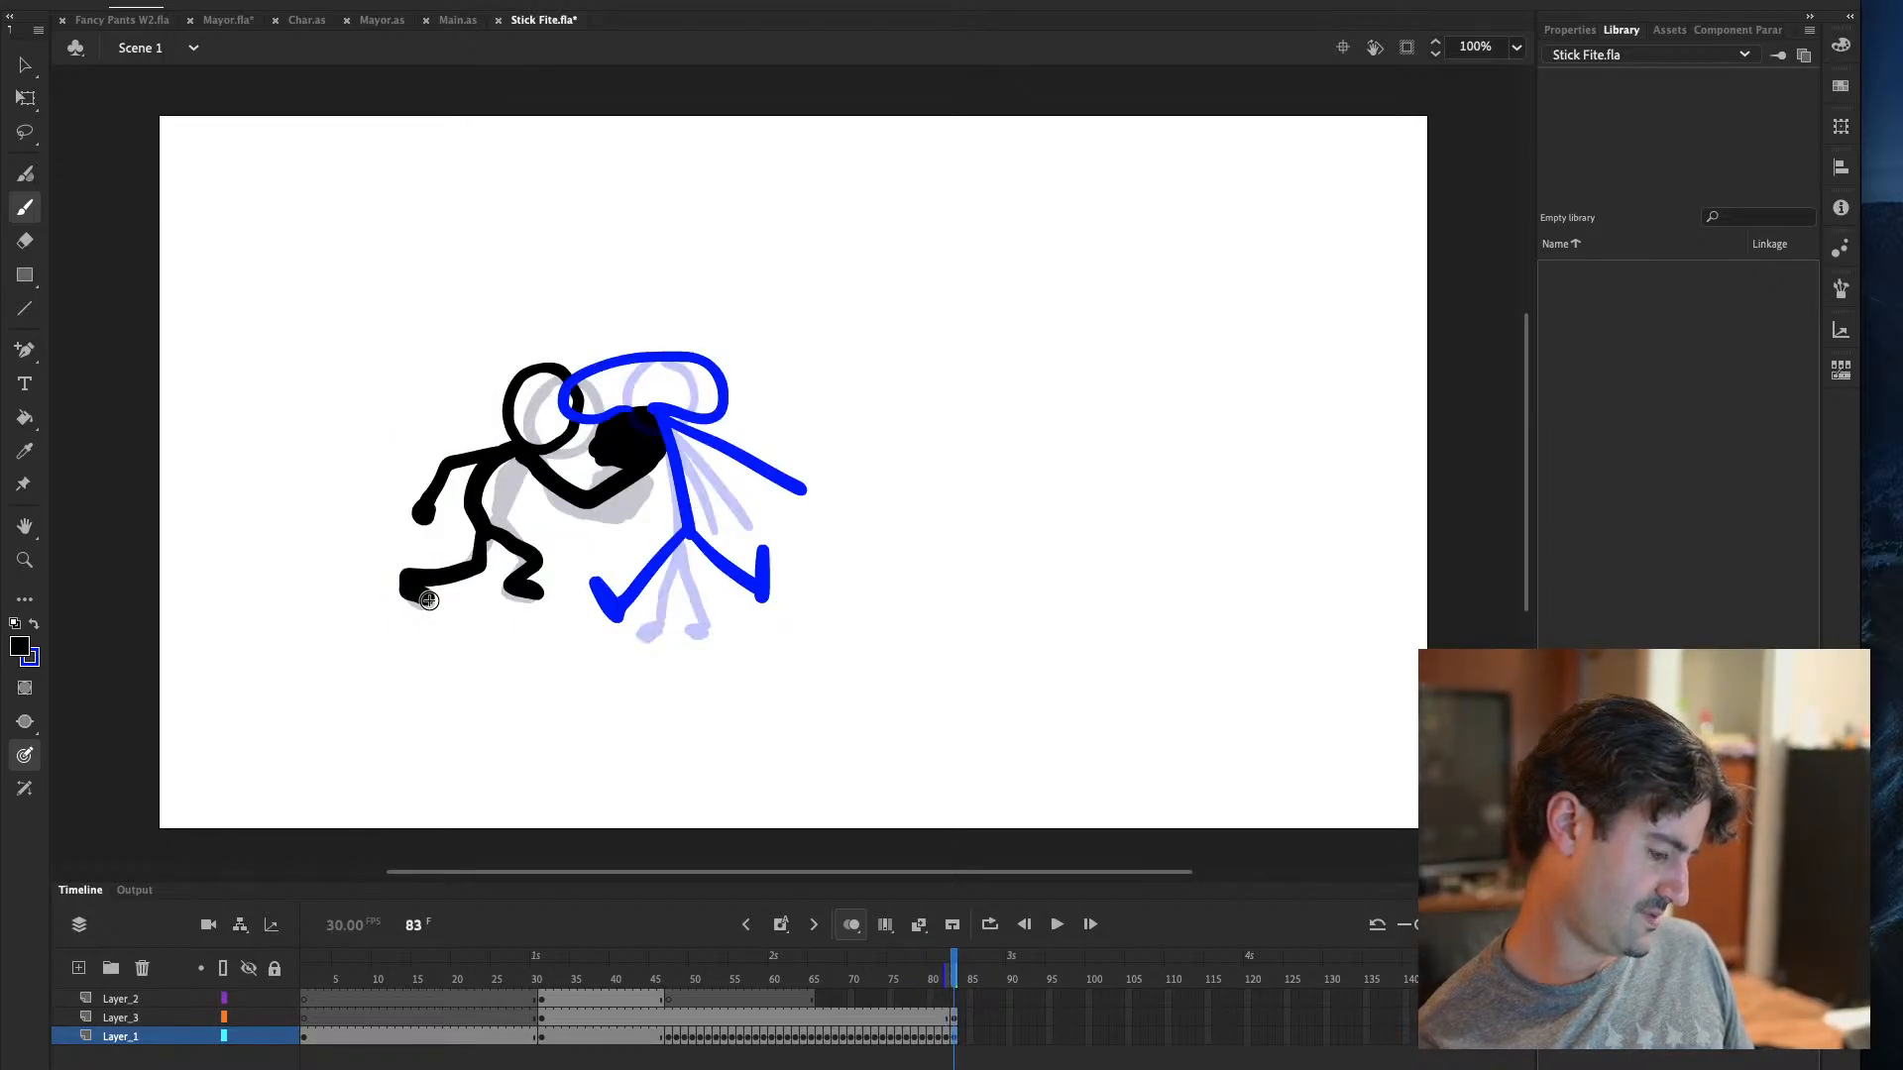
Undo the torso and leg strokes on frame 83, keeping the back arm
key("ctrl+z")
key("ctrl+z")
key("ctrl+z")
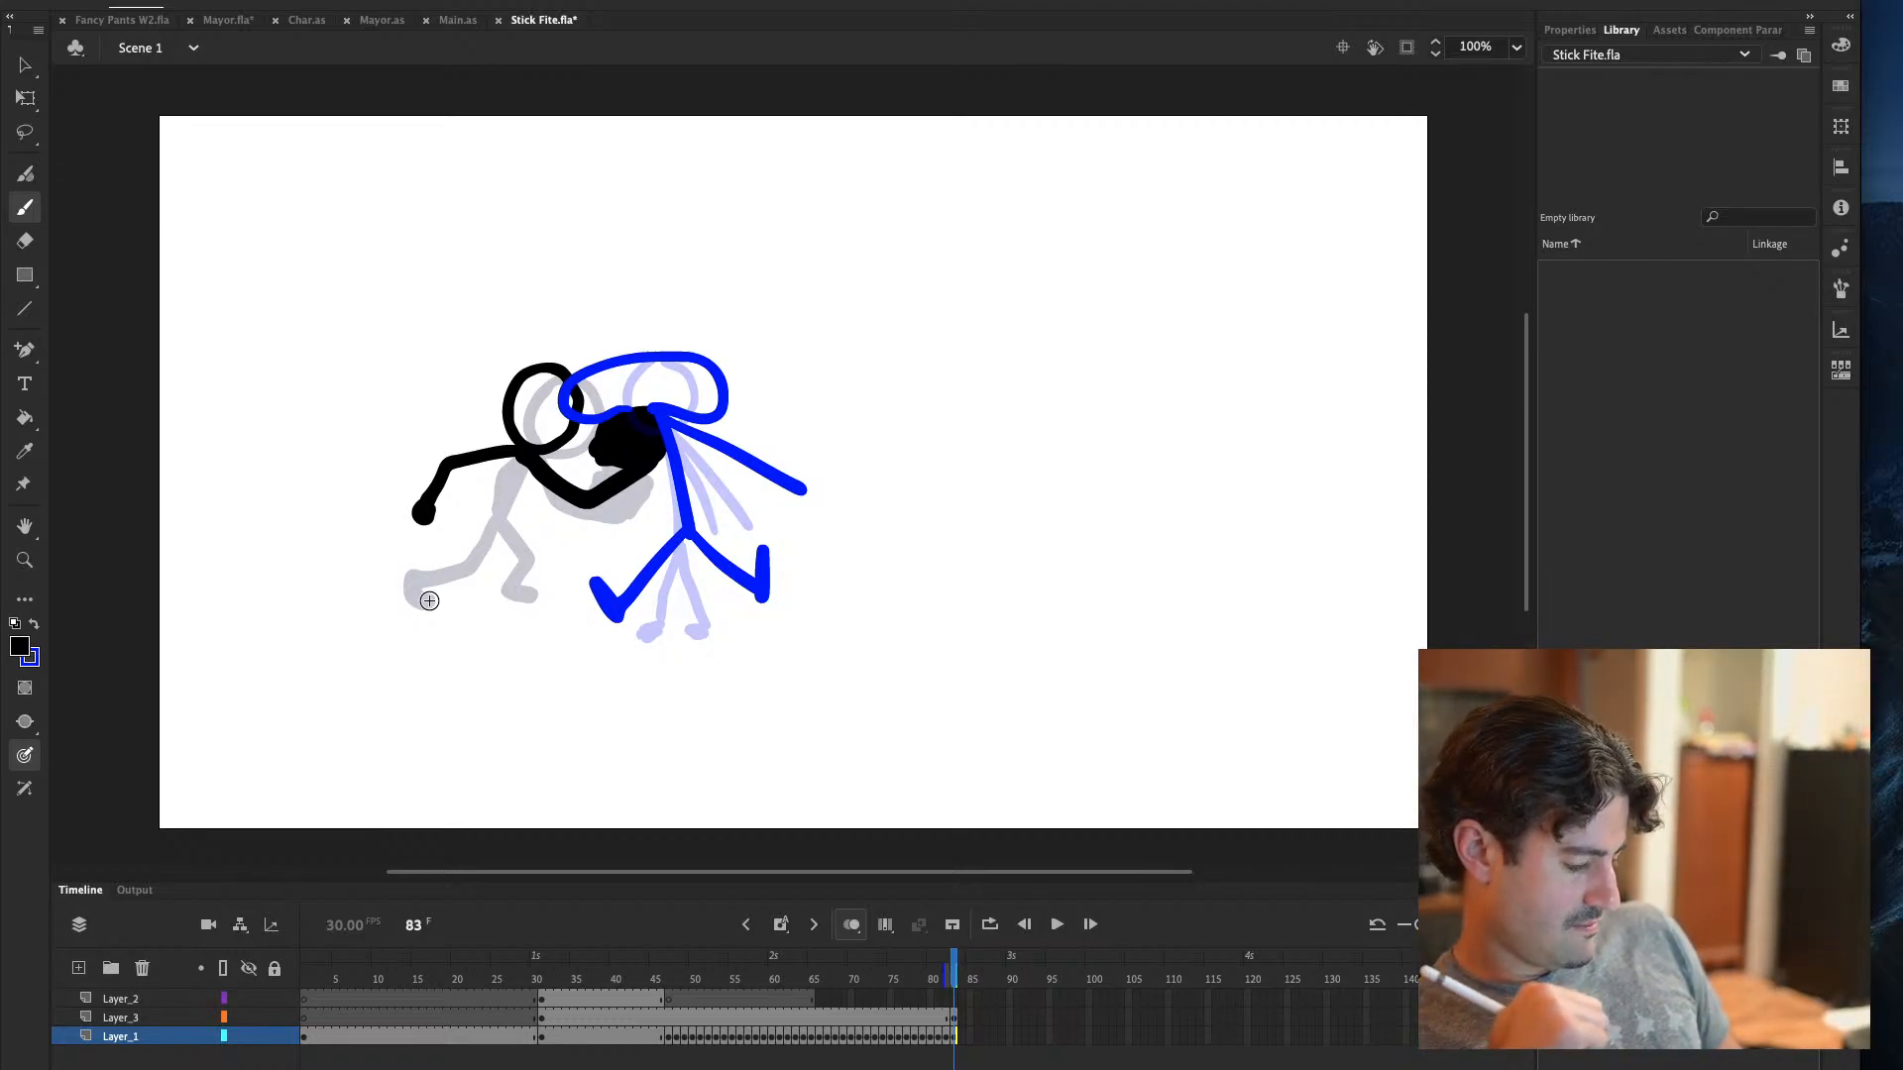
key("Return")
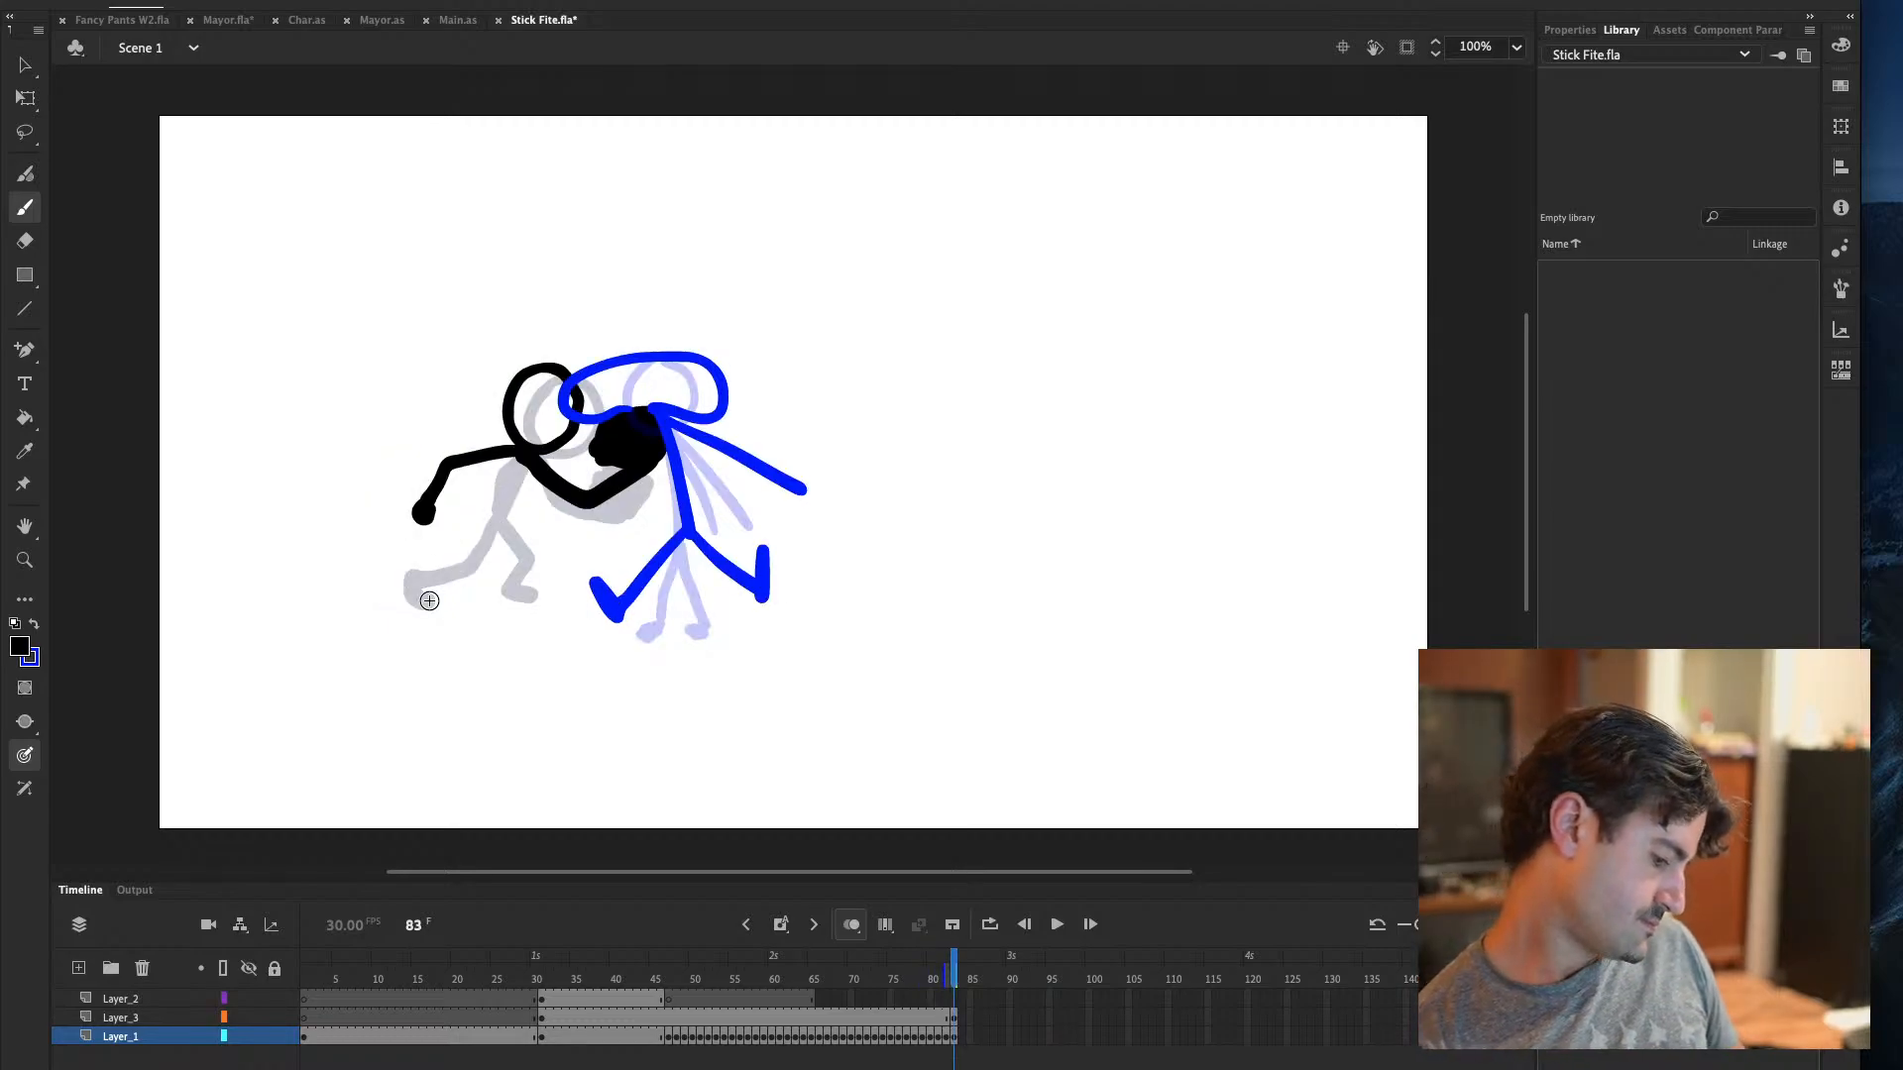
left_click_drag(521, 455, 482, 544)
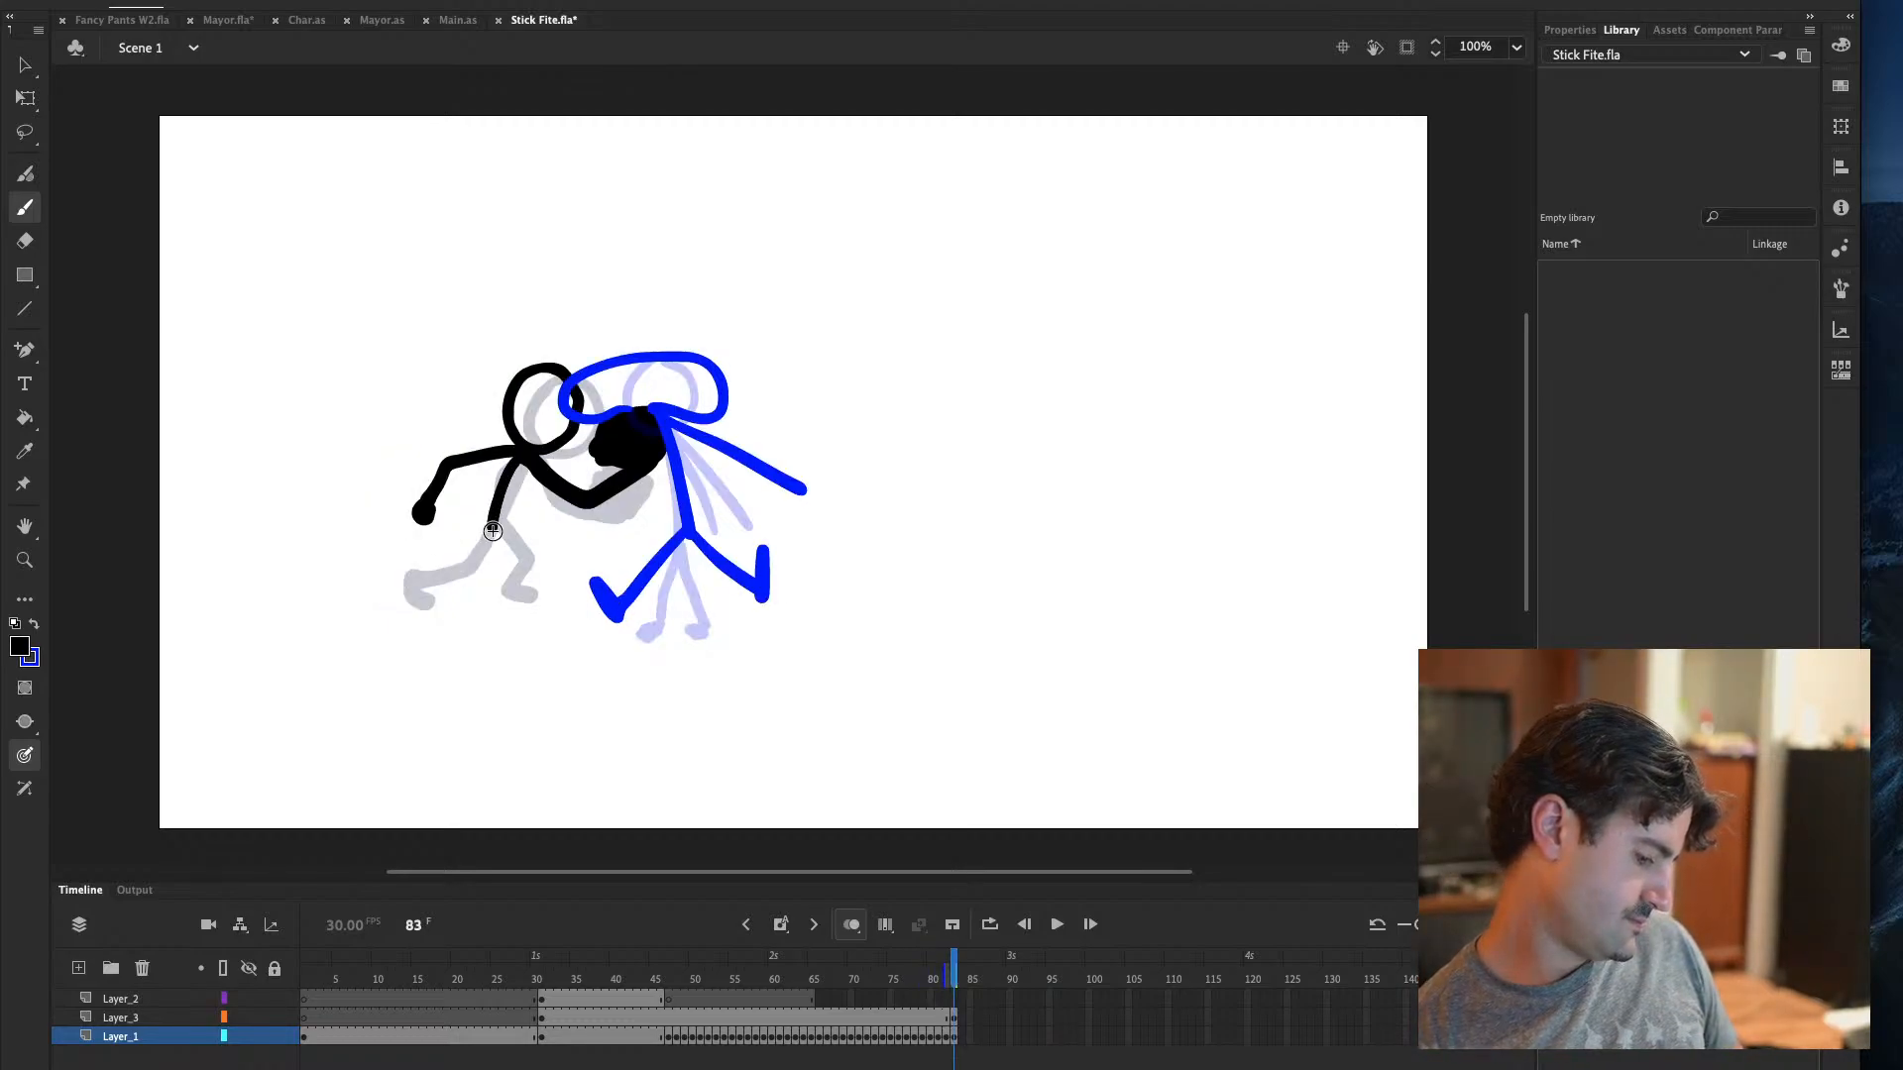
key("ctrl+z")
left_click_drag(521, 455, 482, 544)
key("ctrl+z")
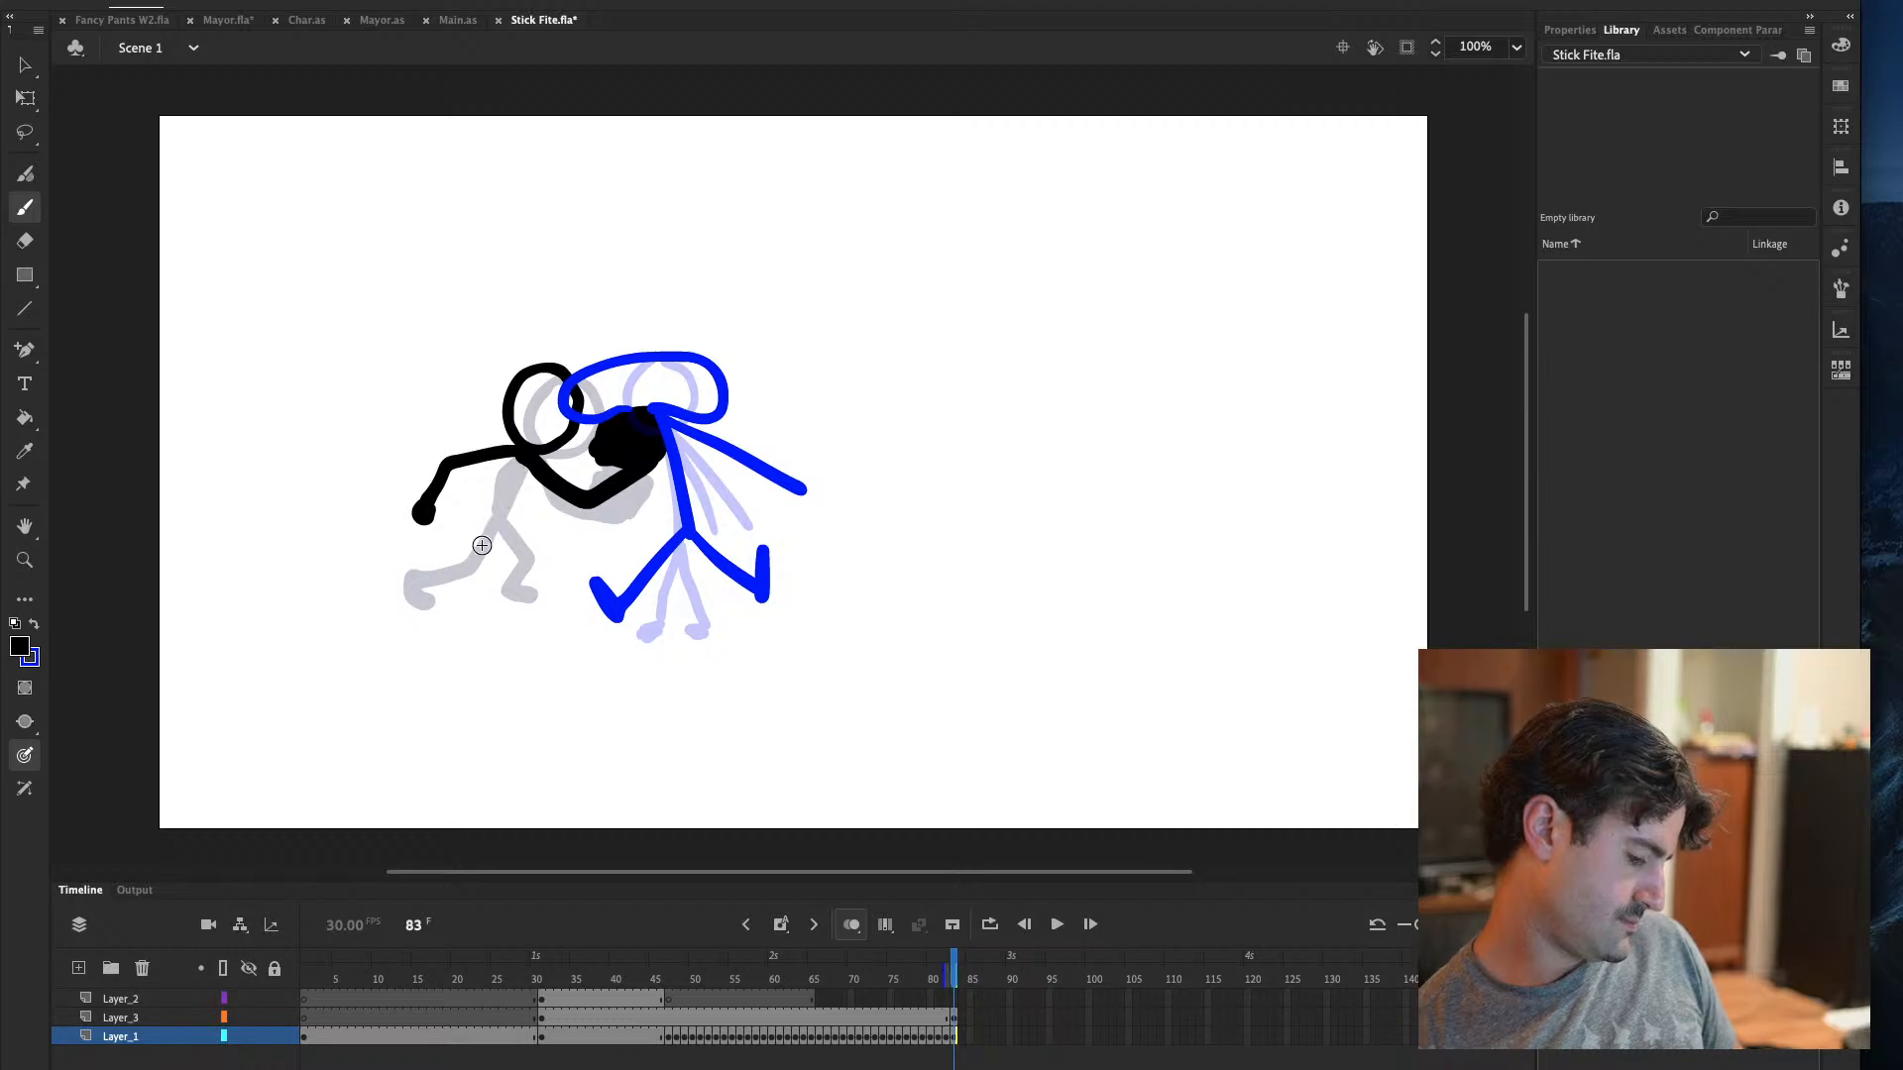
left_click_drag(517, 462, 487, 552)
key("ctrl+z")
Draw the black figure's torso bowed forward, with a bent front leg and a back leg trailing behind, and compare it with frame 82
mouse_move(521, 458)
left_mouse_down()
mouse_move(485, 540)
mouse_move(521, 549)
mouse_move(540, 597)
left_mouse_up()
left_click_drag(485, 541, 440, 595)
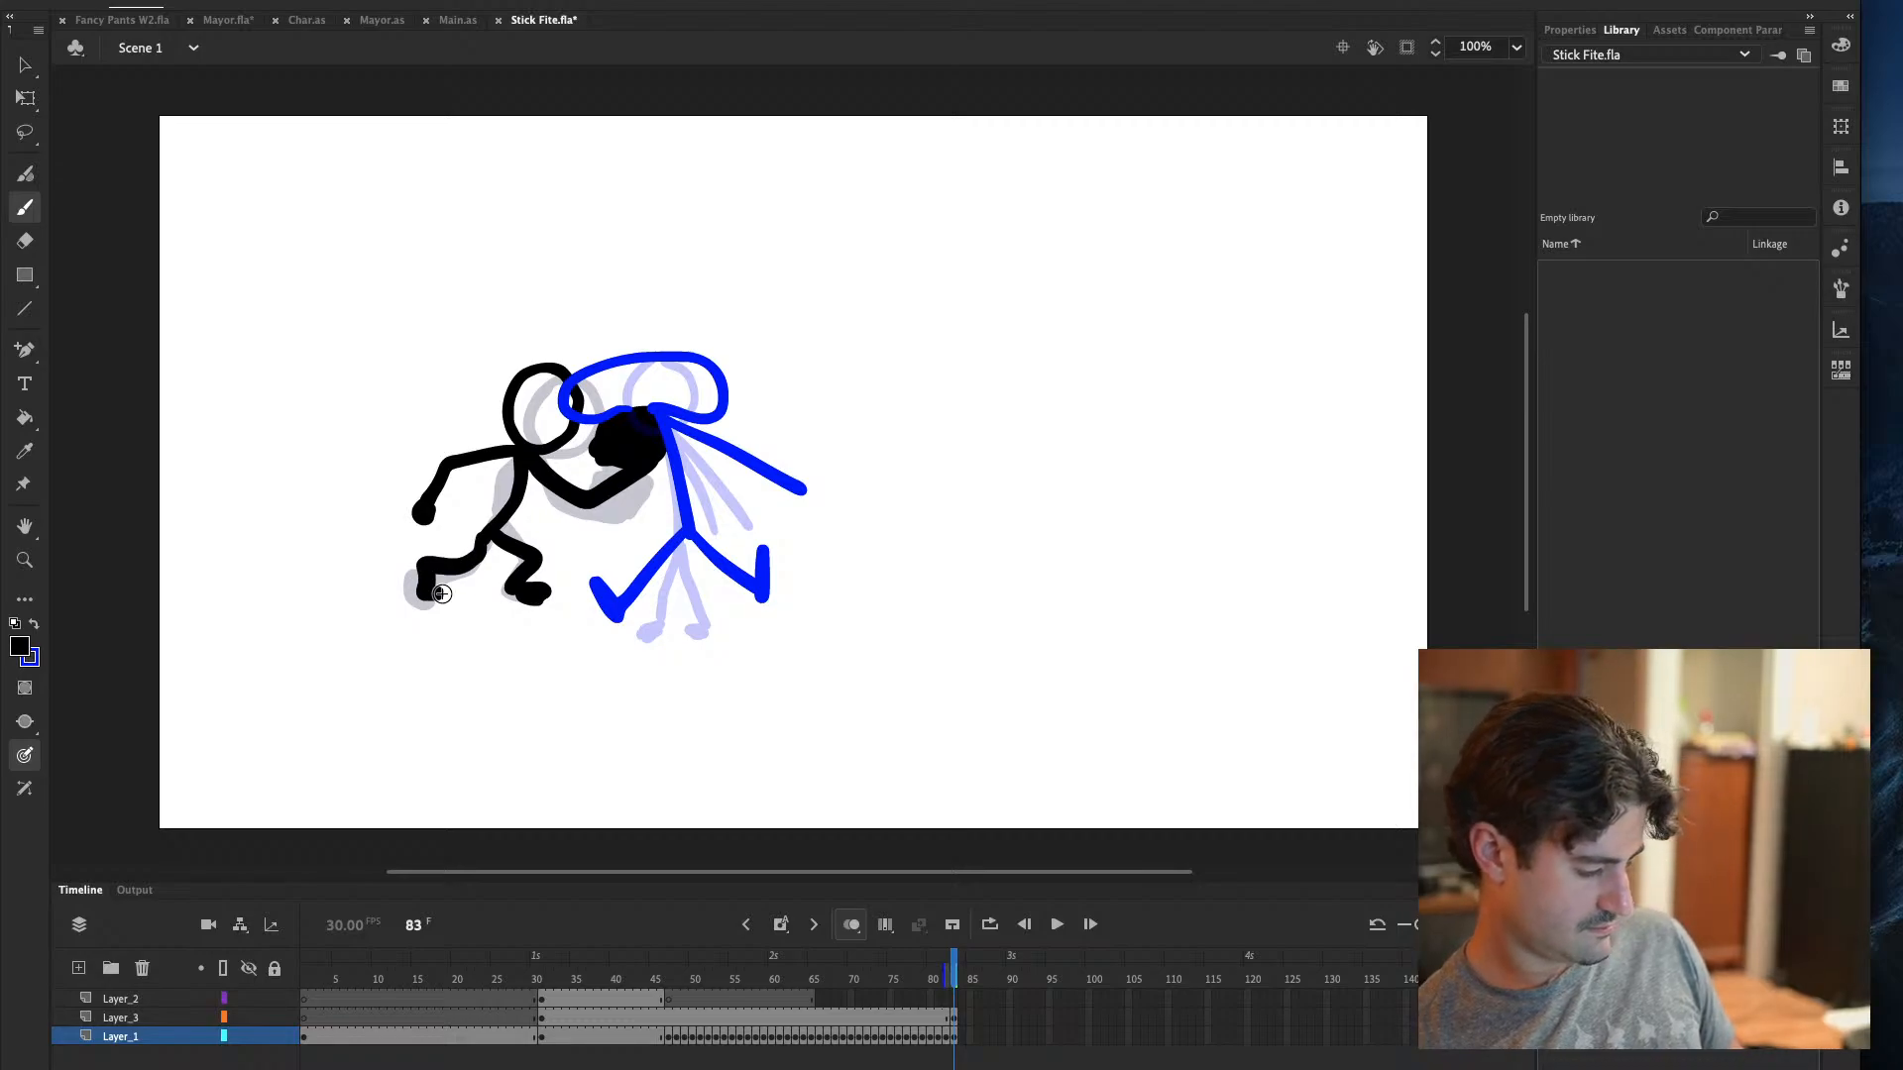
key("comma")
key("period")
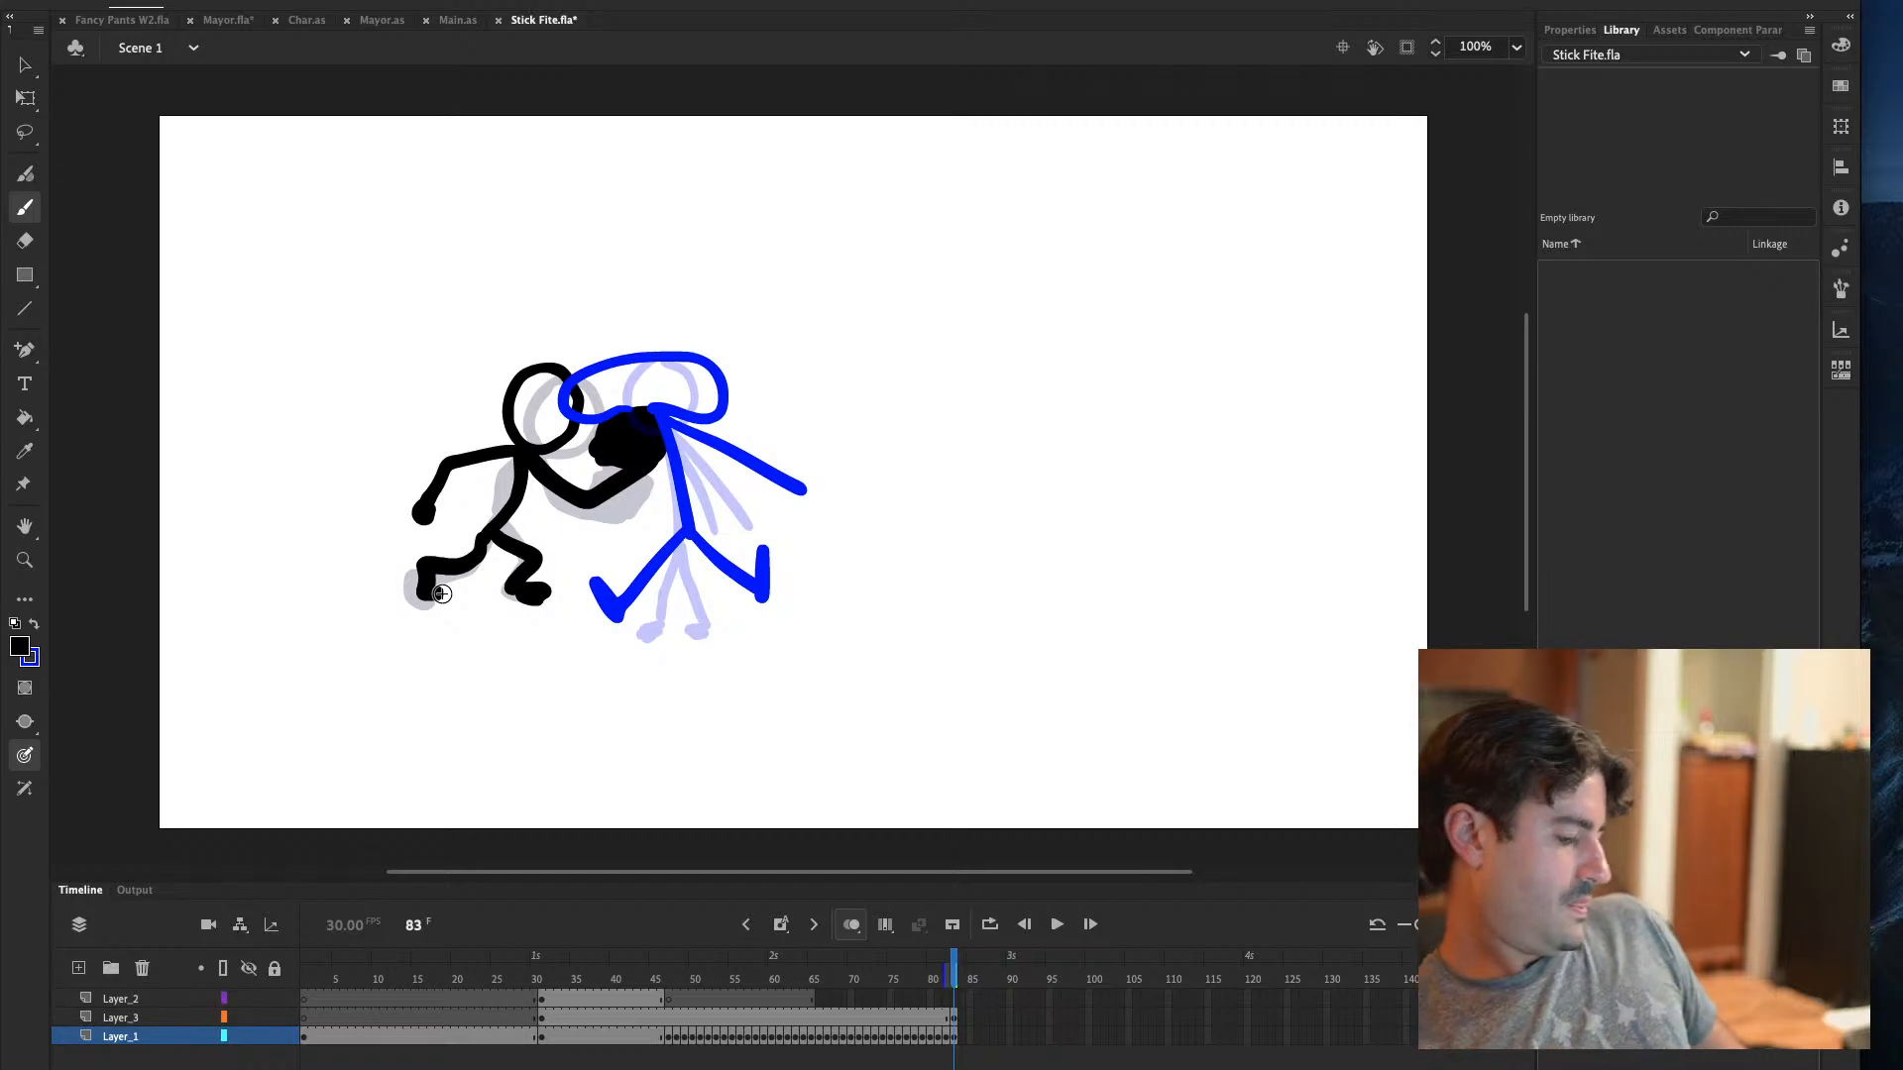
Erase the black figure's back arm on frame 83 and compare the pose with the previous frame
key("e")
mouse_move(472, 454)
left_mouse_down()
mouse_move(507, 452)
mouse_move(425, 510)
left_mouse_up()
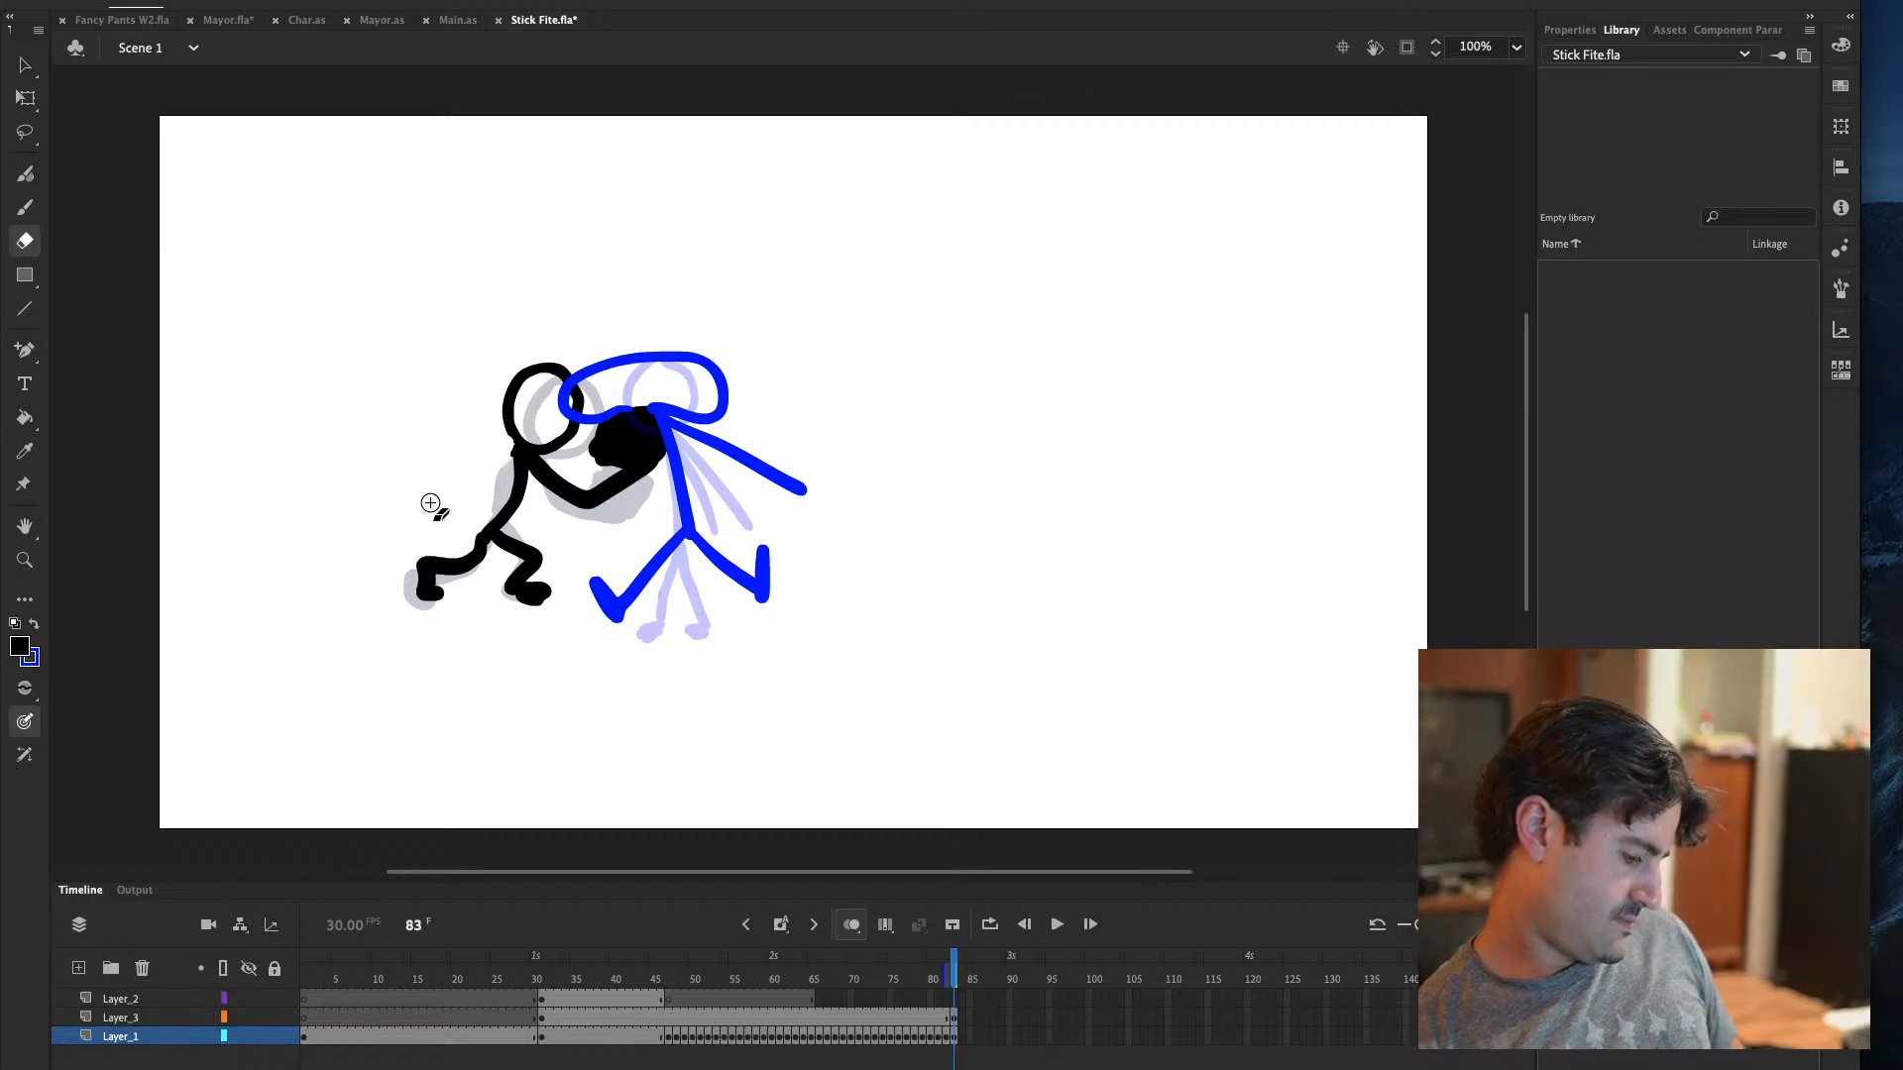
left_click(26, 208)
key("comma")
key("period")
mouse_move(511, 444)
left_mouse_down()
mouse_move(447, 453)
mouse_move(449, 494)
mouse_move(466, 451)
mouse_move(445, 467)
mouse_move(456, 507)
left_mouse_up()
key("ctrl+z")
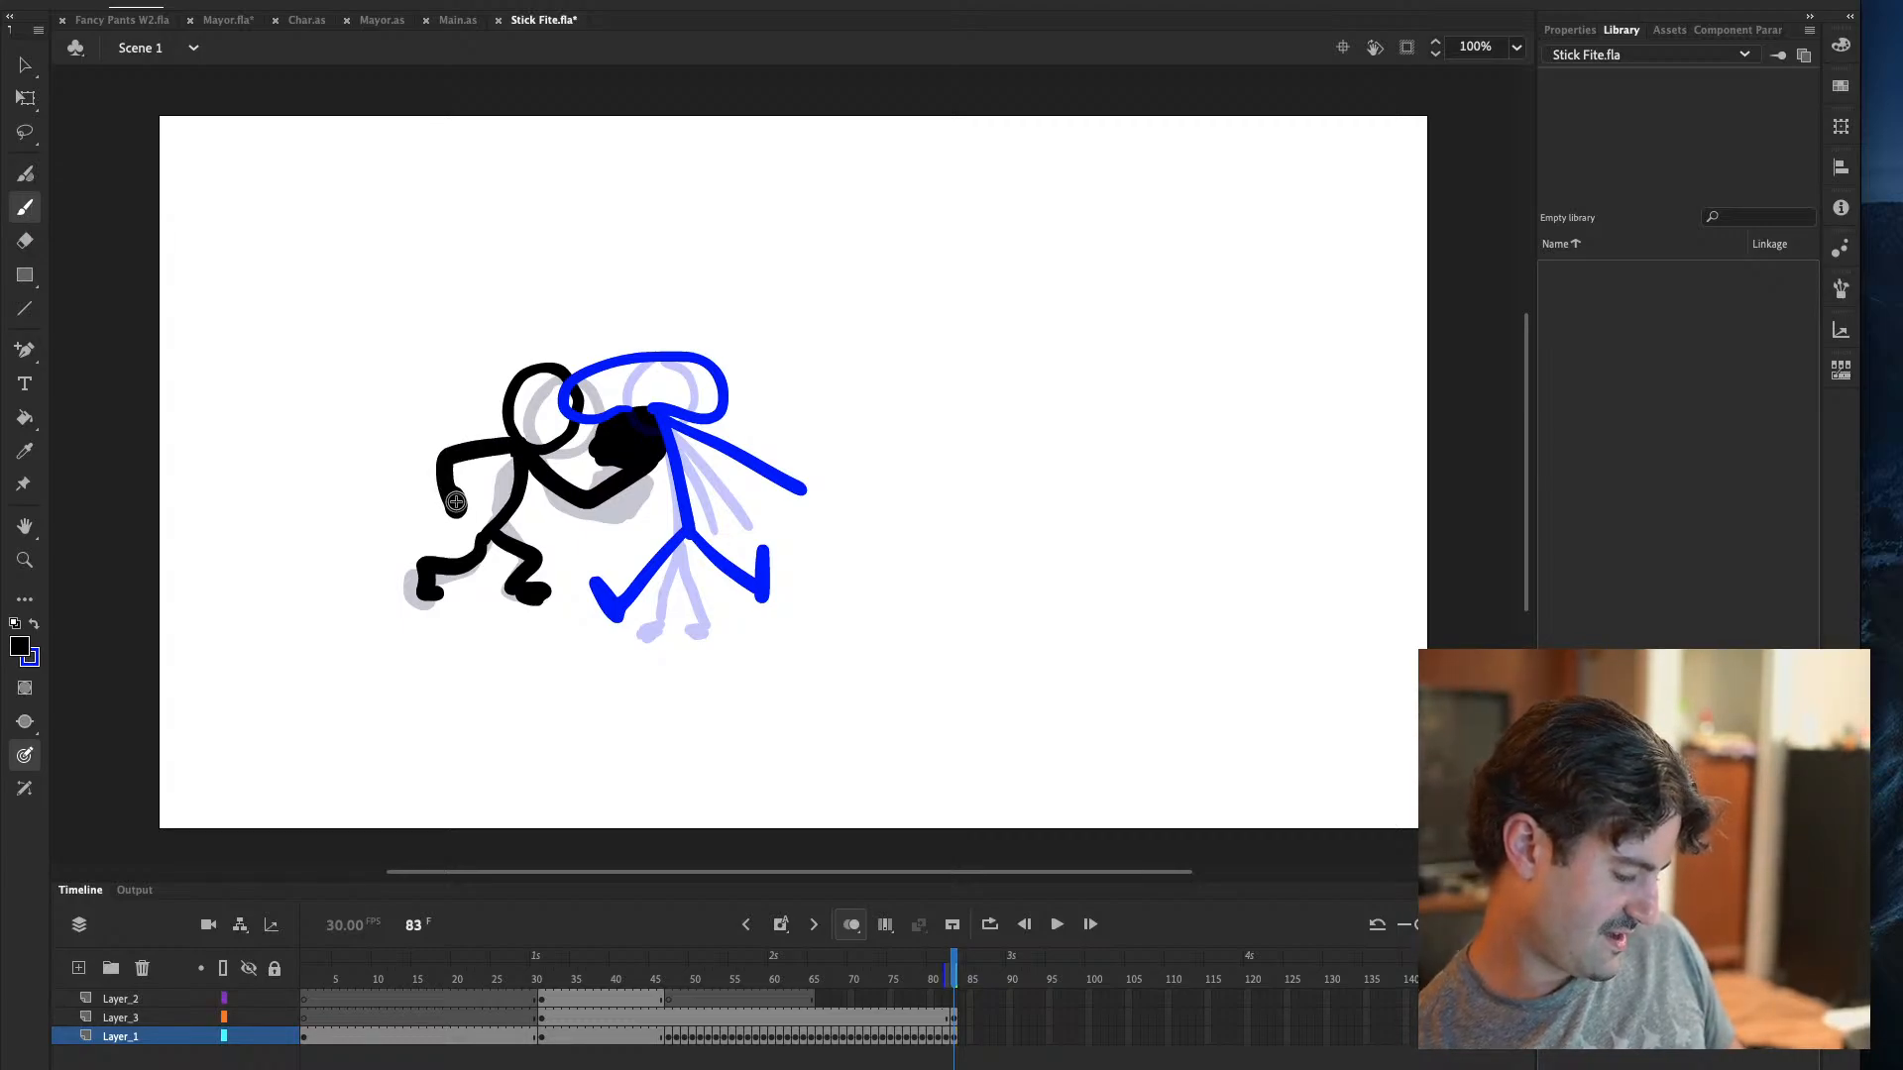
key("ctrl+z")
mouse_move(512, 444)
left_mouse_down()
mouse_move(446, 457)
mouse_move(416, 501)
left_mouse_up()
key("ctrl+z")
left_click_drag(513, 447, 435, 493)
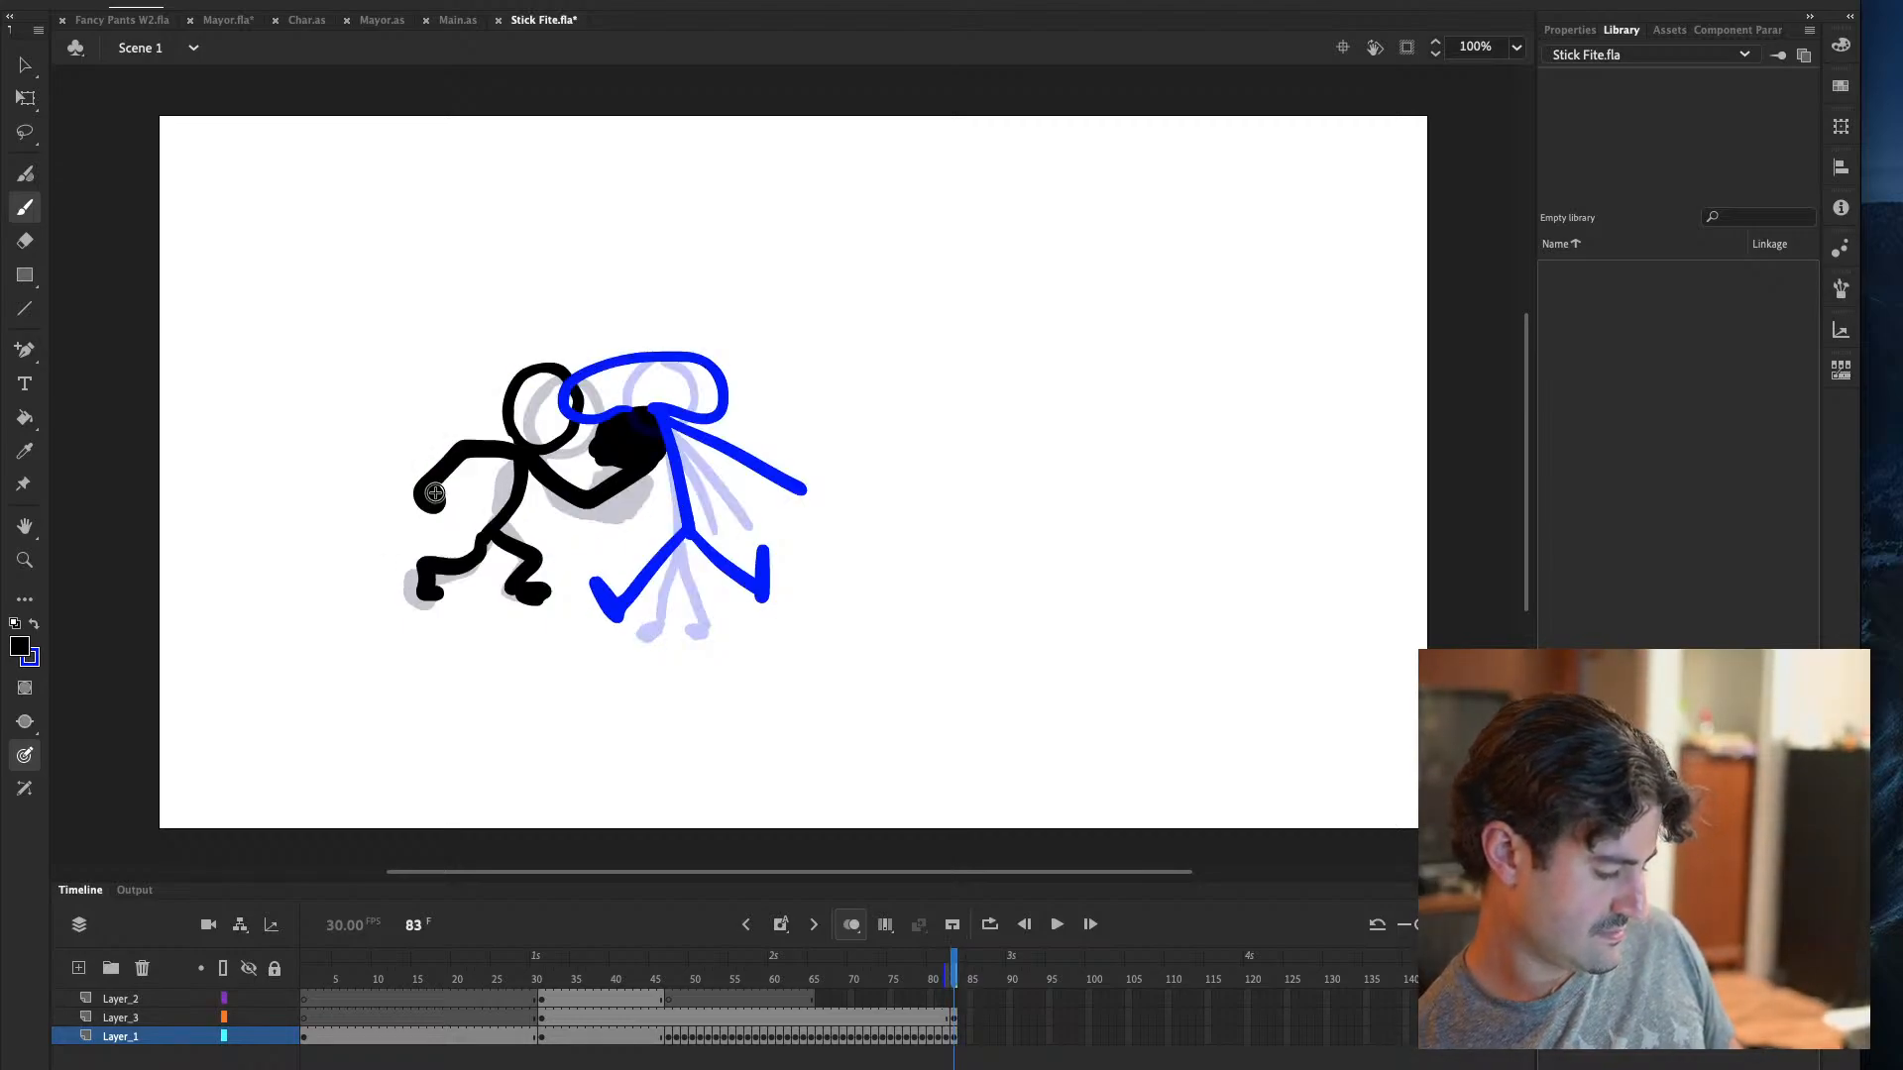
key("ctrl+z")
left_click_drag(511, 444, 463, 507)
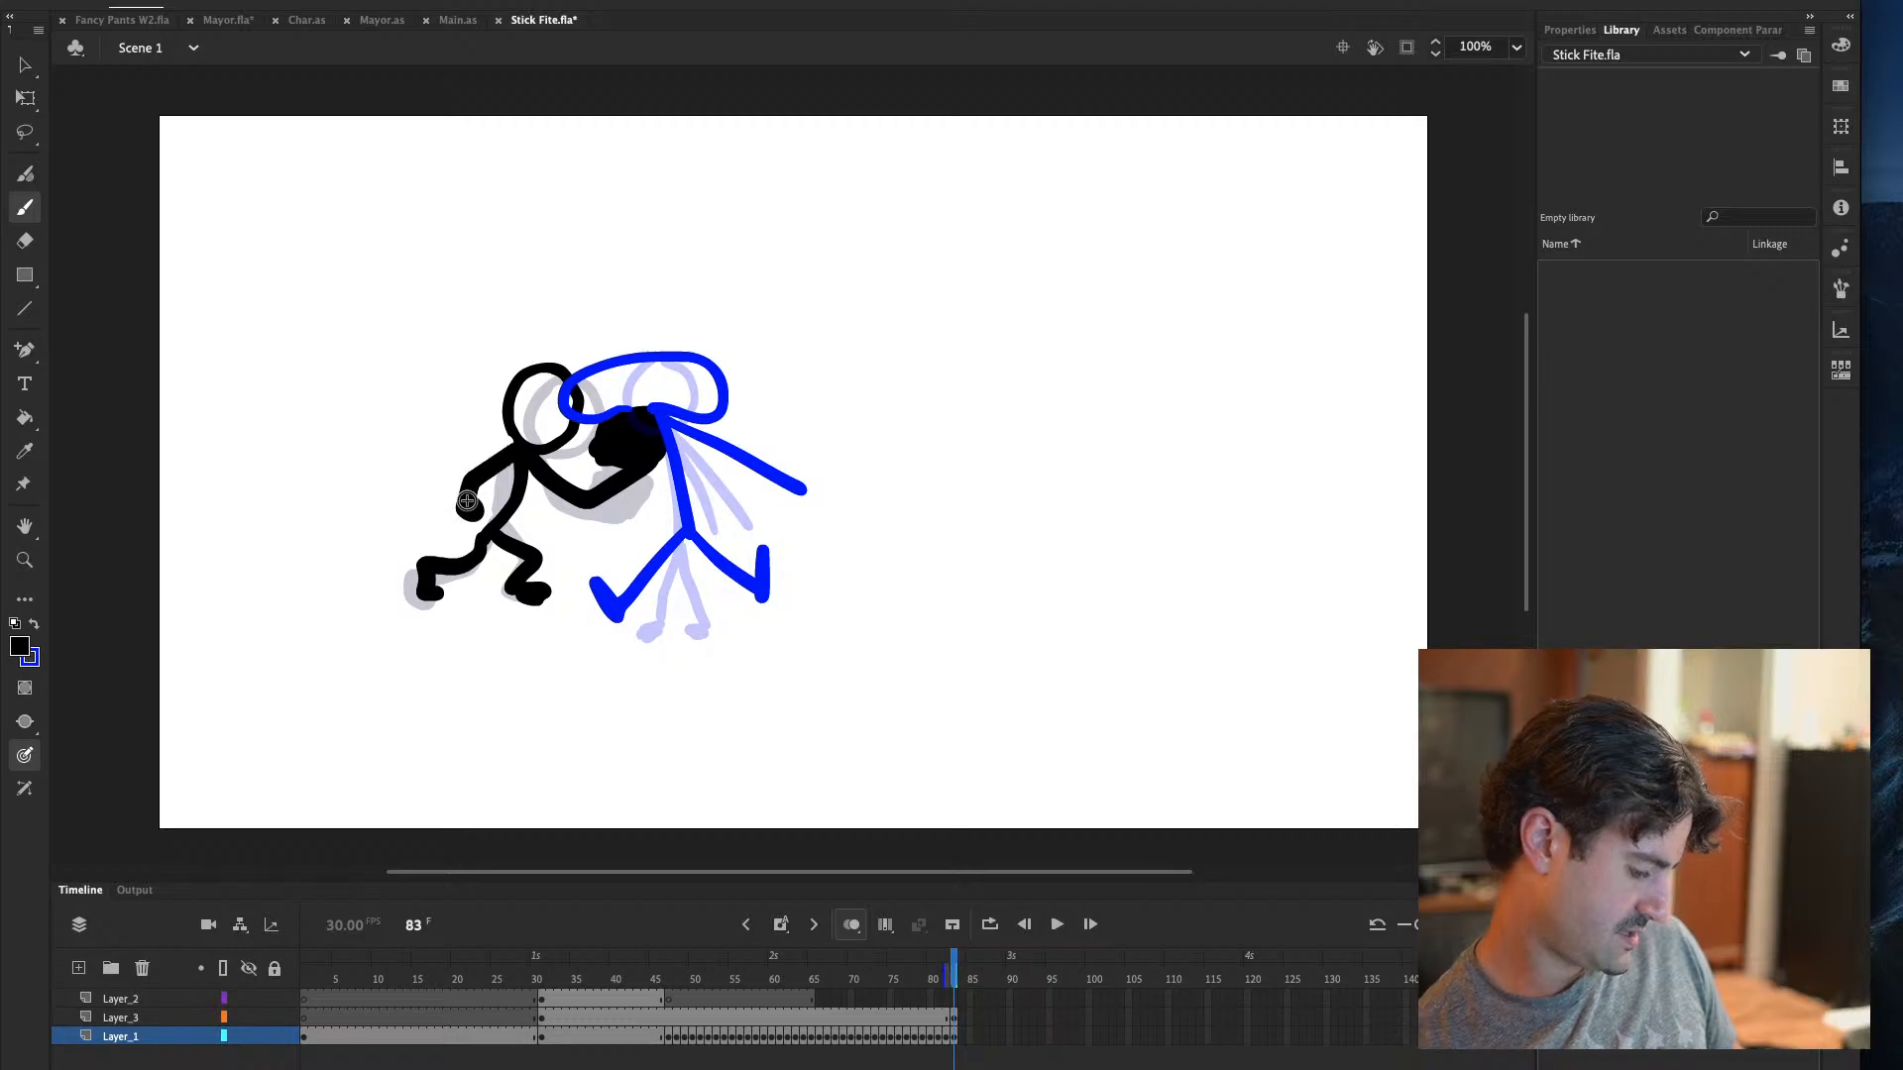
key("ctrl+z")
Redraw the black figure's back arm reaching behind the shoulder and bending down at the elbow to a rounded hand
left_click_drag(511, 446, 416, 501)
key("ctrl+z")
mouse_move(511, 446)
left_mouse_down()
mouse_move(460, 446)
mouse_move(429, 504)
left_mouse_up()
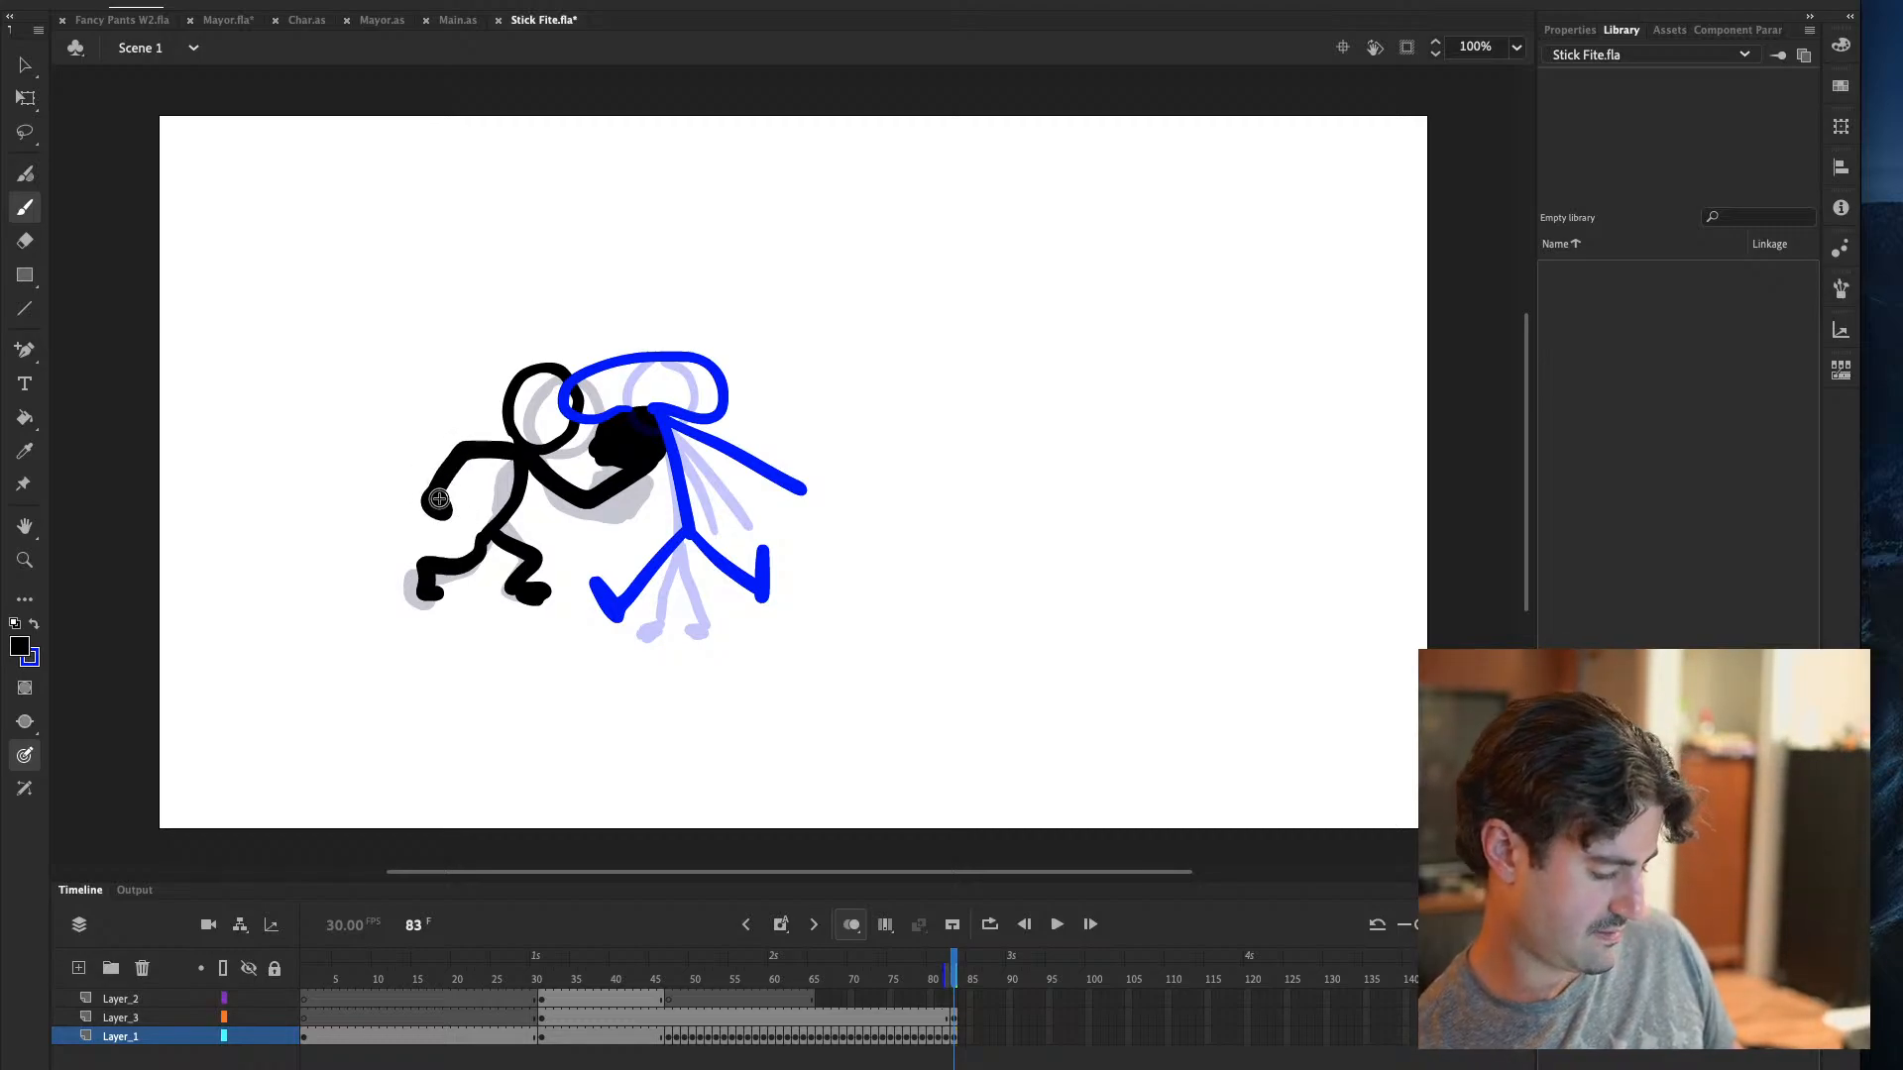
key(".")
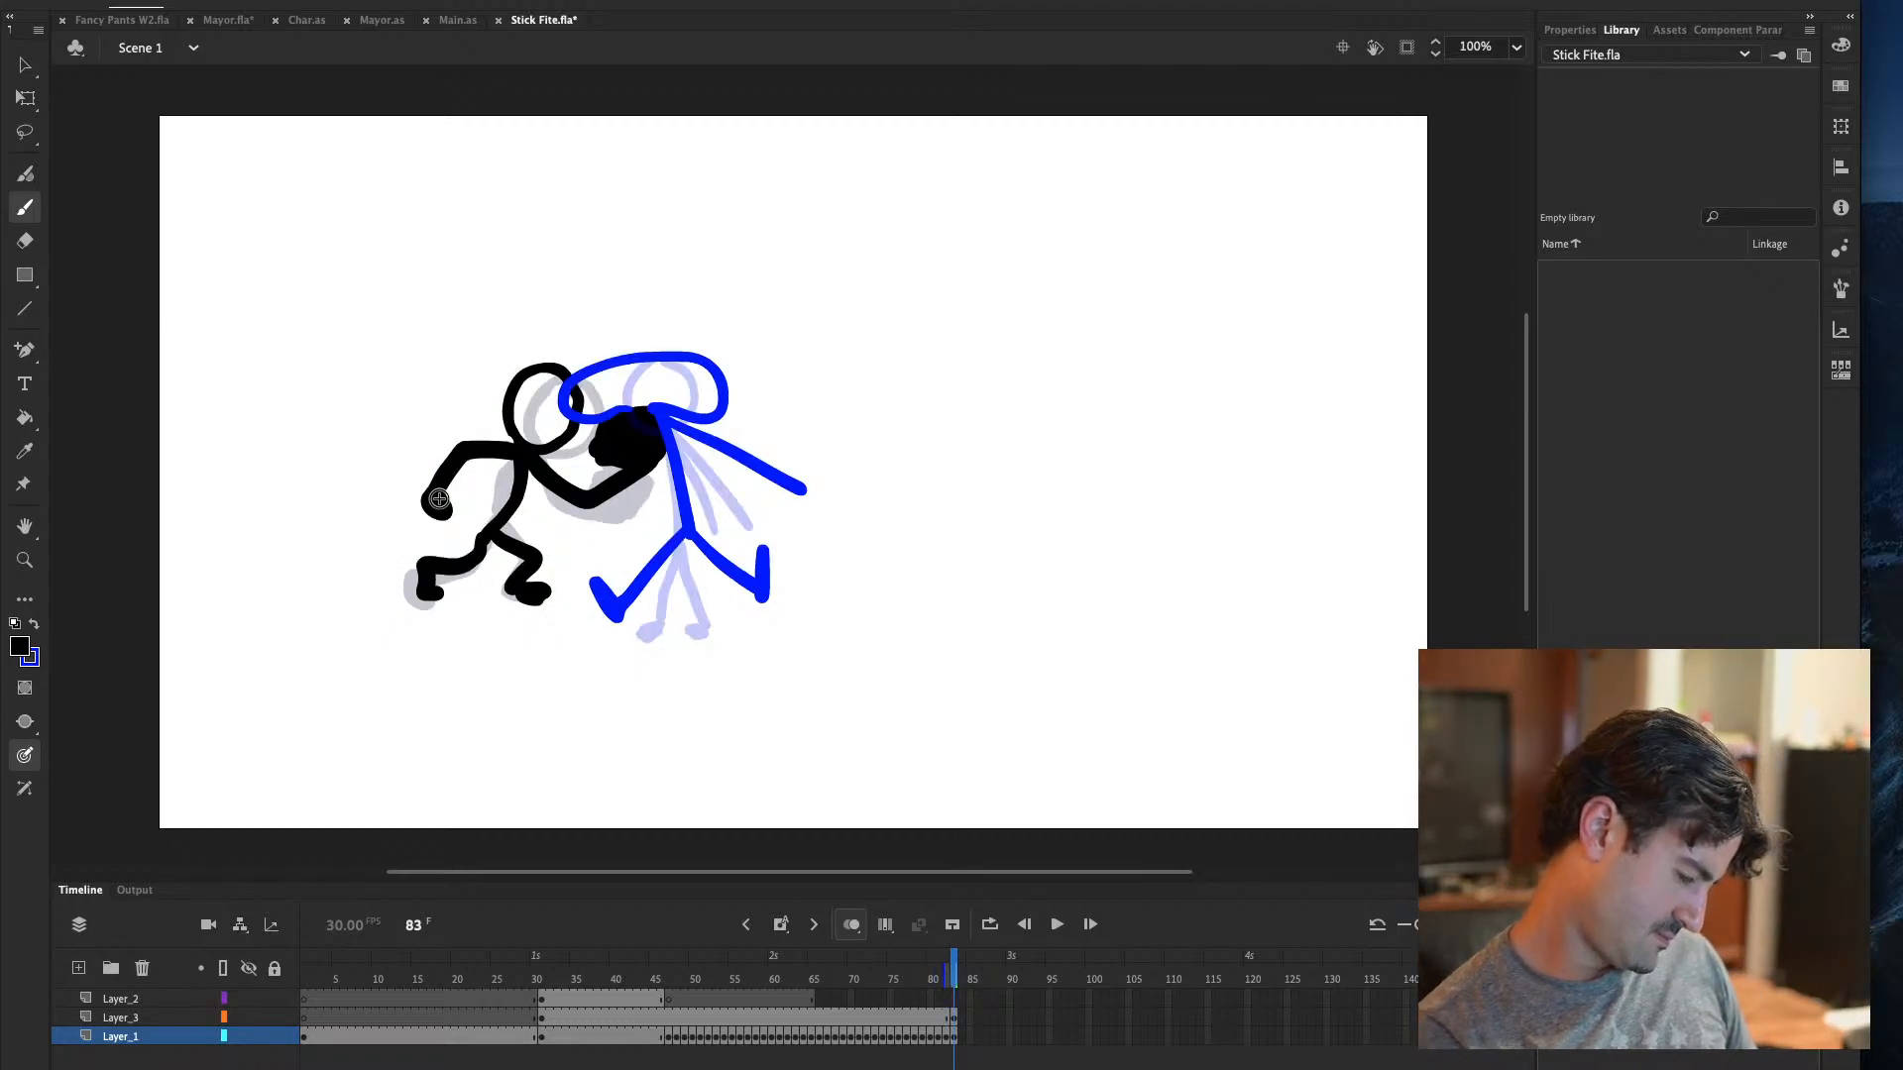
Erase the black figure's hips and front leg, then redraw the front leg and reconnect the back leg to a higher hip
key("e")
mouse_move(514, 543)
left_mouse_down()
mouse_move(484, 551)
mouse_move(486, 530)
mouse_move(537, 598)
mouse_move(528, 532)
left_mouse_up()
left_click(27, 208)
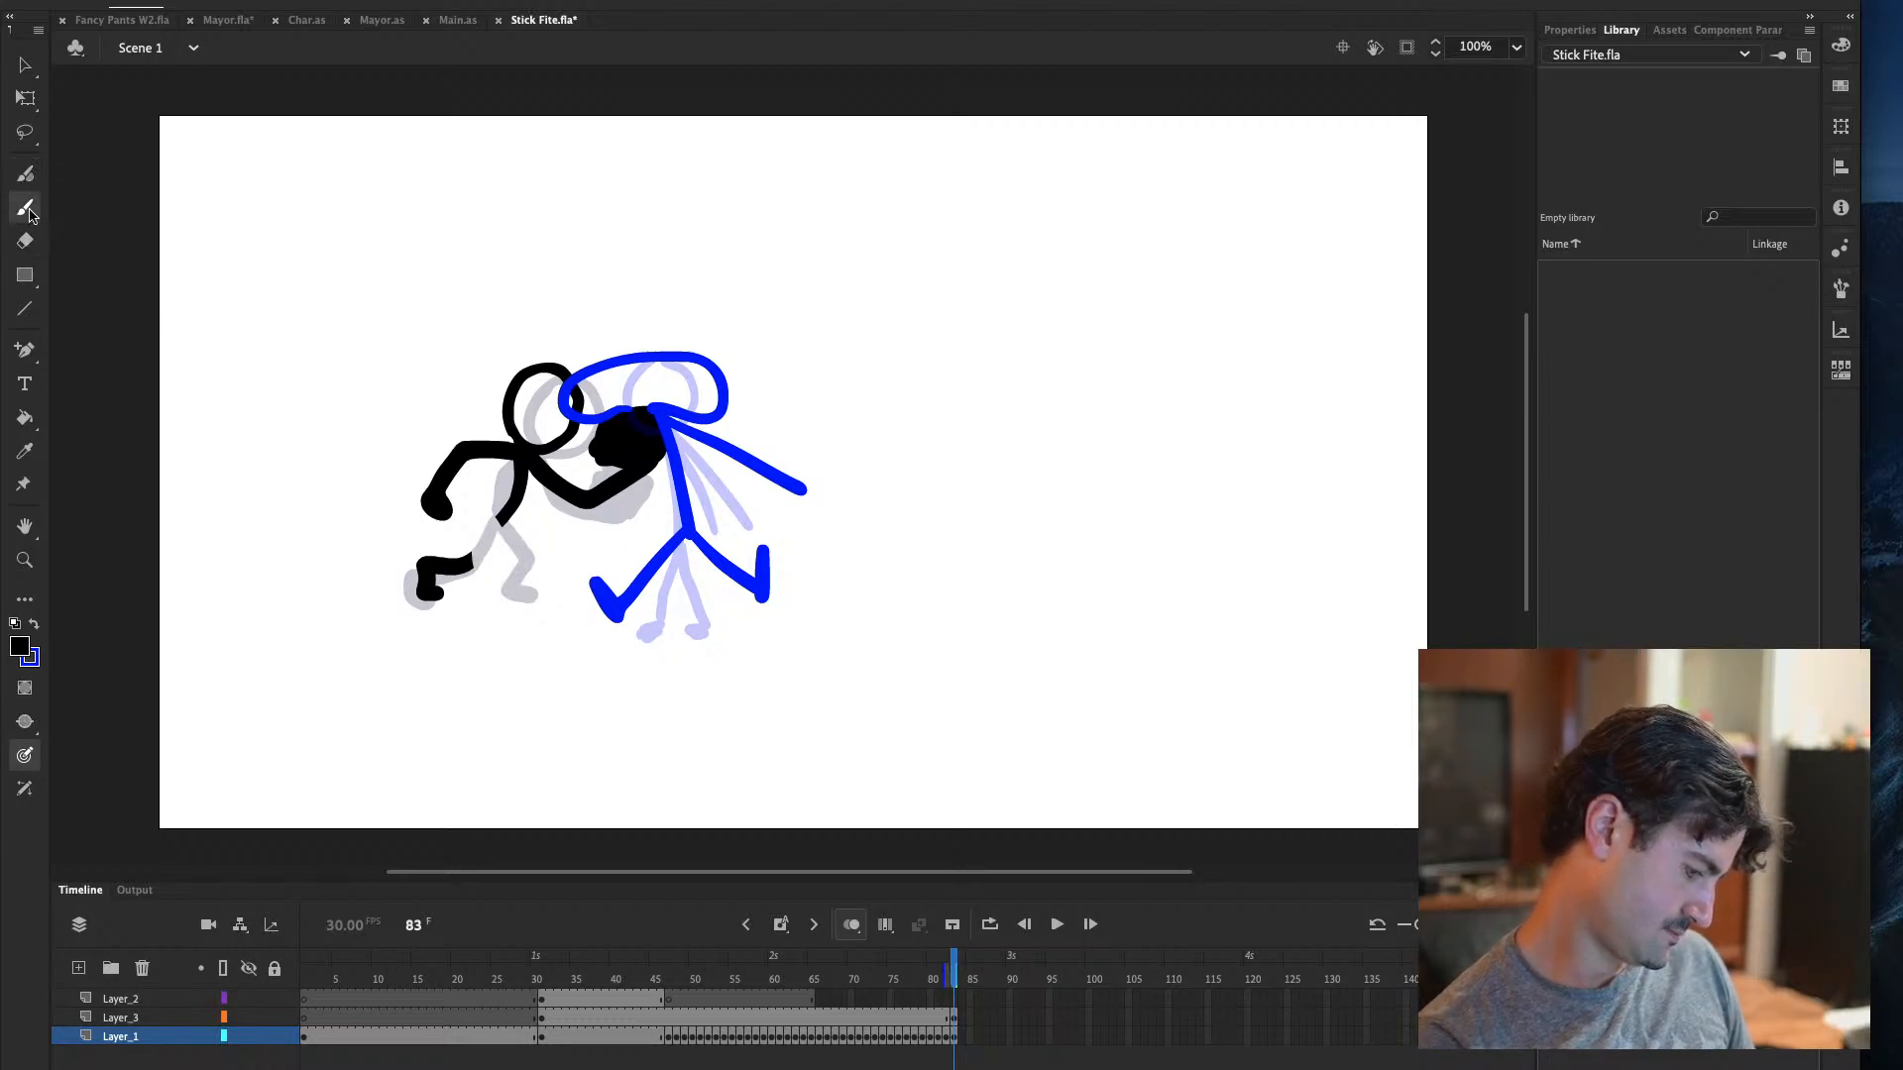
left_click_drag(506, 521, 547, 591)
left_click_drag(504, 522, 473, 561)
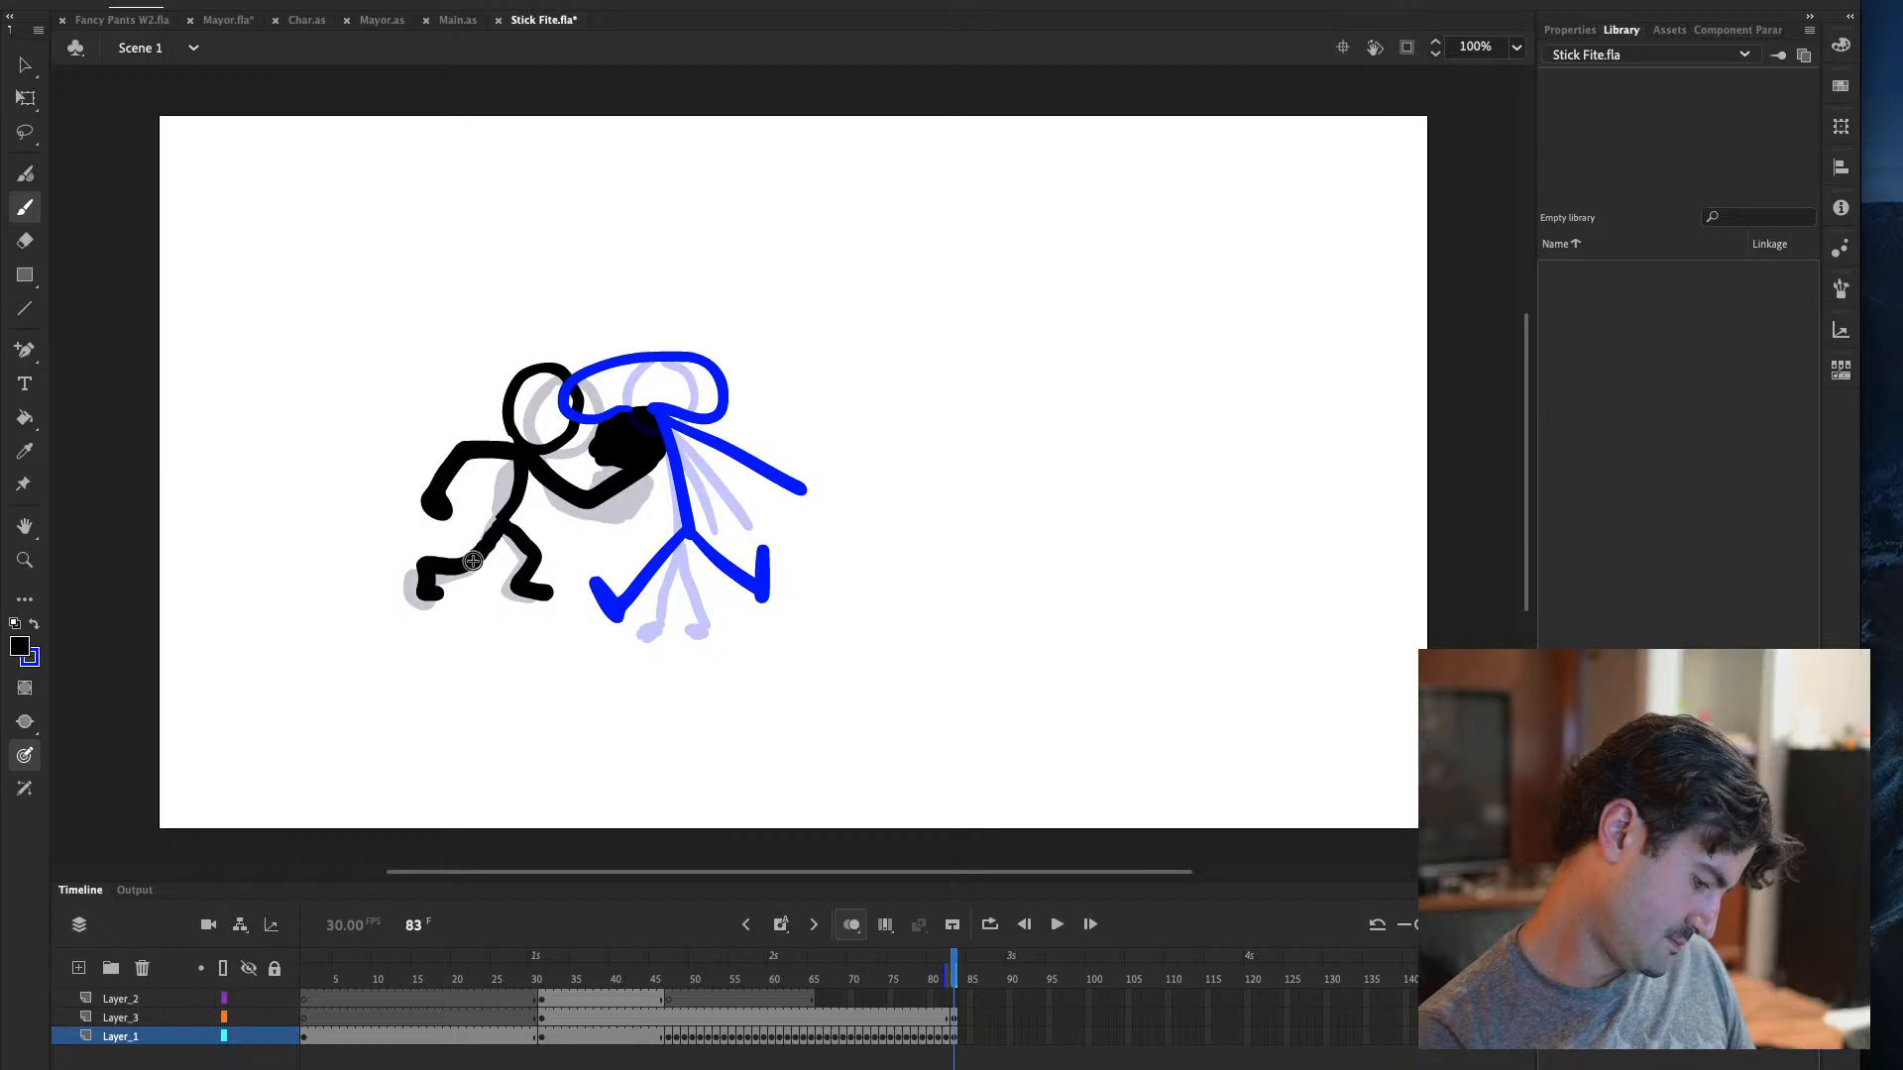
Test the movie to review the punch animation, and close the preview
key("super+Return")
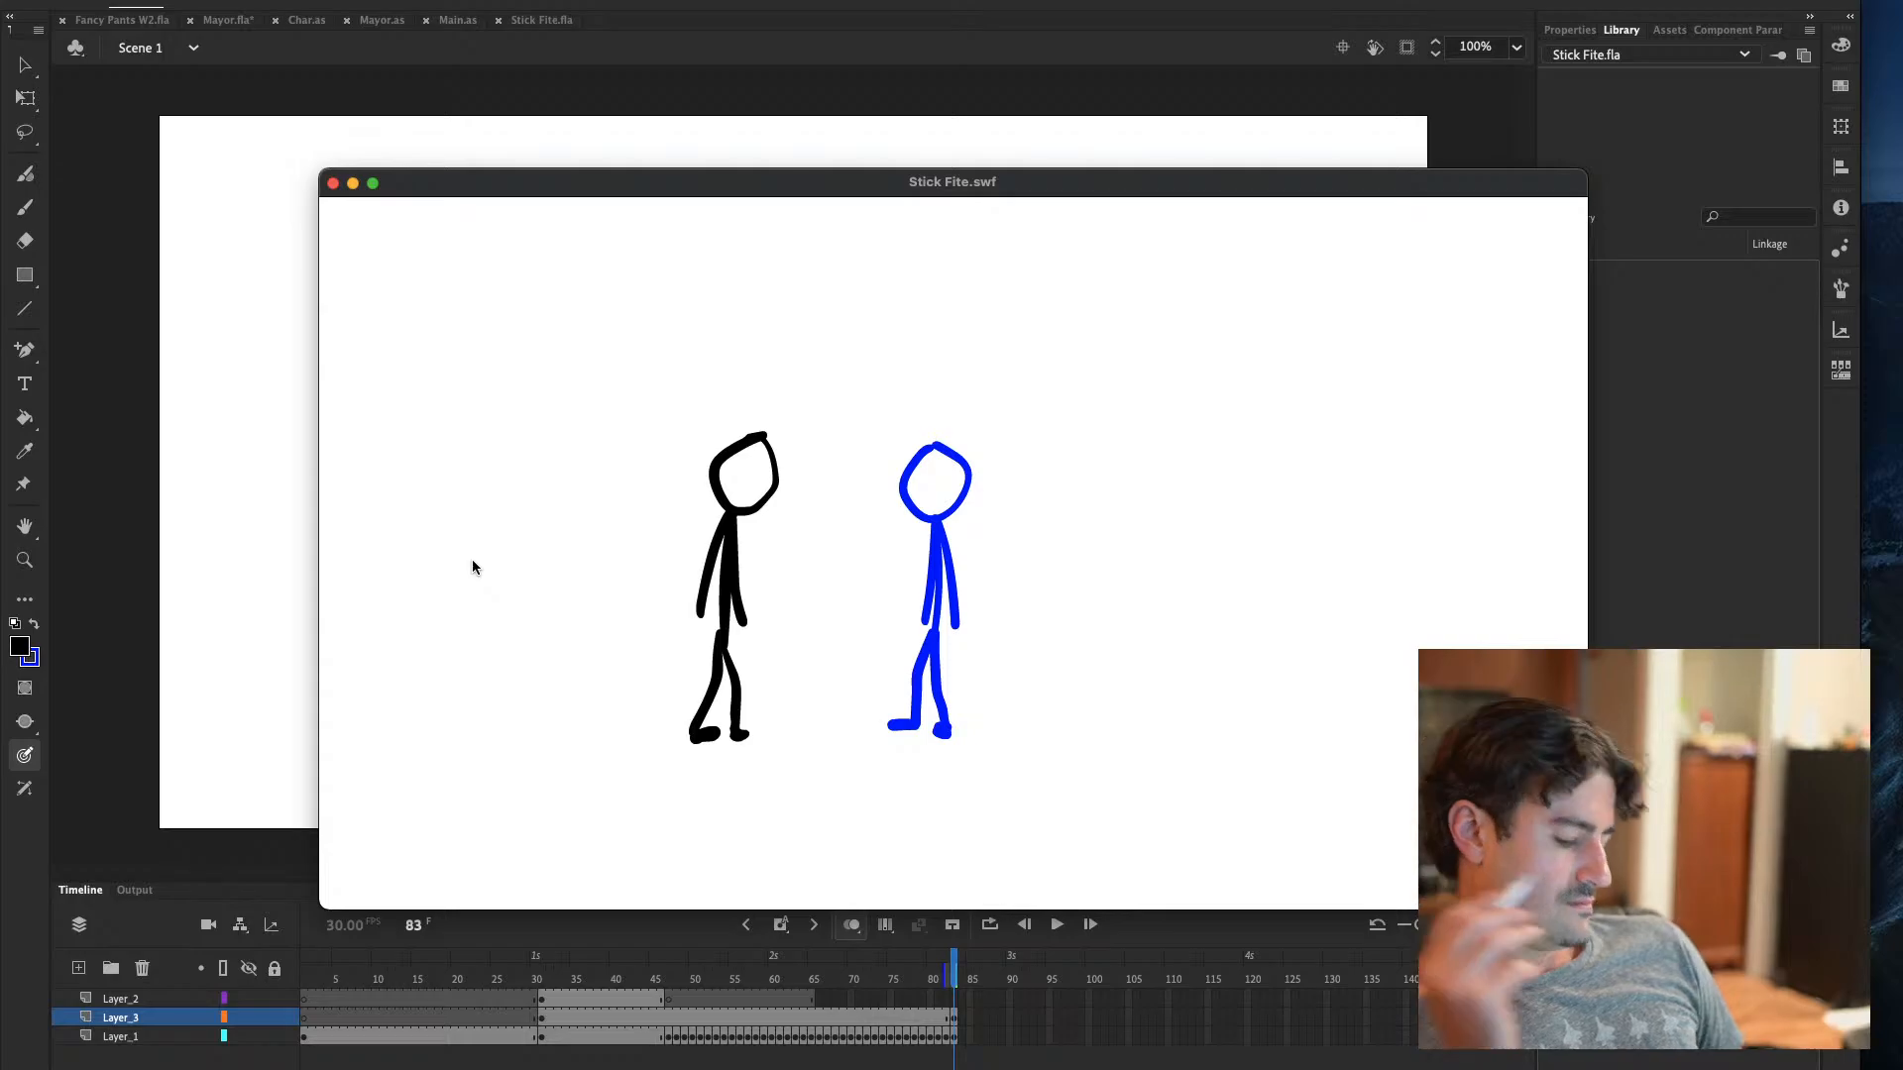
left_click(333, 183)
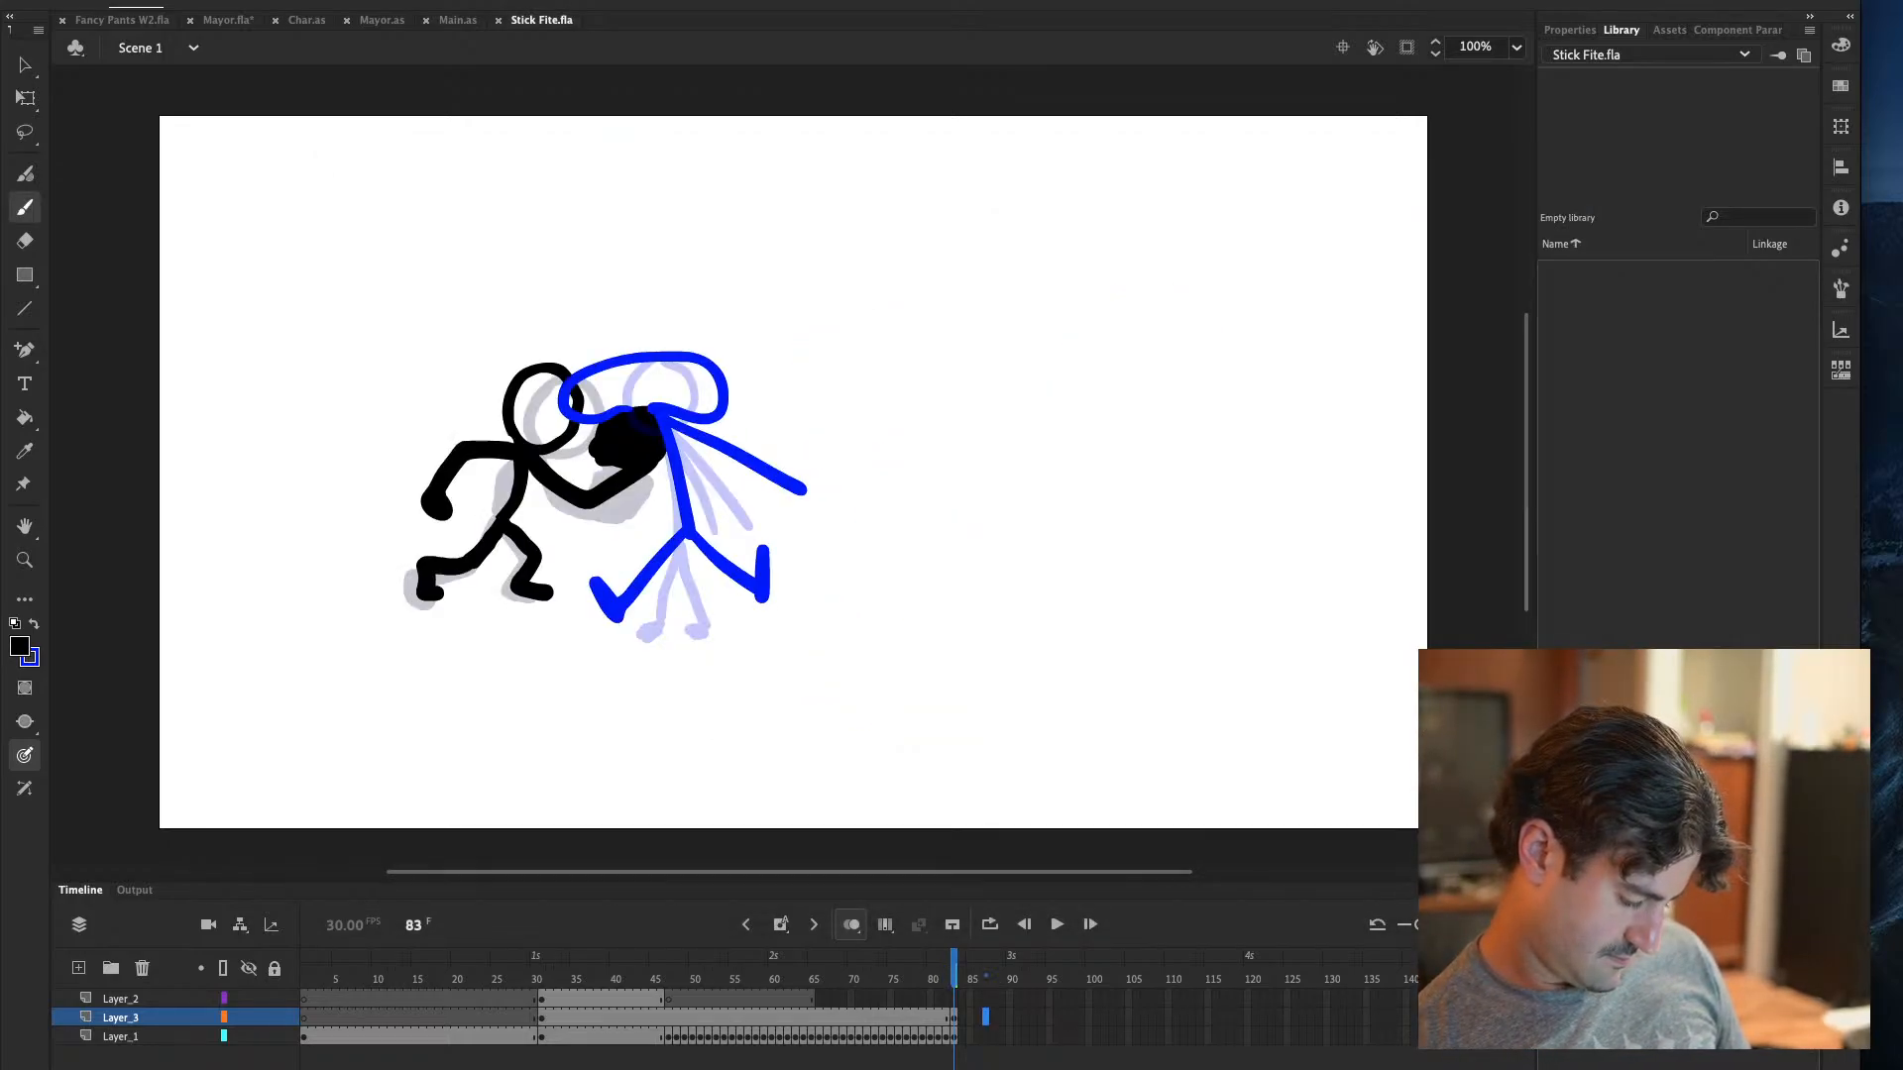
Extend the final punch pose from frame 83 through frame 89 and save the file
left_click(954, 982)
mouse_move(958, 978)
left_mouse_down()
mouse_move(927, 979)
mouse_move(955, 982)
left_mouse_up()
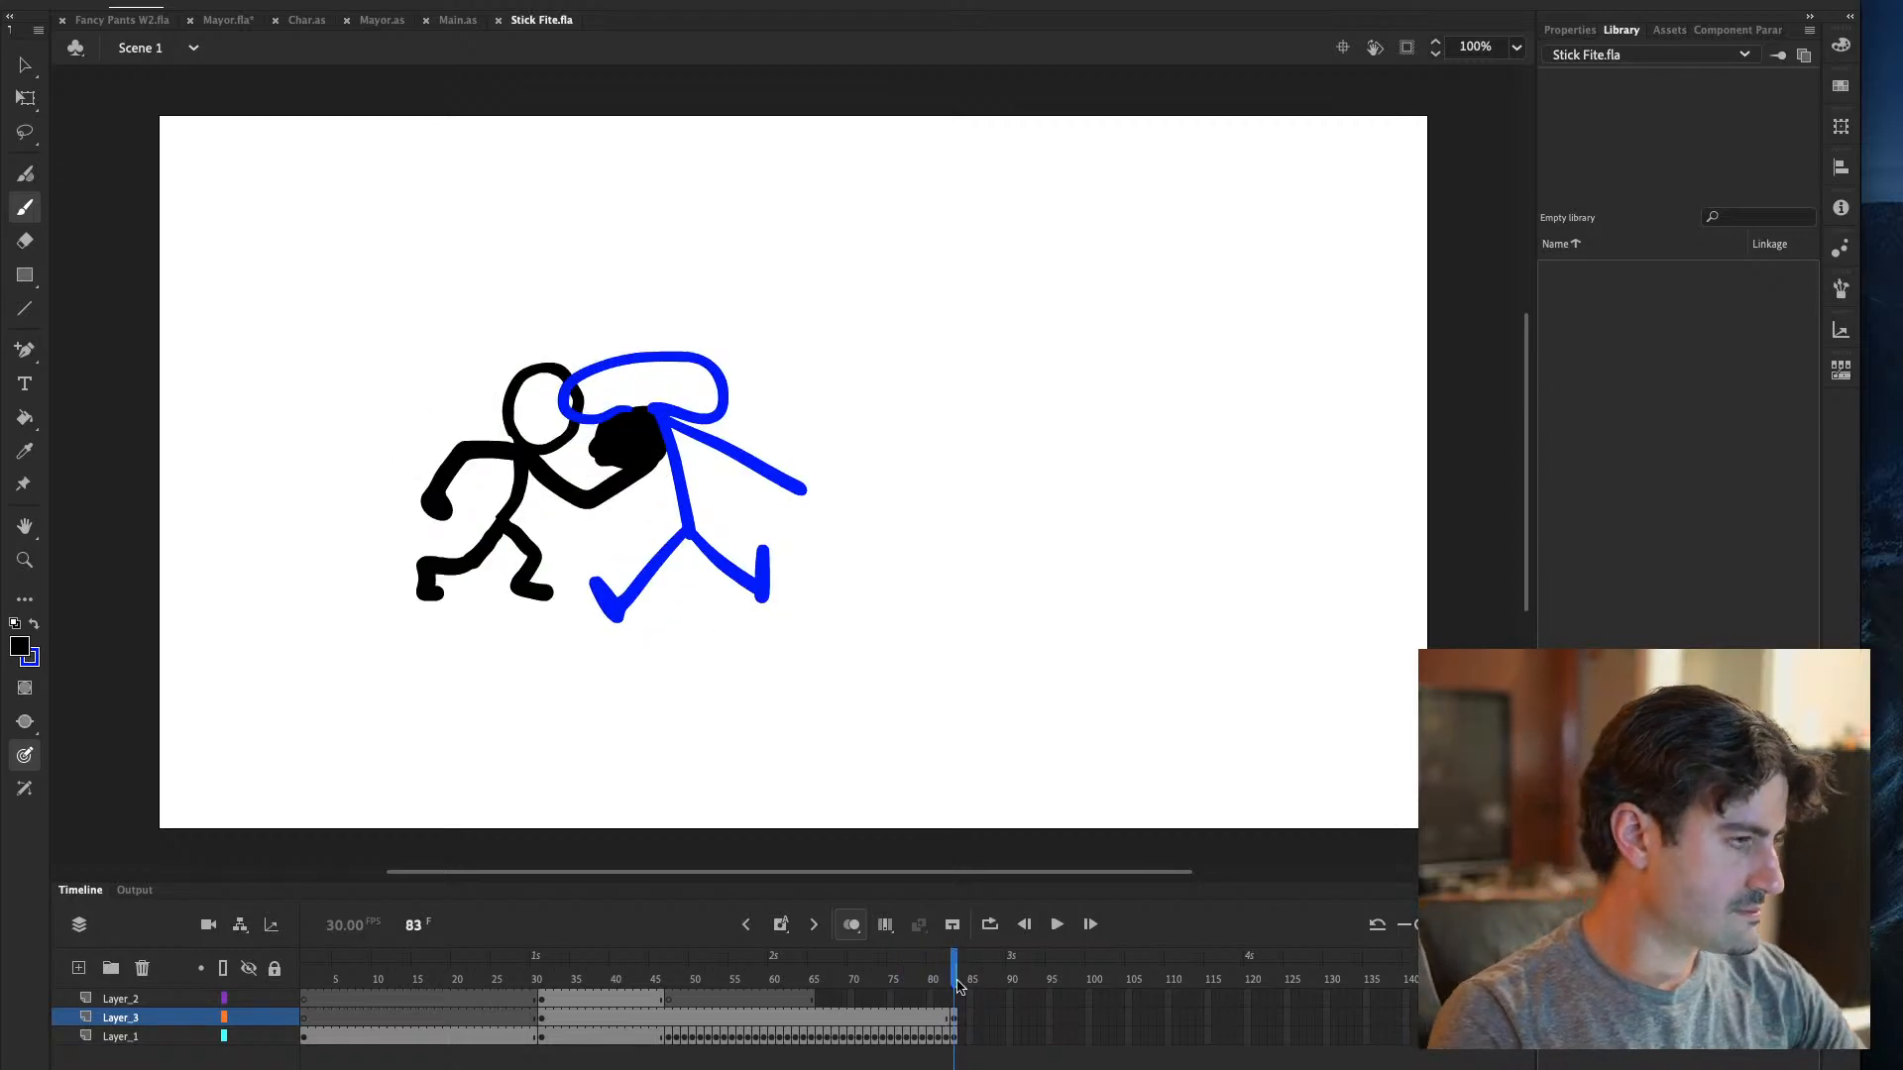
key("F6")
key("ctrl+s")
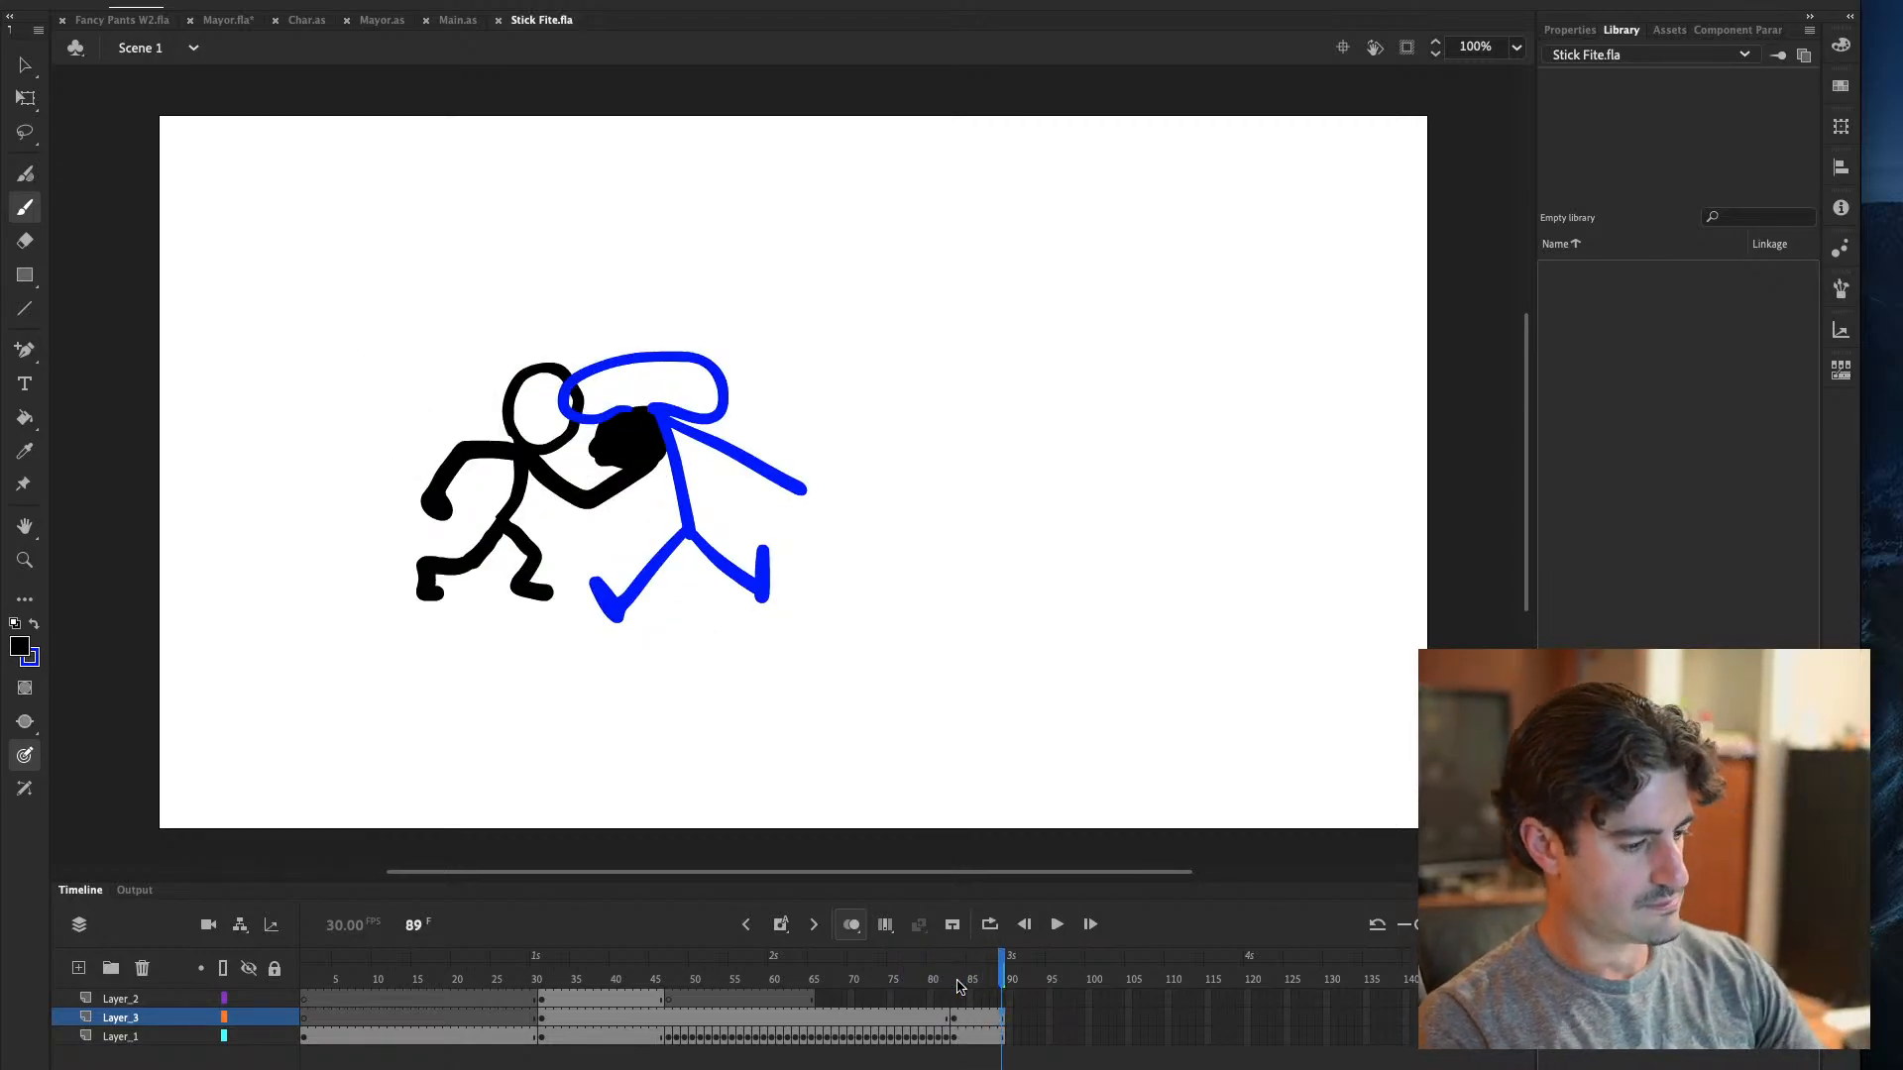
Play the test movie again to review the punch with its longer final hold
key("ctrl+Return")
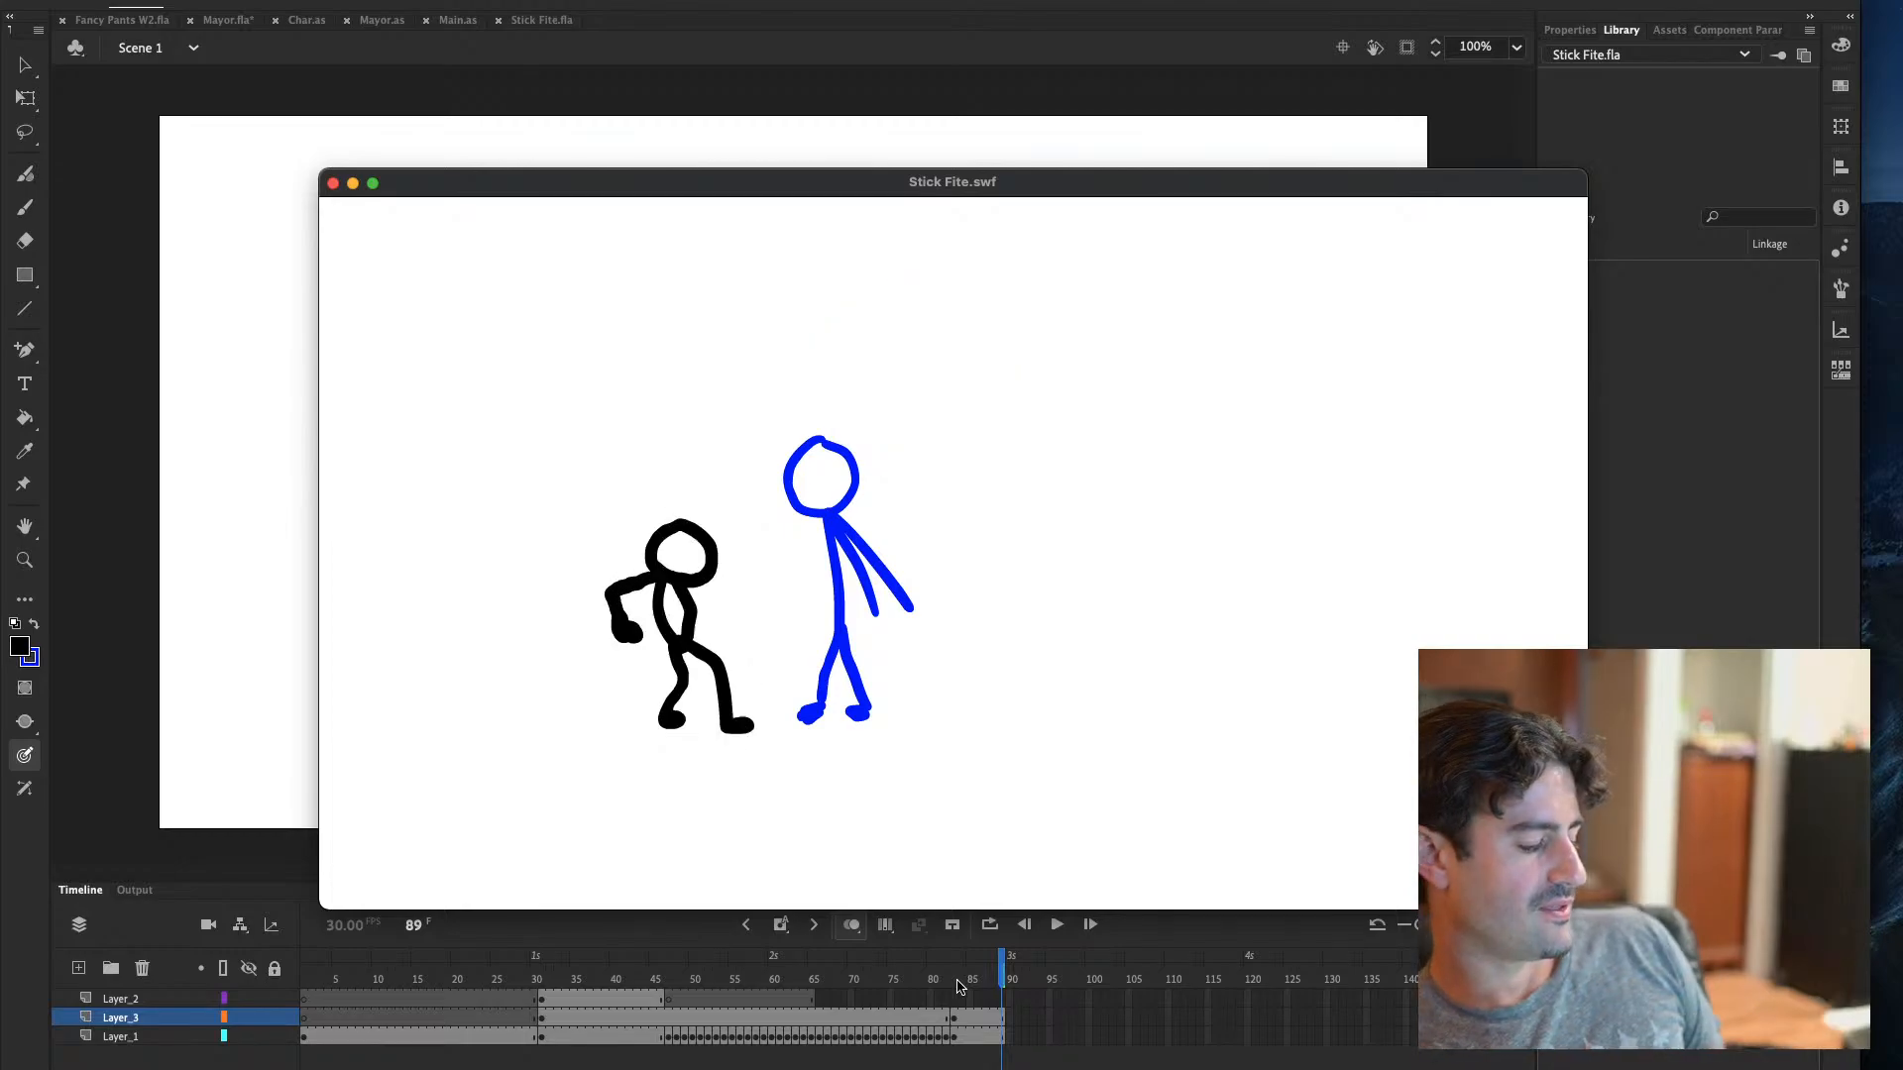
left_click(333, 183)
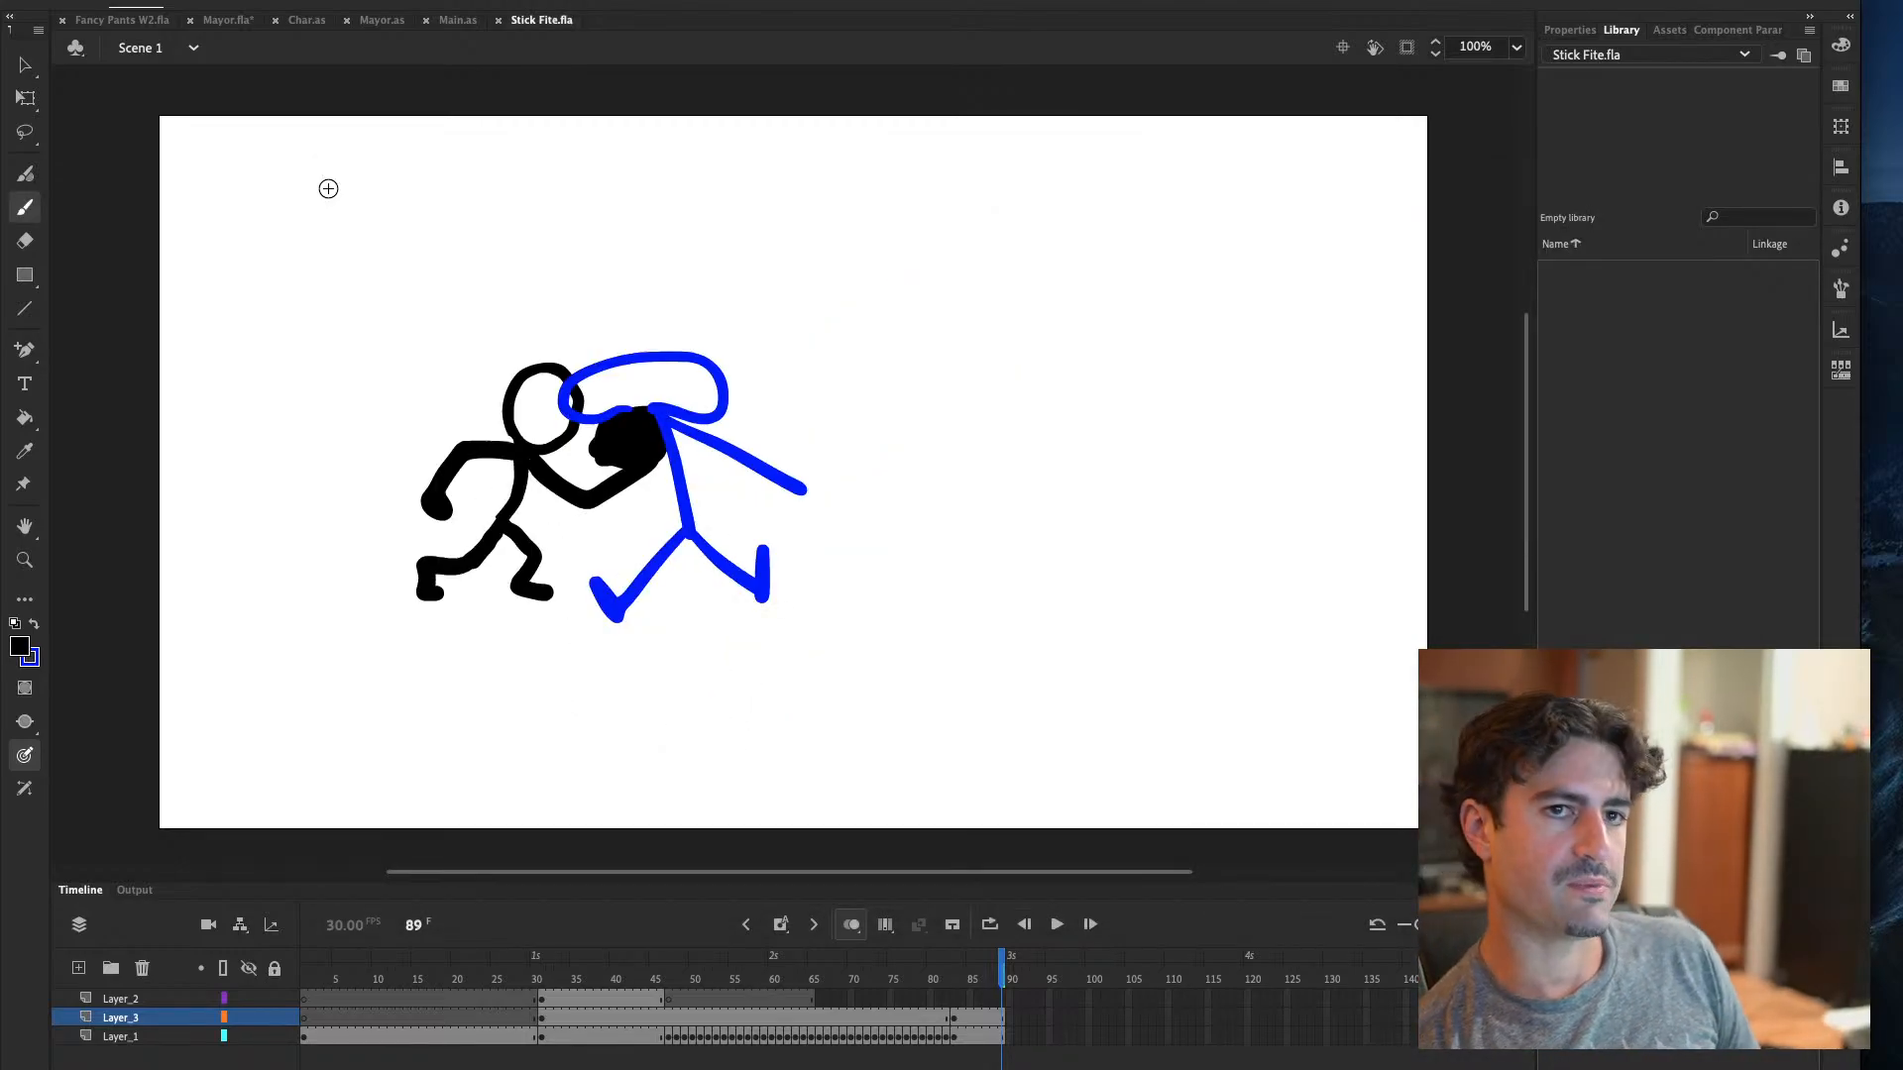
On frame 83 of Layer_1, cut the black figure's redrawn leg piece and paste it back in place
left_click_drag(1004, 956, 946, 957)
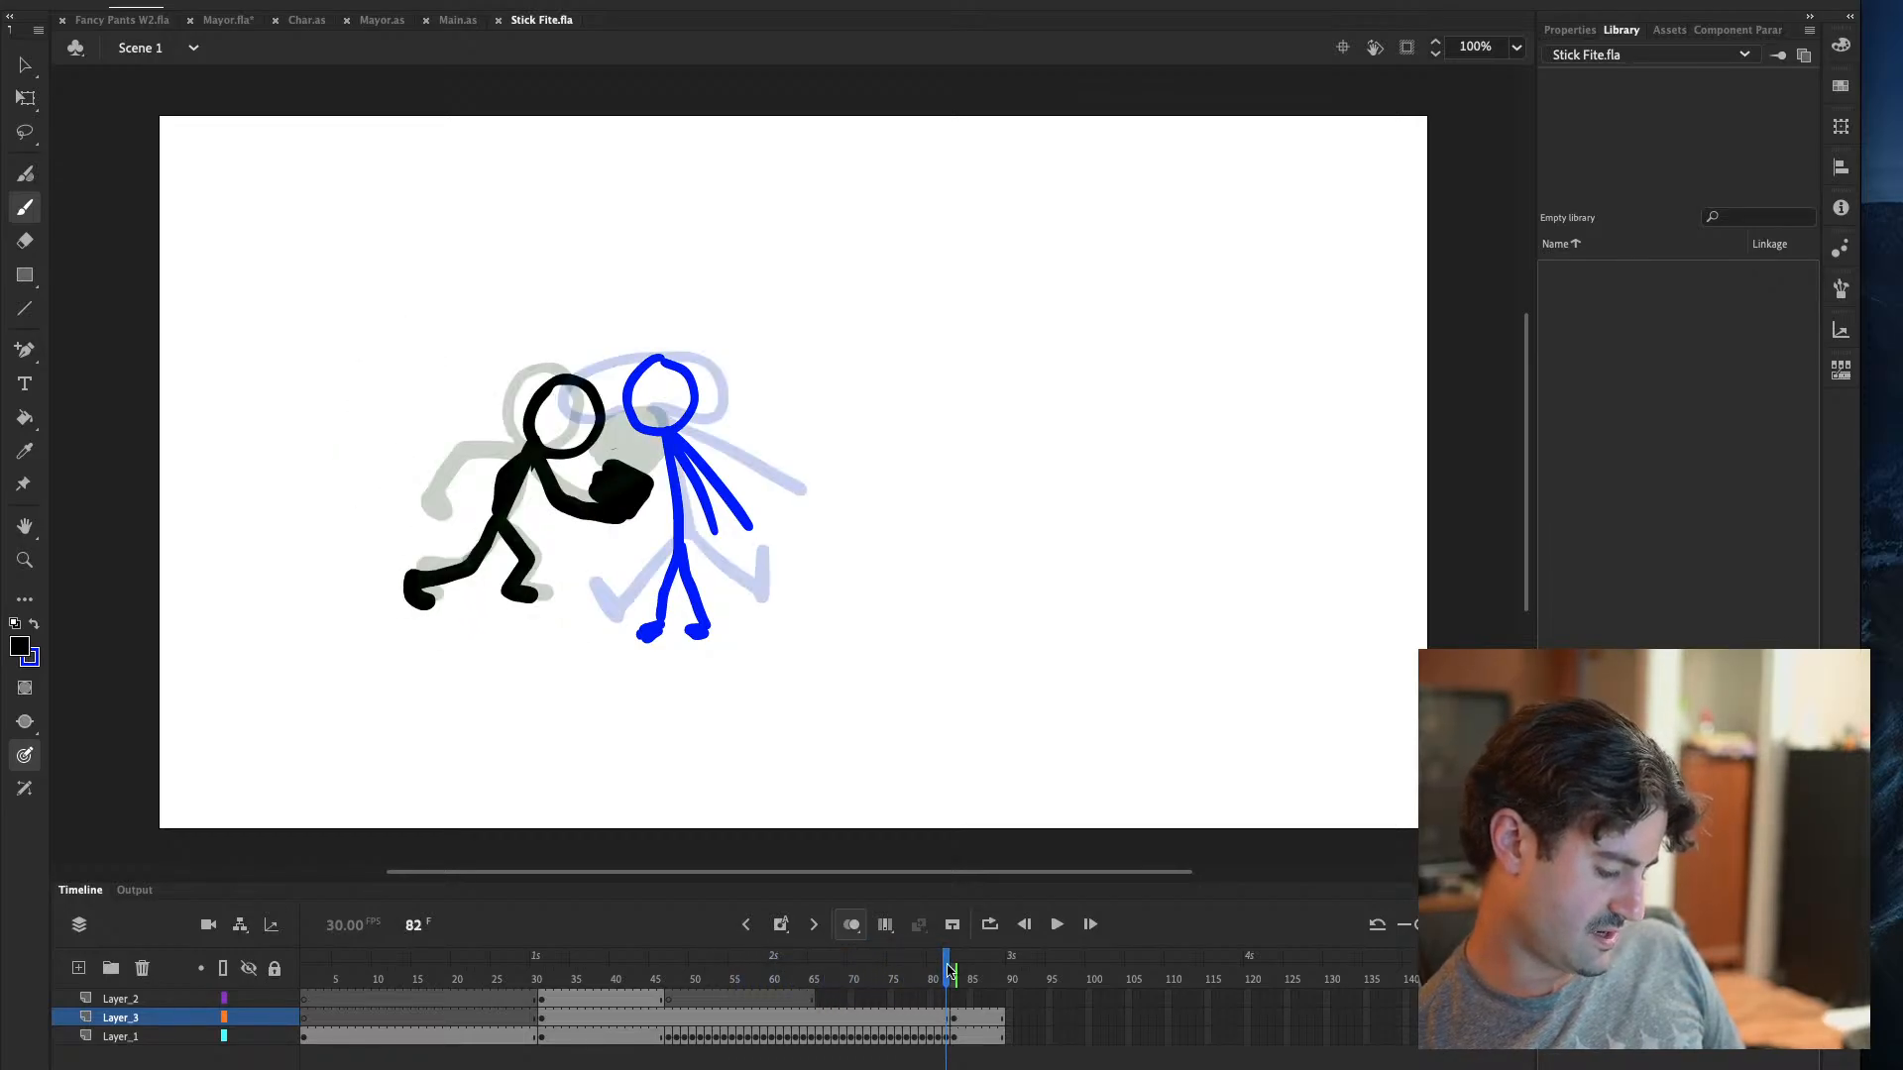
left_click(956, 1037)
left_click(25, 97)
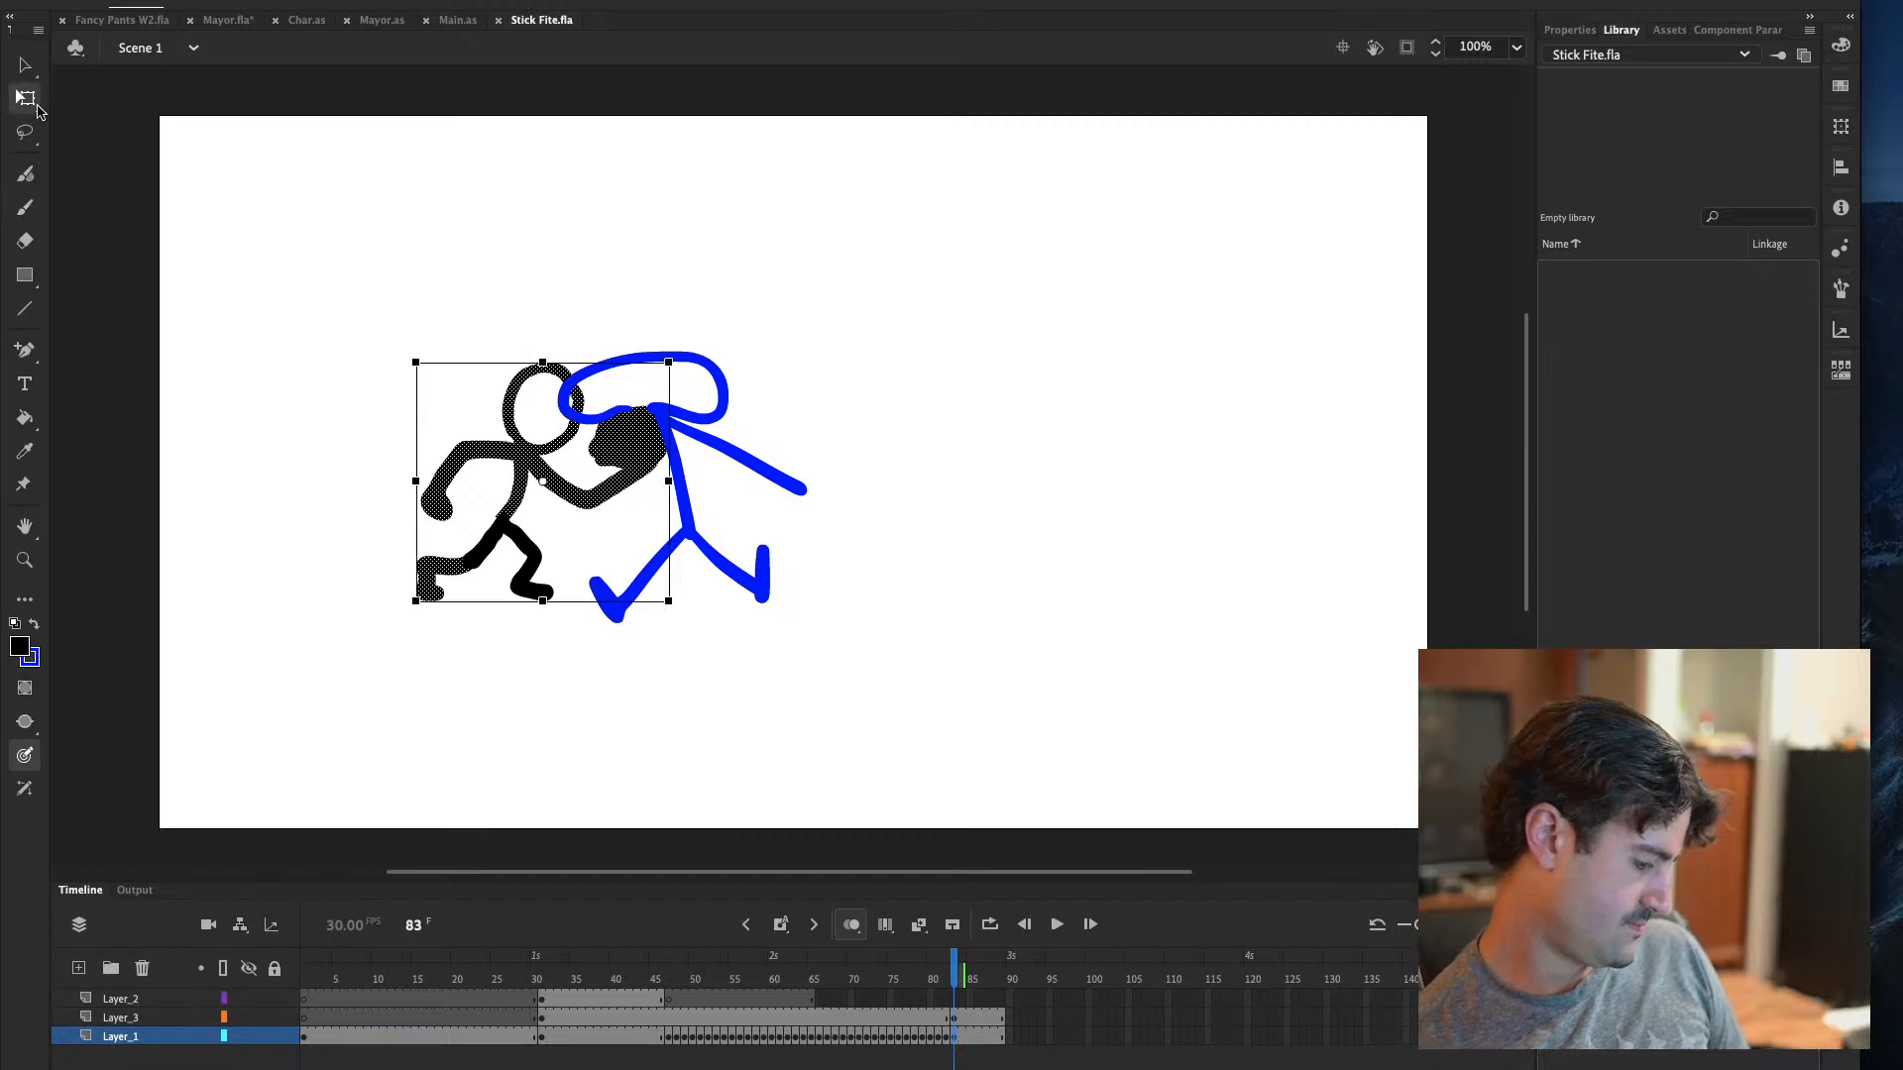
left_click_drag(543, 601, 546, 633)
key("ctrl+z")
left_click(534, 575)
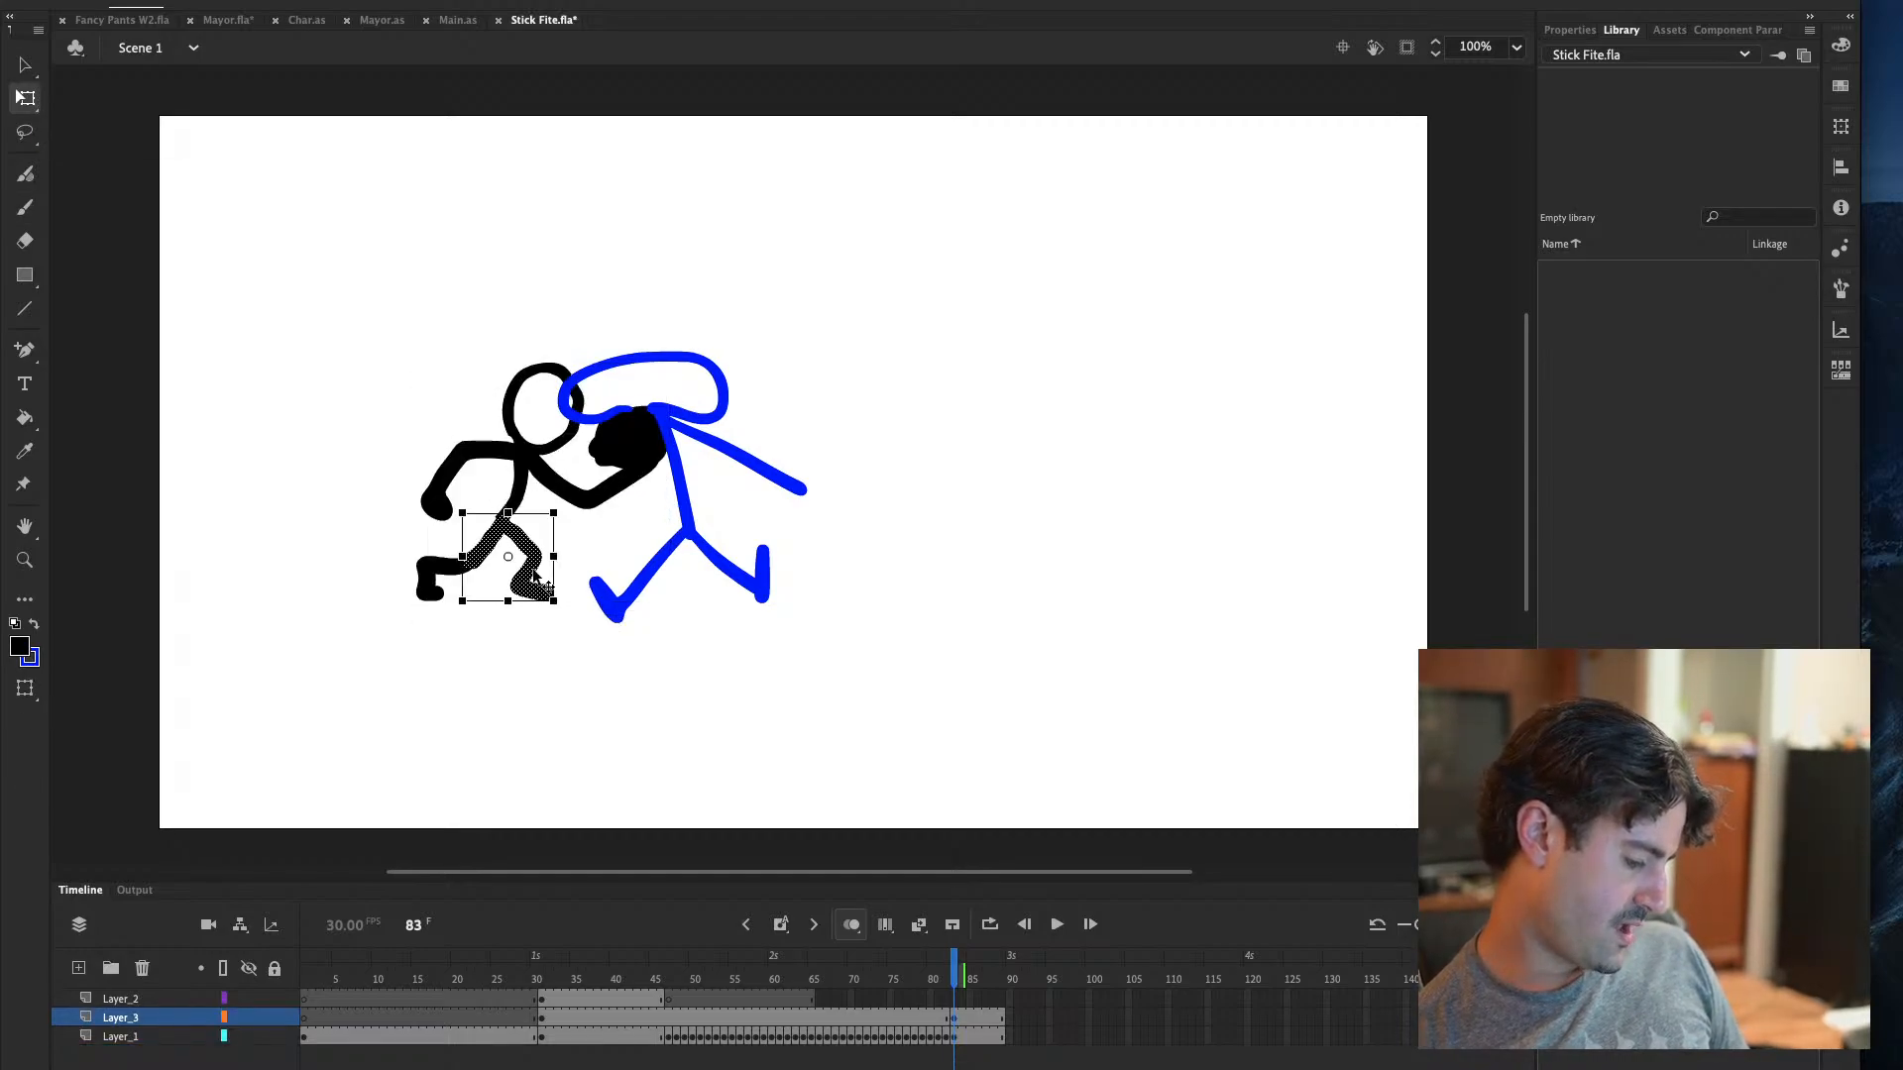
left_click(178, 0)
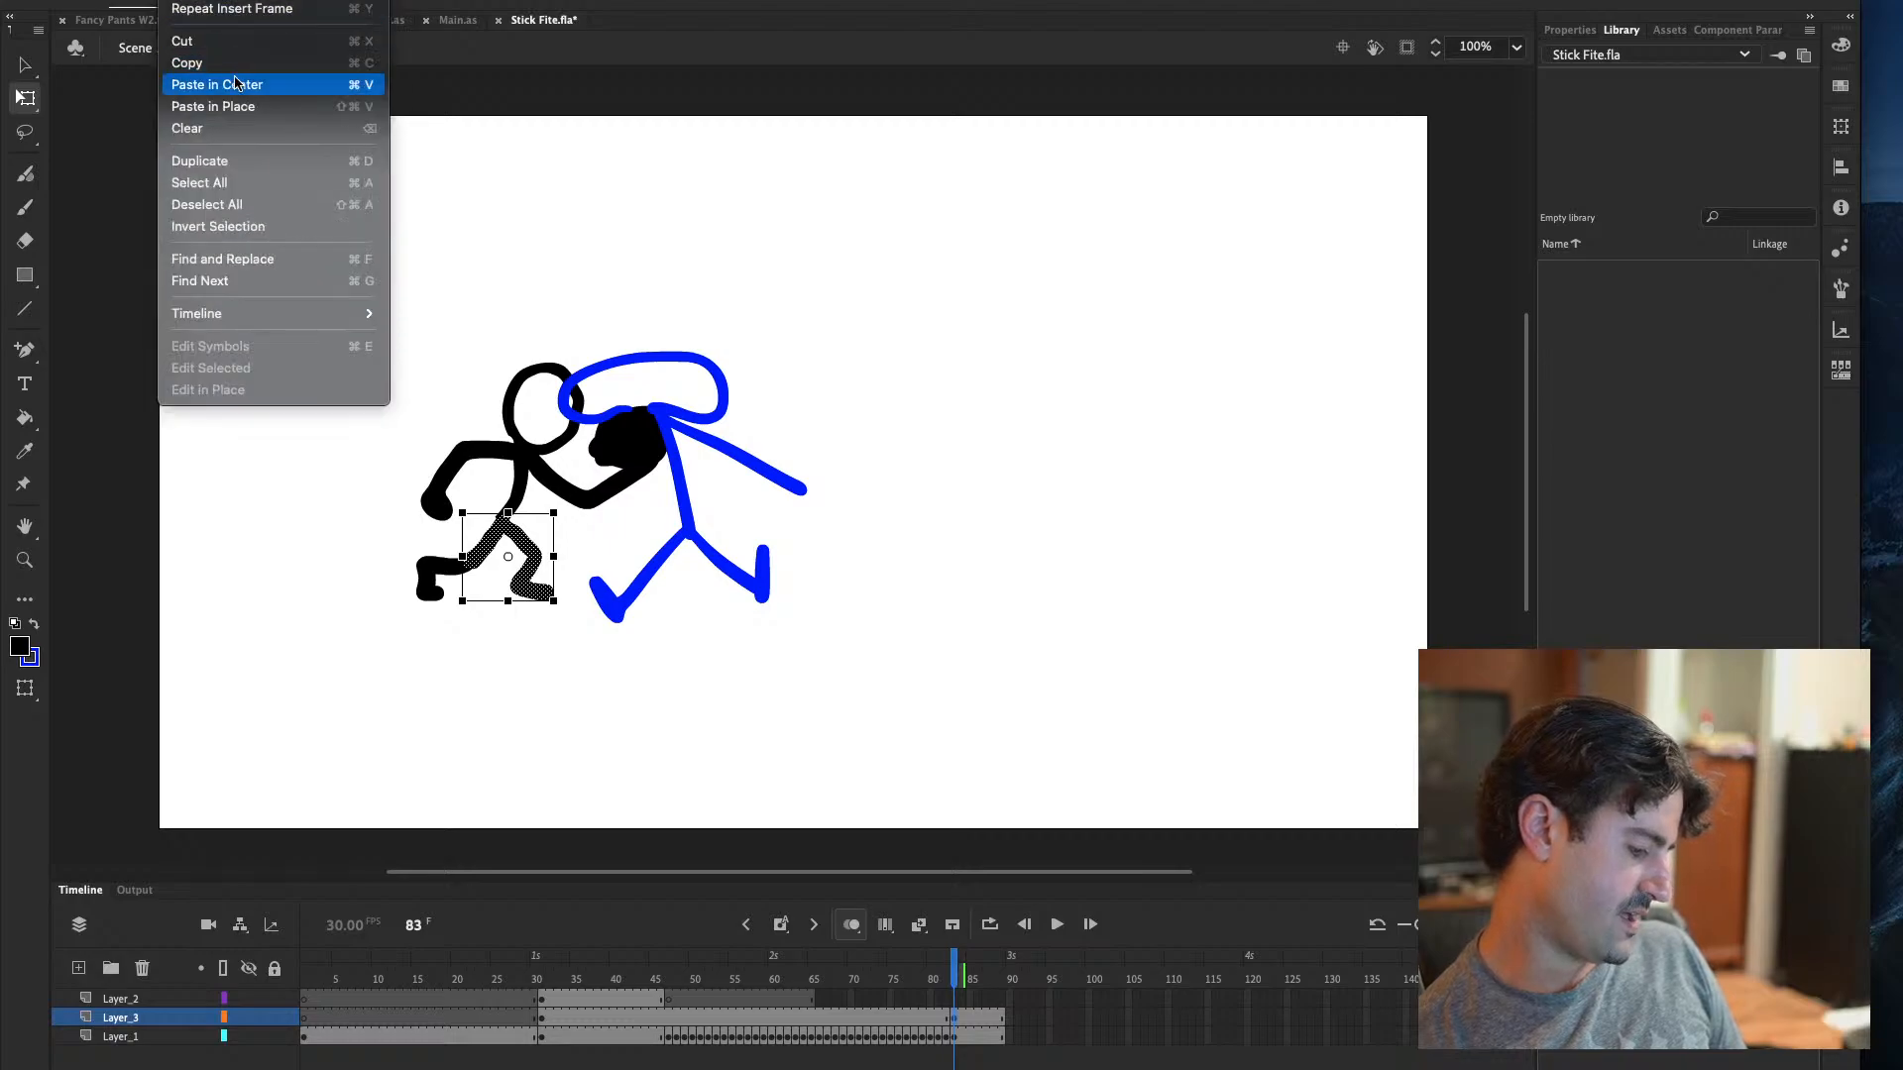
left_click(238, 44)
left_click(485, 448)
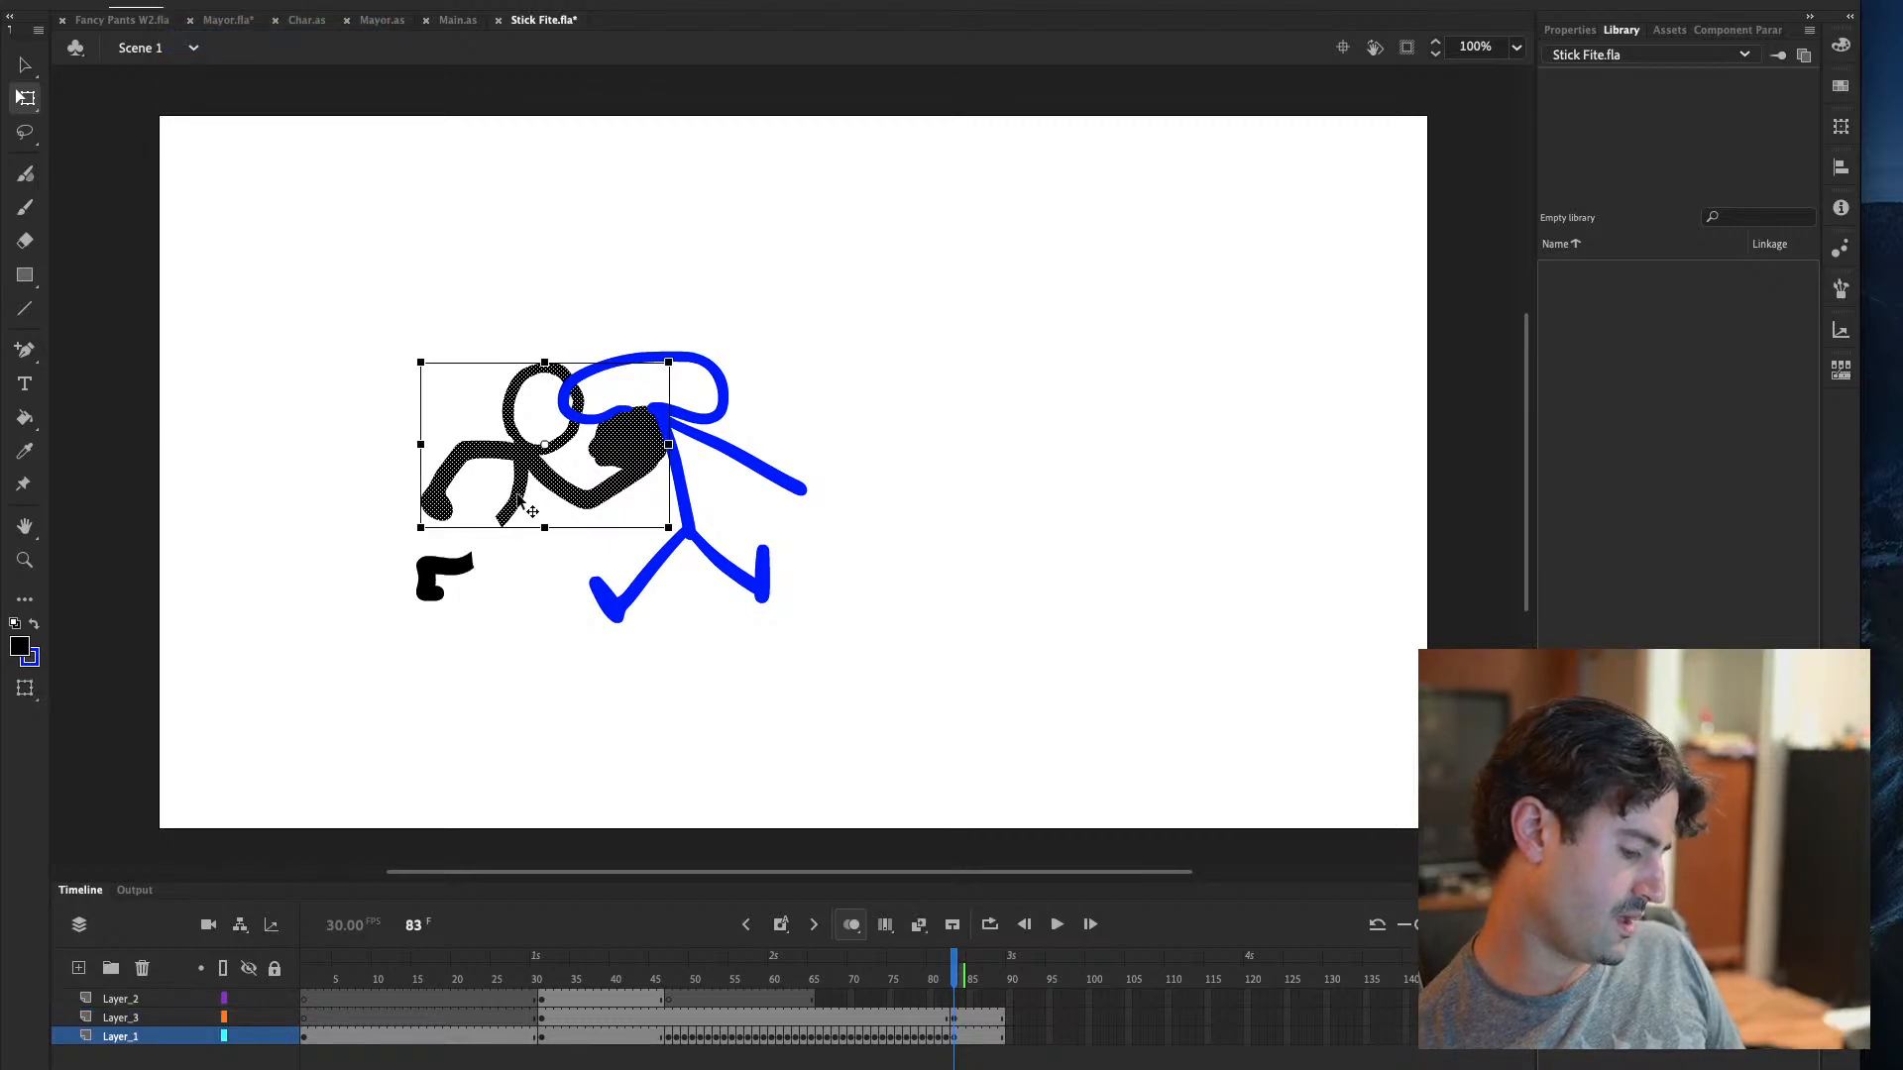
left_click(178, 0)
left_click(241, 116)
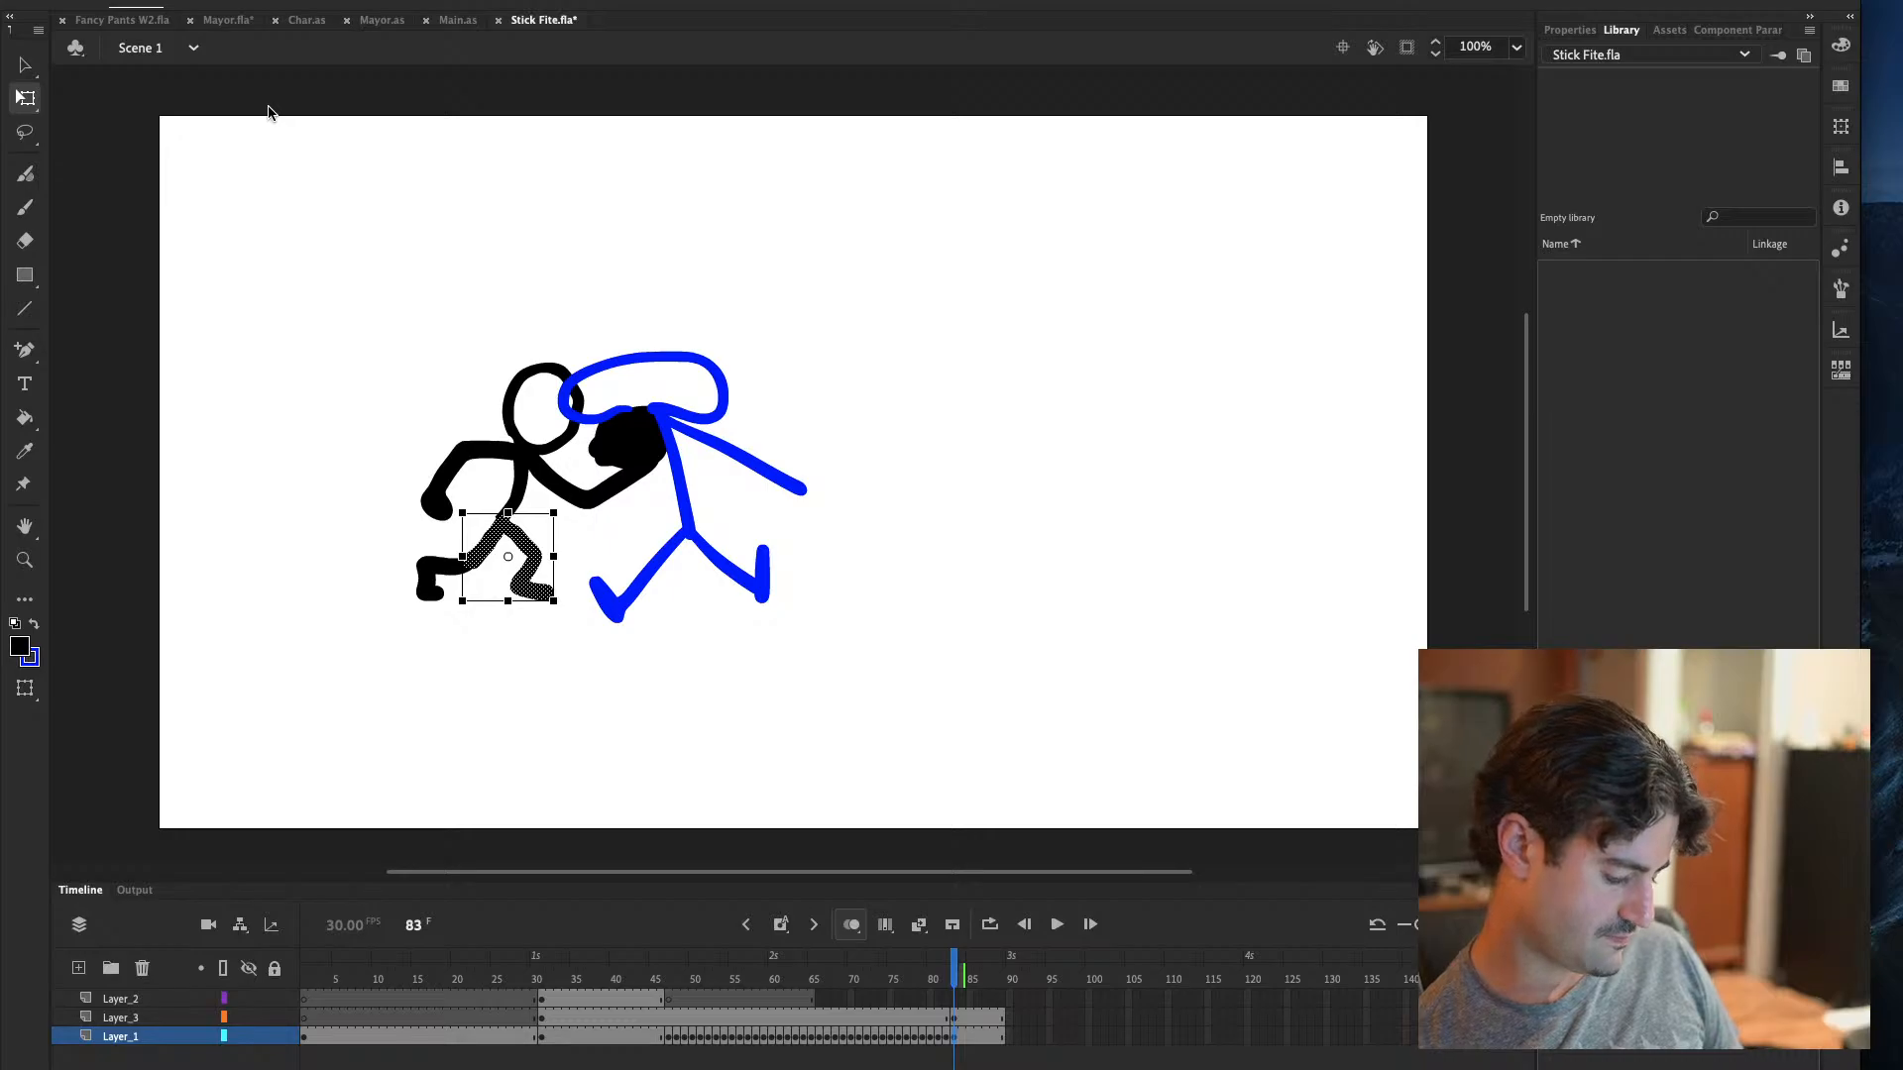
Select the whole black figure and stretch it slightly taller so that its feet sit lower
key("ctrl+a")
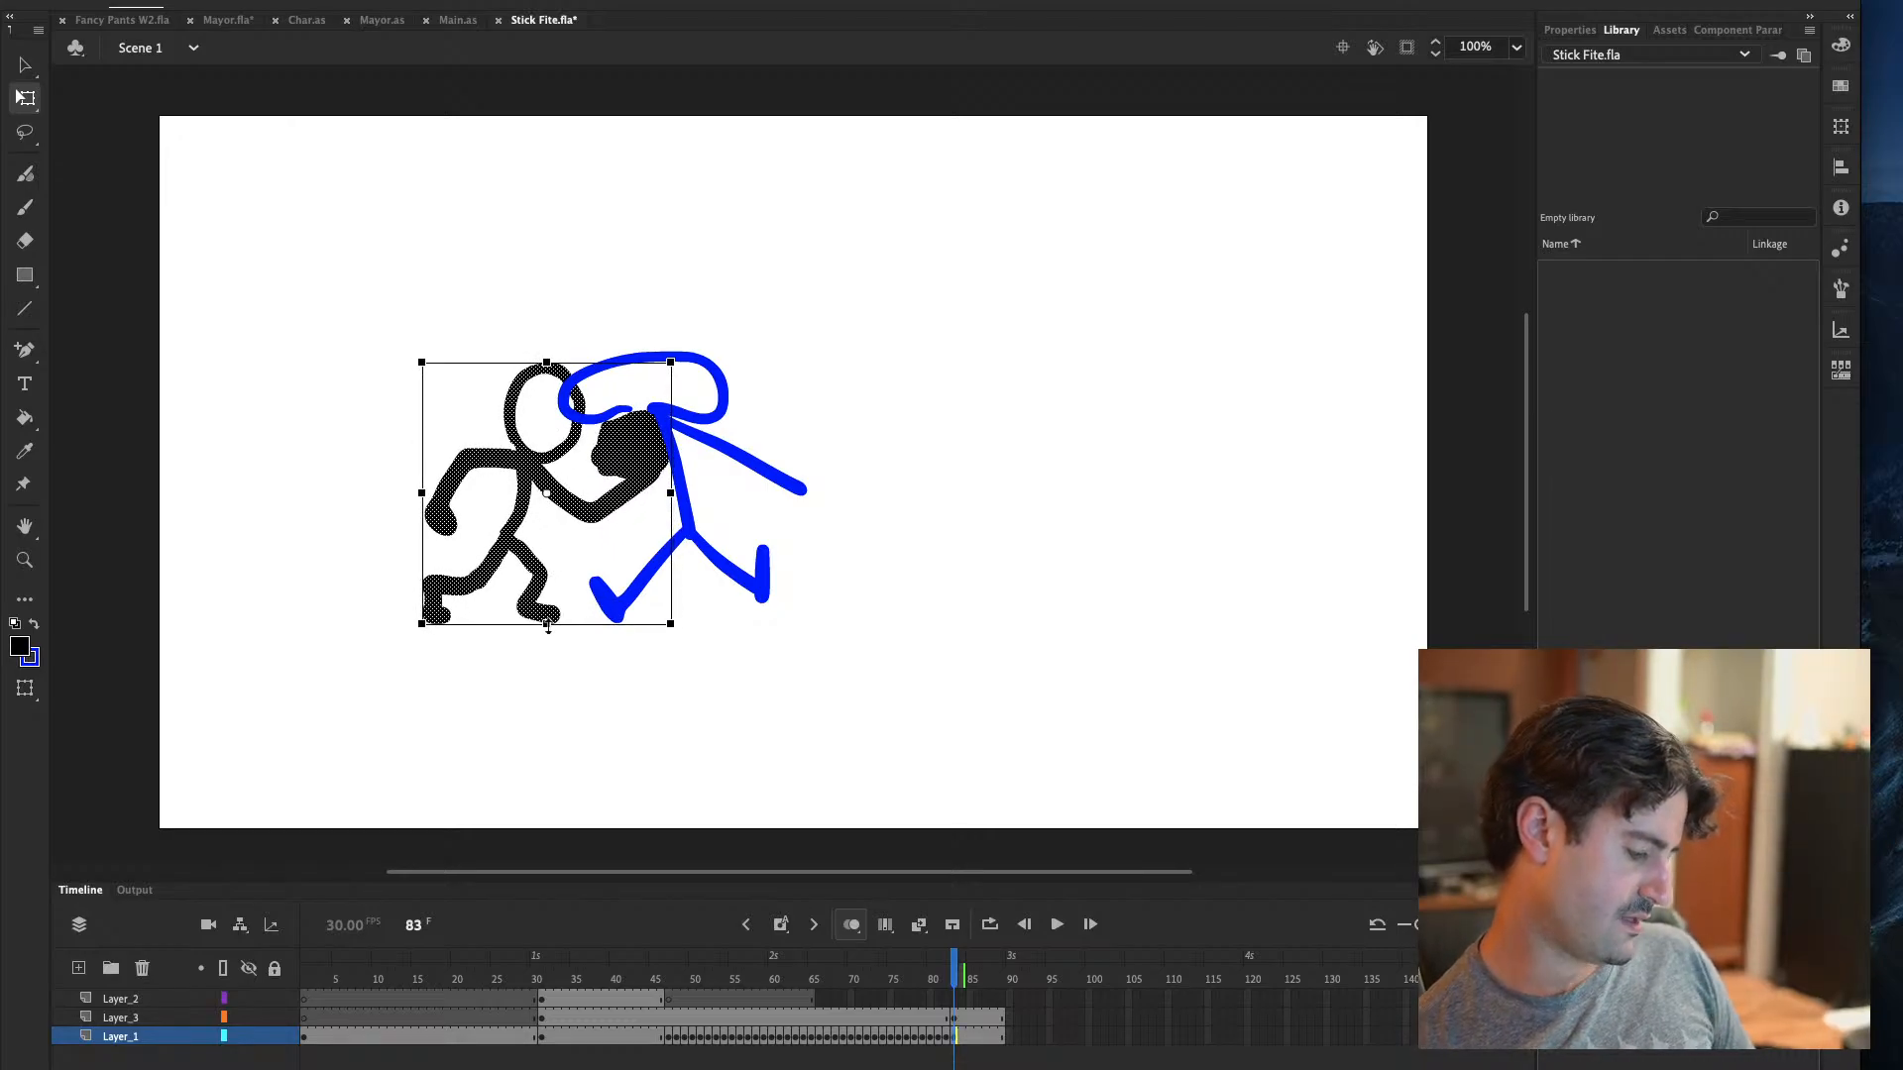
key(".")
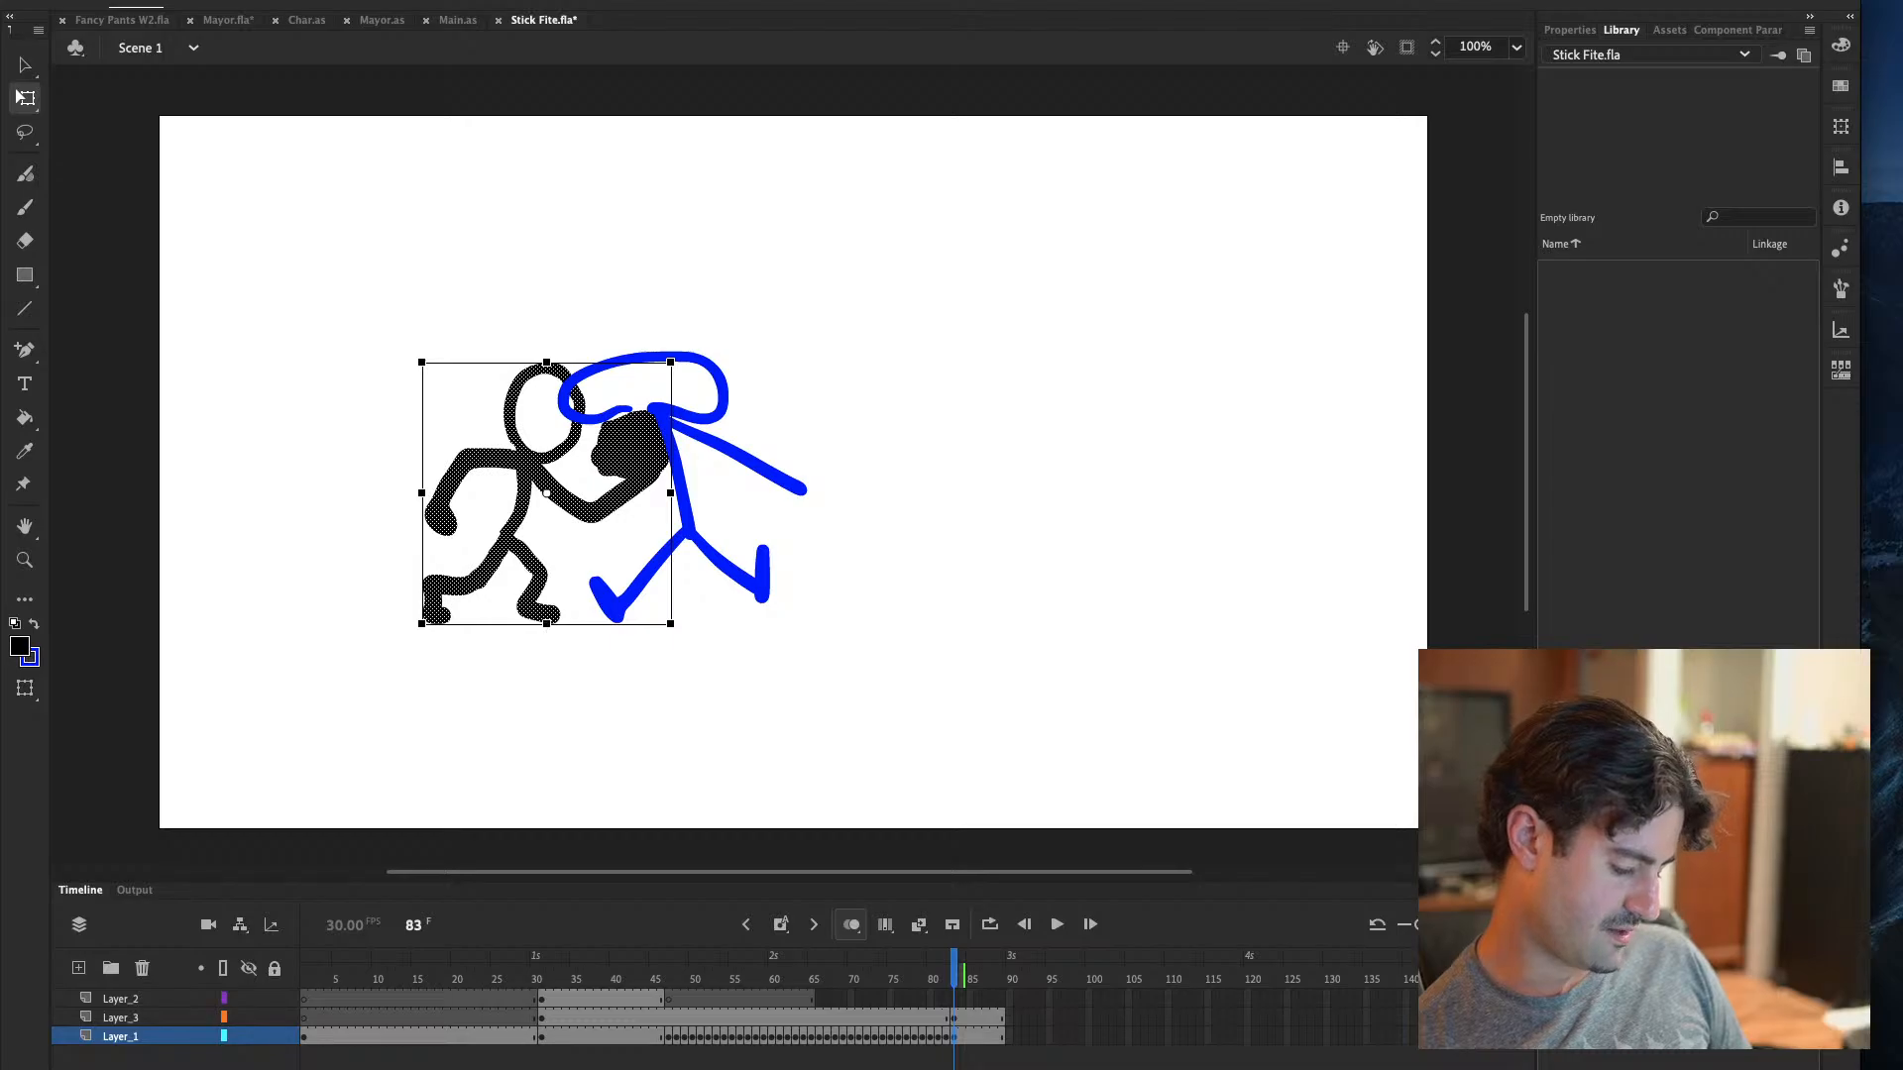
On frames 82 and 83 of Layer_1, stretch the black figure slightly taller so that its feet sit lower
left_click(946, 1037)
left_click_drag(528, 611, 551, 641)
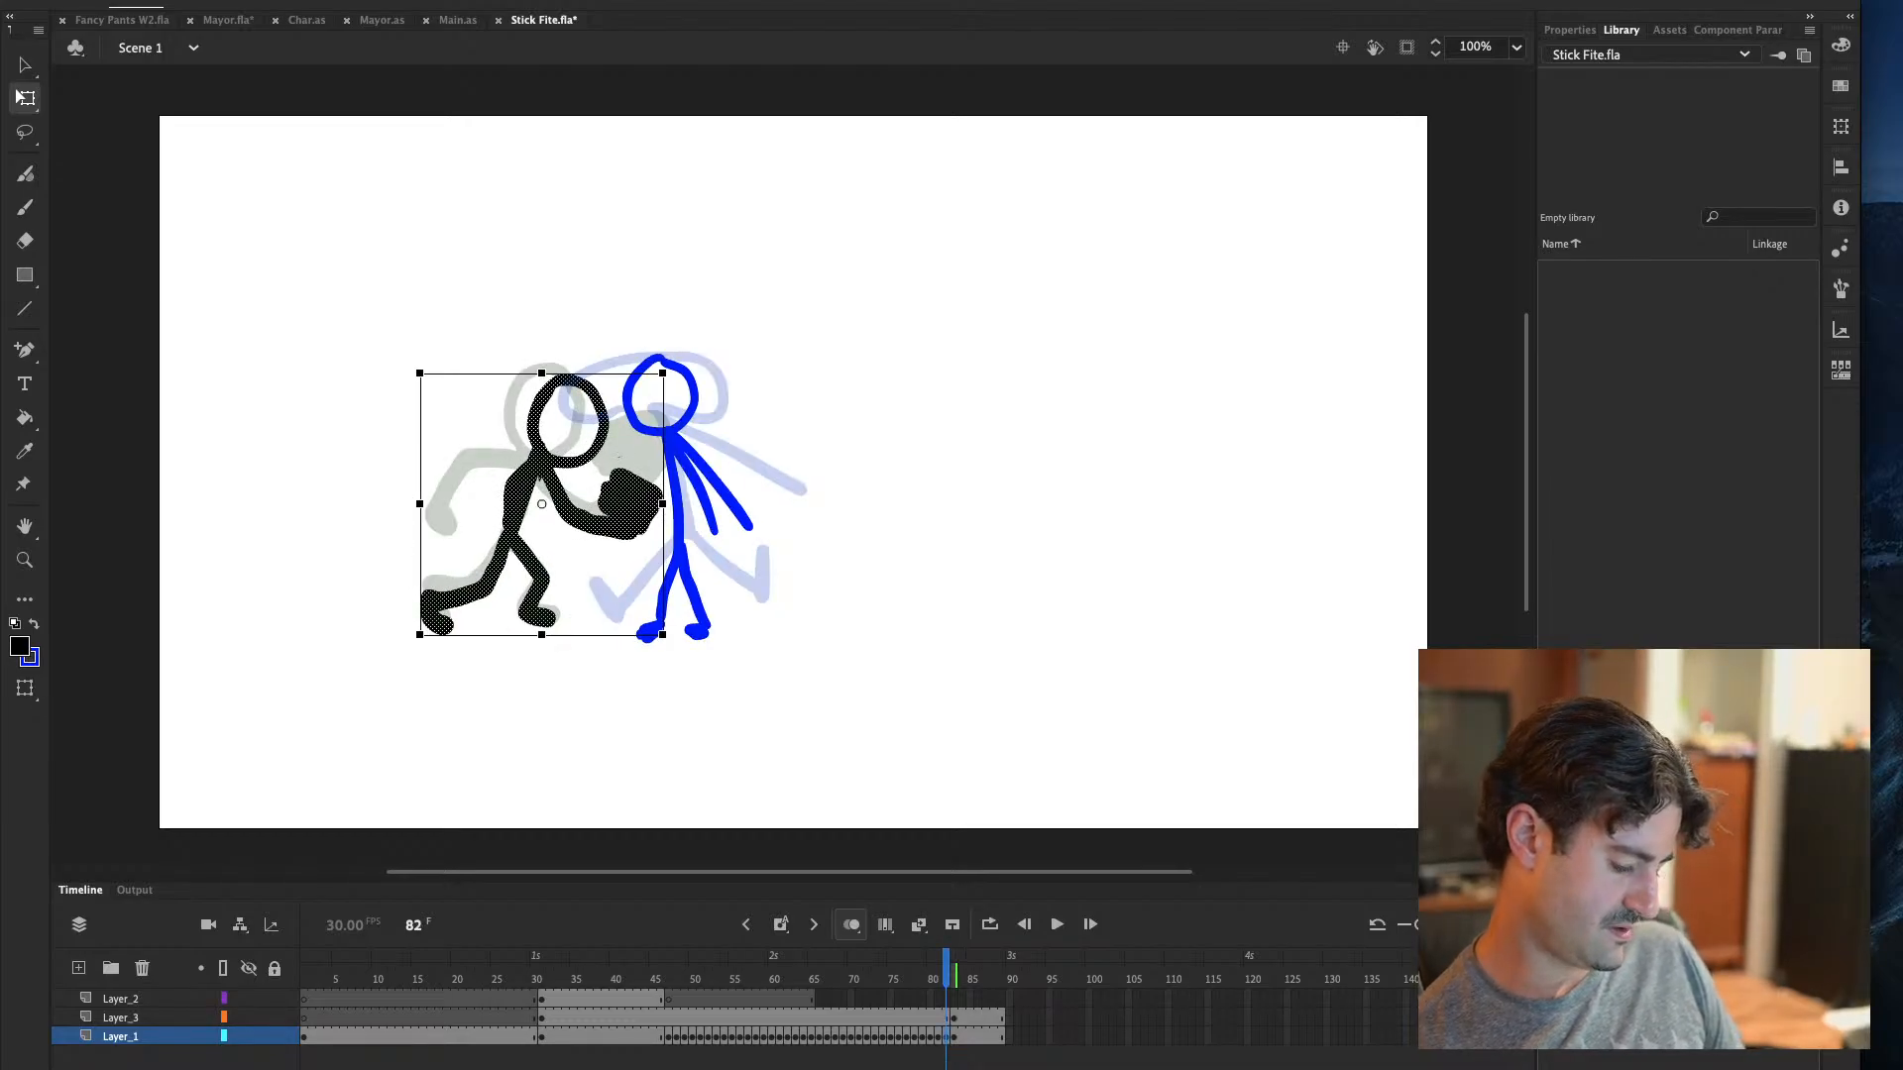
key(".")
key(".")
key(".")
key(".")
key(".")
key("comma")
key("period")
left_click(540, 591)
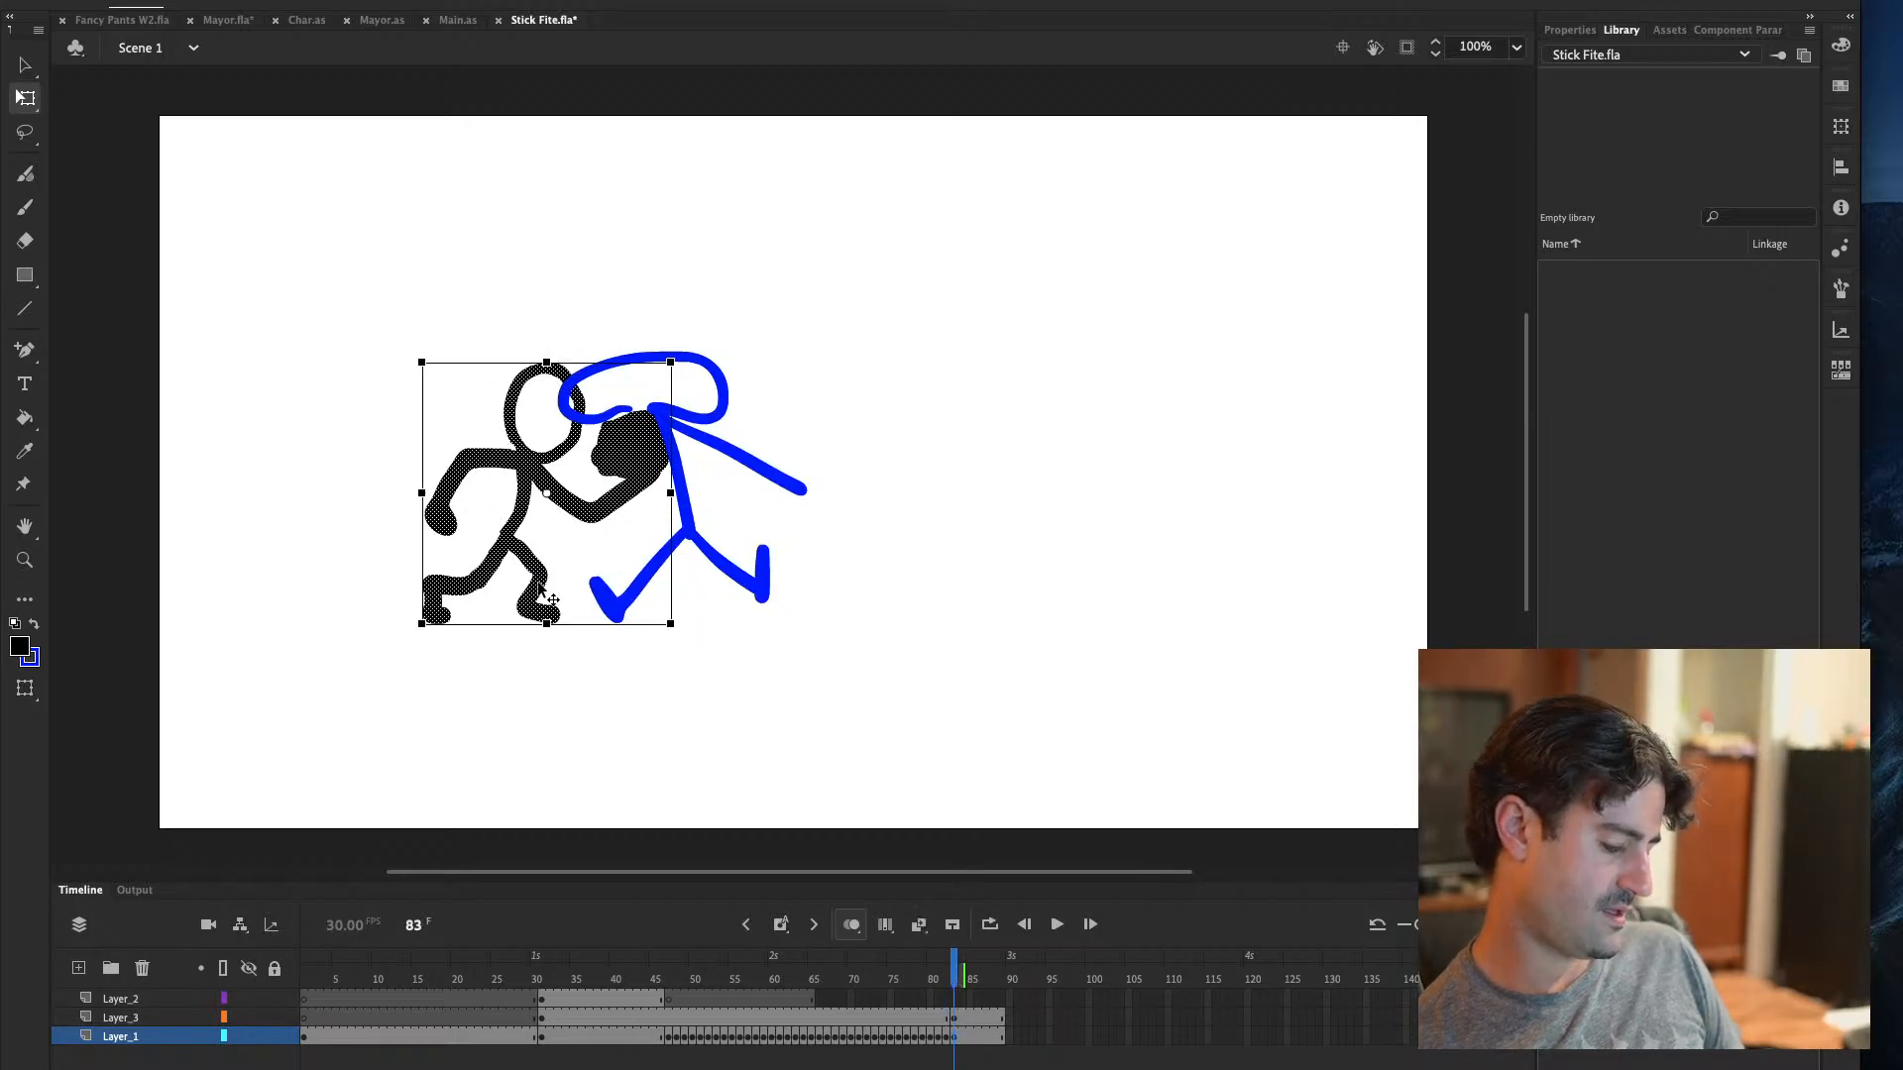
left_click_drag(547, 625, 552, 636)
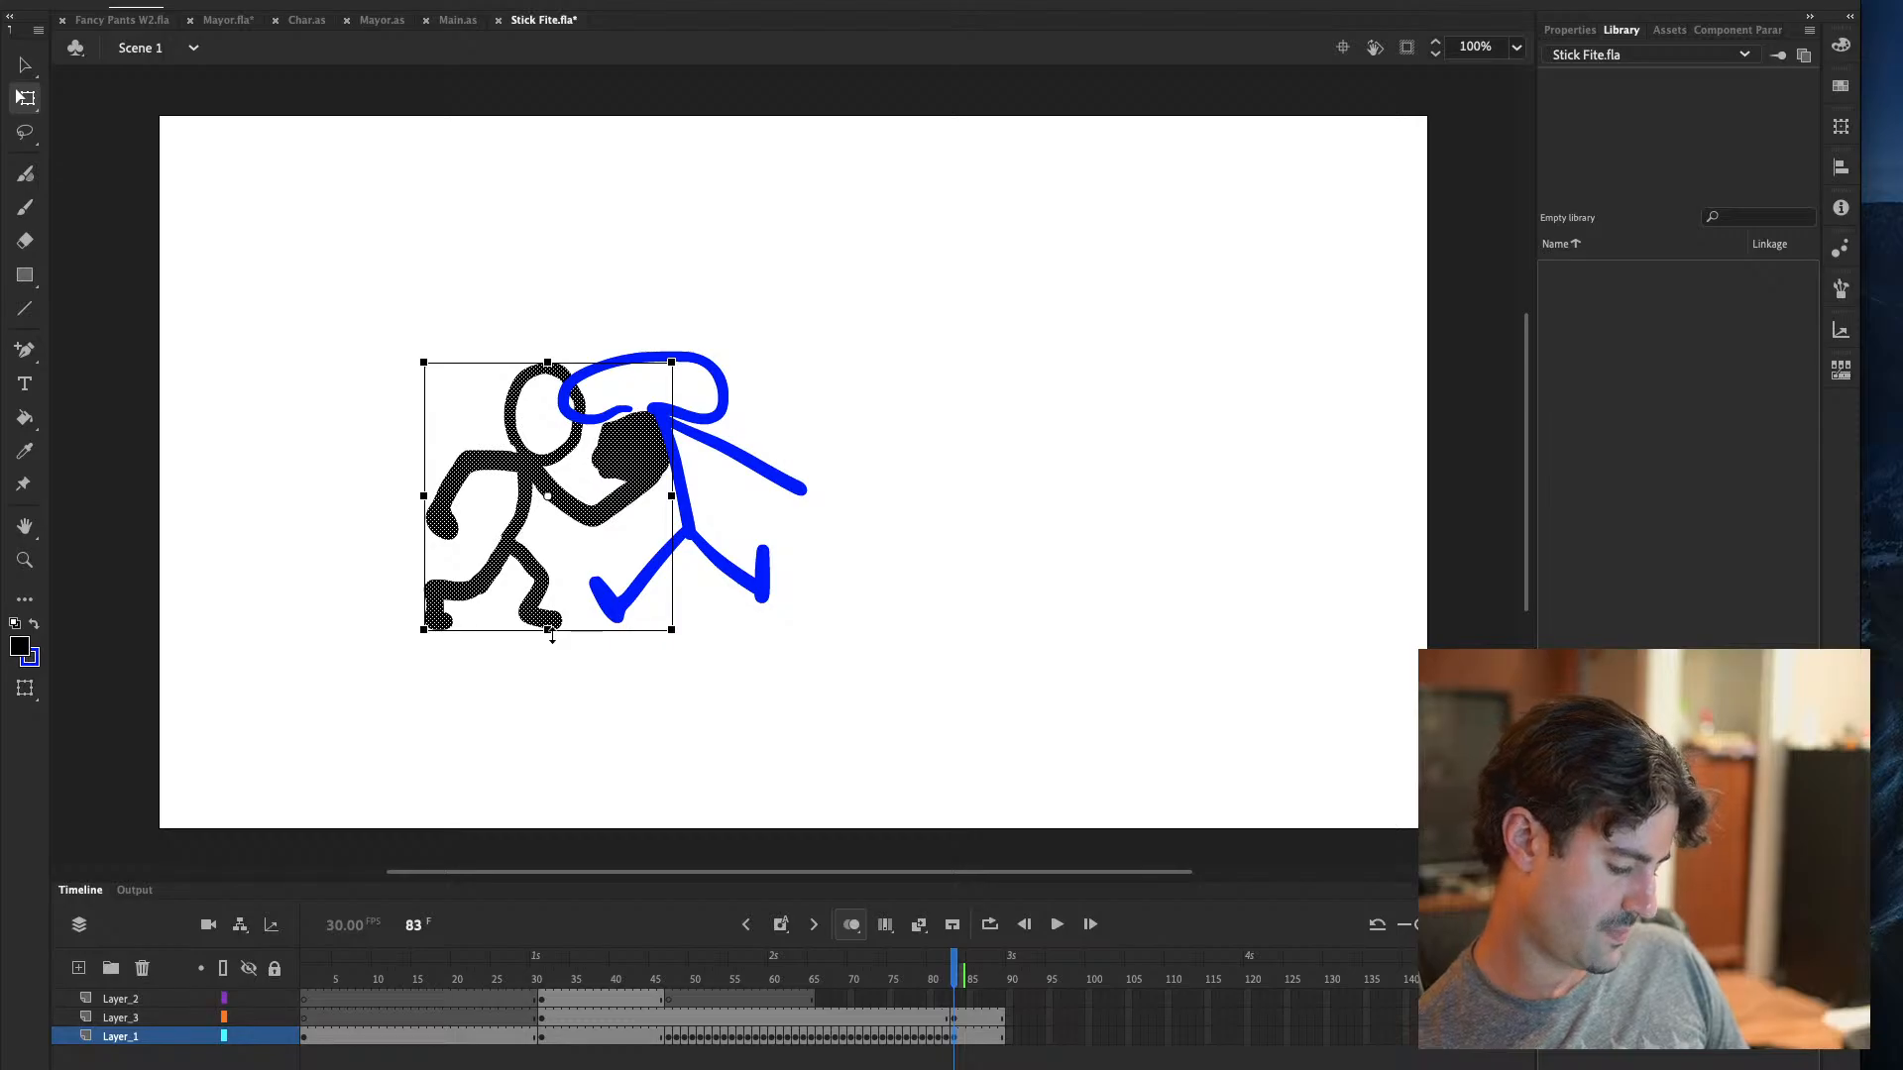
Extend the onion skin range backward so that it also shows the one frame preceding the current frame
key("Escape")
key("comma")
key("comma")
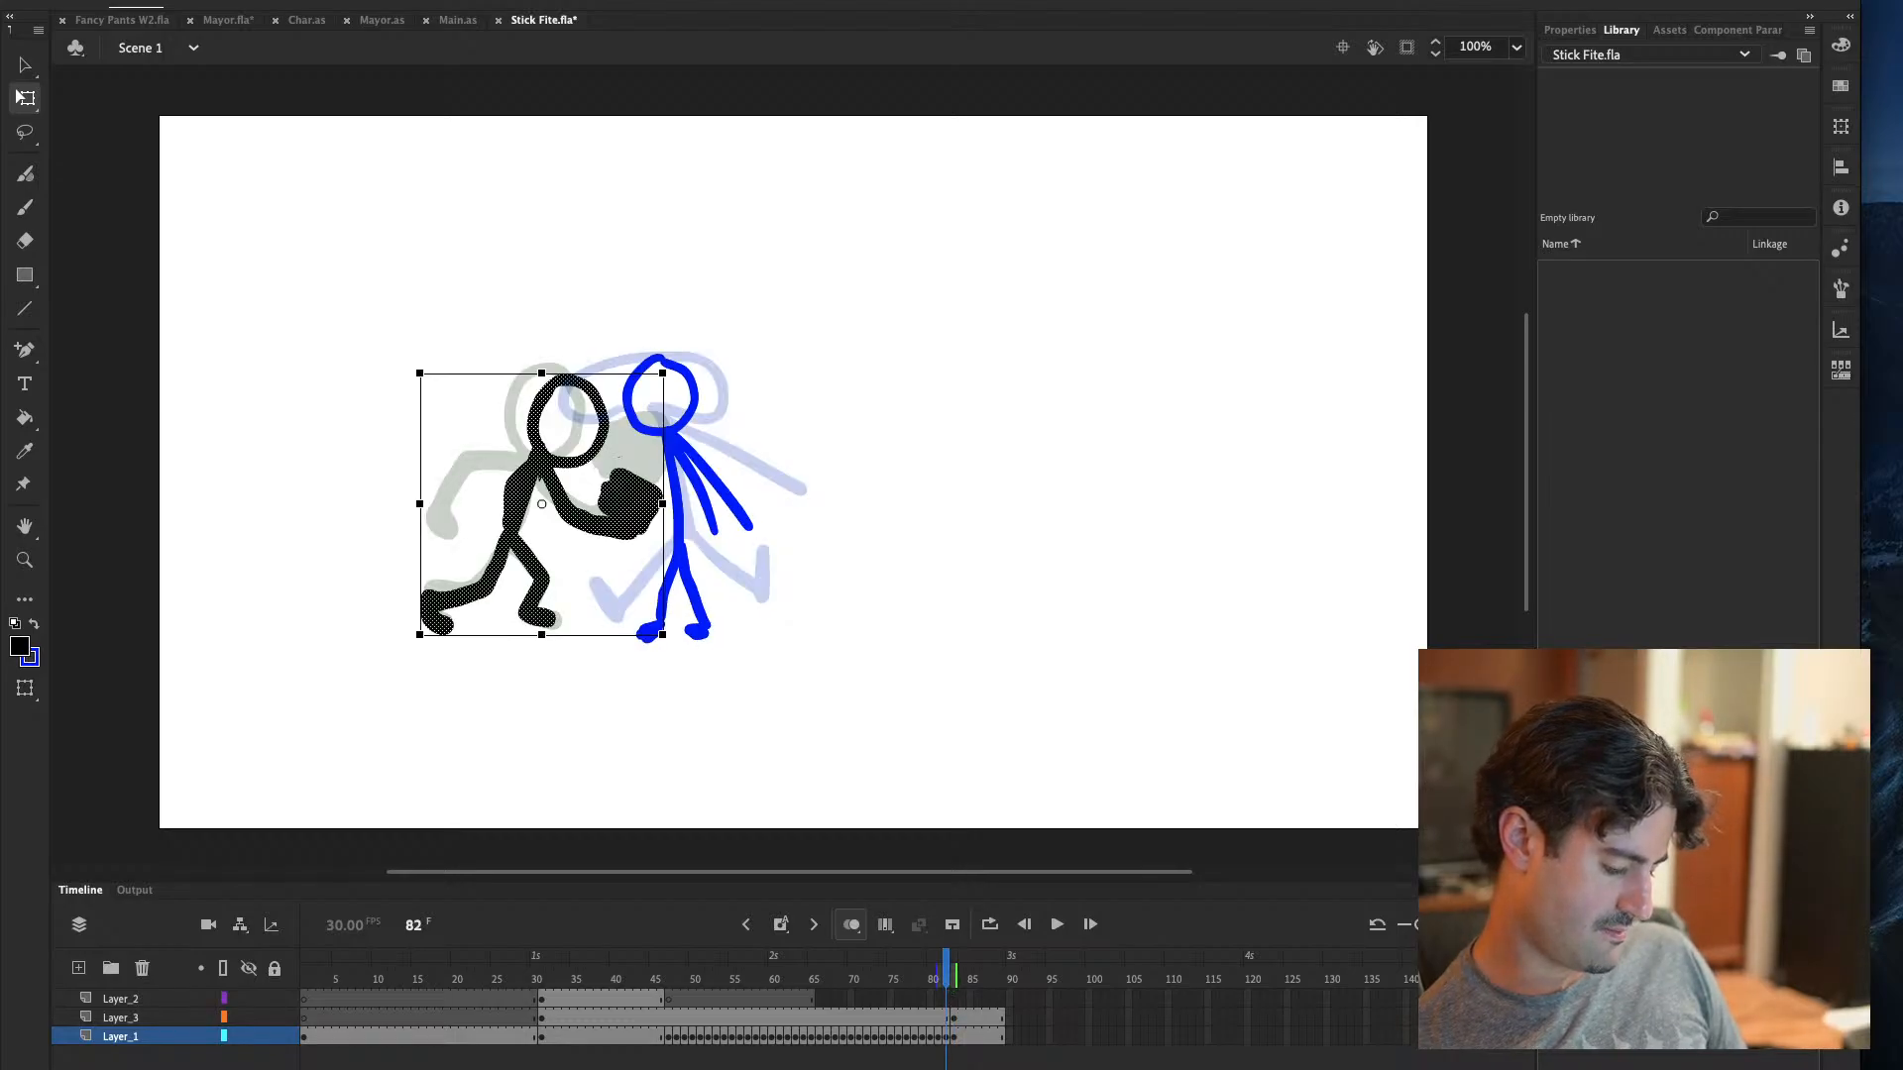
left_click_drag(940, 995, 933, 996)
key("period")
key("period")
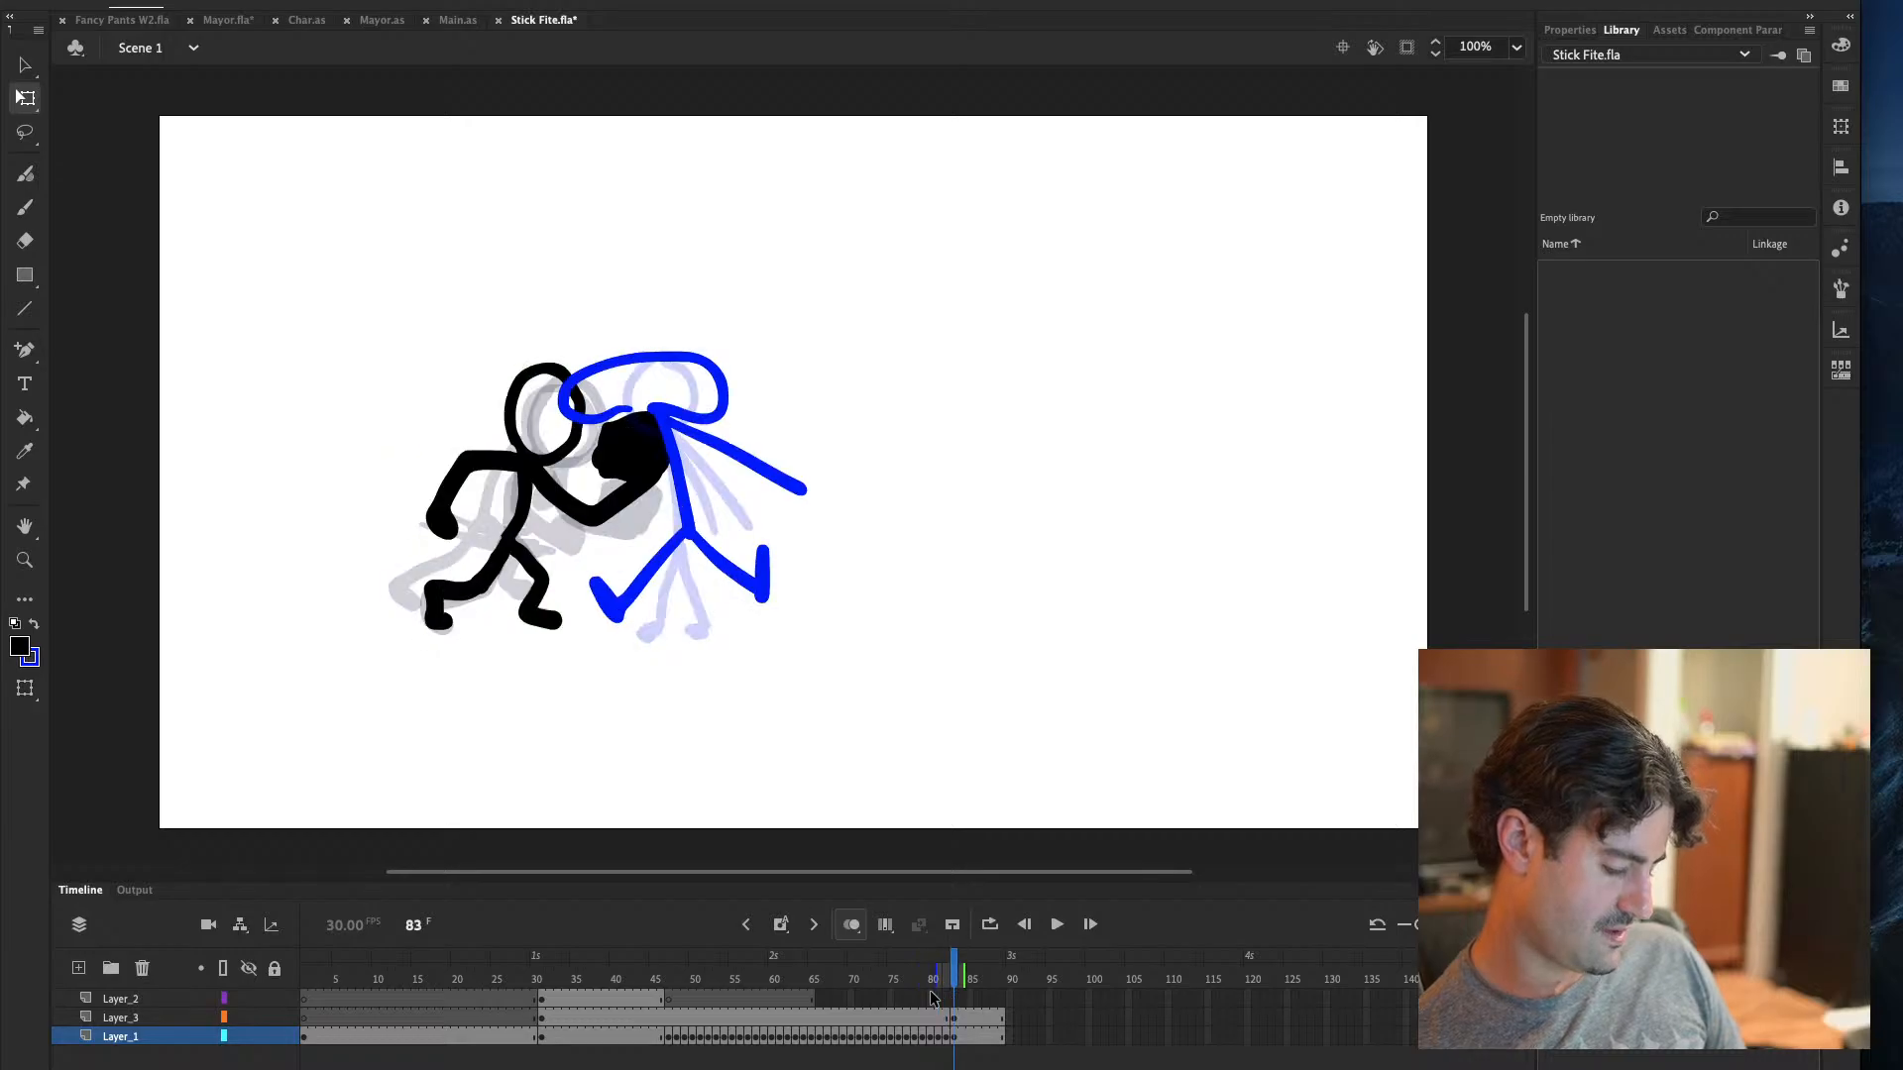
left_click_drag(934, 995, 950, 998)
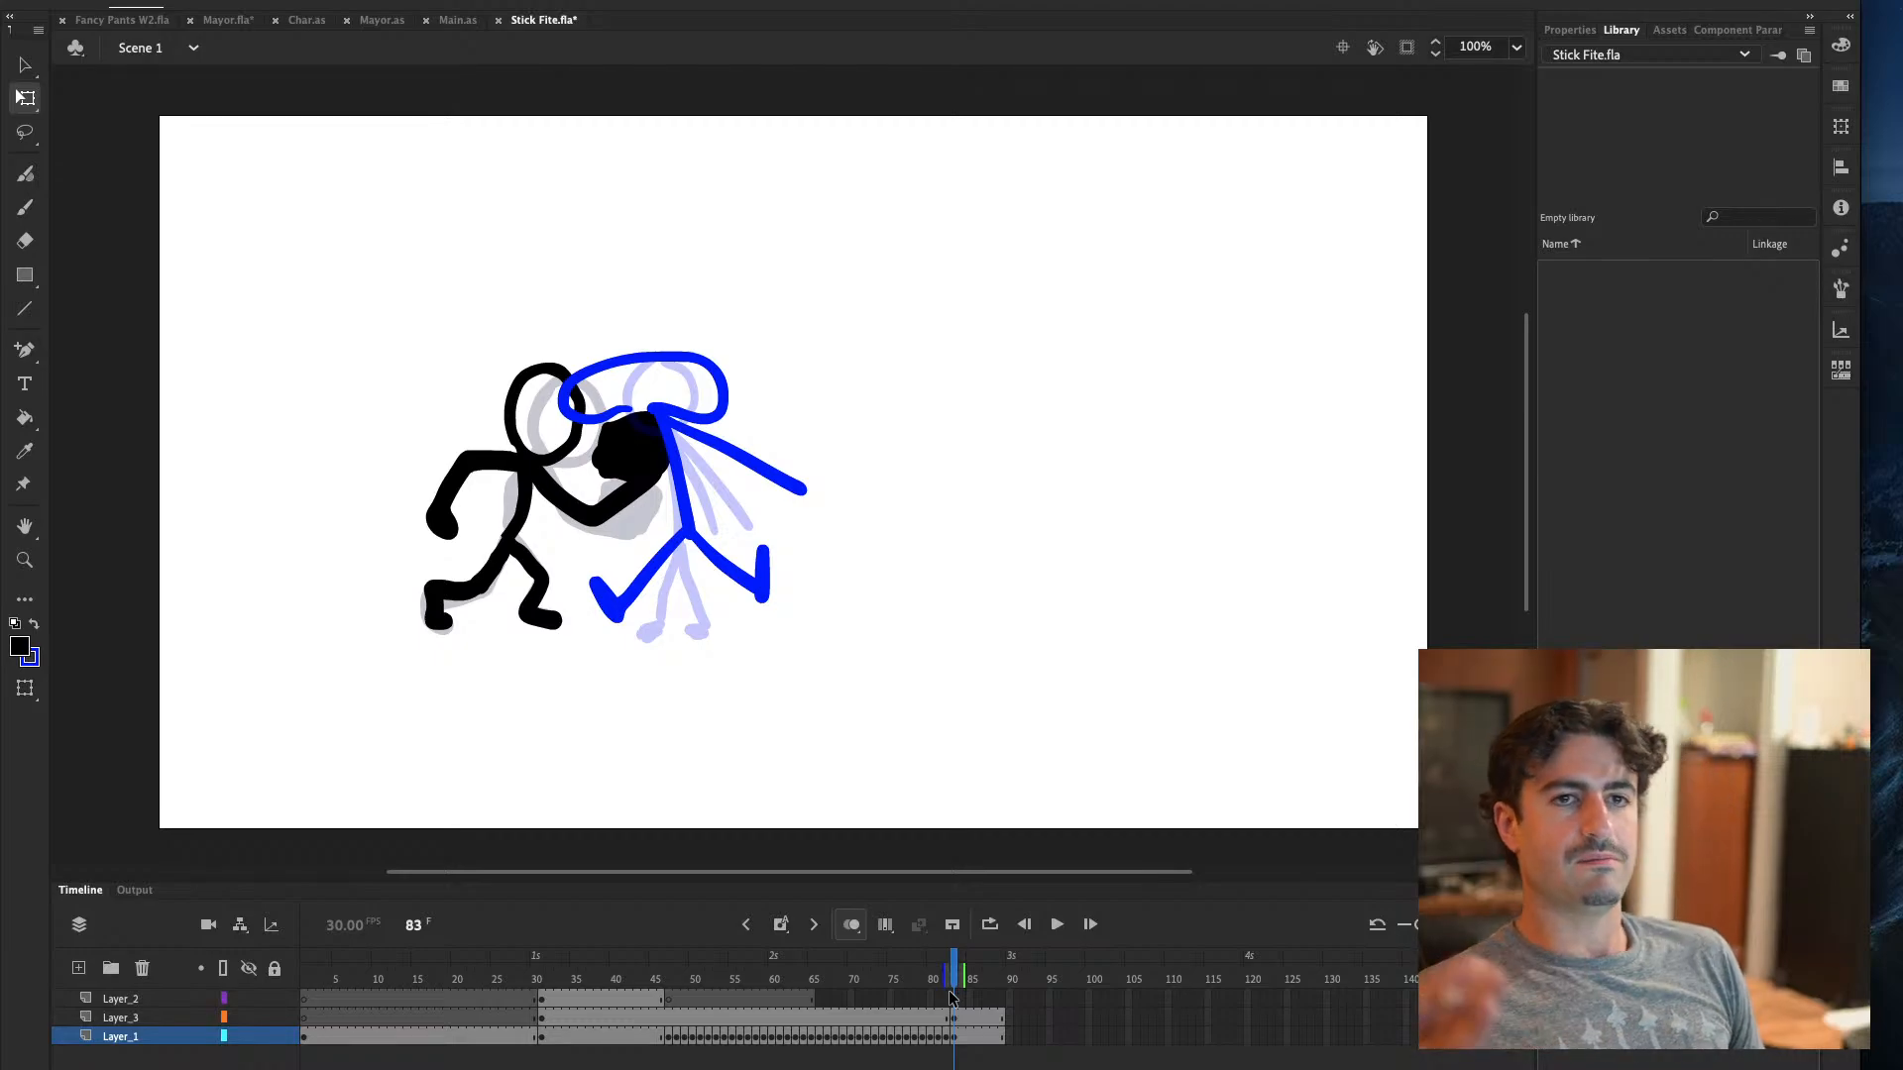
On frames 81 and 80 of Layer_1, stretch the black figure downward to match the lowered foot position of the following frames
key("comma")
key("comma")
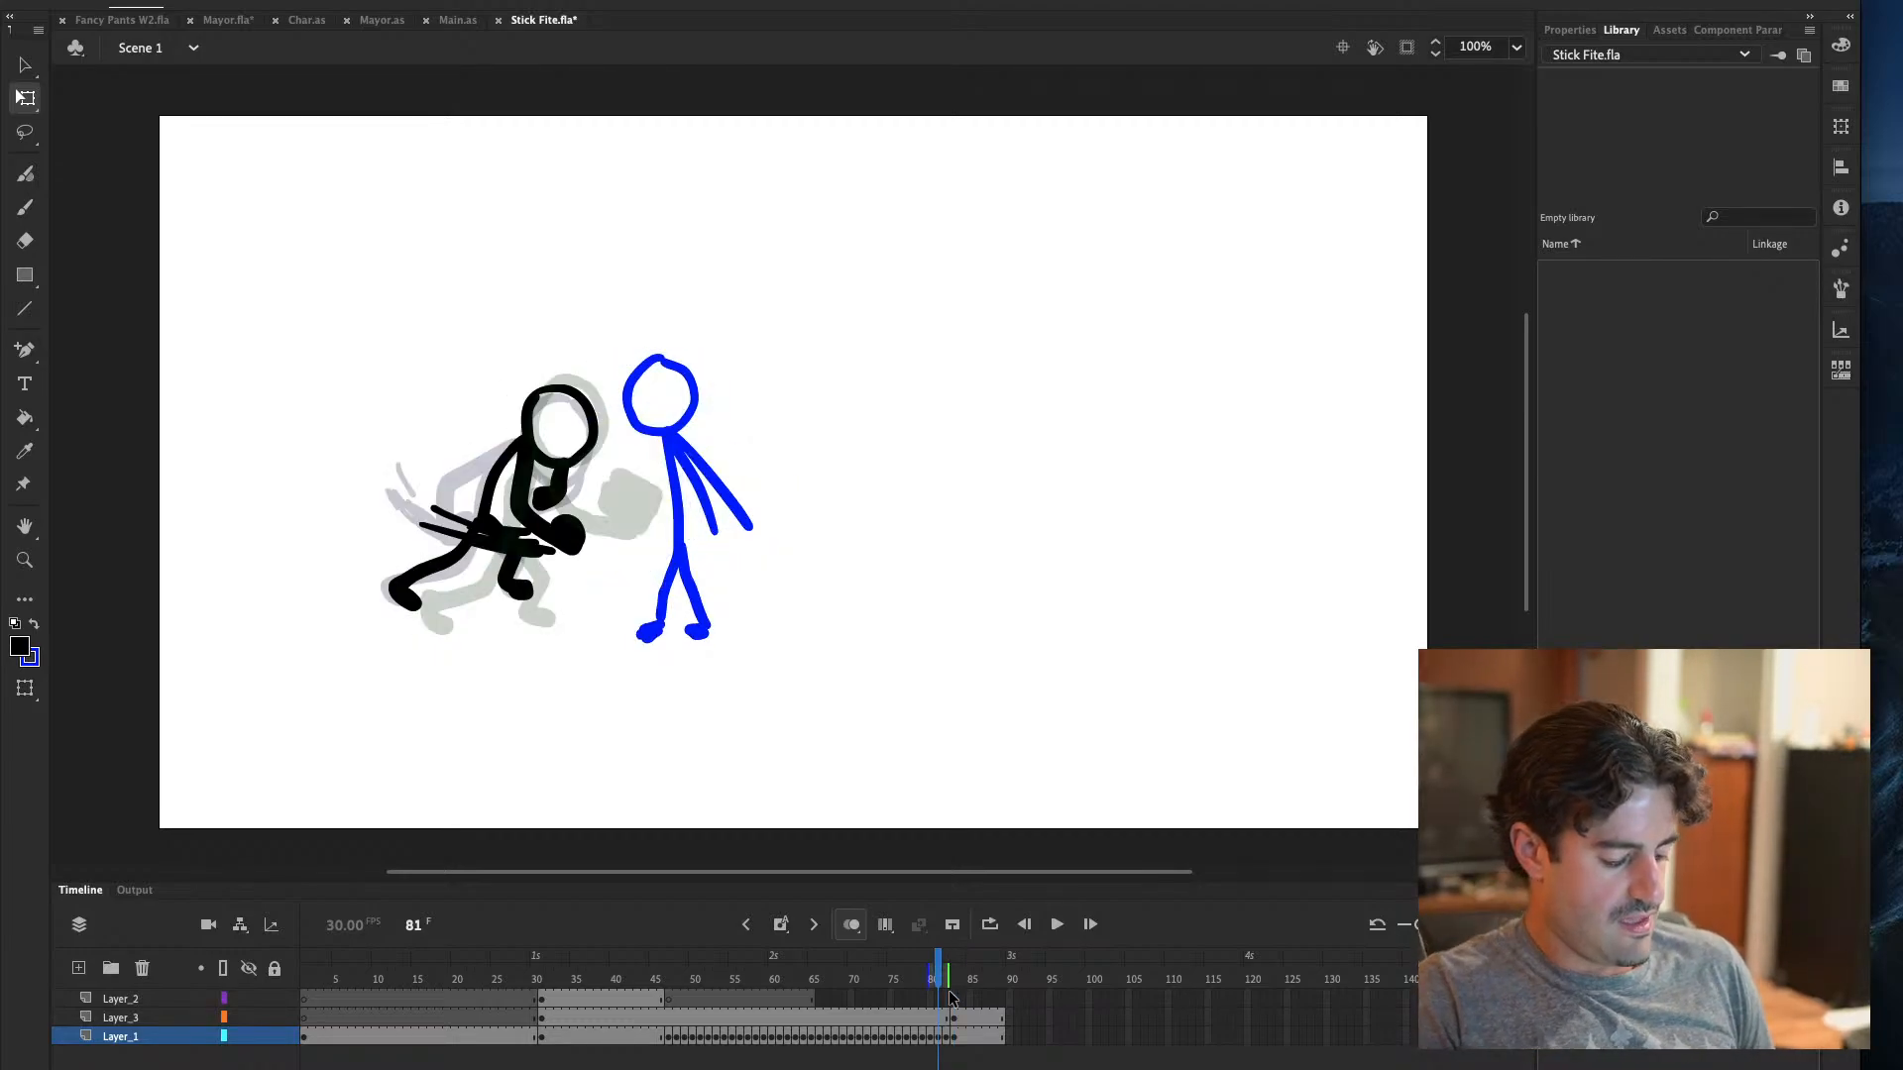
left_click(526, 593)
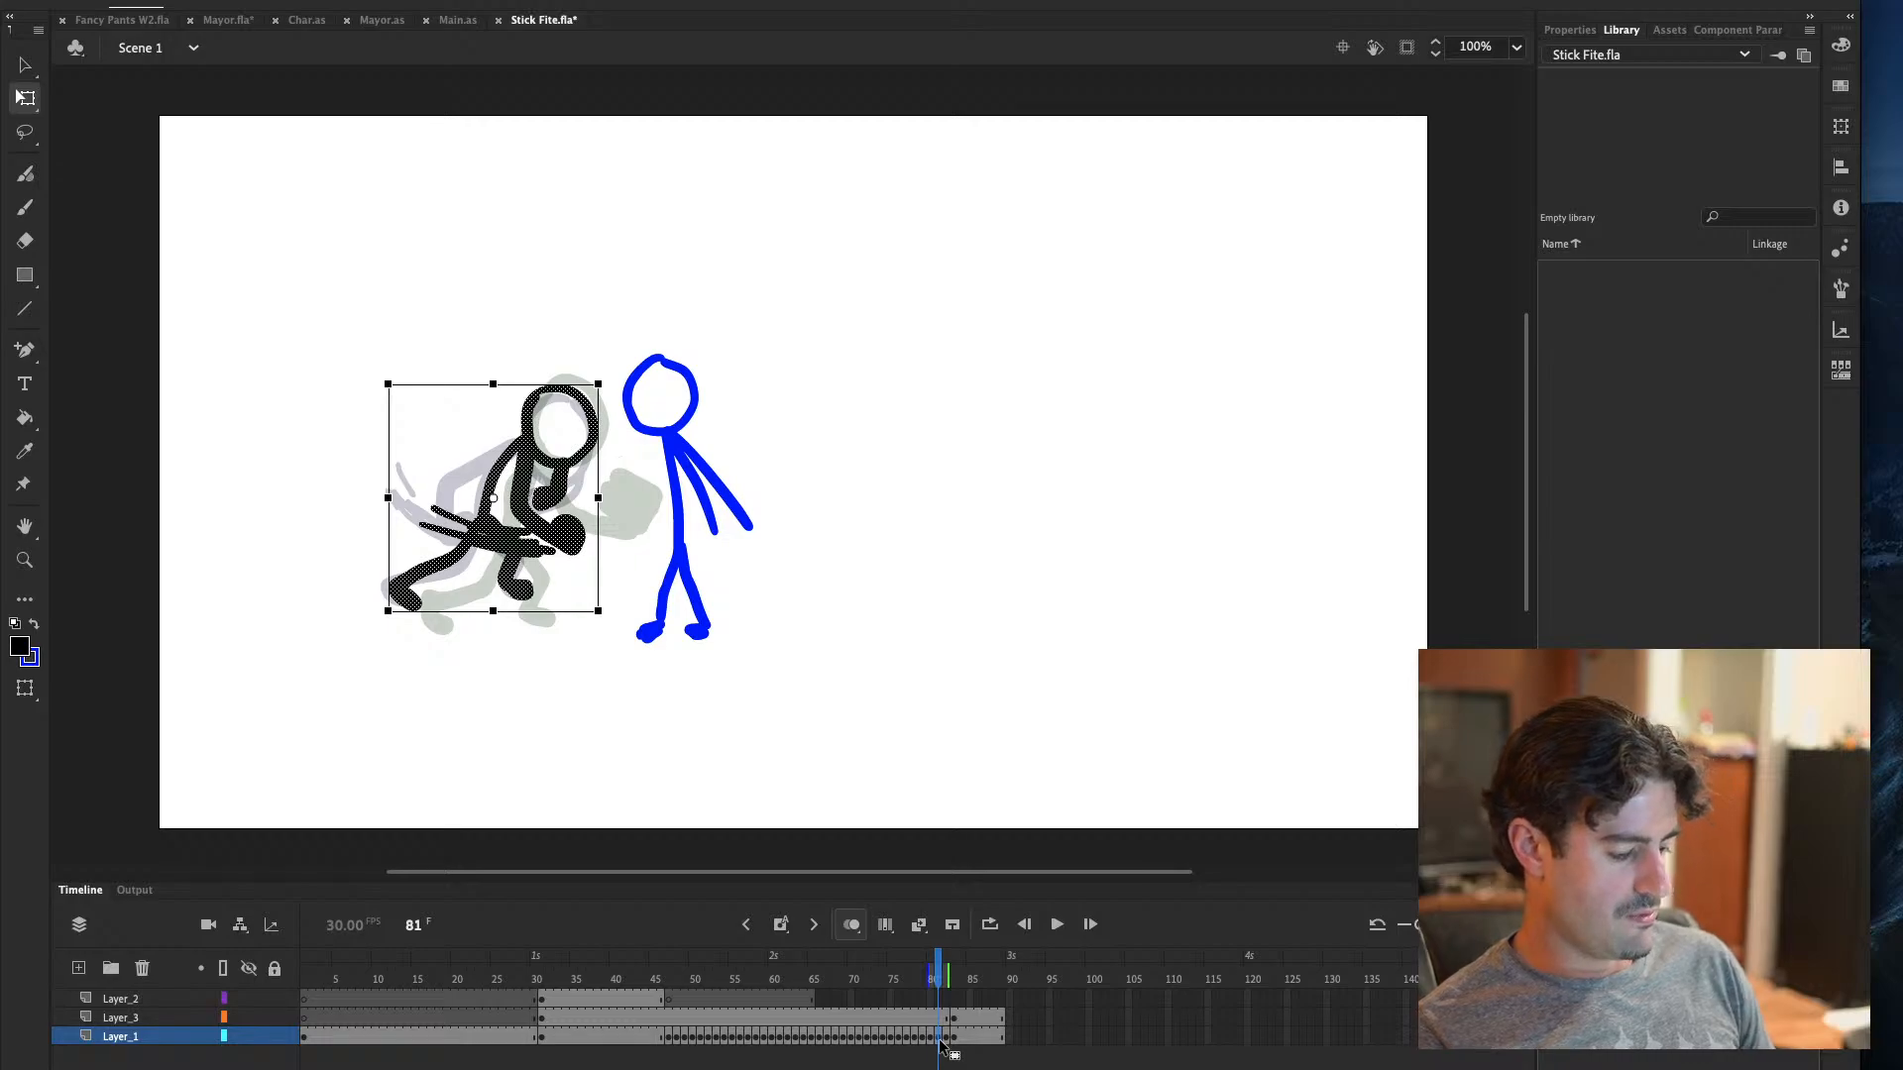
left_click_drag(492, 610, 513, 639)
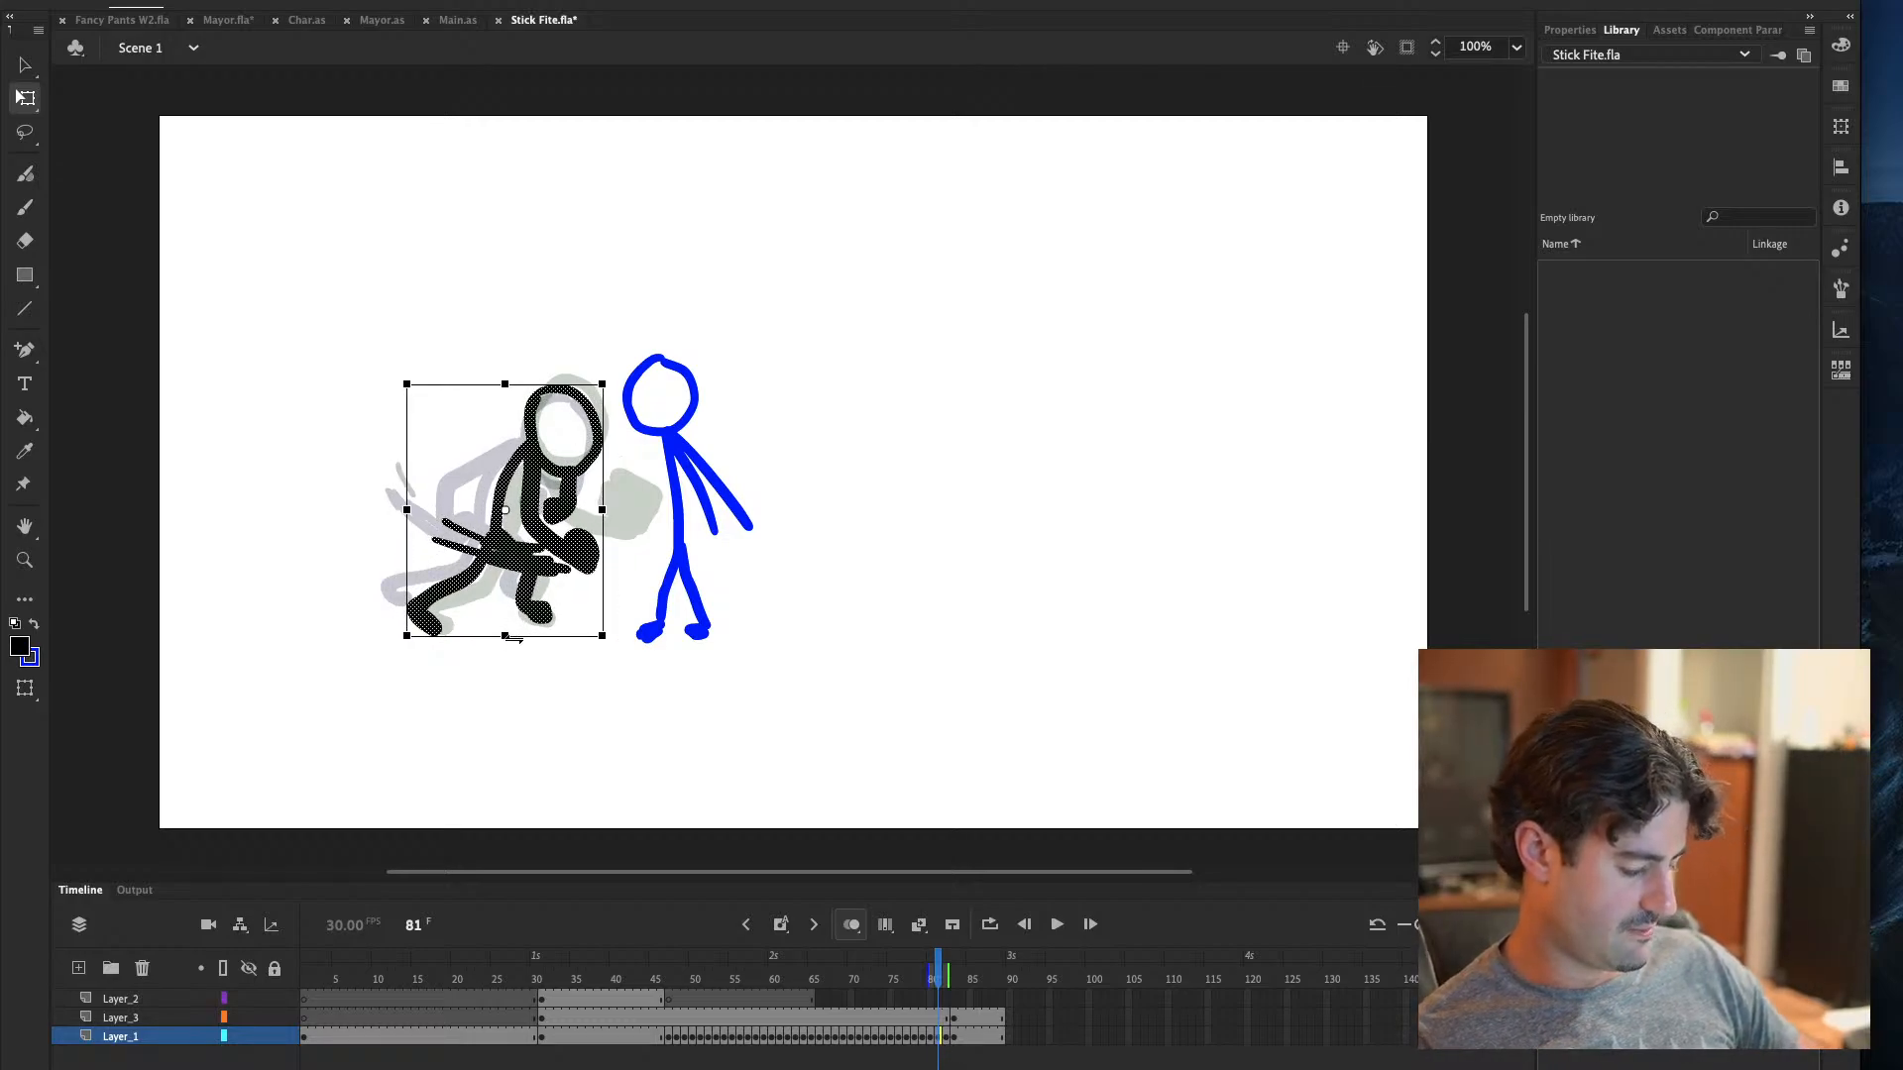
left_click(934, 1036)
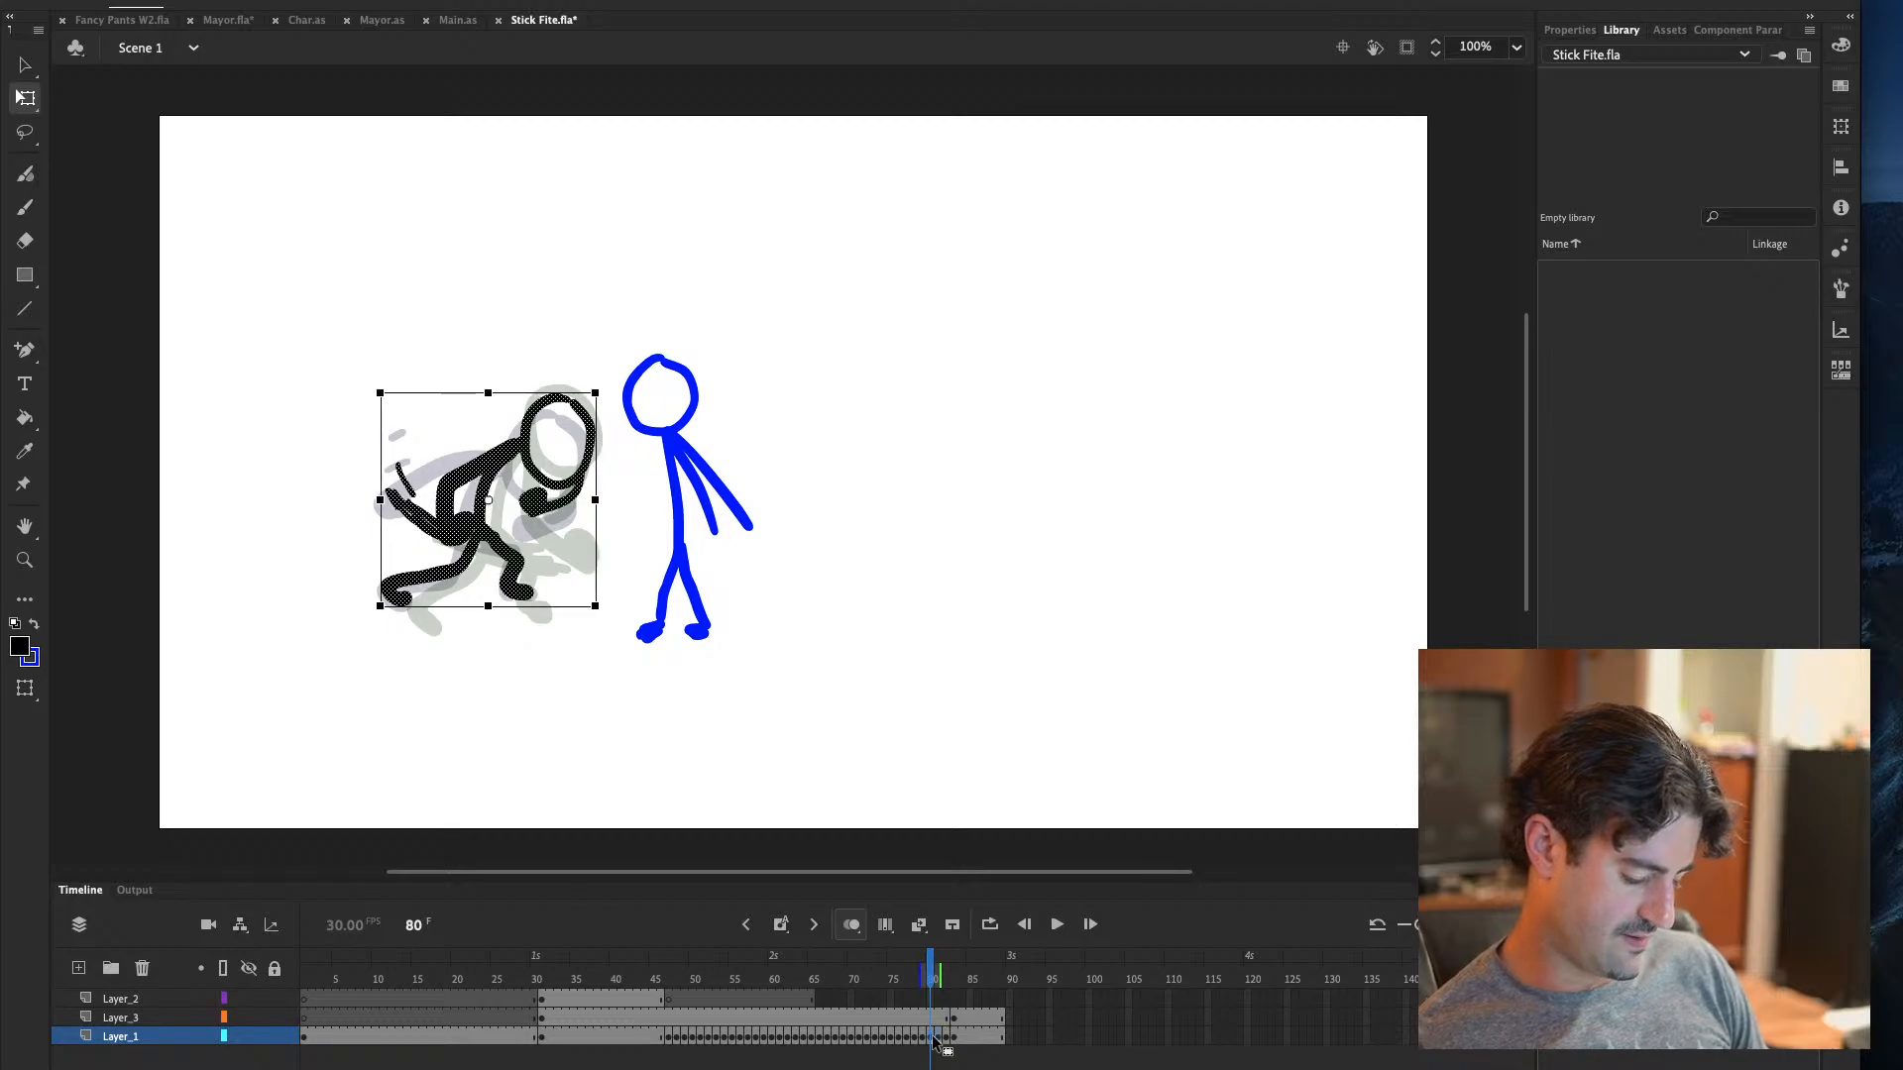
left_click_drag(491, 607, 509, 631)
key("super+z")
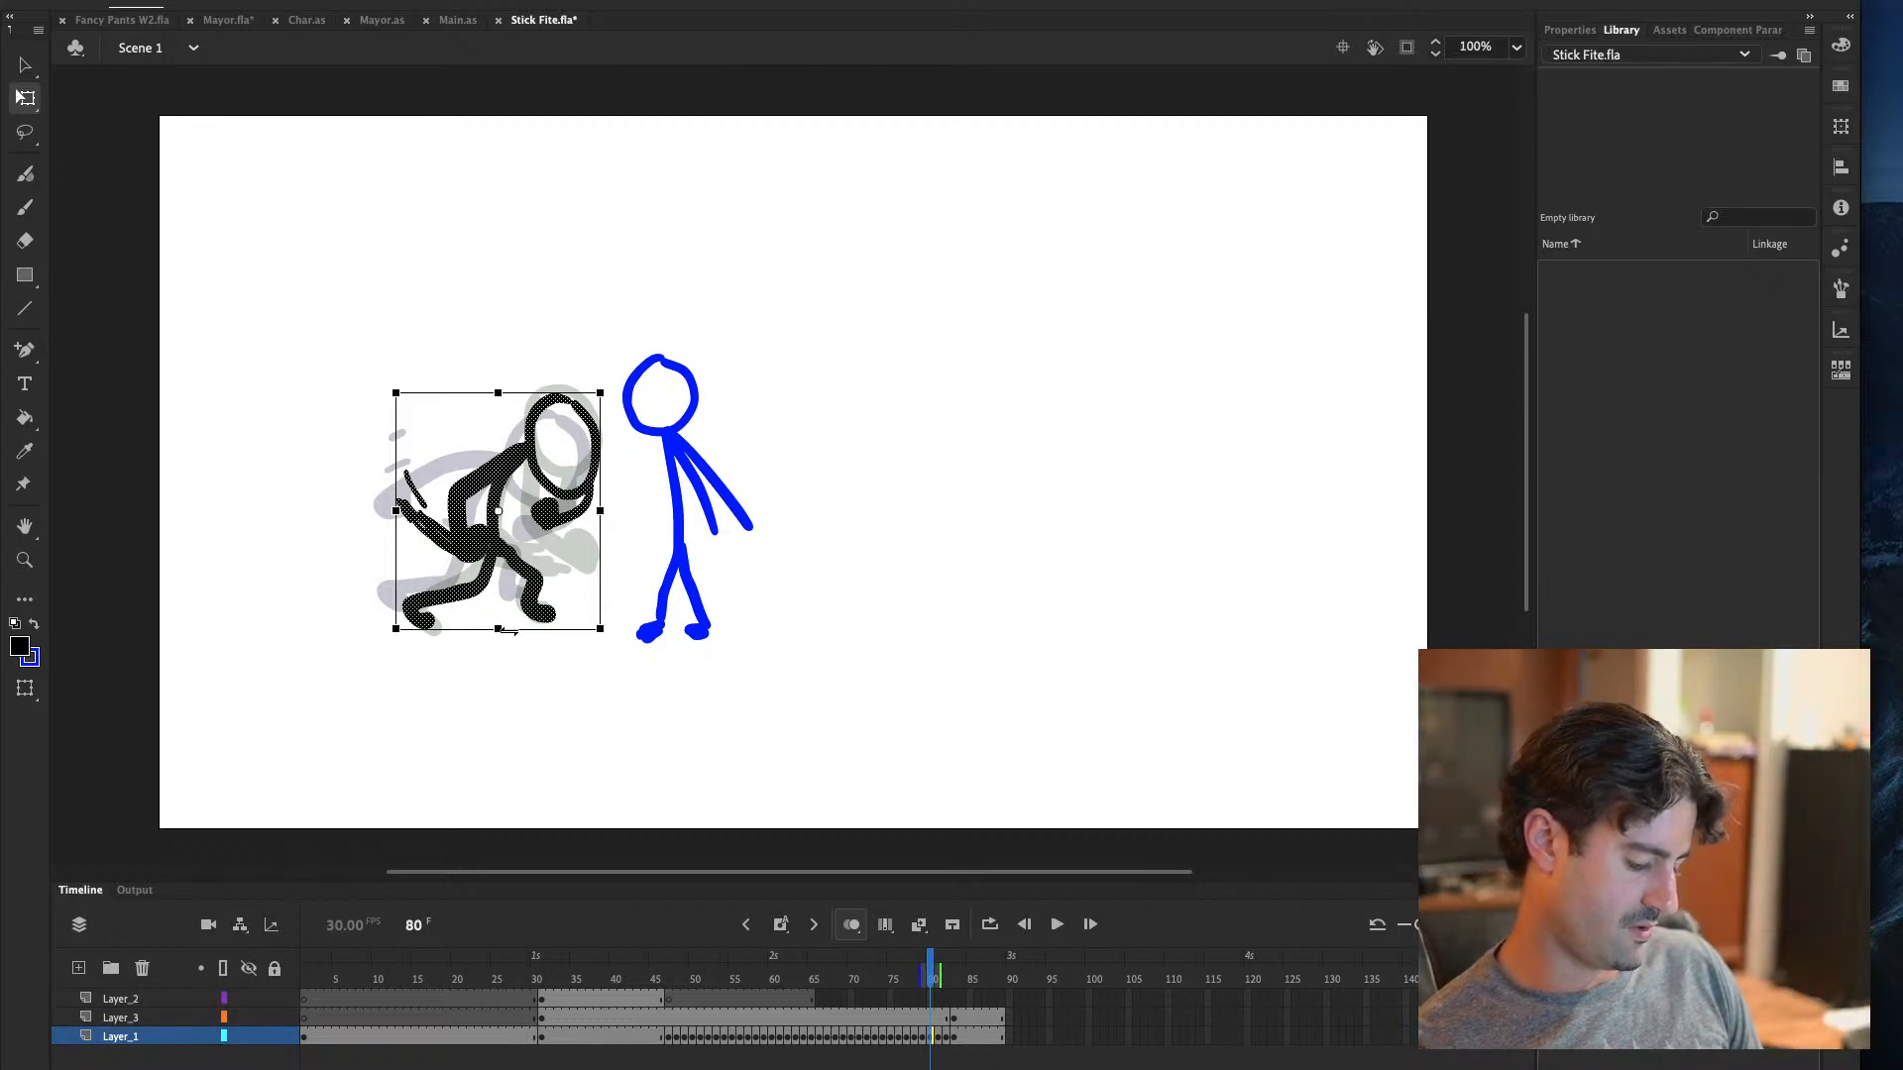
left_click_drag(498, 628, 498, 643)
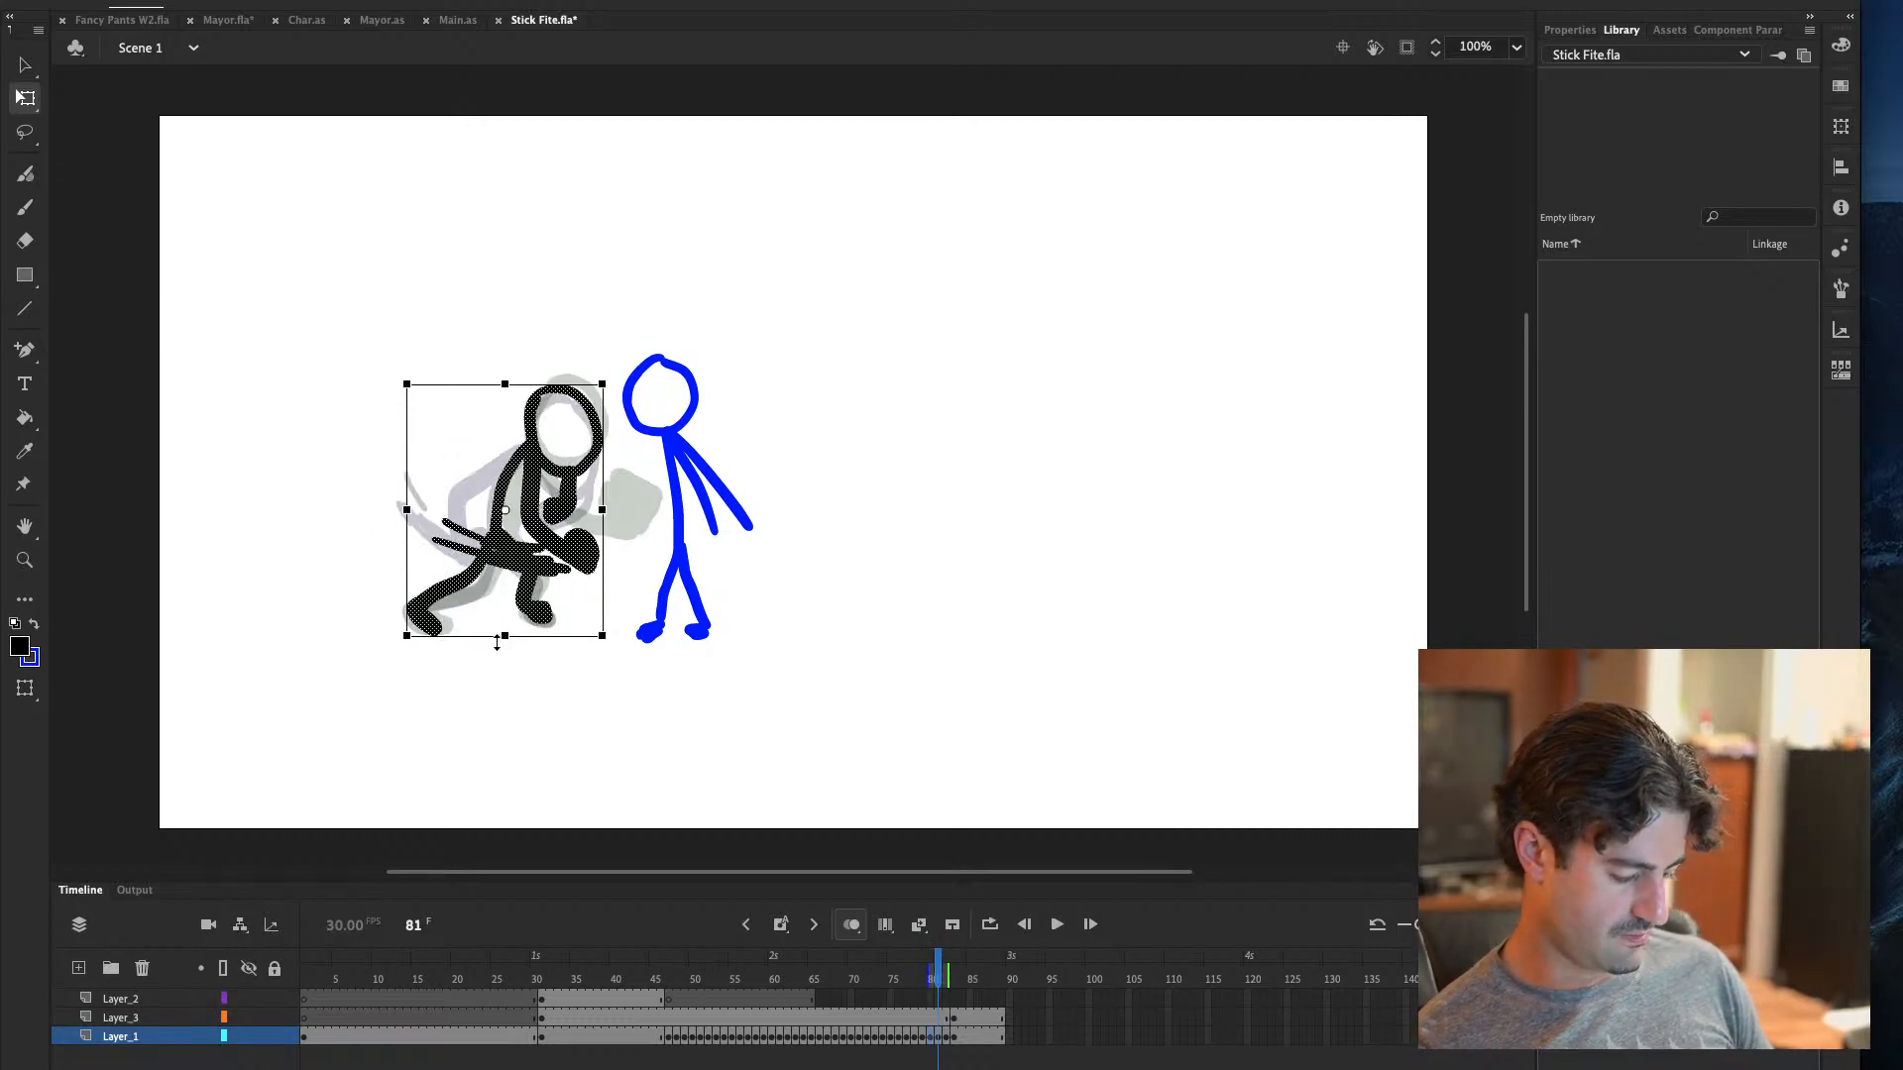
On frames 79 and 78 of Layer_1, stretch the black figure downward so its feet line up with the onion-skinned poses
key("comma")
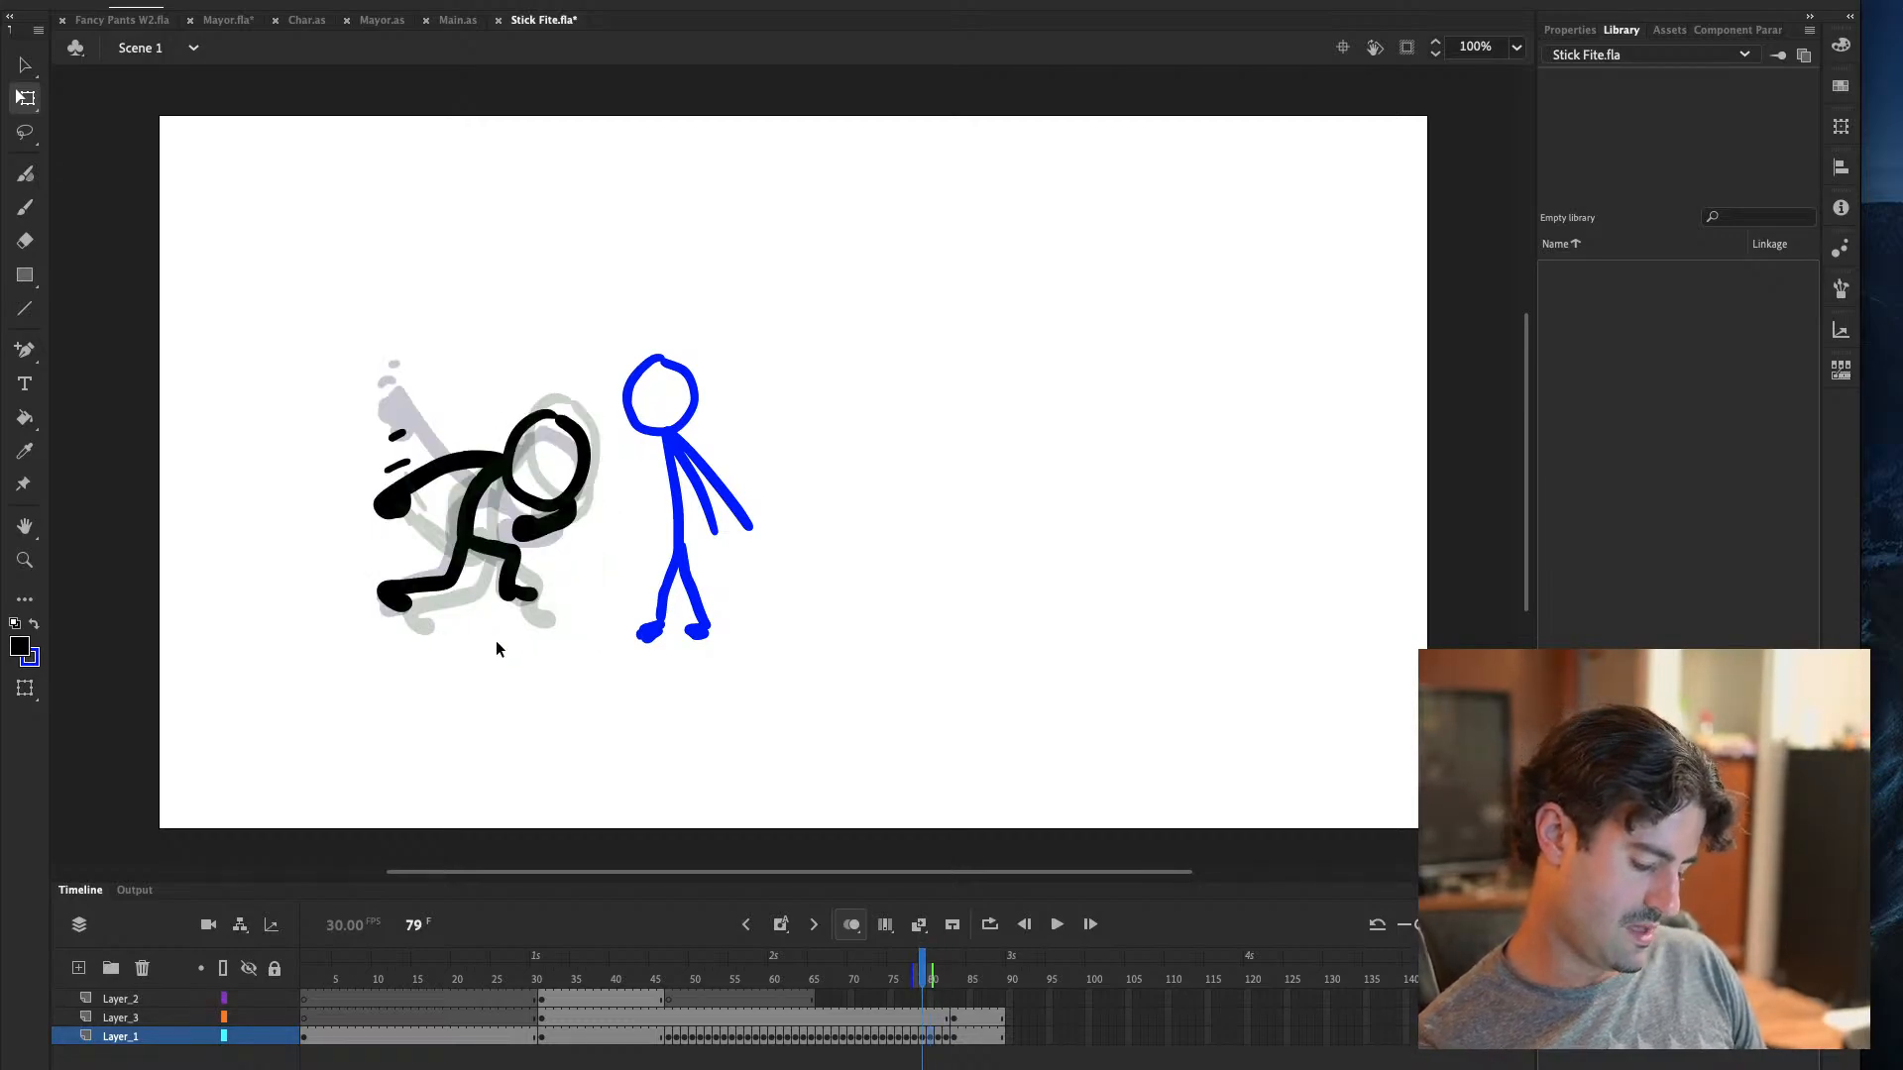
left_click(923, 1036)
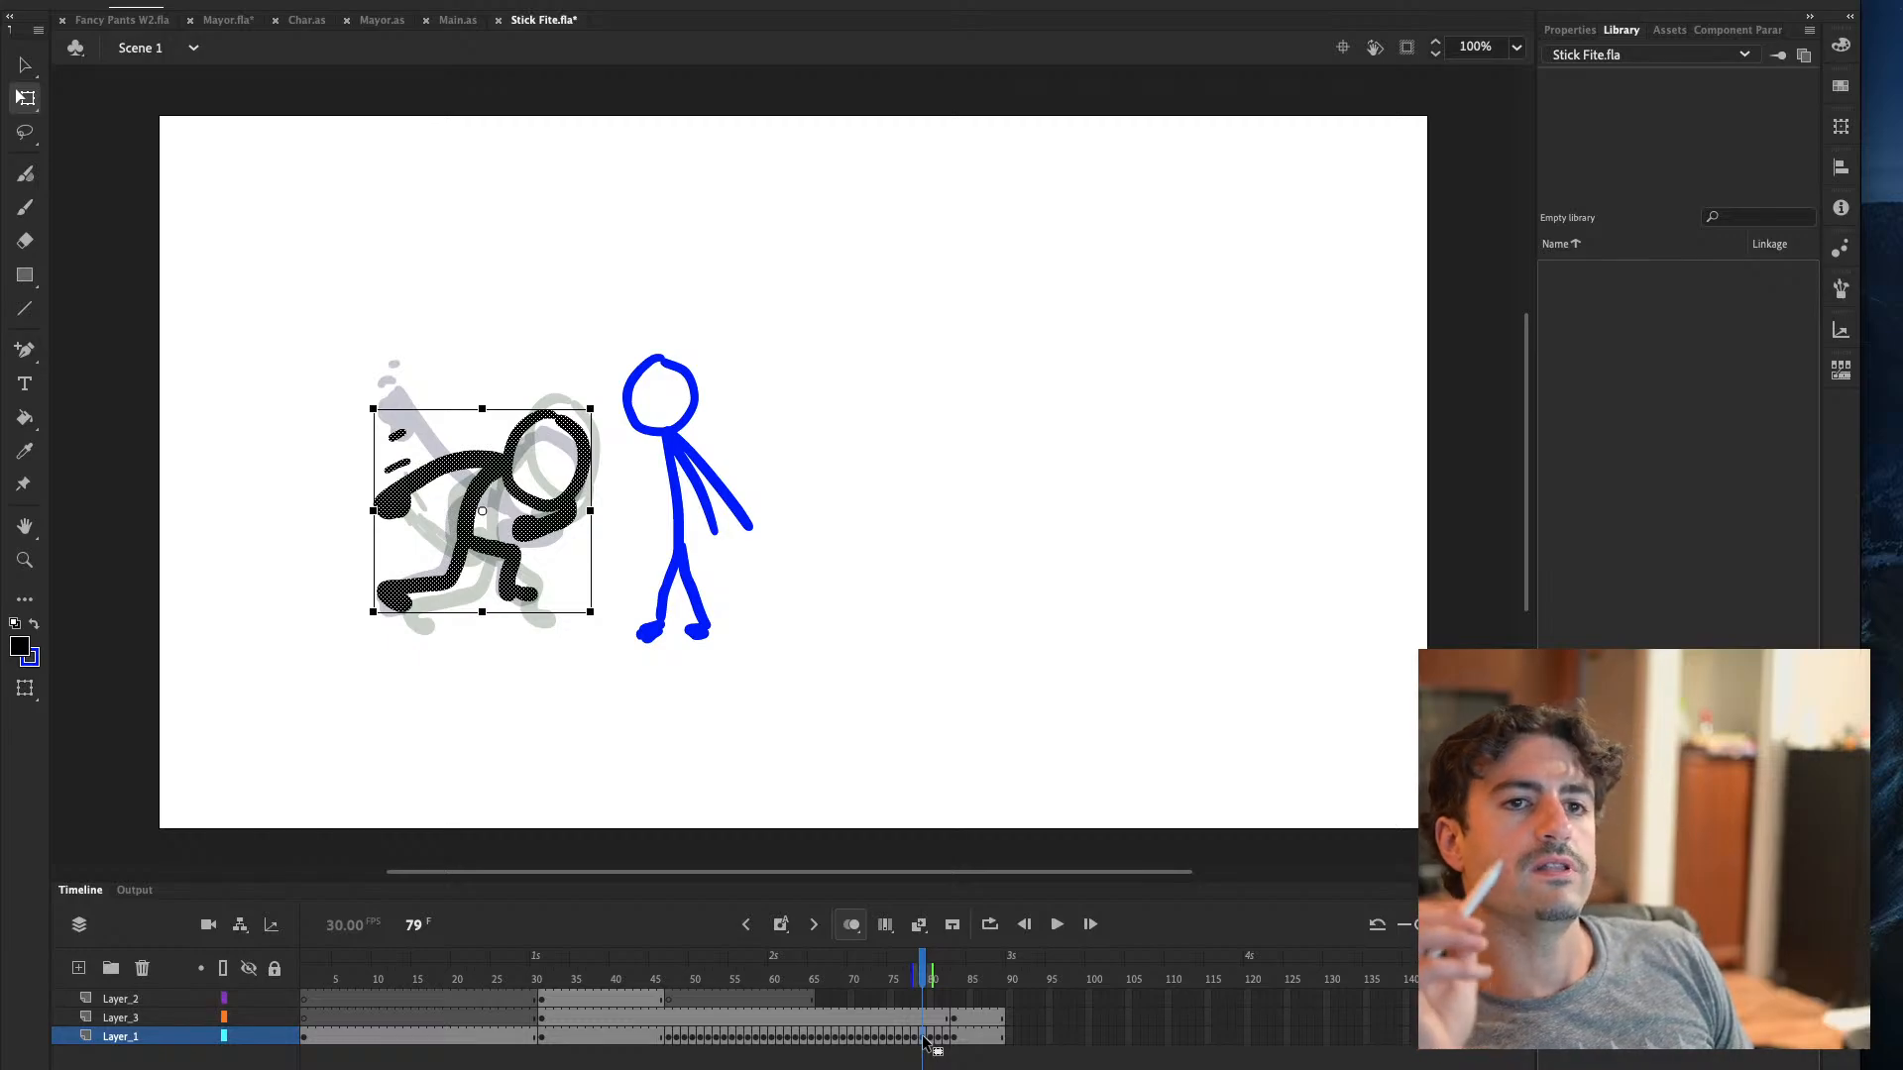
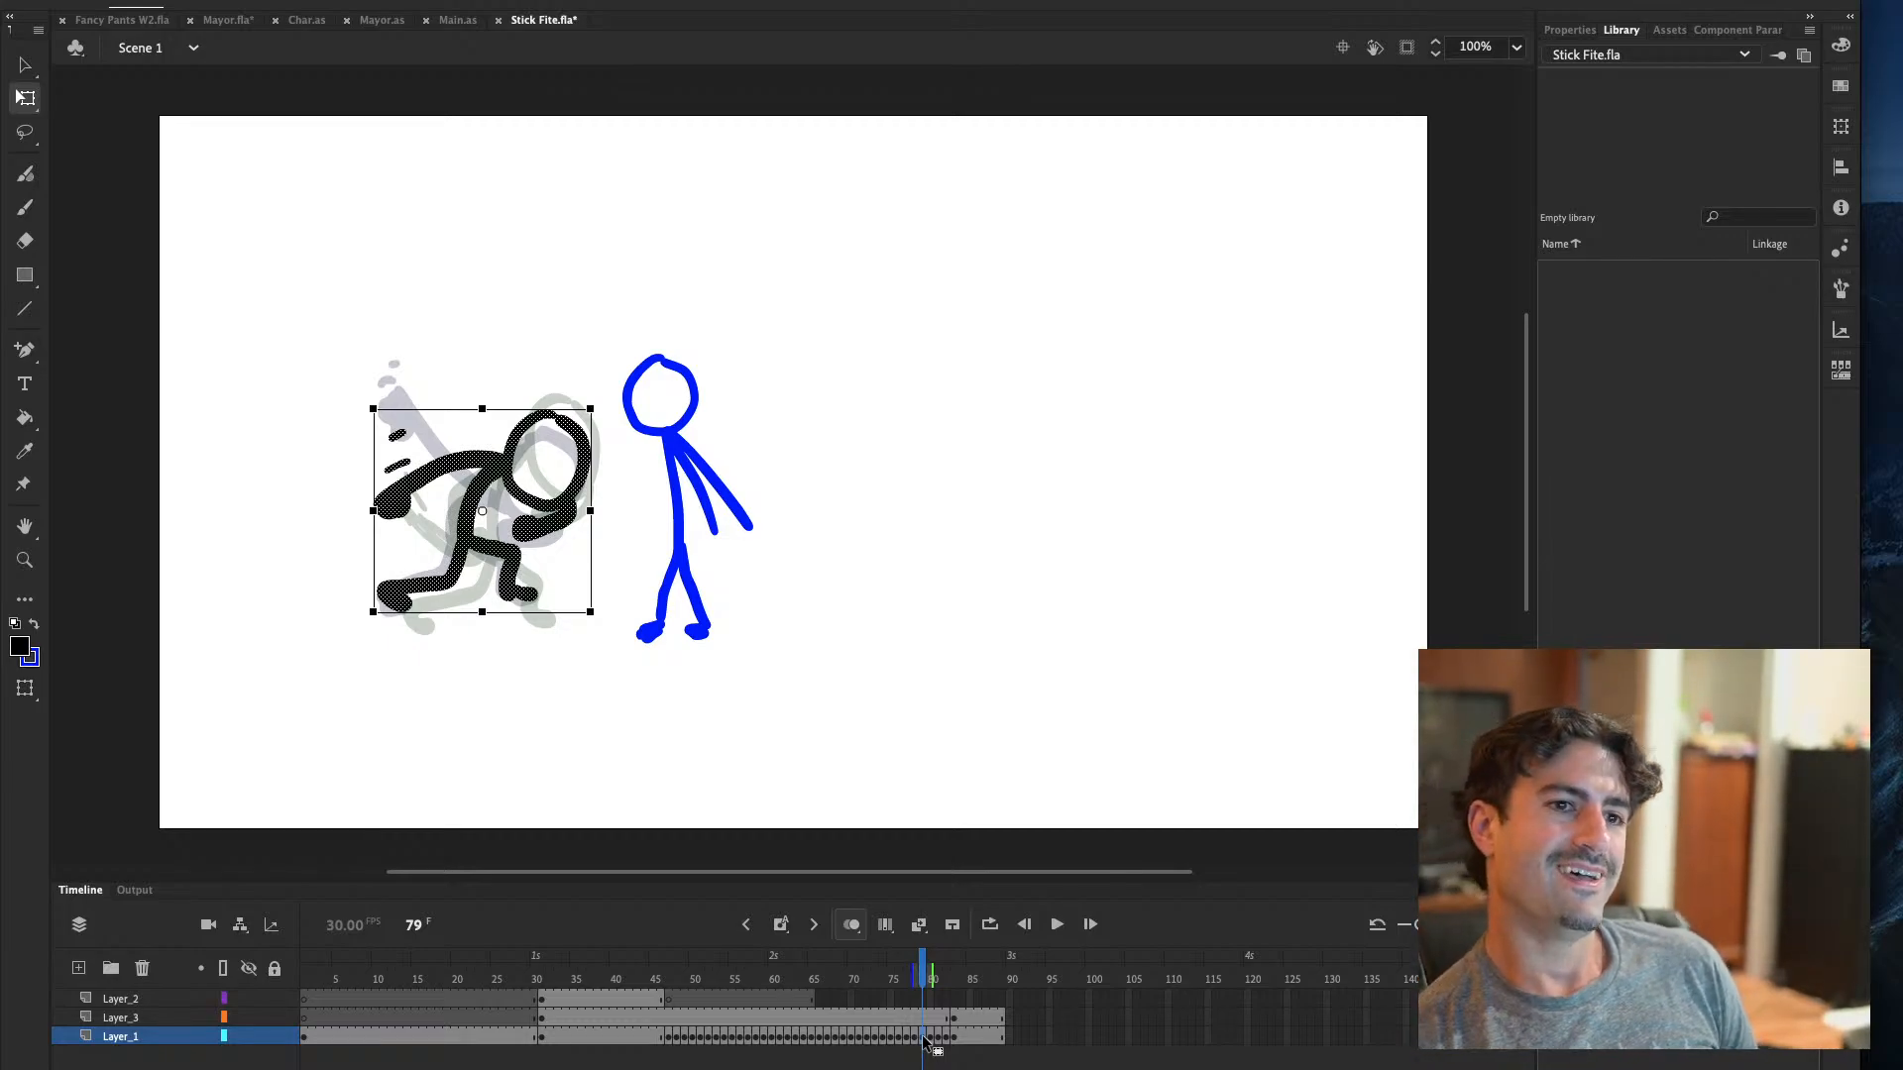
mouse_move(482, 611)
left_mouse_down()
mouse_move(474, 635)
mouse_move(493, 634)
left_mouse_up()
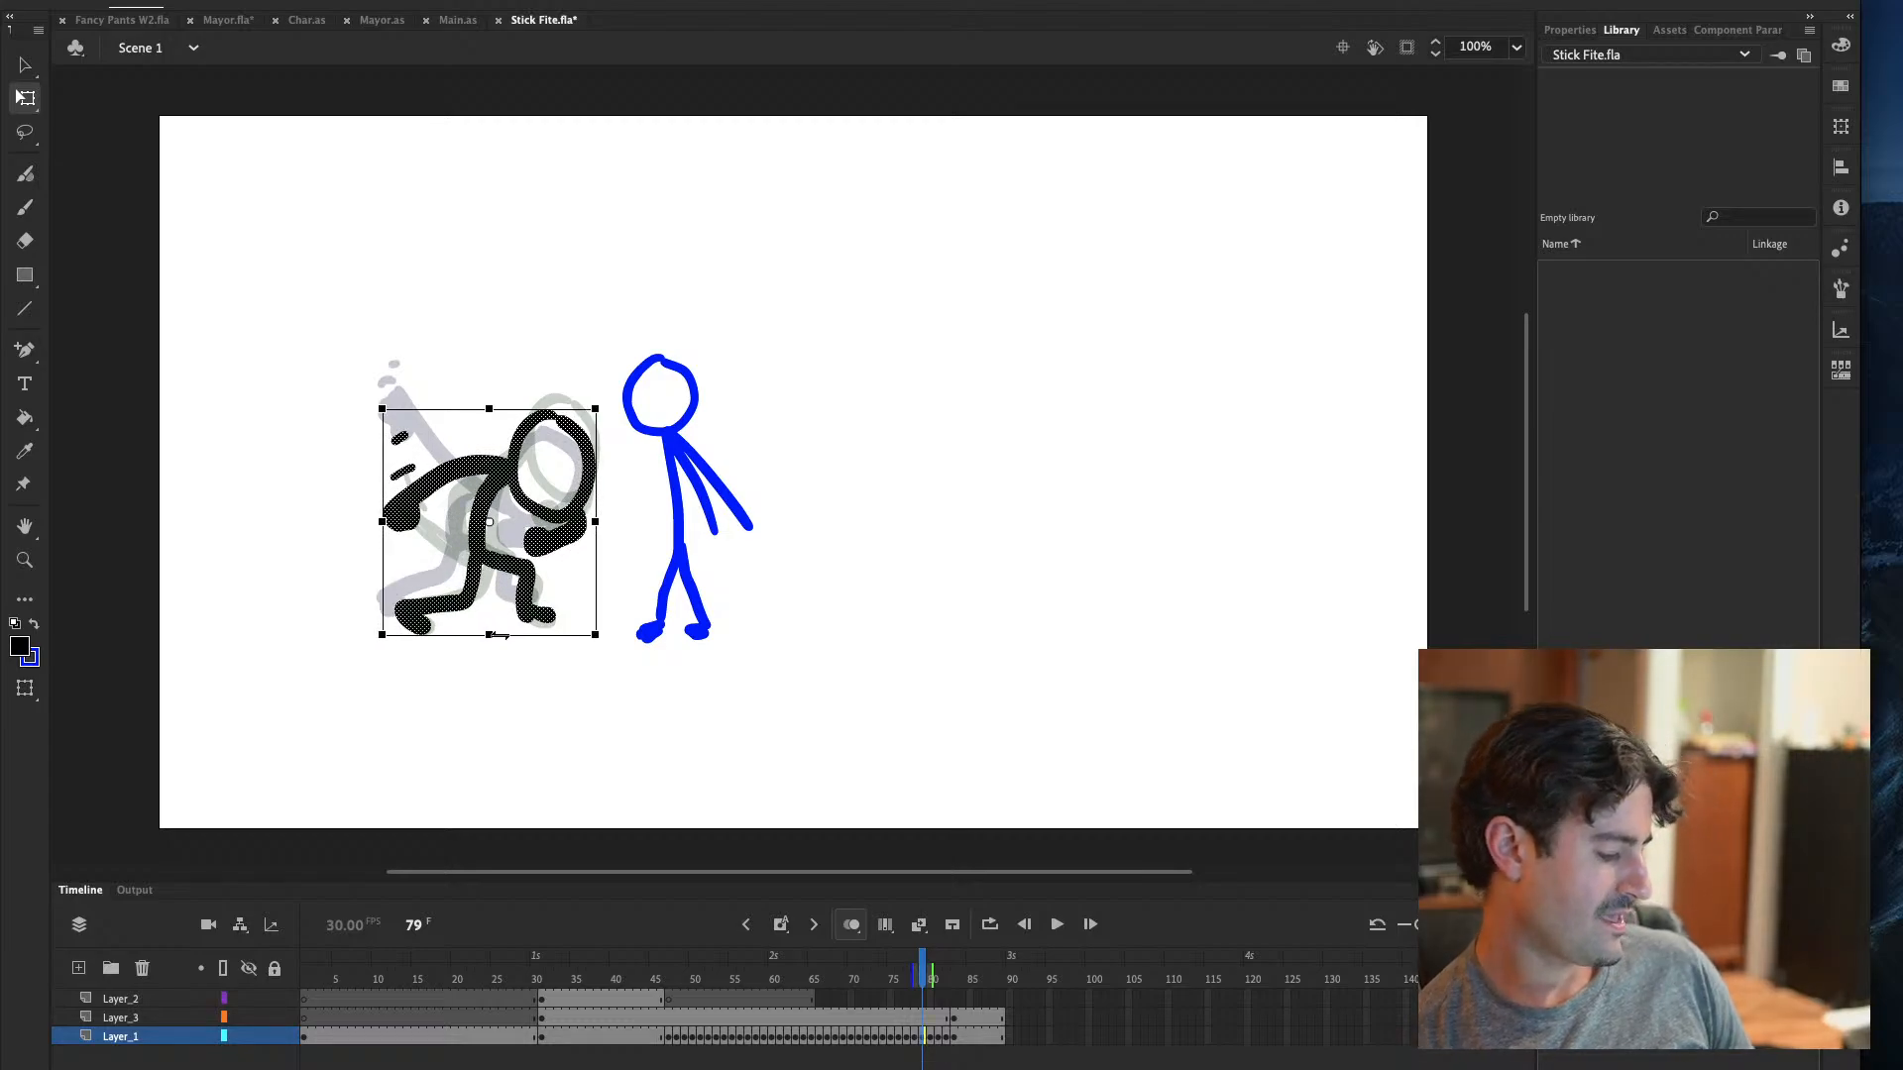
key("comma")
key("comma")
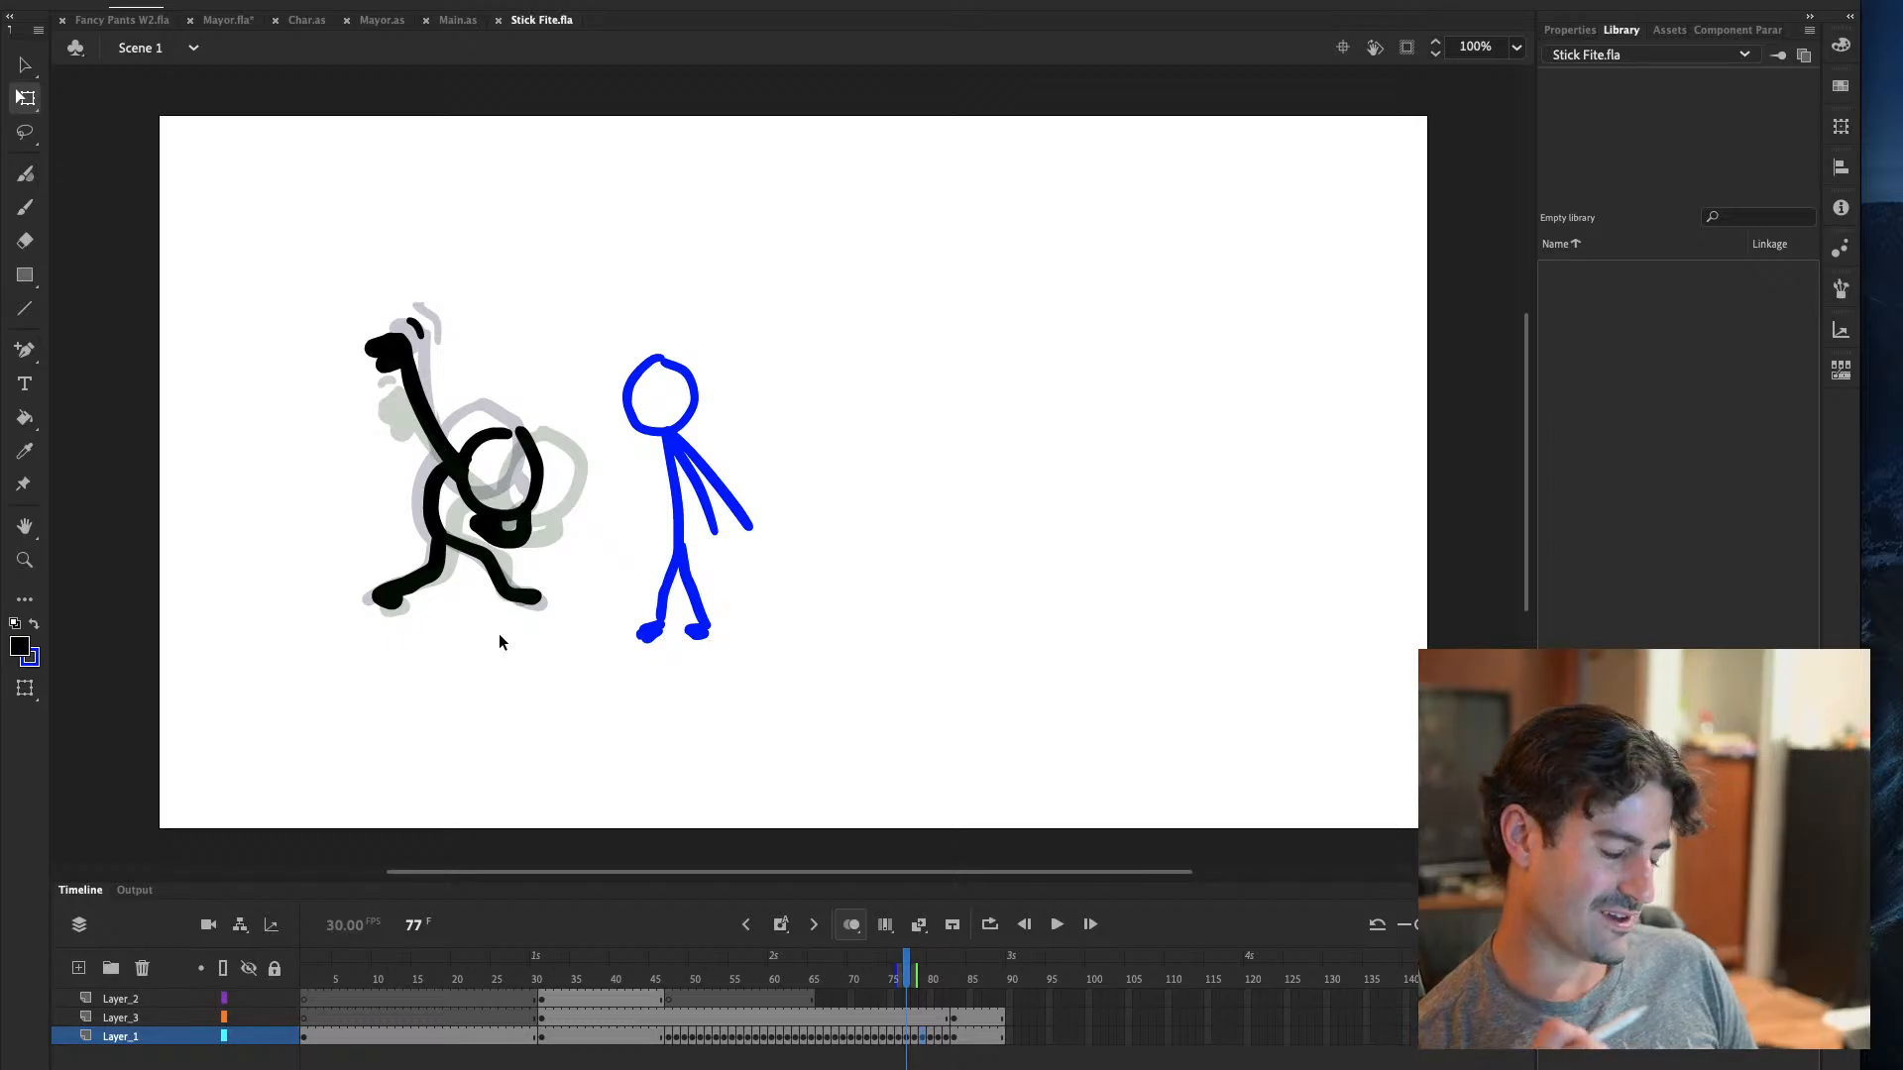
left_click(915, 1038)
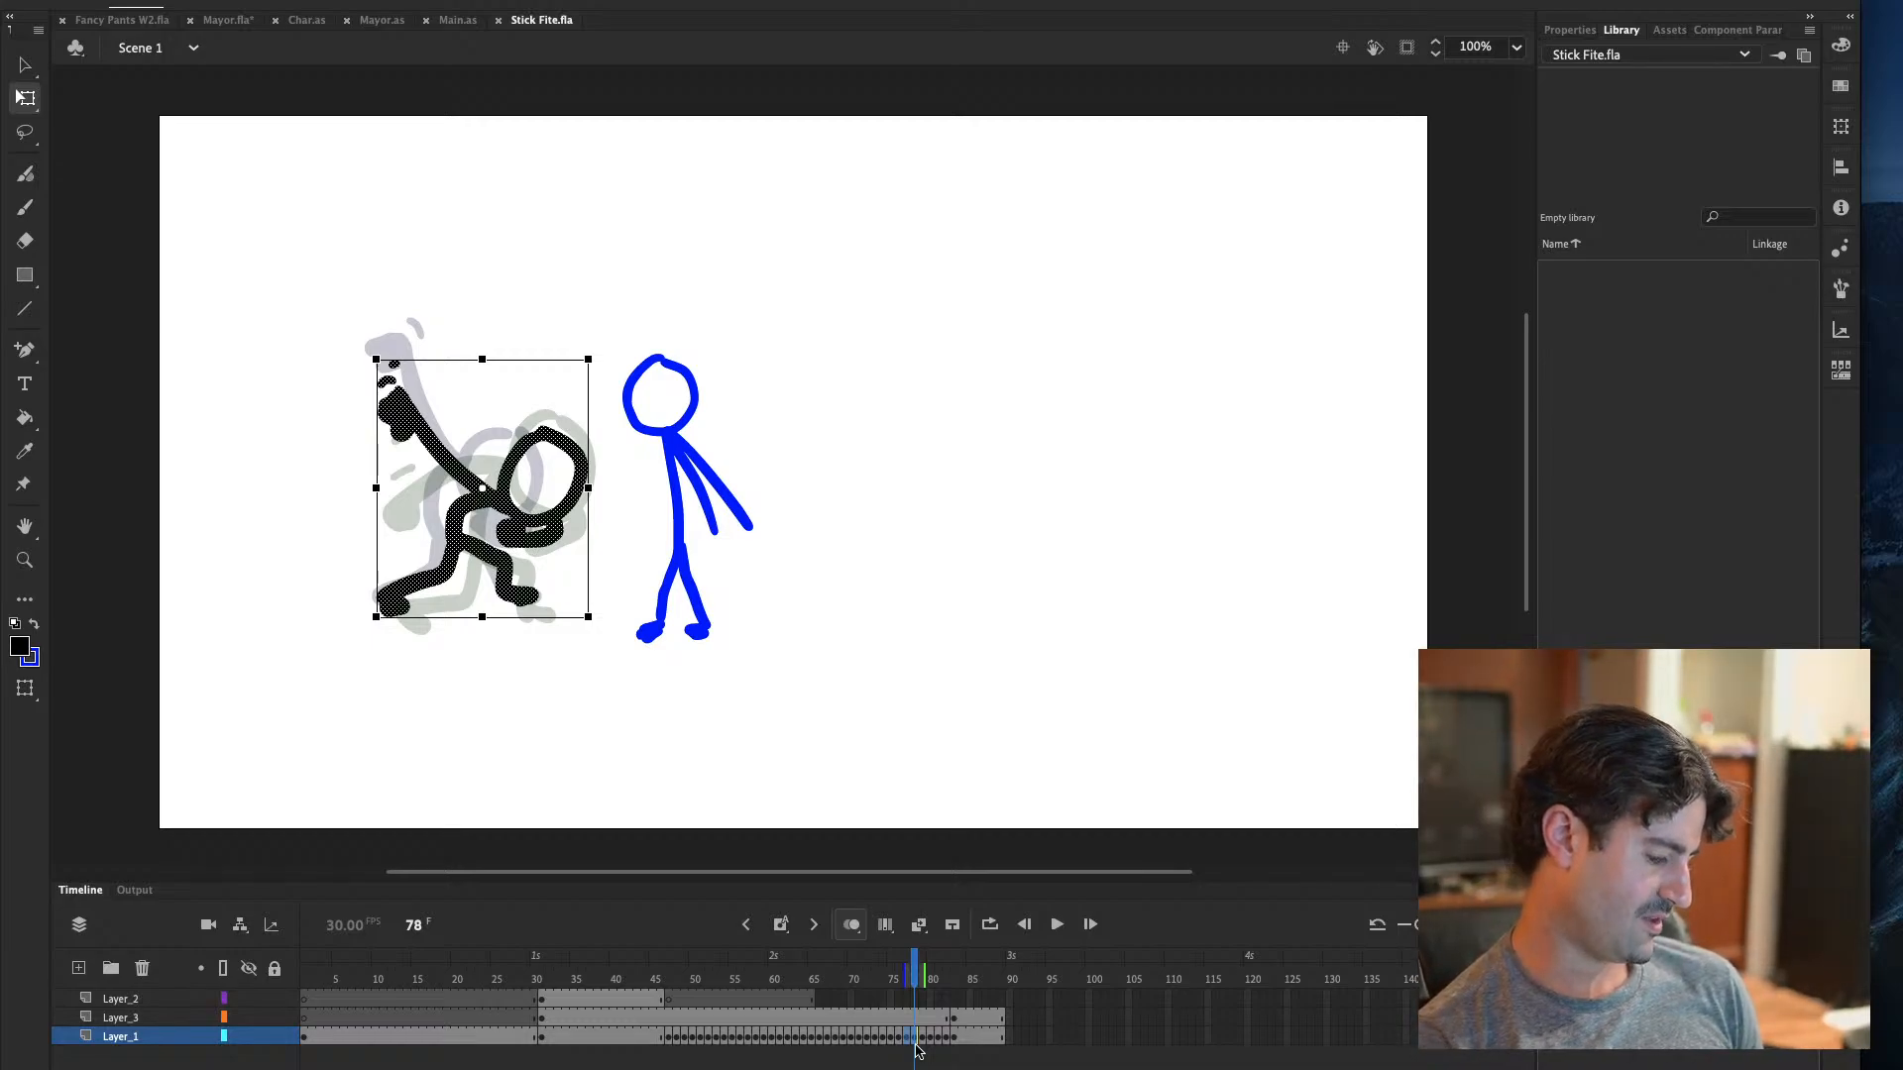
left_click_drag(482, 616, 492, 633)
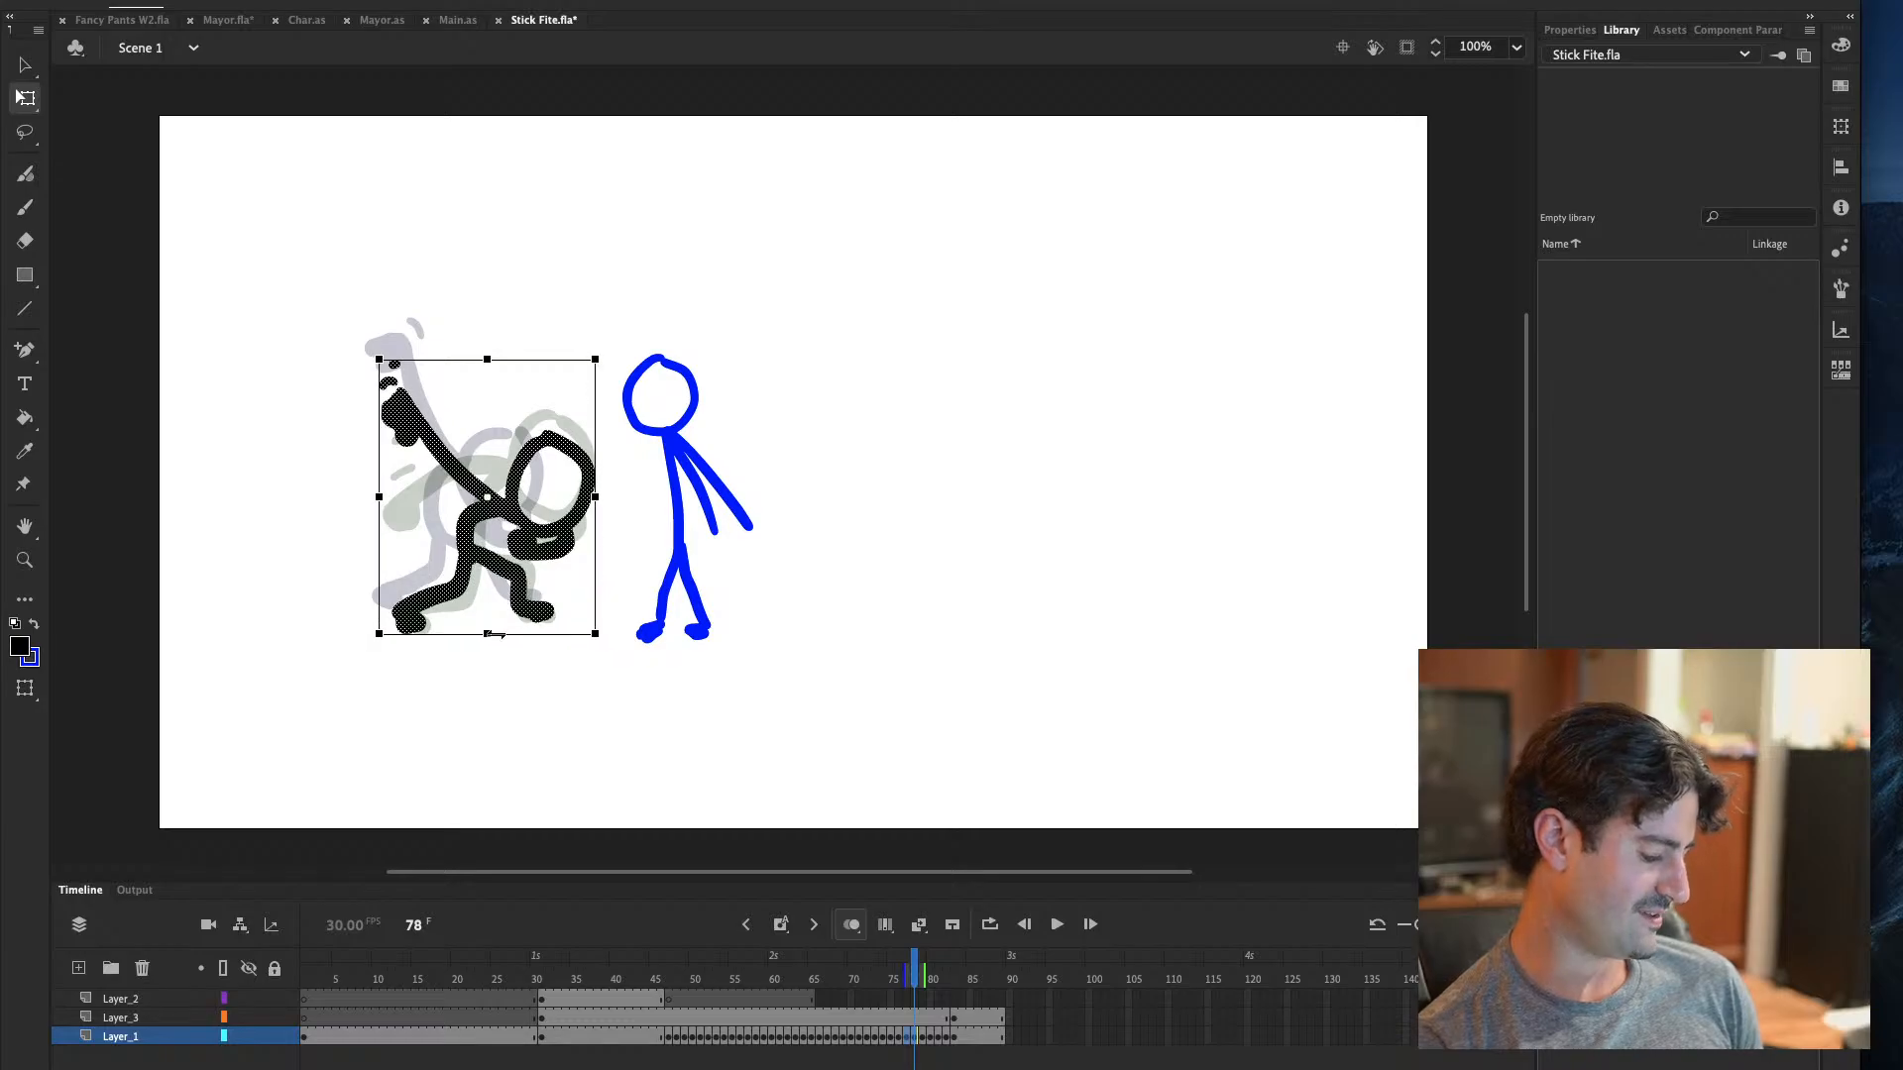
Stretch the black figure downward on frame 77 of Layer_1 and compare its foot position with frame 76
key("comma")
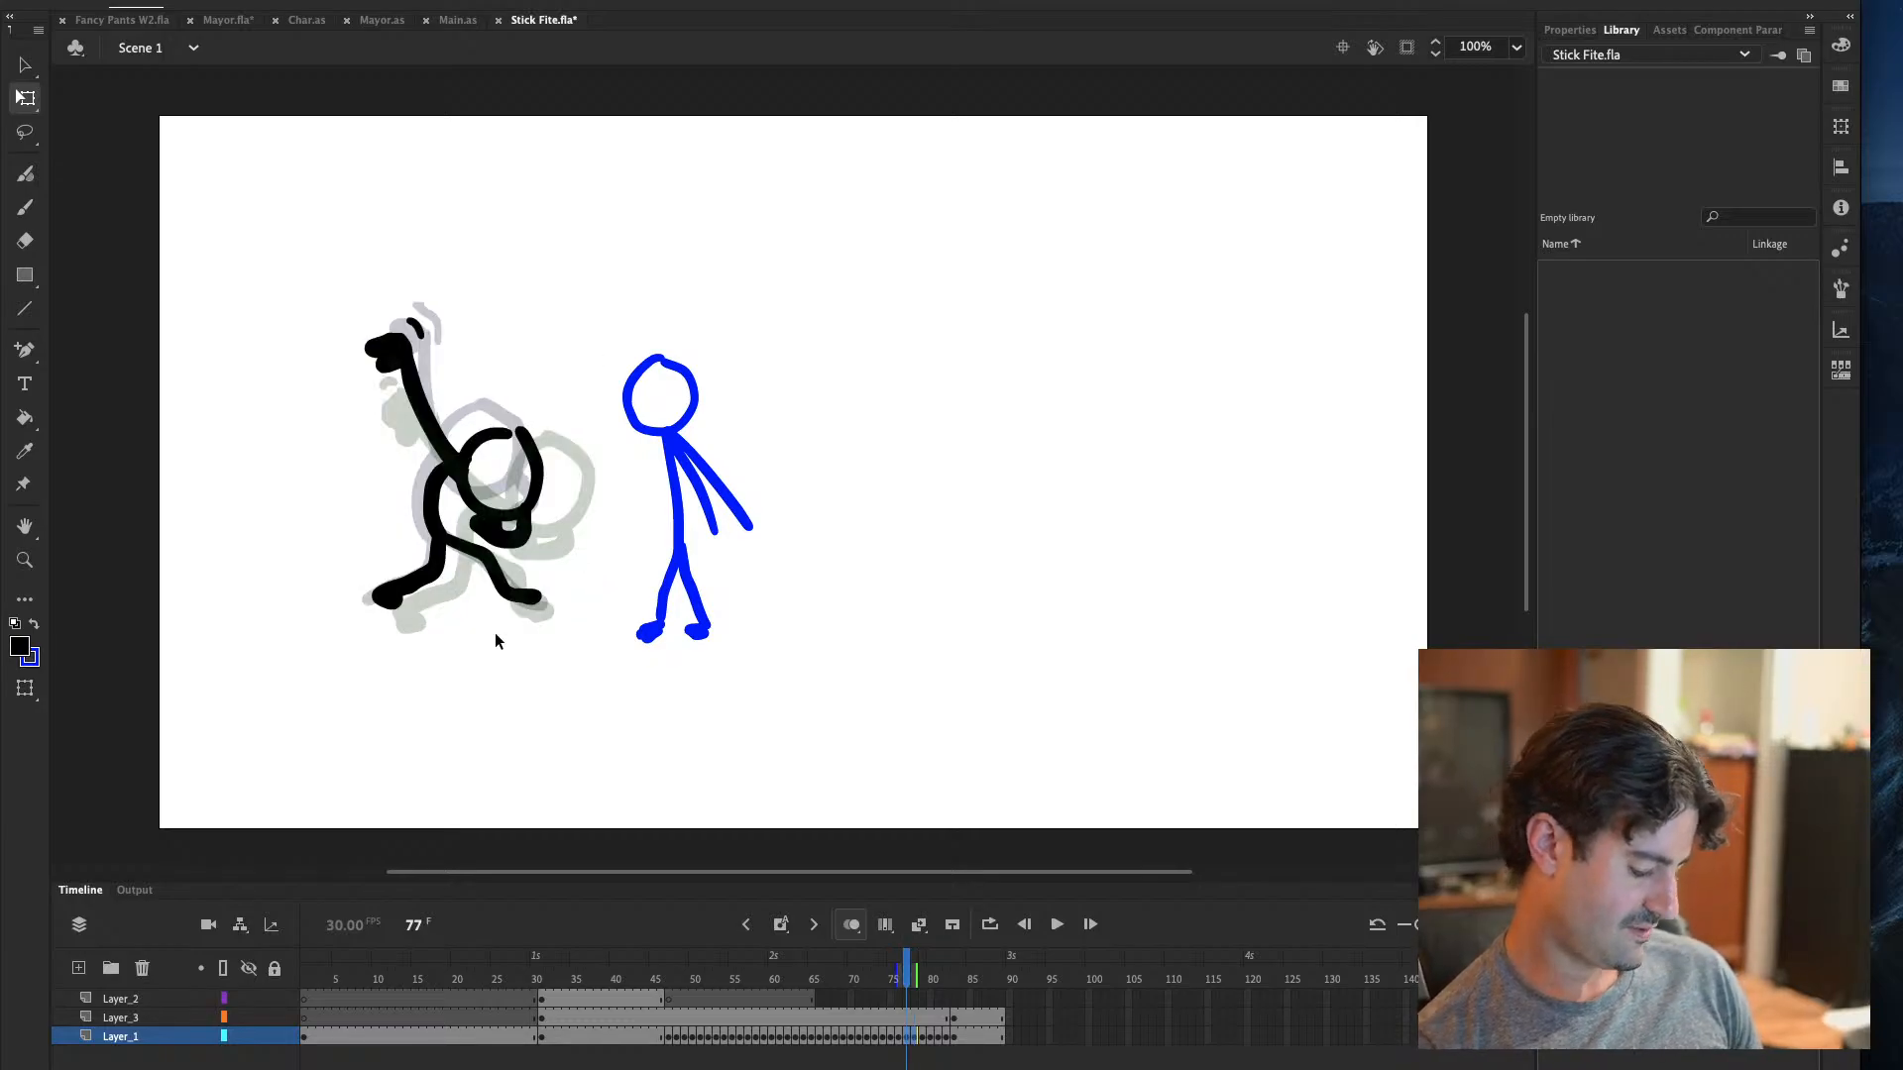
left_click(904, 1041)
left_click_drag(456, 610, 476, 630)
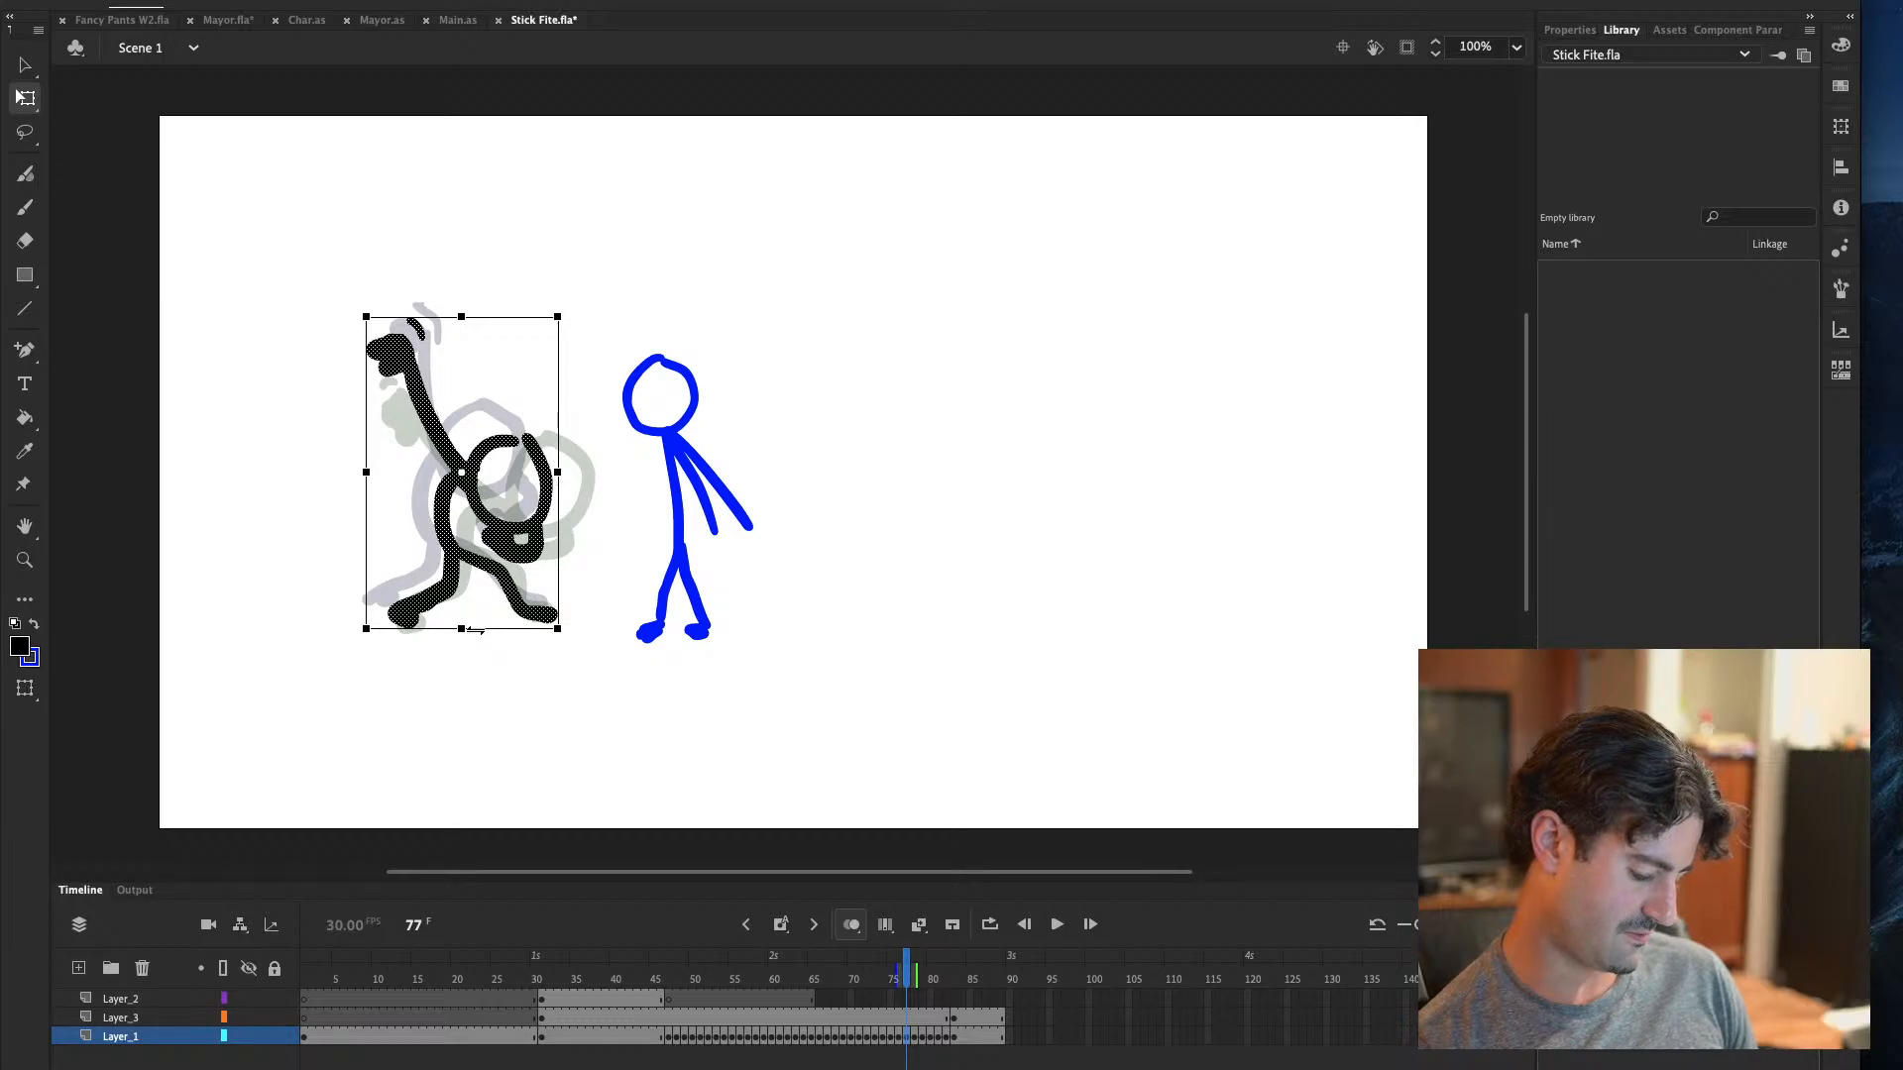
left_click(895, 1041)
left_click(901, 1041)
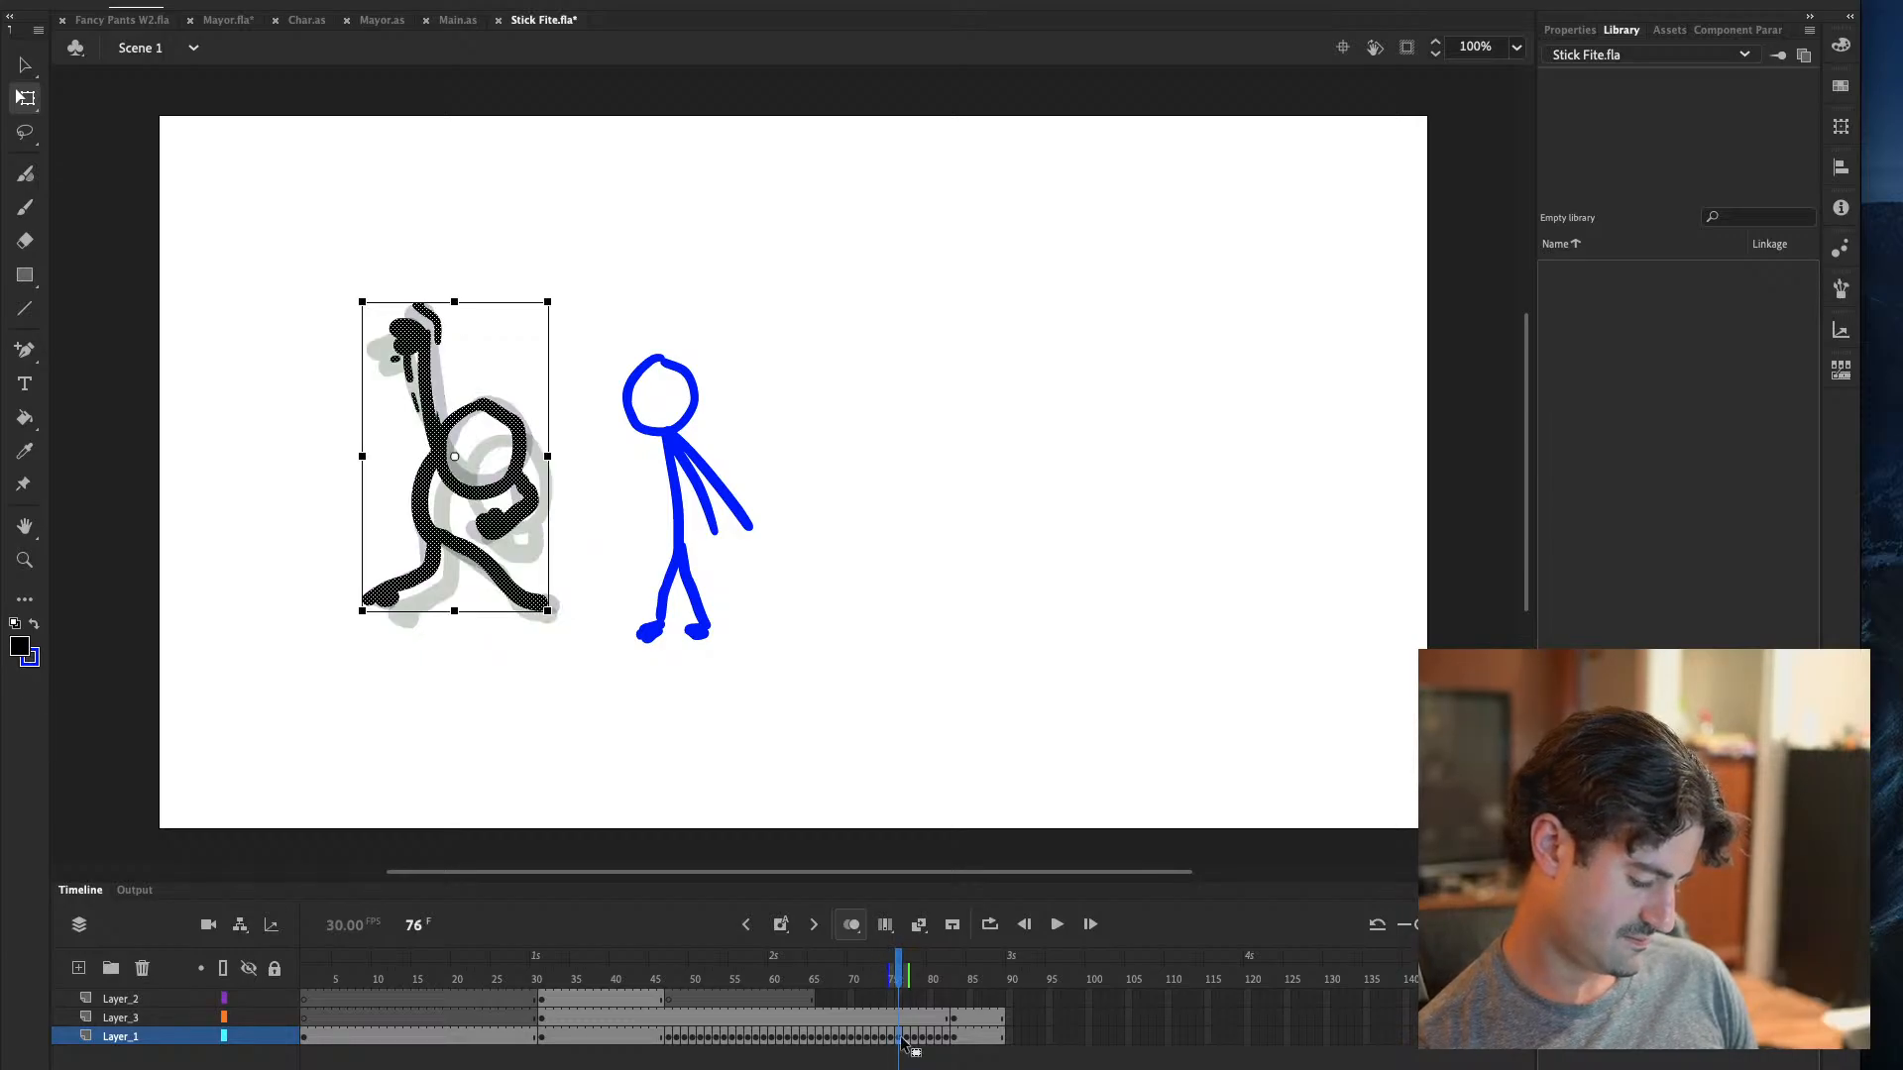
left_click(907, 1041)
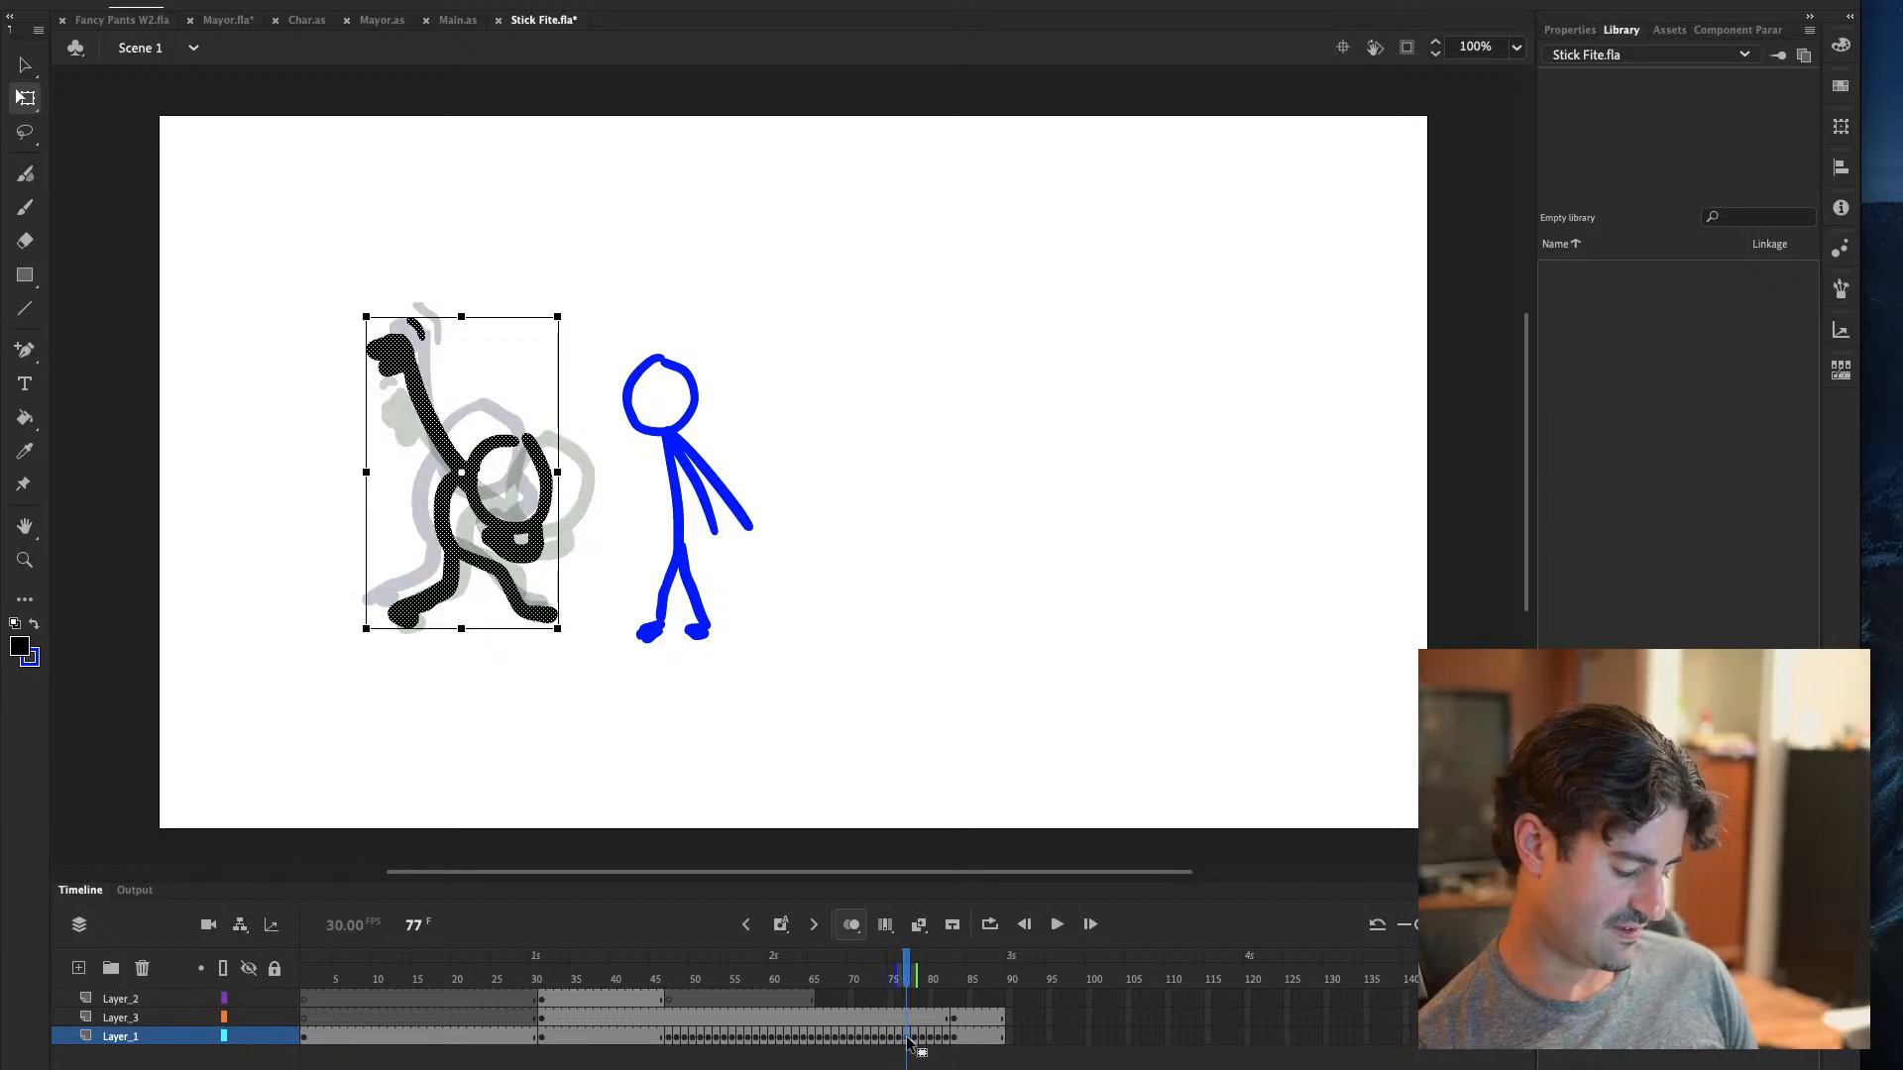
Stretch the black figure downward on frame 76 of Layer_1 and check the motion into the following frames
left_click(899, 1041)
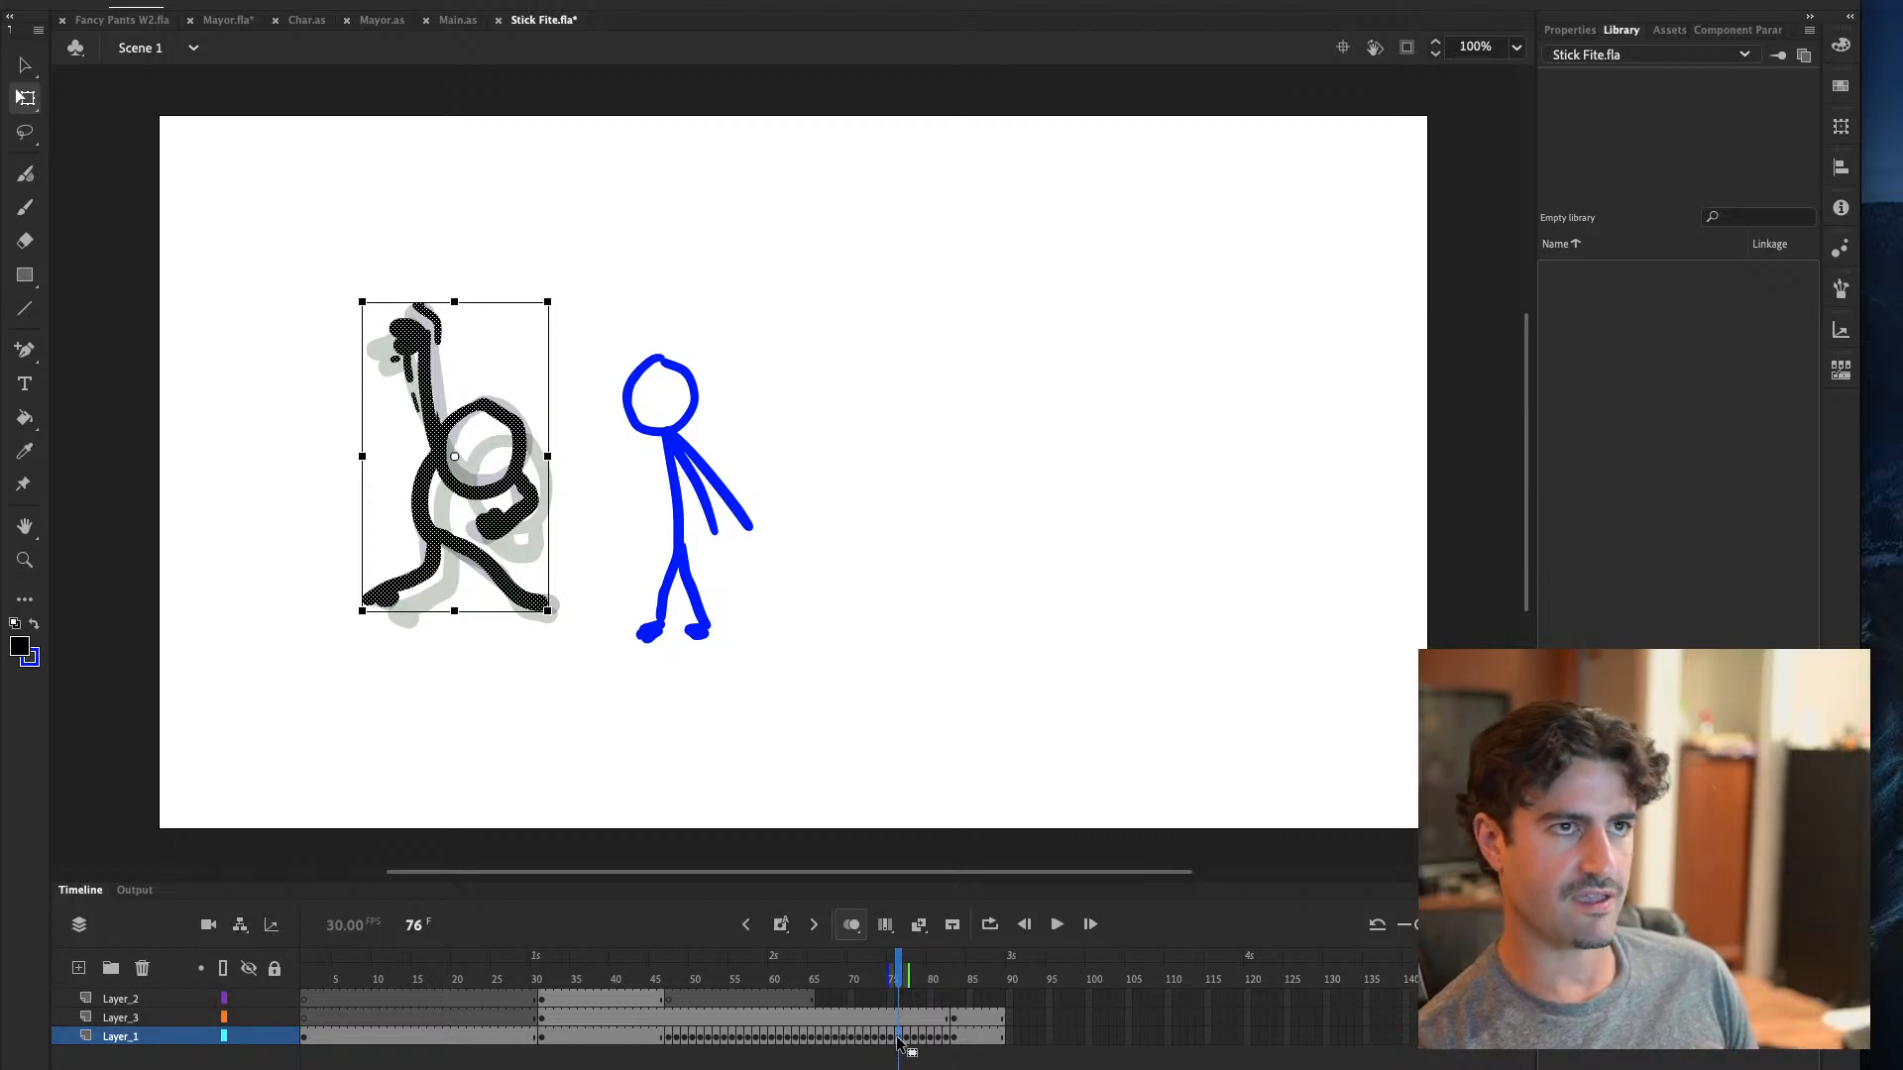
left_click_drag(446, 613, 464, 632)
key("super+z")
key("period")
key("period")
key("period")
key("period")
key("period")
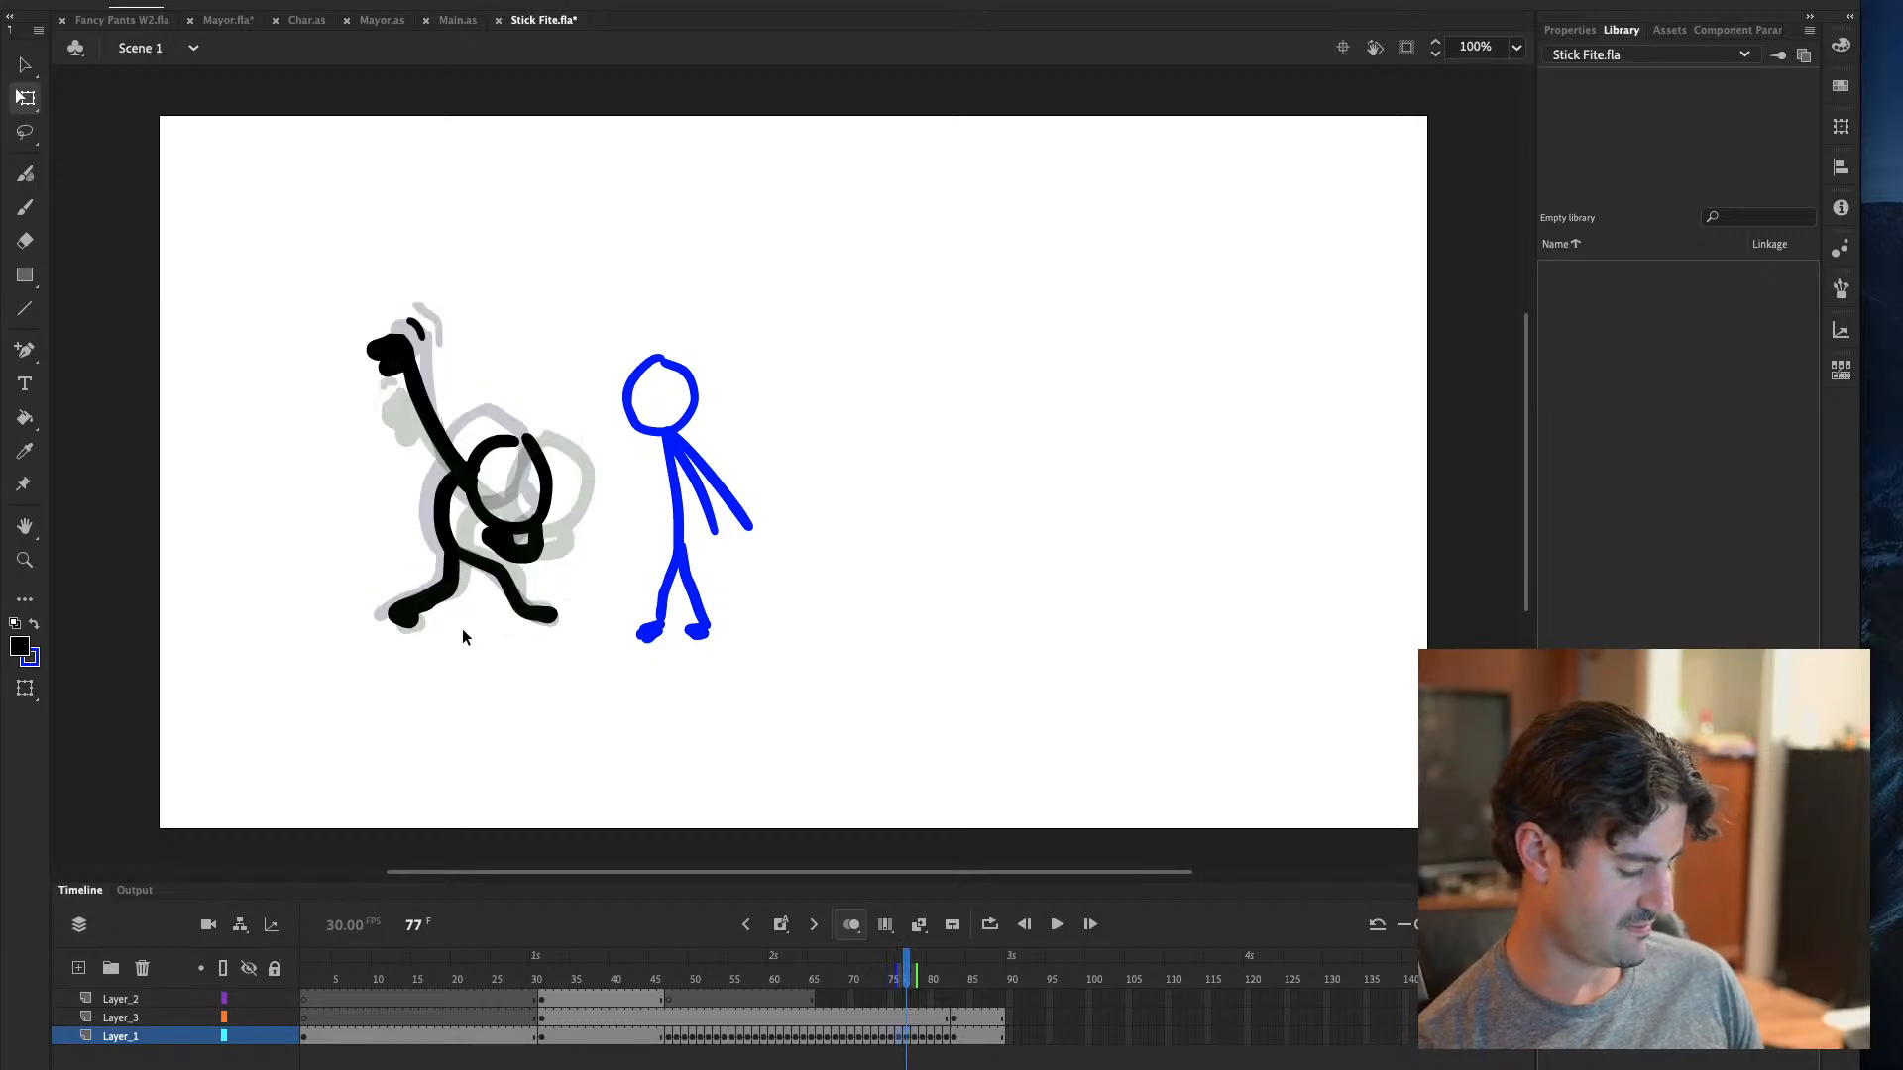
On frame 75 of Layer_1, stretch the black figure slightly downward to ease its feet into the lowered position
key("comma")
key("comma")
key("comma")
key("comma")
key("comma")
key("comma")
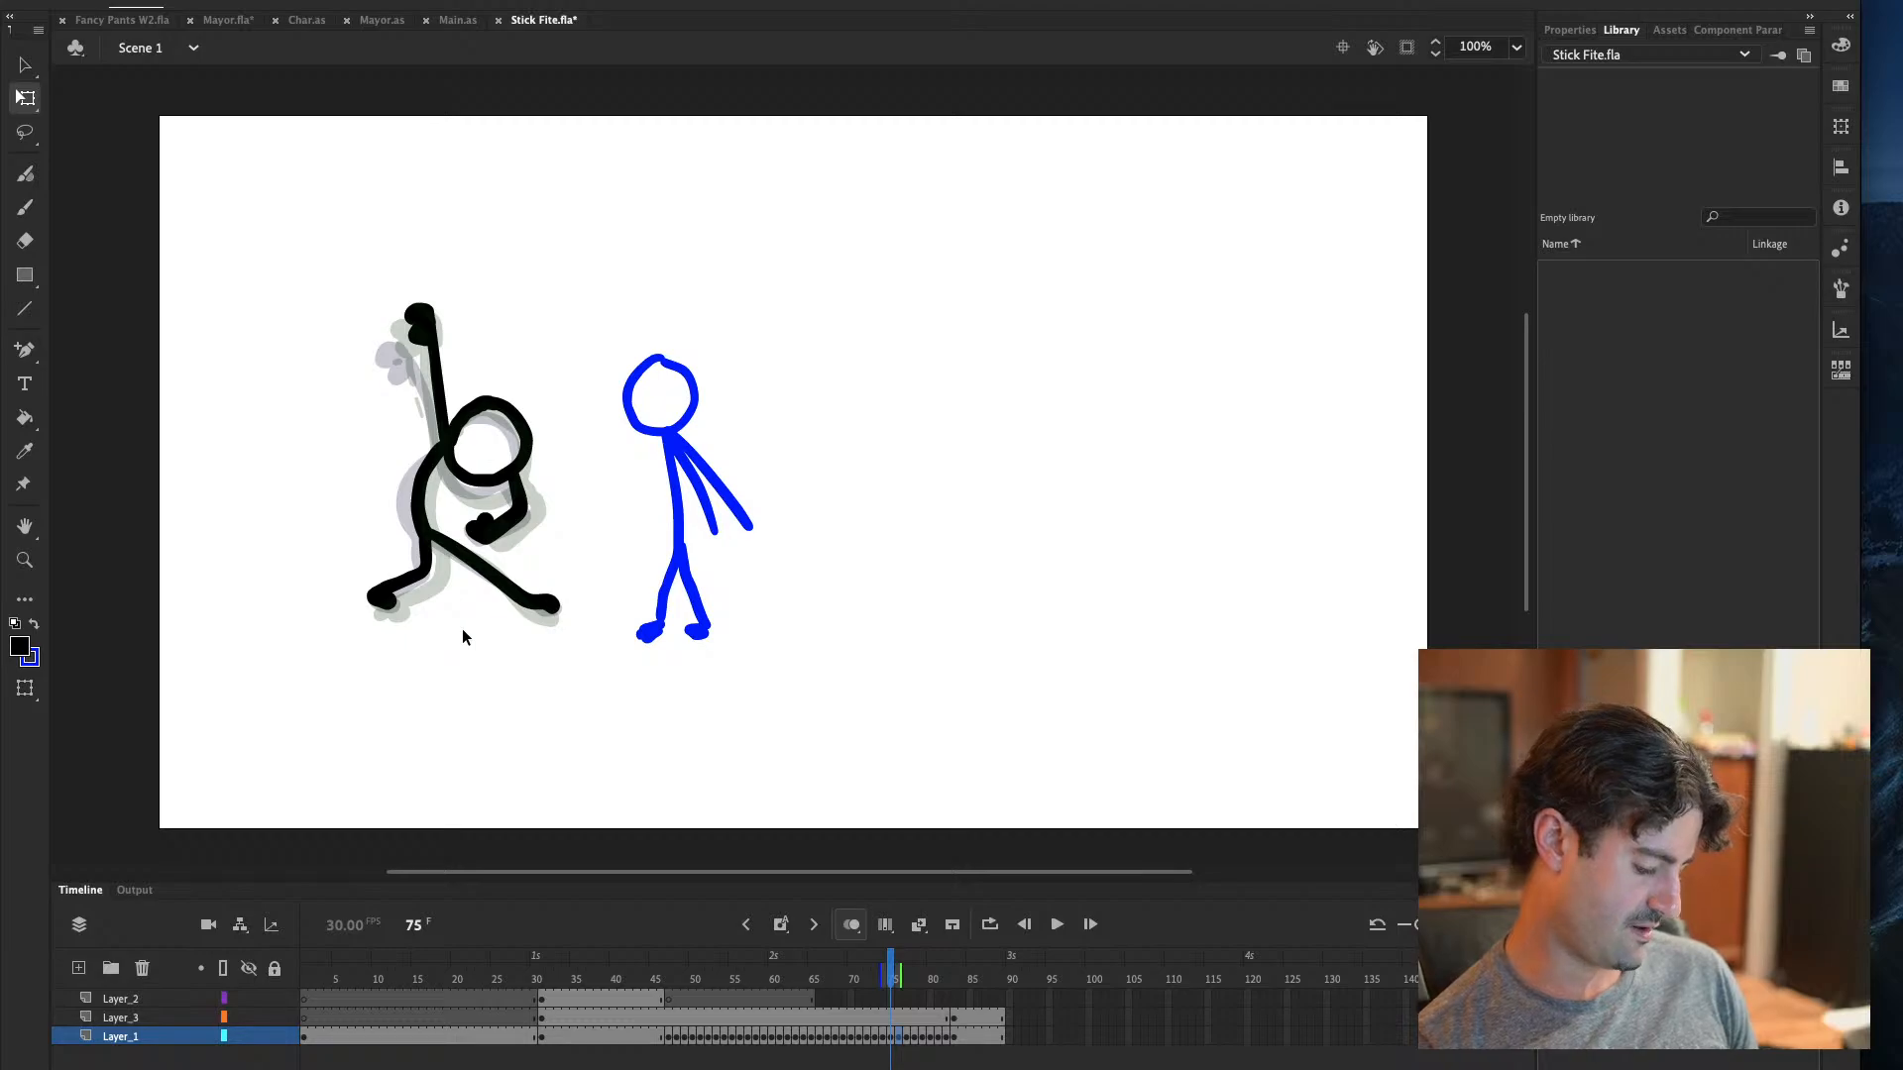
left_click(892, 1038)
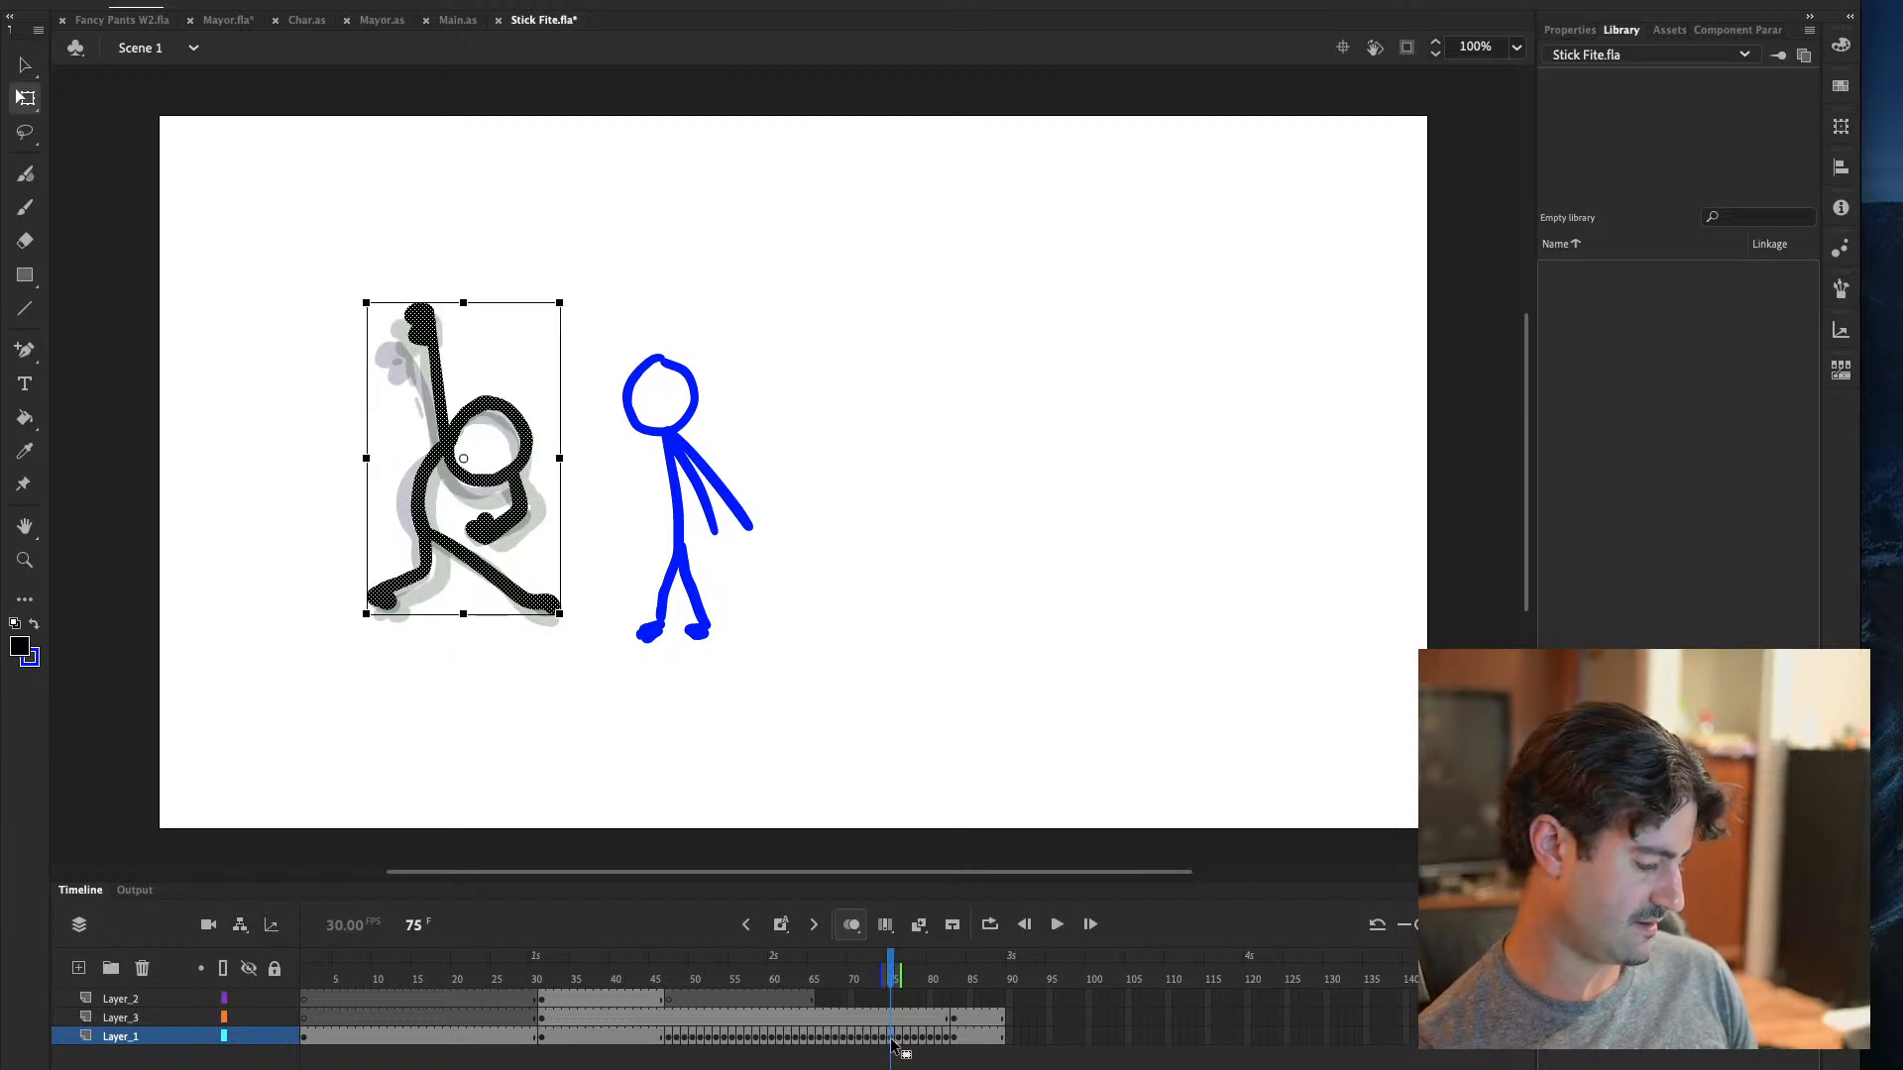
left_click_drag(464, 613, 466, 624)
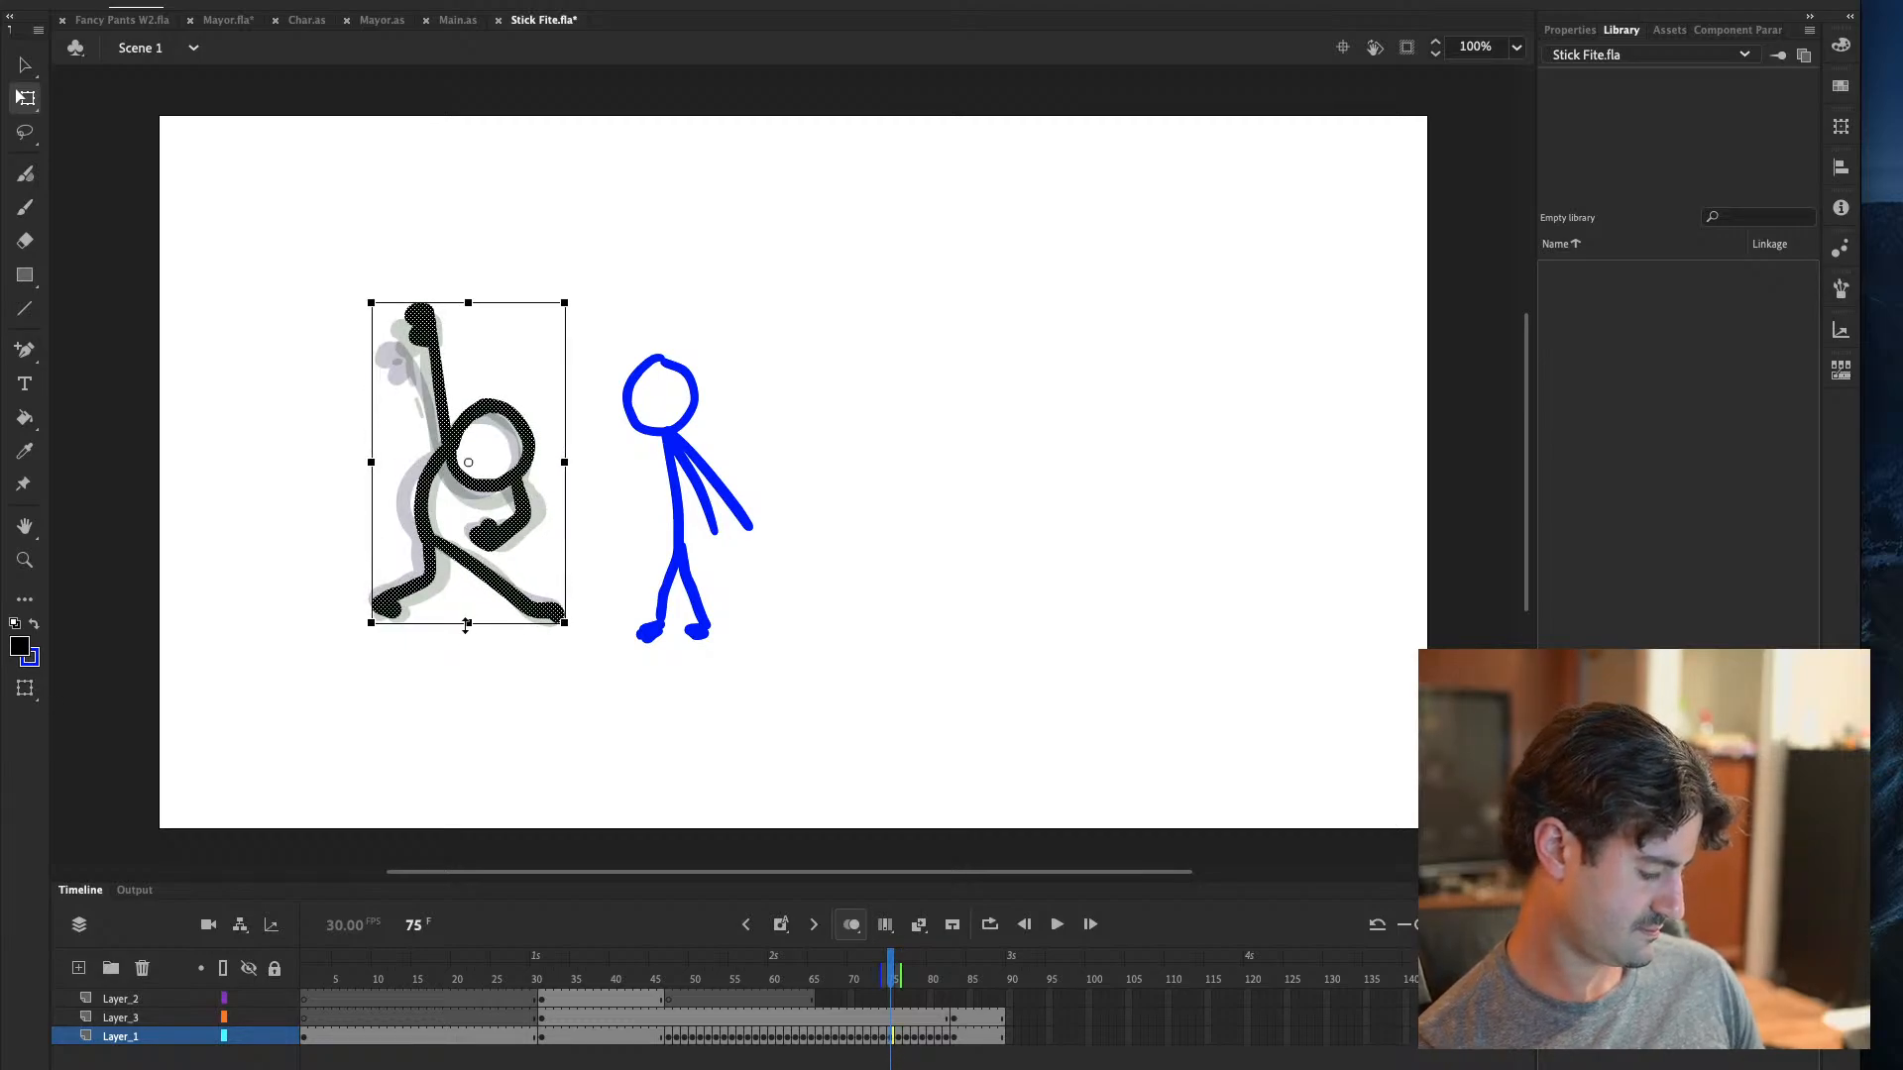
Examine the wind-up and punch frame by frame in both directions, checking how the black figure's feet drop
key("comma")
key("comma")
key("comma")
key("comma")
key("comma")
key("comma")
key("period")
key("period")
key("period")
key("period")
key("period")
key("period")
key("period")
key("period")
key("comma")
key("comma")
key("comma")
key("comma")
key("comma")
key("comma")
key("comma")
key("comma")
key("comma")
key("comma")
key("comma")
Save the file and play the test movie to review the adjusted wind-up and punch
mouse_move(892, 981)
left_mouse_down()
mouse_move(929, 982)
mouse_move(898, 988)
left_mouse_up()
key("ctrl+s")
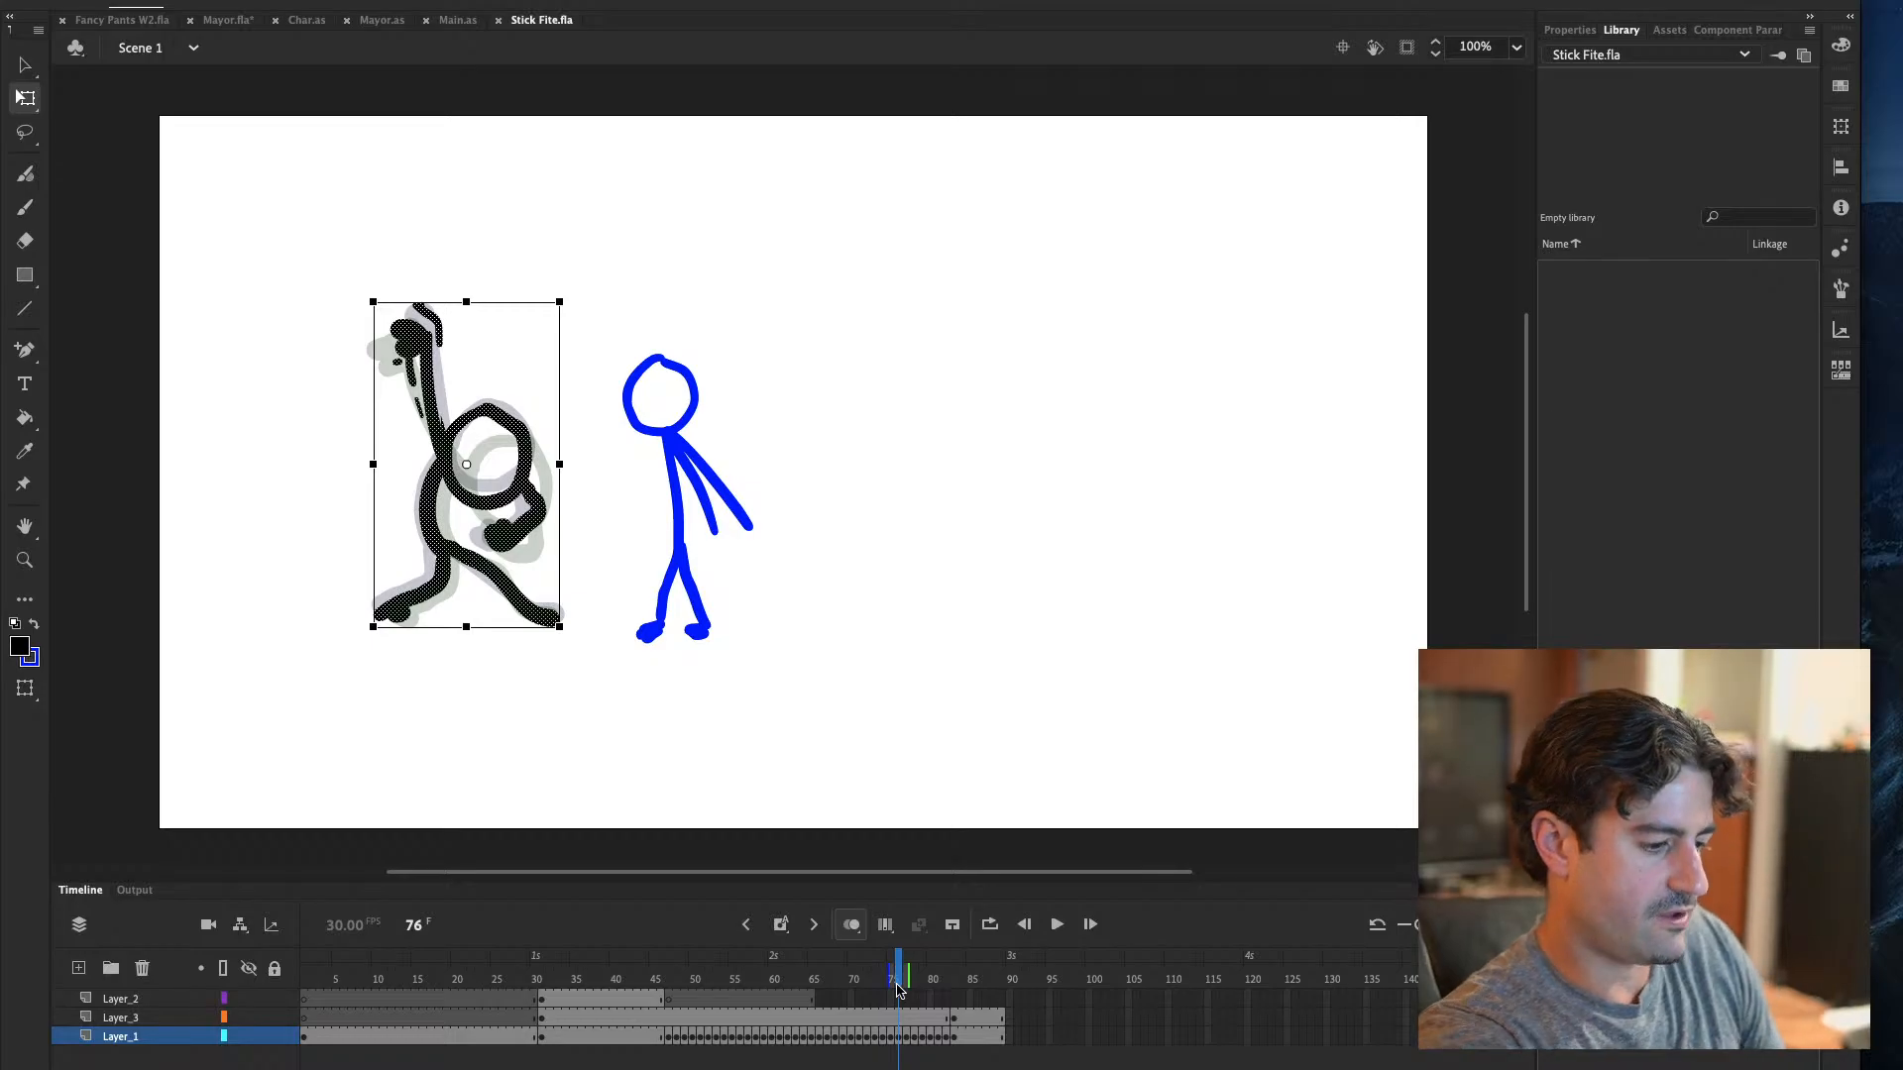
key("ctrl+Return")
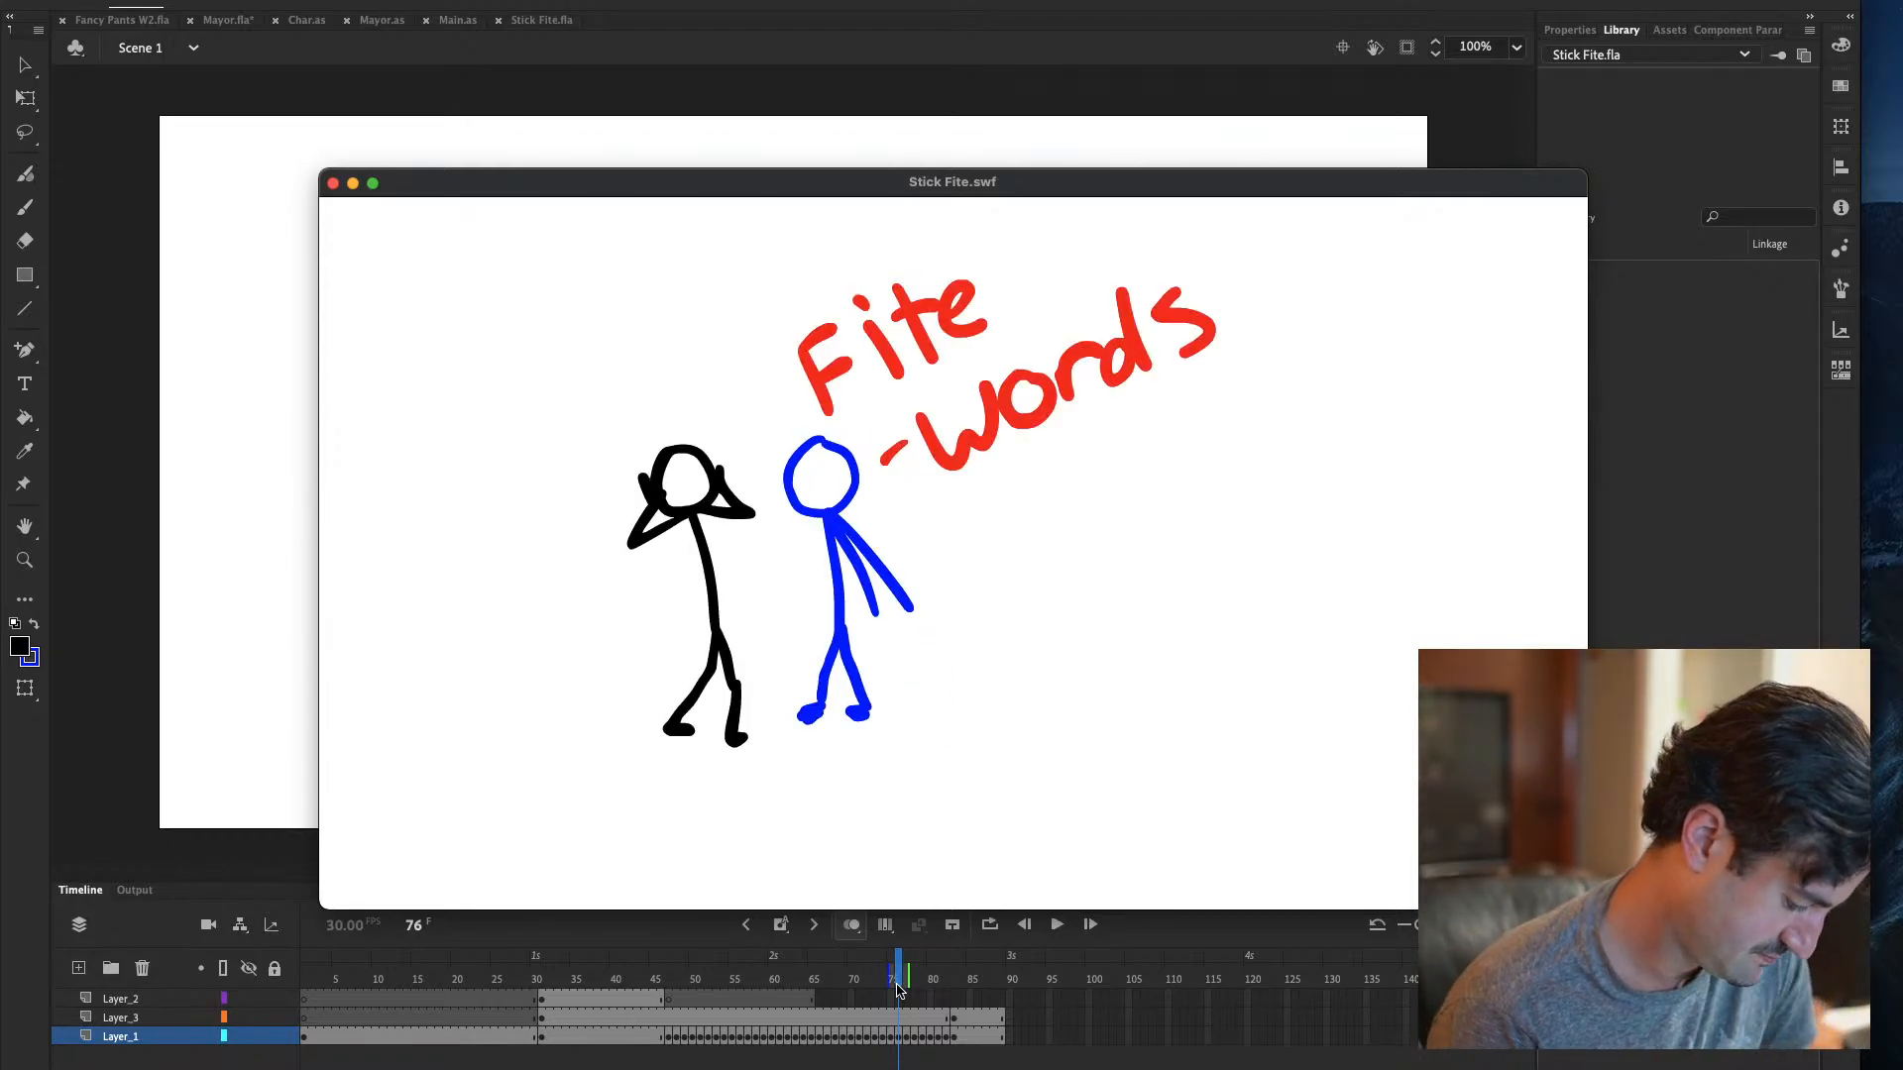
left_click(333, 182)
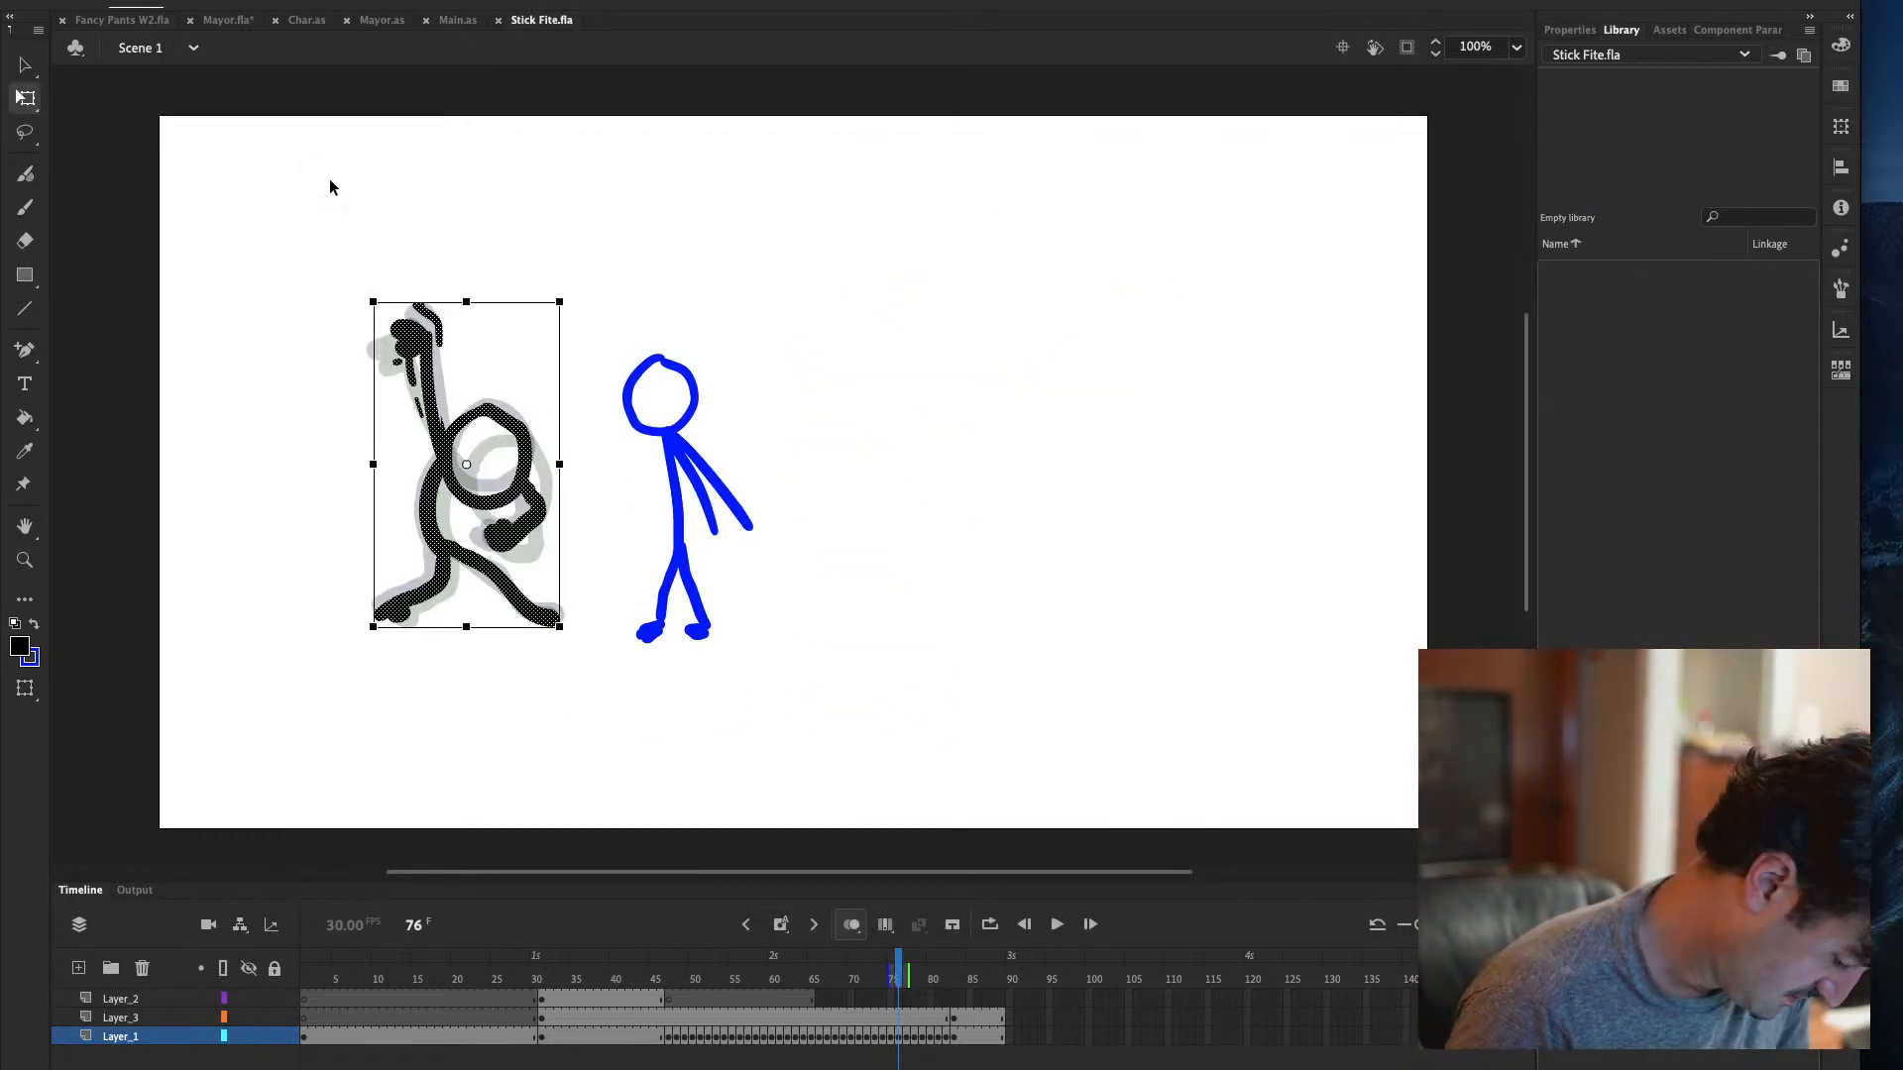
Add a new layer above Layer_2 and insert a keyframe on frame 83 of Layer_2
left_click(146, 1021)
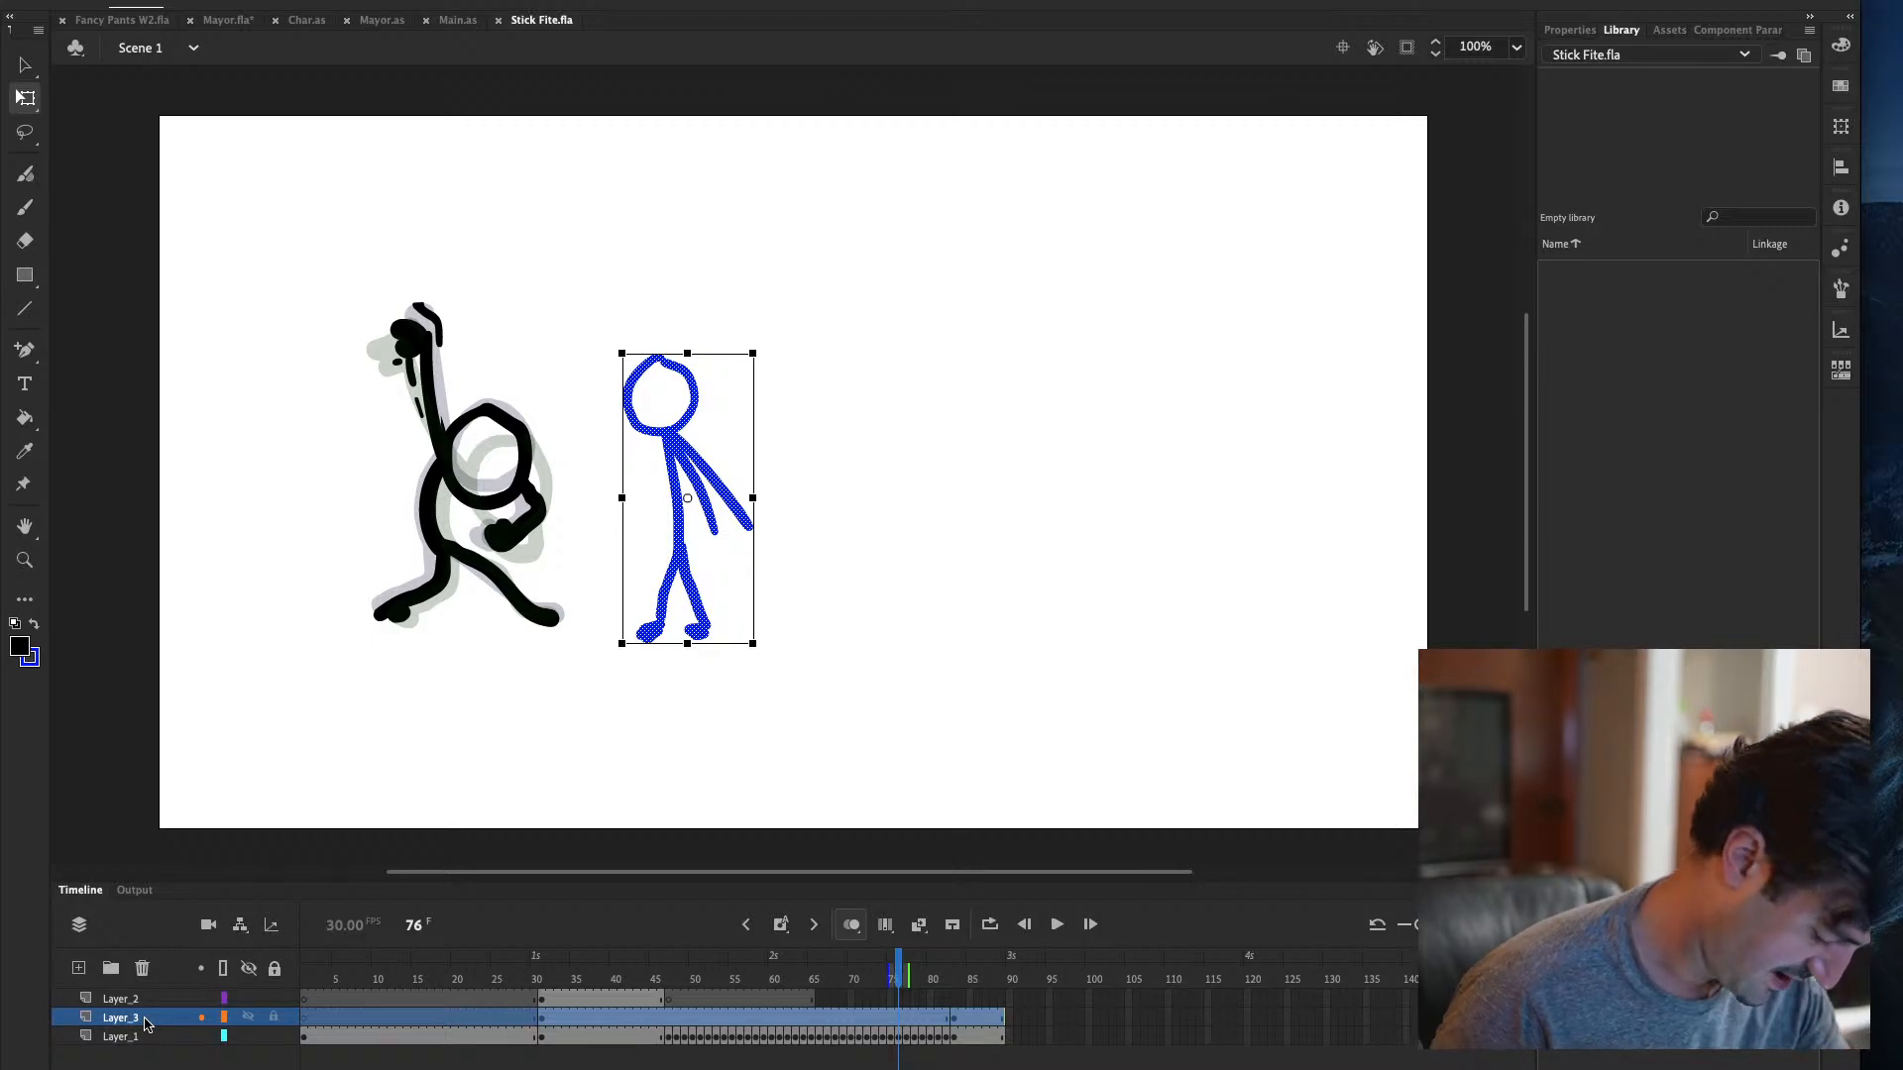
left_click(149, 1000)
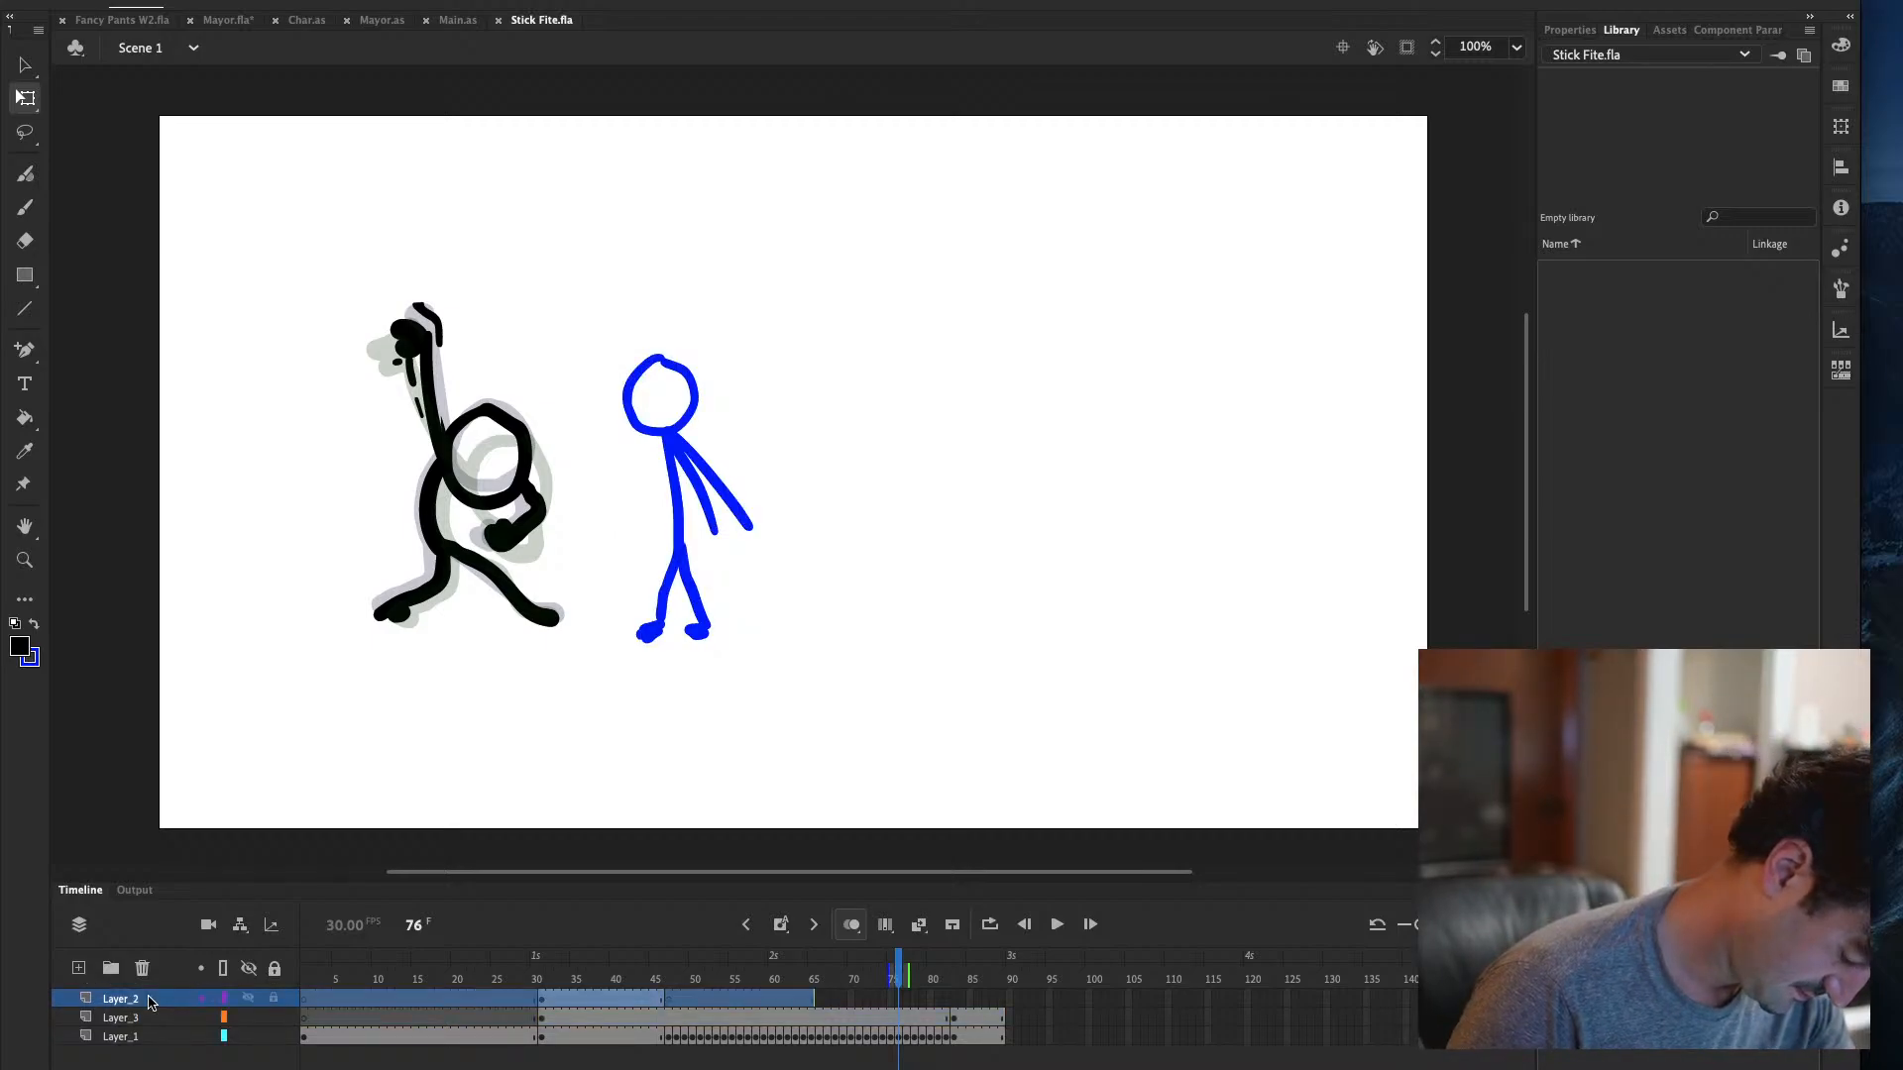
left_click(79, 969)
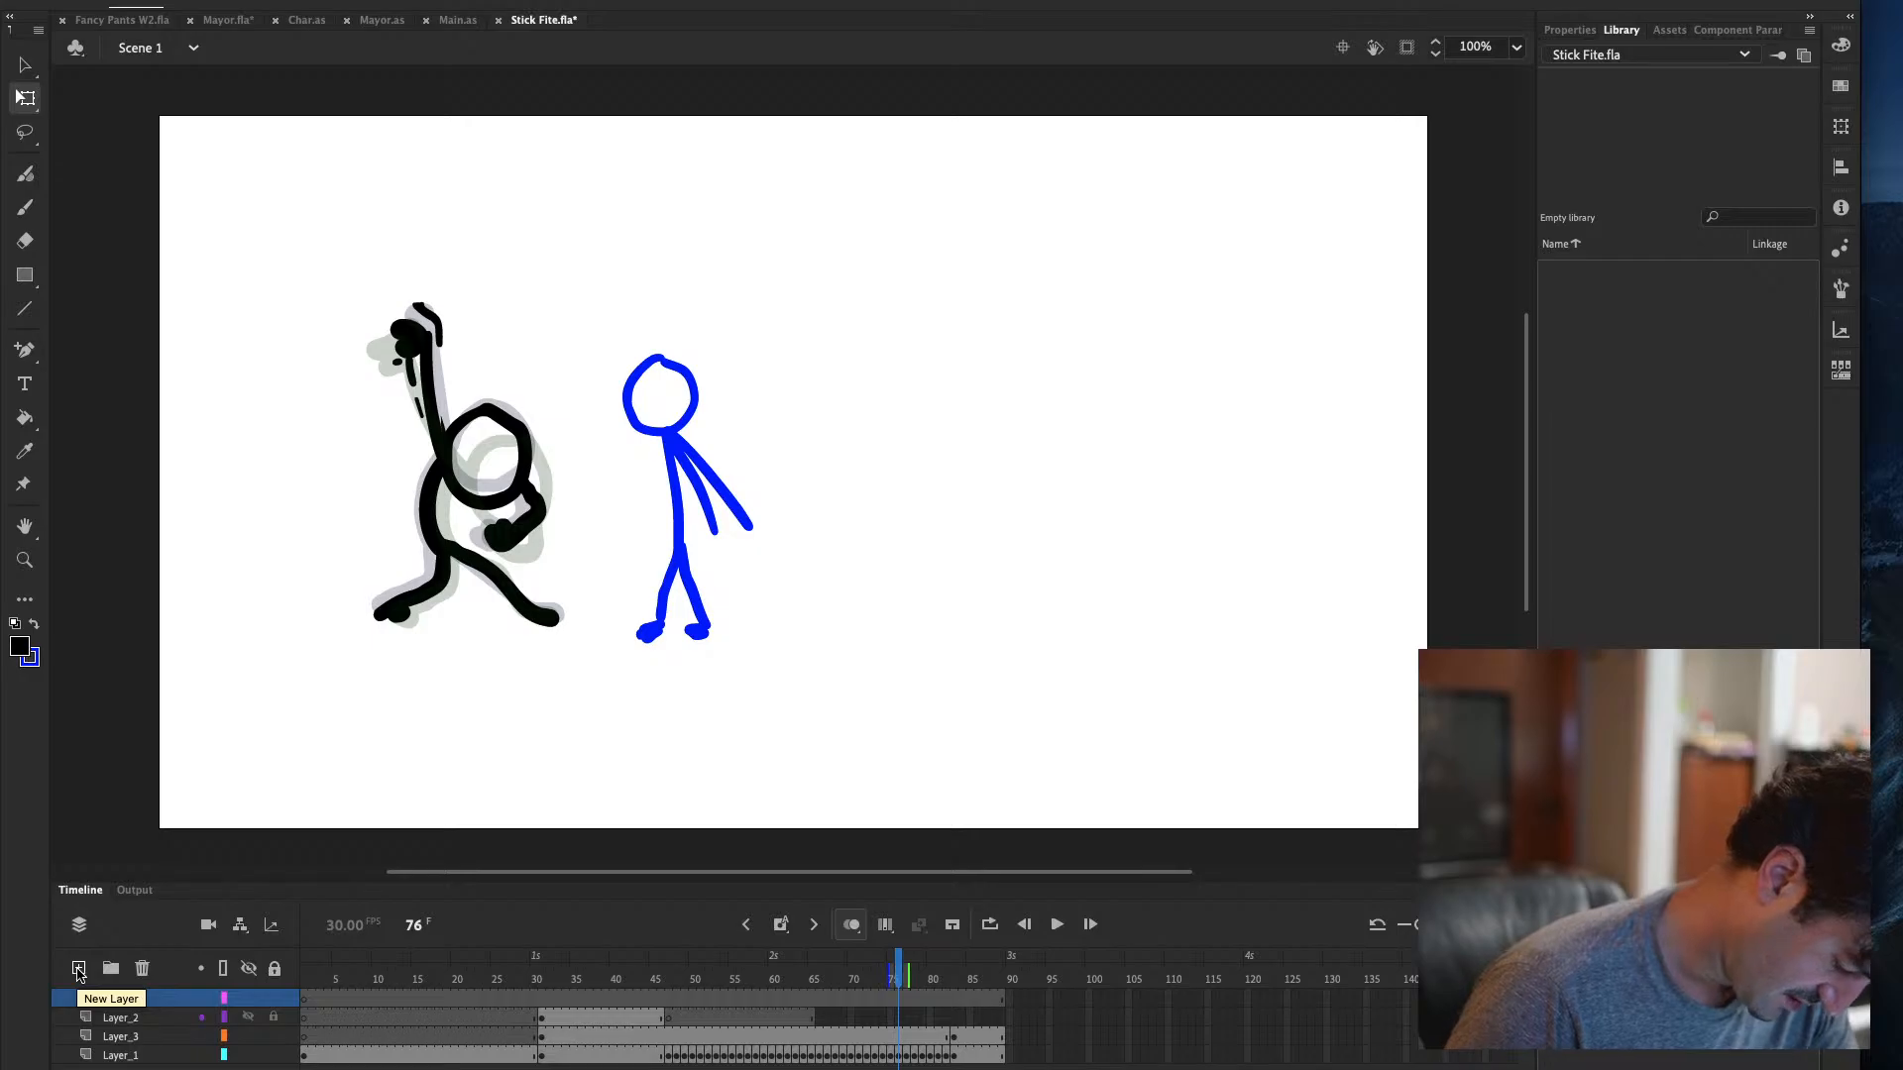
left_click_drag(922, 979, 954, 979)
left_click(954, 1018)
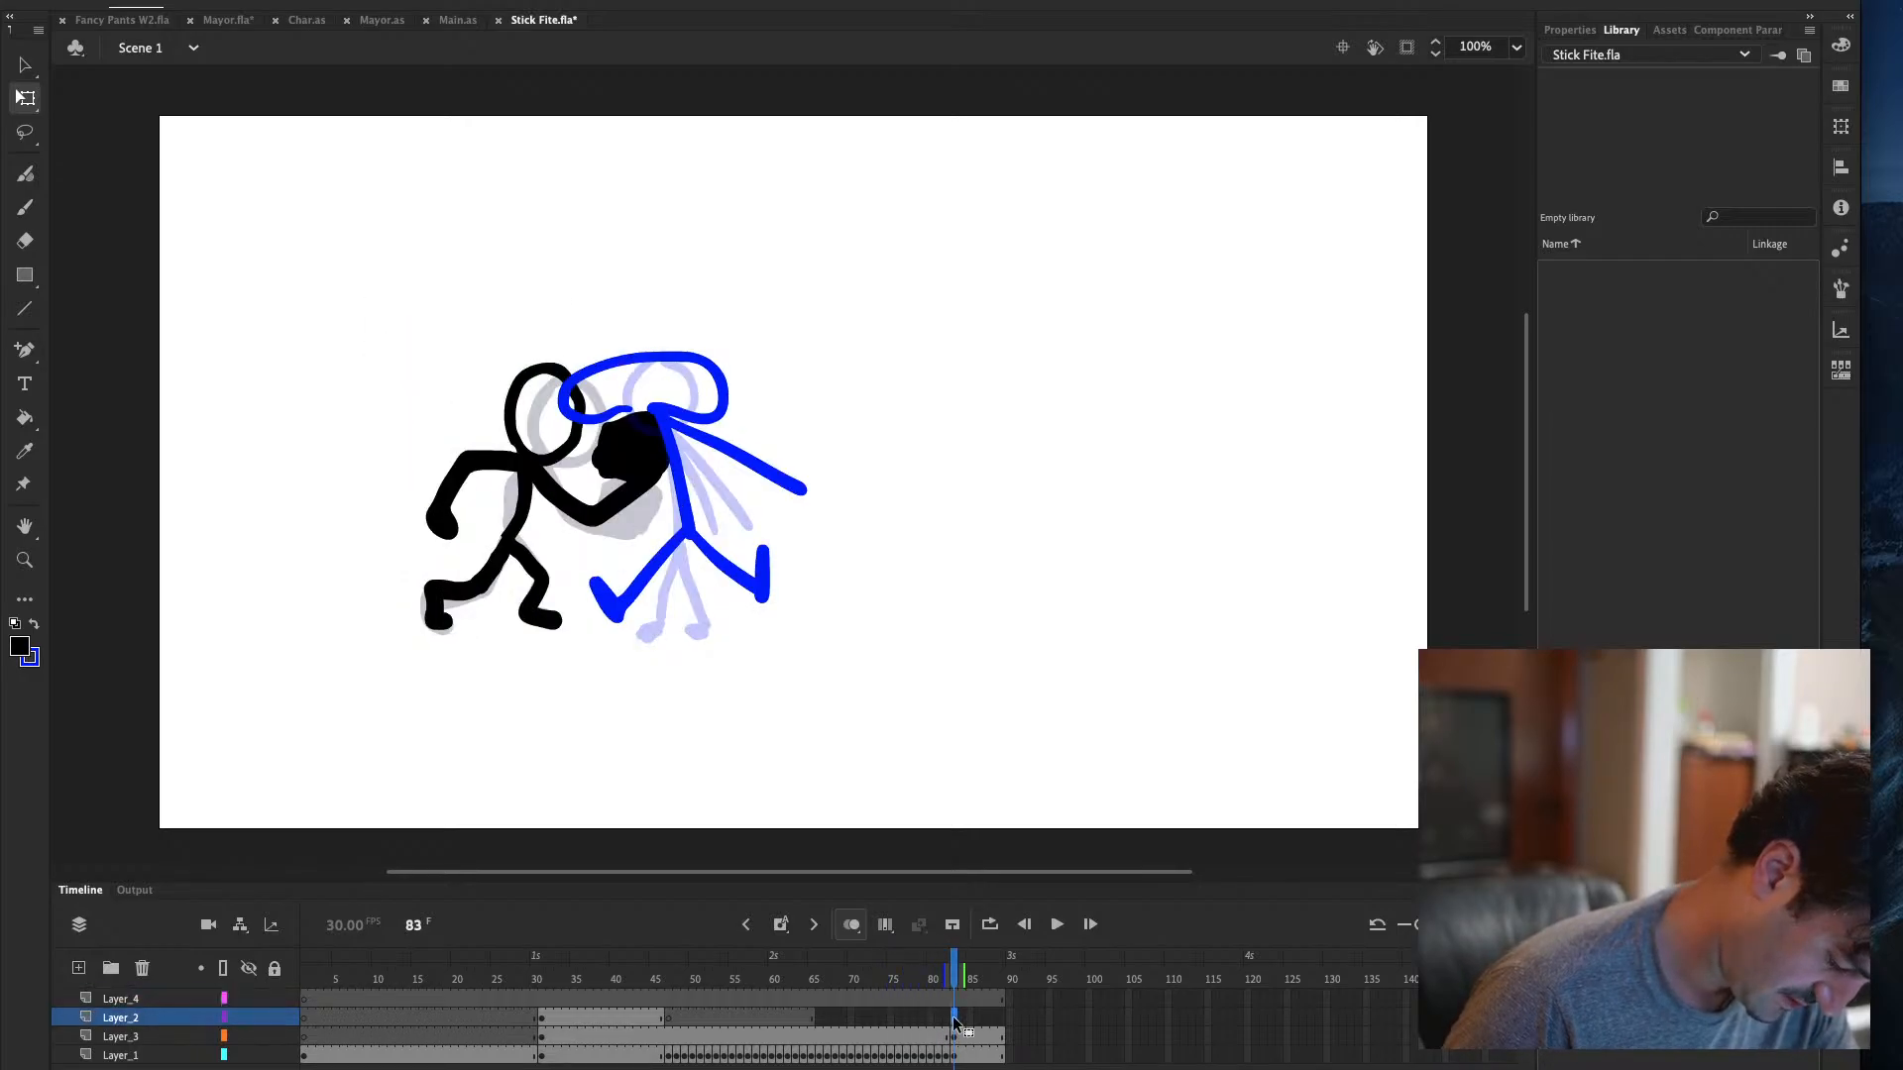
key("F6")
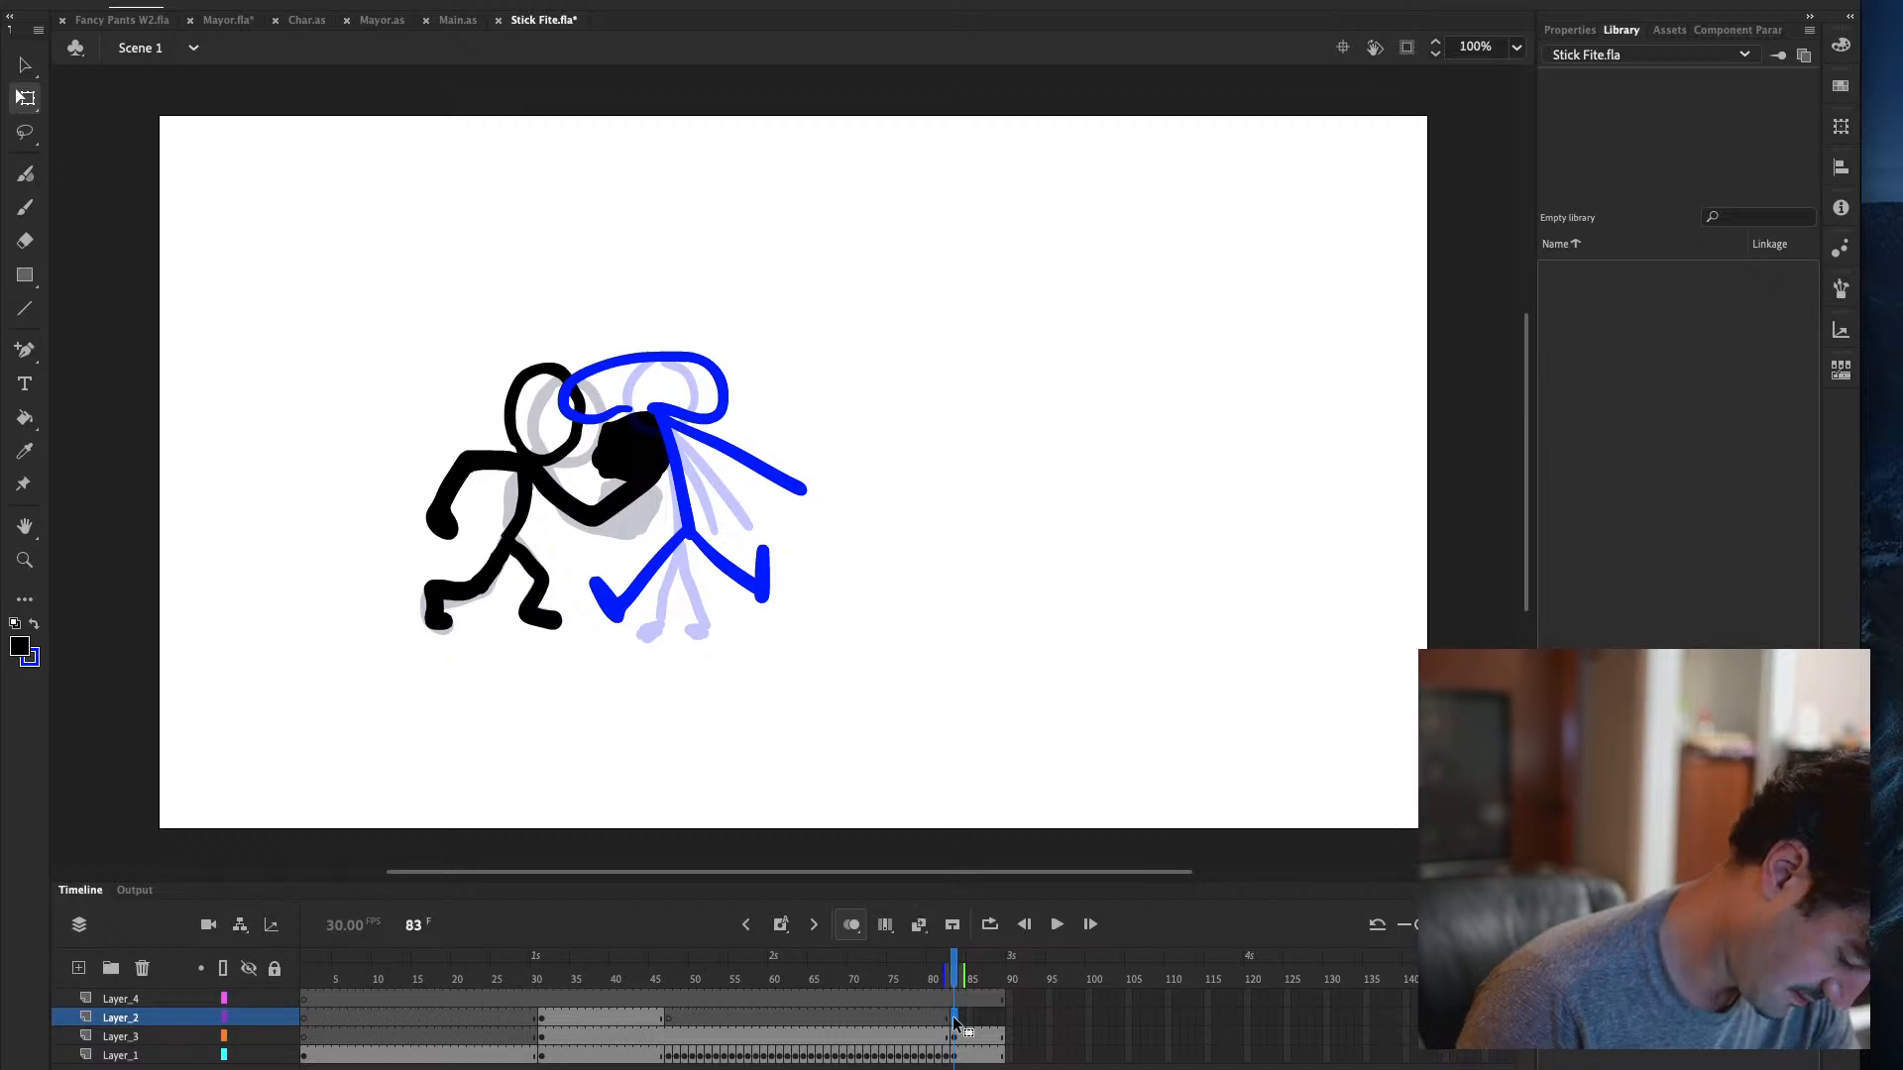
On frame 83 of Layer_2, brush in blue to close the gap under the flattened head and draw jagged impact spikes above it
left_click(30, 210)
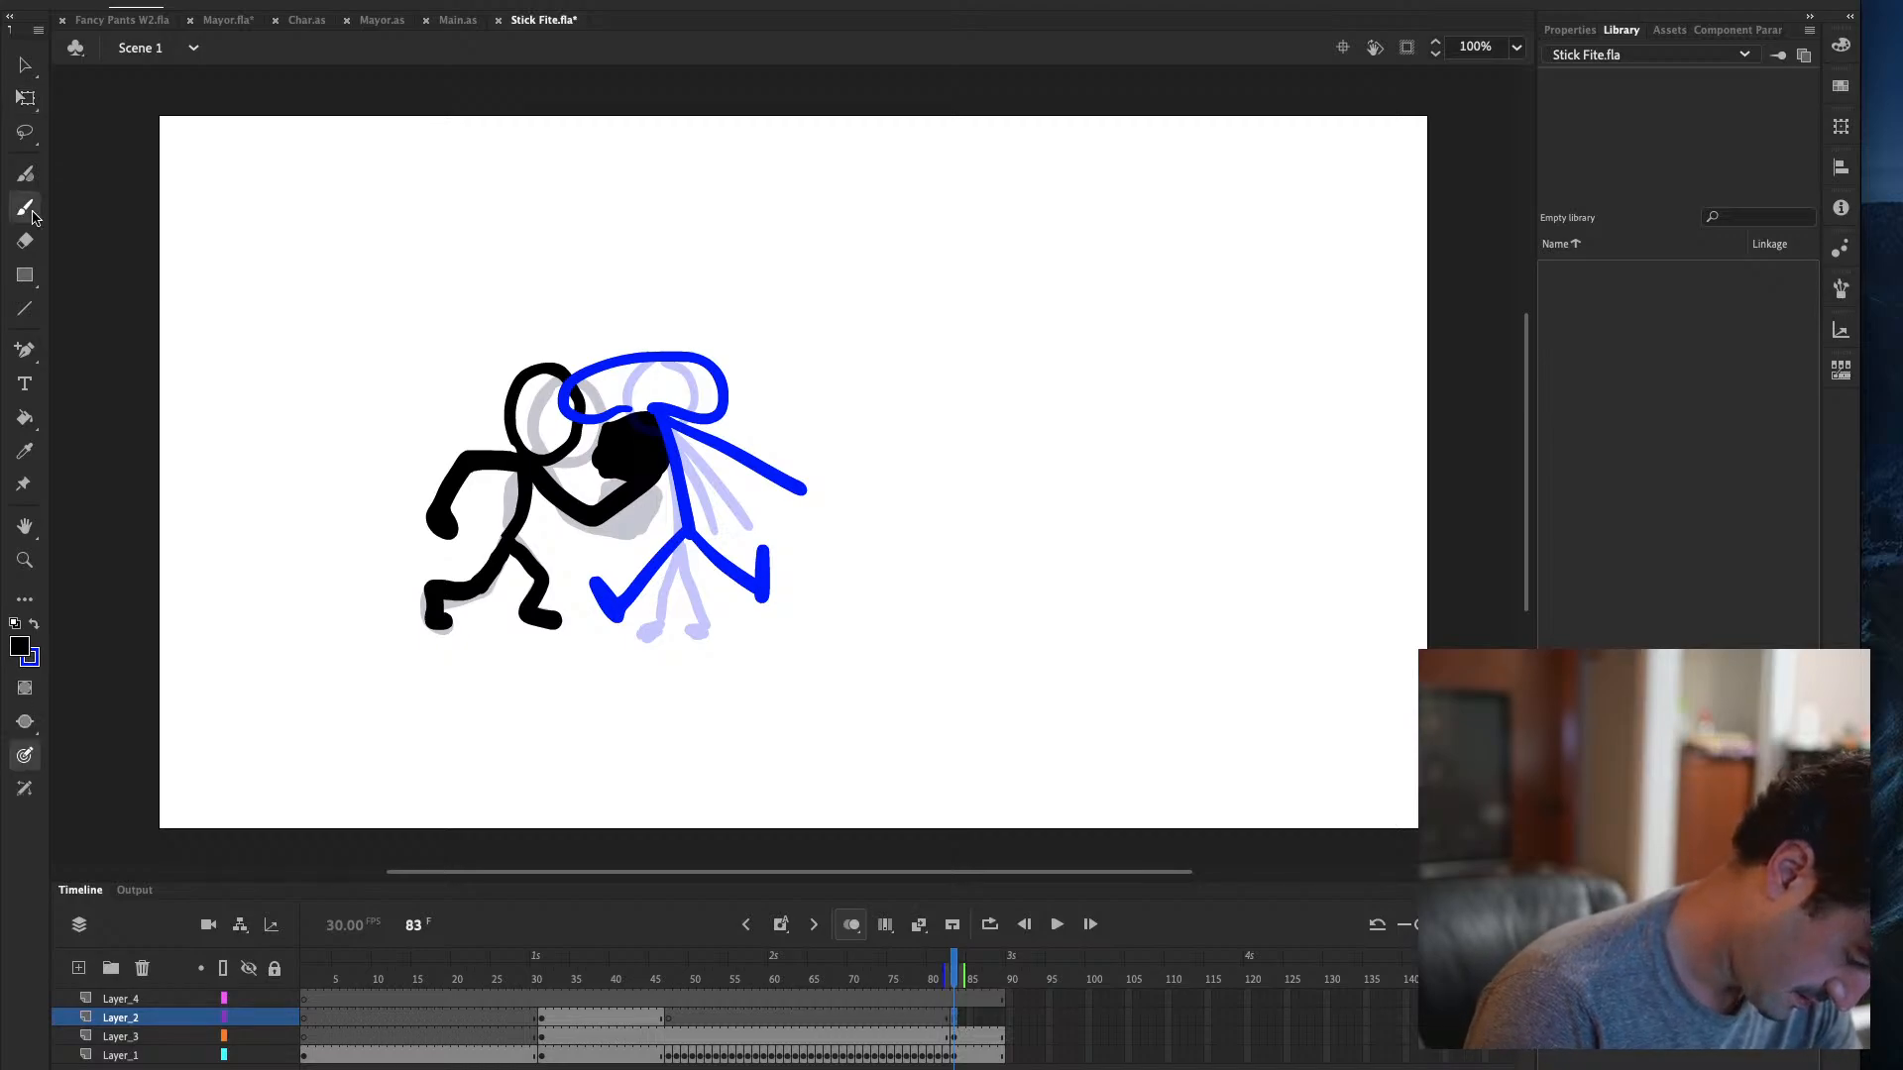
left_click_drag(551, 317, 561, 329)
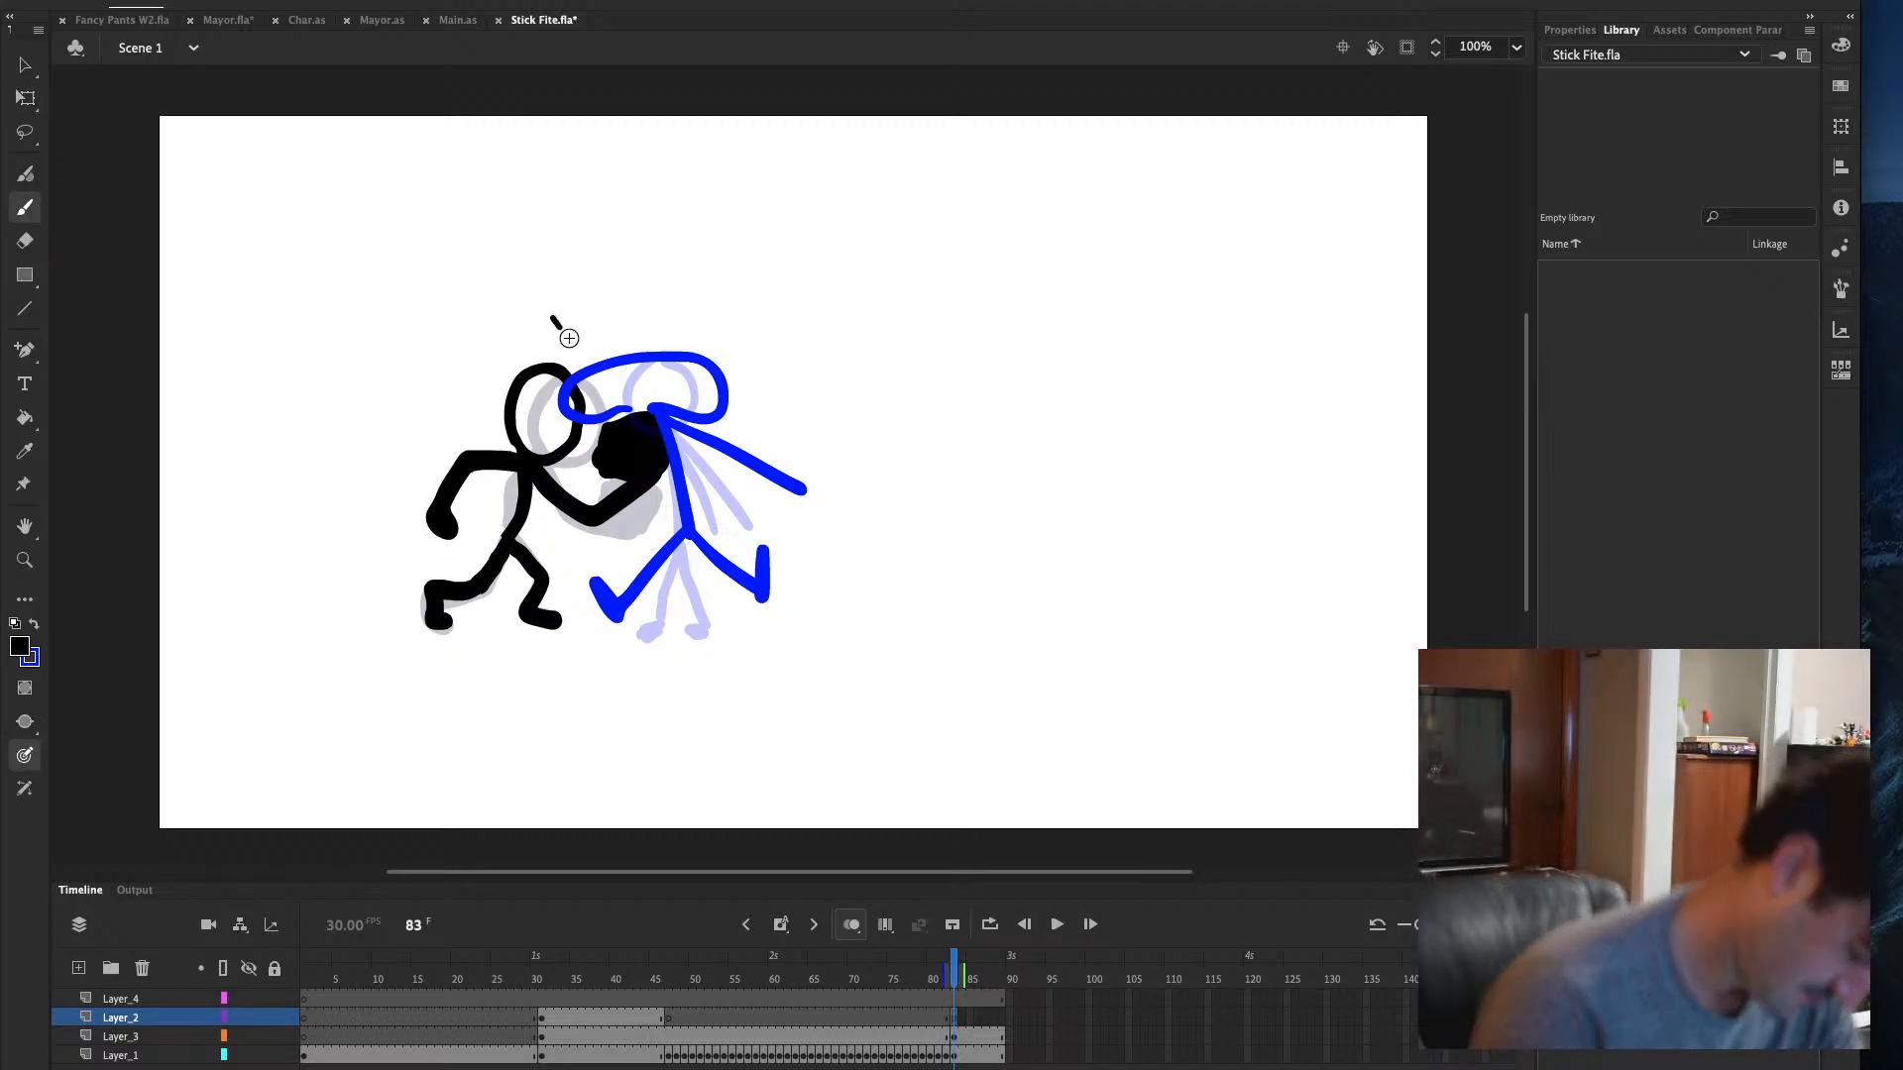
key("ctrl+z")
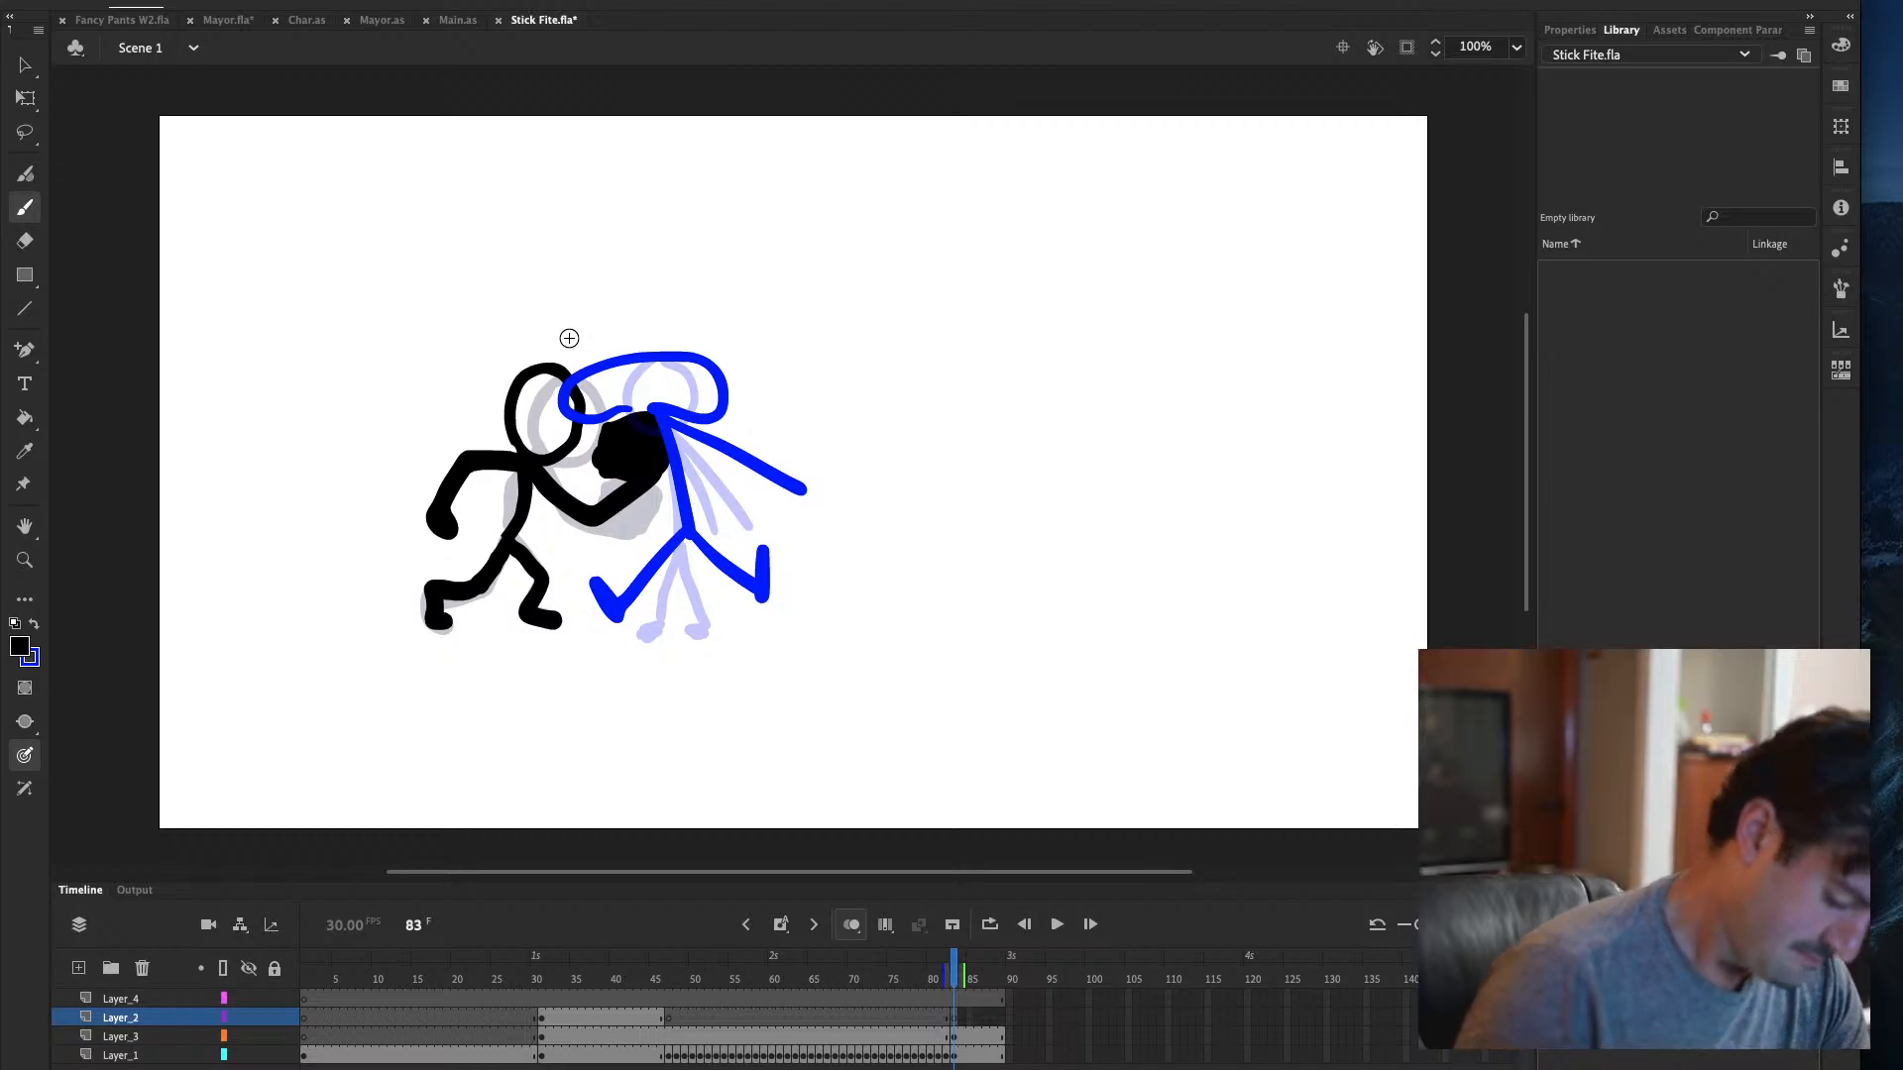
left_click(34, 626)
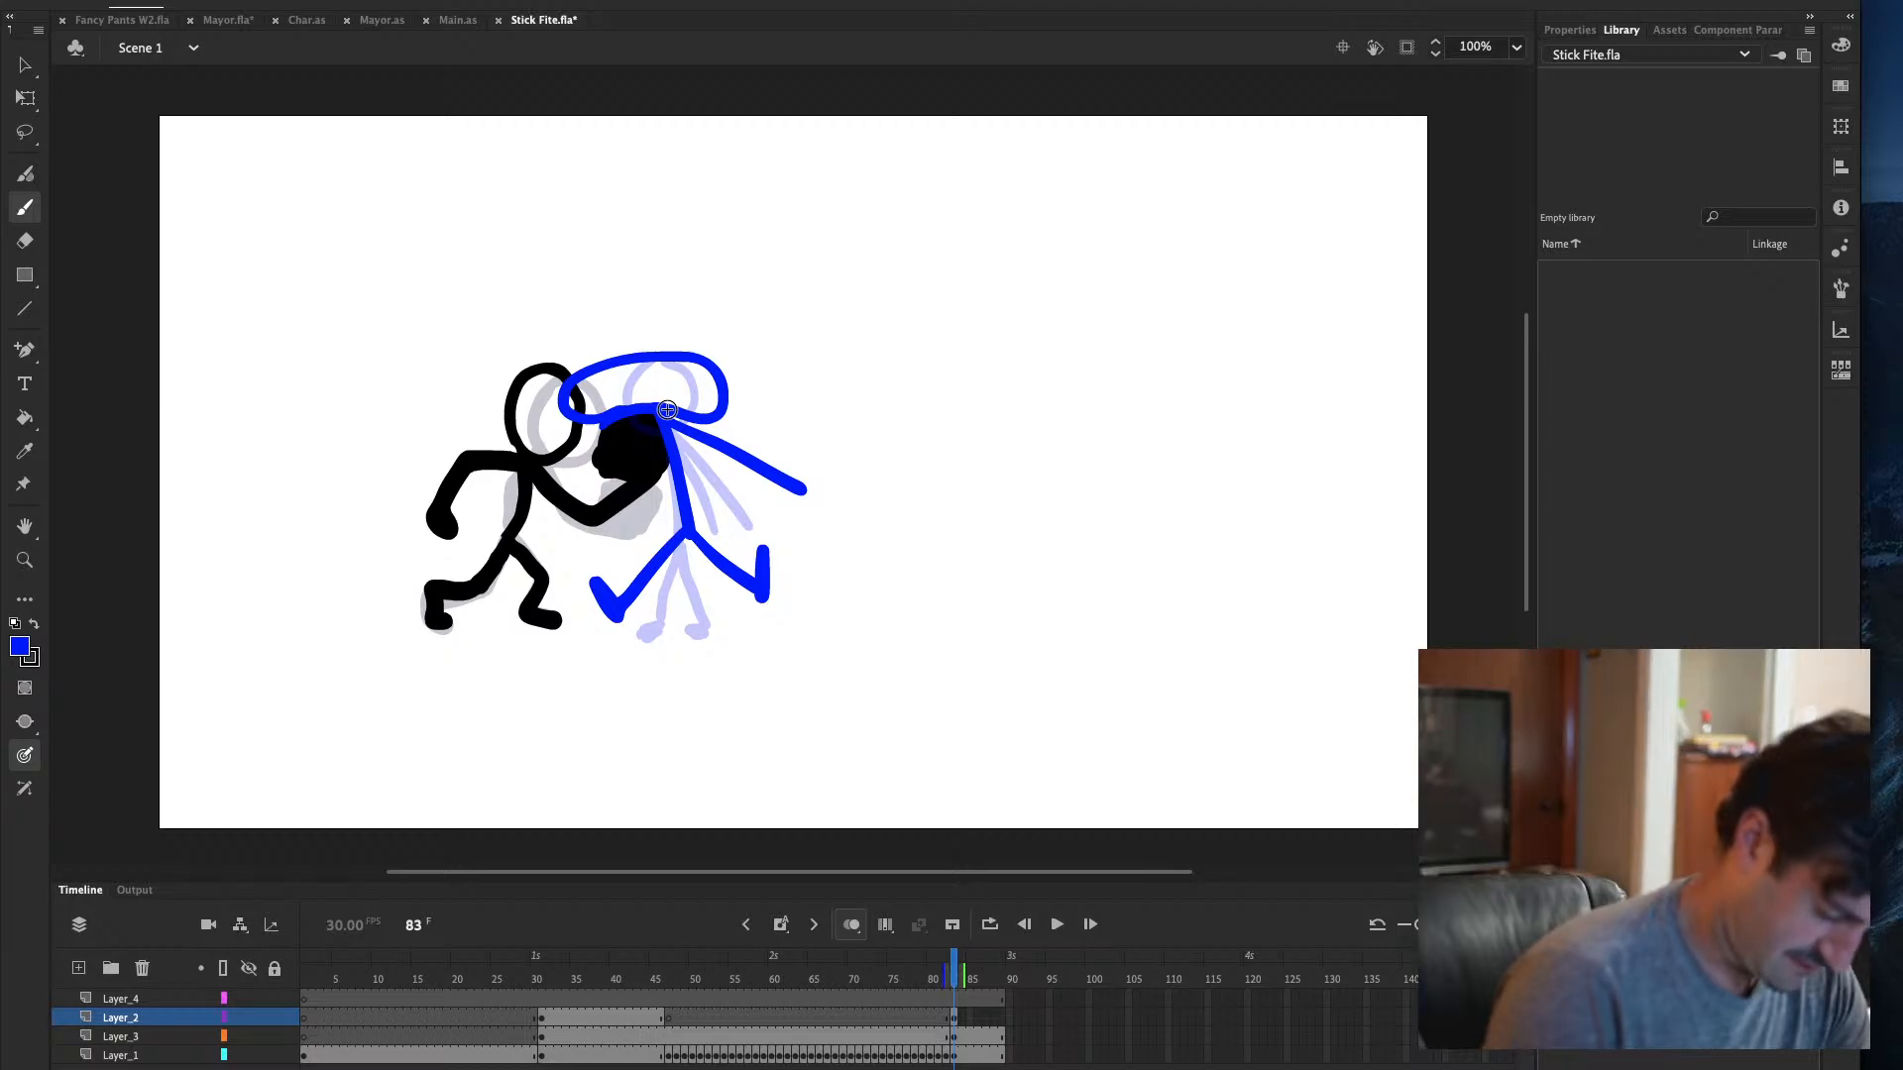
mouse_move(550, 354)
left_mouse_down()
mouse_move(649, 319)
mouse_move(738, 381)
left_mouse_up()
key("ctrl+z")
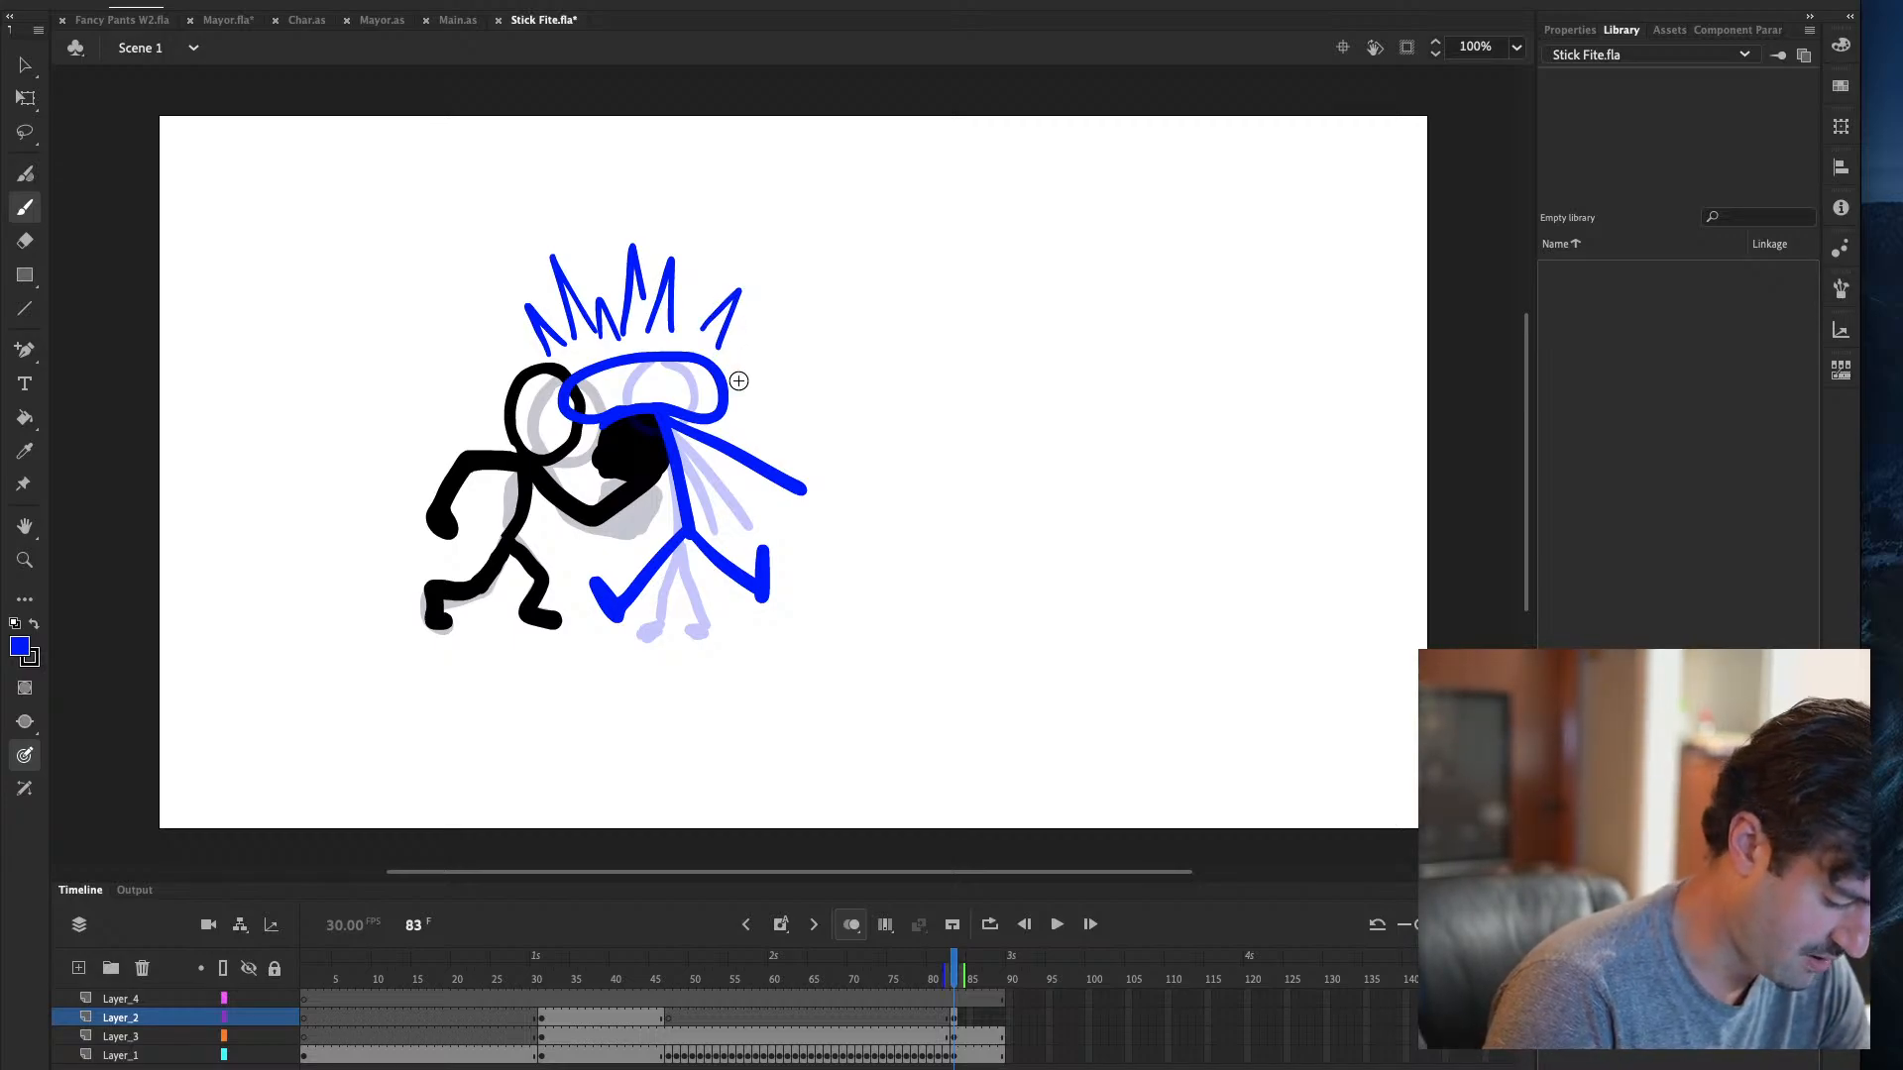
left_click_drag(725, 362, 735, 378)
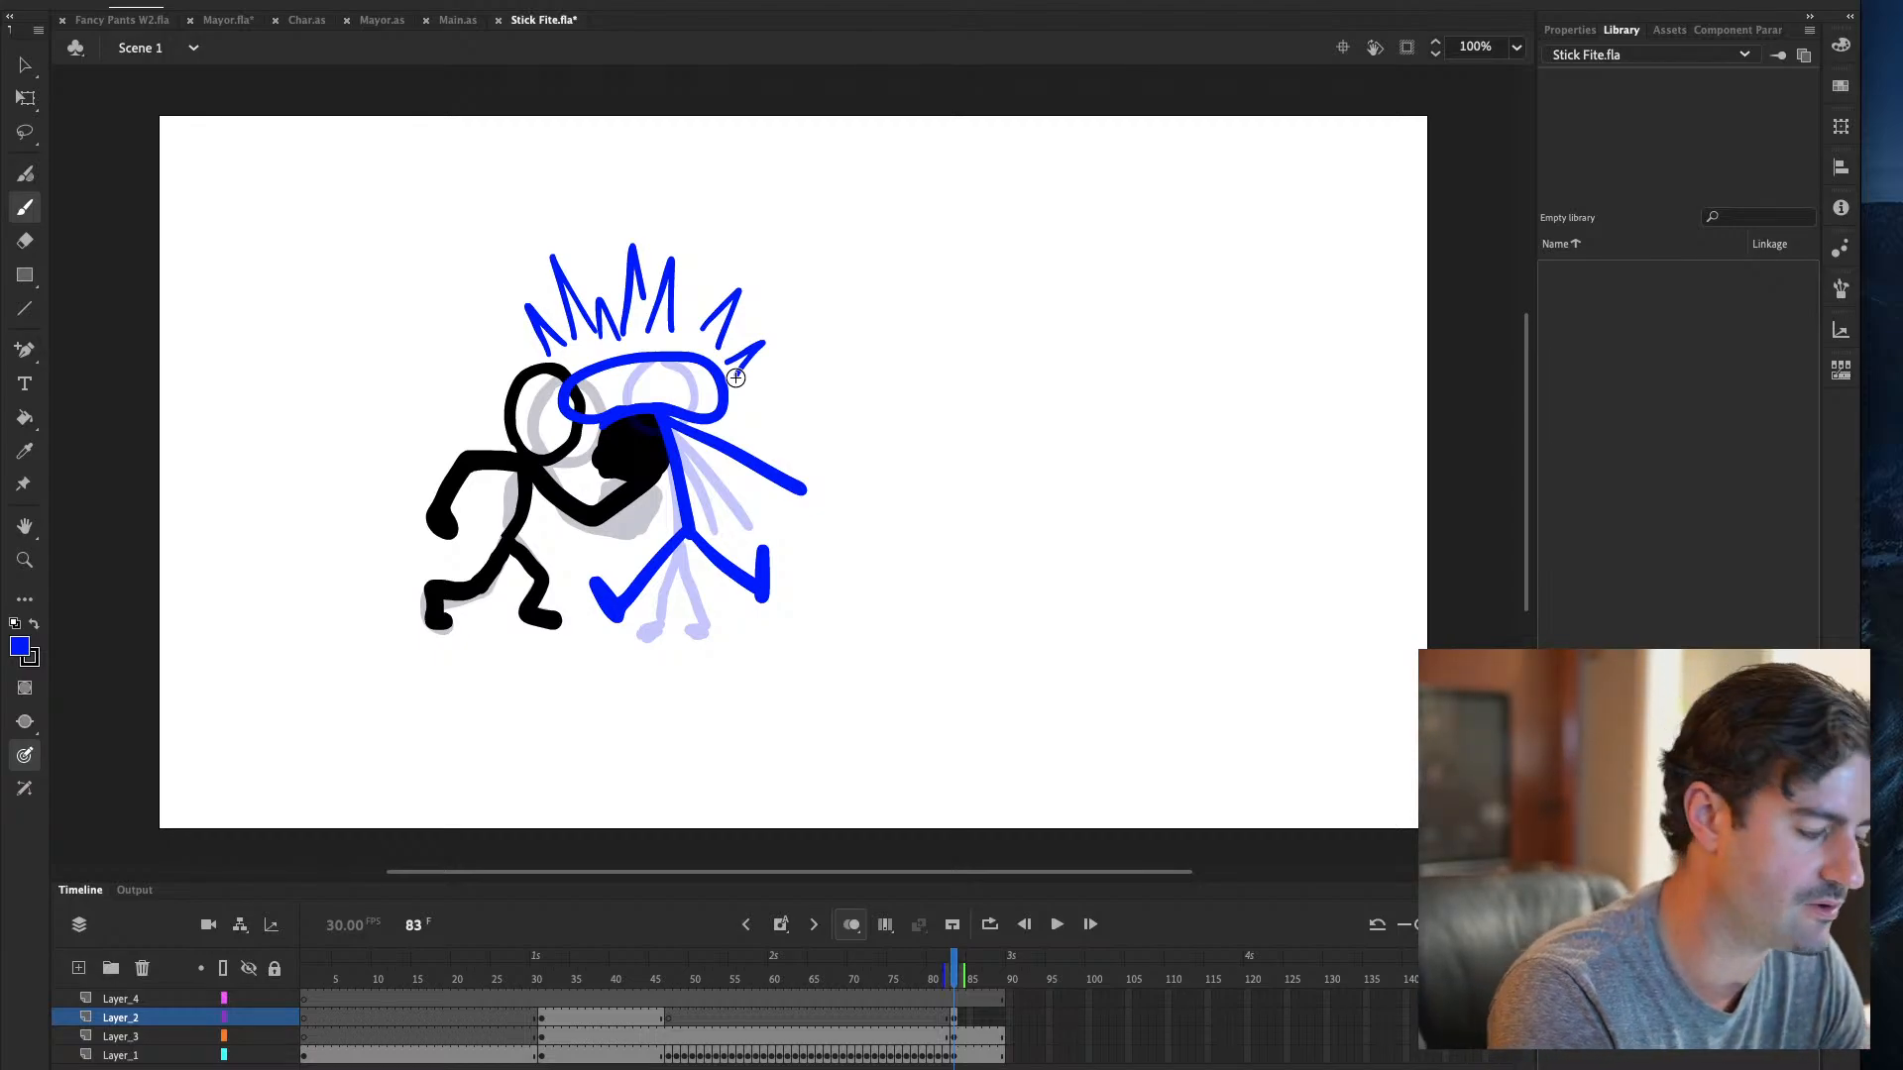
Save the file, play the test movie to review the impact spikes, and close the preview
key("ctrl+s")
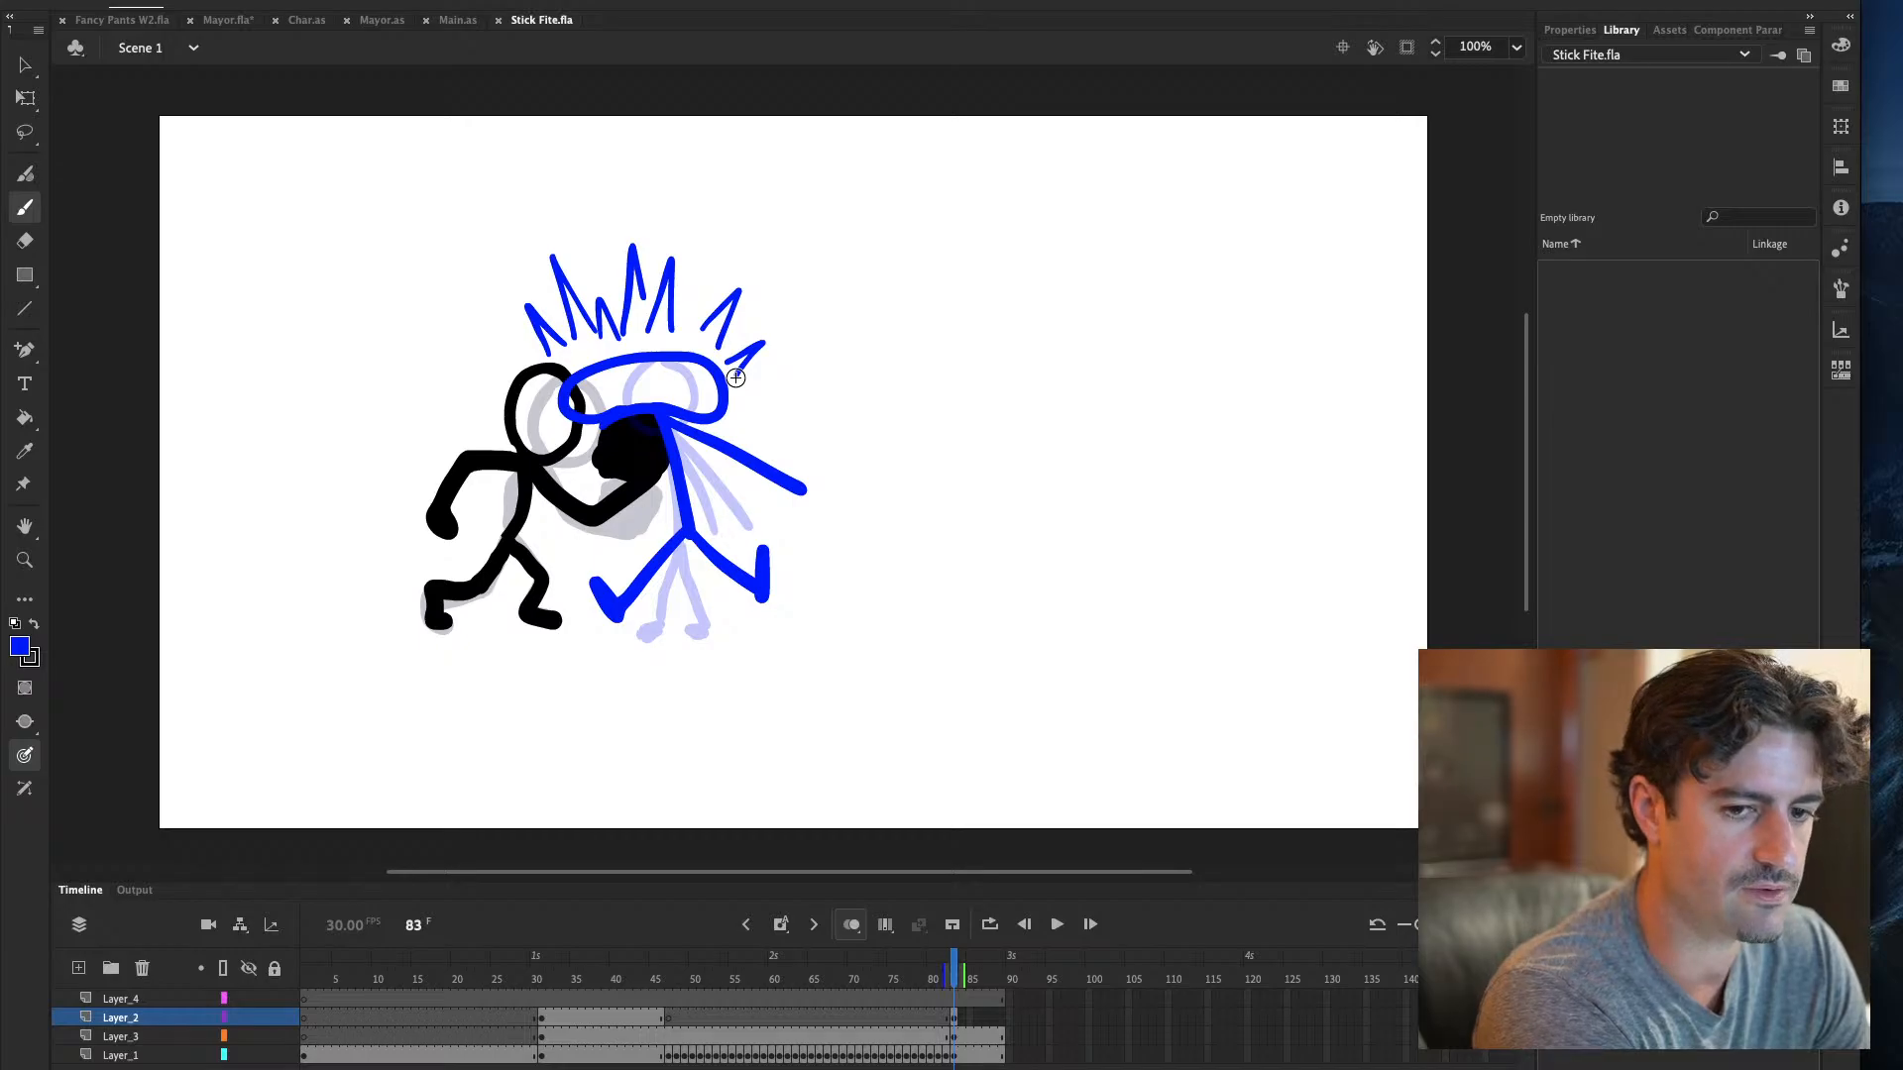
key("ctrl+Return")
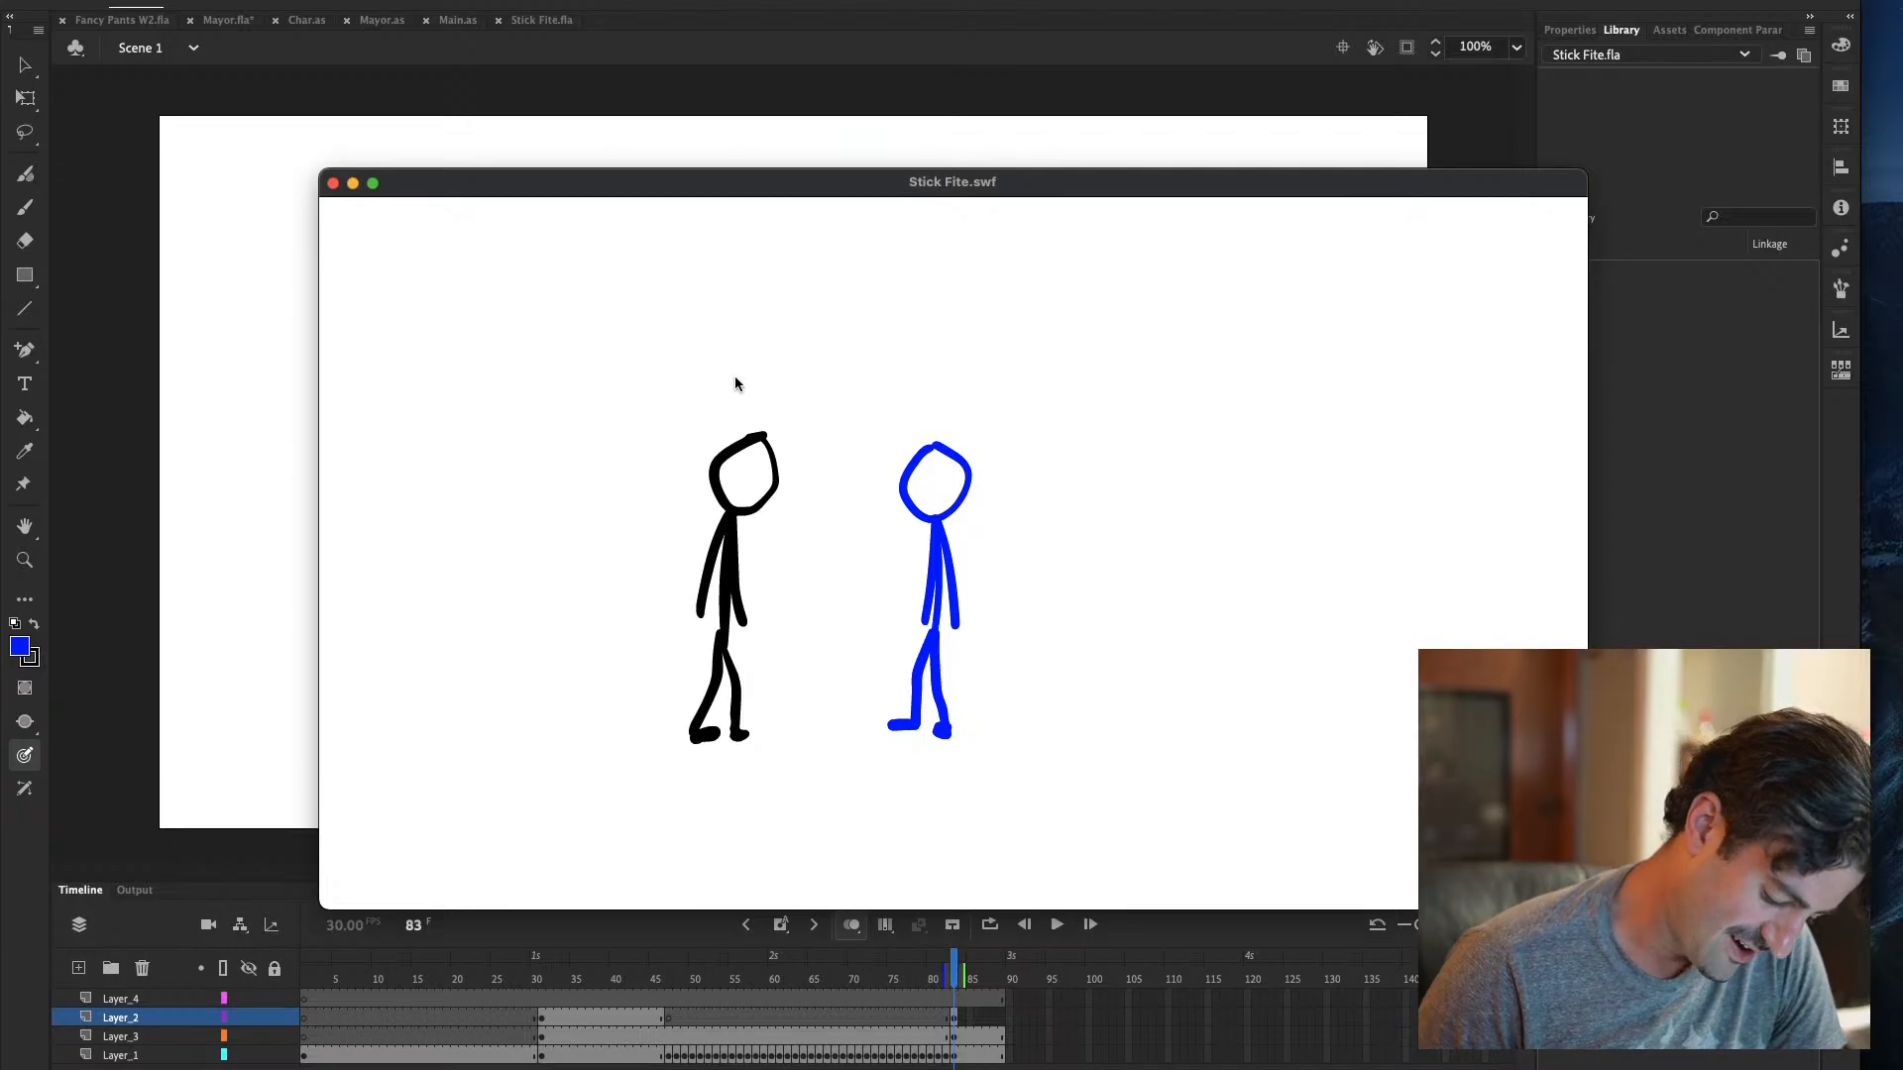
key("super+w")
Extend the impact drawing on Layer_2 through frame 89 and save the file
left_click(1008, 1016)
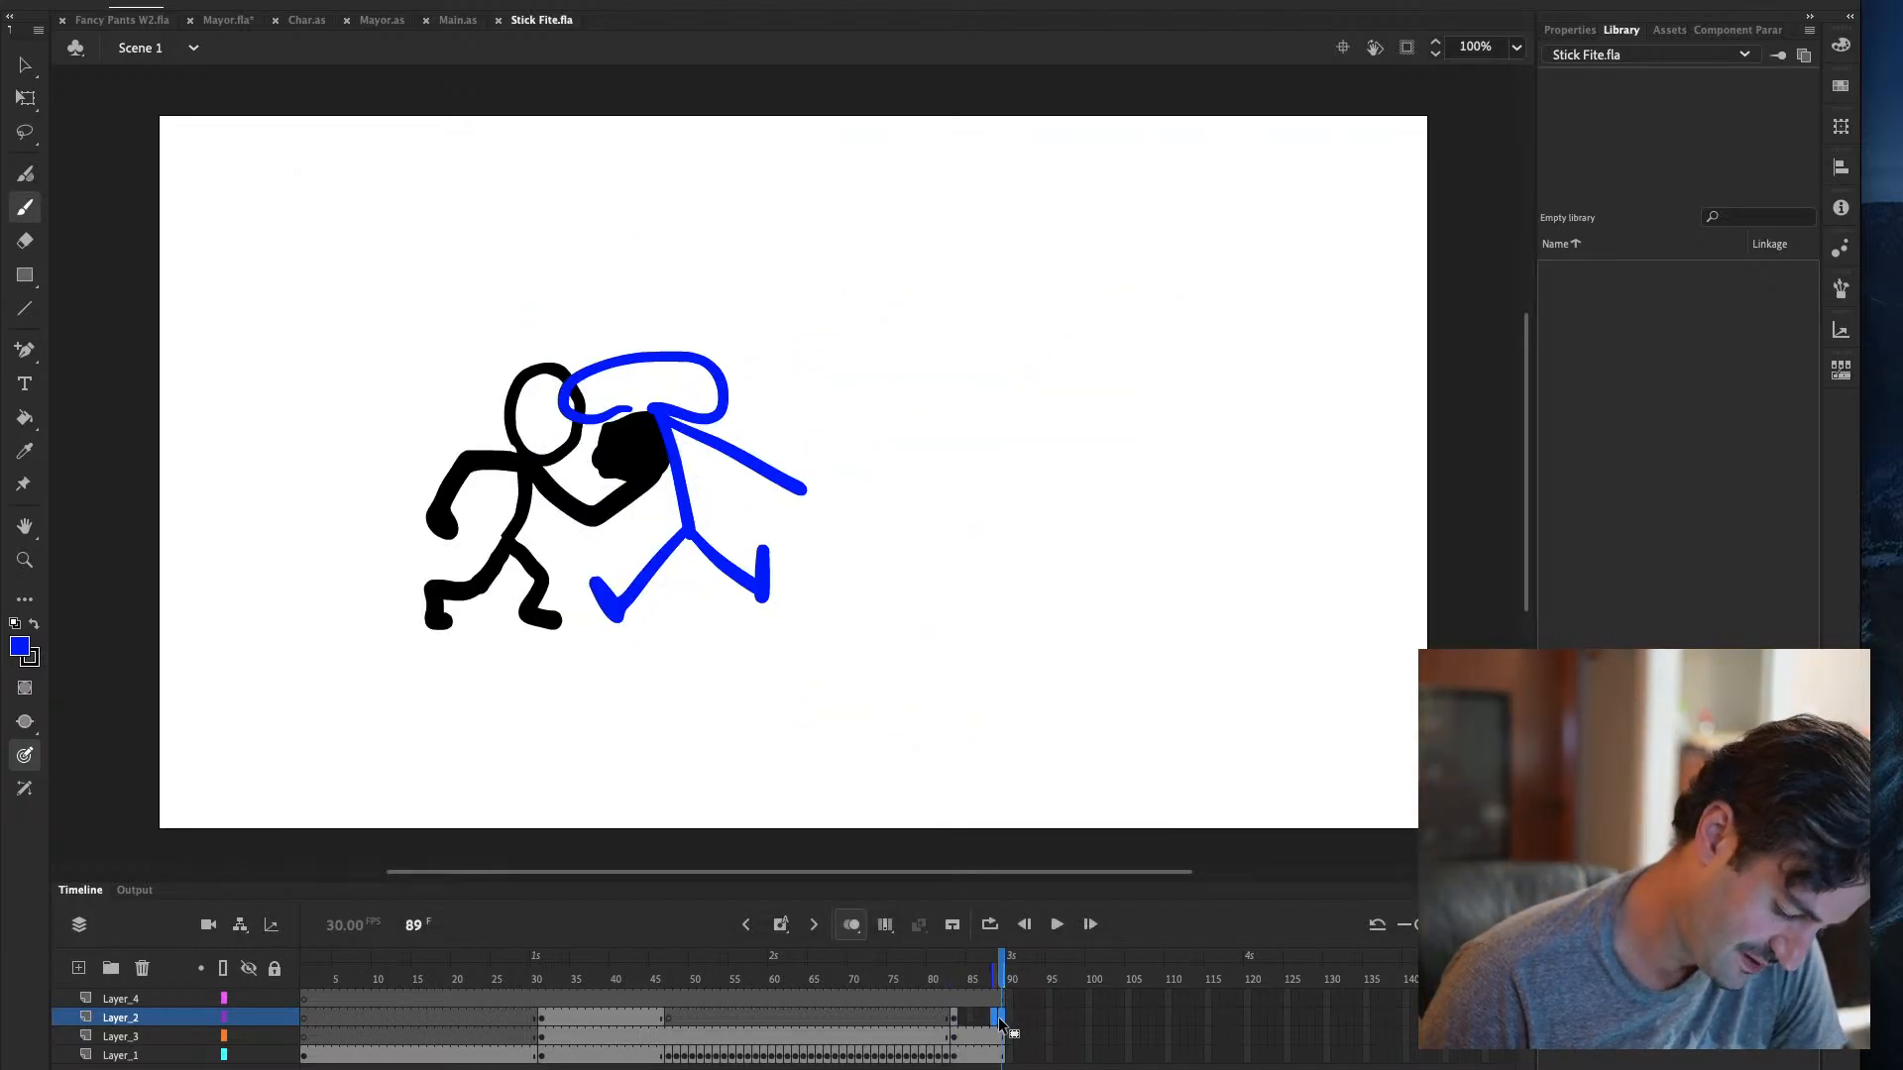
left_click(1001, 1021)
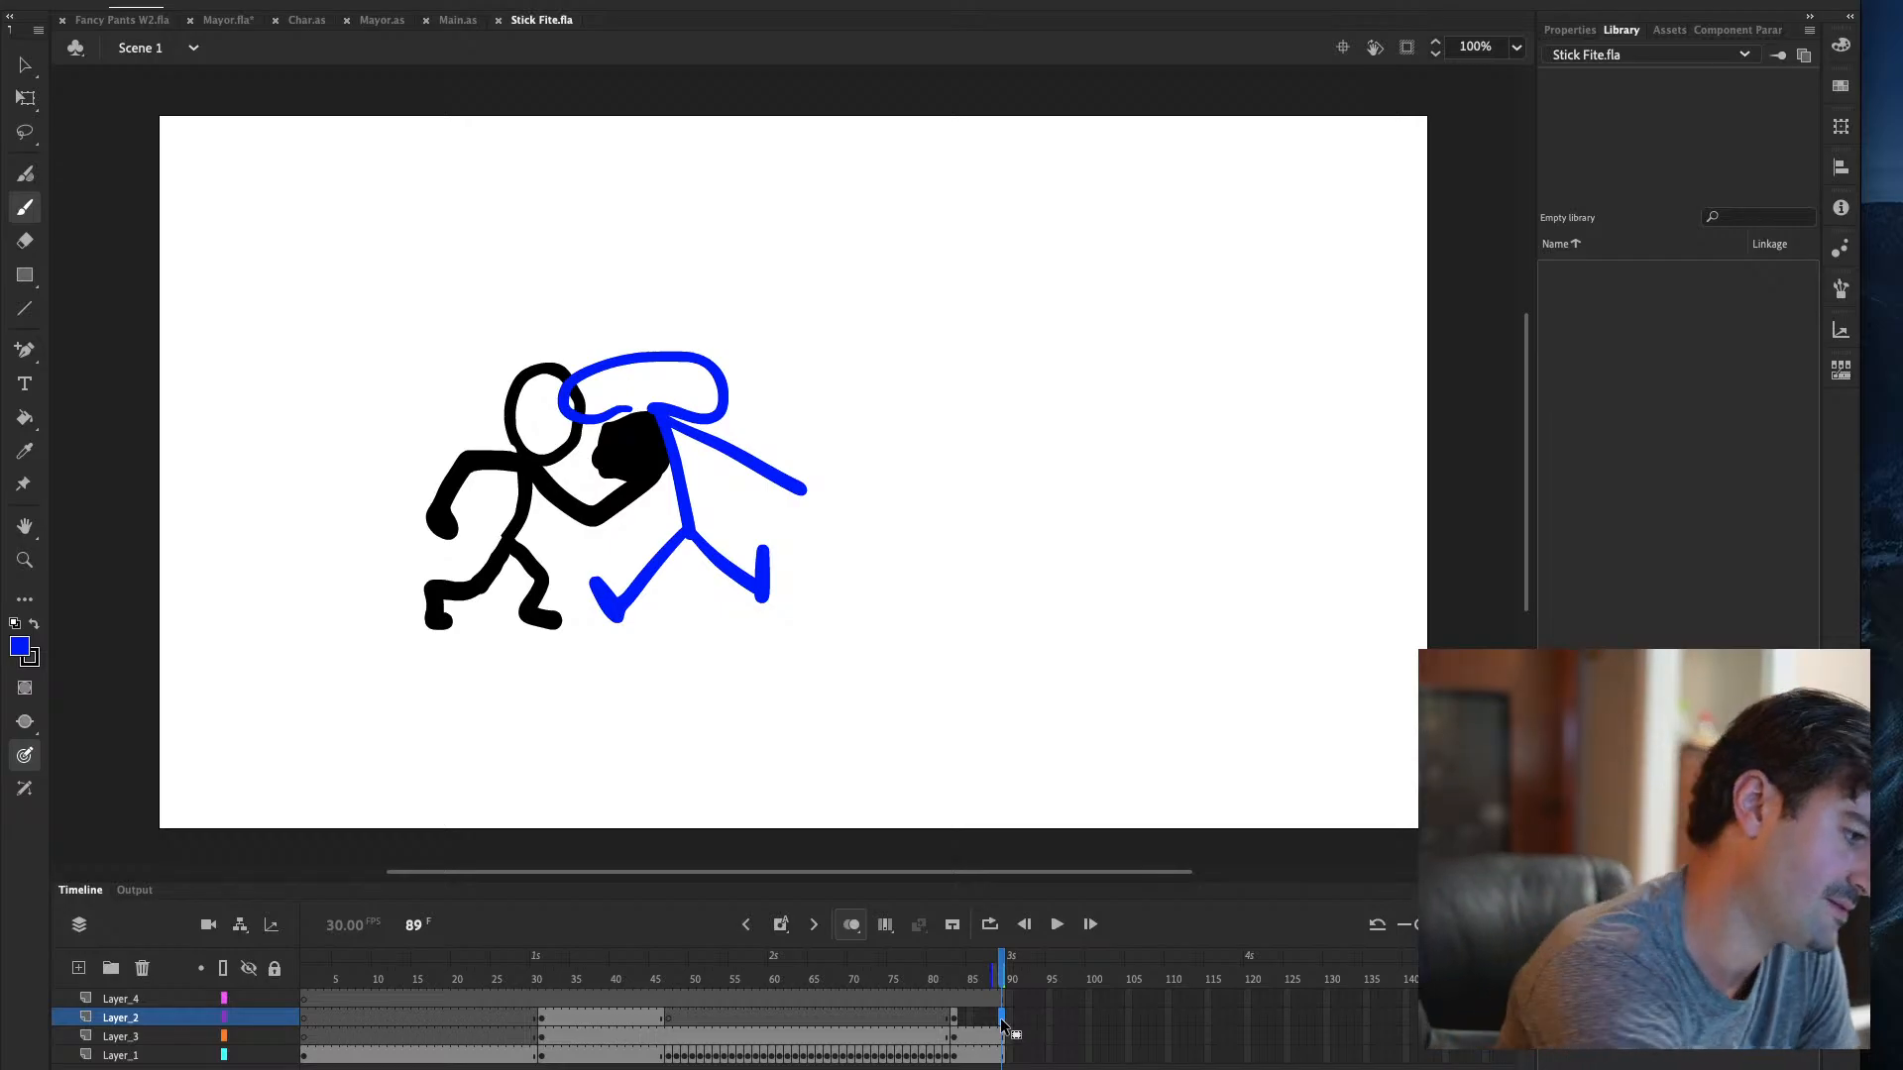
key("super+shift+v")
key("super+s")
key("super+Return")
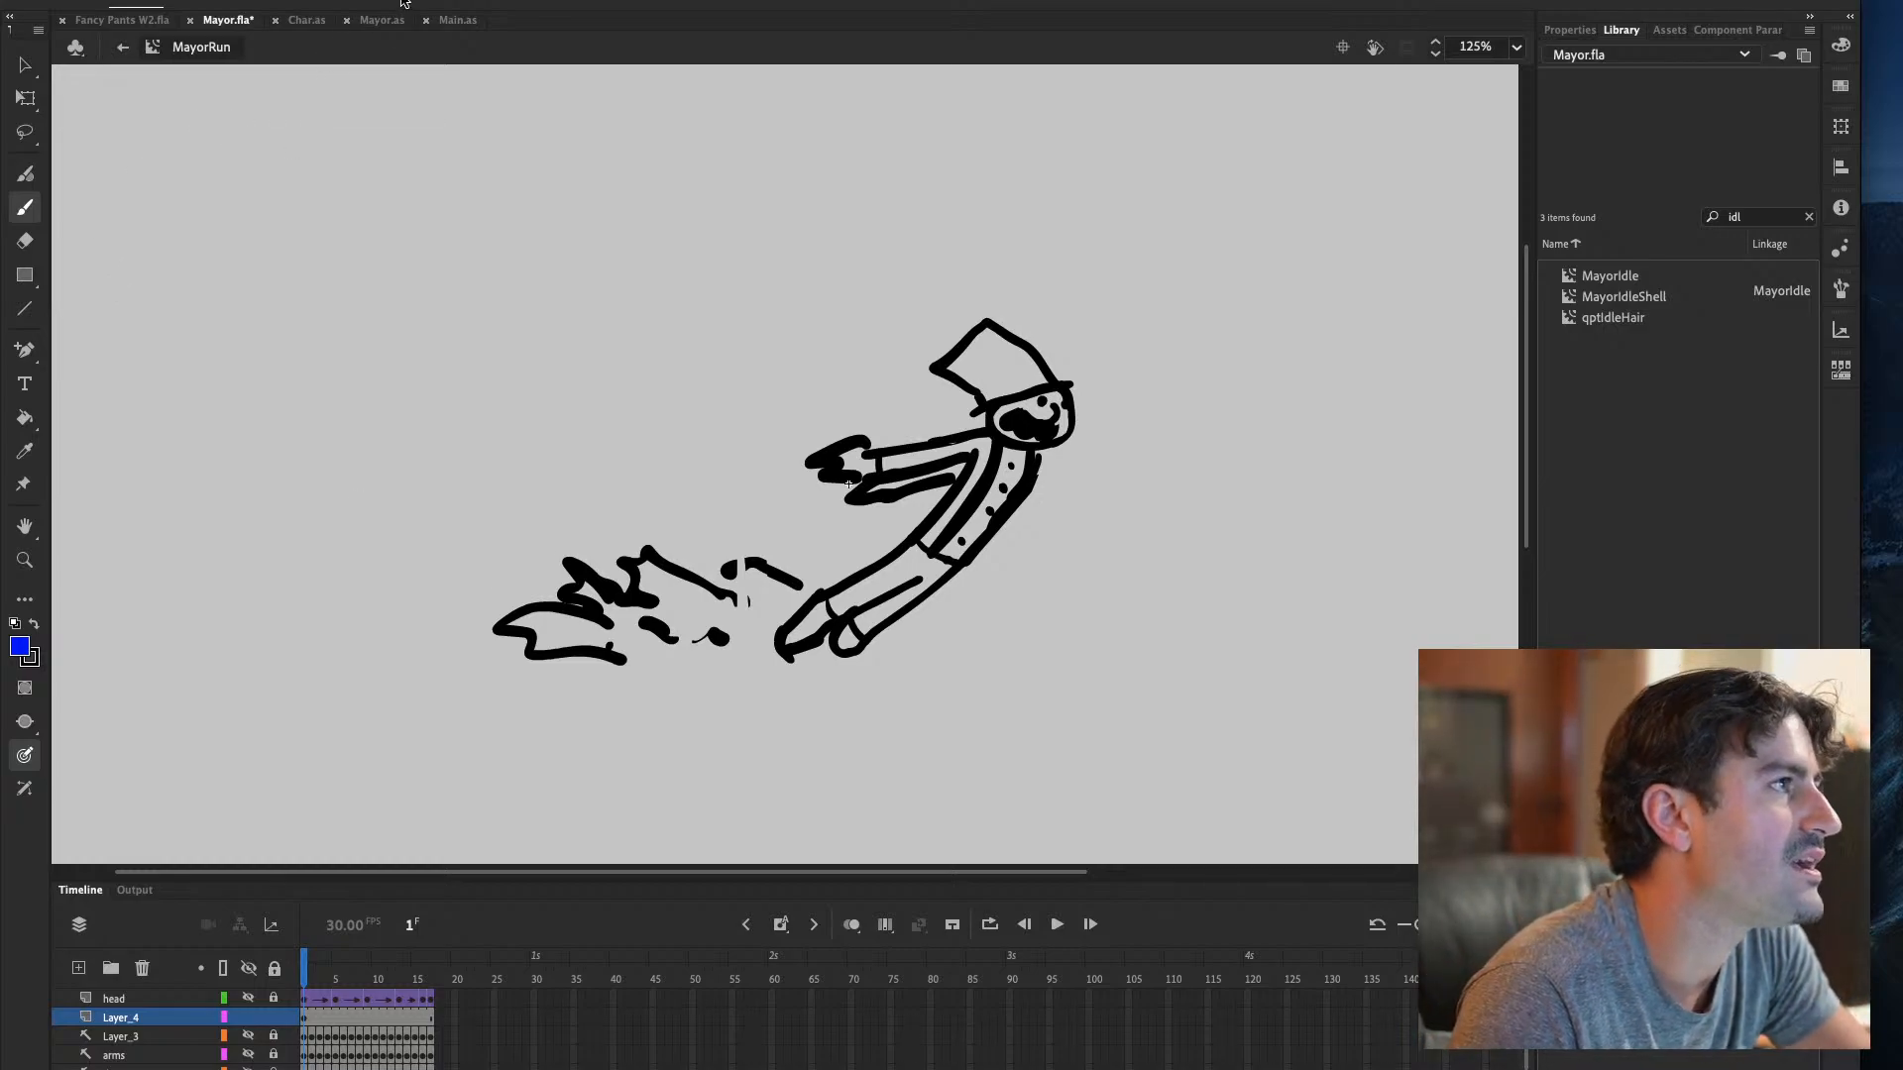
Save Mayor.fla and reopen the recent file Stick Fite.fla
key("ctrl+s")
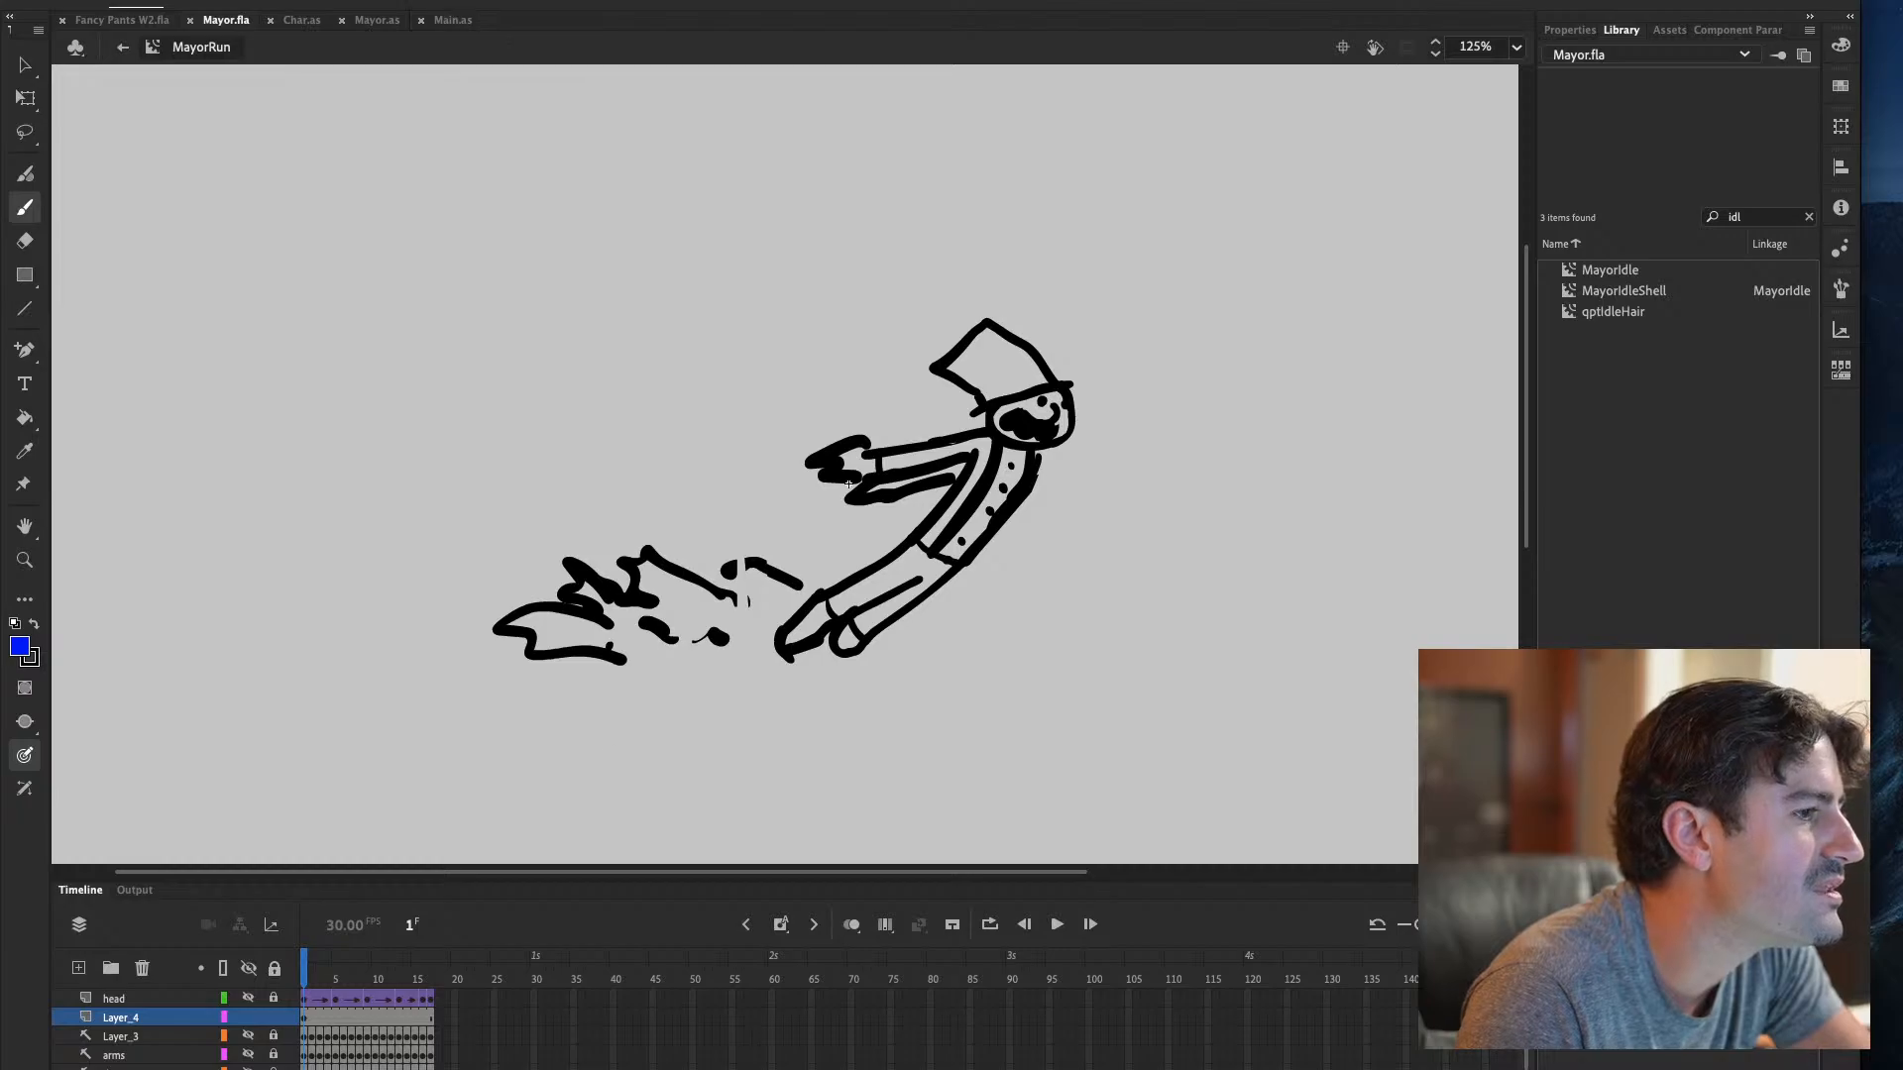
left_click(138, 0)
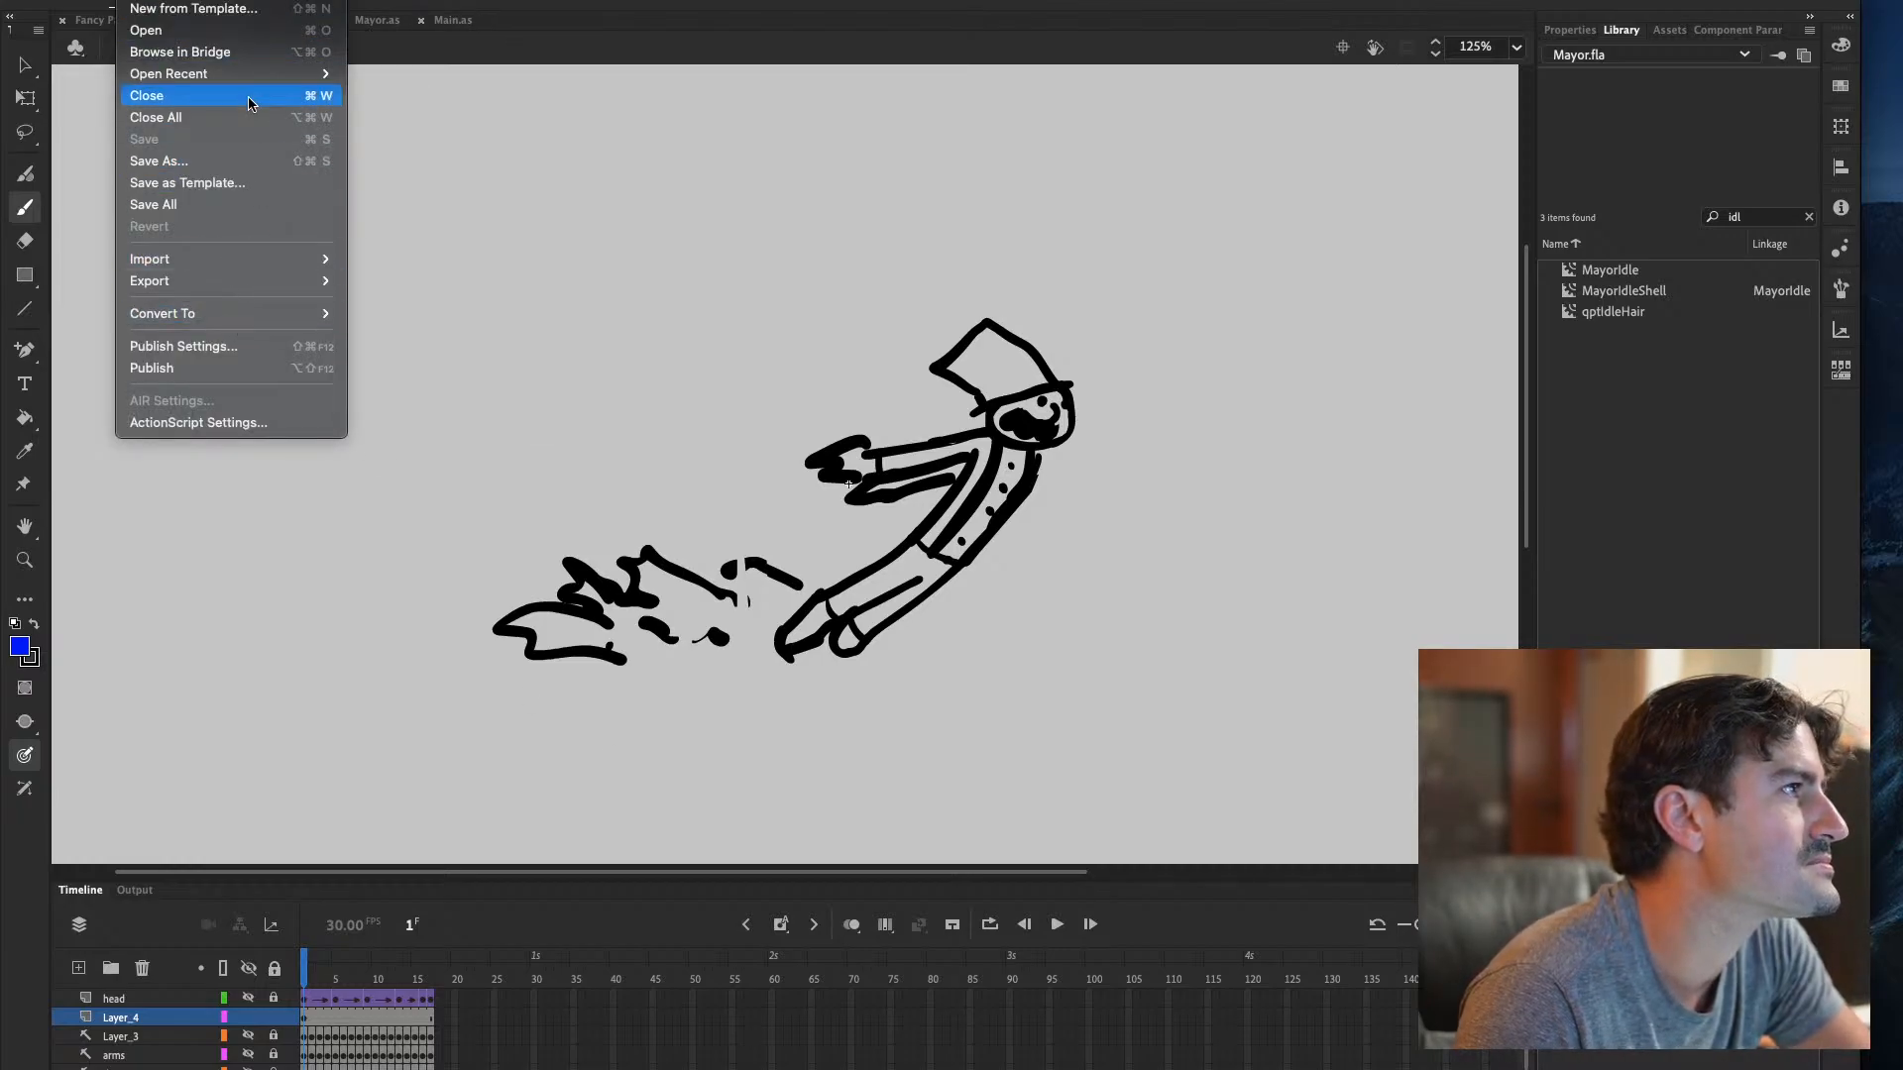
mouse_move(238, 75)
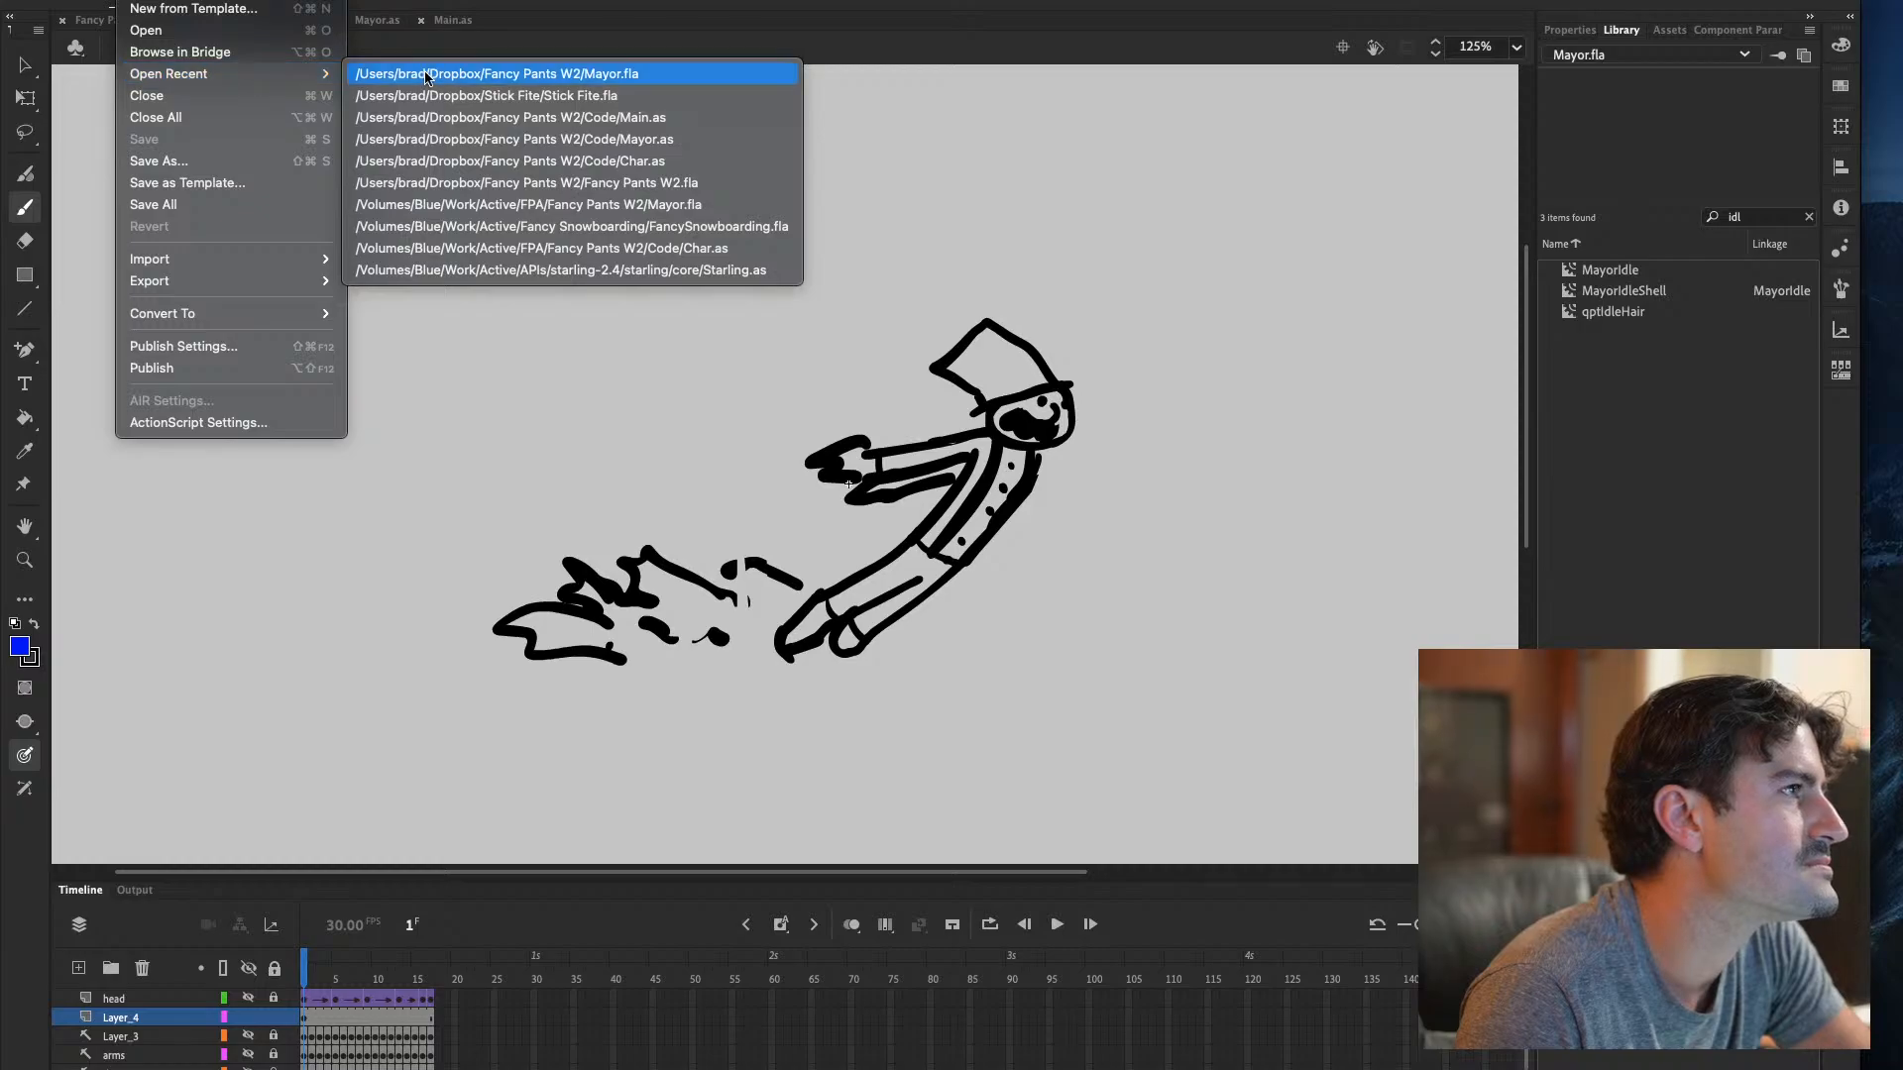
left_click(612, 95)
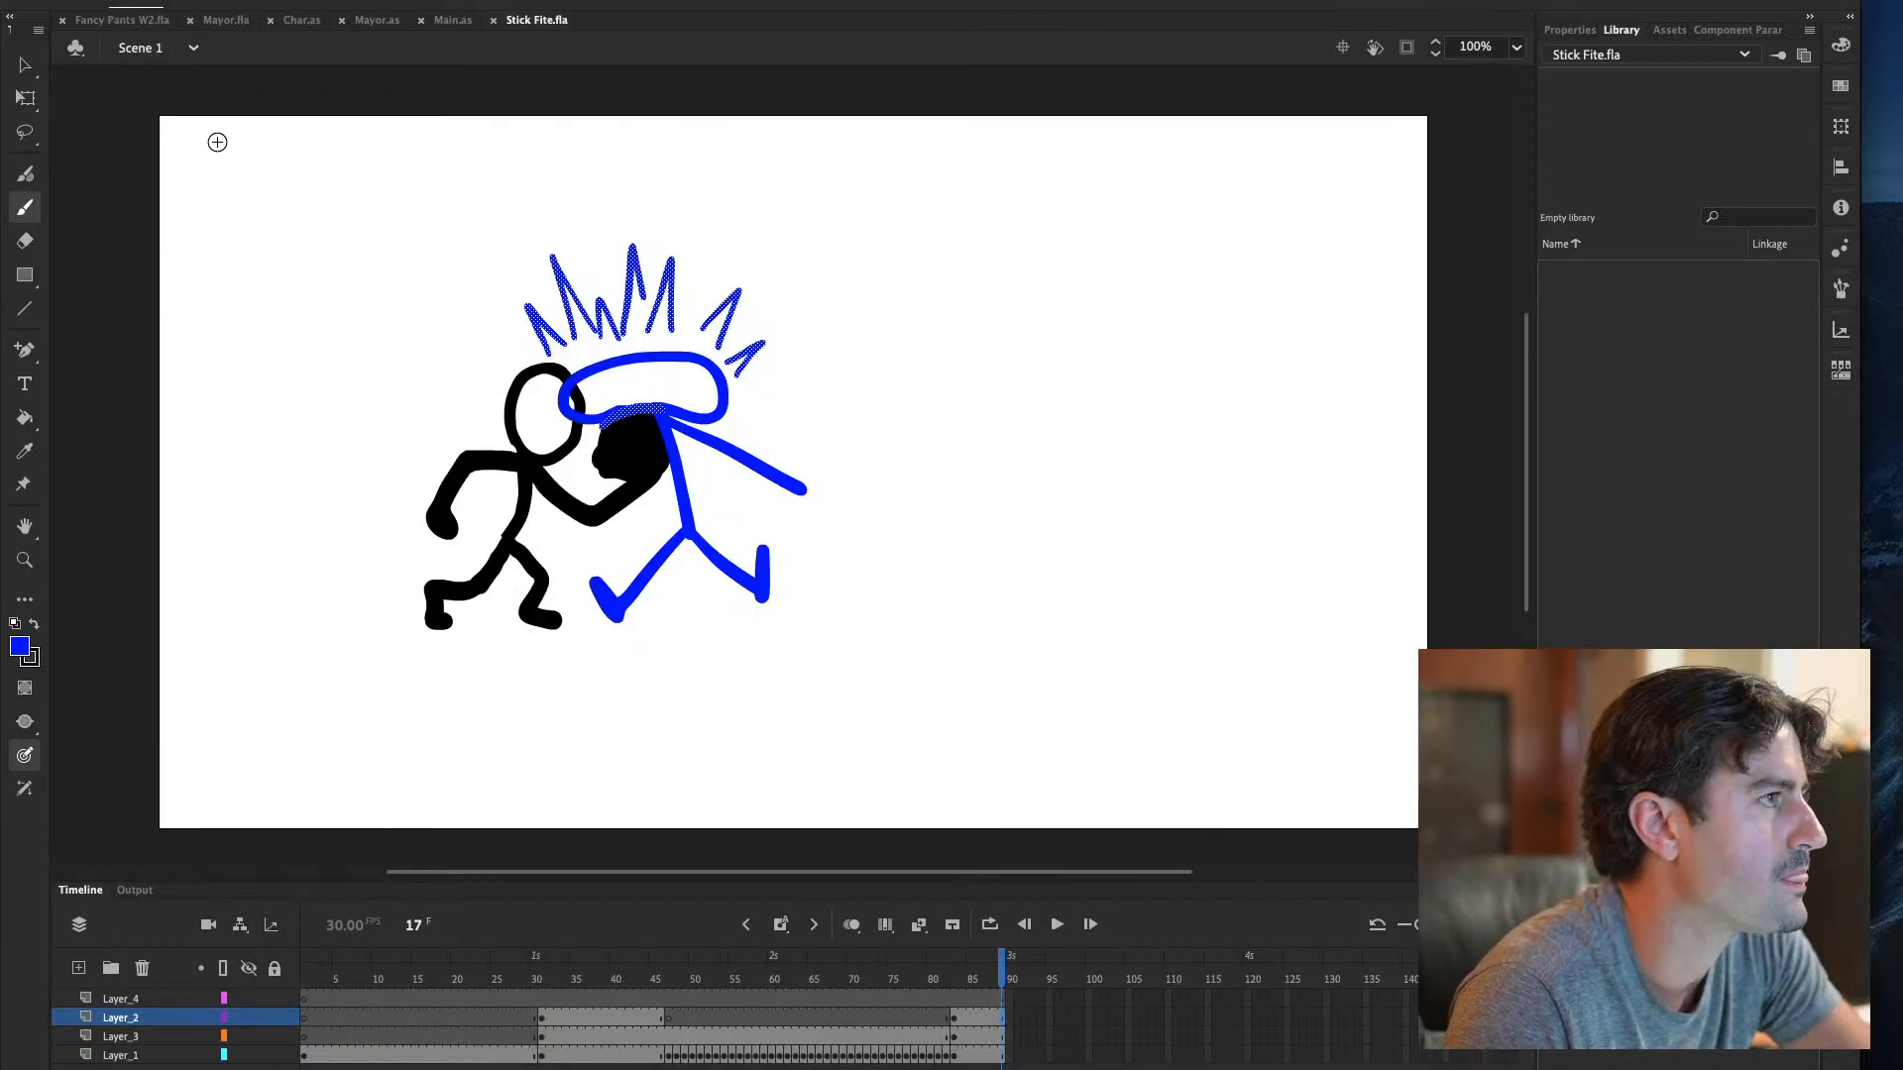
Move the blue stroke under the flattened head from Layer_2 to the same position on frame 83 of Layer_3
left_click(25, 65)
left_click(639, 389)
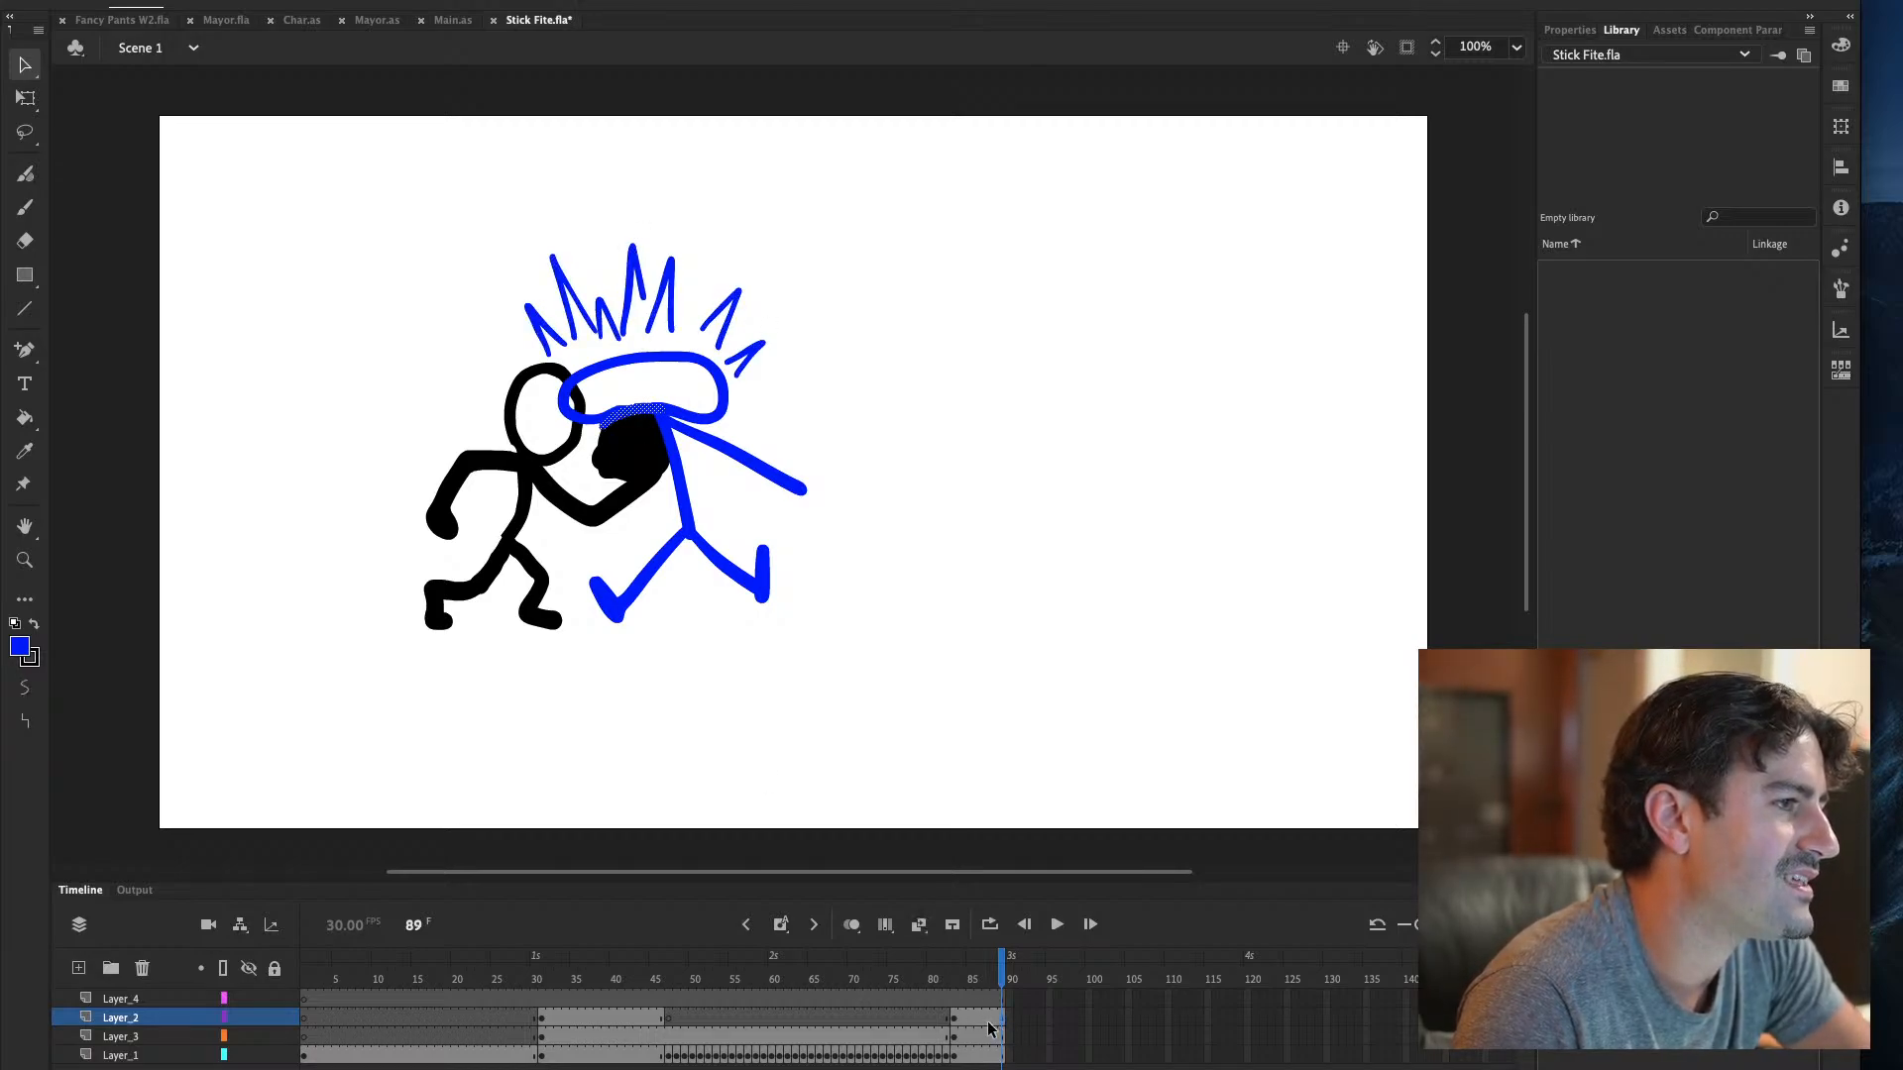
left_click(953, 1018)
left_click(649, 414)
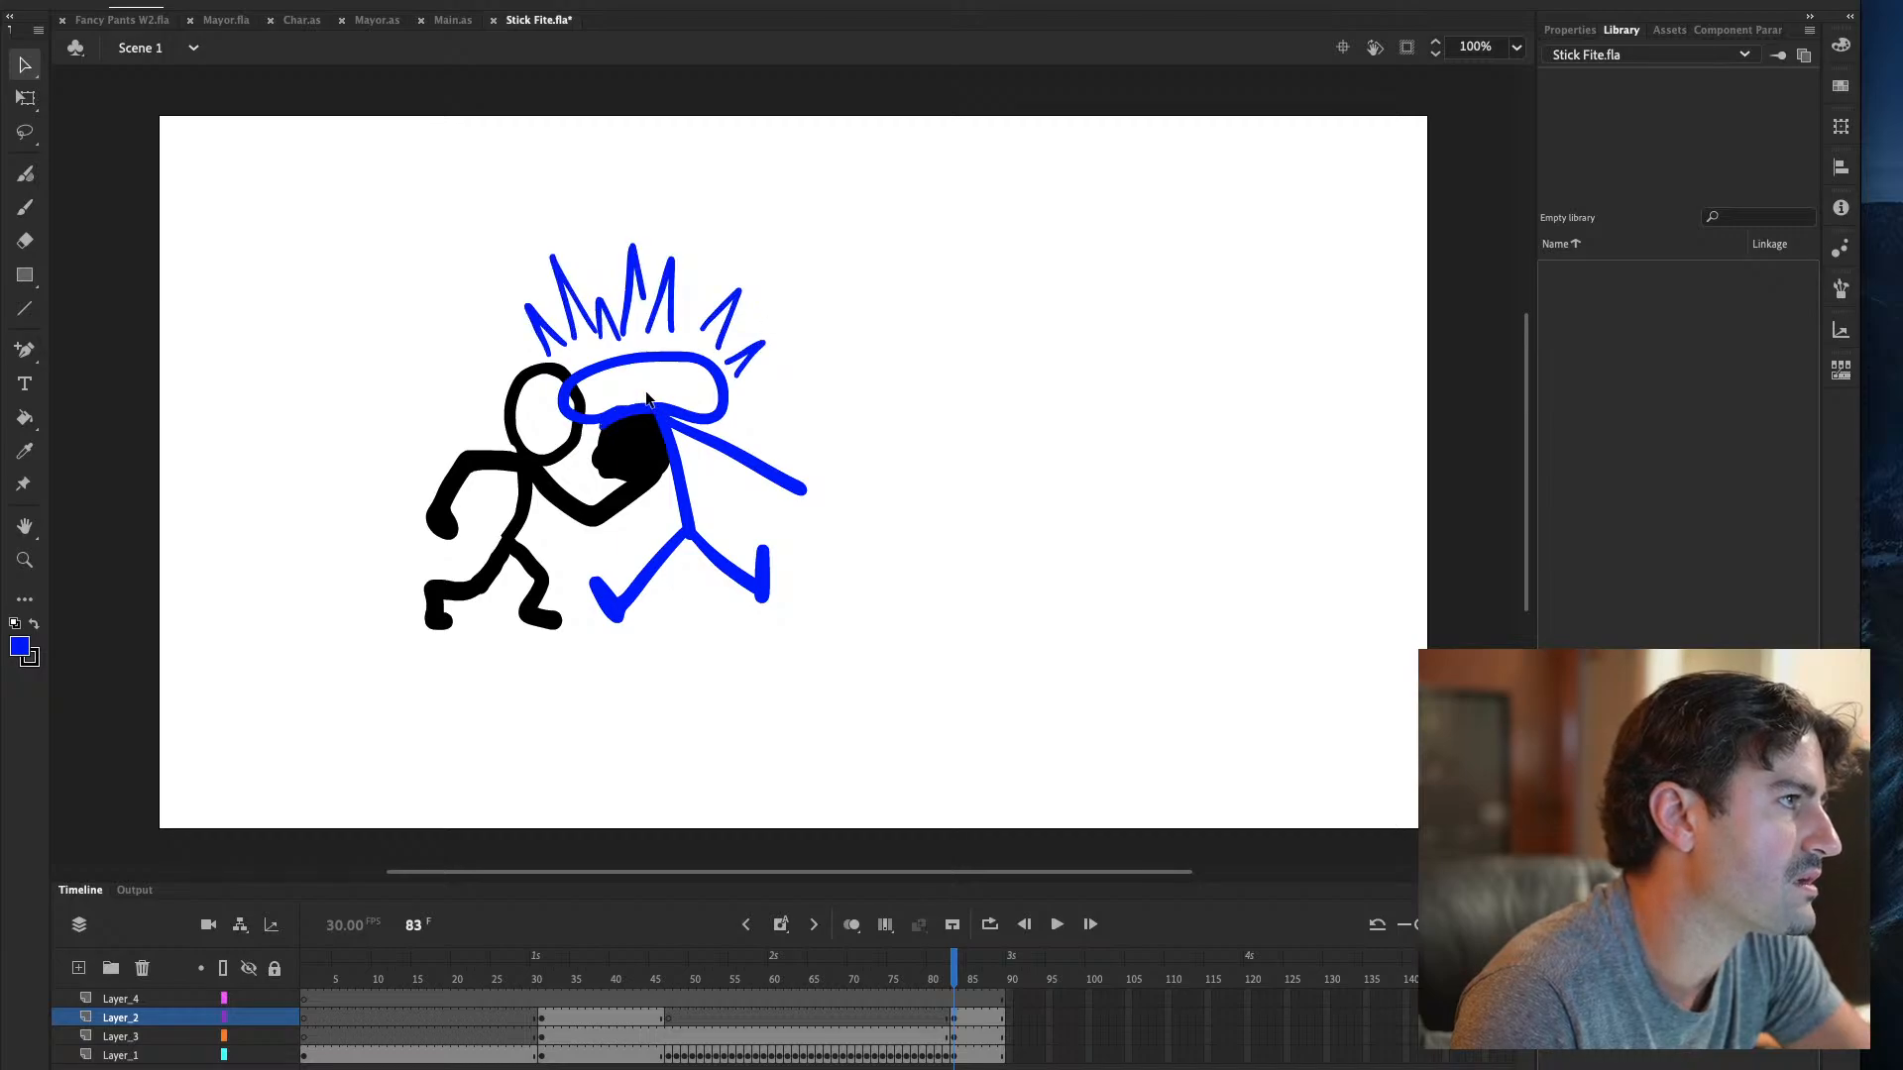
left_click(954, 1037)
left_click(955, 1041)
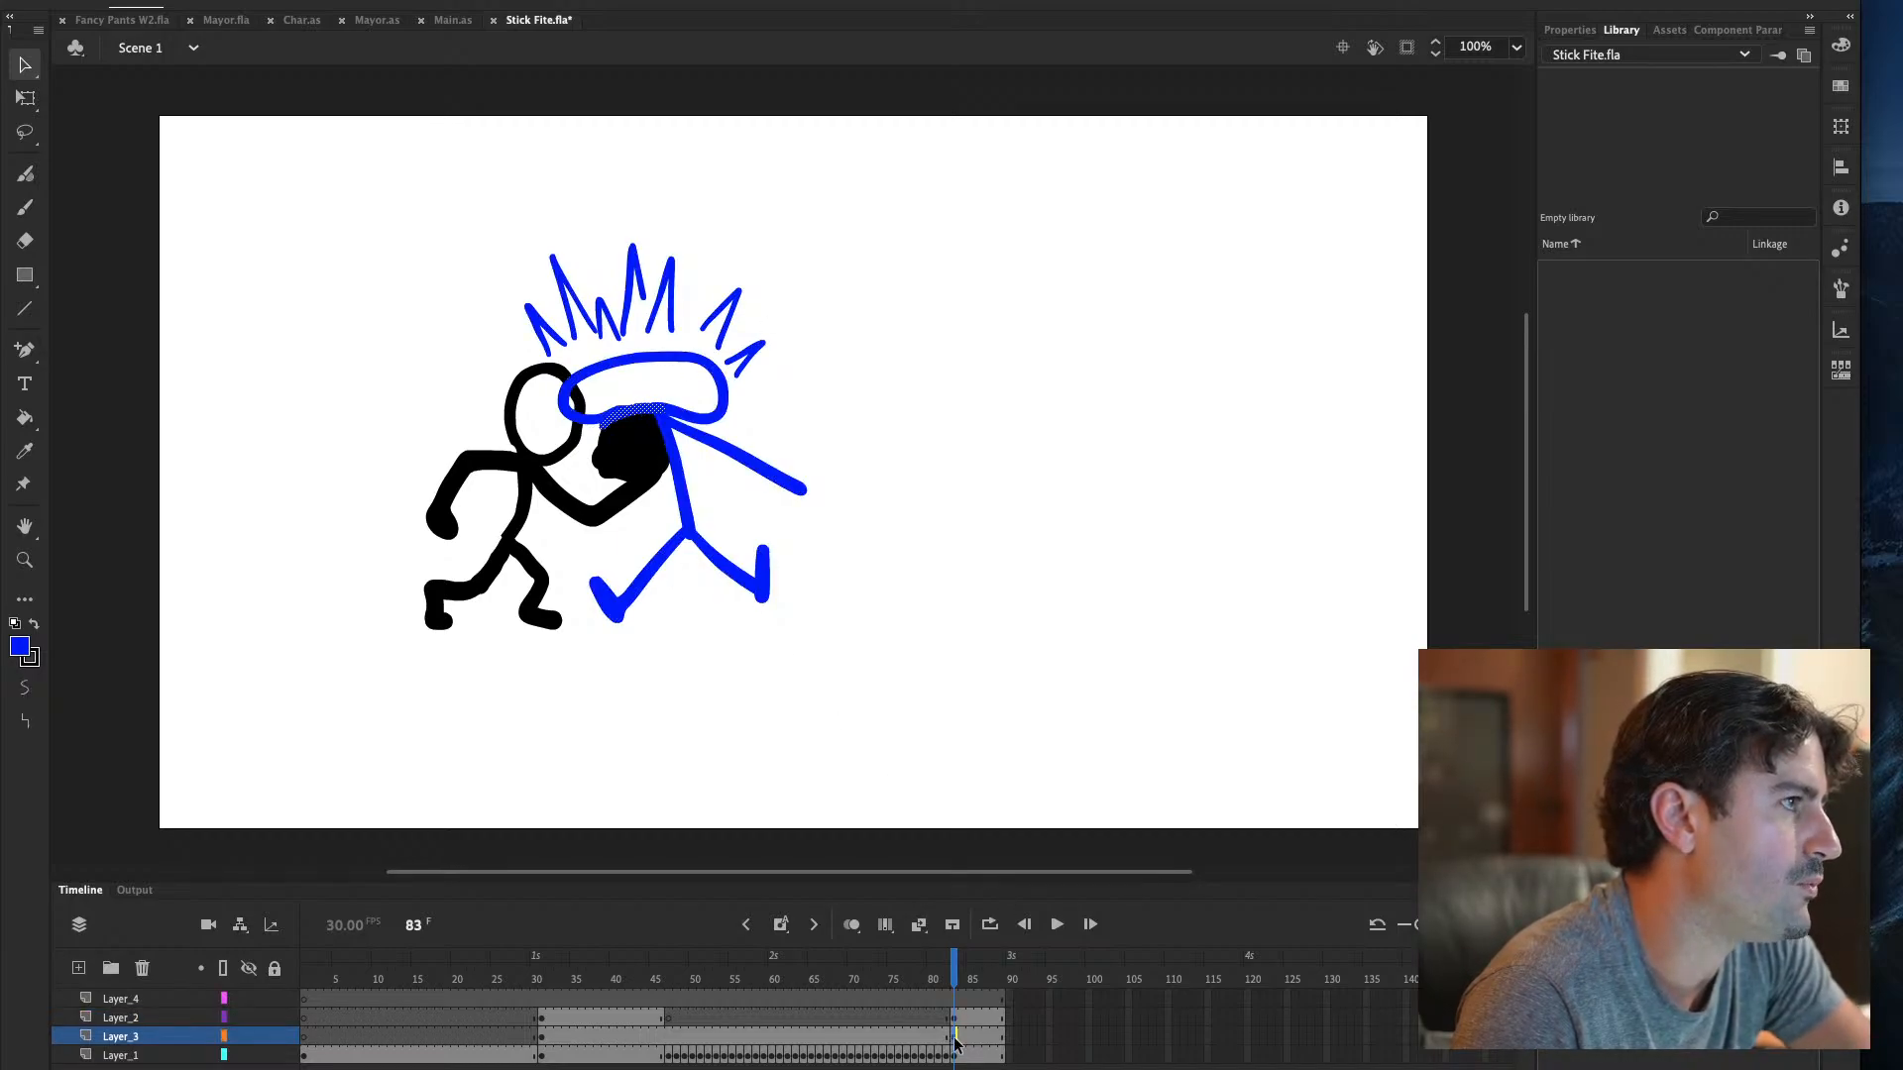
left_click(921, 423)
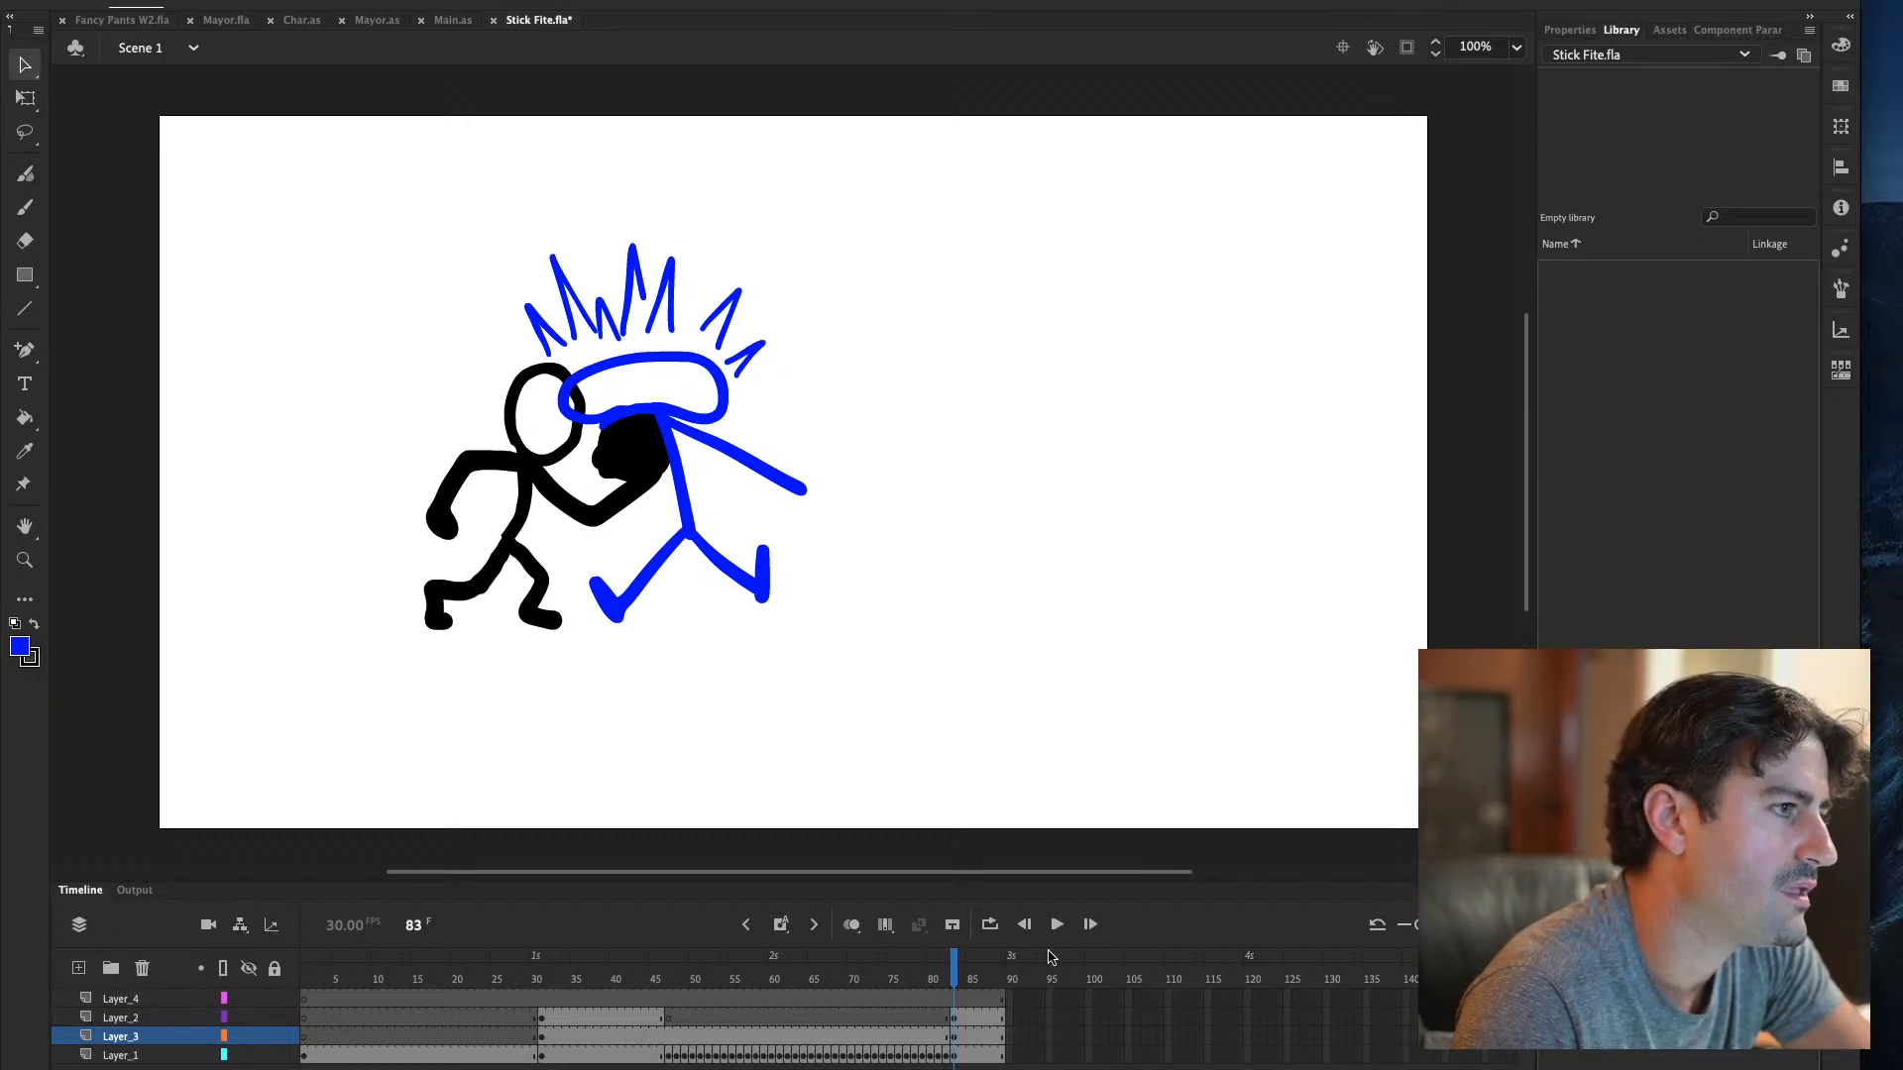
Lengthen the impact hold by two frames across all layers
left_click_drag(955, 984, 995, 981)
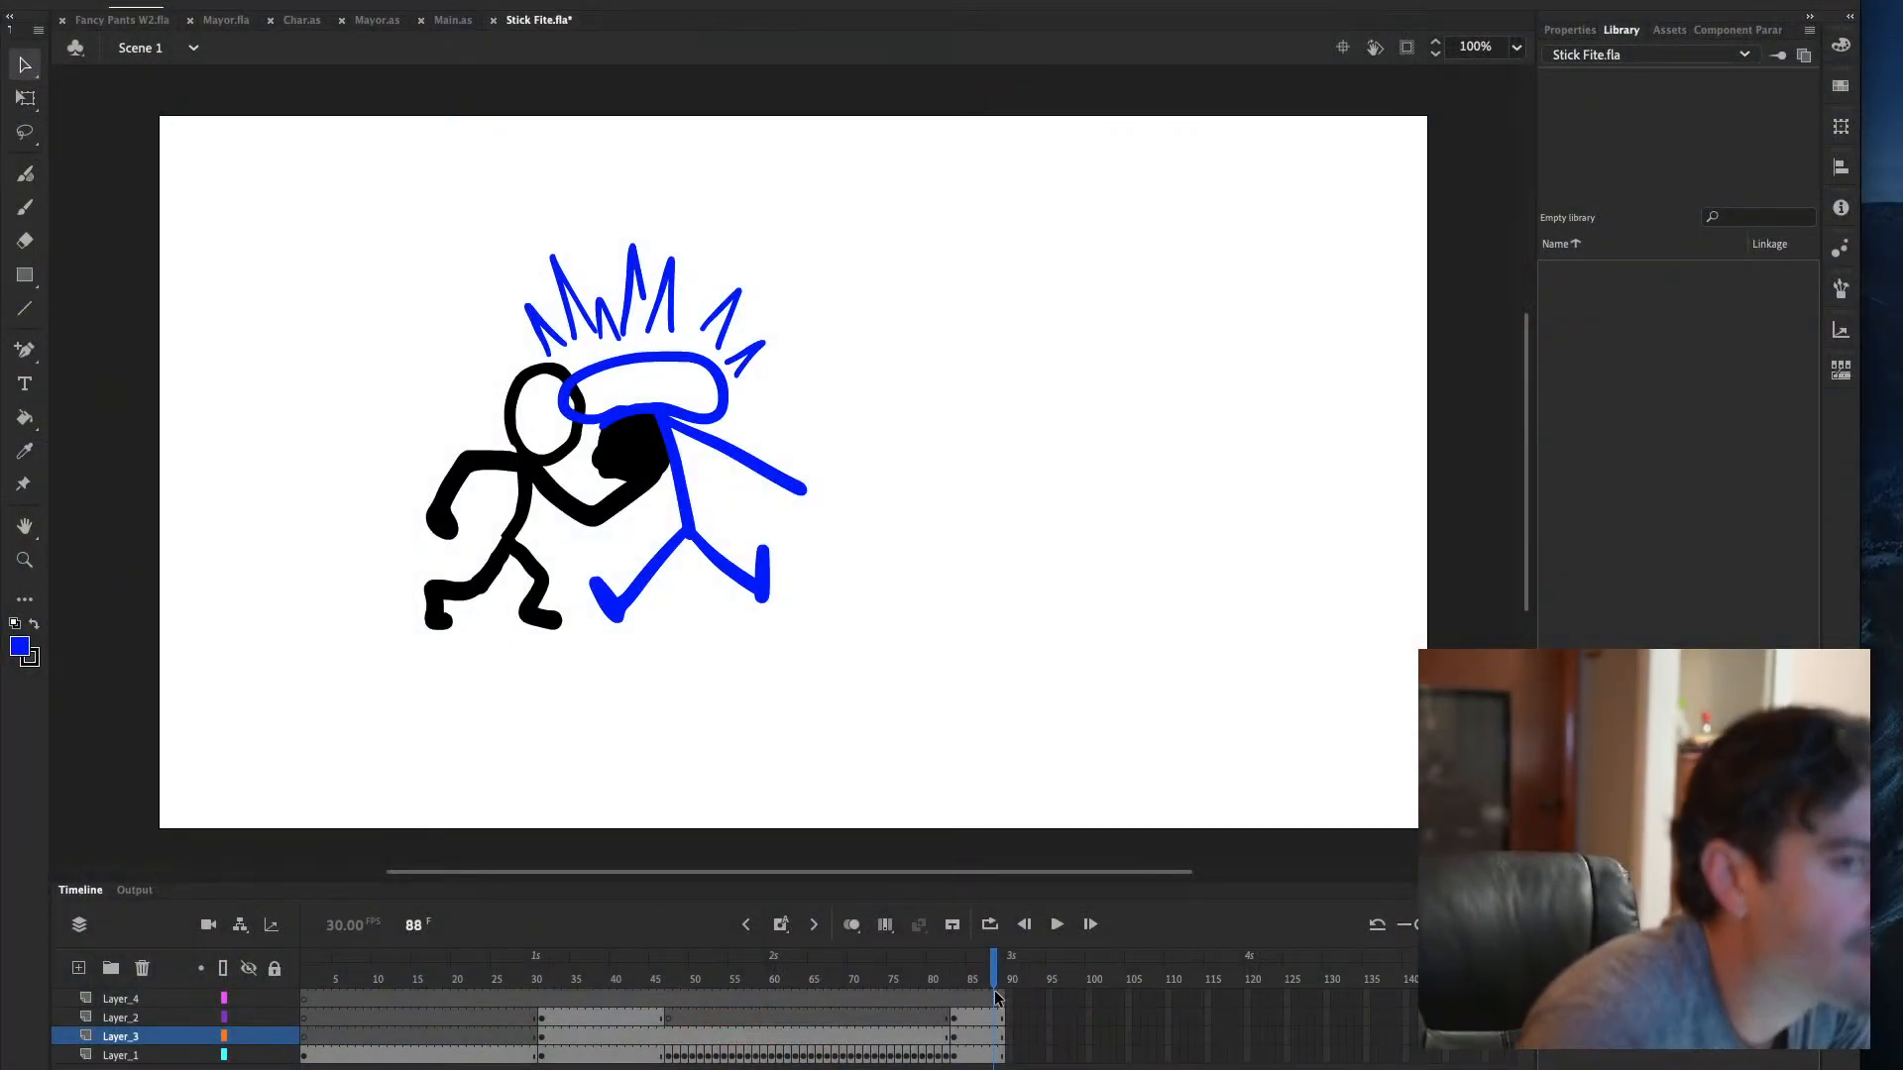
key("period")
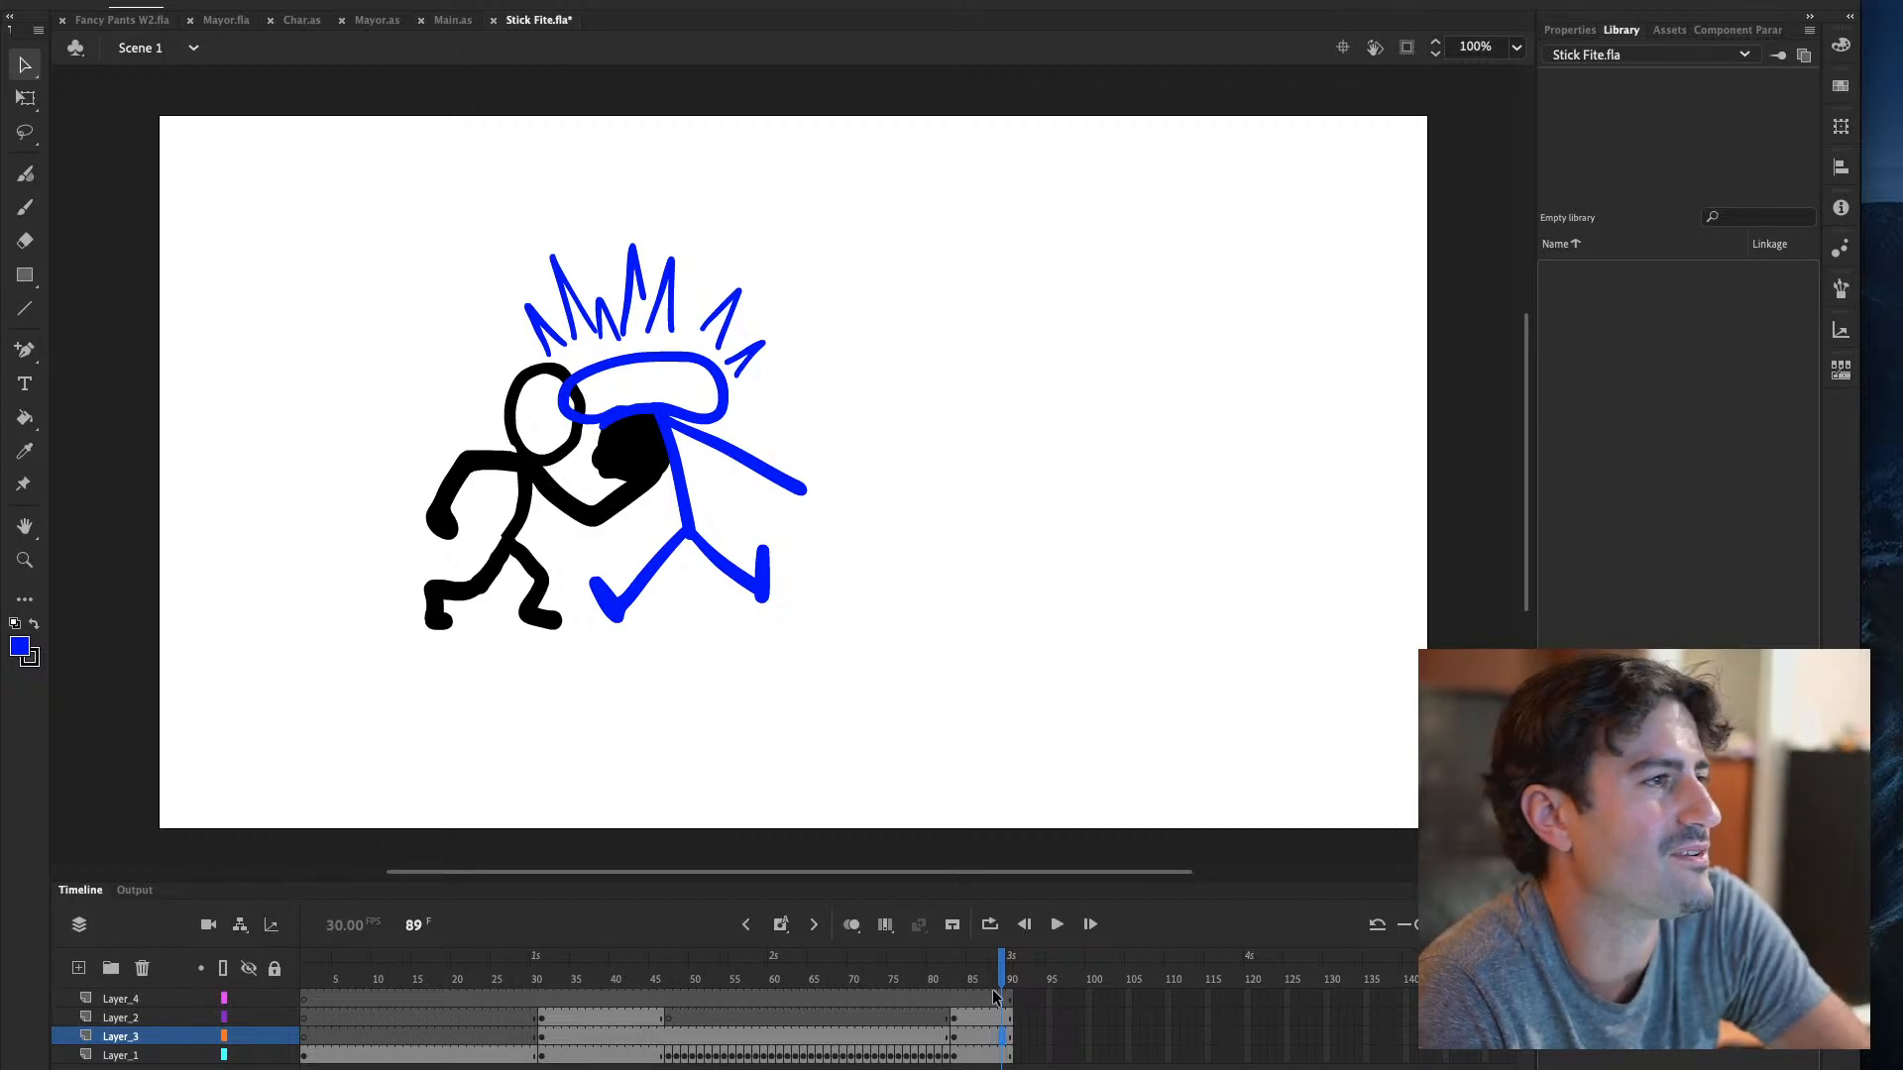
key("period")
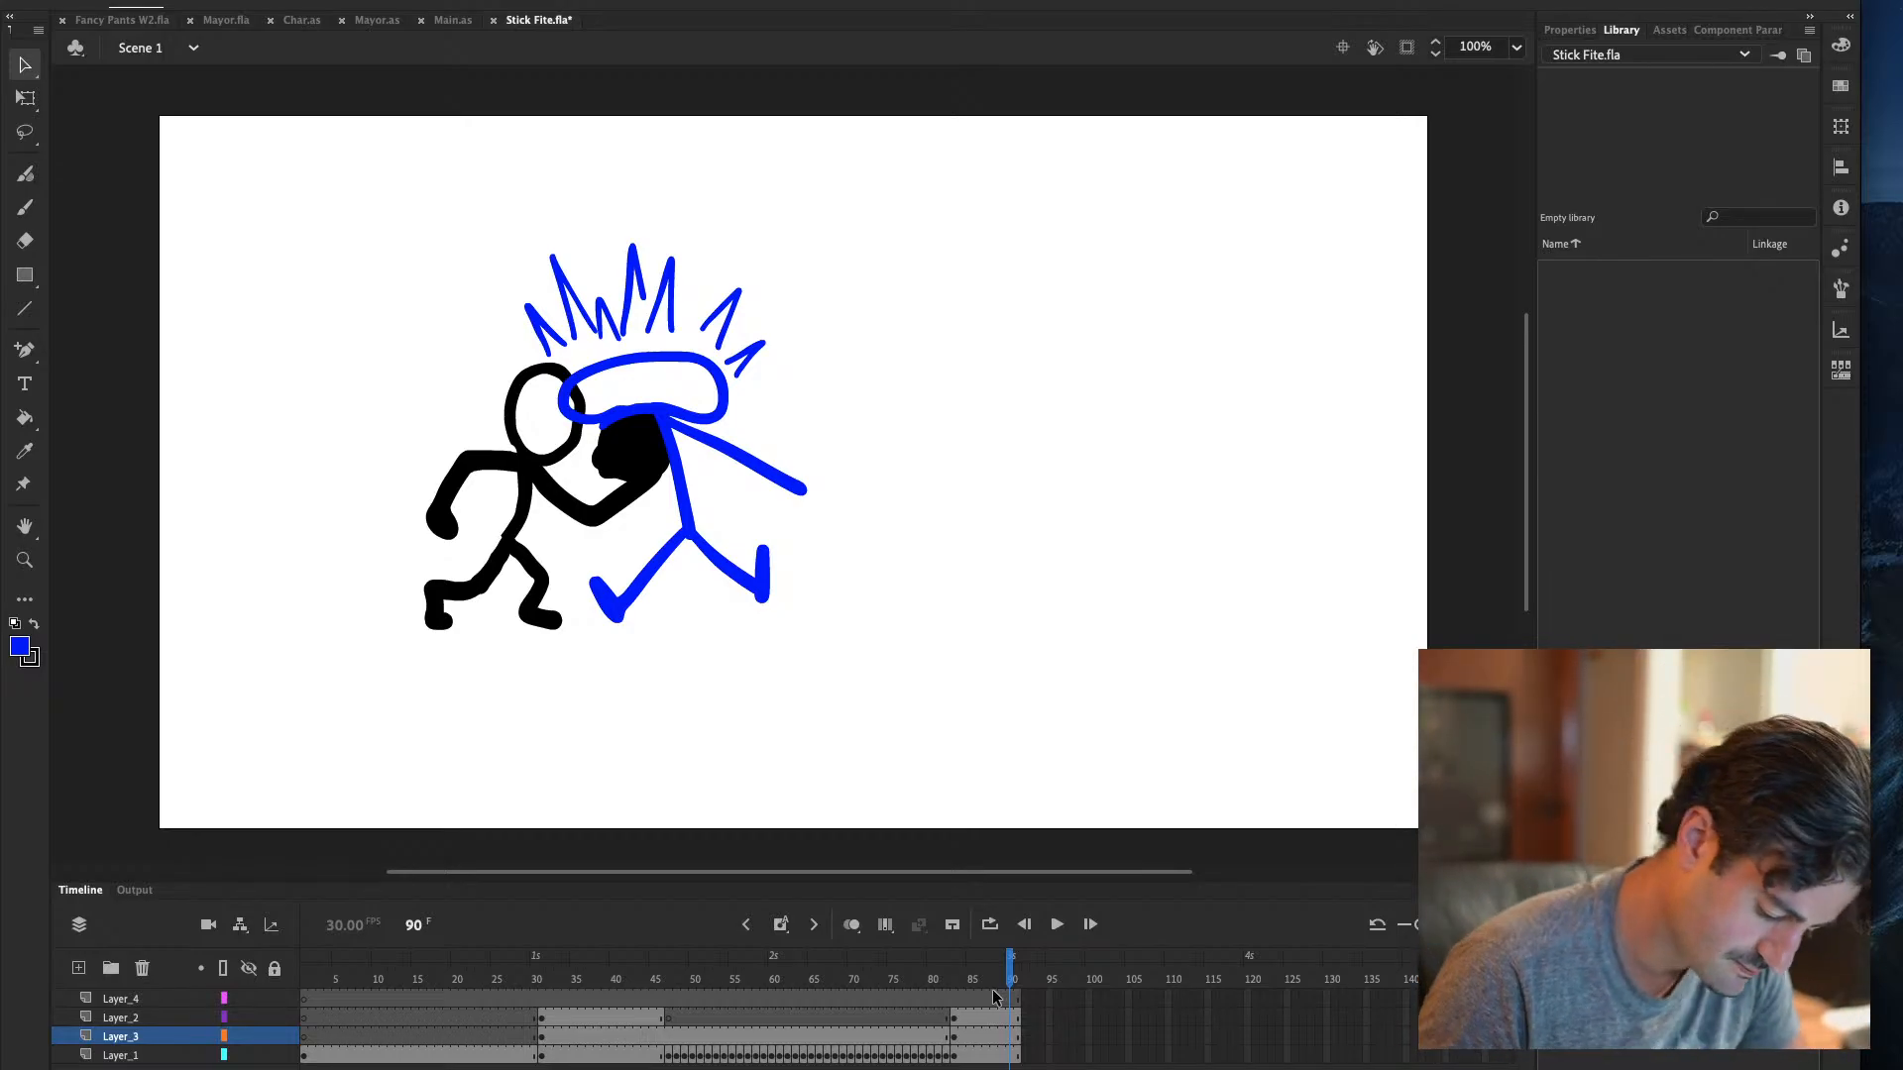
Clear the black figure, the blue figure and the impact spikes from frame 91 on Layer_1, Layer_3 and Layer_2
left_click(1017, 1058)
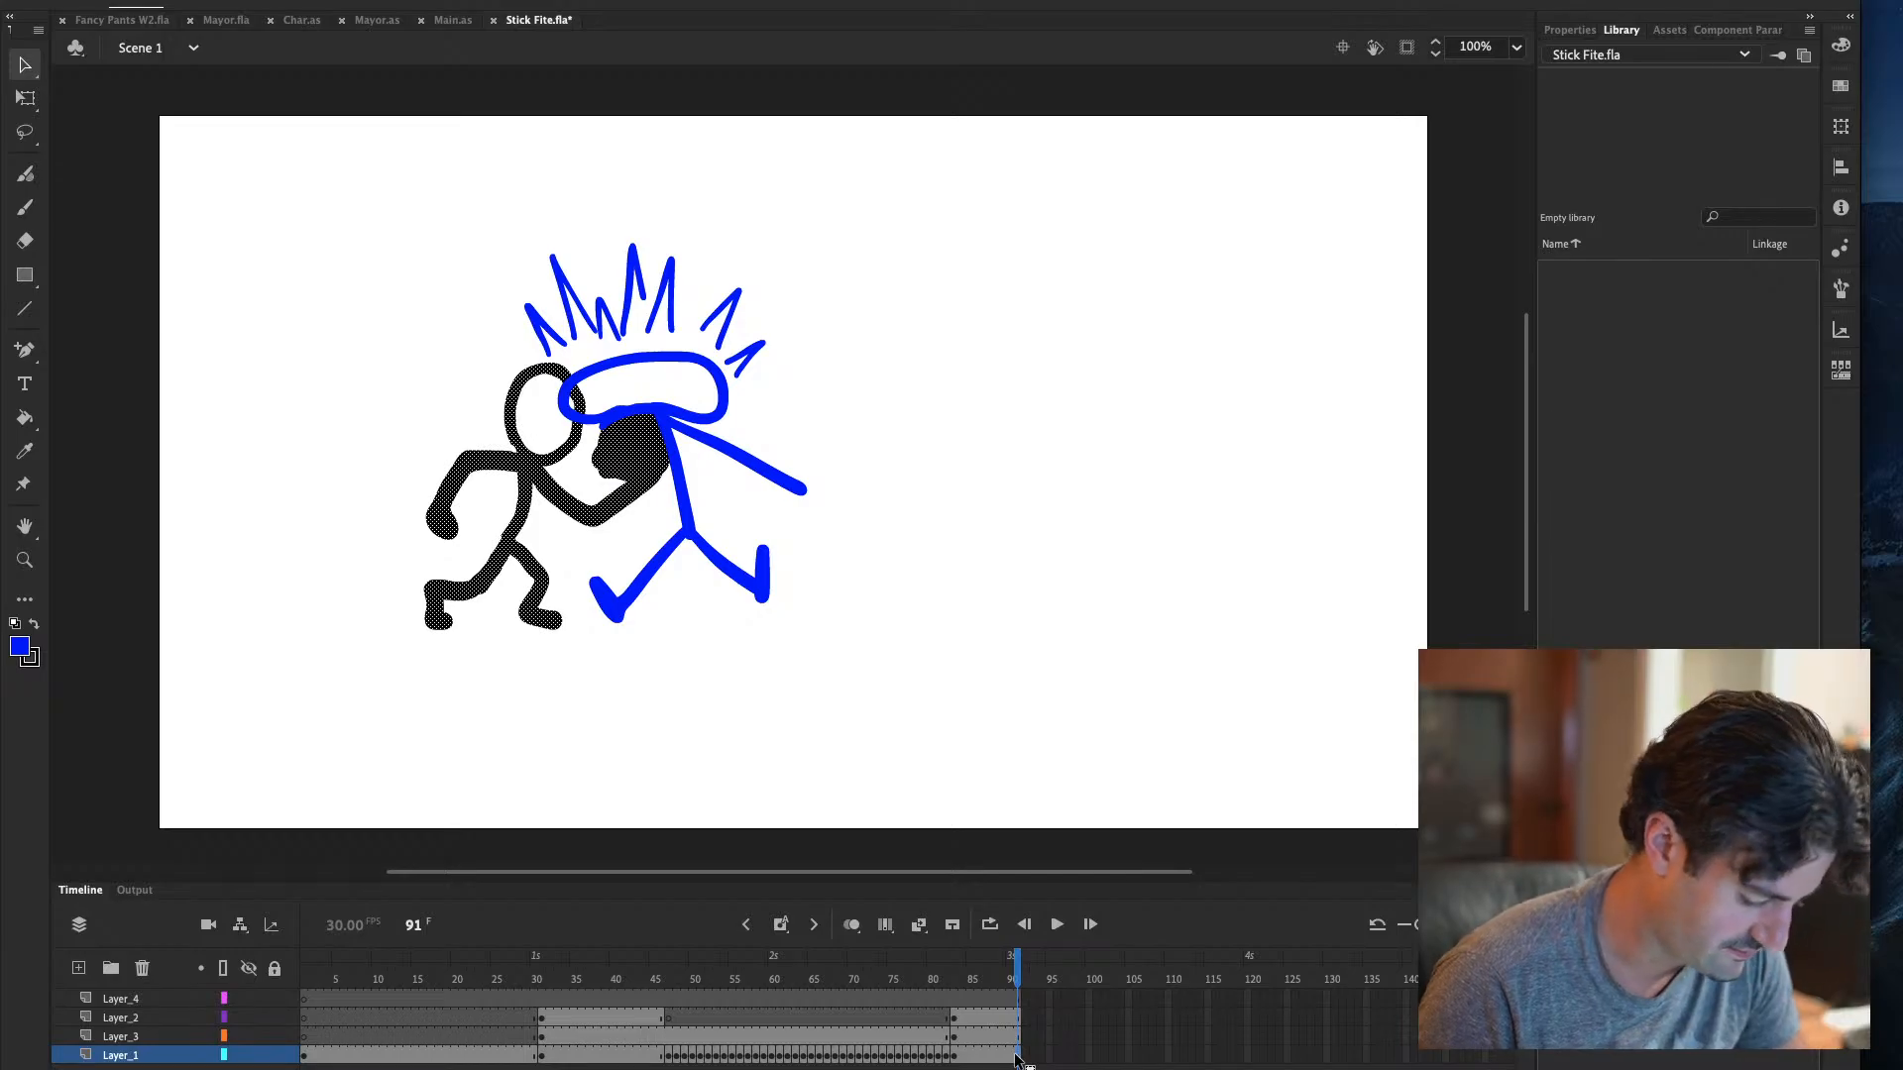
key("Delete")
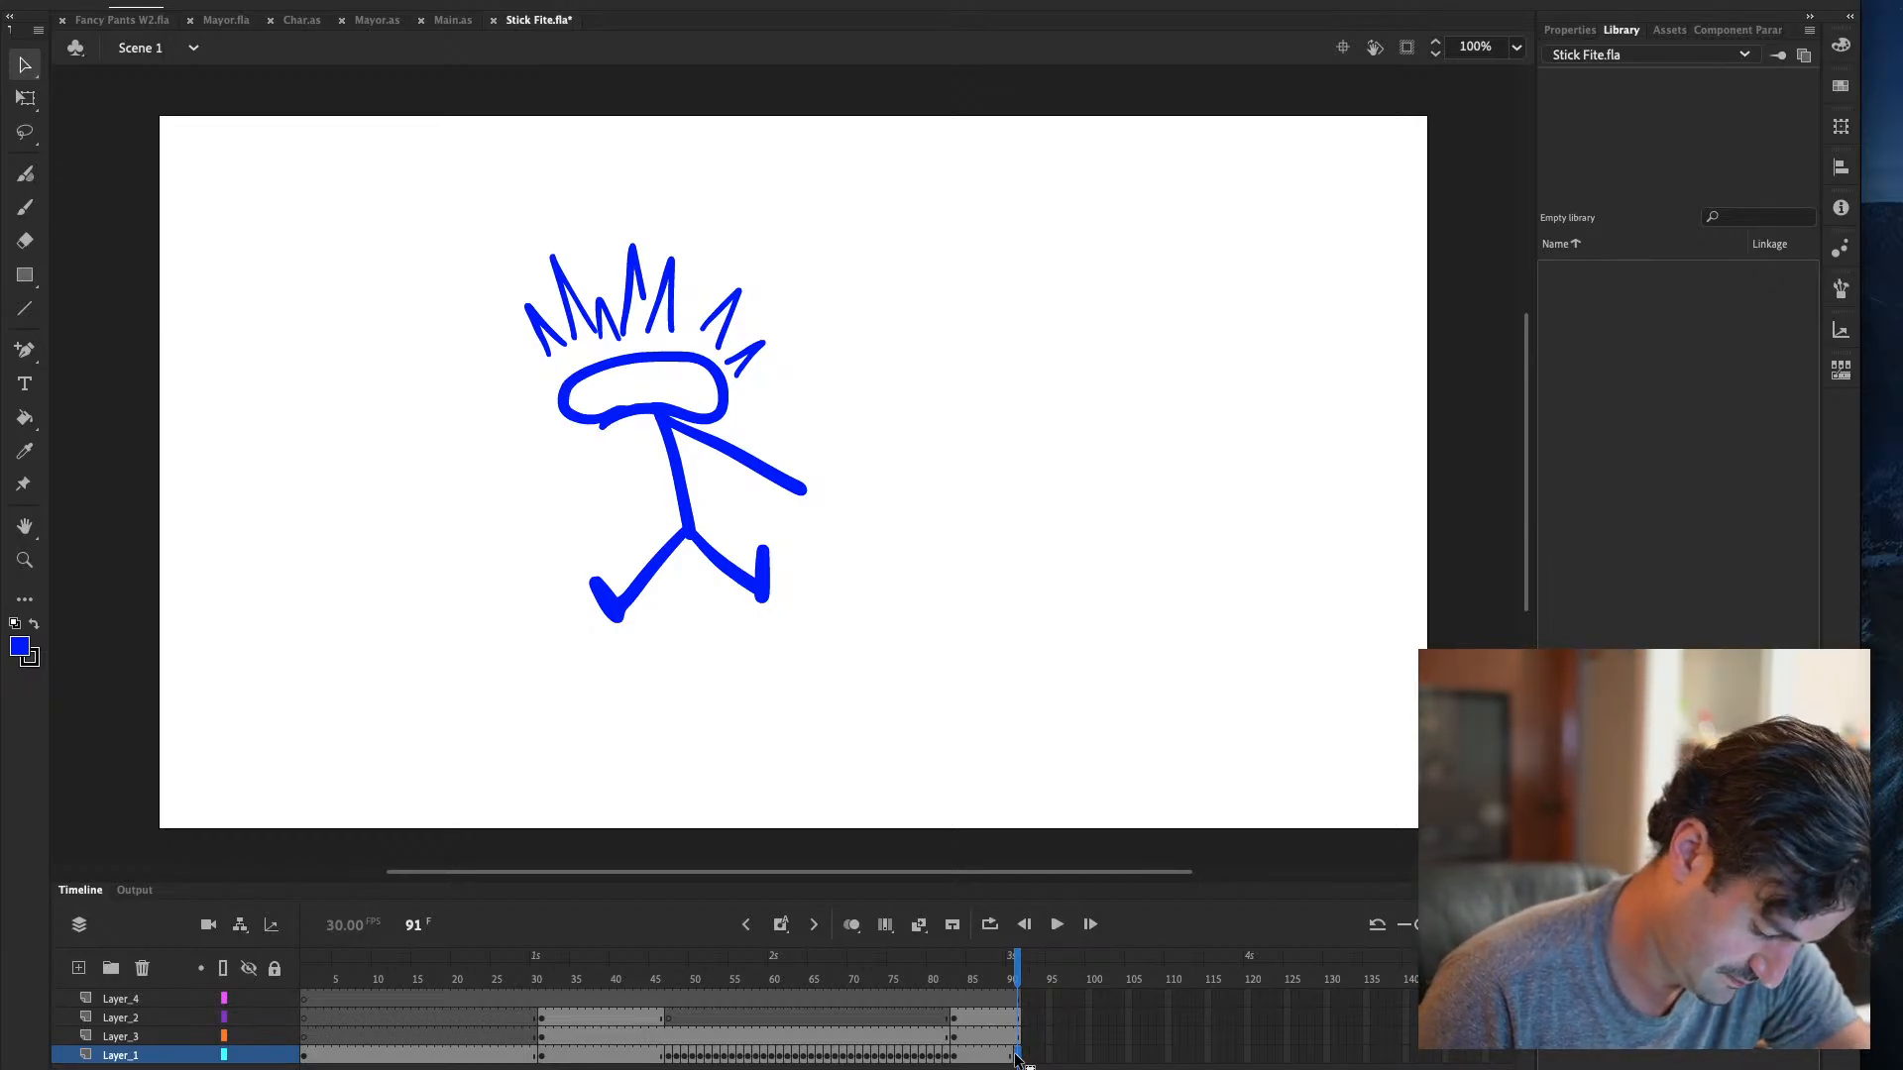
left_click(1018, 1018)
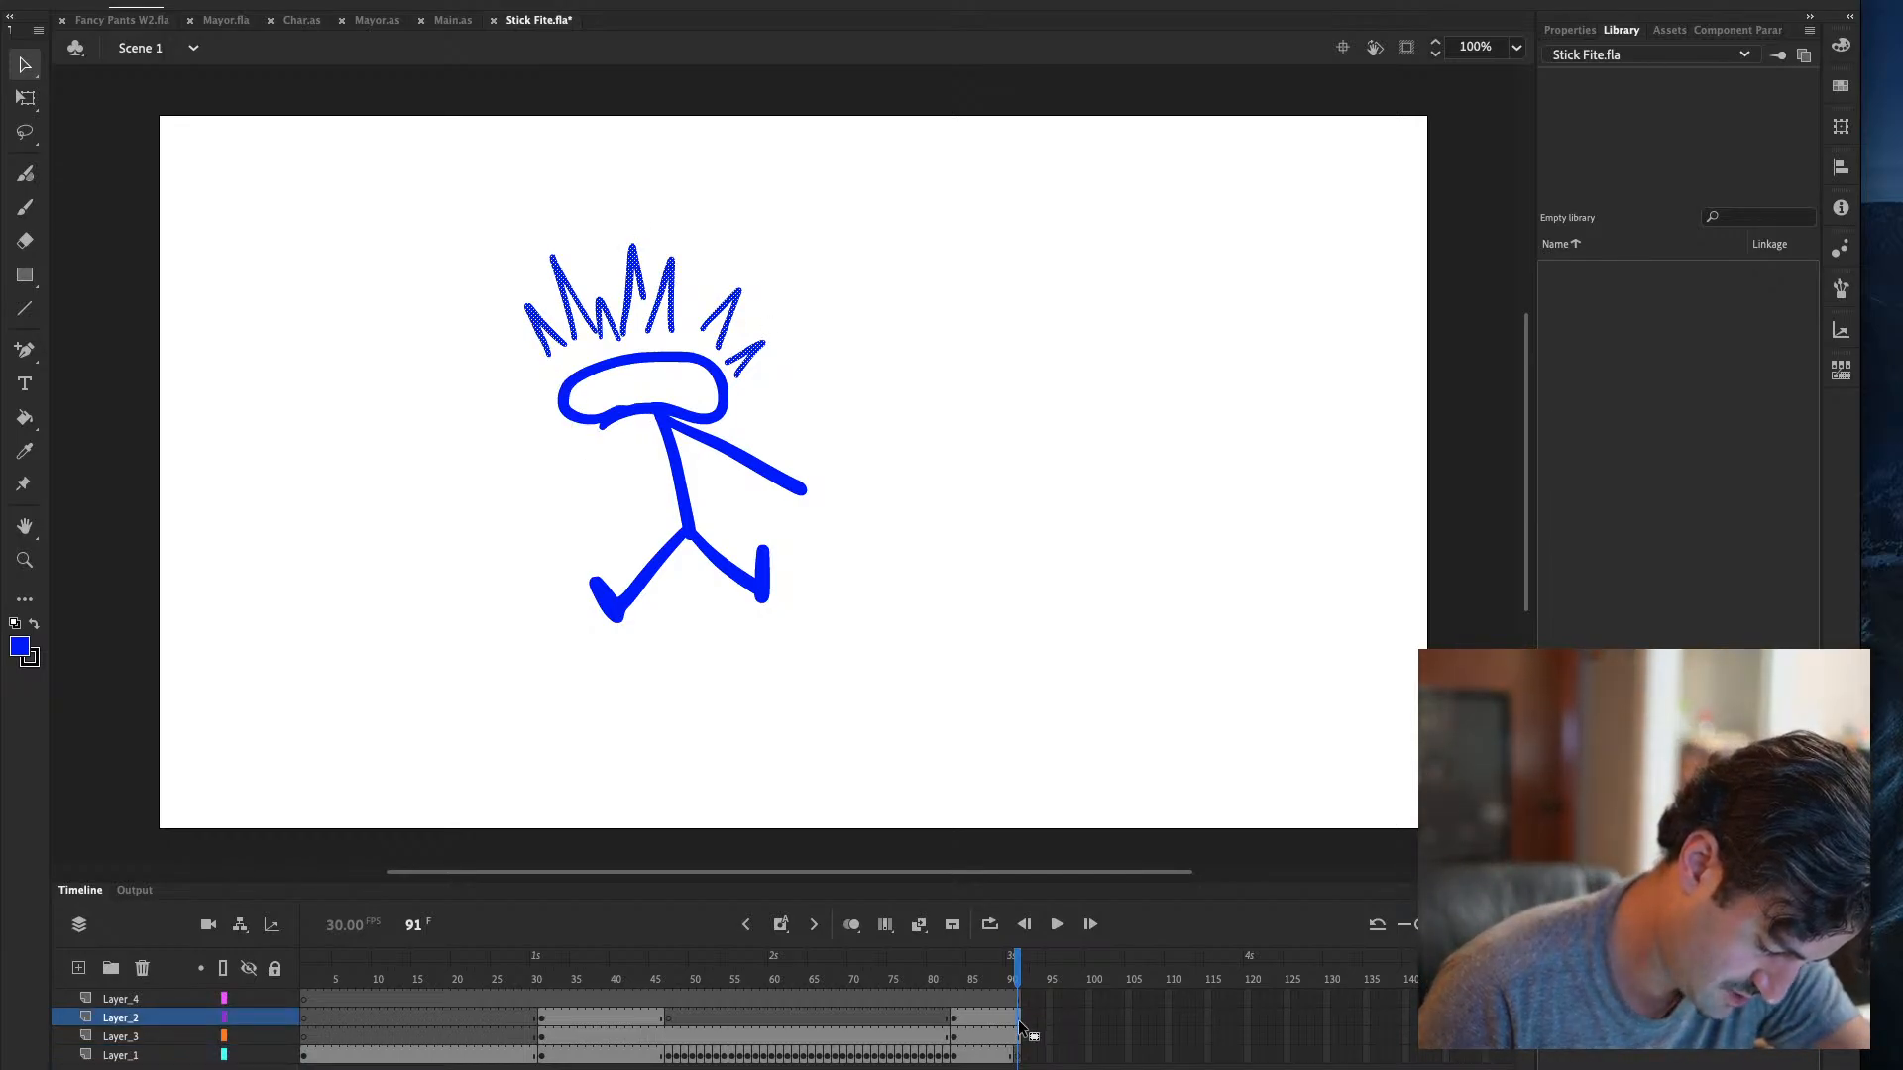
left_click(1019, 1037)
key("Delete")
left_click(1019, 1020)
key("Delete")
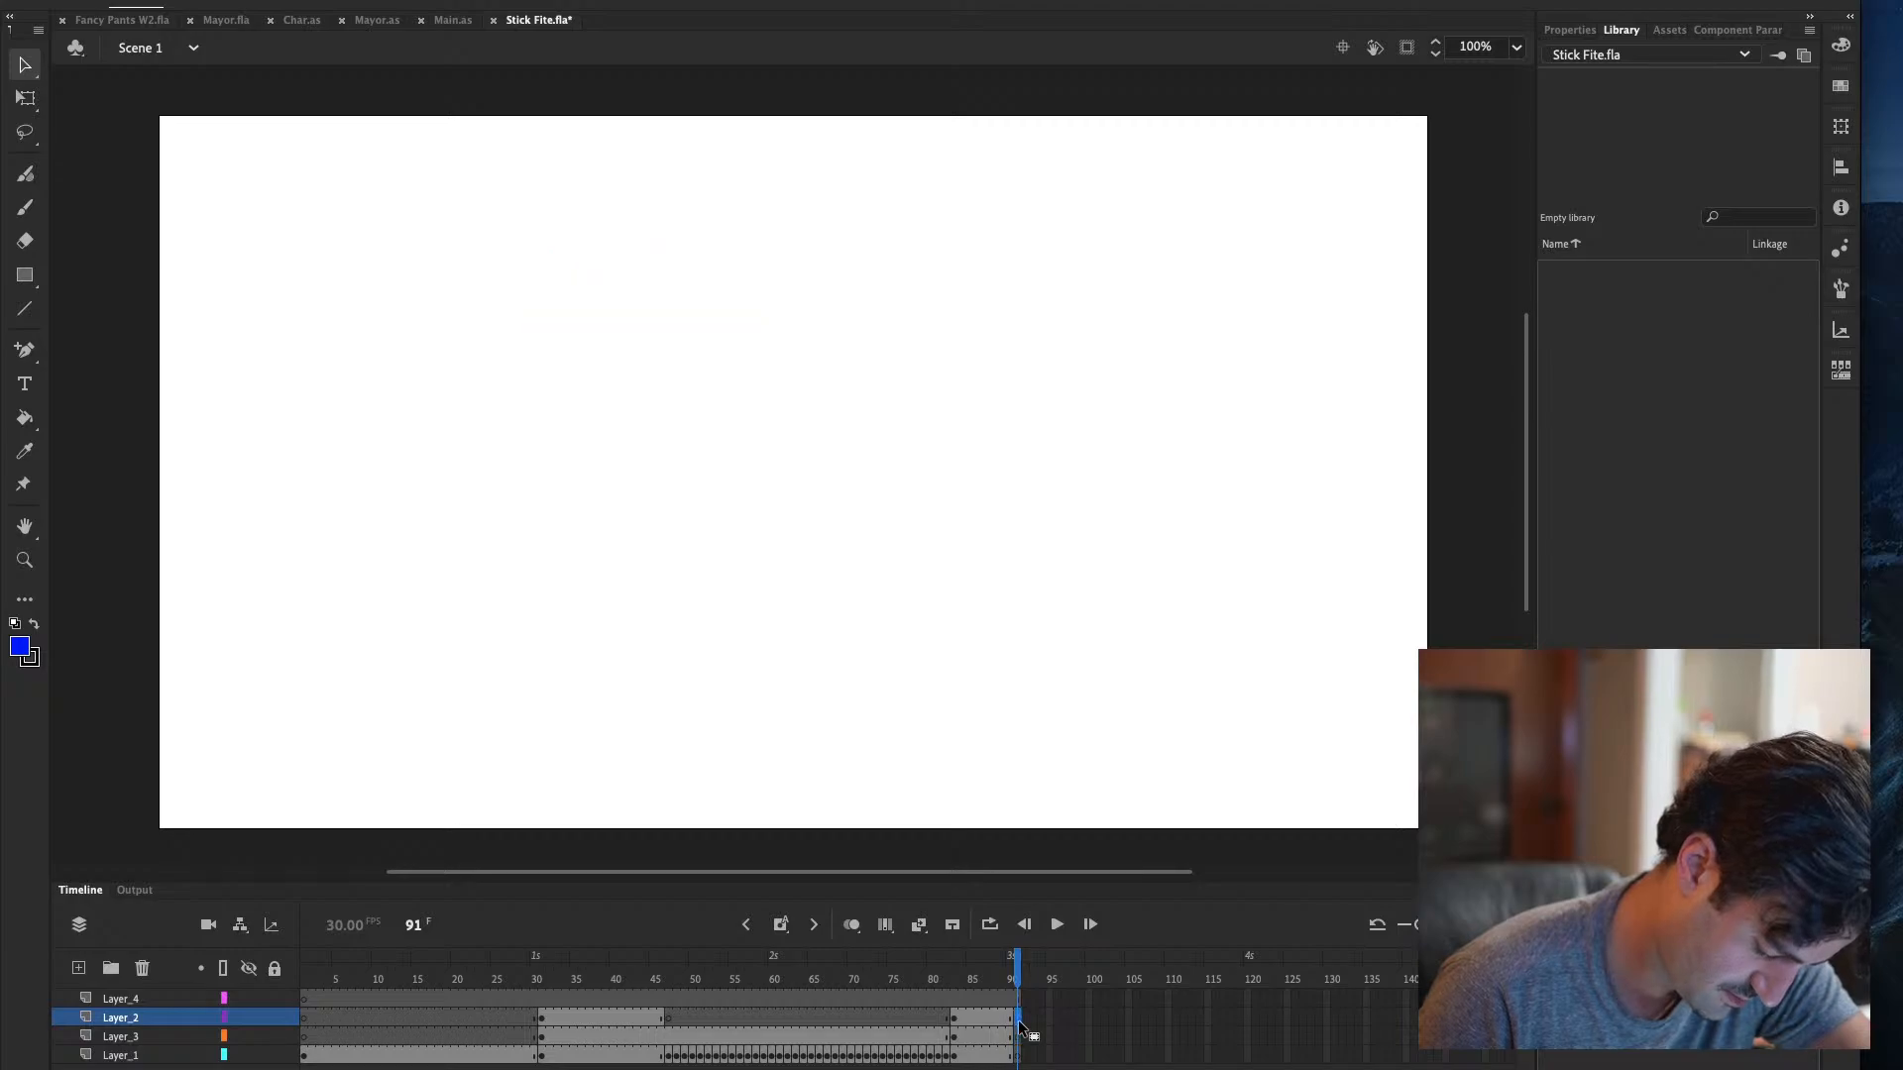
Place Layer_3 at the top of the layer stack and lock every layer except Layer_1
left_click(1018, 1056)
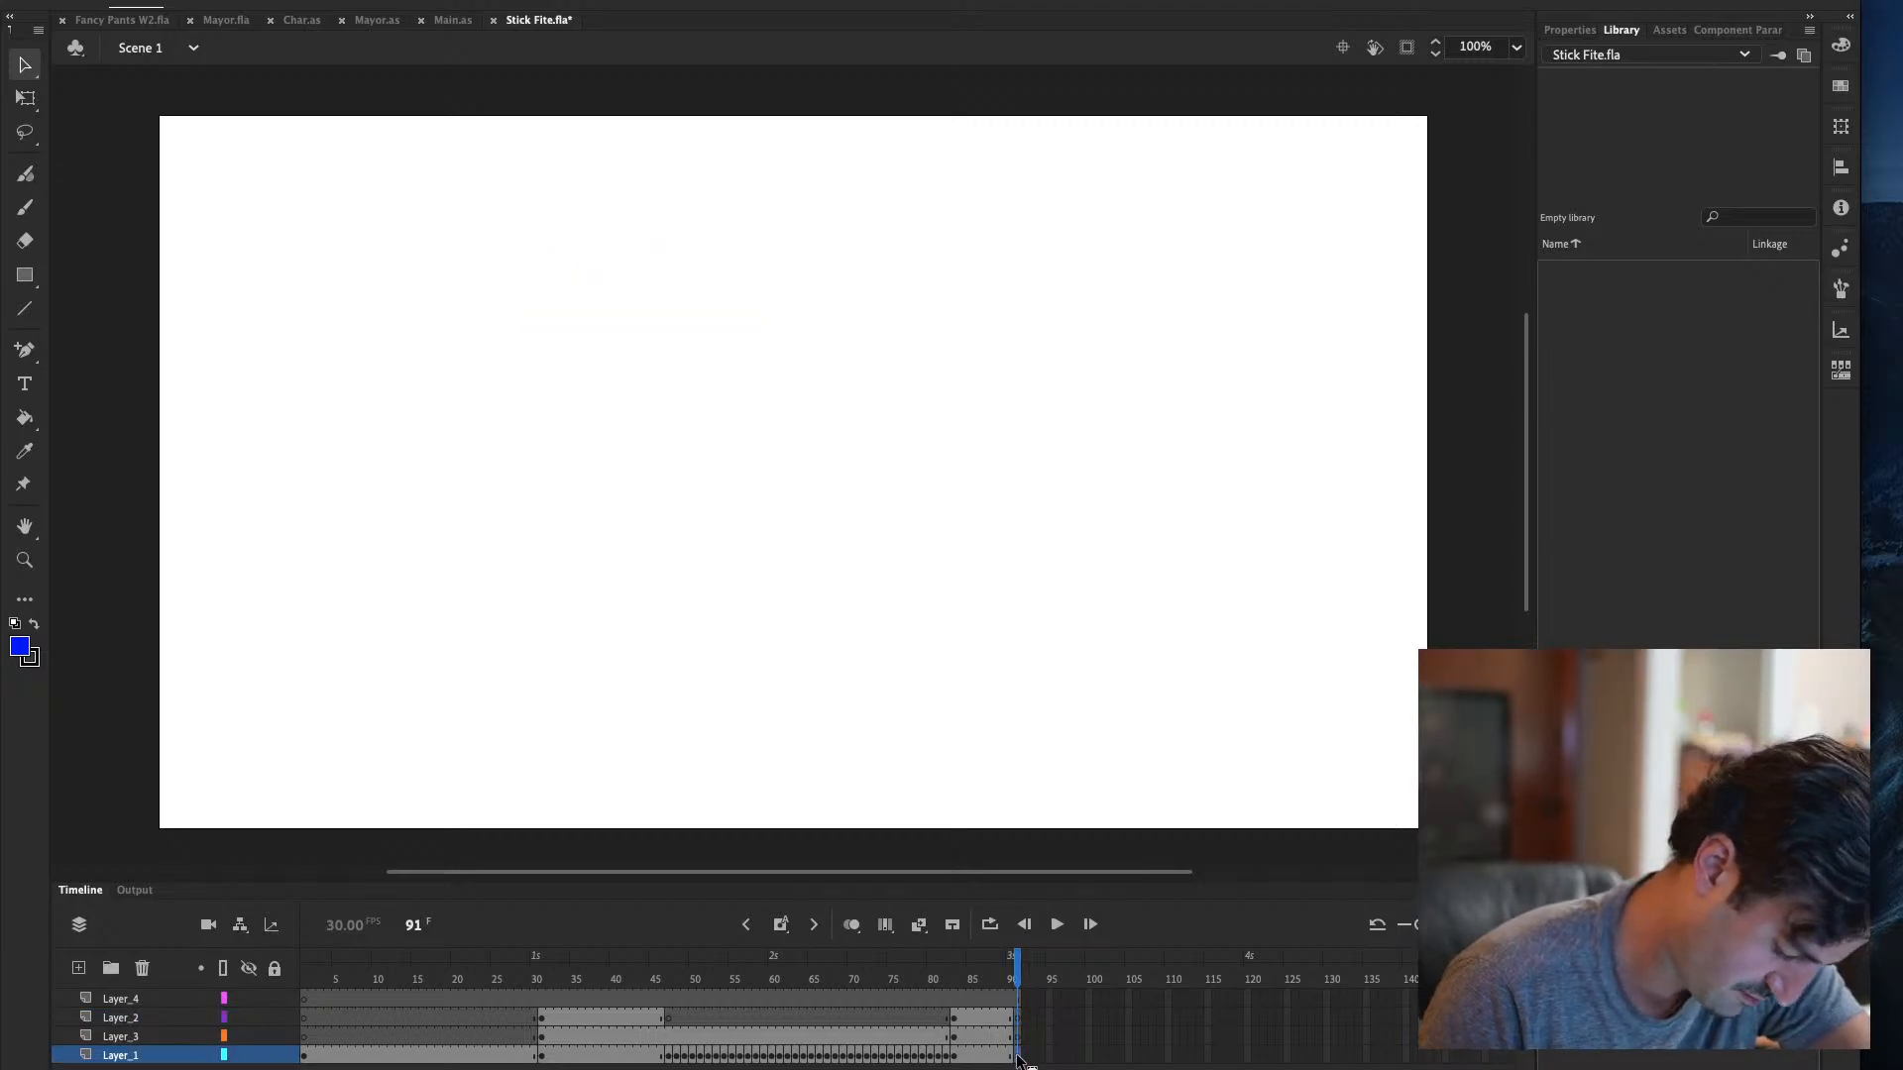
mouse_move(283, 1037)
left_mouse_down()
mouse_move(290, 986)
mouse_move(276, 1037)
left_mouse_up()
left_click(1017, 1057)
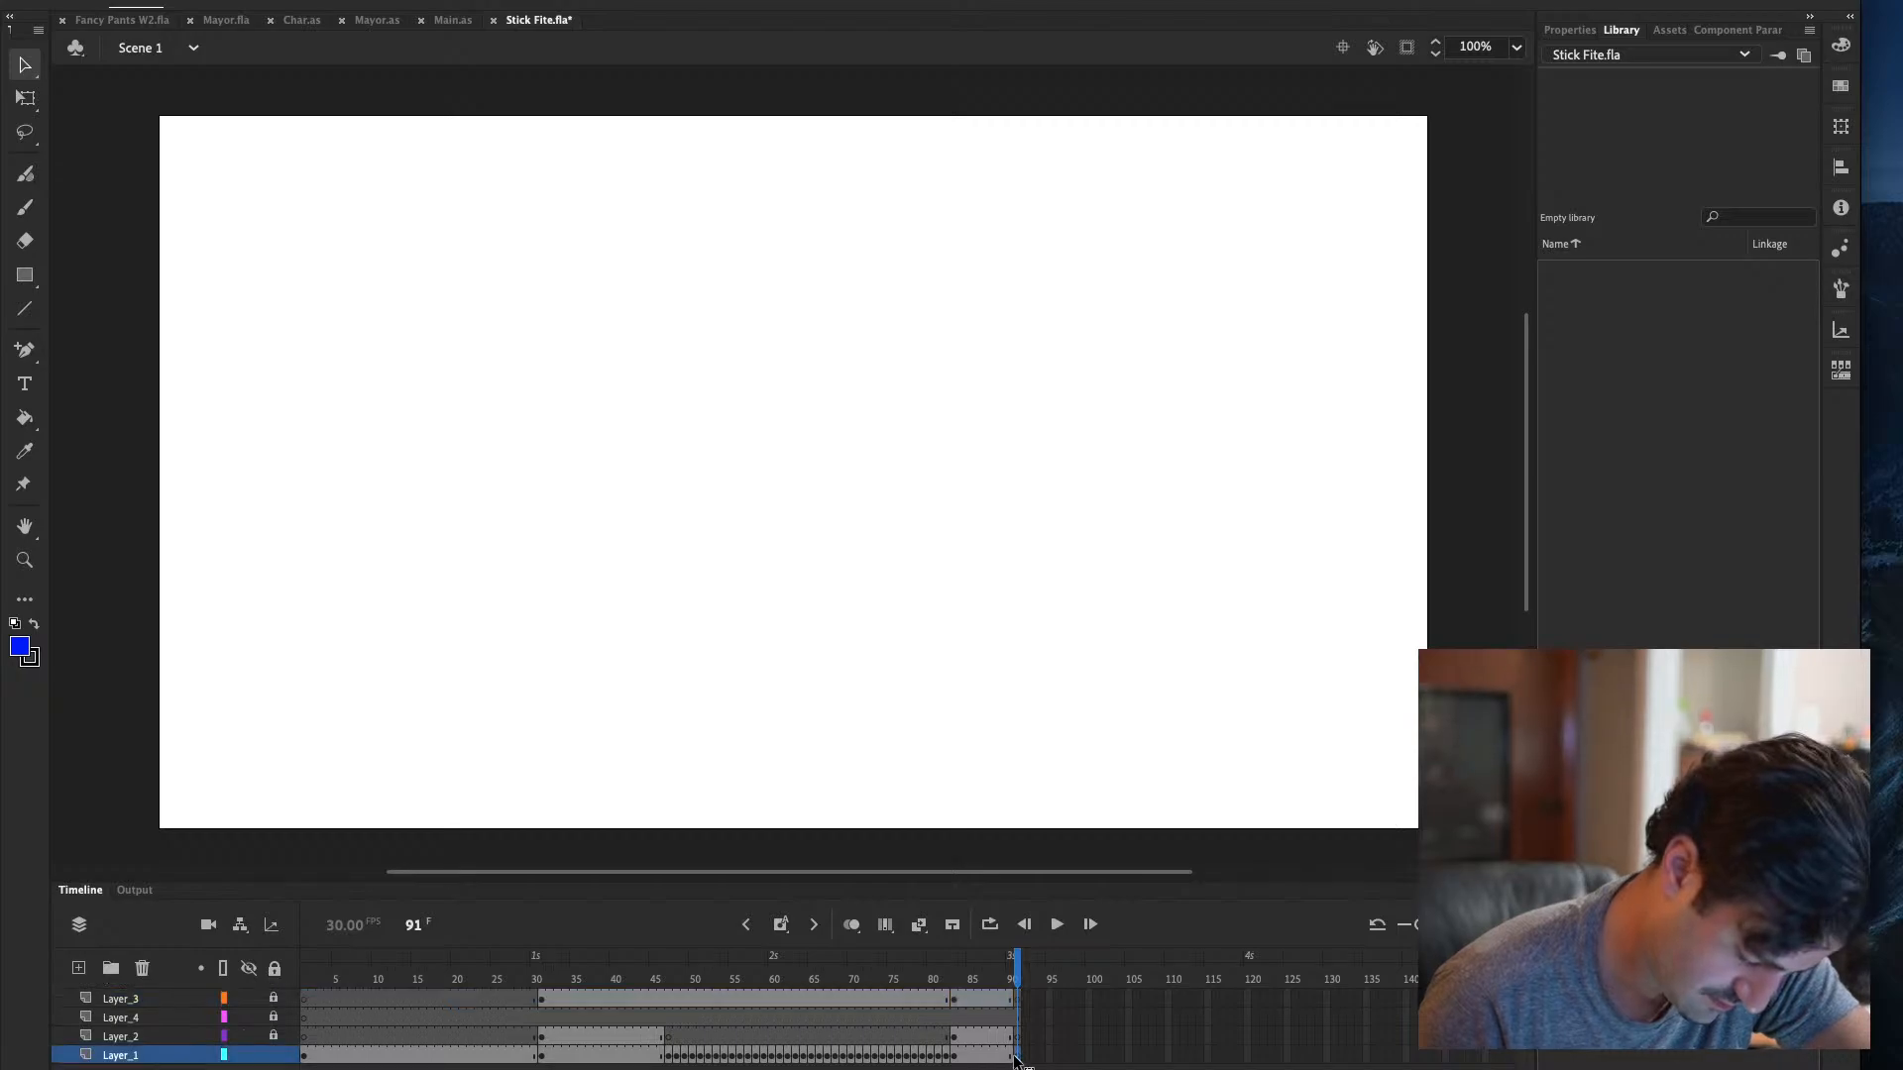
Turn on onion skinning at frame 91 of Layer_1 and set the Brush to a black fill
left_click(851, 925)
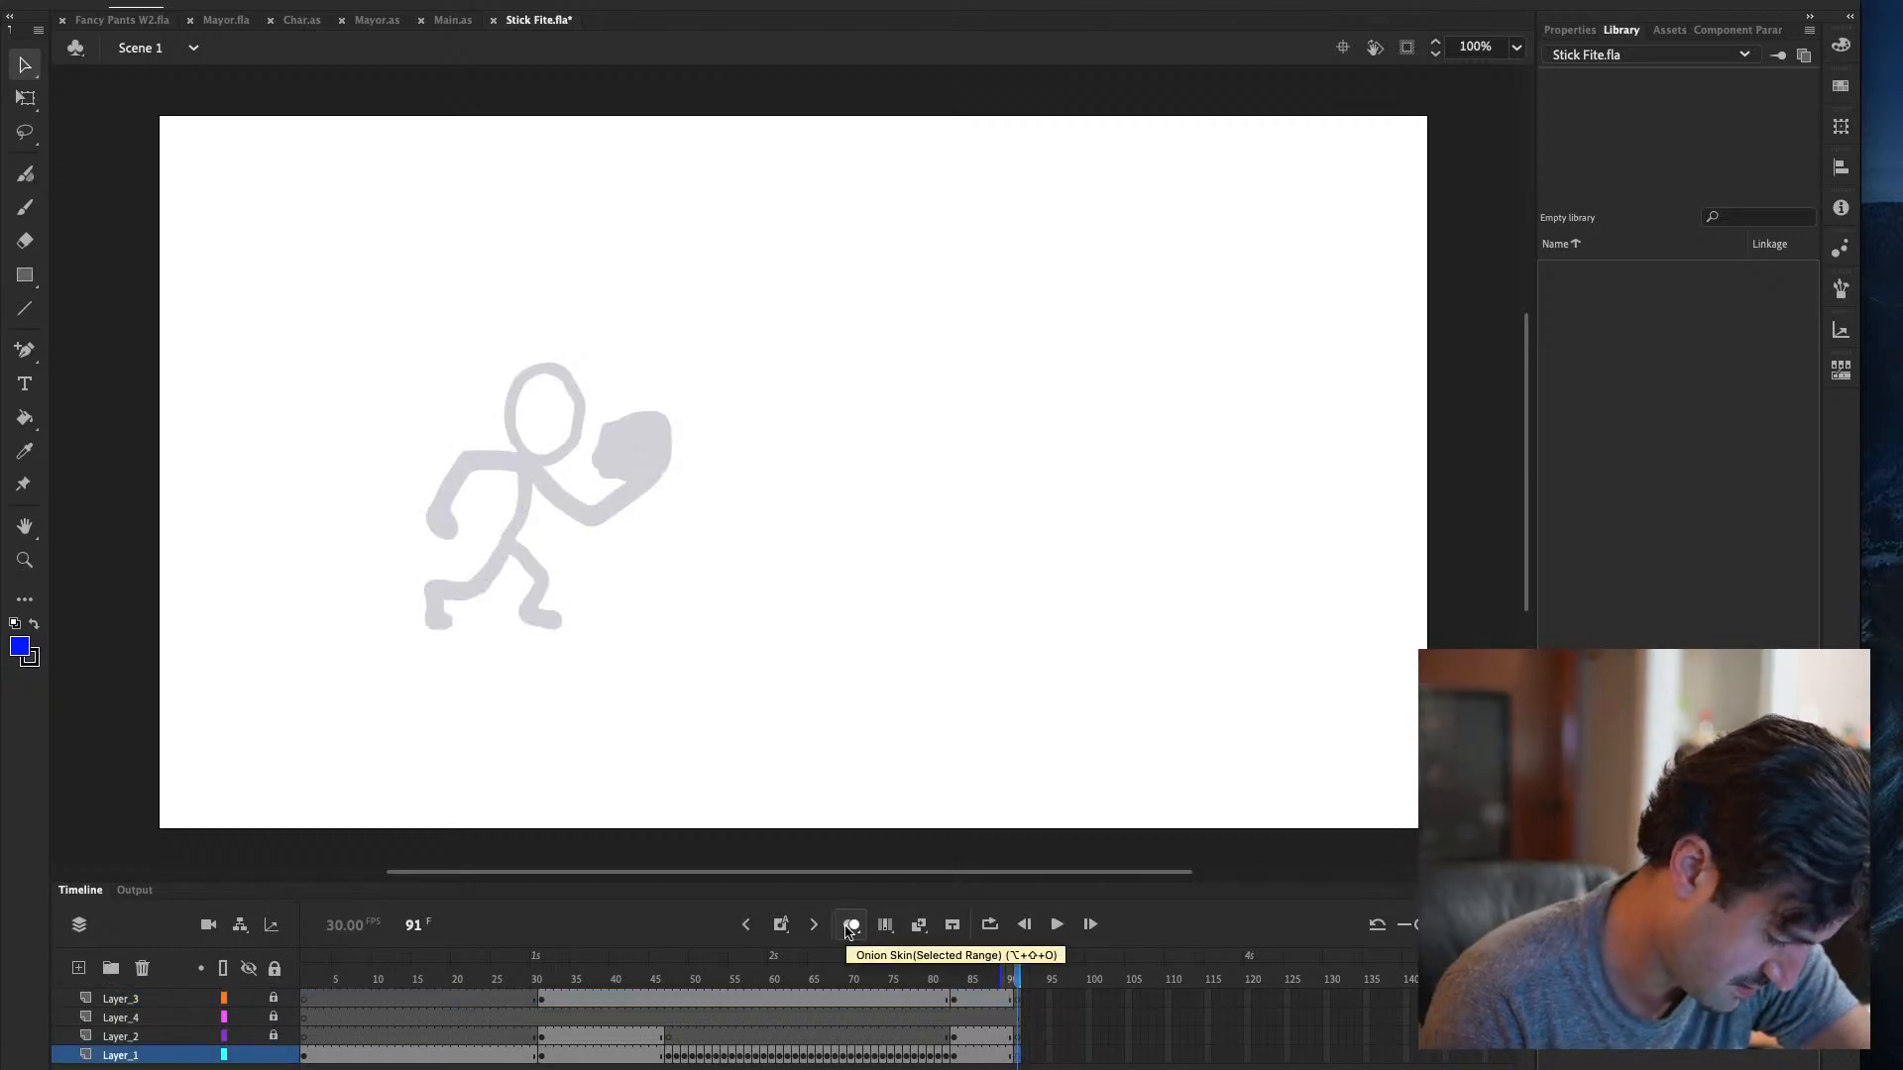
left_click(24, 207)
left_click(35, 624)
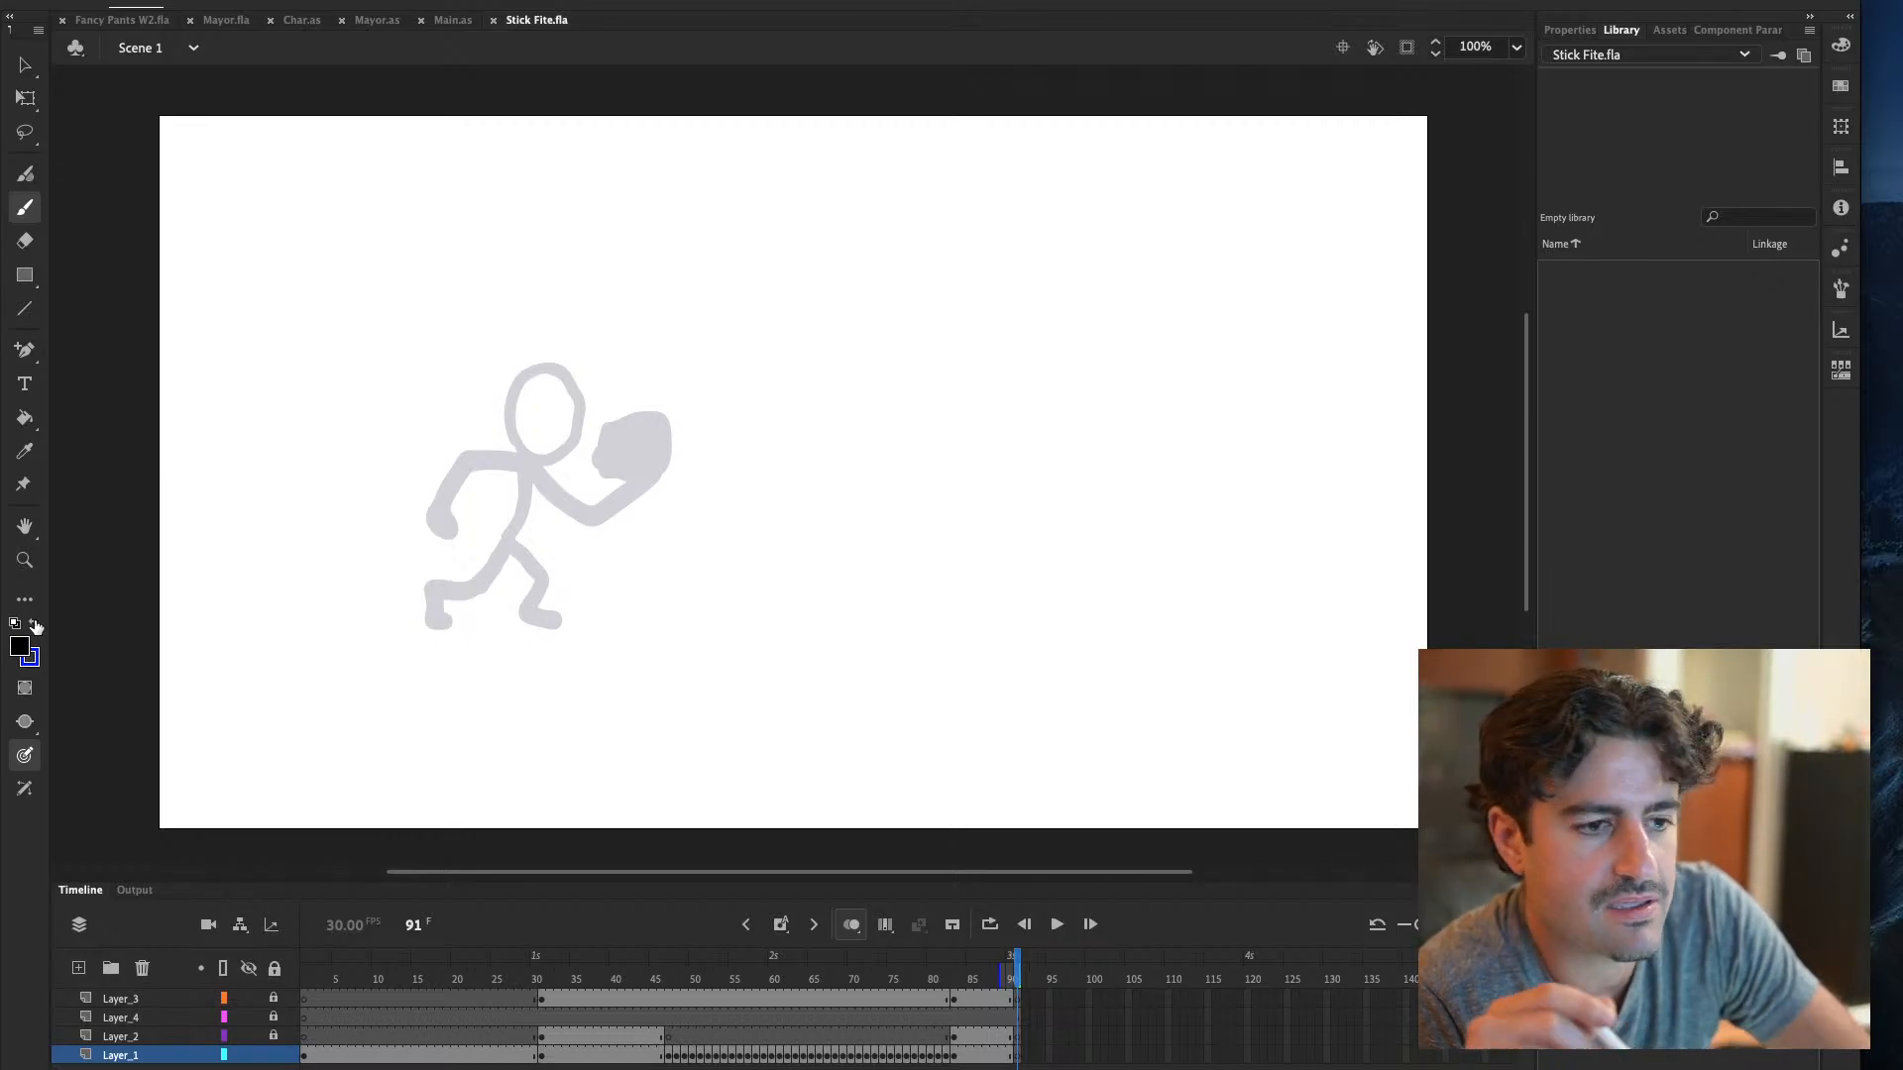
Test the movie to review the fight animation, and close the preview
key("super+Return")
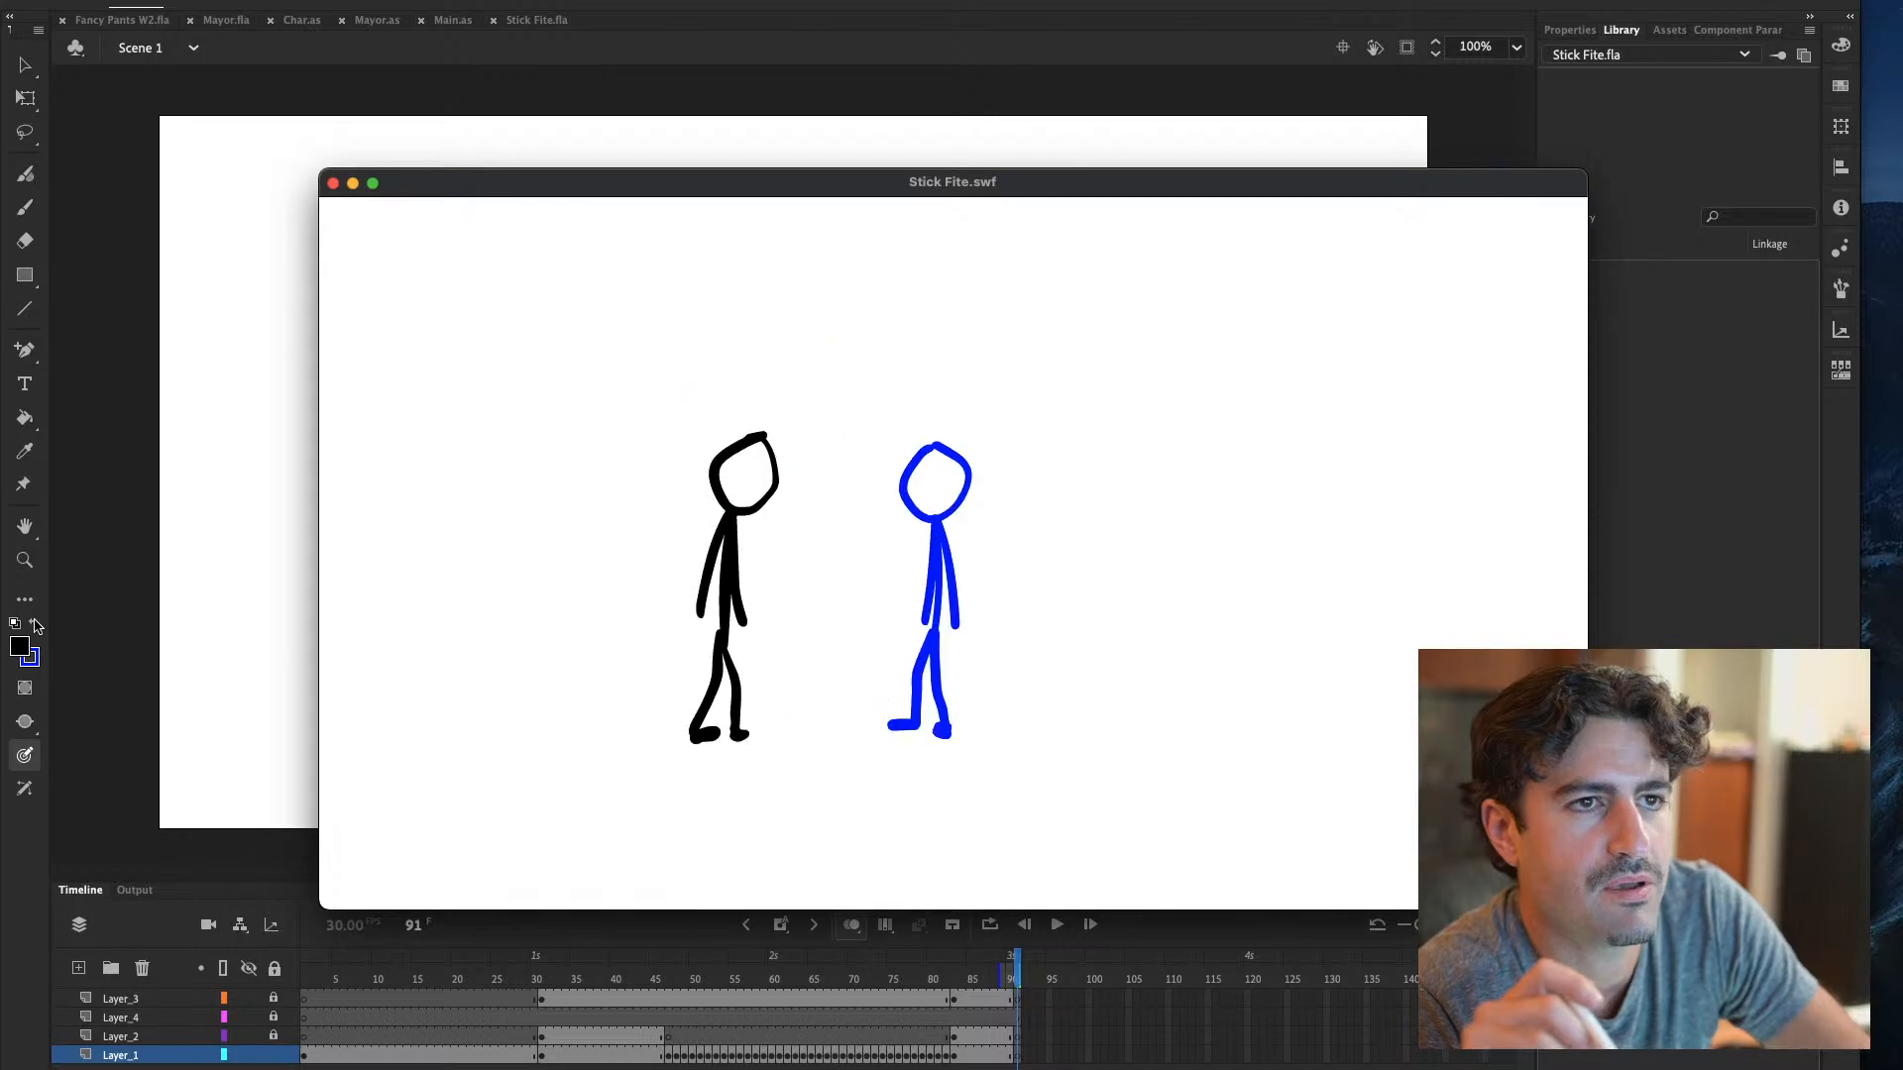
key("super+w")
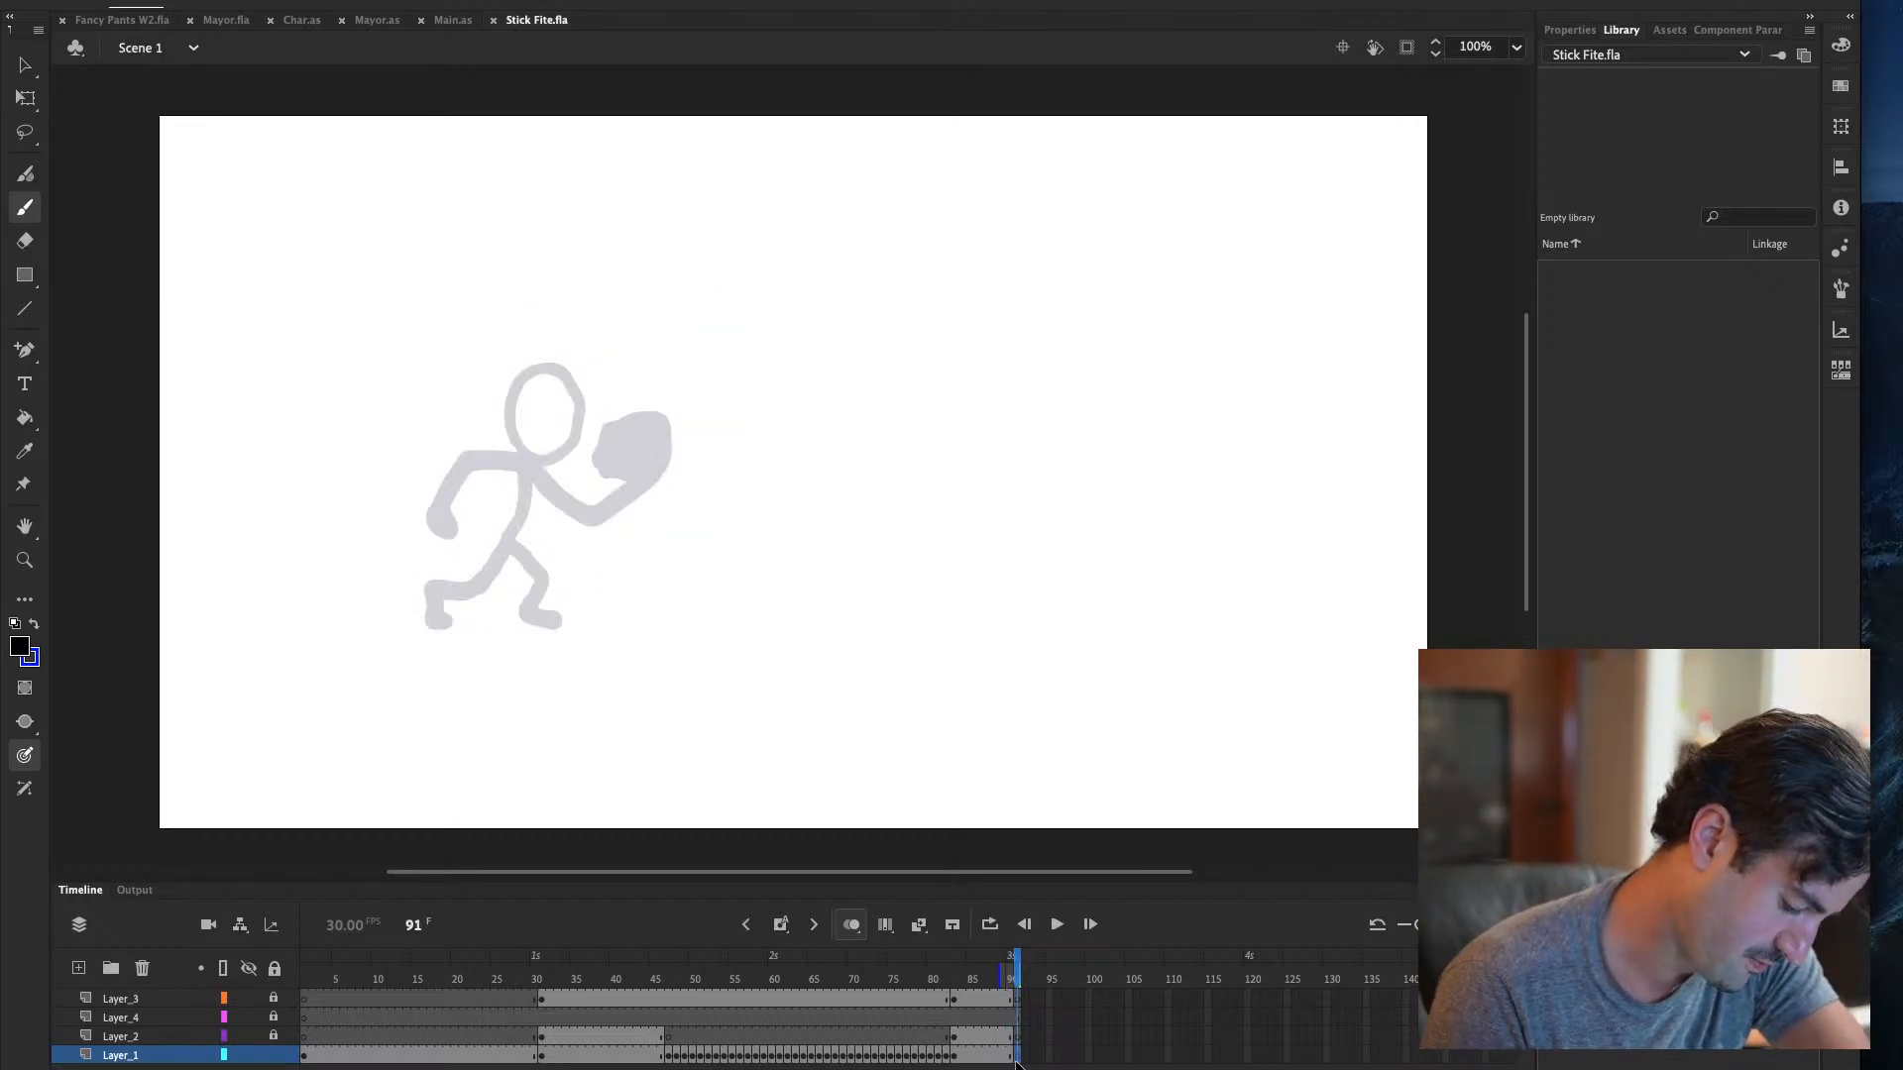
Draw the black figure's head on frame 91 of Layer_1, directly above the onion-skinned figure's head
mouse_move(530, 289)
left_mouse_down()
mouse_move(550, 367)
mouse_move(528, 293)
mouse_move(505, 340)
mouse_move(529, 294)
left_mouse_up()
key("super+z")
key("super+z")
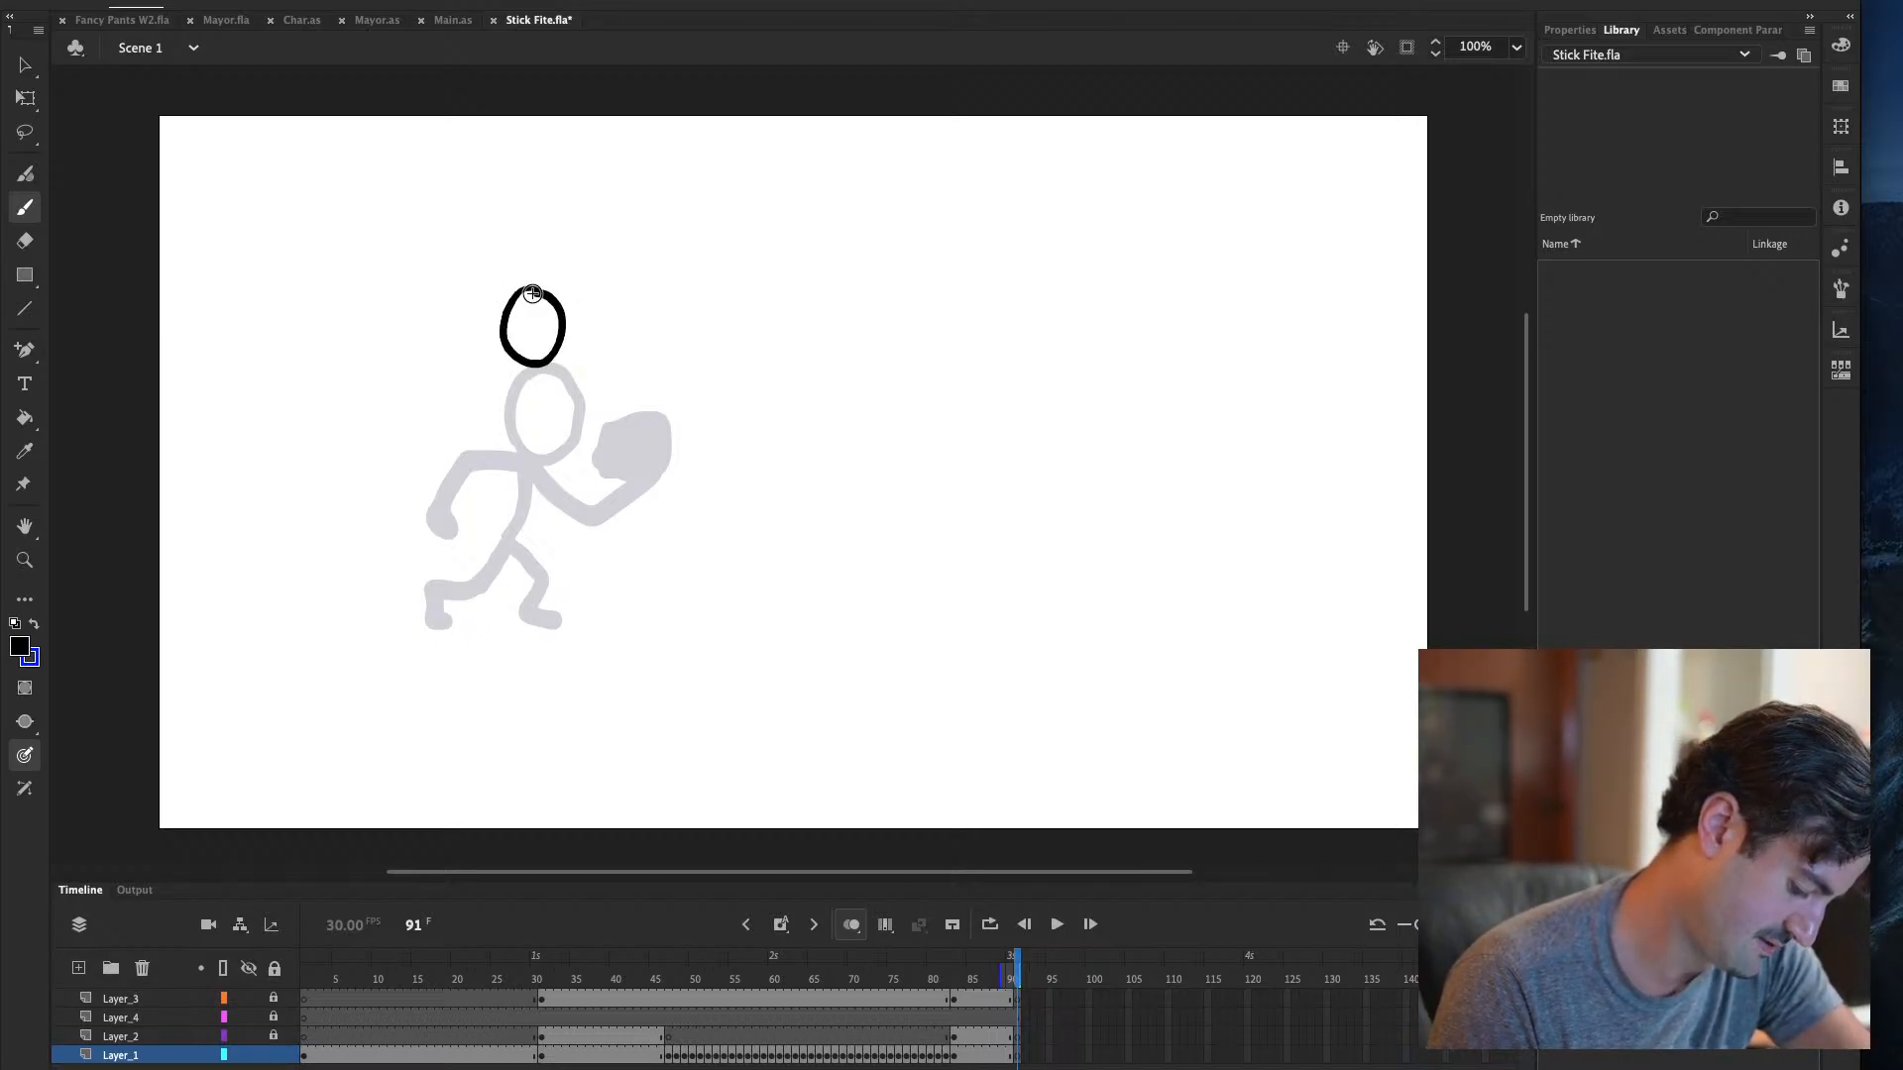
key("comma")
key("period")
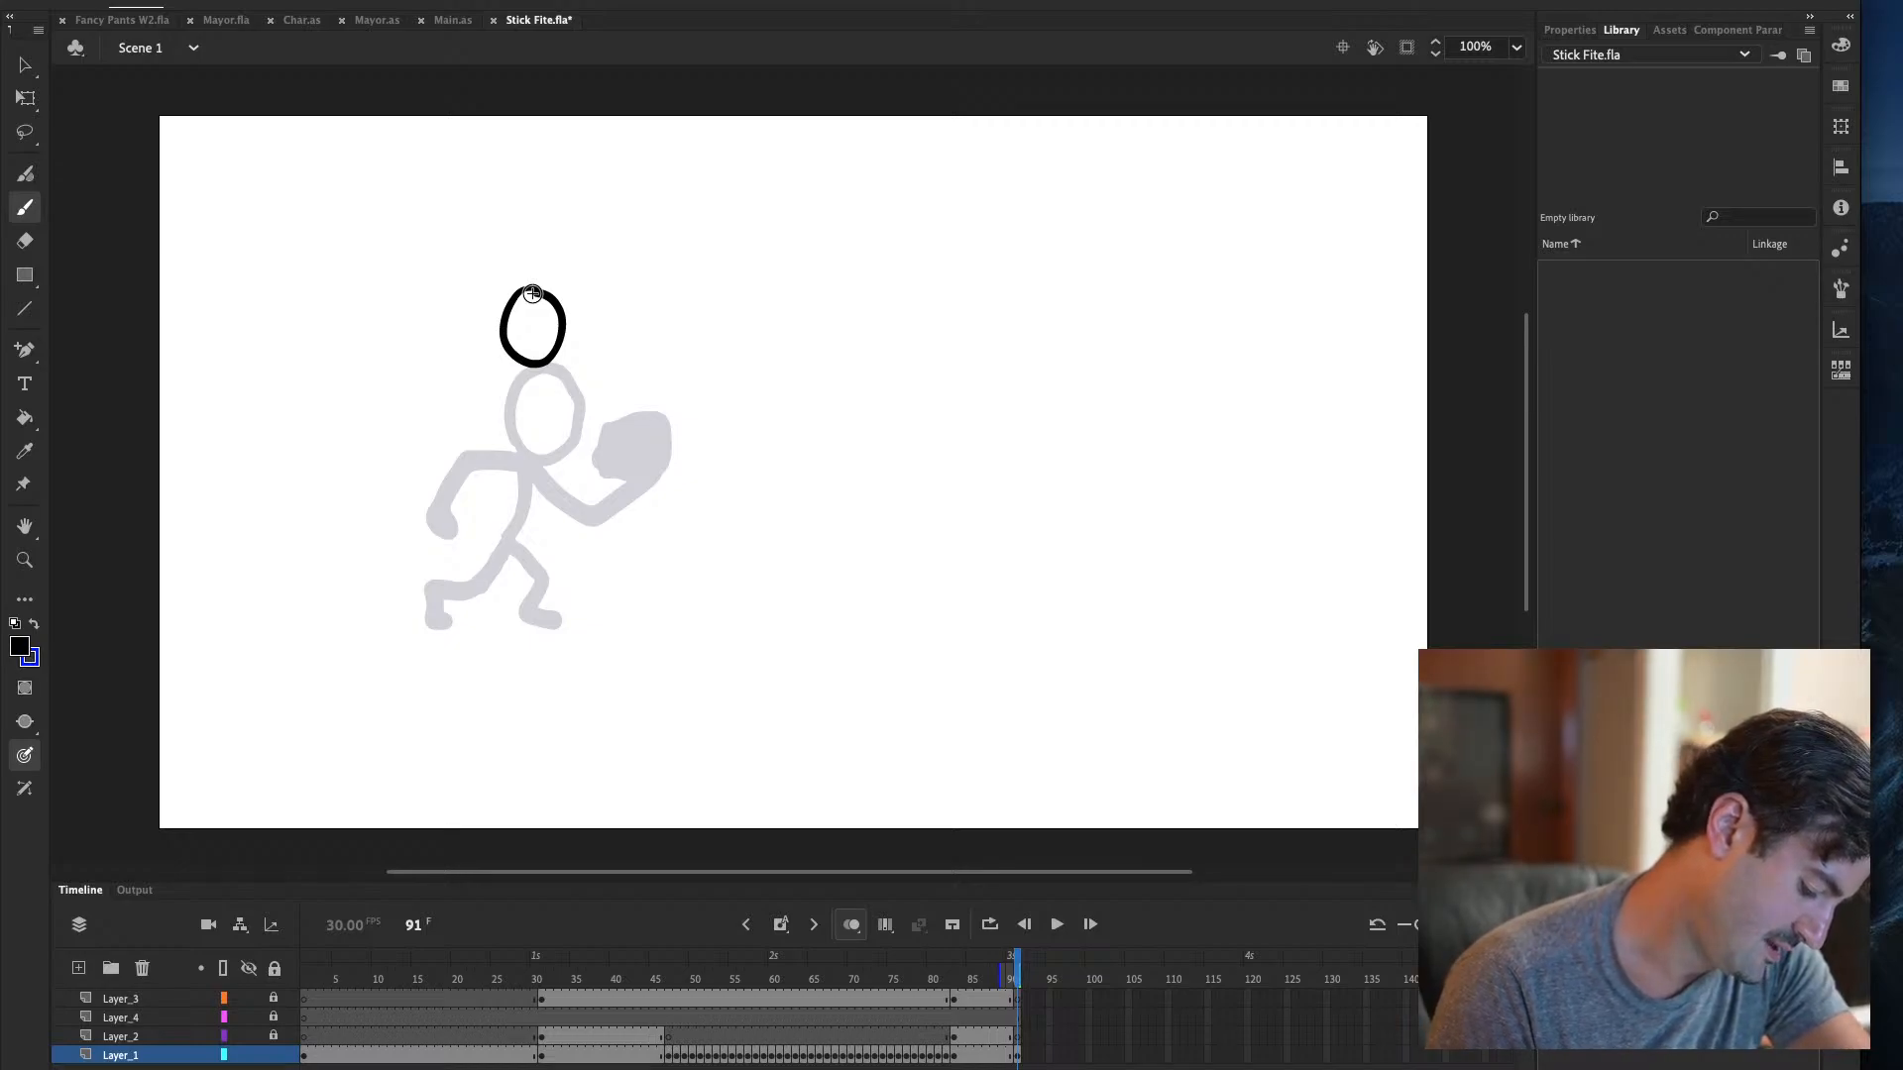
Draw one arm raised above the head with a fist, a straight torso and the other arm swung back on frame 91
left_click_drag(548, 363, 592, 210)
key("ctrl+z")
left_click_drag(548, 364, 578, 239)
key("ctrl+z")
mouse_move(548, 362)
left_mouse_down()
mouse_move(570, 210)
mouse_move(535, 210)
mouse_move(556, 227)
left_mouse_up()
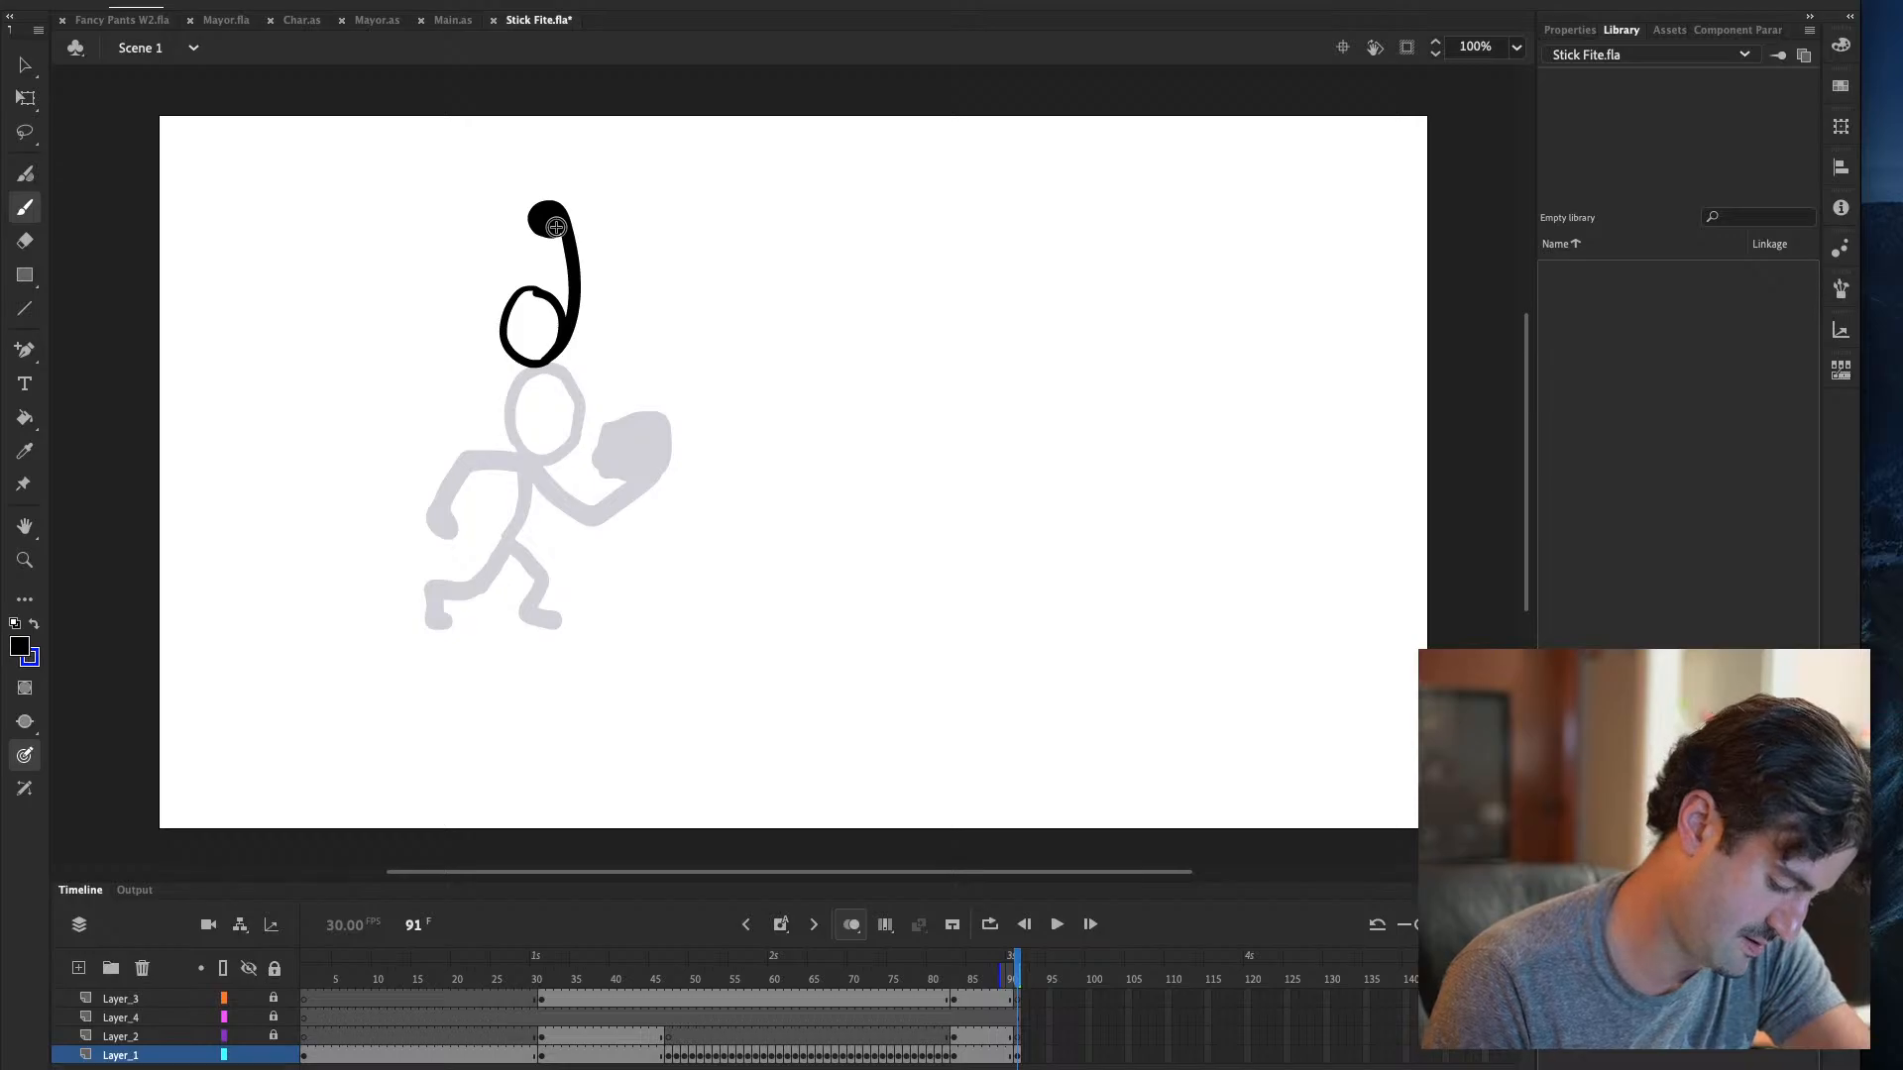
left_click_drag(534, 365, 542, 471)
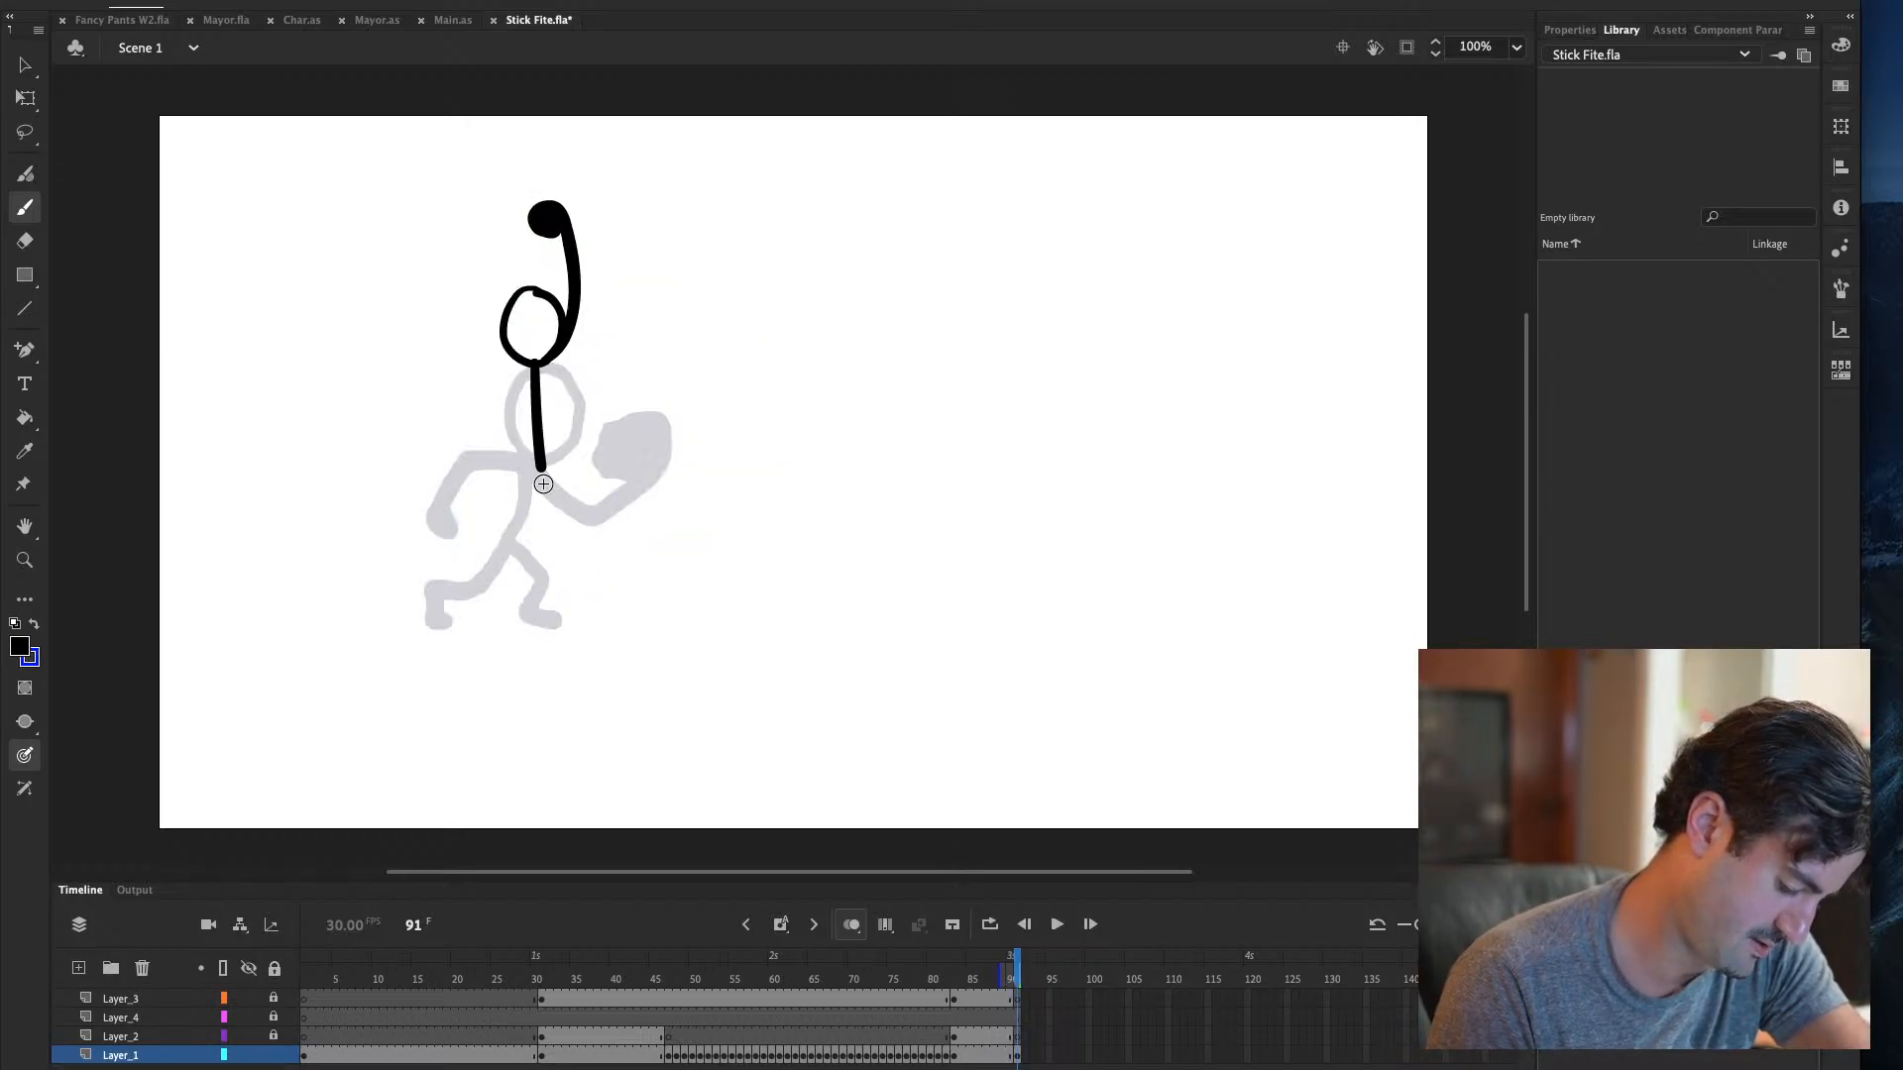
mouse_move(532, 367)
left_mouse_down()
mouse_move(483, 434)
mouse_move(460, 426)
mouse_move(475, 434)
left_mouse_up()
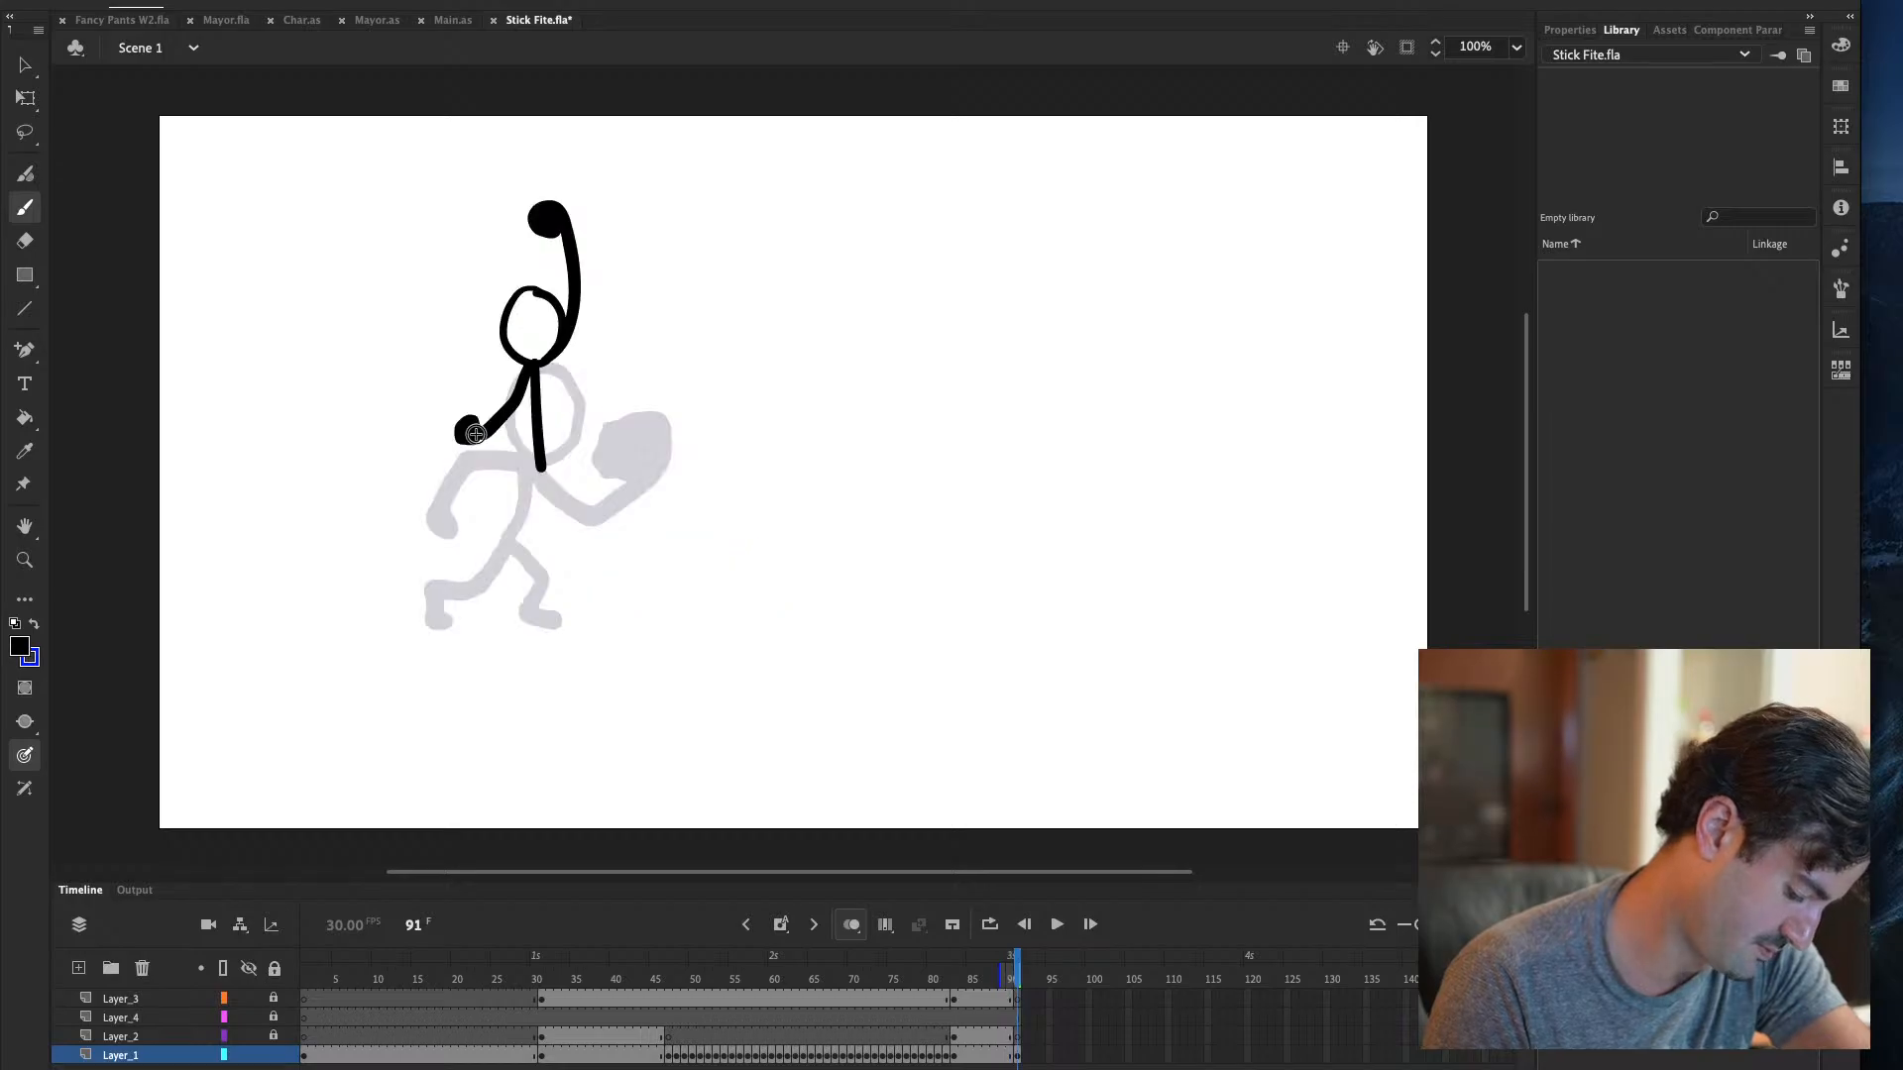
Draw the frame 91 figure's legs, one hanging down and the other bent with its knee raised in front
left_click_drag(540, 464, 510, 557)
key("ctrl+z")
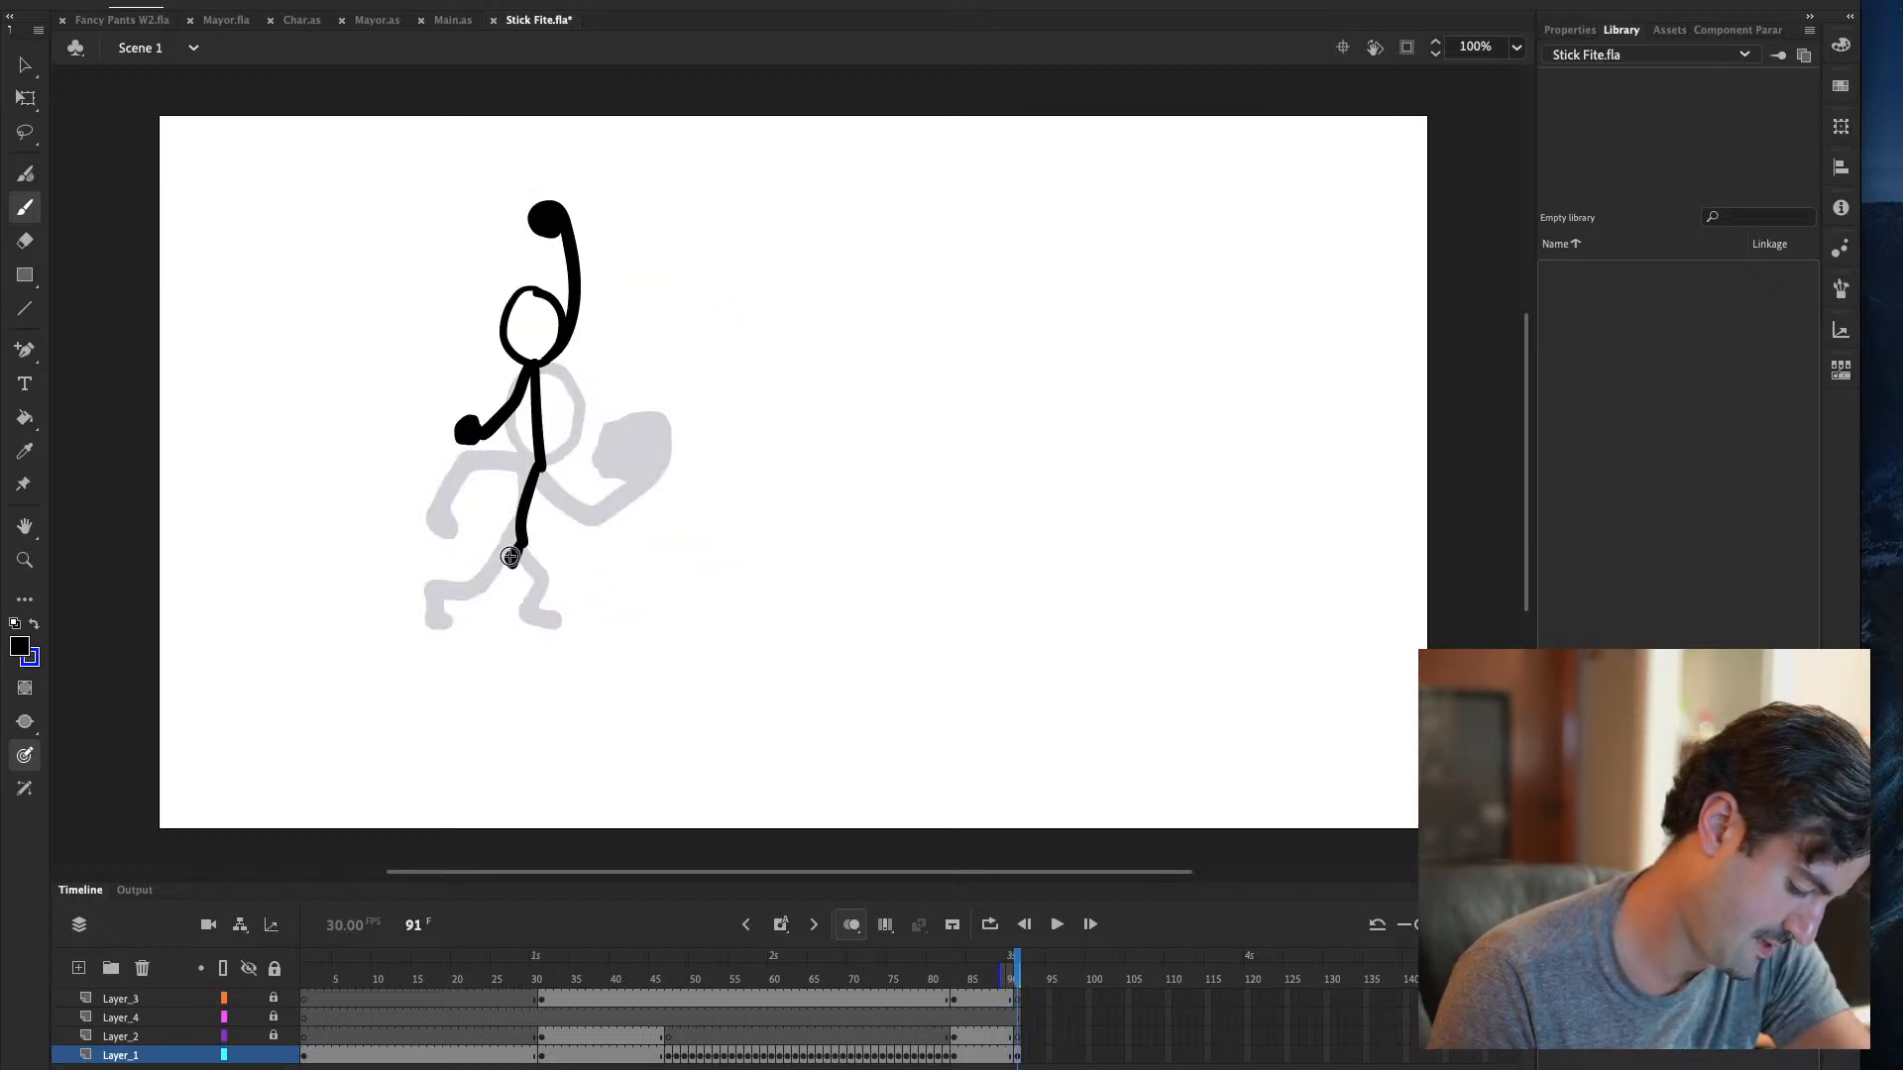
mouse_move(544, 460)
left_mouse_down()
mouse_move(555, 441)
mouse_move(567, 473)
mouse_move(561, 408)
mouse_move(566, 472)
left_mouse_up()
key("ctrl+z")
key("ctrl+z")
key("ctrl+z")
key("ctrl+z")
key("ctrl+z")
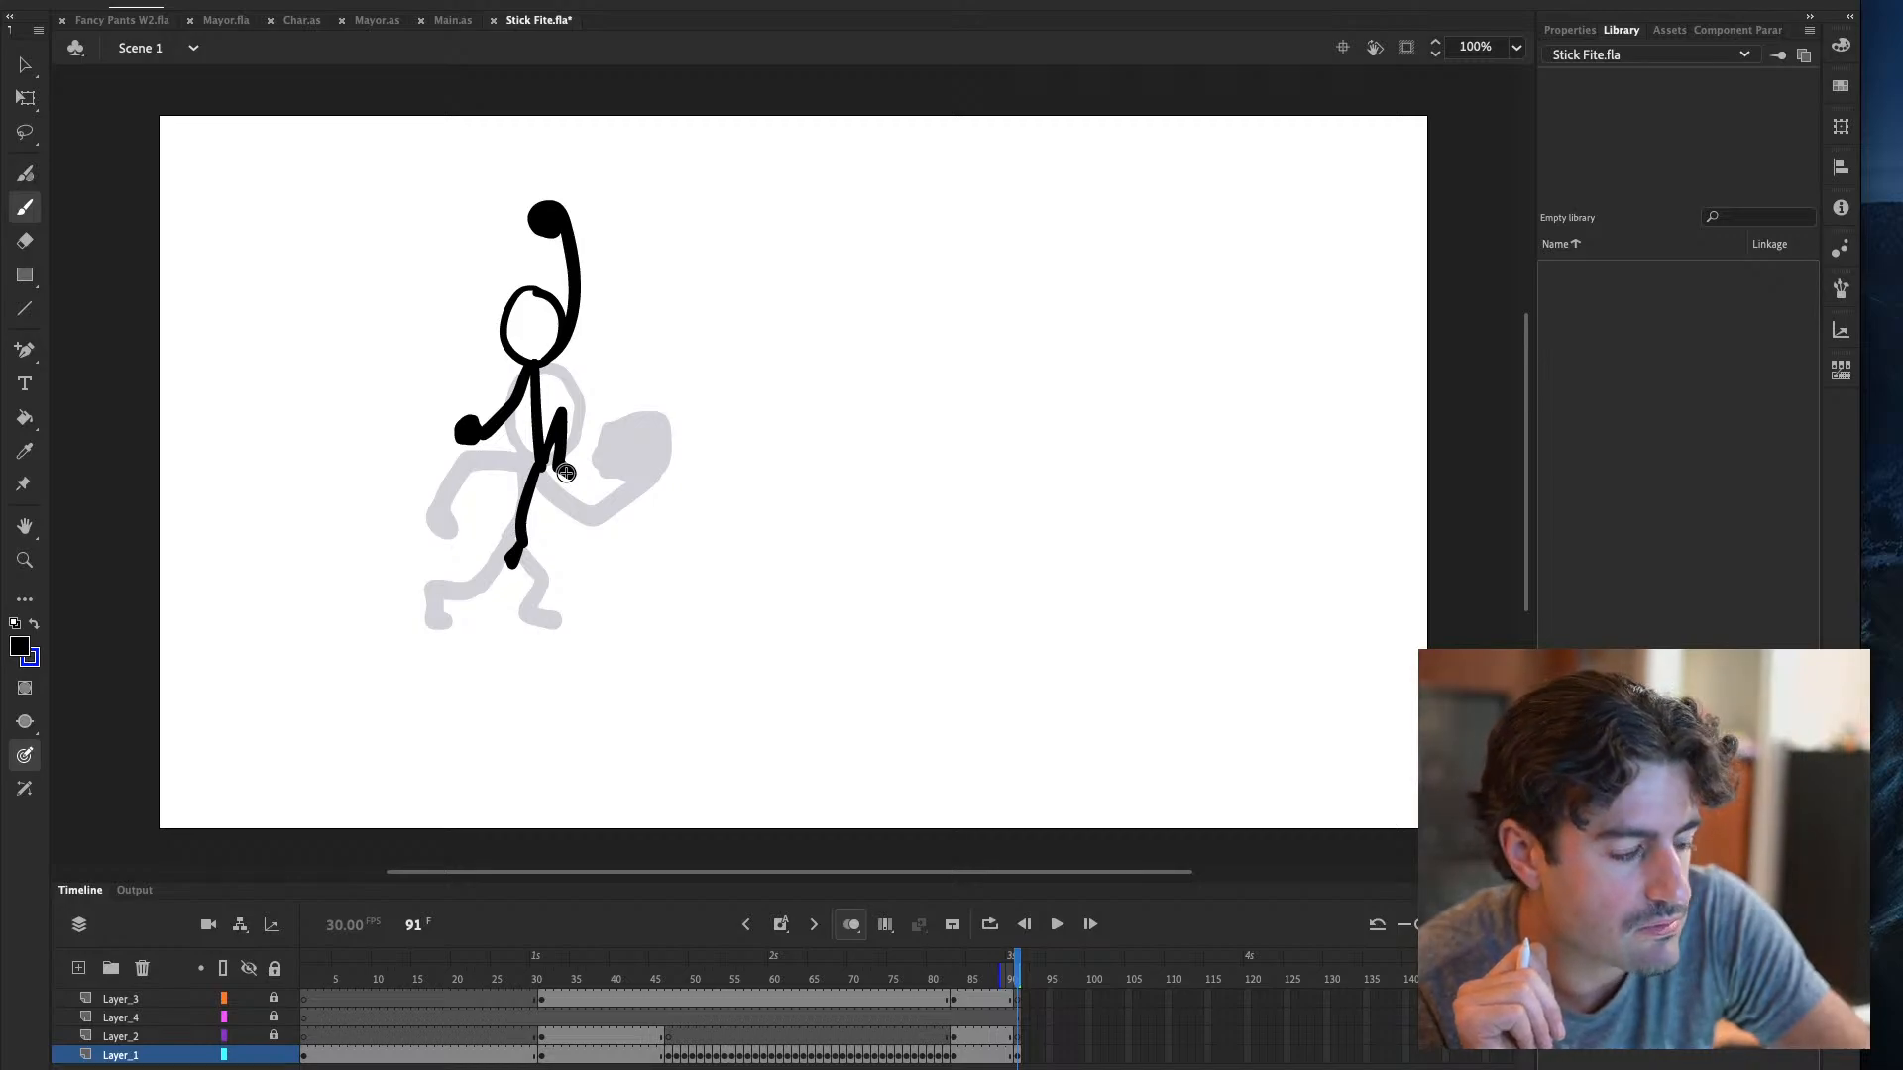
Hold the frame 91 drawing through frame 95 and add a blank keyframe at frame 96 of Layer_1
key("period")
key("period")
key("period")
key("period")
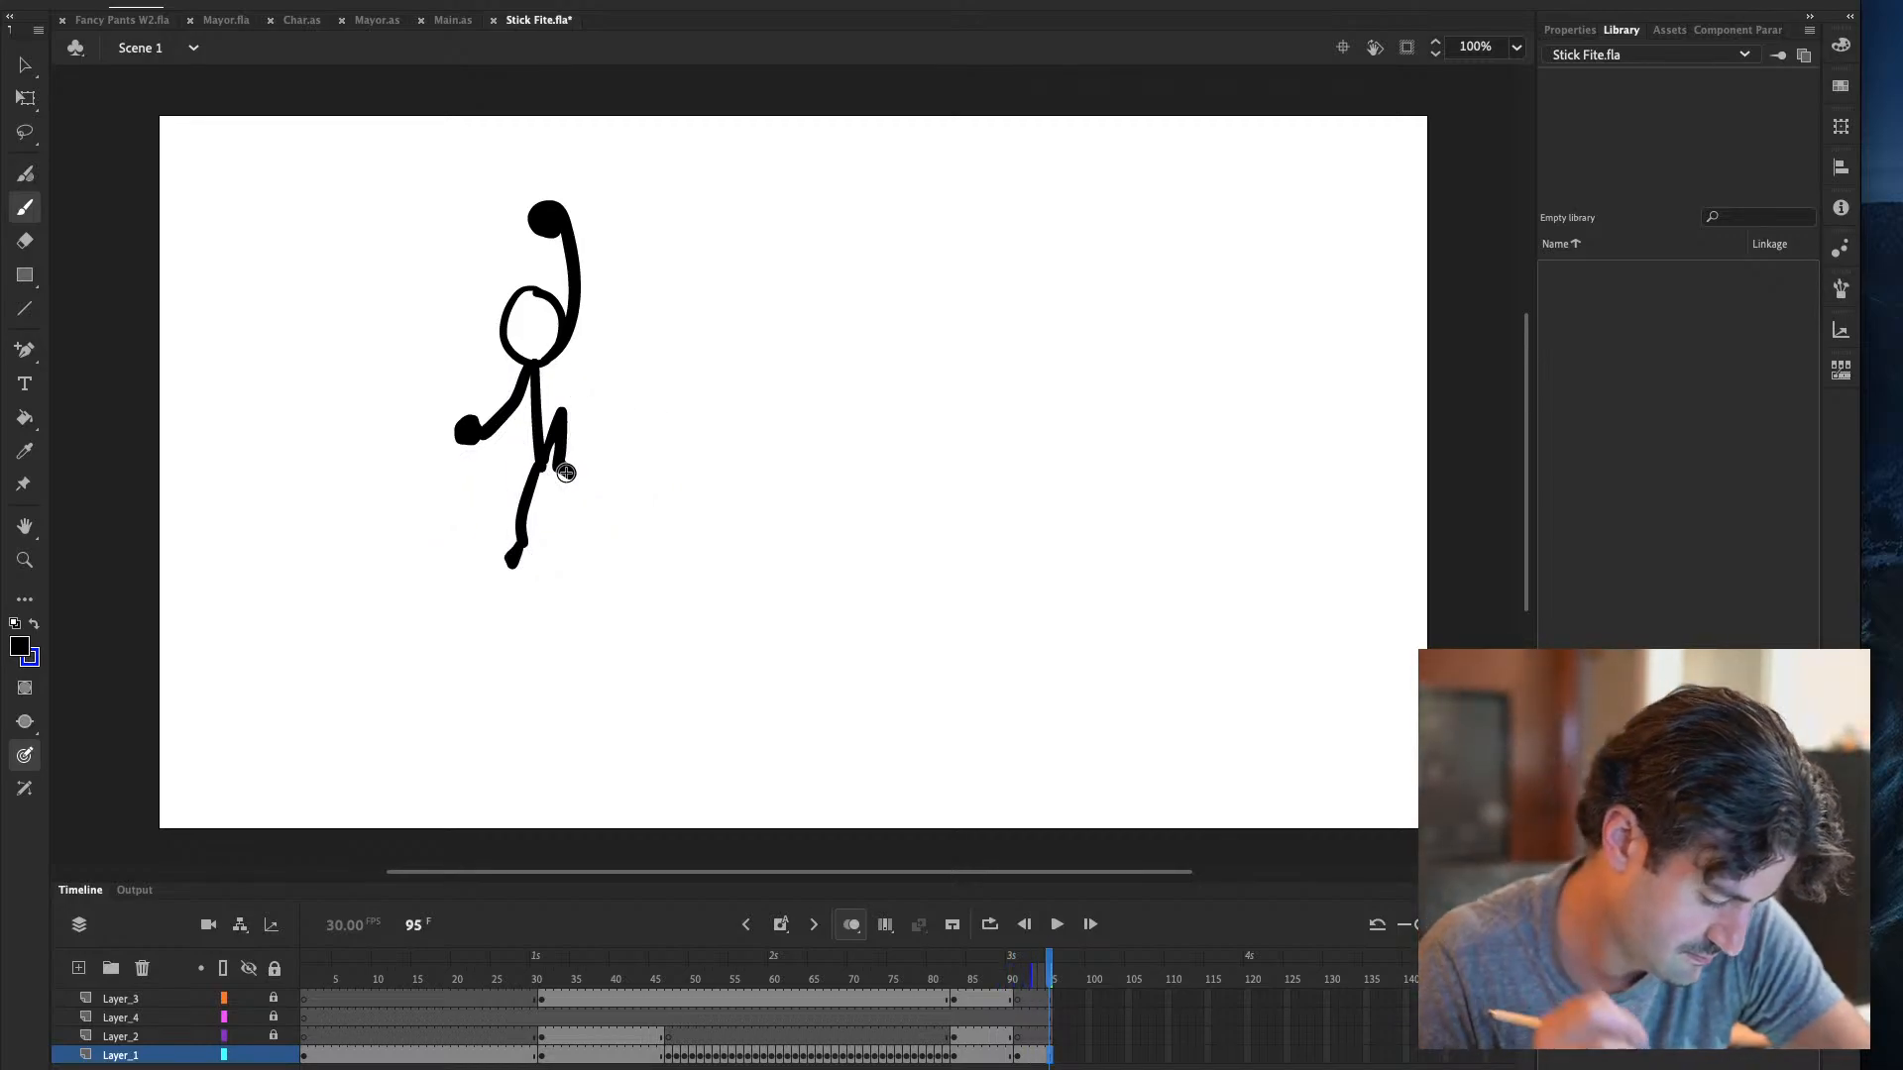
left_click(1058, 1057)
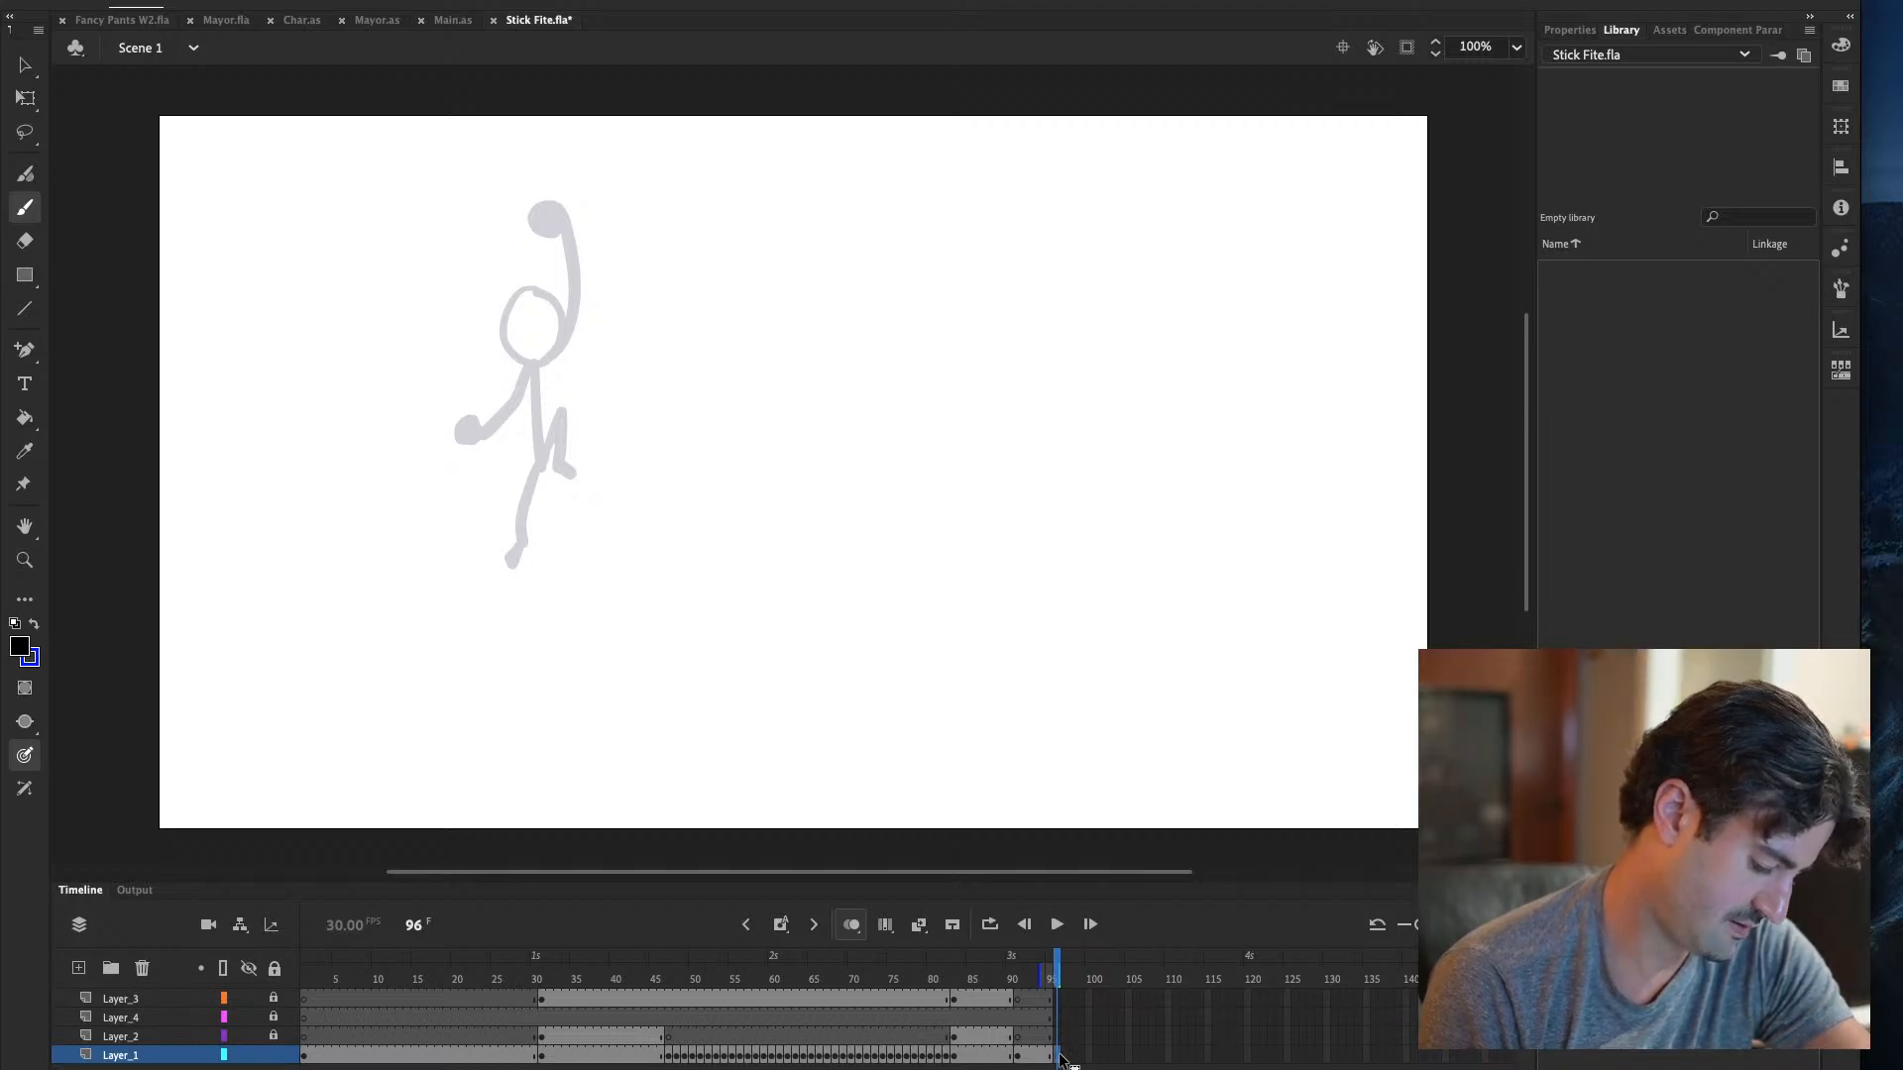
Draw the head slightly higher than the onion skin on frame 96, with the opposite arm raised above it
mouse_move(528, 250)
left_mouse_down()
mouse_move(489, 302)
mouse_move(530, 251)
mouse_move(488, 222)
mouse_move(488, 187)
mouse_move(492, 296)
left_mouse_up()
key("ctrl+z")
key("ctrl+z")
left_click_drag(488, 181, 504, 183)
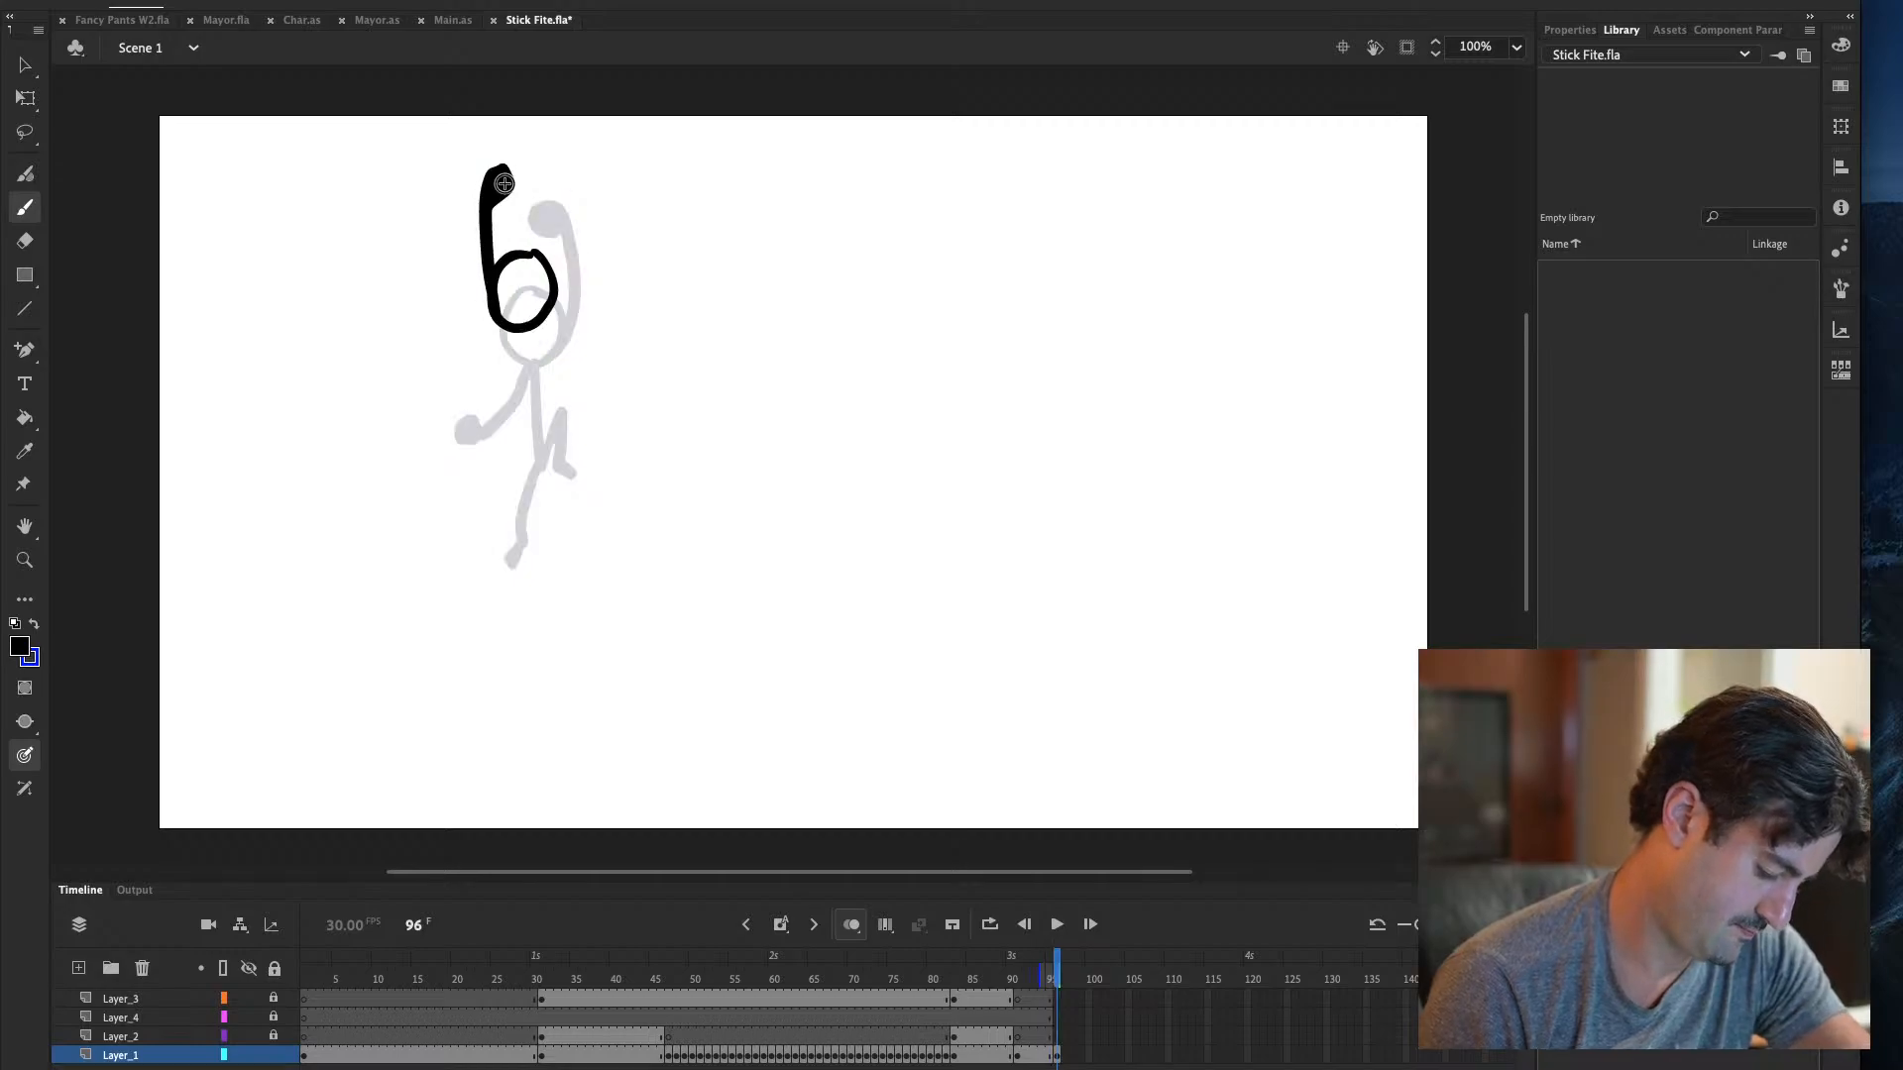
Draw the torso, the lowered front arm, the bent back leg and the straight hanging leg on frame 96
left_click_drag(519, 330, 536, 458)
left_click_drag(524, 333, 555, 419)
key("ctrl+z")
mouse_move(525, 334)
left_mouse_down()
mouse_move(563, 411)
mouse_move(508, 474)
mouse_move(567, 531)
left_mouse_up()
key("comma")
key("period")
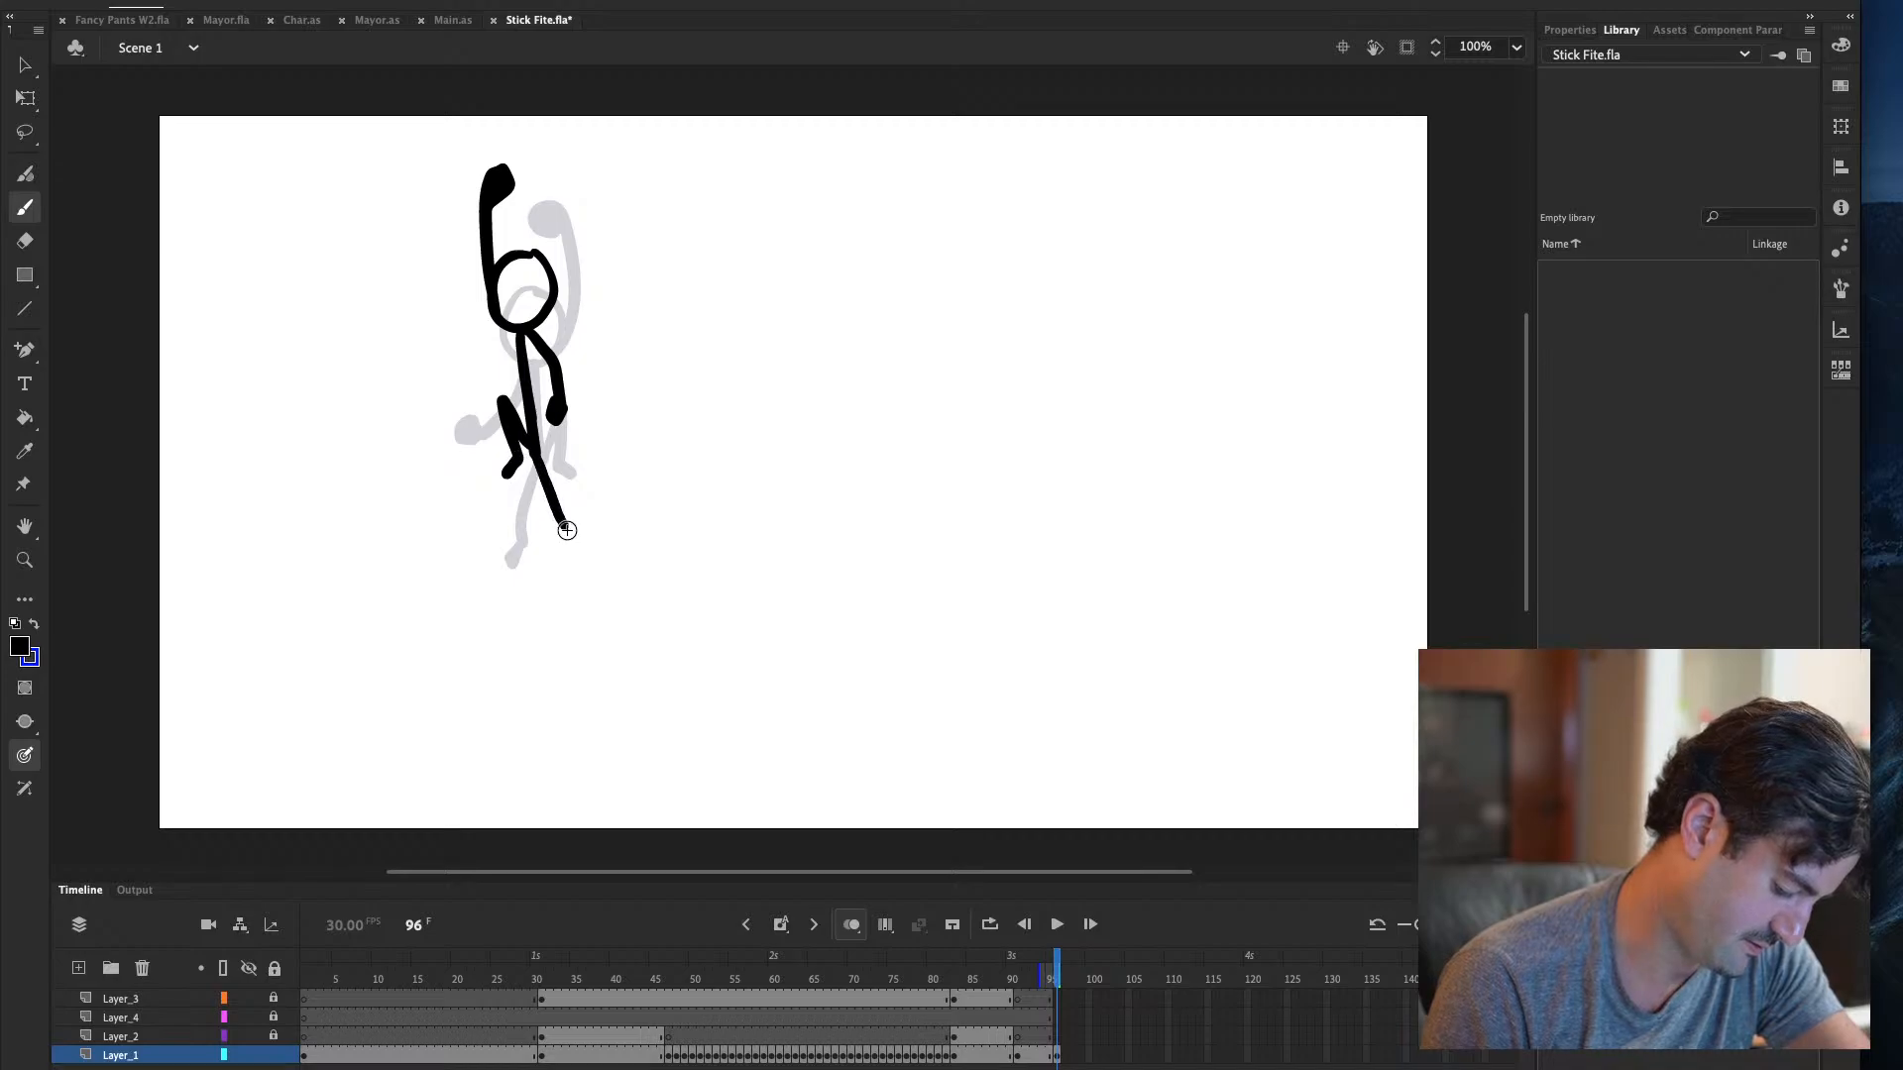
key("ctrl+z")
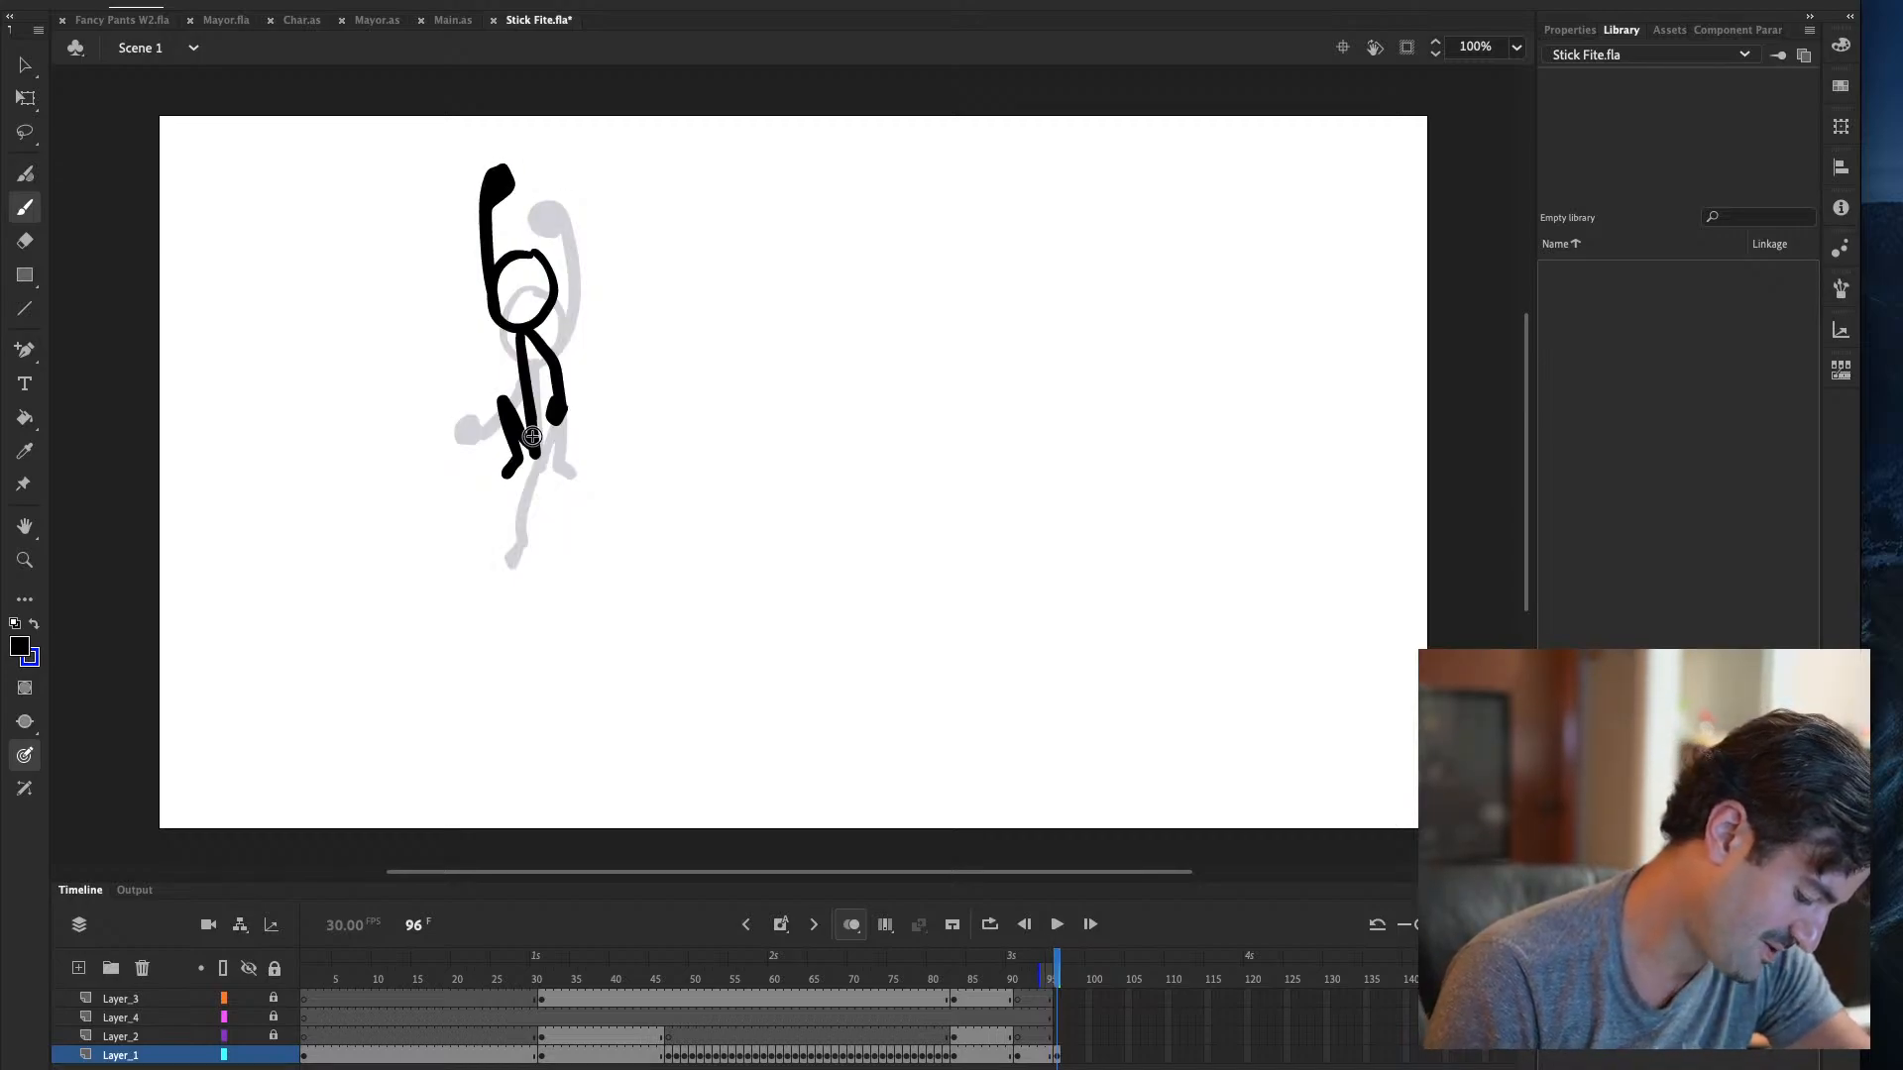
left_click_drag(535, 452, 555, 542)
key("ctrl+z")
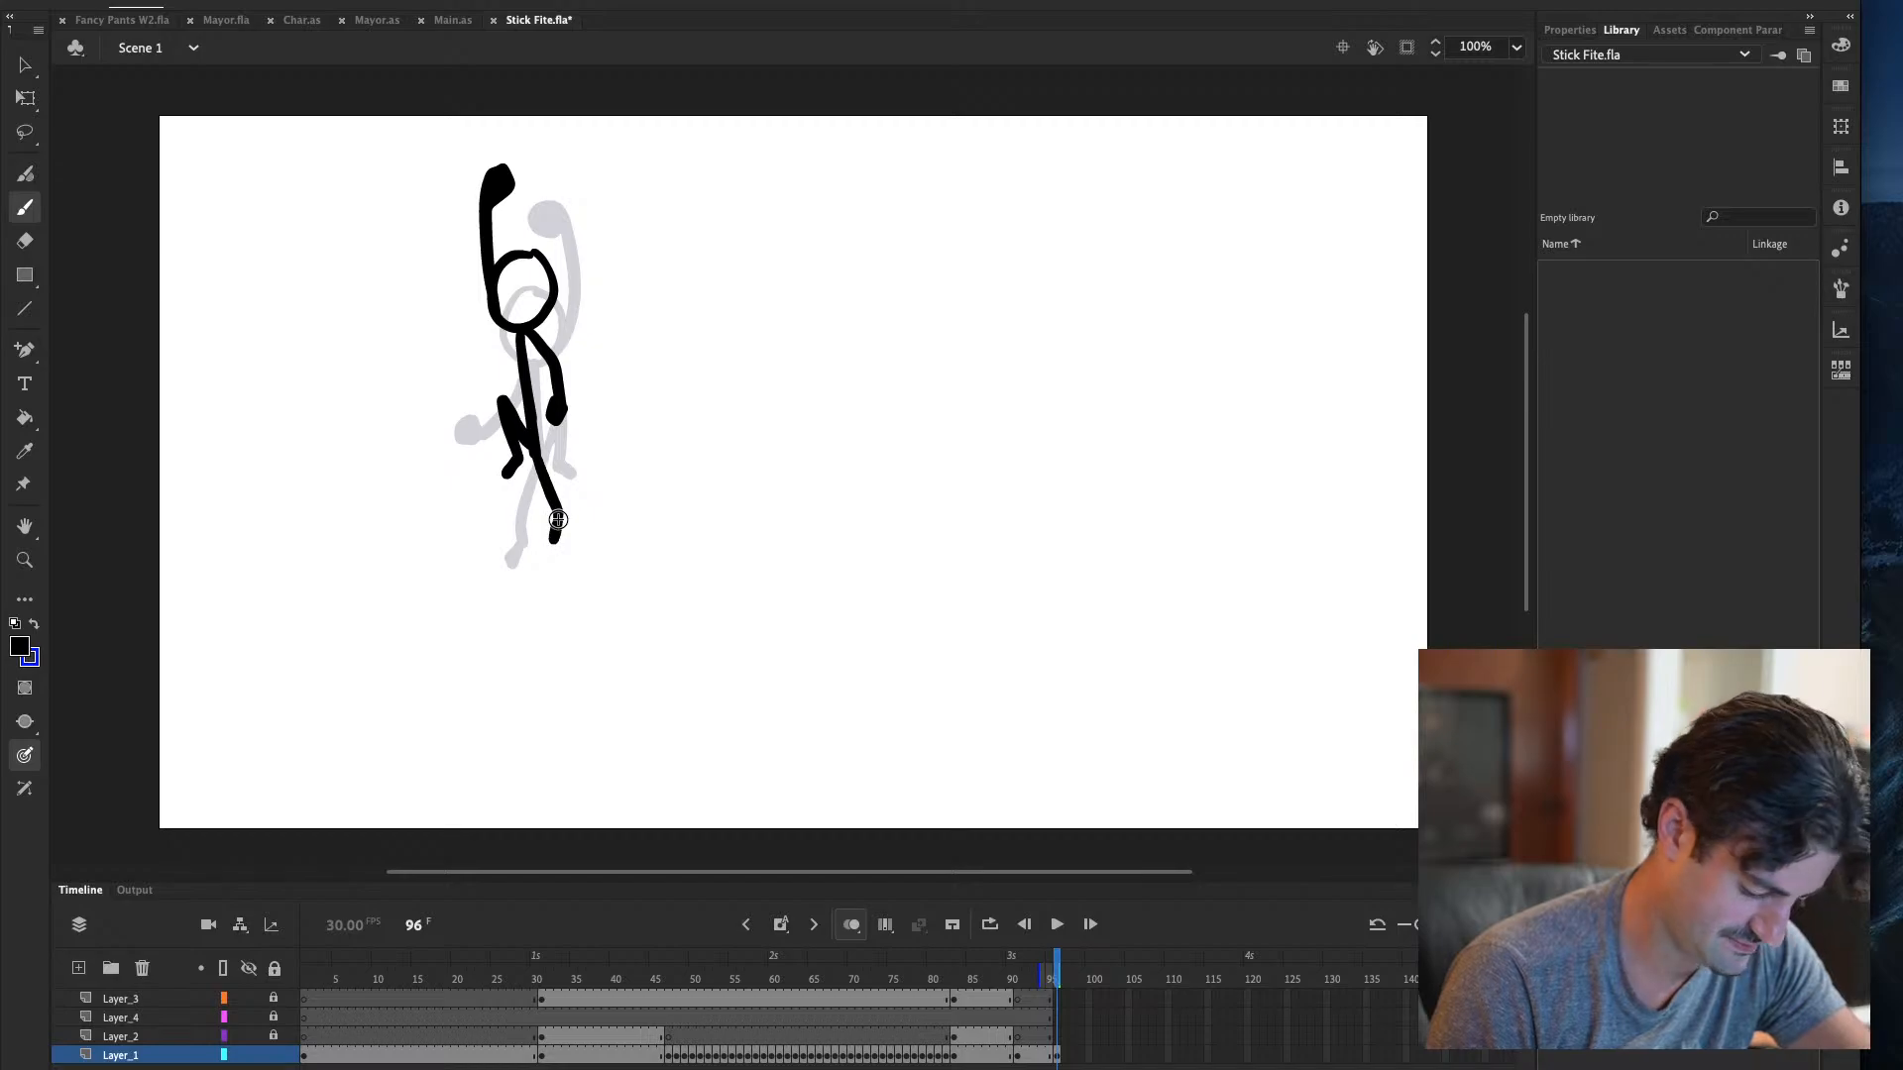
key("comma")
key("period")
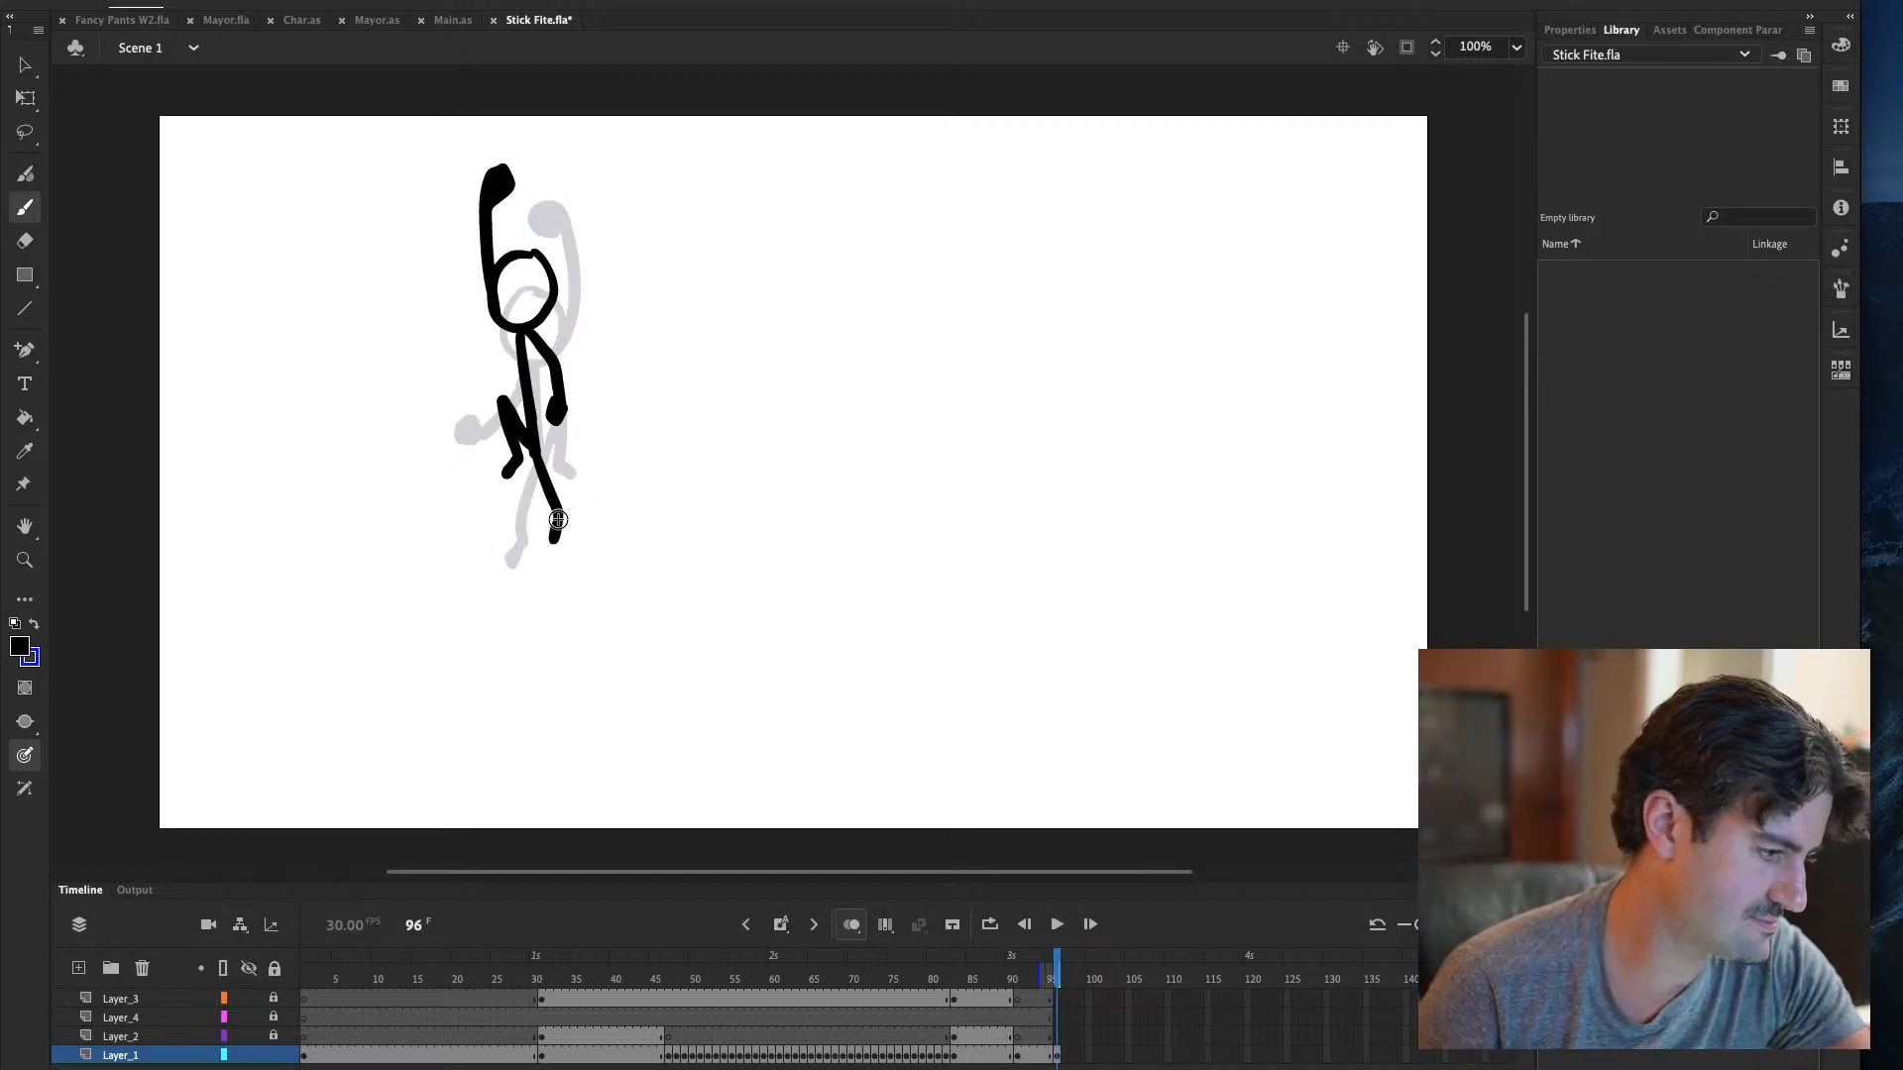
Hold the frame 96 drawing through frame 98 and add a blank keyframe at frame 99 of Layer_1
key("period")
key("period")
key("period")
key("F7")
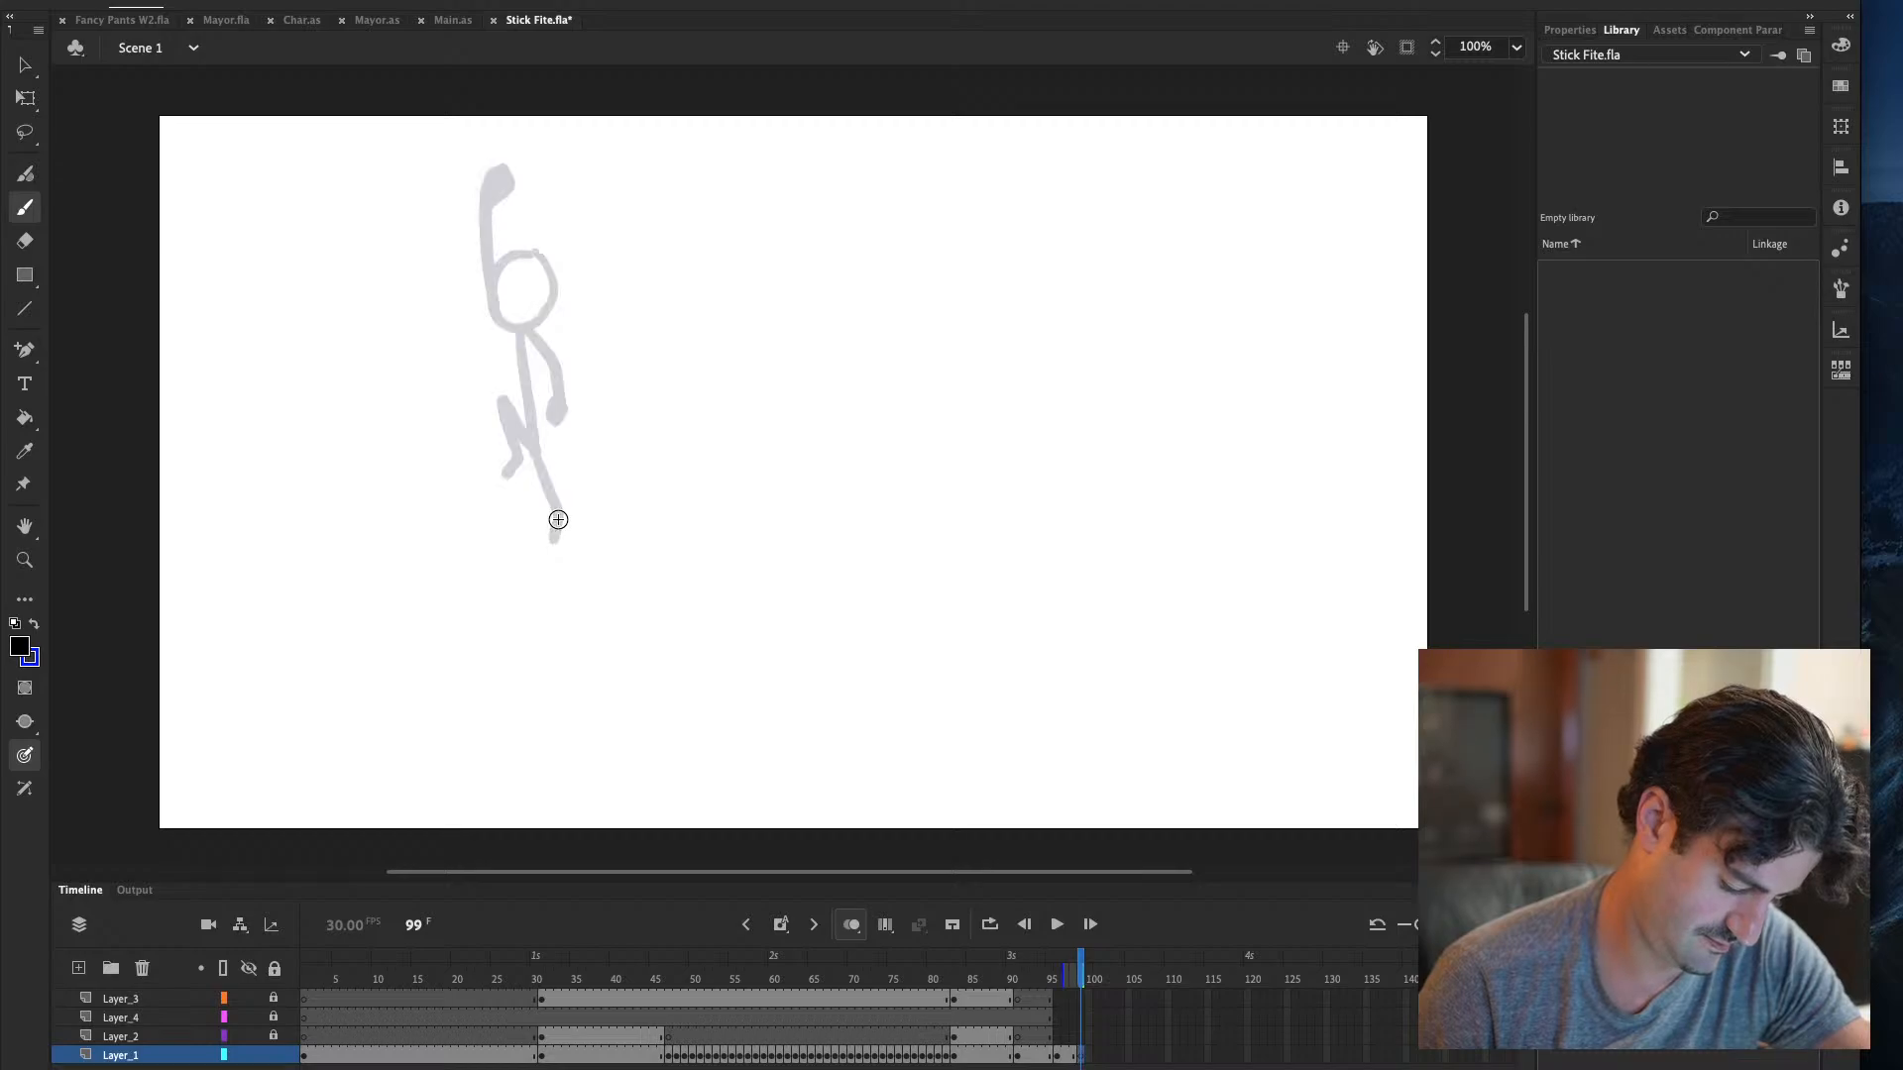
Draw the figure's head on frame 99, slightly up and behind the onion-skinned head
mouse_move(520, 256)
left_mouse_down()
mouse_move(510, 329)
mouse_move(519, 256)
mouse_move(496, 313)
mouse_move(517, 246)
mouse_move(469, 294)
mouse_move(508, 240)
left_mouse_up()
key("ctrl+z")
key("ctrl+z")
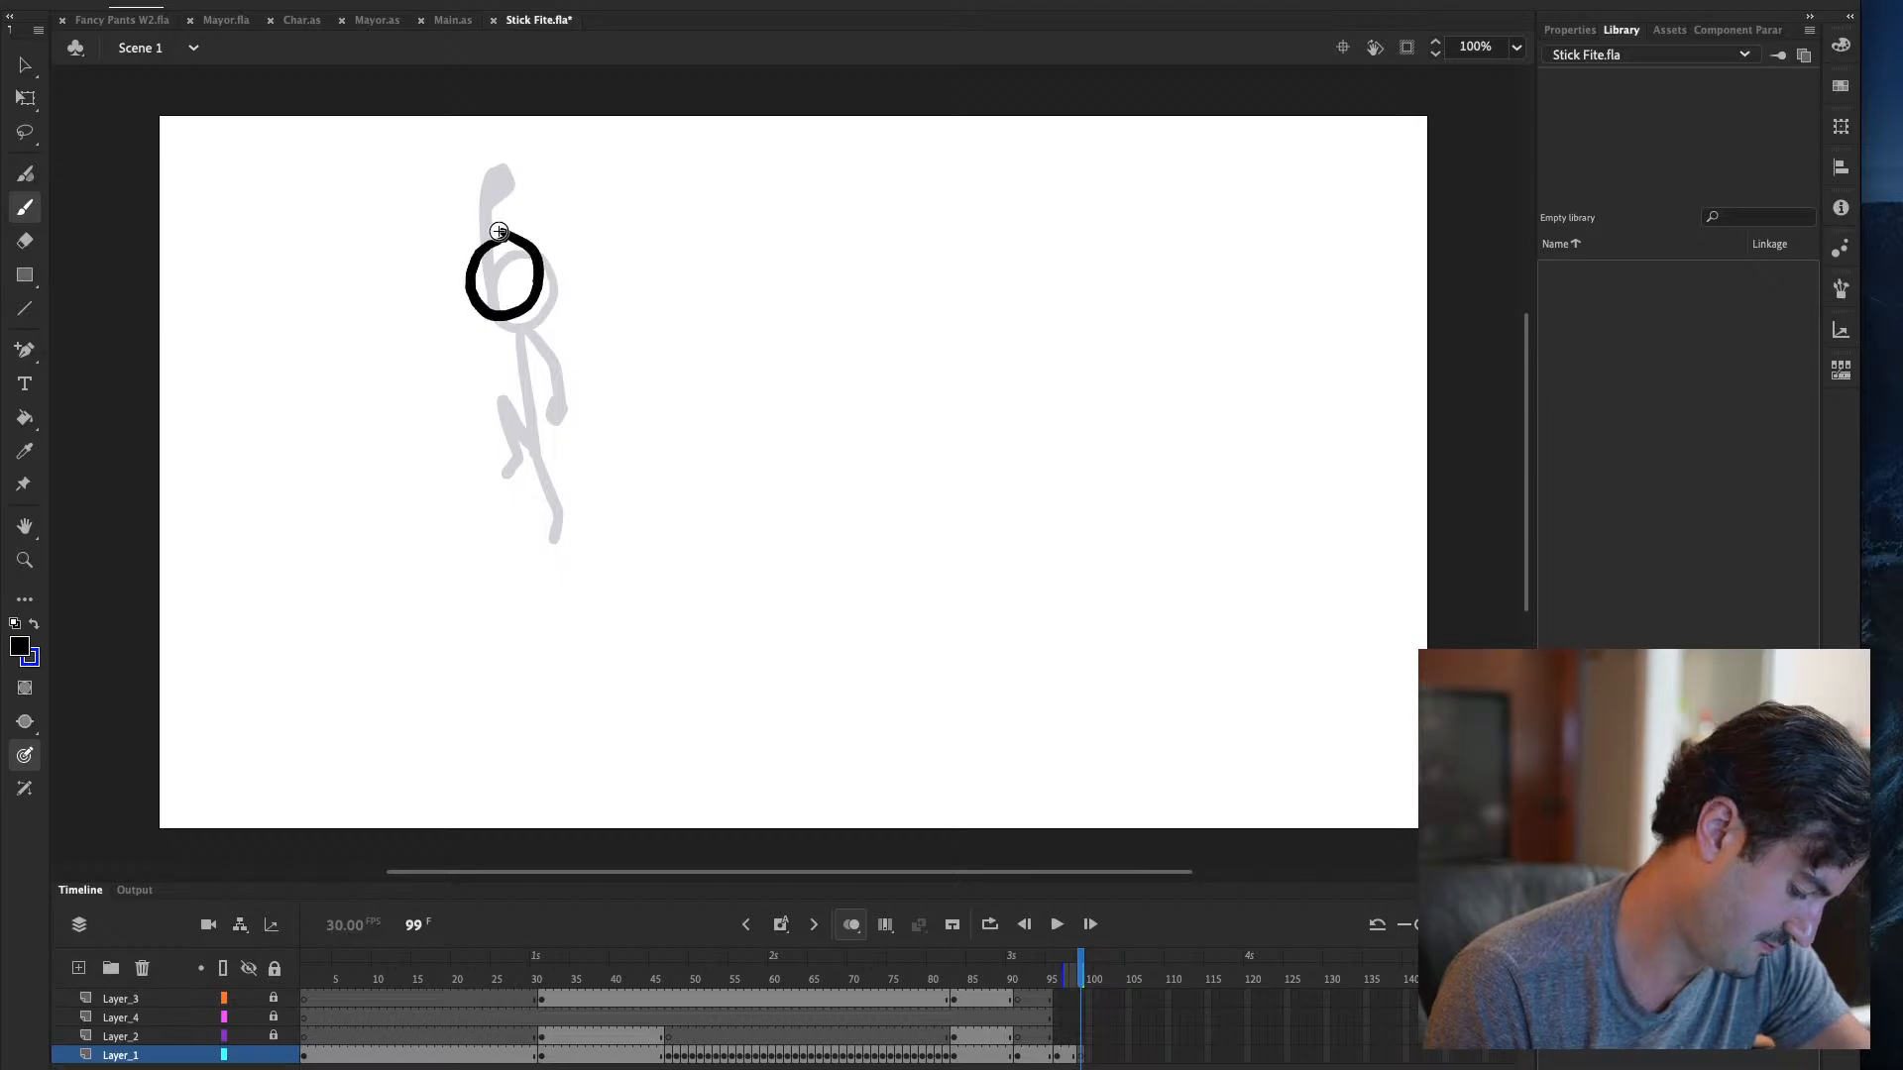
Flip through frames 93 to 99 to compare the new head position with the earlier poses
key("comma")
key("period")
key("comma")
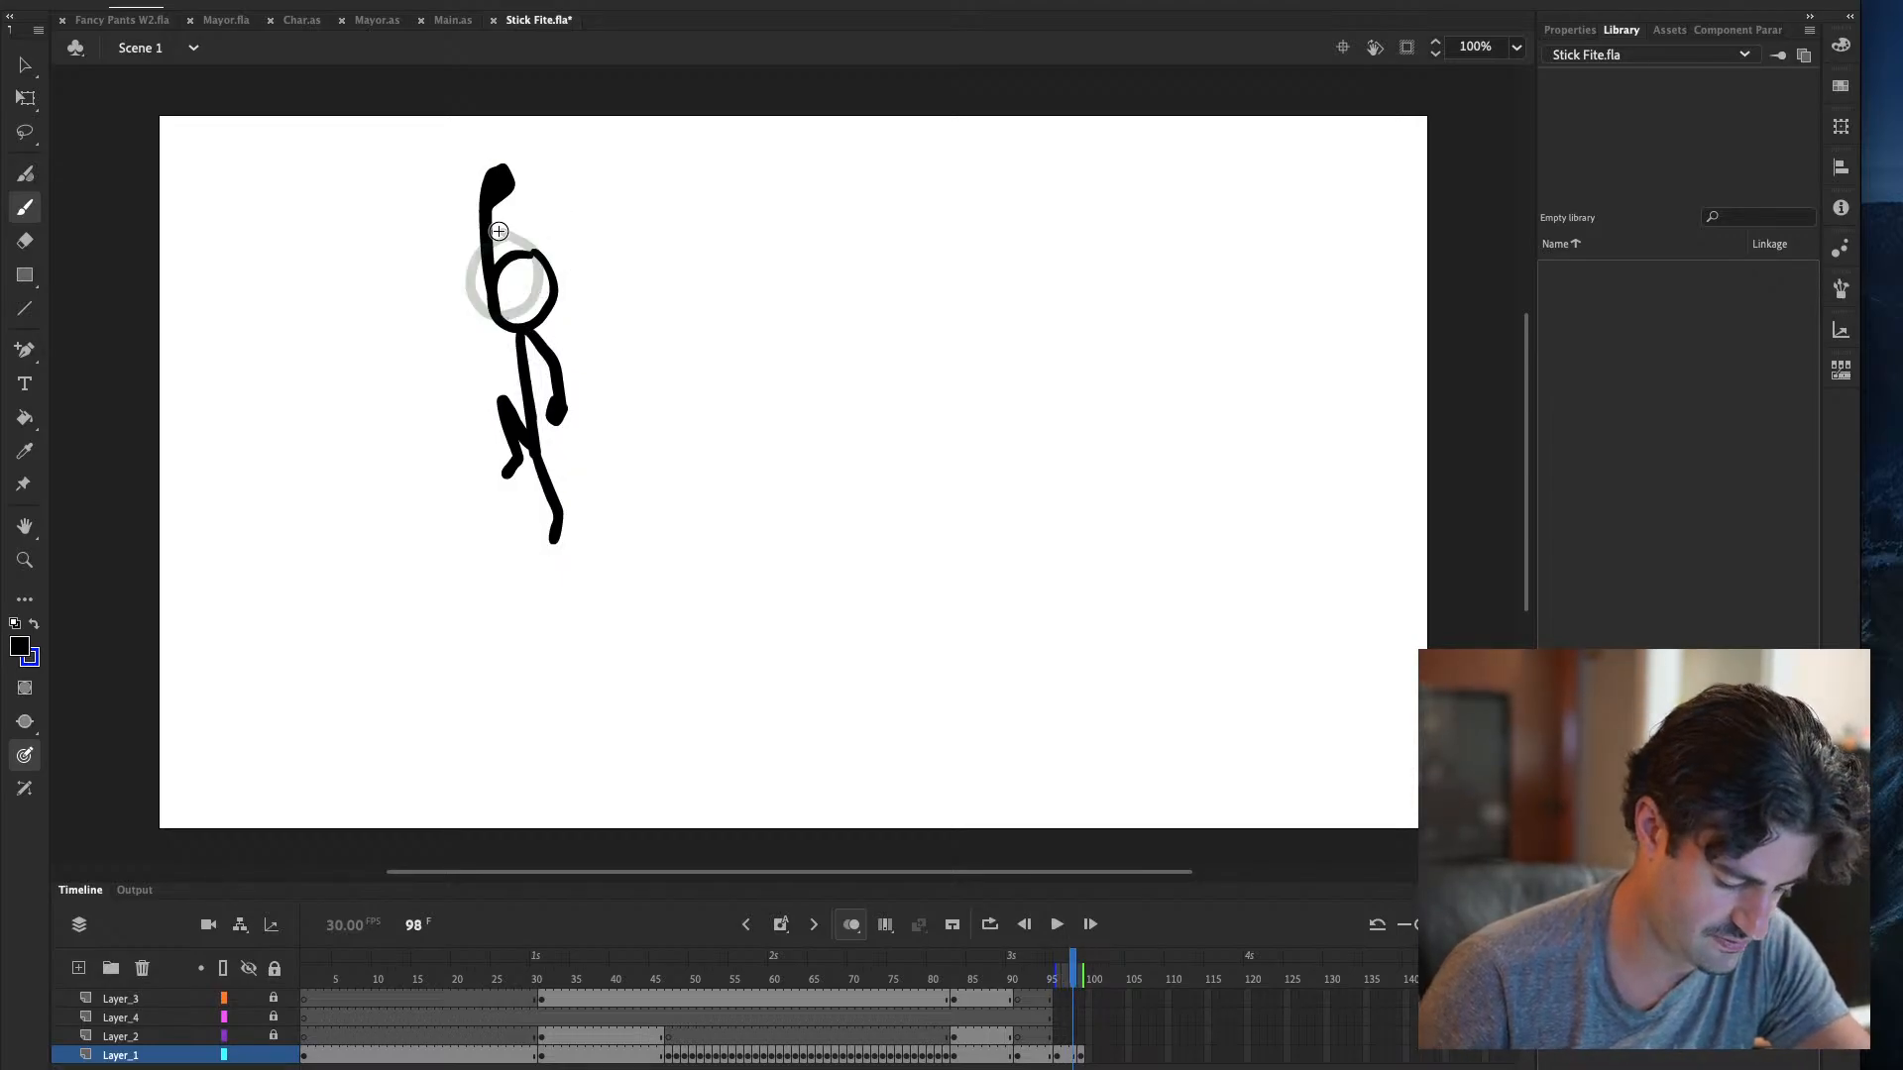
key("period")
key("comma")
key("comma")
key("comma")
key("comma")
key("comma")
key("comma")
key("comma")
key("comma")
key("comma")
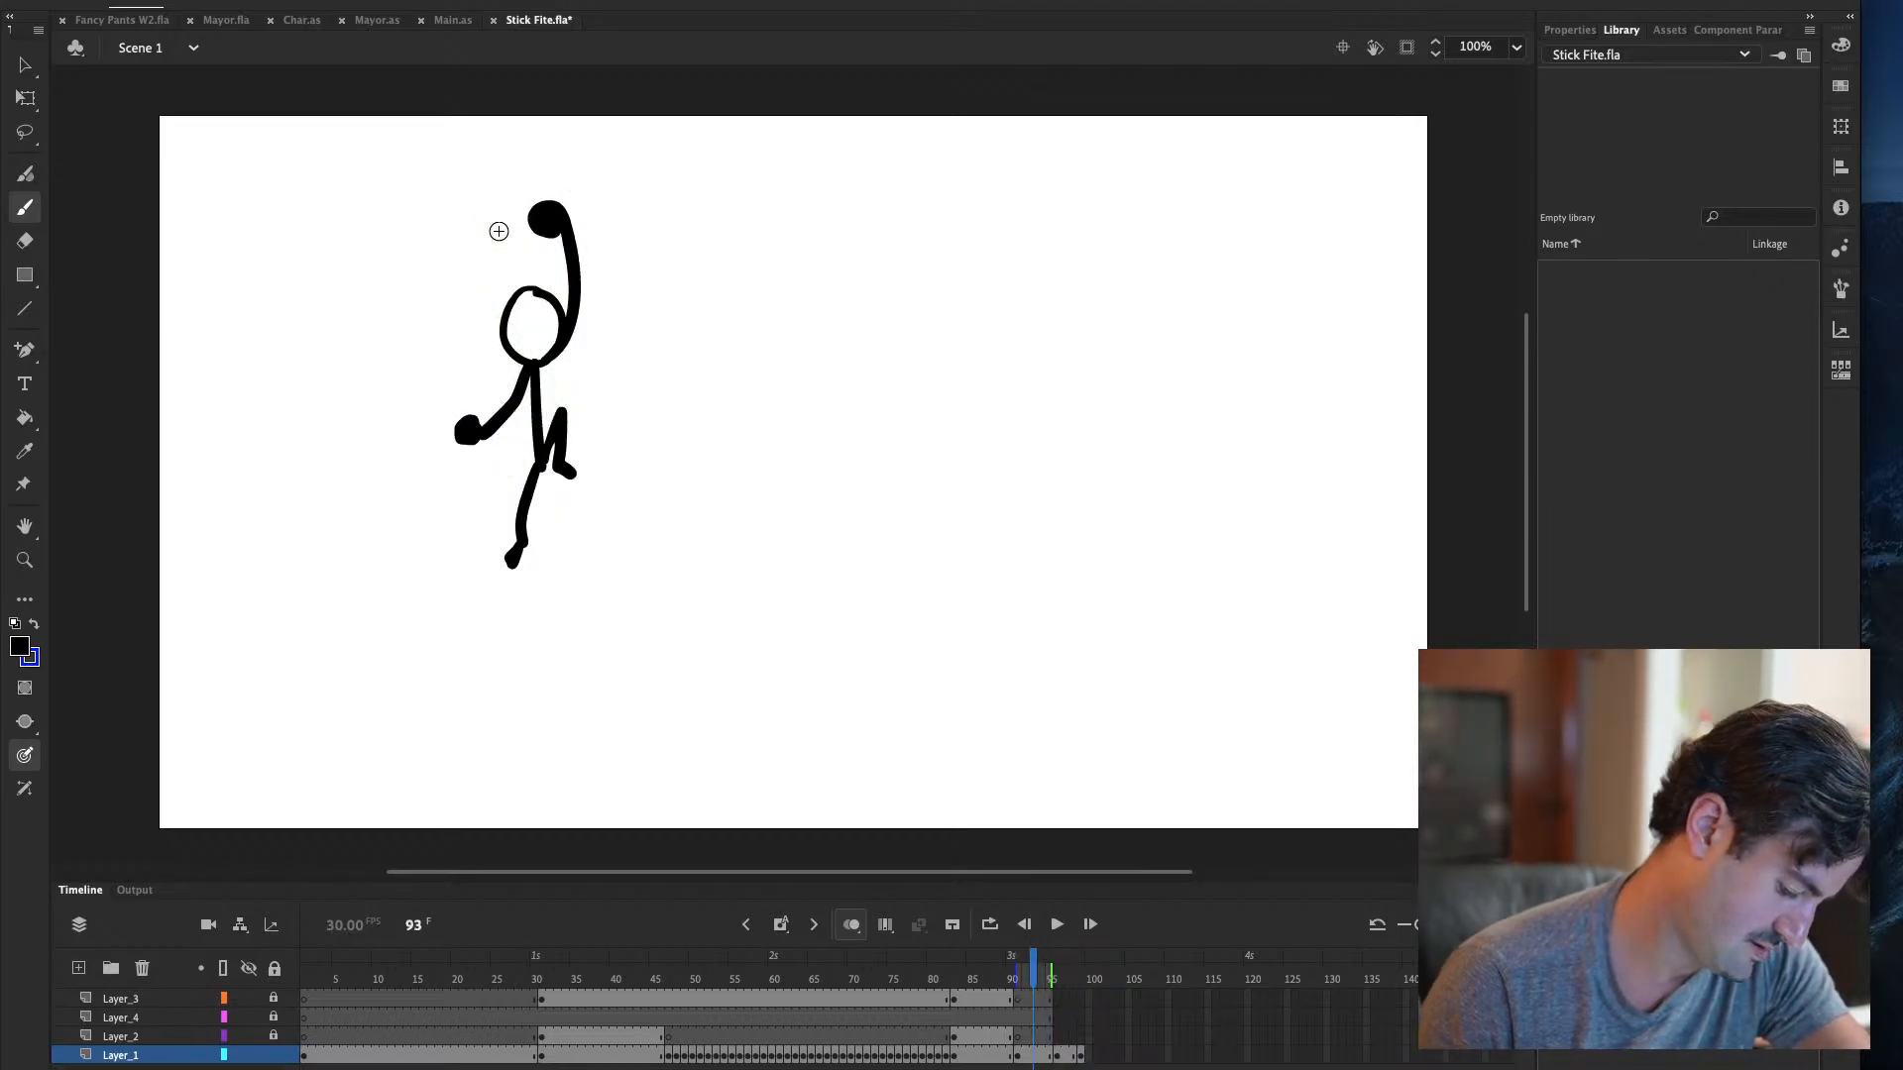
key("period")
key("period")
key("period")
key("period")
key("period")
key("period")
key("period")
key("period")
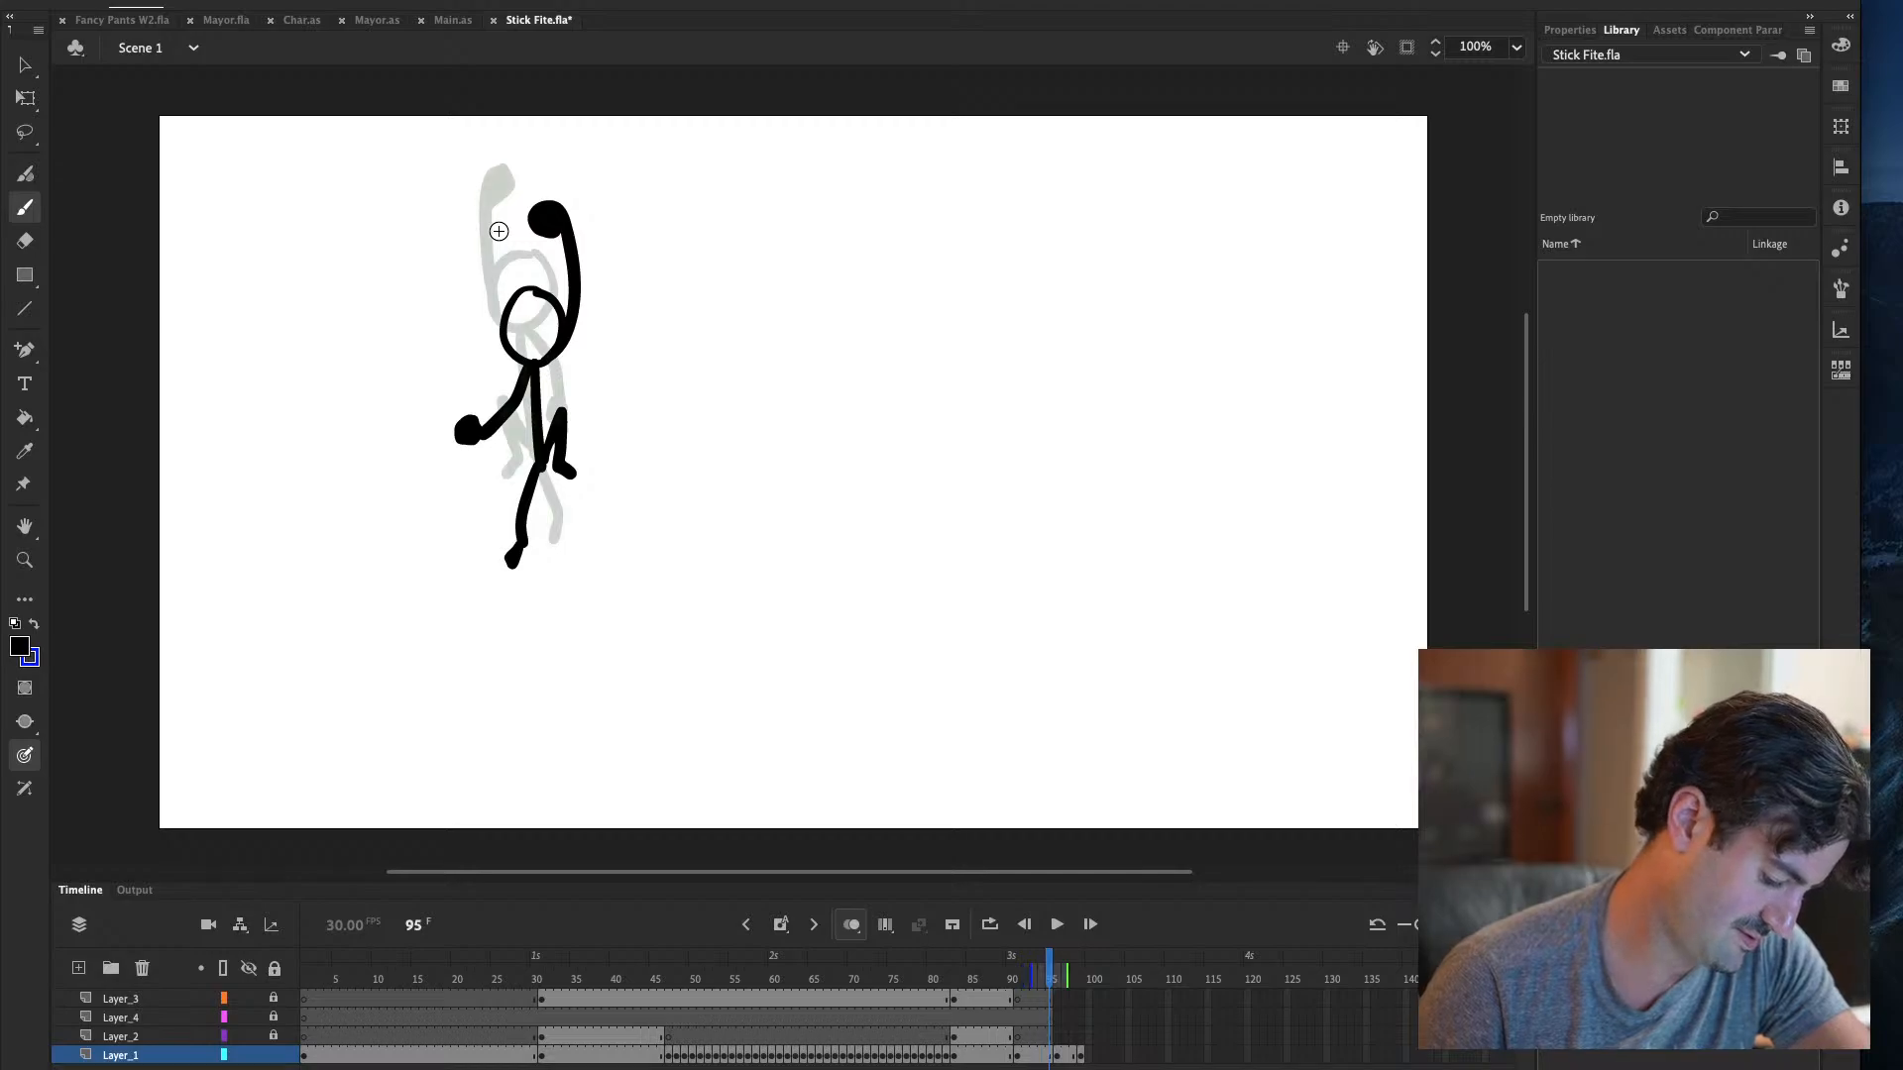
key("period")
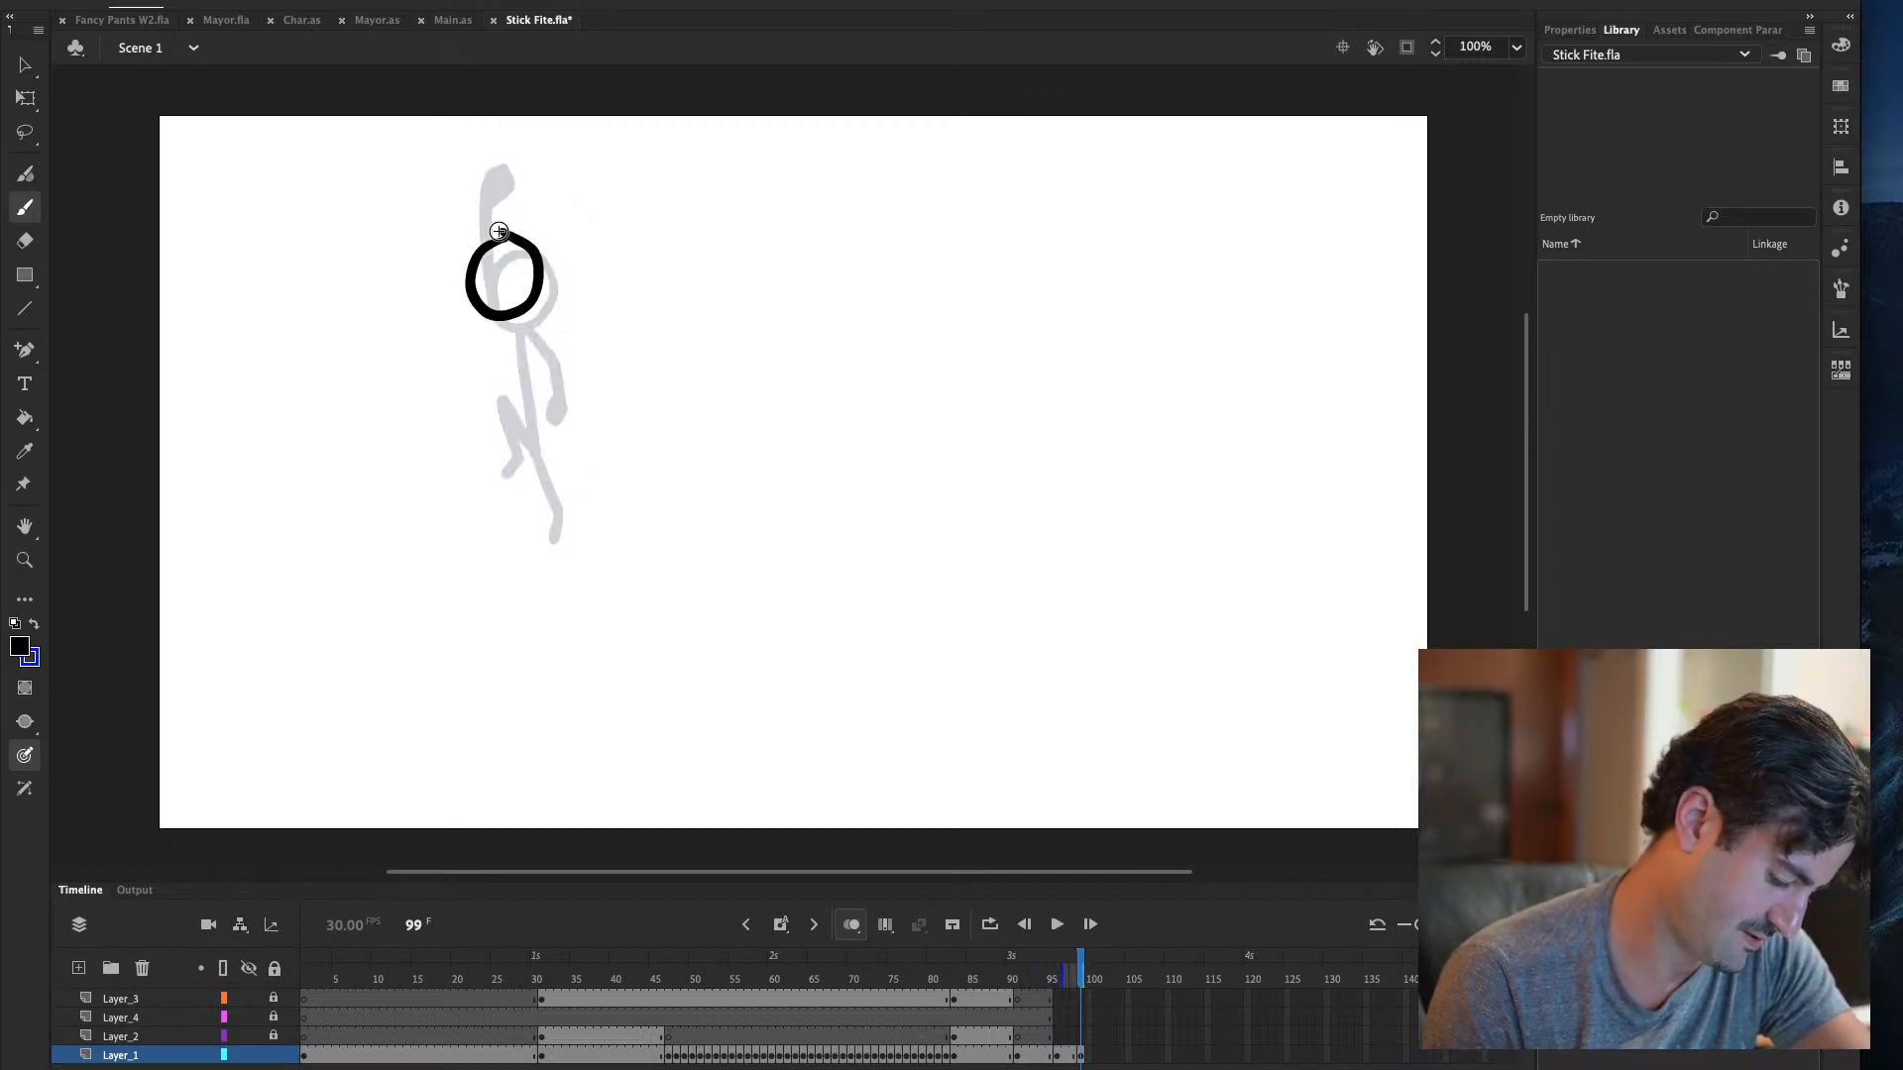
Draw a bent arm with its fist above the head and a short arm hanging under the head on frame 99
mouse_move(533, 206)
left_mouse_down()
mouse_move(556, 275)
mouse_move(520, 317)
mouse_move(507, 230)
left_mouse_up()
key("comma")
key("period")
key("comma")
key("comma")
key("period")
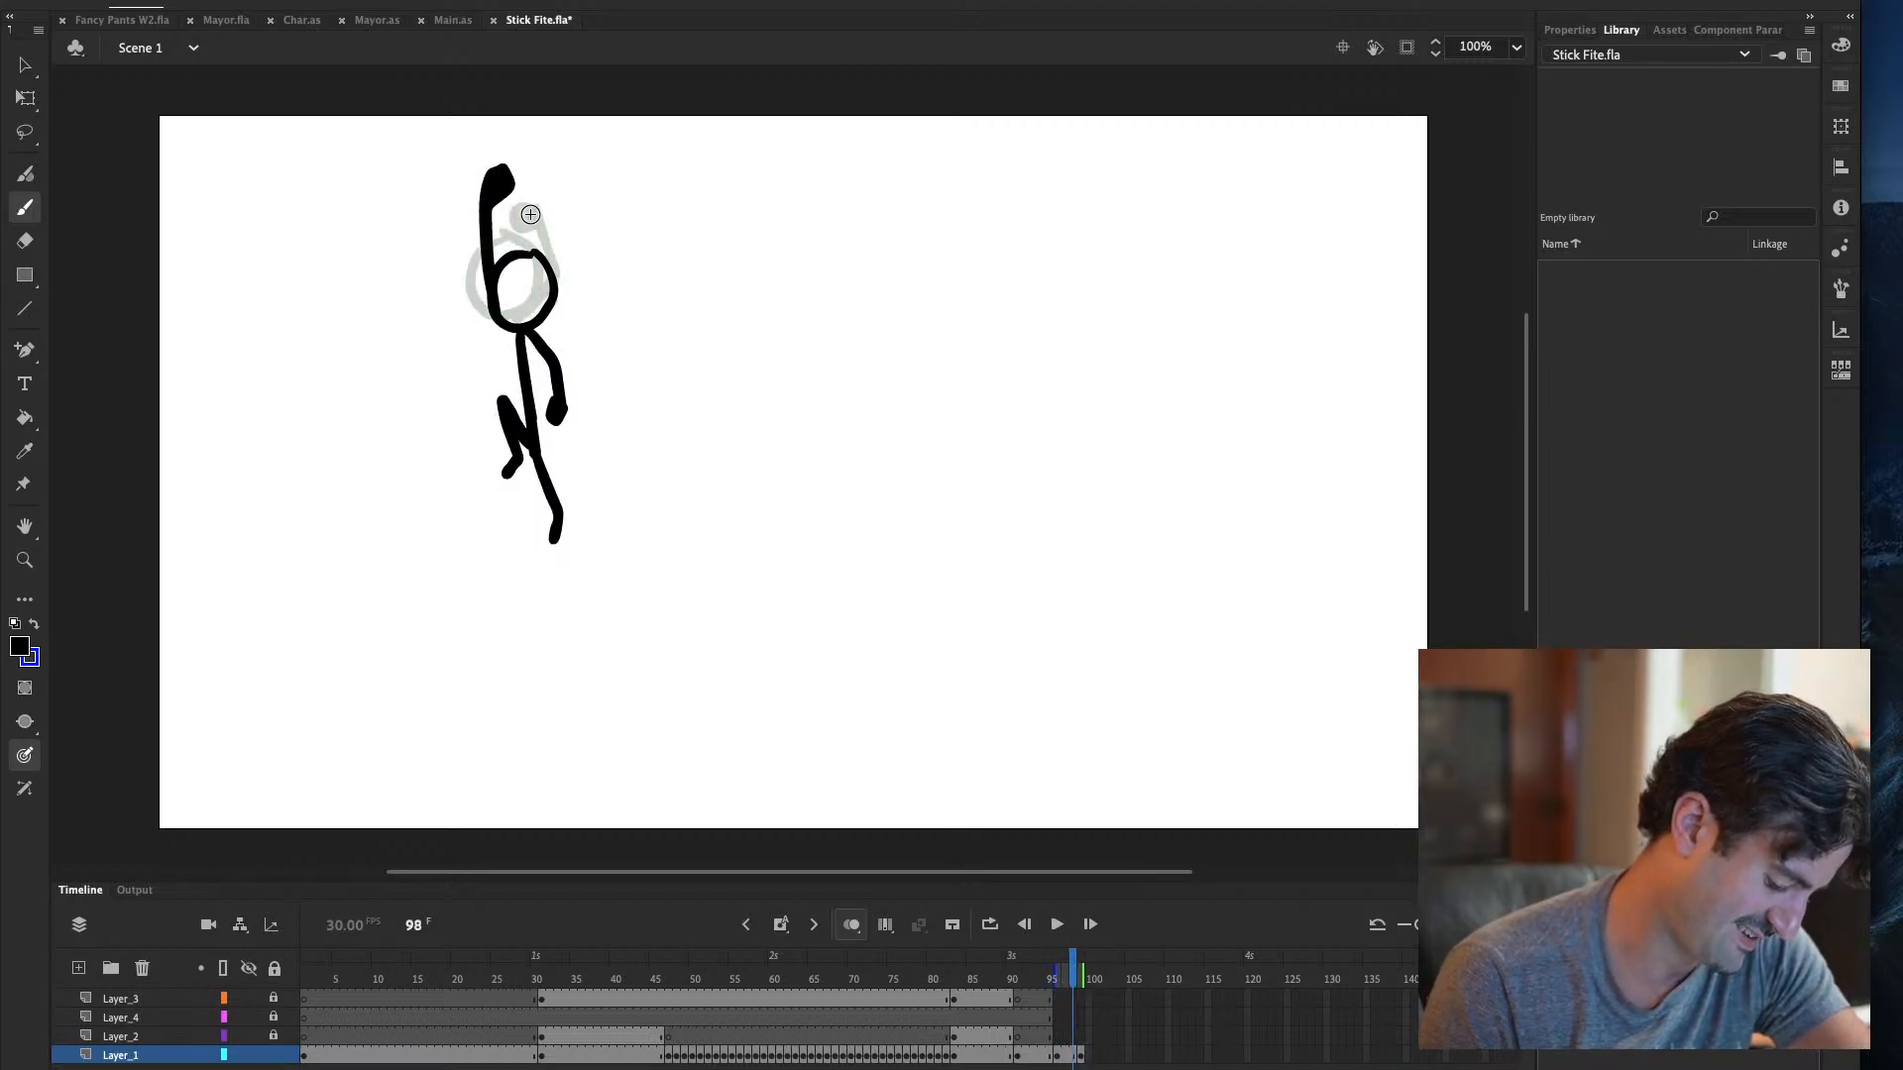
key("period")
left_click_drag(530, 214, 523, 212)
left_click_drag(509, 319, 516, 373)
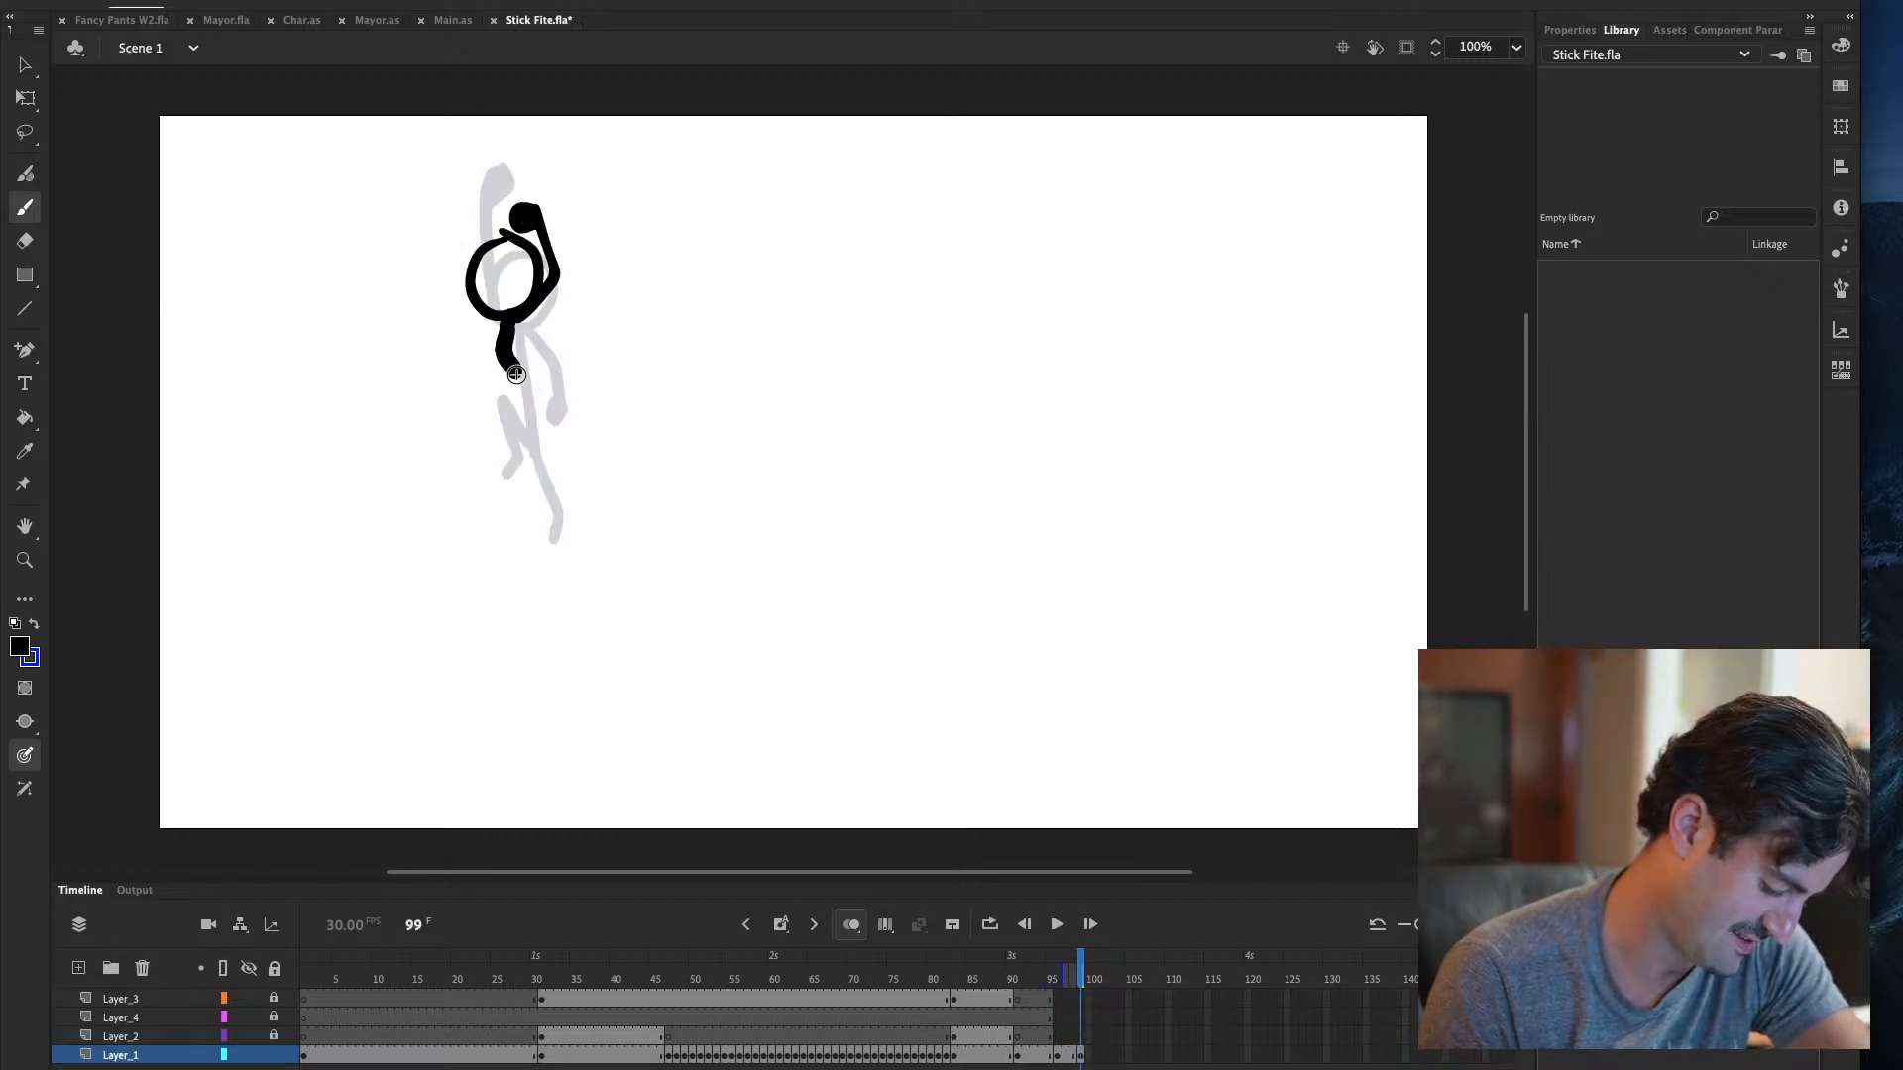
Try drawing the torso below the head on frame 99 while comparing it with the previous frames
key("comma")
key("period")
left_click_drag(514, 321, 529, 433)
key("comma")
key("period")
key("ctrl+z")
key("comma")
key("comma")
key("comma")
key("comma")
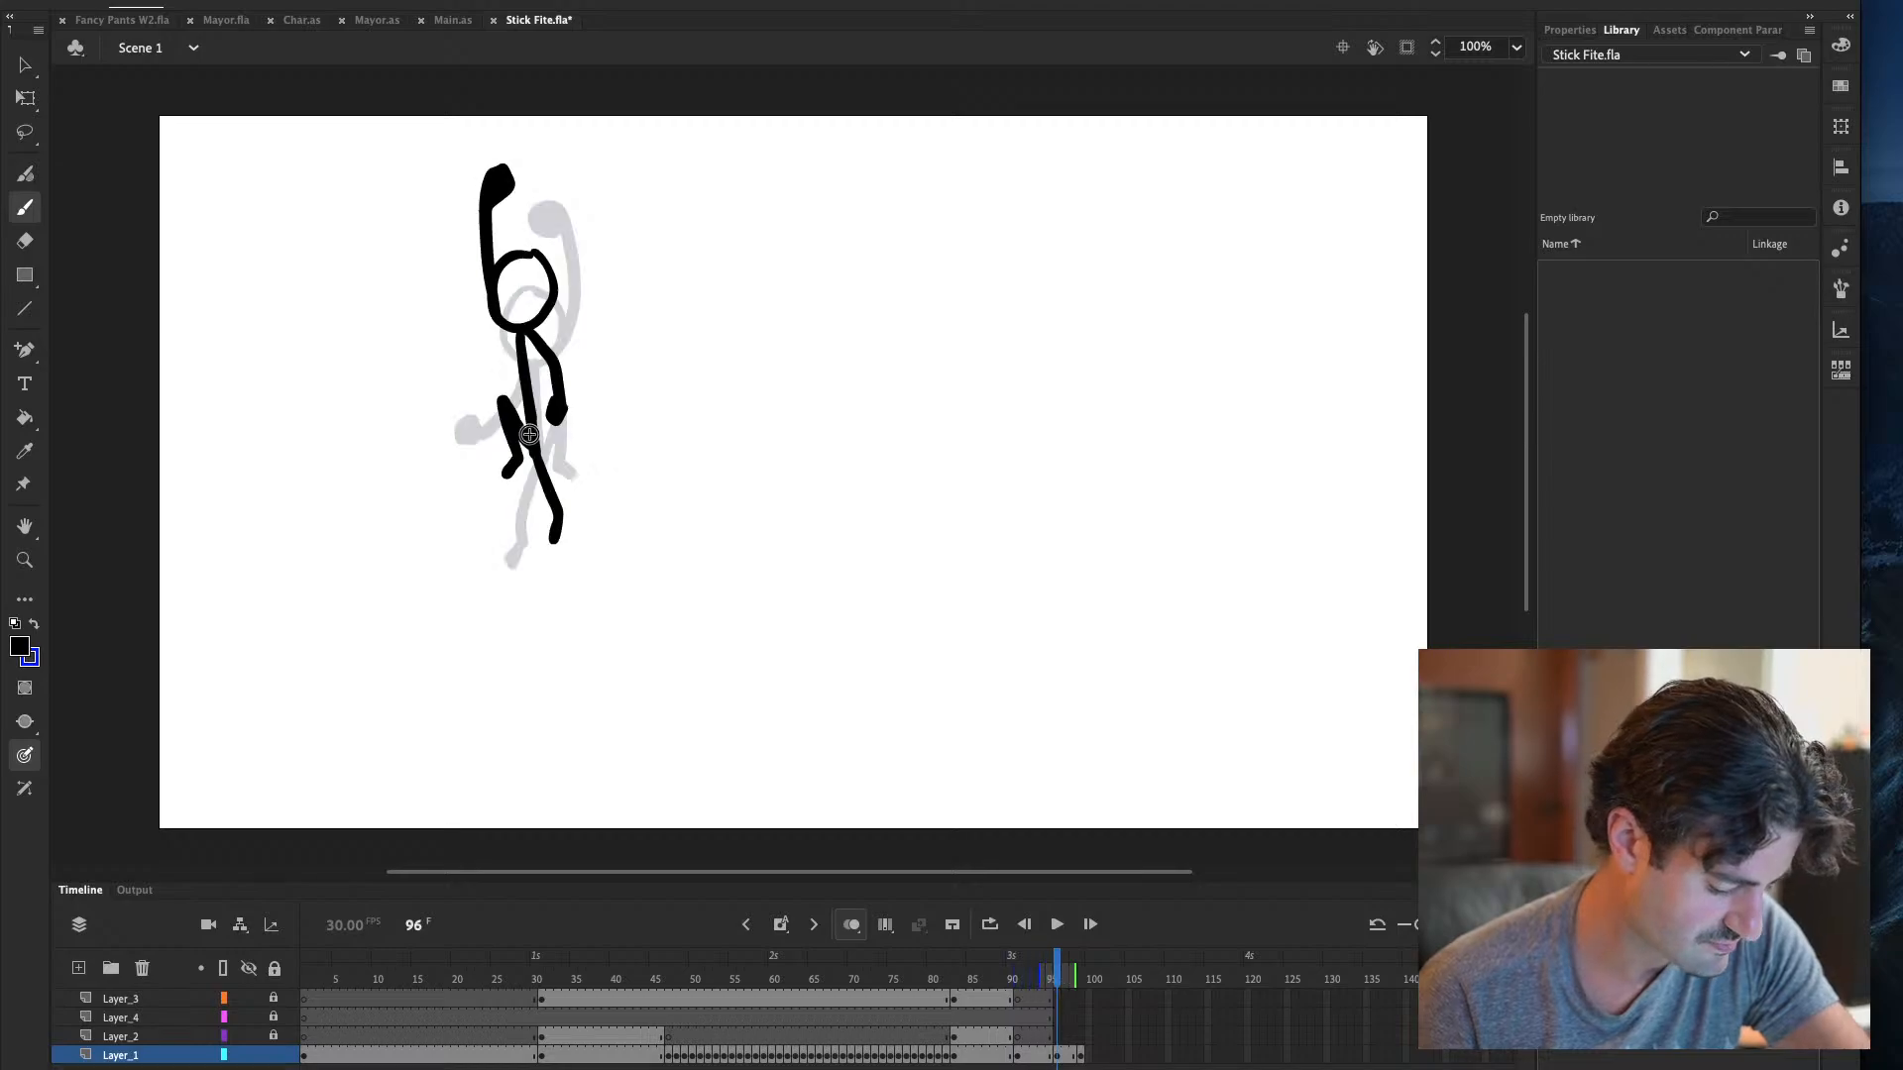
key("period")
key("period")
key("period")
key("period")
key("comma")
key("period")
left_click_drag(515, 322, 528, 424)
key("comma")
key("period")
key("ctrl+z")
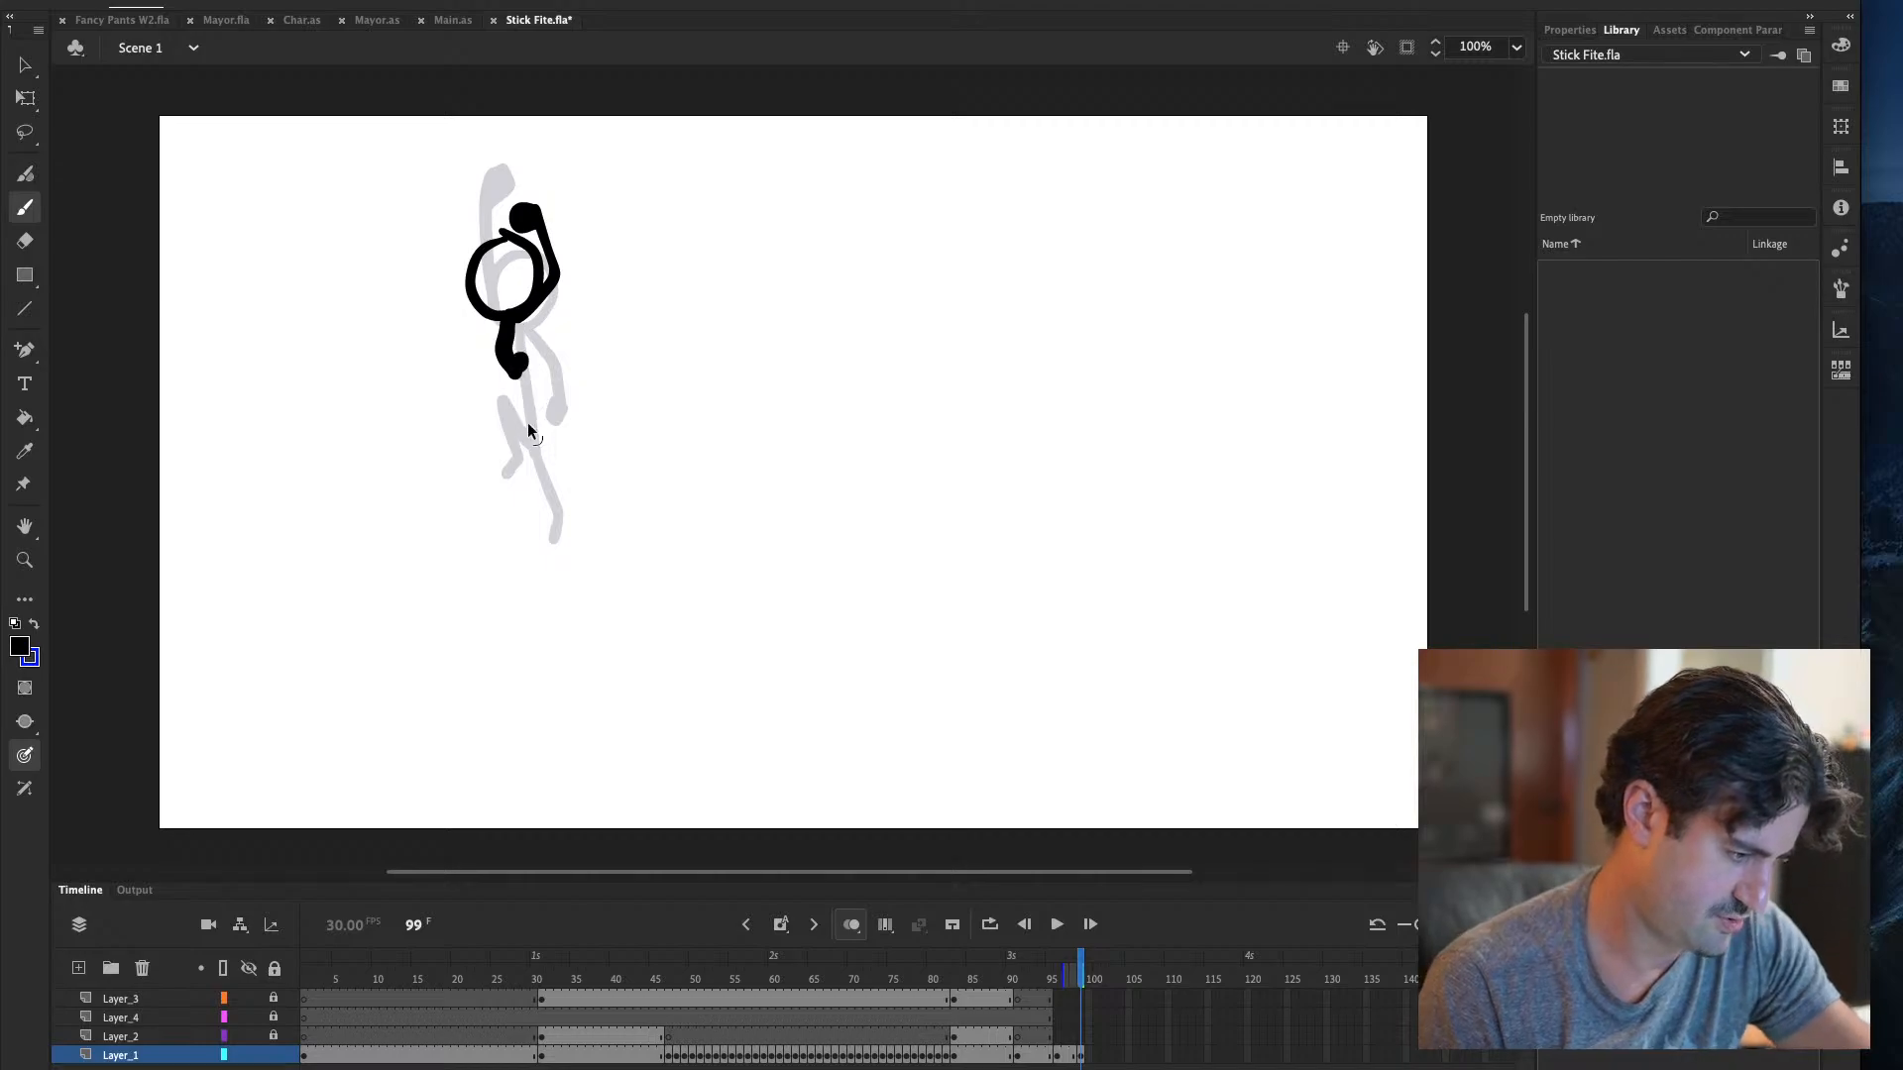
key("comma")
key("comma")
key("period")
key("period")
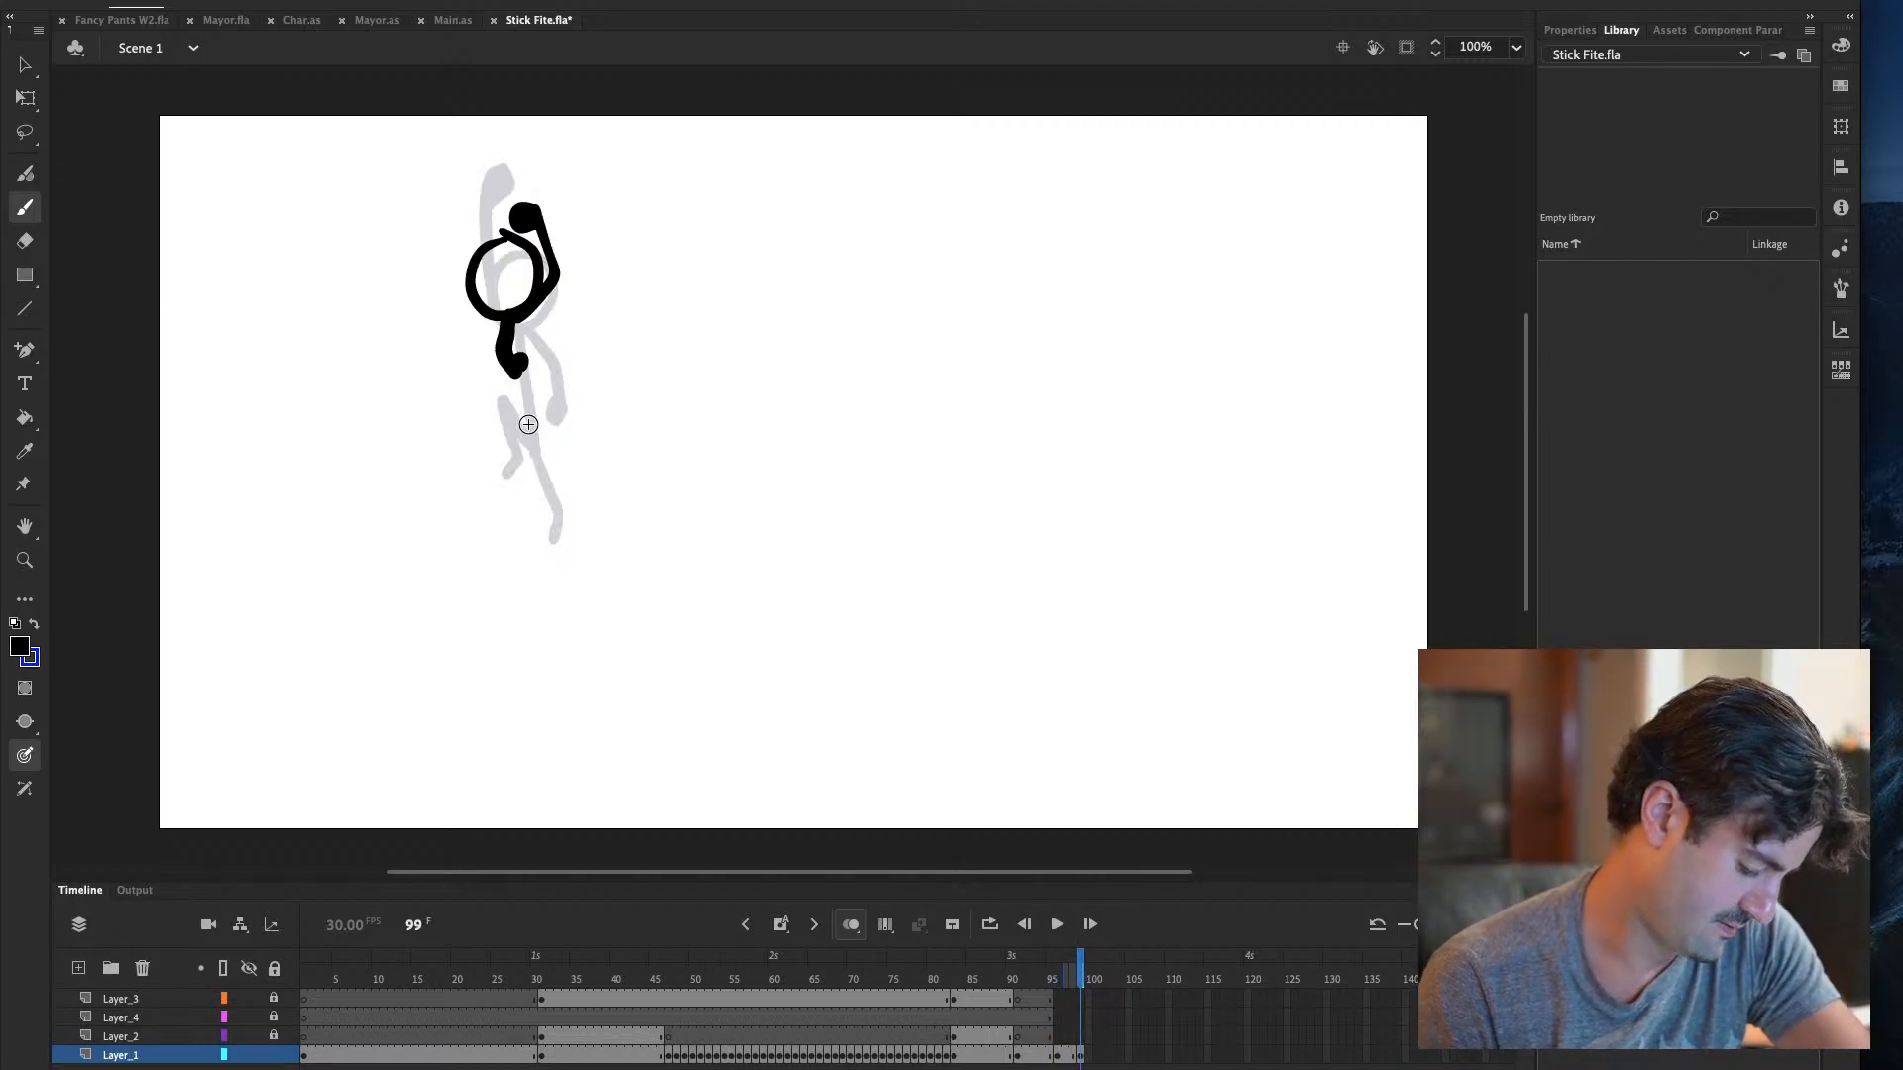
Draw the lower torso on frame 99 and a leg bent at the knee behind it
left_click_drag(514, 359, 536, 432)
key("period")
key("comma")
mouse_move(525, 404)
left_mouse_down()
mouse_move(486, 403)
mouse_move(495, 453)
left_mouse_up()
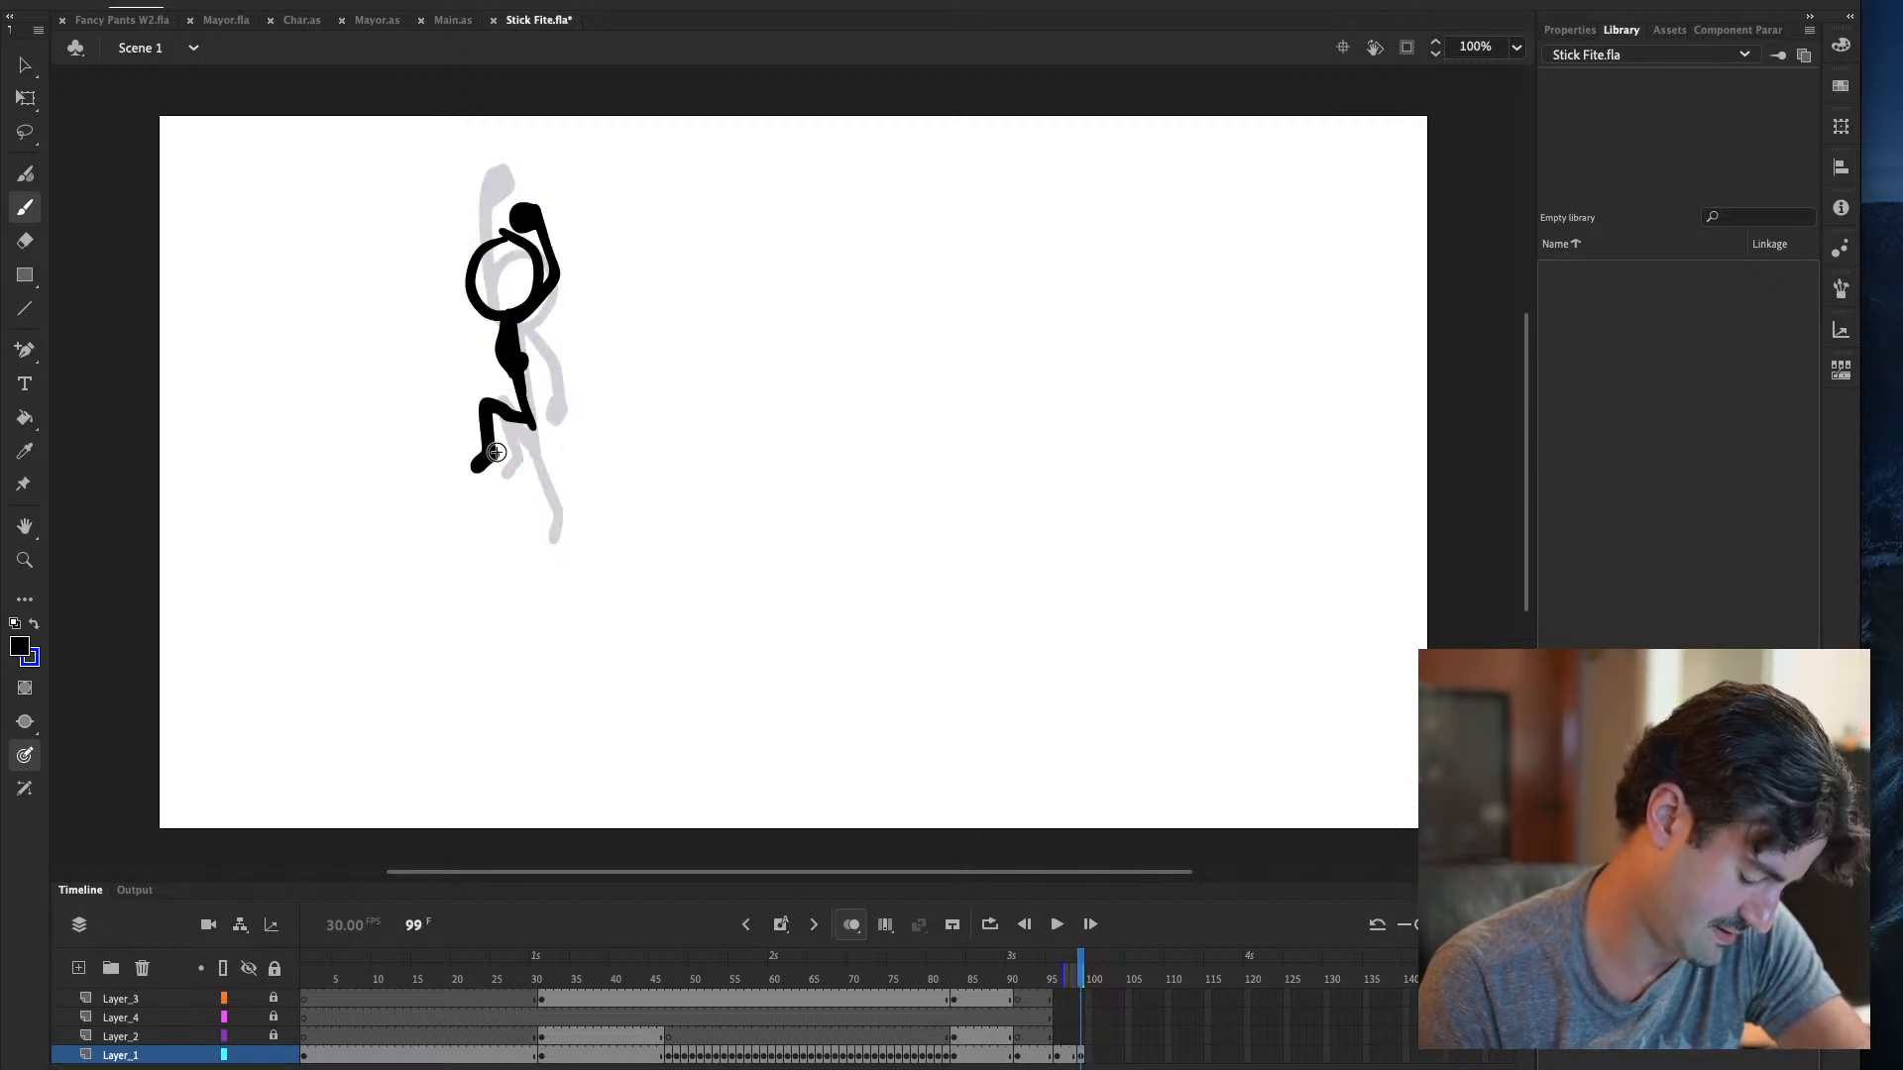
Draw the other leg on frame 99, bending down from the hip in front and ending in a small foot
left_click_drag(538, 401, 580, 500)
key("ctrl+z")
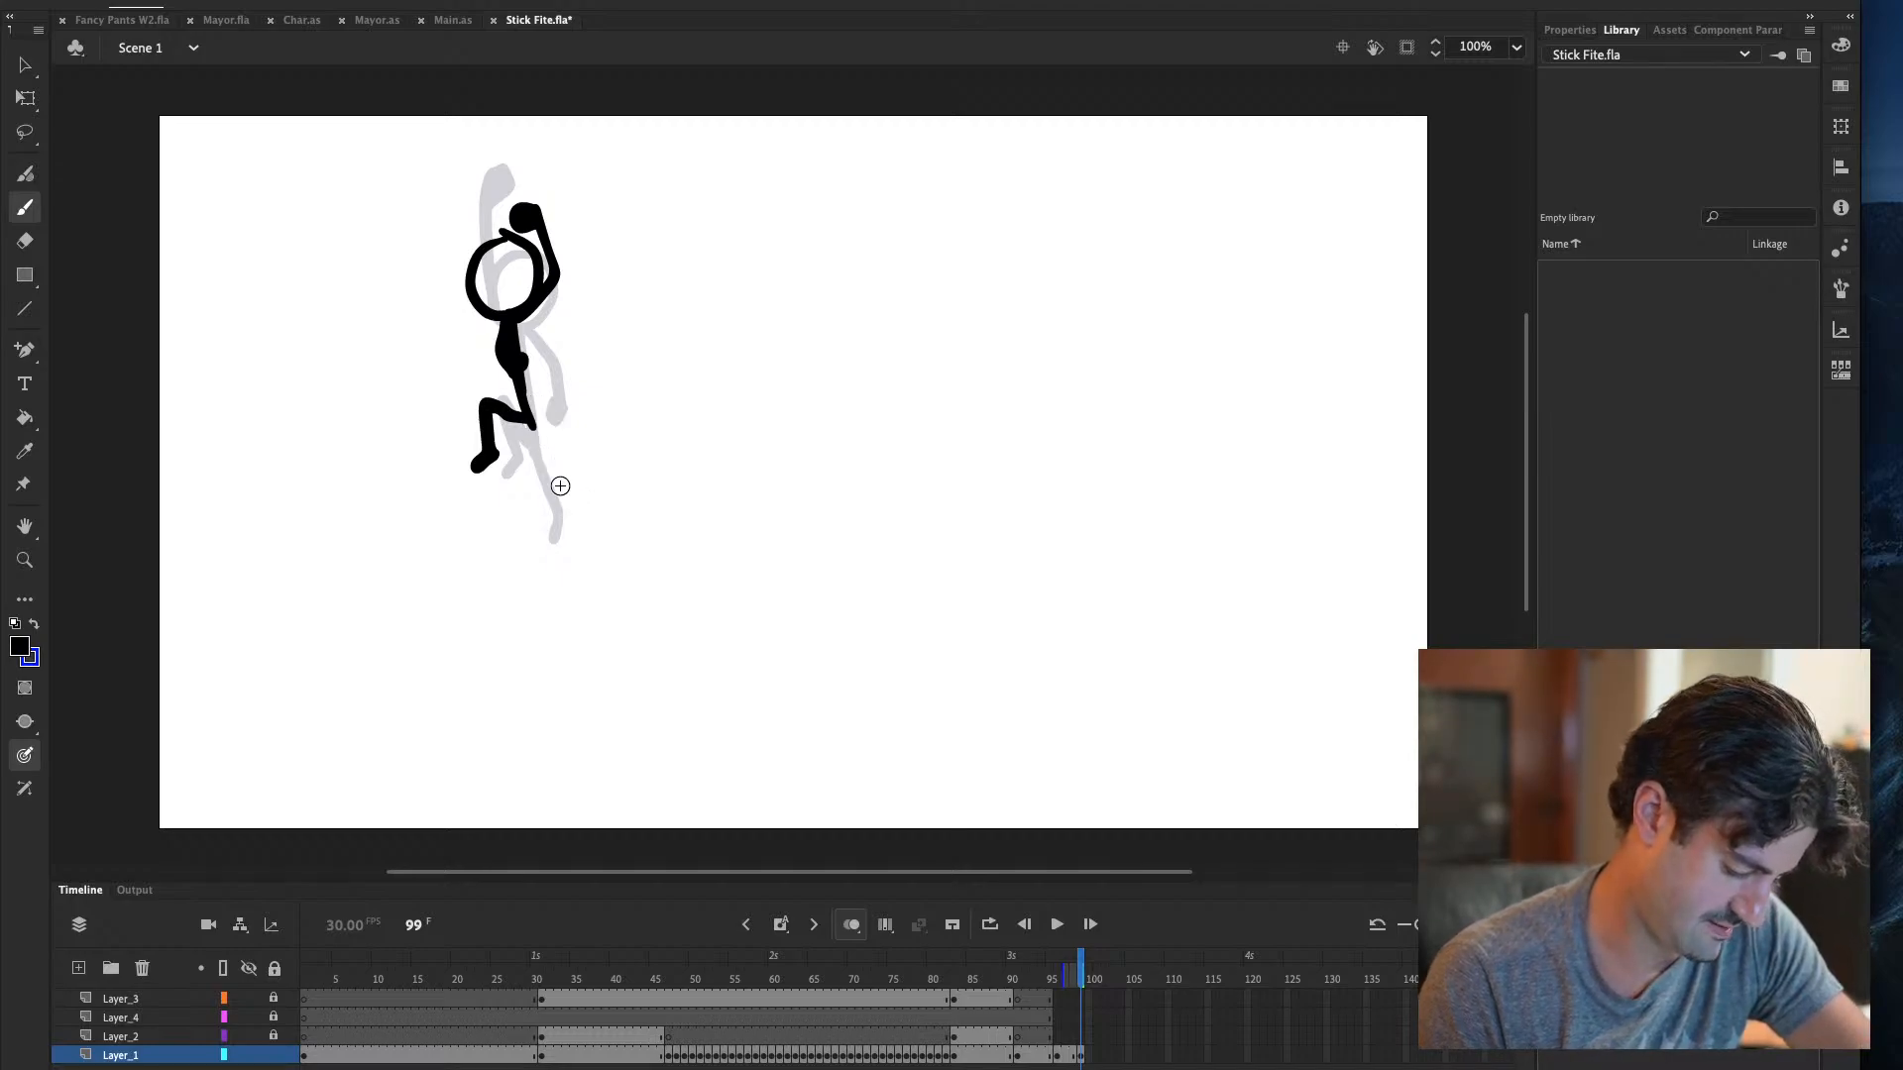
left_click_drag(535, 411, 578, 500)
key("ctrl+z")
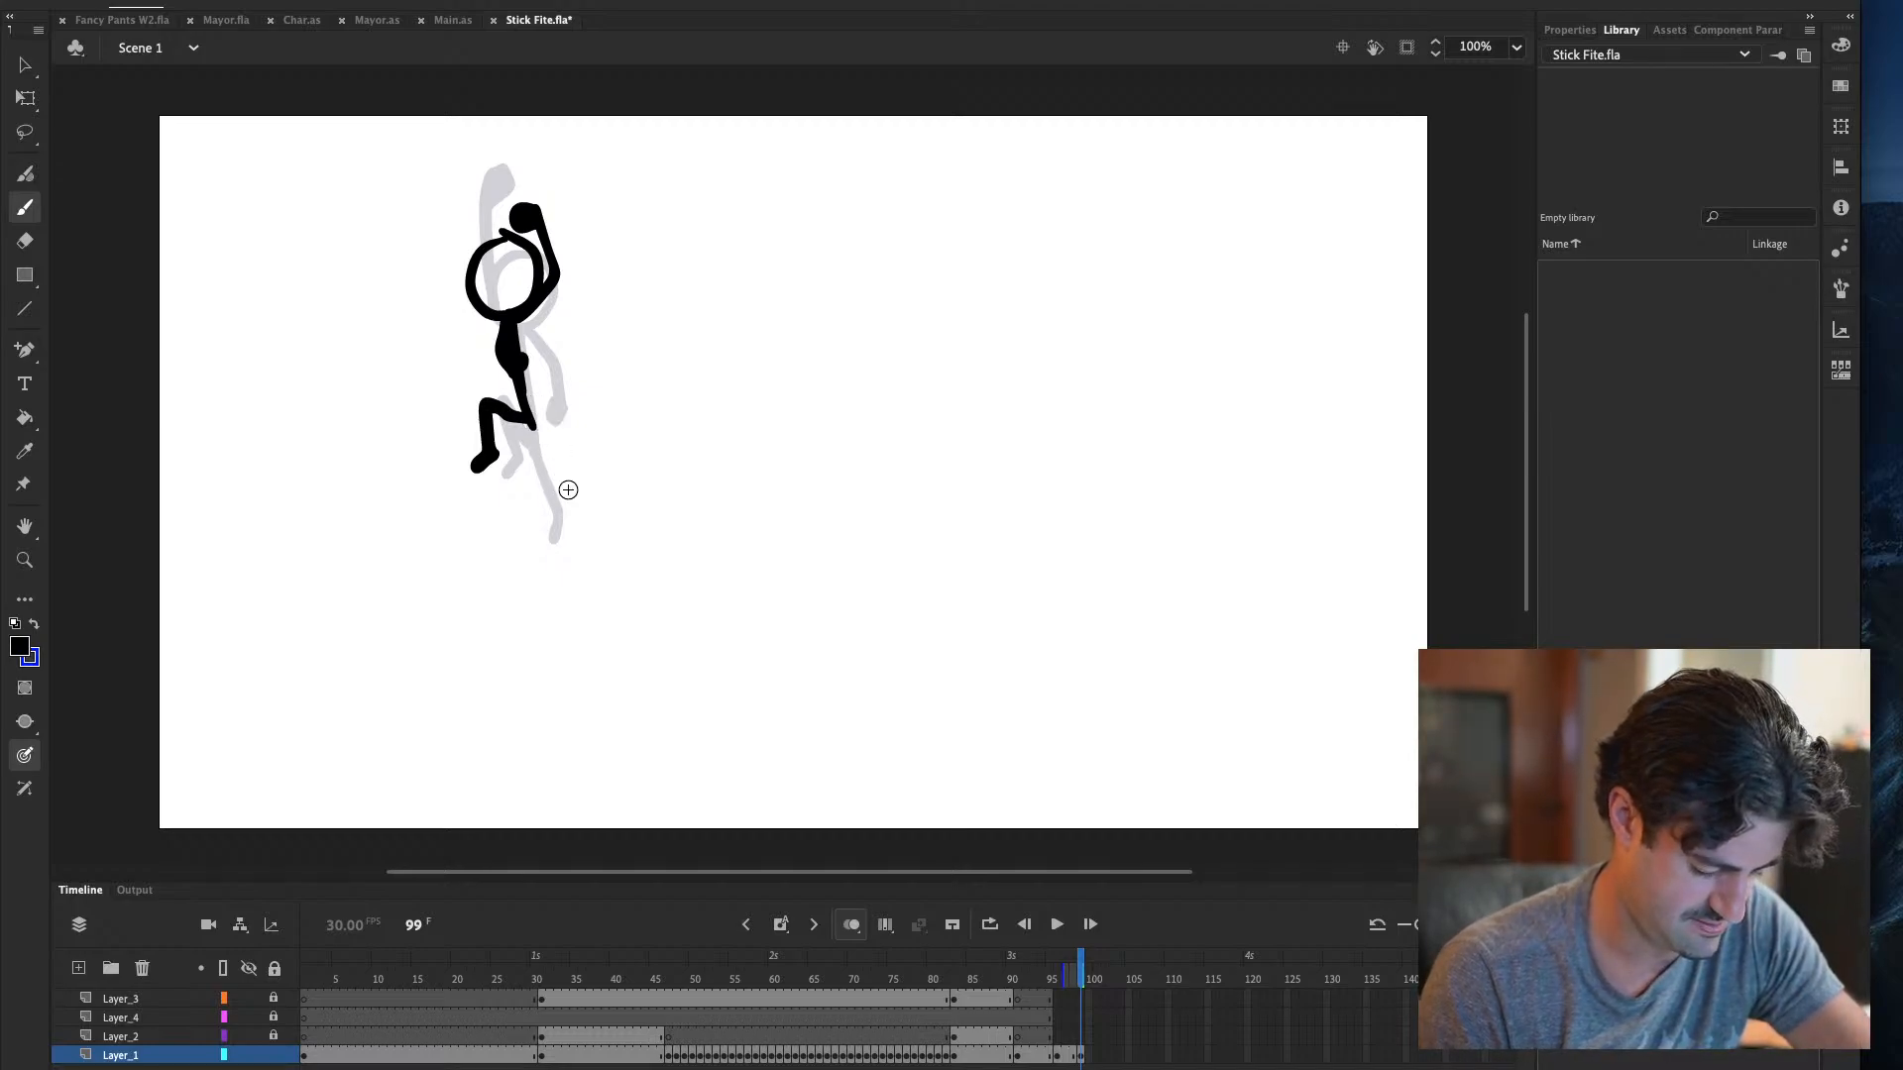
left_click_drag(532, 415, 578, 477)
key("ctrl+z")
left_click_drag(535, 416, 566, 507)
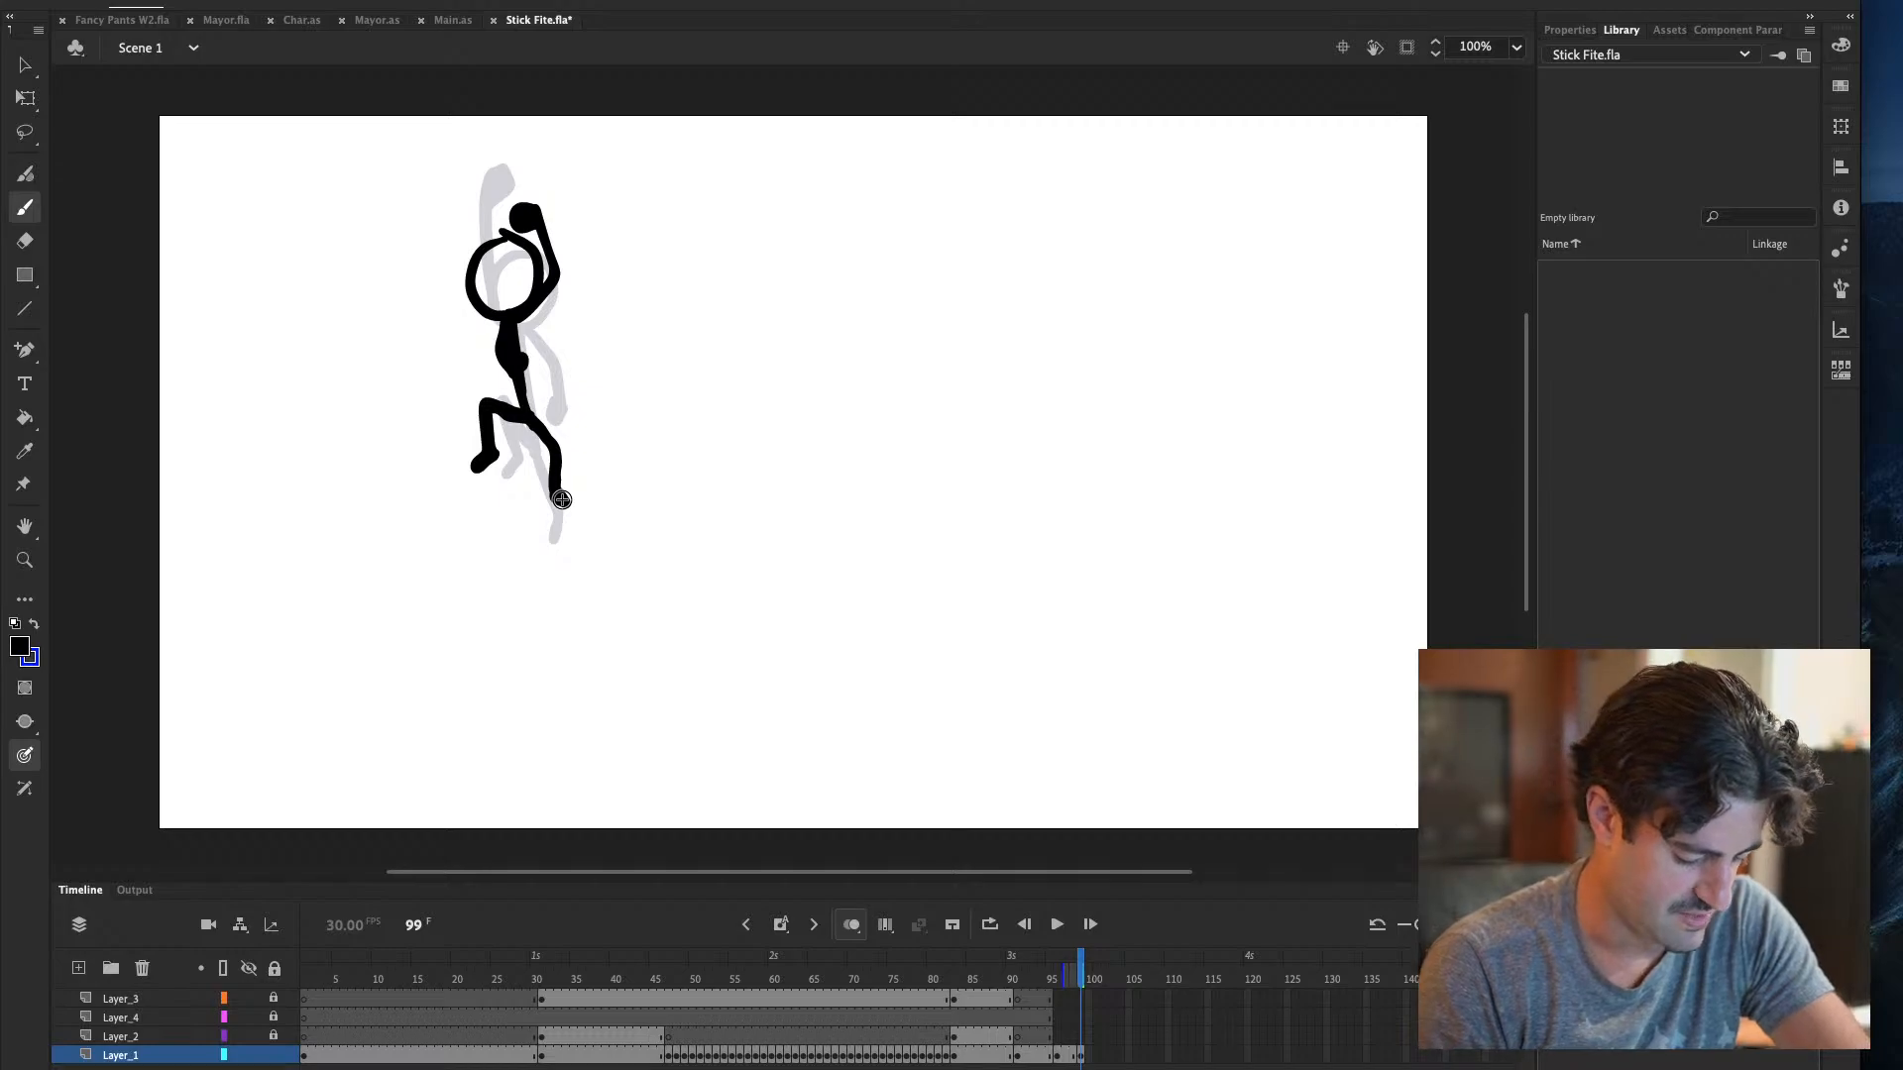
key("comma")
key("period")
key("F5")
key("ctrl+z")
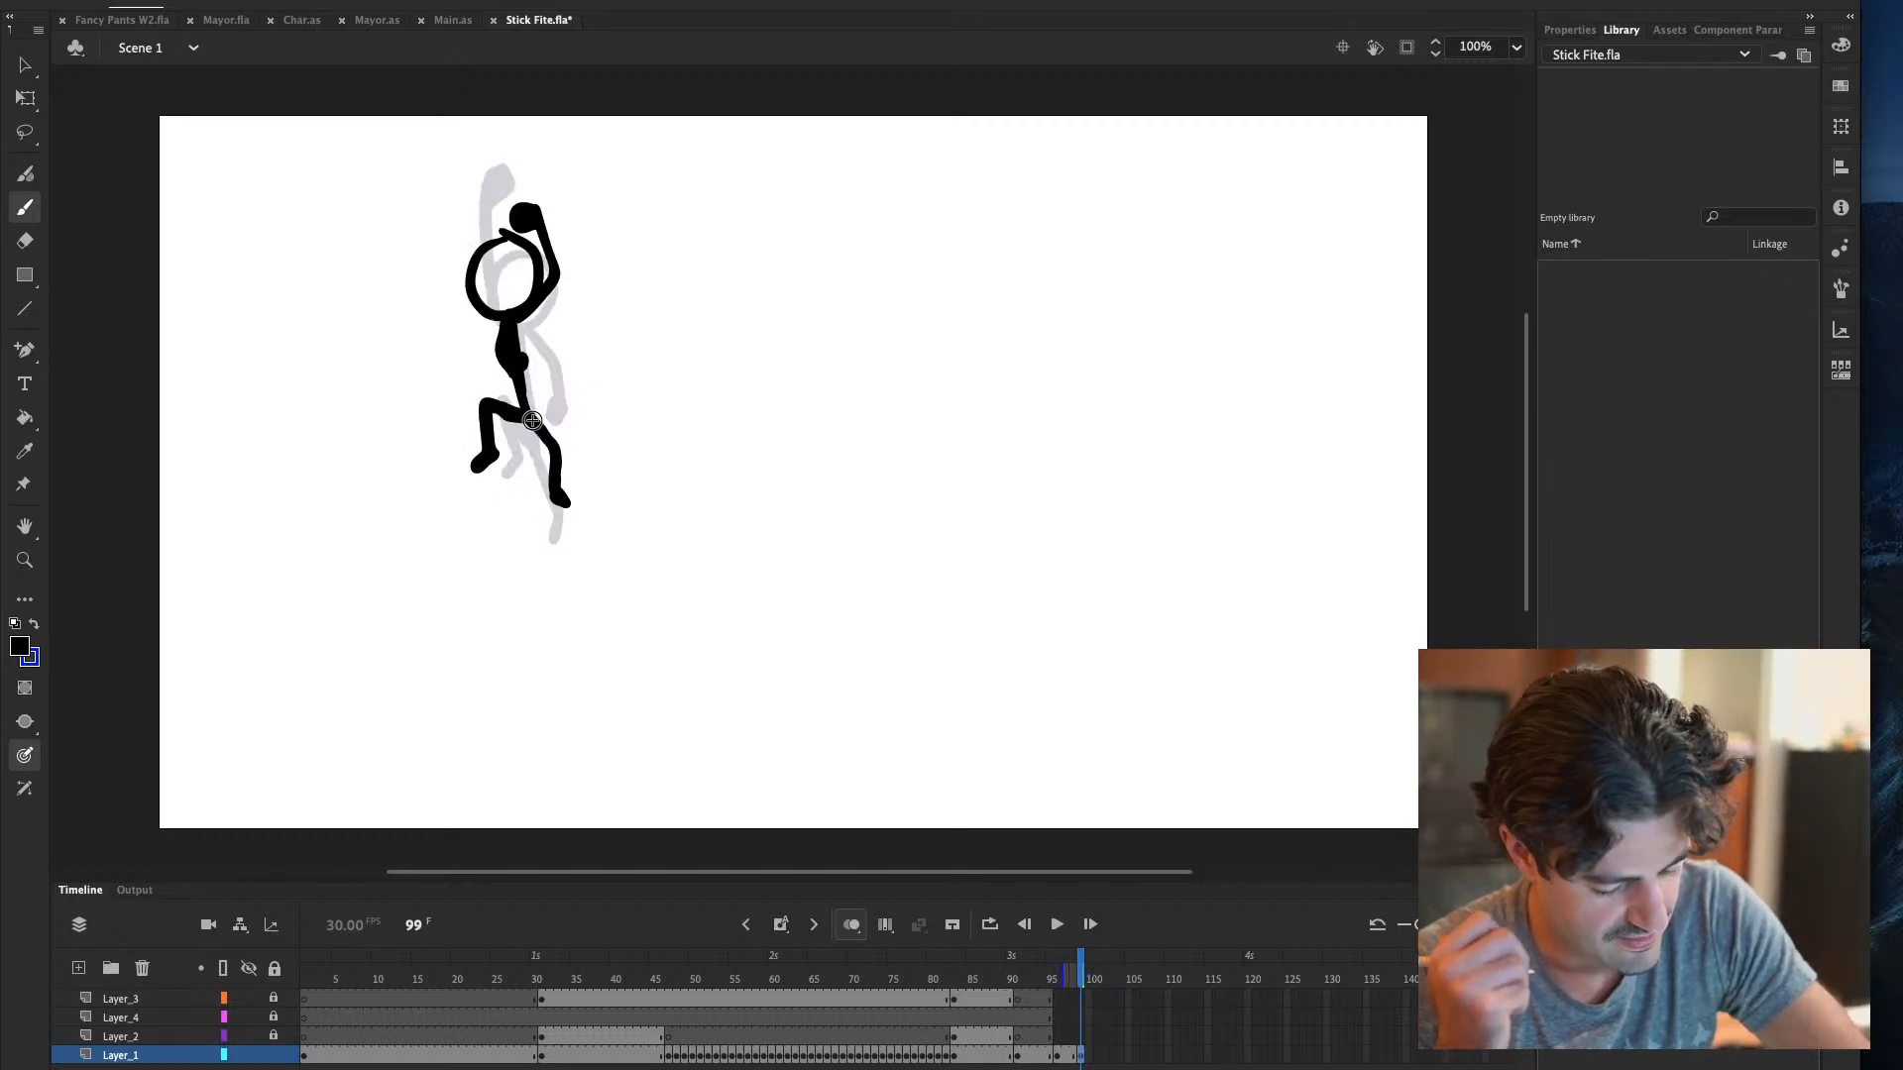
Add a black brush dab where the raised arm meets the base of the head at frame 98 of Layer_1
key("comma")
key("period")
key("comma")
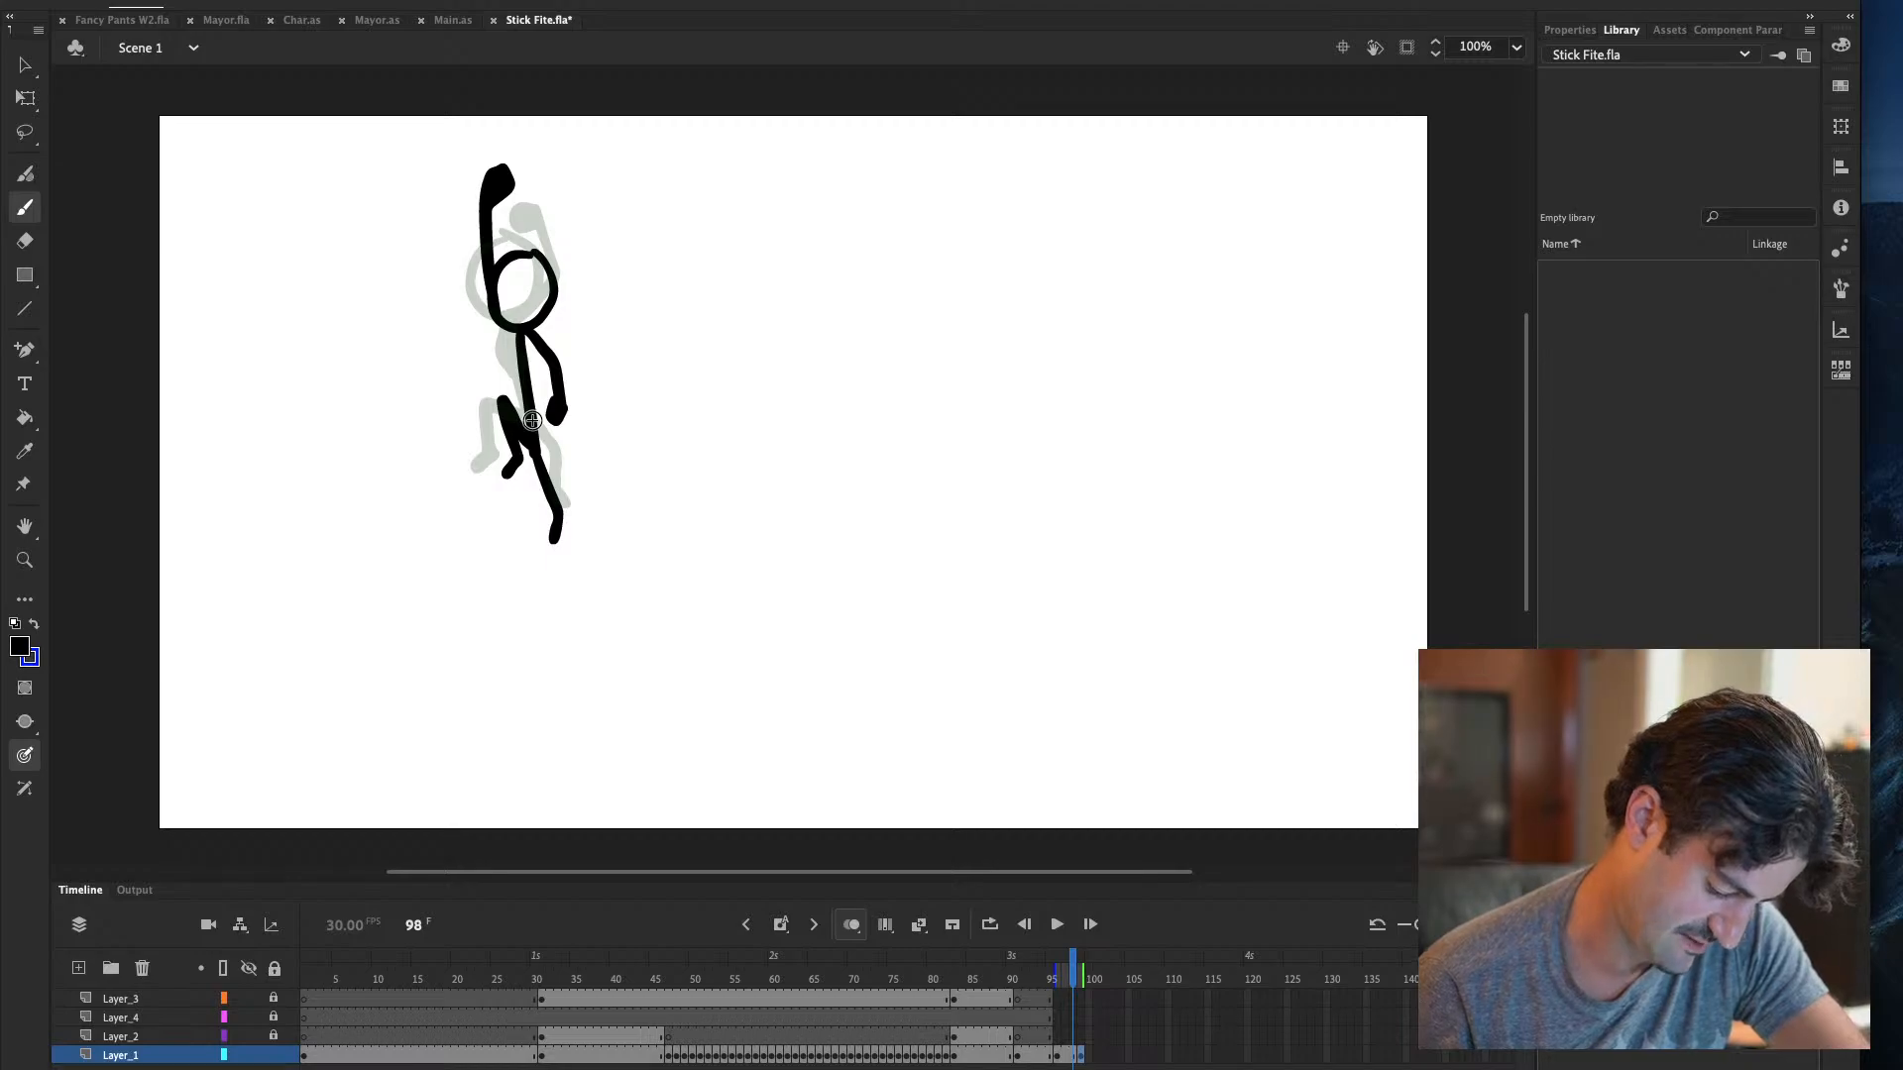
left_click(1075, 1056)
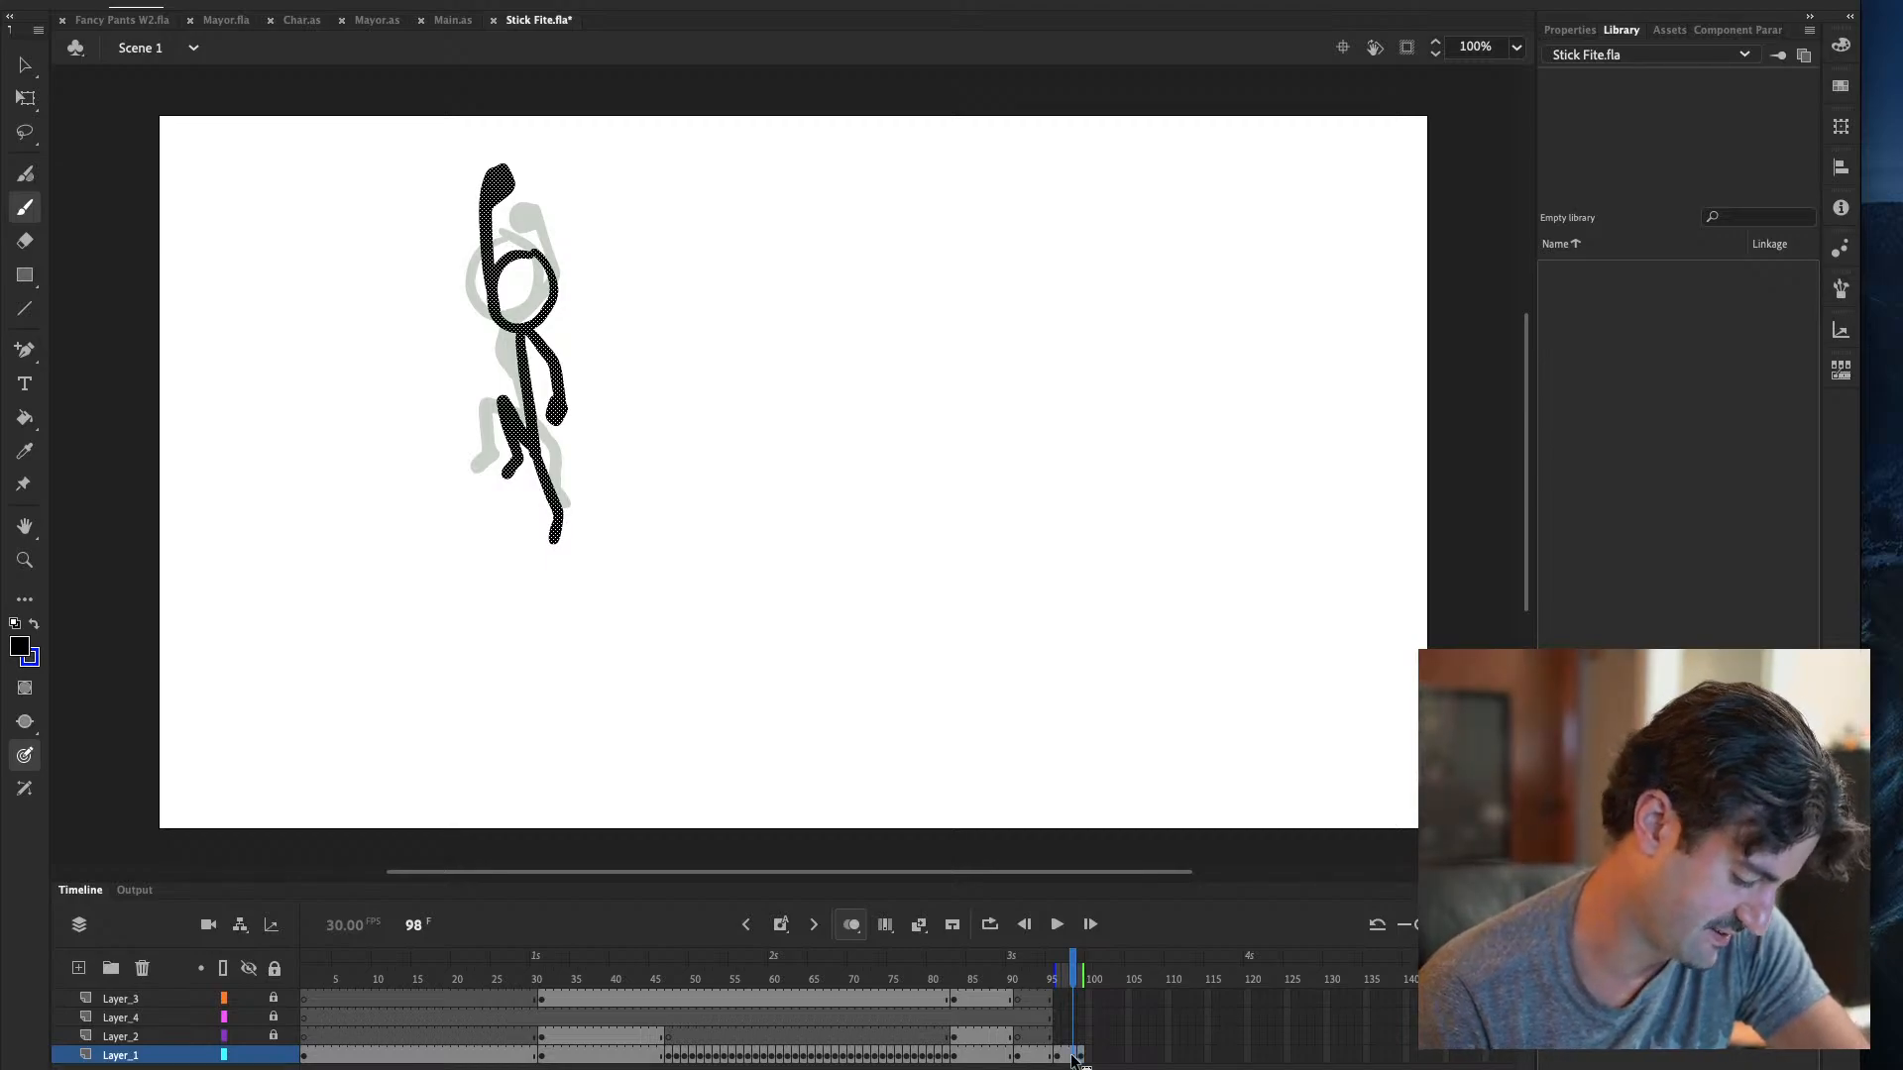
left_click(511, 324)
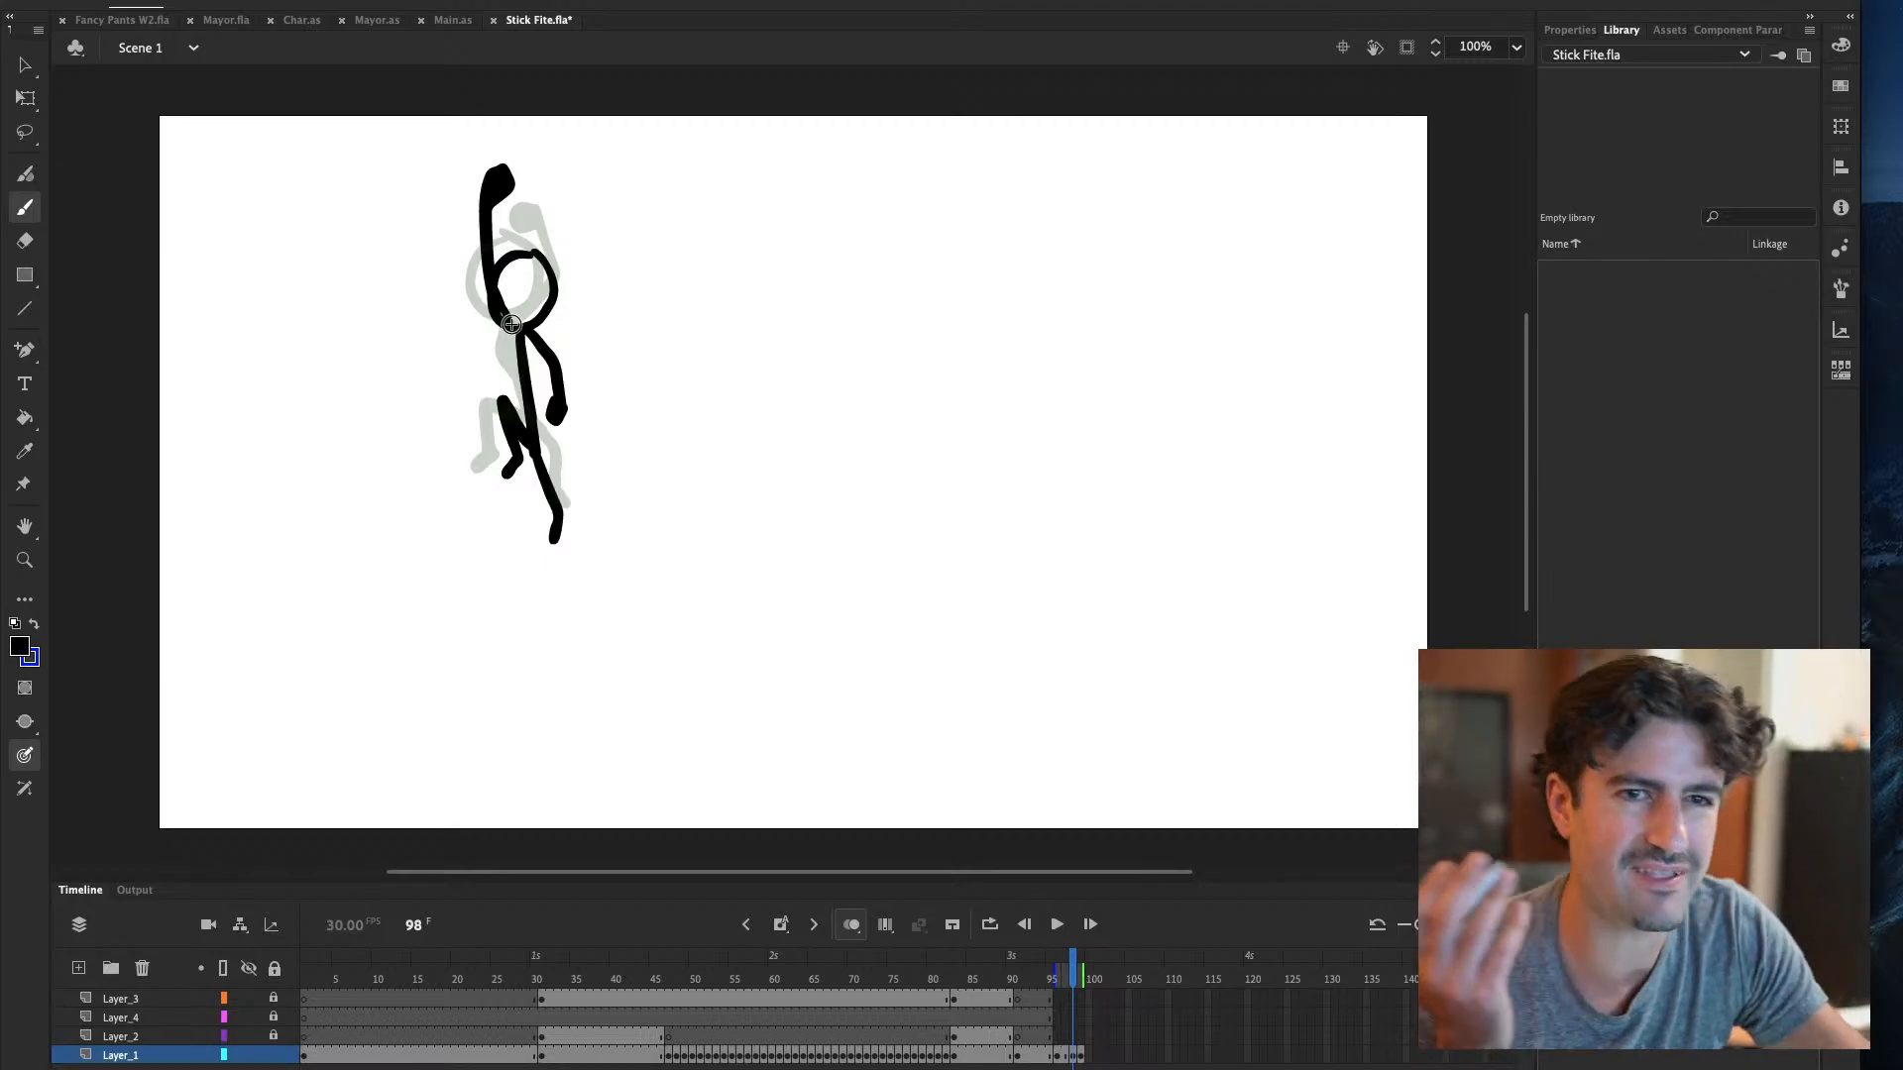
Save Stick Fite.fla and run a test movie of the fight animation
key("super+s")
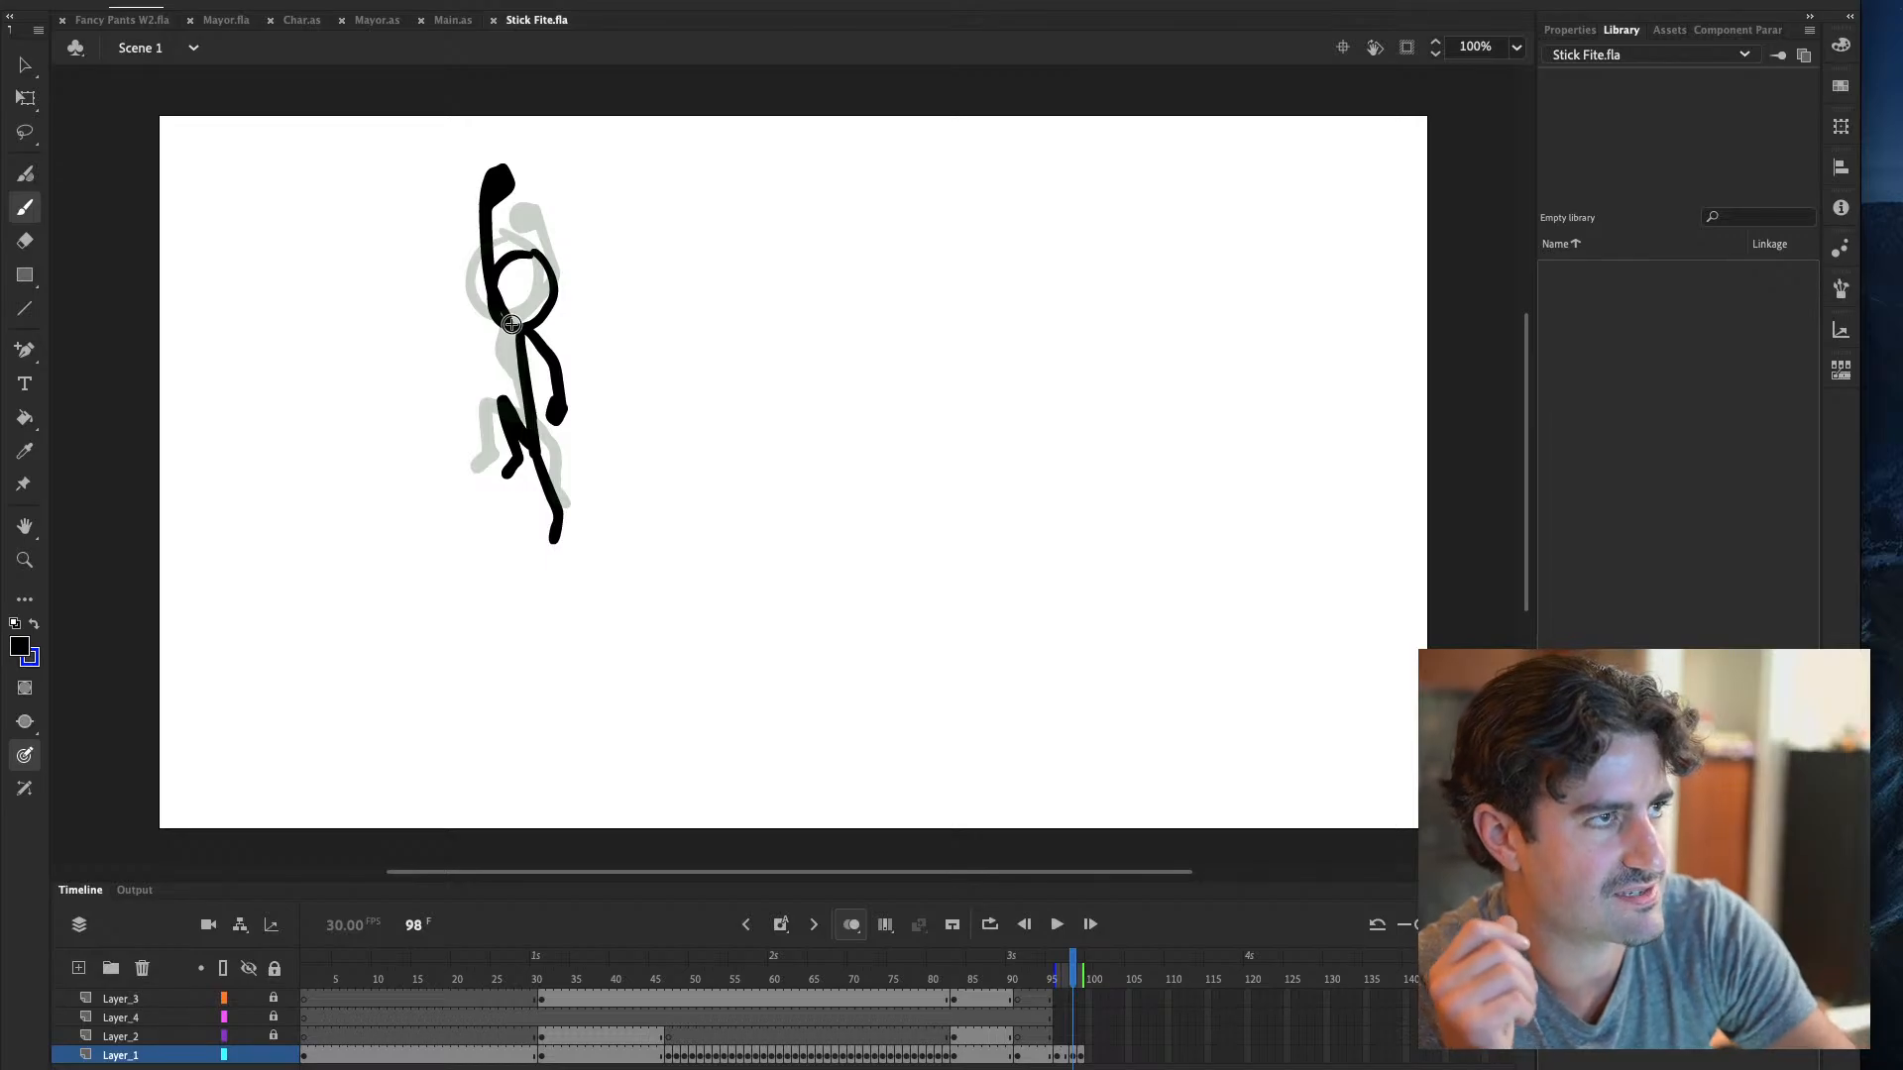
key("super+Return")
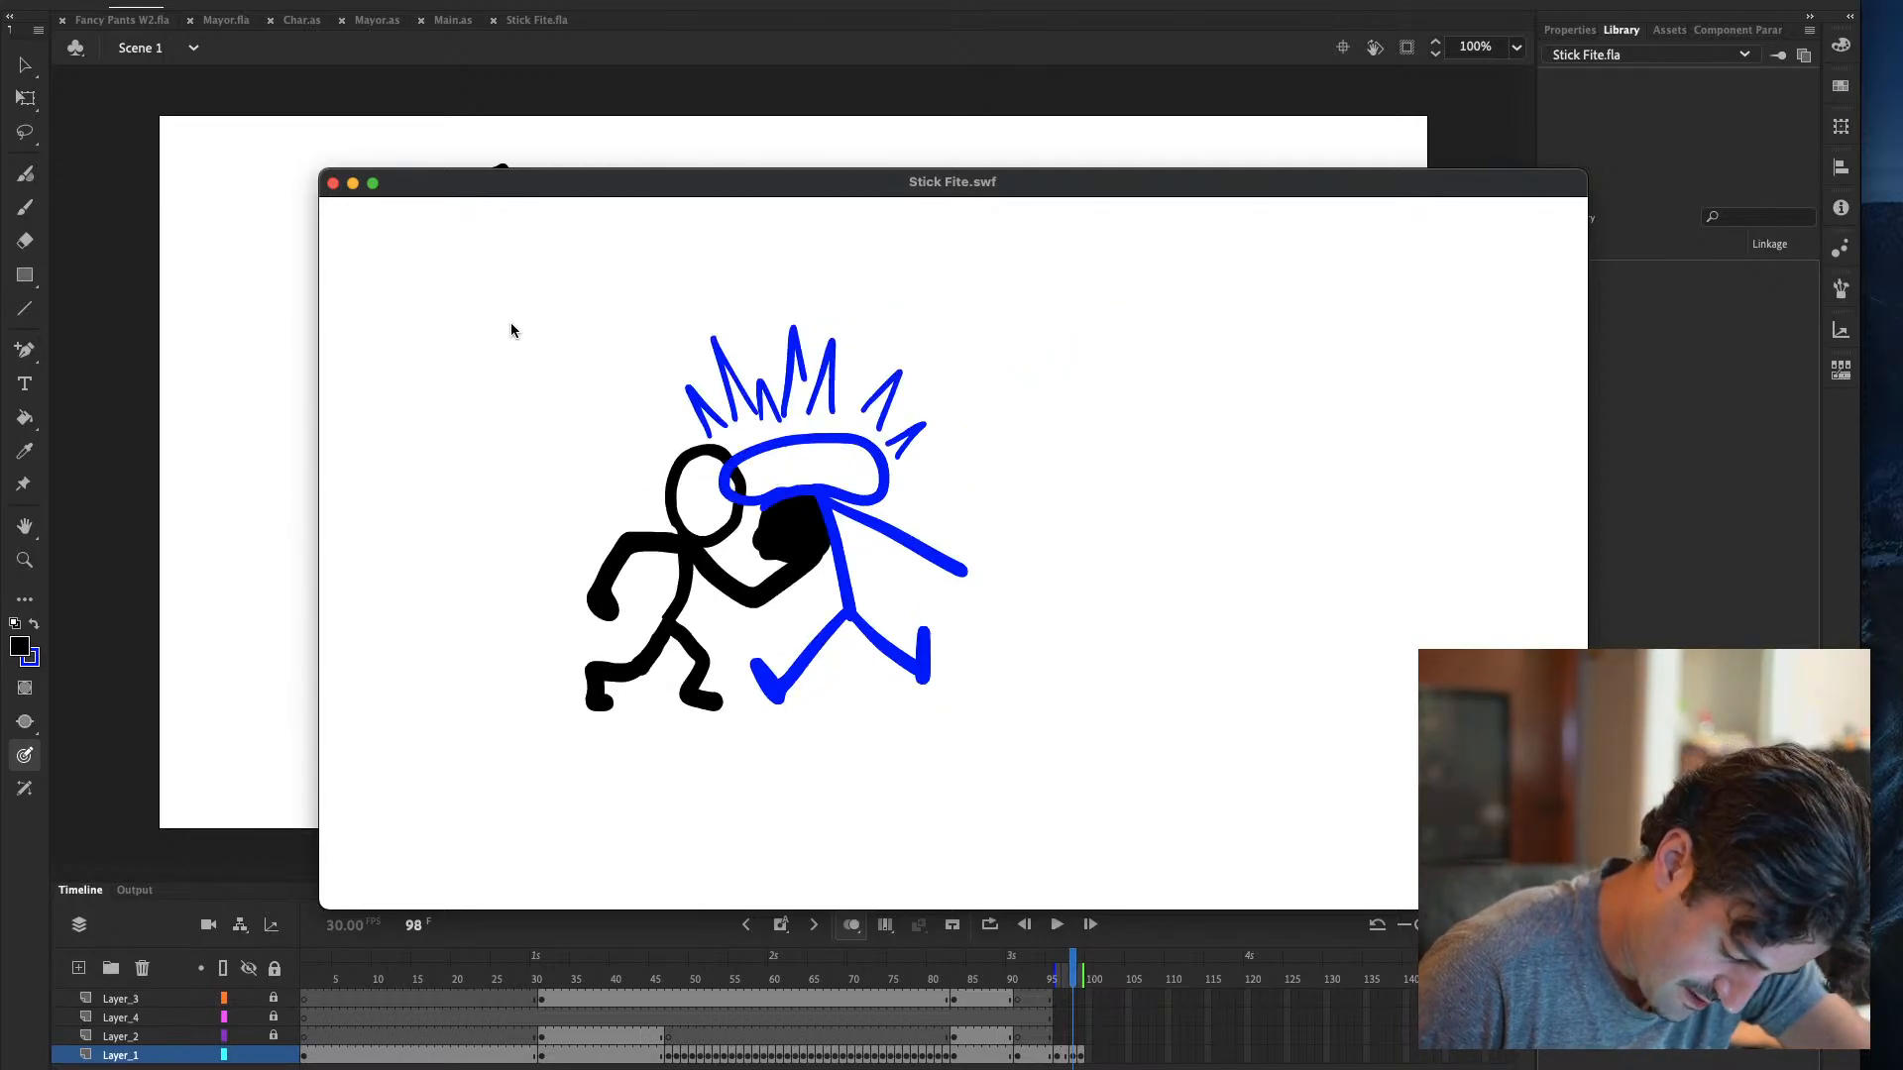
key("super+w")
Remove two frames around frame 94 across all layers and play back the transition from the punch into the leap
left_click(1047, 1034)
right_click(1047, 1034)
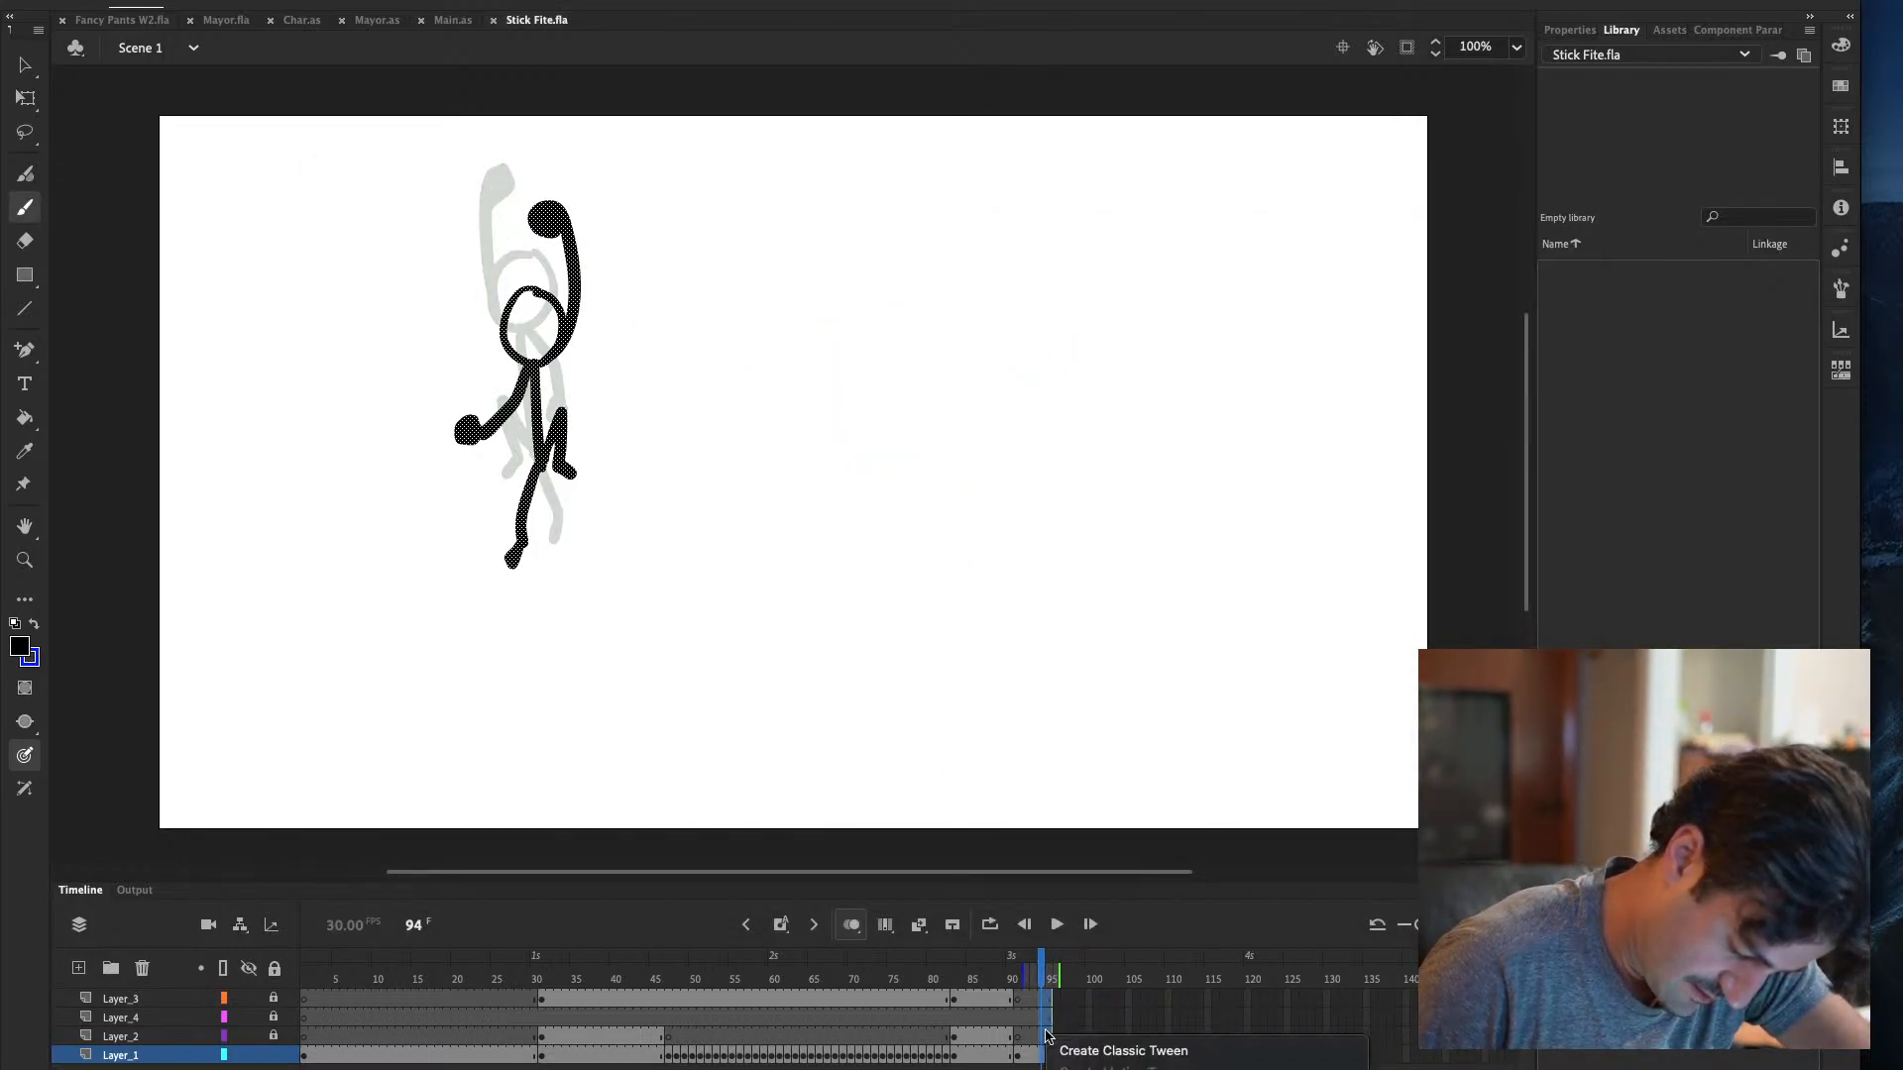
left_click(1110, 1050)
key("Return")
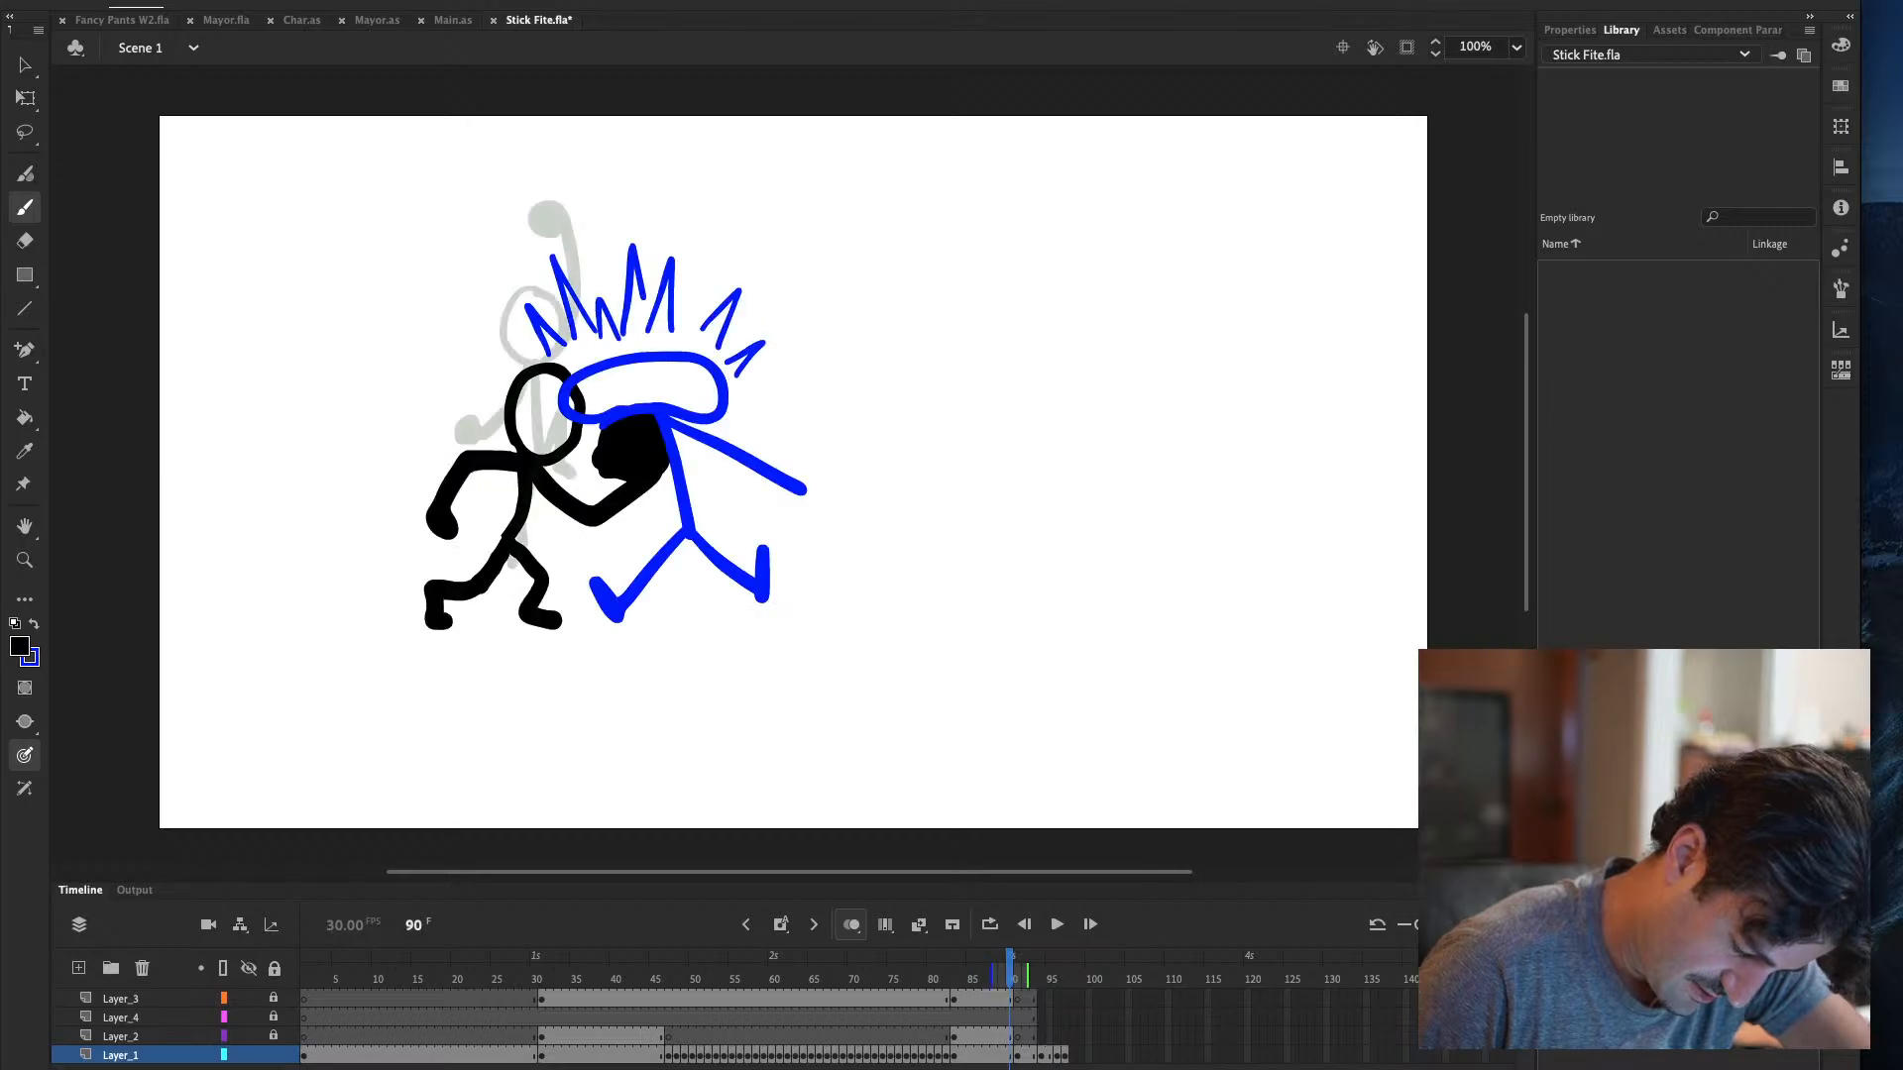
left_click_drag(1033, 979, 1075, 979)
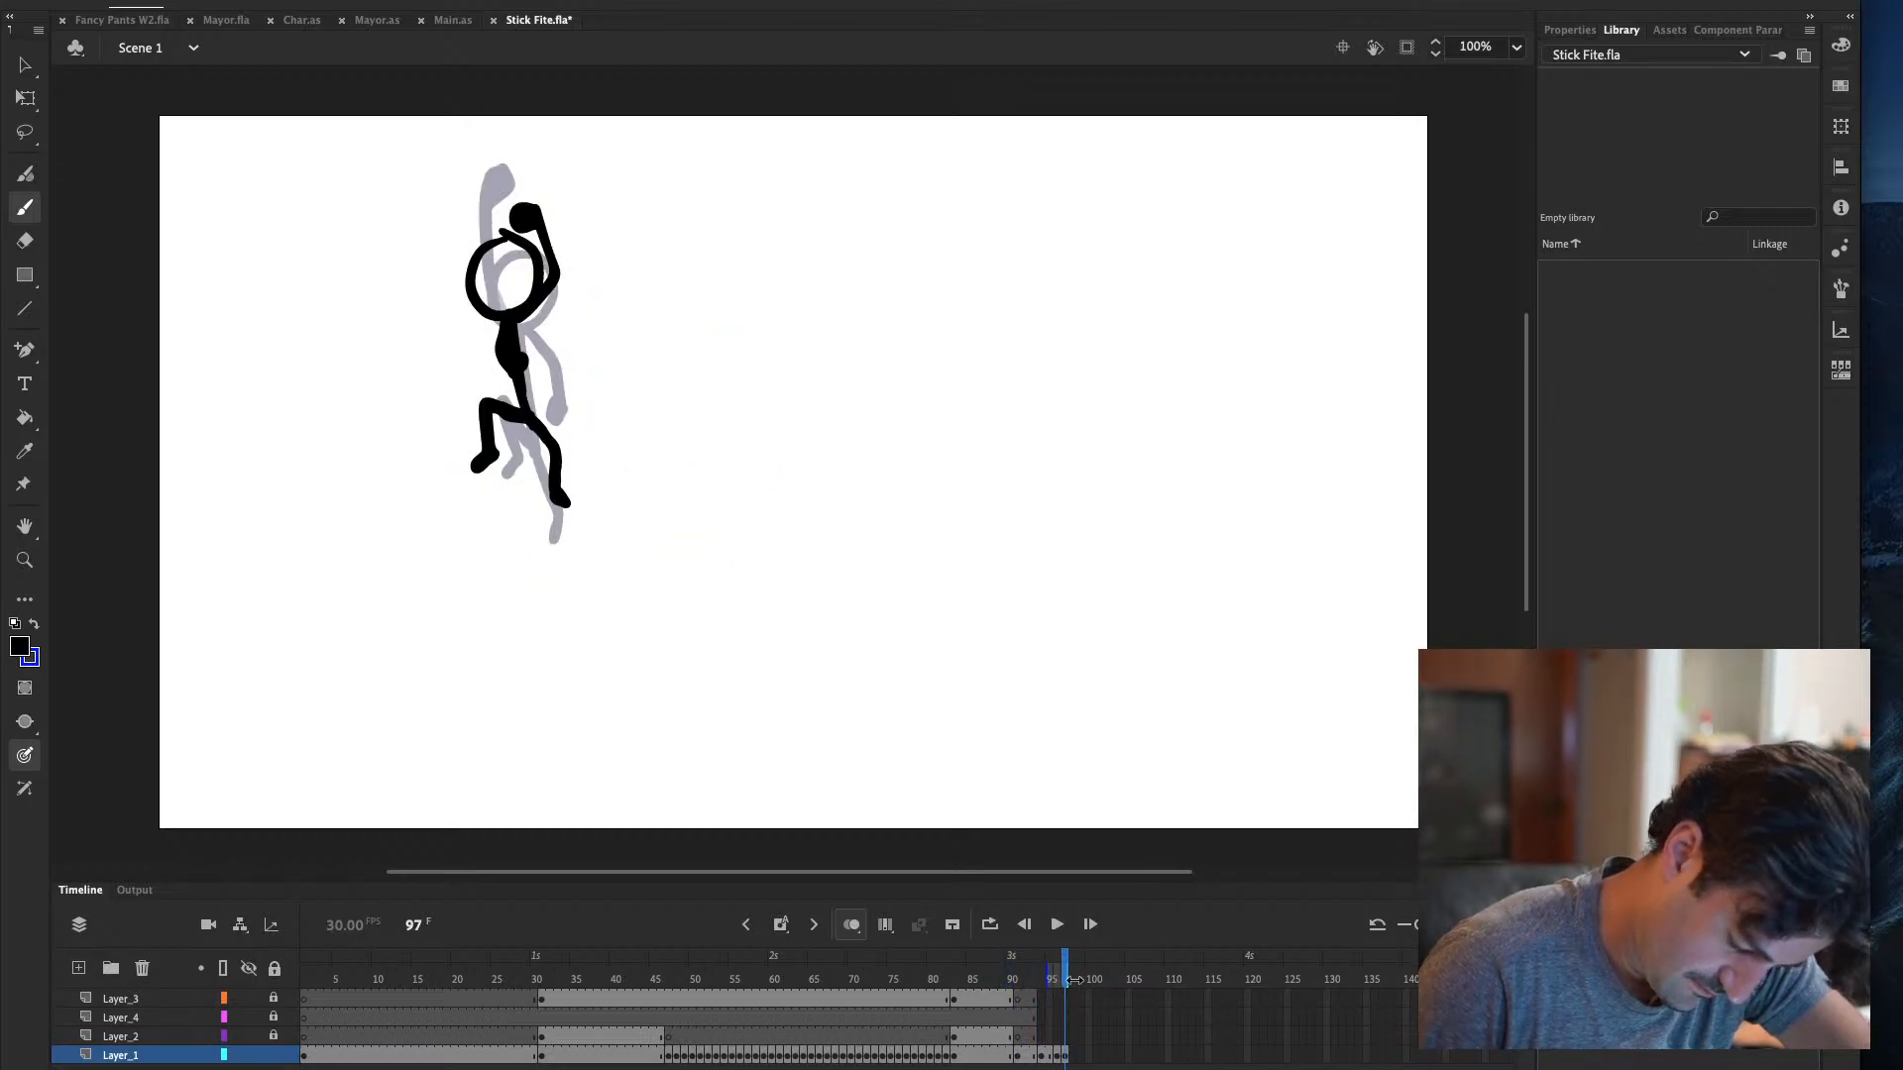
Extend the leap pose holds on Layer_1 so the last pose starts at frame 99, and insert a blank keyframe at frame 102
left_click(1066, 1056)
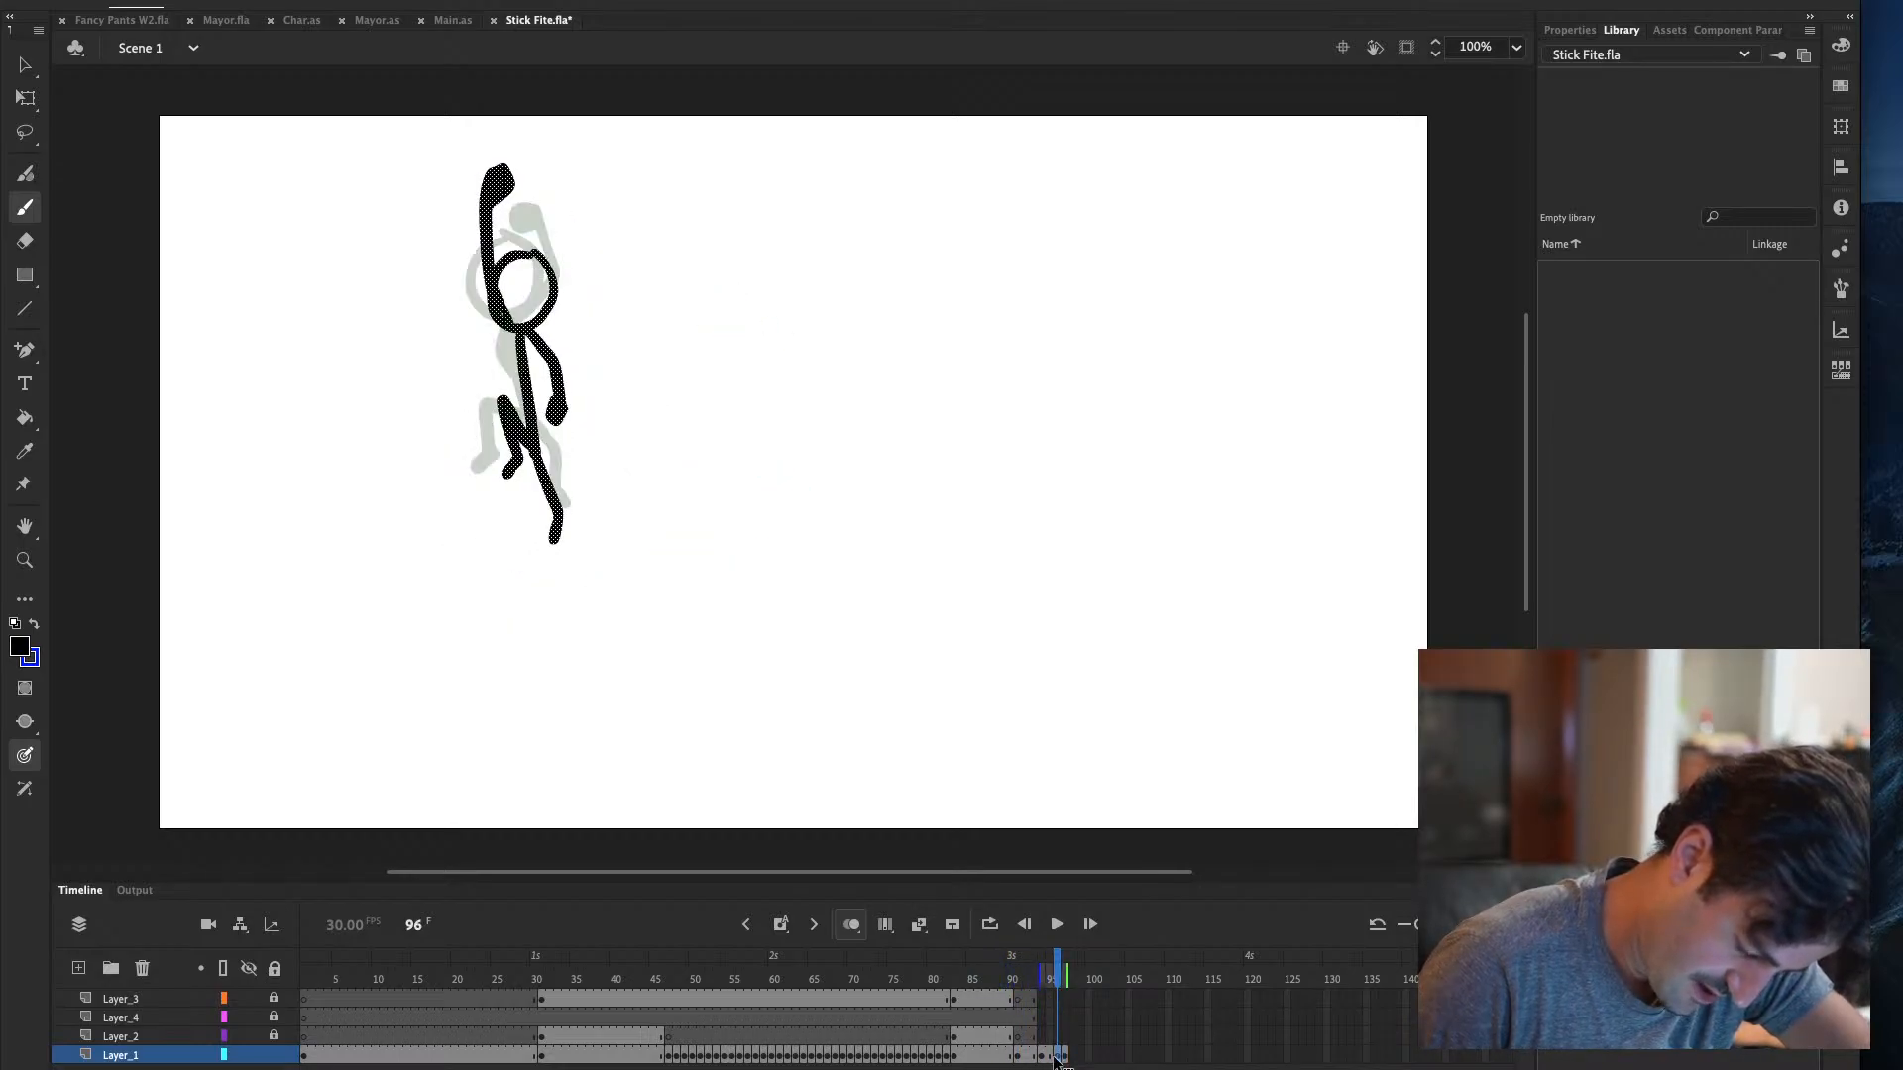
left_click(1075, 1055)
left_click(1082, 1055)
left_click(1105, 1055)
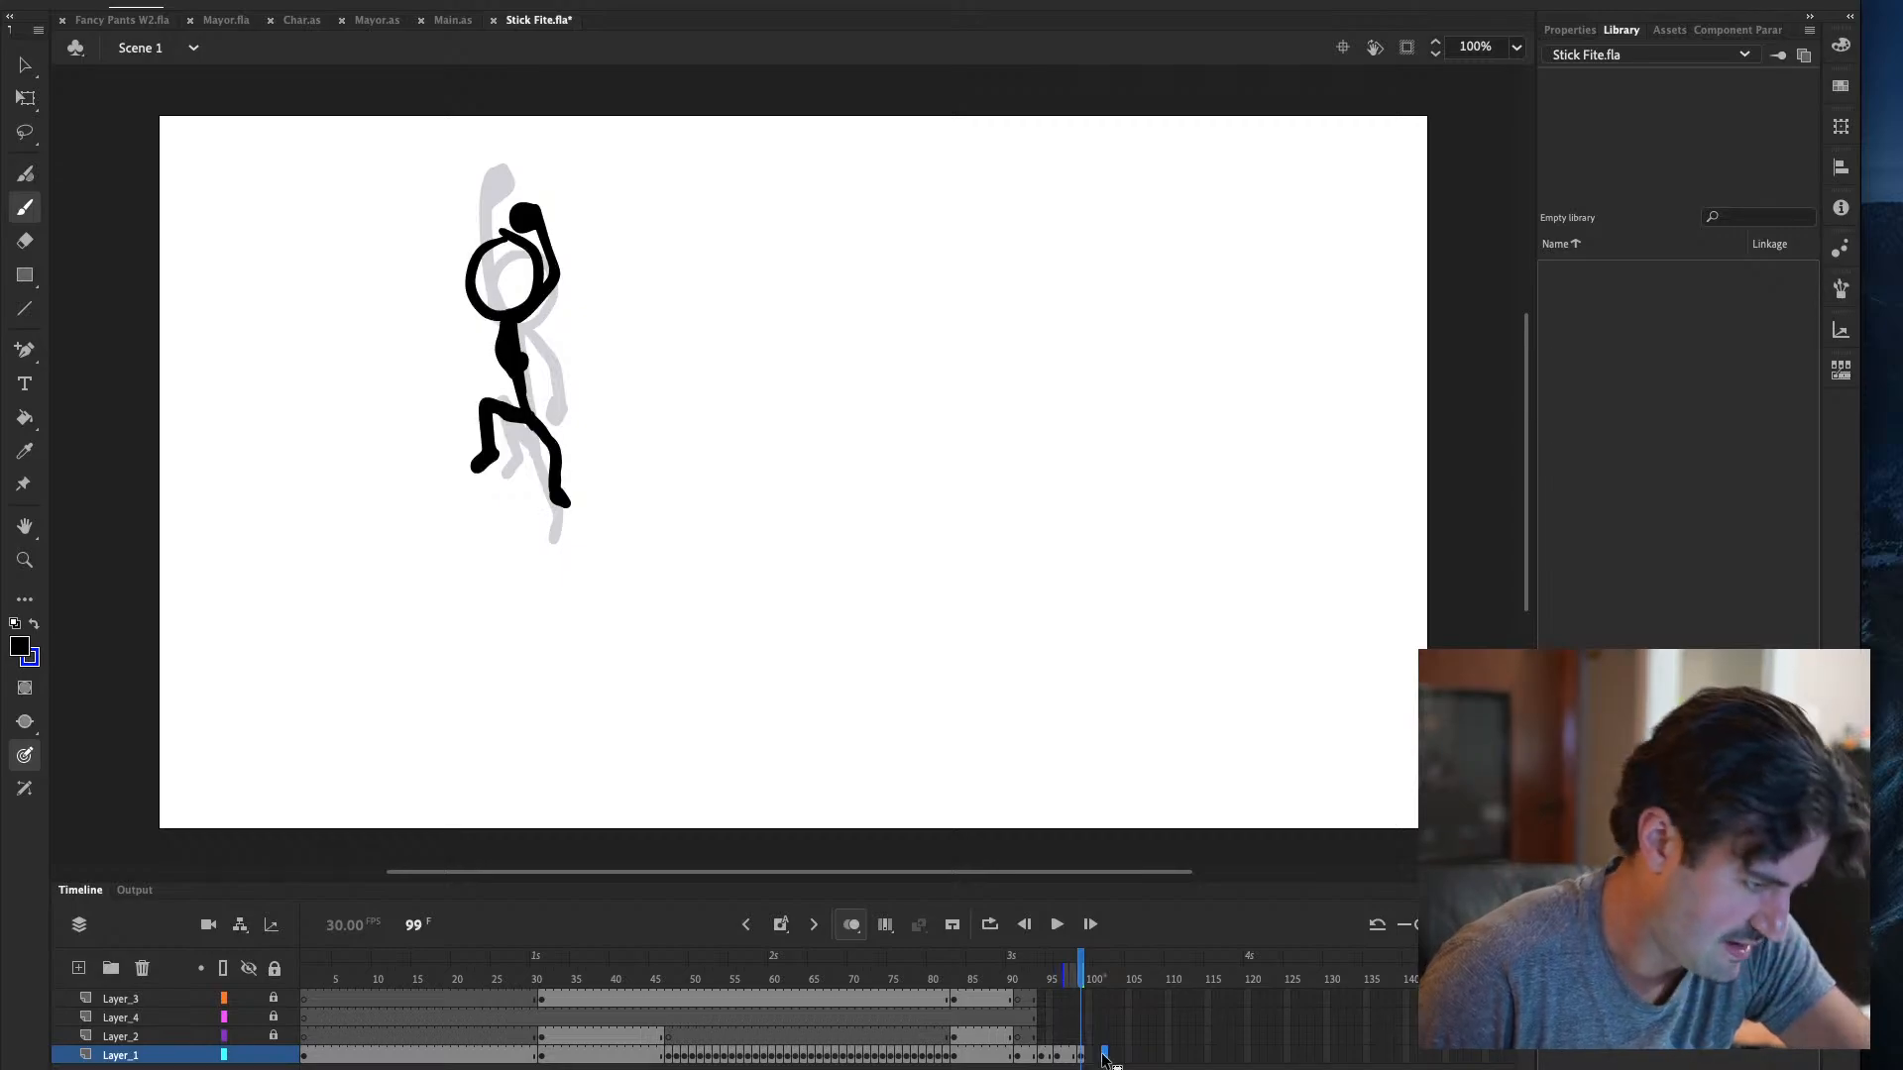
key("F7")
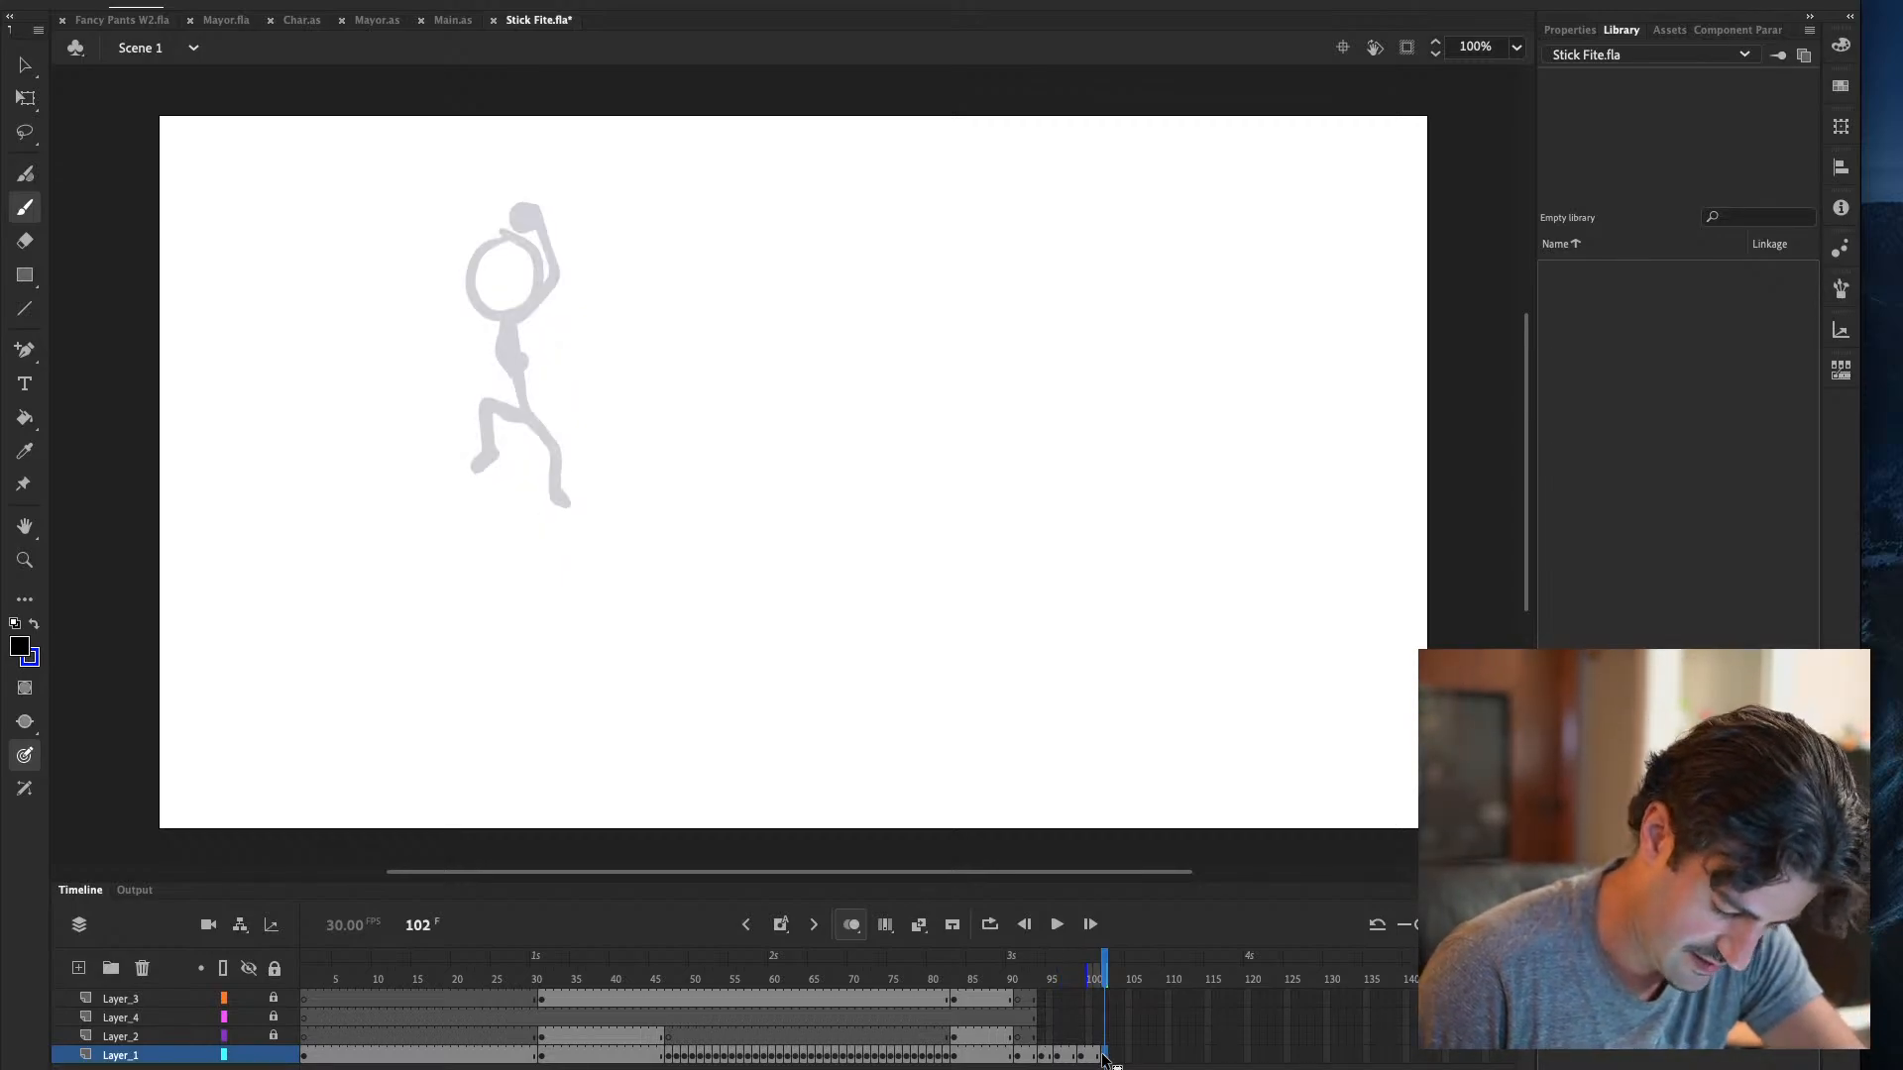
Flip back and forth through the frames up to 102 to examine the motion between the leap poses
key("comma")
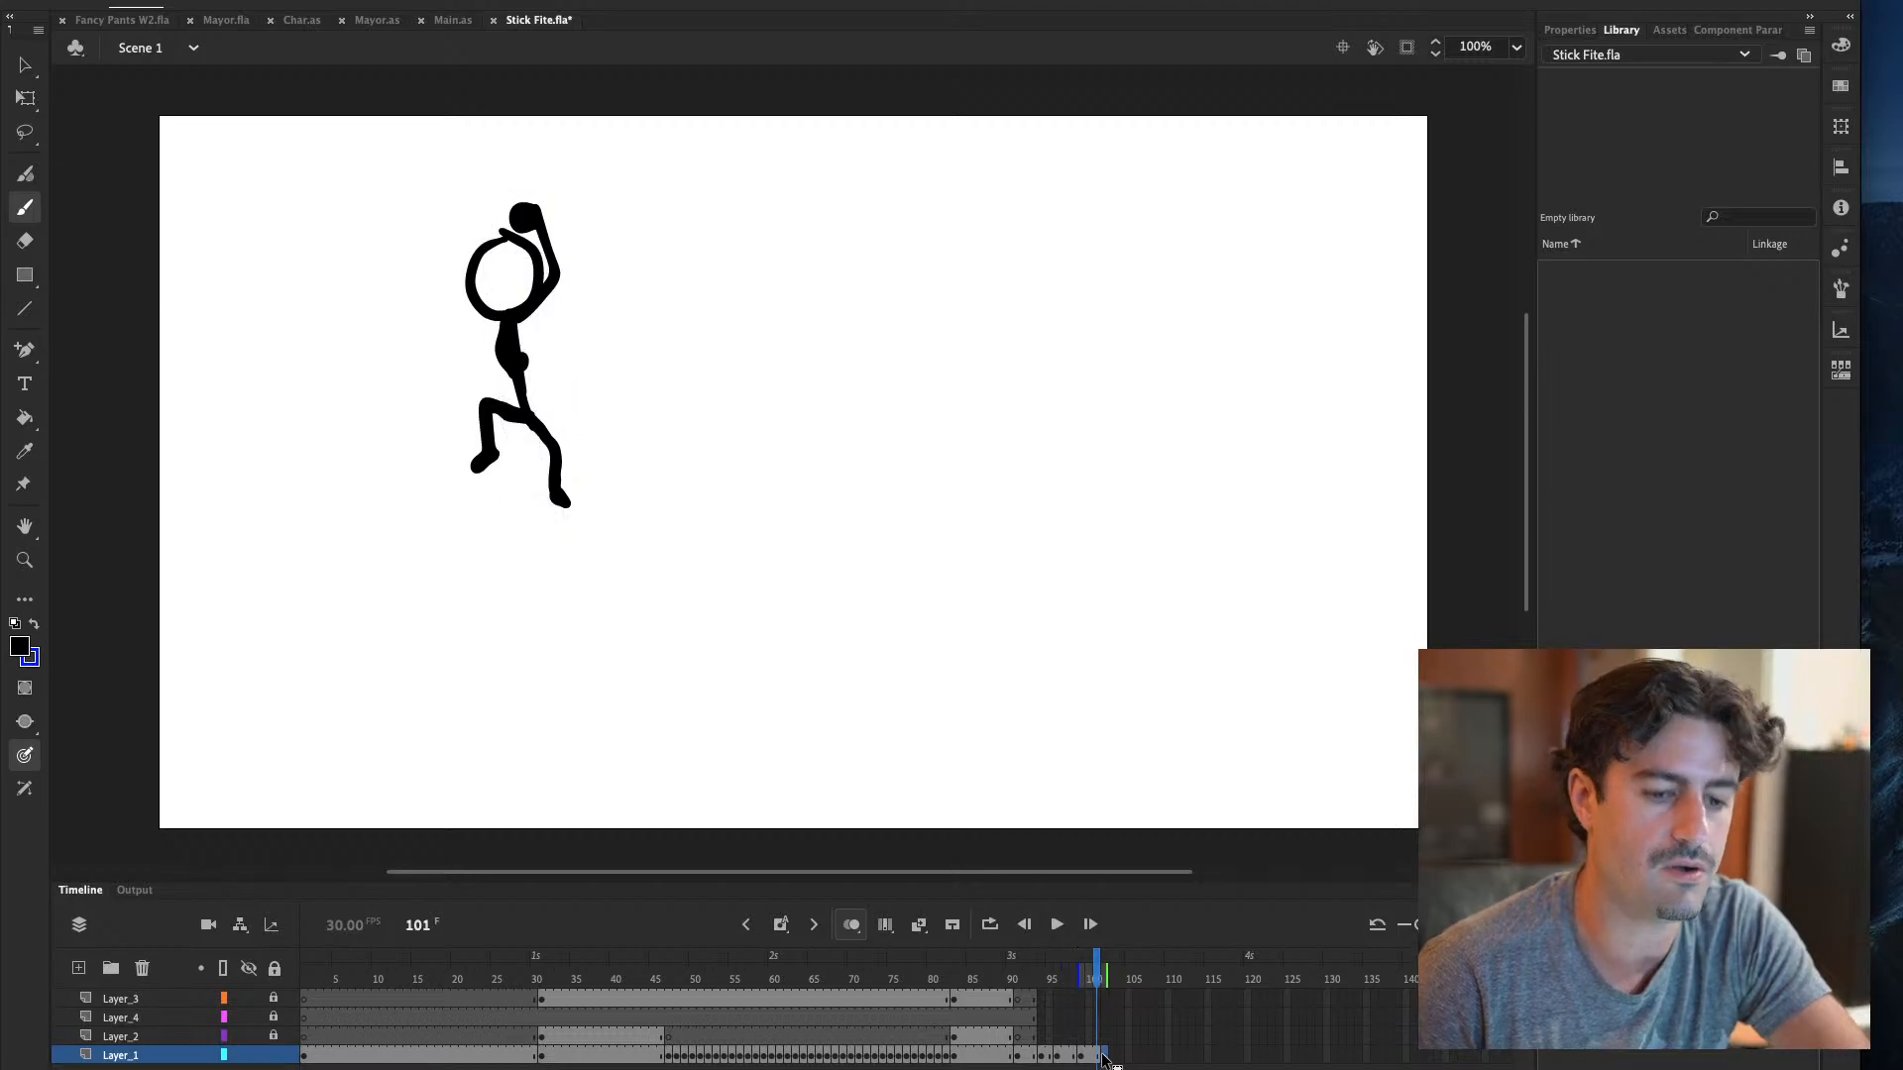
key("period")
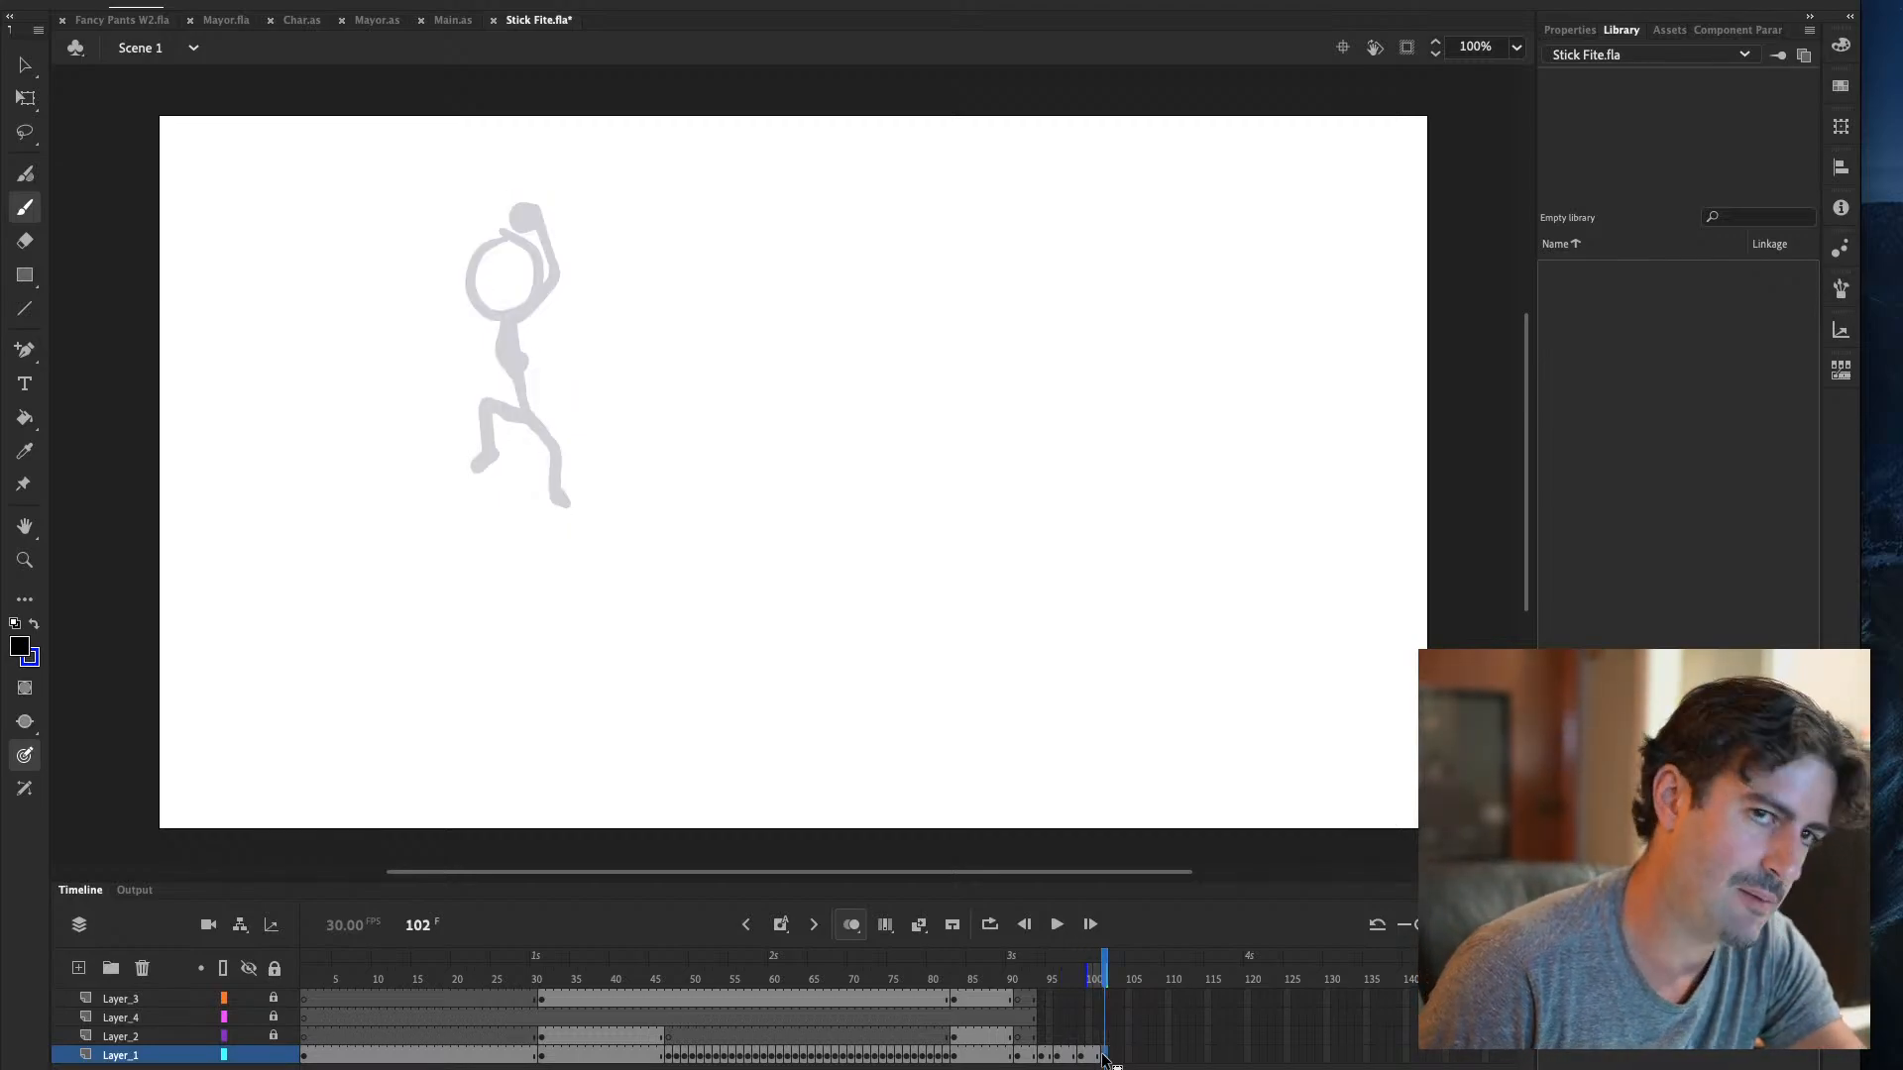
key("comma")
key("period")
key("comma")
key("comma")
key("comma")
key("comma")
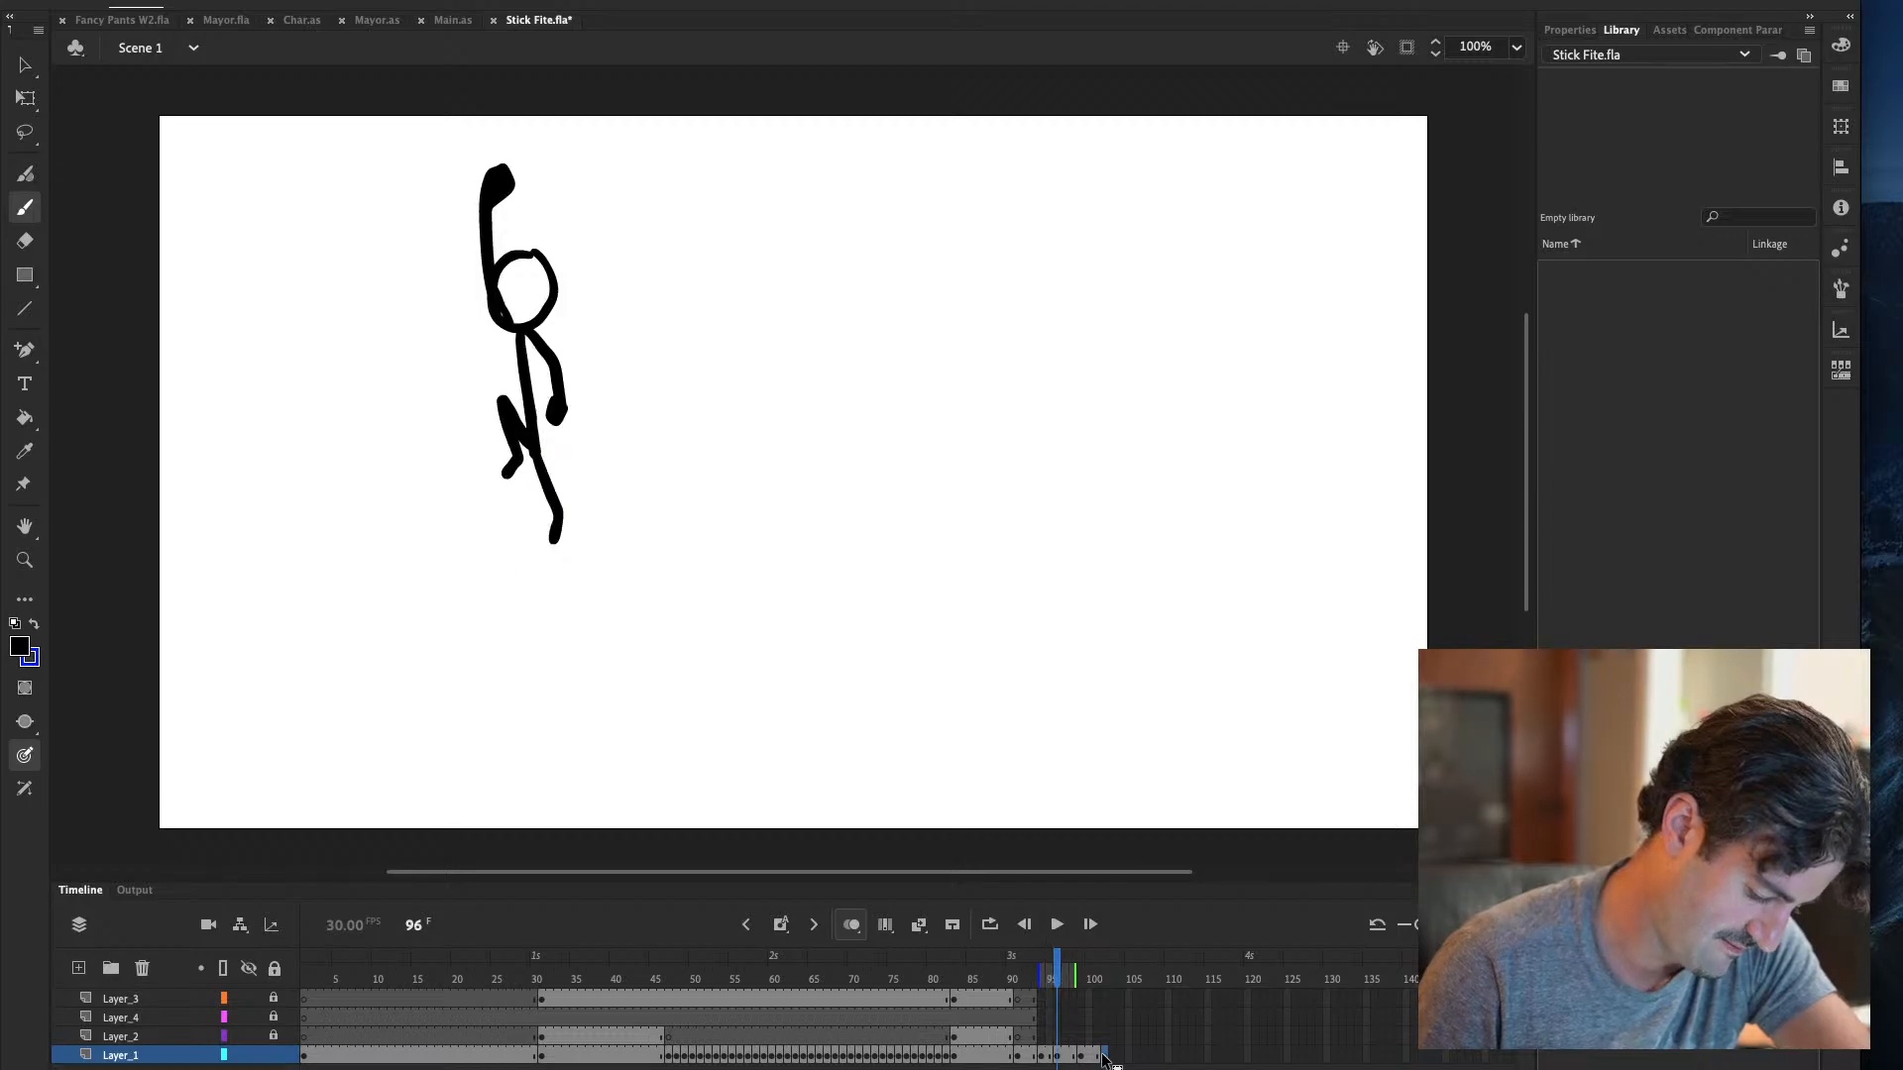
key("period")
key("period")
key("comma")
key("comma")
key("comma")
key("period")
key("period")
key("period")
key("period")
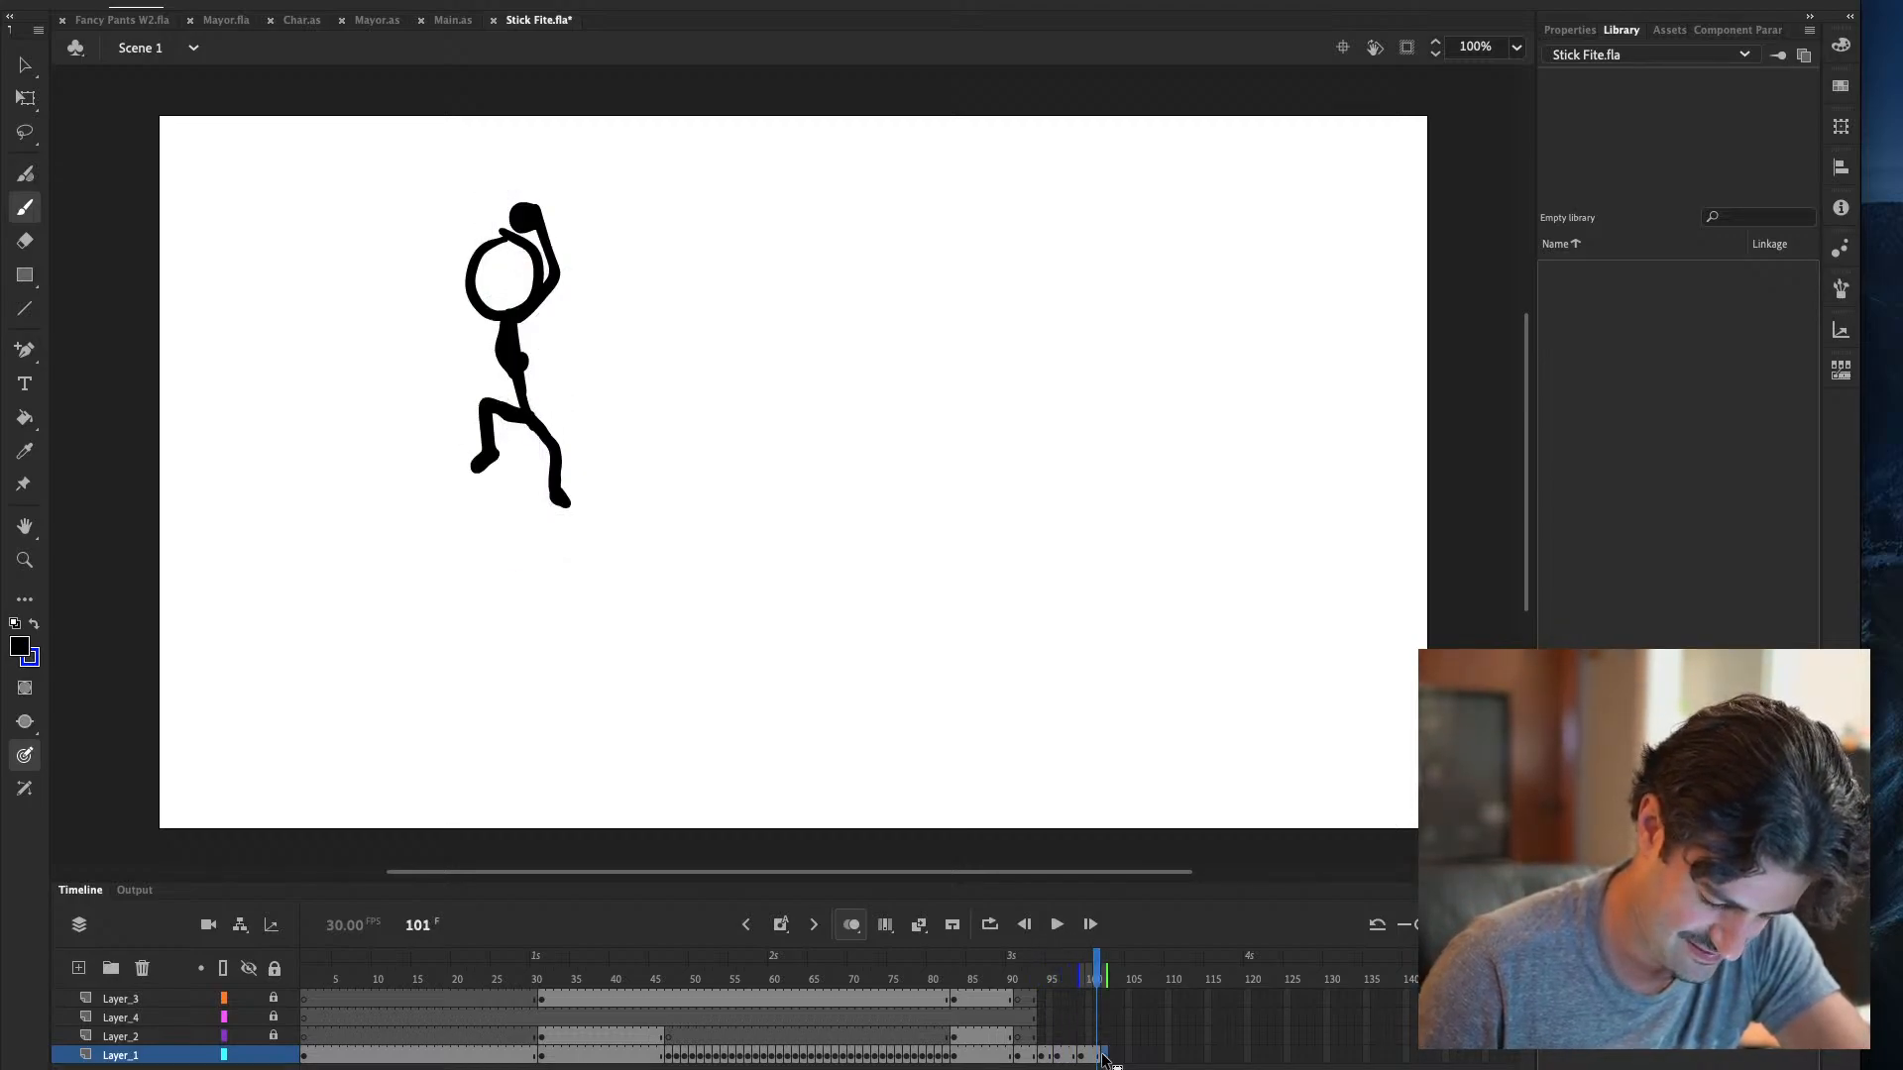
key("period")
key("comma")
key("period")
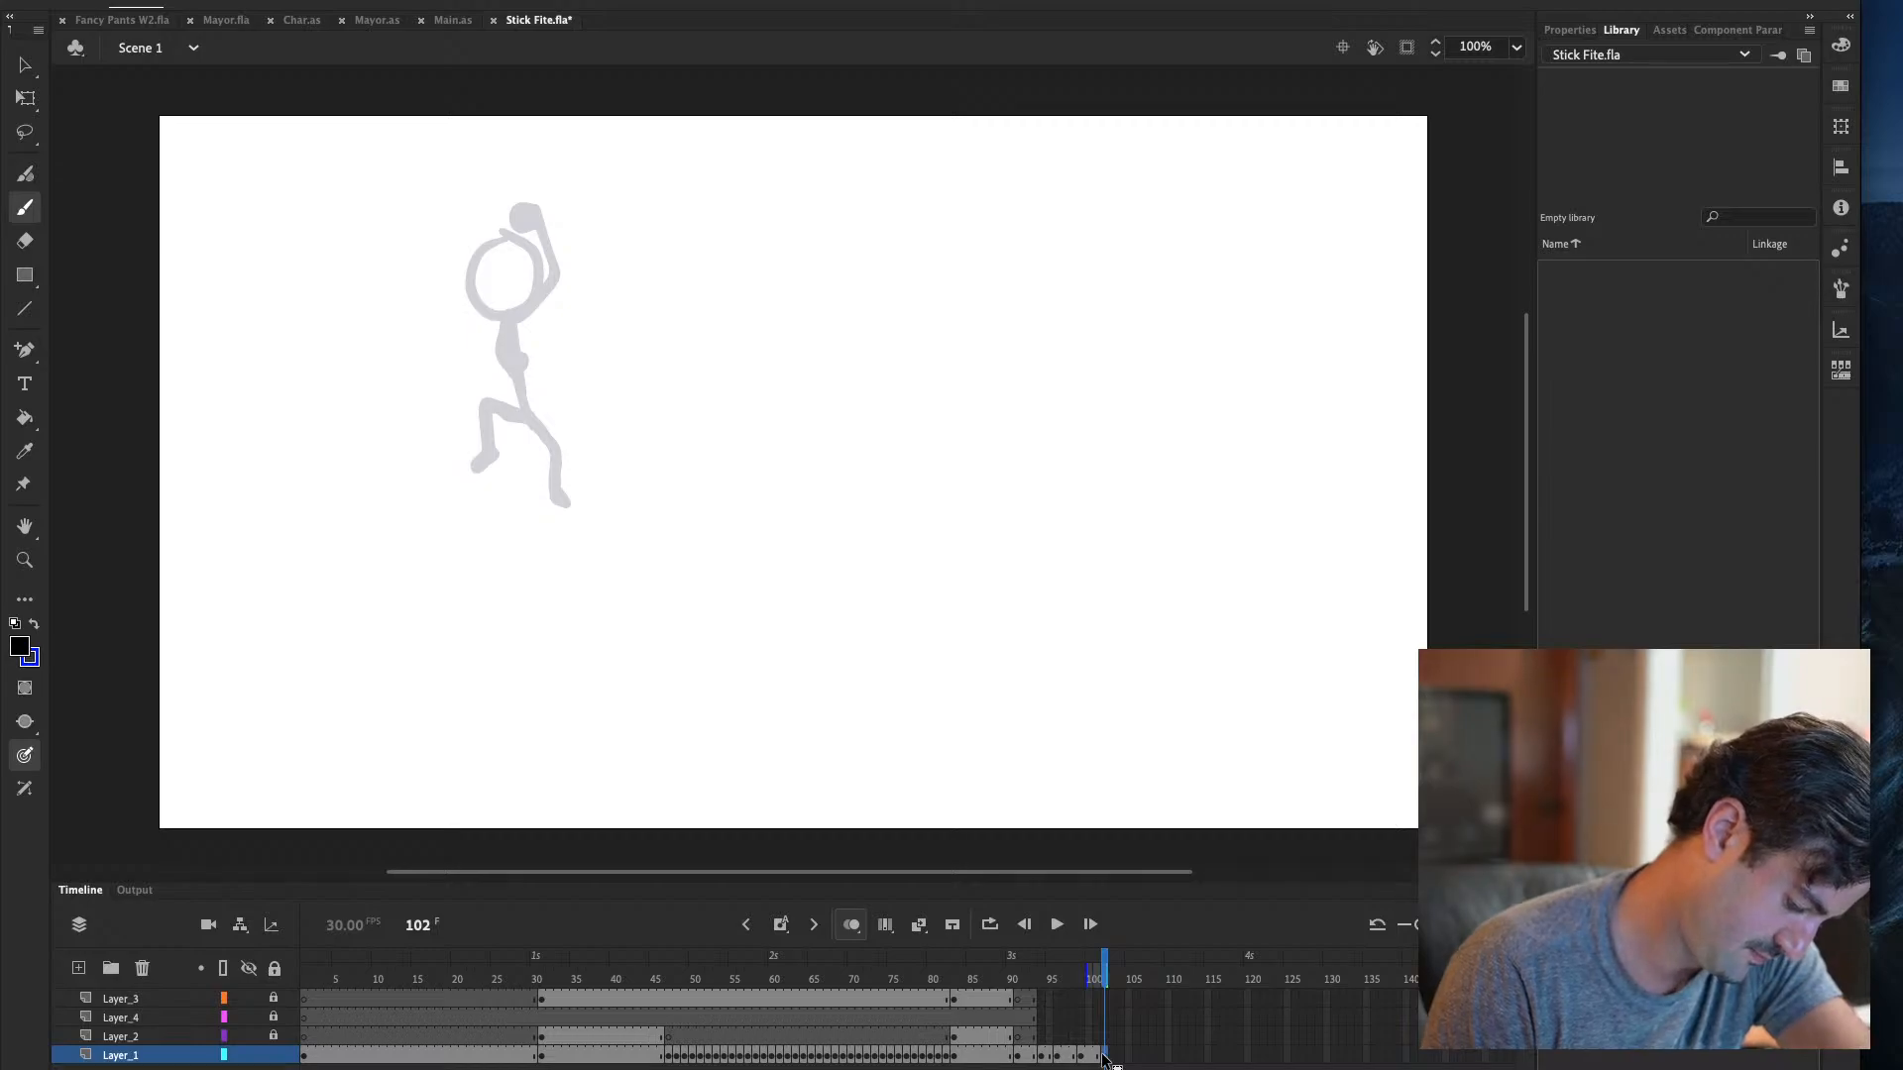
Draw the black figure's oval head on frame 102, slightly above the previous pose's head, and compare it with frame 101
mouse_move(501, 223)
left_mouse_down()
mouse_move(461, 292)
mouse_move(514, 214)
mouse_move(453, 275)
left_mouse_up()
key("comma")
key("period")
key("ctrl+z")
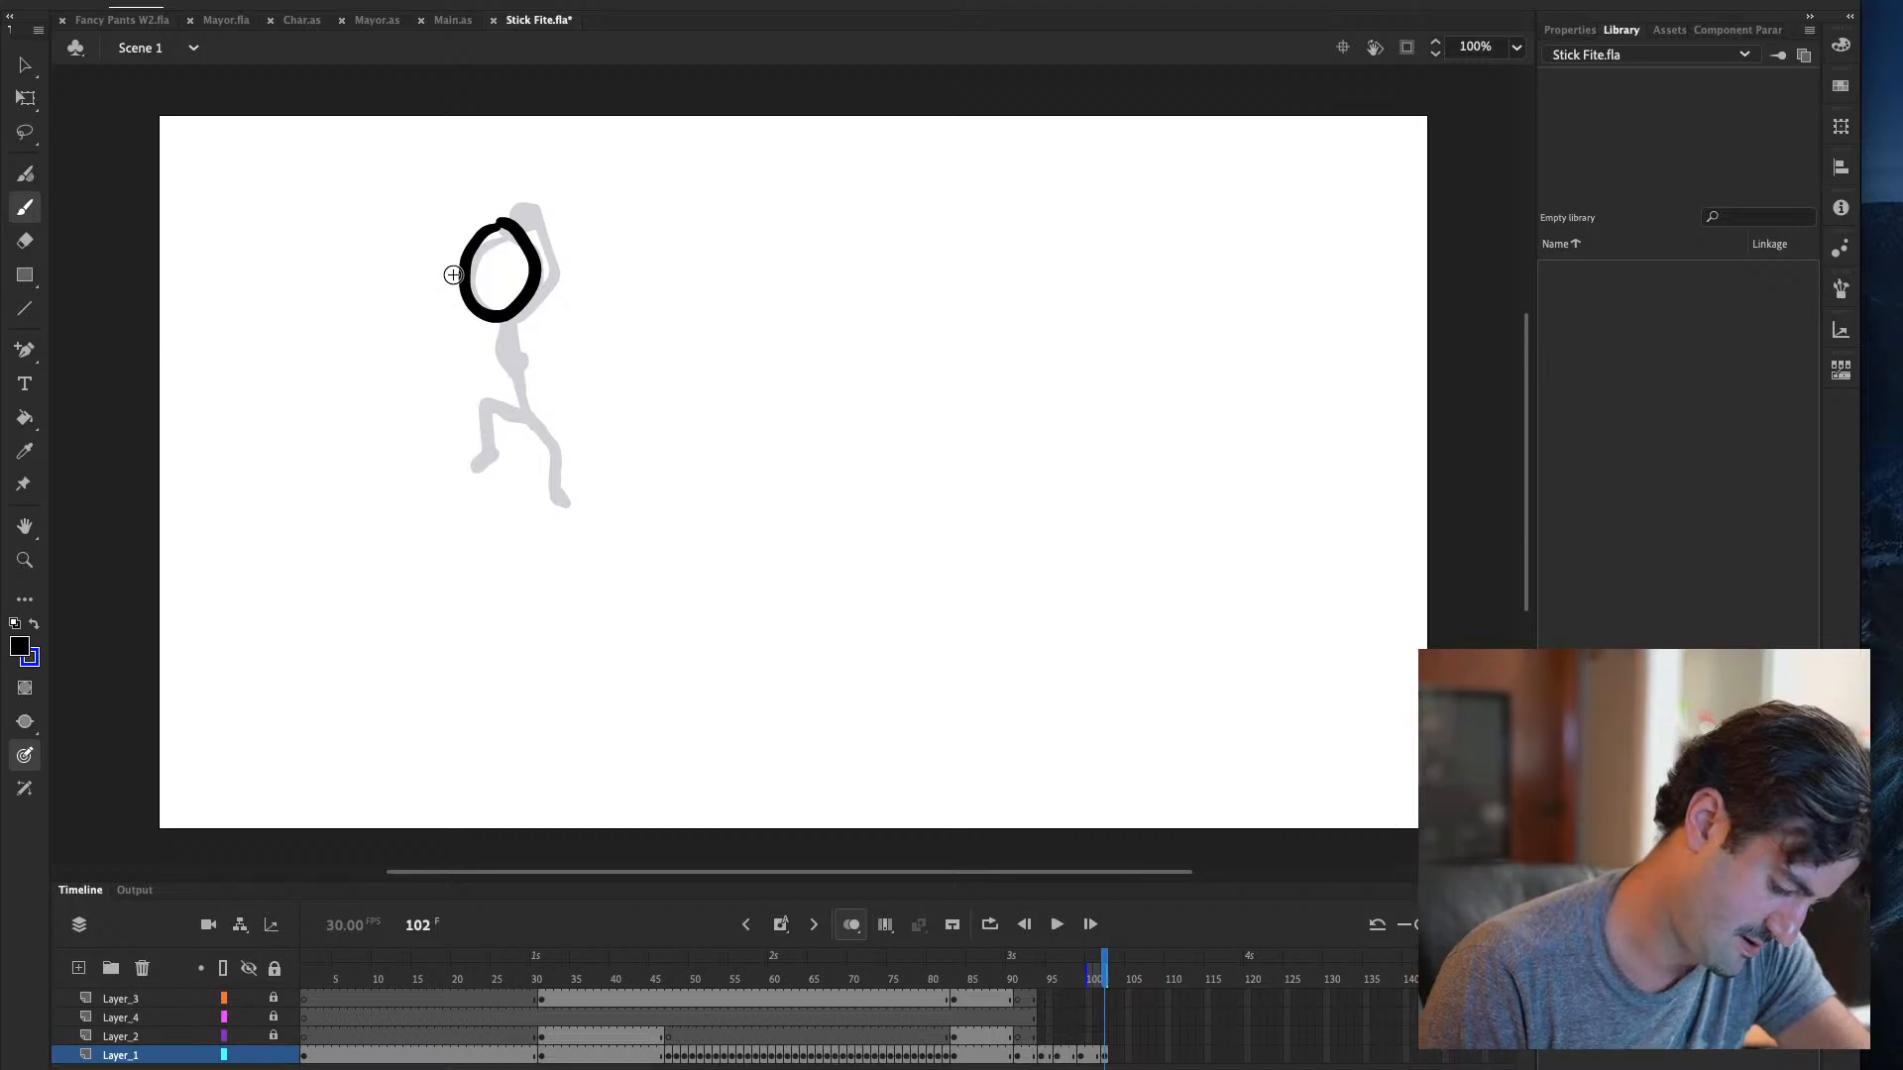
key("comma")
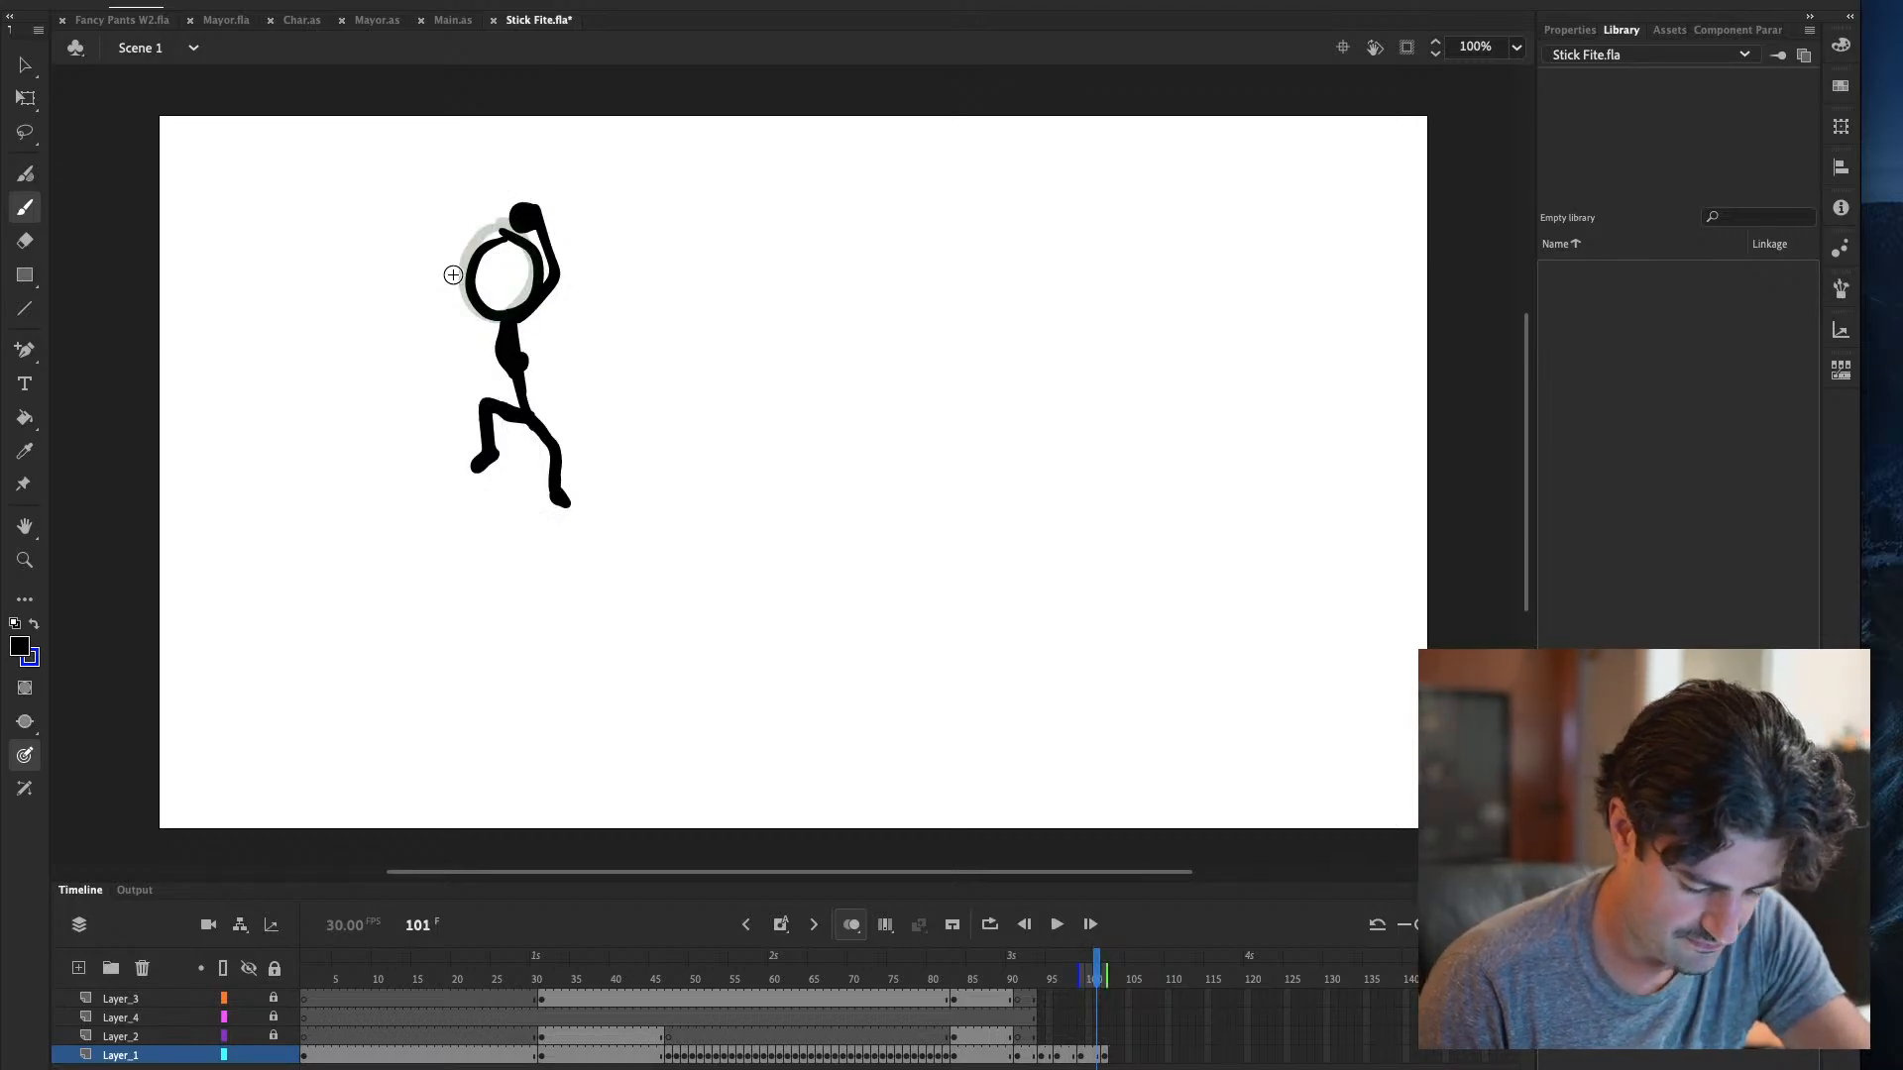
key("period")
Try drawing a bent arm from the base of the head and a torso on frame 102
left_click_drag(493, 316, 387, 349)
mouse_move(500, 308)
left_mouse_down()
mouse_move(558, 293)
mouse_move(591, 312)
mouse_move(554, 298)
mouse_move(593, 322)
mouse_move(532, 380)
left_mouse_up()
key("ctrl+z")
key("comma")
key("period")
key("super+z")
key("super+z")
key("super+z")
key("super+z")
key("super+z")
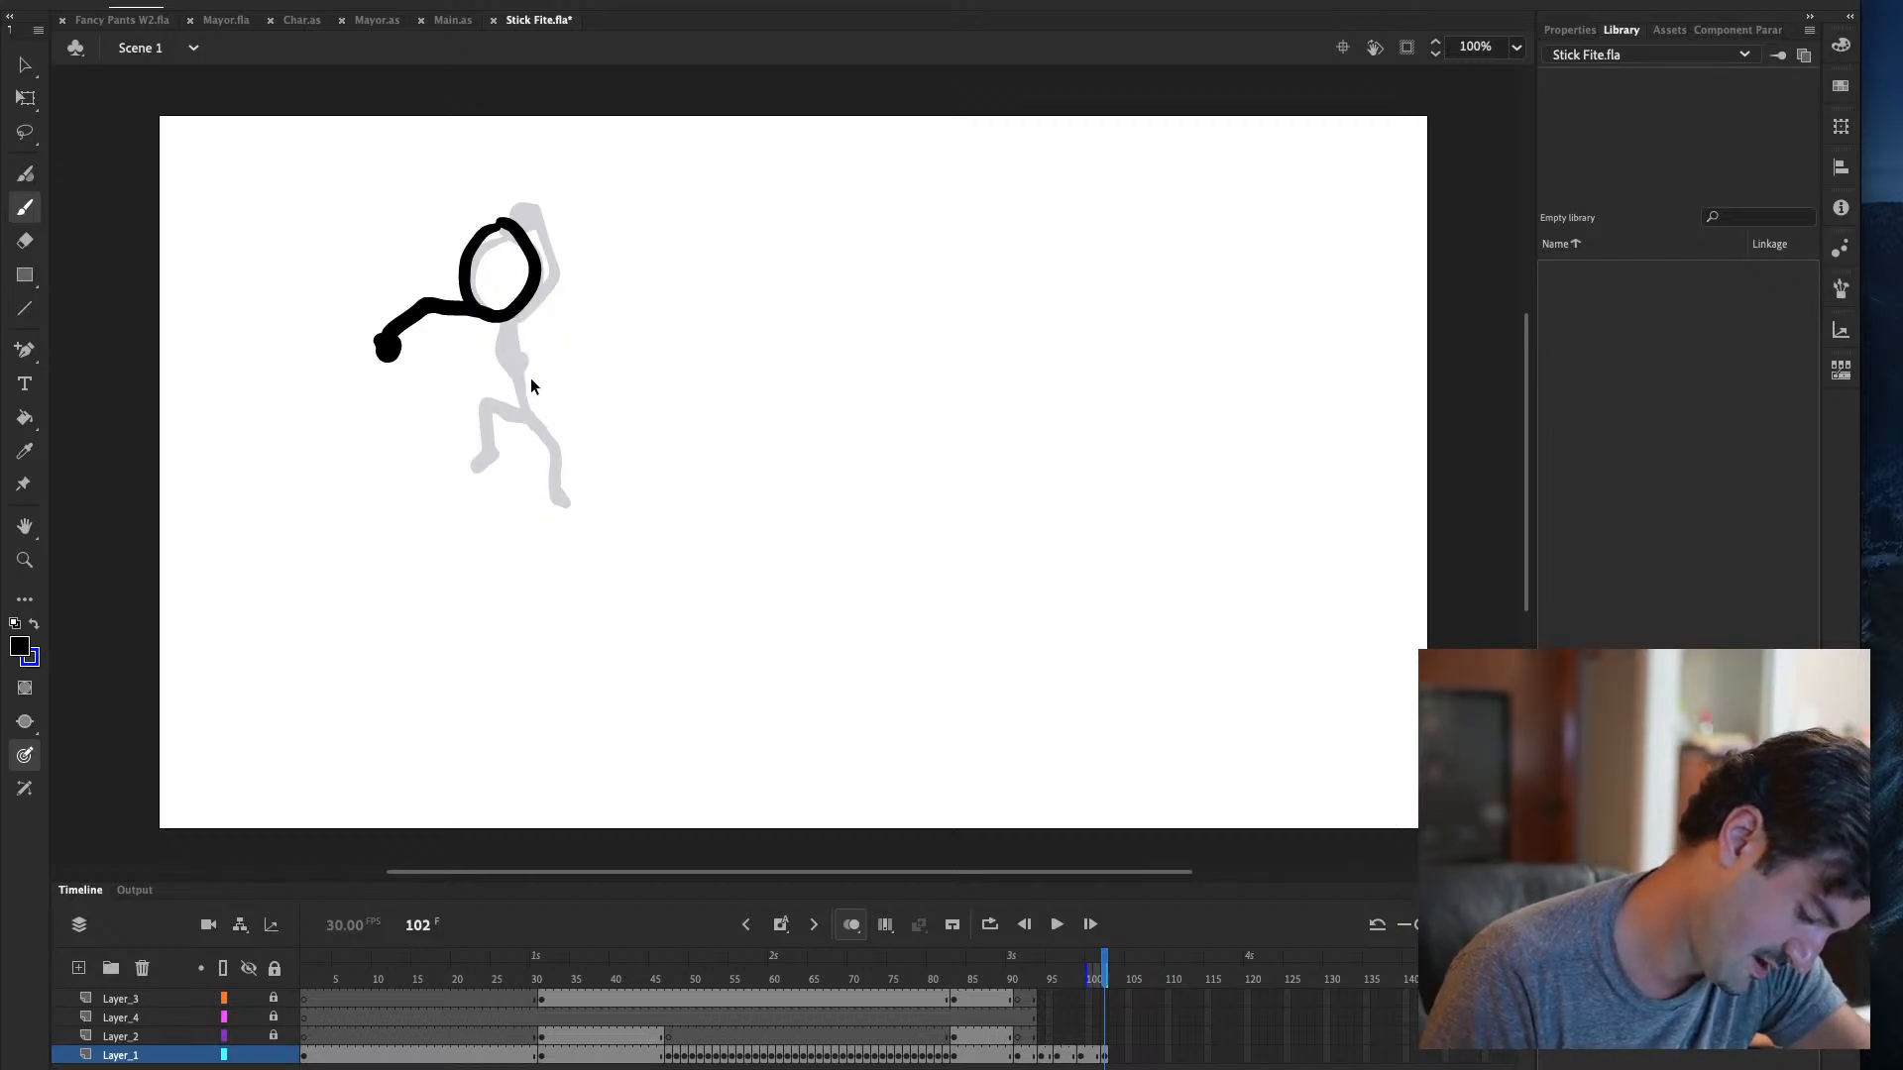
Draw two arms spreading out and down from either side of the head on frame 102, each ending in a small fist
left_click_drag(461, 289, 392, 331)
mouse_move(538, 283)
left_mouse_down()
mouse_move(592, 324)
mouse_move(530, 374)
left_mouse_up()
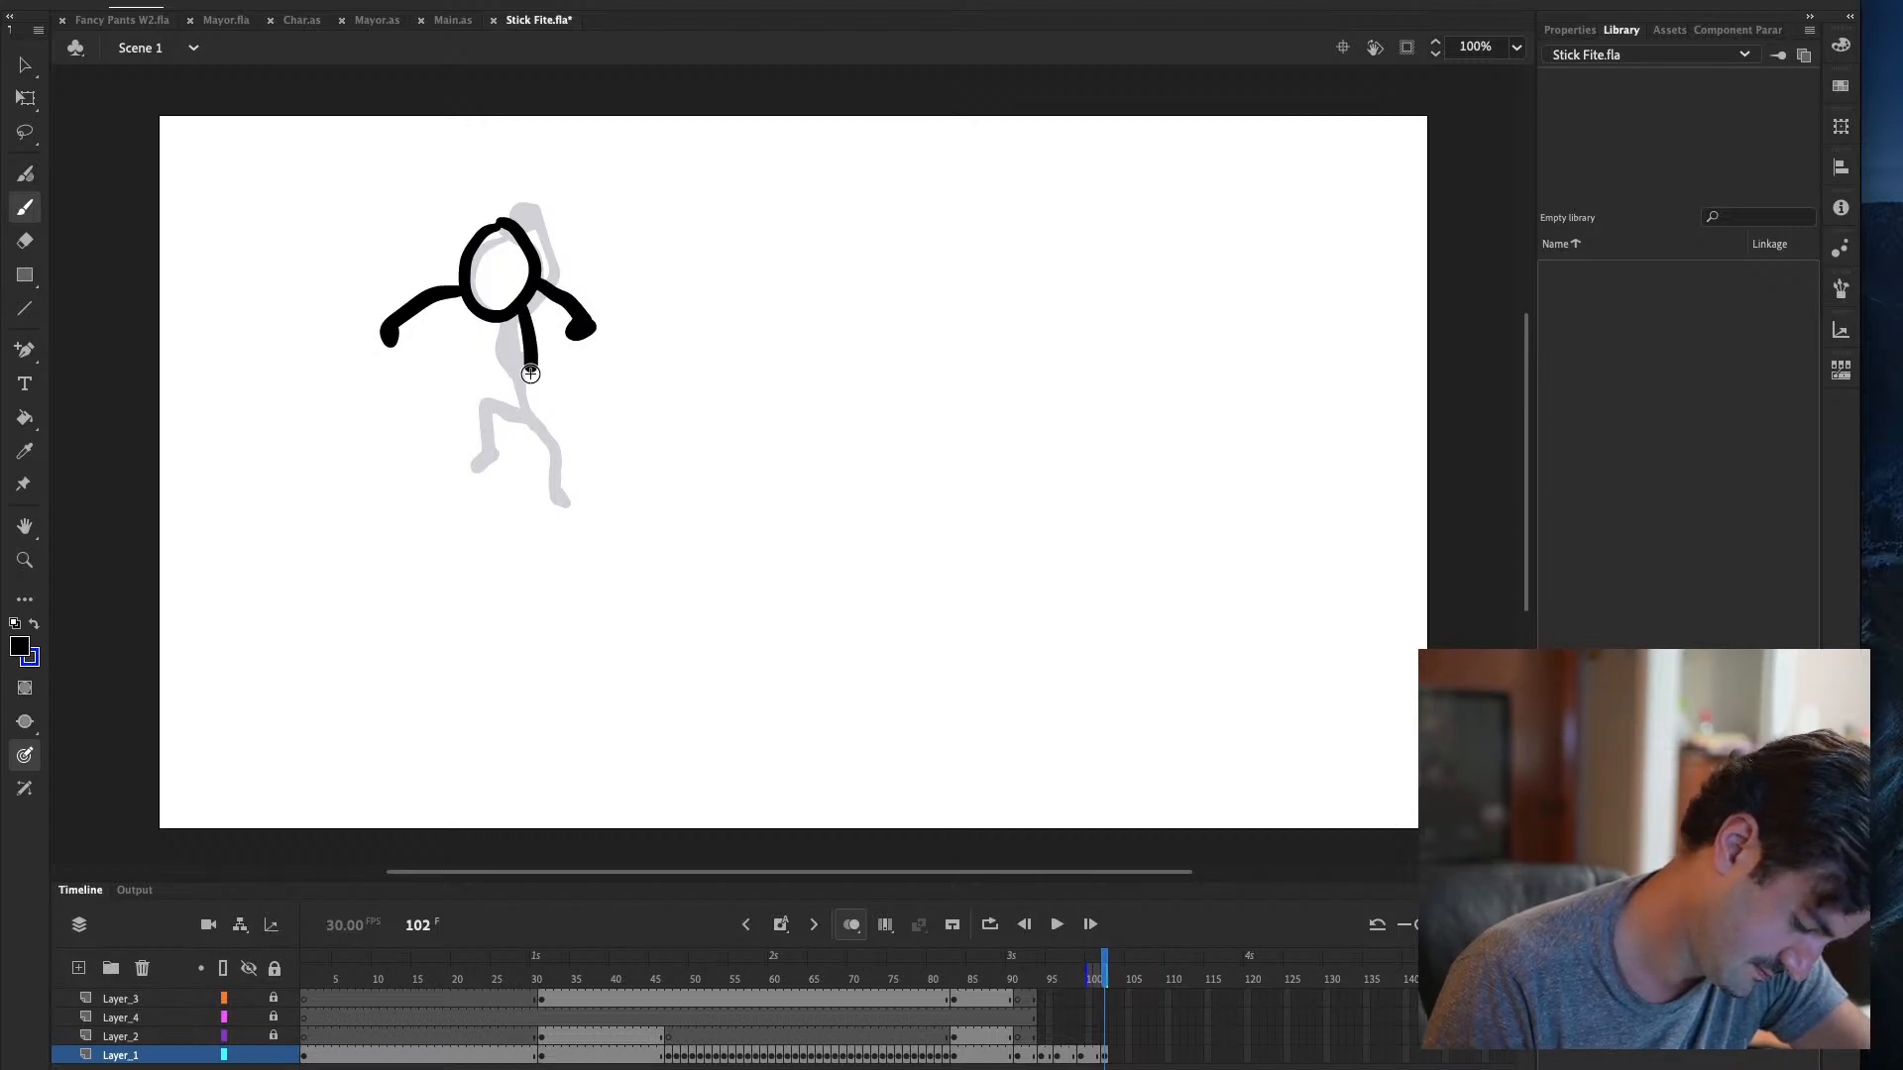
key("ctrl+z")
Draw the curved torso and two widely spread, bent legs with feet on frame 102, and compare with the previous pose
mouse_move(520, 309)
left_mouse_down()
mouse_move(541, 393)
mouse_move(455, 458)
left_mouse_up()
mouse_move(541, 393)
left_mouse_down()
mouse_move(604, 453)
mouse_move(608, 436)
mouse_move(599, 453)
left_mouse_up()
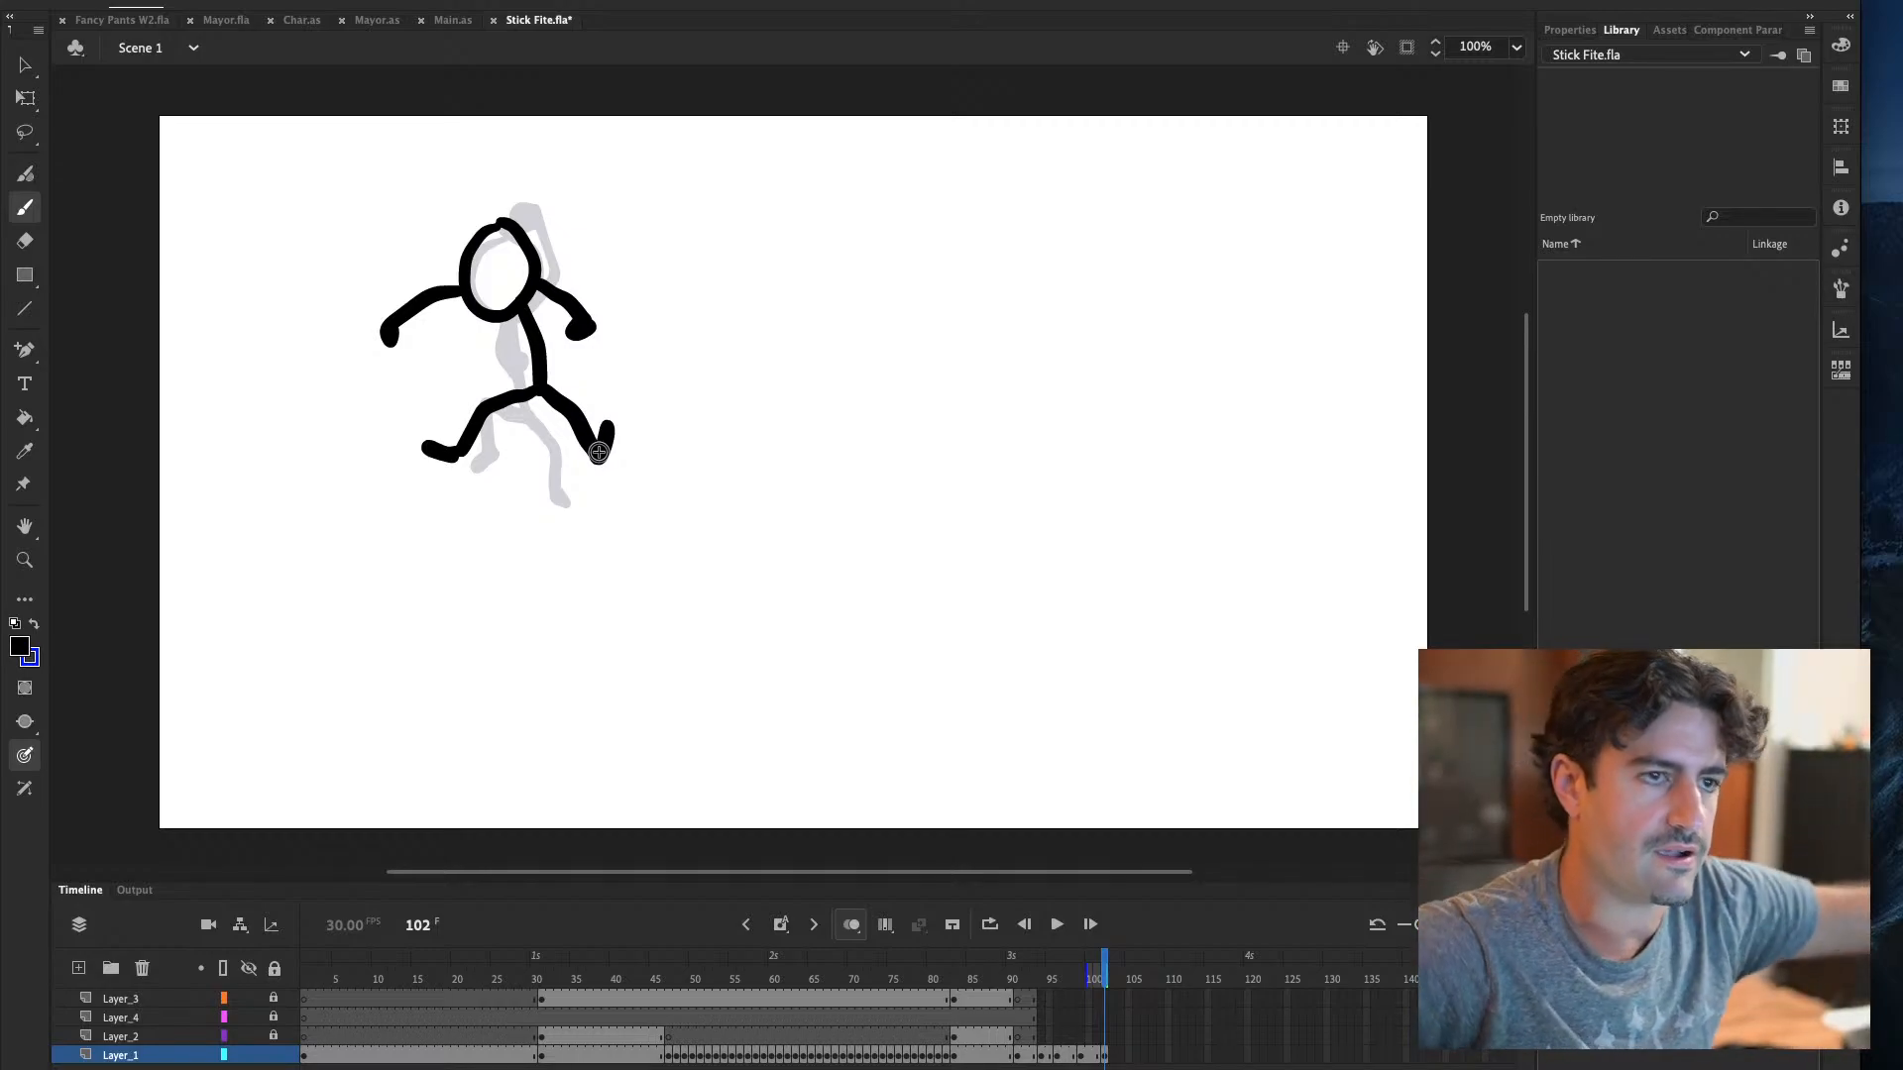
key("comma")
key("period")
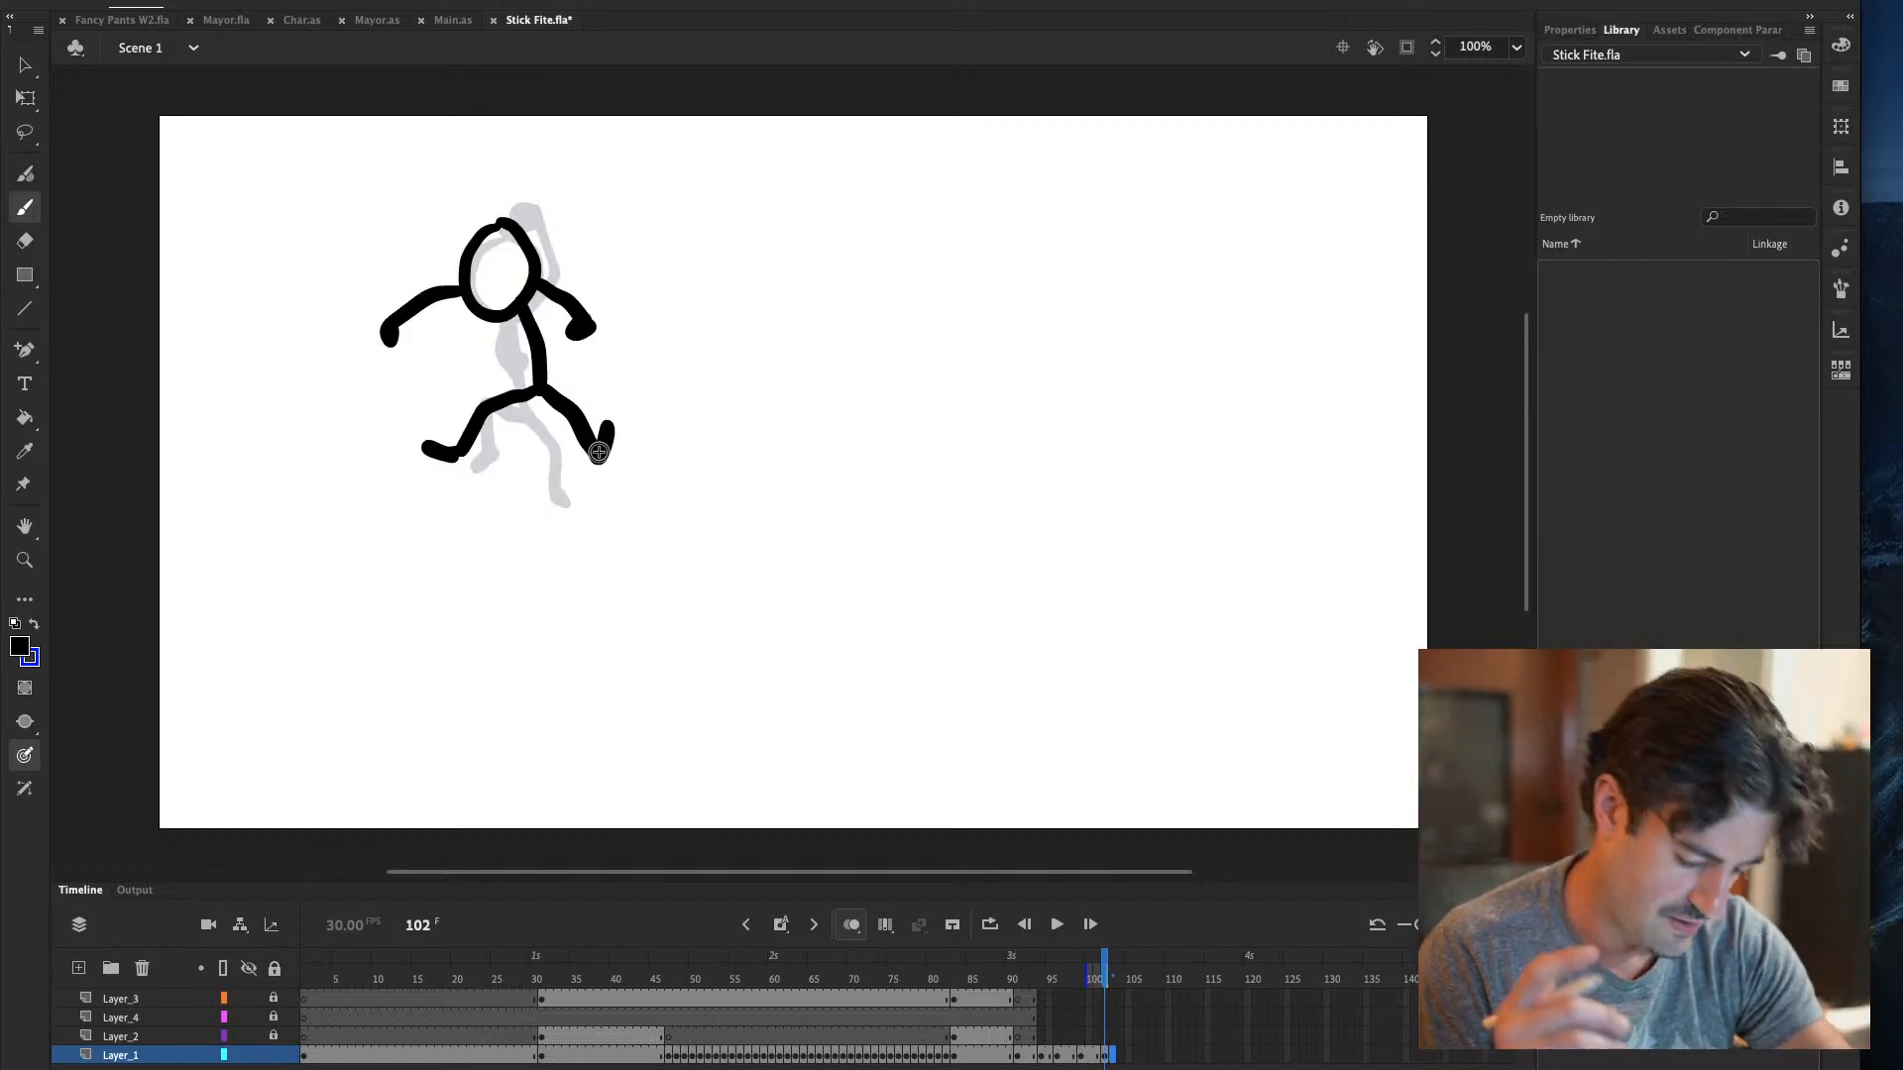
Insert a blank keyframe at frame 105 of Layer_1
left_click(1135, 1055)
left_click_drag(1135, 1059, 1129, 1059)
key("F7")
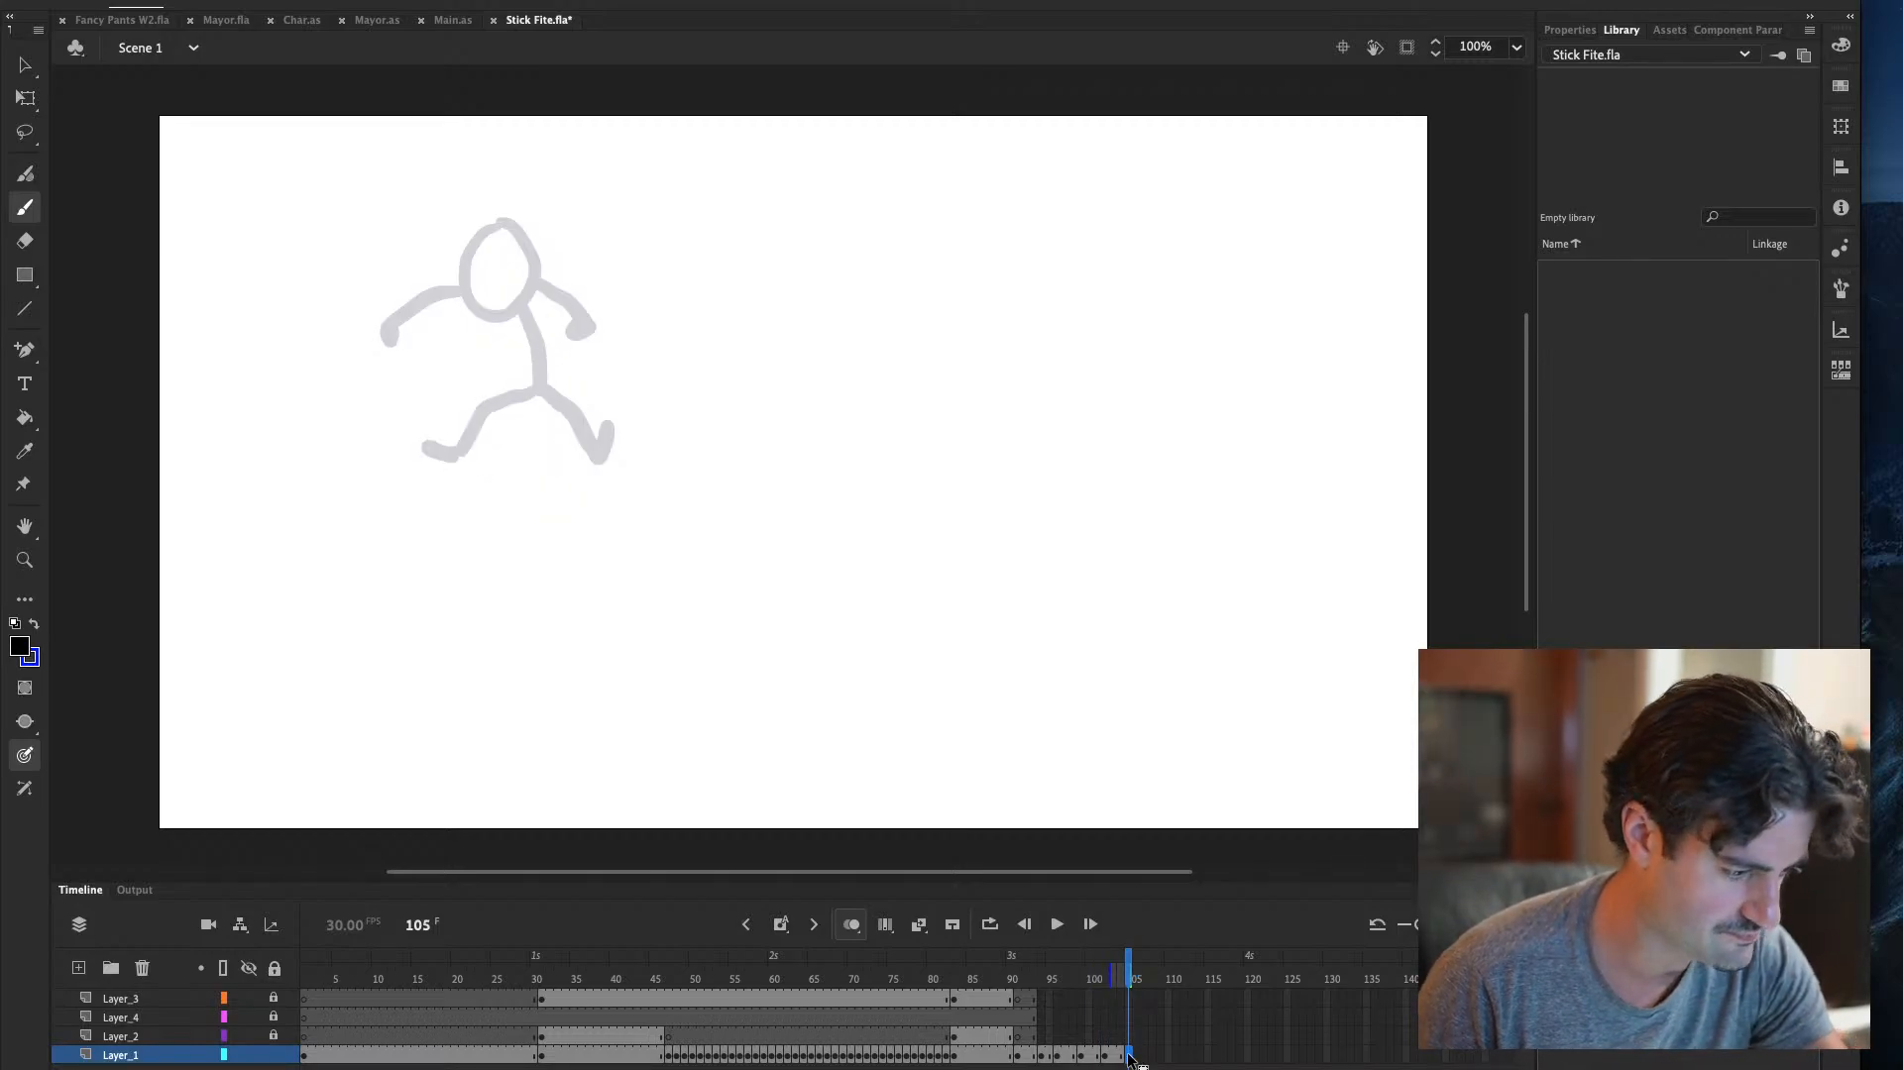
Draw the head slightly behind the previous pose on frame 105, with both arms stretched out a little higher
mouse_move(486, 220)
left_mouse_down()
mouse_move(440, 268)
mouse_move(488, 313)
mouse_move(487, 220)
mouse_move(361, 314)
mouse_move(382, 290)
mouse_move(346, 305)
mouse_move(418, 277)
mouse_move(371, 297)
left_mouse_up()
key("ctrl+z")
key("ctrl+z")
left_click_drag(520, 260, 595, 309)
key("ctrl+z")
left_click_drag(520, 260, 580, 302)
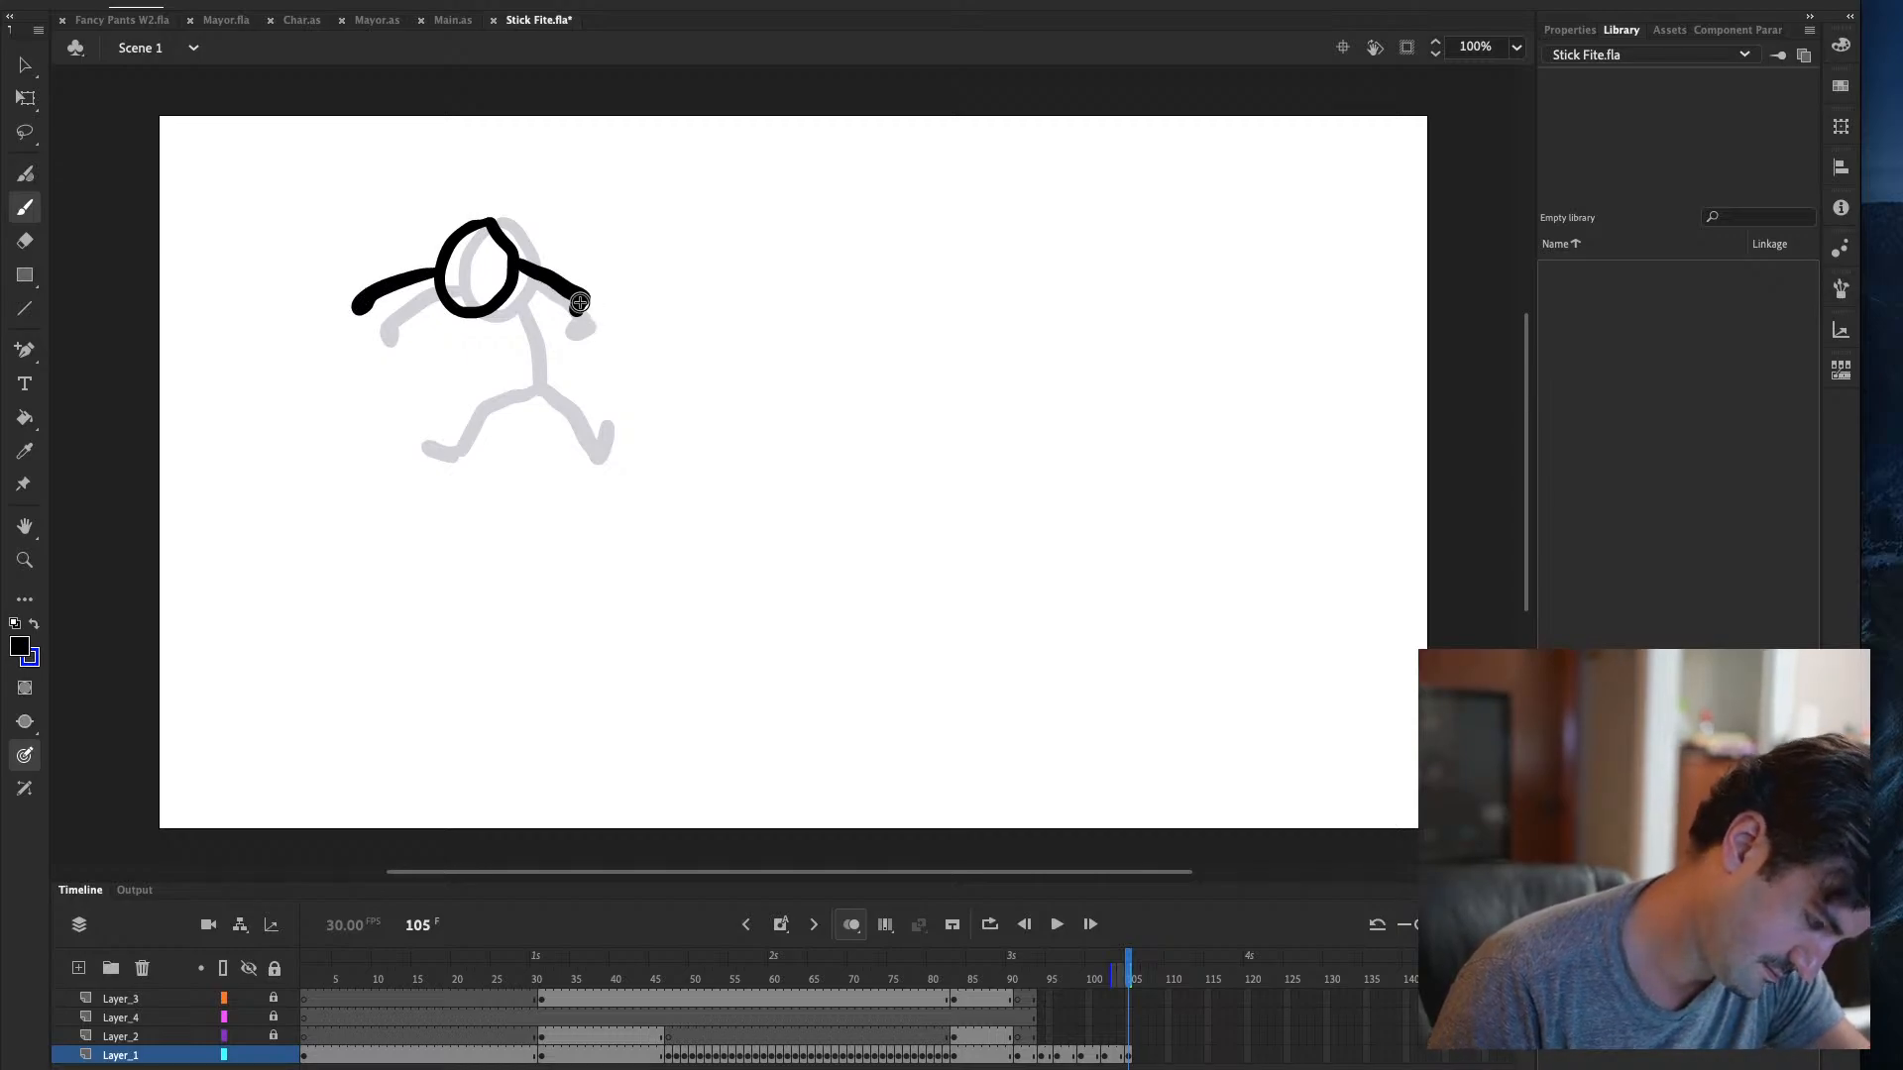
Draw the torso and two bent, spread legs on frame 105, and touch up the head's outline near the front arm
mouse_move(506, 286)
left_mouse_down()
mouse_move(534, 369)
mouse_move(478, 374)
mouse_move(451, 426)
left_mouse_up()
mouse_move(532, 367)
left_mouse_down()
mouse_move(570, 375)
mouse_move(598, 416)
left_mouse_up()
key("comma")
key("period")
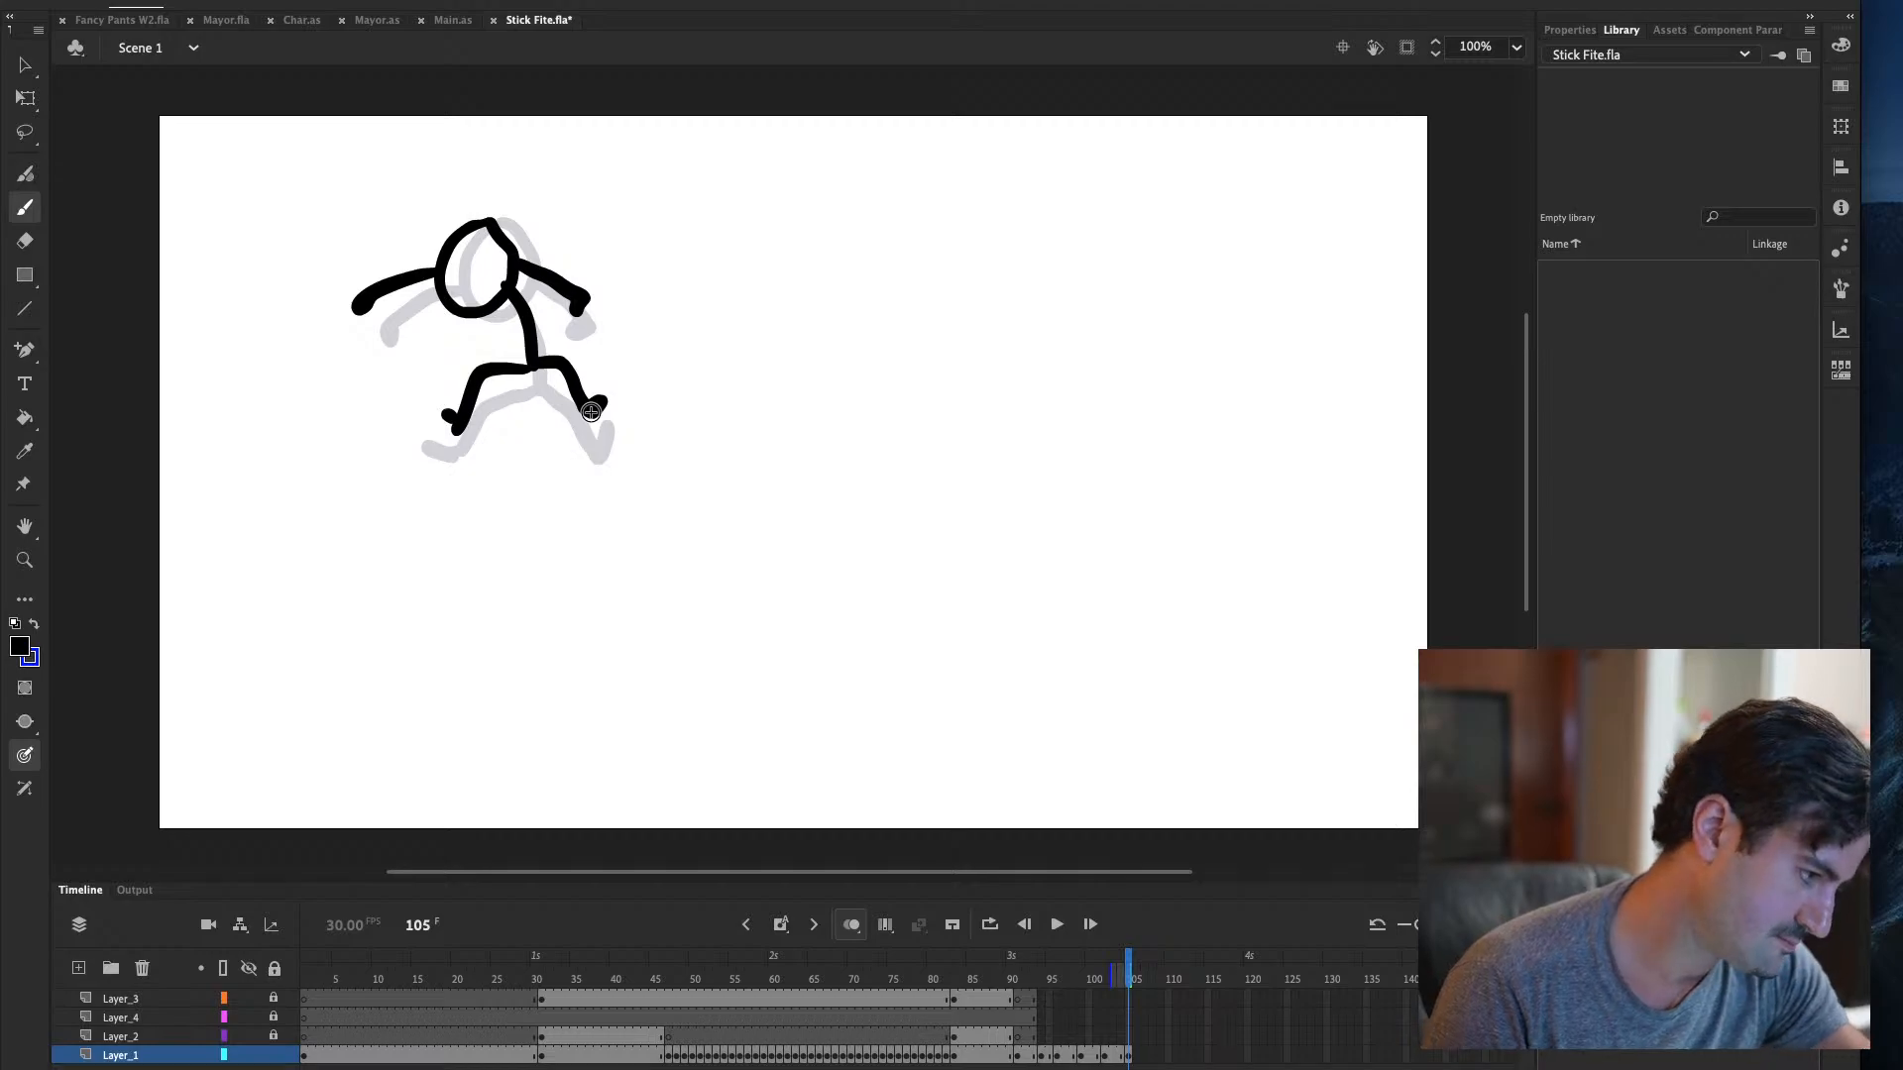
key("e")
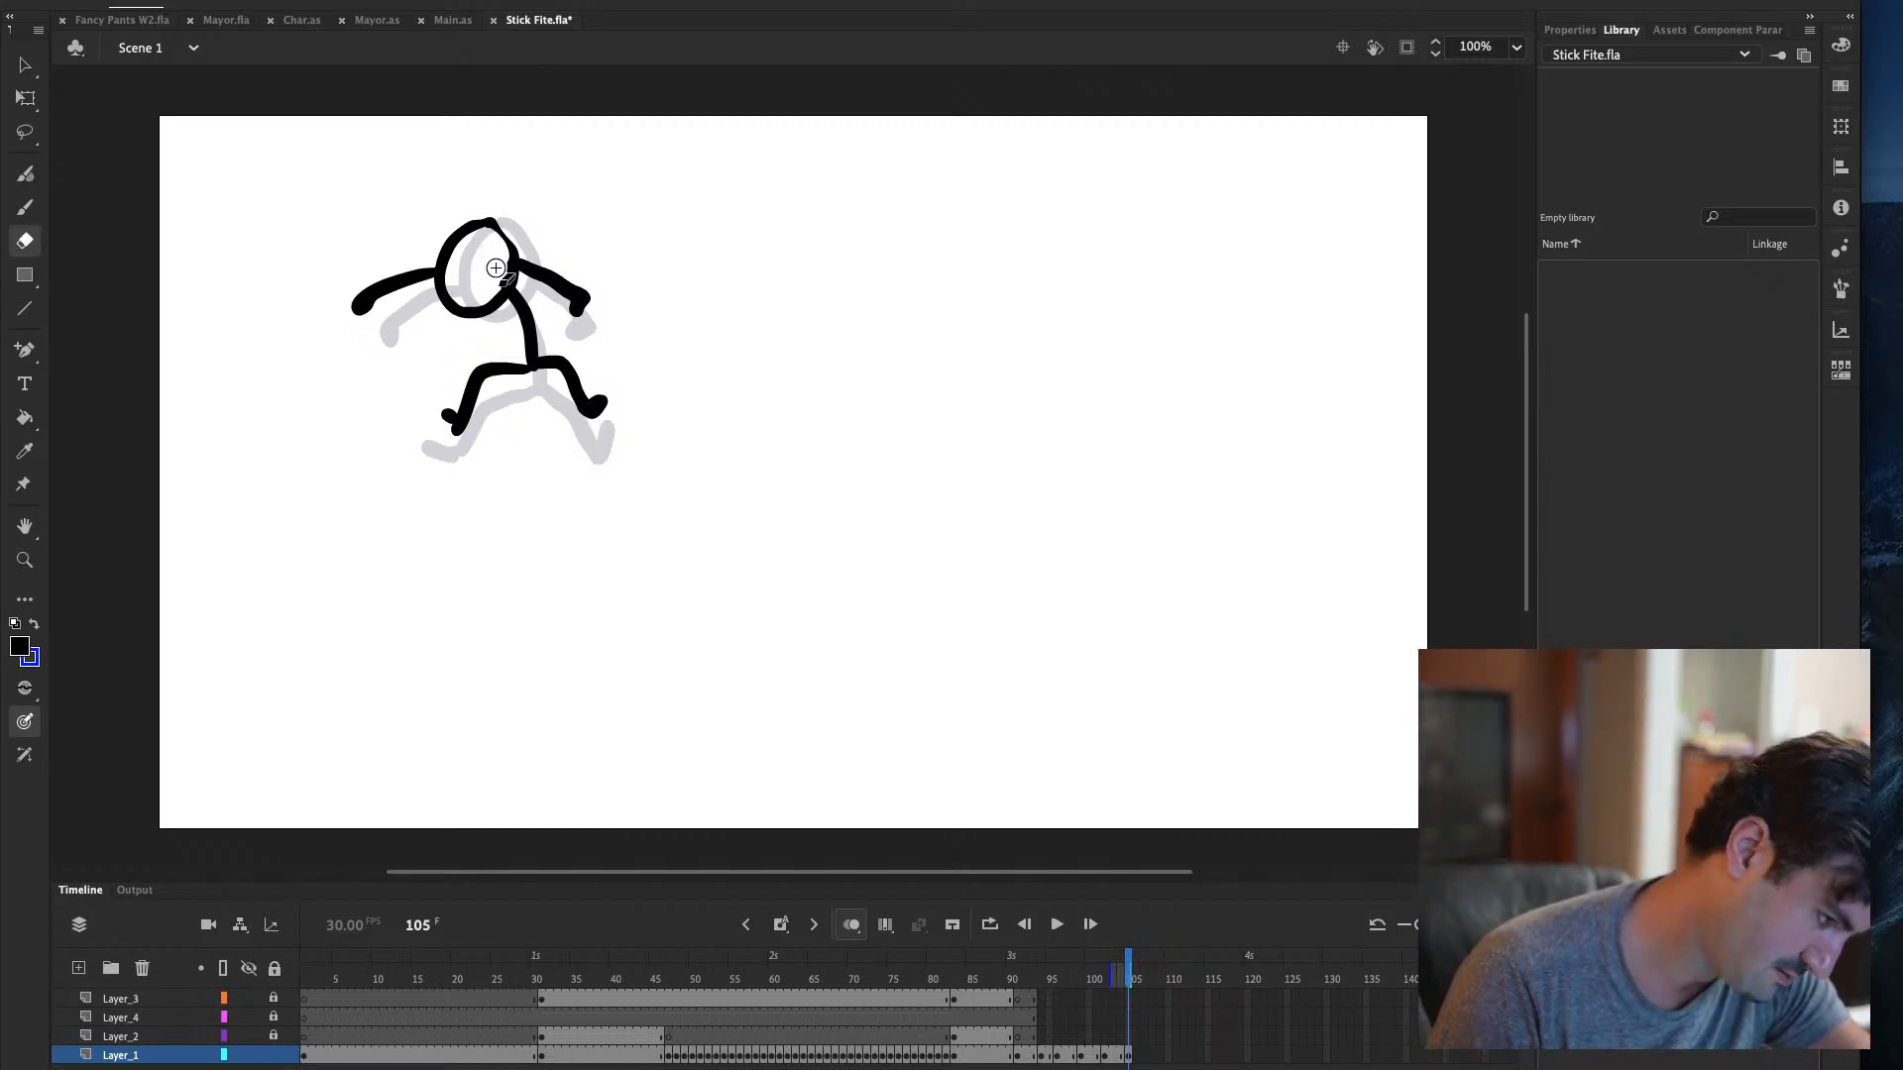
key("b")
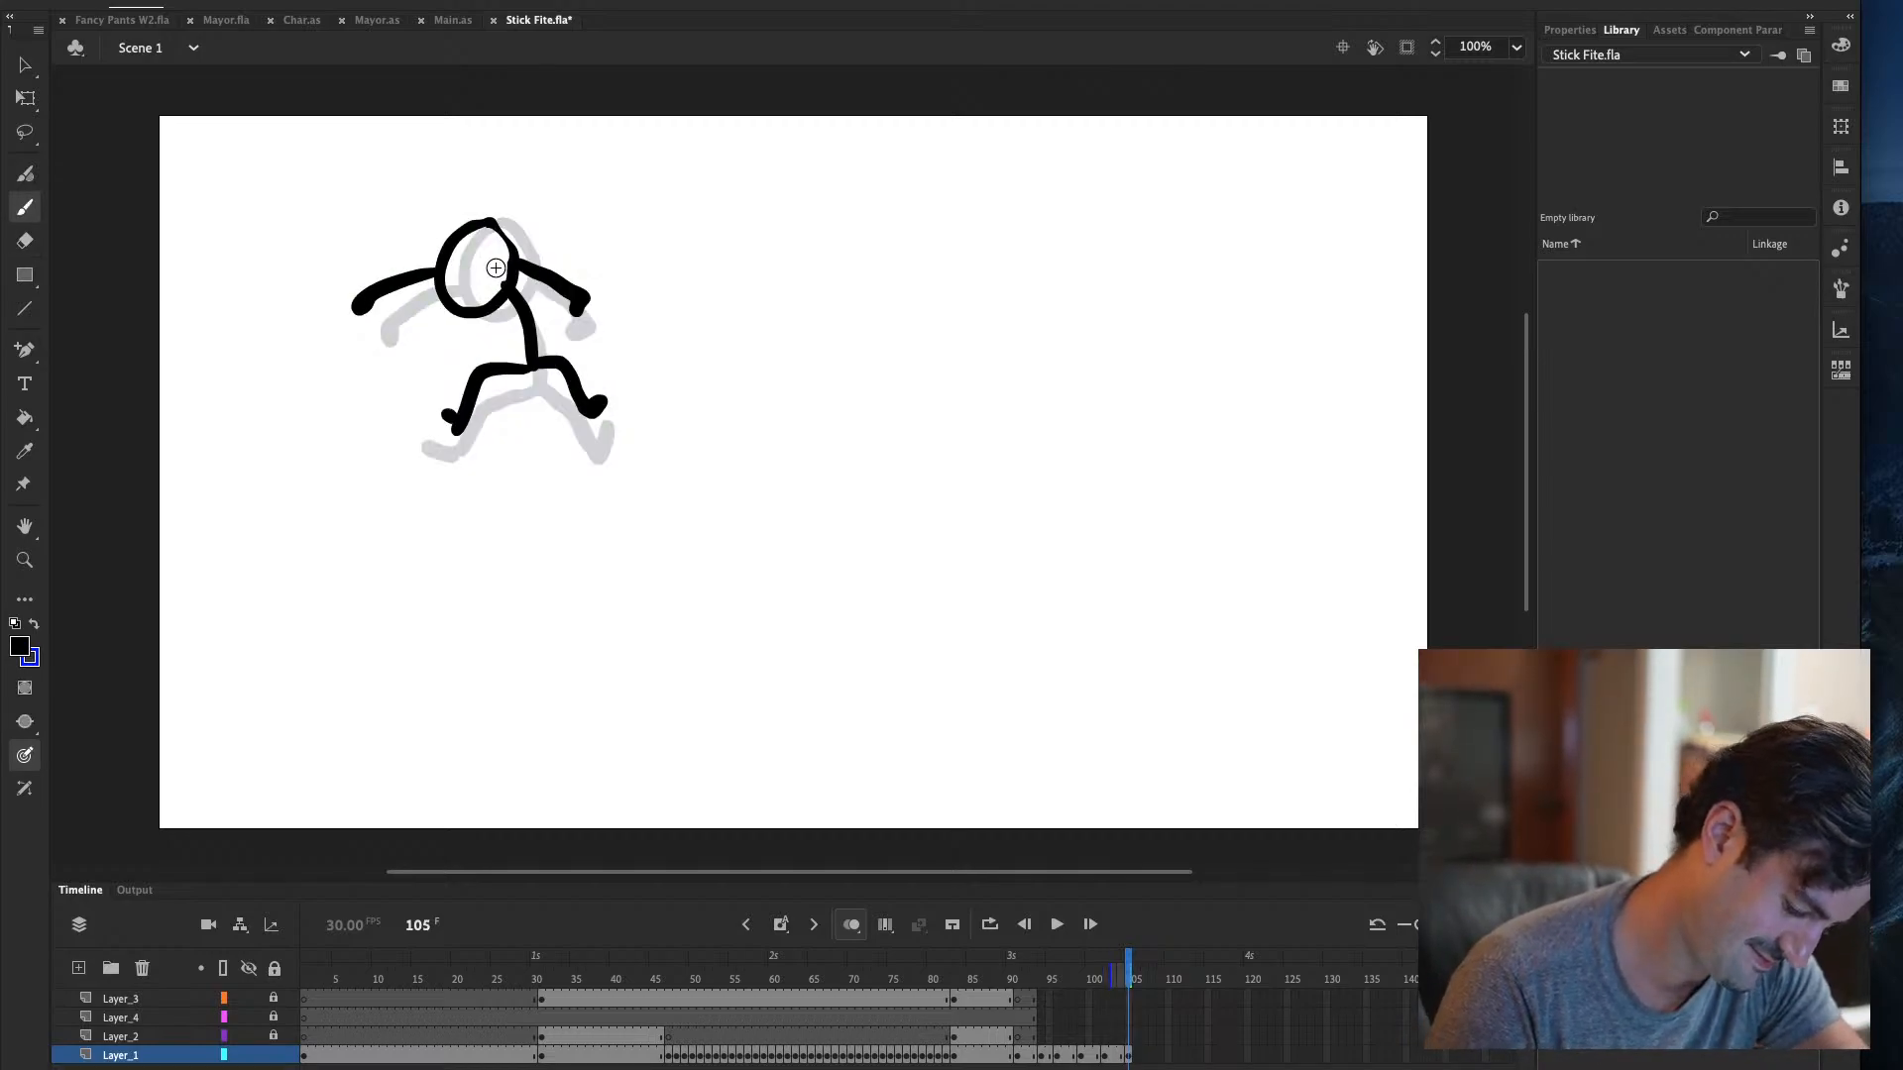
key("comma")
key("period")
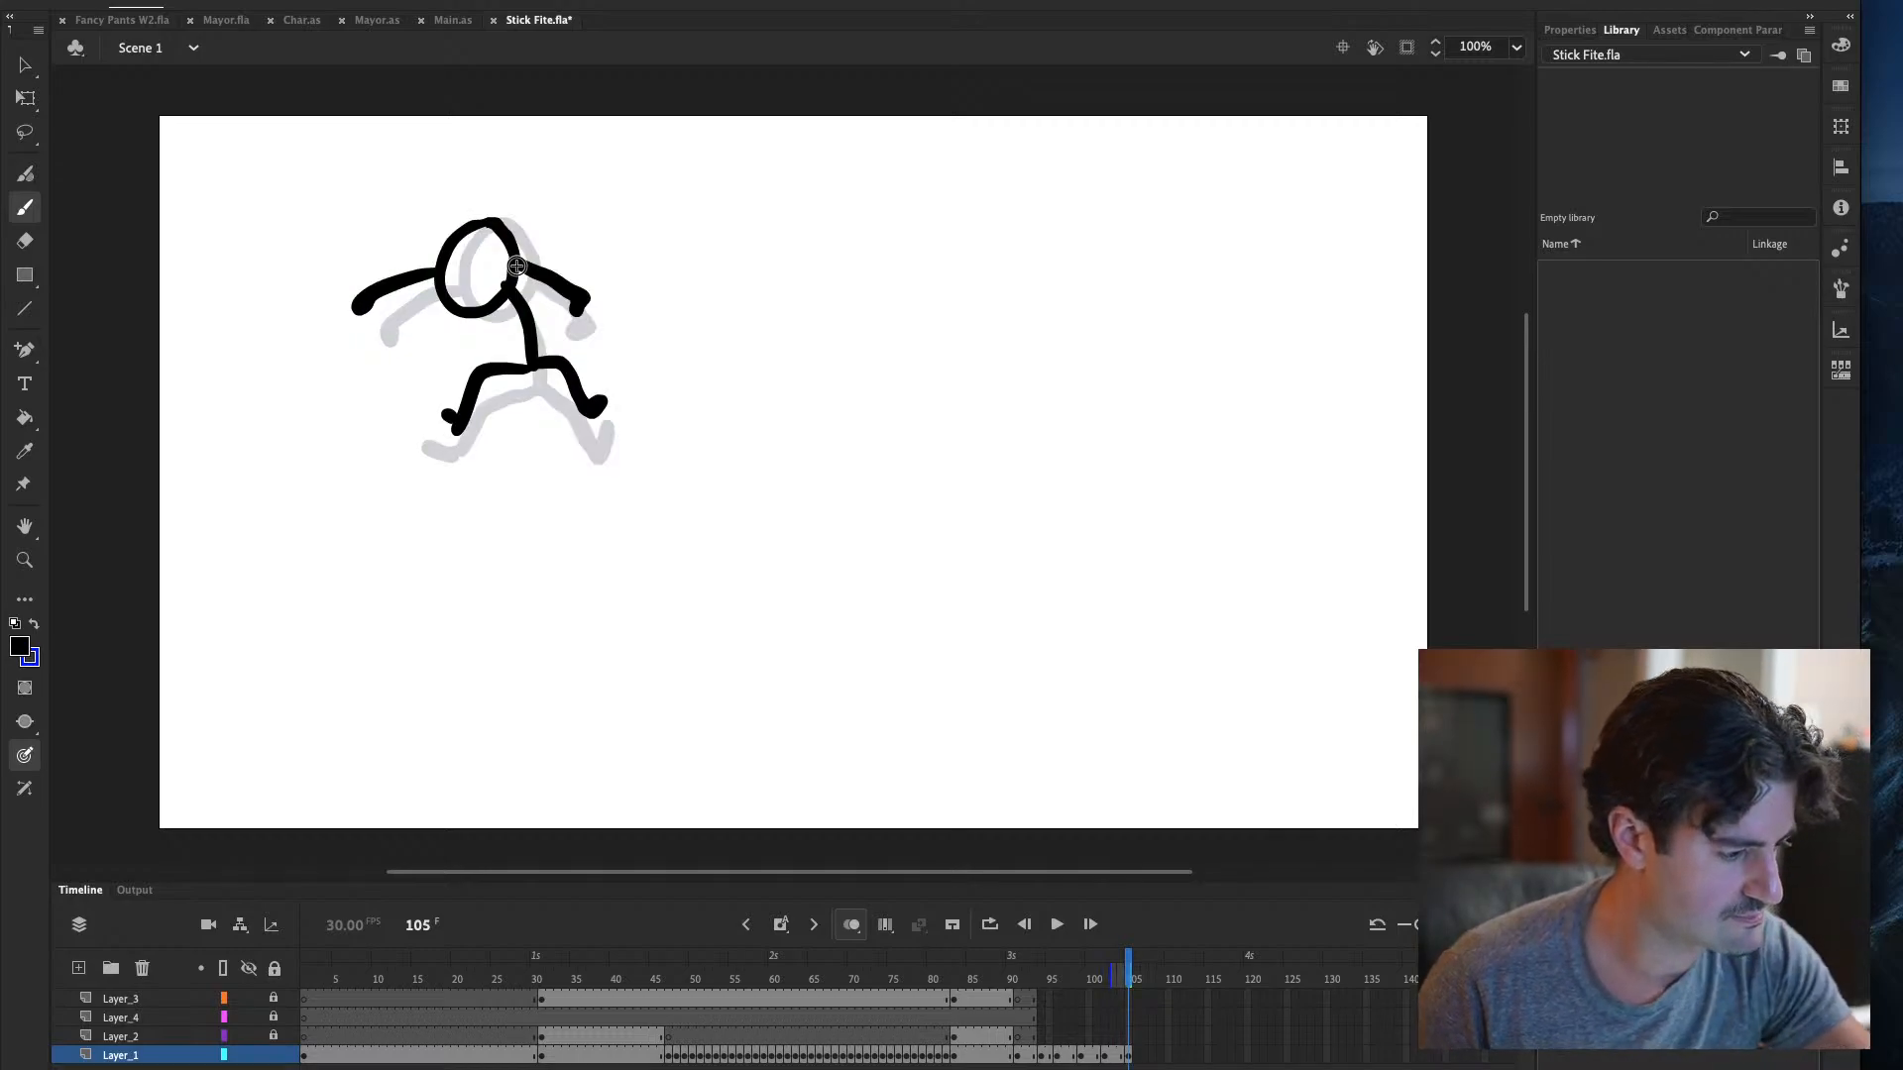
Hold the frame 105 pose for one more frame and insert a blank keyframe at frame 107 of Layer_1
key("F5")
key("F7")
key("comma")
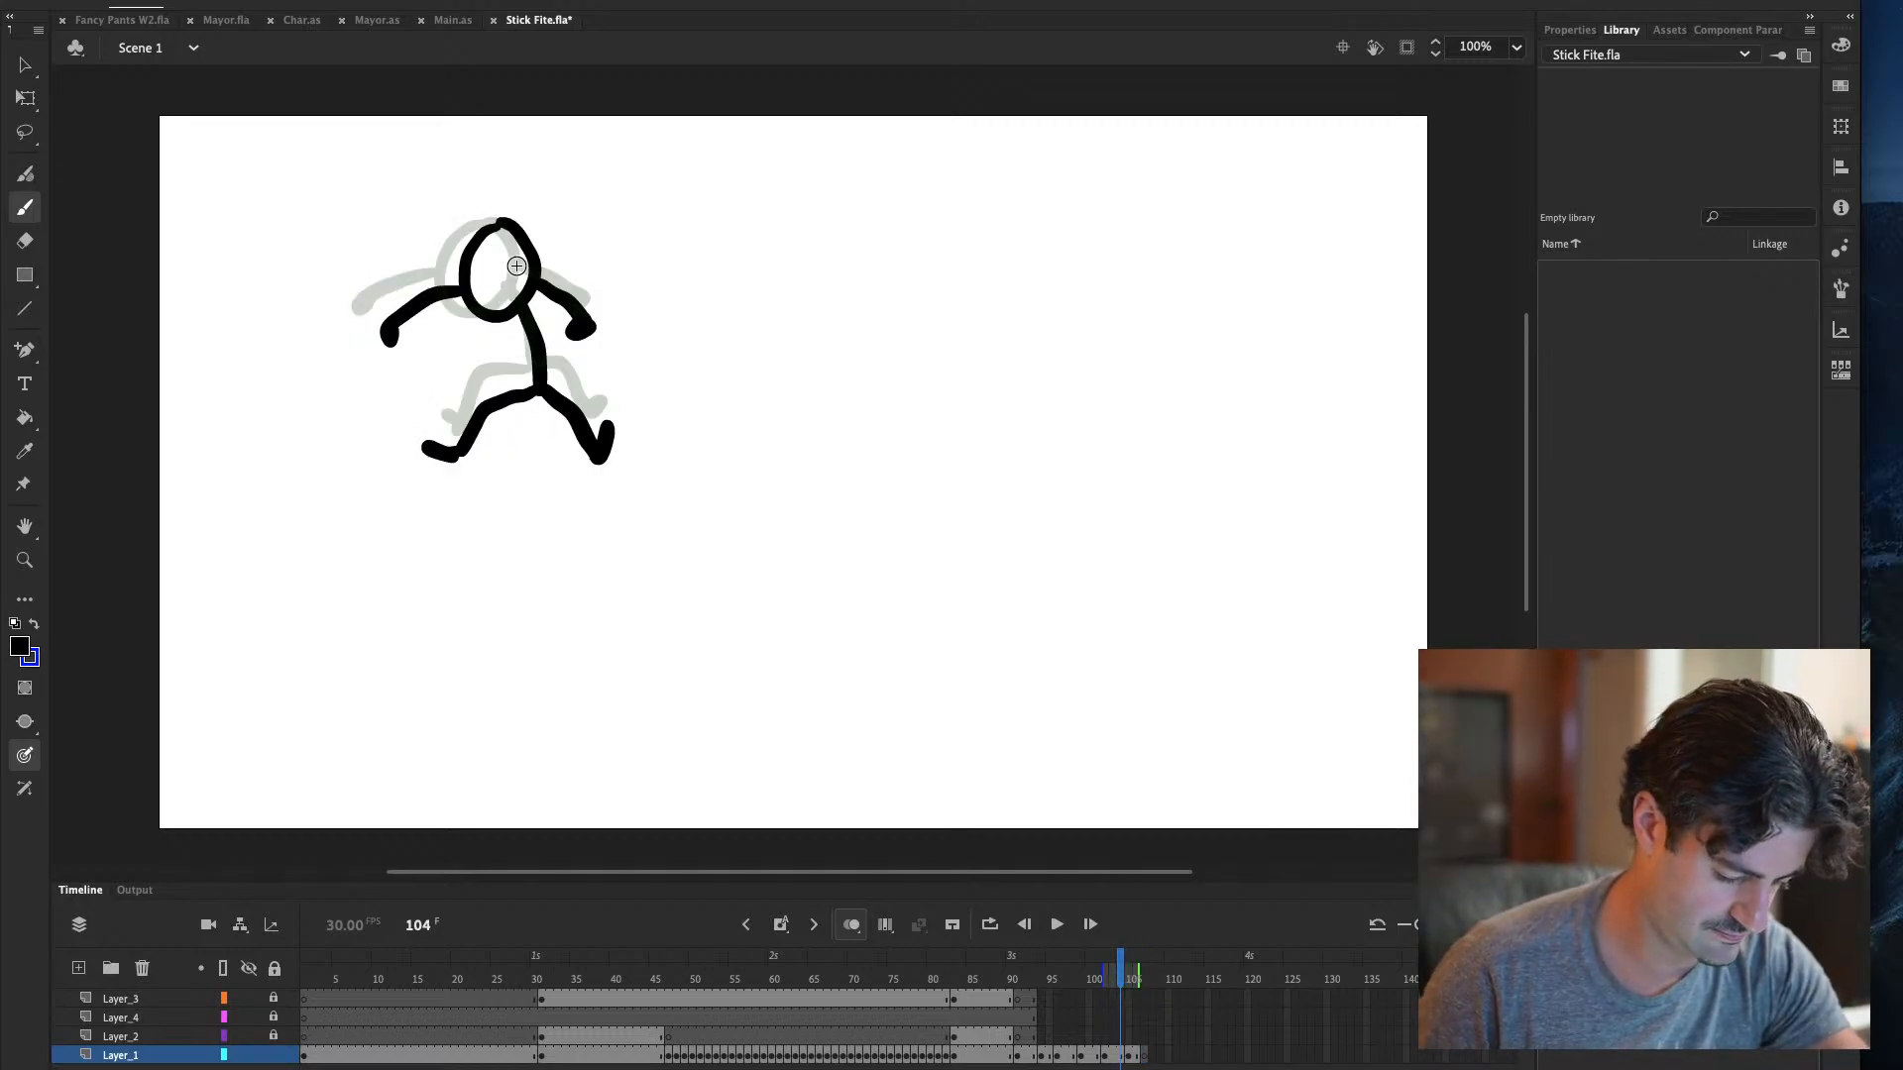
key("period")
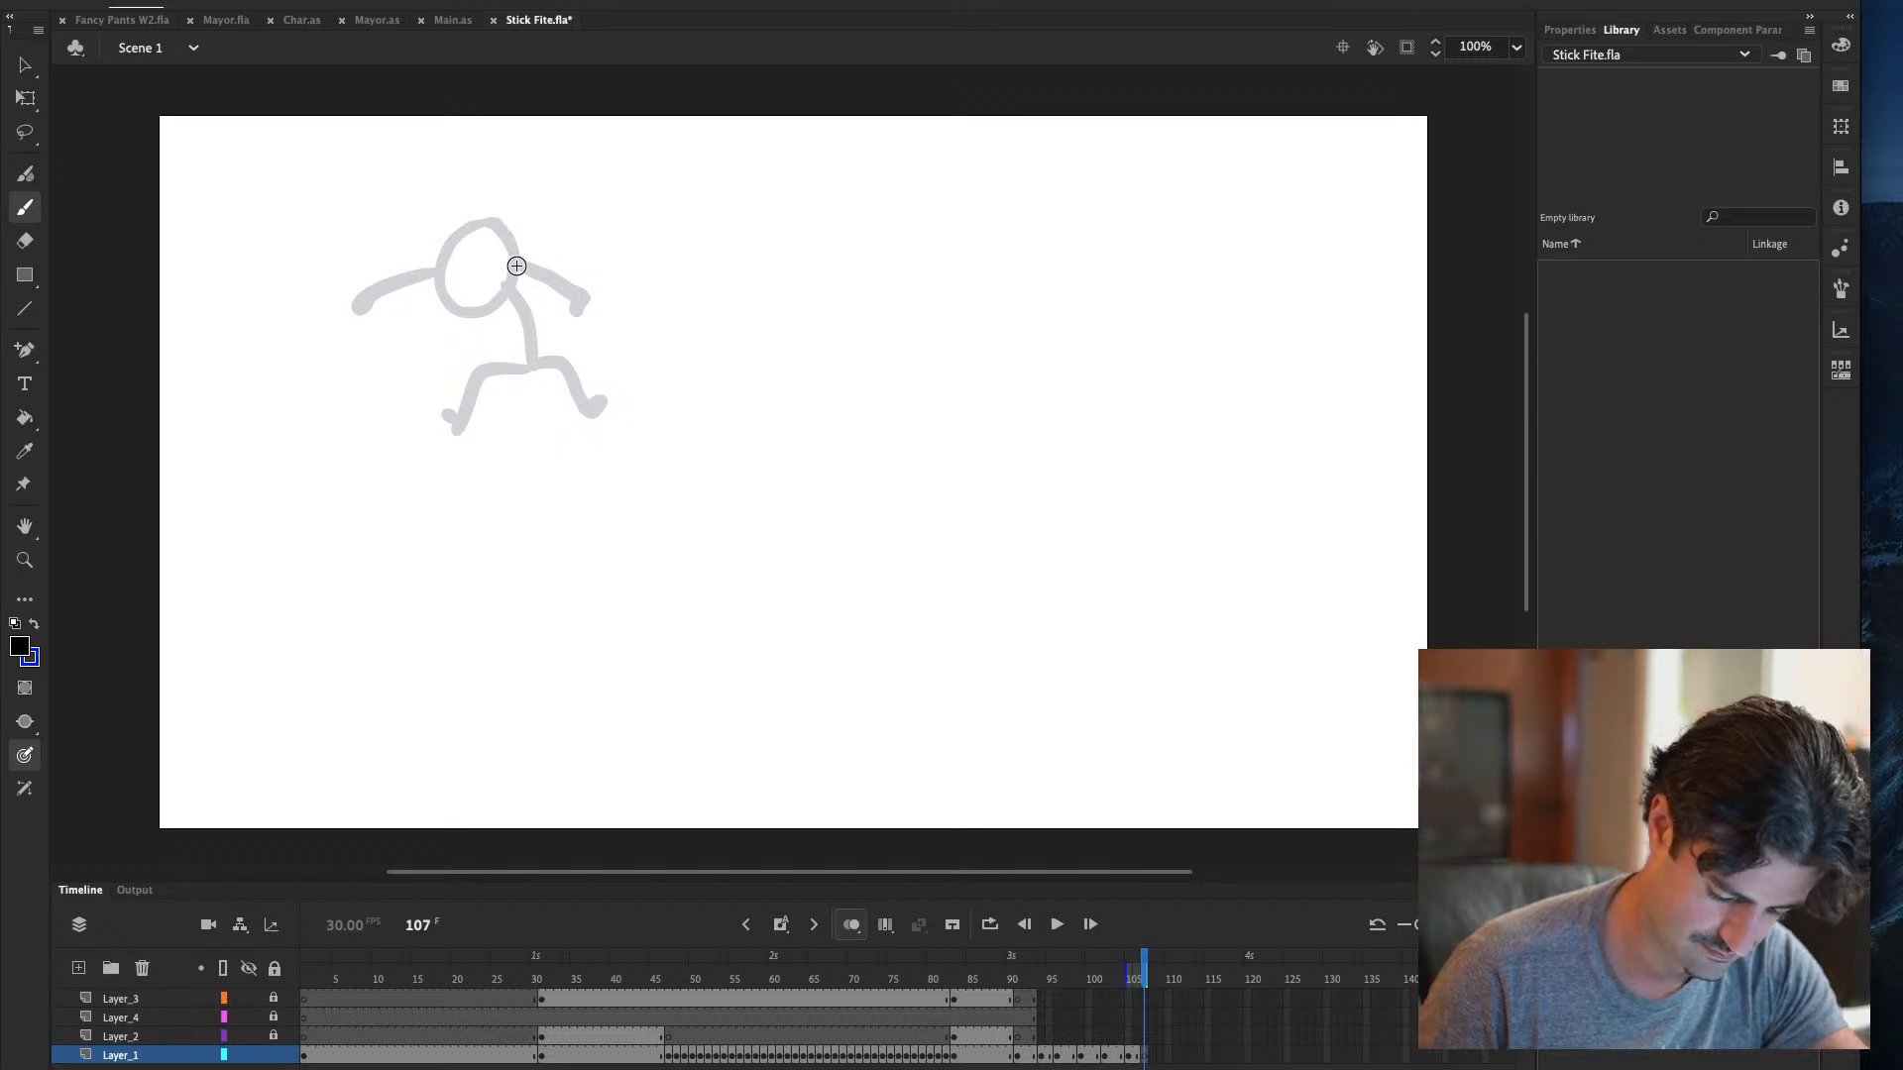
Draw a lowered round head on frame 107 with the front arm raised up and outward
mouse_move(516, 266)
left_mouse_down()
mouse_move(481, 323)
mouse_move(510, 263)
mouse_move(485, 257)
mouse_move(593, 244)
left_mouse_up()
key("ctrl+z")
key("ctrl+z")
key("comma")
key("period")
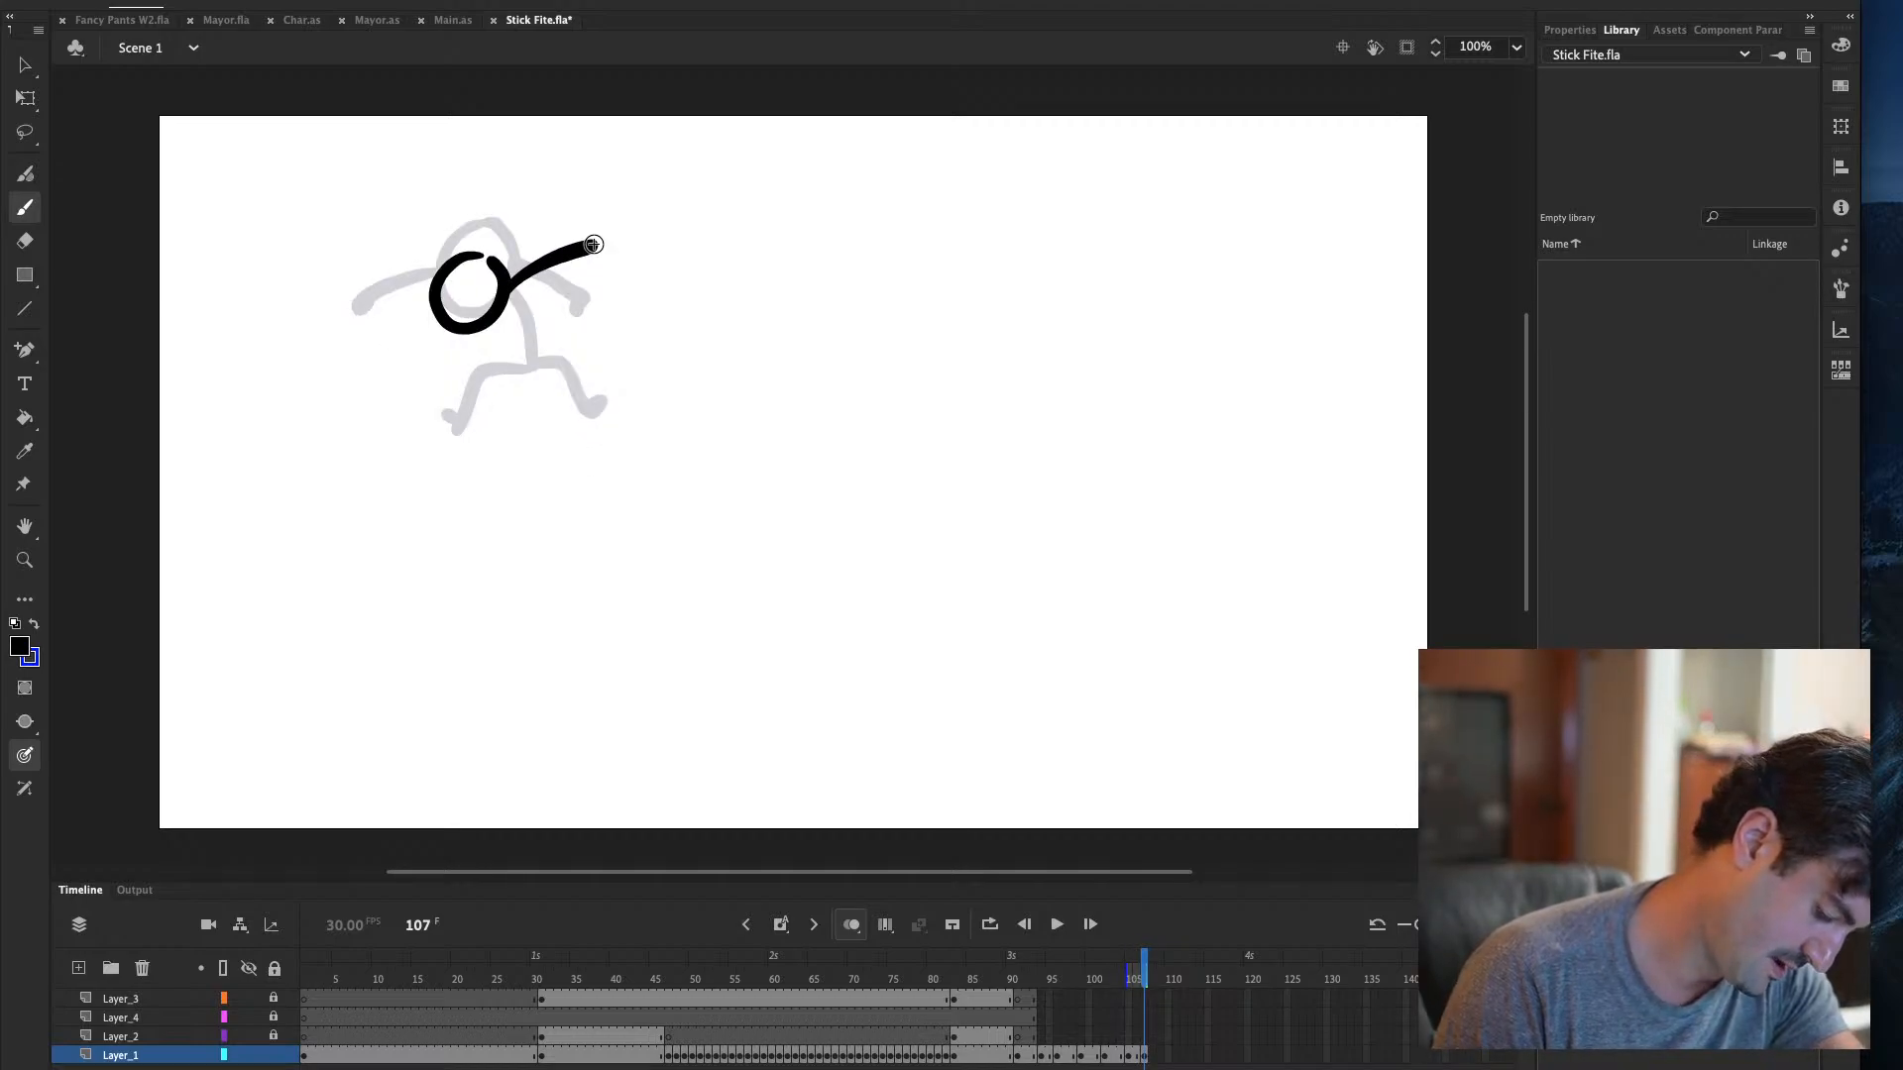
Draw the rear arm on frame 107 rising outward from the head, redoing the stroke until it spreads wide
left_click_drag(383, 235, 446, 315)
key("comma")
key("period")
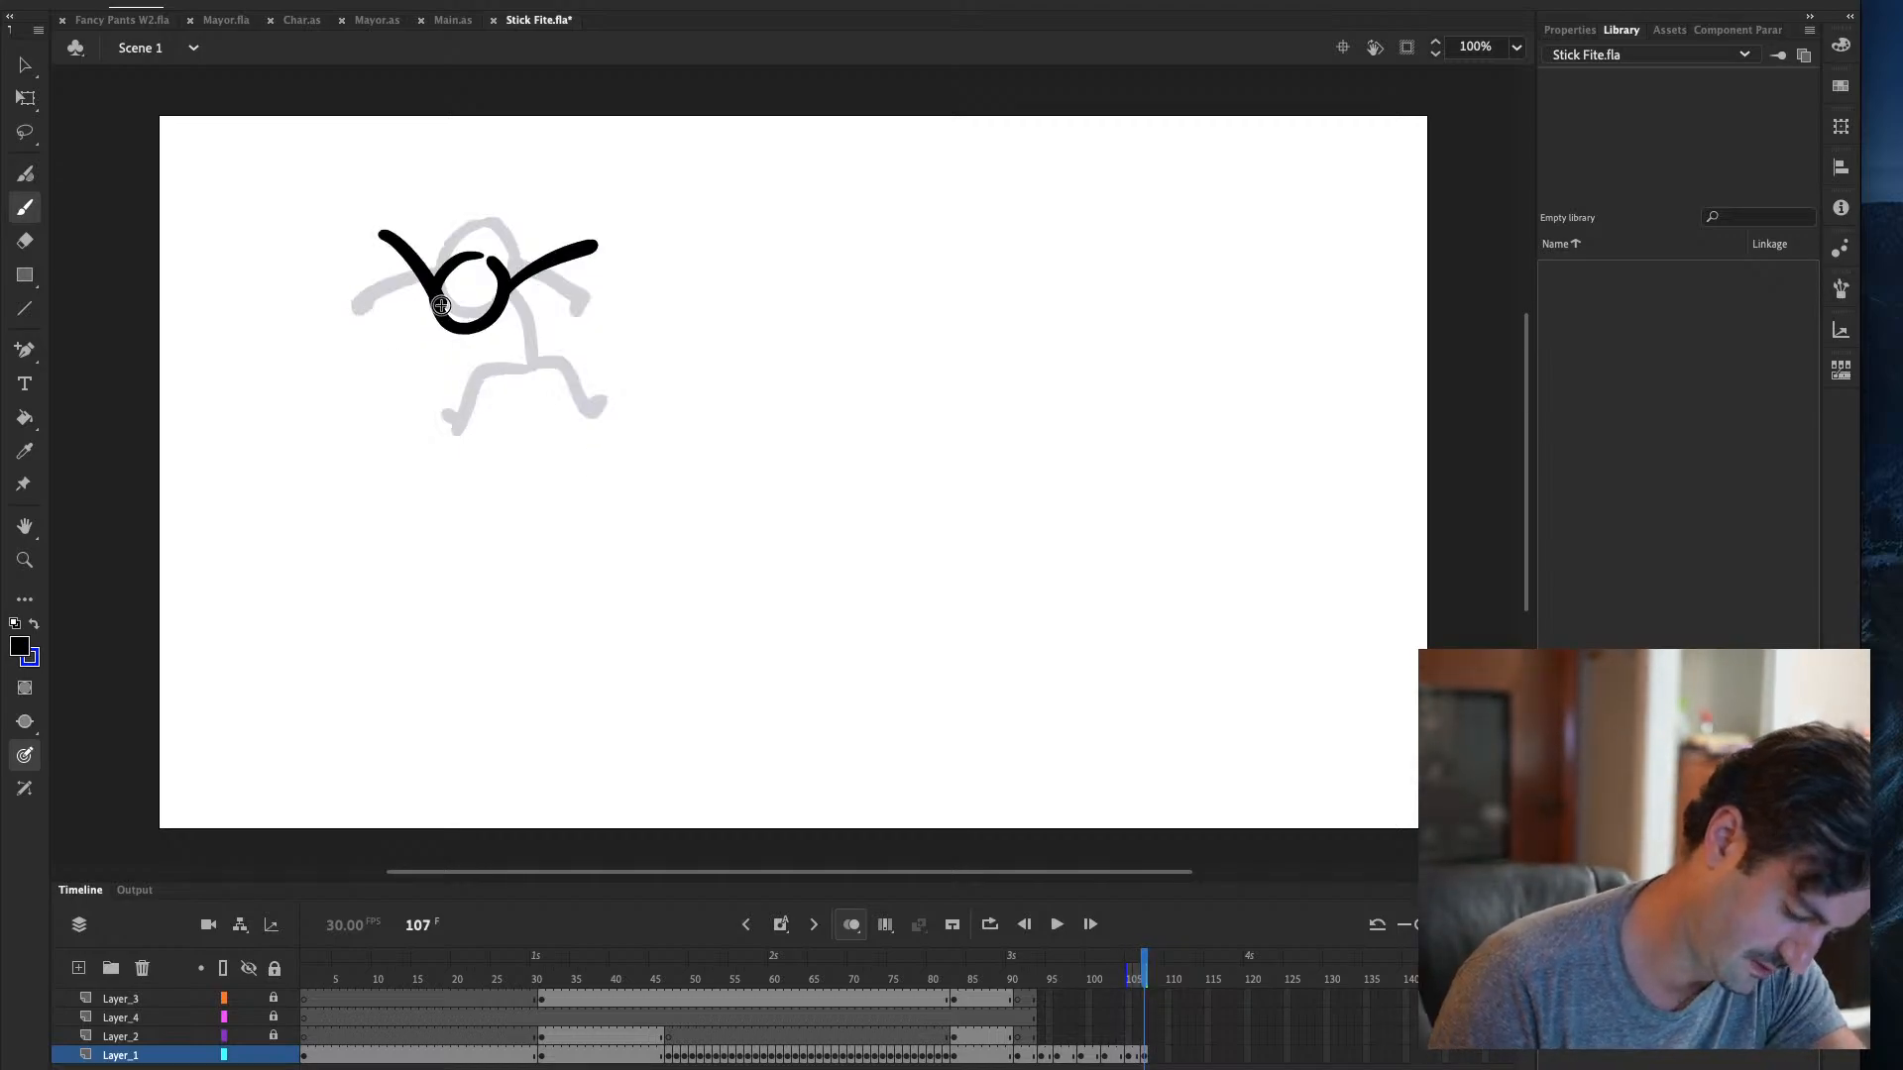
key("ctrl+z")
left_click_drag(364, 248, 444, 301)
key("ctrl+z")
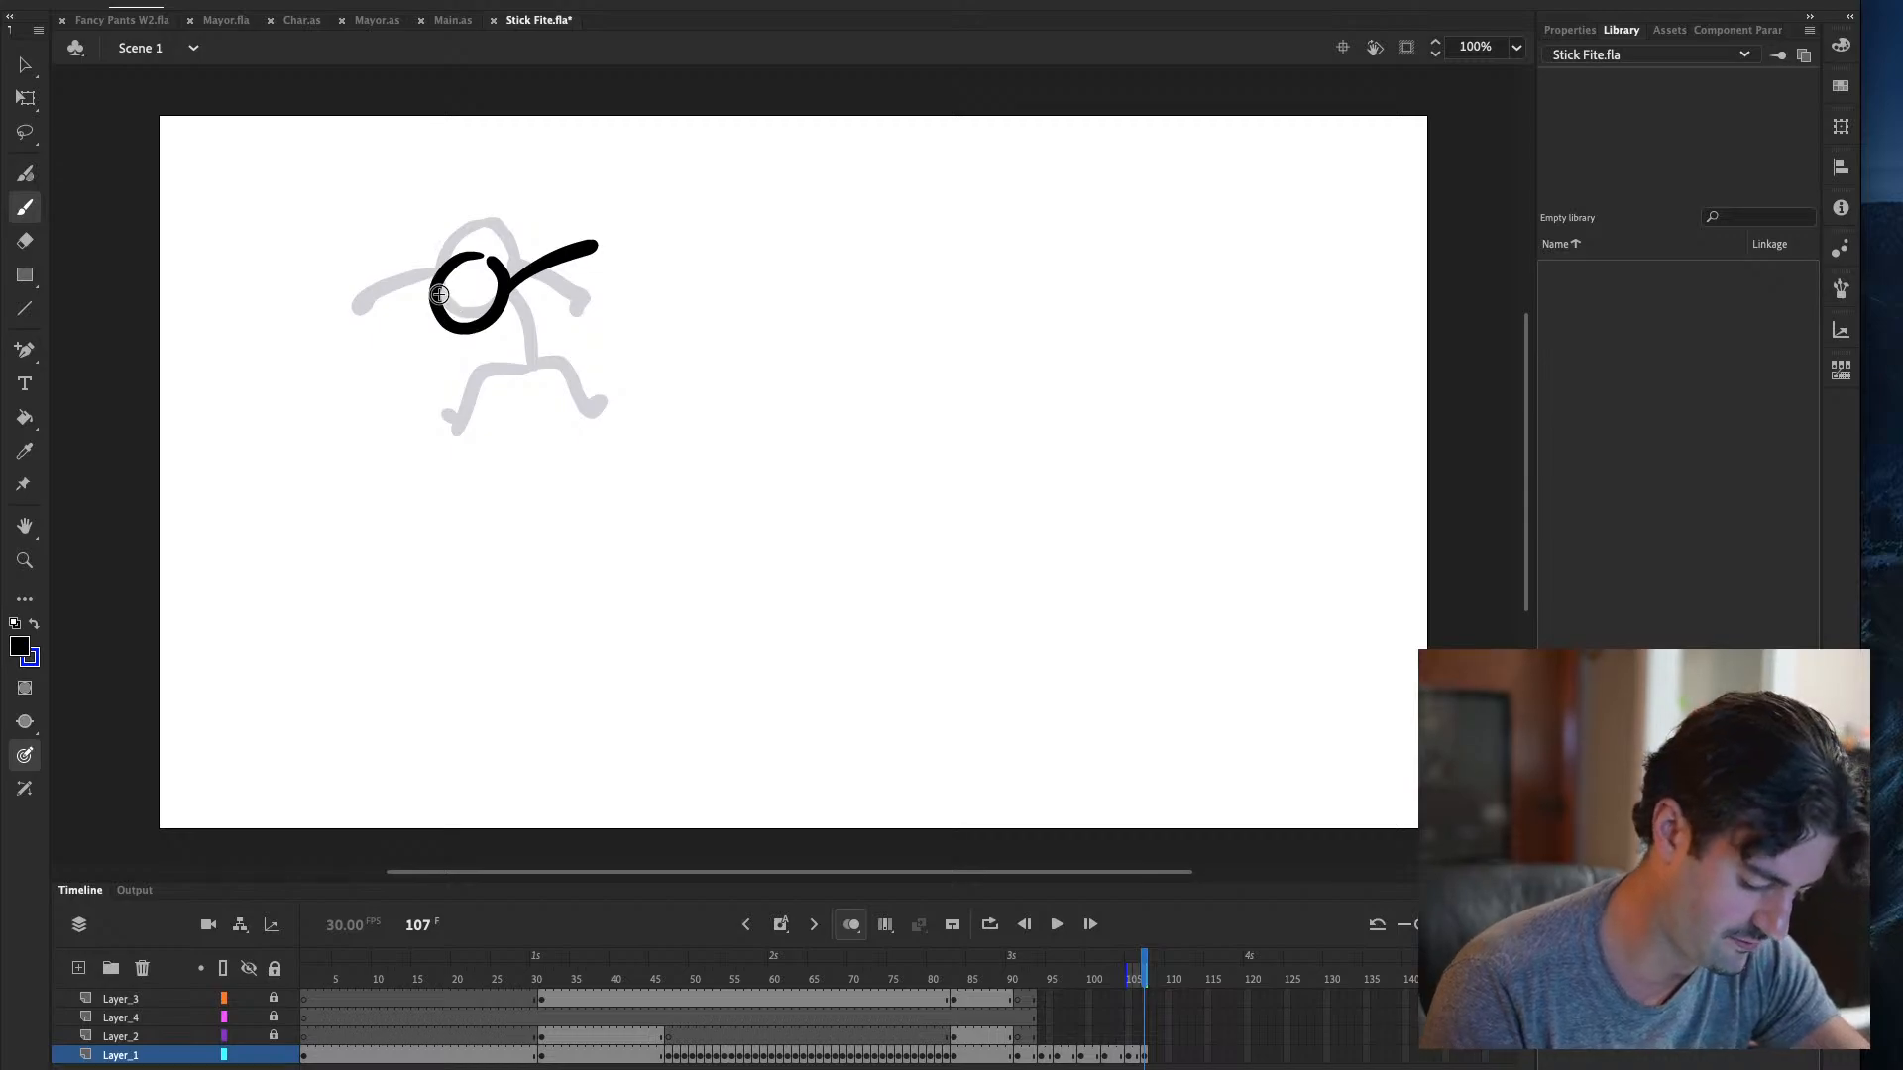
left_click_drag(349, 248, 439, 302)
key("ctrl+z")
left_click_drag(349, 249, 439, 303)
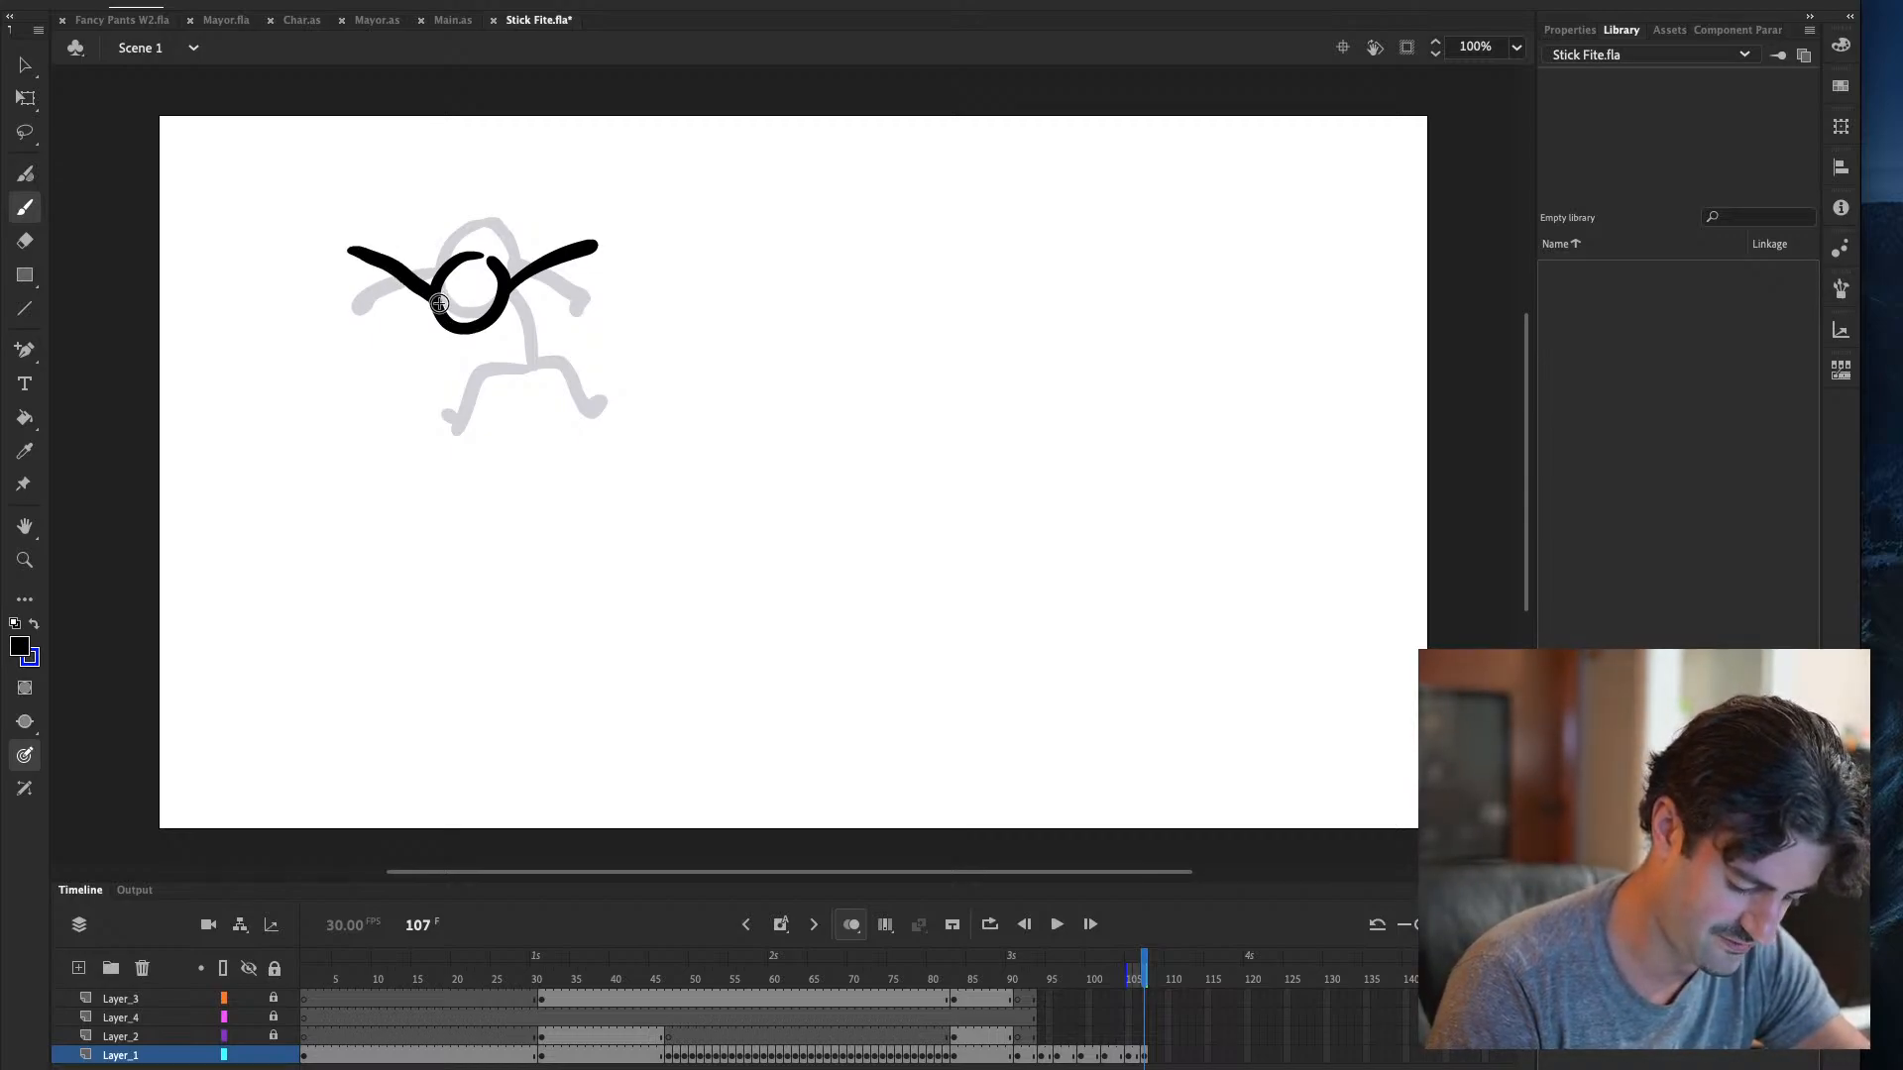
key("comma")
key("period")
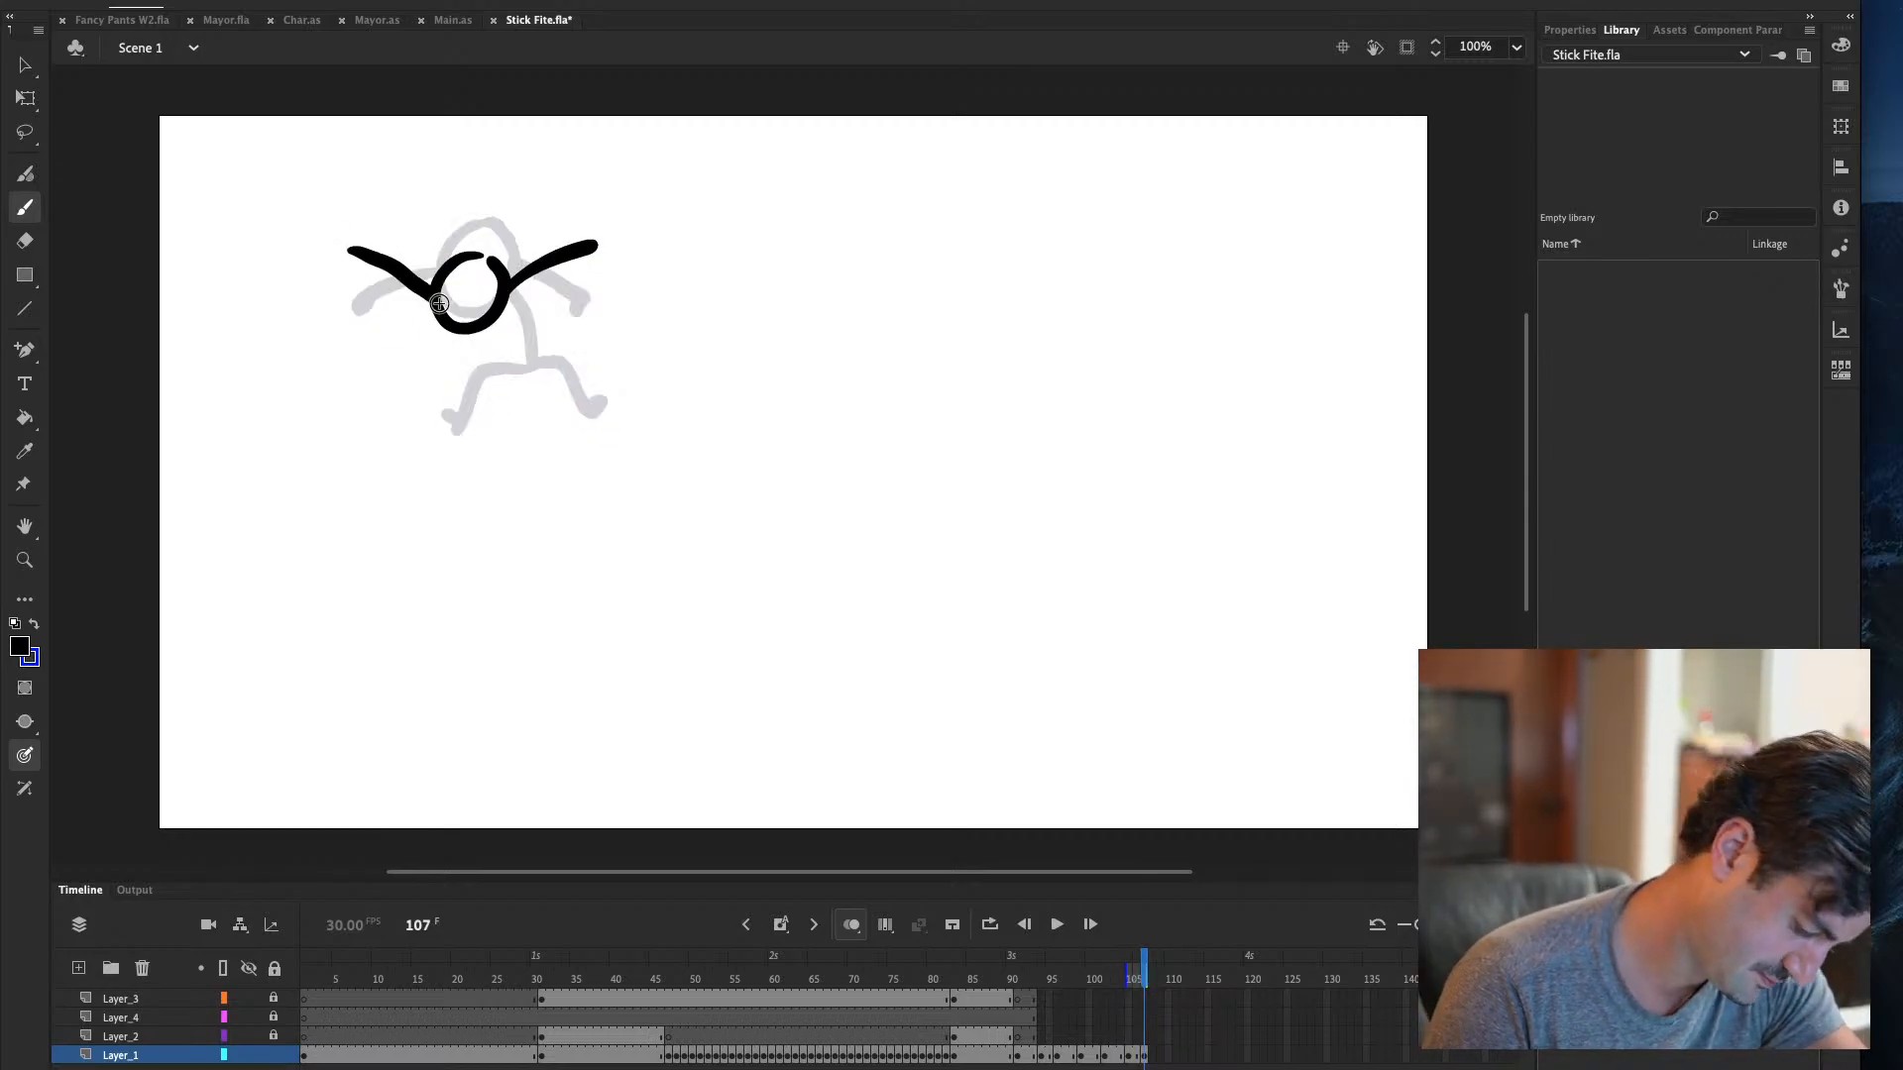
Draw the curved torso and the bent rear leg with its foot on frame 107
left_click_drag(491, 319, 496, 414)
key("ctrl+z")
mouse_move(495, 315)
left_mouse_down()
mouse_move(497, 401)
mouse_move(466, 378)
mouse_move(436, 446)
left_mouse_up()
key("comma")
key("period")
Draw the bent front leg with its foot on frame 107 and compare the pose with the previous frame
mouse_move(501, 391)
left_mouse_down()
mouse_move(552, 445)
mouse_move(542, 381)
mouse_move(583, 408)
left_mouse_up()
key("comma")
key("period")
key("ctrl+z")
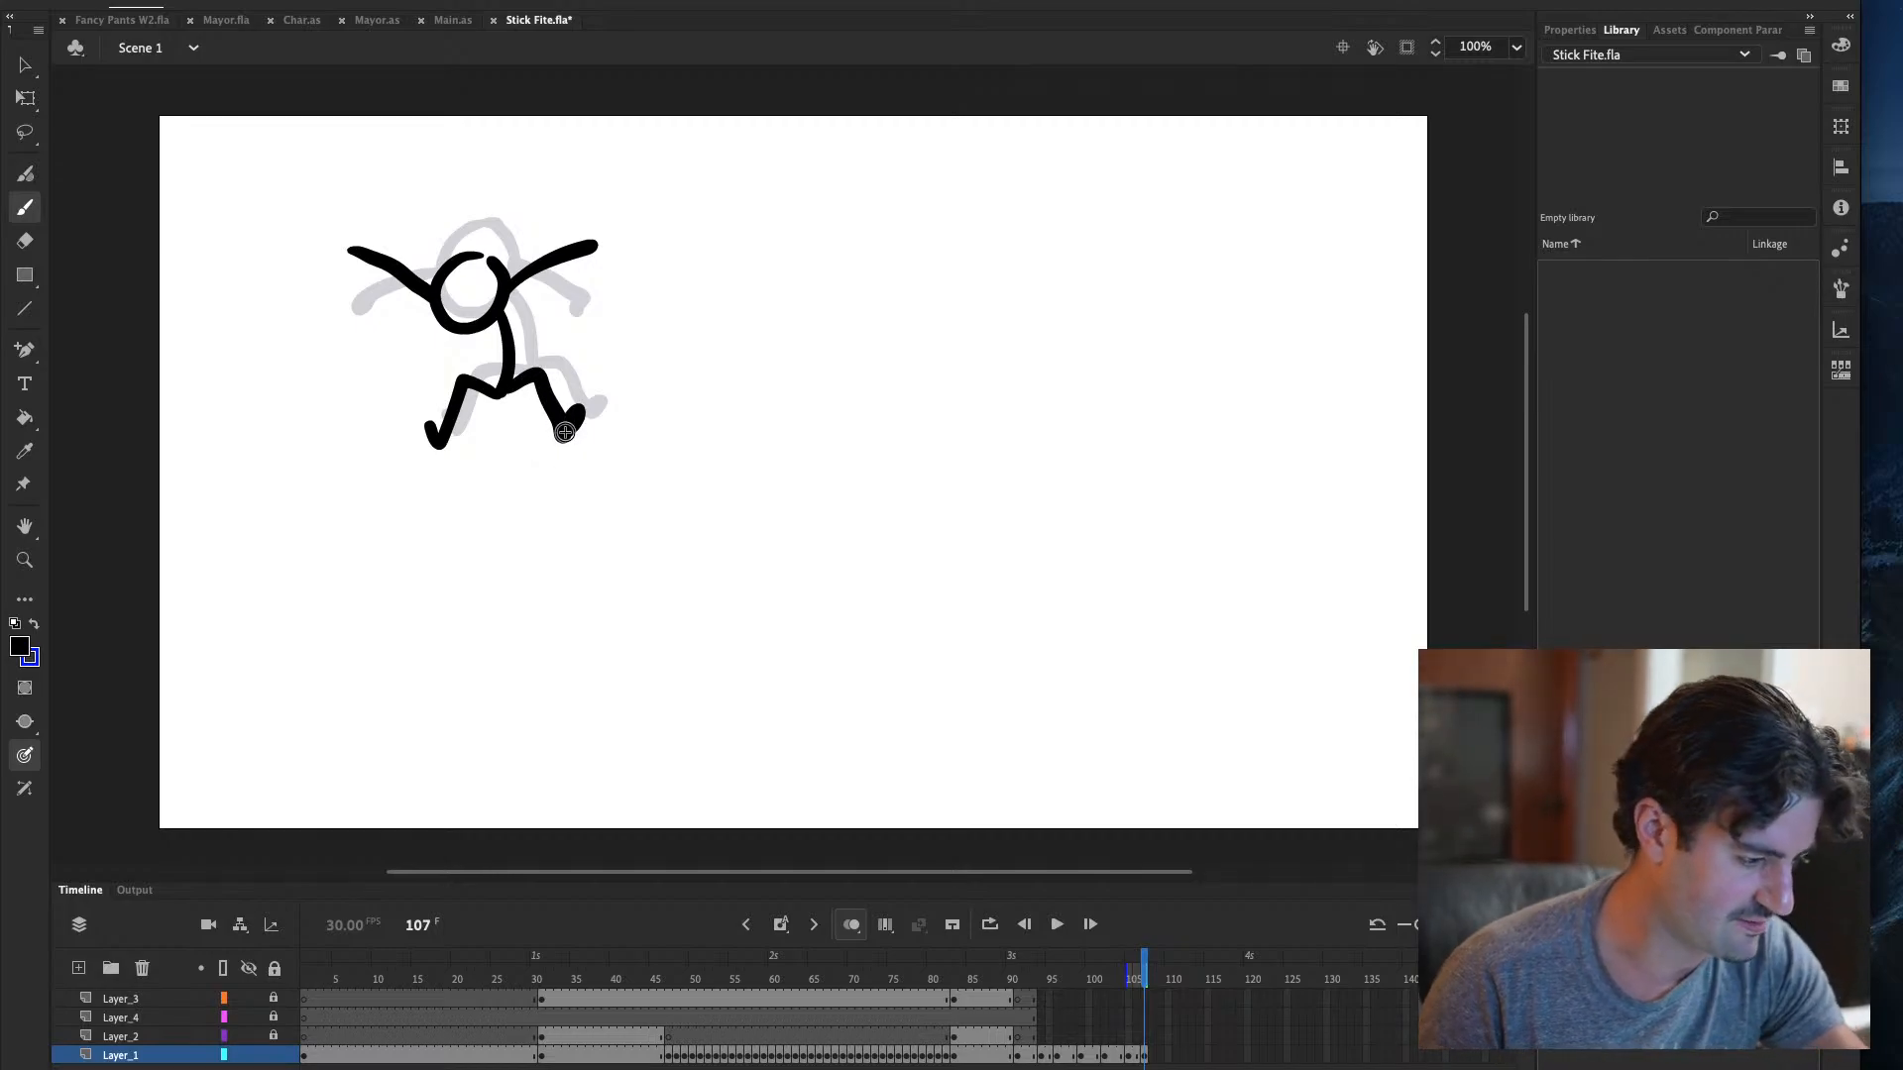
key("comma")
key("period")
key("comma")
key("period")
Thicken the hand end of the raised rear arm on frame 107 with black brush strokes
left_click(1147, 1056)
key("comma")
key("period")
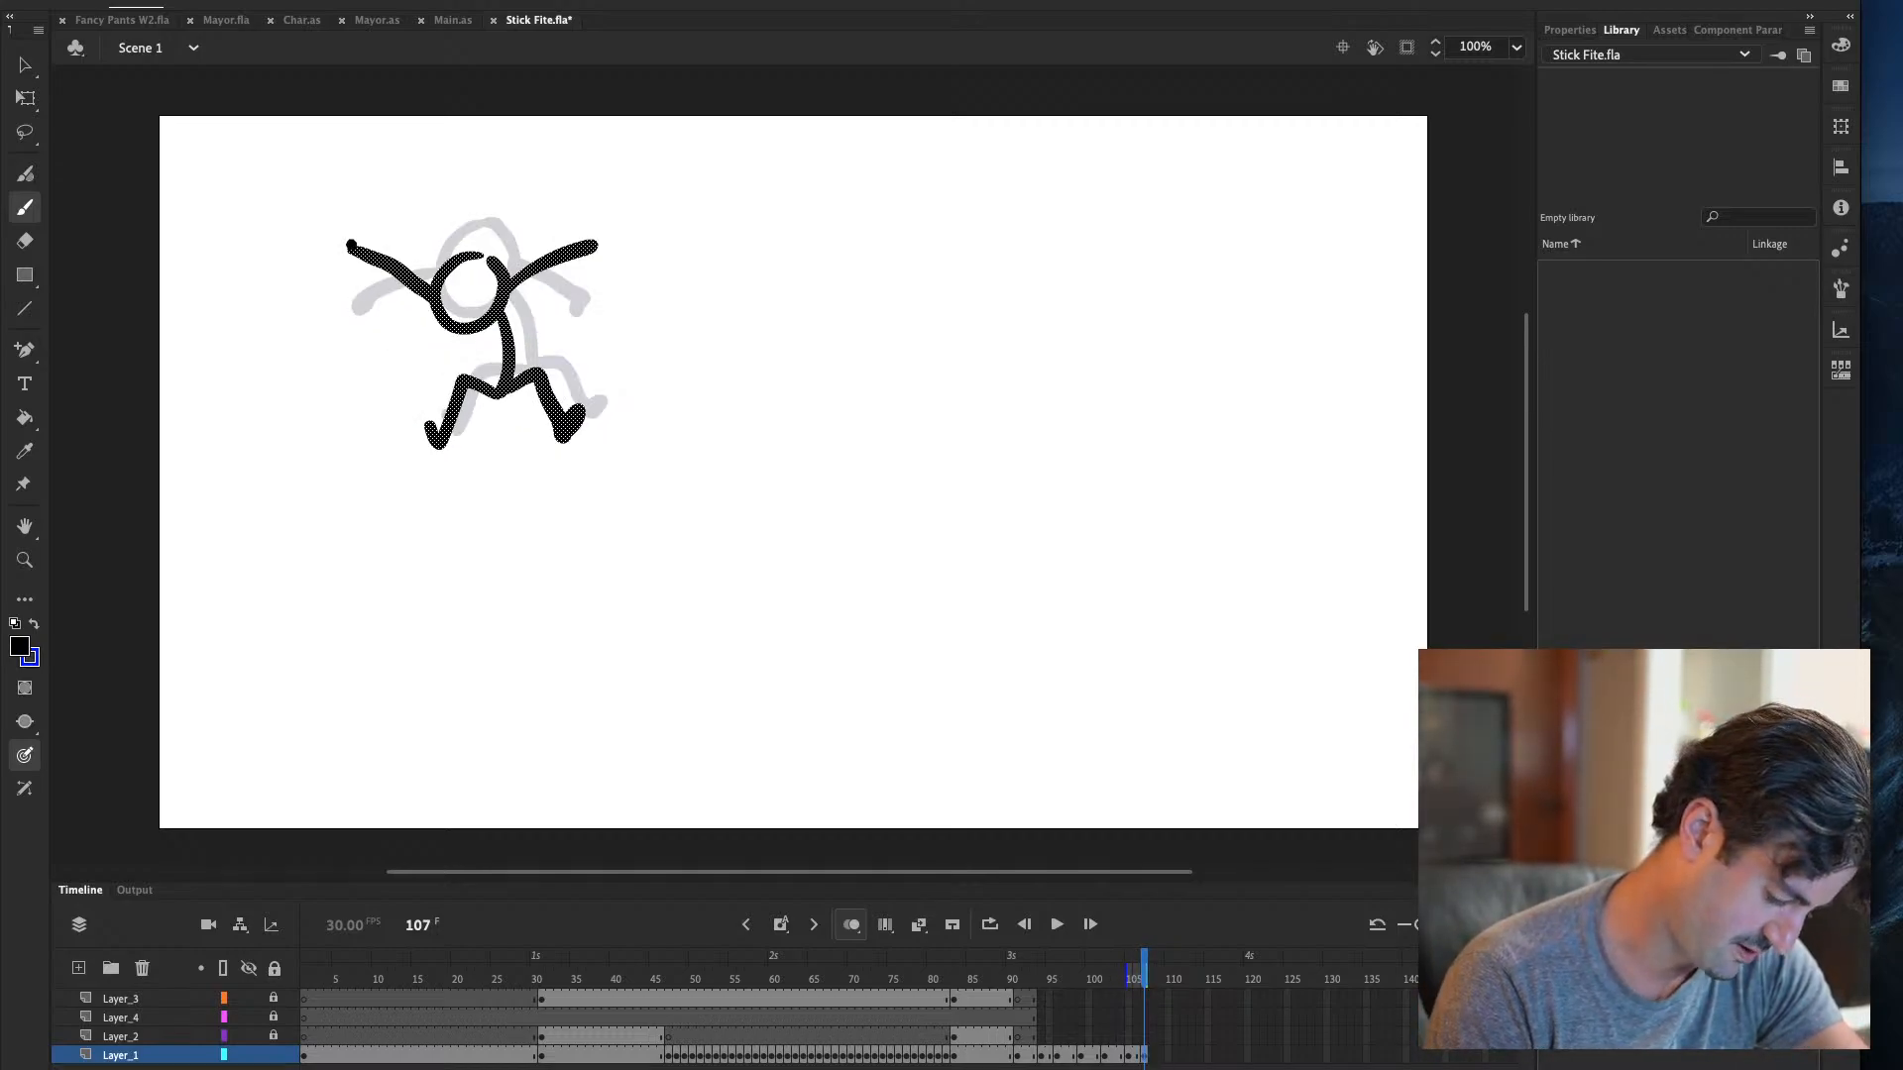
left_click(389, 261)
left_click_drag(349, 250, 406, 280)
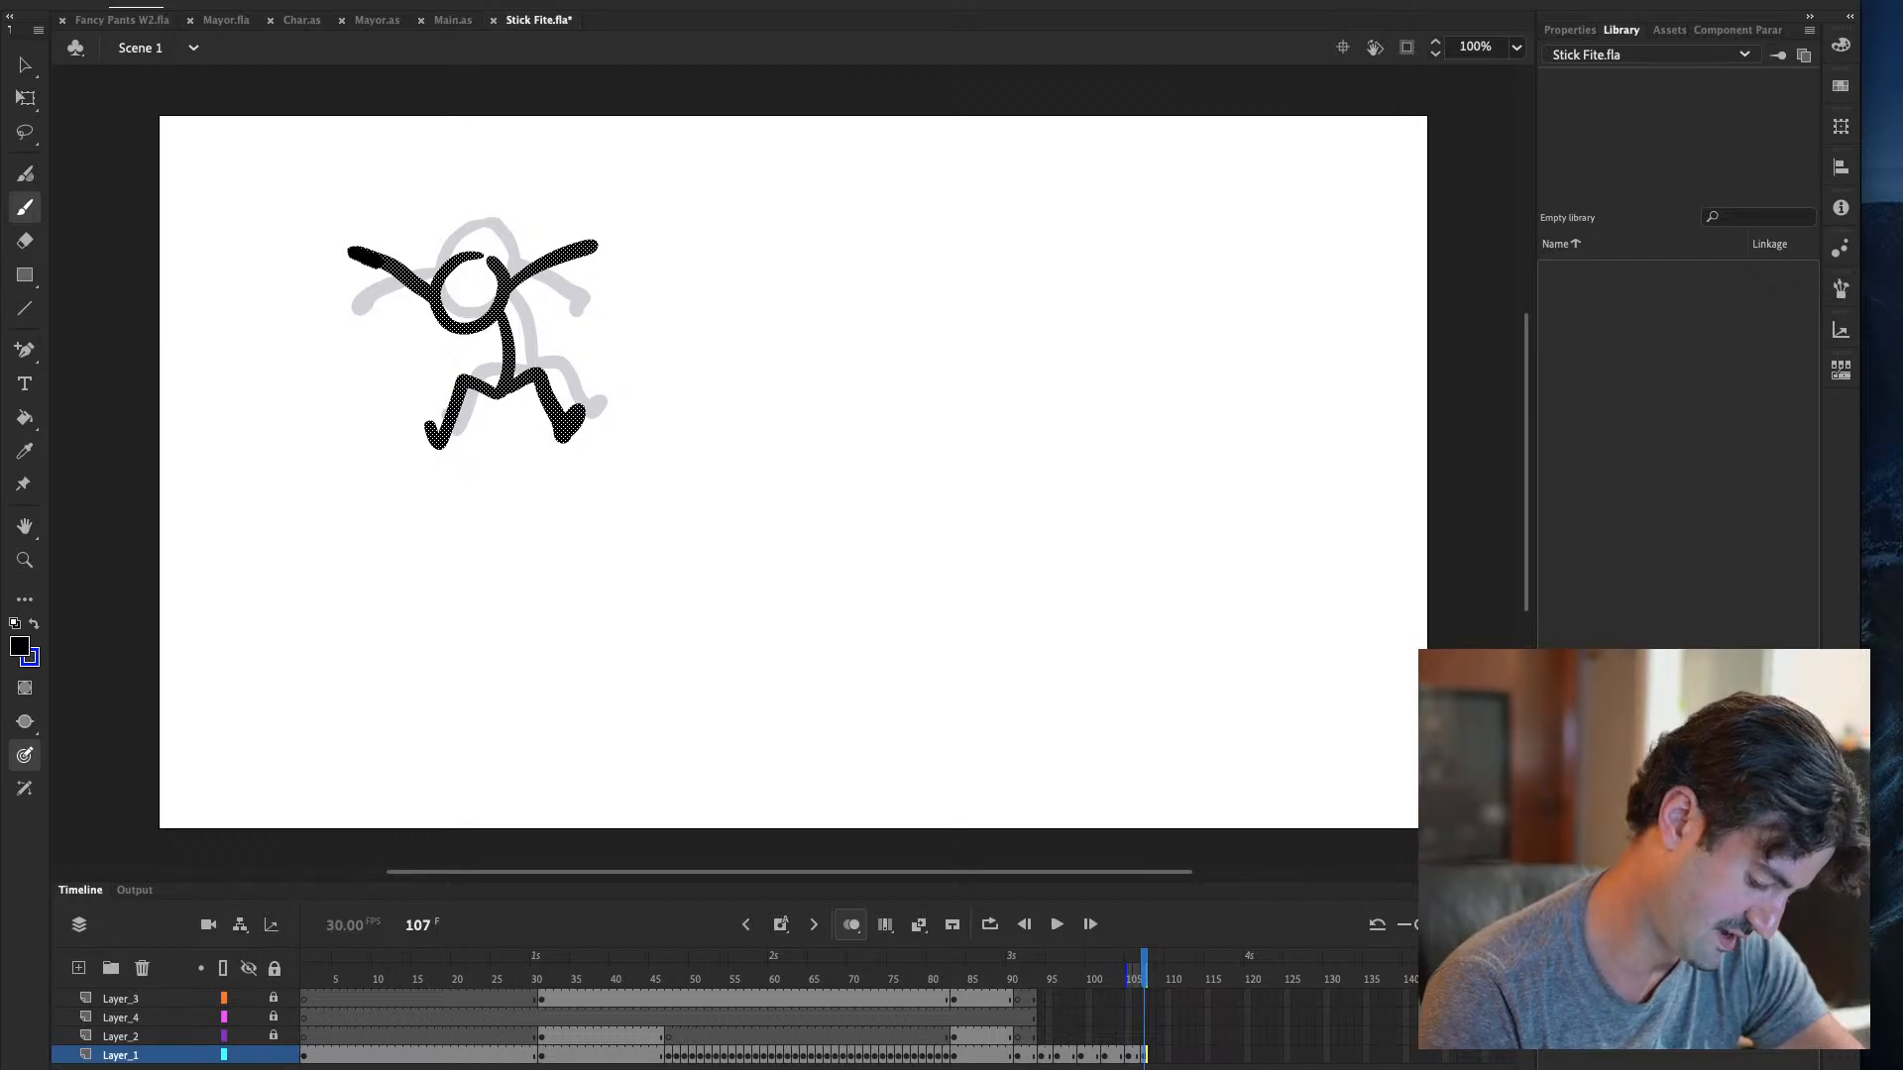
Compare frame 107 with the earlier poses, extend the animation to frame 108, save the file and preview the movie
key("comma")
key("comma")
key("period")
key("period")
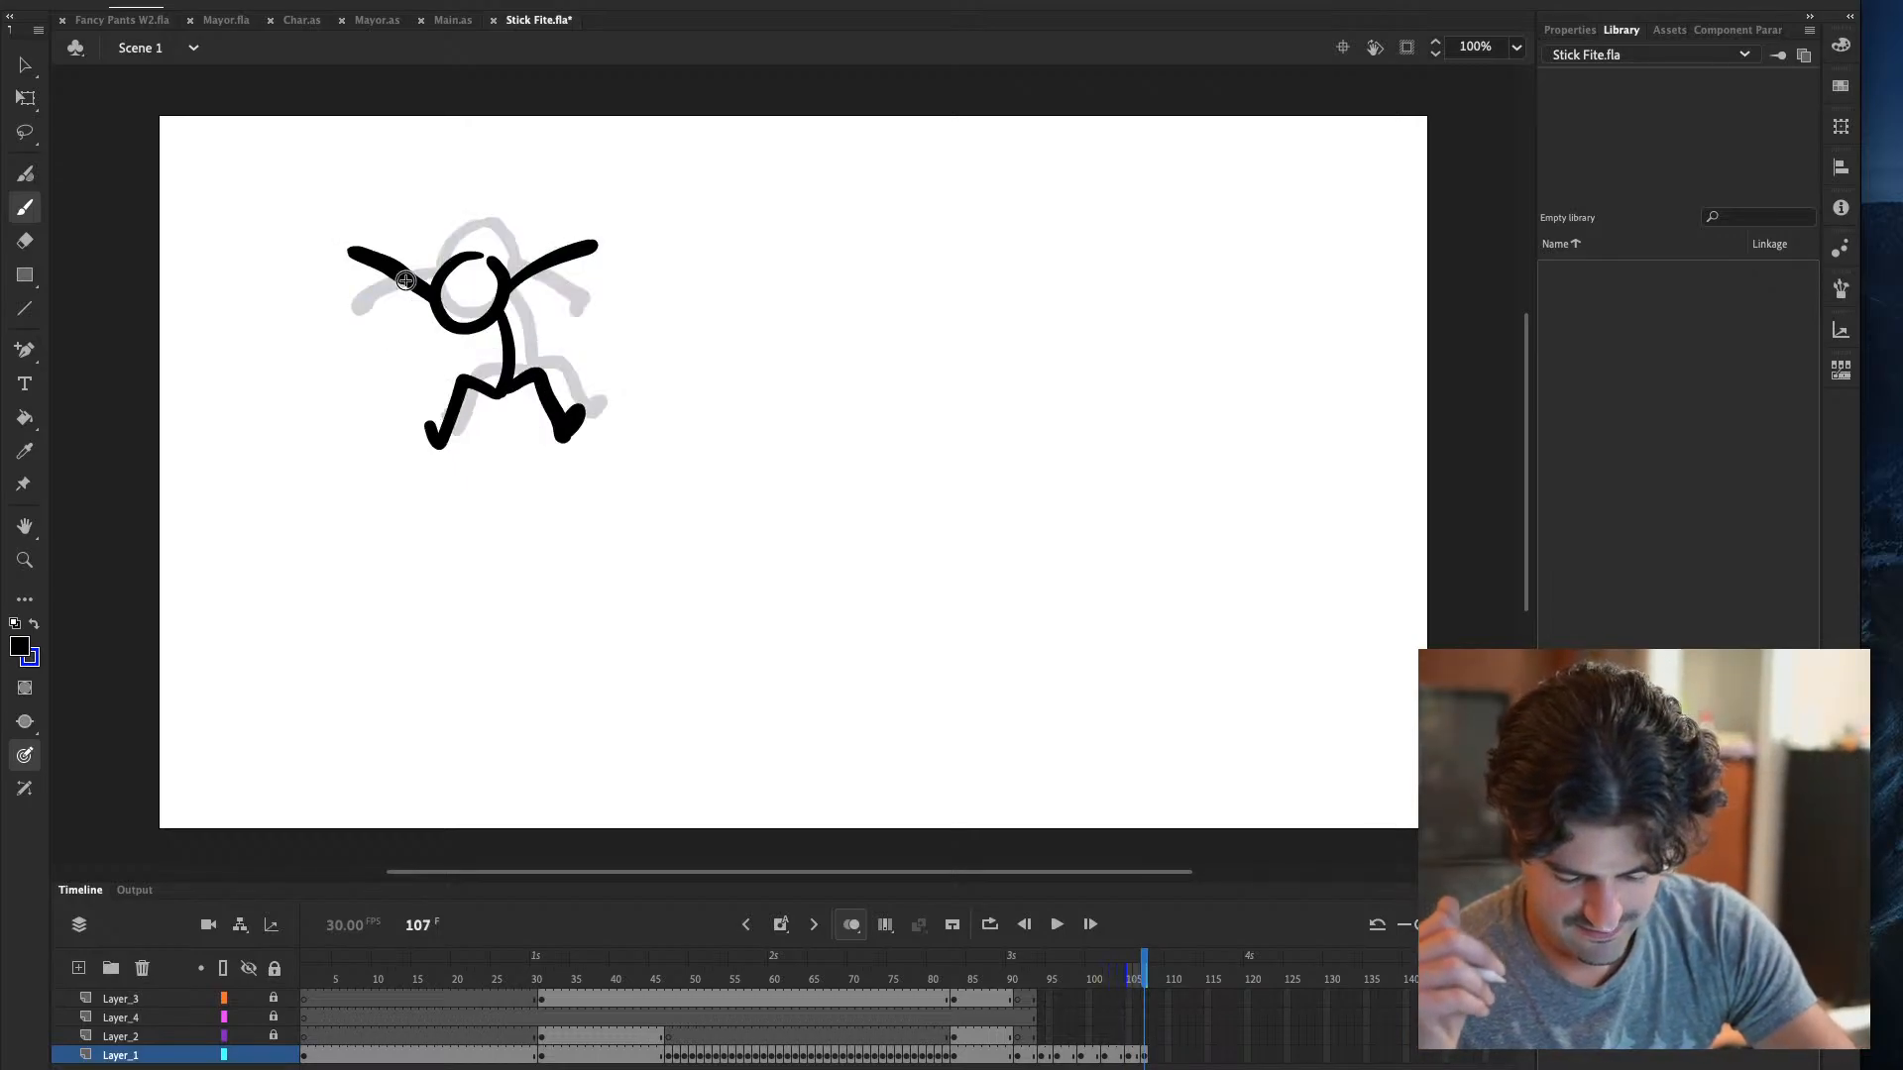
key("F6")
key("ctrl+s")
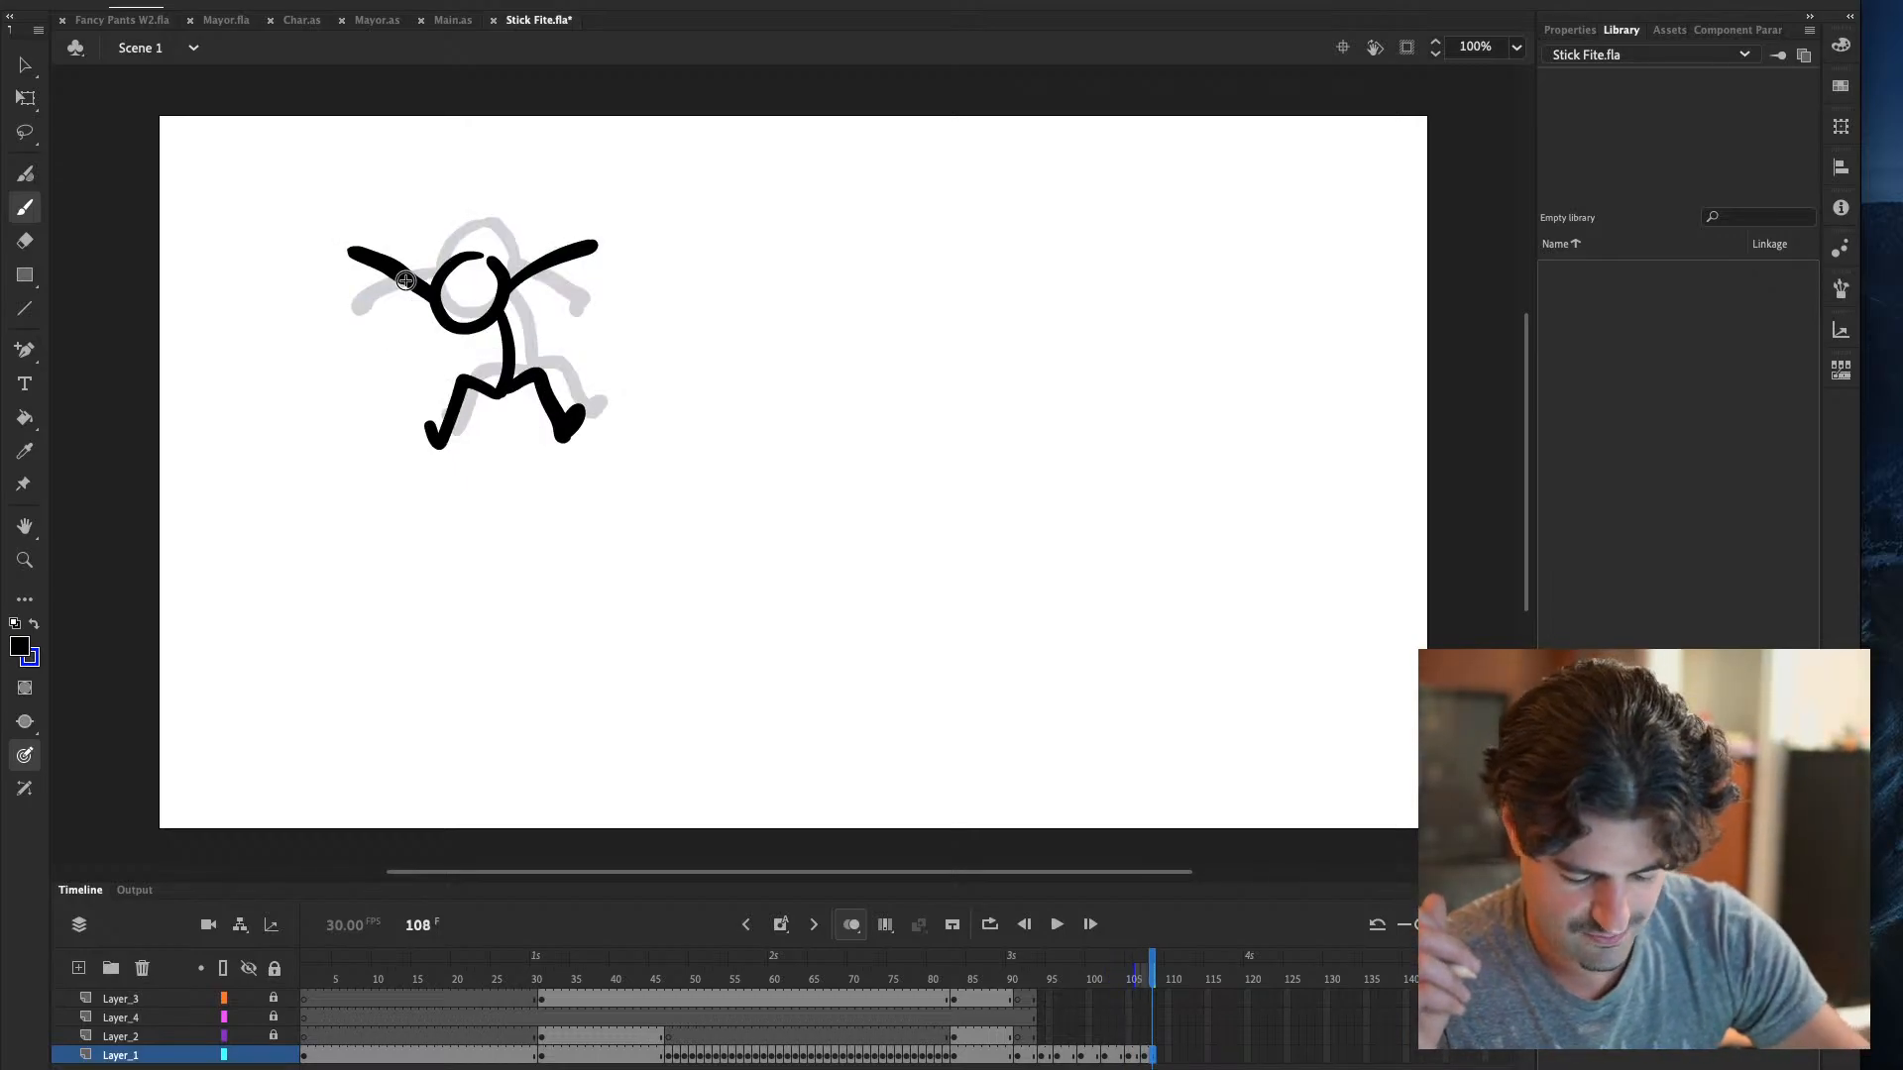
key("ctrl+Return")
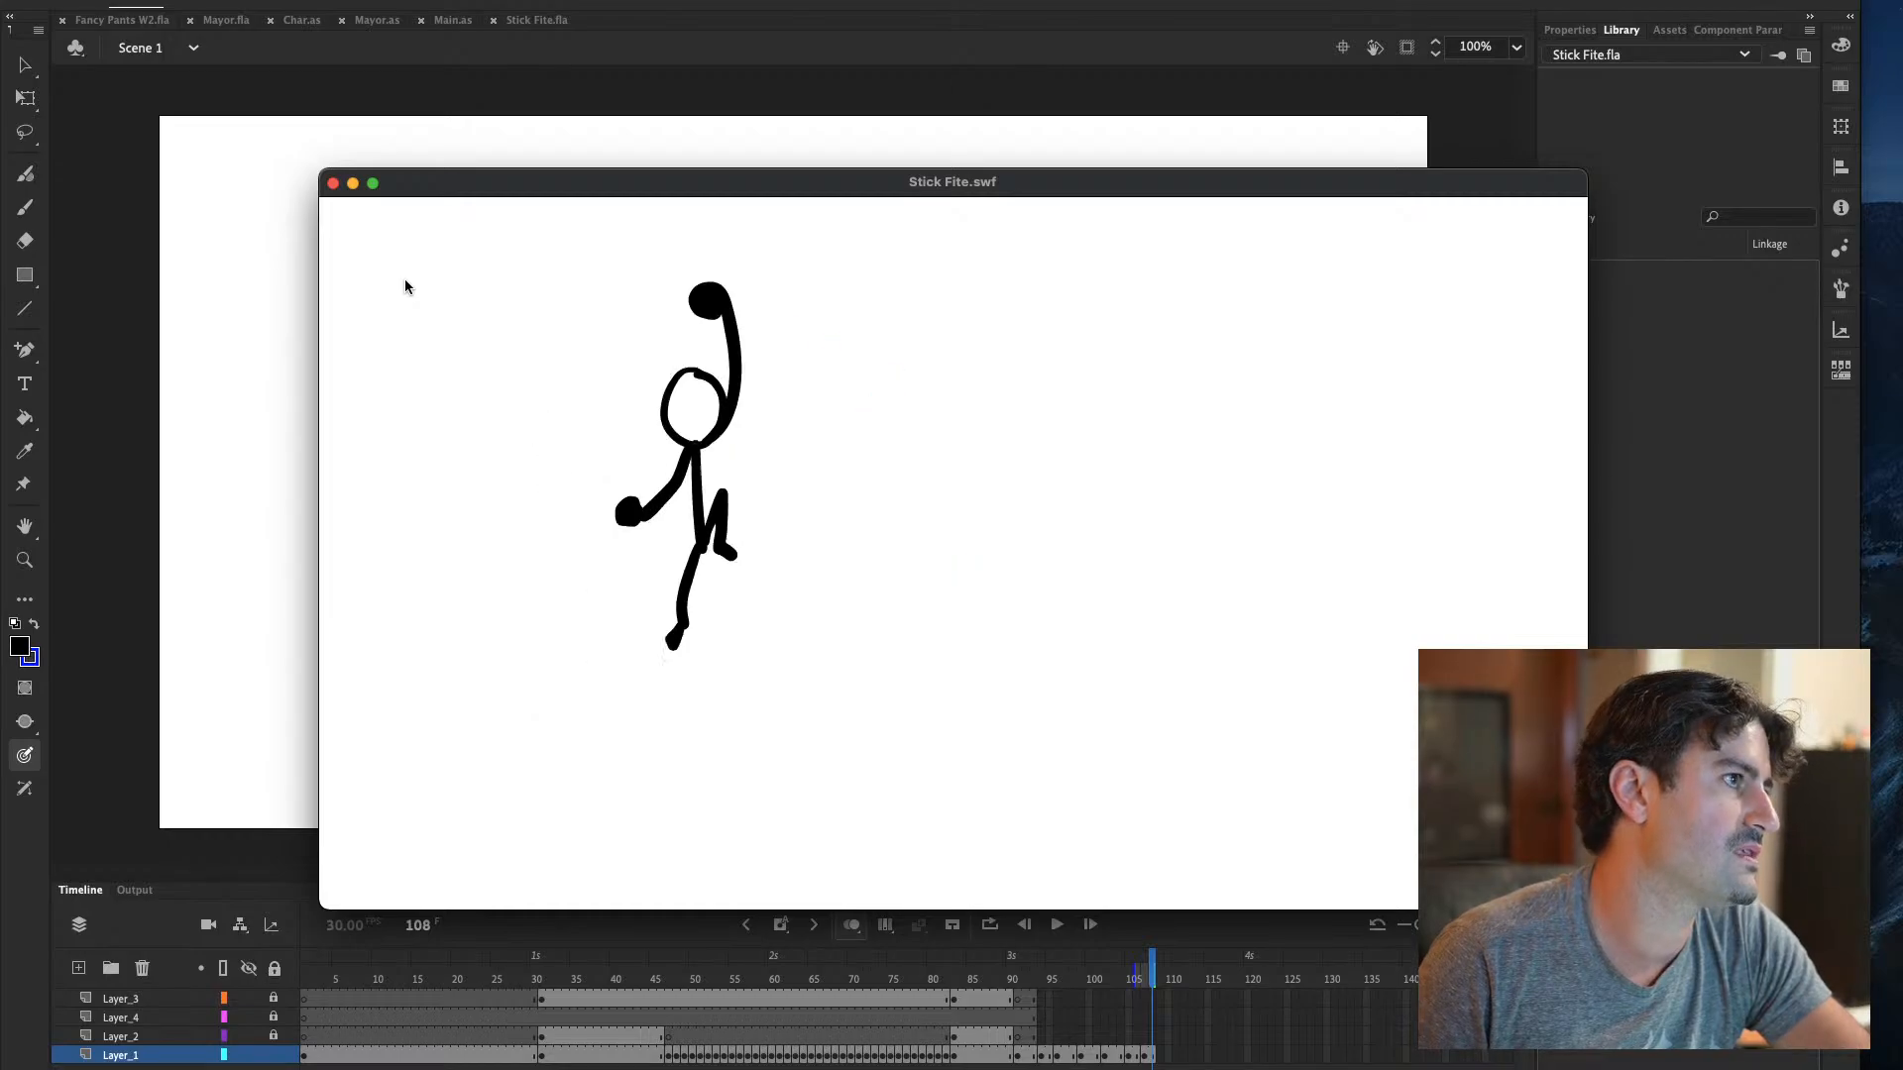
key("super+w")
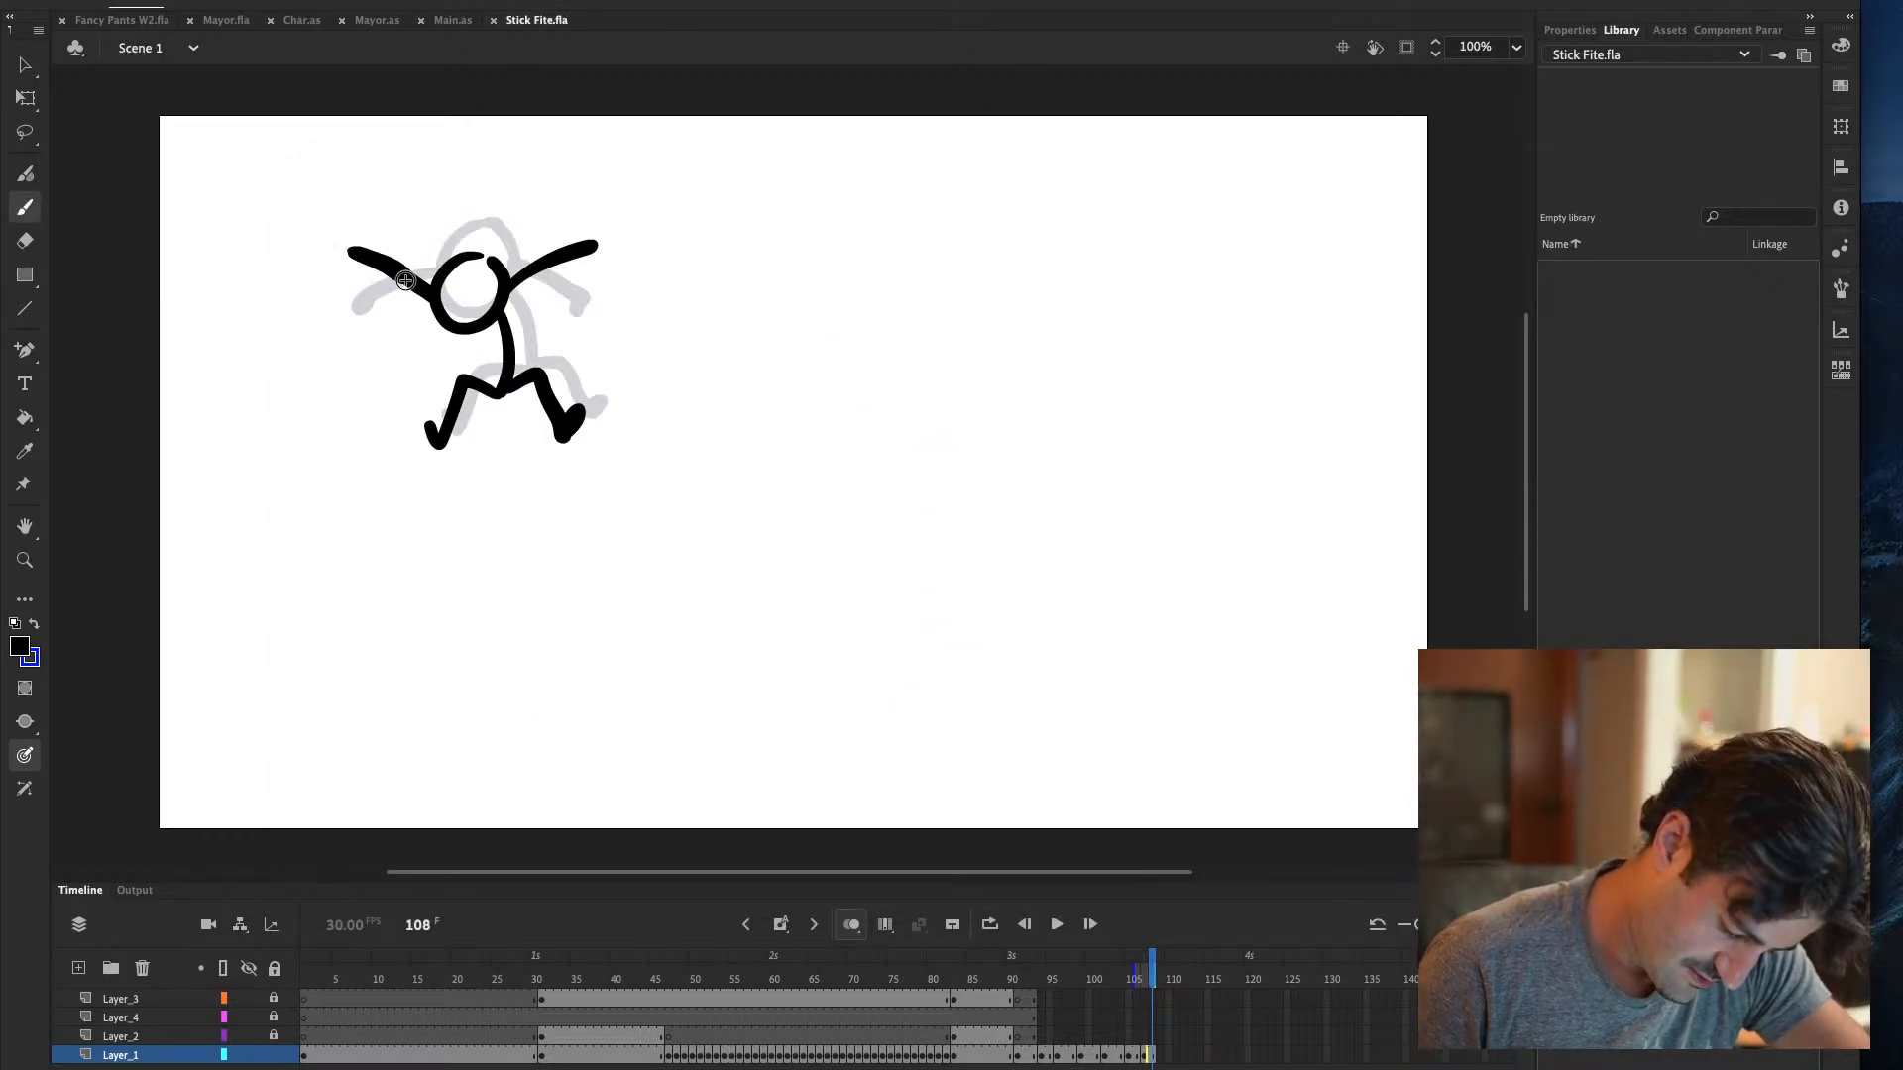
Insert extra frames from frame 103 onward on Layer_1 to hold the last airborne poses longer, extending them to frame 114
key("comma")
key("comma")
key("comma")
key("comma")
key("comma")
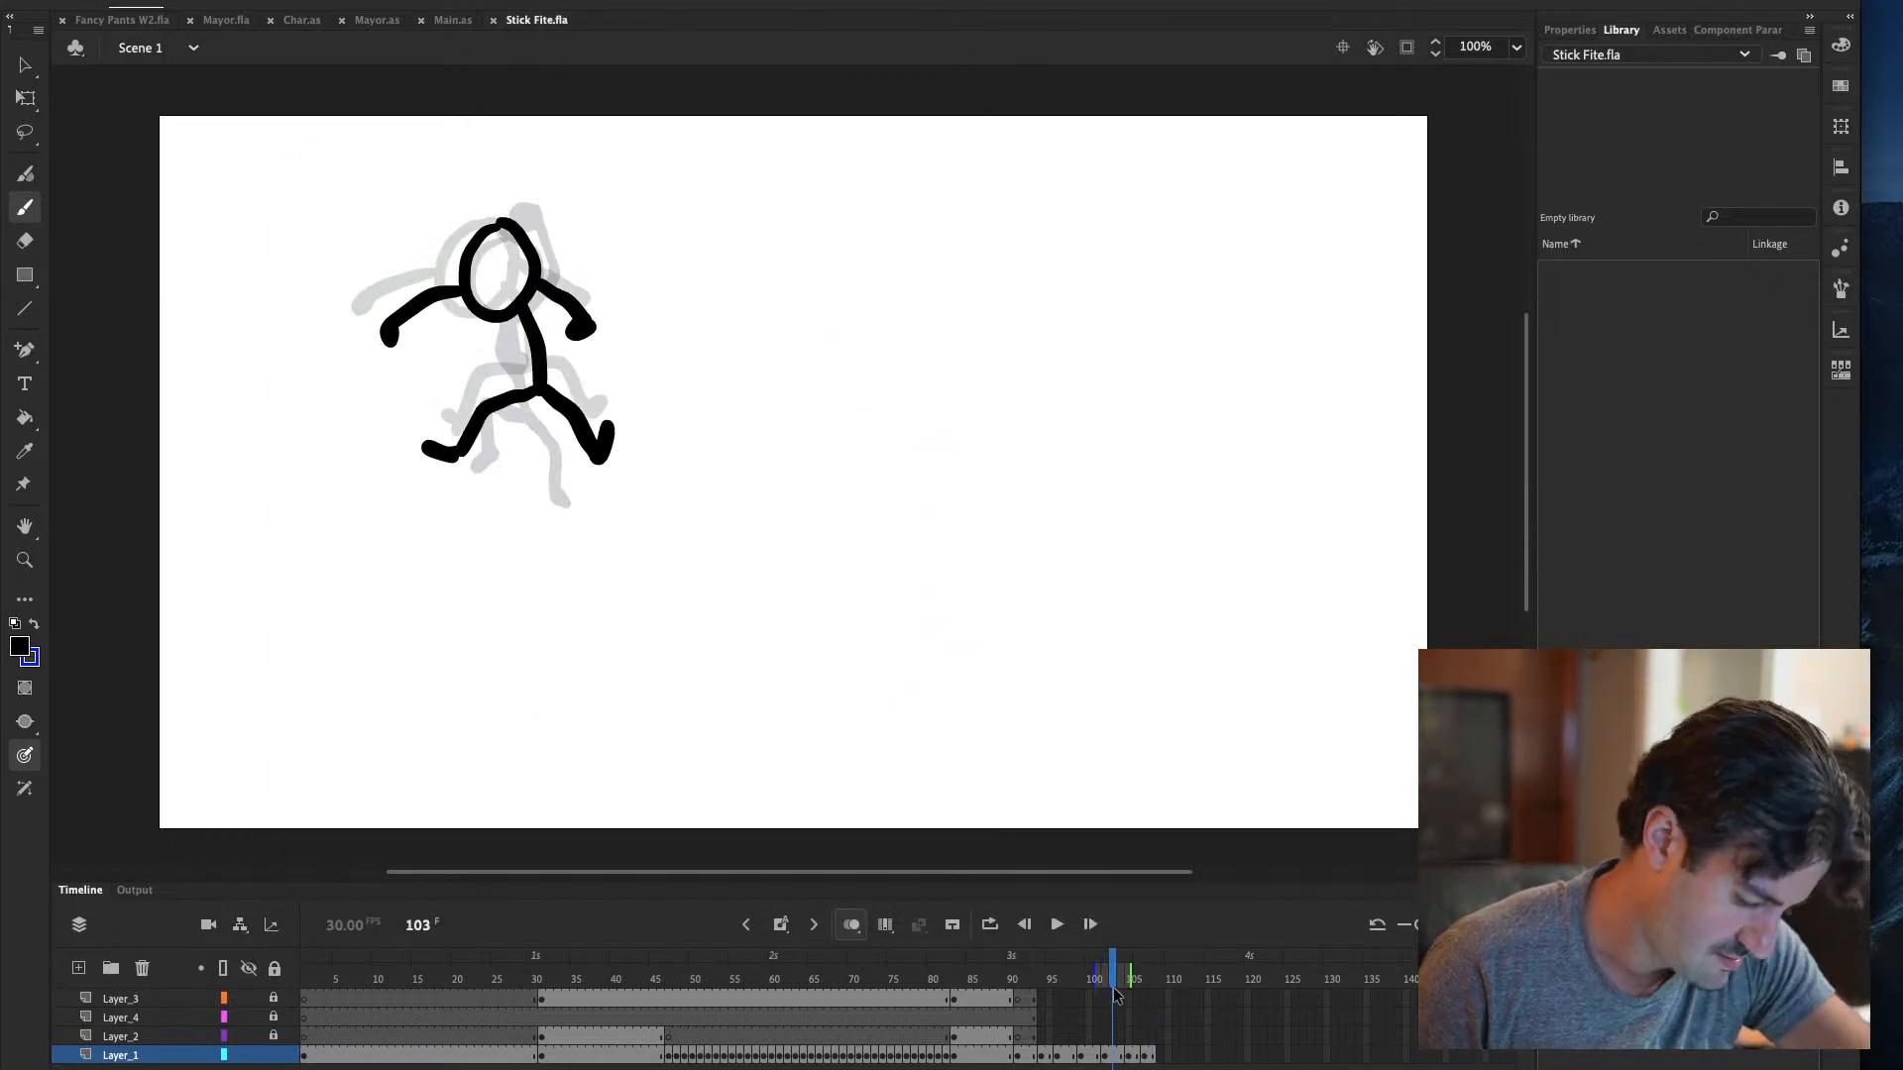
key("F6")
key("period")
key("period")
key("period")
key("period")
key("period")
key("period")
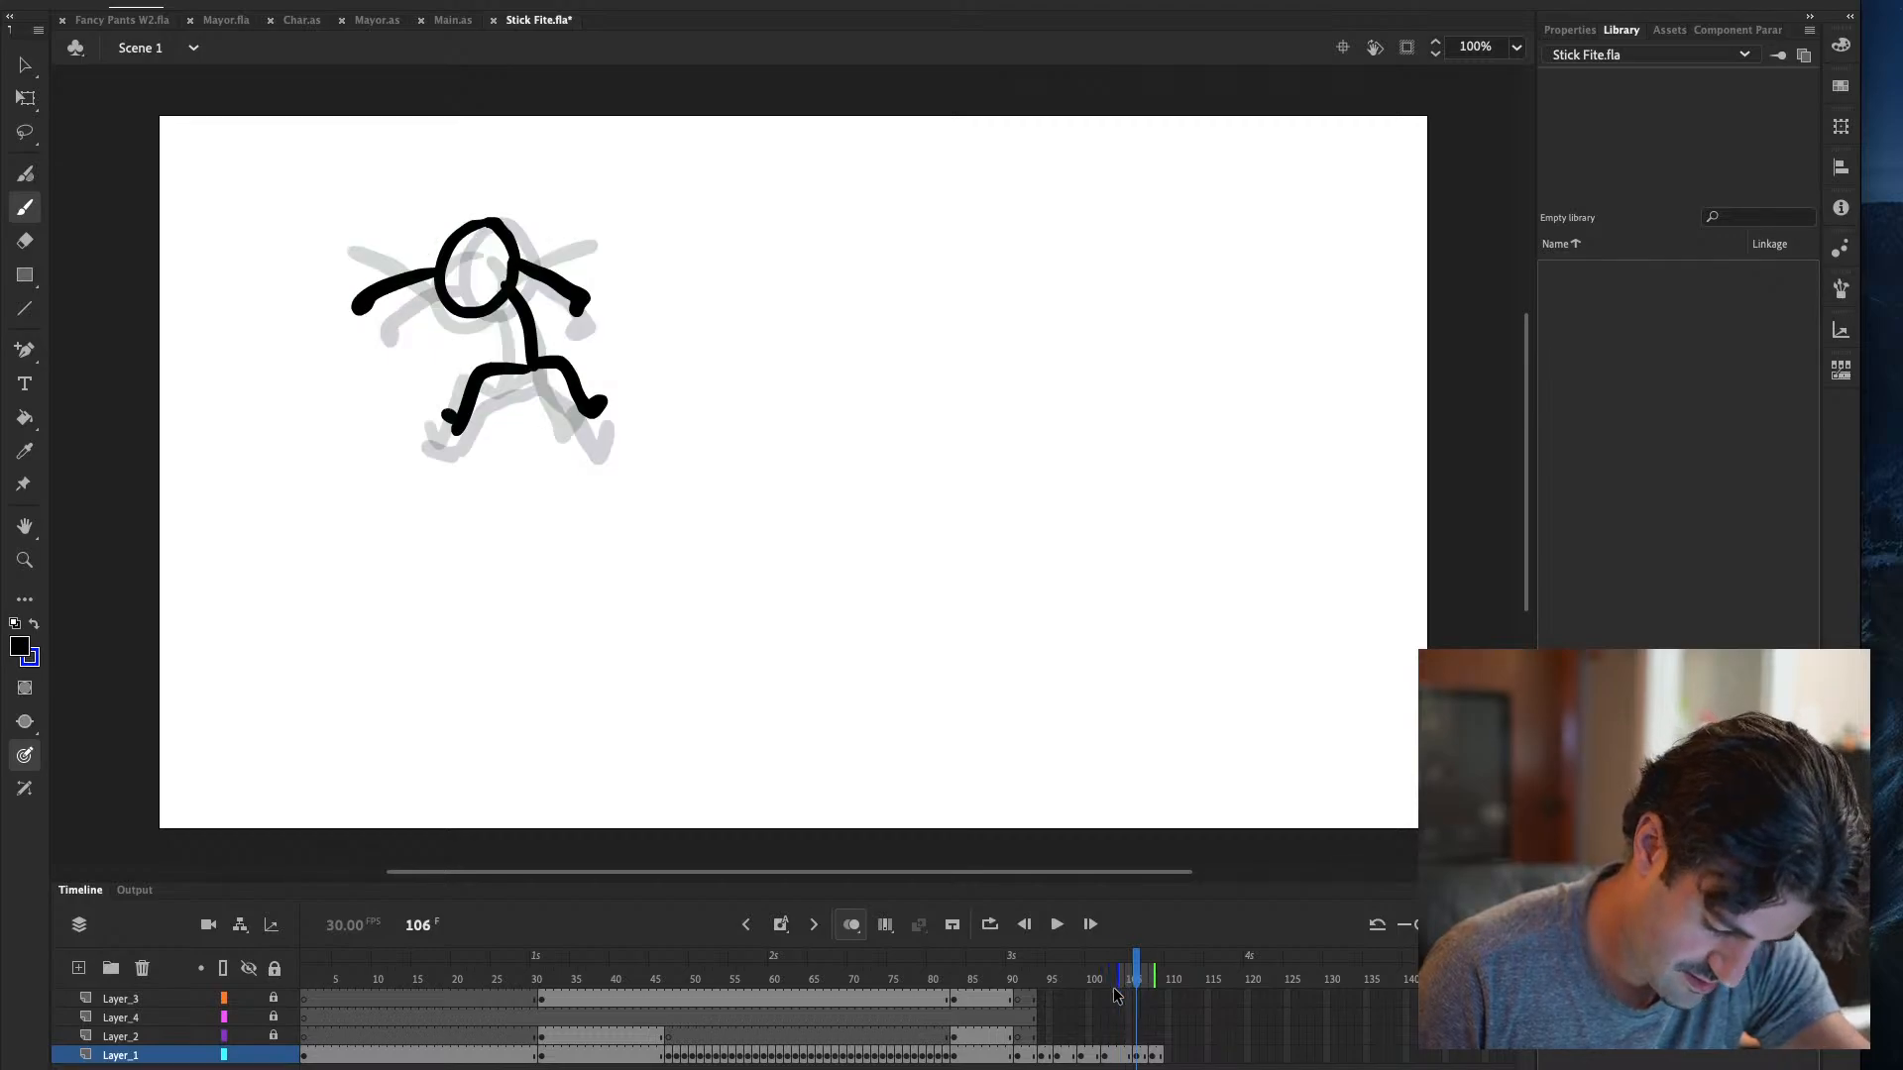
key("F5")
key("F5")
key("F5")
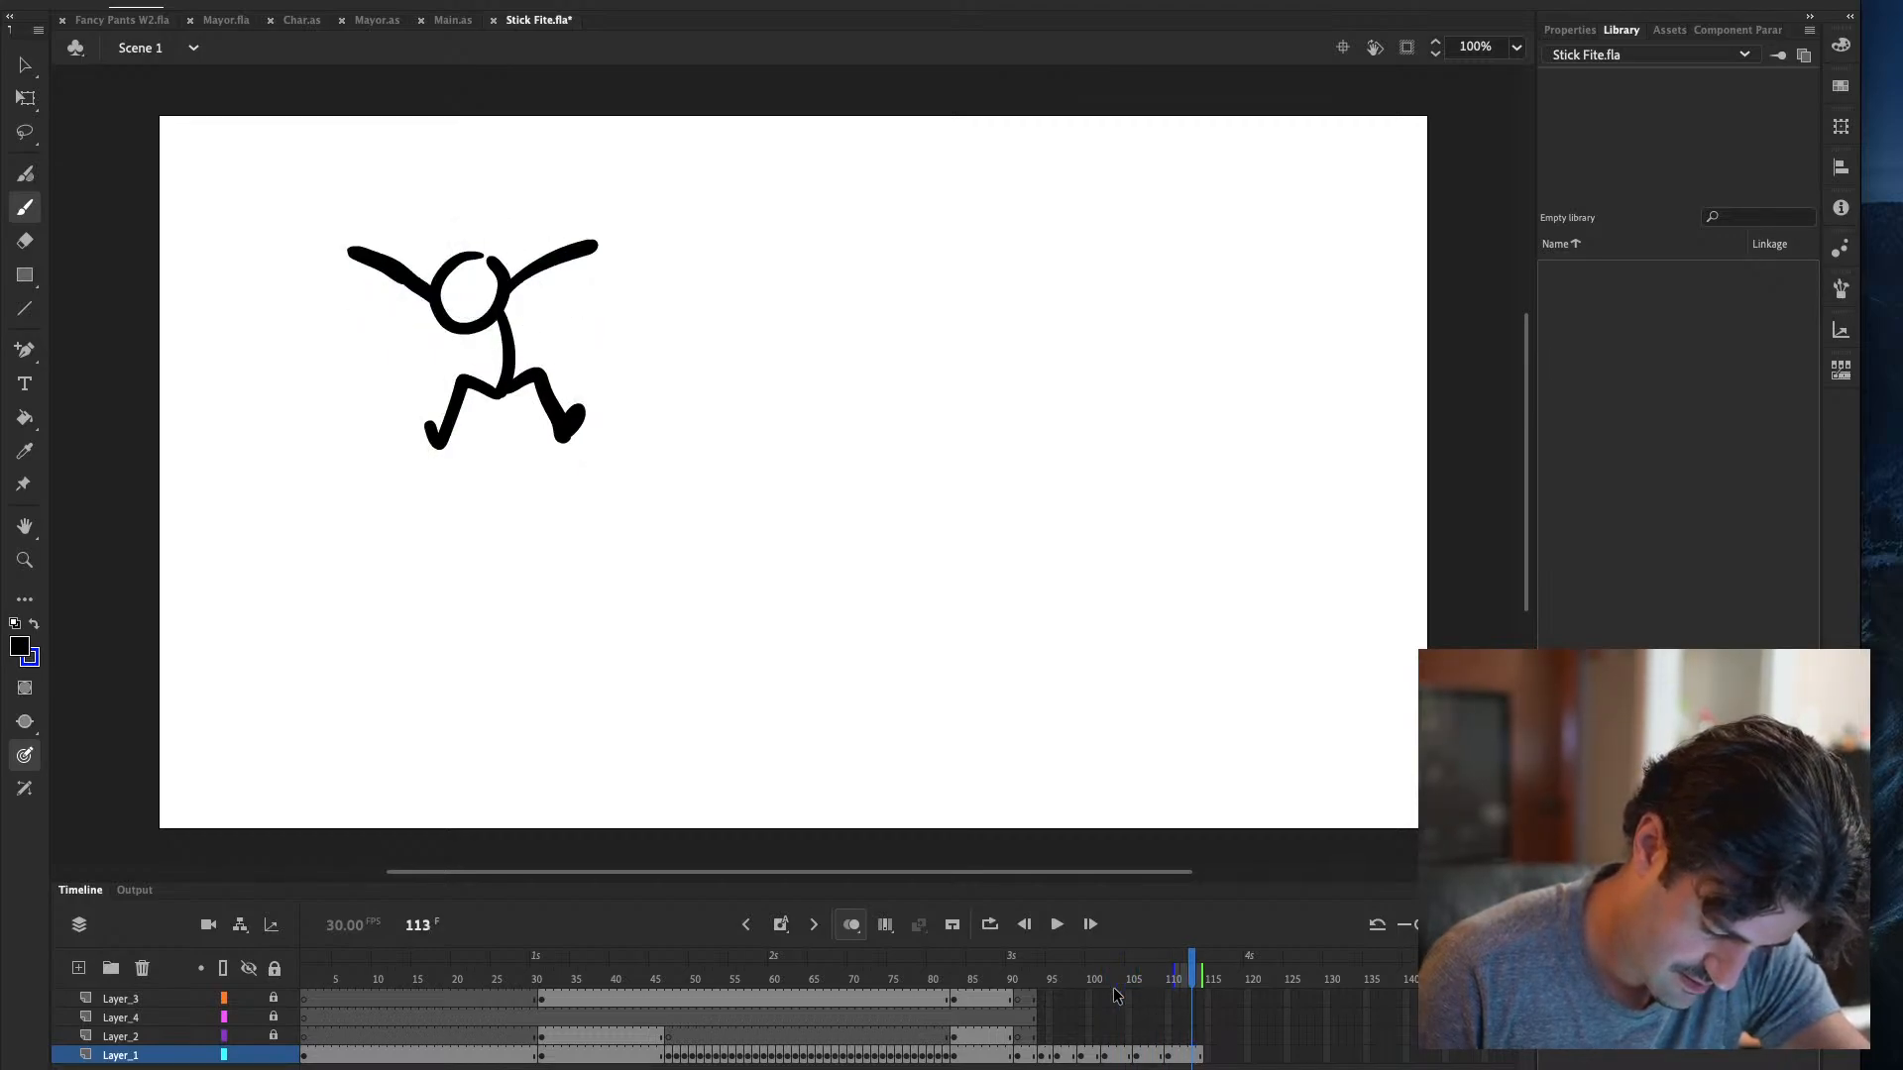
Hold the second-to-last airborne pose two frames longer and preview the movie
left_click(1142, 975)
key("F5")
key("F5")
key("super+Return")
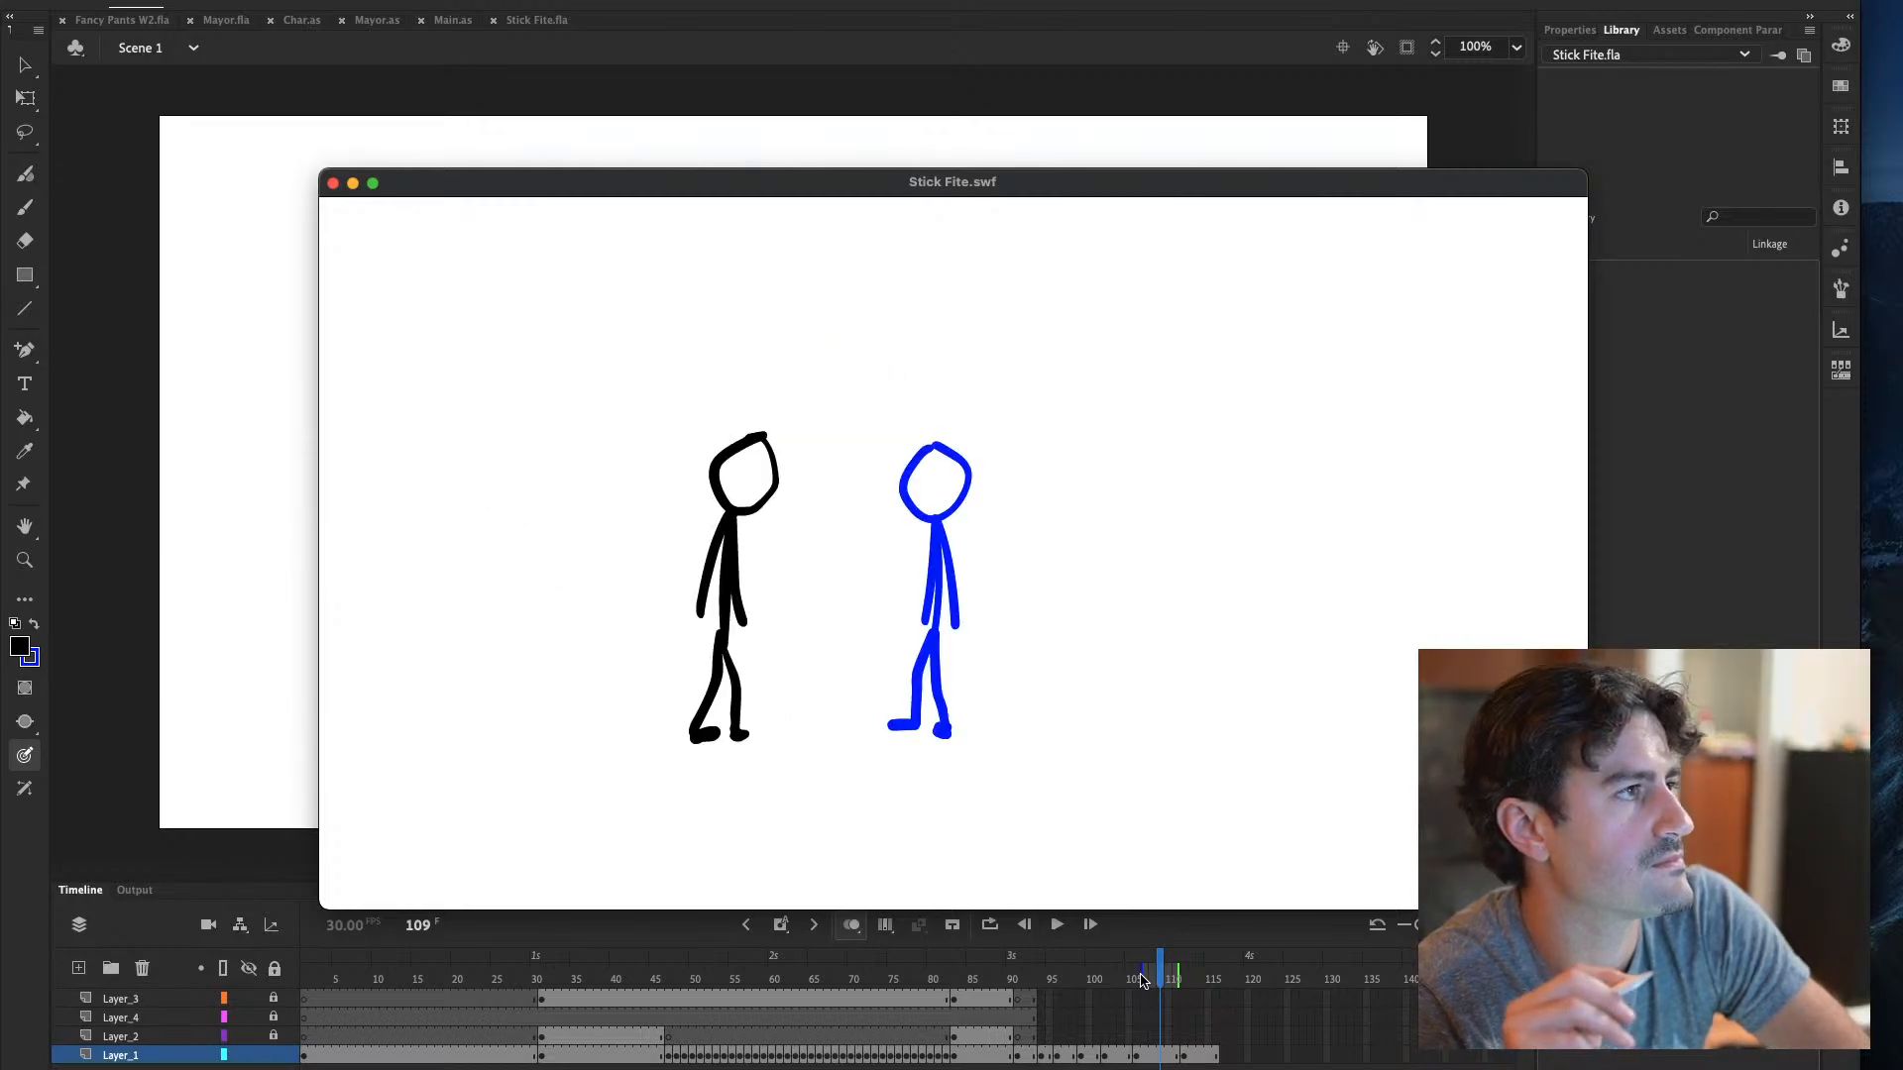
key("super+w")
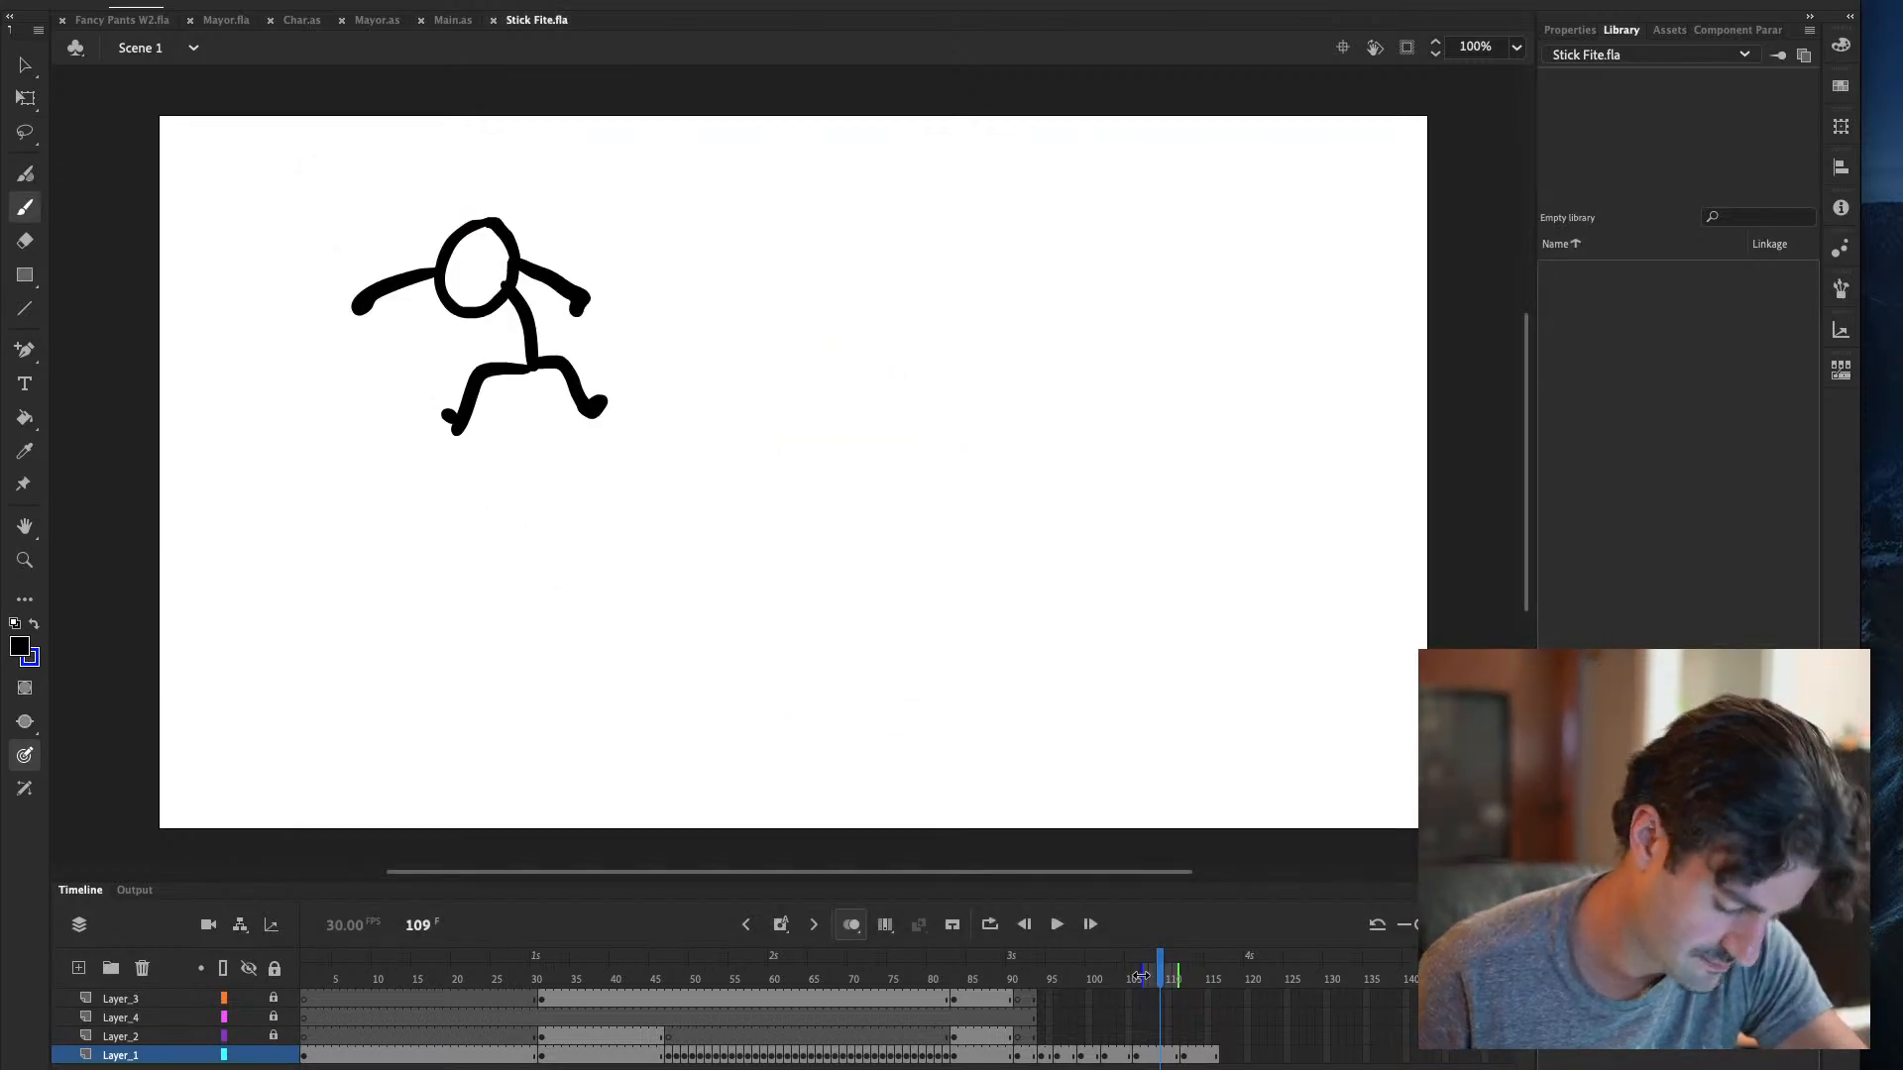
Insert a blank keyframe at frame 117 and draw the head slightly lower than the previous pose, with a first front arm stroke
left_click(1225, 1057)
key("F7")
key("comma")
key("period")
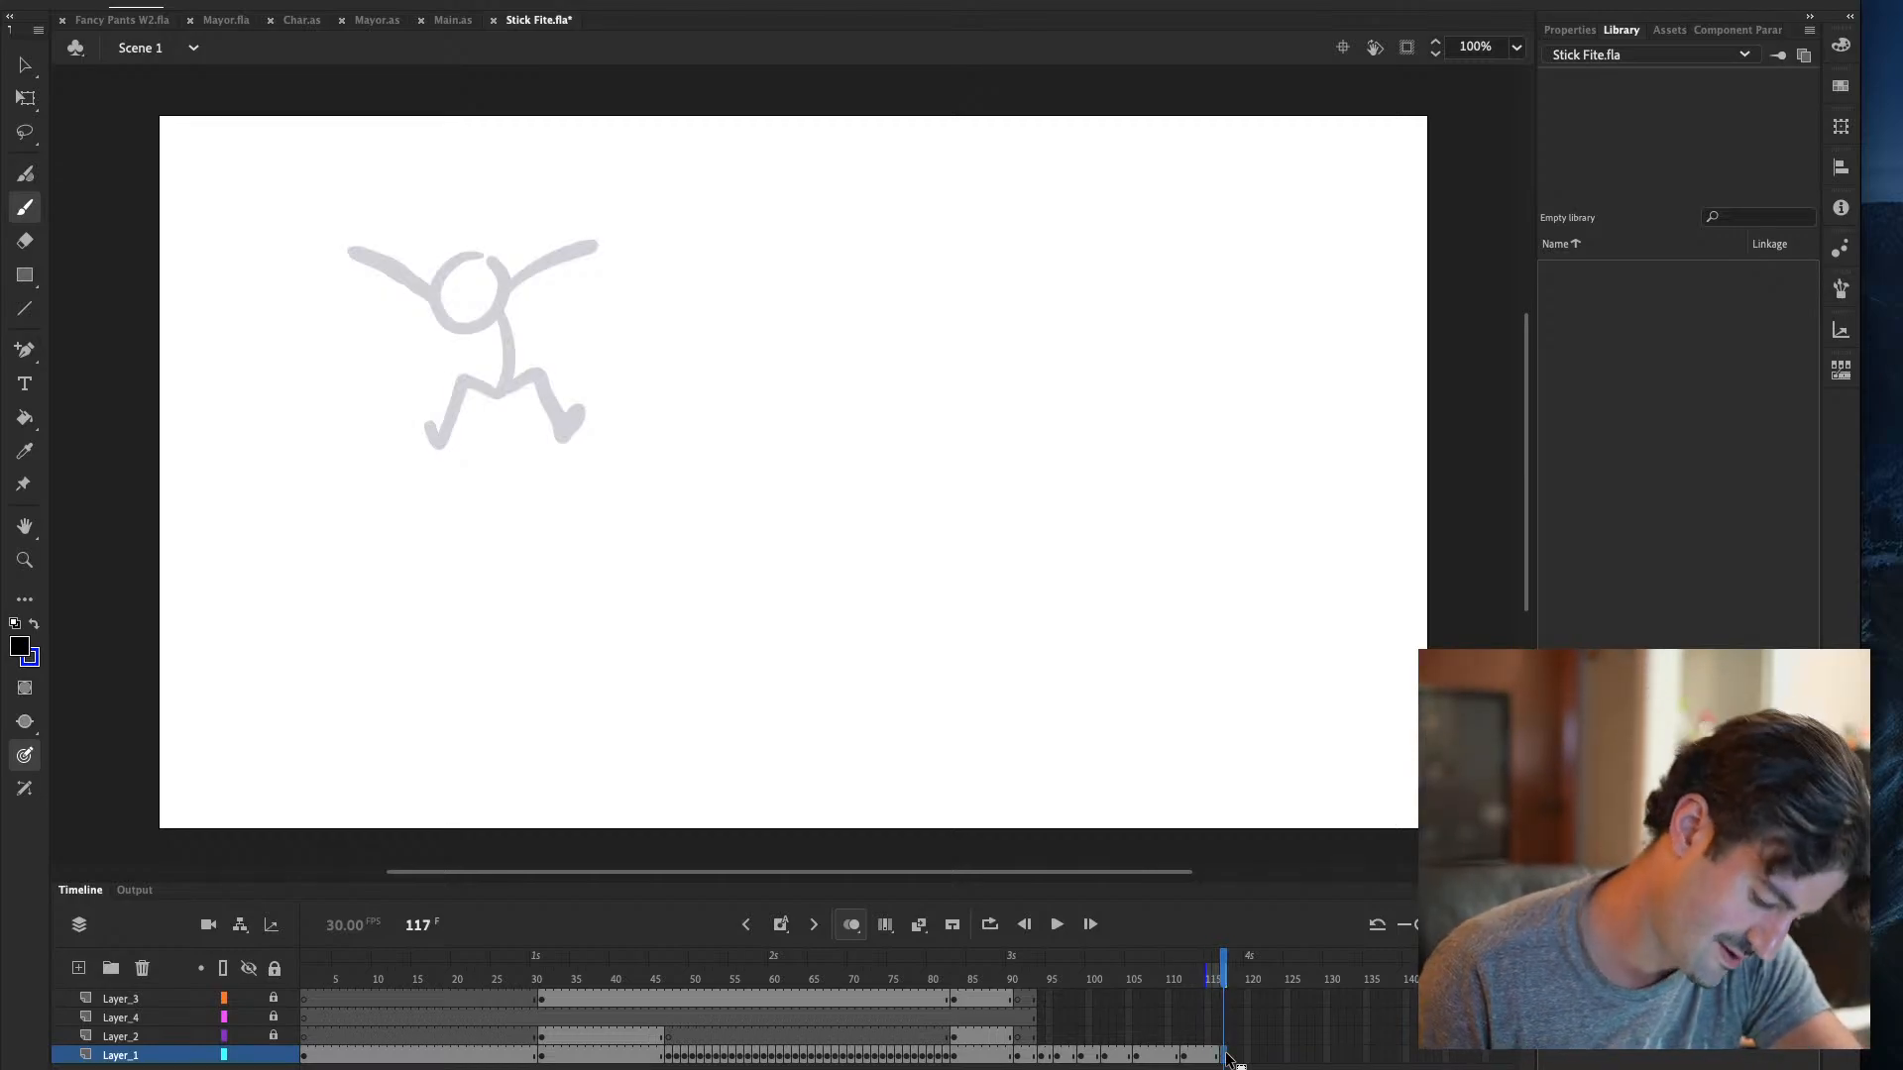
key("comma")
key("period")
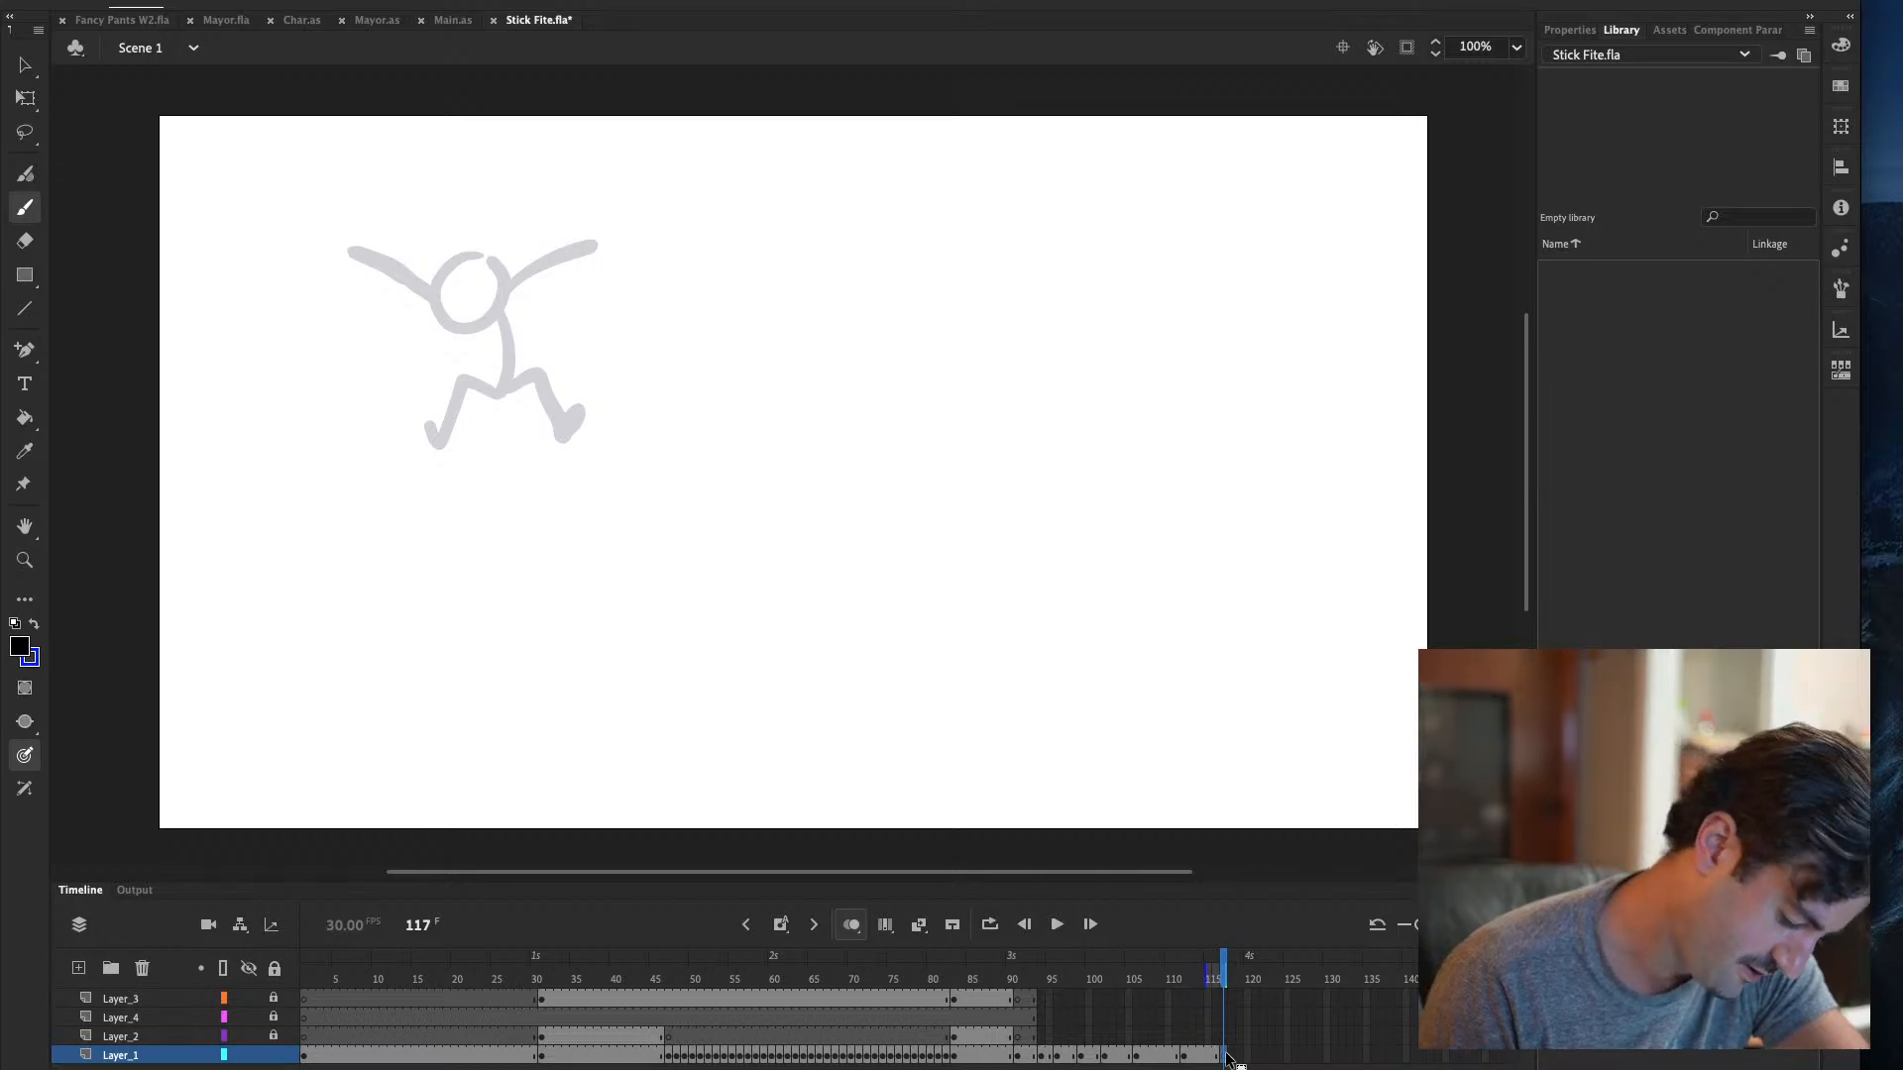
left_click_drag(461, 289, 573, 261)
key("comma")
key("period")
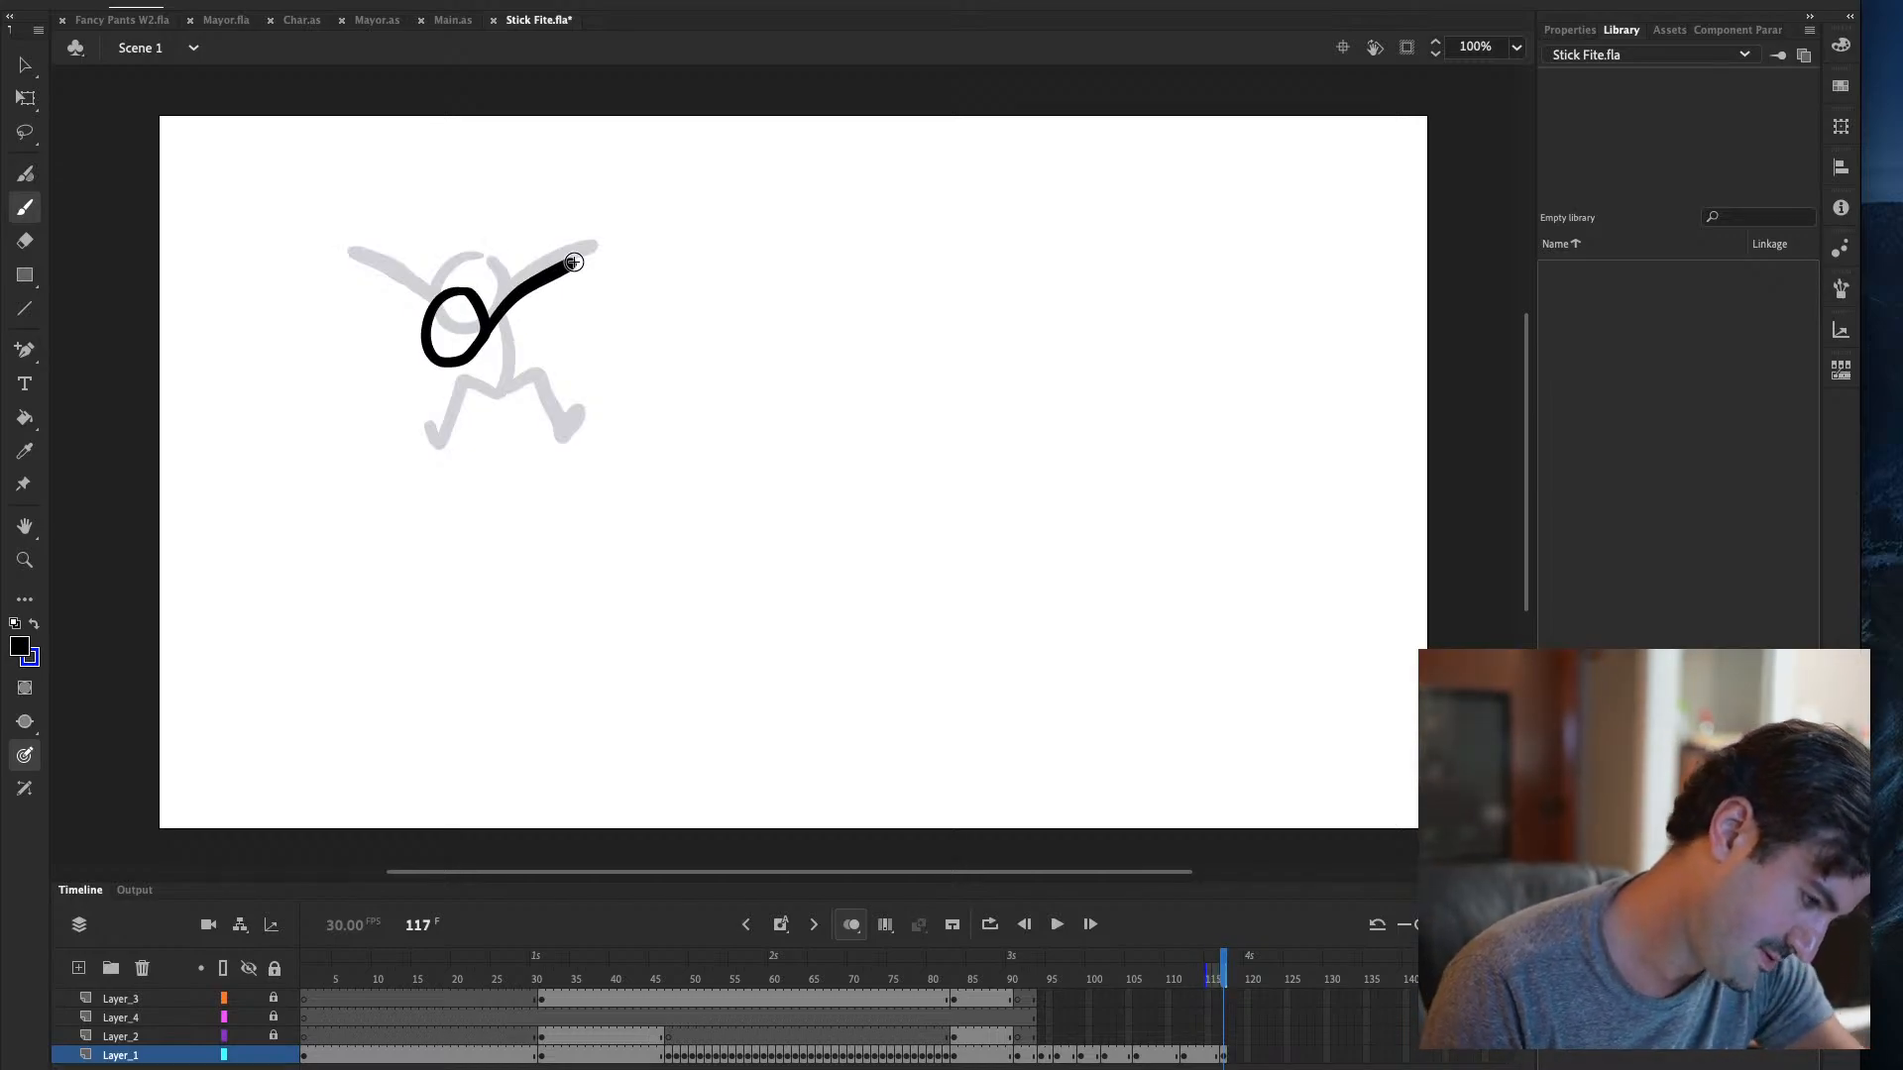
Redraw the front arm on frame 117 at a steeper upward angle and add the raised rear arm
key("ctrl+z")
mouse_move(484, 320)
left_mouse_down()
mouse_move(546, 259)
mouse_move(482, 327)
left_mouse_up()
key("ctrl+y")
key("ctrl+z")
left_click_drag(378, 241, 423, 324)
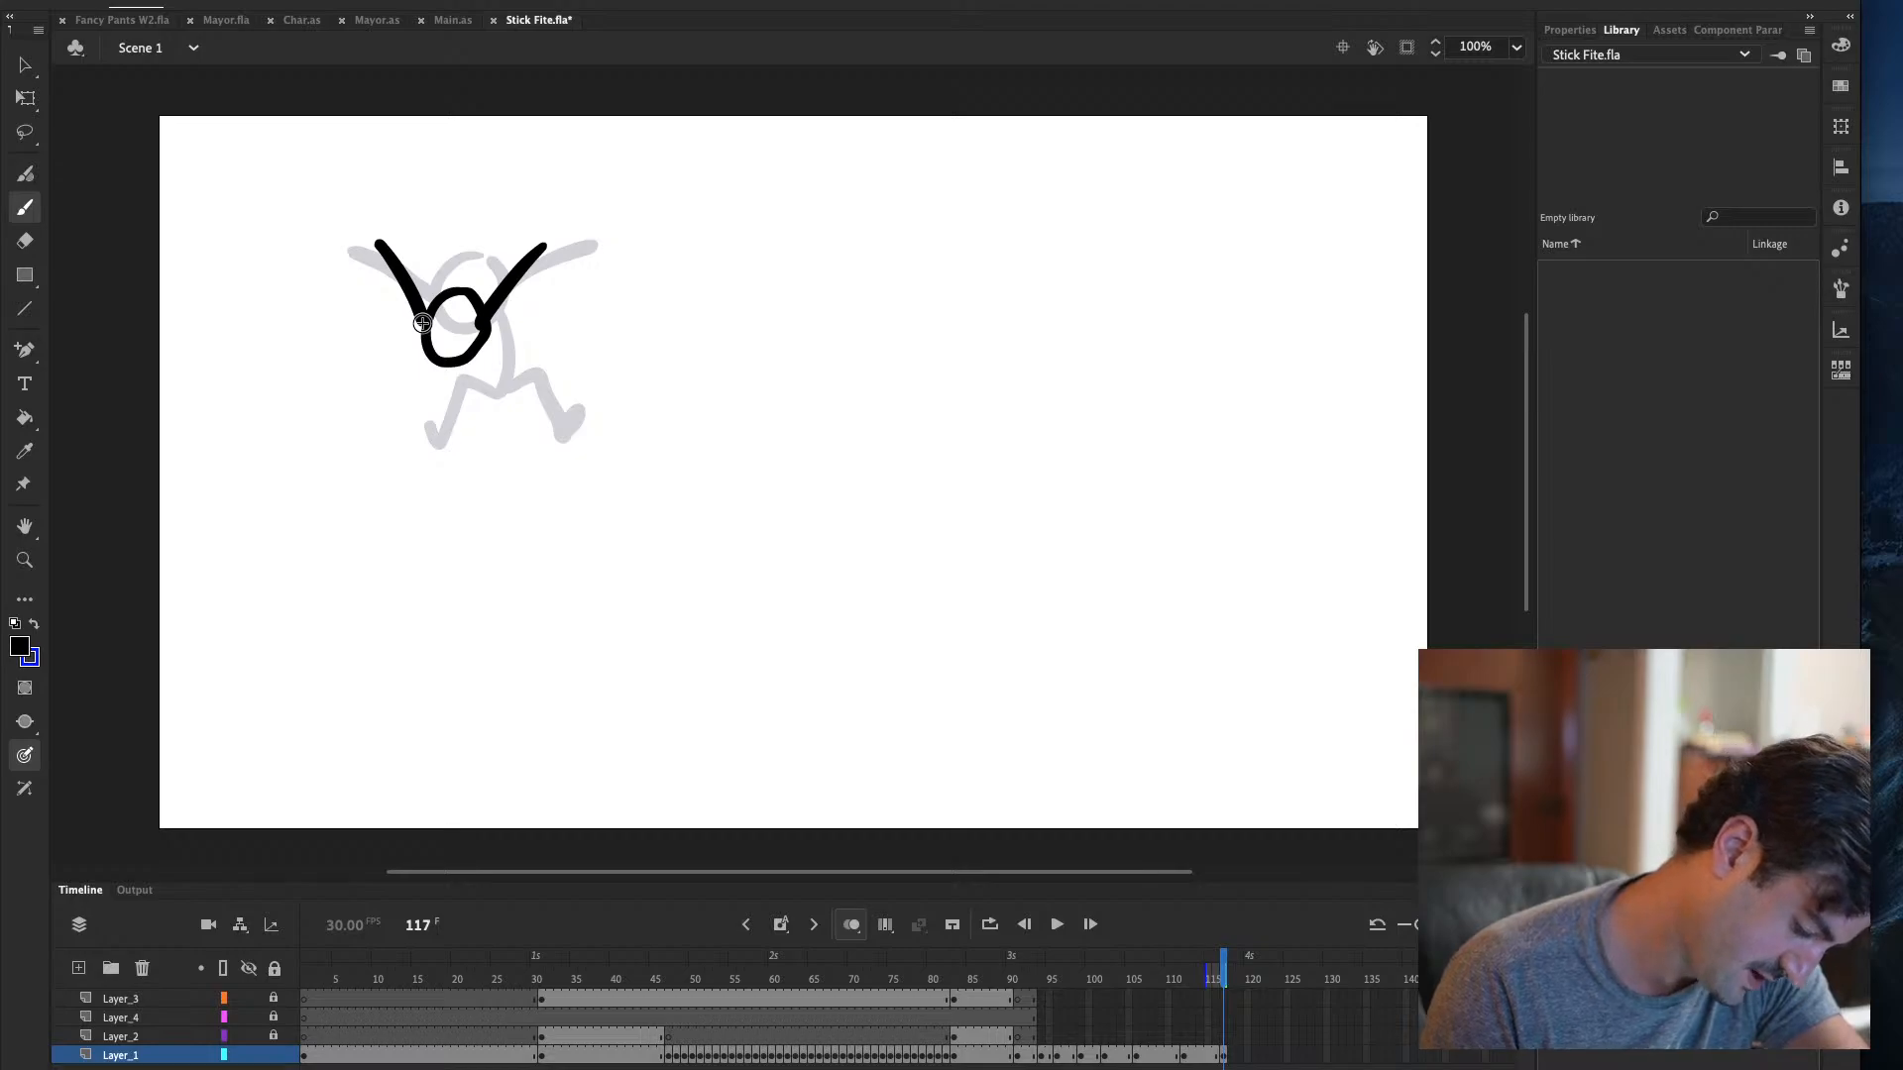
Draw the curved torso and both bent legs with feet on frame 117, and hold the pose through frame 120
left_click_drag(482, 327, 486, 431)
mouse_move(480, 339)
left_mouse_down()
mouse_move(506, 473)
mouse_move(429, 475)
left_mouse_up()
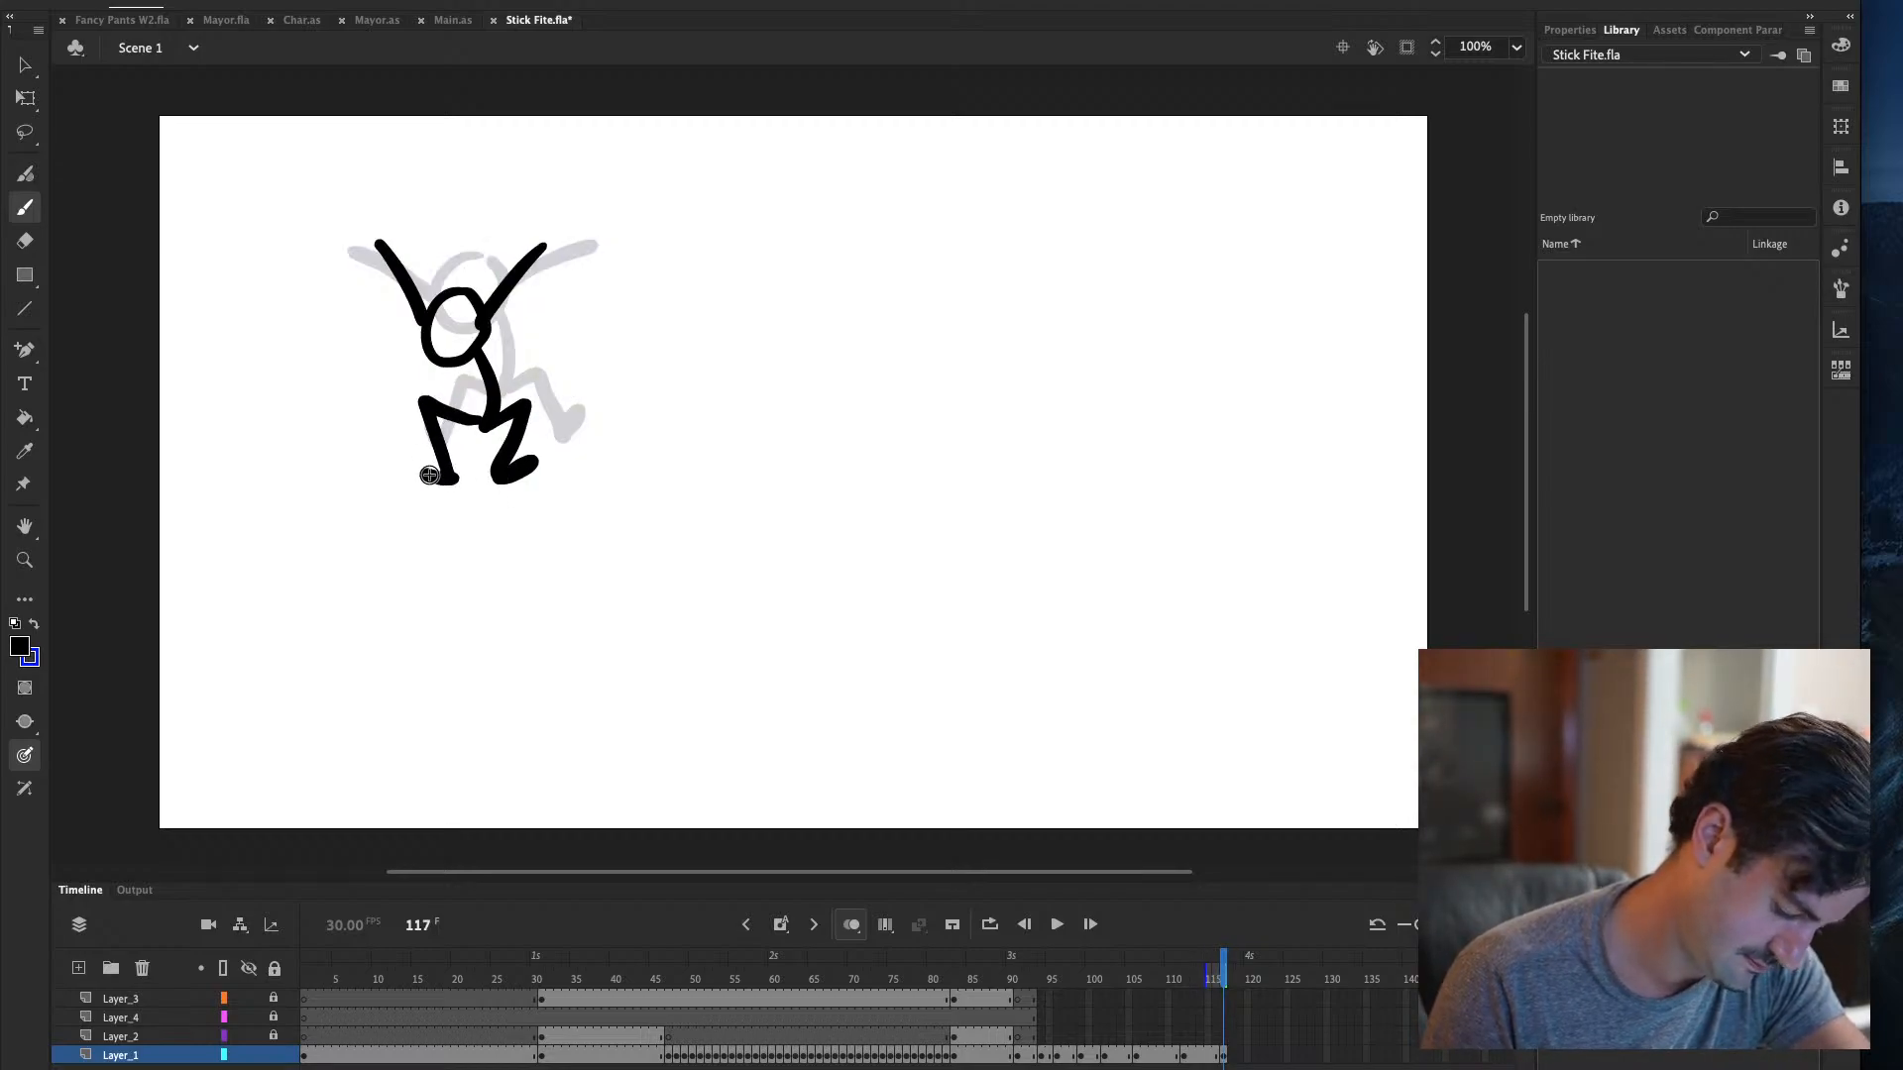
key("F5")
key("F5")
key("F5")
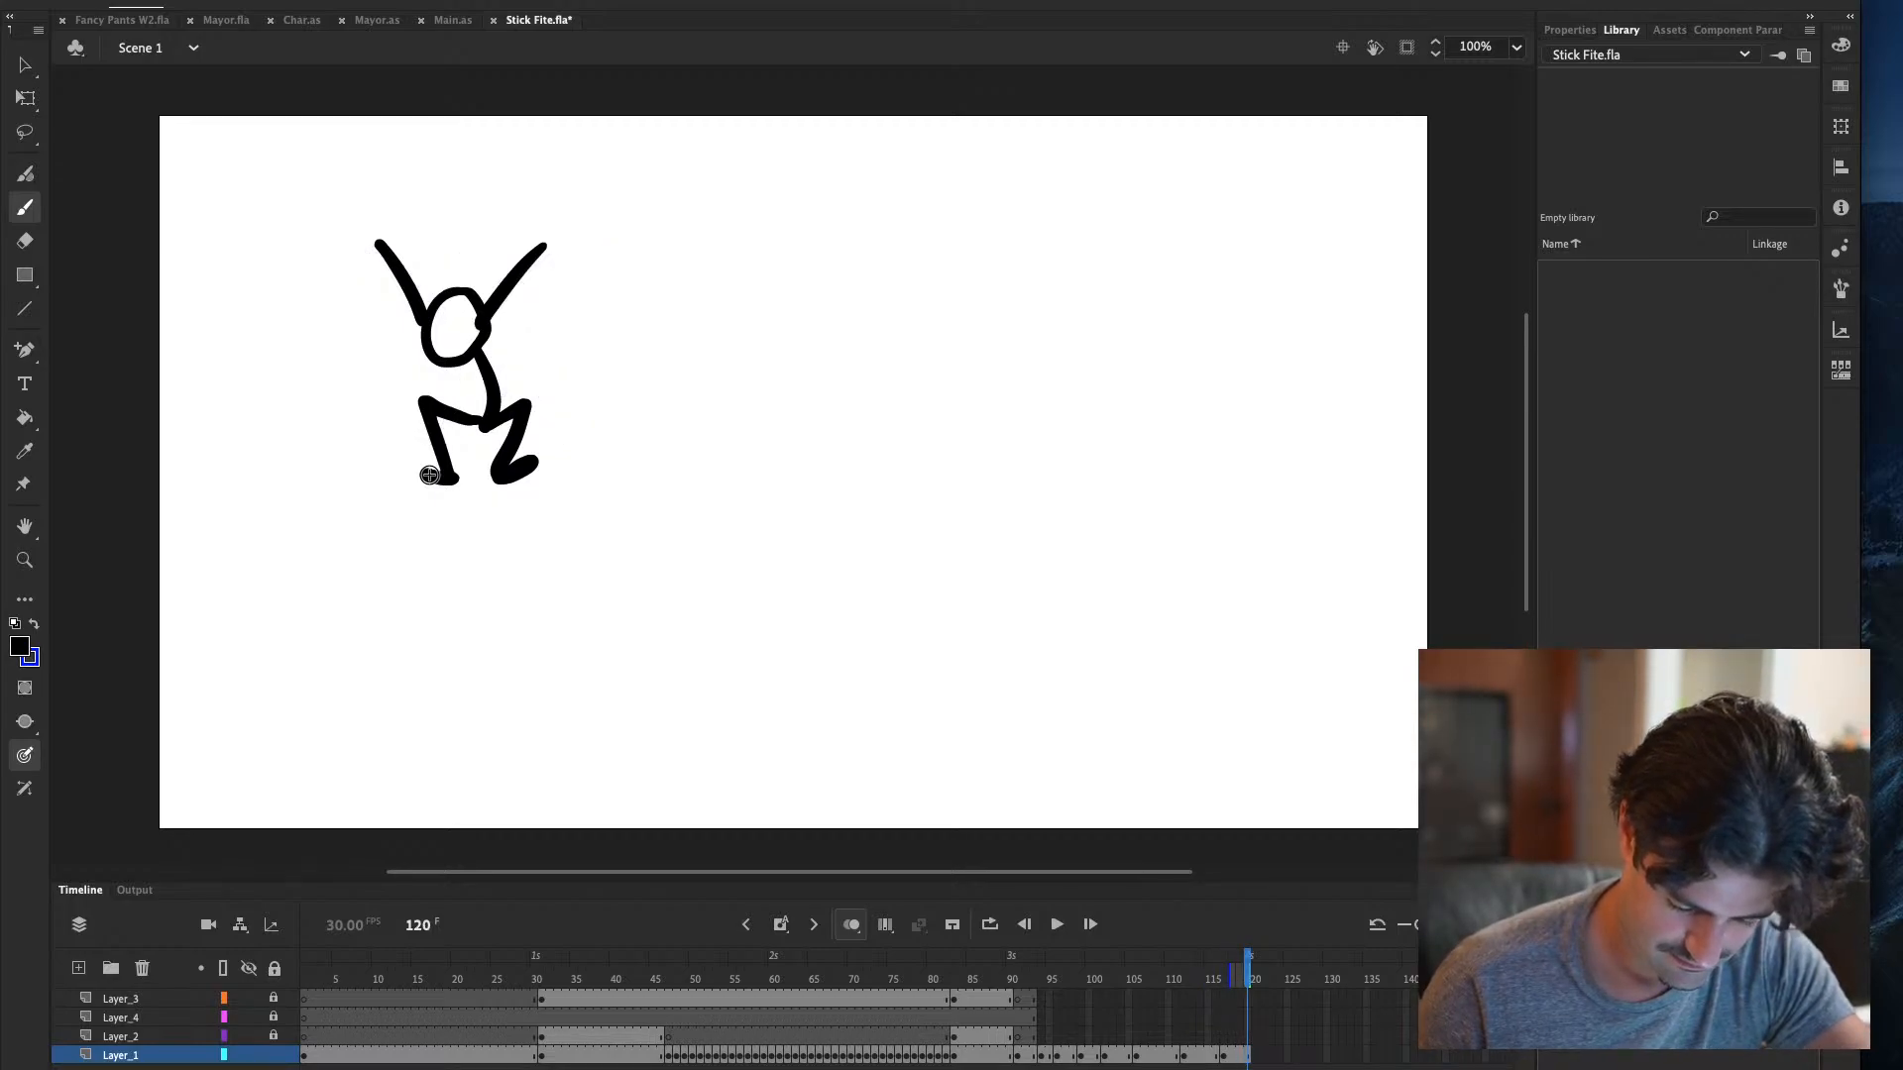
Insert a blank keyframe at frame 121 on Layer_1, play back the animation and compare with the previous pose
key("F7")
key("comma")
key("period")
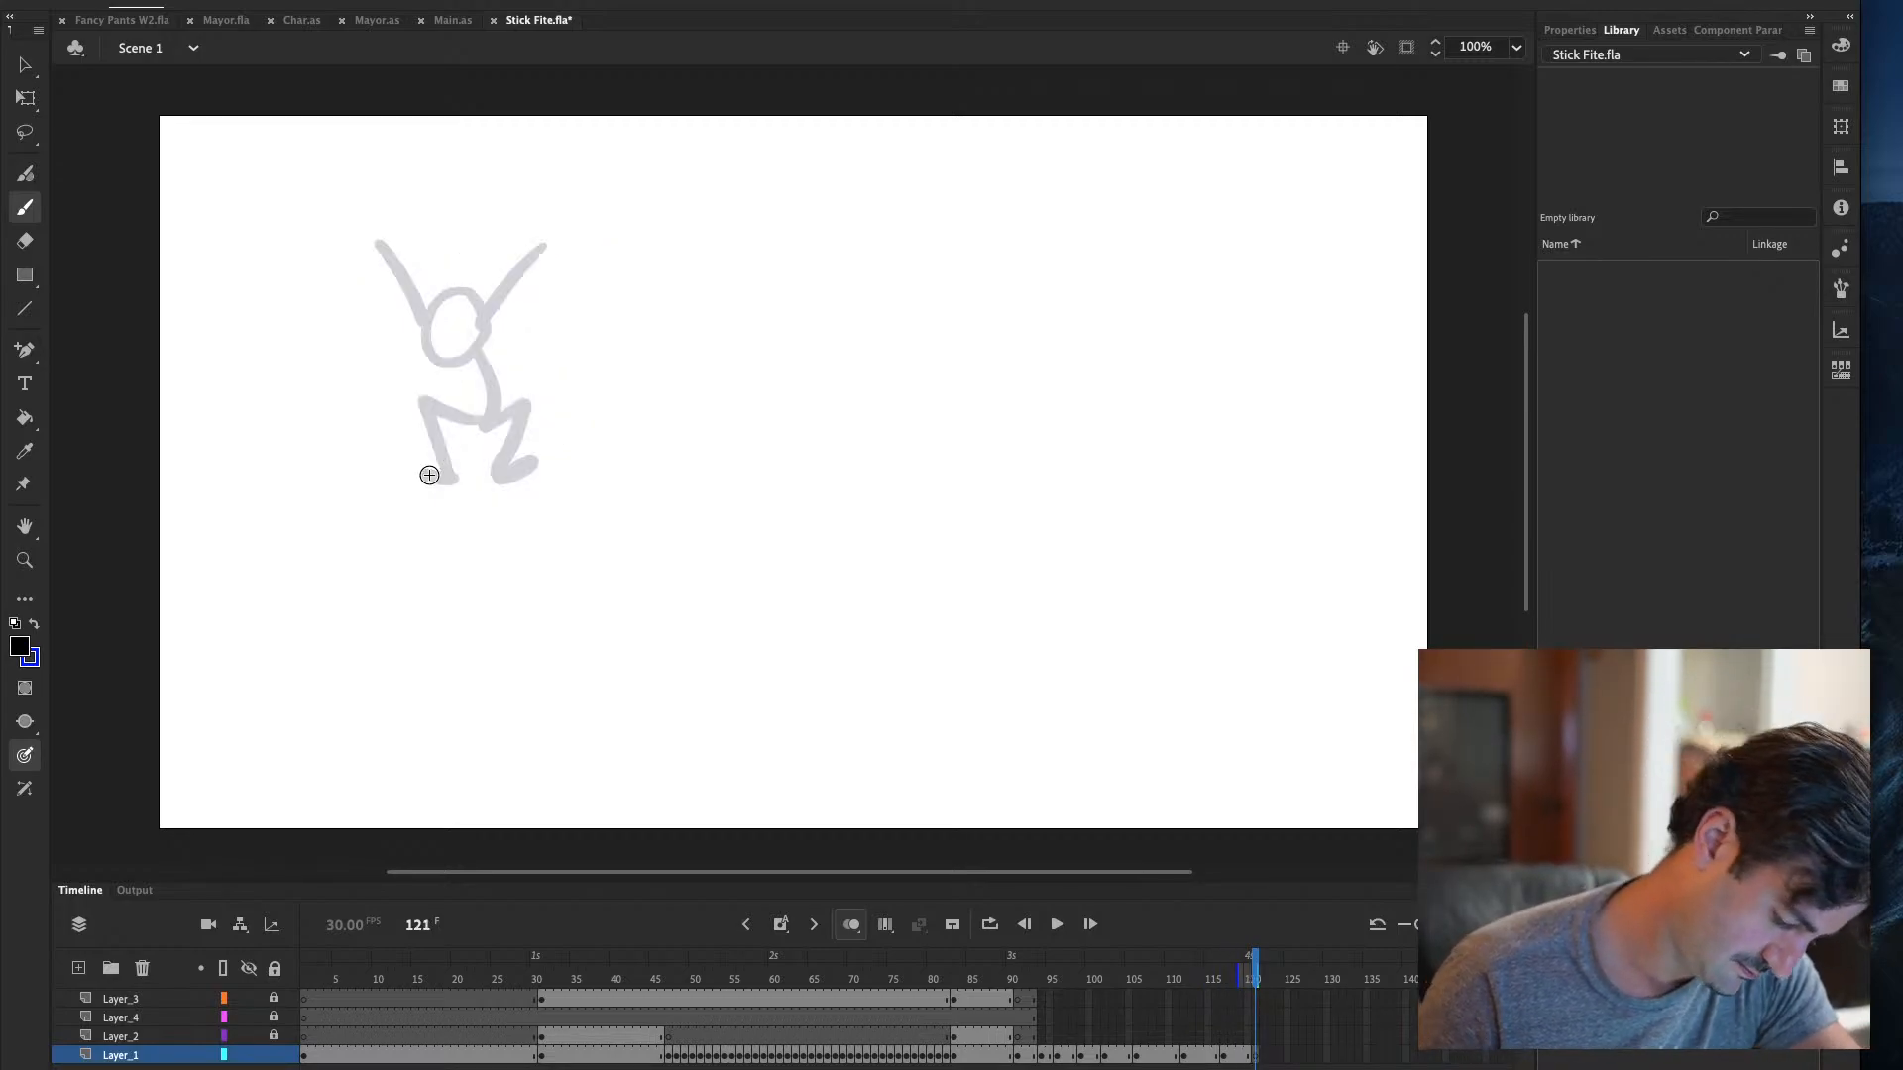
key("Return")
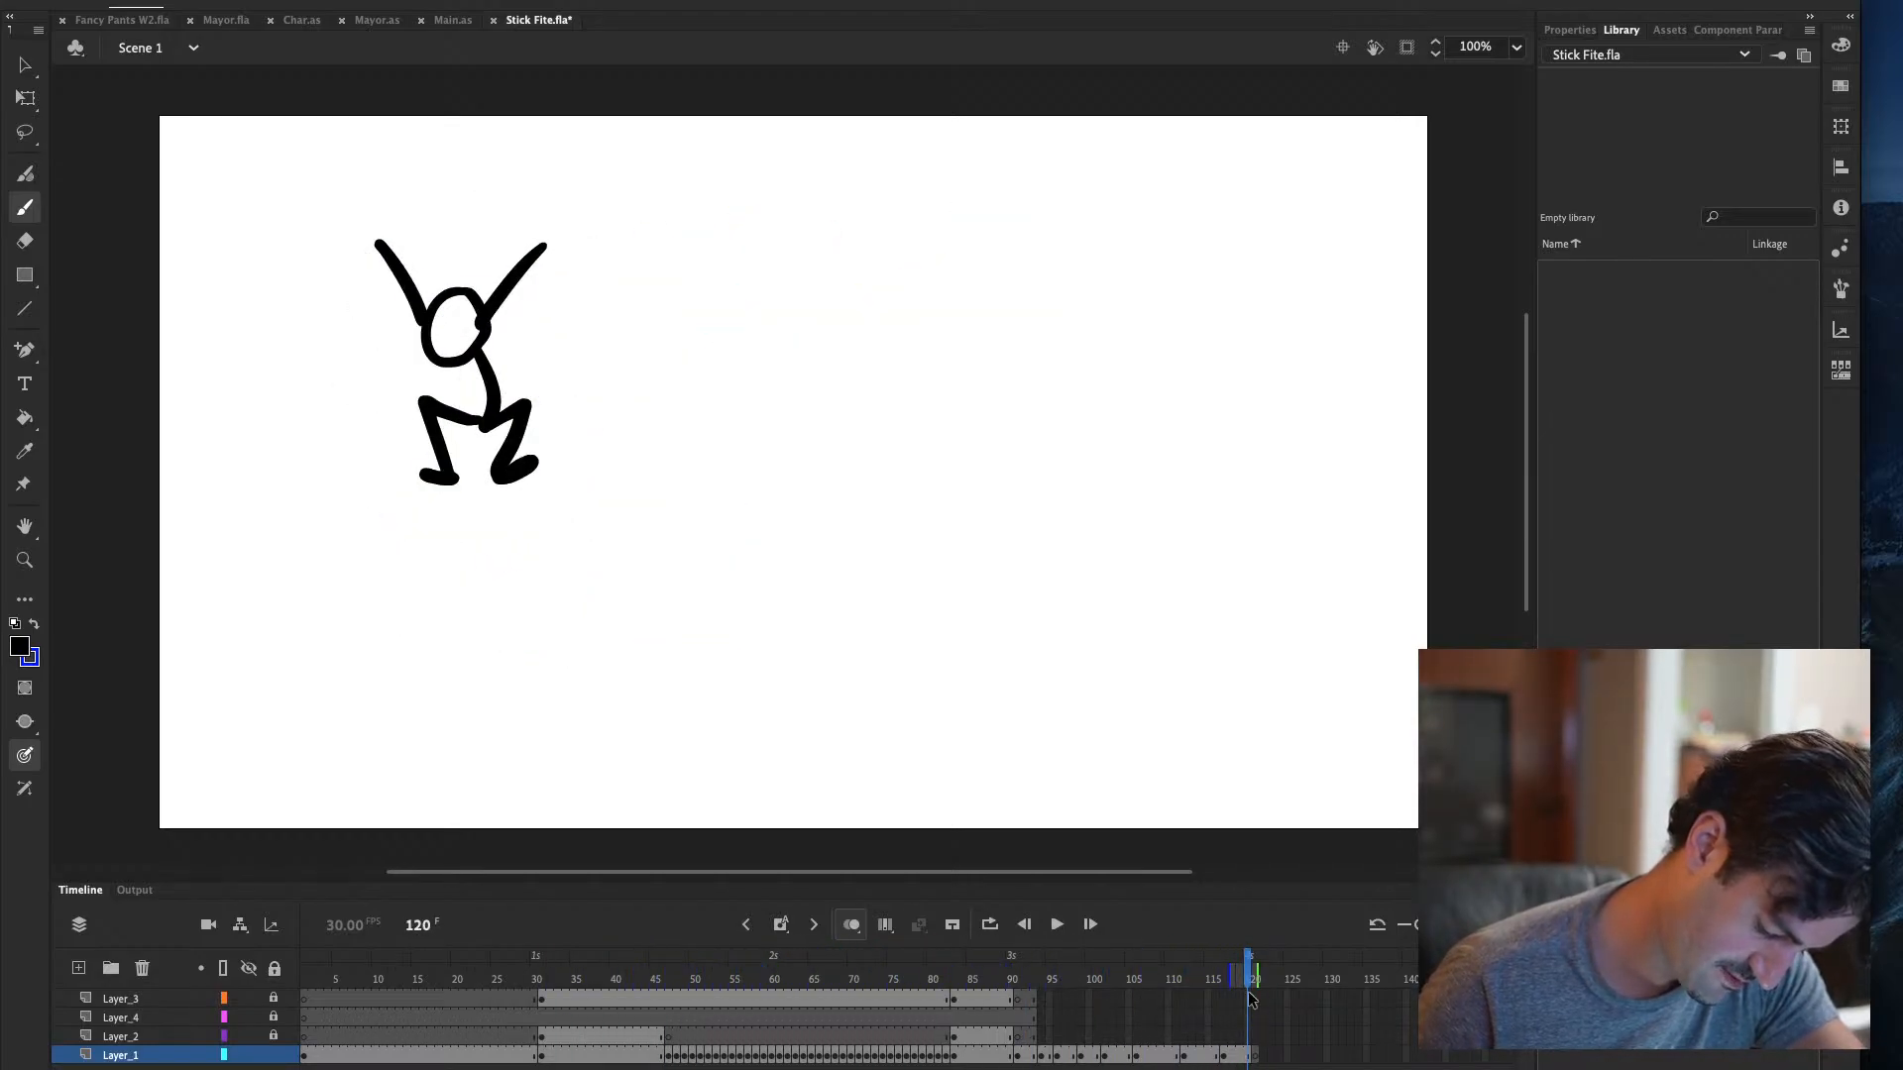
left_click(1256, 1058)
key("comma")
key("period")
Draw the falling figure's lower head, both raised arms, torso and a first front leg on frame 121
mouse_move(466, 353)
left_mouse_down()
mouse_move(414, 388)
mouse_move(536, 328)
left_mouse_up()
key("ctrl+z")
mouse_move(385, 325)
left_mouse_down()
mouse_move(490, 530)
mouse_move(483, 621)
left_mouse_up()
Compare frame 121 with the previous pose and redraw the front leg until it reaches down toward the ground
key("comma")
key("period")
key("comma")
key("period")
key("comma")
key("period")
key("ctrl+z")
mouse_move(478, 511)
left_mouse_down()
mouse_move(501, 580)
mouse_move(481, 604)
left_mouse_up()
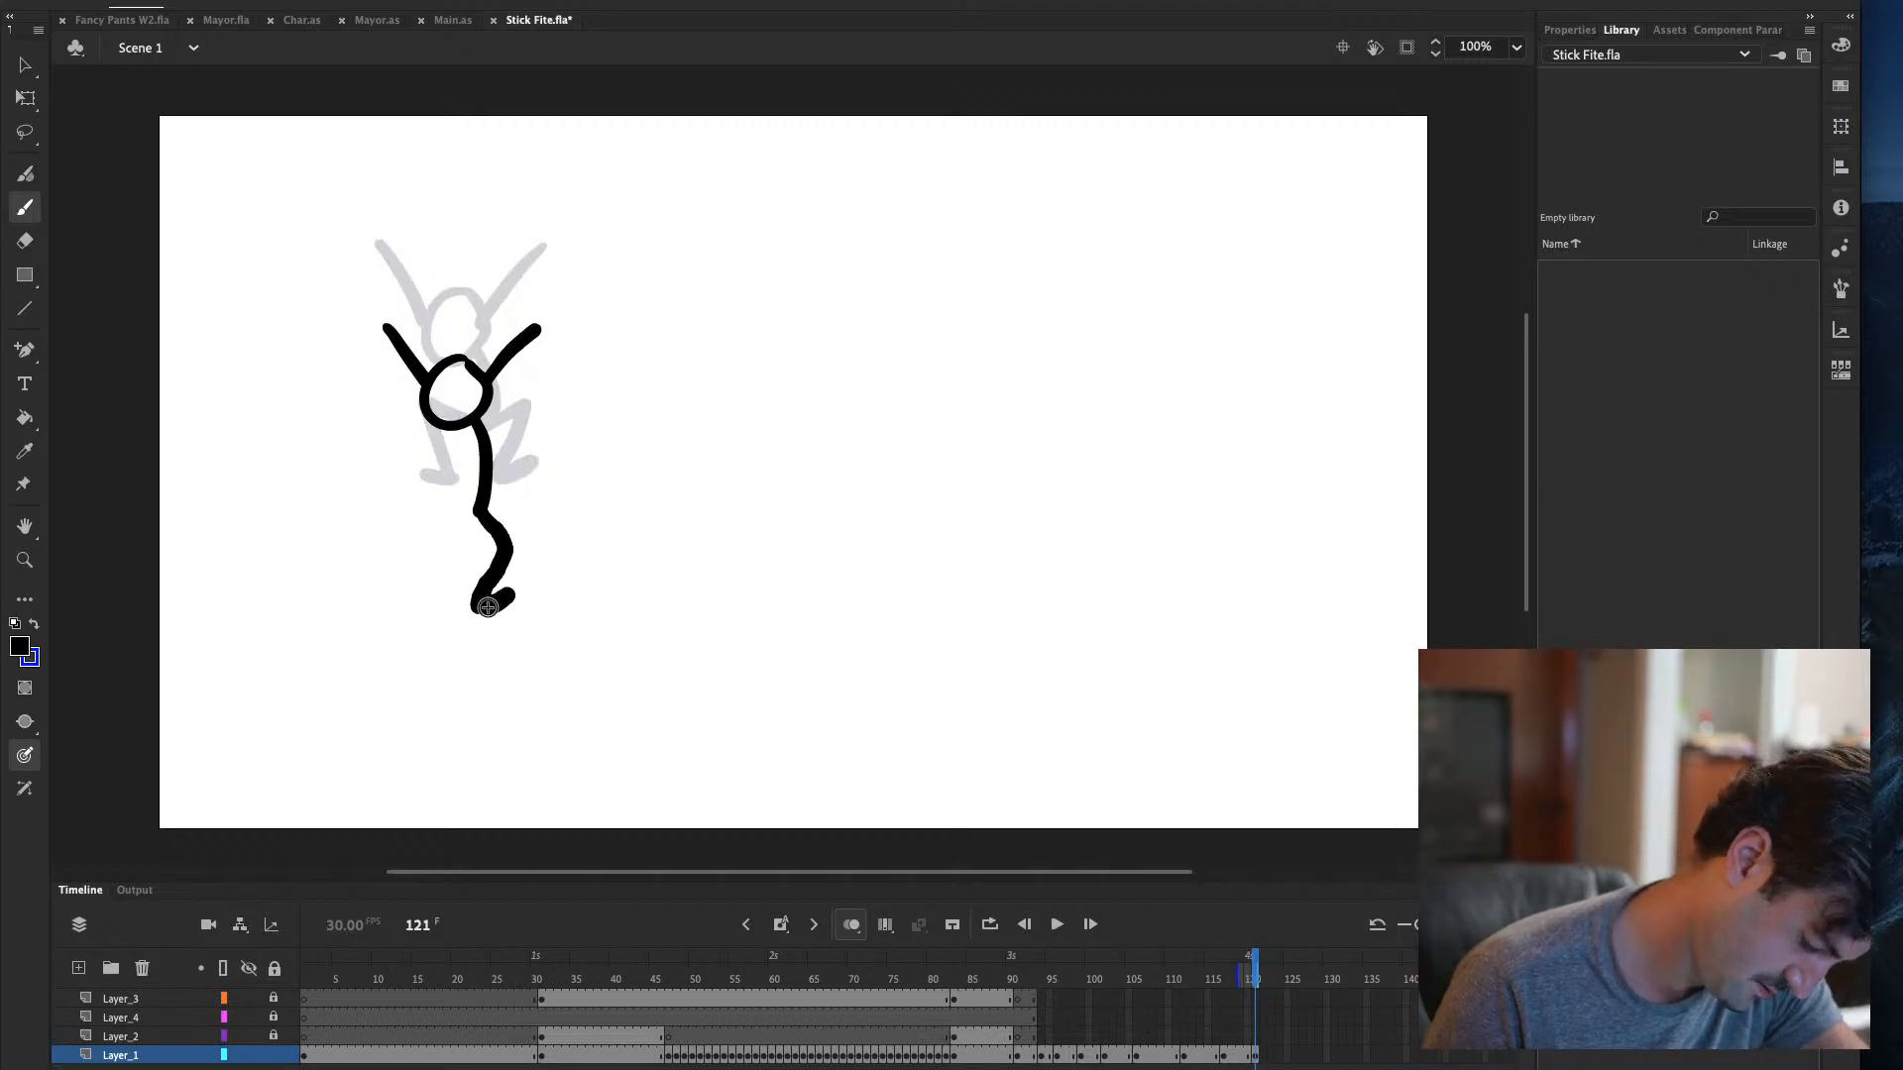
key("ctrl+z")
mouse_move(480, 507)
left_mouse_down()
mouse_move(505, 570)
mouse_move(496, 632)
left_mouse_up()
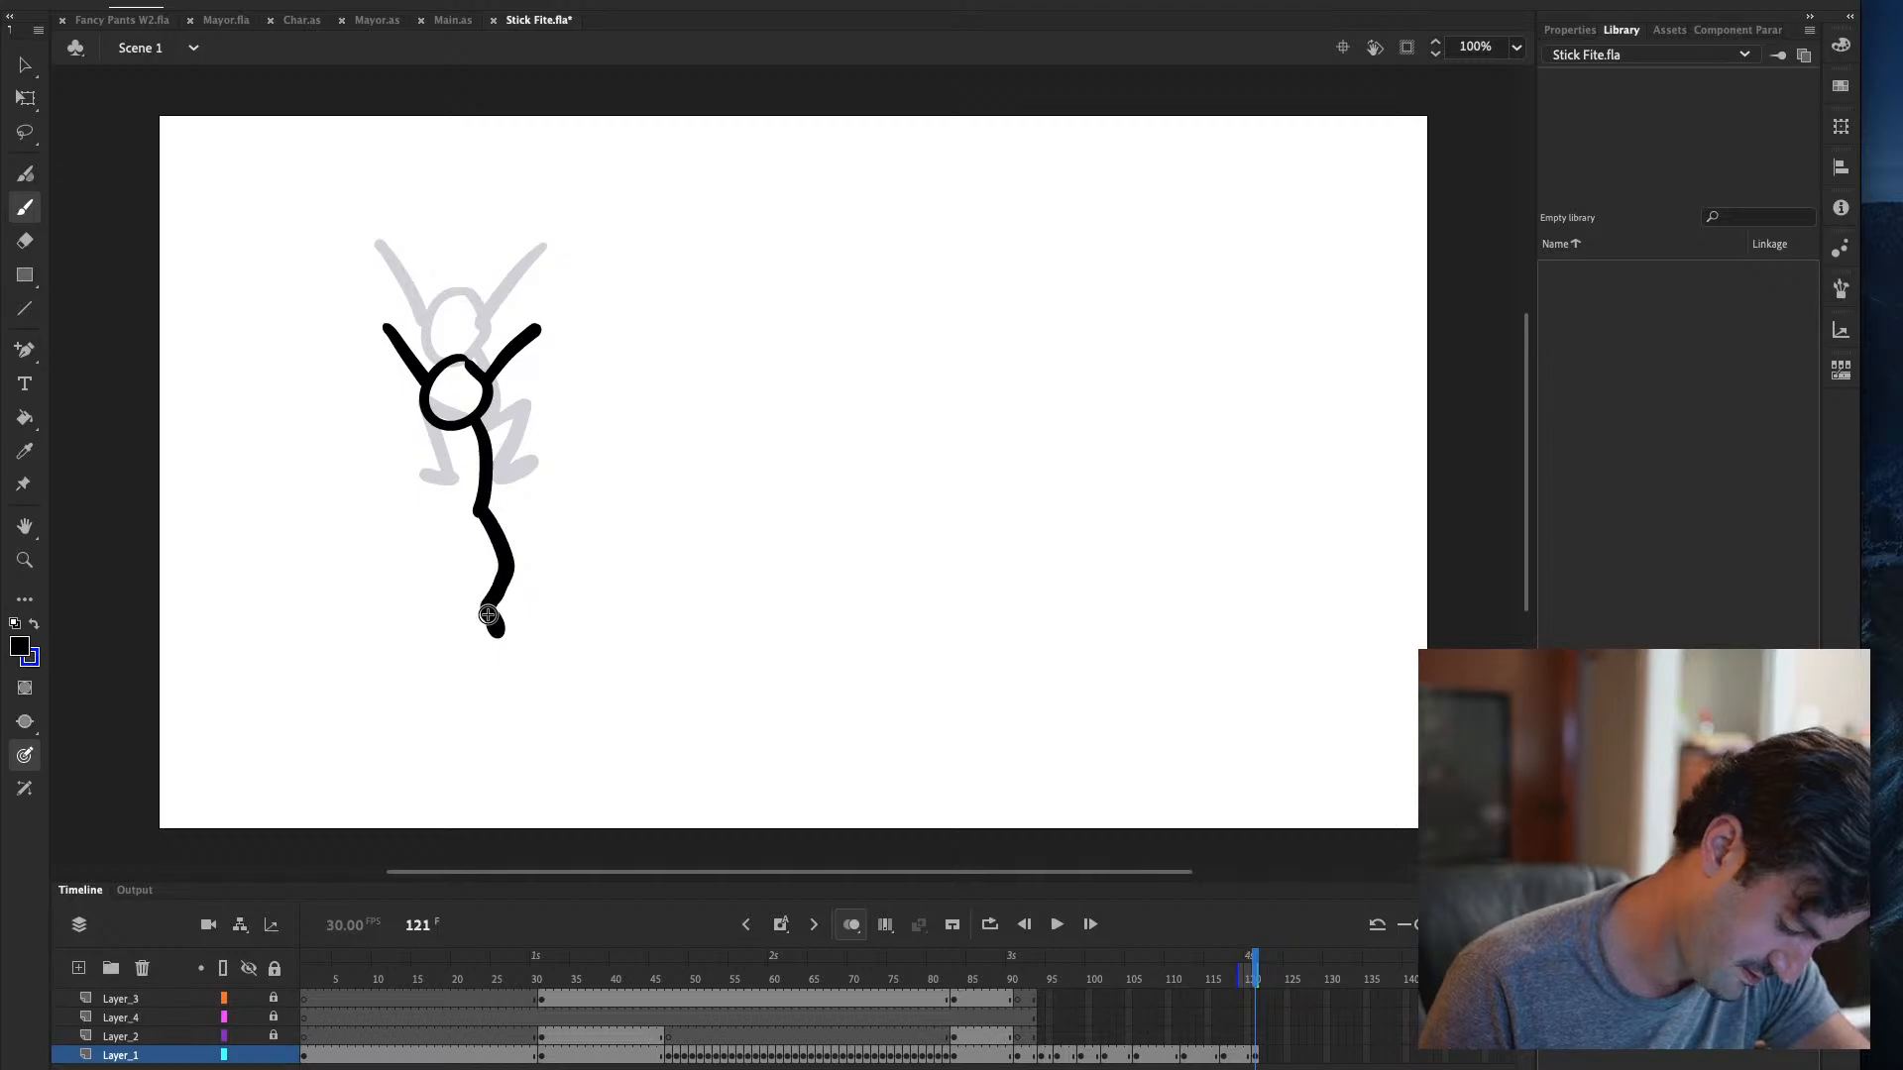
Draw the rear leg on frame 121 with a raised, bent knee and foot, comparing it with the previous frame
key("comma")
key("period")
key("comma")
key("period")
mouse_move(476, 508)
left_mouse_down()
mouse_move(427, 515)
mouse_move(432, 572)
left_mouse_up()
key("comma")
key("period")
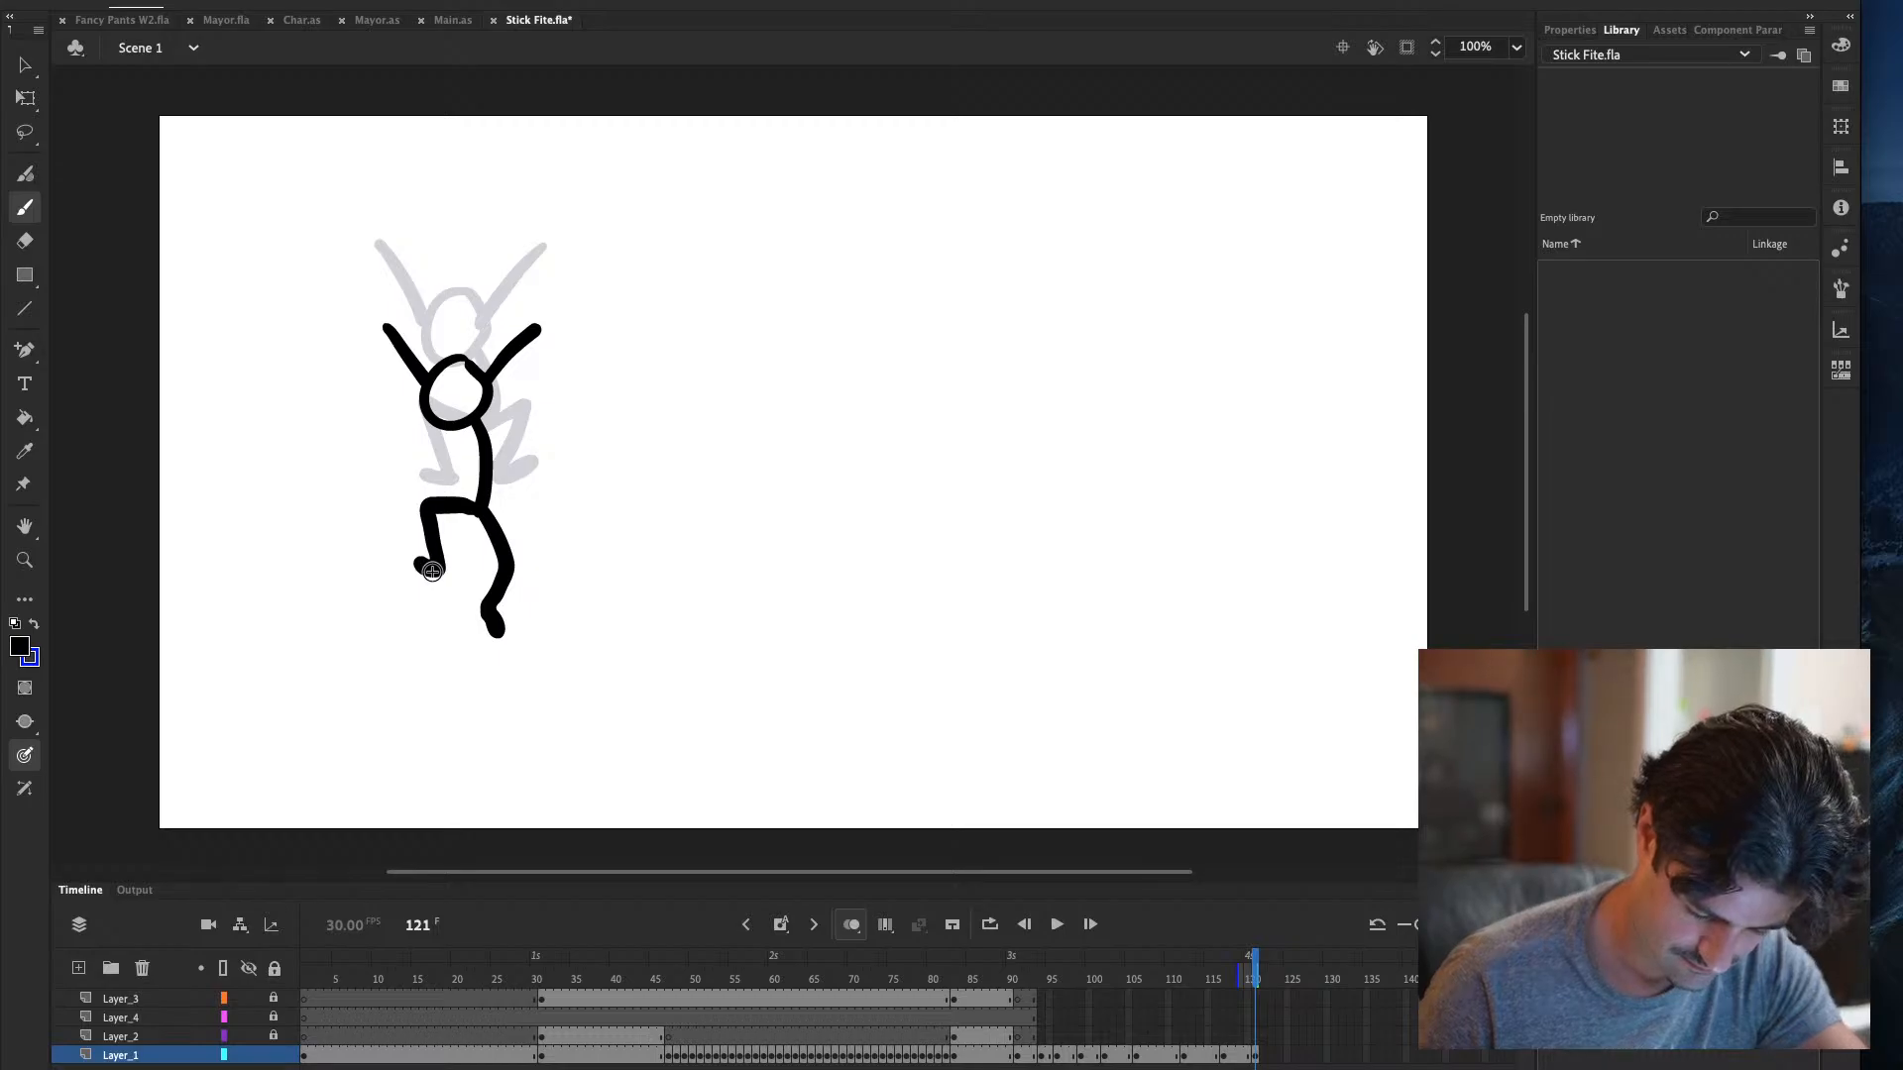
Insert a blank keyframe at frame 127 on Layer_1 and play back the animation
left_click(1303, 1055)
key("F7")
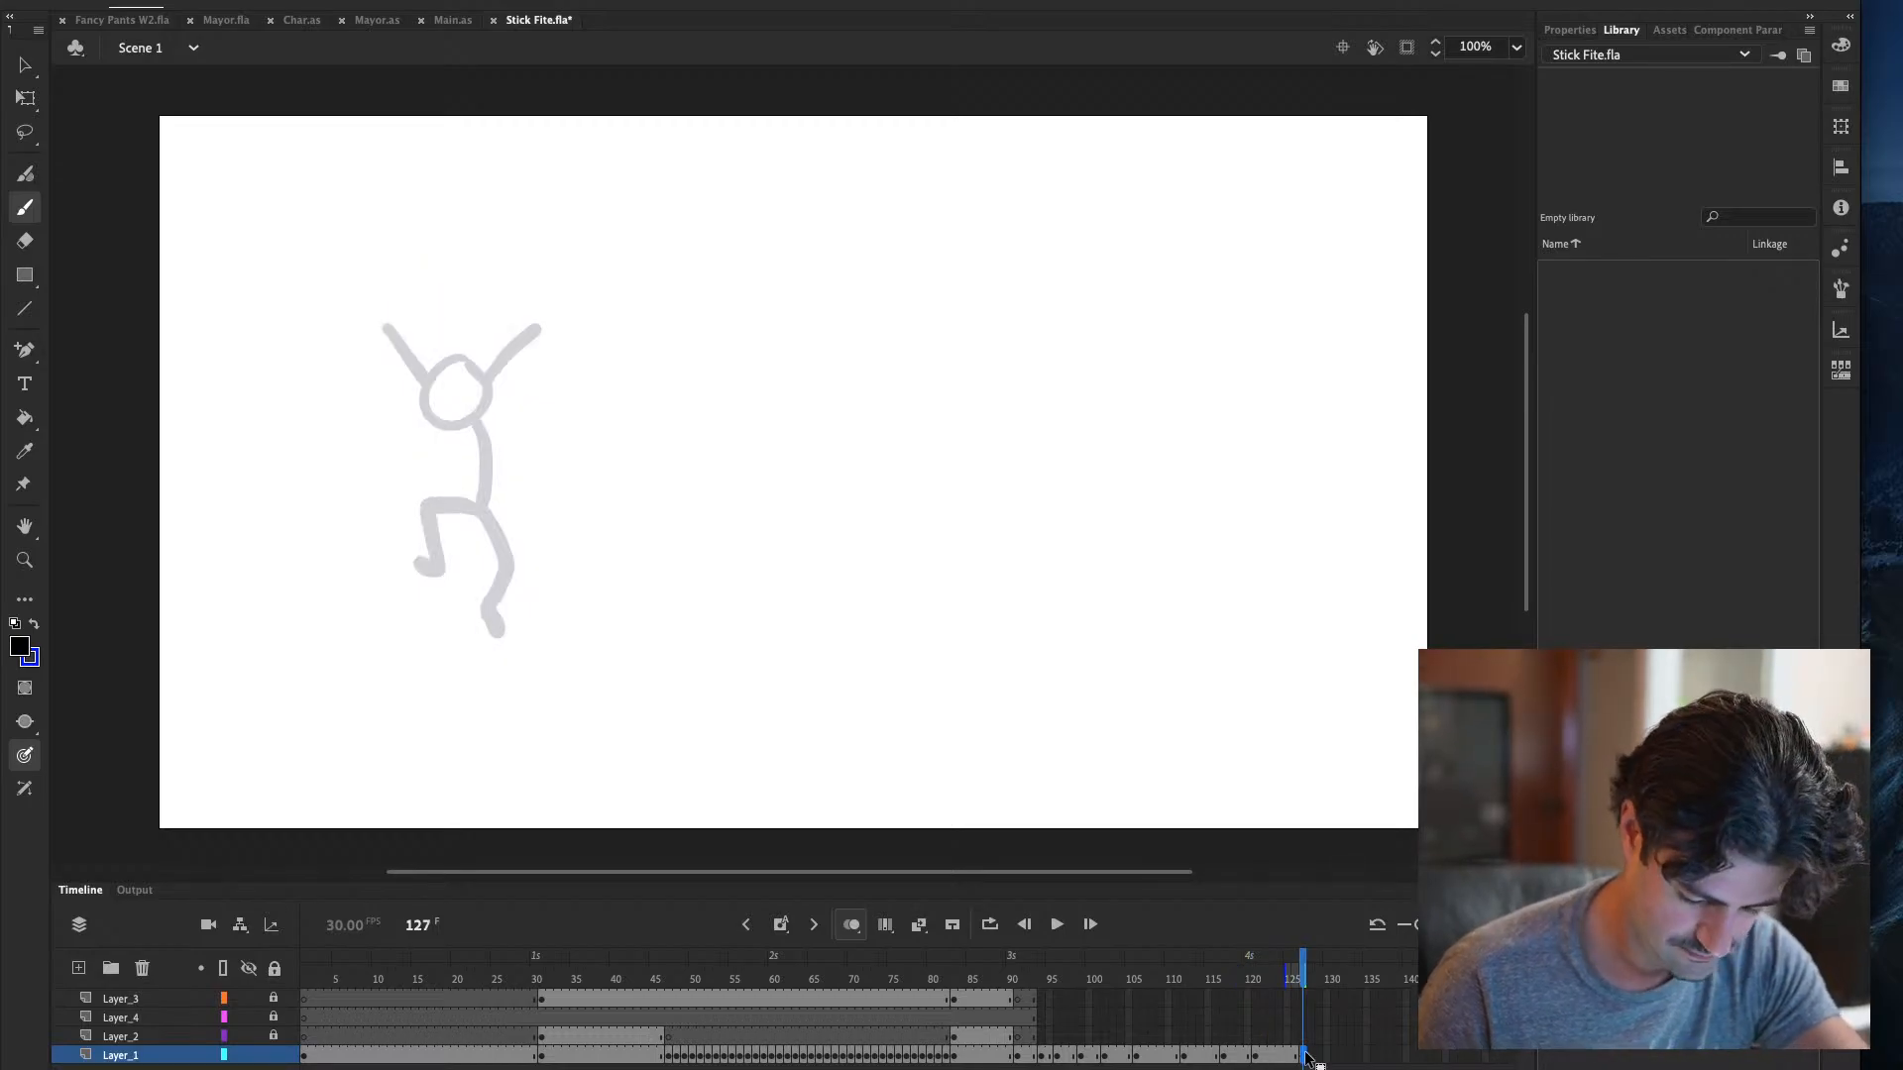
key("Return")
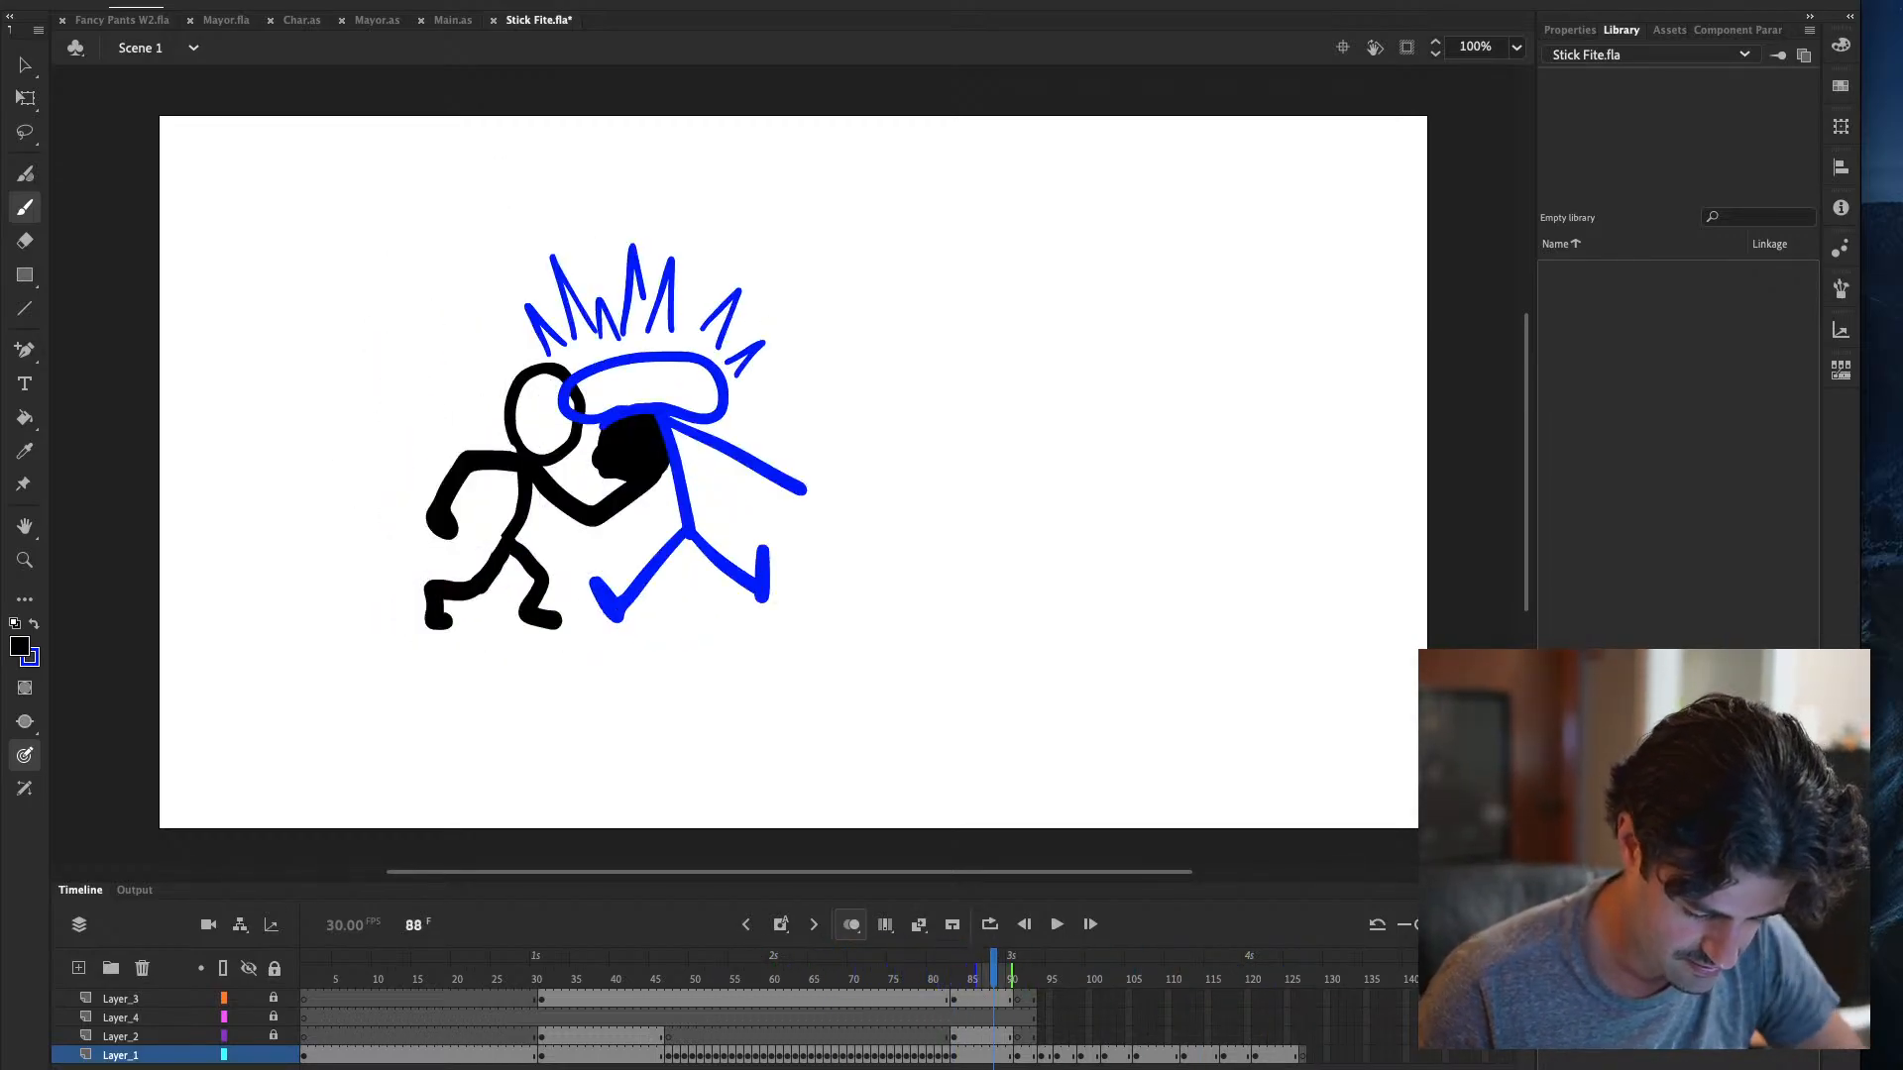
left_click(1264, 1055)
left_click(1303, 1055)
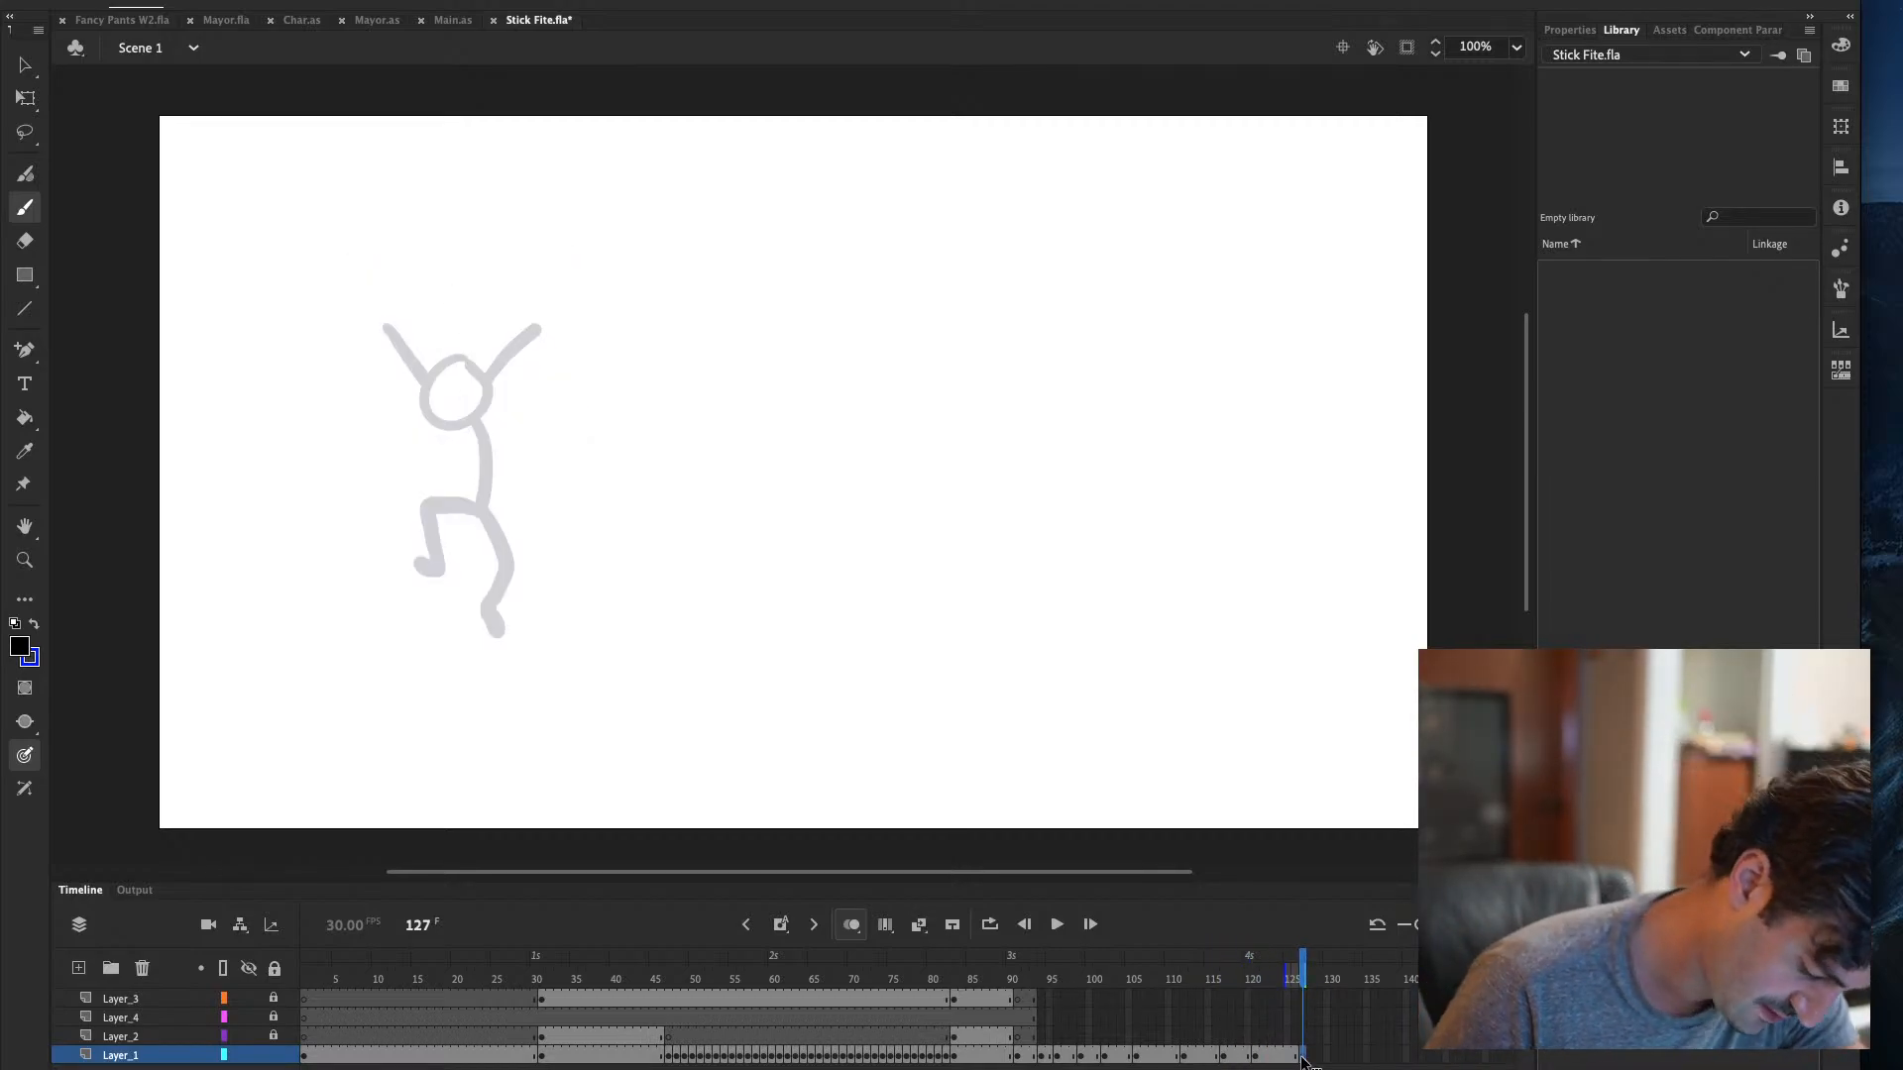
Draw the landing pose's planted foot, lowered head, curved torso and bent front leg on frame 127
left_click_drag(485, 634, 517, 638)
key("comma")
key("period")
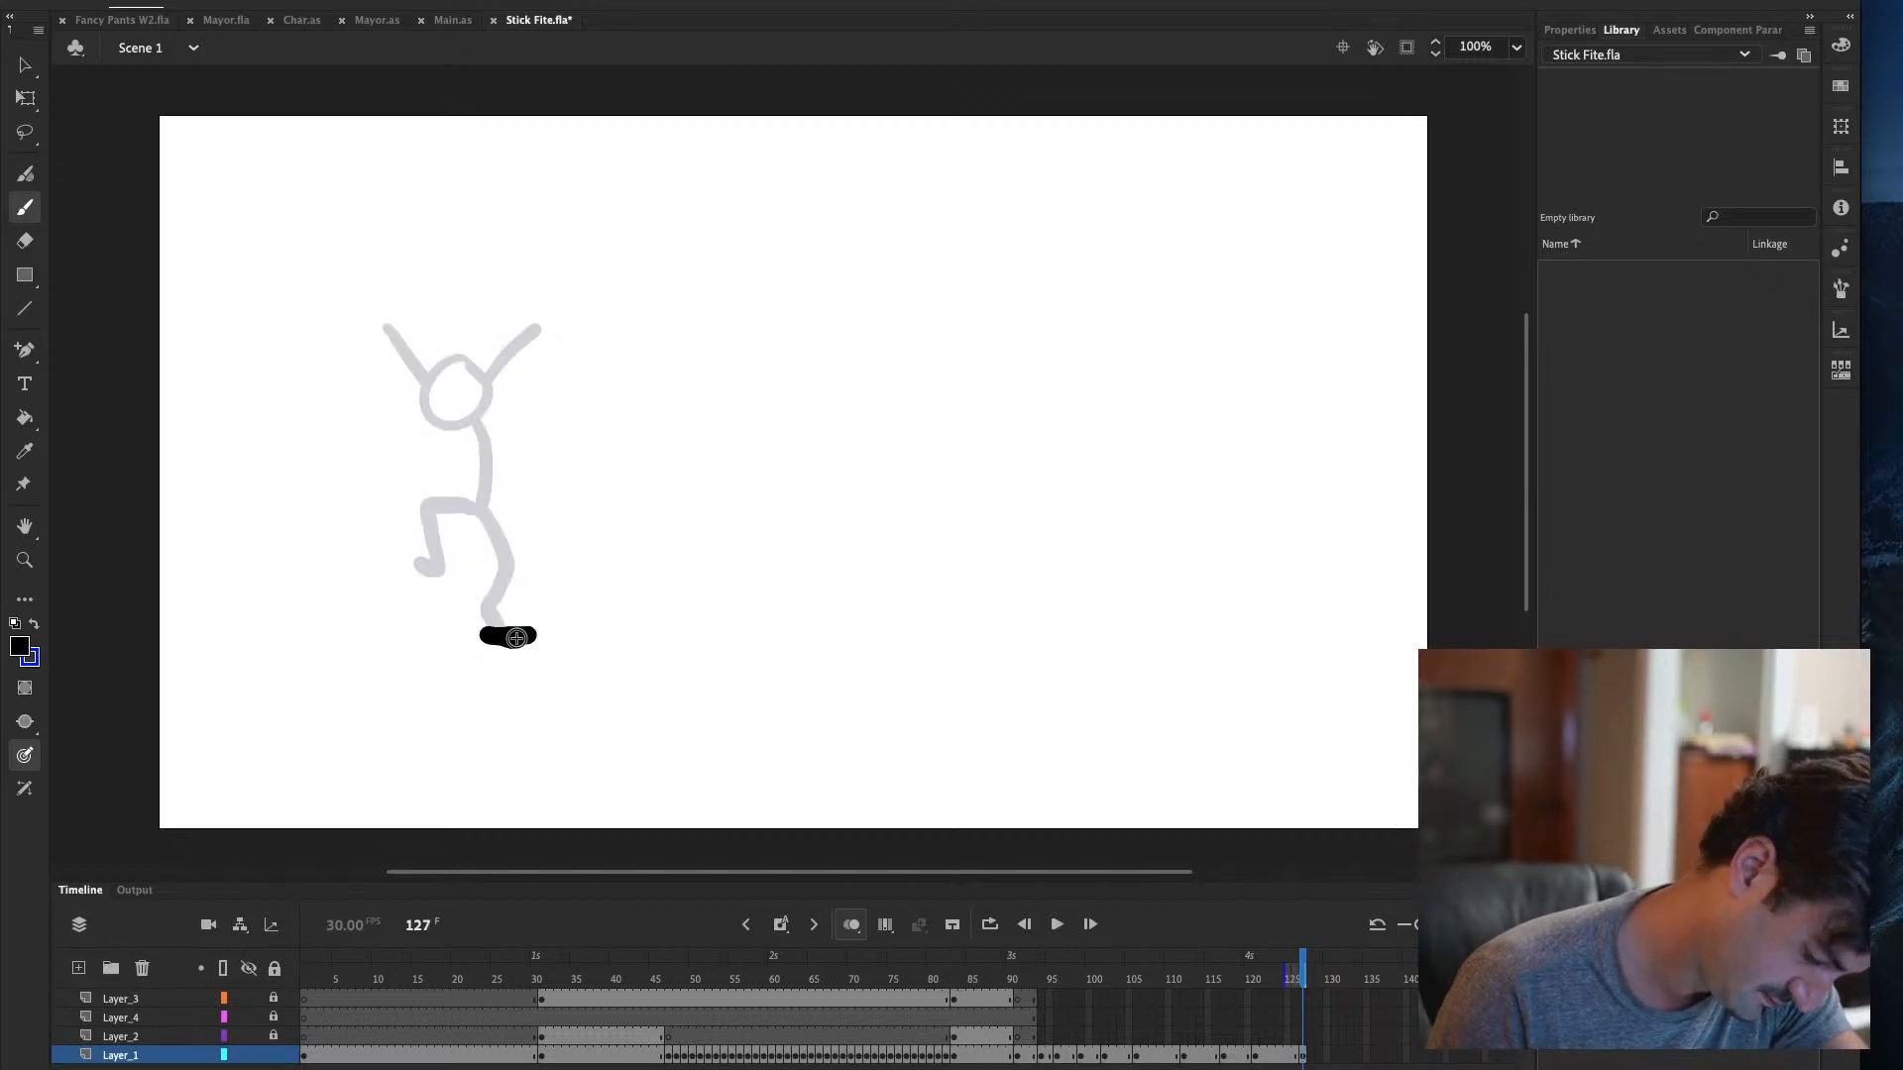
mouse_move(451, 415)
left_mouse_down()
mouse_move(496, 579)
mouse_move(478, 638)
left_mouse_up()
key("ctrl+z")
key("ctrl+z")
key("comma")
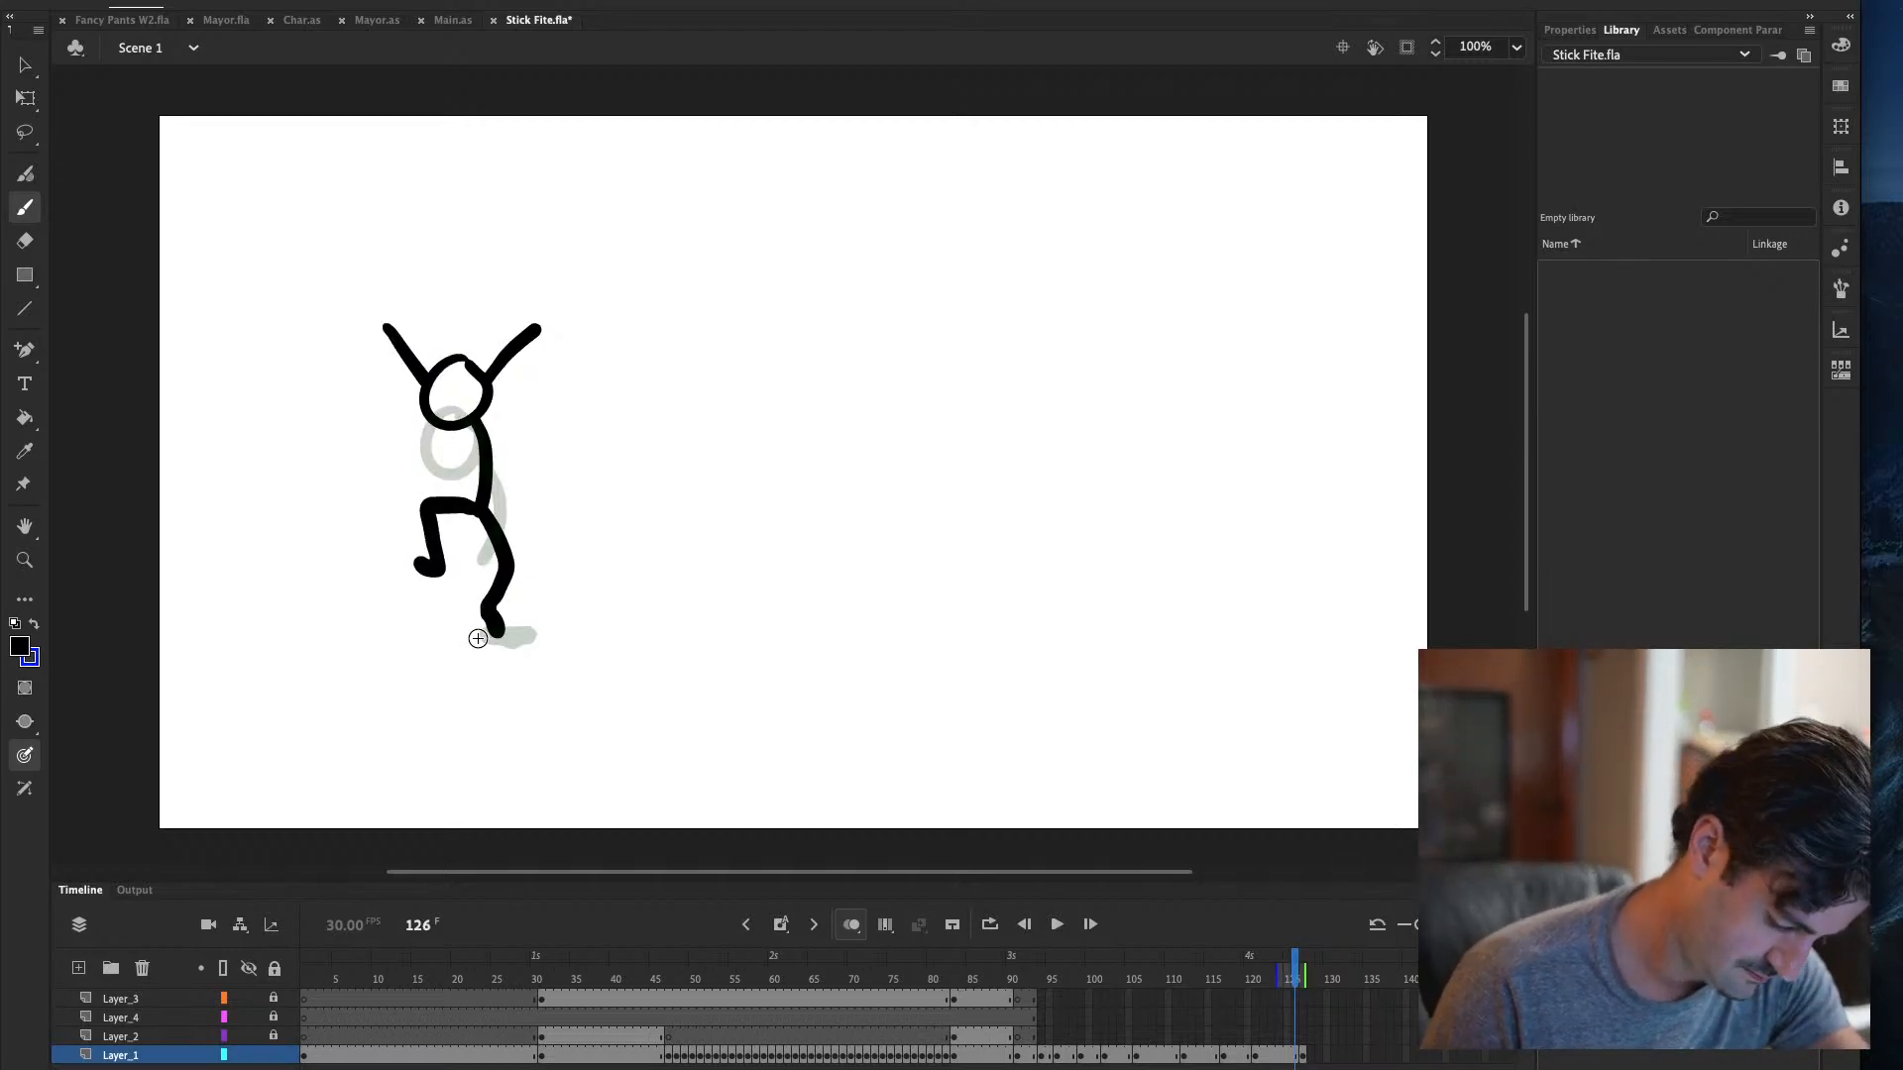
key("period")
left_click_drag(482, 563, 483, 634)
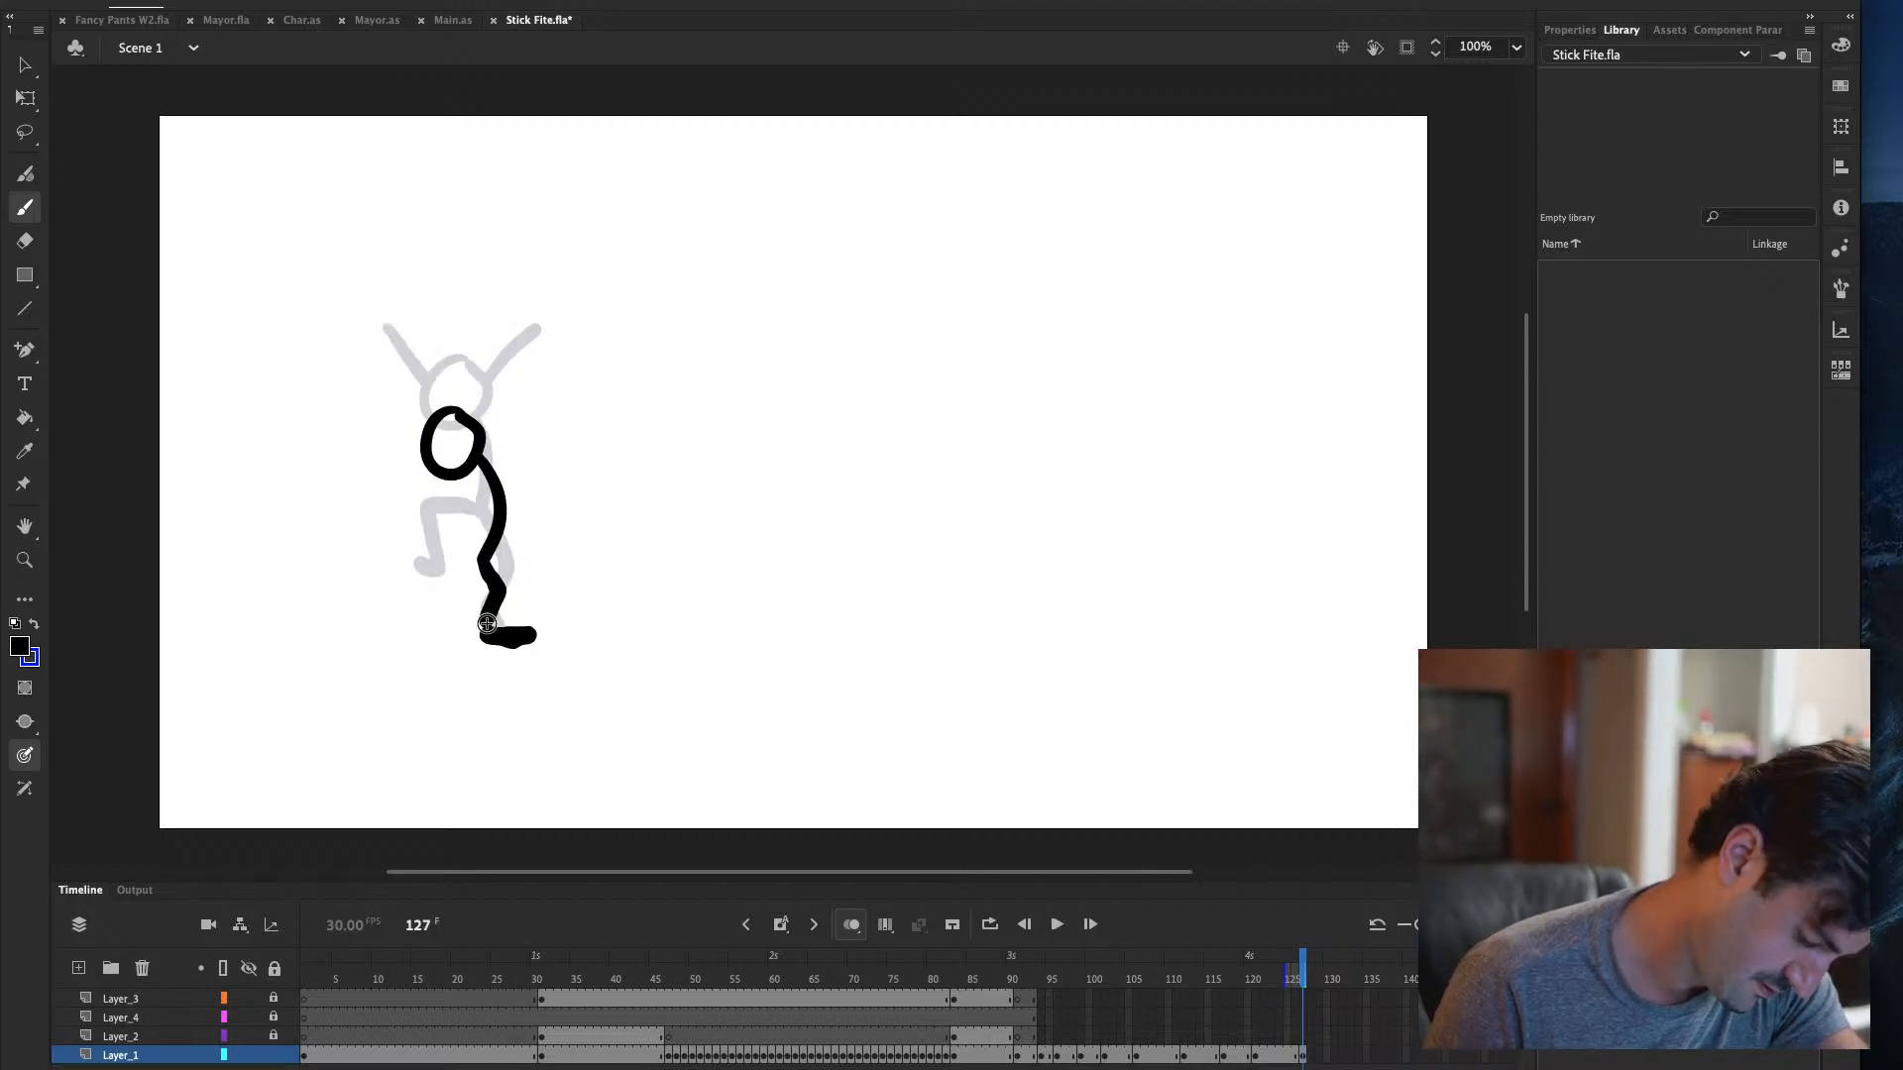
Draw both arms stretched outward from the head on frame 127
left_click_drag(484, 453, 578, 422)
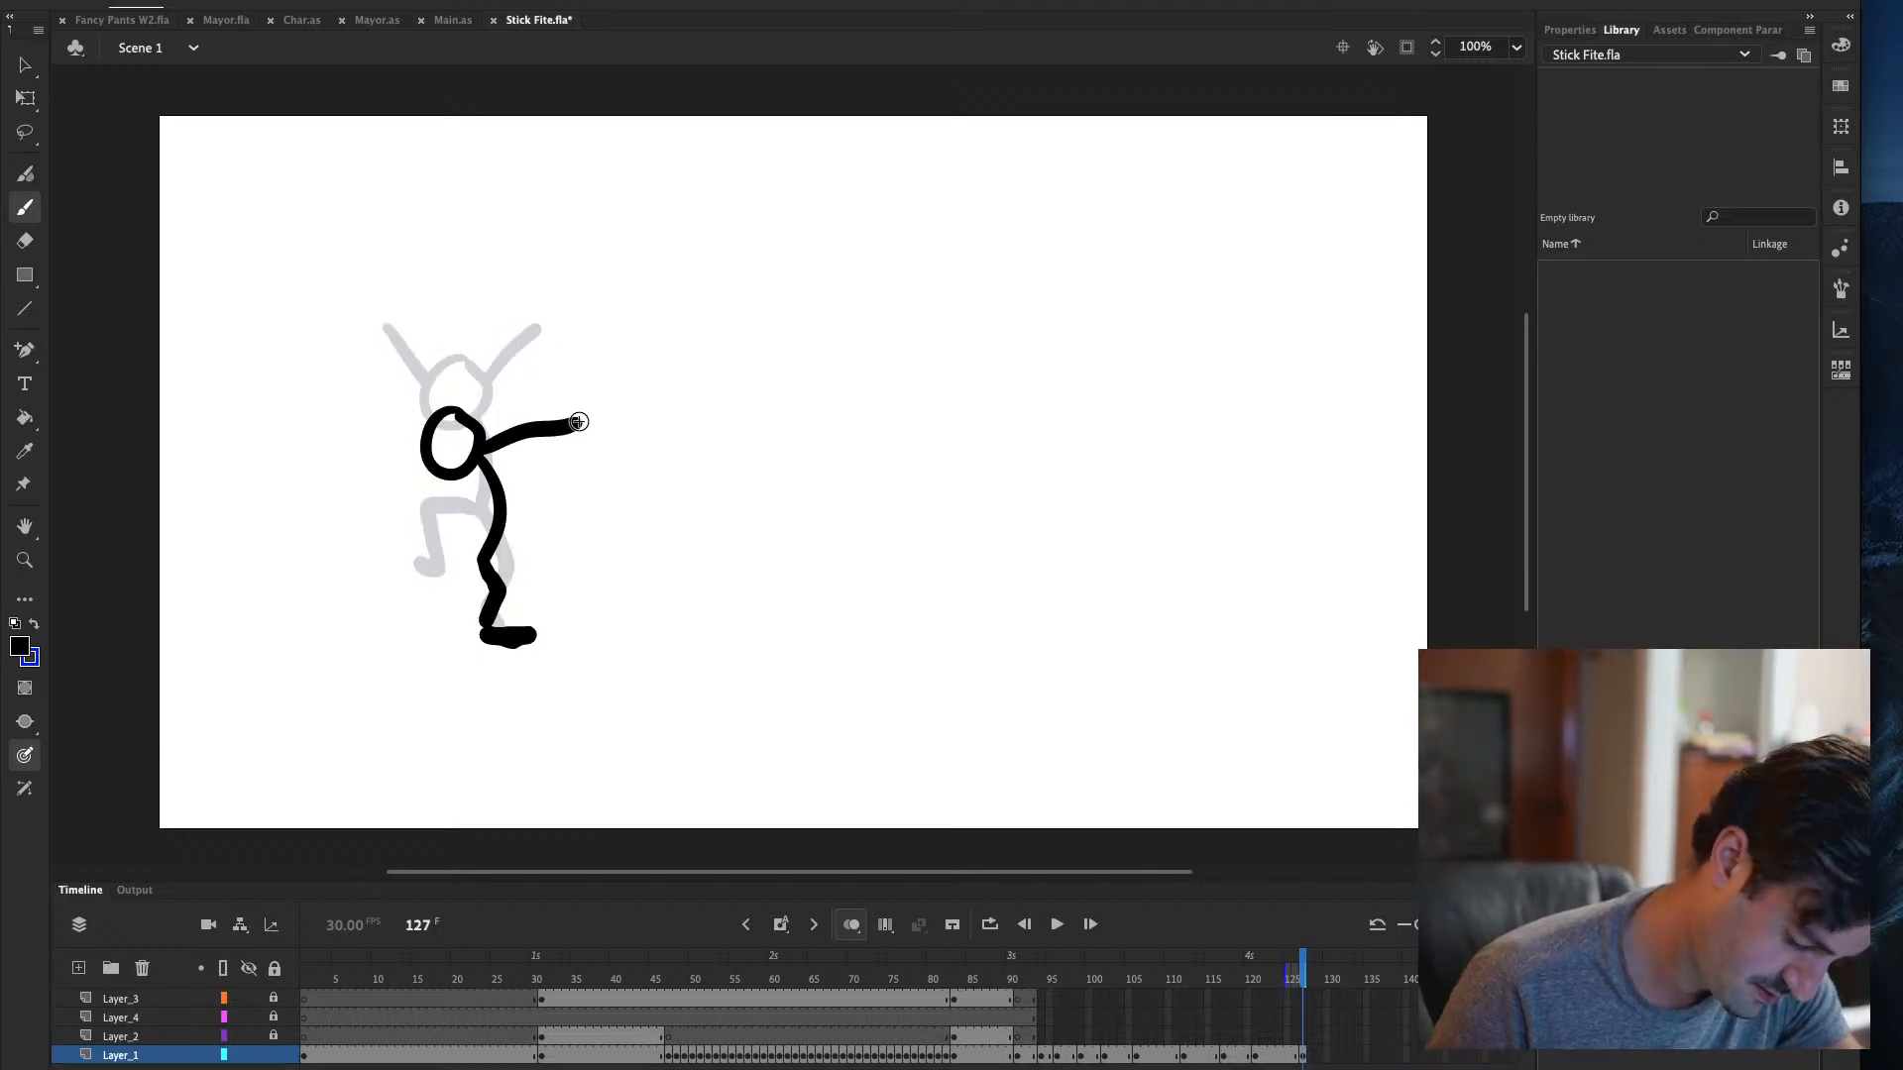
left_click_drag(428, 459, 364, 475)
key("ctrl+z")
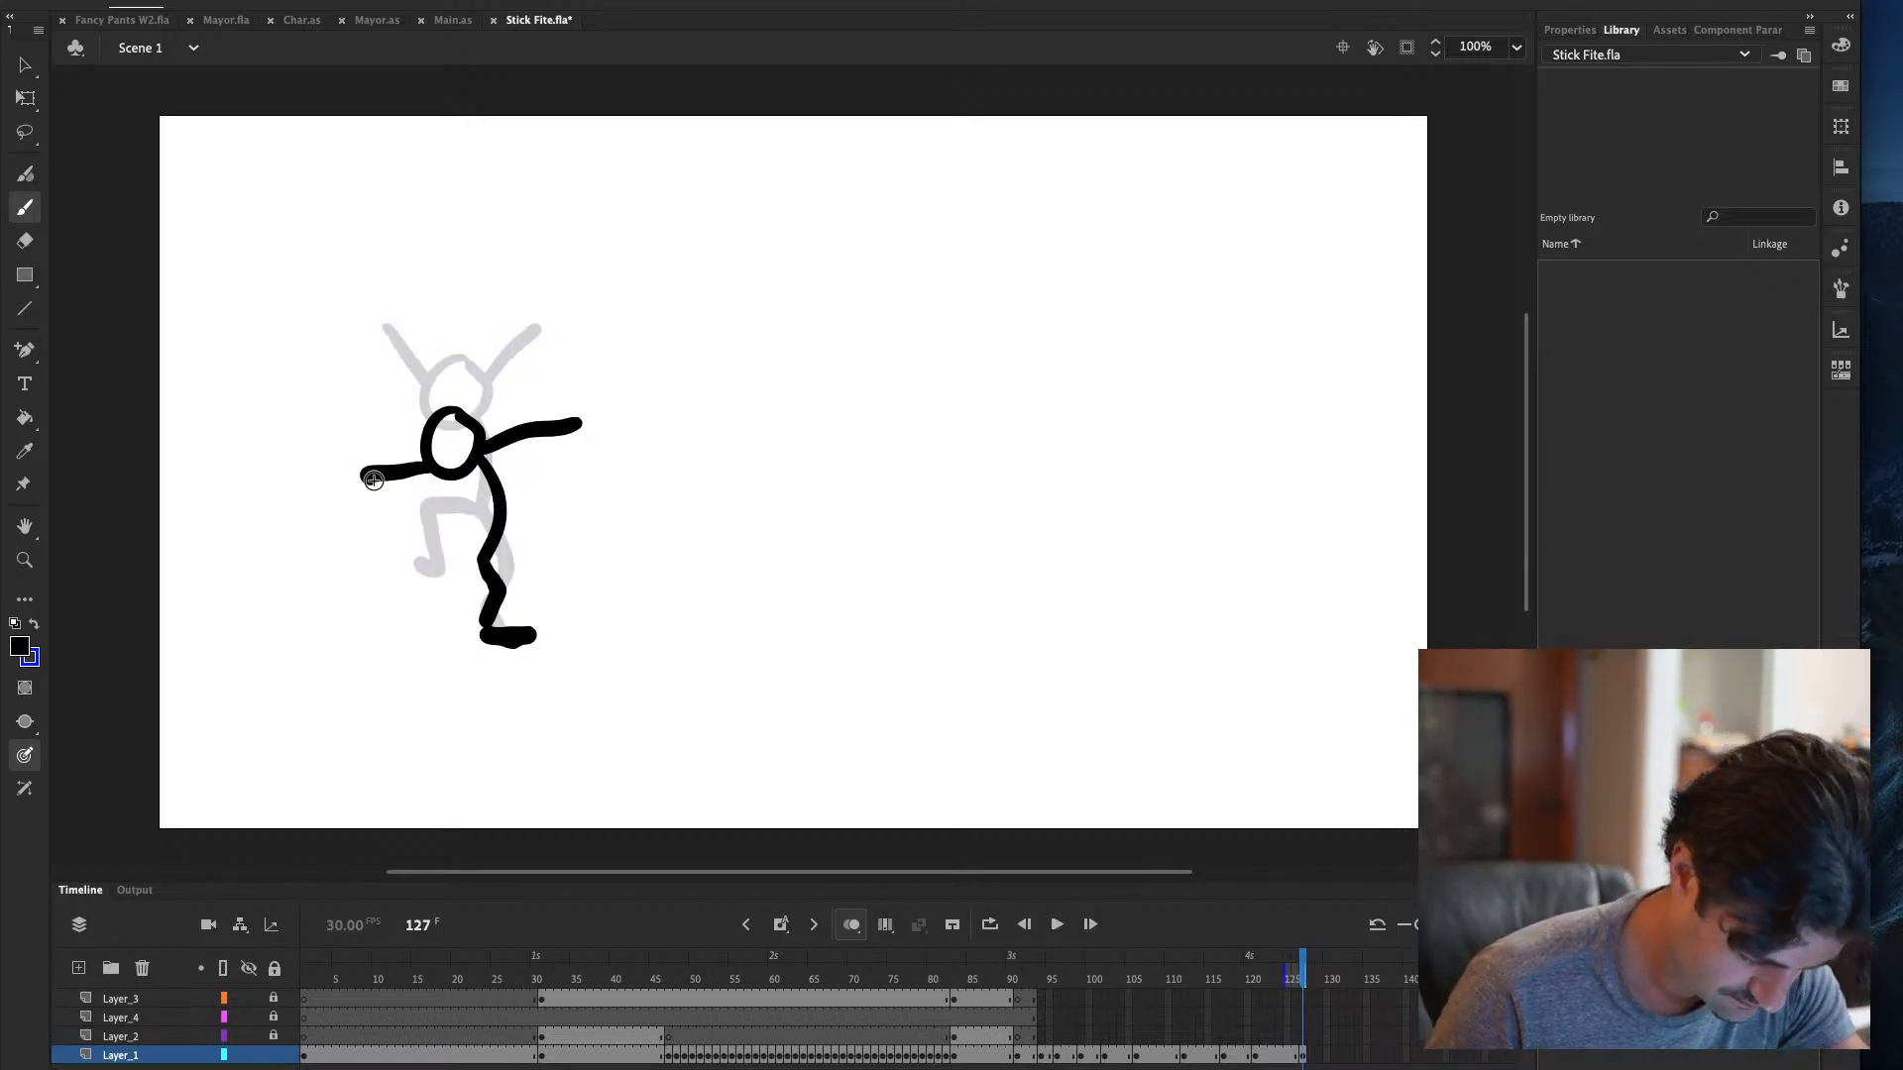
Draw the bent rear leg on frame 127, redoing it with a higher knee, and compare with the previous frame
mouse_move(484, 547)
left_mouse_down()
mouse_move(416, 583)
mouse_move(426, 604)
left_mouse_up()
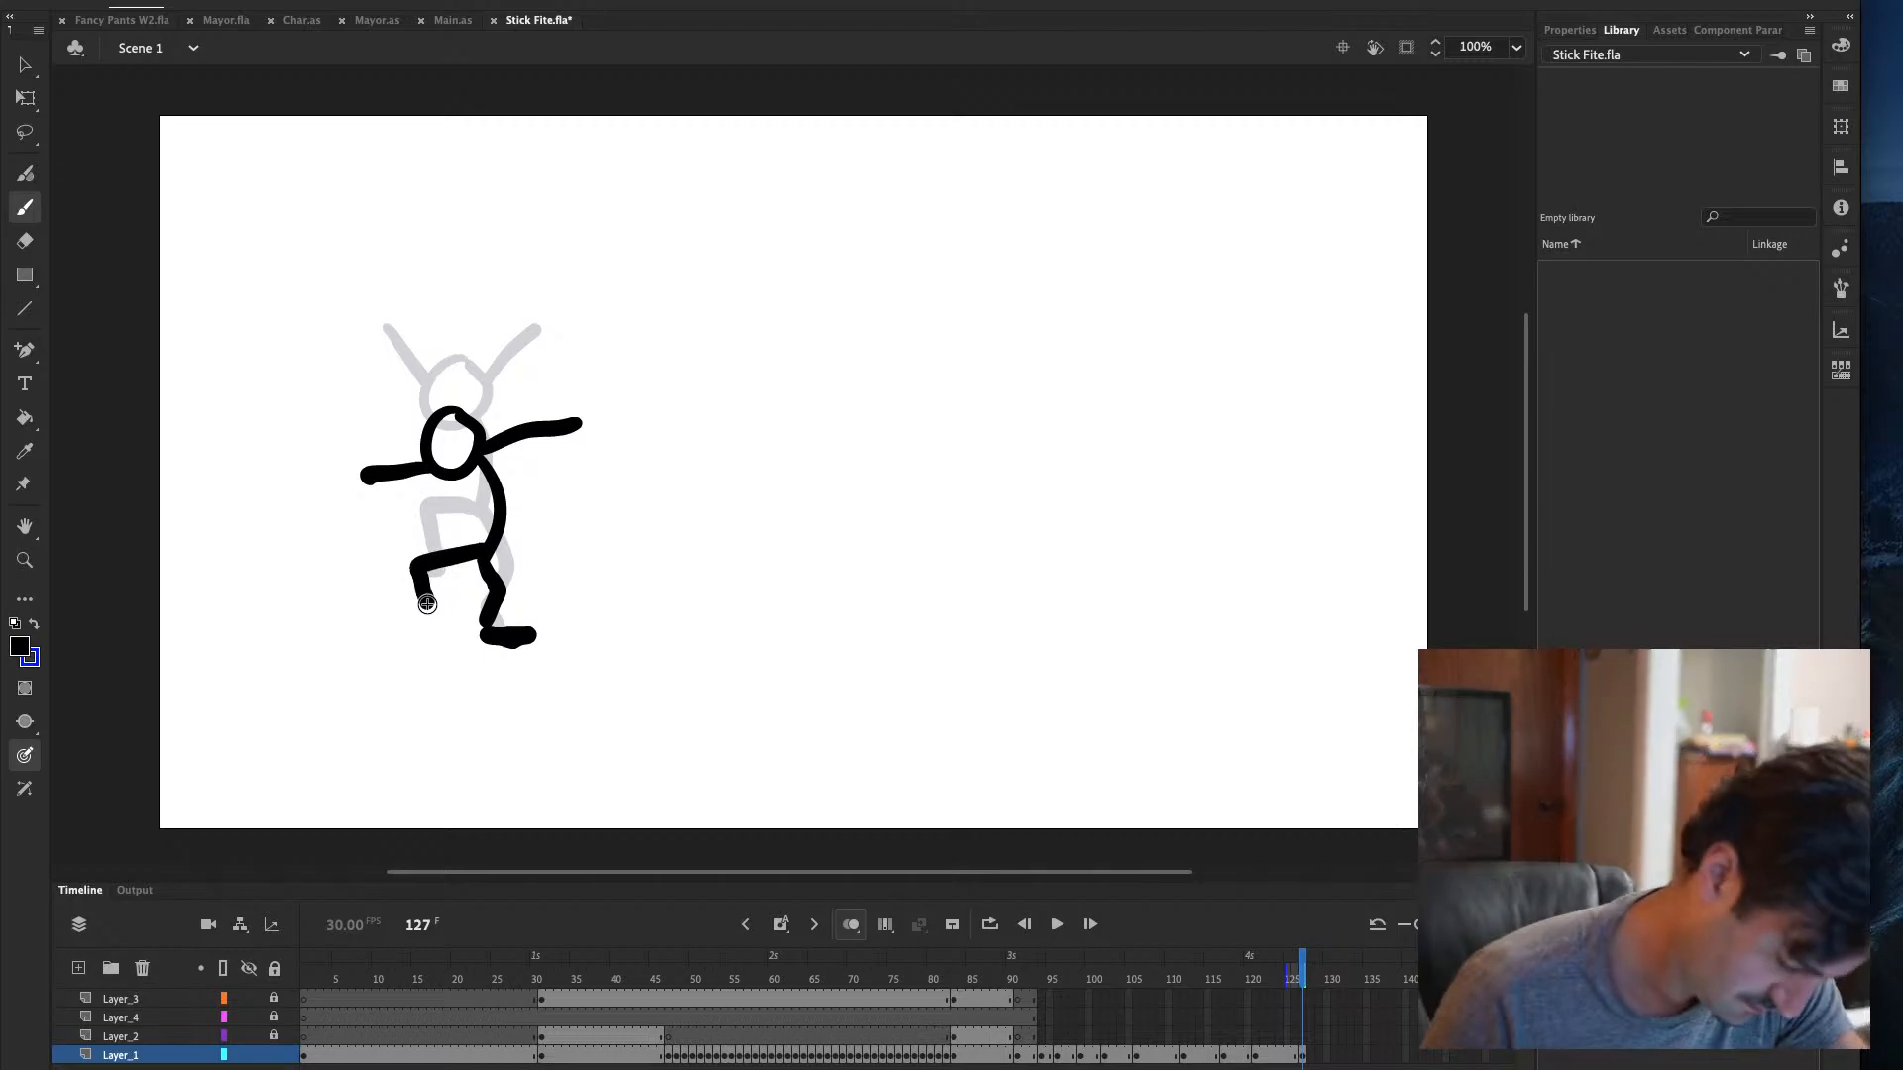
key("ctrl+z")
mouse_move(485, 547)
left_mouse_down()
mouse_move(437, 551)
mouse_move(423, 614)
left_mouse_up()
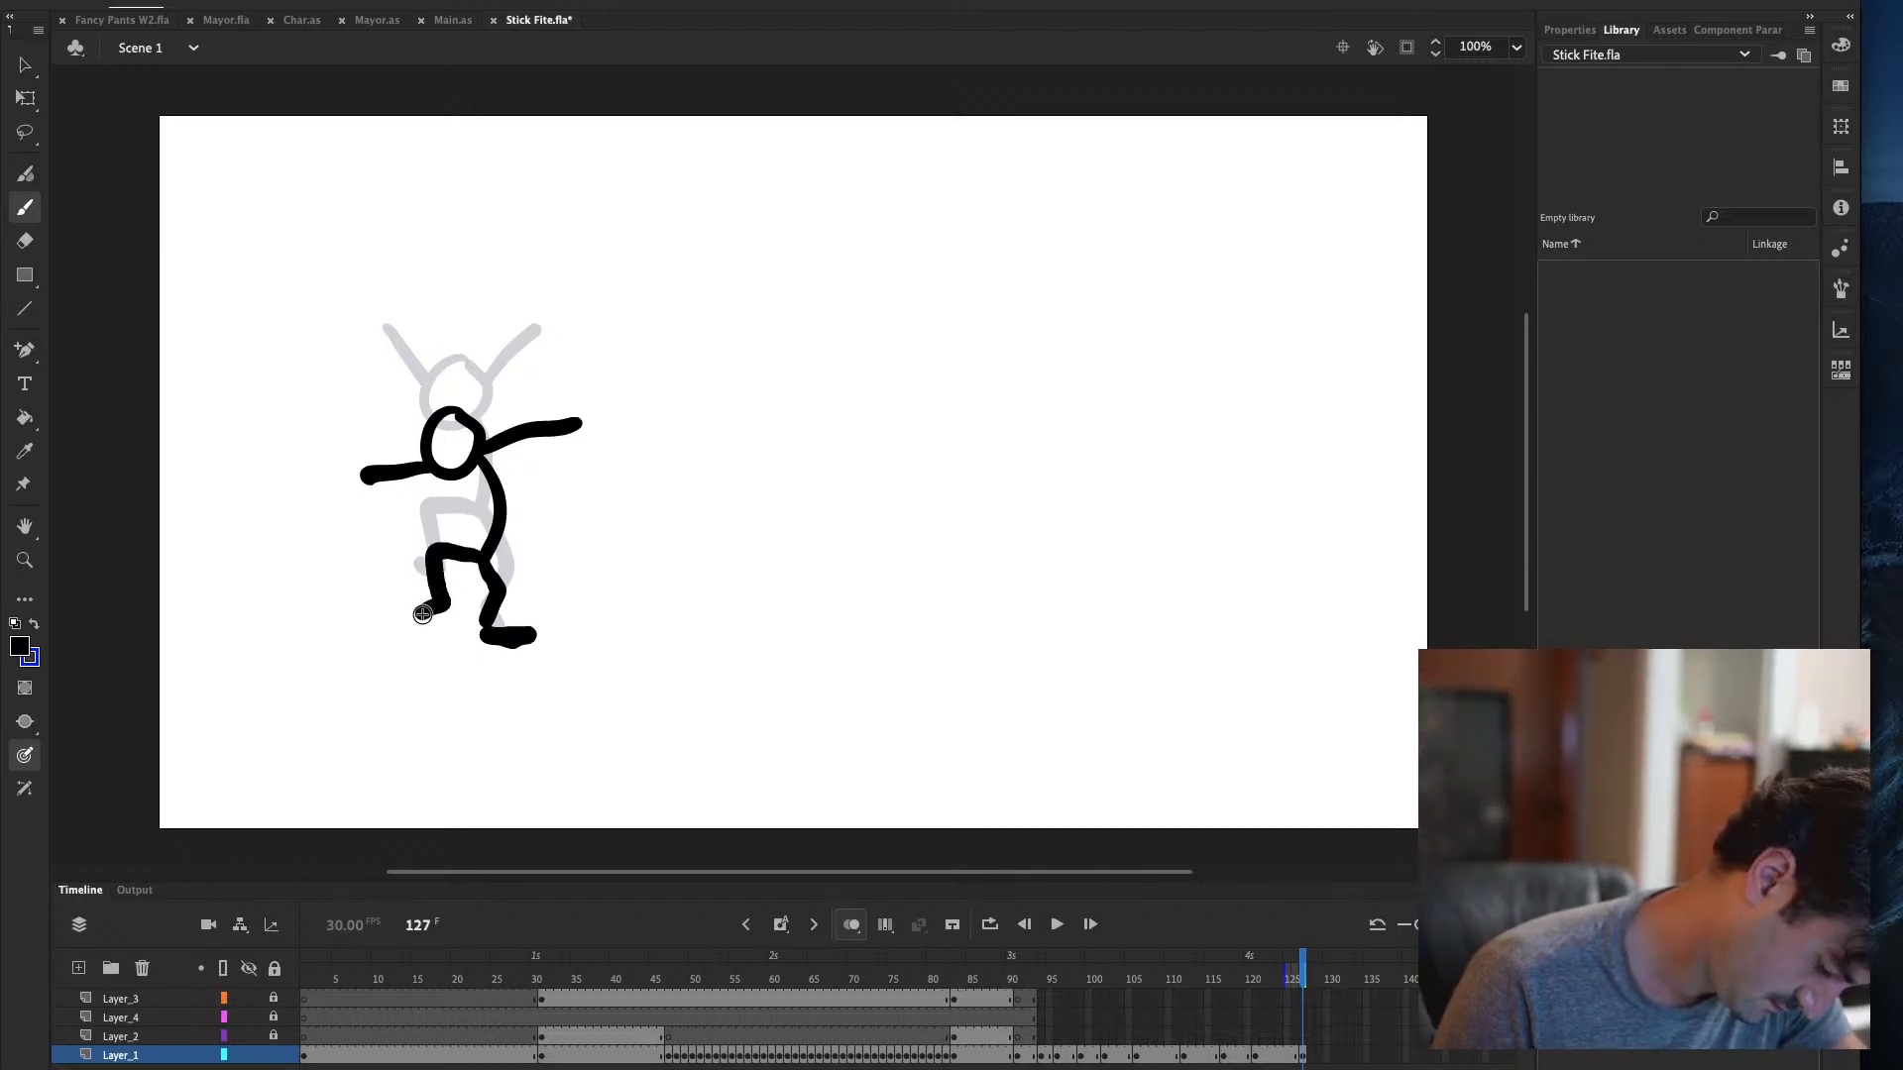
key("comma")
key("period")
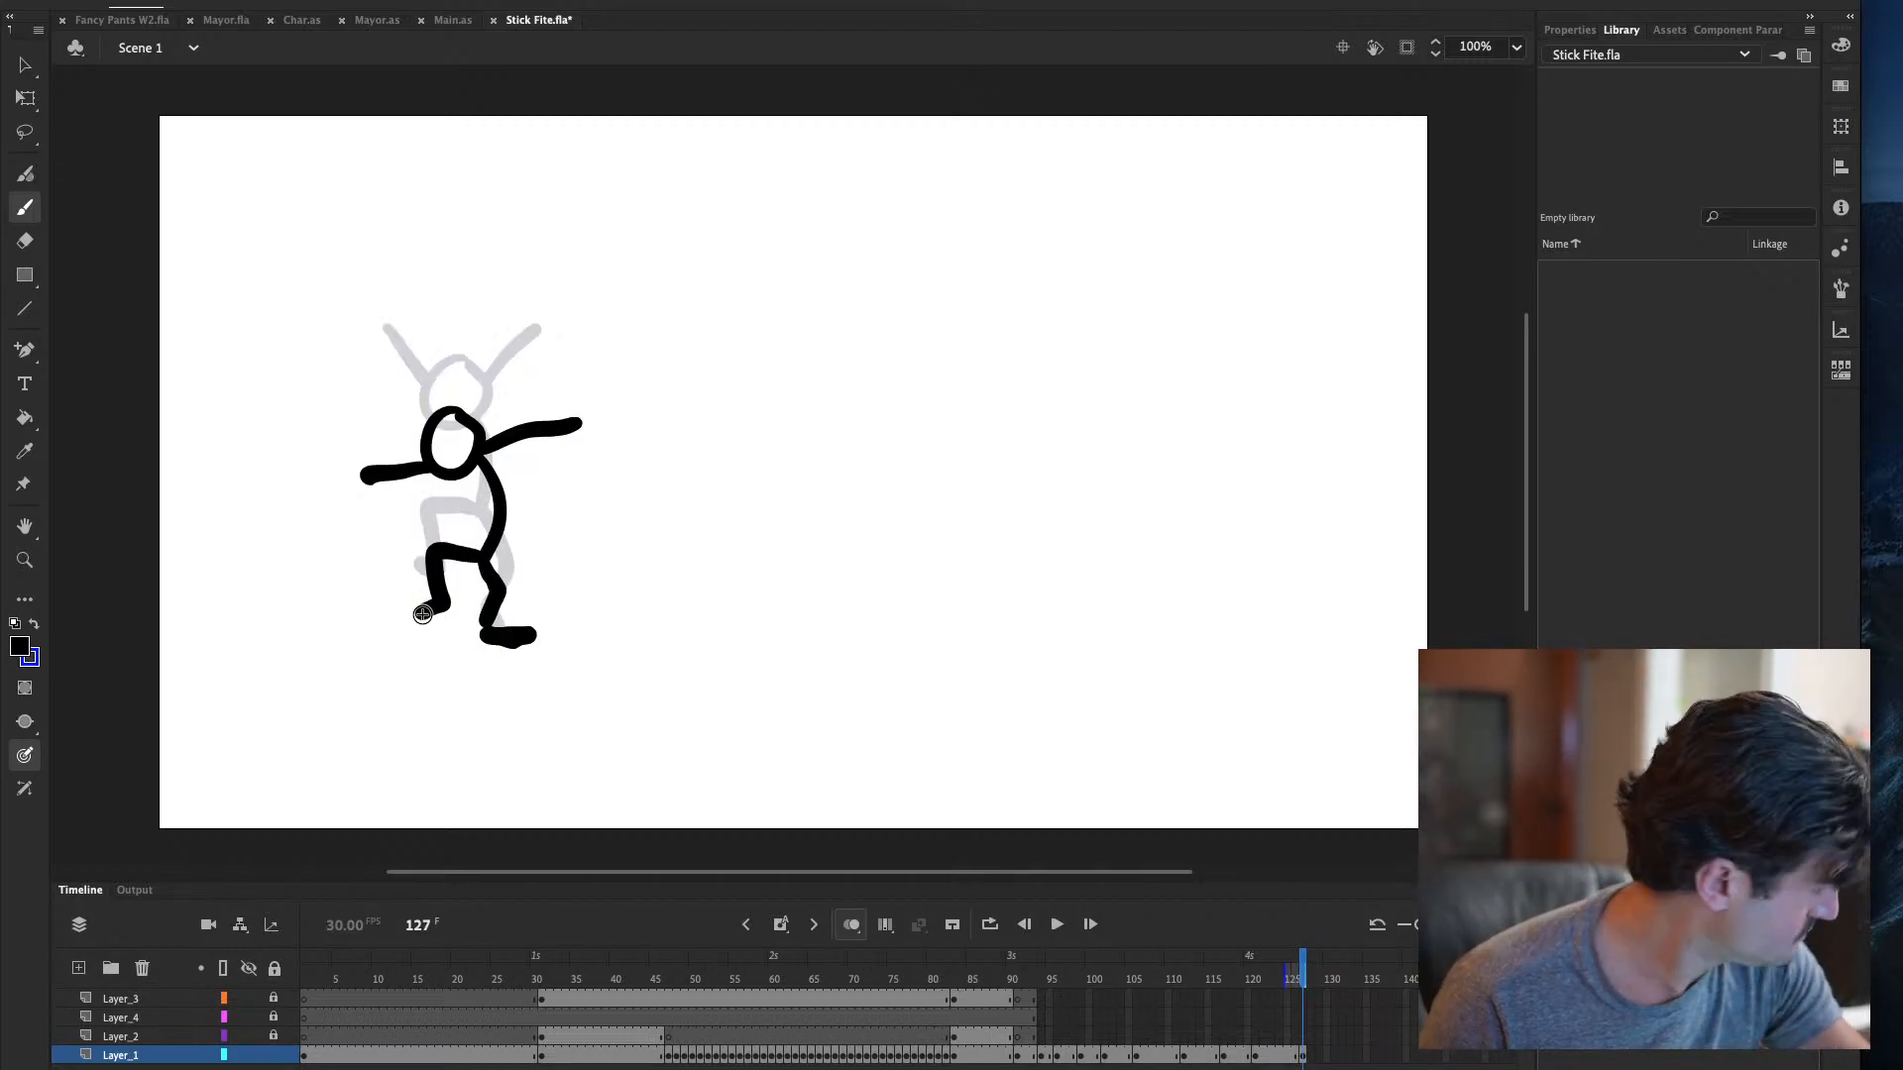
Erase the front leg on frame 127 and redraw it with a bent knee and planted foot, retrying the stroke
key("e")
left_click_drag(484, 562, 520, 640)
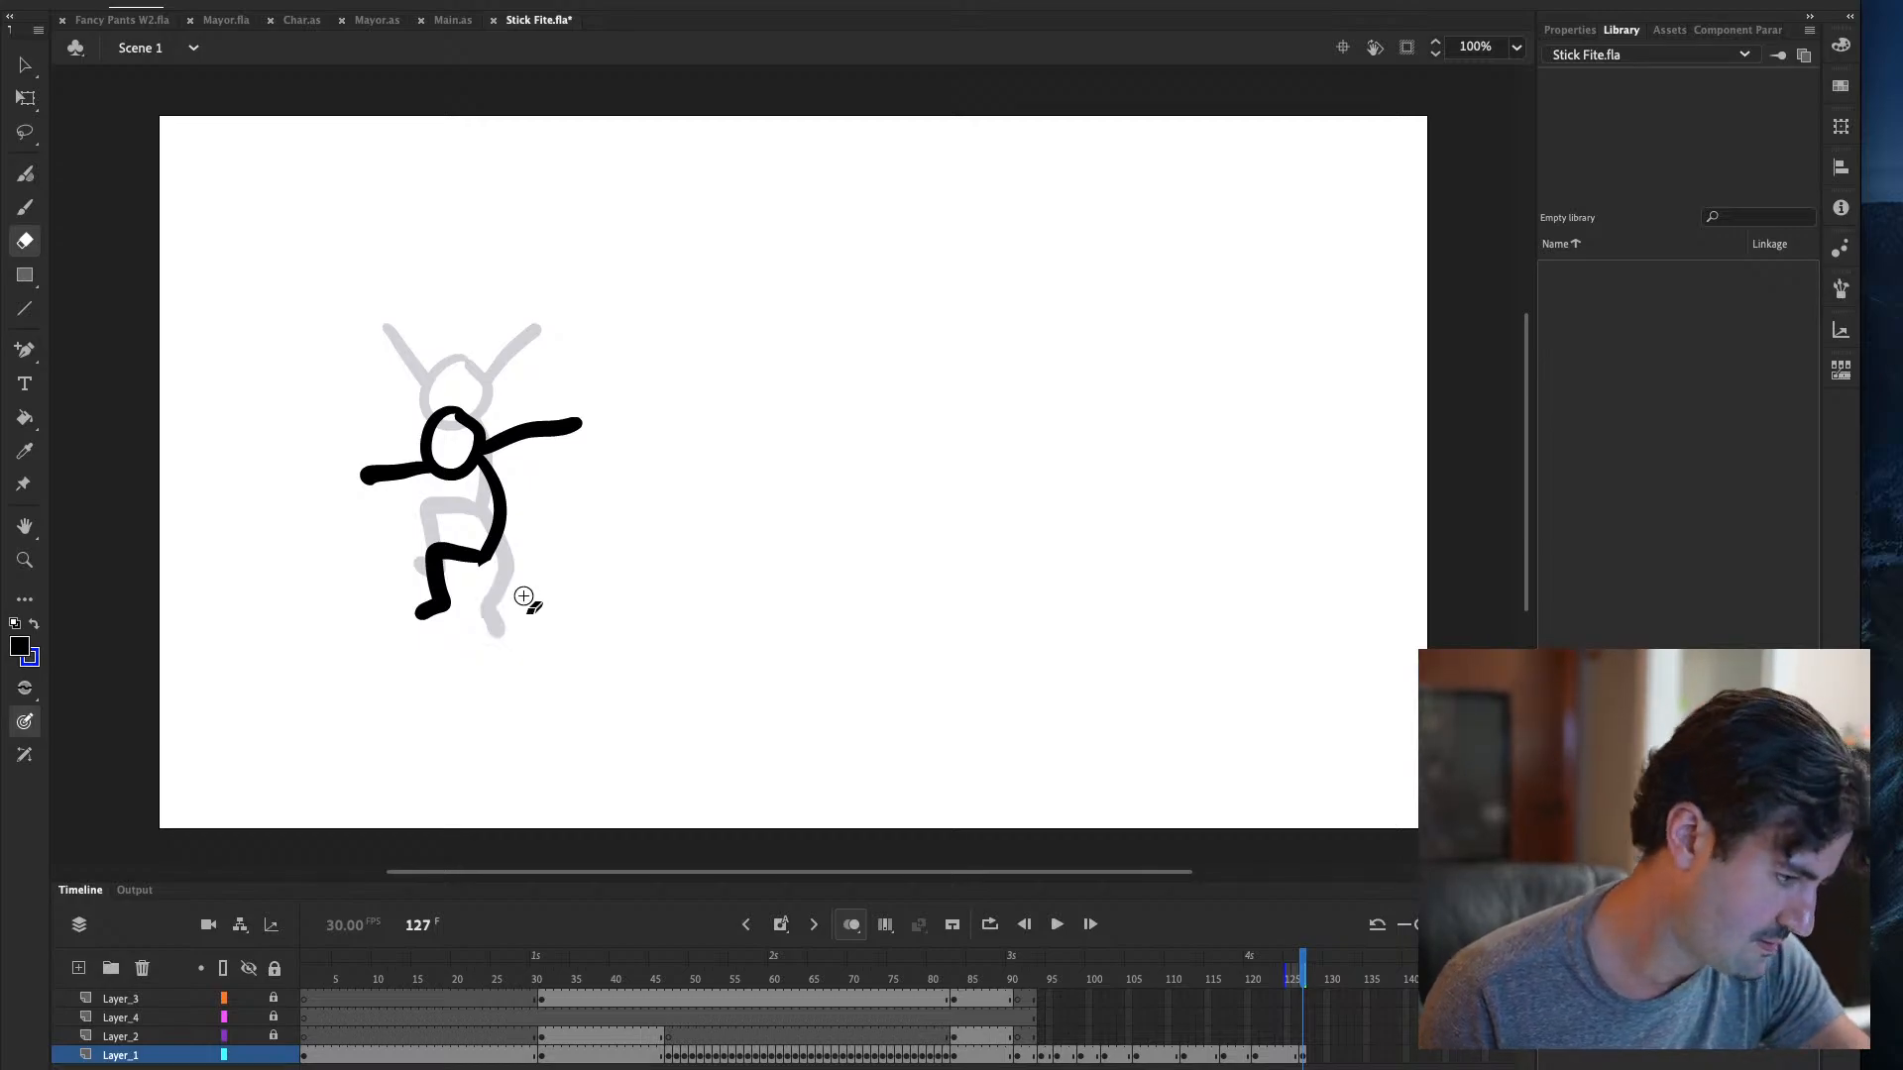
key("b")
mouse_move(480, 556)
left_mouse_down()
mouse_move(518, 599)
mouse_move(524, 627)
mouse_move(500, 630)
left_mouse_up()
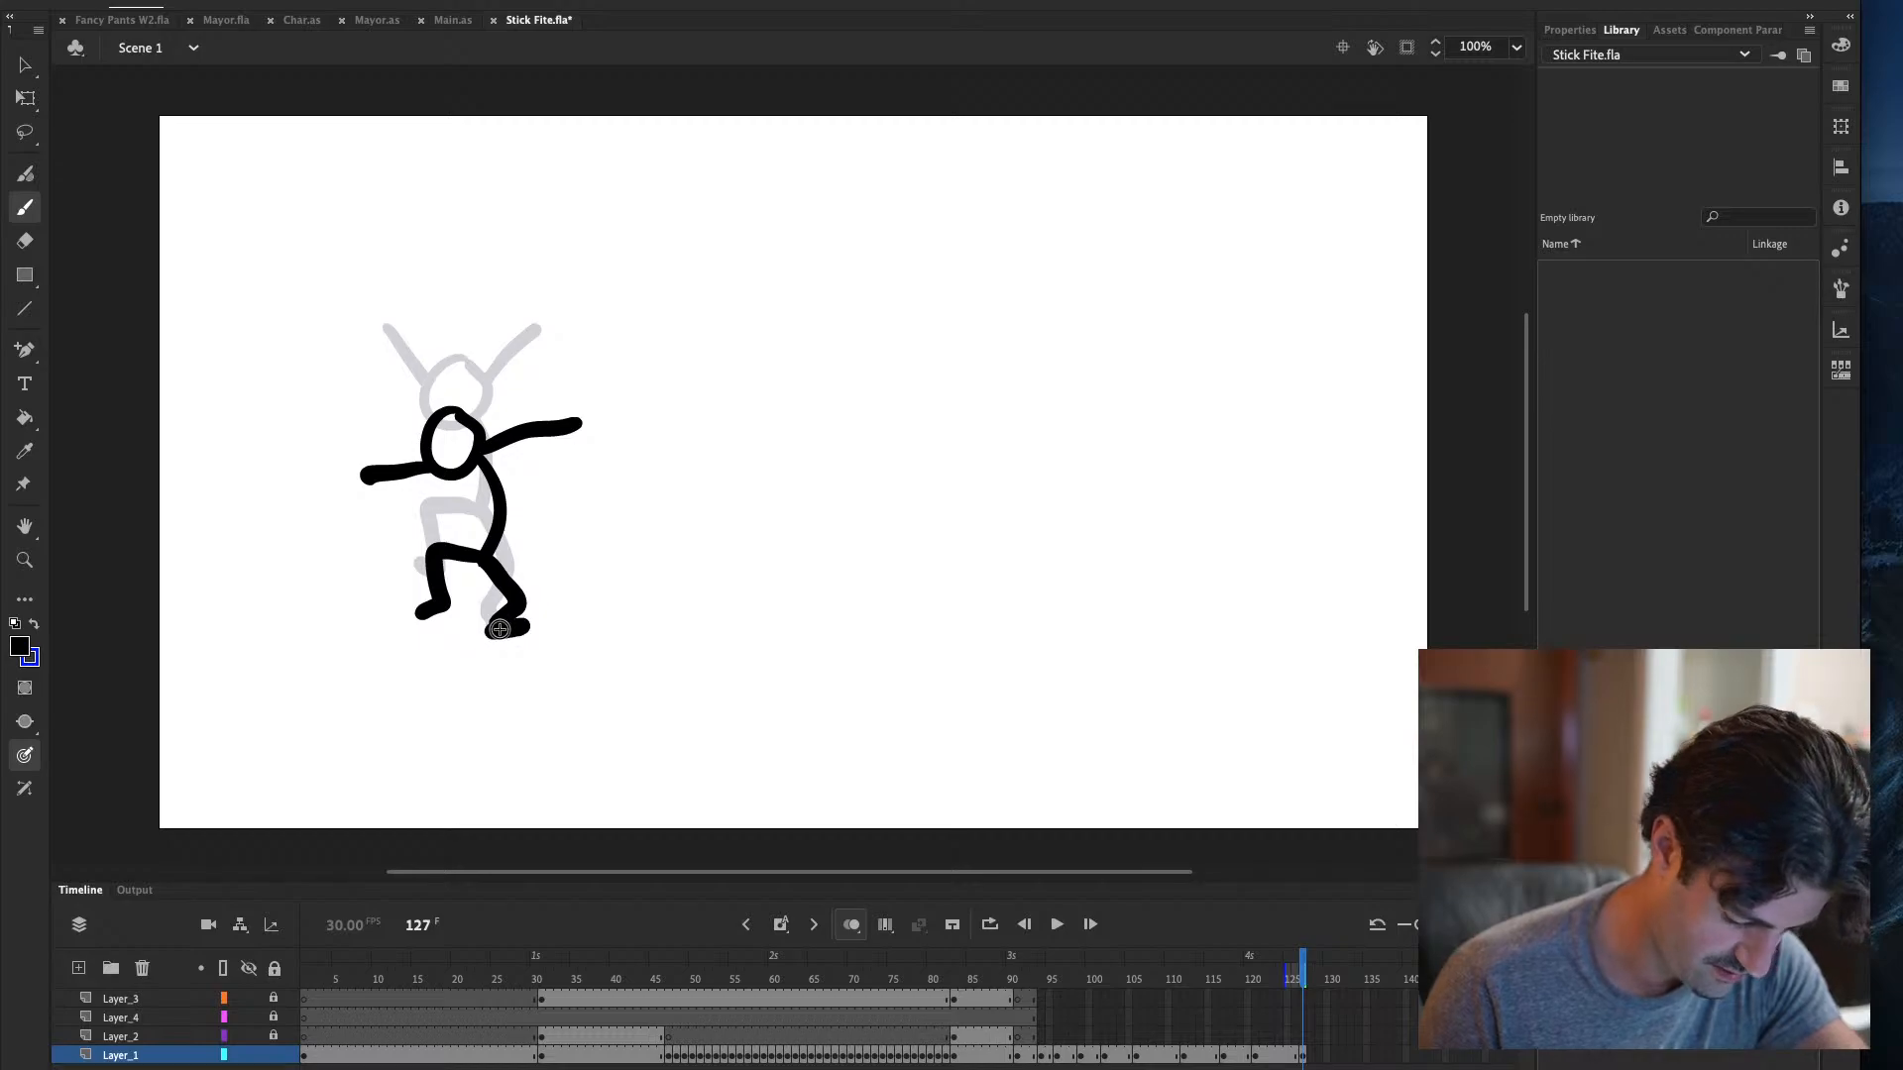
key("super+z")
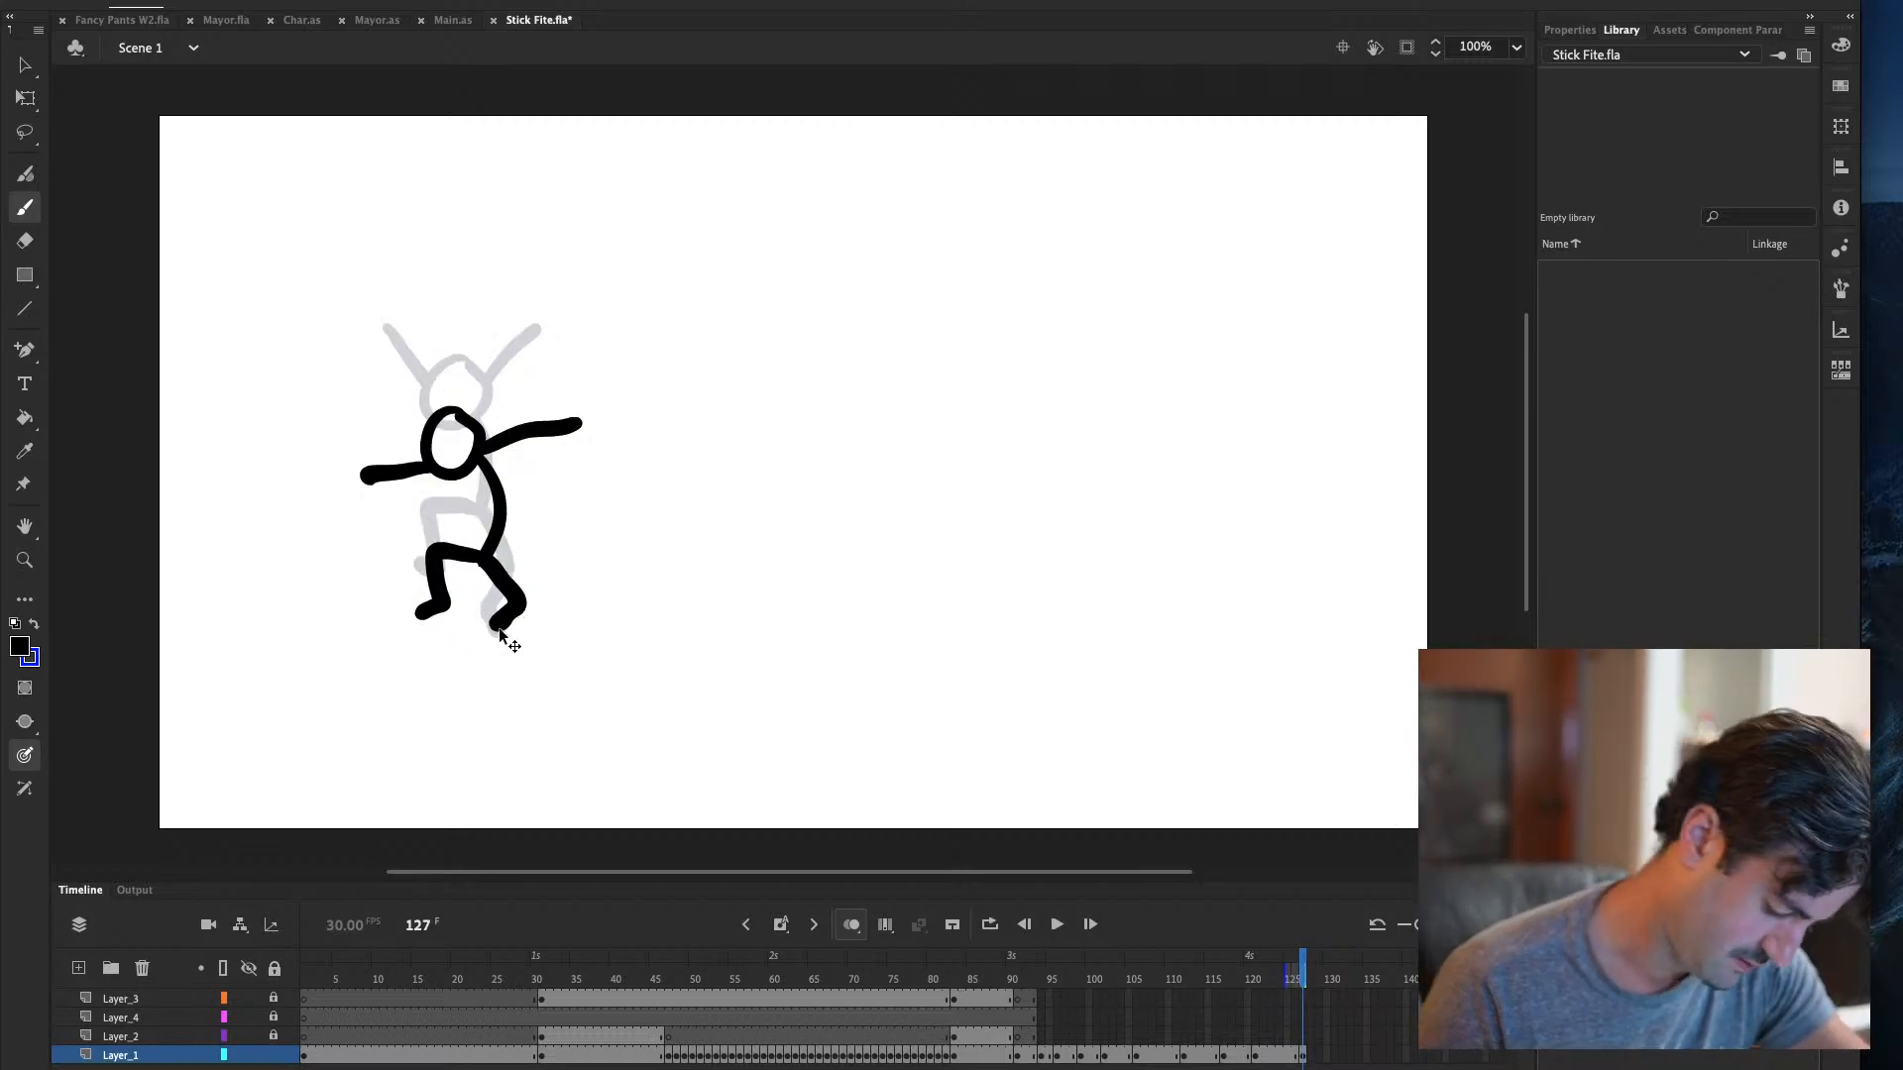
key("super+z")
mouse_move(483, 557)
left_mouse_down()
mouse_move(509, 592)
mouse_move(491, 634)
mouse_move(510, 632)
left_mouse_up()
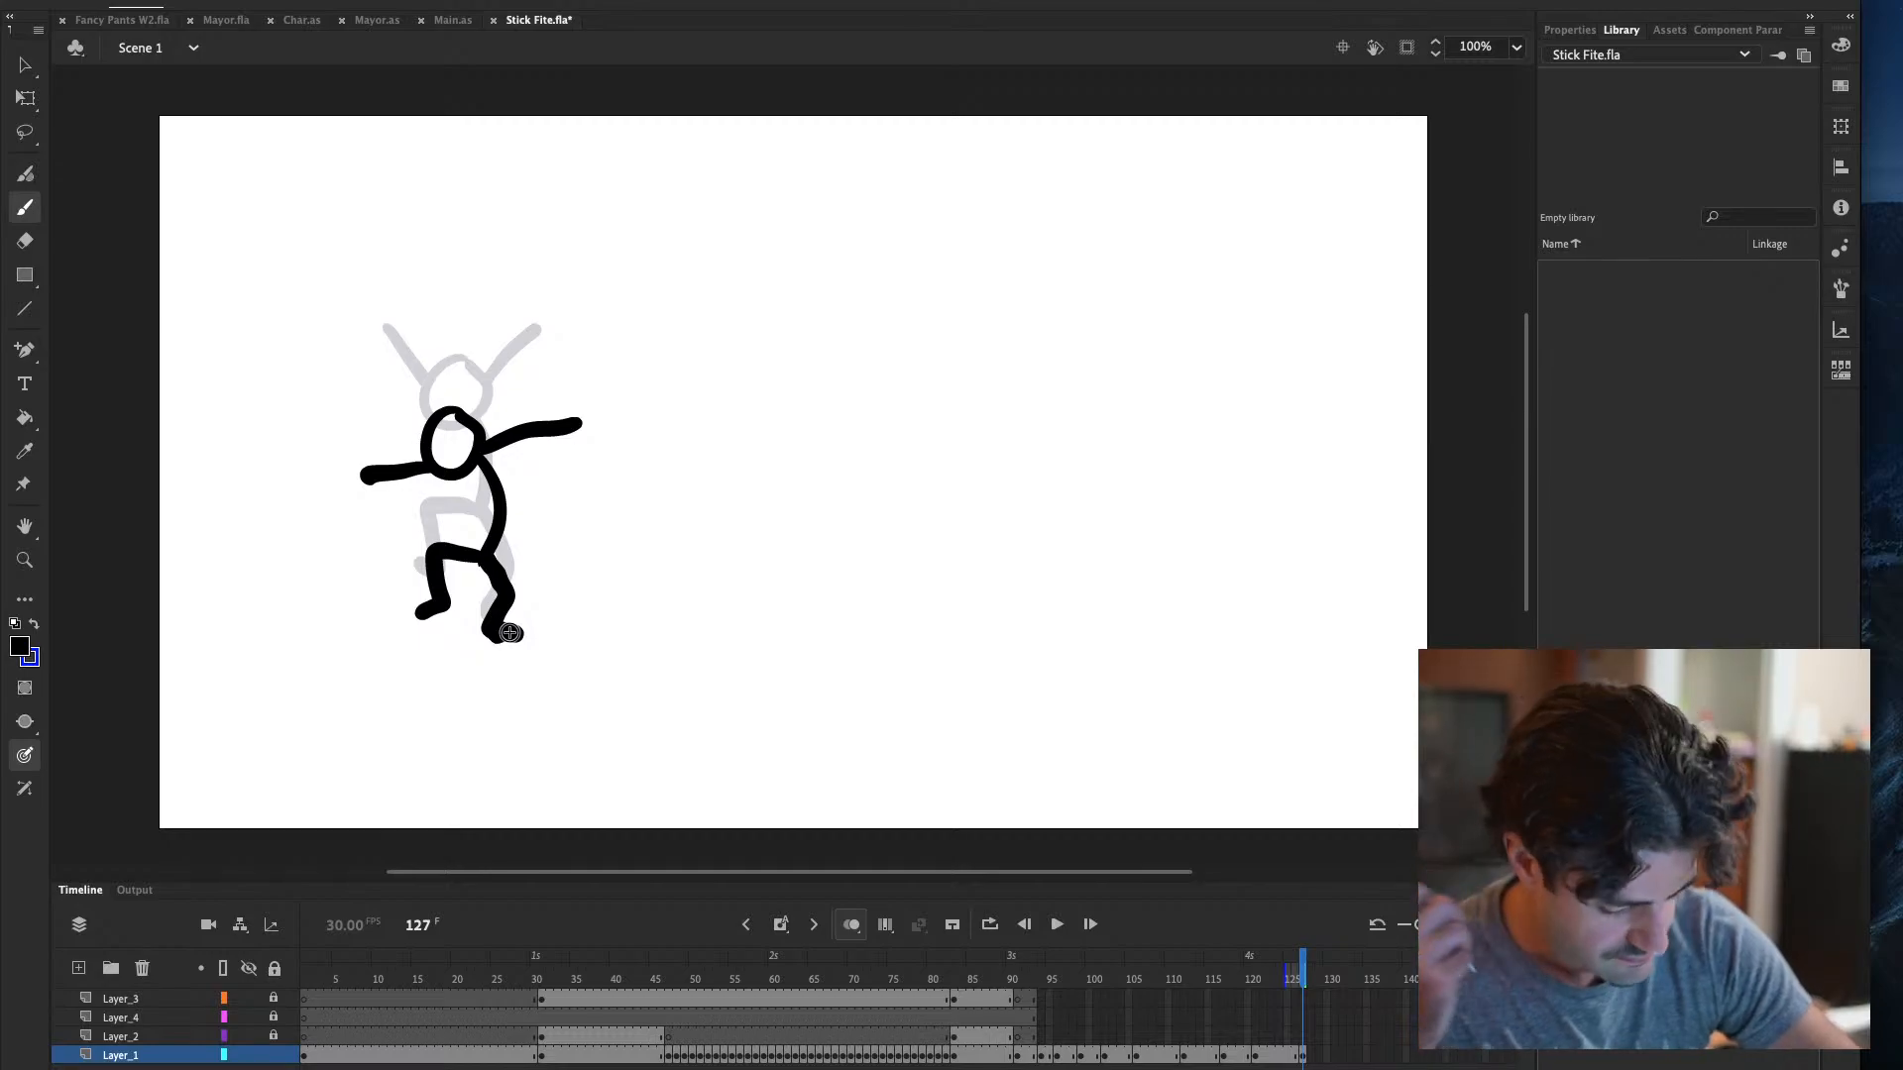
Hold the landing pose through frame 130, insert a blank keyframe at 131 and draw the crouching figure's head, torso and bent legs
key("F5")
key("F5")
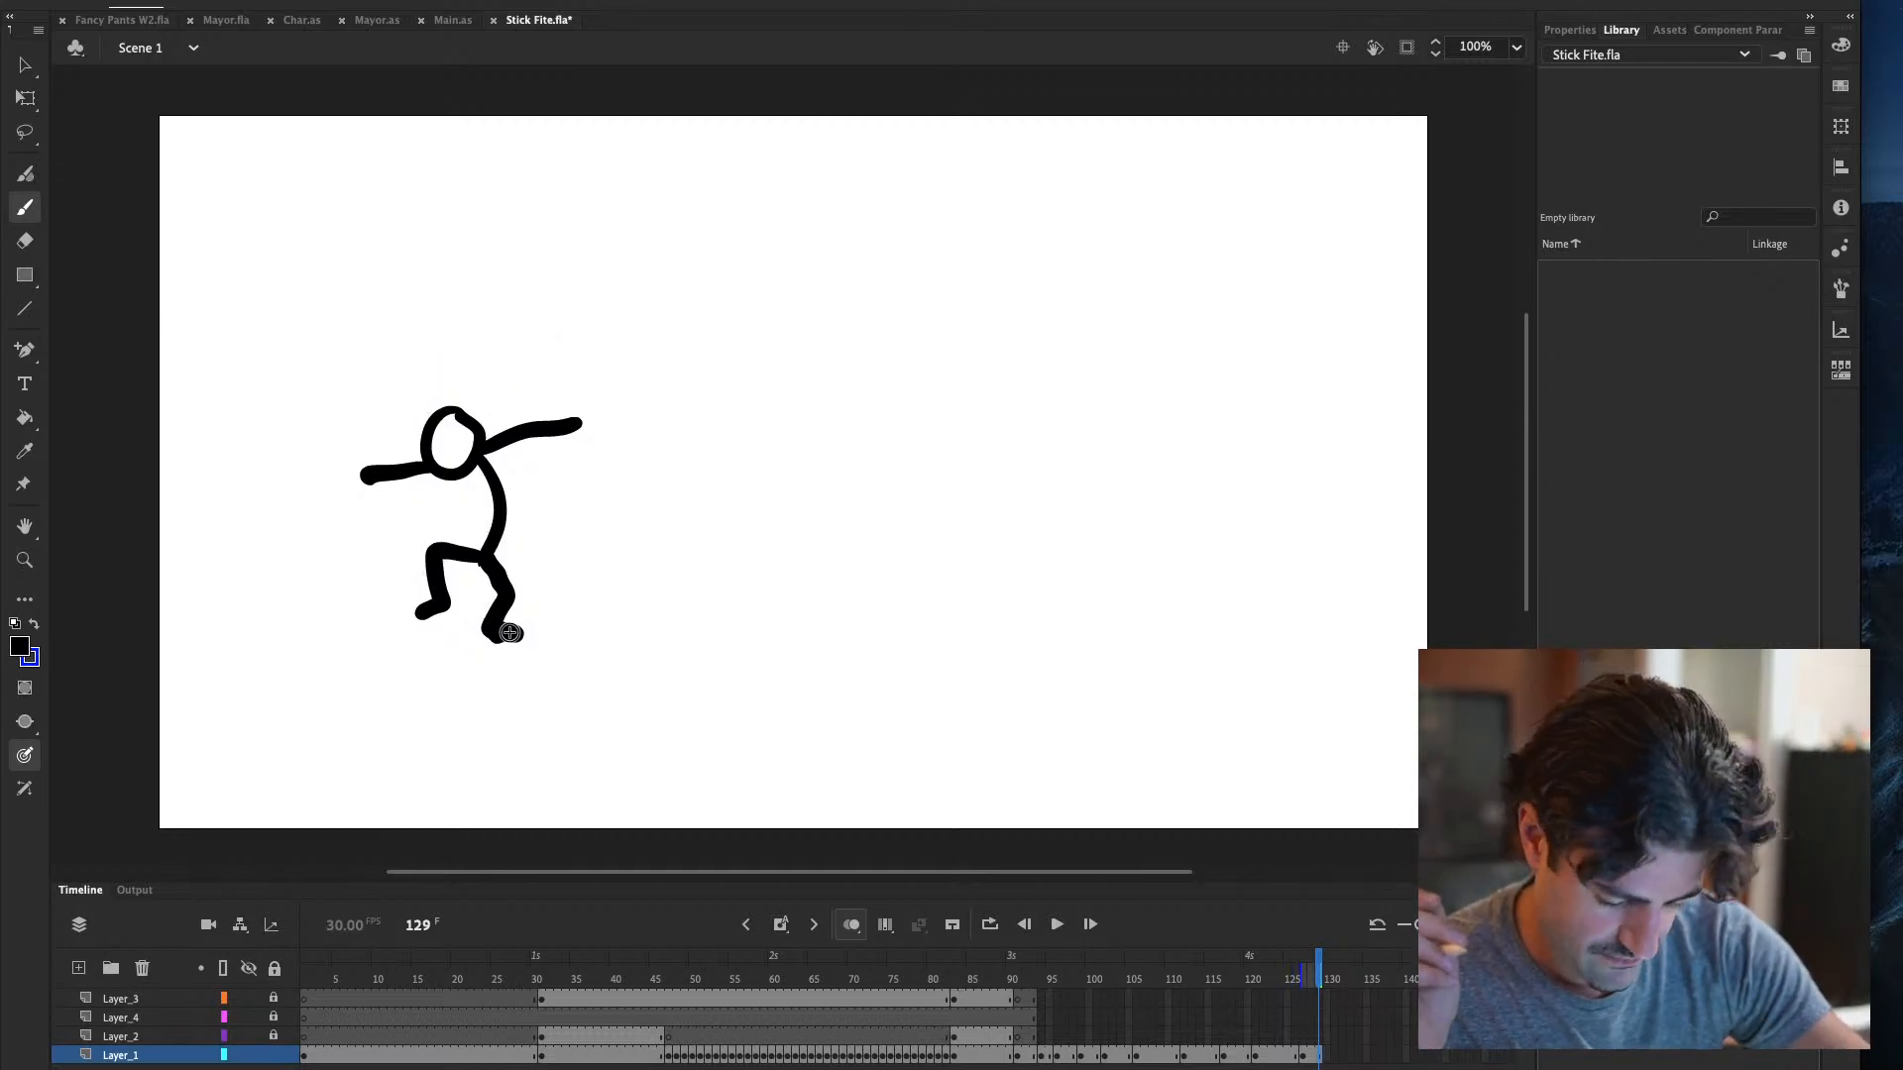
key("F6")
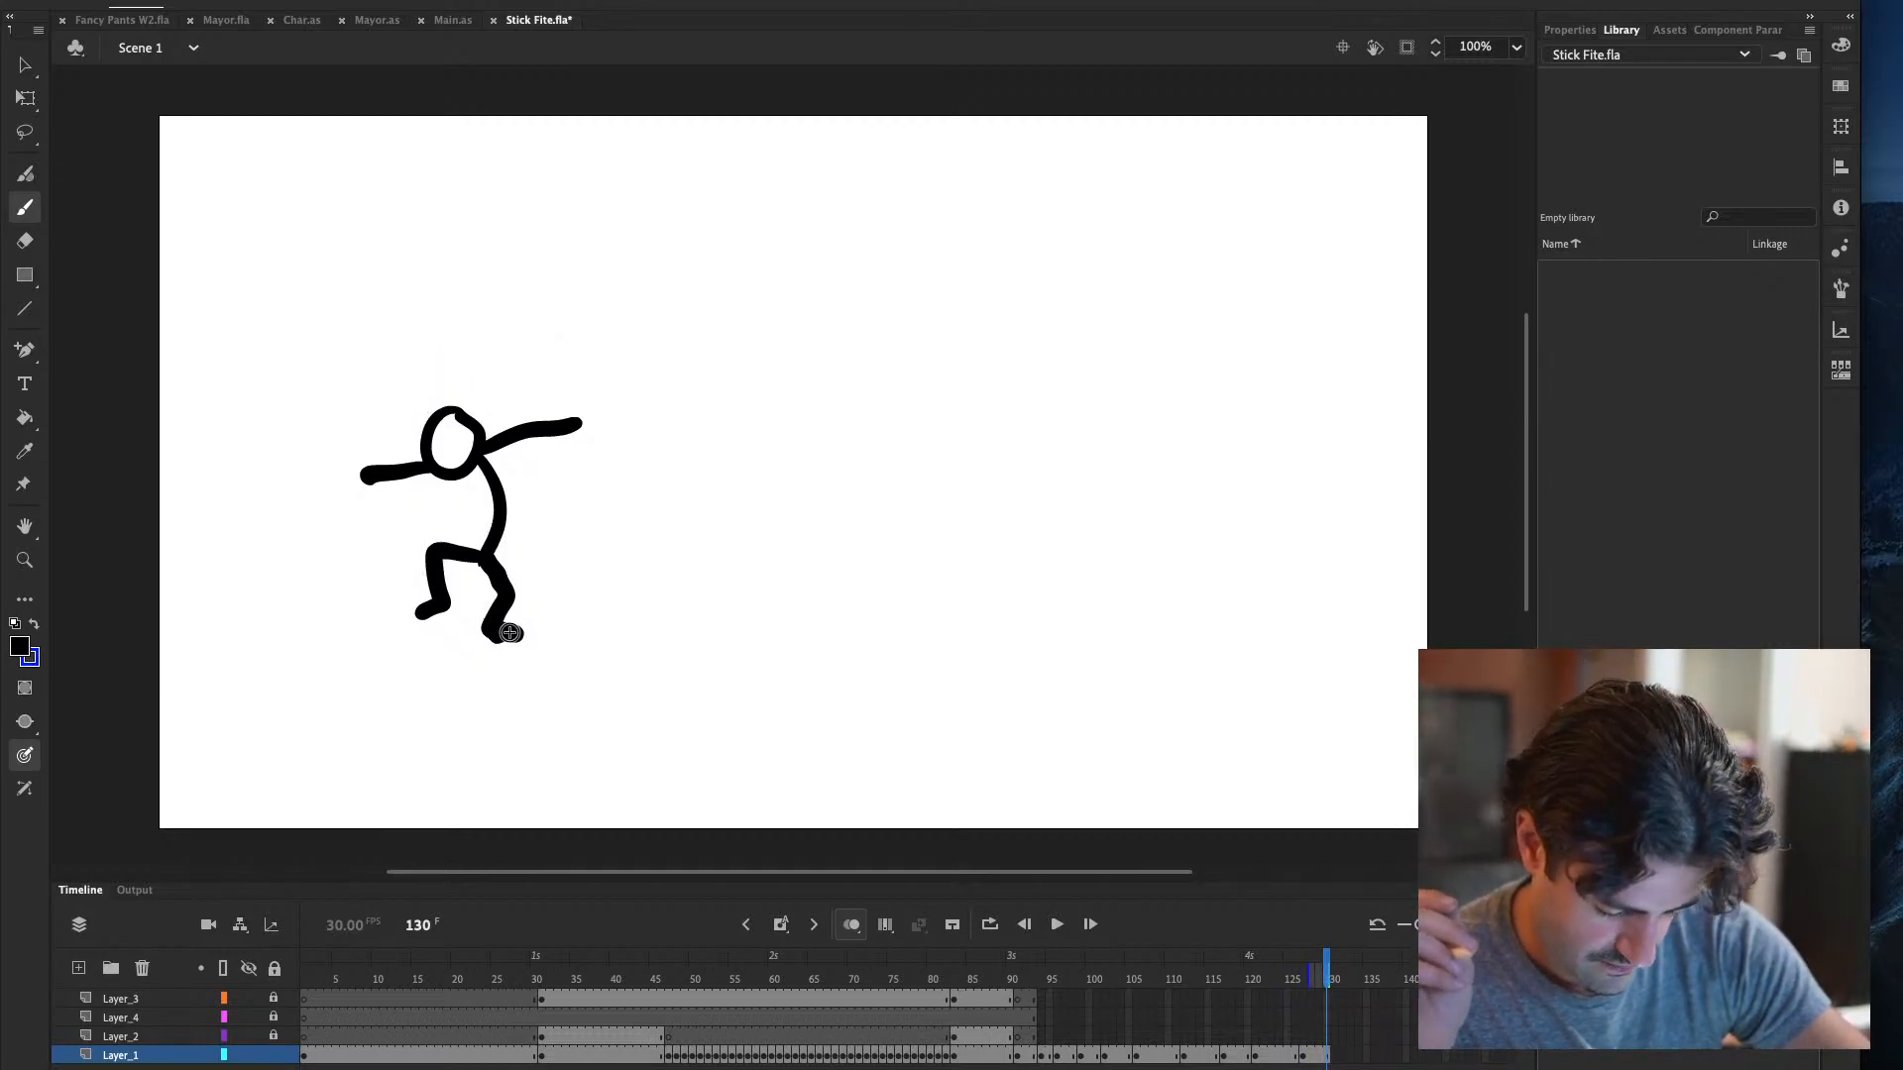
key("F7")
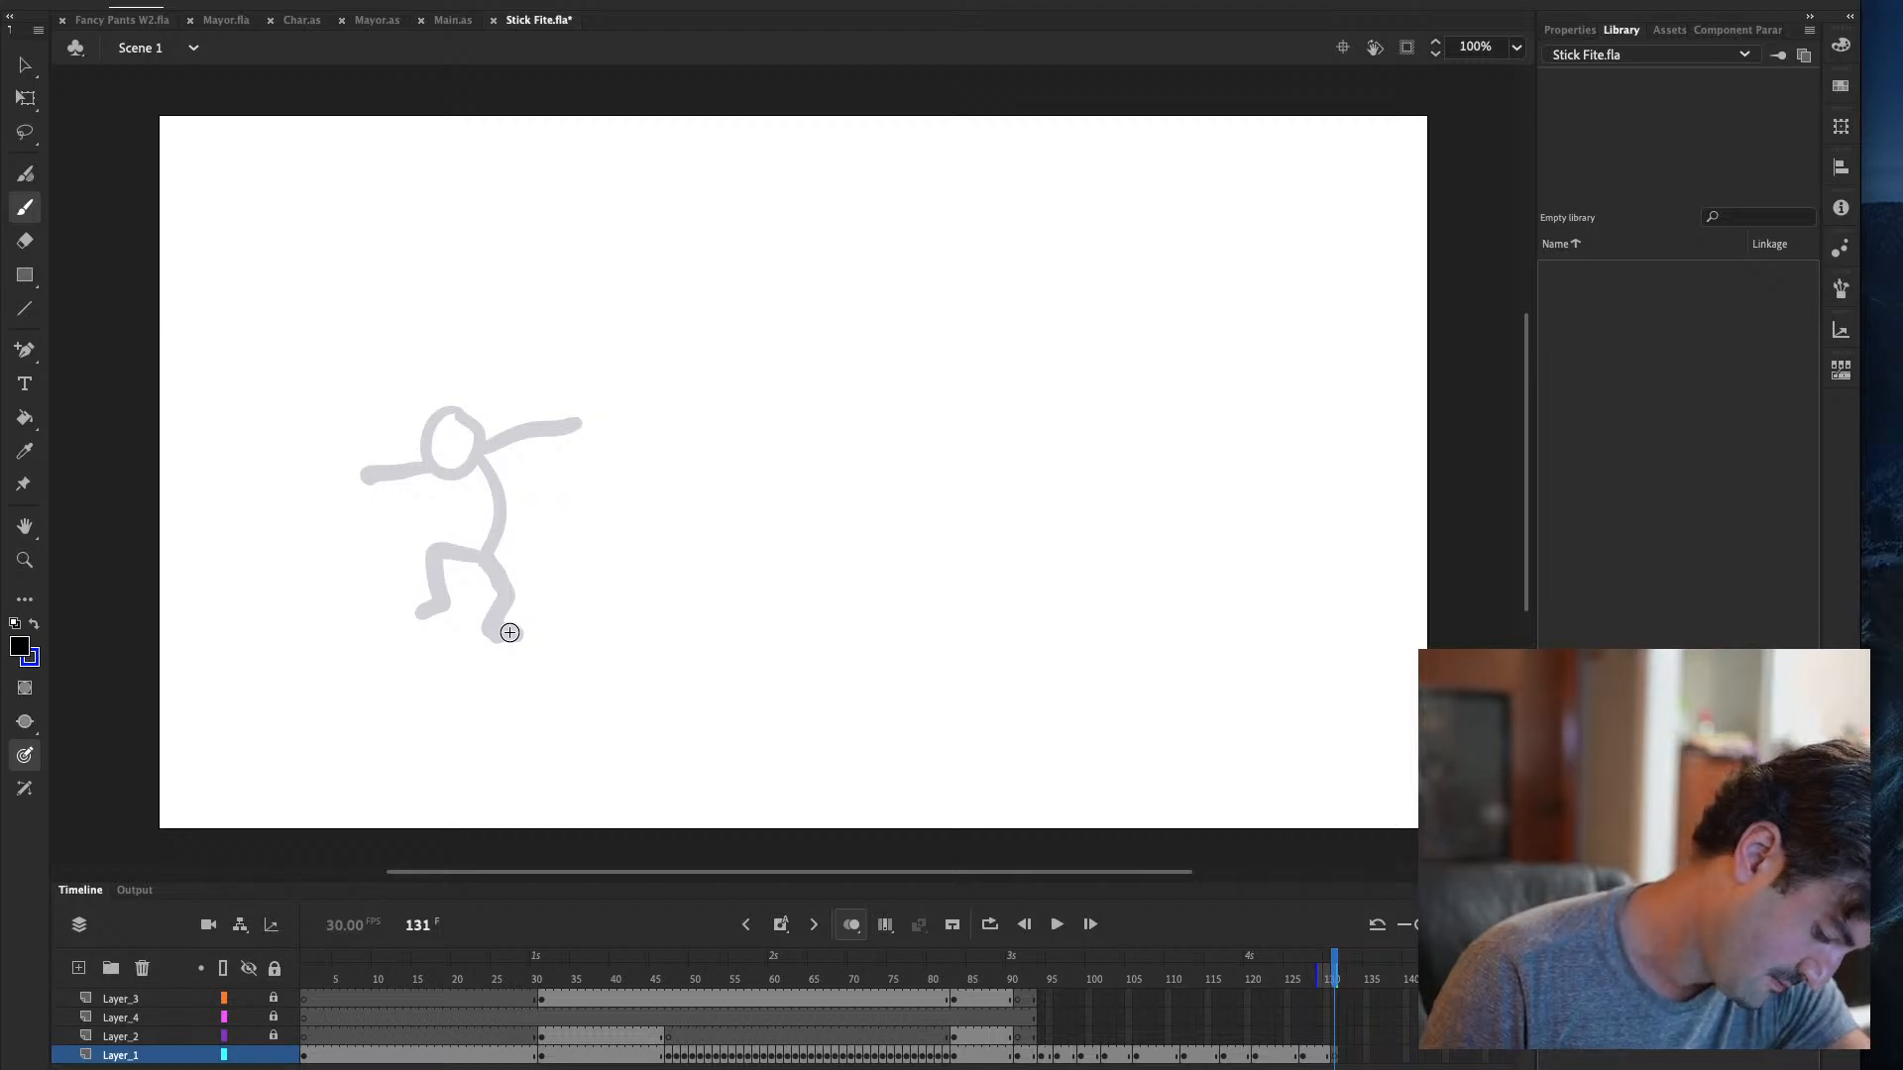
mouse_move(470, 472)
left_mouse_down()
mouse_move(451, 534)
mouse_move(472, 477)
mouse_move(497, 587)
mouse_move(524, 599)
mouse_move(501, 642)
left_mouse_up()
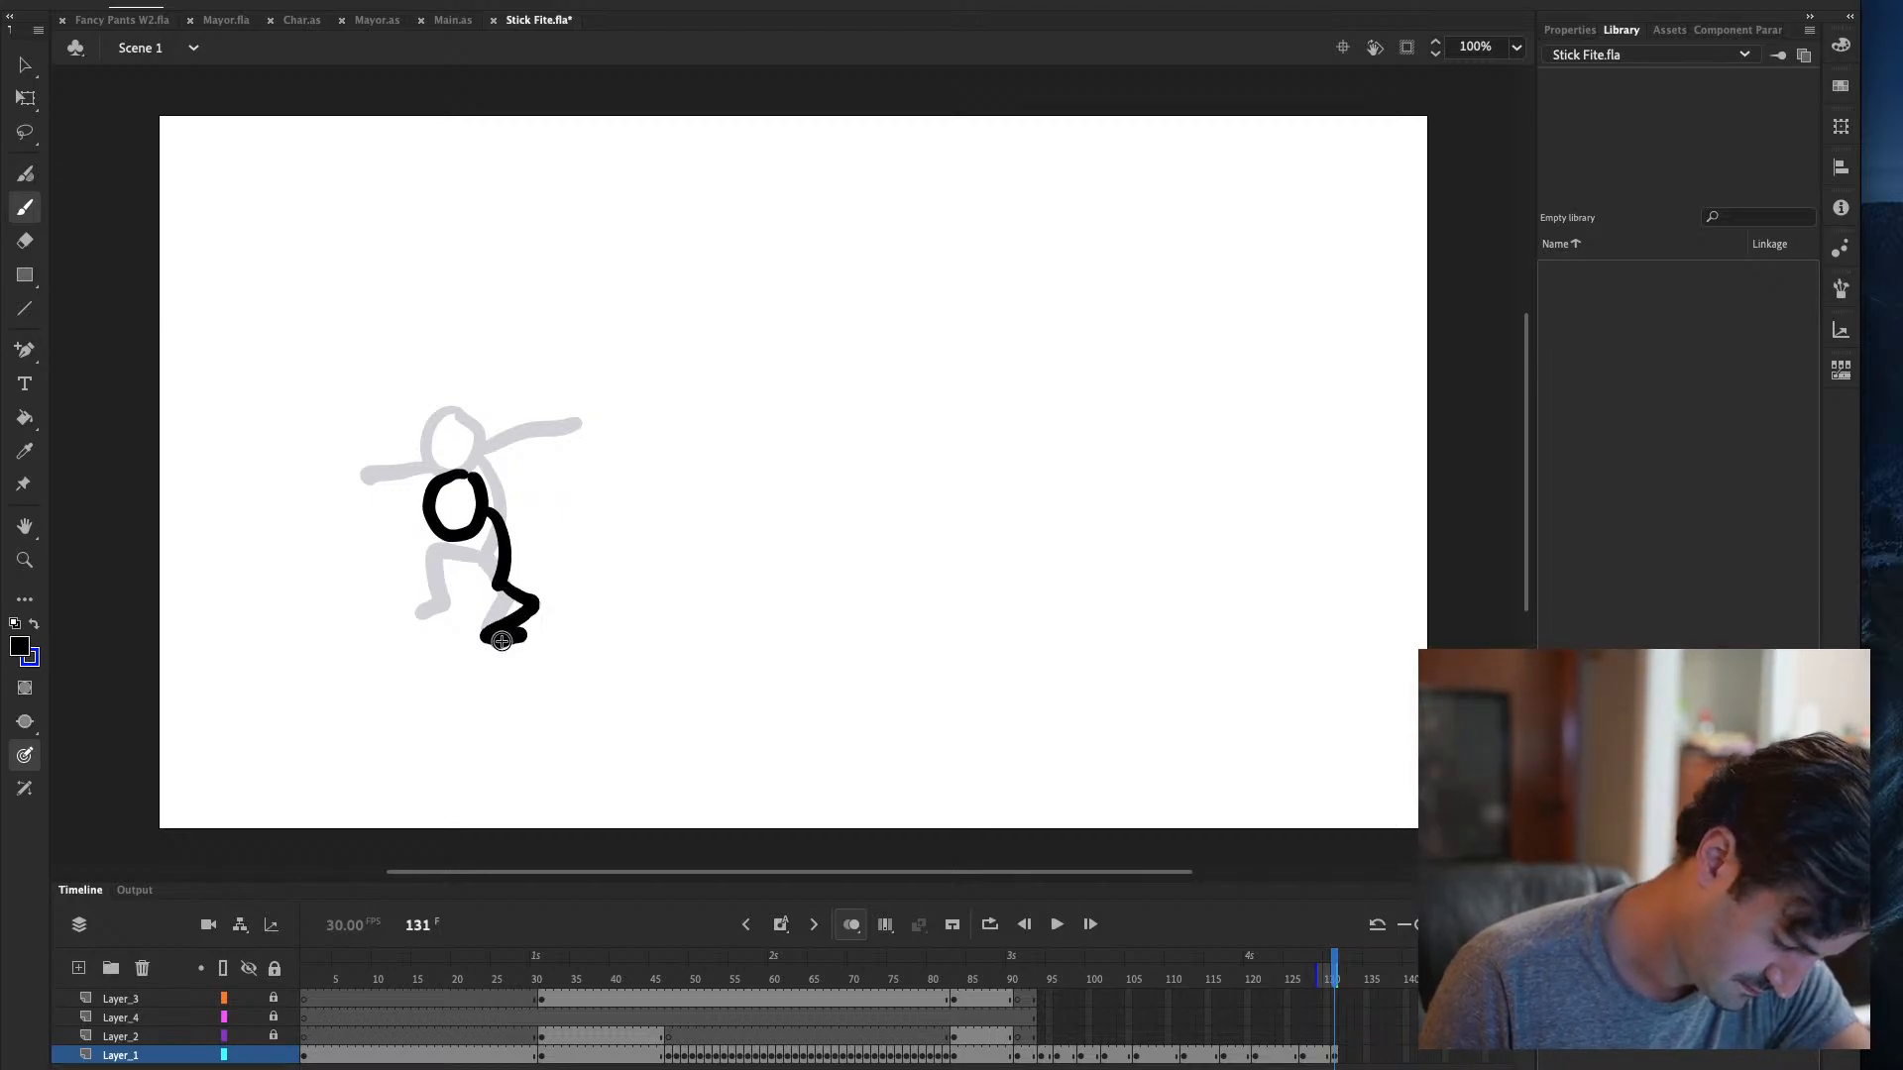
mouse_move(493, 577)
left_mouse_down()
mouse_move(441, 607)
mouse_move(457, 635)
left_mouse_up()
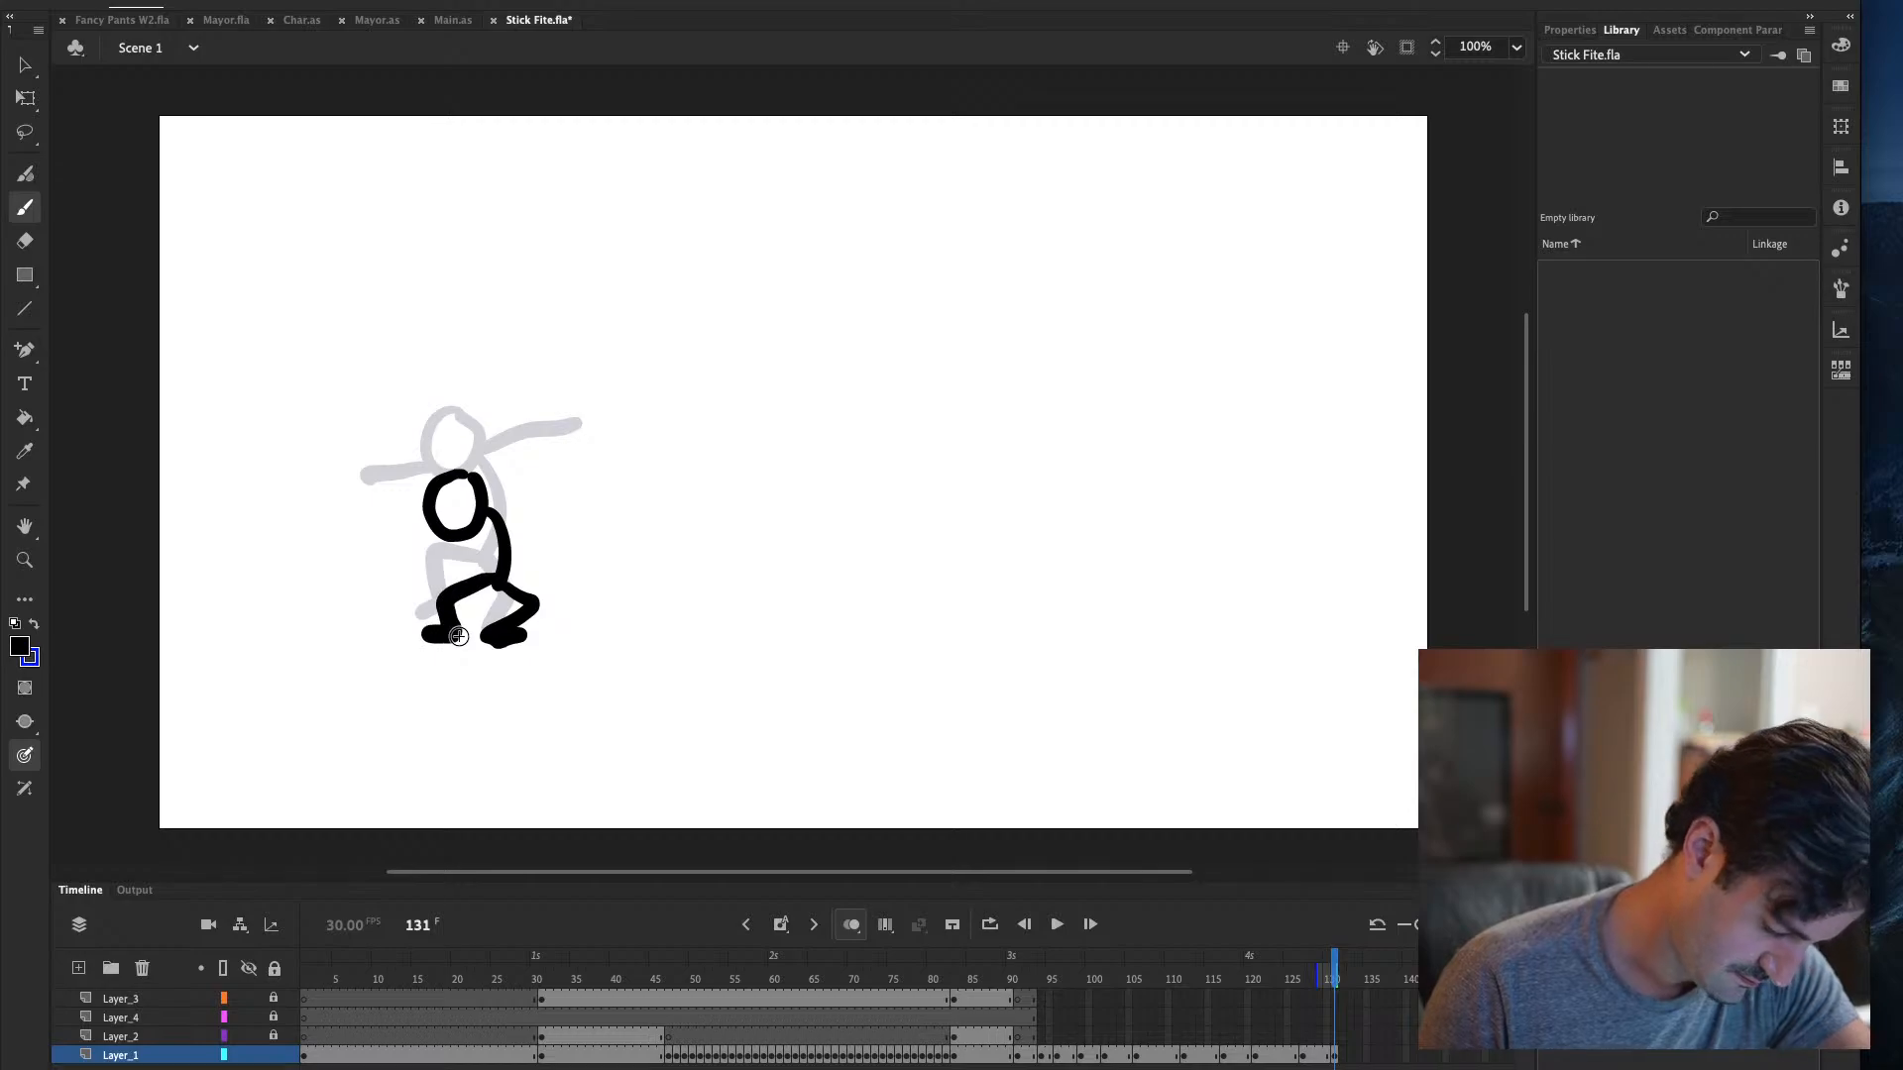
Draw both arms angled downward from the shoulders on frame 131, checking against the previous frame
left_click_drag(487, 499, 543, 567)
key("comma")
key("period")
mouse_move(428, 525)
left_mouse_down()
mouse_move(376, 559)
mouse_move(400, 555)
left_mouse_up()
key("ctrl+z")
key("ctrl+z")
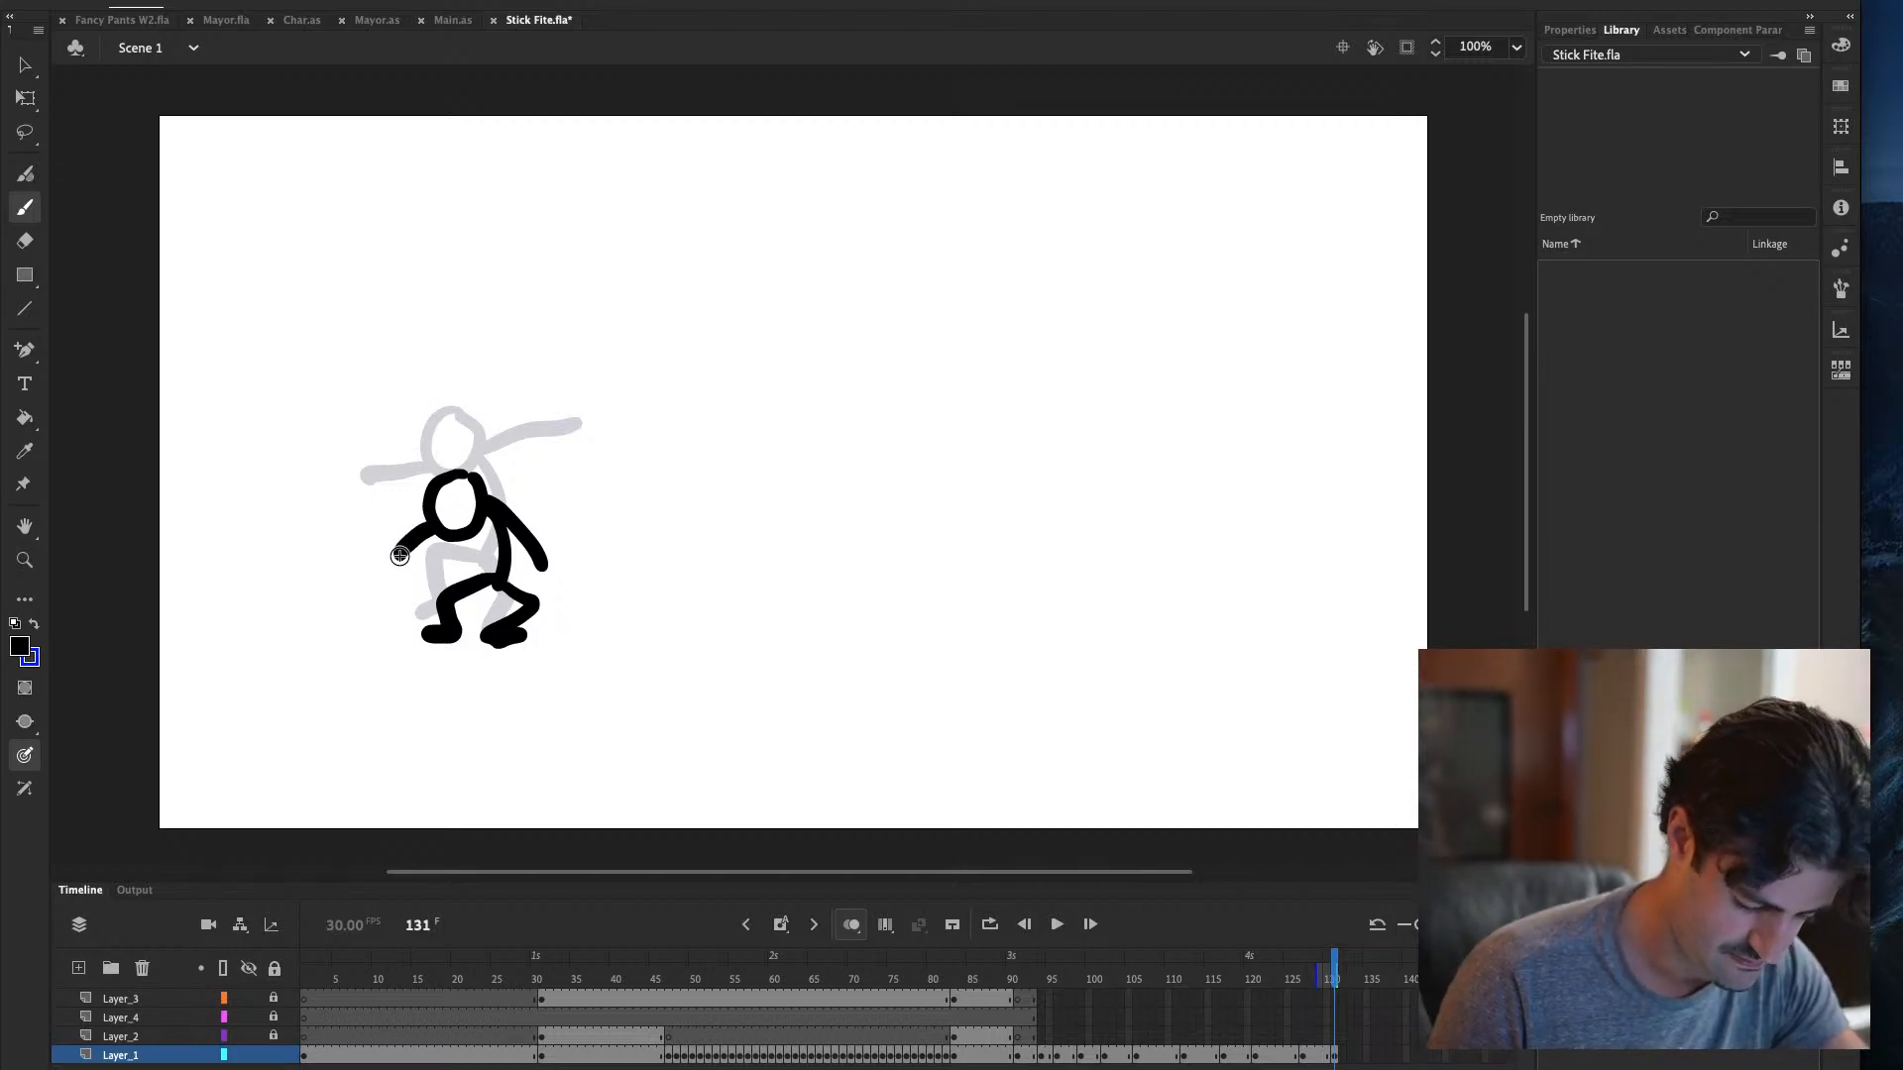
Trim and touch up the crouching figure's rear foot on frame 131 and save the file
left_click_drag(508, 578, 536, 601)
key("ctrl+z")
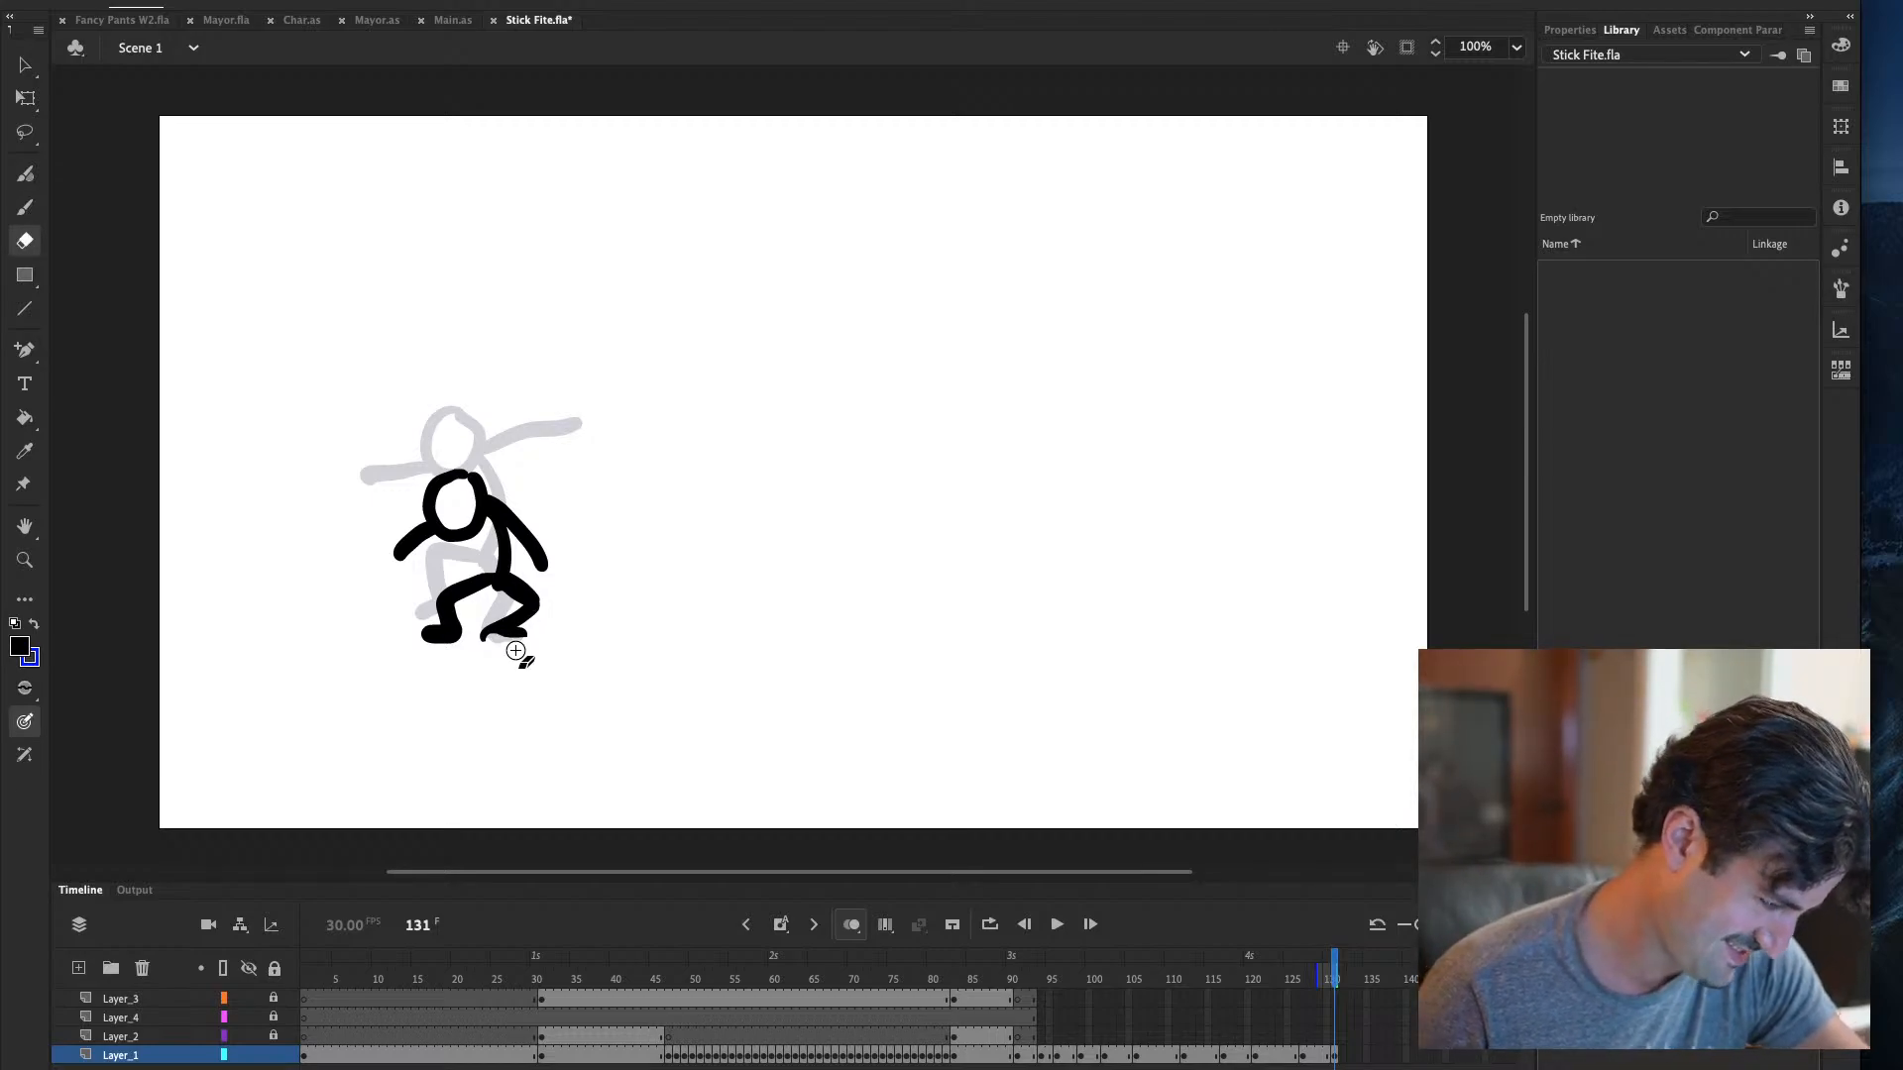
key("super+z")
left_click_drag(503, 632, 510, 637)
key("b")
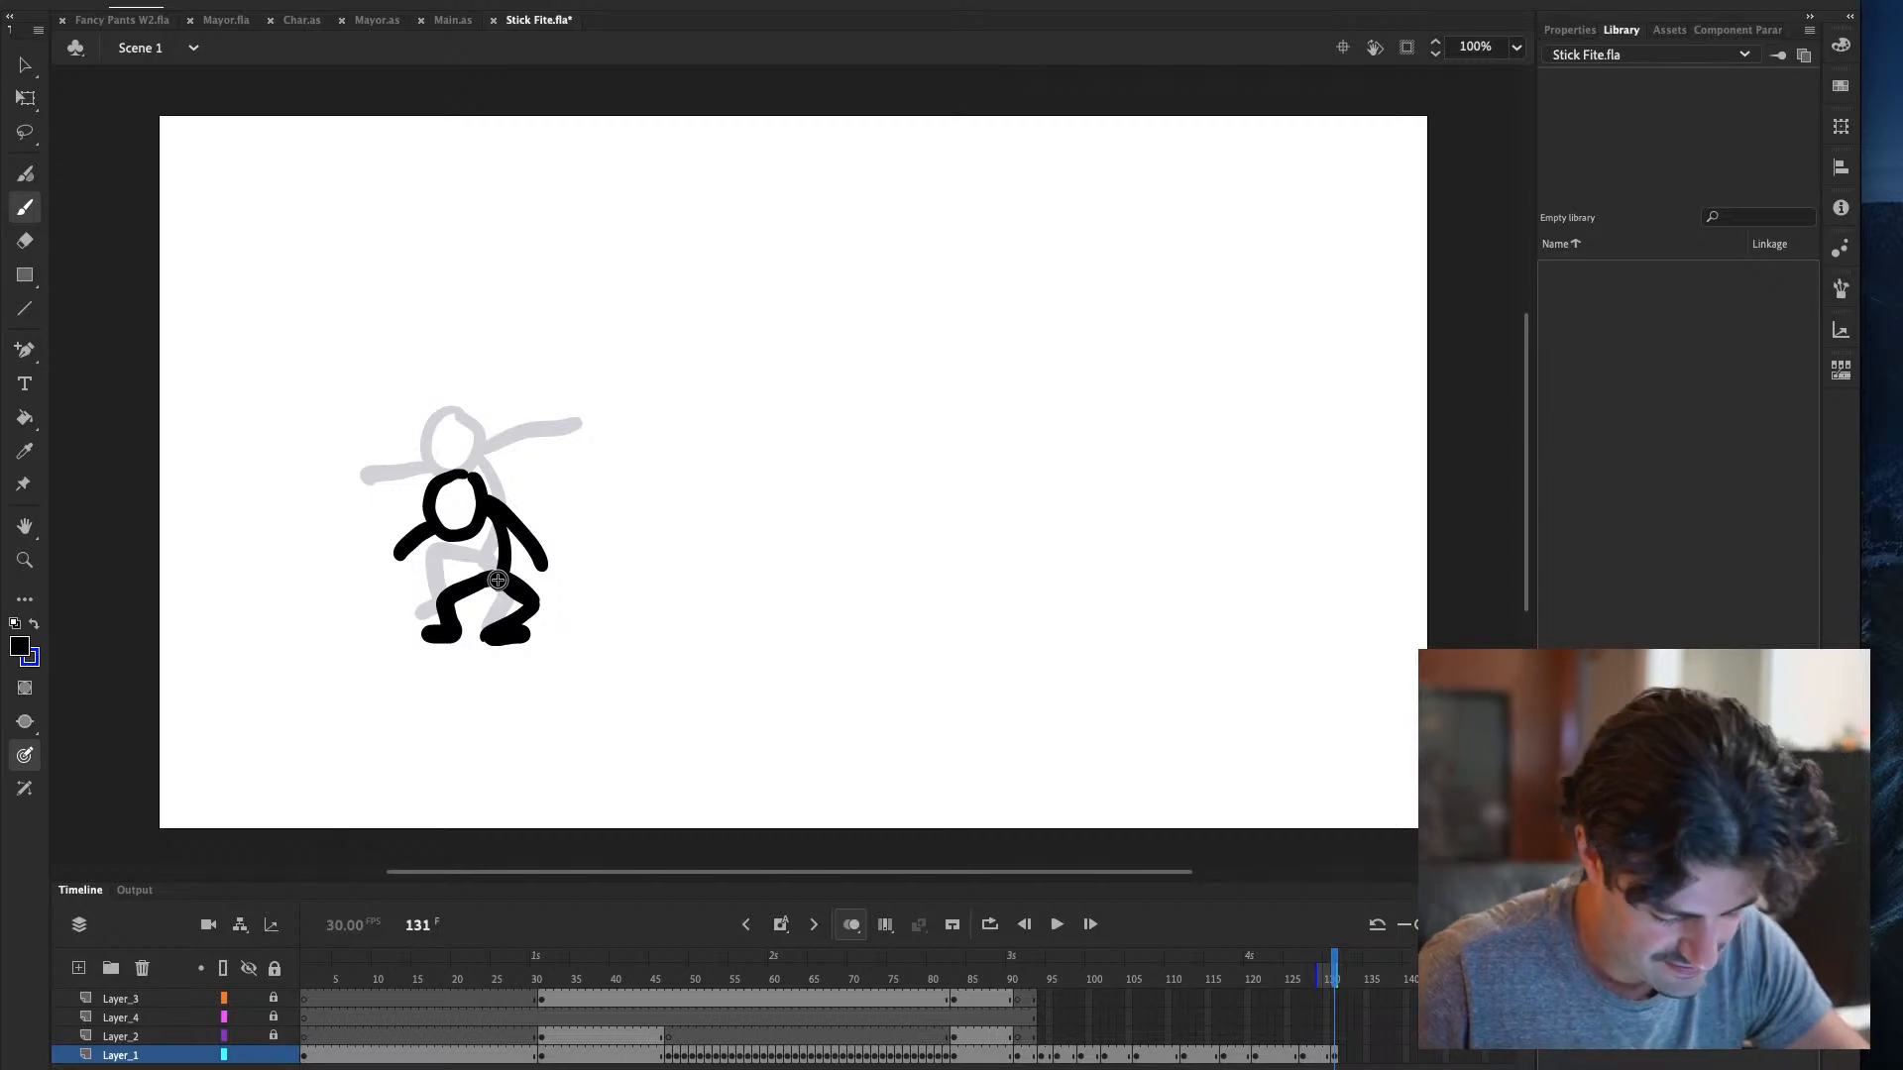
key("super+s")
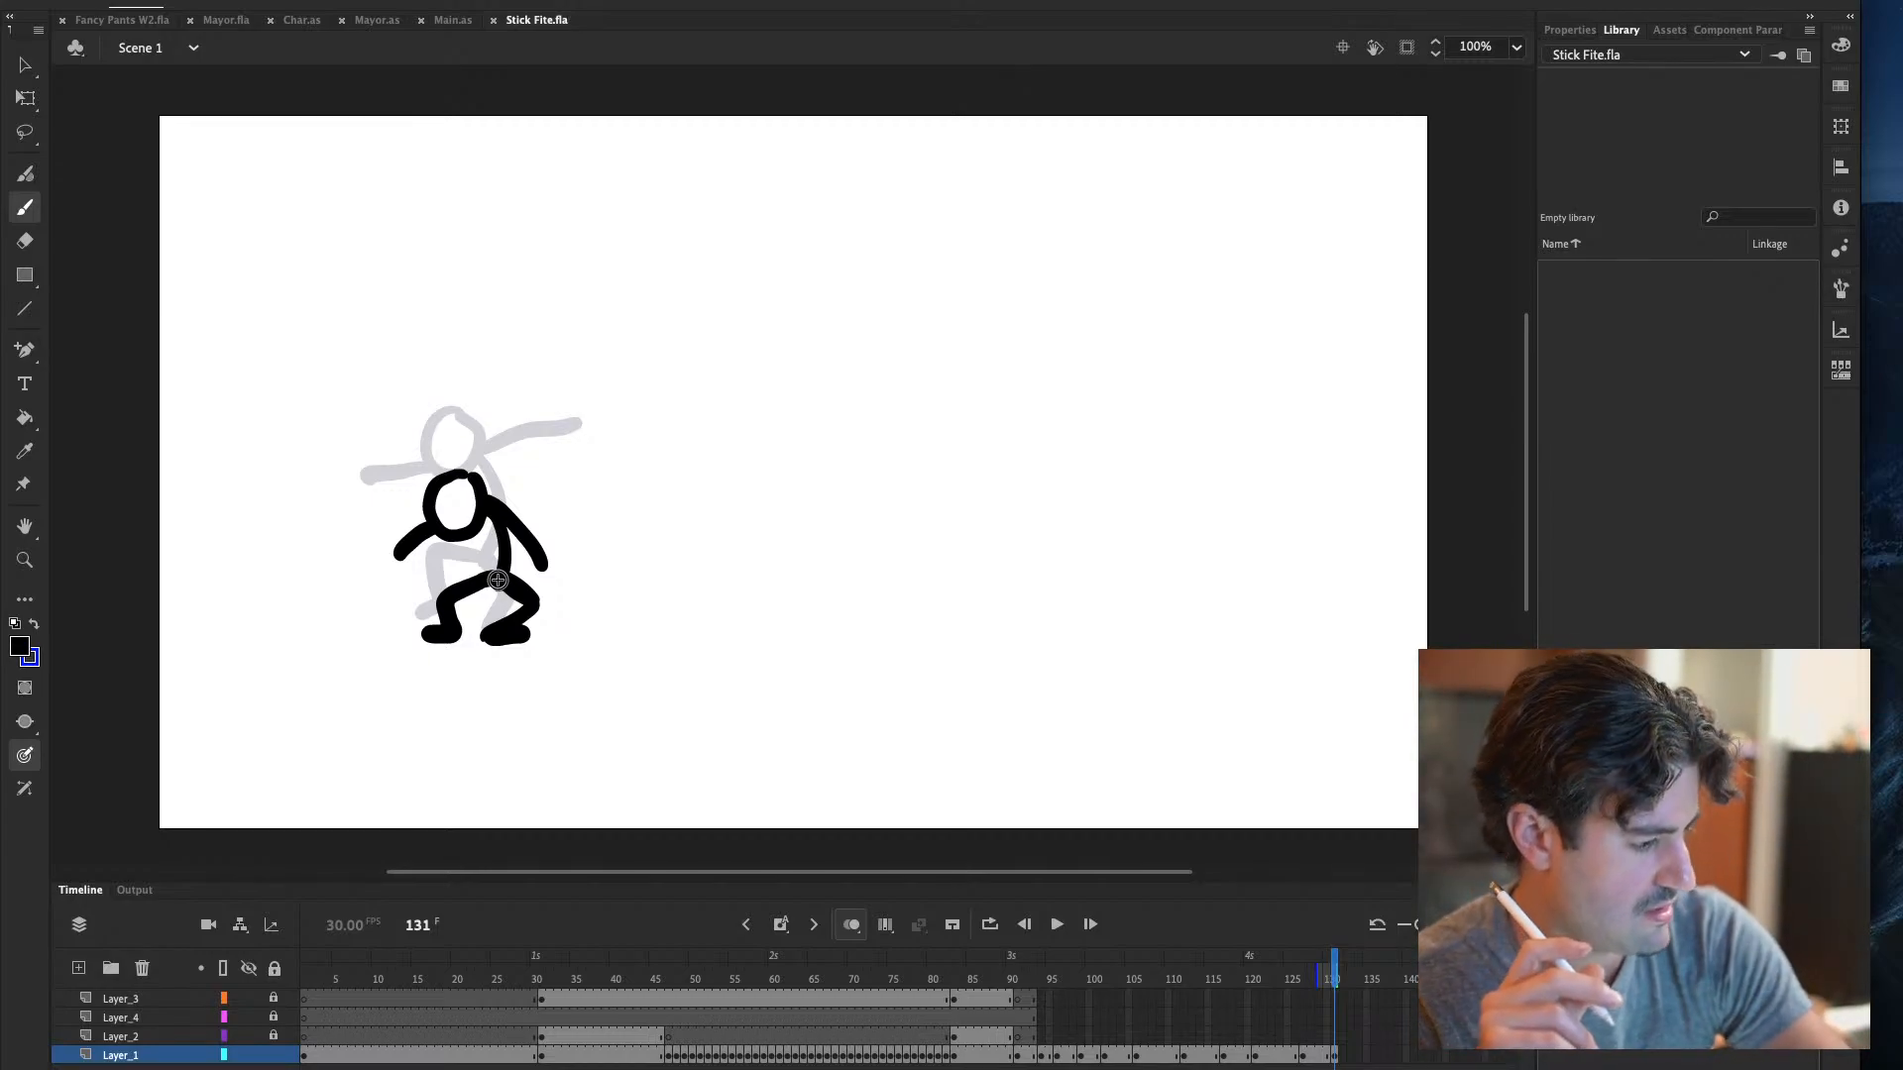
Hold the crouch through frame 133, insert a blank keyframe at 134 and draw a slightly lower head with both arms hanging down
key("F5")
key("F5")
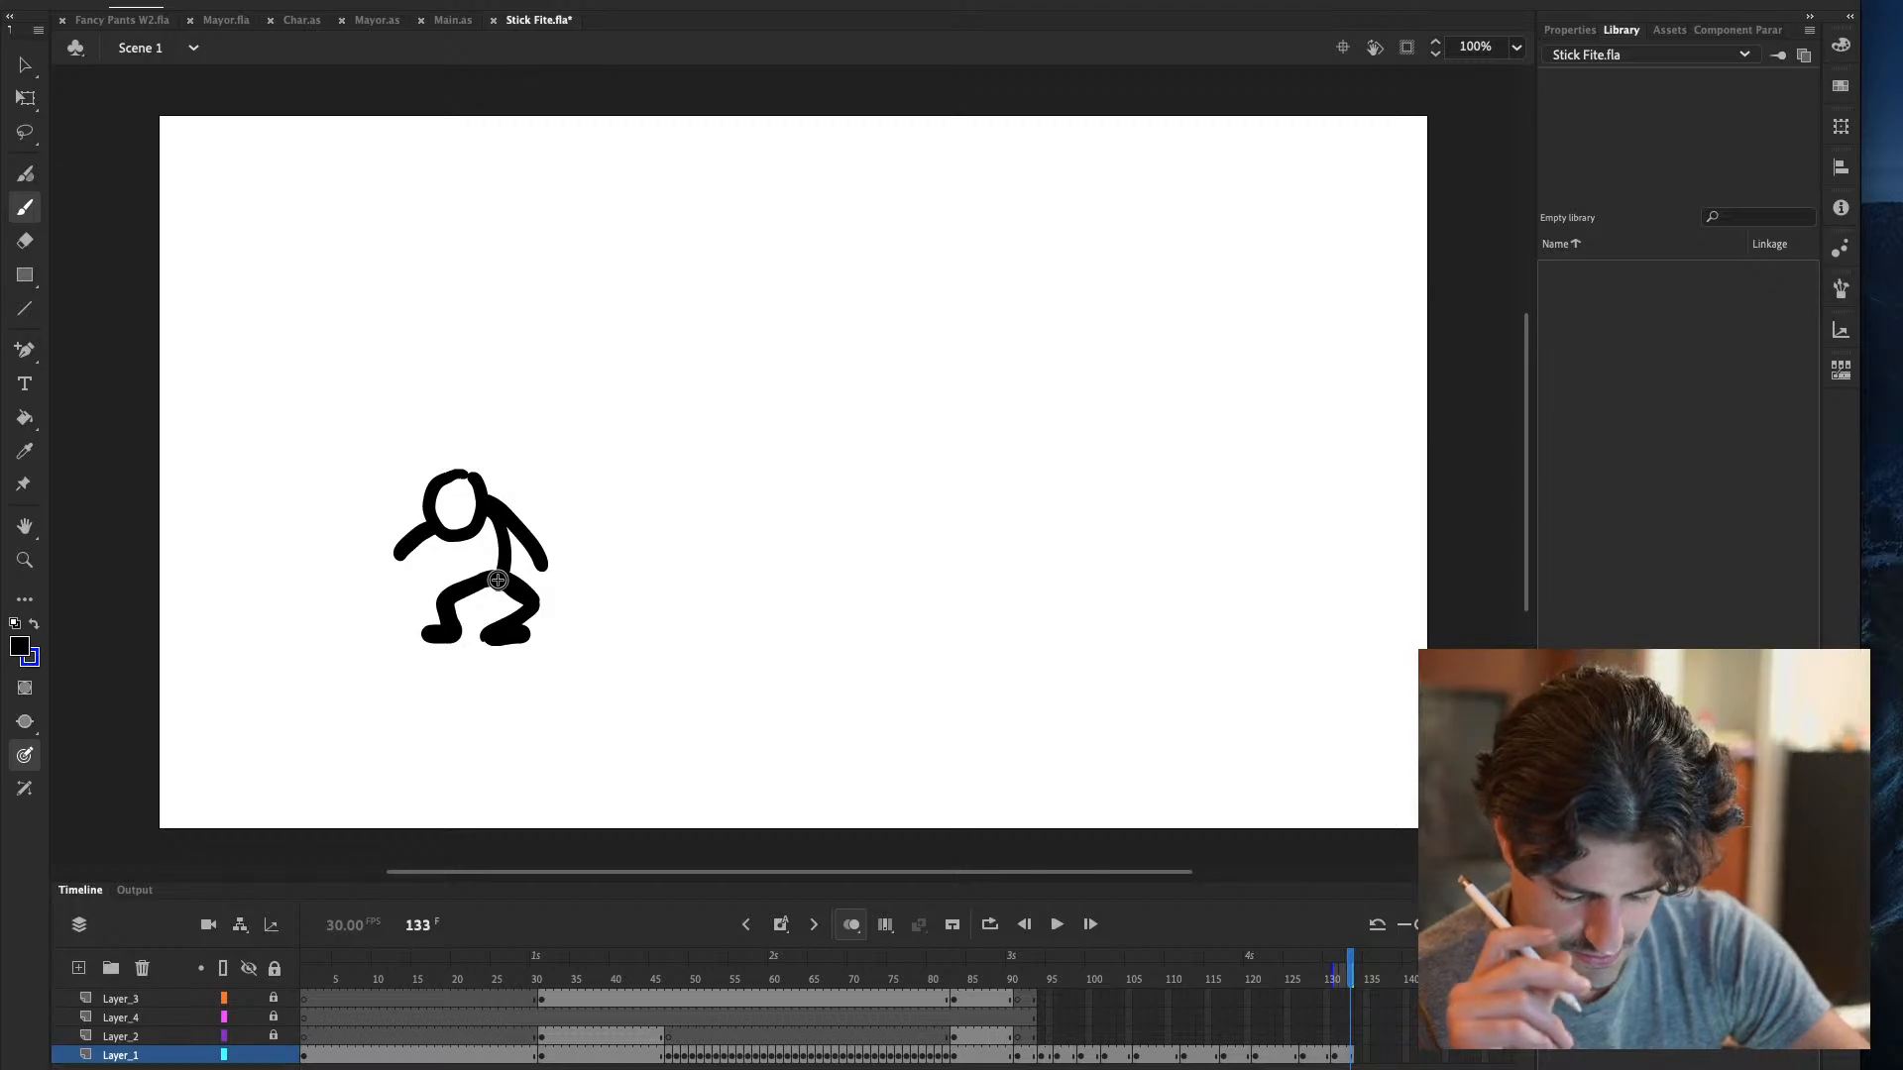
key("F7")
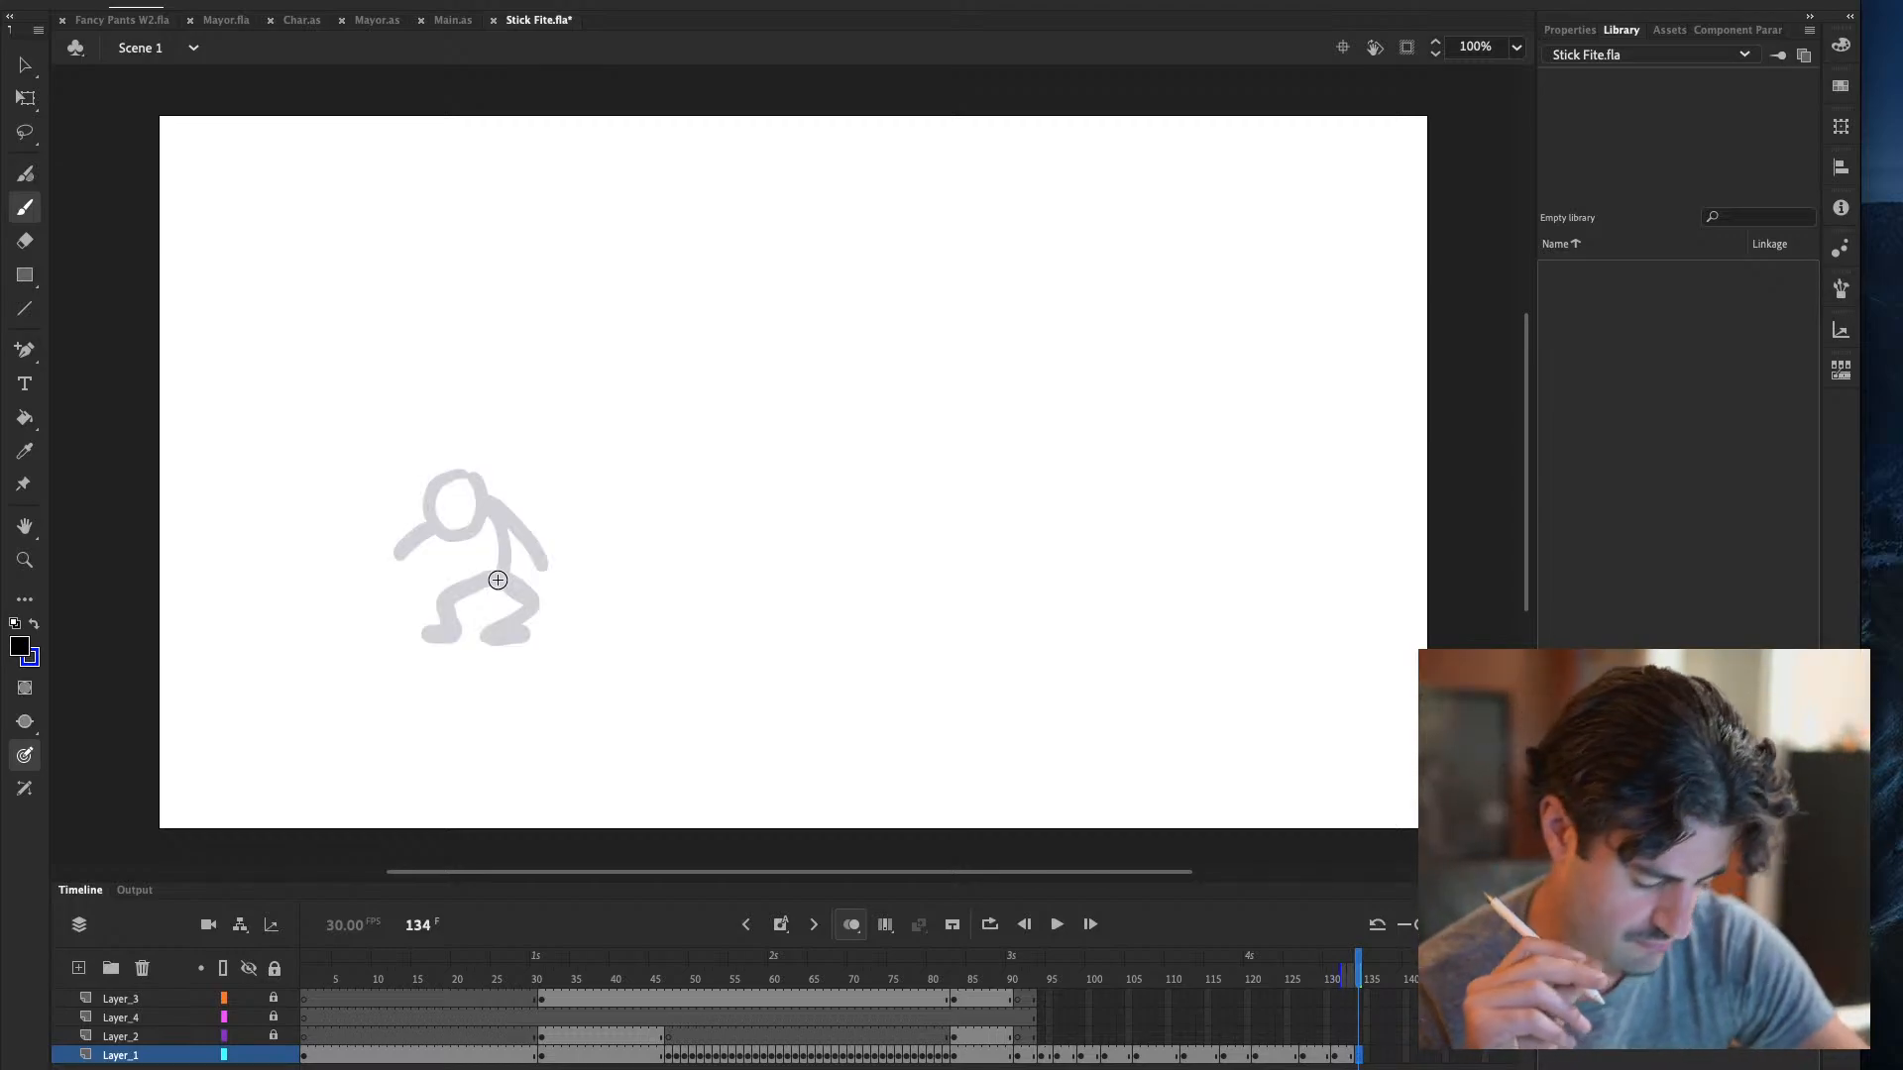
key("comma")
key("period")
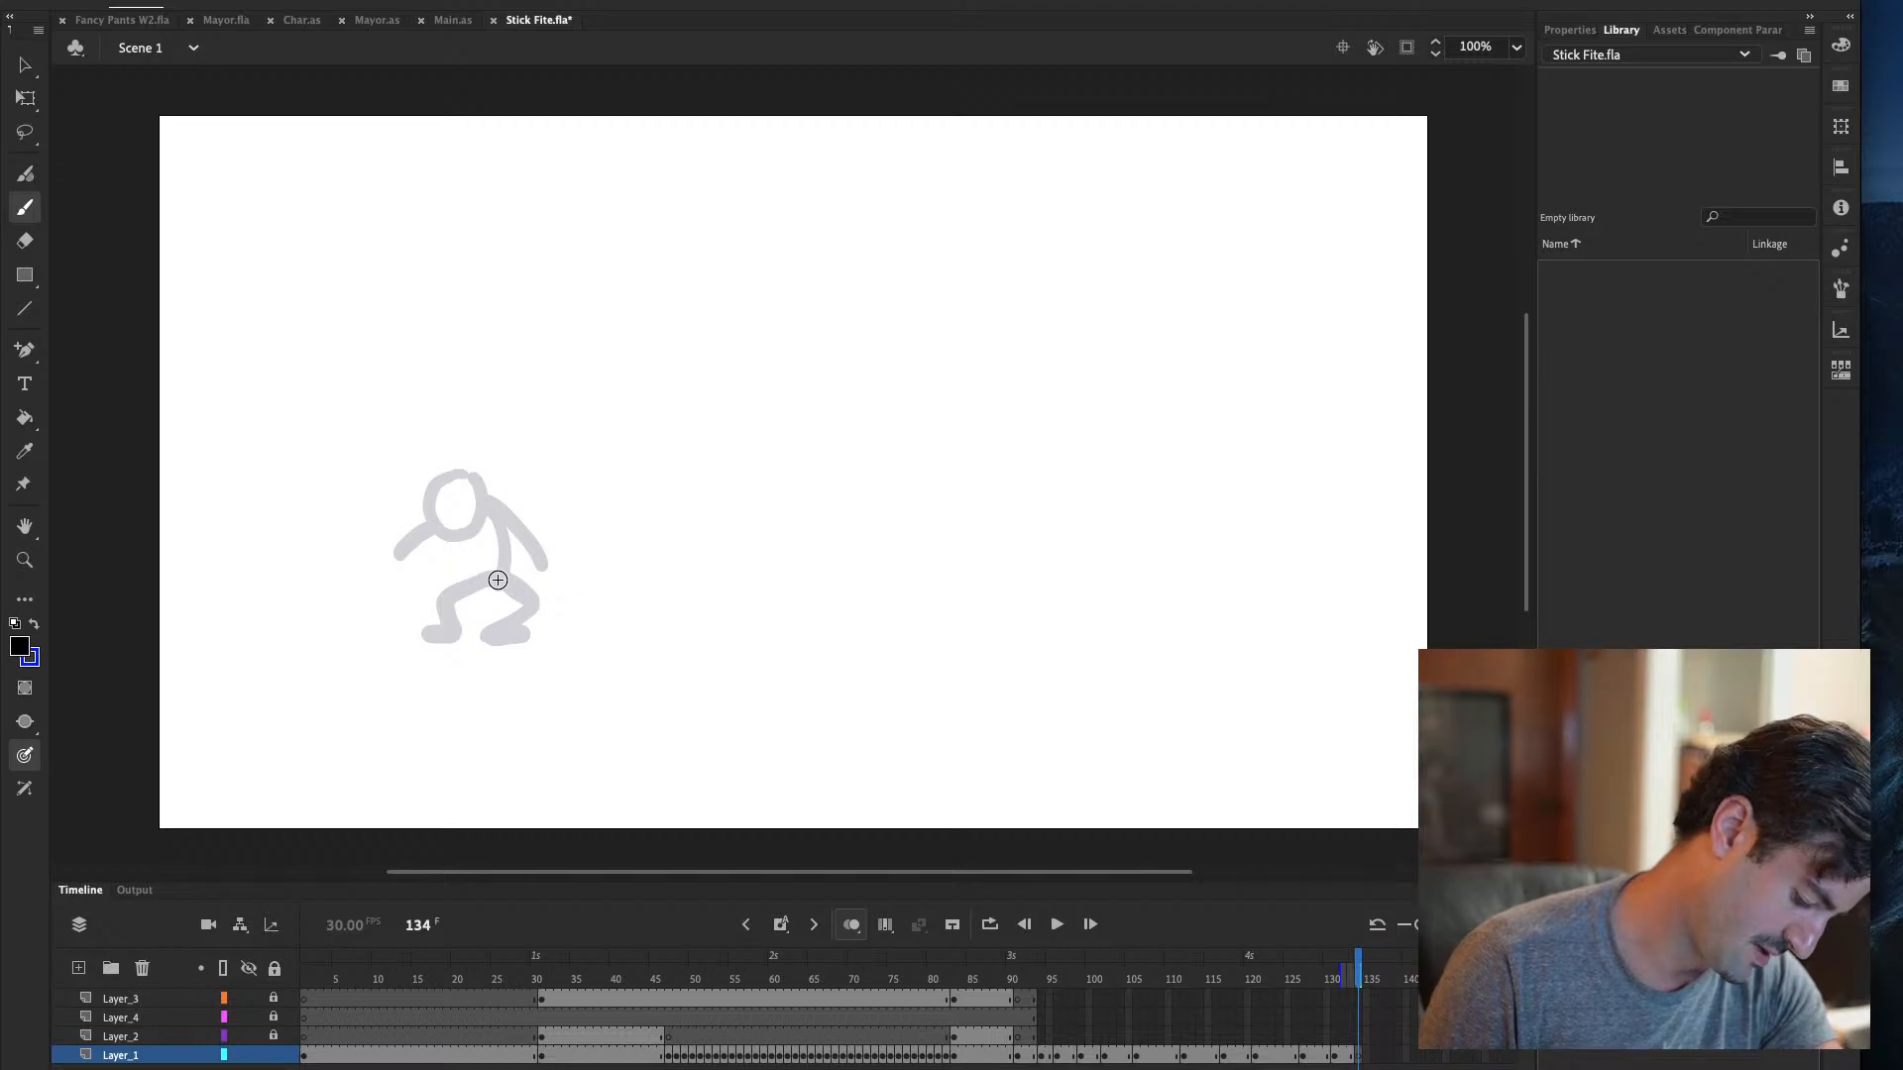
mouse_move(469, 475)
left_mouse_down()
mouse_move(454, 551)
mouse_move(480, 474)
left_mouse_up()
key("comma")
key("period")
left_click_drag(436, 538, 401, 572)
key("comma")
key("period")
left_click_drag(480, 507, 539, 583)
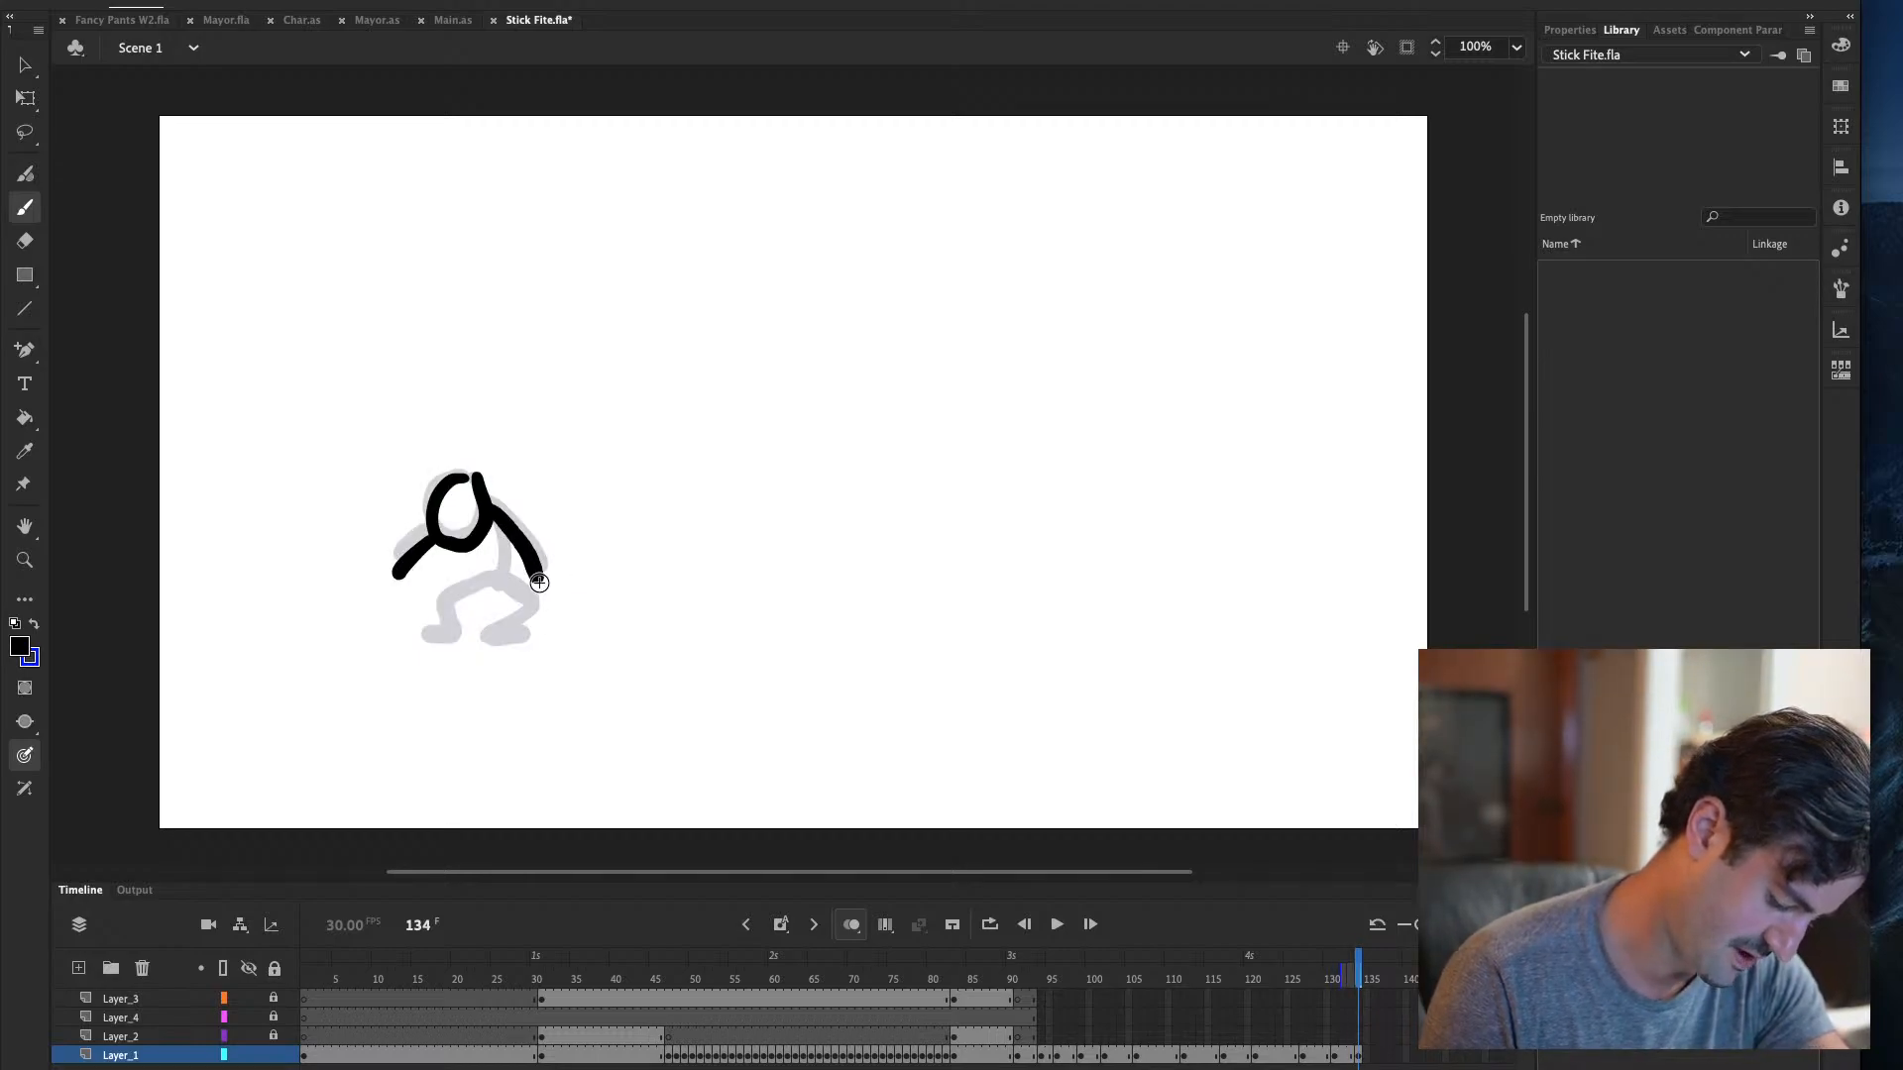
Draw the torso and both deeply bent legs with planted feet on frame 134, comparing with the previous frame
key("comma")
key("period")
mouse_move(492, 522)
left_mouse_down()
mouse_move(503, 597)
mouse_move(466, 587)
mouse_move(441, 621)
mouse_move(462, 639)
left_mouse_up()
key("comma")
key("period")
key("comma")
key("period")
mouse_move(530, 584)
left_mouse_down()
mouse_move(509, 594)
mouse_move(501, 635)
mouse_move(518, 637)
left_mouse_up()
key("comma")
key("period")
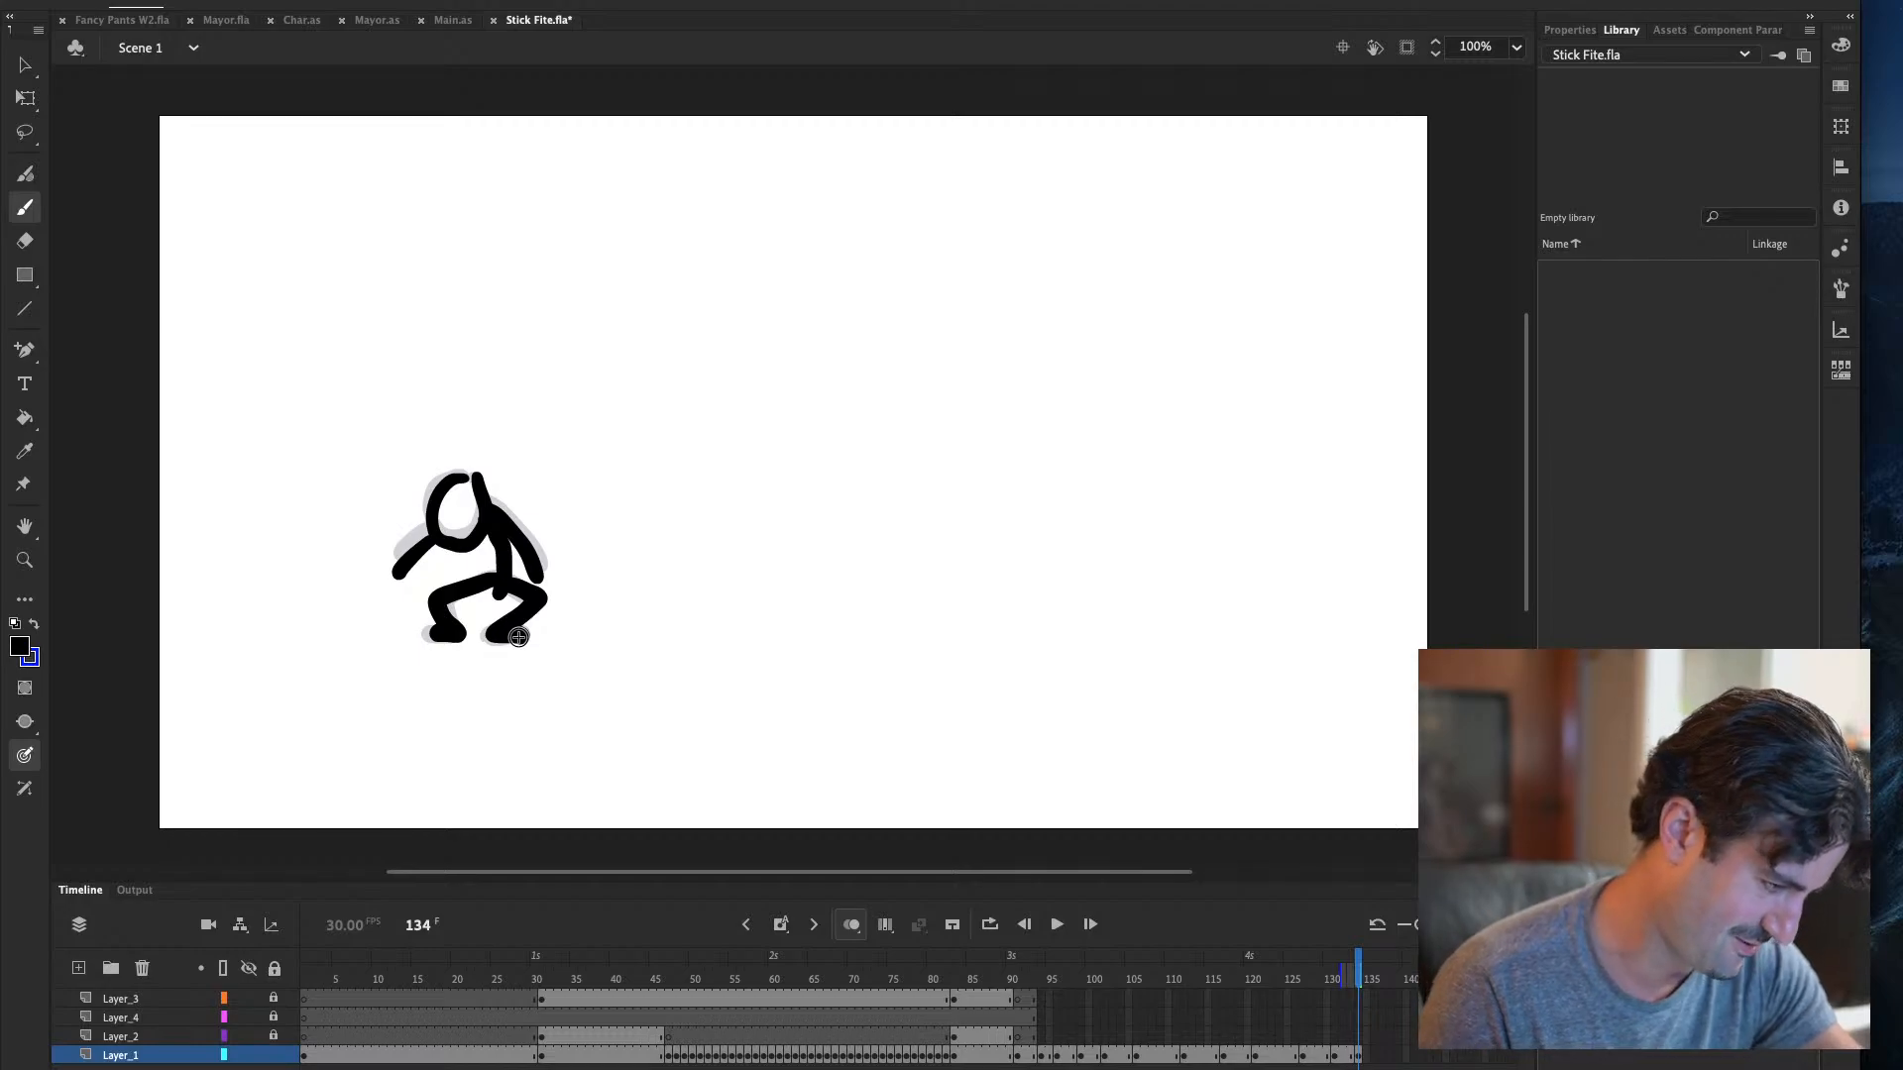
Erase the stray tip at the top of the head on frame 134 and redraw the head's upper outline
key("e")
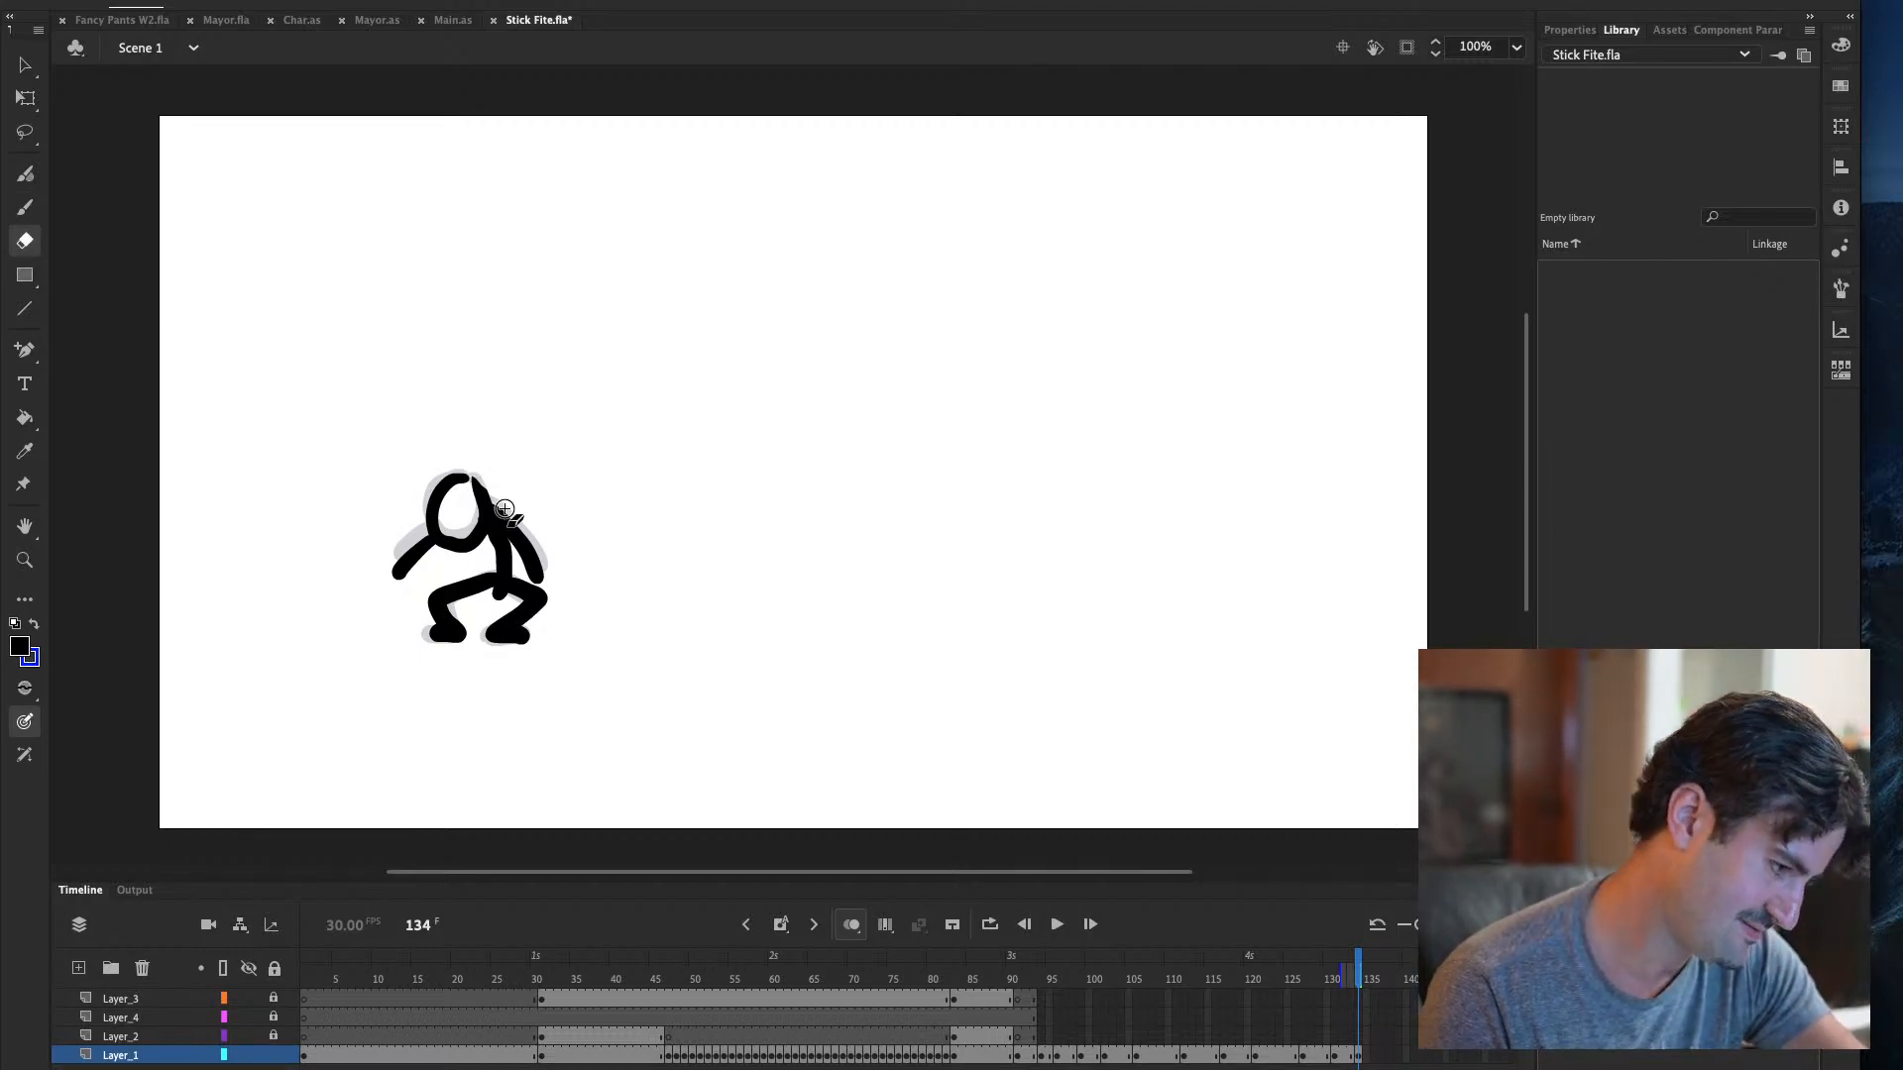
key("b")
left_click_drag(483, 507, 456, 473)
key("comma")
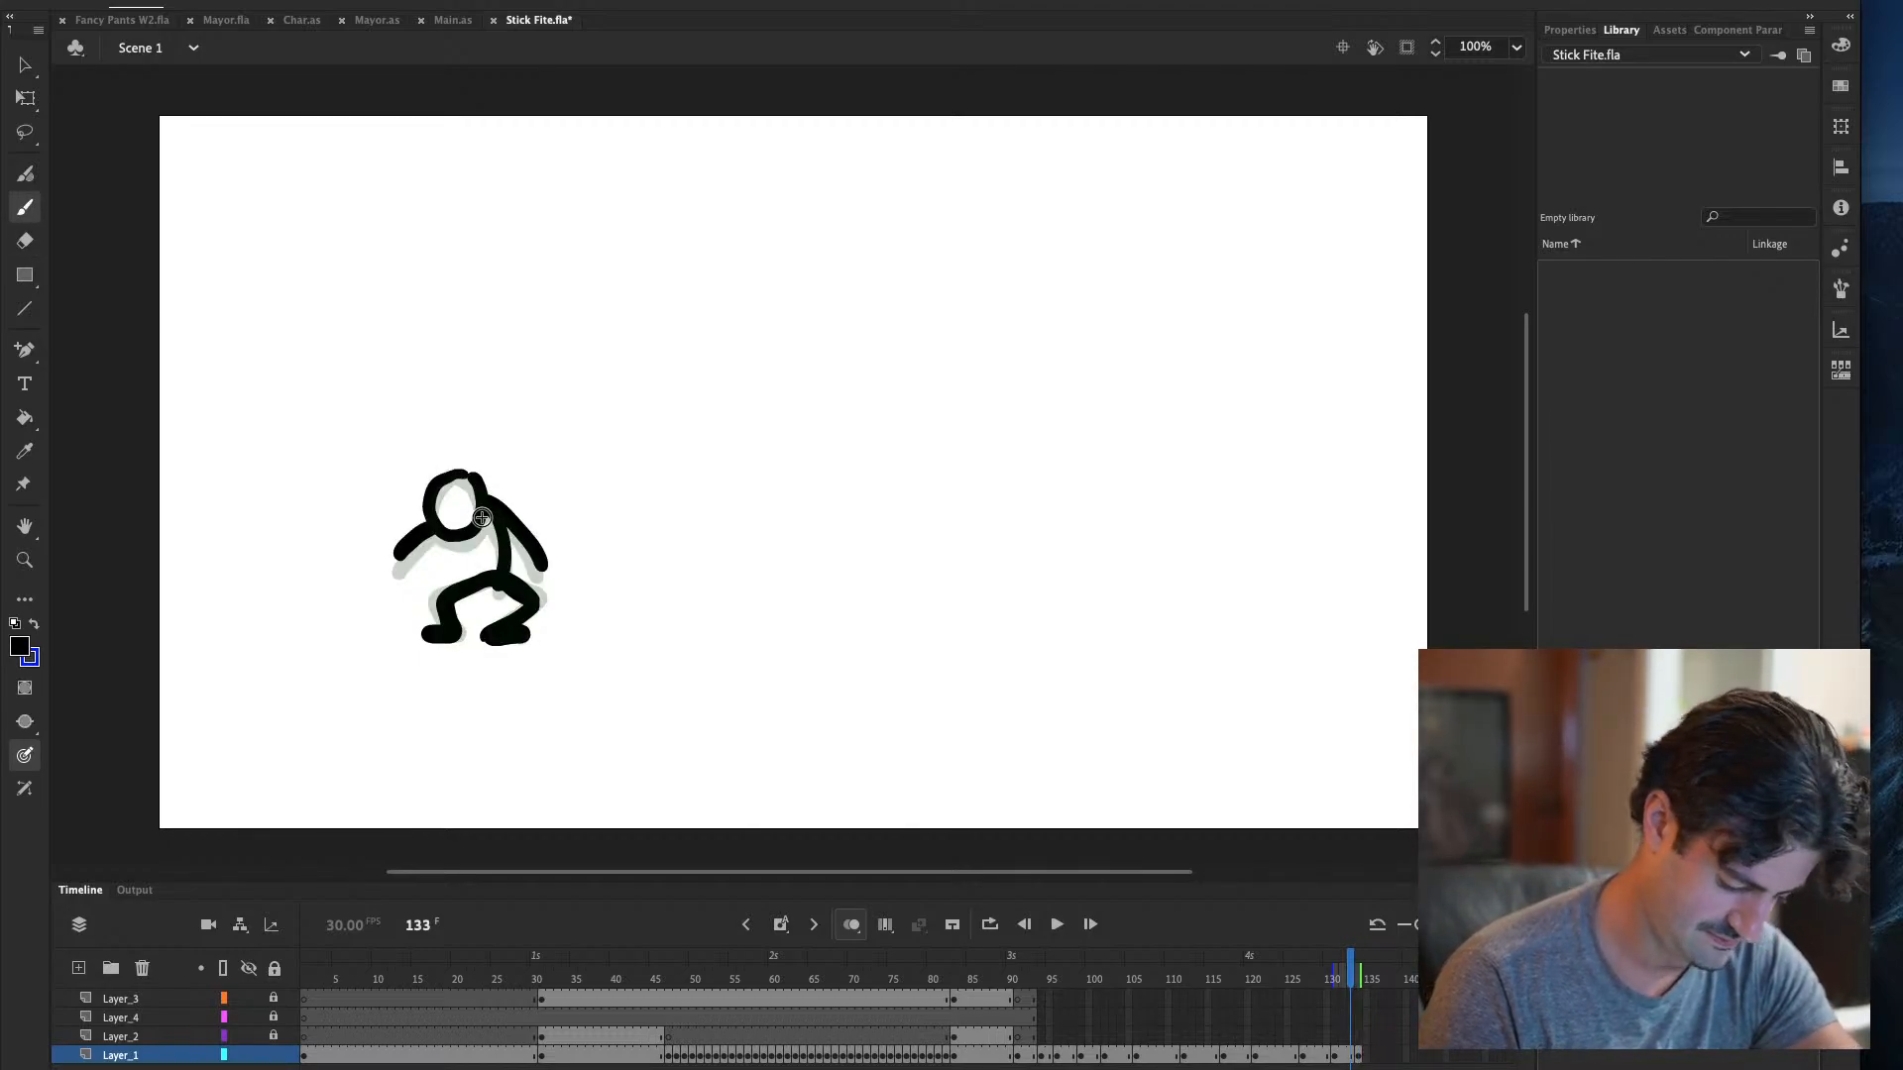
Select the upper part of the crouching figure on frame 134 and lower the top of the head slightly
key("period")
key("q")
mouse_move(372, 426)
left_mouse_down()
mouse_move(467, 490)
mouse_move(597, 538)
left_mouse_up()
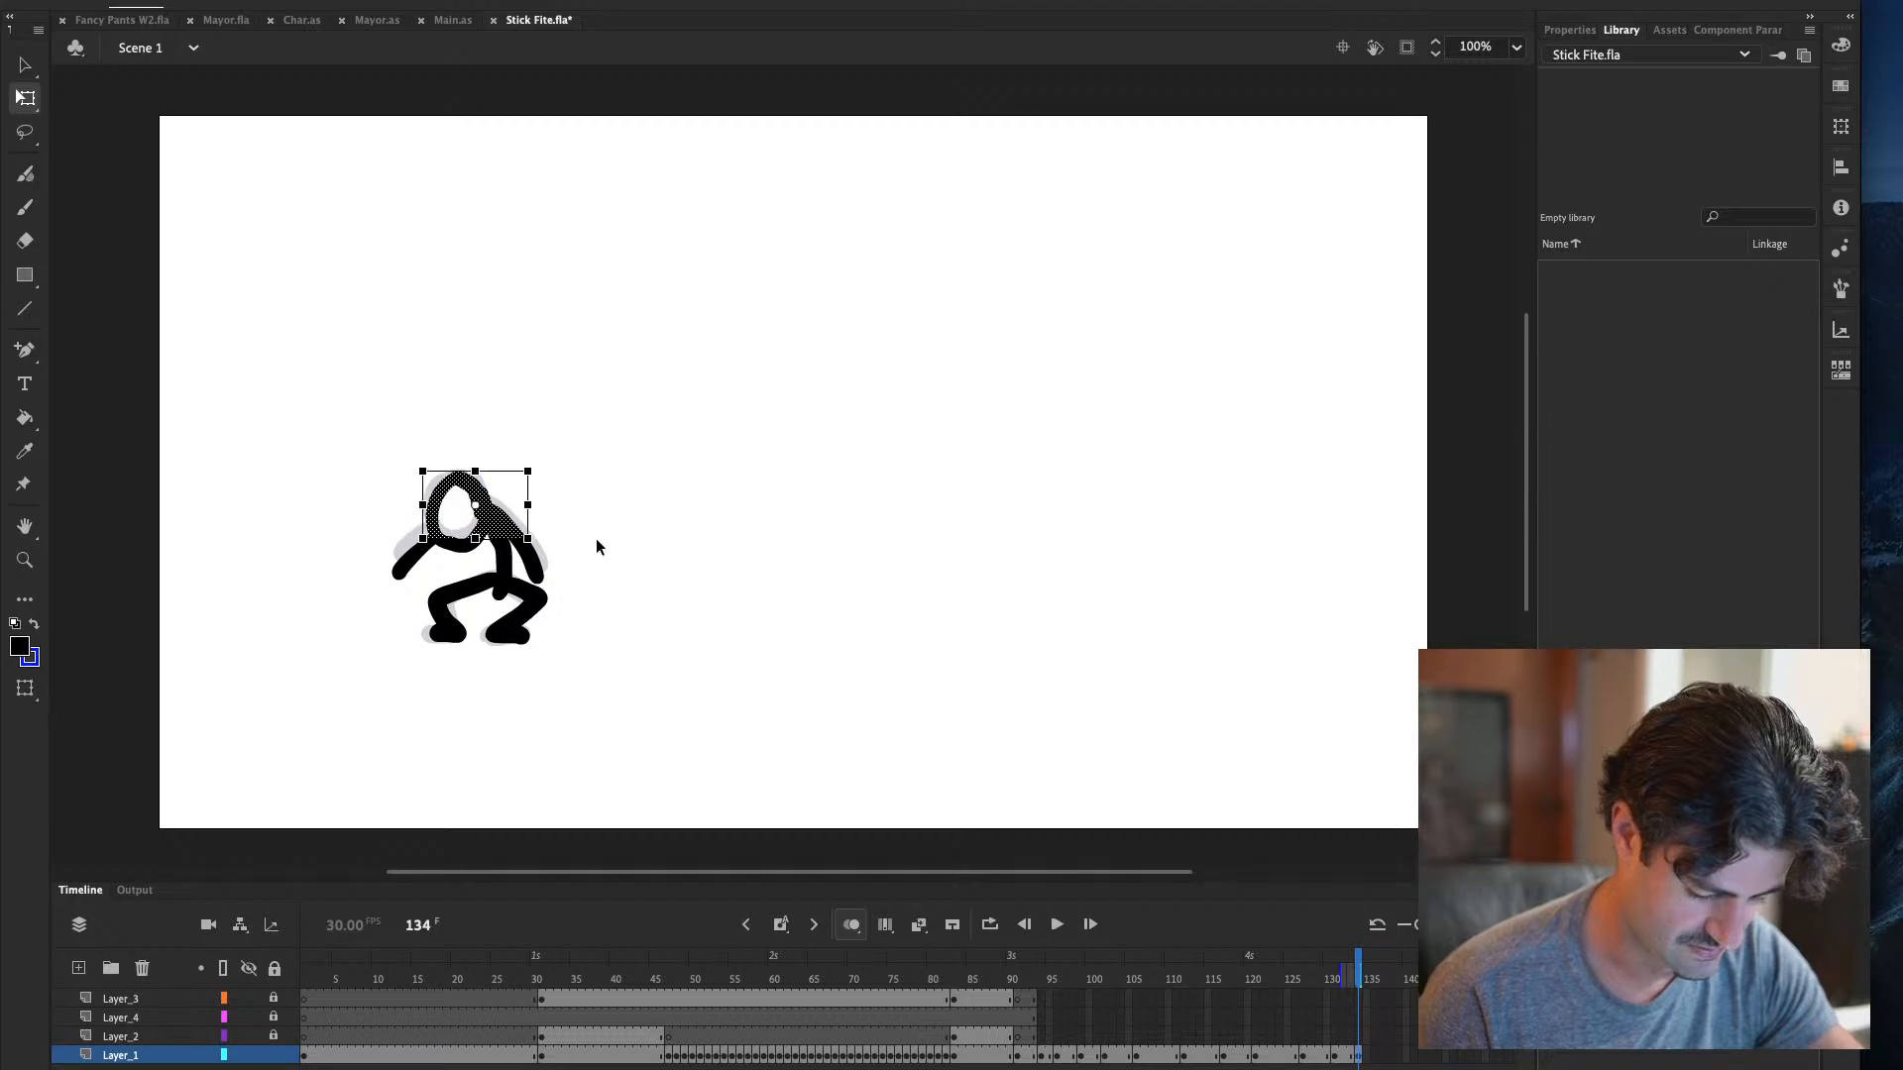
left_click(584, 472)
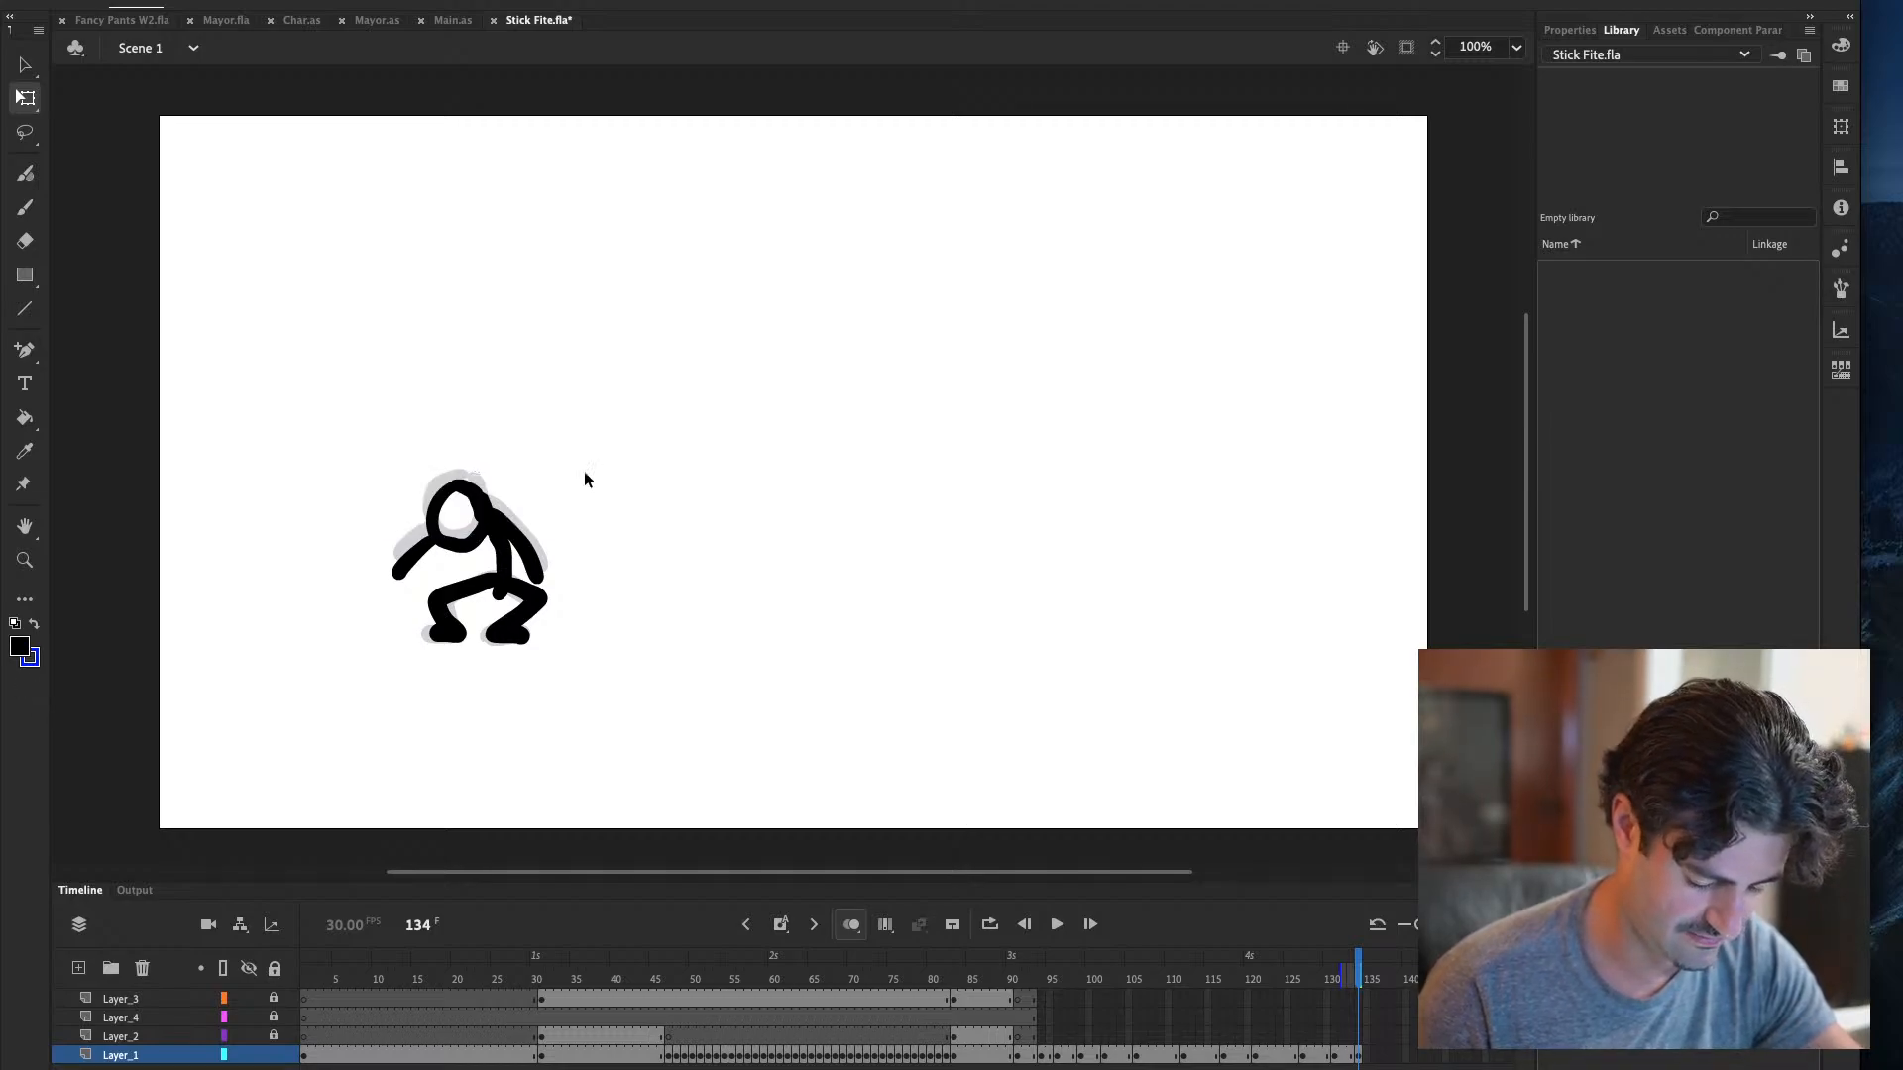
Clean up the inside of the head on frame 134, retouch its outline and save the file
key("e")
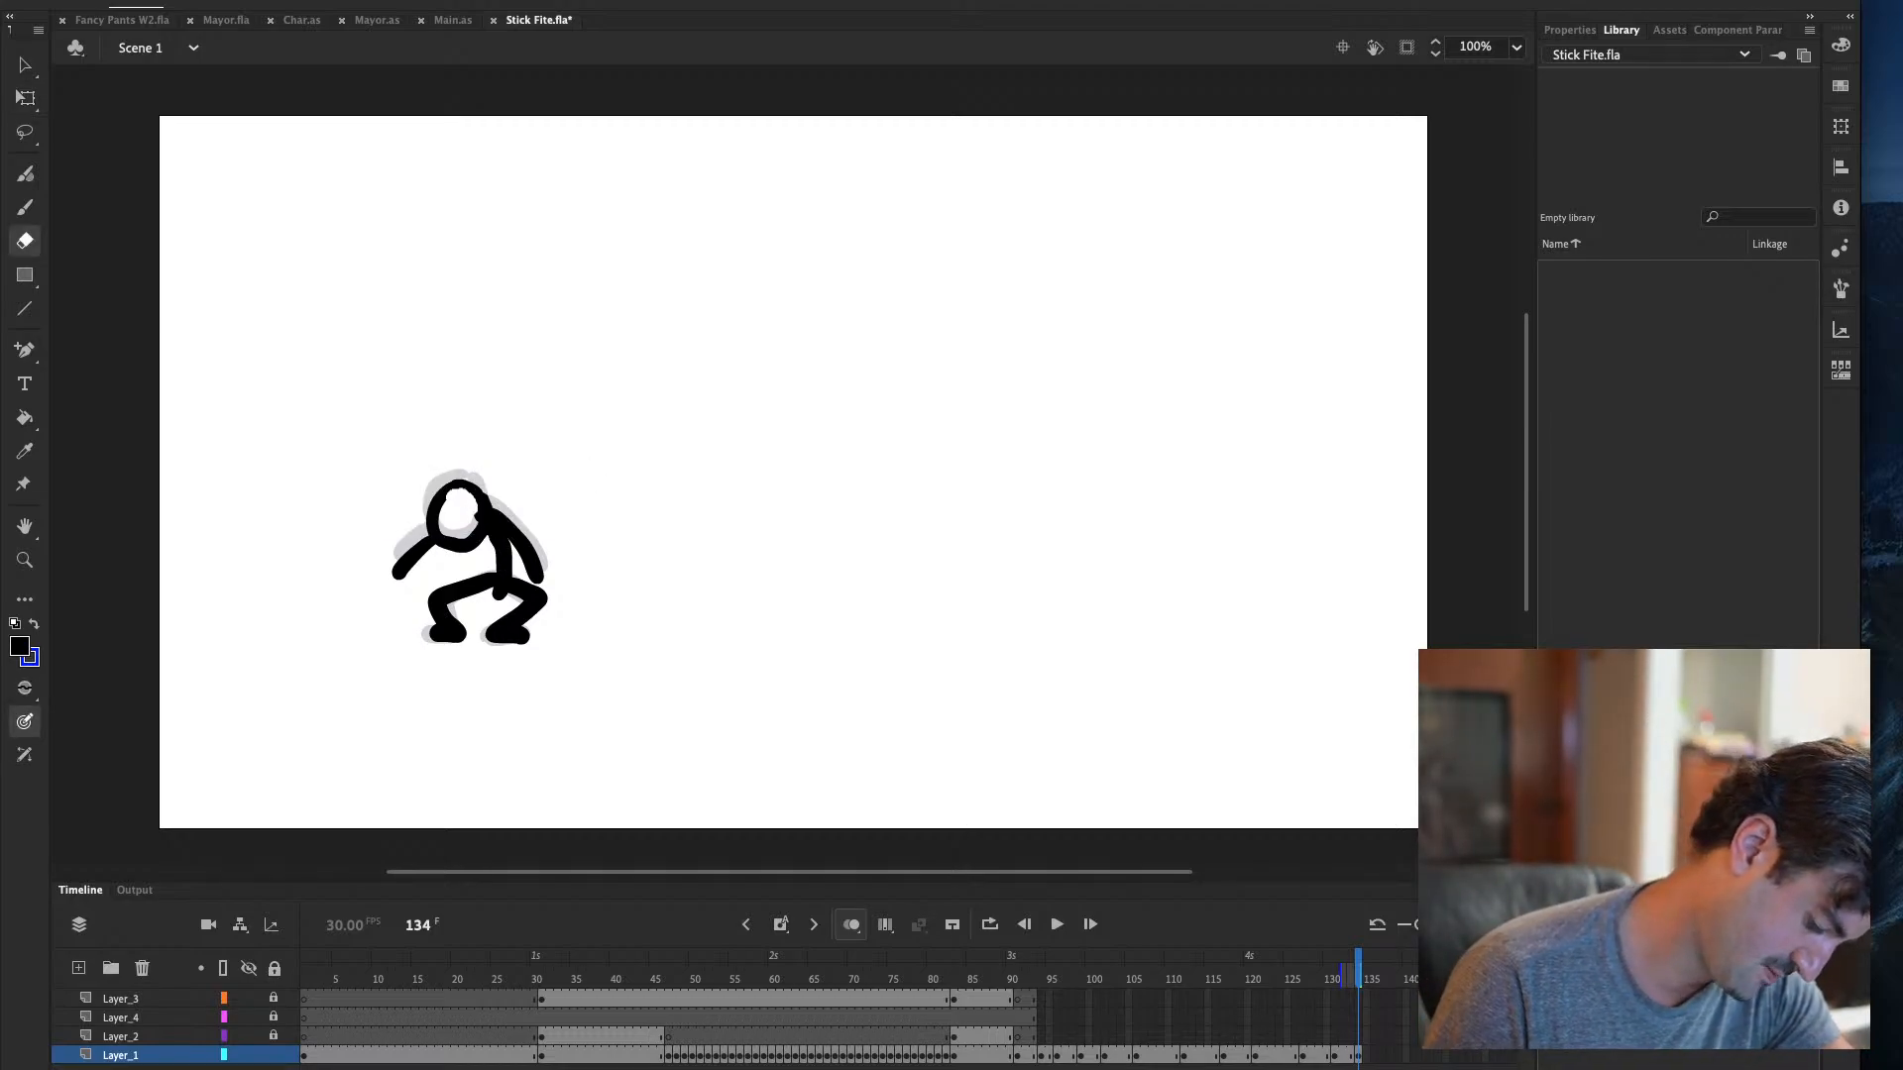
key("b")
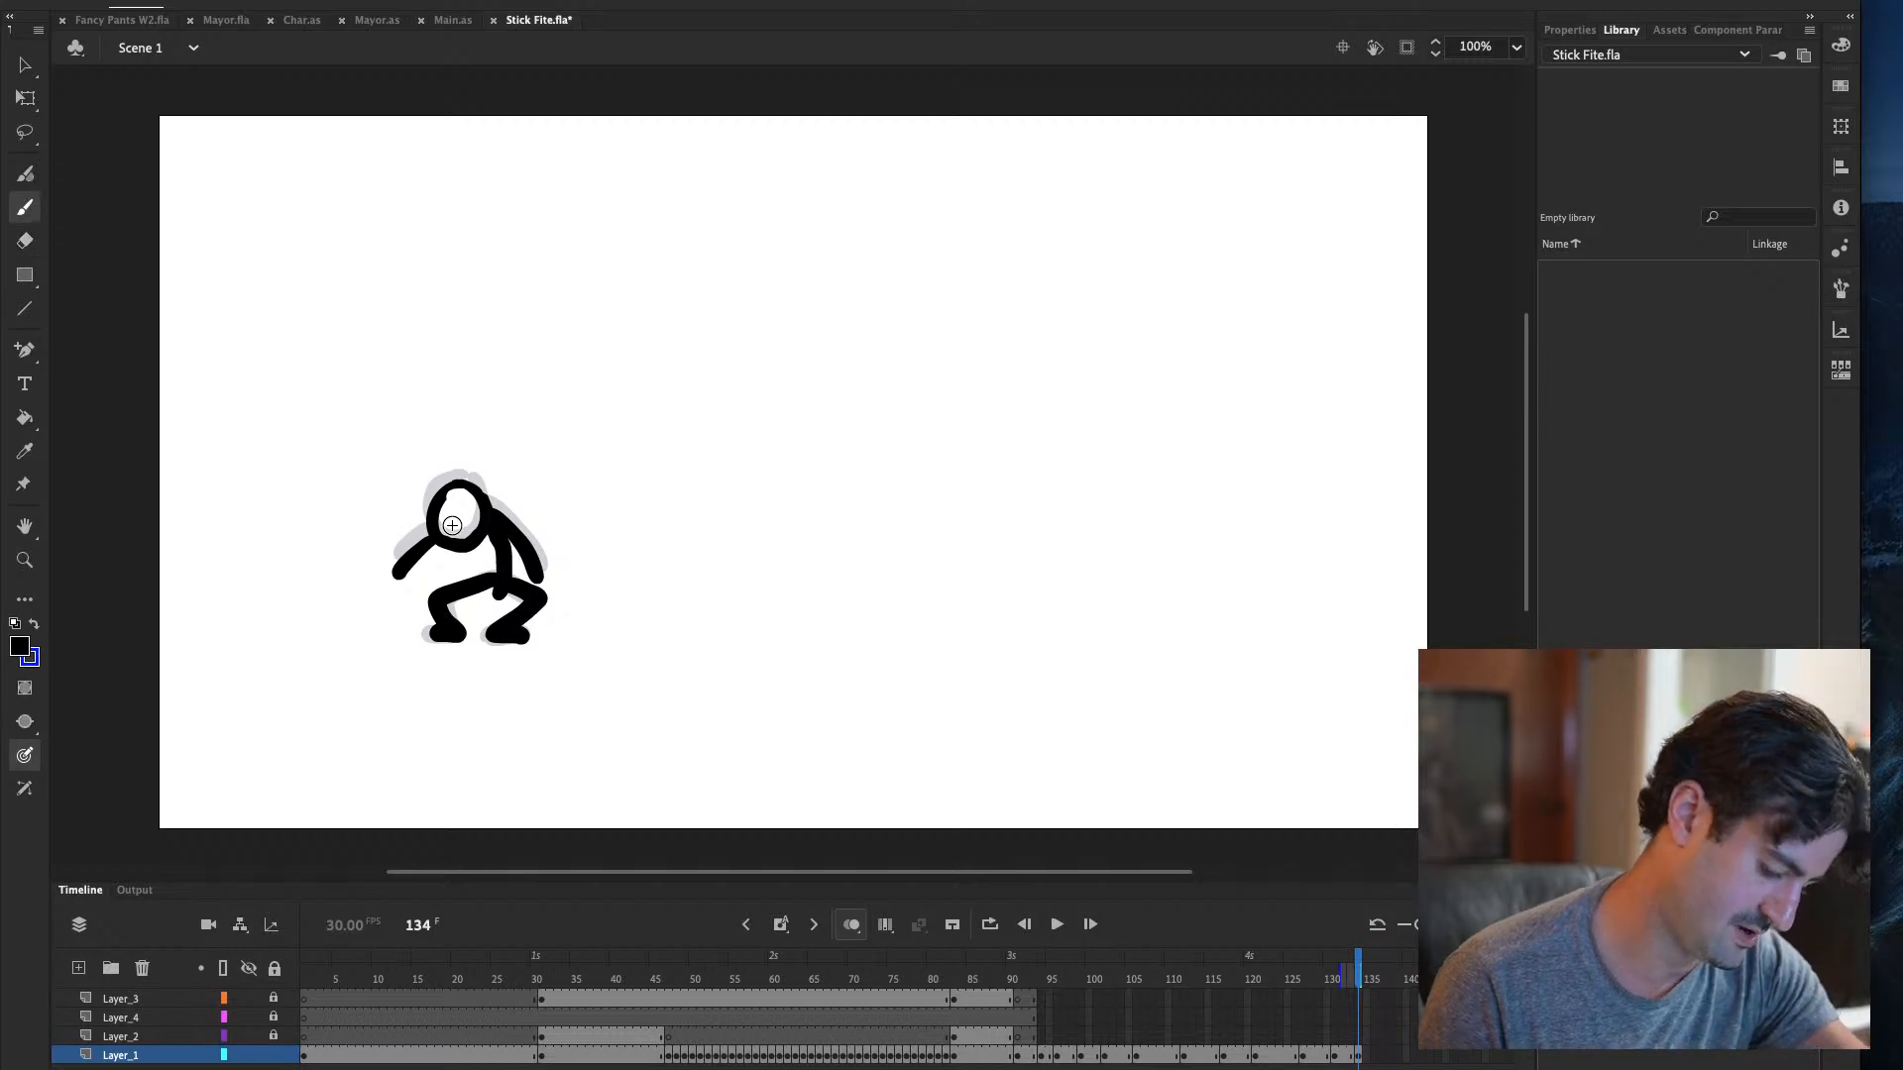
left_click_drag(428, 496, 491, 505)
key("ctrl+z")
key("super+s")
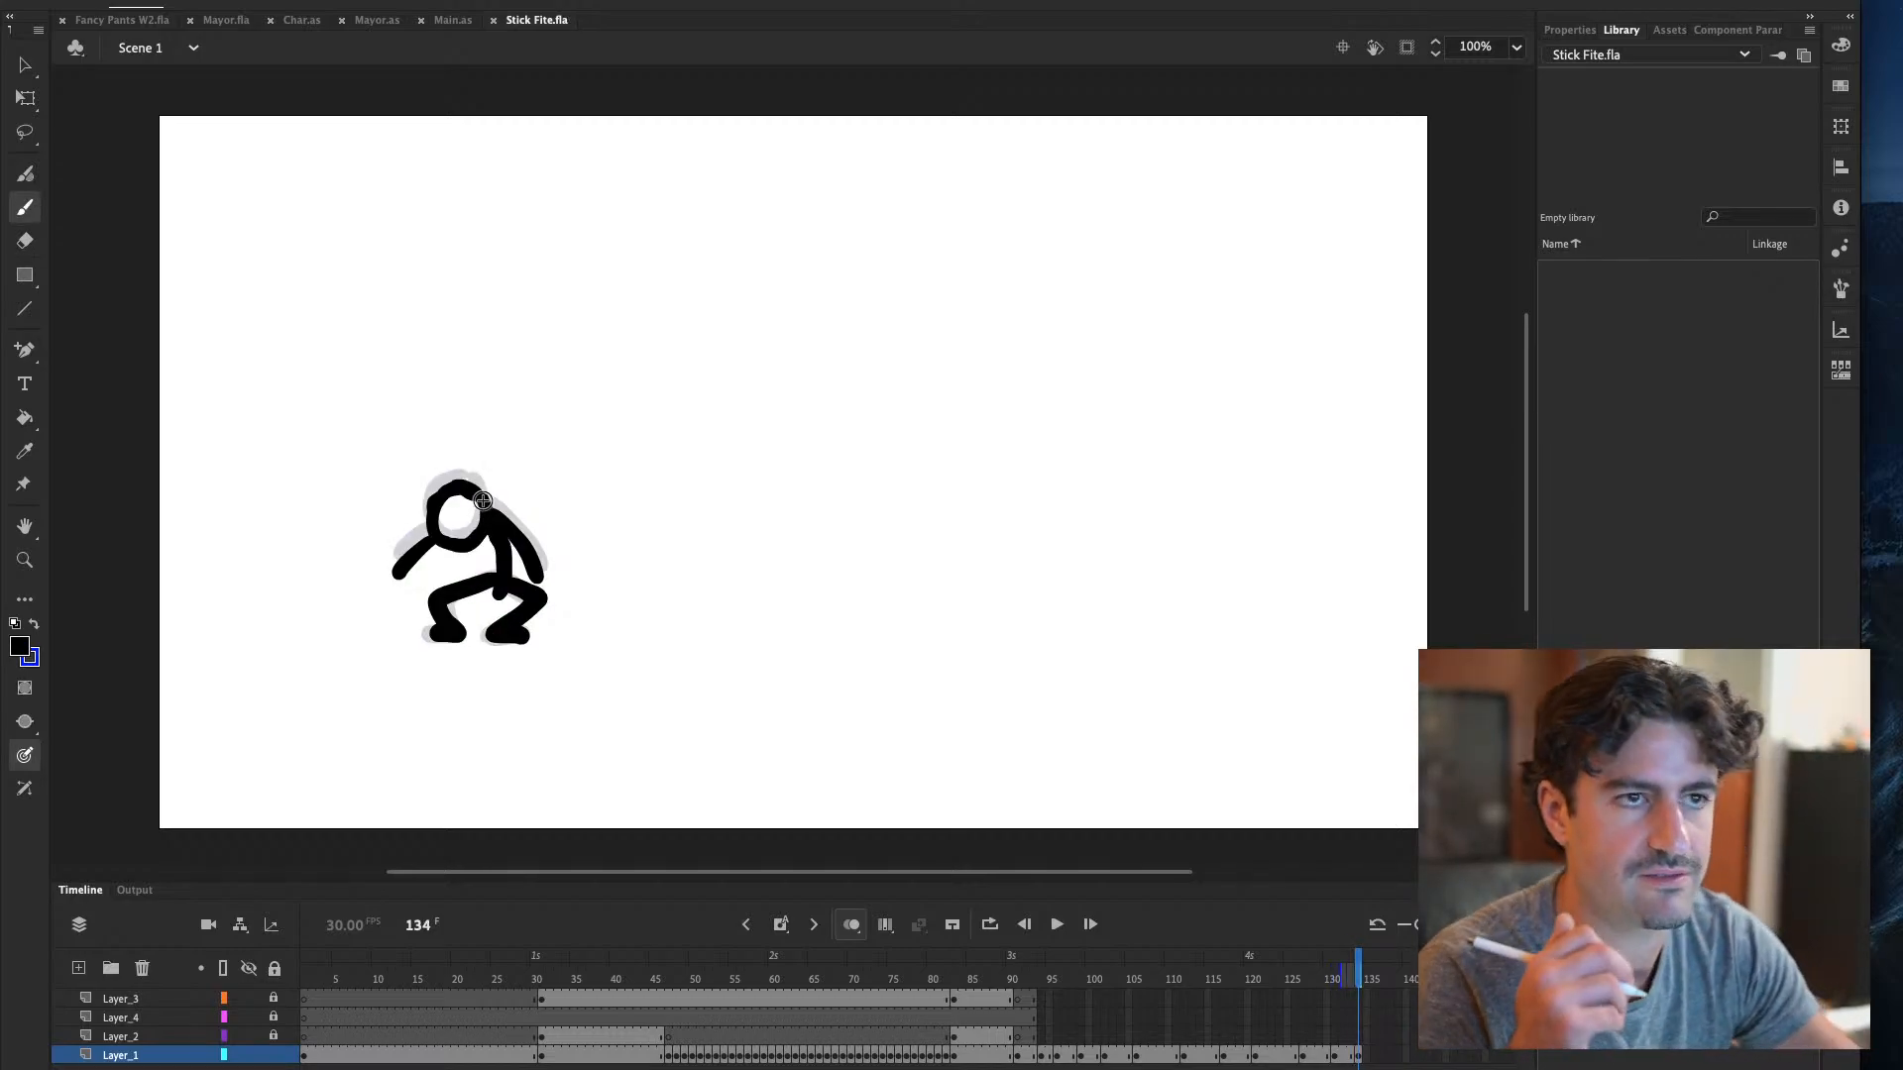
Test the movie to review the fight animation, close the preview and play the timeline
key("super+Return")
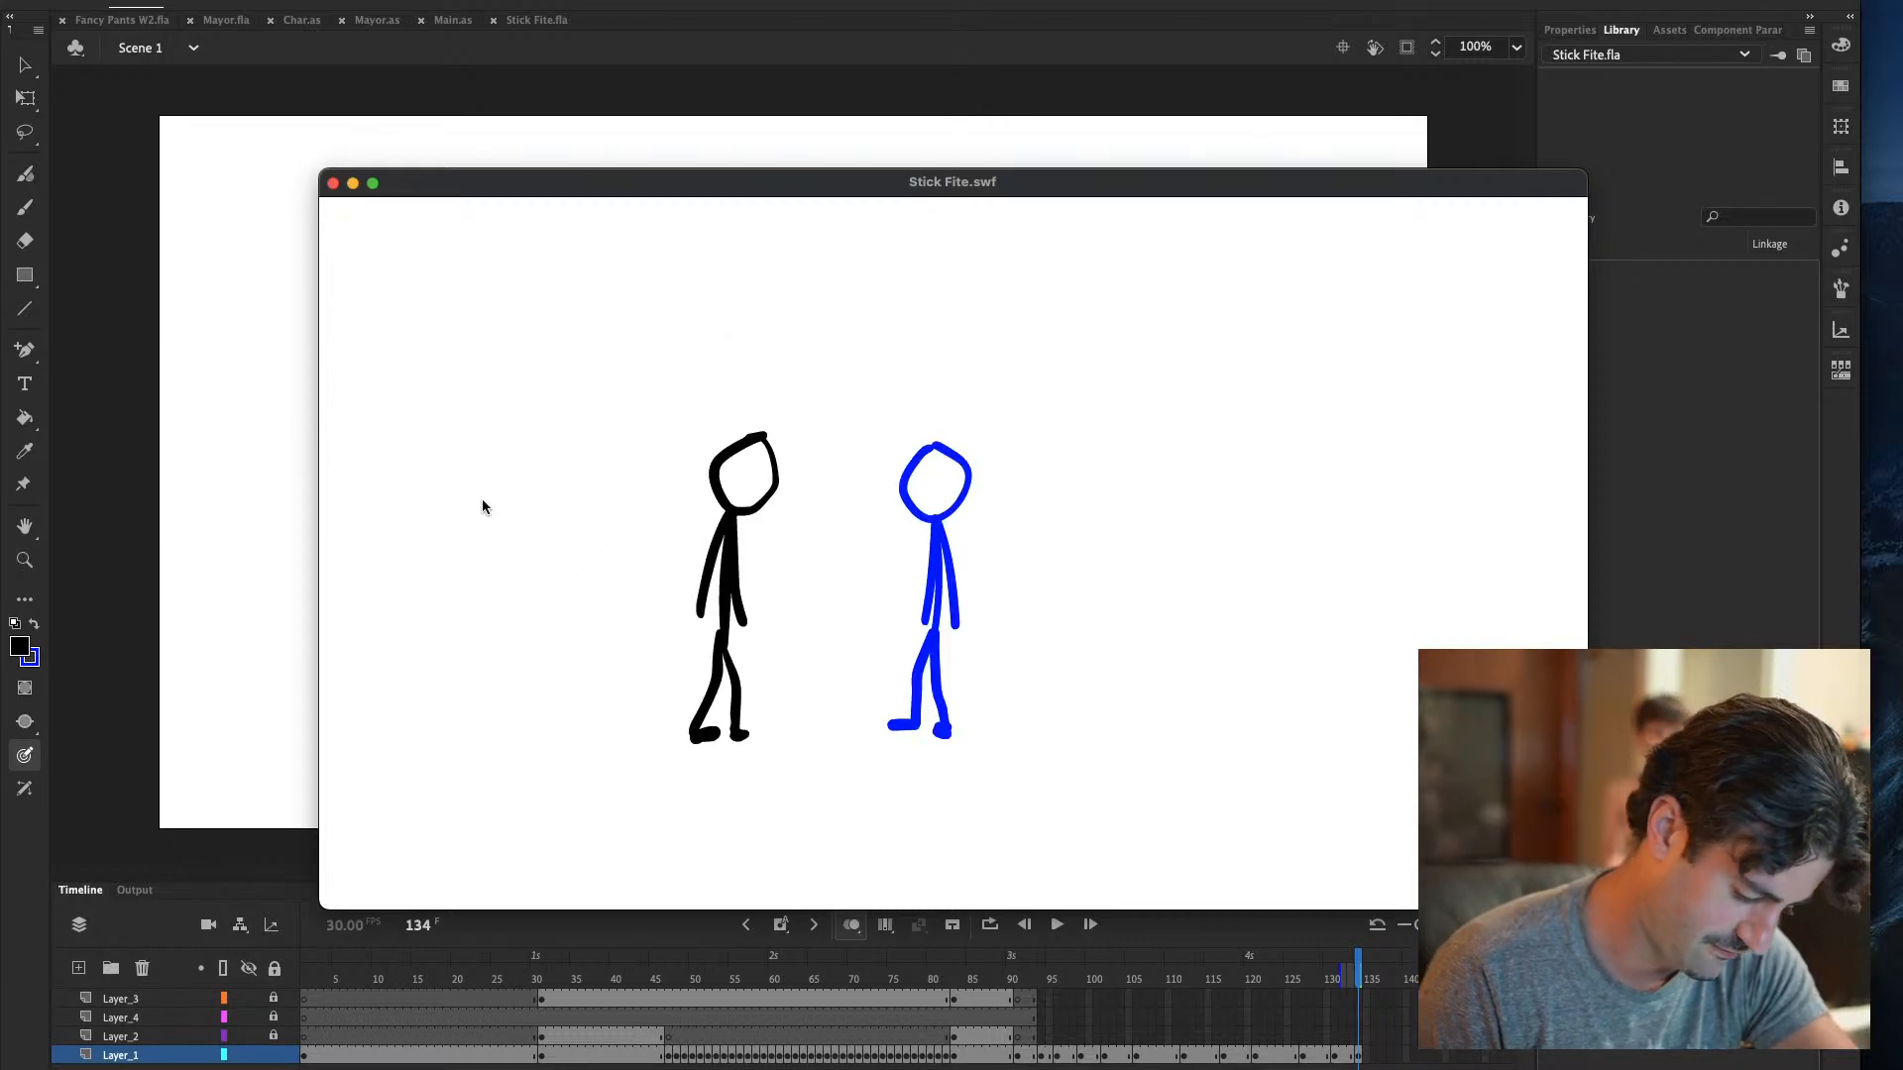
left_click(333, 183)
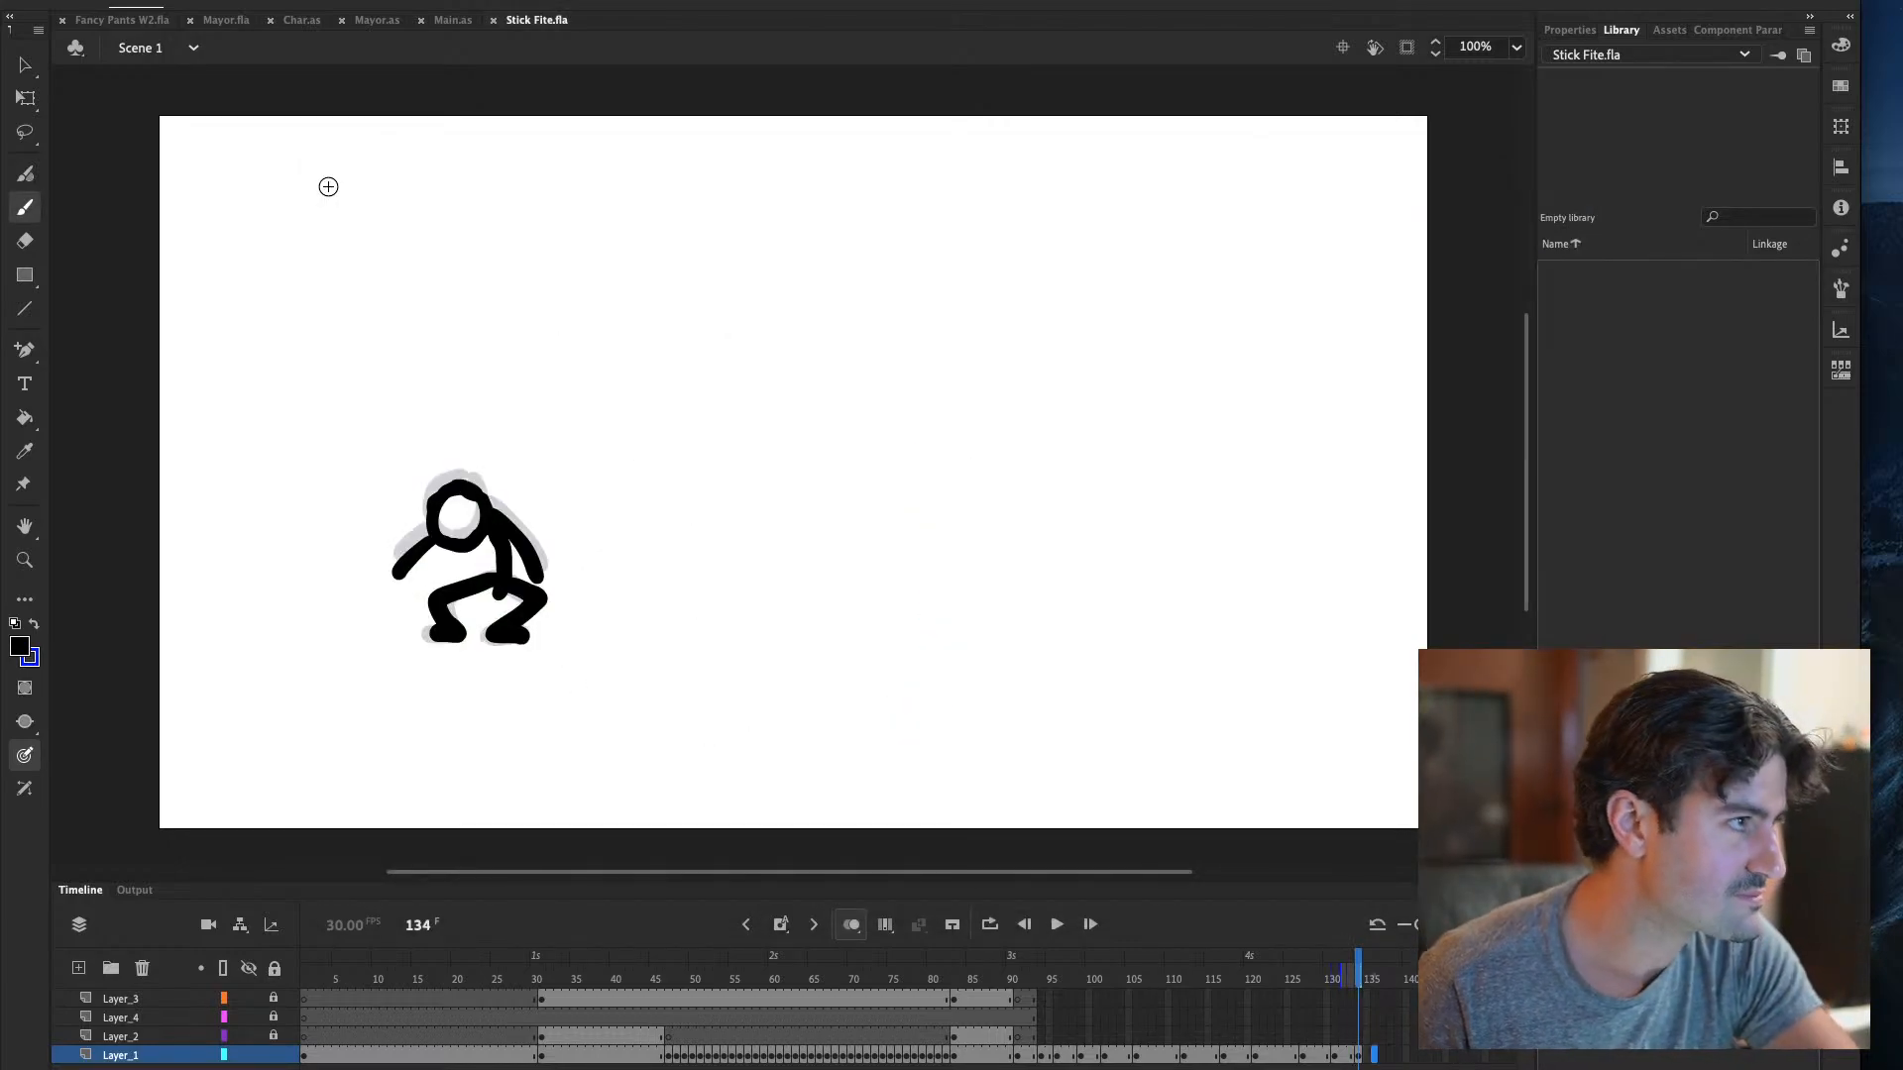
key("Return")
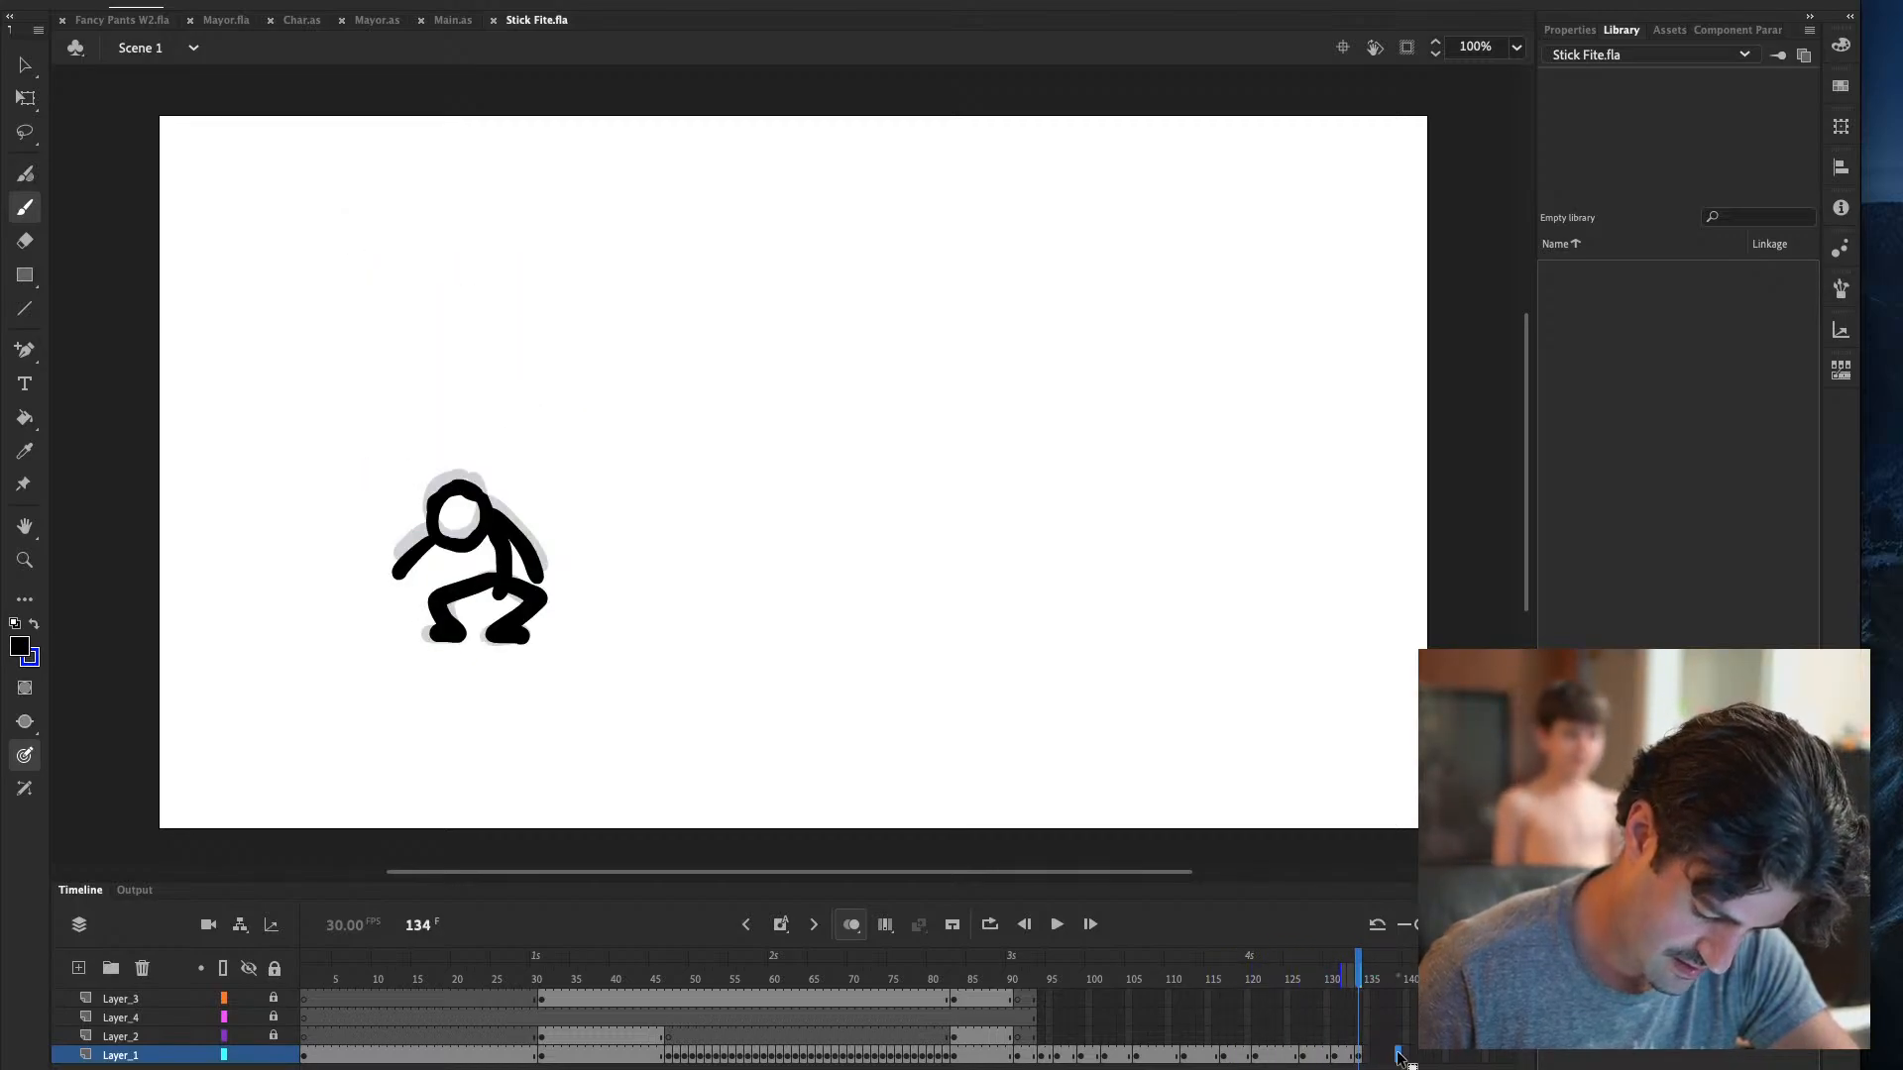
Insert a blank keyframe at frame 139 and draw the rising figure's upright head, torso and both bent legs, retrying the front leg
left_click(1399, 1055)
key("F7")
key("comma")
key("period")
mouse_move(482, 406)
left_mouse_down()
mouse_move(510, 422)
mouse_move(482, 401)
left_mouse_up()
left_click_drag(497, 483, 521, 646)
left_click_drag(502, 571, 463, 639)
key("ctrl+z")
mouse_move(501, 569)
left_mouse_down()
mouse_move(453, 592)
mouse_move(455, 643)
left_mouse_up()
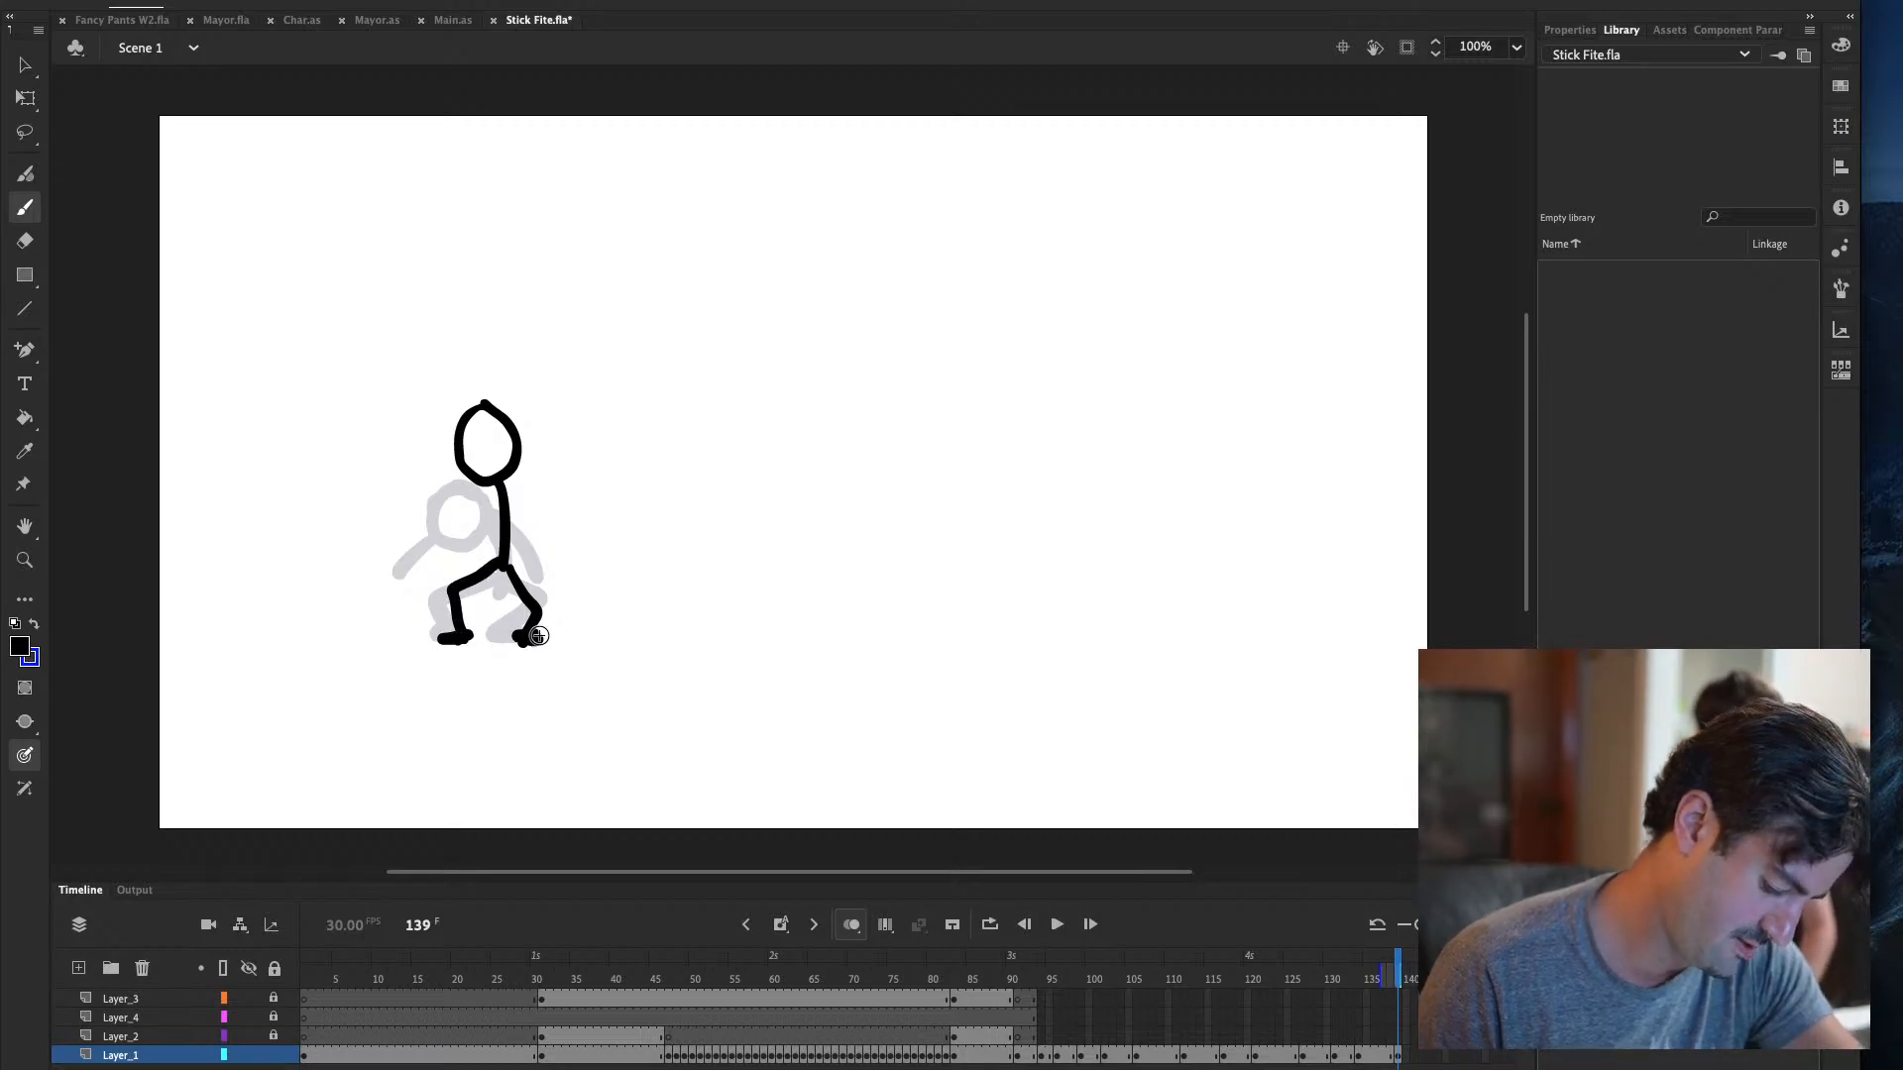
Remove the rear leg and front foot on frame 139 and redraw them with the rear foot planted closer to the body
key("ctrl+z")
key("ctrl+z")
key("e")
mouse_move(544, 637)
left_mouse_down()
mouse_move(511, 580)
mouse_move(531, 624)
left_mouse_up()
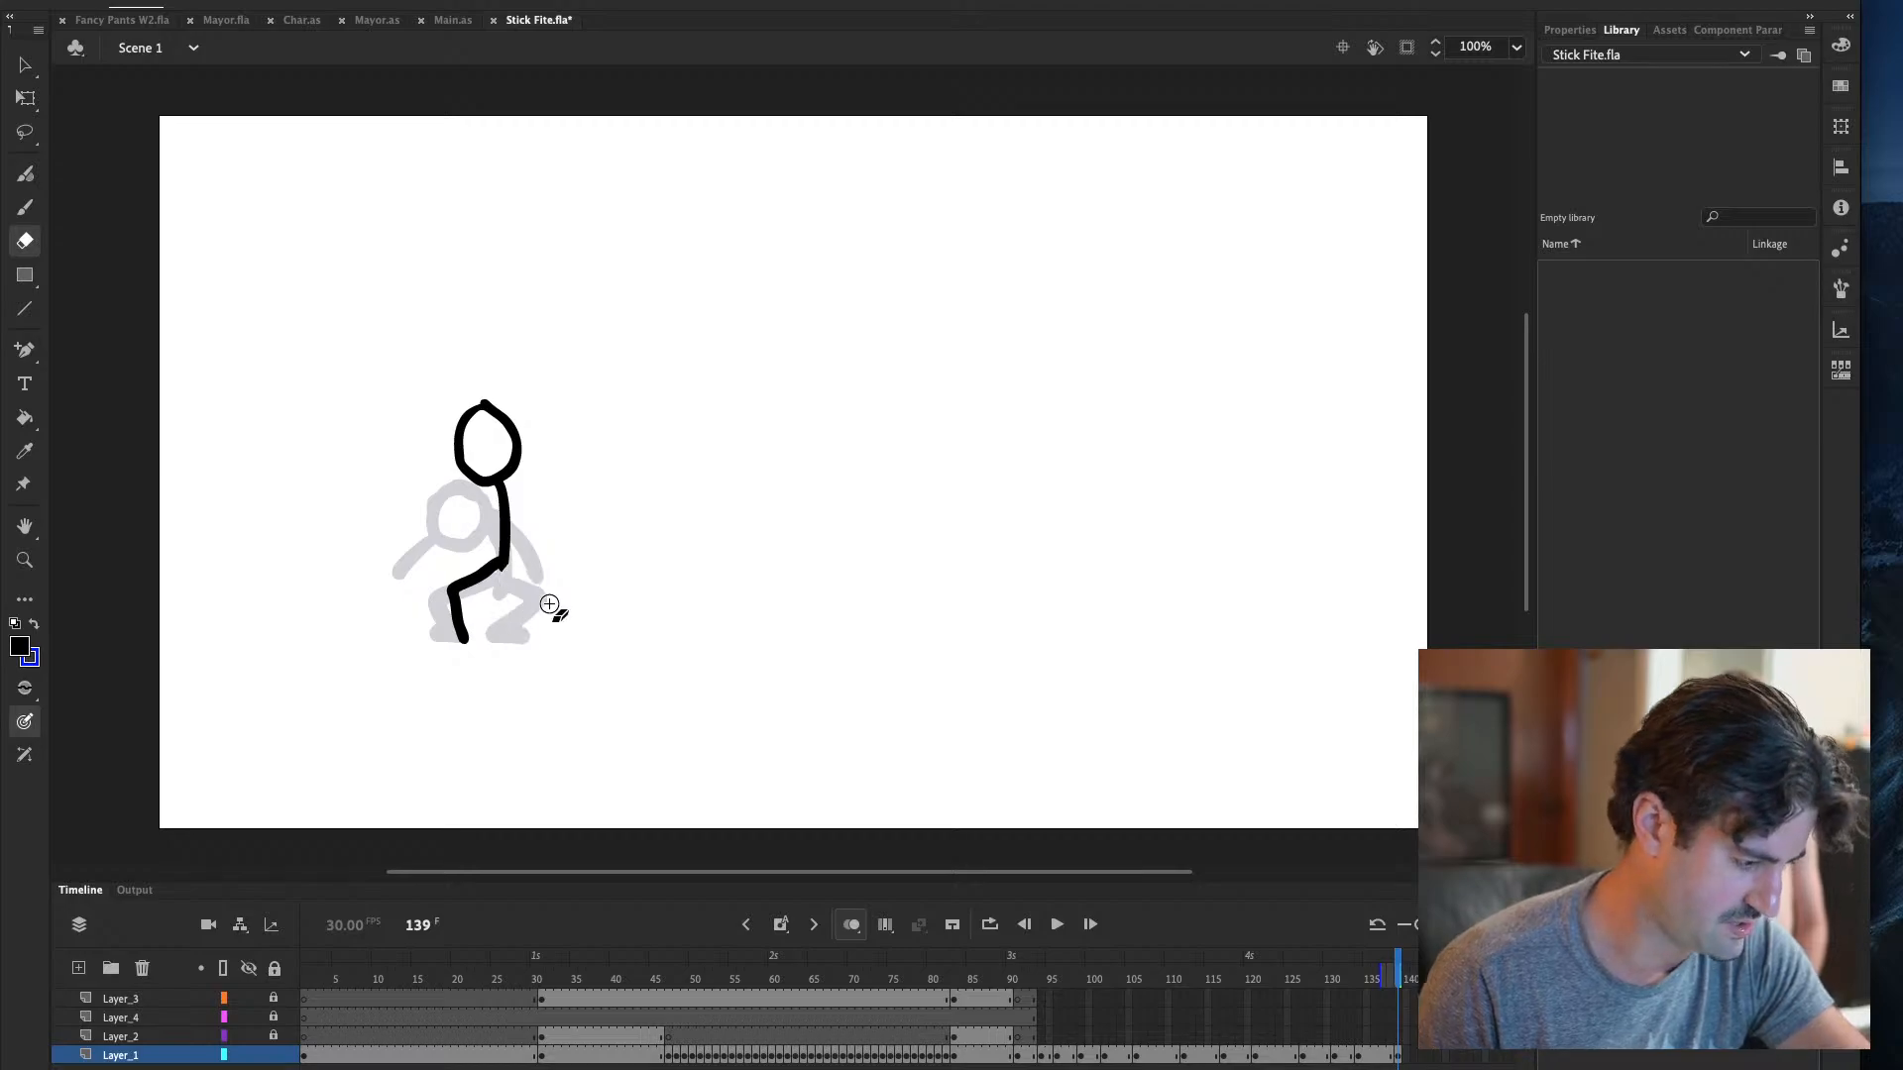
key("b")
key("comma")
key("period")
mouse_move(506, 560)
left_mouse_down()
mouse_move(536, 636)
mouse_move(458, 637)
left_mouse_up()
key("comma")
key("period")
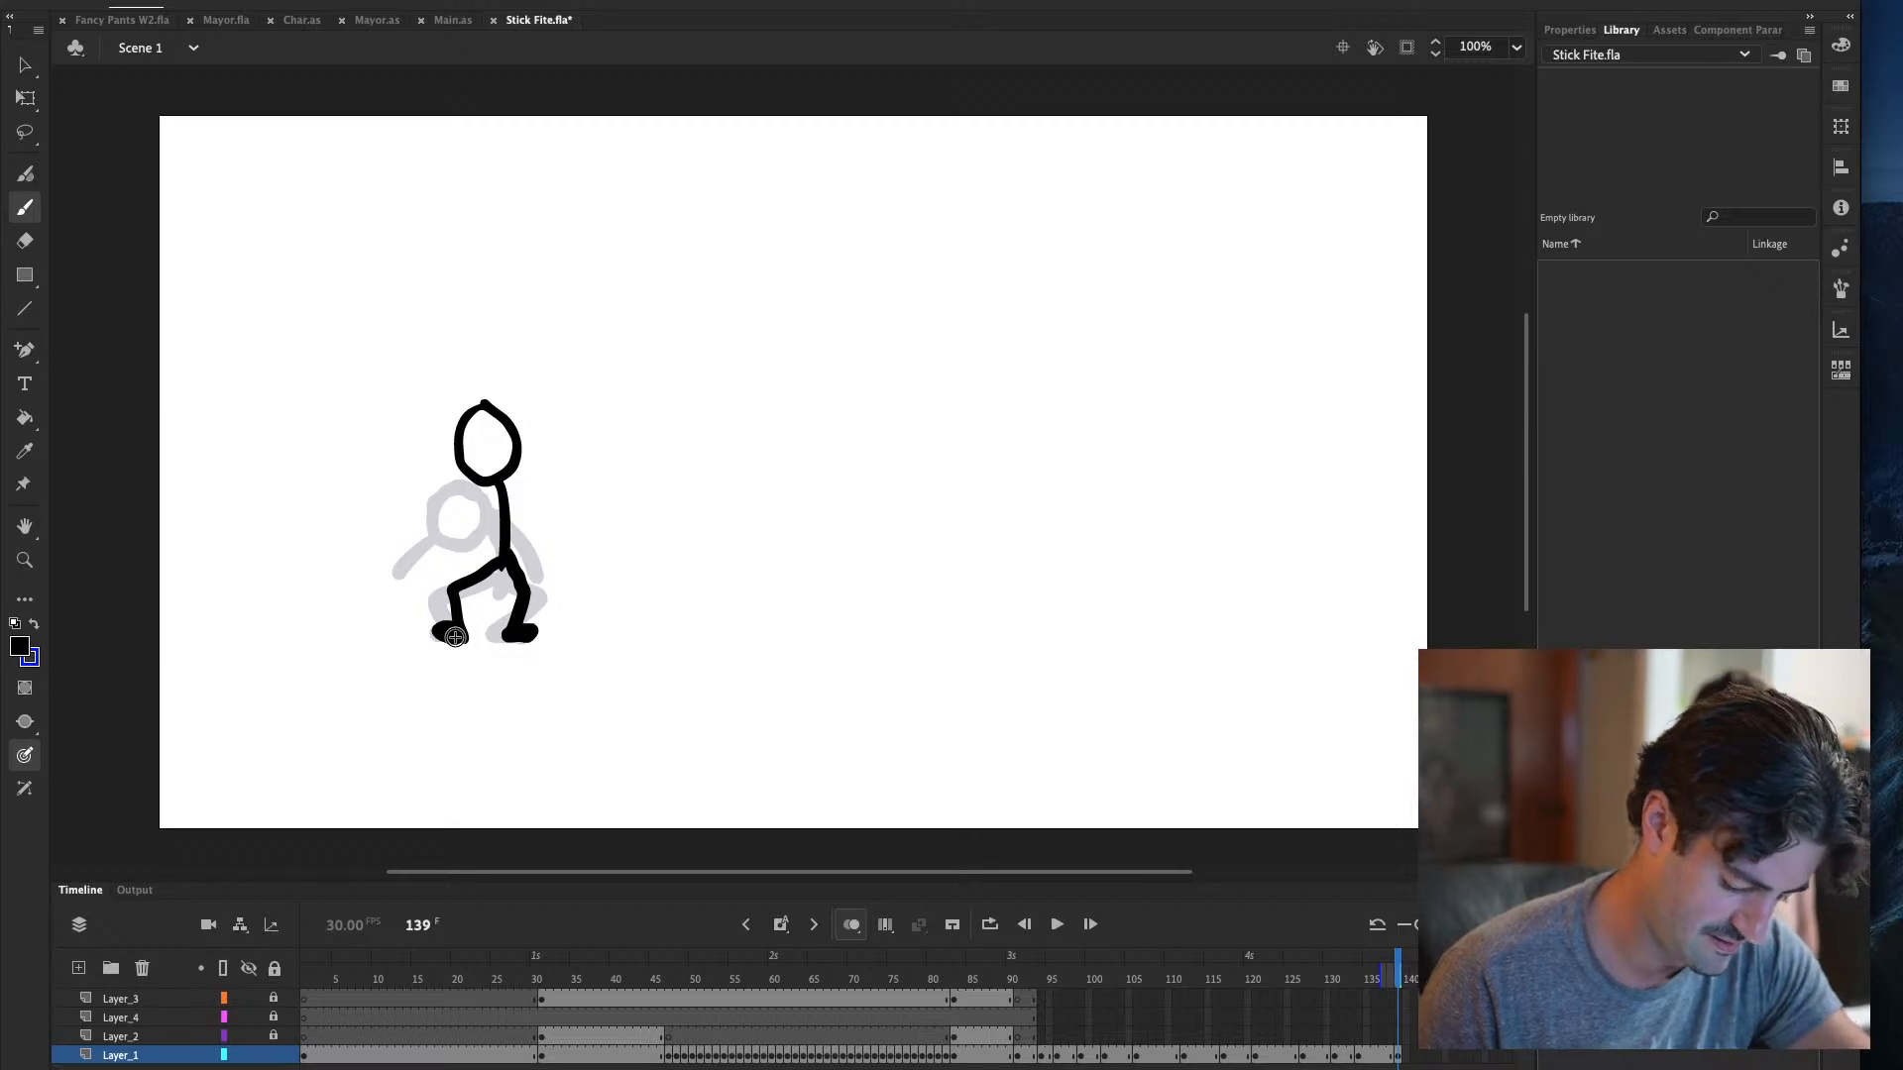
Undo the front foot on frame 139, redraw it flatter and compare with the previous frame
key("ctrl+z")
left_click_drag(451, 631, 441, 642)
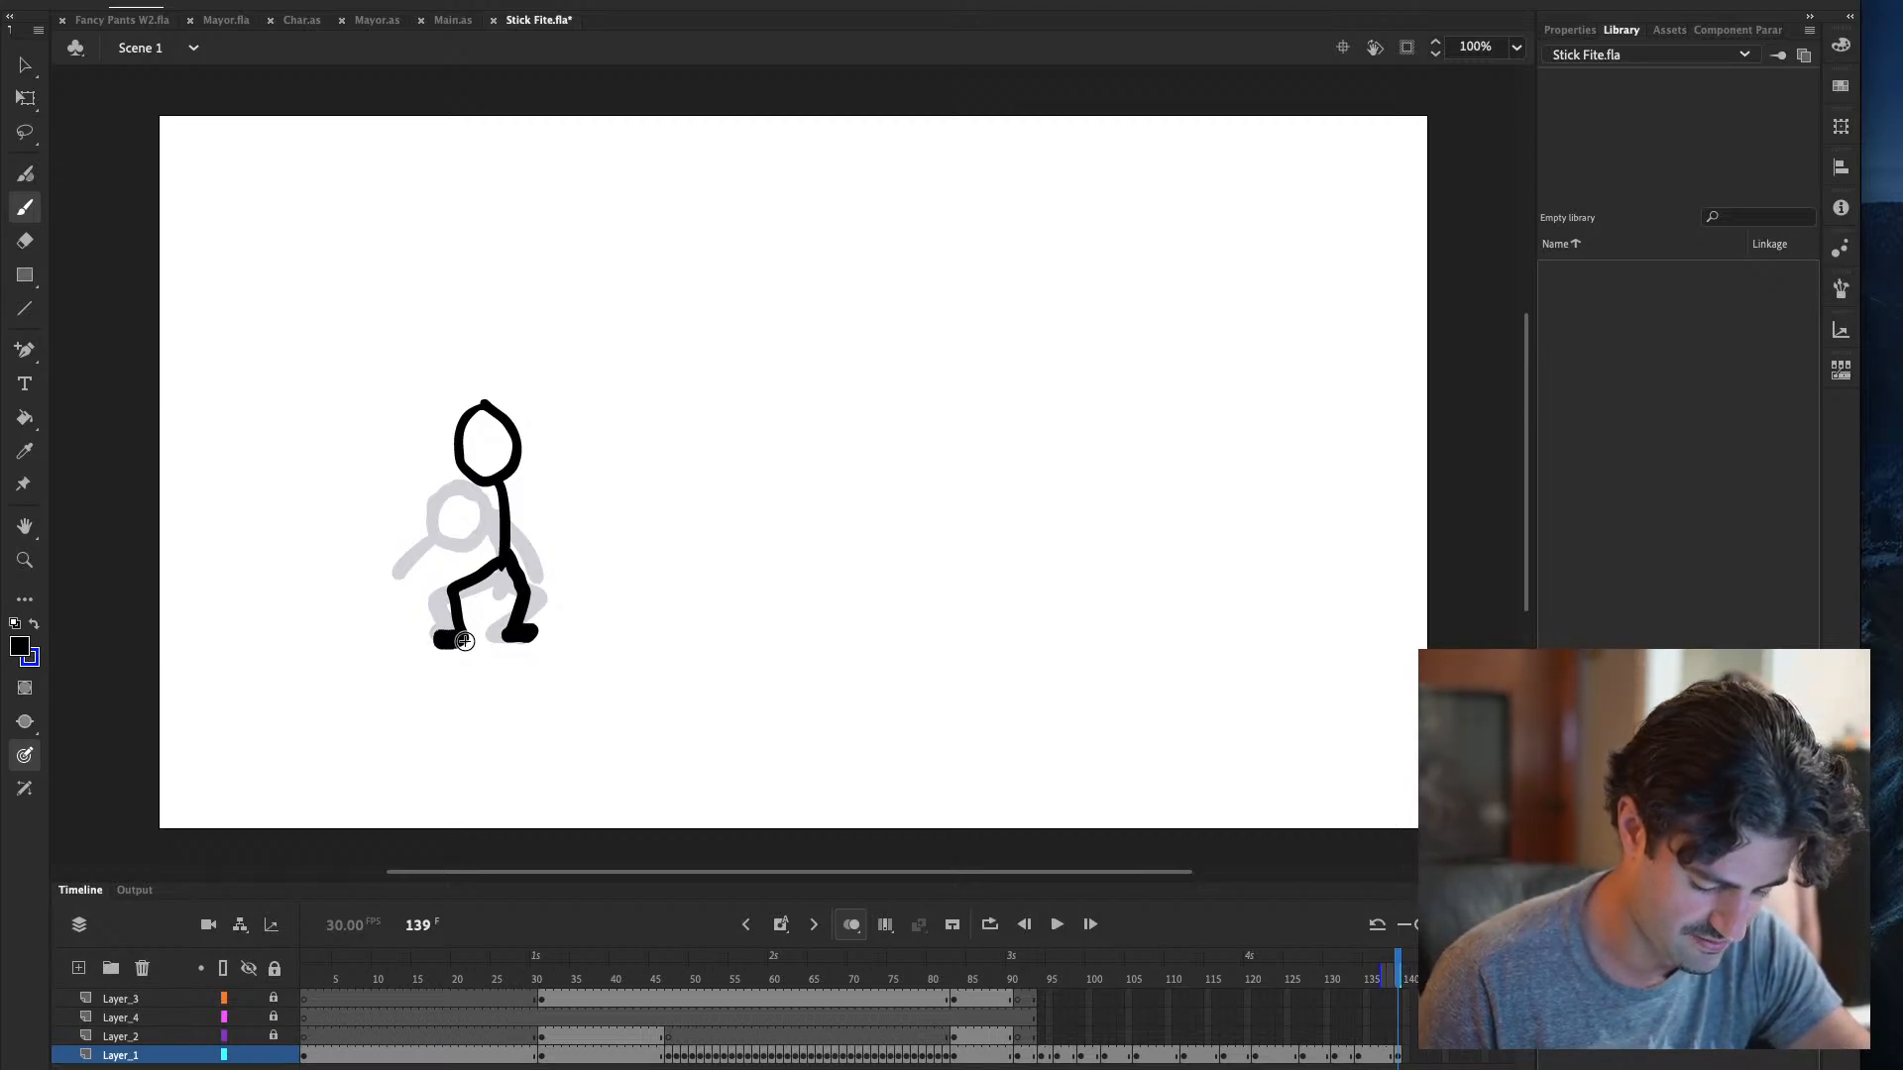
key("comma")
key("period")
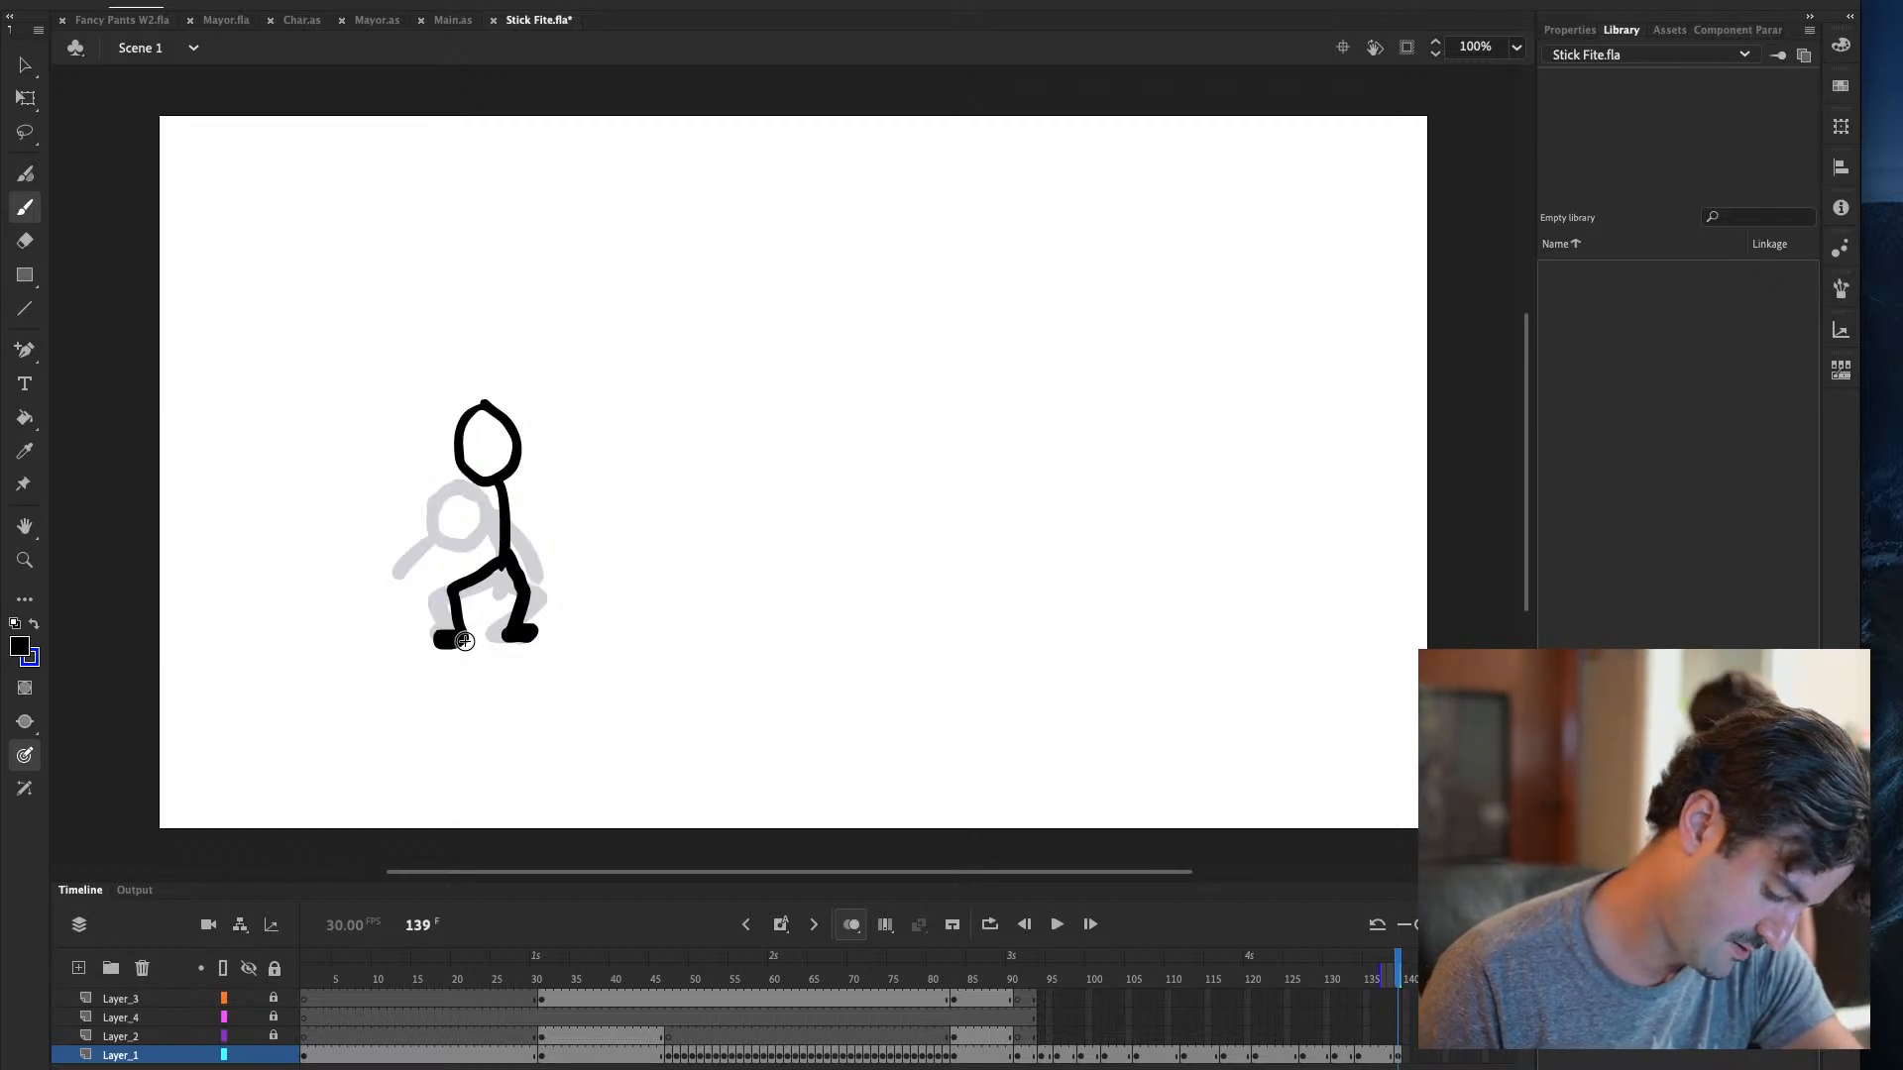
Draw both arms hanging from the shoulders on frame 139, redoing the rear arm as a straighter stroke
left_click_drag(492, 482, 461, 558)
left_click_drag(499, 478, 540, 561)
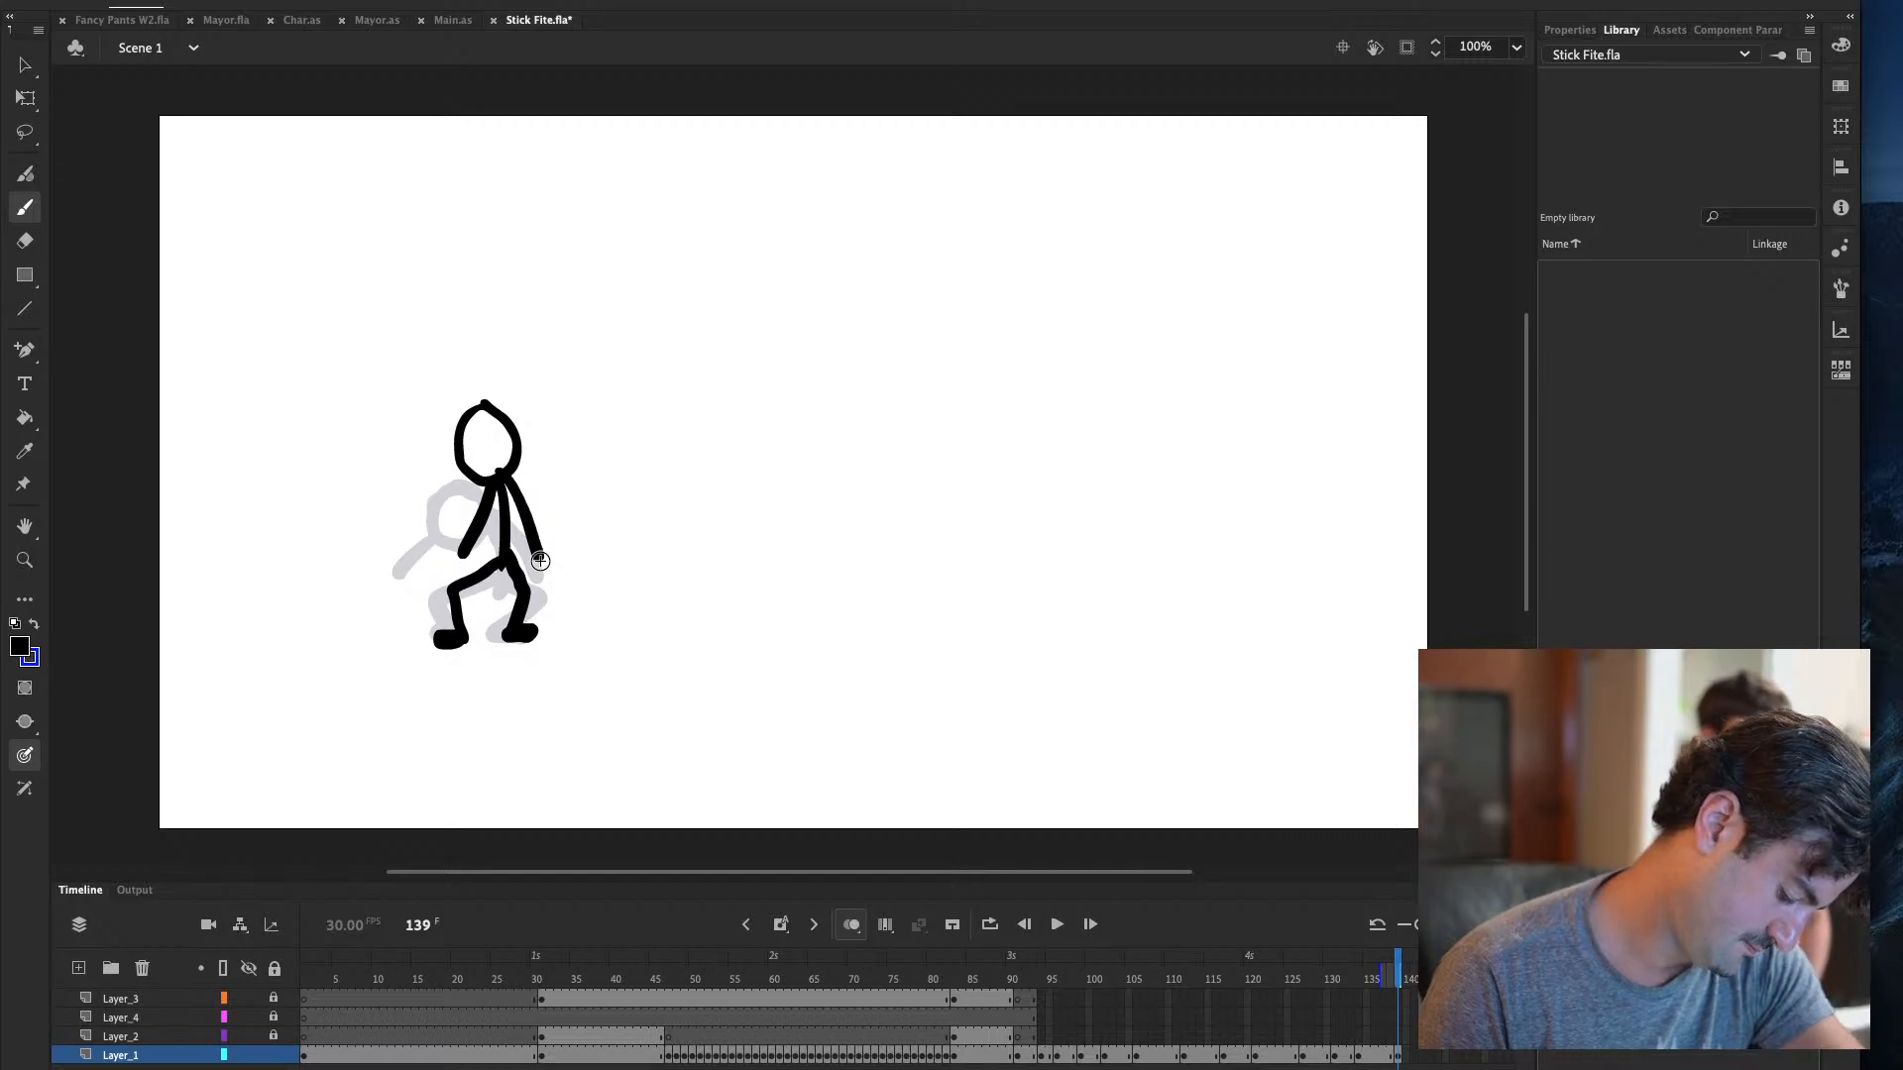
left_click_drag(498, 479, 543, 563)
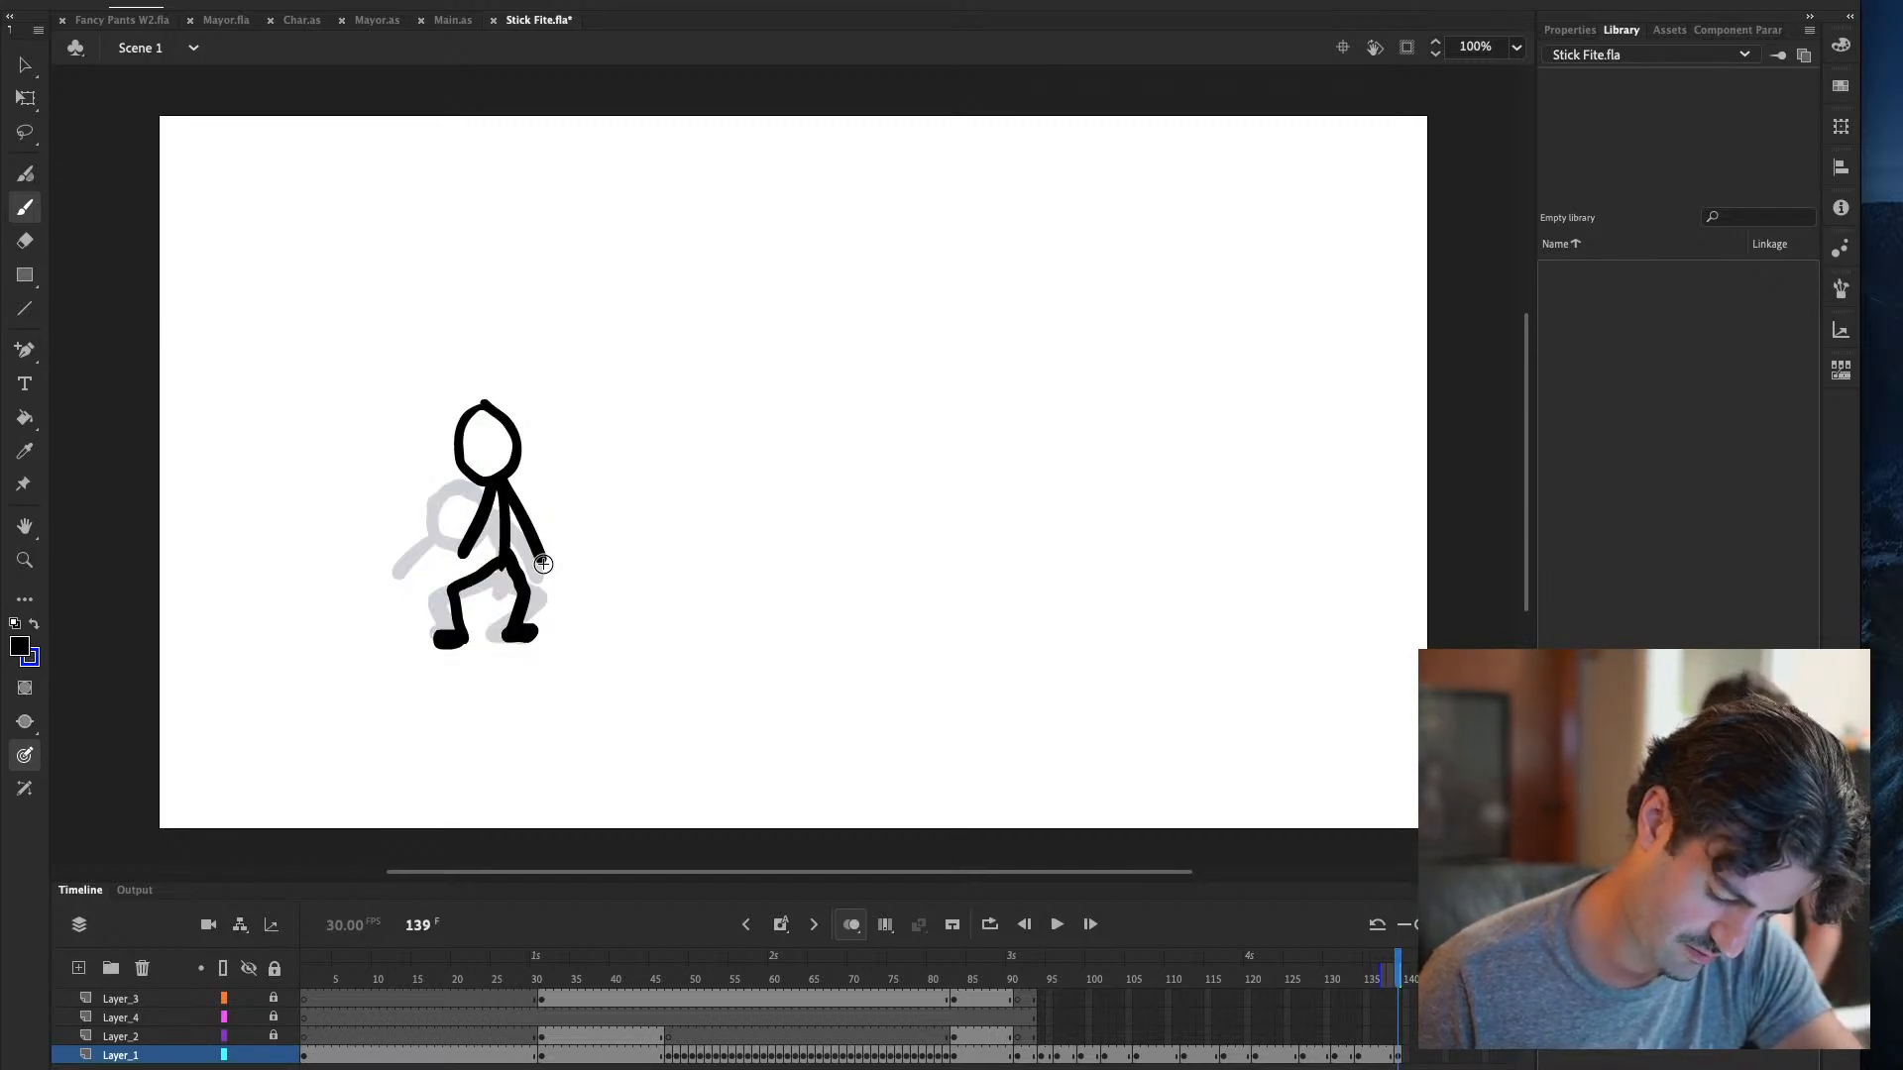
Insert a blank keyframe at frame 143 and draw the taller standing figure's head, torso, bent front leg and straighter rear leg
left_click(1433, 1056)
key("F7")
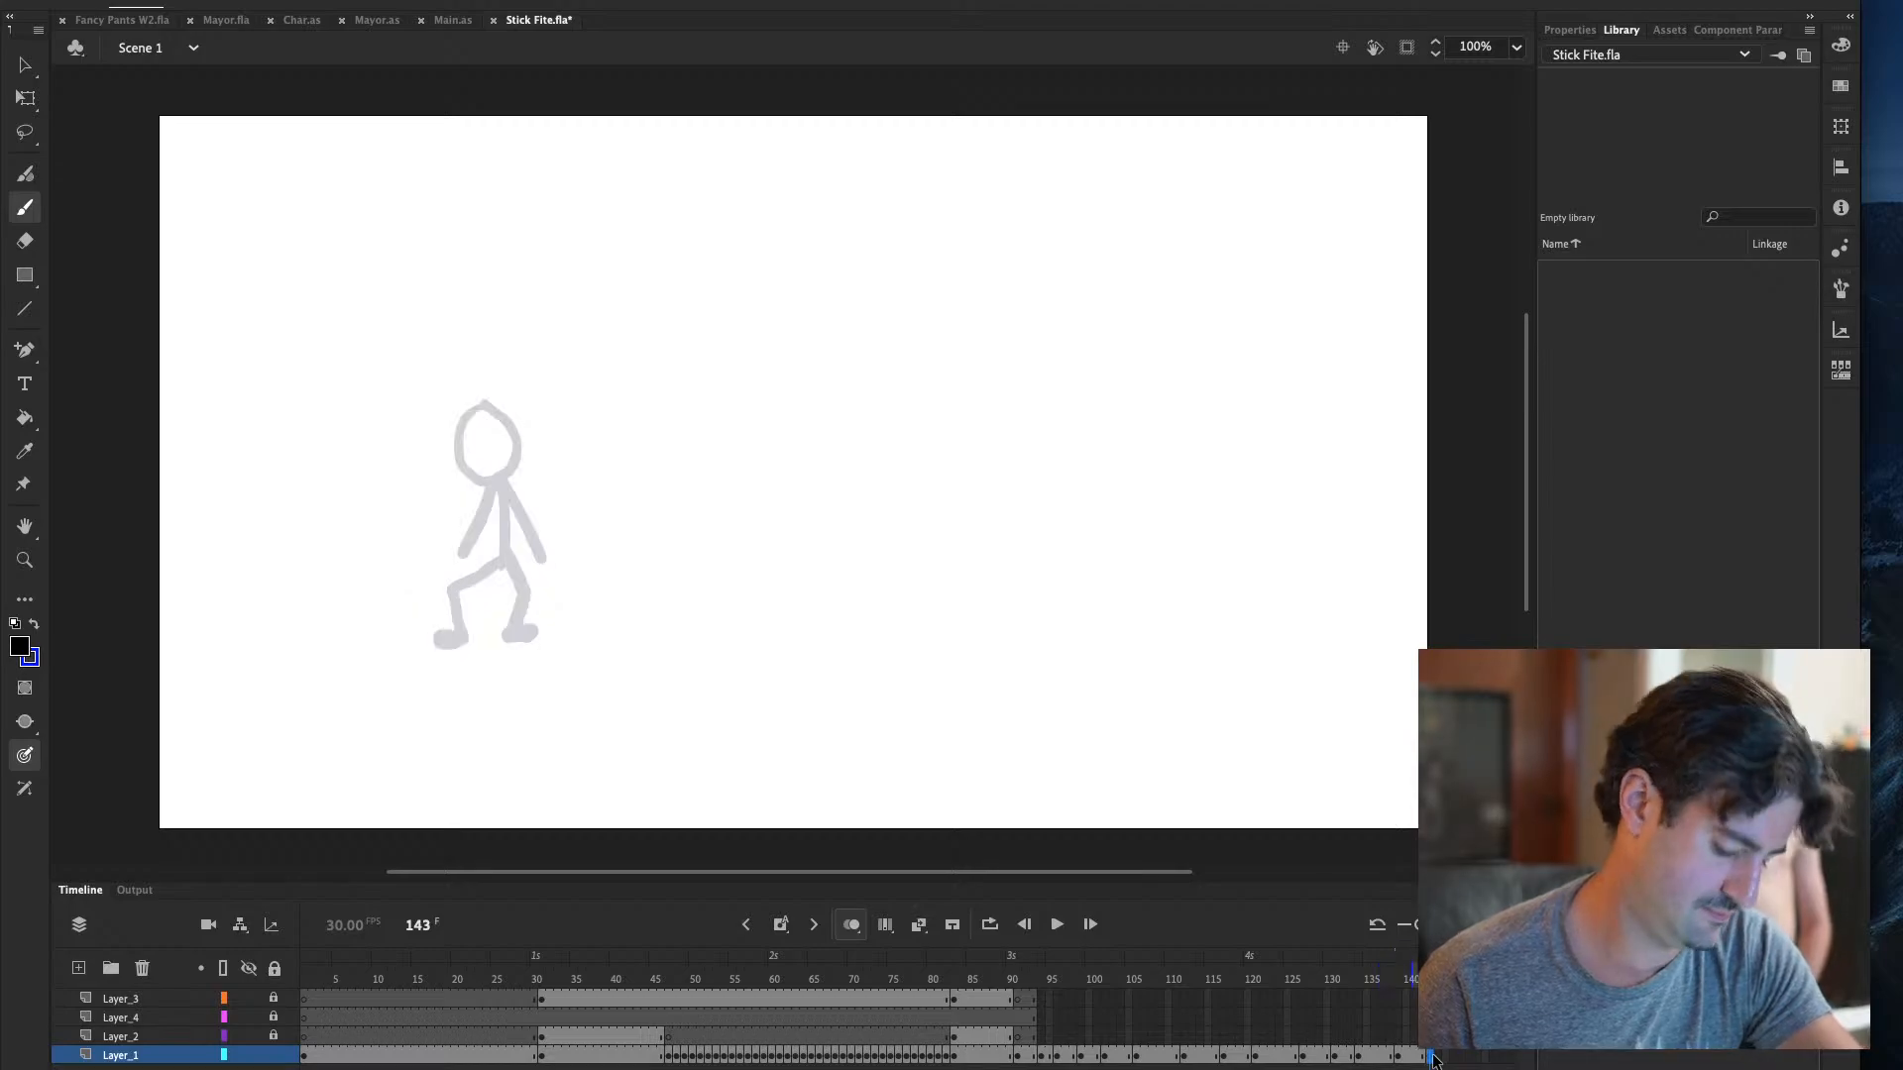
left_click_drag(484, 378, 501, 372)
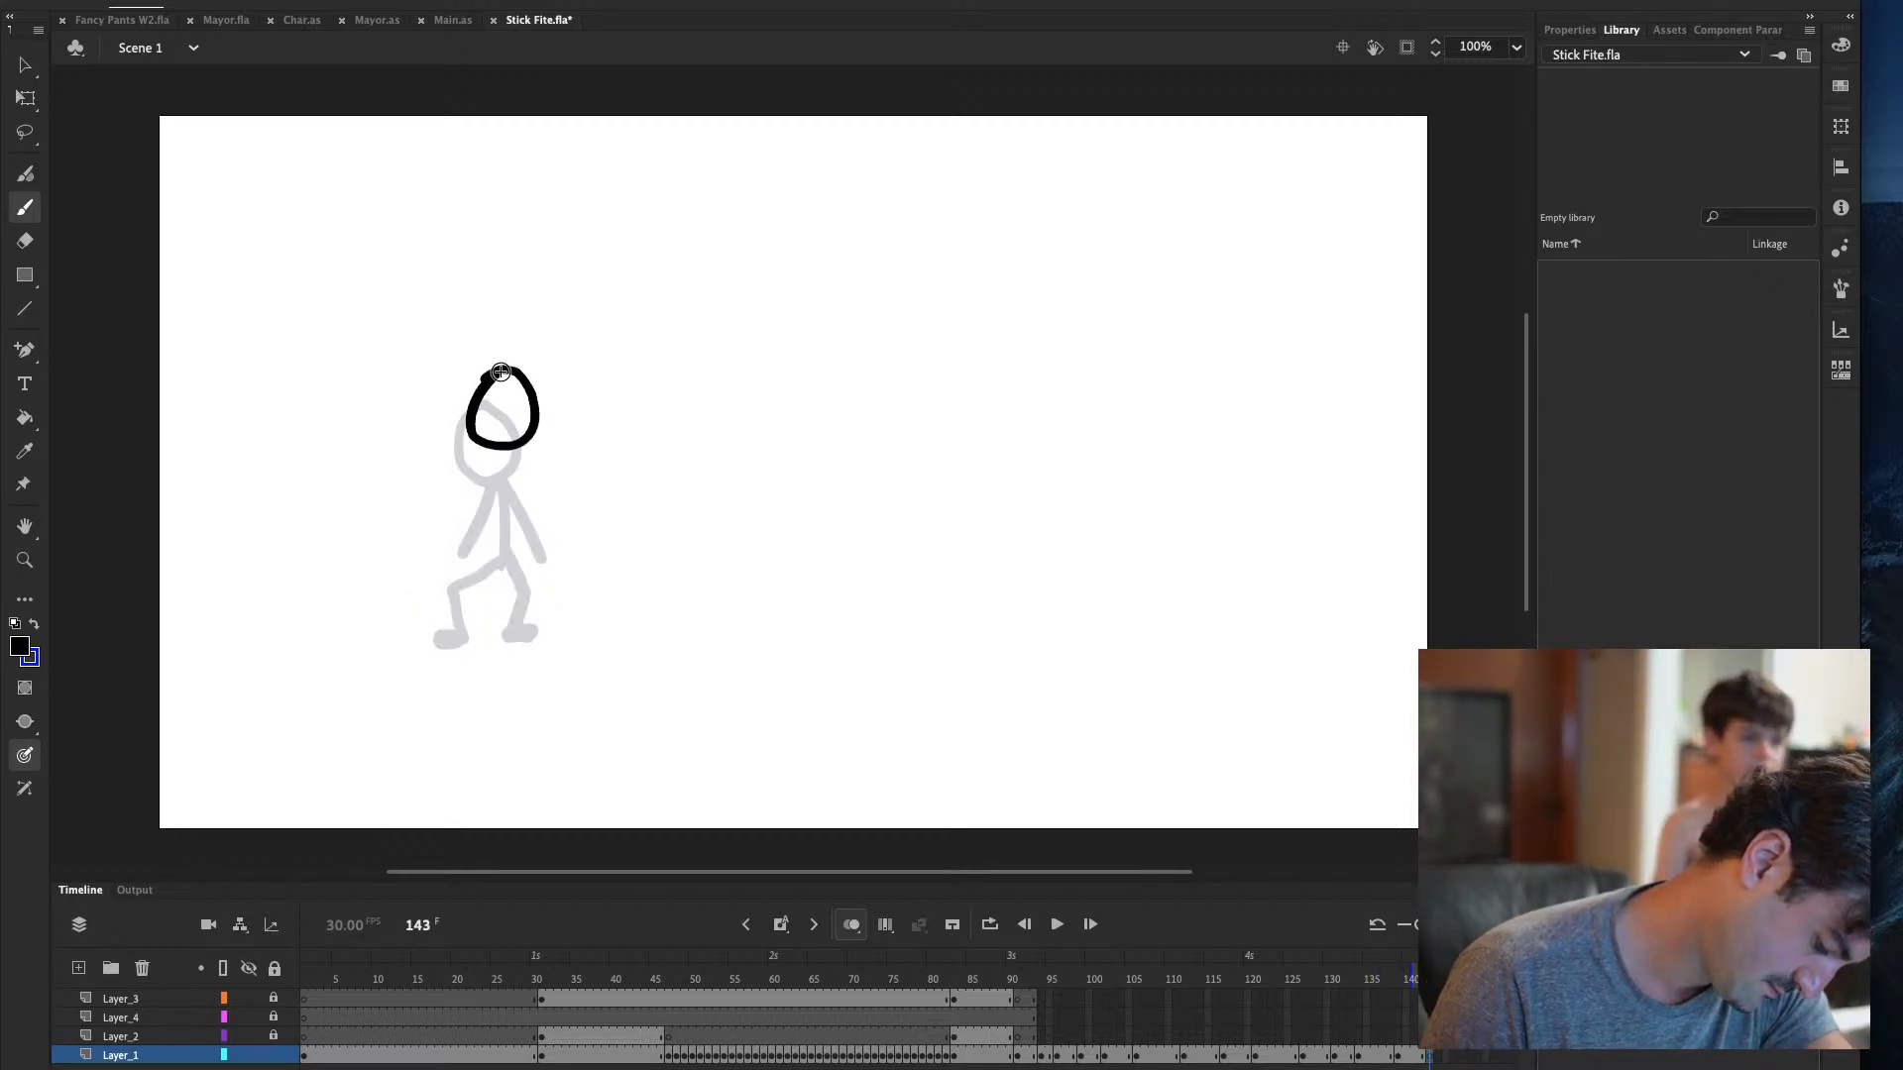
mouse_move(506, 443)
left_mouse_down()
mouse_move(509, 556)
mouse_move(442, 637)
mouse_move(464, 635)
left_mouse_up()
left_click_drag(512, 553, 525, 616)
key("ctrl+z")
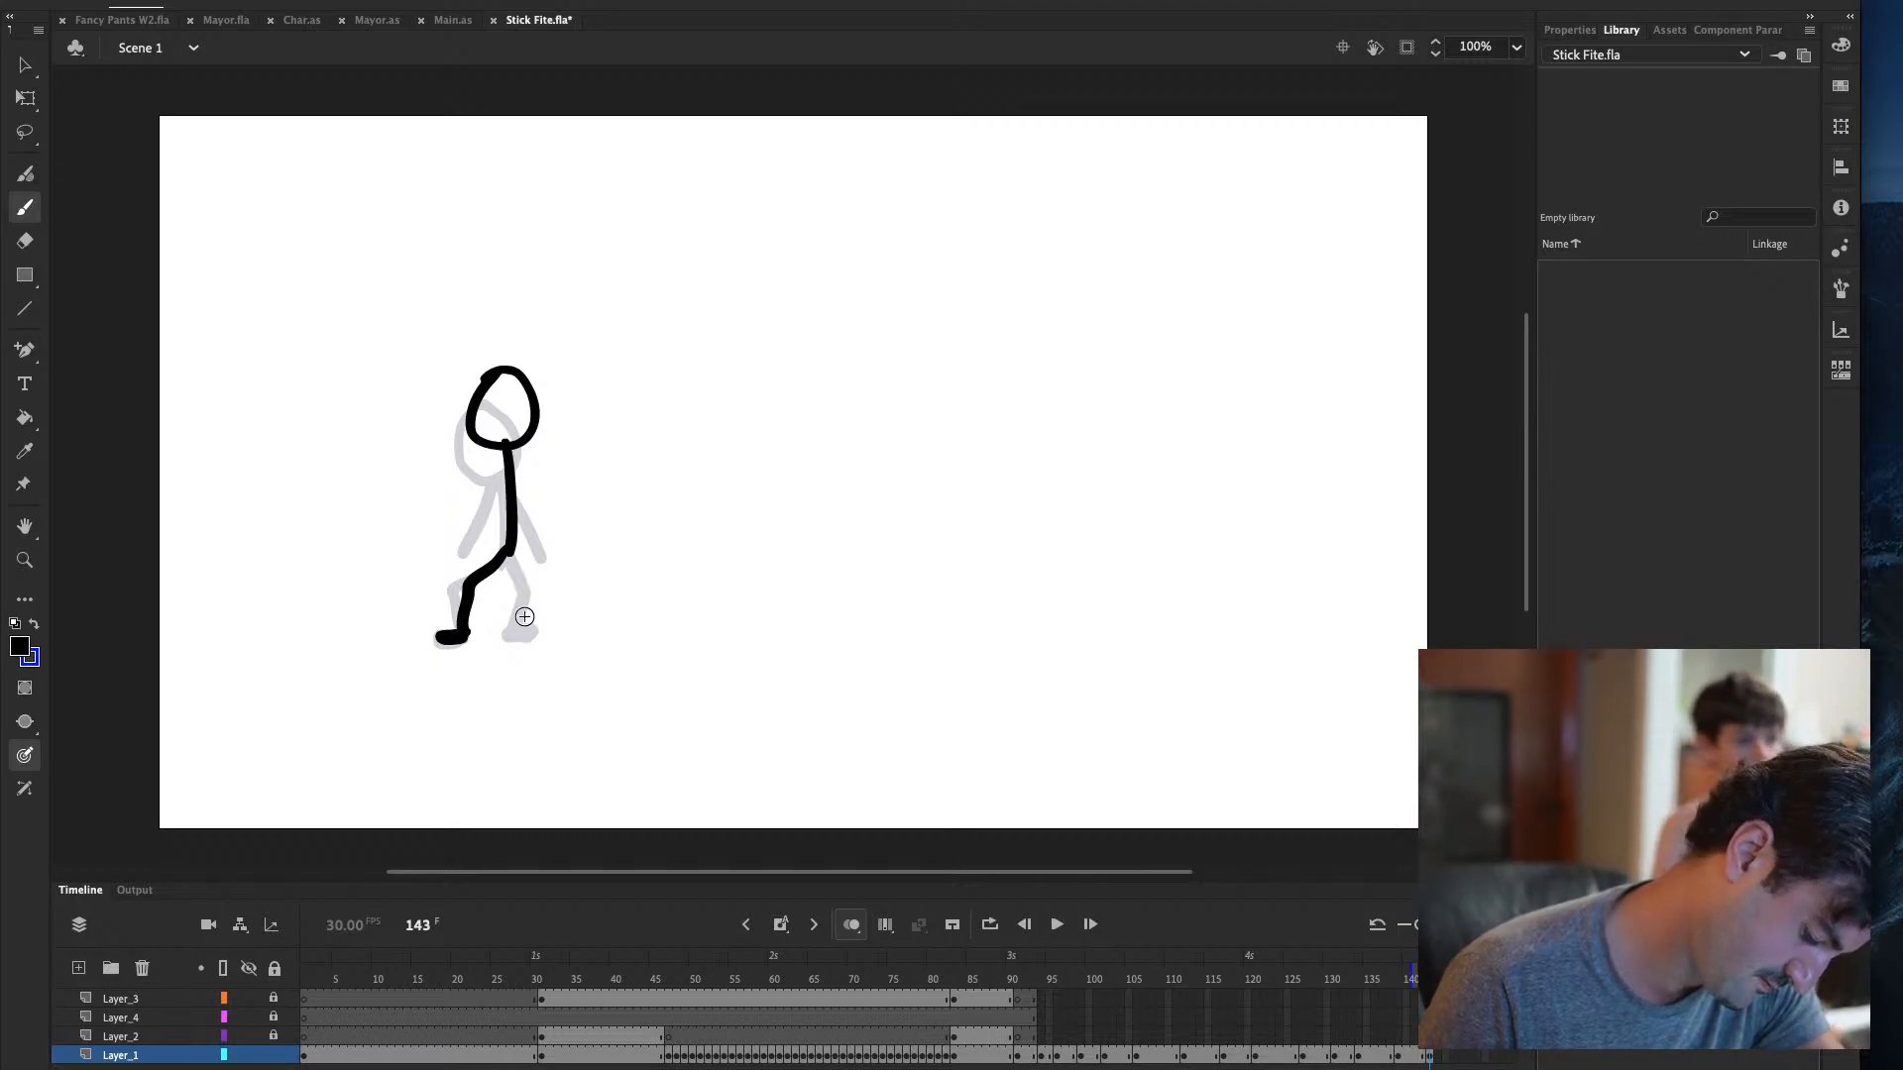
mouse_move(511, 551)
left_mouse_down()
mouse_move(517, 638)
mouse_move(535, 634)
left_mouse_up()
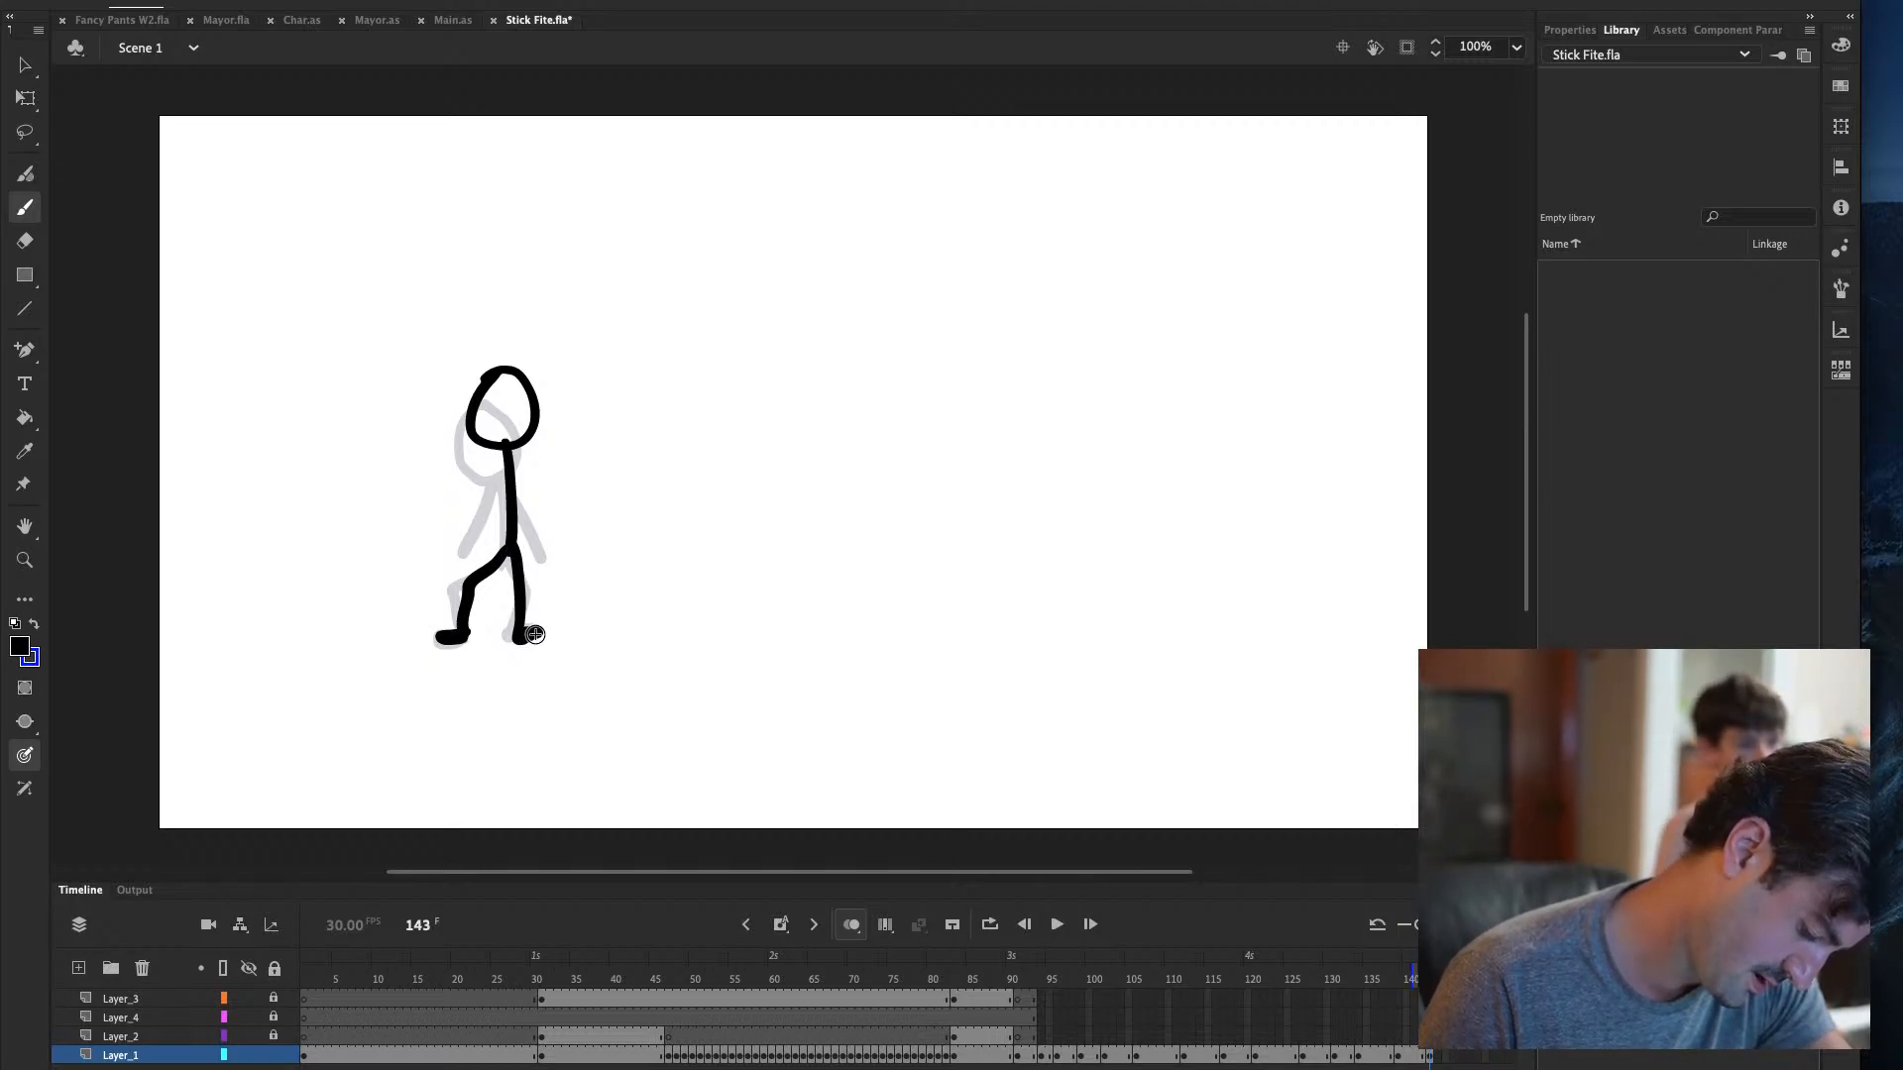
Draw both arms hanging from the shoulders on frame 143 and redraw the front leg as a straighter stroke
left_click_drag(503, 451, 488, 543)
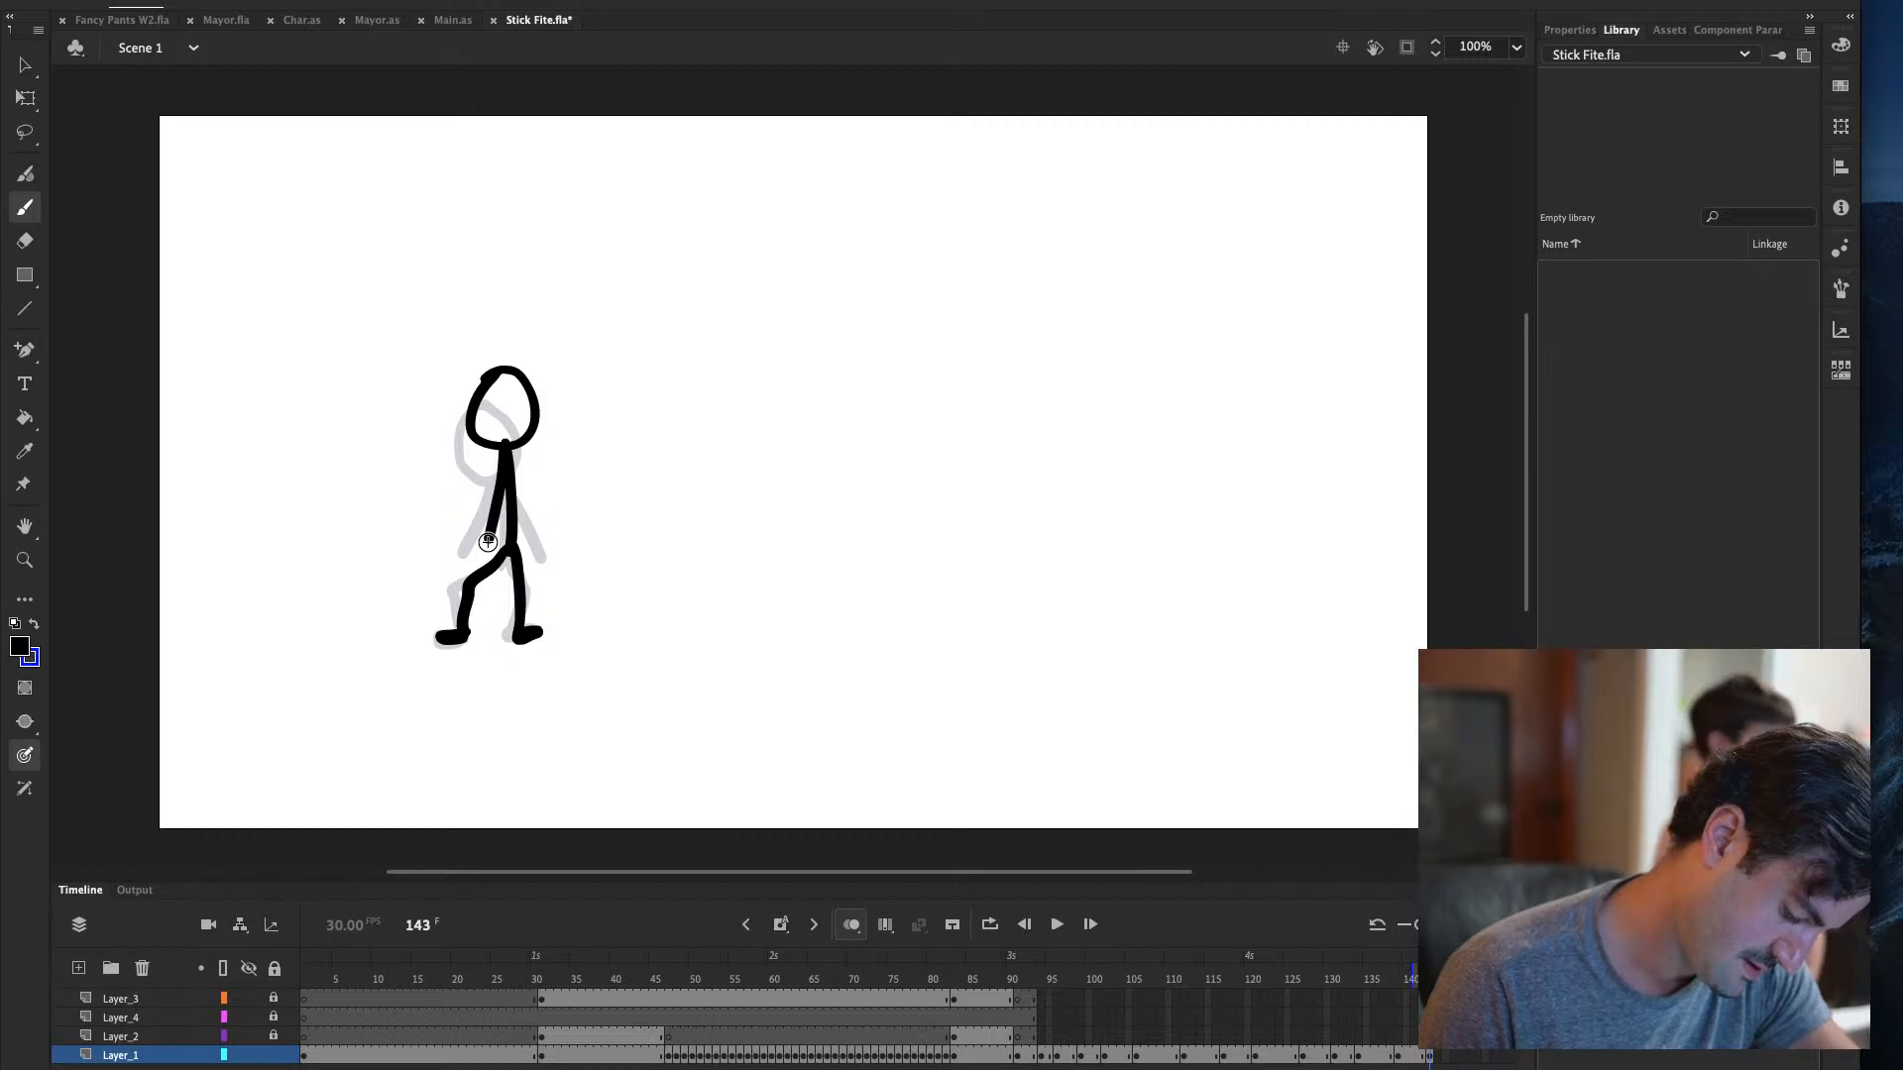
left_click_drag(507, 451, 538, 541)
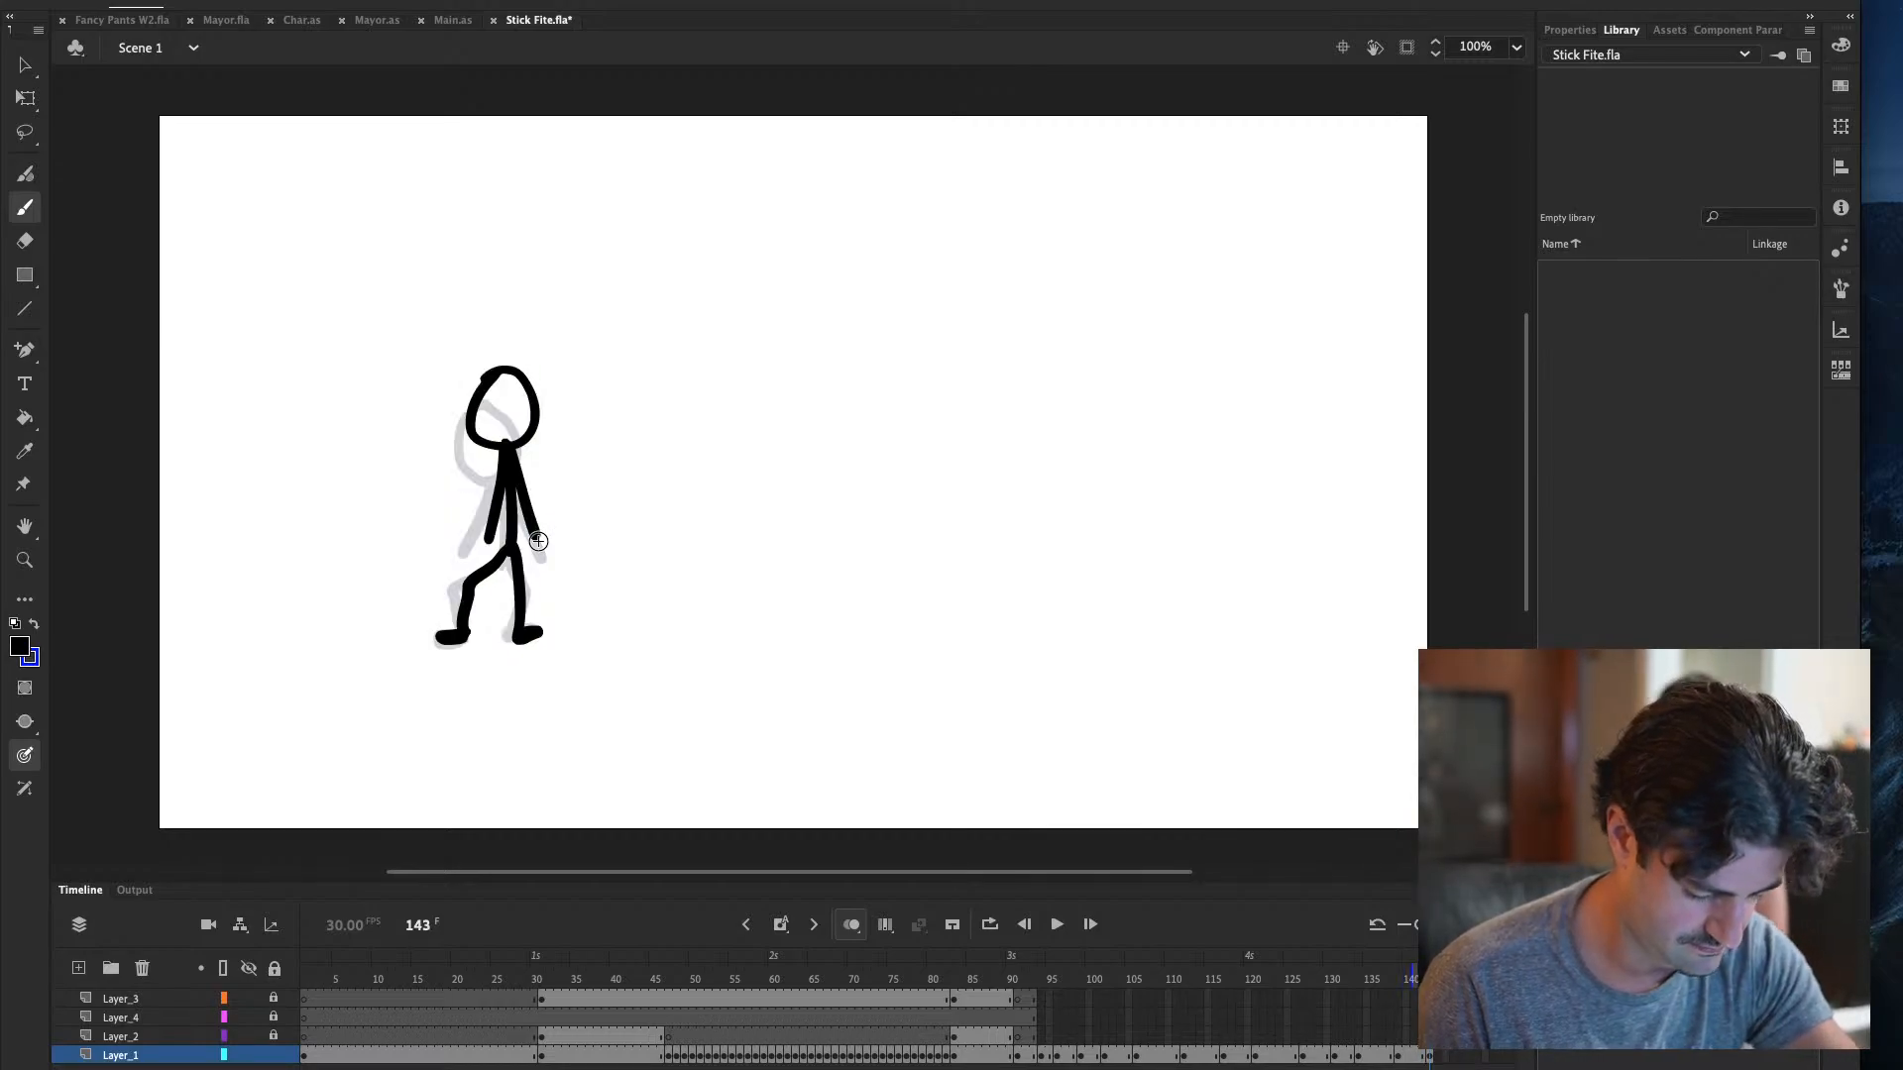
key("e")
mouse_move(462, 607)
left_mouse_down()
mouse_move(494, 558)
mouse_move(458, 637)
left_mouse_up()
key("b")
key("comma")
key("period")
key("ctrl+z")
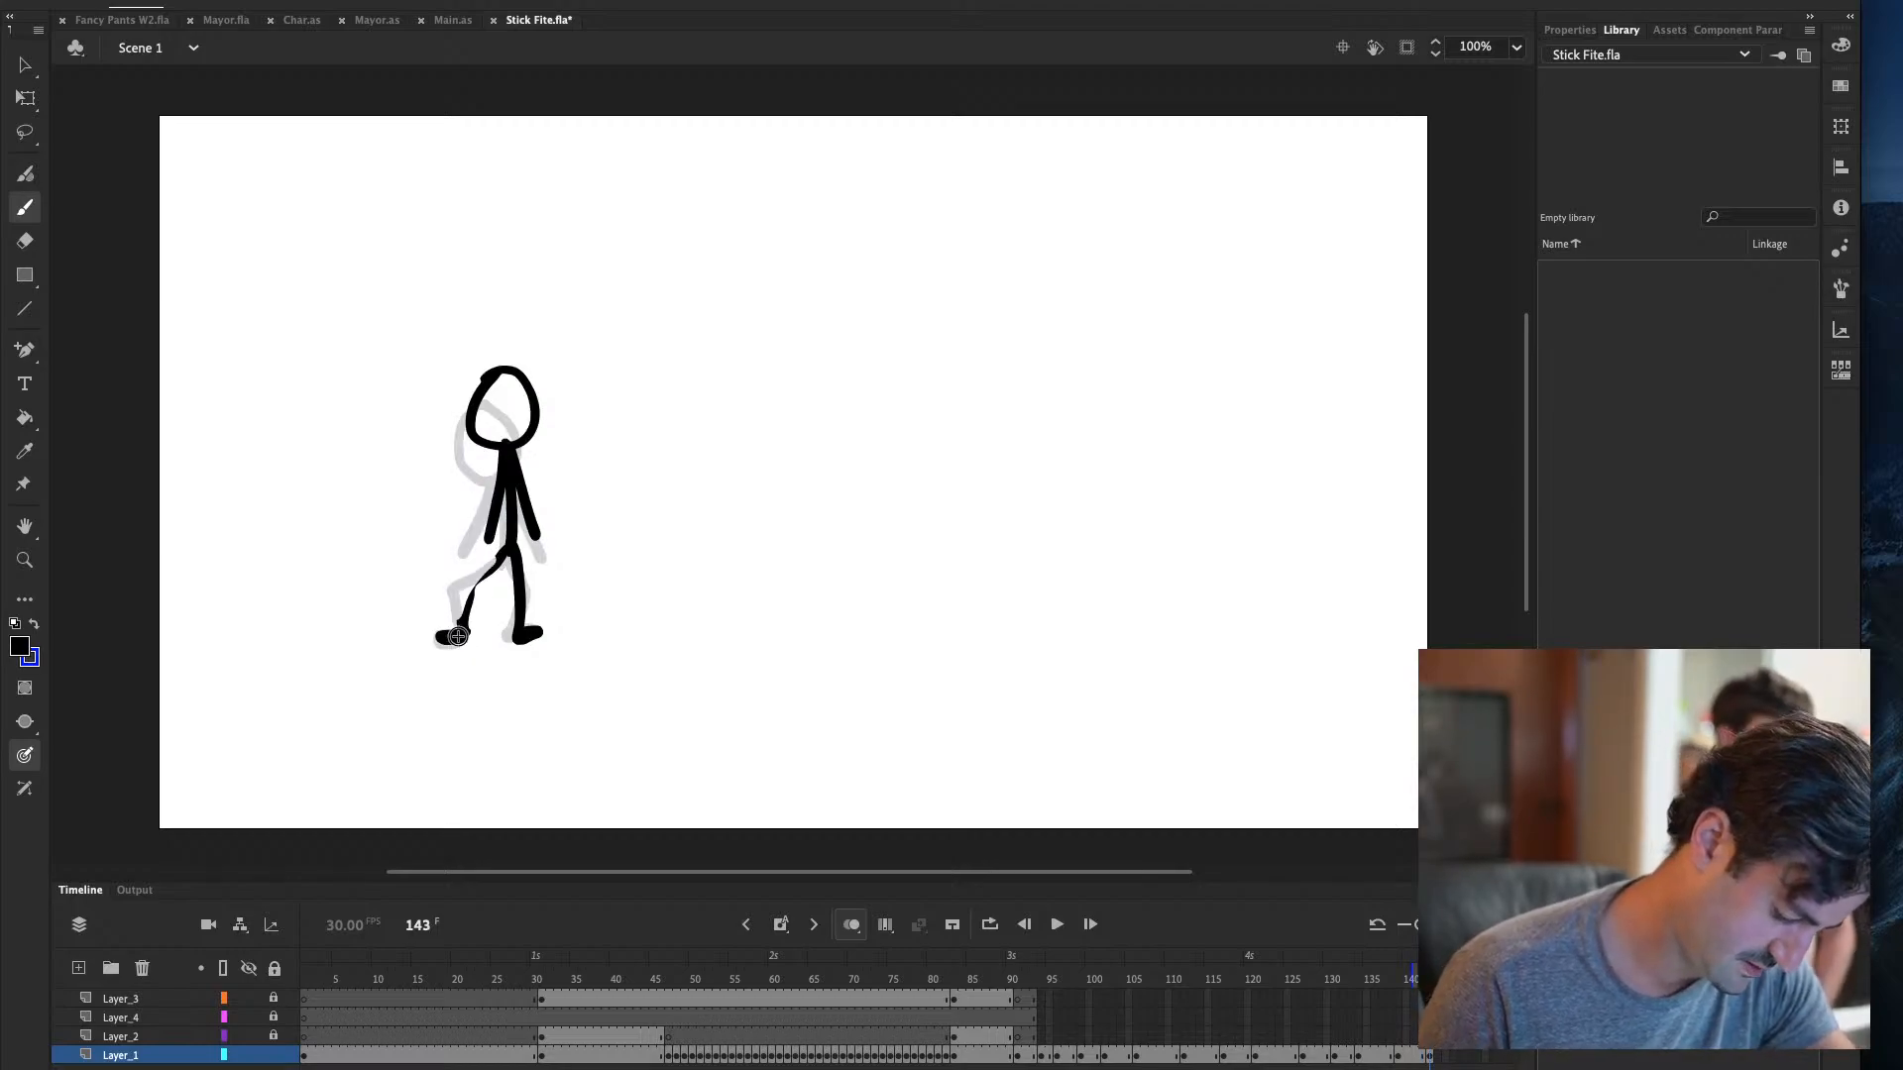
left_click_drag(502, 557, 465, 633)
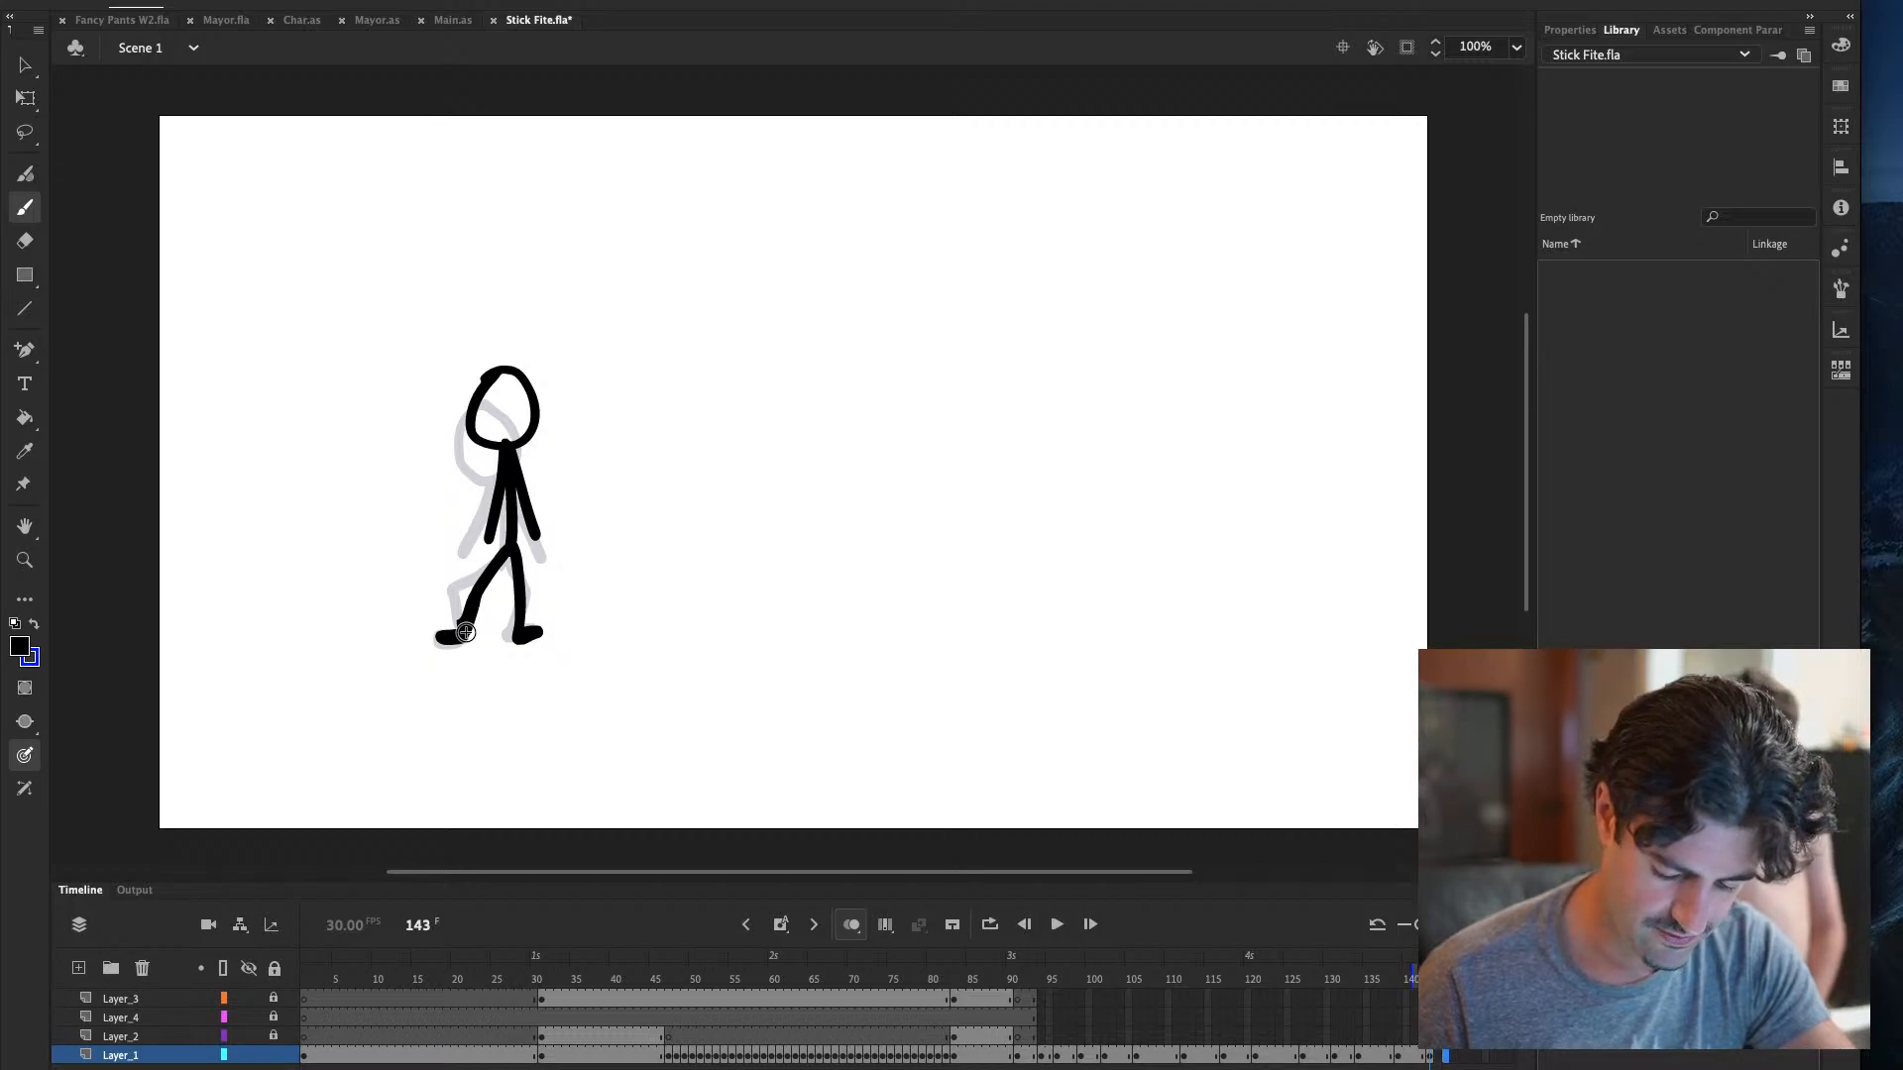
Insert a blank keyframe at frame 145 and draw the upright figure's head, torso and both legs with feet
key("period")
key("comma")
key("period")
key("period")
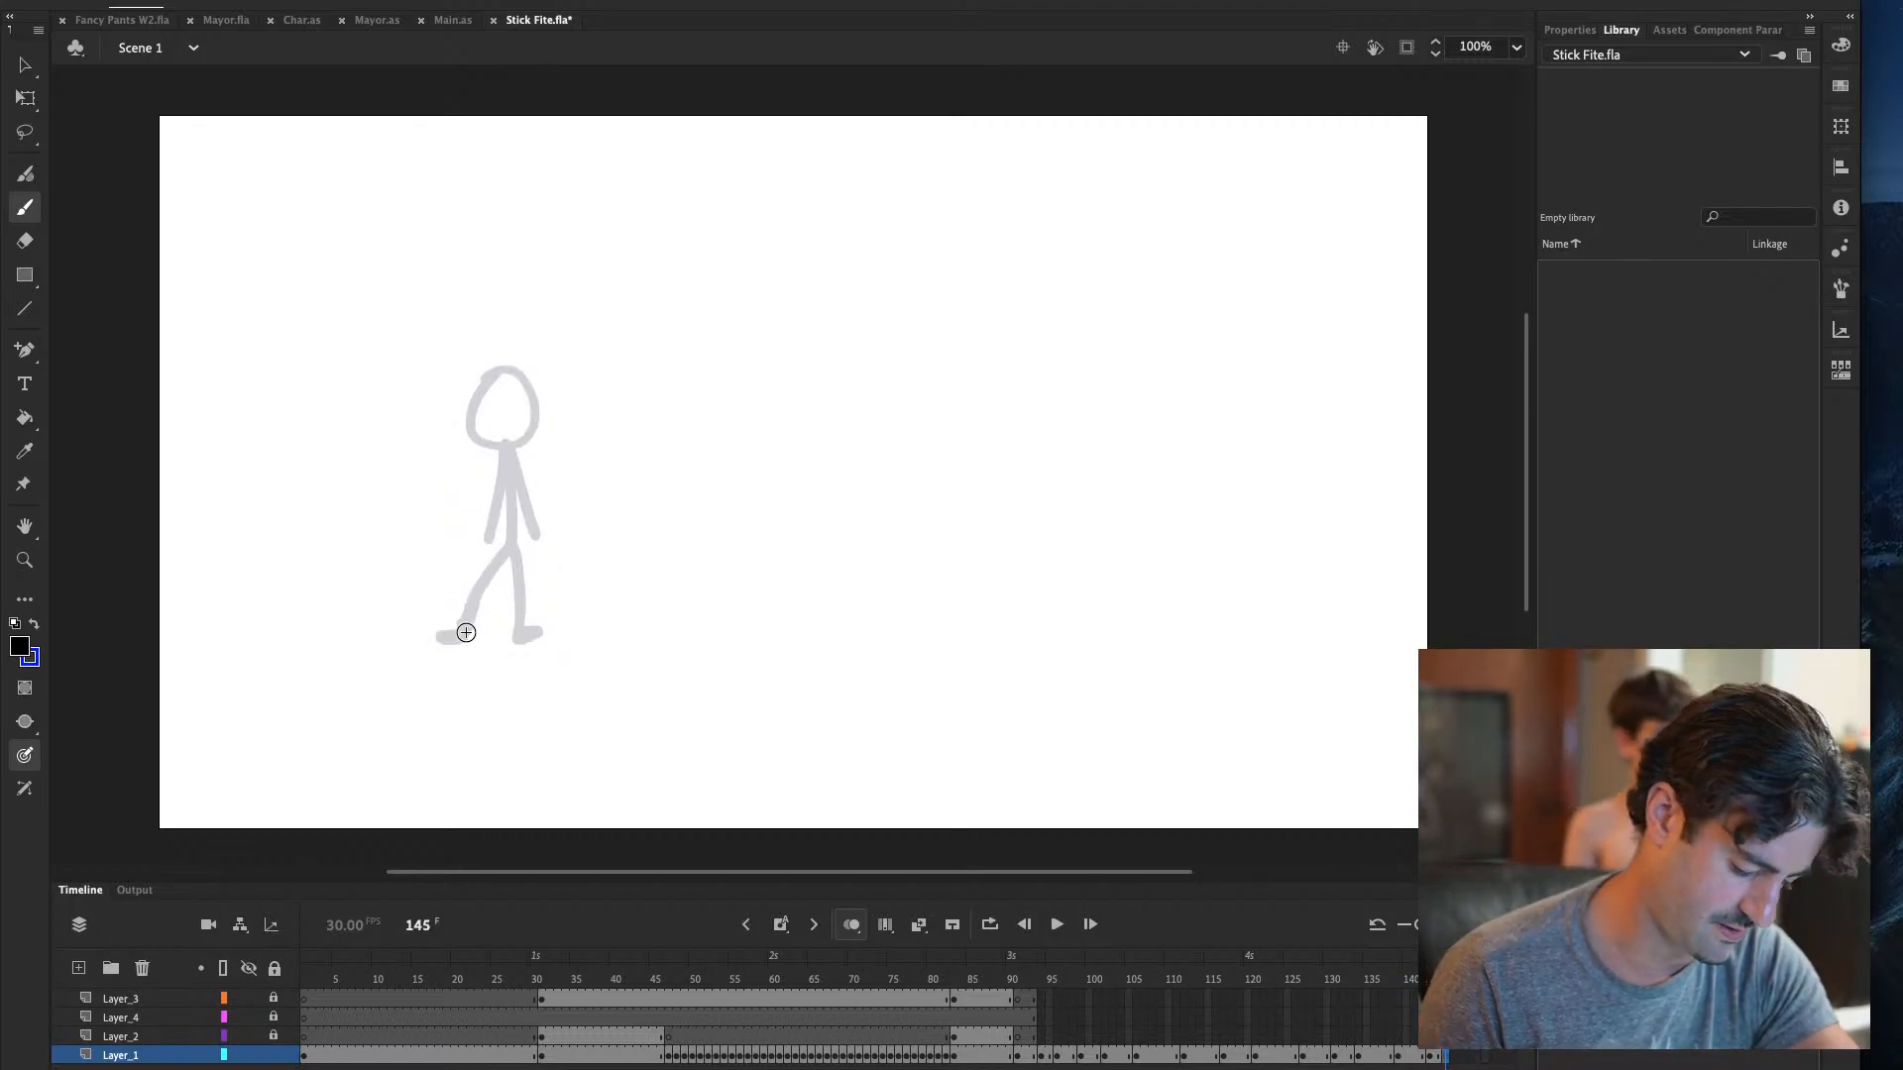
mouse_move(517, 355)
left_mouse_down()
mouse_move(518, 424)
mouse_move(522, 356)
mouse_move(478, 379)
mouse_move(513, 353)
left_mouse_up()
key("super+z")
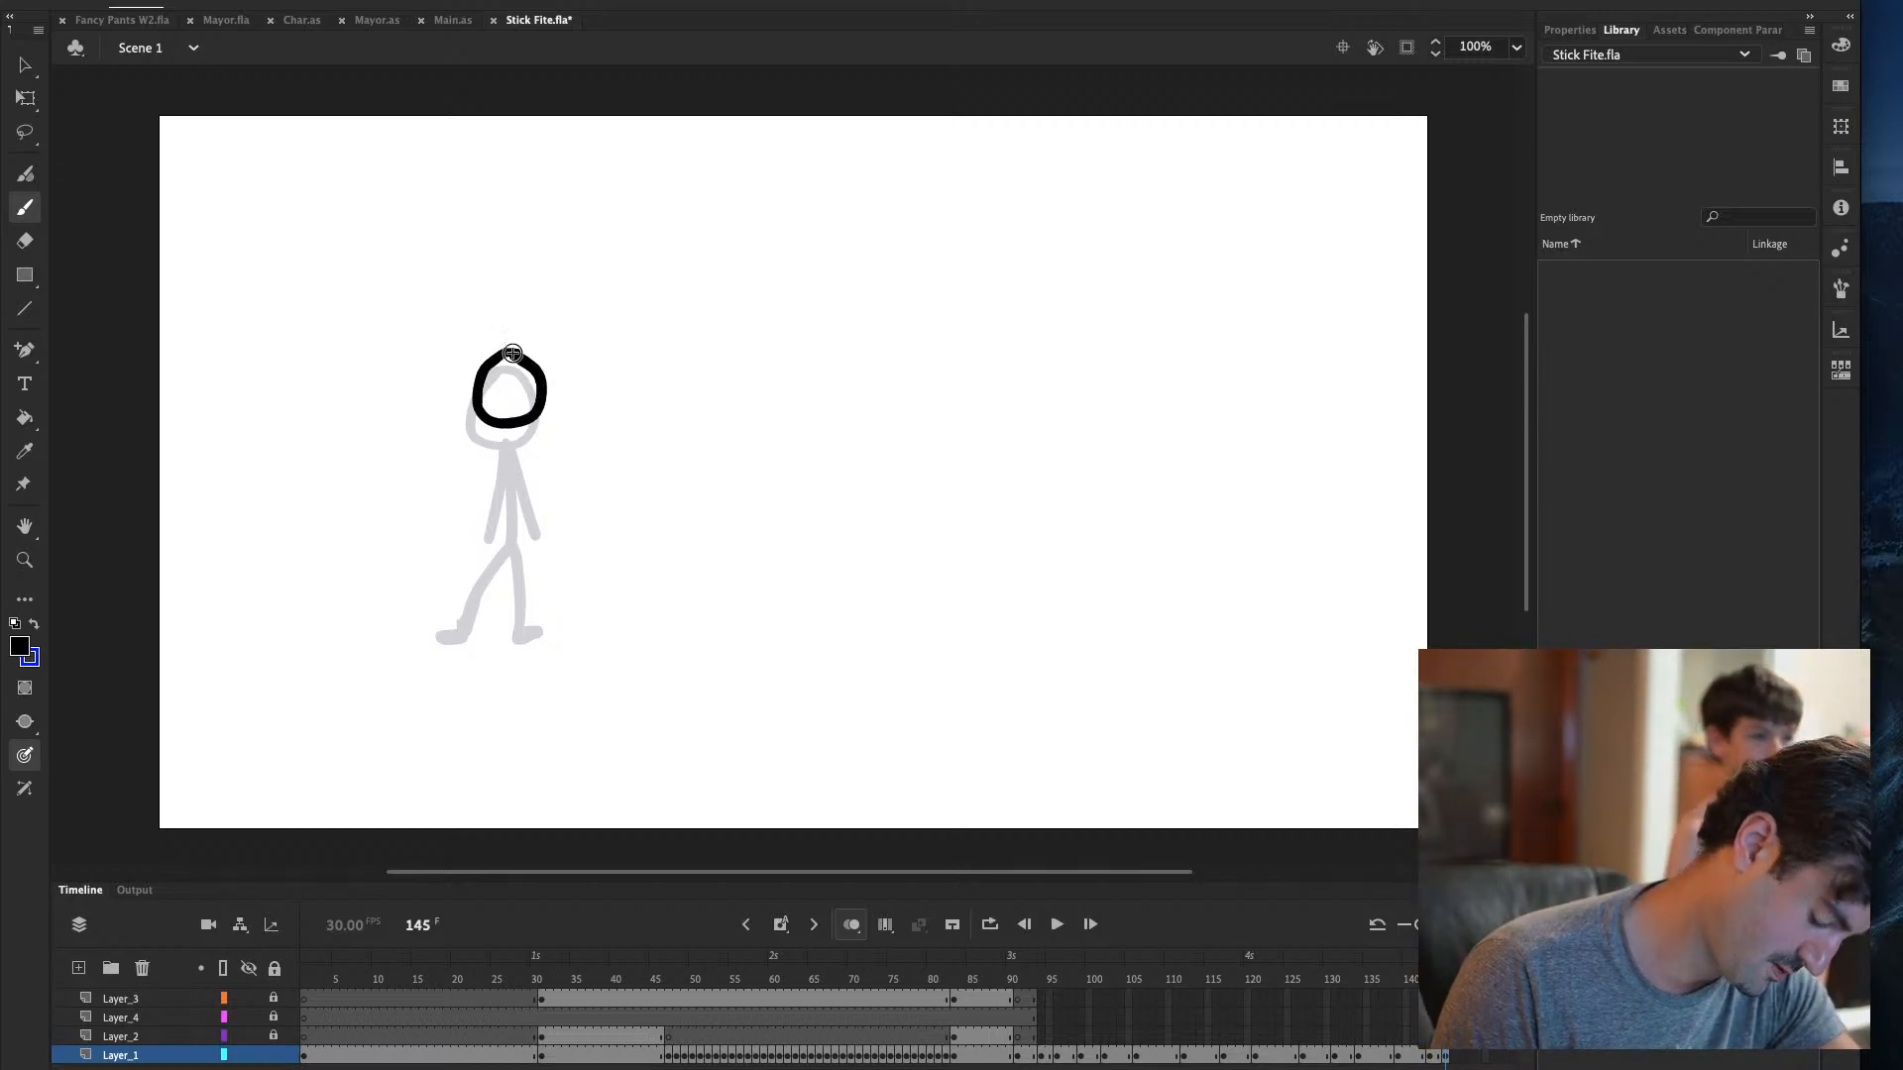
left_click_drag(511, 428, 508, 538)
key("super+z")
left_click_drag(511, 427, 508, 544)
key("super+z")
mouse_move(511, 426)
left_mouse_down()
mouse_move(510, 544)
mouse_move(473, 635)
left_mouse_up()
left_click_drag(515, 544, 550, 630)
Draw both hanging arms on frame 145, redoing the rear arm as a straight stroke, and play the test movie
left_click_drag(510, 430, 491, 541)
left_click_drag(511, 428, 551, 541)
key("ctrl+z")
key("ctrl+y")
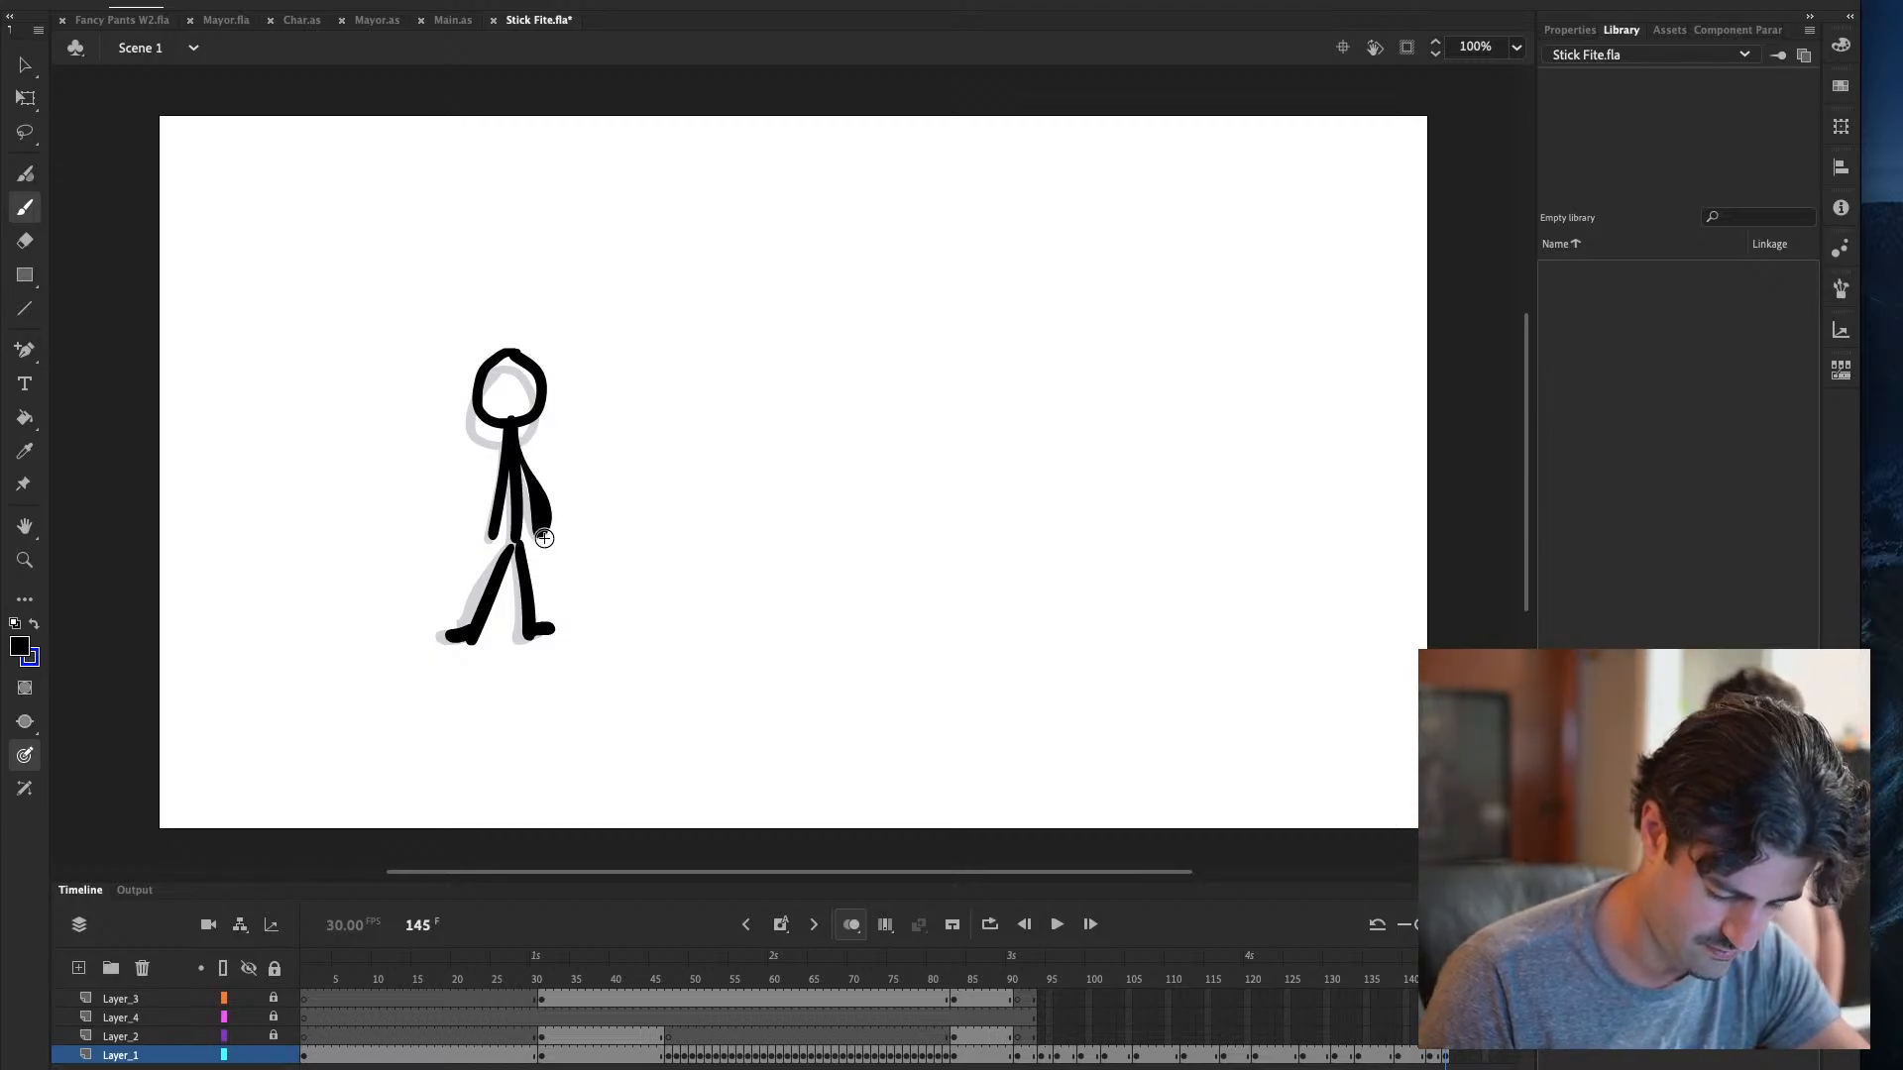
key("ctrl+z")
key("ctrl+y")
key("ctrl+z")
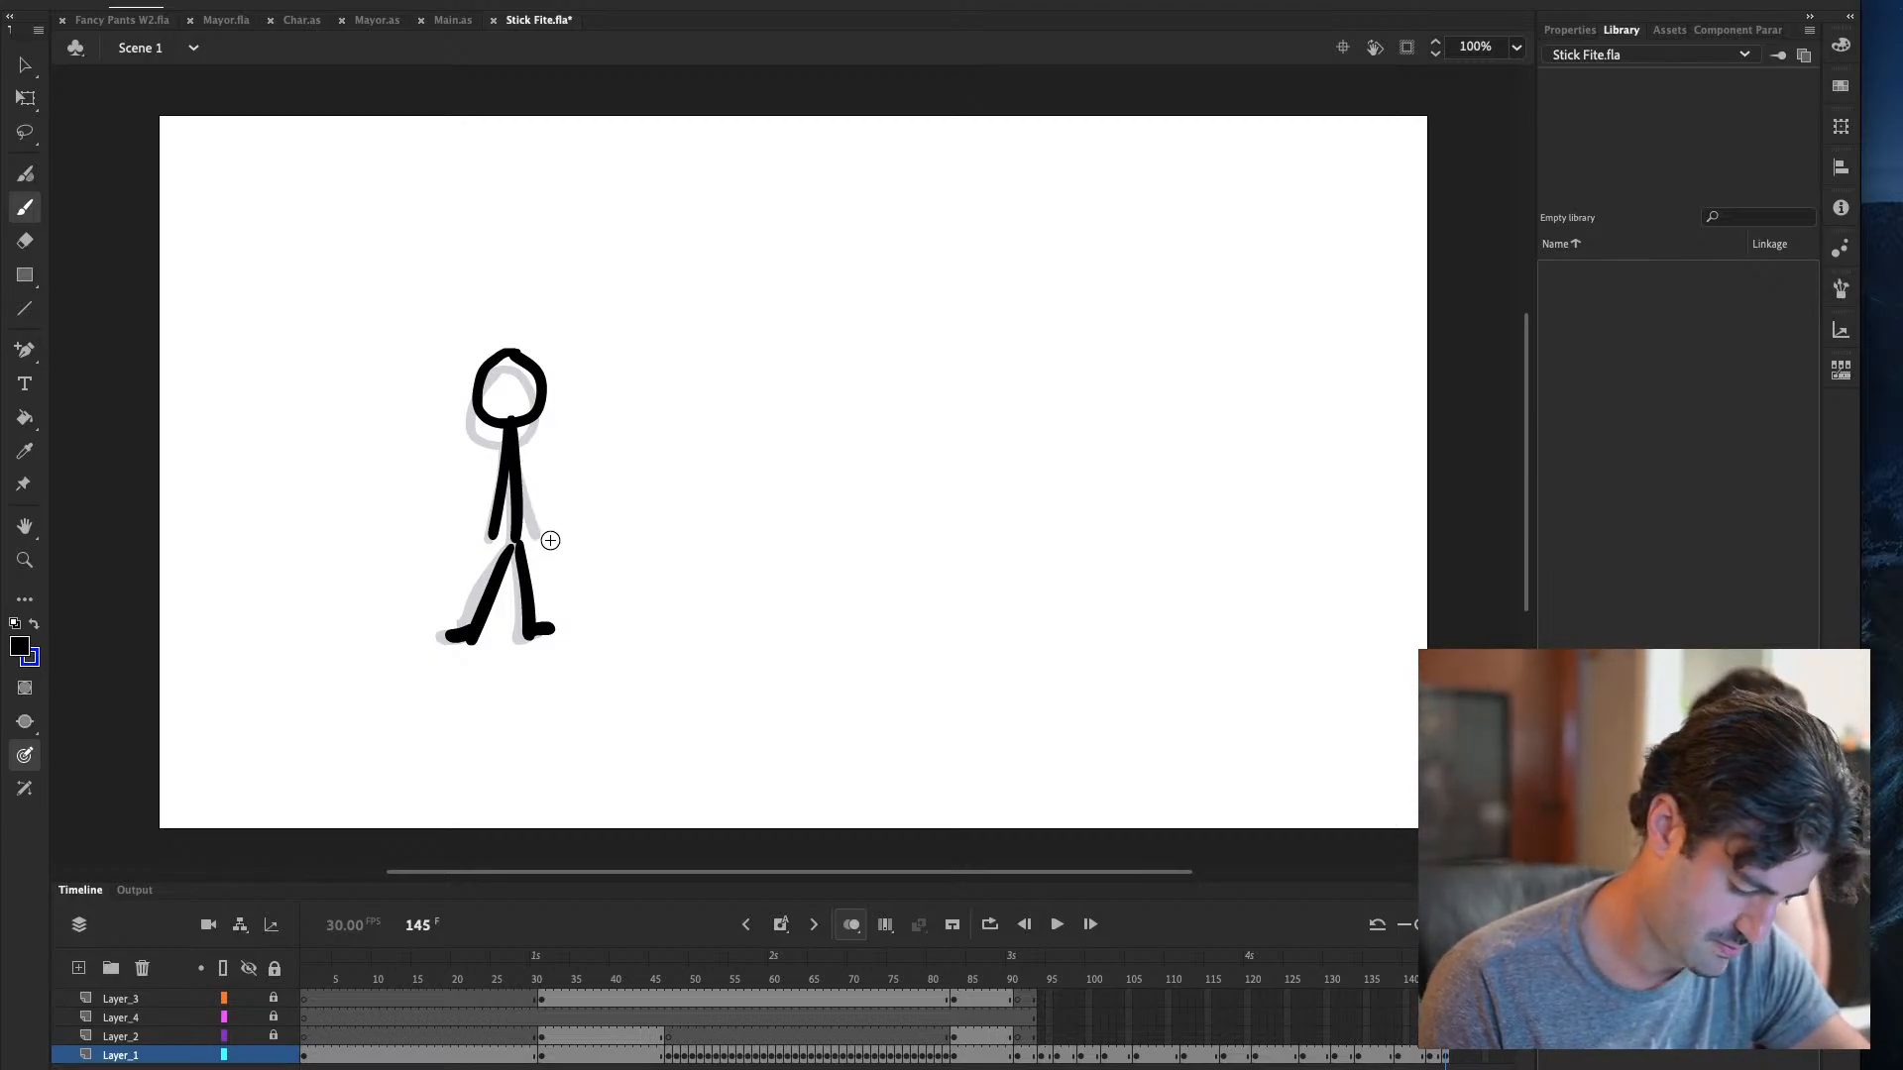
key("ctrl+y")
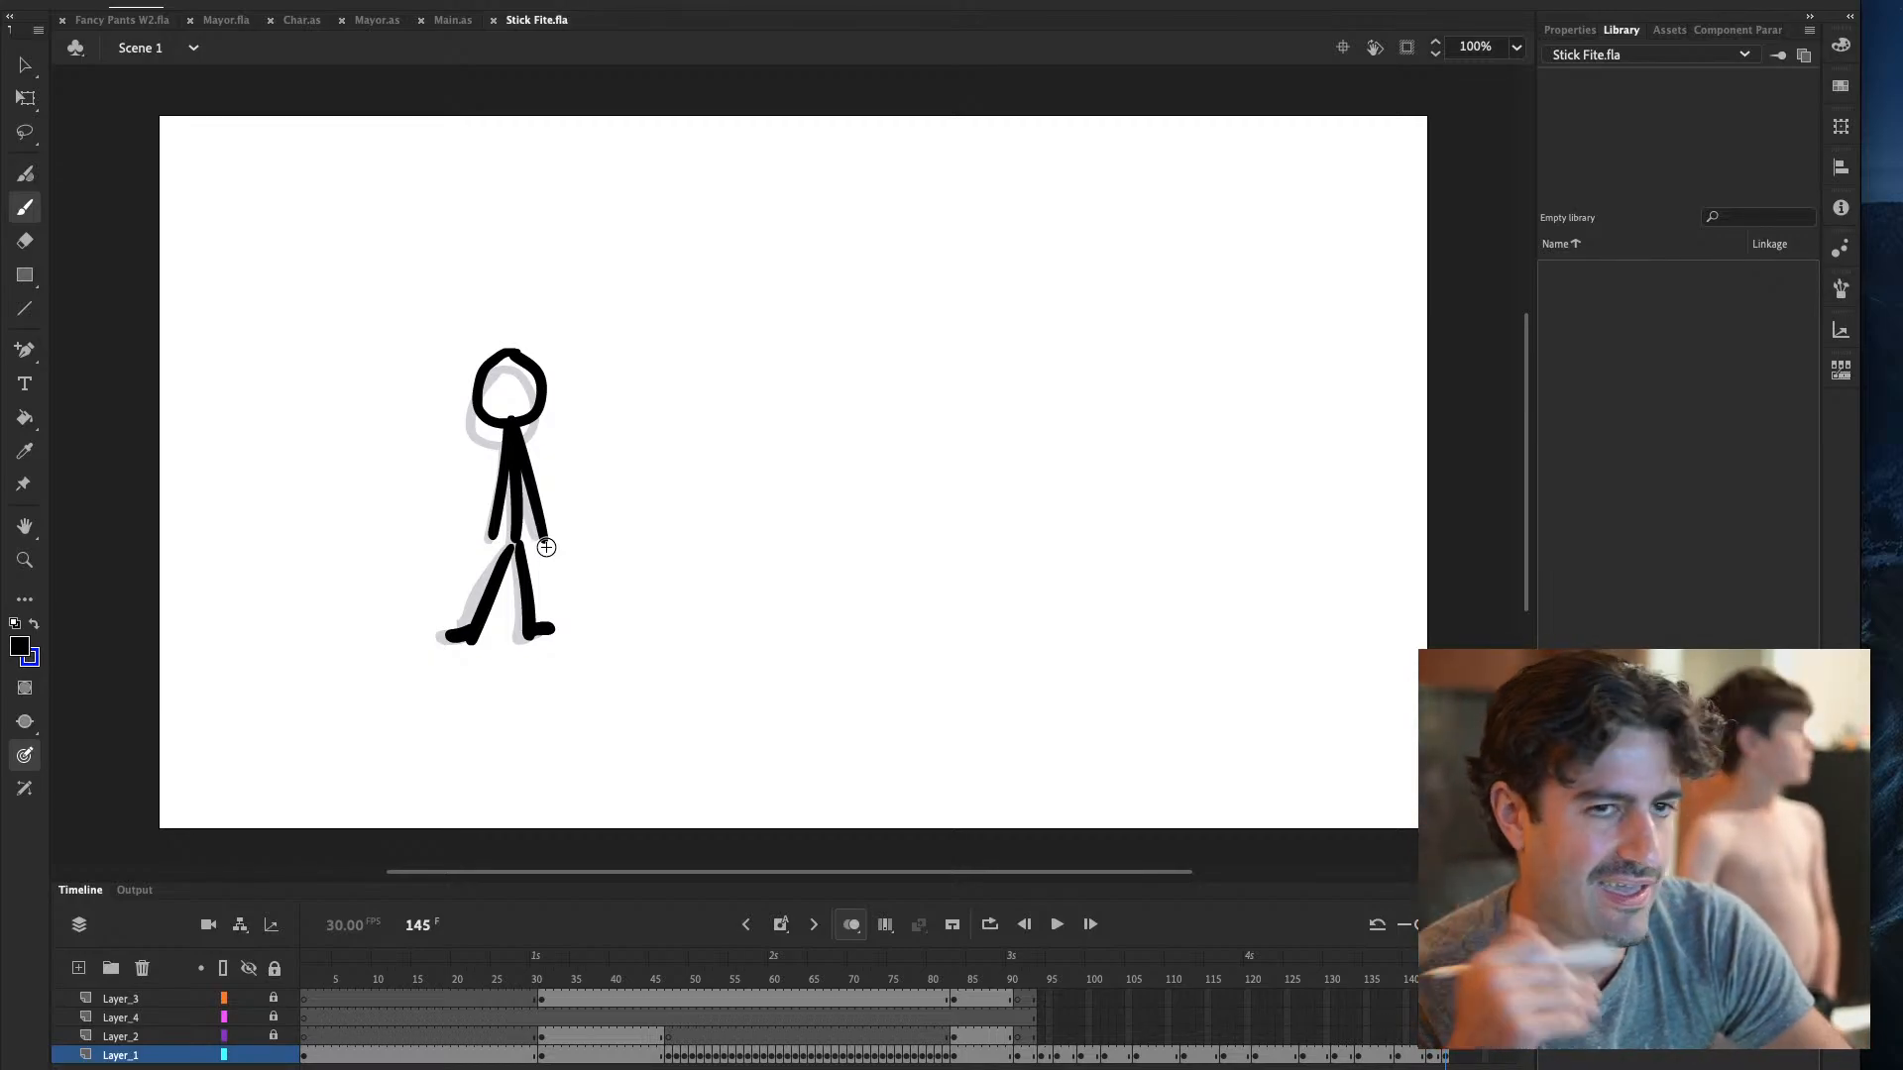
key("ctrl+Return")
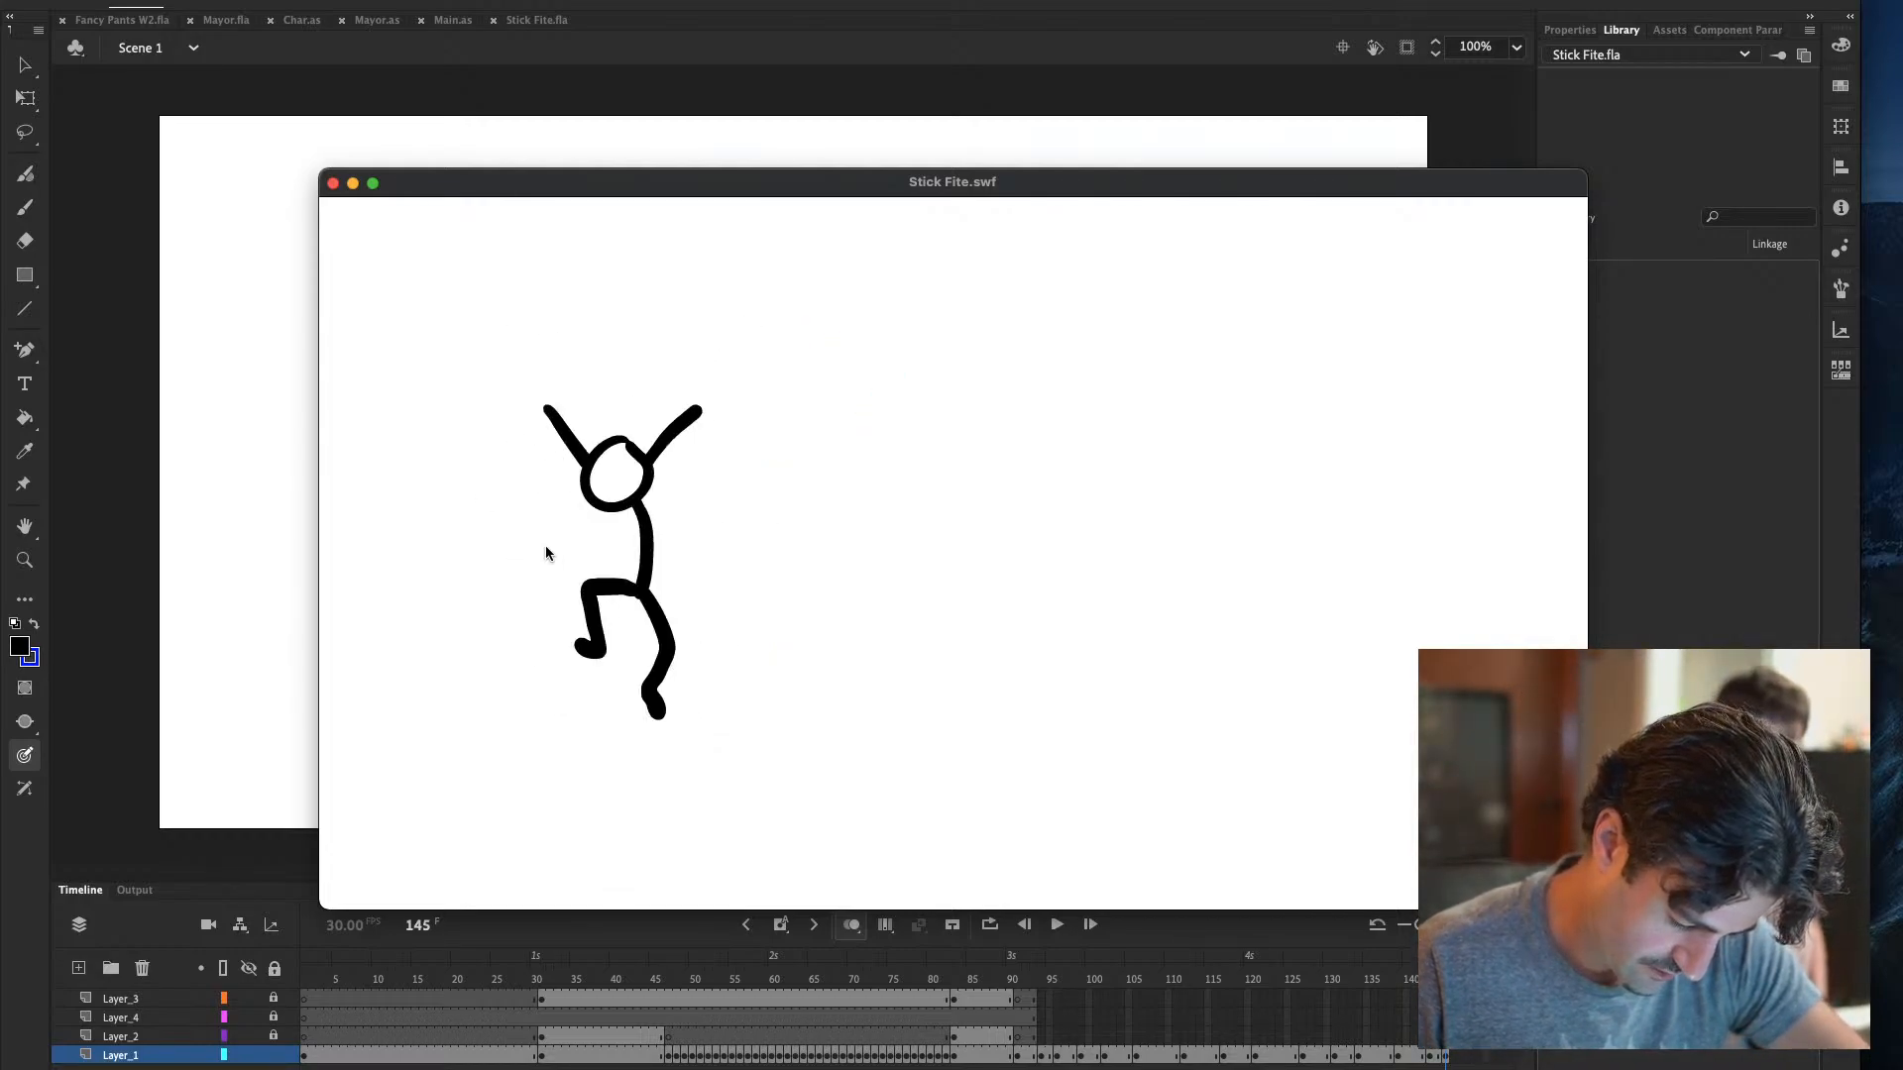
key("super+w")
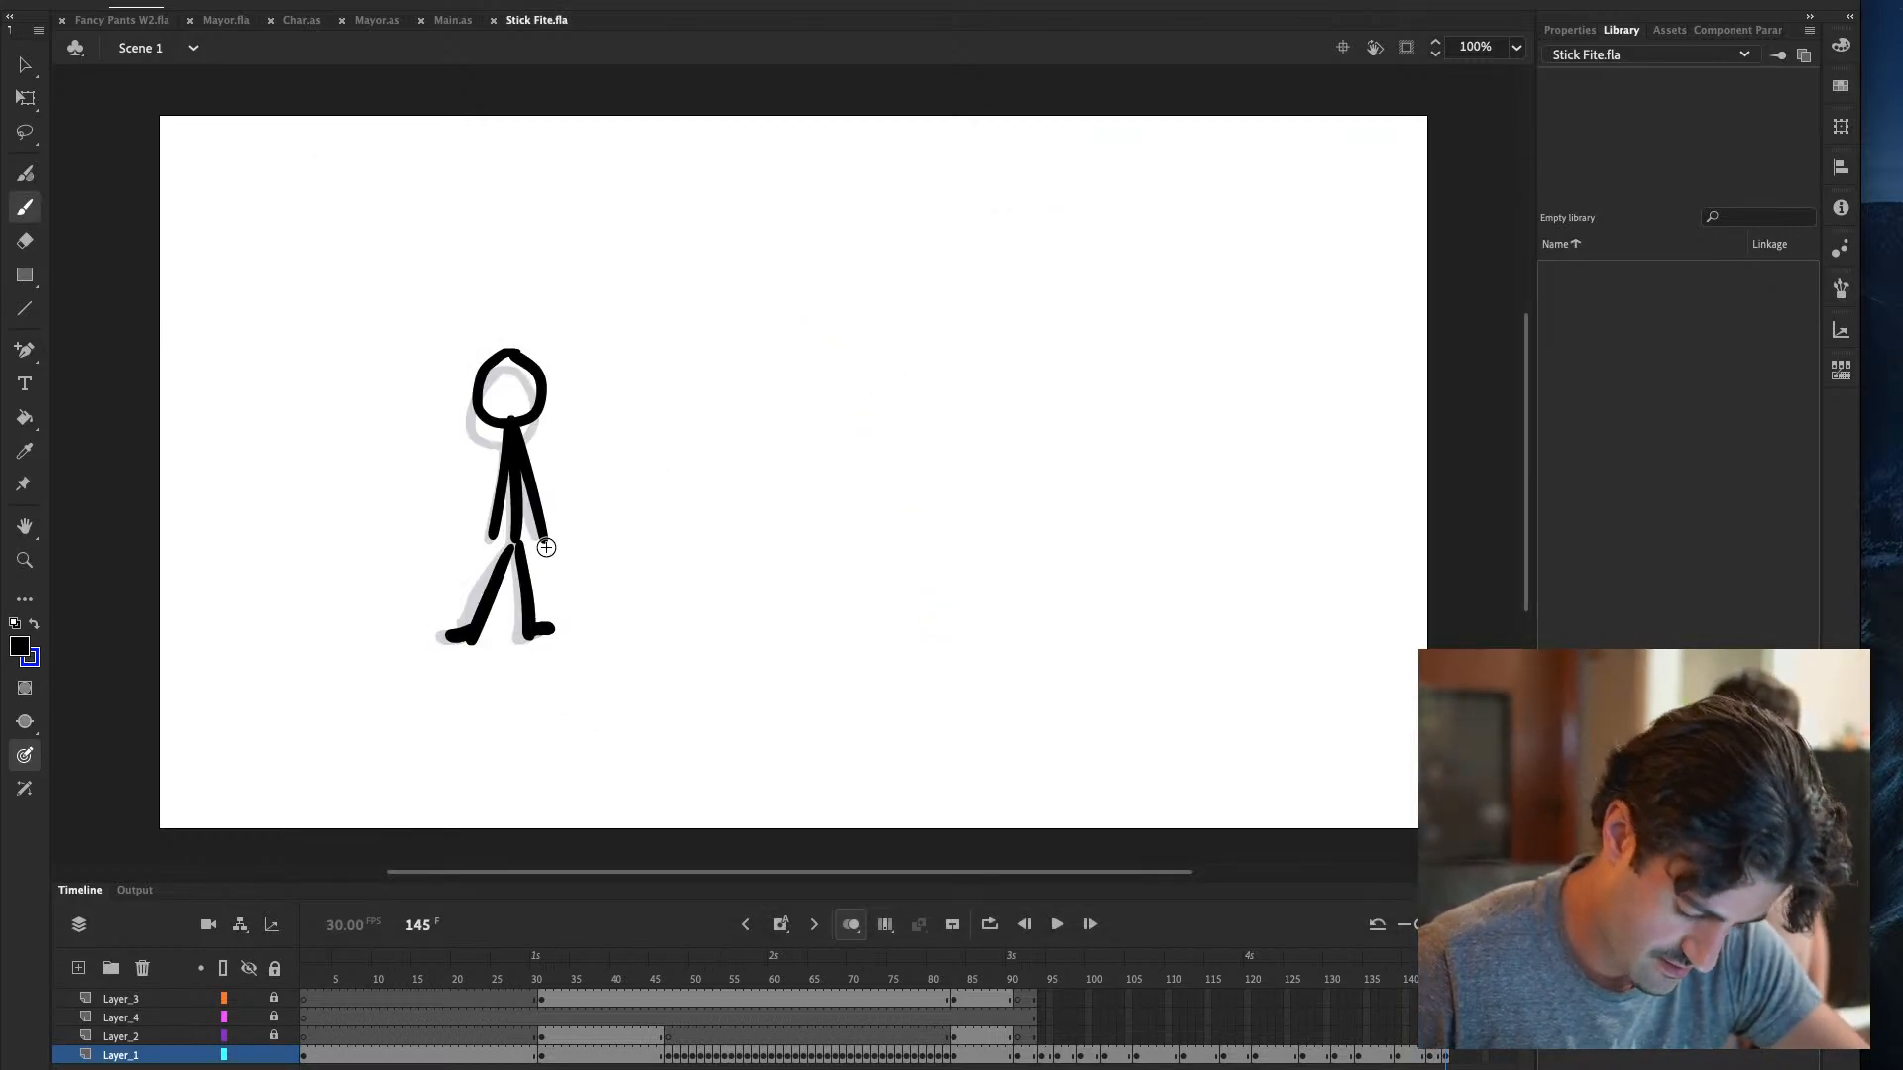
Shorten the holds of the airborne poses by removing frames across all layers around frames 109 and 115
left_click_drag(1098, 970, 1164, 1050)
right_click(1165, 1029)
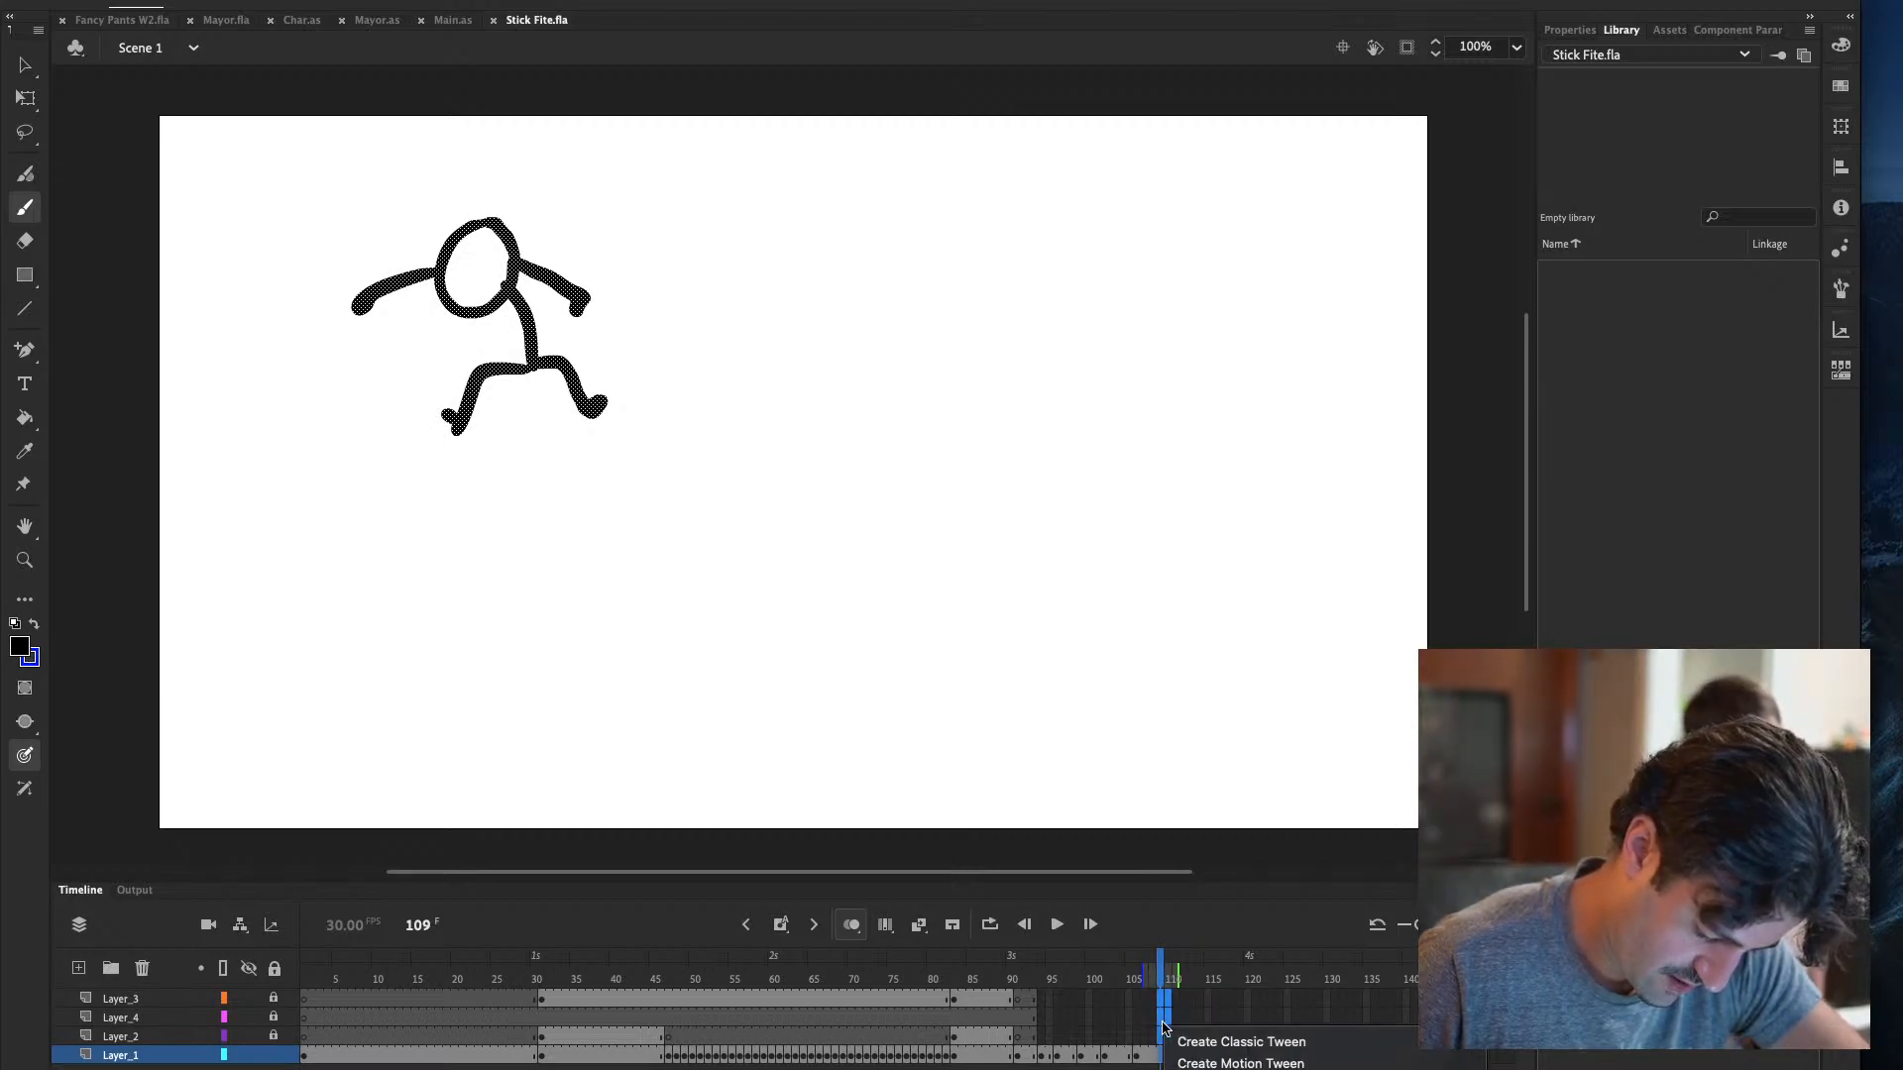
left_click(1232, 1063)
left_click(1143, 615)
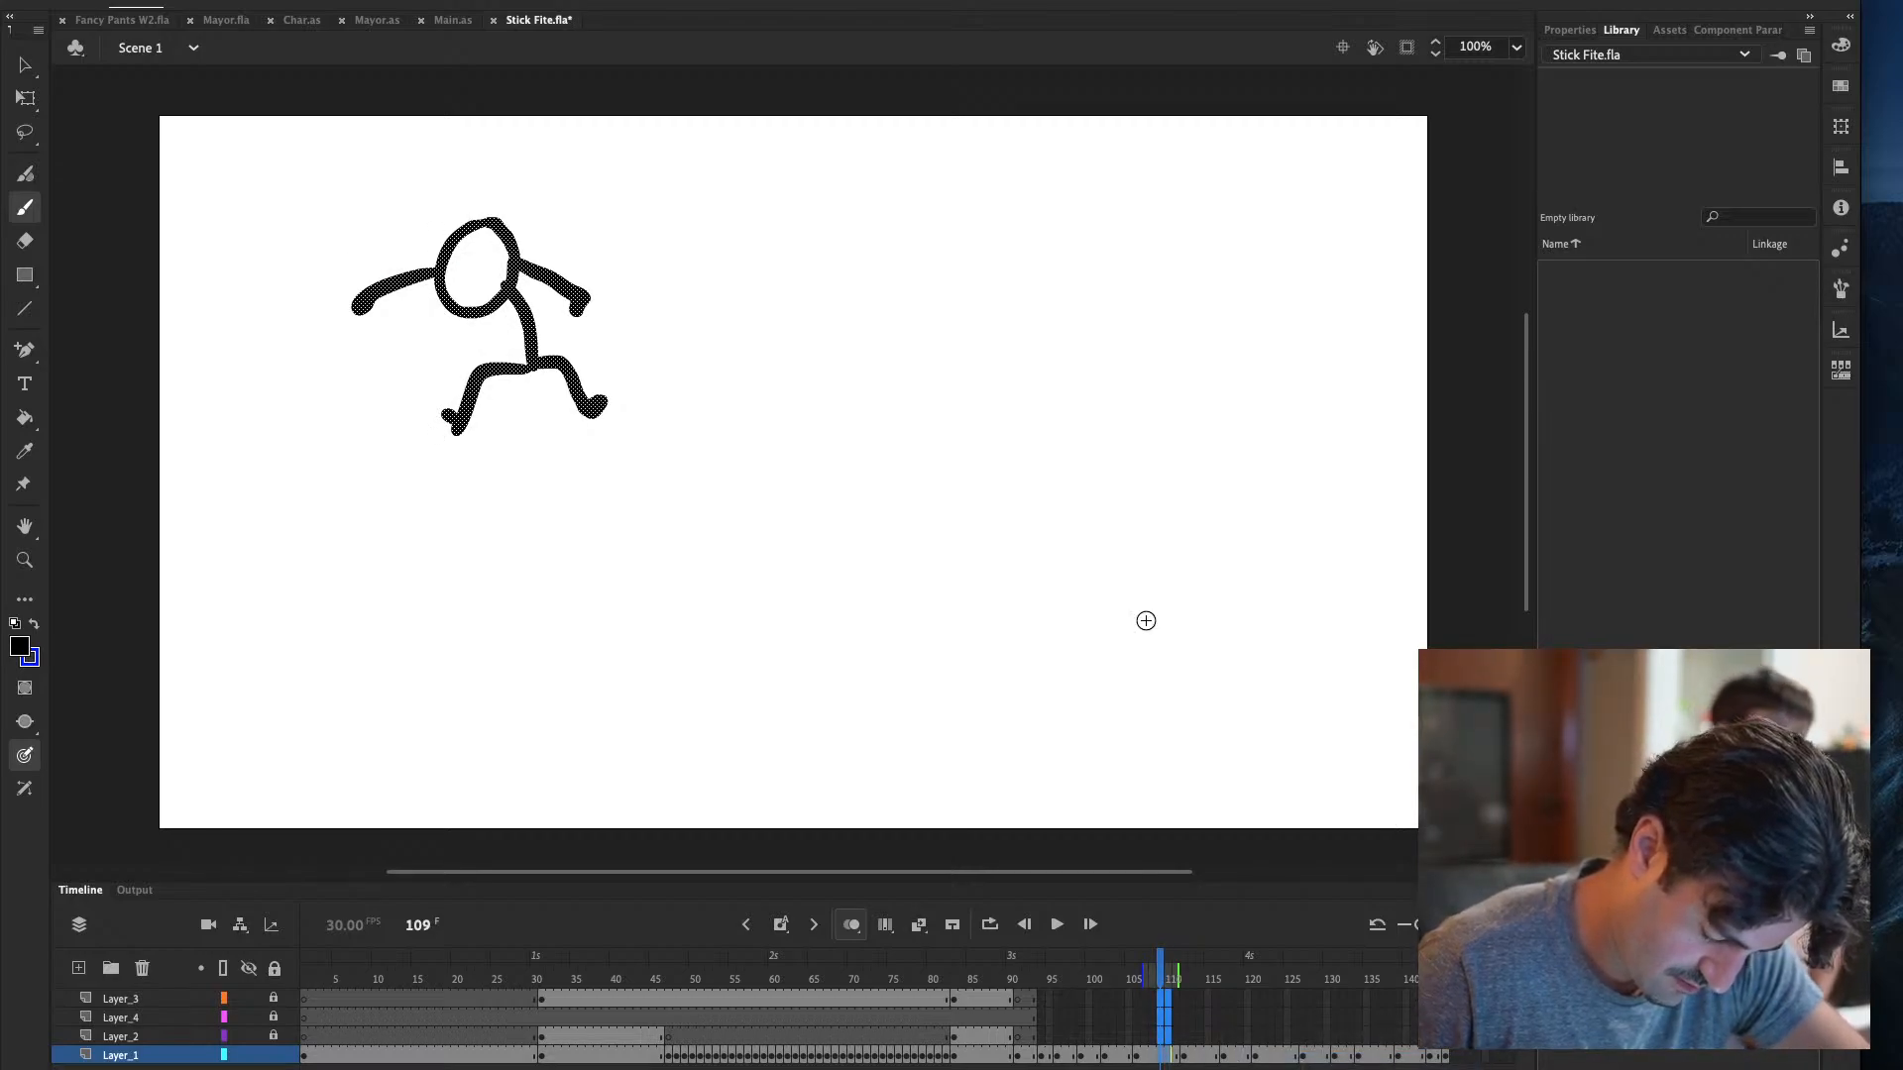
right_click(1167, 1029)
key("Escape")
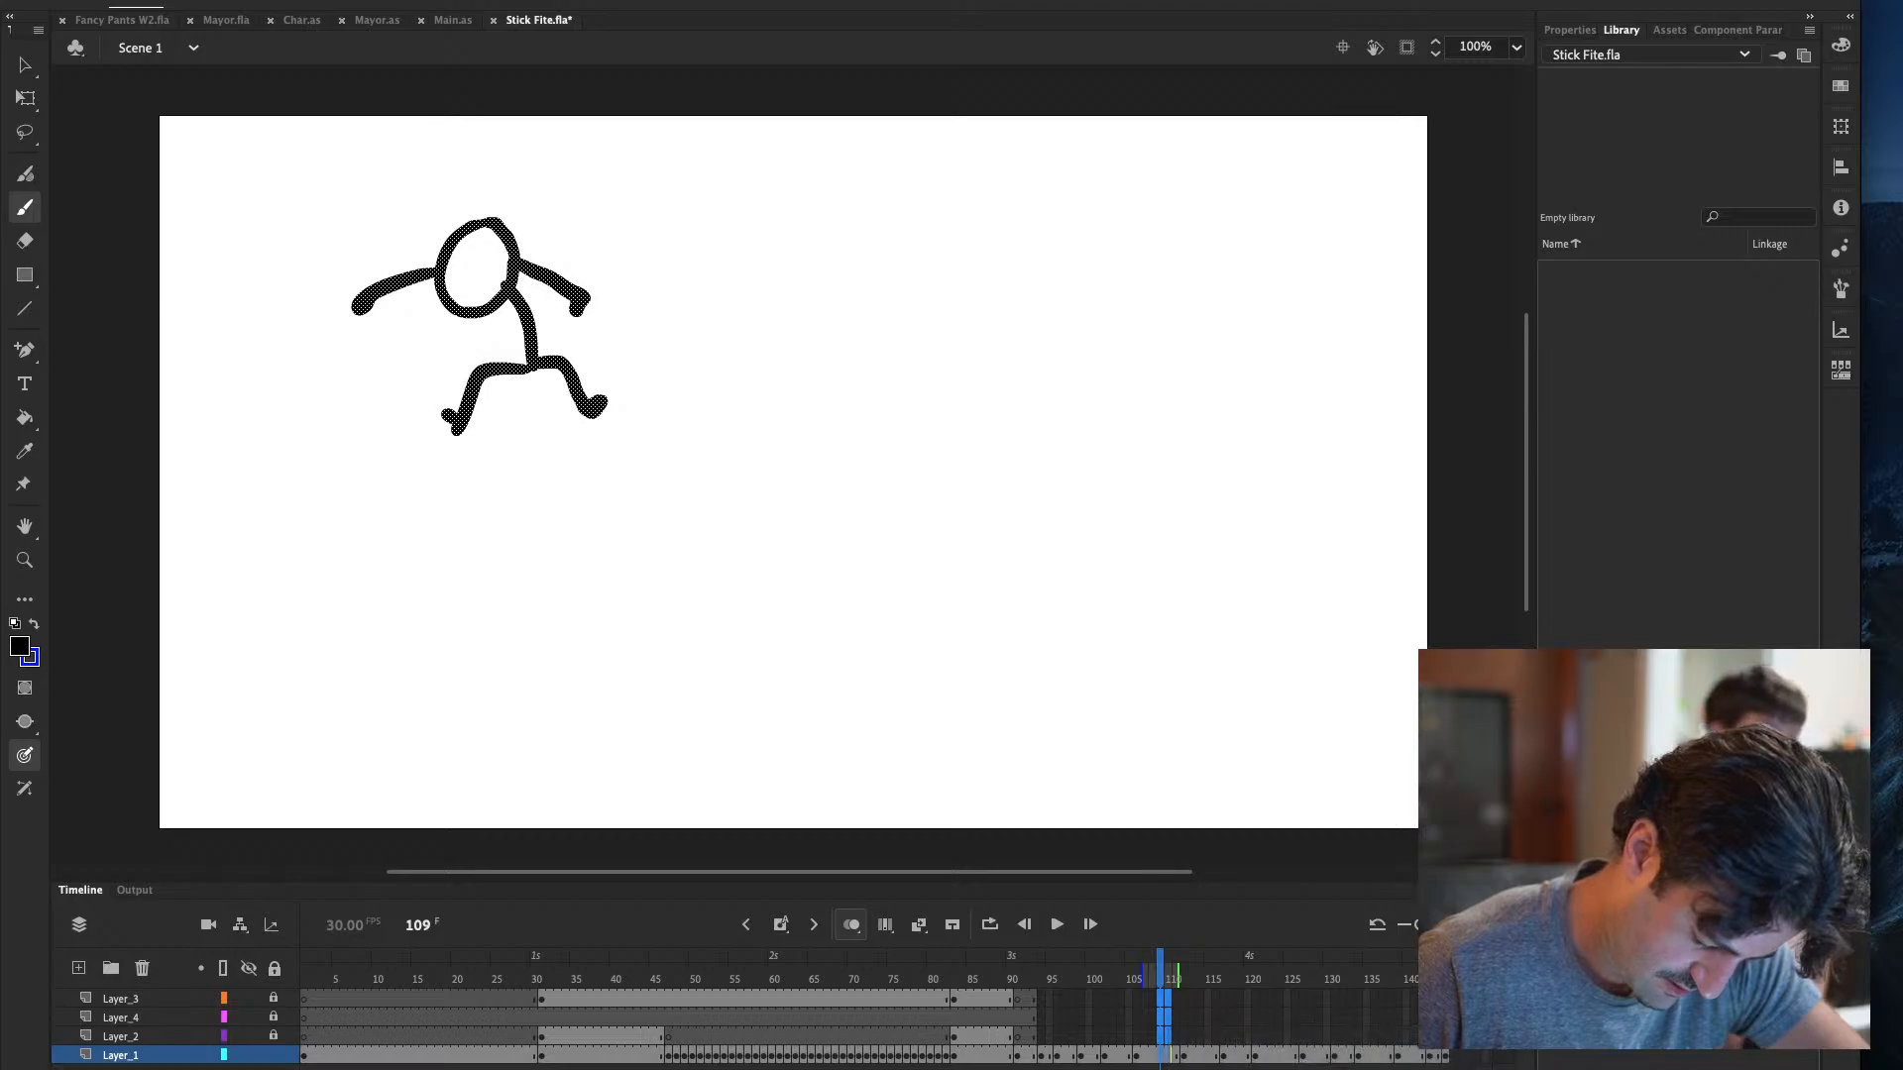
left_click(1210, 1024)
right_click(1209, 1024)
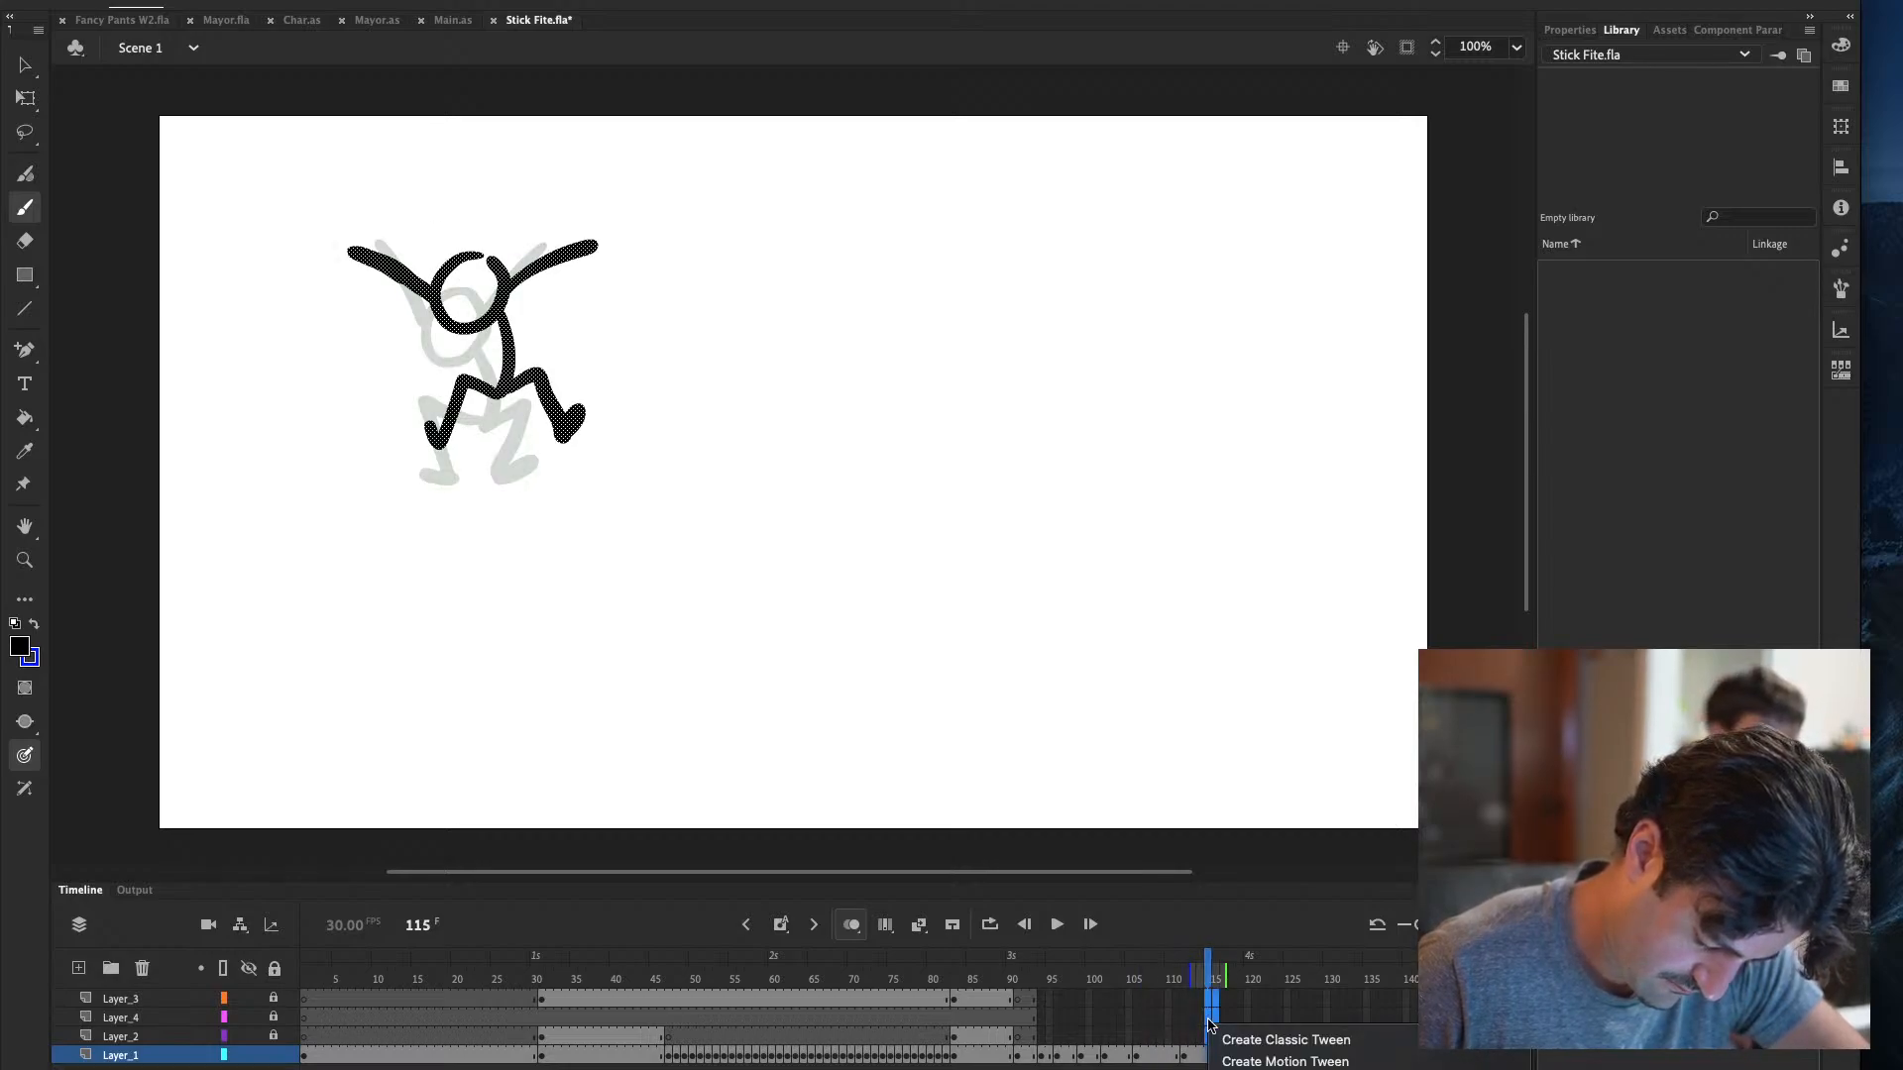
left_click(1285, 1040)
Shorten the pose holds around frames 123, 126 and 111 by removing frames, and play the test movie to check the timing
left_click(1269, 1032)
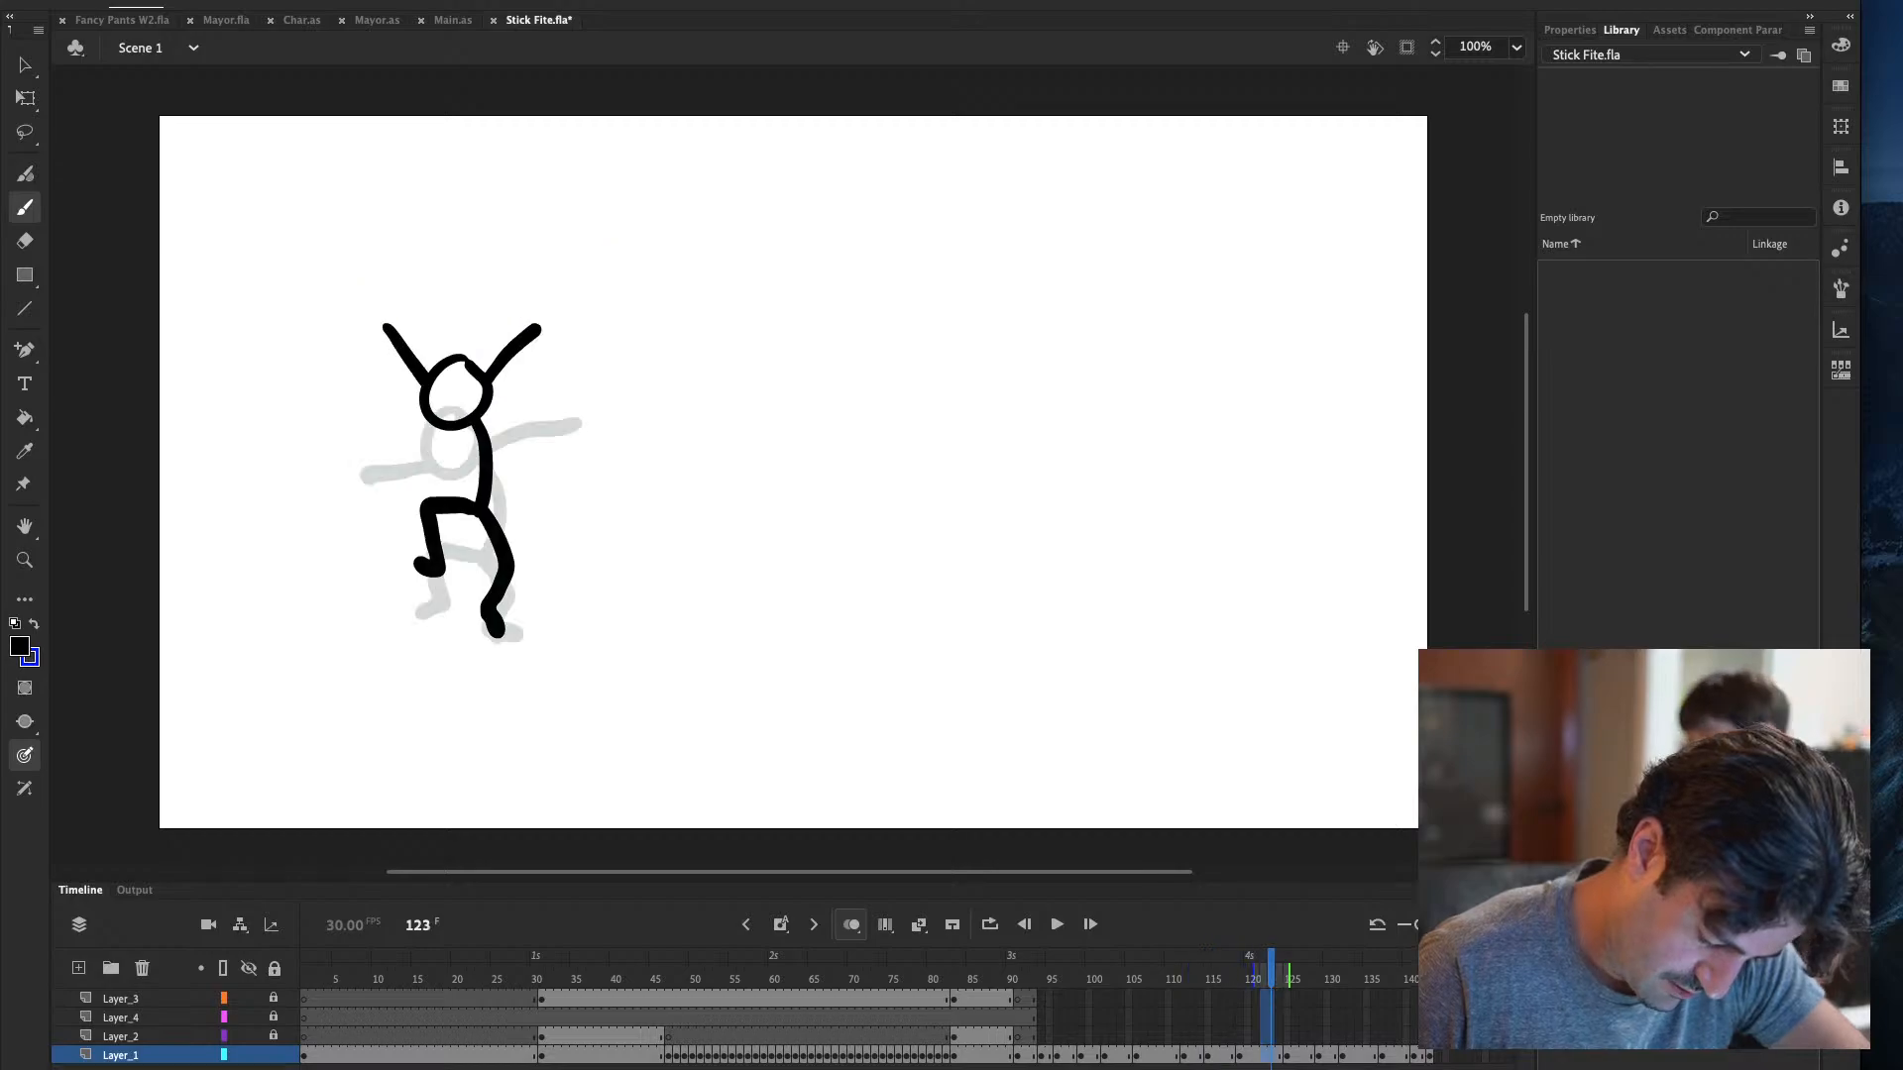
right_click(1268, 1031)
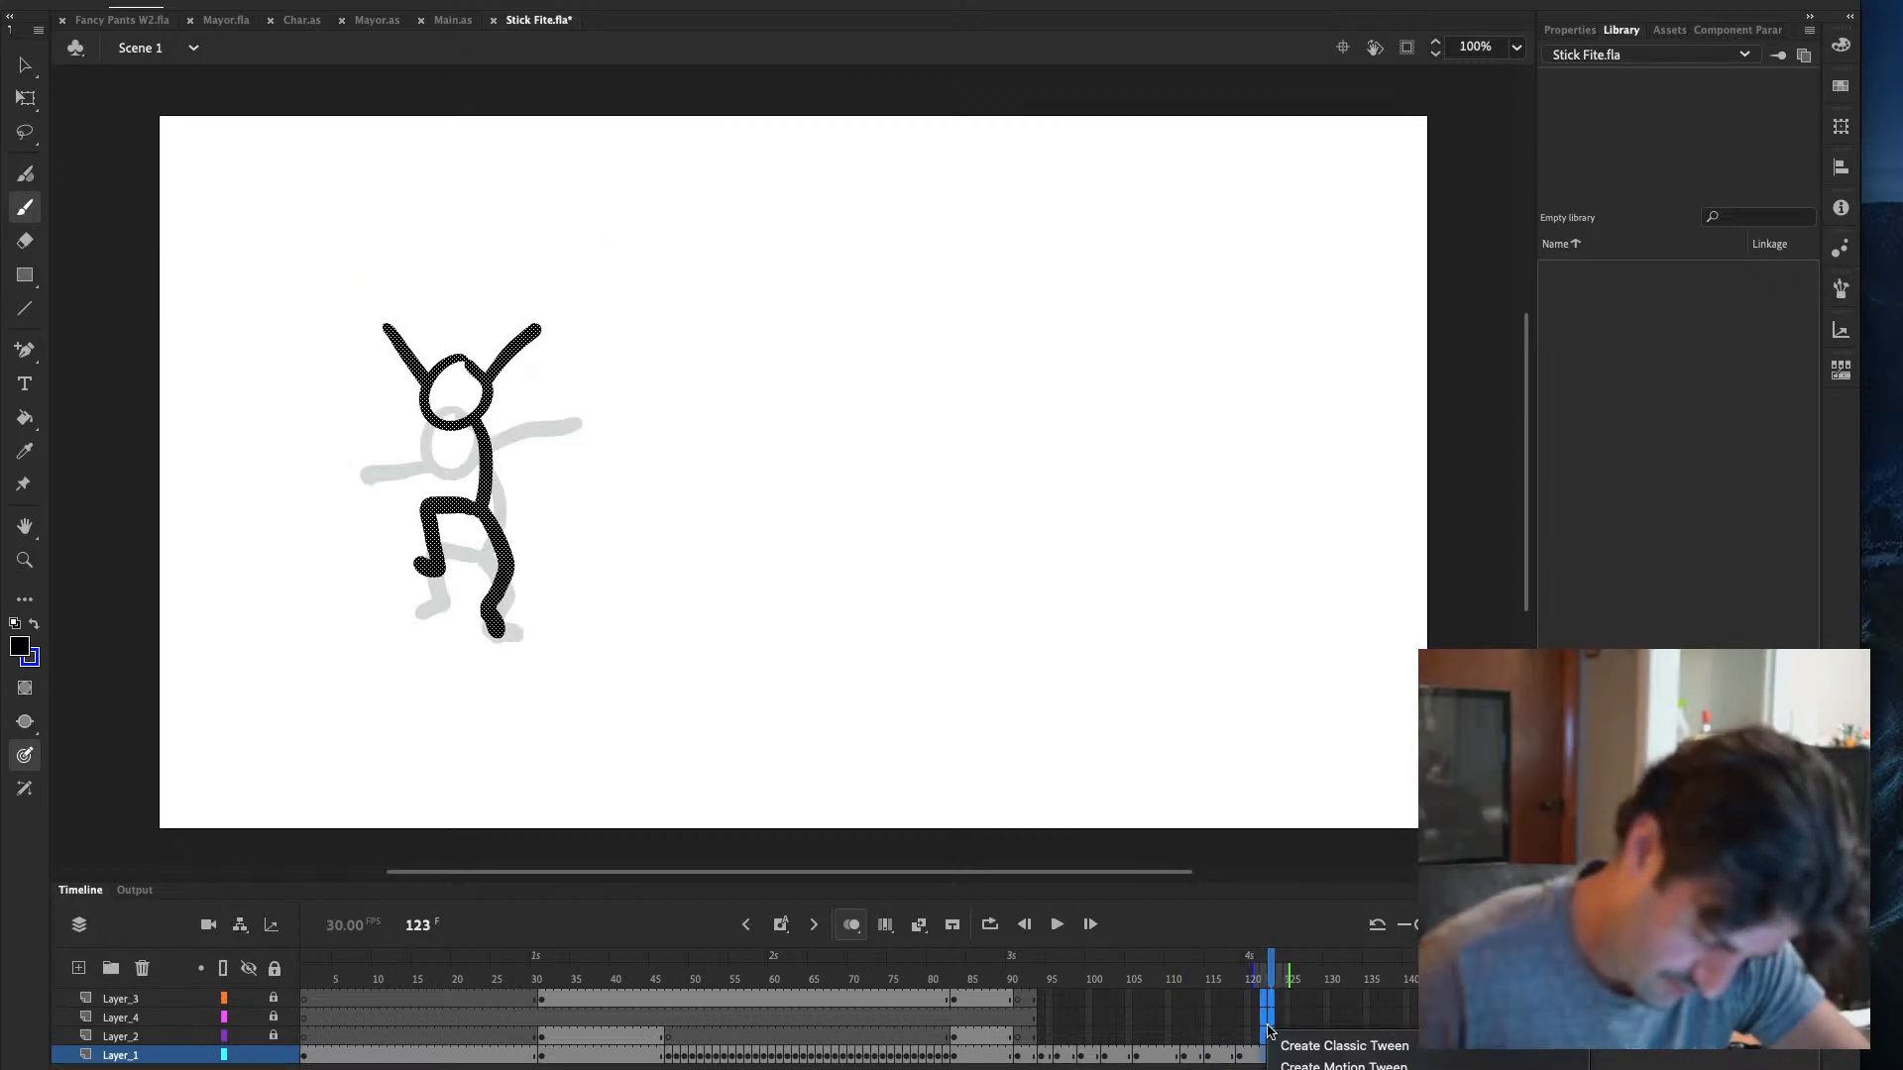
left_click(1294, 1054)
left_click(1294, 1036)
left_click(1296, 1055)
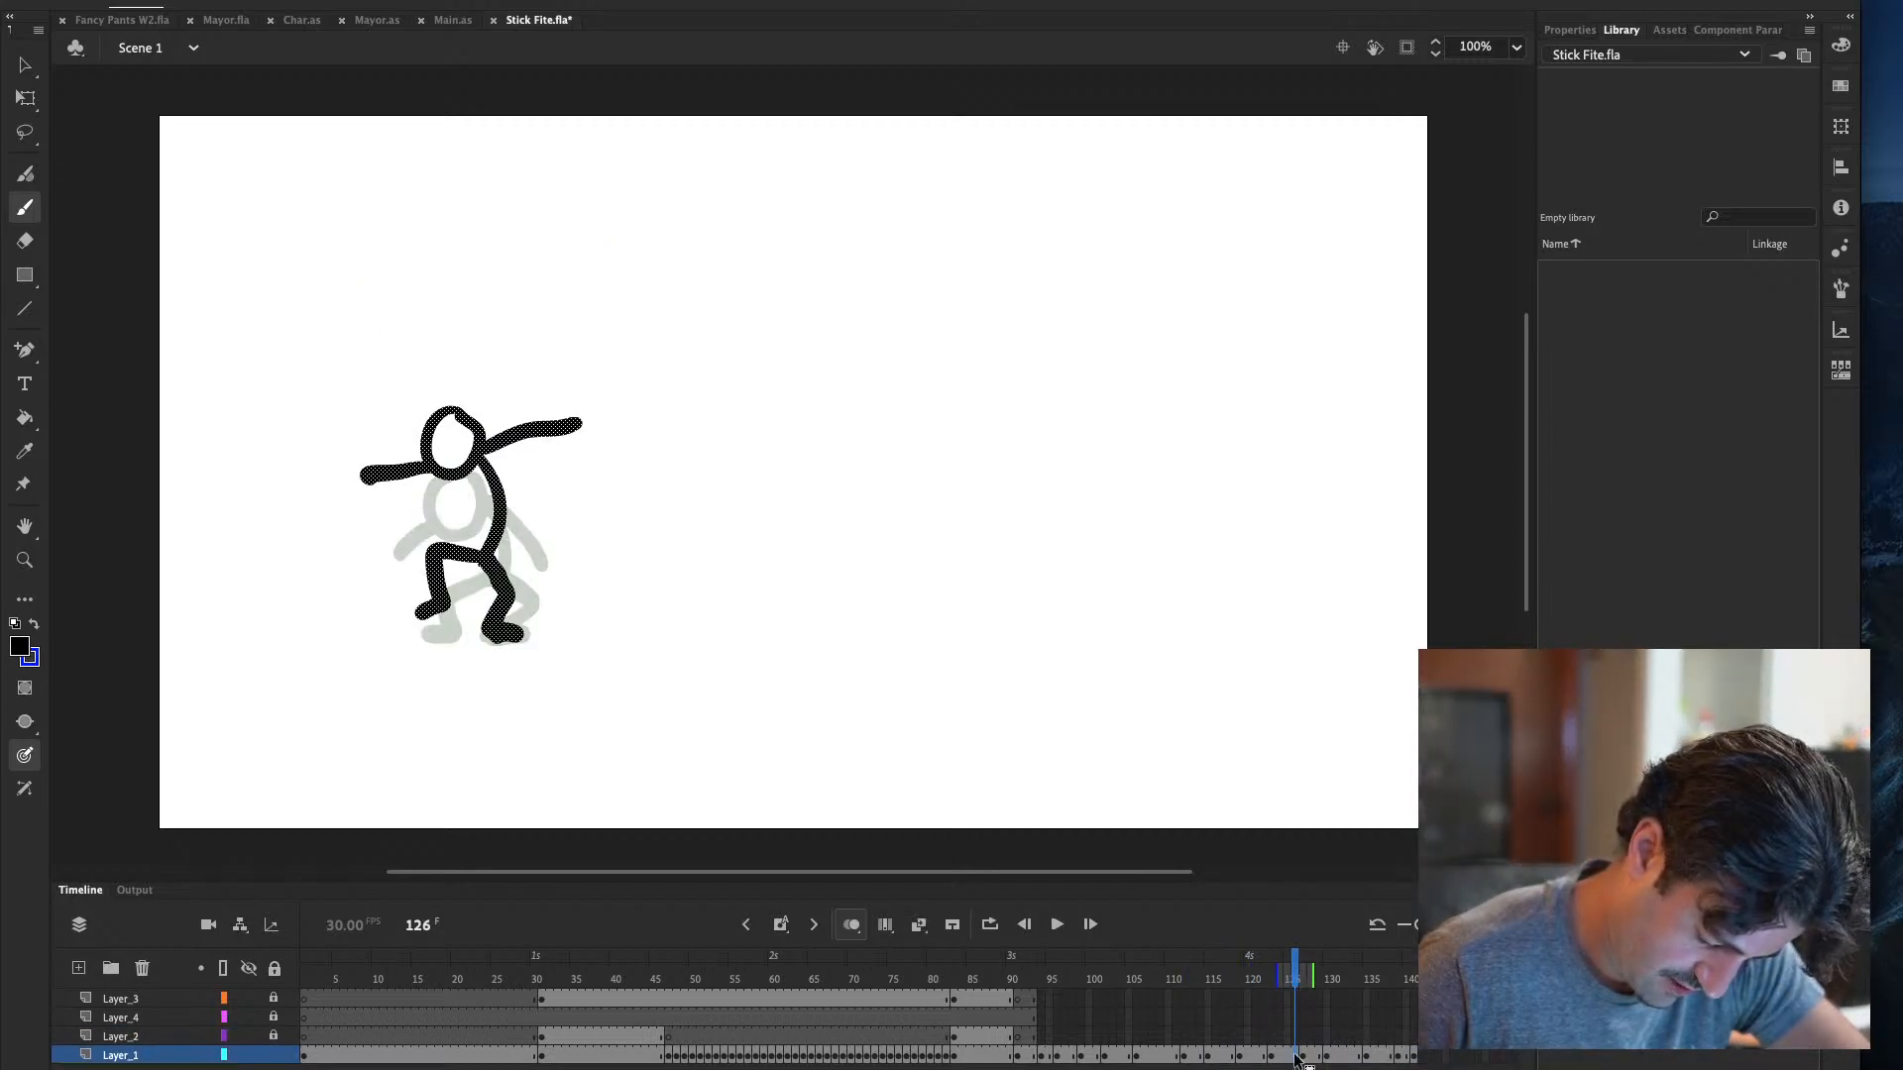
key("ctrl+s")
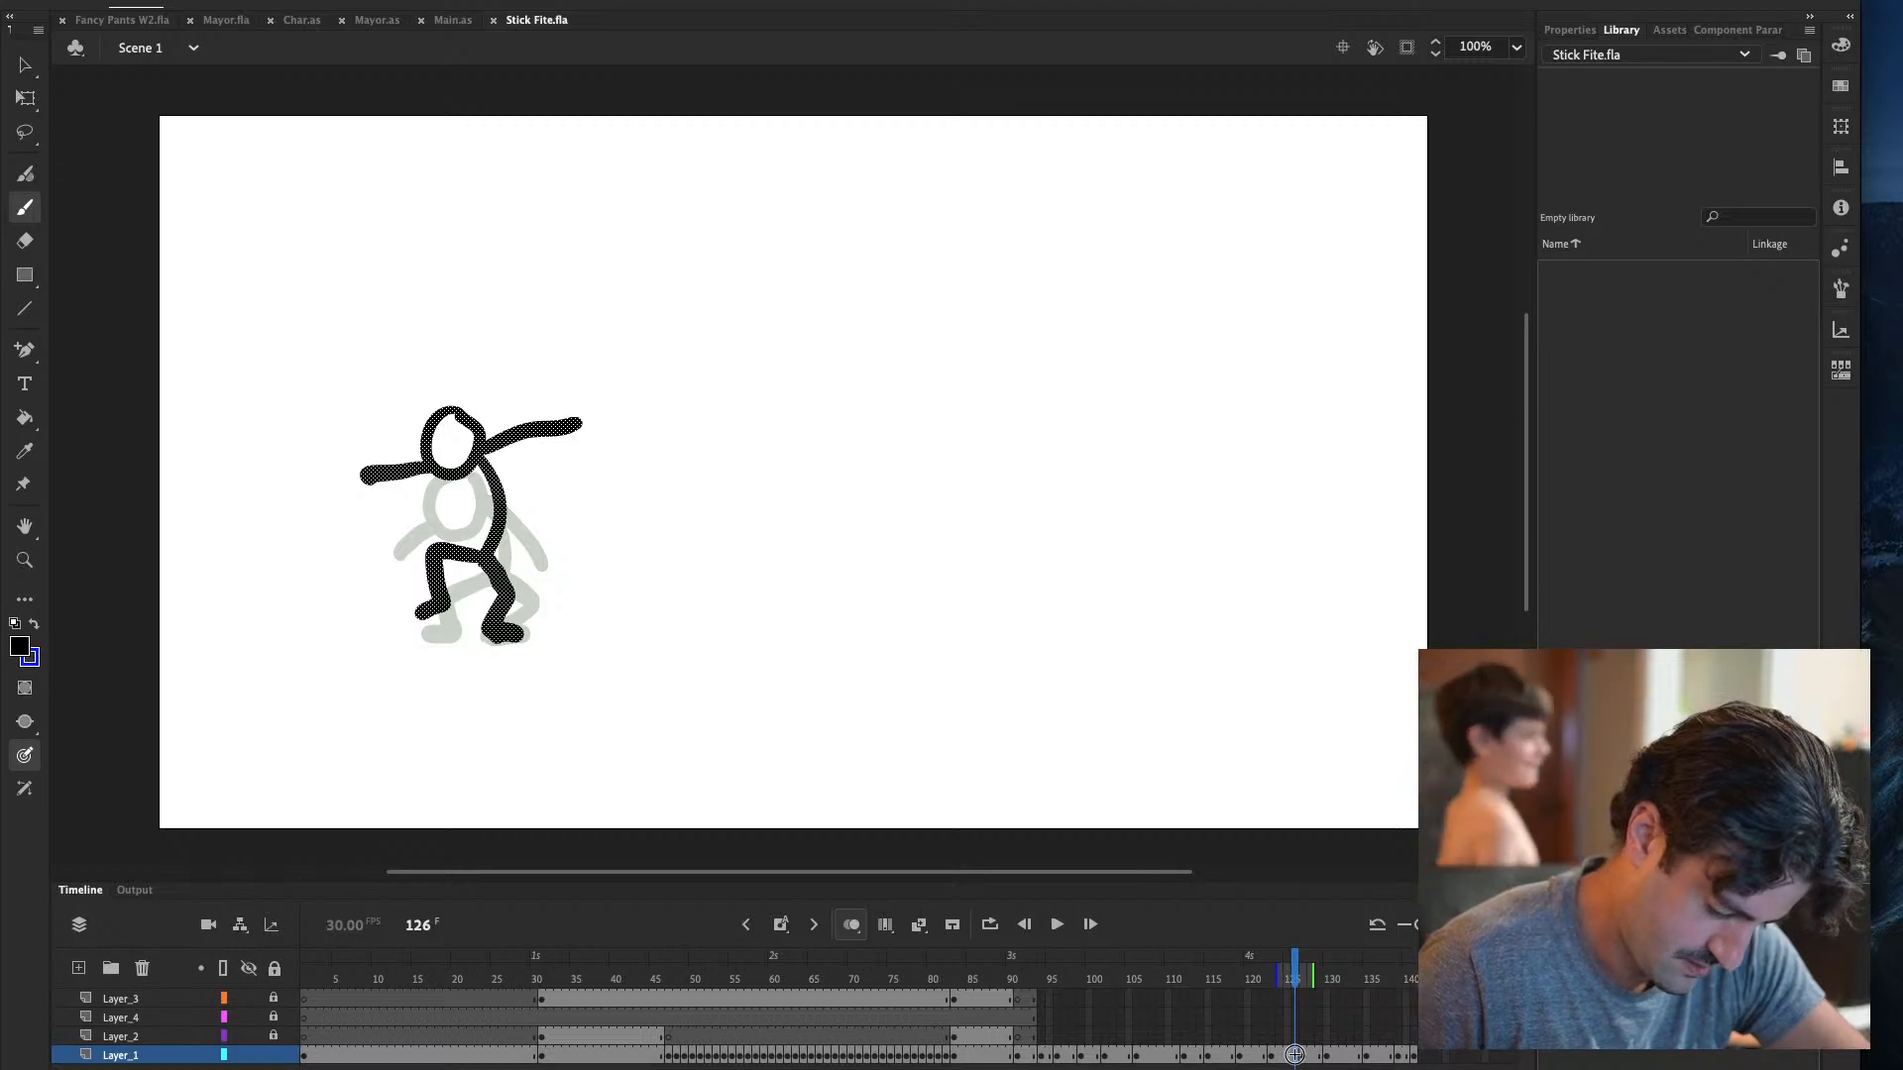
left_click(1174, 1056)
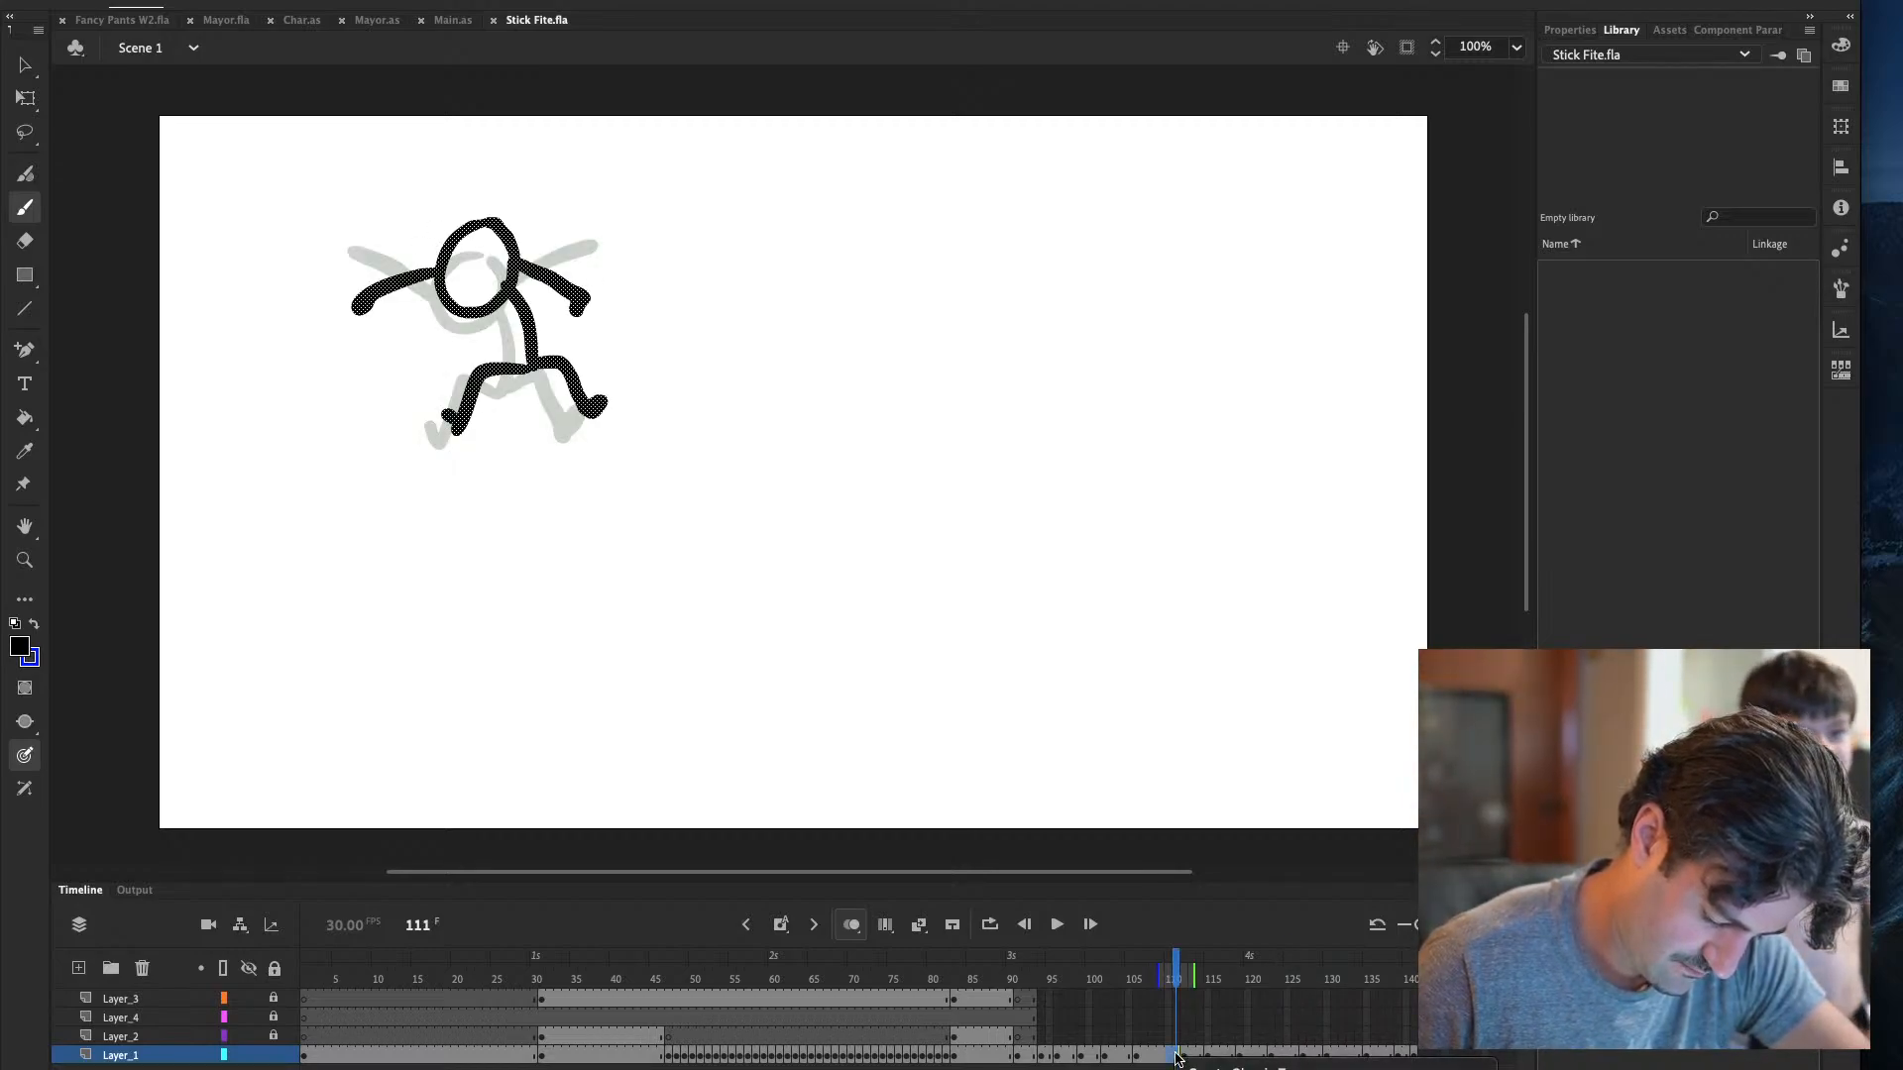
key("ctrl+alt+v")
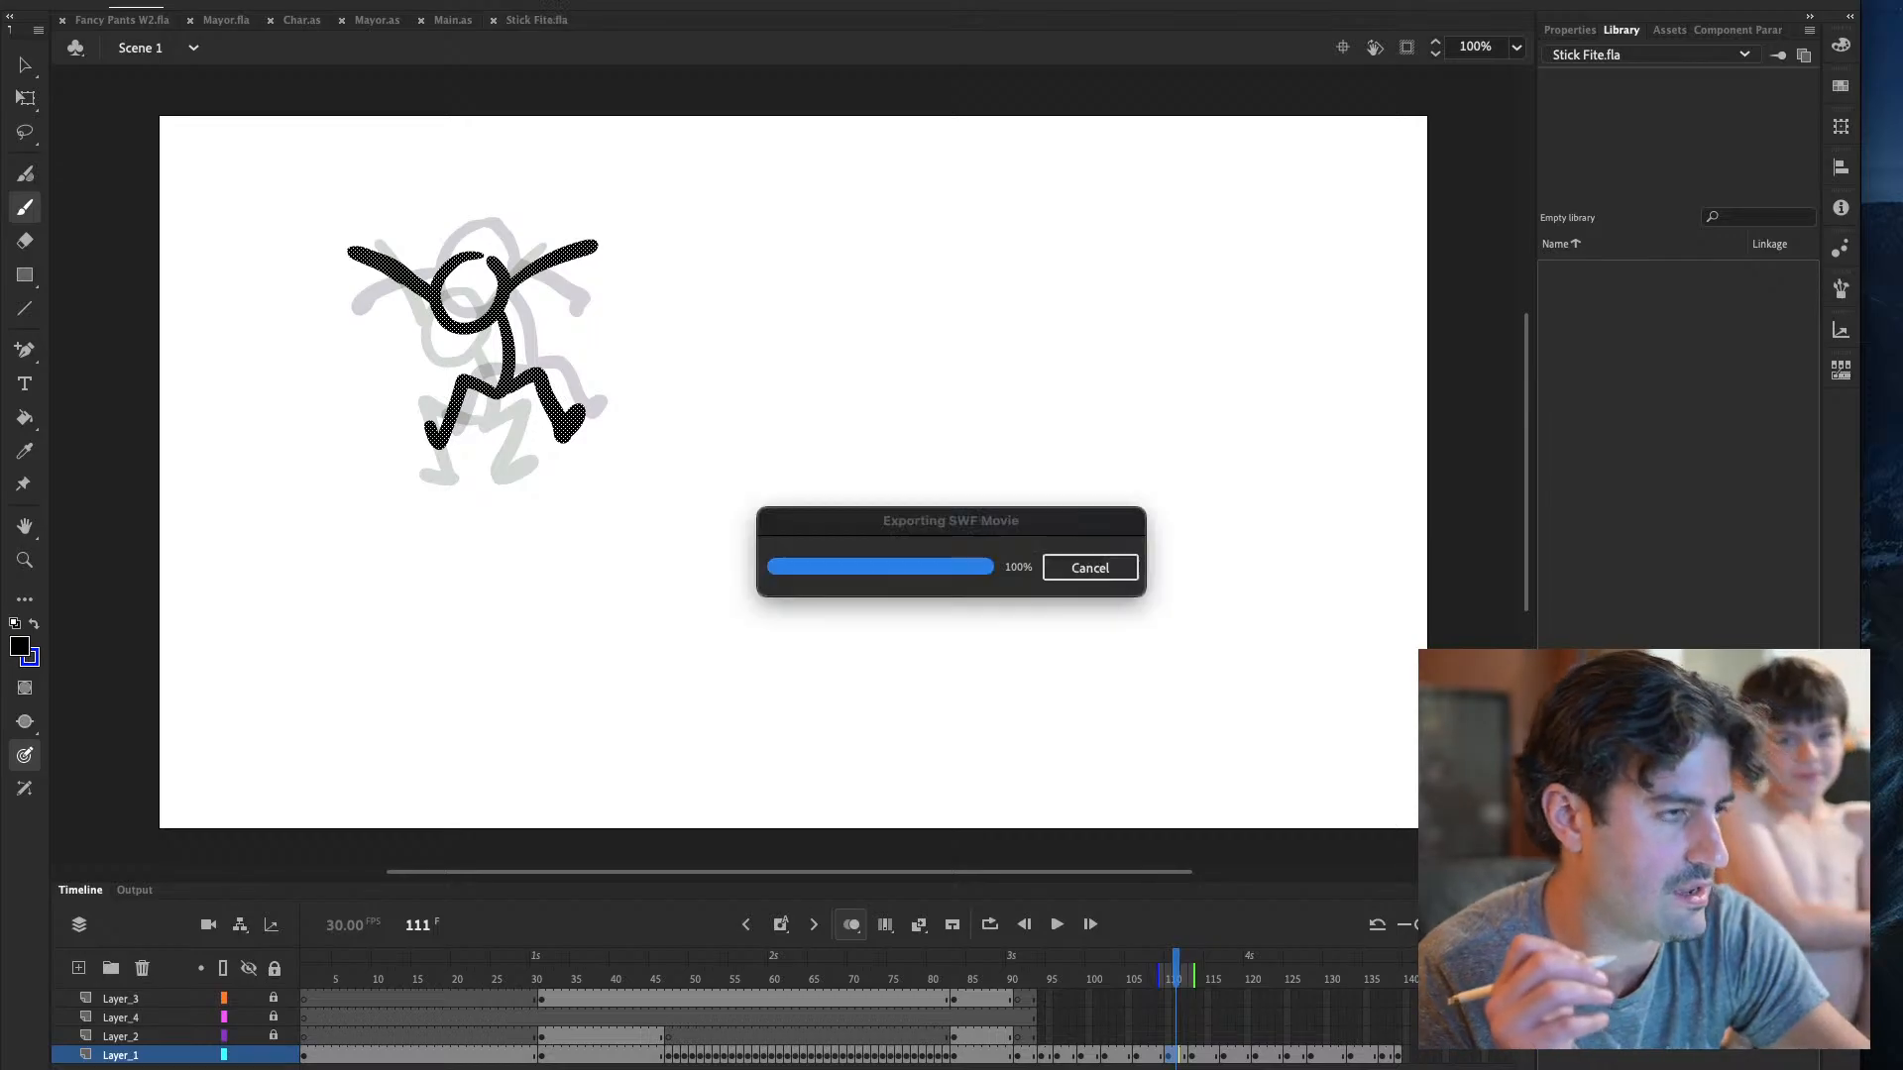
key("ctrl+Return")
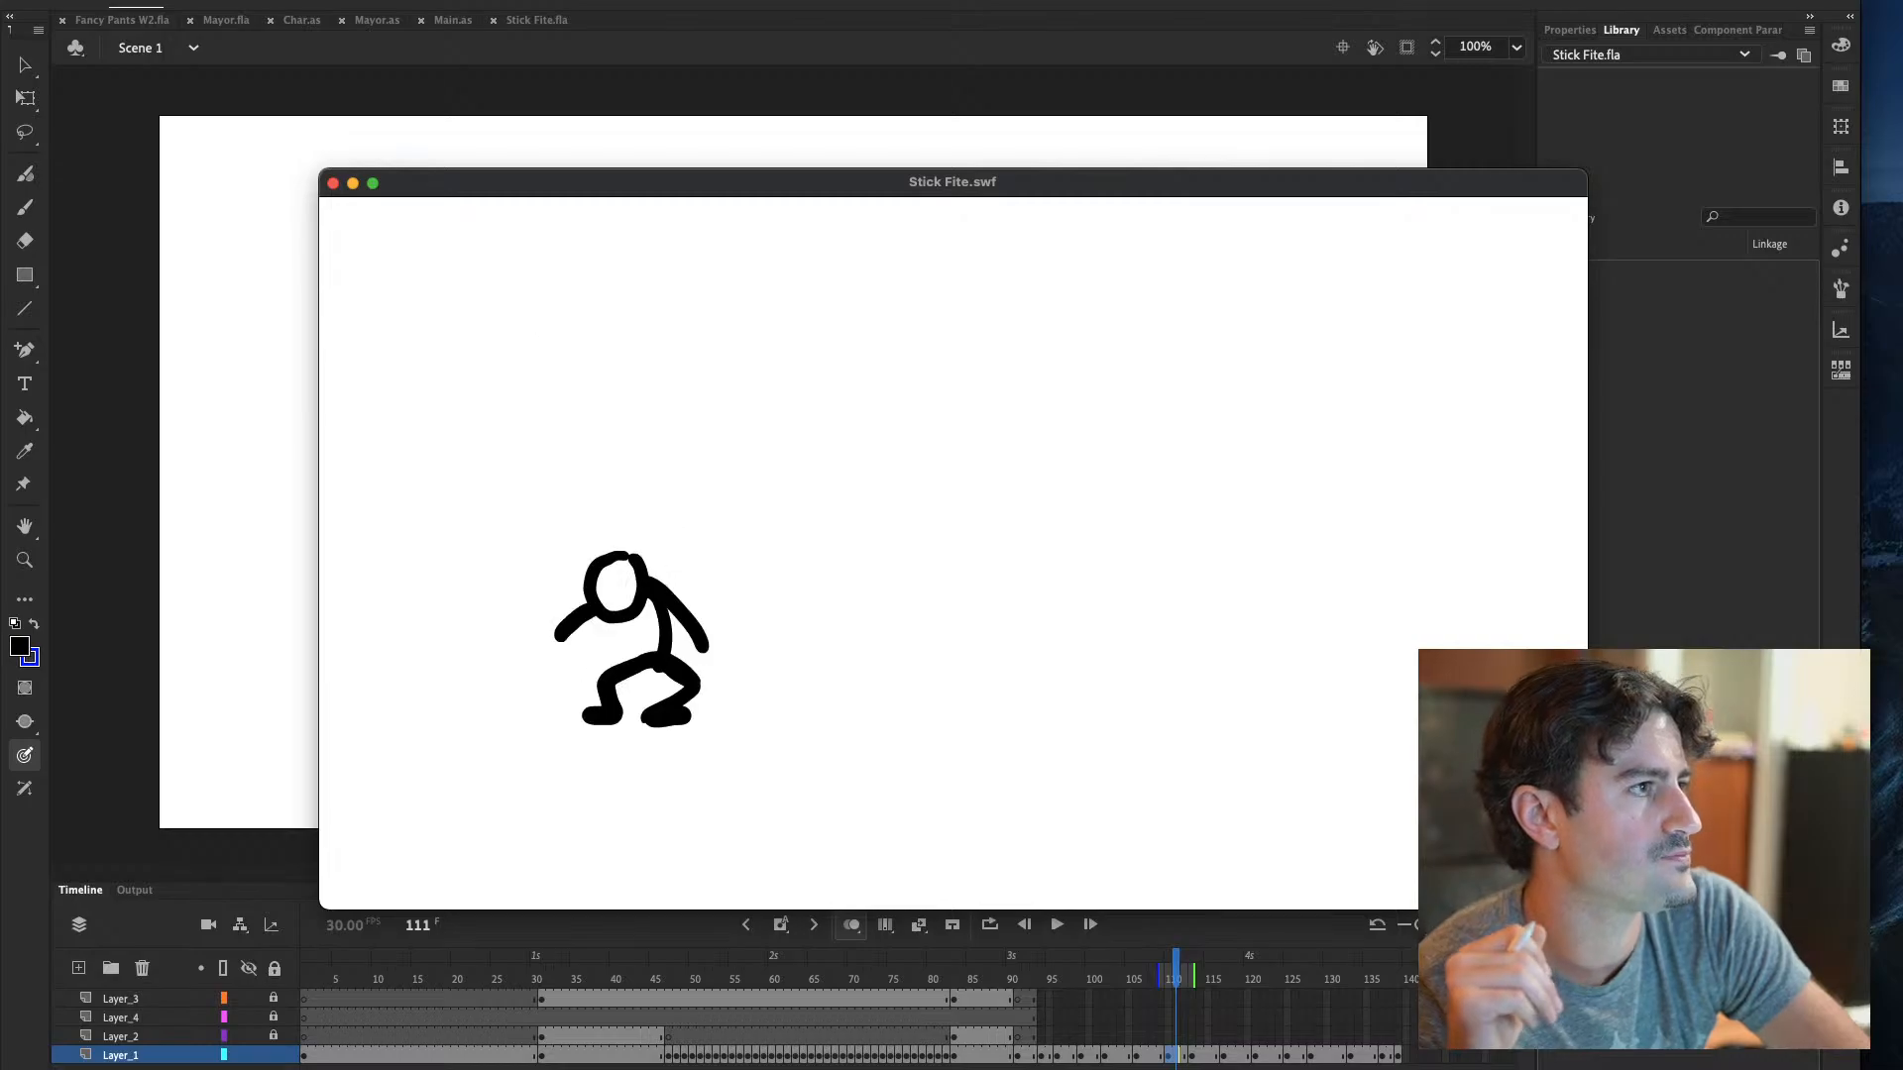
left_click(333, 182)
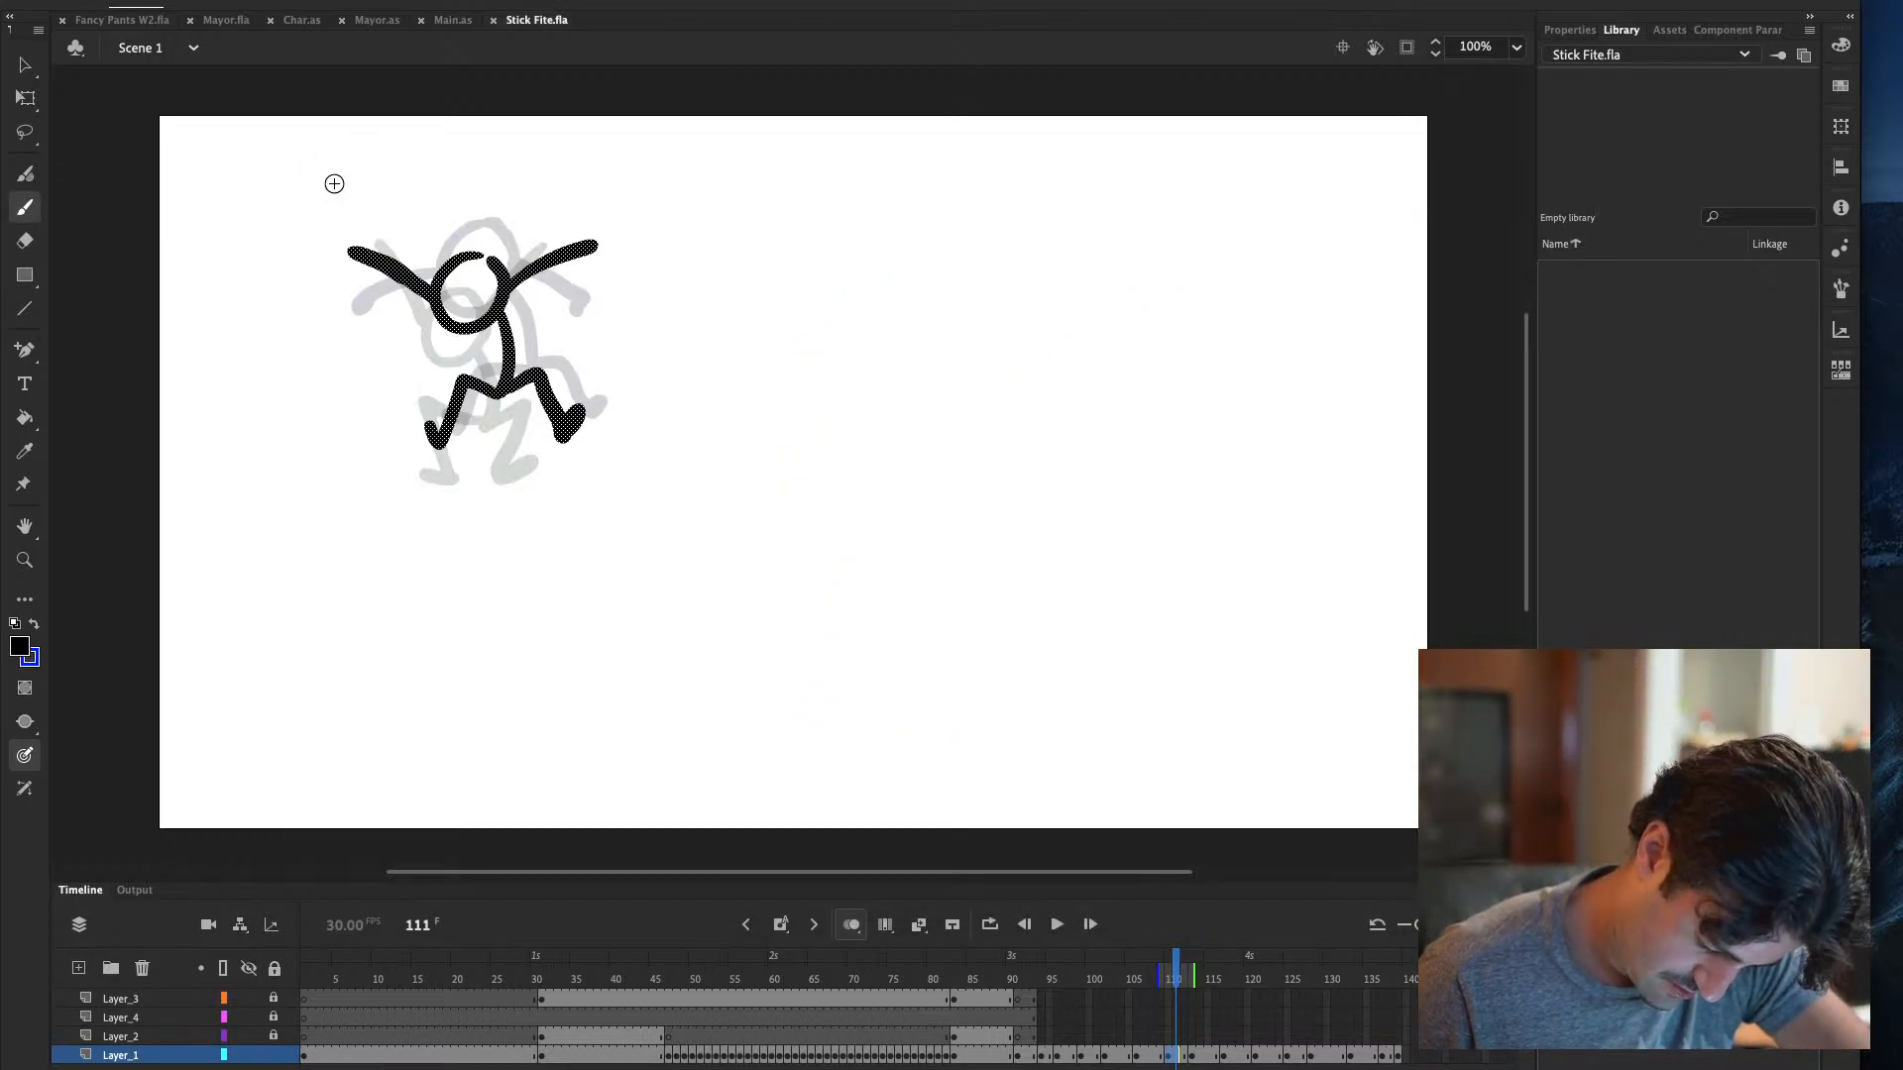
Insert a blank keyframe at frame 142 and draw a larger head, straight torso and evenly spread legs, redoing the torso and front leg
left_click(1401, 1059)
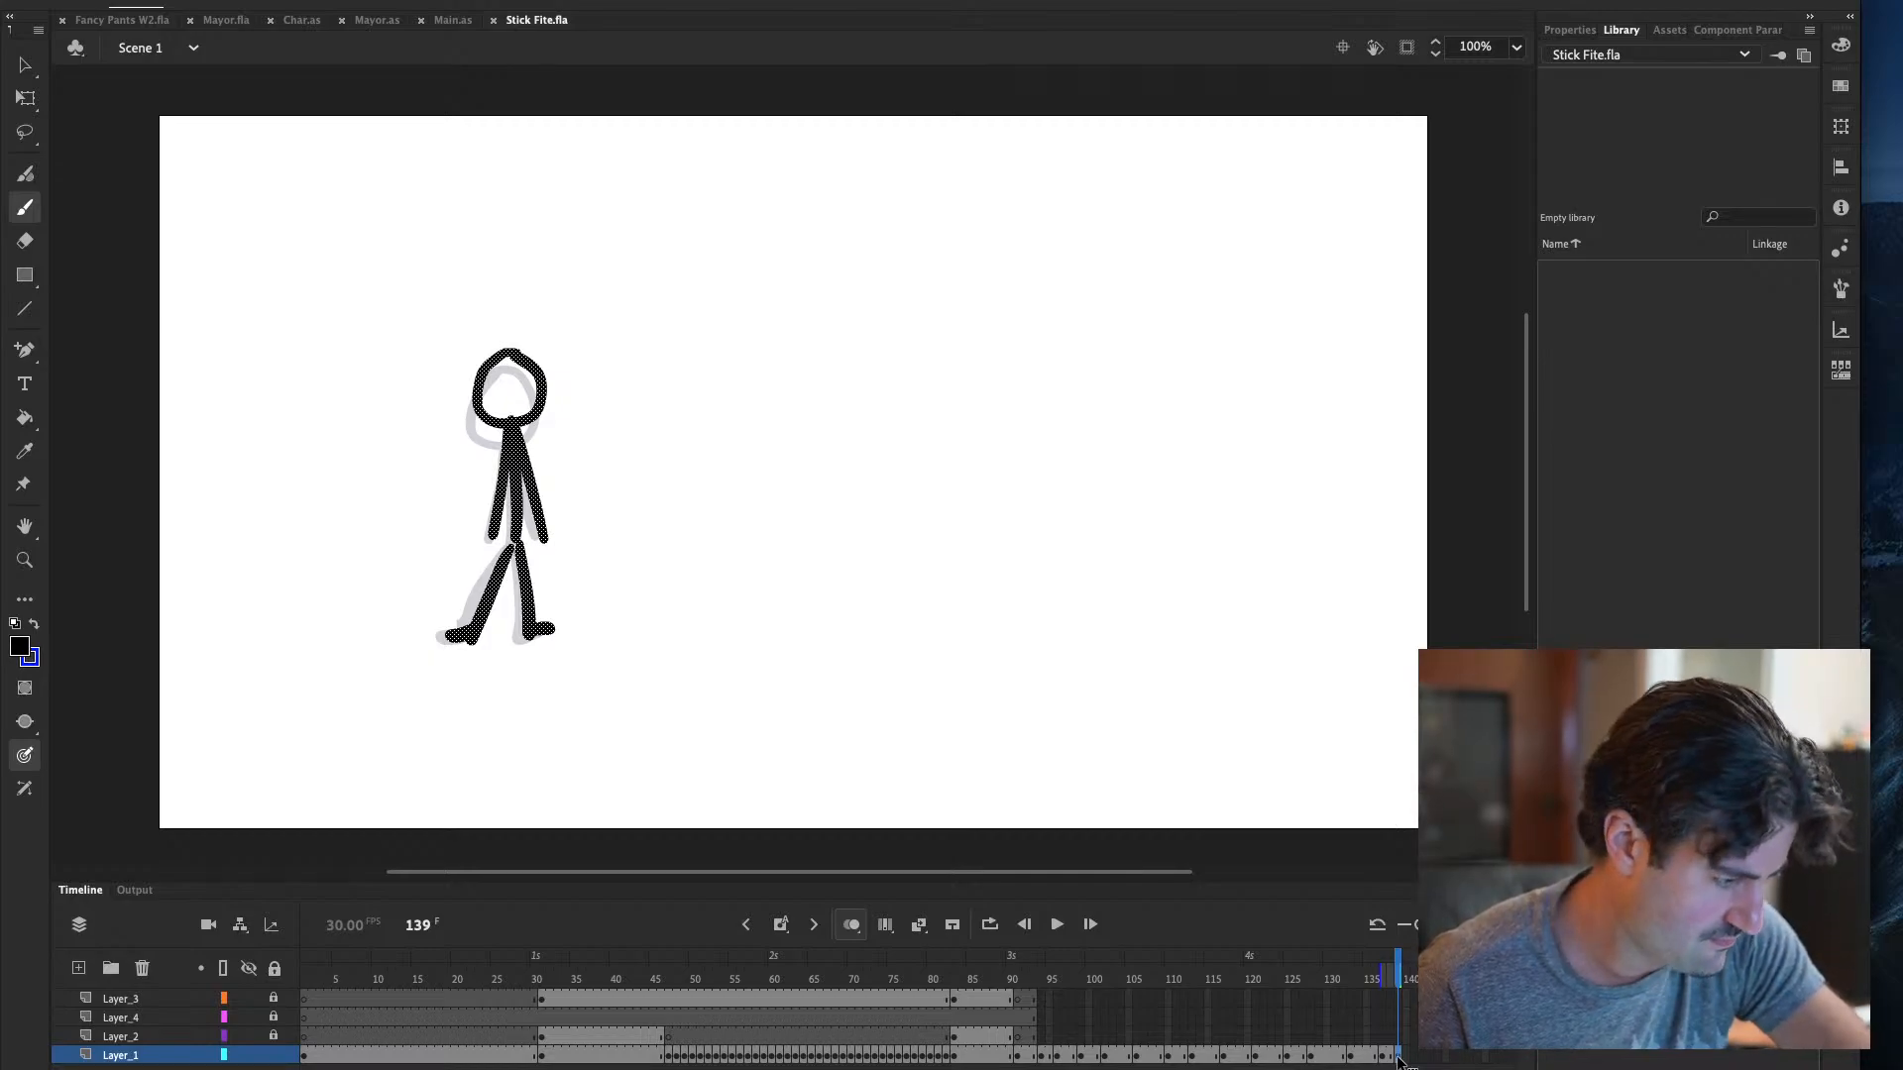
left_click(1415, 1058)
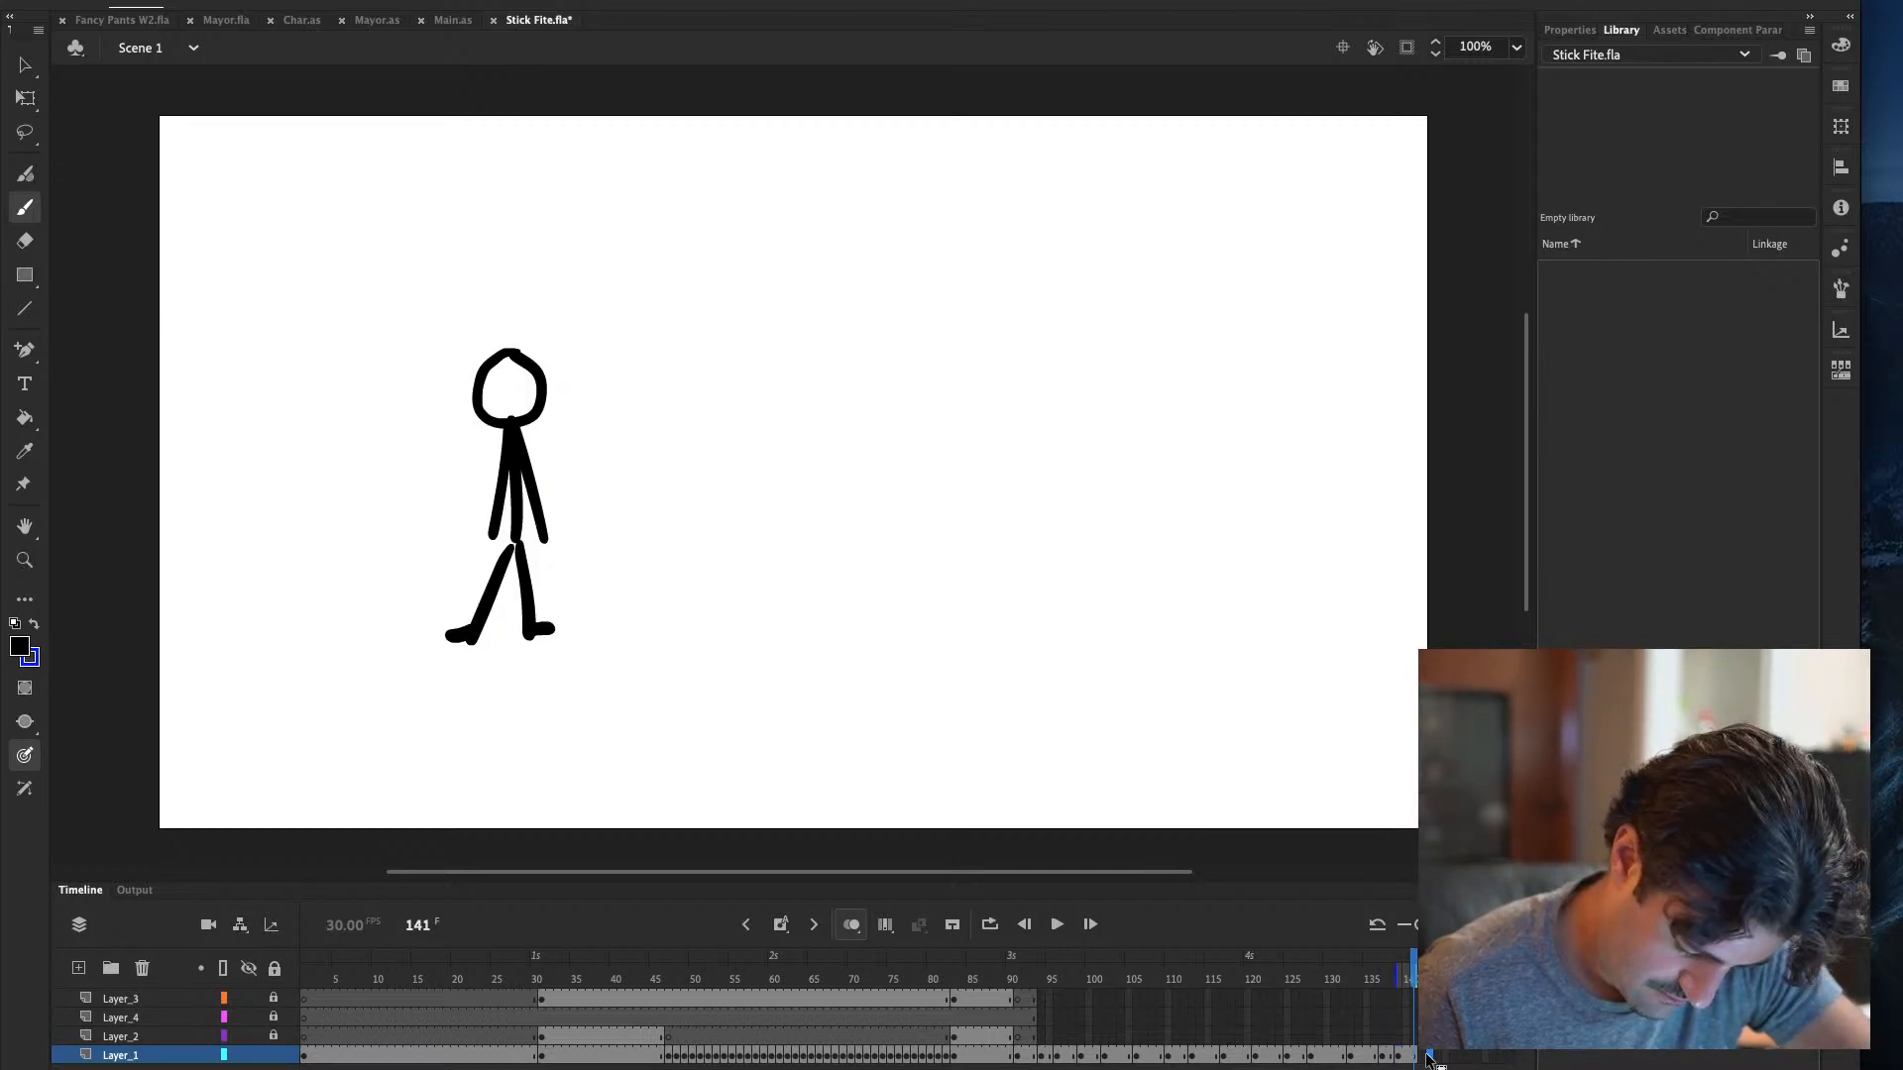
left_click(1423, 1059)
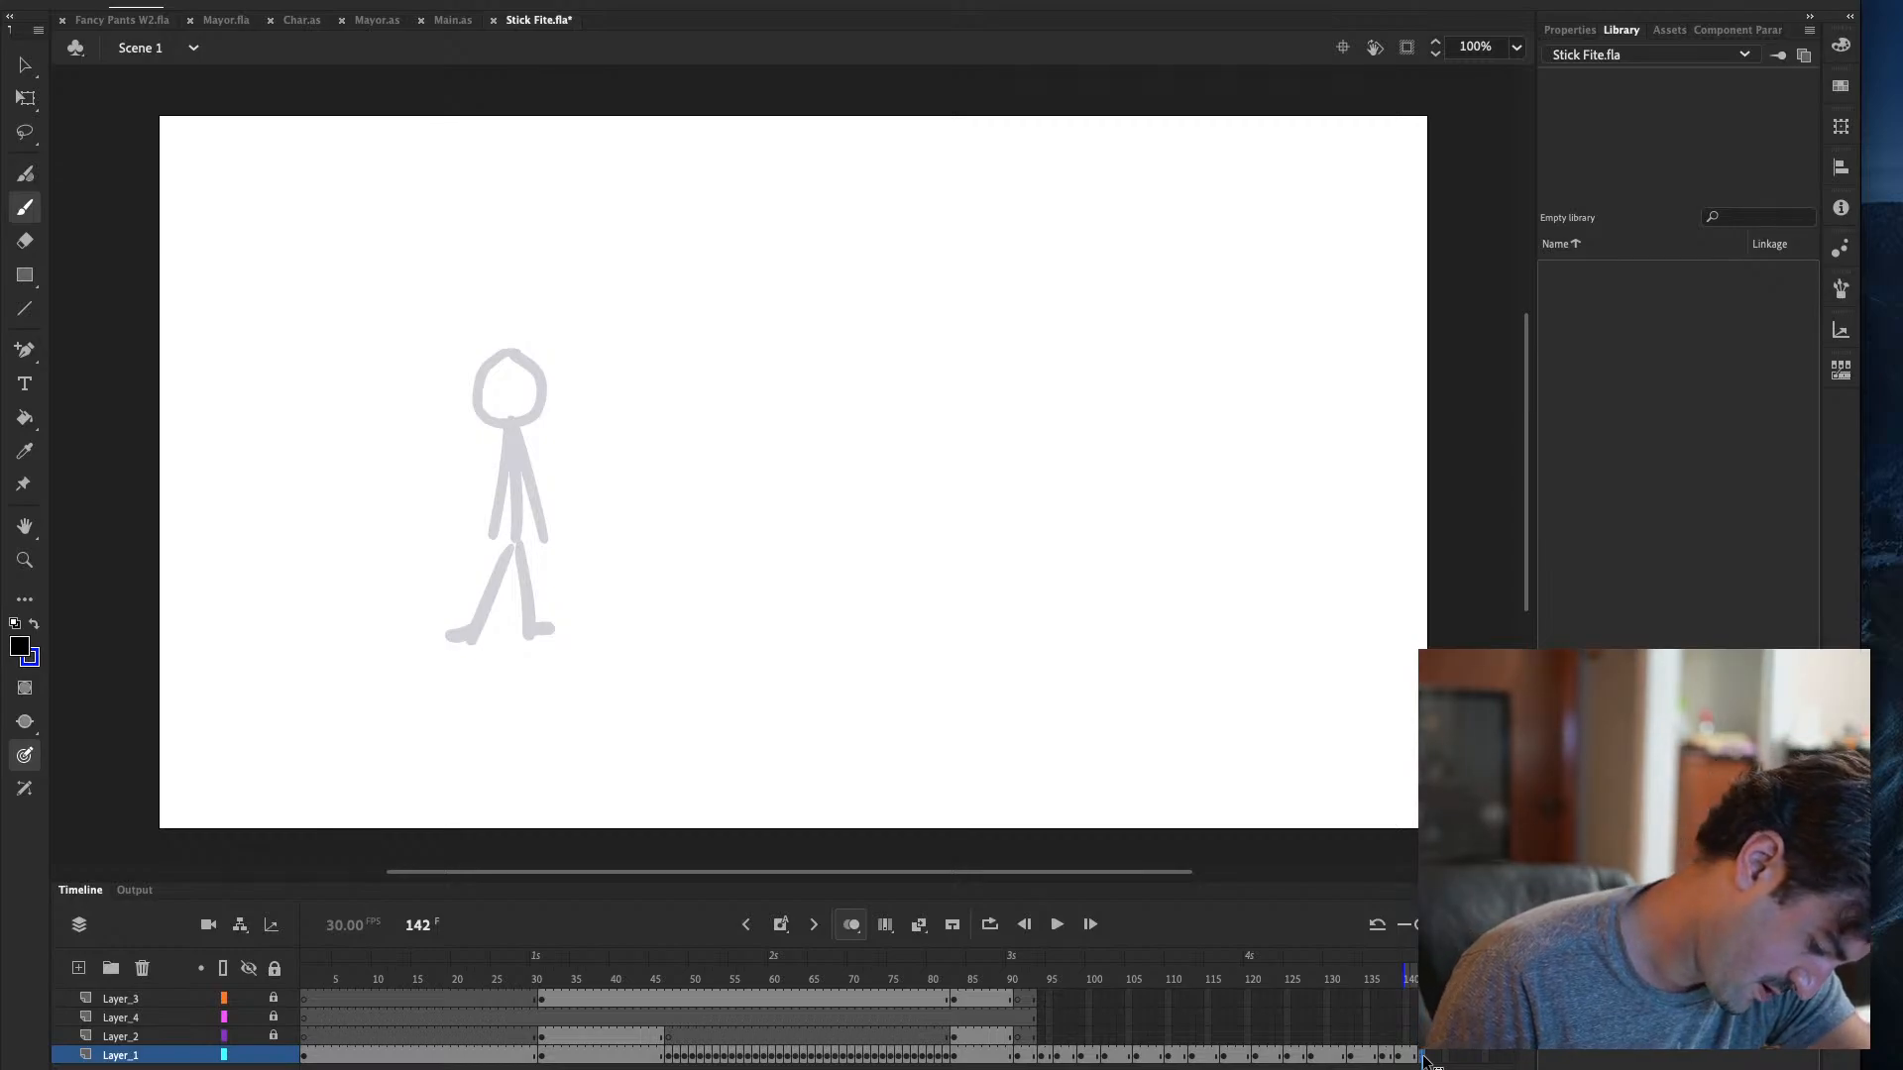
mouse_move(514, 337)
left_mouse_down()
mouse_move(521, 424)
mouse_move(532, 327)
left_mouse_up()
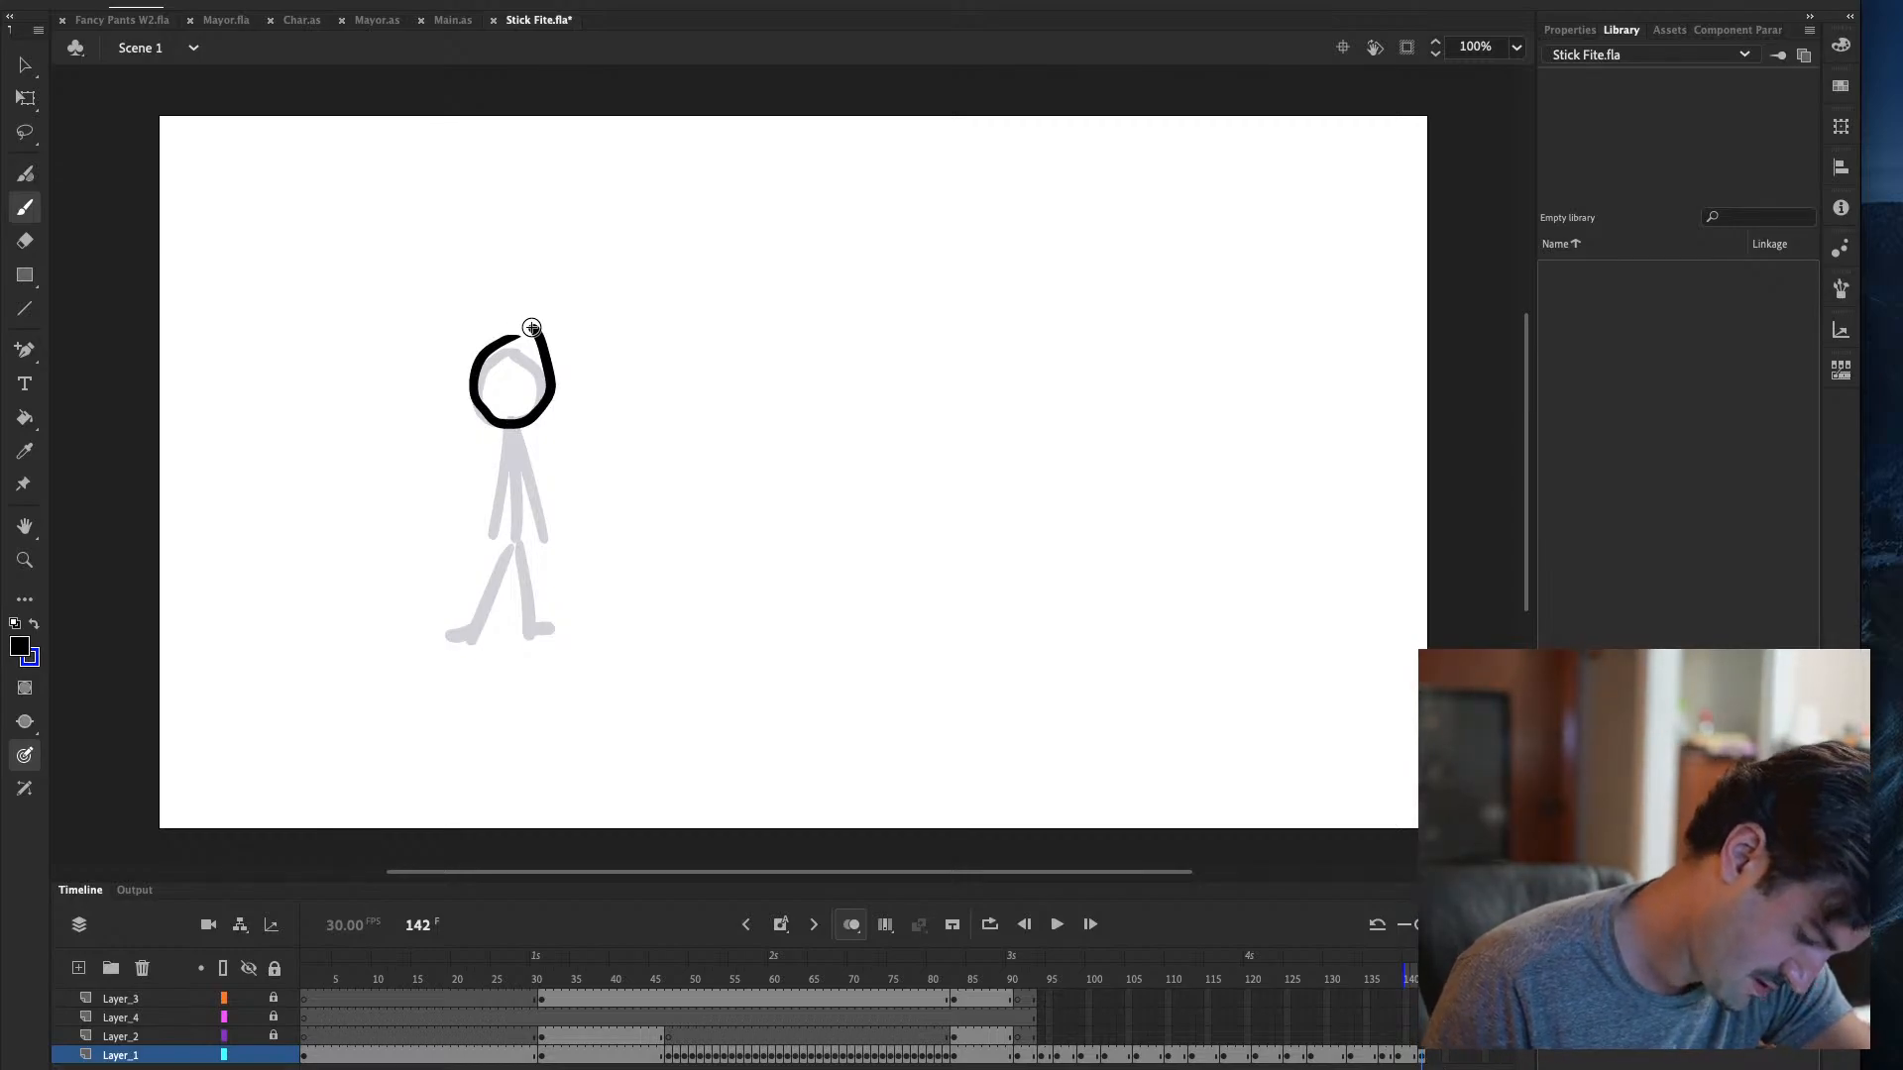
mouse_move(512, 428)
left_mouse_down()
mouse_move(515, 530)
mouse_move(451, 630)
mouse_move(481, 626)
left_mouse_up()
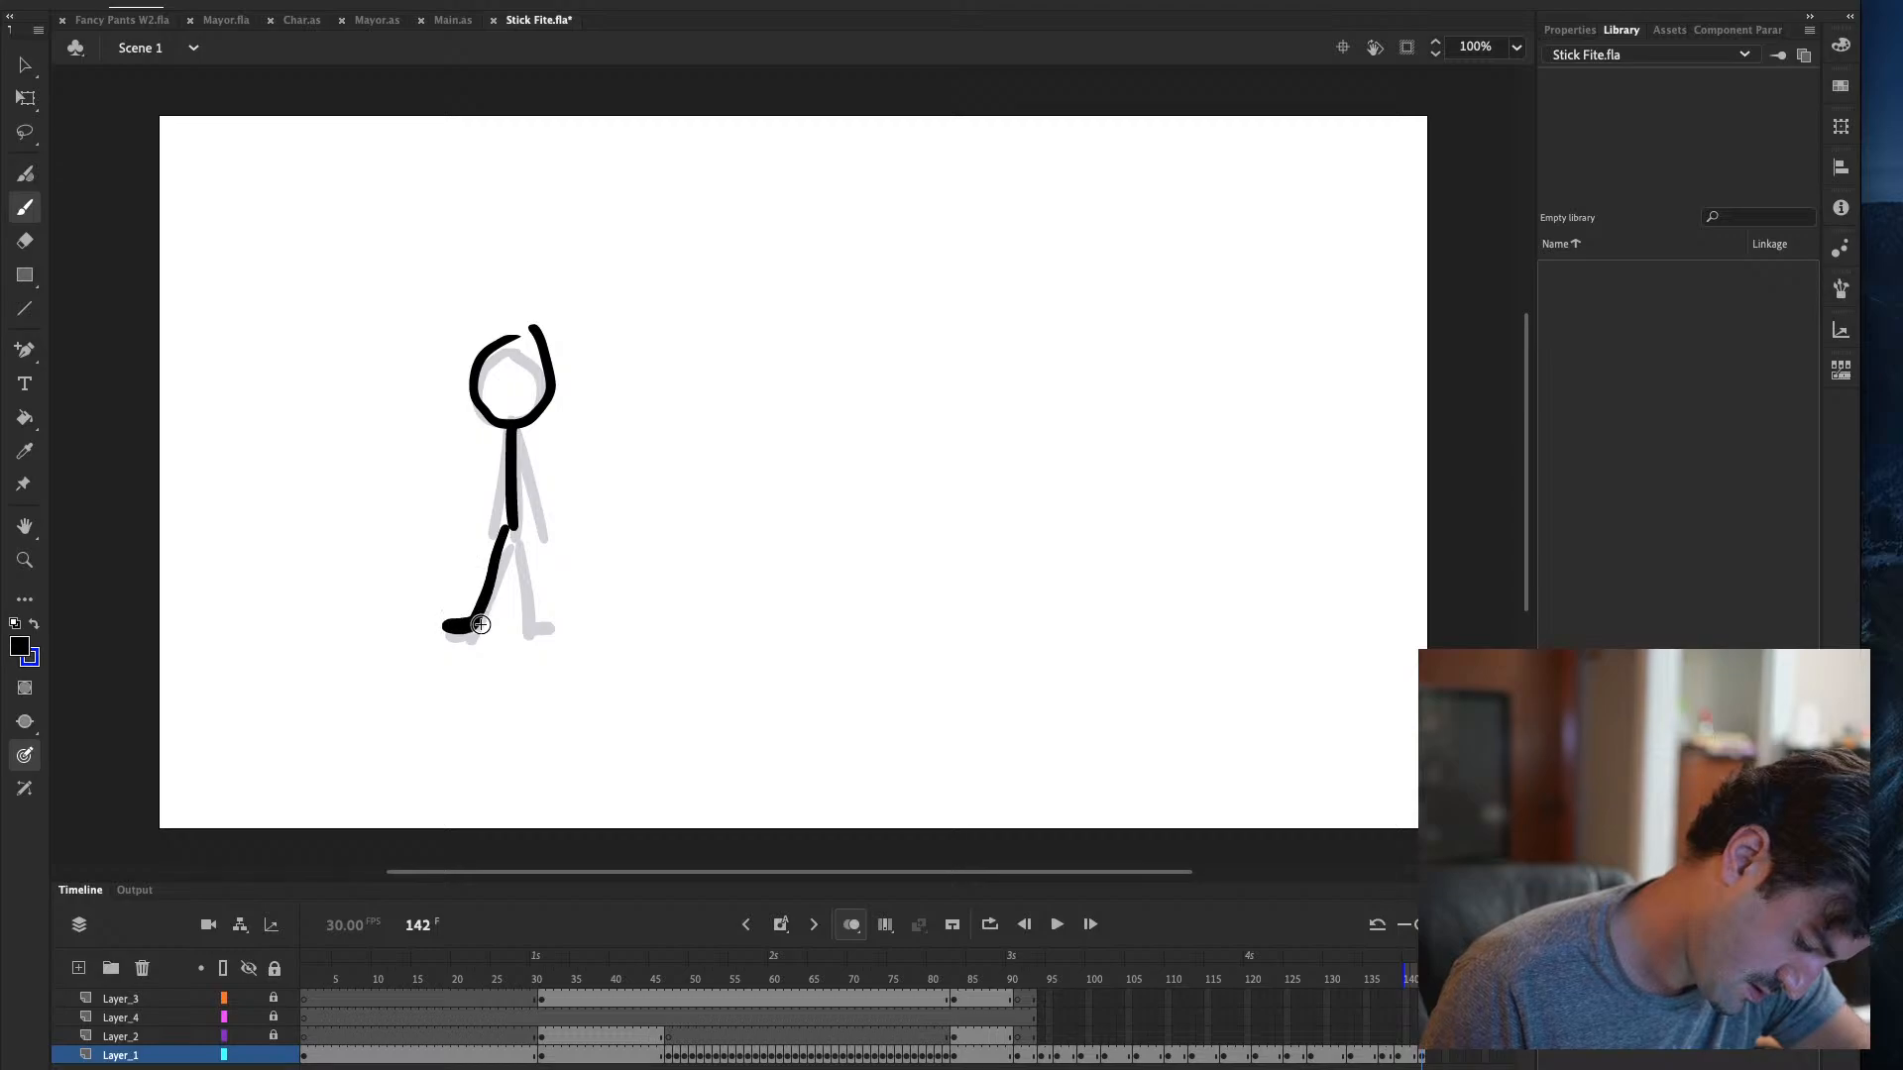
key("ctrl+z")
key("ctrl+z")
mouse_move(510, 428)
left_mouse_down()
mouse_move(503, 554)
mouse_move(456, 632)
mouse_move(480, 626)
left_mouse_up()
left_click_drag(506, 543, 536, 630)
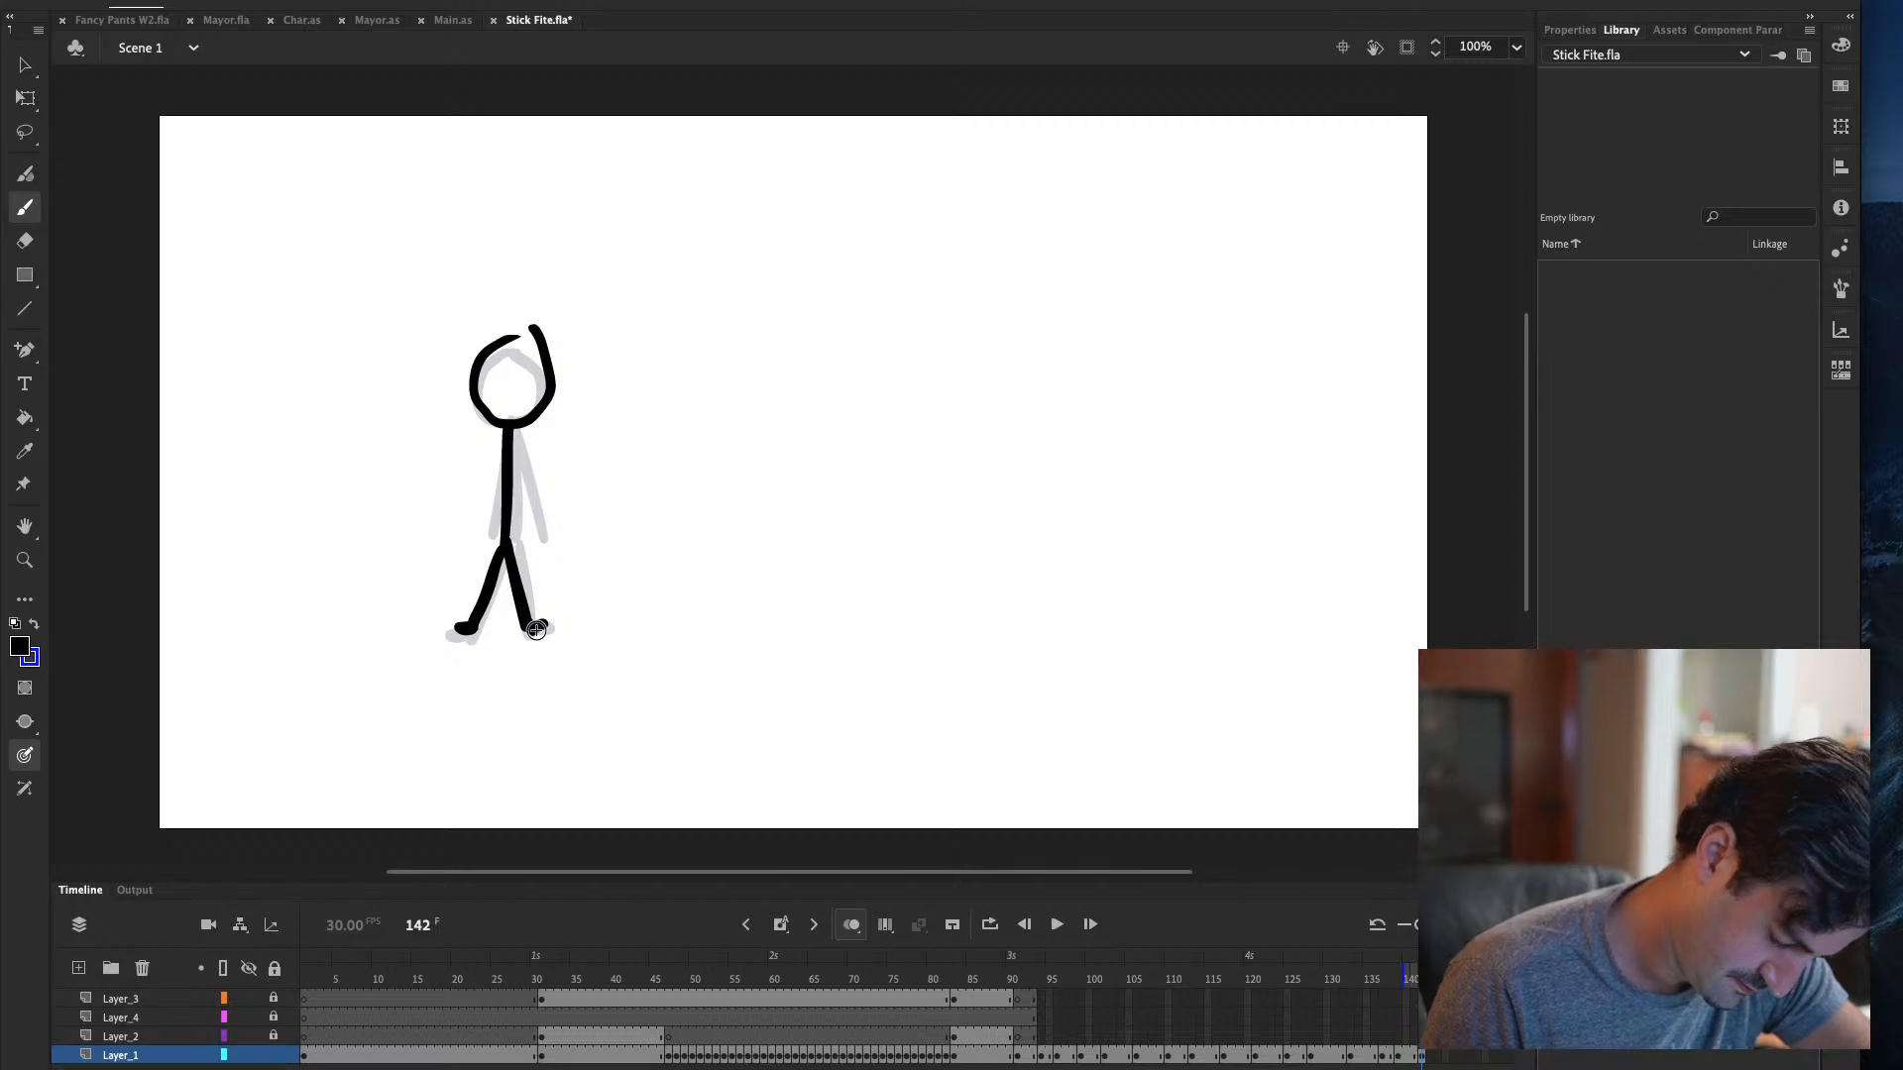
Draw both arms on frame 142 bent outward at the elbows with thick clenched fists beside the hips
mouse_move(500, 429)
left_mouse_down()
mouse_move(437, 512)
mouse_move(470, 511)
left_mouse_up()
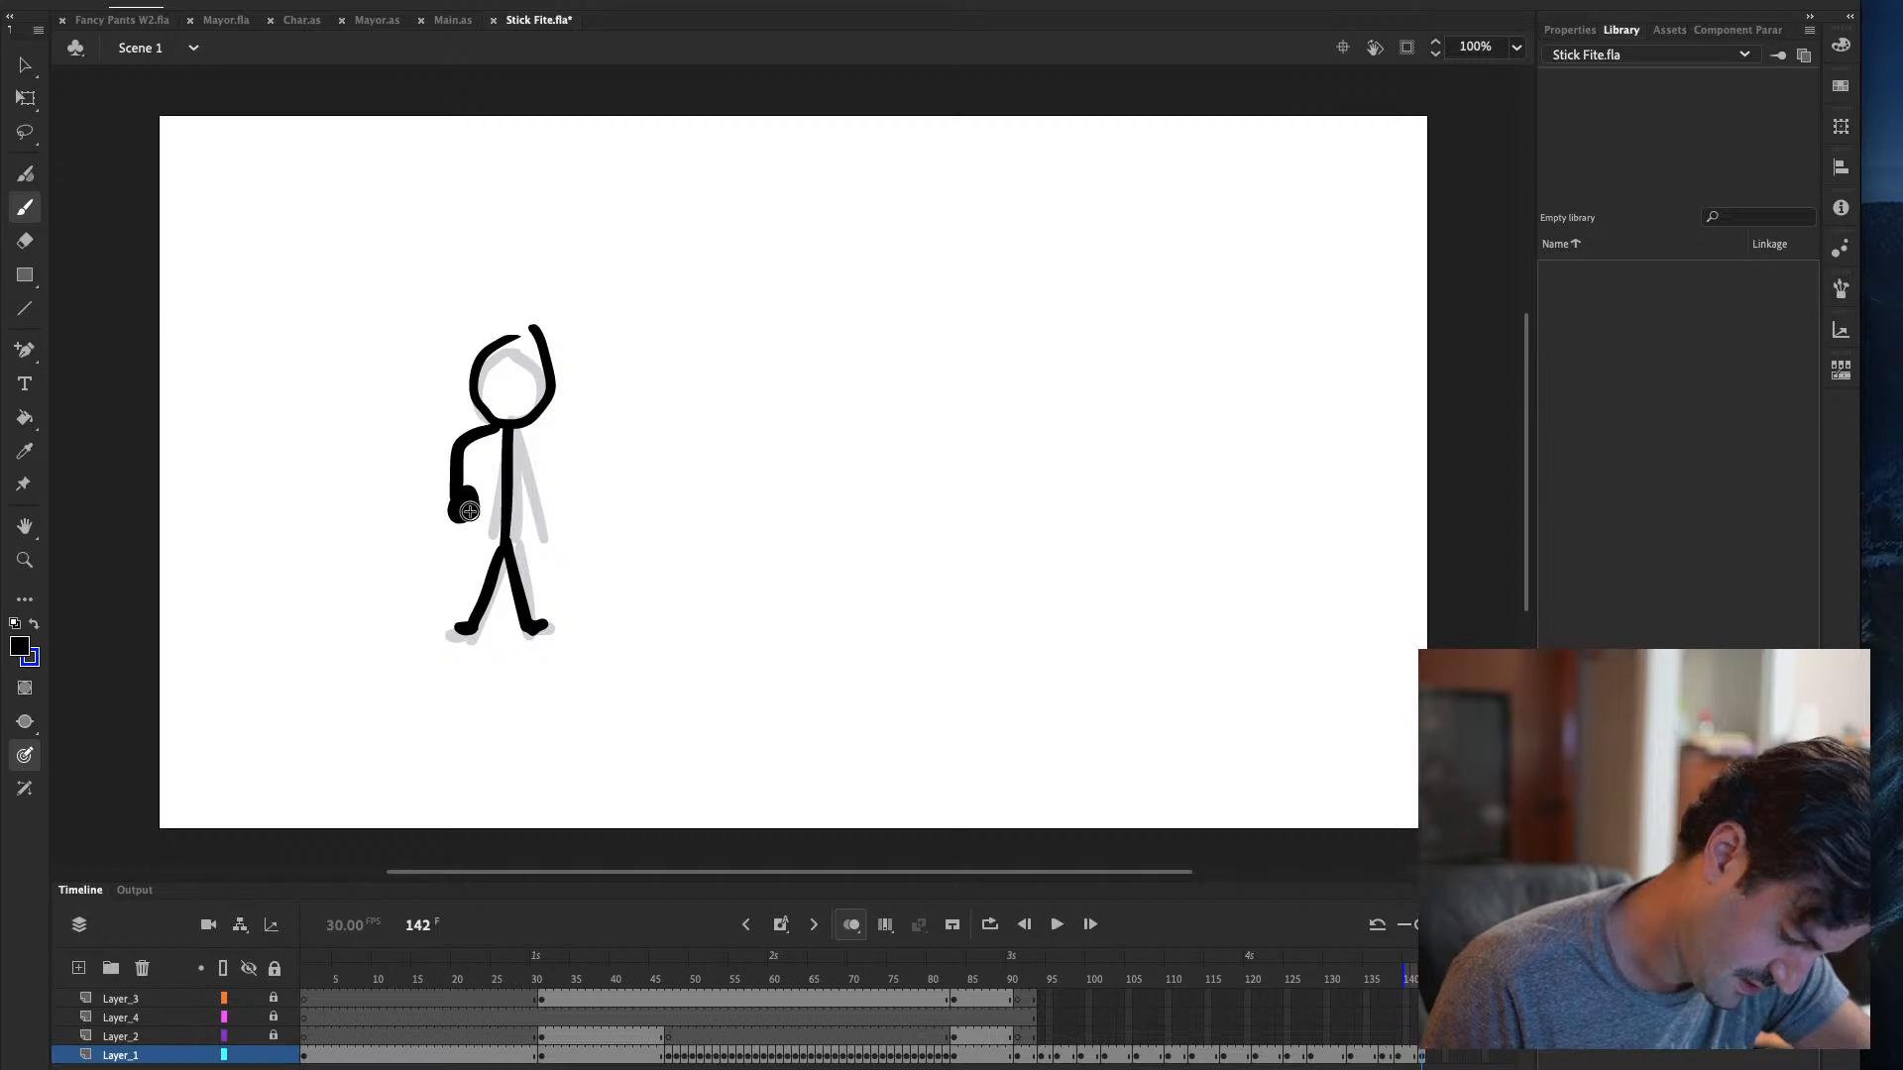
mouse_move(516, 425)
left_mouse_down()
mouse_move(544, 451)
mouse_move(547, 510)
left_mouse_up()
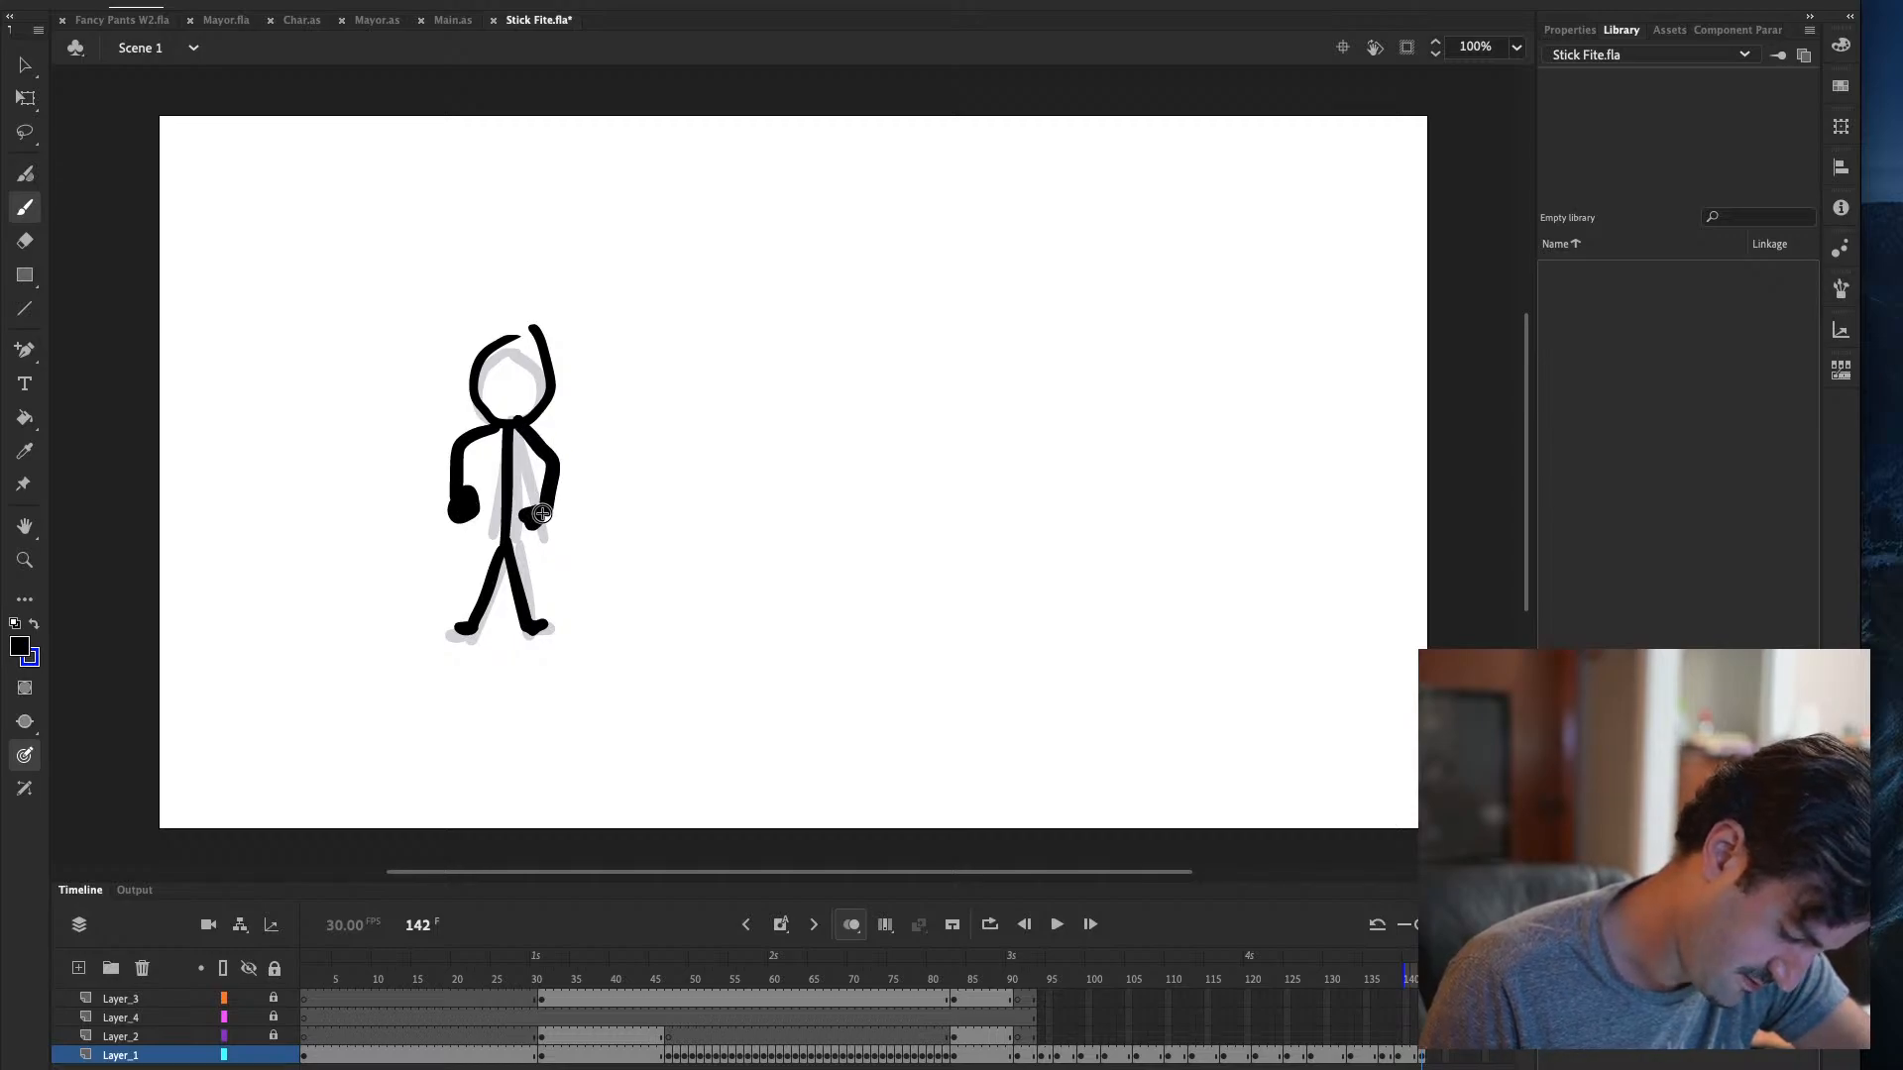
left_click(541, 522)
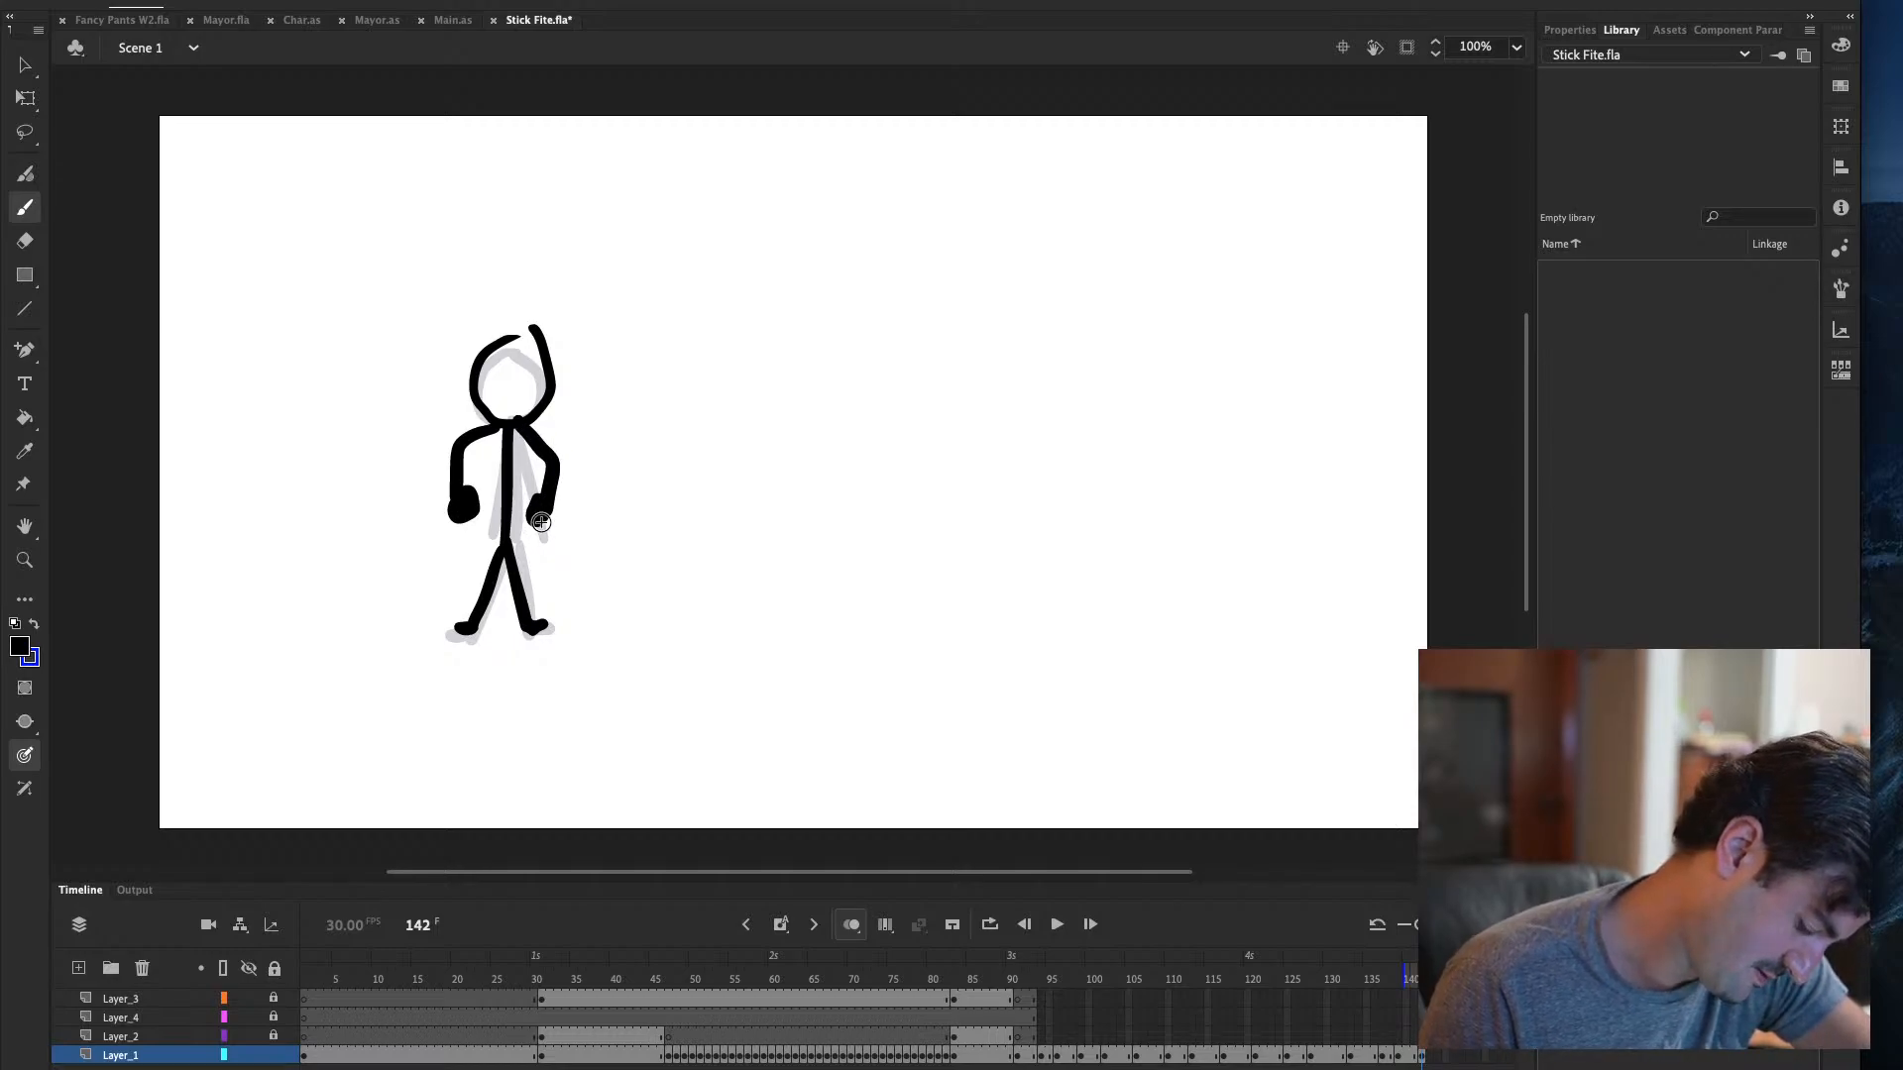
mouse_move(485, 365)
left_mouse_down()
mouse_move(545, 385)
mouse_move(501, 401)
mouse_move(538, 390)
left_mouse_up()
key("ctrl+z")
key("ctrl+z")
key("ctrl+z")
key("ctrl+y")
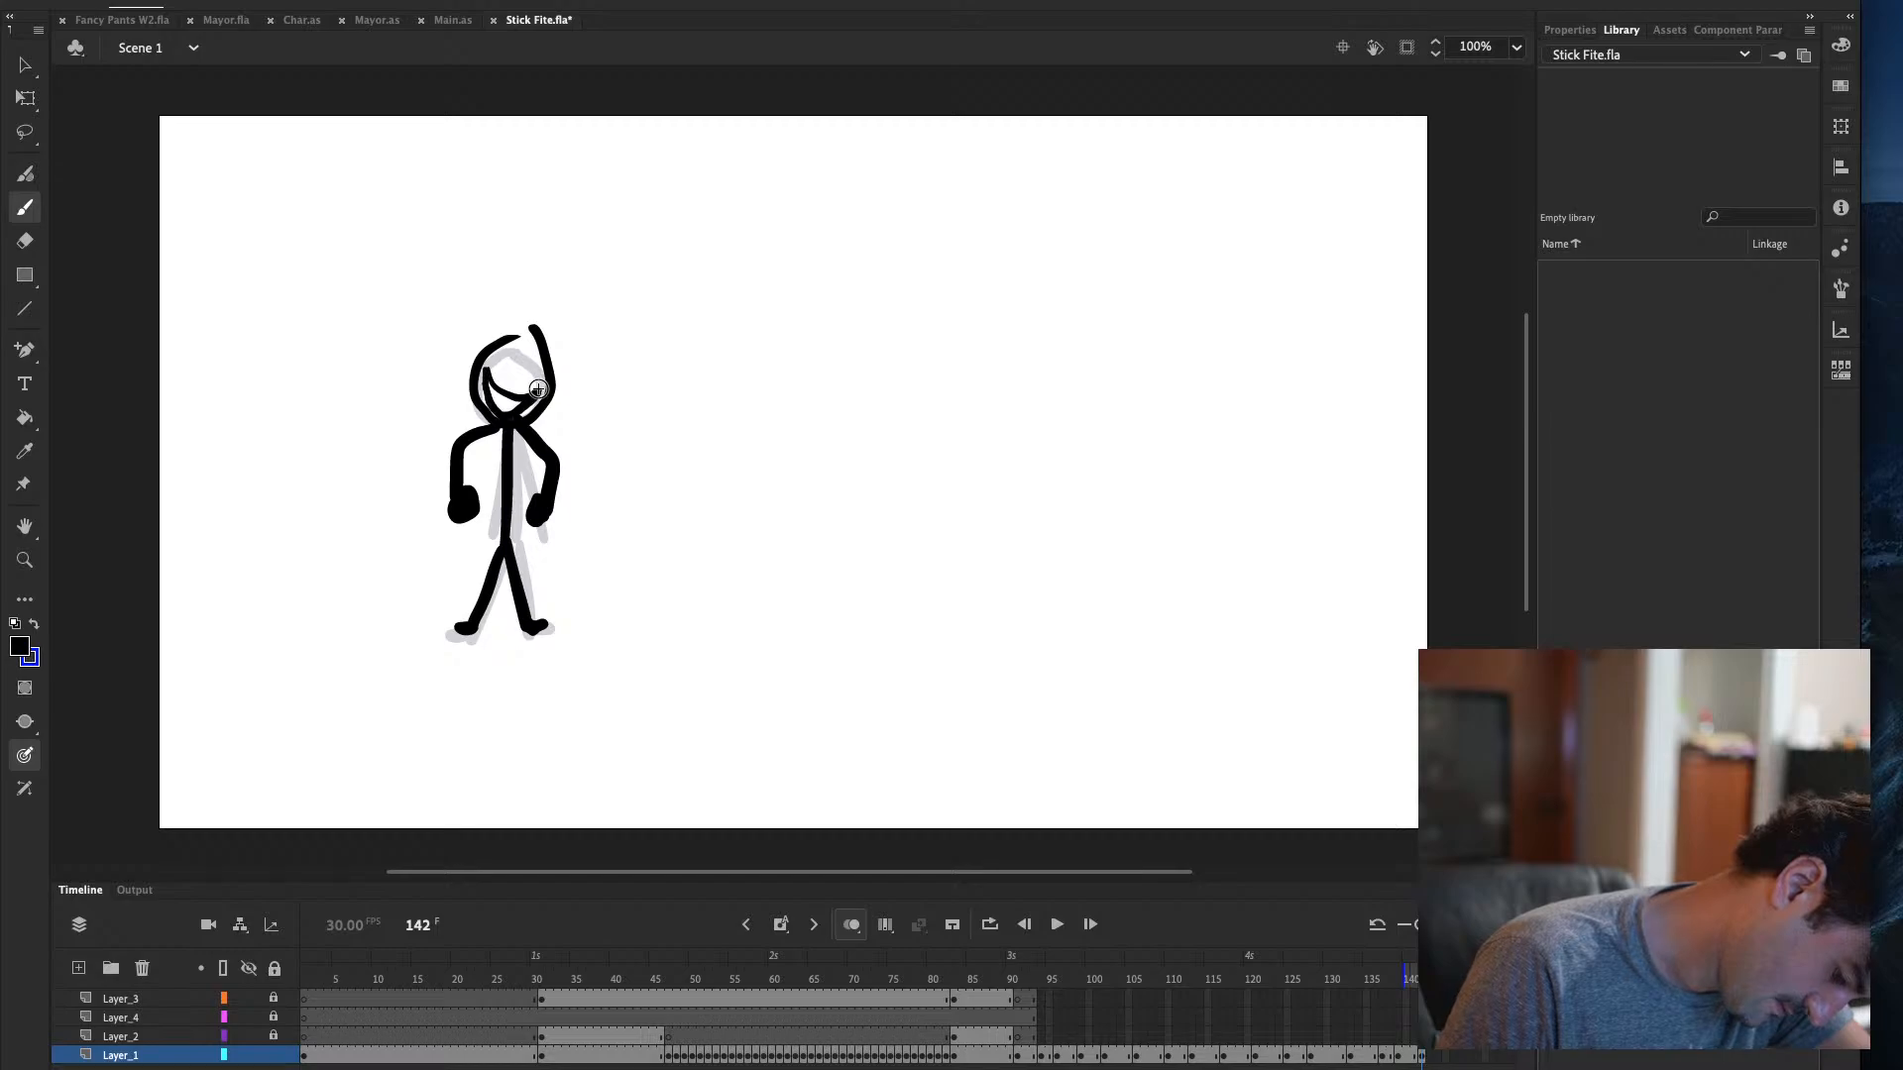
key("ctrl+z")
key("ctrl+z")
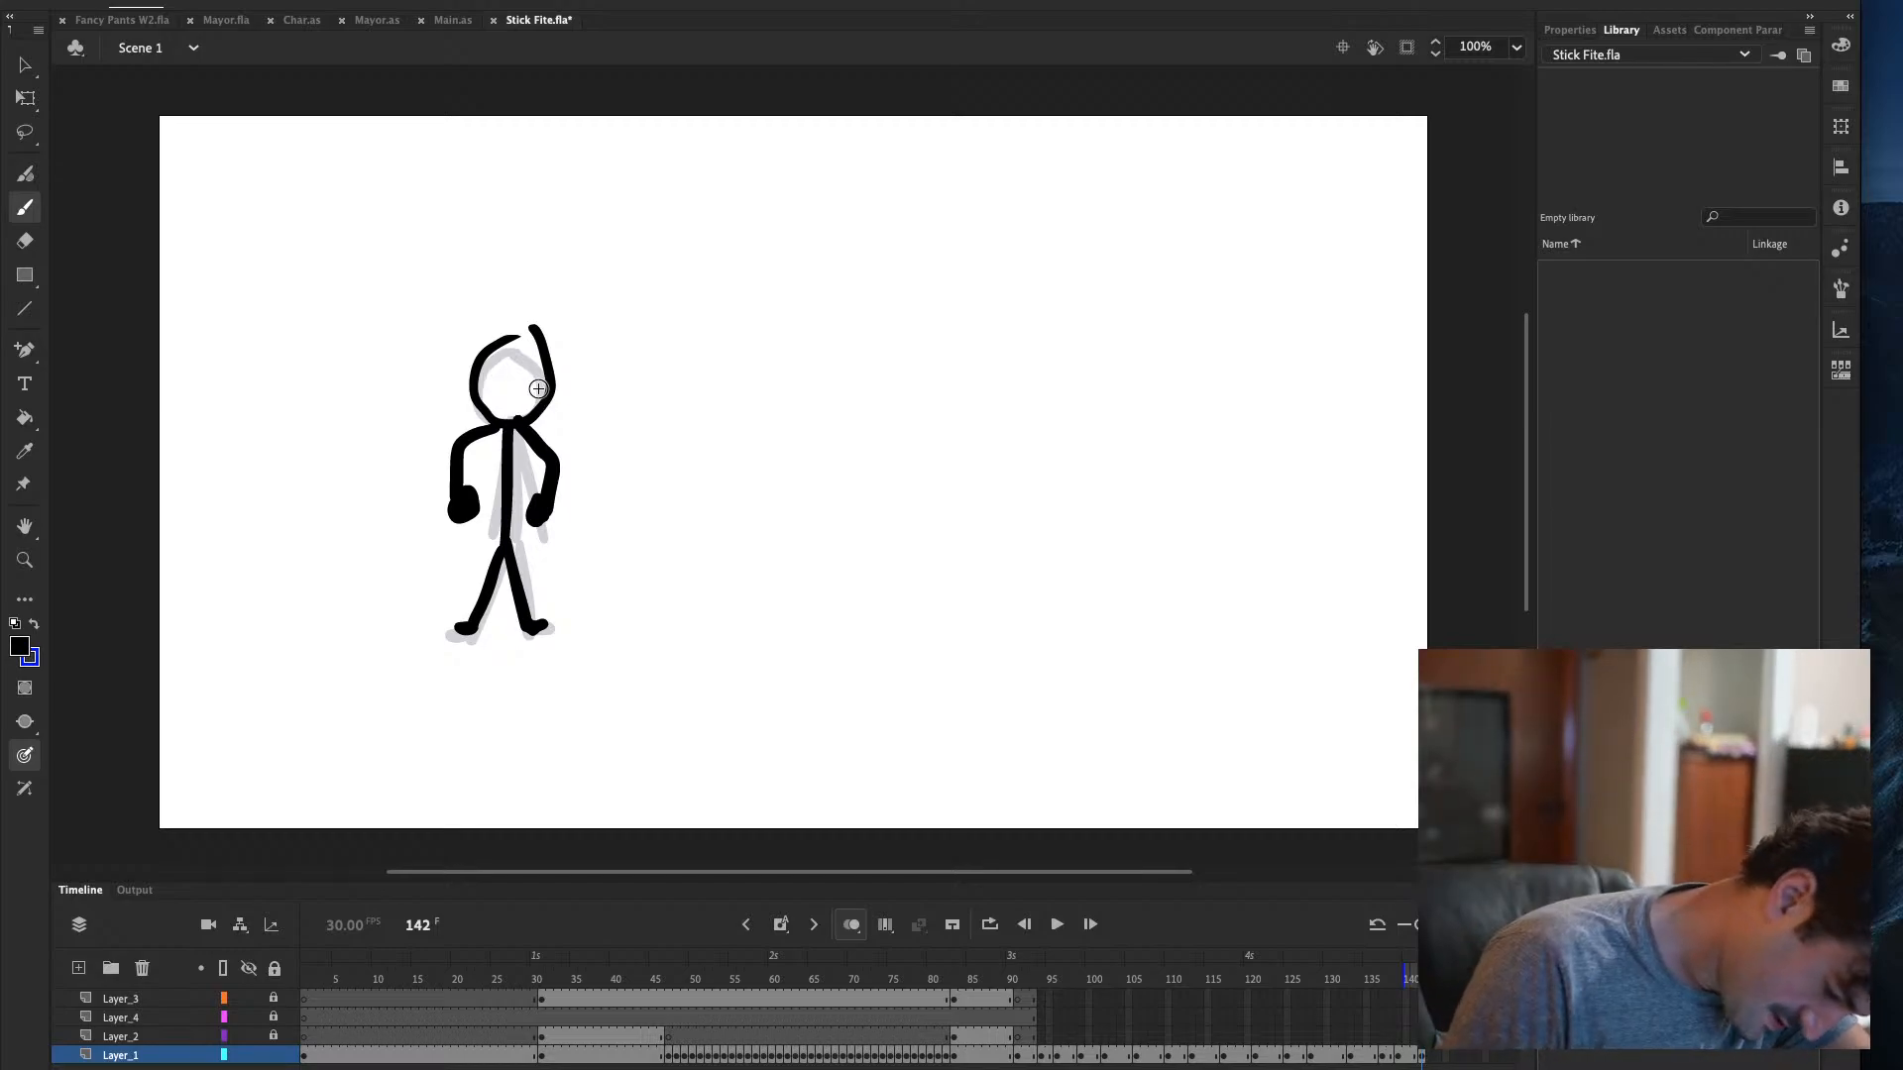
Draw a wide toothy grin across the lower half of the figure's face on frame 142
mouse_move(485, 371)
left_mouse_down()
mouse_move(550, 397)
mouse_move(503, 393)
mouse_move(549, 388)
mouse_move(495, 406)
mouse_move(521, 421)
mouse_move(532, 406)
left_mouse_up()
key("ctrl+z")
key("ctrl+z")
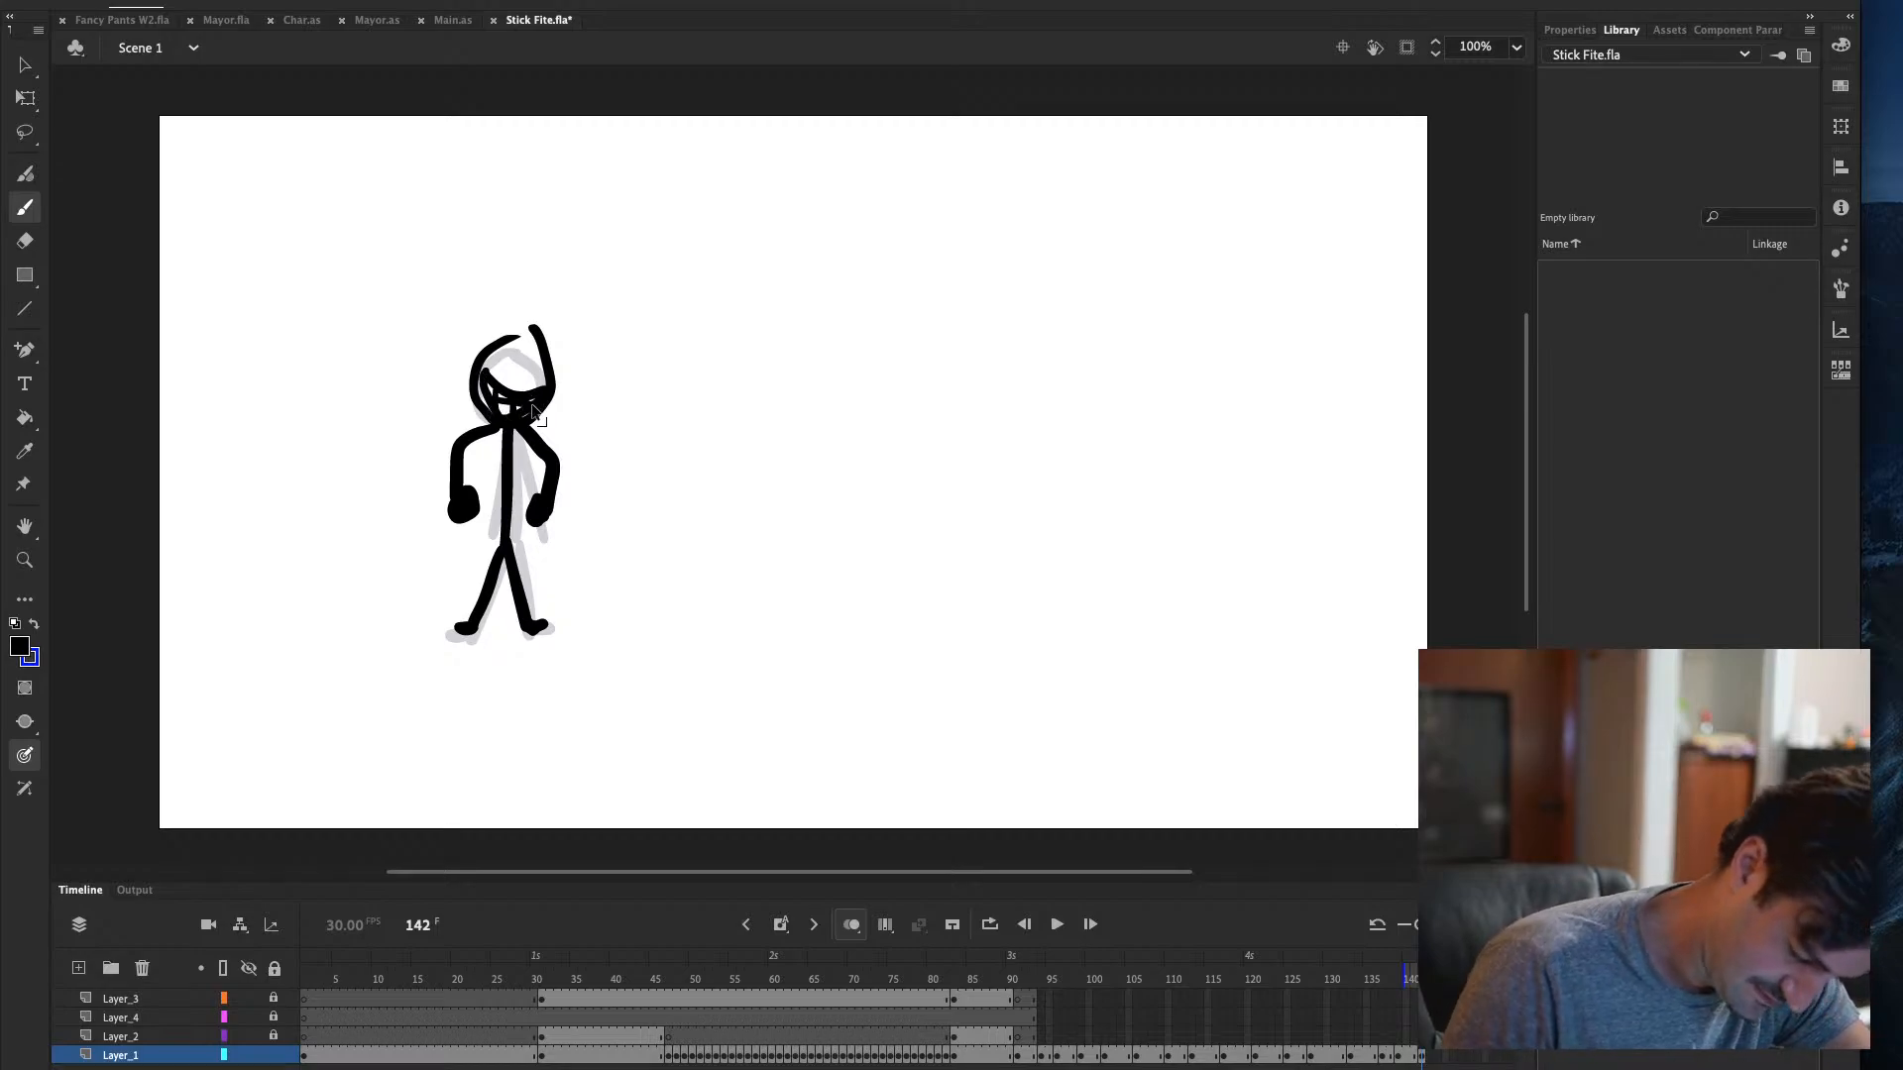
Undo the thick grin strokes on the figure's face on frame 142
key("ctrl+z")
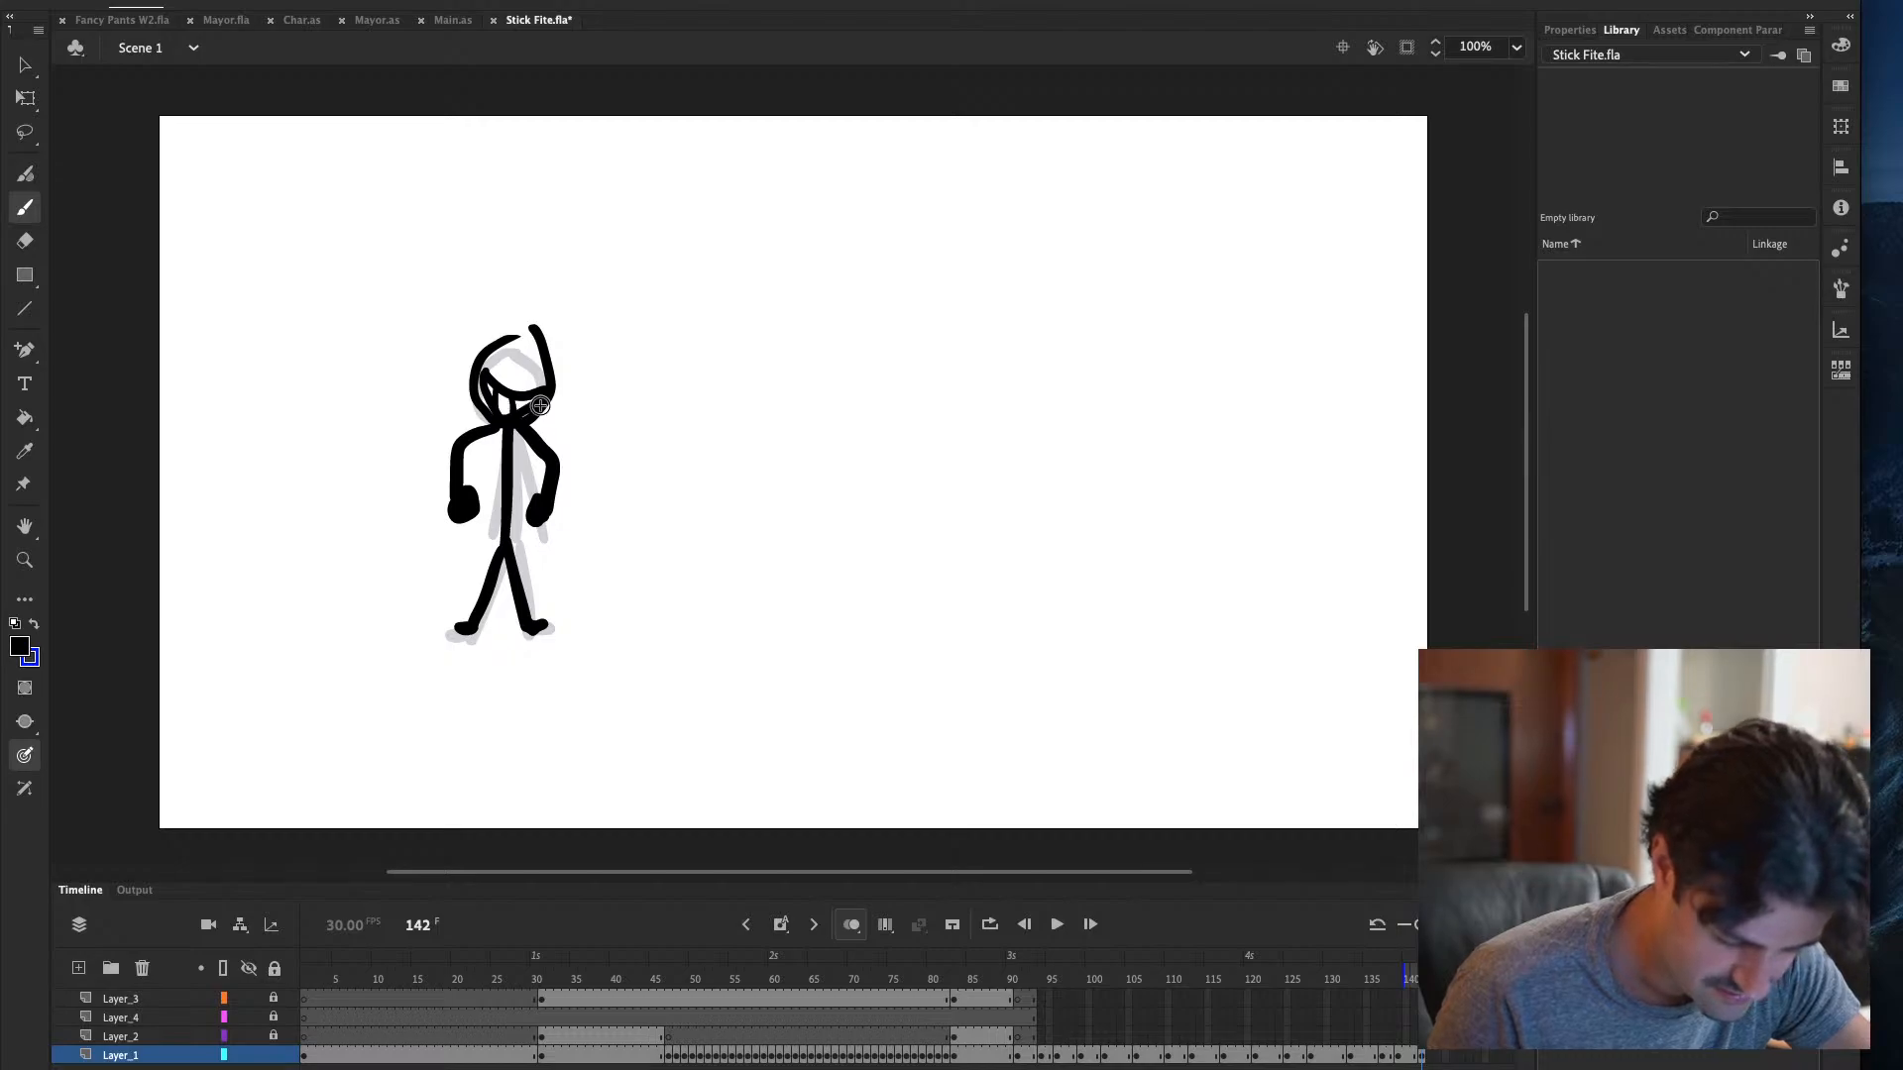
key("ctrl+z")
key("ctrl+z")
key("ctrl+z")
key("ctrl+z")
key("ctrl+z")
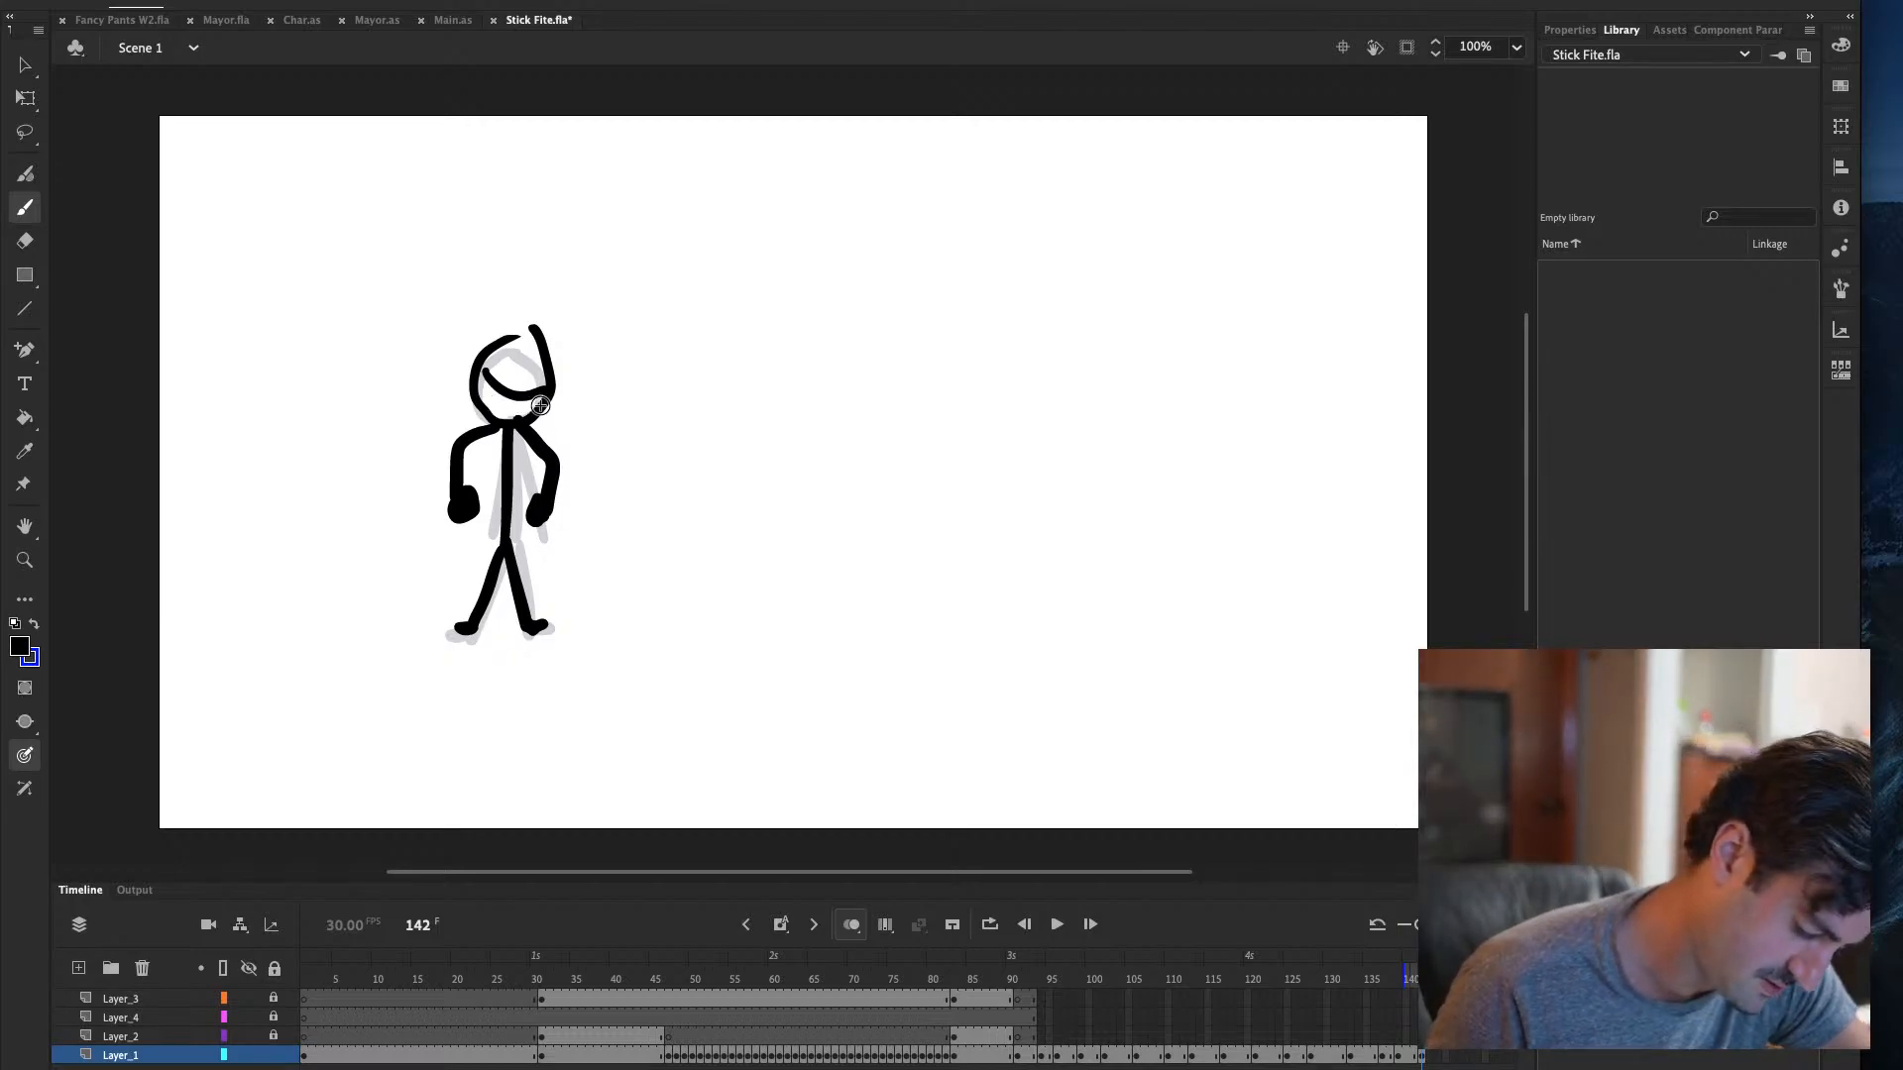
Turn off scaling of the Classic Brush size with the stage zoom, discarding the oversized trial mouth stroke
key("z")
mouse_move(390, 244)
left_mouse_down()
mouse_move(470, 374)
mouse_move(708, 643)
mouse_move(752, 565)
left_mouse_up()
key("b")
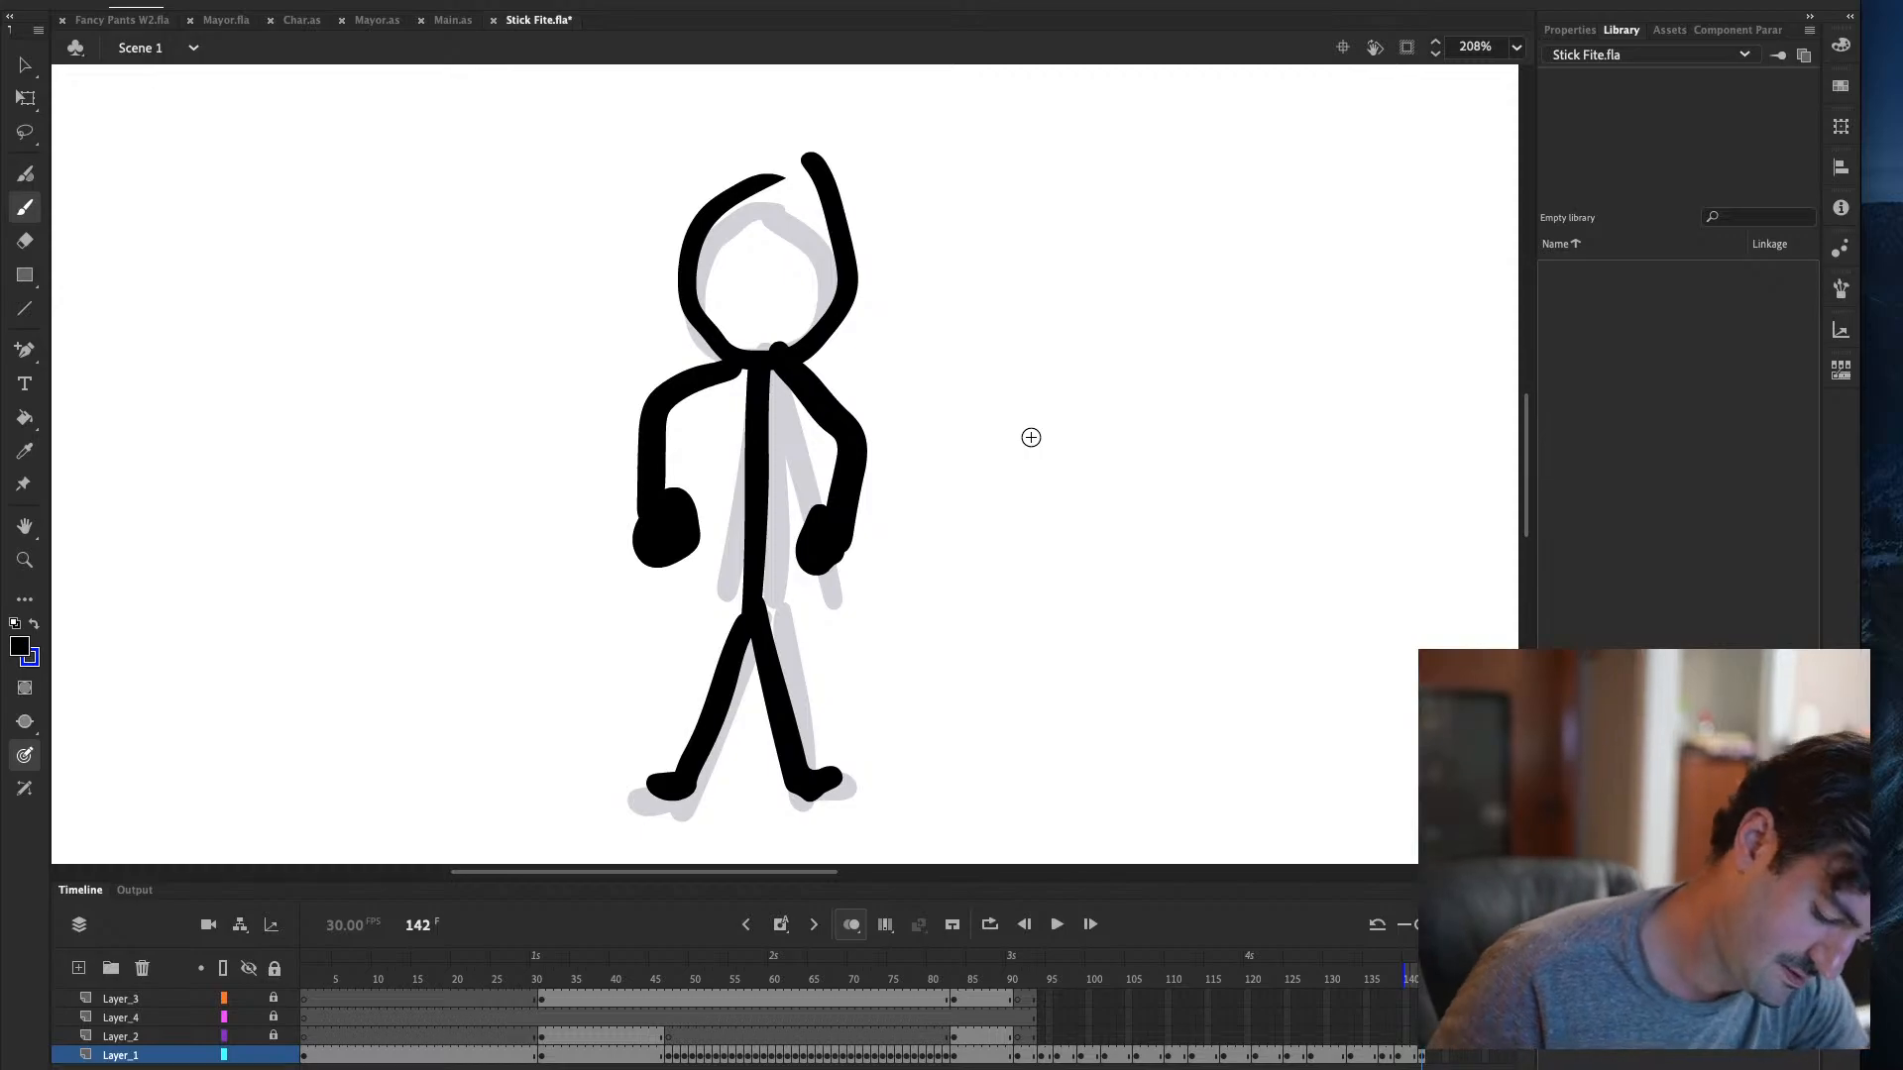
left_click_drag(702, 266, 827, 308)
key("ctrl+z")
left_click(1571, 30)
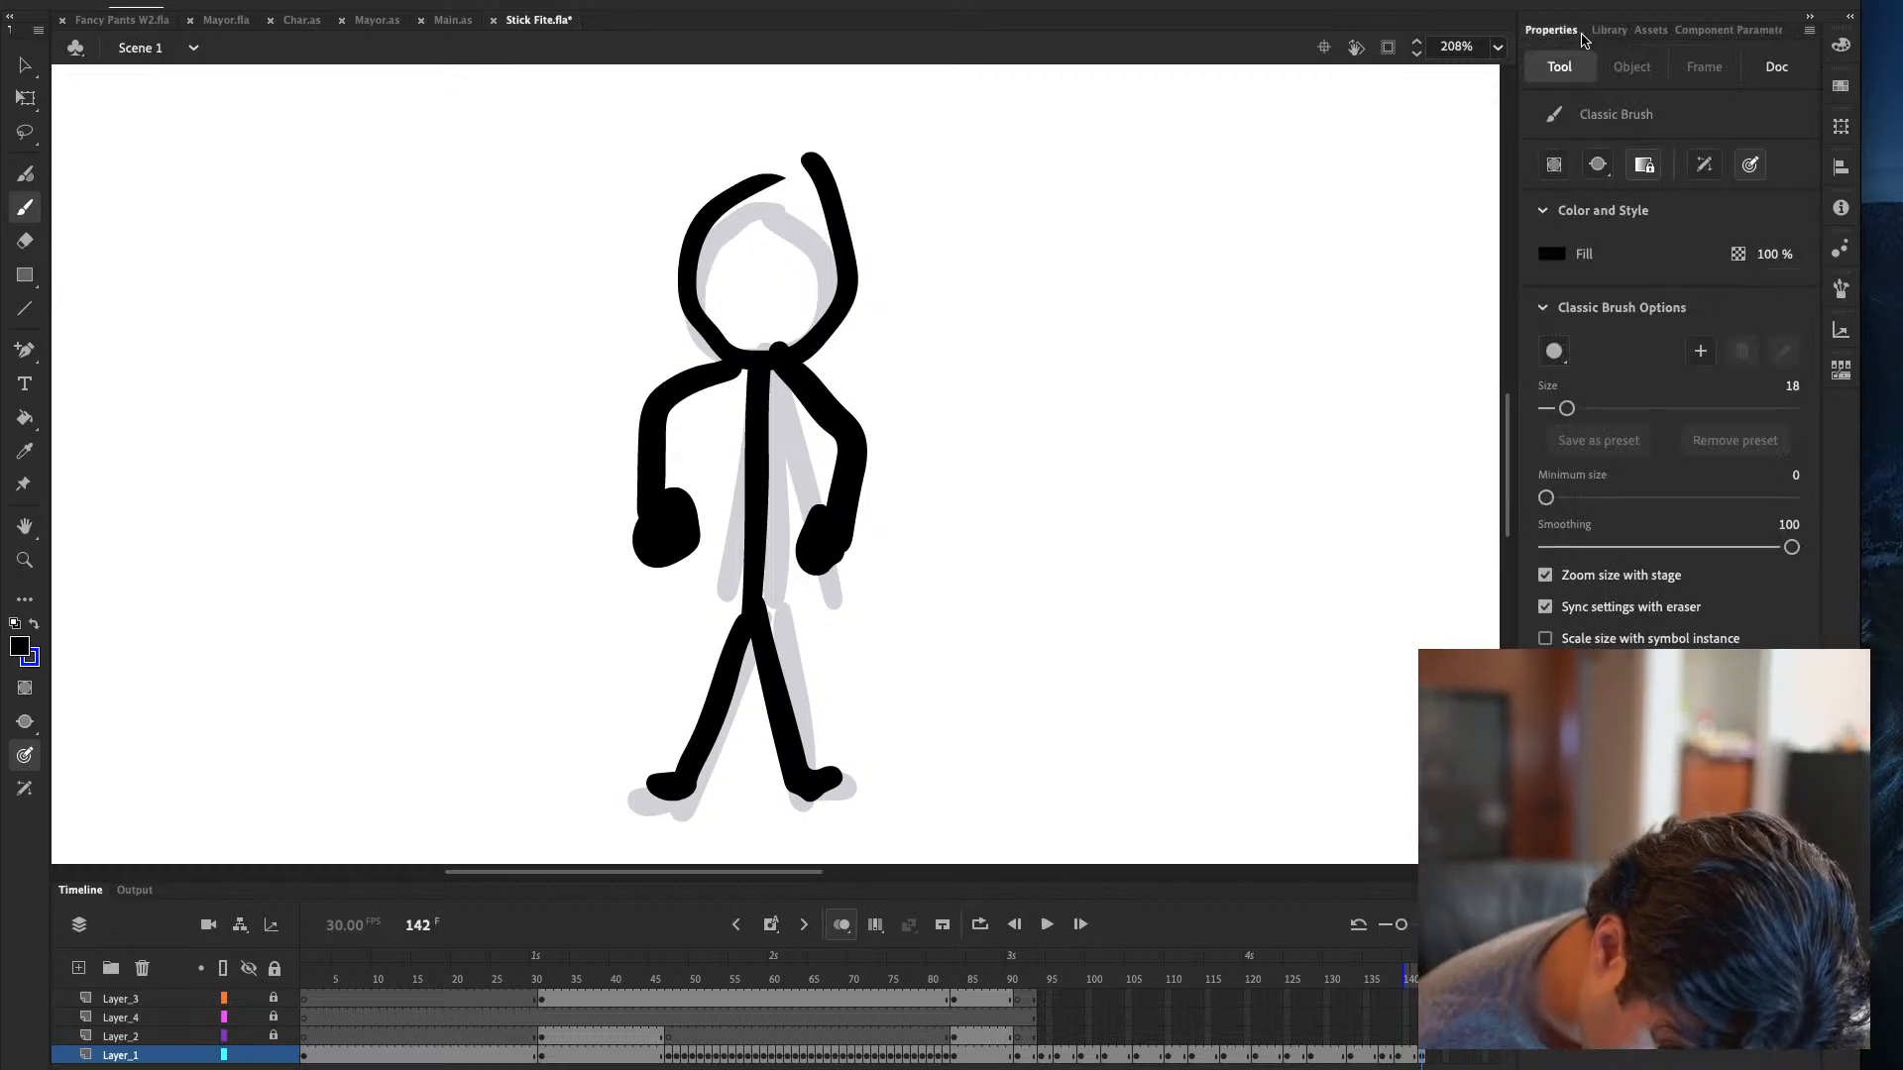
left_click(1546, 576)
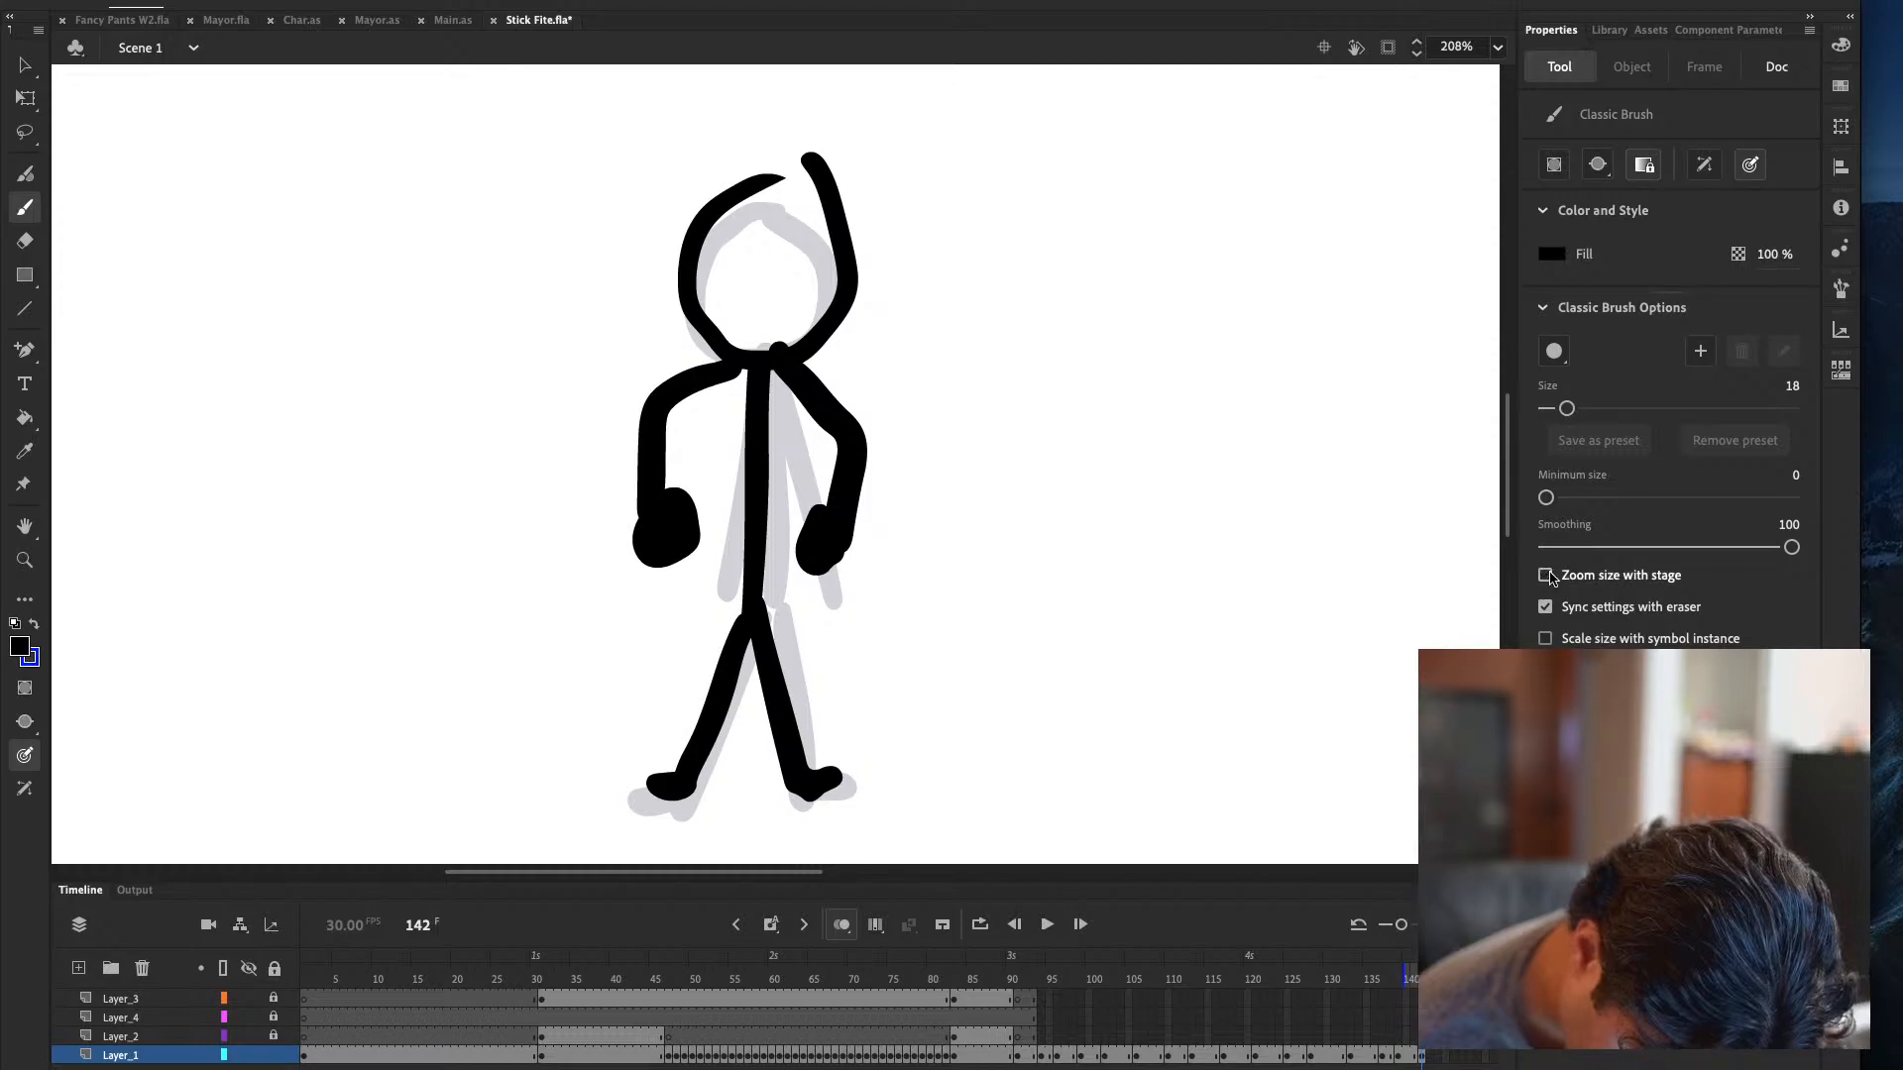
Draw a thinner, wide toothy grin with gridded teeth across the lower half of the face on frame 142
left_click_drag(707, 264, 827, 297)
key("ctrl+z")
left_click_drag(707, 260, 822, 282)
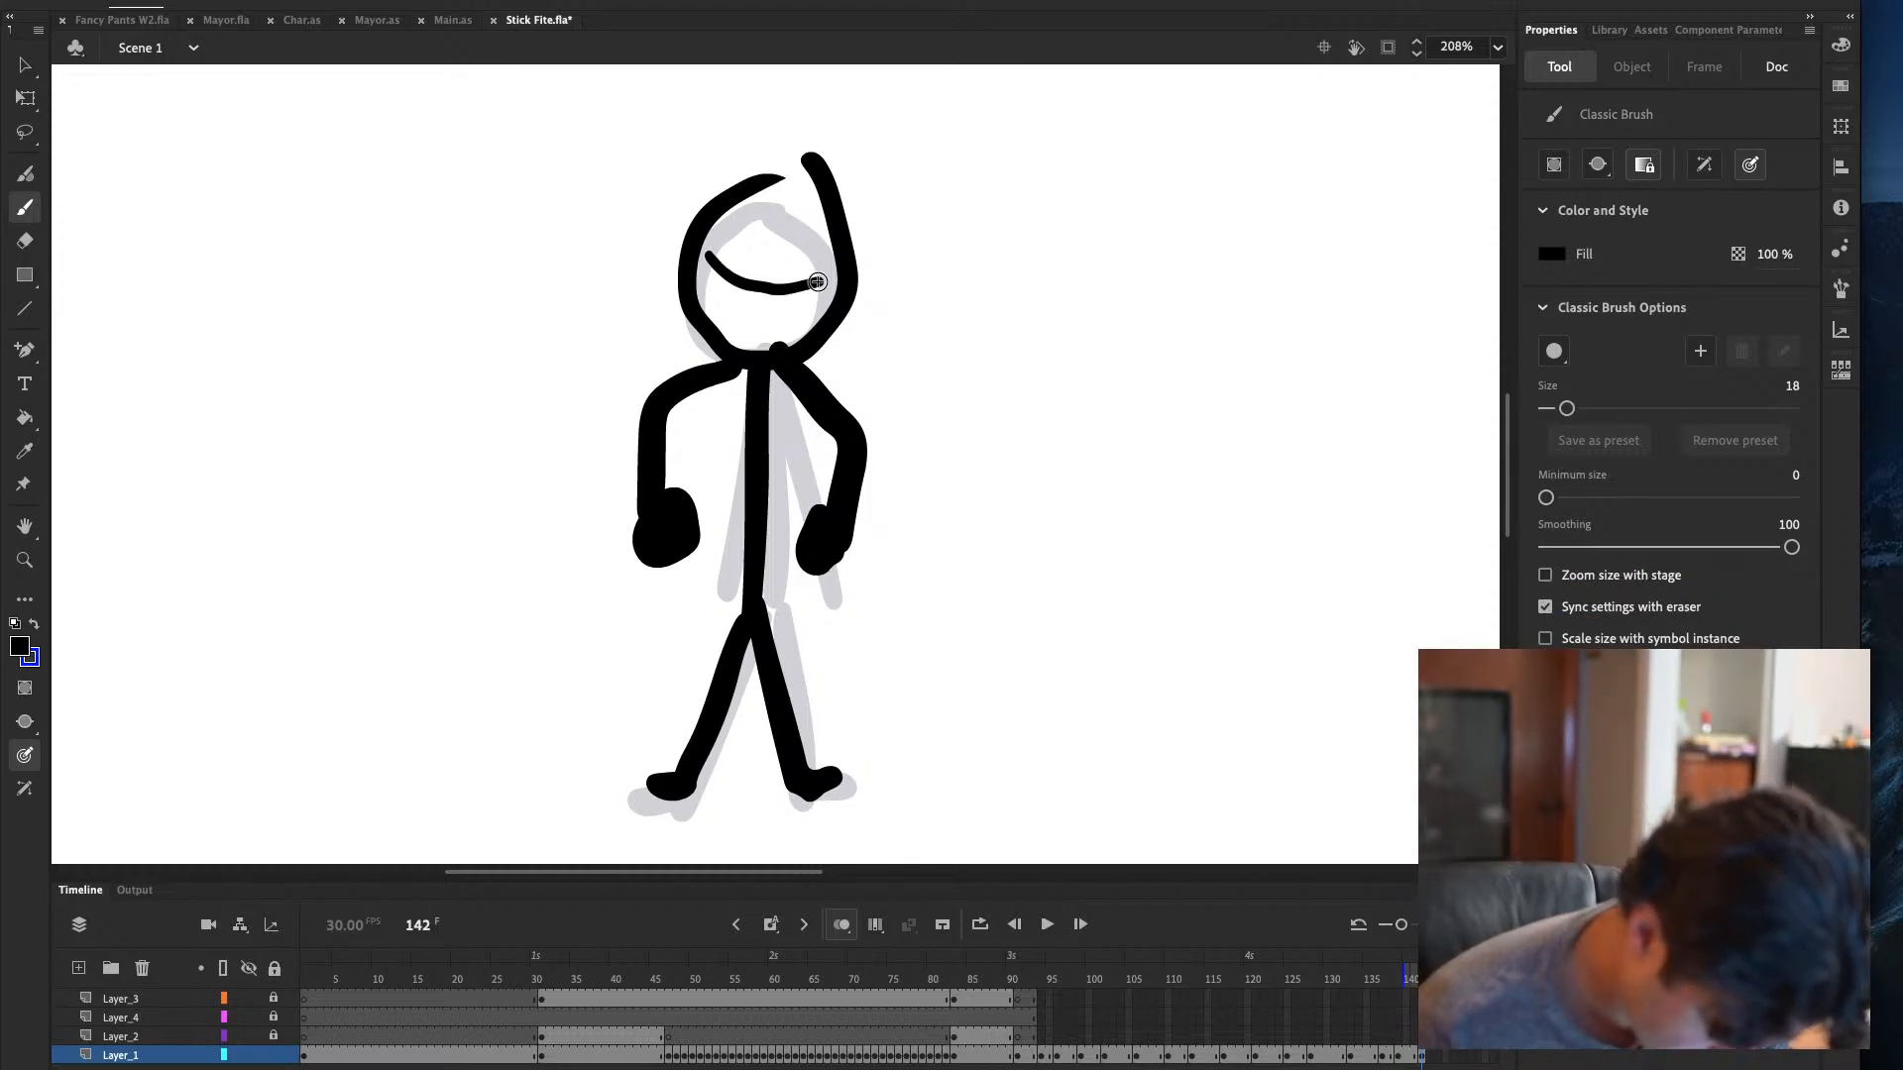
mouse_move(706, 264)
left_mouse_down()
mouse_move(751, 332)
mouse_move(798, 321)
mouse_move(758, 334)
mouse_move(793, 344)
mouse_move(810, 309)
left_mouse_up()
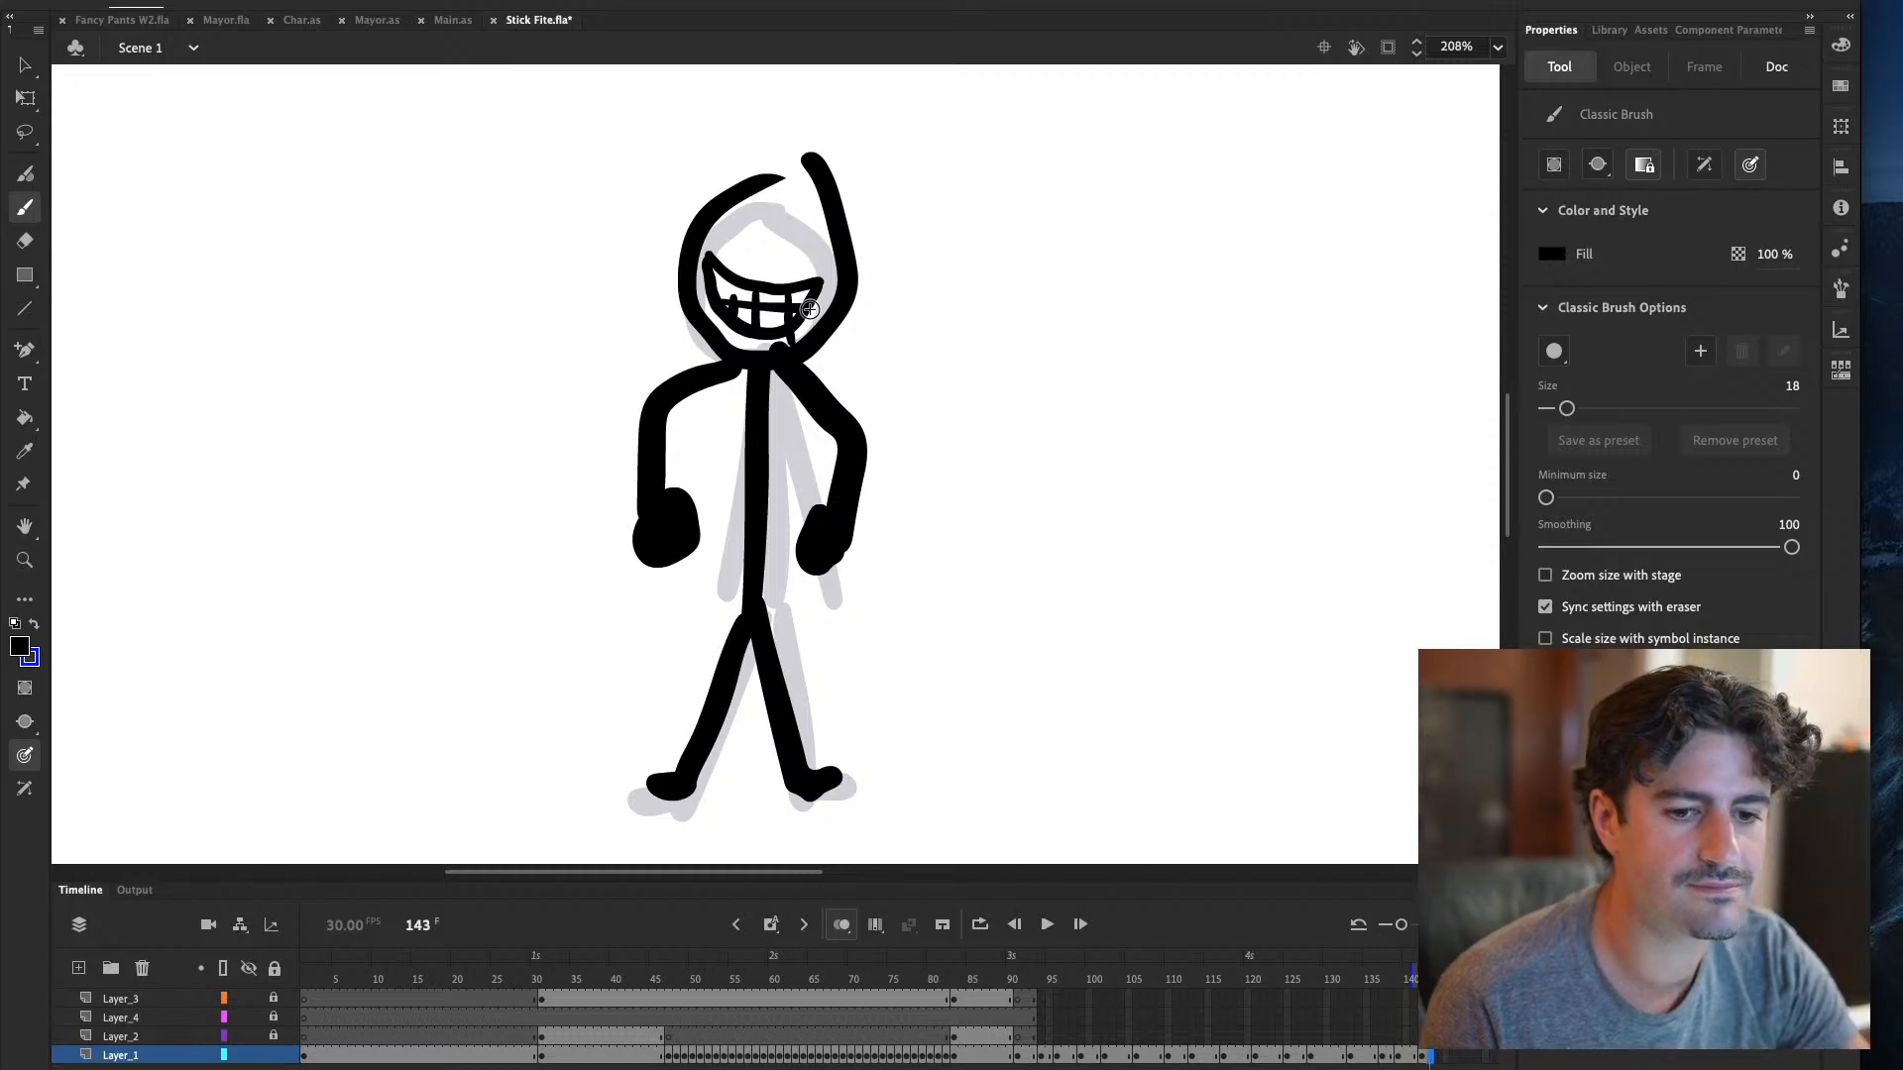
Extend the hold of the grinning pose to frame 154 and save the file
key("F5")
key("F5")
key("F5")
key("F5")
key("F5")
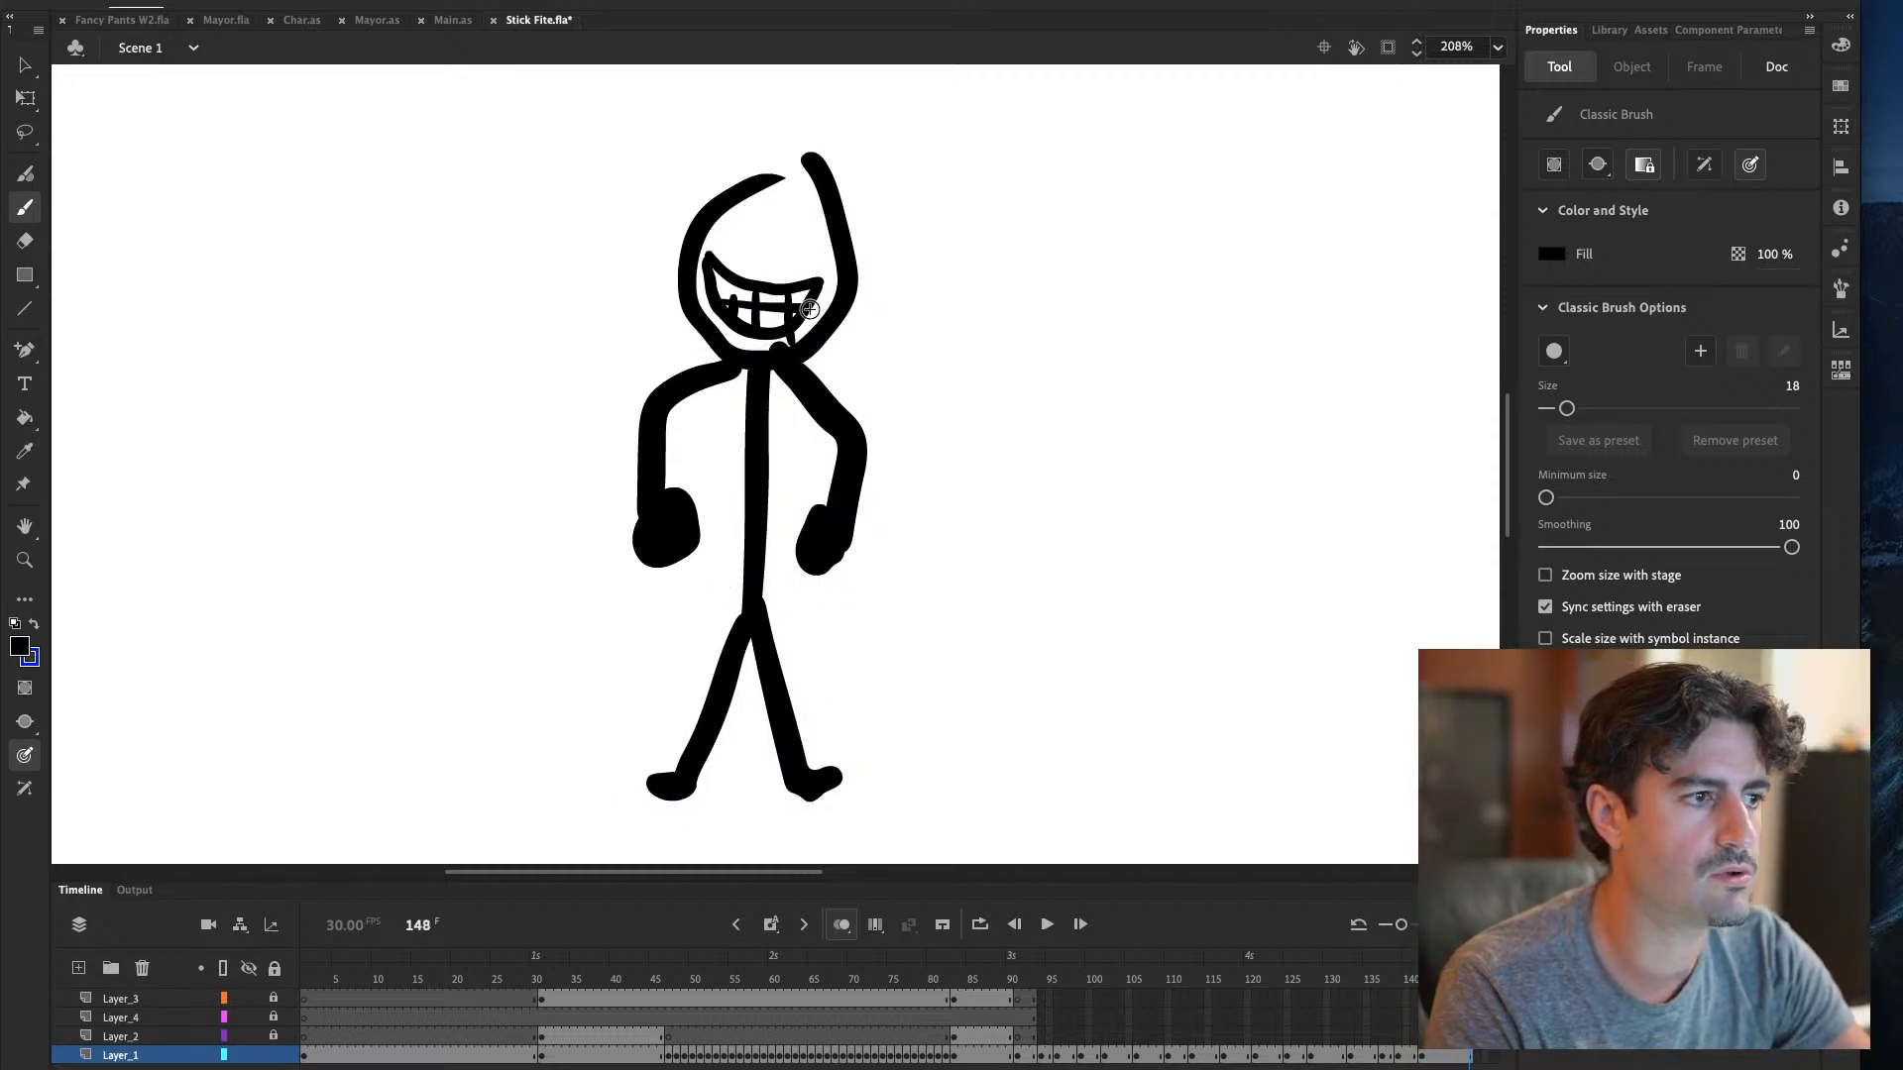
key("F5")
key("F5")
key("F5")
key("F5")
key("F5")
key("F5")
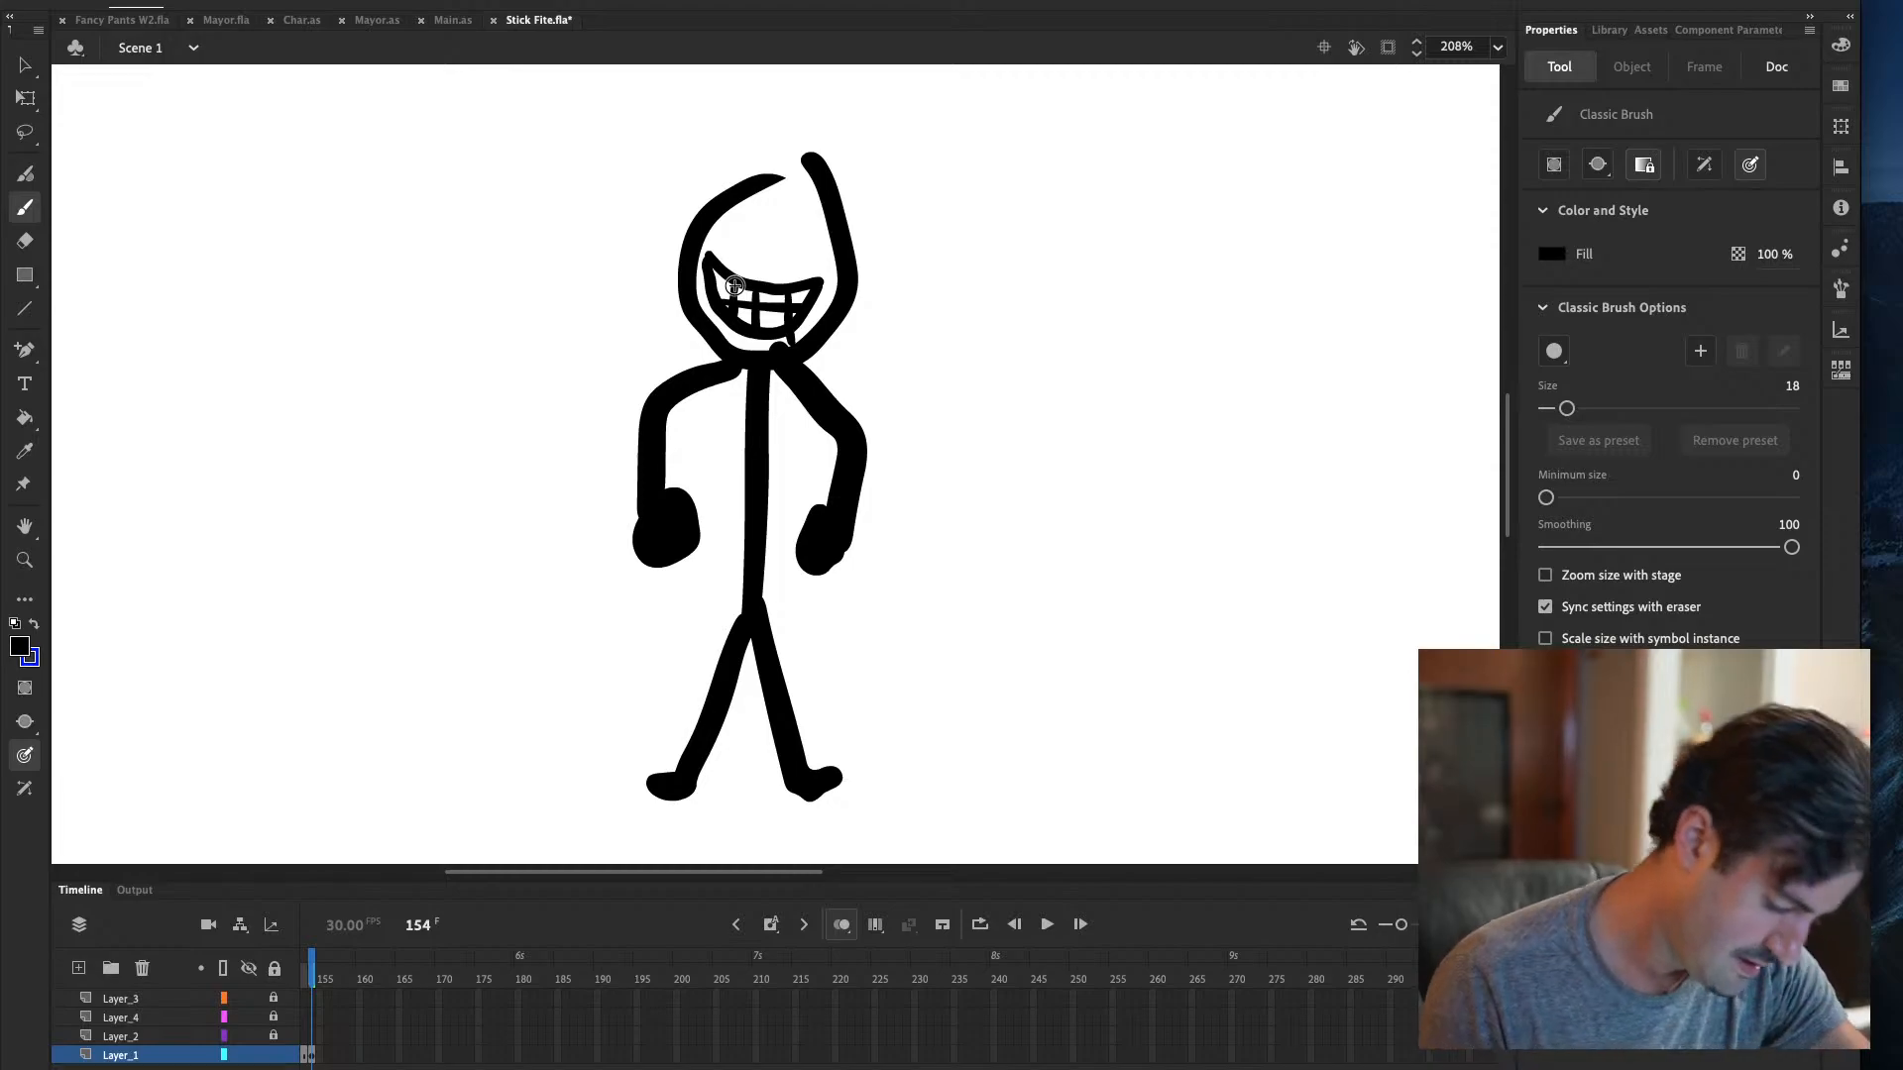
key("ctrl+s")
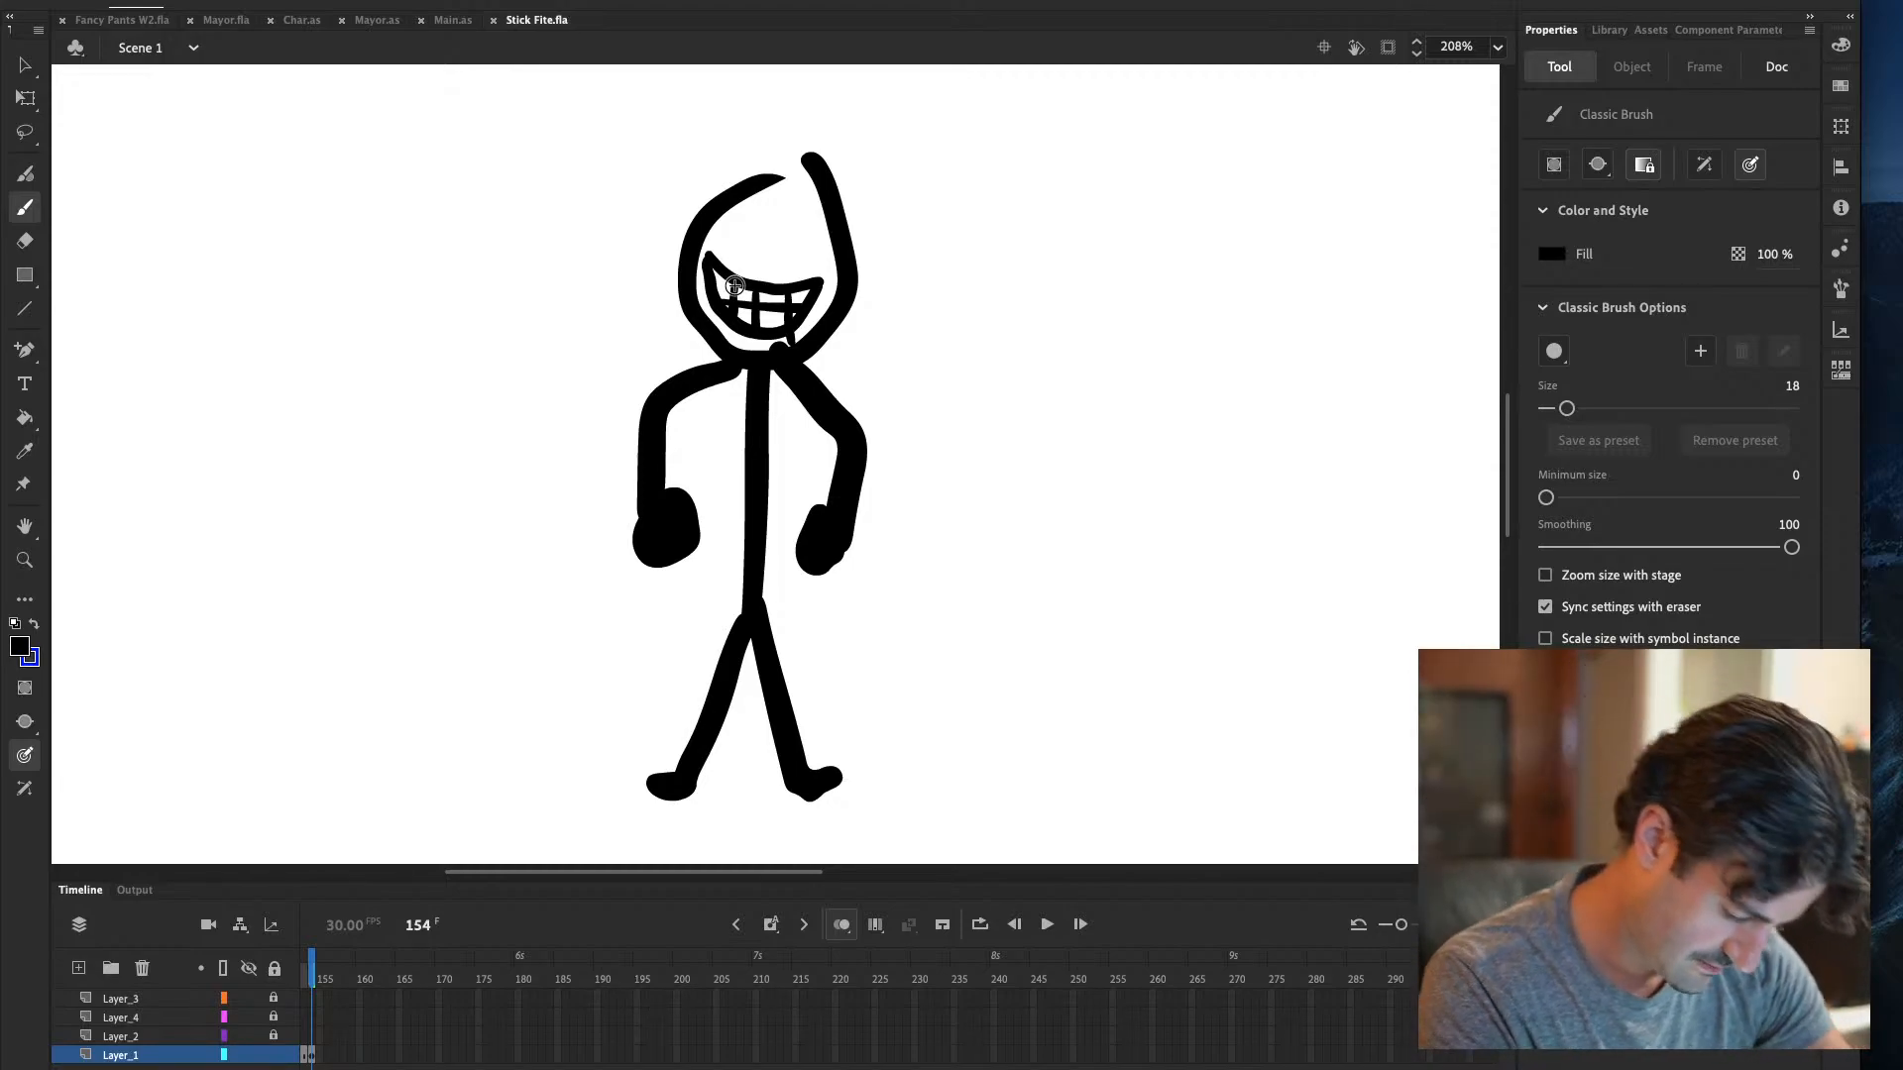
Erase the stray line below the grin at the chin and insert a keyframe repeating the pose at frame 155
key("e")
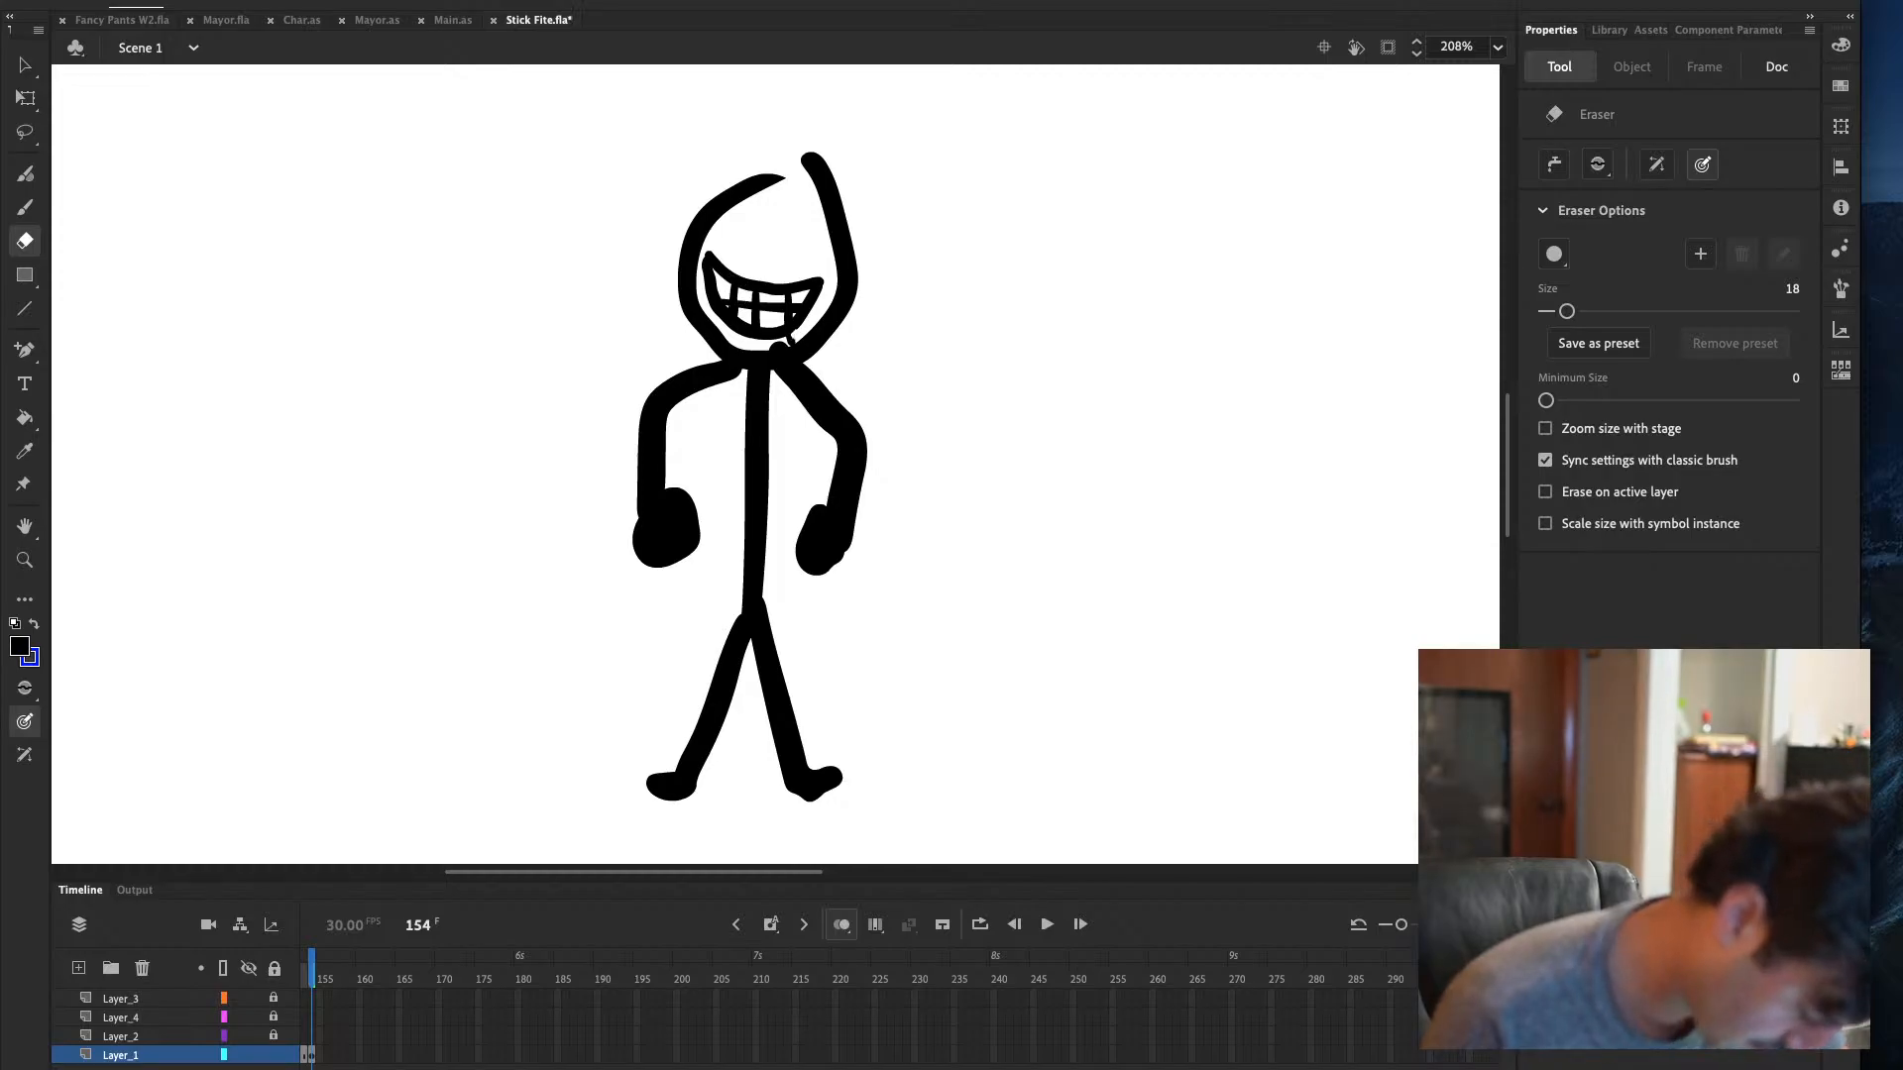
left_click_drag(779, 346, 797, 331)
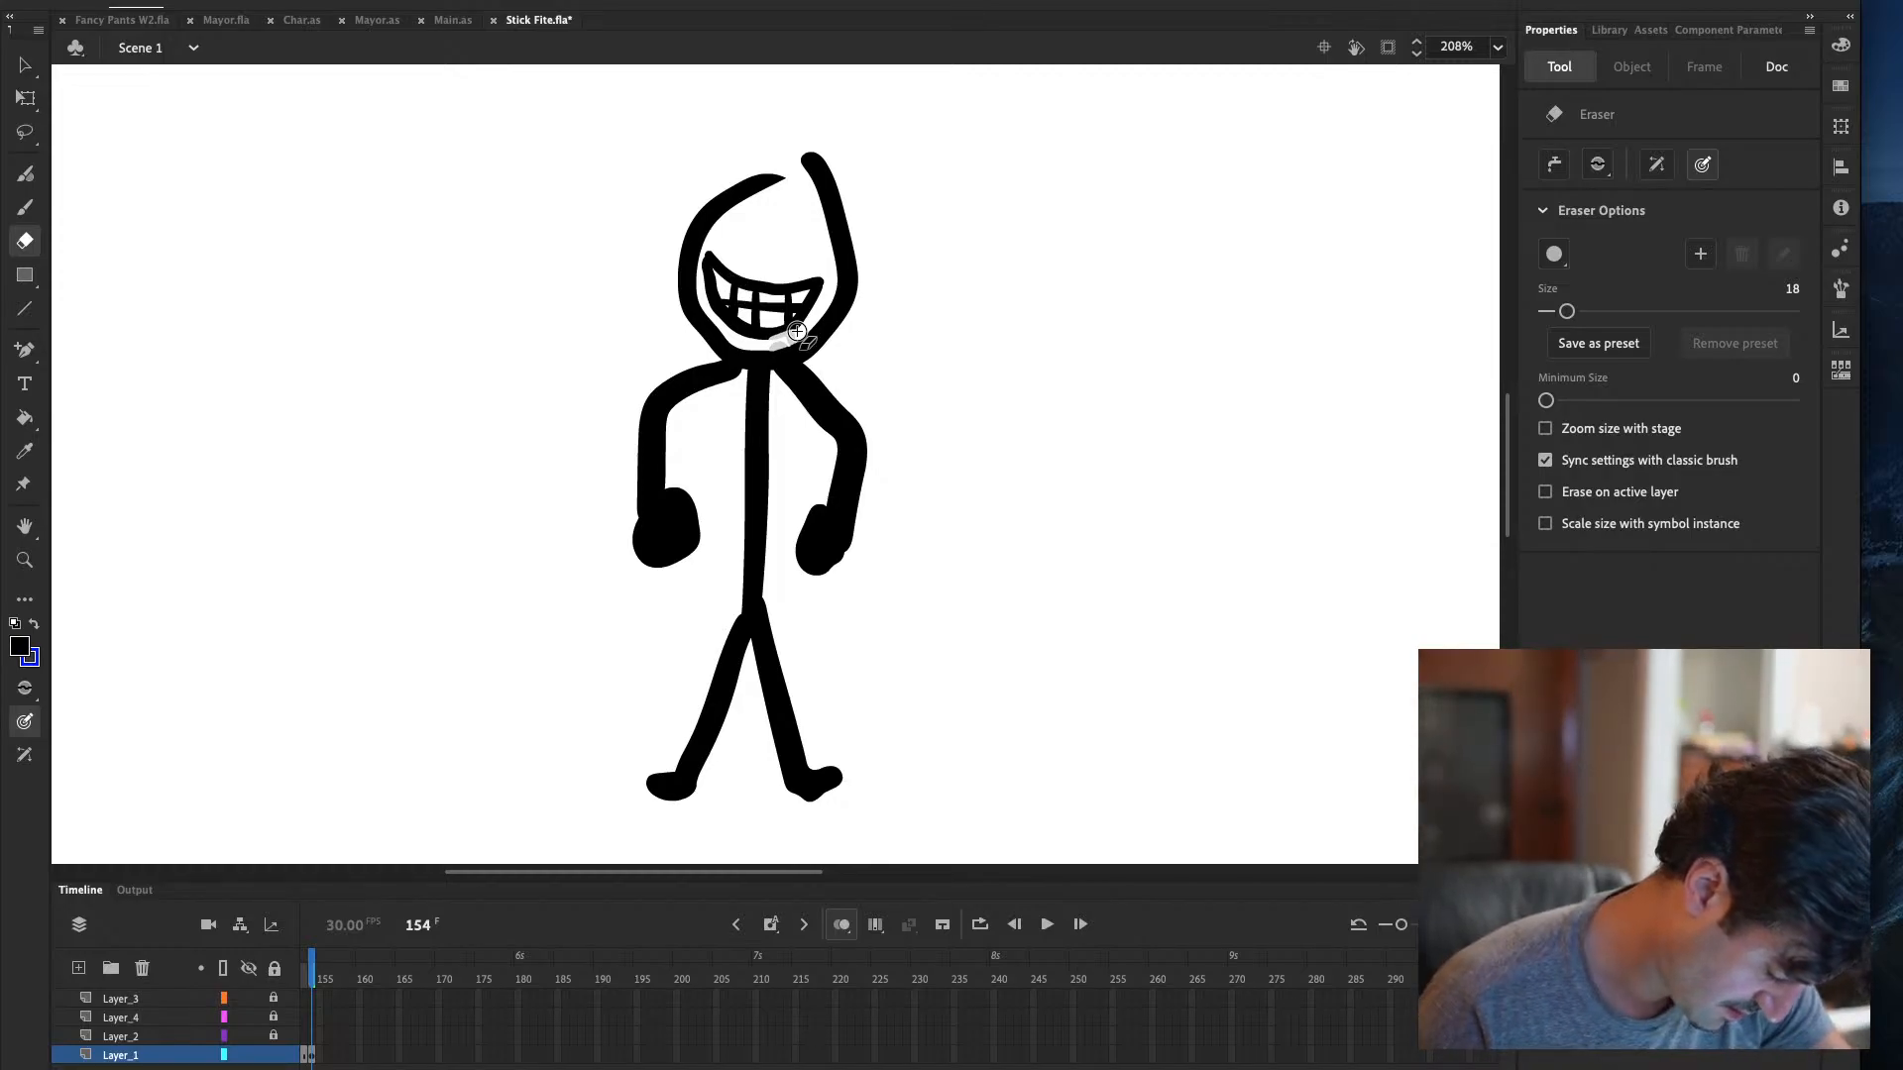
key("F6")
scroll(845, 1006, "left", 8)
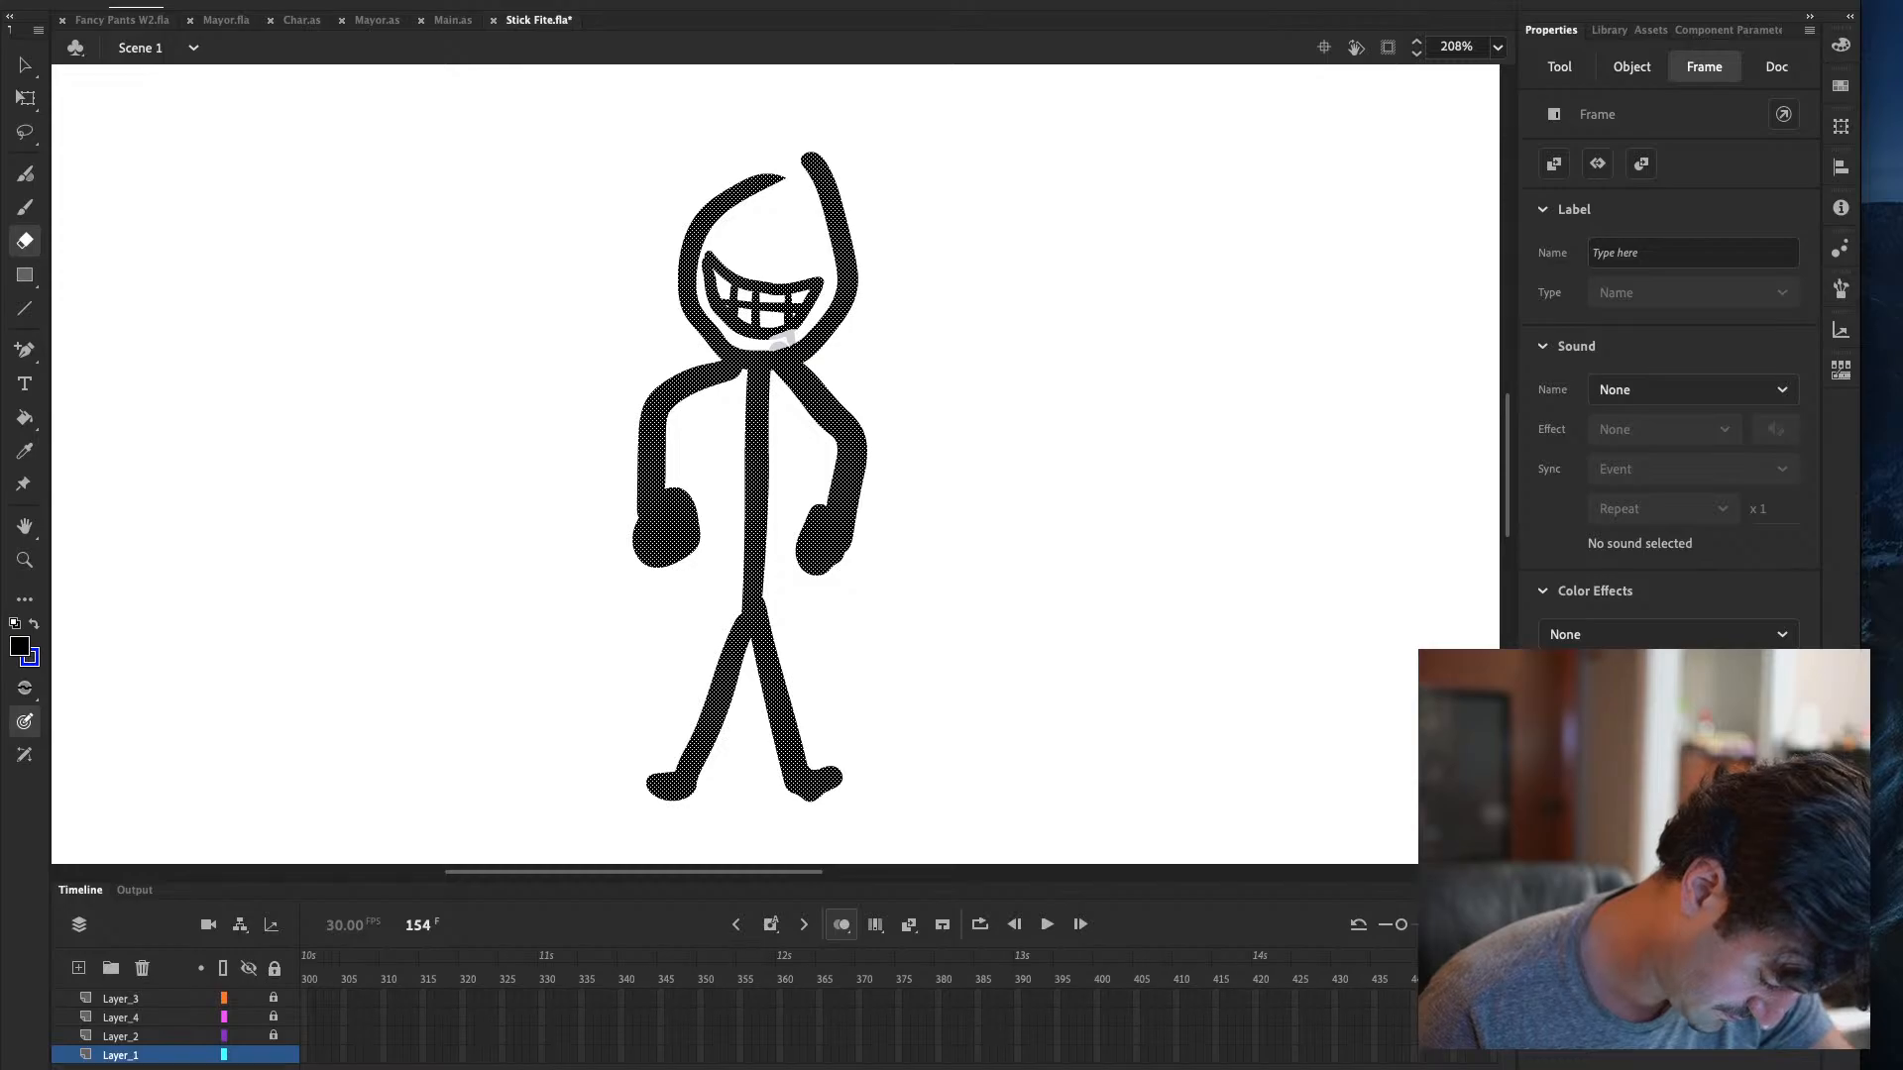
scroll(845, 1006, "right", 1)
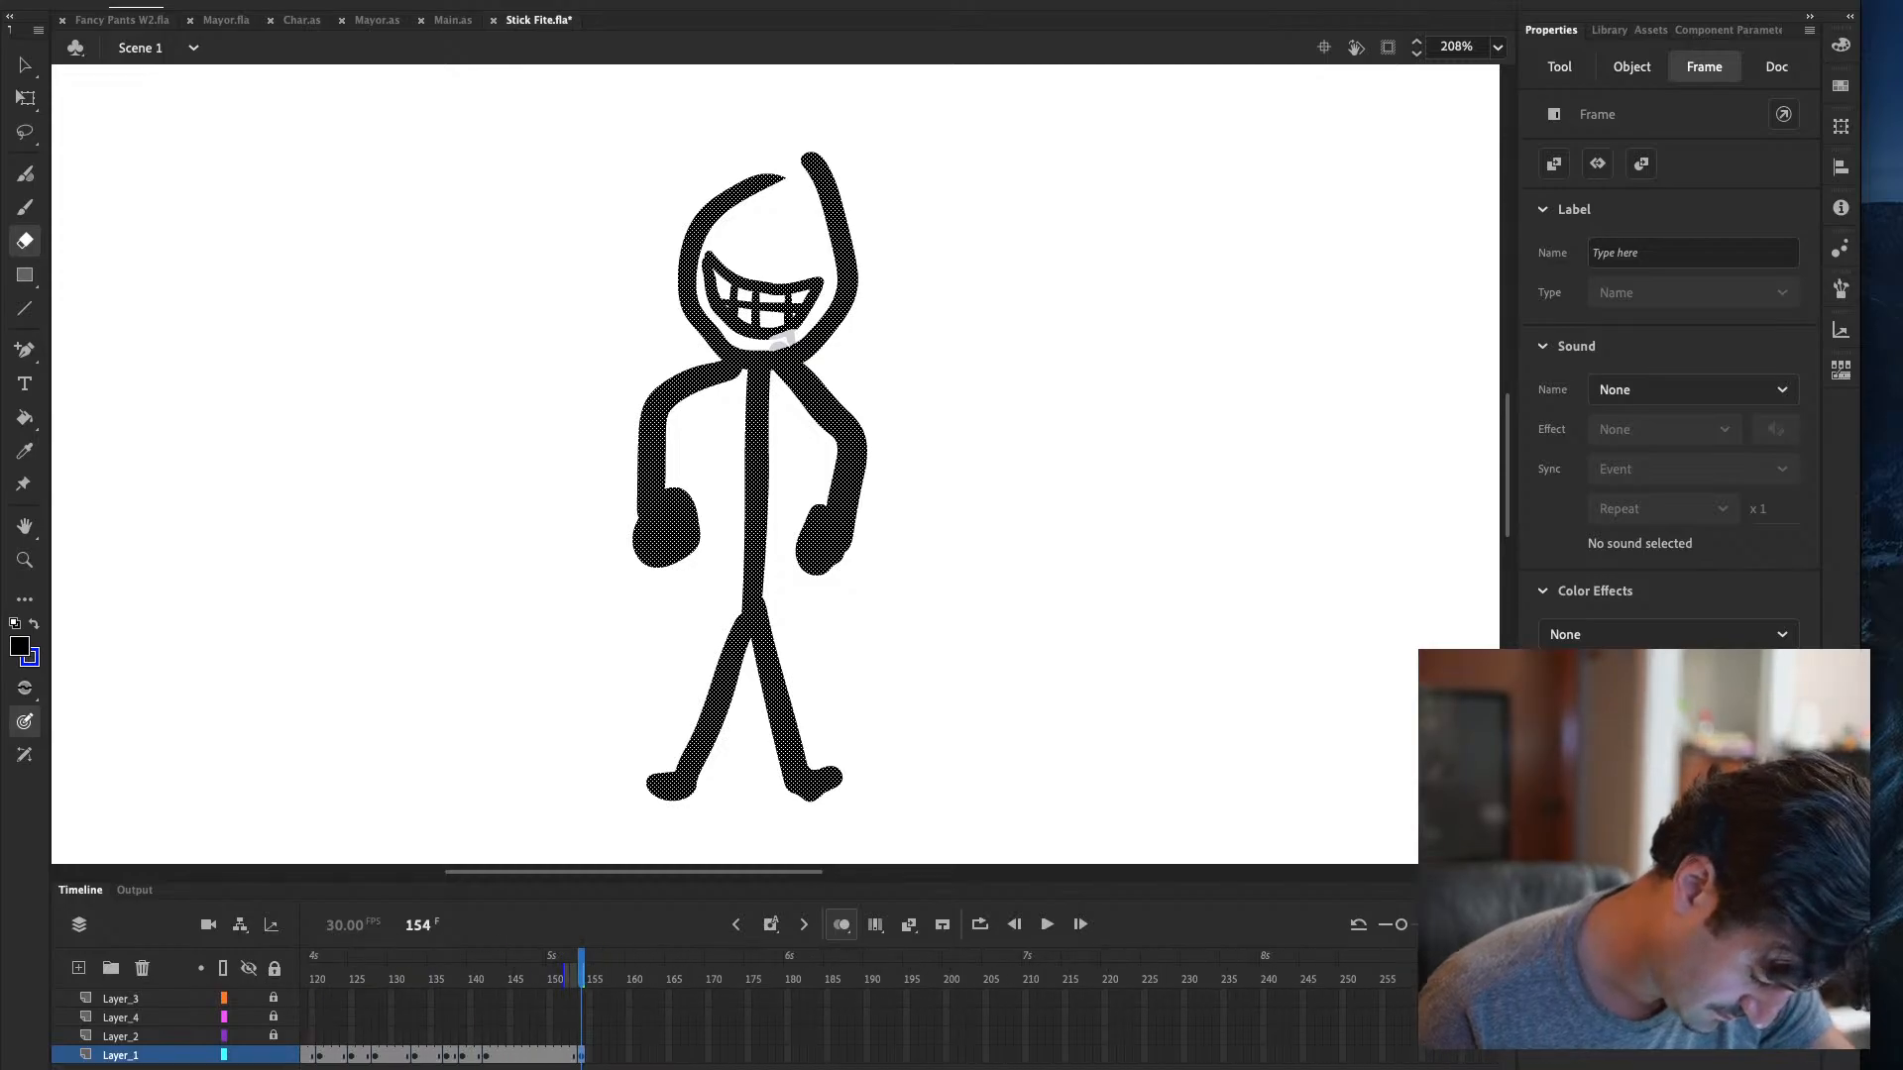
left_click(489, 1056)
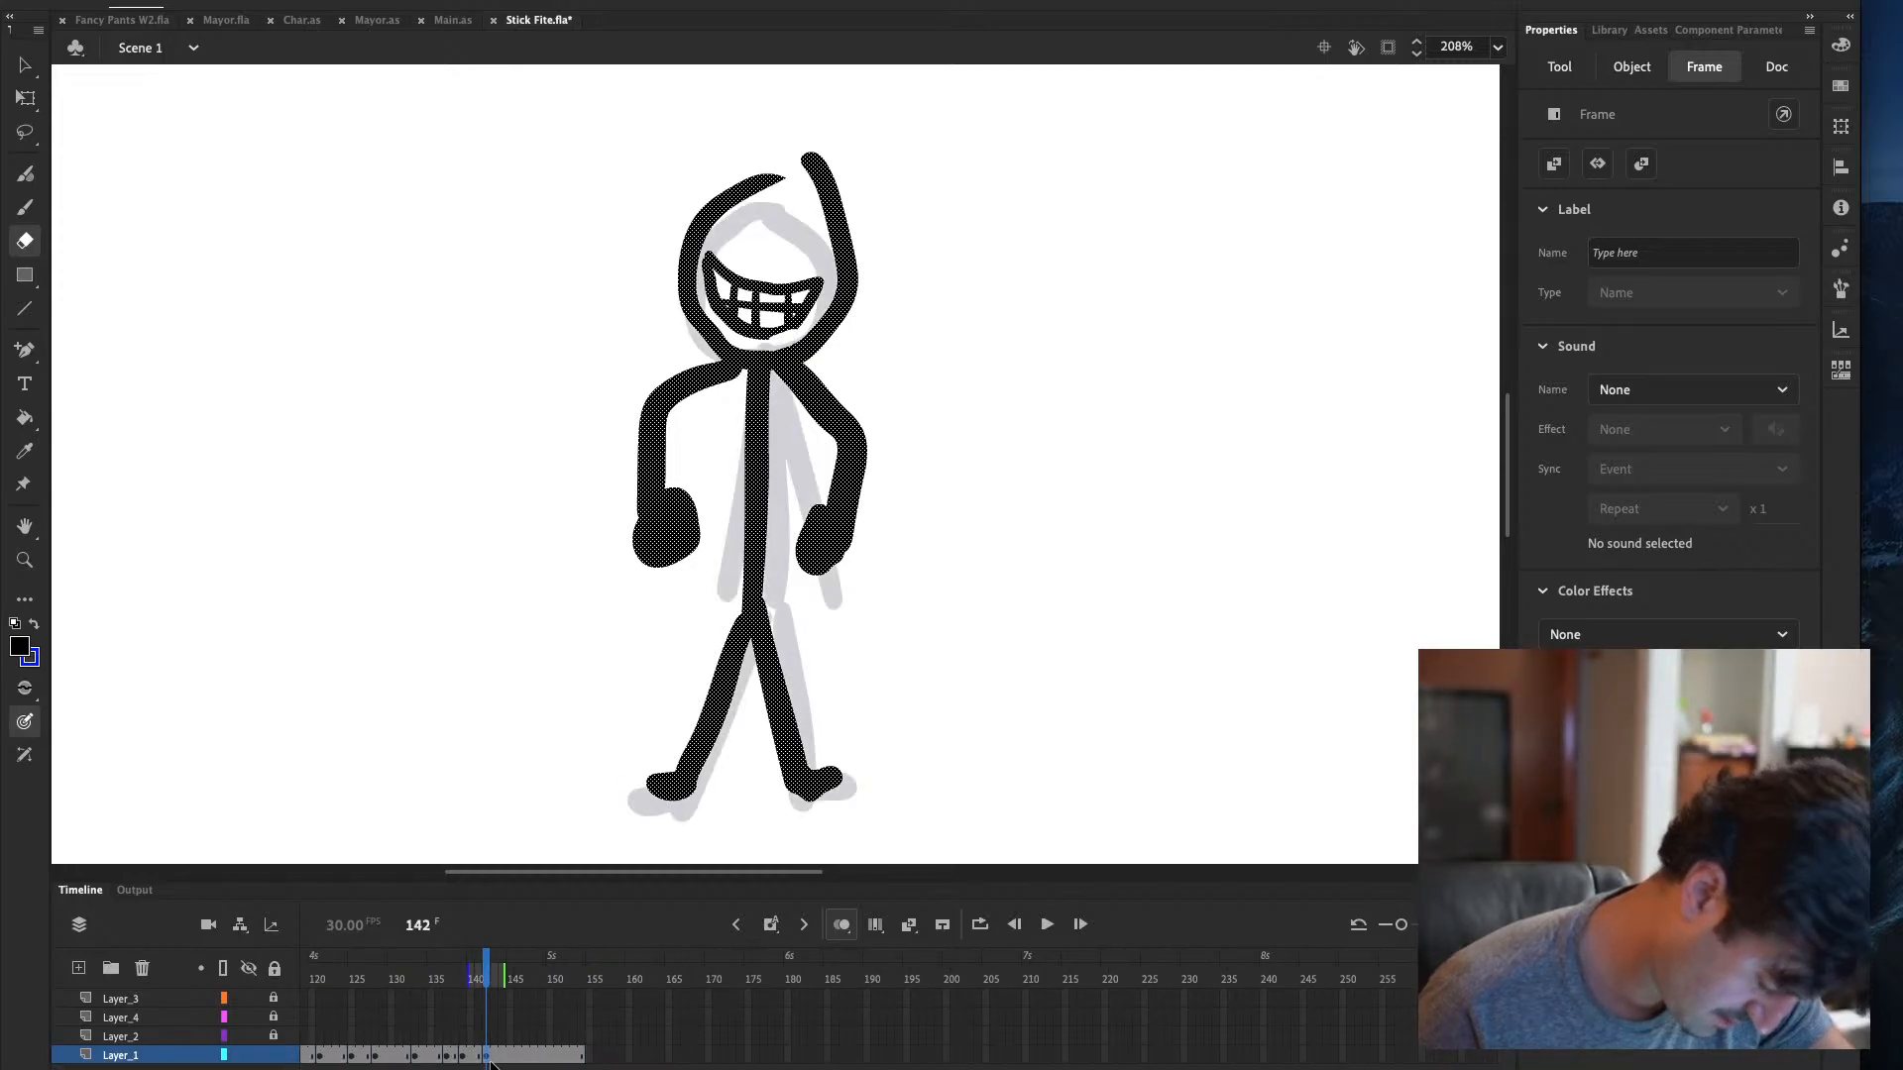
left_click(588, 1056)
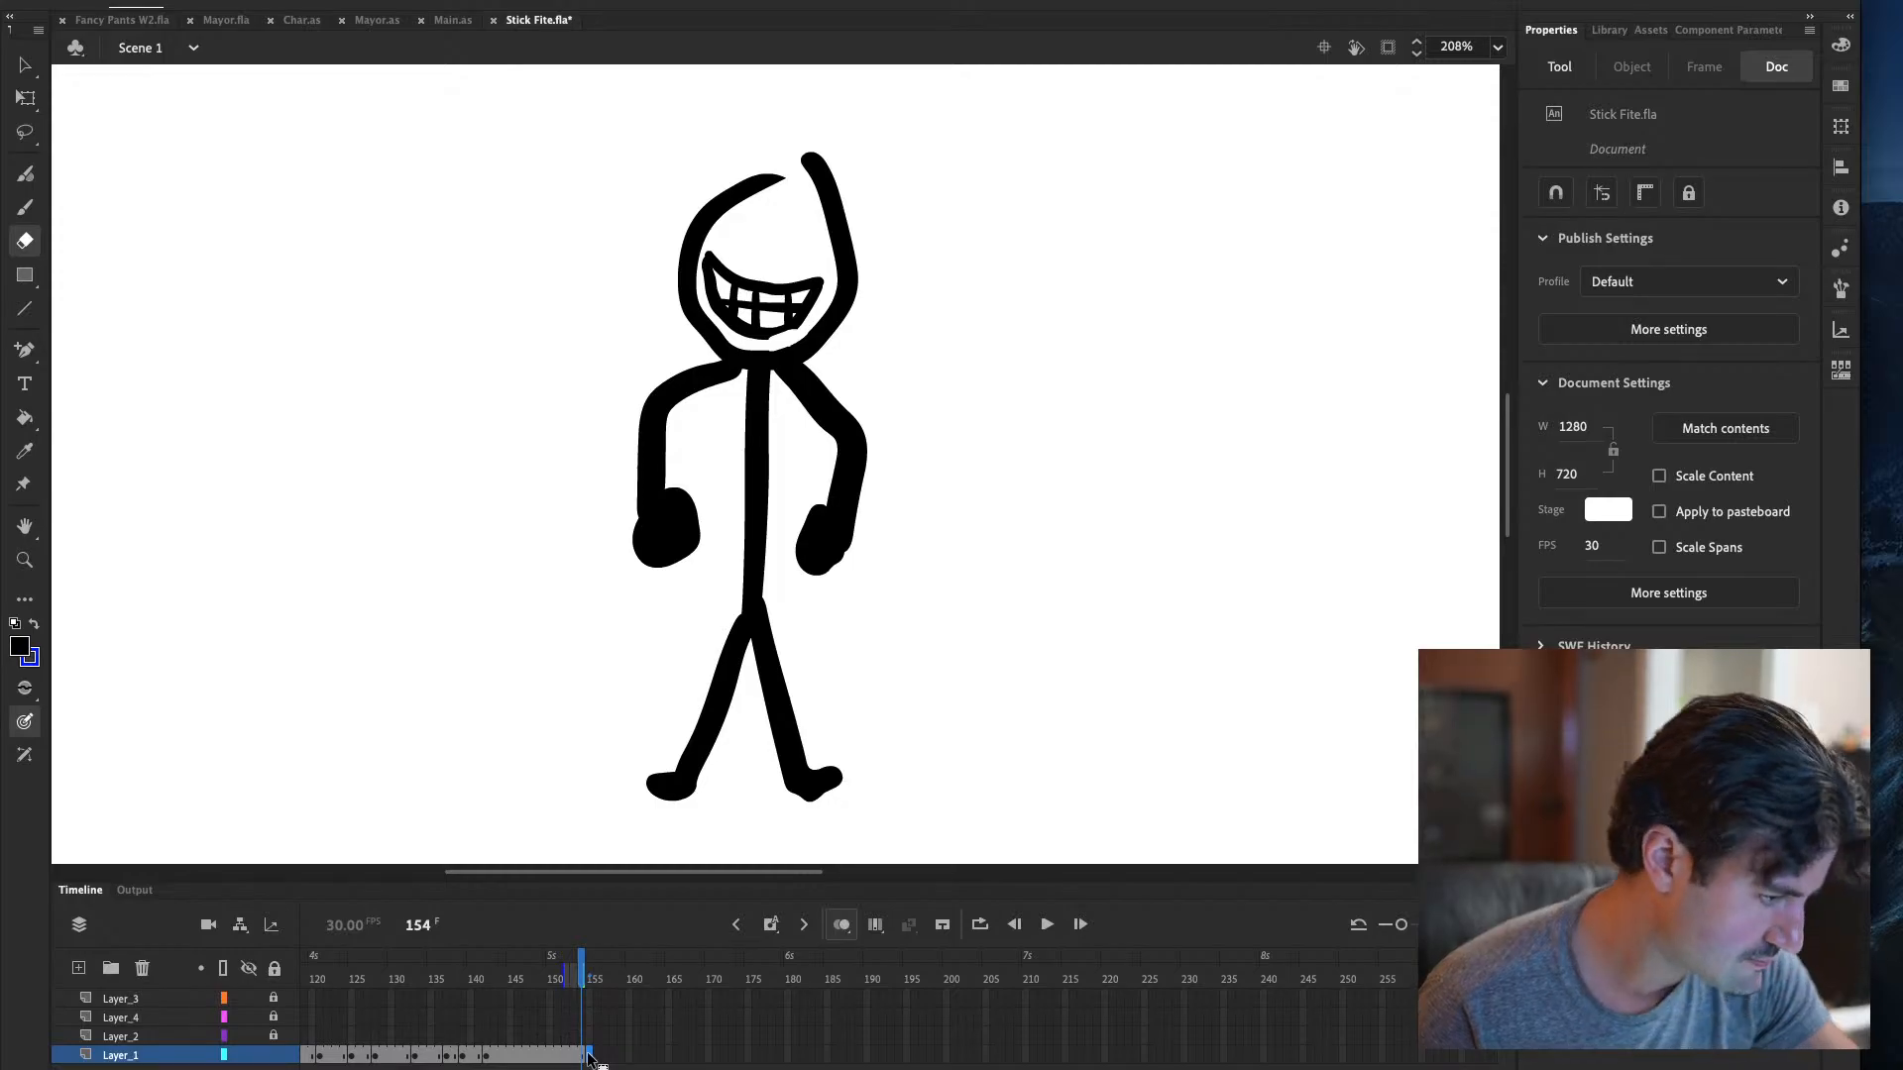
left_click(589, 1057)
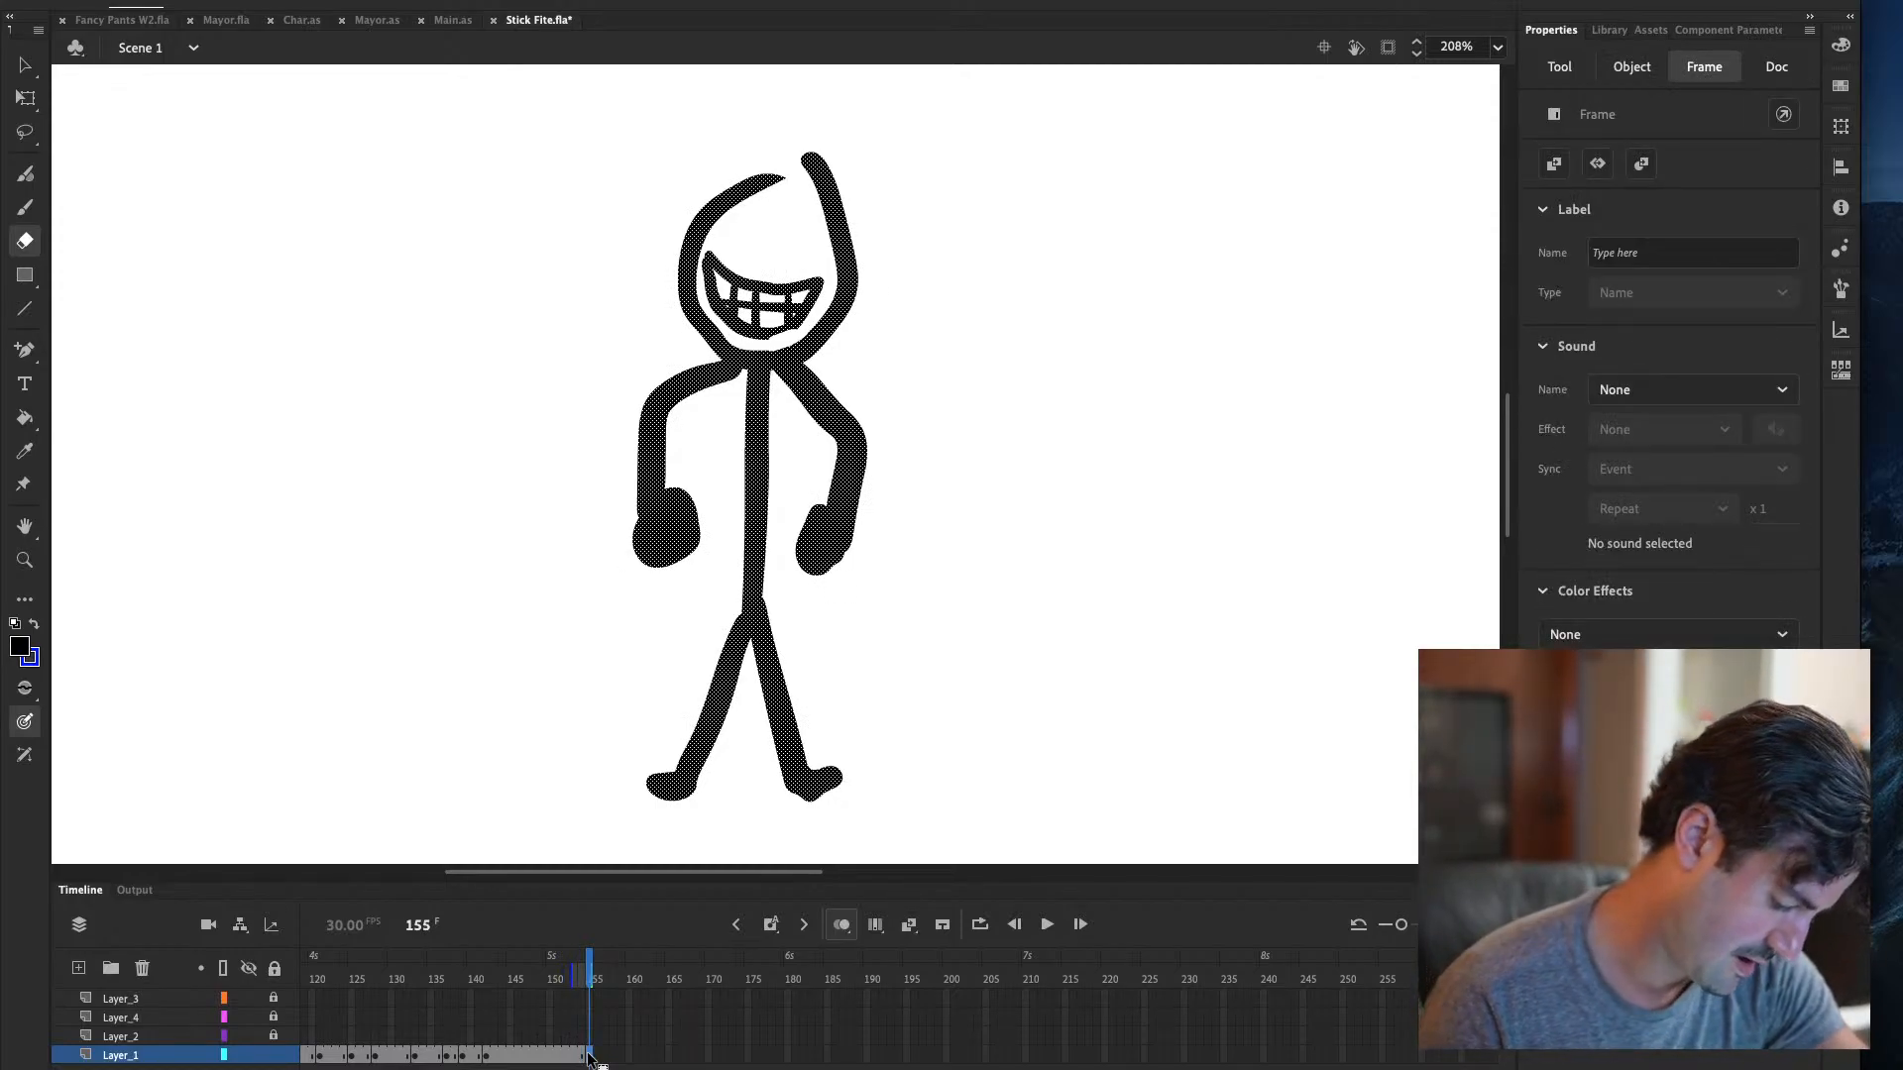
Draw a glint of long thin crossing lines over the grin's teeth on frame 155 with the Classic Brush
left_click_drag(714, 202, 728, 265)
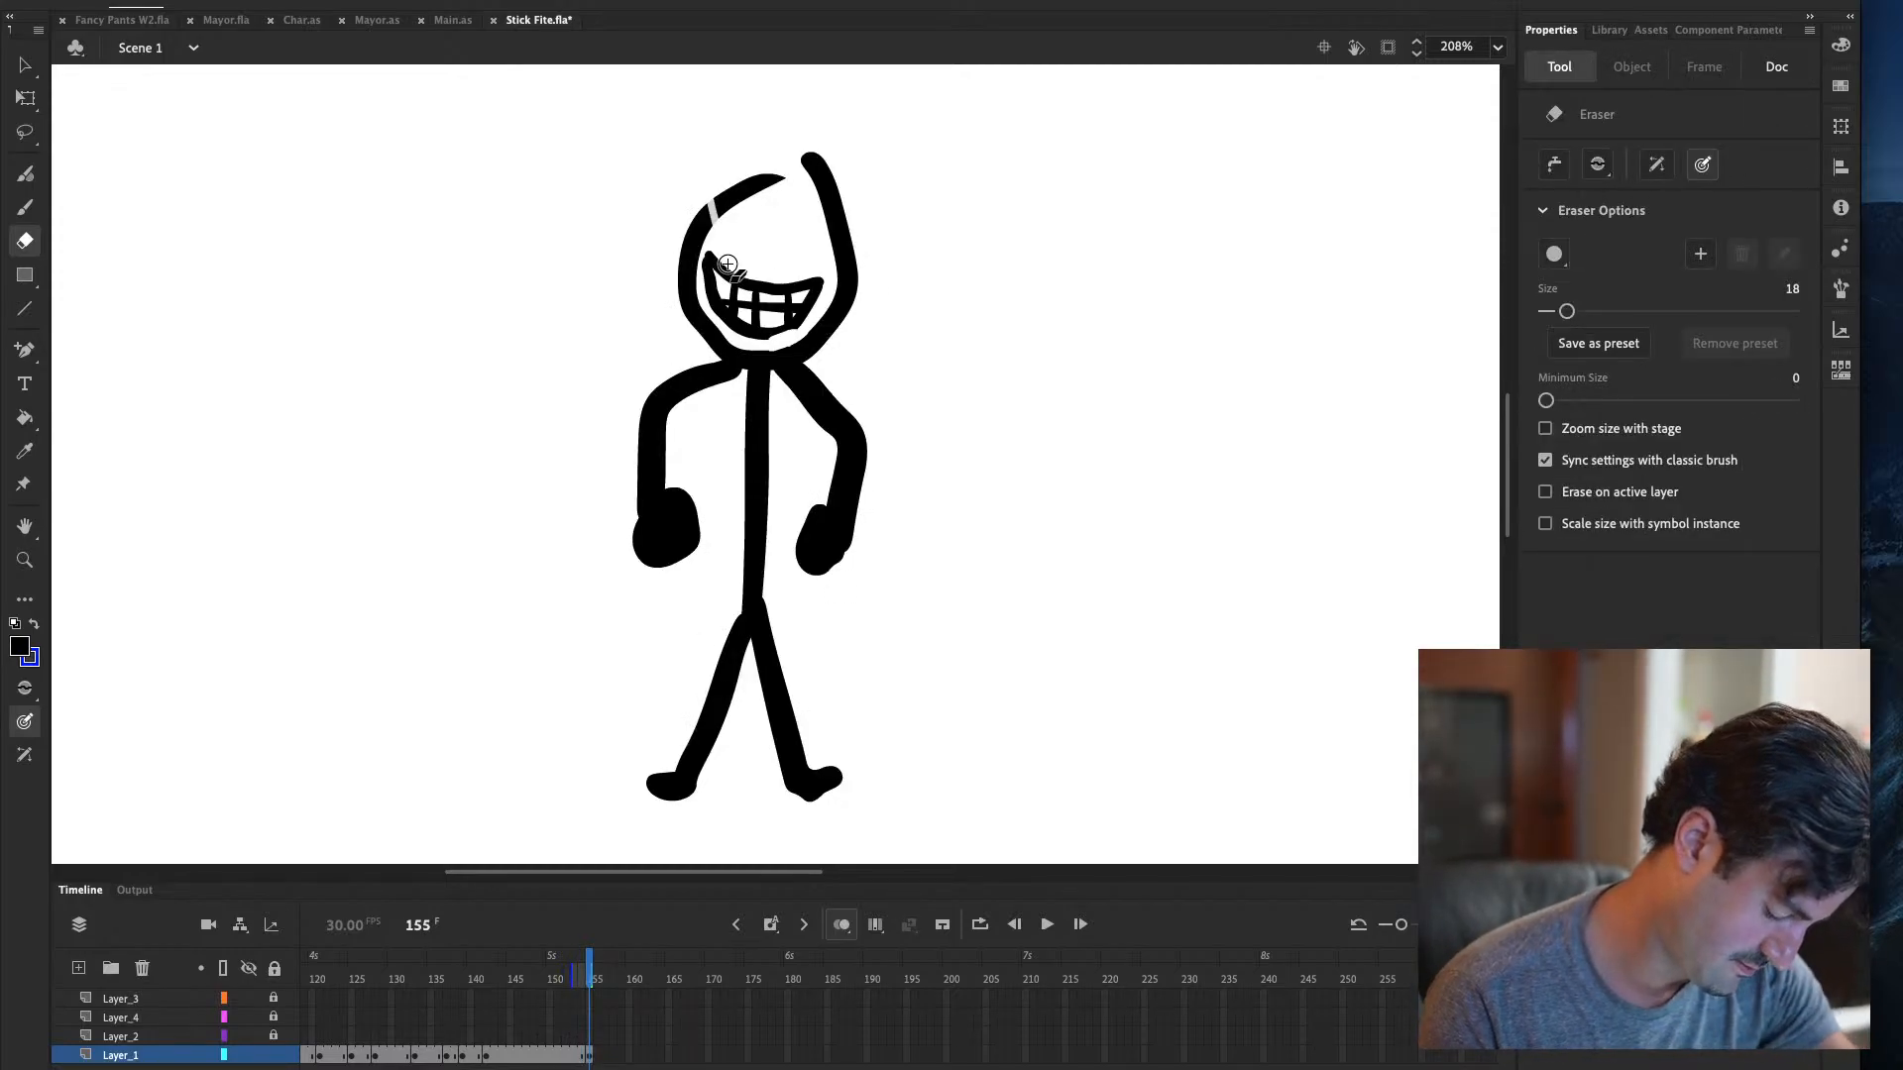
key("ctrl+a")
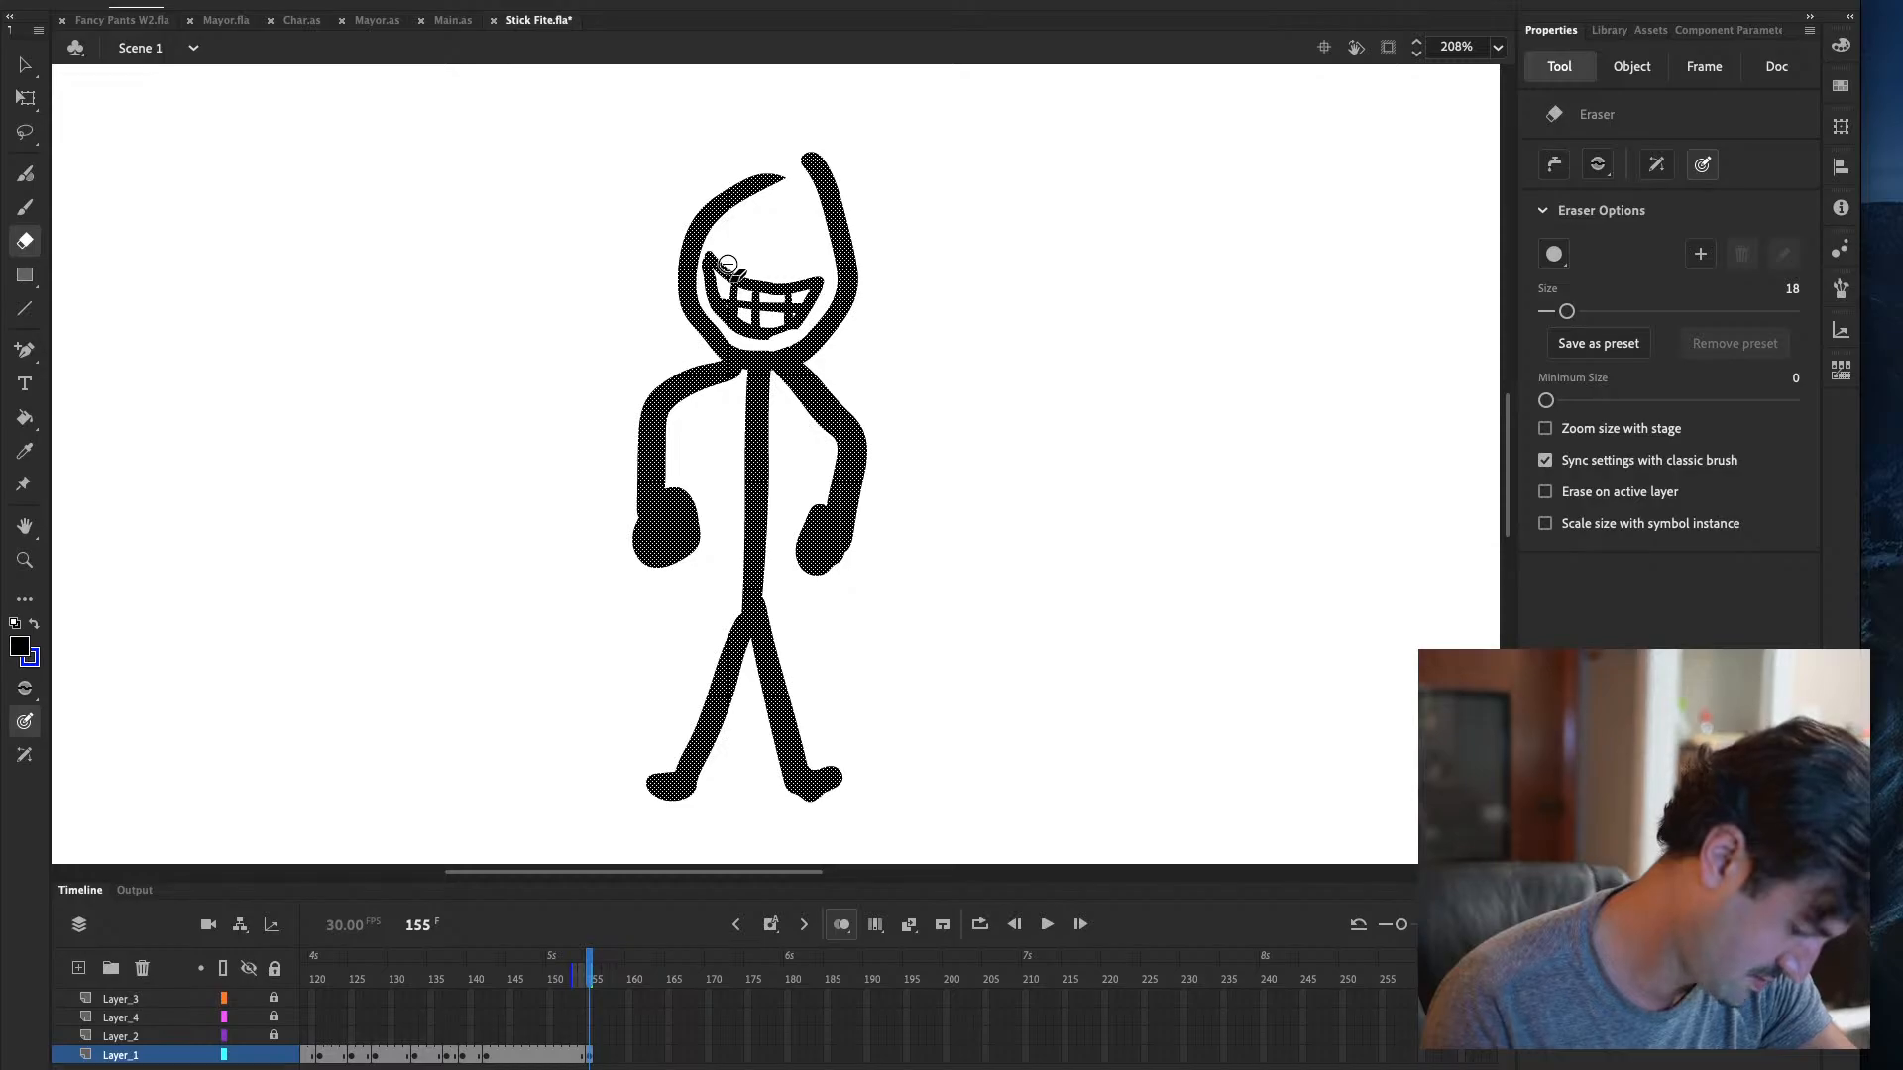
left_click(27, 208)
mouse_move(707, 142)
left_mouse_down()
mouse_move(744, 283)
mouse_move(570, 334)
left_mouse_up()
left_click_drag(704, 296, 921, 243)
left_click_drag(737, 286, 748, 348)
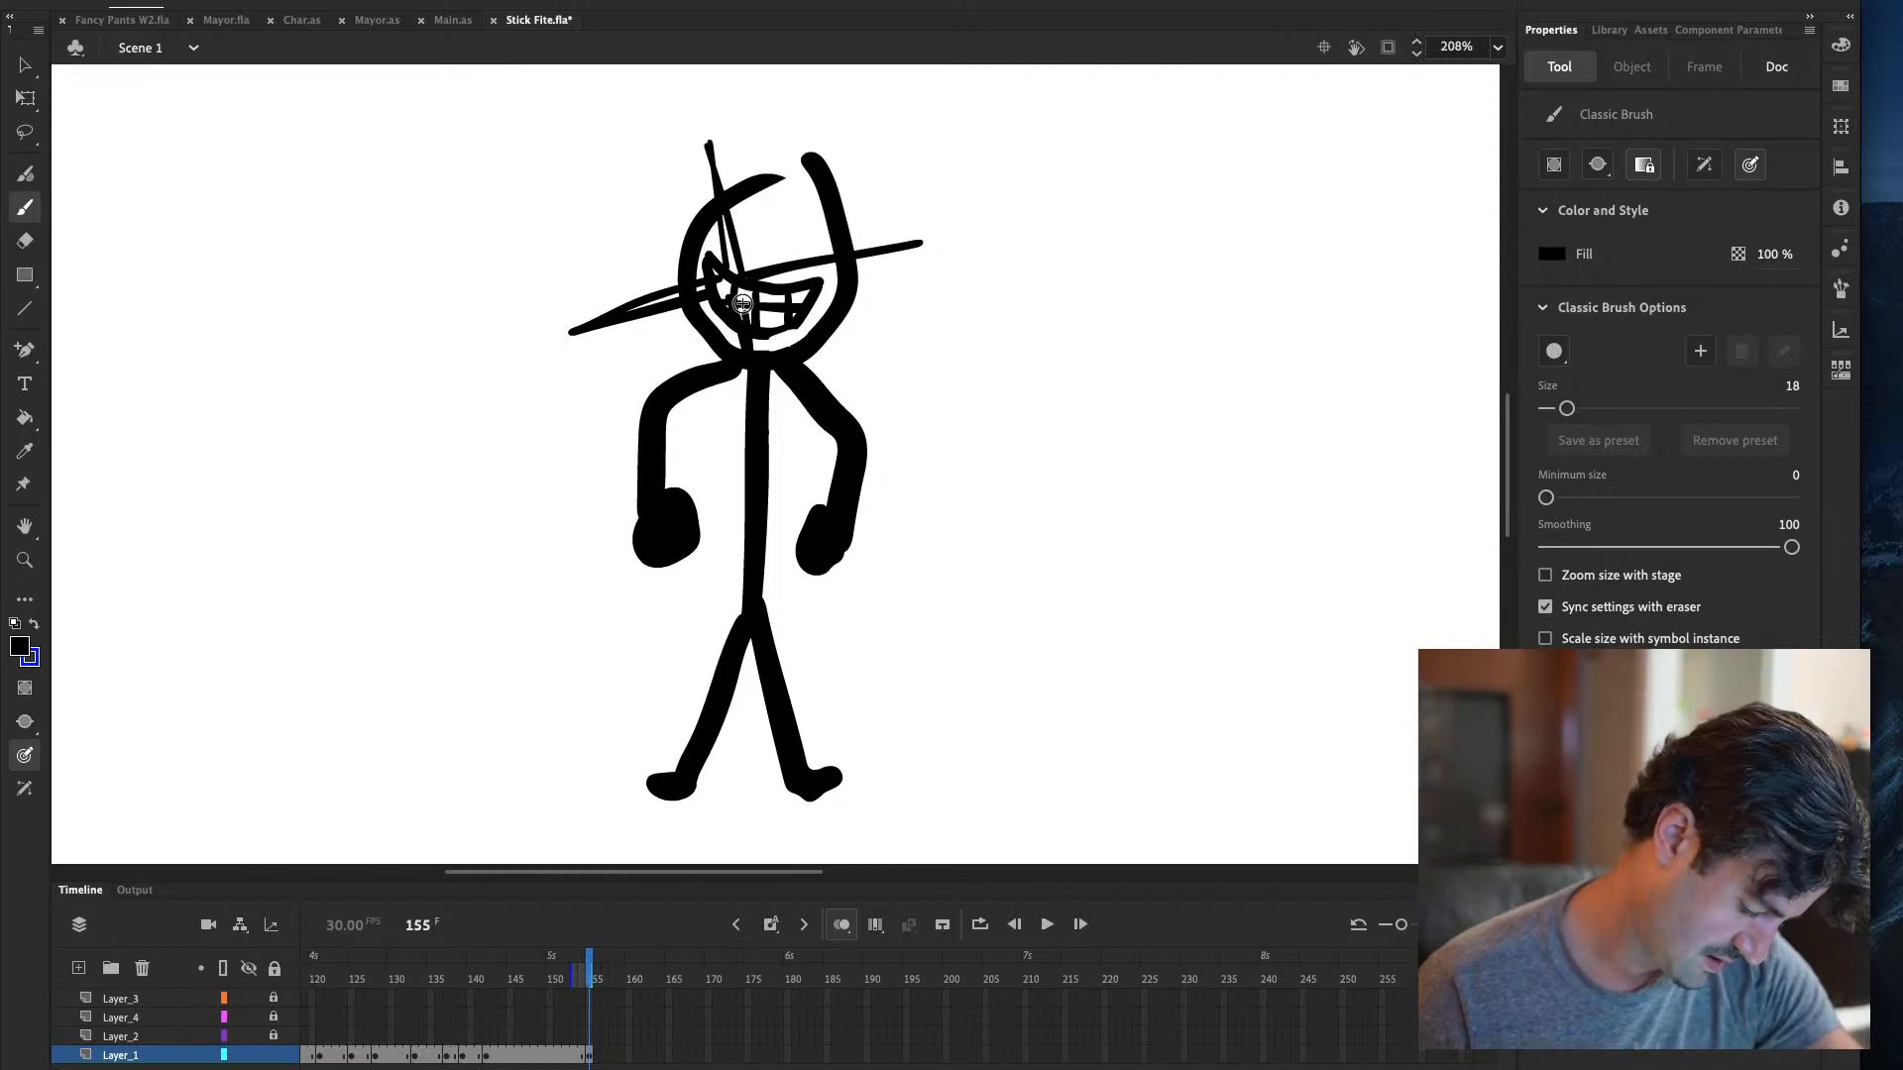
Extend the hold of the glint pose to frame 174
key("F5")
key("F5")
key("F5")
key("F5")
key("F5")
key("F5")
key("F5")
key("F5")
key("F5")
key("F5")
key("F5")
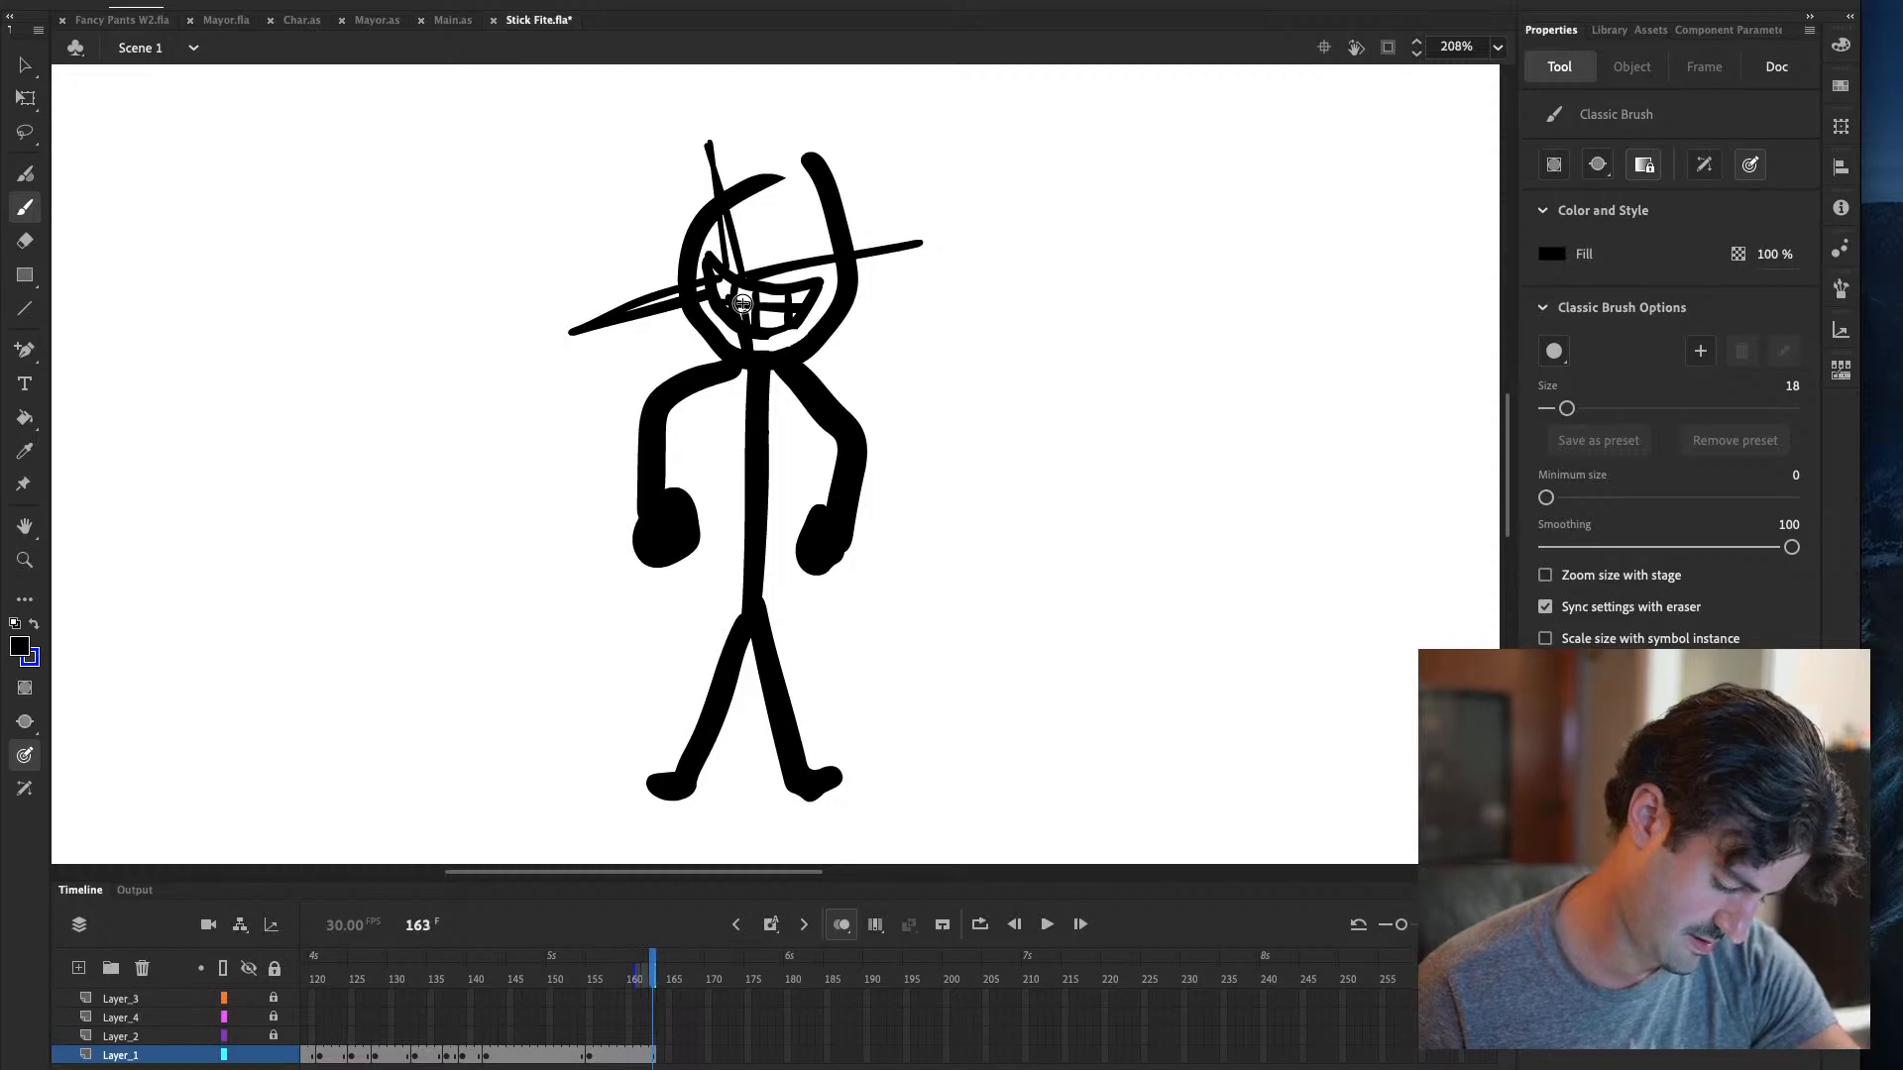
key("F5")
key("F5")
key("F5")
key("F5")
key("F5")
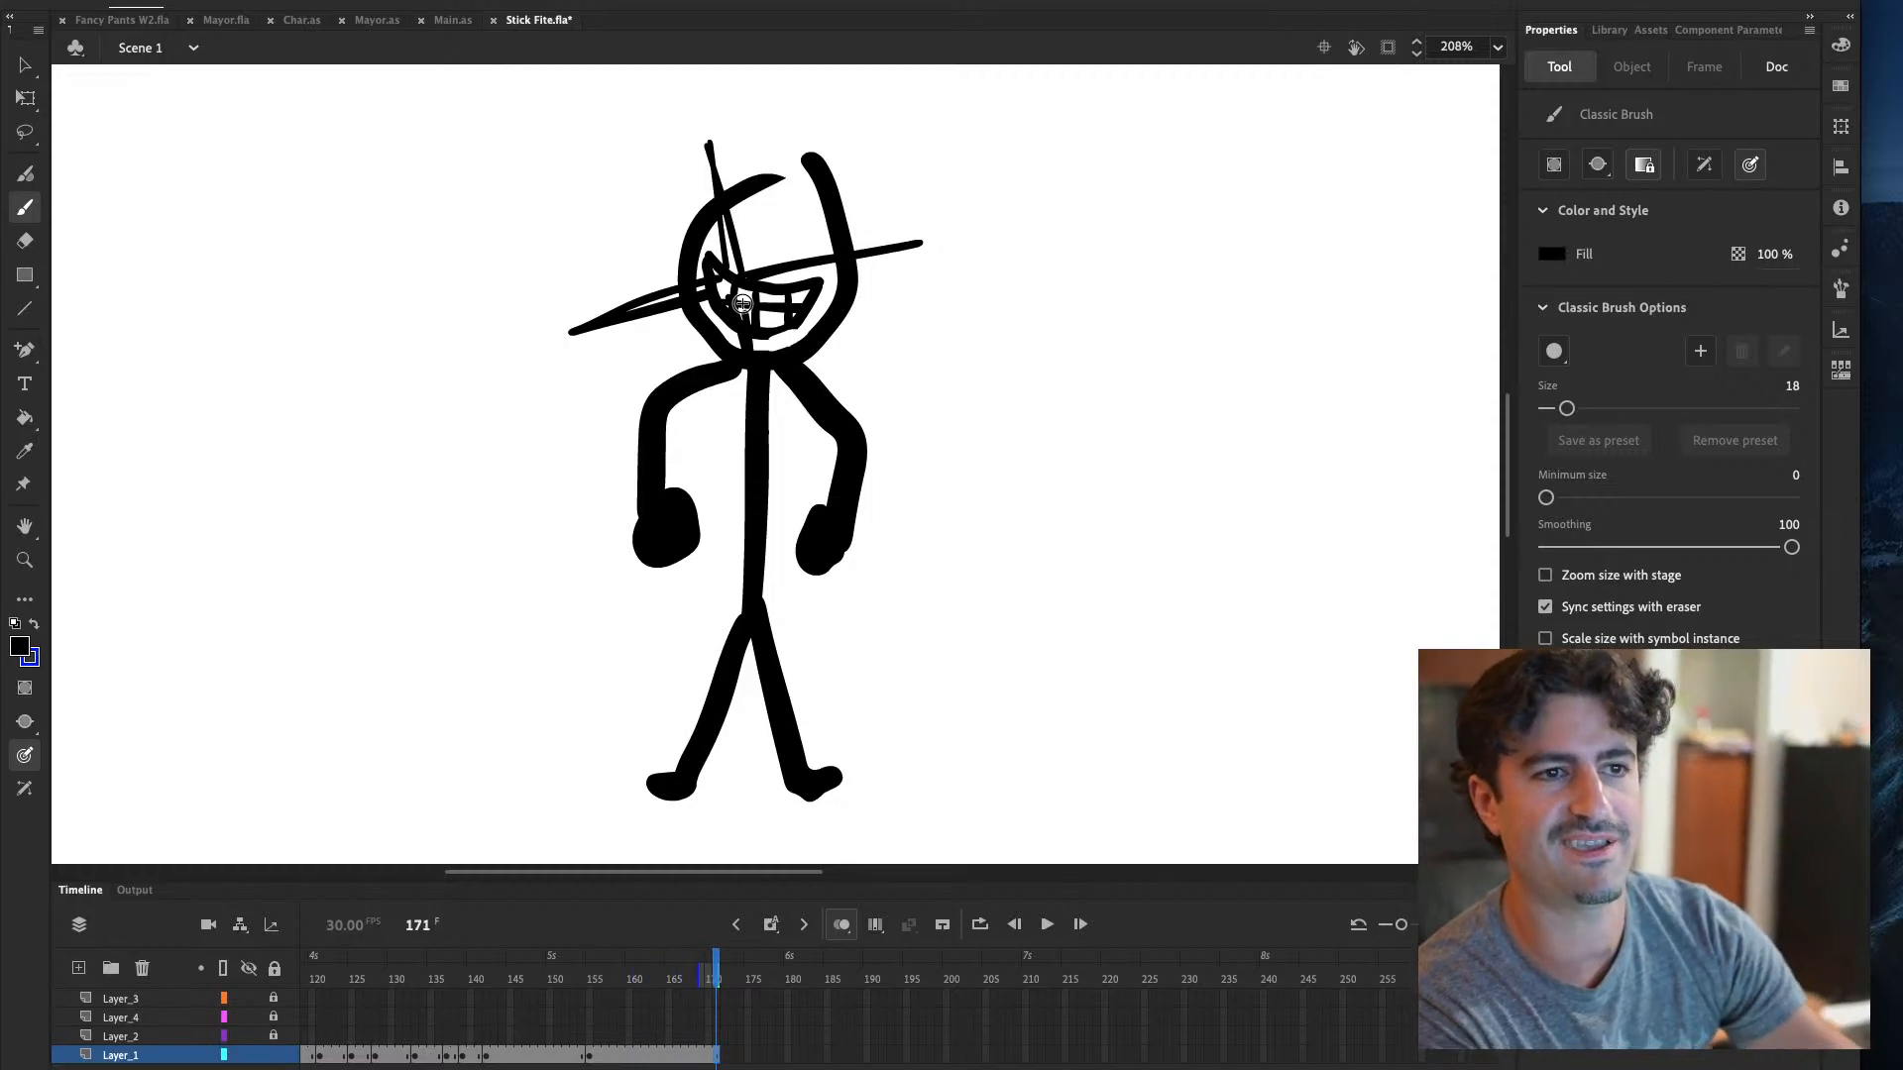
key("F5")
key("F5")
key("F5")
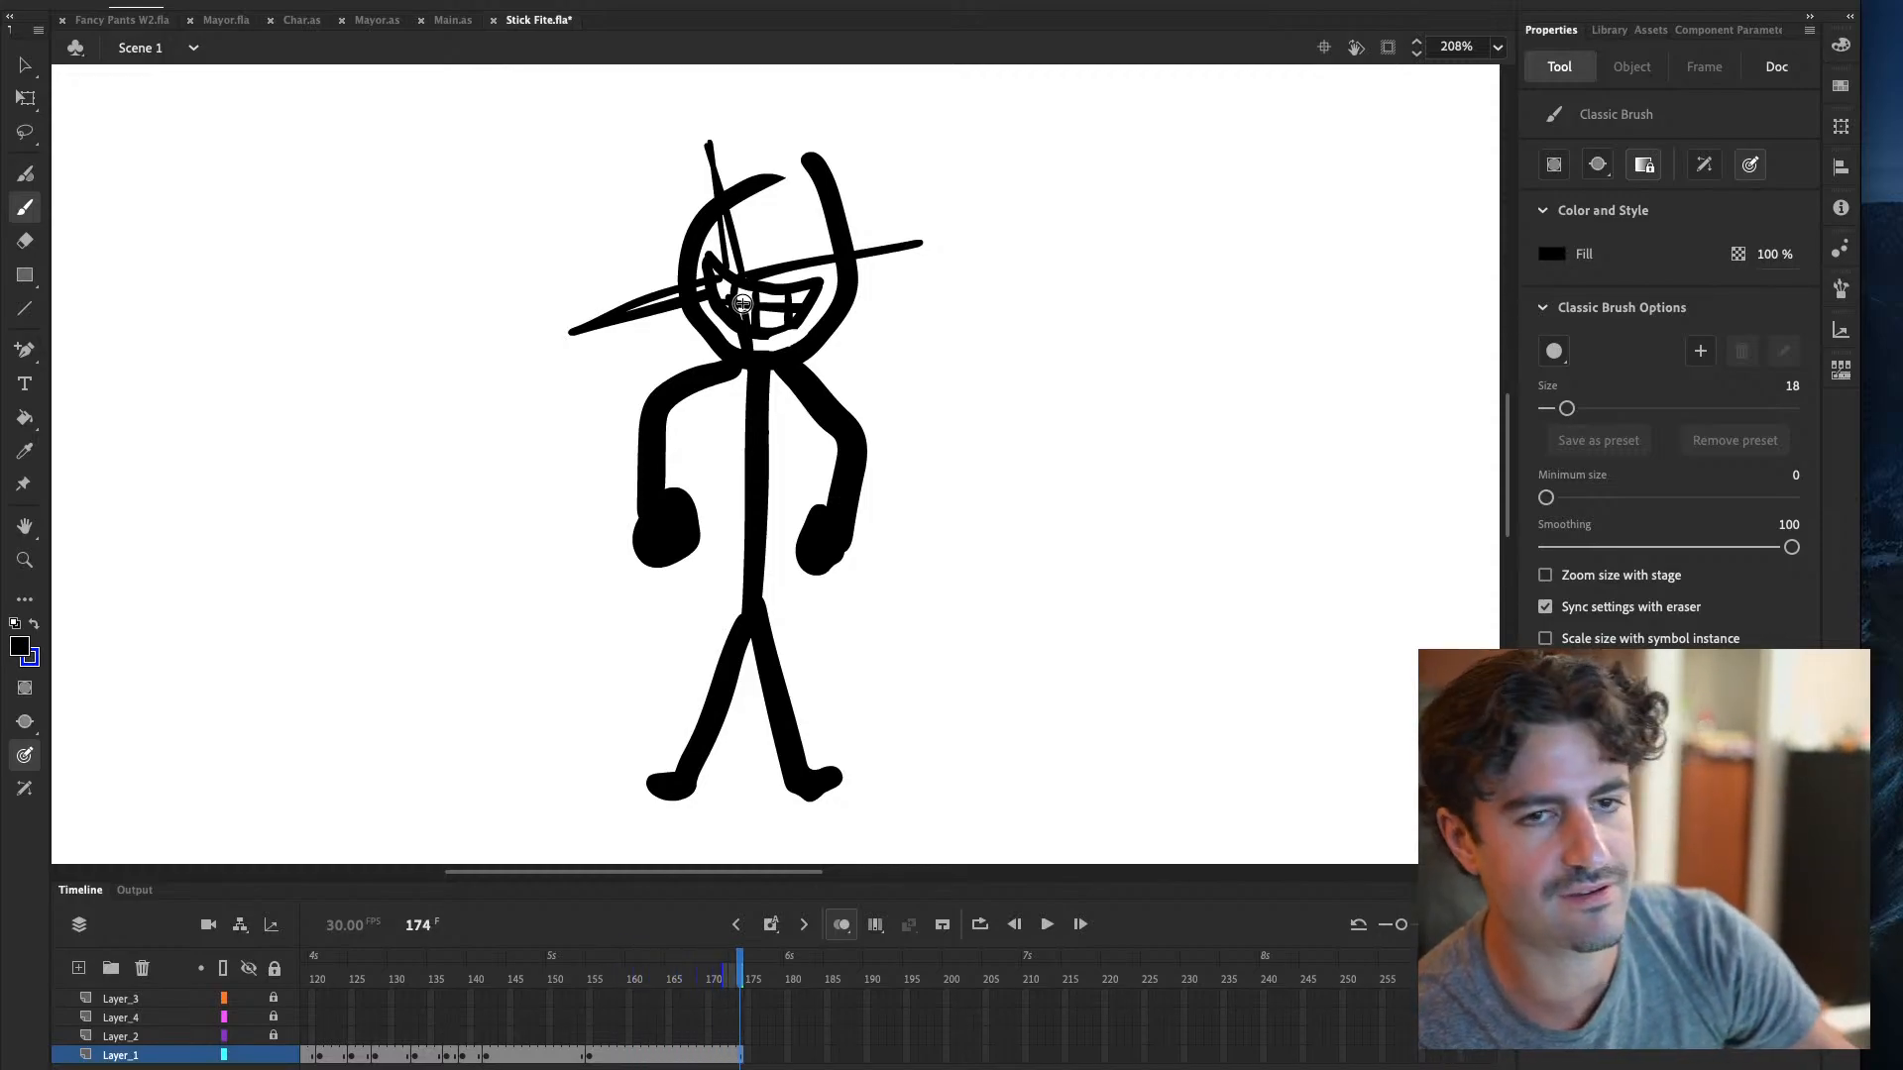
Save the file and play the test movie to check how the grin and glint read
key("super+s")
key("super+Return")
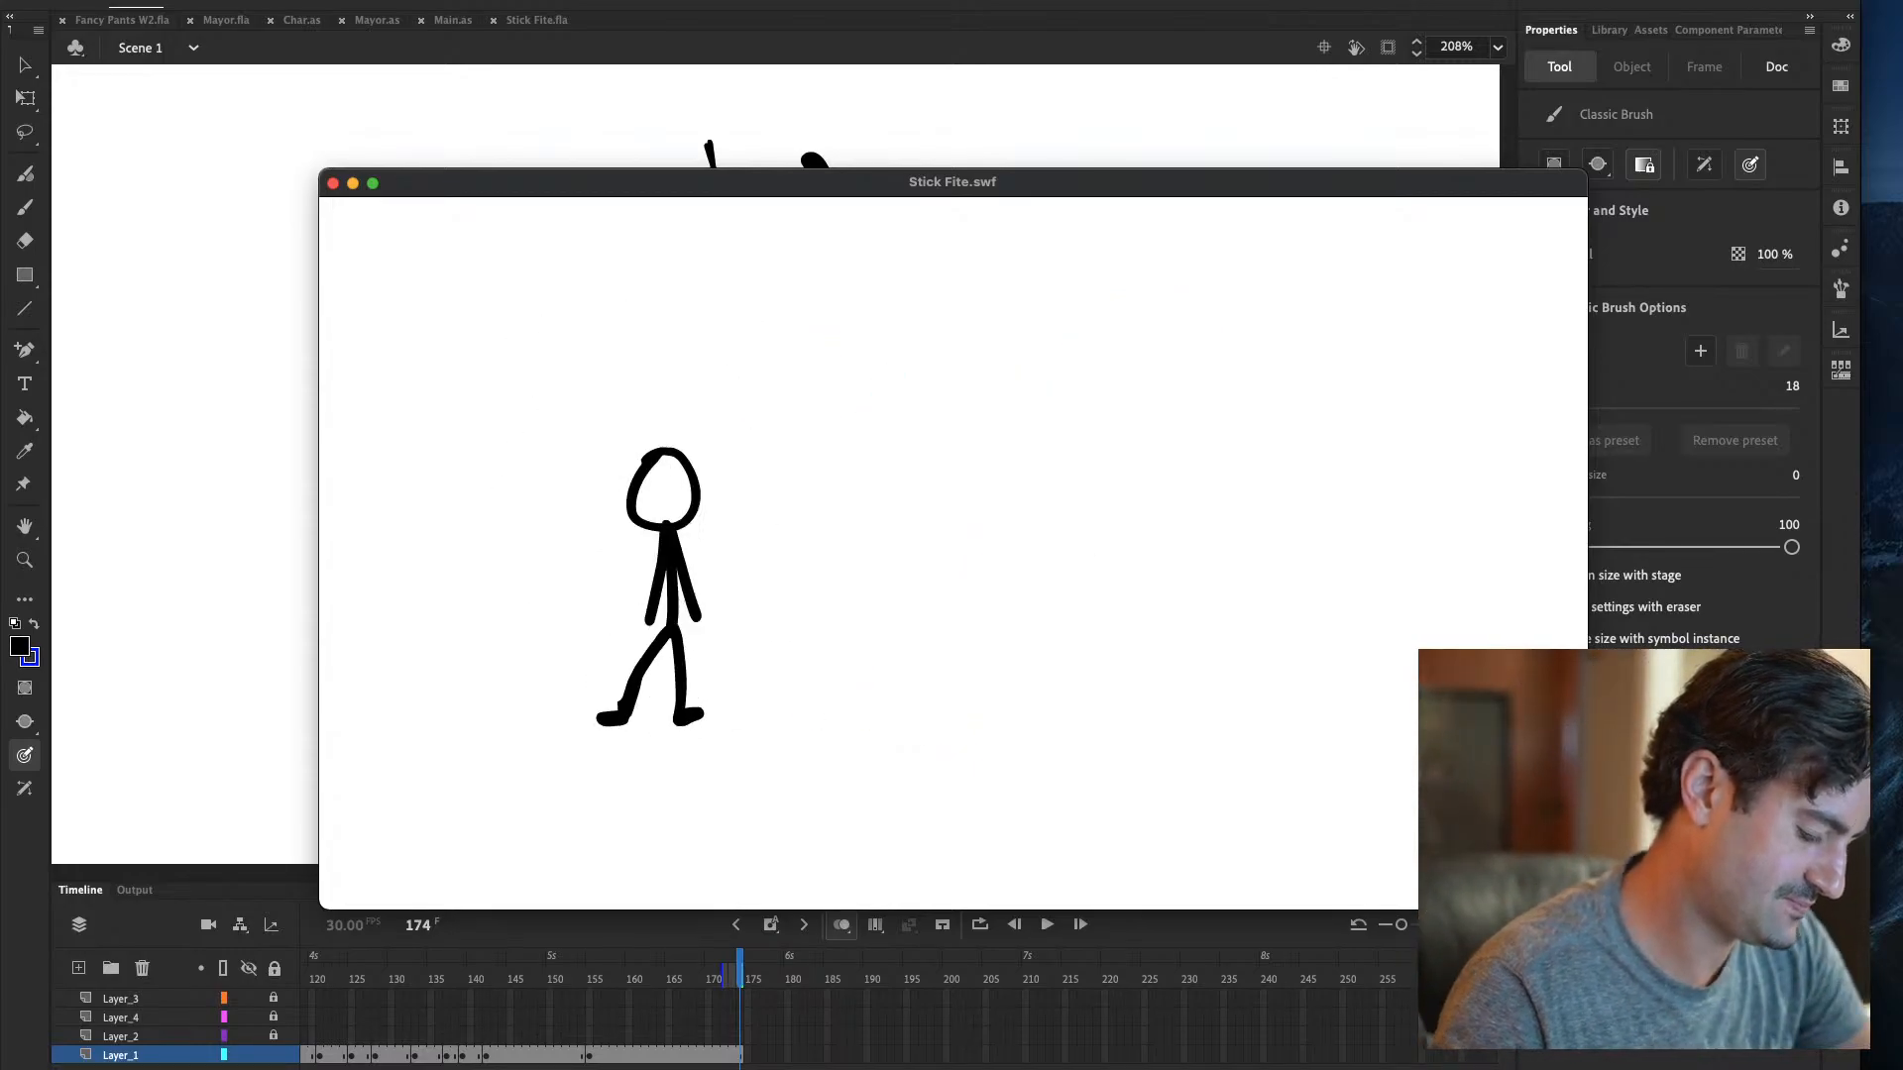
left_click(346, 185)
Copy the grinning pose without the glint to a keyframe at frame 162 and extend its hold to frame 184
left_click(532, 1058)
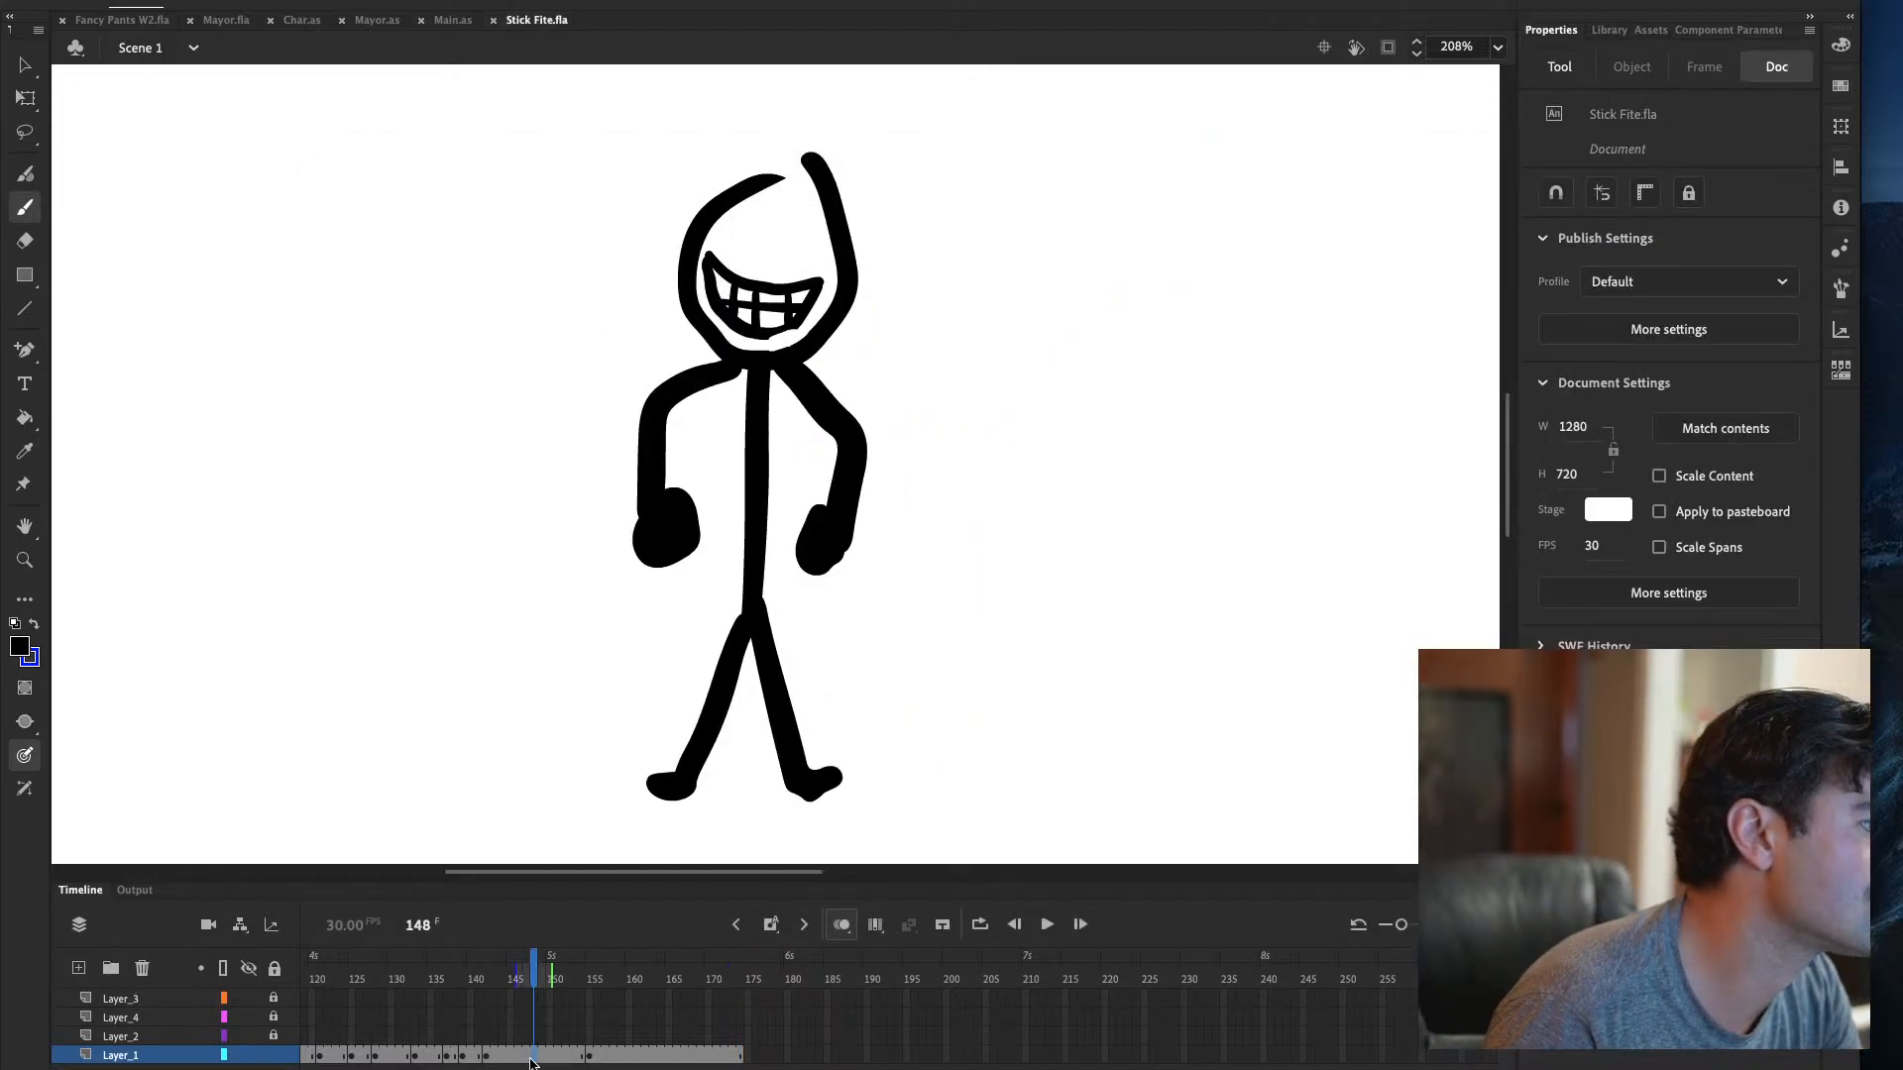
left_click(644, 1056)
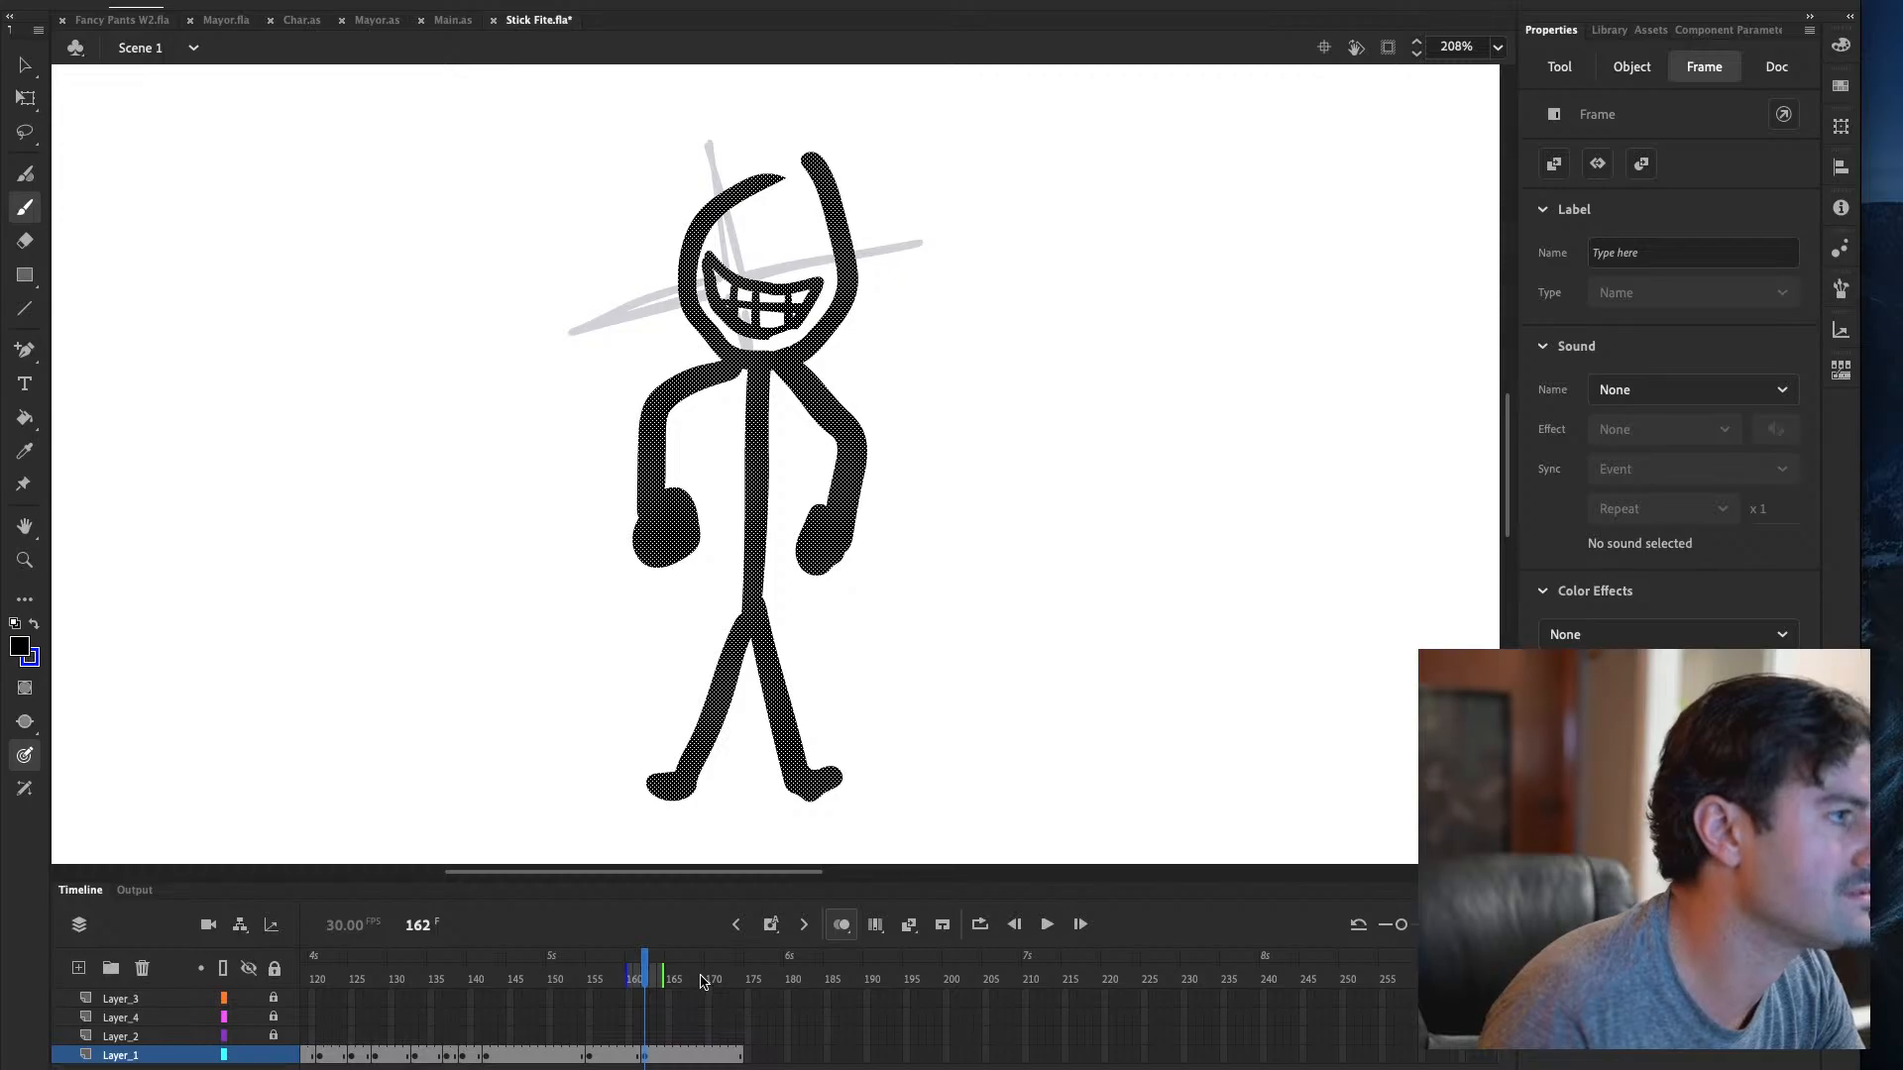
left_click_drag(707, 977, 714, 978)
key("F5")
key("F5")
key("F5")
key("F5")
key("F5")
key("F5")
key("F5")
key("F5")
key("F5")
key("F5")
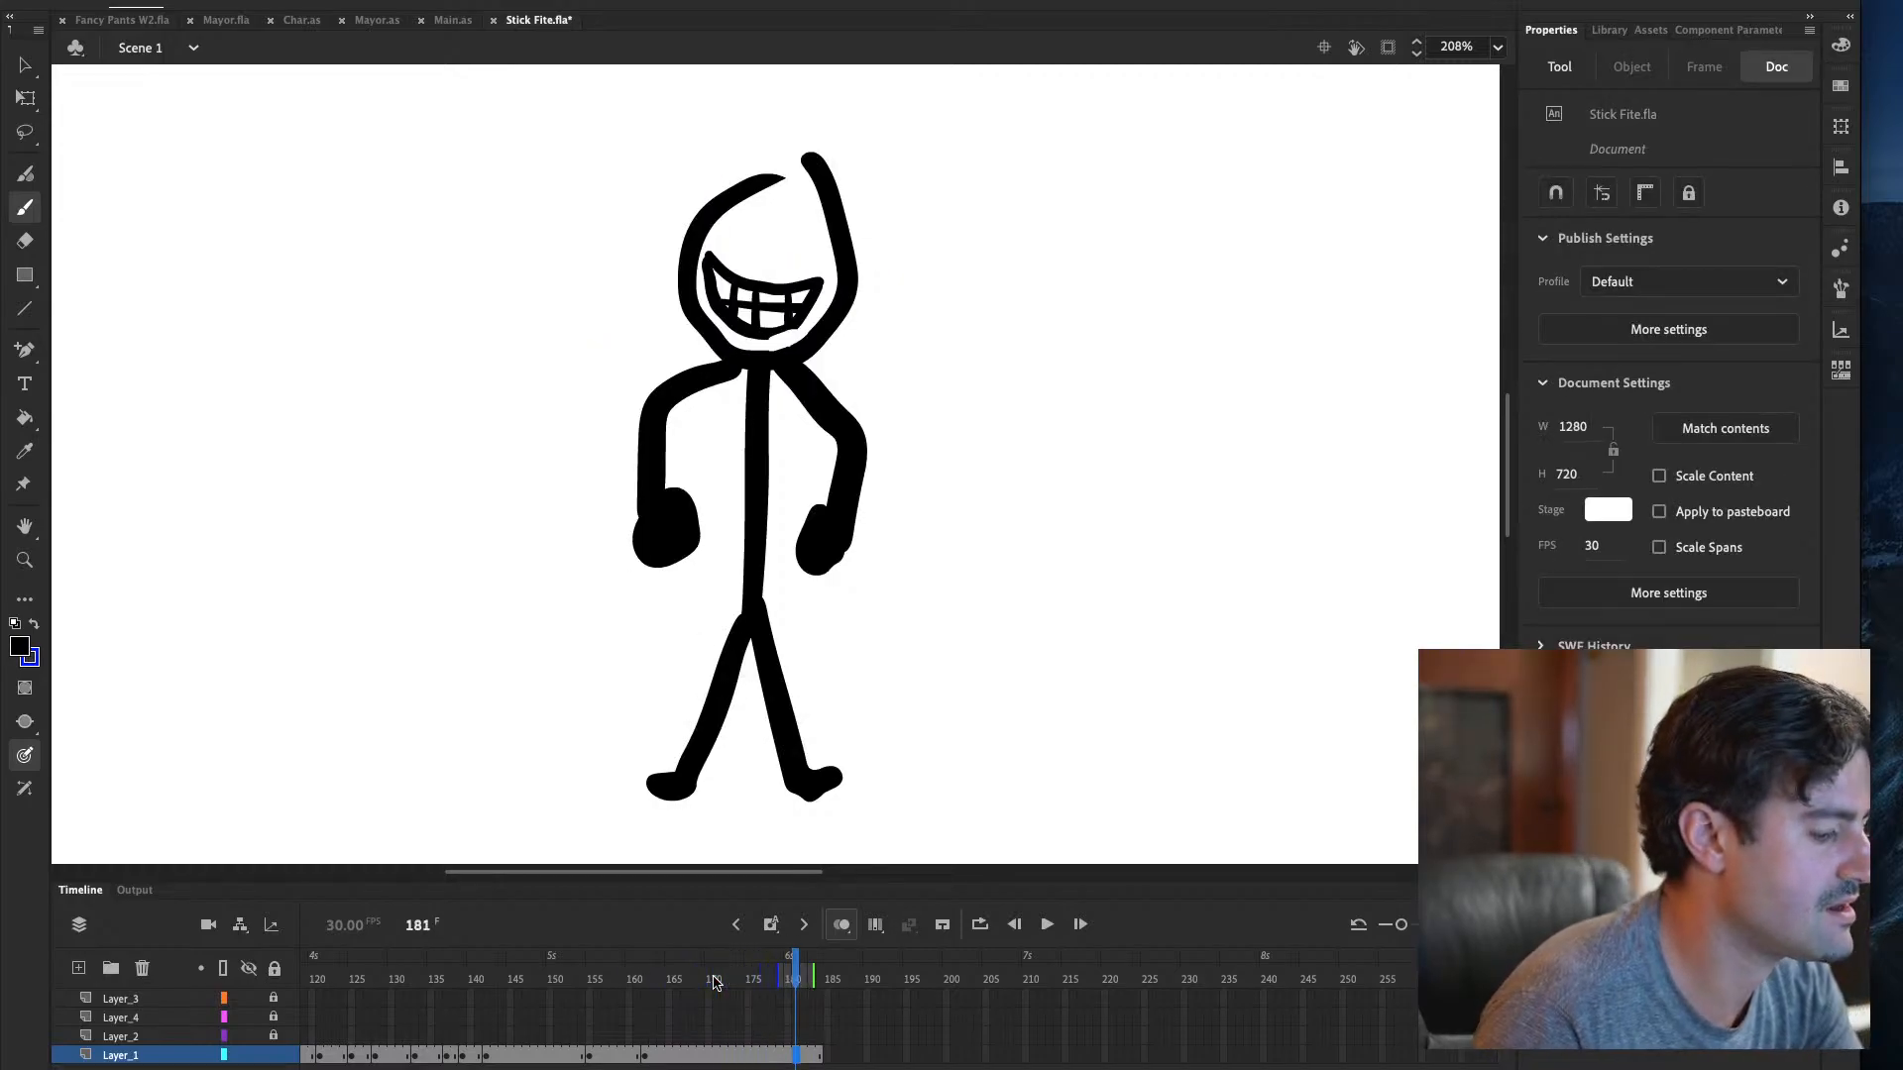
Play the test movie again to check the timing of the glint and the final hold
key("super+Return")
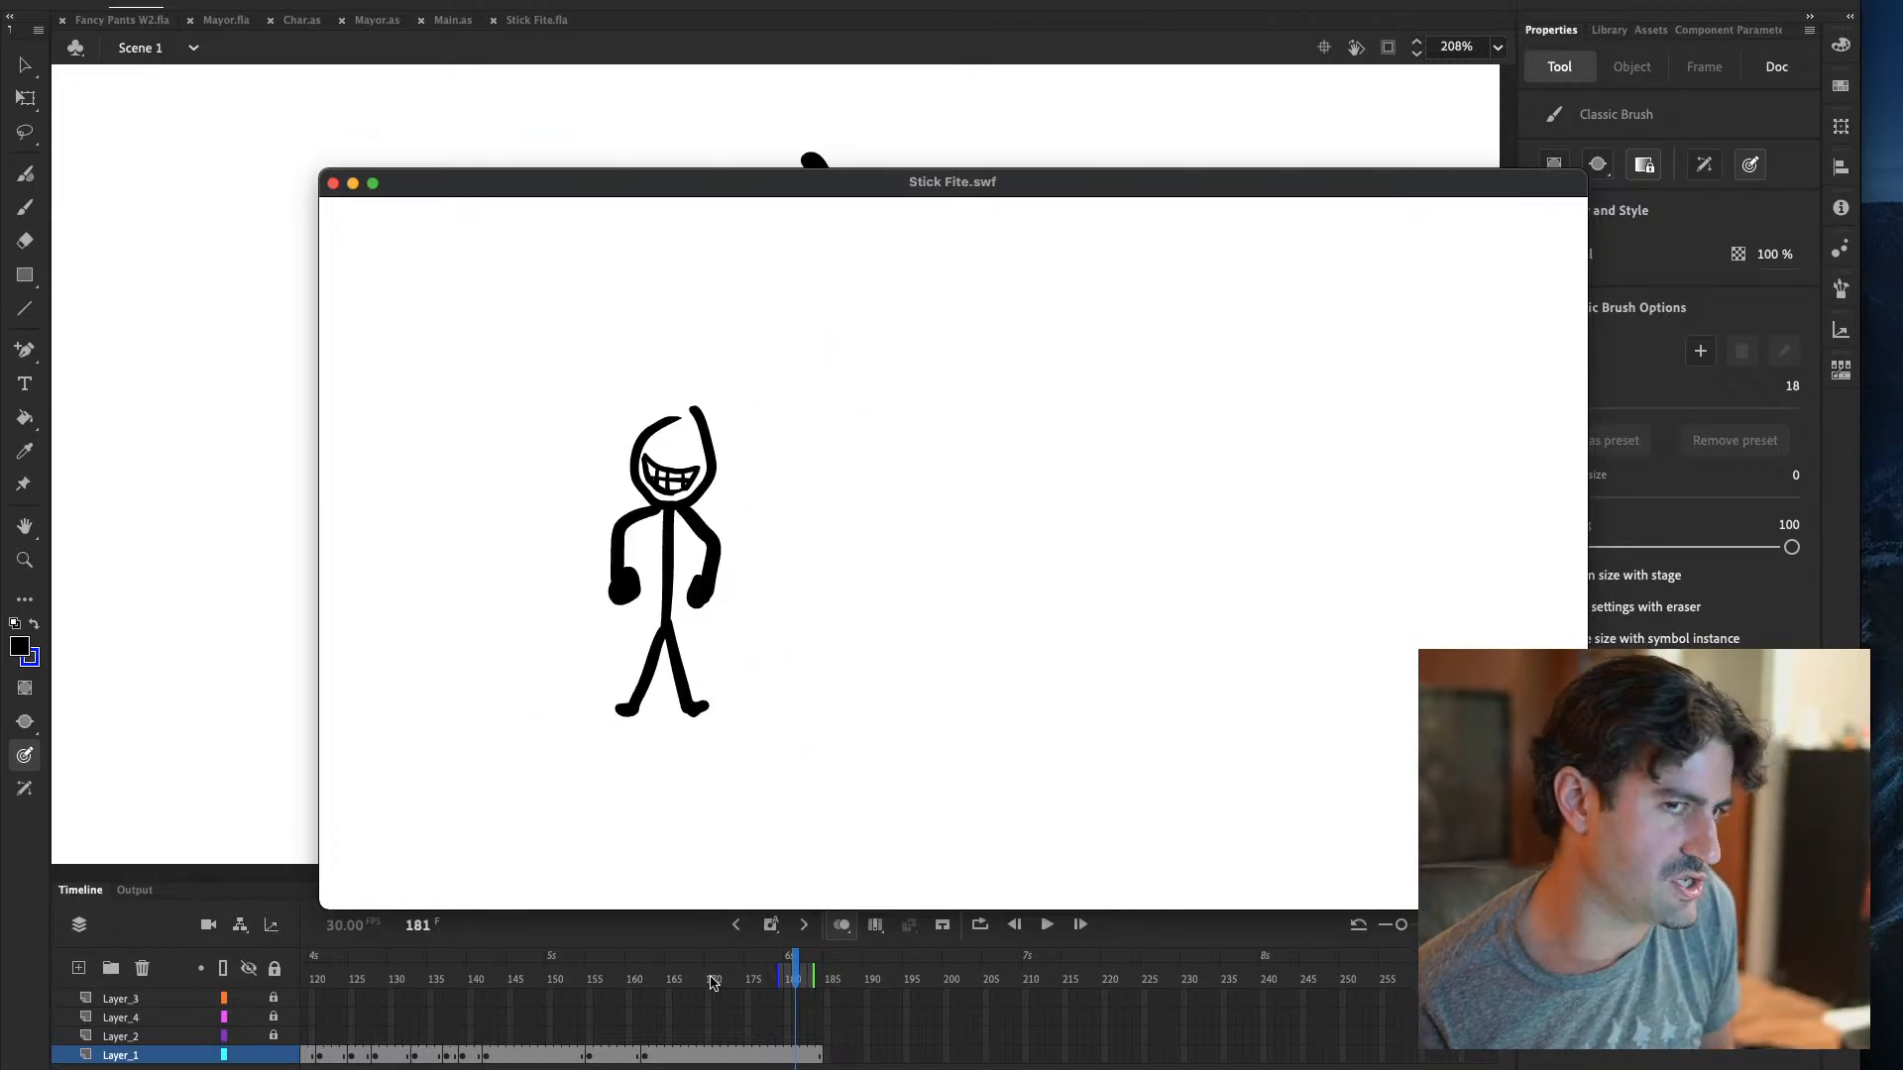
left_click(334, 183)
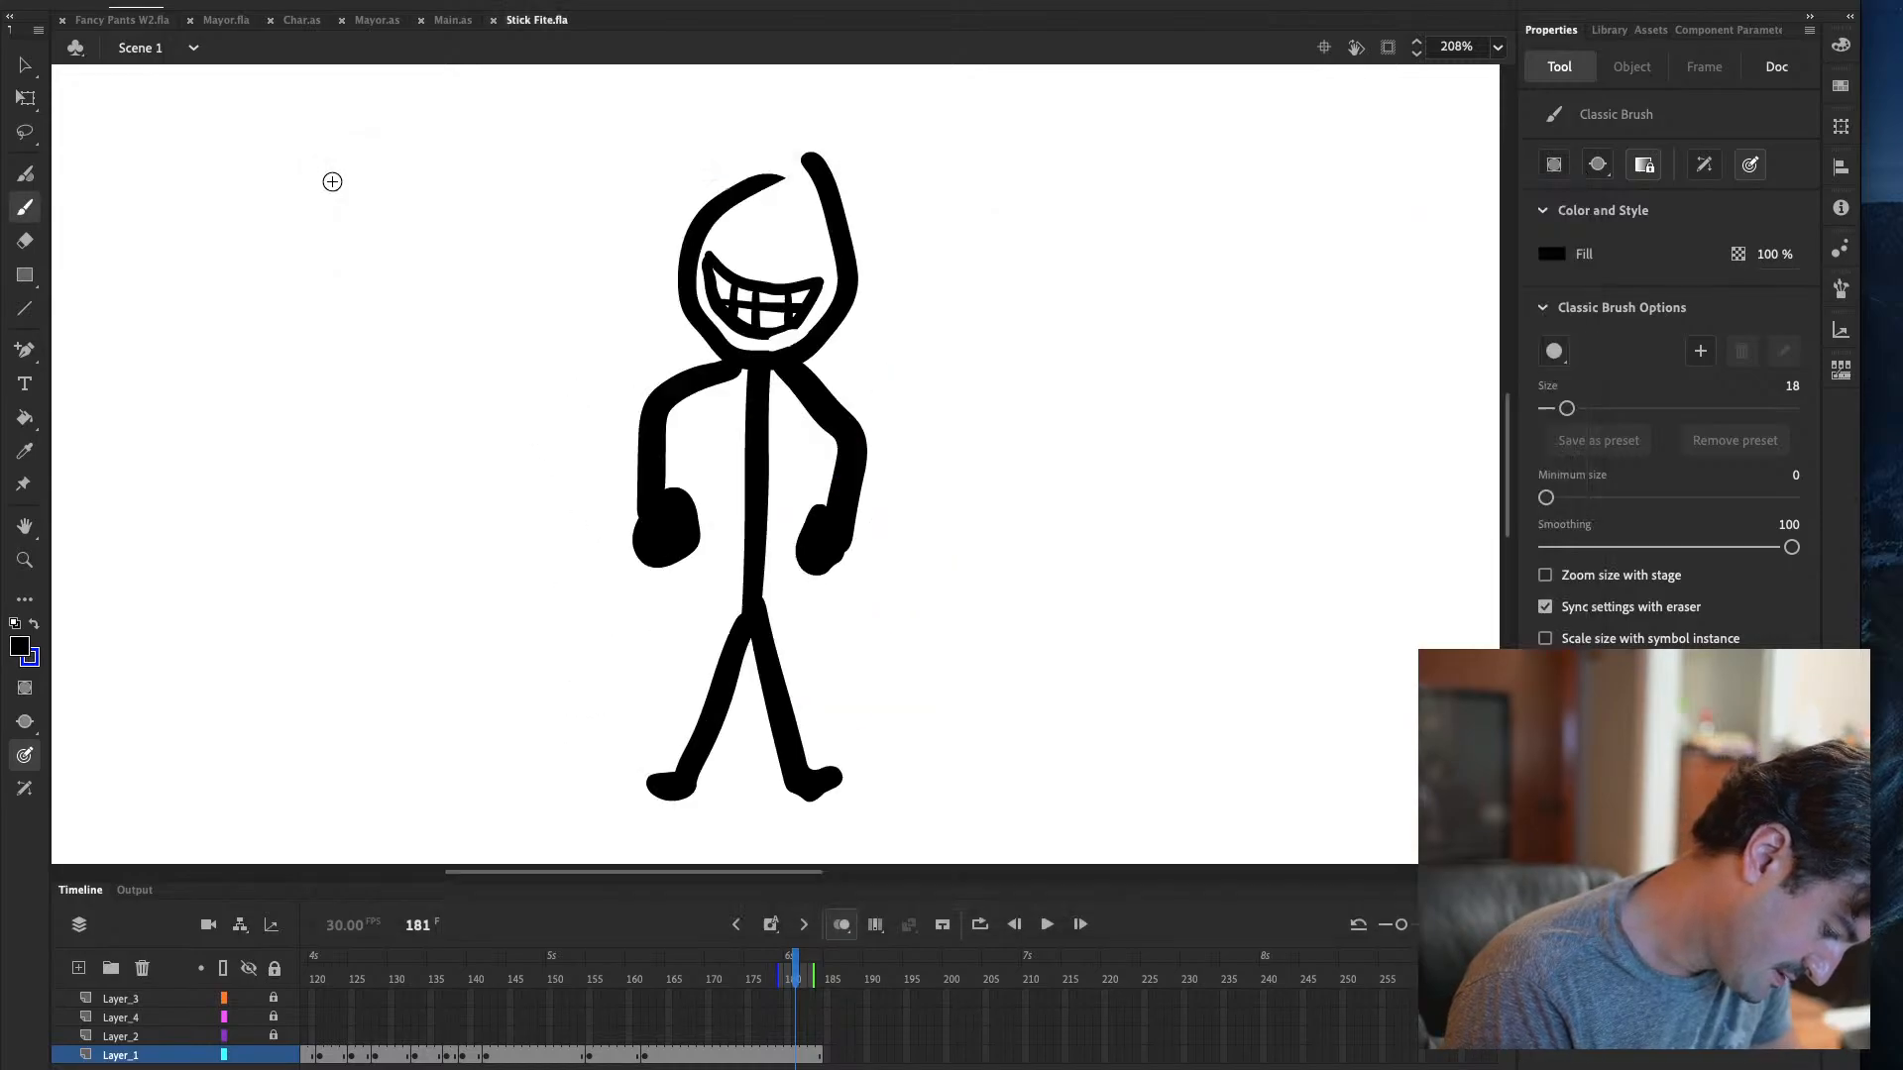
Replace the glint drawing at frame 155 with the clean grinning keyframe from frame 162
left_click_drag(595, 979, 609, 981)
left_click(649, 1058)
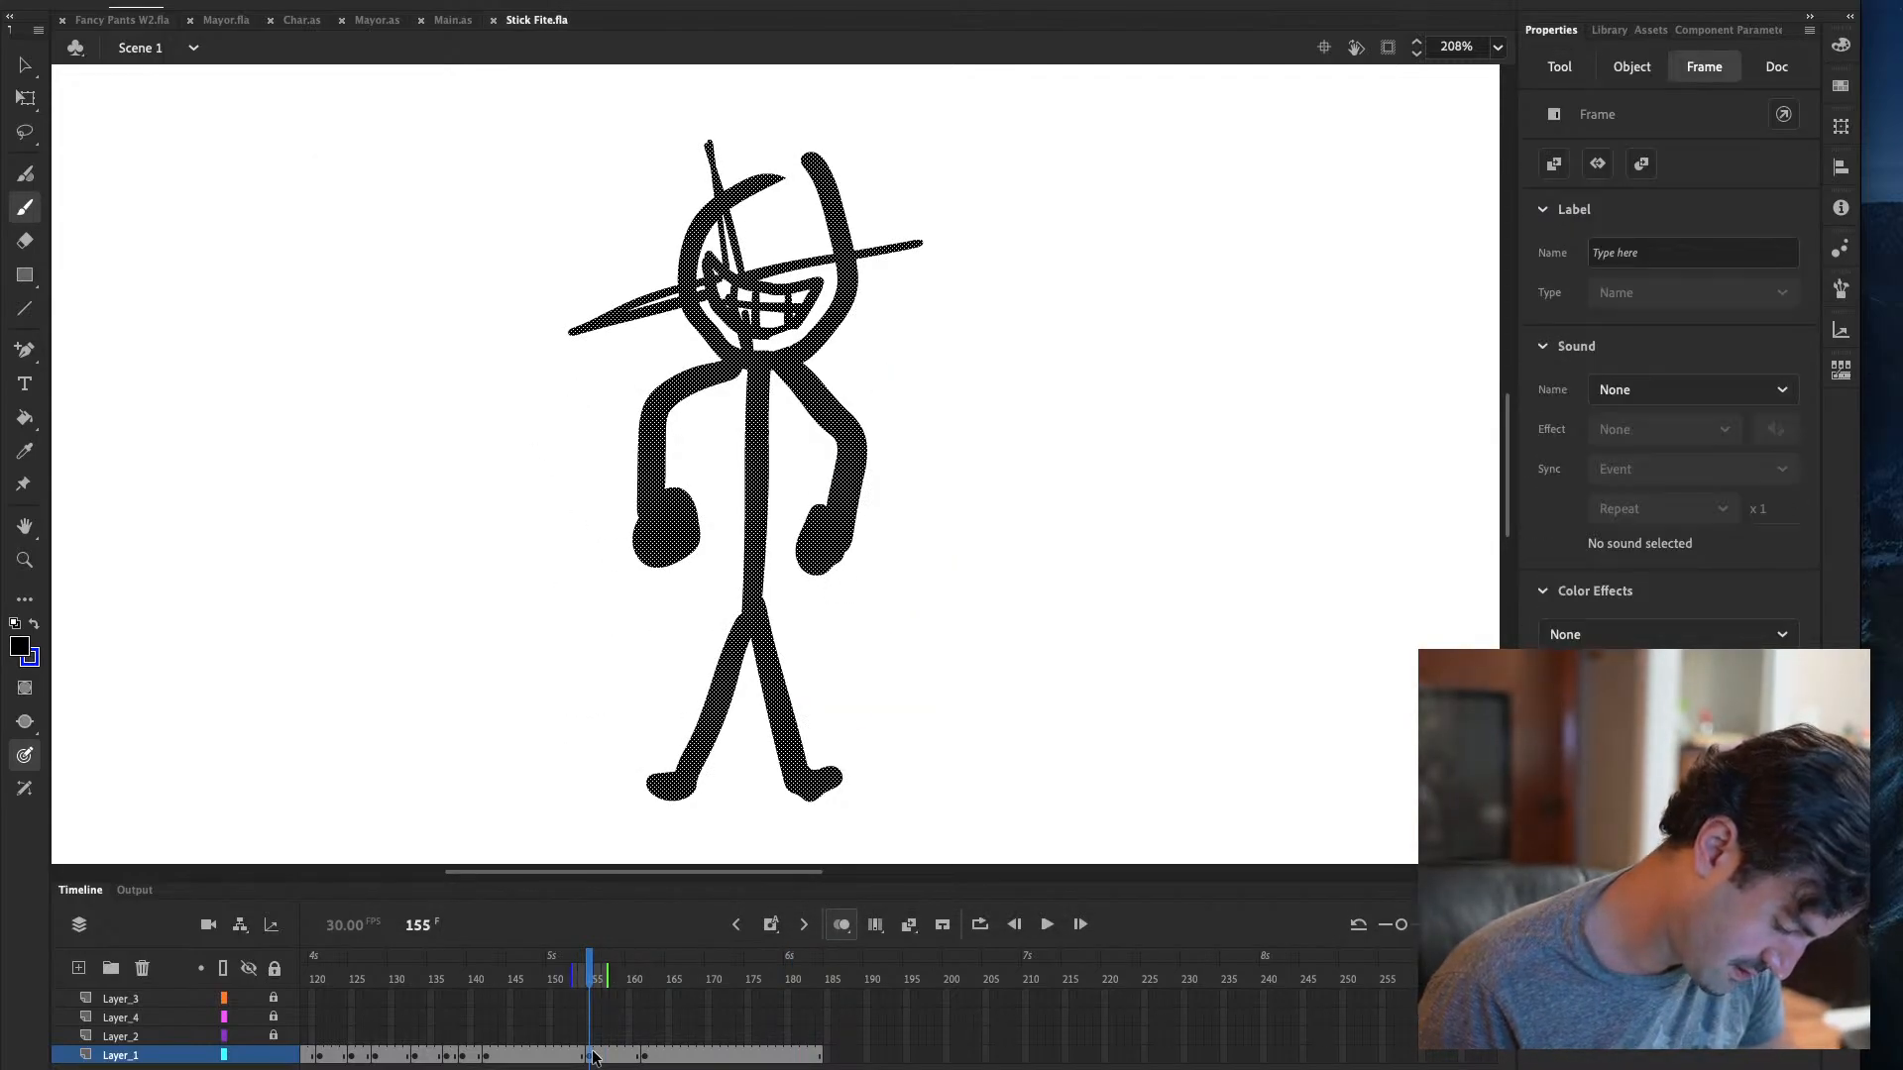
left_click_drag(645, 1057, 593, 1060)
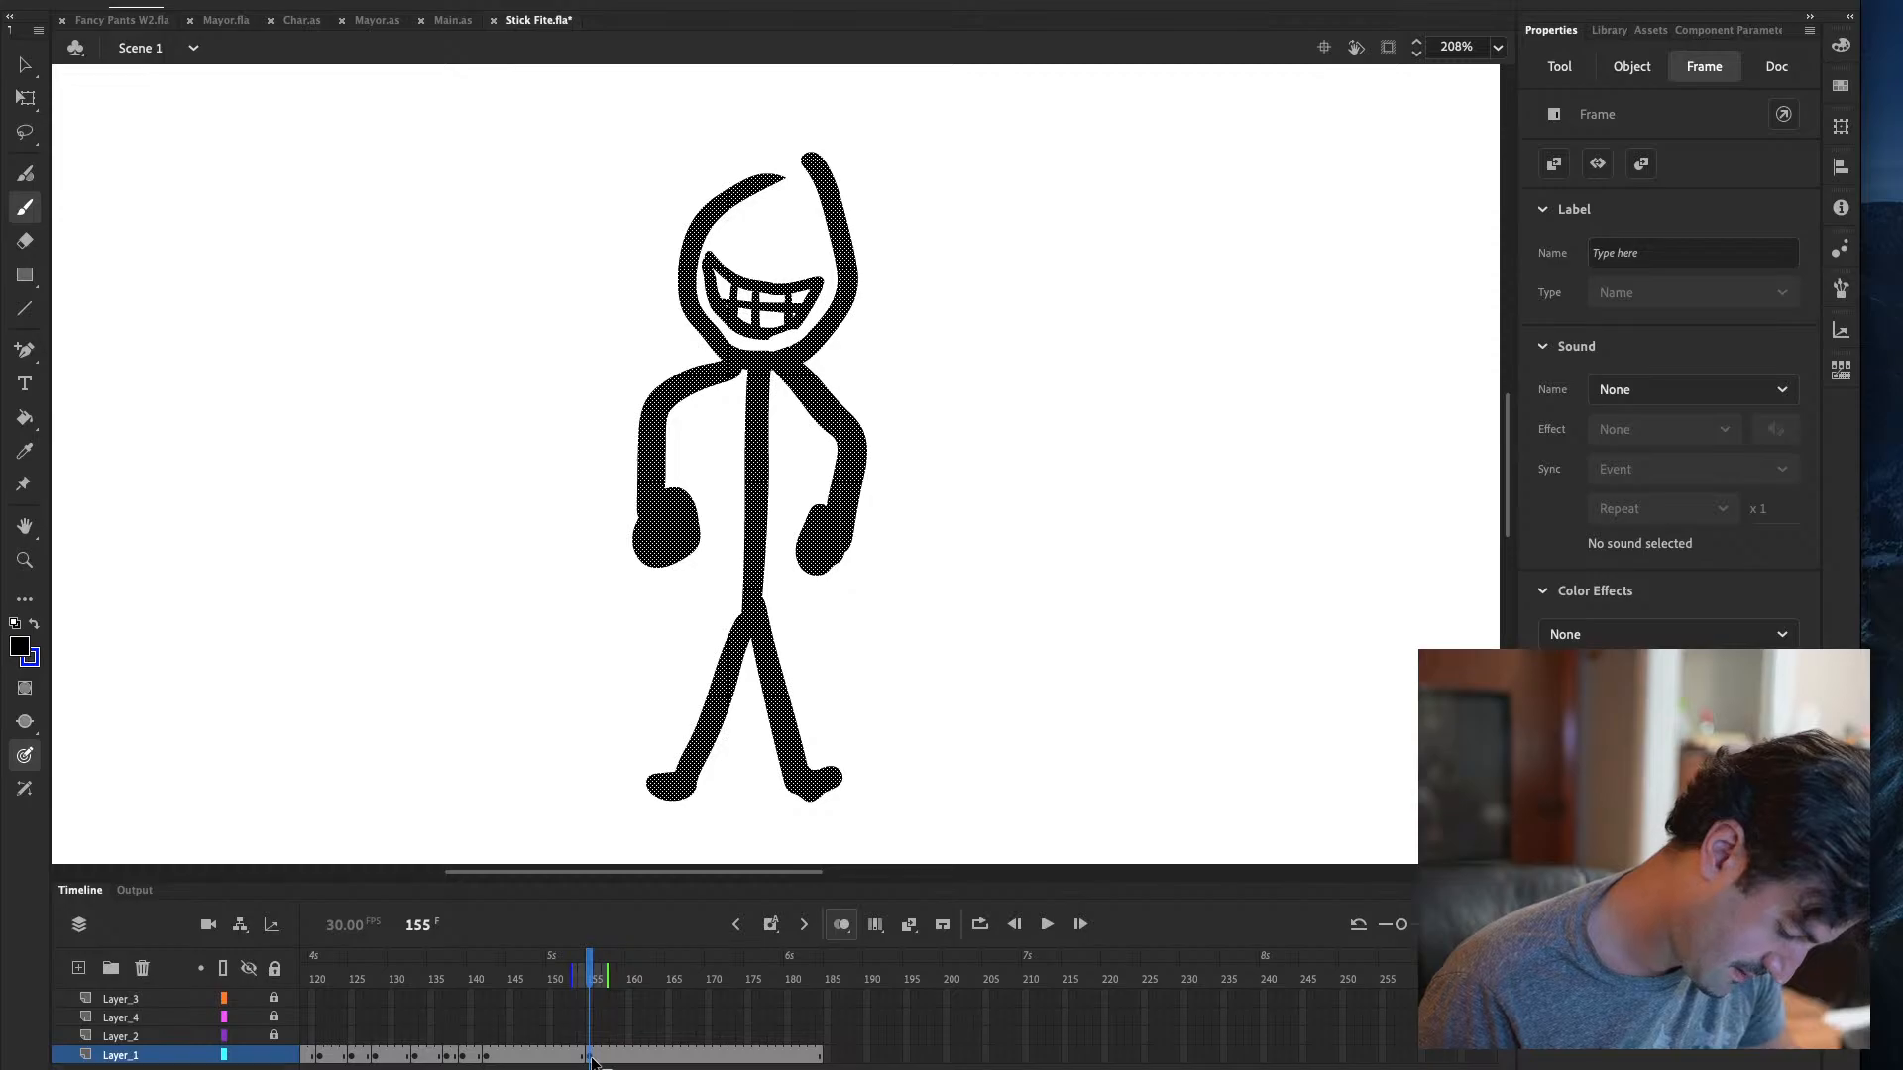
Insert a blank keyframe on Layer_2 at frame 155
left_click_drag(593, 979, 447, 986)
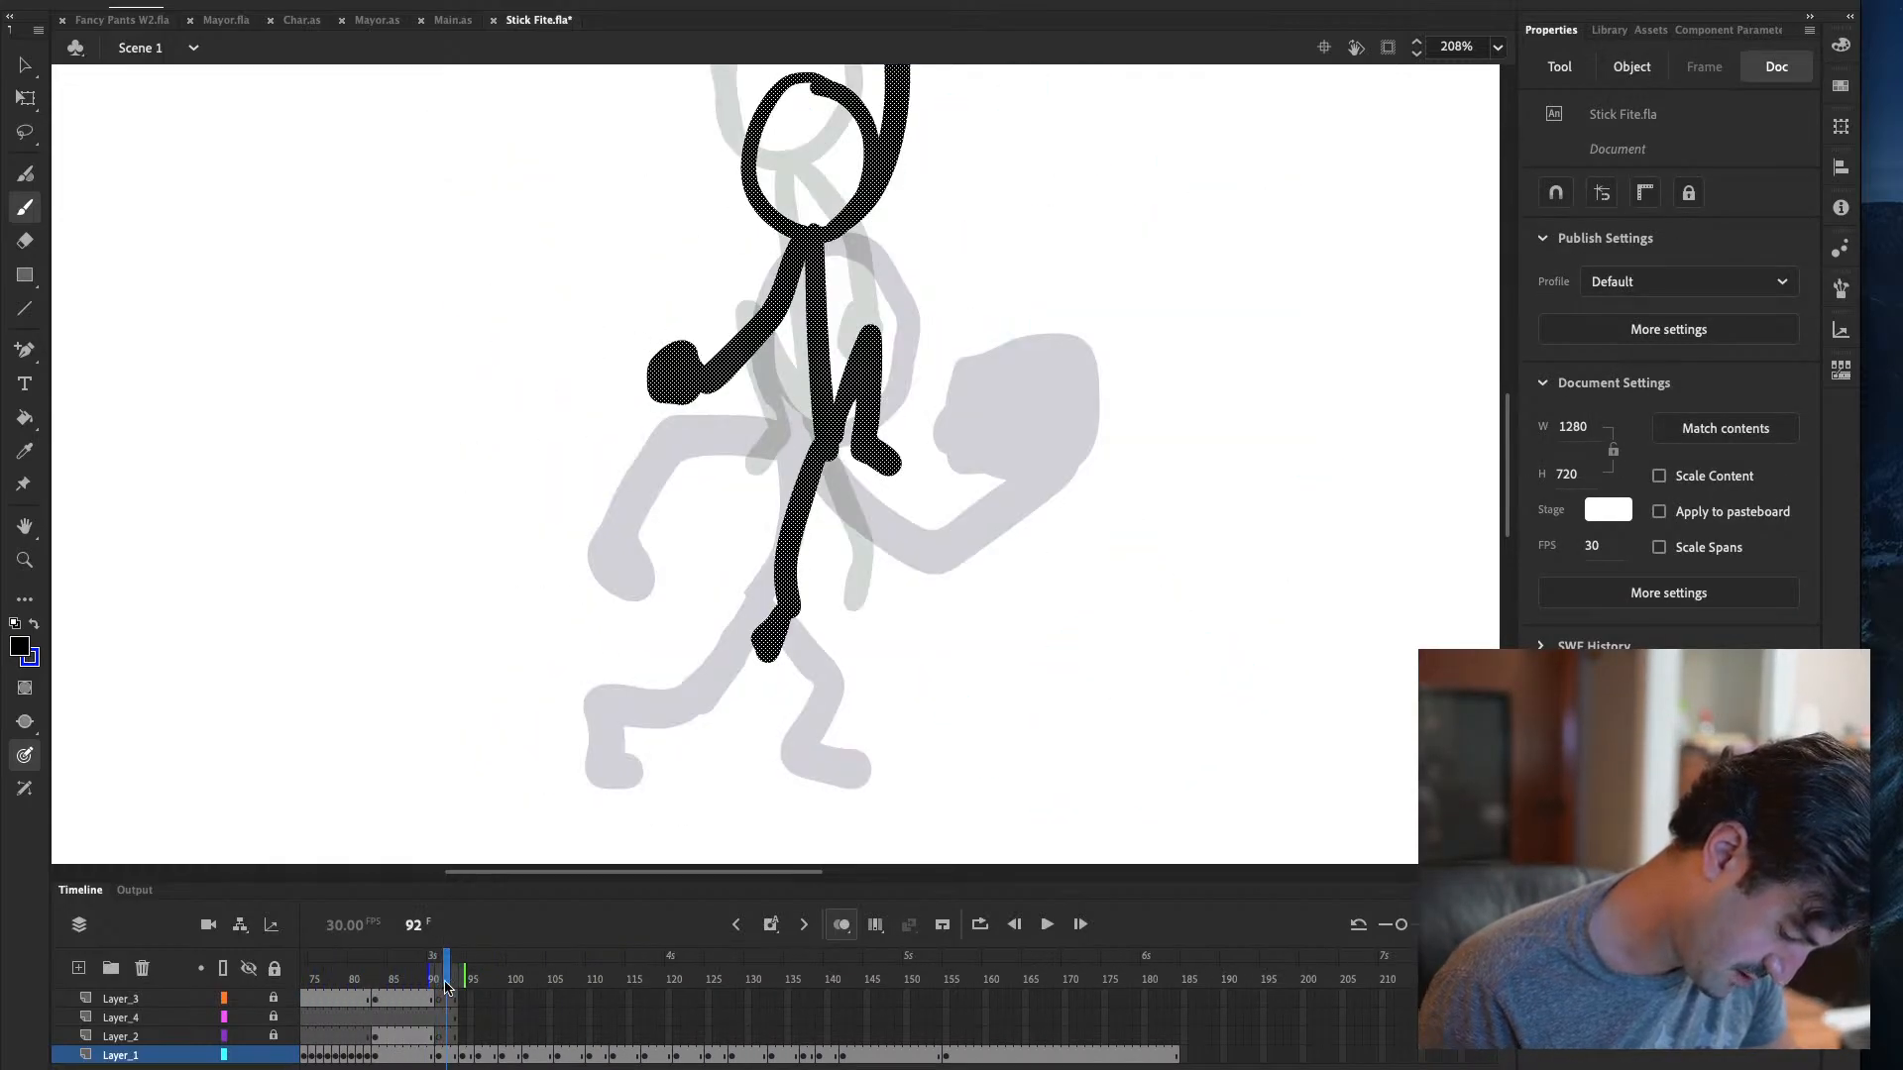
left_click(942, 979)
left_click(942, 1035)
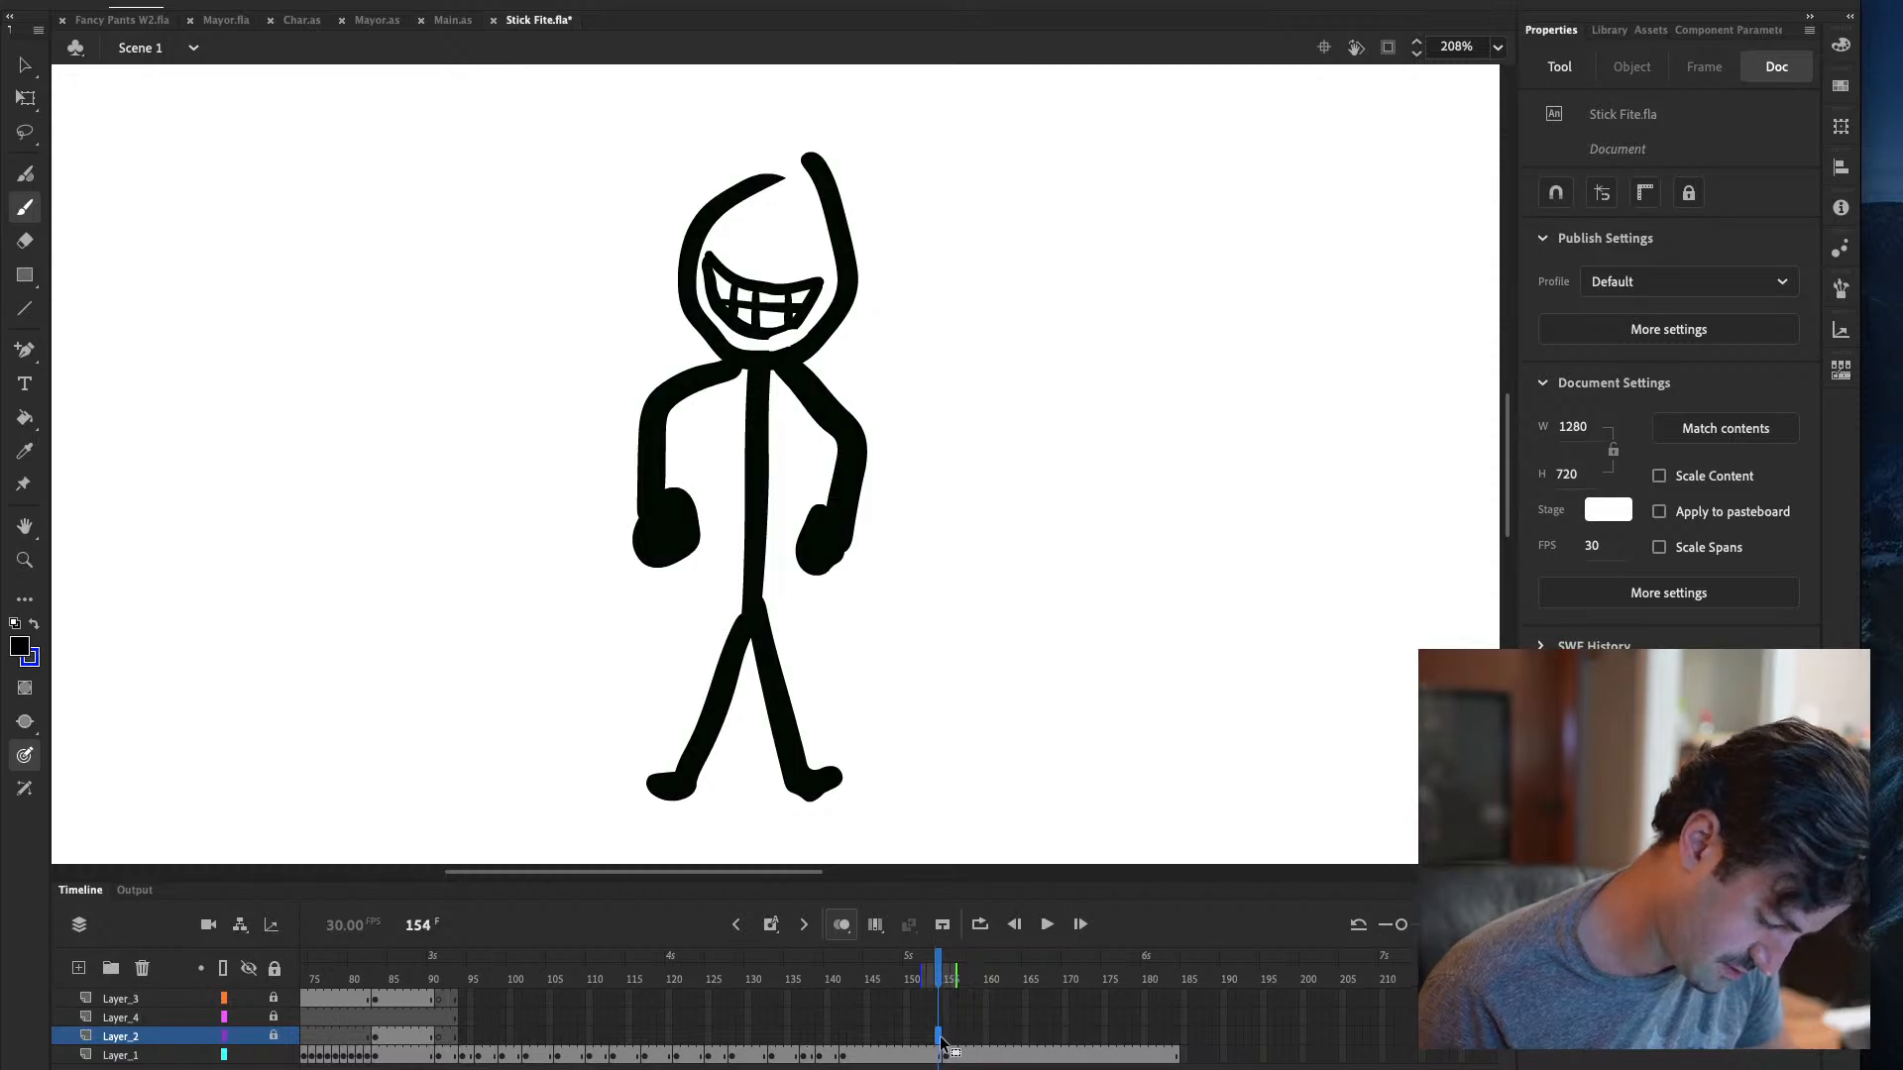
left_click_drag(941, 1041, 950, 1035)
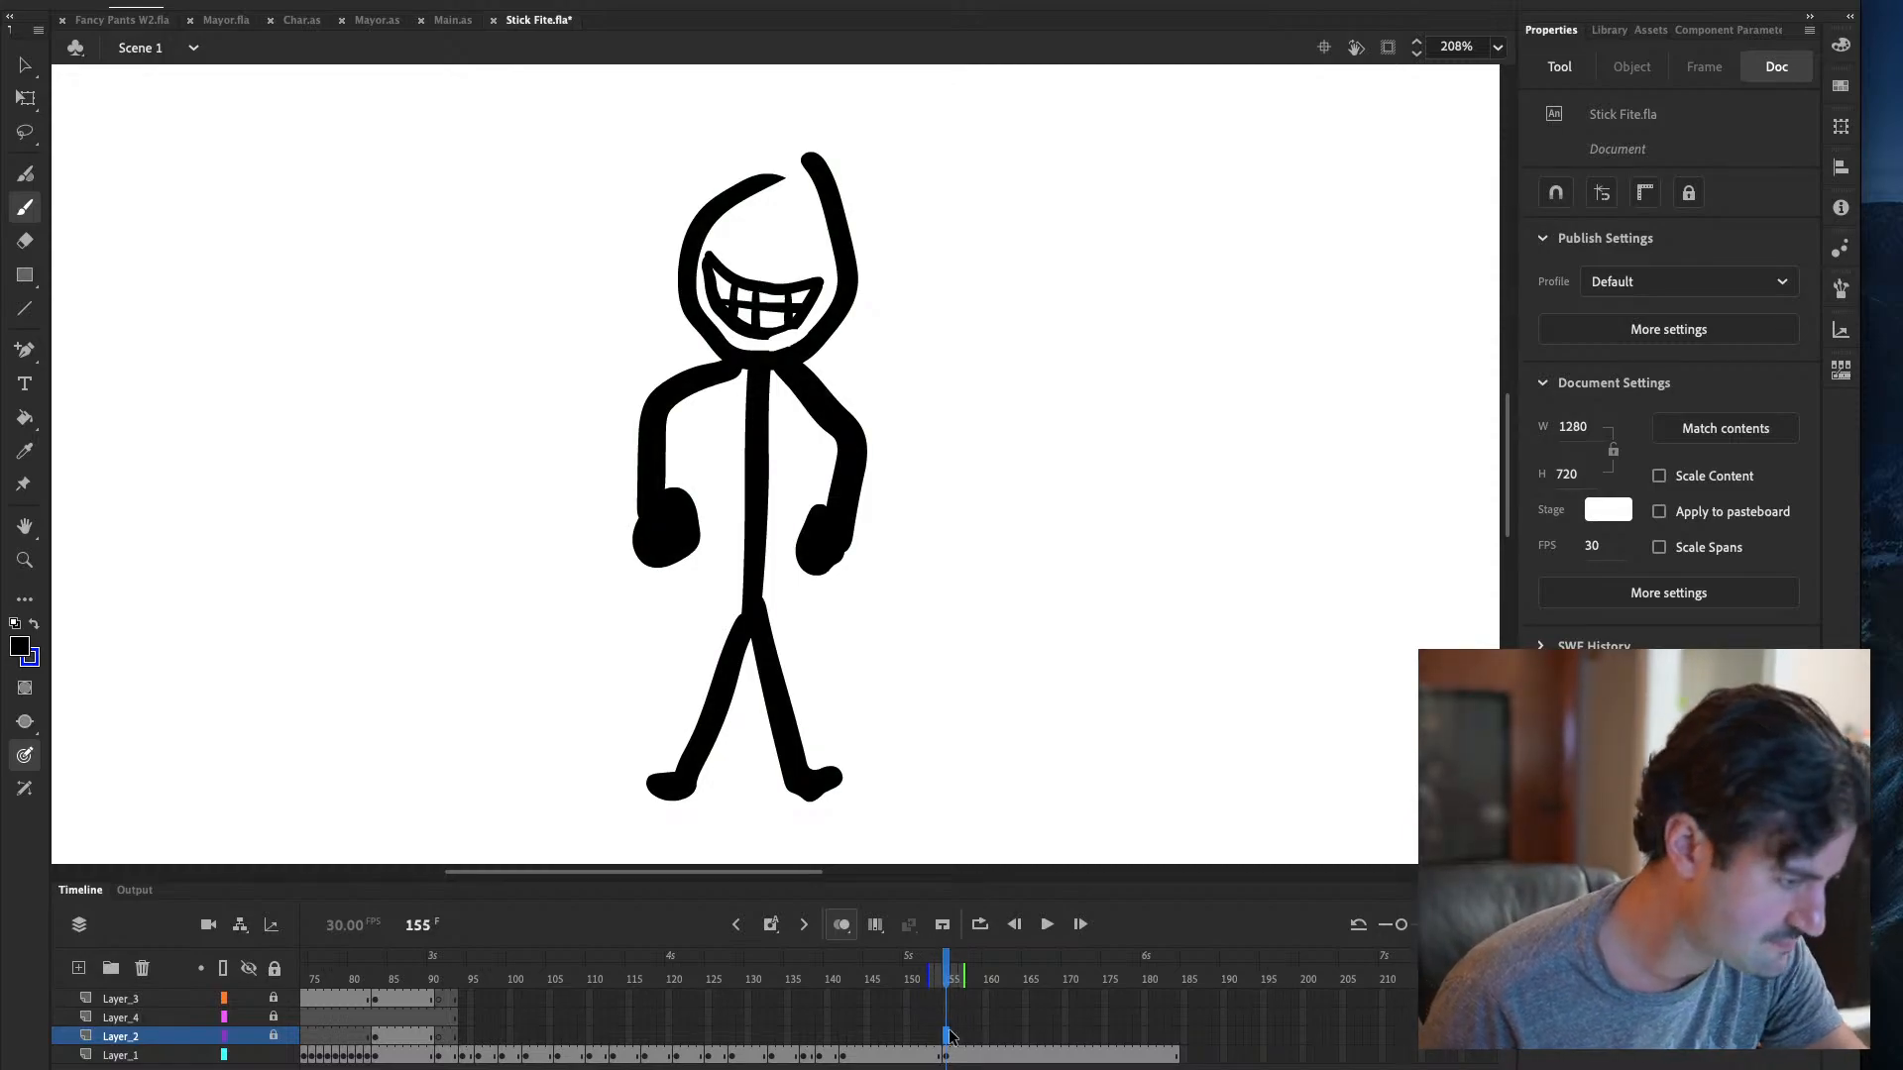
left_click(949, 1036)
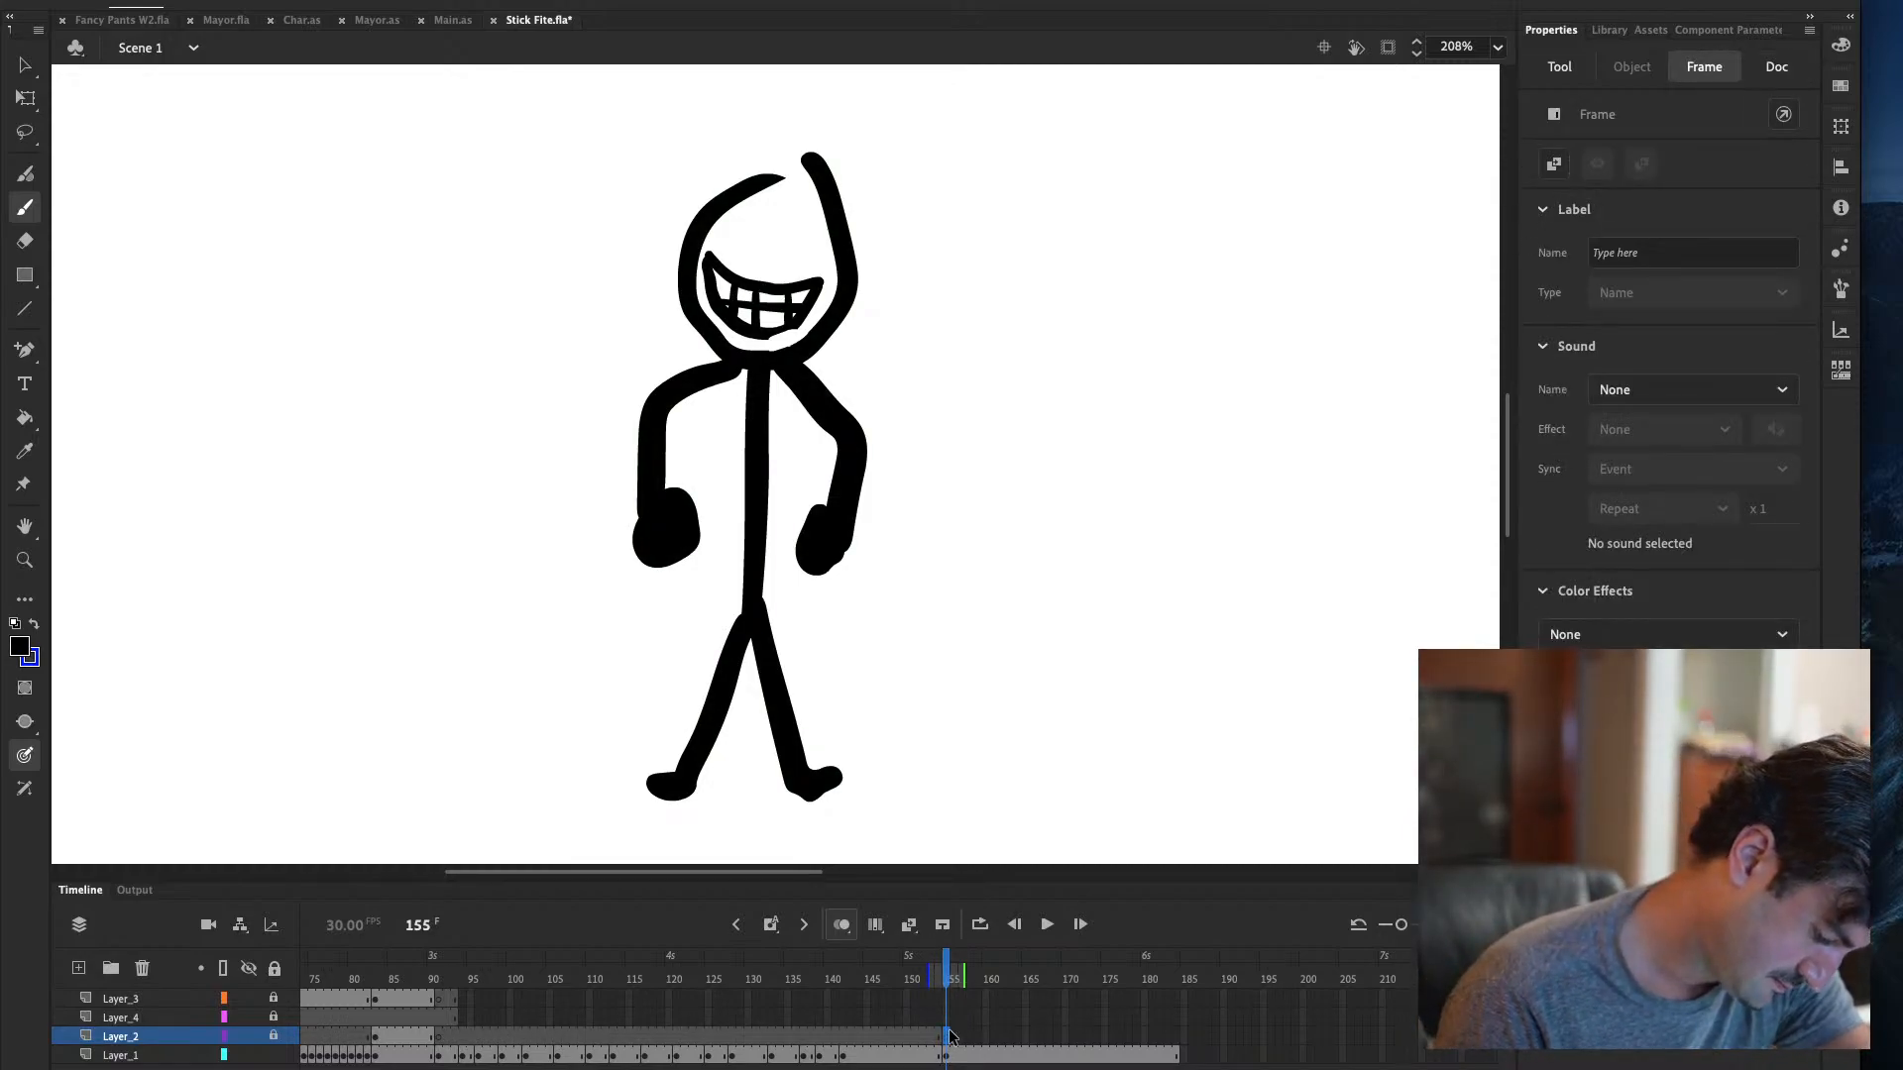
Unlock Layer_2 and brush a small black four-pointed glint over the figure's grin at frame 155
left_click(751, 257)
left_click(1055, 589)
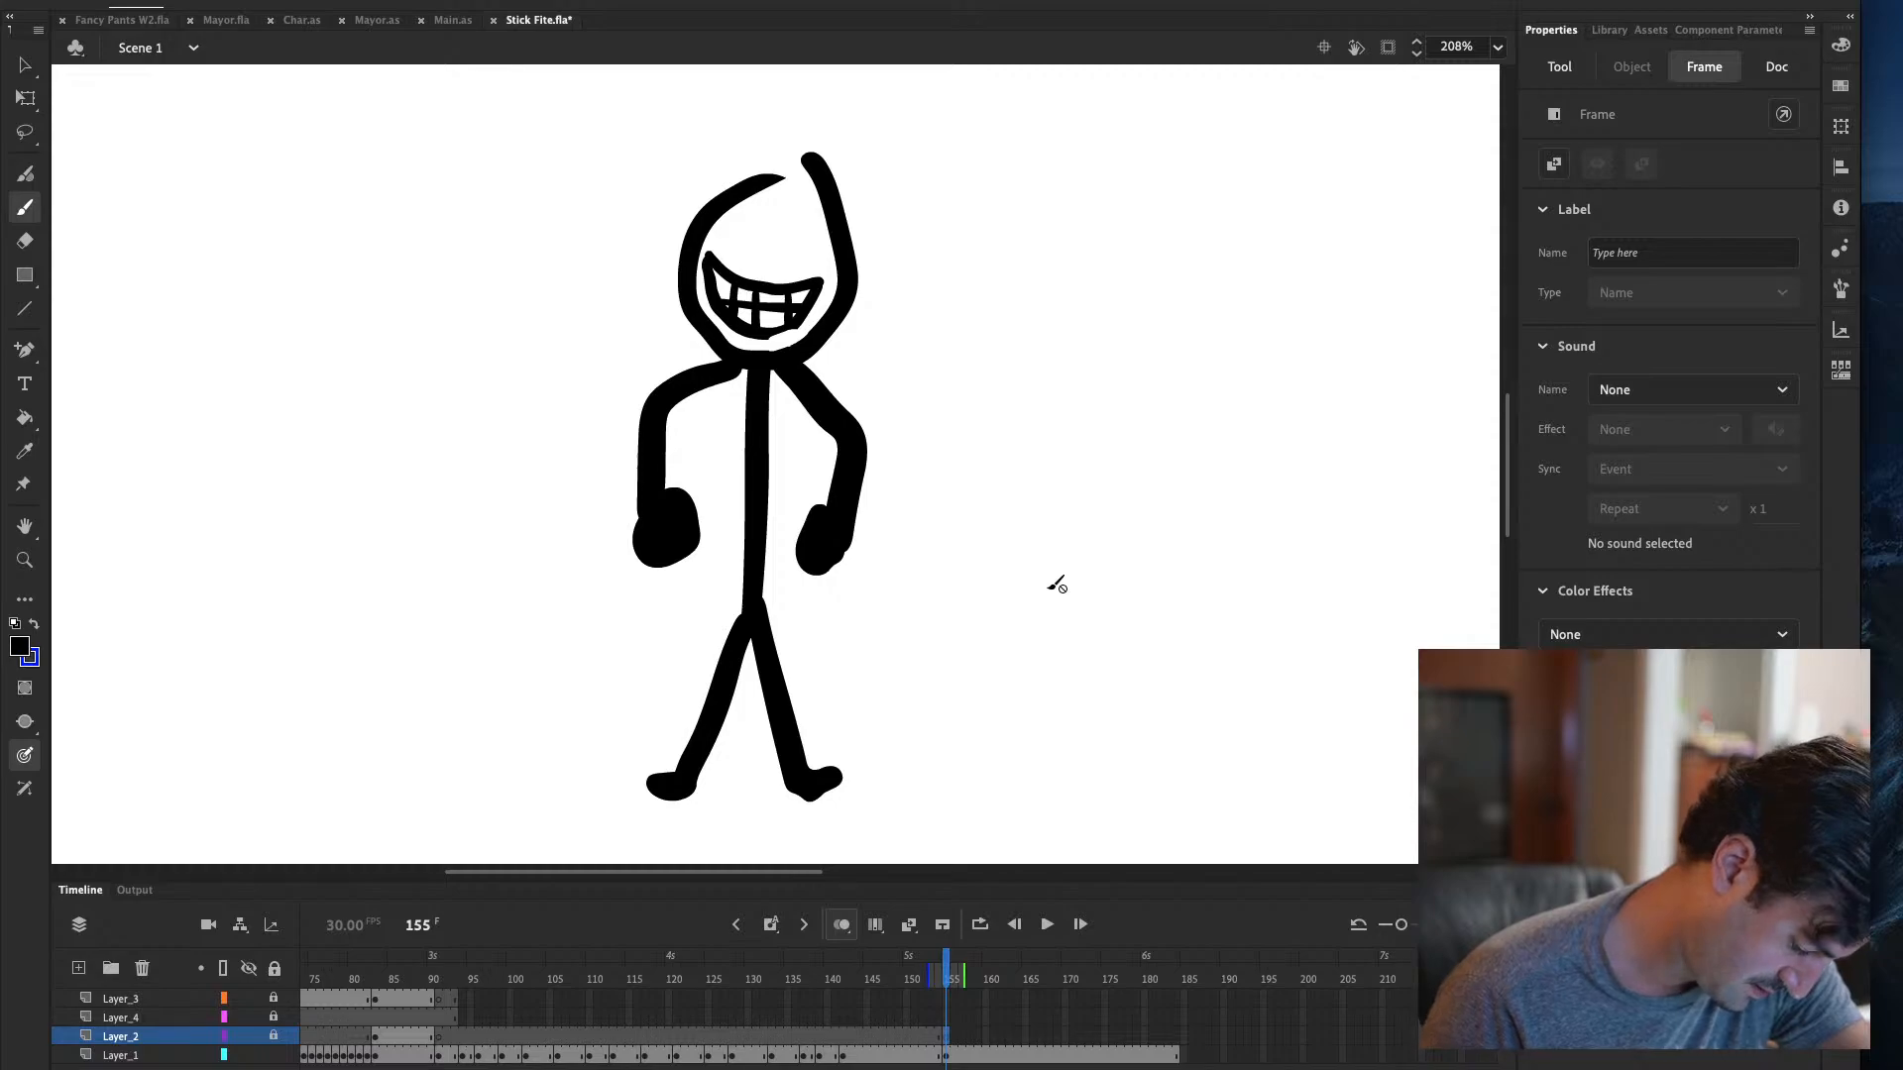
key("period")
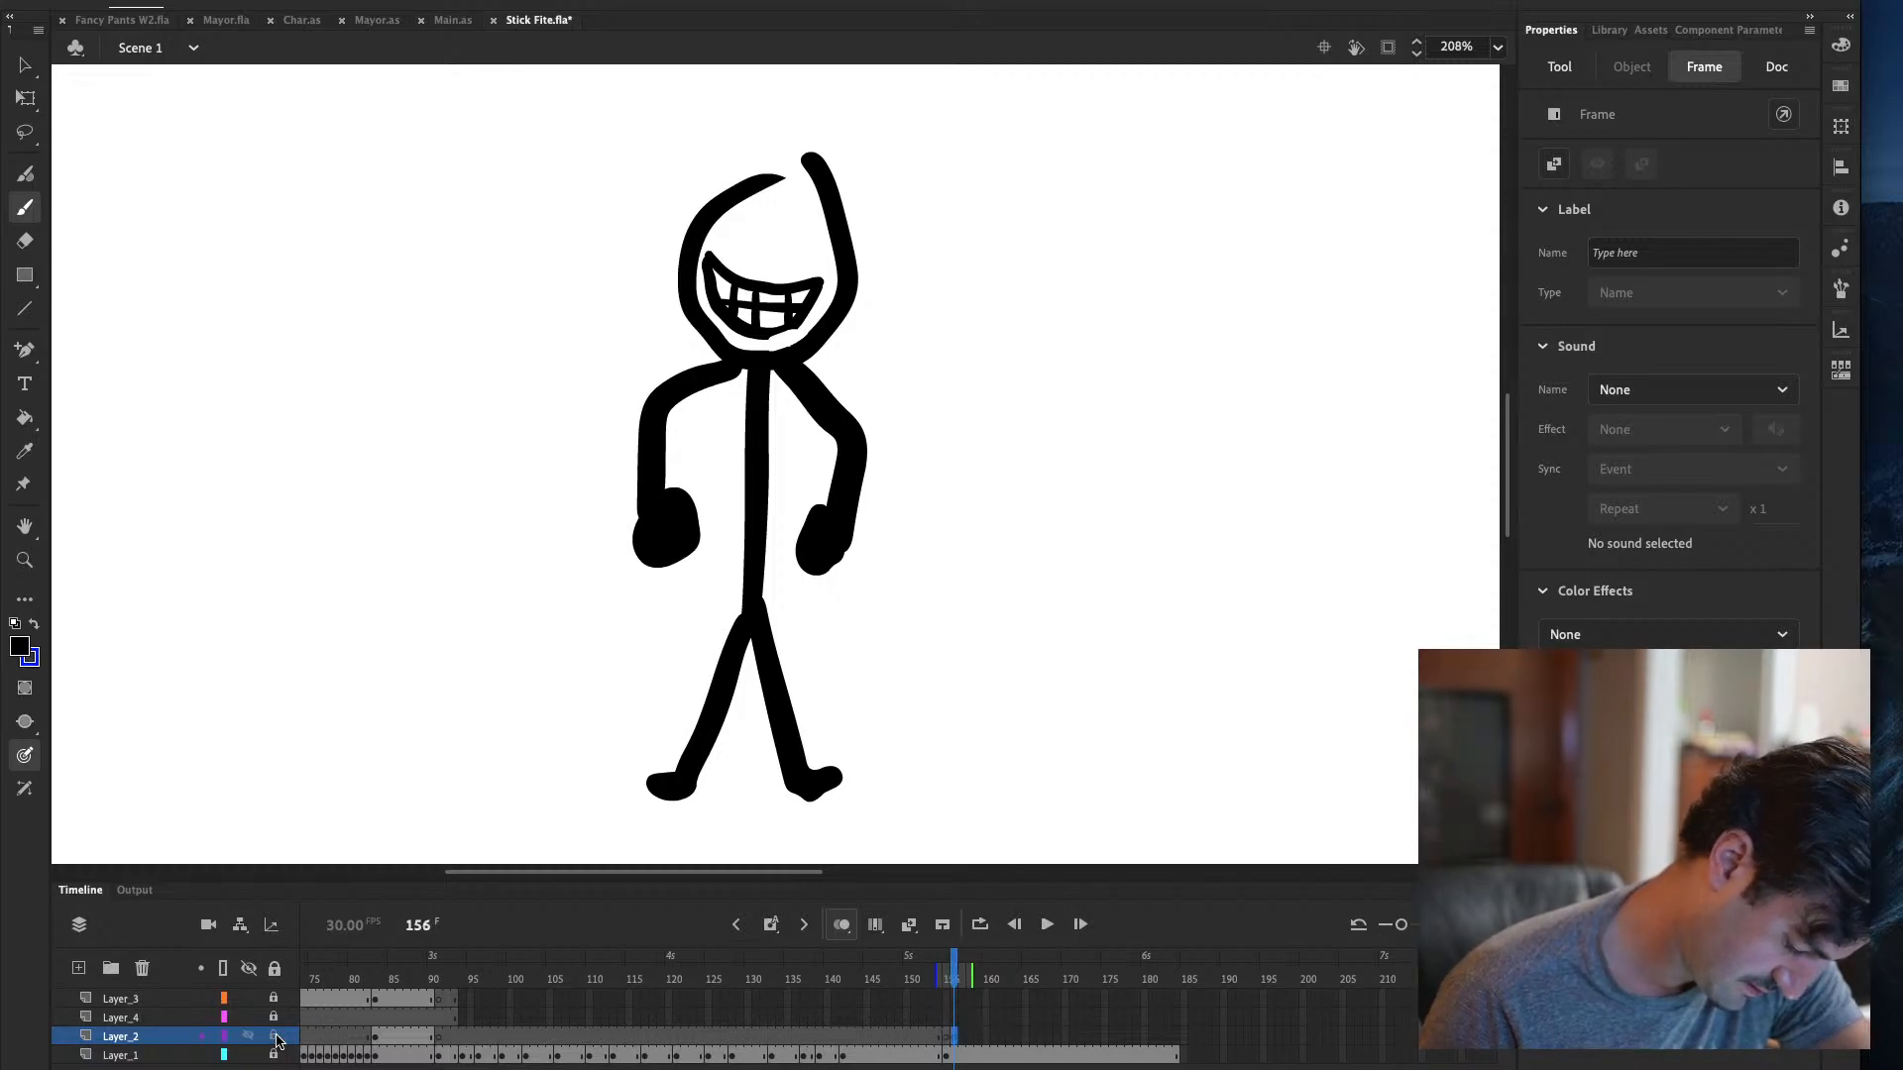
key("comma")
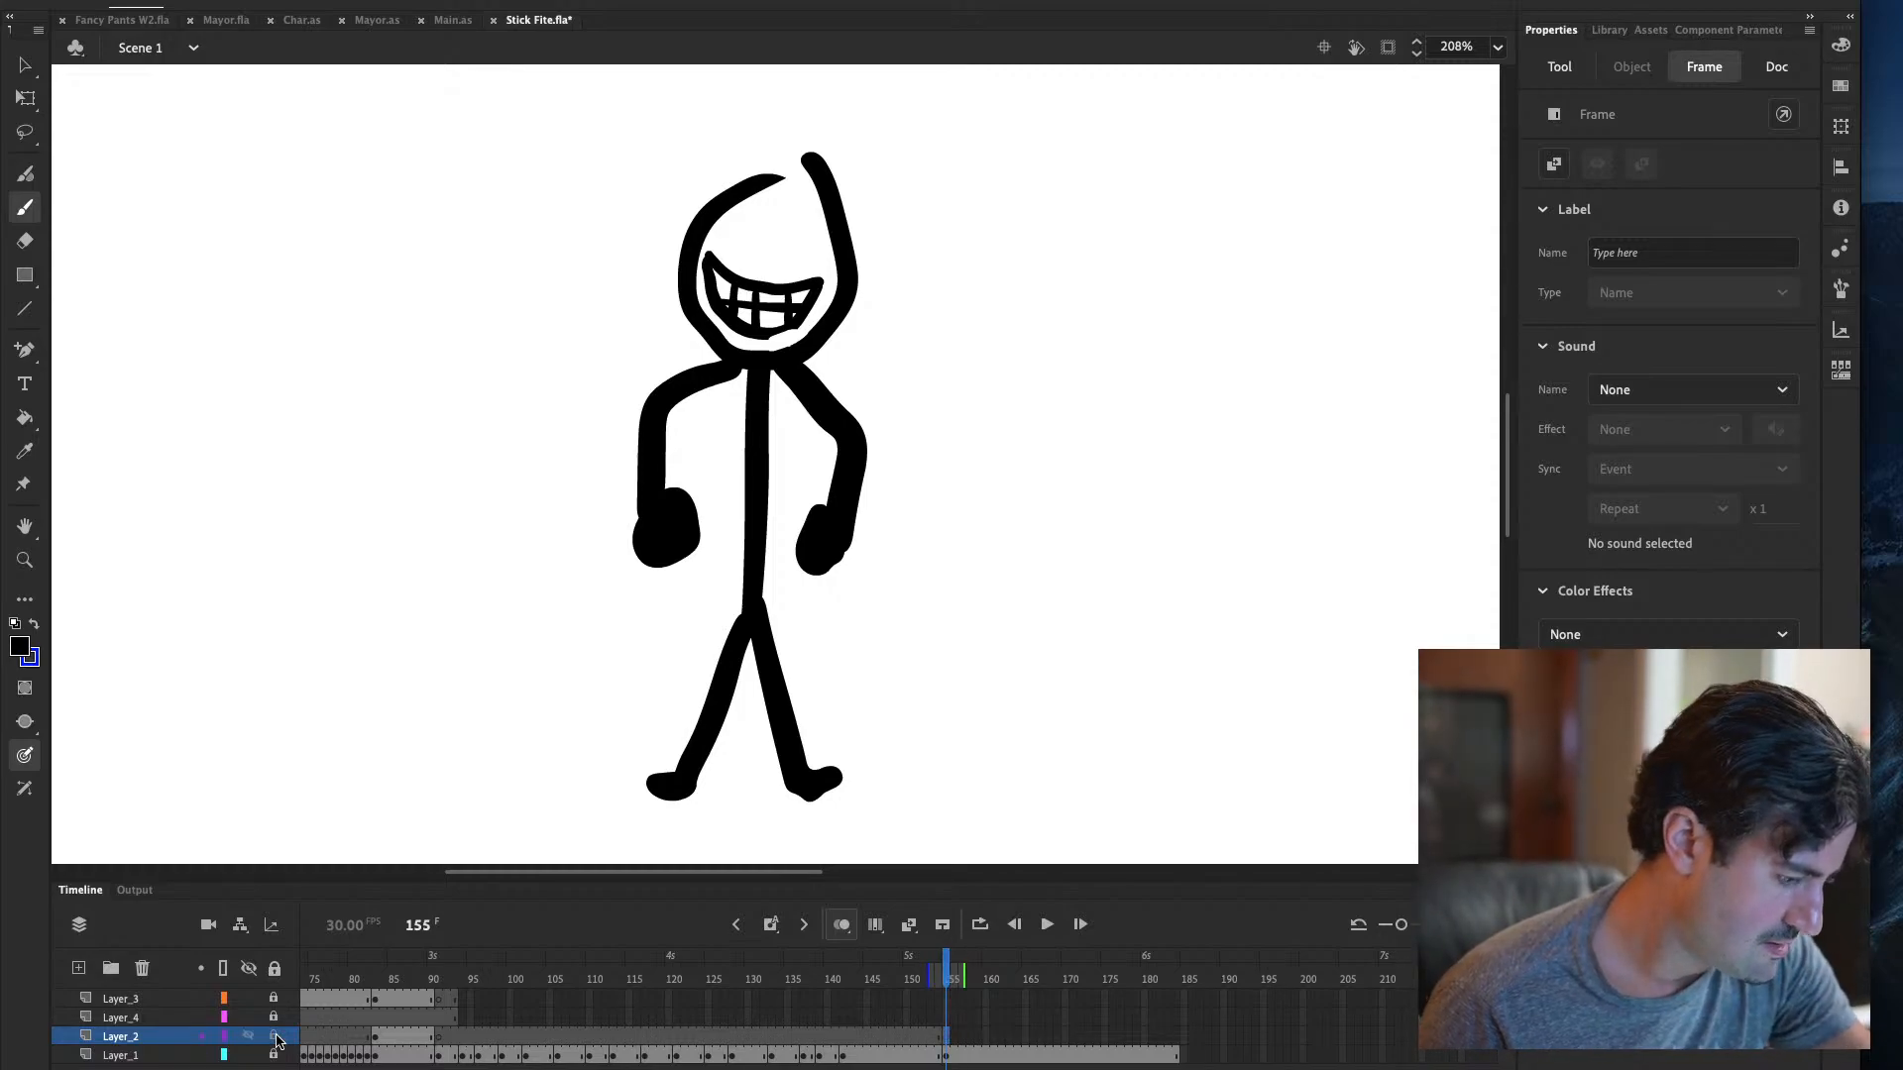
left_click_drag(724, 154, 734, 267)
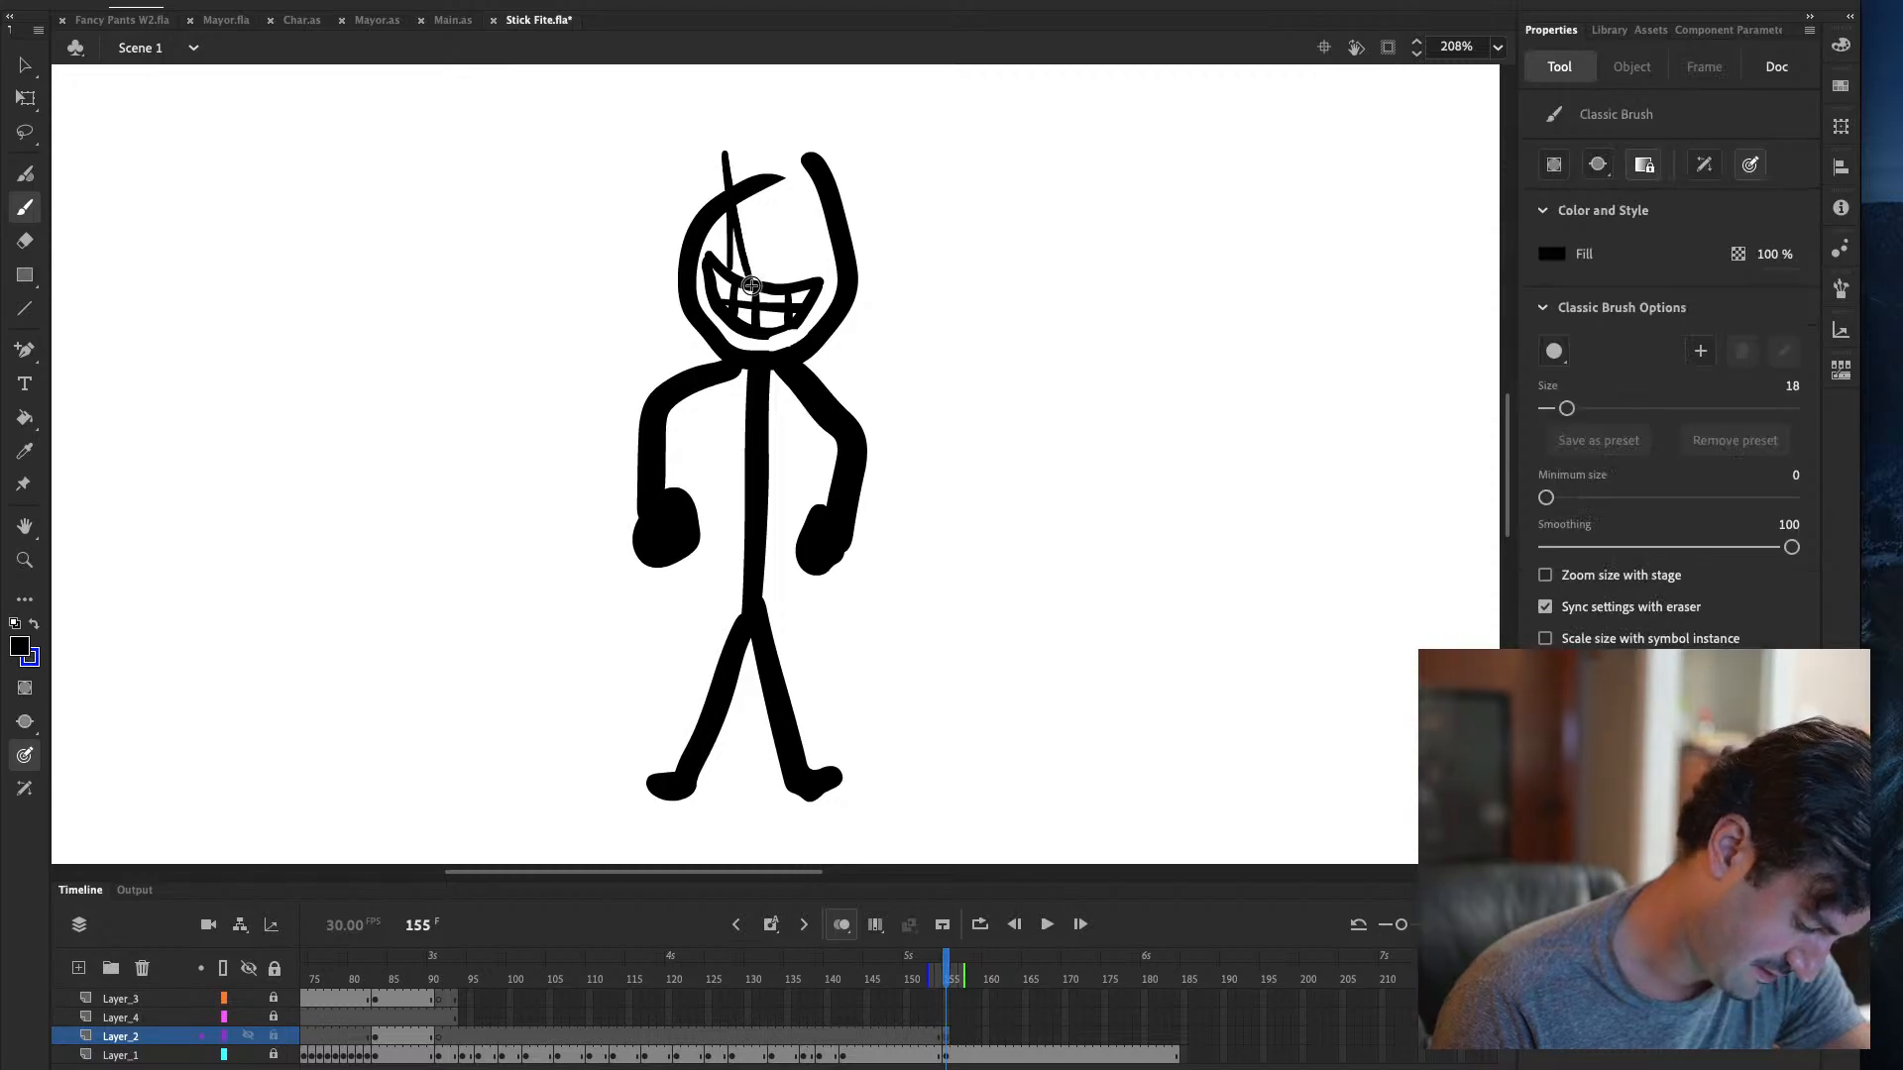
left_click_drag(630, 305, 865, 260)
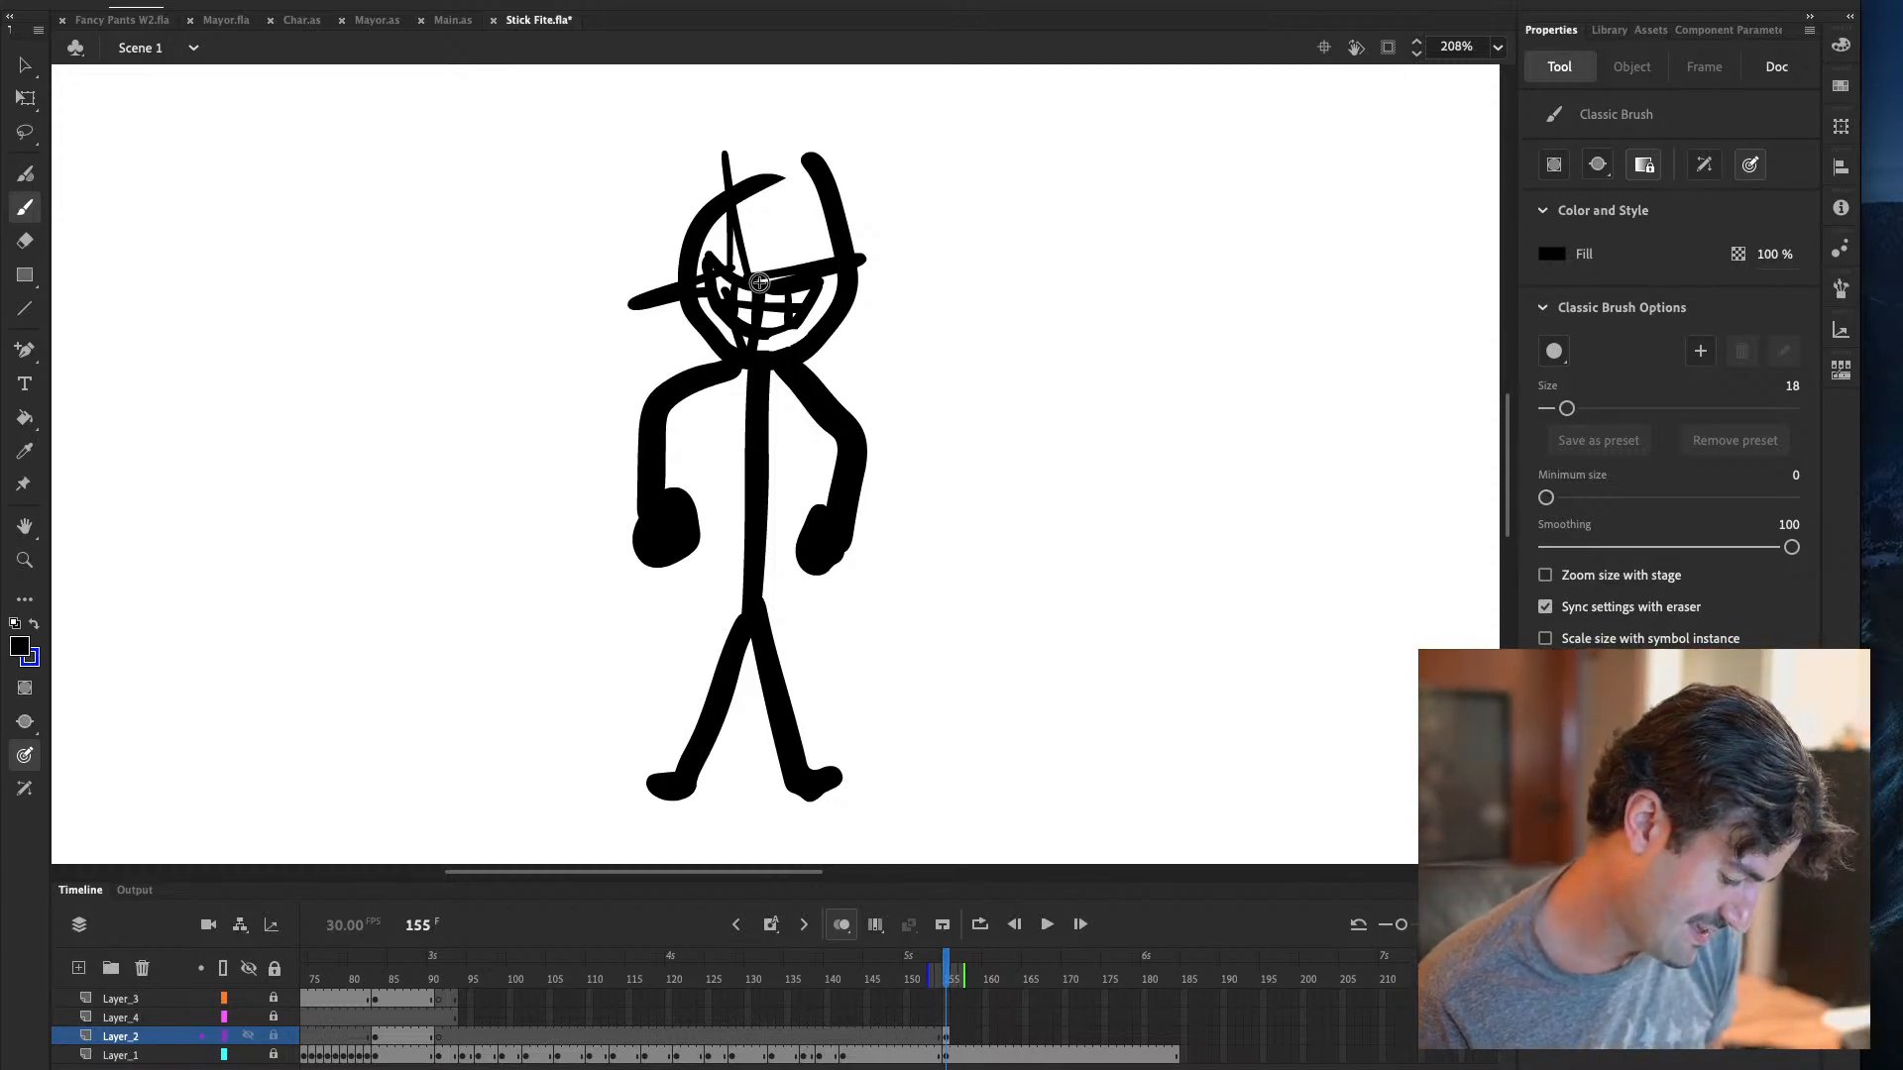
Draw a larger four-pointed glint, rotated clockwise from the previous one, on Layer_2 at frame 156
key("period")
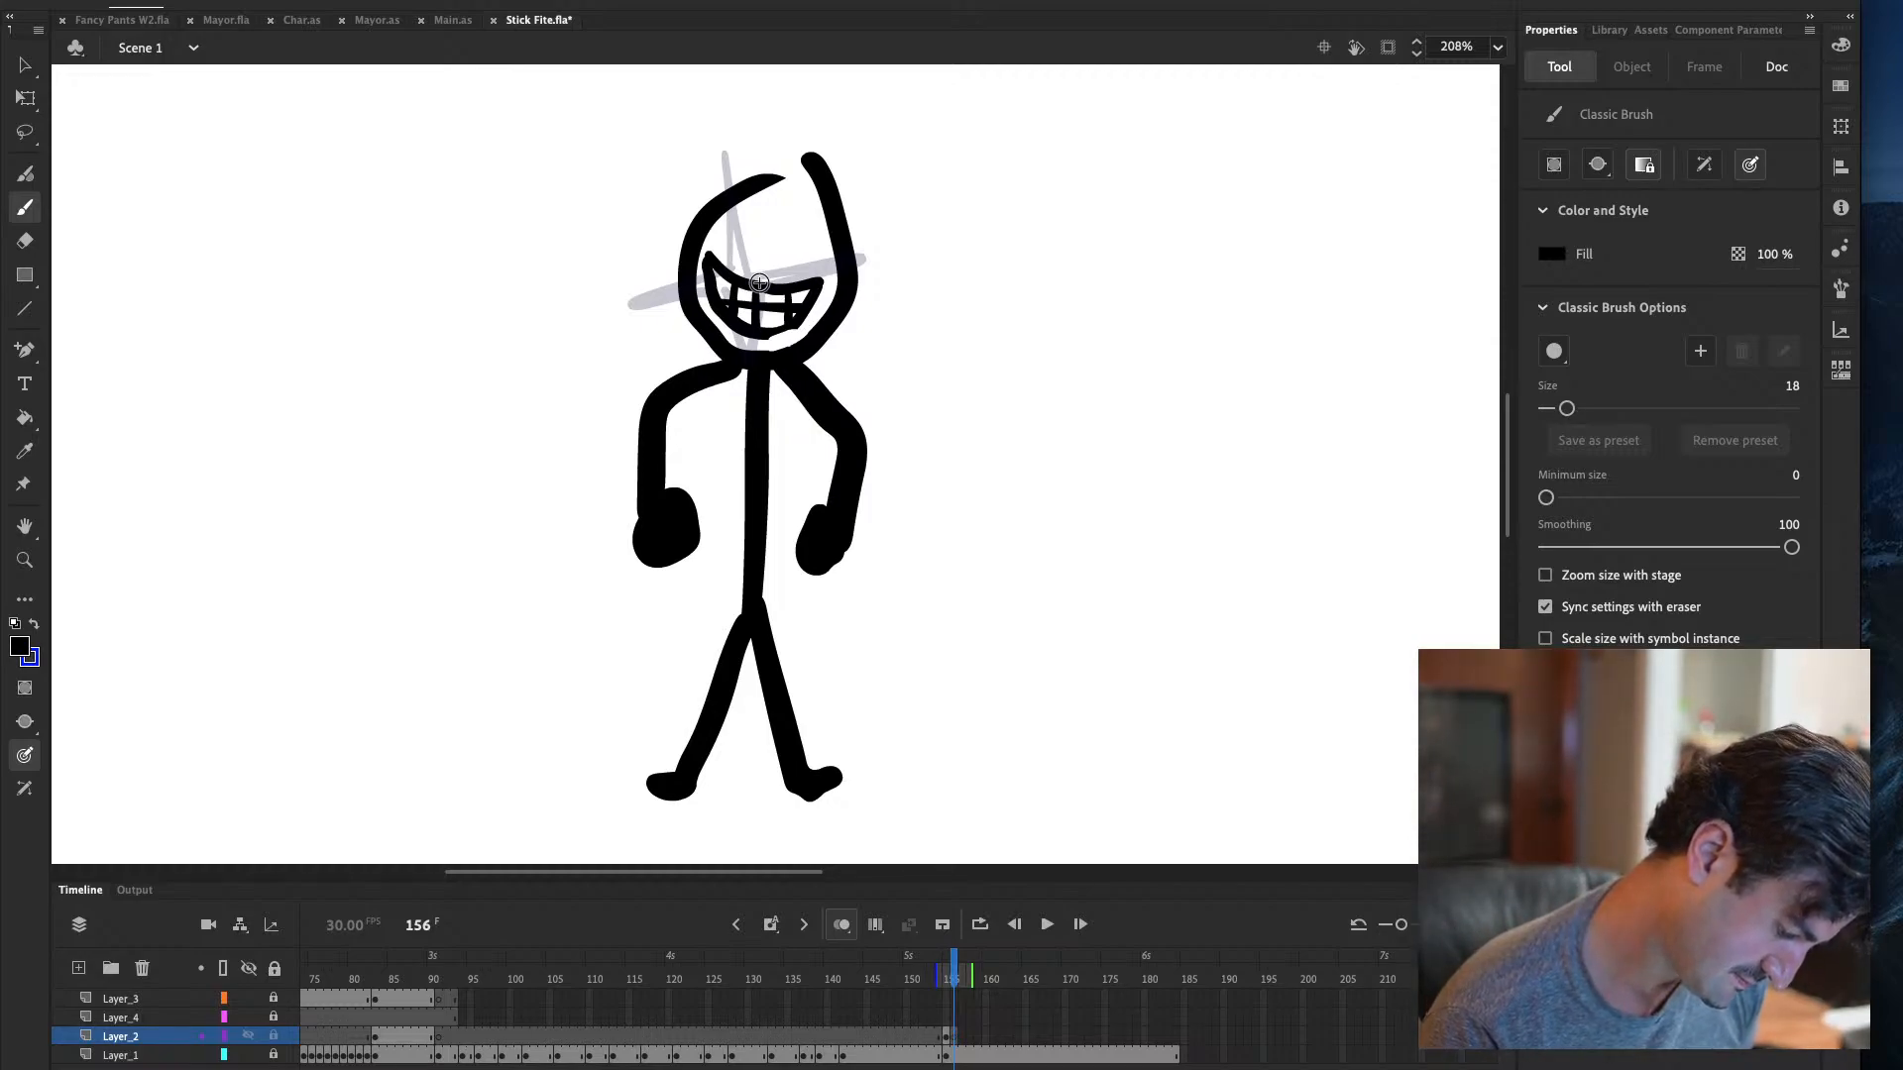
mouse_move(759, 282)
left_mouse_down()
mouse_move(712, 293)
mouse_move(902, 315)
mouse_move(736, 305)
left_mouse_up()
key("ctrl+z")
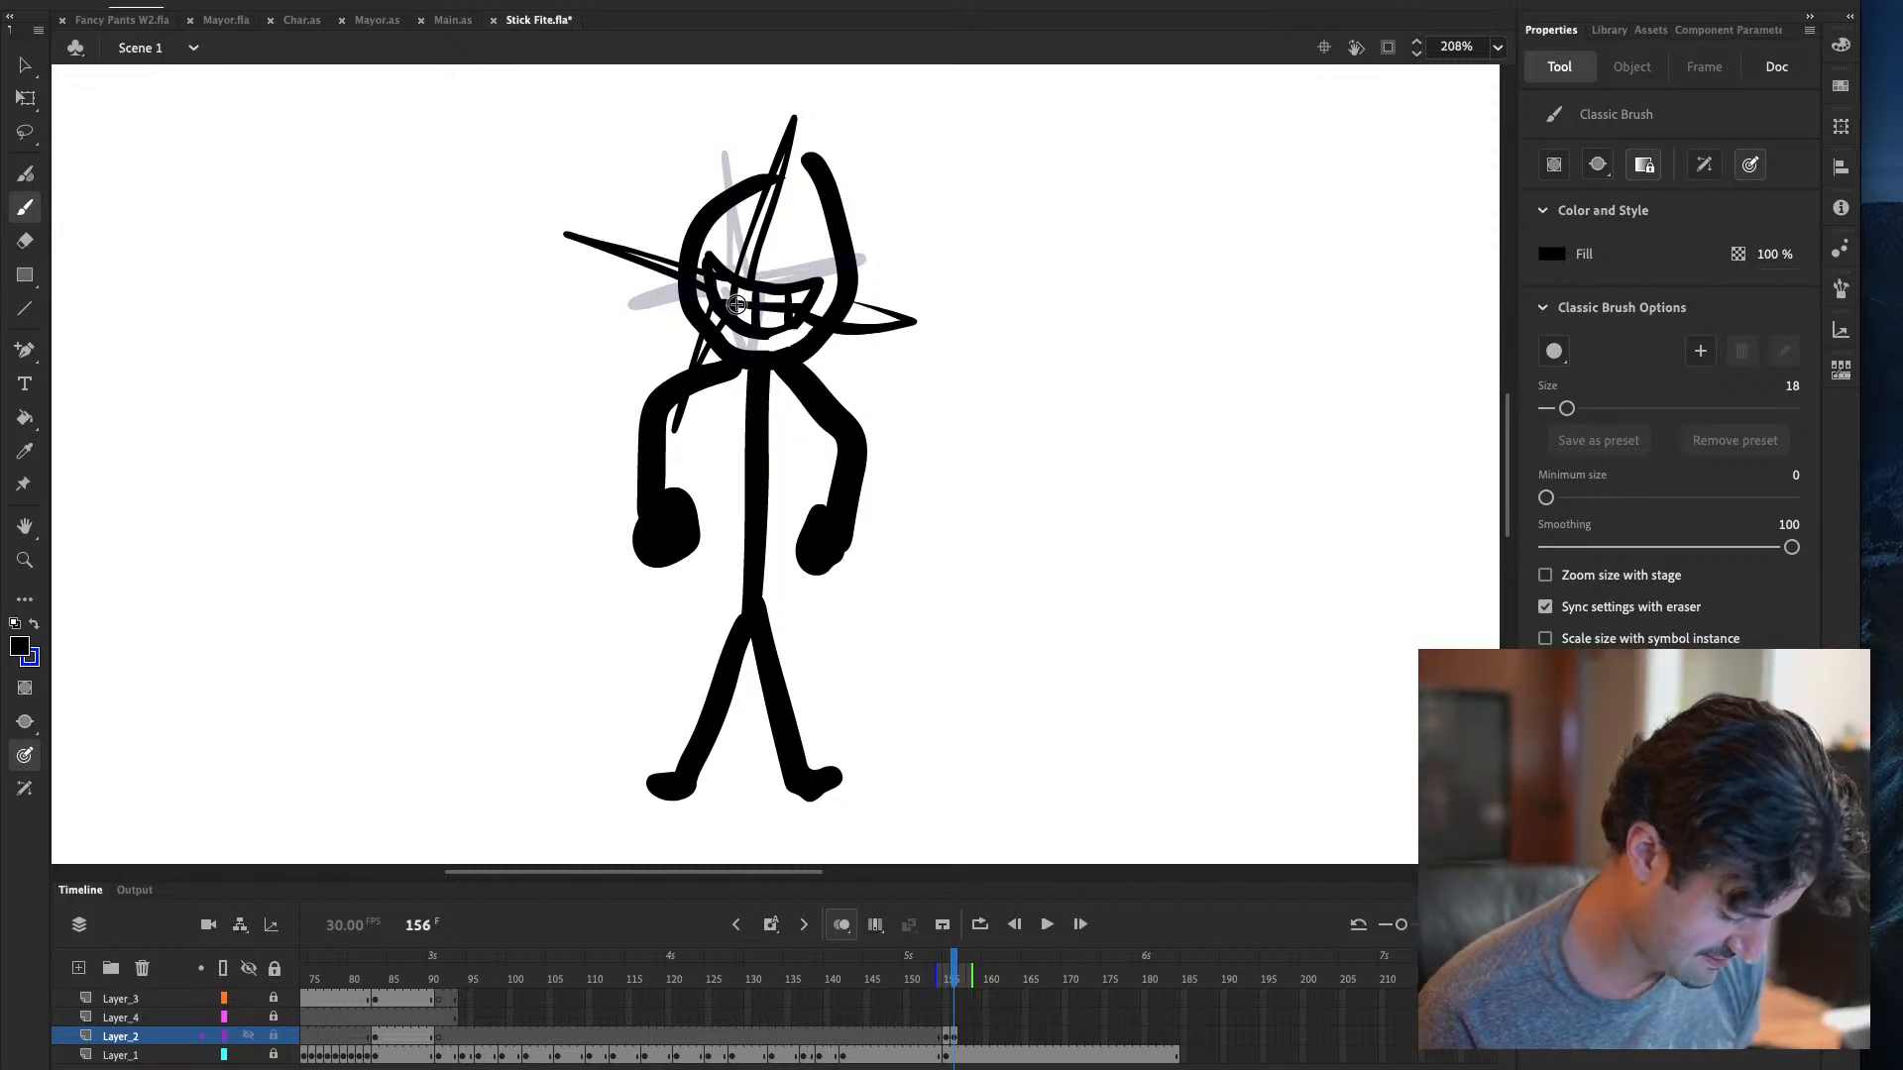
key("ctrl+z")
key("ctrl+y")
Draw the glint rotated further clockwise with long thin rays over the grin on Layer_2 at frame 157
key("period")
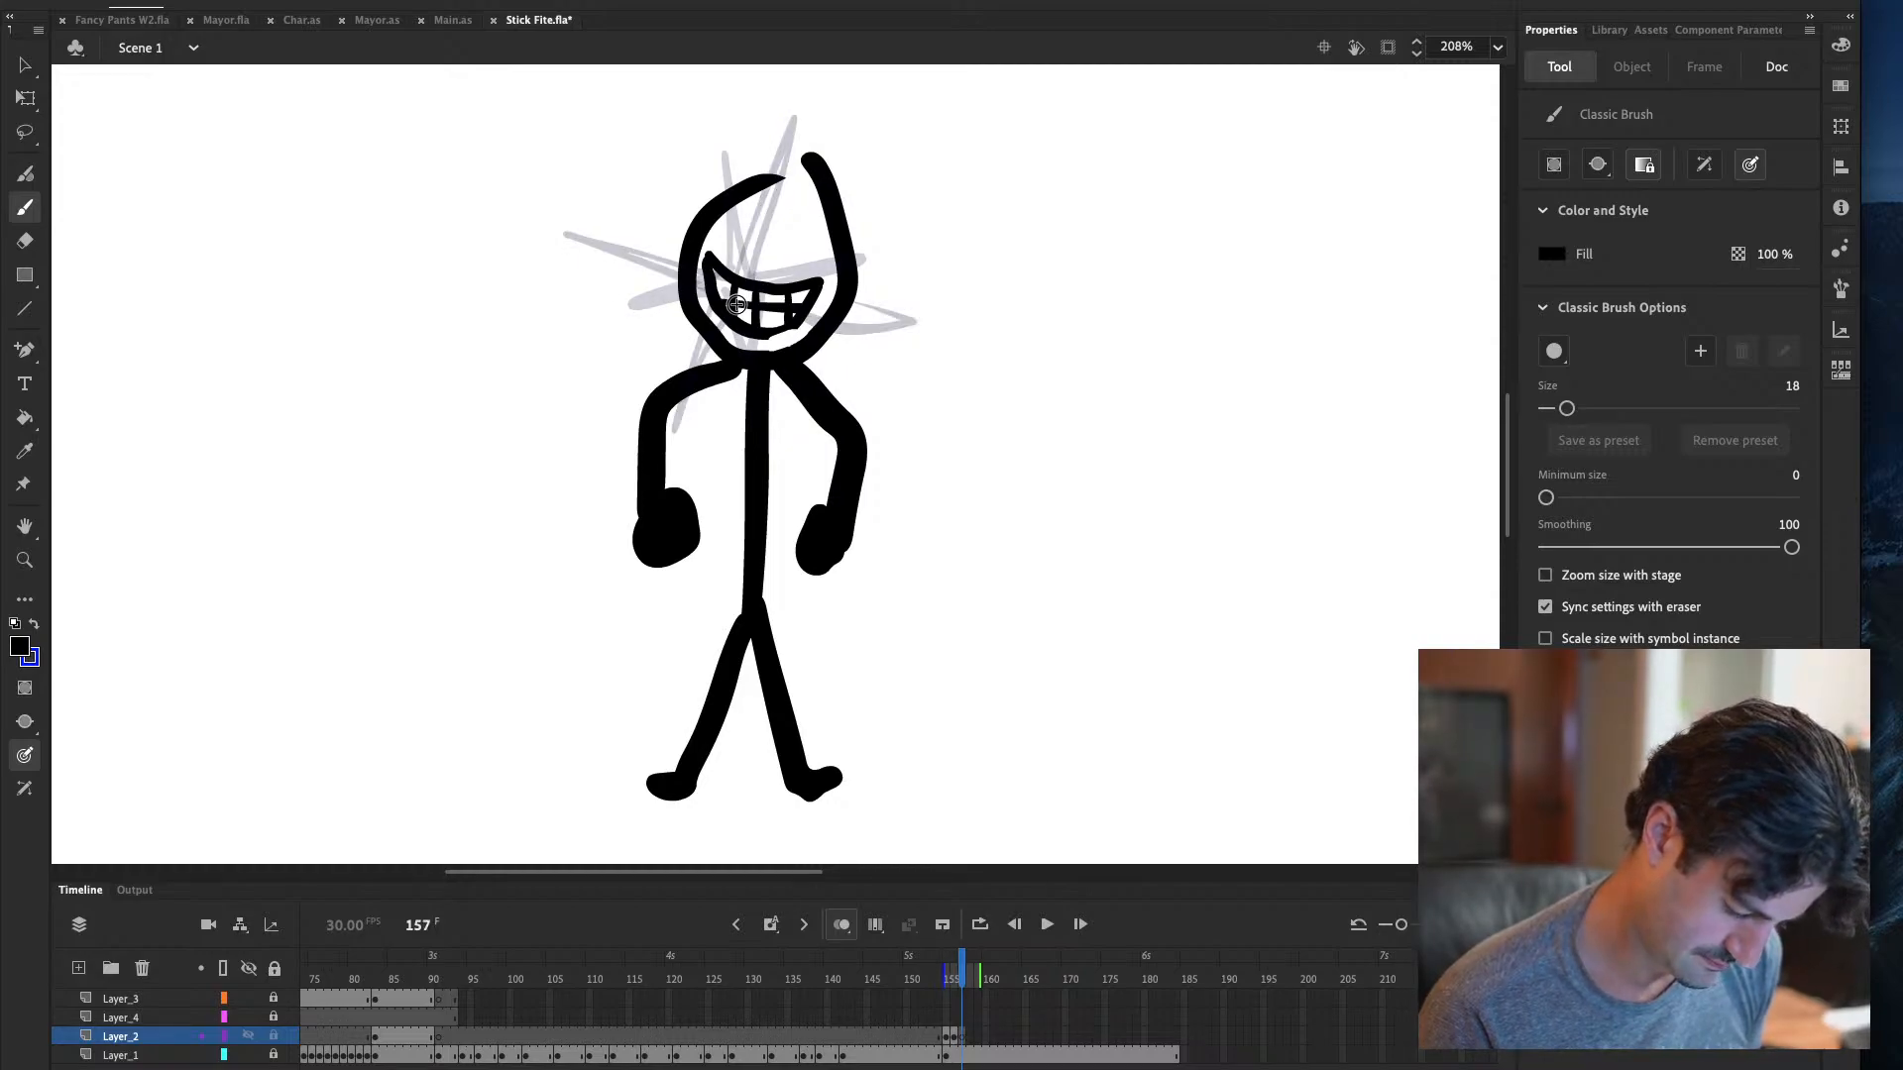
key("period")
key("F7")
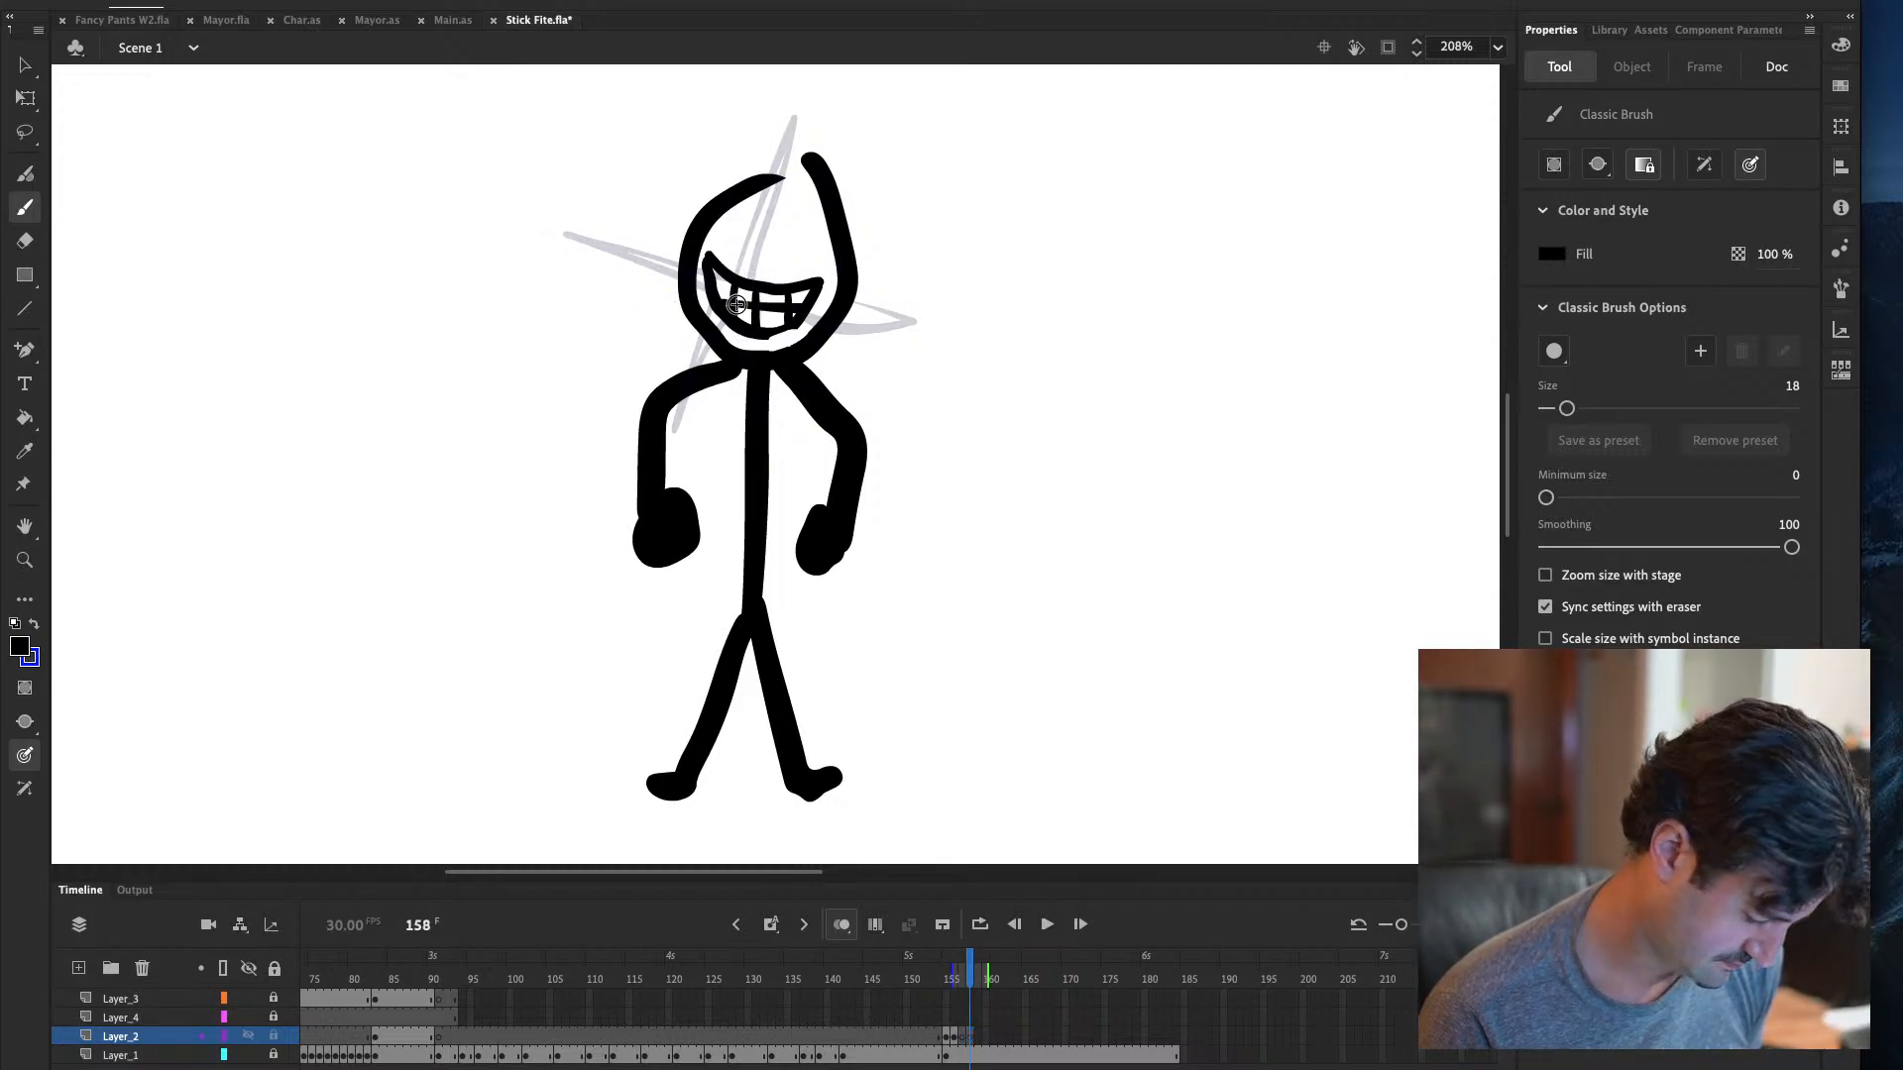
key("comma")
left_click_drag(736, 304, 863, 129)
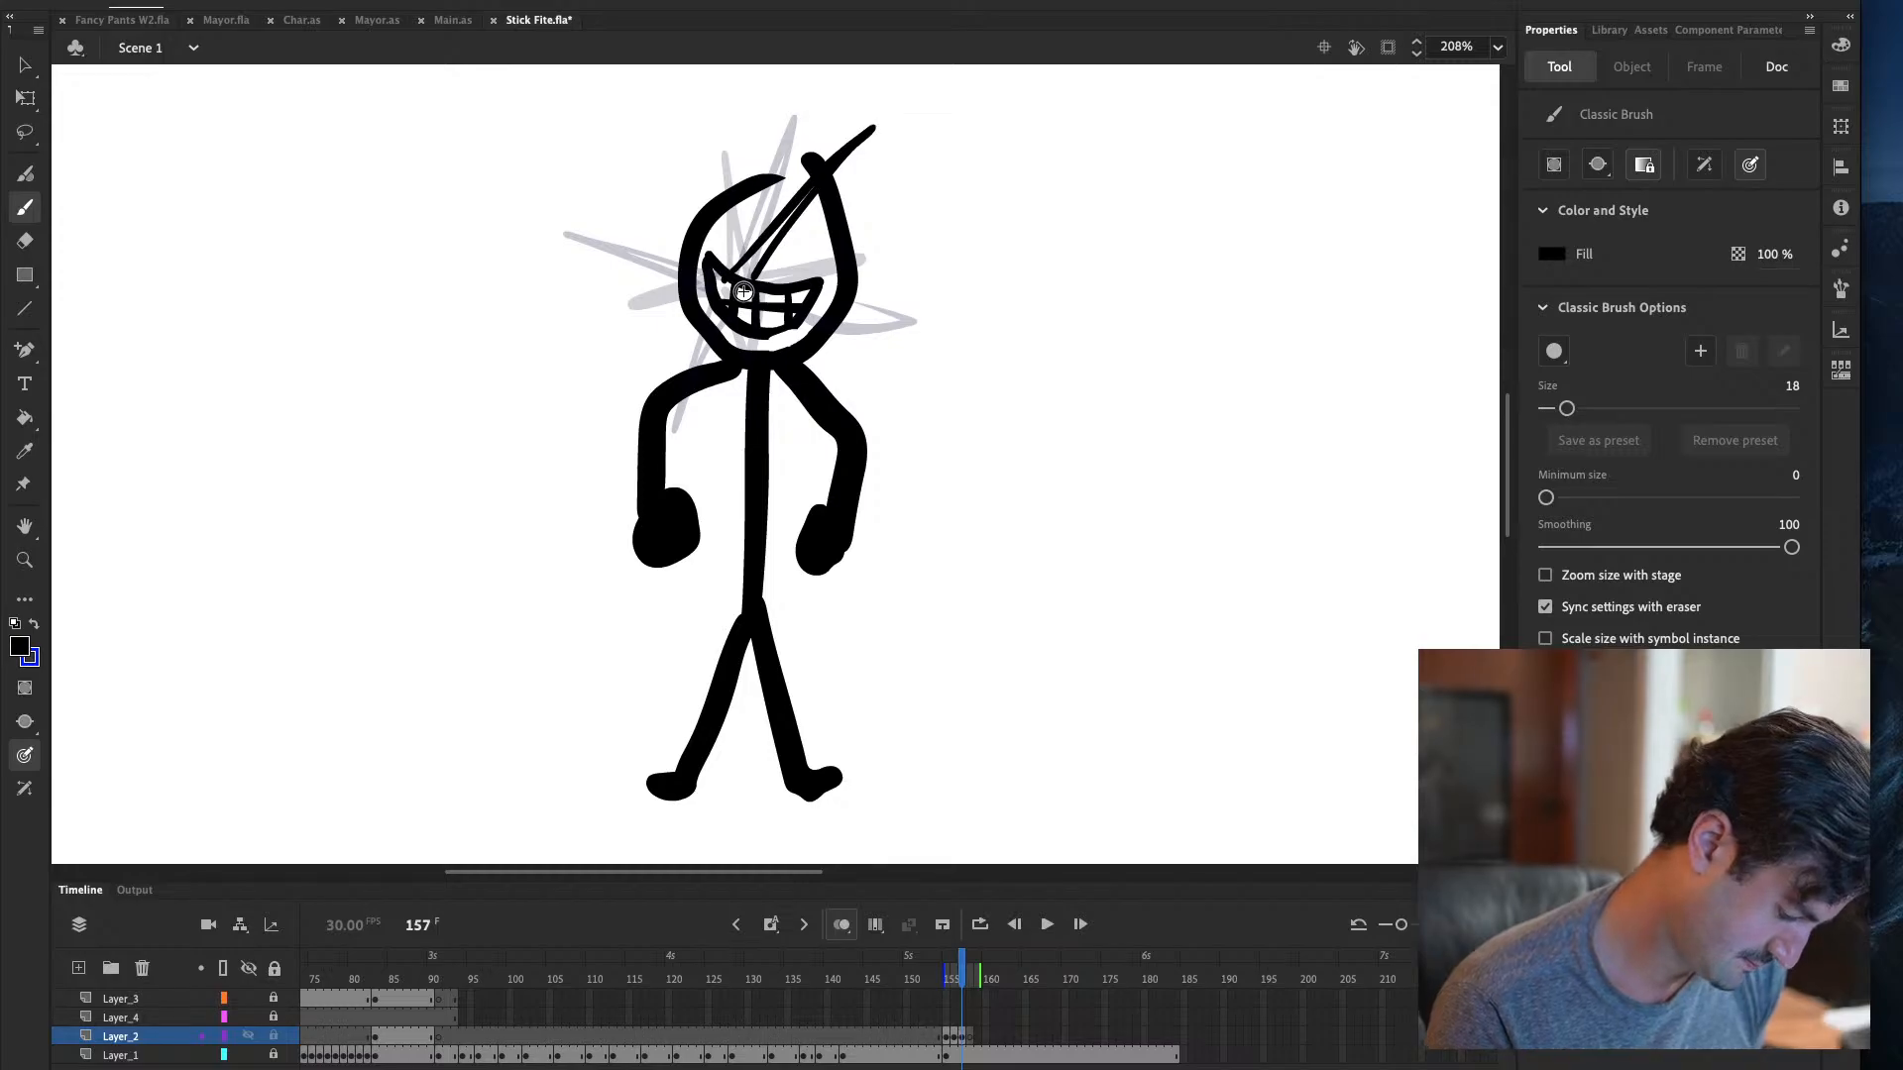
key("ctrl+z")
mouse_move(735, 299)
left_mouse_down()
mouse_move(829, 136)
mouse_move(753, 282)
left_mouse_up()
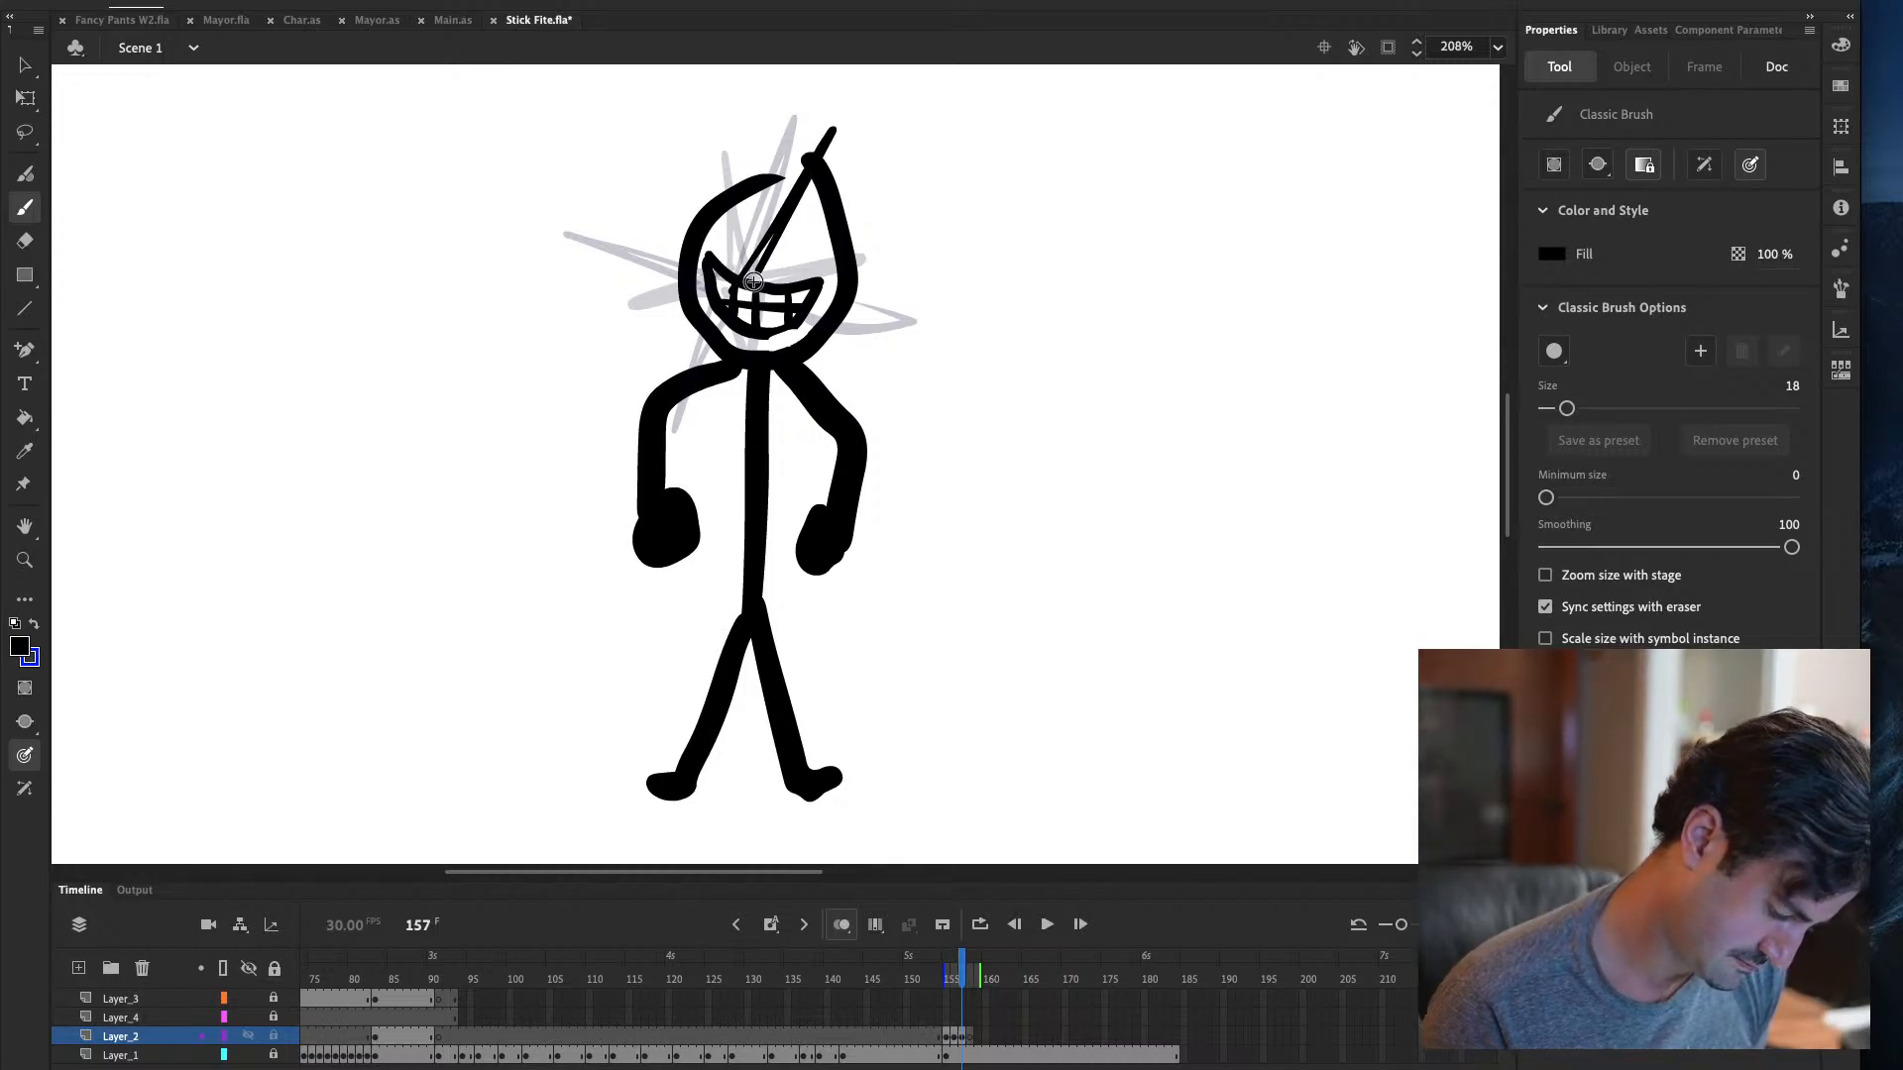
mouse_move(930, 405)
left_mouse_down()
mouse_move(754, 319)
mouse_move(616, 429)
left_mouse_up()
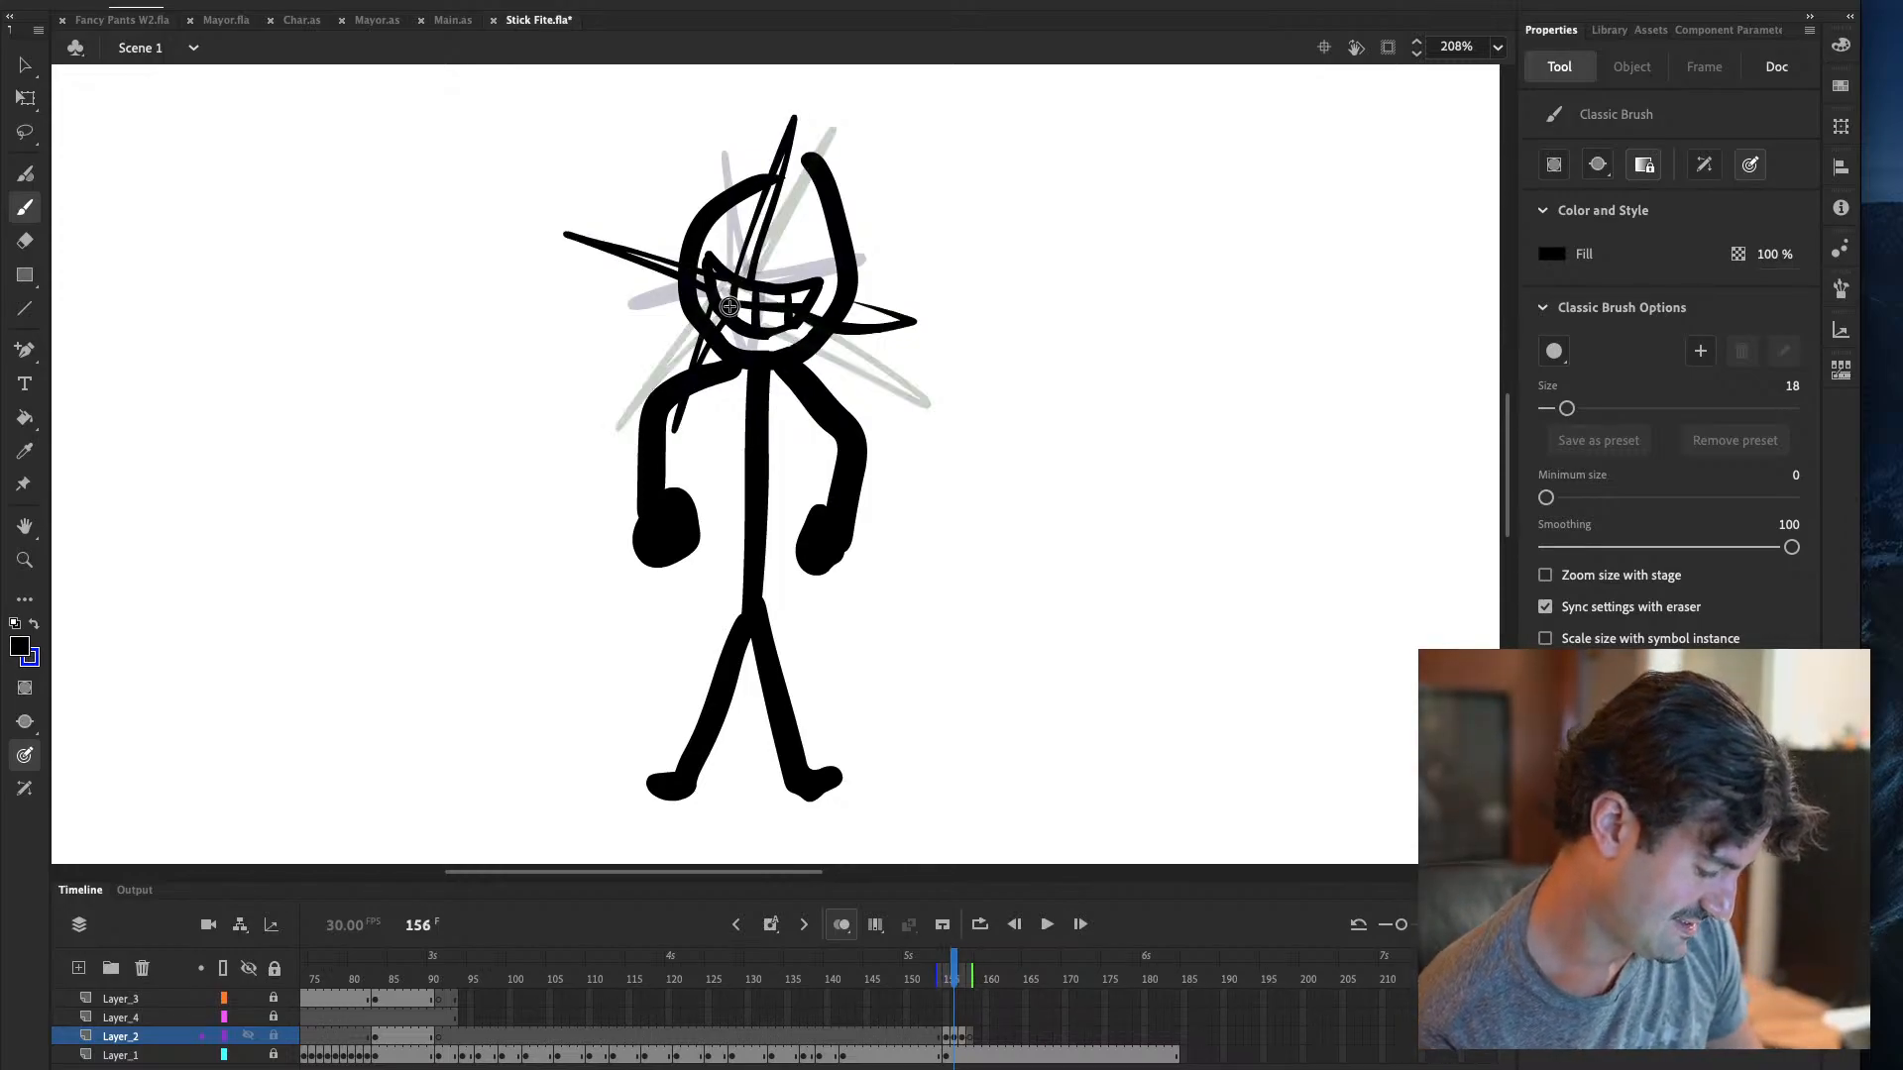
left_click_drag(730, 306, 557, 164)
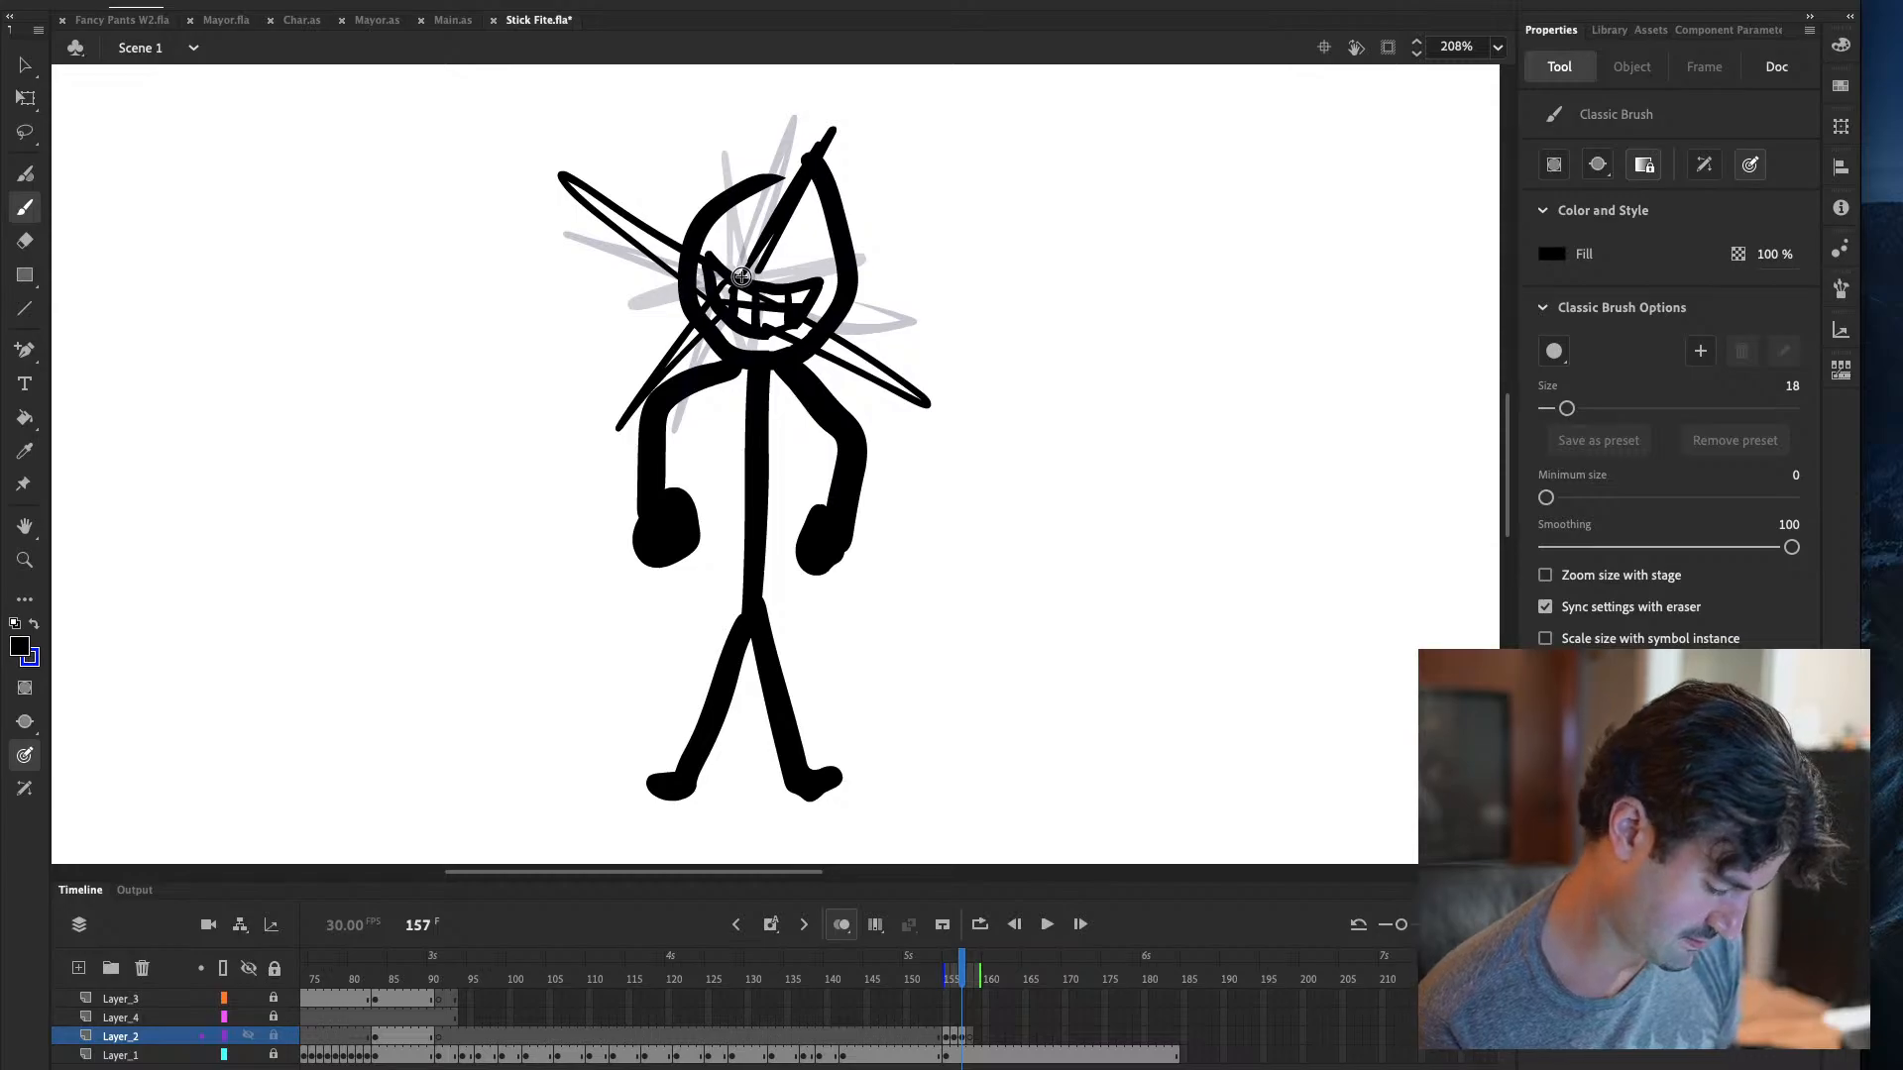
Draw the glint at full size with long diagonal rays around the grin on Layer_2 at frame 158
key("period")
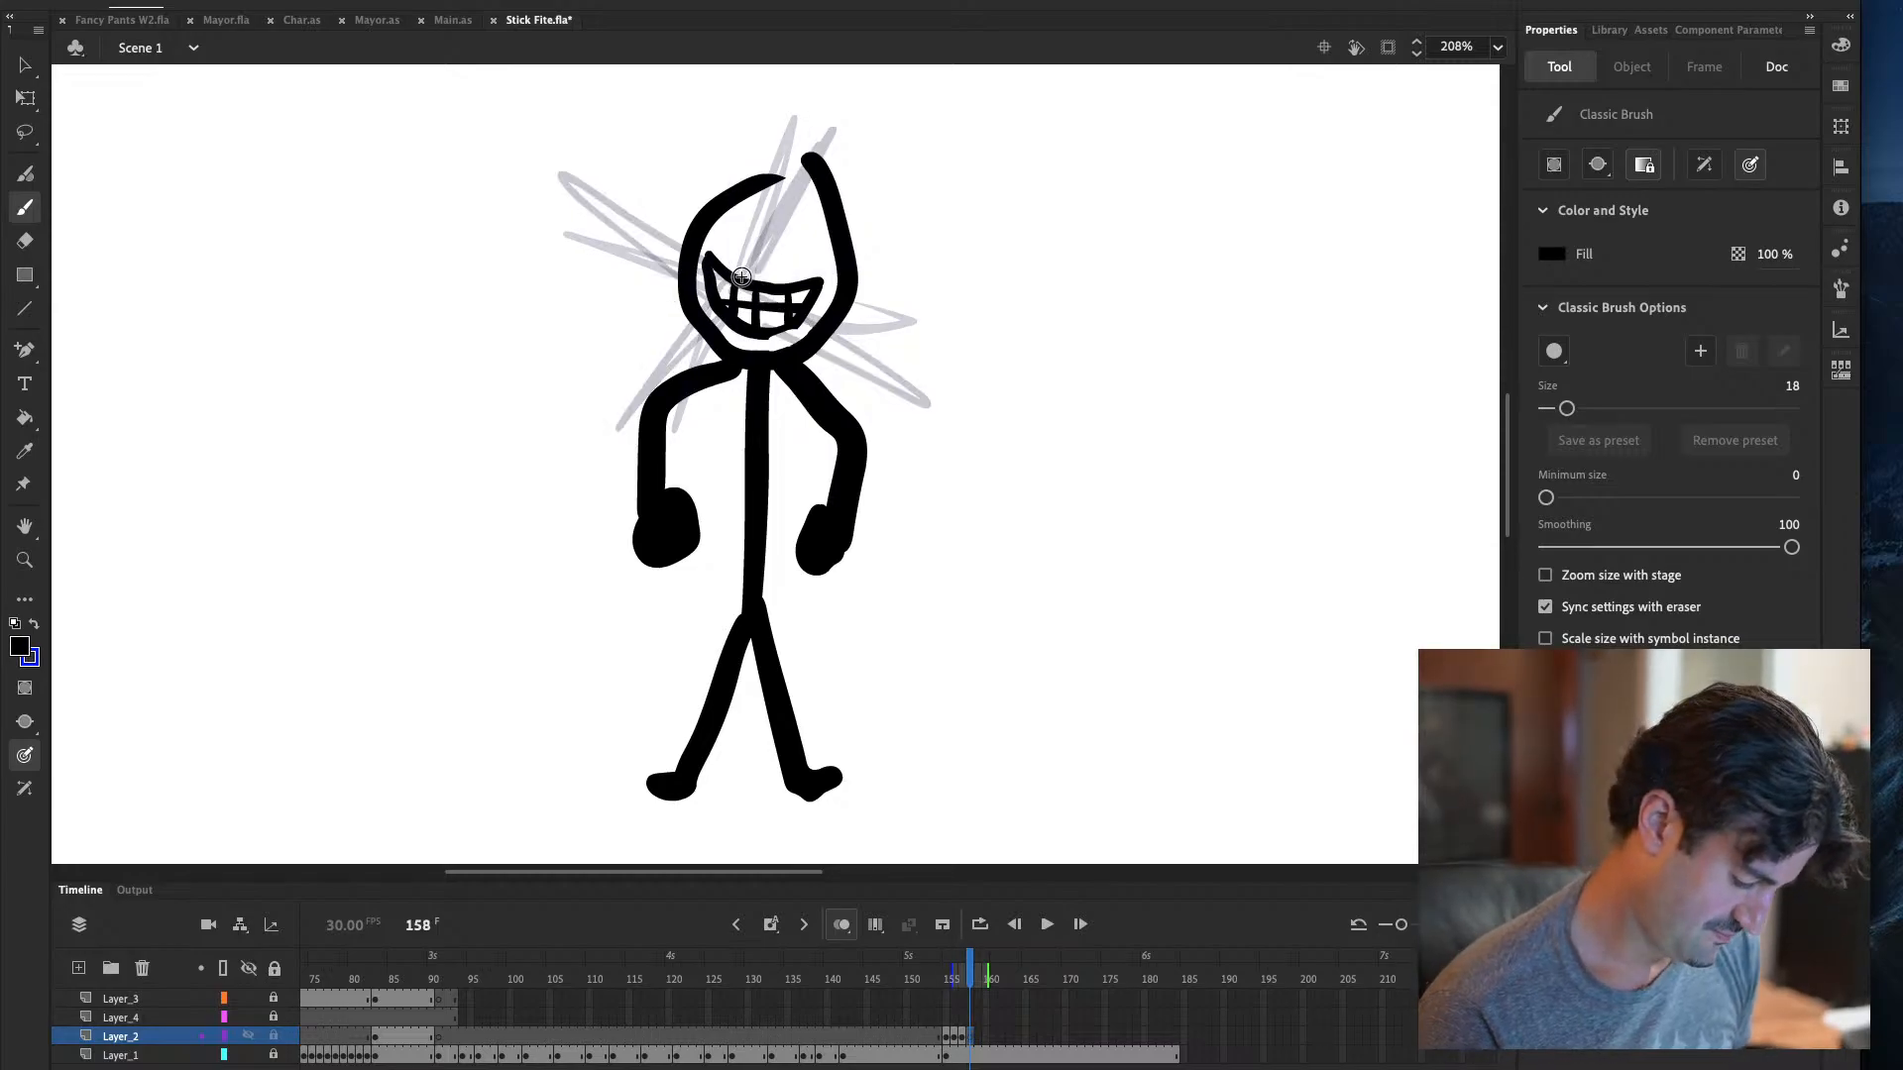
key("comma")
key("comma")
key("period")
key("period")
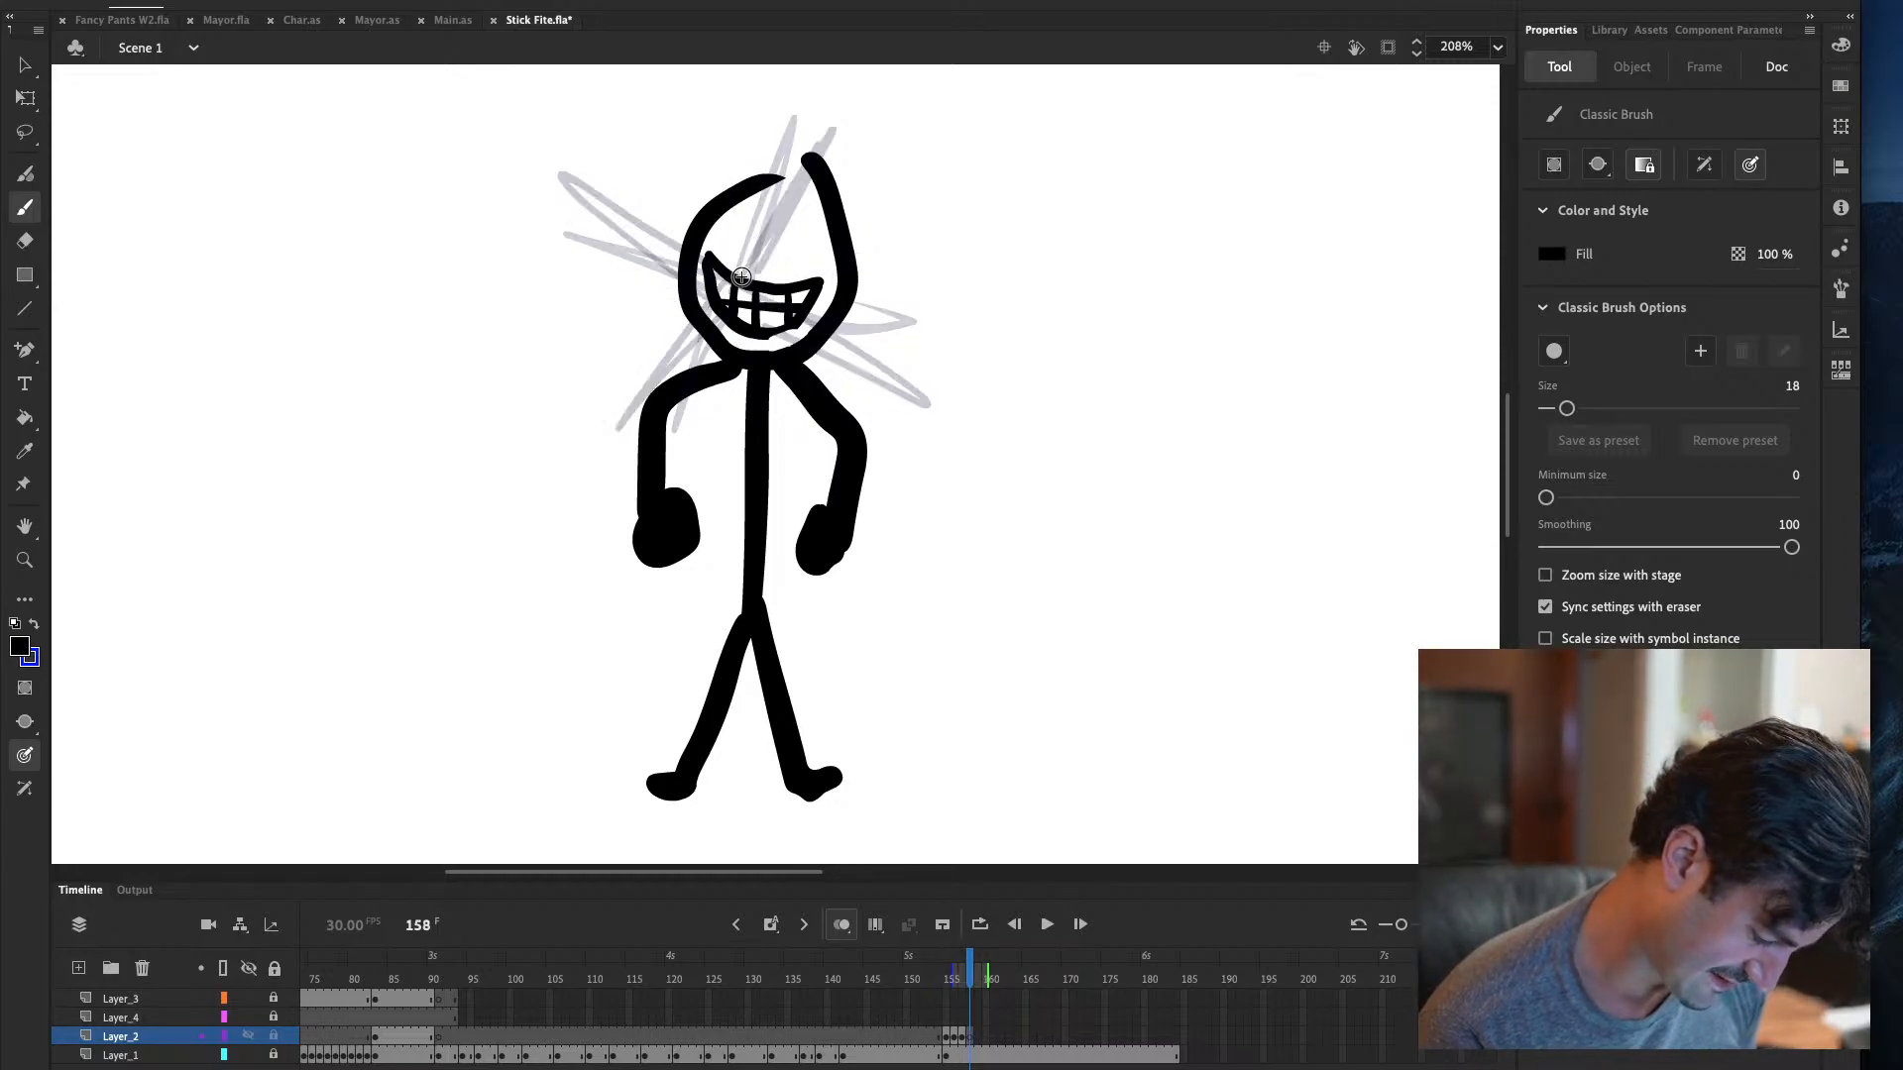
left_click_drag(742, 276, 910, 127)
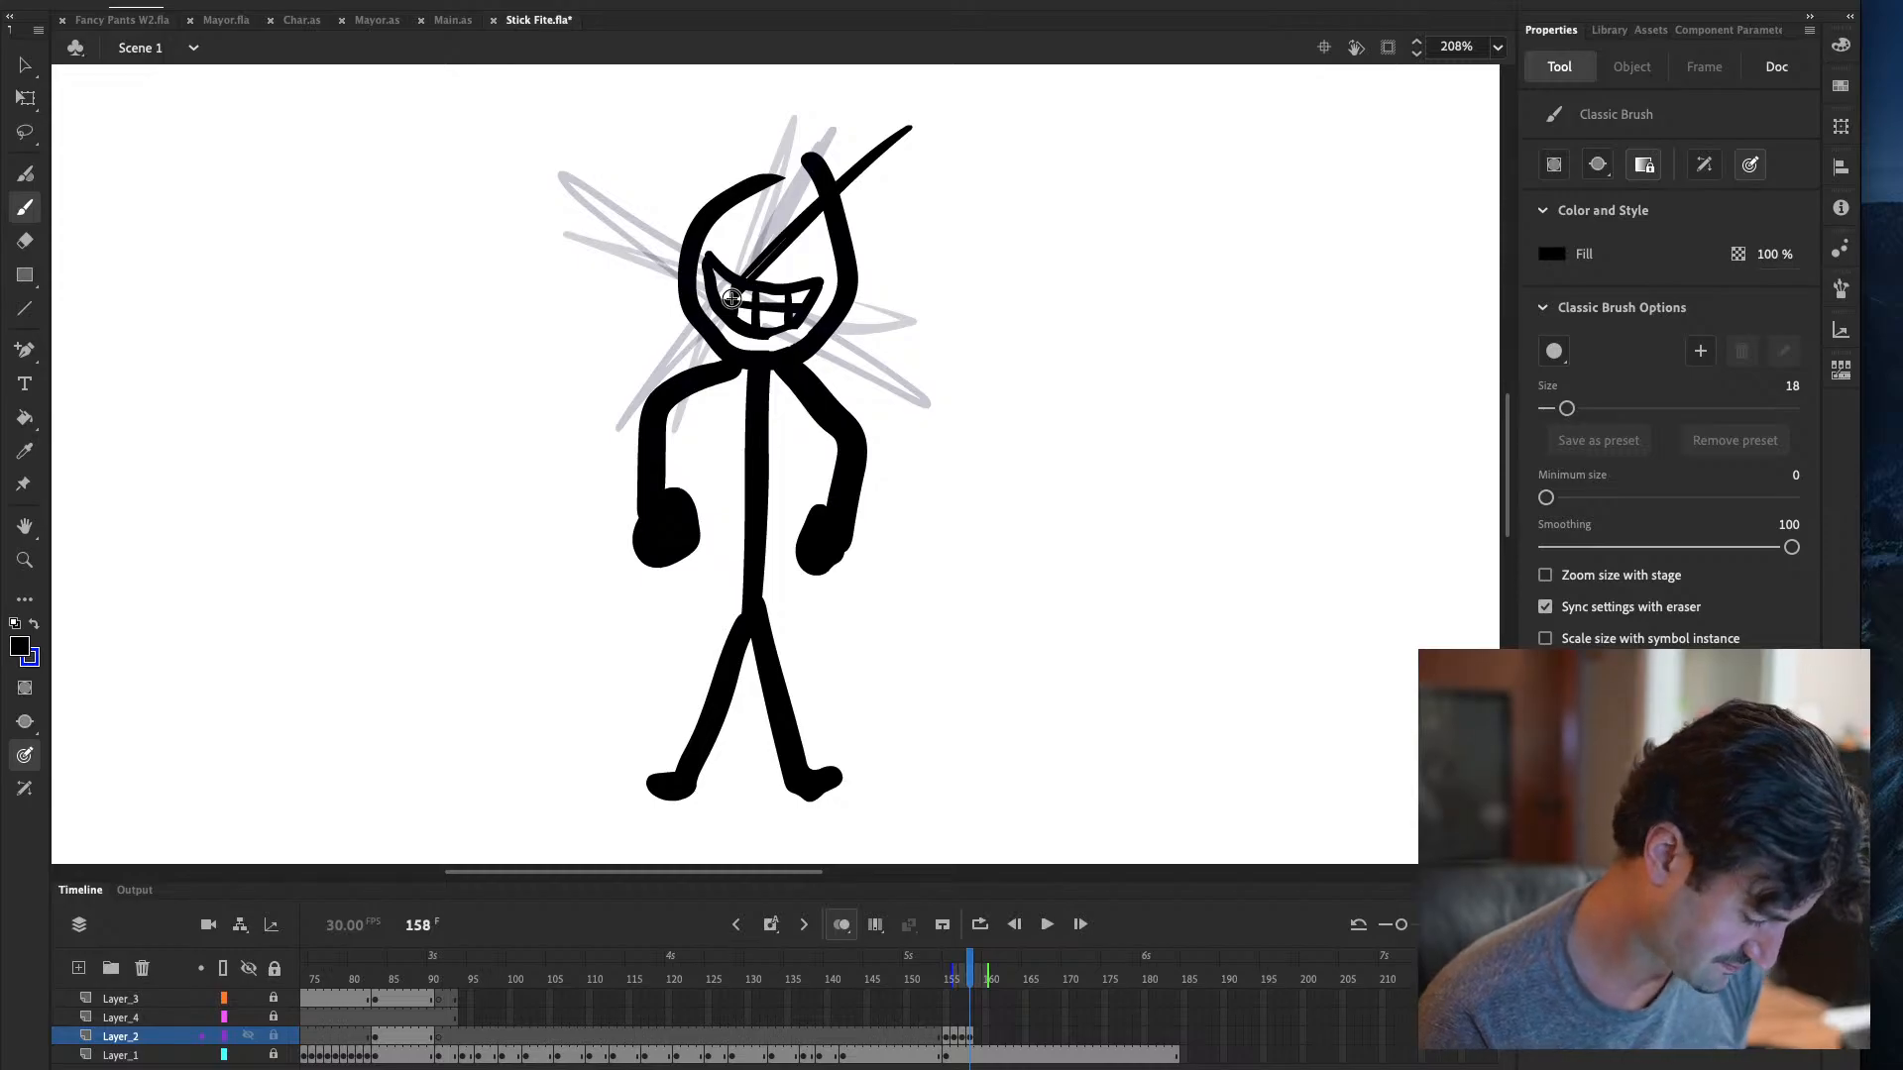
left_click_drag(758, 319, 910, 458)
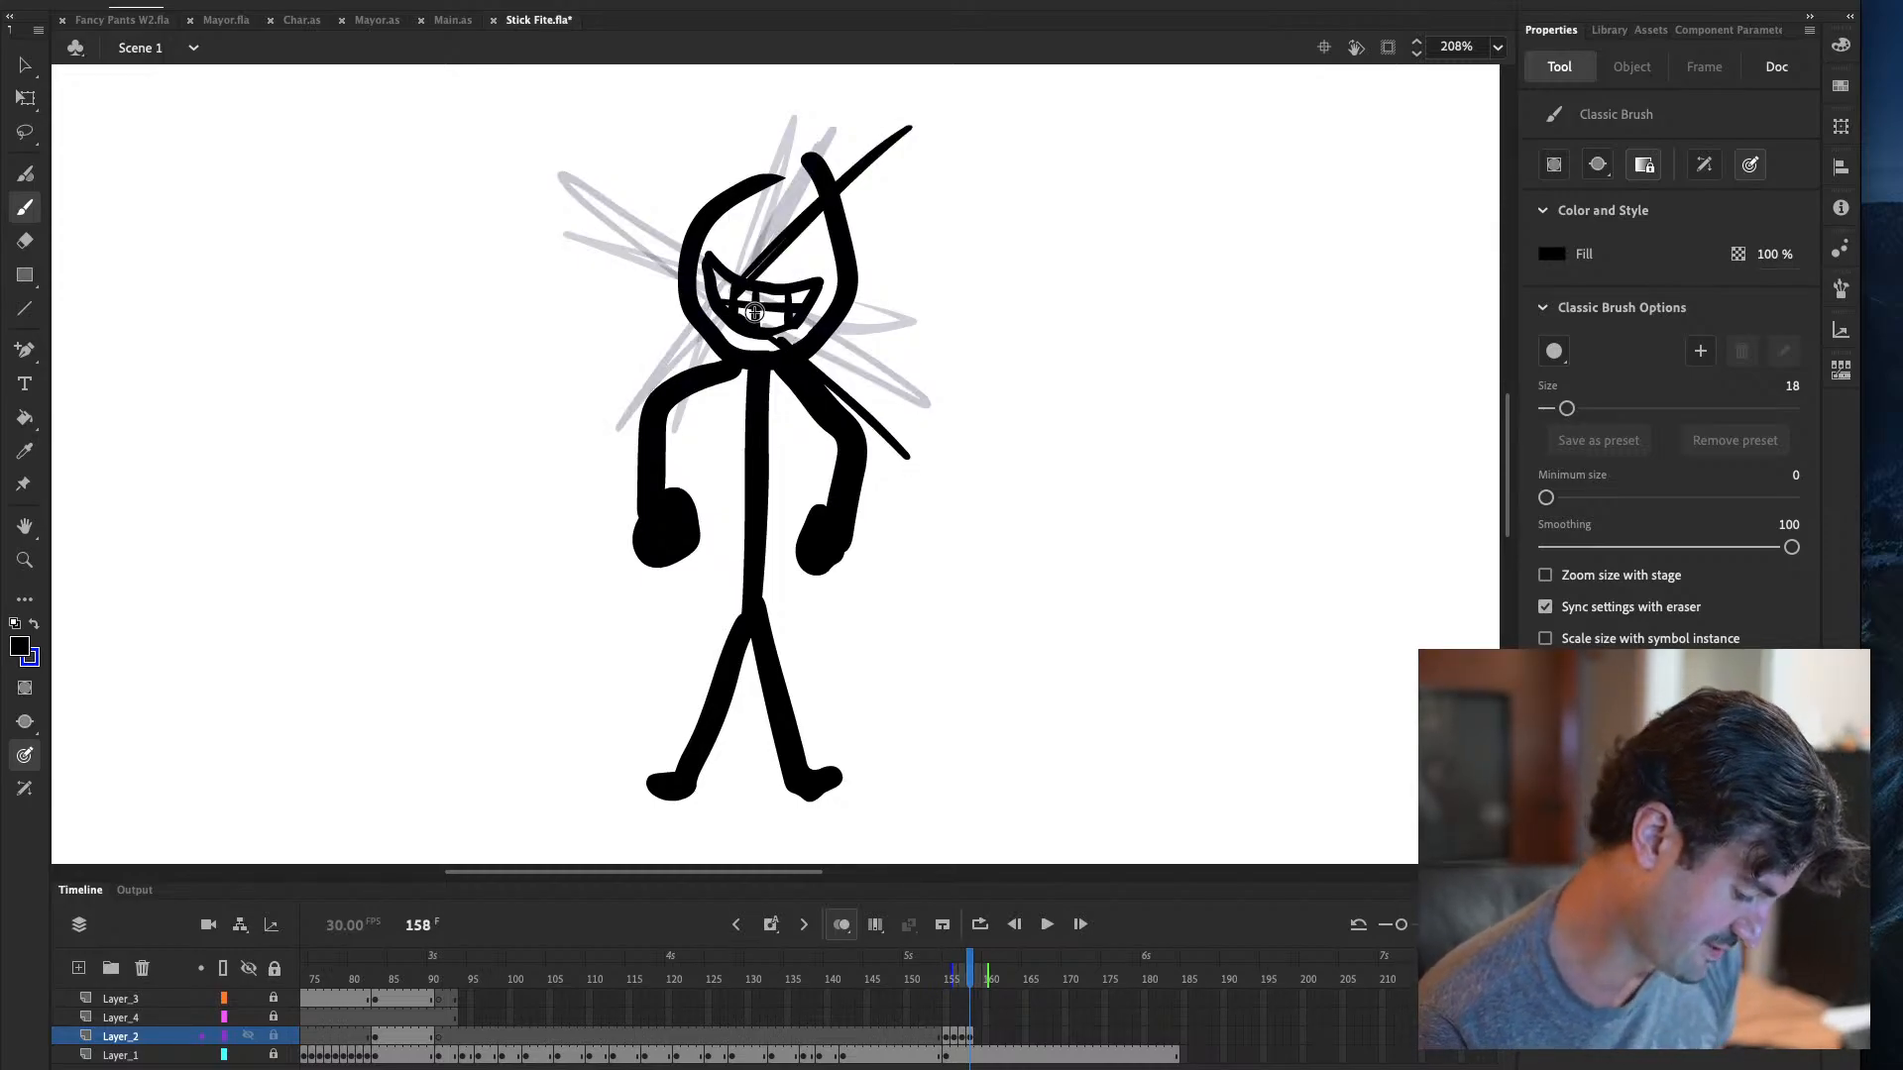
mouse_move(741, 309)
left_mouse_down()
mouse_move(556, 414)
mouse_move(734, 309)
mouse_move(536, 389)
left_mouse_up()
key("ctrl+z")
mouse_move(537, 388)
left_mouse_down()
mouse_move(713, 310)
mouse_move(528, 406)
left_mouse_up()
key("ctrl+z")
mouse_move(528, 406)
left_mouse_down()
mouse_move(720, 314)
mouse_move(597, 122)
left_mouse_up()
key("ctrl+z")
key("ctrl+y")
mouse_move(597, 122)
left_mouse_down()
mouse_move(712, 270)
mouse_move(912, 127)
left_mouse_up()
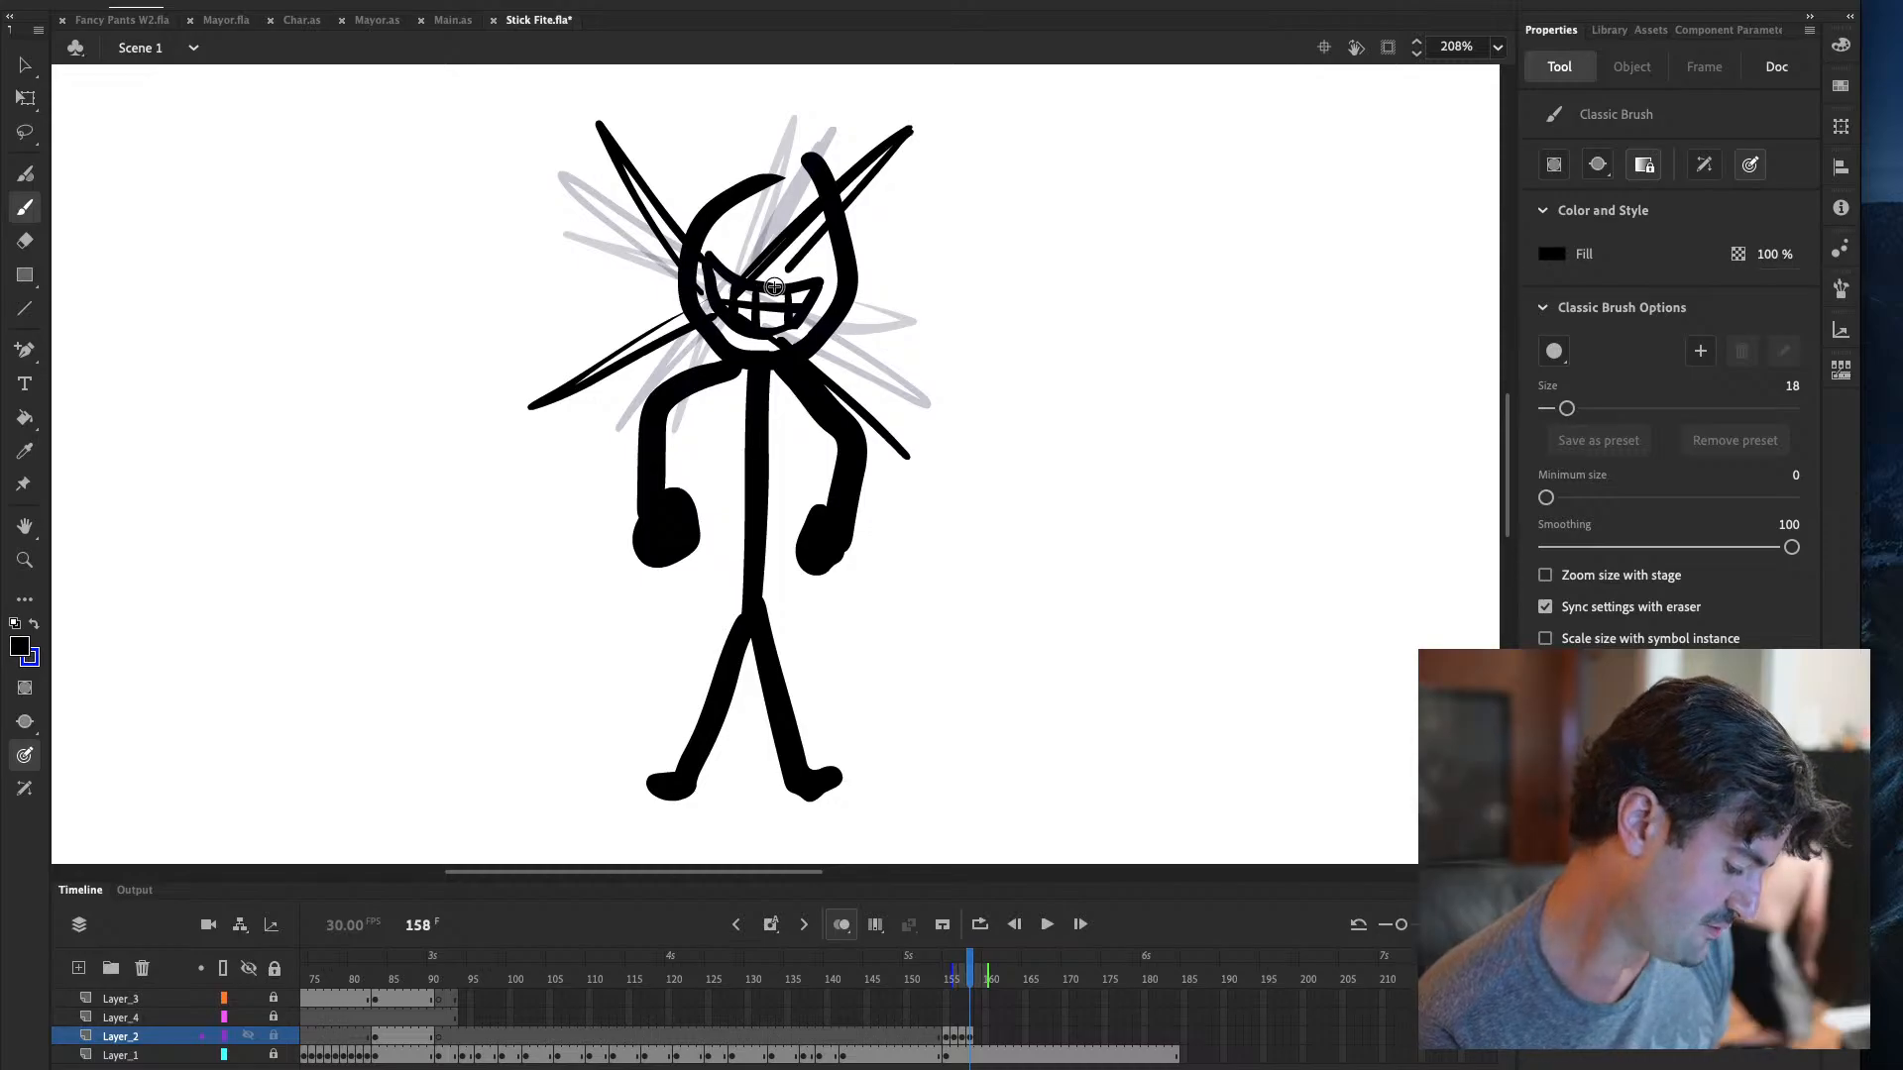
Add a keyframe on Layer_2 at frame 159 and draw the next clockwise-rotated glint there
key("F7")
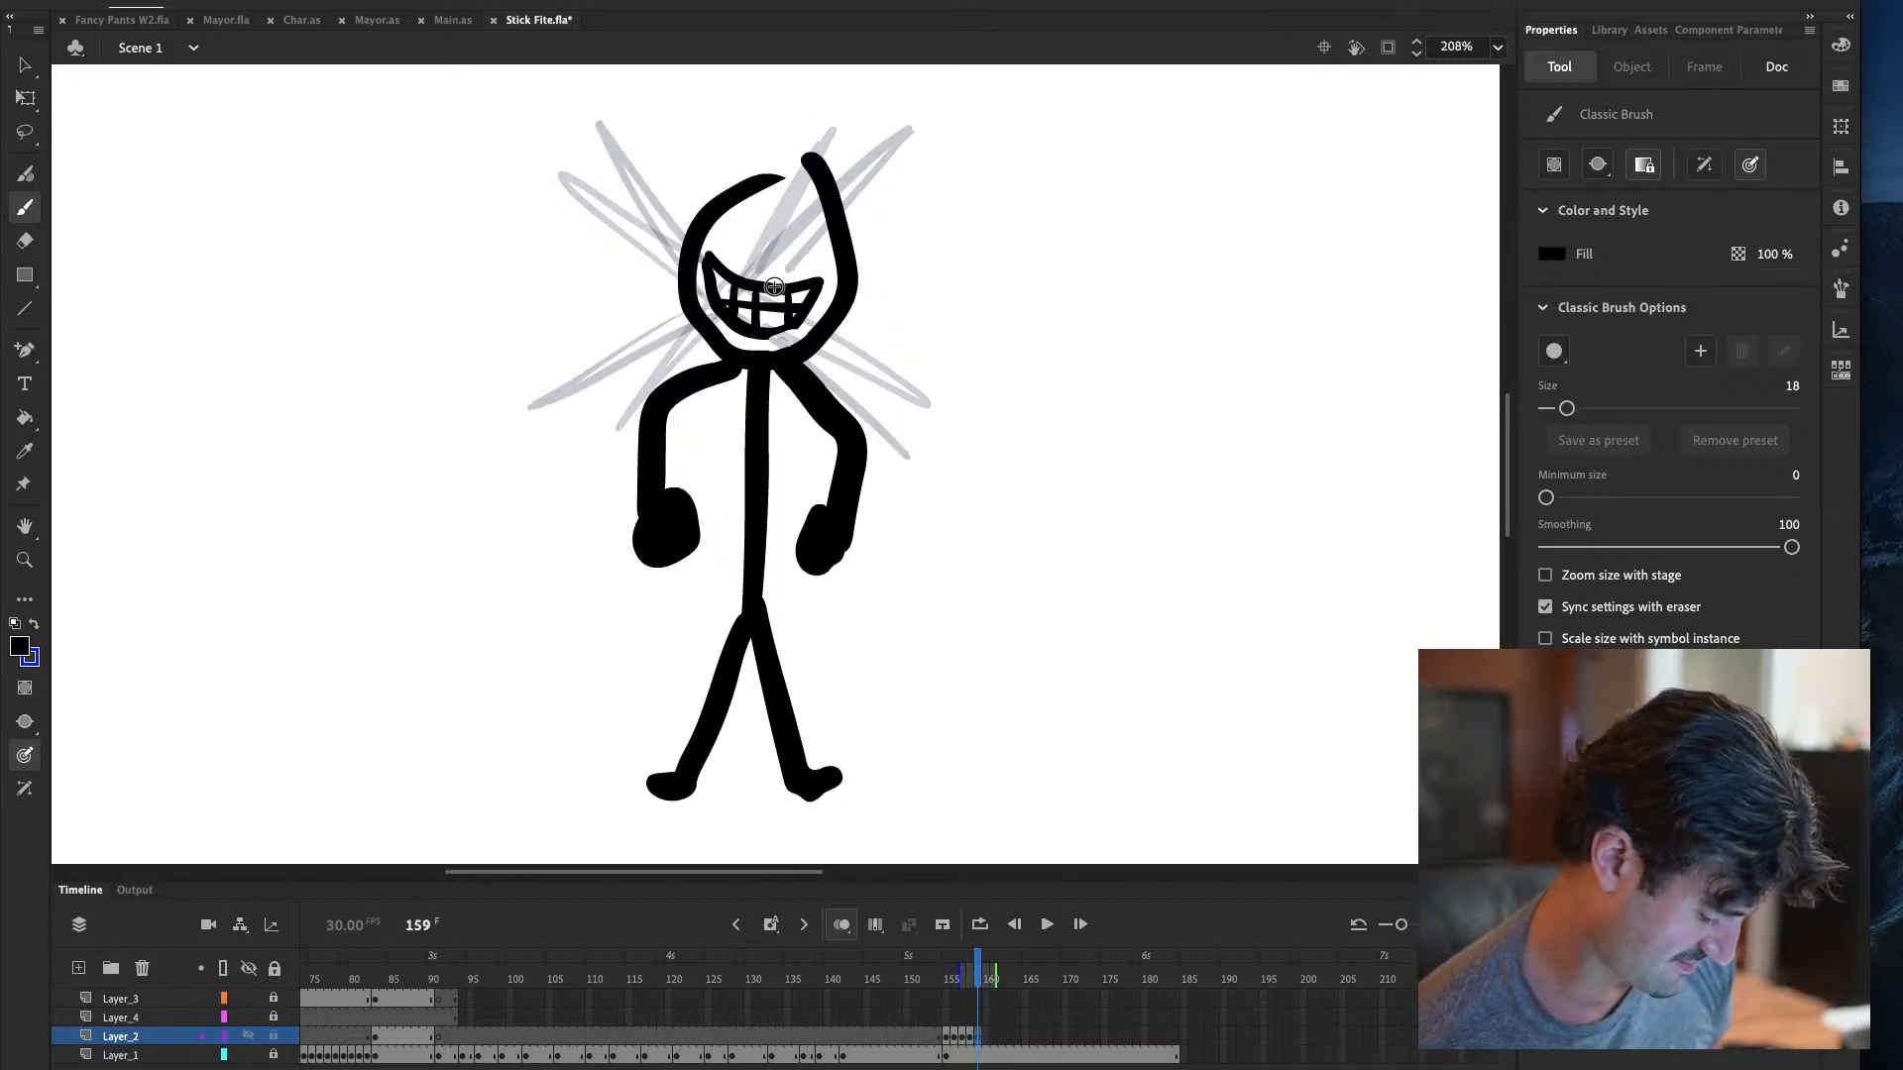
mouse_move(735, 276)
left_mouse_down()
mouse_move(925, 183)
mouse_move(733, 298)
mouse_move(818, 451)
mouse_move(758, 316)
mouse_move(709, 322)
mouse_move(702, 265)
mouse_move(735, 279)
left_mouse_up()
key("ctrl+z")
Insert a blank keyframe on Layer_2 at frame 160 and draw the glint with nearly vertical and horizontal rays
key("period")
key("F7")
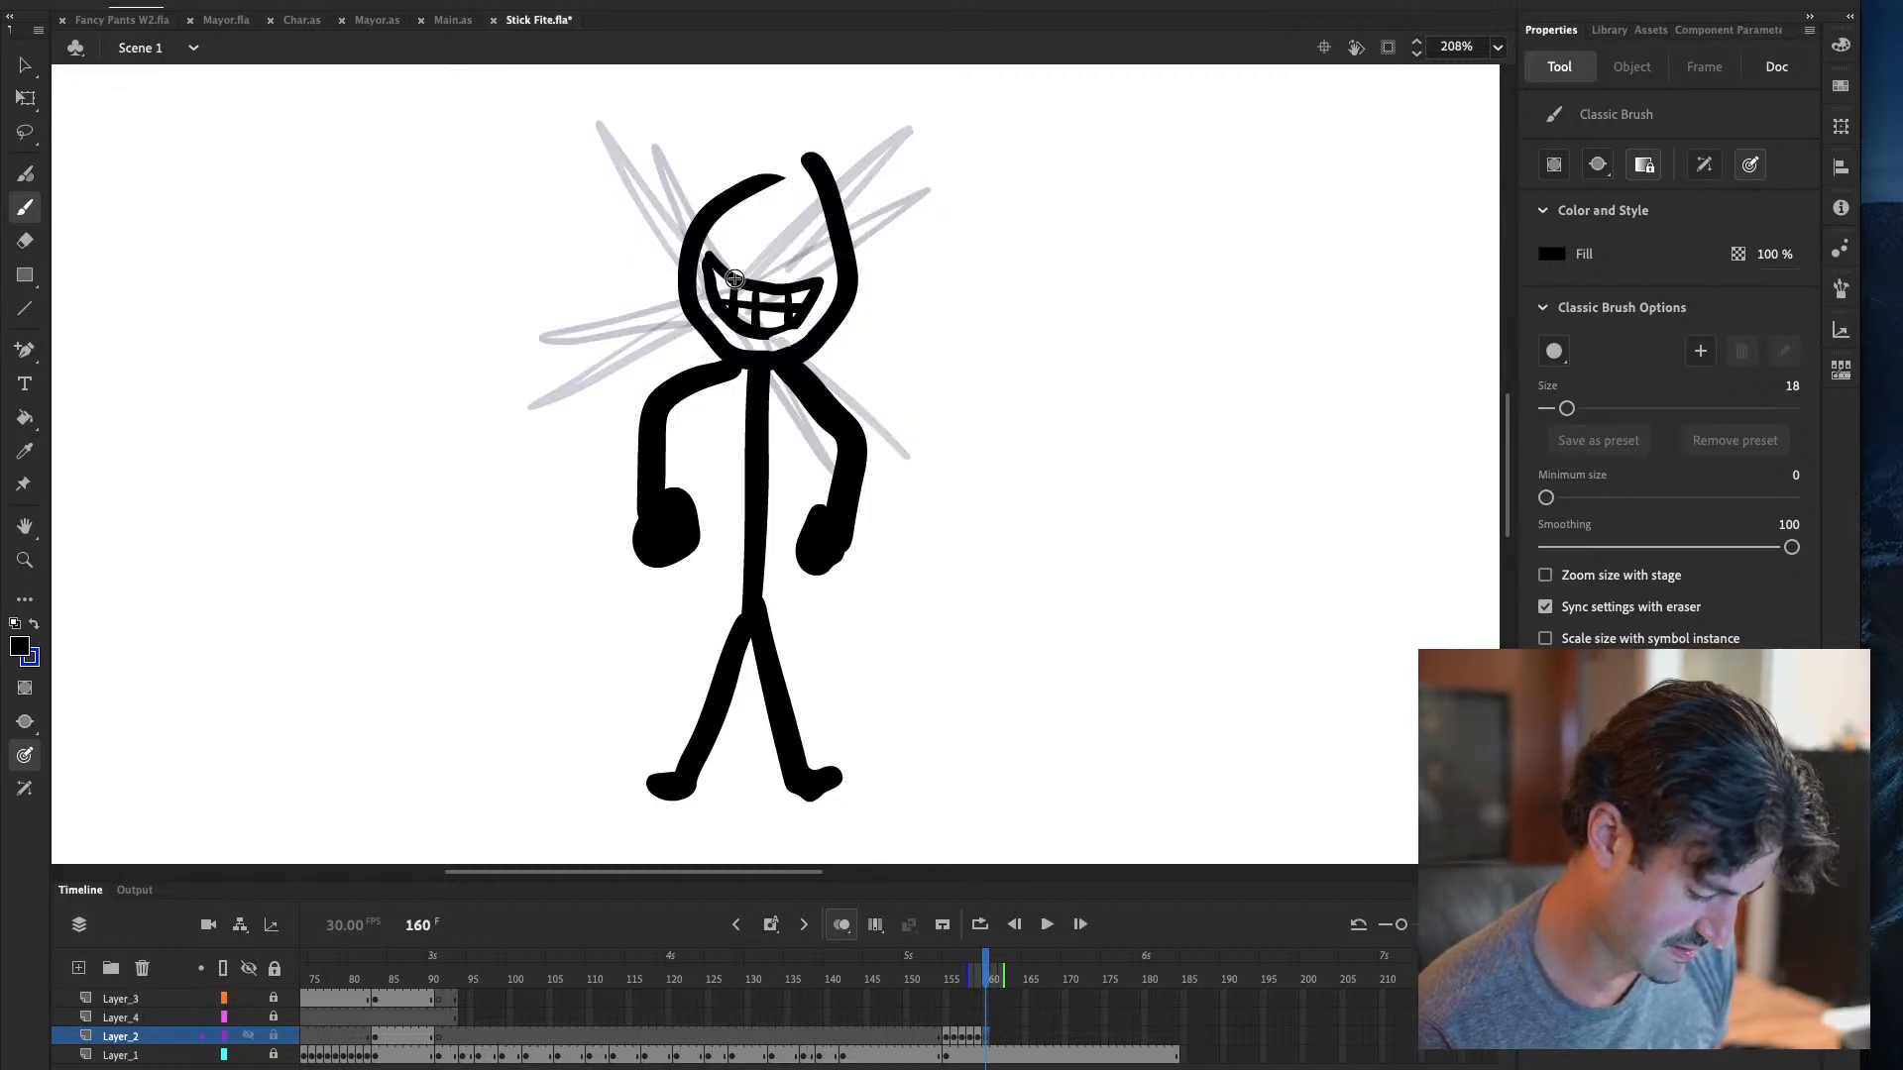
left_click_drag(734, 279, 780, 309)
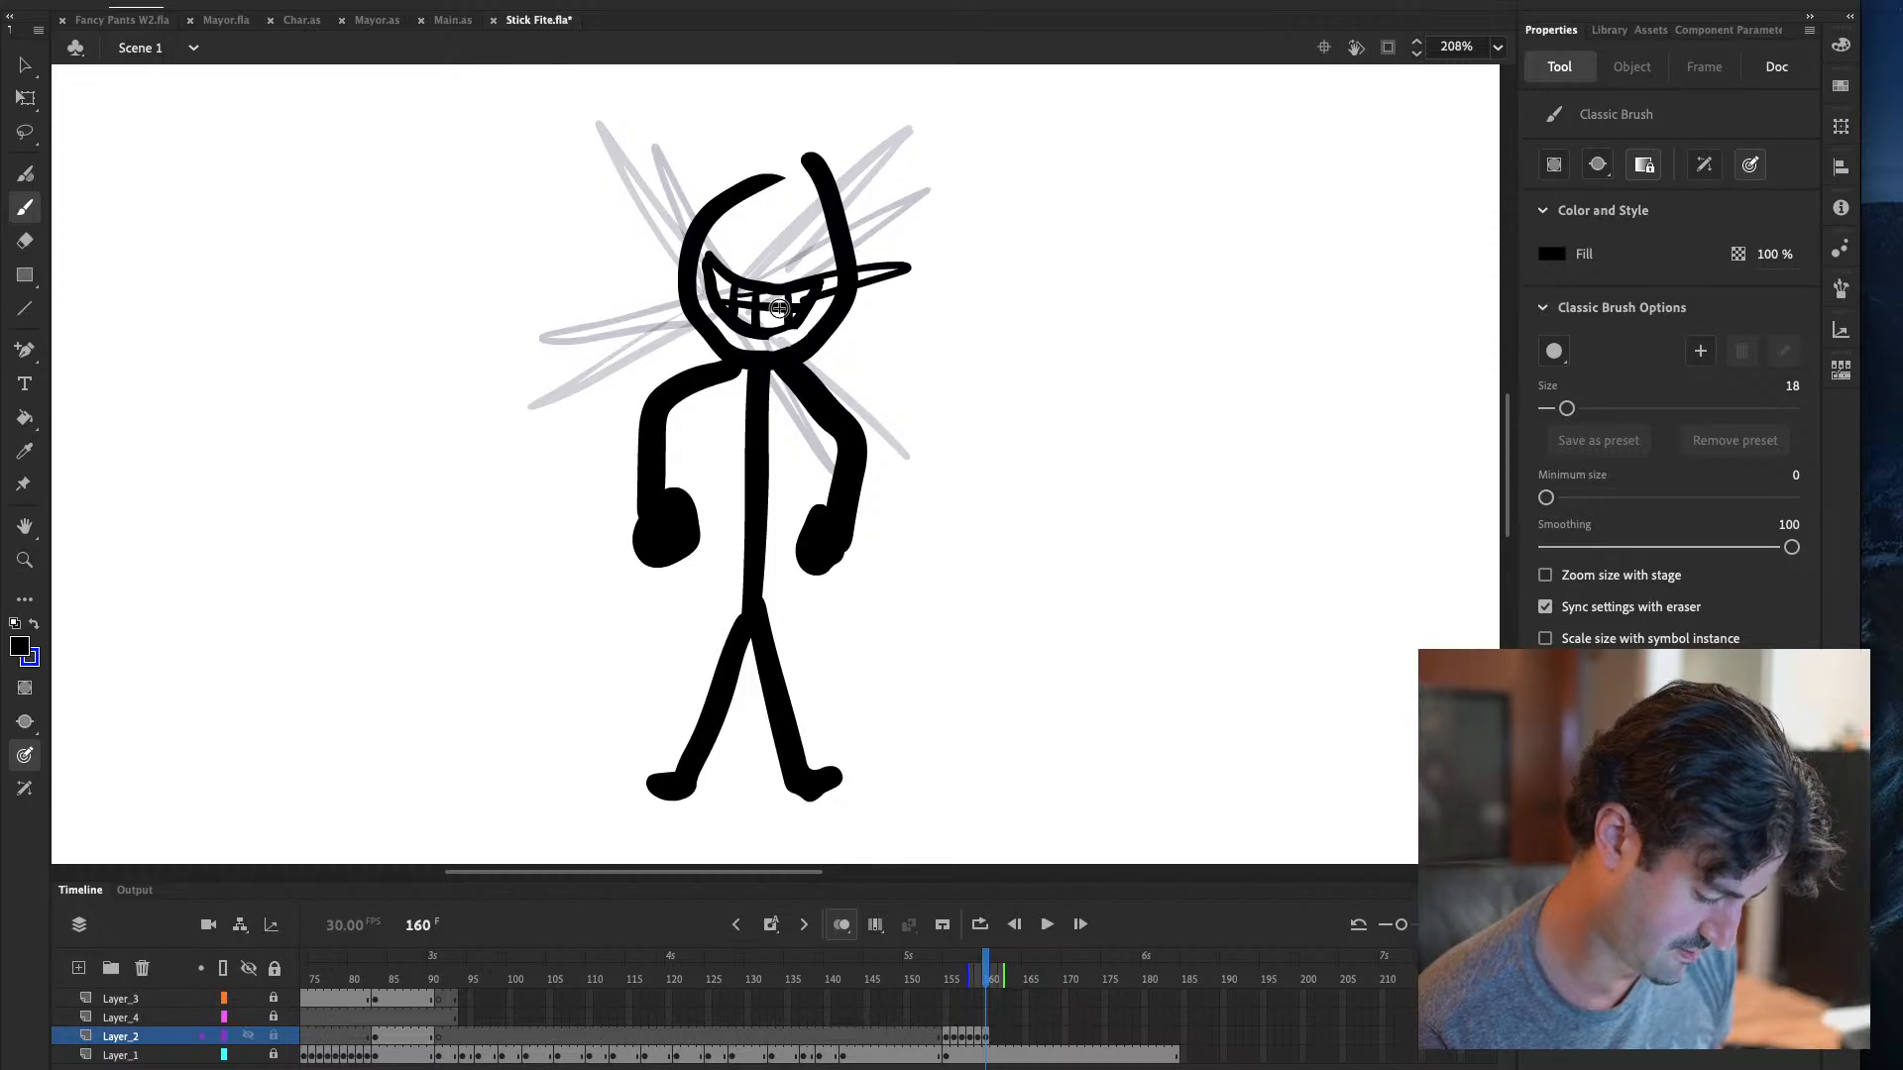
left_click_drag(743, 375, 780, 465)
mouse_move(723, 289)
left_mouse_down()
mouse_move(580, 270)
mouse_move(749, 308)
mouse_move(738, 123)
mouse_move(755, 286)
left_mouse_up()
key("super+z")
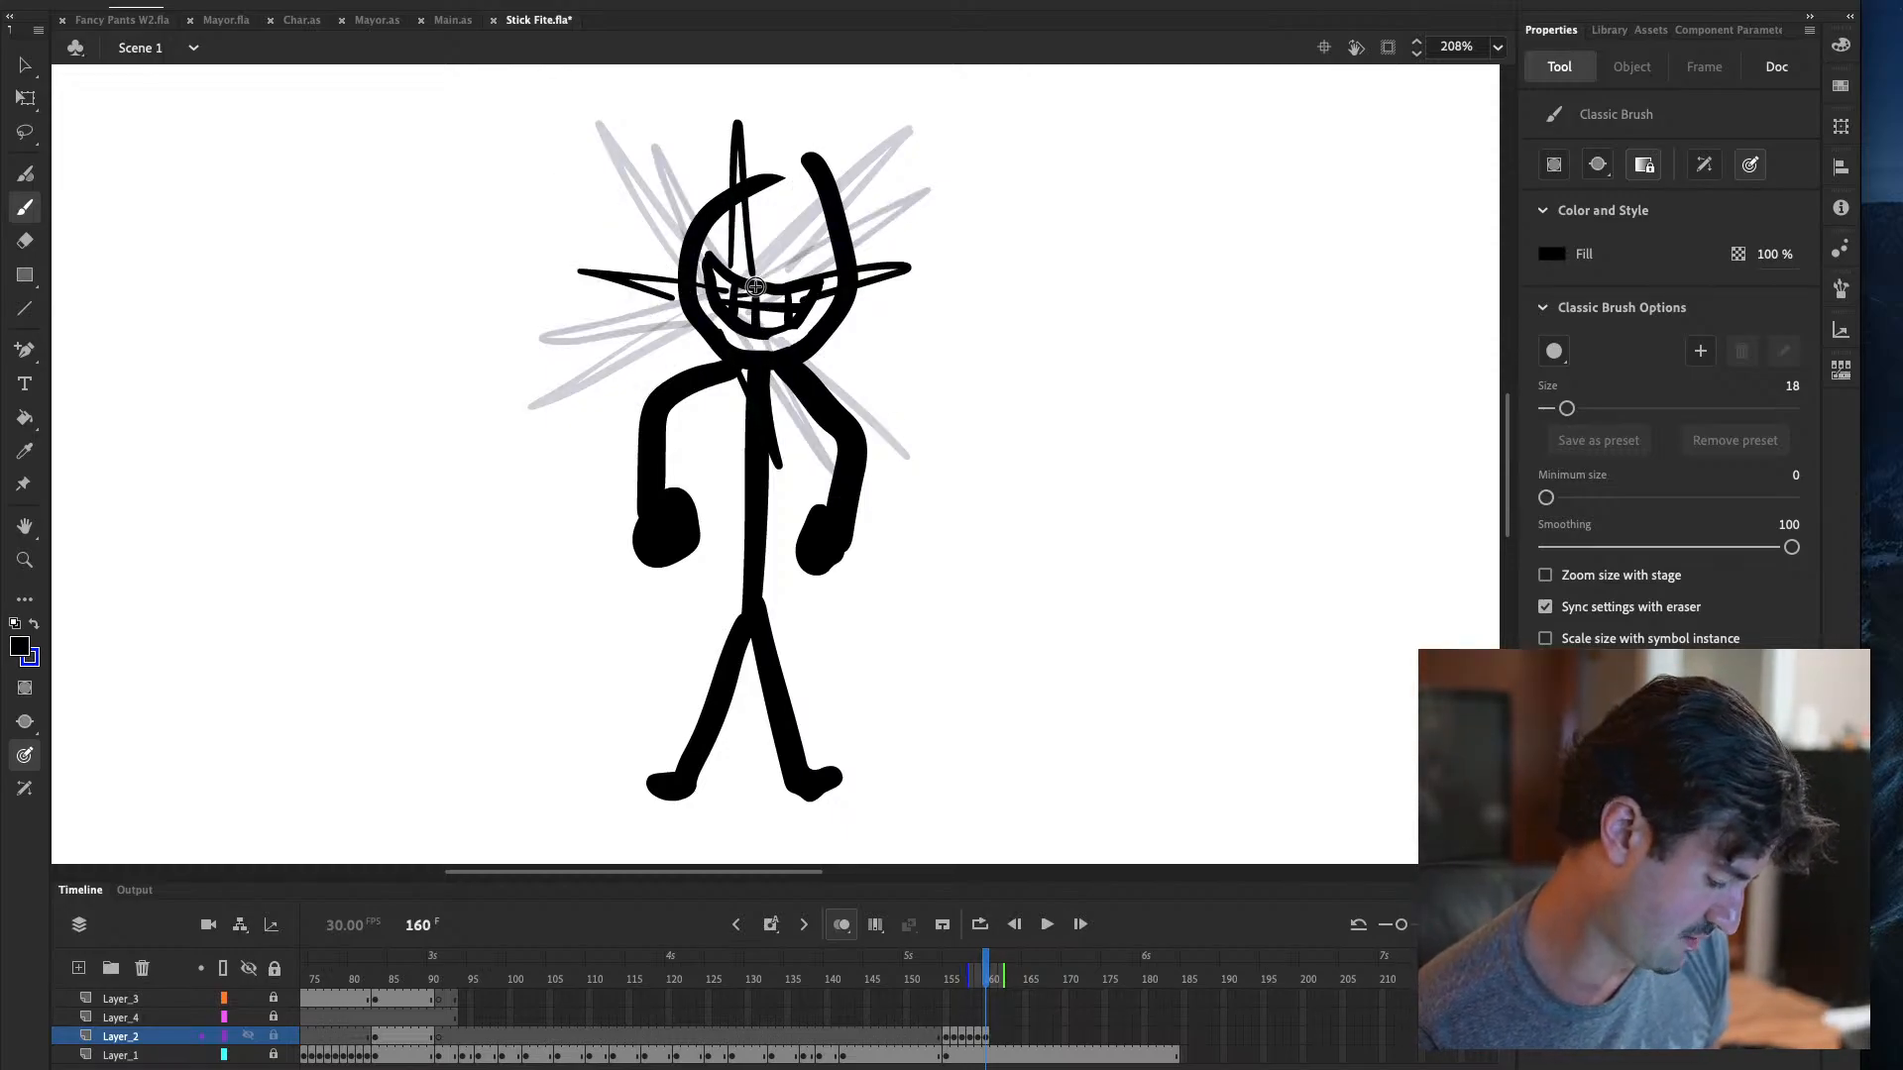
Insert a blank keyframe on Layer_2 at frame 161, draw a smaller rotated glint and compare it with frame 160
key("F7")
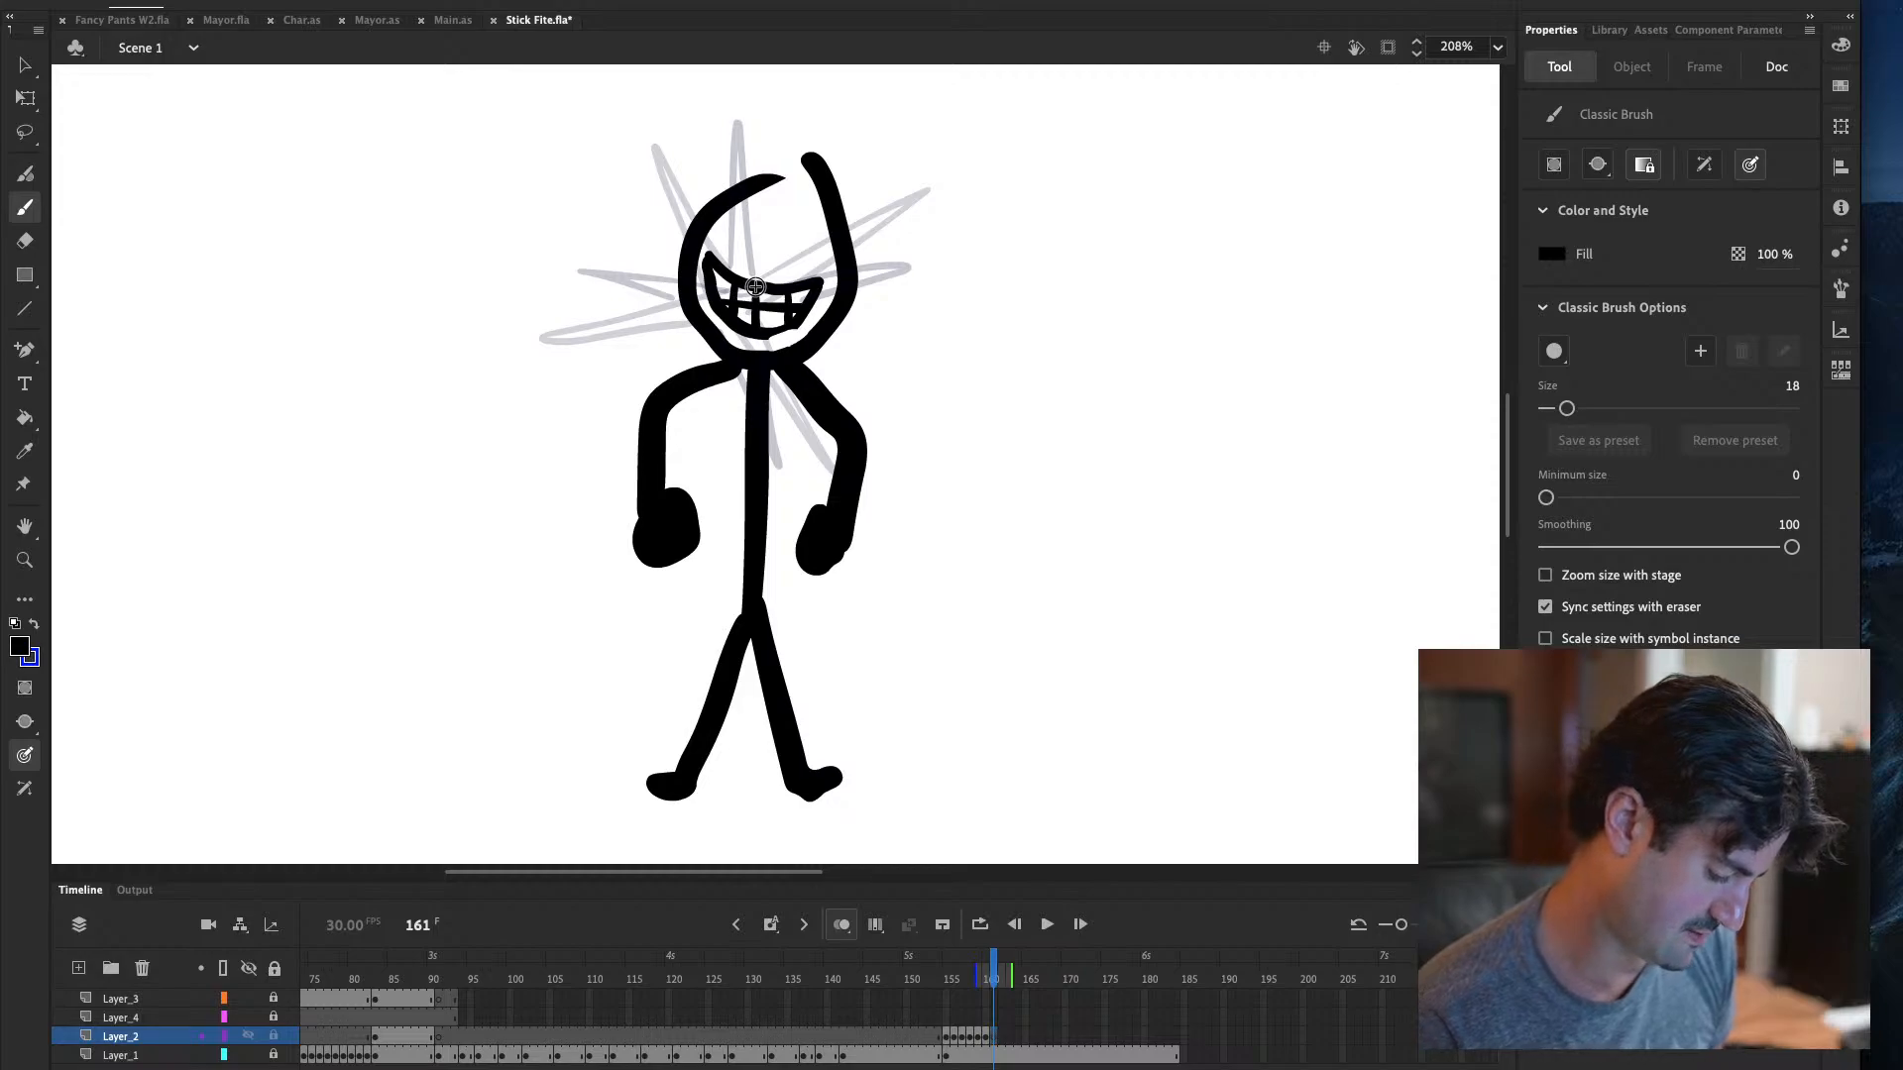
mouse_move(755, 287)
left_mouse_down()
mouse_move(759, 301)
mouse_move(646, 215)
mouse_move(718, 280)
mouse_move(813, 224)
left_mouse_up()
key("comma")
key("period")
key("comma")
key("period")
Draw a still smaller glint with short rays around the grin on Layer_2 at frame 162
key("period")
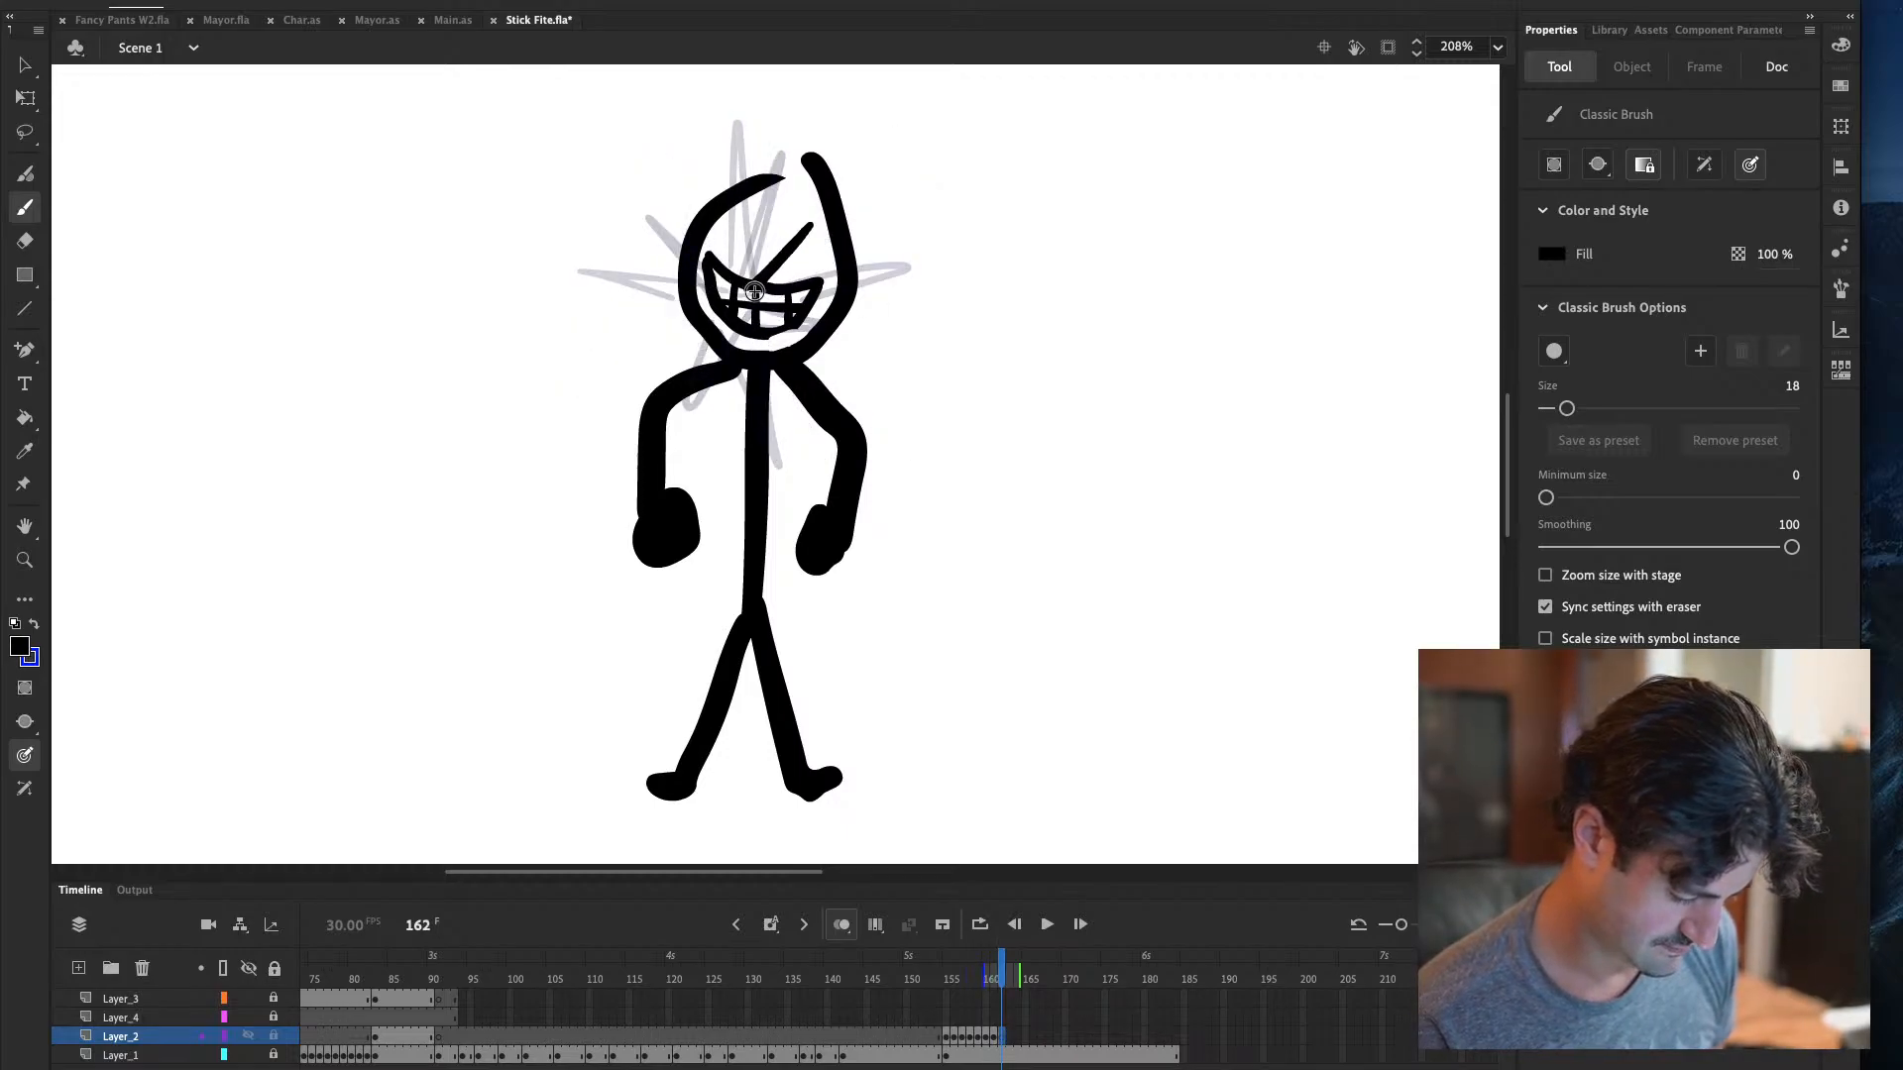
left_click_drag(793, 319, 647, 341)
key("comma")
key("period")
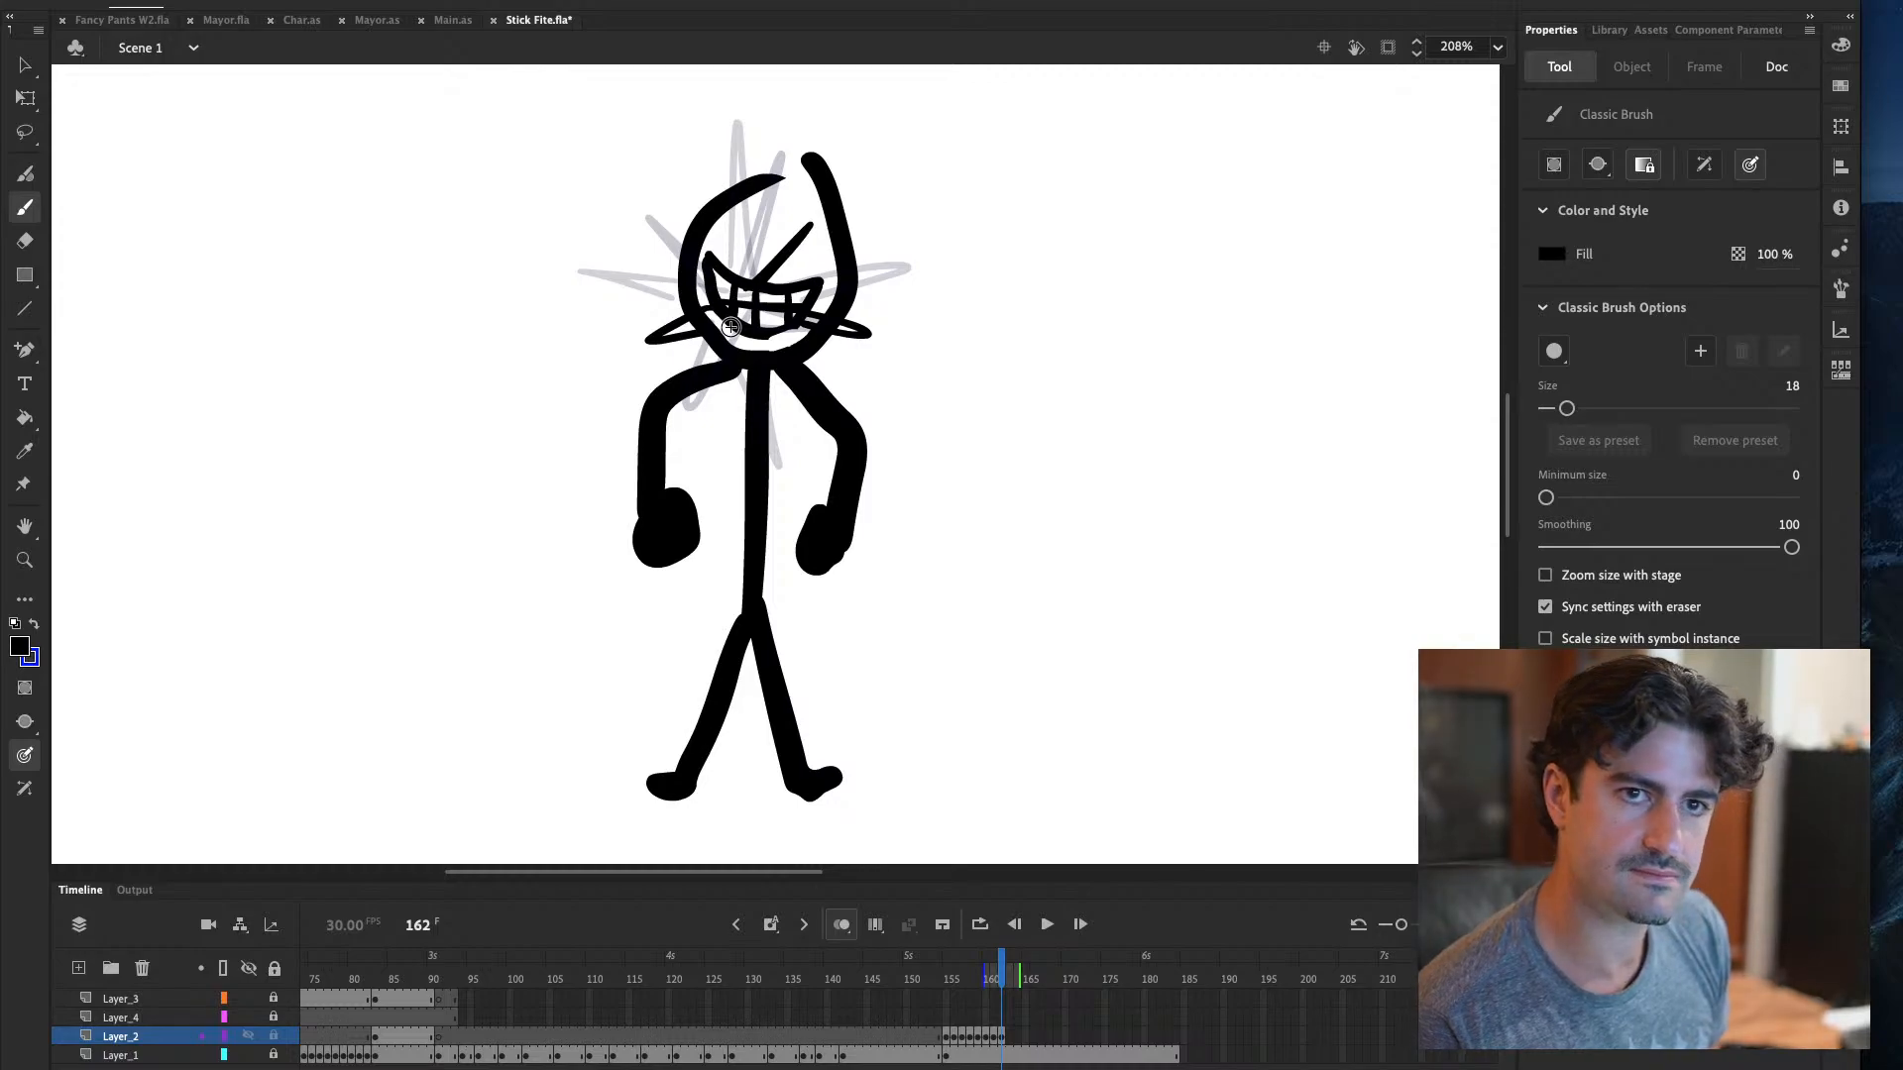
key("comma")
key("period")
left_click_drag(662, 194, 726, 291)
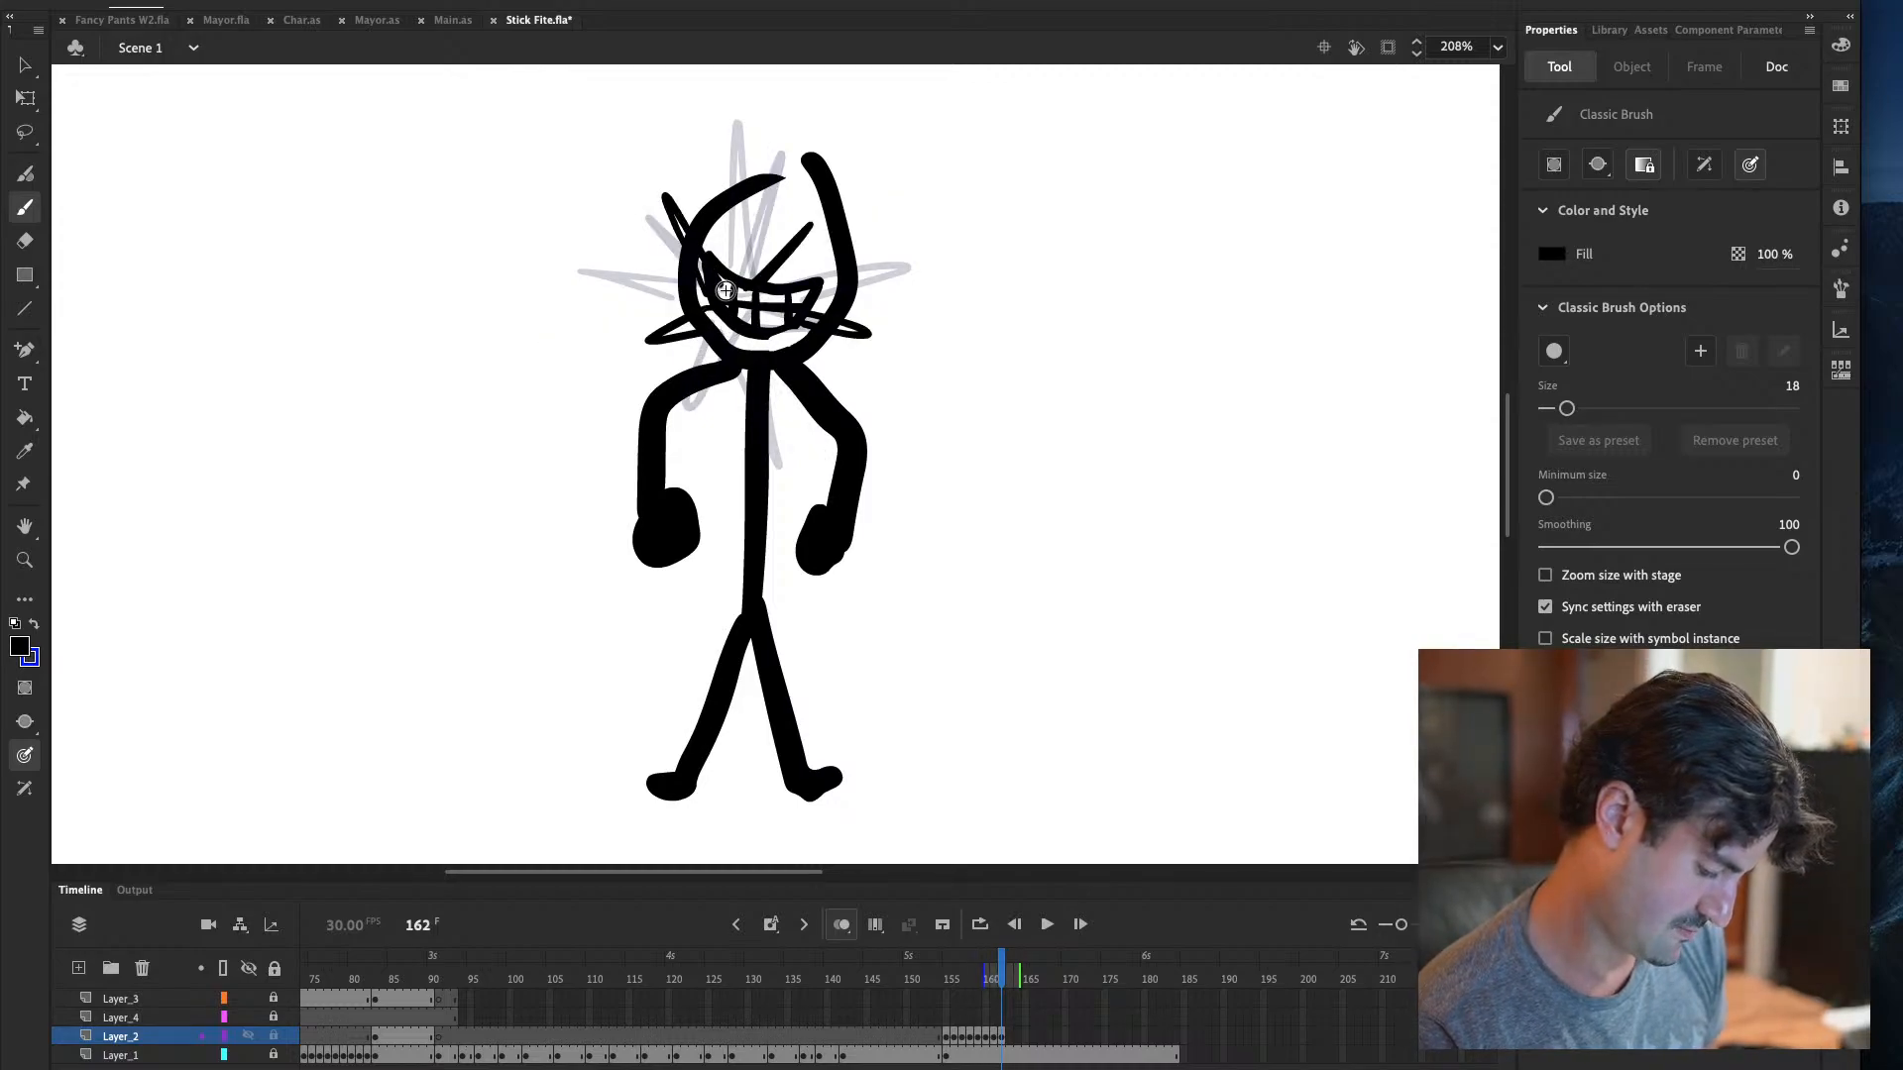
Draw the smallest shrinking glint over the grin on Layer_2 at frame 163 and save the file
key("period")
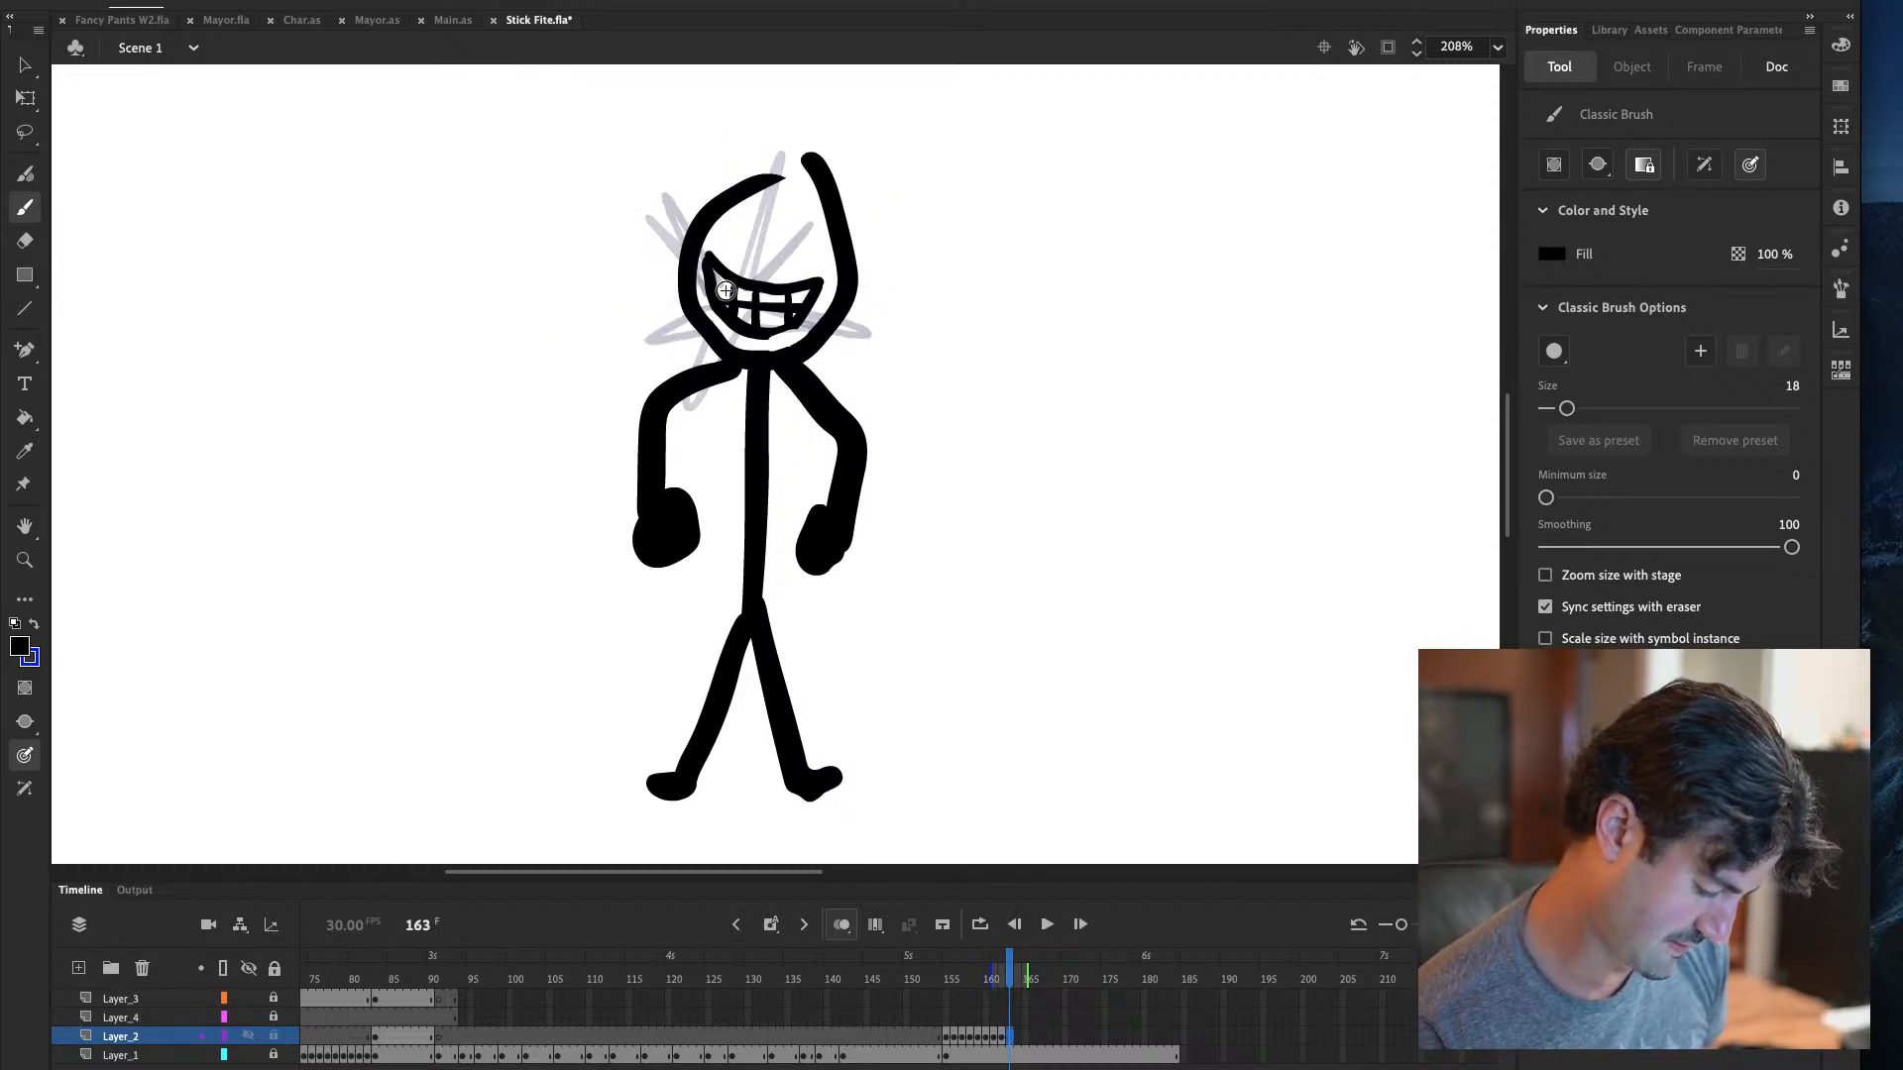
left_click_drag(750, 271, 831, 270)
left_click_drag(654, 327, 753, 289)
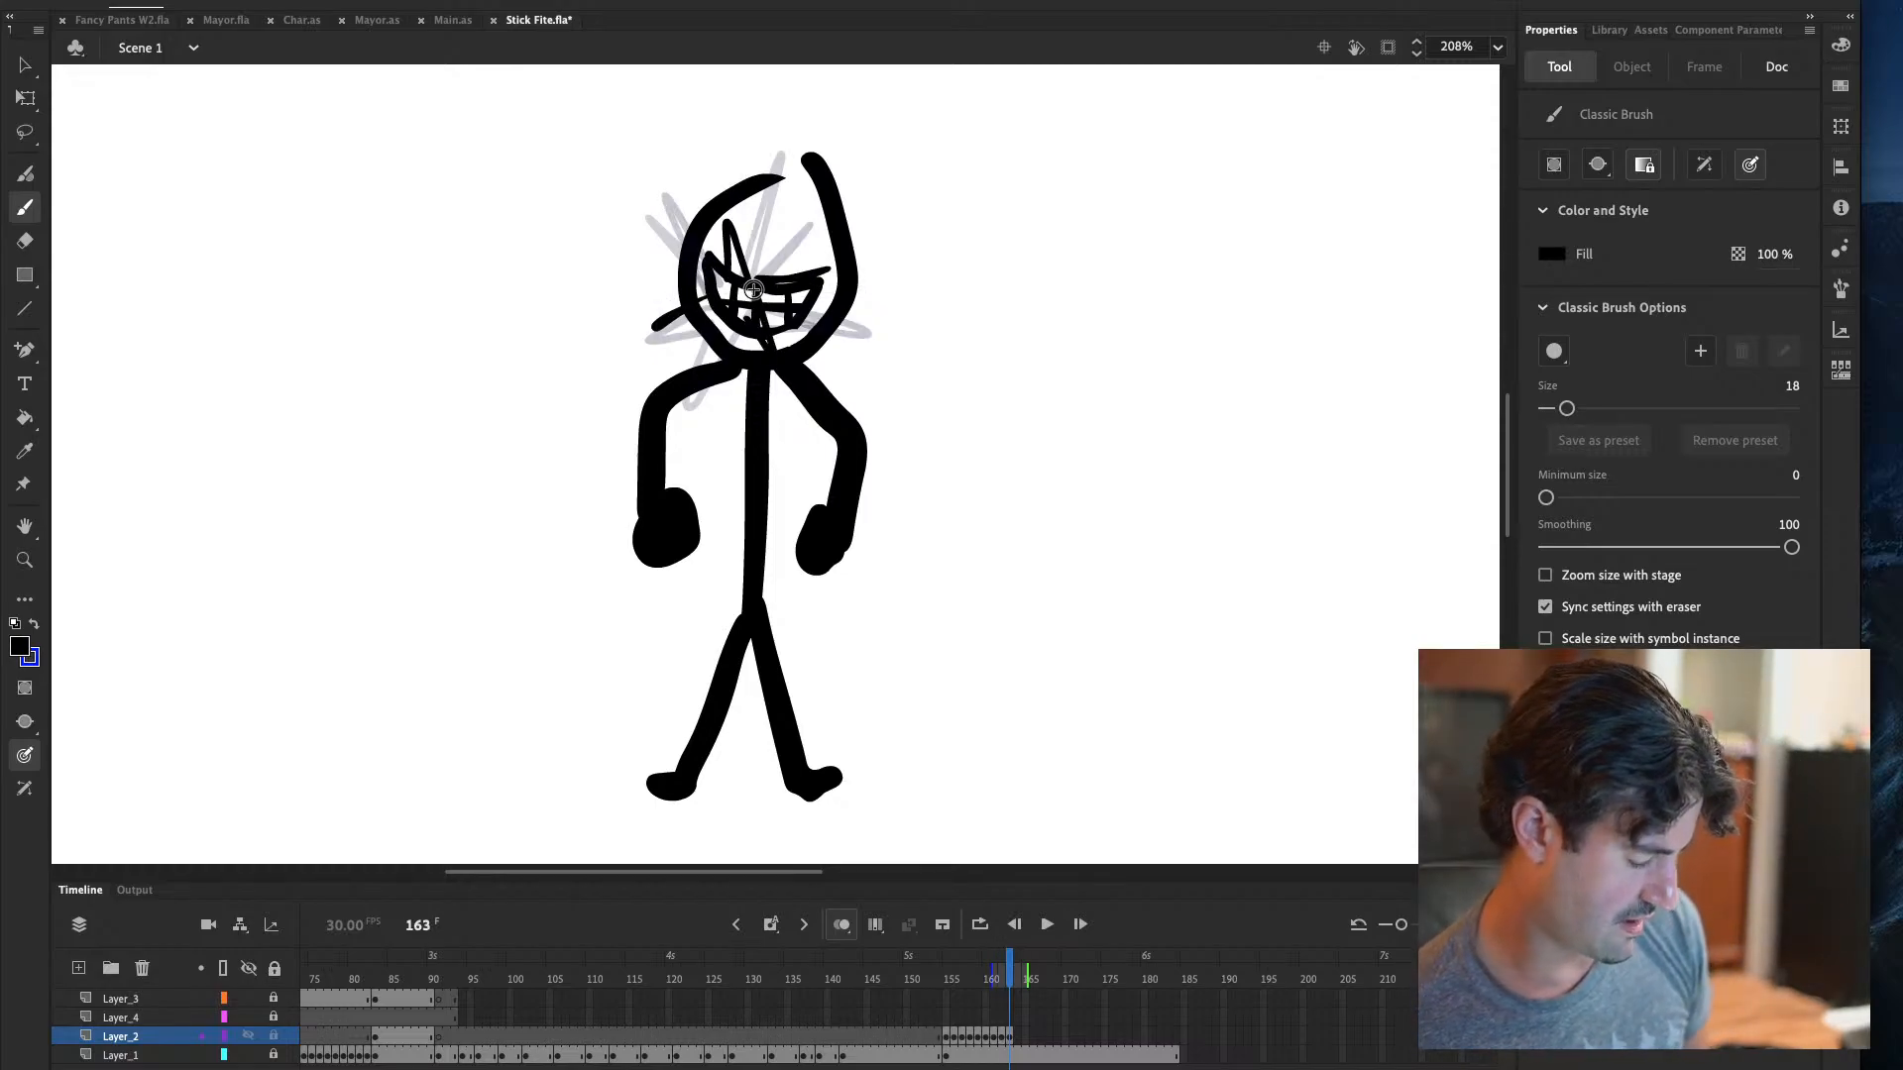
key("ctrl+s")
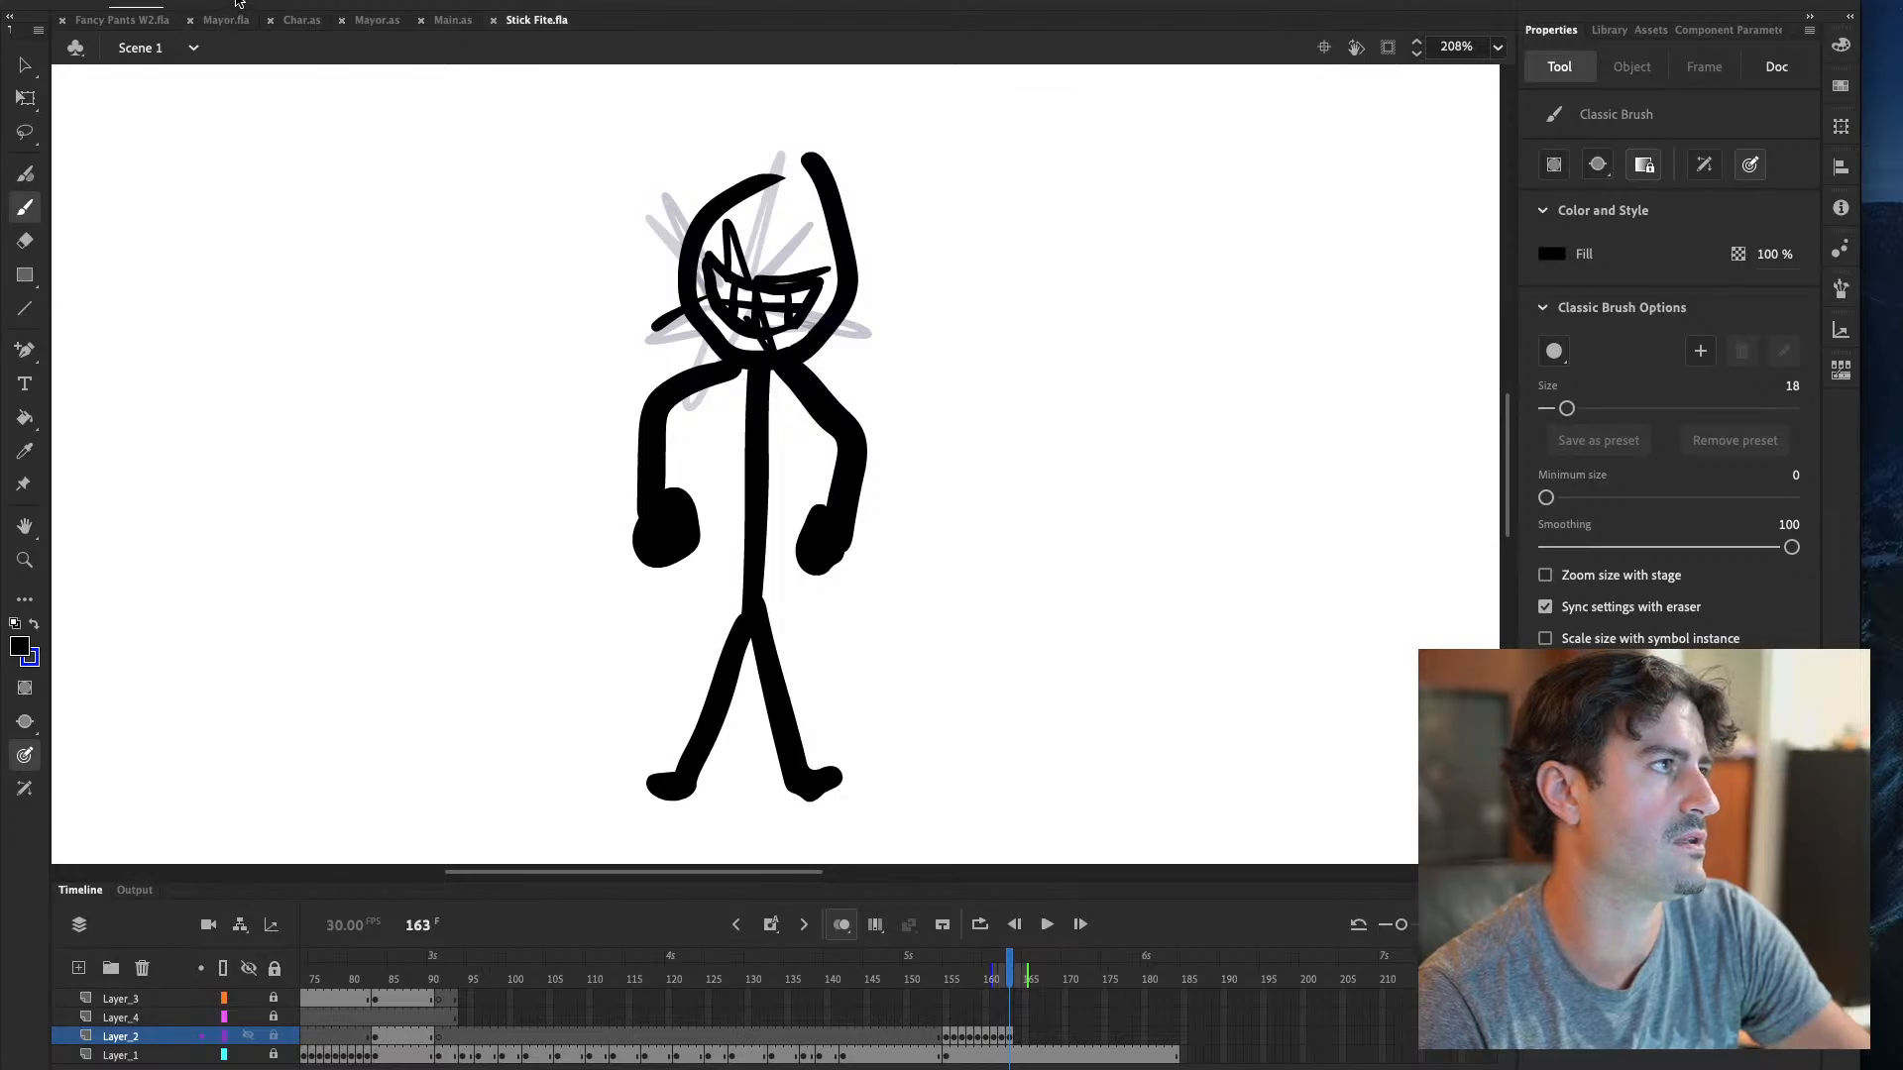
Switch to the Selection tool and play the test movie to check the animated glint
left_click(25, 66)
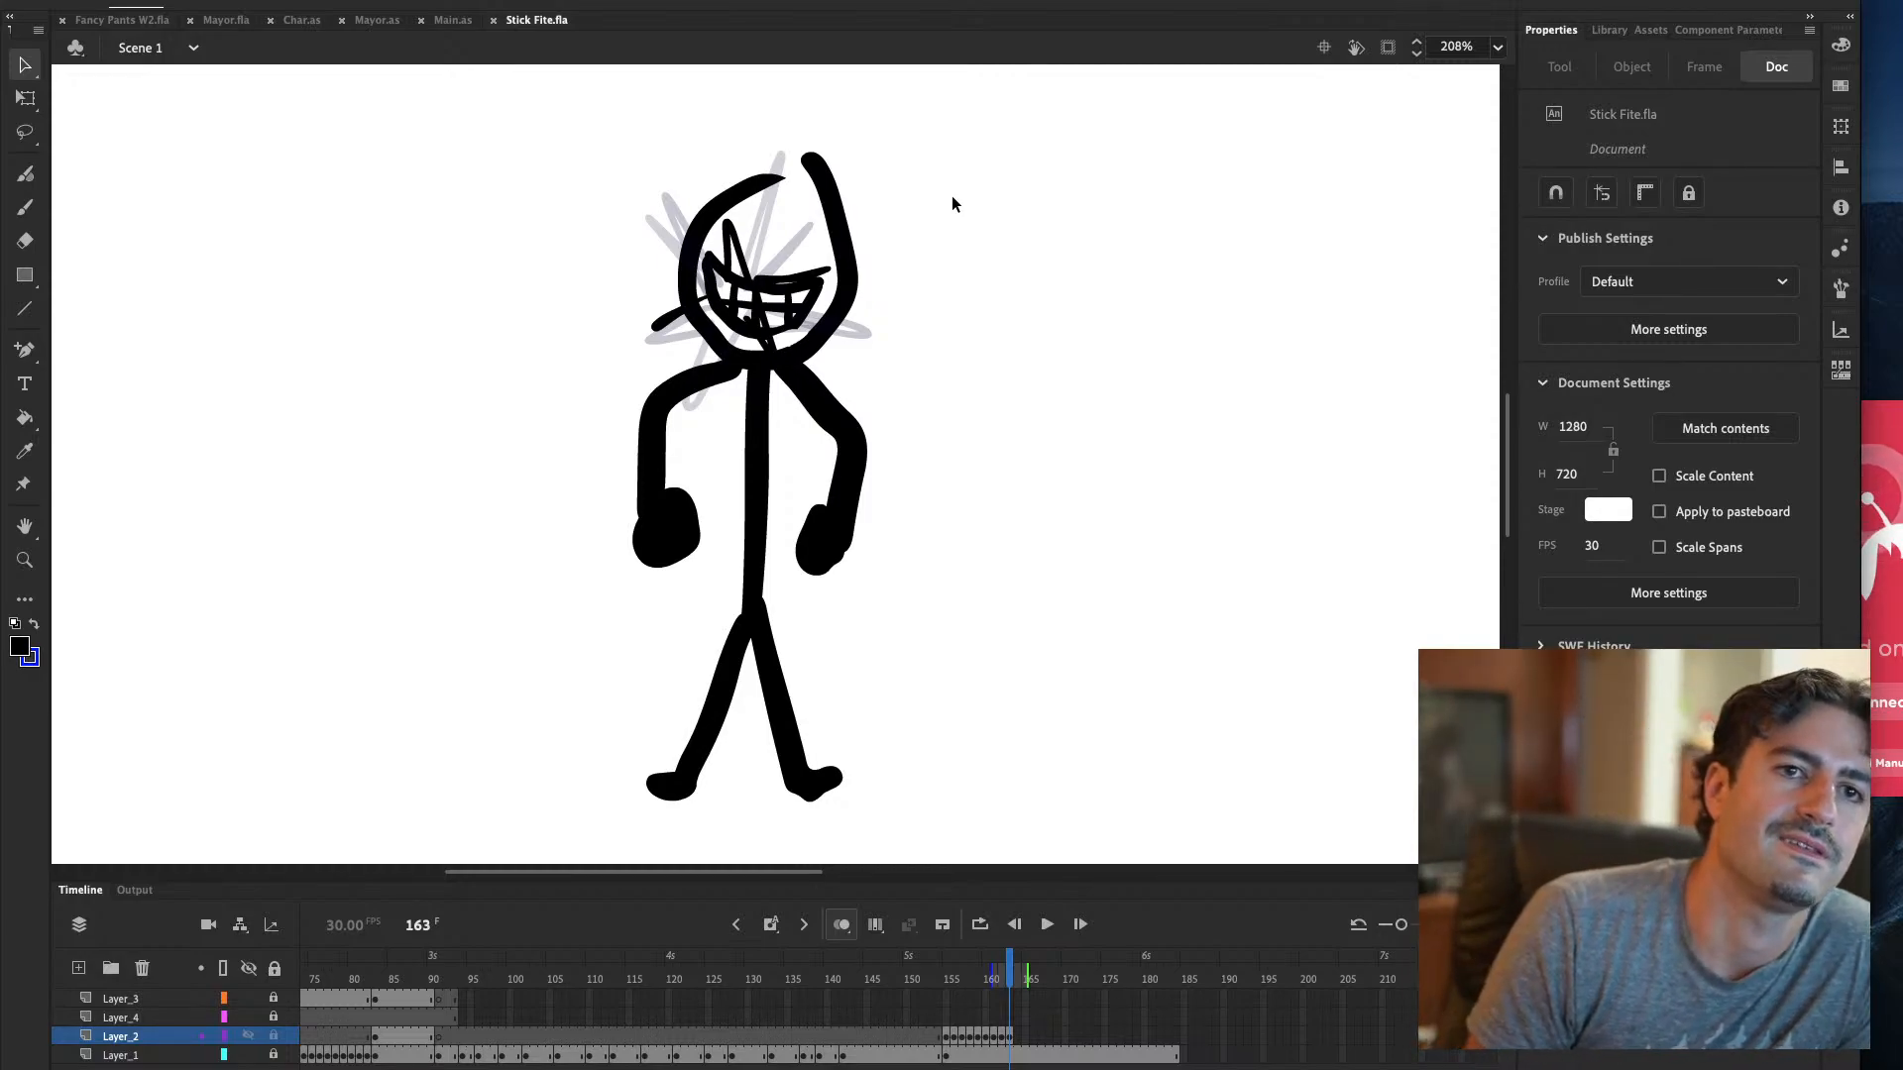
key("super+Return")
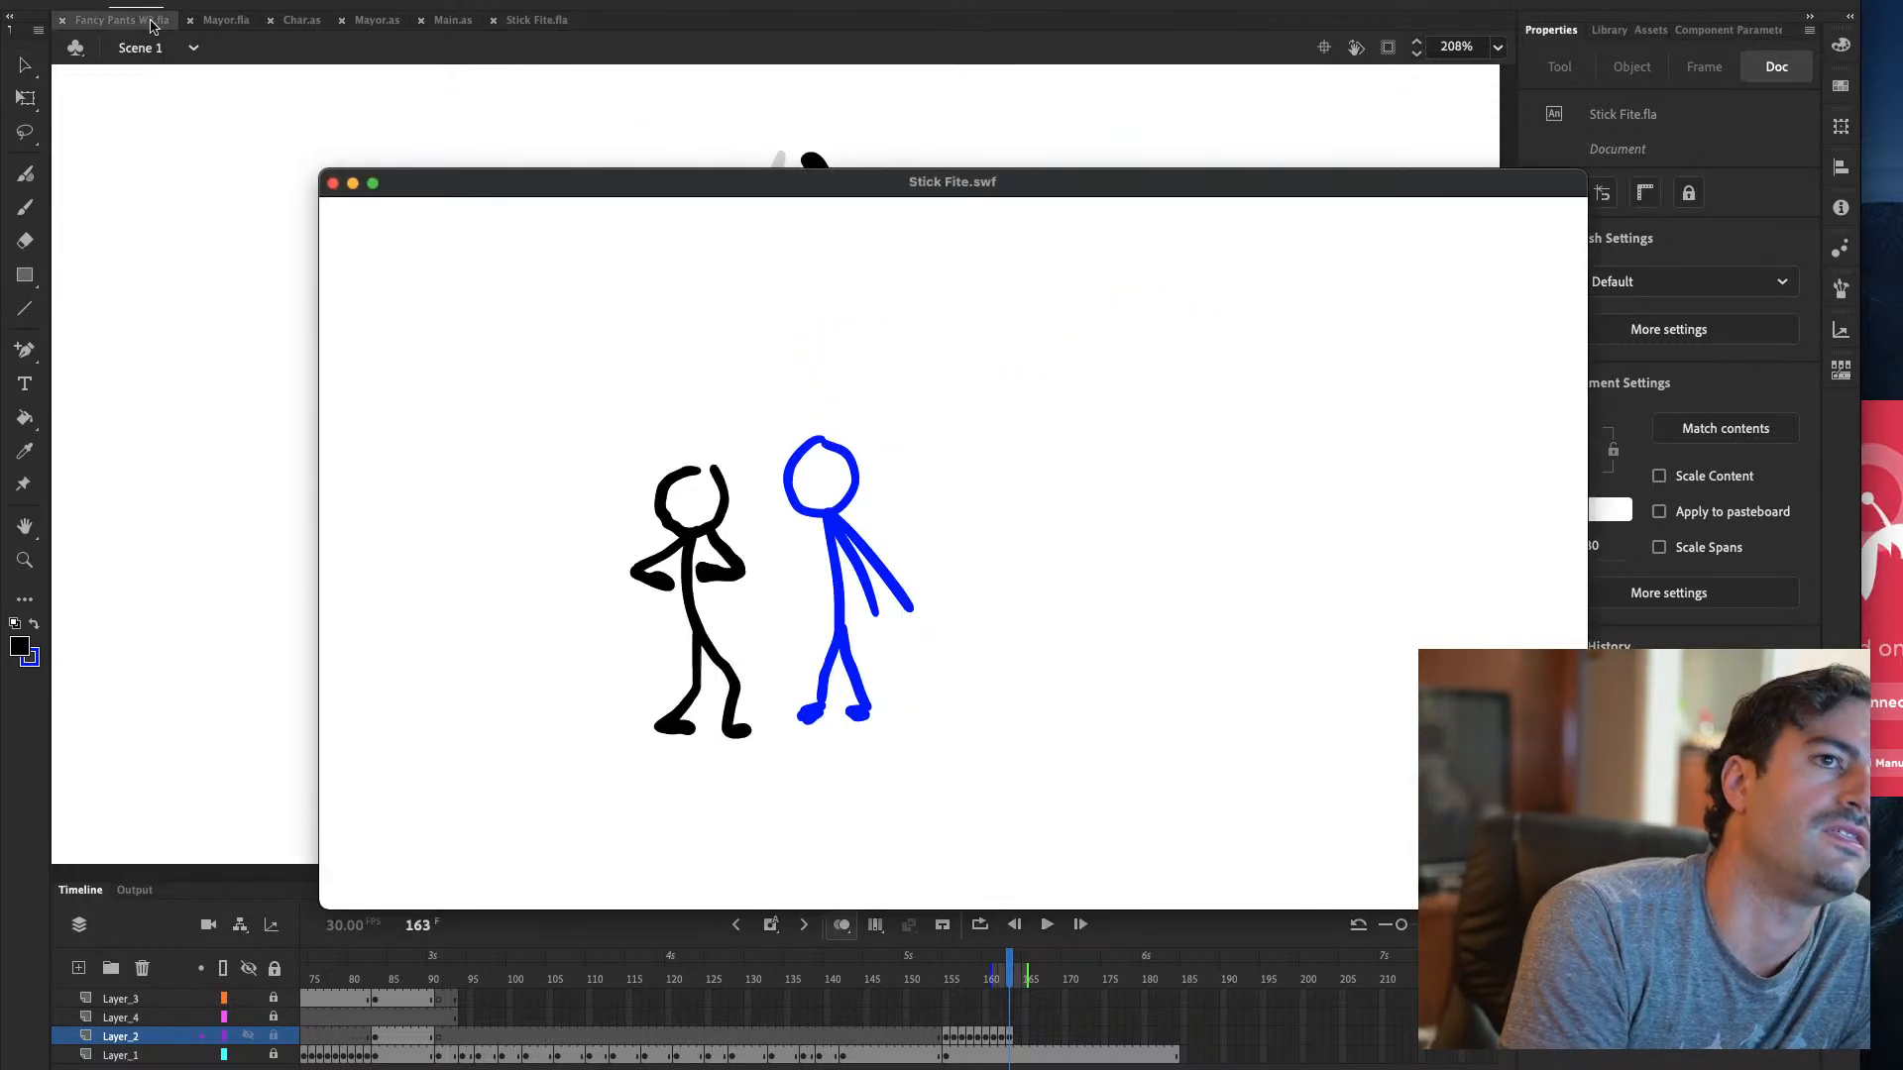